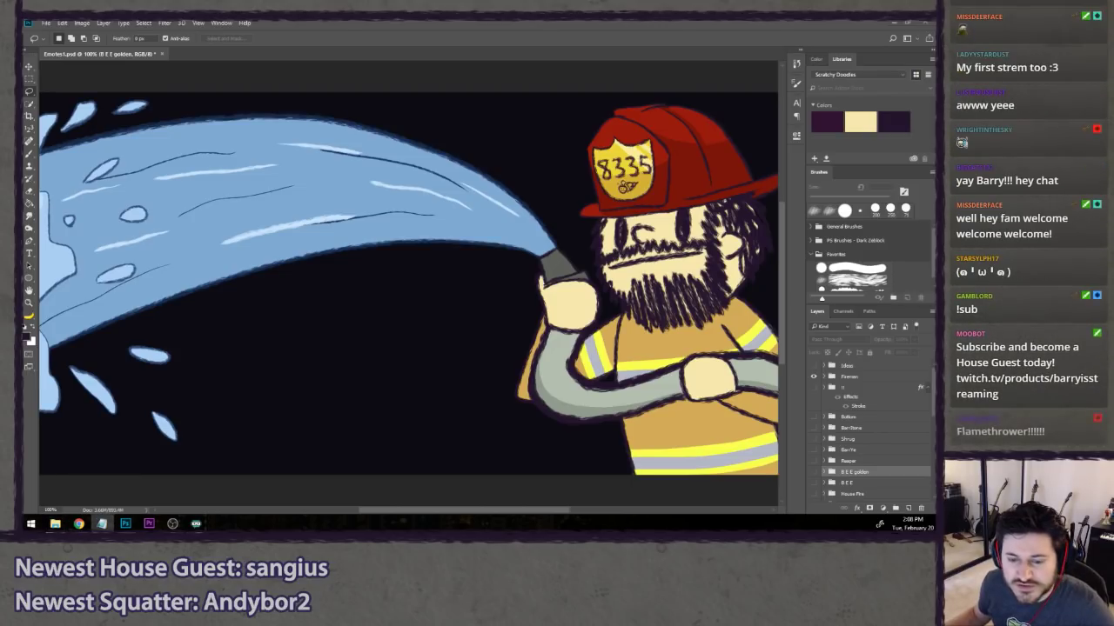
# - Switch to the emote ideas notes in Notepad and read through the list, marking the Fireman (literally) entry
pyautogui.click(102, 523)
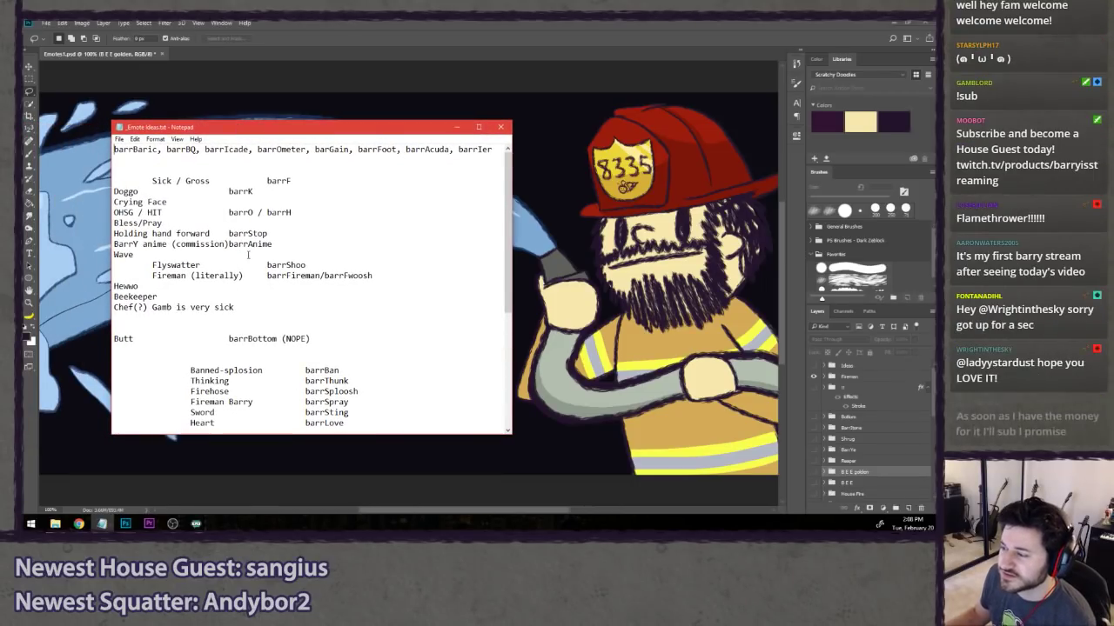
pyautogui.scroll(-6, 278, 296)
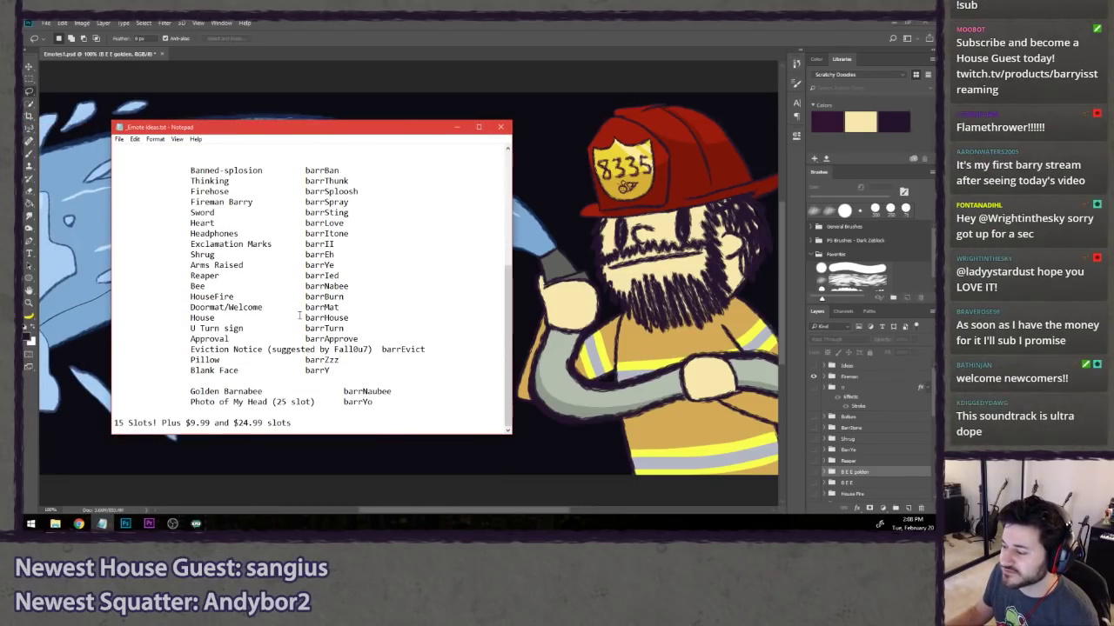
pyautogui.scroll(6, 299, 315)
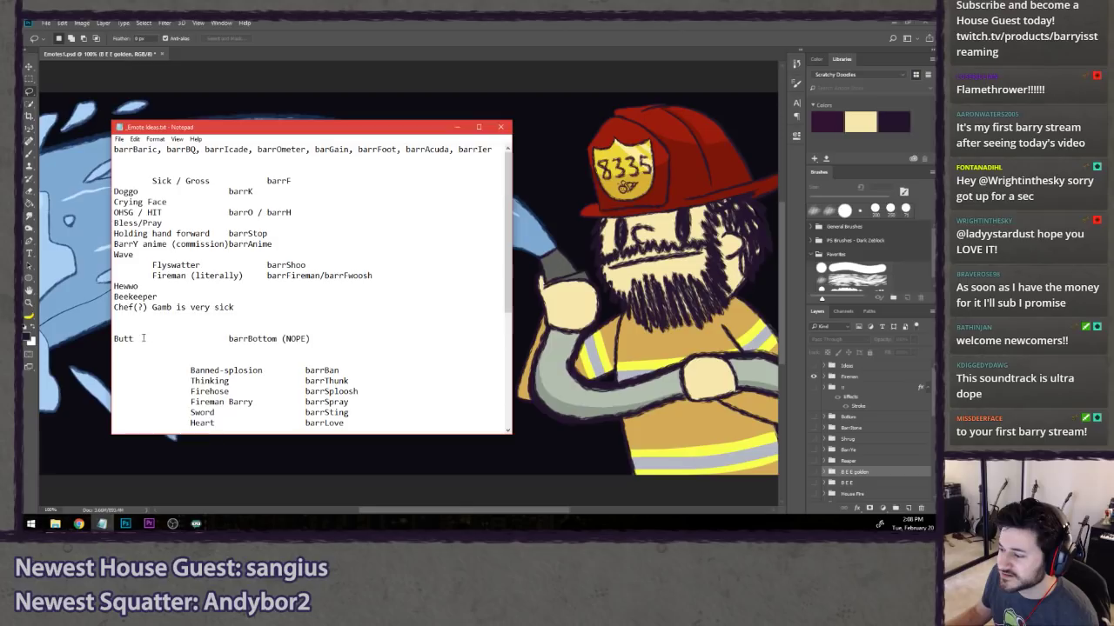
pyautogui.moveTo(135, 339); pyautogui.dragTo(114, 338)
pyautogui.moveTo(320, 339); pyautogui.dragTo(114, 332)
pyautogui.click(122, 318)
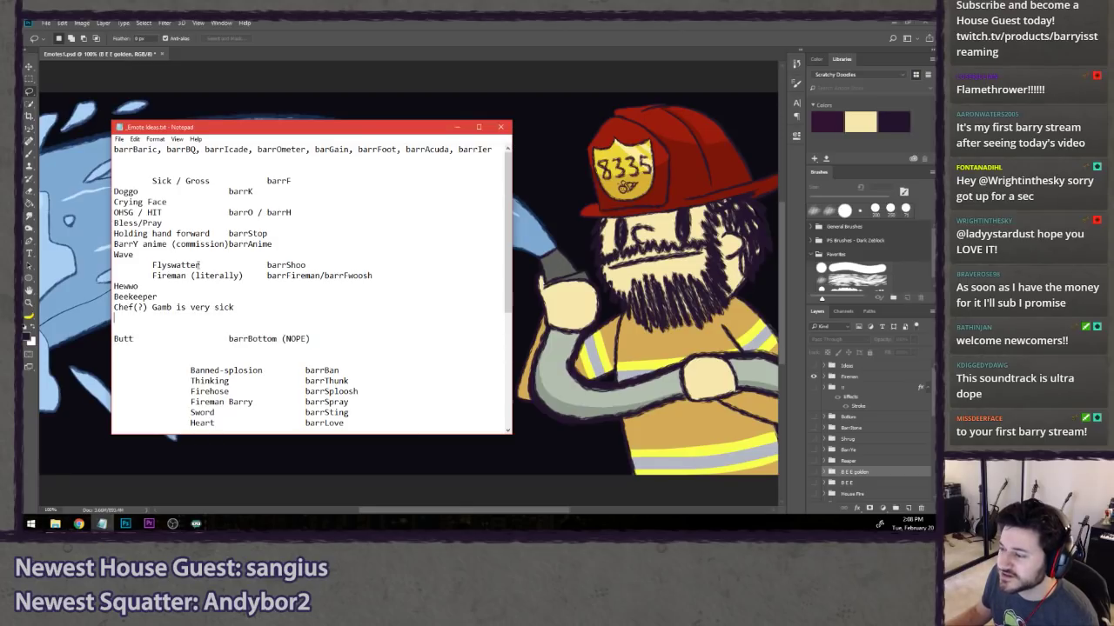
pyautogui.click(137, 168)
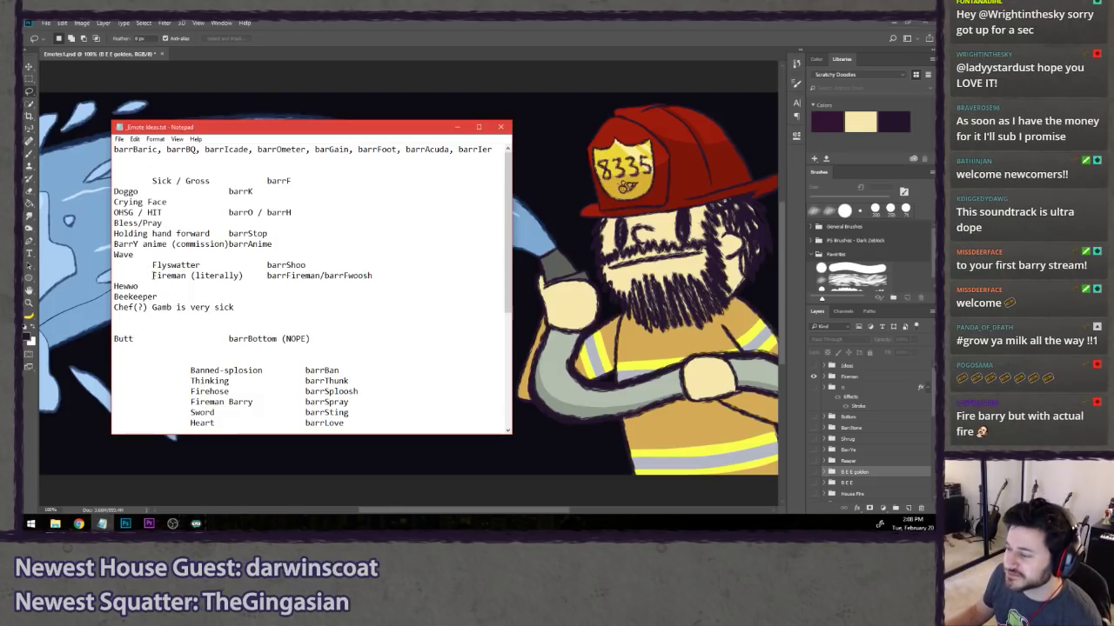
pyautogui.moveTo(152, 275); pyautogui.dragTo(386, 278)
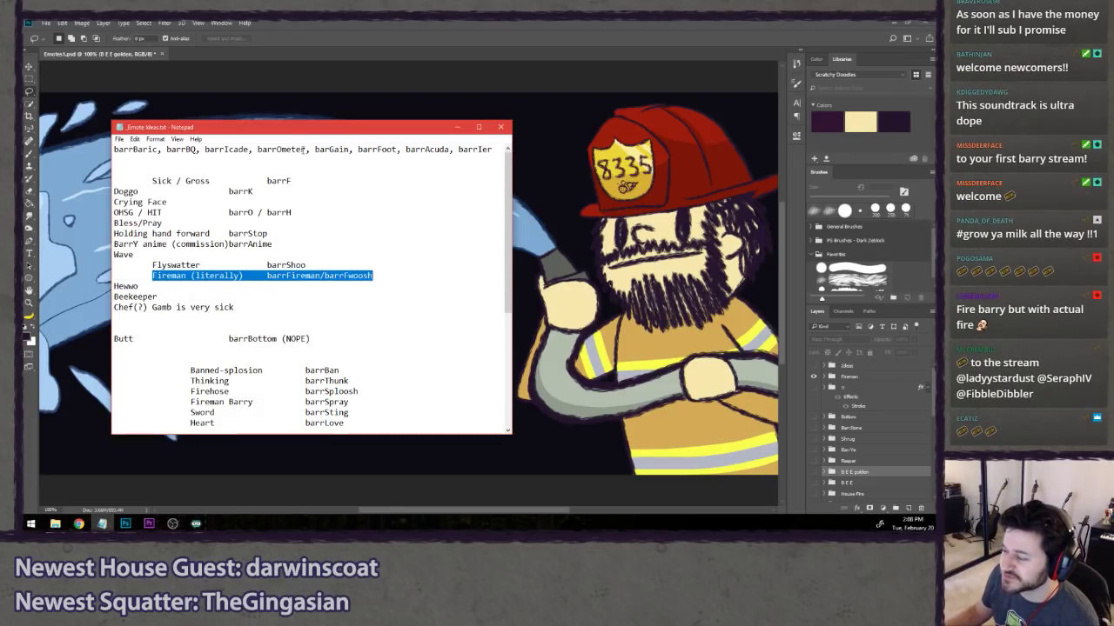
pyautogui.click(457, 127)
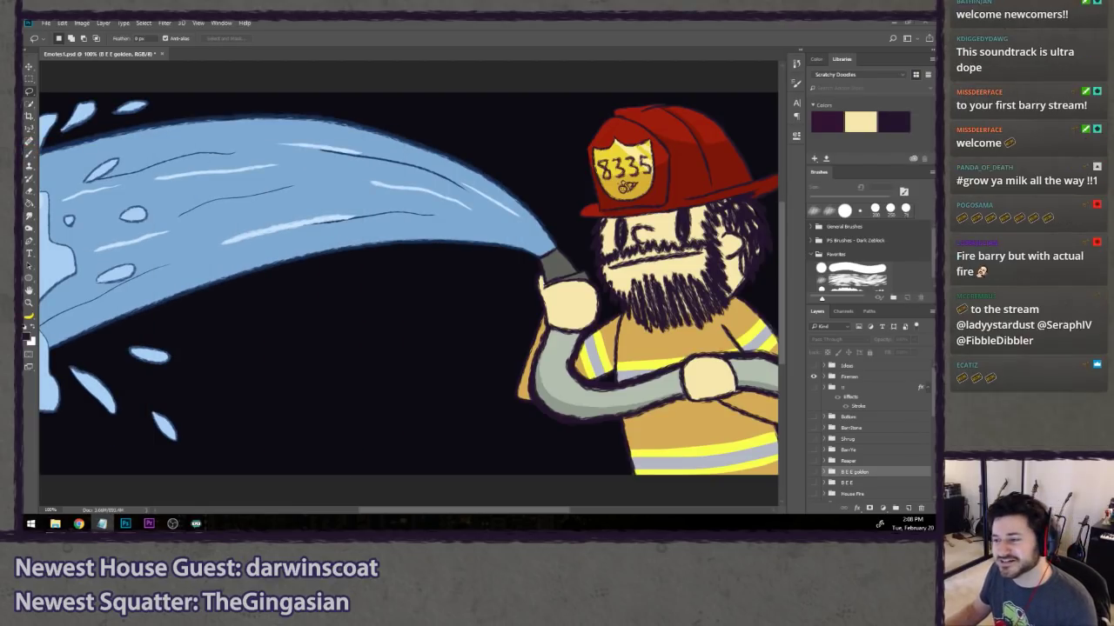
# - Bring the emote ideas list back over the artwork, review the Flyswatter, Crying Face and Wave to Chef entries, and move it out of view
pyautogui.moveTo(23, 159); pyautogui.dragTo(291, 161)
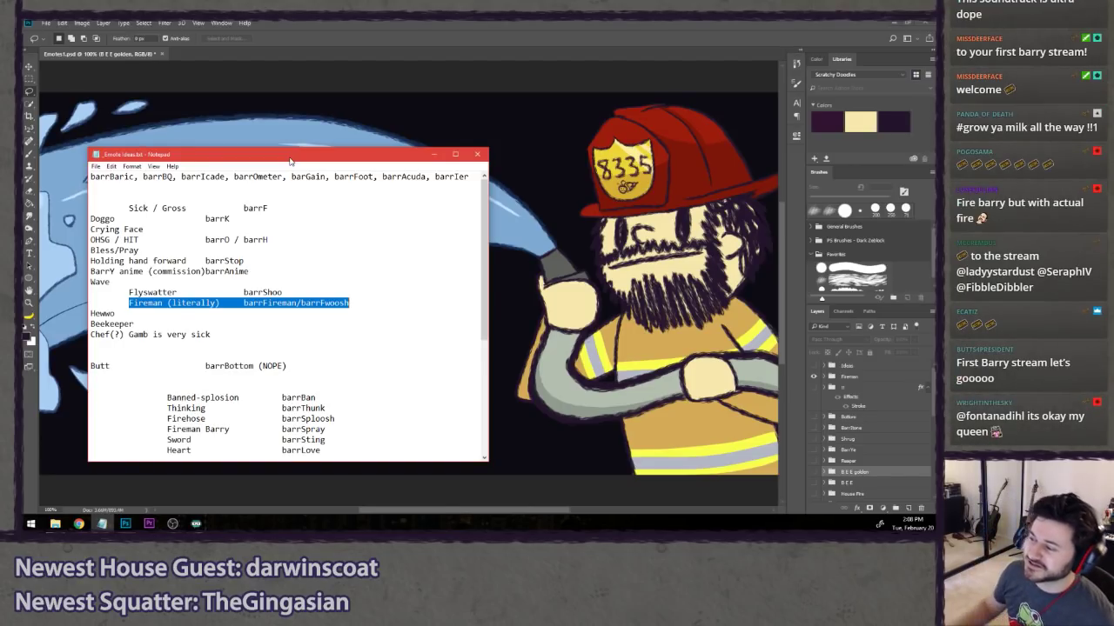
pyautogui.moveTo(291, 159); pyautogui.dragTo(217, 146)
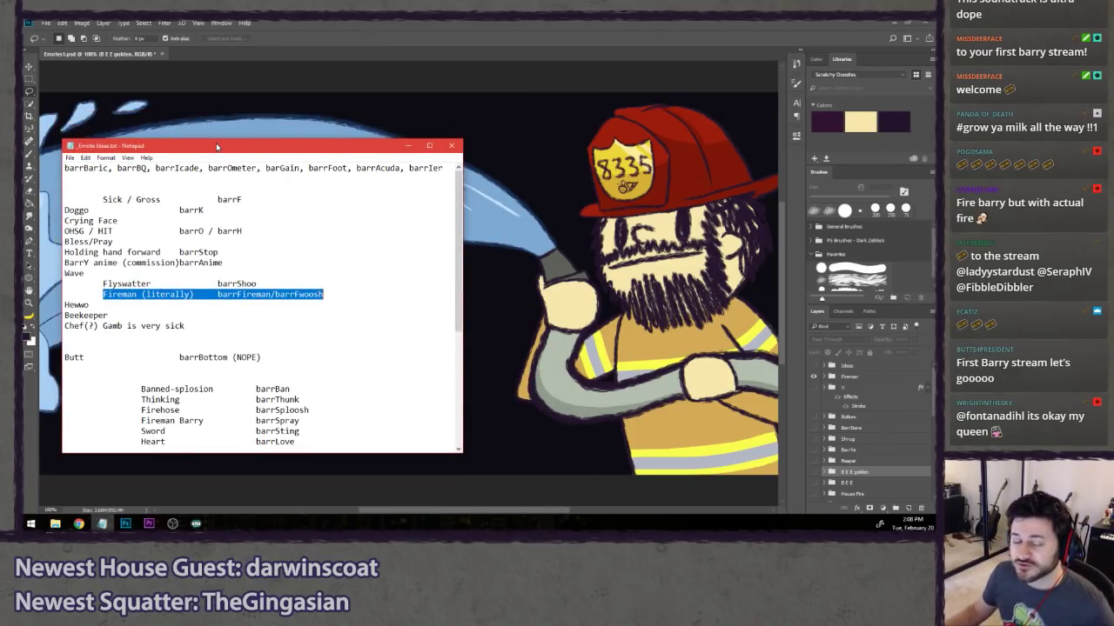
pyautogui.click(116, 317)
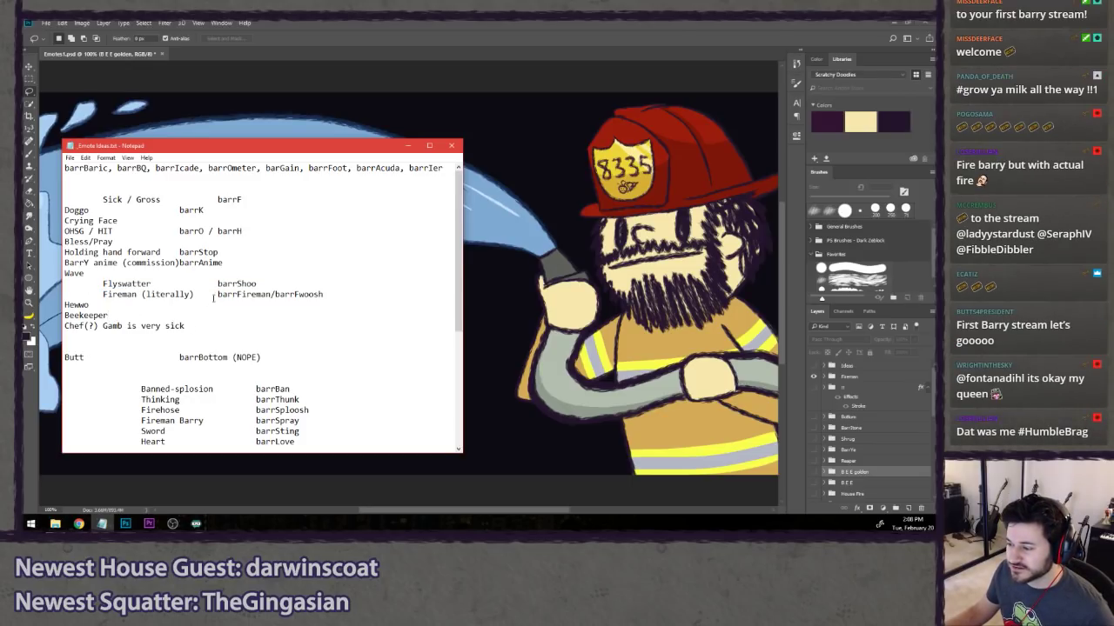
pyautogui.moveTo(257, 284); pyautogui.dragTo(103, 283)
pyautogui.click(93, 284)
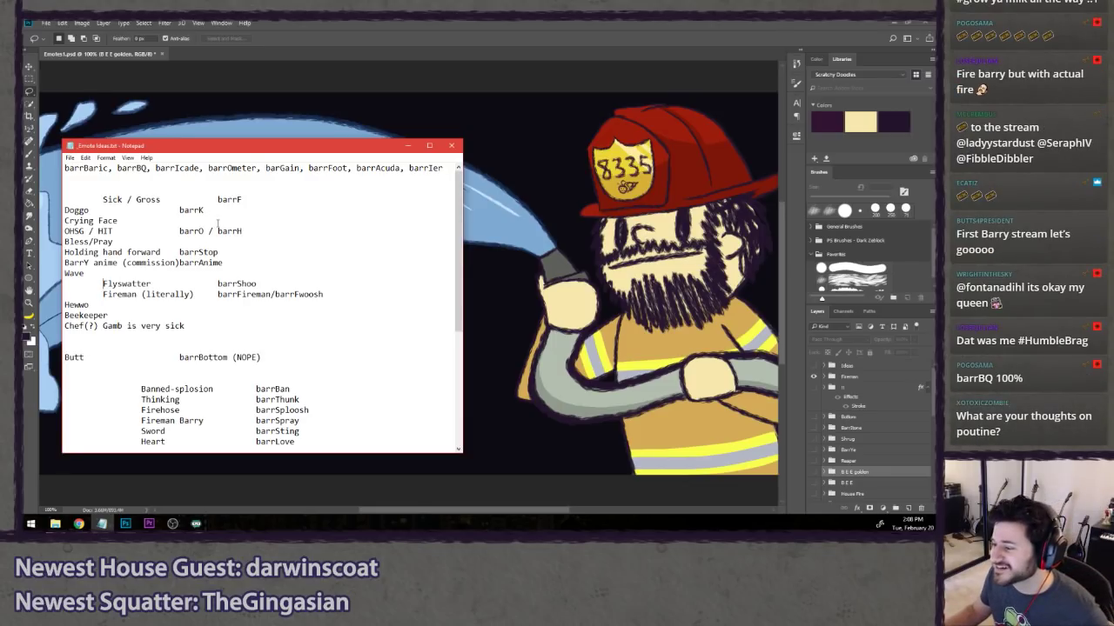
pyautogui.moveTo(120, 220); pyautogui.dragTo(64, 220)
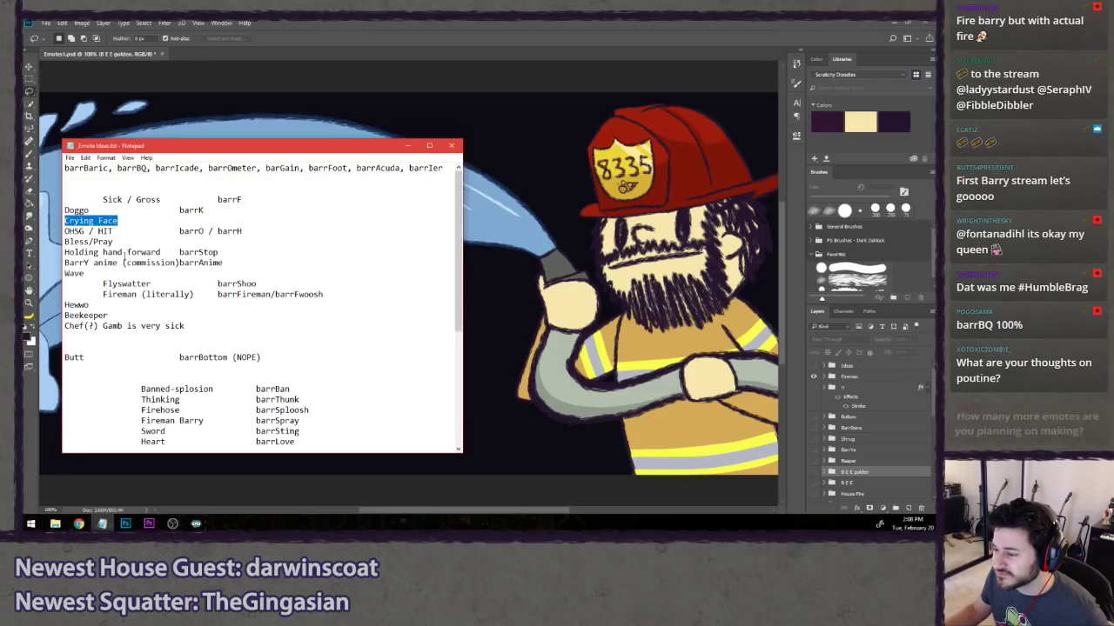
pyautogui.click(121, 274)
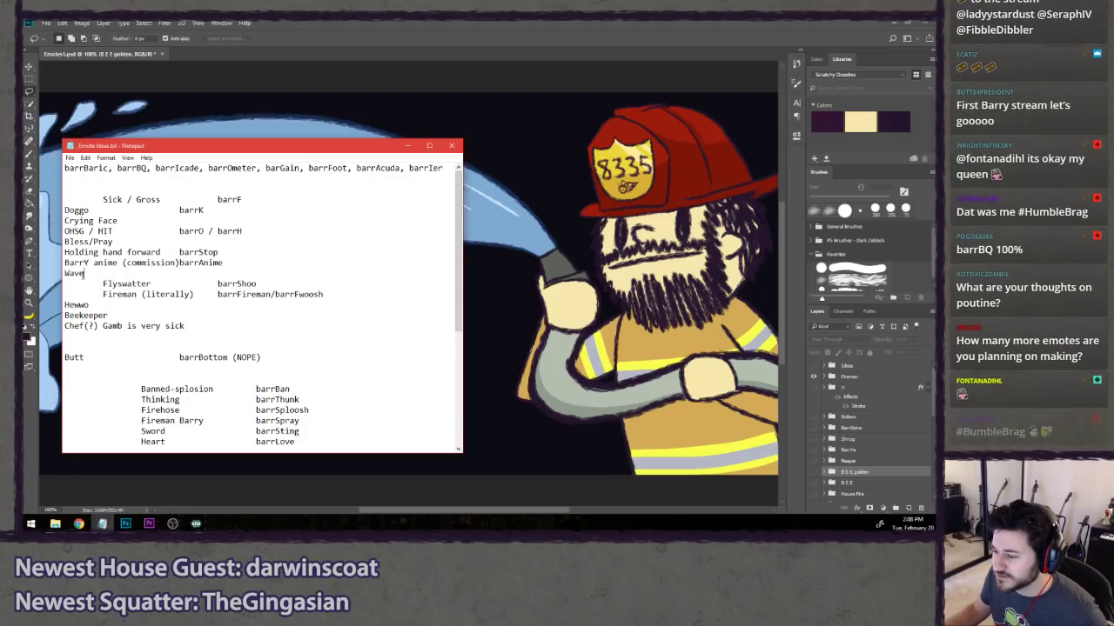
pyautogui.moveTo(120, 273); pyautogui.dragTo(186, 326)
pyautogui.click(90, 326)
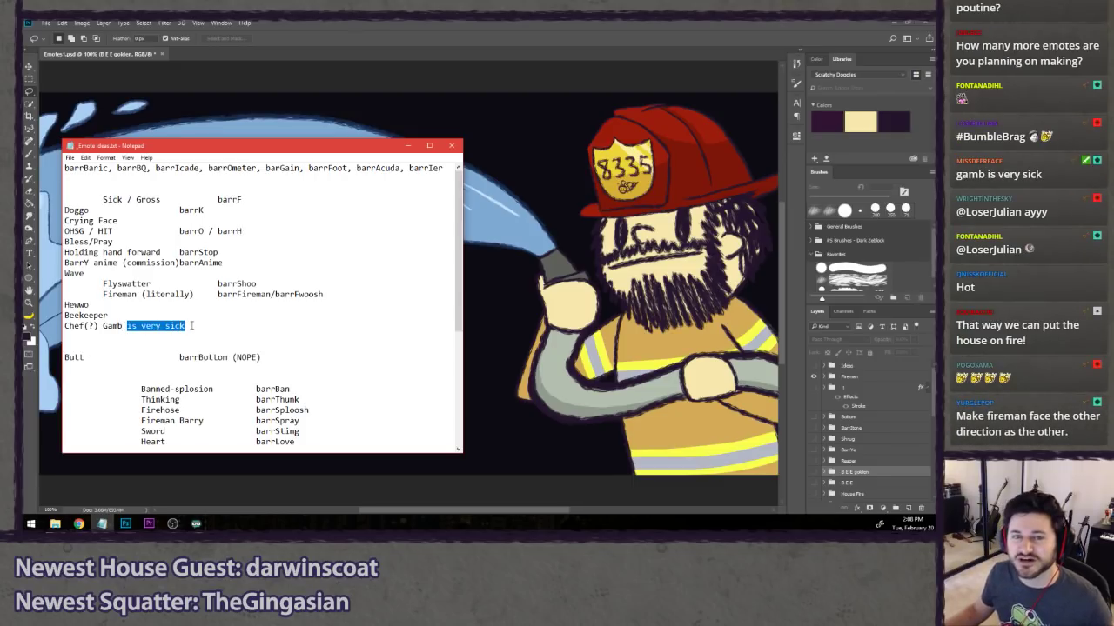
pyautogui.click(191, 326)
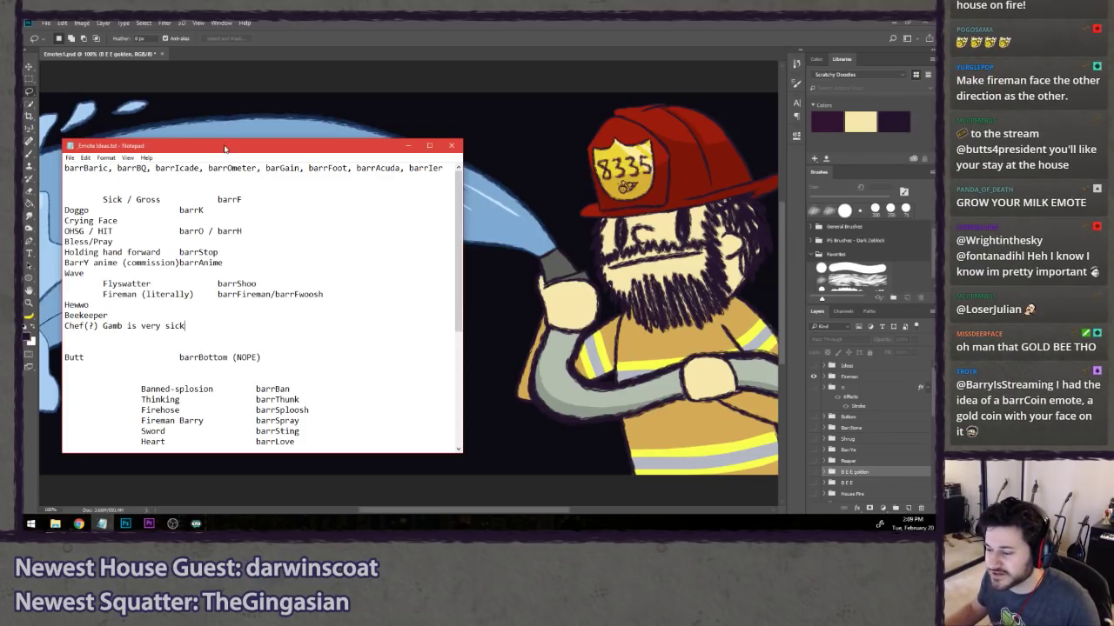
pyautogui.moveTo(226, 146); pyautogui.dragTo(0, 148)
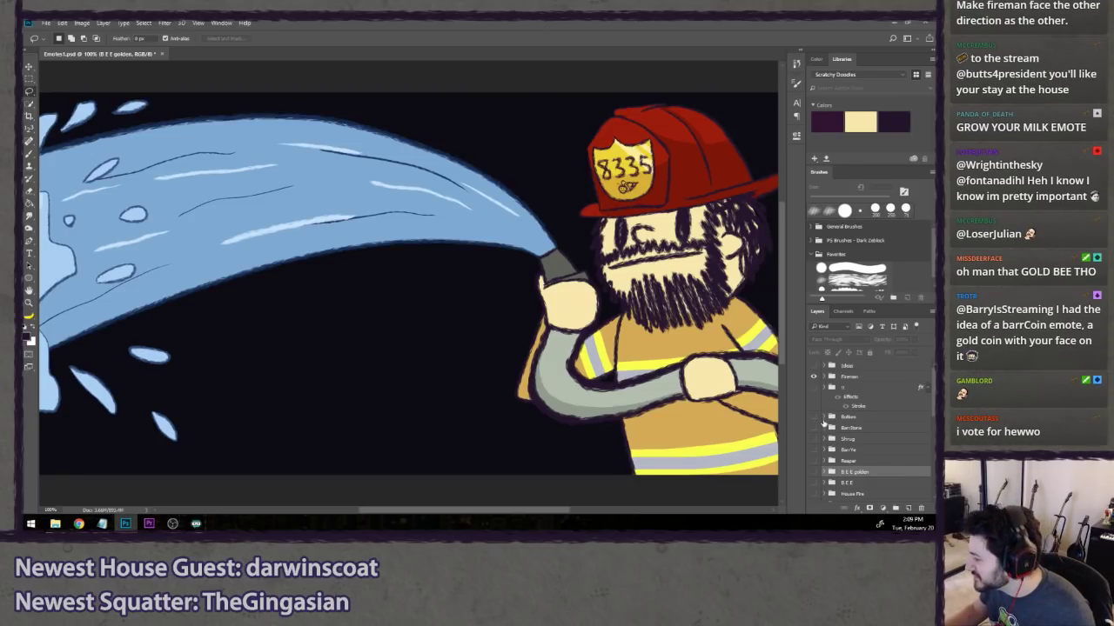
# - Hide the Fireman group, show the B E E and B E E golden groups, and inspect the golden bee up close
pyautogui.click(811, 376)
pyautogui.click(814, 483)
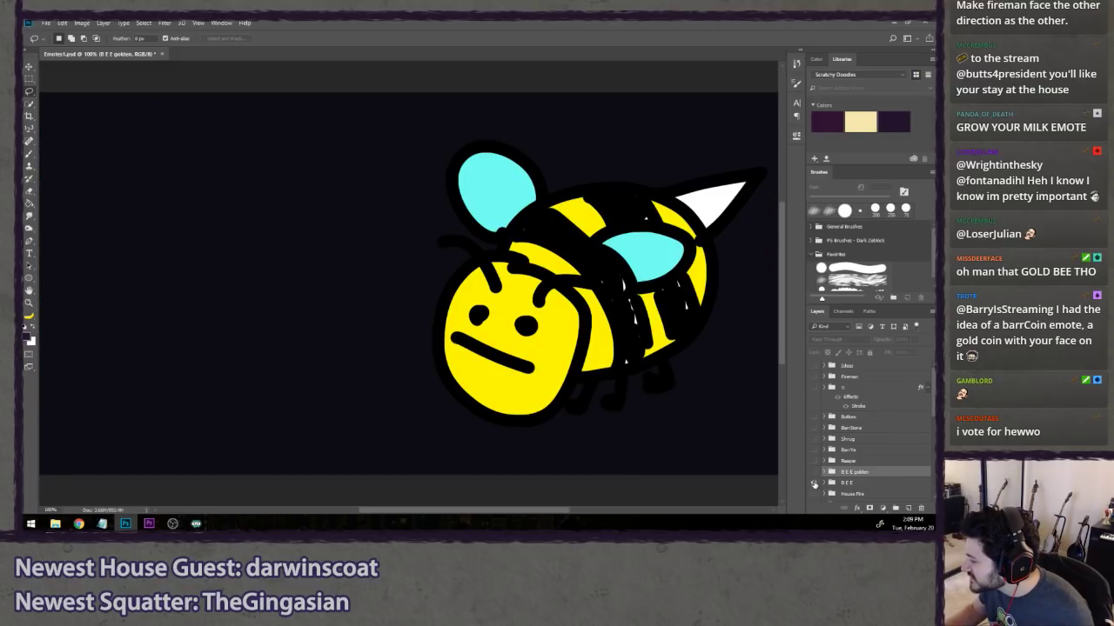
pyautogui.click(815, 472)
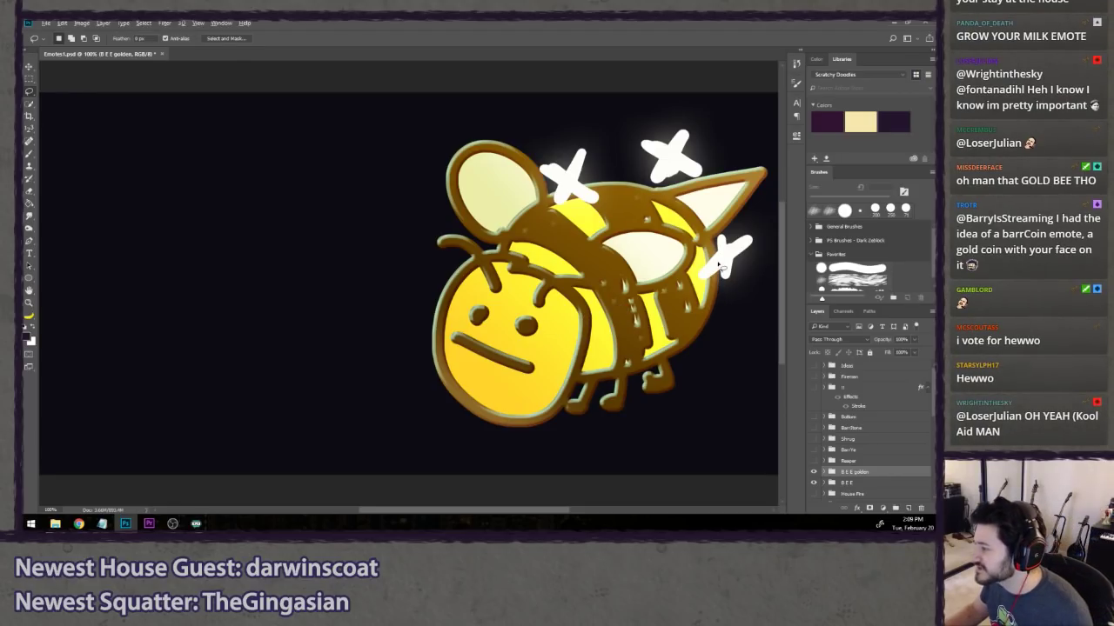
pyautogui.scroll(3, 678, 300)
pyautogui.moveTo(530, 333); pyautogui.dragTo(425, 369)
pyautogui.scroll(-3, 426, 374)
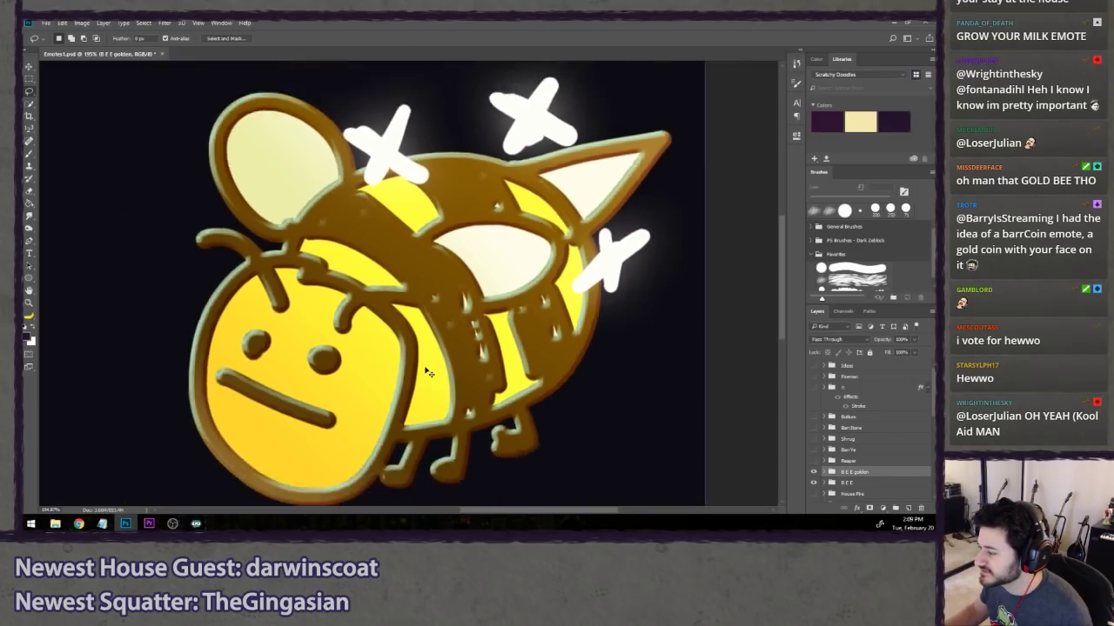
pyautogui.scroll(2, 409, 381)
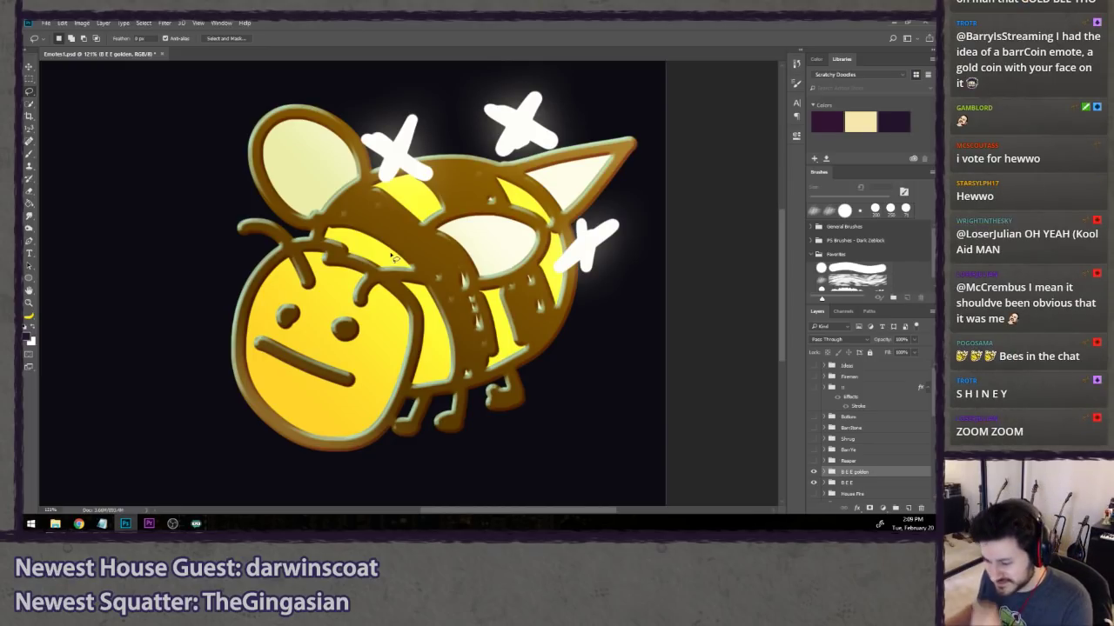
# - Compare the golden bee with the plain bee, then hide both bee groups and show the Fireman group again
pyautogui.click(814, 471)
pyautogui.click(813, 472)
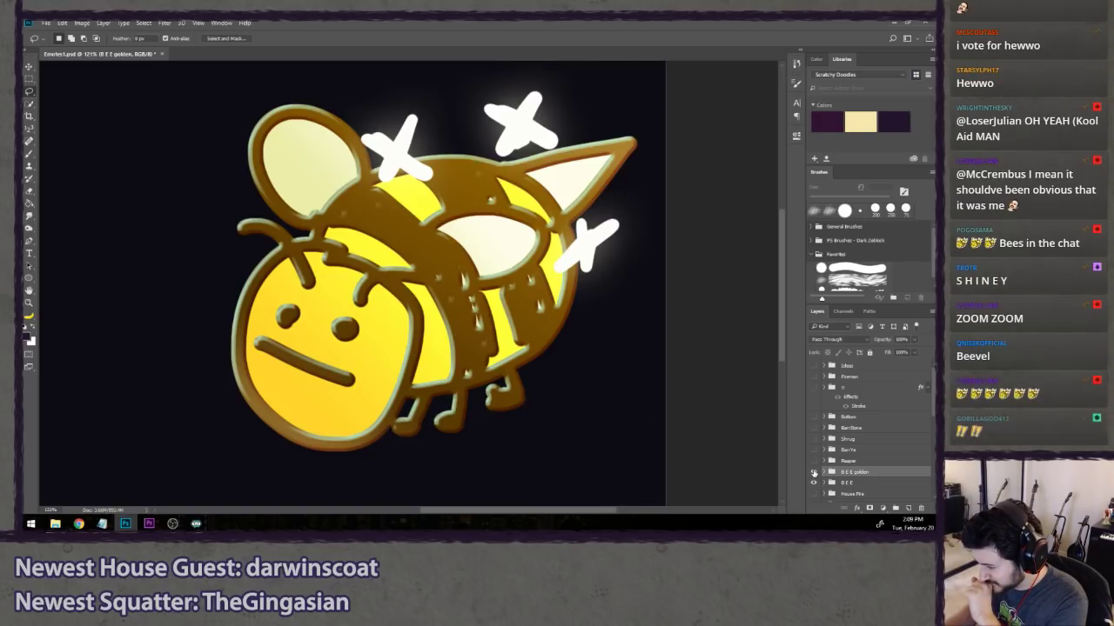
pyautogui.click(813, 472)
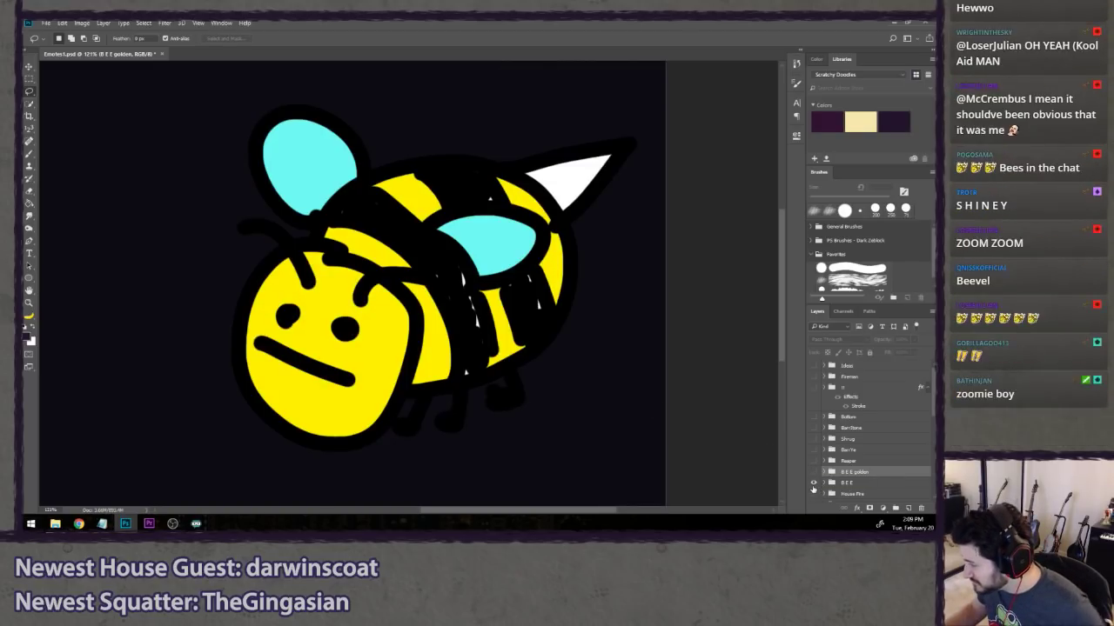
pyautogui.click(814, 481)
pyautogui.click(814, 376)
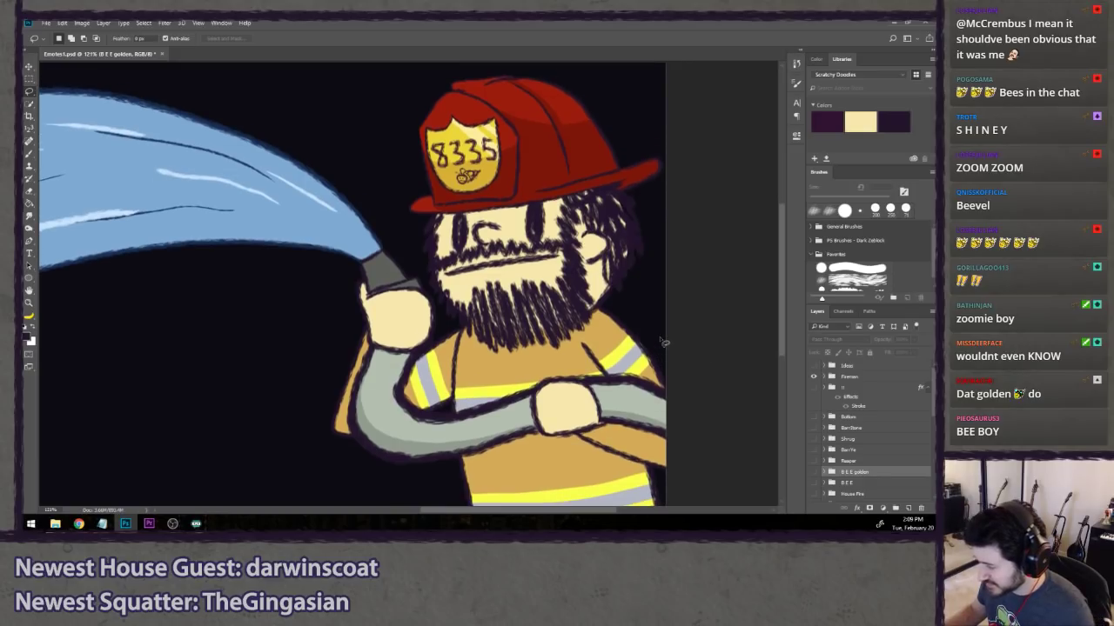
pyautogui.scroll(1, 667, 343)
pyautogui.scroll(-3, 669, 344)
pyautogui.scroll(1, 648, 339)
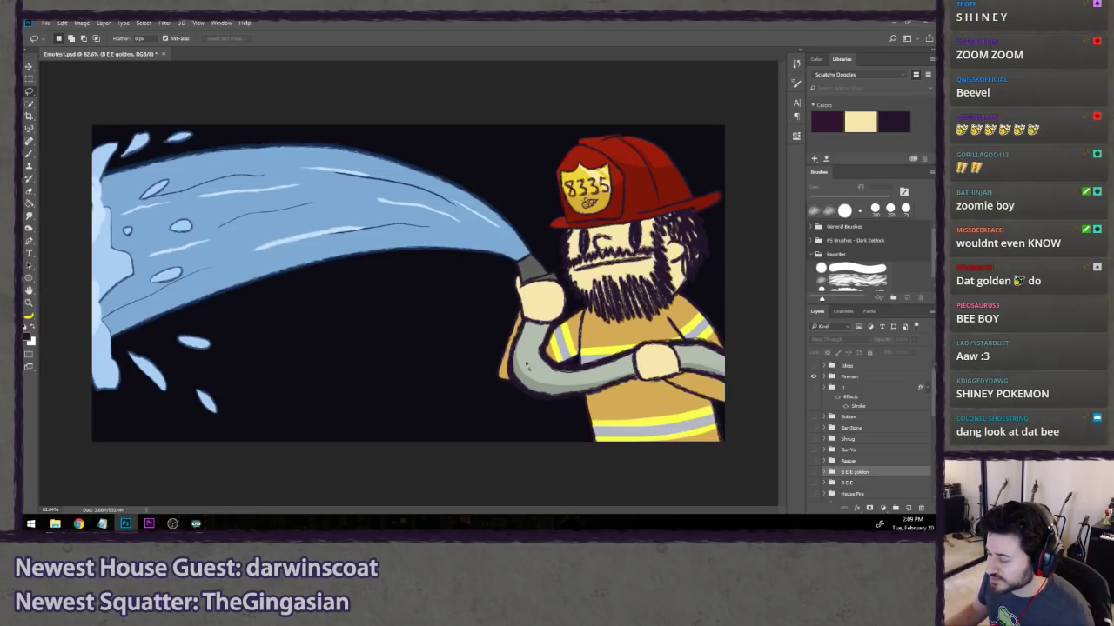
pyautogui.moveTo(743, 360)
pyautogui.mouseDown()
pyautogui.moveTo(517, 252)
pyautogui.moveTo(553, 301)
pyautogui.moveTo(536, 345)
pyautogui.moveTo(588, 381)
pyautogui.moveTo(747, 402)
pyautogui.mouseUp()
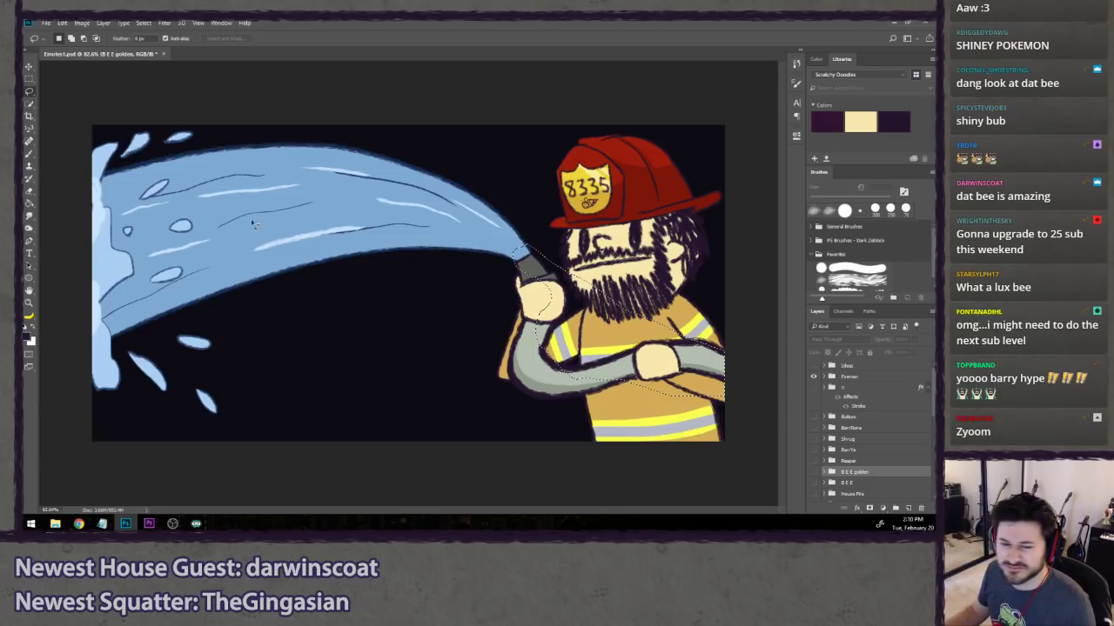
pyautogui.hotkey('ctrl', 'd')
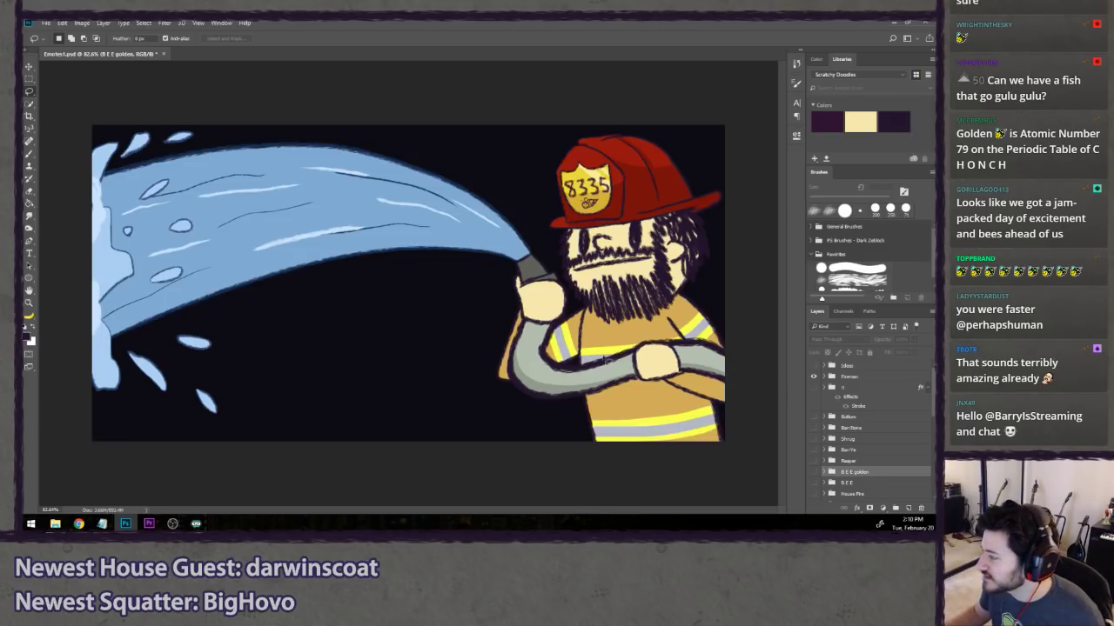
# - Duplicate the Fireman group as a working copy for the new emote
pyautogui.click(859, 377)
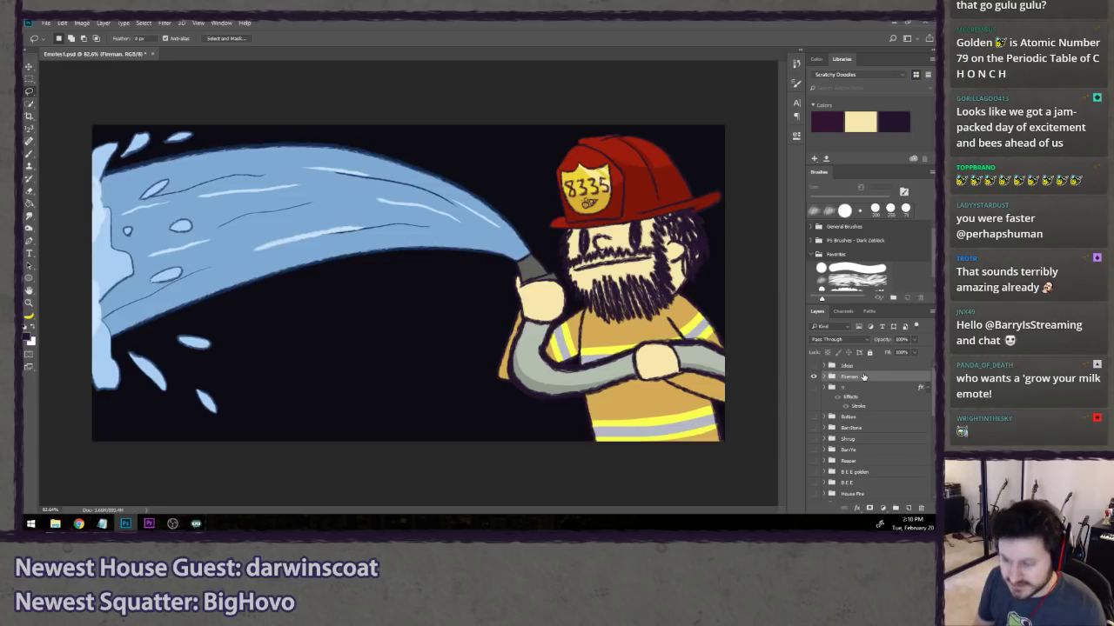
pyautogui.hotkey('ctrl', 'j')
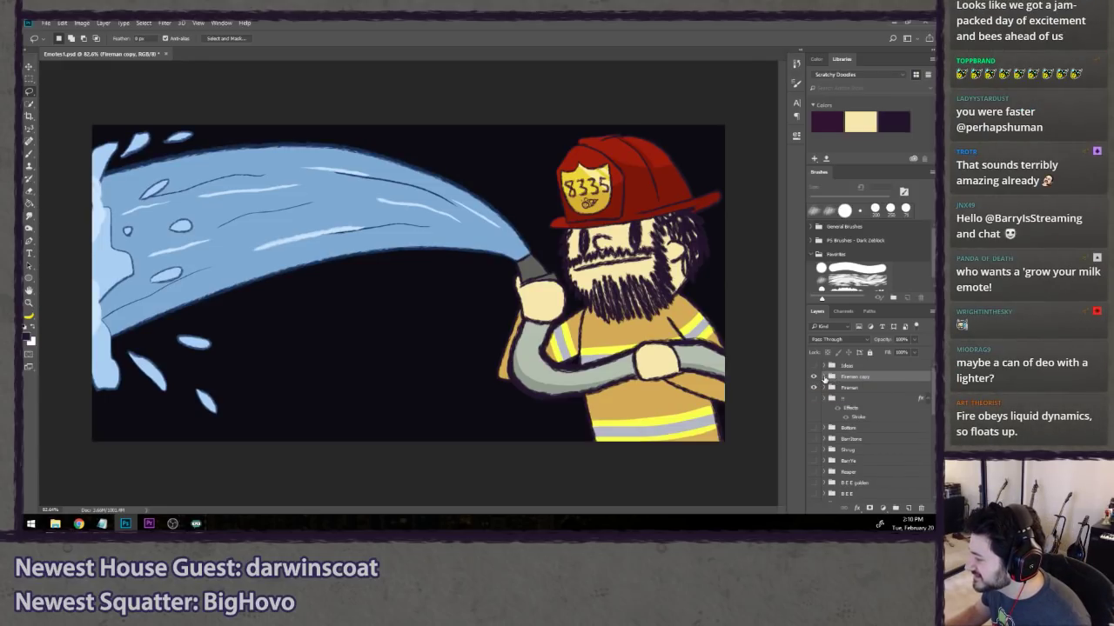
pyautogui.click(824, 377)
pyautogui.click(824, 377)
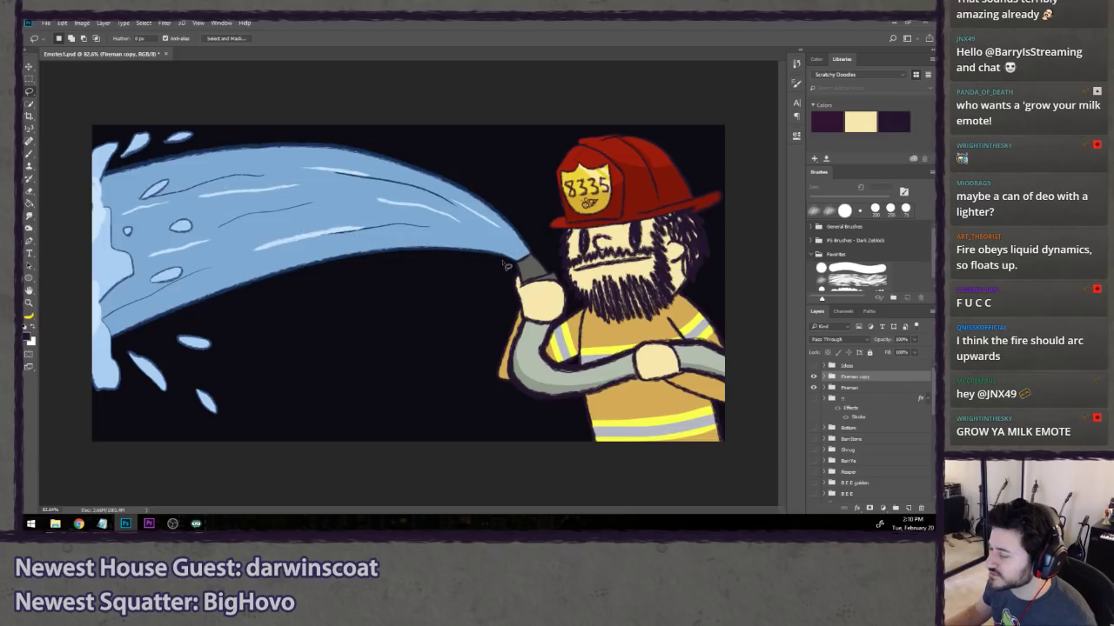
# - Delete the Hue/Saturation adjustment, Layer 26, Layer 25 and rough copy 2 from the Fireman copy group
pyautogui.click(824, 377)
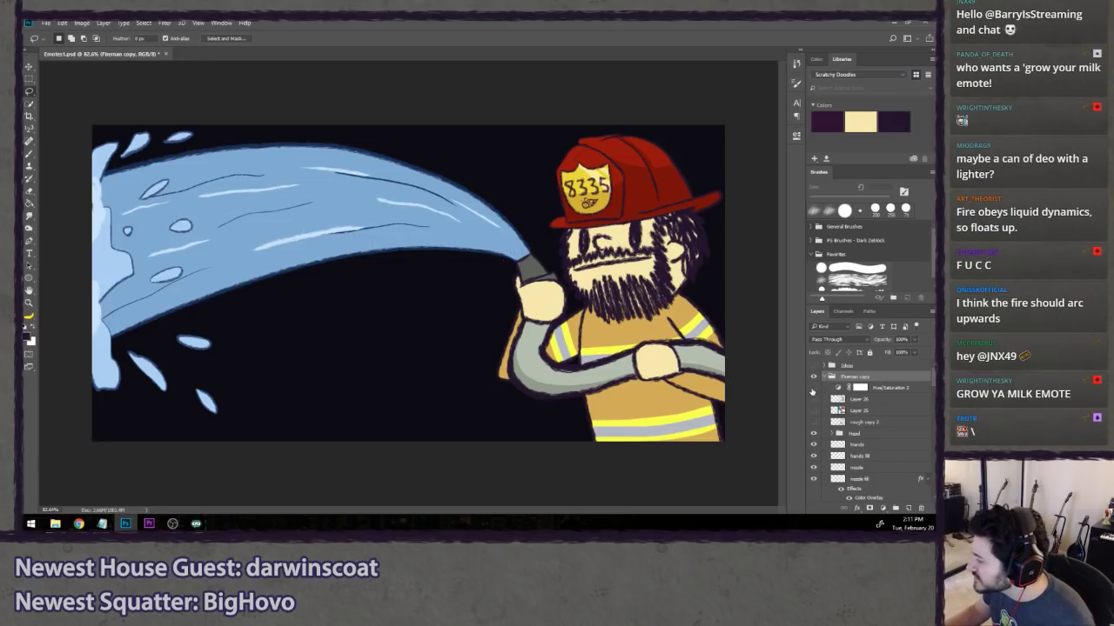
pyautogui.click(814, 400)
pyautogui.click(875, 401)
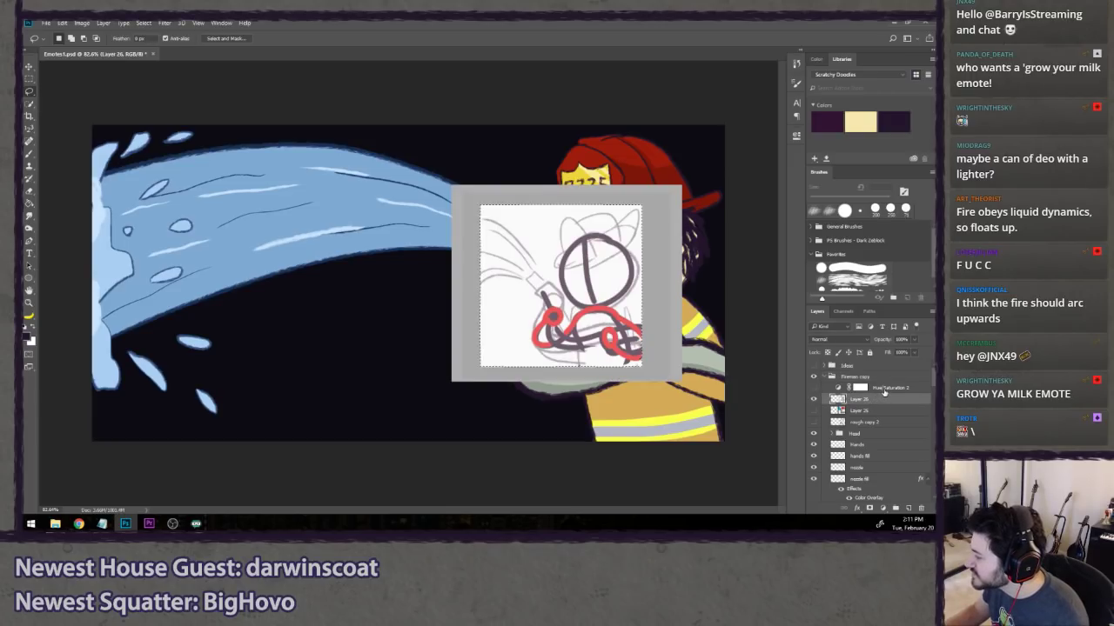
pyautogui.click(883, 390)
pyautogui.press('Delete')
pyautogui.press('Delete')
pyautogui.click(814, 389)
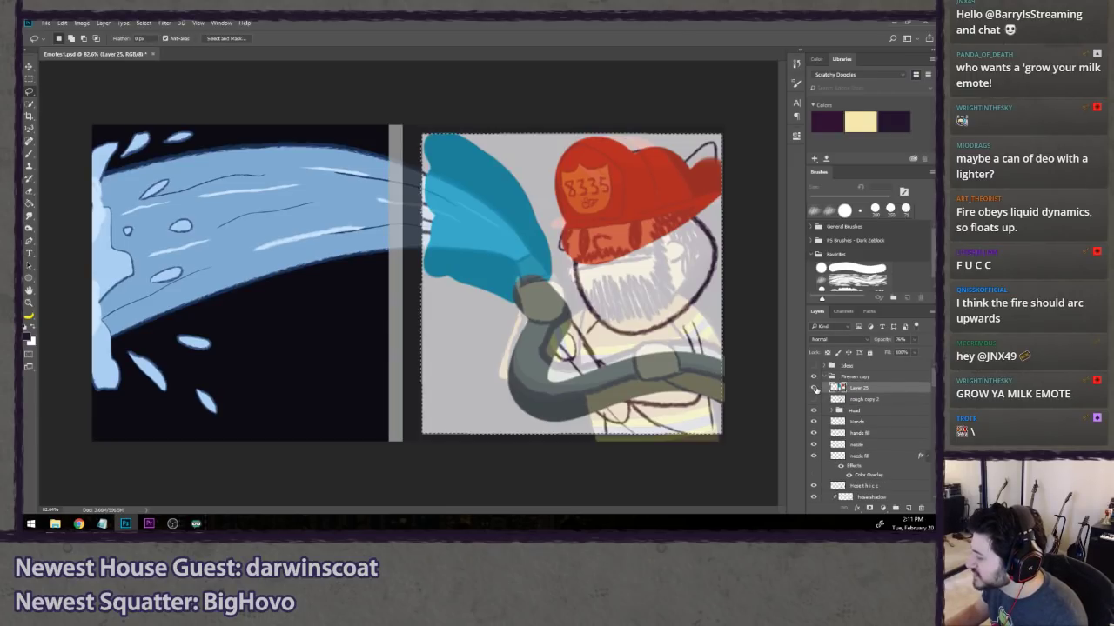
pyautogui.press('Delete')
pyautogui.click(814, 388)
pyautogui.press('Delete')
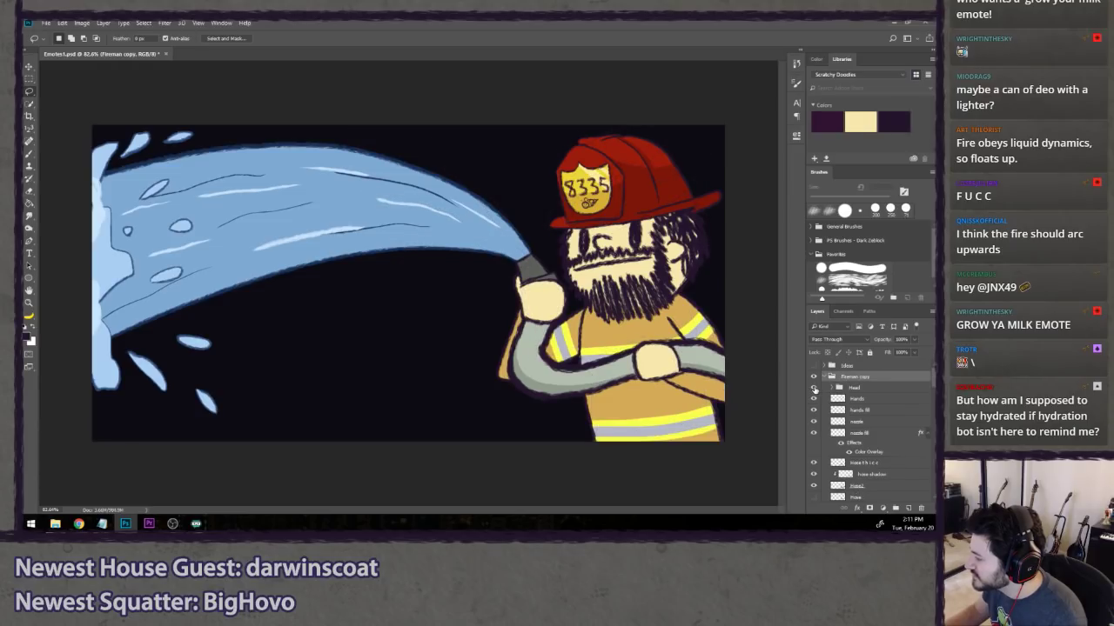
# - Select the Hands layer in the Fireman copy group and check what the Hands and hands fill layers contain by toggling their visibility
pyautogui.click(879, 399)
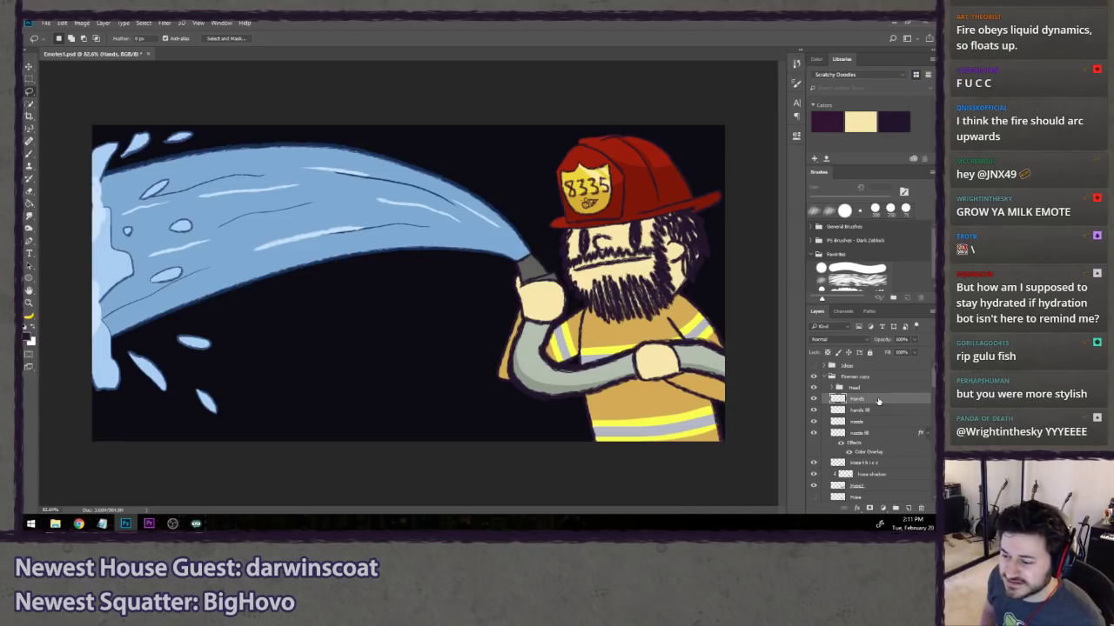
pyautogui.click(814, 399)
pyautogui.click(814, 398)
pyautogui.click(813, 410)
pyautogui.click(813, 409)
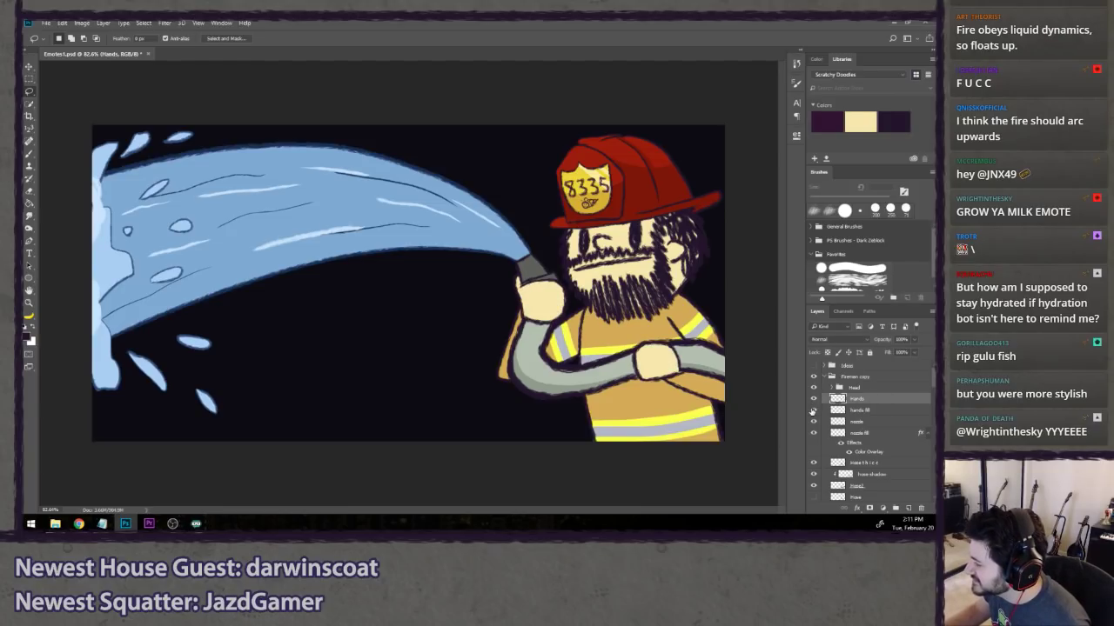
# - Delete the nozzle and nozzle fill layers from the Fireman copy group
pyautogui.click(872, 388)
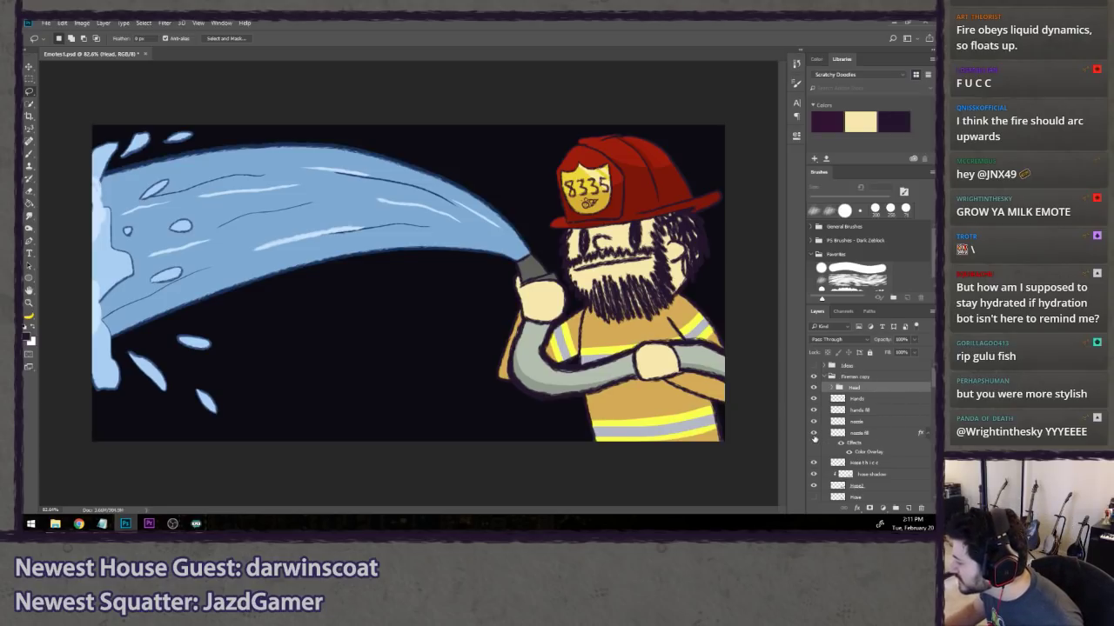
pyautogui.click(873, 424)
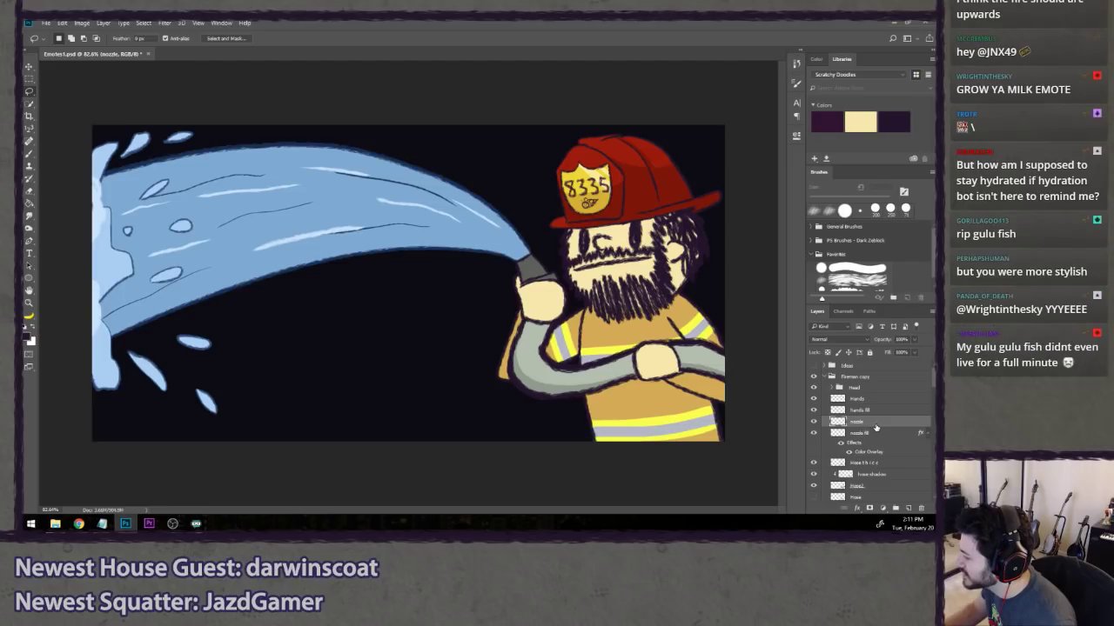
pyautogui.press('Delete')
pyautogui.press('Delete')
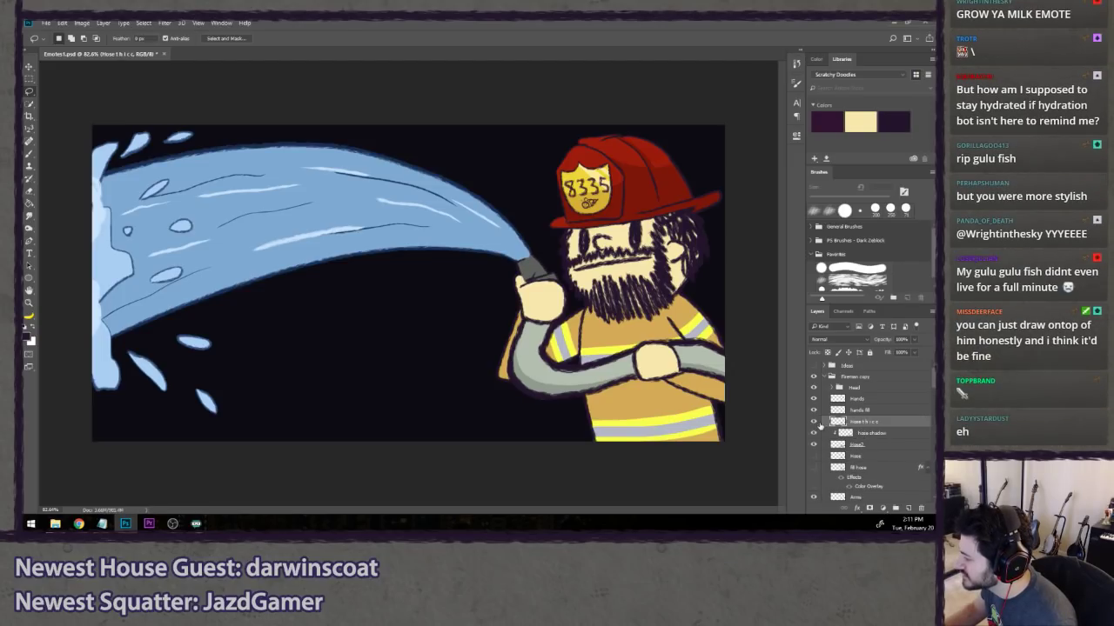
# - Delete all the hose layers from the Fireman copy group, including the hose shadow, Hose and fill hose
pyautogui.press('Delete')
pyautogui.press('Delete')
pyautogui.press('Delete')
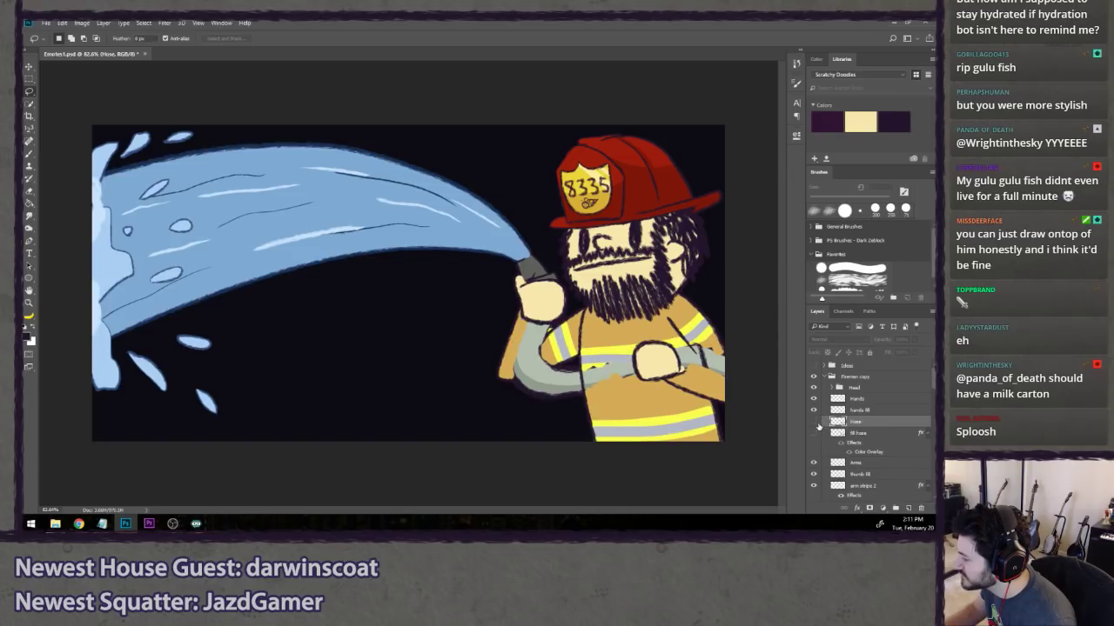
pyautogui.press('Delete')
pyautogui.press('Delete')
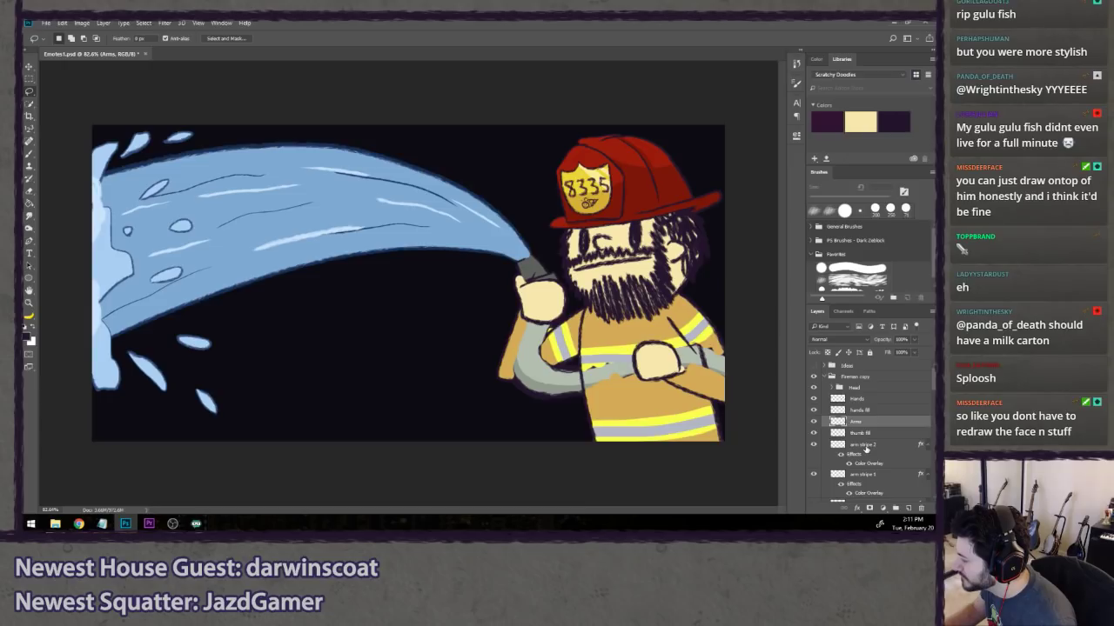
# - Delete the Water group from the Fireman copy group, and undo the deletion
pyautogui.scroll(-5, 866, 448)
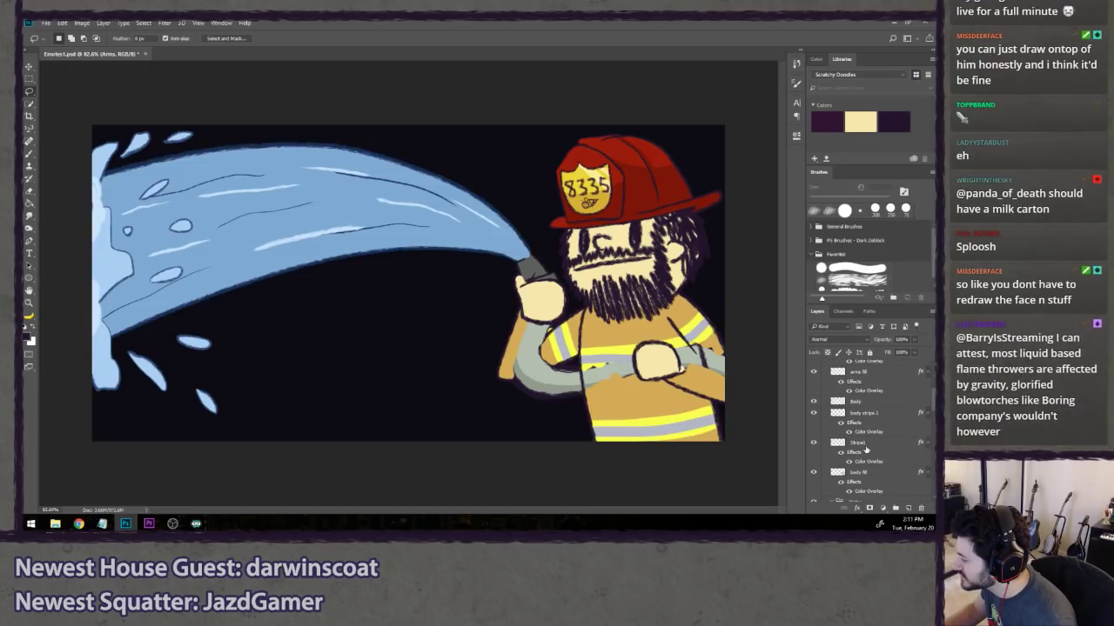
pyautogui.scroll(-3, 866, 449)
pyautogui.click(874, 437)
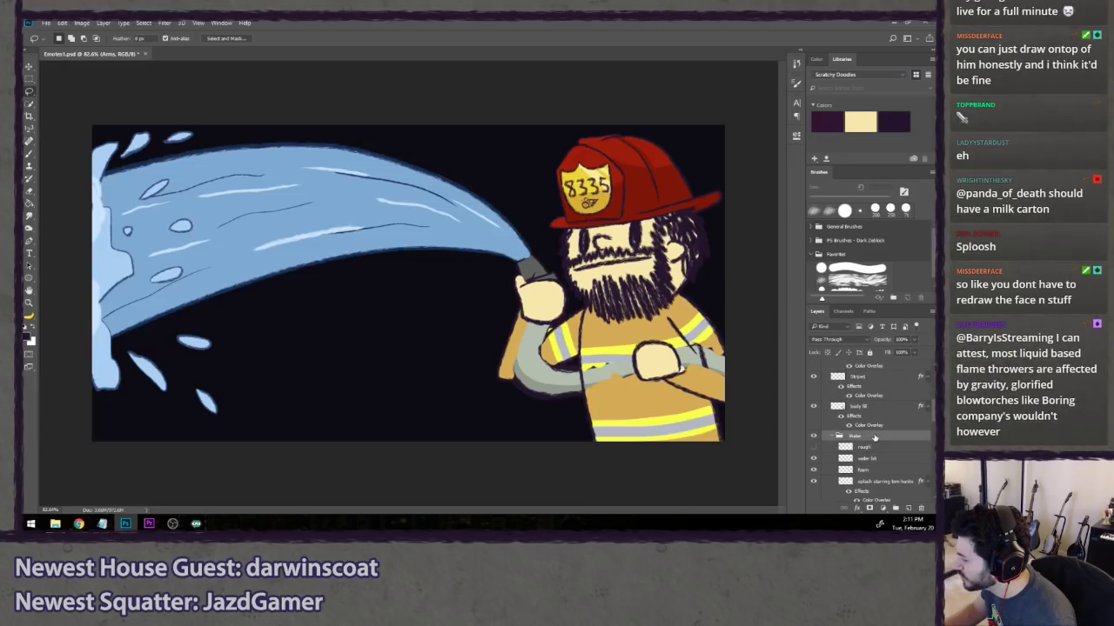
pyautogui.press('Delete')
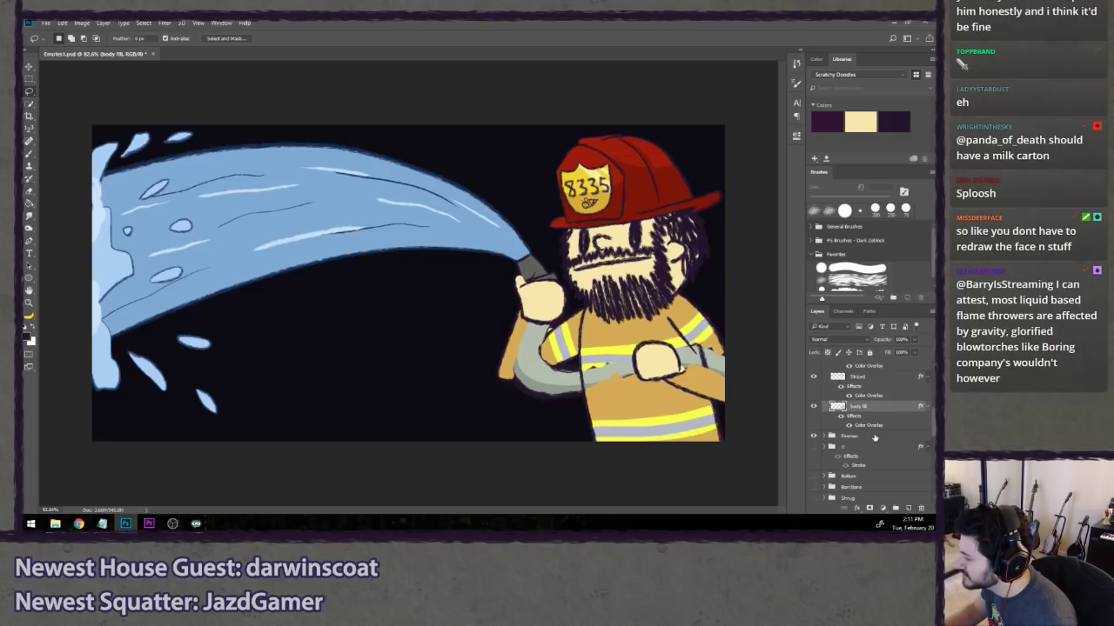
pyautogui.click(811, 438)
pyautogui.hotkey('ctrl', 'z')
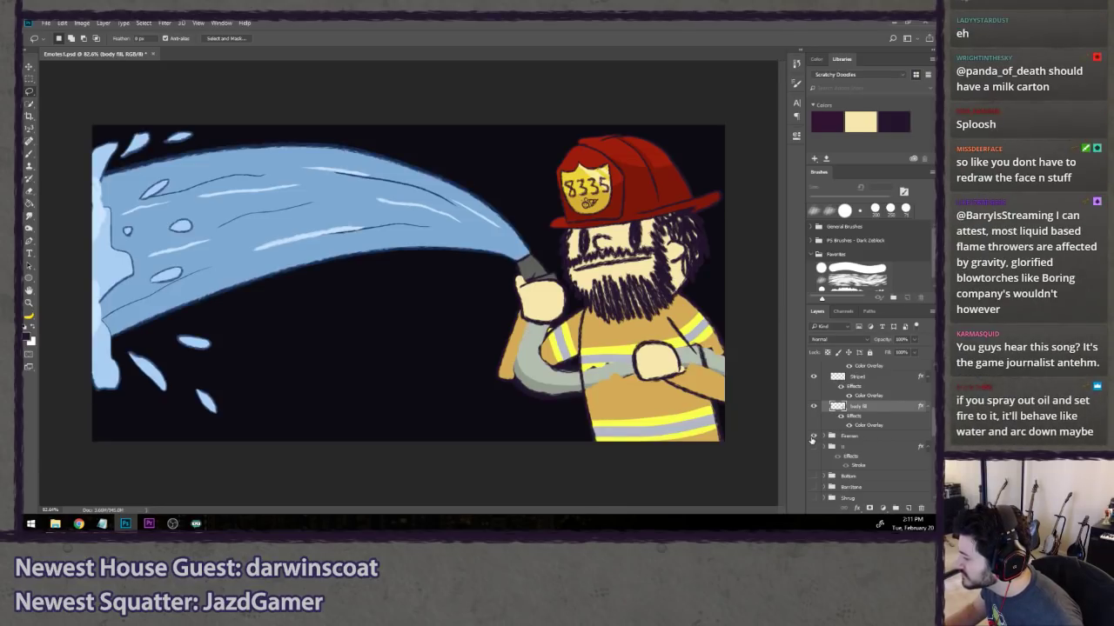
# - Hide the original Fireman group and delete the Water group from the Fireman copy group
pyautogui.scroll(-3, 836, 432)
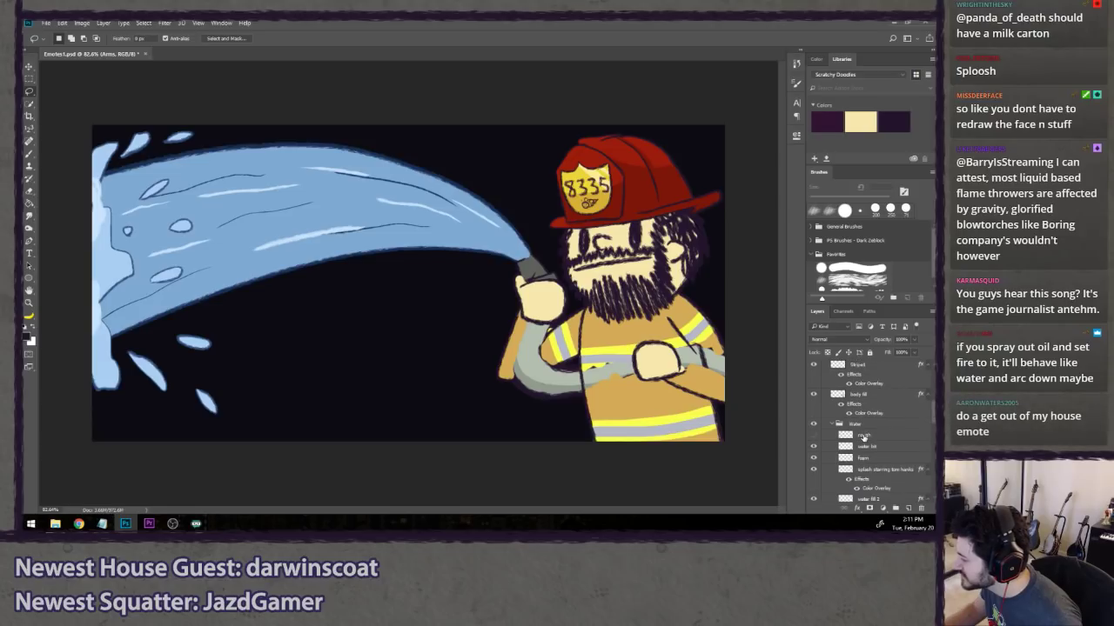
pyautogui.scroll(-2, 831, 435)
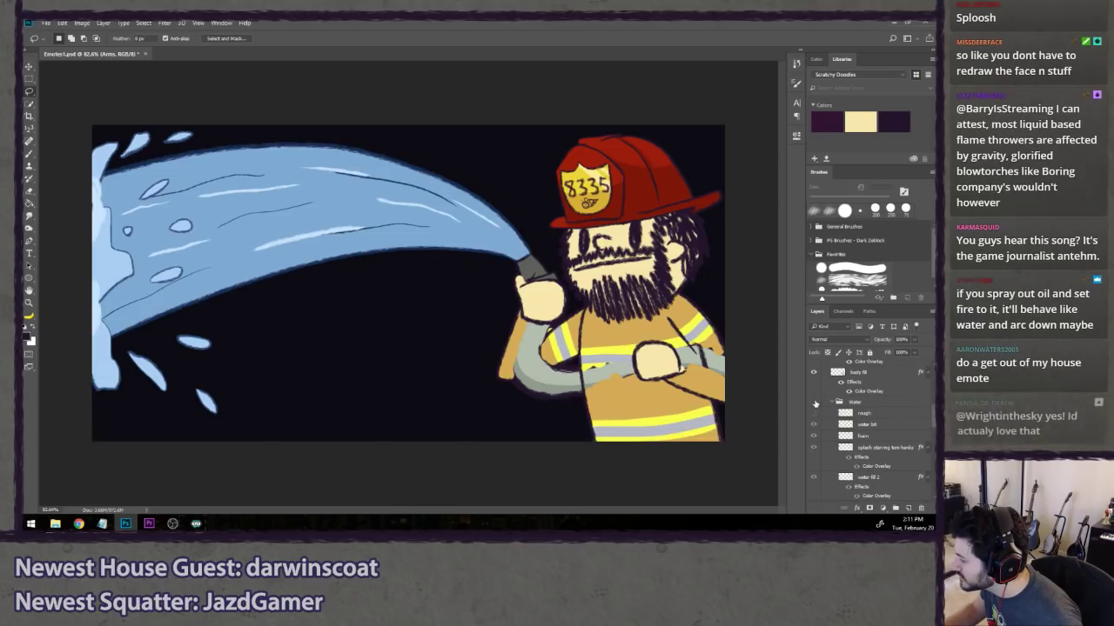
pyautogui.scroll(-4, 831, 431)
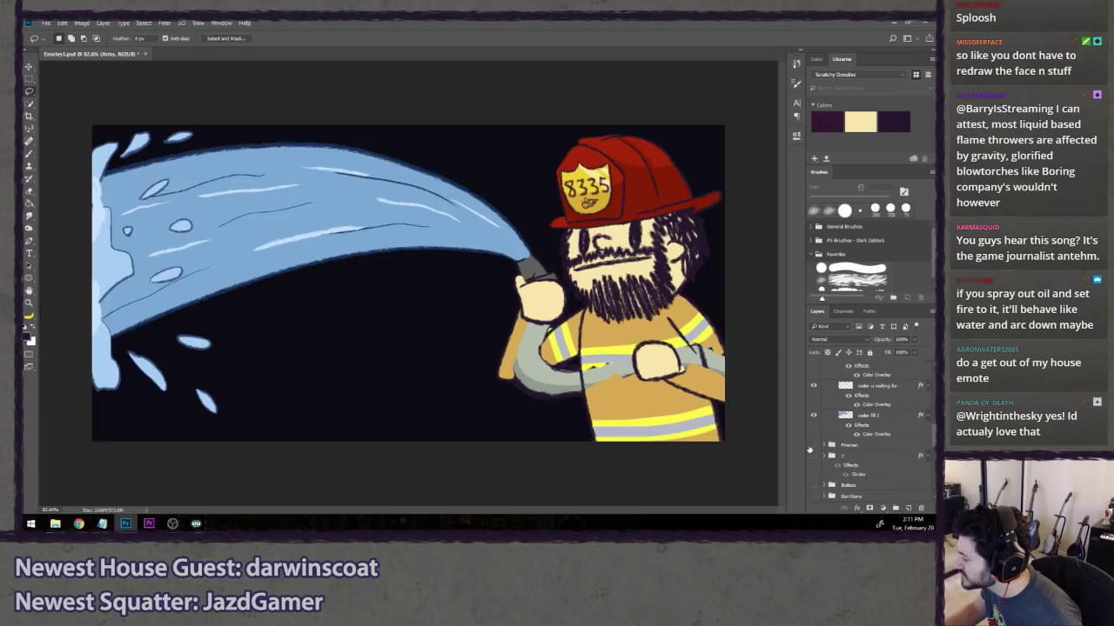
pyautogui.click(809, 450)
pyautogui.scroll(4, 819, 450)
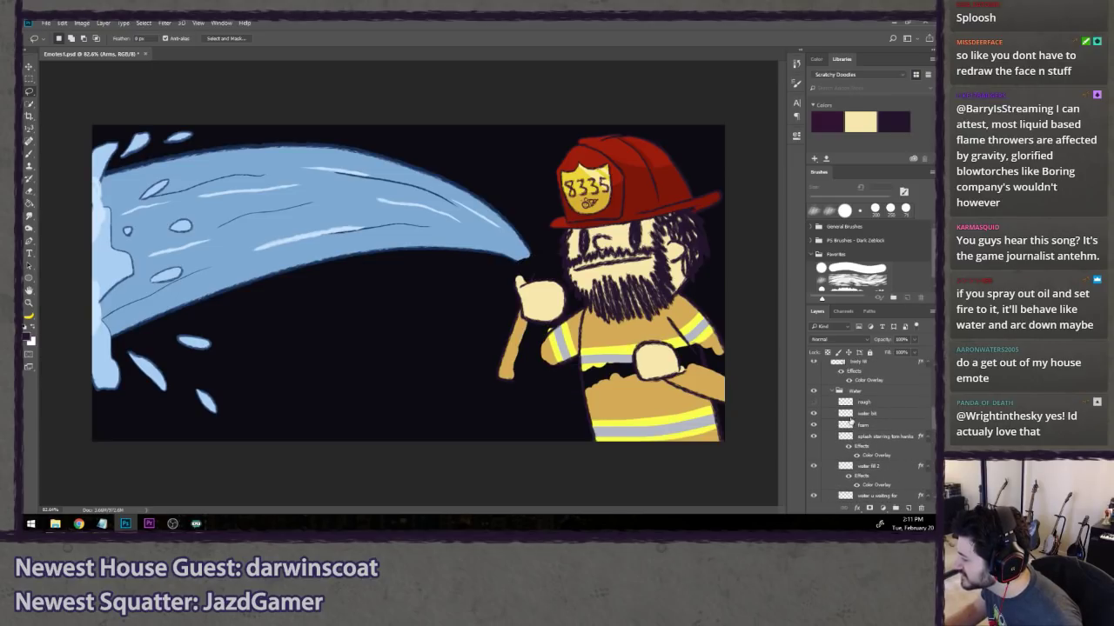
pyautogui.click(875, 395)
pyautogui.press('Delete')
# - Toggle the original Fireman group's visibility to compare it with the cleaned-up copy
pyautogui.click(868, 396)
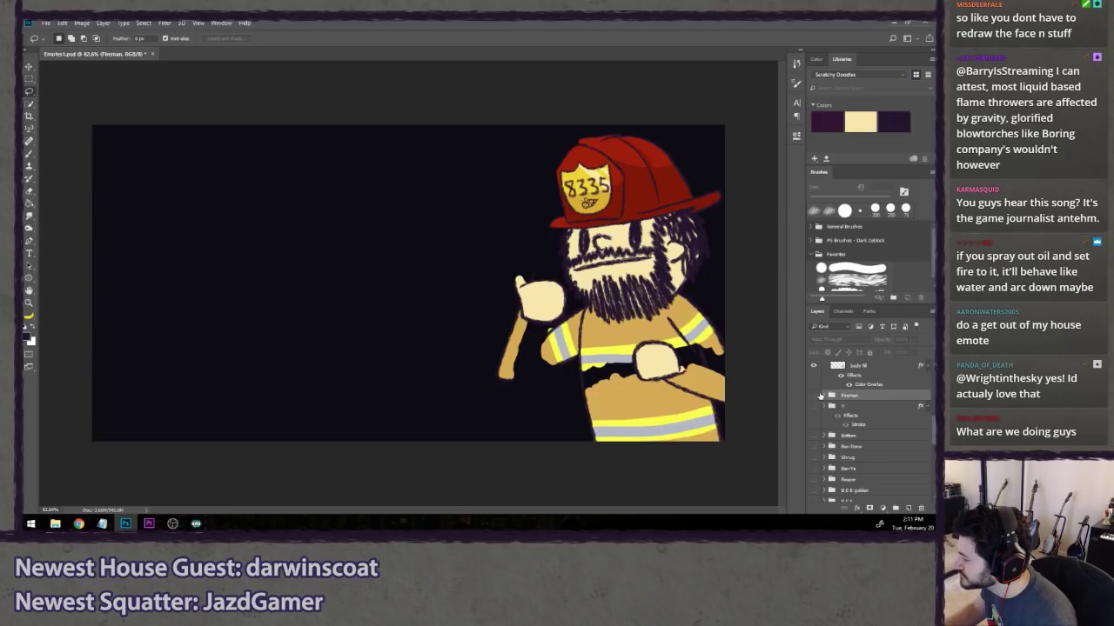
pyautogui.click(814, 396)
pyautogui.click(815, 396)
pyautogui.click(814, 396)
pyautogui.scroll(5, 817, 391)
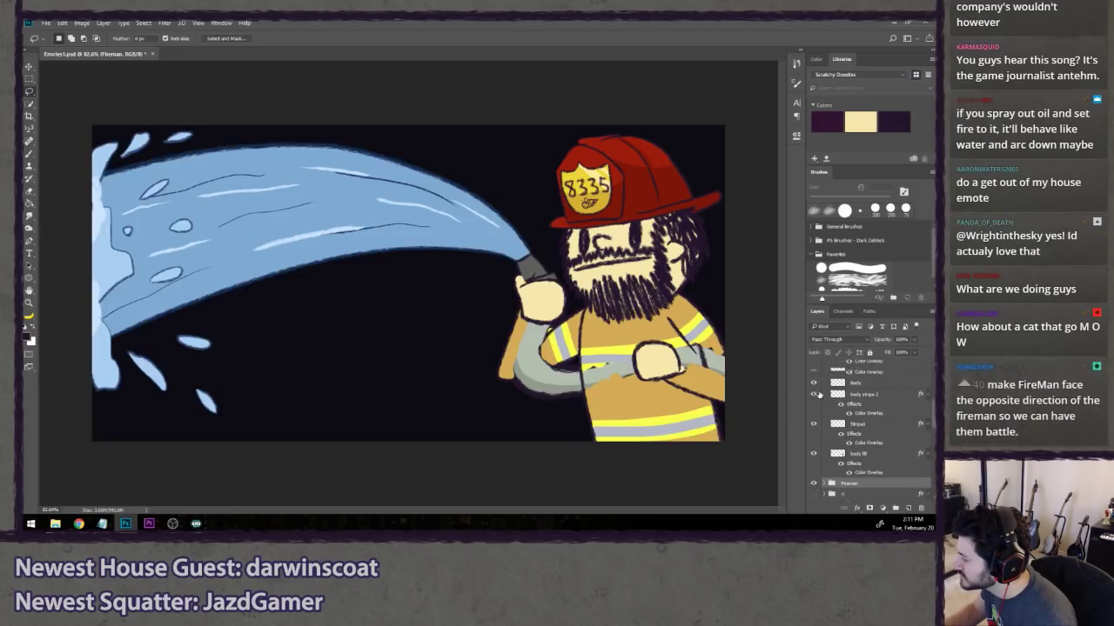
pyautogui.scroll(2, 832, 398)
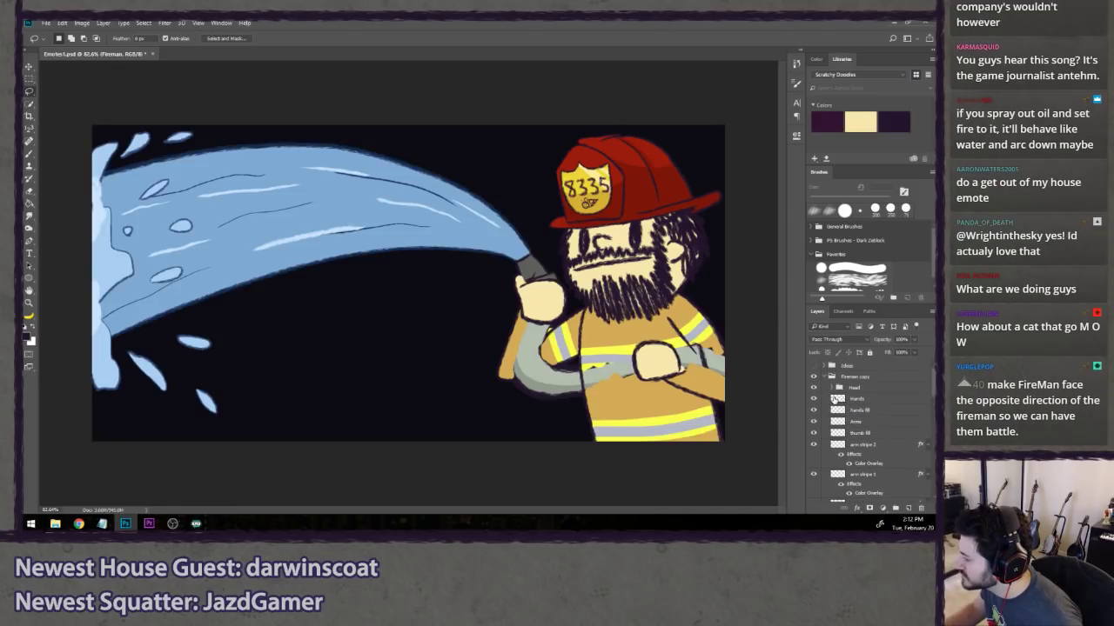
# - View the original Fireman group without the copy, then hide the original and show only the Fireman copy group
pyautogui.click(815, 386)
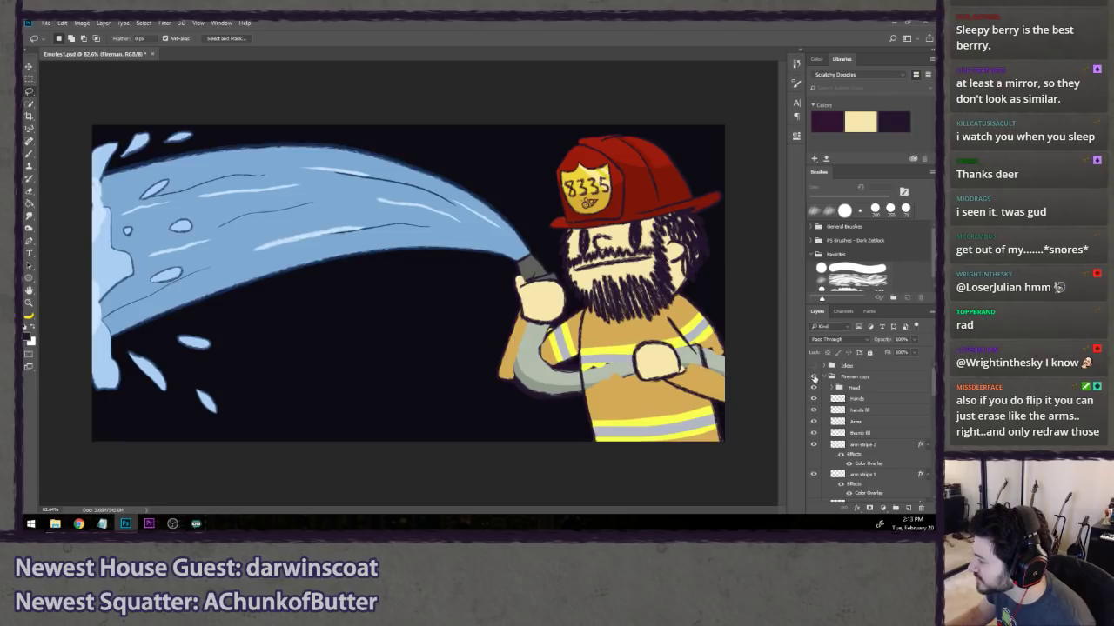
pyautogui.scroll(-3, 816, 379)
pyautogui.scroll(-3, 815, 379)
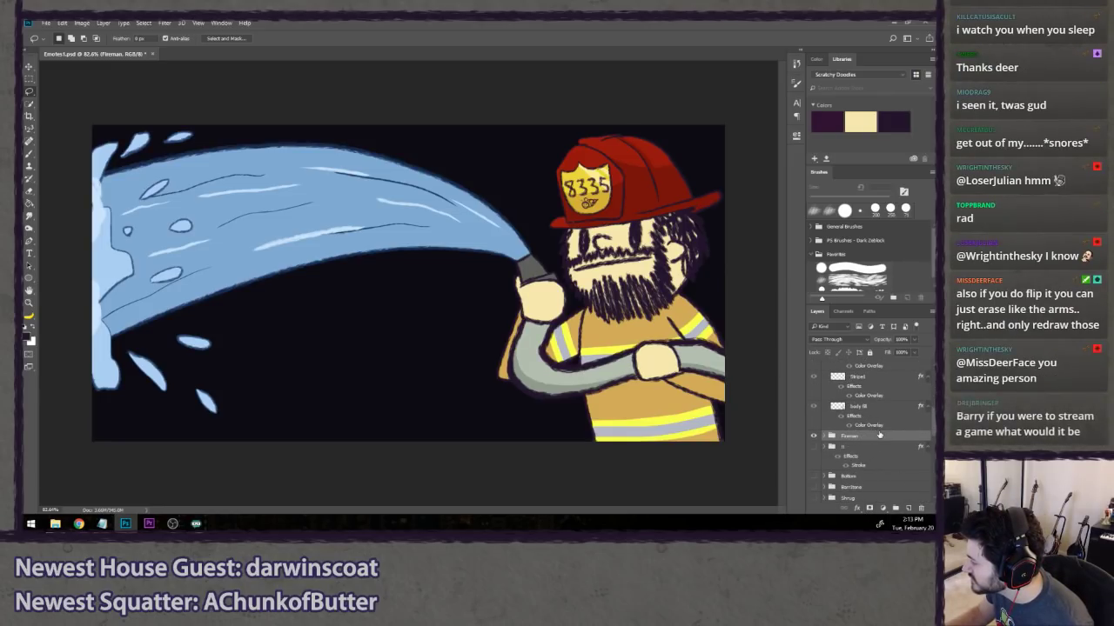
pyautogui.rightClick(882, 439)
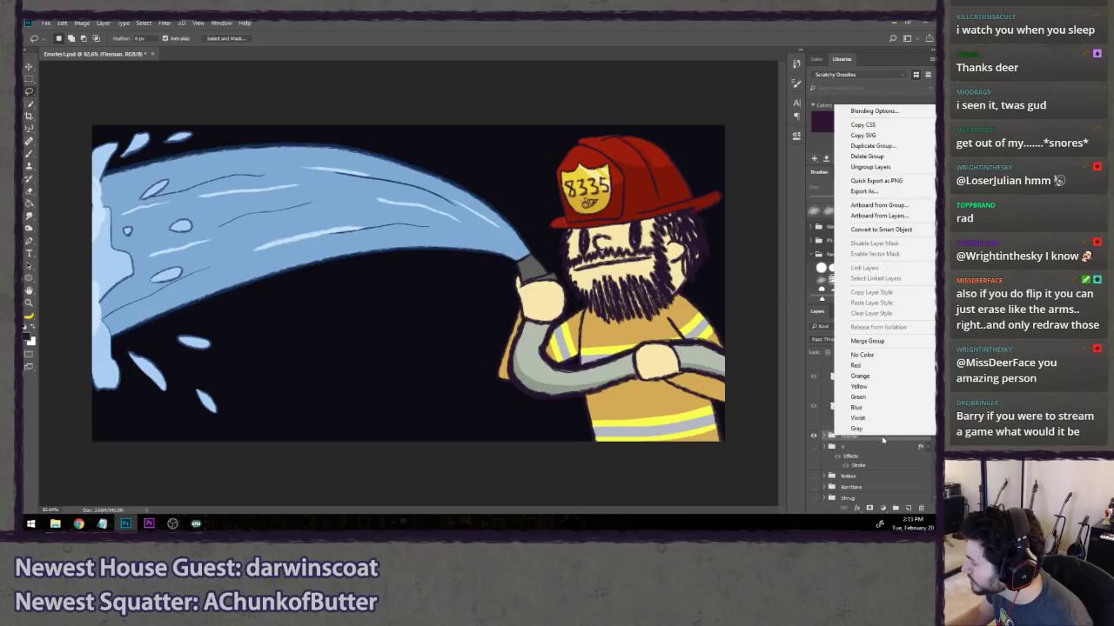
pyautogui.click(876, 440)
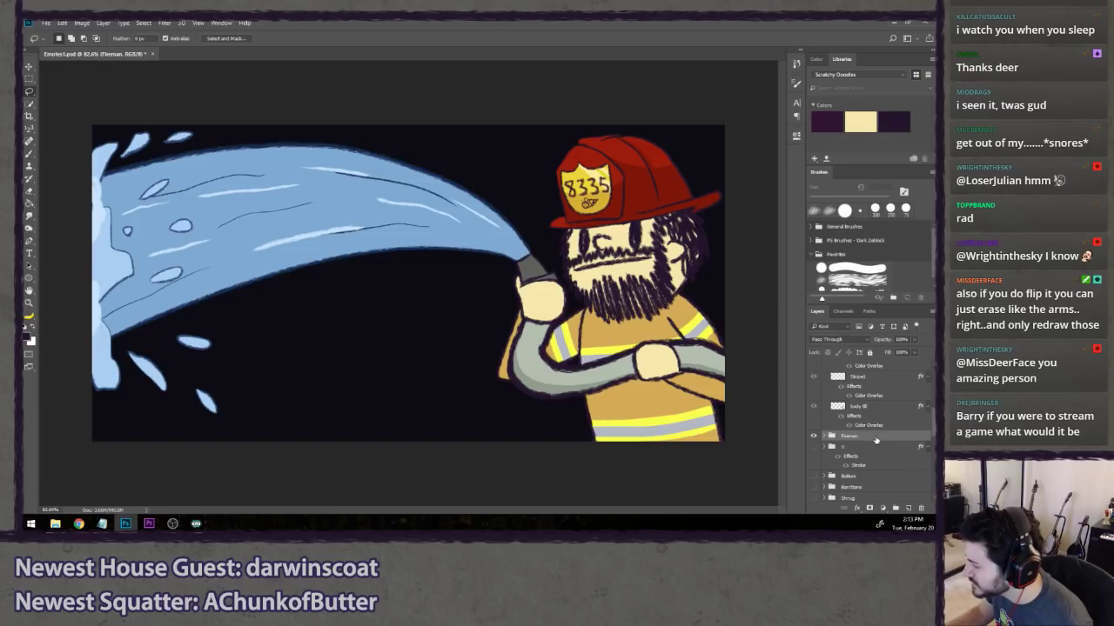
pyautogui.click(815, 436)
pyautogui.scroll(2, 856, 443)
pyautogui.scroll(3, 857, 444)
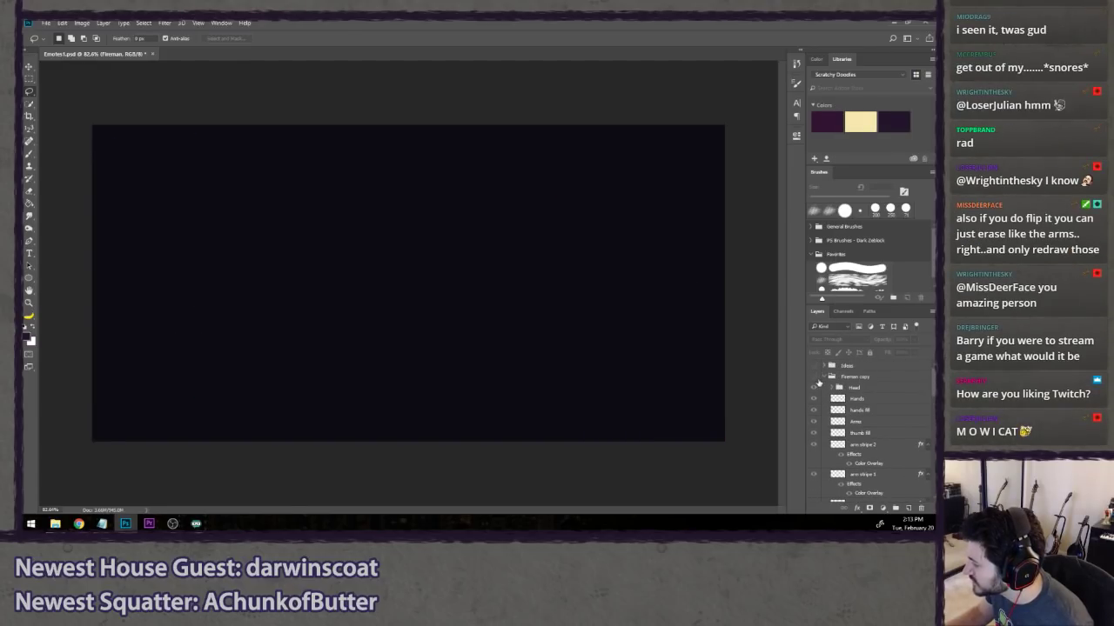
pyautogui.click(814, 377)
# - Rename the Fireman copy group as "Fireman literally"
pyautogui.doubleClick(856, 377)
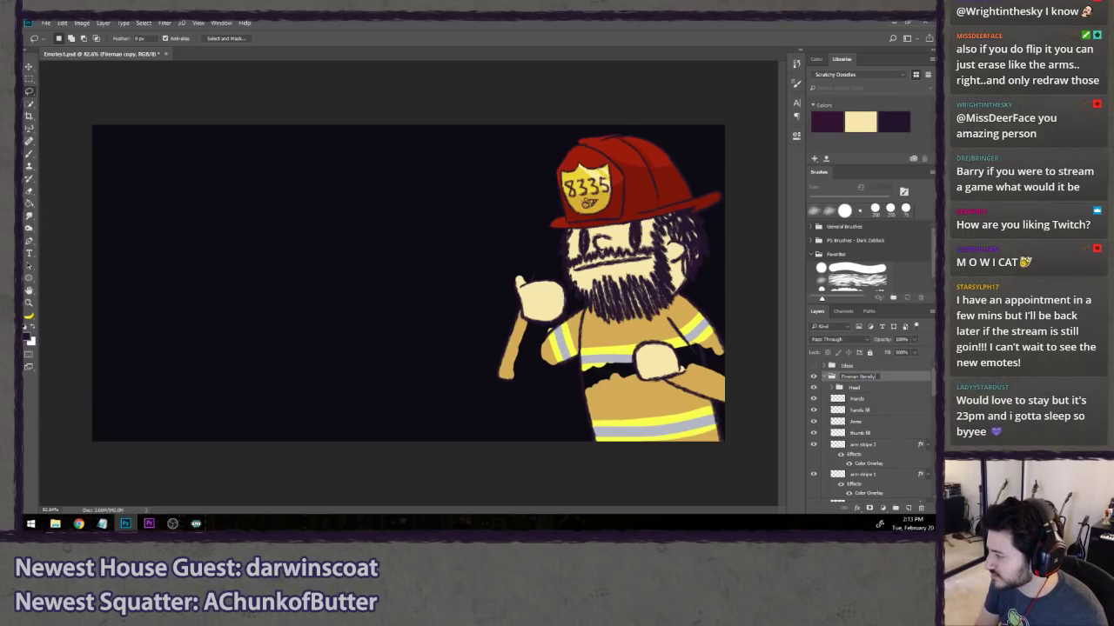
pyautogui.write('literally')
pyautogui.press('Return')
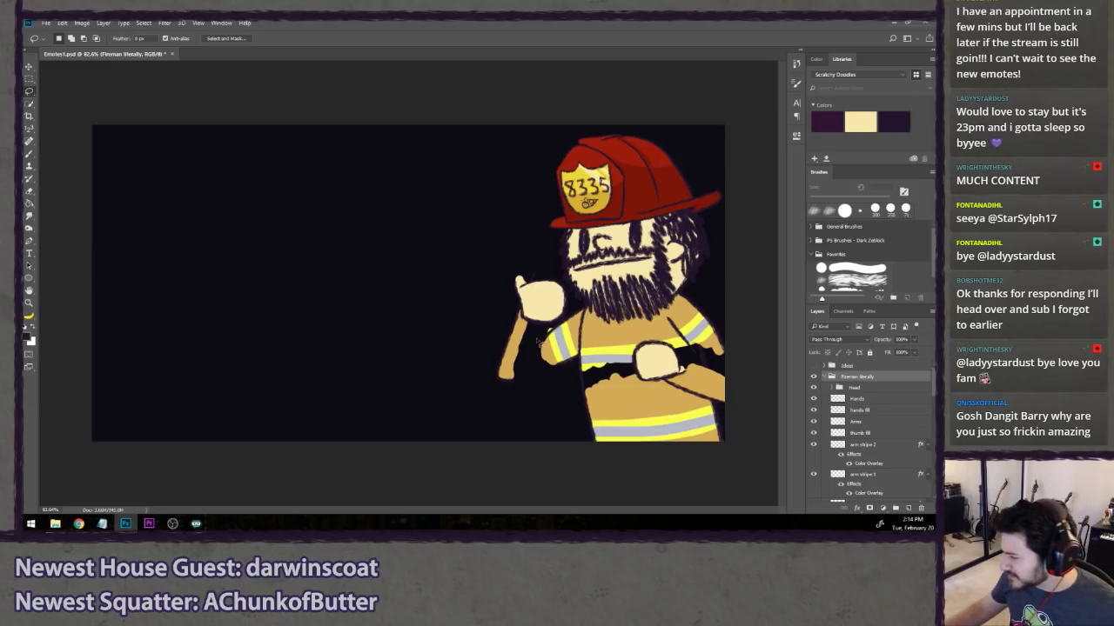
# - Check what the Head group and the Hands layer contain by toggling their visibility
pyautogui.click(813, 388)
pyautogui.click(813, 388)
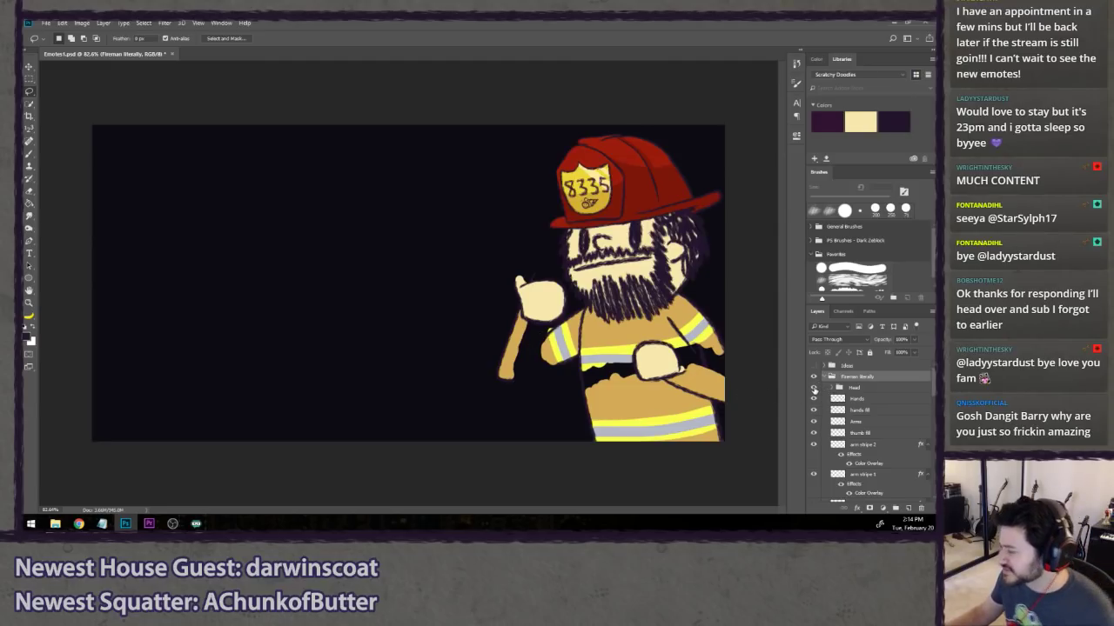
pyautogui.click(814, 398)
pyautogui.click(814, 398)
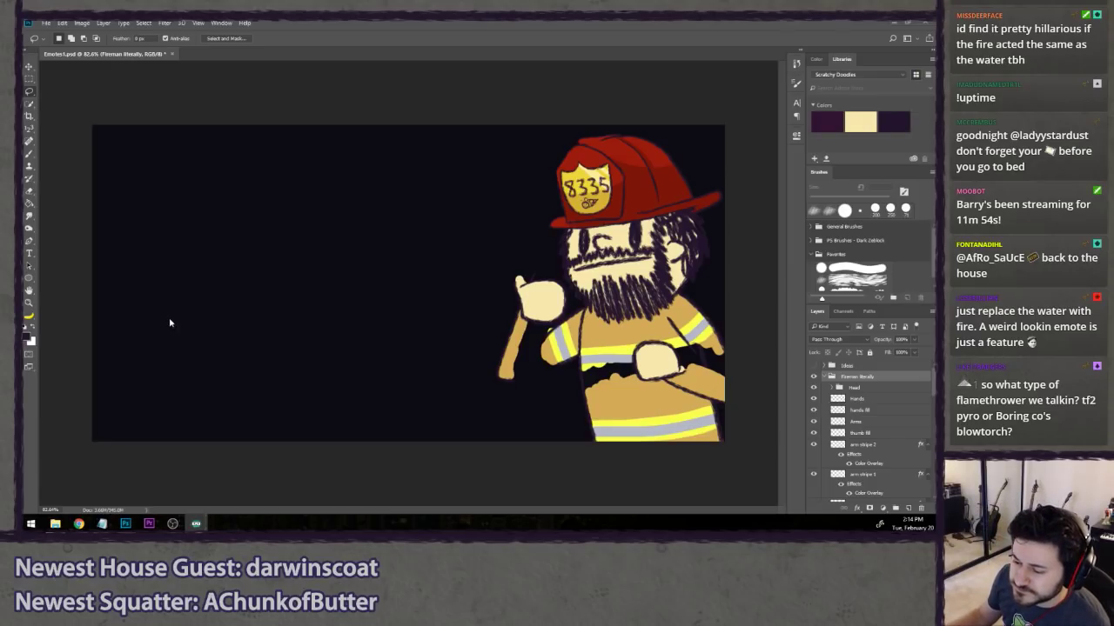
pyautogui.click(278, 315)
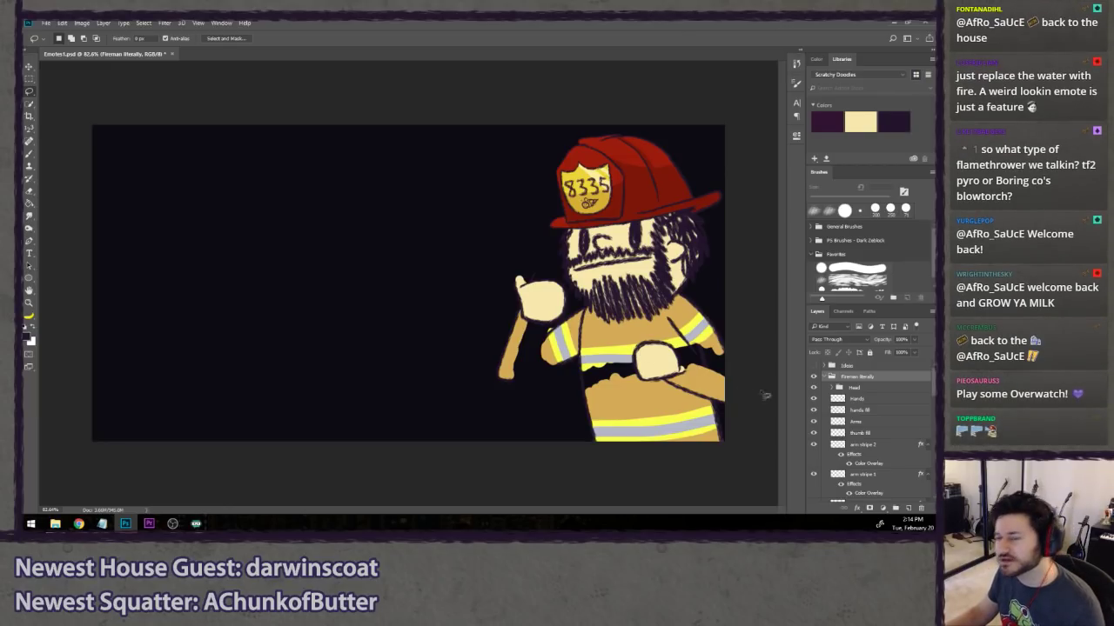
# - Examine the Fireman literally group piece by piece, toggling the whole group, Head, Hands, hands fill and Arms off and on
pyautogui.click(813, 377)
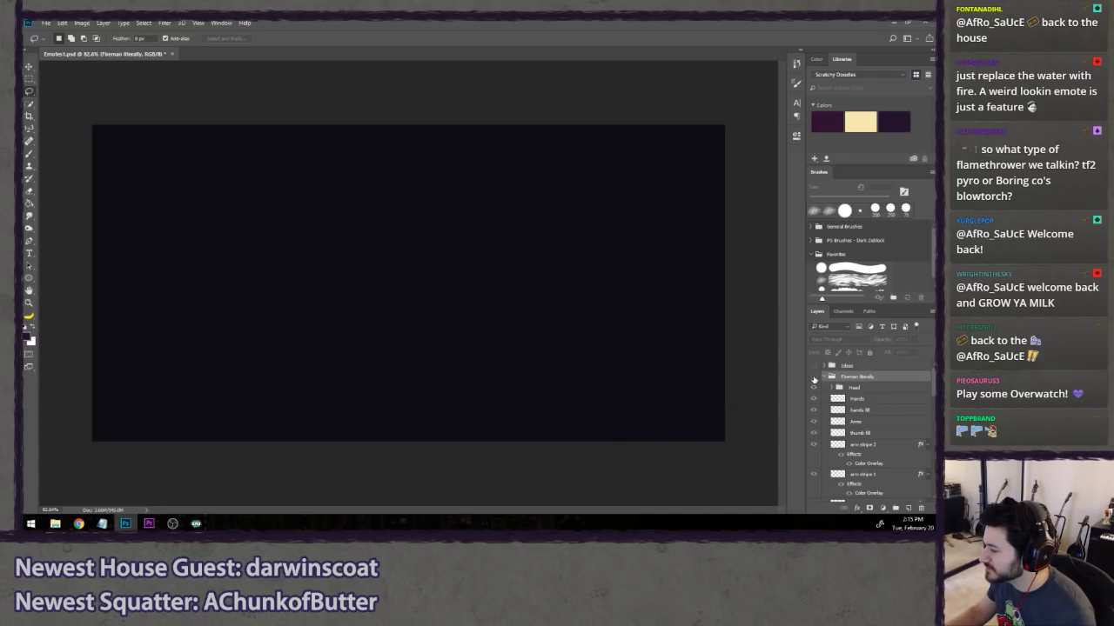
pyautogui.click(814, 377)
pyautogui.click(813, 388)
pyautogui.click(813, 388)
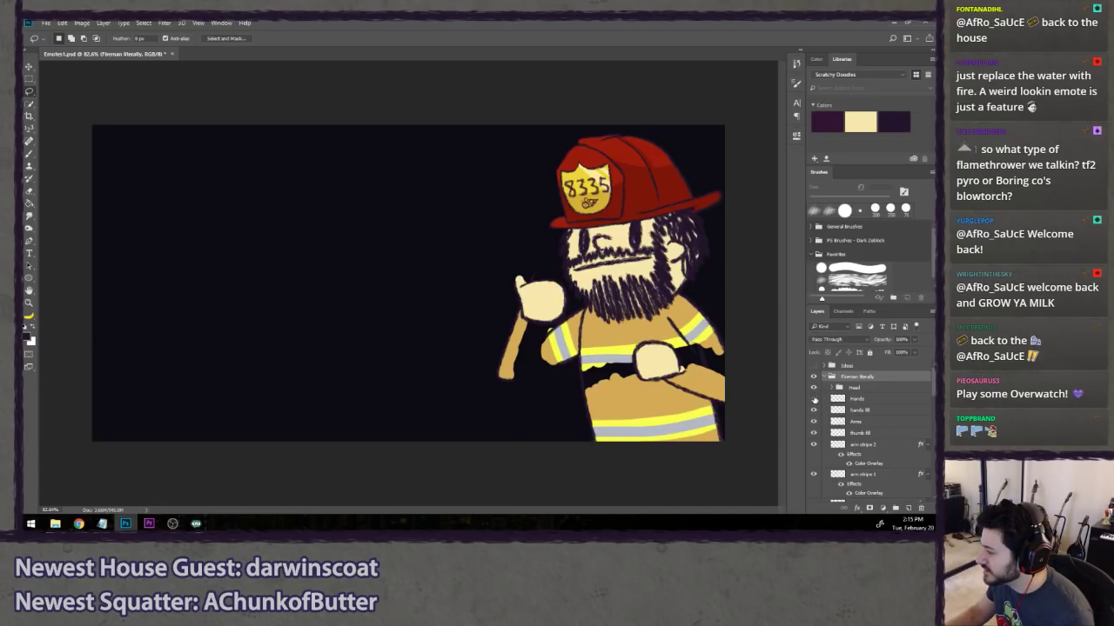
pyautogui.click(814, 399)
pyautogui.click(814, 399)
pyautogui.click(815, 410)
pyautogui.click(815, 410)
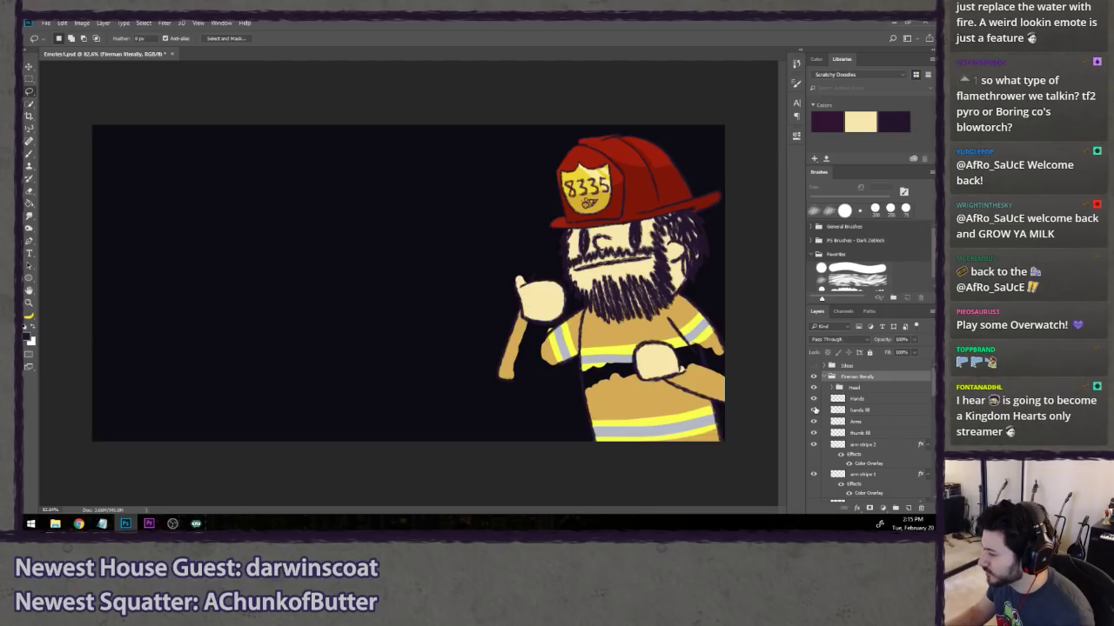
pyautogui.scroll(-1, 815, 409)
pyautogui.click(814, 410)
pyautogui.click(814, 409)
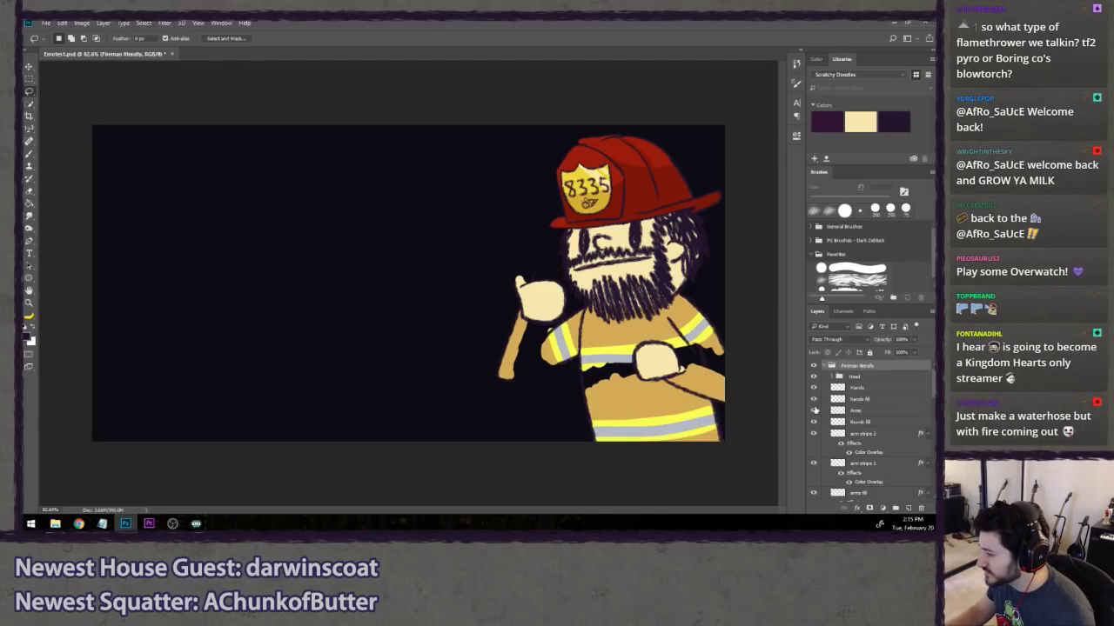
# - Hide the BG Dark layer to view the fireman artwork on the light background
pyautogui.scroll(-2, 815, 410)
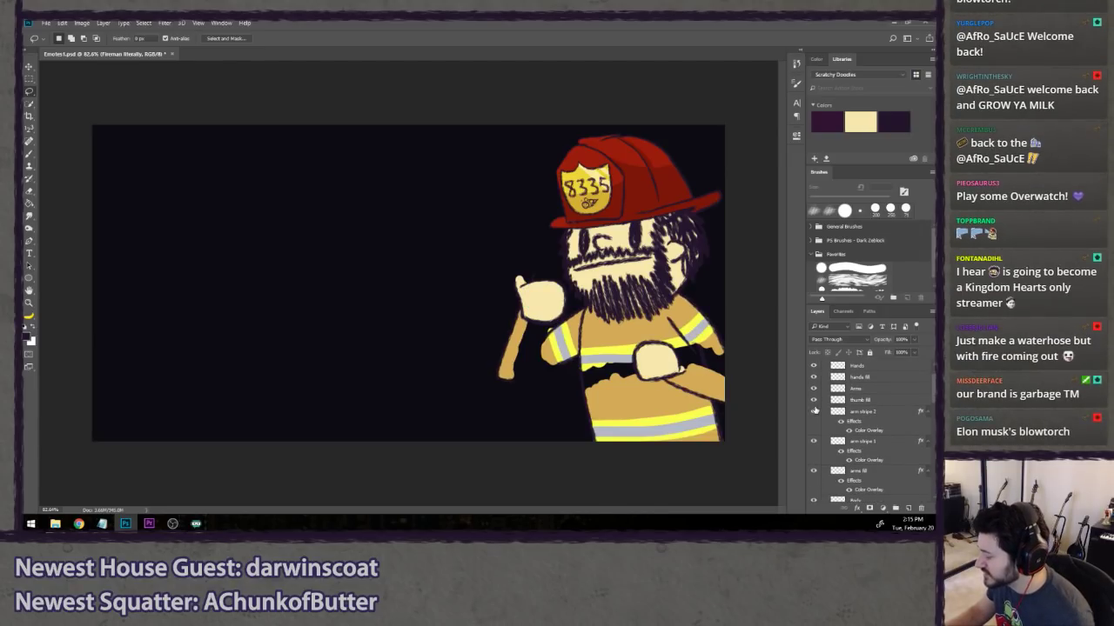
pyautogui.scroll(-2, 814, 413)
pyautogui.scroll(-5, 813, 422)
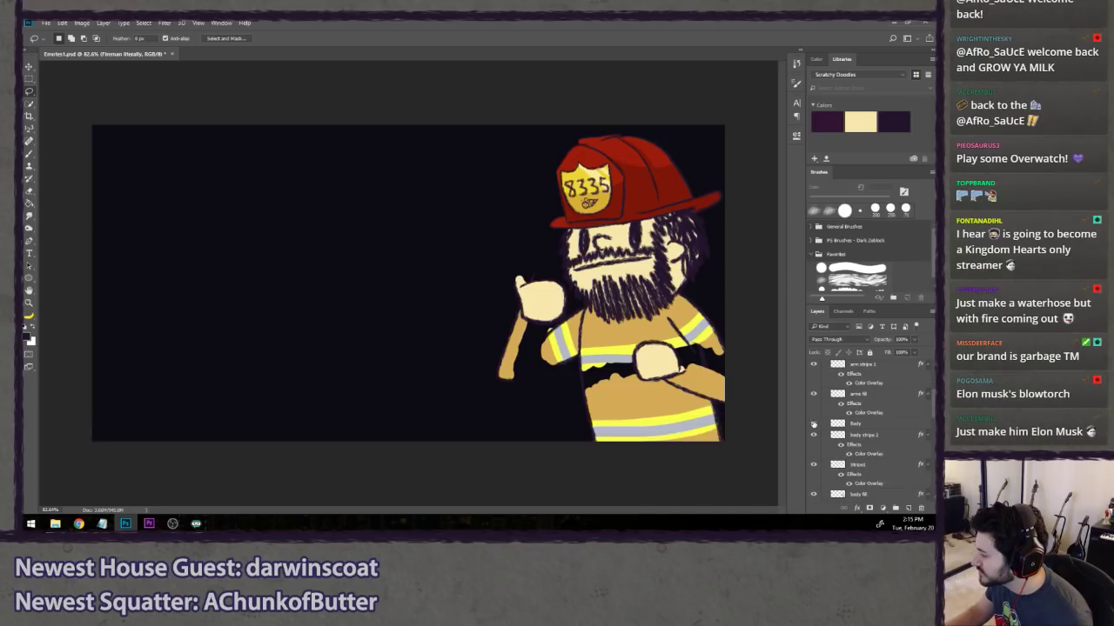
pyautogui.scroll(-2, 834, 419)
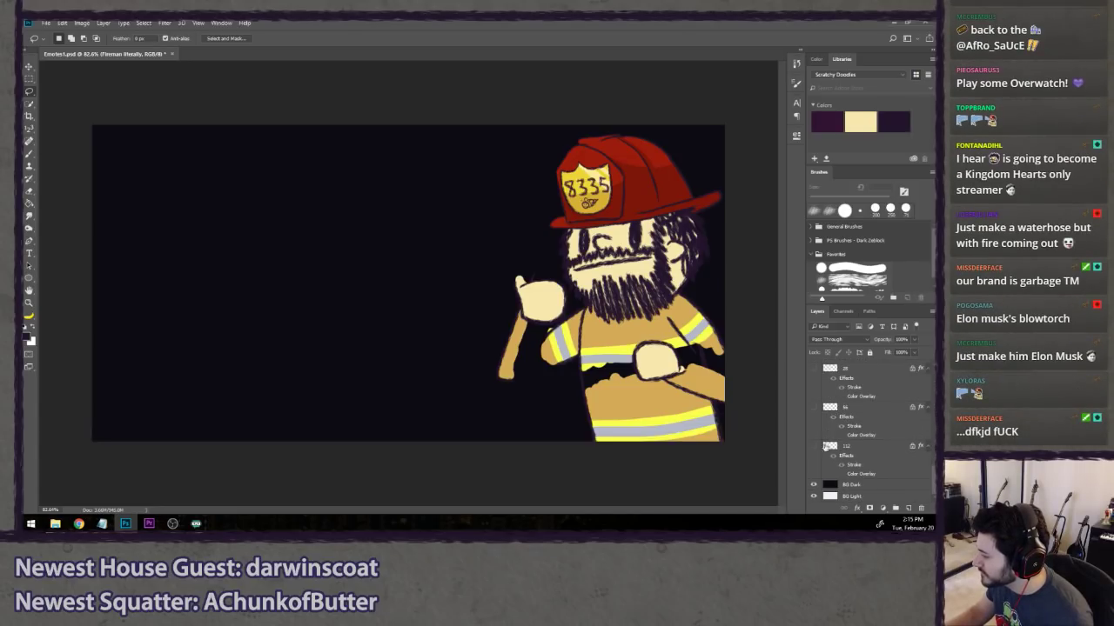
pyautogui.click(813, 486)
pyautogui.scroll(4, 849, 474)
pyautogui.scroll(5, 851, 473)
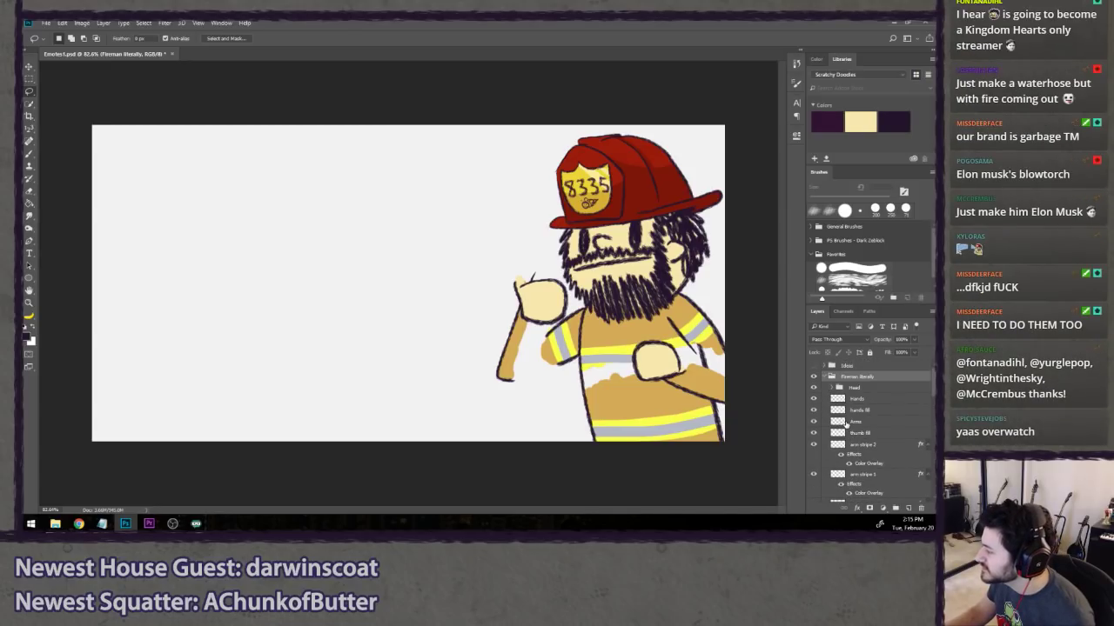
# - Collapse the Fireman literally group, then show the original Fireman group and lower its opacity as a faded reference
pyautogui.click(824, 377)
pyautogui.click(813, 387)
pyautogui.click(849, 388)
pyautogui.moveTo(879, 343); pyautogui.dragTo(852, 341)
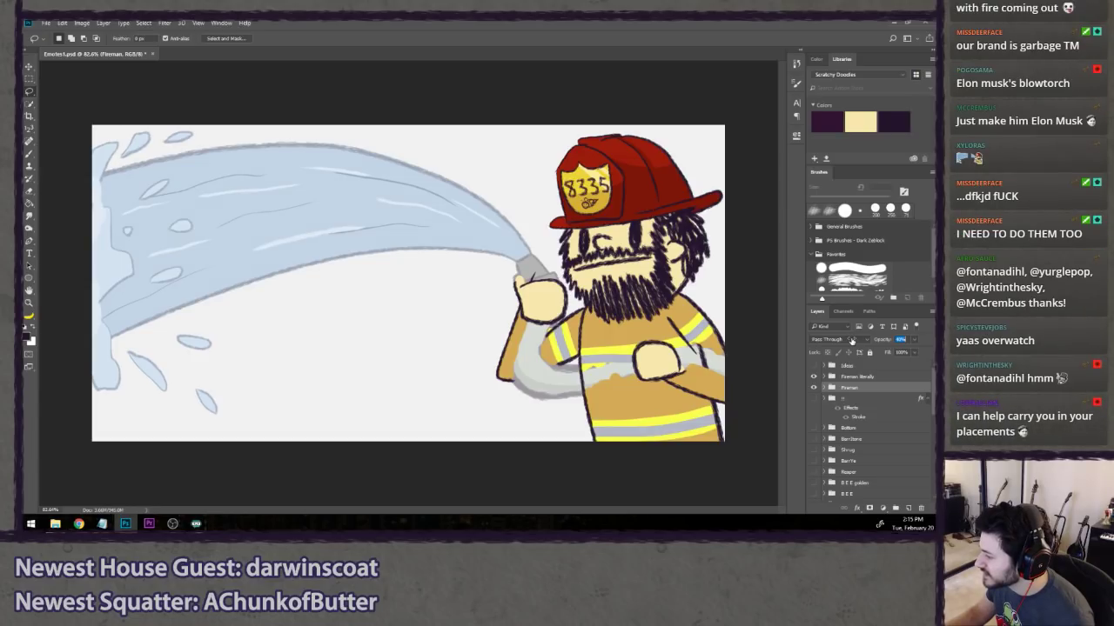
# - Add a new layer named "rough" above the Head group inside the Fireman literally group
pyautogui.click(824, 376)
pyautogui.click(824, 376)
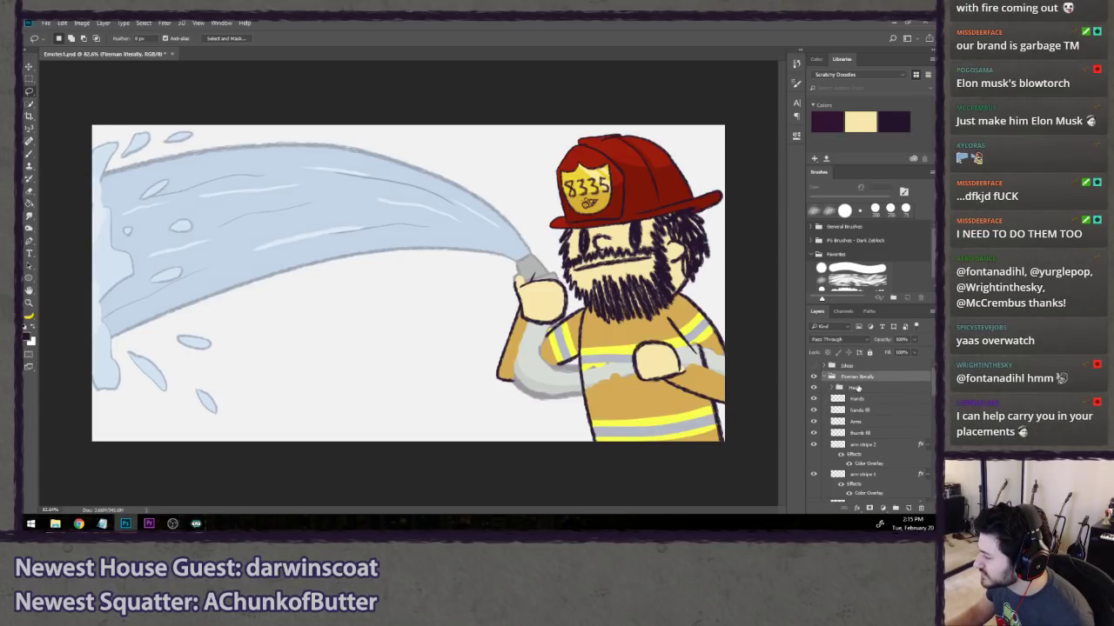
pyautogui.click(862, 389)
pyautogui.hotkey('ctrl', 'shift', 'n')
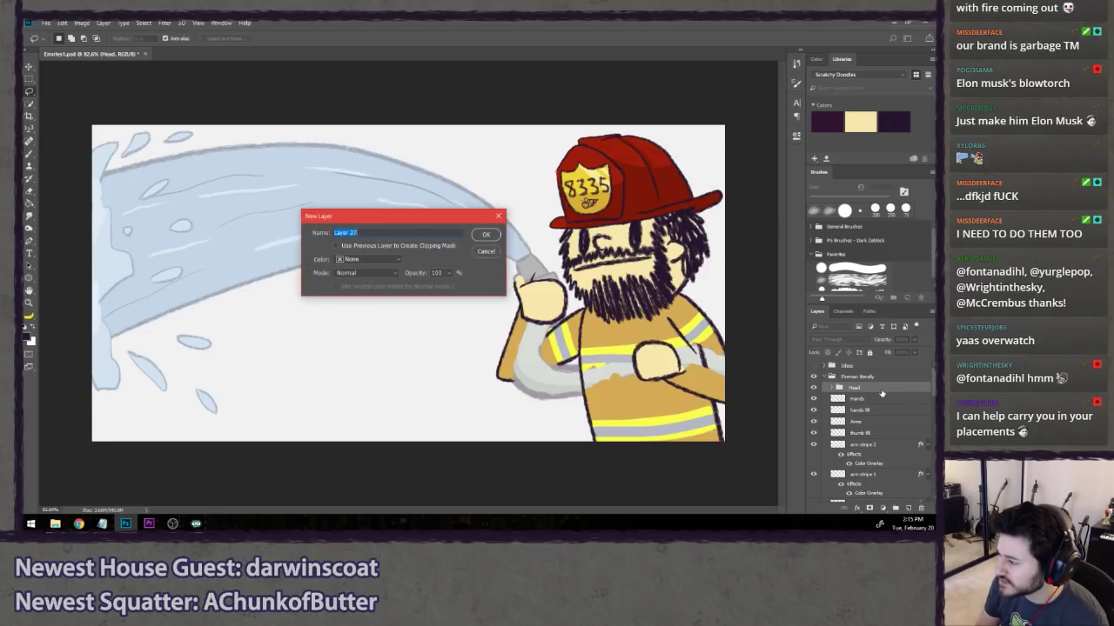
pyautogui.write('rough')
pyautogui.press('Return')
pyautogui.press('b')
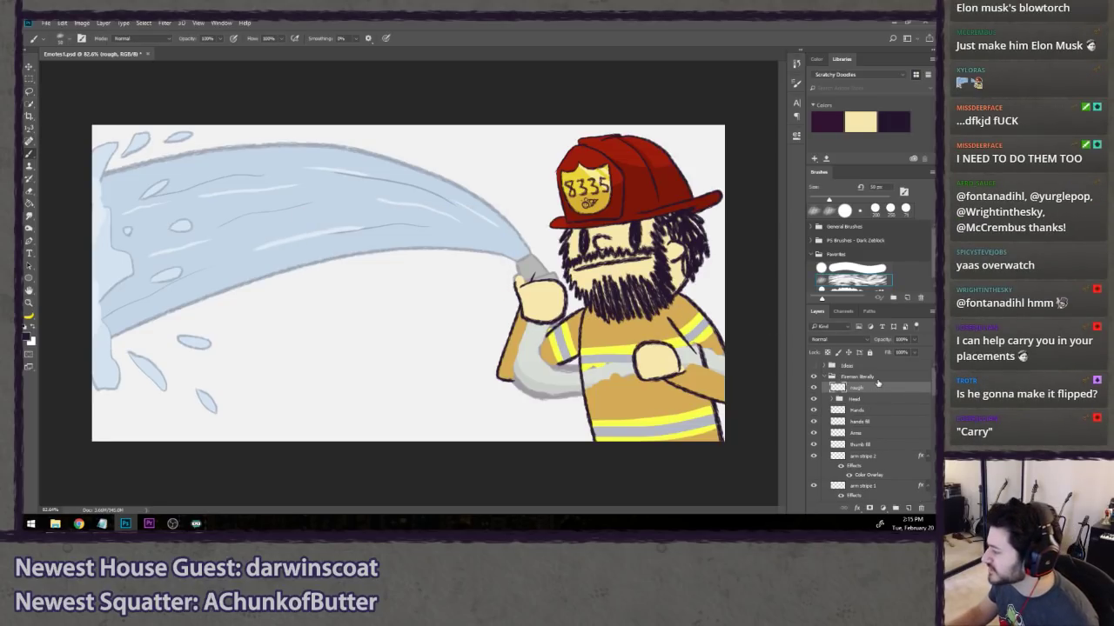
pyautogui.click(874, 378)
pyautogui.hotkey('ctrl', 't')
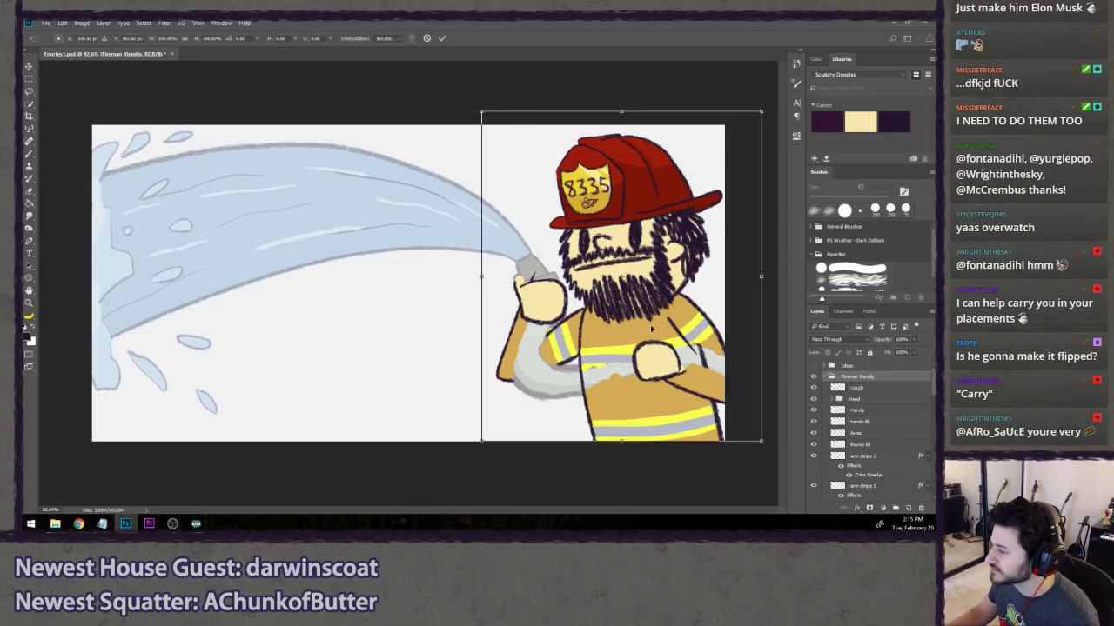
pyautogui.rightClick(672, 220)
pyautogui.click(676, 364)
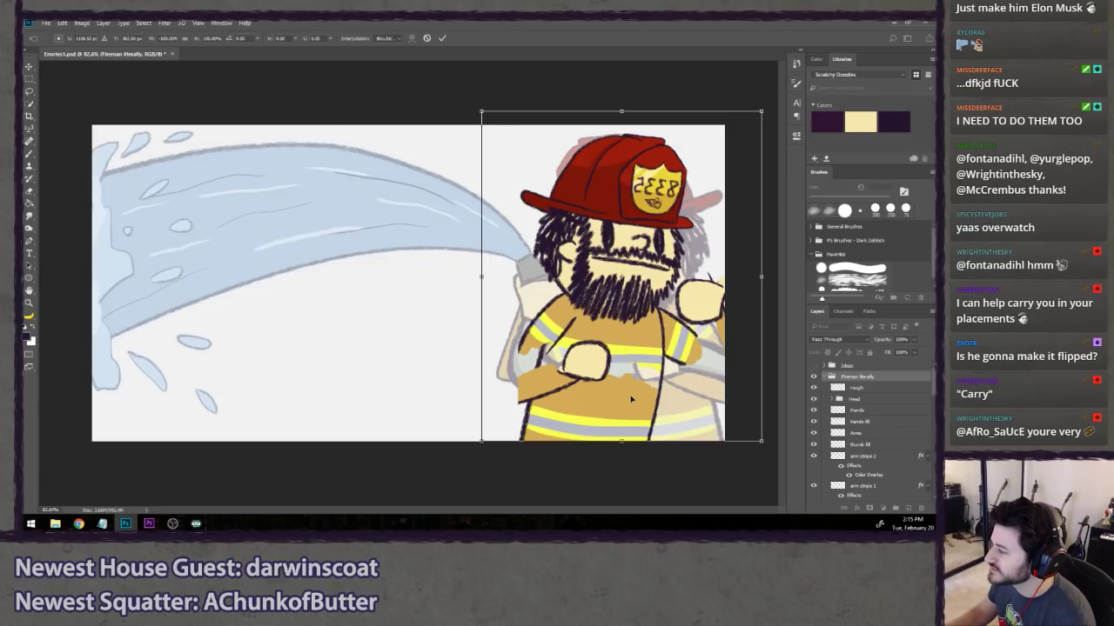
pyautogui.moveTo(631, 398); pyautogui.dragTo(225, 389)
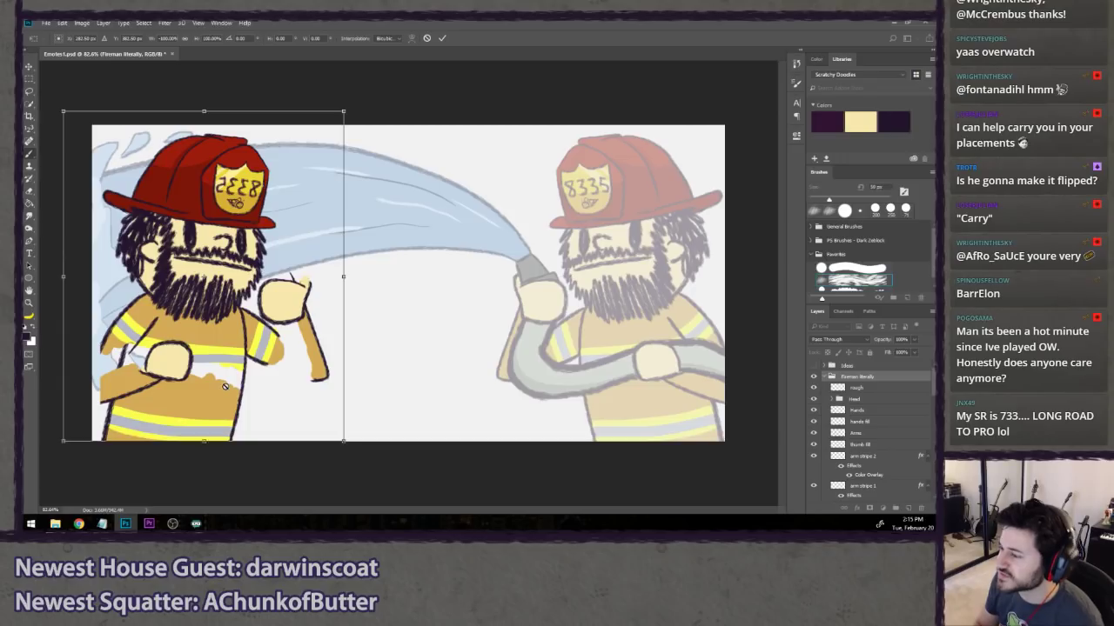
pyautogui.press('Escape')
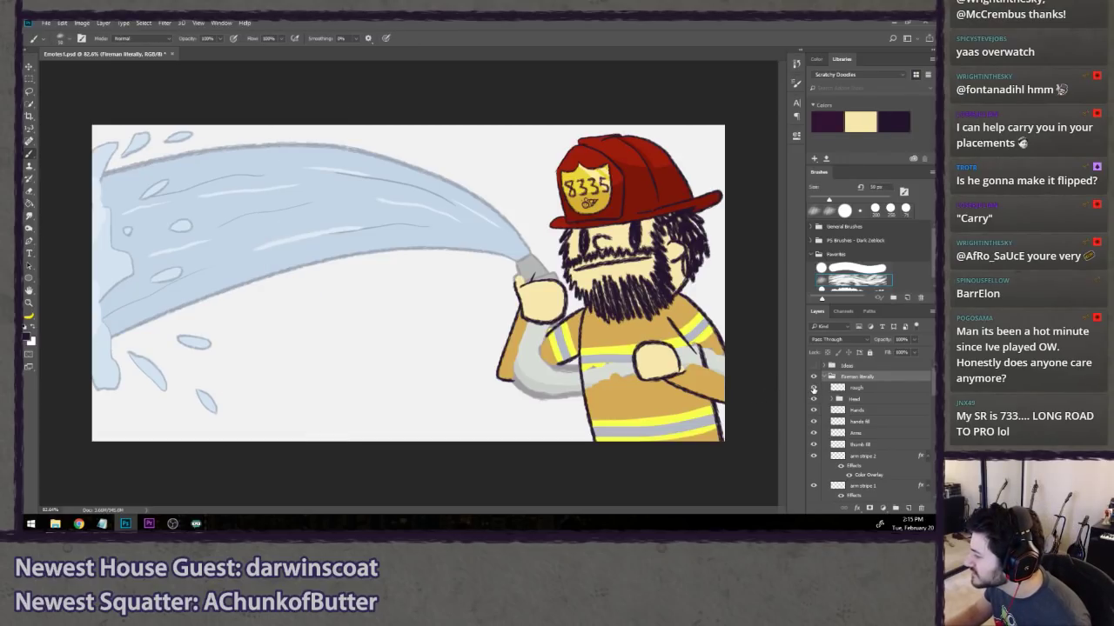
# - Check the Head group's contents and extents by toggling its visibility and viewing its transform bounds
pyautogui.click(813, 398)
pyautogui.click(814, 399)
pyautogui.click(852, 399)
pyautogui.hotkey('ctrl', 't')
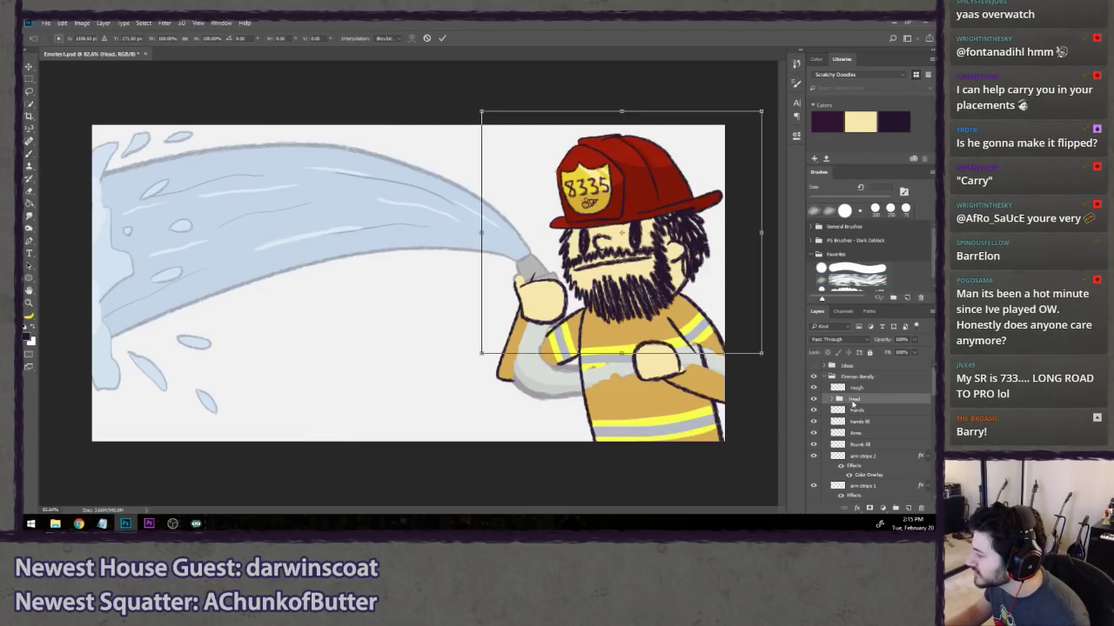
pyautogui.press('Escape')
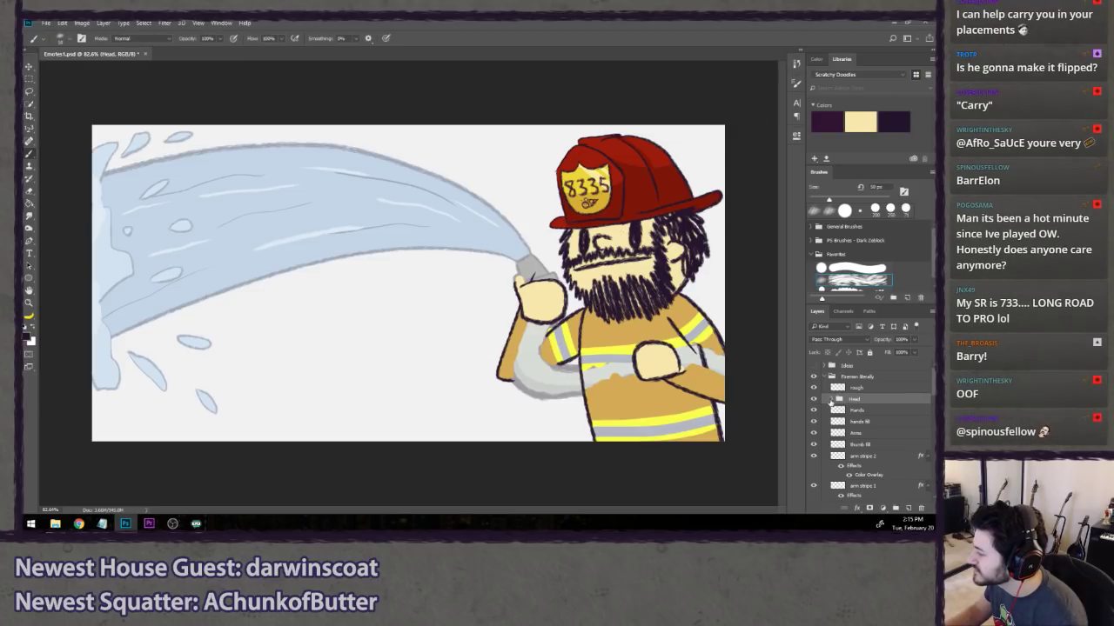
# - Delete the hidden rough layer, the hidden subgroup and the hidden ref layer at the top of the Head group
pyautogui.click(833, 399)
pyautogui.click(885, 410)
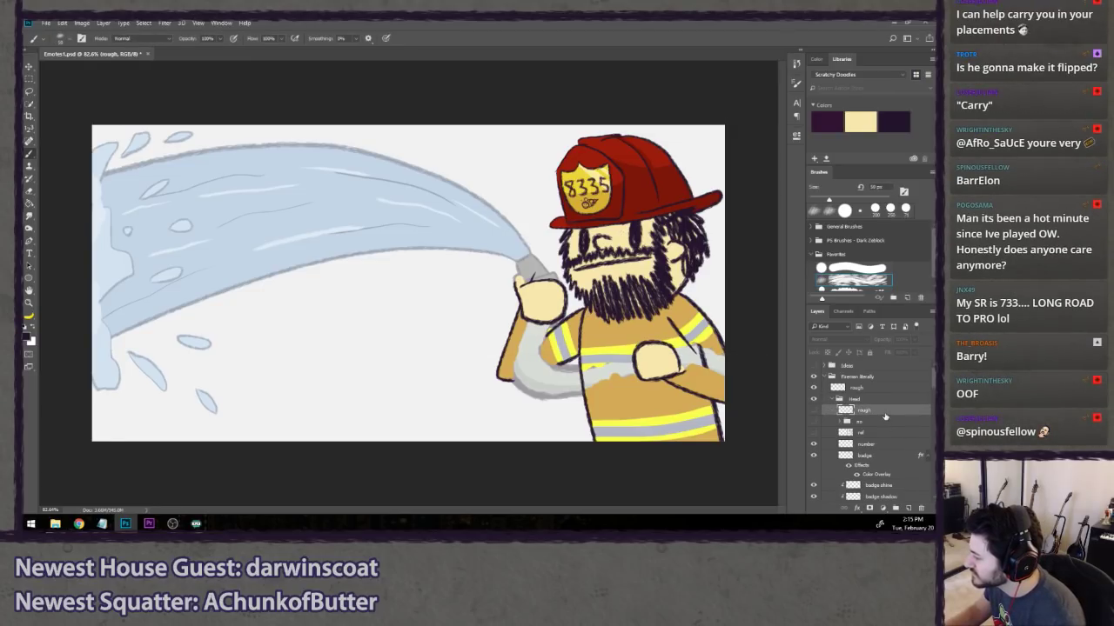
pyautogui.hotkey('ctrl', 'alt', 'z')
pyautogui.press('0')
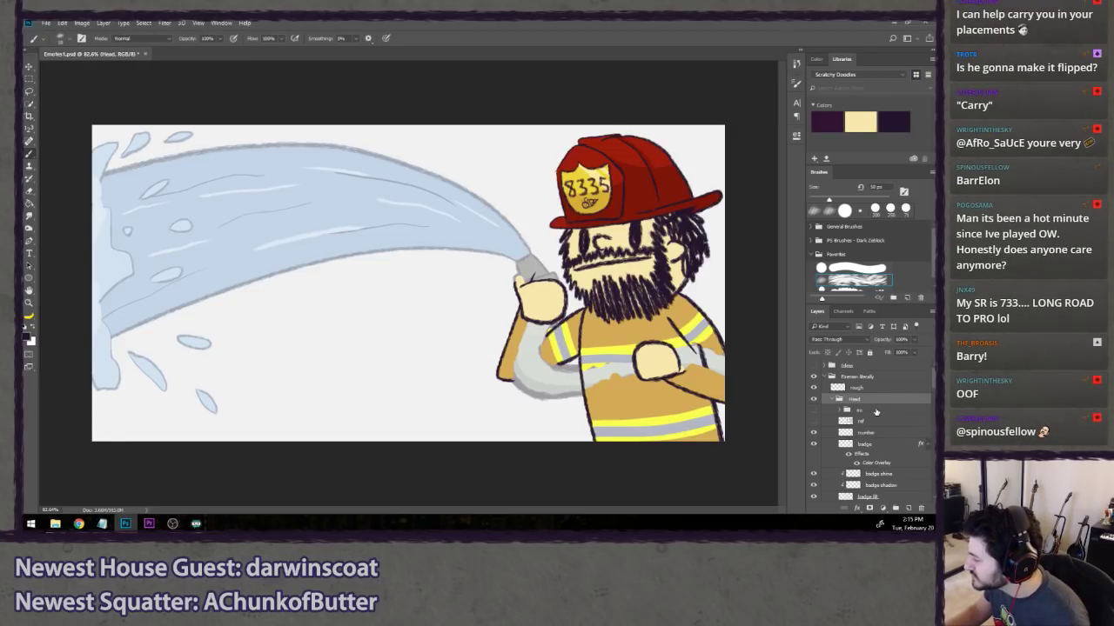
pyautogui.click(874, 411)
pyautogui.press('Delete')
pyautogui.press('Delete')
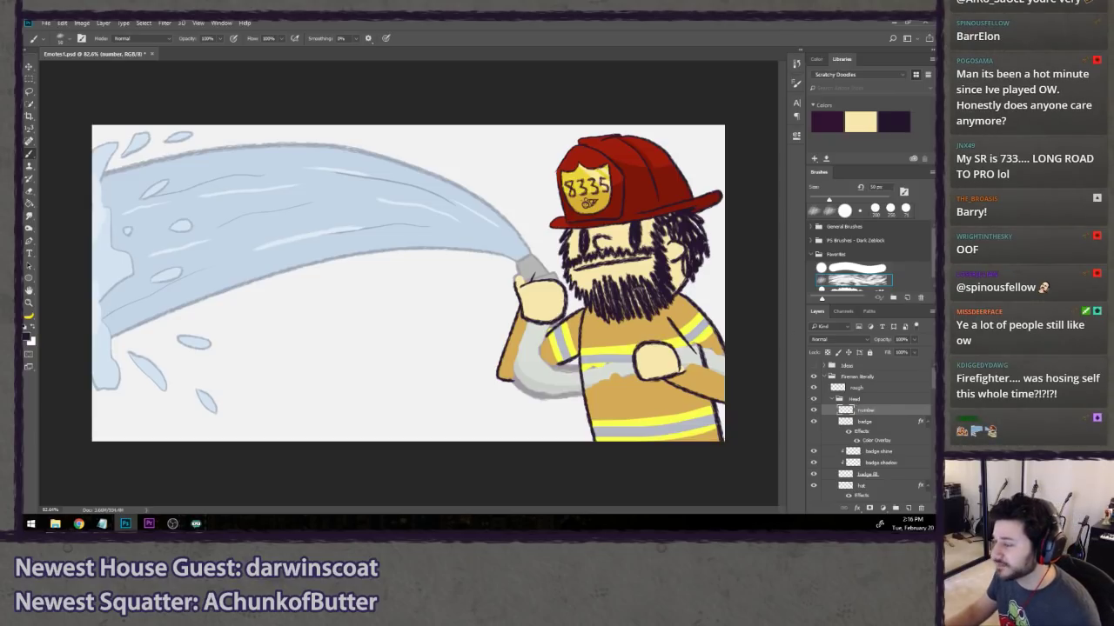
# - Flip the Fireman literally group horizontally and move it to the opposite side of the canvas, flush with the left edge
pyautogui.click(30, 91)
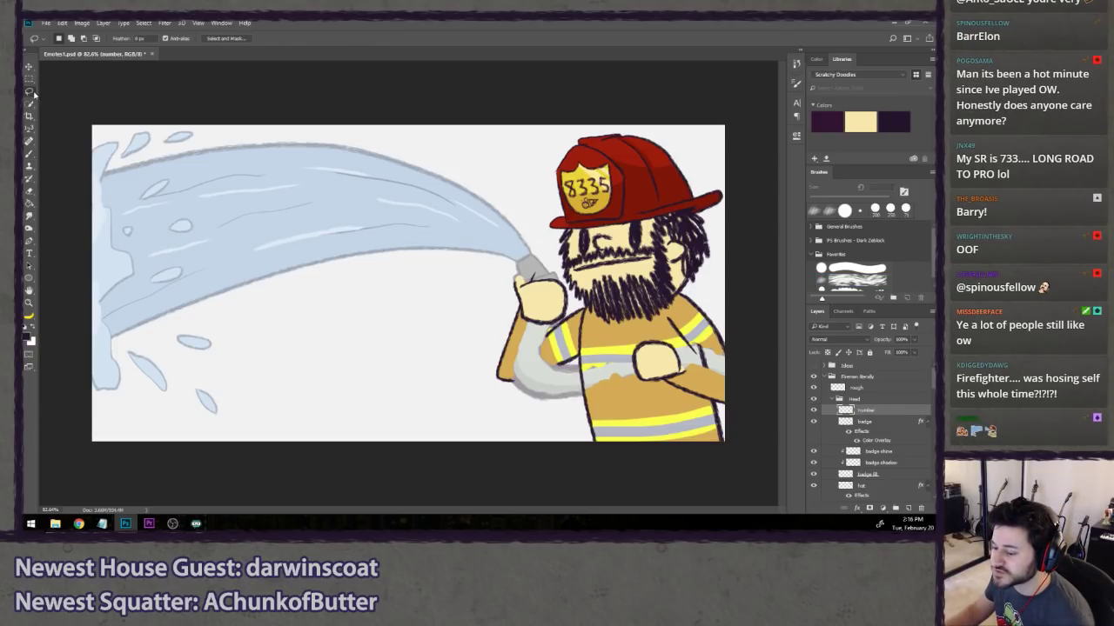
pyautogui.click(857, 377)
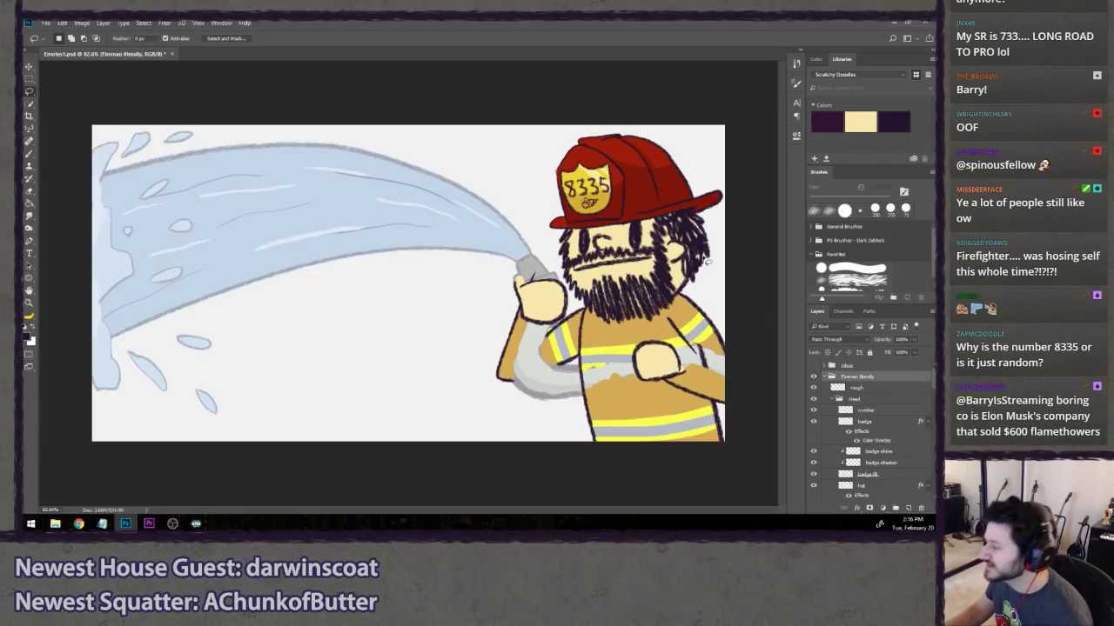
pyautogui.hotkey('ctrl', 't')
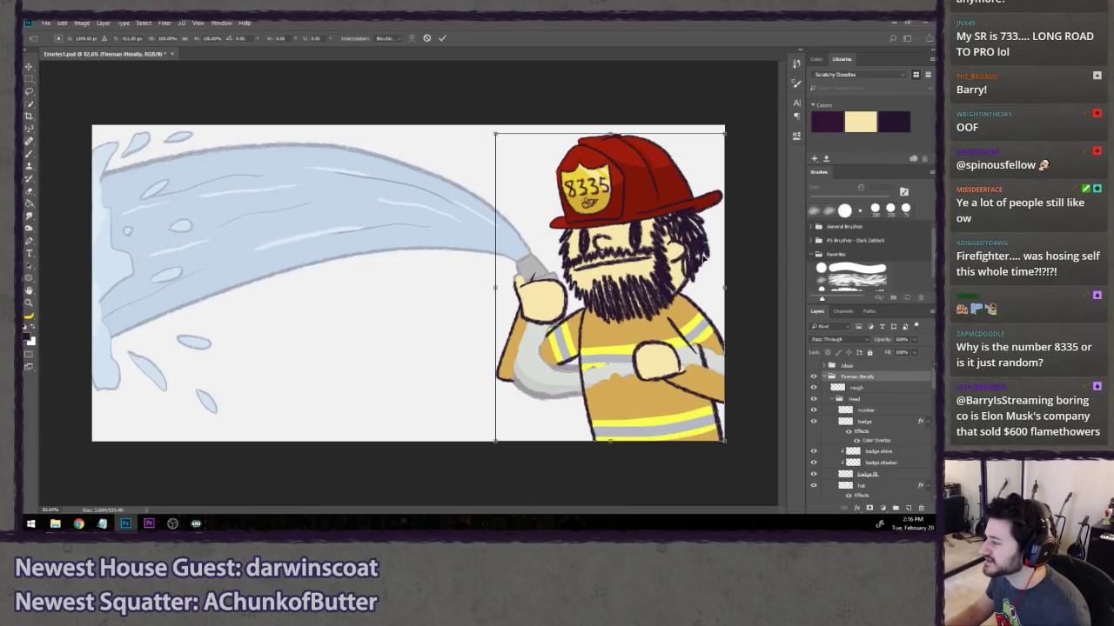
pyautogui.rightClick(663, 315)
pyautogui.click(700, 456)
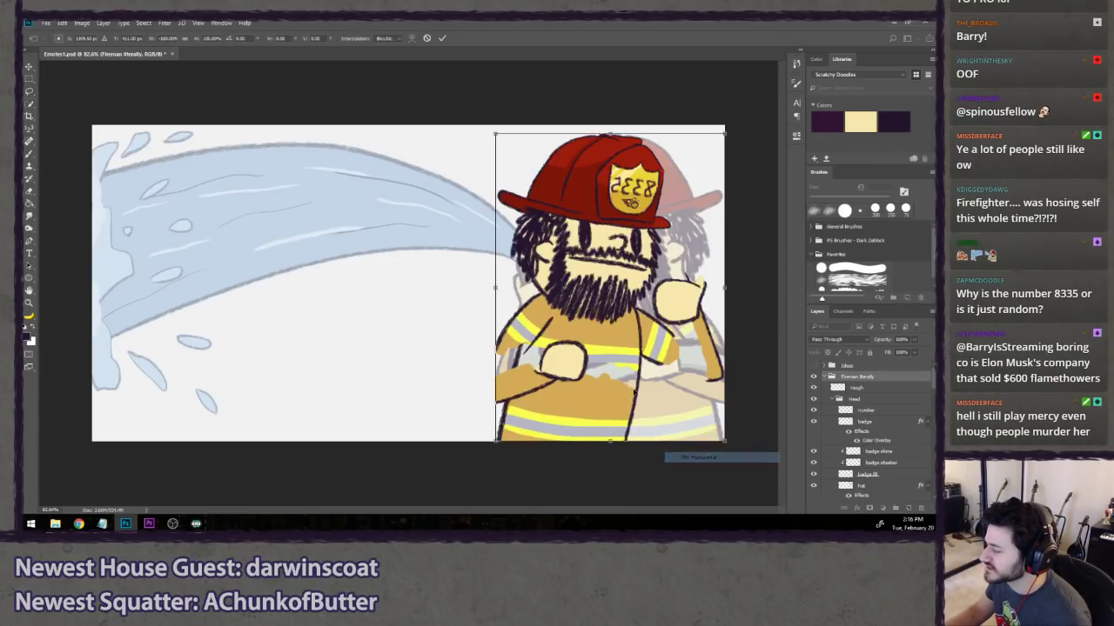
pyautogui.moveTo(608, 402); pyautogui.dragTo(208, 402)
pyautogui.press('Return')
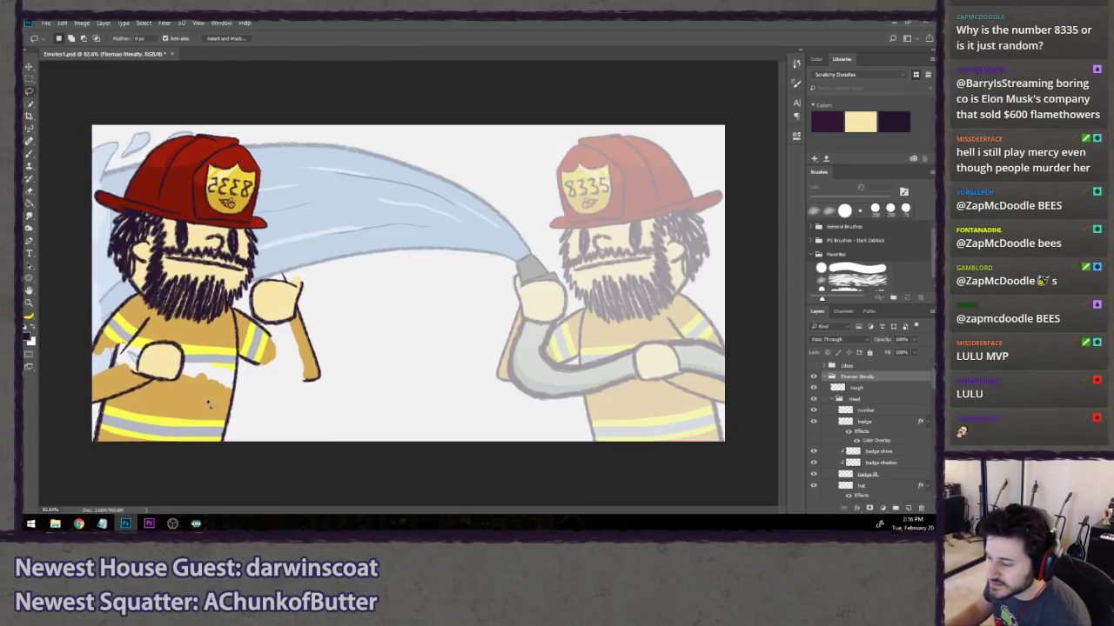
pyautogui.hotkey('ctrl', 'z')
pyautogui.hotkey('ctrl', 'z')
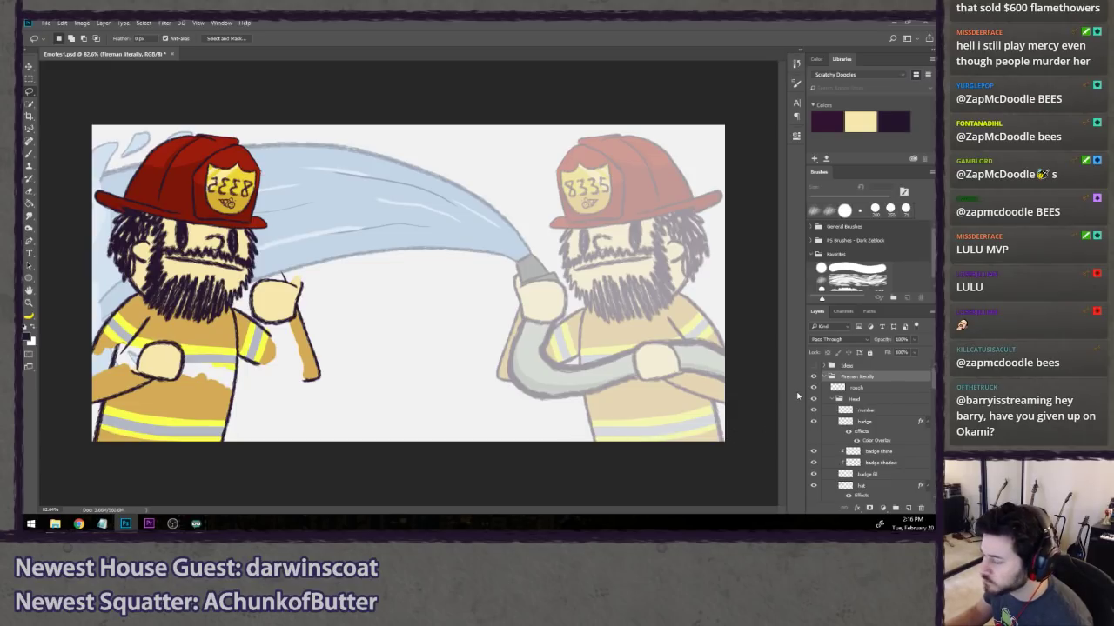
# - Merge the original Fireman group to copy its flattened artwork, then undo the merge
pyautogui.click(858, 388)
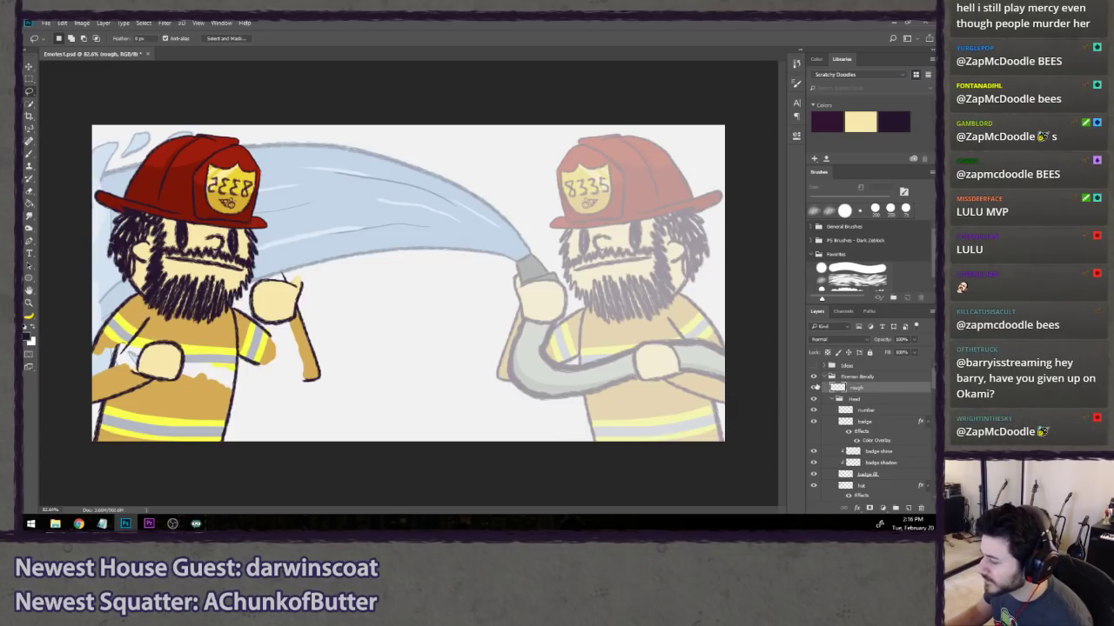
pyautogui.press('b')
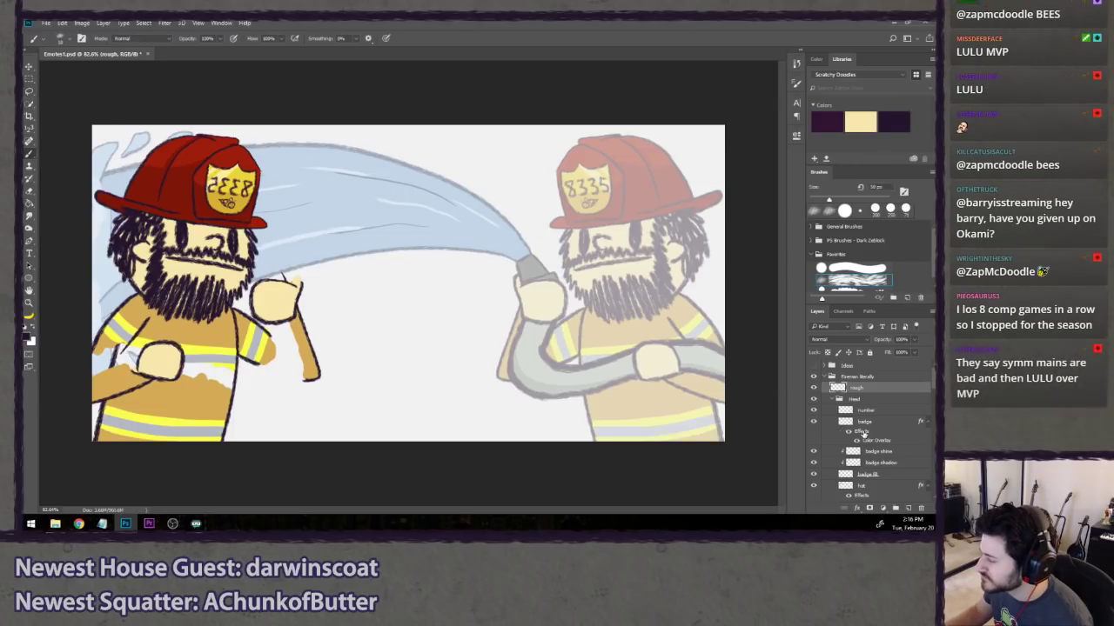
pyautogui.scroll(-6, 862, 433)
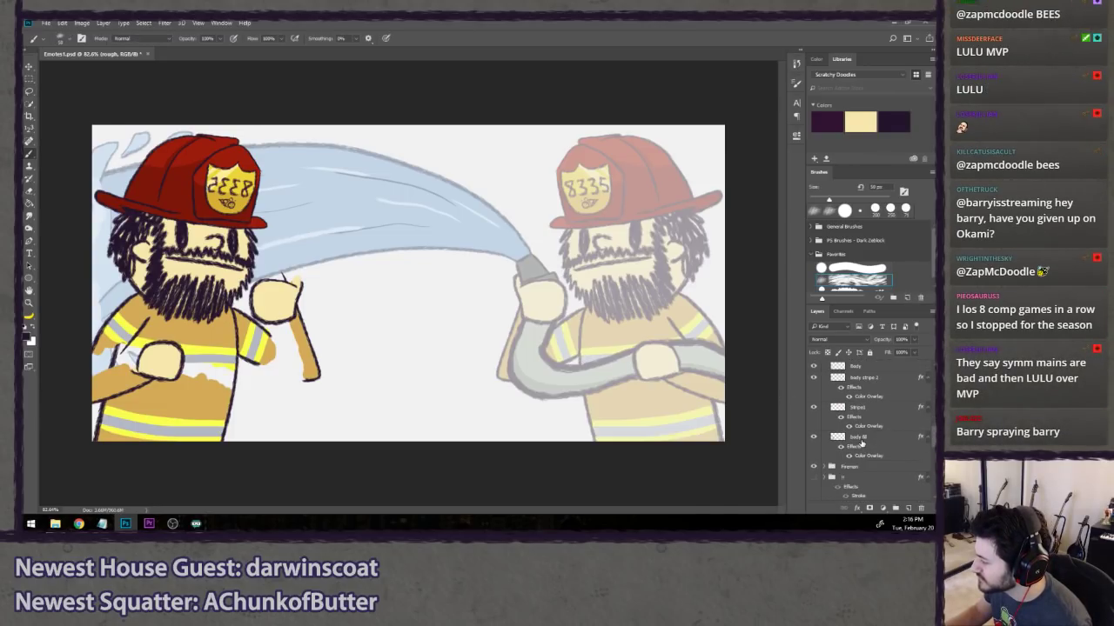
pyautogui.scroll(-4, 859, 440)
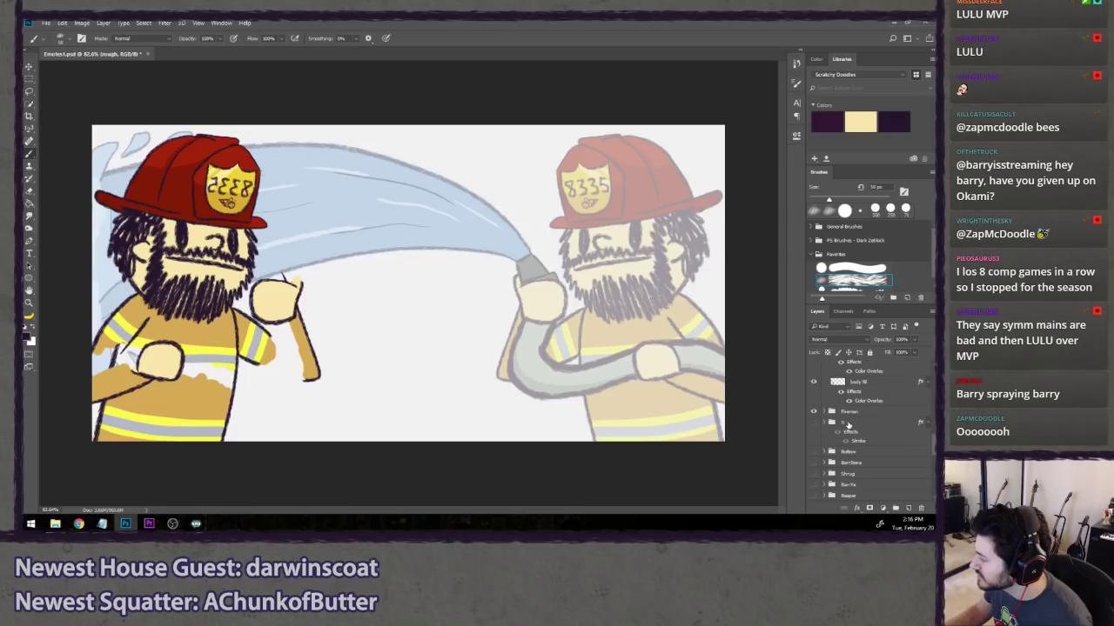
pyautogui.click(861, 415)
pyautogui.rightClick(865, 415)
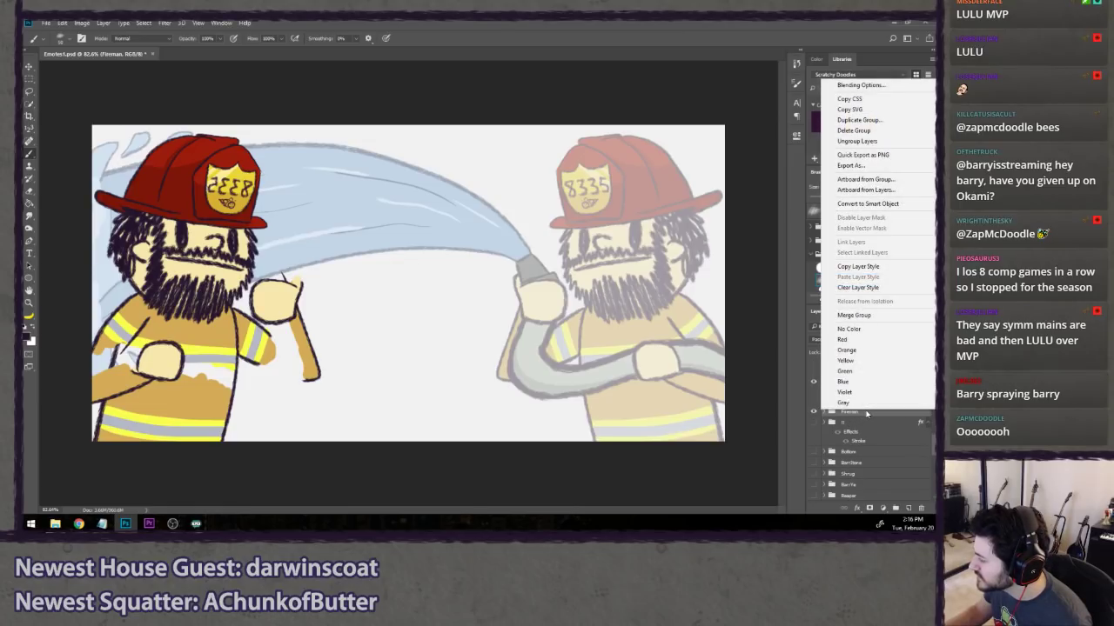
pyautogui.click(853, 316)
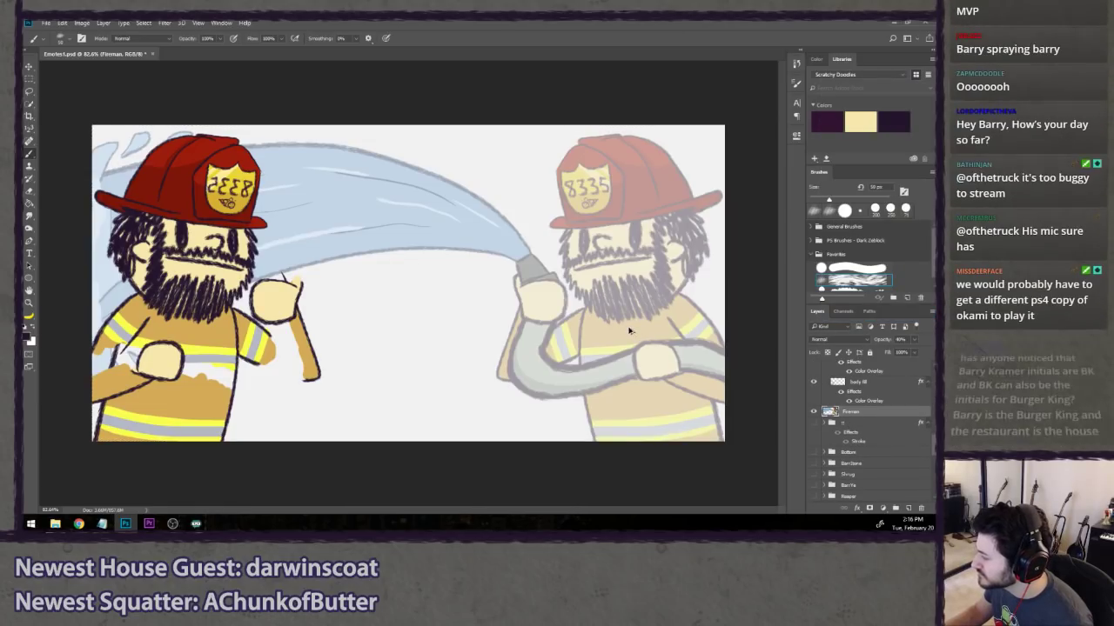
pyautogui.hotkey('ctrl', 'z')
# - Place the merged fireman artwork on the rough layer in the Fireman literally group and rename the layer "fireman 1"
pyautogui.scroll(-3, 848, 409)
pyautogui.scroll(4, 848, 402)
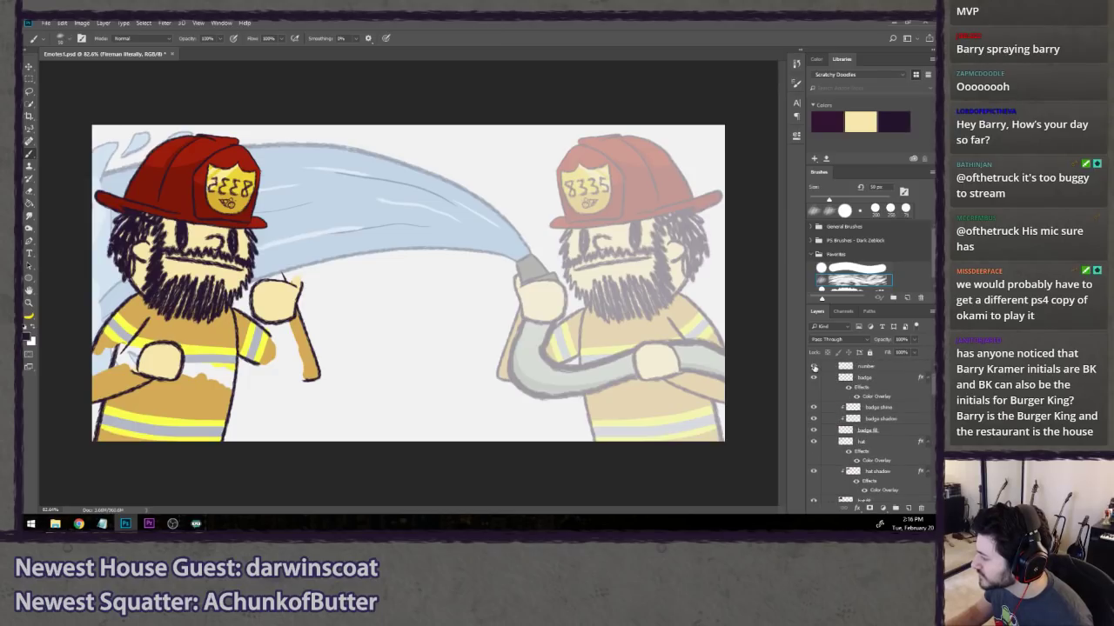
pyautogui.click(823, 376)
pyautogui.click(824, 377)
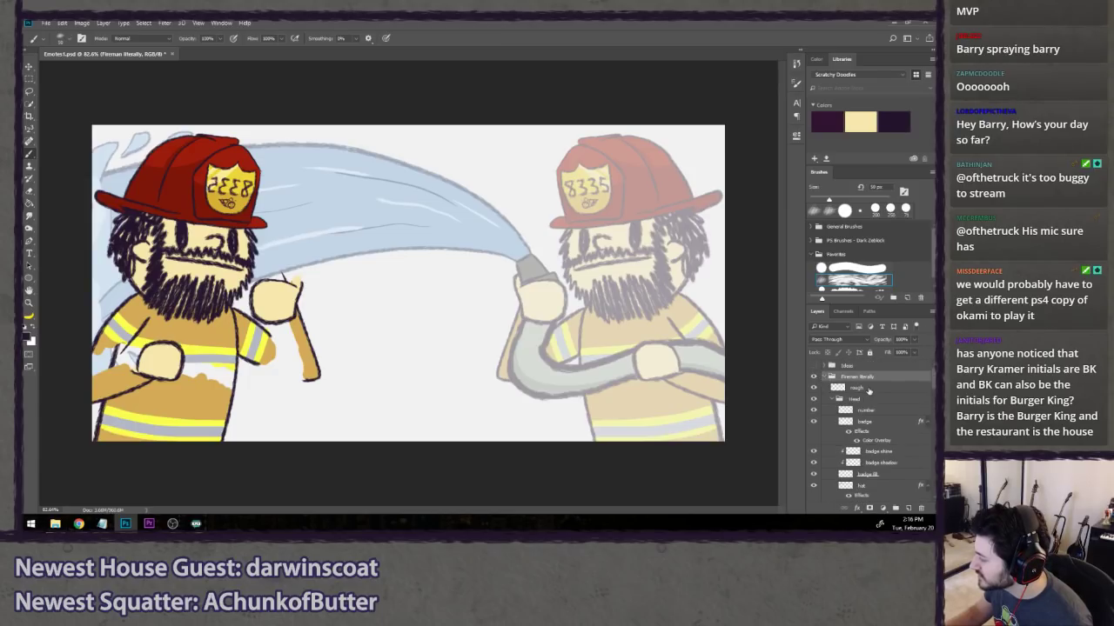
pyautogui.click(868, 390)
pyautogui.hotkey('ctrl', ',')
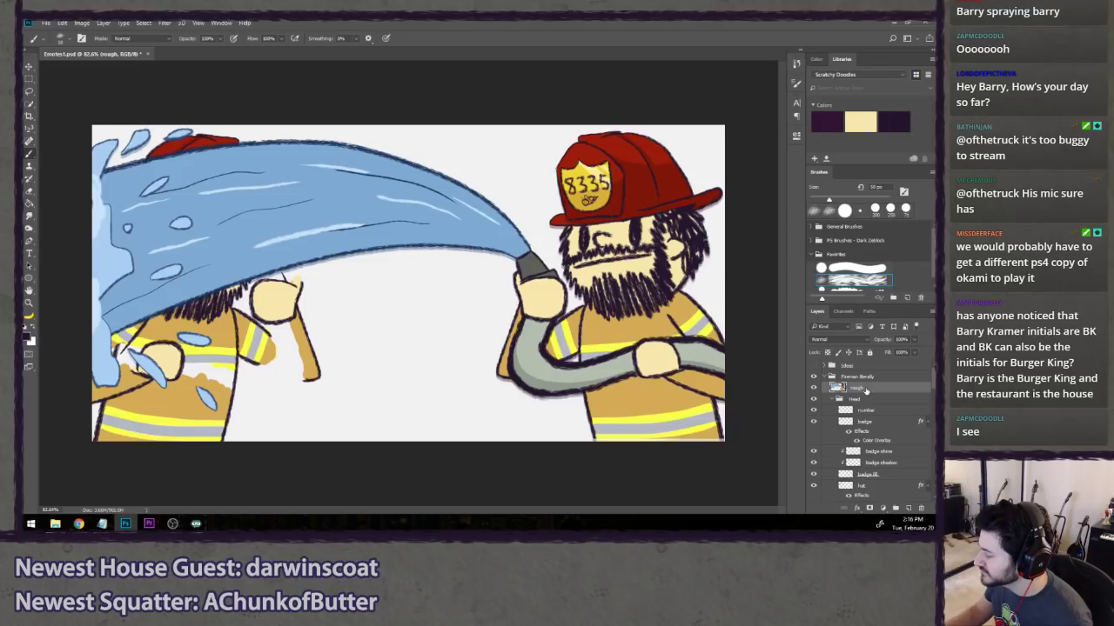
pyautogui.write('fireman 1')
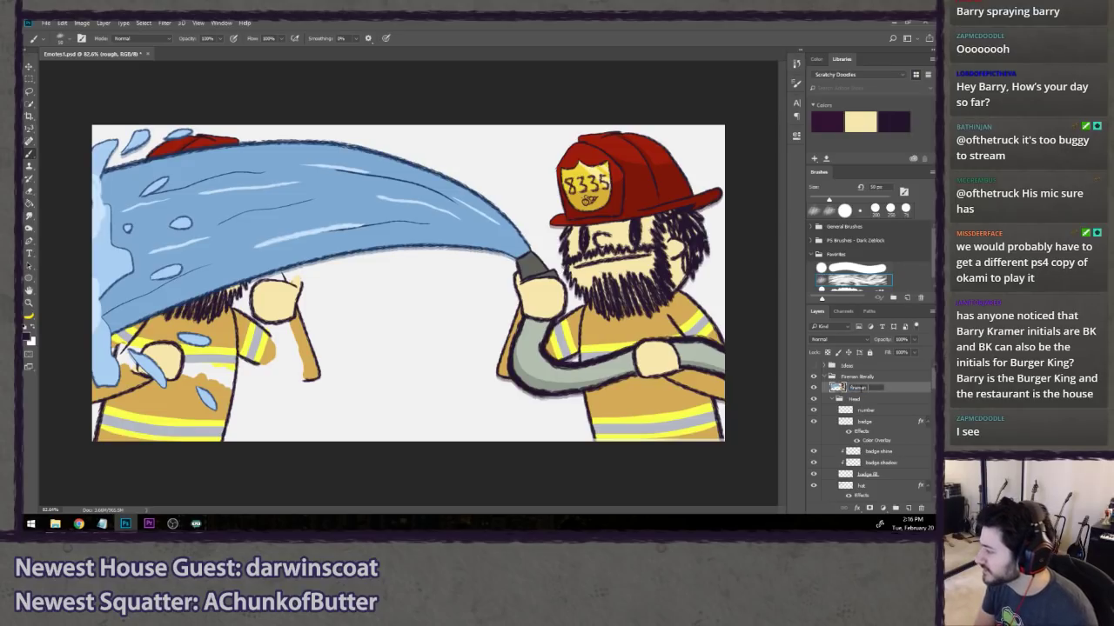
pyautogui.press('Return')
# - Flip the fireman 1 layer horizontally so its artwork faces the same way as the flipped fireman
pyautogui.hotkey('ctrl', 't')
pyautogui.rightClick(641, 291)
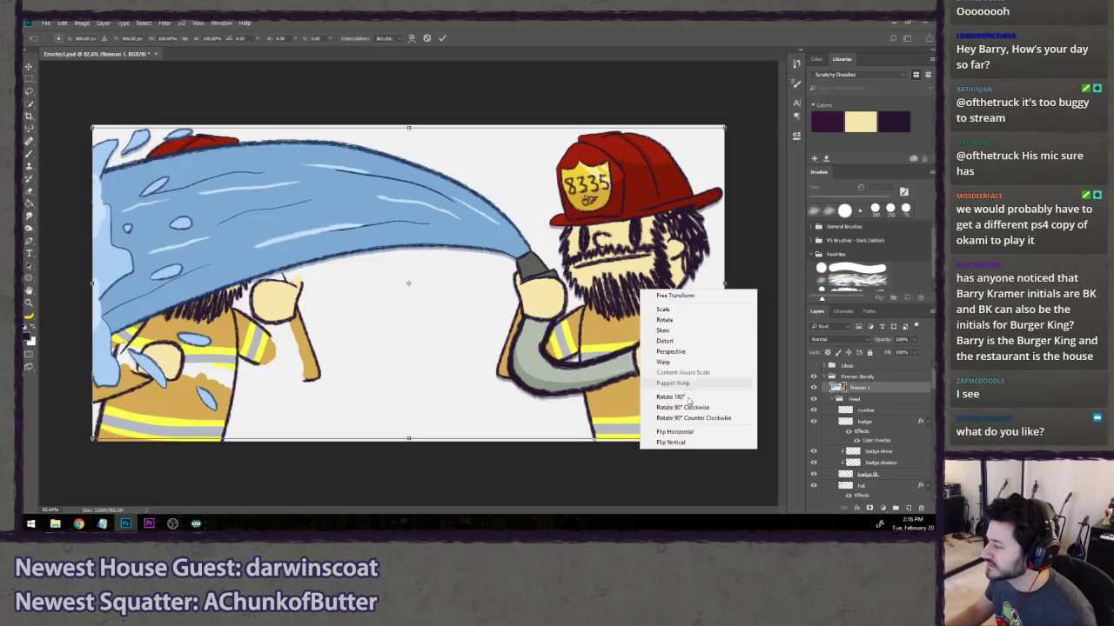
pyautogui.click(686, 431)
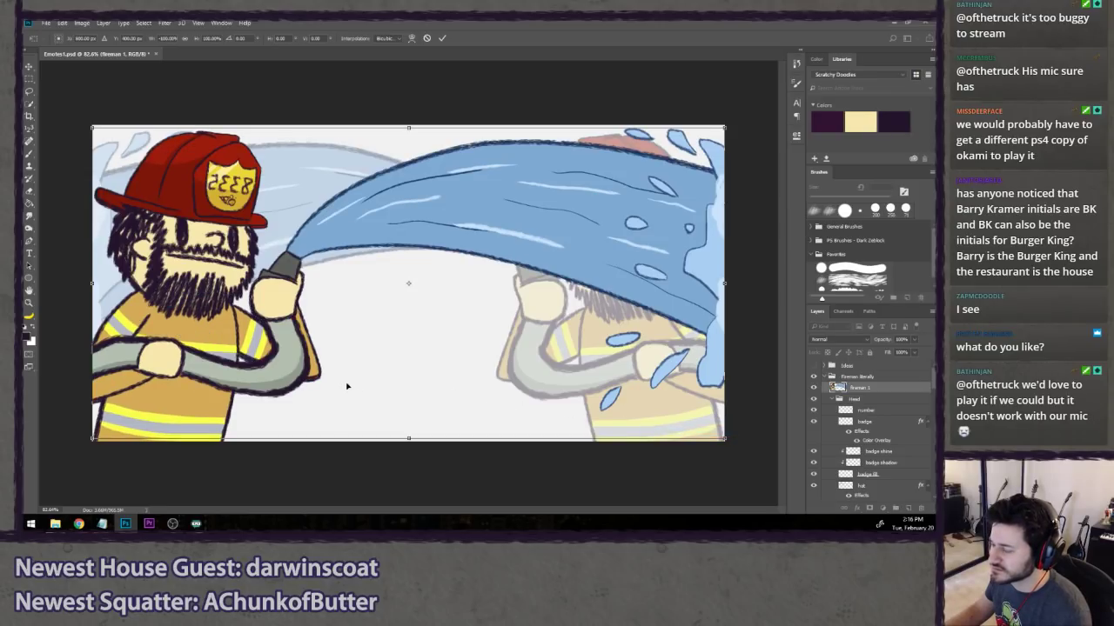
pyautogui.press('Return')
pyautogui.press('b')
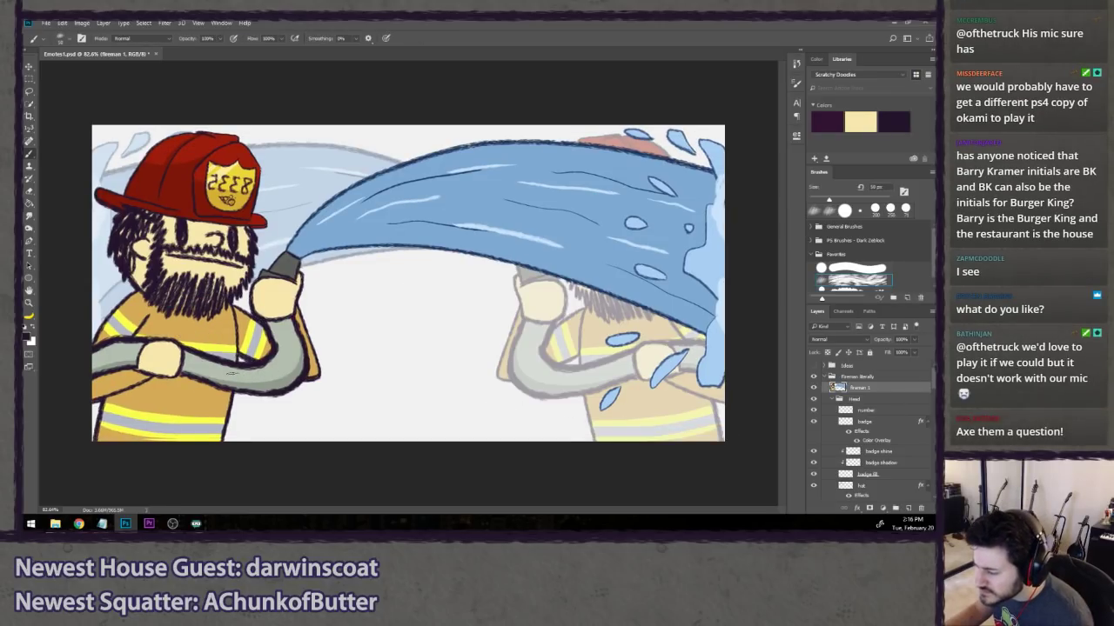
# - Lower the fireman 1 layer's opacity to 67% and nudge its artwork down into line with the flipped fireman
pyautogui.moveTo(883, 347); pyautogui.dragTo(862, 338)
pyautogui.press('v')
pyautogui.moveTo(163, 317); pyautogui.dragTo(165, 322)
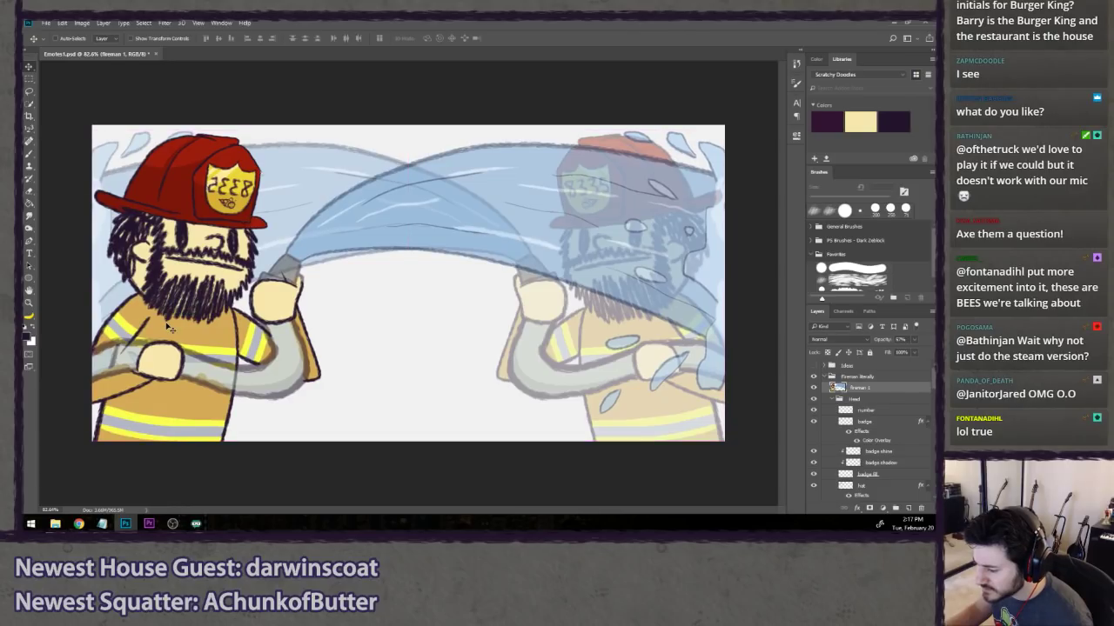
# - Compare the artwork with the fireman 1 layer hidden and shown, then fade that layer further as a reference
pyautogui.press('l')
pyautogui.click(815, 388)
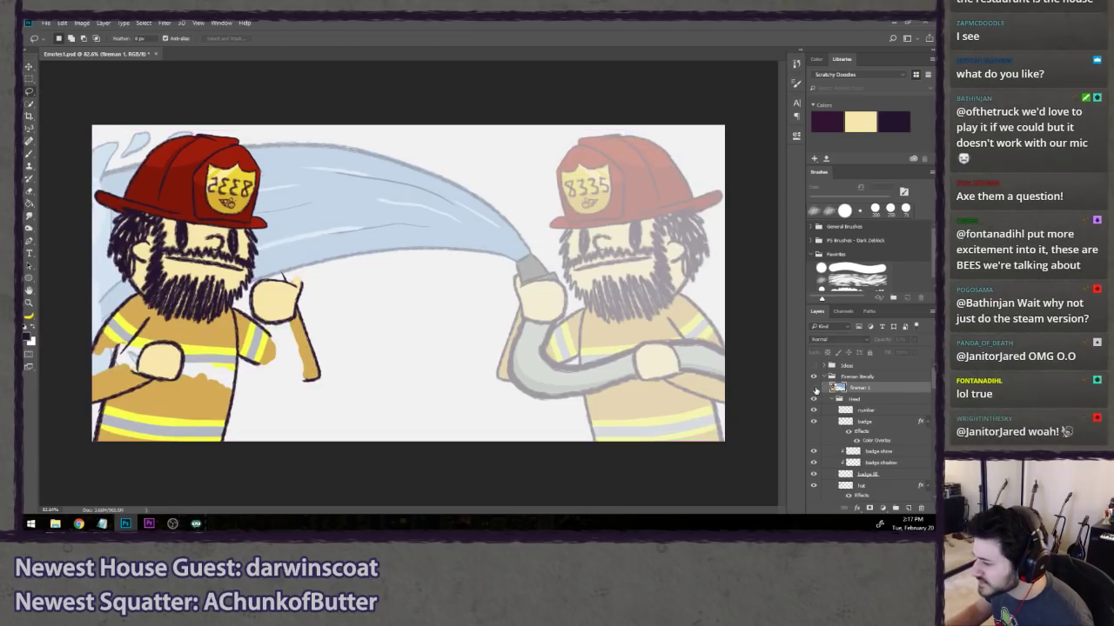
pyautogui.click(814, 388)
pyautogui.moveTo(898, 341); pyautogui.dragTo(863, 343)
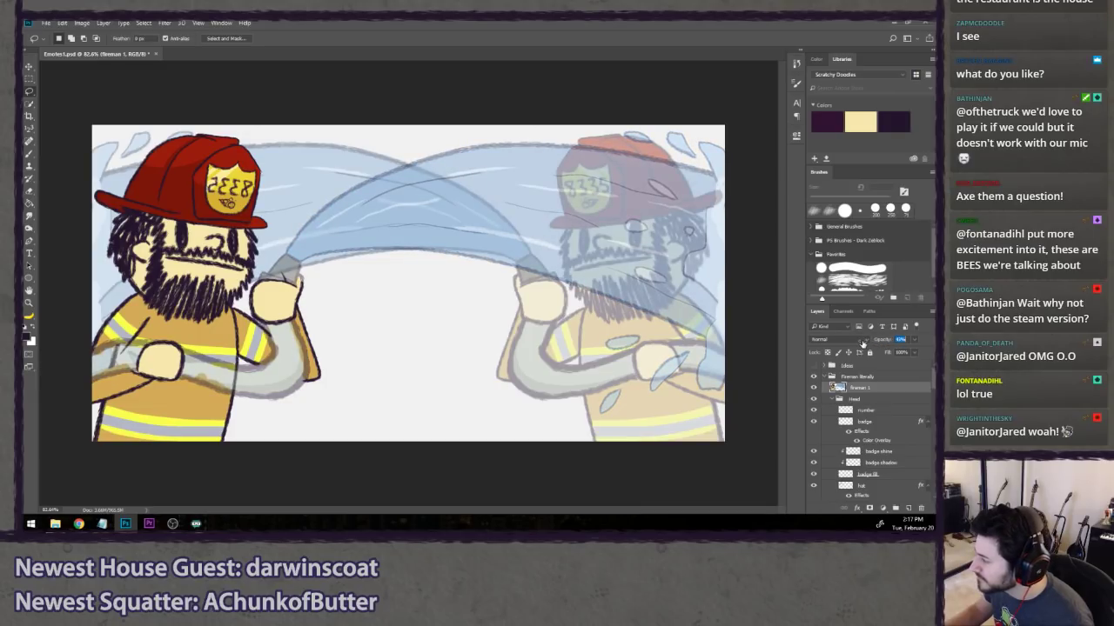
pyautogui.press('Return')
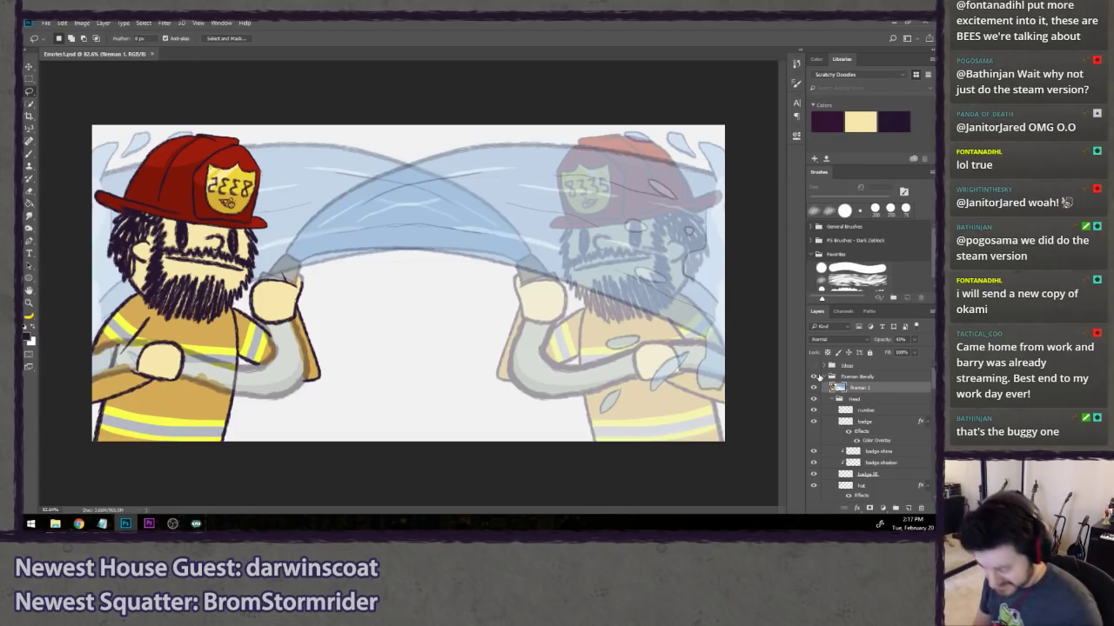
# - Create a new layer named "rough" above the fireman 1 layer and get the Brush tool ready
pyautogui.hotkey('ctrl', 'shift', 'n')
pyautogui.write('rough')
pyautogui.press('Return')
pyautogui.press('b')
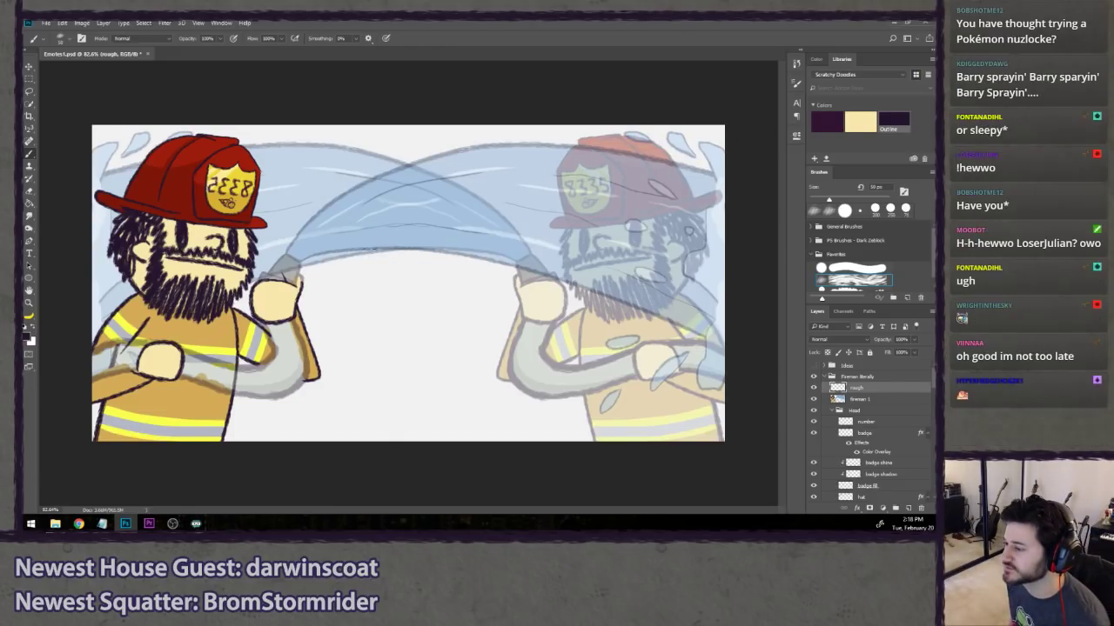
# - Try rough weapon strokes from the raised fist, undo them and make the brush smaller
pyautogui.hotkey('ctrl', '+')
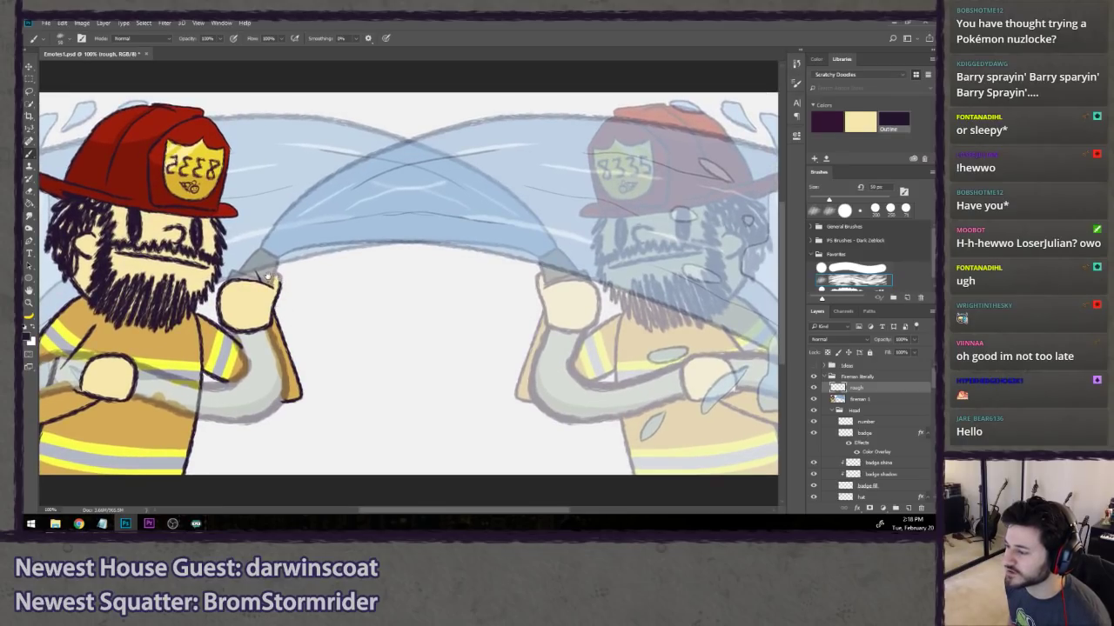
pyautogui.moveTo(273, 275); pyautogui.dragTo(297, 256)
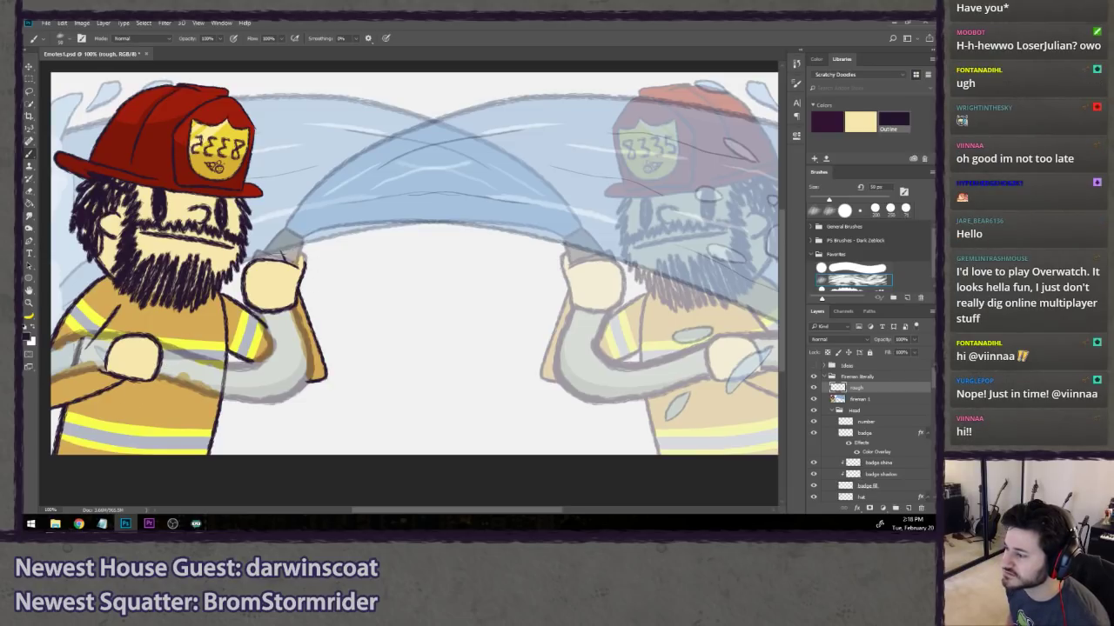
pyautogui.moveTo(269, 258); pyautogui.dragTo(312, 207)
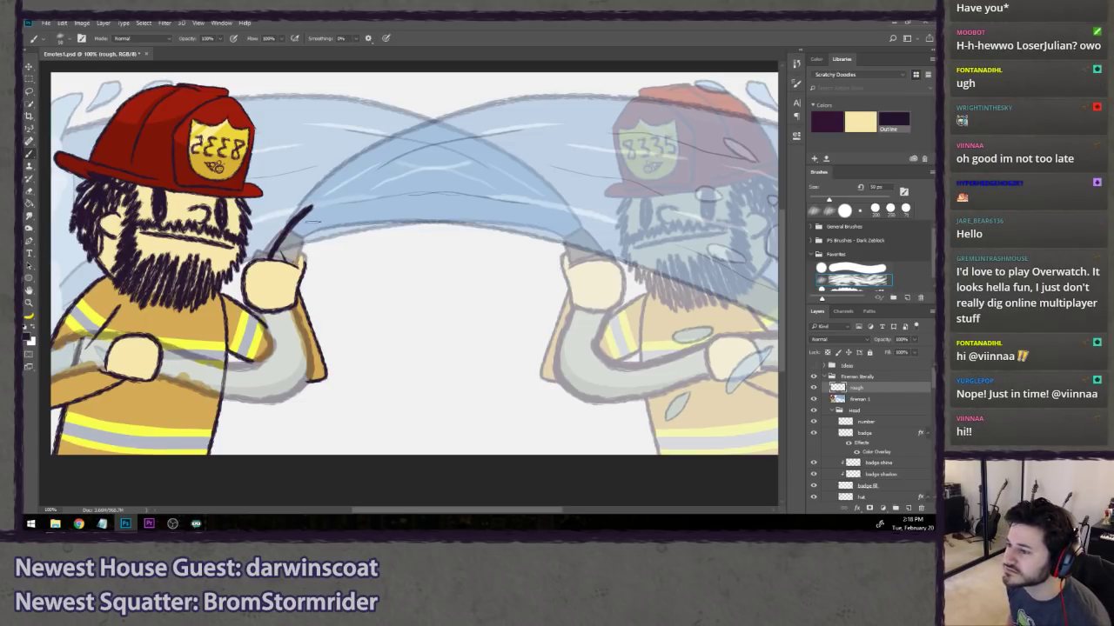
pyautogui.hotkey('ctrl', 'z')
pyautogui.press('[')
pyautogui.press('[')
pyautogui.press('[')
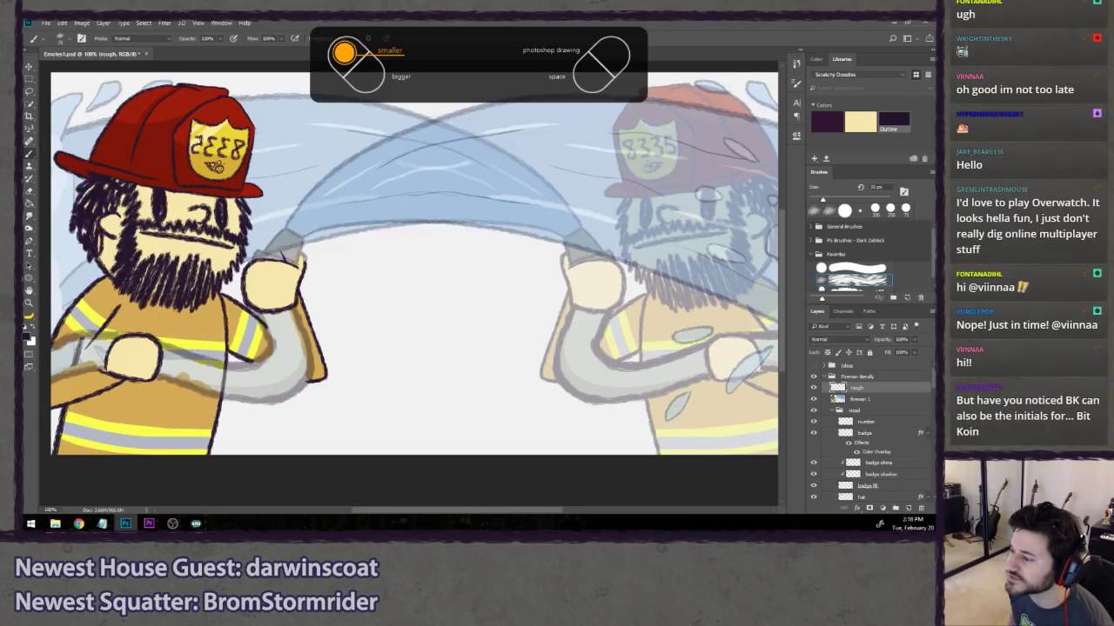
pyautogui.moveTo(266, 264)
pyautogui.mouseDown()
pyautogui.moveTo(291, 216)
pyautogui.moveTo(310, 261)
pyautogui.mouseUp()
pyautogui.hotkey('ctrl', 'z')
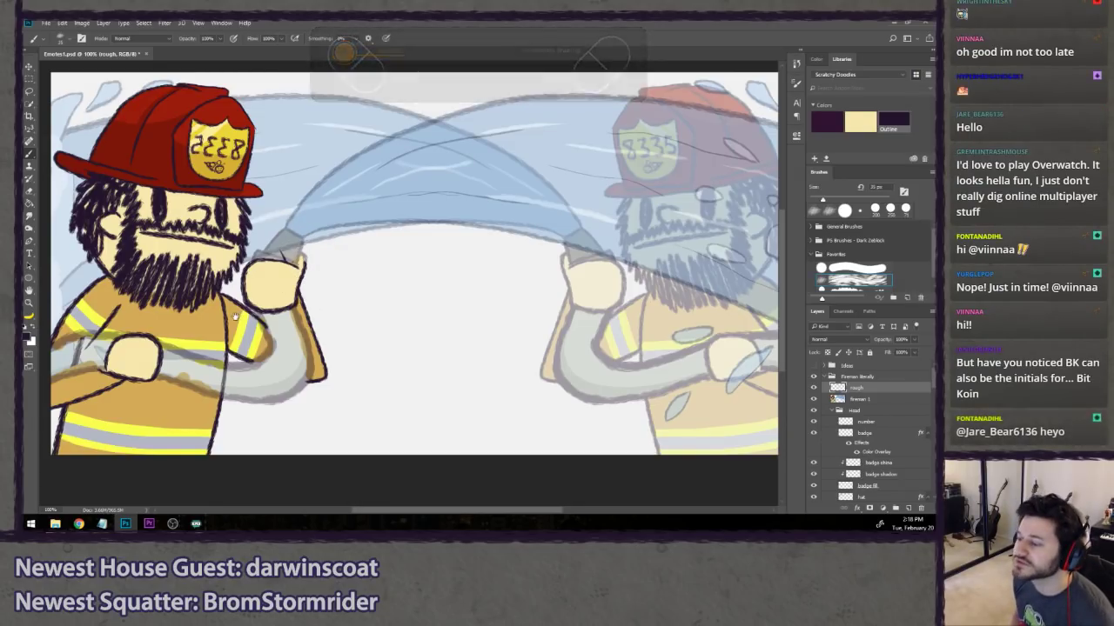
pyautogui.moveTo(235, 316); pyautogui.dragTo(271, 317)
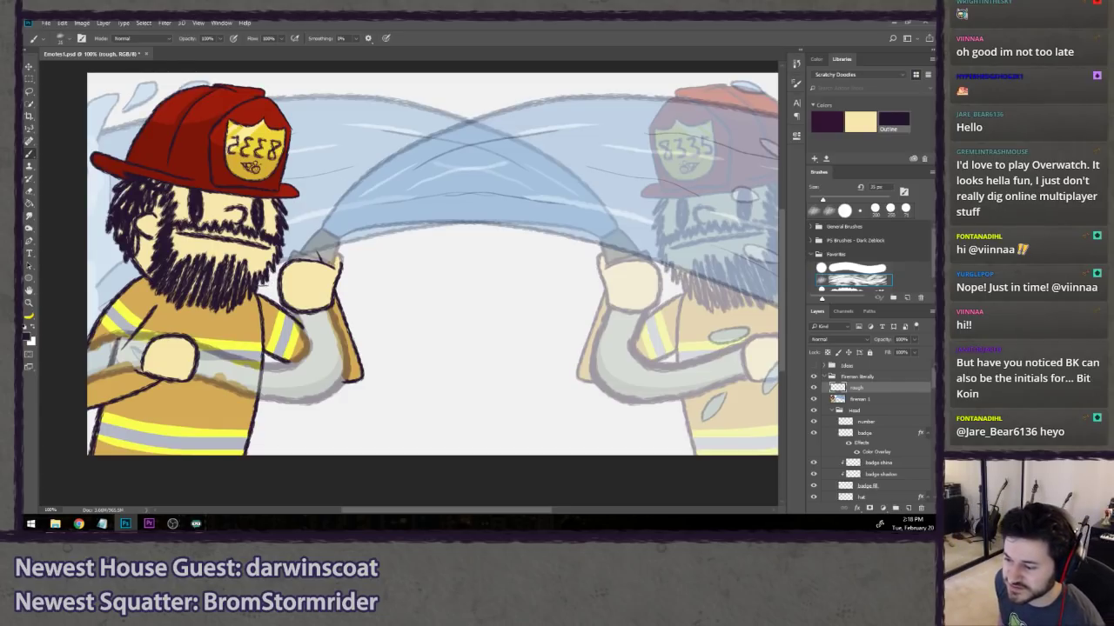
pyautogui.moveTo(301, 317); pyautogui.dragTo(327, 297)
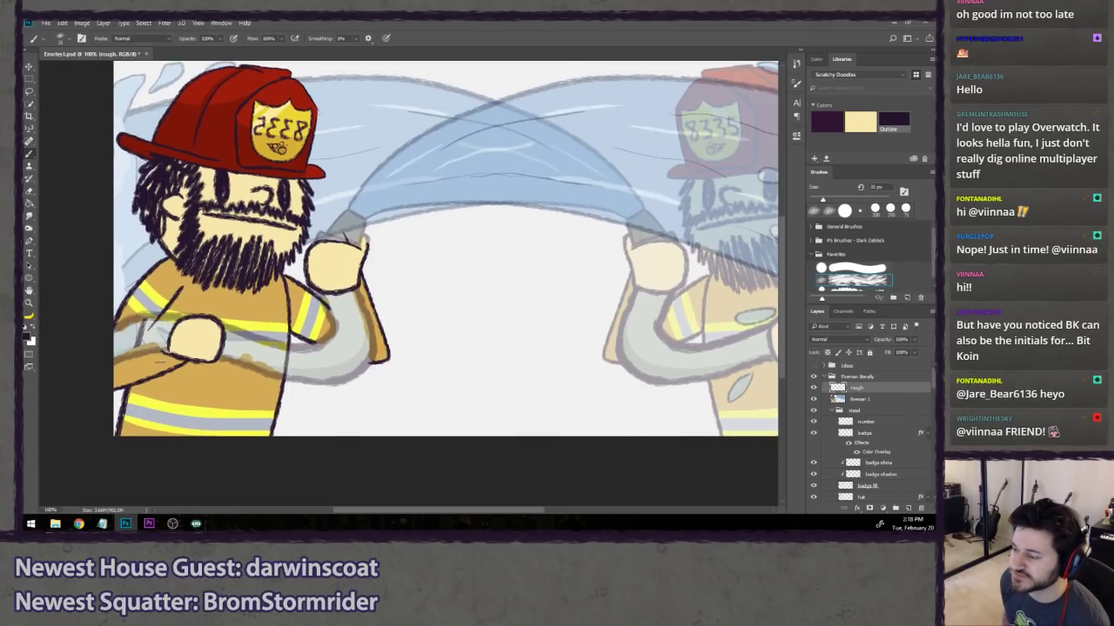
pyautogui.moveTo(247, 375); pyautogui.dragTo(259, 398)
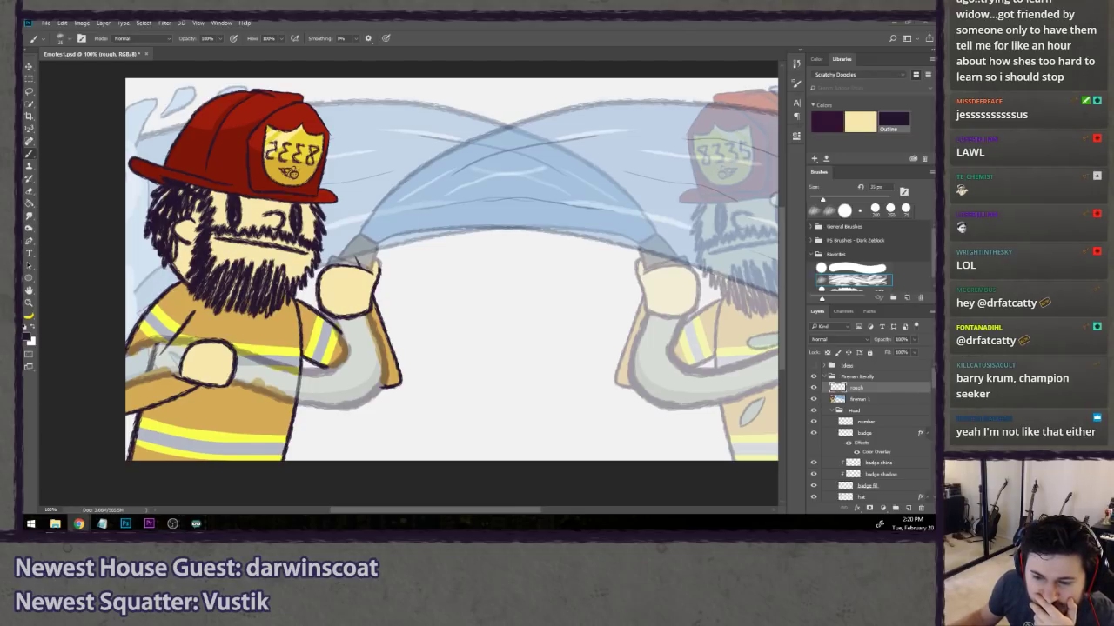
# - Bring the web browser with the flamethrower image results into view and open the pink TFView flame thrower picture
pyautogui.moveTo(21, 165); pyautogui.dragTo(388, 144)
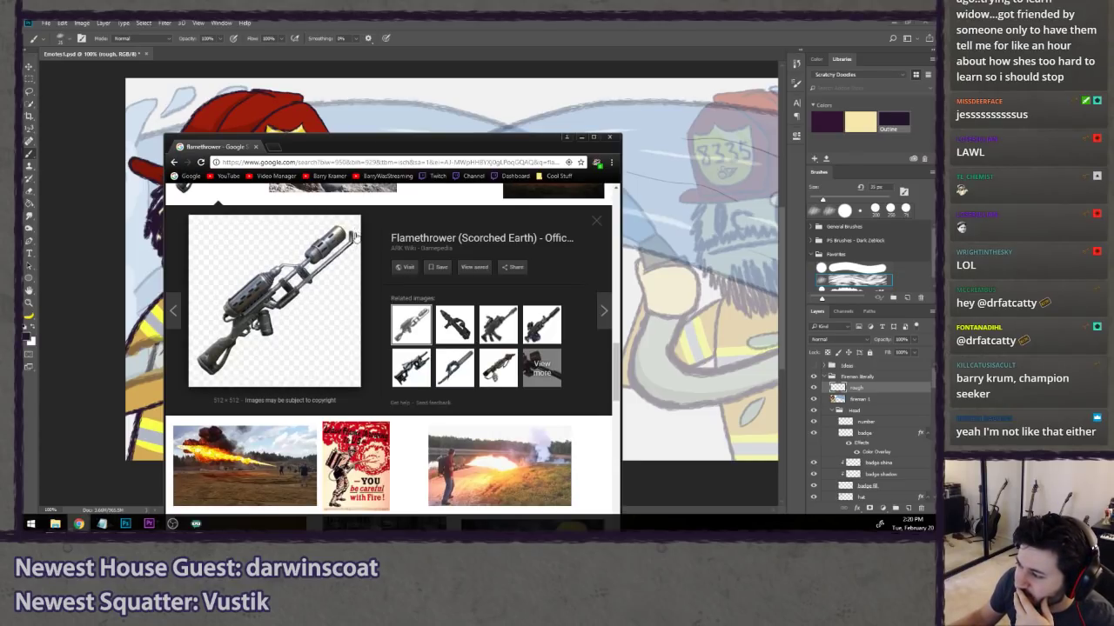
pyautogui.scroll(2, 341, 374)
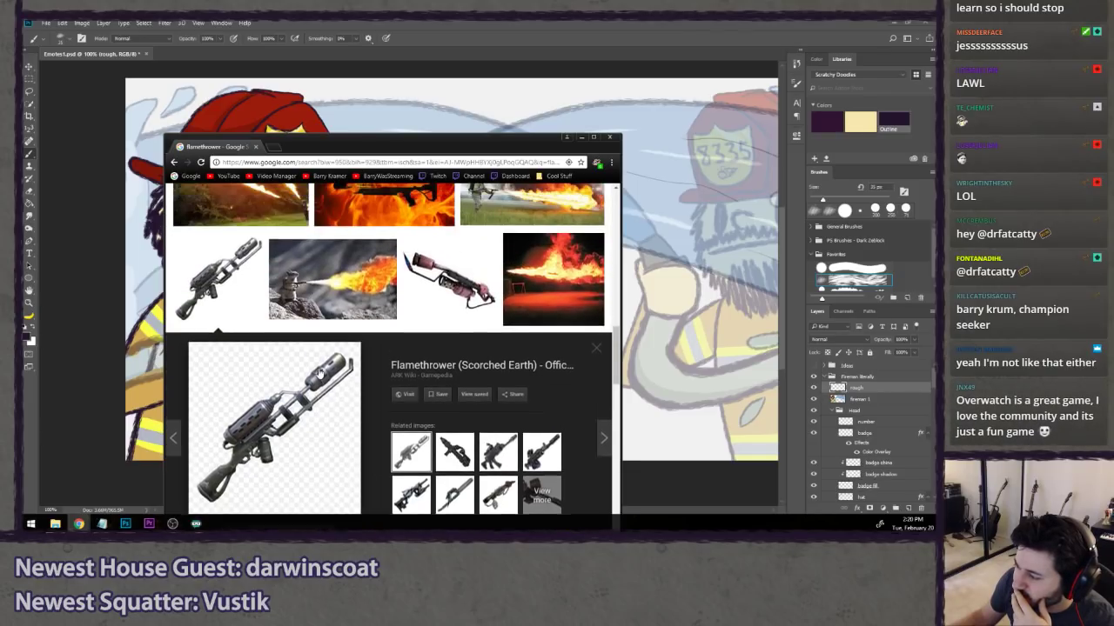
pyautogui.click(421, 297)
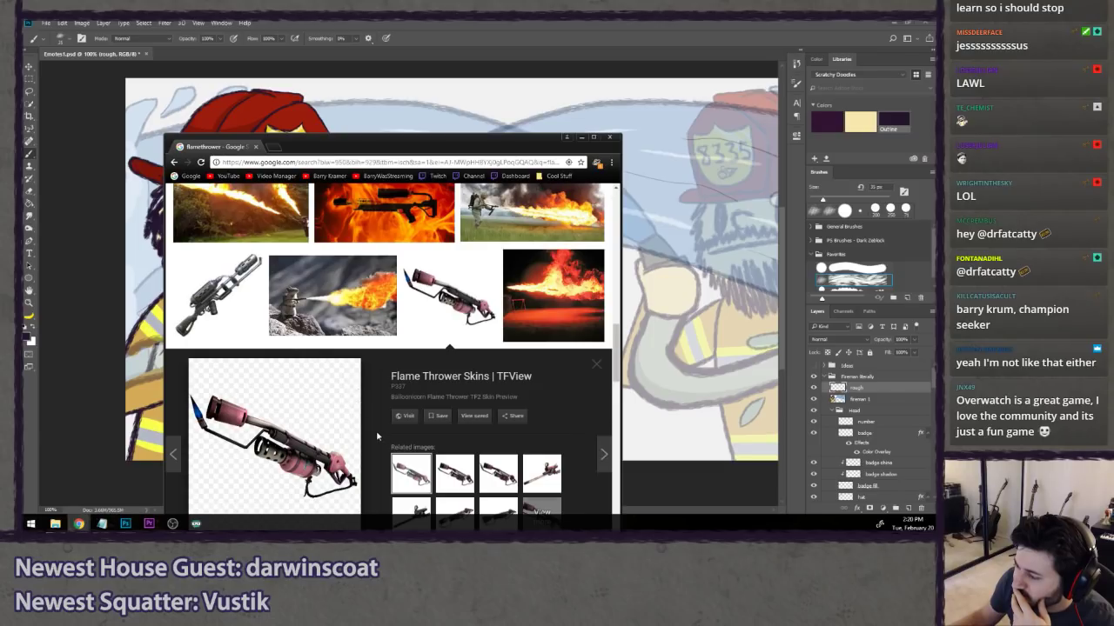
# - Search Google Images for "flamethrower tf2" and preview the Official TF2 Wiki Flame Thrower picture
pyautogui.scroll(10, 380, 437)
pyautogui.write('tf2')
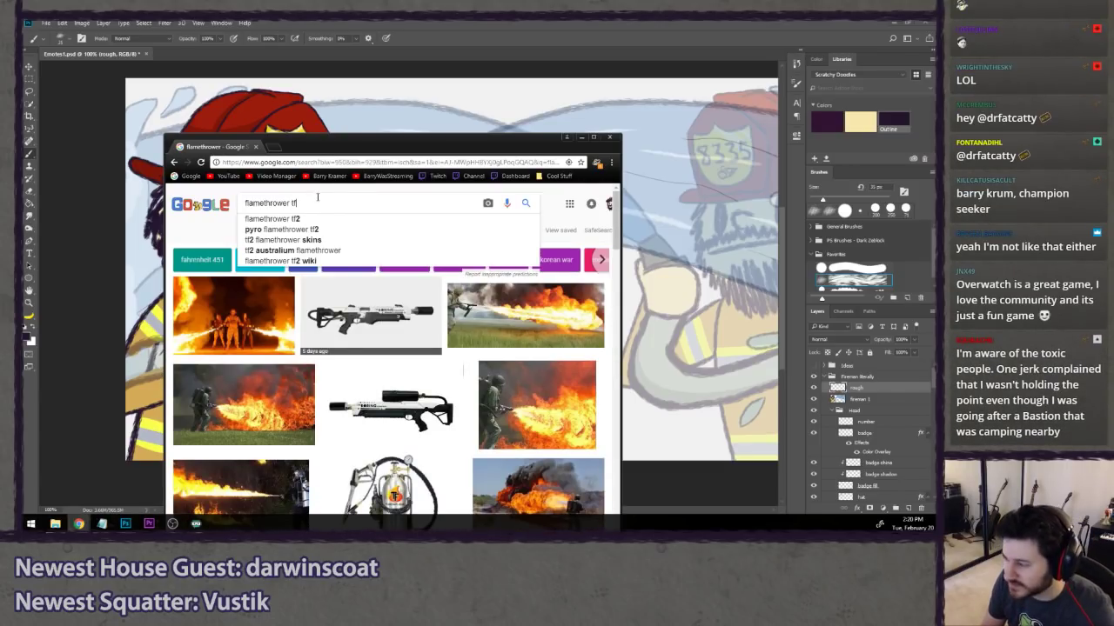
pyautogui.press('Return')
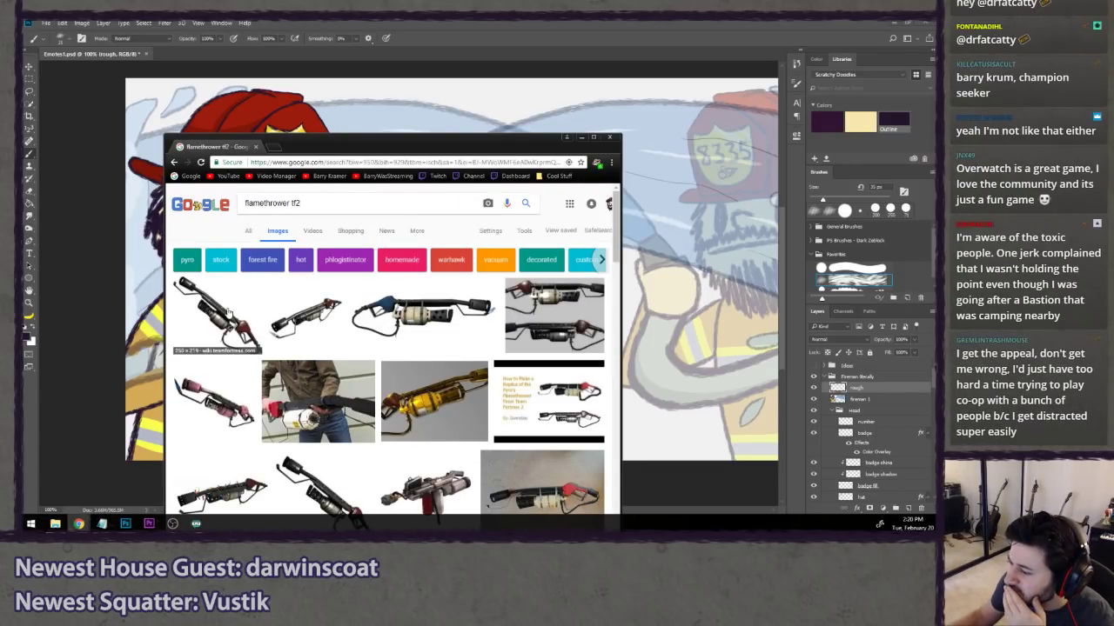
pyautogui.click(228, 314)
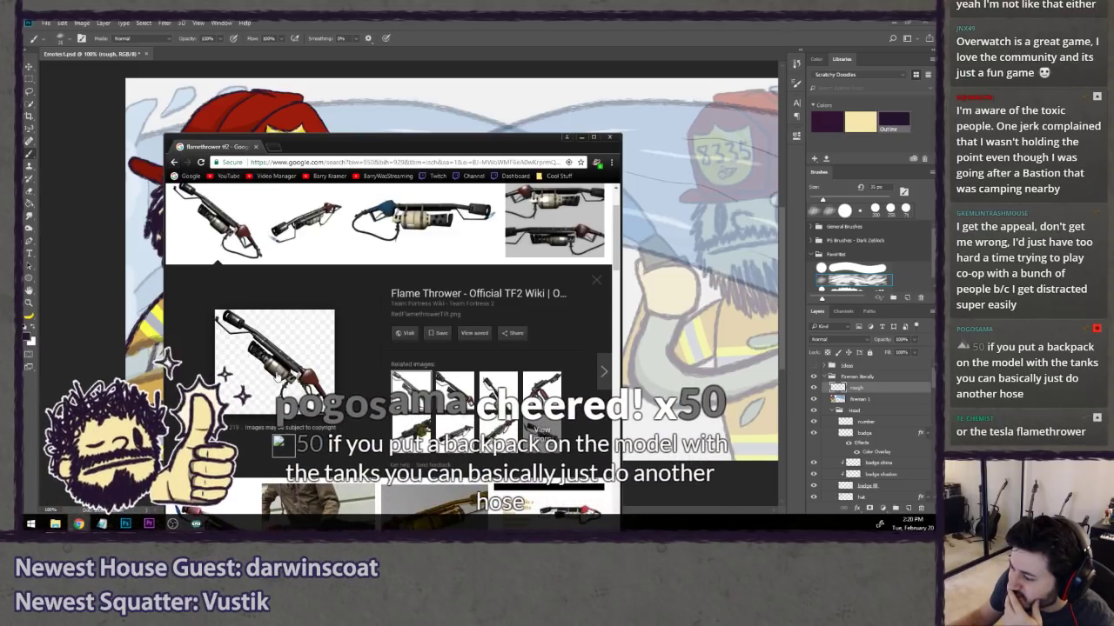
# - Go back to the general flamethrower results, examine the Flamethrower (Scorched Earth) picture, and switch to the Photoshop canvas
pyautogui.hotkey('alt', 'Left')
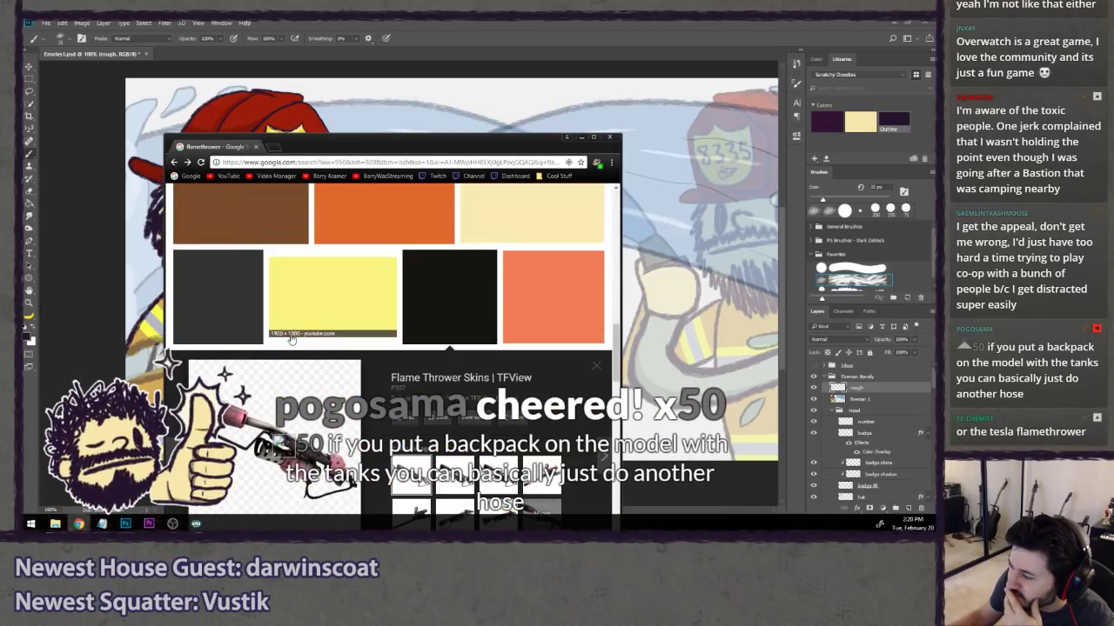
pyautogui.scroll(-1, 314, 428)
pyautogui.click(229, 285)
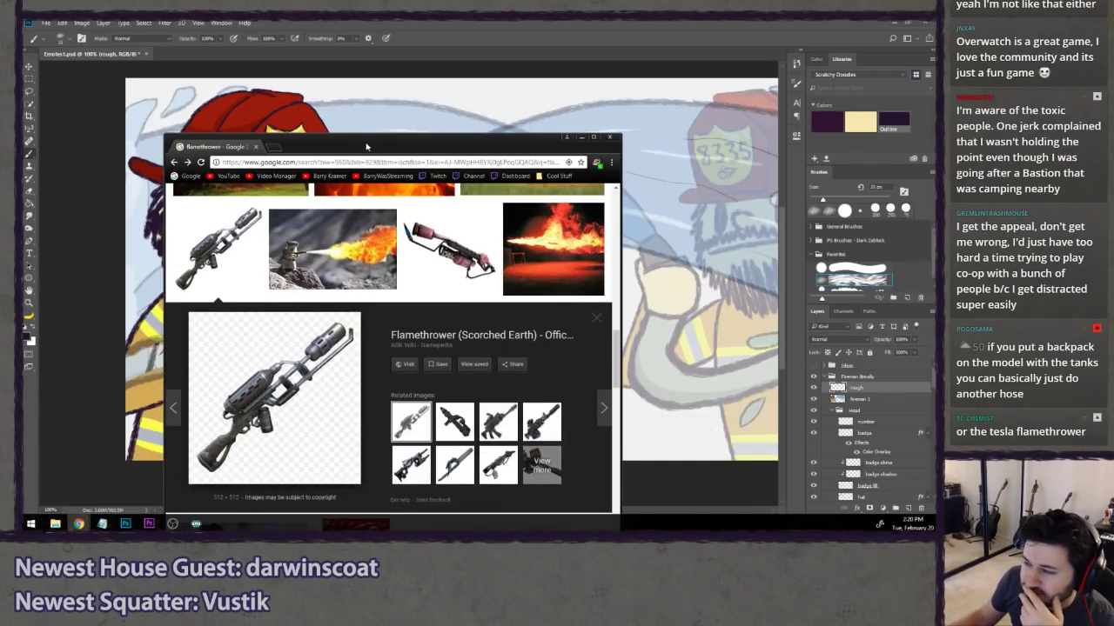
pyautogui.hotkey('alt', 'Tab')
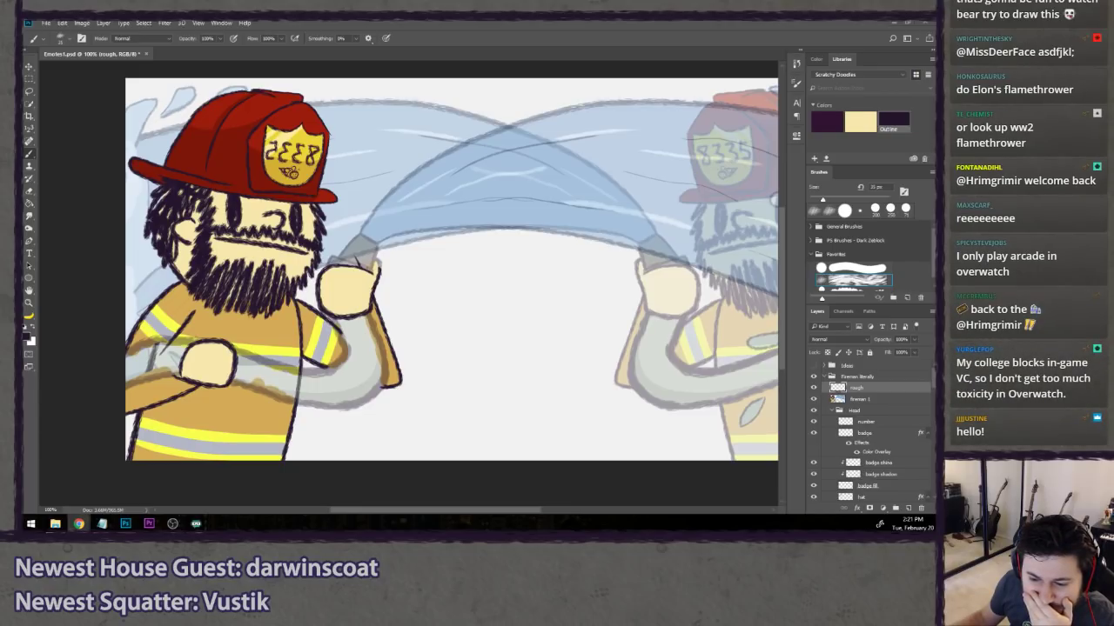
# - Bring the Scorched Earth flamethrower picture back up in the browser, move its window off the canvas, and return to Photoshop
pyautogui.hotkey('alt', 'Tab')
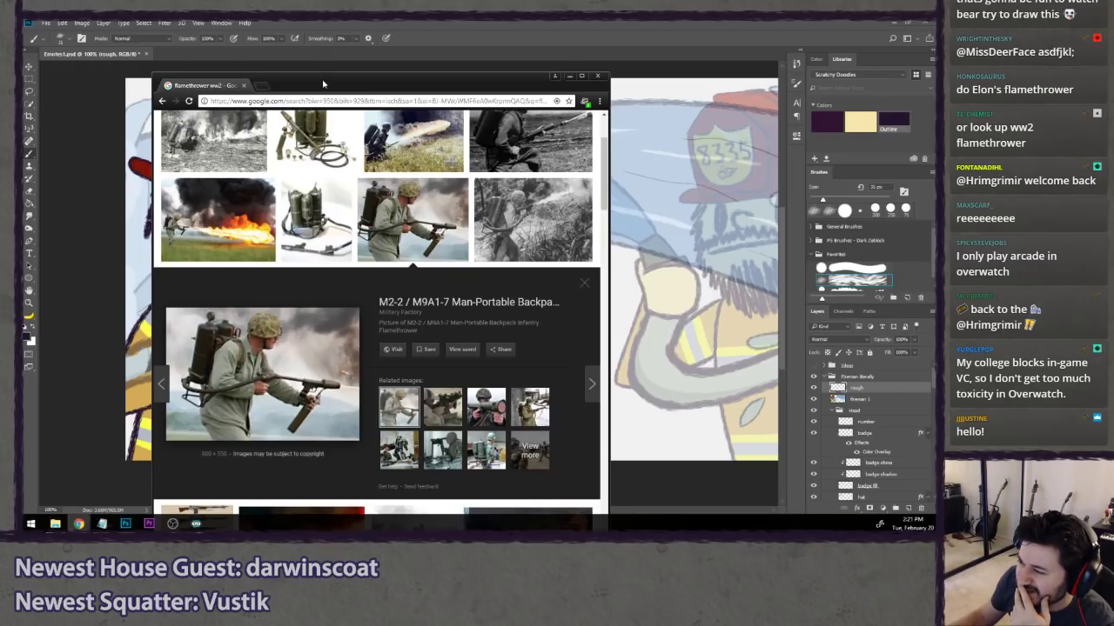
pyautogui.click(163, 100)
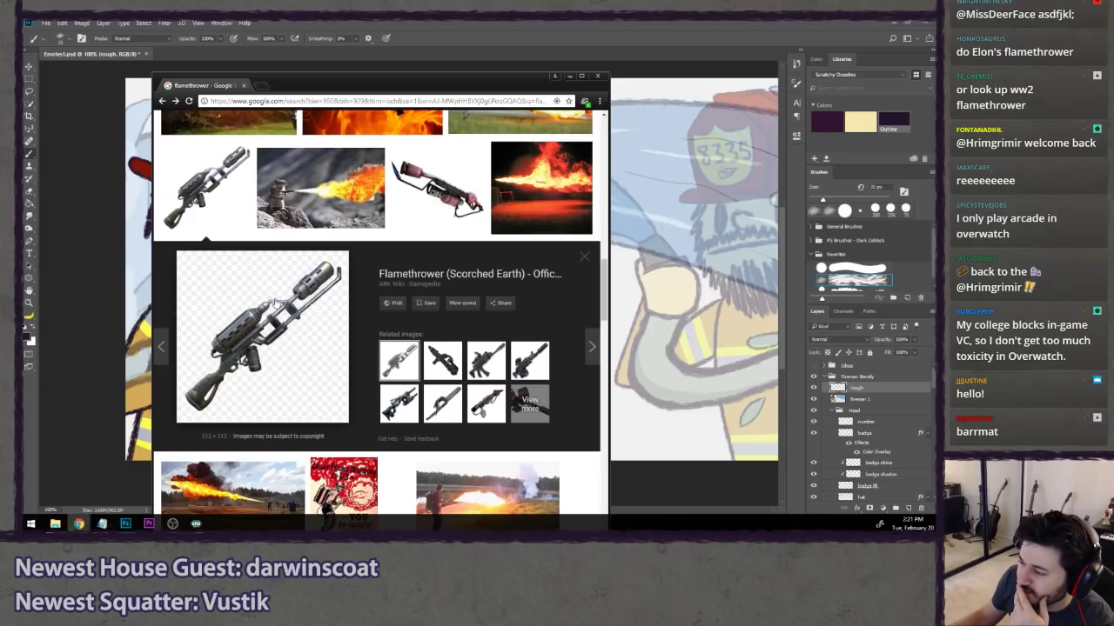
pyautogui.moveTo(318, 81); pyautogui.dragTo(24, 87)
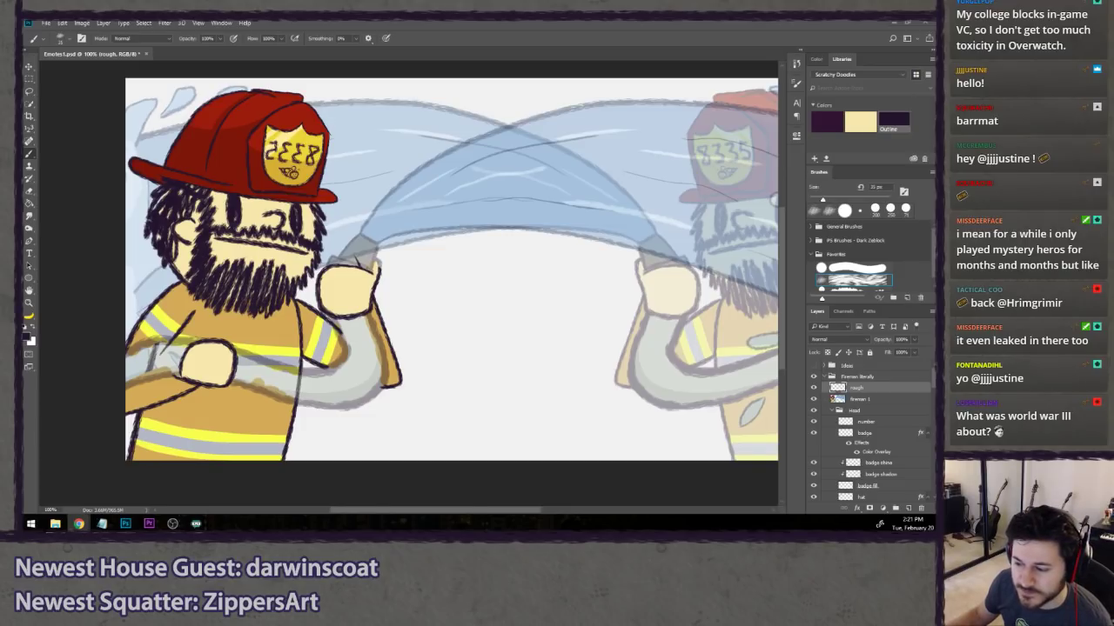
pyautogui.hotkey('alt', 'Tab')
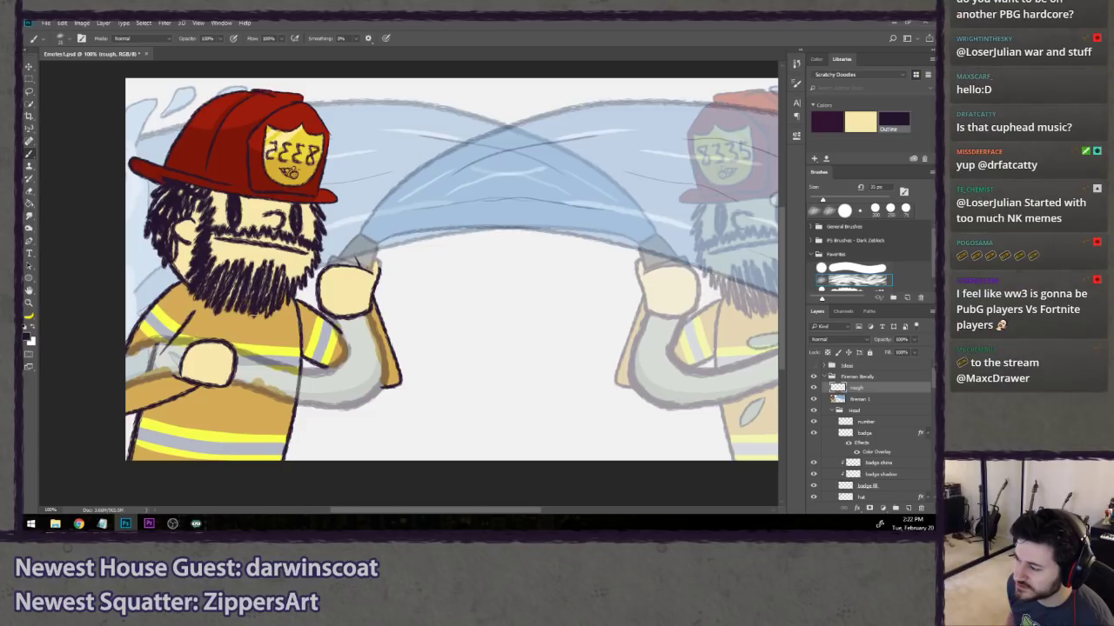
# - Try to sketch the flamethrower's long diagonal body lines from the lower hand up past the raised fist, and undo them
pyautogui.moveTo(219, 337); pyautogui.dragTo(424, 230)
pyautogui.moveTo(202, 365); pyautogui.dragTo(416, 237)
pyautogui.moveTo(183, 379); pyautogui.dragTo(404, 287)
pyautogui.moveTo(125, 390); pyautogui.dragTo(410, 279)
pyautogui.moveTo(138, 381); pyautogui.dragTo(392, 256)
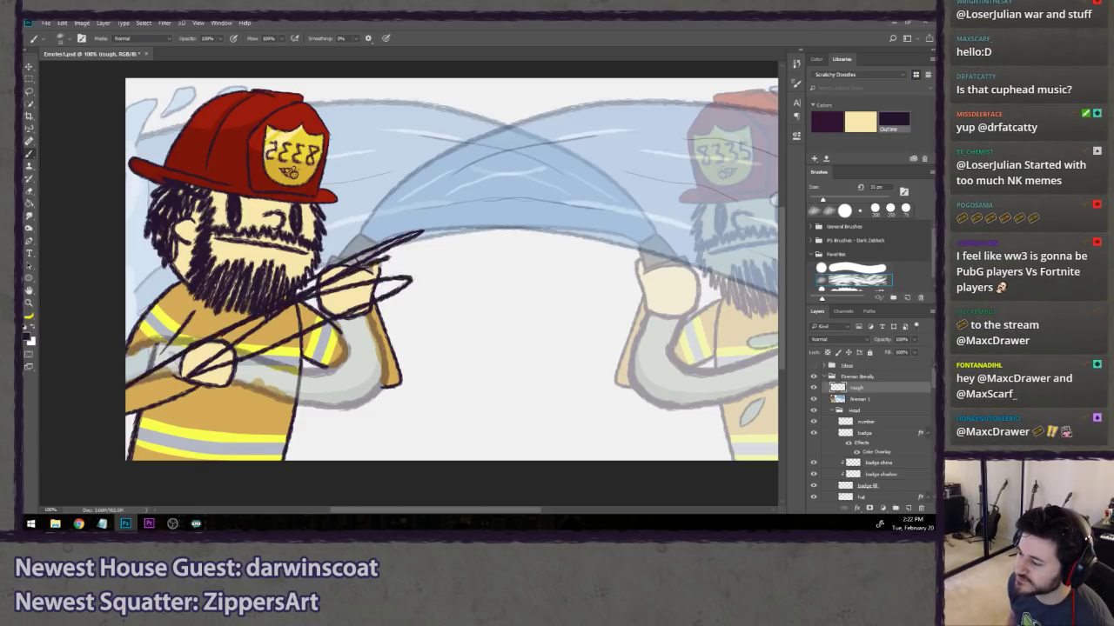
pyautogui.hotkey('ctrl', 'z')
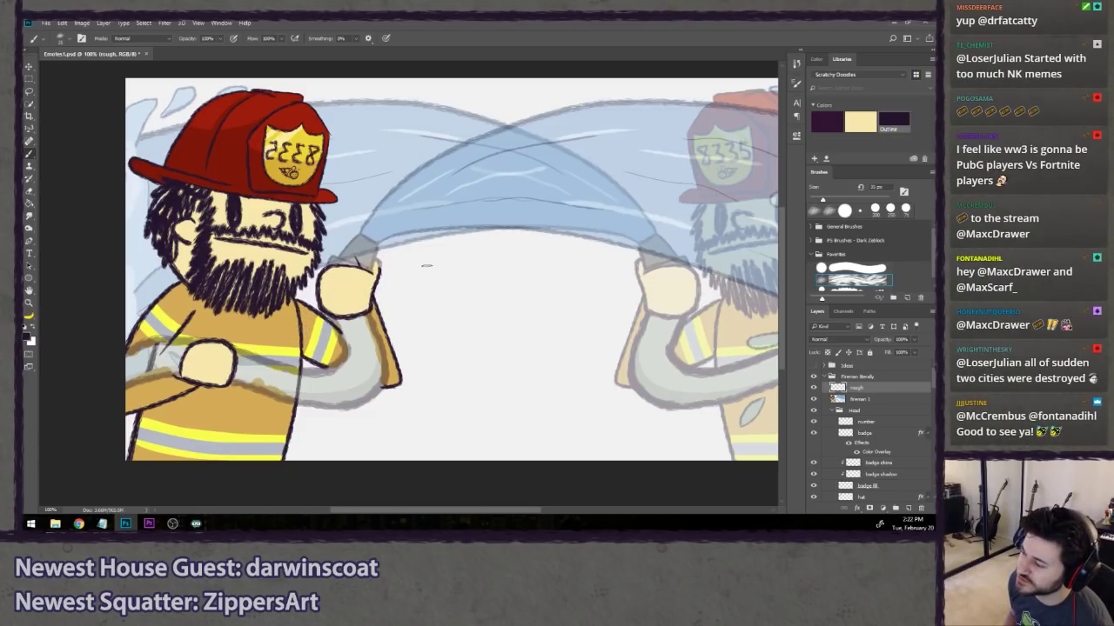
pyautogui.moveTo(126, 391); pyautogui.dragTo(399, 248)
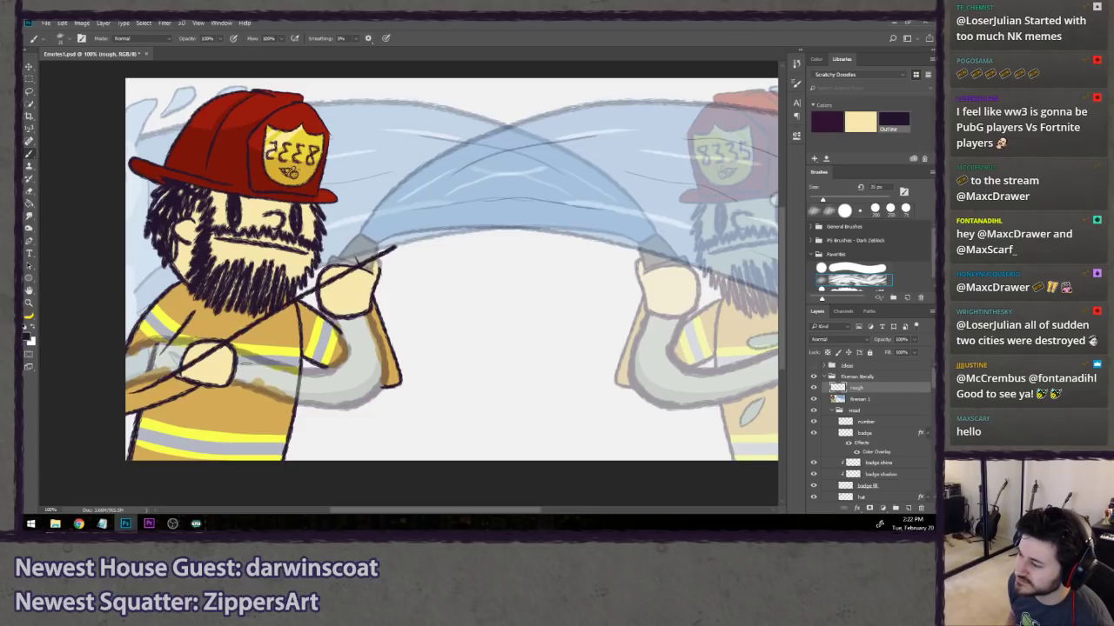
pyautogui.hotkey('ctrl', 'z')
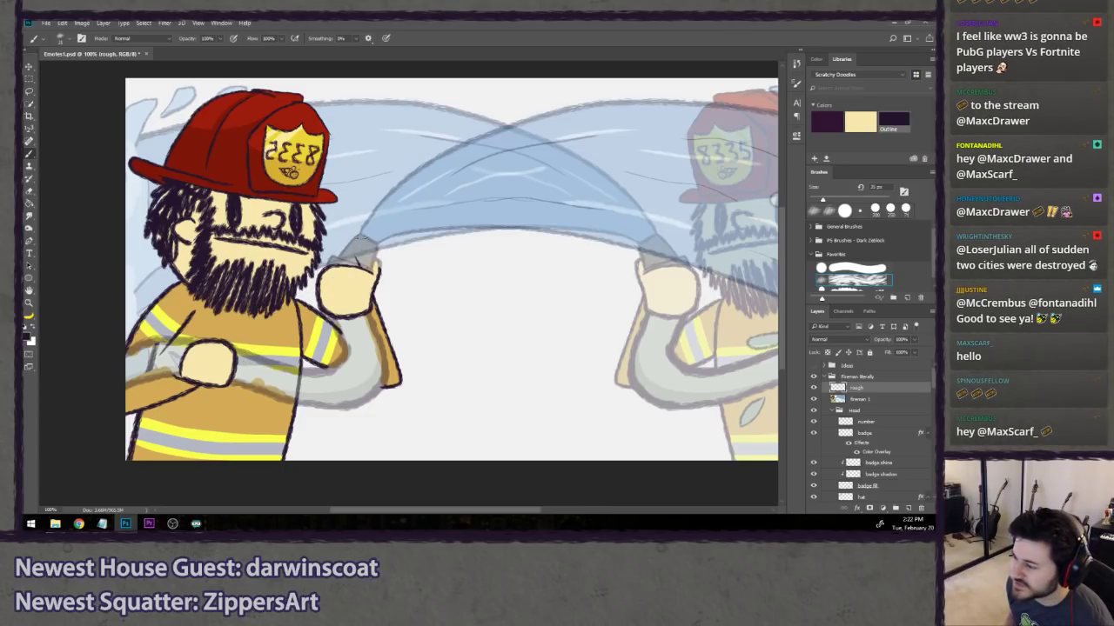
# - Sketch the flamethrower's rounded nozzle over the raised fist and the thin forked arm beneath it running back toward the beard
pyautogui.moveTo(343, 251)
pyautogui.mouseDown()
pyautogui.moveTo(387, 259)
pyautogui.moveTo(357, 277)
pyautogui.mouseUp()
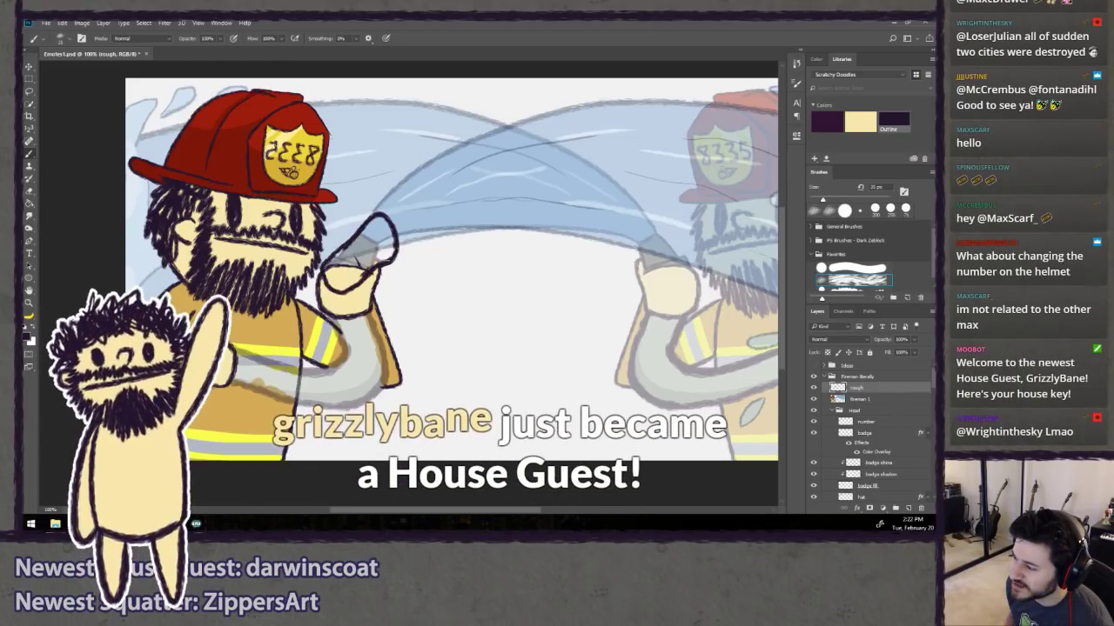
pyautogui.moveTo(390, 289); pyautogui.dragTo(417, 248)
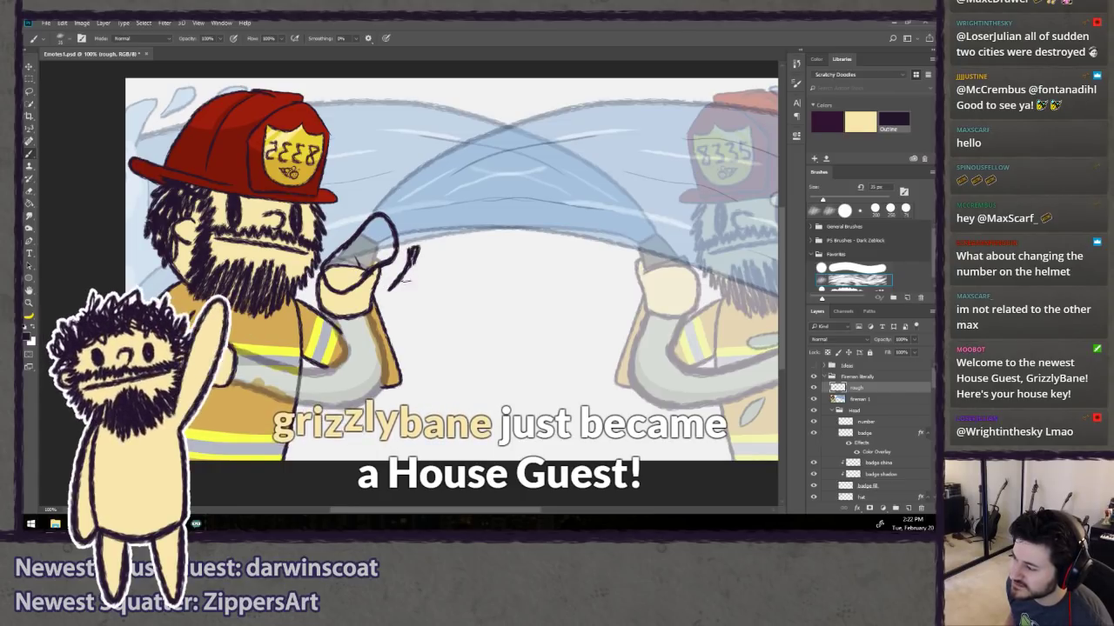
pyautogui.moveTo(394, 285); pyautogui.dragTo(334, 333)
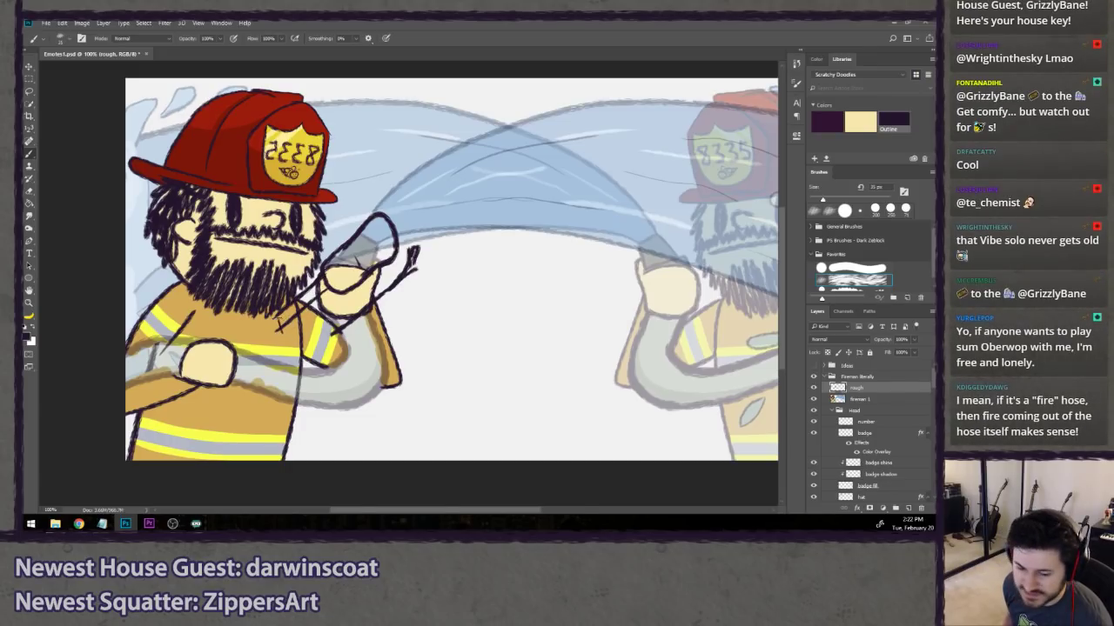
pyautogui.moveTo(280, 315); pyautogui.dragTo(205, 346)
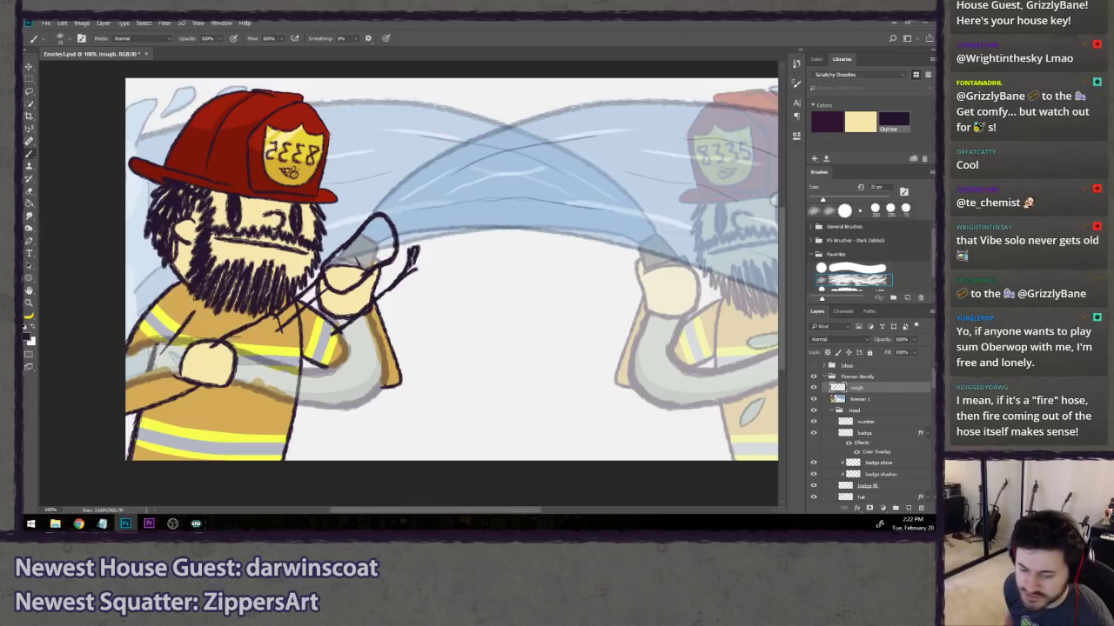
pyautogui.hotkey('ctrl', 'z')
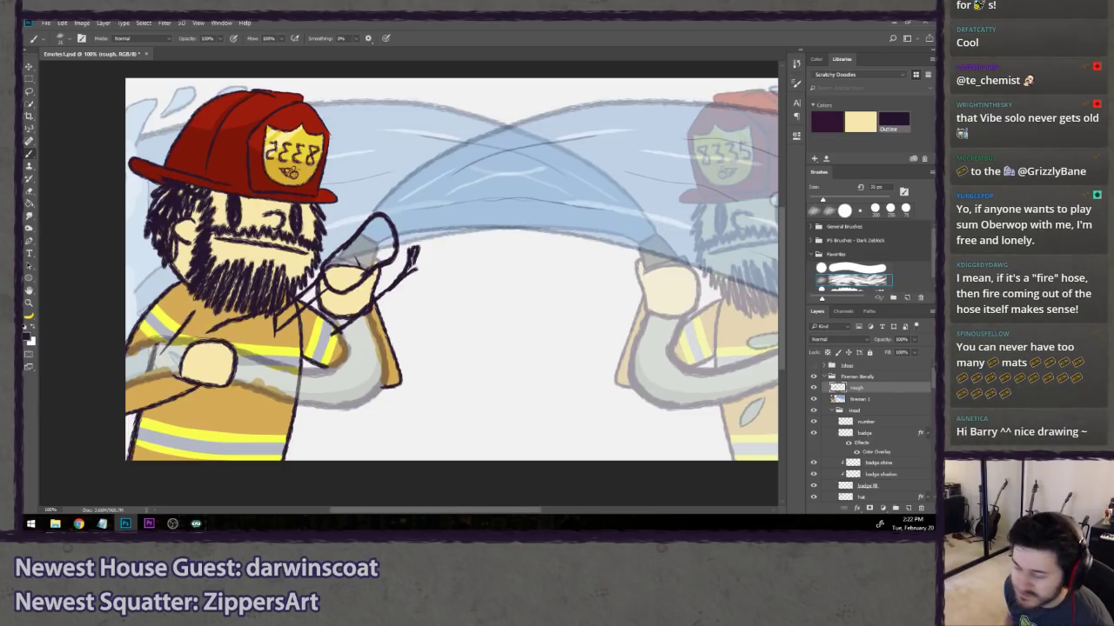
# - Sketch the flamethrower's rear end at the fireman's shoulder and a looped grip shape beside the lower hand
pyautogui.moveTo(193, 294)
pyautogui.mouseDown()
pyautogui.moveTo(165, 312)
pyautogui.moveTo(235, 322)
pyautogui.mouseUp()
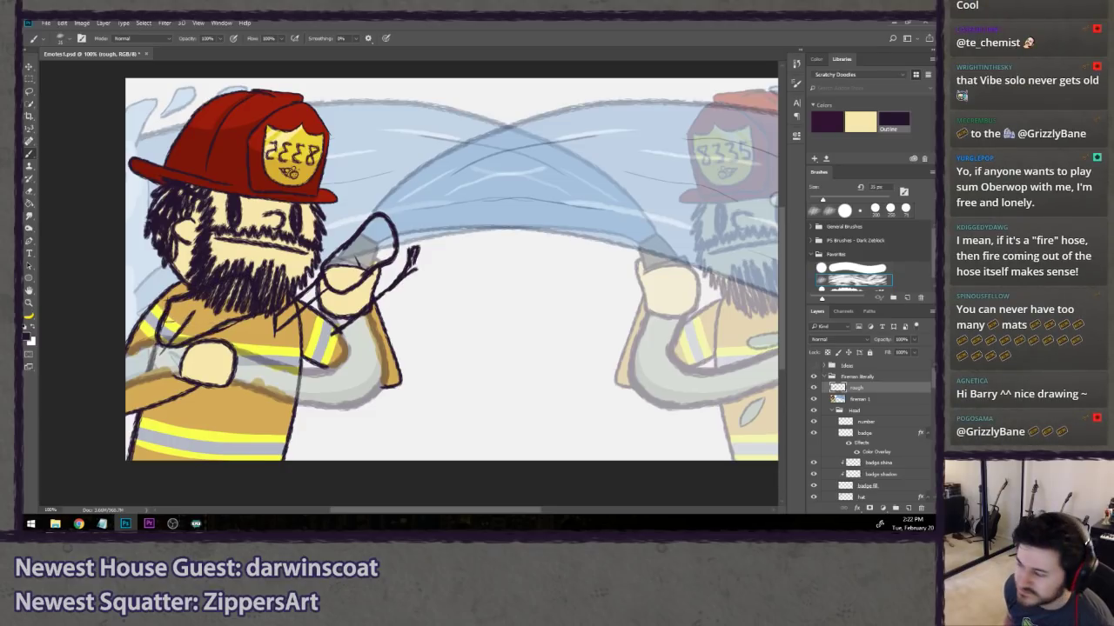
pyautogui.moveTo(176, 303); pyautogui.dragTo(160, 339)
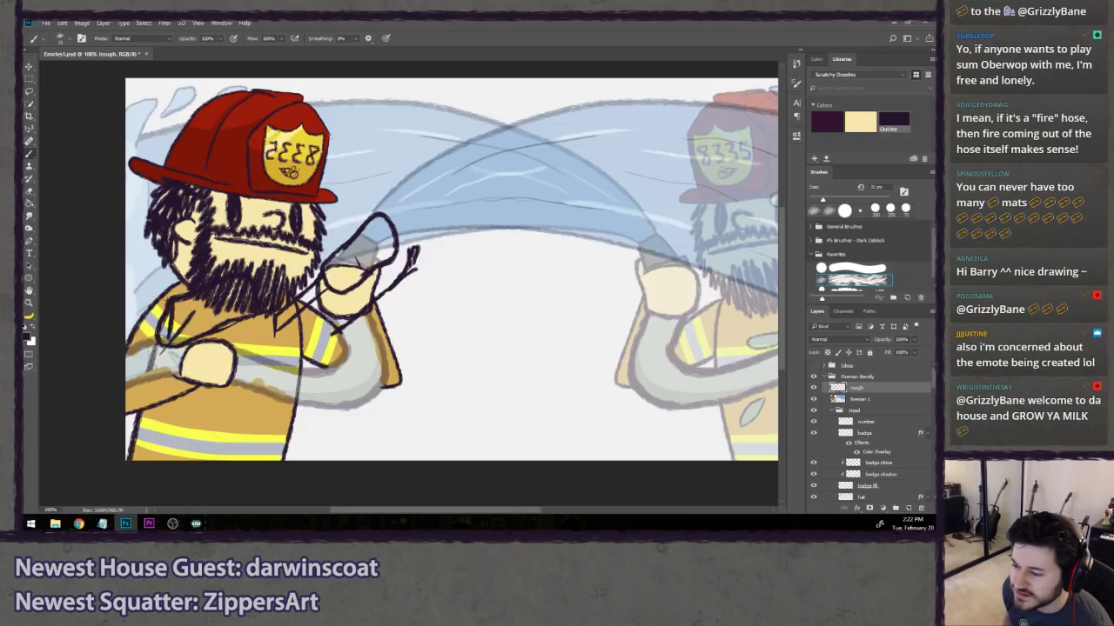
pyautogui.moveTo(260, 335); pyautogui.dragTo(270, 317)
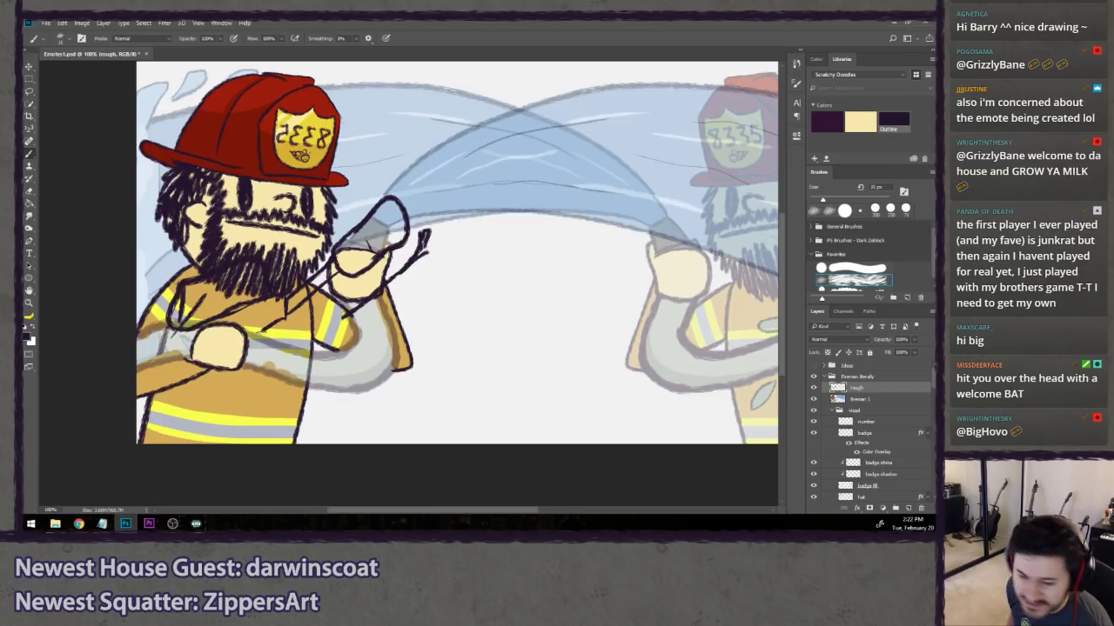
pyautogui.moveTo(264, 331)
pyautogui.mouseDown()
pyautogui.moveTo(241, 365)
pyautogui.moveTo(261, 335)
pyautogui.moveTo(248, 393)
pyautogui.mouseUp()
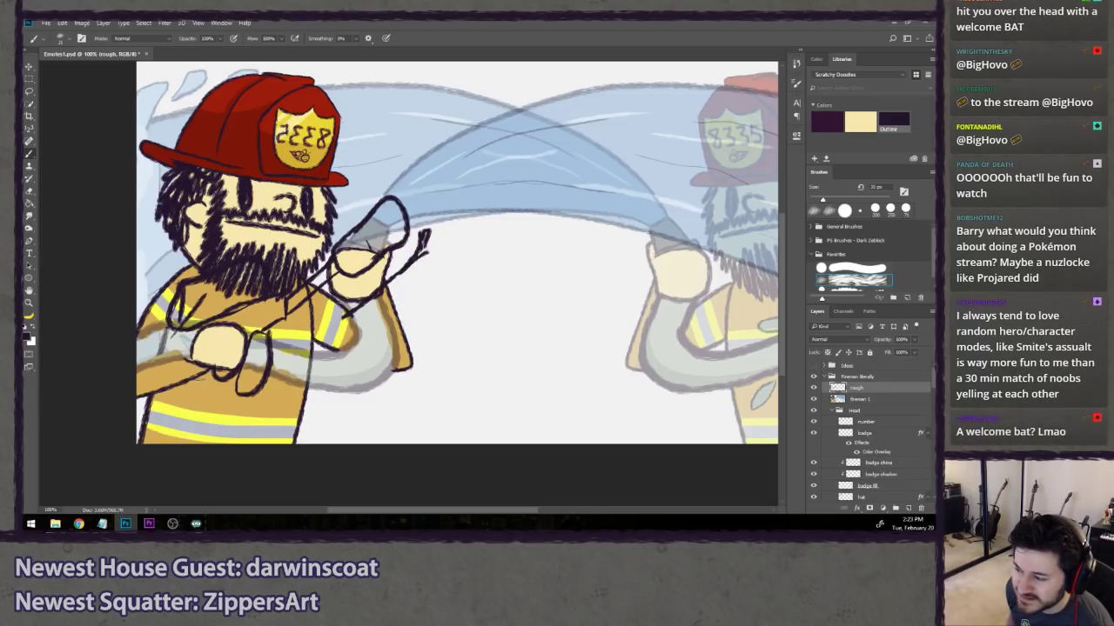
# - Try to sketch the flamethrower's rear tube lines running down and back from the lower hand, and undo them
pyautogui.moveTo(202, 380); pyautogui.dragTo(124, 432)
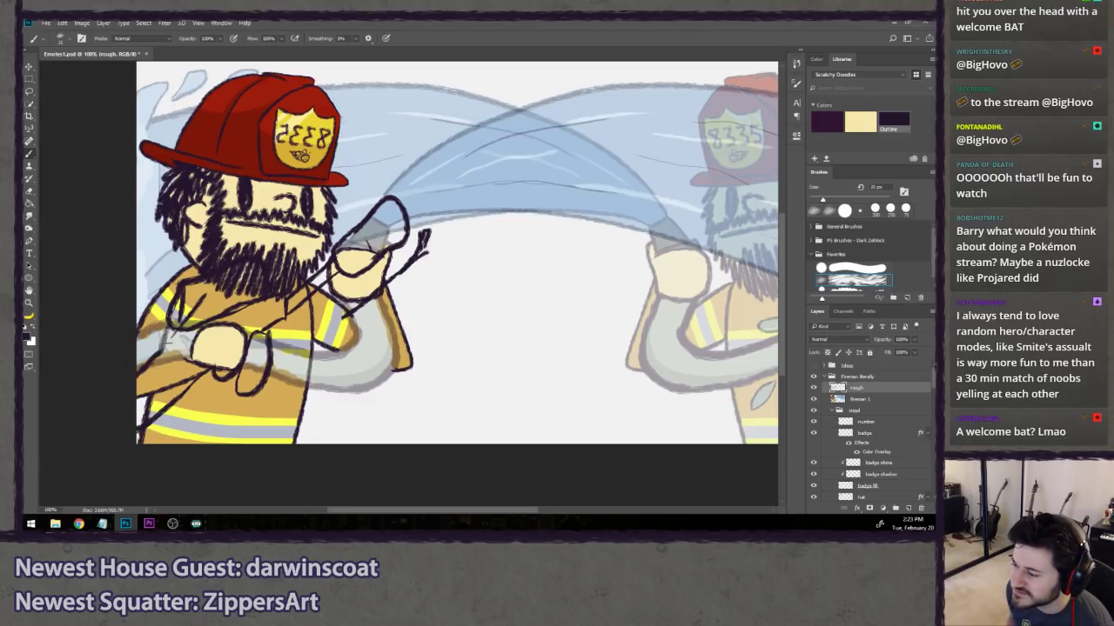
pyautogui.moveTo(168, 346); pyautogui.dragTo(186, 326)
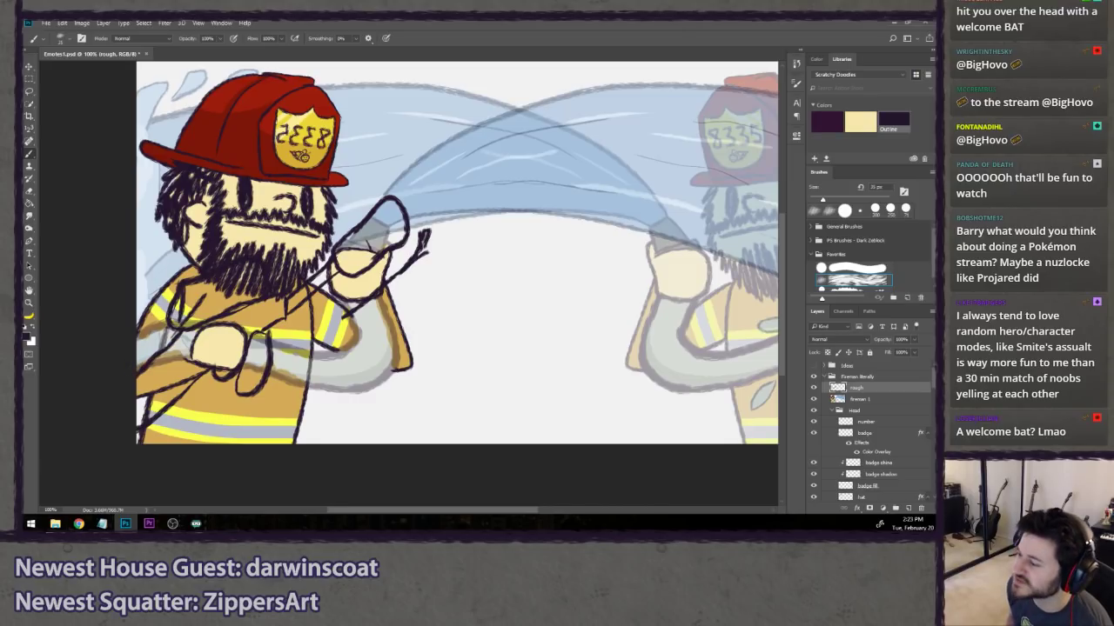
pyautogui.hotkey('ctrl', 'alt', 'z')
pyautogui.hotkey('ctrl', 'alt', 'z')
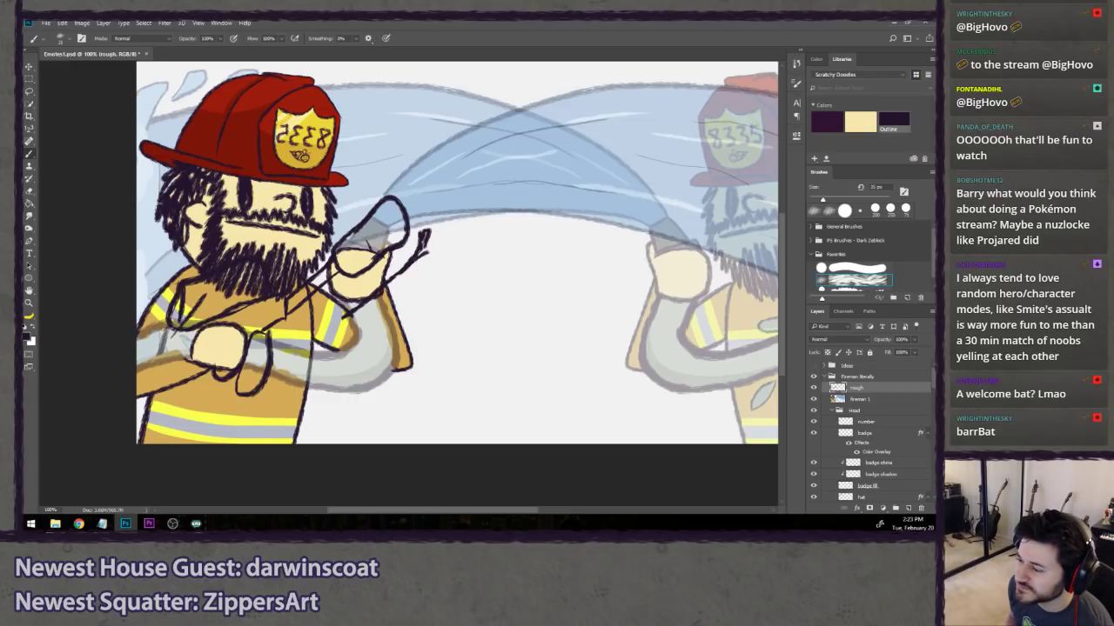
# - Sketch the flamethrower's rear tube lines behind the lower hand and double the edge of the forked arm beneath the raised fist
pyautogui.moveTo(172, 329)
pyautogui.mouseDown()
pyautogui.moveTo(159, 366)
pyautogui.moveTo(136, 377)
pyautogui.mouseUp()
pyautogui.moveTo(129, 415); pyautogui.dragTo(217, 365)
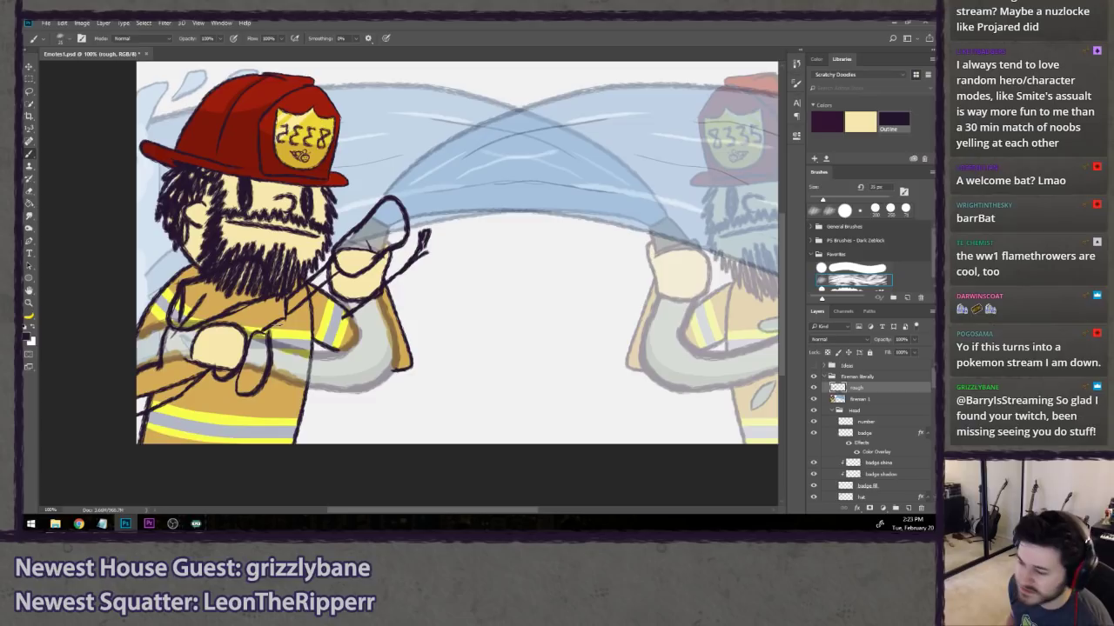
pyautogui.moveTo(278, 330); pyautogui.dragTo(355, 312)
pyautogui.moveTo(280, 339)
pyautogui.mouseDown()
pyautogui.moveTo(355, 318)
pyautogui.moveTo(400, 271)
pyautogui.mouseUp()
pyautogui.moveTo(315, 329); pyautogui.dragTo(416, 257)
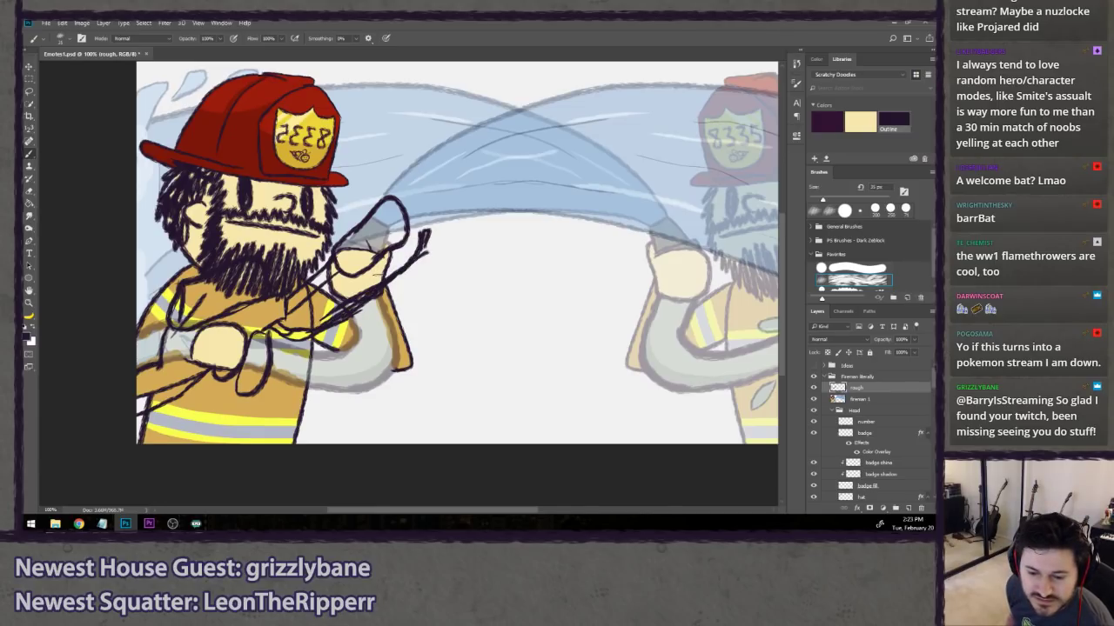
# - Try cross lines between the body and the forked arm, and add short contour strokes to the tube behind the lower hand
pyautogui.moveTo(331, 285)
pyautogui.mouseDown()
pyautogui.moveTo(346, 313)
pyautogui.moveTo(301, 348)
pyautogui.mouseUp()
pyautogui.hotkey('ctrl', 'z')
pyautogui.moveTo(312, 299)
pyautogui.mouseDown()
pyautogui.moveTo(329, 318)
pyautogui.moveTo(308, 339)
pyautogui.moveTo(310, 328)
pyautogui.mouseUp()
pyautogui.hotkey('ctrl', 'z')
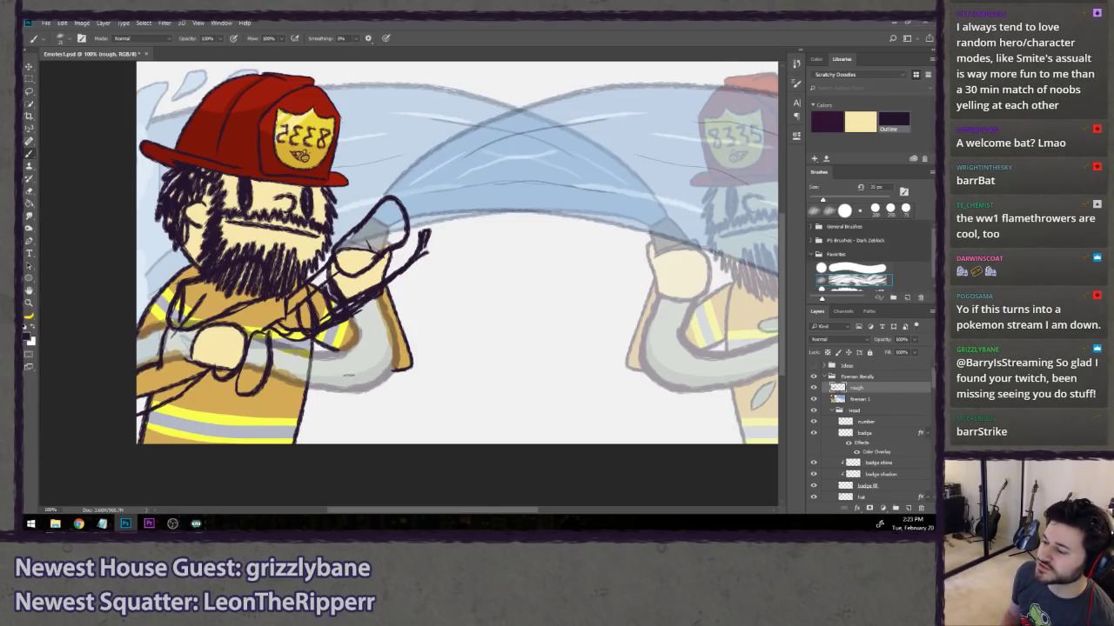
pyautogui.moveTo(164, 334); pyautogui.dragTo(208, 329)
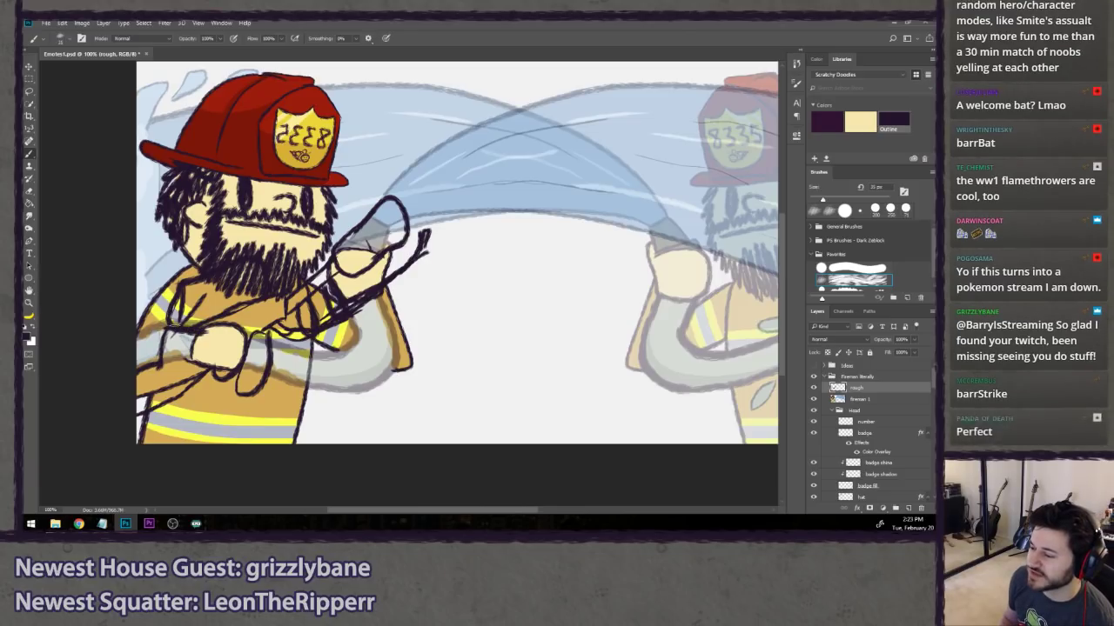
pyautogui.moveTo(161, 361); pyautogui.dragTo(196, 365)
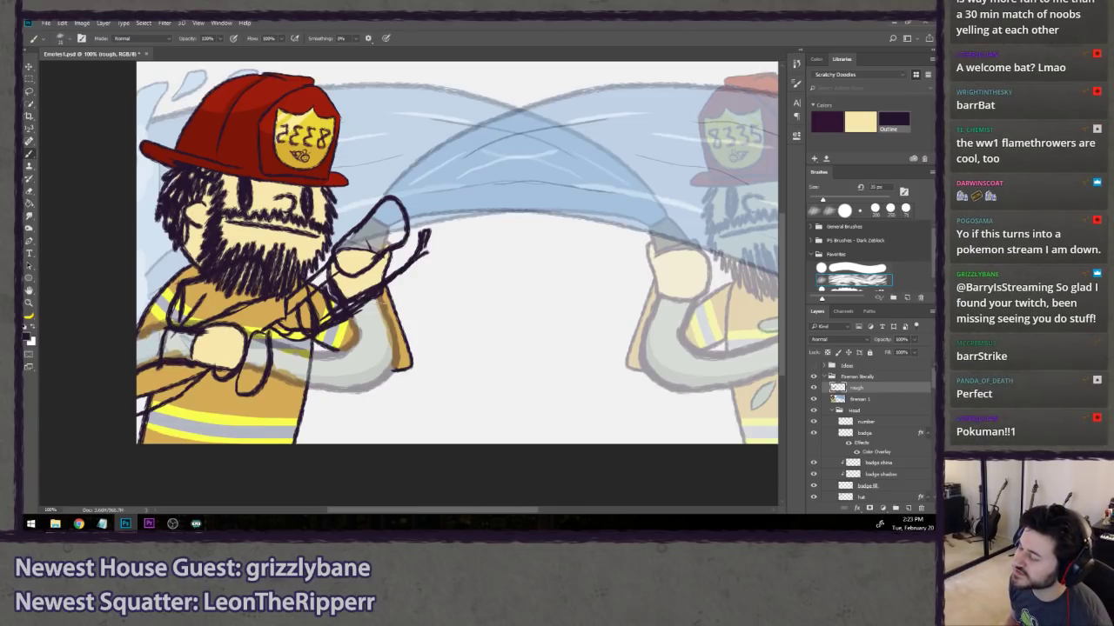
# - Try to sketch a large pointed shape hanging below the raised fist over the forearm, and undo it
pyautogui.moveTo(385, 301); pyautogui.dragTo(345, 402)
pyautogui.moveTo(295, 340)
pyautogui.mouseDown()
pyautogui.moveTo(344, 405)
pyautogui.moveTo(356, 393)
pyautogui.mouseUp()
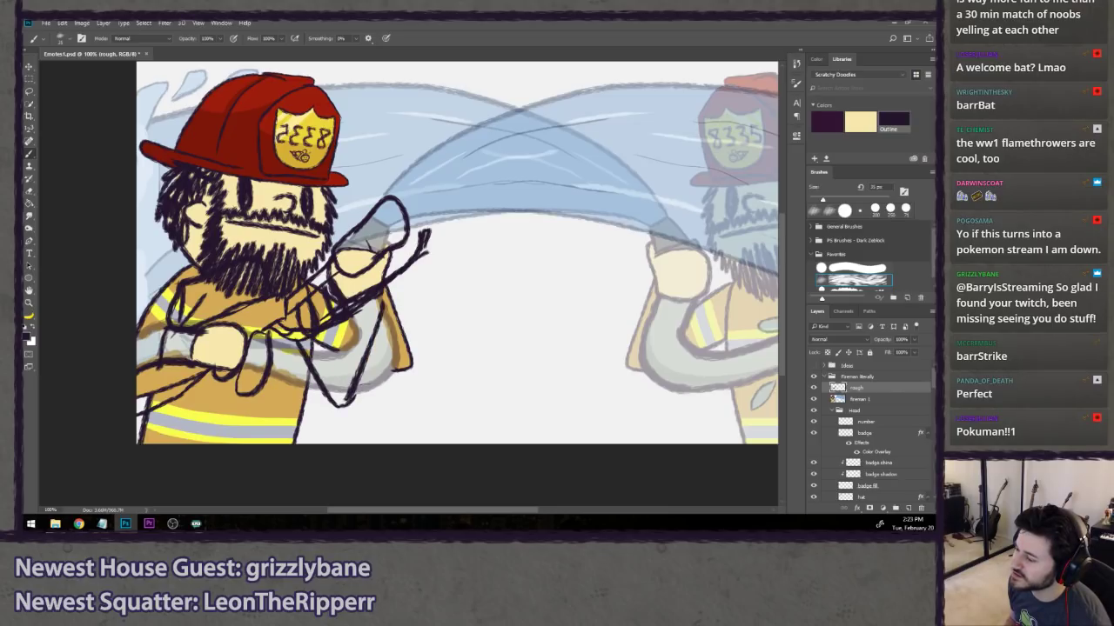
pyautogui.hotkey('ctrl', 'alt', 'z')
pyautogui.hotkey('ctrl', 'alt', 'z')
pyautogui.hotkey('ctrl', 'alt', 'z')
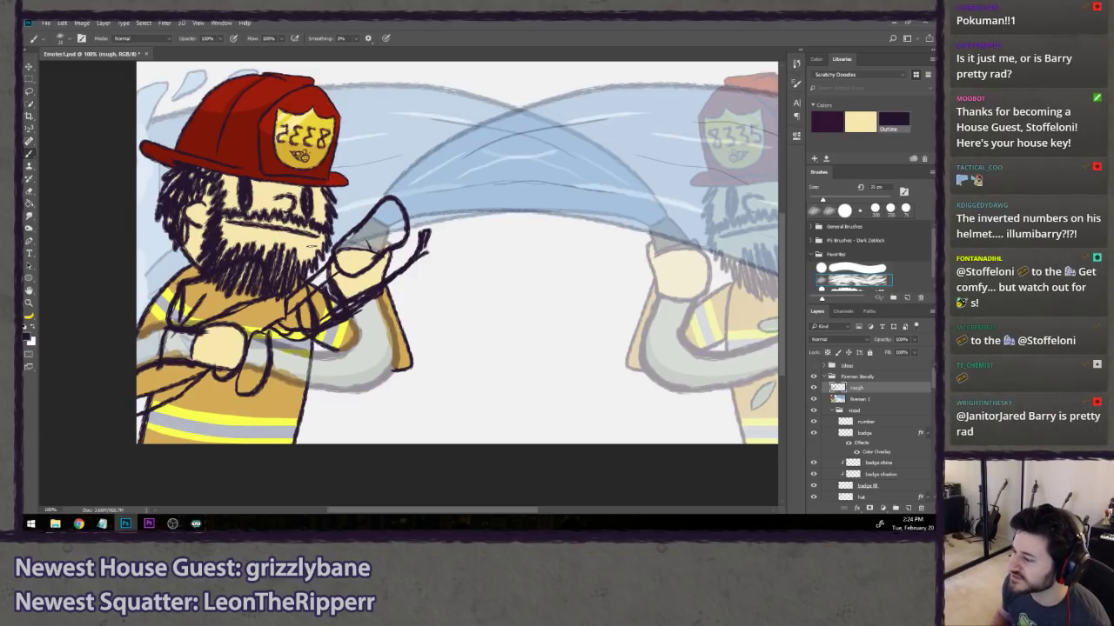
# - Examine which head layers hold the helmet's badge, number and bee drawing by toggling their visibility over a close-up of the badge
pyautogui.press('l')
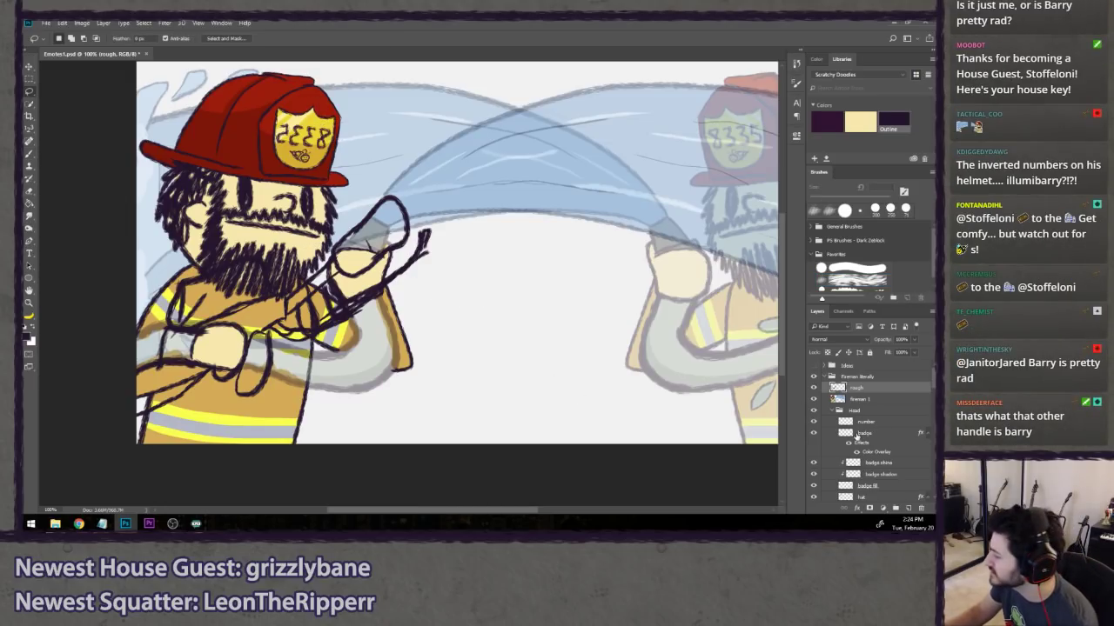
pyautogui.scroll(-3, 857, 437)
pyautogui.click(813, 431)
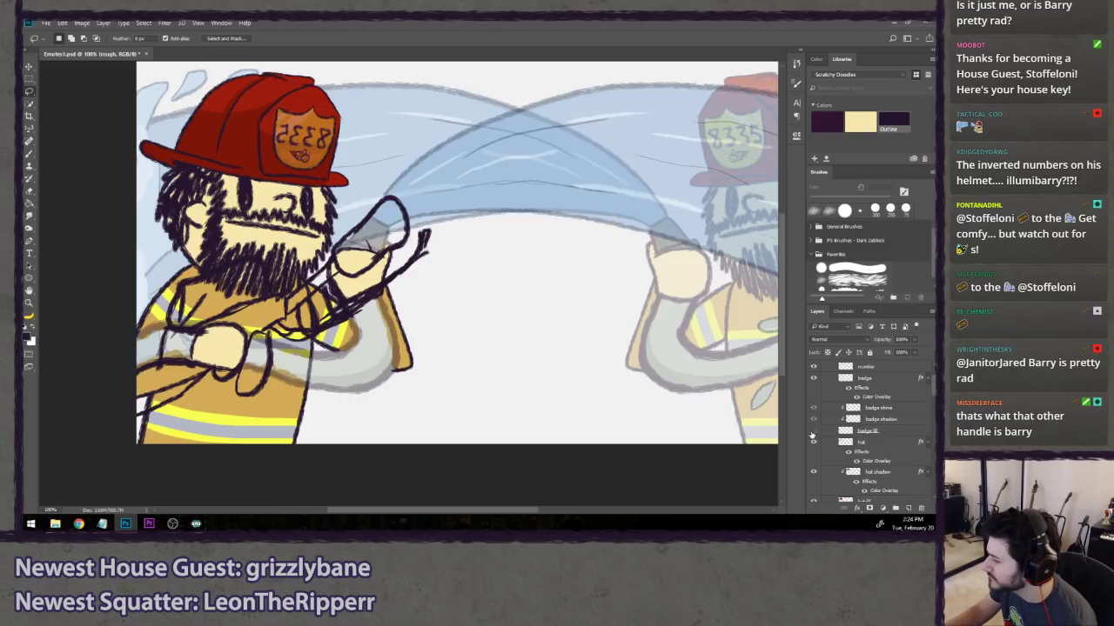
pyautogui.click(812, 430)
pyautogui.click(814, 379)
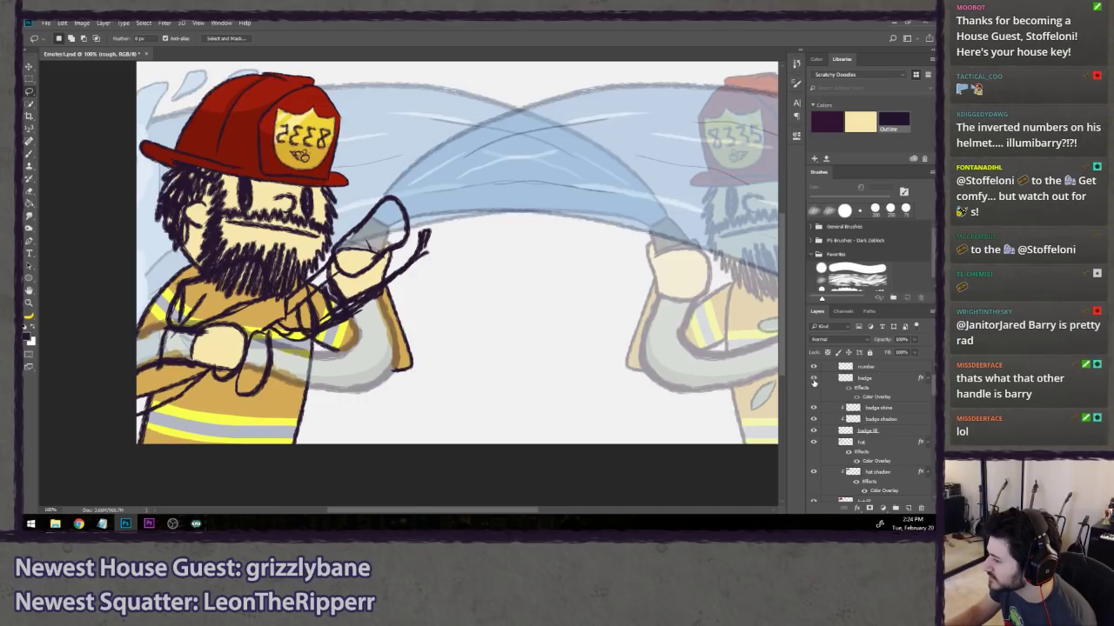
pyautogui.click(814, 379)
pyautogui.scroll(1, 815, 382)
pyautogui.click(814, 381)
pyautogui.click(813, 380)
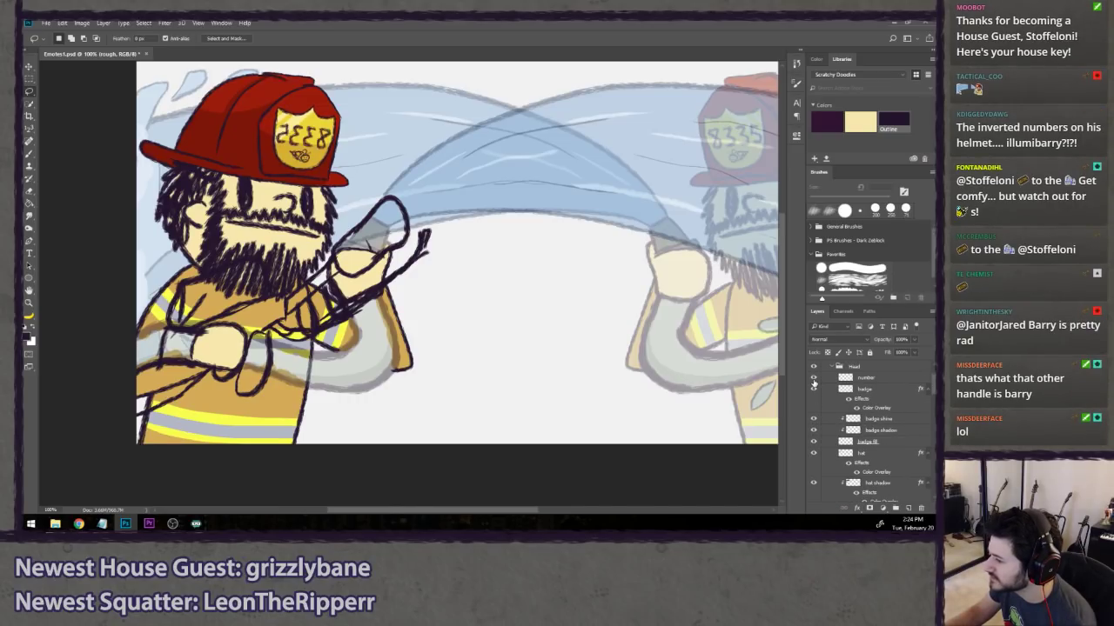
pyautogui.click(813, 380)
pyautogui.click(814, 380)
pyautogui.click(813, 380)
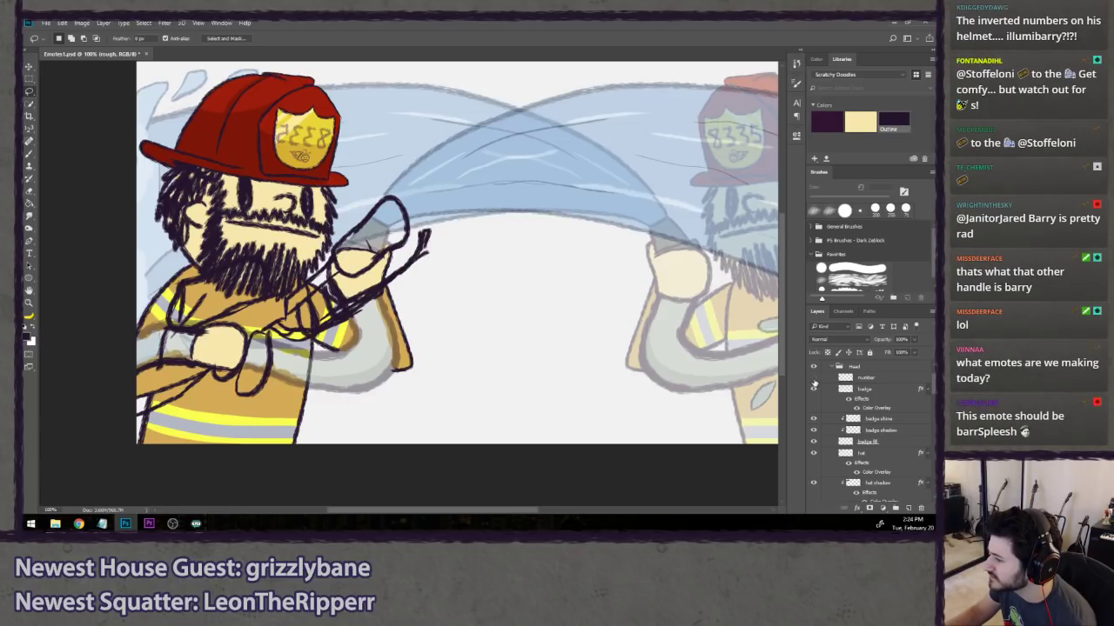
pyautogui.scroll(18, 297, 125)
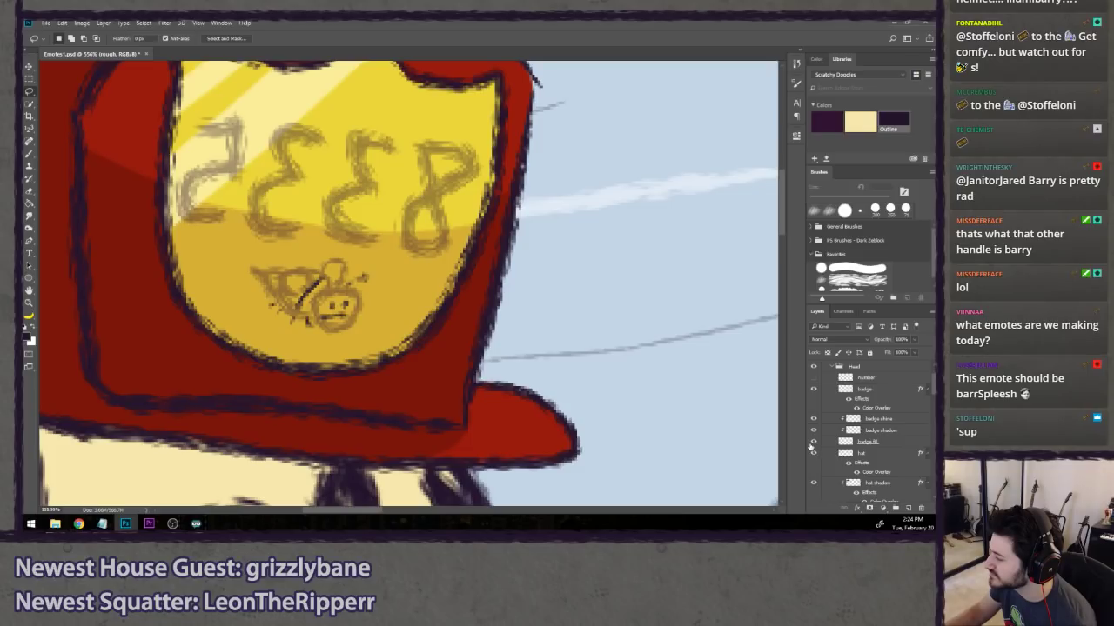
pyautogui.click(814, 380)
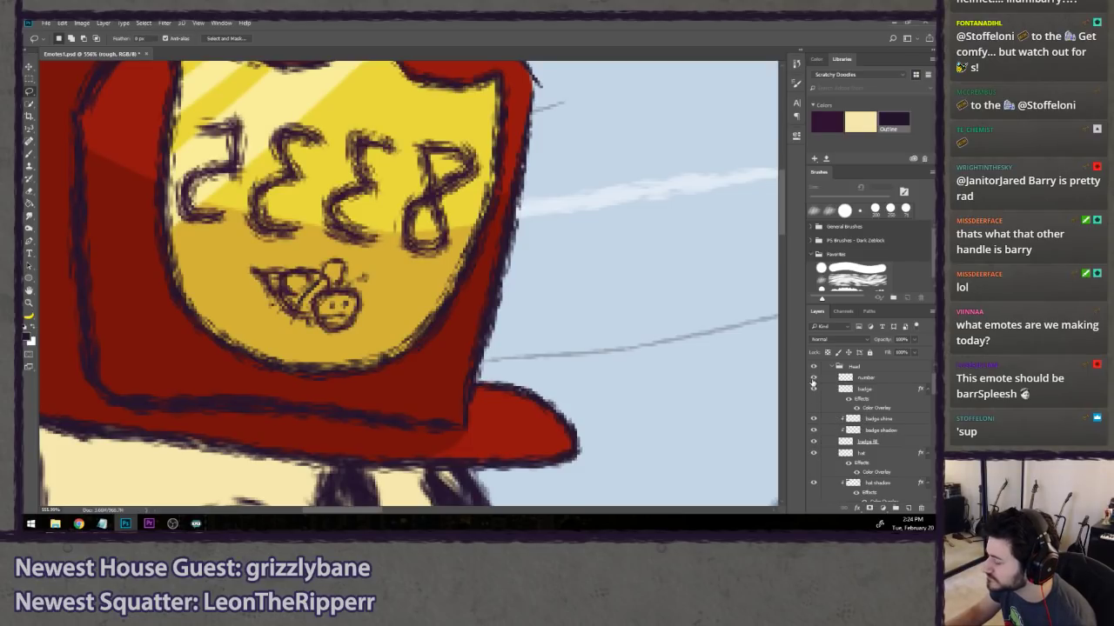
pyautogui.click(814, 380)
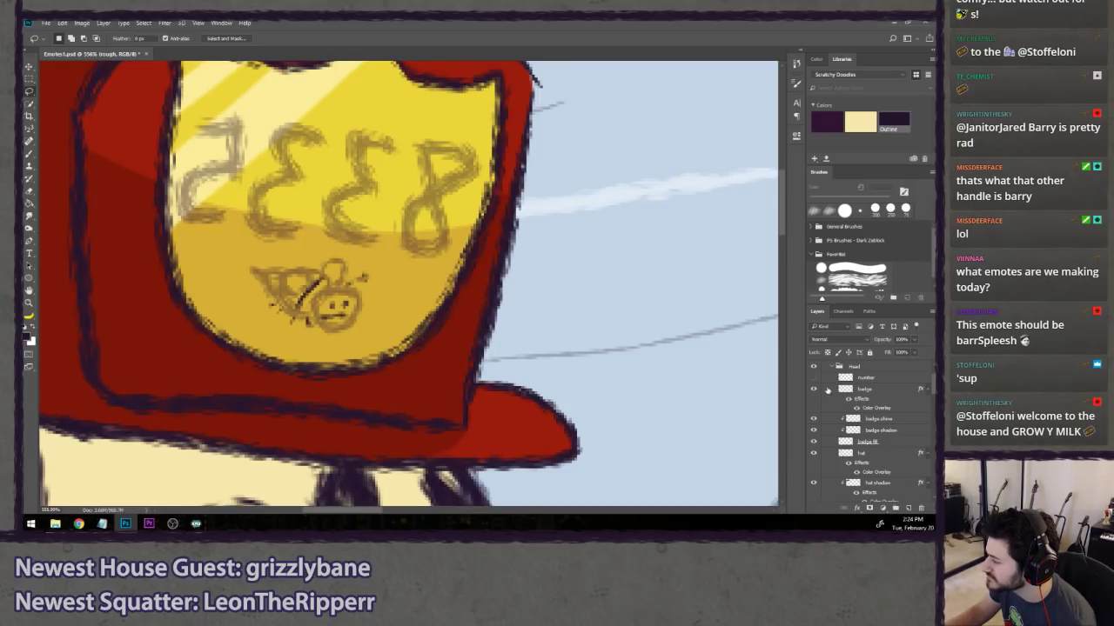
# - Hide the fireman 1 layer and copy the bee's stray marks from the badge layer onto a new layer
pyautogui.click(888, 390)
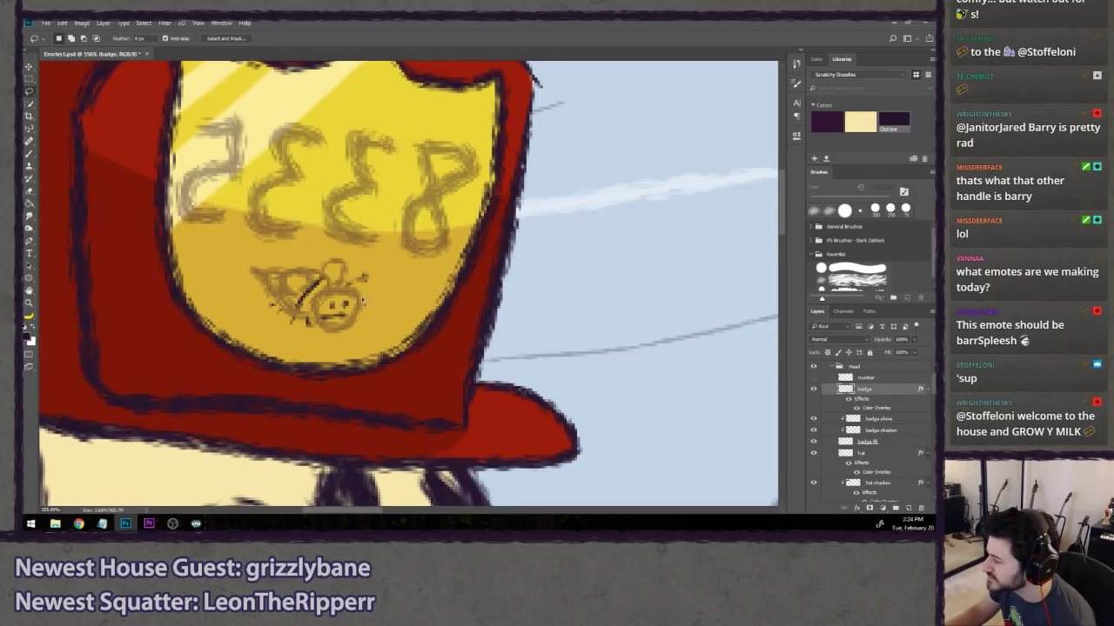
pyautogui.scroll(2, 843, 396)
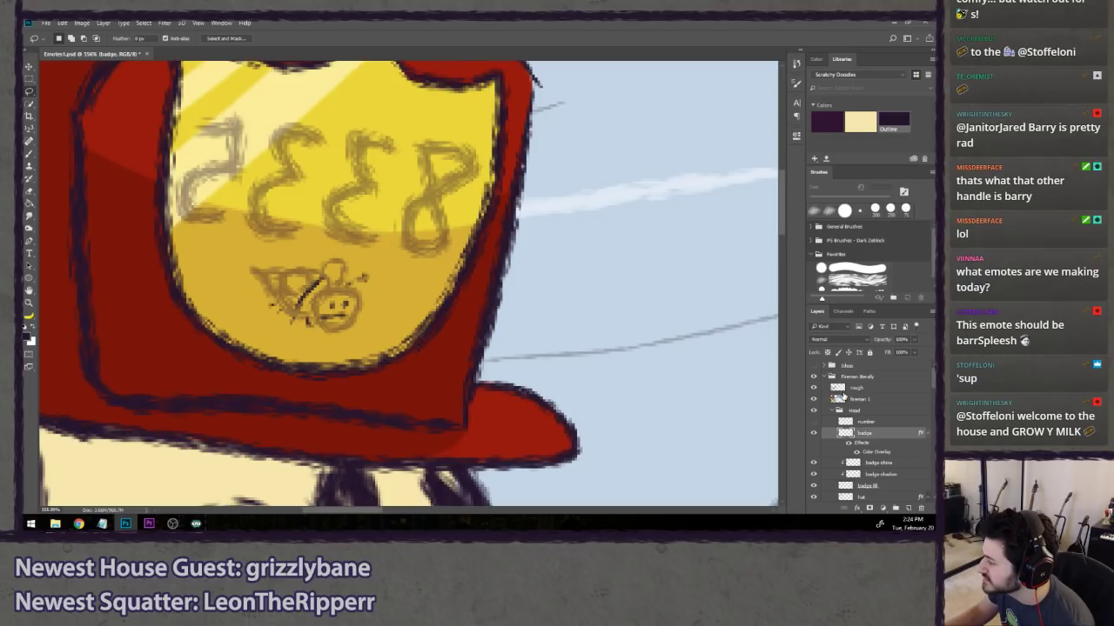
pyautogui.click(815, 399)
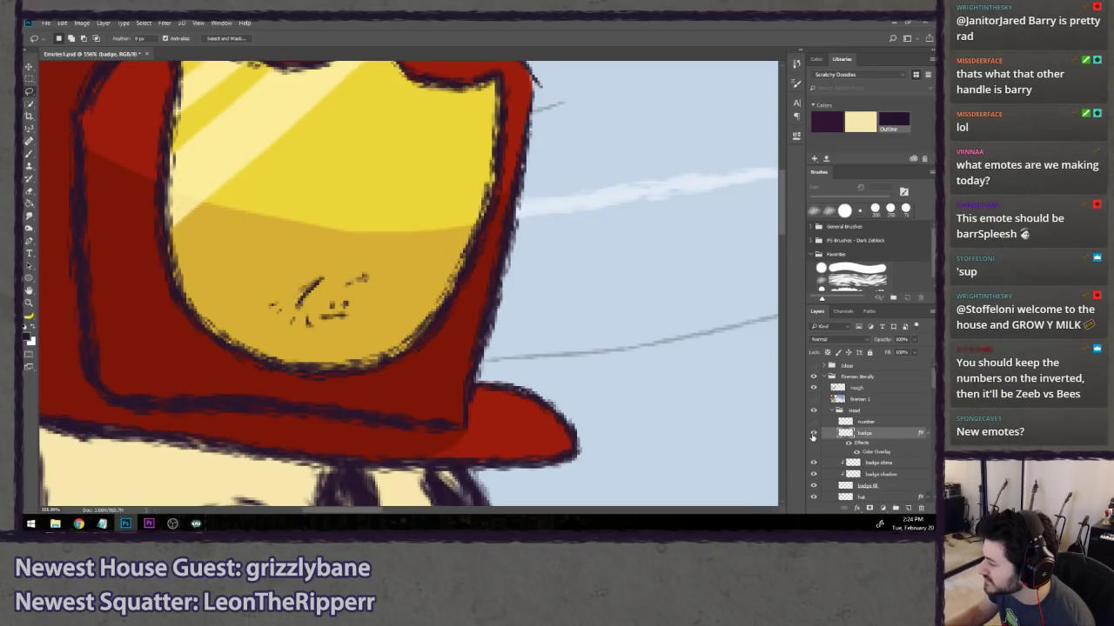
pyautogui.click(813, 433)
pyautogui.click(813, 433)
pyautogui.click(813, 433)
pyautogui.click(813, 433)
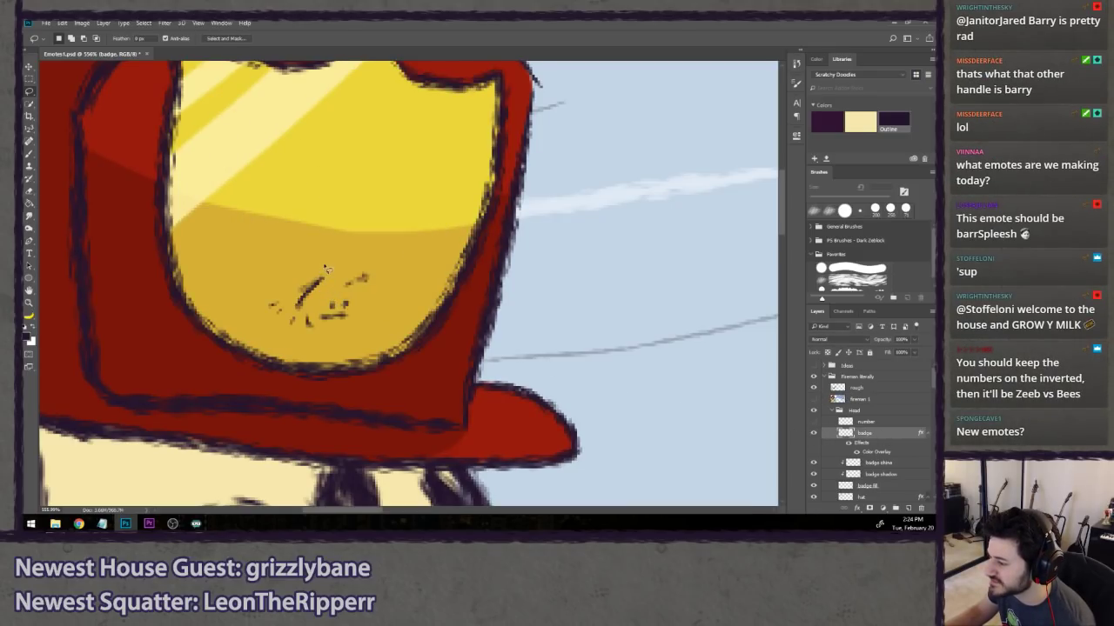
pyautogui.moveTo(309, 268); pyautogui.dragTo(263, 296)
pyautogui.moveTo(286, 333)
pyautogui.mouseDown()
pyautogui.moveTo(362, 329)
pyautogui.moveTo(372, 266)
pyautogui.moveTo(326, 264)
pyautogui.mouseUp()
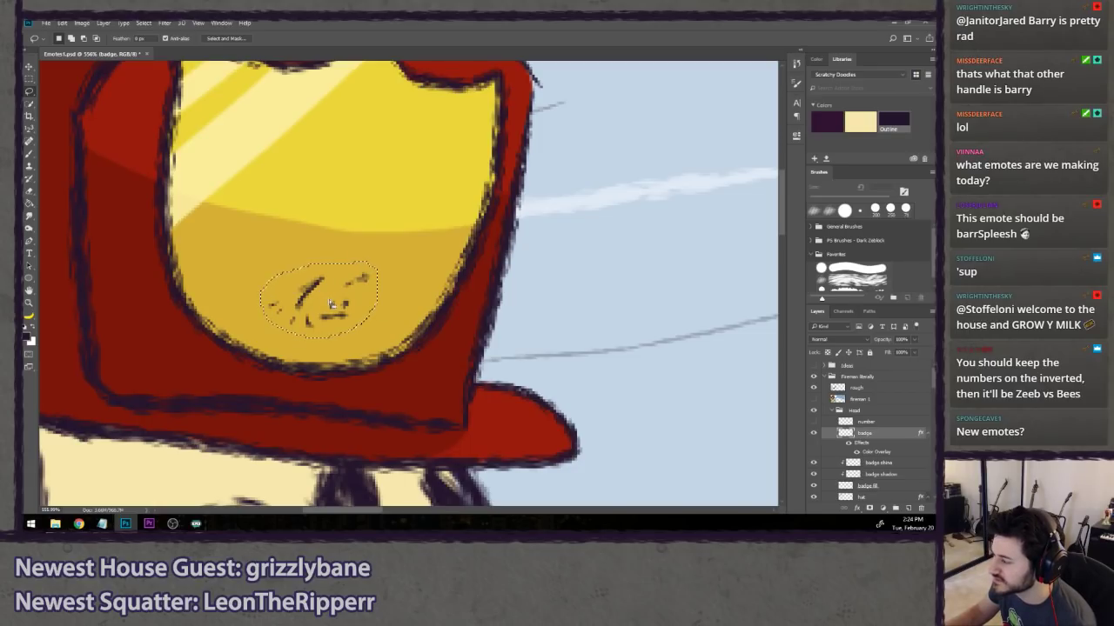
pyautogui.hotkey('ctrl', 'j')
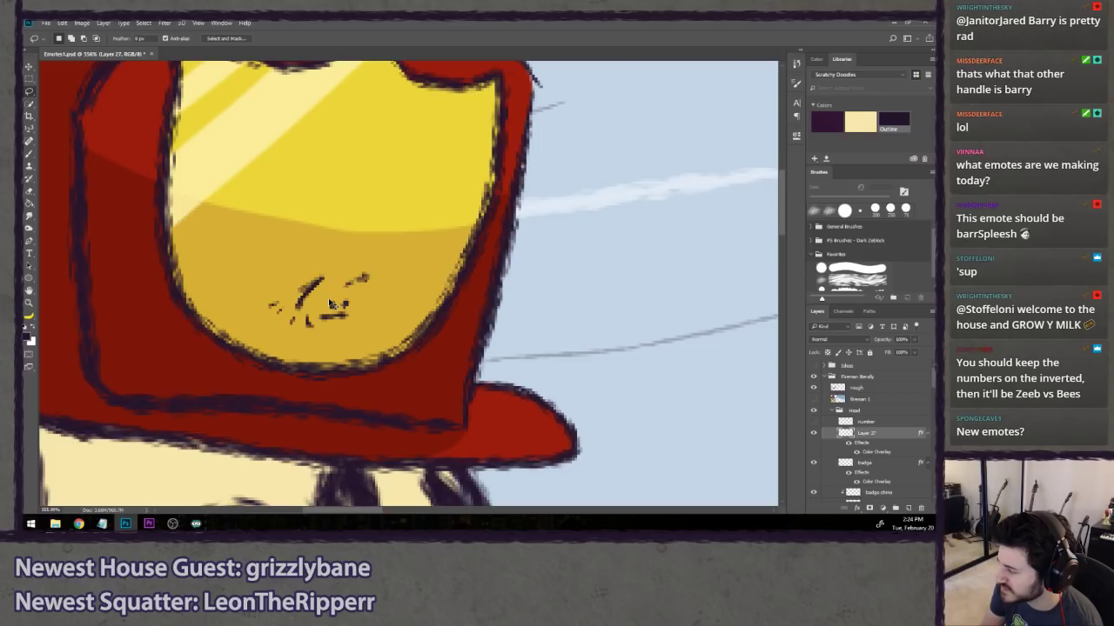
# - Show the number layer and clear the layer style from the copied bee marks
pyautogui.click(813, 435)
pyautogui.click(814, 435)
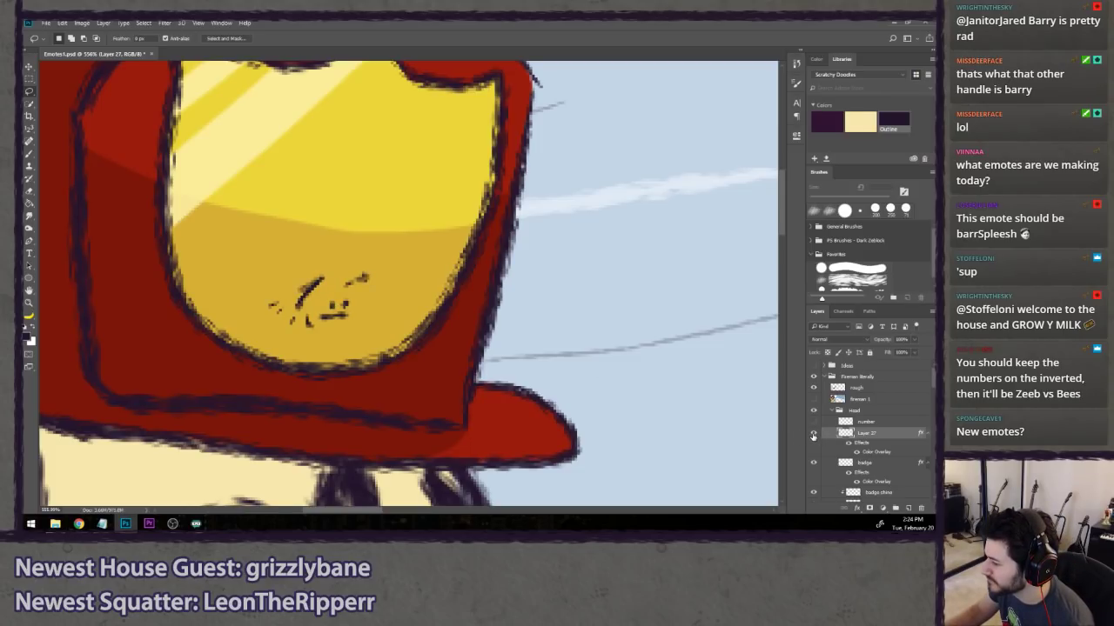
pyautogui.click(813, 422)
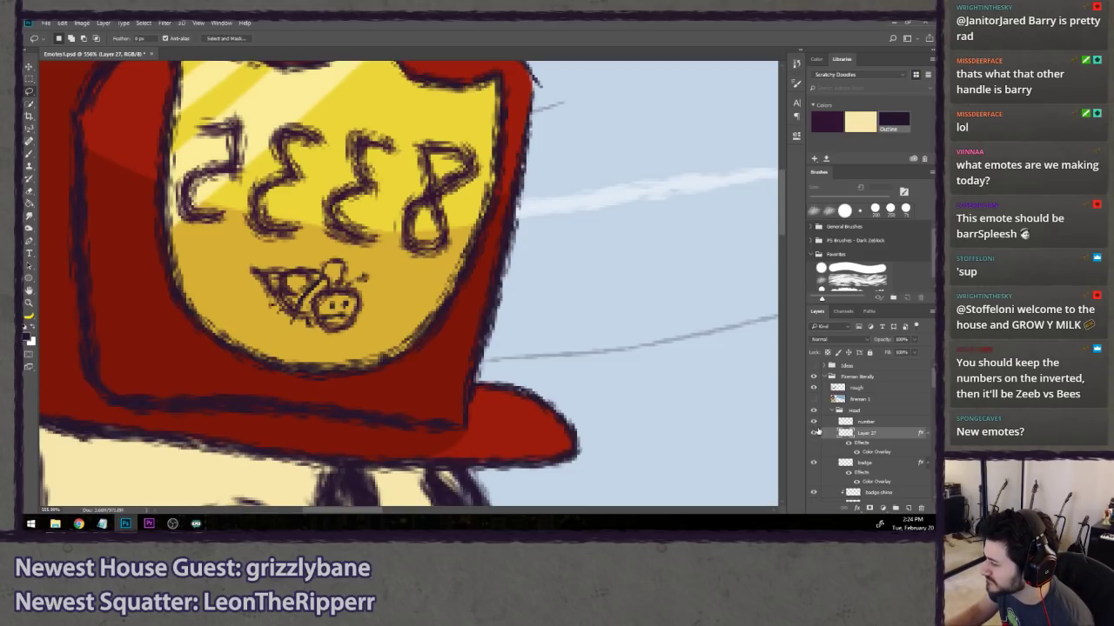
pyautogui.click(856, 453)
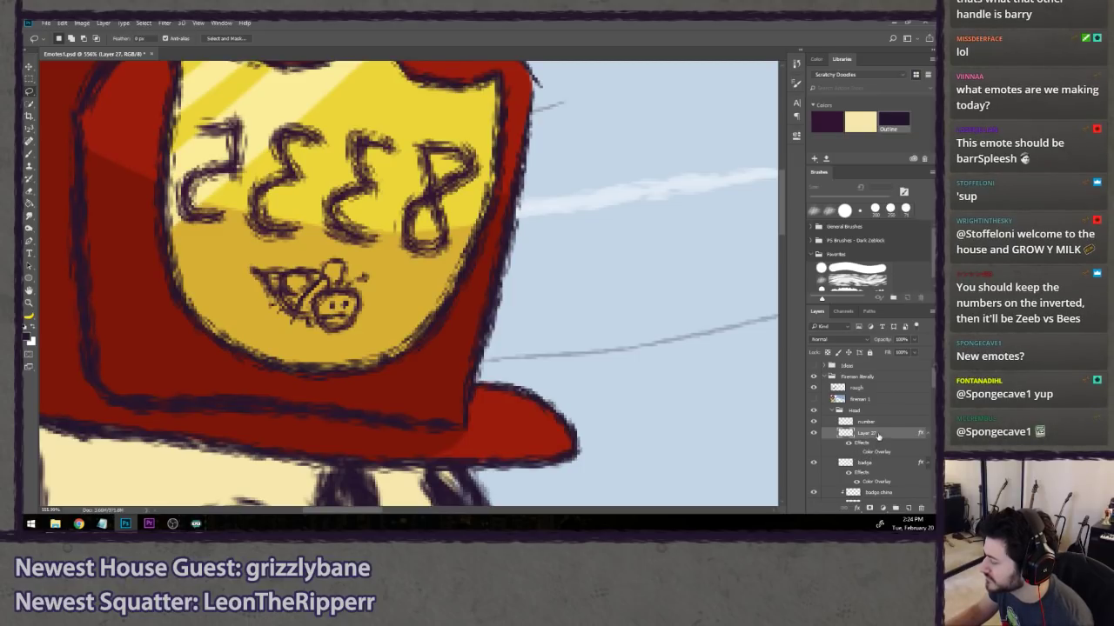
pyautogui.rightClick(890, 435)
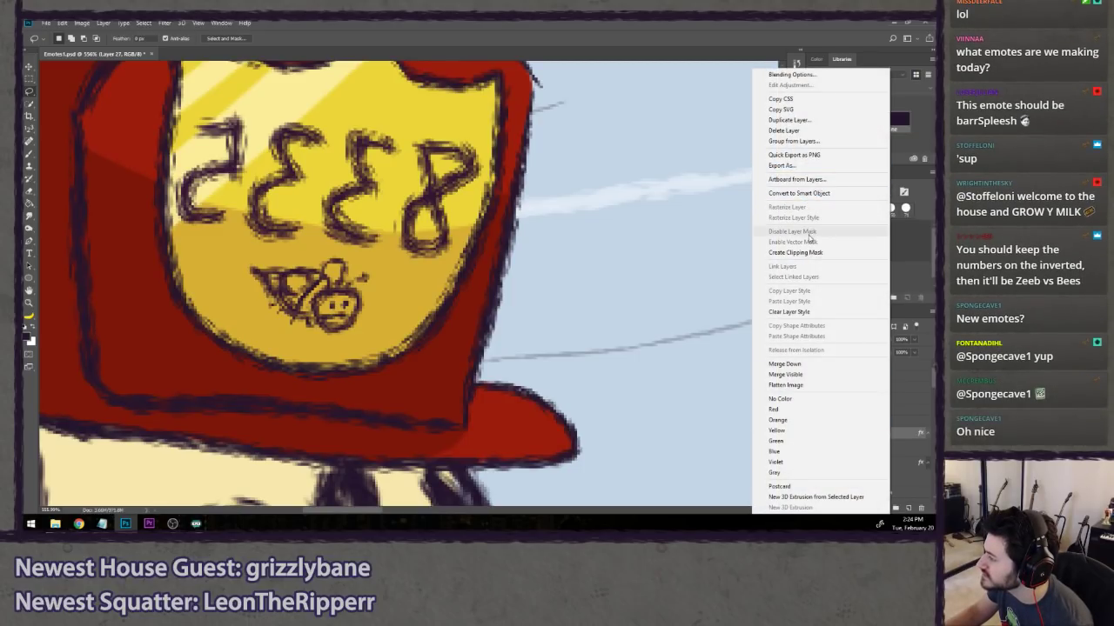
pyautogui.click(787, 311)
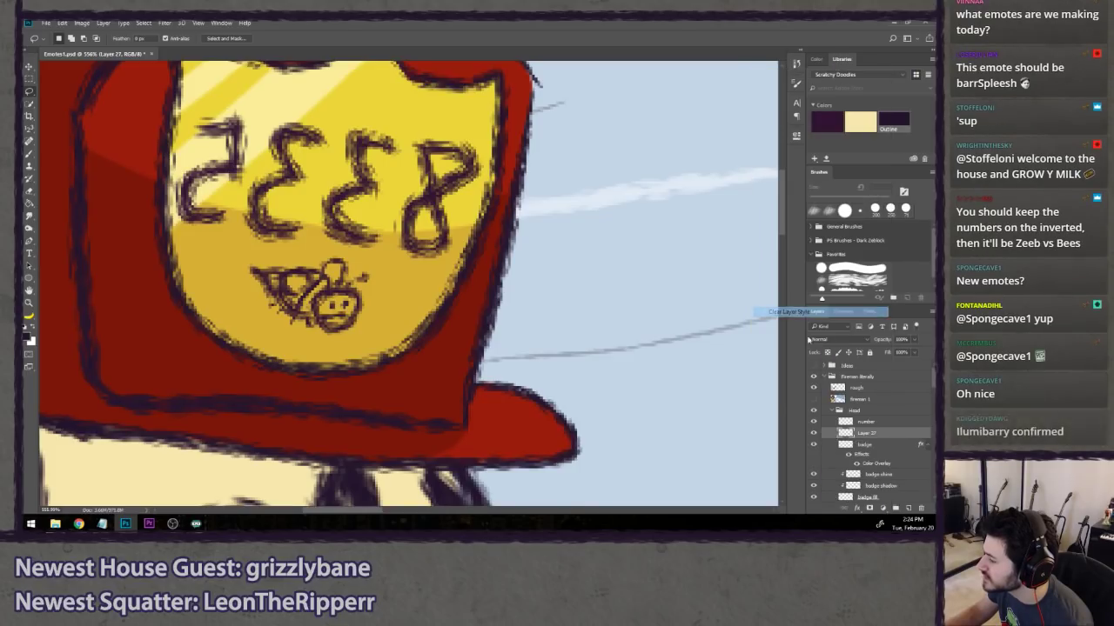
# - Try to flip the number layer and the copied bee marks horizontally together, and cancel the transform
pyautogui.keyDown('ctrl'); pyautogui.click(879, 424); pyautogui.keyUp('ctrl')
pyautogui.hotkey('ctrl', 't')
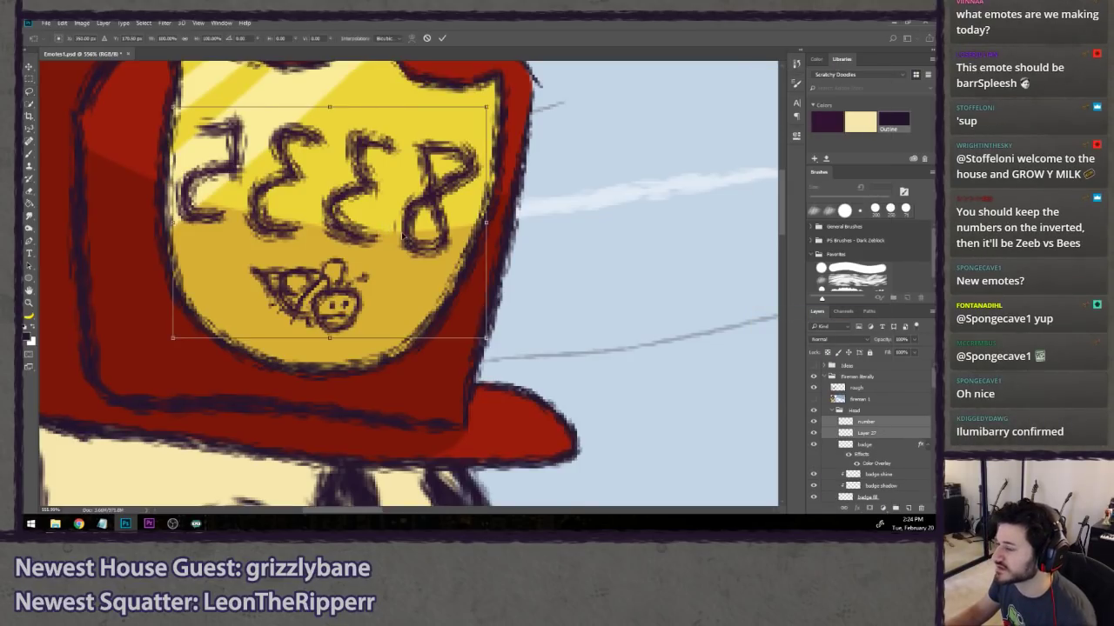
pyautogui.rightClick(401, 226)
pyautogui.click(432, 368)
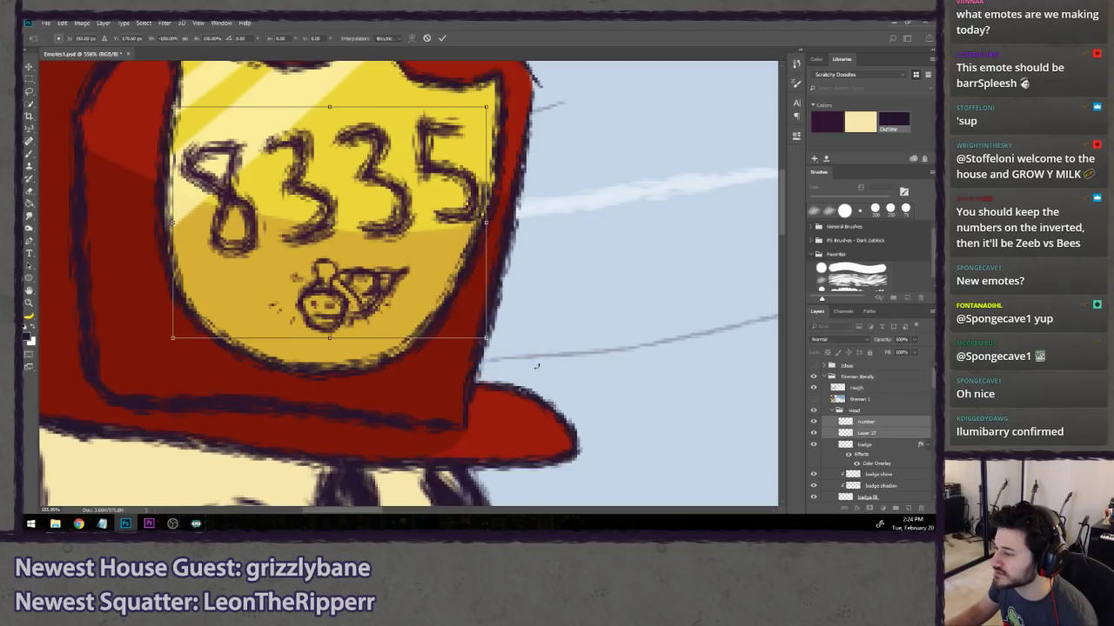
pyautogui.moveTo(522, 356); pyautogui.dragTo(579, 248)
pyautogui.press('Escape')
pyautogui.hotkey('ctrl', 'z')
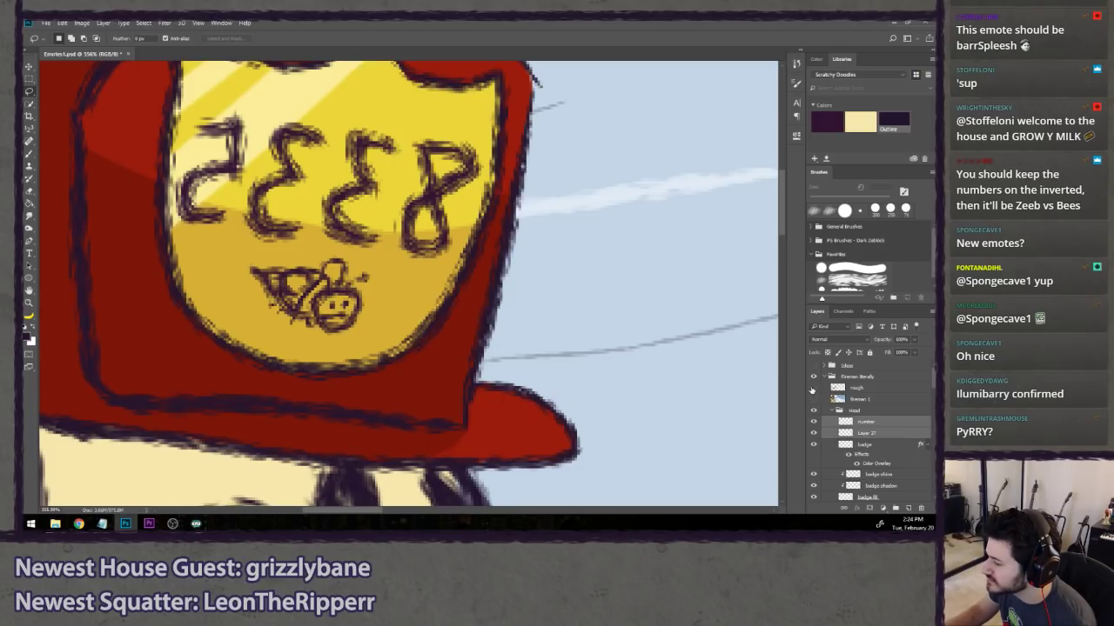
# - Hide the number layer and the copied bee marks, and make the badge layer active for the Brush tool
pyautogui.click(813, 444)
pyautogui.click(814, 445)
pyautogui.moveTo(814, 422); pyautogui.dragTo(814, 447)
pyautogui.click(813, 446)
pyautogui.click(813, 446)
pyautogui.click(814, 444)
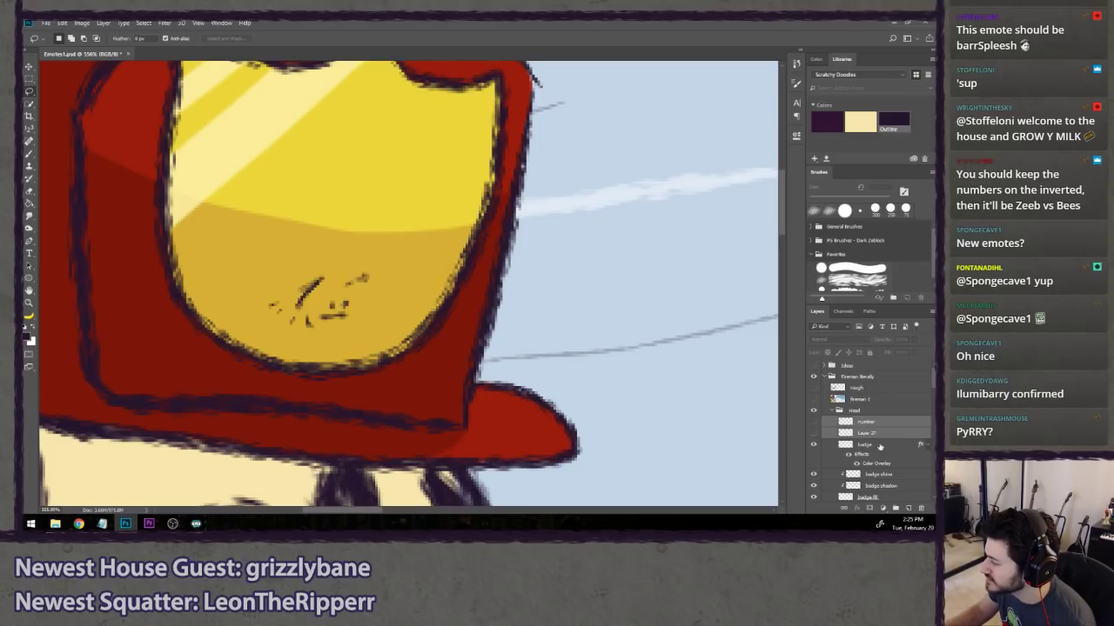
pyautogui.click(824, 443)
pyautogui.click(815, 446)
pyautogui.click(814, 445)
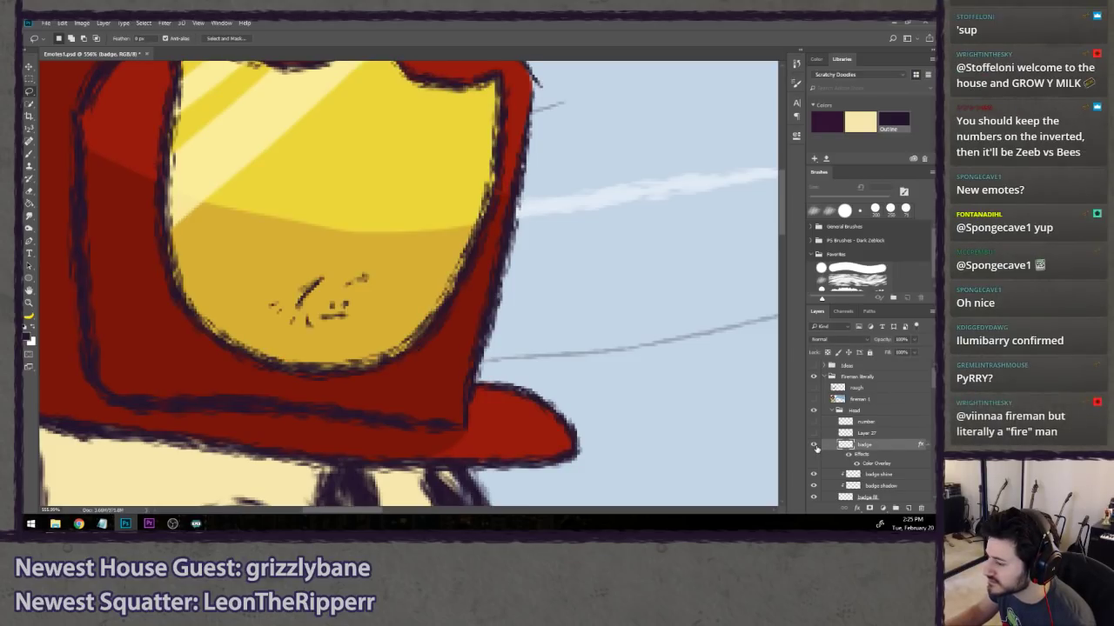
pyautogui.press('b')
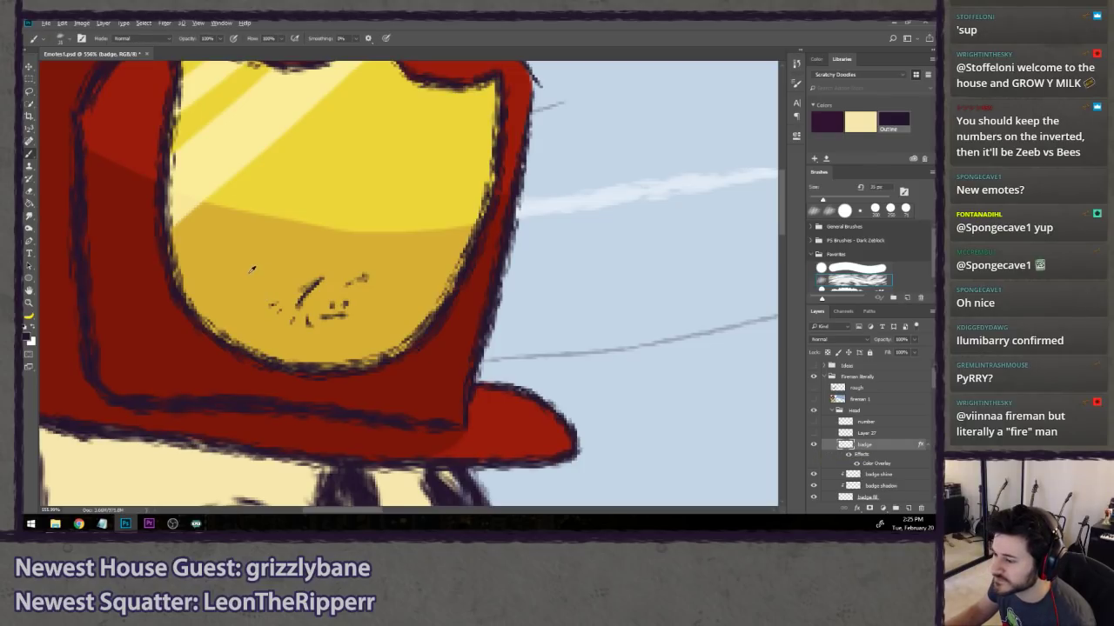
# - Try to paint over the leftover bee marks on the badge layer with the smooth round brush, and undo the stroke
pyautogui.click(861, 267)
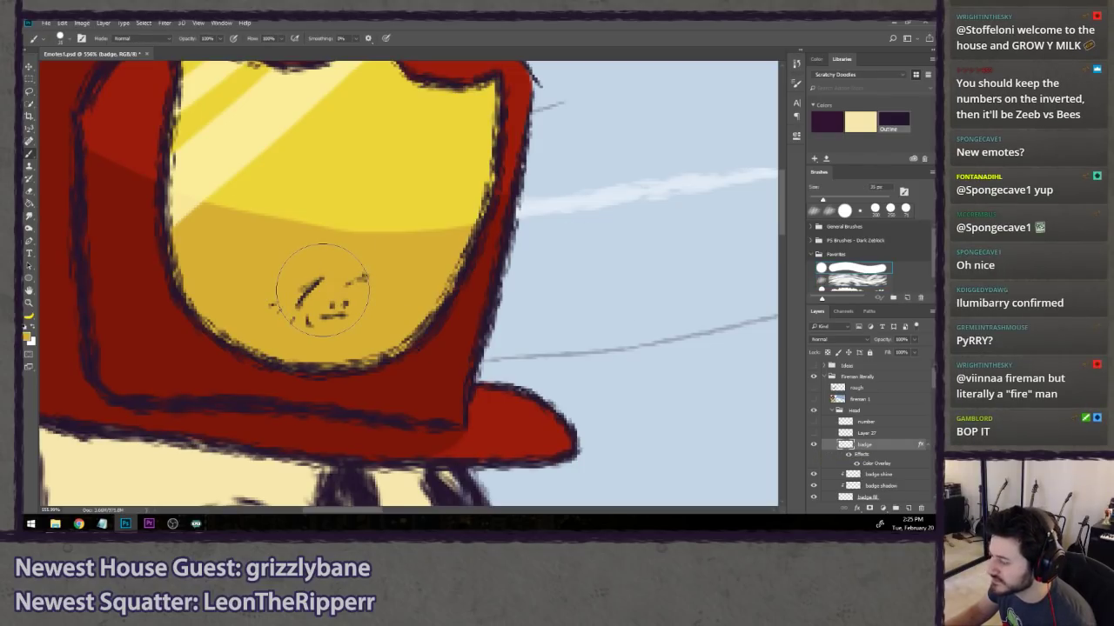
pyautogui.moveTo(322, 314); pyautogui.dragTo(296, 311)
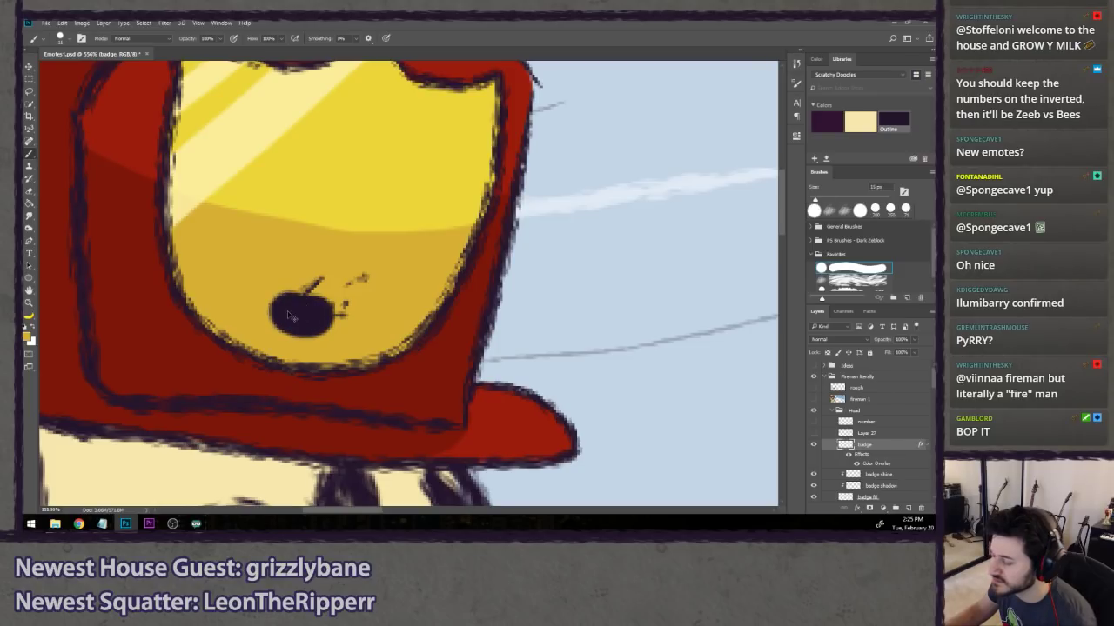
pyautogui.hotkey('ctrl', 'z')
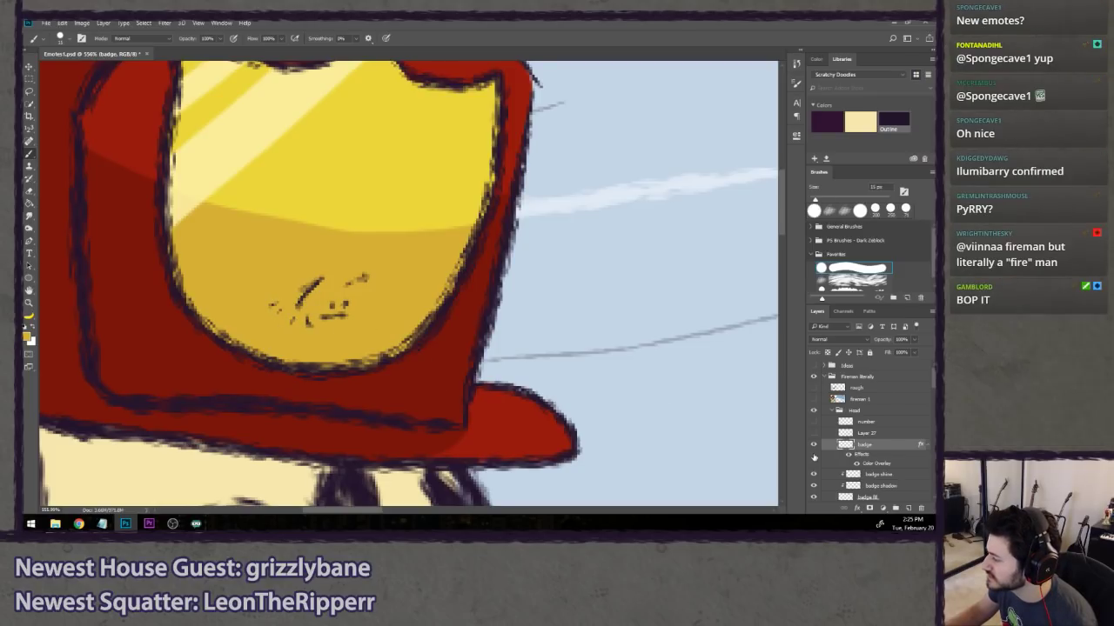
# - Check the badge fill and badge layers' visibility, and erase the leftover bee marks from the badge layer
pyautogui.scroll(-2, 824, 486)
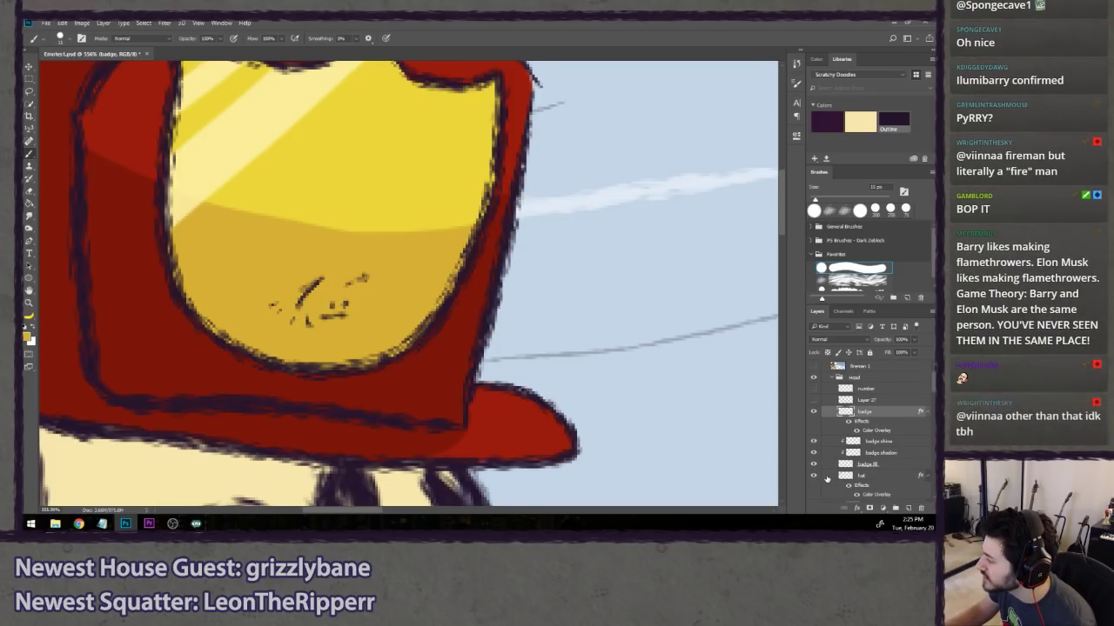
pyautogui.click(814, 465)
pyautogui.click(813, 466)
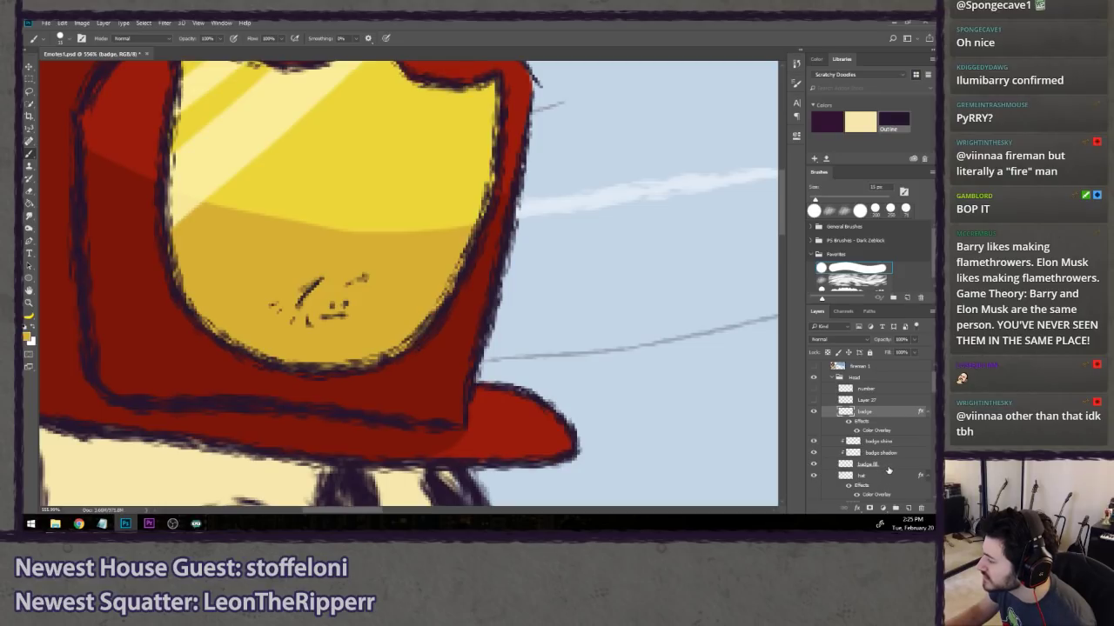
pyautogui.click(887, 468)
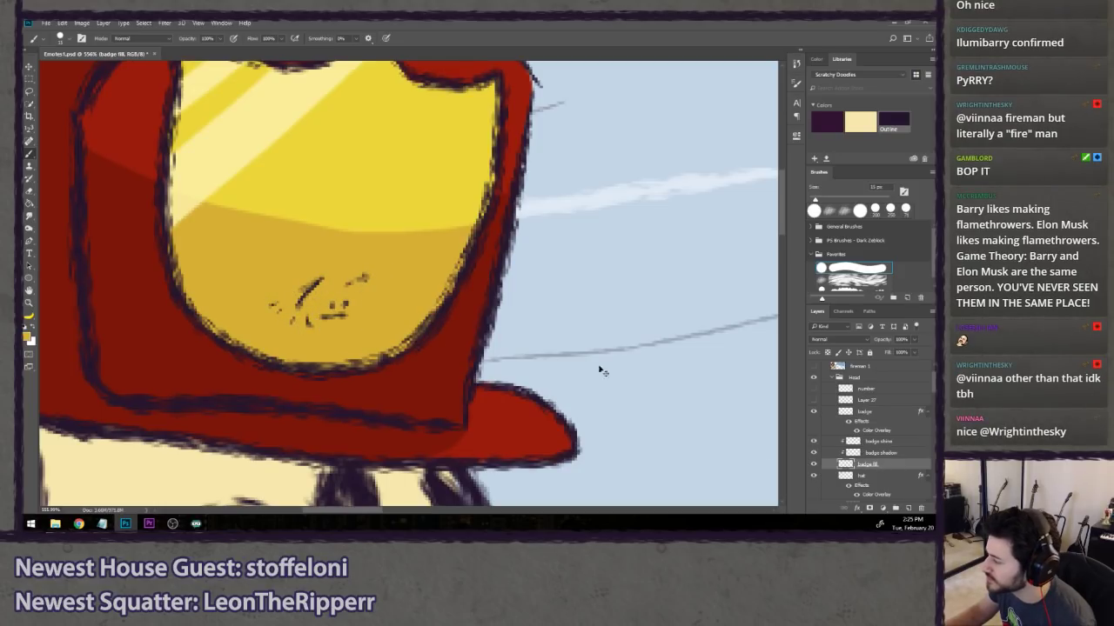
pyautogui.click(815, 412)
pyautogui.click(815, 412)
pyautogui.click(865, 413)
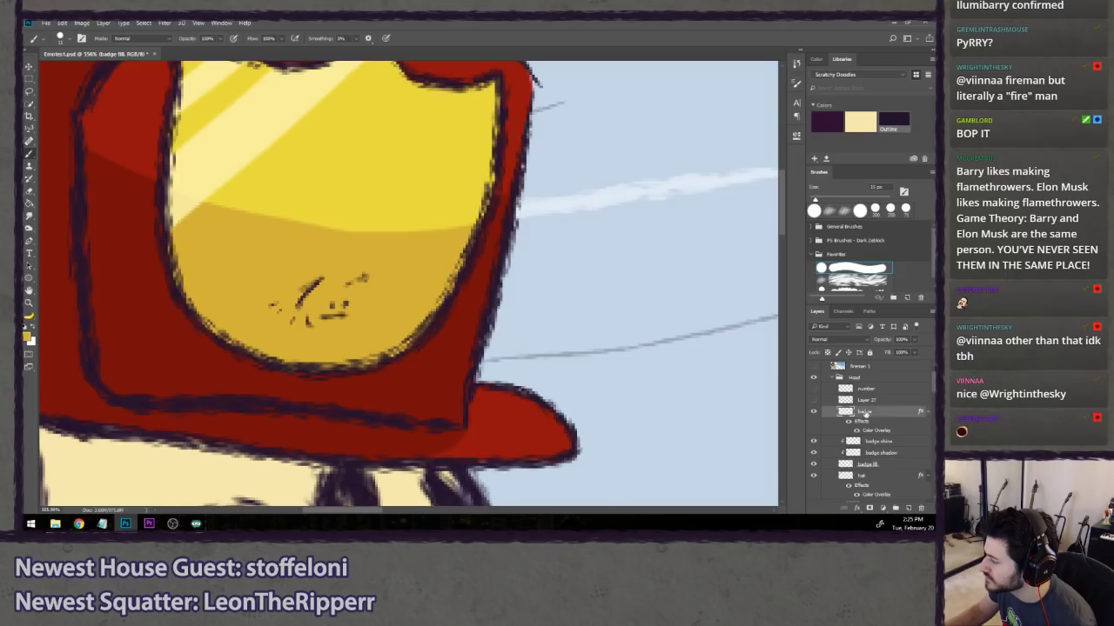
pyautogui.press('e')
pyautogui.moveTo(308, 323)
pyautogui.mouseDown()
pyautogui.moveTo(269, 299)
pyautogui.moveTo(325, 275)
pyautogui.moveTo(319, 321)
pyautogui.moveTo(345, 314)
pyautogui.moveTo(364, 279)
pyautogui.mouseUp()
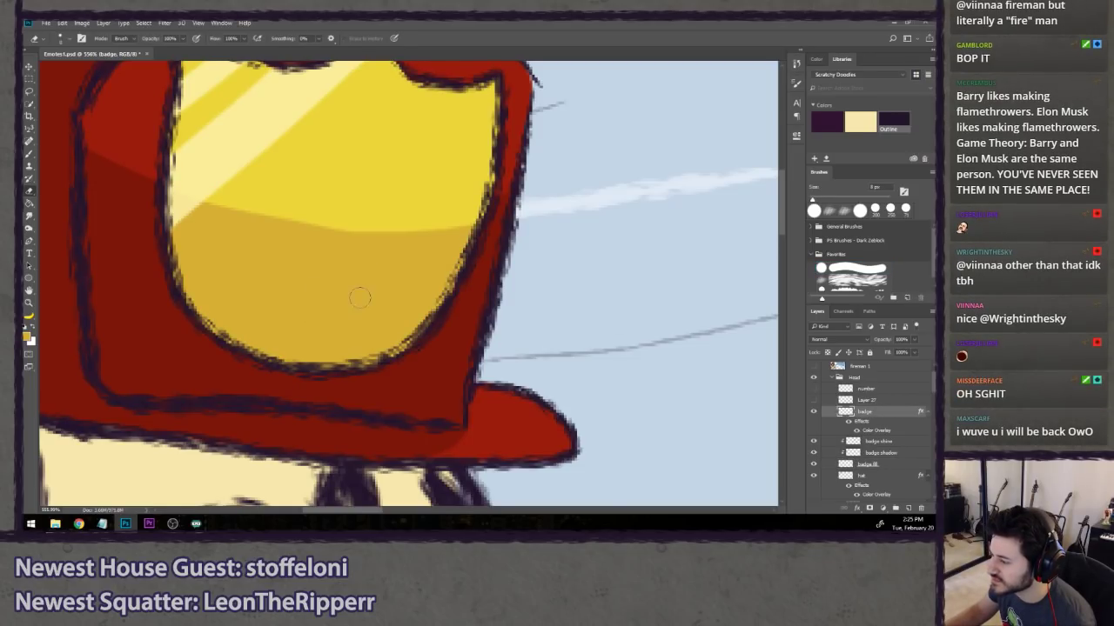
# - Show the number layer and the copied bee marks in Layer 27, and select both layers
pyautogui.press('l')
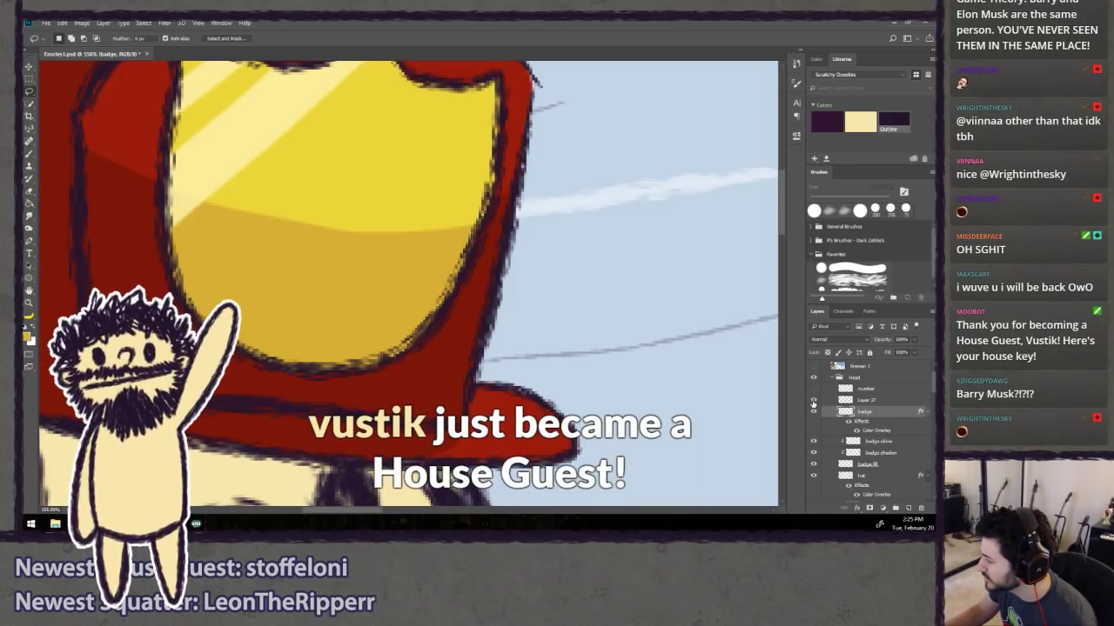
pyautogui.click(813, 400)
pyautogui.click(813, 388)
pyautogui.click(887, 390)
pyautogui.keyDown('shift'); pyautogui.click(883, 401); pyautogui.keyUp('shift')
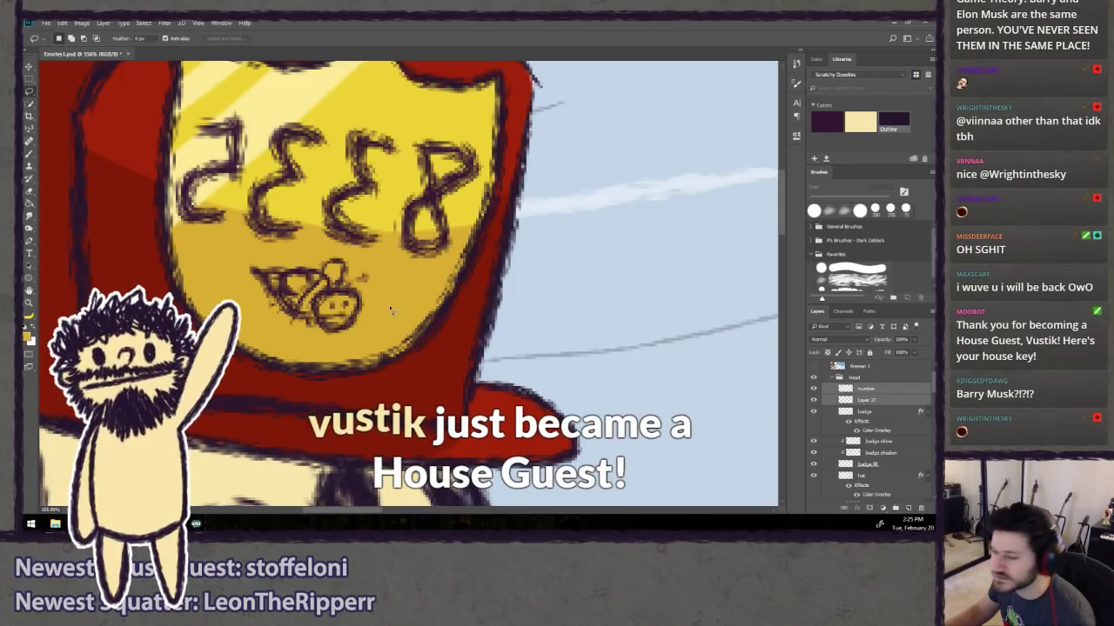
# - Try flipping the number and bee horizontally together, rotating them clockwise and positioning them inside the badge outline
pyautogui.hotkey('ctrl', 't')
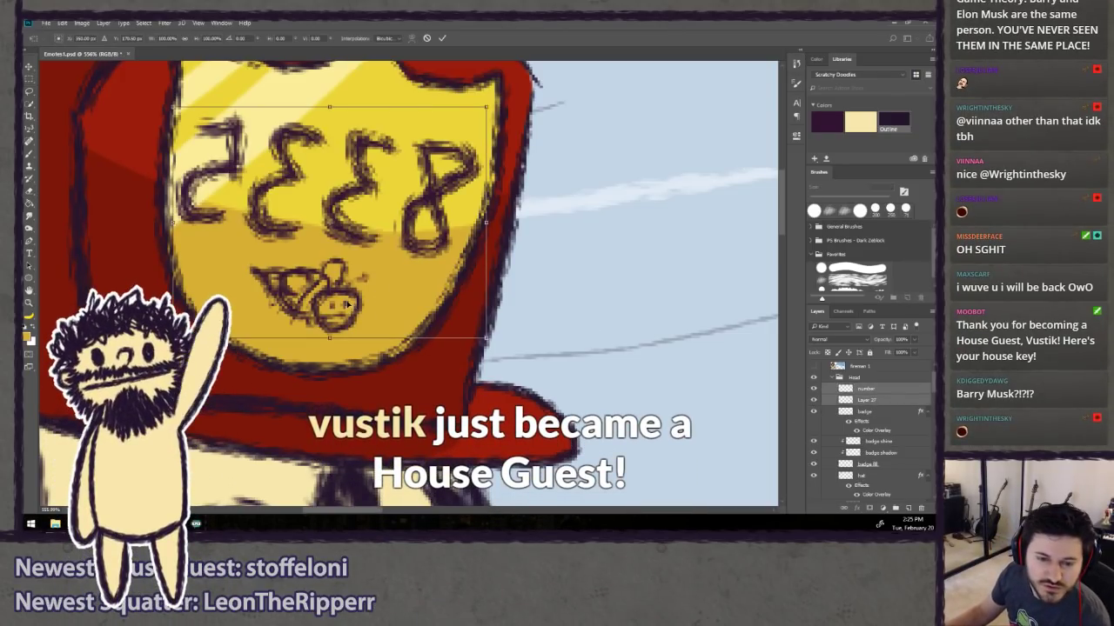
pyautogui.rightClick(370, 264)
pyautogui.click(410, 472)
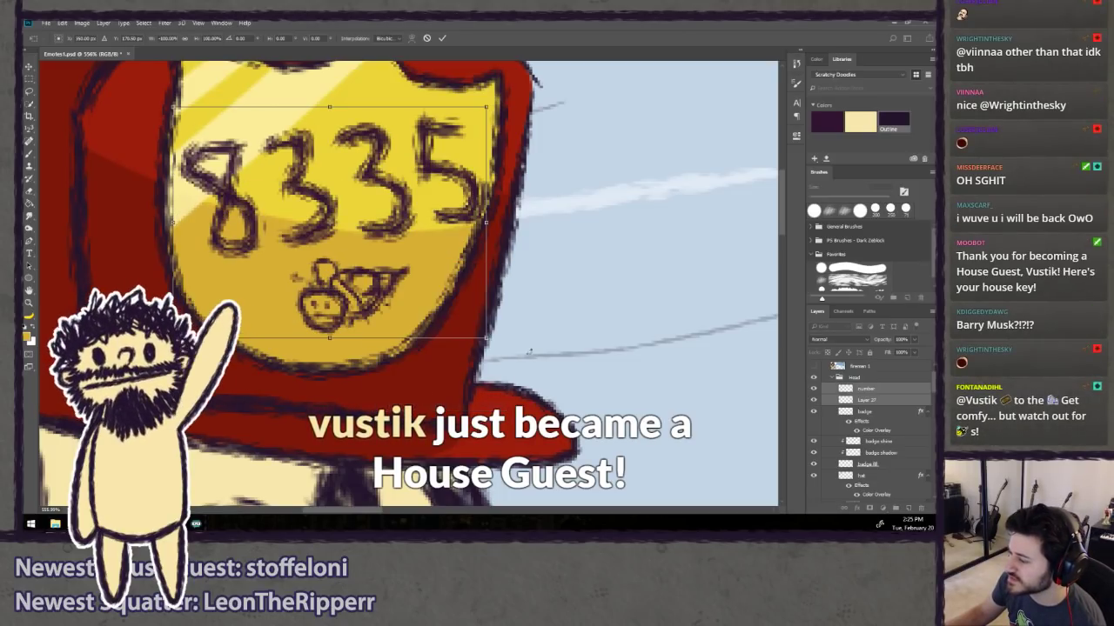
pyautogui.moveTo(529, 351); pyautogui.dragTo(497, 364)
pyautogui.moveTo(408, 320)
pyautogui.mouseDown()
pyautogui.moveTo(421, 329)
pyautogui.moveTo(414, 322)
pyautogui.mouseUp()
pyautogui.moveTo(465, 394); pyautogui.dragTo(458, 398)
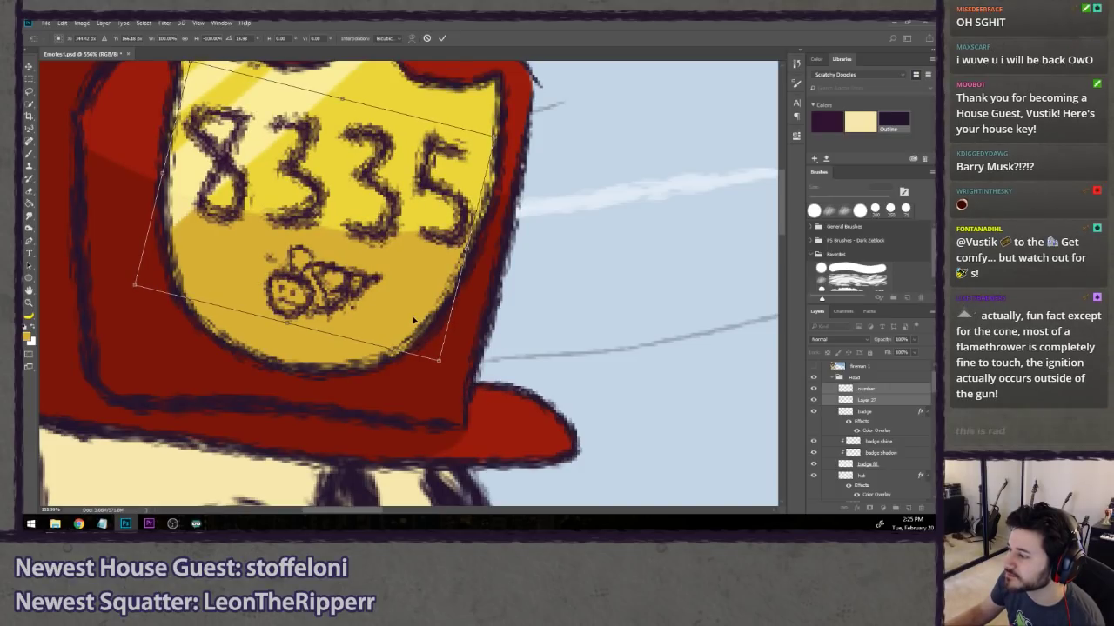
pyautogui.moveTo(413, 316); pyautogui.dragTo(412, 313)
pyautogui.press('Return')
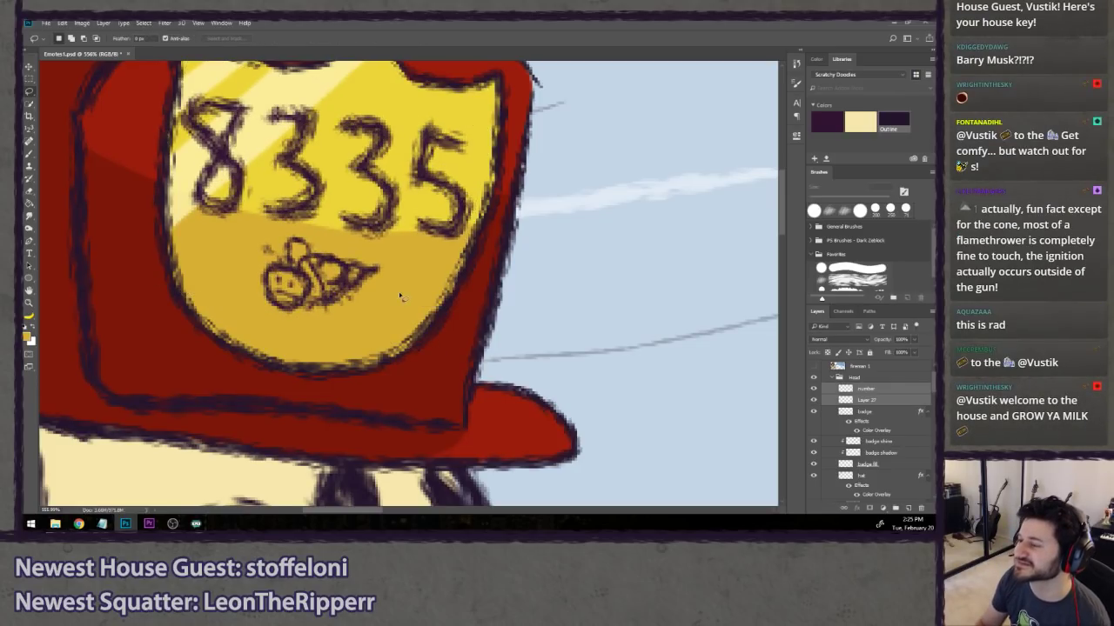
# - Undo the flip and rotation of the number and bee
pyautogui.hotkey('ctrl', 'z')
pyautogui.hotkey('ctrl', 'z')
pyautogui.hotkey('ctrl', 'z')
pyautogui.hotkey('ctrl', 'z')
pyautogui.hotkey('ctrl', 'z')
pyautogui.hotkey('ctrl', 'z')
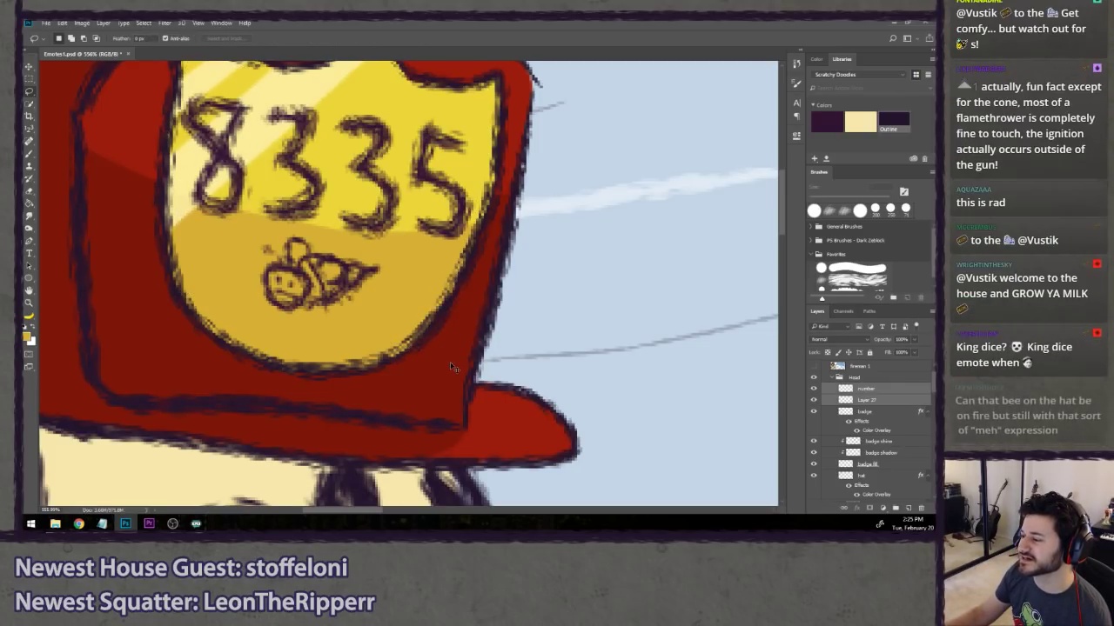
pyautogui.hotkey('ctrl', 'z')
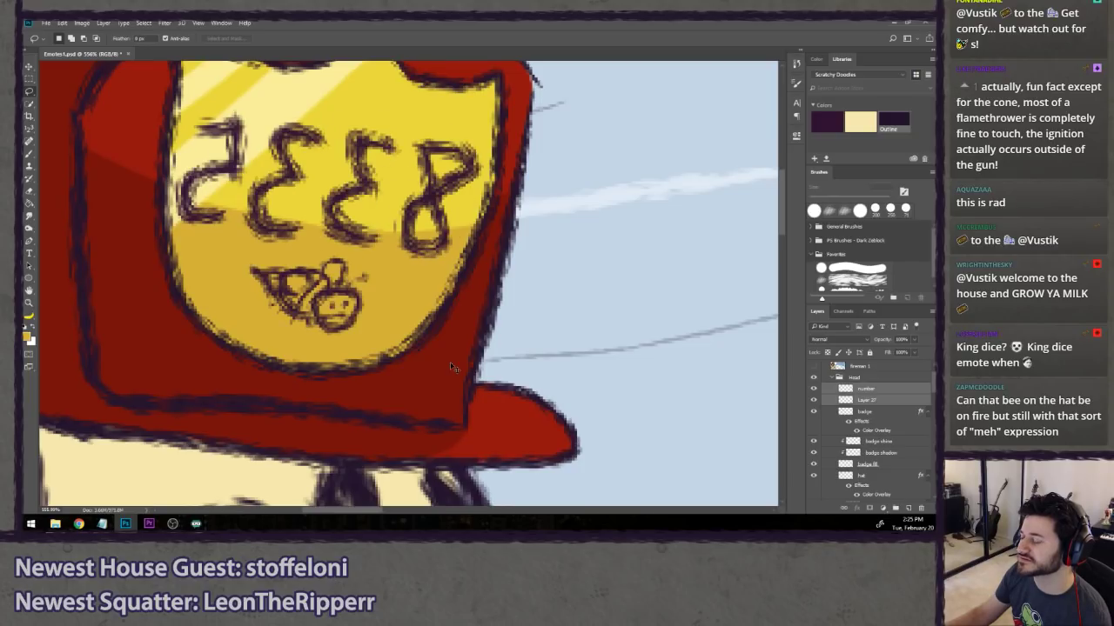
pyautogui.hotkey('ctrl', 'z')
pyautogui.scroll(-3, 454, 369)
pyautogui.scroll(3, 435, 353)
pyautogui.hotkey('ctrl', 'z')
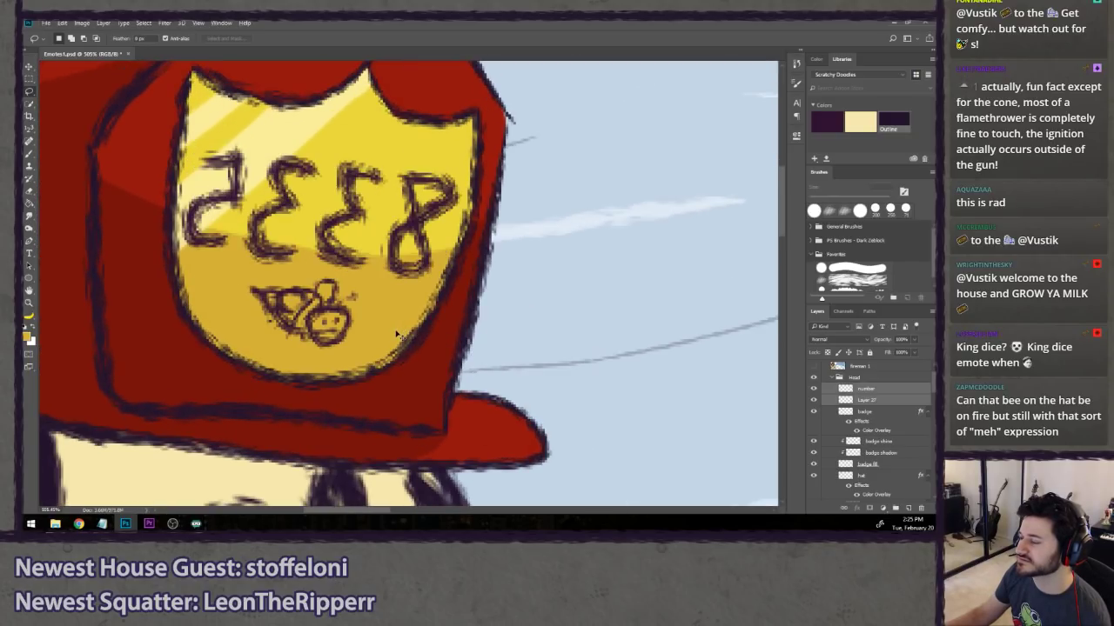
pyautogui.hotkey('ctrl', 'z')
pyautogui.hotkey('ctrl', 'z')
# - Flip the number and bee horizontally, tilt them clockwise to follow the badge, shift them left and shrink them slightly
pyautogui.hotkey('ctrl', 't')
pyautogui.rightClick(379, 280)
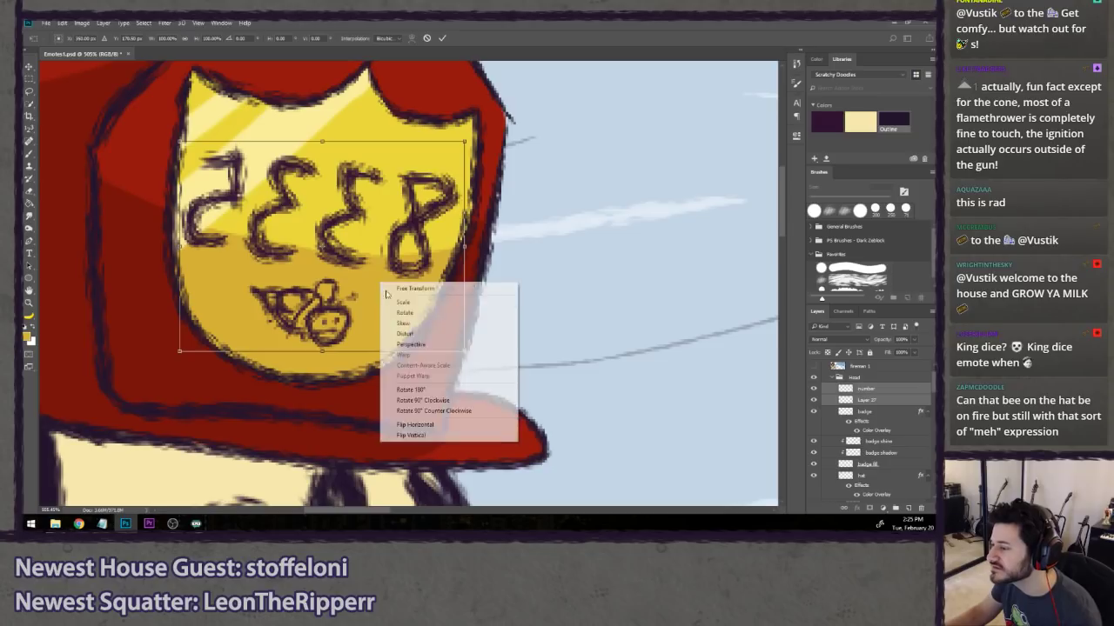
pyautogui.click(424, 424)
pyautogui.moveTo(483, 386); pyautogui.dragTo(459, 398)
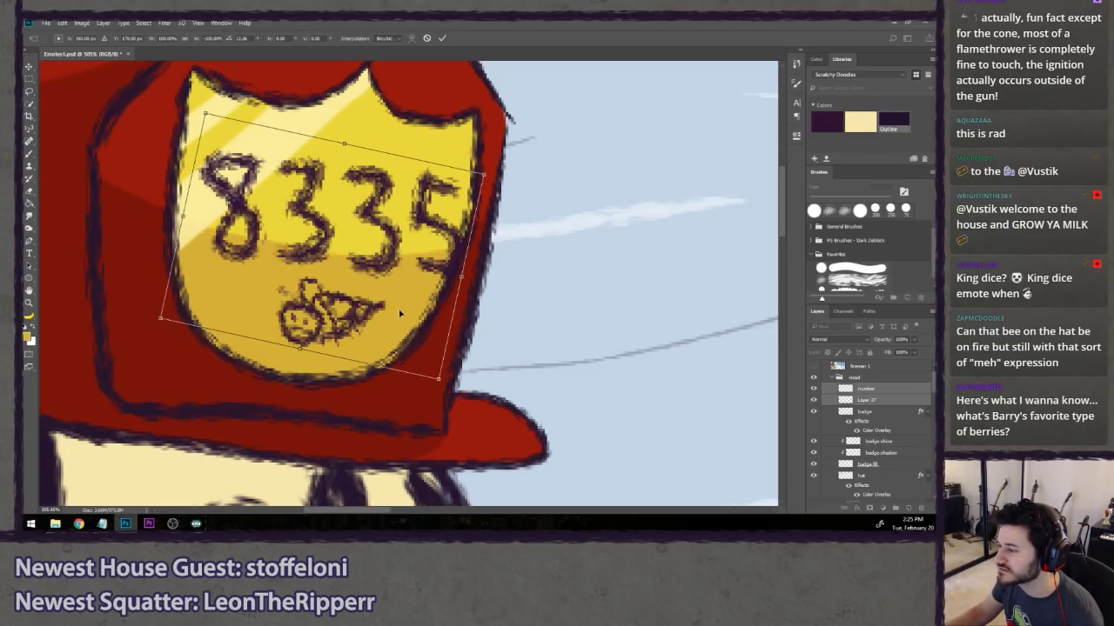
pyautogui.moveTo(407, 305); pyautogui.dragTo(389, 303)
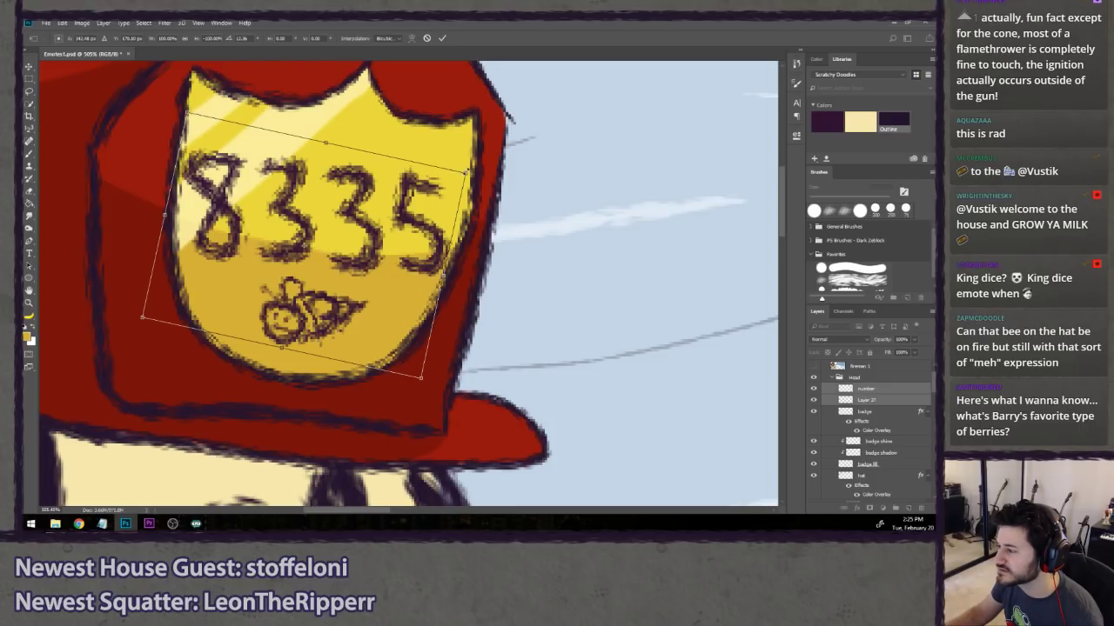
pyautogui.moveTo(468, 171); pyautogui.dragTo(465, 173)
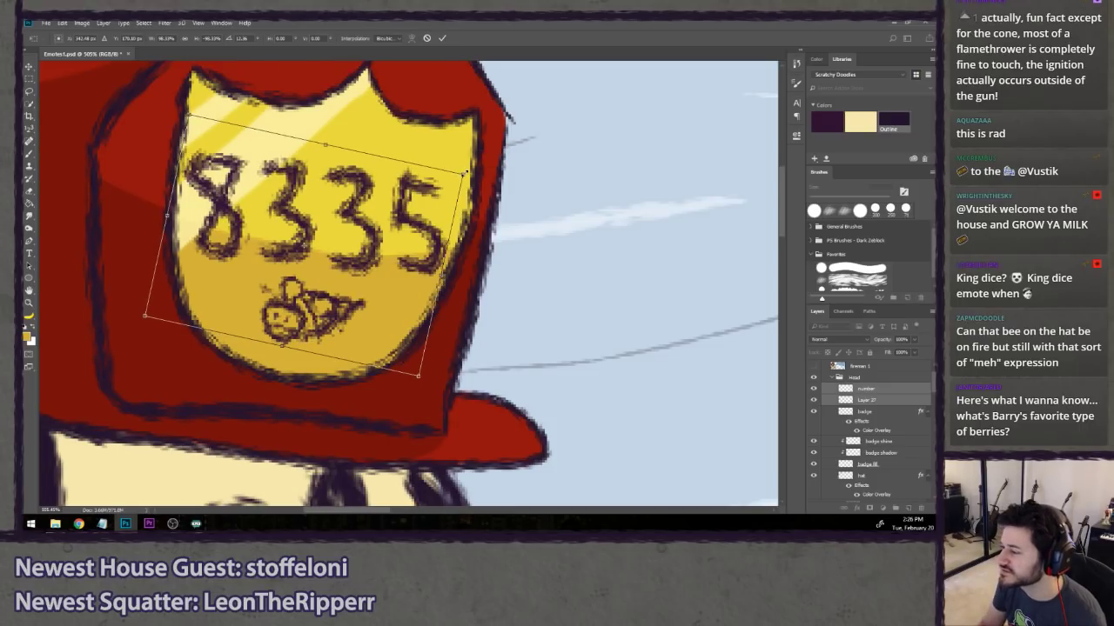
pyautogui.press('Return')
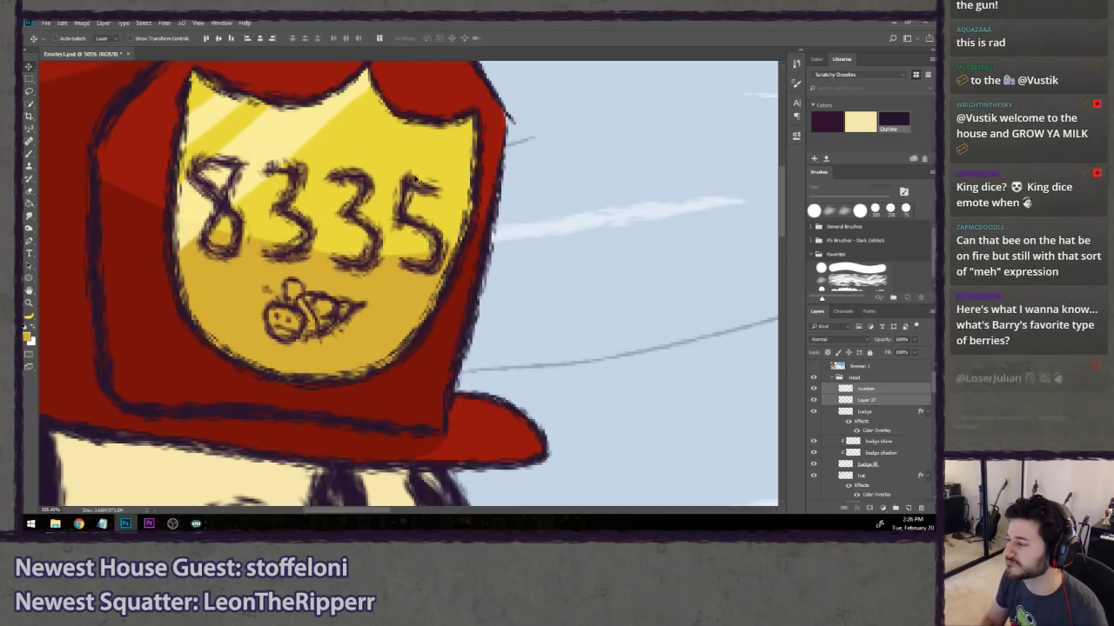
# - Compare the badge with and without the flipped number and bee, and keep the flipped version
pyautogui.press('l')
pyautogui.hotkey('ctrl', 'z')
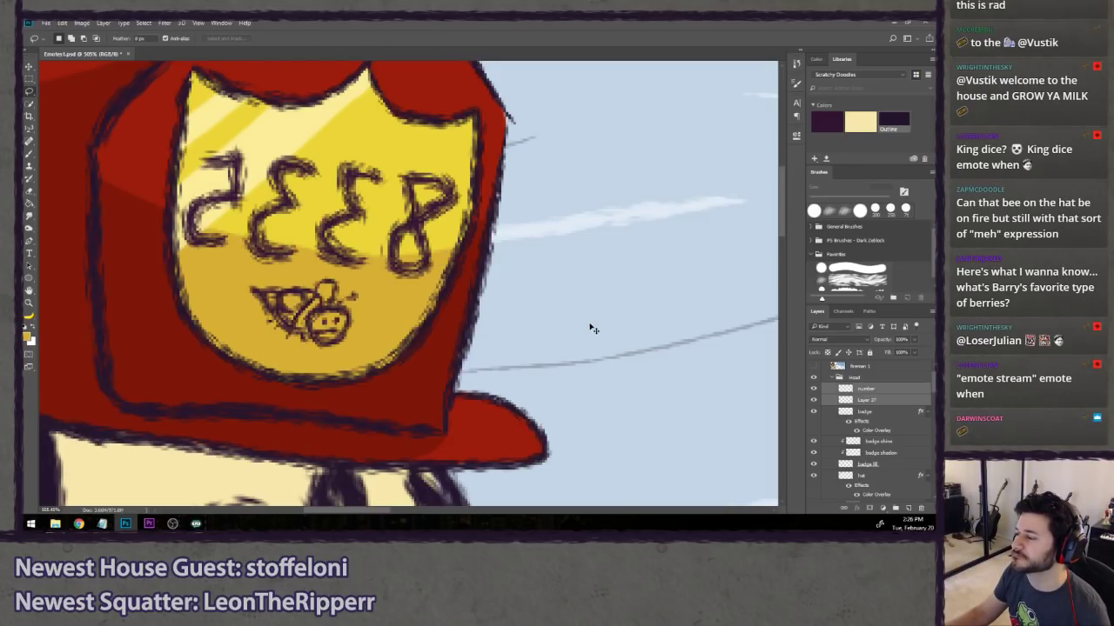
pyautogui.hotkey('ctrl', 'shift', 'h')
pyautogui.hotkey('ctrl', 'z')
pyautogui.moveTo(591, 325); pyautogui.dragTo(510, 263)
pyautogui.hotkey('ctrl', 'z')
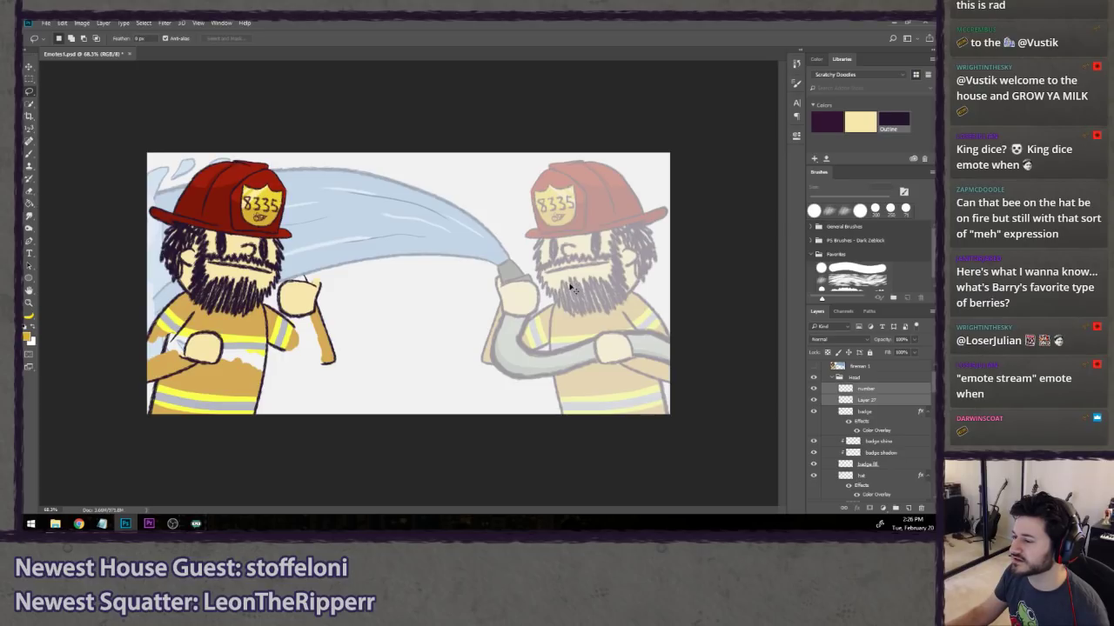
# - Rotate the number and bee slightly further clockwise so they sit evenly inside the badge
pyautogui.scroll(5, 298, 188)
pyautogui.hotkey('ctrl', 't')
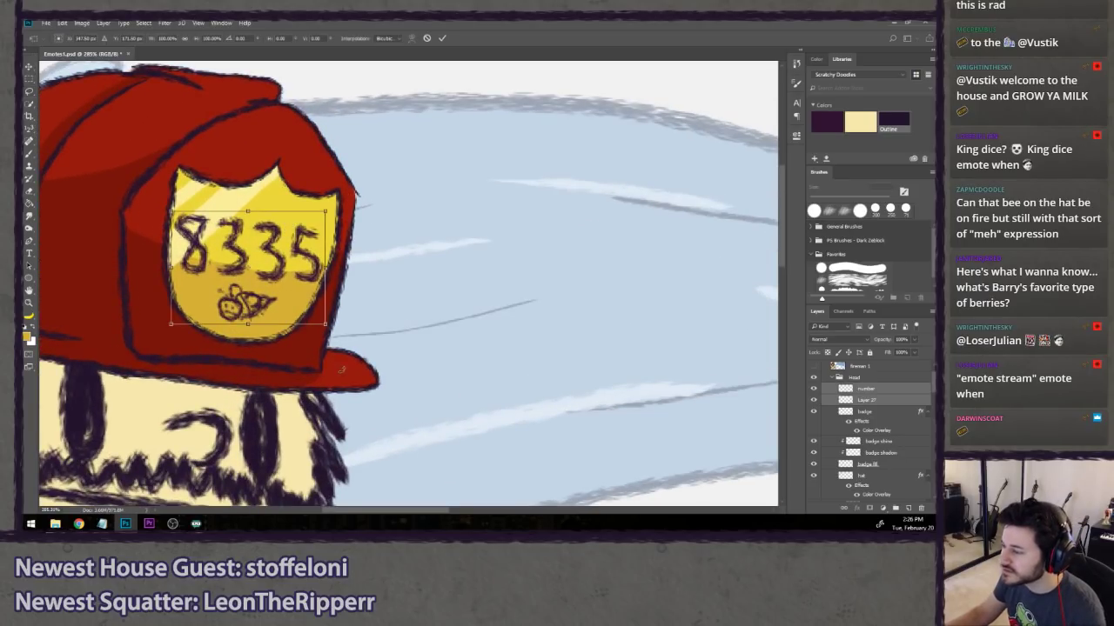
pyautogui.moveTo(344, 370)
pyautogui.mouseDown()
pyautogui.moveTo(368, 374)
pyautogui.moveTo(364, 387)
pyautogui.mouseUp()
pyautogui.press('Return')
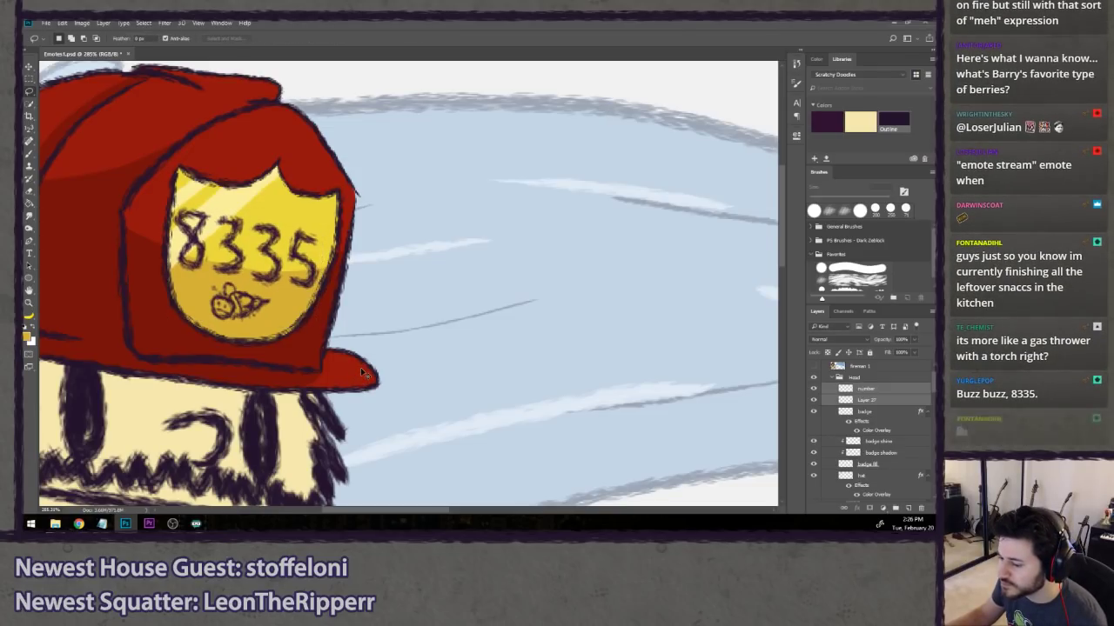
# - Examine the fireman on the whole canvas with the badge's transform undone and restored, keeping the readable number
pyautogui.hotkey('ctrl', '0')
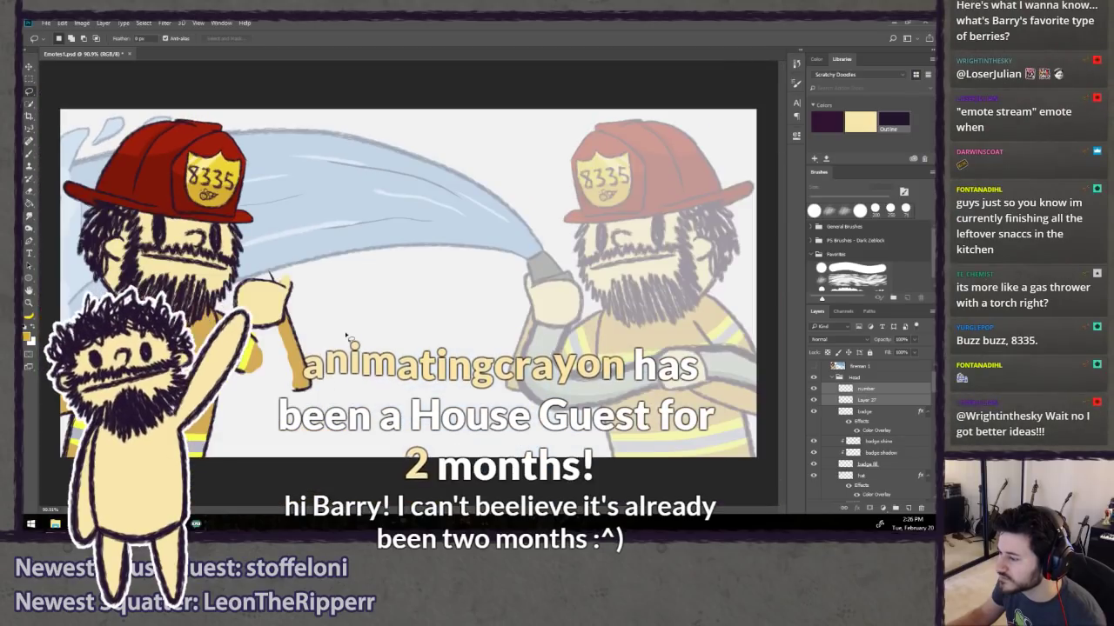
pyautogui.hotkey('ctrl', 'z')
pyautogui.hotkey('ctrl', 'z')
pyautogui.hotkey('ctrl', 'z')
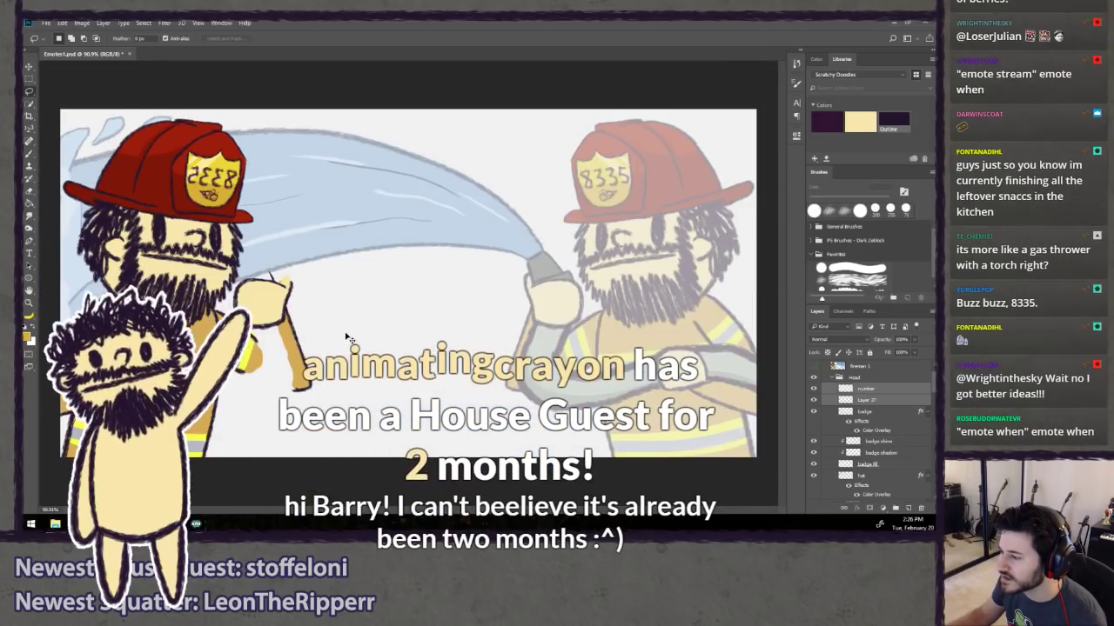
pyautogui.hotkey('ctrl', 'z')
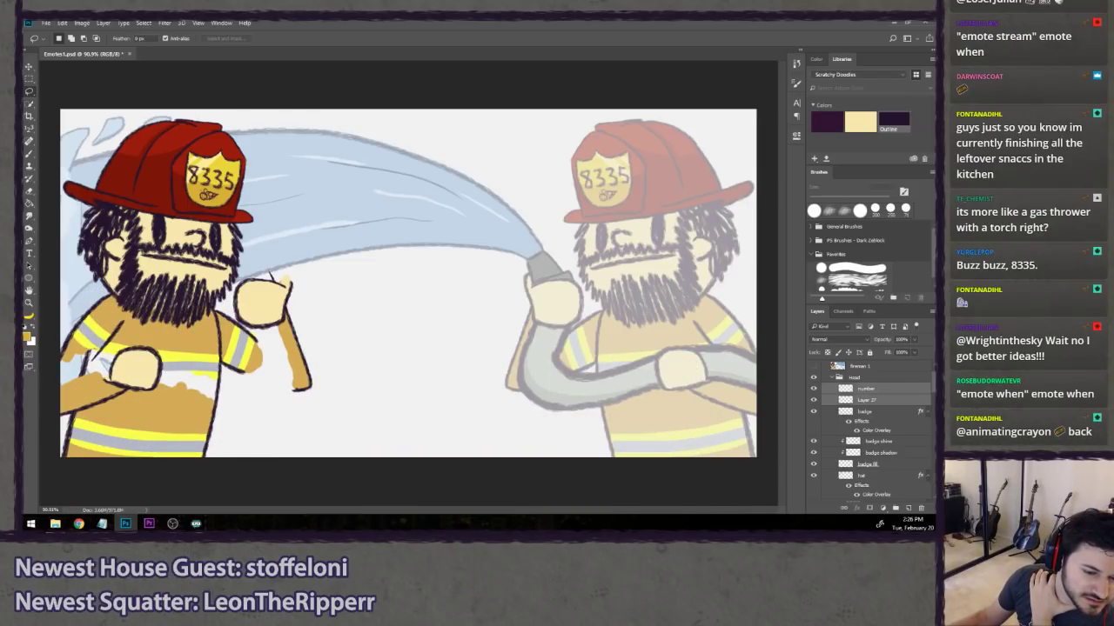
pyautogui.hotkey('alt', 'Tab')
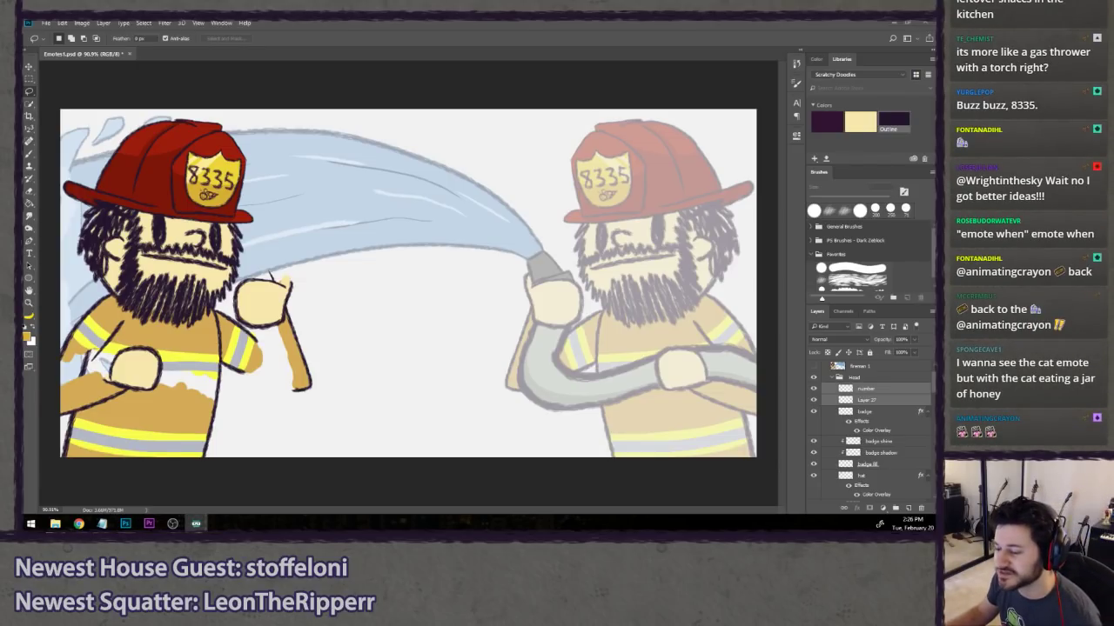
pyautogui.hotkey('alt', 'Tab')
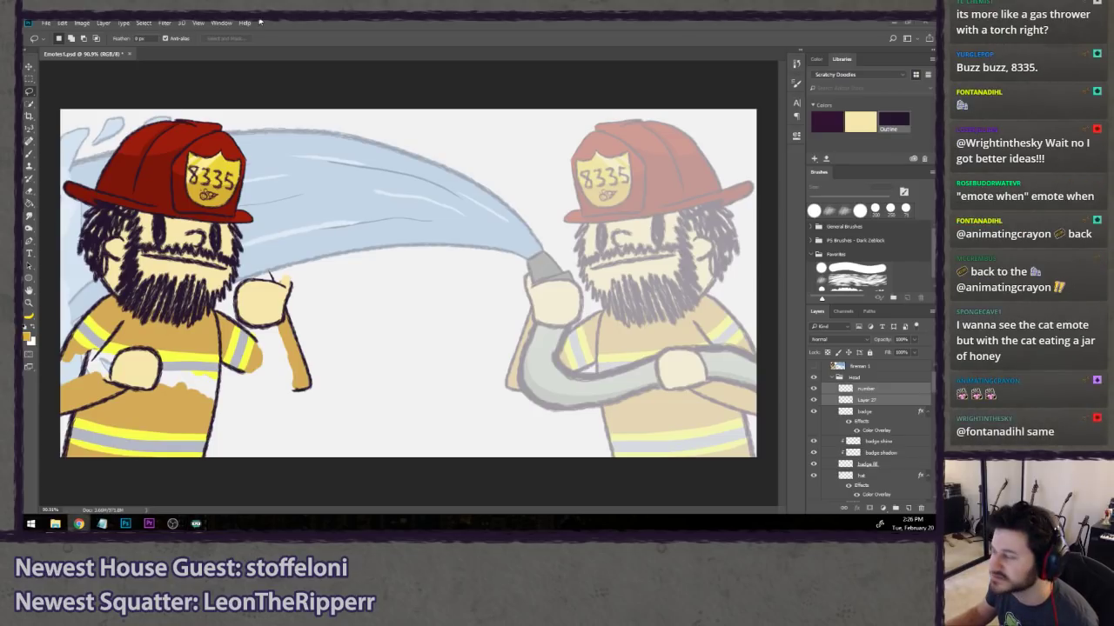
pyautogui.click(328, 53)
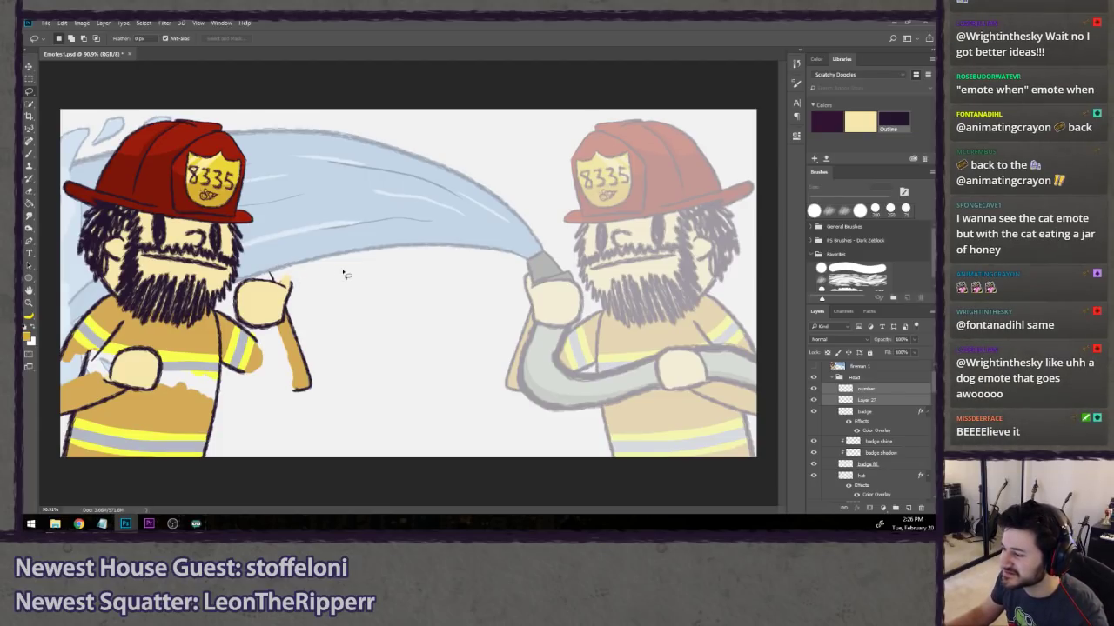
# - Merge the number and bee layers into a single layer and rename it "badge detail"
pyautogui.press('b')
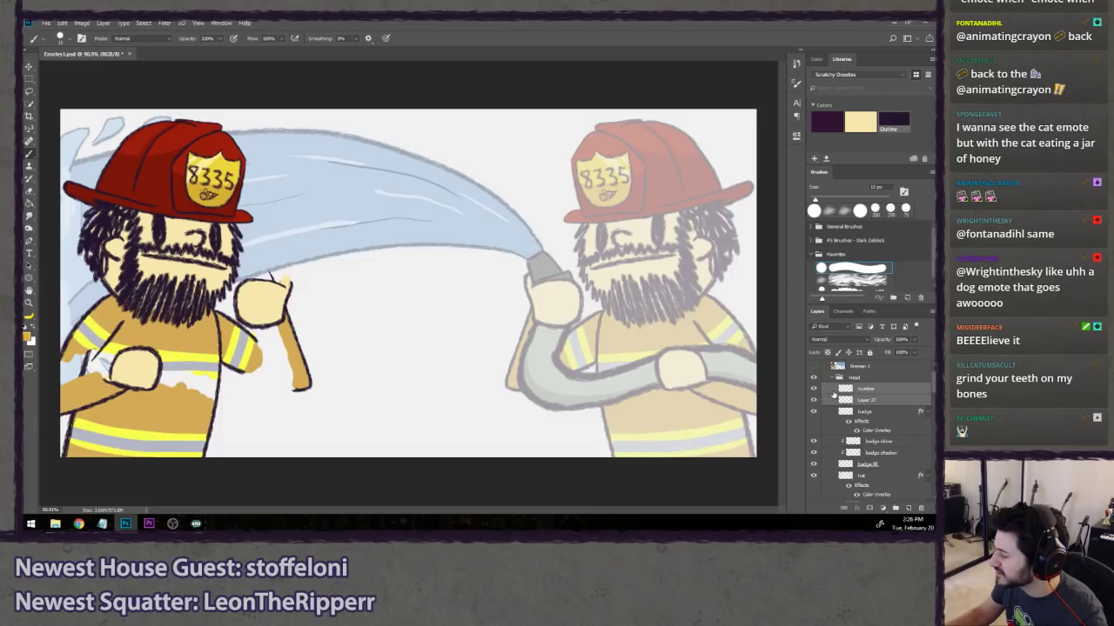
pyautogui.rightClick(899, 392)
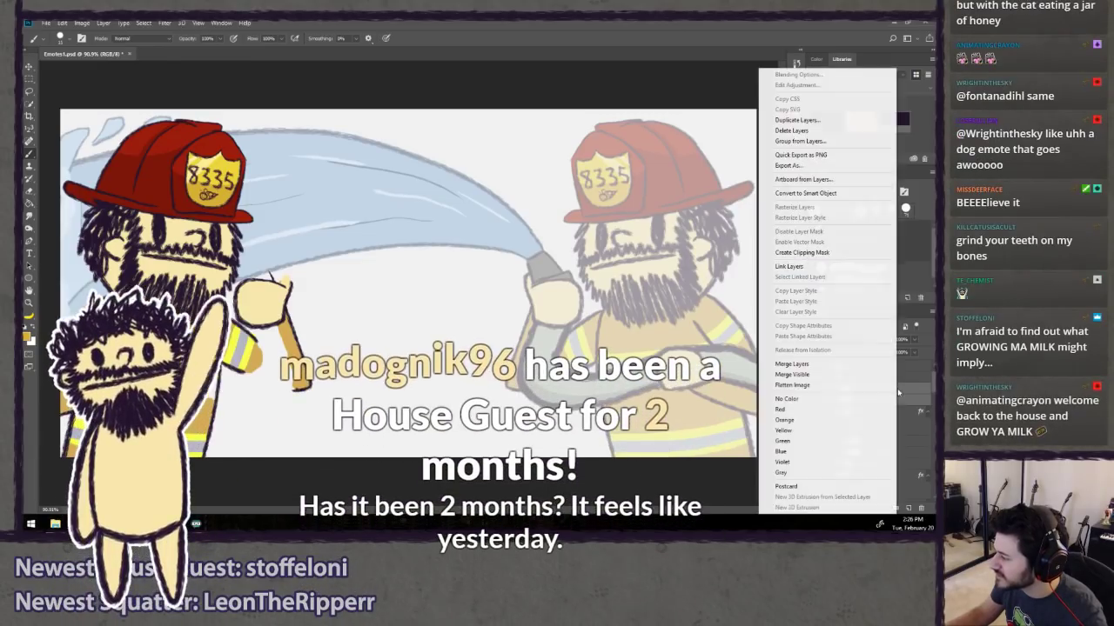
pyautogui.click(866, 368)
pyautogui.doubleClick(866, 389)
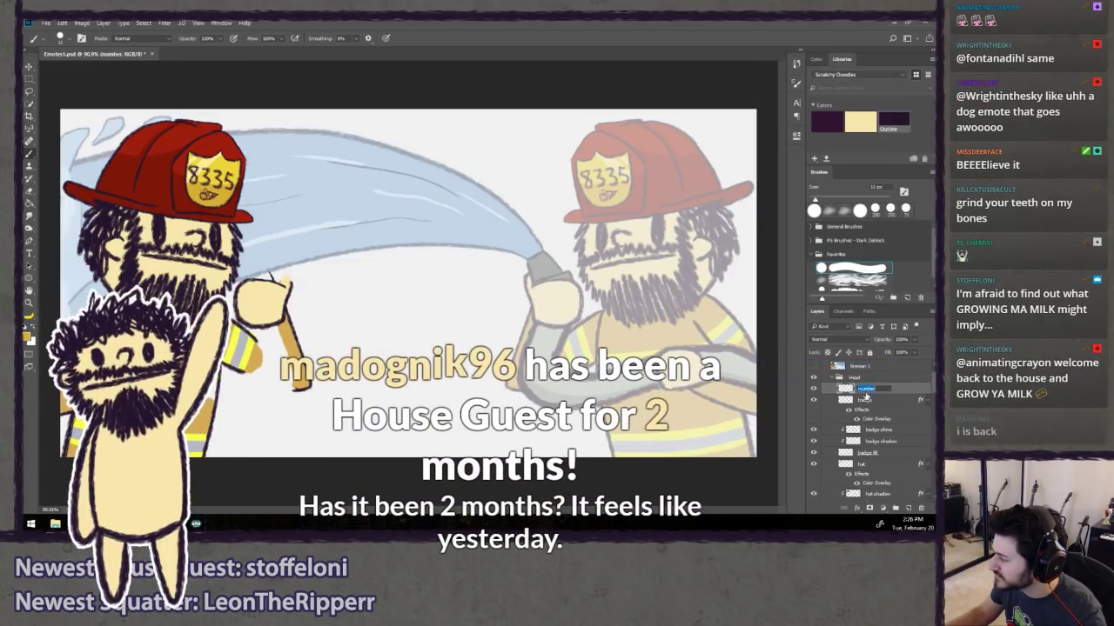
pyautogui.write('badge detail')
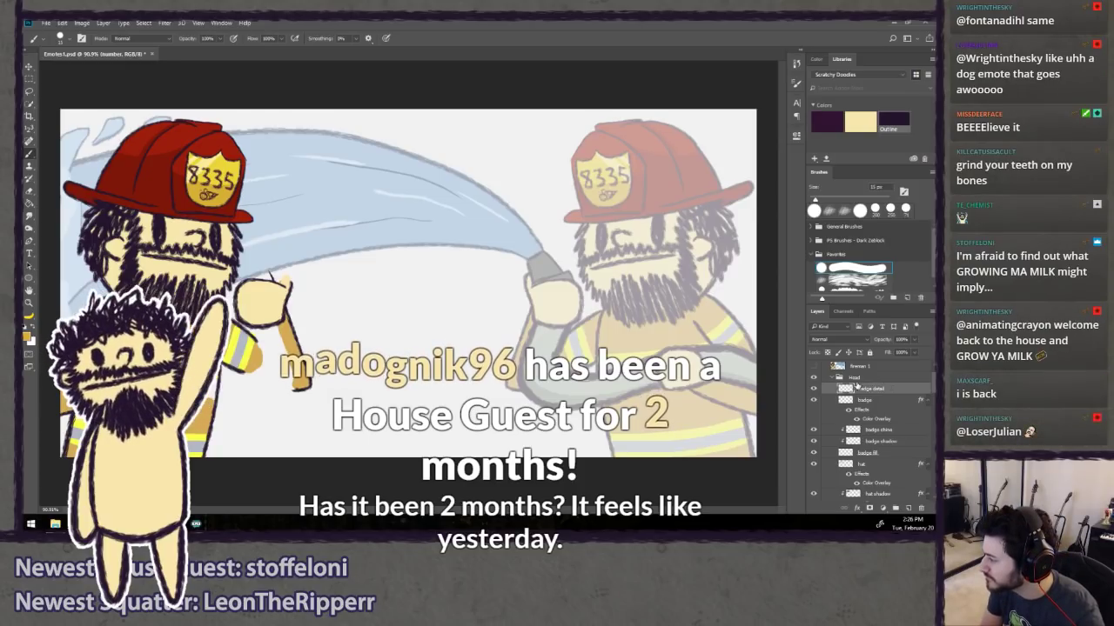
pyautogui.press('Return')
# - Collapse the Head group, check it by hiding and restoring it, and show the rough flamethrower sketch layer
pyautogui.click(829, 377)
pyautogui.click(814, 378)
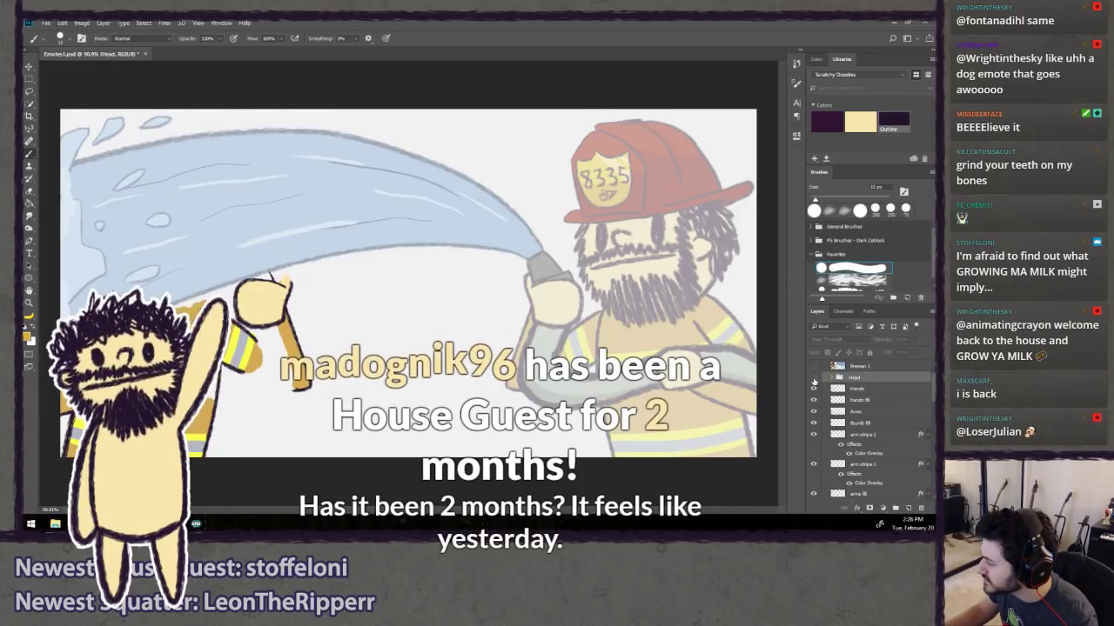
pyautogui.click(813, 378)
pyautogui.scroll(1, 814, 381)
pyautogui.click(814, 388)
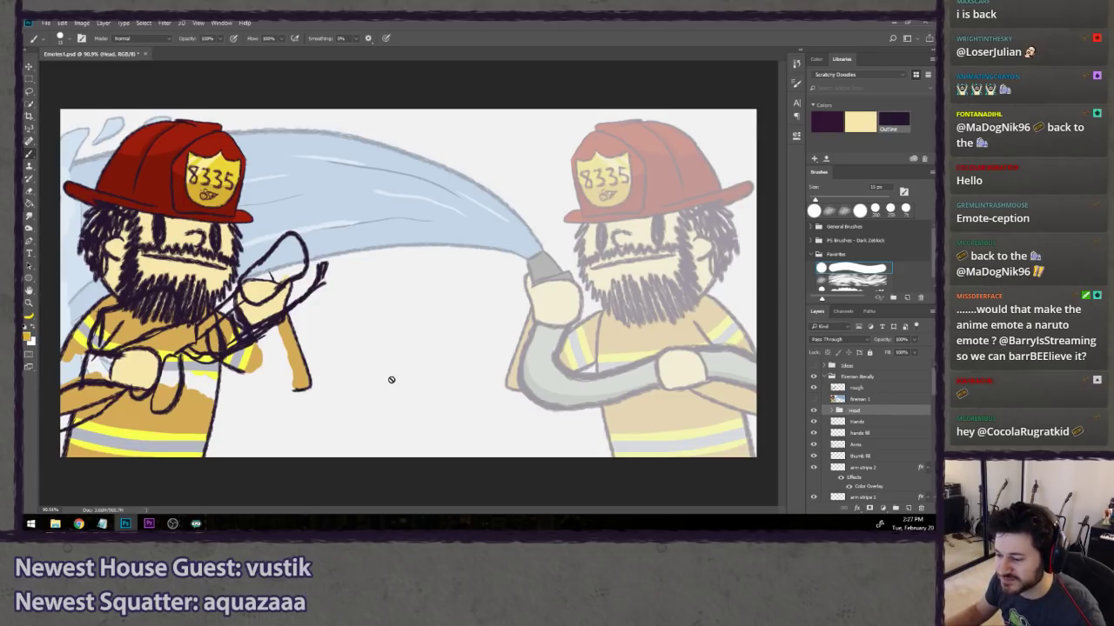
pyautogui.hotkey('alt', 'Tab')
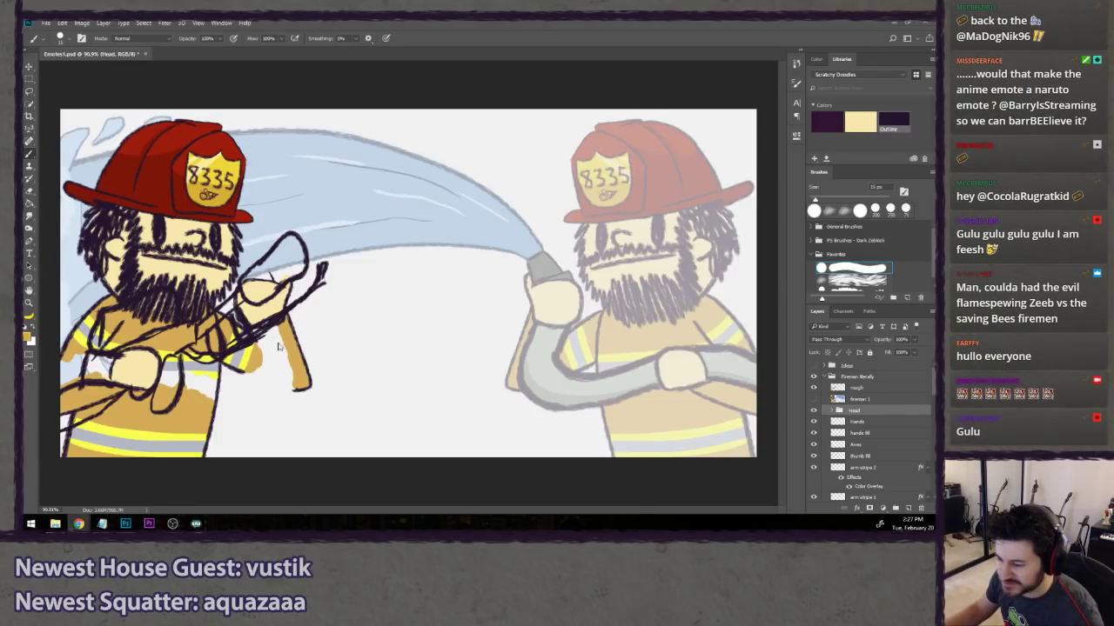
pyautogui.click(495, 20)
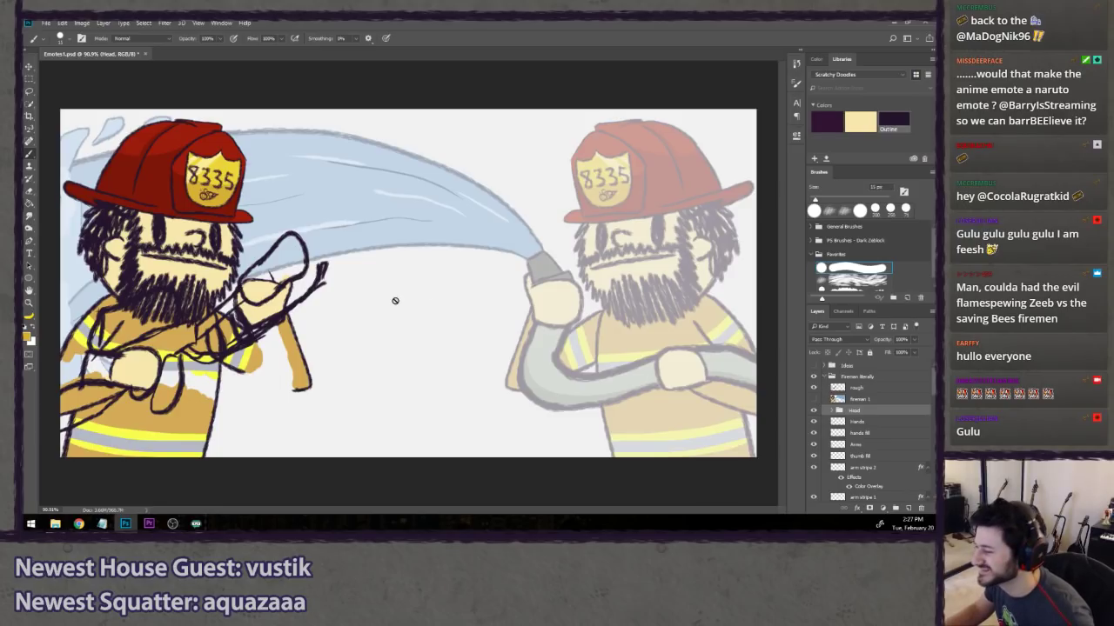
pyautogui.click(29, 93)
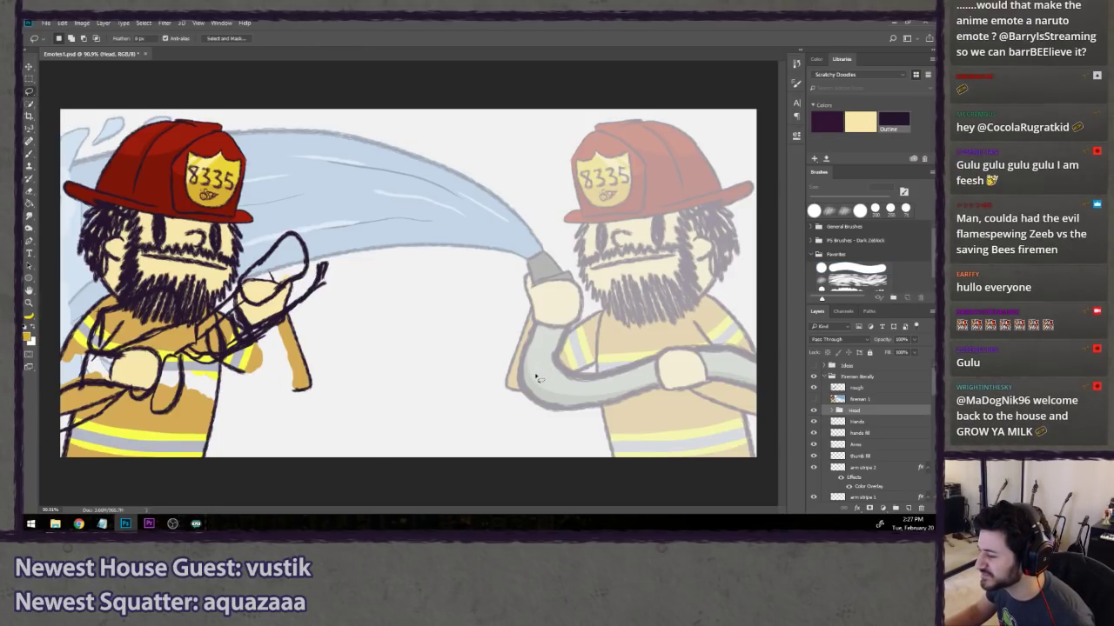
# - Prepare to sketch on the rough layer with the dark Outline colour and the textured favourite brush at 25 px
pyautogui.click(876, 387)
pyautogui.press('b')
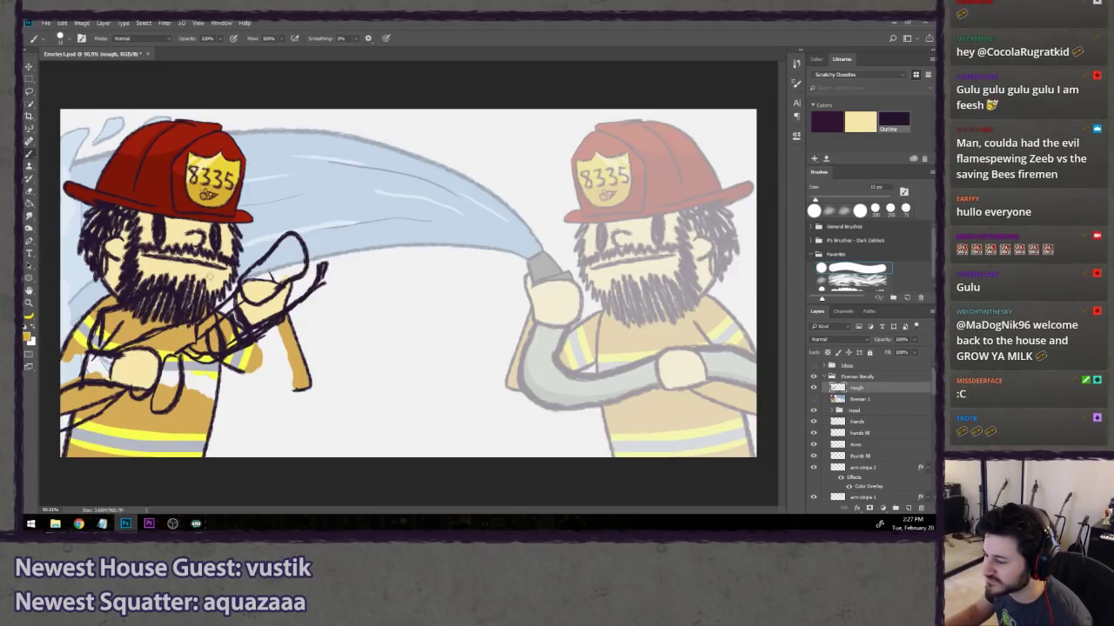
pyautogui.click(888, 127)
pyautogui.click(860, 280)
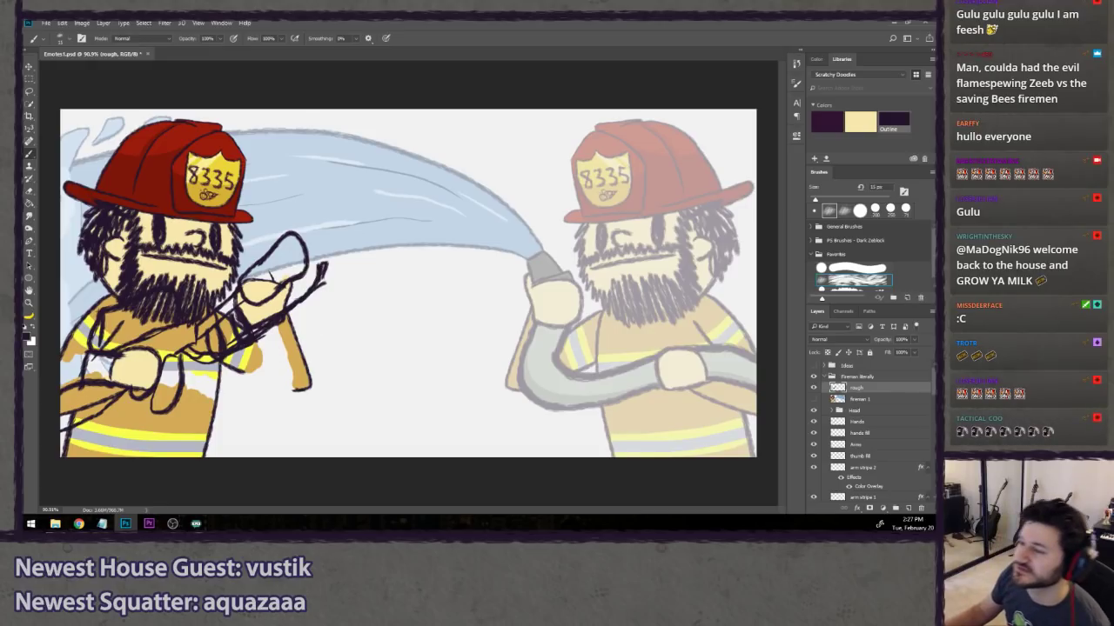
pyautogui.press(']')
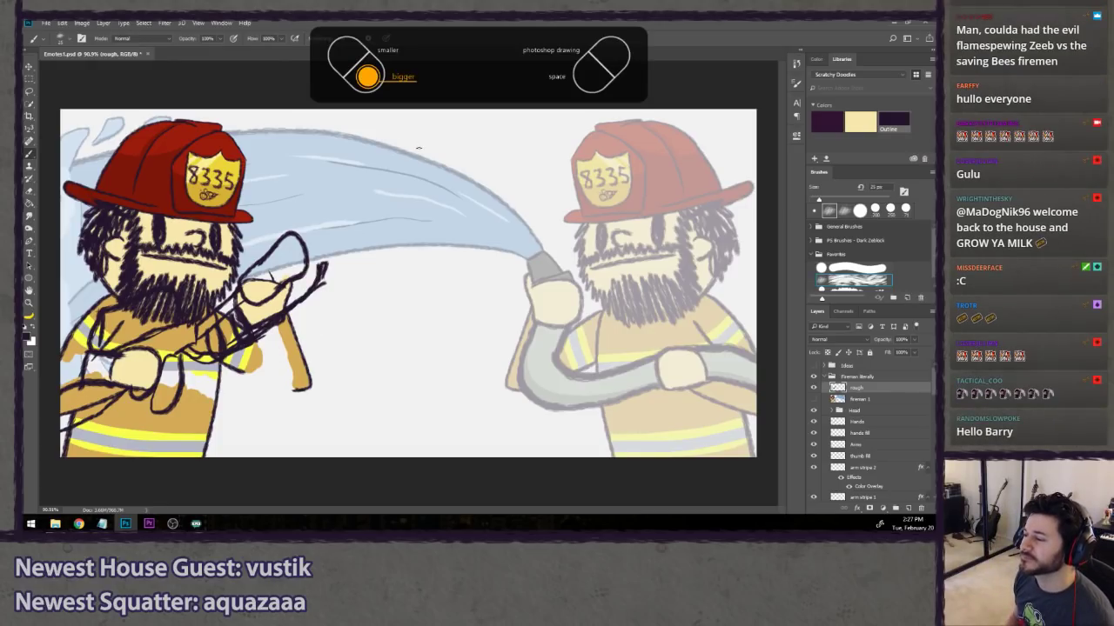
# - Try sketching a wide arcing flame from the flamethrower's nozzle on the rough layer, with curling edges and loose flicks around it
pyautogui.moveTo(304, 233)
pyautogui.mouseDown()
pyautogui.moveTo(368, 169)
pyautogui.moveTo(651, 145)
pyautogui.moveTo(725, 166)
pyautogui.mouseUp()
pyautogui.moveTo(317, 261); pyautogui.dragTo(753, 366)
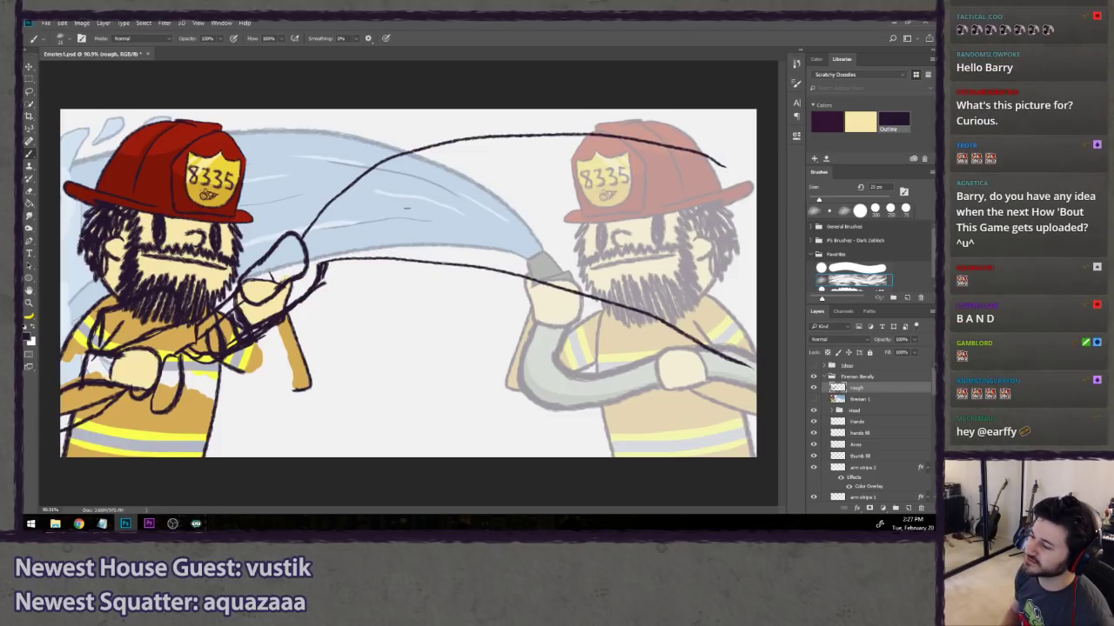
pyautogui.moveTo(306, 232)
pyautogui.mouseDown()
pyautogui.moveTo(377, 178)
pyautogui.moveTo(518, 139)
pyautogui.moveTo(724, 153)
pyautogui.mouseUp()
pyautogui.moveTo(320, 261)
pyautogui.mouseDown()
pyautogui.moveTo(425, 260)
pyautogui.moveTo(687, 313)
pyautogui.moveTo(756, 379)
pyautogui.mouseUp()
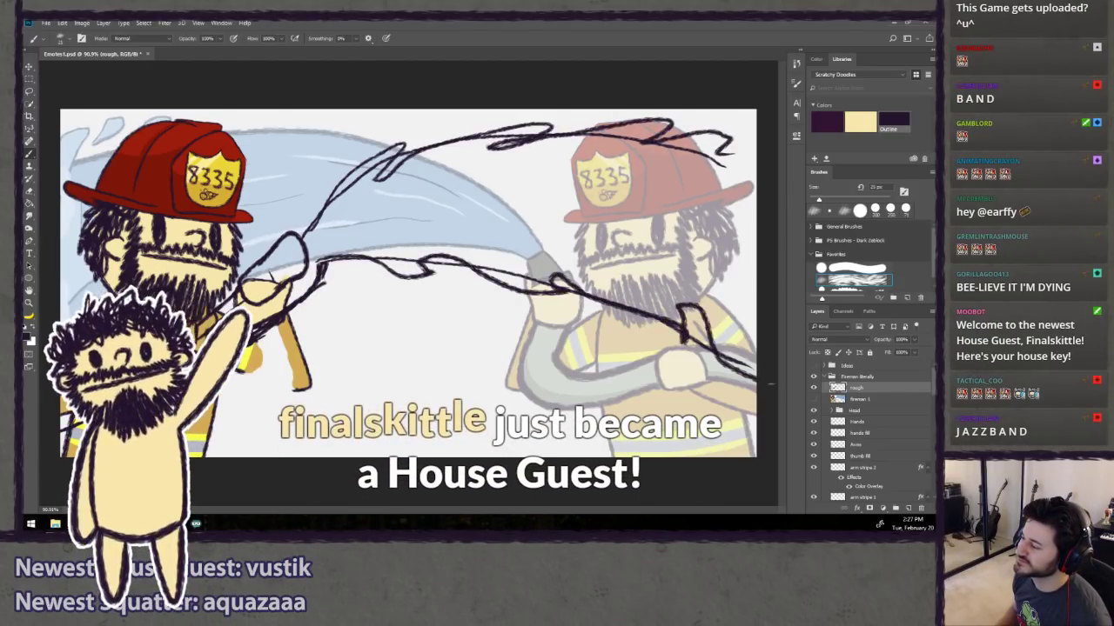
pyautogui.moveTo(396, 277); pyautogui.dragTo(442, 289)
pyautogui.moveTo(524, 314)
pyautogui.mouseDown()
pyautogui.moveTo(559, 335)
pyautogui.moveTo(592, 328)
pyautogui.moveTo(696, 388)
pyautogui.mouseUp()
pyautogui.moveTo(355, 160); pyautogui.dragTo(488, 128)
pyautogui.moveTo(553, 117)
pyautogui.mouseDown()
pyautogui.moveTo(584, 110)
pyautogui.moveTo(580, 123)
pyautogui.mouseUp()
pyautogui.moveTo(693, 123); pyautogui.dragTo(730, 127)
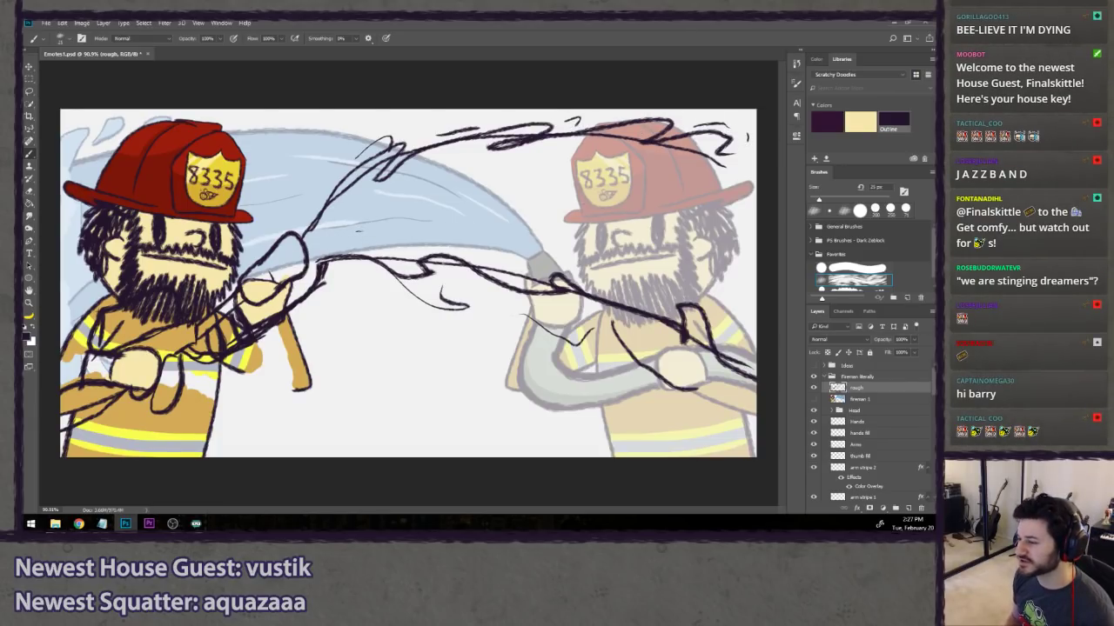
# - Undo all the flame strokes on the rough layer, leaving only the flamethrower sketch
pyautogui.hotkey('ctrl', 'alt', 'z')
pyautogui.hotkey('ctrl', 'alt', 'z')
pyautogui.hotkey('ctrl', 'alt', 'z')
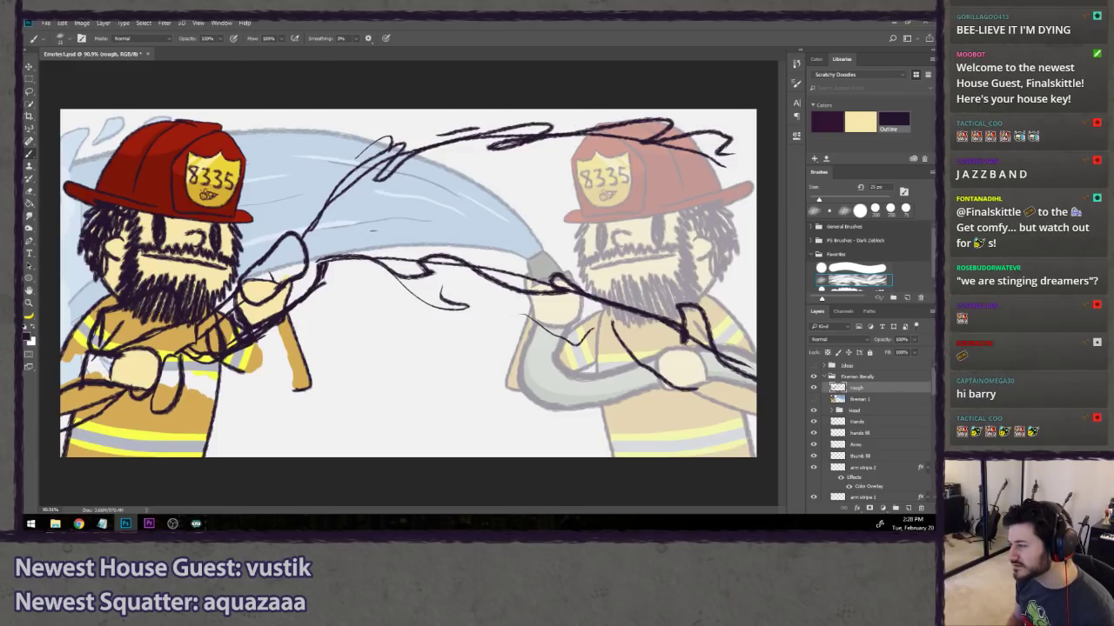
pyautogui.hotkey('ctrl', 'alt', 'z')
pyautogui.hotkey('ctrl', 'alt', 'z')
pyautogui.hotkey('ctrl', 'alt', 'z')
pyautogui.hotkey('ctrl', 'alt', 'z')
pyautogui.hotkey('ctrl', 'alt', 'z')
pyautogui.hotkey('ctrl', 'alt', 'z')
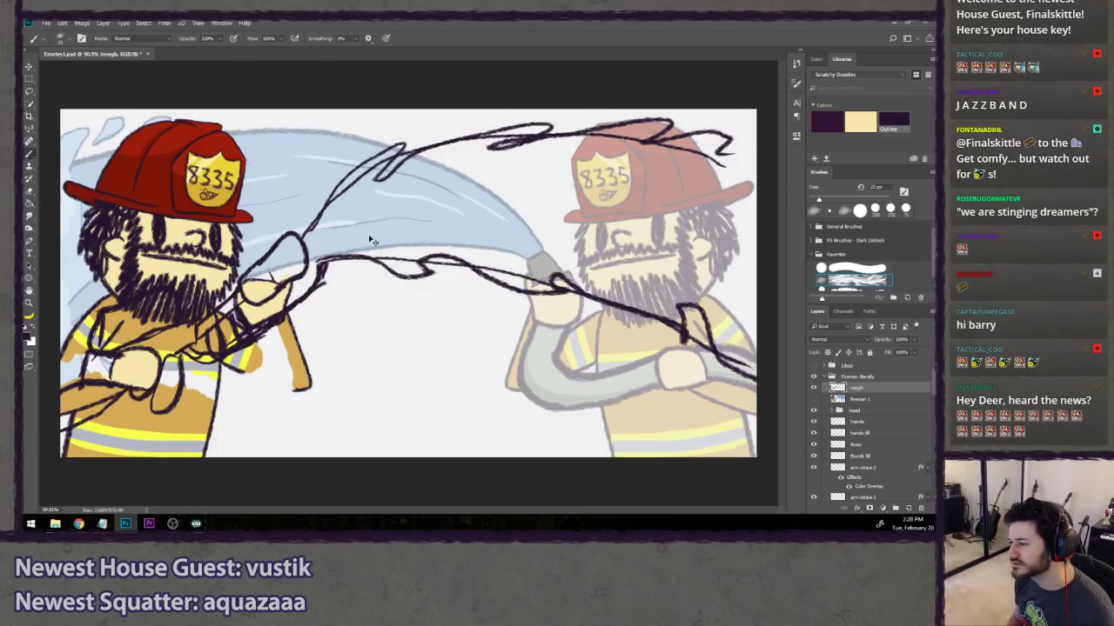
pyautogui.hotkey('ctrl', 'alt', 'z')
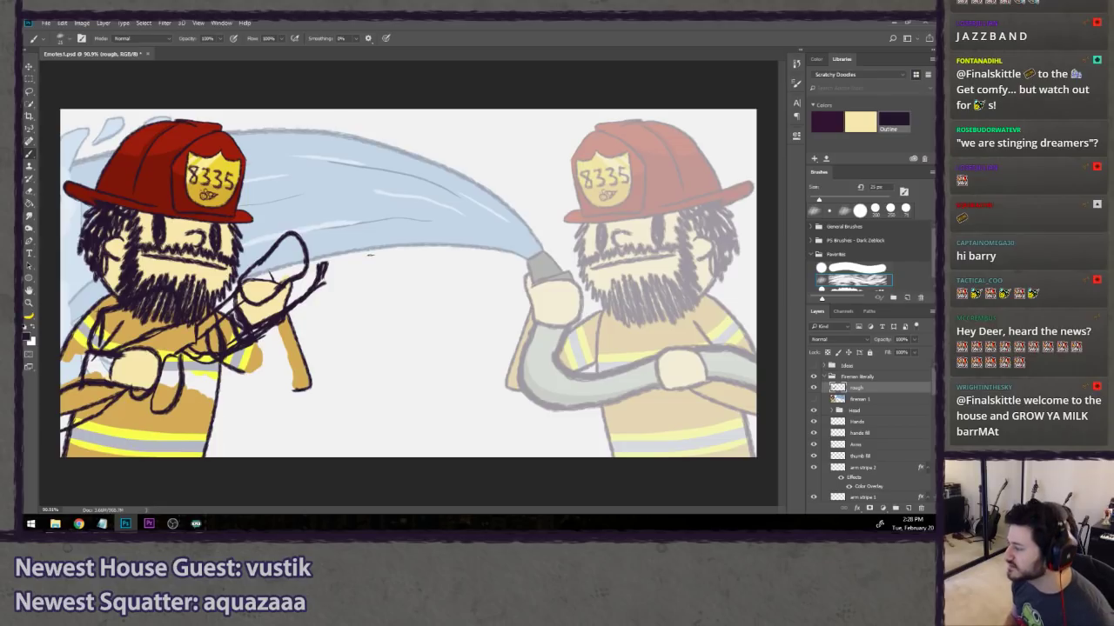
# - Create a new layer named "rough2" above the rough layer and save the document
pyautogui.hotkey('ctrl', 'shift', 'n')
pyautogui.write('rough2')
pyautogui.press('Return')
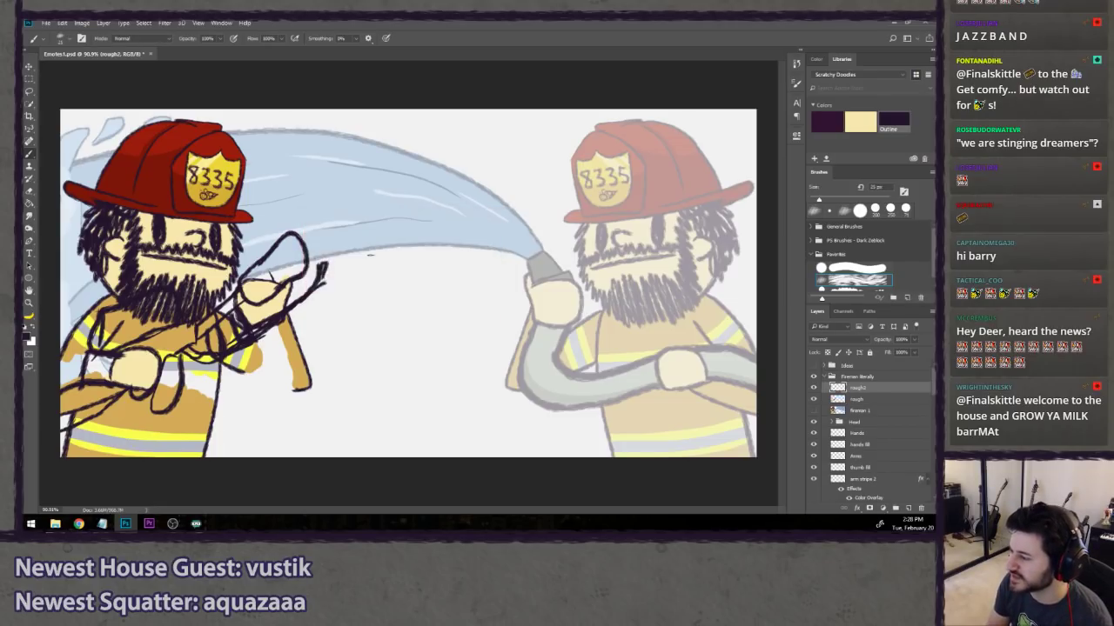
pyautogui.hotkey('ctrl', 's')
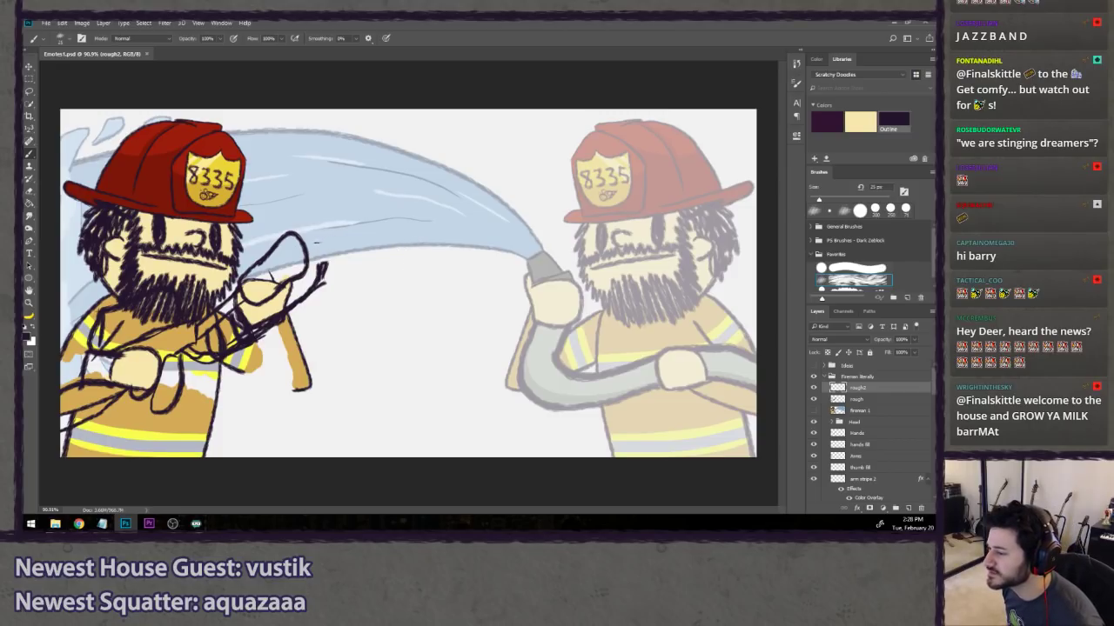
# - Sketch a flatter flame on rough2 from the nozzle to the canvas's far edge, with jagged upper and lower outlines and wavy inner streaks
pyautogui.moveTo(317, 243)
pyautogui.mouseDown()
pyautogui.moveTo(682, 202)
pyautogui.moveTo(746, 207)
pyautogui.mouseUp()
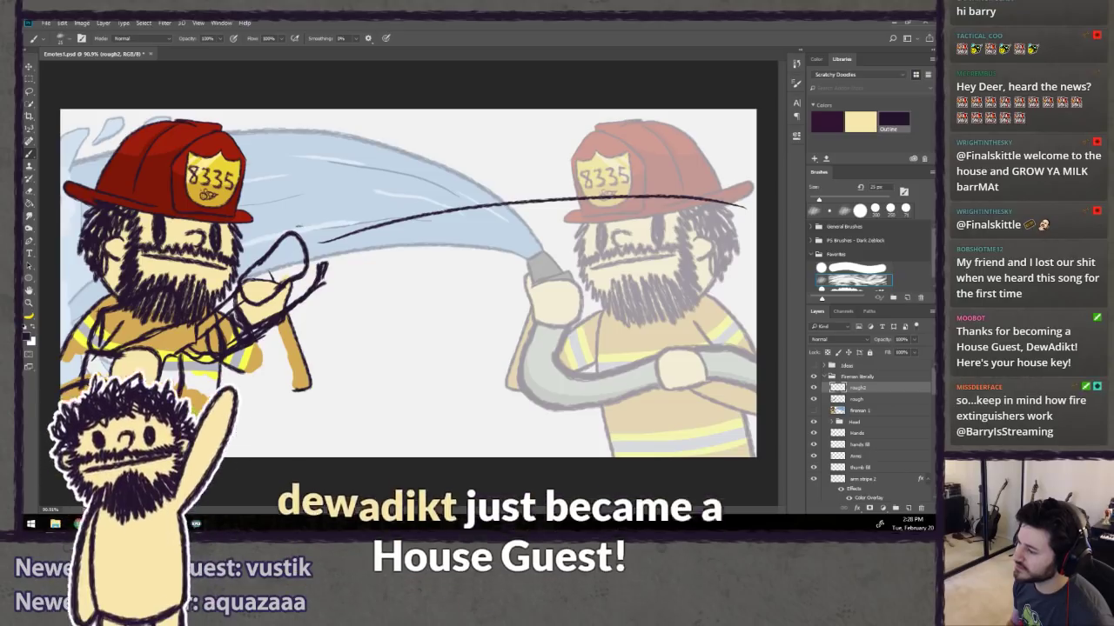
pyautogui.moveTo(301, 228)
pyautogui.mouseDown()
pyautogui.moveTo(375, 167)
pyautogui.moveTo(569, 133)
pyautogui.moveTo(676, 128)
pyautogui.moveTo(755, 137)
pyautogui.mouseUp()
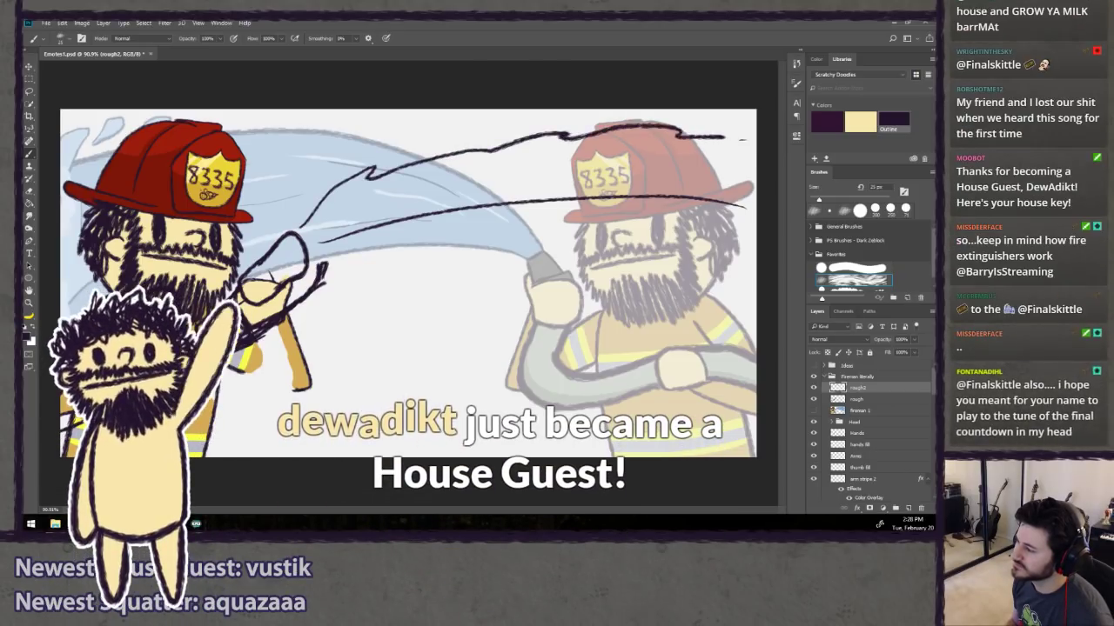
pyautogui.moveTo(323, 261)
pyautogui.mouseDown()
pyautogui.moveTo(419, 253)
pyautogui.moveTo(567, 270)
pyautogui.moveTo(755, 329)
pyautogui.mouseUp()
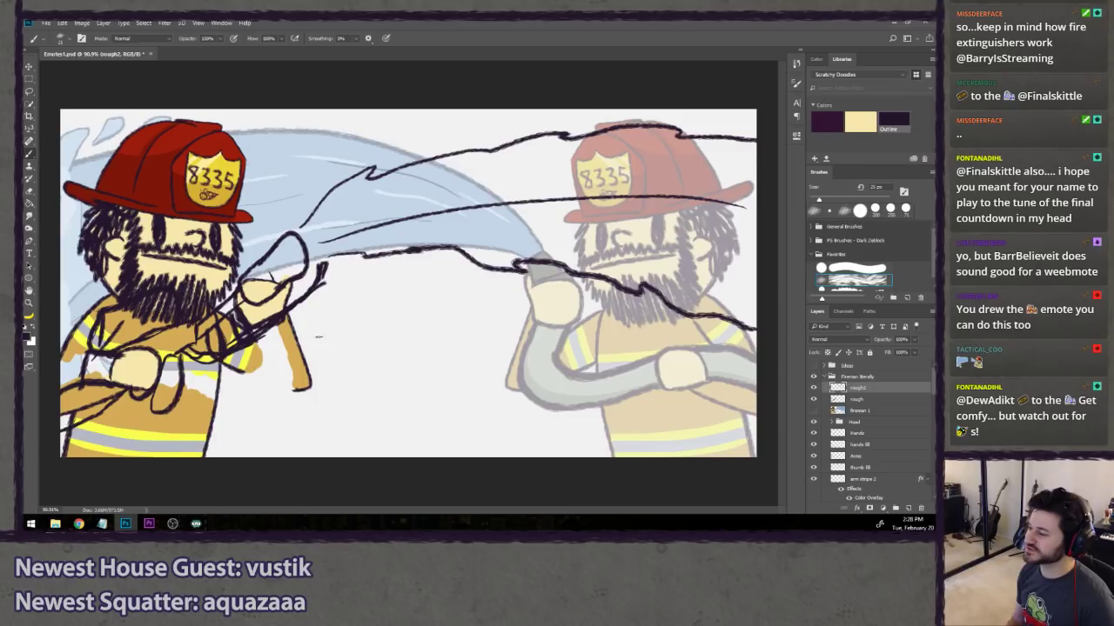
pyautogui.moveTo(317, 336)
pyautogui.mouseDown()
pyautogui.moveTo(600, 320)
pyautogui.moveTo(660, 458)
pyautogui.mouseUp()
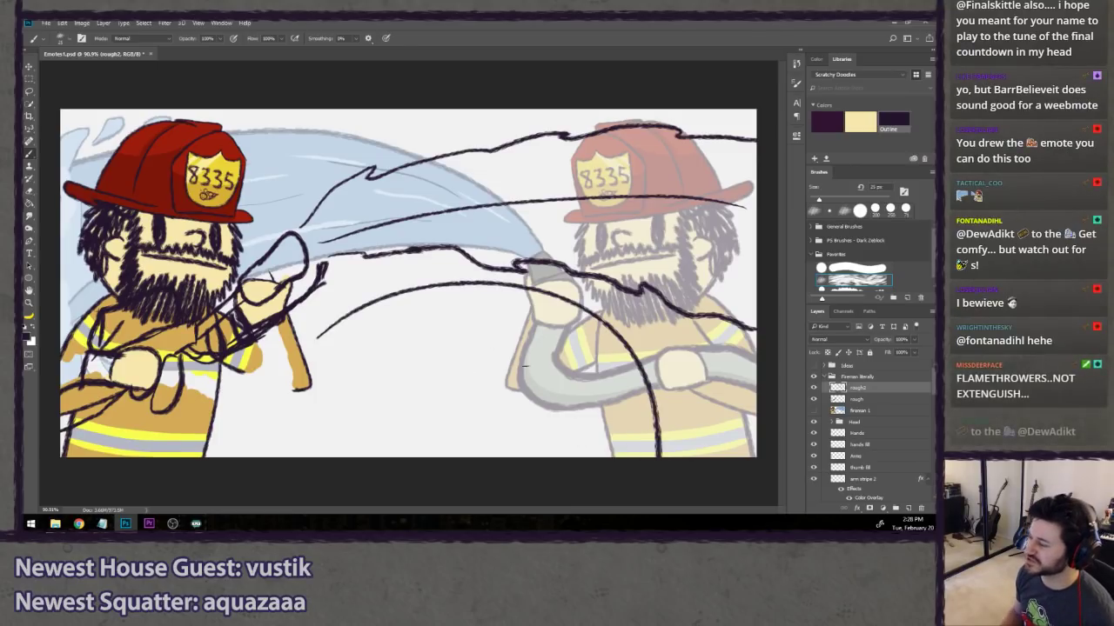
pyautogui.hotkey('ctrl', 'z')
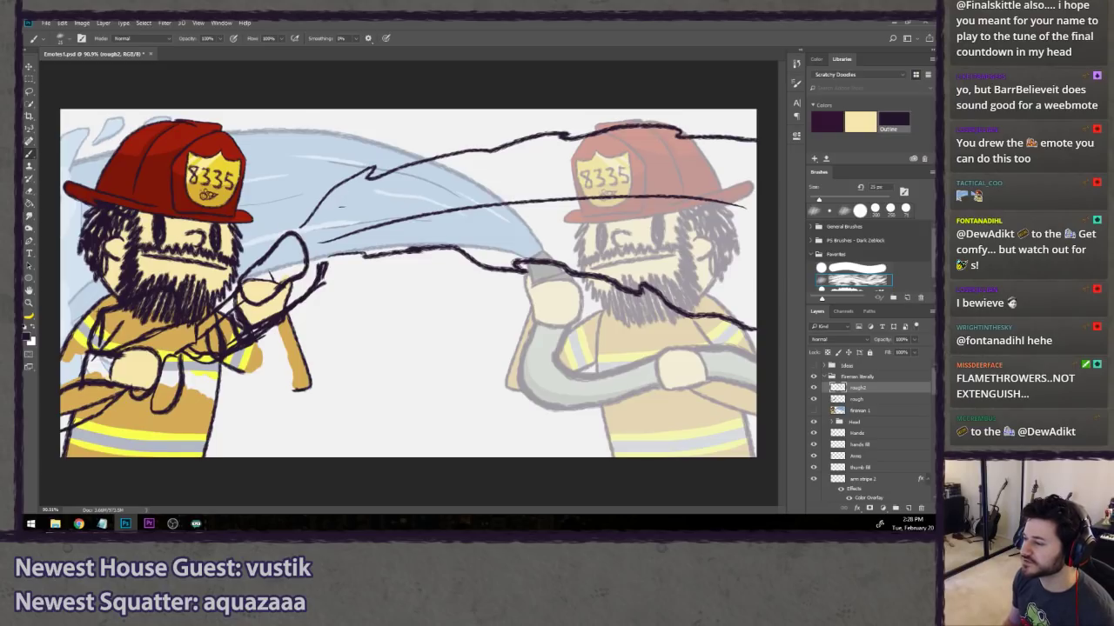
pyautogui.moveTo(339, 206)
pyautogui.mouseDown()
pyautogui.moveTo(531, 181)
pyautogui.moveTo(719, 176)
pyautogui.mouseUp()
pyautogui.moveTo(370, 237)
pyautogui.mouseDown()
pyautogui.moveTo(471, 212)
pyautogui.moveTo(703, 252)
pyautogui.mouseUp()
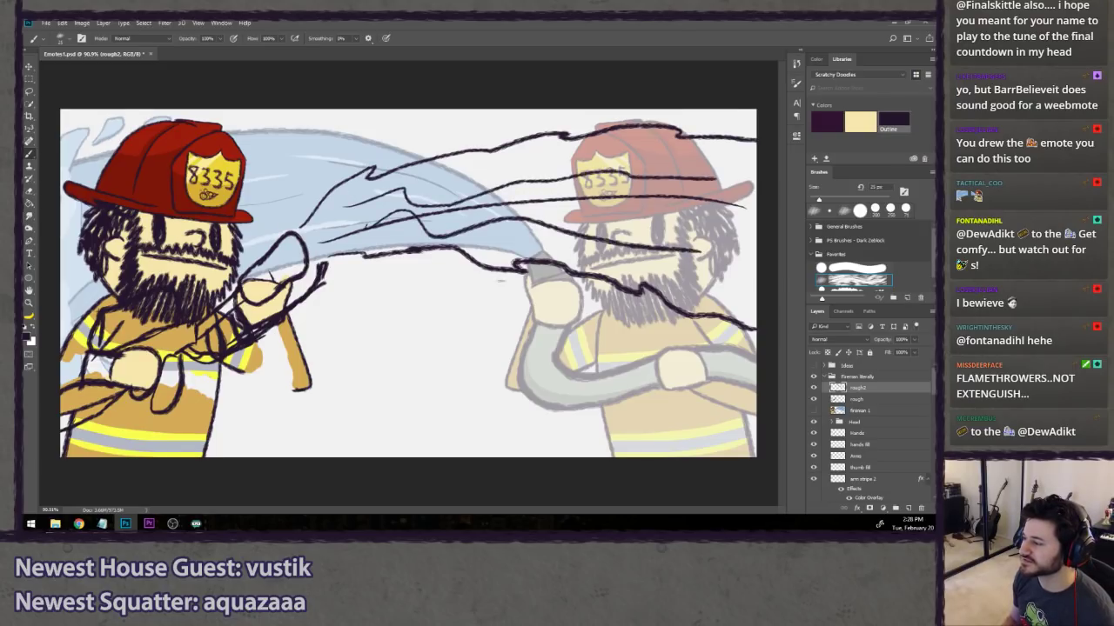
# - Try adding small dripping flame strokes beneath the flame's lower outline, and undo them
pyautogui.moveTo(506, 294); pyautogui.dragTo(528, 311)
pyautogui.moveTo(576, 332); pyautogui.dragTo(681, 390)
pyautogui.moveTo(717, 400); pyautogui.dragTo(731, 406)
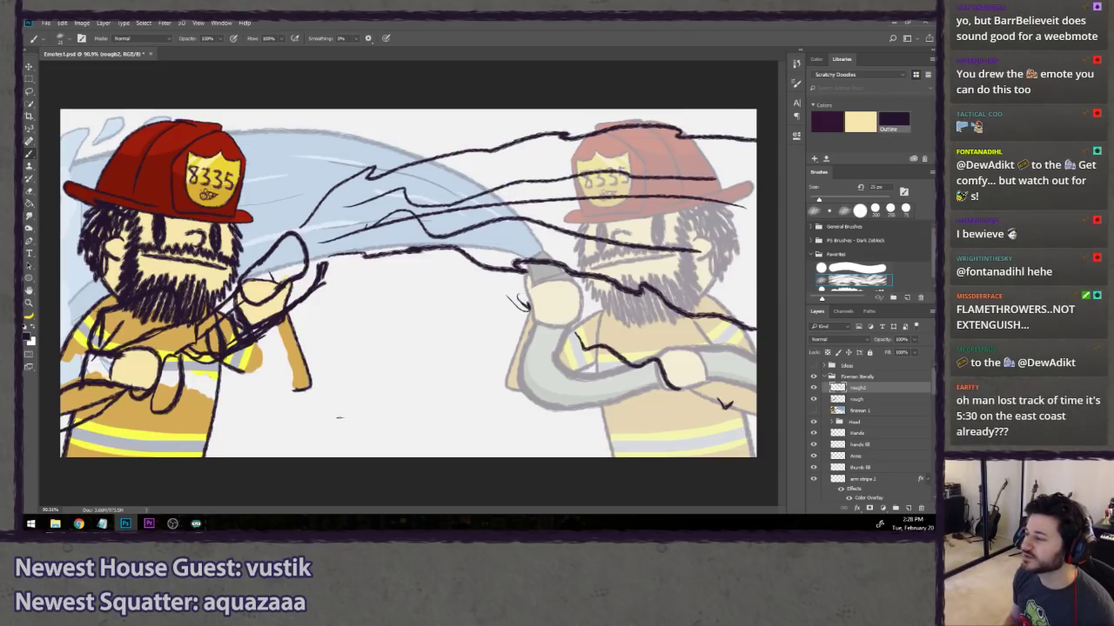
pyautogui.hotkey('ctrl', 'alt', 'z')
pyautogui.hotkey('ctrl', 'alt', 'z')
pyautogui.hotkey('ctrl', 'alt', 'z')
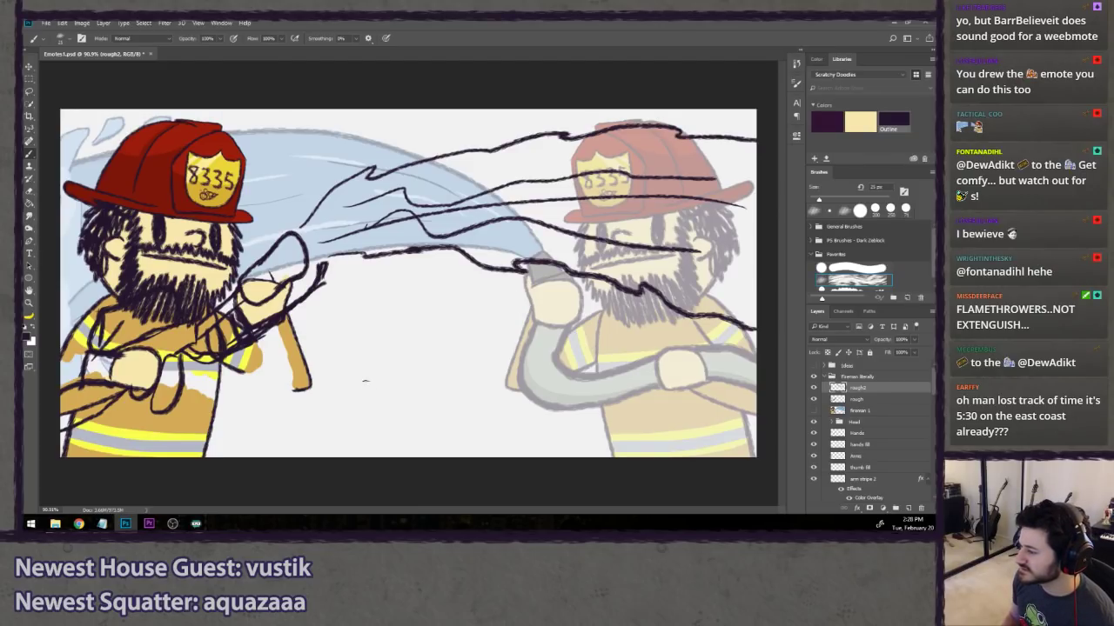
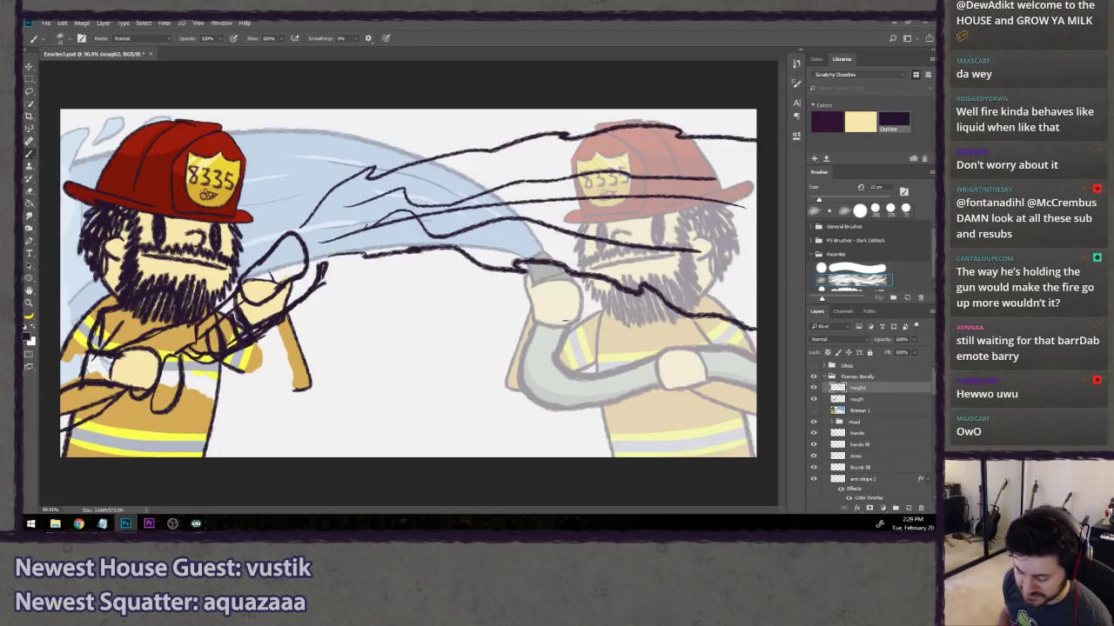
# - Handwrite the emote name idea "barrEnheit 451" in the empty space below the flame
pyautogui.press('l')
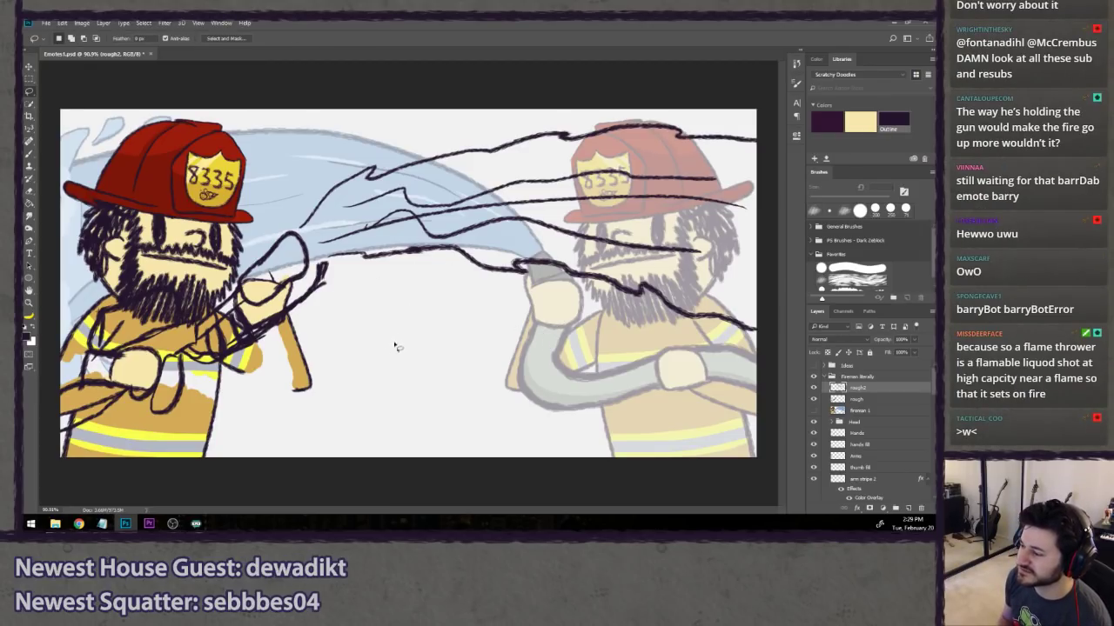
pyautogui.press('b')
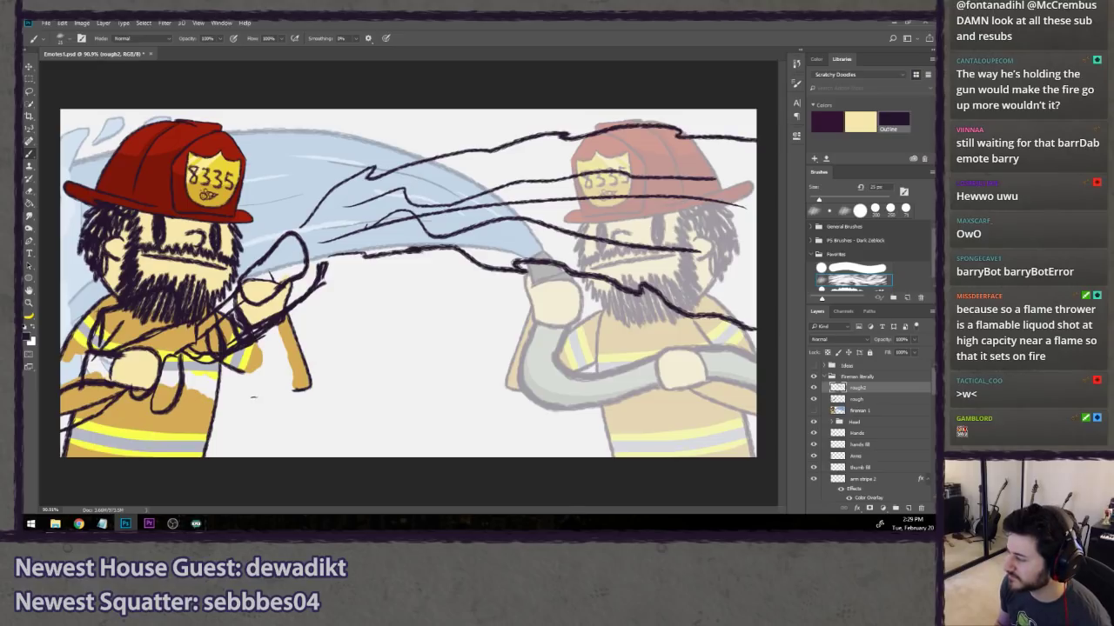
pyautogui.moveTo(244, 396)
pyautogui.mouseDown()
pyautogui.moveTo(252, 435)
pyautogui.moveTo(326, 416)
pyautogui.moveTo(350, 435)
pyautogui.moveTo(348, 418)
pyautogui.moveTo(372, 431)
pyautogui.mouseUp()
pyautogui.moveTo(365, 394)
pyautogui.mouseDown()
pyautogui.moveTo(391, 427)
pyautogui.moveTo(413, 431)
pyautogui.mouseUp()
pyautogui.moveTo(423, 393)
pyautogui.mouseDown()
pyautogui.moveTo(422, 427)
pyautogui.moveTo(443, 399)
pyautogui.moveTo(435, 404)
pyautogui.moveTo(461, 416)
pyautogui.mouseUp()
pyautogui.moveTo(453, 402)
pyautogui.mouseDown()
pyautogui.moveTo(451, 428)
pyautogui.moveTo(485, 427)
pyautogui.mouseUp()
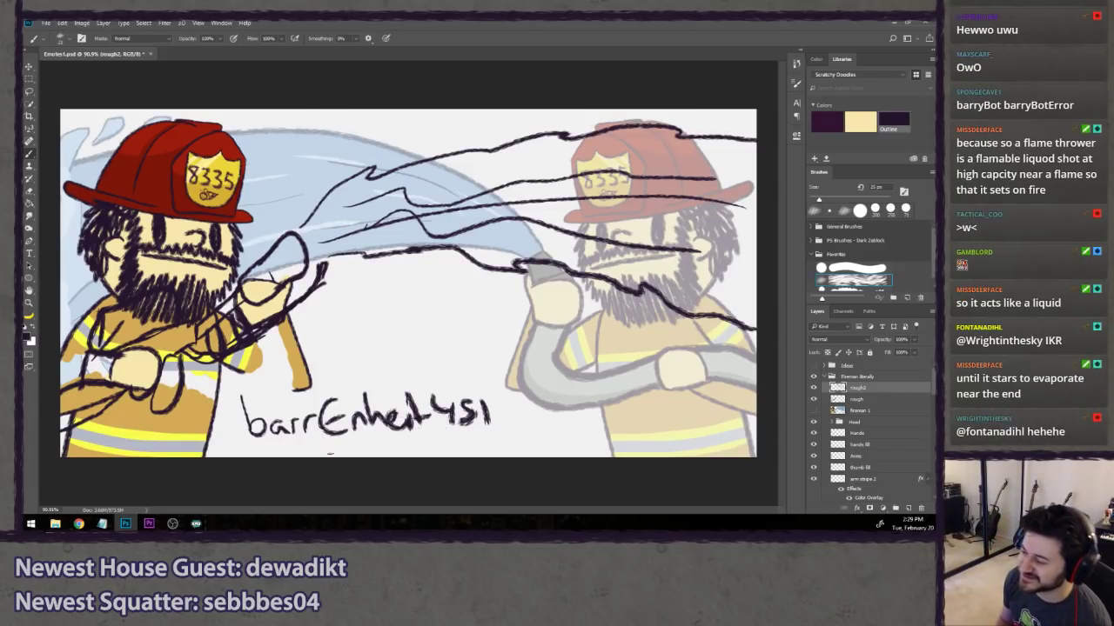
# - Undo the handwritten name stroke by stroke until only the flame and flamethrower sketches remain
pyautogui.hotkey('ctrl', 'z')
pyautogui.hotkey('ctrl', 'z')
pyautogui.hotkey('ctrl', 'z')
pyautogui.hotkey('ctrl', 'z')
pyautogui.hotkey('ctrl', 'z')
pyautogui.hotkey('ctrl', 'z')
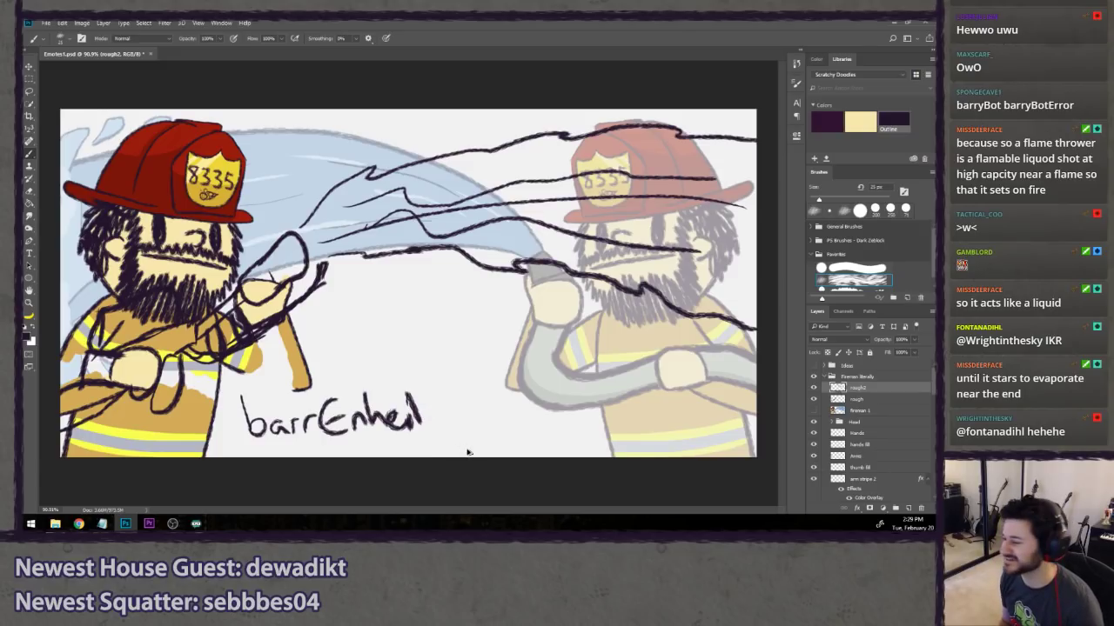
pyautogui.hotkey('ctrl', 'alt', 'z')
pyautogui.hotkey('ctrl', 'alt', 'z')
pyautogui.hotkey('ctrl', 'alt', 'z')
pyautogui.hotkey('ctrl', 'alt', 'z')
pyautogui.hotkey('ctrl', 'alt', 'z')
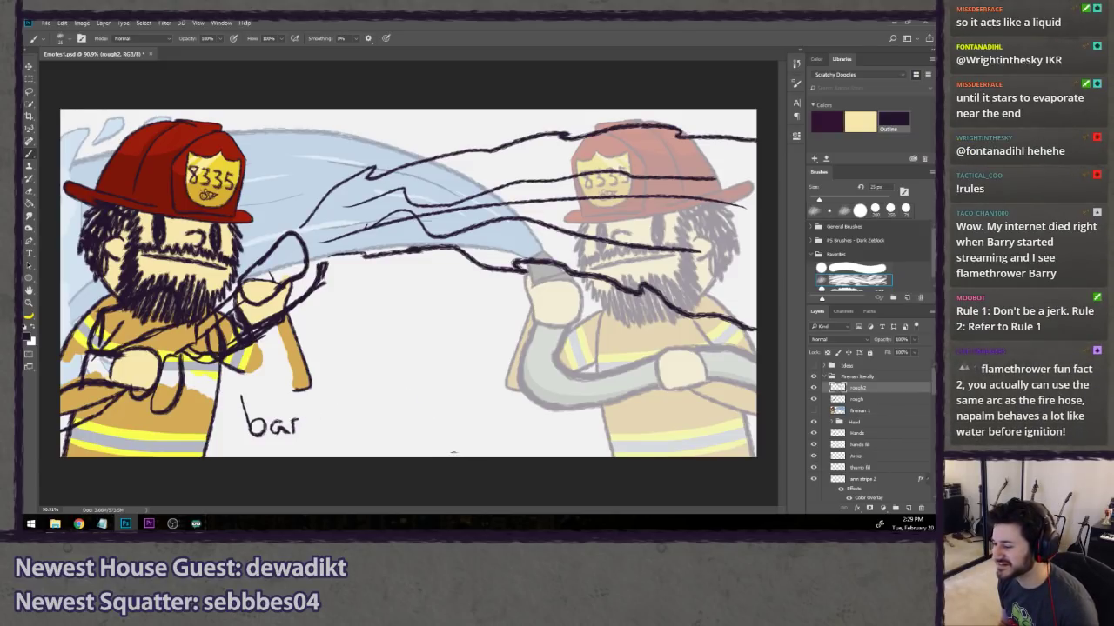
pyautogui.hotkey('ctrl', 'alt', 'z')
pyautogui.hotkey('ctrl', 'alt', 'z')
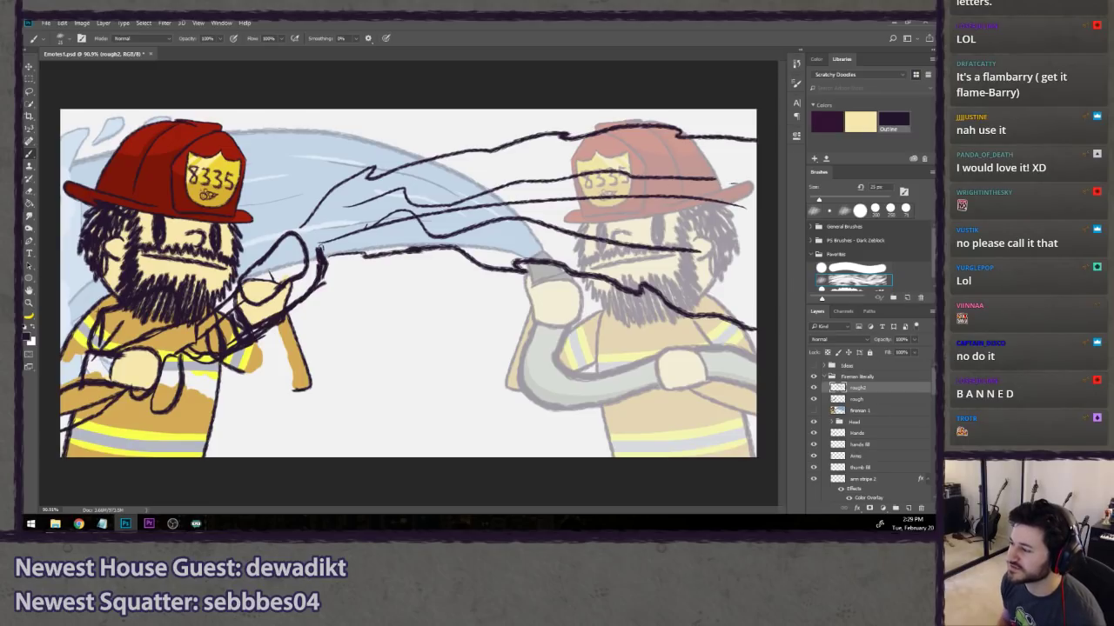
# - Undo the last brush stroke at the flamethrower nozzle's tip
pyautogui.hotkey('ctrl', 'z')
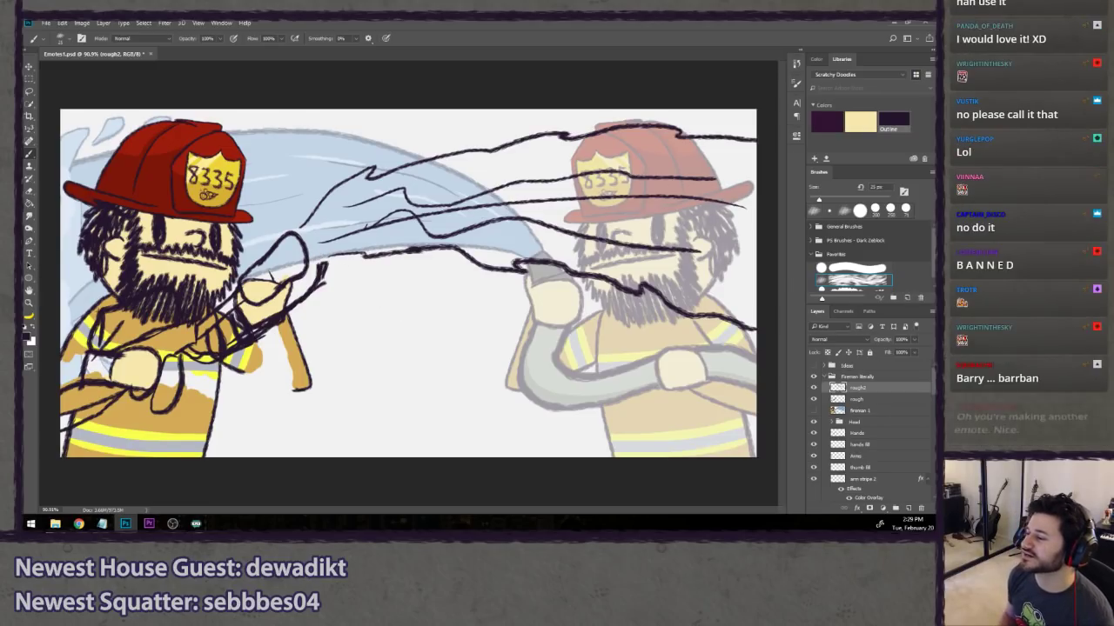
# - Try flipping the whole fireman group horizontally to check the composition, and undo the flip
pyautogui.hotkey('alt', ']')
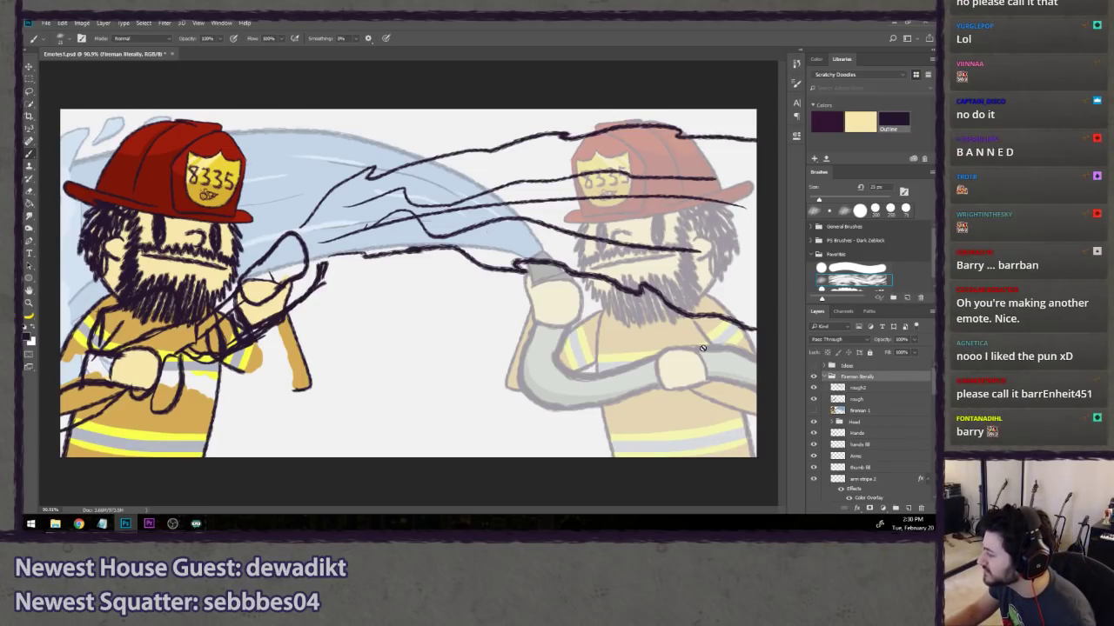
pyautogui.hotkey('ctrl', 't')
pyautogui.rightClick(289, 290)
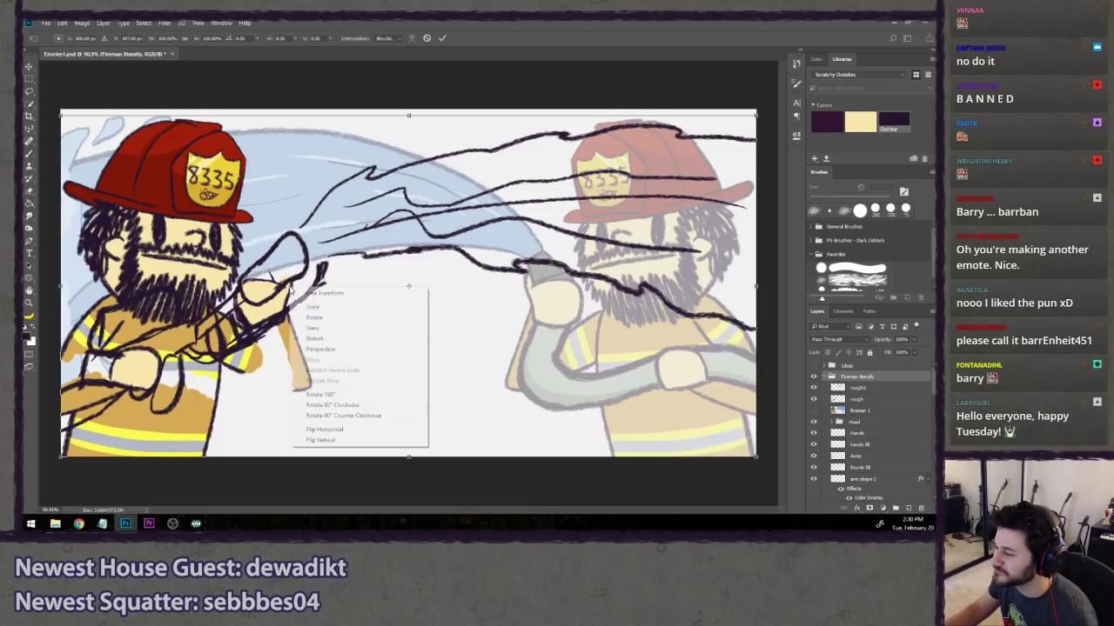
pyautogui.click(342, 427)
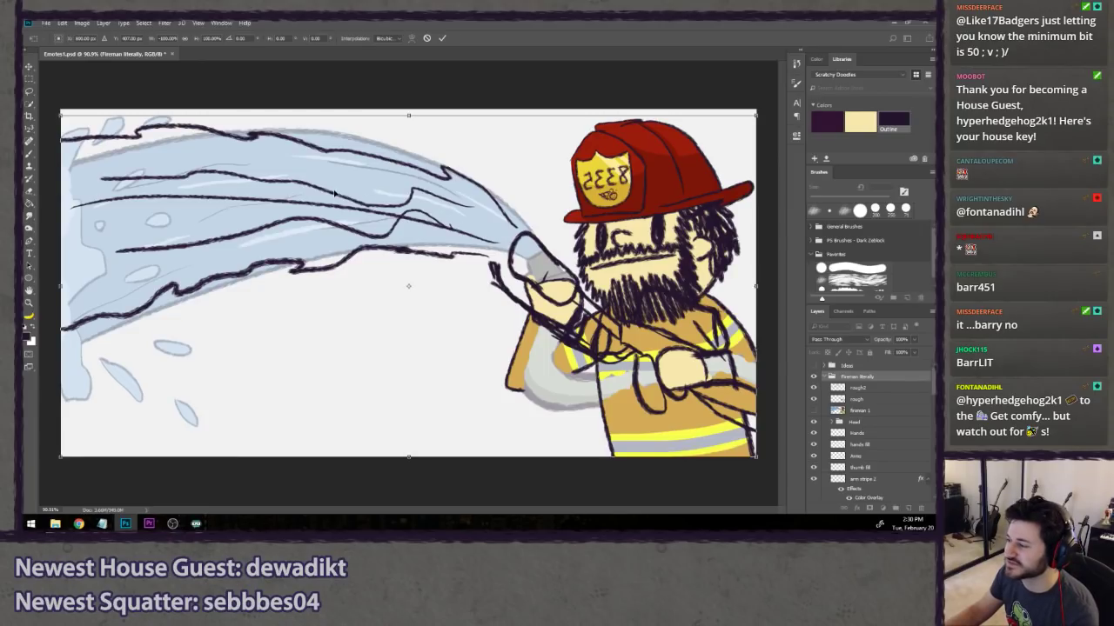
pyautogui.press('Return')
pyautogui.hotkey('ctrl', 'z')
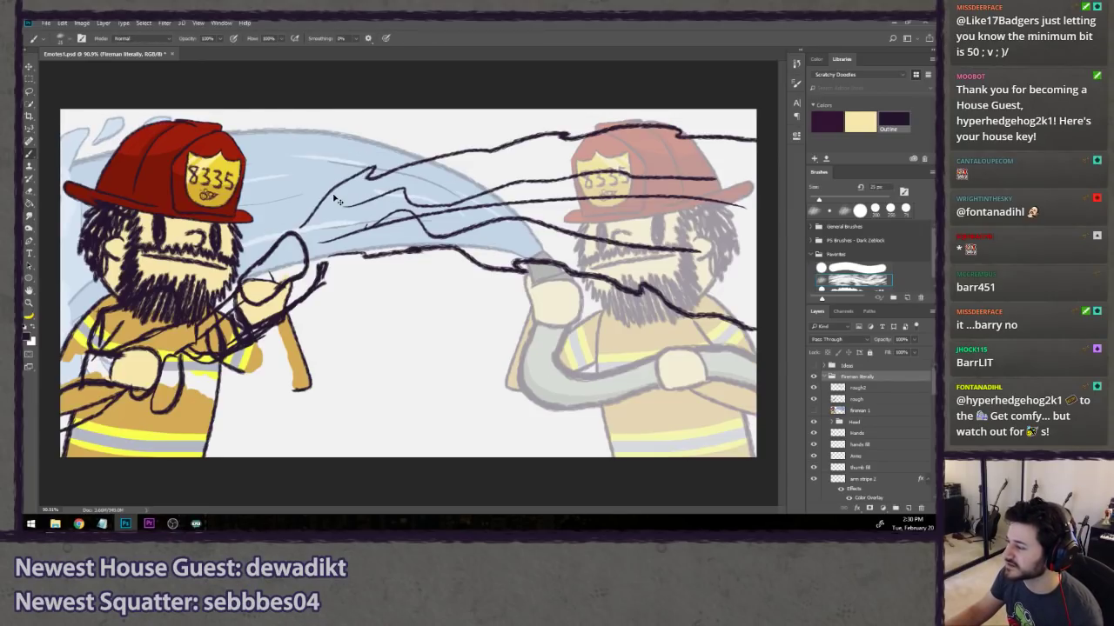
pyautogui.click(30, 93)
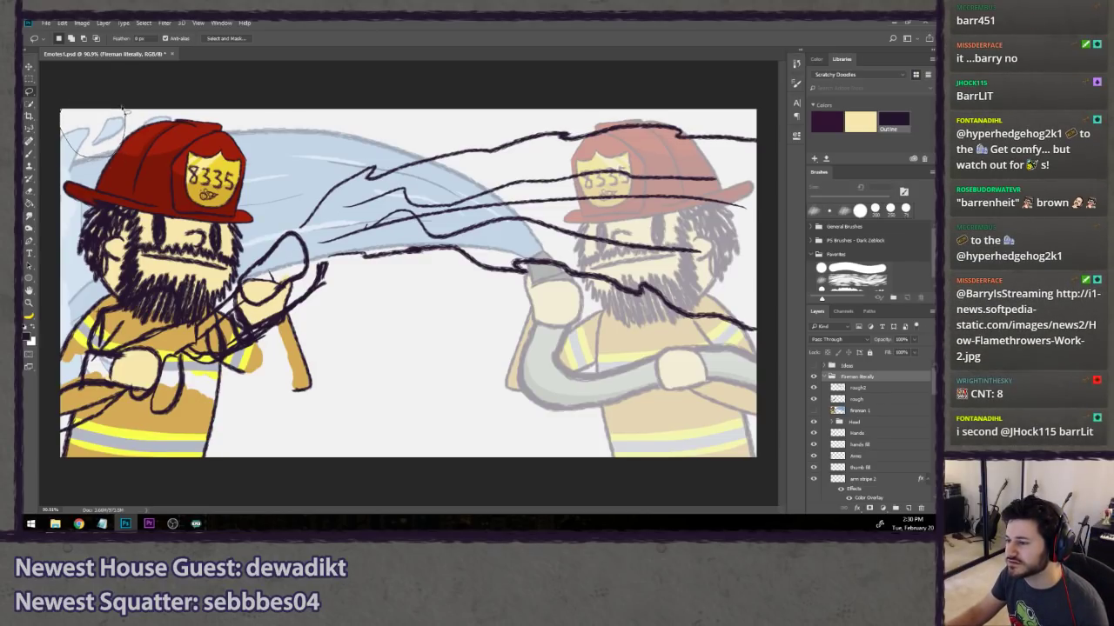
pyautogui.moveTo(496, 346); pyautogui.dragTo(505, 386)
pyautogui.hotkey('ctrl', 'd')
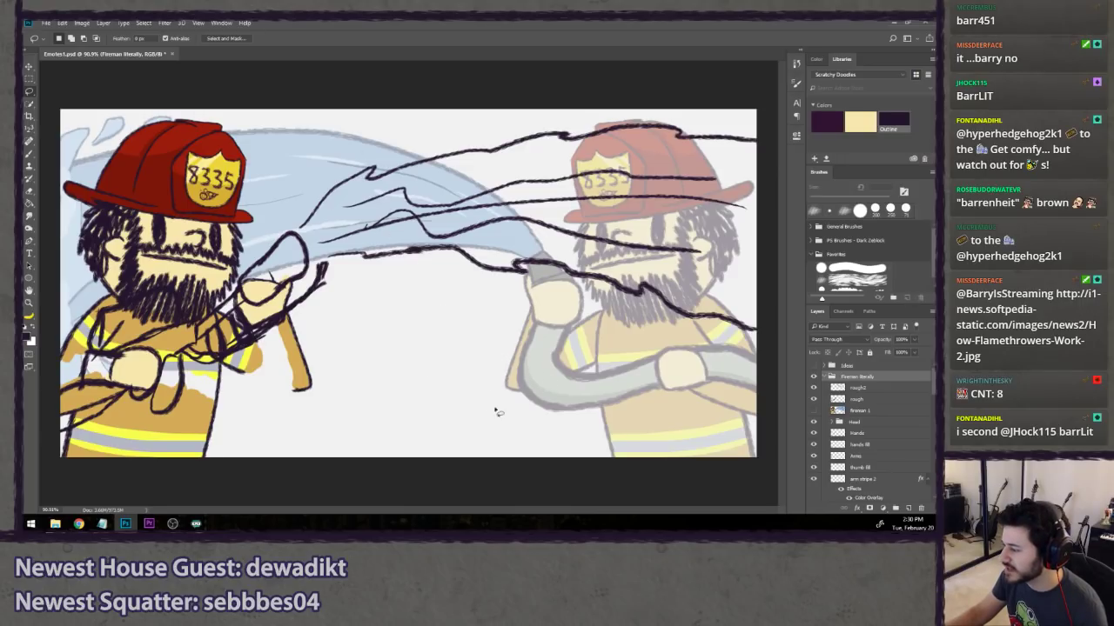
pyautogui.click(814, 388)
pyautogui.click(814, 388)
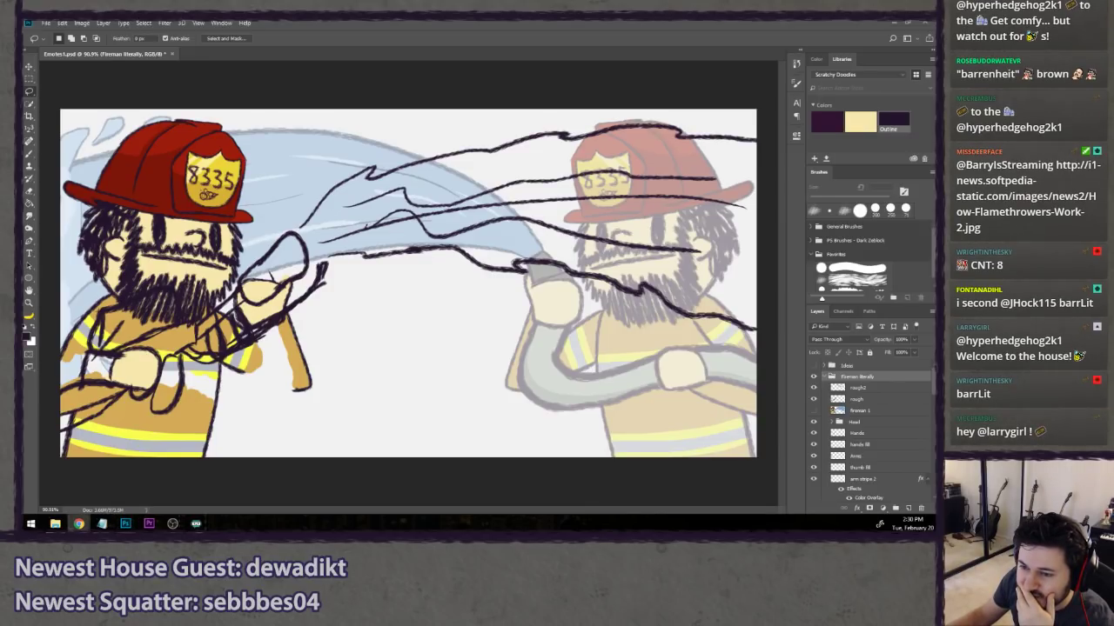
# - Examine the flamethrower reference photo in the browser window for the flame's shape, and close it
pyautogui.moveTo(24, 85); pyautogui.dragTo(270, 54)
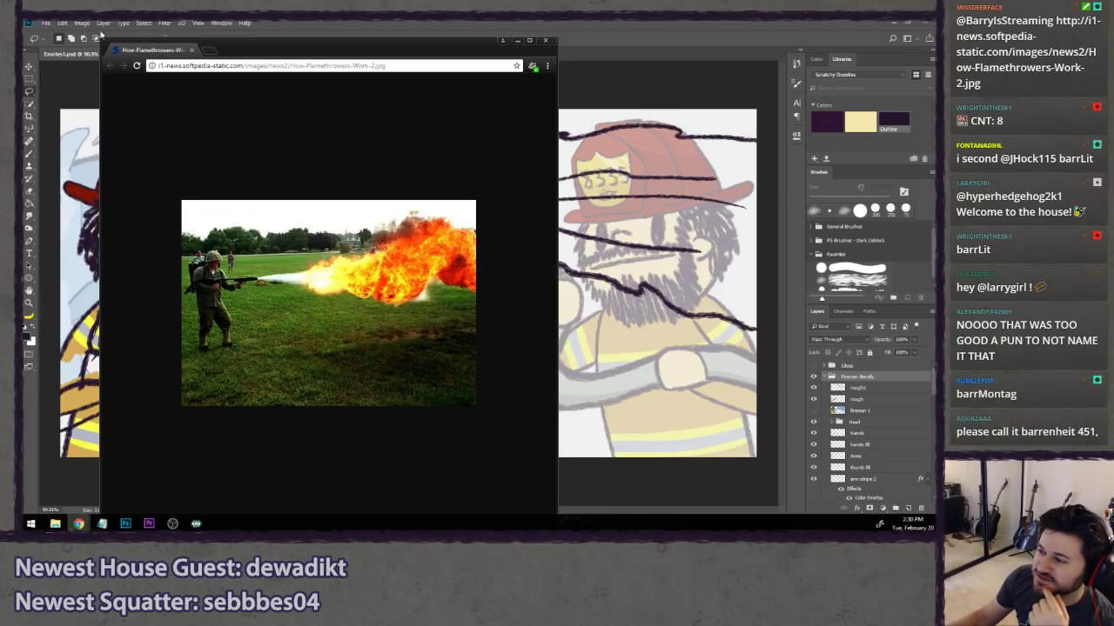
pyautogui.moveTo(309, 51); pyautogui.dragTo(384, 42)
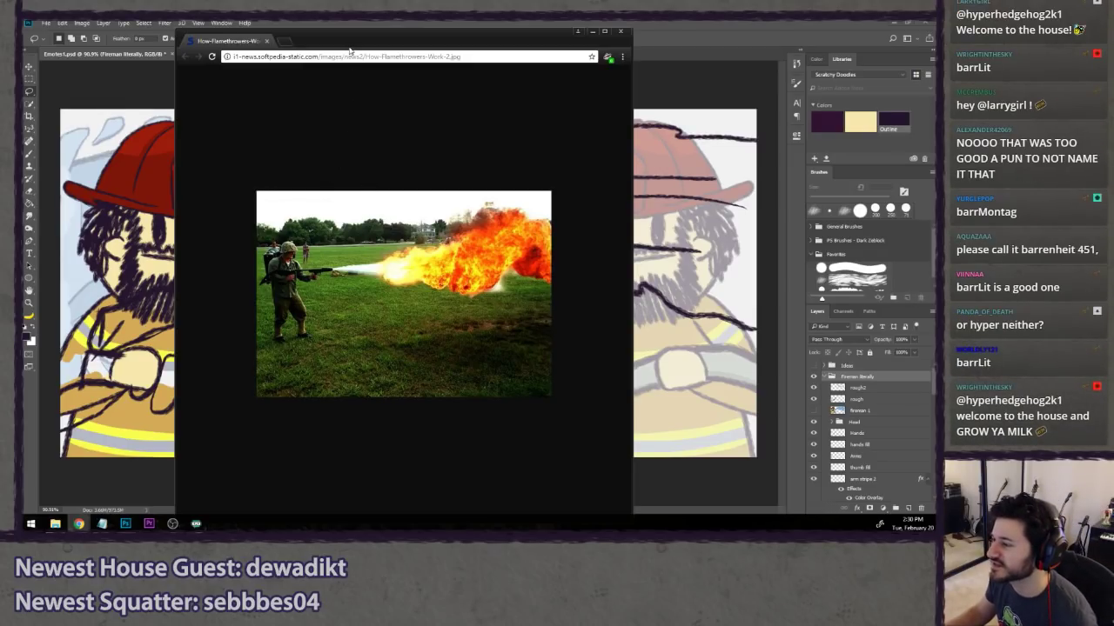
pyautogui.moveTo(353, 47); pyautogui.dragTo(343, 53)
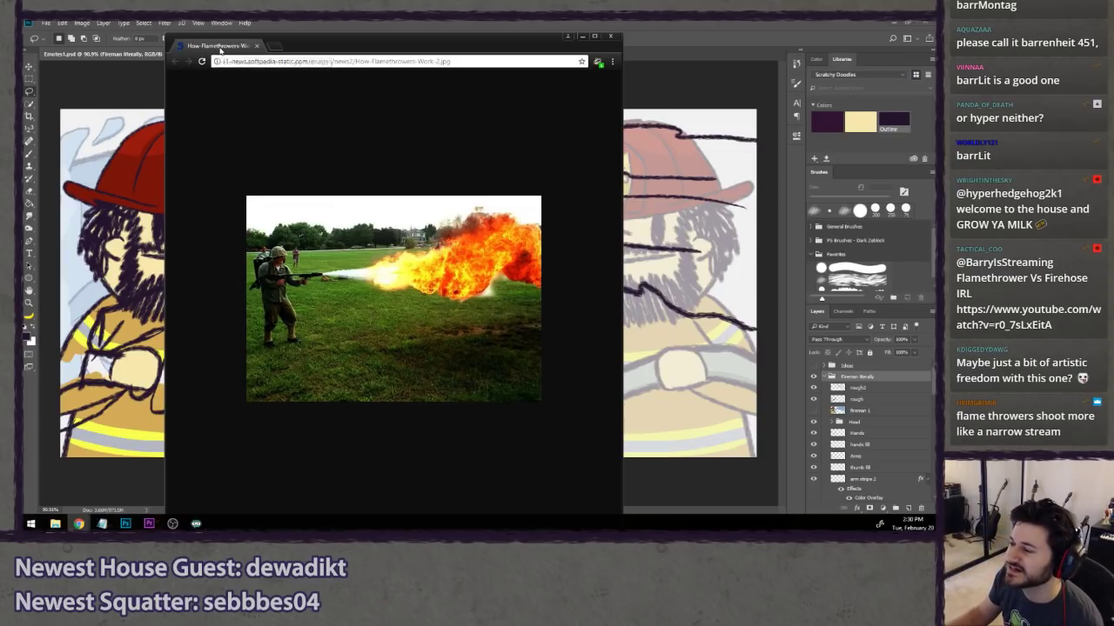
pyautogui.click(256, 45)
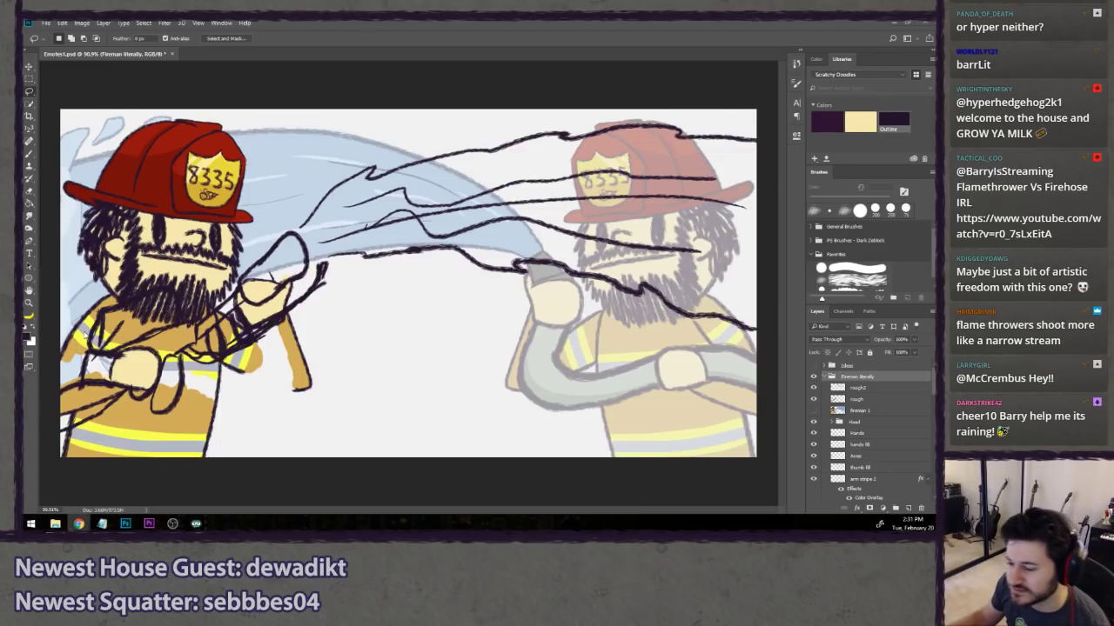
pyautogui.click(146, 67)
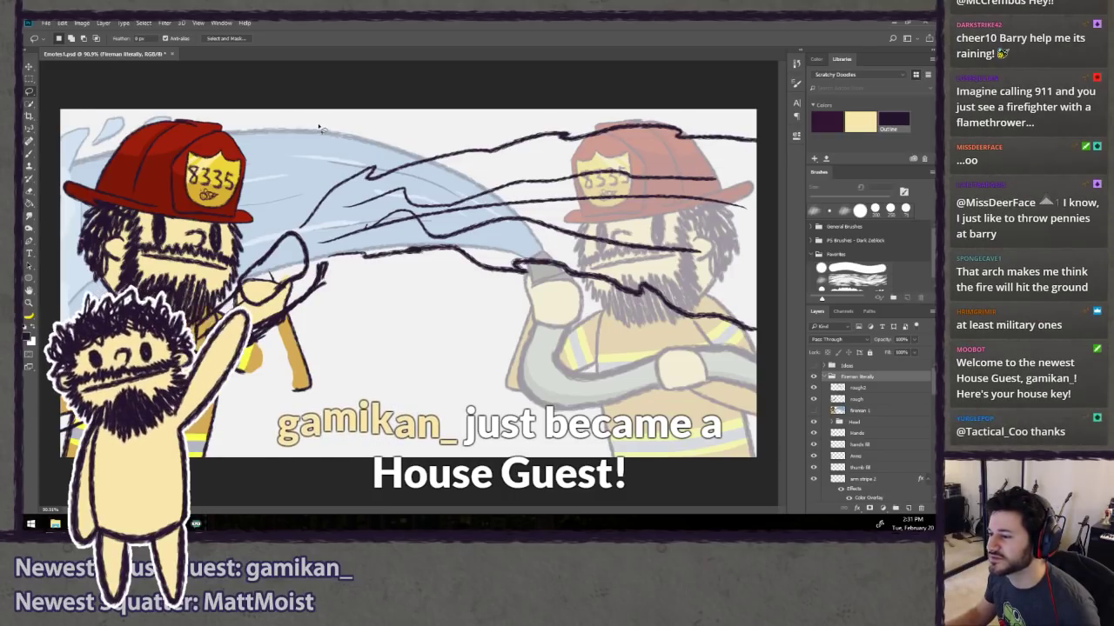
# - With the rough2 sketch layer active, compare the drawing with and without the hidden layer just below the rough sketches
pyautogui.press('b')
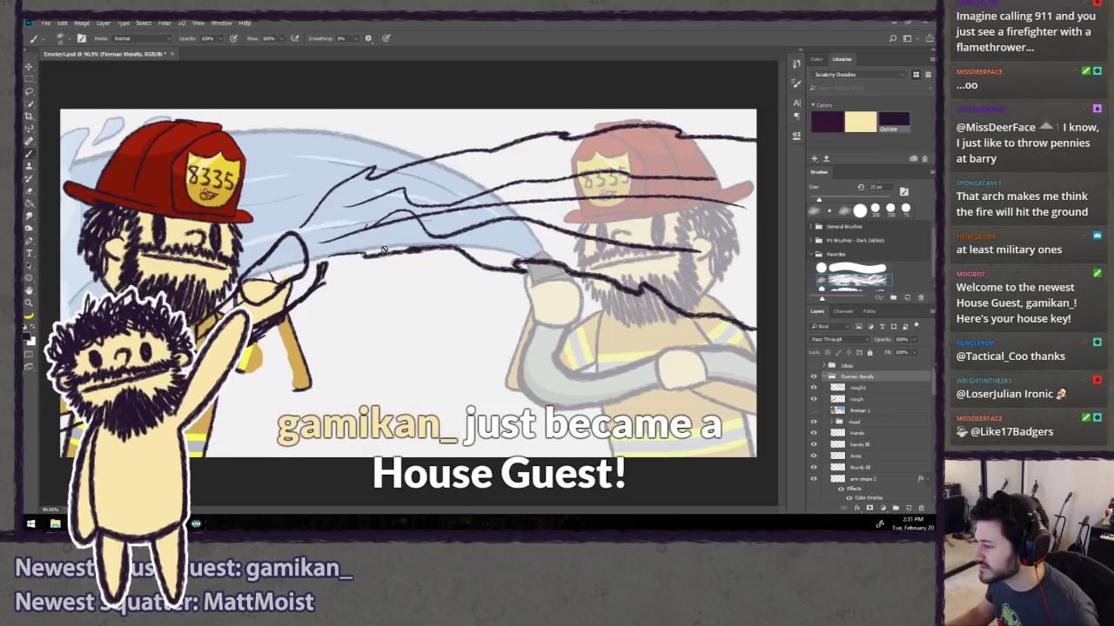
pyautogui.click(877, 399)
pyautogui.click(871, 388)
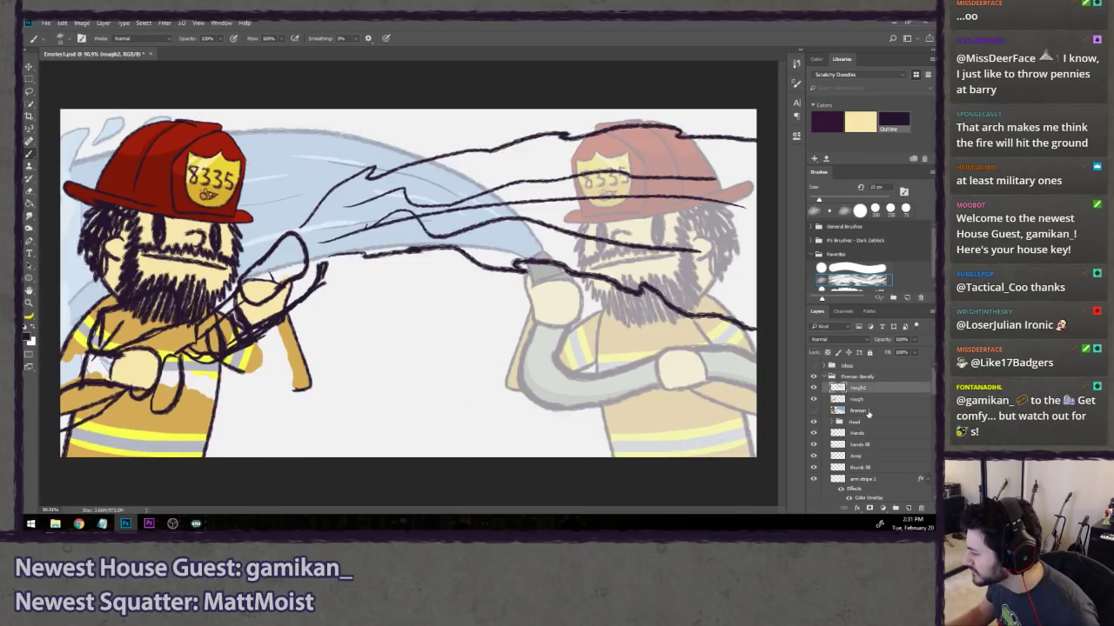
pyautogui.click(813, 409)
pyautogui.click(813, 410)
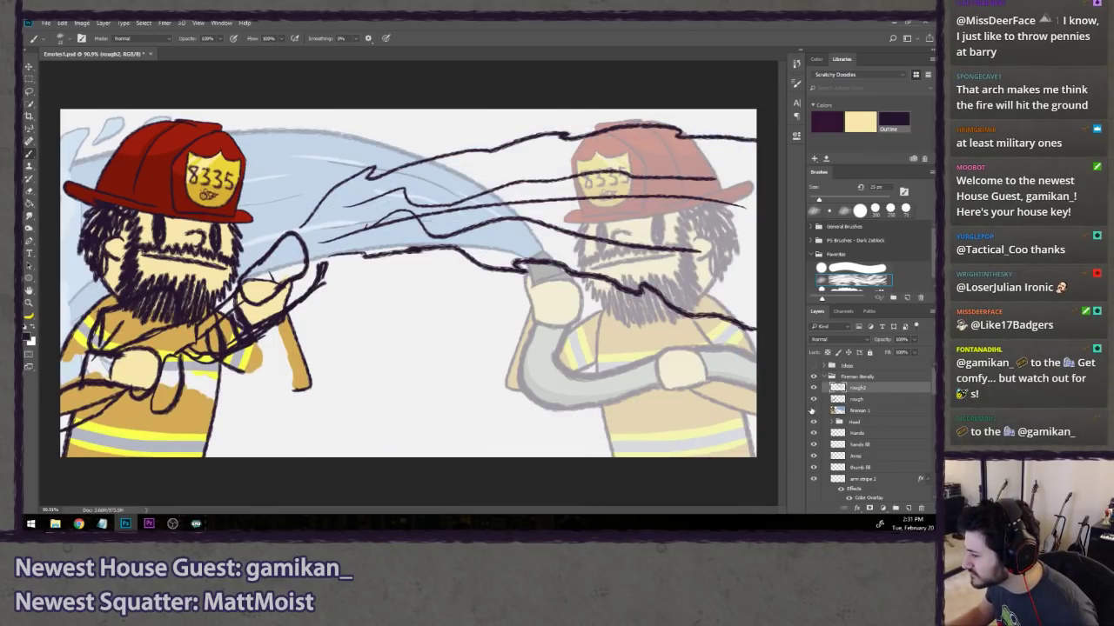
pyautogui.click(813, 410)
pyautogui.click(813, 410)
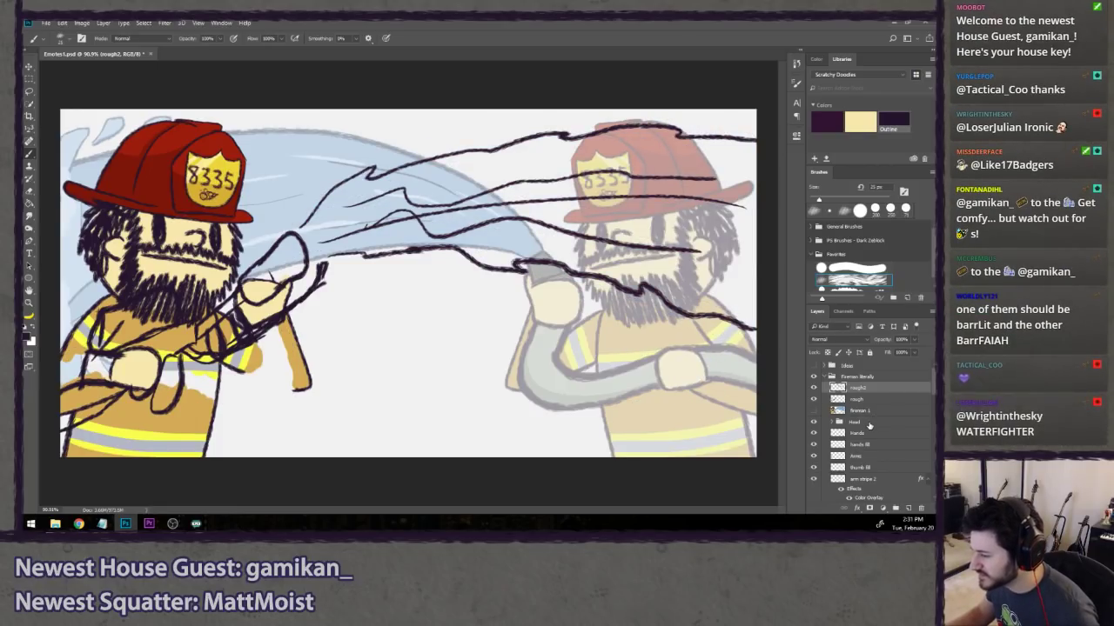
# - Check which parts of the fireman the arm fill, arm stripe and hand layers hold by briefly hiding them
pyautogui.scroll(-3, 868, 425)
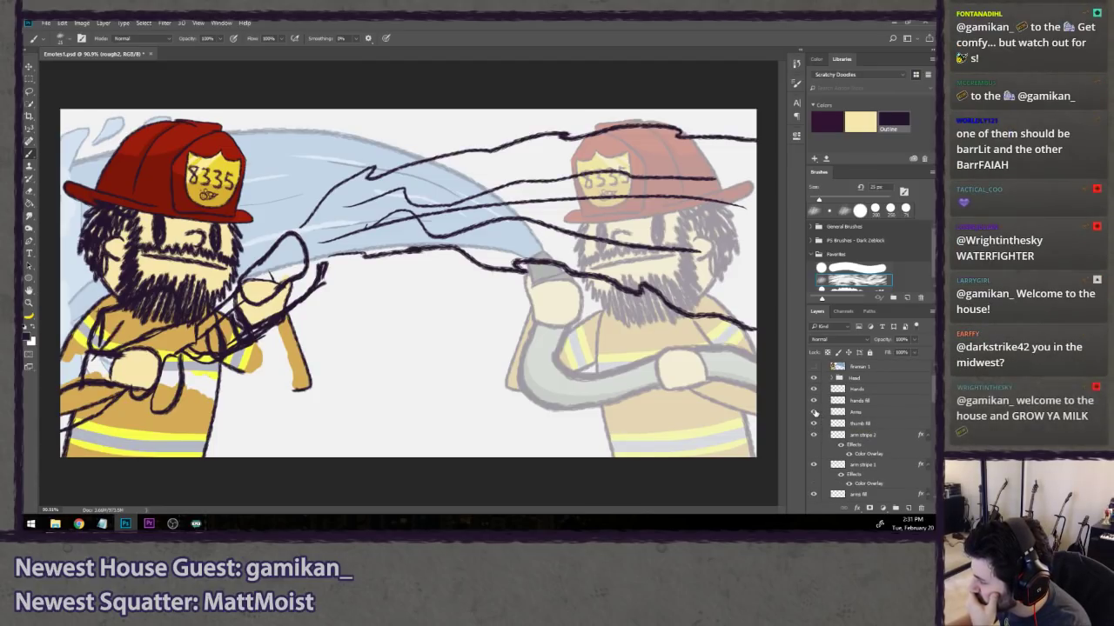
pyautogui.scroll(-5, 814, 414)
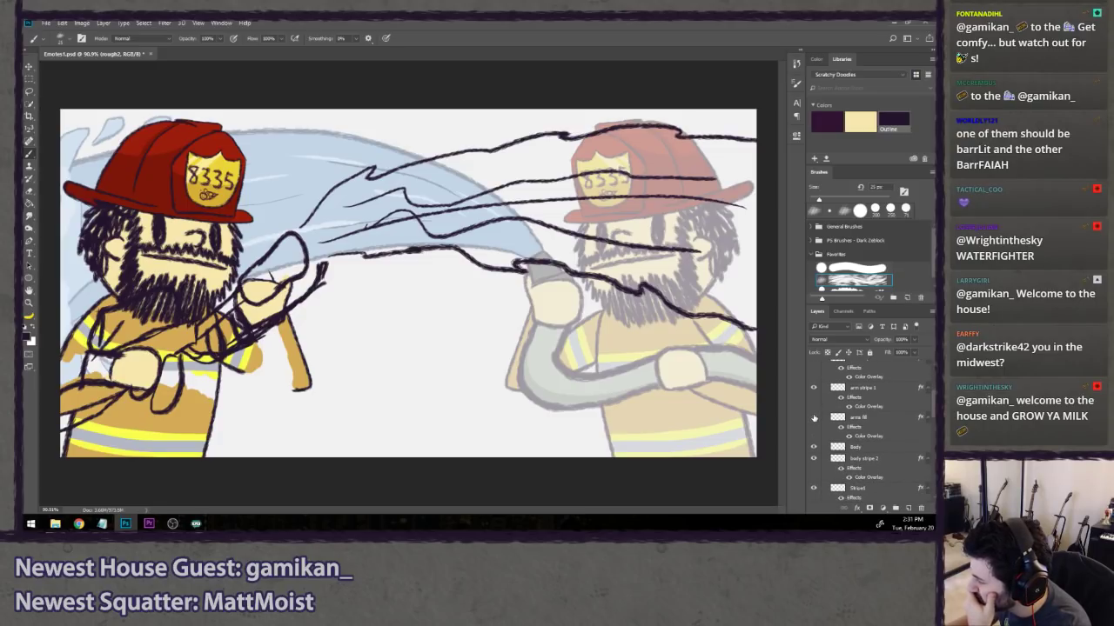
pyautogui.click(814, 417)
pyautogui.click(815, 418)
pyautogui.click(814, 388)
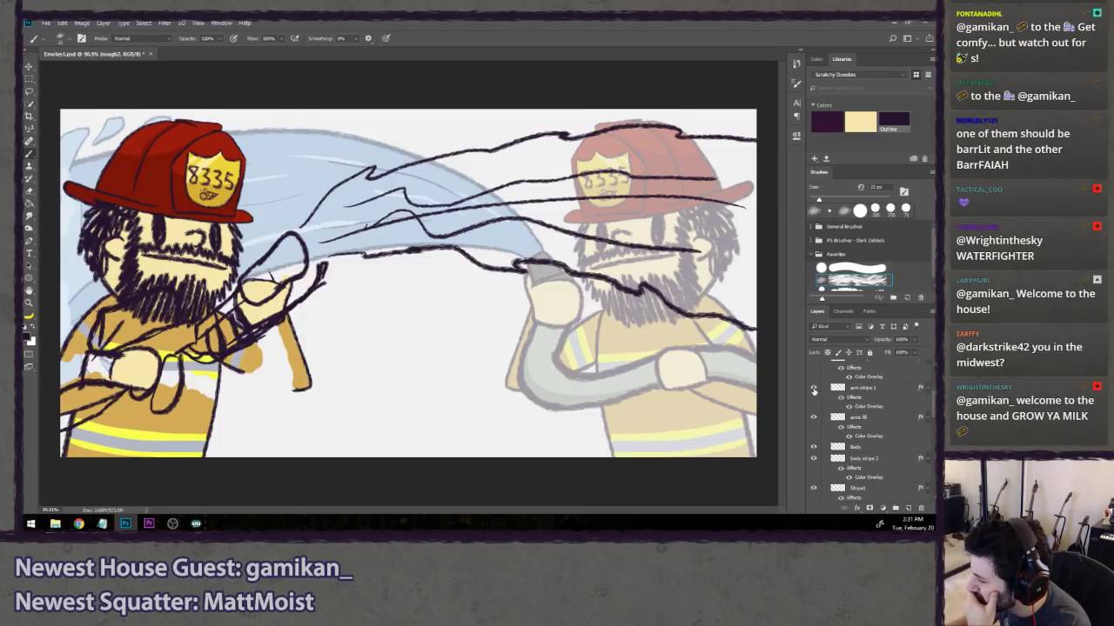
pyautogui.click(814, 388)
pyautogui.scroll(2, 814, 388)
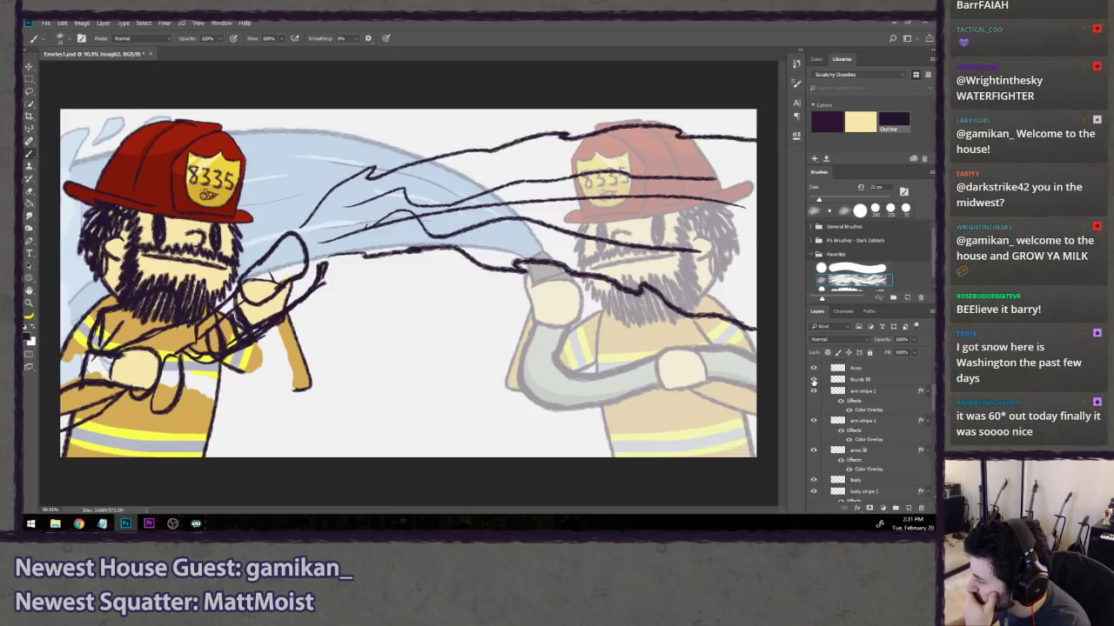
pyautogui.scroll(1, 814, 381)
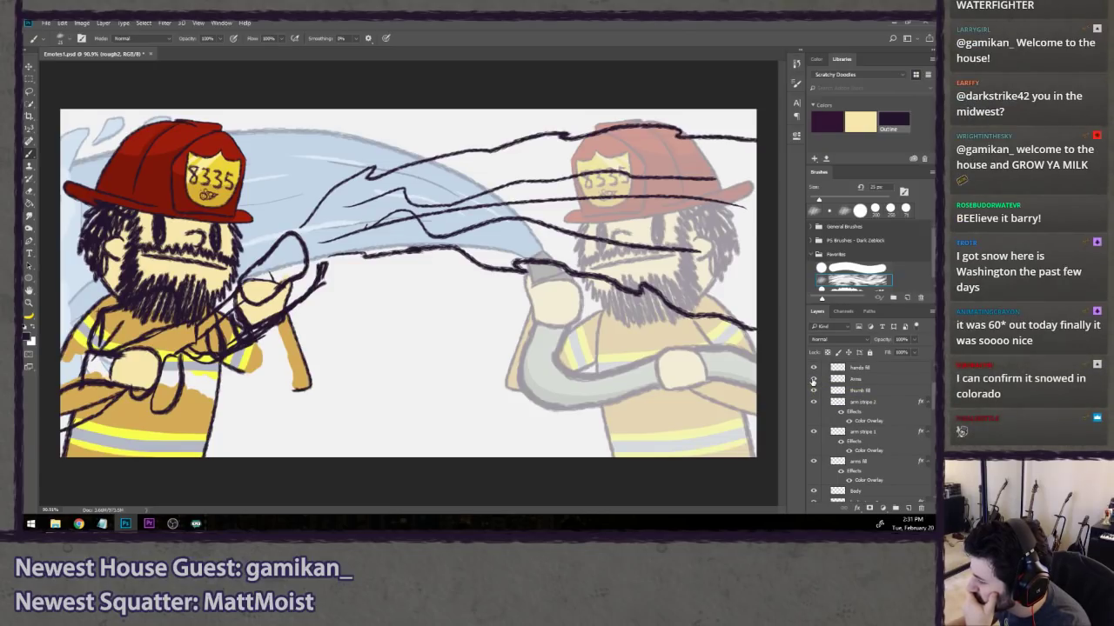
pyautogui.scroll(1, 813, 380)
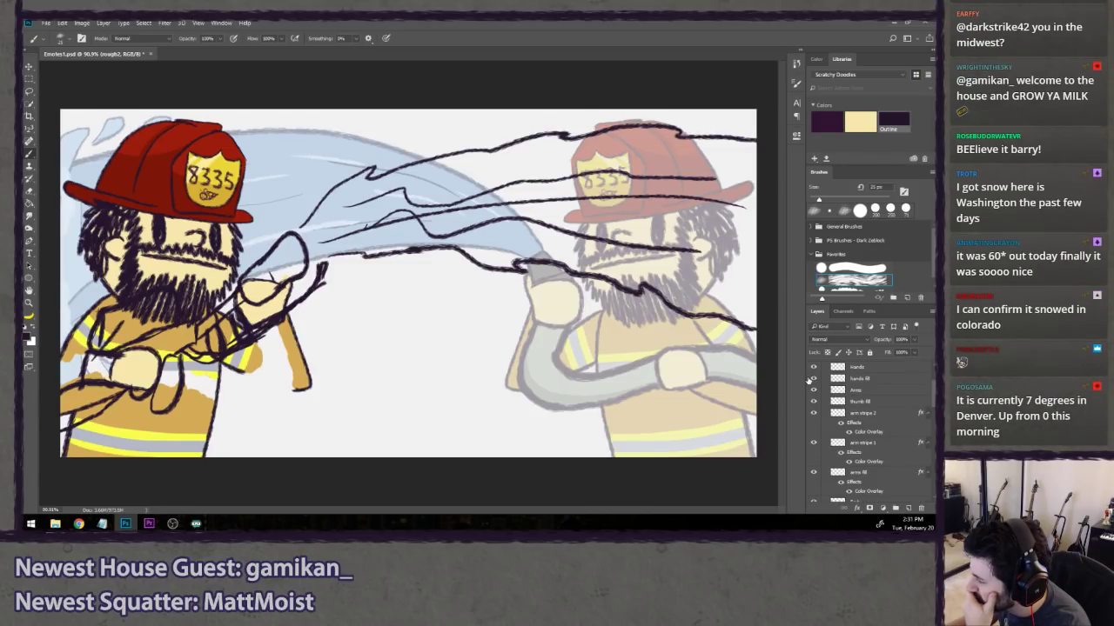
pyautogui.click(813, 379)
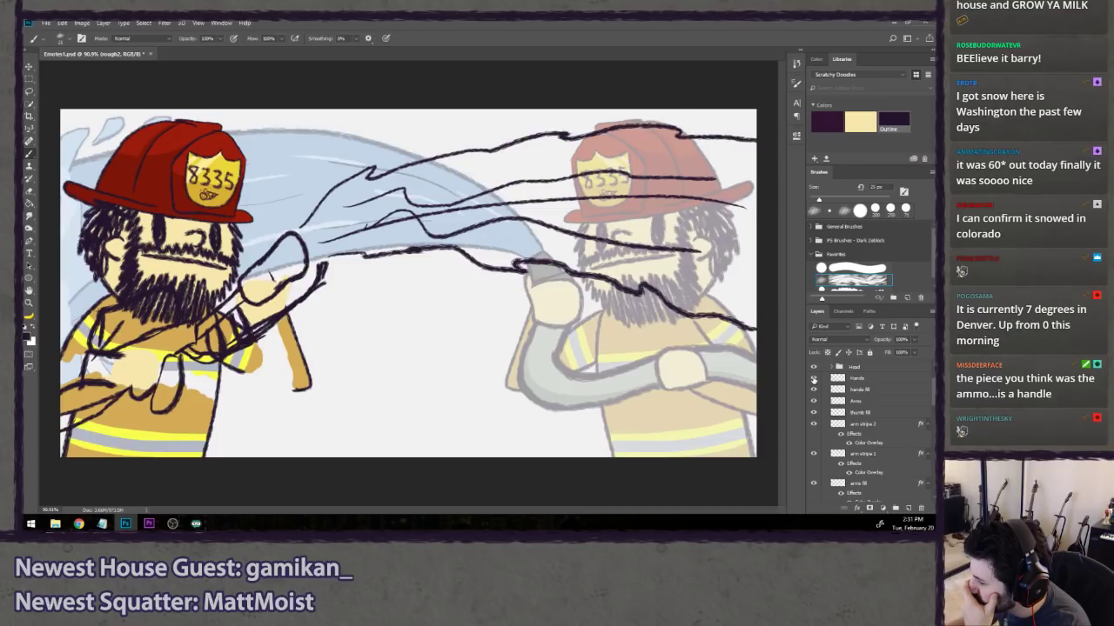
pyautogui.scroll(1, 815, 392)
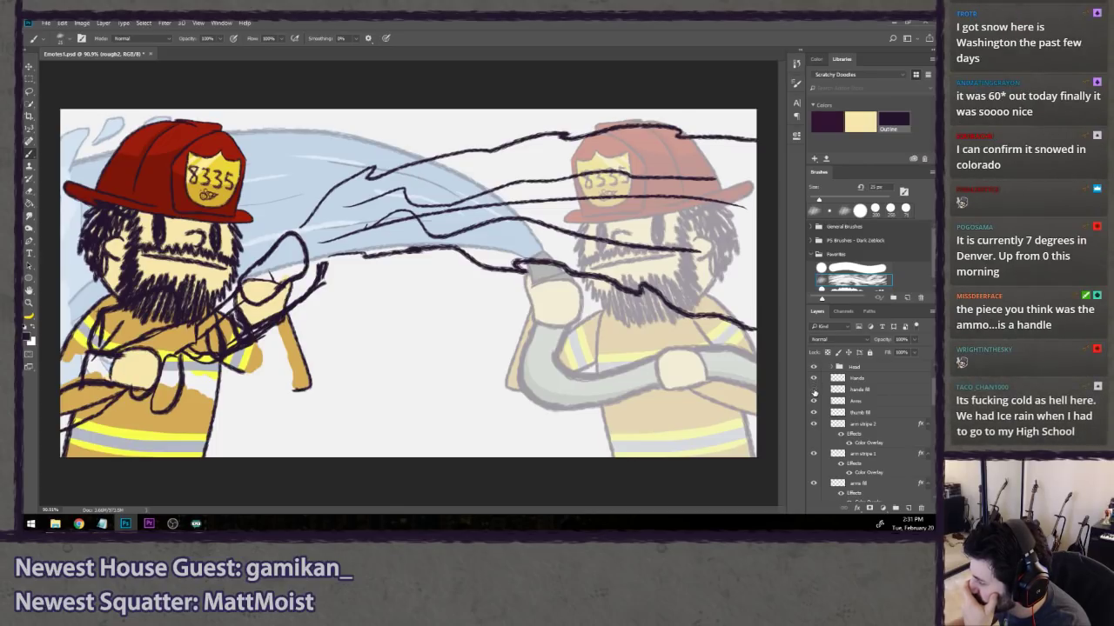
# - Create a new layer named Flamethrower directly above the Arms layer
pyautogui.click(874, 401)
pyautogui.hotkey('ctrl', 'shift', 'n')
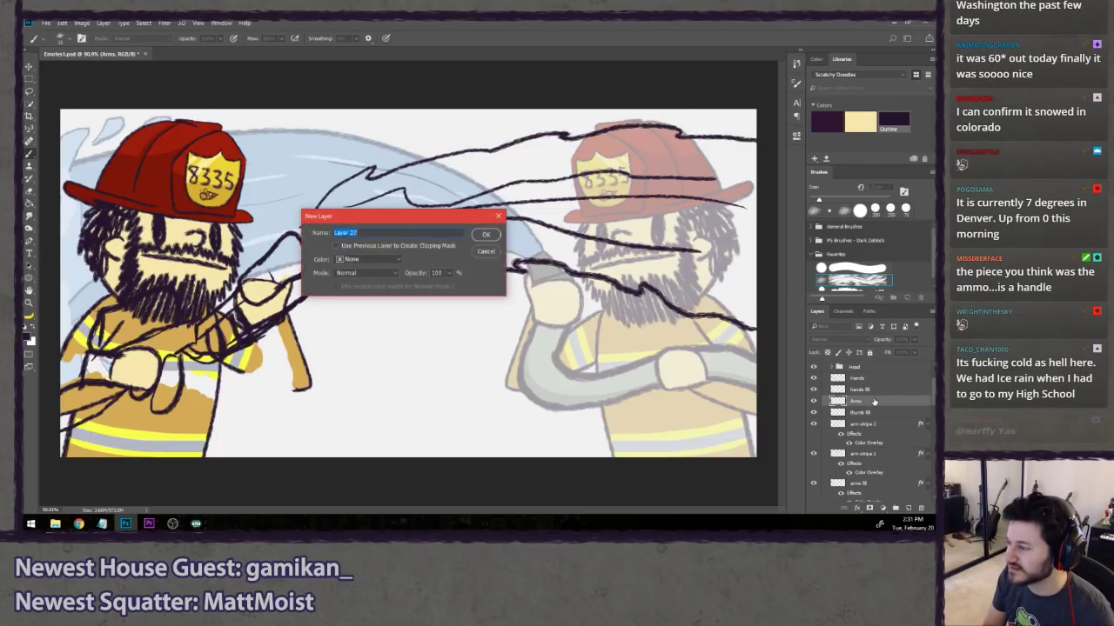
pyautogui.write('Flameth')
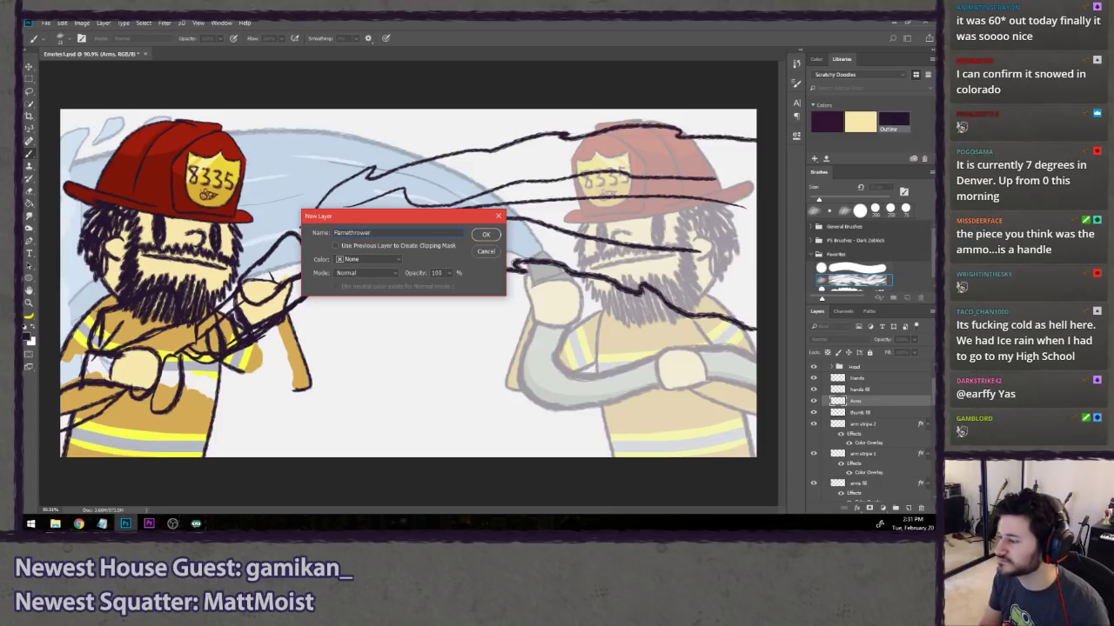
pyautogui.write('rower')
pyautogui.press('Return')
# - Create a layer group named Flamethrower, place the Flamethrower layer inside it, and make that layer active
pyautogui.click(896, 508)
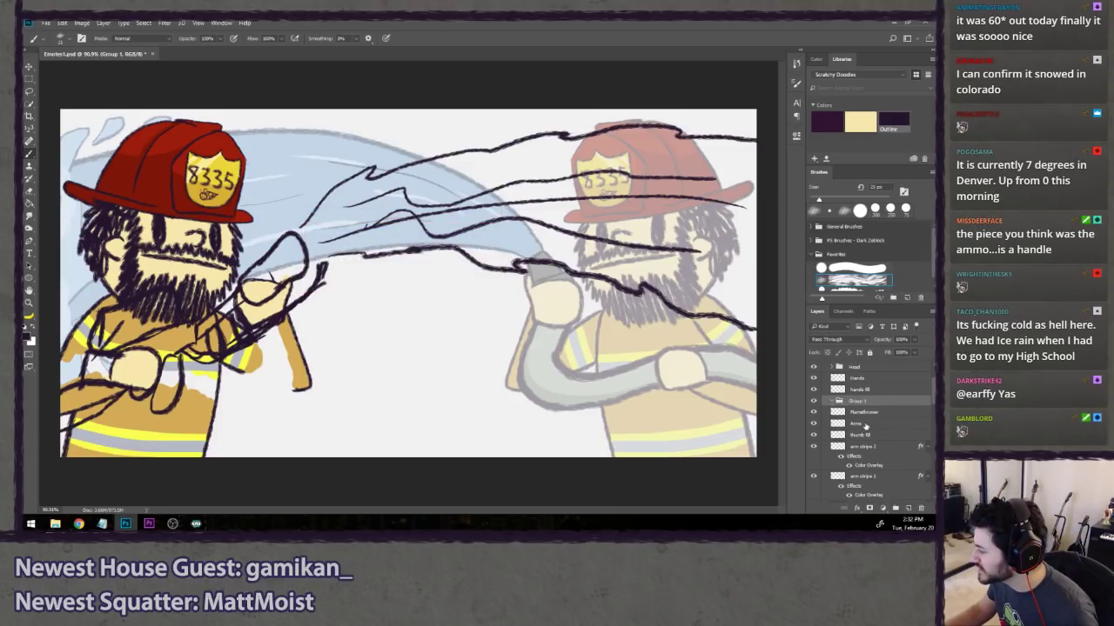
pyautogui.moveTo(858, 413); pyautogui.dragTo(857, 402)
pyautogui.click(847, 401)
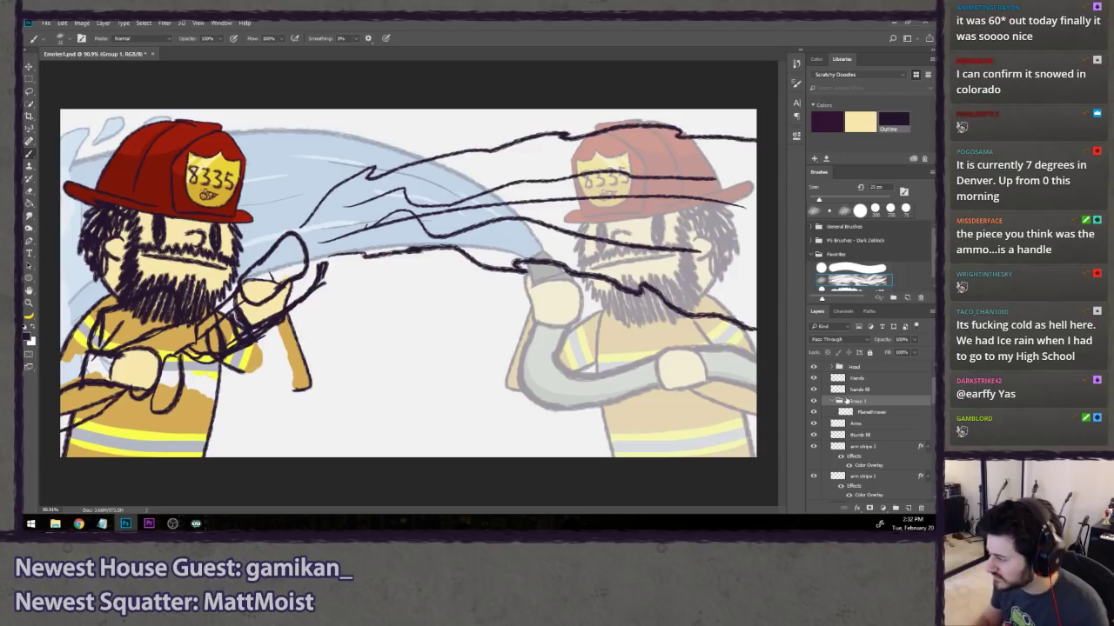
pyautogui.doubleClick(851, 401)
pyautogui.write('F')
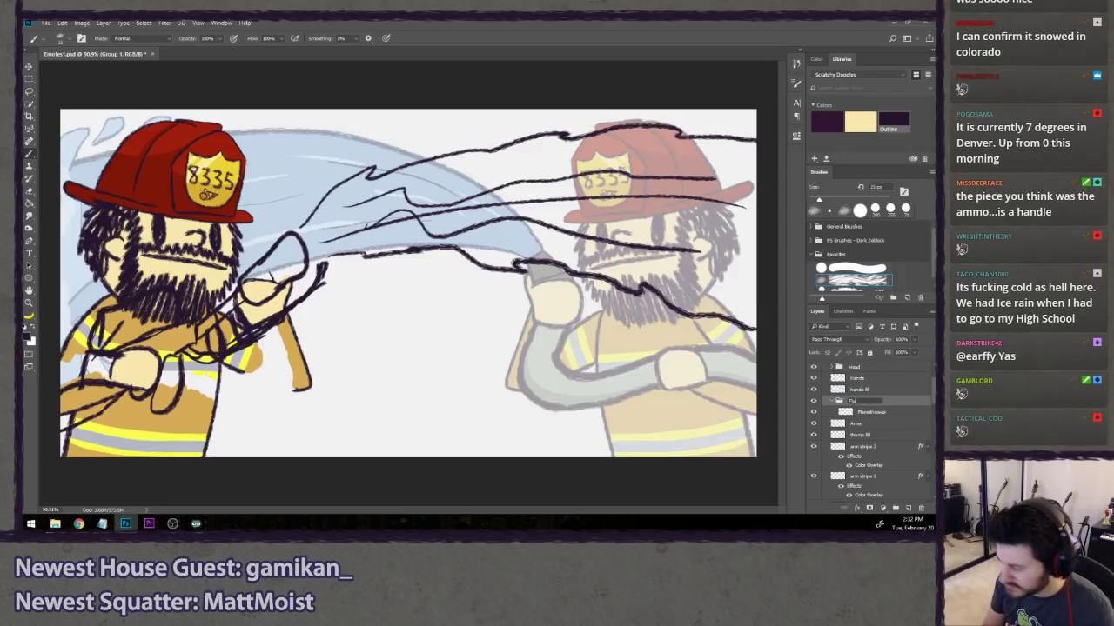
pyautogui.write('lamethrower')
pyautogui.press('Return')
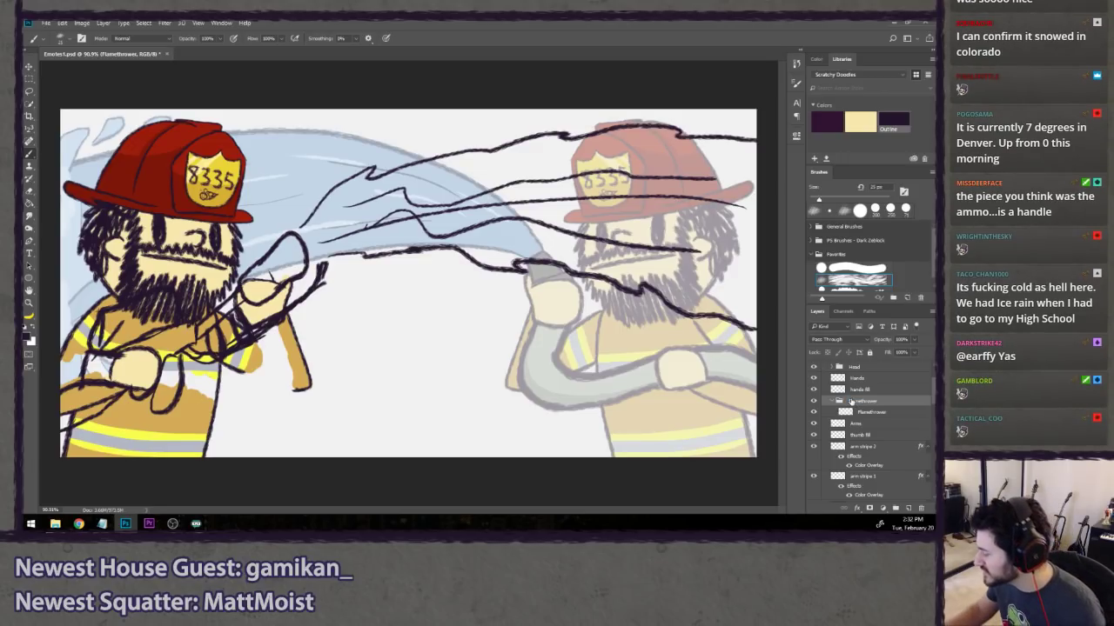
pyautogui.click(861, 413)
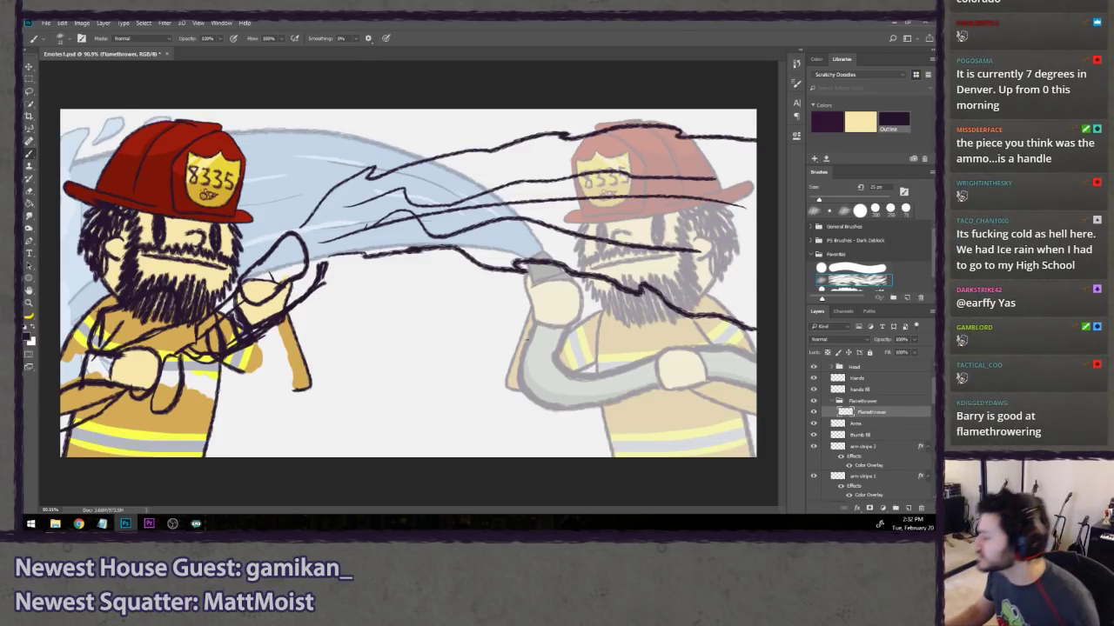
# - Move the rough2 and rough sketch layers into the Flamethrower group above the Flamethrower layer, and lower their opacity
pyautogui.scroll(3, 867, 392)
pyautogui.click(868, 388)
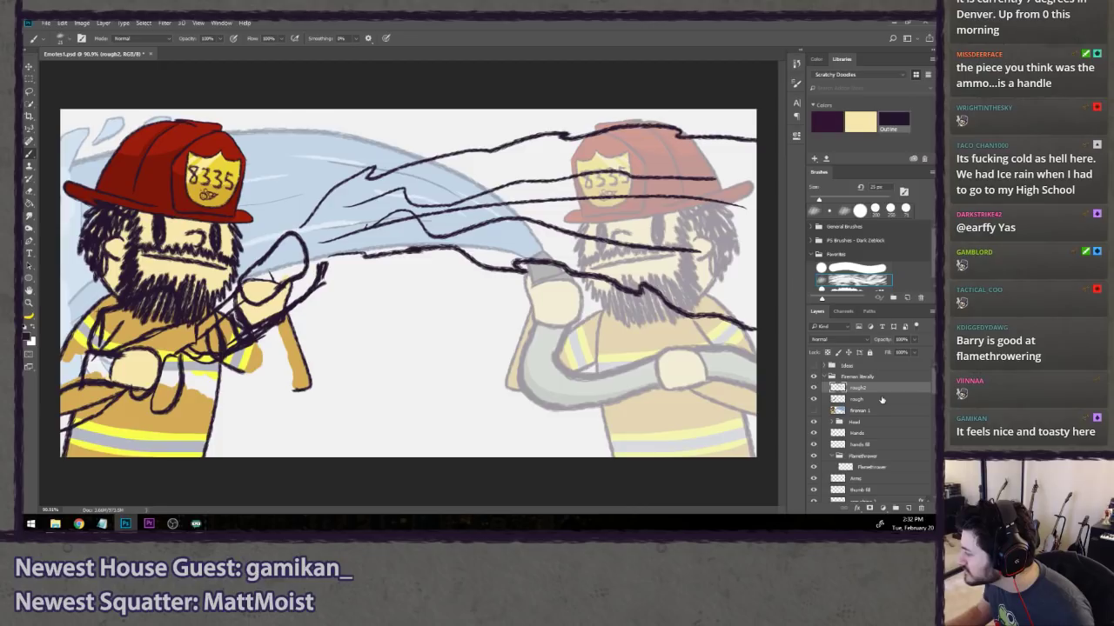
pyautogui.keyDown('shift'); pyautogui.click(863, 399); pyautogui.keyUp('shift')
pyautogui.moveTo(863, 398); pyautogui.dragTo(888, 456)
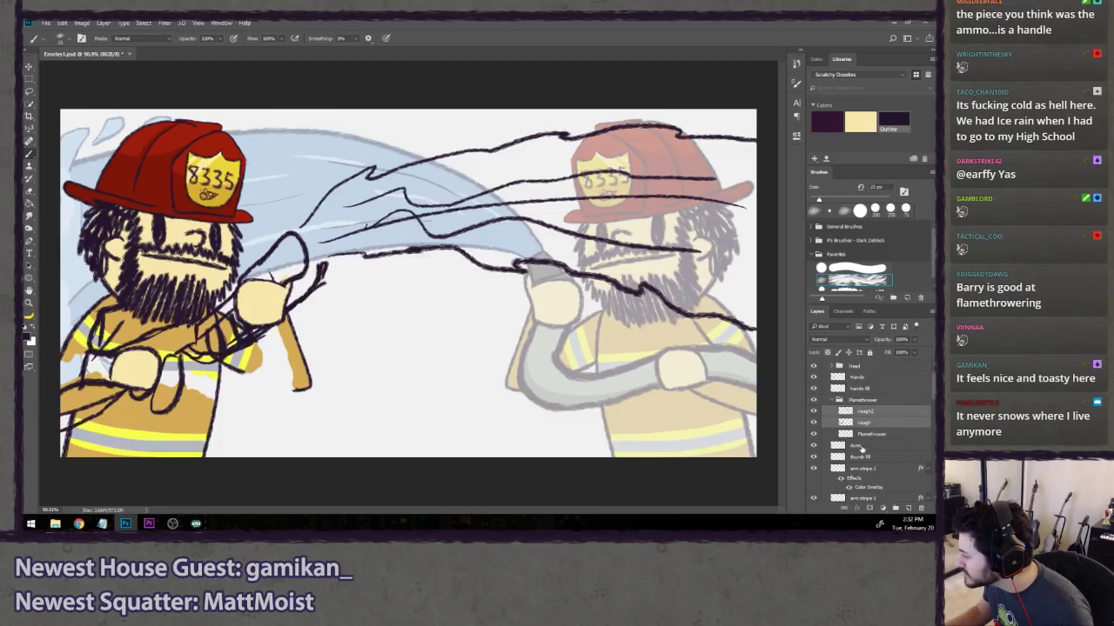
pyautogui.moveTo(882, 340); pyautogui.dragTo(857, 339)
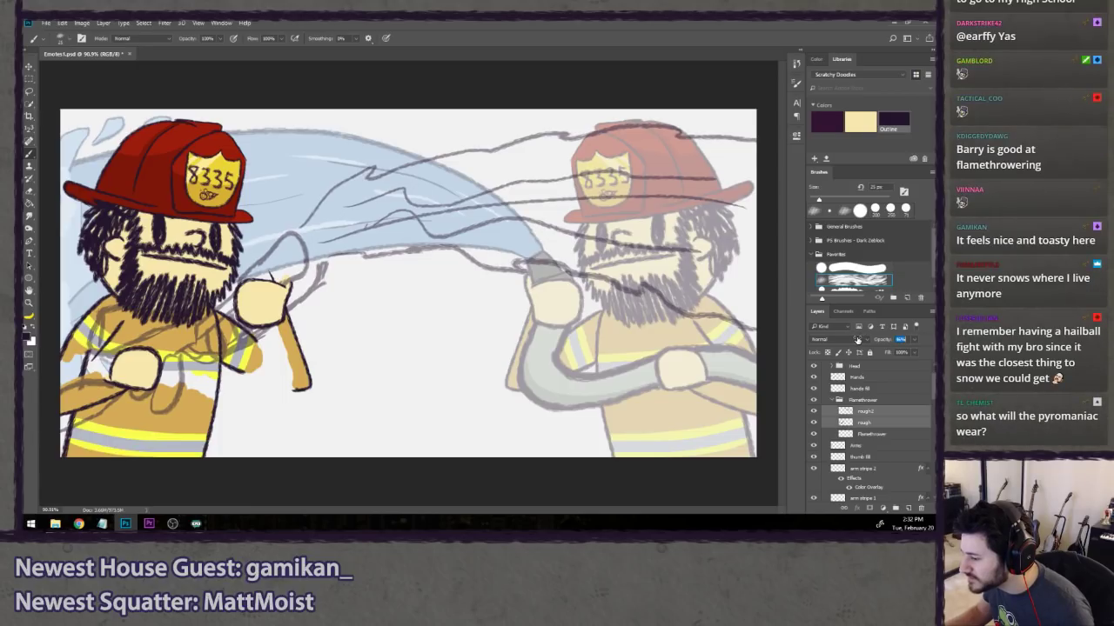
# - Make the Flamethrower layer active for inking over the faded rough sketches
pyautogui.click(873, 434)
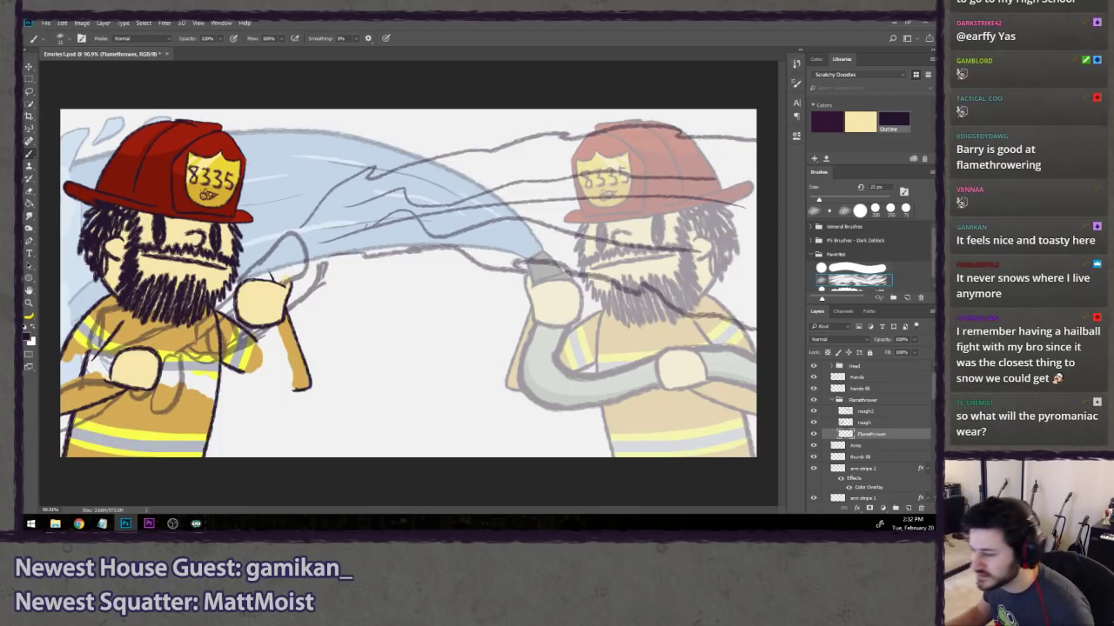
pyautogui.scroll(4, 148, 383)
pyautogui.moveTo(148, 384); pyautogui.dragTo(231, 370)
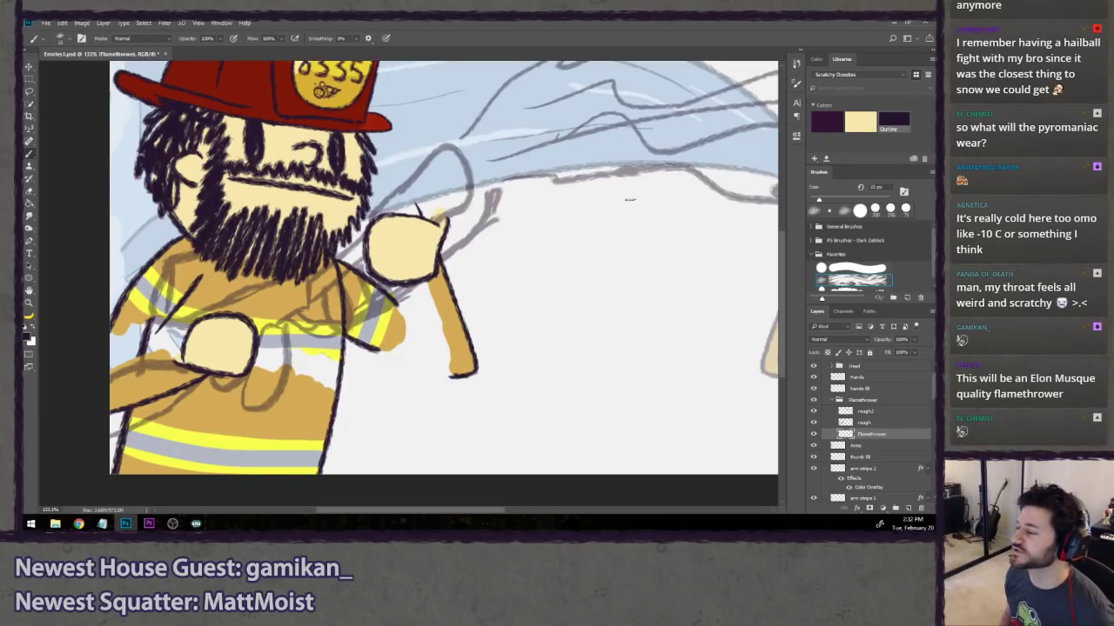
pyautogui.moveTo(629, 199); pyautogui.dragTo(253, 255)
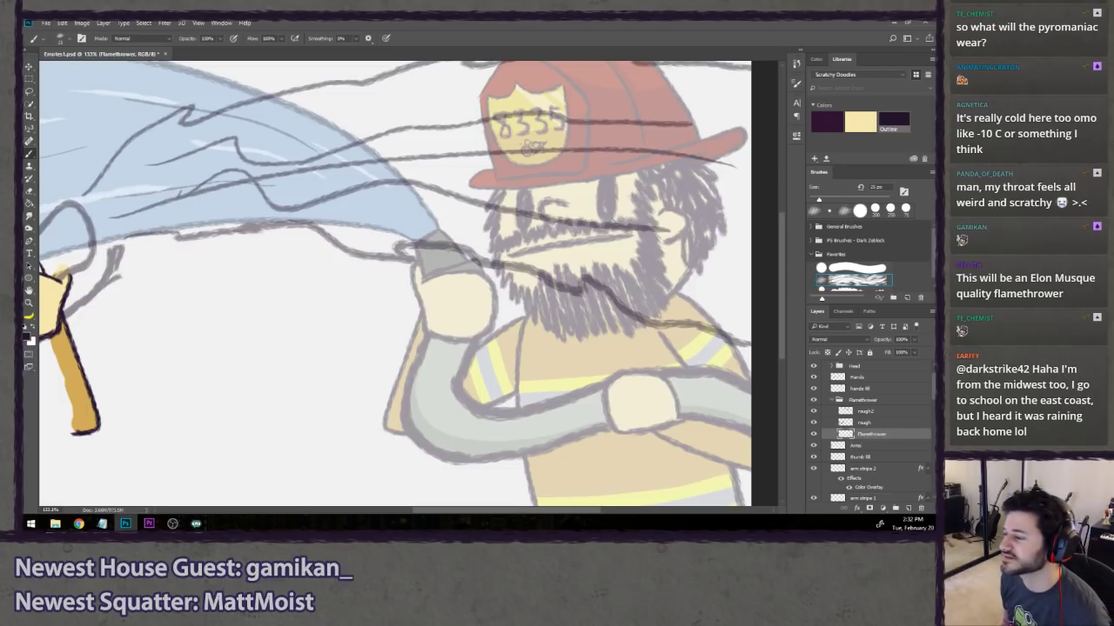
pyautogui.moveTo(233, 279); pyautogui.dragTo(467, 261)
pyautogui.hotkey('ctrl', '-')
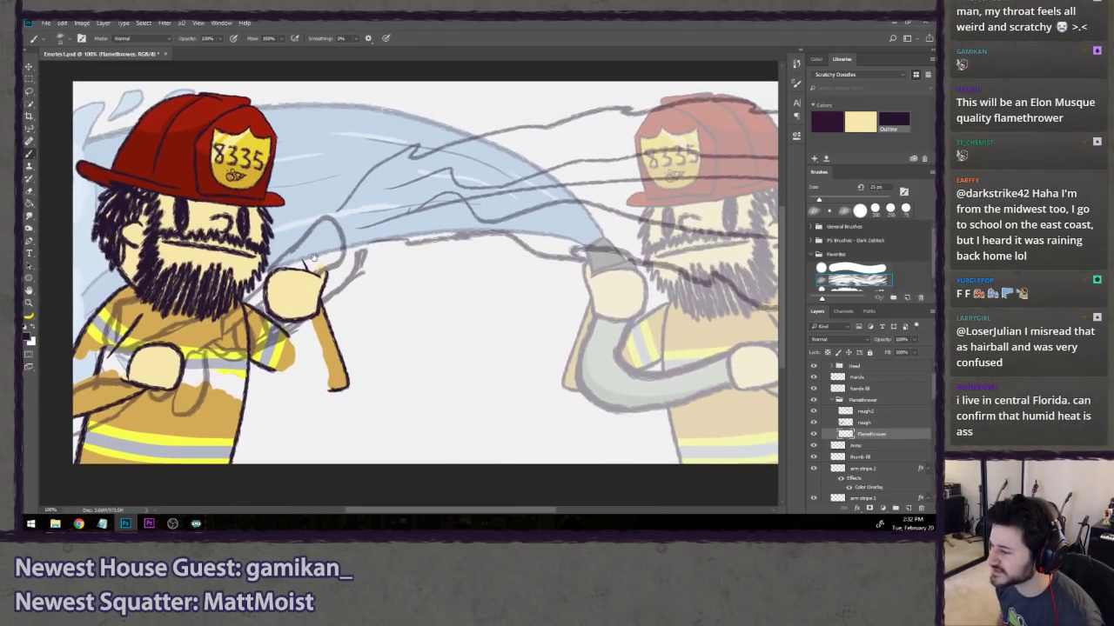
pyautogui.moveTo(258, 264); pyautogui.dragTo(275, 266)
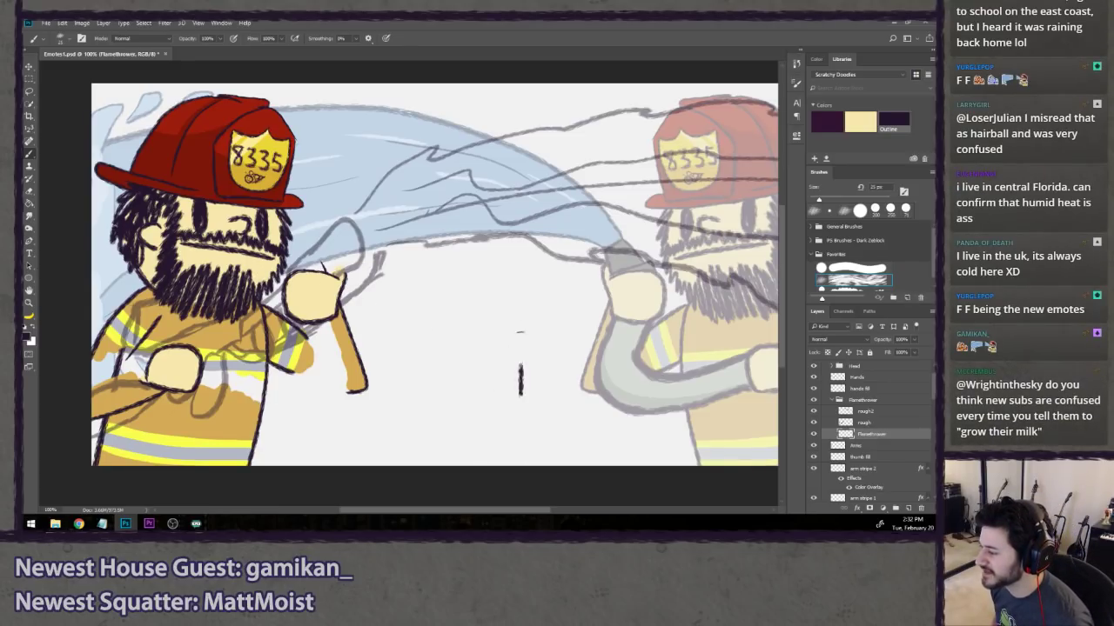
pyautogui.moveTo(422, 283); pyautogui.dragTo(520, 394)
pyautogui.moveTo(463, 335); pyautogui.dragTo(522, 329)
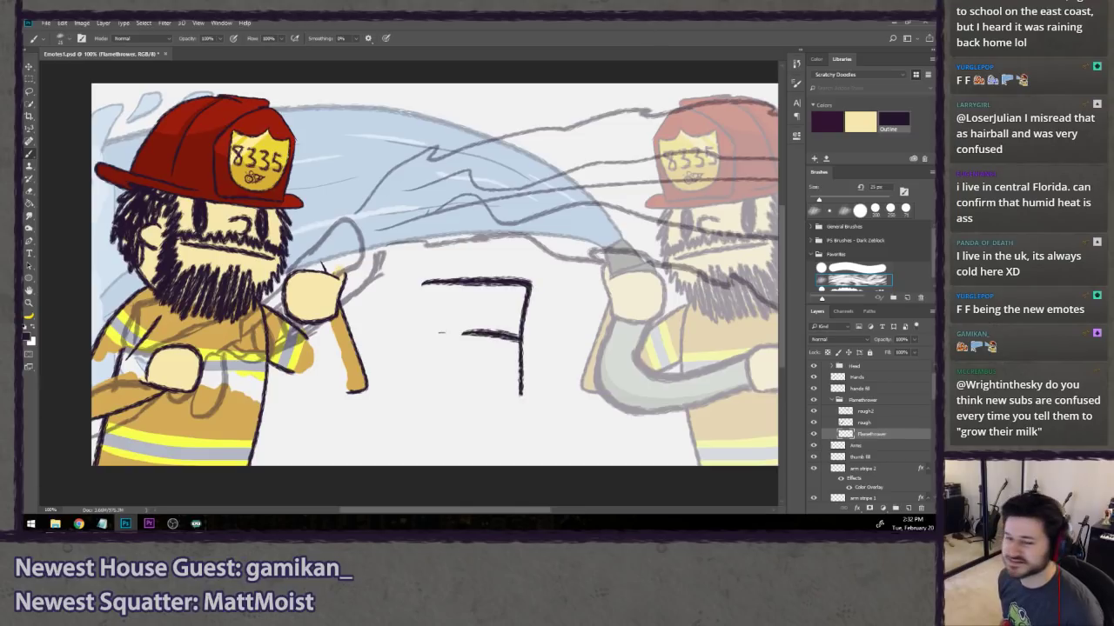
pyautogui.hotkey('ctrl', 'alt', 'z')
pyautogui.hotkey('ctrl', 'alt', 'z')
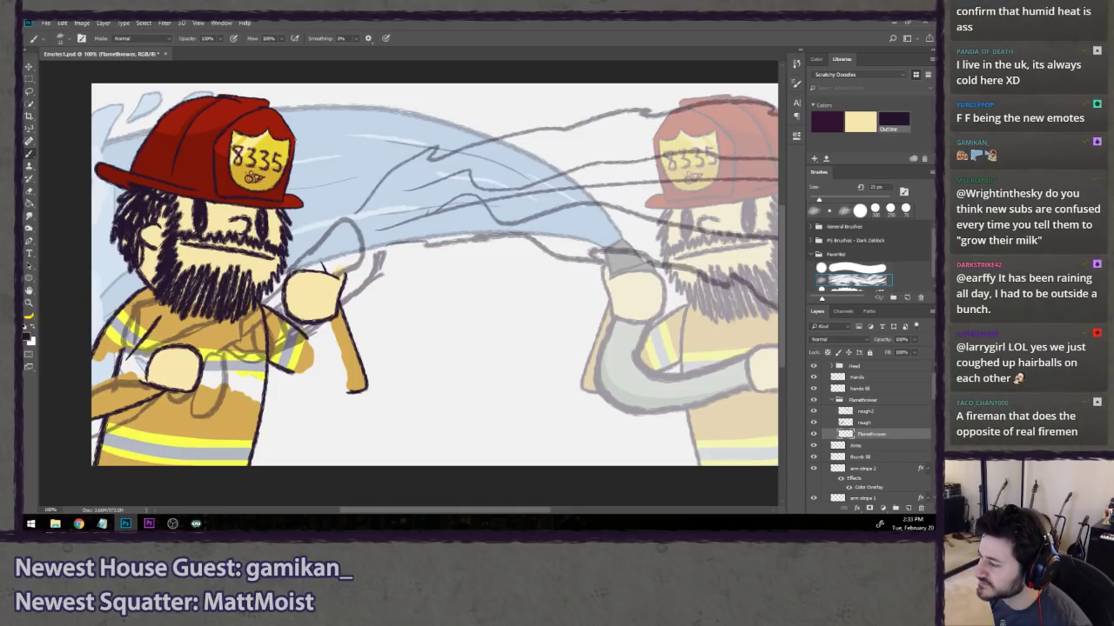
# - Ink the rounded flamethrower nozzle above the raised hand, with cross bands and rows of short vent marks
pyautogui.moveTo(295, 271); pyautogui.dragTo(346, 219)
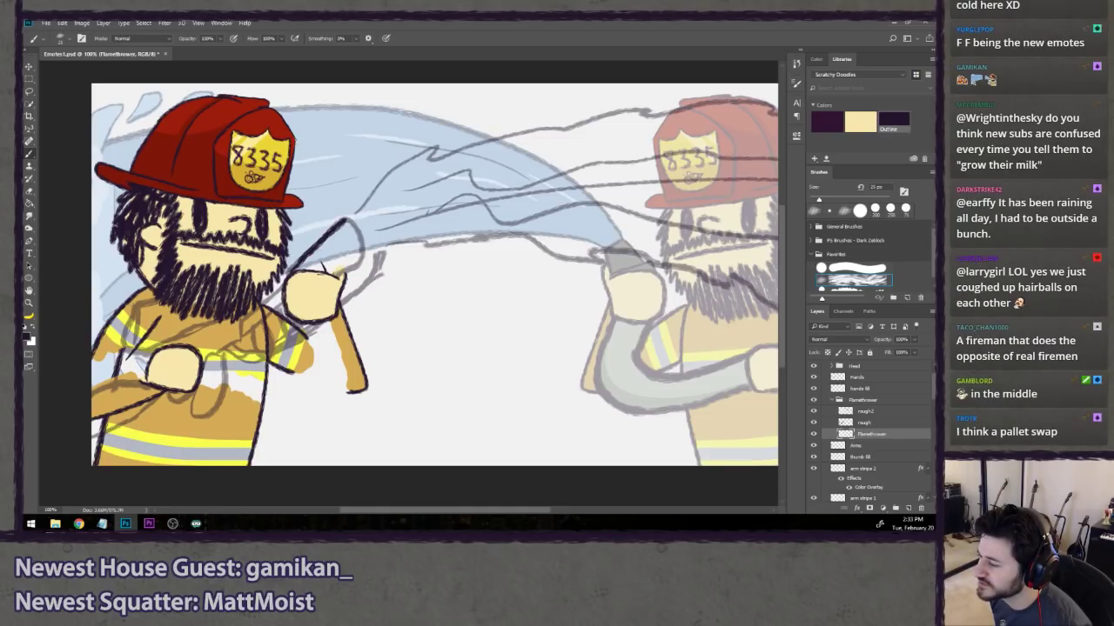
pyautogui.hotkey('ctrl', 'z')
pyautogui.moveTo(290, 272)
pyautogui.mouseDown()
pyautogui.moveTo(351, 222)
pyautogui.moveTo(368, 252)
pyautogui.moveTo(337, 276)
pyautogui.mouseUp()
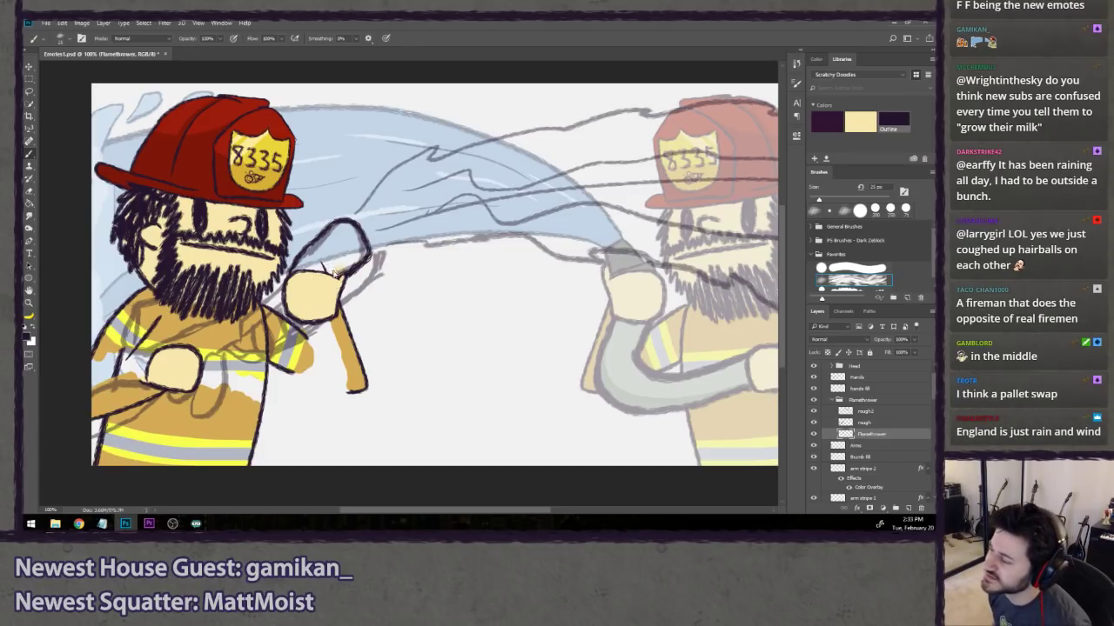
pyautogui.hotkey('ctrl', 'z')
pyautogui.click(296, 271)
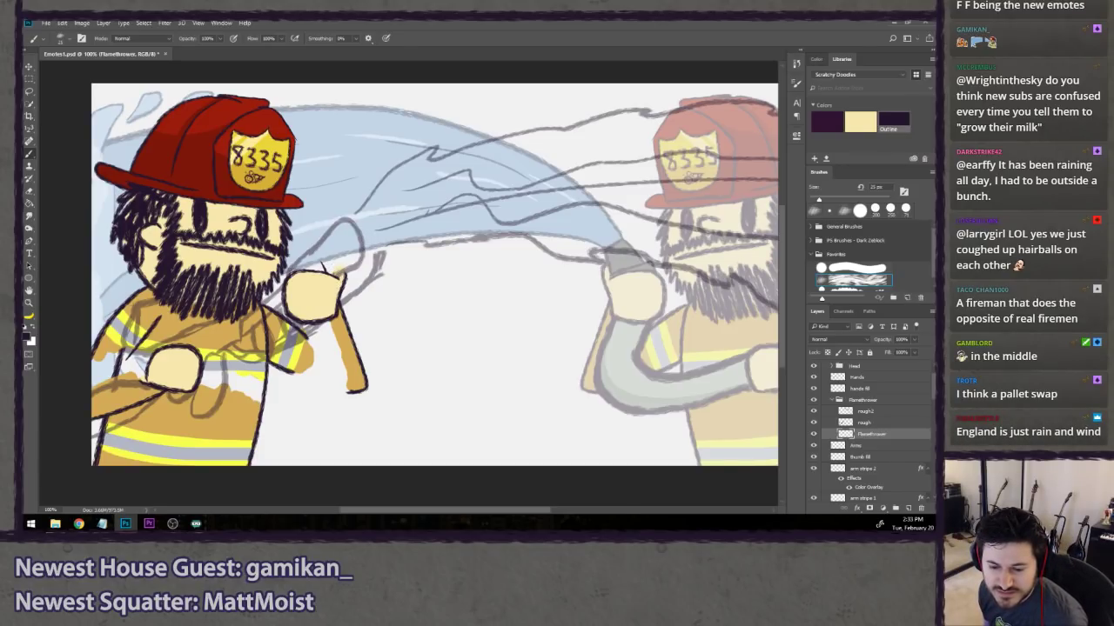
pyautogui.moveTo(292, 277)
pyautogui.mouseDown()
pyautogui.moveTo(343, 222)
pyautogui.moveTo(366, 249)
pyautogui.moveTo(332, 278)
pyautogui.moveTo(346, 264)
pyautogui.moveTo(335, 274)
pyautogui.moveTo(320, 264)
pyautogui.moveTo(327, 274)
pyautogui.mouseUp()
pyautogui.hotkey('ctrl', 'z')
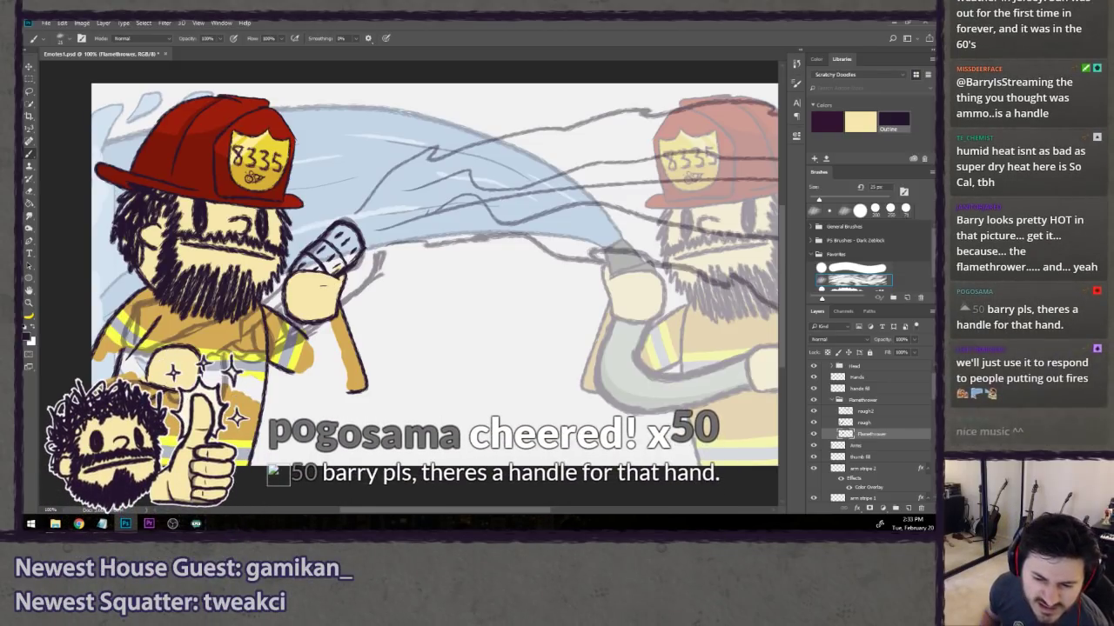
# - Switch to the browser and compare the Scorched Earth and pink Flame Thrower Skins reference images, and return to the drawing
pyautogui.moveTo(24, 142); pyautogui.dragTo(158, 136)
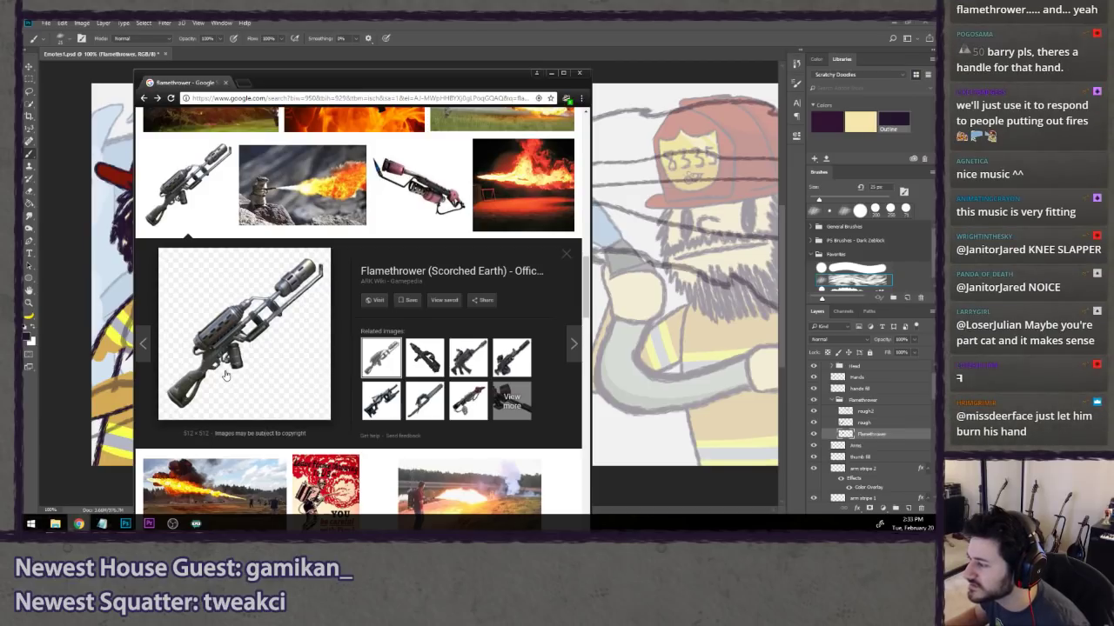
pyautogui.click(424, 177)
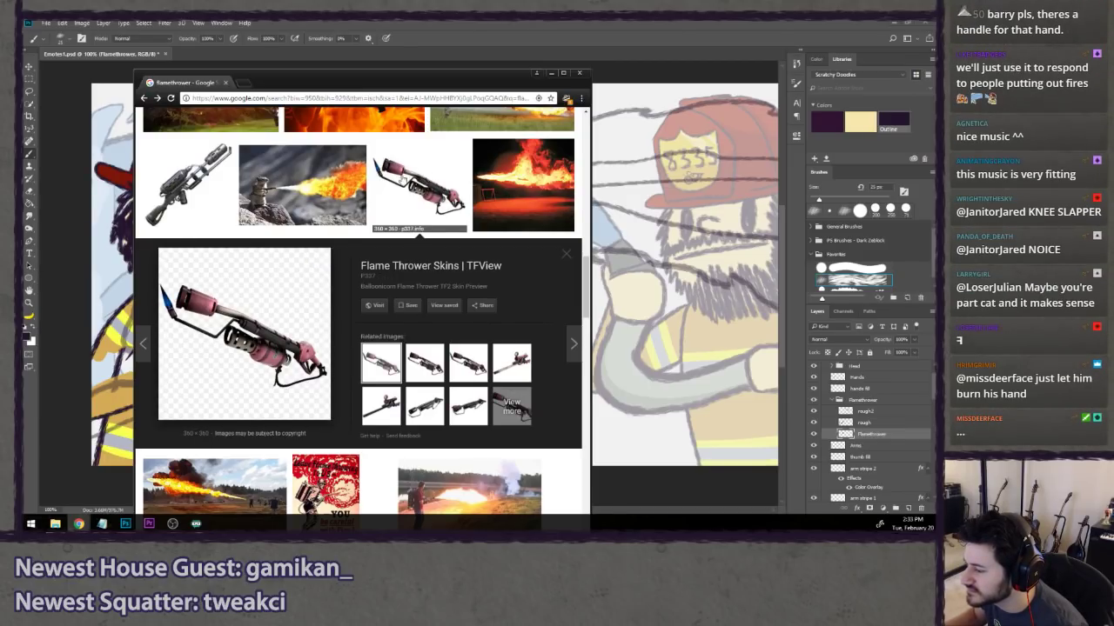
pyautogui.click(187, 184)
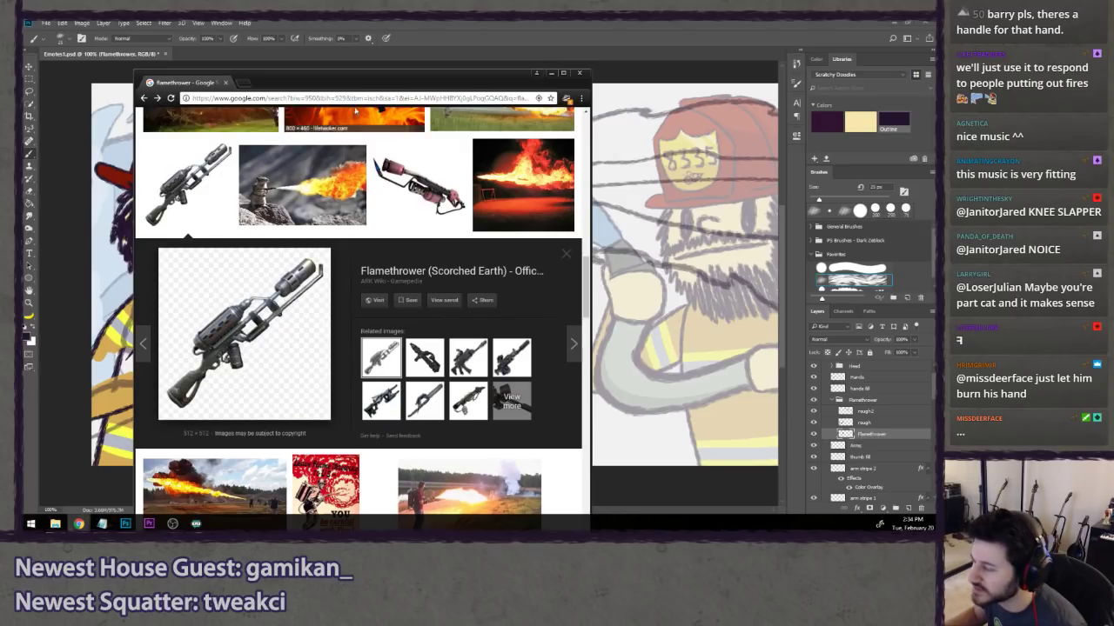
pyautogui.moveTo(349, 83); pyautogui.dragTo(21, 103)
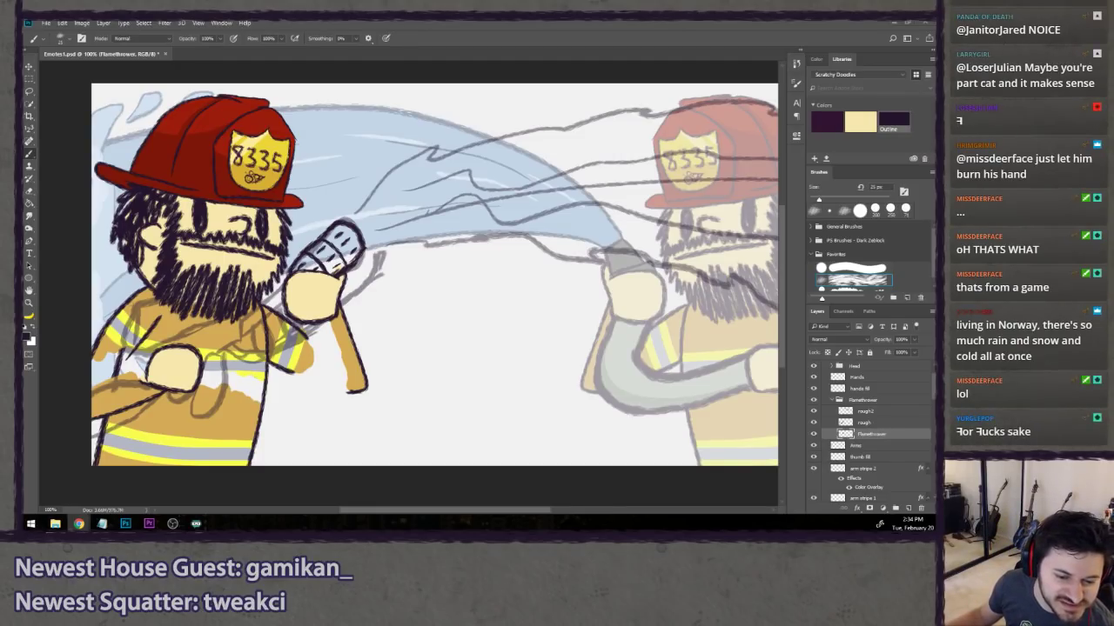
pyautogui.click(452, 23)
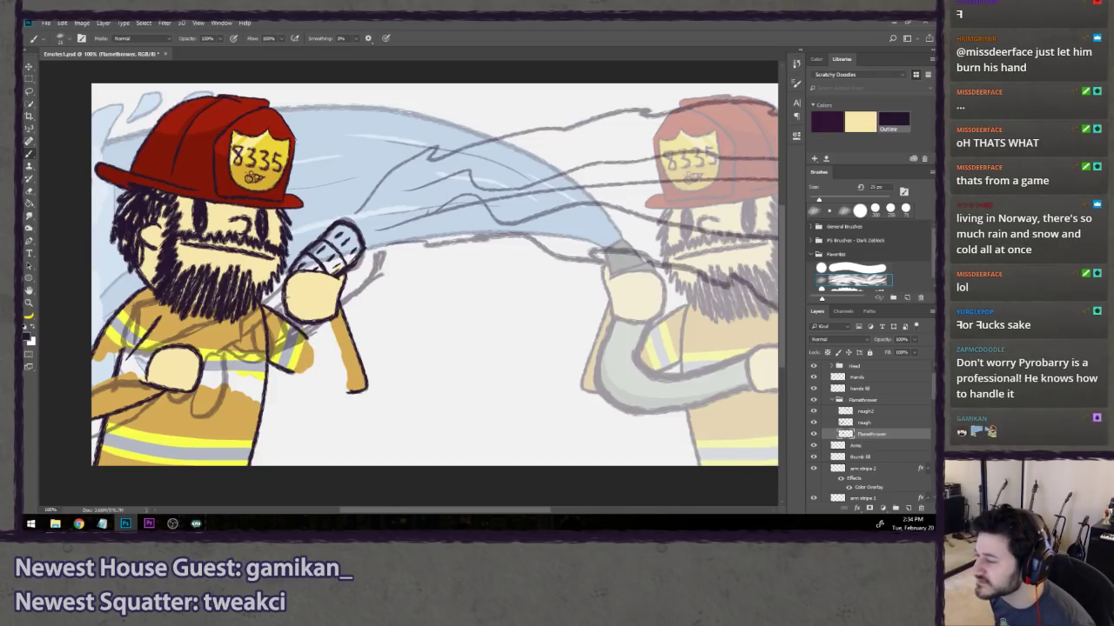
# - Ink the upper edge of the flamethrower barrel from the raised hand diagonally down across the chest
pyautogui.moveTo(284, 282); pyautogui.dragTo(248, 309)
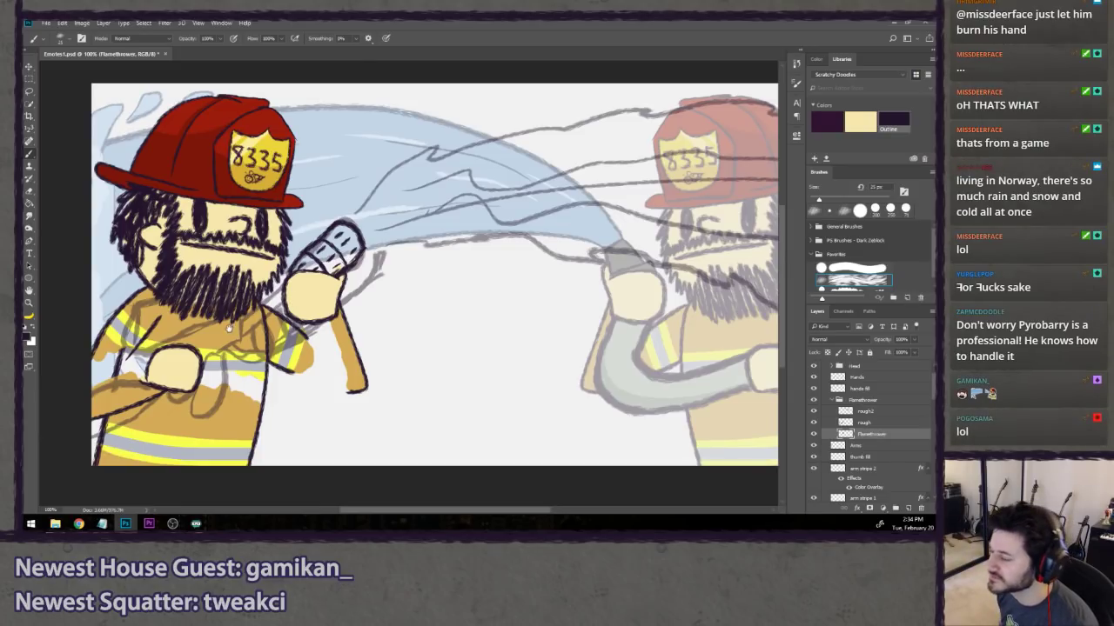
pyautogui.moveTo(231, 330); pyautogui.dragTo(274, 320)
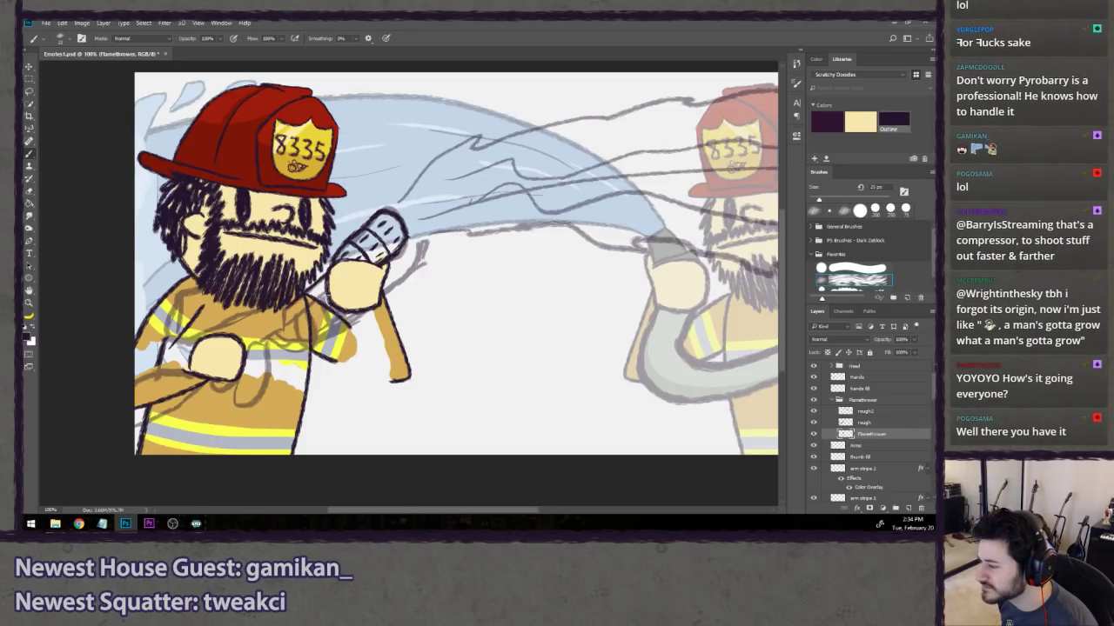
pyautogui.moveTo(335, 291); pyautogui.dragTo(280, 327)
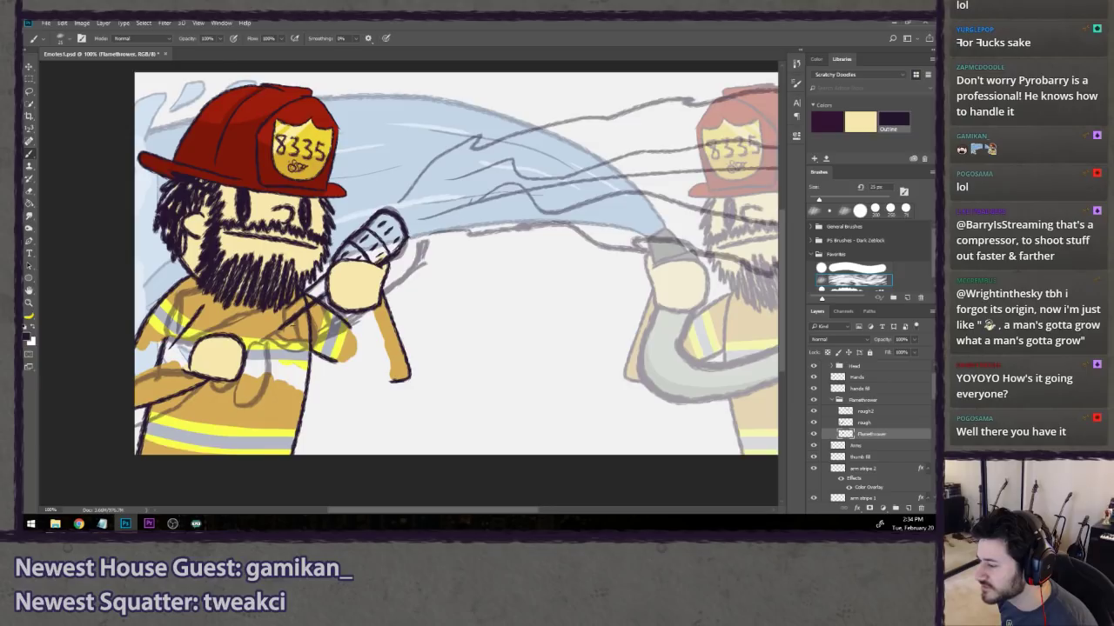
pyautogui.hotkey('ctrl', 'z')
pyautogui.moveTo(336, 294); pyautogui.dragTo(284, 327)
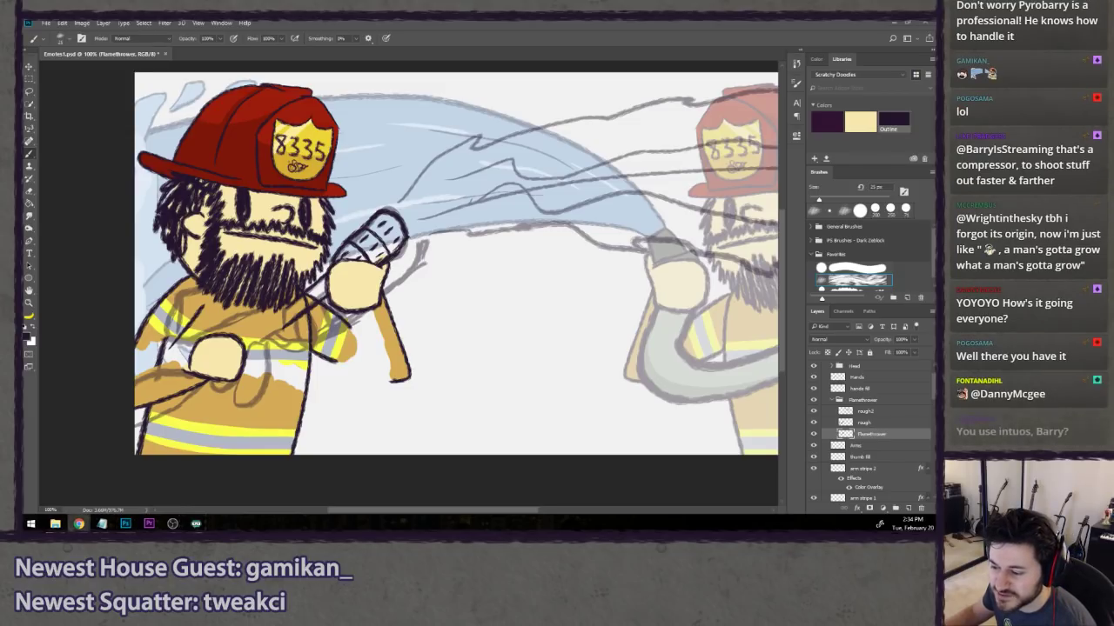
pyautogui.click(497, 22)
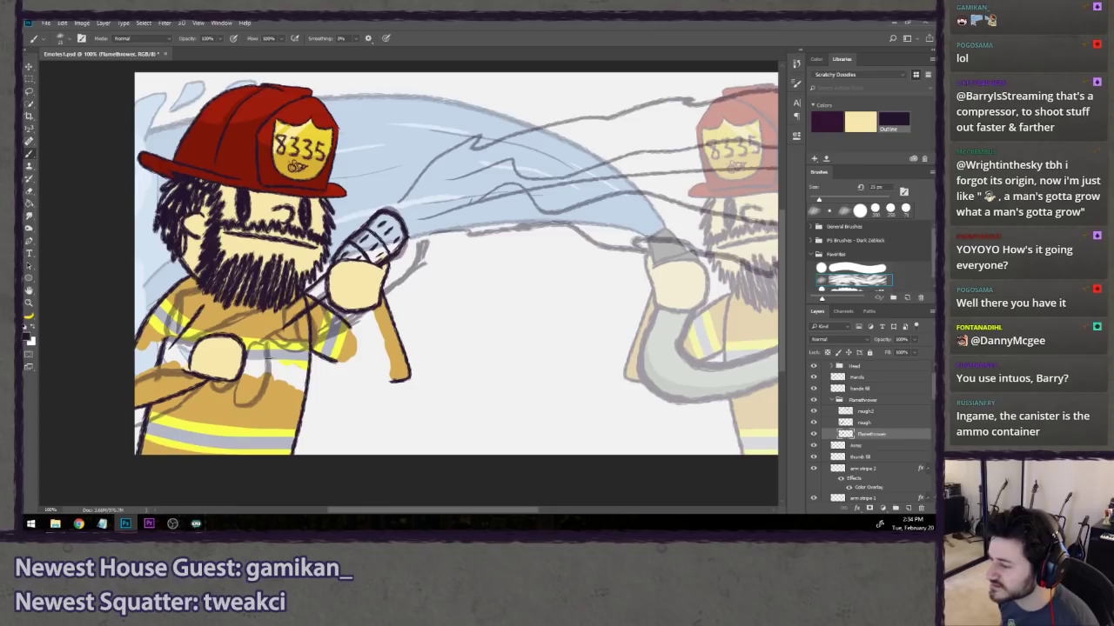
pyautogui.moveTo(251, 350); pyautogui.dragTo(268, 350)
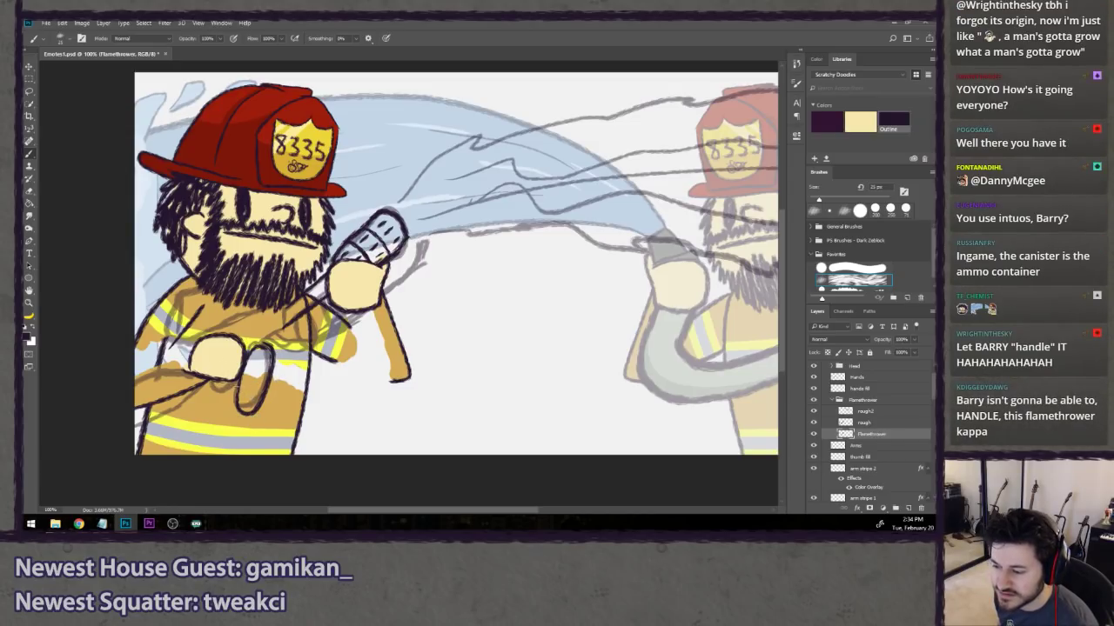
pyautogui.hotkey('ctrl', 'z')
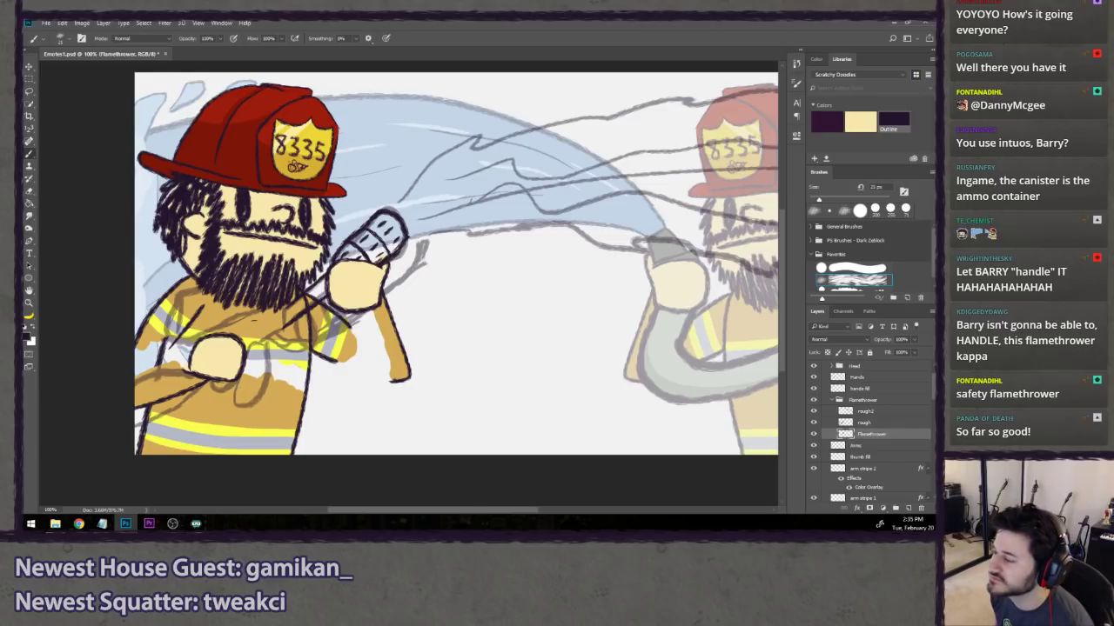
pyautogui.moveTo(286, 339); pyautogui.dragTo(297, 327)
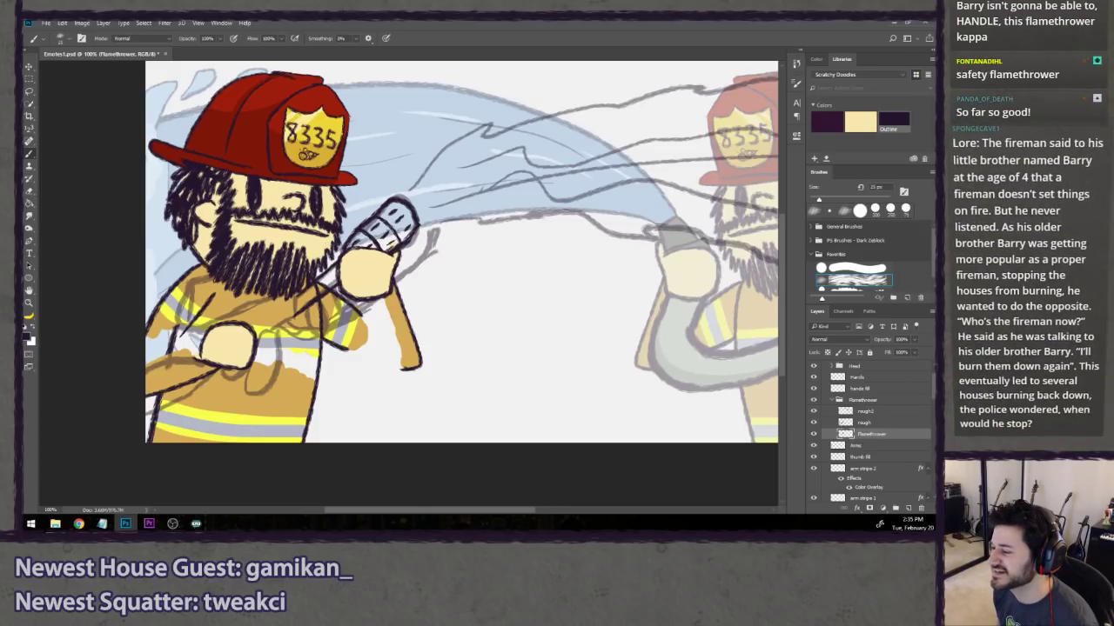
pyautogui.moveTo(305, 293); pyautogui.dragTo(145, 358)
pyautogui.hotkey('ctrl', 'z')
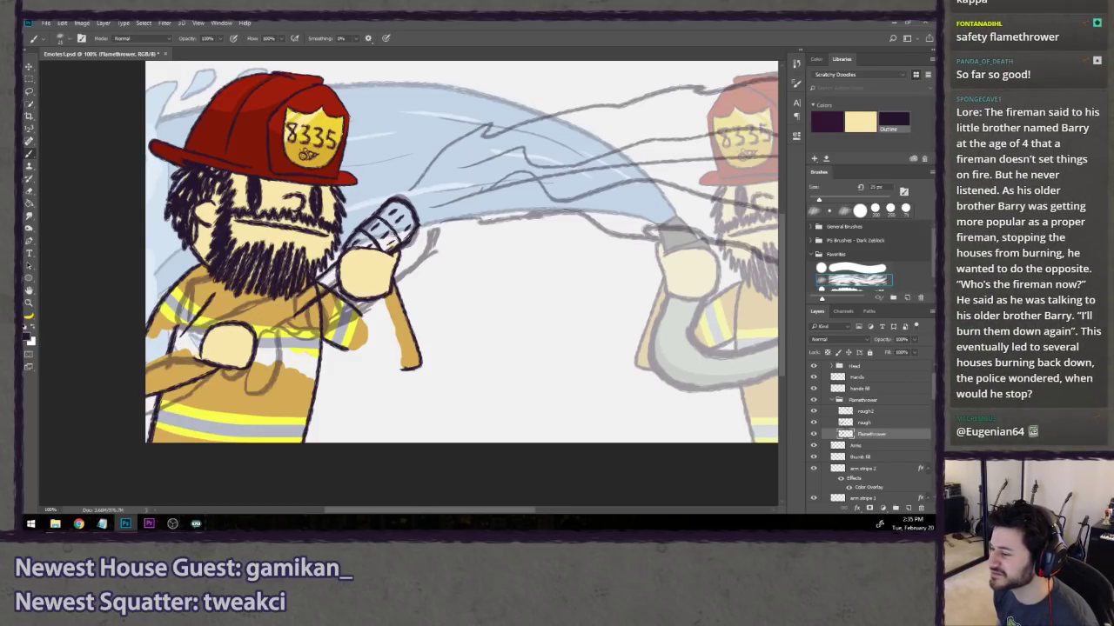
pyautogui.moveTo(390, 242); pyautogui.dragTo(155, 376)
pyautogui.hotkey('ctrl', 'z')
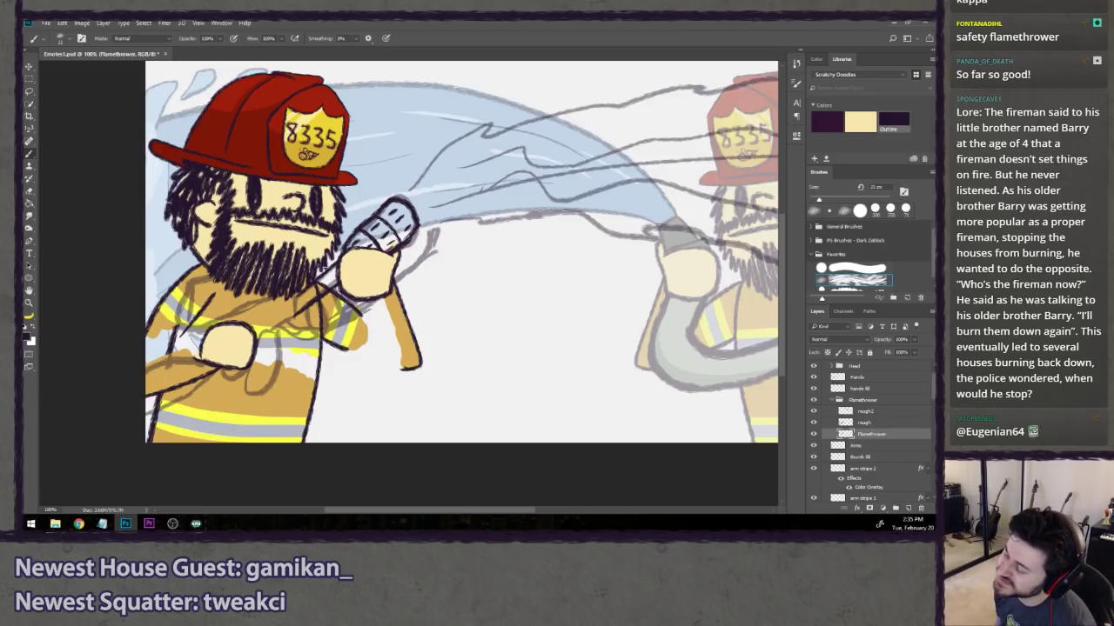
# - Lasso the inked nozzle and rotate it slightly around its base near the raised hand with Free Transform
pyautogui.press('l')
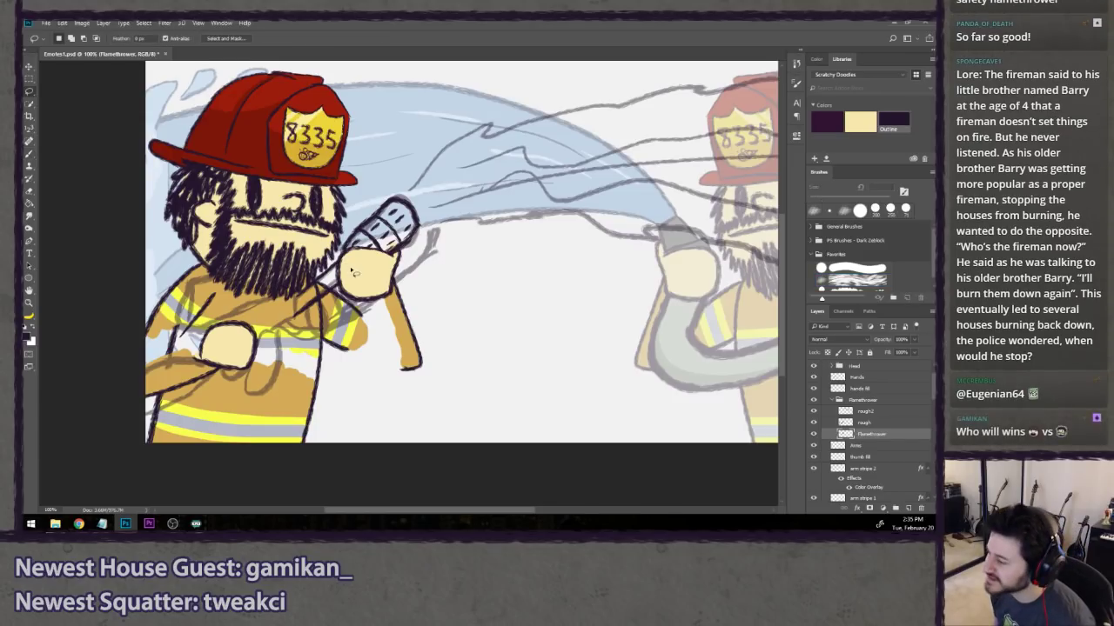
pyautogui.moveTo(357, 277)
pyautogui.mouseDown()
pyautogui.moveTo(338, 252)
pyautogui.moveTo(359, 211)
pyautogui.moveTo(418, 189)
pyautogui.moveTo(435, 209)
pyautogui.moveTo(401, 276)
pyautogui.mouseUp()
pyautogui.hotkey('ctrl', 't')
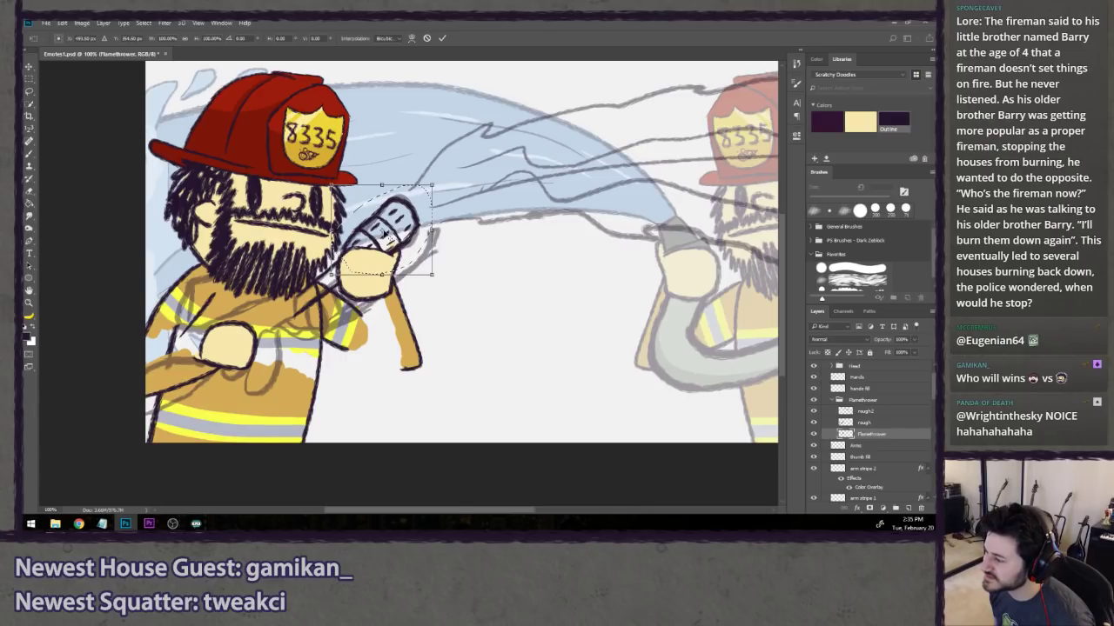
pyautogui.moveTo(382, 230); pyautogui.dragTo(346, 265)
pyautogui.moveTo(446, 174)
pyautogui.mouseDown()
pyautogui.moveTo(474, 156)
pyautogui.moveTo(440, 169)
pyautogui.mouseUp()
pyautogui.press('Return')
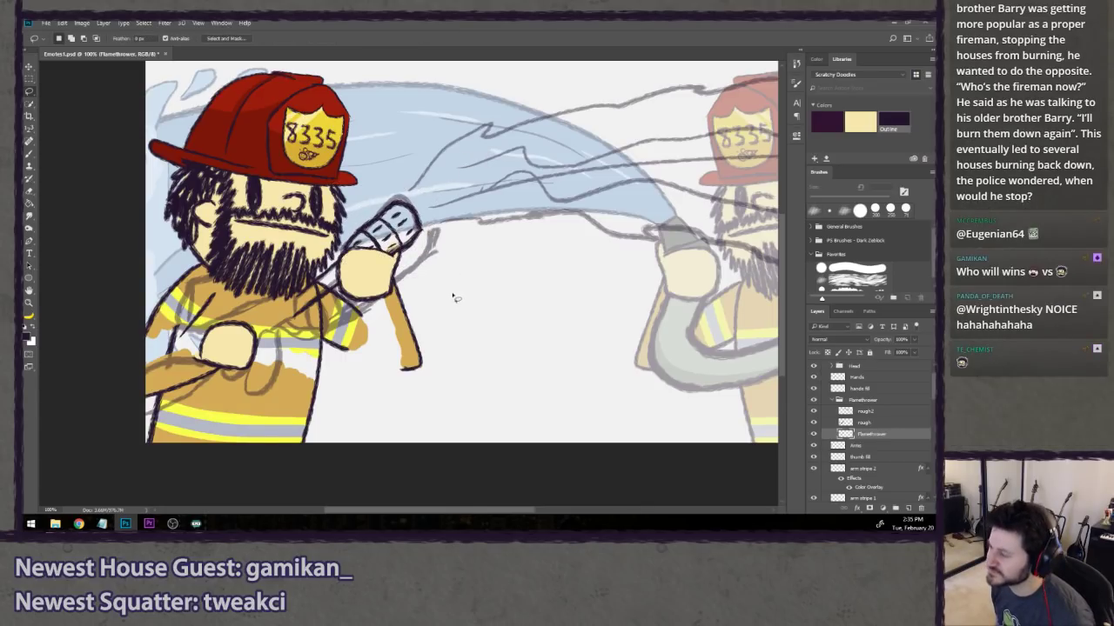
pyautogui.press('b')
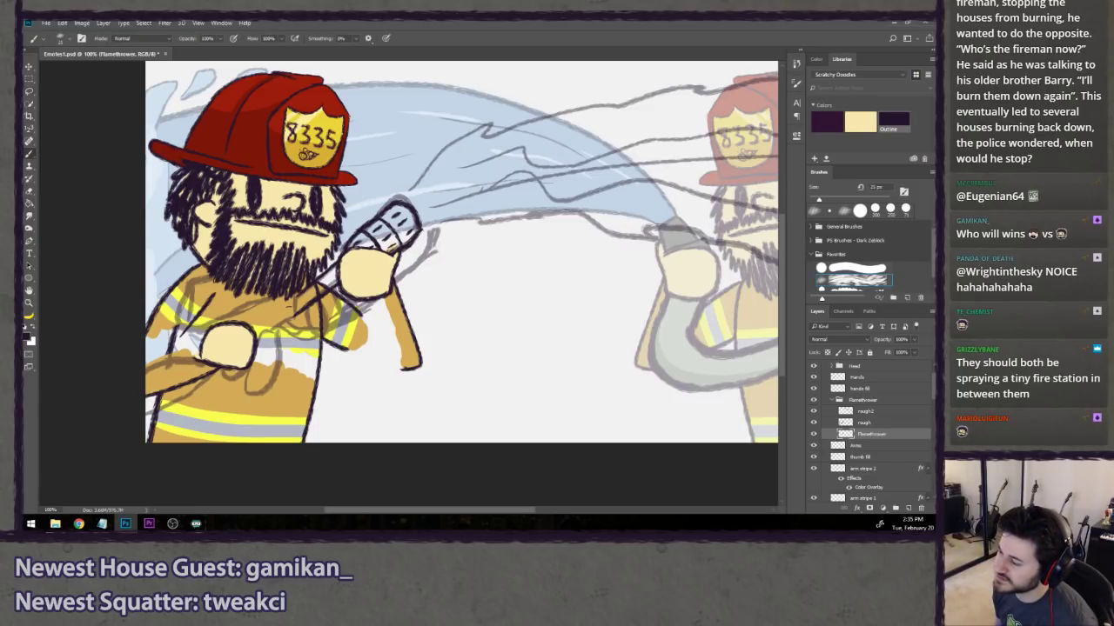
pyautogui.moveTo(293, 307); pyautogui.dragTo(131, 391)
pyautogui.hotkey('ctrl', 'z')
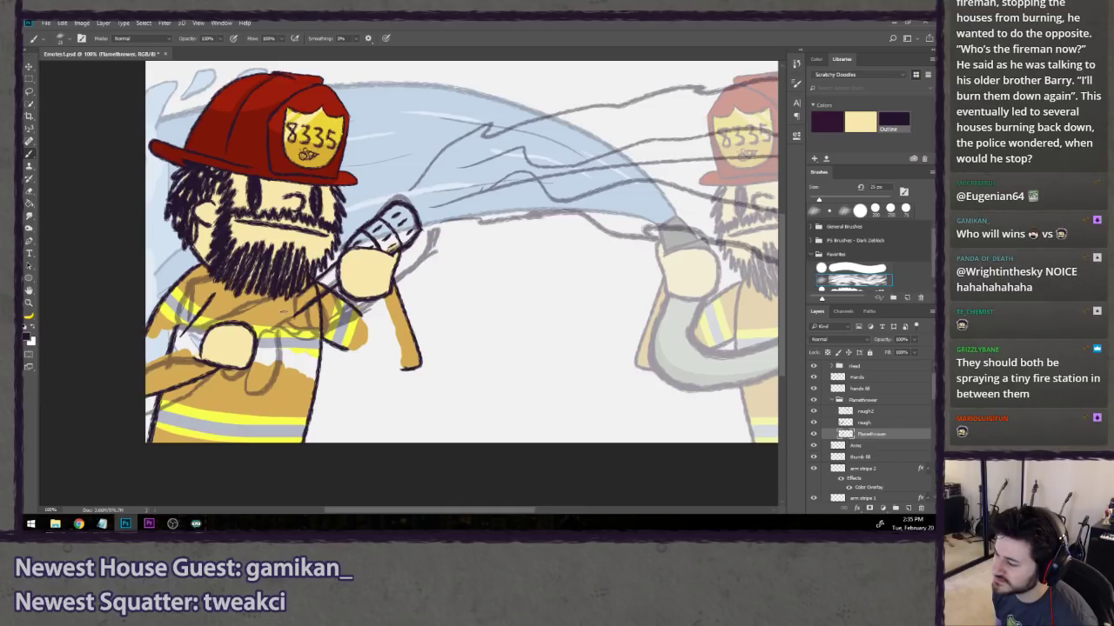
pyautogui.moveTo(285, 311); pyautogui.dragTo(104, 409)
pyautogui.hotkey('ctrl', 'z')
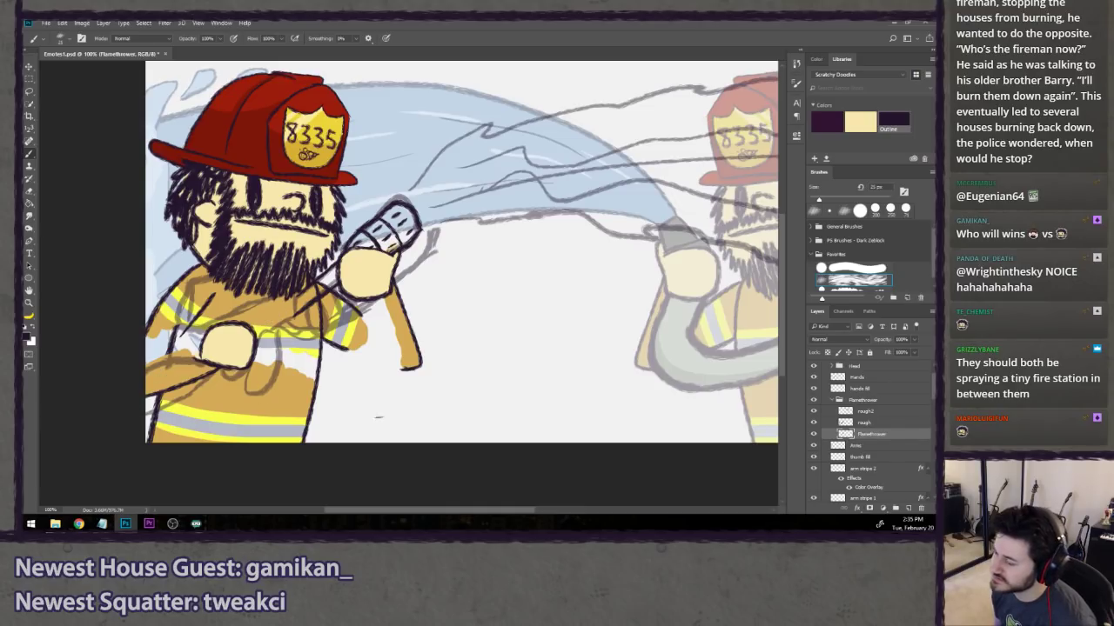
pyautogui.click(870, 422)
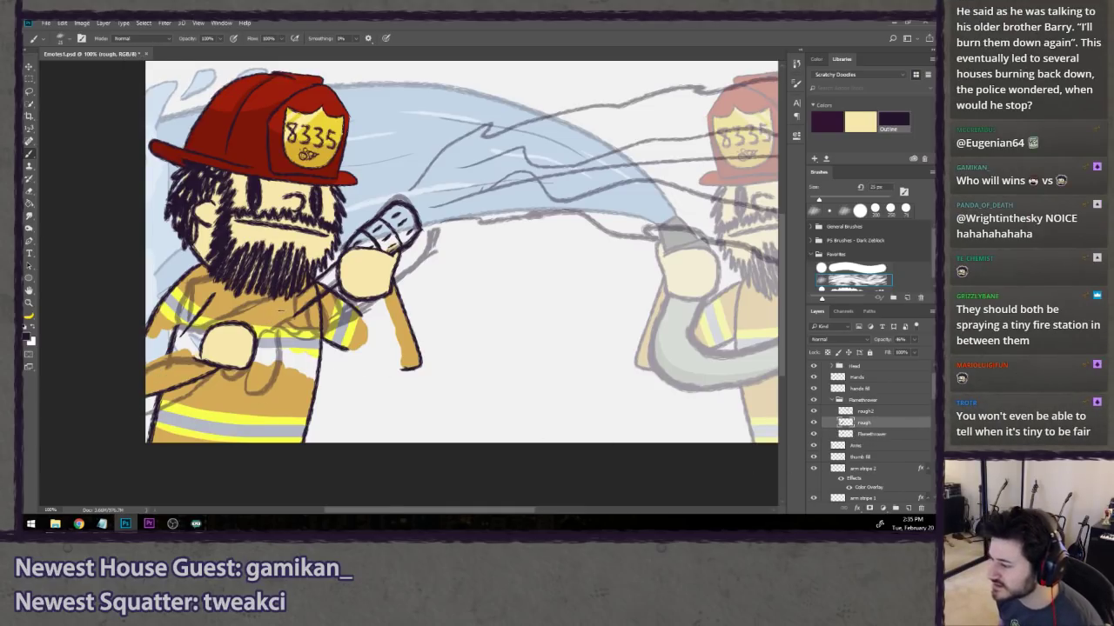
pyautogui.moveTo(281, 309)
pyautogui.mouseDown()
pyautogui.moveTo(144, 371)
pyautogui.moveTo(132, 393)
pyautogui.mouseUp()
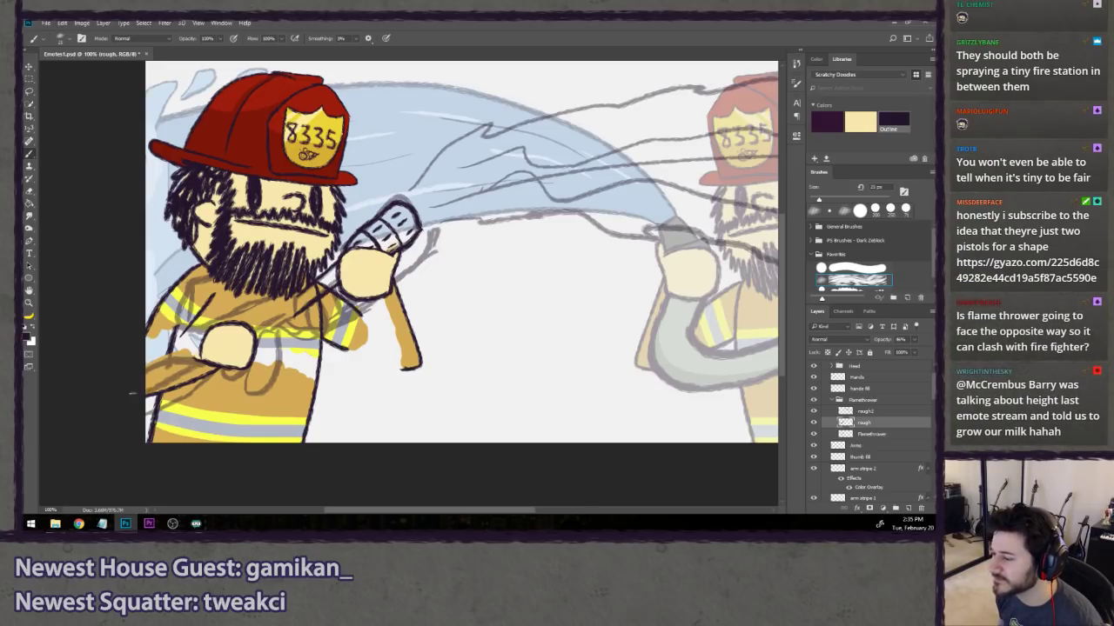
pyautogui.moveTo(288, 309); pyautogui.dragTo(126, 397)
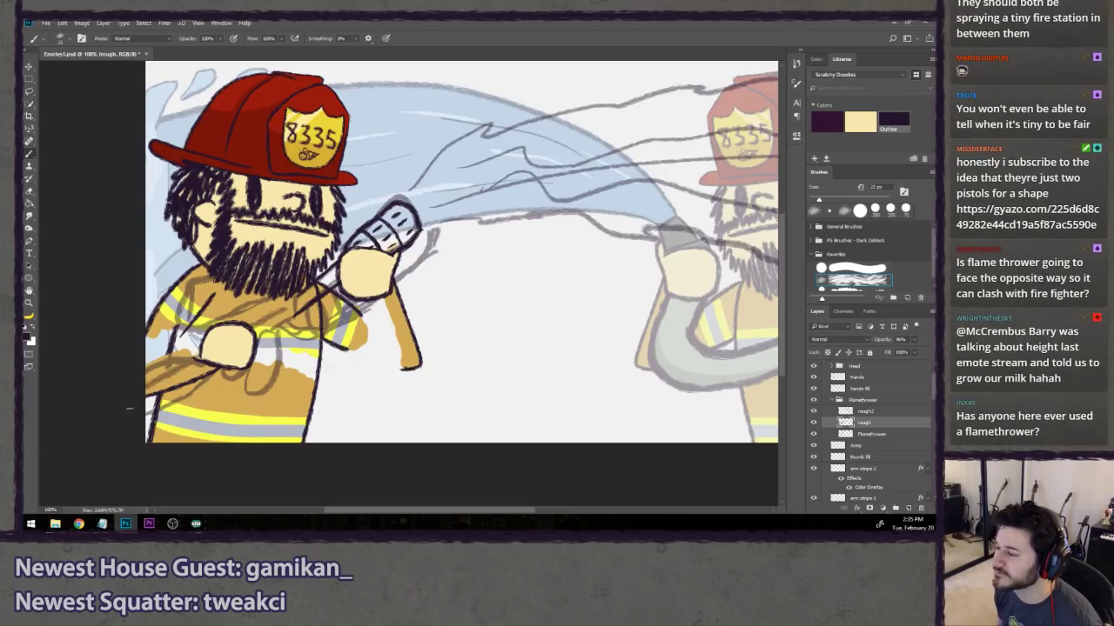
pyautogui.hotkey('ctrl', 'z')
# - Create a new layer named "rough line" and draw a straight diagonal guide line from the nozzle down past the lower hand
pyautogui.hotkey('ctrl', 'shift', 'n')
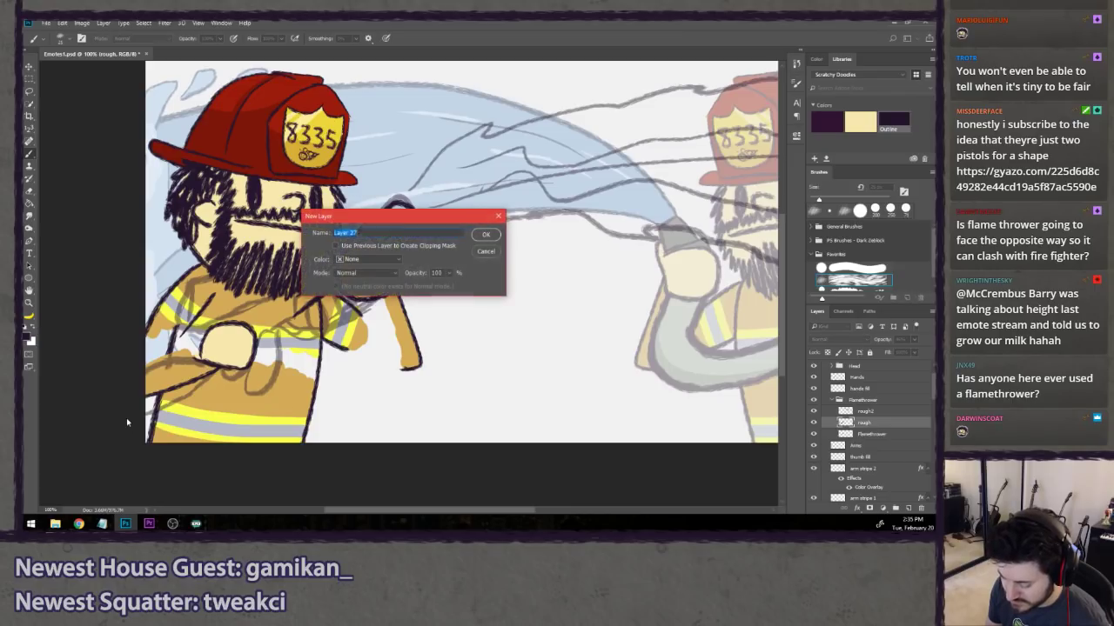
pyautogui.write('rough3')
pyautogui.write('ine')
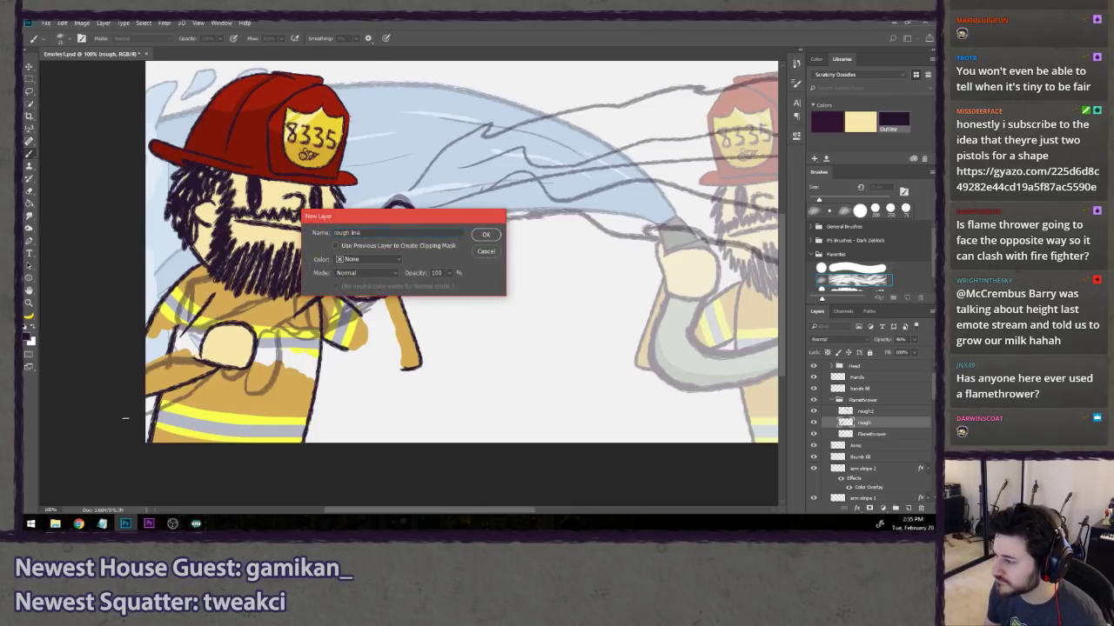
pyautogui.press('Return')
pyautogui.moveTo(383, 233); pyautogui.dragTo(148, 393)
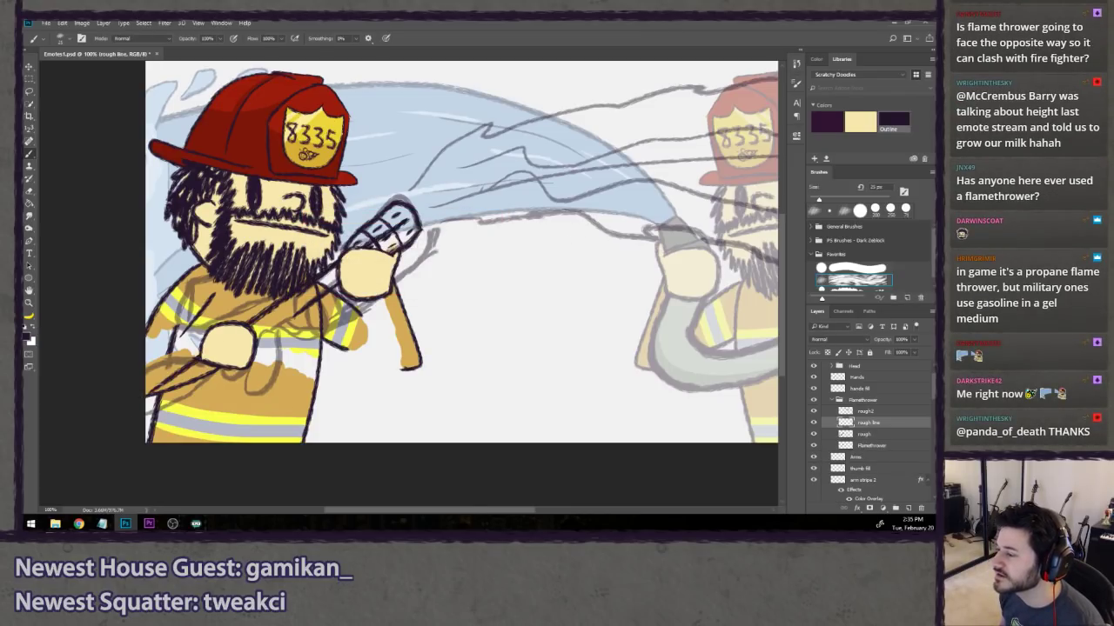
pyautogui.hotkey('ctrl', 'z')
pyautogui.moveTo(407, 228); pyautogui.dragTo(141, 409)
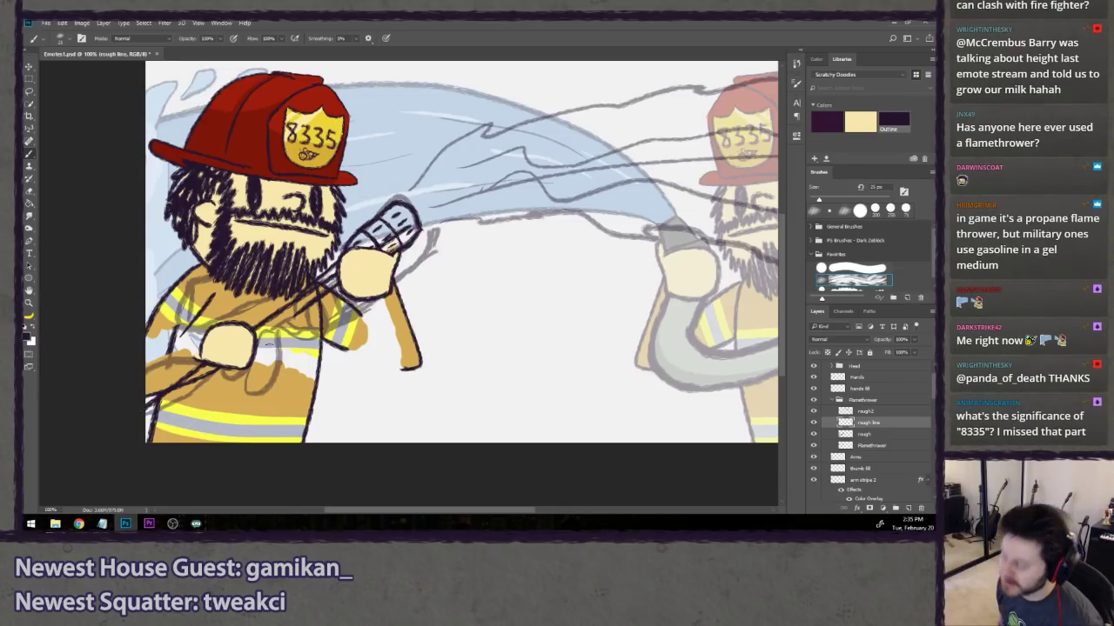
# - Place the rough2 layer beneath rough line, lower the opacity of the rough sketch layers, and make the Flamethrower layer active
pyautogui.press('l')
pyautogui.click(866, 445)
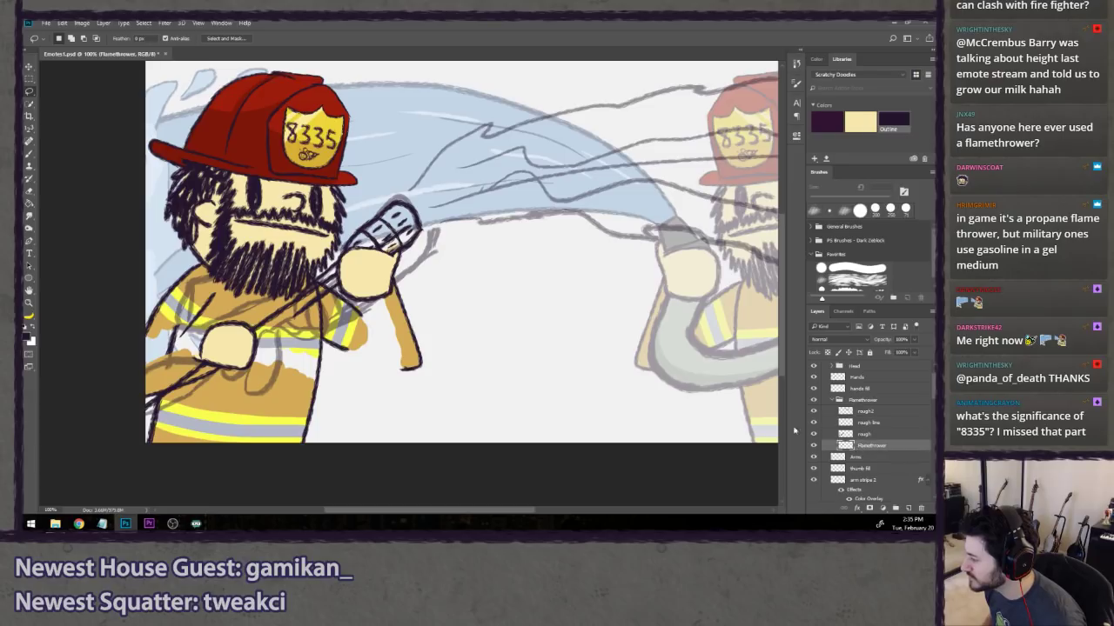
pyautogui.press('b')
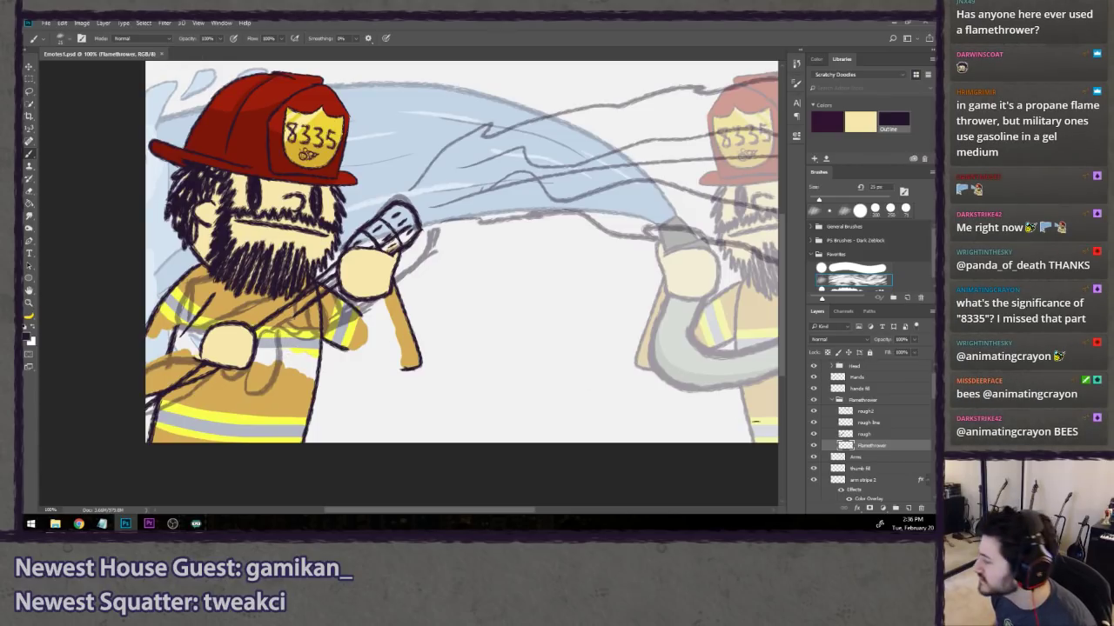
pyautogui.click(864, 423)
pyautogui.click(870, 341)
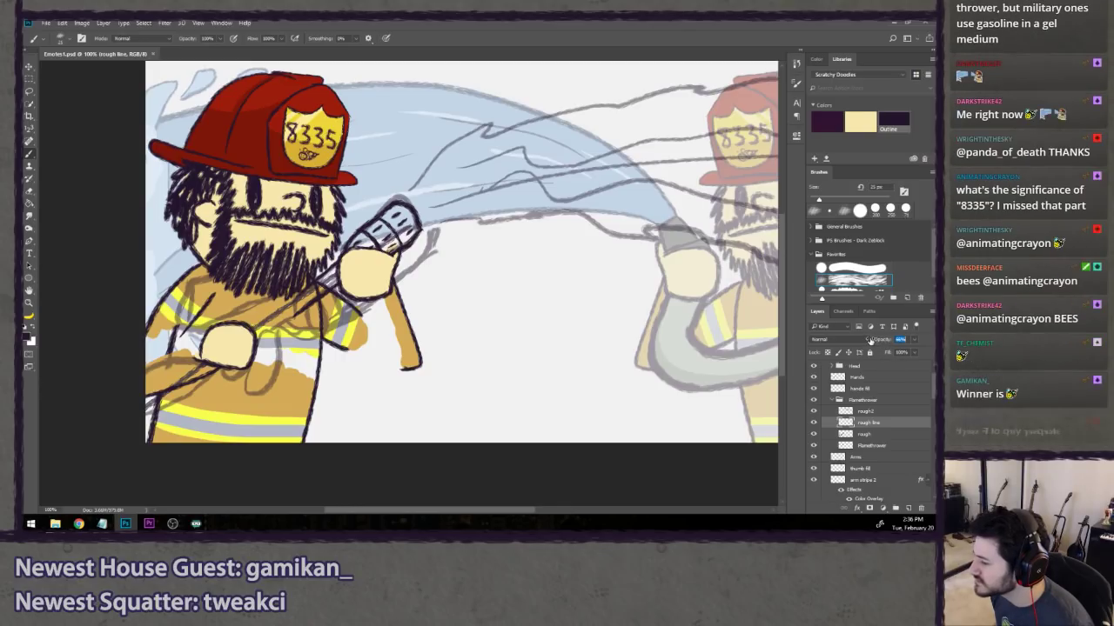
pyautogui.click(873, 410)
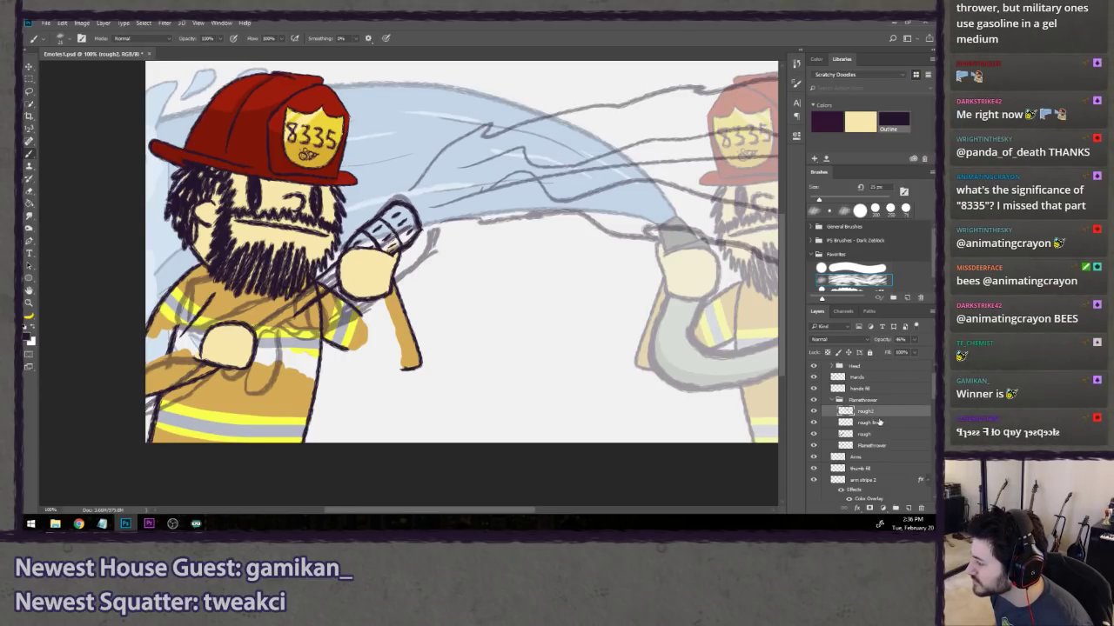
pyautogui.moveTo(879, 422); pyautogui.dragTo(879, 427)
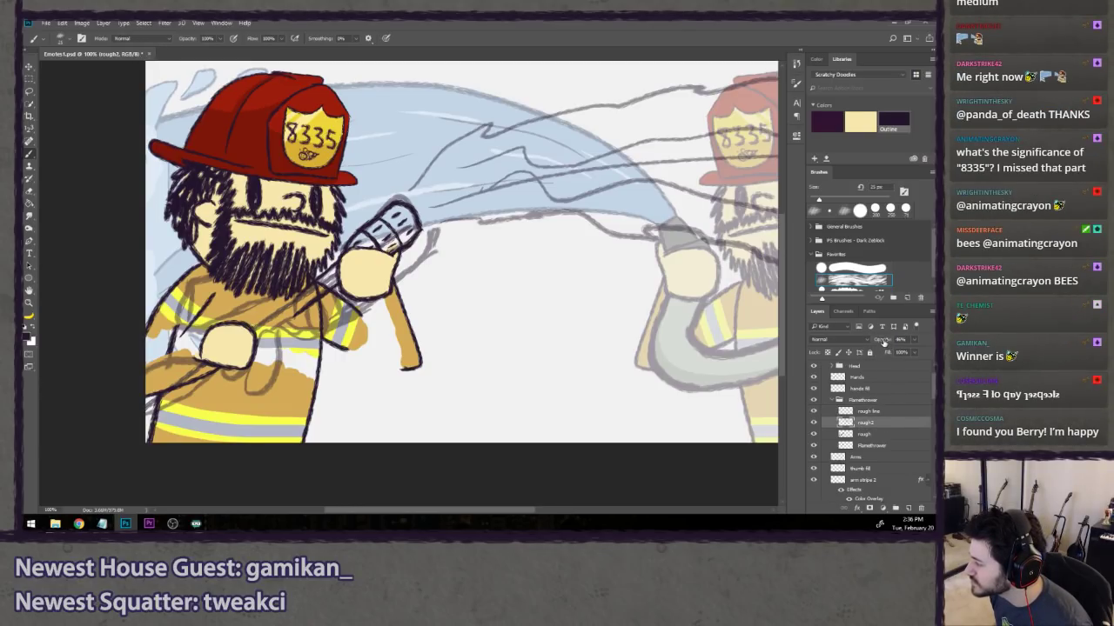
pyautogui.moveTo(884, 341)
pyautogui.mouseDown()
pyautogui.moveTo(871, 341)
pyautogui.moveTo(881, 342)
pyautogui.mouseUp()
pyautogui.click(874, 435)
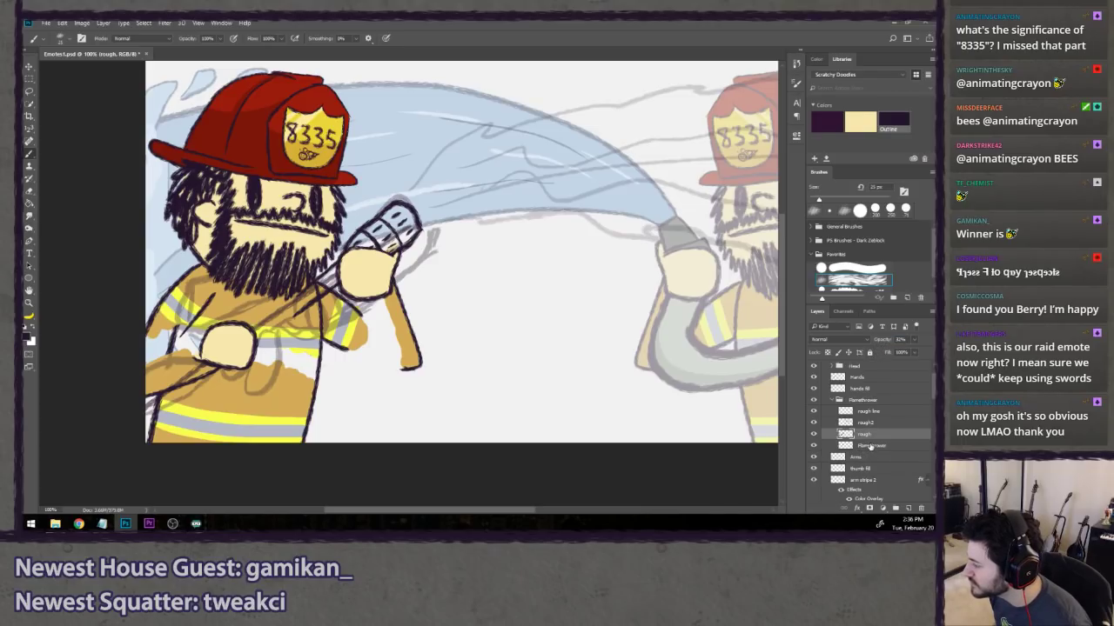
pyautogui.click(871, 445)
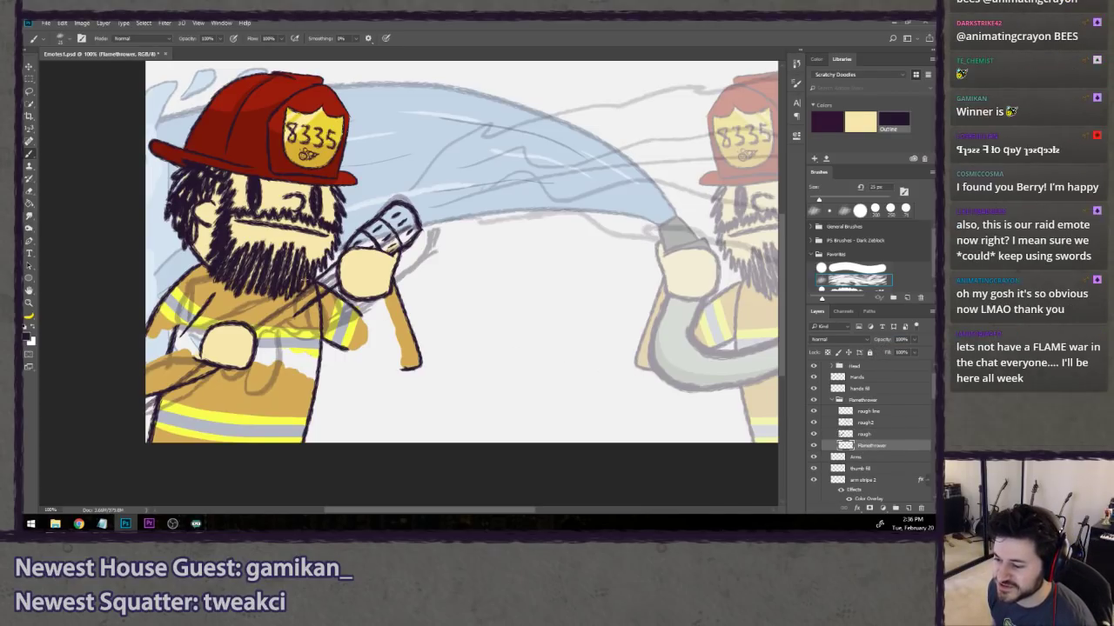
pyautogui.moveTo(305, 329)
pyautogui.mouseDown()
pyautogui.moveTo(319, 318)
pyautogui.moveTo(314, 346)
pyautogui.mouseUp()
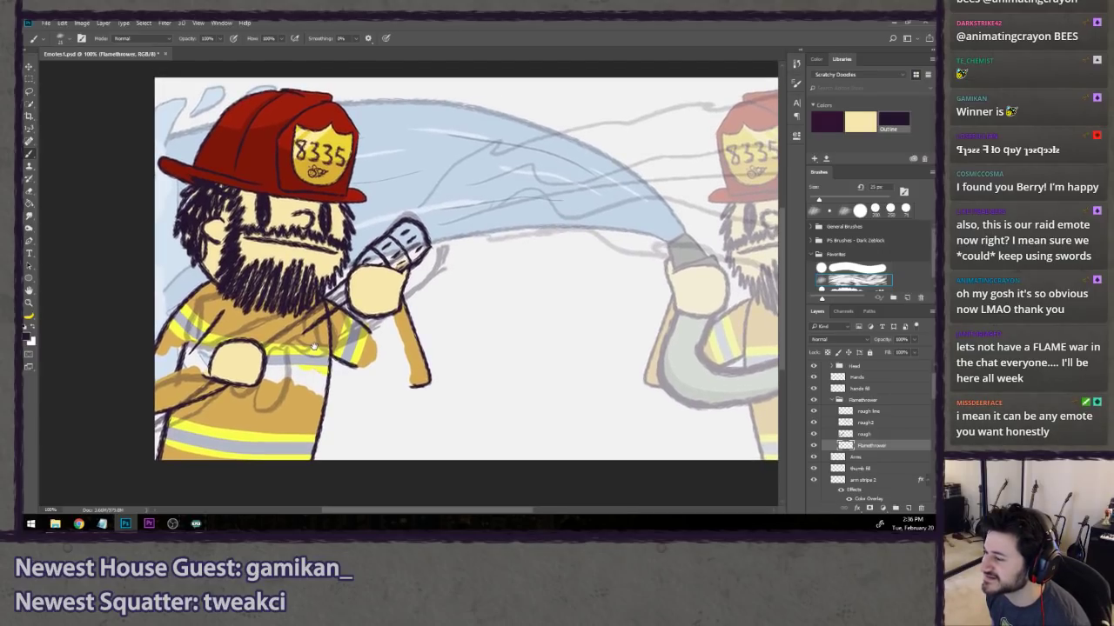
pyautogui.moveTo(520, 344); pyautogui.dragTo(416, 339)
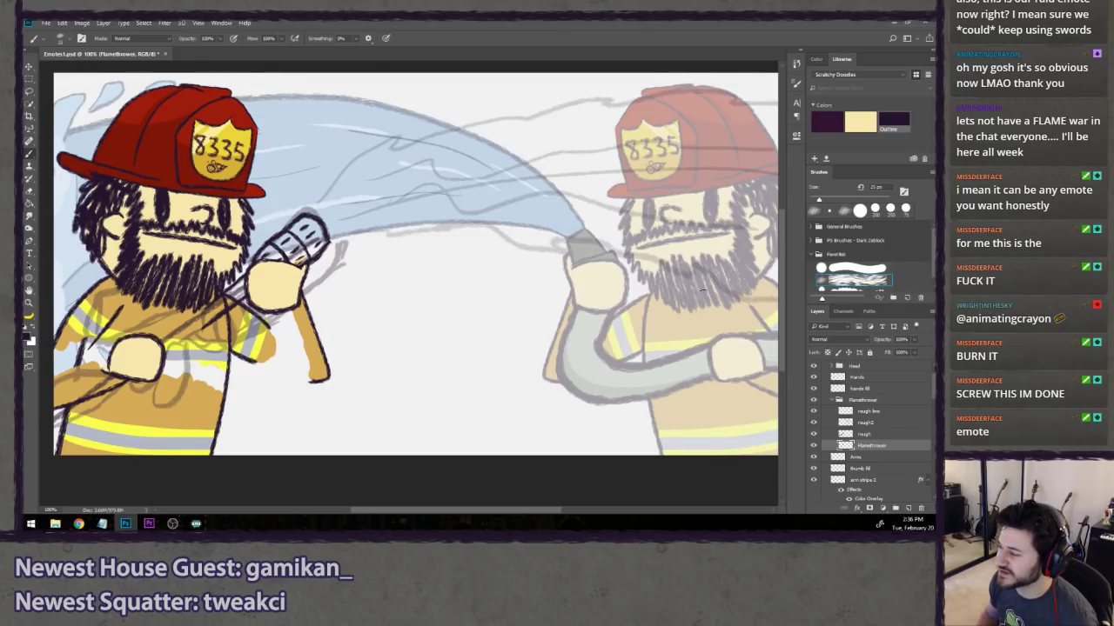
pyautogui.moveTo(583, 271)
pyautogui.mouseDown()
pyautogui.moveTo(580, 331)
pyautogui.moveTo(584, 273)
pyautogui.mouseUp()
pyautogui.moveTo(543, 328)
pyautogui.mouseDown()
pyautogui.moveTo(486, 277)
pyautogui.moveTo(515, 287)
pyautogui.moveTo(534, 326)
pyautogui.moveTo(555, 320)
pyautogui.mouseUp()
pyautogui.hotkey('ctrl', 'alt', 'z')
pyautogui.hotkey('ctrl', 'alt', 'z')
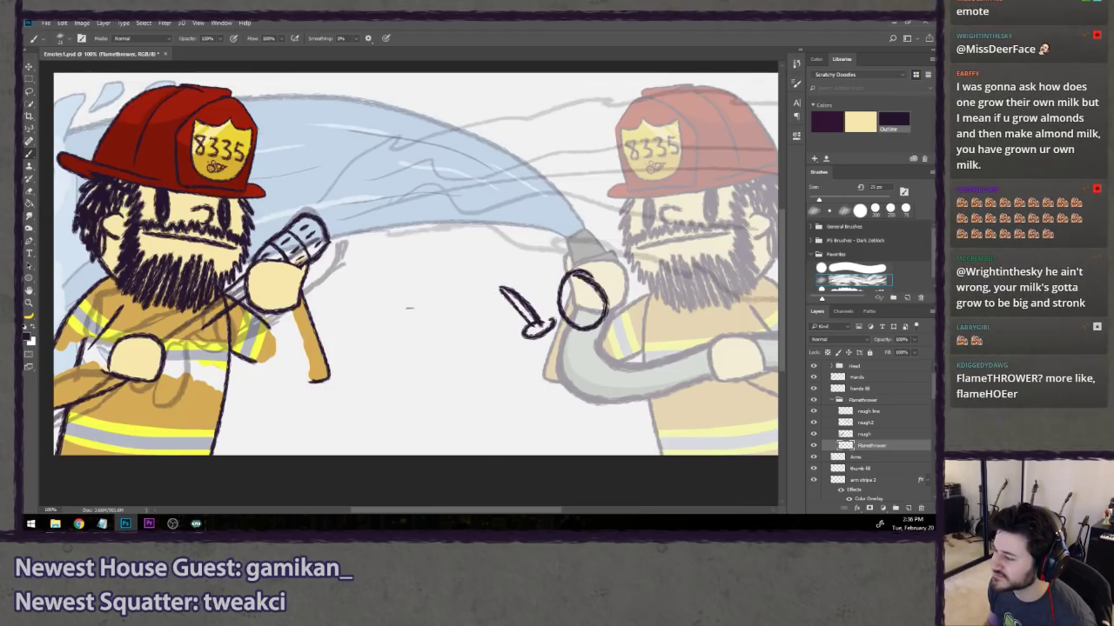
pyautogui.moveTo(397, 319); pyautogui.dragTo(455, 295)
pyautogui.moveTo(458, 308); pyautogui.dragTo(491, 295)
pyautogui.moveTo(432, 334); pyautogui.dragTo(466, 336)
pyautogui.moveTo(432, 336)
pyautogui.mouseDown()
pyautogui.moveTo(496, 347)
pyautogui.moveTo(491, 338)
pyautogui.mouseUp()
pyautogui.hotkey('ctrl', 'alt', 'z')
pyautogui.hotkey('ctrl', 'alt', 'z')
pyautogui.hotkey('ctrl', 'alt', 'z')
pyautogui.hotkey('ctrl', 'alt', 'z')
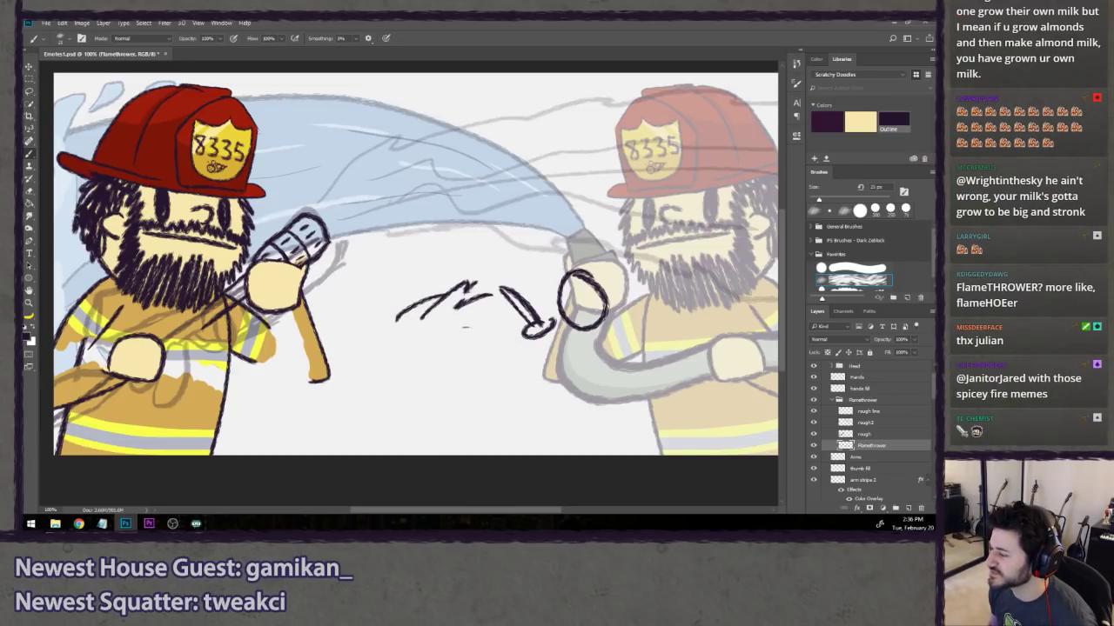
pyautogui.moveTo(664, 266); pyautogui.dragTo(740, 300)
pyautogui.moveTo(725, 290)
pyautogui.mouseDown()
pyautogui.moveTo(689, 309)
pyautogui.moveTo(668, 333)
pyautogui.moveTo(741, 314)
pyautogui.moveTo(682, 355)
pyautogui.mouseUp()
pyautogui.moveTo(659, 266)
pyautogui.mouseDown()
pyautogui.moveTo(721, 288)
pyautogui.moveTo(679, 287)
pyautogui.mouseUp()
pyautogui.hotkey('ctrl', 'alt', 'z')
pyautogui.hotkey('ctrl', 'alt', 'z')
pyautogui.hotkey('ctrl', 'alt', 'z')
pyautogui.hotkey('ctrl', 'alt', 'z')
pyautogui.hotkey('ctrl', 'alt', 'z')
pyautogui.hotkey('ctrl', 'alt', 'z')
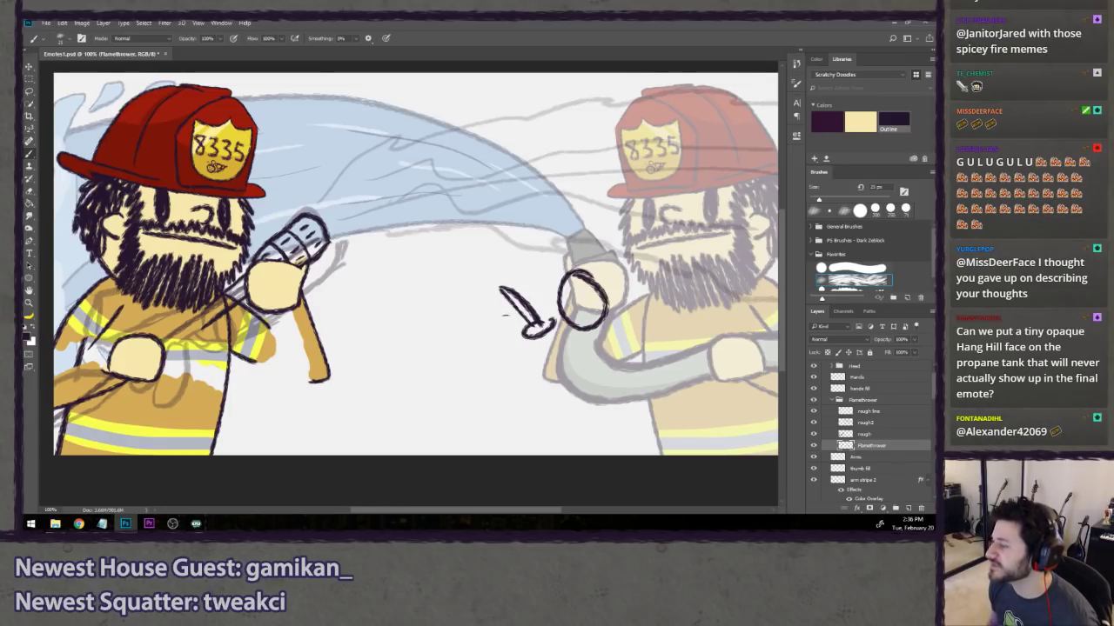
pyautogui.hotkey('ctrl', 'alt', 'z')
pyautogui.hotkey('ctrl', 'alt', 'z')
pyautogui.hotkey('ctrl', 'alt', 'z')
pyautogui.hotkey('ctrl', 'alt', 'z')
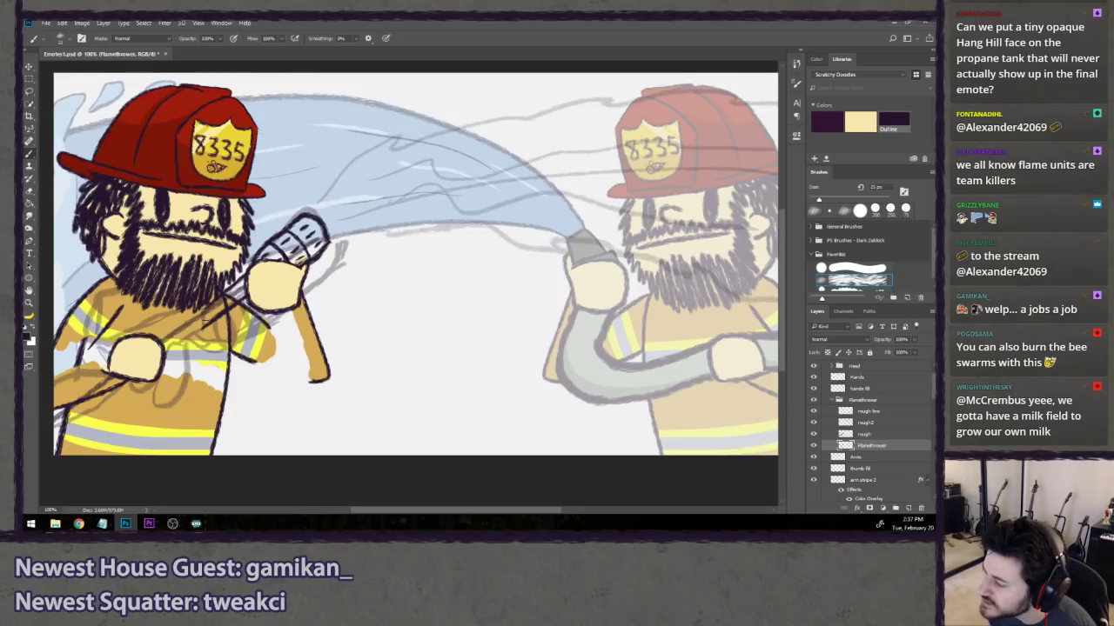
# - Hide the rough layer, leaving the rough line guide visible
pyautogui.click(813, 411)
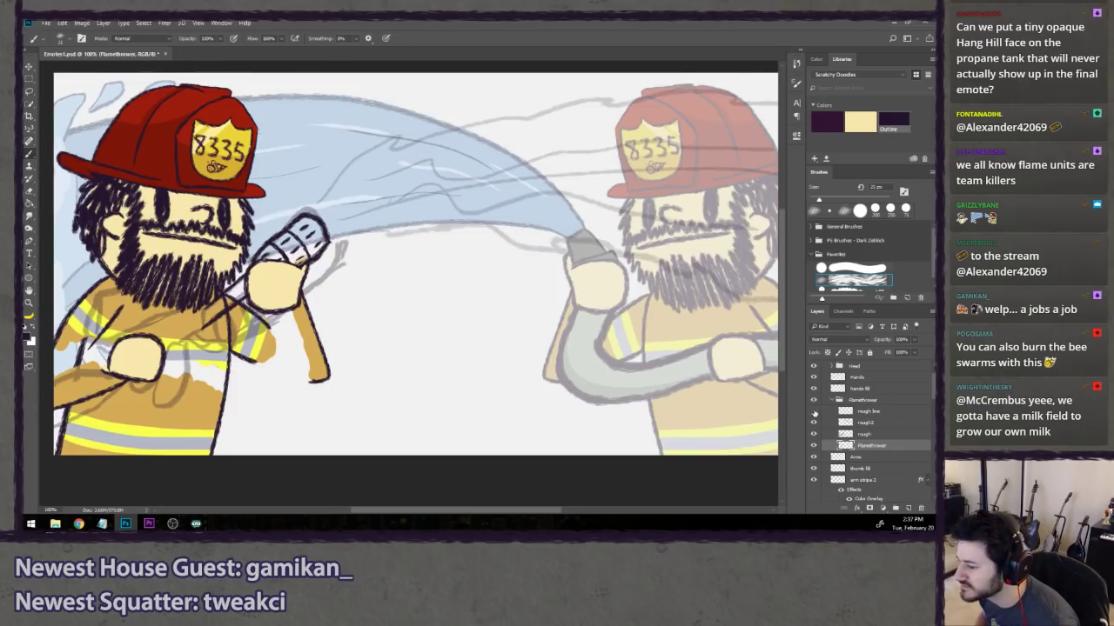
pyautogui.click(813, 434)
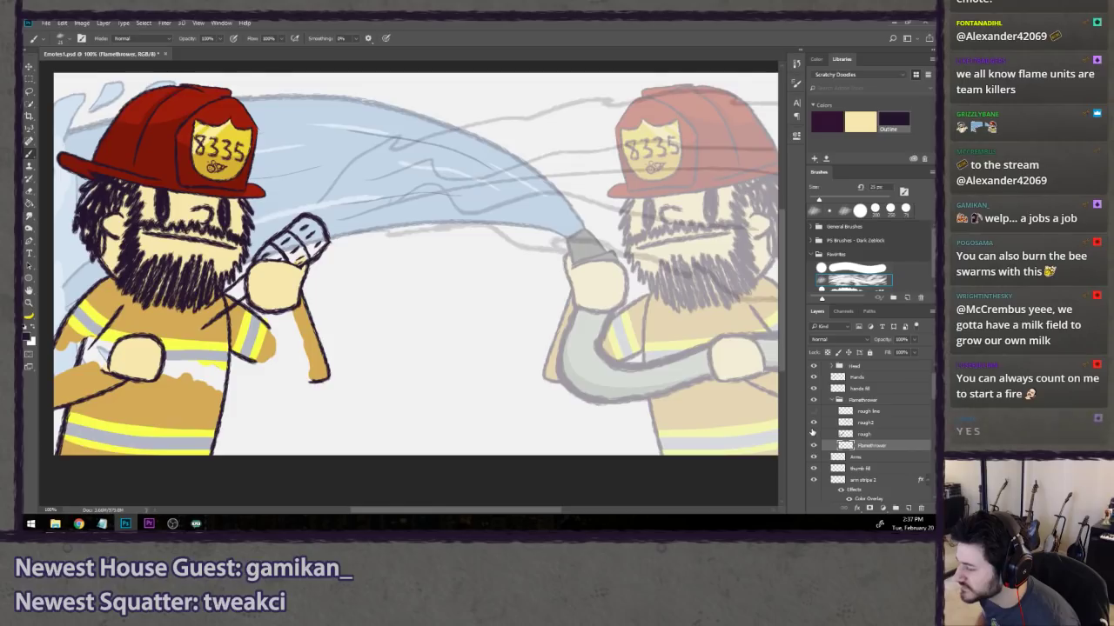
pyautogui.click(814, 411)
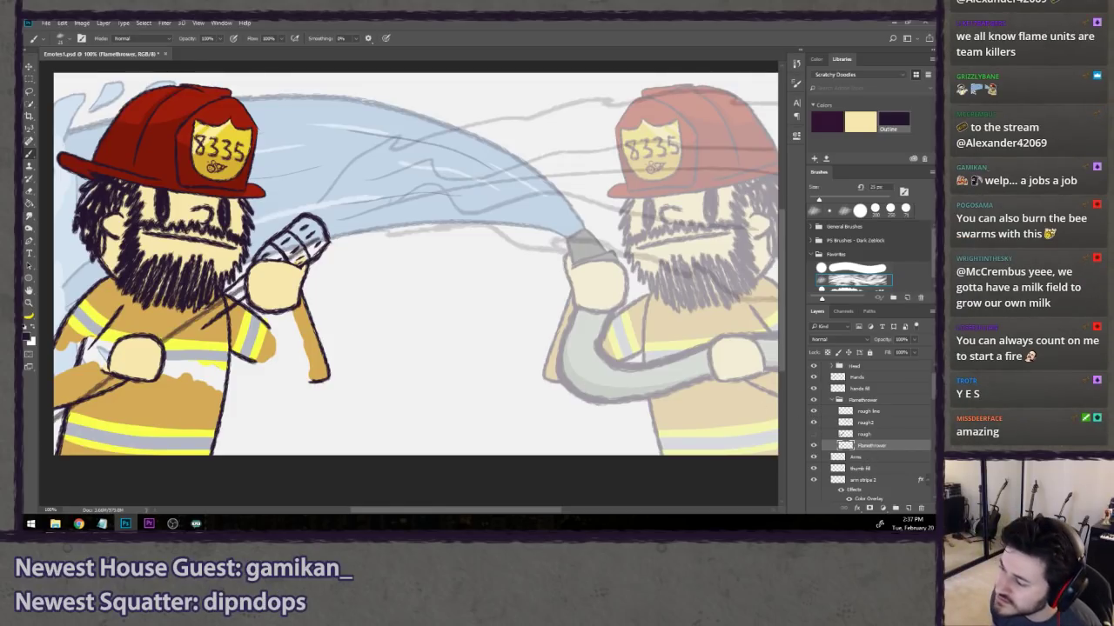
# - Ink a short edge line on the barrel below the beard and a rounded grip hanging from it beside the lower hand
pyautogui.moveTo(199, 307); pyautogui.dragTo(203, 327)
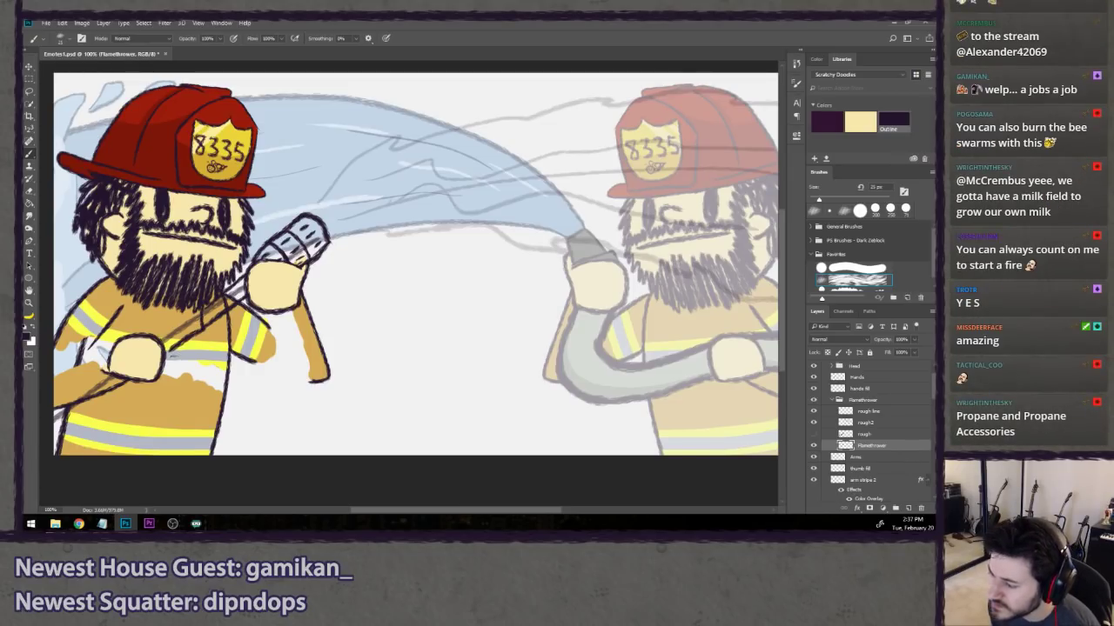
pyautogui.moveTo(171, 350); pyautogui.dragTo(177, 397)
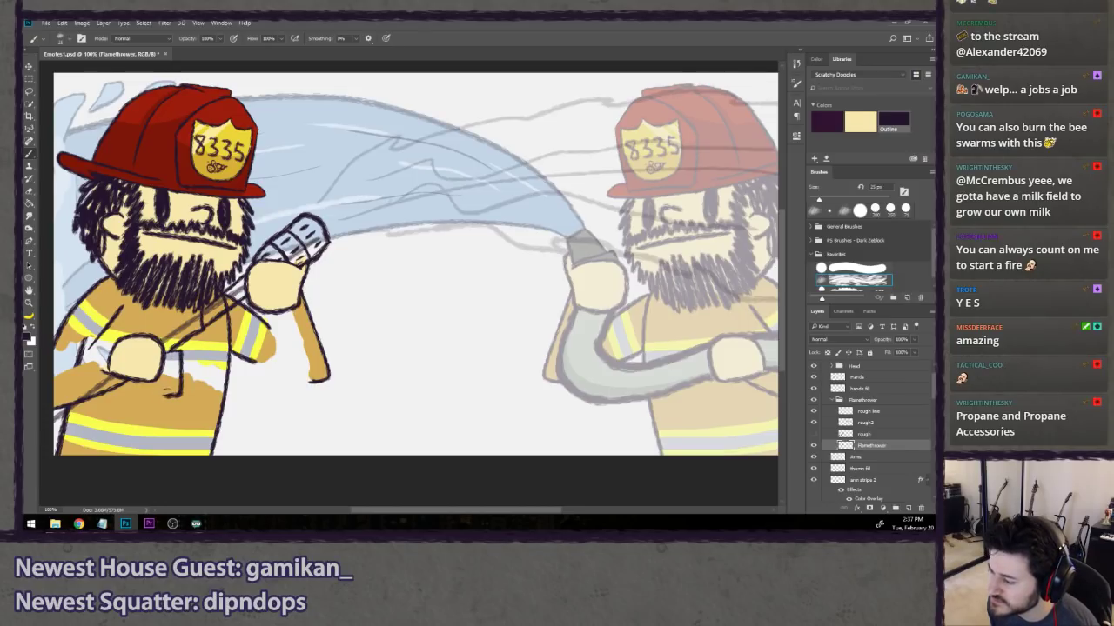
pyautogui.hotkey('ctrl', 'z')
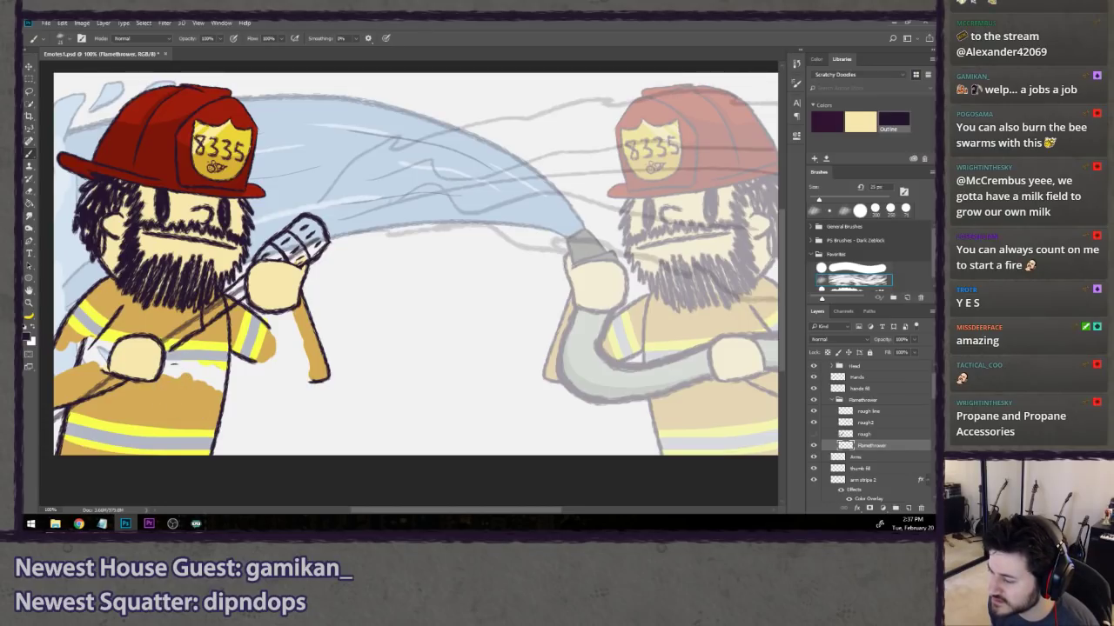
pyautogui.moveTo(167, 354); pyautogui.dragTo(155, 397)
pyautogui.hotkey('ctrl', 'z')
pyautogui.moveTo(167, 353)
pyautogui.mouseDown()
pyautogui.moveTo(177, 394)
pyautogui.moveTo(154, 395)
pyautogui.mouseUp()
pyautogui.hotkey('ctrl', 'z')
pyautogui.moveTo(165, 352)
pyautogui.mouseDown()
pyautogui.moveTo(150, 387)
pyautogui.moveTo(167, 356)
pyautogui.moveTo(159, 418)
pyautogui.mouseUp()
pyautogui.hotkey('ctrl', 'z')
pyautogui.hotkey('ctrl', 'z')
pyautogui.moveTo(167, 354); pyautogui.dragTo(178, 405)
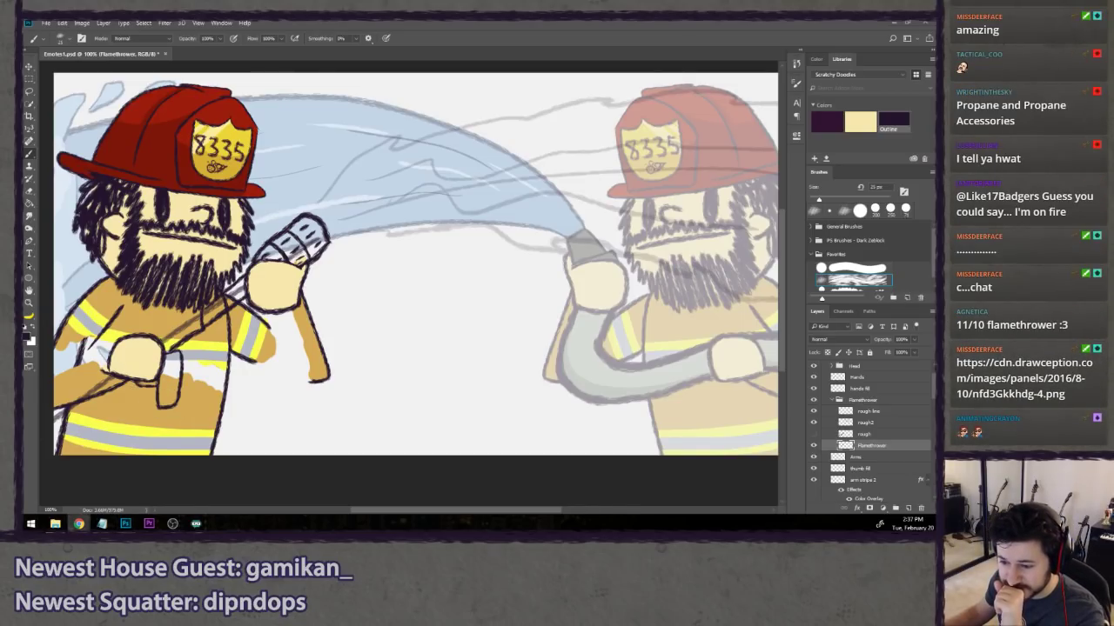
# - Switch to the browser, enlarge the linked cartoon of the honey-selling bee, and close it to return to the drawing
pyautogui.click(78, 523)
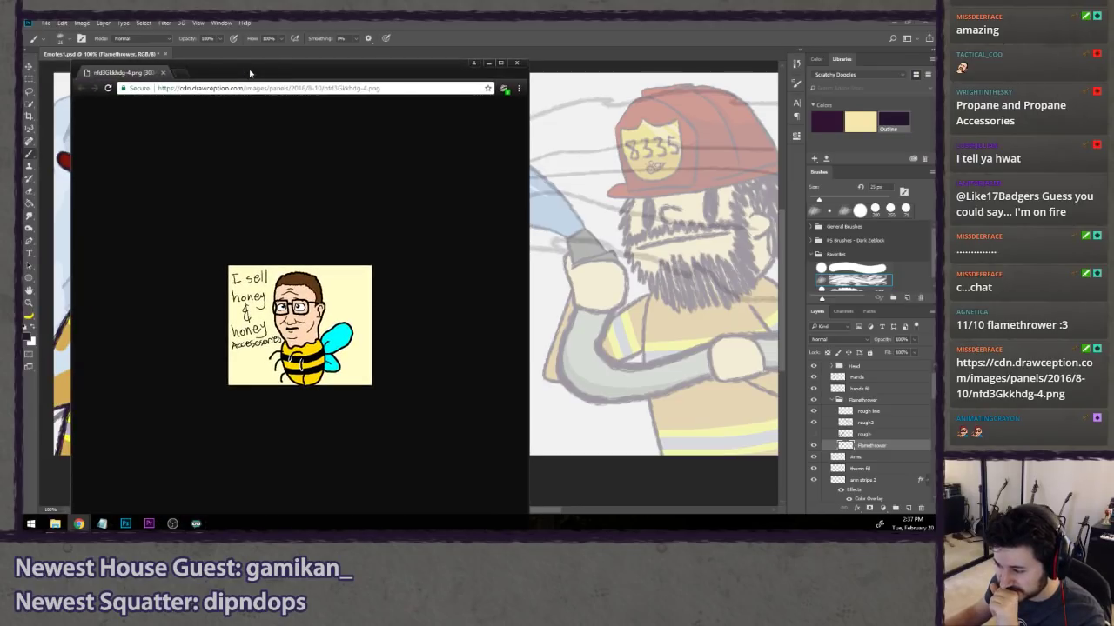
pyautogui.scroll(6, 300, 357)
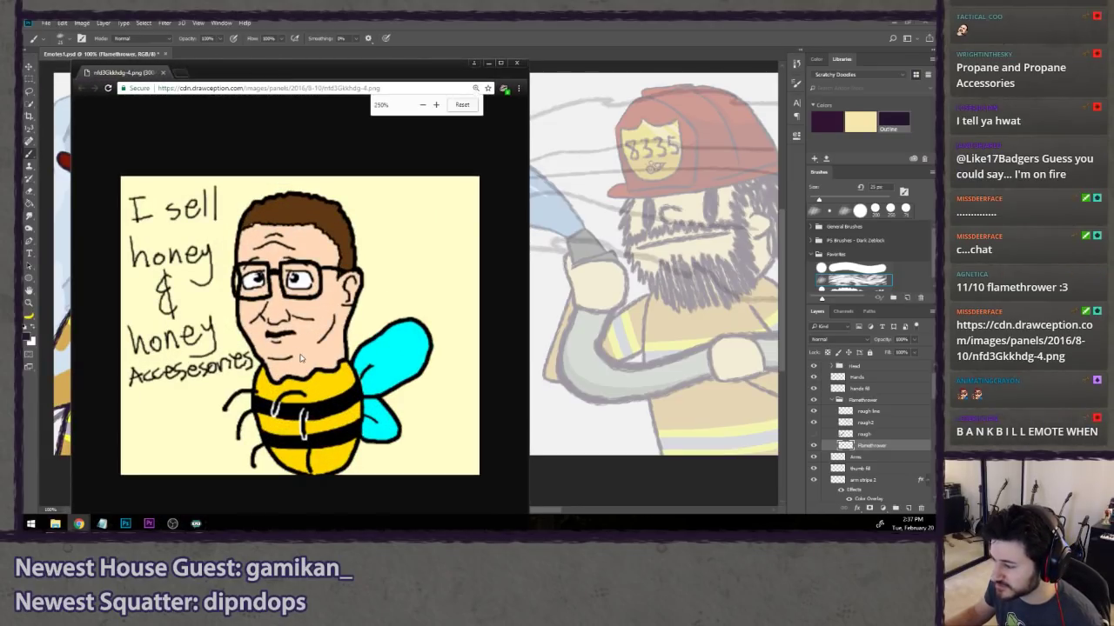
pyautogui.scroll(3, 299, 340)
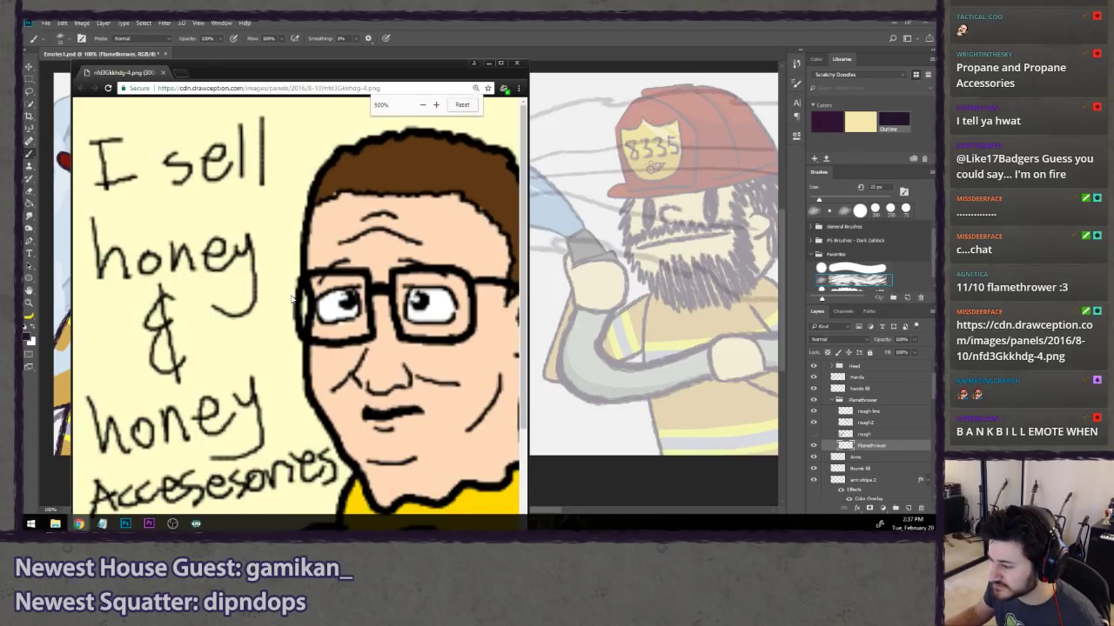
pyautogui.click(451, 107)
pyautogui.middleClick(125, 77)
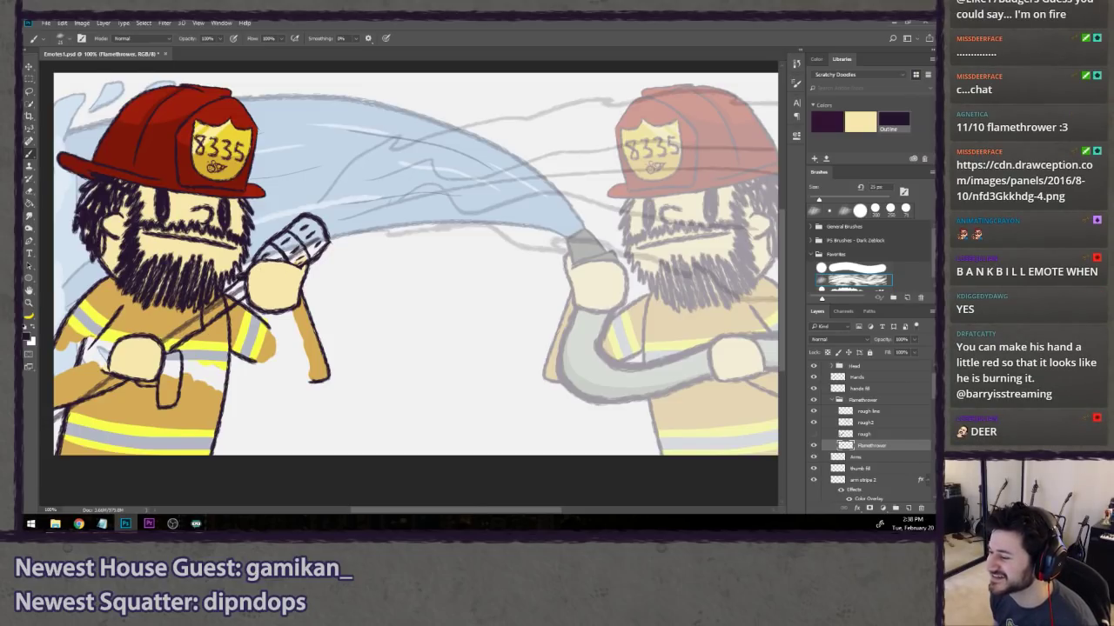
# - Ink a curved line from beneath the lower hand down to the canvas's lower-left corner
pyautogui.moveTo(184, 365); pyautogui.dragTo(221, 356)
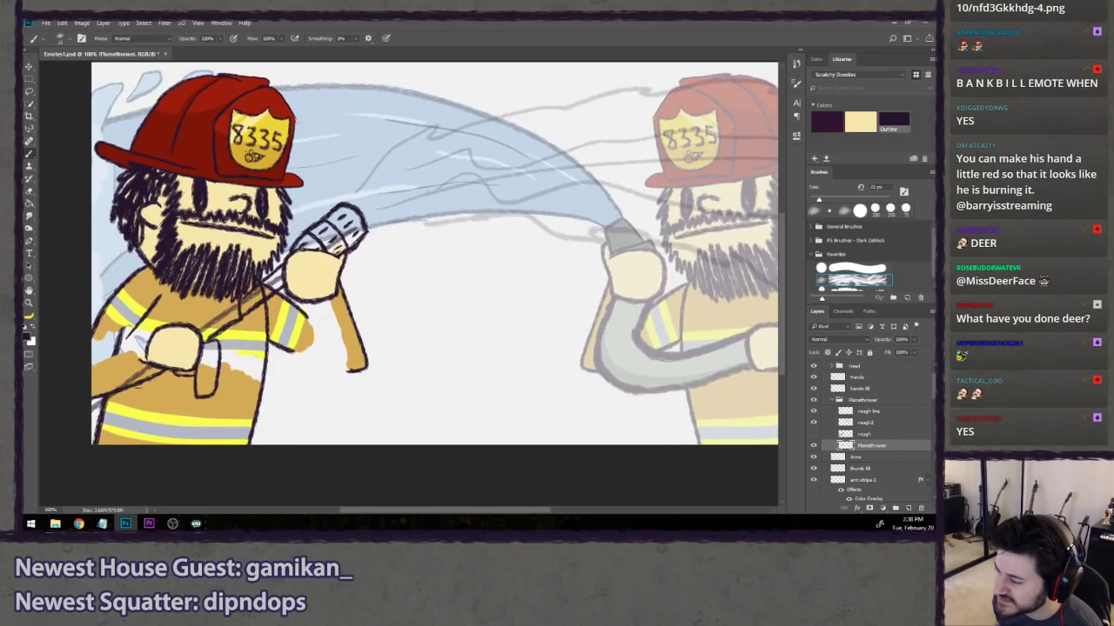
pyautogui.moveTo(156, 381); pyautogui.dragTo(65, 439)
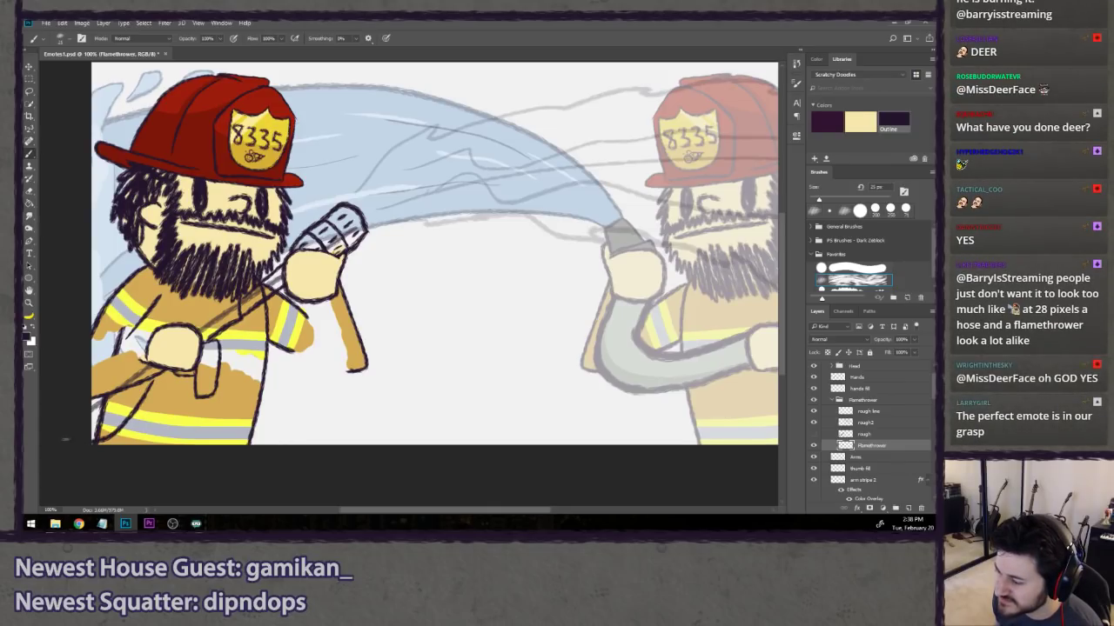
pyautogui.hotkey('ctrl', 'z')
pyautogui.moveTo(153, 379); pyautogui.dragTo(93, 441)
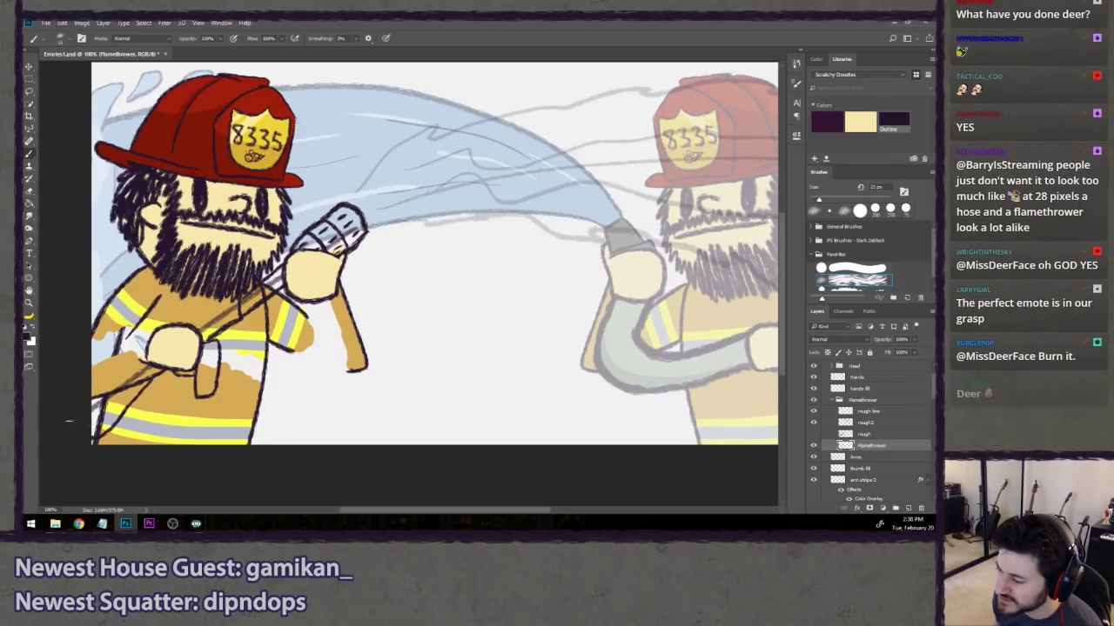
pyautogui.hotkey('ctrl', 'z')
pyautogui.moveTo(153, 379); pyautogui.dragTo(91, 438)
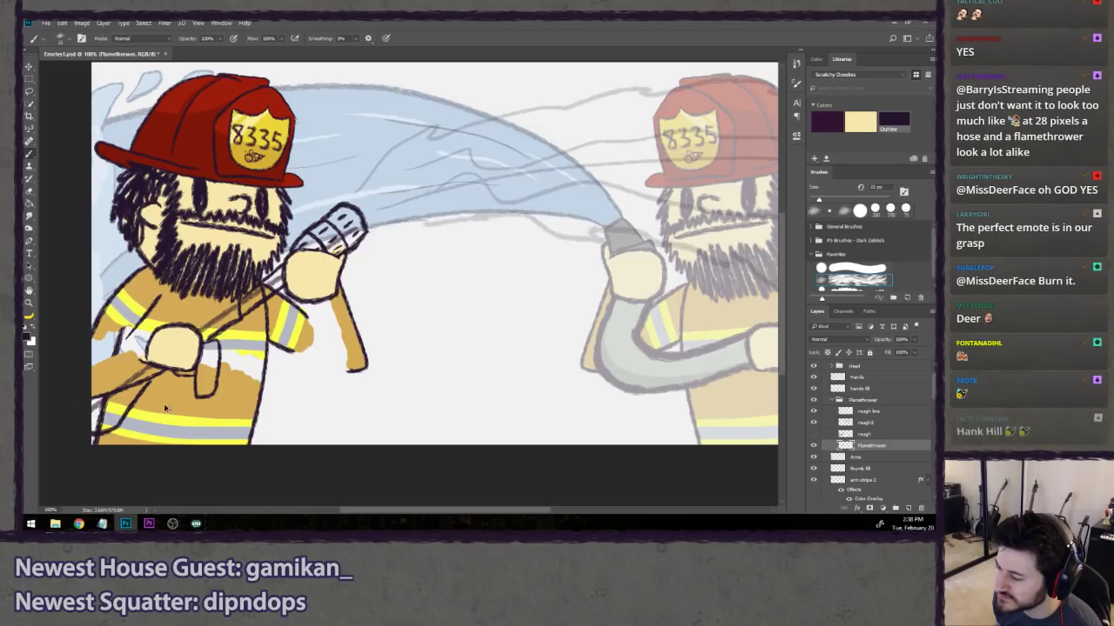
# - Redo the curved line running from beneath the lower hand down to the canvas's lower-left corner
pyautogui.hotkey('ctrl', 'z')
pyautogui.moveTo(158, 376); pyautogui.dragTo(96, 436)
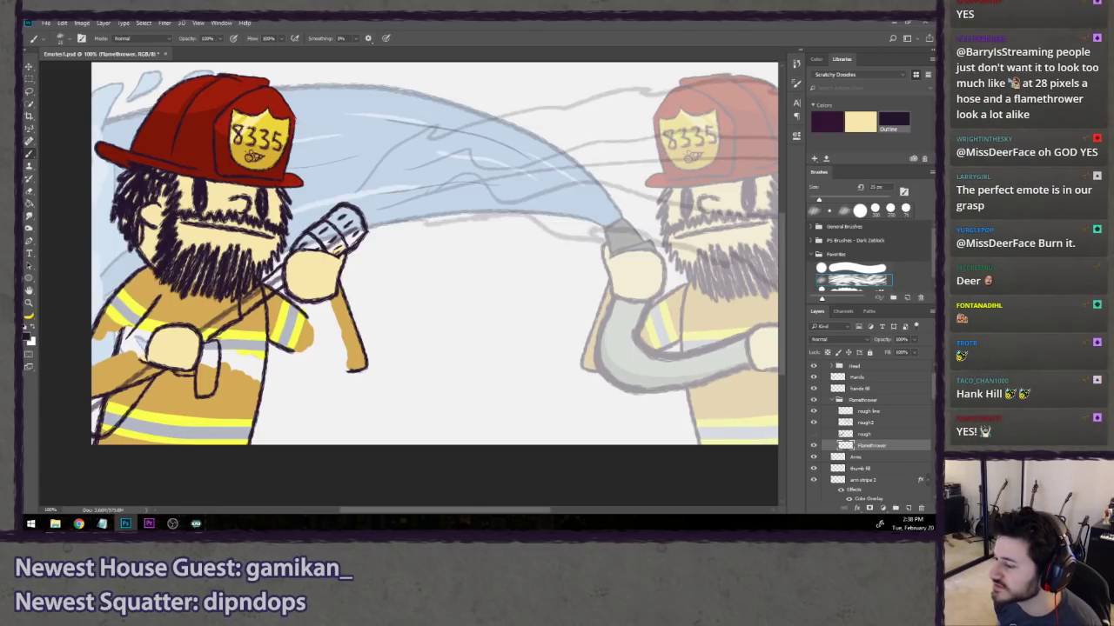
pyautogui.hotkey('ctrl', 'z')
pyautogui.hotkey('ctrl', 'z')
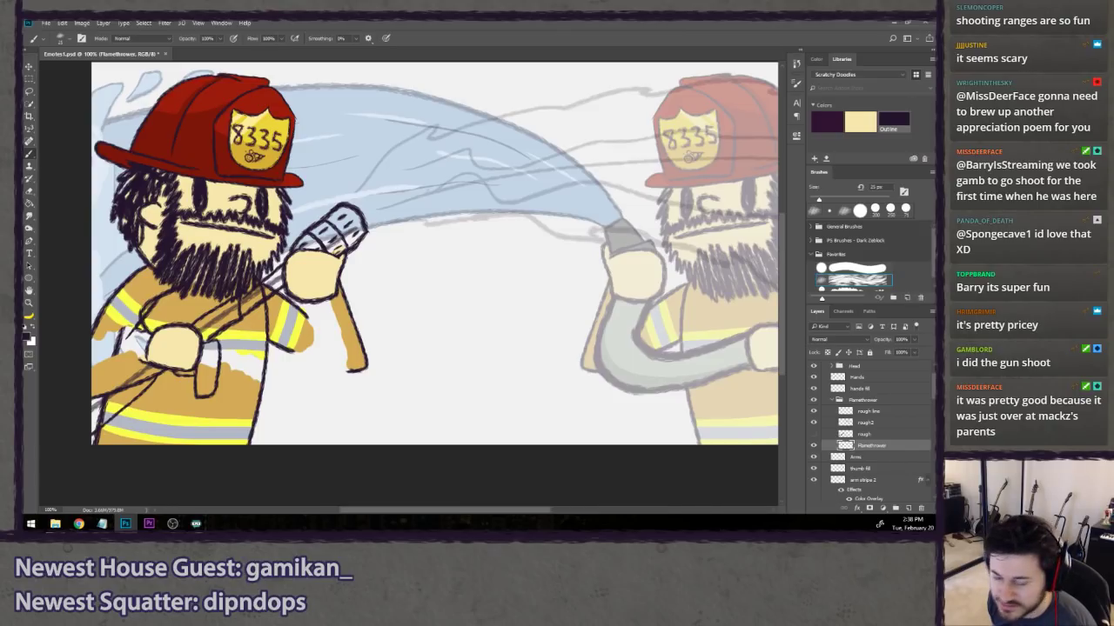
# - Ink a short curved edge for the flamethrower's rear part, just behind the lower hand
pyautogui.moveTo(139, 330); pyautogui.dragTo(150, 359)
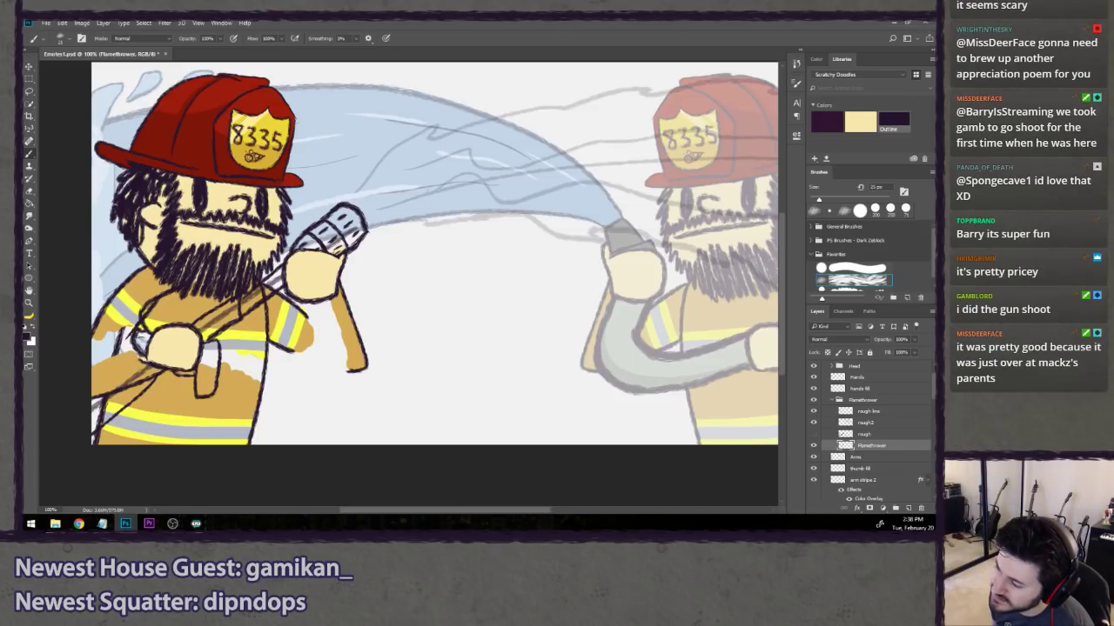
pyautogui.moveTo(137, 331); pyautogui.dragTo(146, 358)
pyautogui.hotkey('ctrl', 'z')
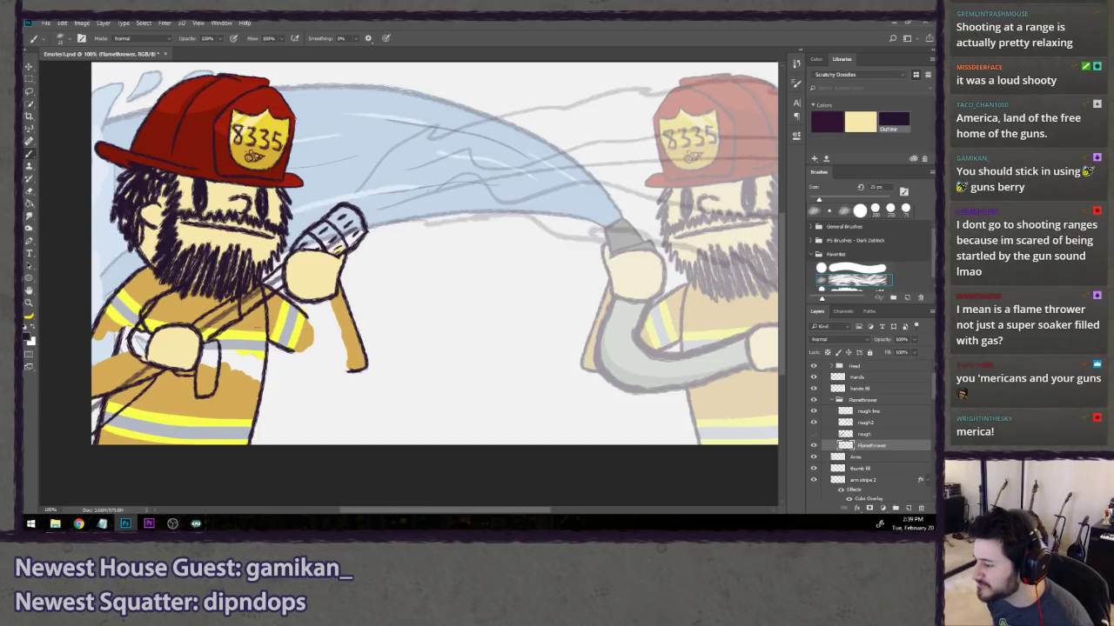
pyautogui.moveTo(235, 344); pyautogui.dragTo(283, 315)
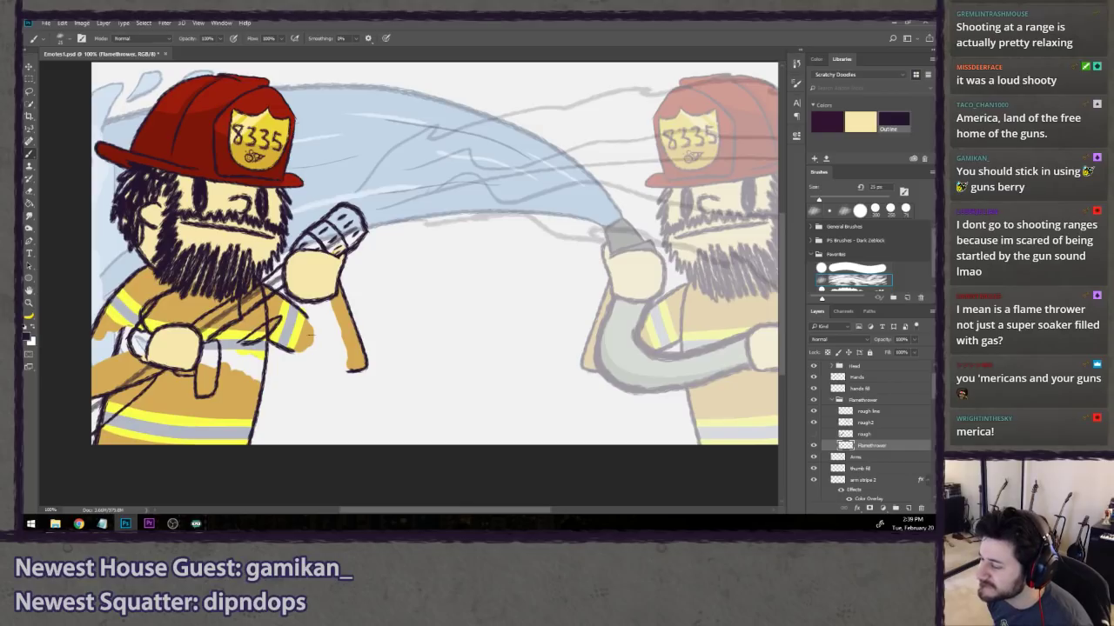
pyautogui.hotkey('ctrl', 'alt', 'z')
pyautogui.hotkey('ctrl', 'alt', 'z')
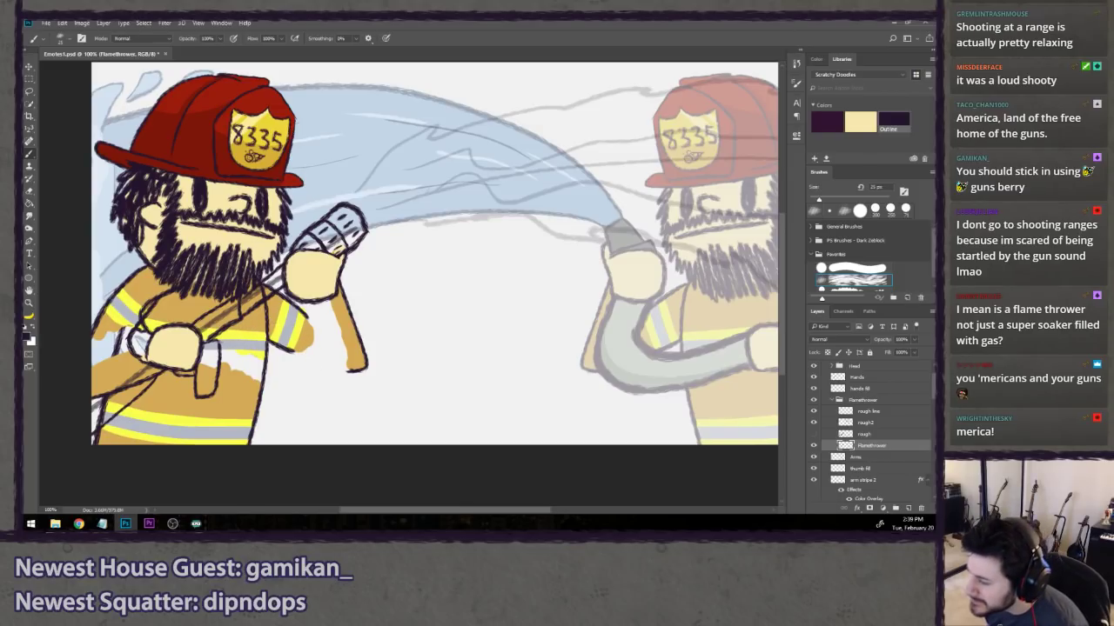
pyautogui.moveTo(217, 336); pyautogui.dragTo(266, 367)
pyautogui.hotkey('ctrl', 'alt', 'z')
pyautogui.hotkey('ctrl', 'alt', 'z')
pyautogui.moveTo(217, 336)
pyautogui.mouseDown()
pyautogui.moveTo(245, 348)
pyautogui.moveTo(389, 255)
pyautogui.mouseUp()
pyautogui.hotkey('ctrl', 'alt', 'z')
pyautogui.hotkey('ctrl', 'alt', 'z')
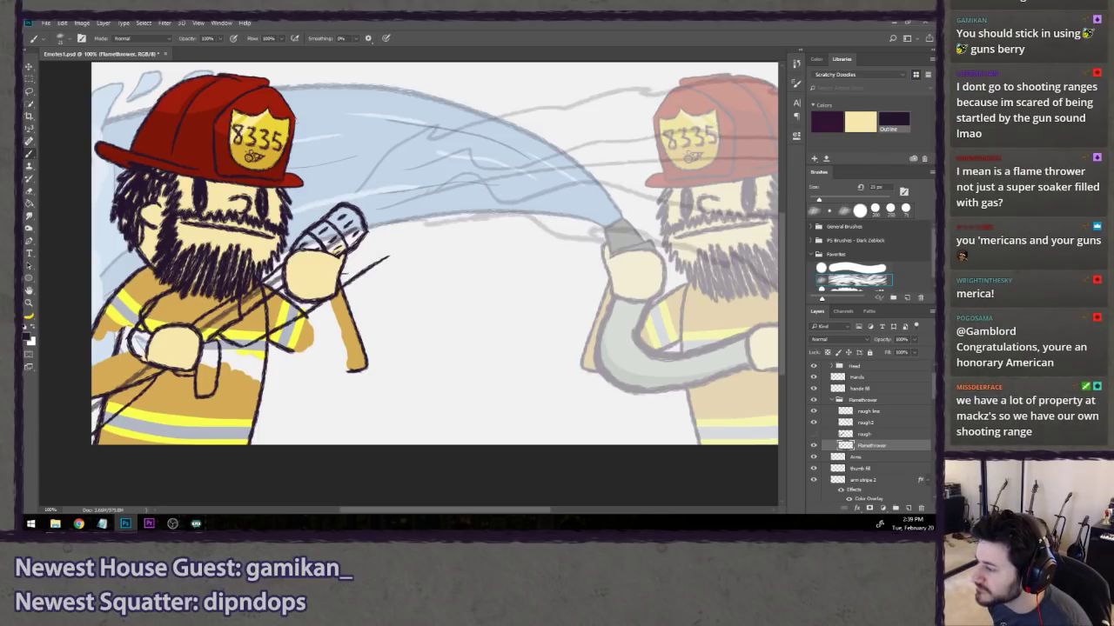
pyautogui.moveTo(244, 345); pyautogui.dragTo(405, 234)
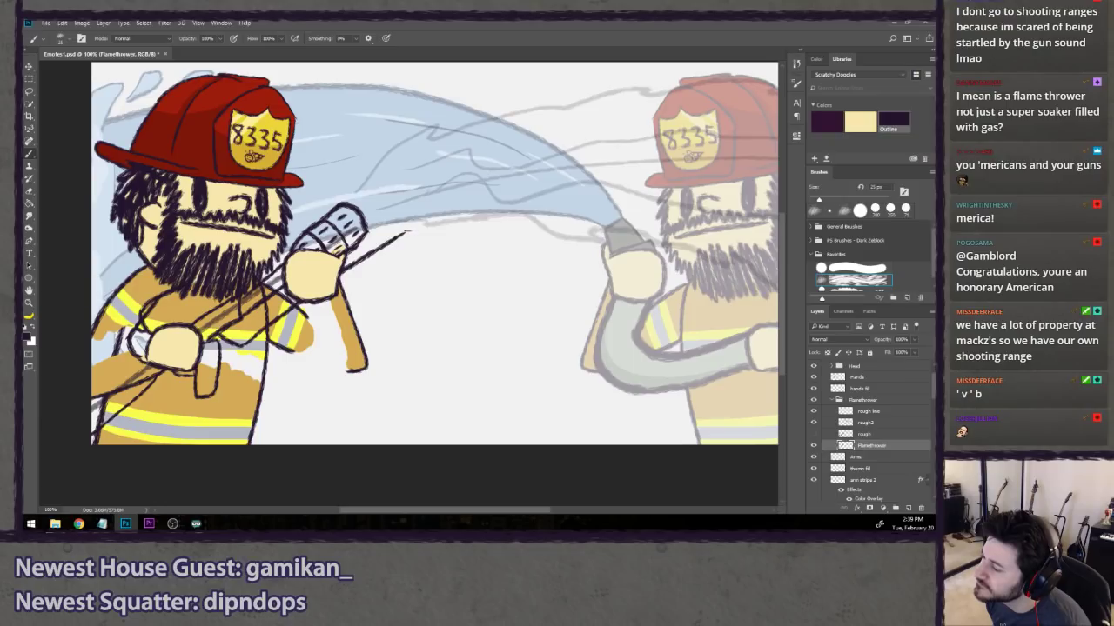
pyautogui.hotkey('ctrl', 'z')
pyautogui.moveTo(270, 335); pyautogui.dragTo(400, 246)
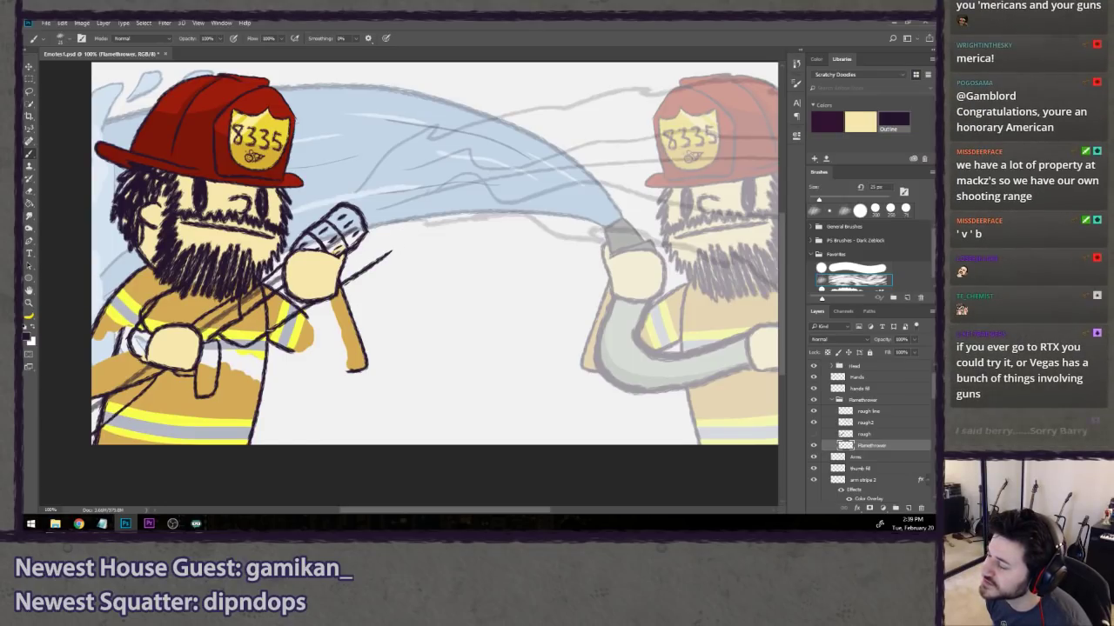
pyautogui.hotkey('ctrl', 'z')
pyautogui.moveTo(248, 343); pyautogui.dragTo(381, 251)
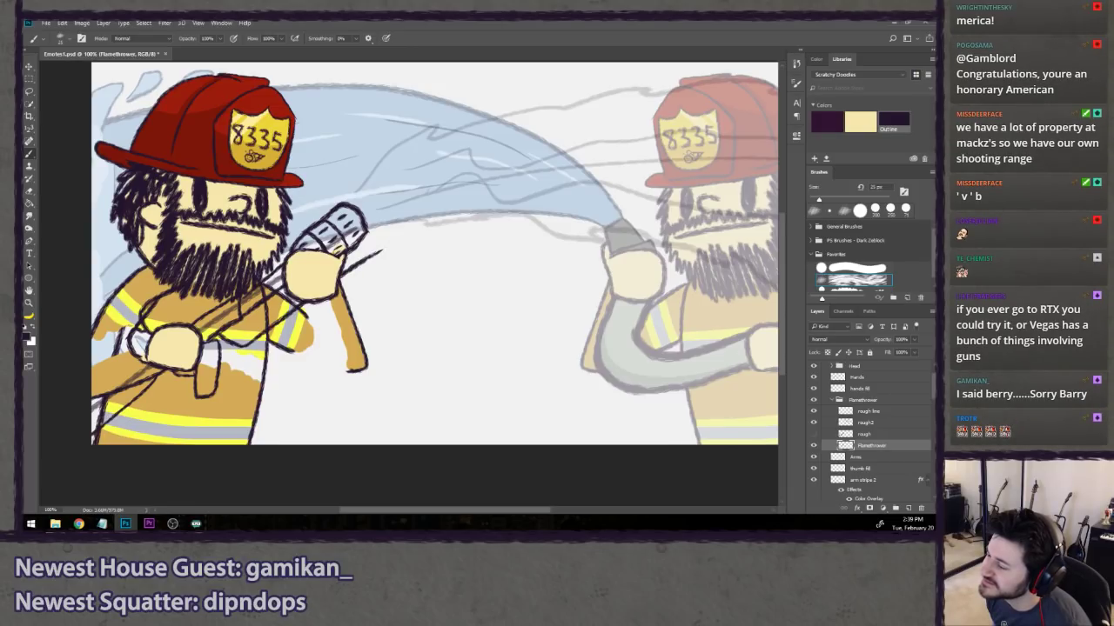
pyautogui.hotkey('ctrl', 'z')
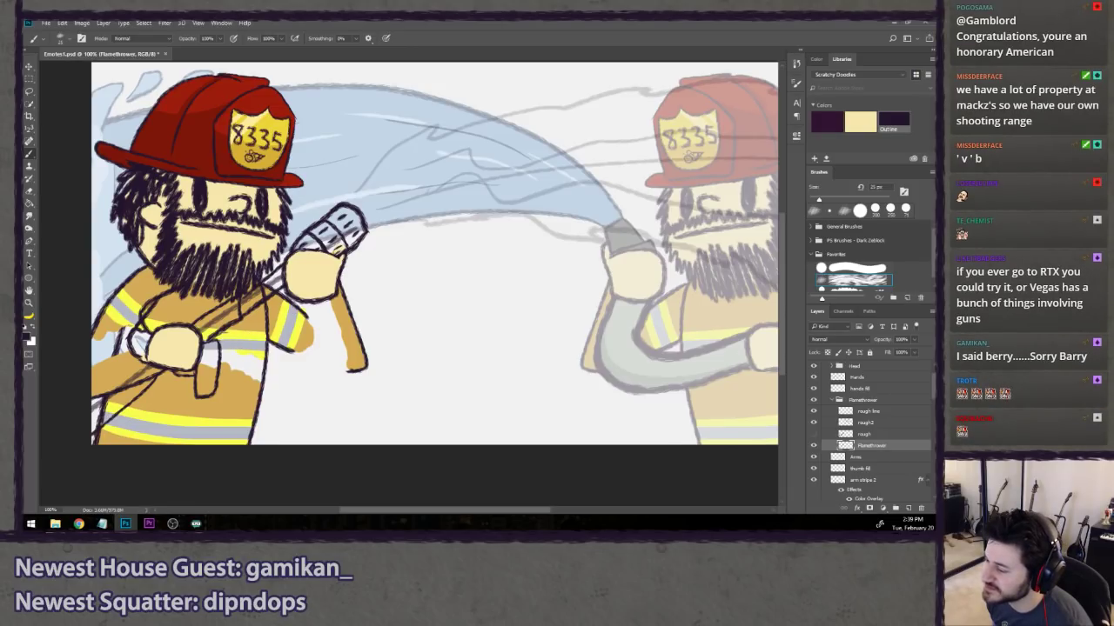
pyautogui.moveTo(225, 341); pyautogui.dragTo(375, 247)
pyautogui.hotkey('ctrl', 'z')
pyautogui.moveTo(234, 341); pyautogui.dragTo(388, 245)
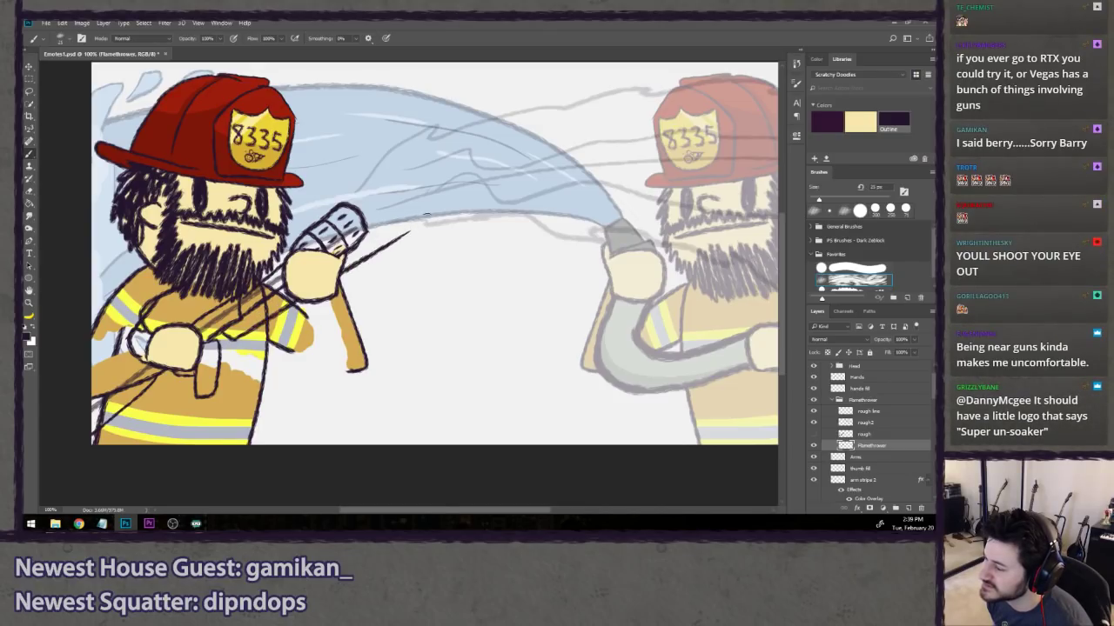
pyautogui.hotkey('ctrl', 'z')
# - Ink a thick pipe beneath the barrel, running from the lower hand past the upper hand to a short upturned tip below the nozzle
pyautogui.moveTo(235, 339); pyautogui.dragTo(383, 236)
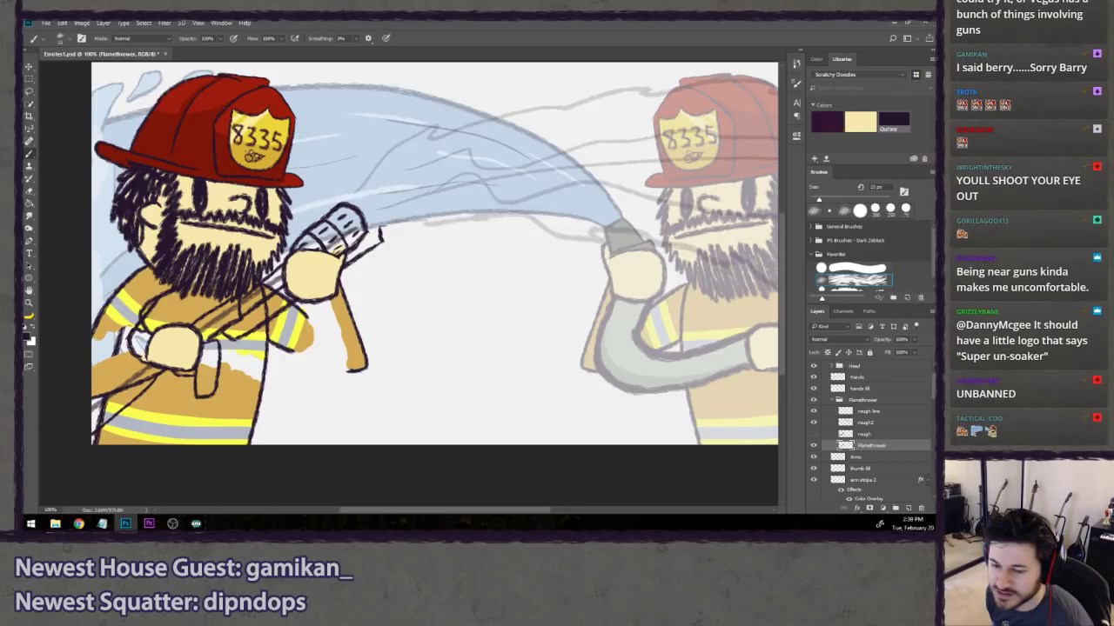
pyautogui.moveTo(381, 226); pyautogui.dragTo(388, 241)
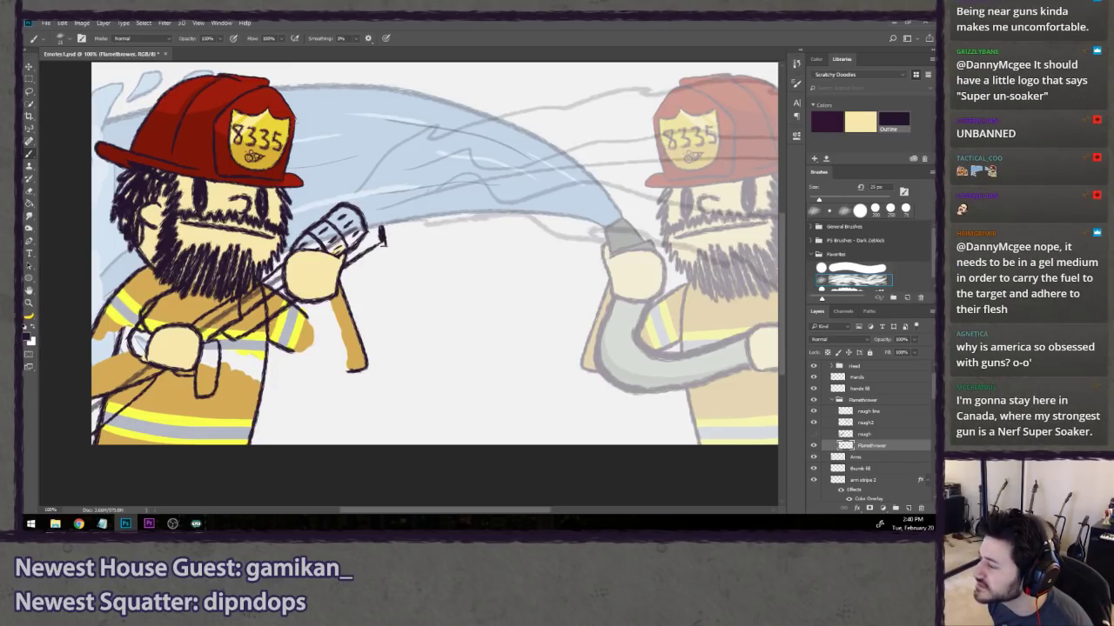
pyautogui.moveTo(381, 233); pyautogui.dragTo(291, 317)
pyautogui.hotkey('ctrl', 'z')
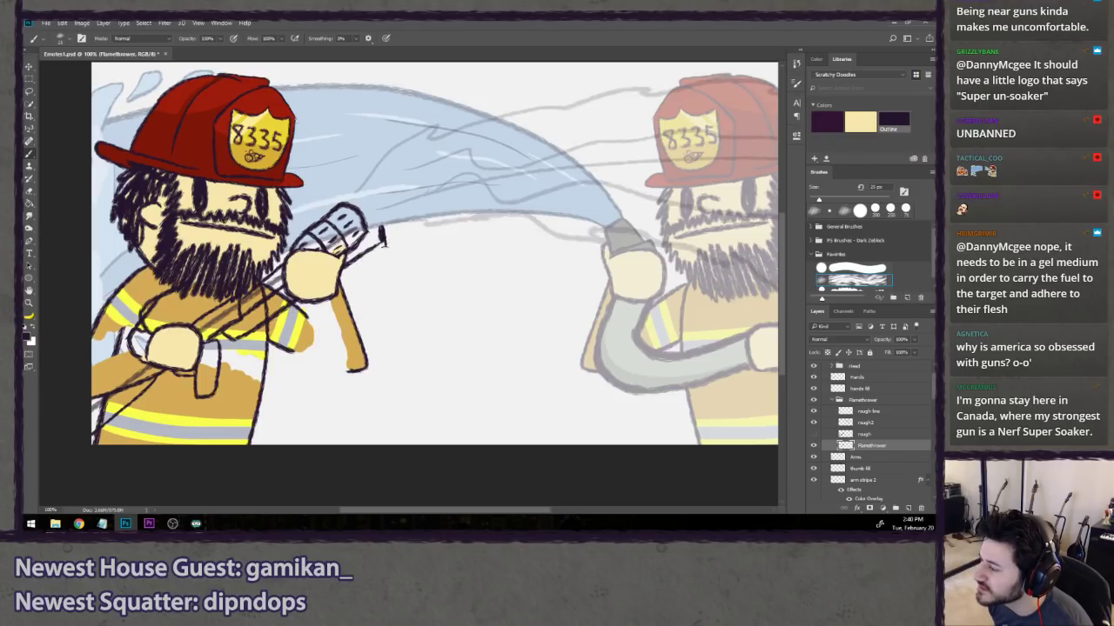
pyautogui.moveTo(384, 246); pyautogui.dragTo(235, 351)
pyautogui.hotkey('ctrl', 'z')
pyautogui.moveTo(384, 245); pyautogui.dragTo(233, 344)
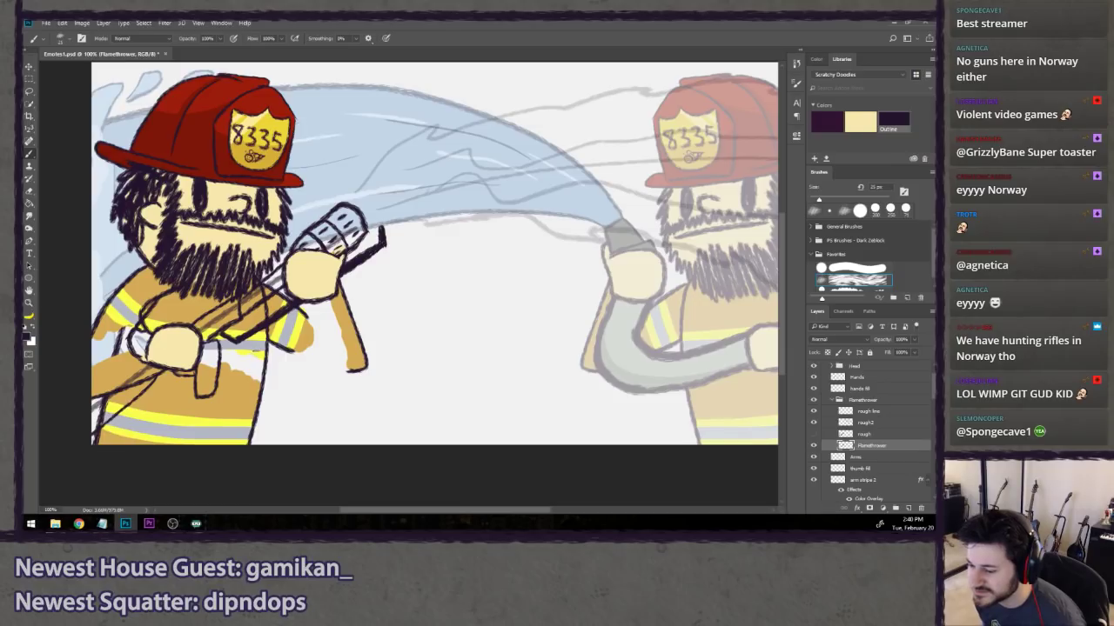
# - Erase the pipe's middle section over the jacket, between the lower and upper hands, with a 25 px eraser
pyautogui.press('e')
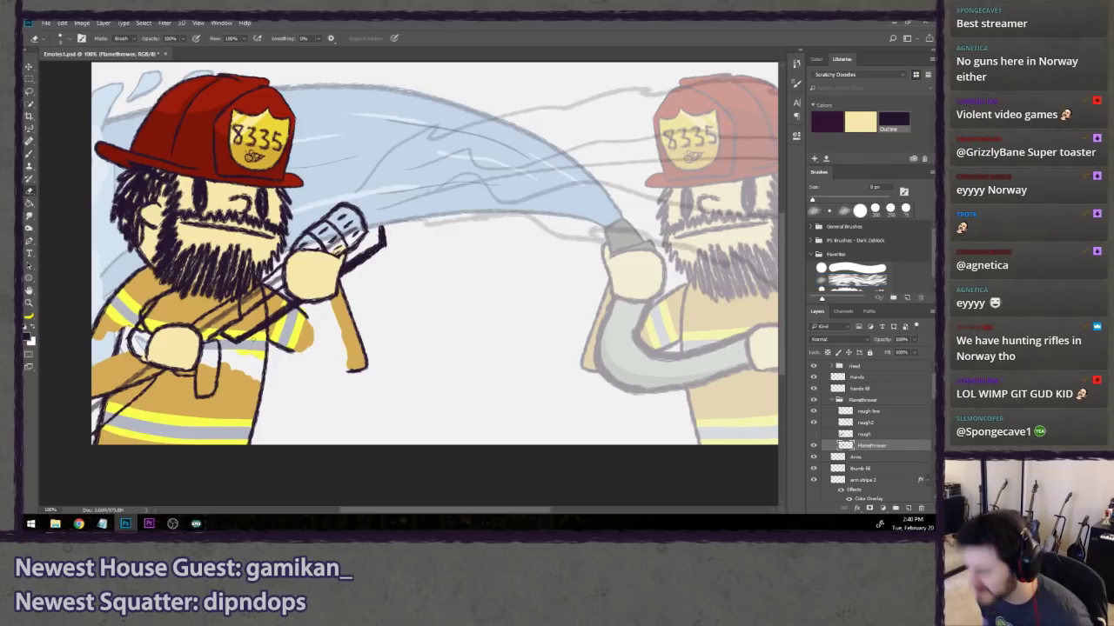
pyautogui.press(']')
pyautogui.press(']')
pyautogui.press(']')
pyautogui.press(']')
pyautogui.press(']')
pyautogui.click(250, 340)
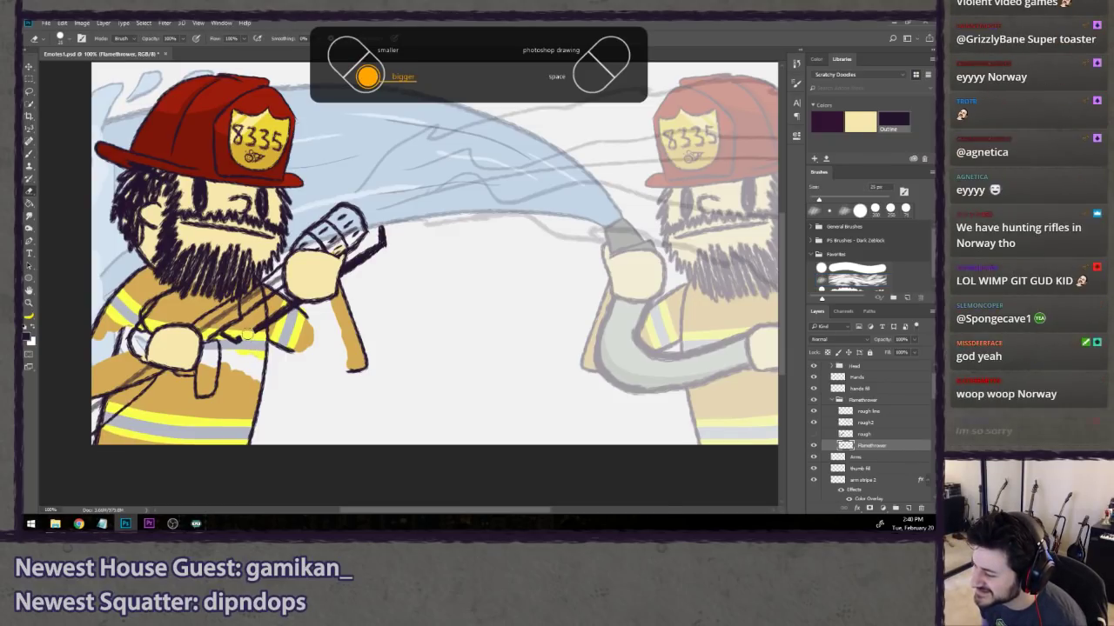
pyautogui.click(261, 327)
pyautogui.moveTo(276, 318); pyautogui.dragTo(270, 326)
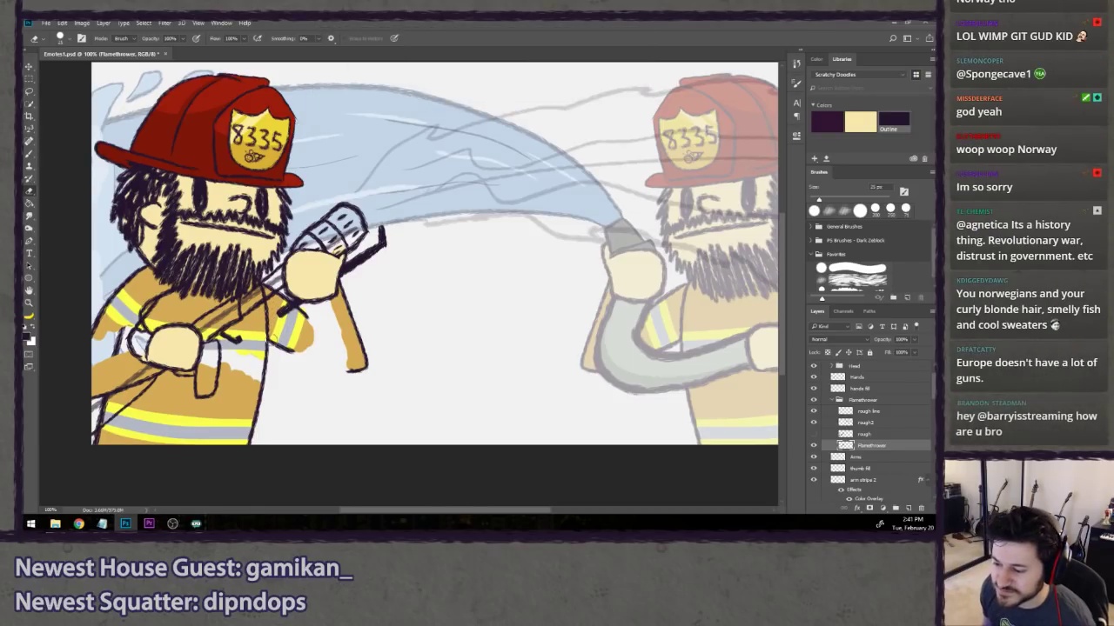
# - Ink a rounded shape hanging under the barrel in the erased gap and a band across the barrel behind the upper hand
pyautogui.press('b')
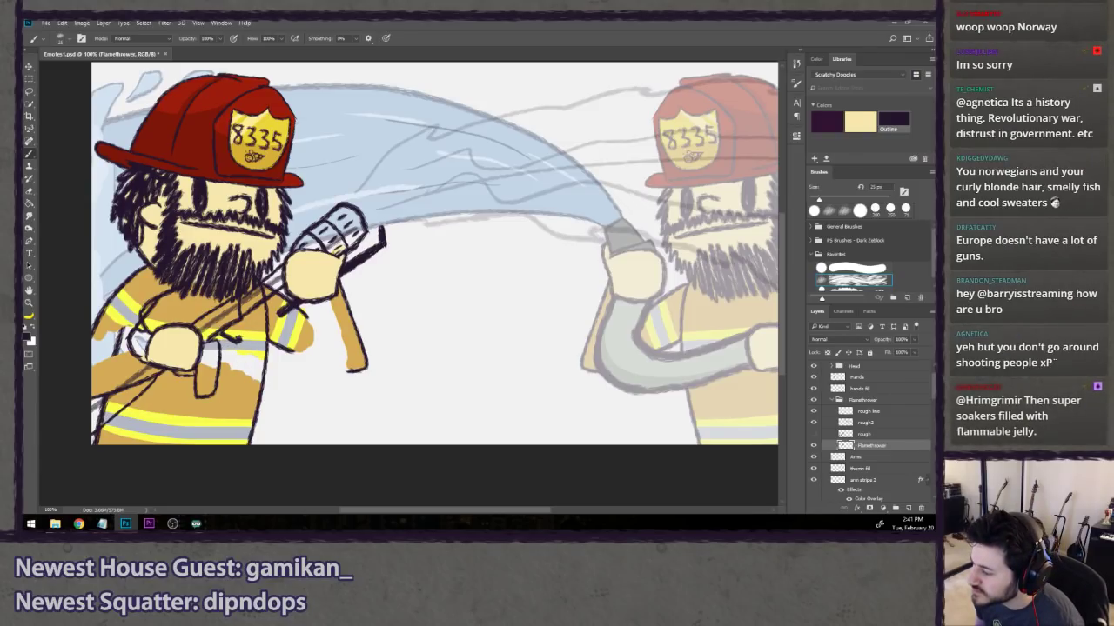
pyautogui.moveTo(236, 334)
pyautogui.mouseDown()
pyautogui.moveTo(270, 311)
pyautogui.moveTo(281, 328)
pyautogui.moveTo(265, 312)
pyautogui.moveTo(275, 332)
pyautogui.moveTo(238, 339)
pyautogui.mouseUp()
pyautogui.hotkey('ctrl', 'z')
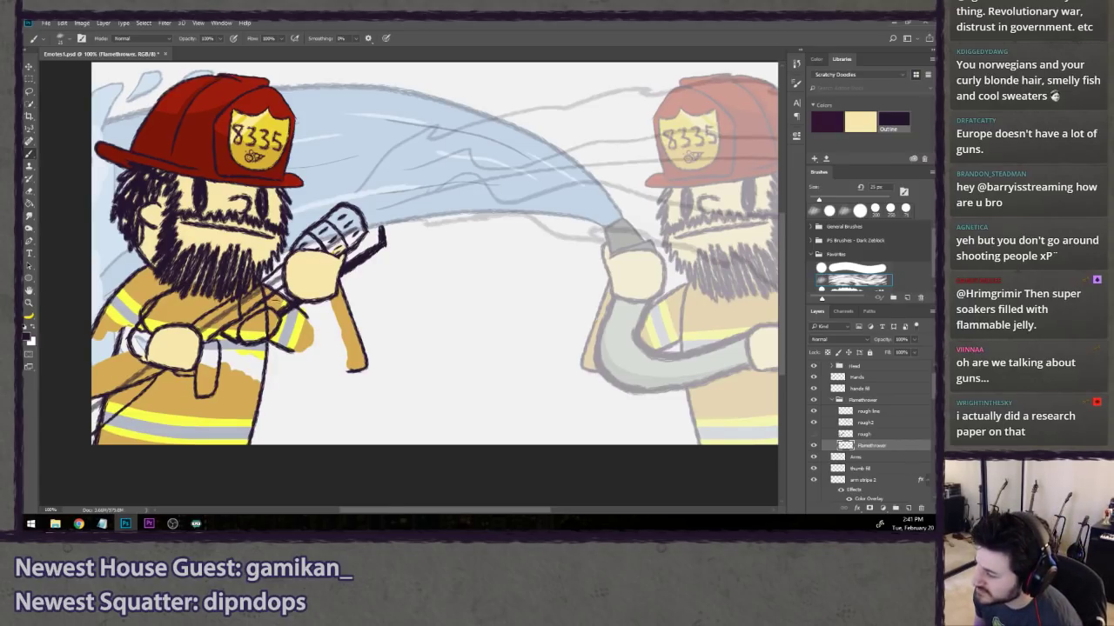
pyautogui.moveTo(267, 285); pyautogui.dragTo(280, 308)
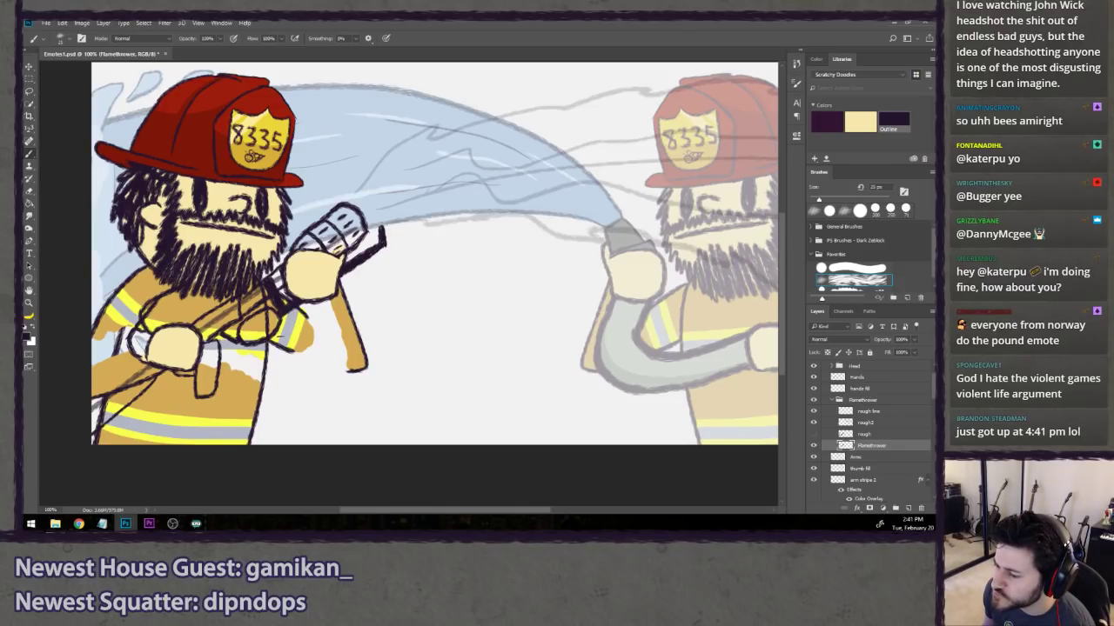
# - Ink short detail strokes on the barrel beside the lower hand and across the grip
pyautogui.moveTo(274, 383); pyautogui.dragTo(303, 384)
pyautogui.moveTo(229, 324)
pyautogui.mouseDown()
pyautogui.moveTo(255, 346)
pyautogui.moveTo(243, 338)
pyautogui.mouseUp()
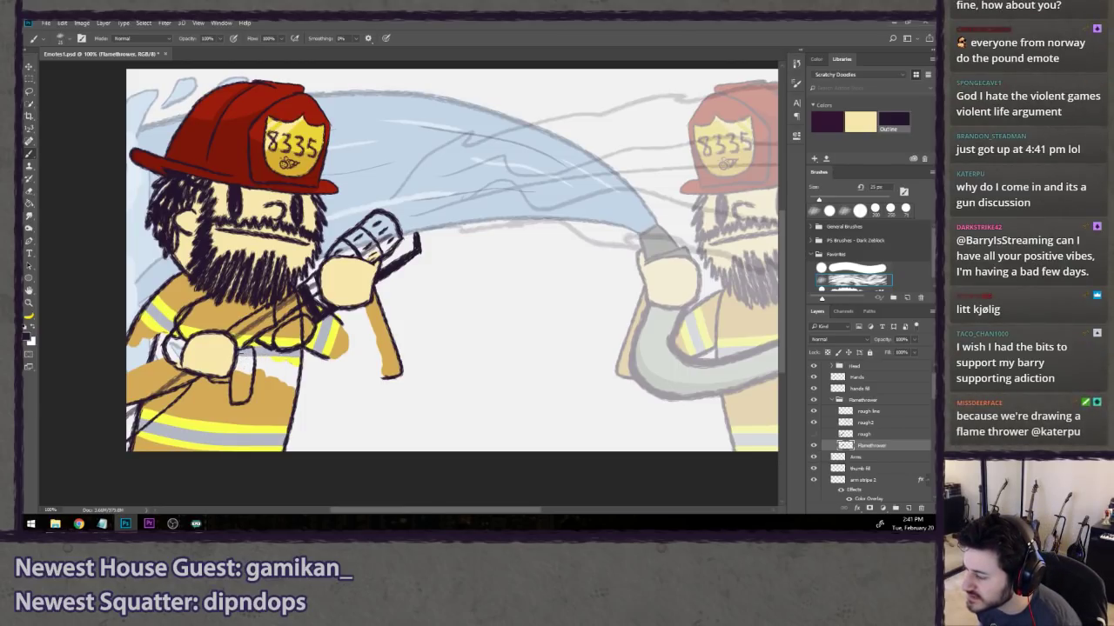
pyautogui.moveTo(232, 357); pyautogui.dragTo(251, 354)
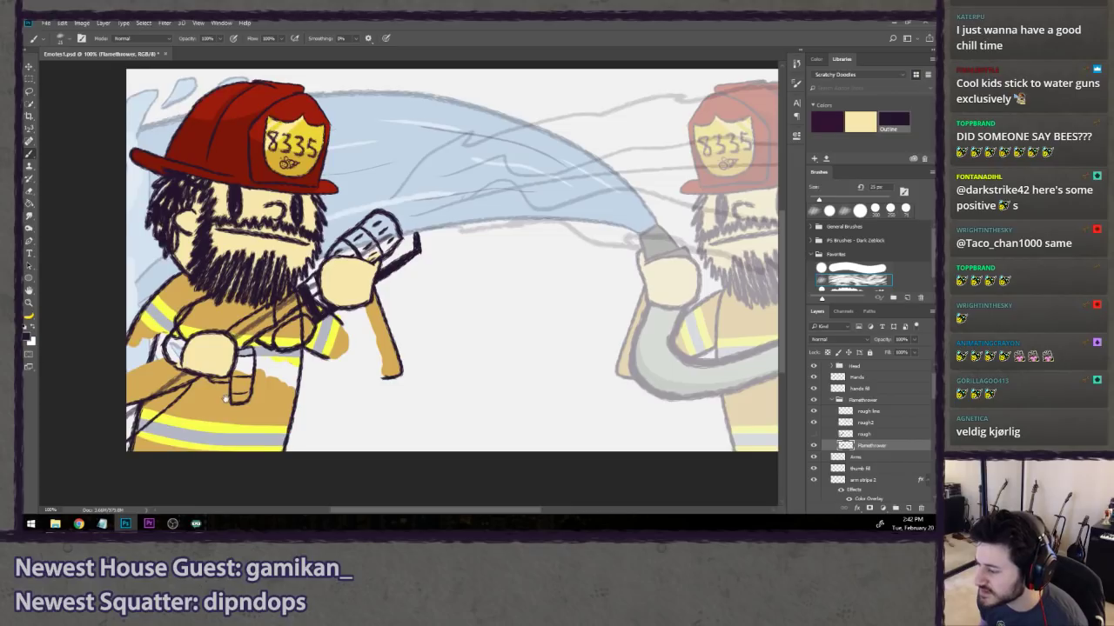
pyautogui.moveTo(225, 400); pyautogui.dragTo(235, 388)
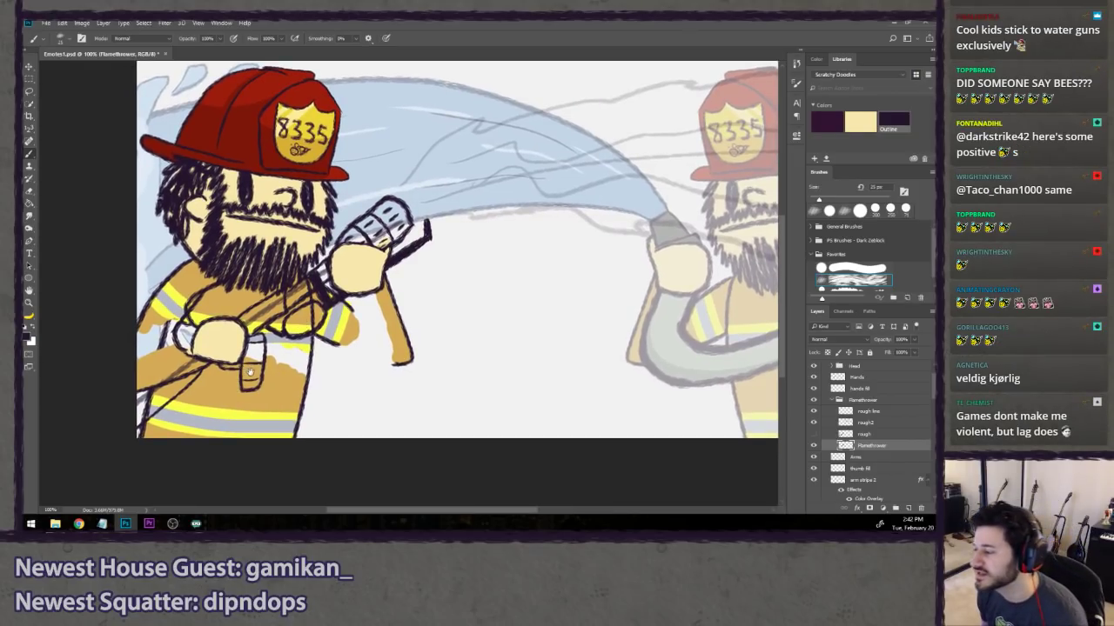
pyautogui.scroll(-2, 250, 371)
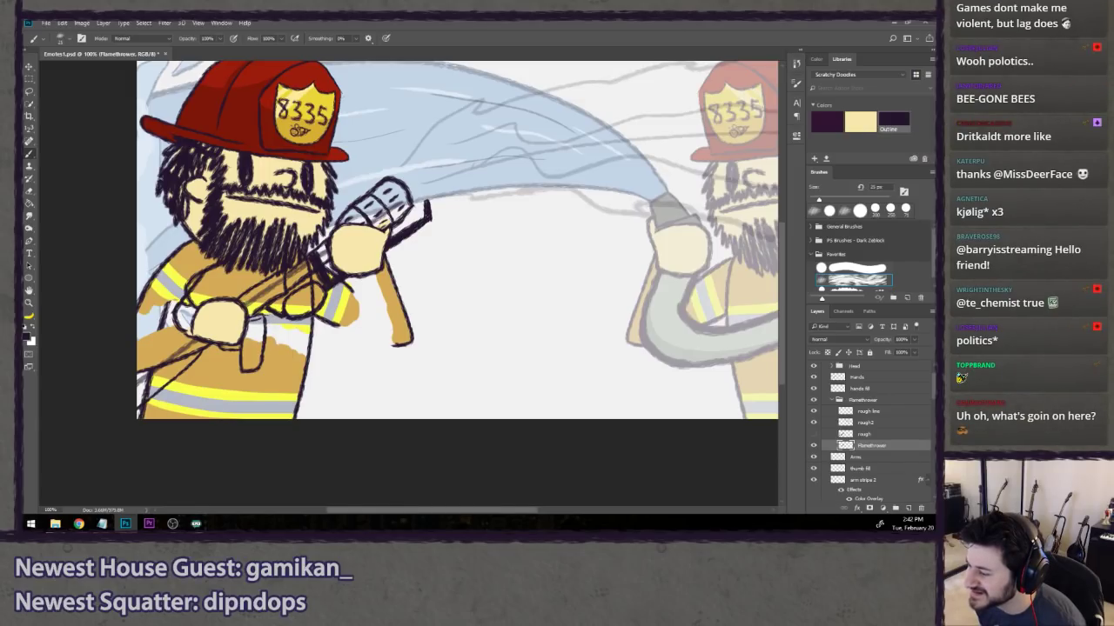
pyautogui.hotkey('ctrl', 'alt')
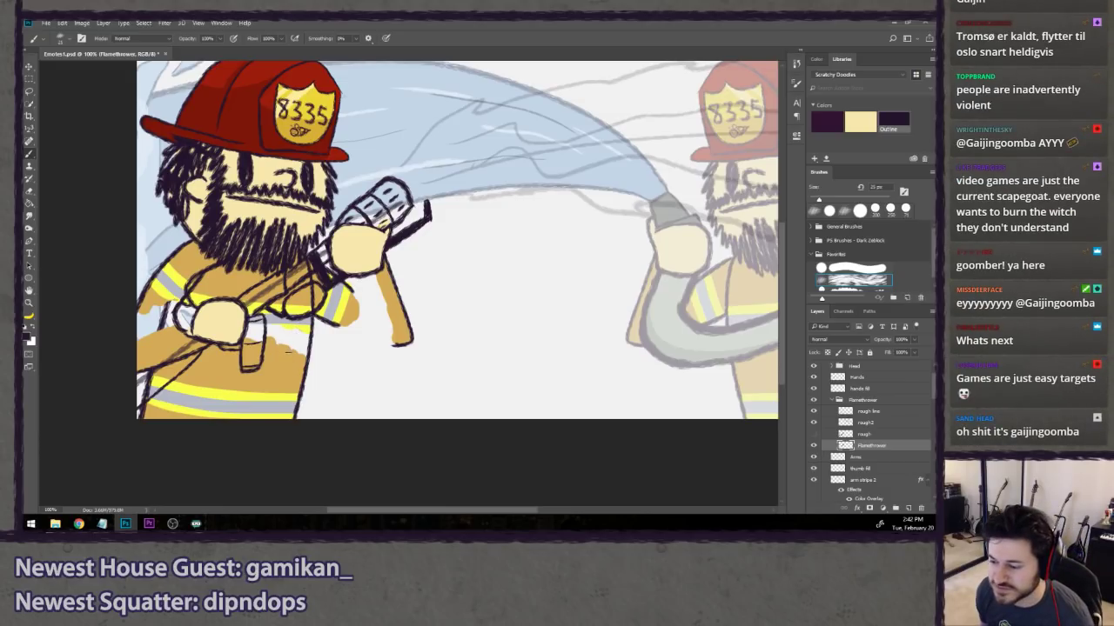
pyautogui.press('z')
pyautogui.keyDown('alt'); pyautogui.click(288, 347); pyautogui.keyUp('alt')
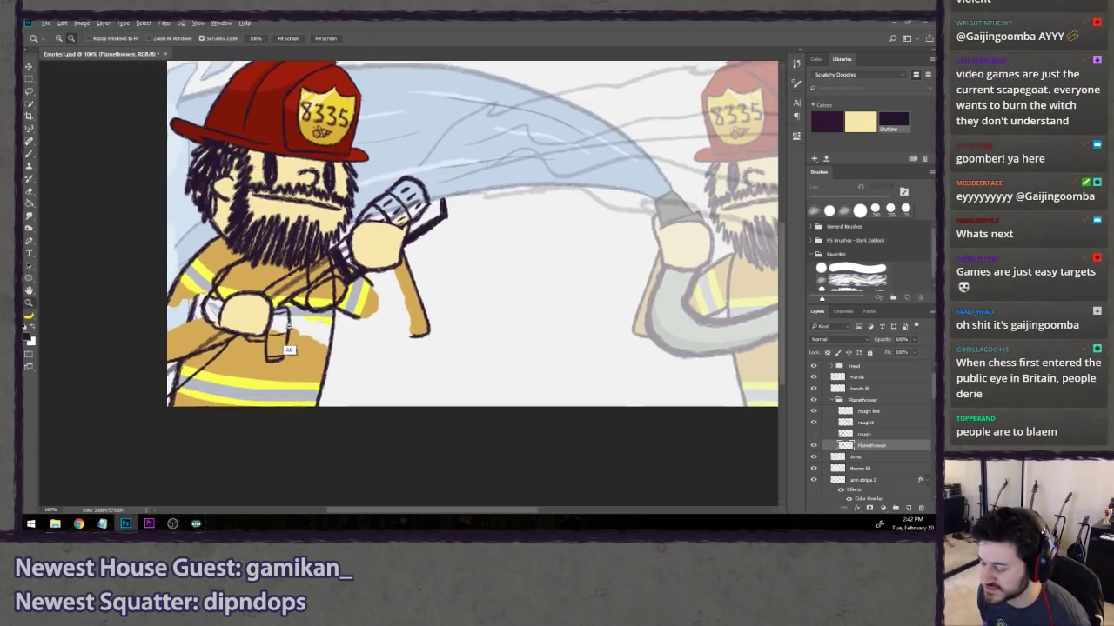
pyautogui.press('b')
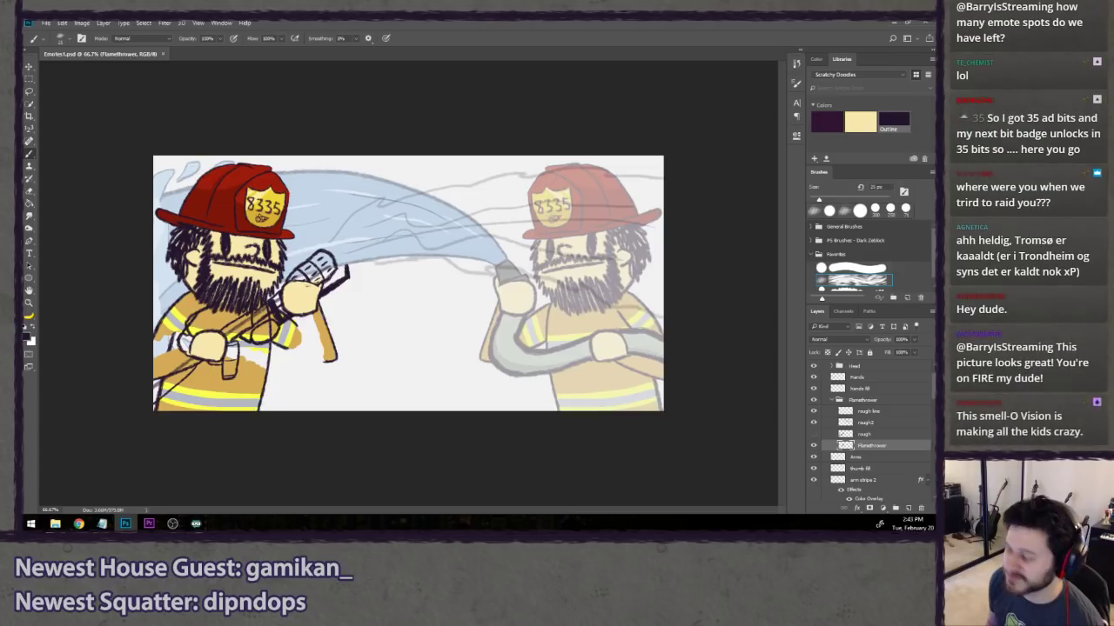
pyautogui.hotkey('ctrl', '+')
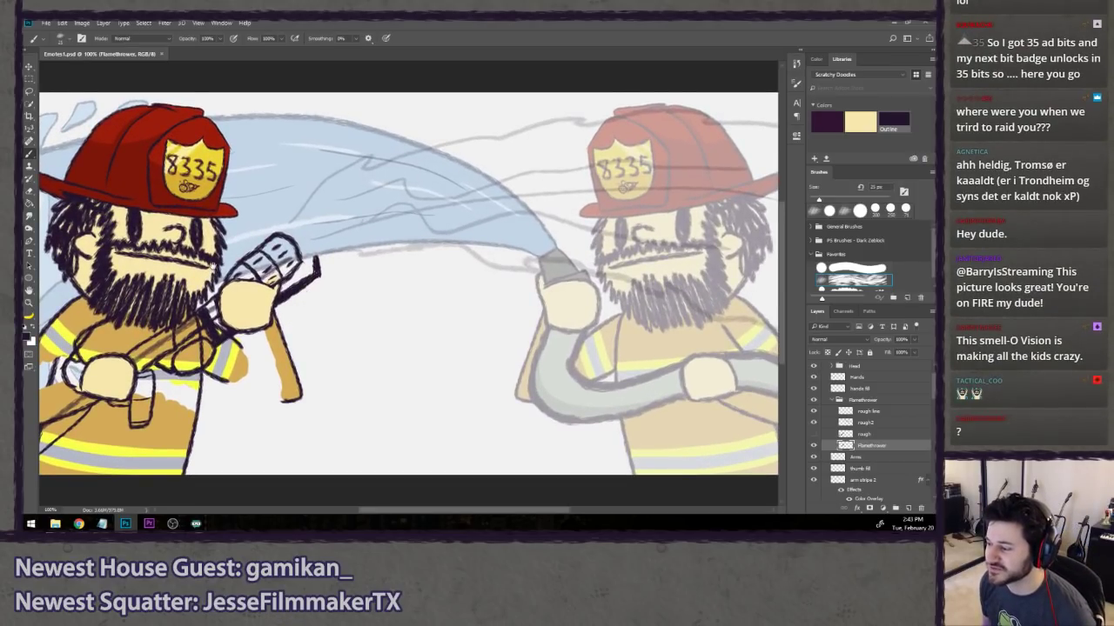
pyautogui.moveTo(310, 298); pyautogui.dragTo(356, 299)
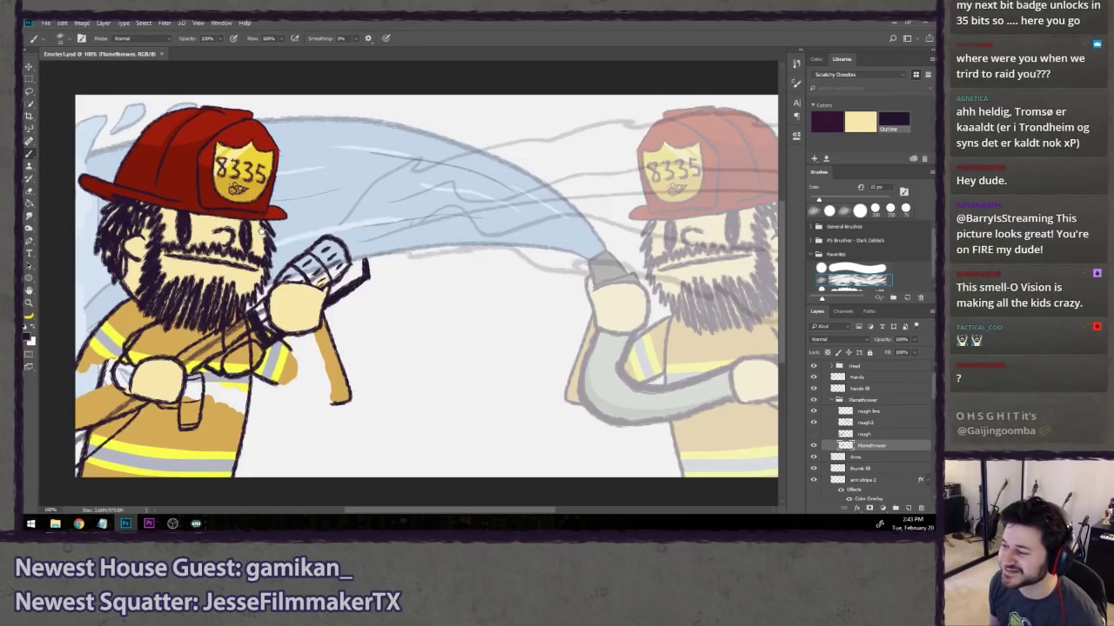
pyautogui.moveTo(245, 235); pyautogui.dragTo(255, 250)
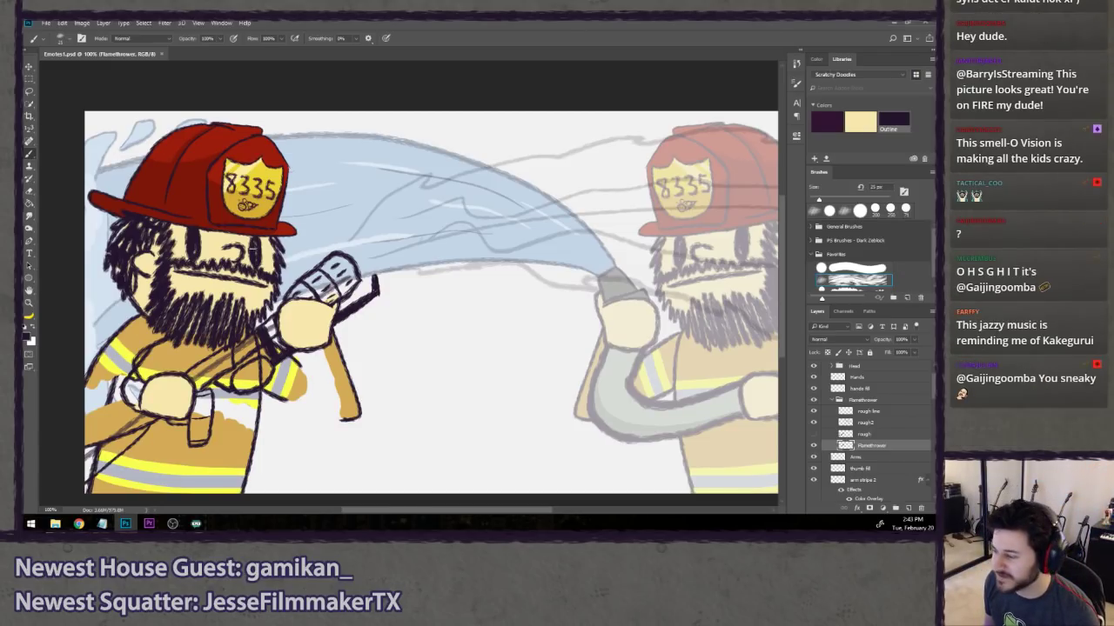
pyautogui.moveTo(174, 339)
pyautogui.mouseDown()
pyautogui.moveTo(207, 347)
pyautogui.moveTo(220, 326)
pyautogui.mouseUp()
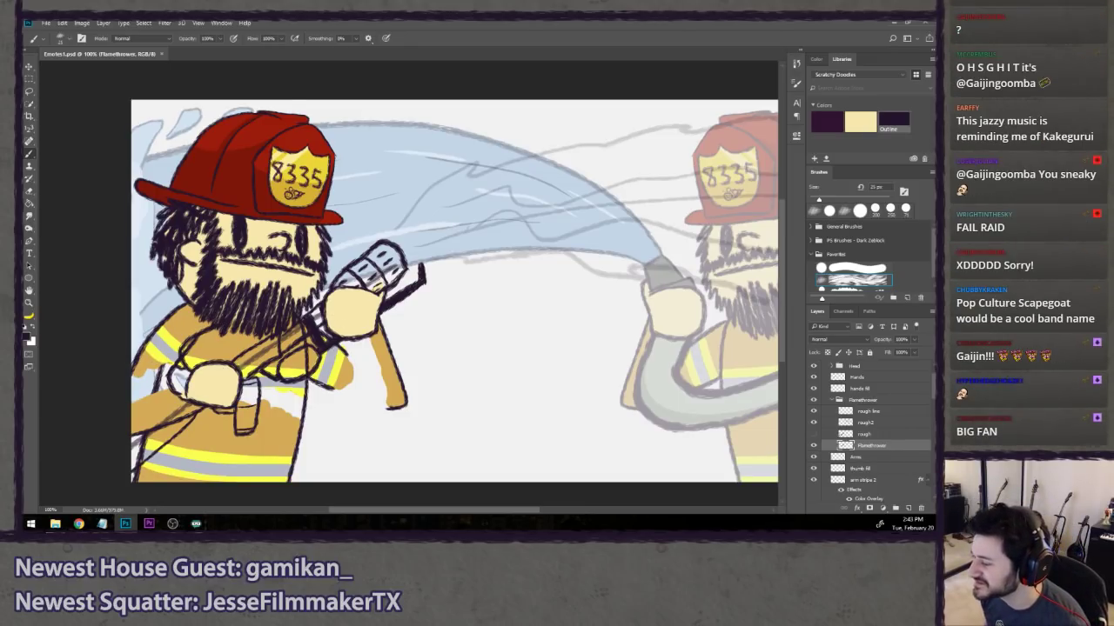
pyautogui.moveTo(320, 391); pyautogui.dragTo(327, 354)
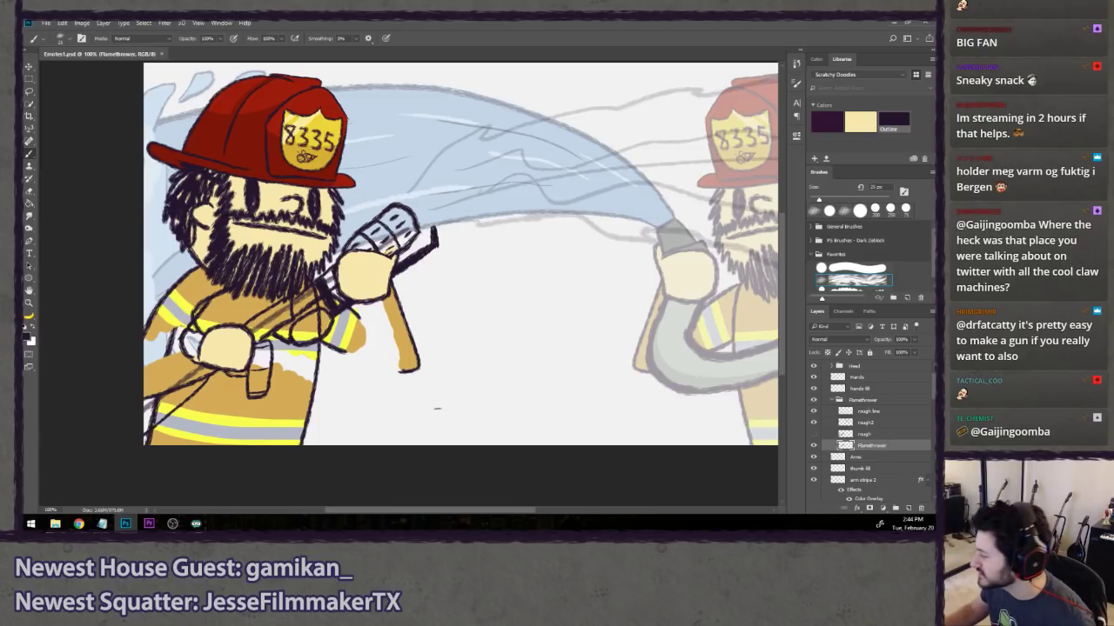
# - Create a new layer named "flamethrower fill" and place it directly beneath the Flamethrower line layer
pyautogui.hotkey('ctrl', 'shift', 'n')
pyautogui.write('flame')
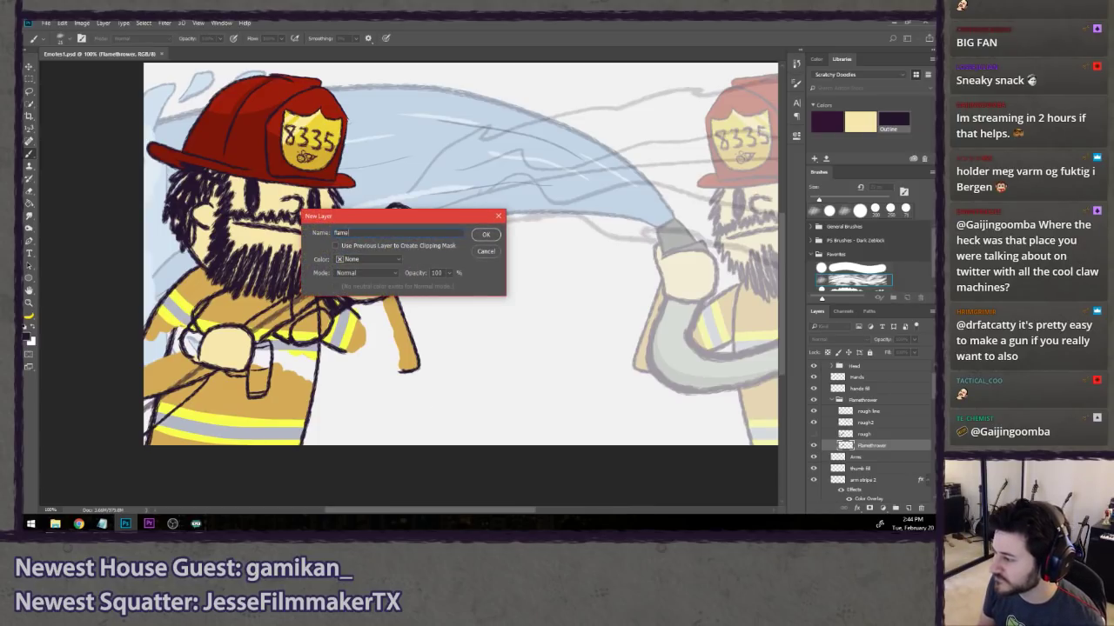
pyautogui.write('thrower fill')
pyautogui.press('Return')
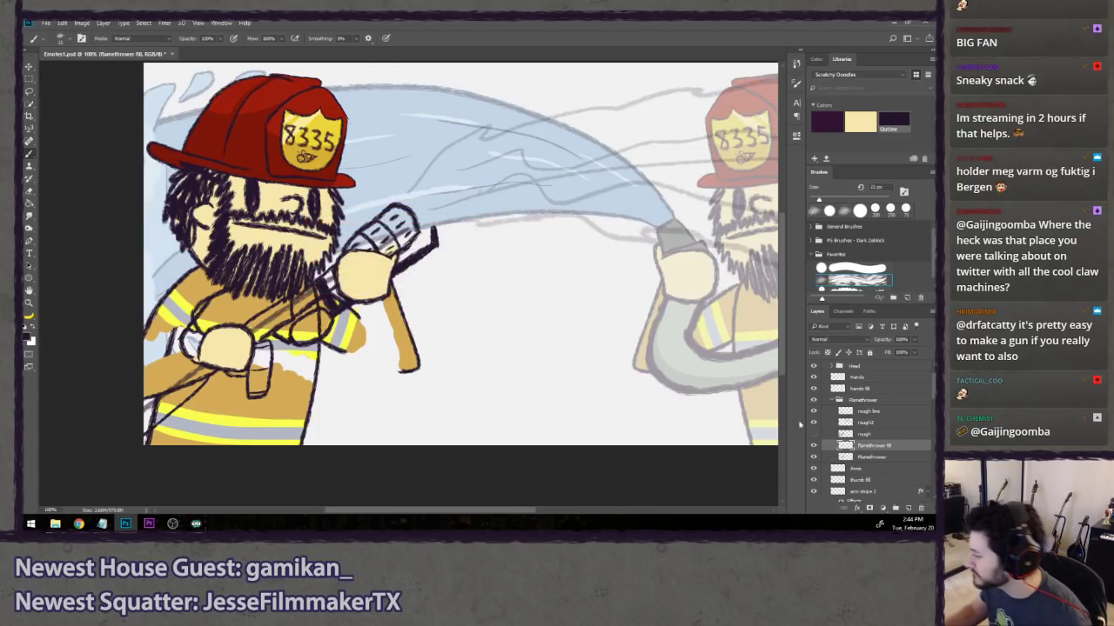
pyautogui.moveTo(908, 449); pyautogui.dragTo(900, 458)
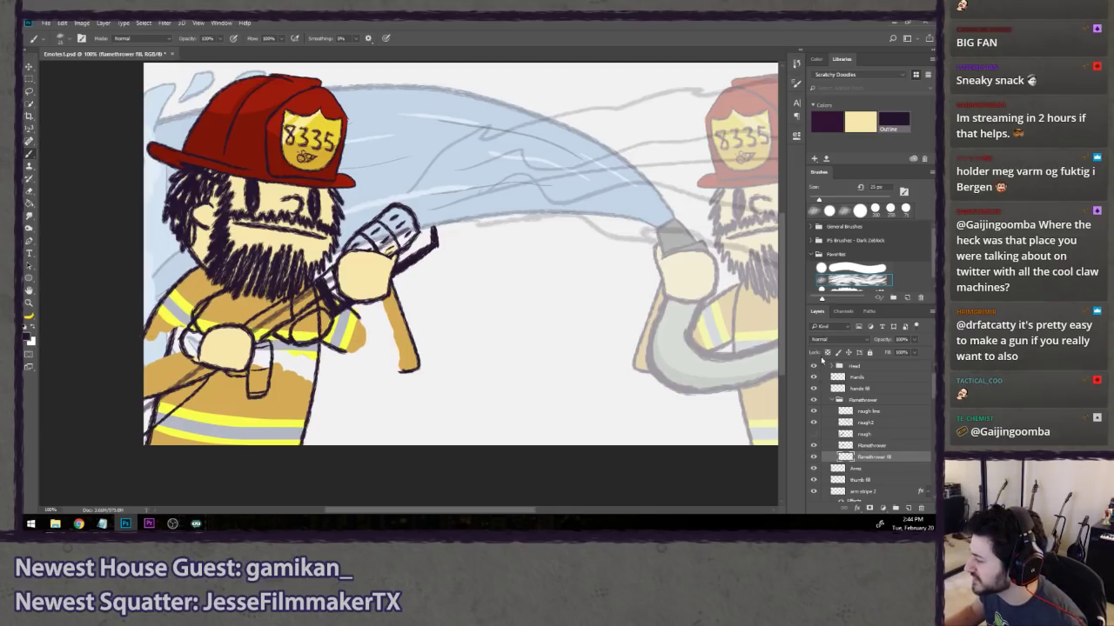
# - Show the fireman 1 reference layer at 100% opacity to examine the original hose and water drawing, and hide it again
pyautogui.moveTo(664, 344); pyautogui.dragTo(581, 329)
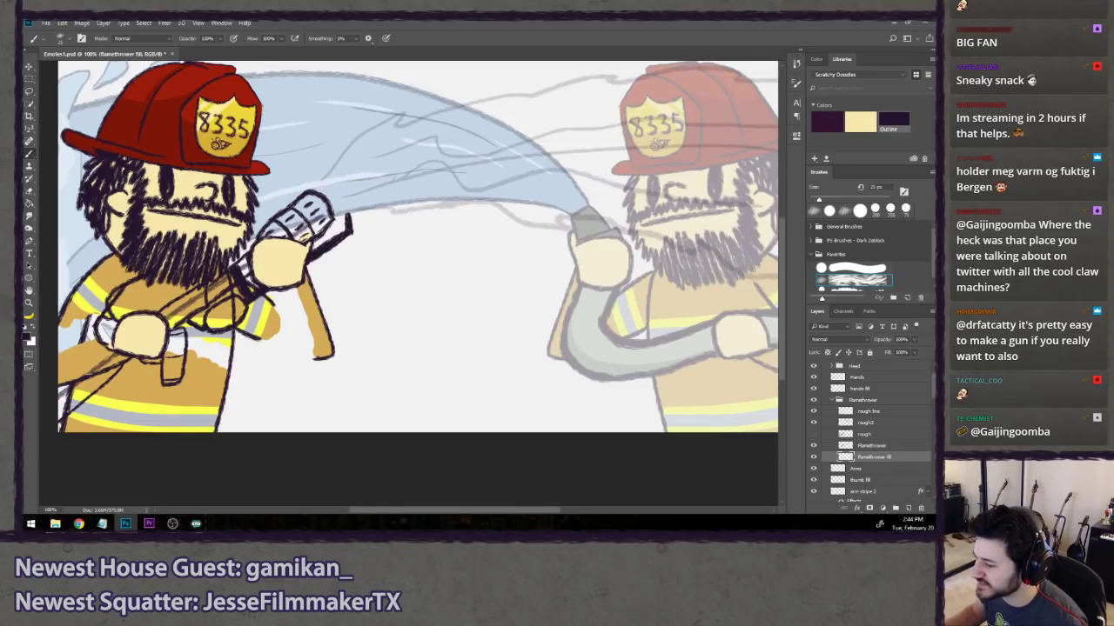
pyautogui.scroll(3, 874, 411)
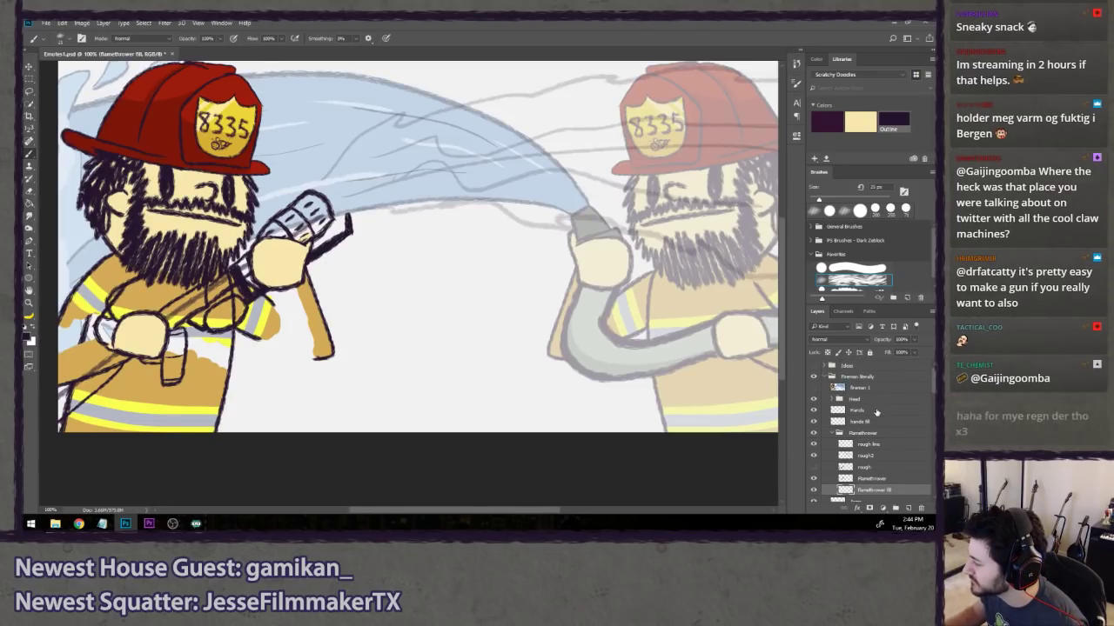
pyautogui.click(854, 389)
pyautogui.click(814, 388)
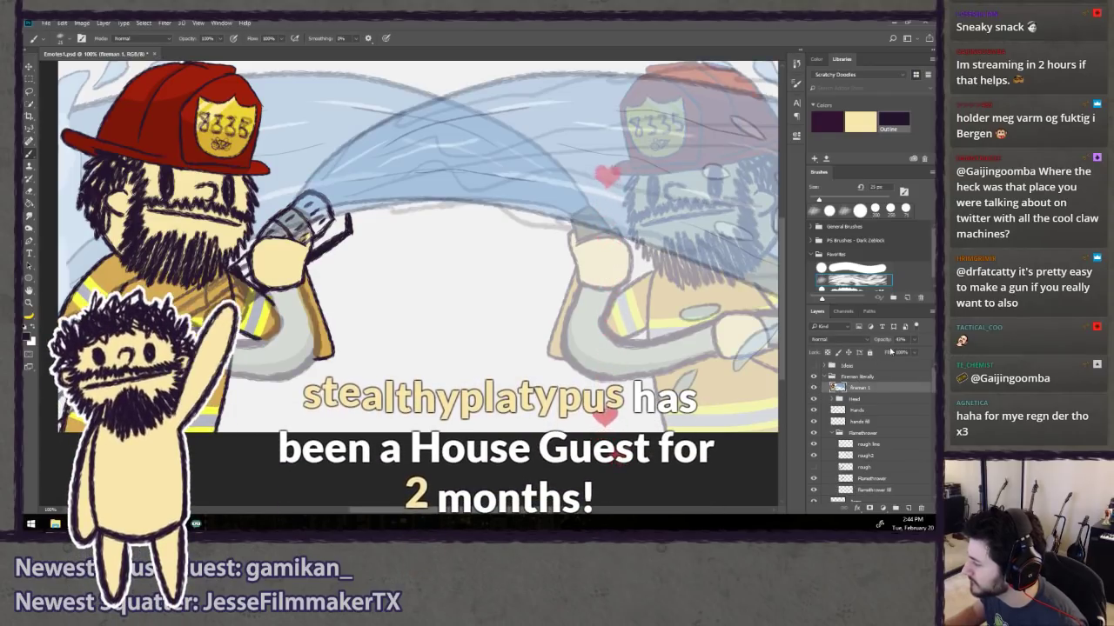
pyautogui.moveTo(884, 340); pyautogui.dragTo(922, 340)
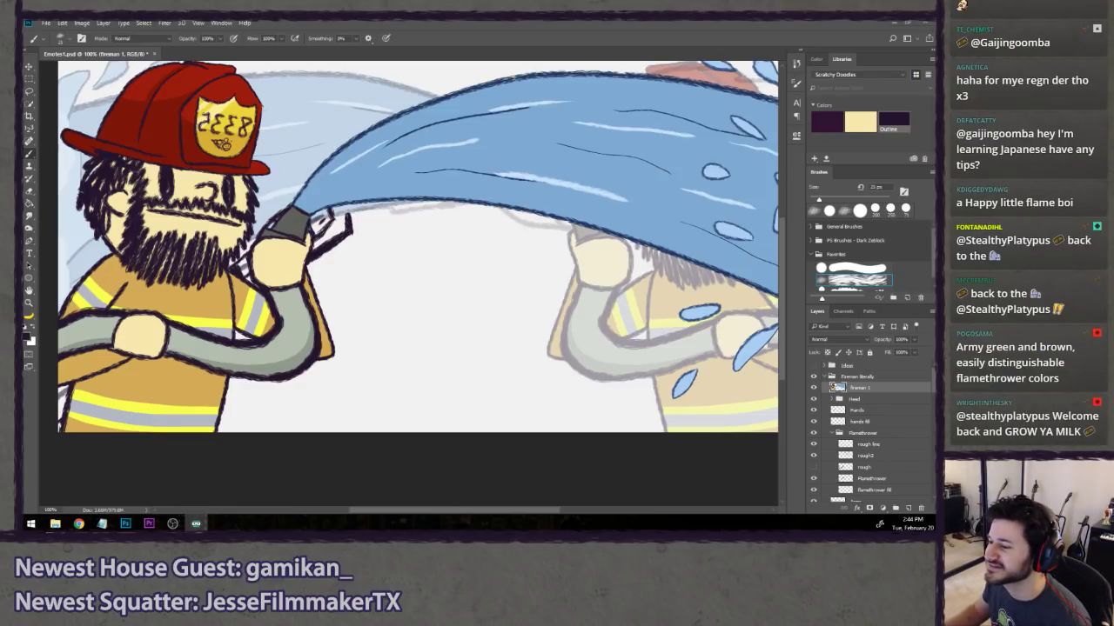
pyautogui.click(426, 29)
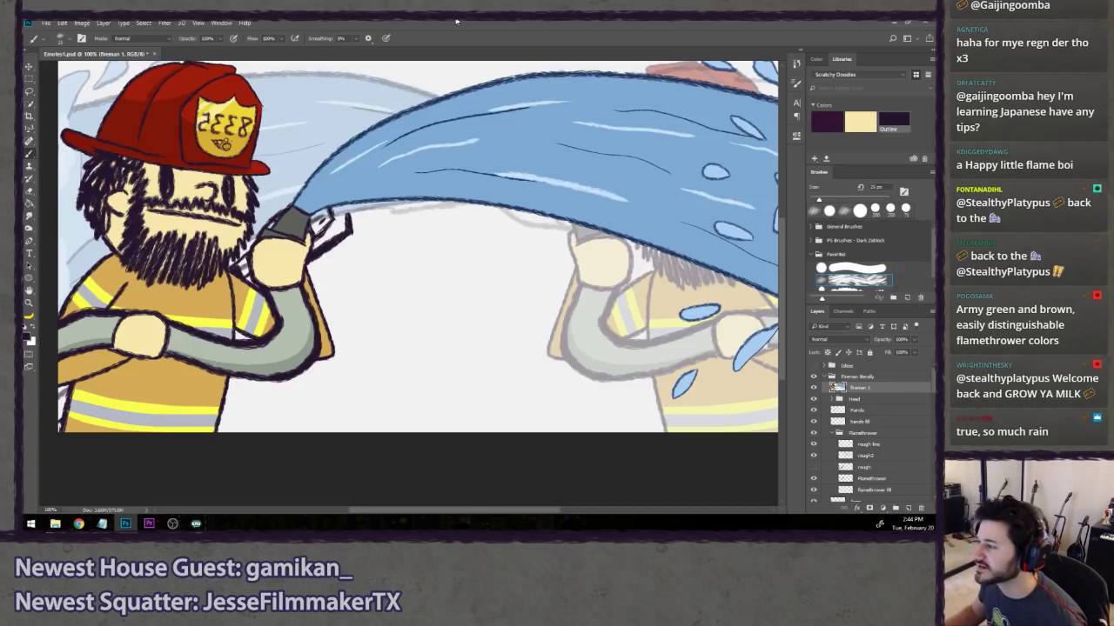
pyautogui.click(814, 388)
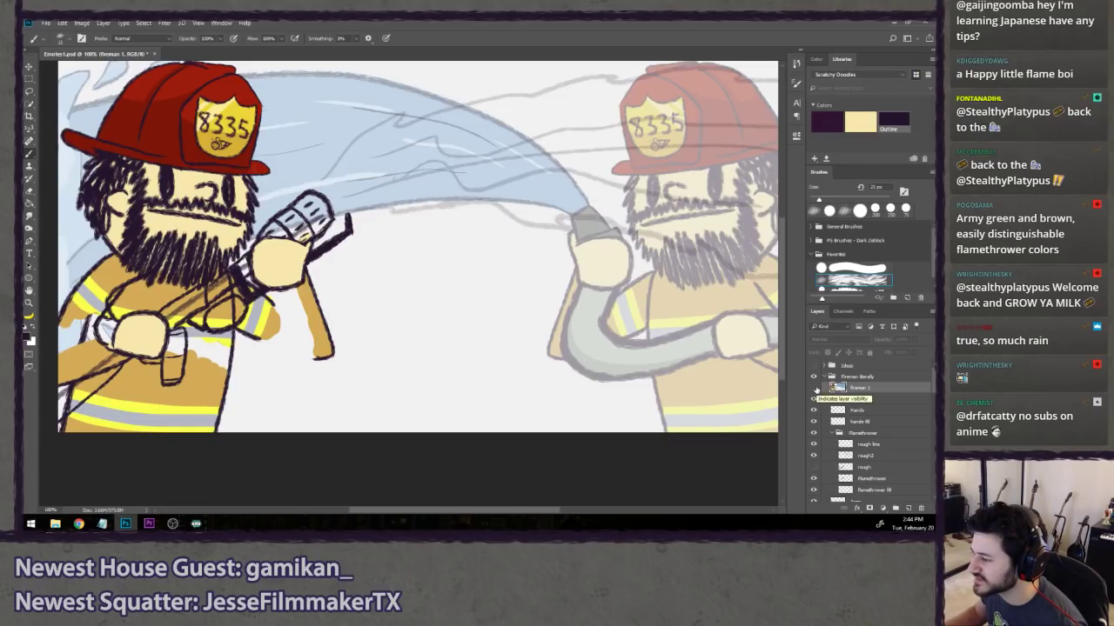
# - Show the fireman 1 layer, sample the hose and nozzle colours from it, and hide the layer again
pyautogui.click(814, 388)
pyautogui.click(815, 388)
pyautogui.click(814, 388)
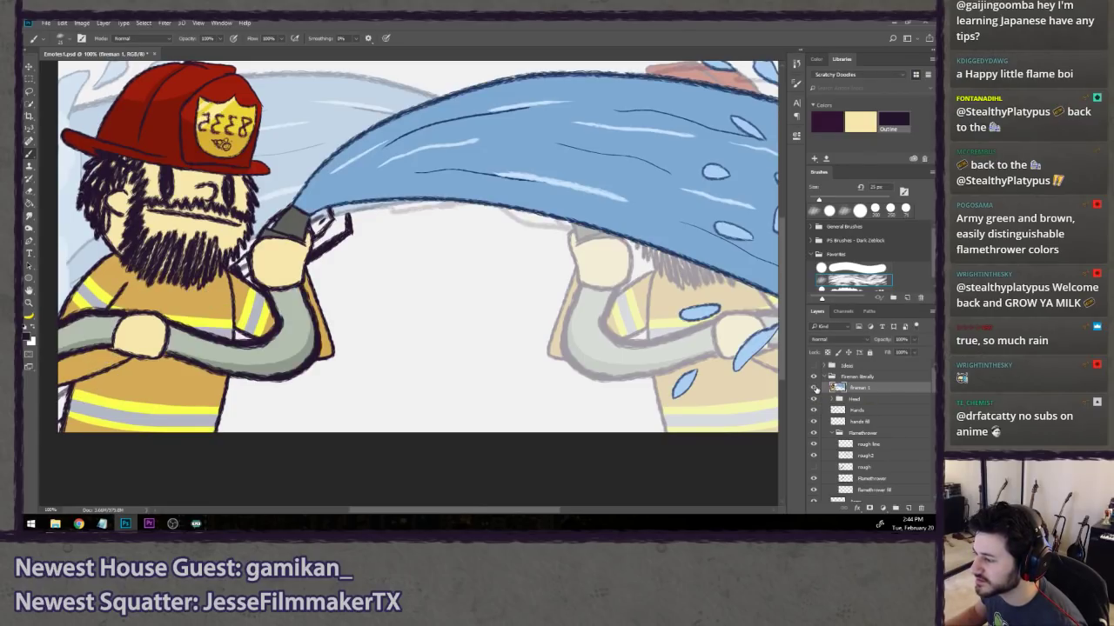
pyautogui.keyDown('alt'); pyautogui.click(296, 323); pyautogui.keyUp('alt')
pyautogui.press('x')
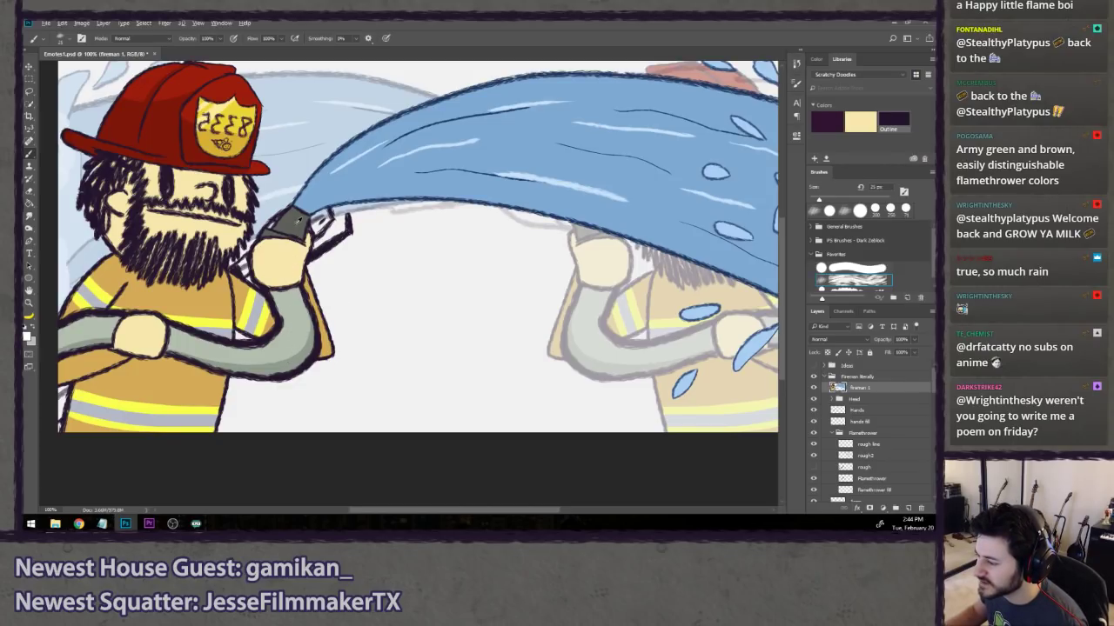
pyautogui.keyDown('alt'); pyautogui.click(298, 223); pyautogui.keyUp('alt')
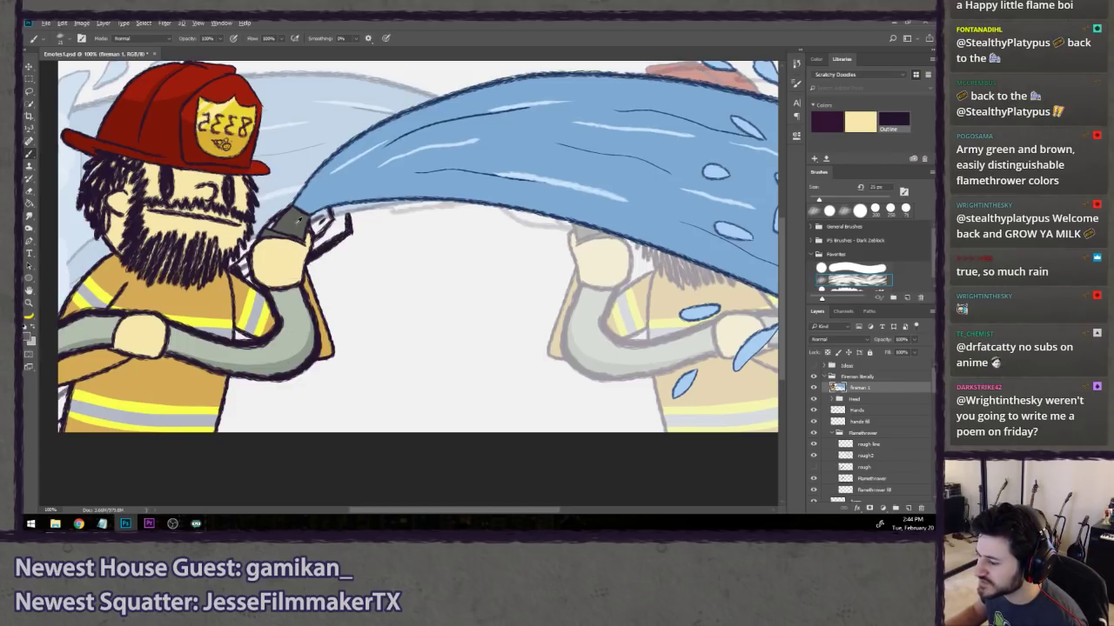
pyautogui.click(814, 387)
# - Hide the Fireman group so the faded water-hose reference is off the canvas
pyautogui.scroll(-2, 888, 444)
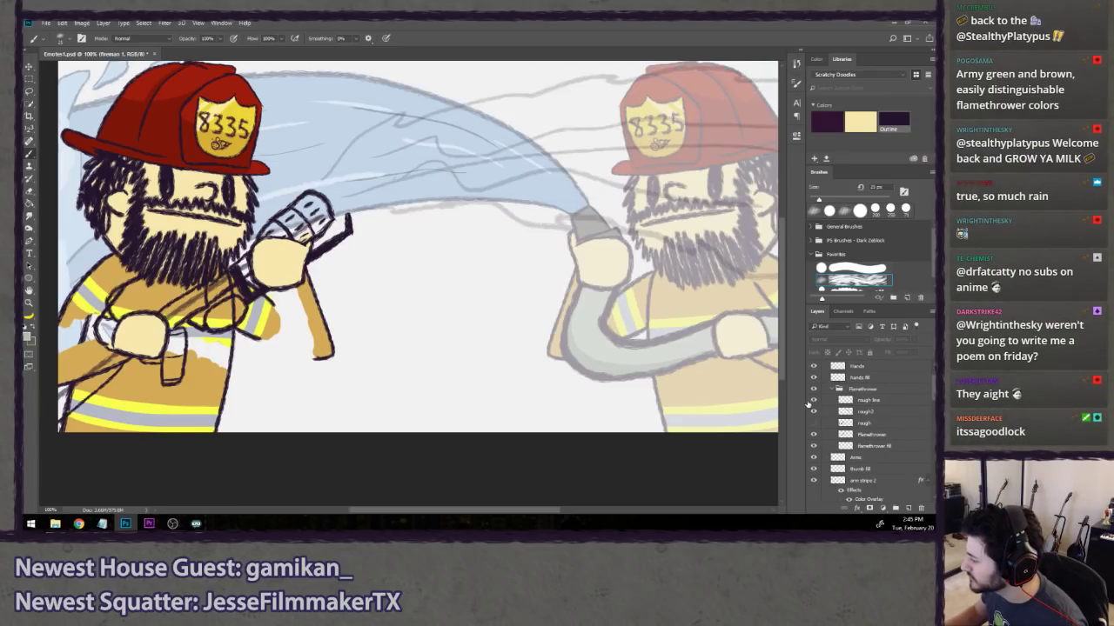
pyautogui.scroll(-4, 853, 400)
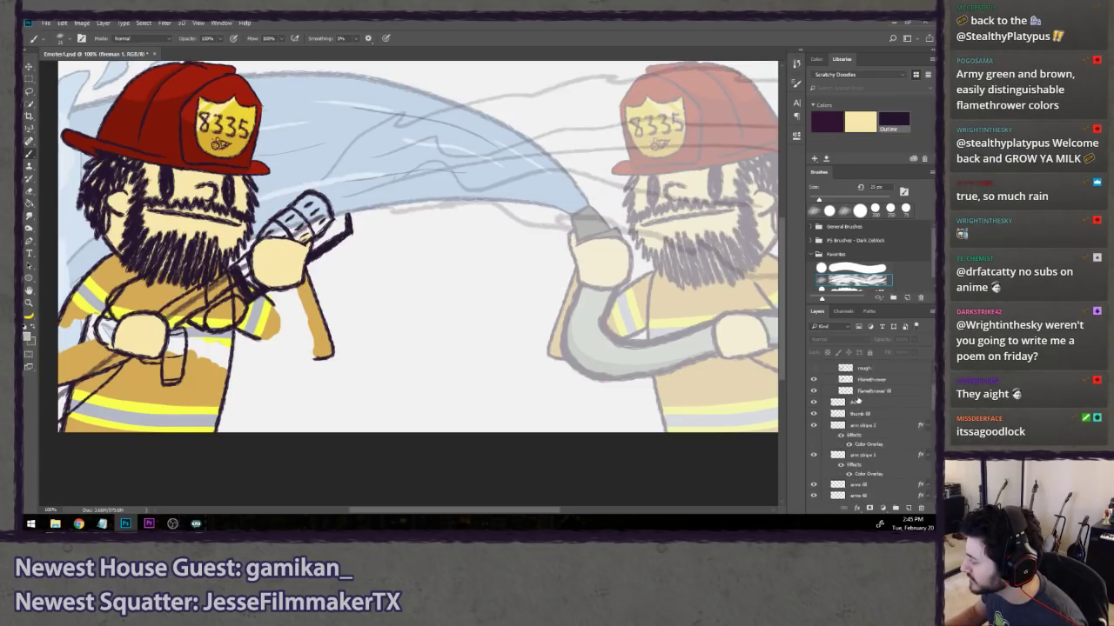
pyautogui.scroll(-3, 853, 398)
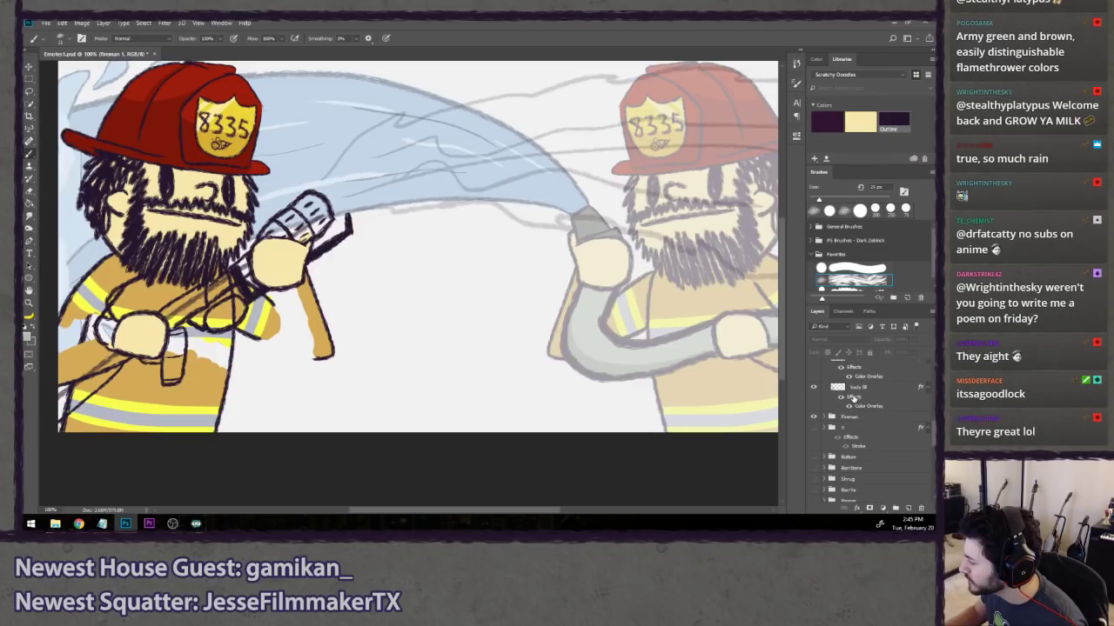
pyautogui.click(814, 461)
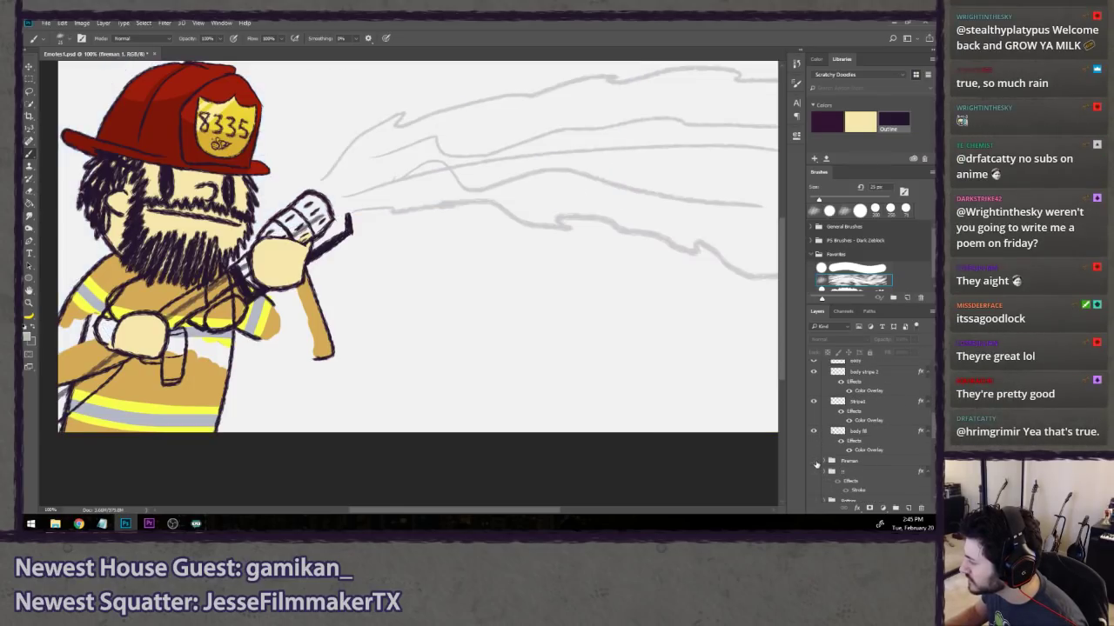
pyautogui.click(815, 462)
pyautogui.click(814, 462)
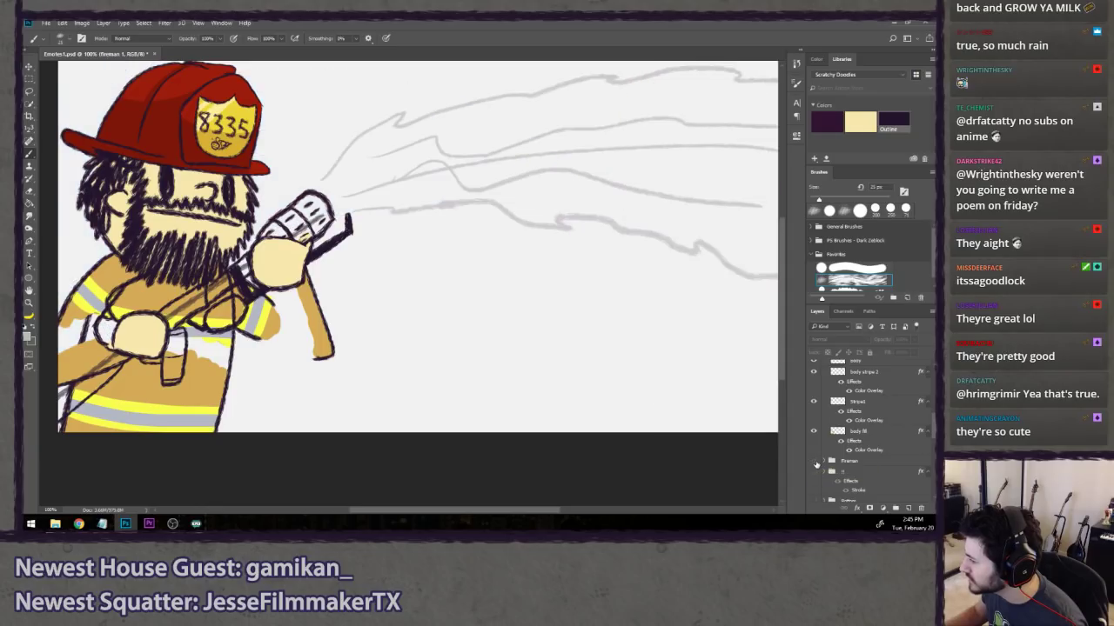
# - Compare the drawing with and without the Flamethrower group, leaving the group visible
pyautogui.scroll(3, 869, 444)
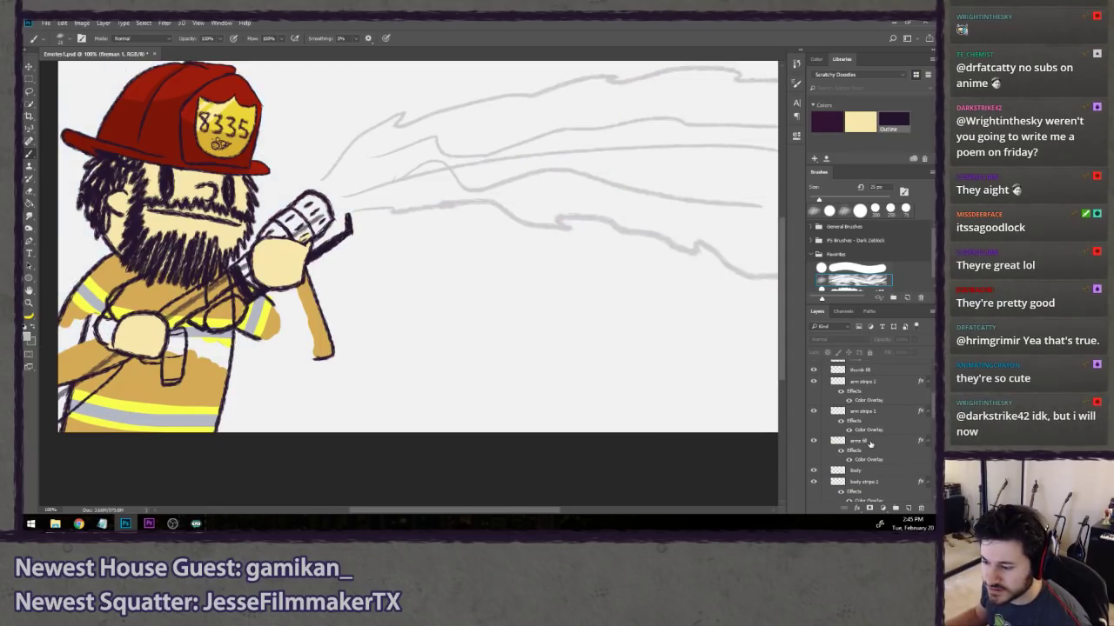
pyautogui.scroll(2, 869, 444)
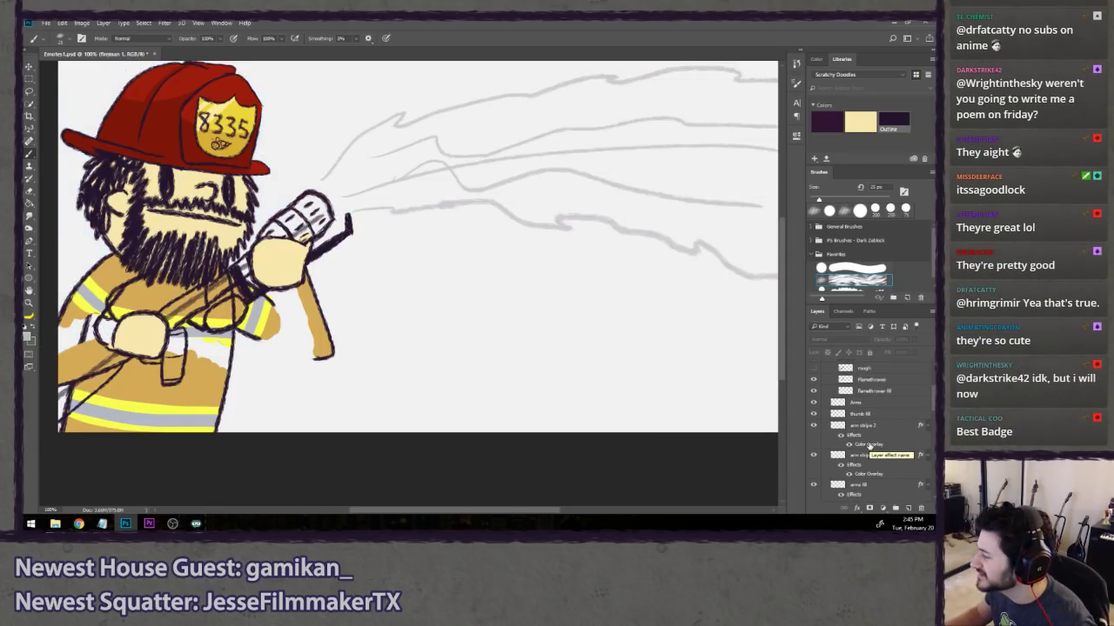
pyautogui.scroll(2, 869, 447)
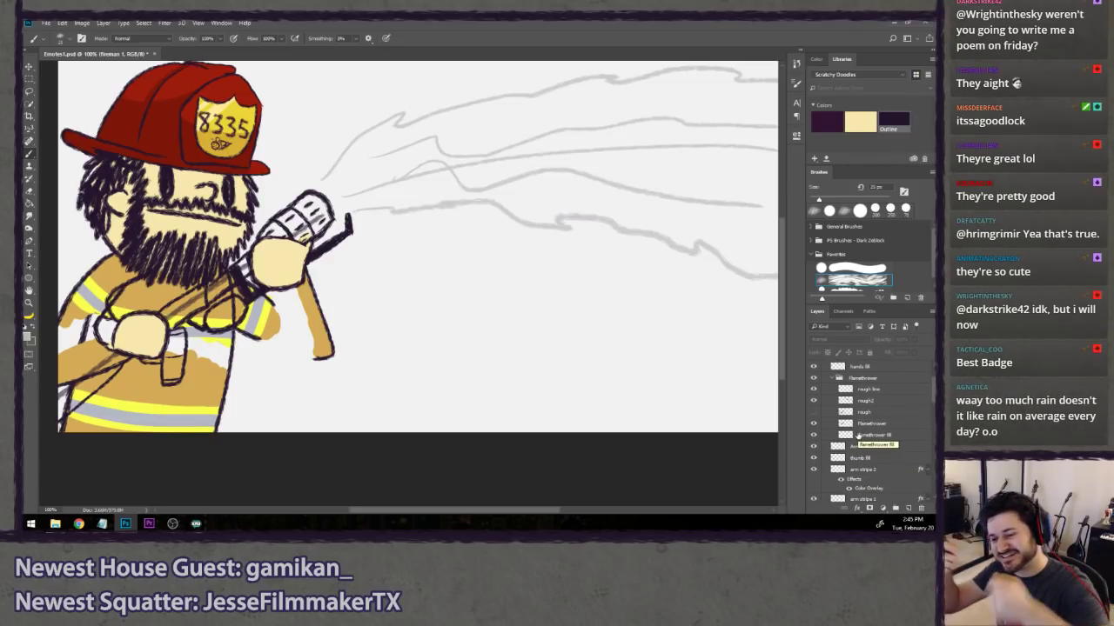
pyautogui.click(814, 379)
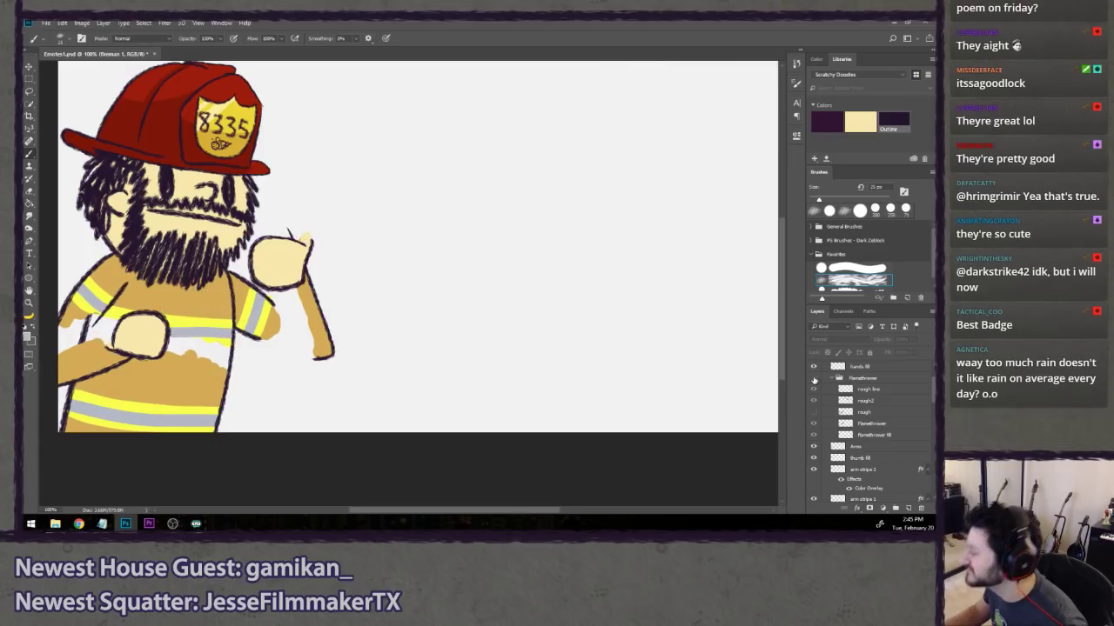
pyautogui.click(814, 380)
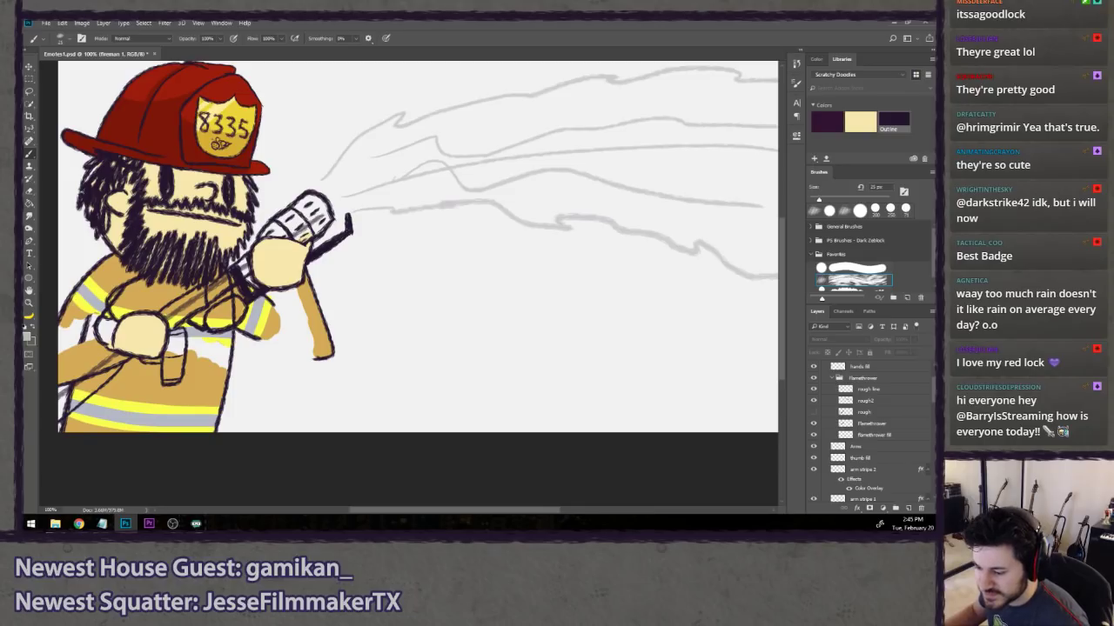
pyautogui.click(814, 379)
pyautogui.click(815, 379)
pyautogui.click(815, 379)
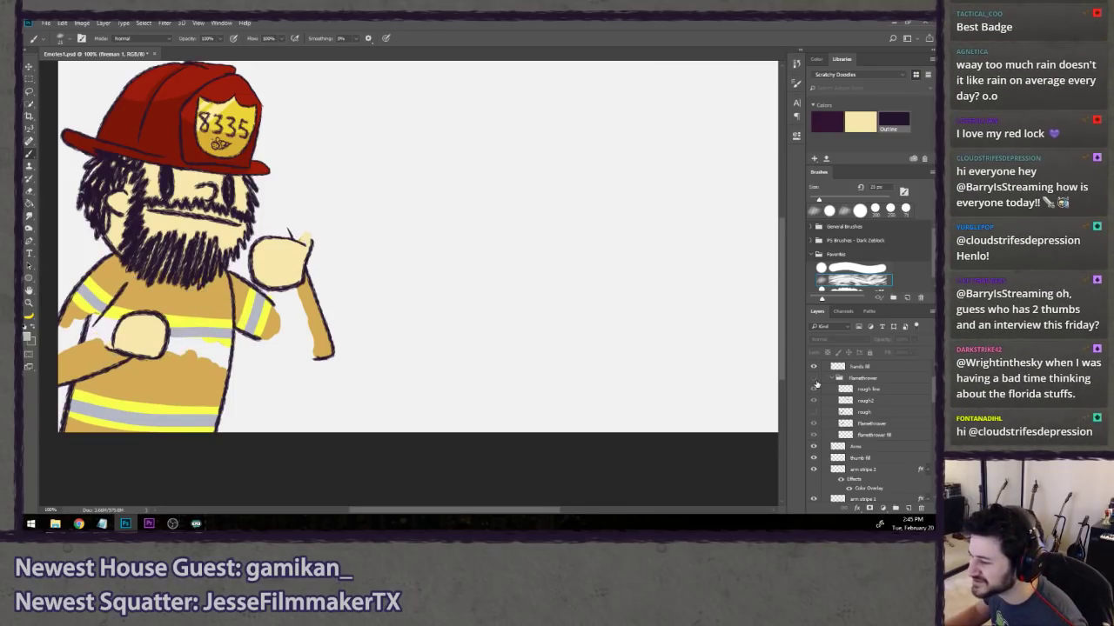
pyautogui.click(814, 379)
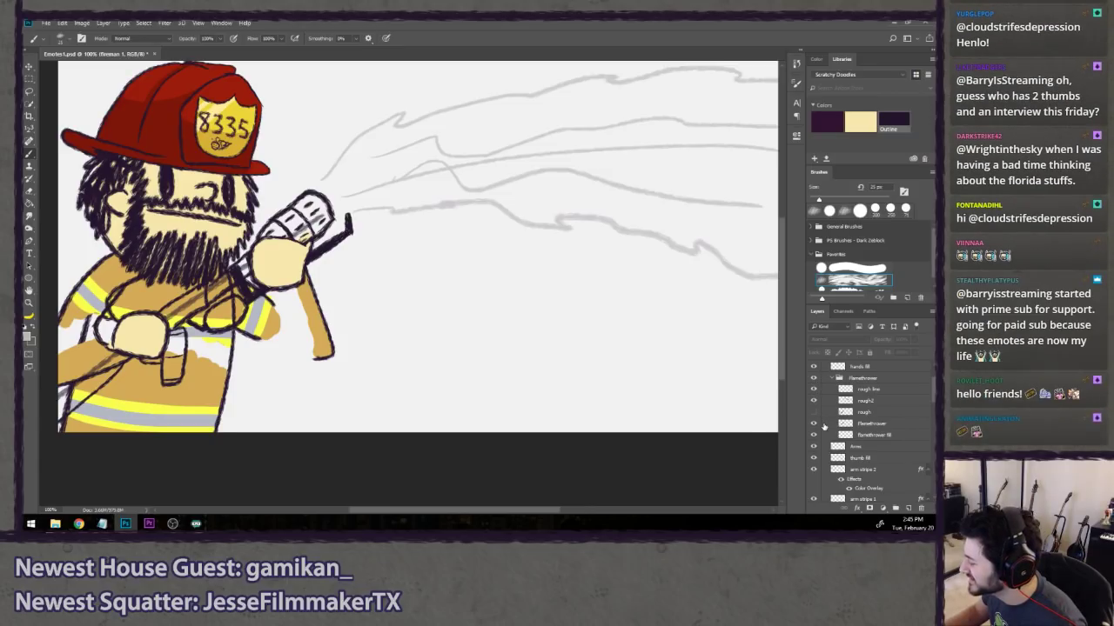
# - Make the flamethrower fill layer active, zoomed in around the fireman's hands
pyautogui.click(870, 434)
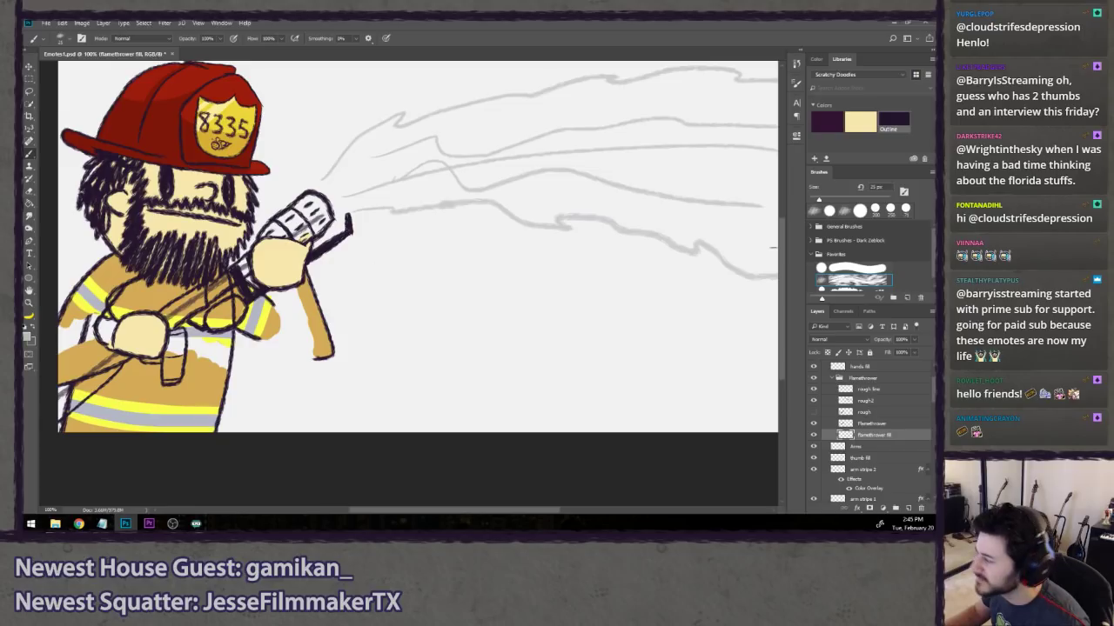
pyautogui.scroll(3, 107, 303)
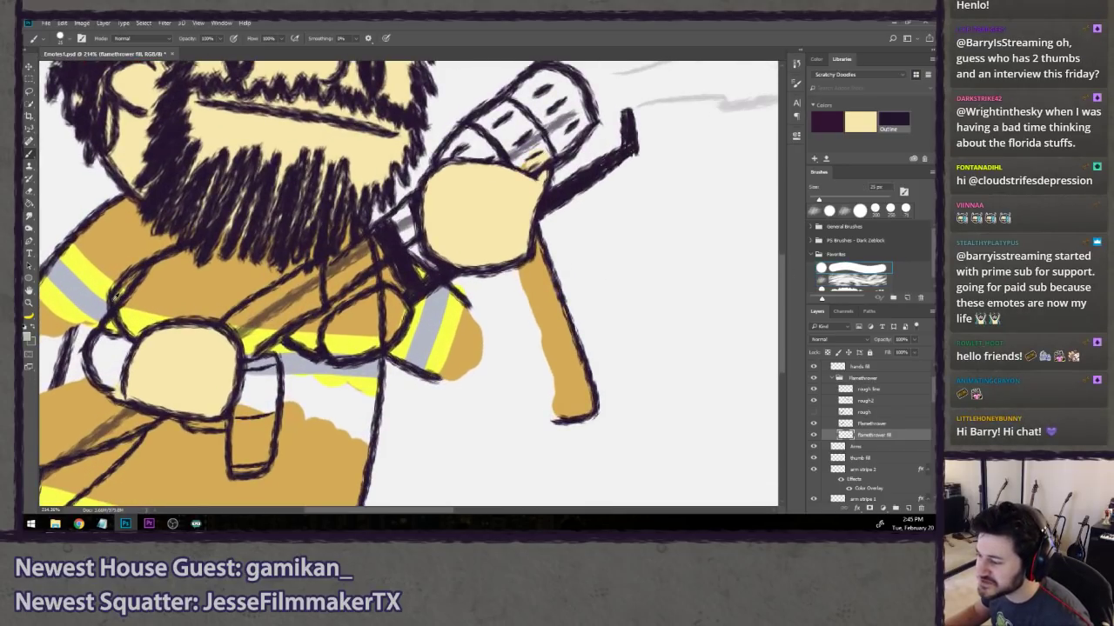
# - Try blocking in the rear of the flamethrower beside the lower hand with grey-green solid strokes, and undo them
pyautogui.moveTo(285, 338)
pyautogui.mouseDown()
pyautogui.moveTo(302, 265)
pyautogui.moveTo(405, 252)
pyautogui.mouseUp()
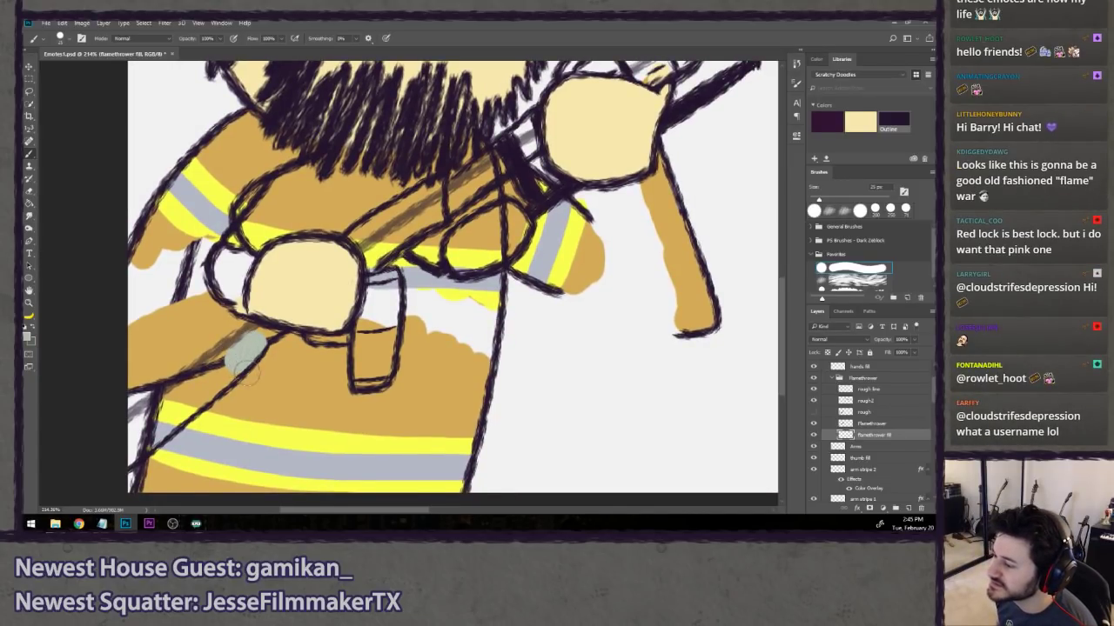
pyautogui.hotkey('ctrl', 'z')
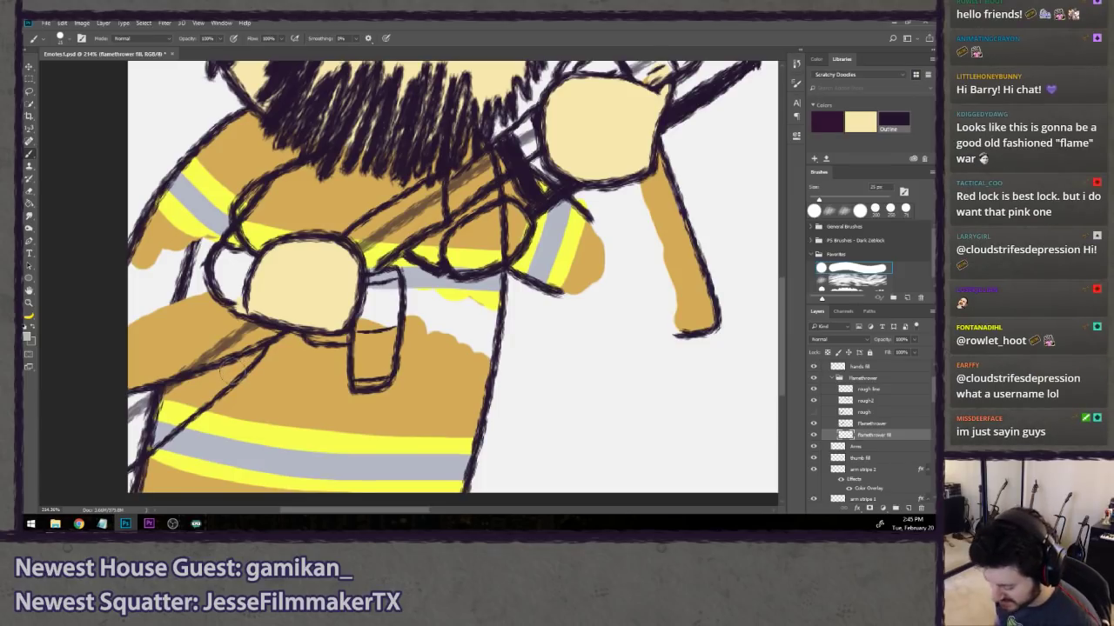
pyautogui.moveTo(246, 321)
pyautogui.mouseDown()
pyautogui.moveTo(230, 254)
pyautogui.moveTo(174, 375)
pyautogui.moveTo(253, 300)
pyautogui.mouseUp()
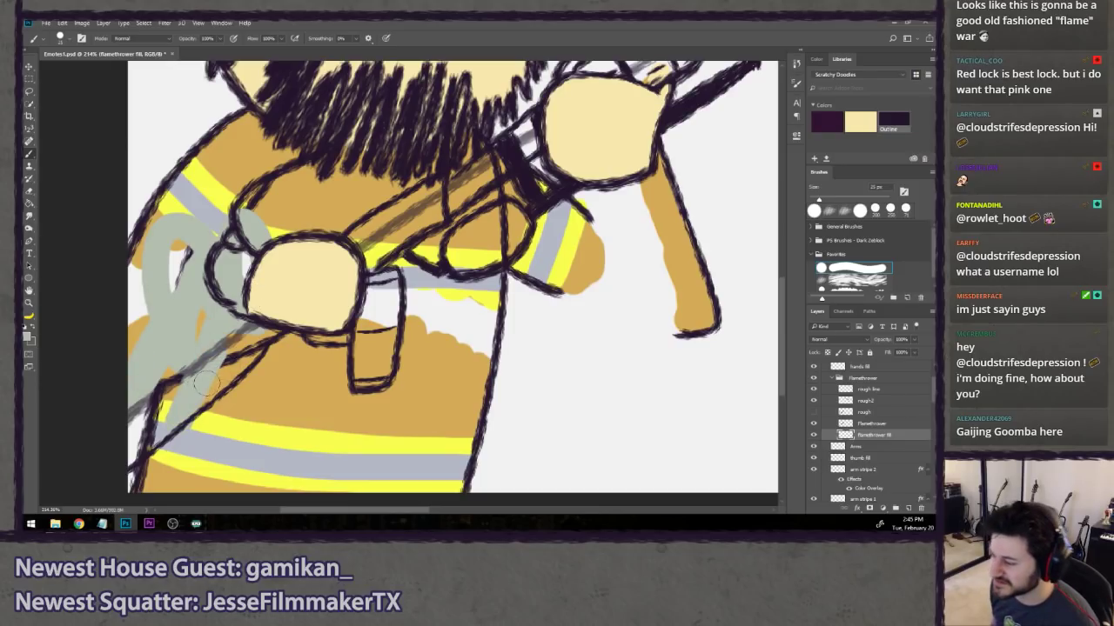
pyautogui.hotkey('ctrl', 'z')
# - Switch to the scratchy textured brush from the Favorites set and the Outline swatch colour
pyautogui.moveTo(420, 277); pyautogui.dragTo(384, 303)
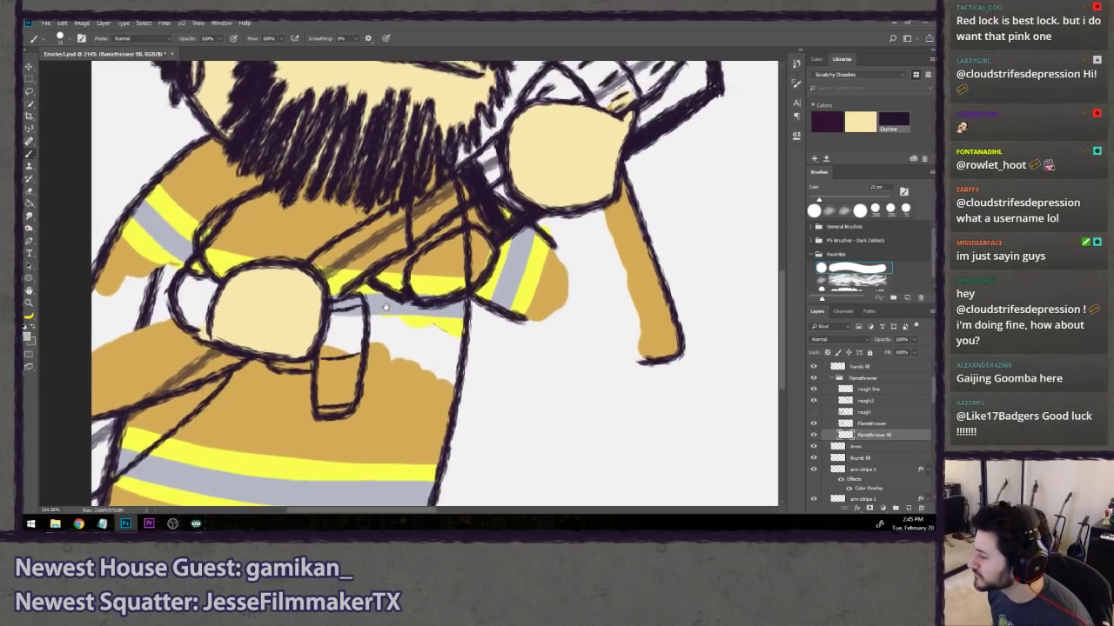
pyautogui.click(838, 279)
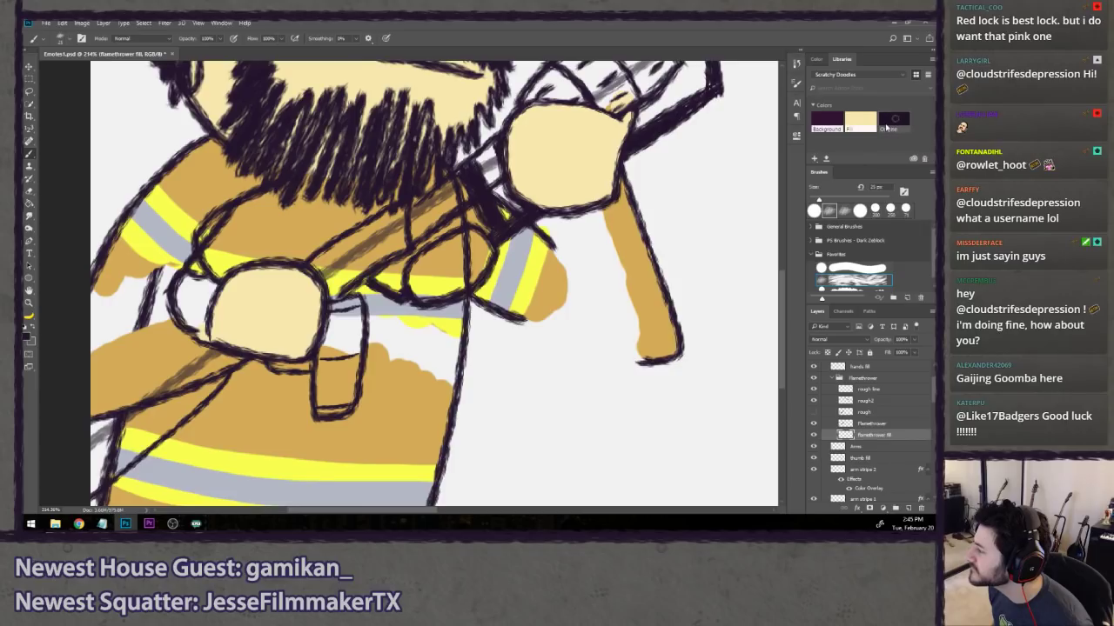
pyautogui.moveTo(259, 339)
pyautogui.mouseDown()
pyautogui.moveTo(285, 328)
pyautogui.moveTo(284, 357)
pyautogui.mouseUp()
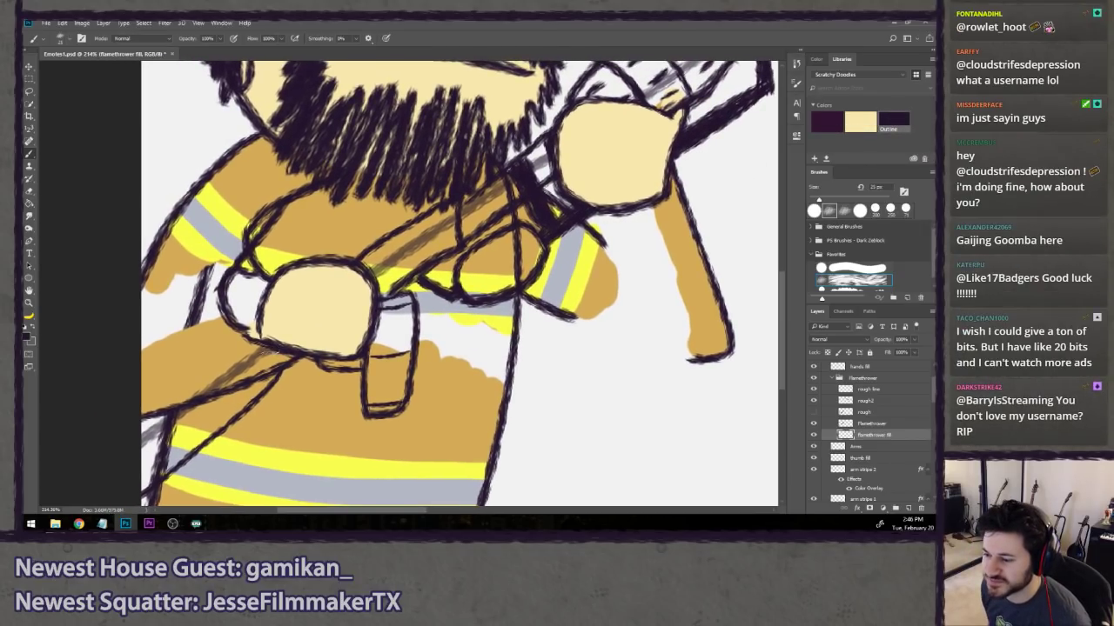
pyautogui.hotkey('ctrl', '1')
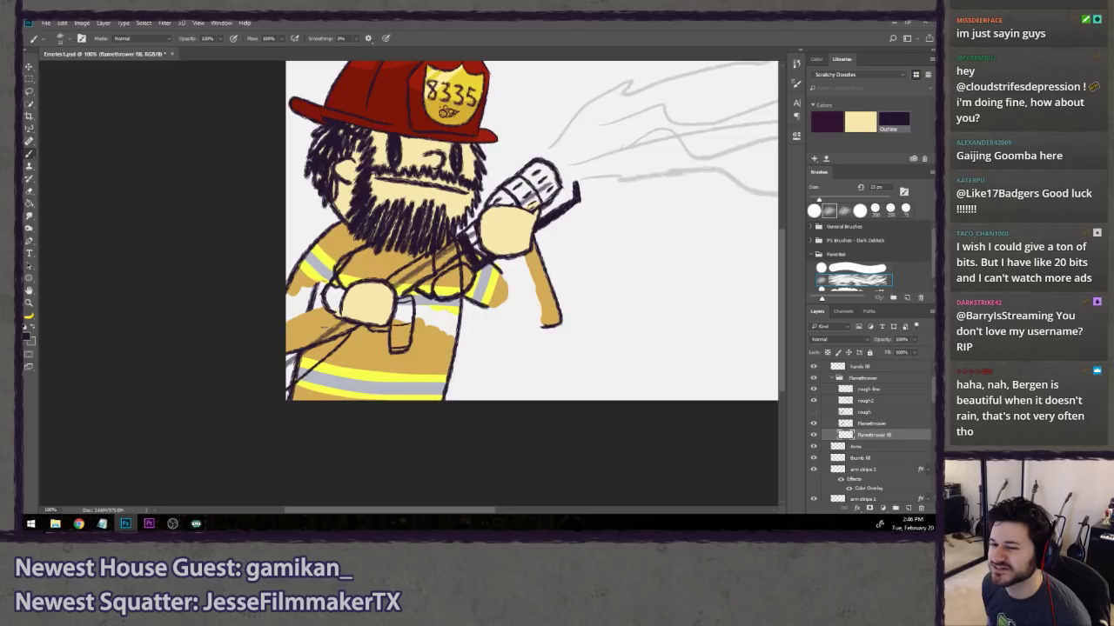
pyautogui.keyDown('ctrl'); pyautogui.click(349, 310); pyautogui.keyUp('ctrl')
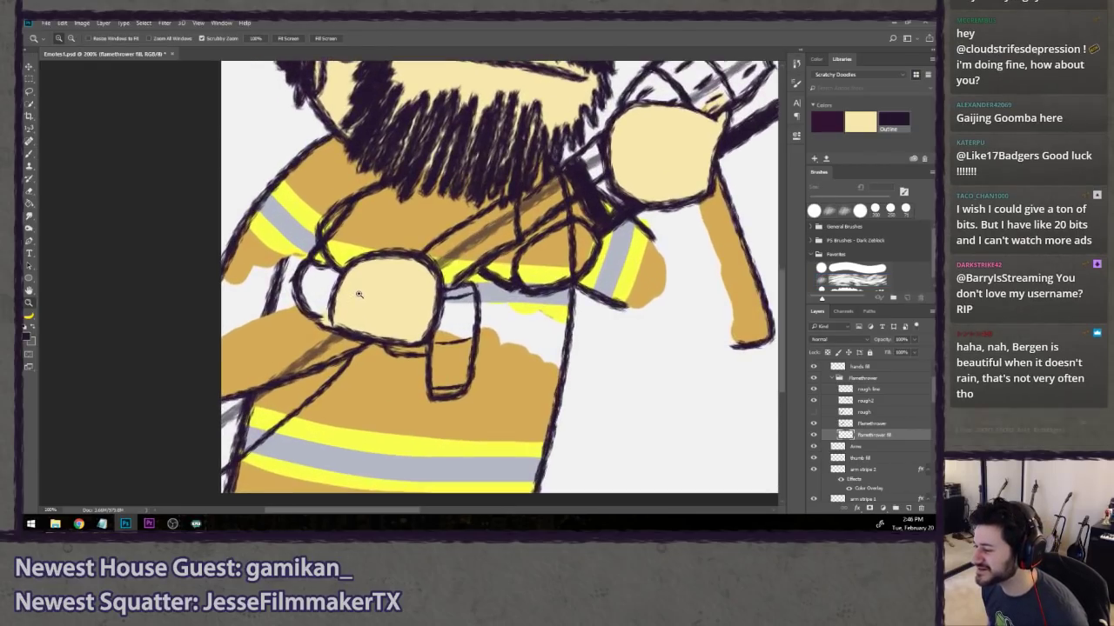
pyautogui.moveTo(346, 311); pyautogui.dragTo(315, 325)
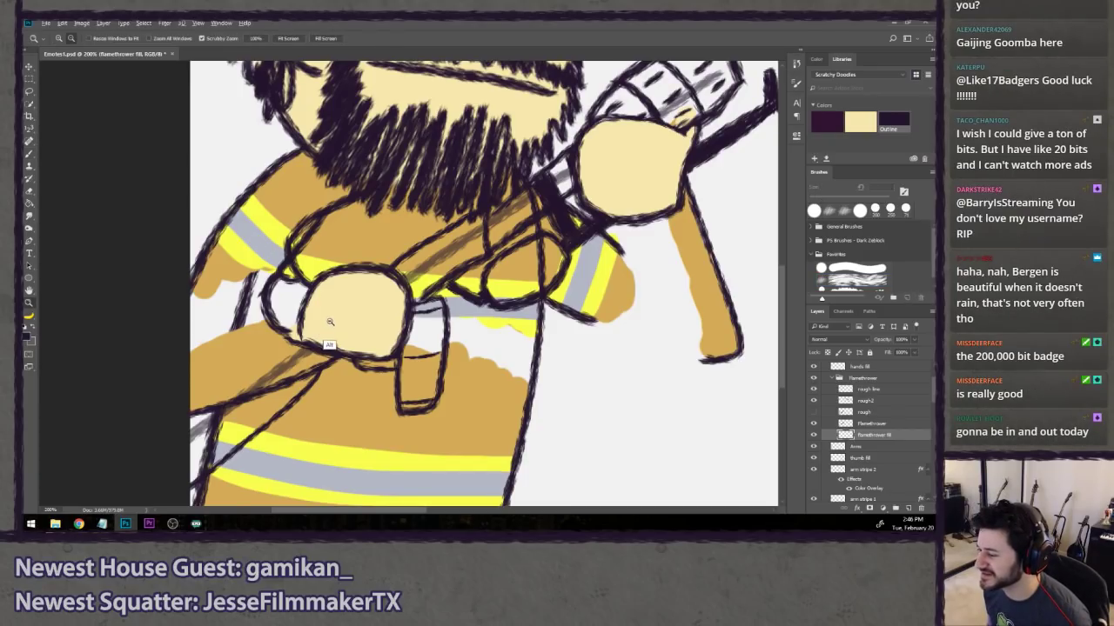
pyautogui.keyDown('alt'); pyautogui.click(330, 322); pyautogui.keyUp('alt')
pyautogui.press('b')
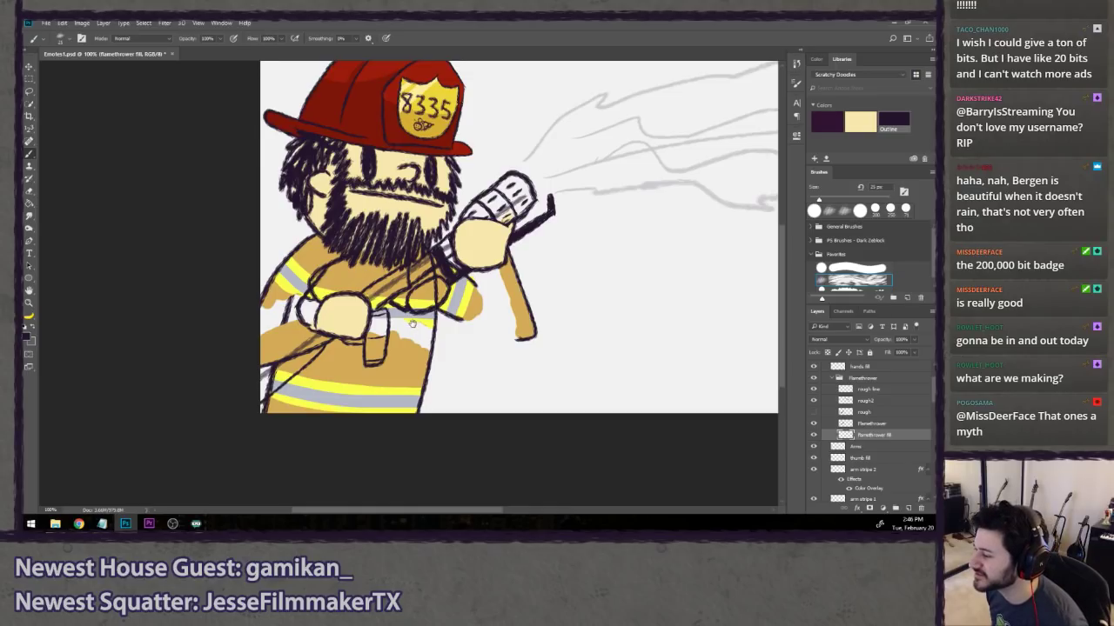
pyautogui.moveTo(409, 320); pyautogui.dragTo(423, 291)
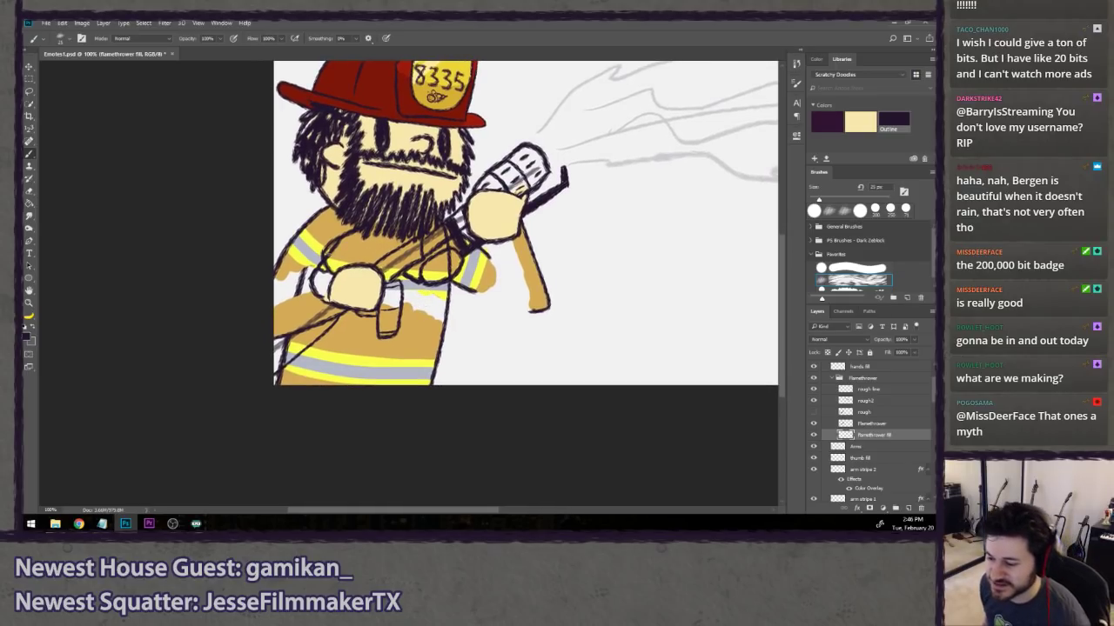
# - Try sketching the upper and lower edges of the flame jet with two long dark strokes, and undo them
pyautogui.moveTo(508, 193)
pyautogui.mouseDown()
pyautogui.moveTo(386, 253)
pyautogui.moveTo(554, 254)
pyautogui.moveTo(523, 270)
pyautogui.mouseUp()
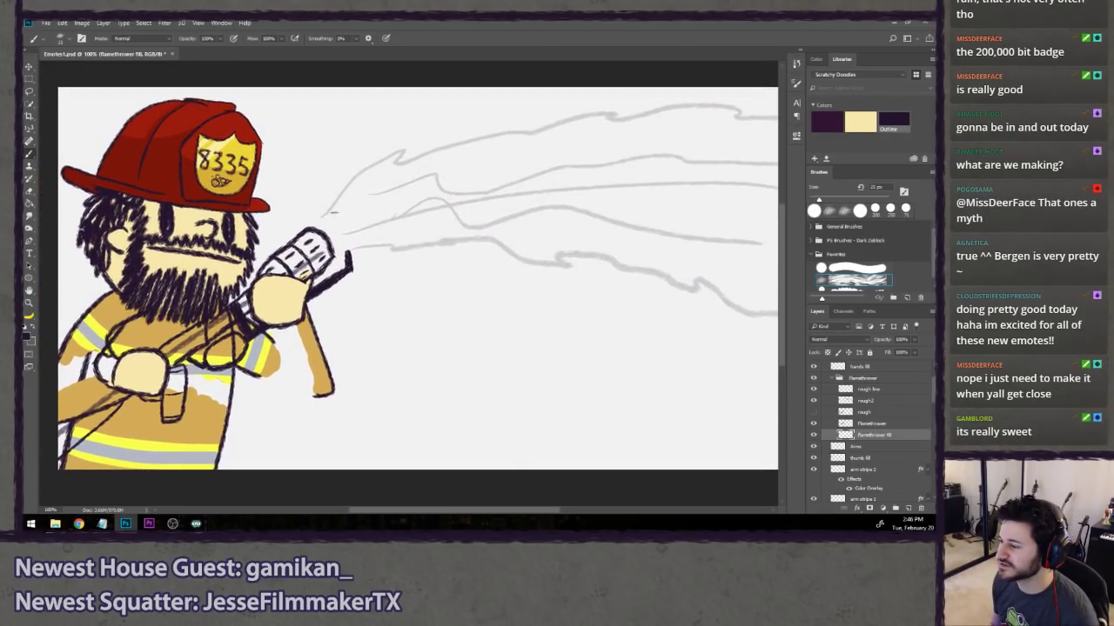
pyautogui.moveTo(327, 217)
pyautogui.mouseDown()
pyautogui.moveTo(406, 171)
pyautogui.moveTo(596, 113)
pyautogui.moveTo(668, 106)
pyautogui.mouseUp()
pyautogui.moveTo(368, 250); pyautogui.dragTo(565, 241)
pyautogui.moveTo(639, 250); pyautogui.dragTo(703, 244)
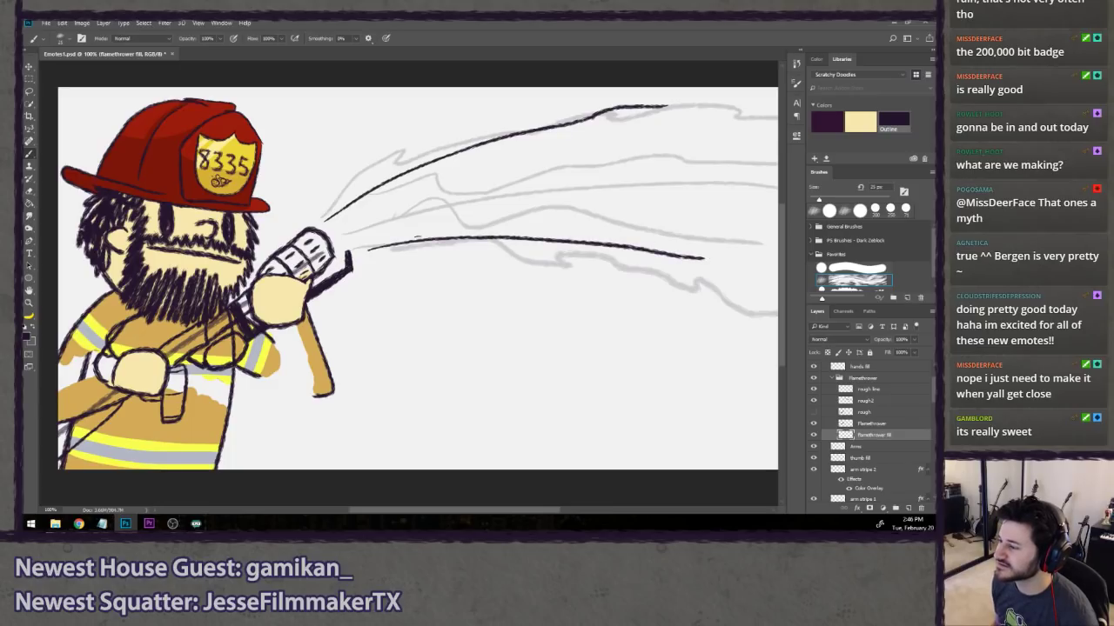
pyautogui.hotkey('ctrl', 'z')
pyautogui.hotkey('ctrl', 'z')
pyautogui.moveTo(279, 362); pyautogui.dragTo(341, 324)
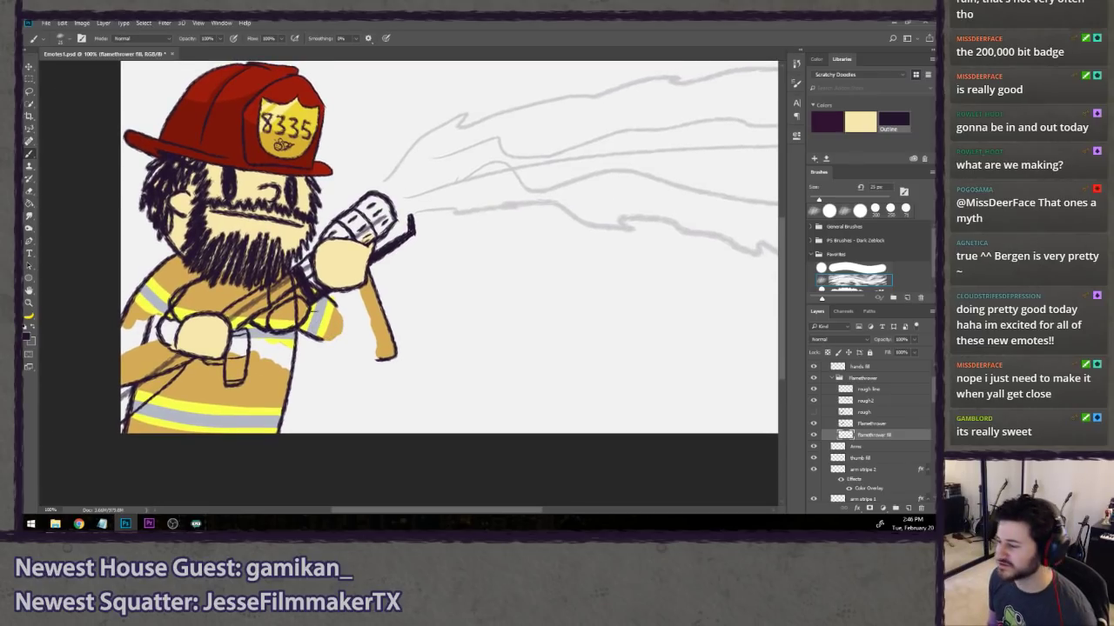
pyautogui.press('z')
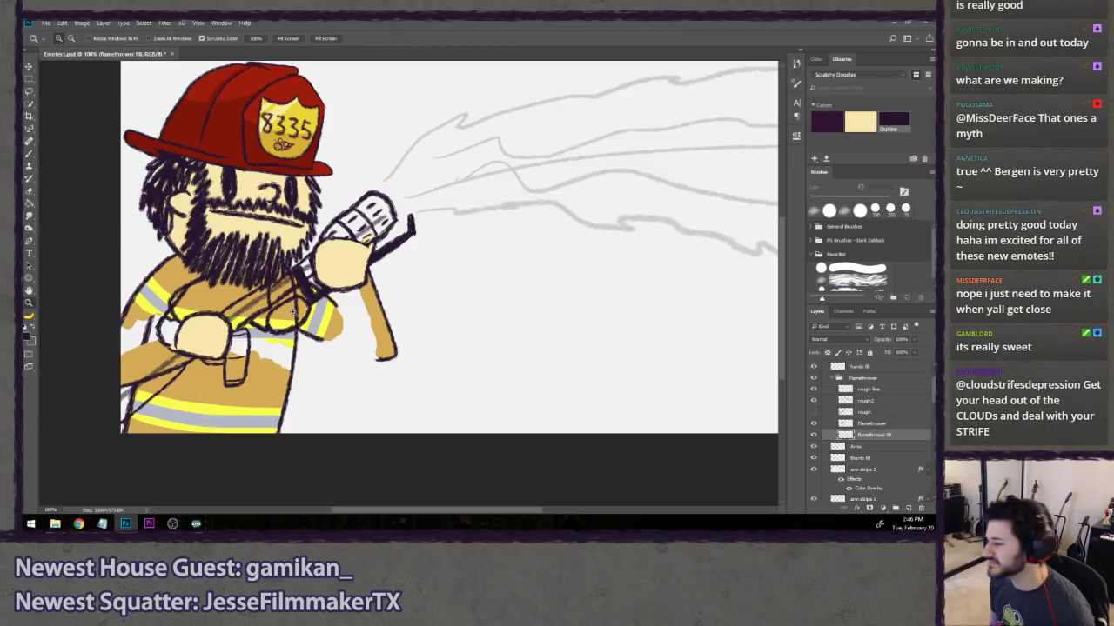
pyautogui.click(302, 303)
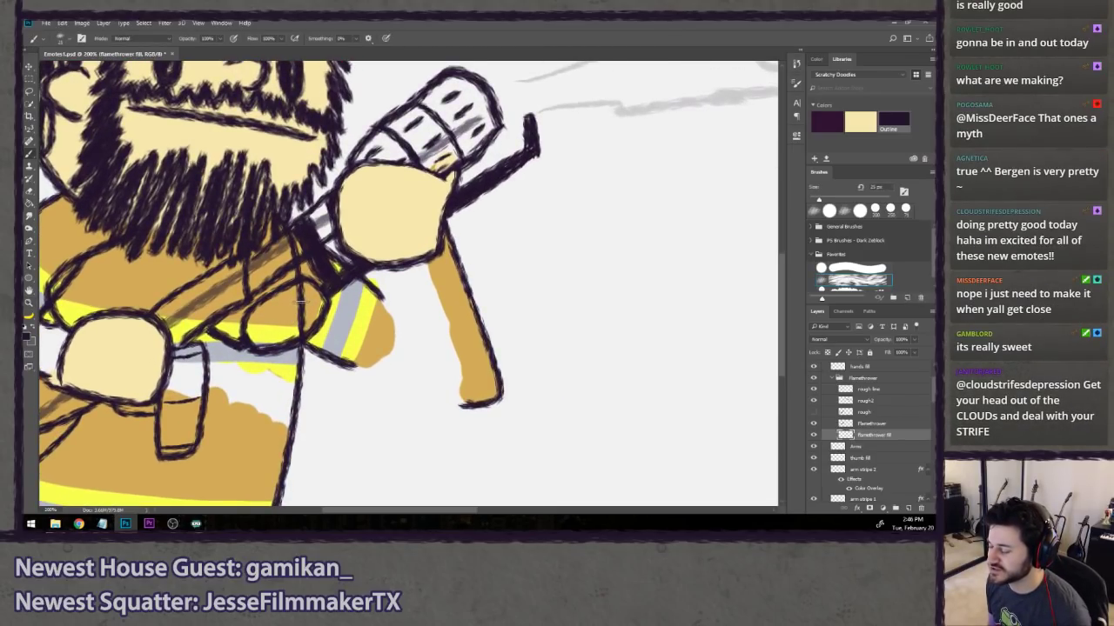
pyautogui.keyDown('alt'); pyautogui.click(304, 313); pyautogui.keyUp('alt')
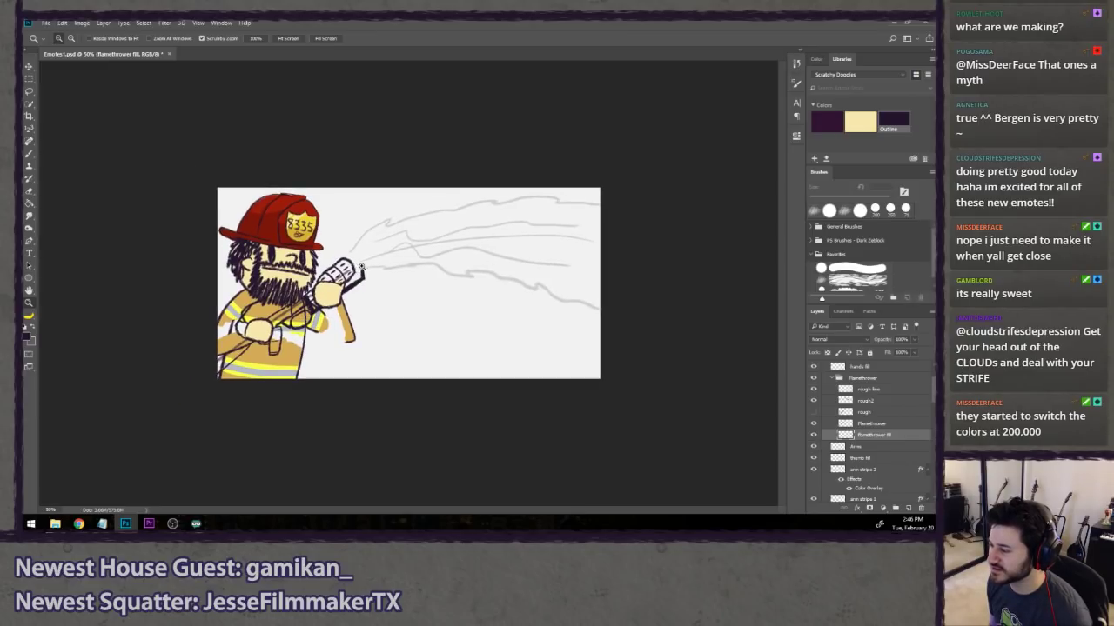
pyautogui.click(290, 291)
pyautogui.click(283, 291)
pyautogui.press('b')
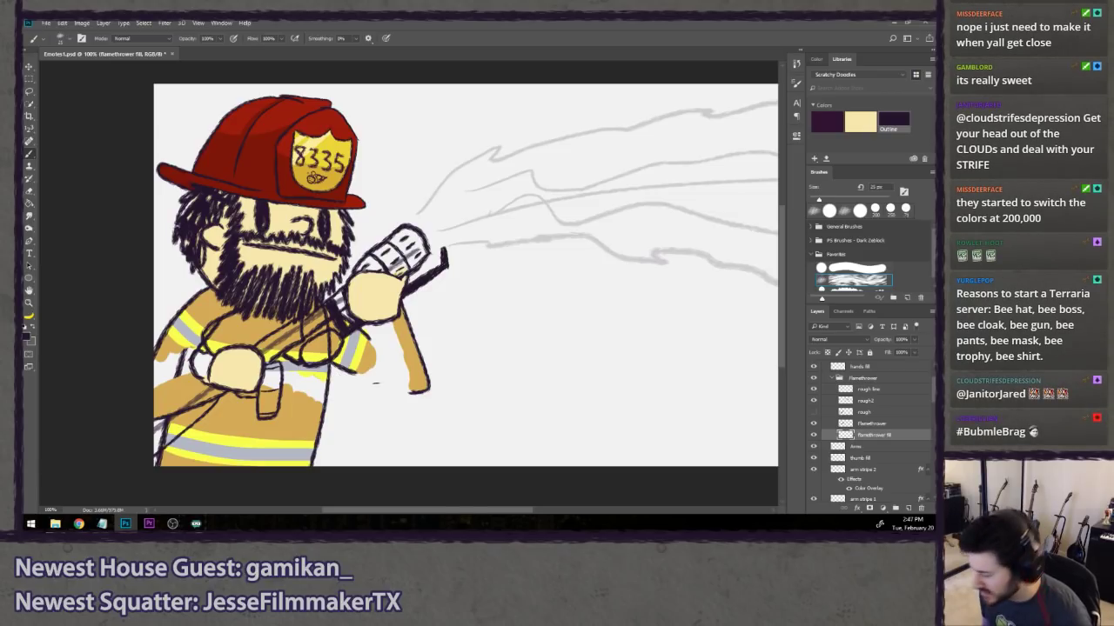
# - Try sketching the raised arm's lower and inner edges below the upper hand with dark strokes, and undo them
pyautogui.moveTo(351, 371); pyautogui.dragTo(404, 402)
pyautogui.hotkey('ctrl', 'z')
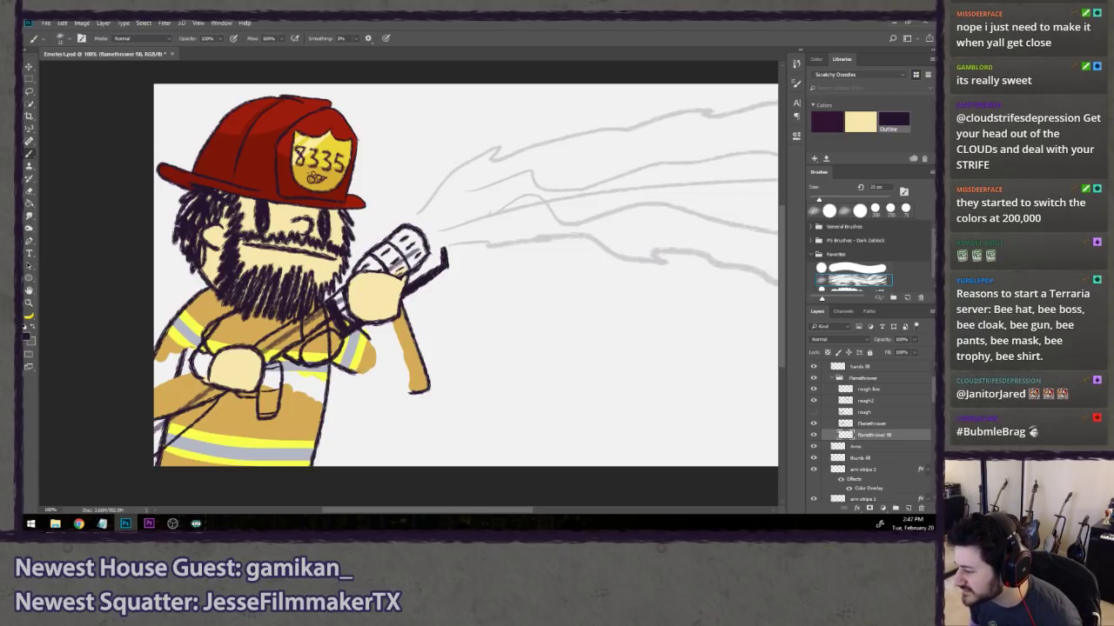
pyautogui.moveTo(351, 371); pyautogui.dragTo(416, 398)
pyautogui.hotkey('ctrl', 'alt', 'z')
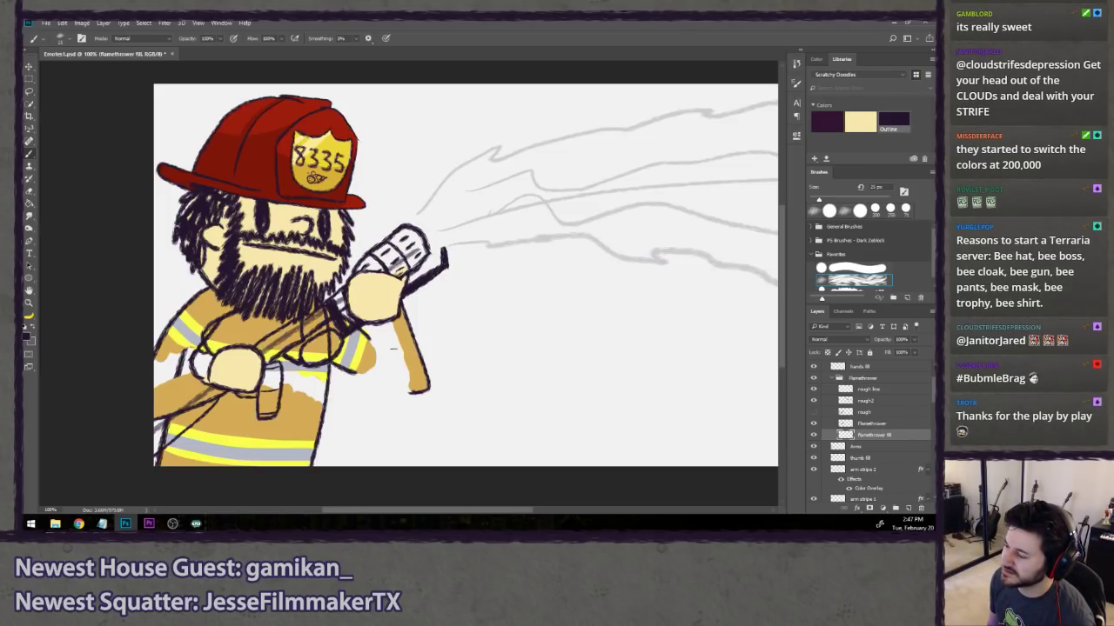
pyautogui.moveTo(360, 332); pyautogui.dragTo(399, 360)
pyautogui.hotkey('ctrl', 'z')
pyautogui.moveTo(367, 325); pyautogui.dragTo(382, 361)
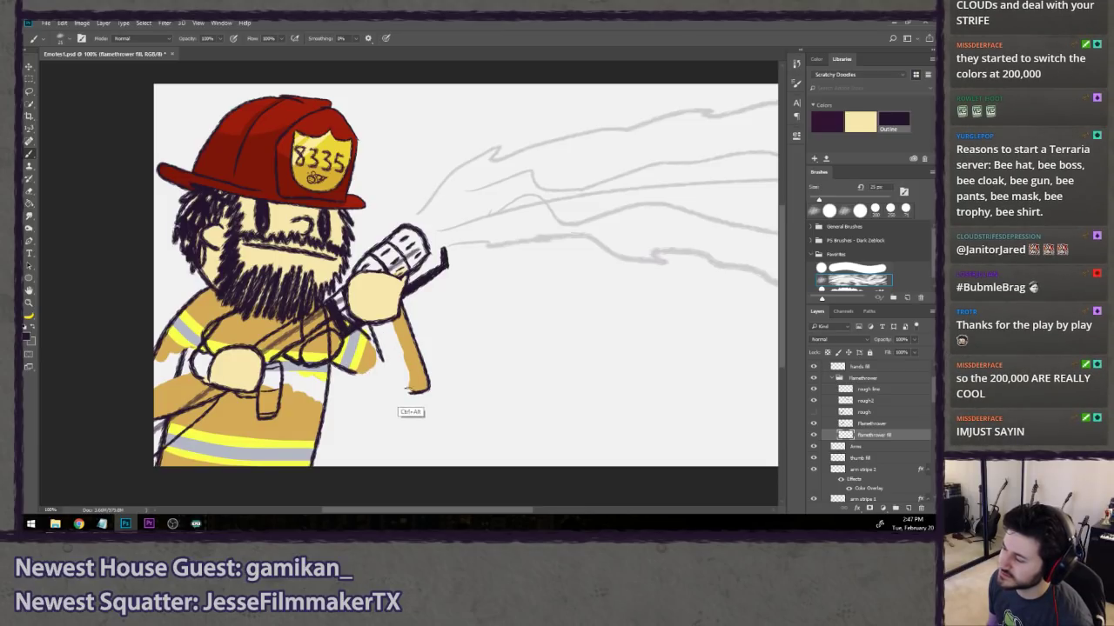
pyautogui.hotkey('ctrl', 'z')
# - Add a new layer named "arms 2" directly above the Arms layer
pyautogui.scroll(-5, 870, 435)
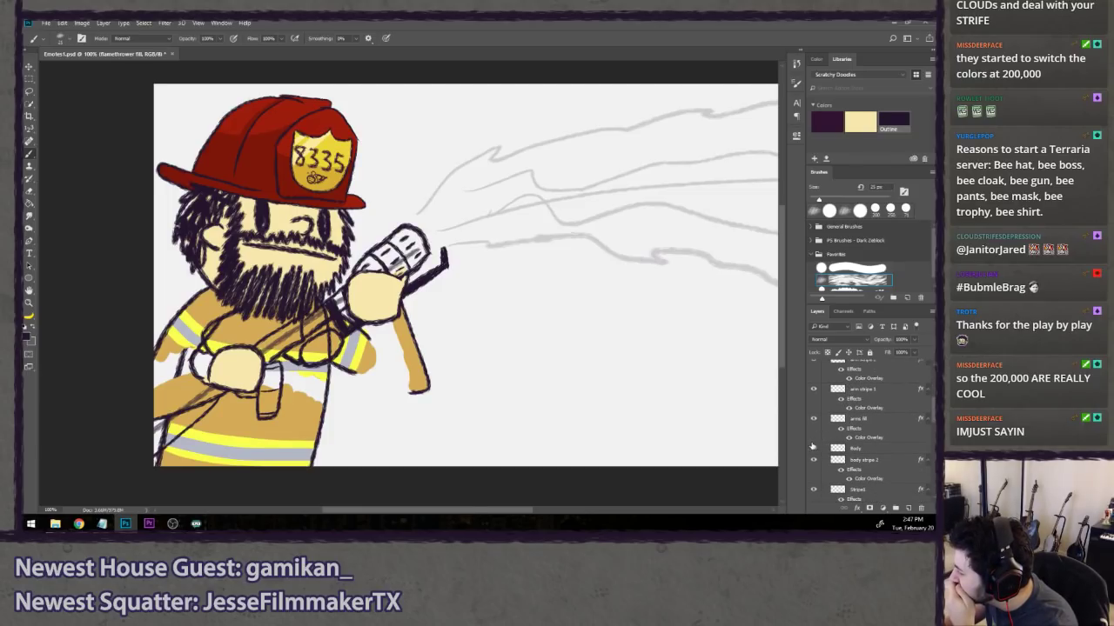
pyautogui.scroll(3, 809, 450)
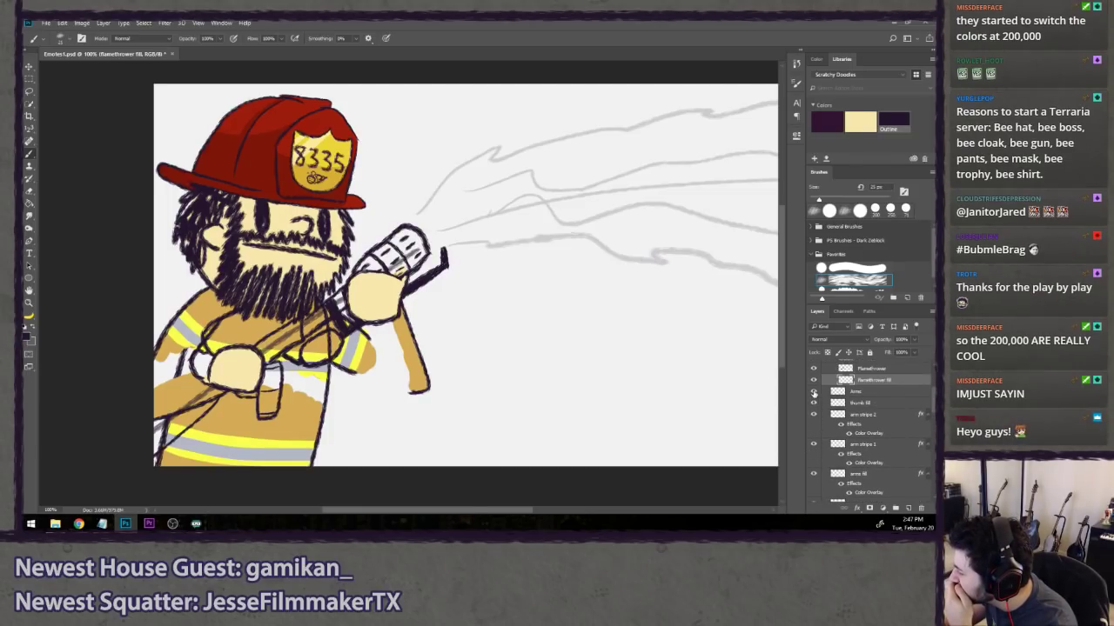
pyautogui.click(813, 393)
pyautogui.click(862, 392)
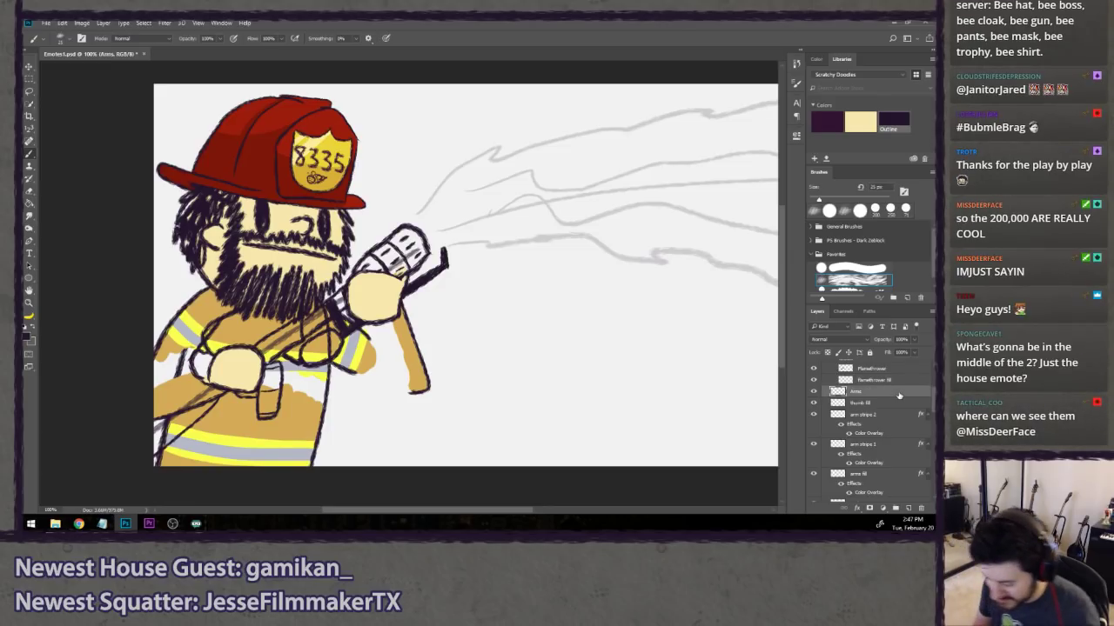
pyautogui.hotkey('ctrl', 'shift', 'n')
pyautogui.write('arms 2')
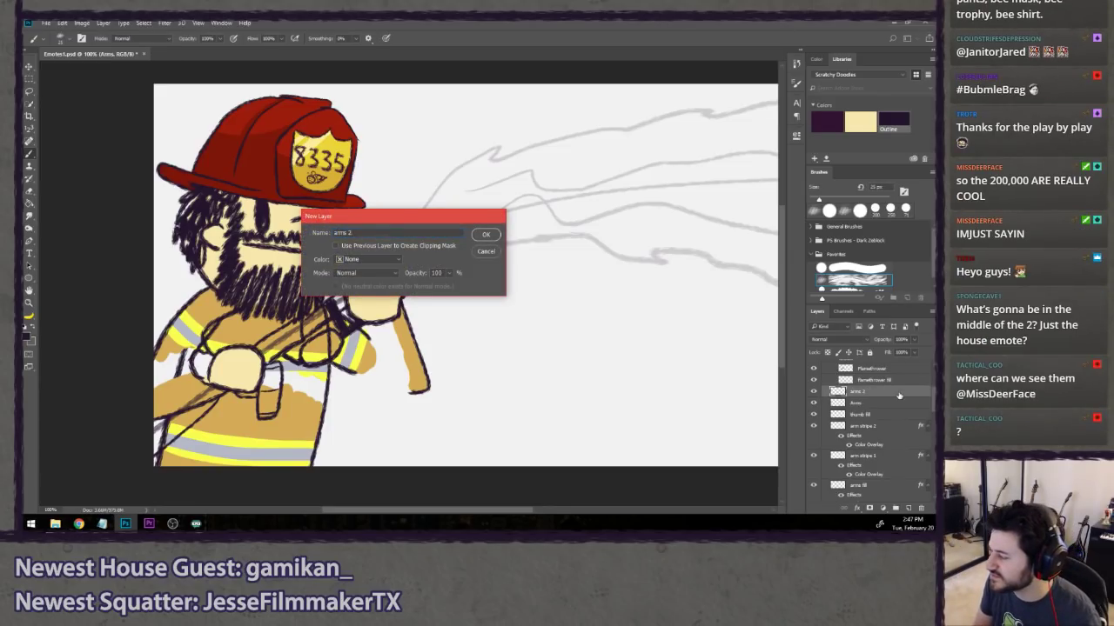
pyautogui.press('Return')
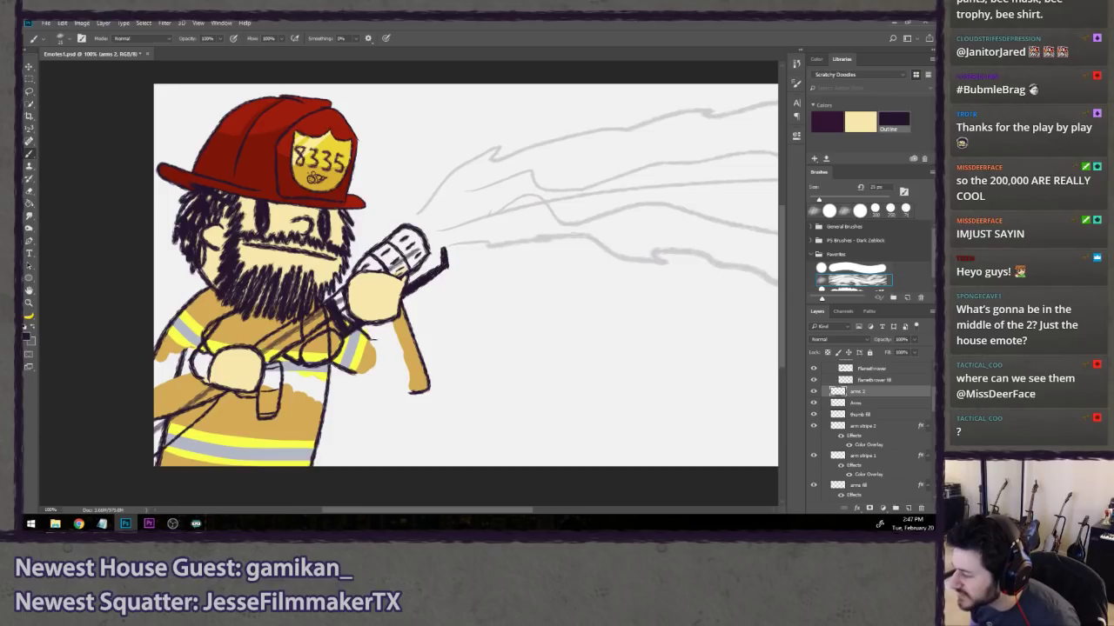
# - Try outlining the raised arm's inner edge and underside on the new layer, and undo the strokes
pyautogui.moveTo(371, 327); pyautogui.dragTo(381, 357)
pyautogui.hotkey('ctrl', 'z')
pyautogui.hotkey('ctrl', 'z')
pyautogui.hotkey('ctrl', 'z')
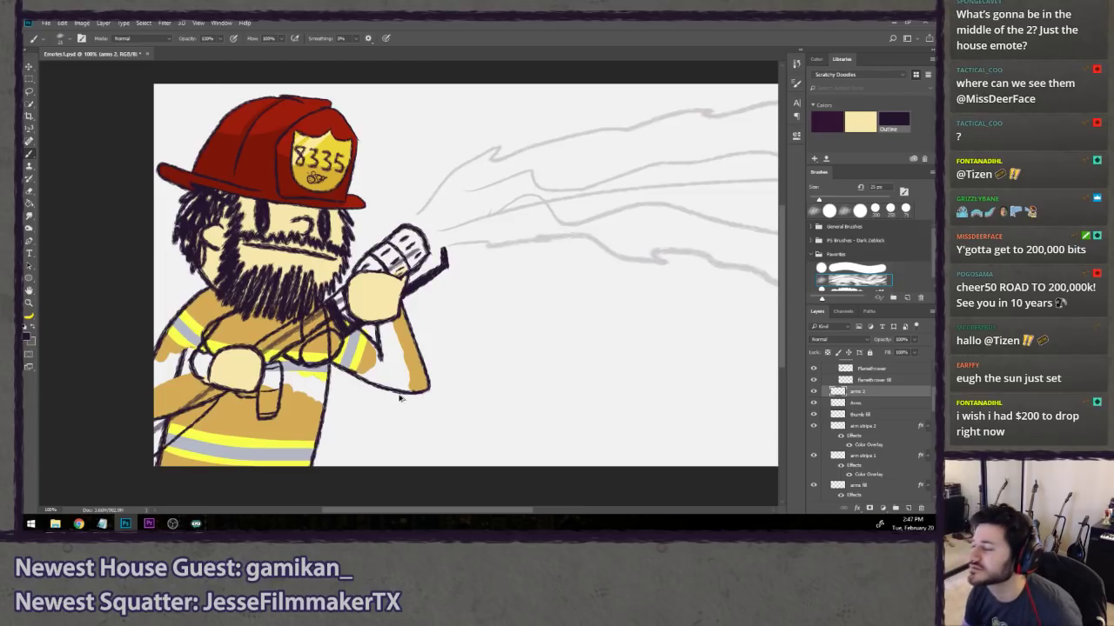
pyautogui.hotkey('ctrl', 'alt', 'z')
pyautogui.hotkey('ctrl', 'alt', 'z')
pyautogui.hotkey('ctrl', 'alt', 'z')
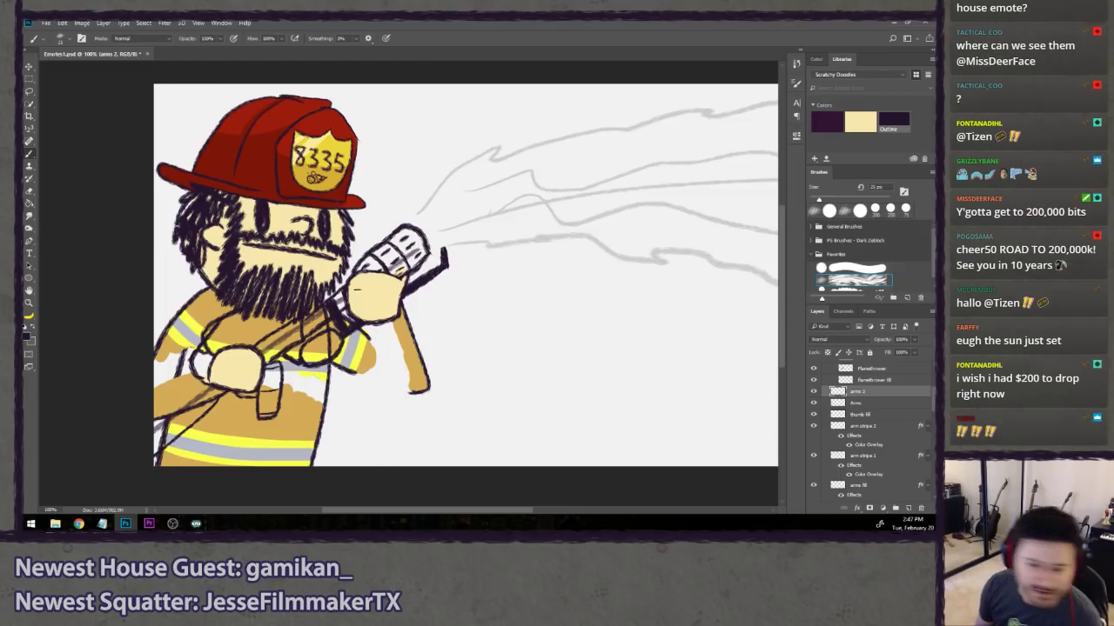
pyautogui.hotkey('ctrl', 'shift', 'z')
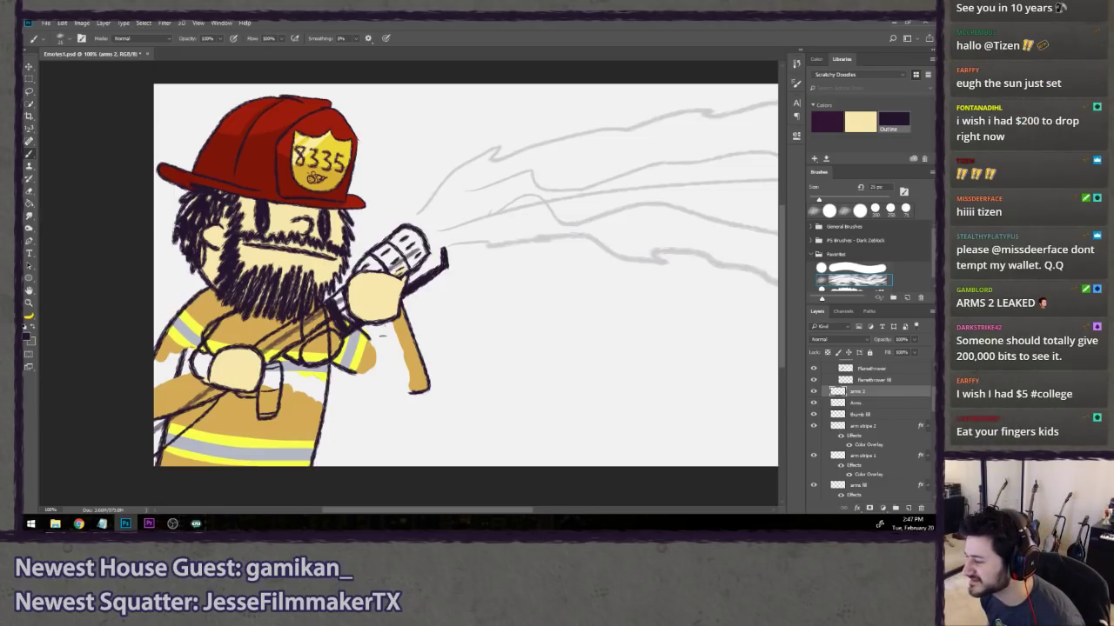
# - Draw the inner edge of the raised arm just below the upper hand with a short dark stroke
pyautogui.moveTo(371, 327); pyautogui.dragTo(382, 352)
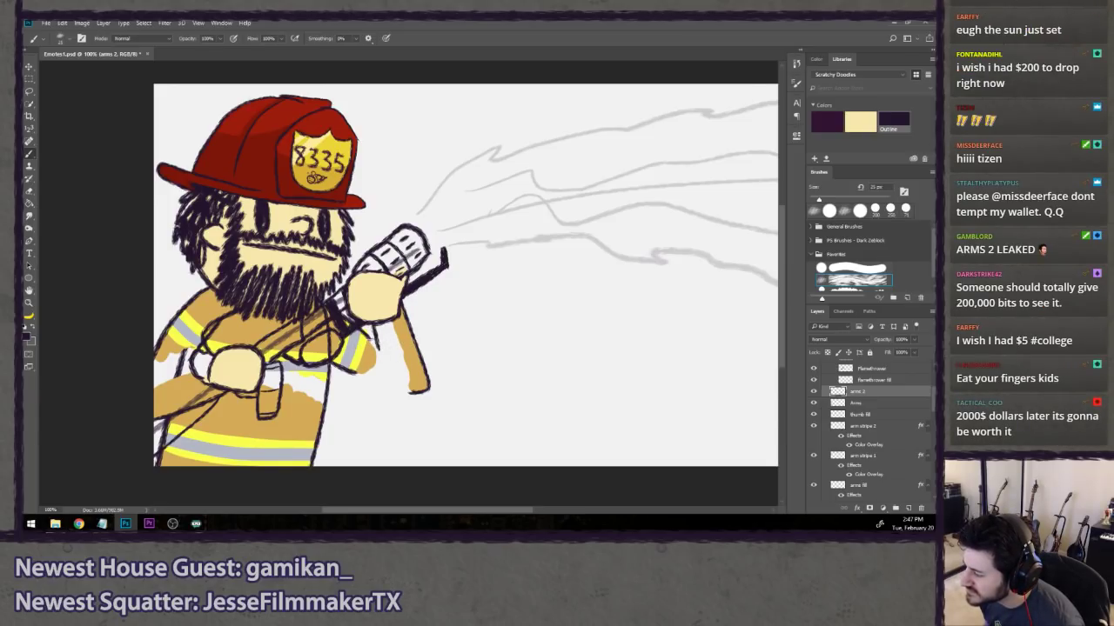
pyautogui.moveTo(377, 344)
pyautogui.mouseDown()
pyautogui.moveTo(363, 335)
pyautogui.moveTo(383, 365)
pyautogui.moveTo(380, 344)
pyautogui.mouseUp()
pyautogui.hotkey('ctrl', 'z')
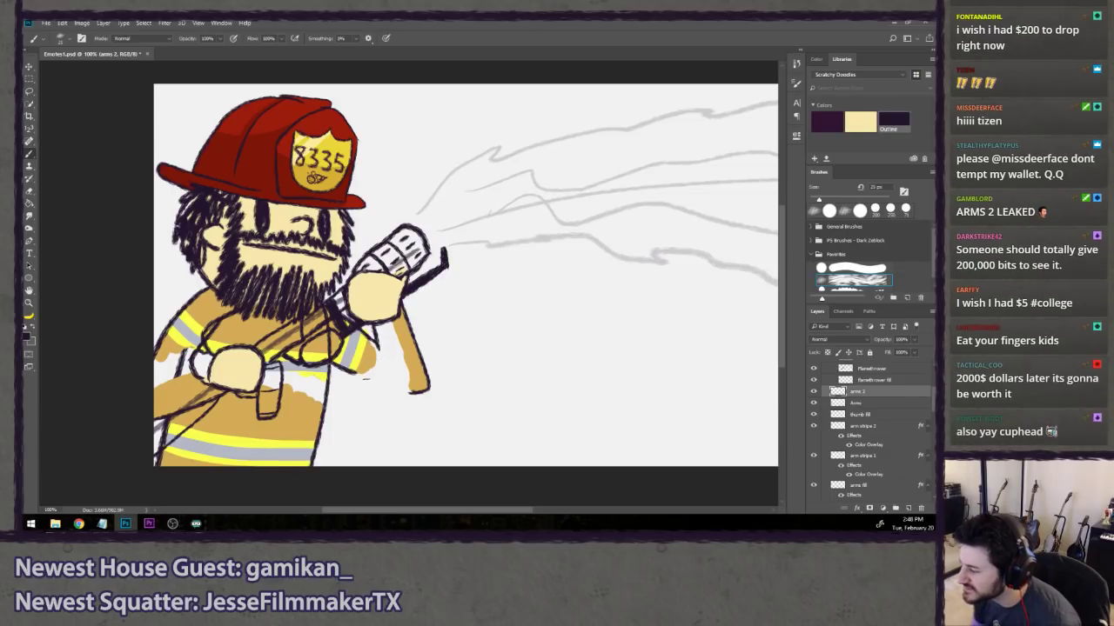
# - Outline the raised arm's underside between the striped sleeve and the elbow, and extend the inner edge stroke downward
pyautogui.moveTo(413, 393)
pyautogui.mouseDown()
pyautogui.moveTo(355, 387)
pyautogui.moveTo(348, 375)
pyautogui.mouseUp()
pyautogui.hotkey('ctrl', 'z')
pyautogui.hotkey('ctrl', 'z')
pyautogui.moveTo(416, 393); pyautogui.dragTo(352, 376)
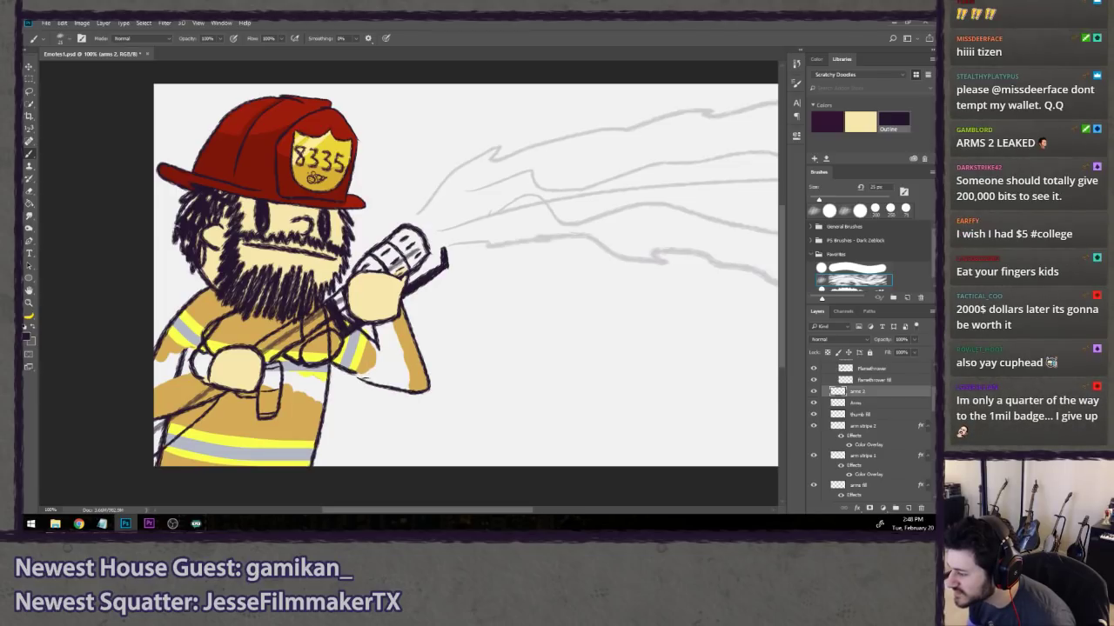
pyautogui.hotkey('ctrl', 'z')
pyautogui.moveTo(416, 393)
pyautogui.mouseDown()
pyautogui.moveTo(352, 376)
pyautogui.moveTo(416, 393)
pyautogui.mouseUp()
pyautogui.hotkey('ctrl', 'z')
pyautogui.hotkey('ctrl', 'z')
pyautogui.moveTo(350, 374); pyautogui.dragTo(416, 394)
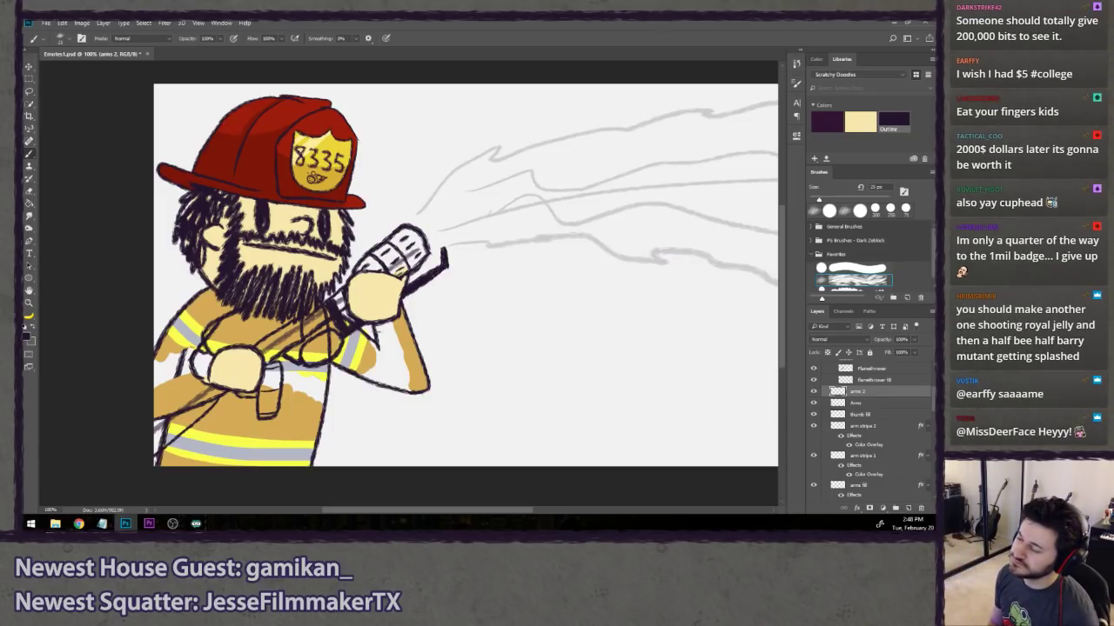
pyautogui.moveTo(380, 352); pyautogui.dragTo(374, 336)
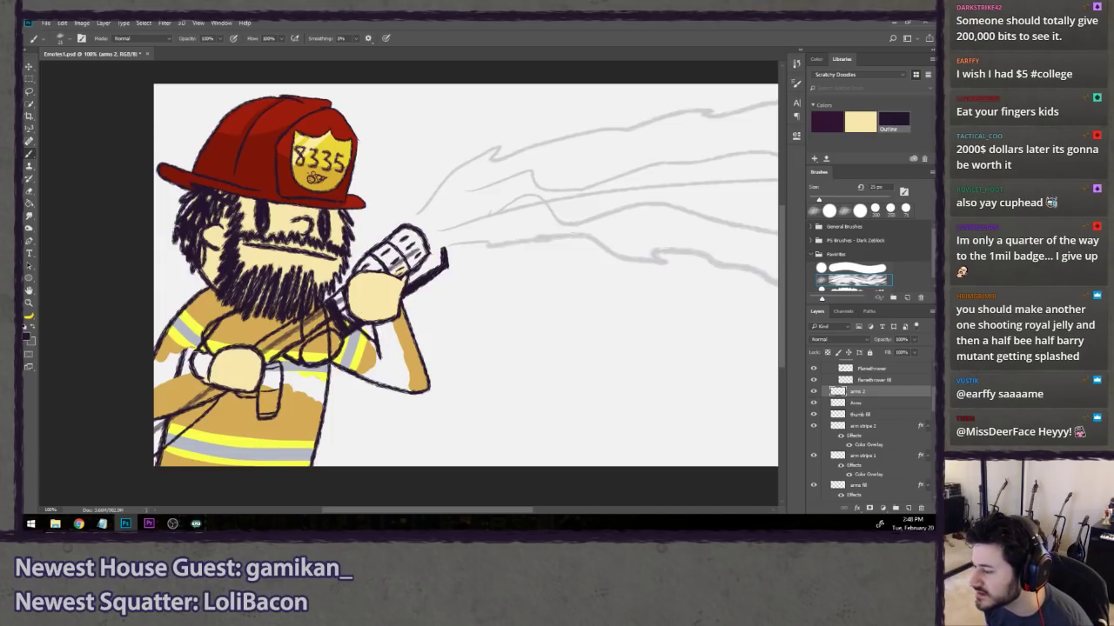
# - Compare the new arm lines with the original outline by toggling the Arms layer's visibility, leaving it shown
pyautogui.click(814, 403)
pyautogui.click(814, 403)
pyautogui.click(814, 403)
pyautogui.click(815, 403)
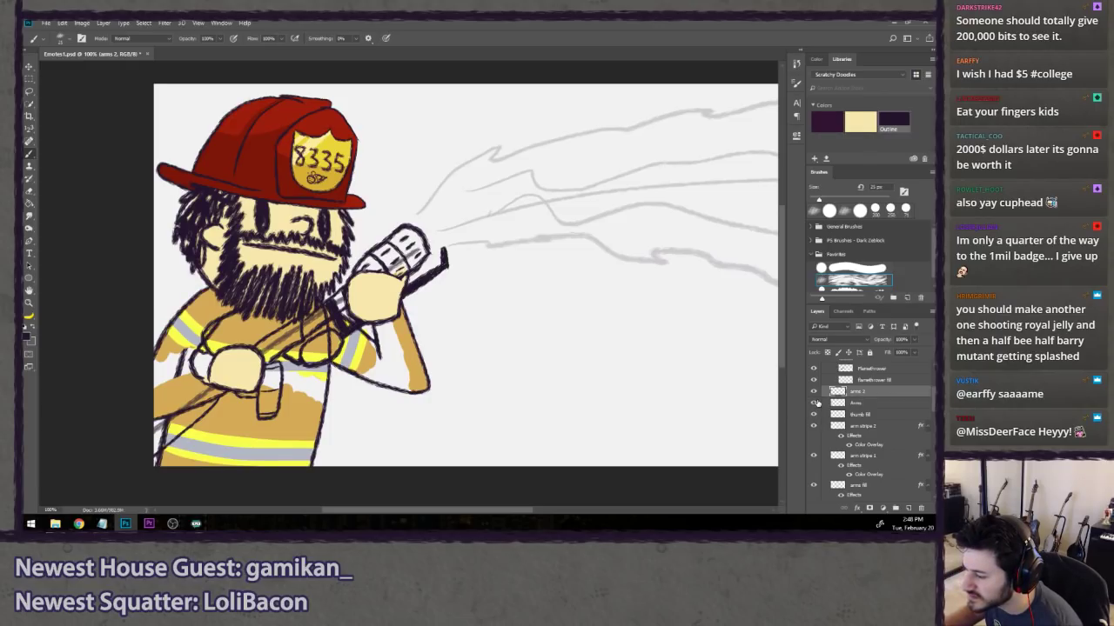
pyautogui.click(815, 403)
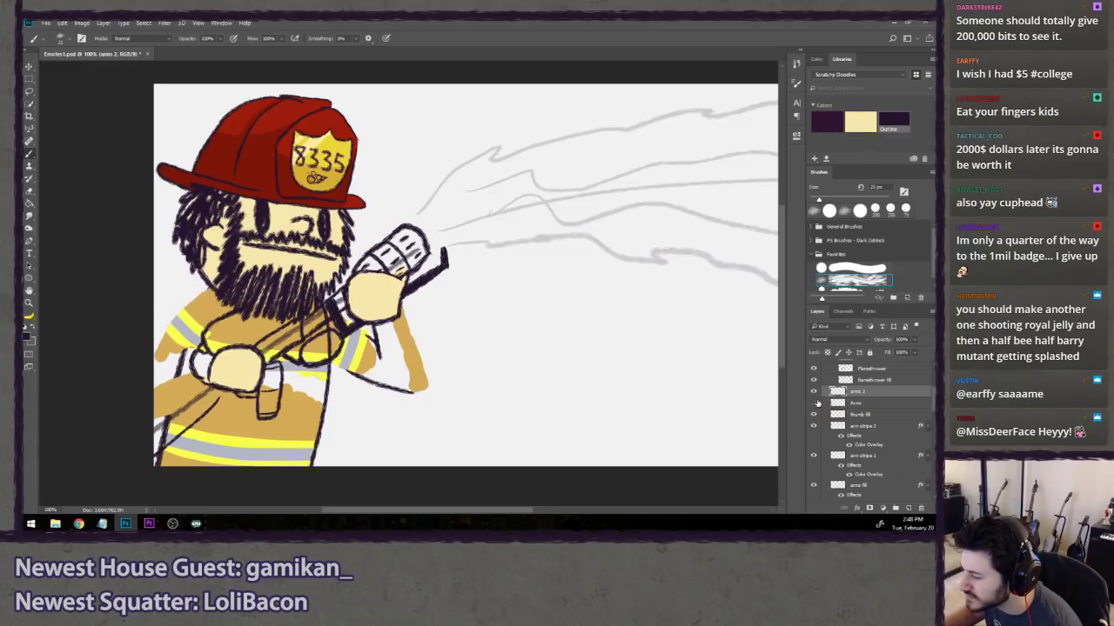
pyautogui.click(814, 403)
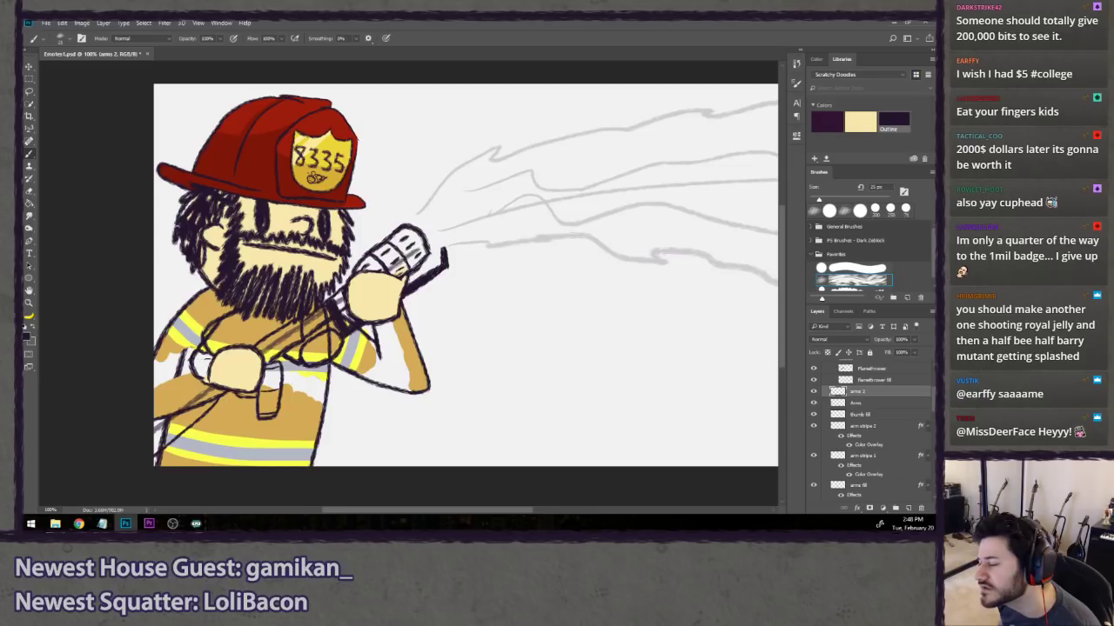
# - Try a short dark stroke on the lower arm's sleeve beside the cuff, and undo it
pyautogui.moveTo(174, 358)
pyautogui.mouseDown()
pyautogui.moveTo(217, 358)
pyautogui.moveTo(172, 376)
pyautogui.mouseUp()
pyautogui.hotkey('ctrl', 'z')
pyautogui.hotkey('ctrl', 'z')
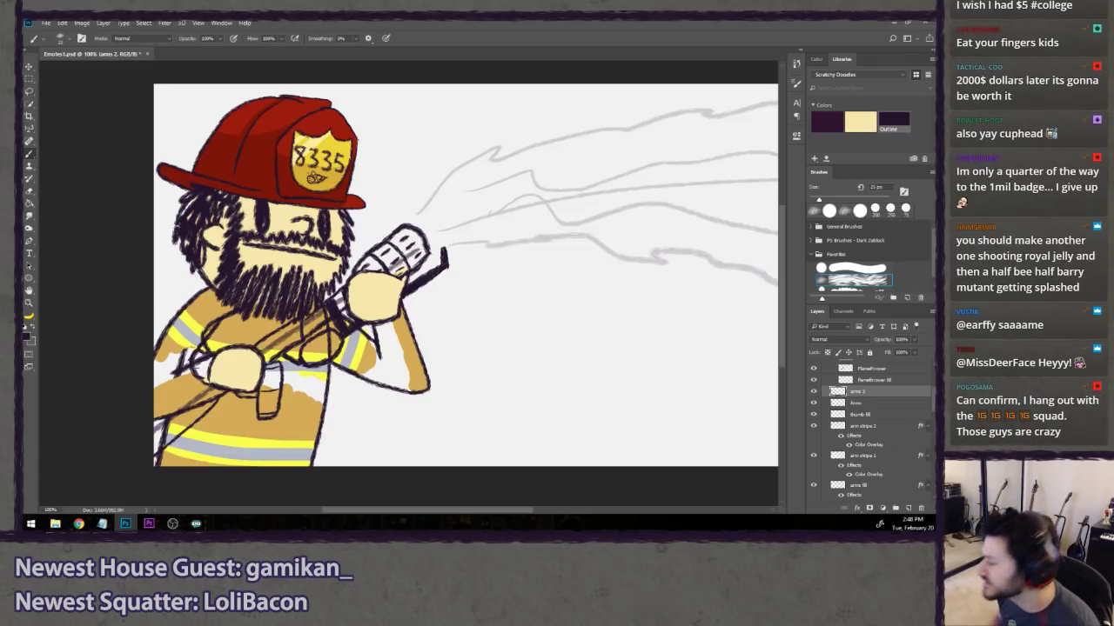
# - Check what the thumb fill layer contributes by toggling its visibility, and leave it hidden
pyautogui.click(814, 415)
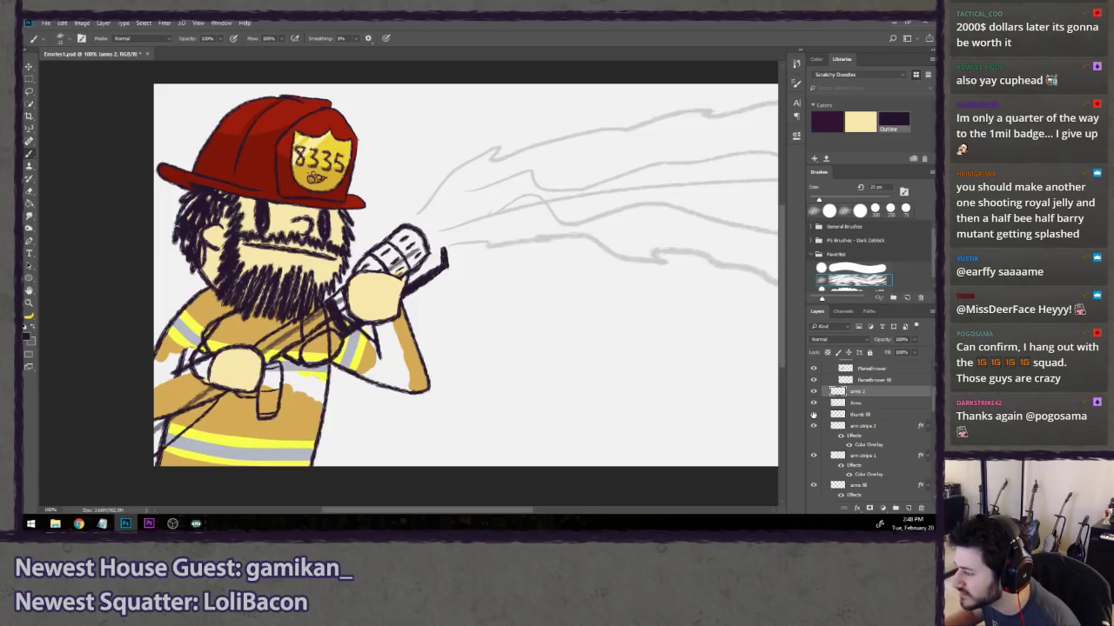
pyautogui.click(813, 415)
pyautogui.click(814, 415)
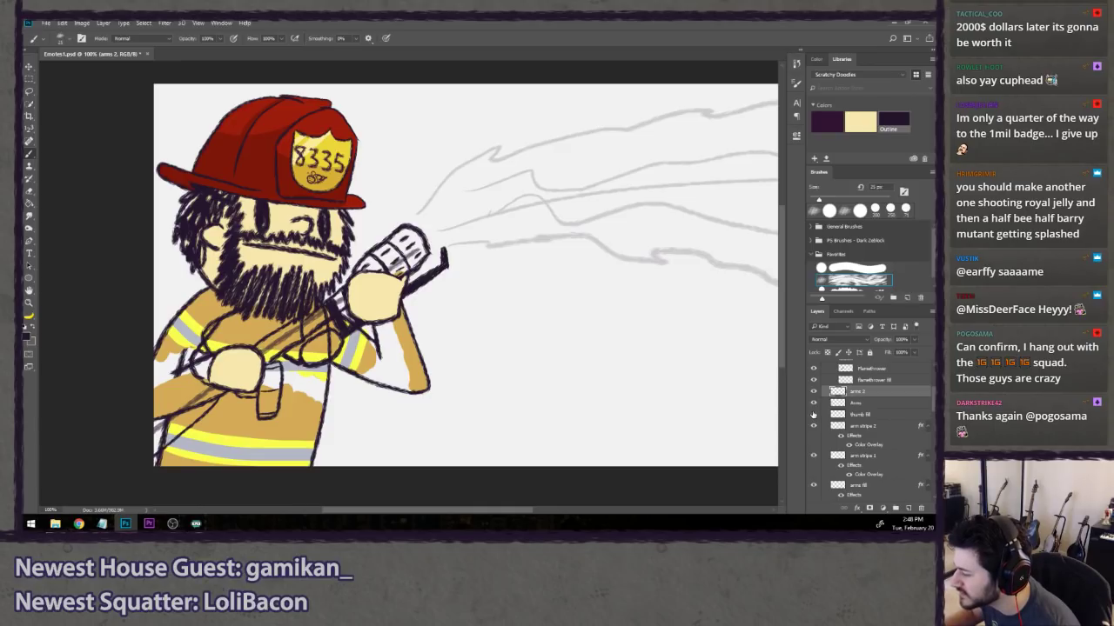
pyautogui.click(813, 415)
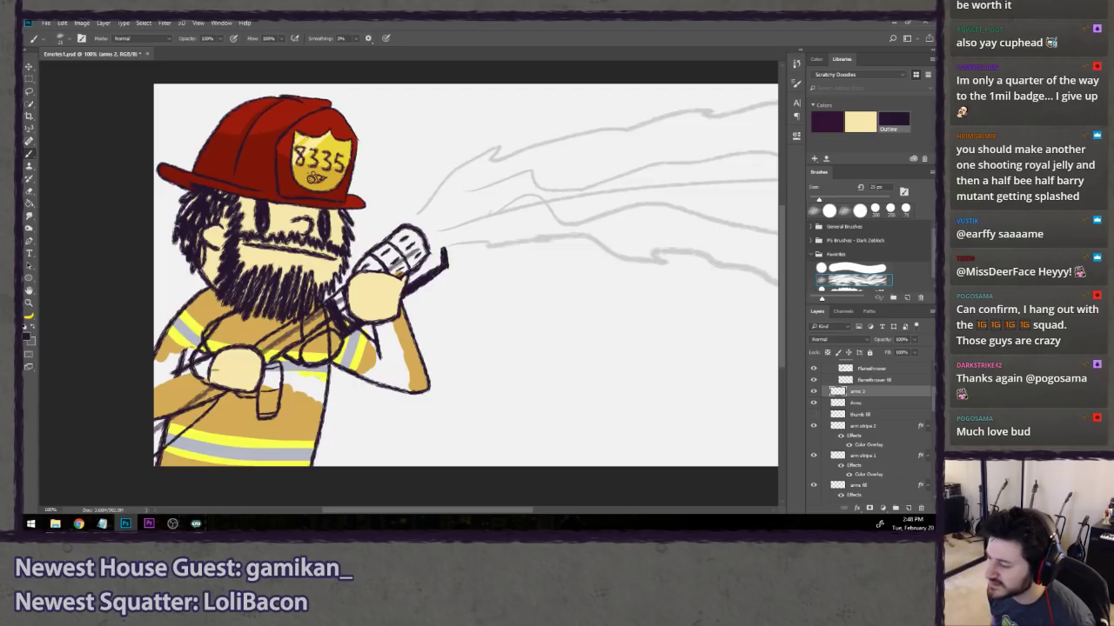
# - Try outlining around the lower hand and down the side of the coat with dark strokes, and undo them
pyautogui.moveTo(234, 347); pyautogui.dragTo(261, 393)
pyautogui.hotkey('ctrl', 'z')
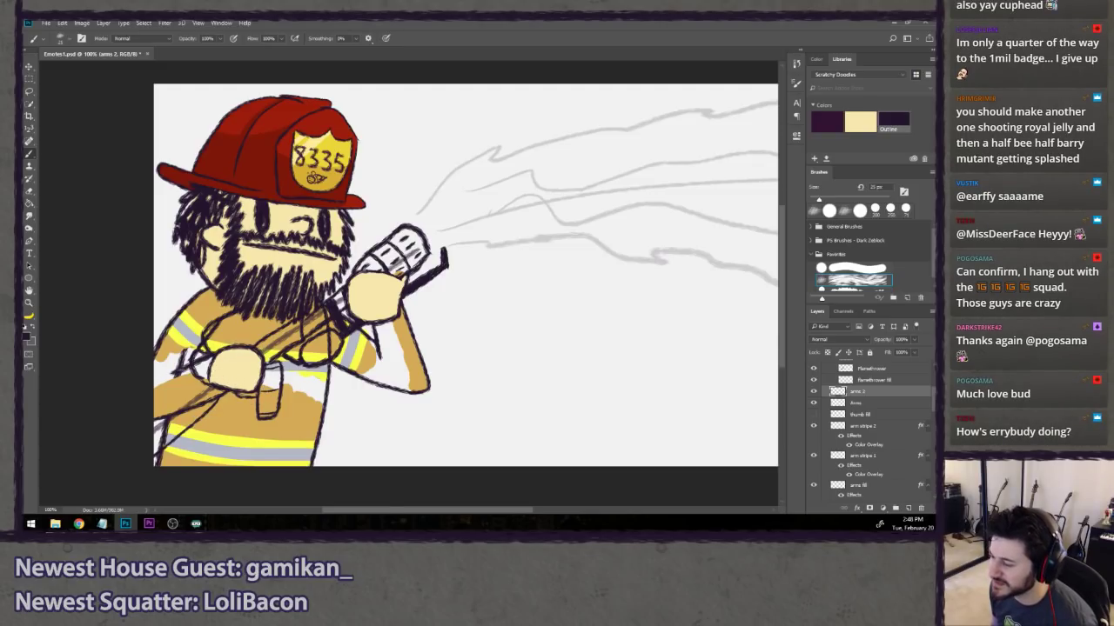
pyautogui.hotkey('ctrl', 'alt', 'z')
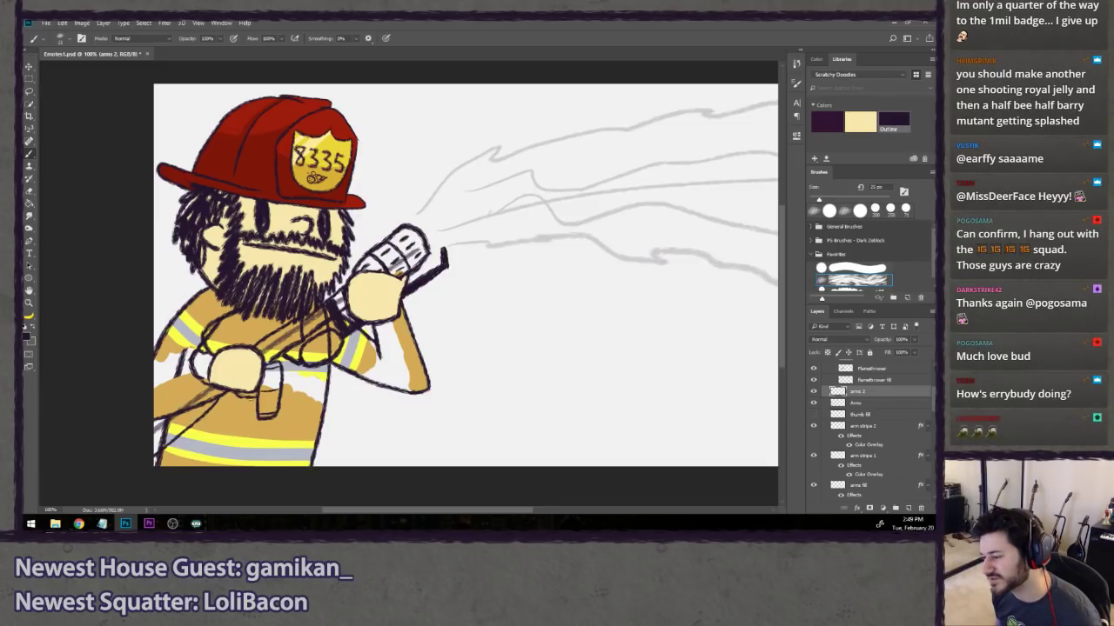
pyautogui.moveTo(256, 392); pyautogui.dragTo(176, 465)
pyautogui.moveTo(184, 363); pyautogui.dragTo(161, 465)
pyautogui.hotkey('ctrl', 'alt', 'z')
pyautogui.hotkey('ctrl', 'alt', 'z')
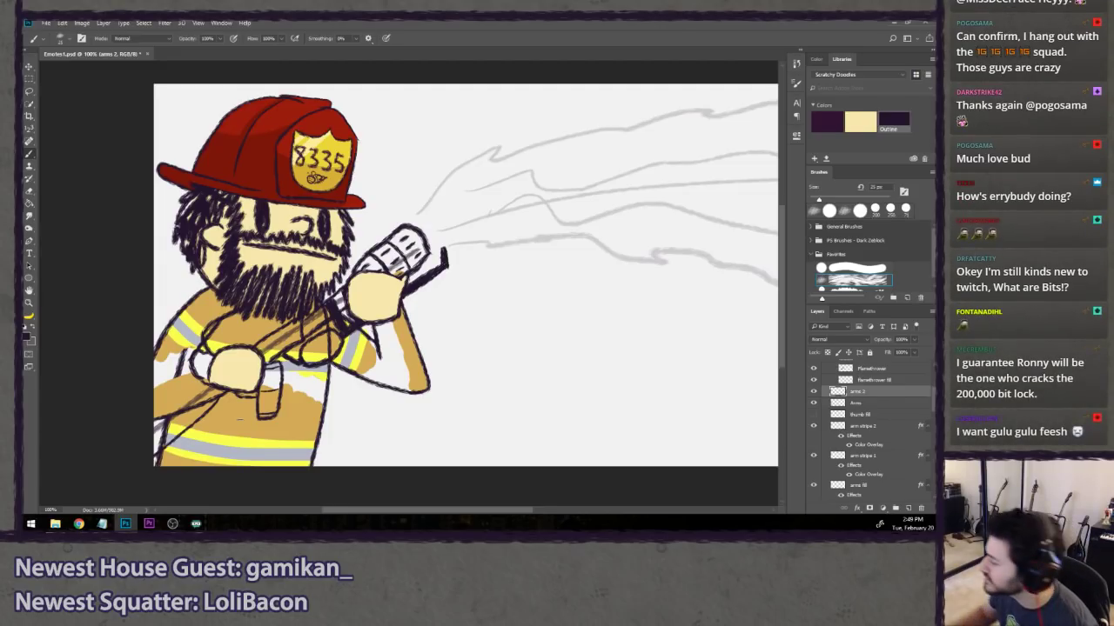
# - Compare the drawing with the original water-hose fireman by toggling the fireman 1 reference layer, leaving it hidden
pyautogui.scroll(4, 814, 366)
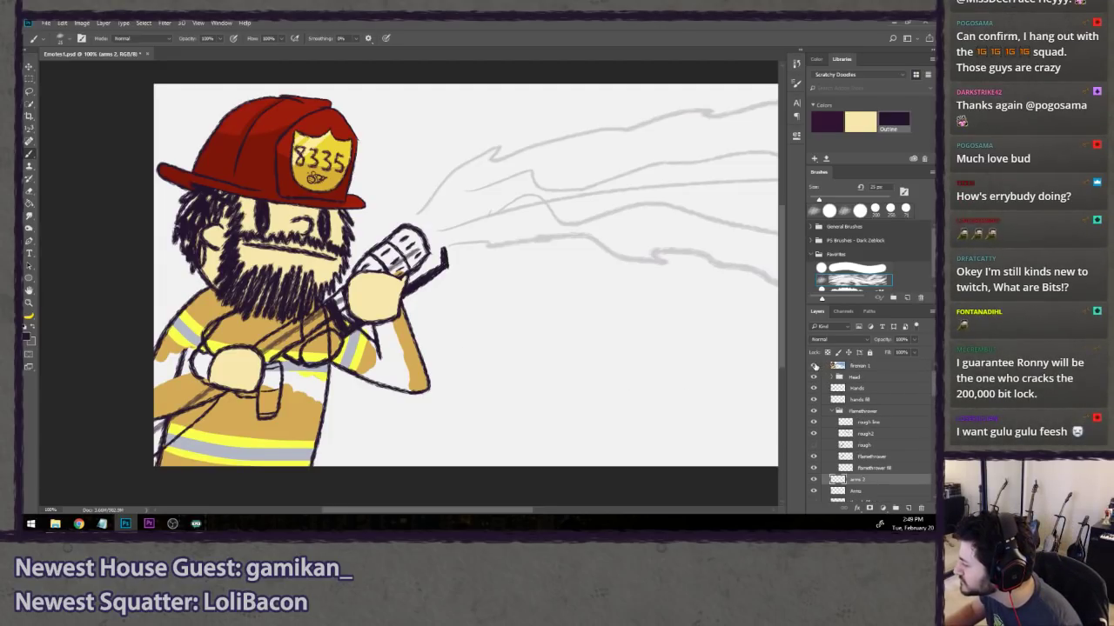
pyautogui.click(814, 366)
pyautogui.click(814, 366)
pyautogui.click(814, 366)
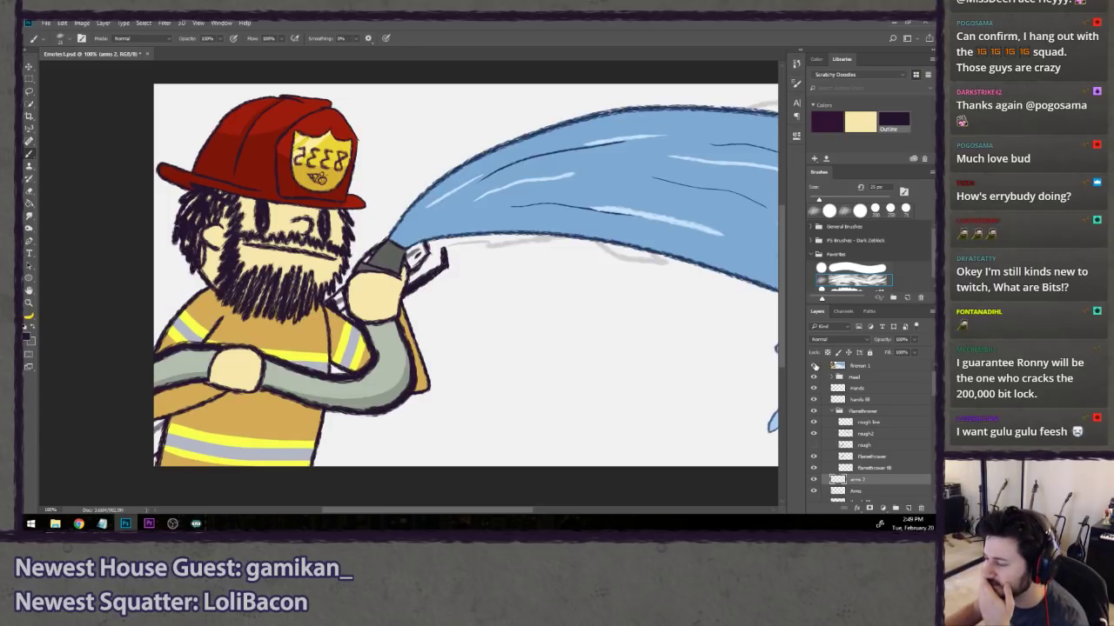
pyautogui.click(815, 366)
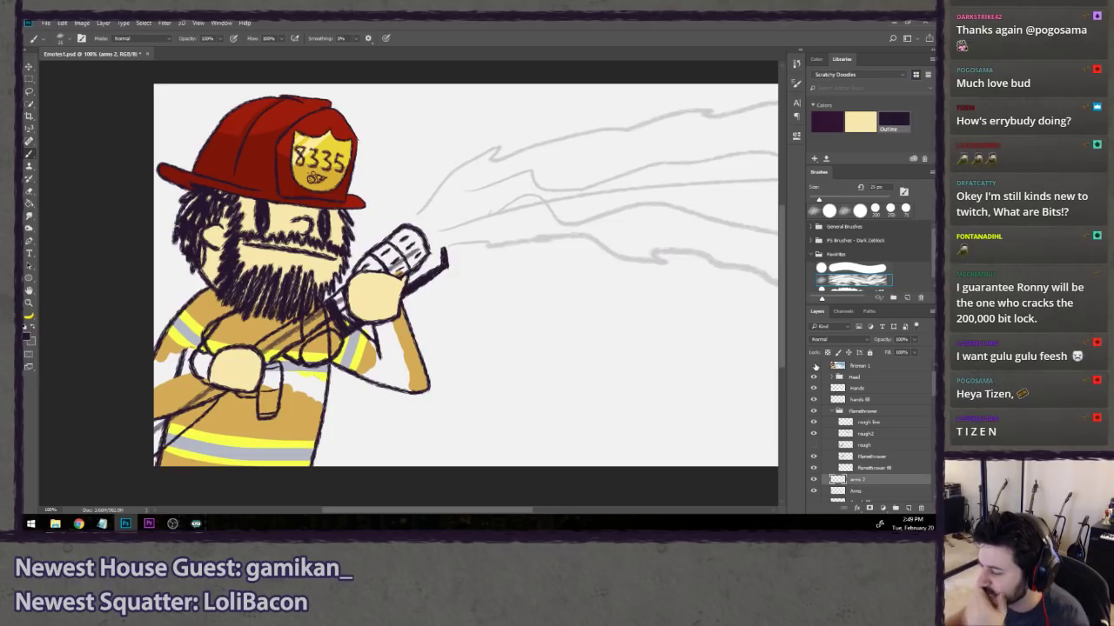
# - Draw the lower arm's sleeve edge with a dark stroke from the lower hand toward the canvas edge
pyautogui.hotkey('ctrl', 'z')
pyautogui.hotkey('ctrl', 'z')
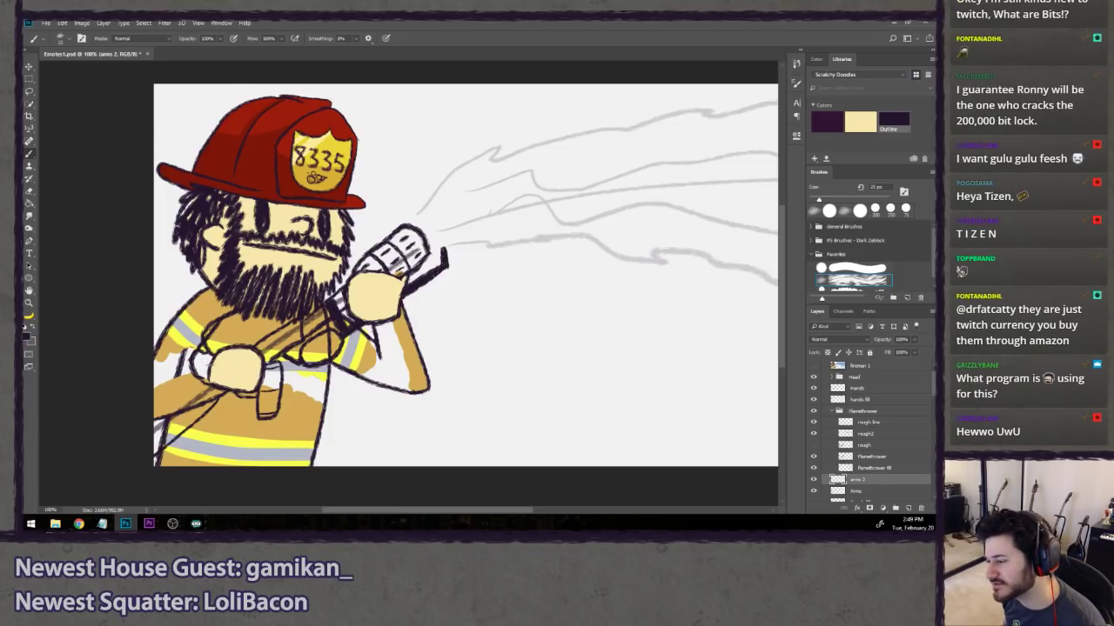
pyautogui.moveTo(211, 367); pyautogui.dragTo(153, 397)
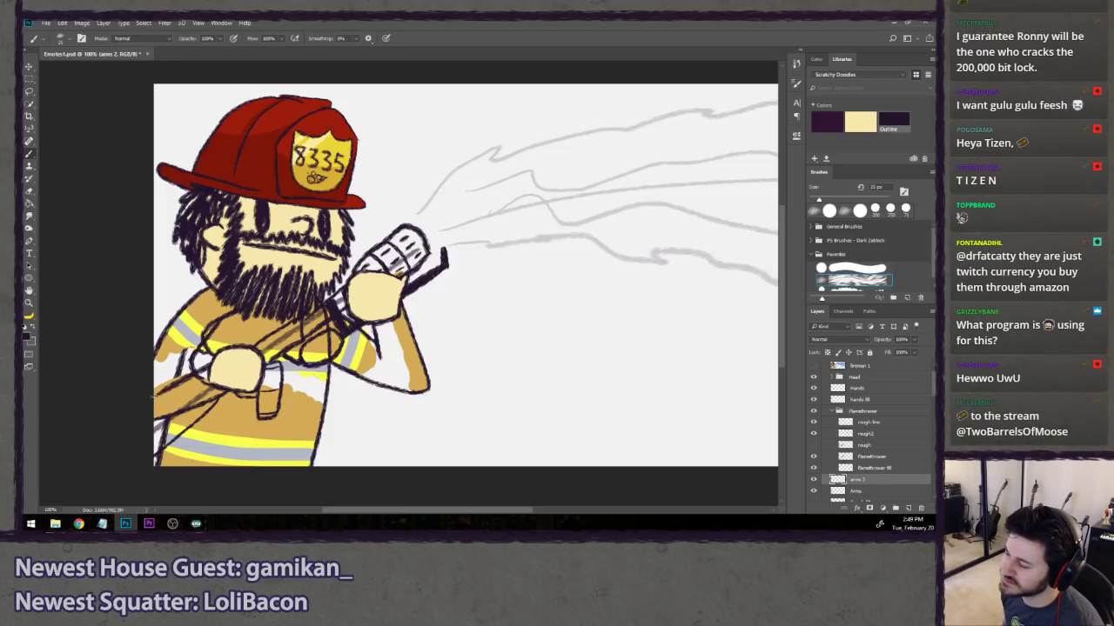
pyautogui.hotkey('ctrl', 'z')
pyautogui.moveTo(212, 367); pyautogui.dragTo(170, 391)
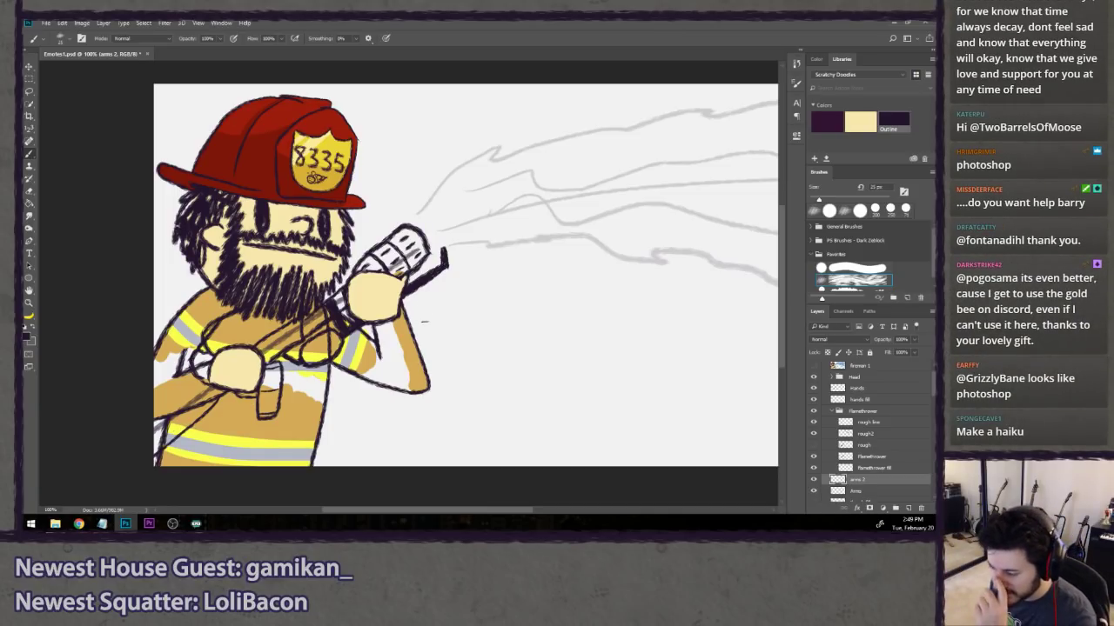
# - Identify the arms fill layer by briefly hiding it, and make it the active layer
pyautogui.scroll(-4, 853, 453)
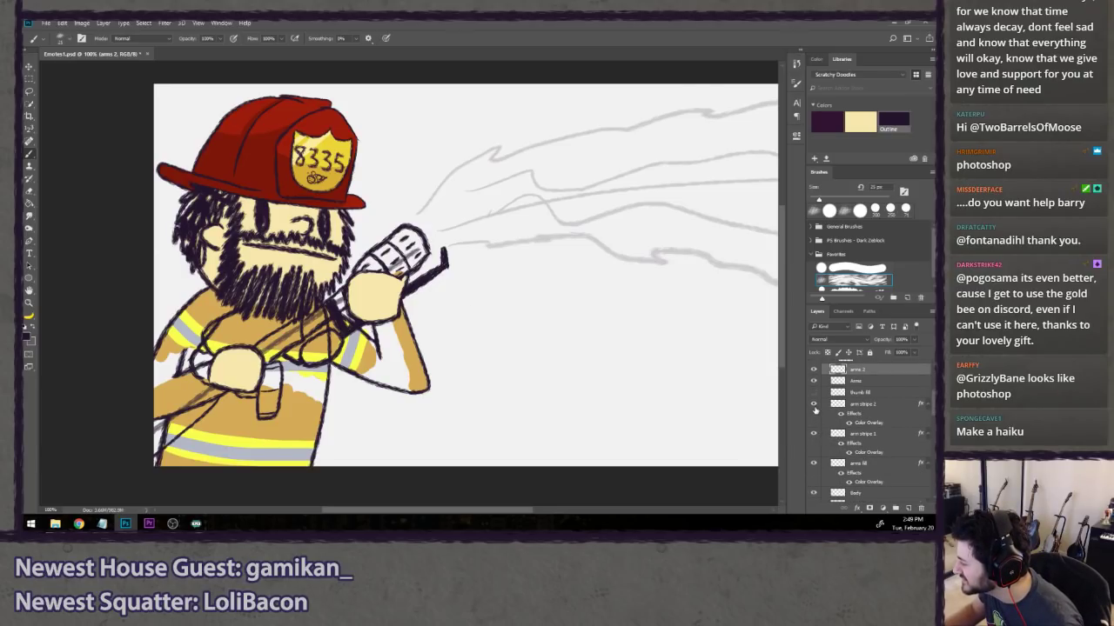
pyautogui.scroll(-2, 815, 409)
pyautogui.click(813, 431)
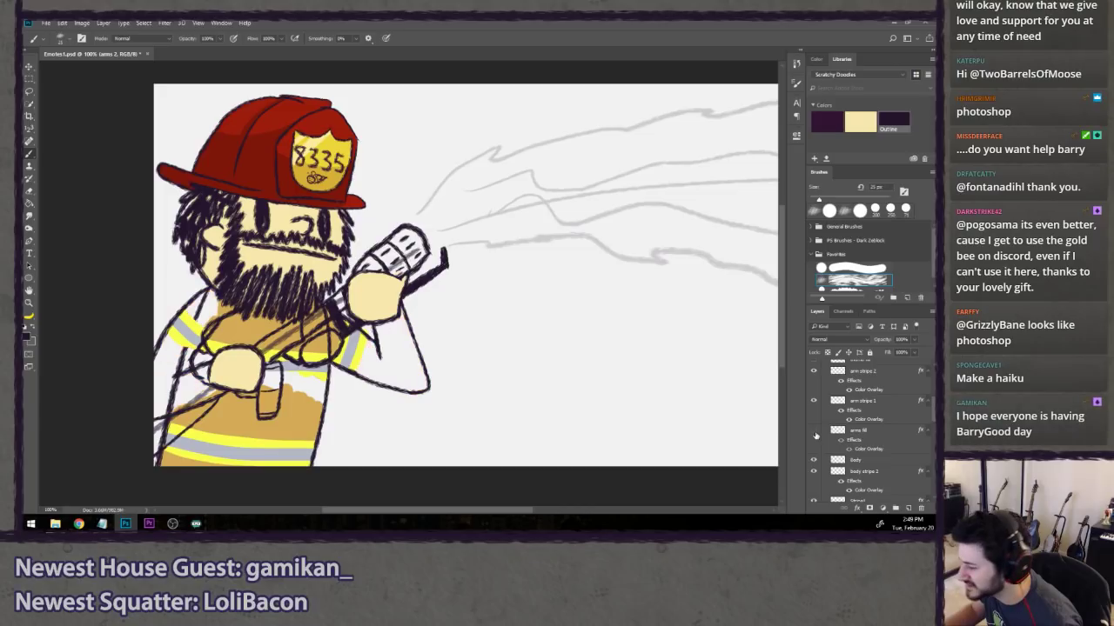
pyautogui.click(814, 431)
pyautogui.click(873, 433)
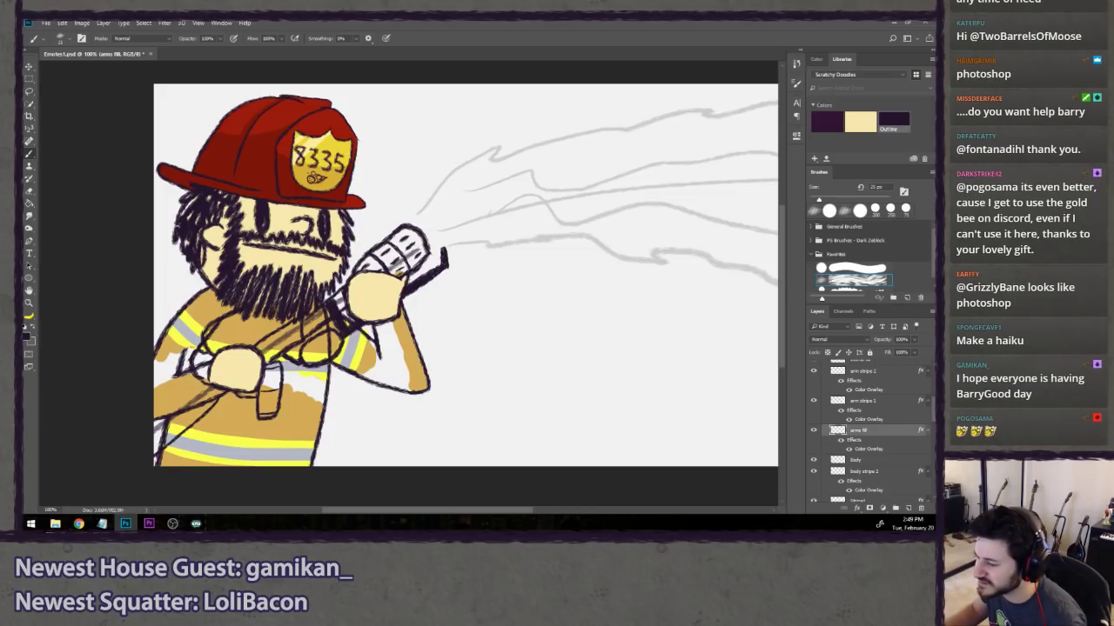
# - Fill the empty parts of the raised arm's sleeve with tan on the arms fill layer, using the solid round brush
pyautogui.click(843, 270)
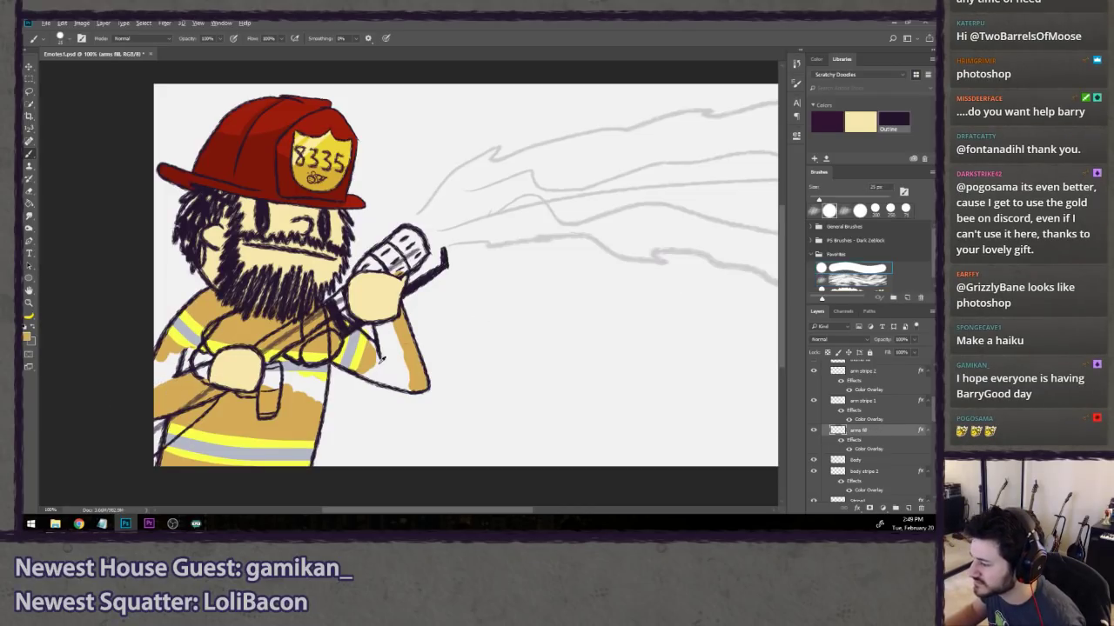
pyautogui.scroll(3, 411, 322)
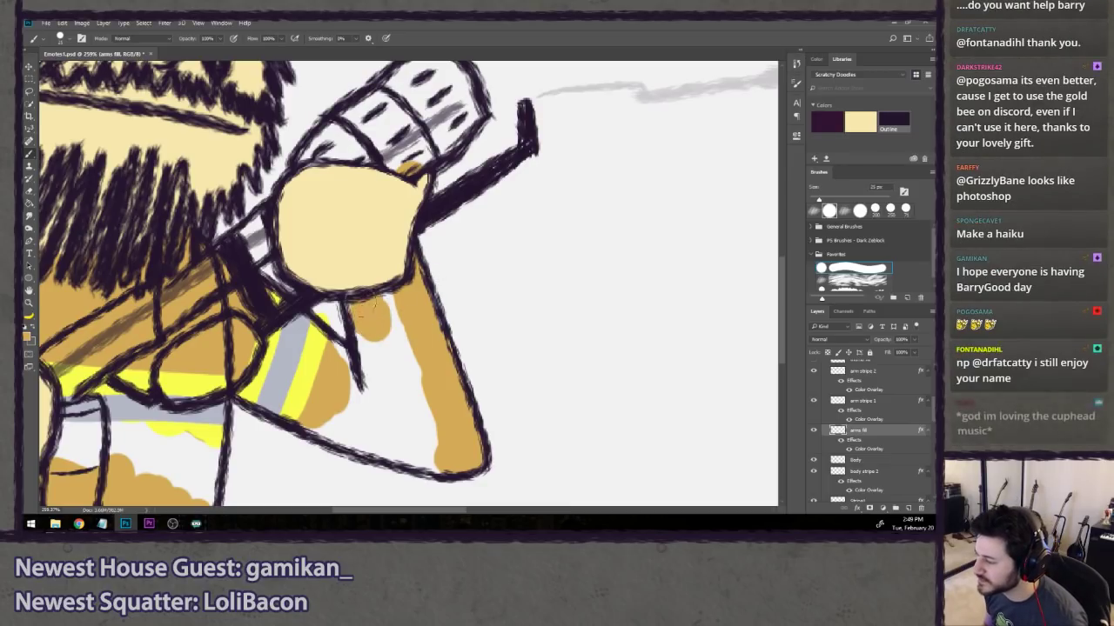
pyautogui.moveTo(348, 300)
pyautogui.mouseDown()
pyautogui.moveTo(376, 322)
pyautogui.moveTo(390, 316)
pyautogui.moveTo(391, 333)
pyautogui.moveTo(370, 379)
pyautogui.moveTo(322, 349)
pyautogui.moveTo(351, 396)
pyautogui.moveTo(343, 414)
pyautogui.moveTo(317, 416)
pyautogui.moveTo(439, 457)
pyautogui.moveTo(421, 373)
pyautogui.moveTo(397, 340)
pyautogui.moveTo(413, 418)
pyautogui.moveTo(399, 428)
pyautogui.moveTo(361, 394)
pyautogui.mouseUp()
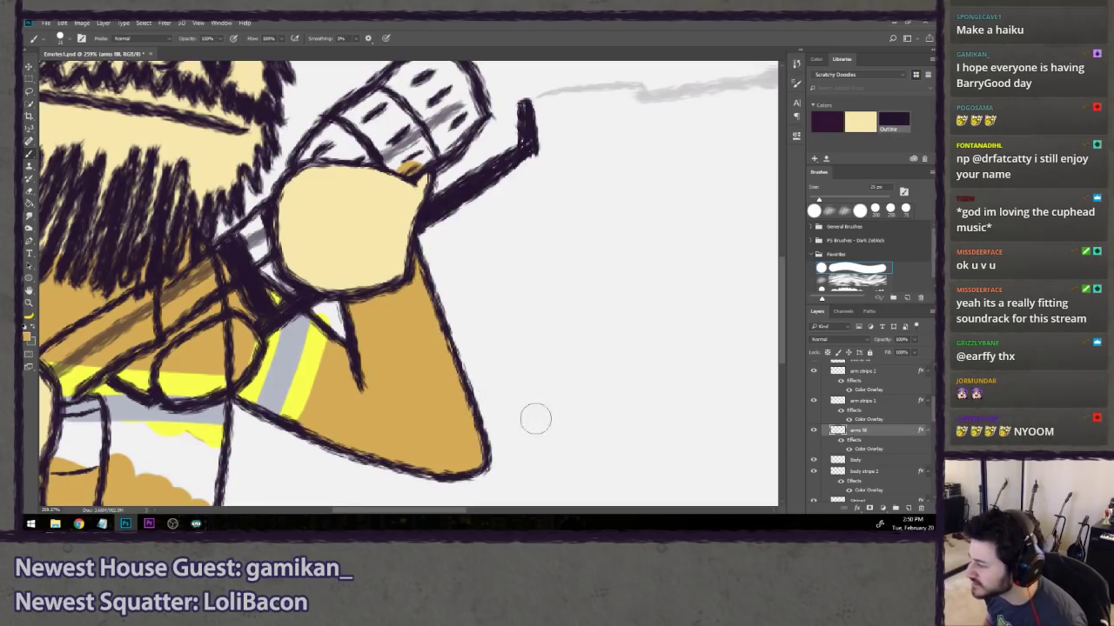
# - Check what the body stripe 2, Stripe1 and Body layers contain by briefly hiding and reshowing each one
pyautogui.moveTo(387, 321)
pyautogui.mouseDown()
pyautogui.moveTo(437, 330)
pyautogui.moveTo(465, 311)
pyautogui.mouseUp()
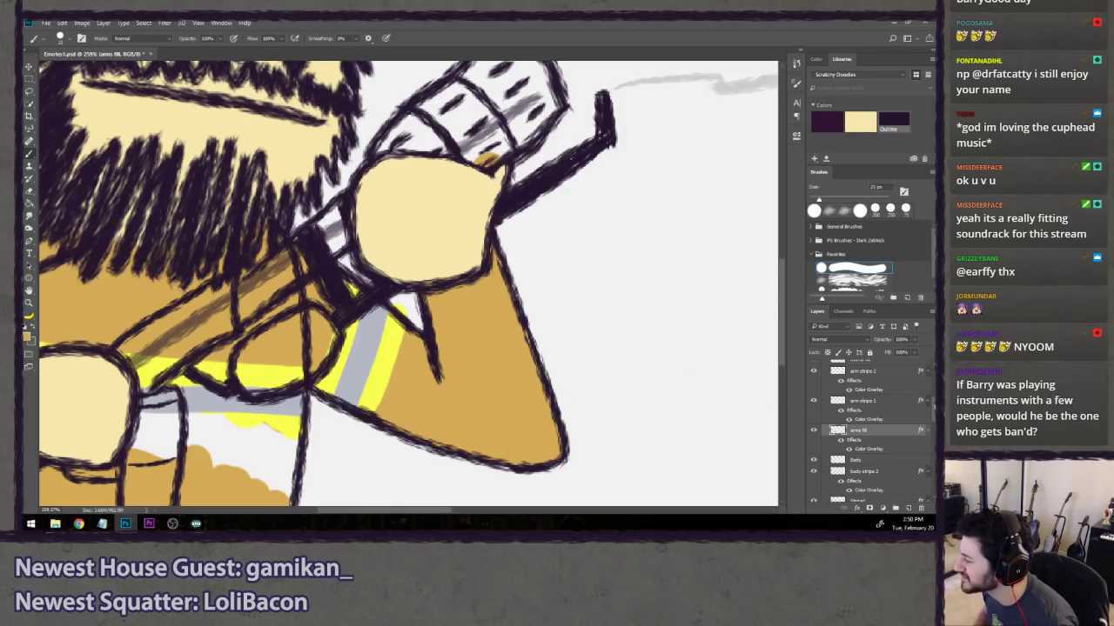
pyautogui.scroll(-2, 921, 422)
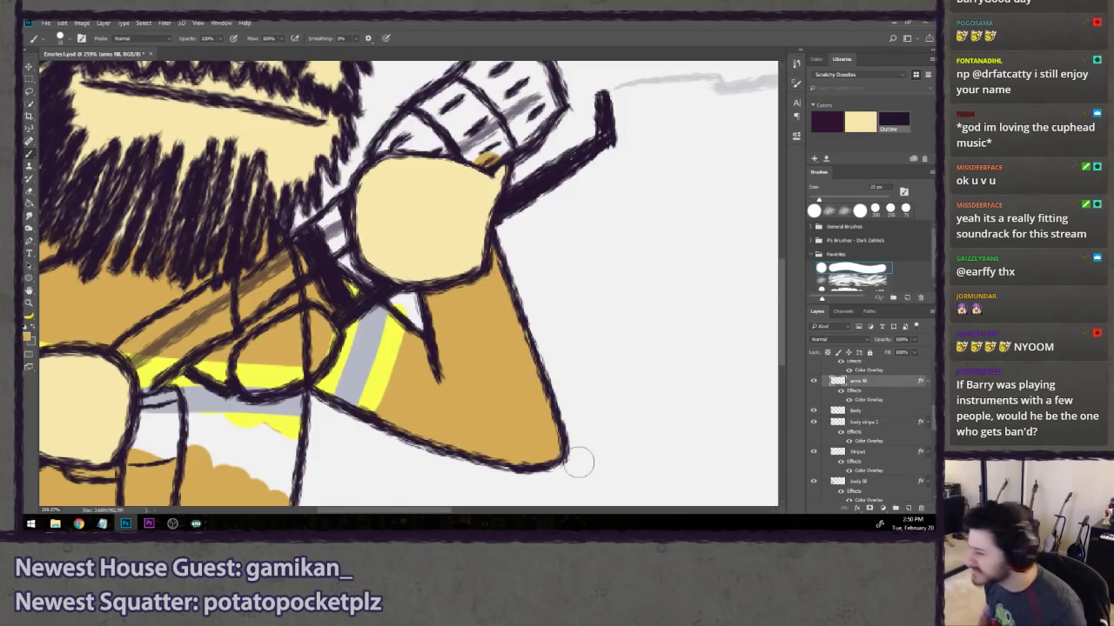
pyautogui.click(814, 424)
pyautogui.click(815, 423)
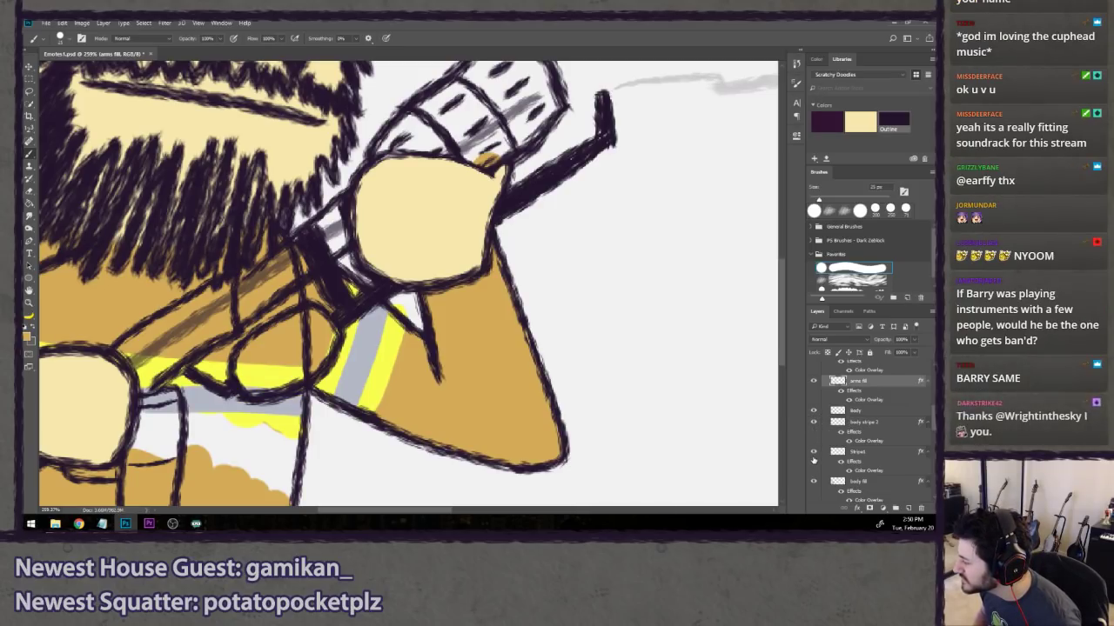
pyautogui.click(813, 452)
pyautogui.click(813, 452)
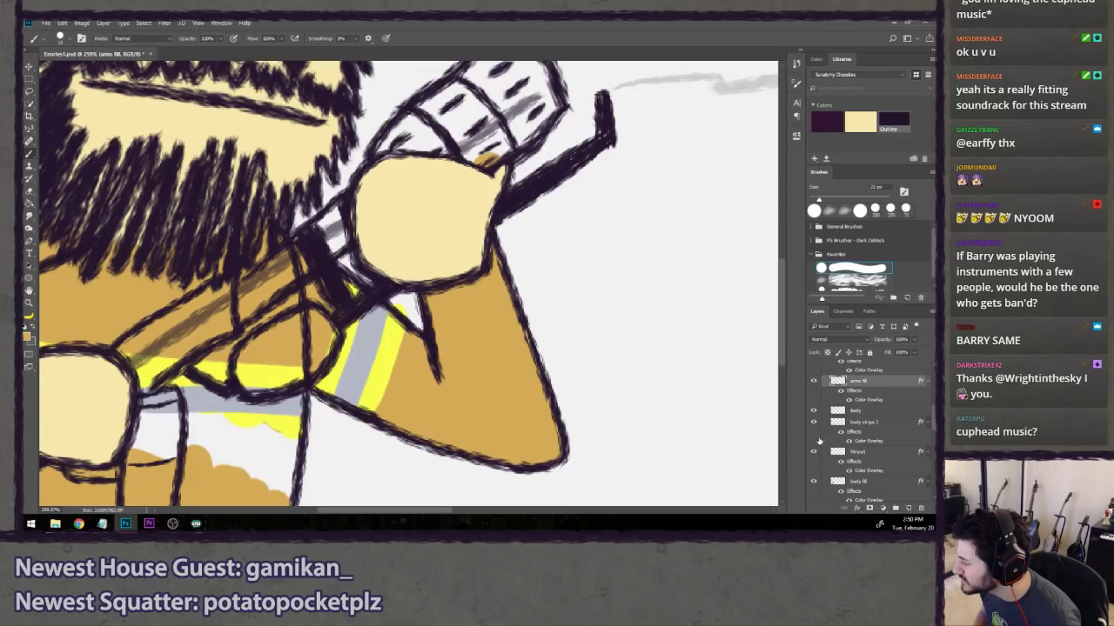
pyautogui.click(814, 412)
pyautogui.click(814, 411)
pyautogui.click(814, 423)
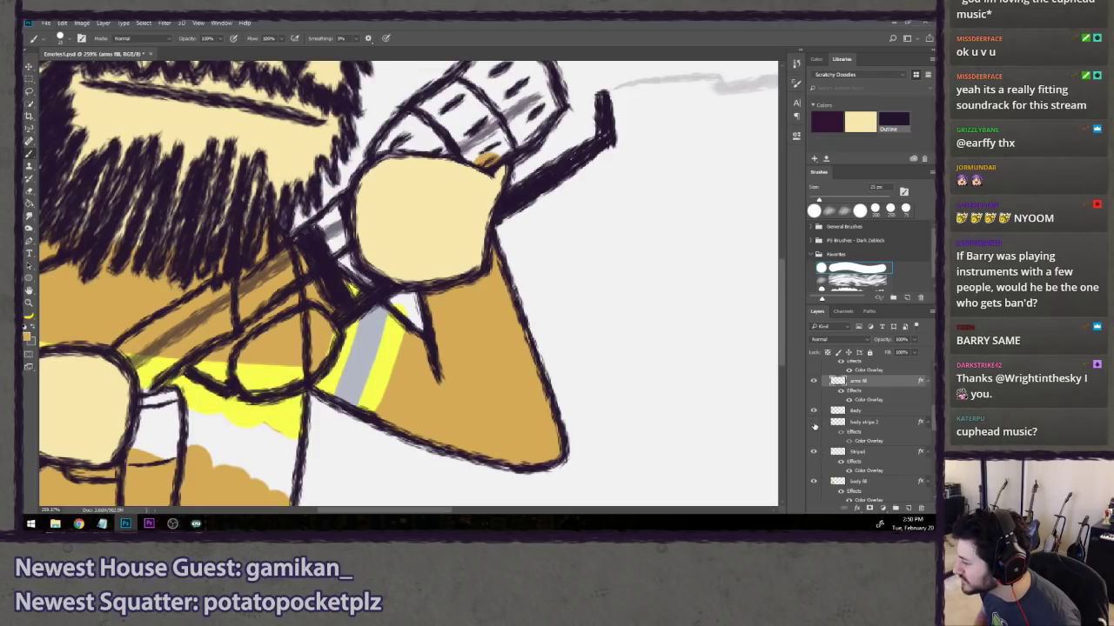
pyautogui.click(814, 424)
pyautogui.moveTo(930, 426); pyautogui.dragTo(930, 422)
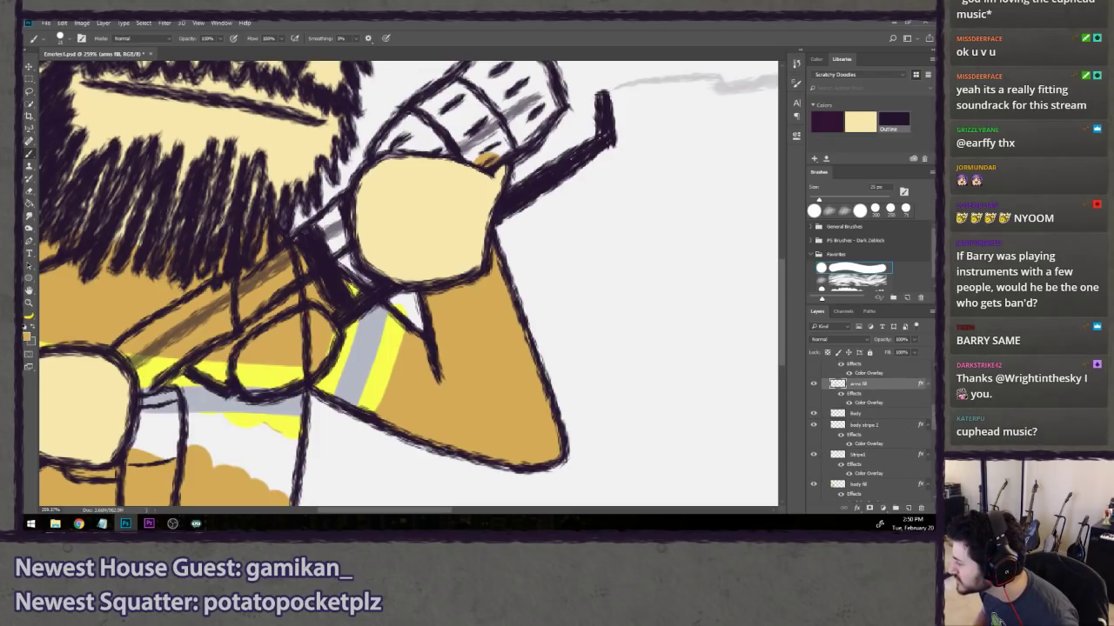
# - Identify the arm stripe 1 layer by briefly hiding it, and make it the active layer
pyautogui.scroll(3, 934, 418)
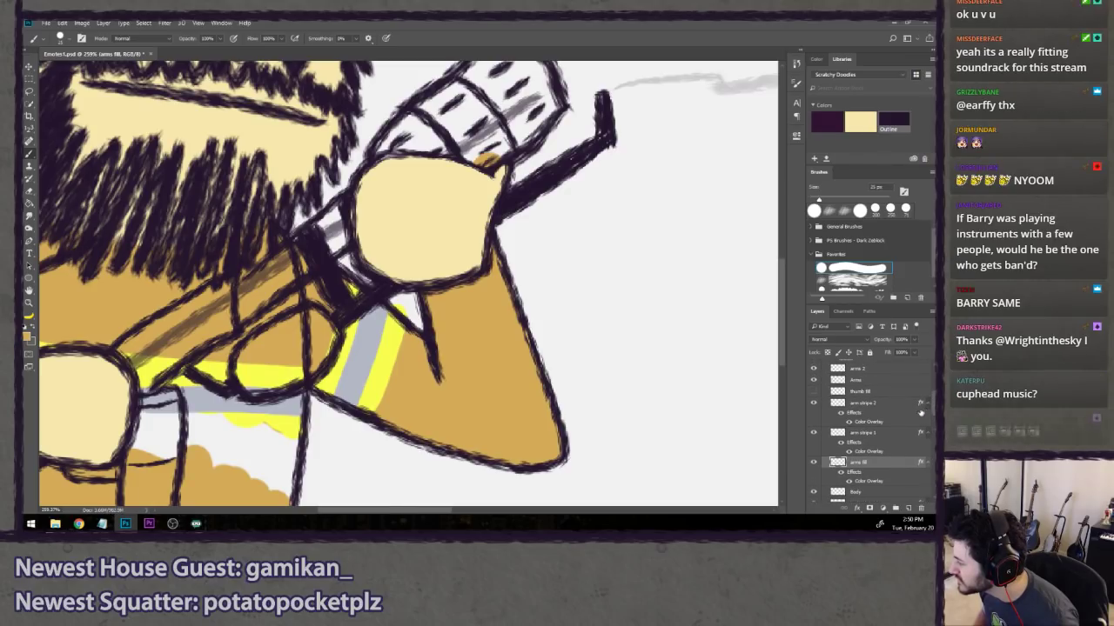
pyautogui.click(815, 432)
pyautogui.click(814, 432)
pyautogui.click(867, 434)
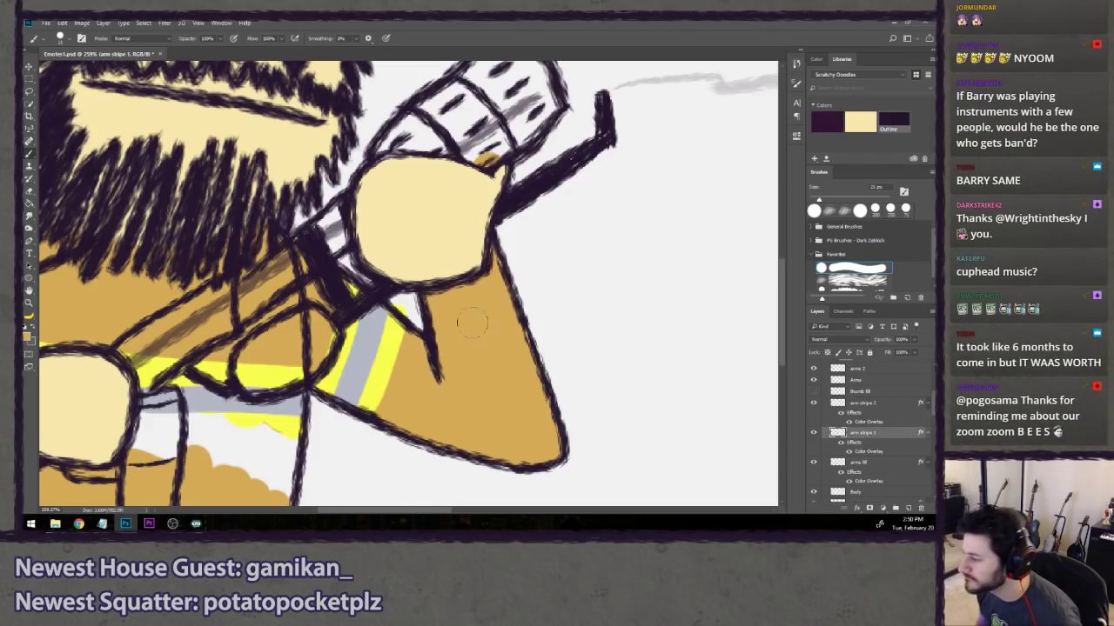
pyautogui.press('e')
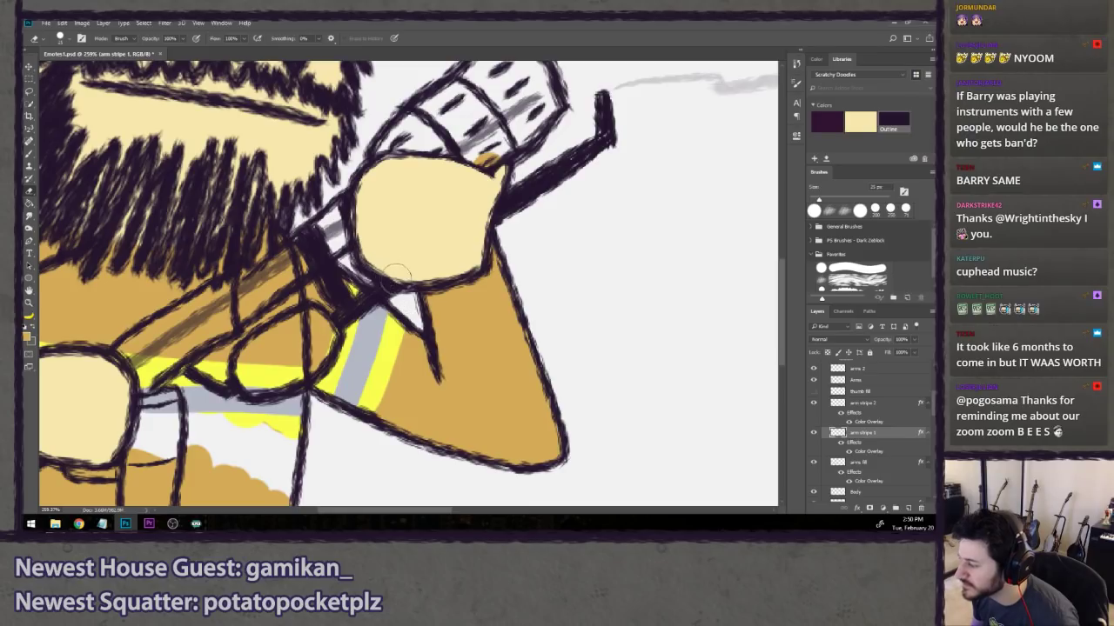
pyautogui.moveTo(432, 414); pyautogui.dragTo(489, 328)
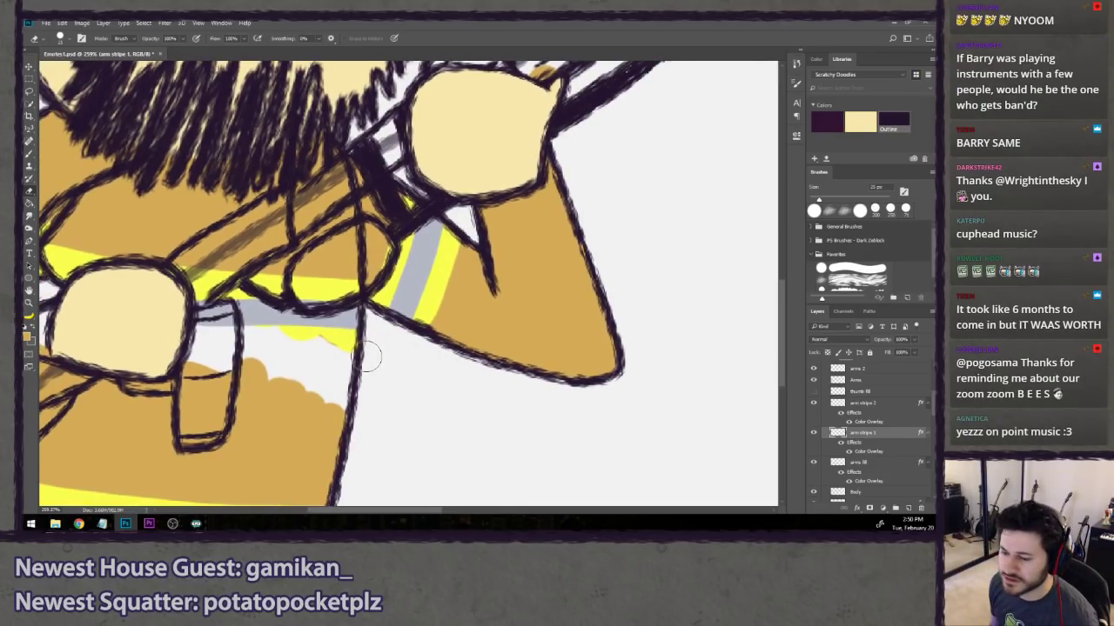
pyautogui.moveTo(368, 377); pyautogui.dragTo(395, 358)
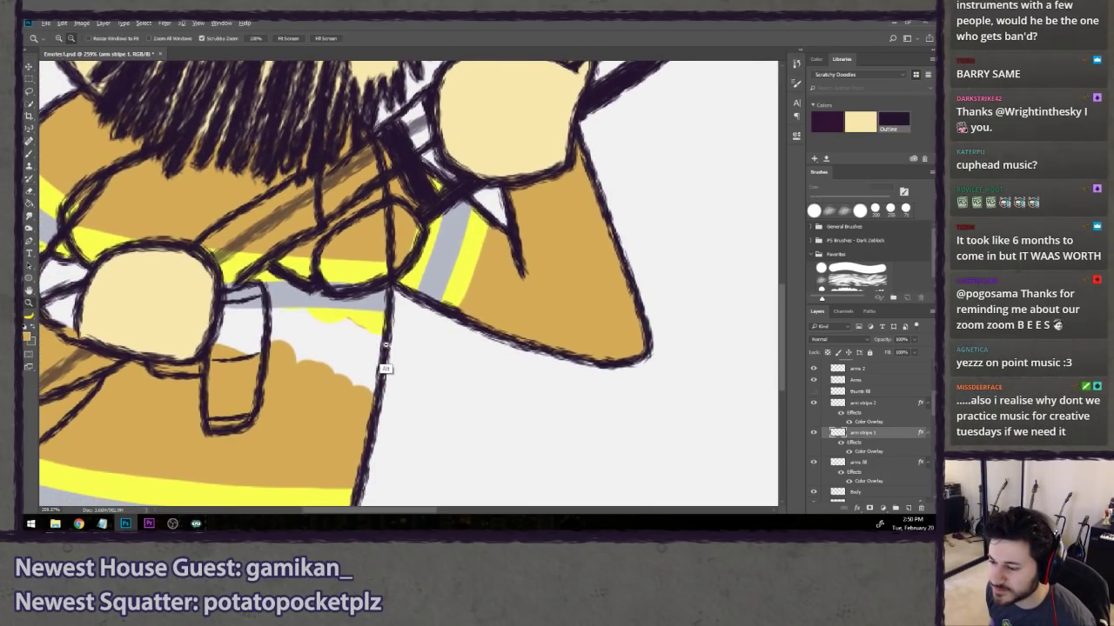
pyautogui.scroll(-1, 381, 360)
pyautogui.press('b')
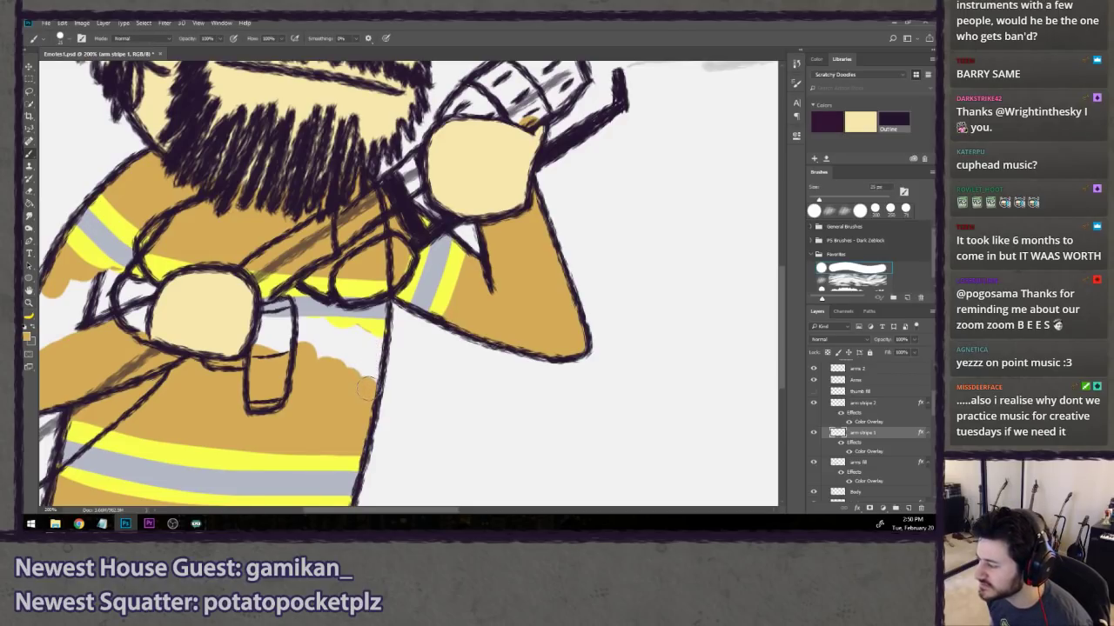
# - Check the Body and body fill layers by briefly hiding each, and make body fill the active layer
pyautogui.scroll(-3, 933, 404)
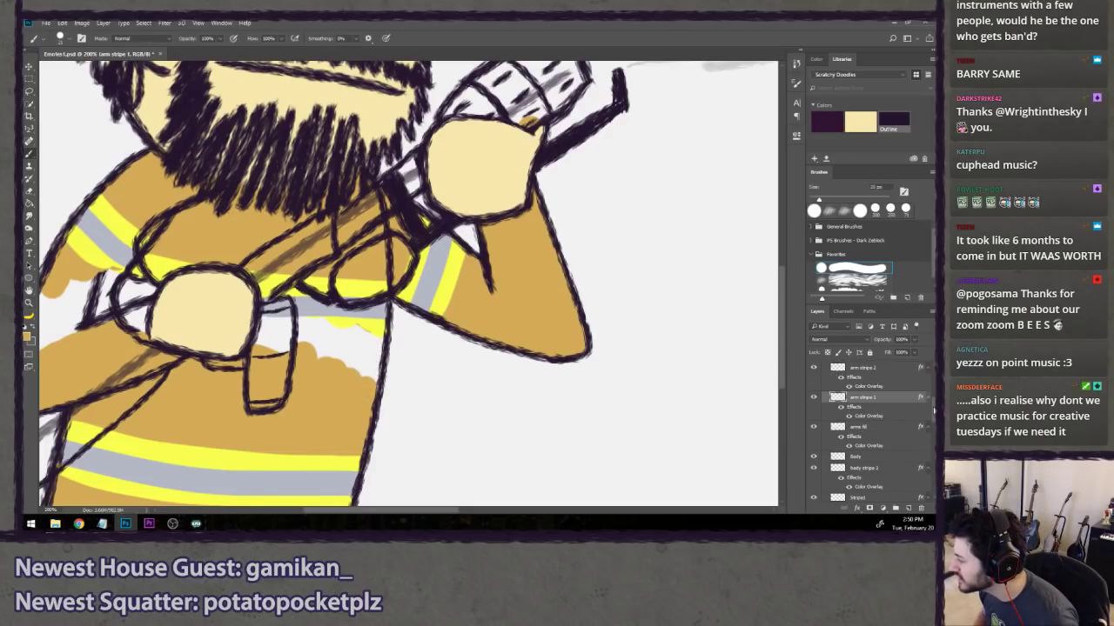
pyautogui.click(878, 423)
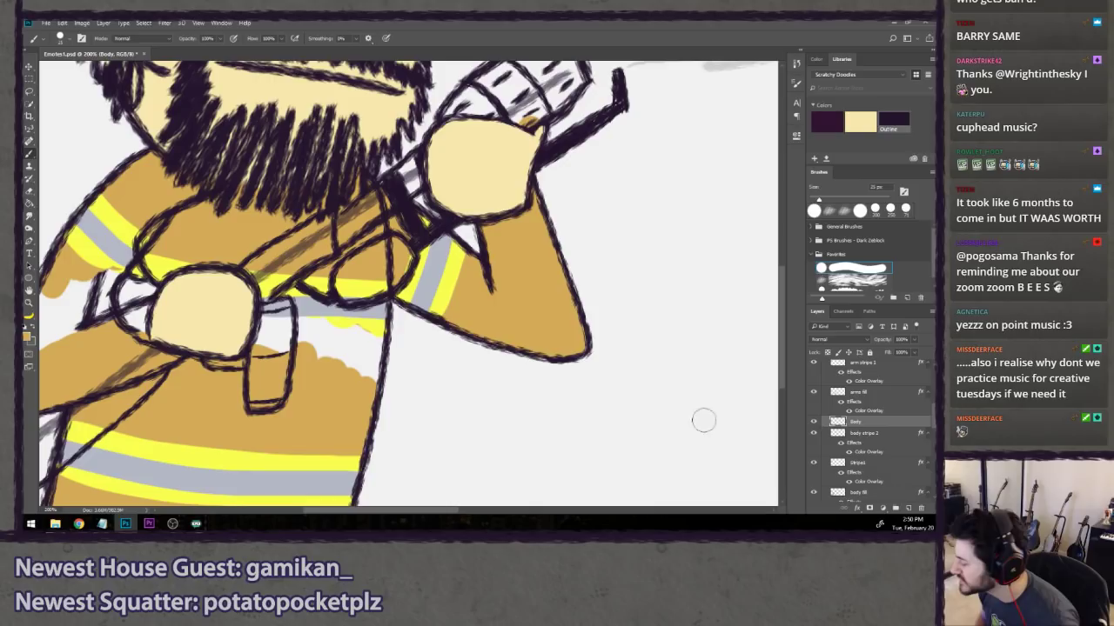
pyautogui.click(813, 422)
pyautogui.click(814, 422)
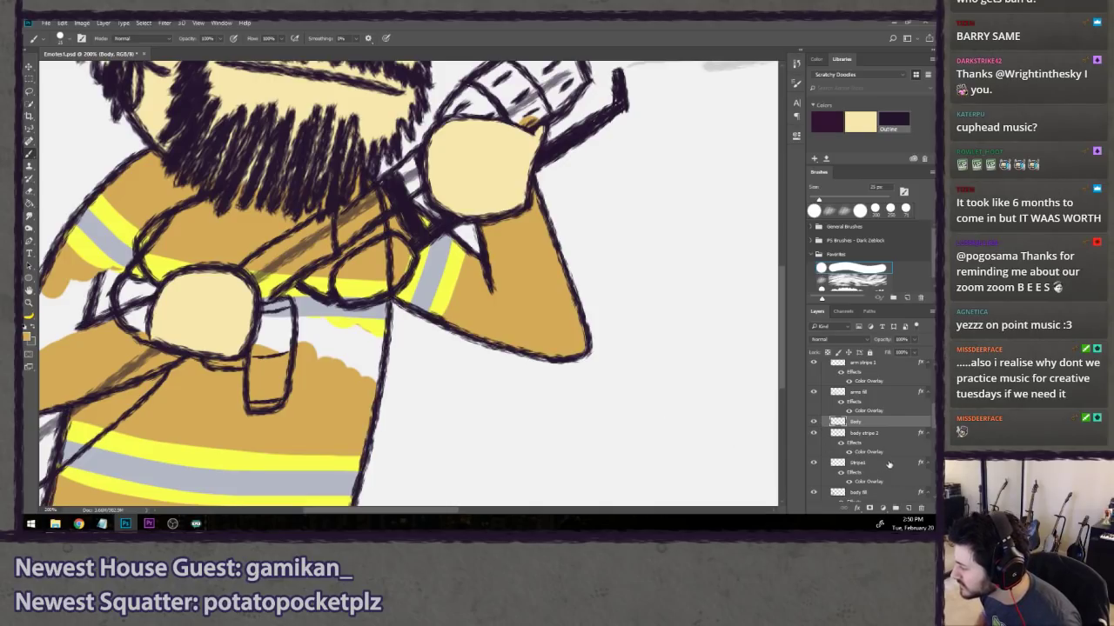
pyautogui.scroll(-2, 813, 424)
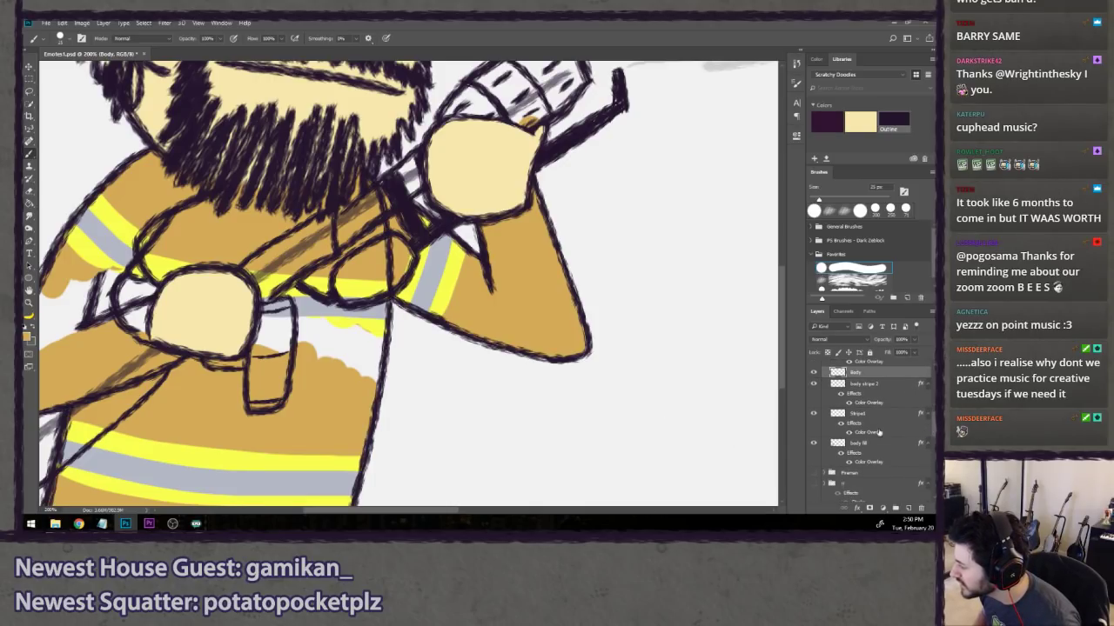
pyautogui.click(813, 443)
pyautogui.click(813, 446)
pyautogui.click(863, 446)
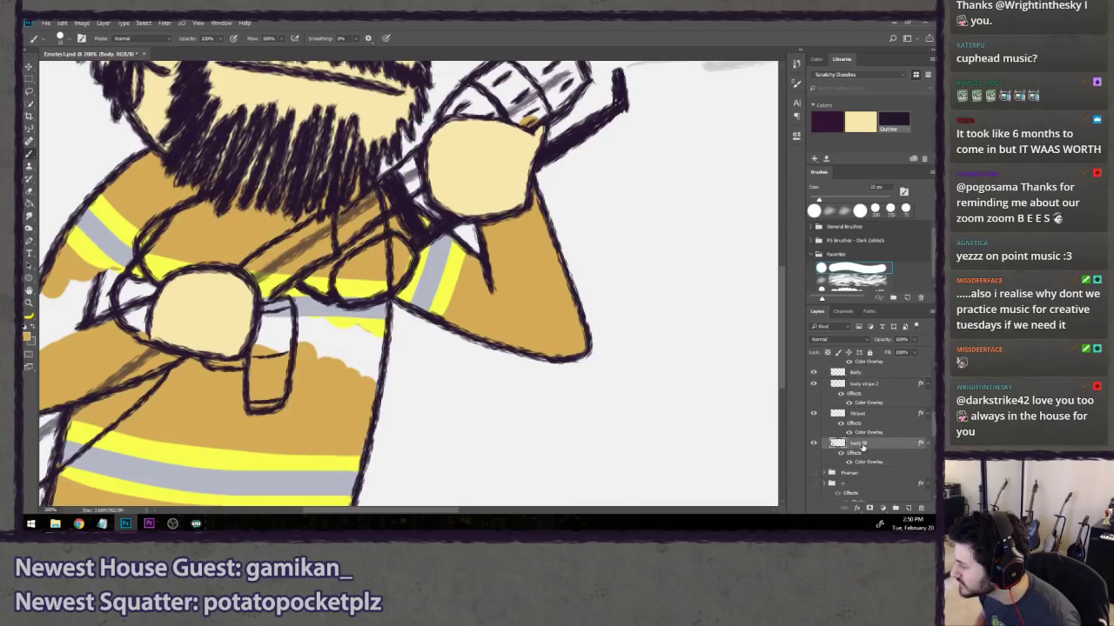
# - Fill the unpainted gaps on the coat's torso with tan, below the chest stripe and around the lower hand
pyautogui.moveTo(360, 376)
pyautogui.mouseDown()
pyautogui.moveTo(370, 327)
pyautogui.moveTo(360, 366)
pyautogui.moveTo(309, 334)
pyautogui.moveTo(272, 368)
pyautogui.moveTo(248, 329)
pyautogui.mouseUp()
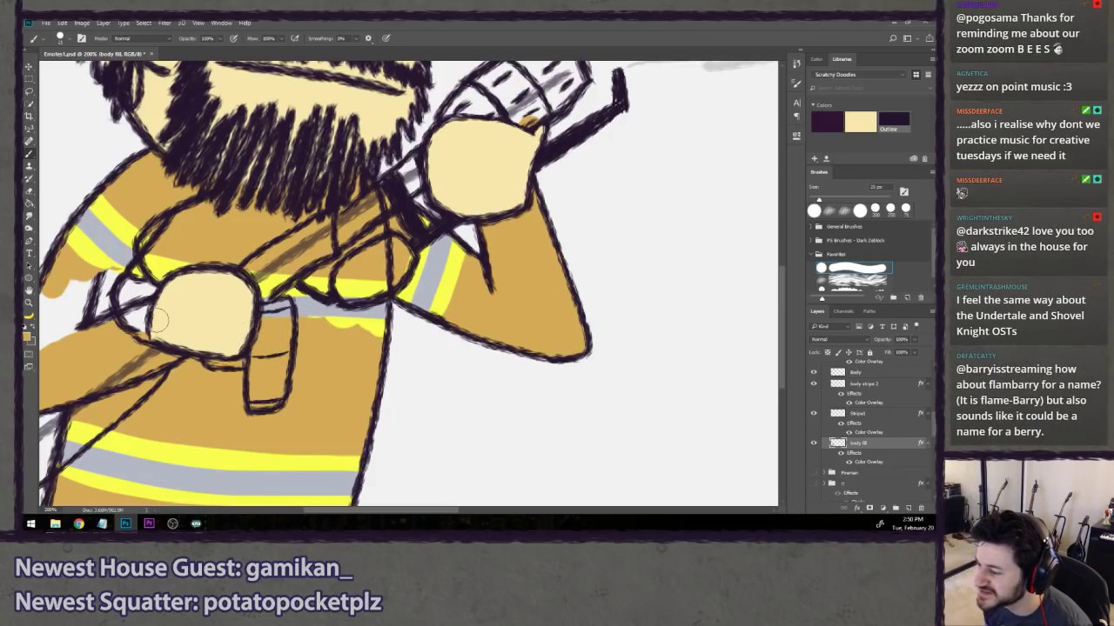
pyautogui.moveTo(157, 322)
pyautogui.mouseDown()
pyautogui.moveTo(139, 294)
pyautogui.moveTo(115, 309)
pyautogui.moveTo(111, 269)
pyautogui.moveTo(109, 304)
pyautogui.moveTo(117, 271)
pyautogui.mouseUp()
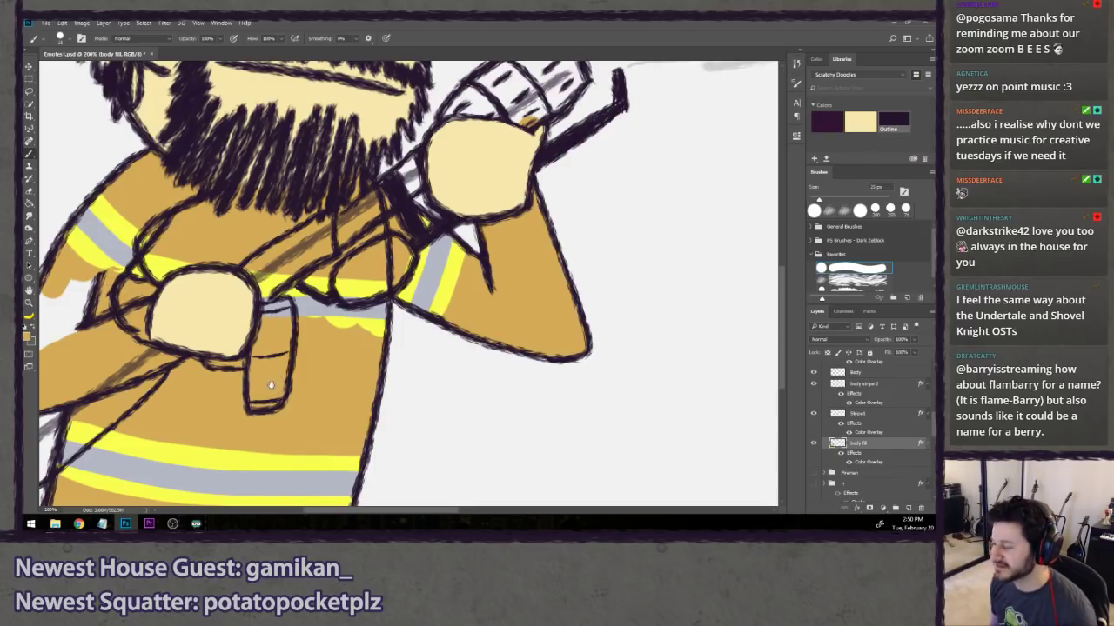
pyautogui.moveTo(271, 396); pyautogui.dragTo(288, 391)
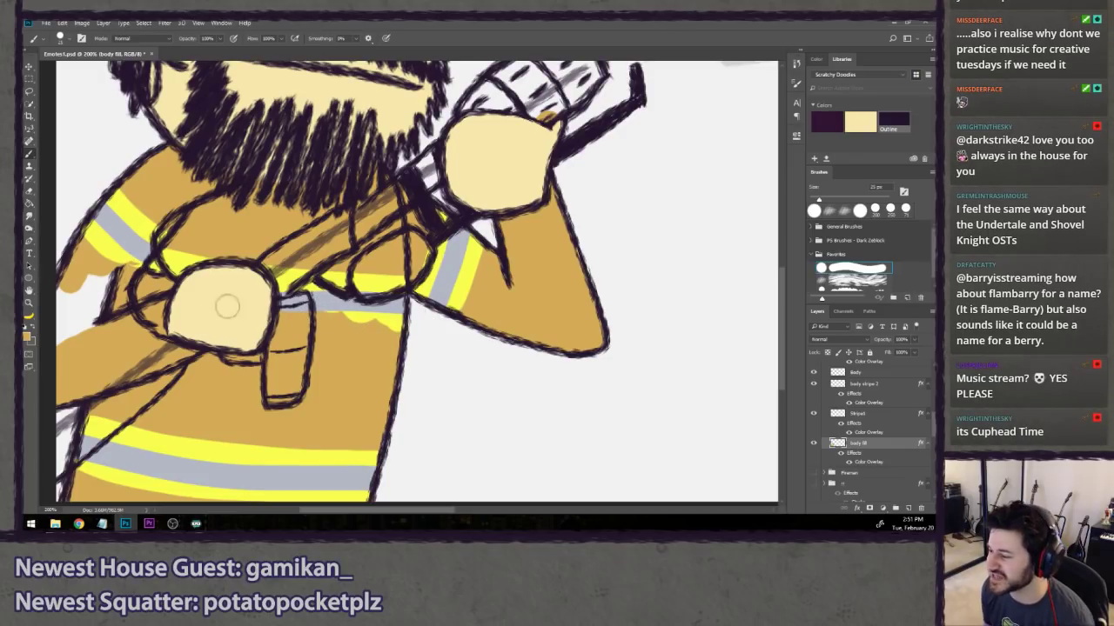
pyautogui.moveTo(247, 402); pyautogui.dragTo(263, 365)
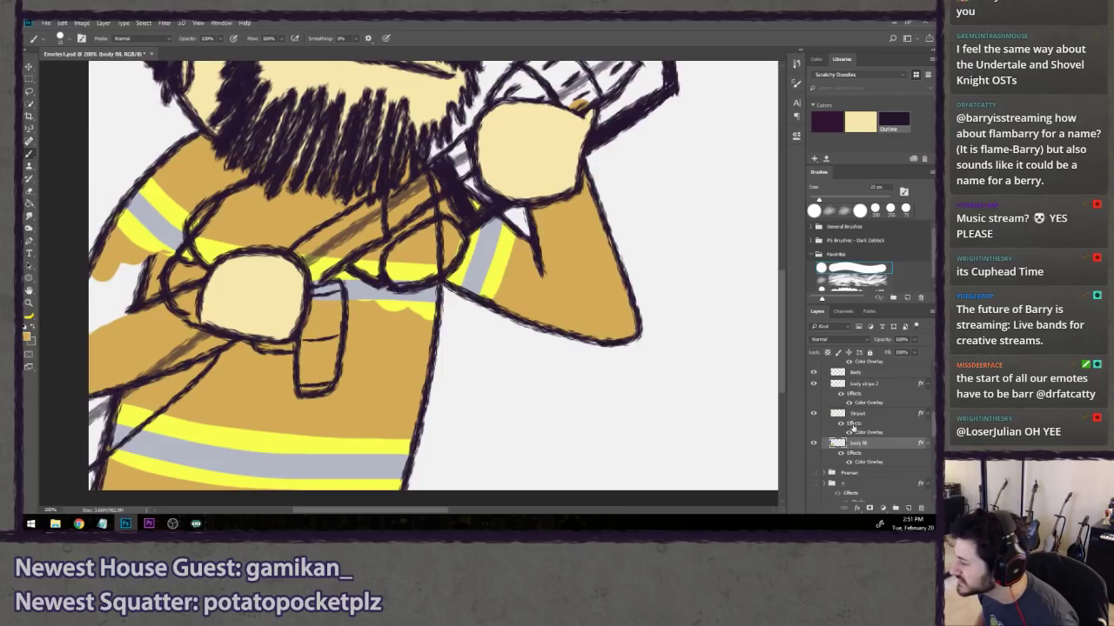
# - Identify the Stripe1 layer by briefly hiding it, and make it the active layer
pyautogui.click(812, 414)
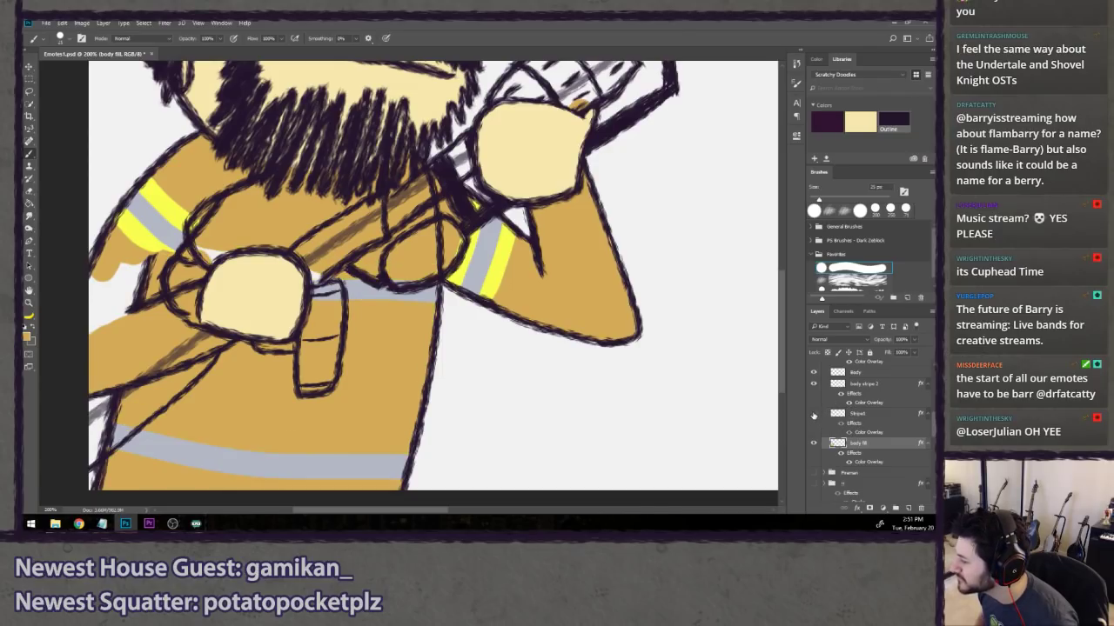
pyautogui.click(814, 415)
pyautogui.click(869, 416)
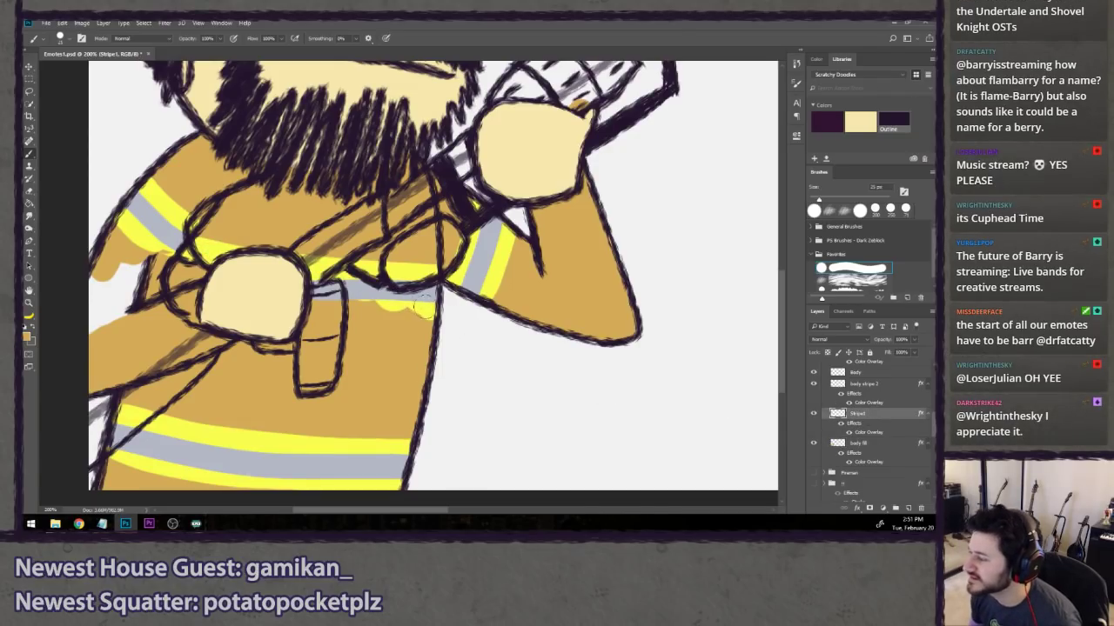
# - Try several strokes for the yellow band below the chest's grey stripe, undoing each one
pyautogui.moveTo(425, 306)
pyautogui.mouseDown()
pyautogui.moveTo(294, 300)
pyautogui.moveTo(273, 287)
pyautogui.moveTo(302, 303)
pyautogui.moveTo(470, 309)
pyautogui.mouseUp()
pyautogui.hotkey('ctrl', 'z')
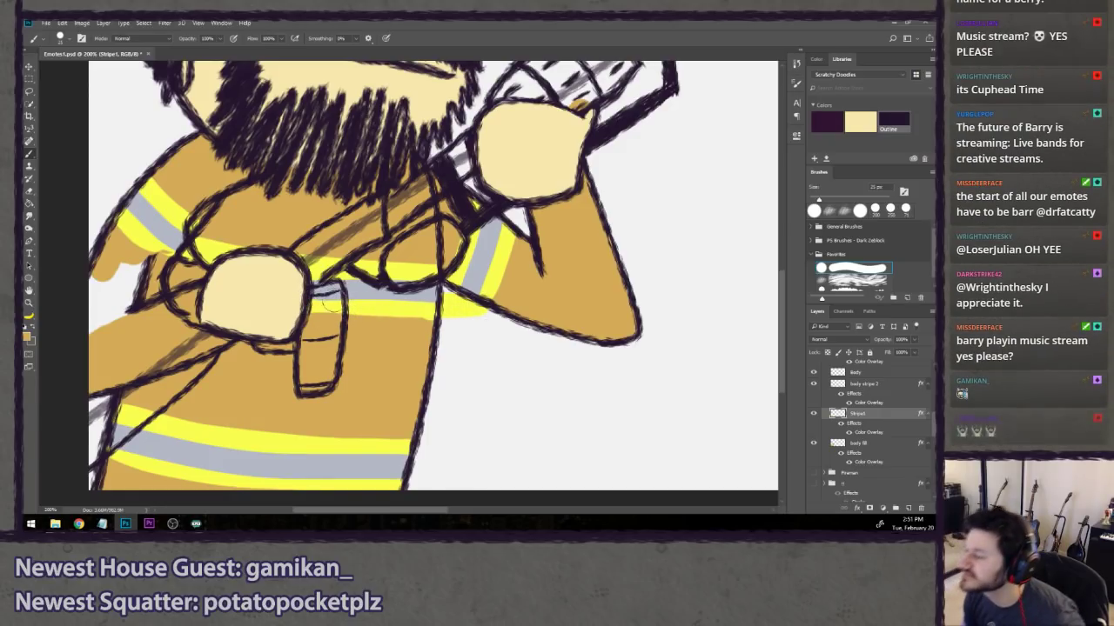
pyautogui.hotkey('ctrl', 'z')
pyautogui.moveTo(308, 303); pyautogui.dragTo(465, 304)
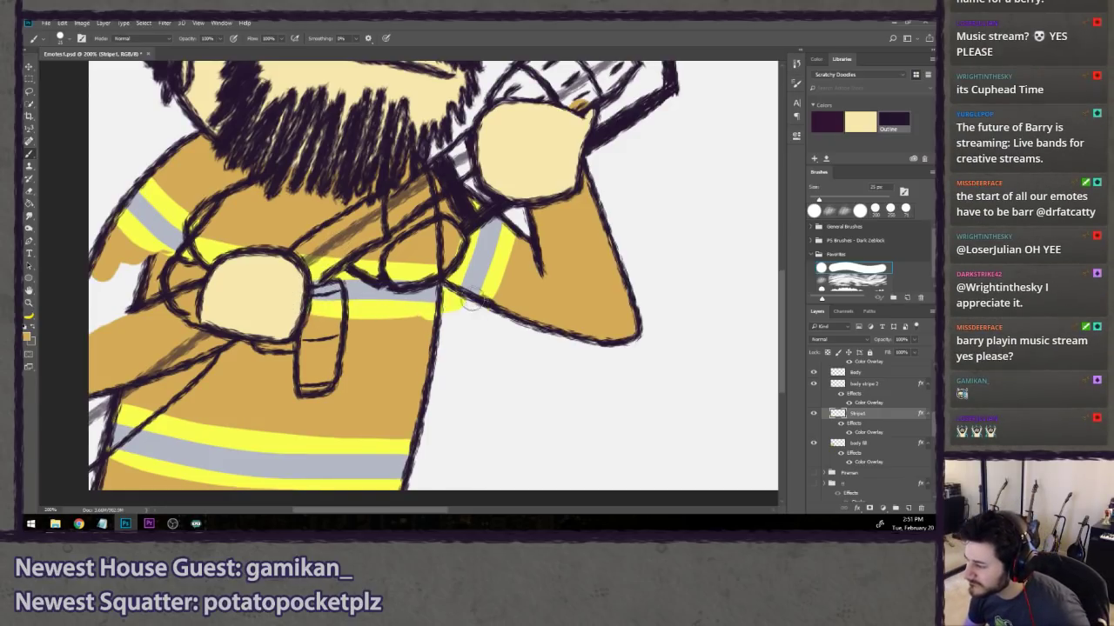
pyautogui.hotkey('ctrl', 'z')
pyautogui.moveTo(305, 300); pyautogui.dragTo(467, 313)
pyautogui.hotkey('ctrl', 'z')
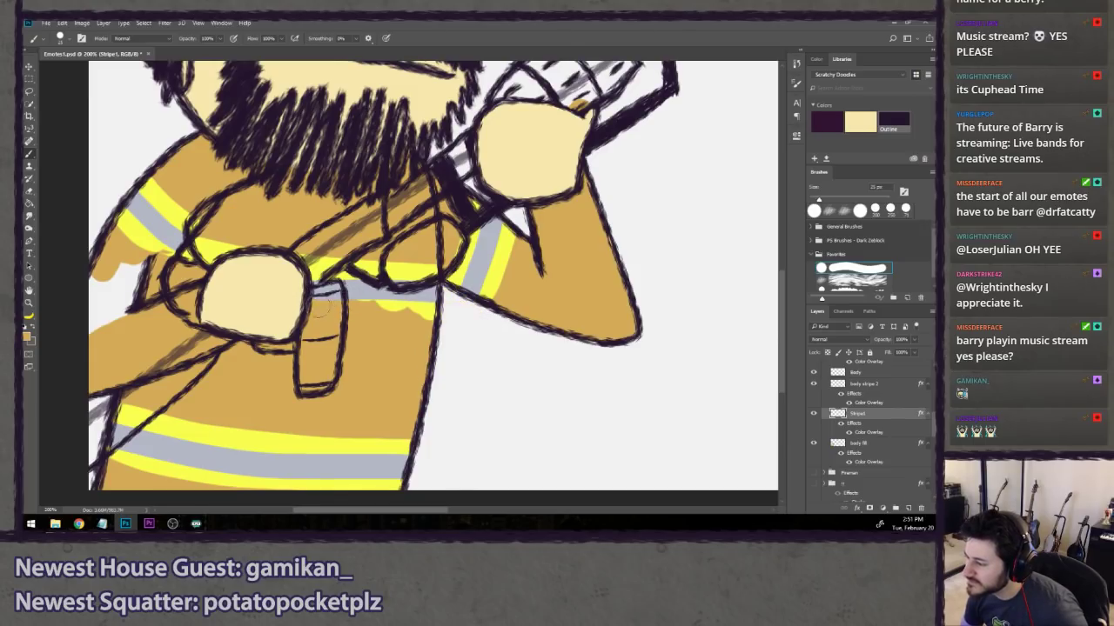
pyautogui.moveTo(307, 305); pyautogui.dragTo(459, 306)
pyautogui.hotkey('ctrl', 'z')
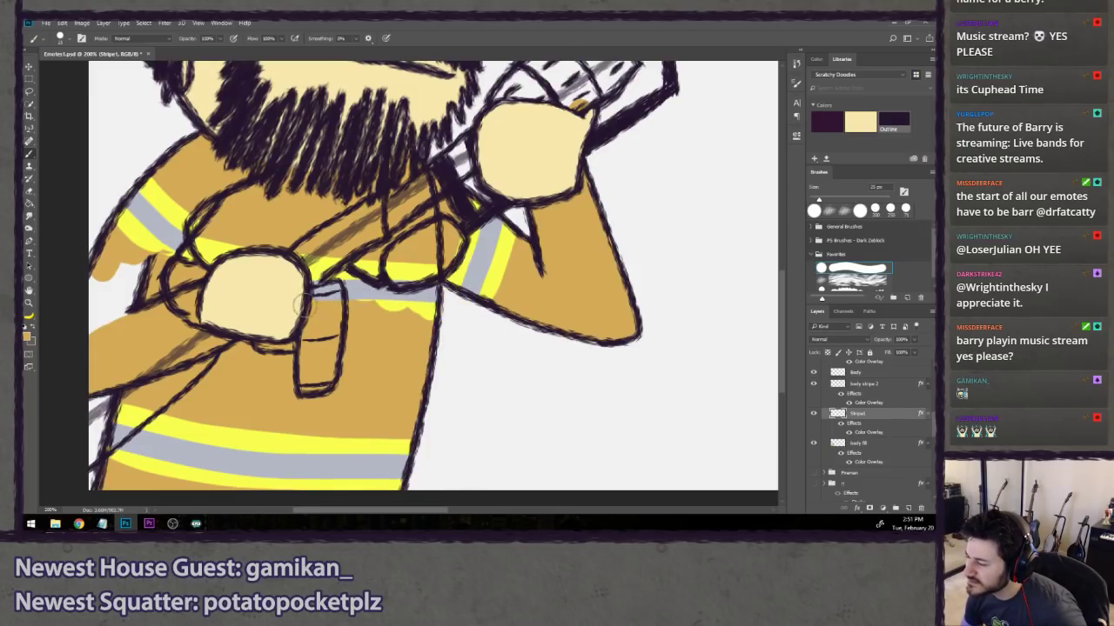
pyautogui.moveTo(301, 306); pyautogui.dragTo(471, 307)
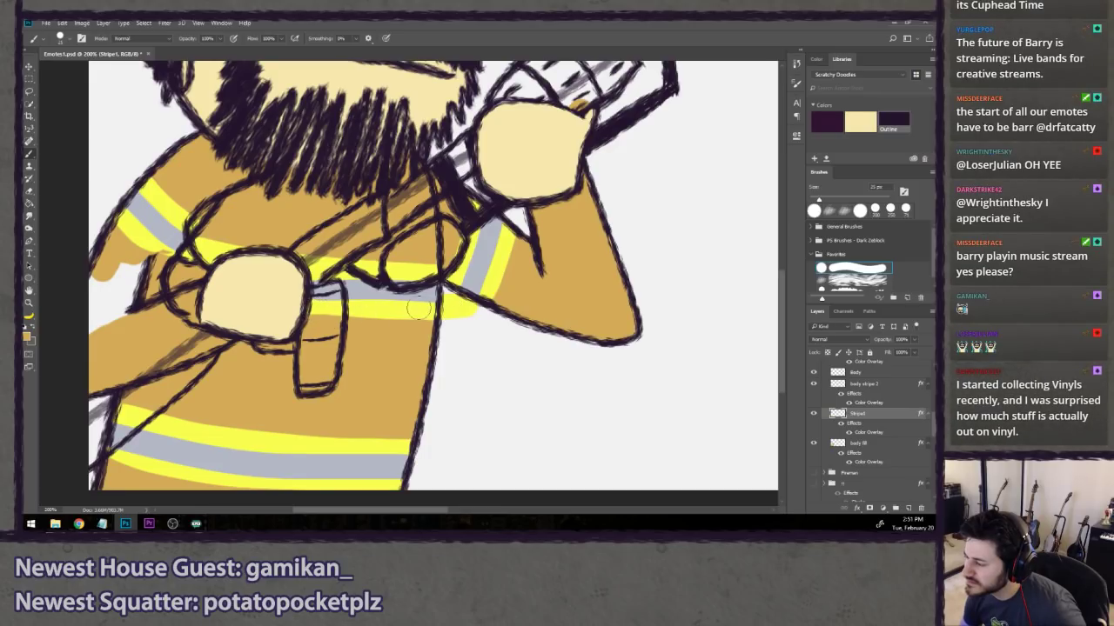
pyautogui.hotkey('ctrl', 'z')
pyautogui.moveTo(431, 308)
pyautogui.mouseDown()
pyautogui.moveTo(263, 296)
pyautogui.moveTo(355, 299)
pyautogui.mouseUp()
pyautogui.hotkey('ctrl', 'z')
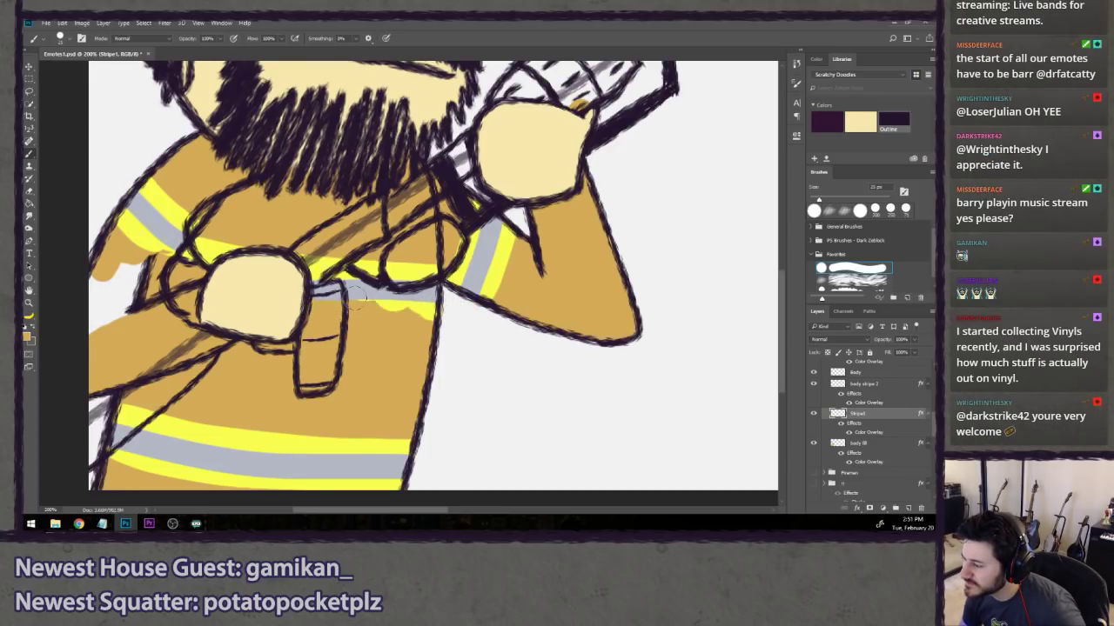
pyautogui.moveTo(432, 306); pyautogui.dragTo(258, 311)
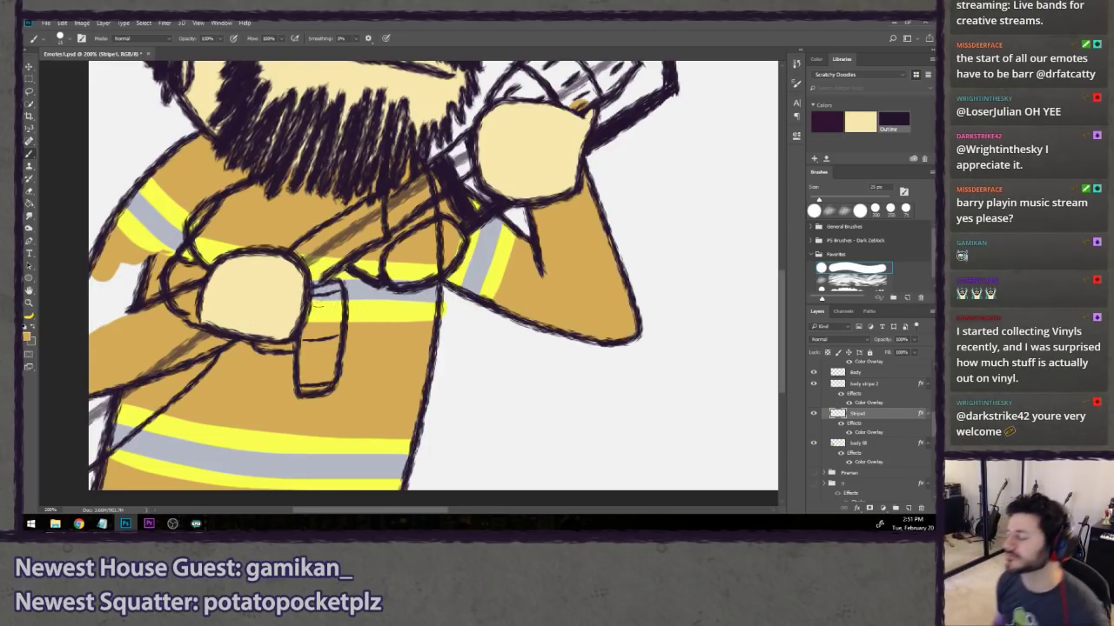
pyautogui.hotkey('ctrl', 'z')
# - Paint the yellow band below the chest's grey stripe, between the coat's side outline and the lower hand
pyautogui.moveTo(383, 304)
pyautogui.mouseDown()
pyautogui.moveTo(420, 307)
pyautogui.moveTo(257, 299)
pyautogui.mouseUp()
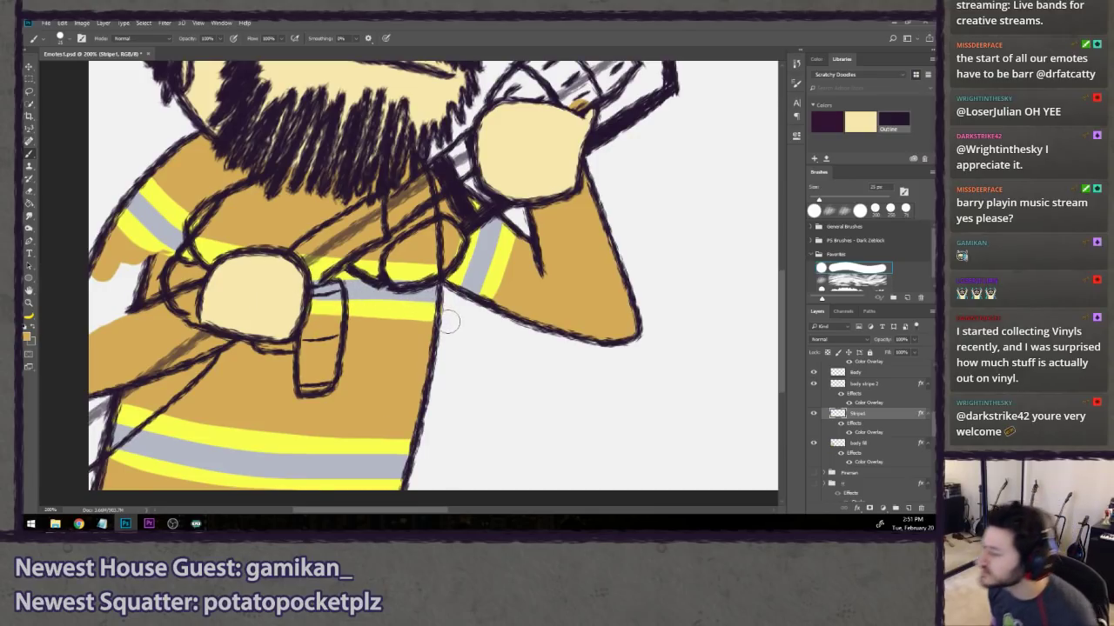
pyautogui.press('e')
pyautogui.press('b')
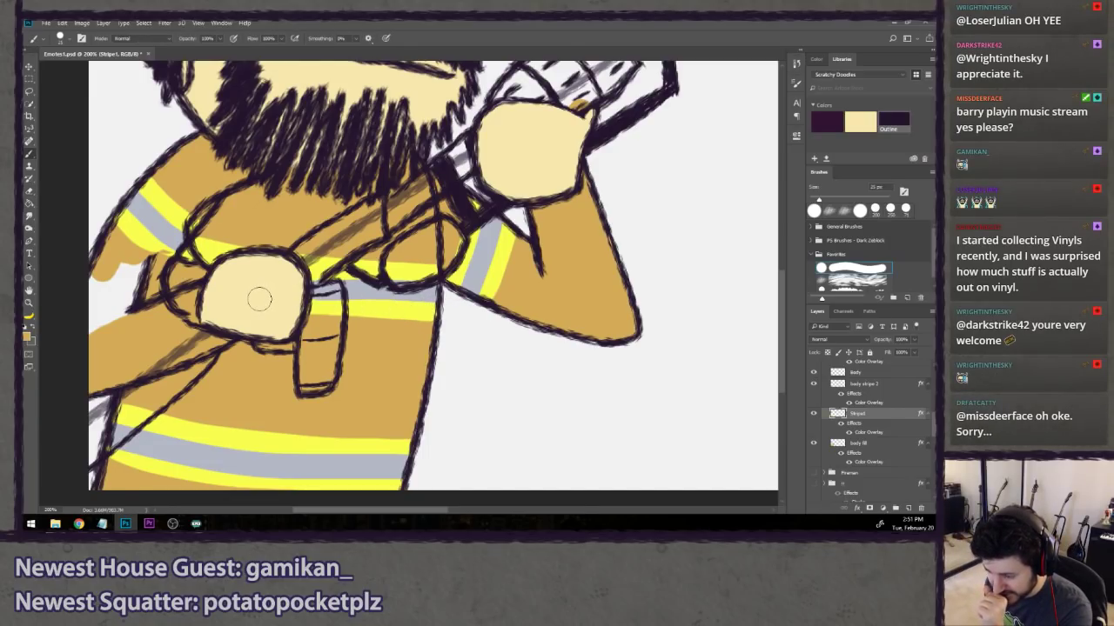
# - Paint the yellow band under the chest's grey stripe on the sleeve side of the lower hand, erasing excess outside the coat
pyautogui.moveTo(228, 287); pyautogui.dragTo(283, 283)
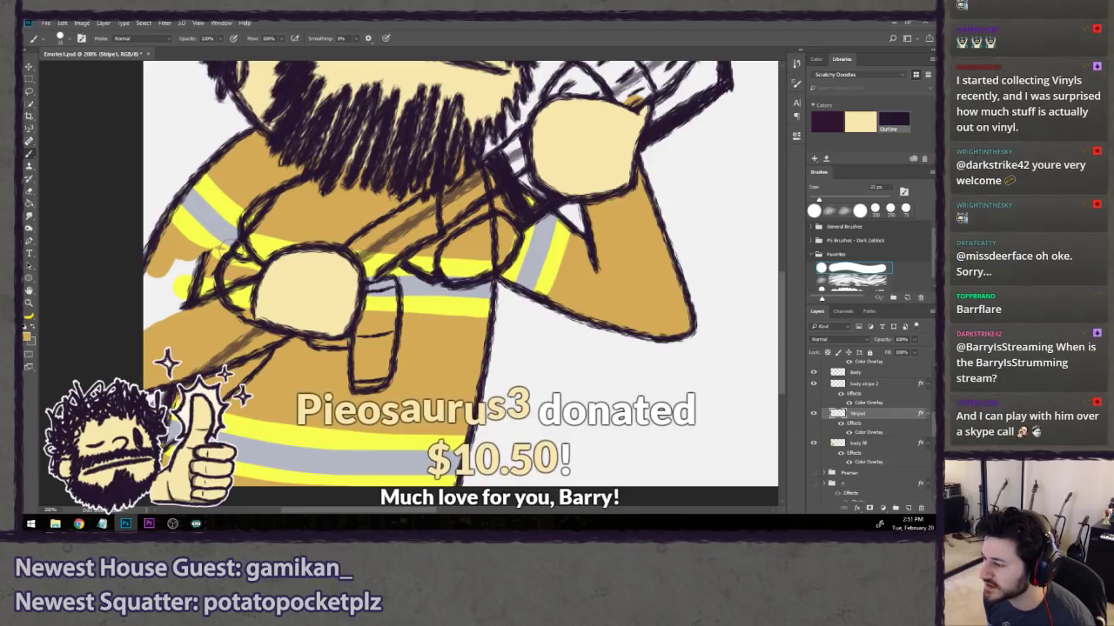
pyautogui.press('e')
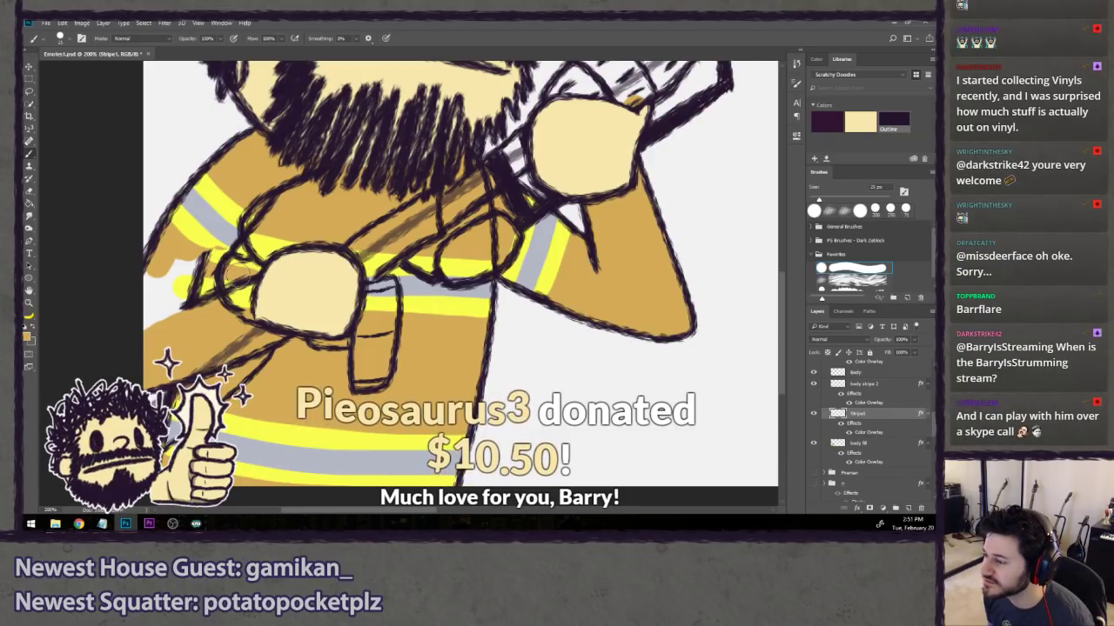
pyautogui.moveTo(178, 272); pyautogui.dragTo(181, 284)
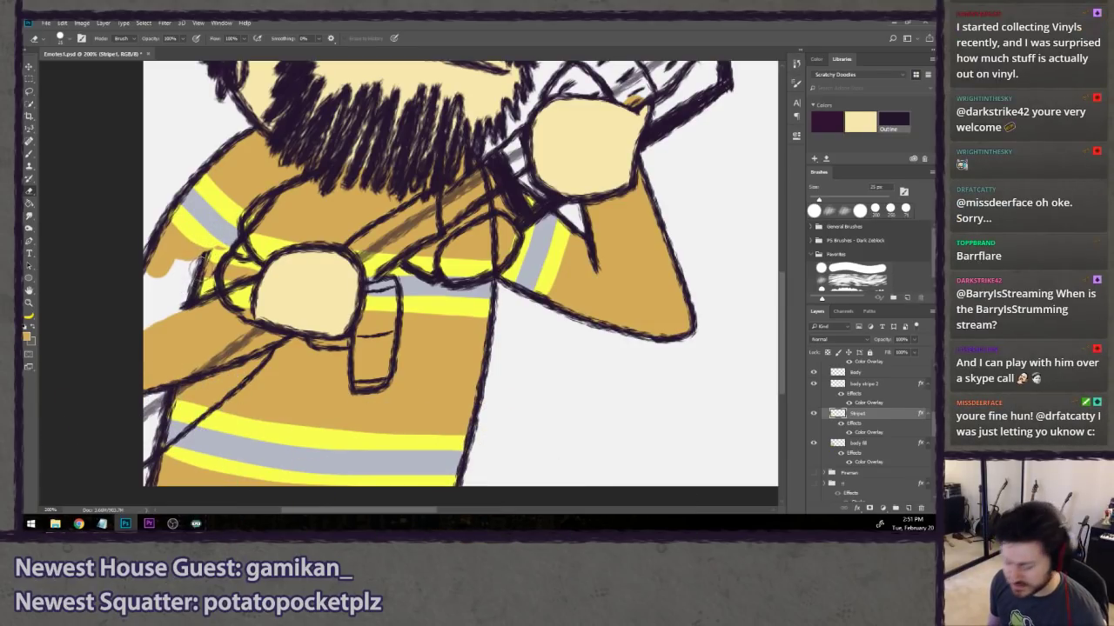
pyautogui.press('l')
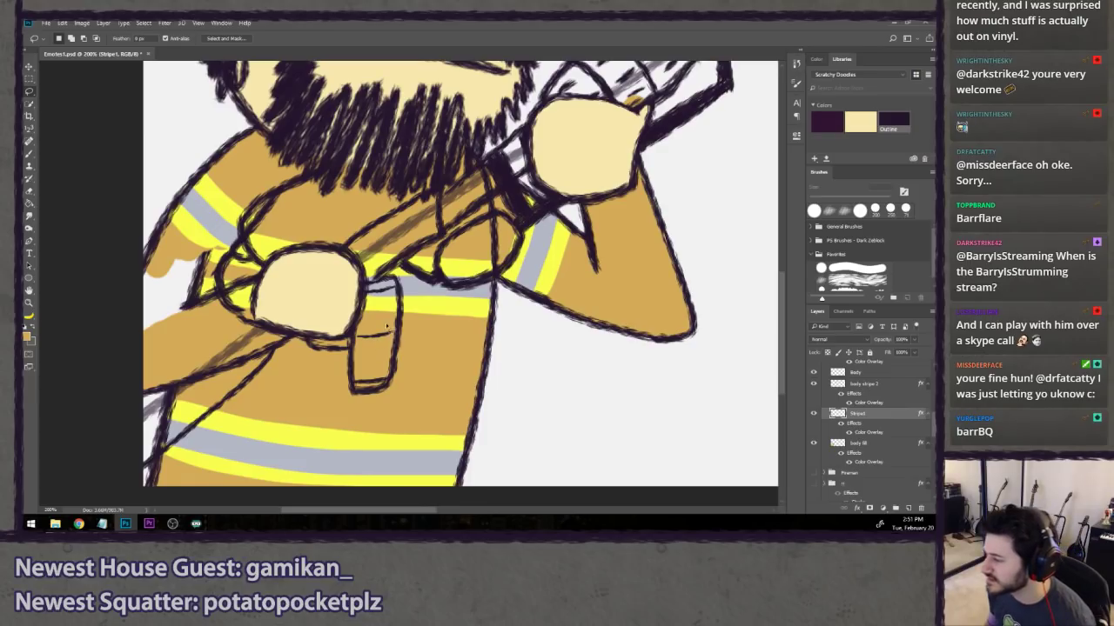
pyautogui.press('b')
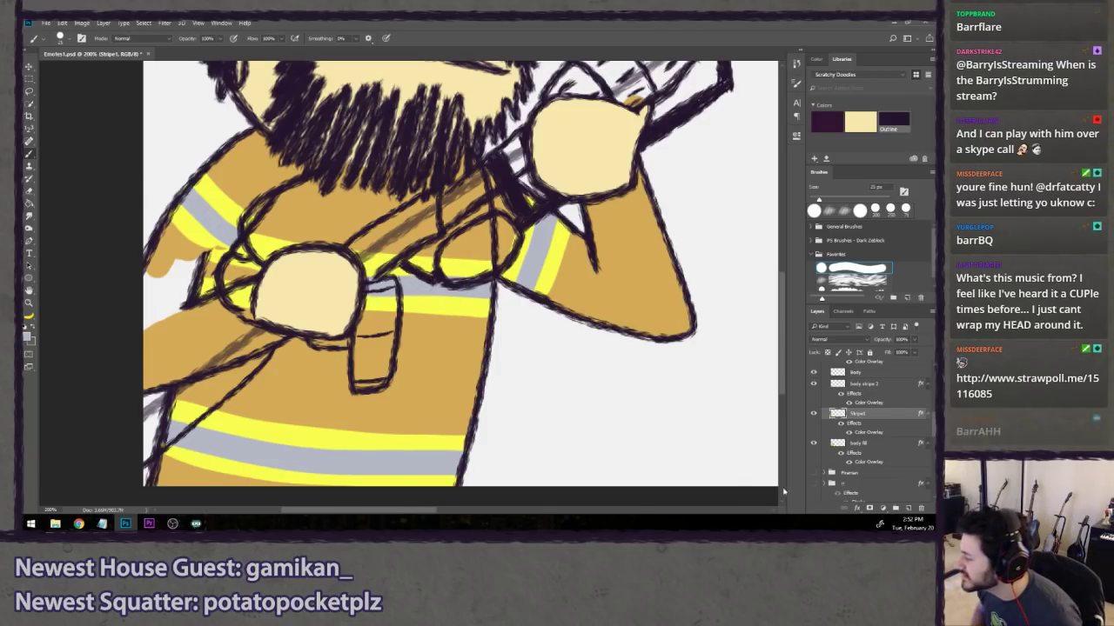
# - Identify the body stripe 2 layer by toggling its visibility, and make it the active layer
pyautogui.click(822, 387)
pyautogui.click(815, 385)
pyautogui.click(814, 385)
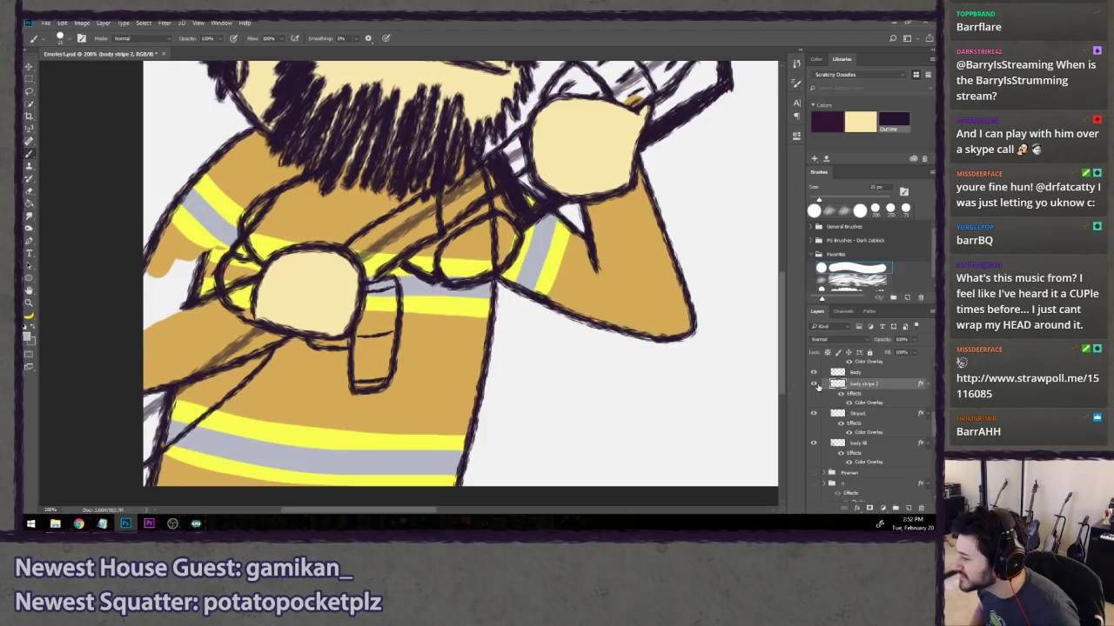
pyautogui.click(815, 385)
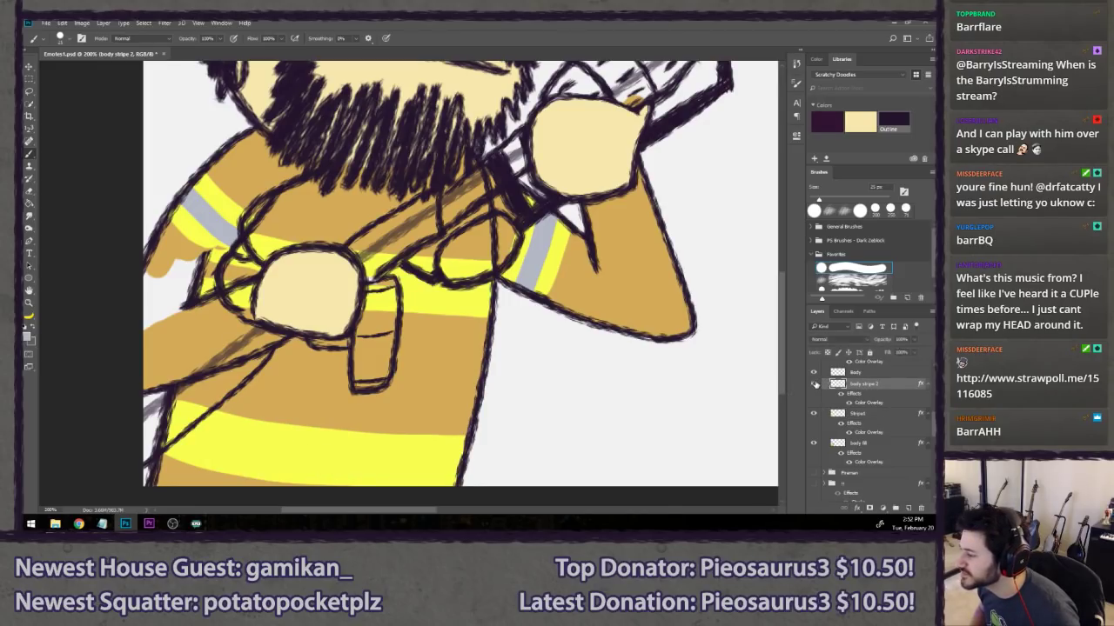
pyautogui.click(816, 385)
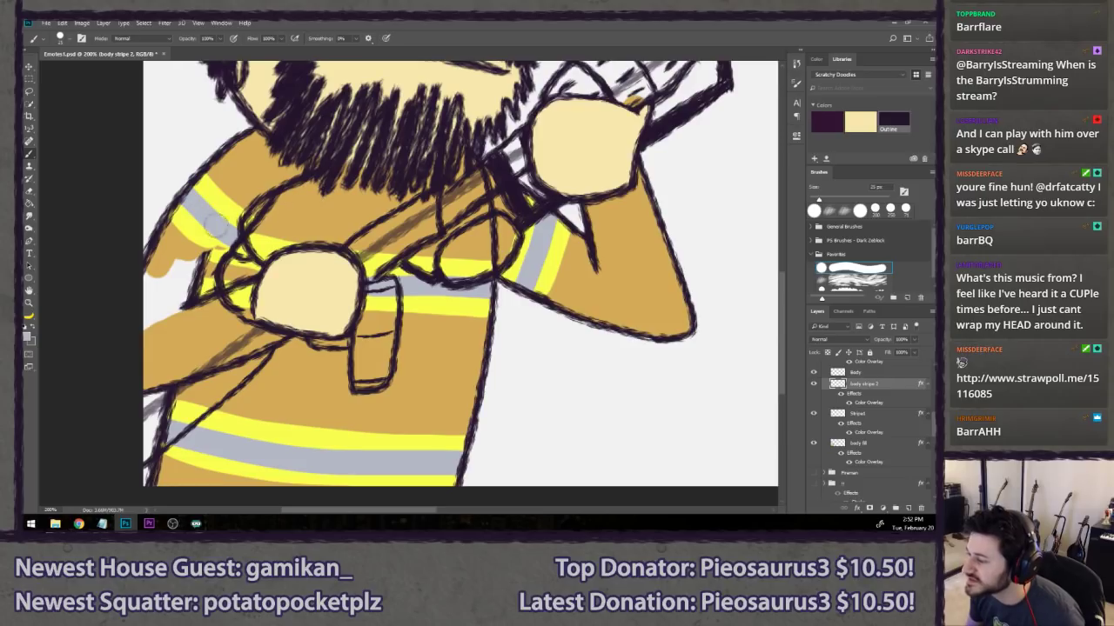
# - Paint the chest's grey stripe on both sides of the lower hand, trimming the excess outside the coat, and save the document
pyautogui.moveTo(261, 275); pyautogui.dragTo(187, 266)
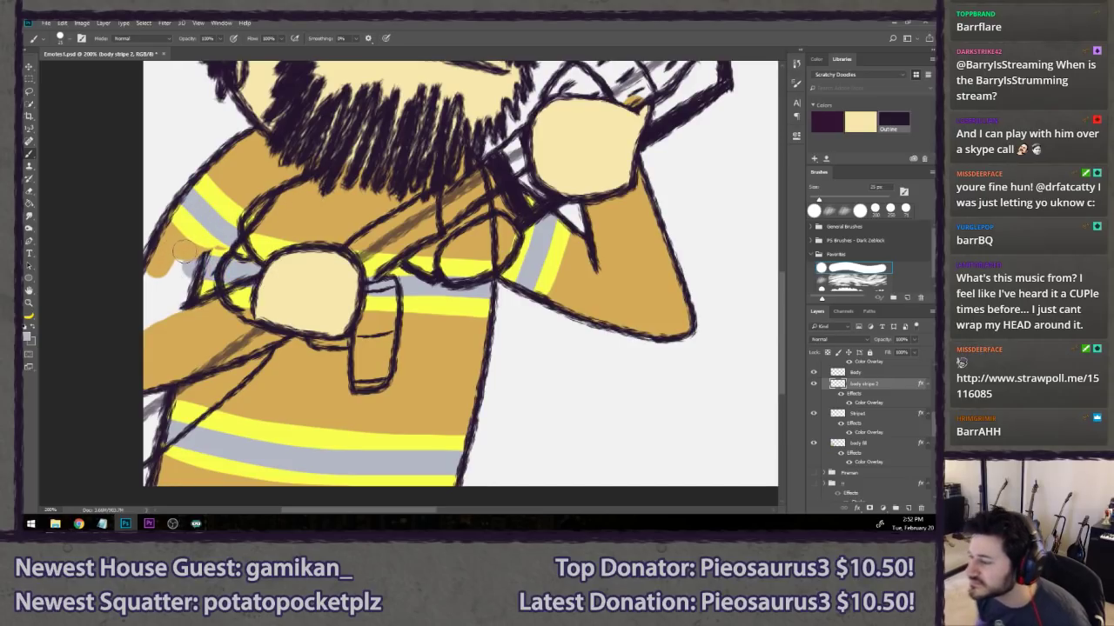
pyautogui.press('e')
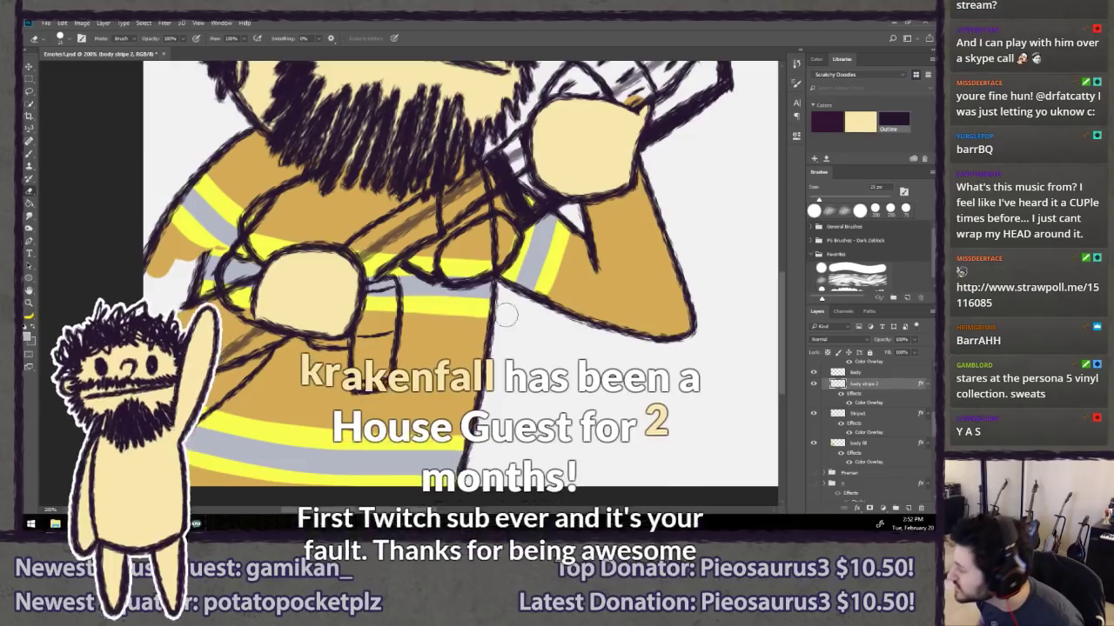
pyautogui.press('b')
pyautogui.moveTo(402, 273); pyautogui.dragTo(376, 277)
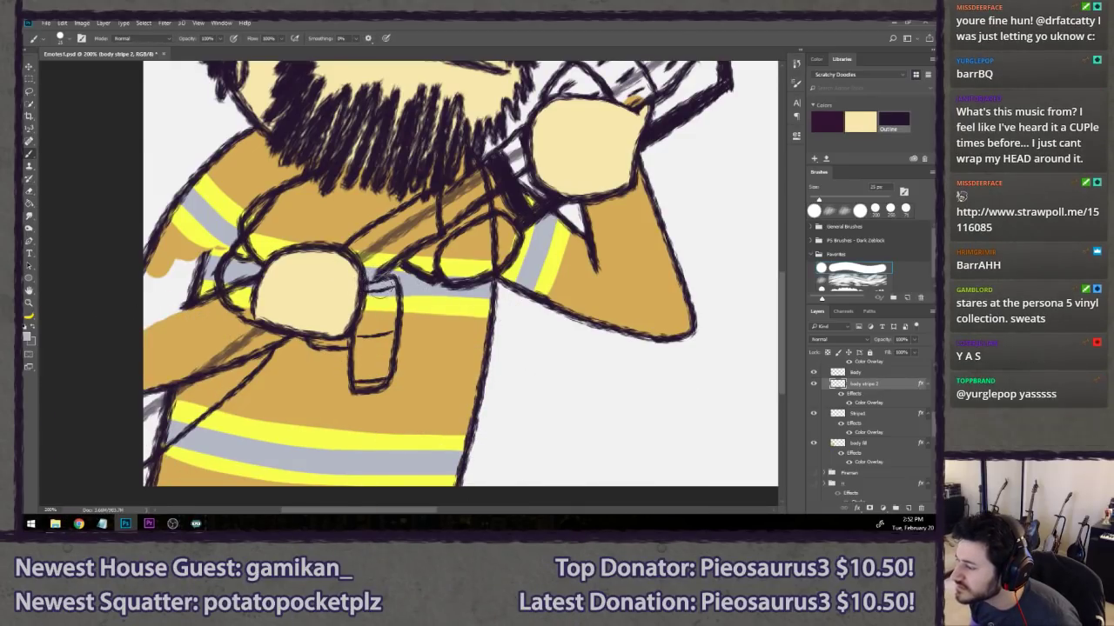
pyautogui.press('[')
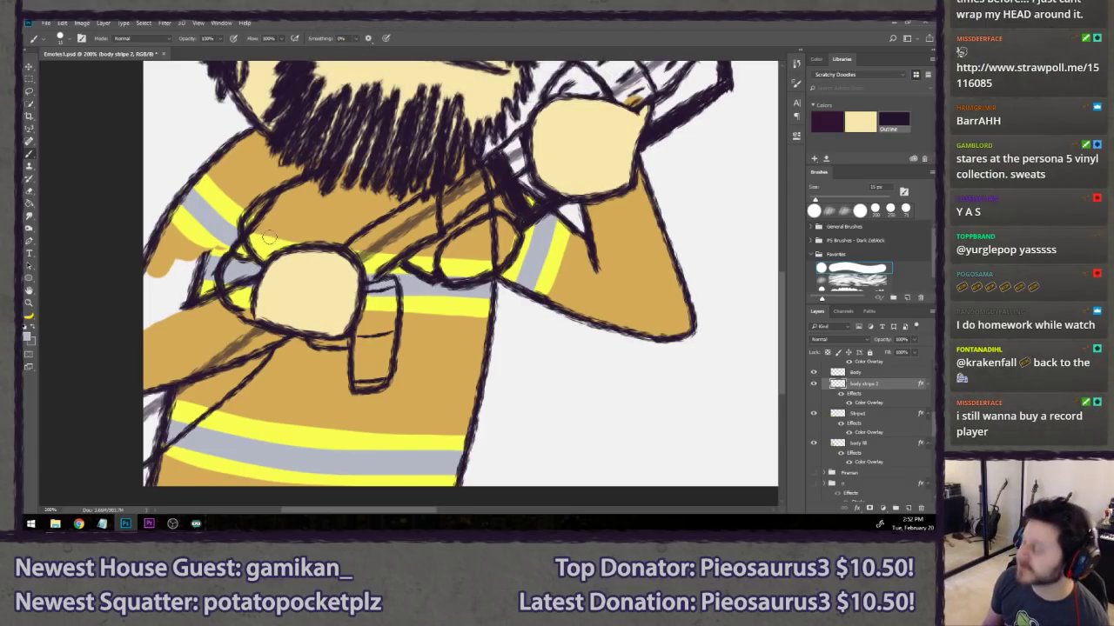
pyautogui.press('l')
pyautogui.hotkey('ctrl', 's')
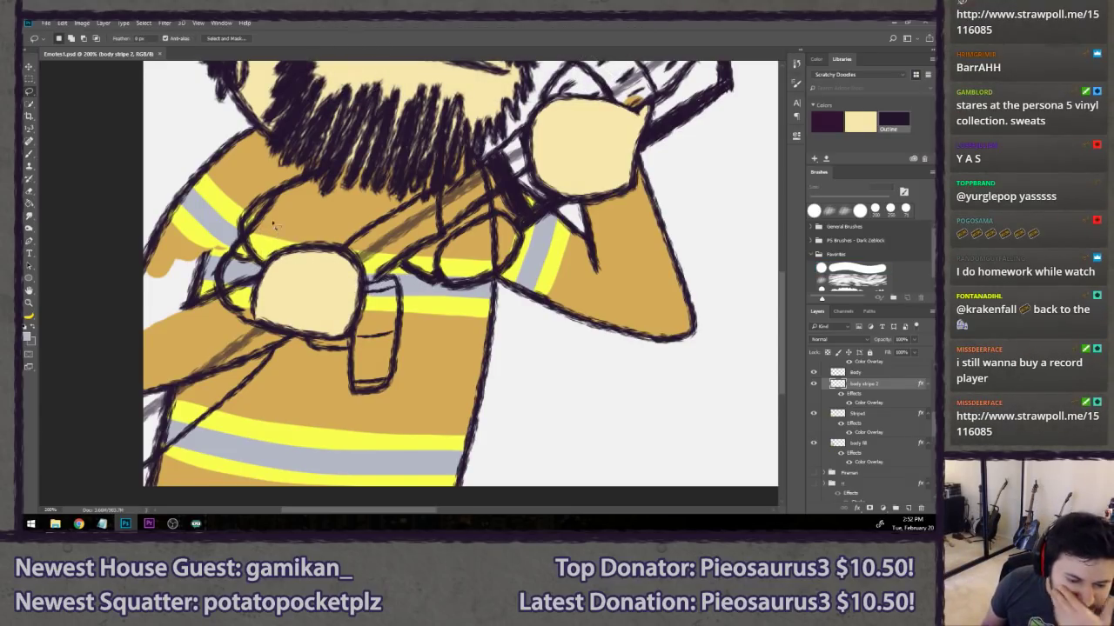
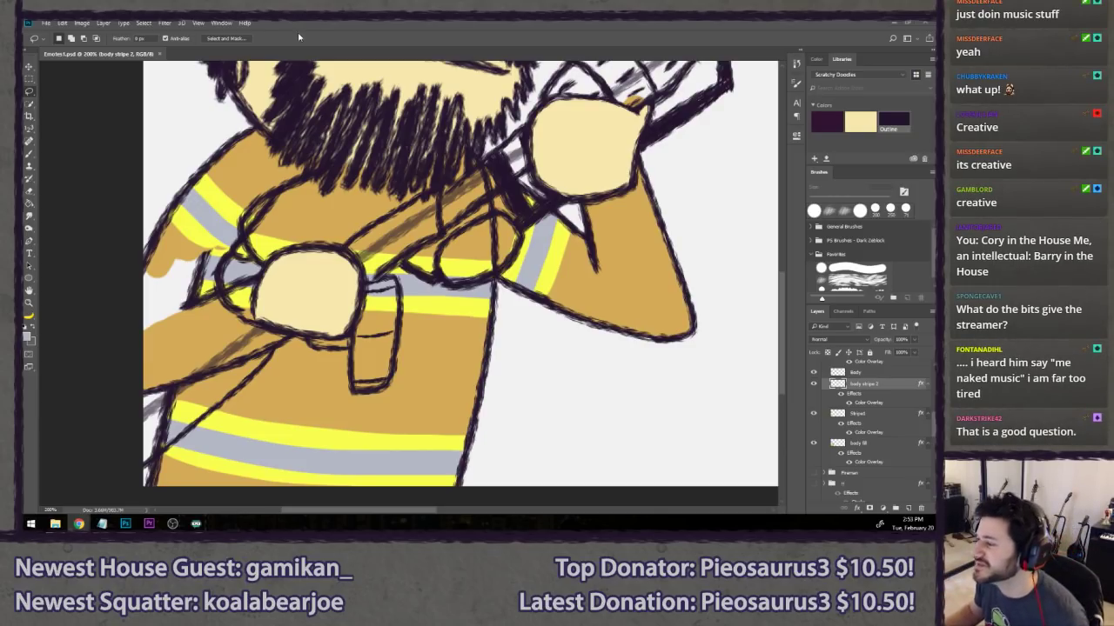
# - Examine the coat's stripes up close and within the whole emote, toggling the body stripe 2 layer to compare
pyautogui.click(329, 30)
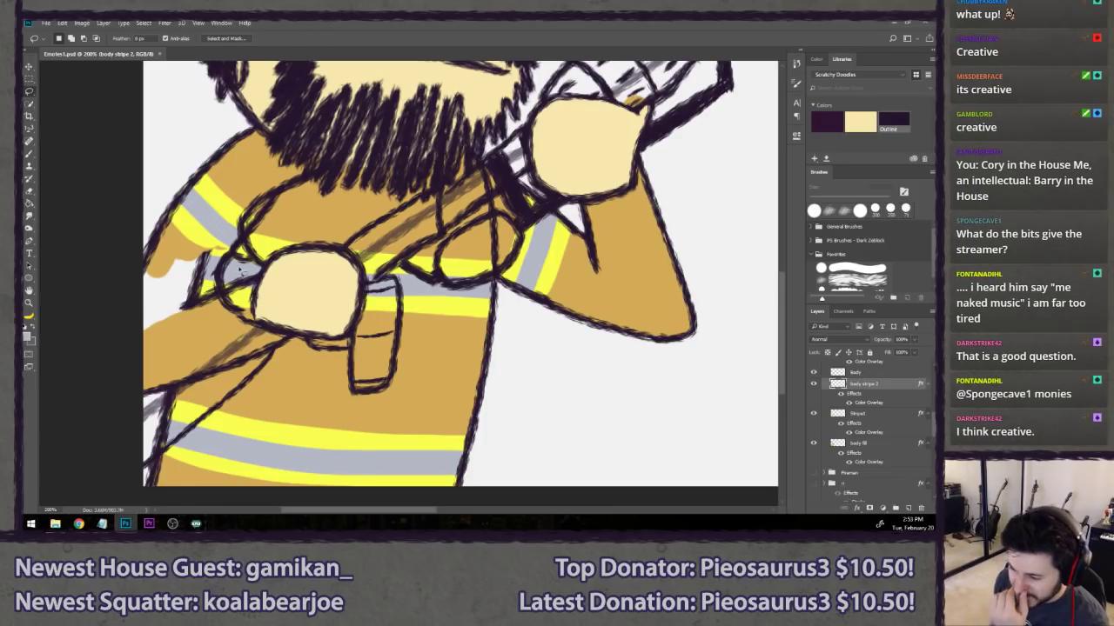
pyautogui.moveTo(286, 272)
pyautogui.mouseDown()
pyautogui.moveTo(308, 272)
pyautogui.moveTo(292, 274)
pyautogui.mouseUp()
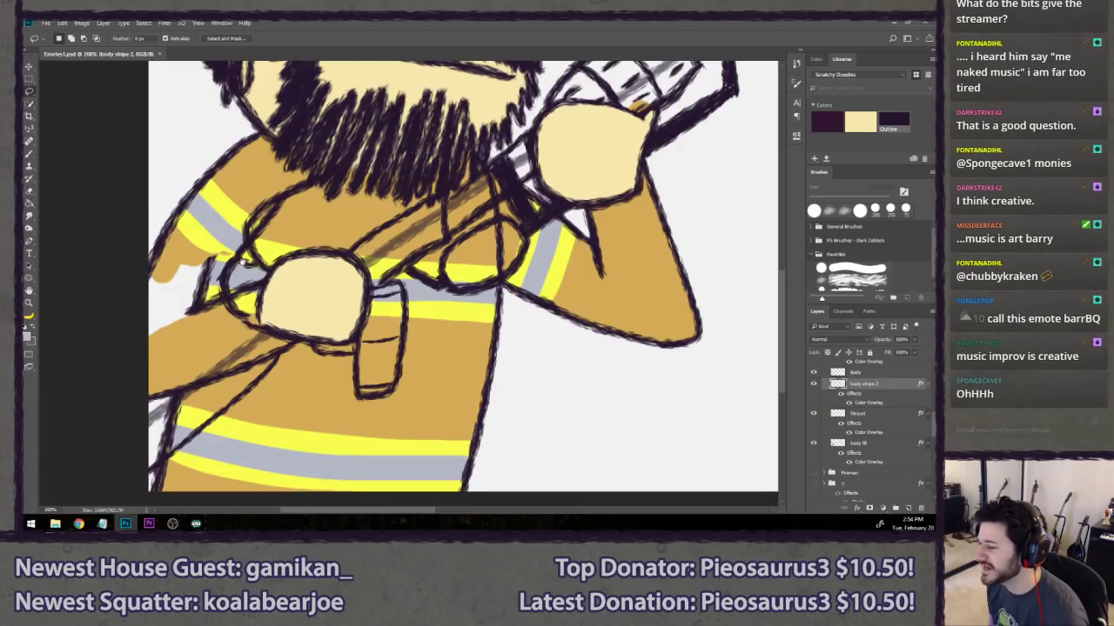
pyautogui.moveTo(208, 250); pyautogui.dragTo(219, 244)
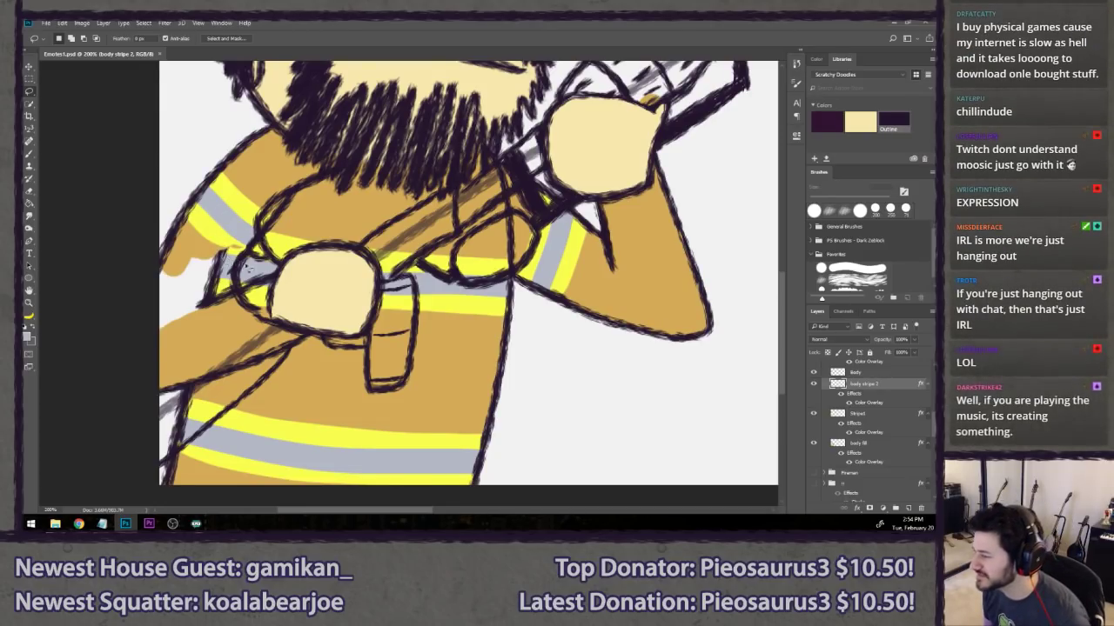
pyautogui.click(815, 384)
pyautogui.click(814, 384)
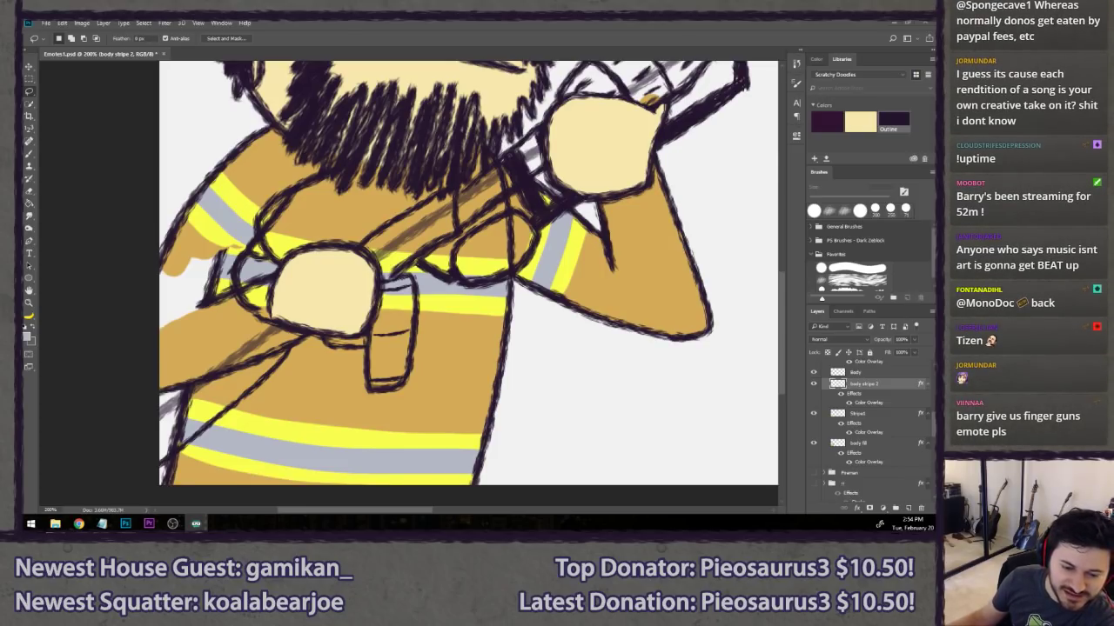
pyautogui.click(268, 58)
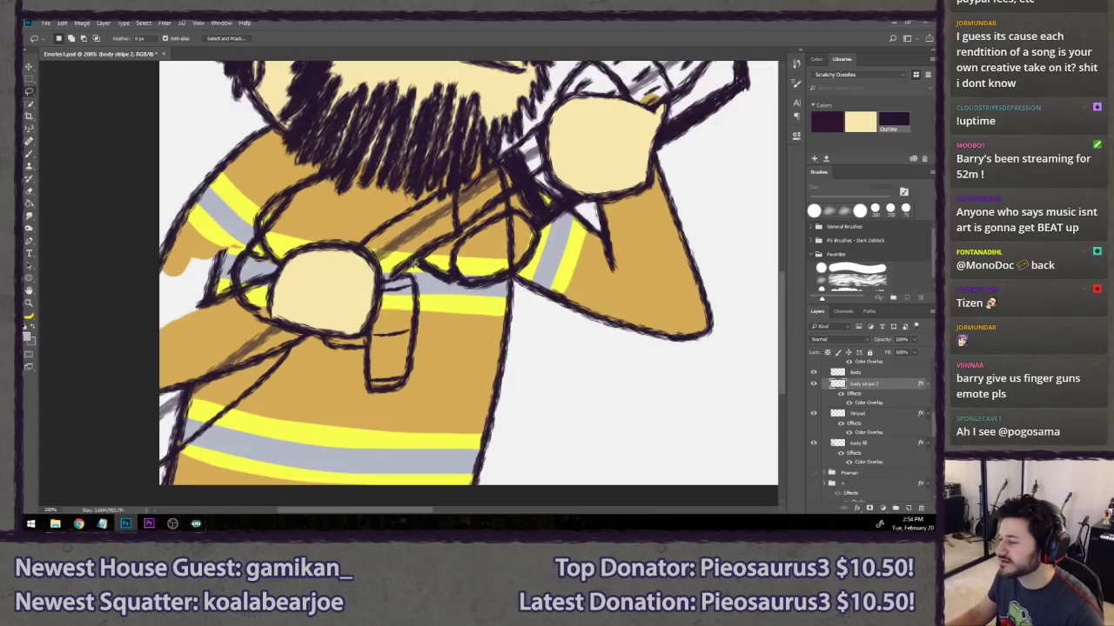
pyautogui.moveTo(414, 263); pyautogui.dragTo(336, 310)
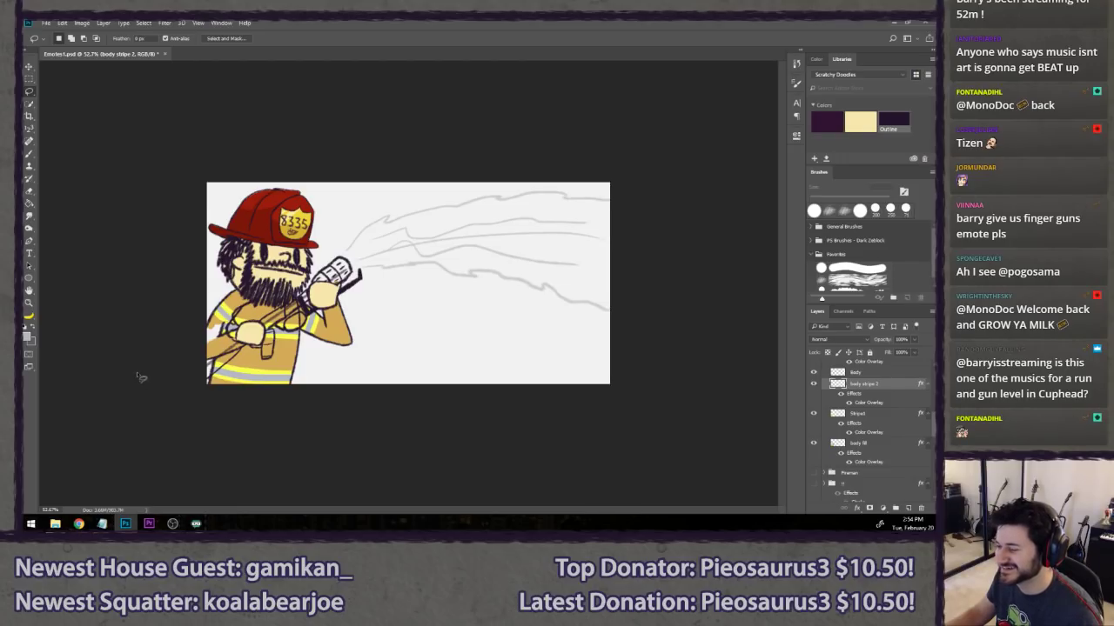
pyautogui.scroll(1, 139, 376)
pyautogui.scroll(4, 130, 366)
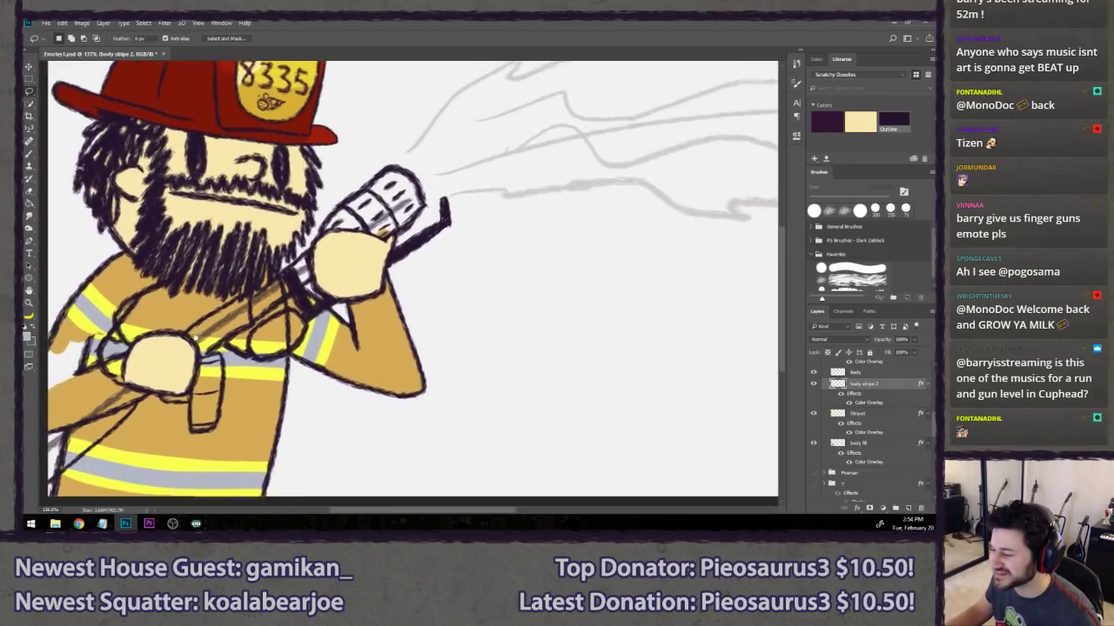
pyautogui.press('b')
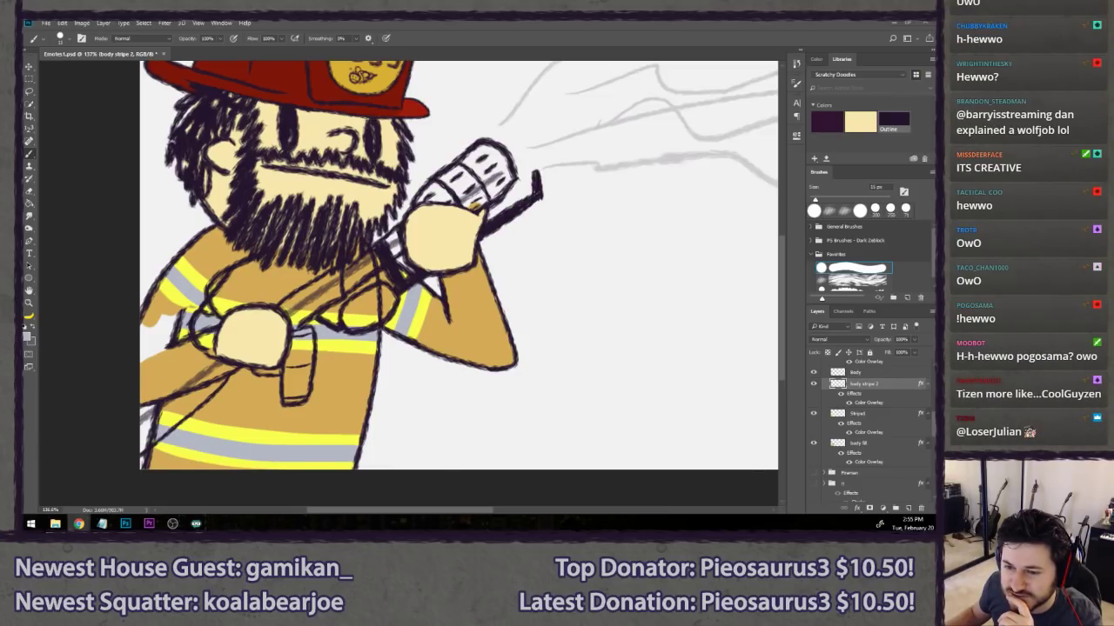
pyautogui.click(421, 22)
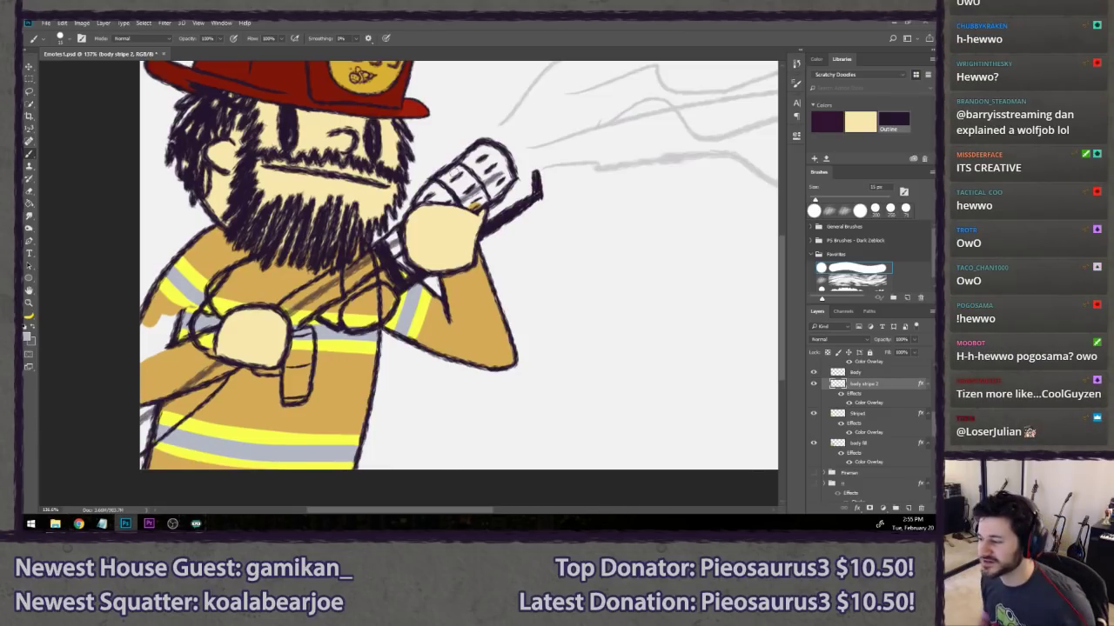
# - Save the document and make the arms fill layer active for painting with the brush
pyautogui.hotkey('ctrl', 's')
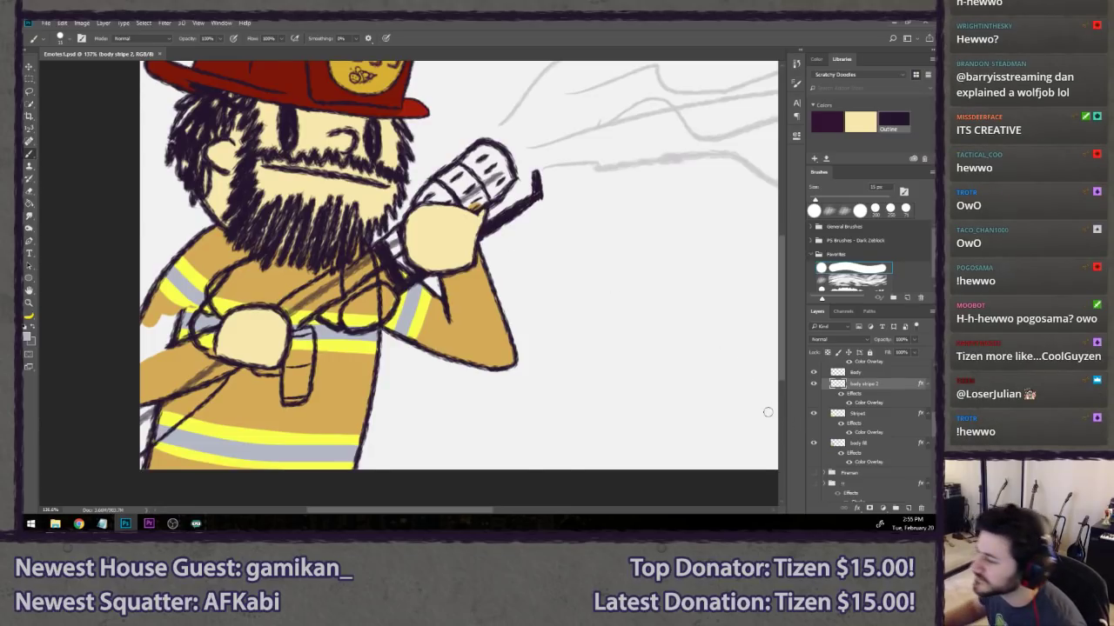
pyautogui.scroll(2, 823, 439)
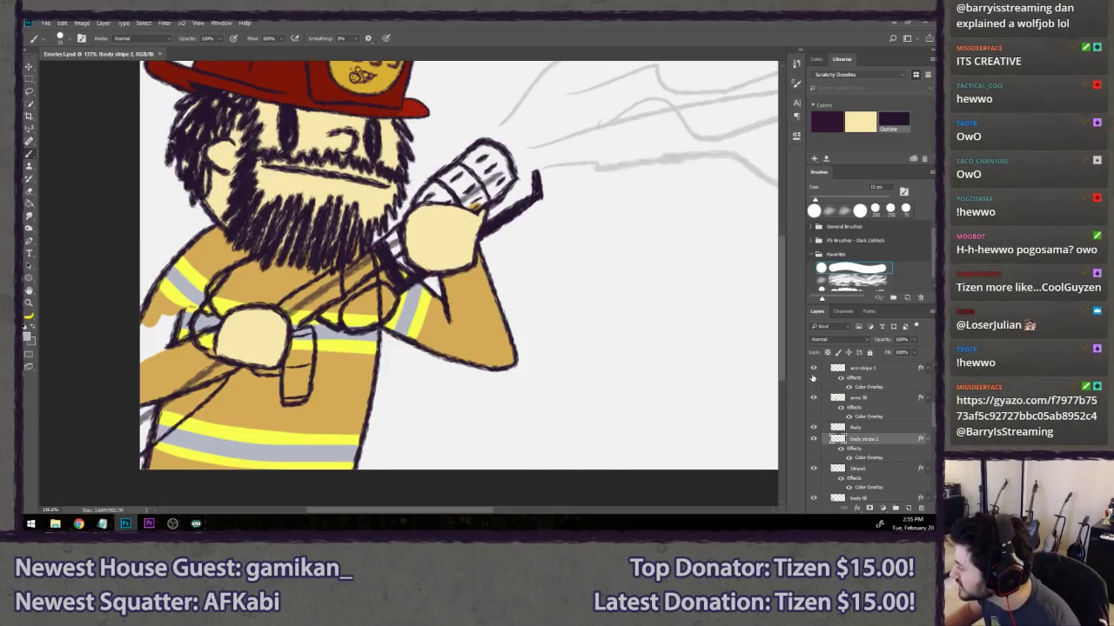
pyautogui.scroll(1, 815, 381)
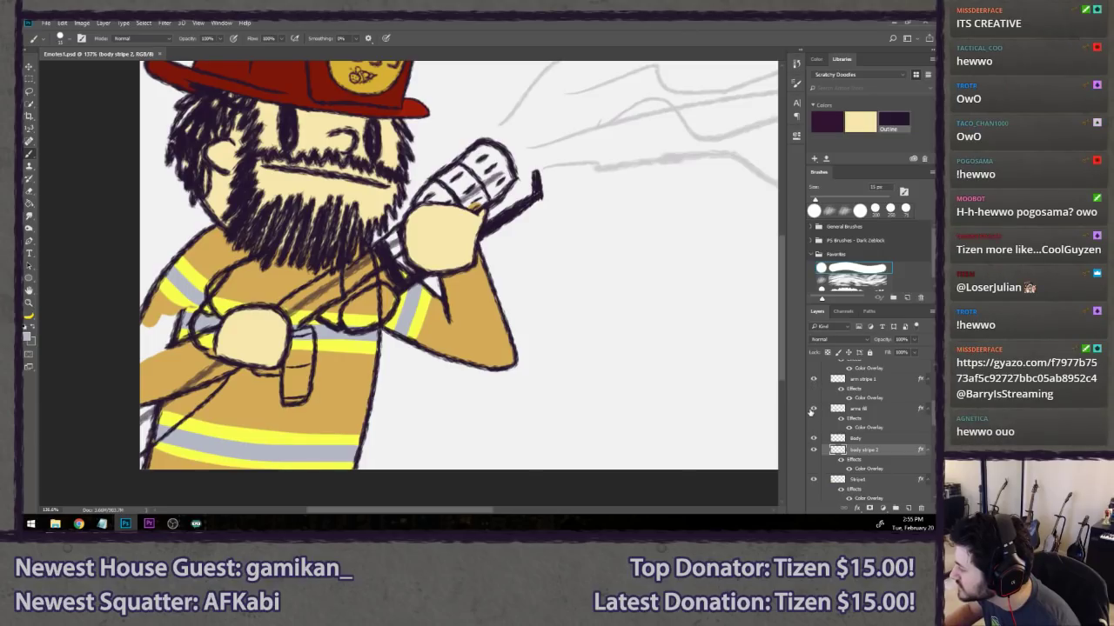
pyautogui.click(866, 410)
pyautogui.press('e')
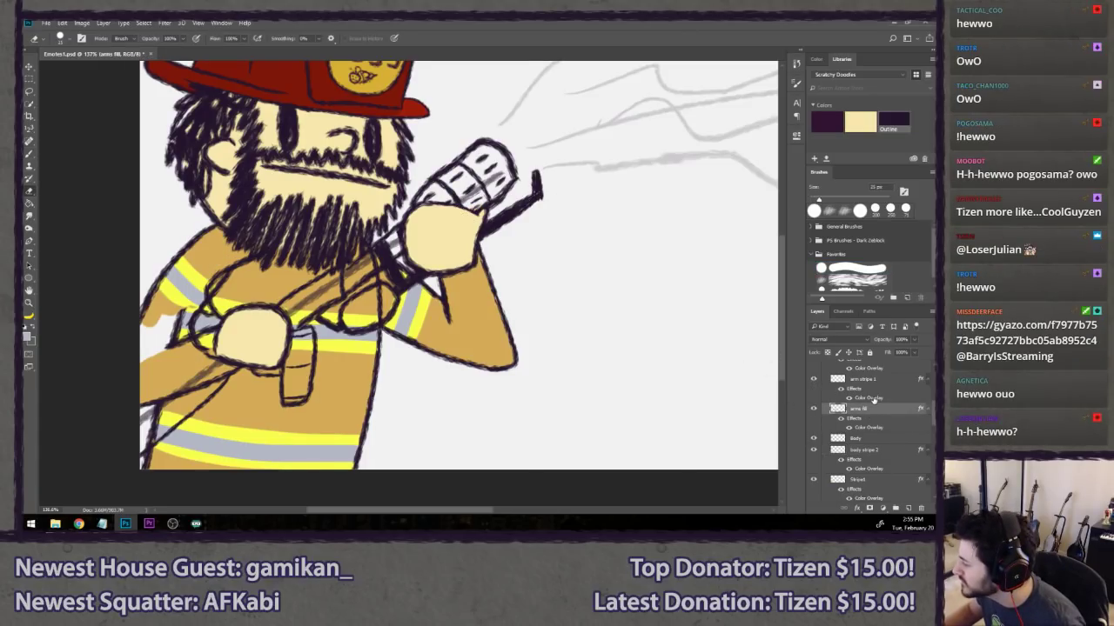
pyautogui.press('b')
pyautogui.scroll(3, 108, 336)
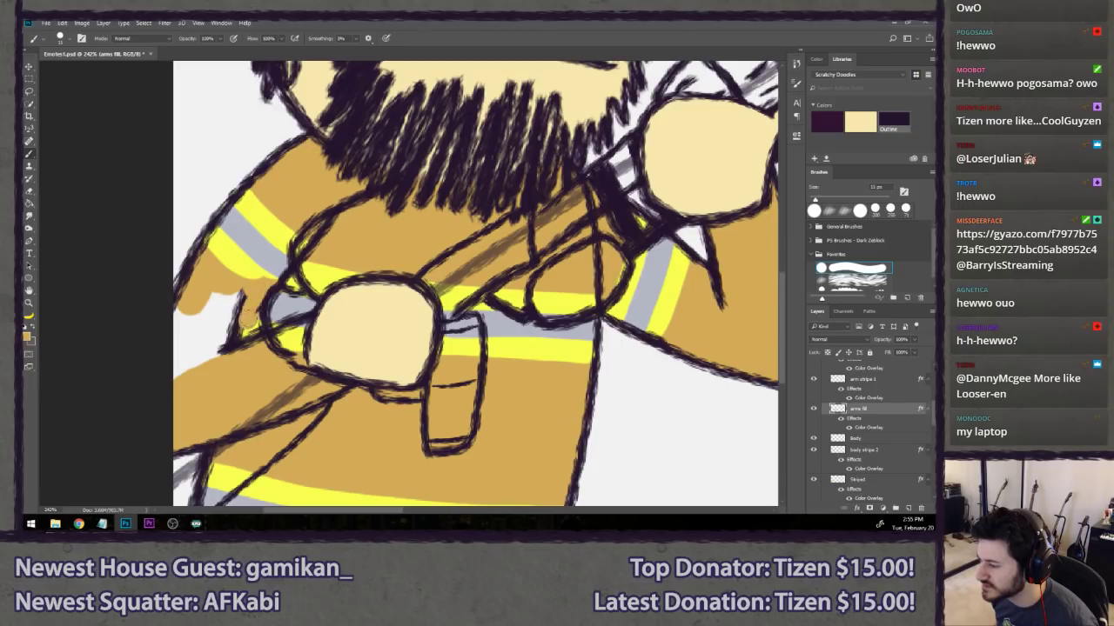
# - Try tan strokes over the chest stripe between the raised sleeve and the lower hand
pyautogui.moveTo(270, 305)
pyautogui.mouseDown()
pyautogui.moveTo(276, 321)
pyautogui.moveTo(305, 311)
pyautogui.mouseUp()
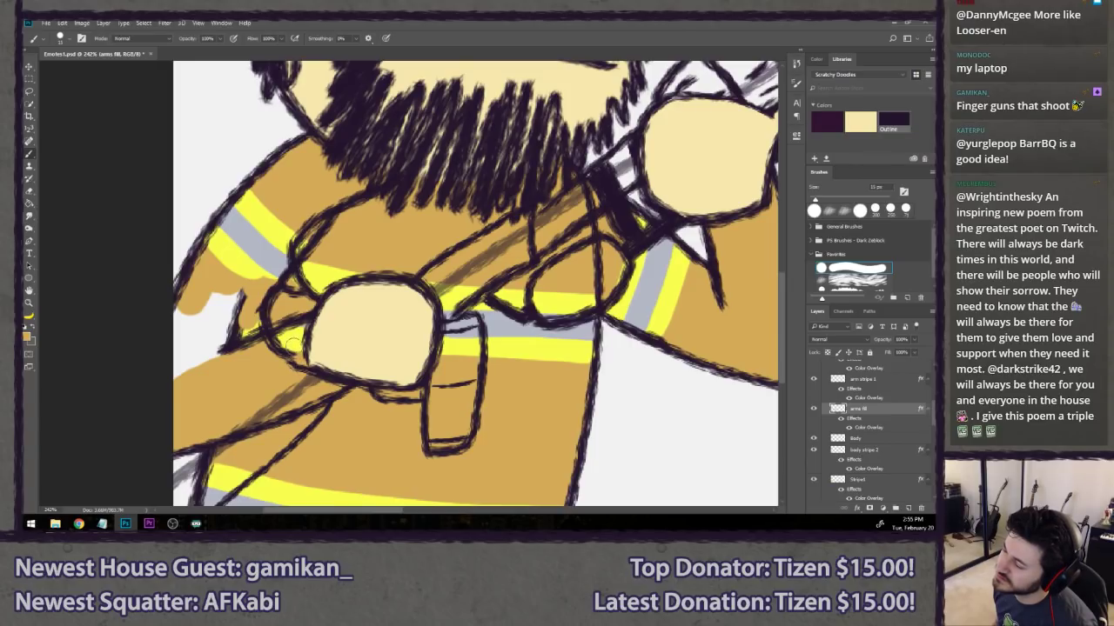
pyautogui.moveTo(245, 294); pyautogui.dragTo(283, 306)
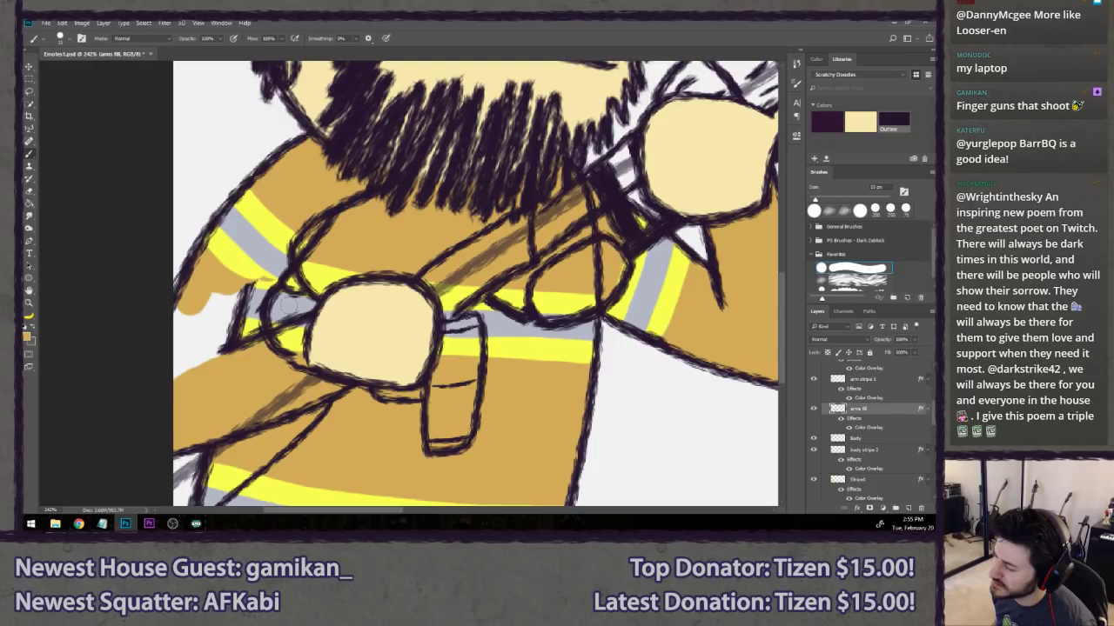
pyautogui.moveTo(291, 282); pyautogui.dragTo(303, 269)
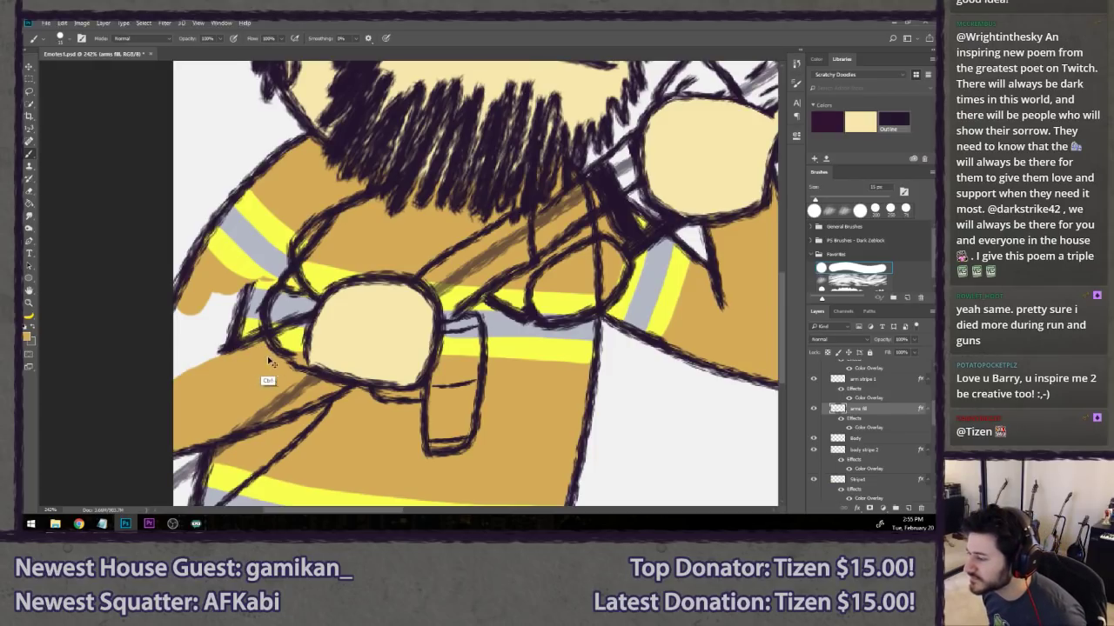
pyautogui.press('l')
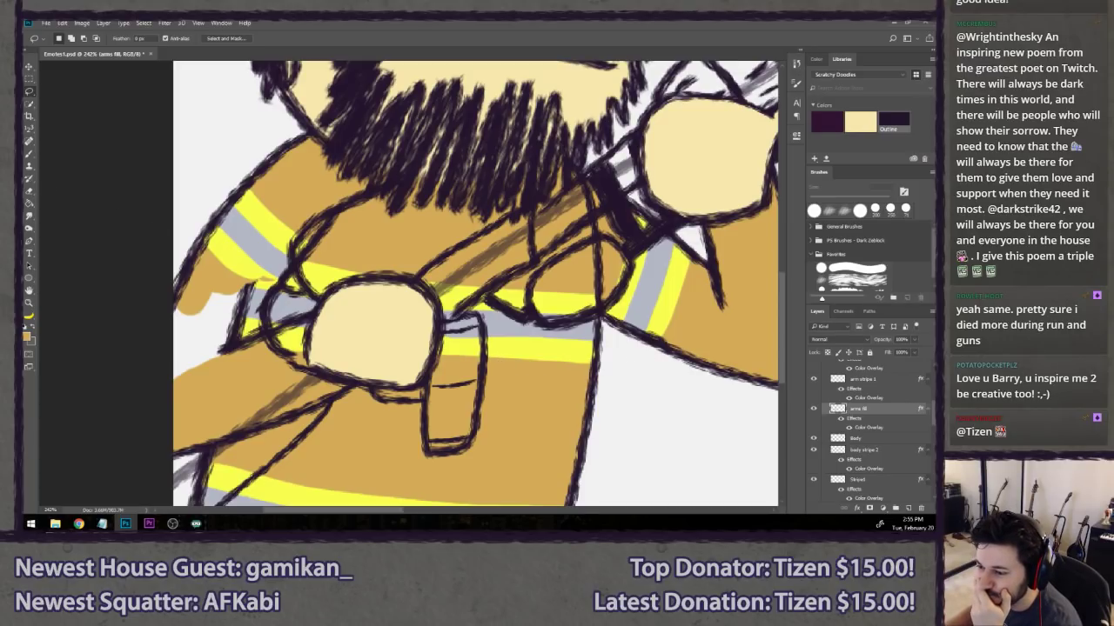
# - Toggle the Arms layer's visibility to check which outlines it contains
pyautogui.hotkey('alt', 'Tab')
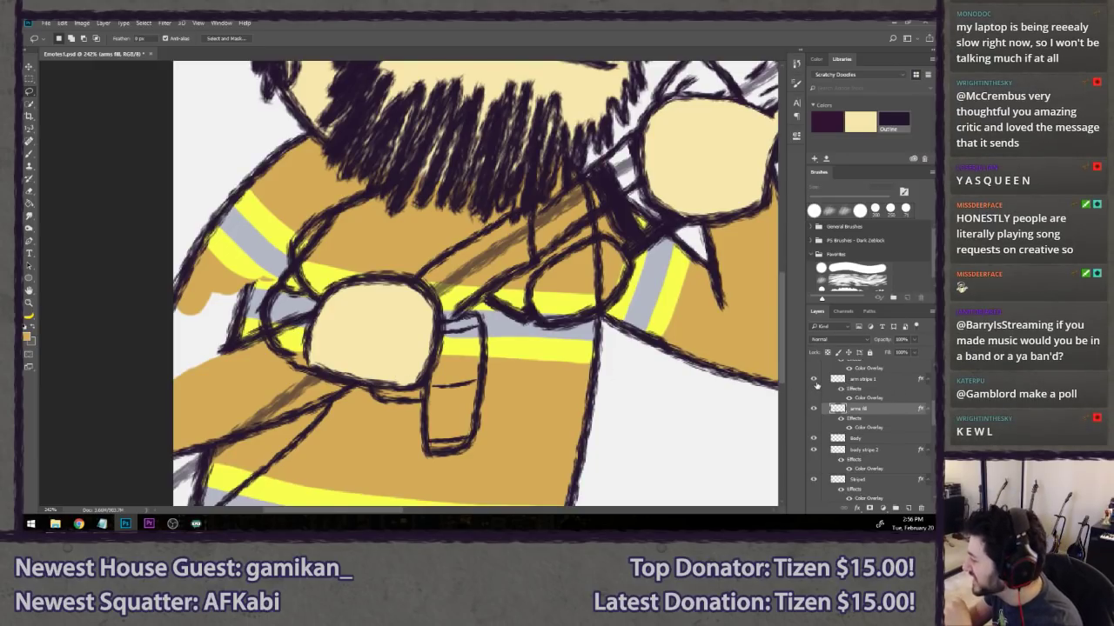
pyautogui.scroll(3, 816, 386)
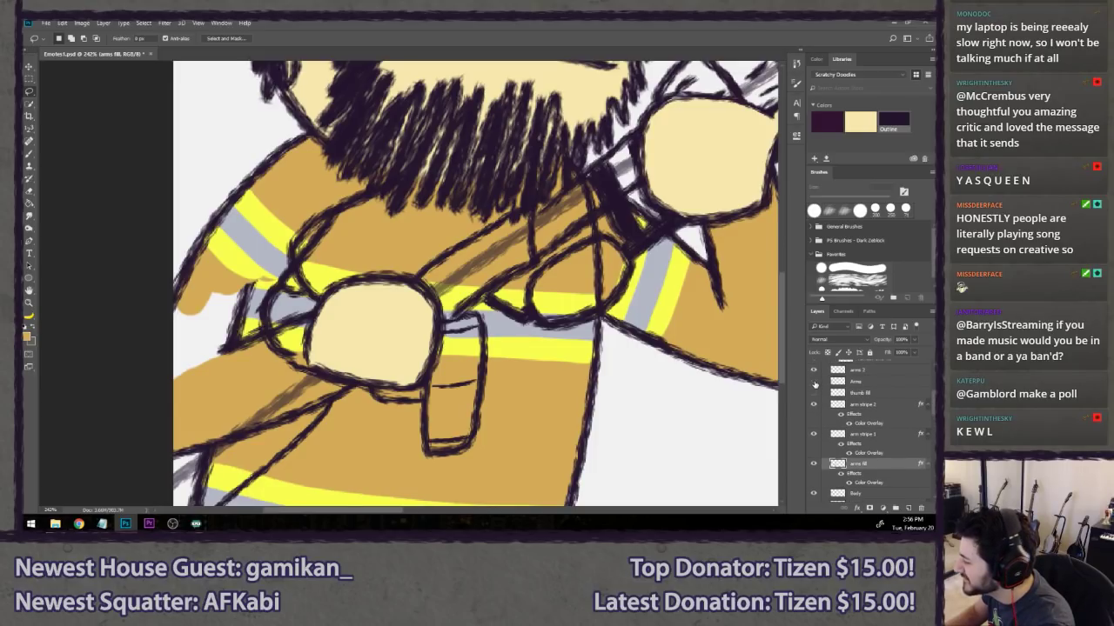
pyautogui.click(814, 382)
pyautogui.click(813, 382)
pyautogui.click(814, 383)
pyautogui.click(815, 382)
pyautogui.click(814, 382)
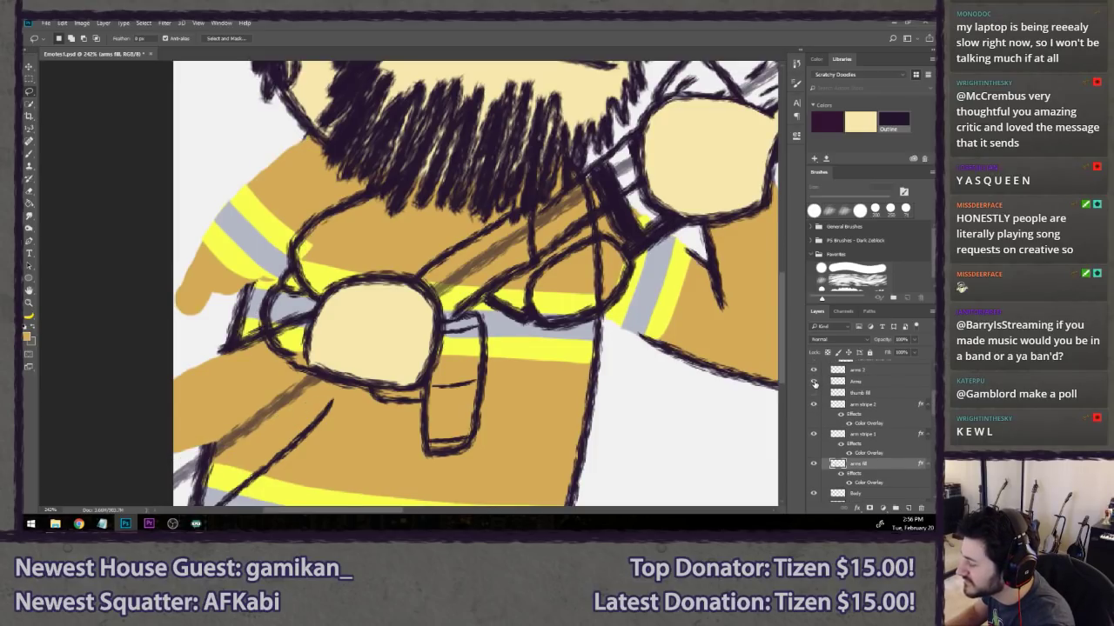
# - Toggle the Arms and arms 2 layers and the Flamethrower group to check which outlines each one holds
pyautogui.click(815, 382)
pyautogui.click(814, 373)
pyautogui.click(814, 372)
pyautogui.click(815, 373)
pyautogui.click(814, 372)
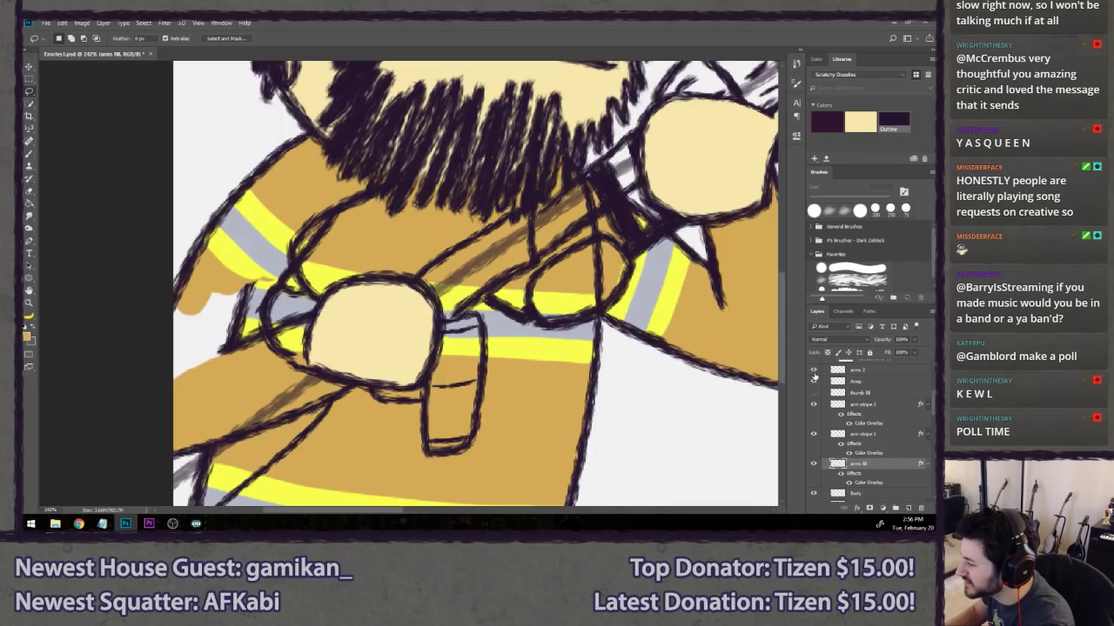
pyautogui.scroll(5, 814, 376)
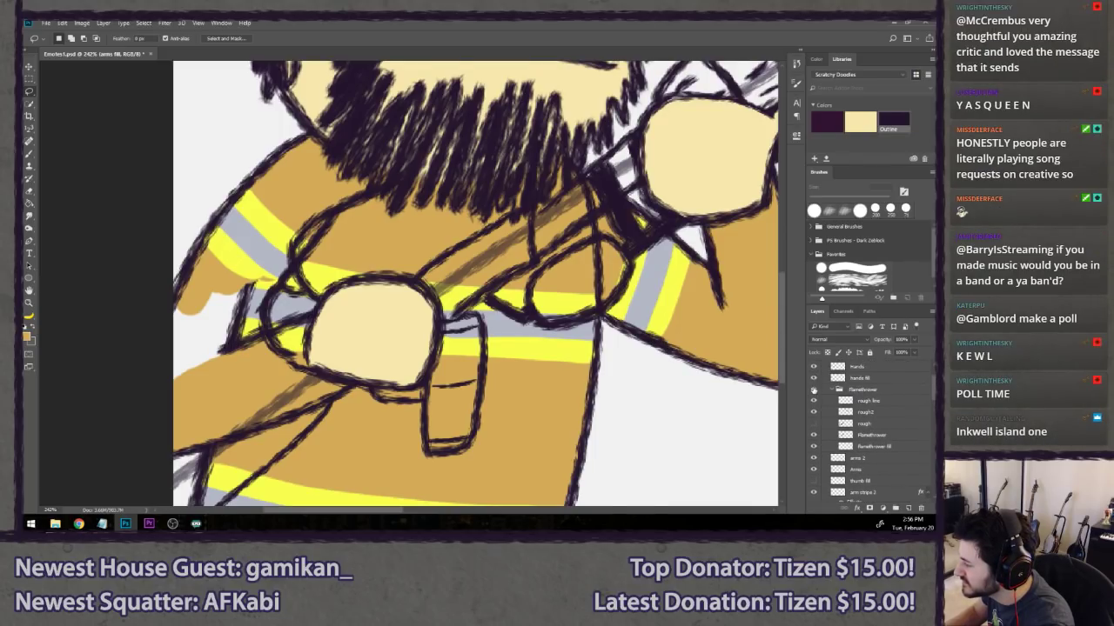
pyautogui.click(814, 390)
pyautogui.click(813, 391)
pyautogui.click(814, 391)
pyautogui.click(813, 390)
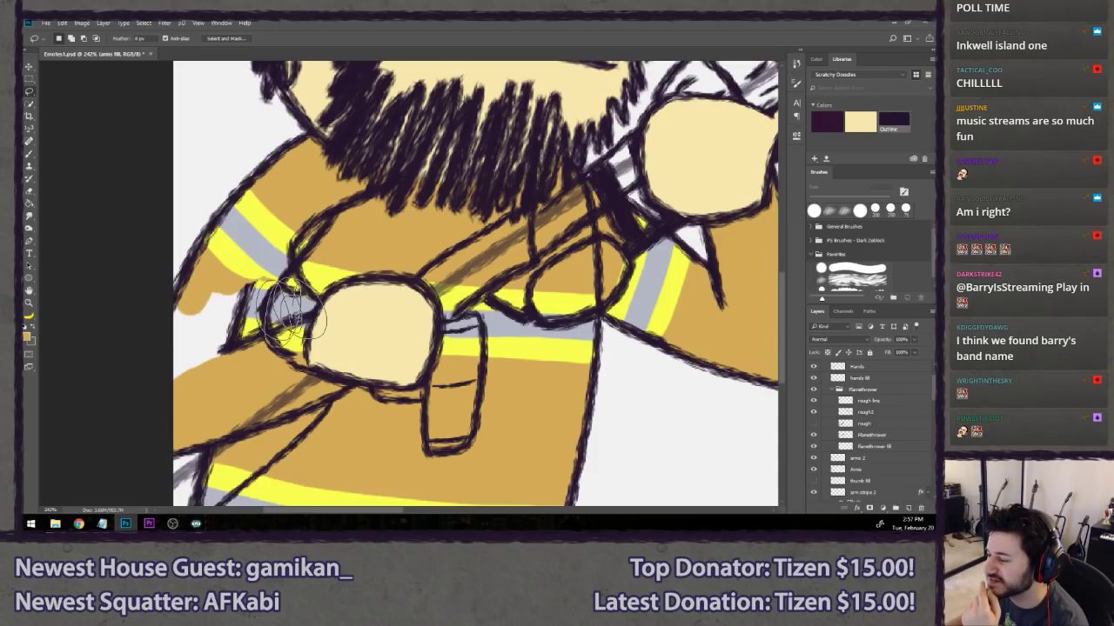
# - Brush tan on the arms fill layer over the gap below the elbow stripe and the stripe remnants beside the lower cuff
pyautogui.scroll(-1, 805, 427)
pyautogui.scroll(-3, 829, 443)
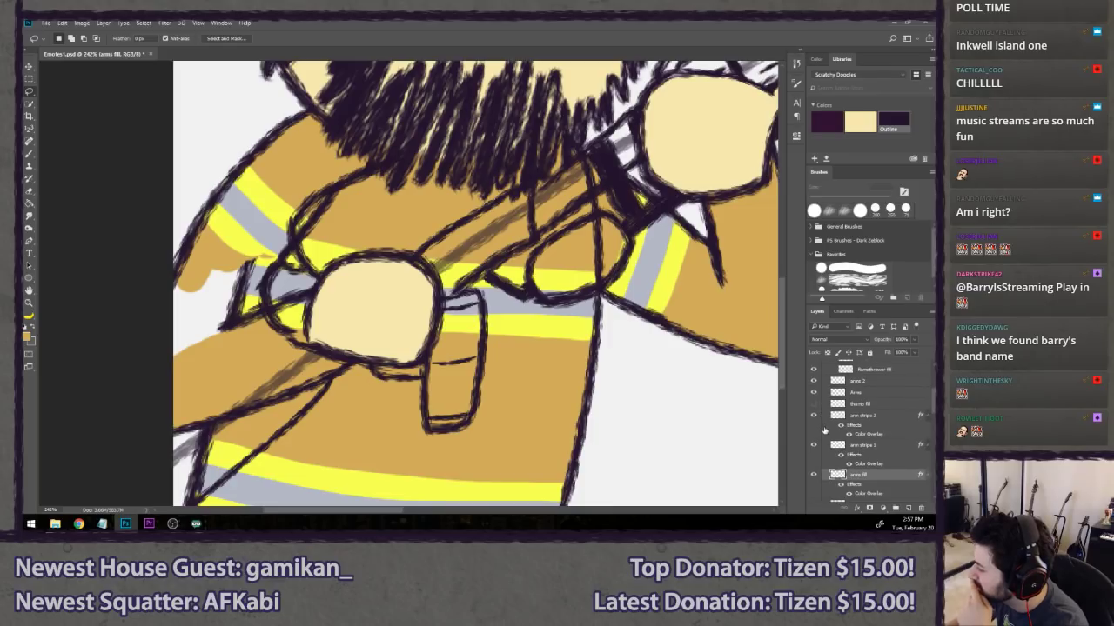
pyautogui.press('b')
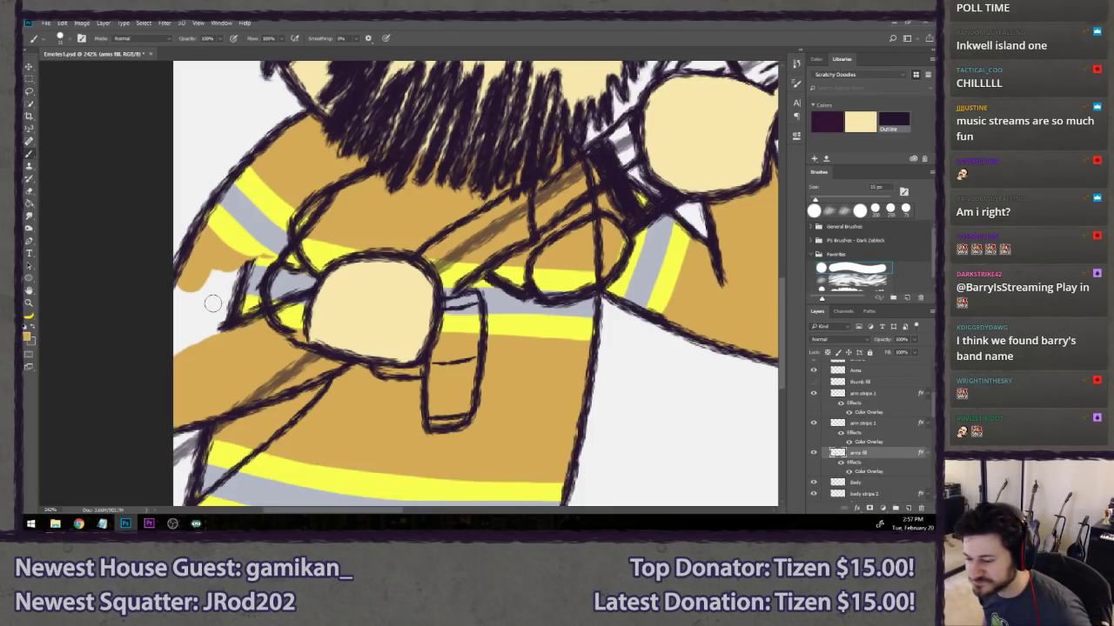
pyautogui.moveTo(188, 299)
pyautogui.mouseDown()
pyautogui.moveTo(174, 315)
pyautogui.moveTo(178, 361)
pyautogui.moveTo(191, 300)
pyautogui.moveTo(199, 343)
pyautogui.moveTo(214, 277)
pyautogui.moveTo(225, 334)
pyautogui.moveTo(237, 278)
pyautogui.mouseUp()
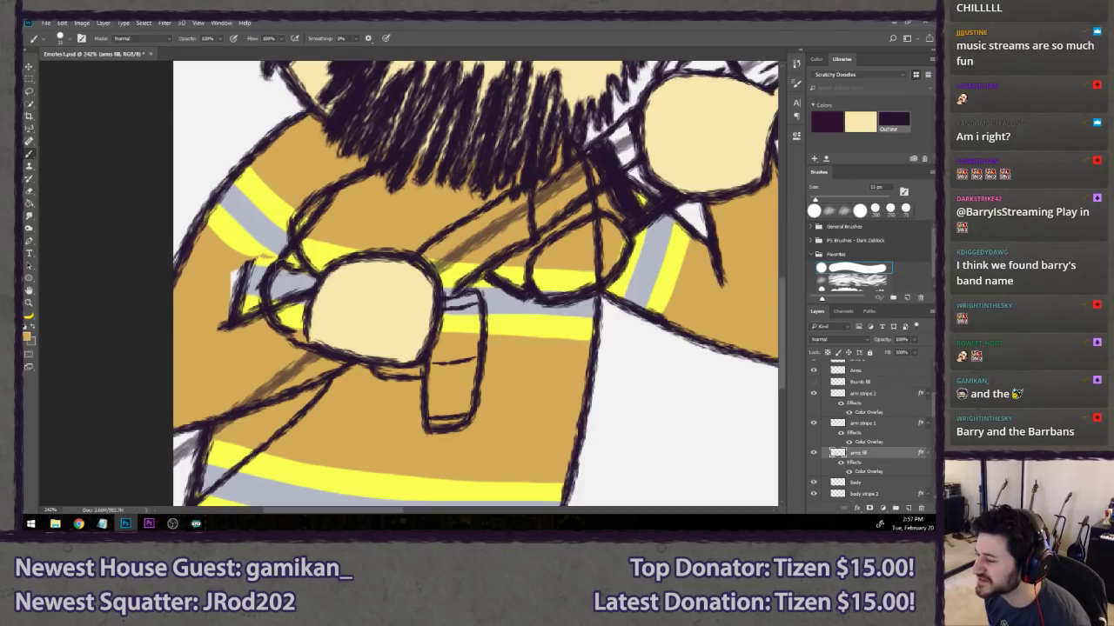
pyautogui.moveTo(280, 265)
pyautogui.mouseDown()
pyautogui.moveTo(262, 301)
pyautogui.moveTo(297, 276)
pyautogui.mouseUp()
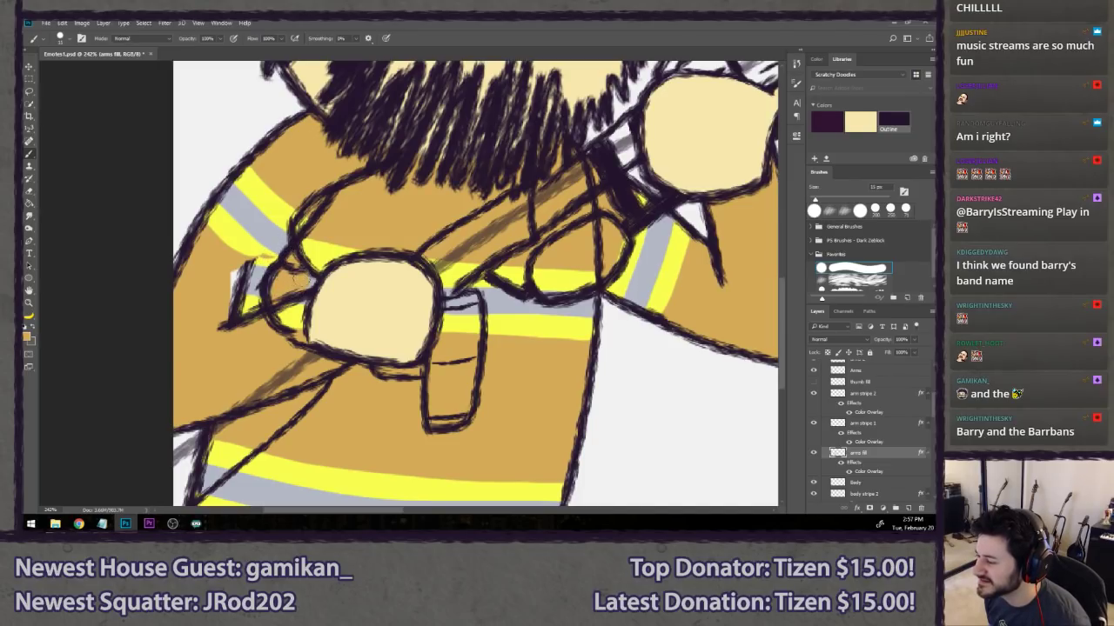
pyautogui.hotkey('ctrl', 'z')
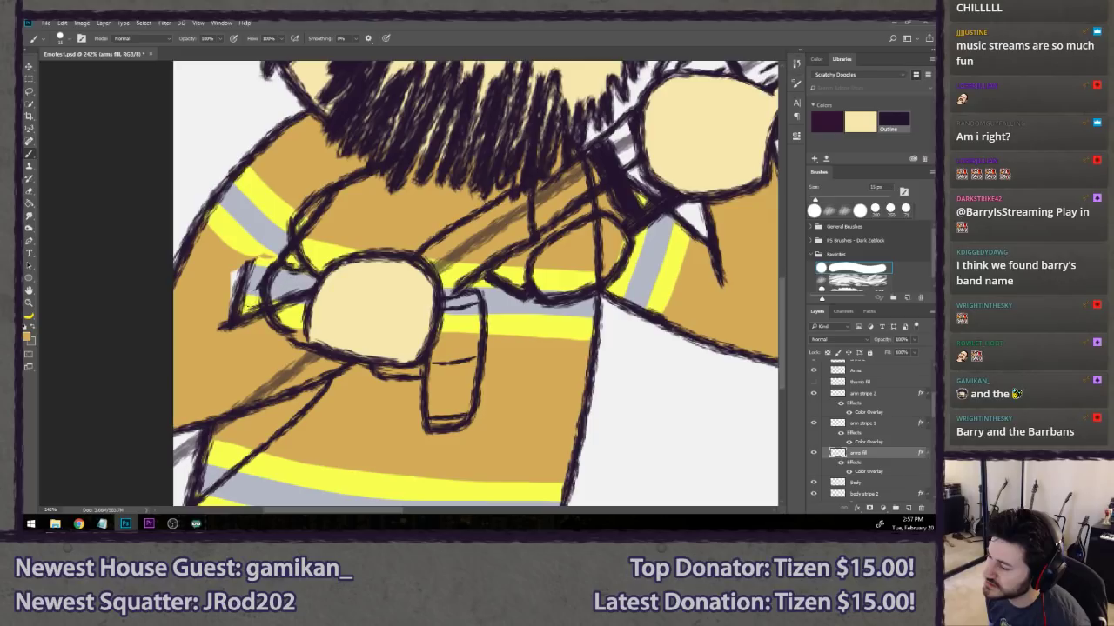
pyautogui.moveTo(256, 281)
pyautogui.mouseDown()
pyautogui.moveTo(246, 304)
pyautogui.moveTo(246, 265)
pyautogui.mouseUp()
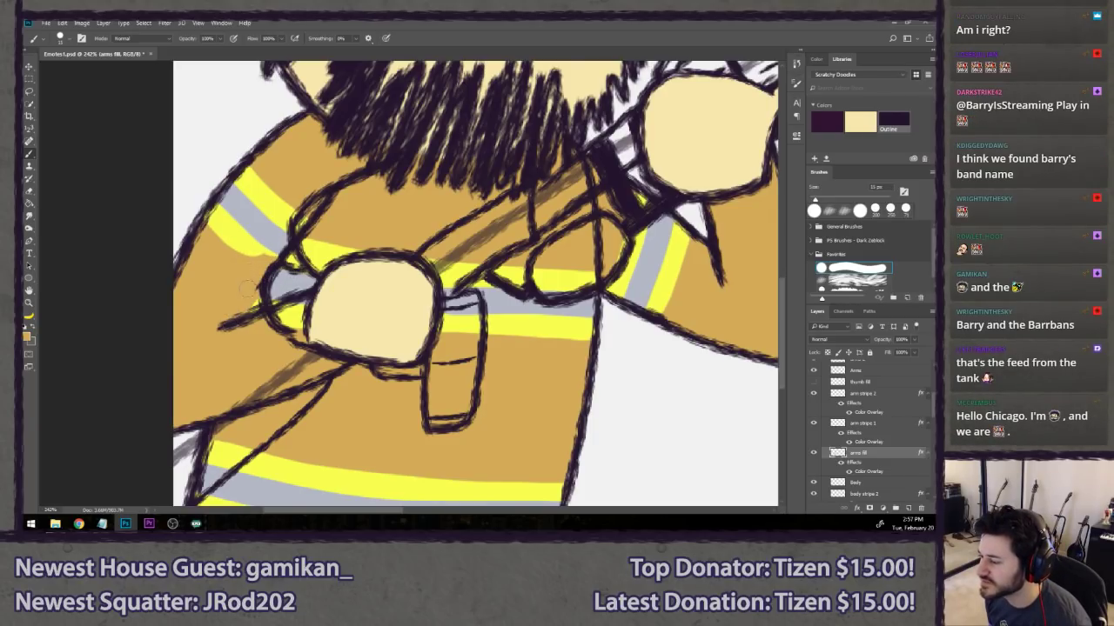
pyautogui.moveTo(240, 322)
pyautogui.mouseDown()
pyautogui.moveTo(303, 301)
pyautogui.moveTo(290, 331)
pyautogui.mouseUp()
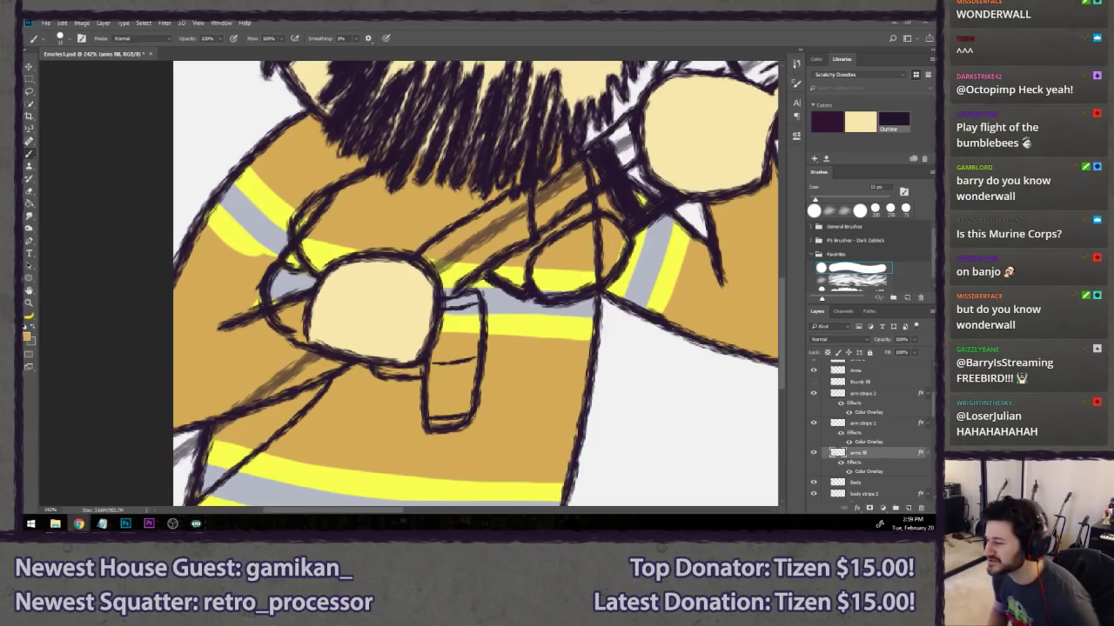
pyautogui.click(516, 33)
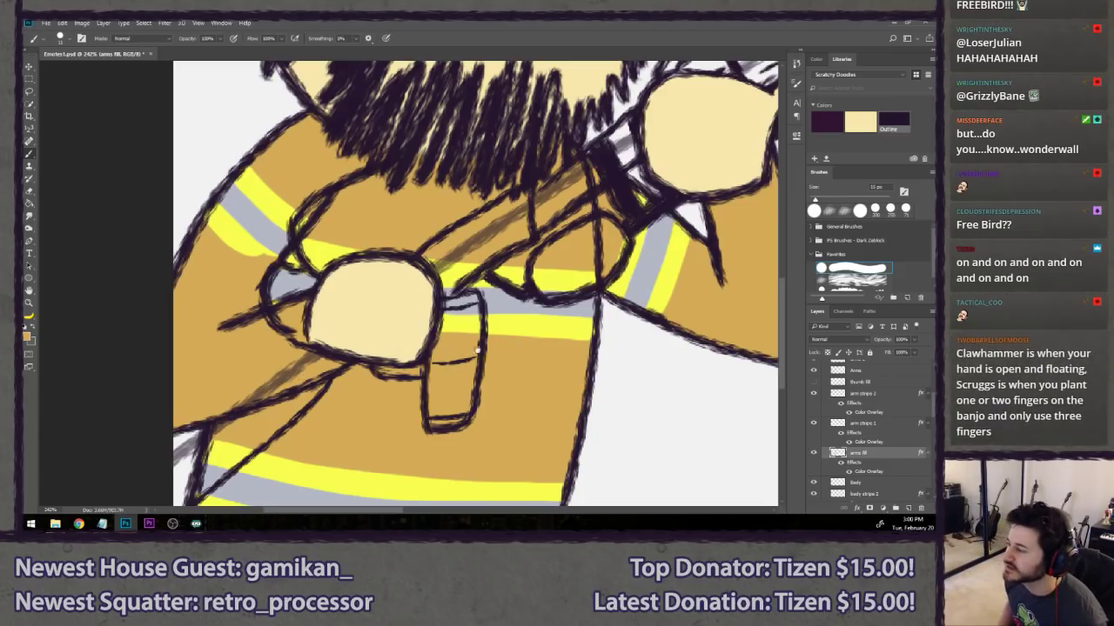
# - Hide the rough line layer and move the rough2 layer above it within the Flamethrower group
pyautogui.moveTo(561, 355); pyautogui.dragTo(530, 328)
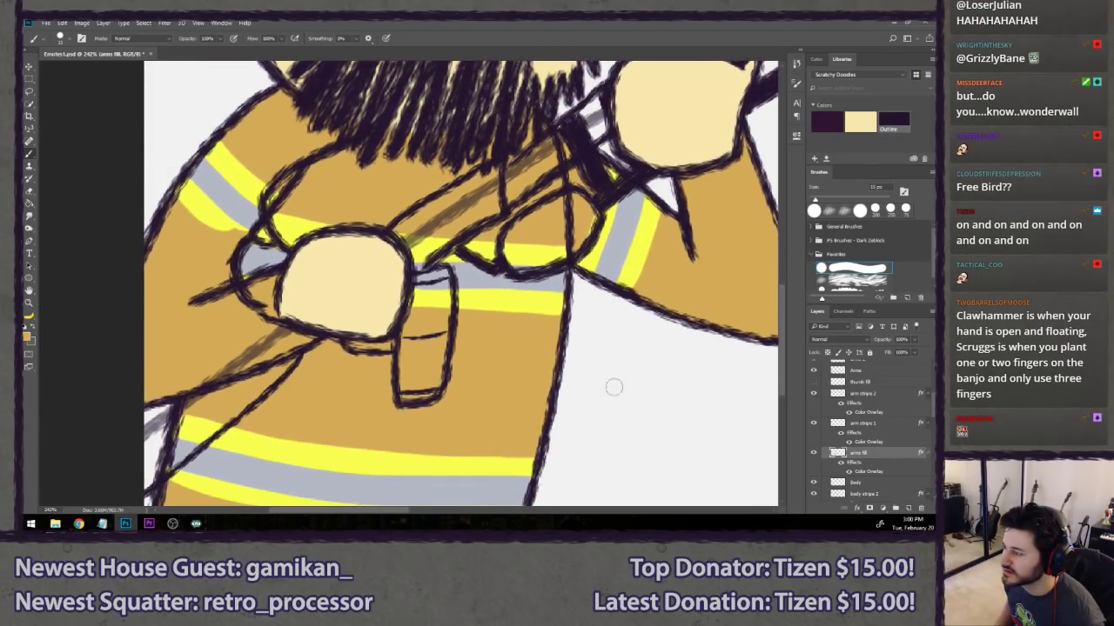
pyautogui.scroll(-5, 928, 435)
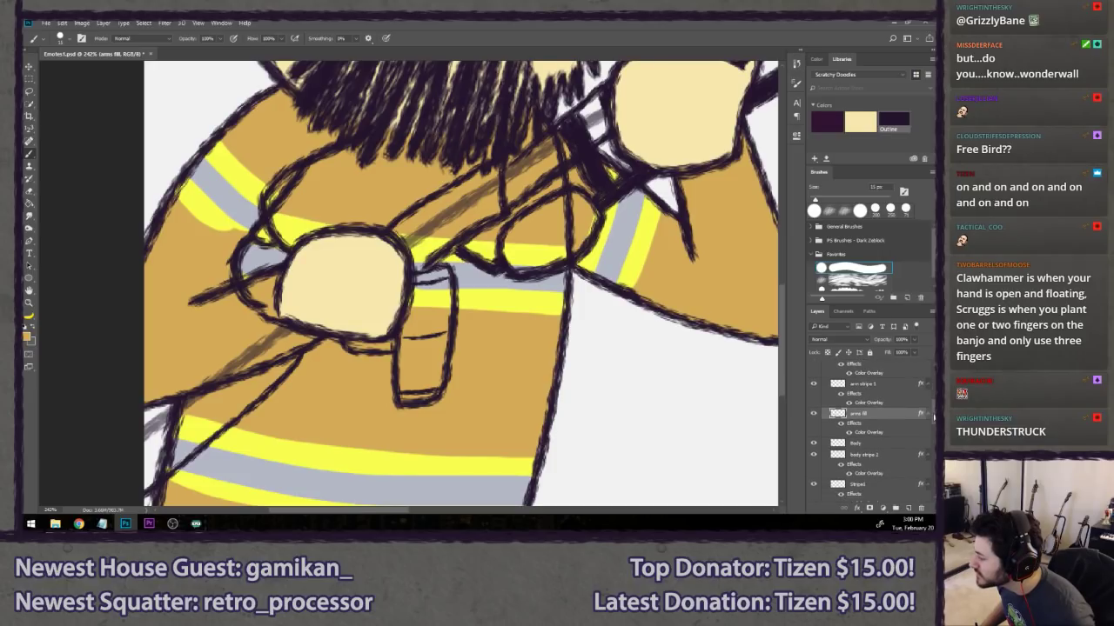
pyautogui.scroll(1, 928, 433)
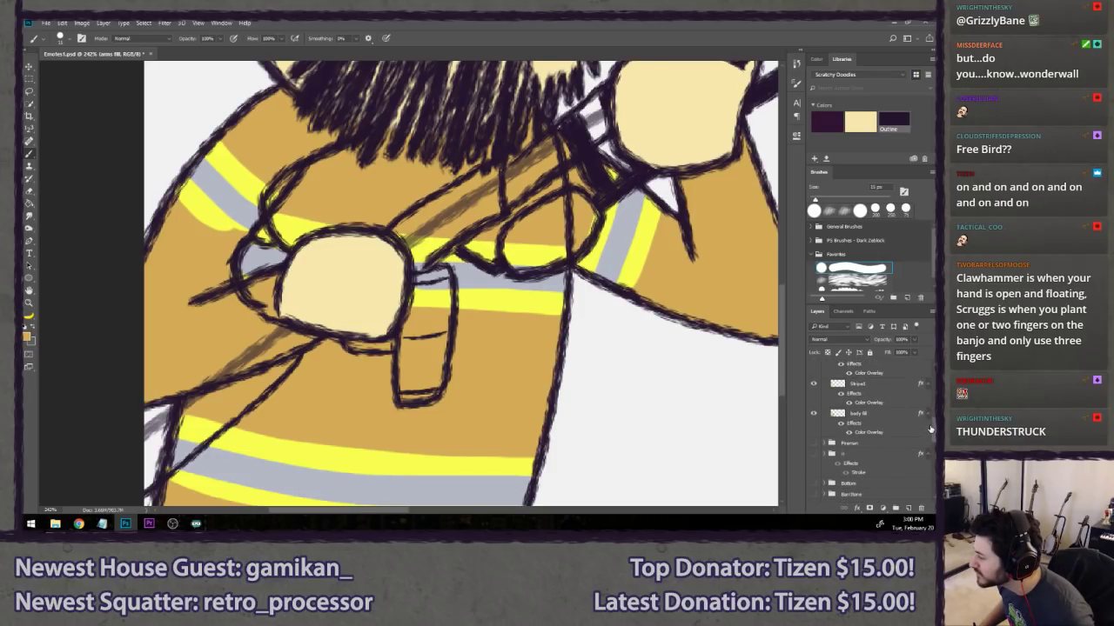
pyautogui.moveTo(935, 432); pyautogui.dragTo(933, 389)
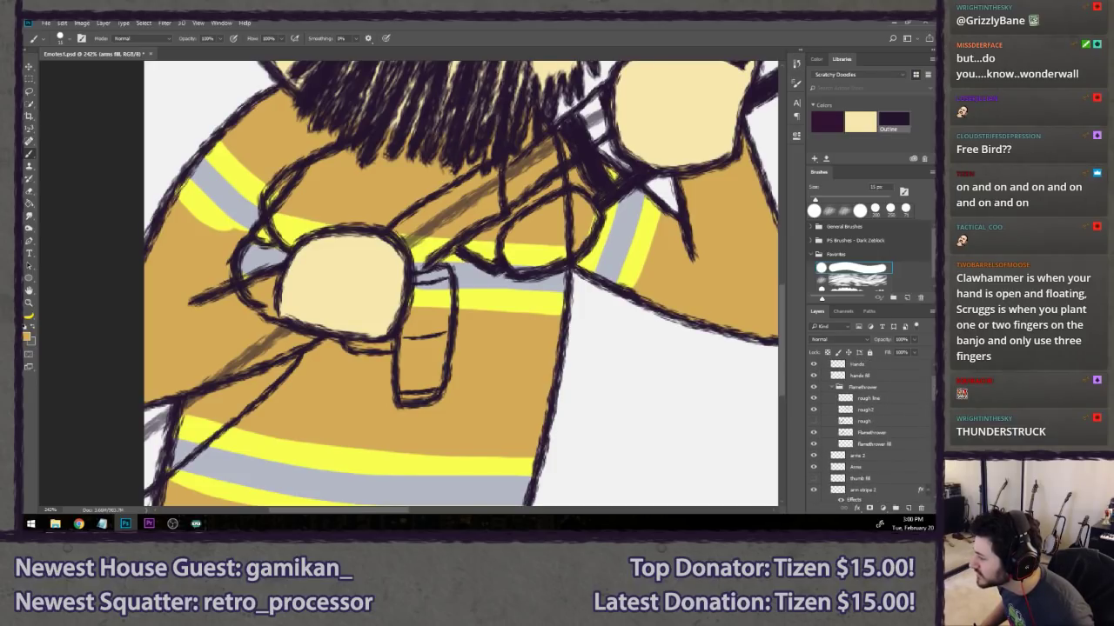
pyautogui.click(815, 399)
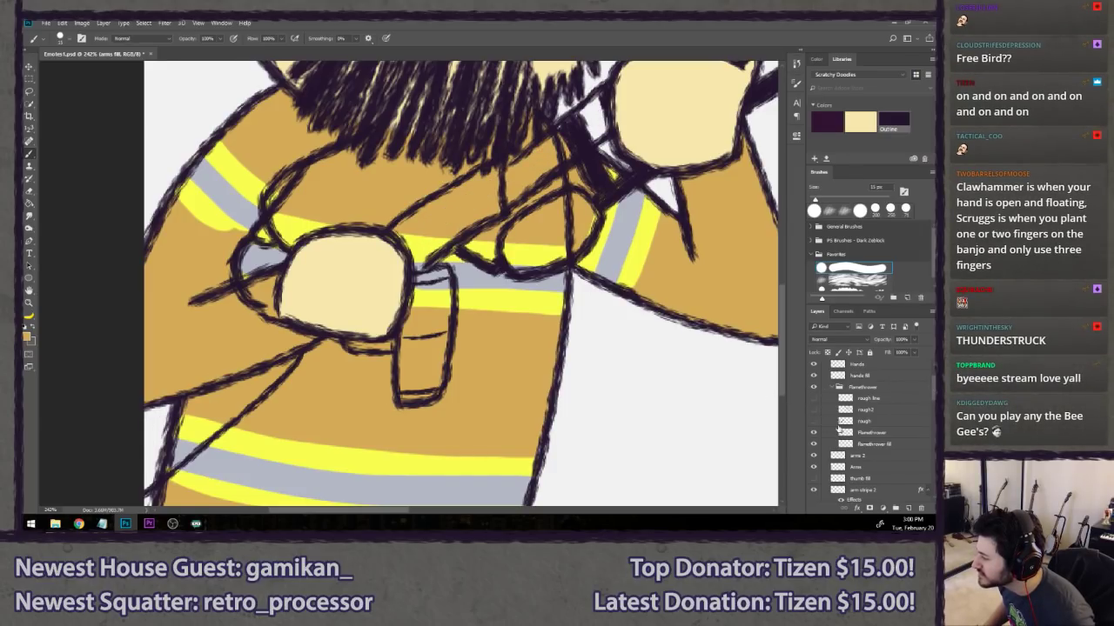
pyautogui.moveTo(866, 409); pyautogui.dragTo(863, 397)
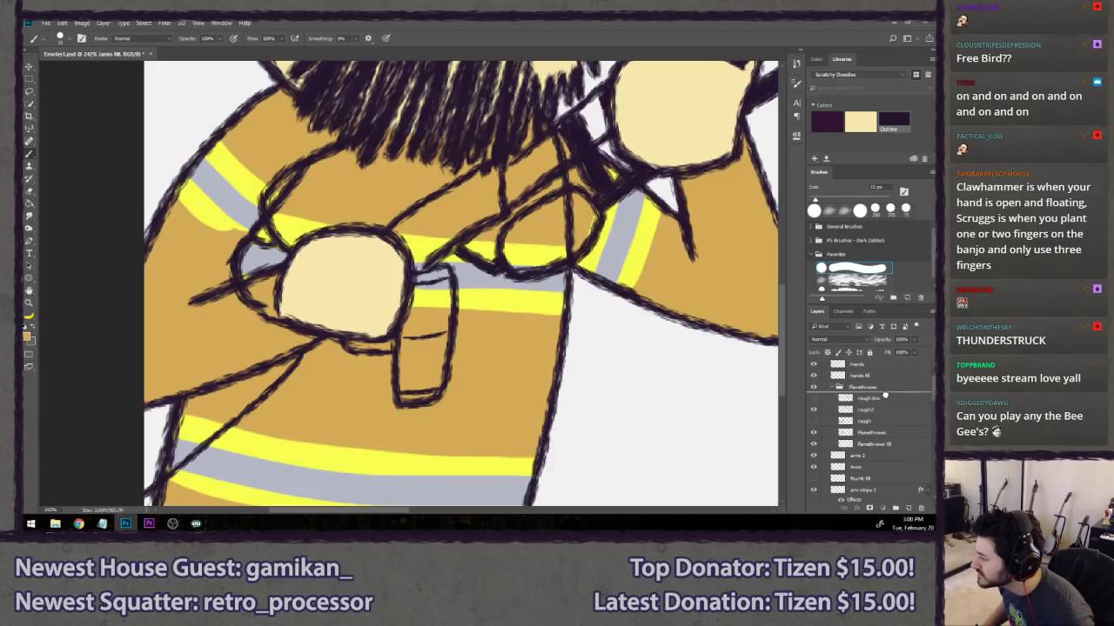
# - Make the flamethrower fill layer active and pick up the hose's grey-green from the temporarily shown fireman 1 reference
pyautogui.click(868, 444)
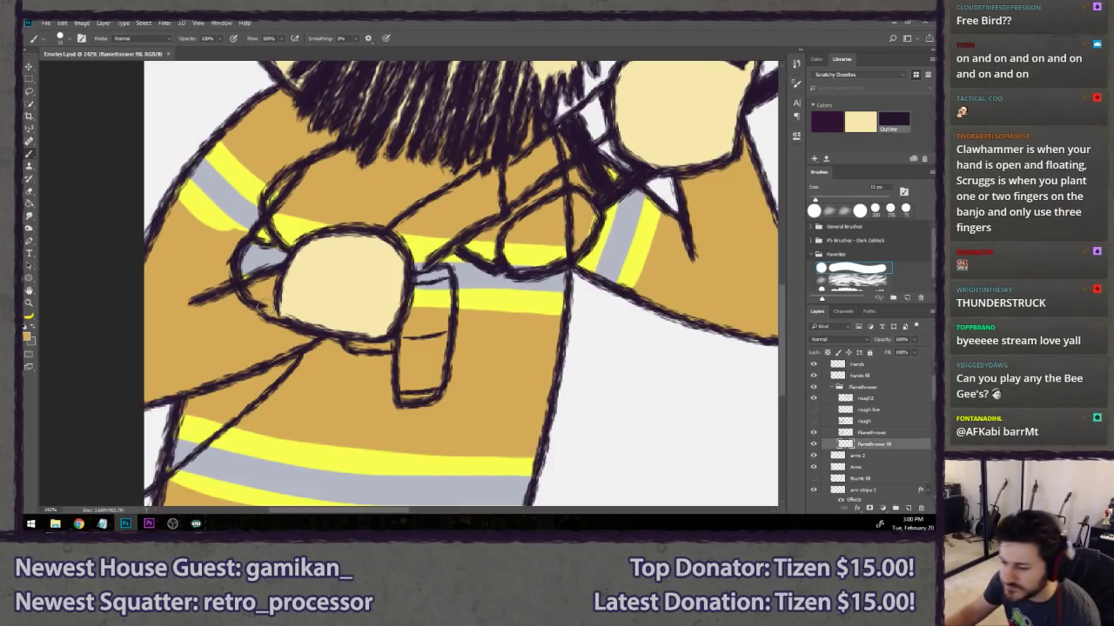
pyautogui.scroll(3, 873, 412)
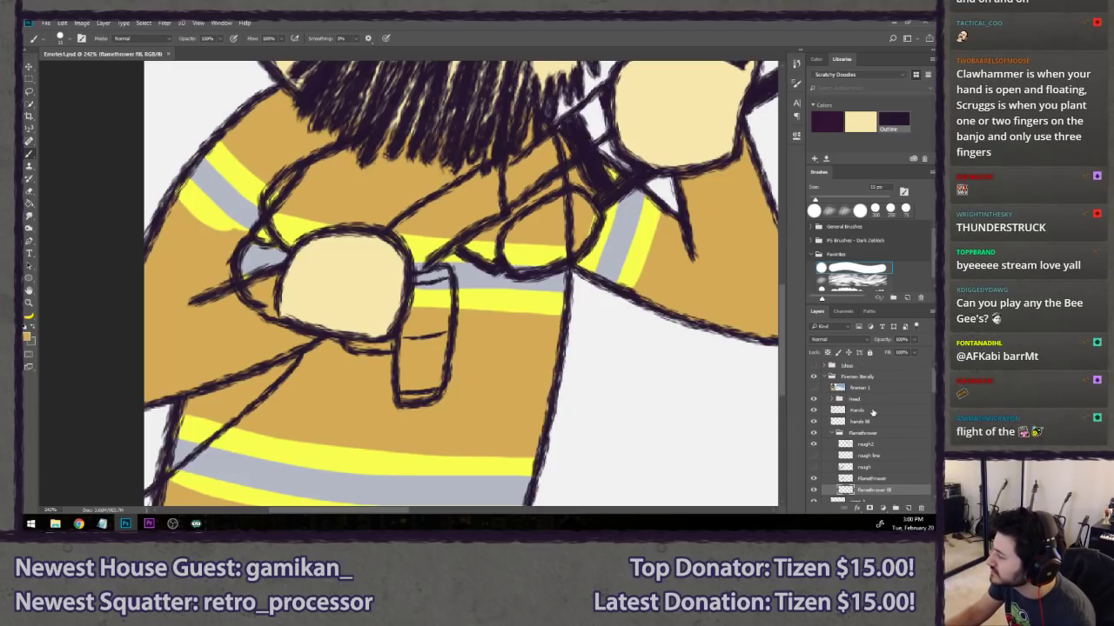
pyautogui.click(814, 388)
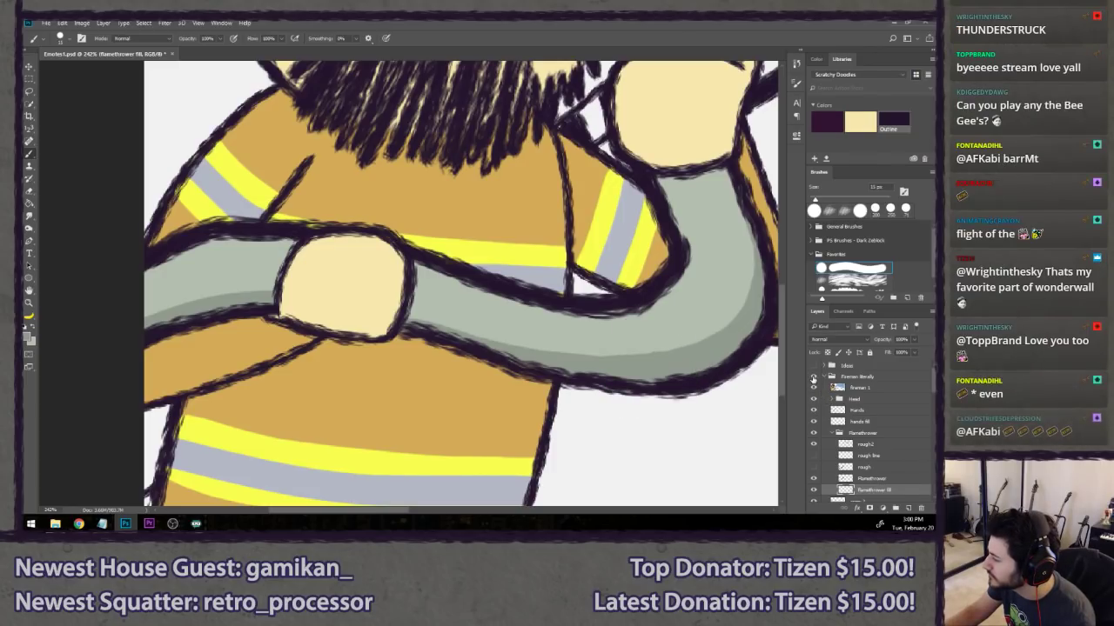
pyautogui.click(813, 388)
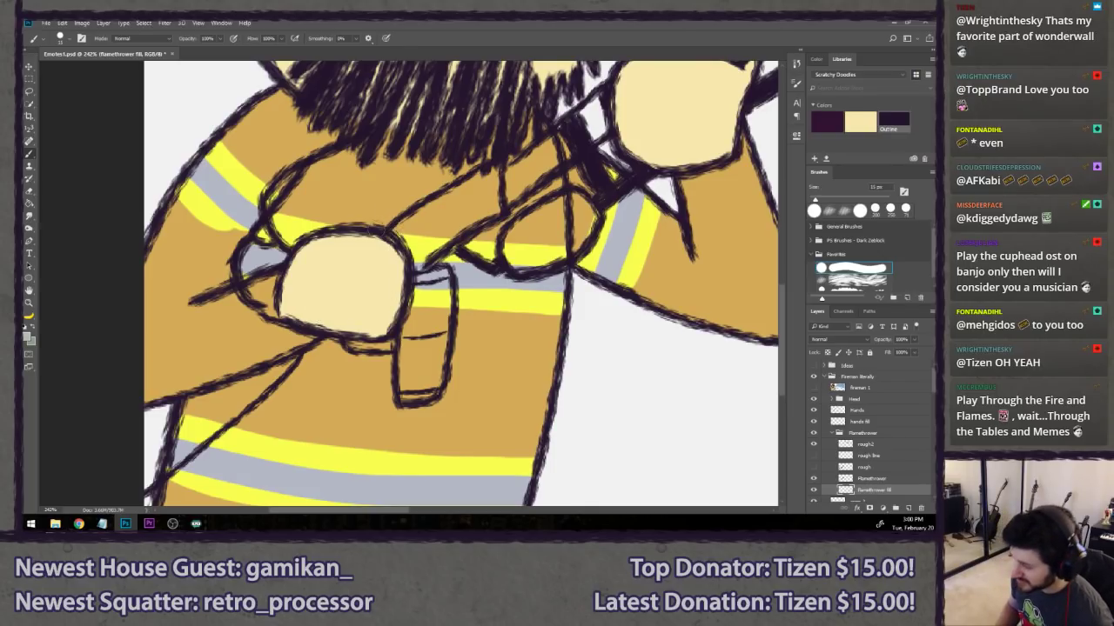
# - Try light grey-green strokes on the flamethrower barrel section beside the lower hand
pyautogui.moveTo(398, 238); pyautogui.dragTo(430, 214)
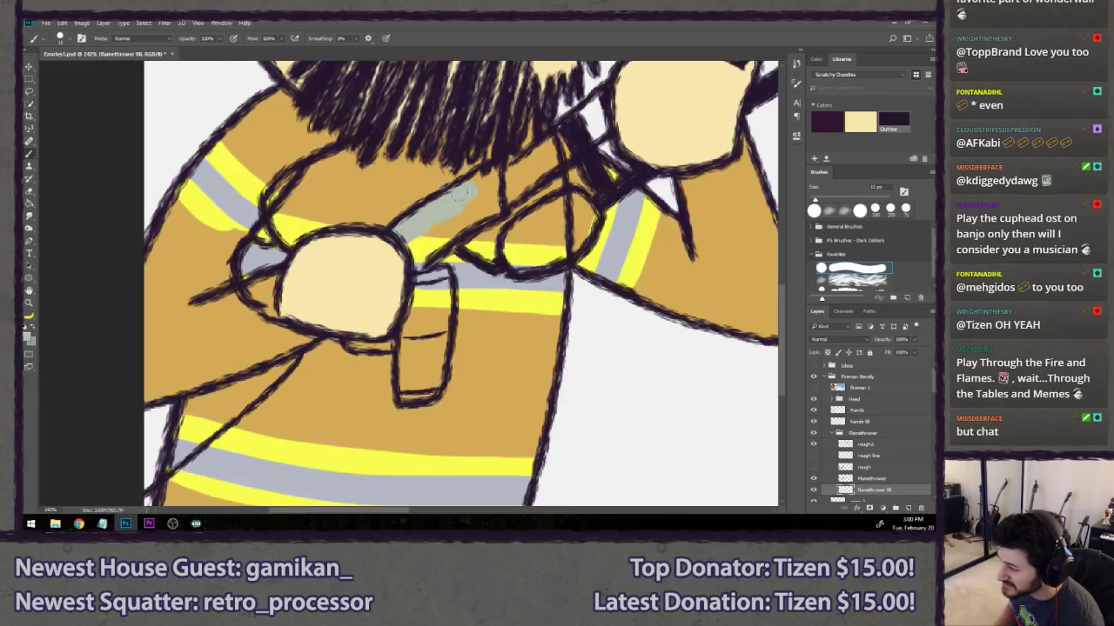
pyautogui.moveTo(478, 181)
pyautogui.mouseDown()
pyautogui.moveTo(495, 173)
pyautogui.moveTo(492, 206)
pyautogui.mouseUp()
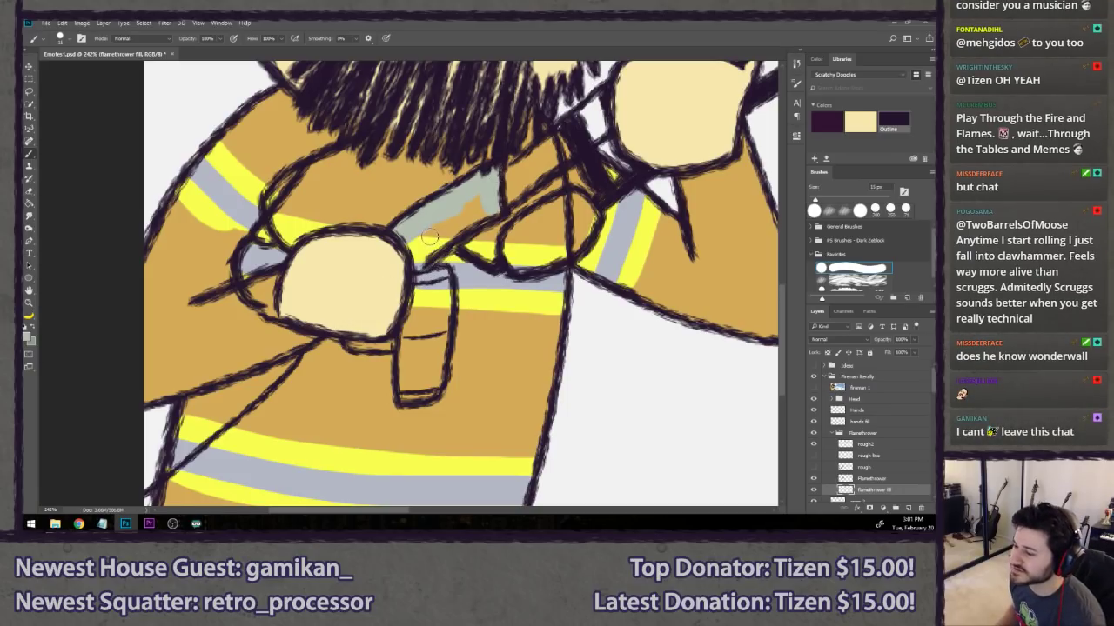
pyautogui.hotkey('ctrl', 'z')
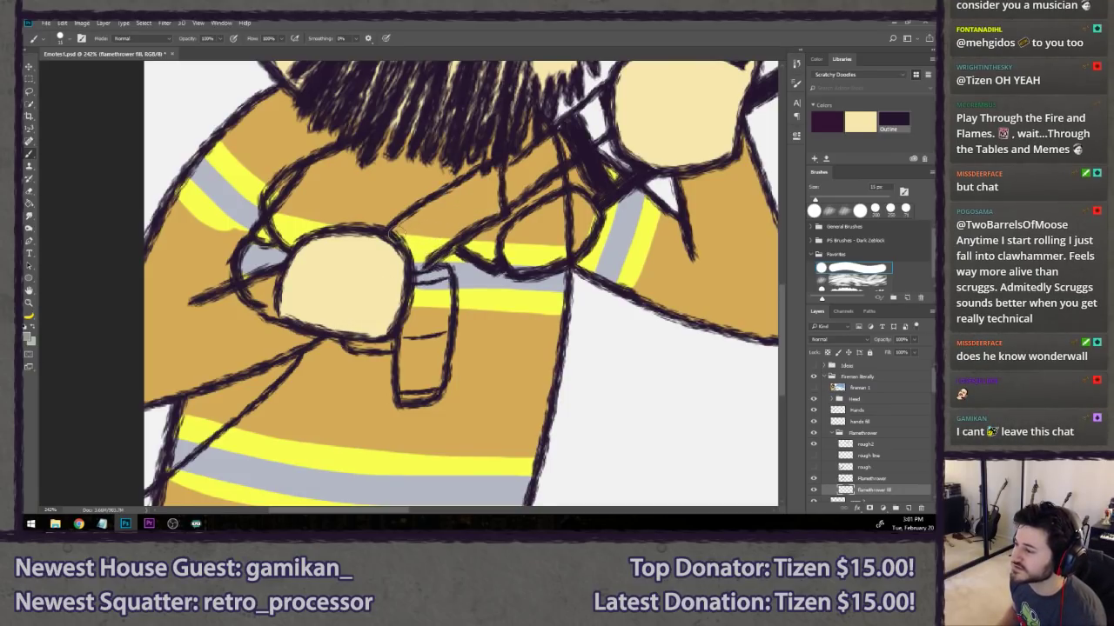
# - Paint the rear barrel section darker grey-green and the front barrel section and the oval part below it light grey-green
pyautogui.moveTo(396, 233)
pyautogui.mouseDown()
pyautogui.moveTo(492, 170)
pyautogui.moveTo(486, 206)
pyautogui.moveTo(421, 261)
pyautogui.moveTo(409, 248)
pyautogui.moveTo(439, 213)
pyautogui.moveTo(545, 165)
pyautogui.moveTo(467, 204)
pyautogui.moveTo(548, 136)
pyautogui.moveTo(528, 180)
pyautogui.moveTo(524, 173)
pyautogui.moveTo(456, 219)
pyautogui.moveTo(445, 238)
pyautogui.moveTo(477, 215)
pyautogui.moveTo(448, 240)
pyautogui.moveTo(427, 241)
pyautogui.moveTo(325, 314)
pyautogui.moveTo(370, 281)
pyautogui.moveTo(376, 261)
pyautogui.moveTo(312, 300)
pyautogui.moveTo(326, 277)
pyautogui.mouseUp()
pyautogui.press('x')
pyautogui.press('x')
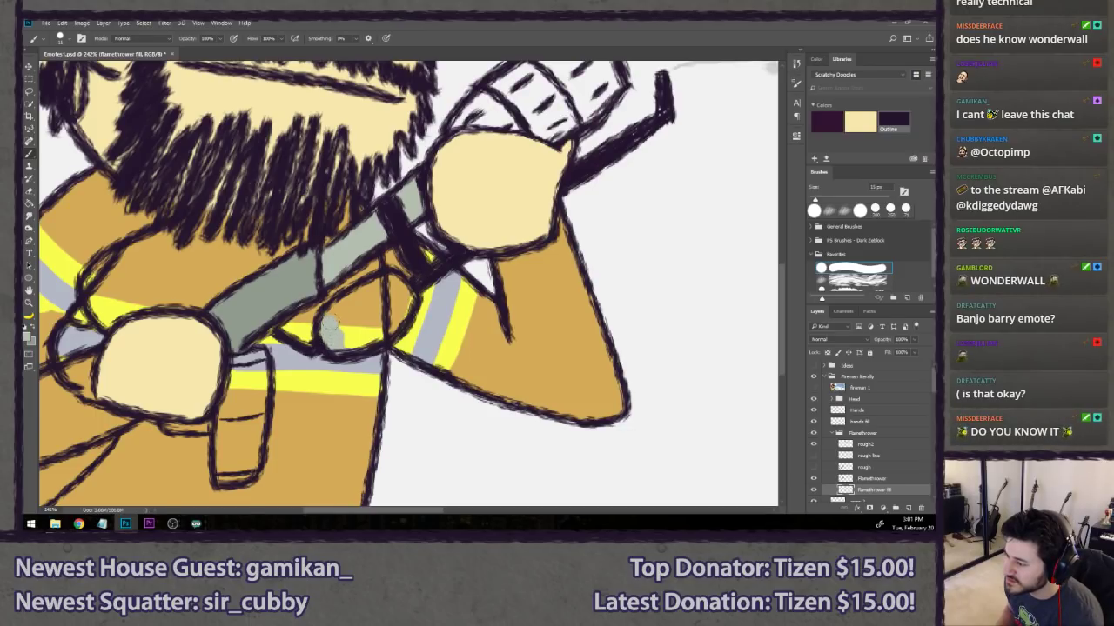
pyautogui.moveTo(330, 323)
pyautogui.mouseDown()
pyautogui.moveTo(336, 307)
pyautogui.moveTo(389, 280)
pyautogui.moveTo(406, 294)
pyautogui.moveTo(396, 317)
pyautogui.moveTo(374, 341)
pyautogui.moveTo(346, 344)
pyautogui.moveTo(348, 315)
pyautogui.moveTo(381, 305)
pyautogui.moveTo(387, 317)
pyautogui.mouseUp()
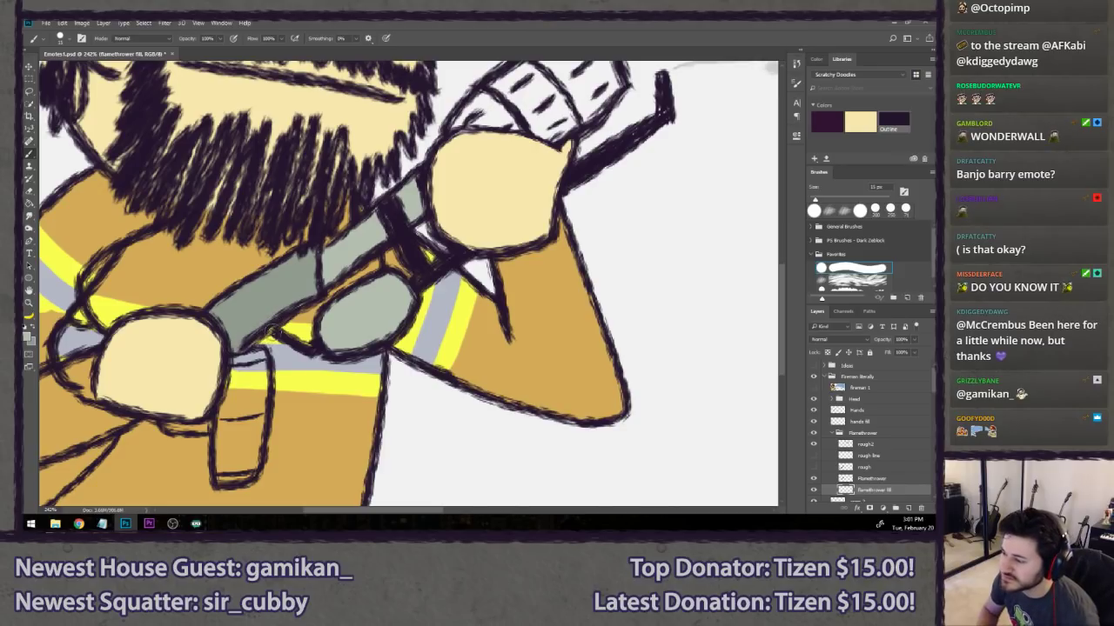
# - Reduce the brush to 7 px and clean up the flamethrower fill's edges around the barrel and oval part with brush and eraser
pyautogui.press('[')
pyautogui.press('[')
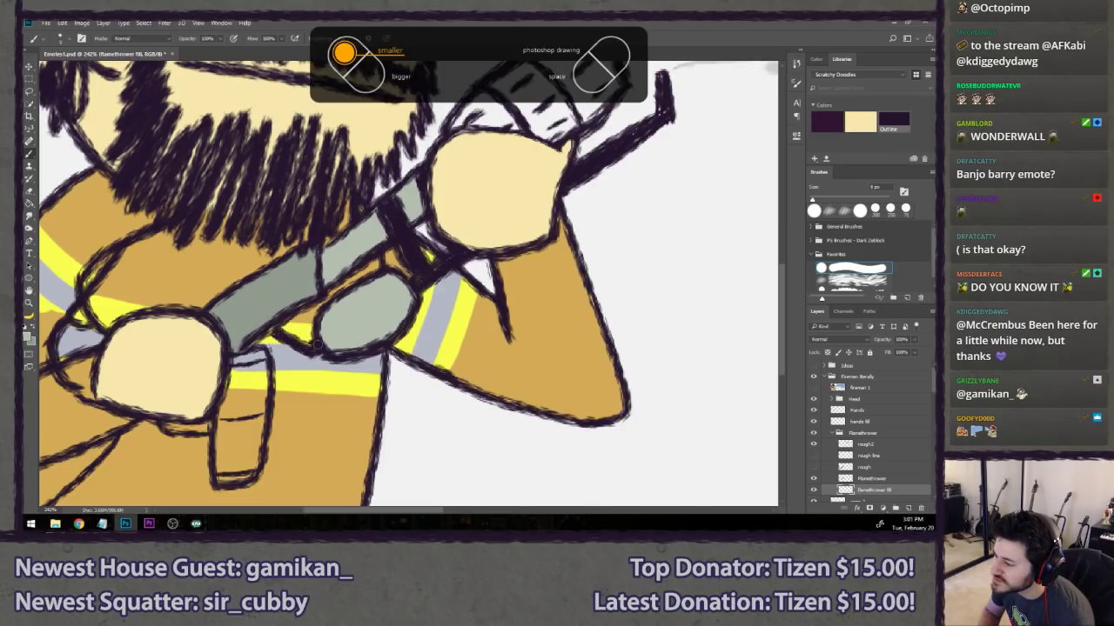
pyautogui.press('[')
pyautogui.press('[')
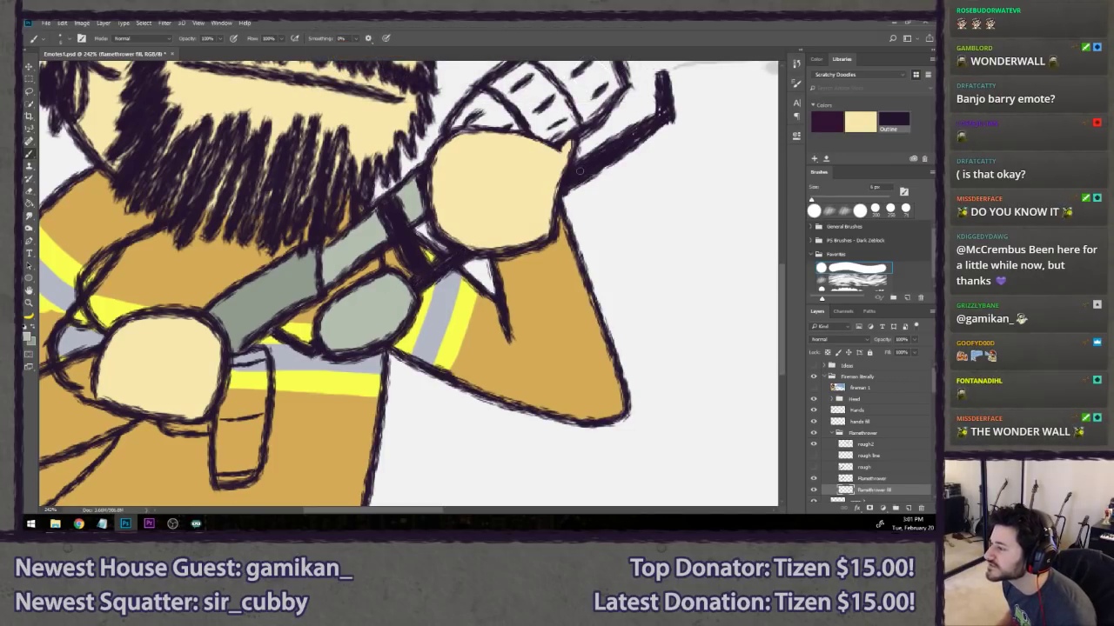
pyautogui.press(']')
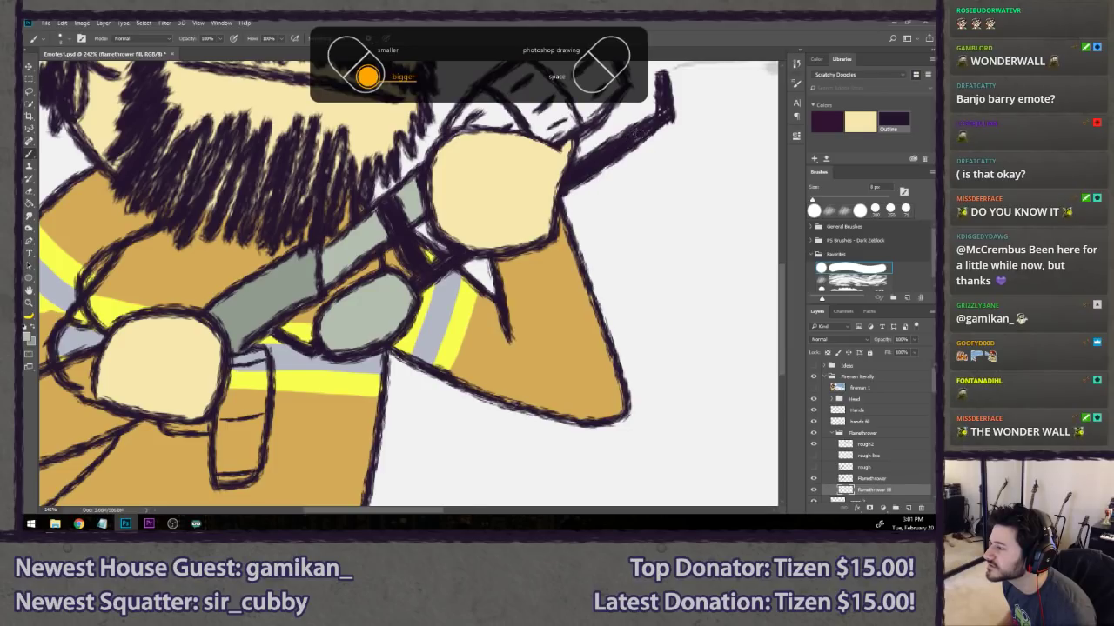
pyautogui.moveTo(649, 127)
pyautogui.mouseDown()
pyautogui.moveTo(568, 175)
pyautogui.moveTo(562, 201)
pyautogui.mouseUp()
pyautogui.press('[')
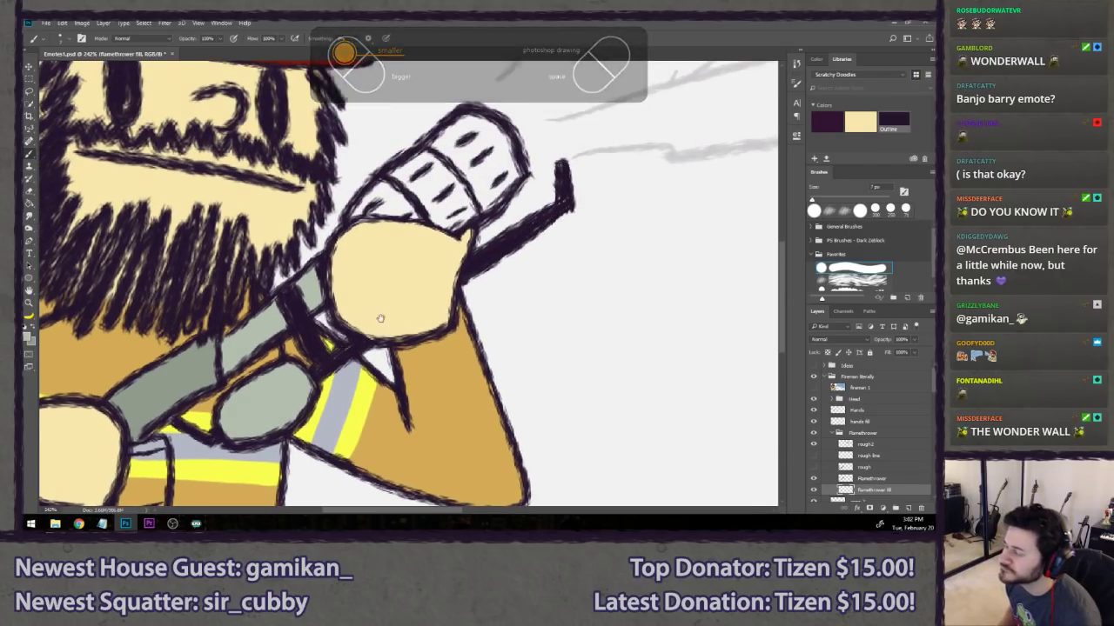
pyautogui.moveTo(331, 344); pyautogui.dragTo(442, 269)
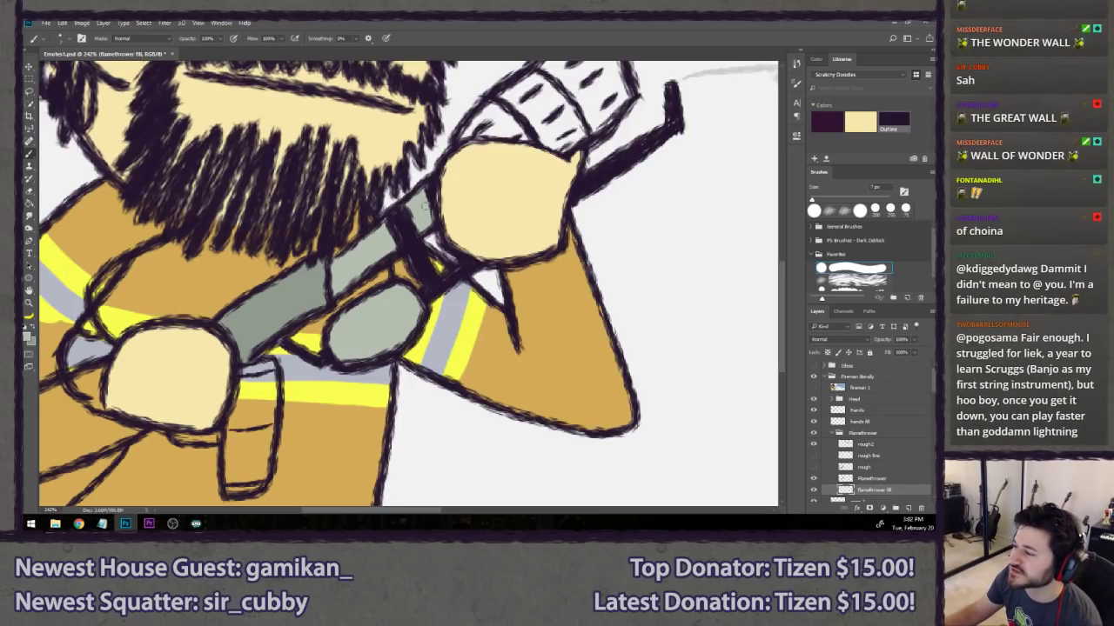
pyautogui.moveTo(259, 322); pyautogui.dragTo(313, 284)
pyautogui.press('e')
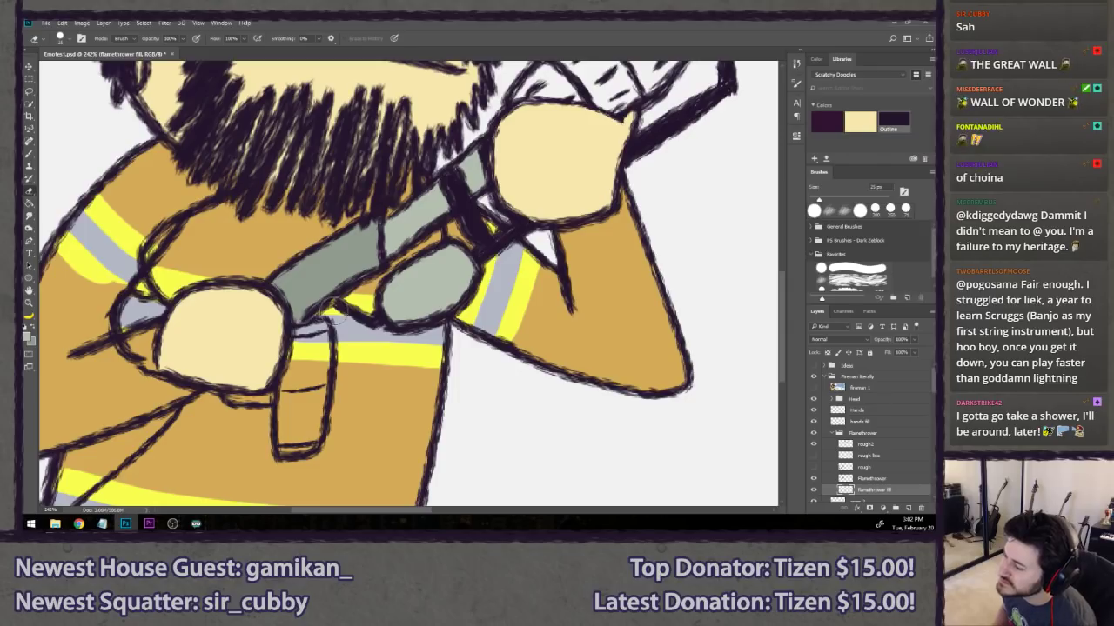
pyautogui.press('b')
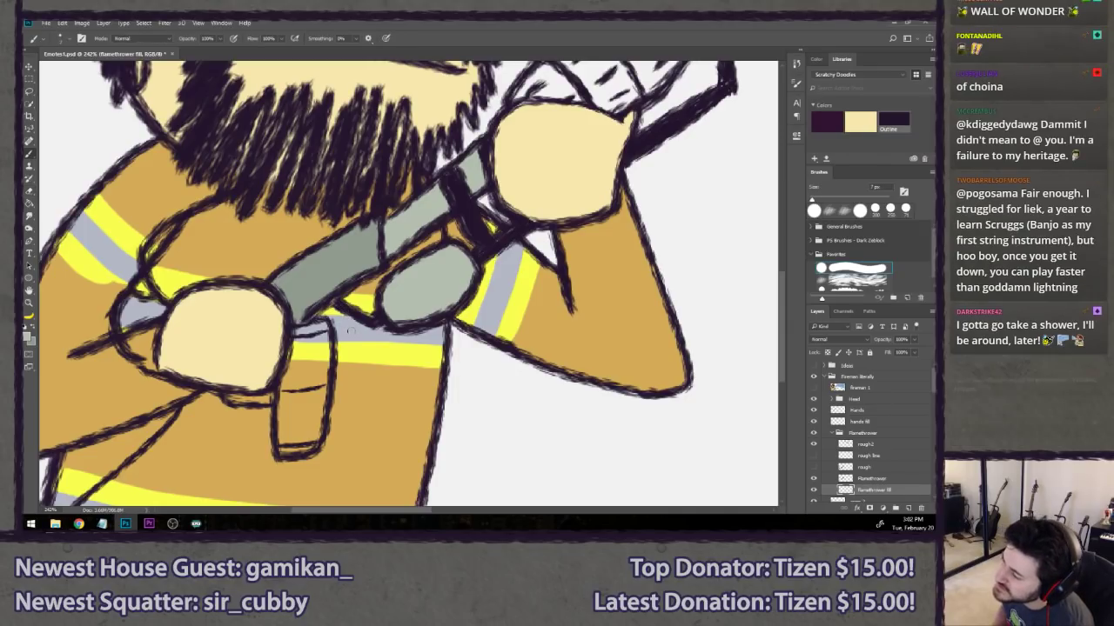
pyautogui.moveTo(306, 294); pyautogui.dragTo(326, 310)
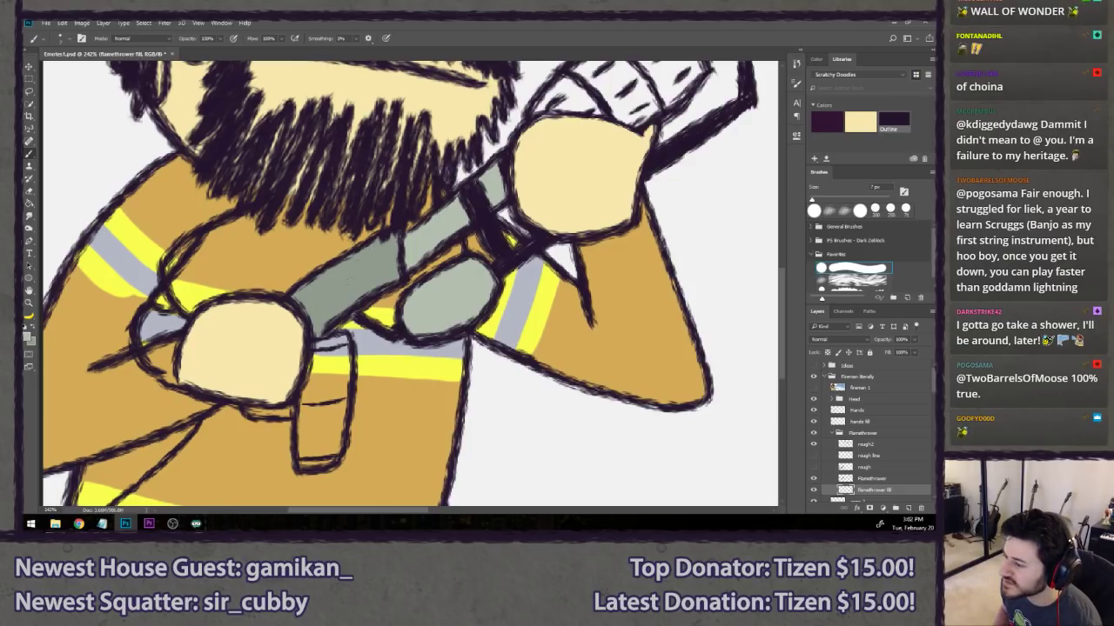
pyautogui.hotkey('ctrl', 'z')
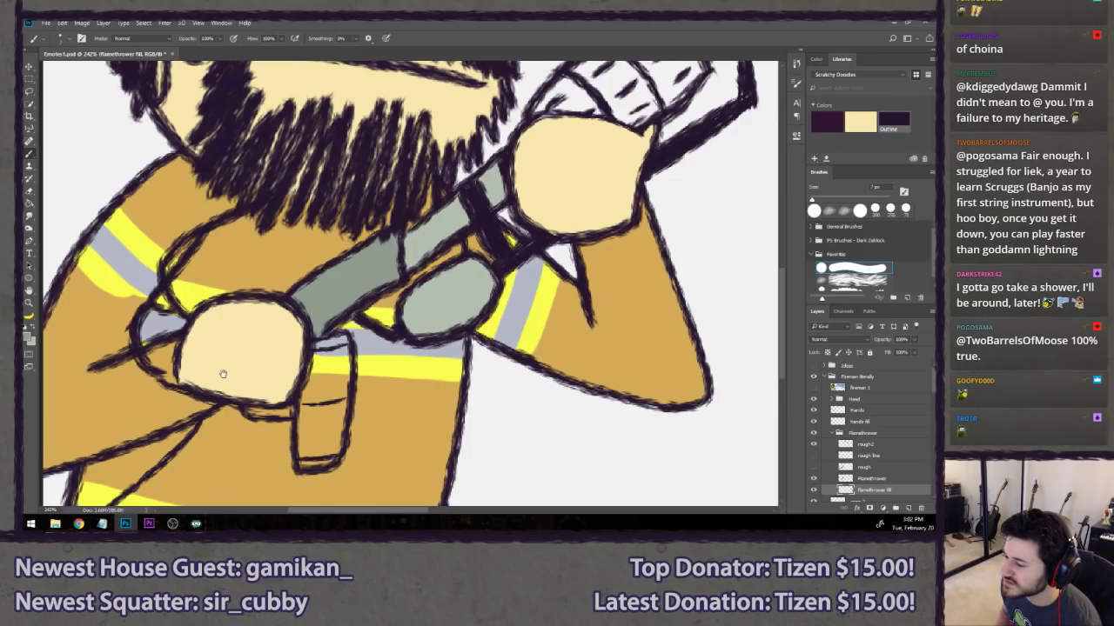
# - Try a grey-green stroke at the tip of the flamethrower's rear stock below the lower hand
pyautogui.moveTo(221, 372); pyautogui.dragTo(375, 221)
pyautogui.moveTo(348, 267); pyautogui.dragTo(341, 284)
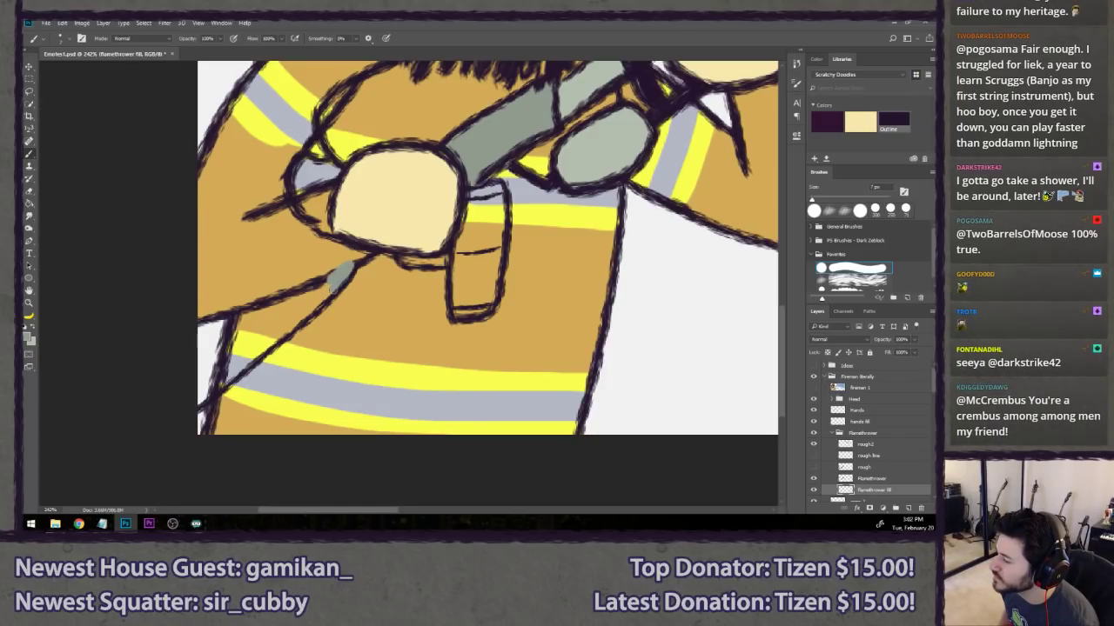
pyautogui.hotkey('ctrl', 'z')
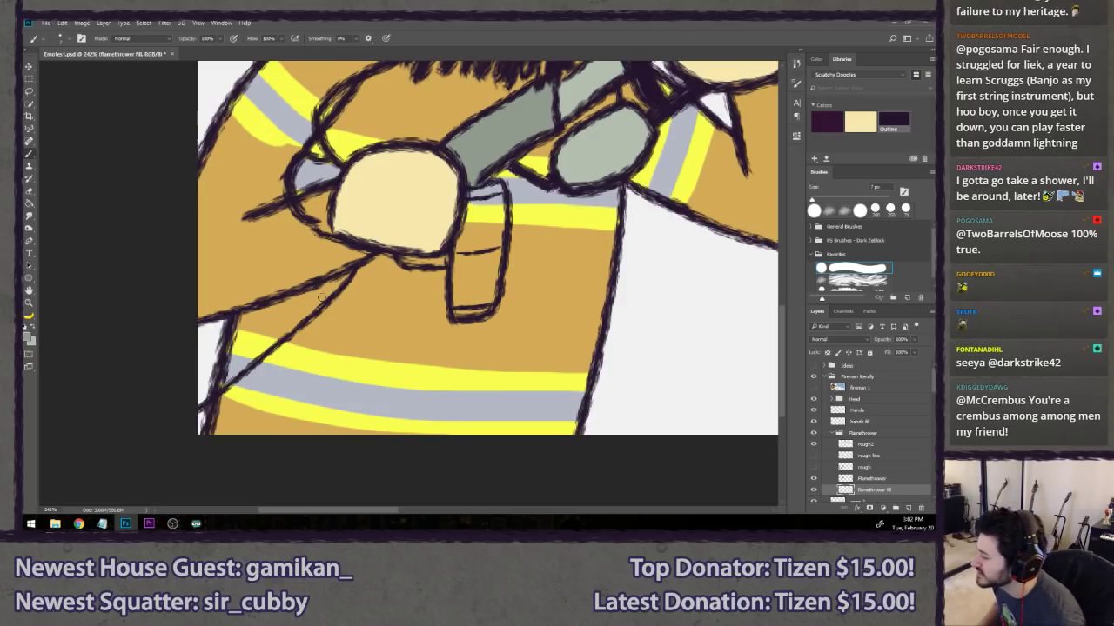
# - Move the flamethrower fill layer out of its group to sit between the arms fill and Body layers
pyautogui.scroll(-3, 870, 435)
pyautogui.scroll(-2, 870, 435)
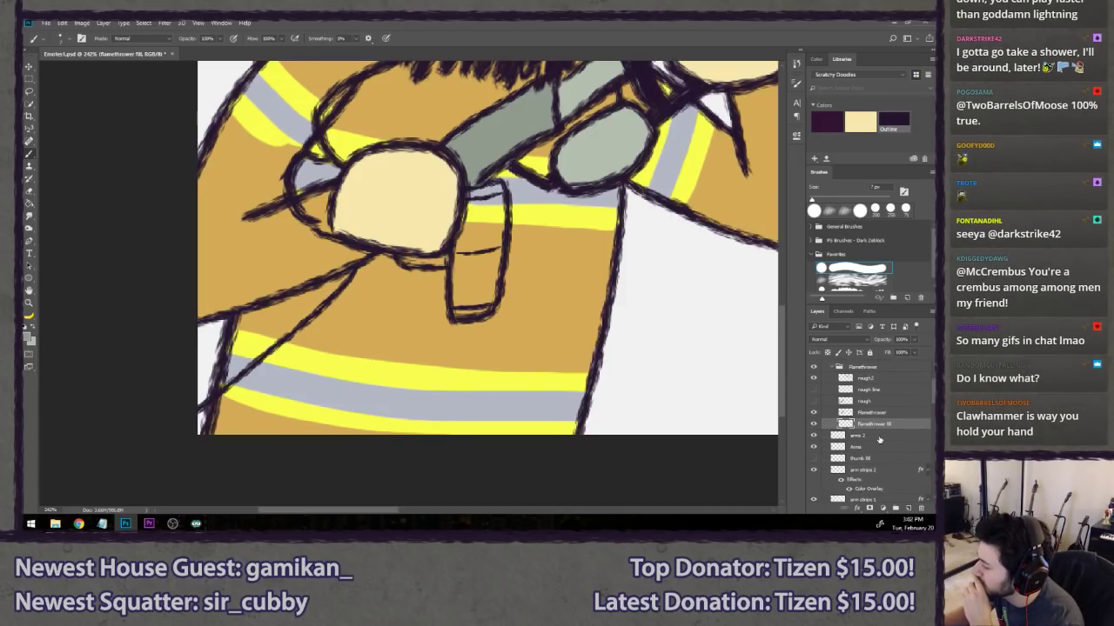
pyautogui.scroll(-2, 909, 416)
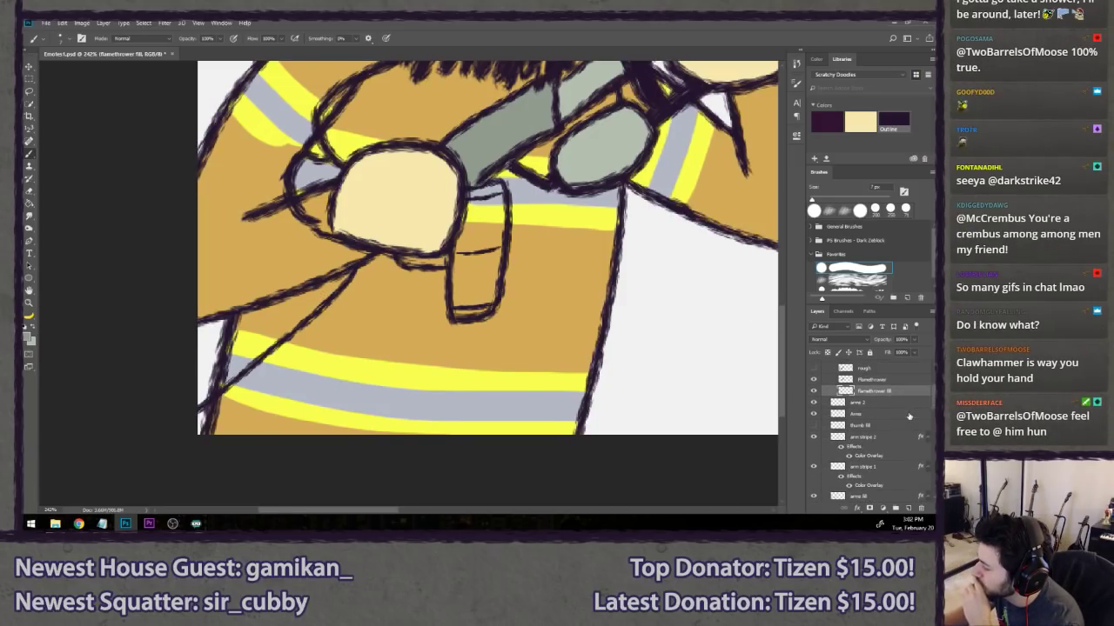
pyautogui.moveTo(901, 393); pyautogui.dragTo(892, 497)
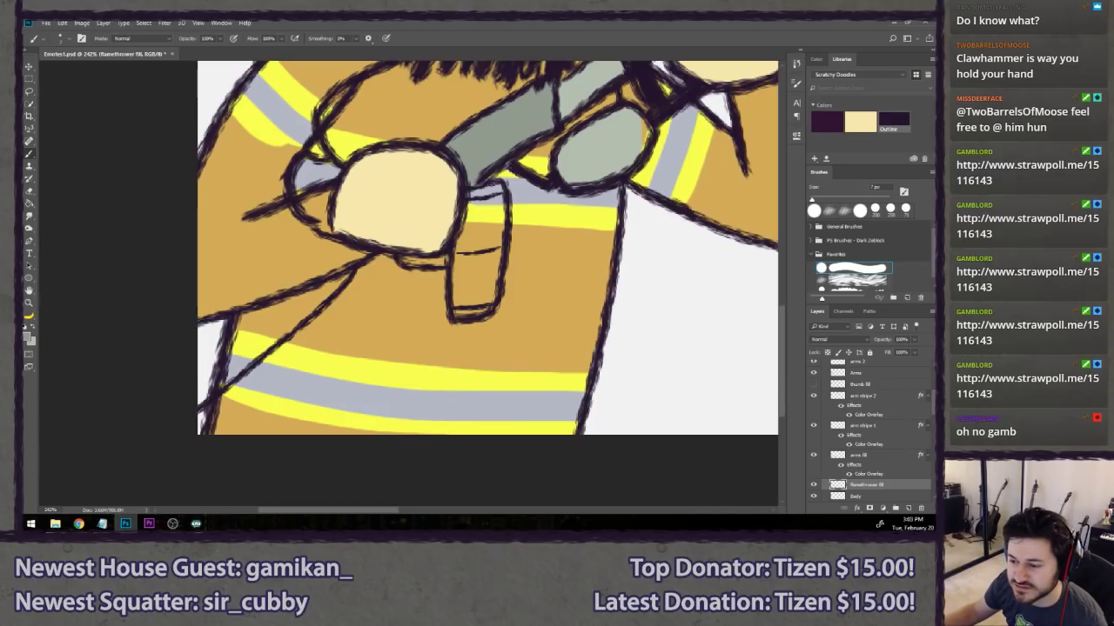
# - Enlarge the brush to 20 px and fill the flamethrower's rear stock below the lower hand with grey-green
pyautogui.click(78, 523)
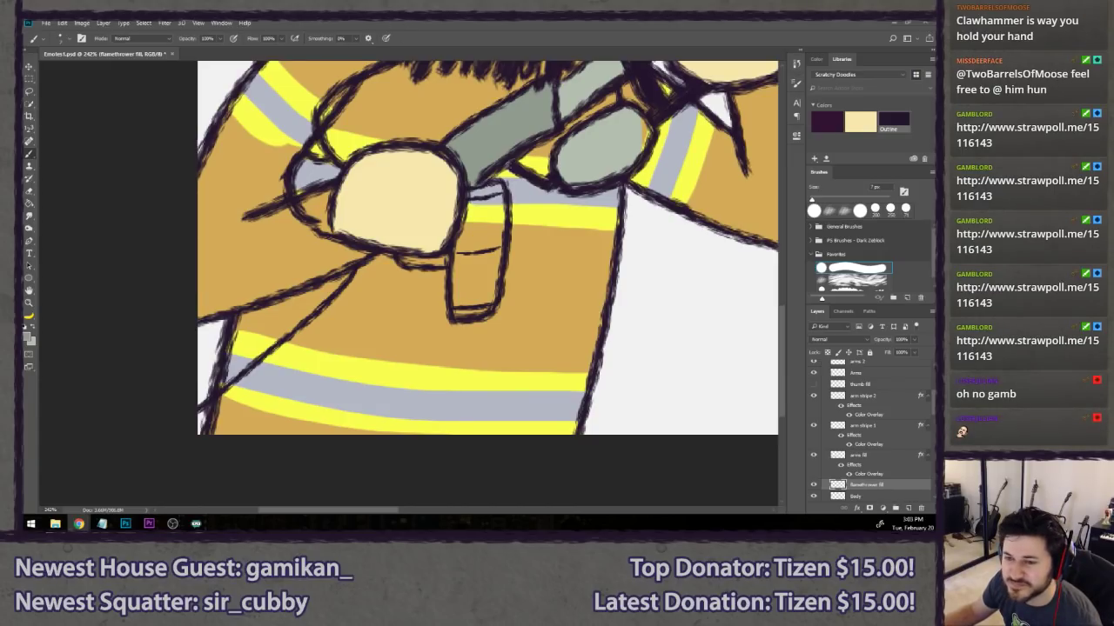
pyautogui.click(459, 21)
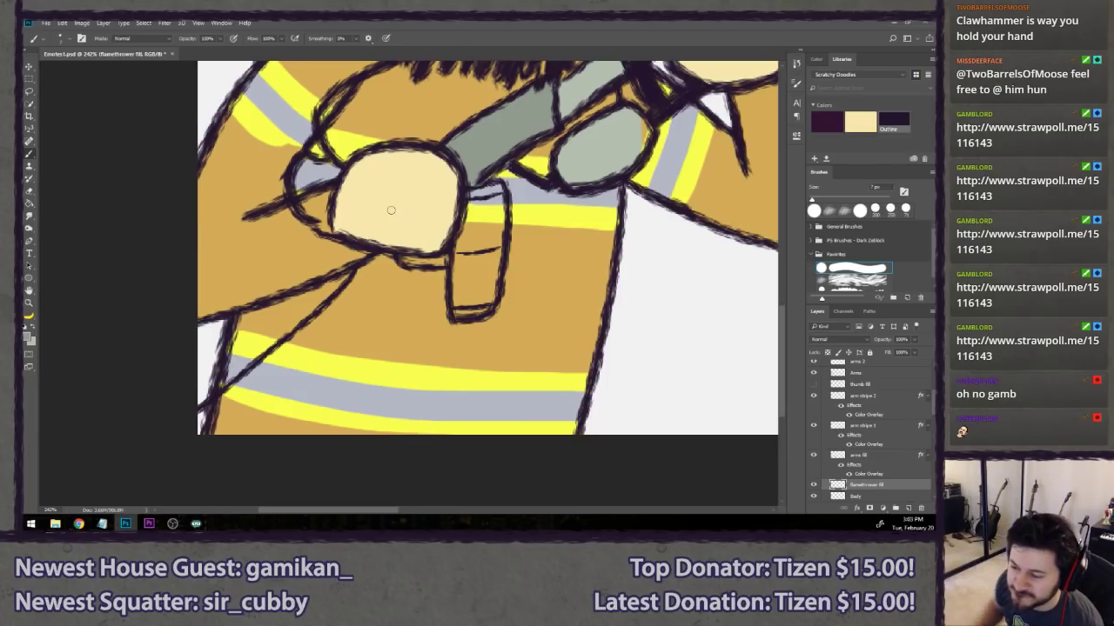
pyautogui.press(']')
pyautogui.press(']')
pyautogui.press(']')
pyautogui.press(']')
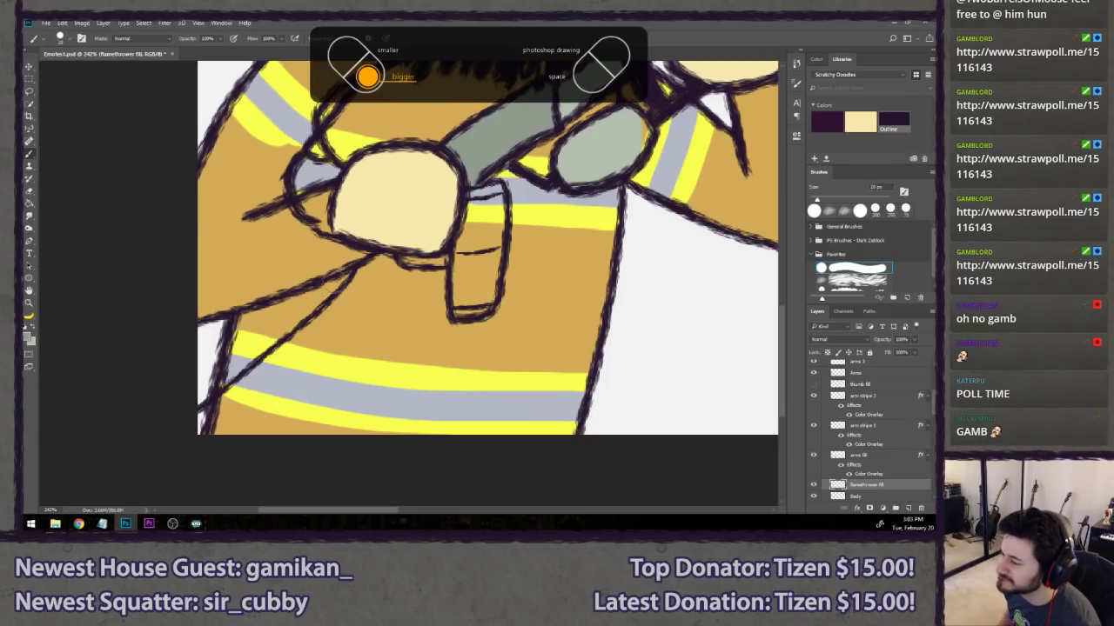
pyautogui.moveTo(343, 272)
pyautogui.mouseDown()
pyautogui.moveTo(277, 330)
pyautogui.moveTo(228, 335)
pyautogui.moveTo(219, 317)
pyautogui.moveTo(199, 328)
pyautogui.moveTo(189, 395)
pyautogui.moveTo(217, 378)
pyautogui.mouseUp()
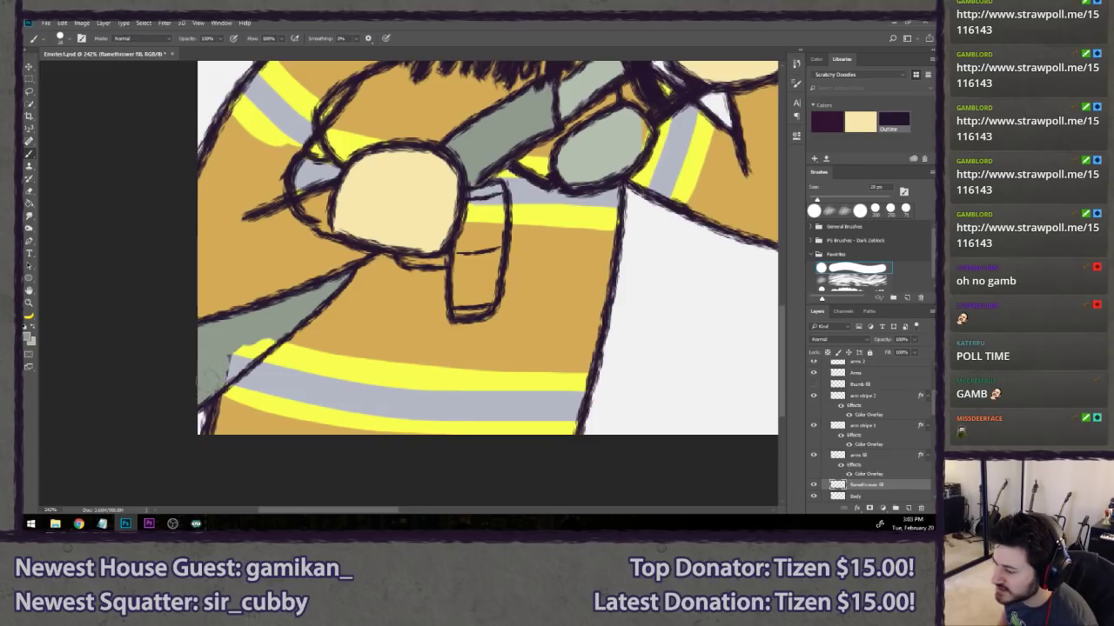
pyautogui.moveTo(265, 330); pyautogui.dragTo(242, 353)
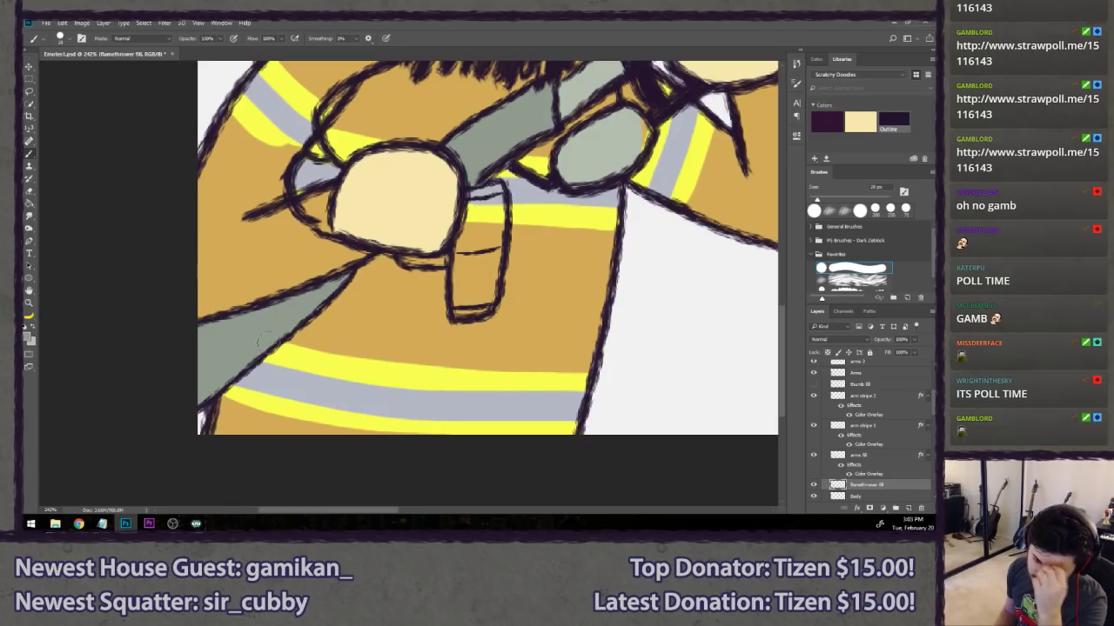
# - Reduce the brush to 15 px and fill the upright grip and the small trigger part beside the lower hand grey-green
pyautogui.moveTo(426, 217); pyautogui.dragTo(311, 275)
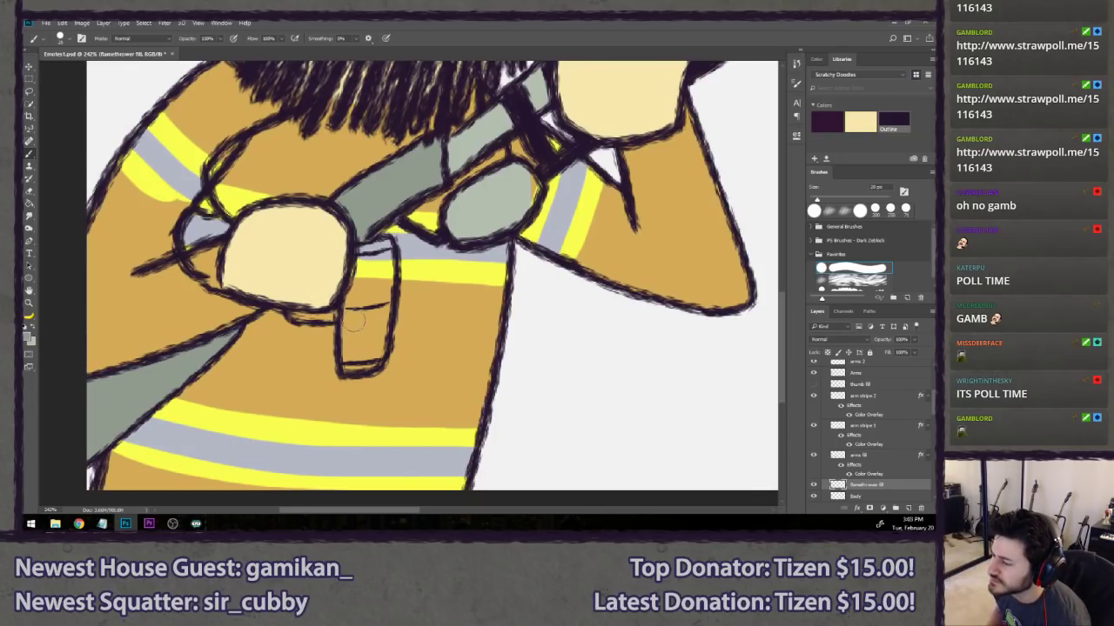
pyautogui.press('[')
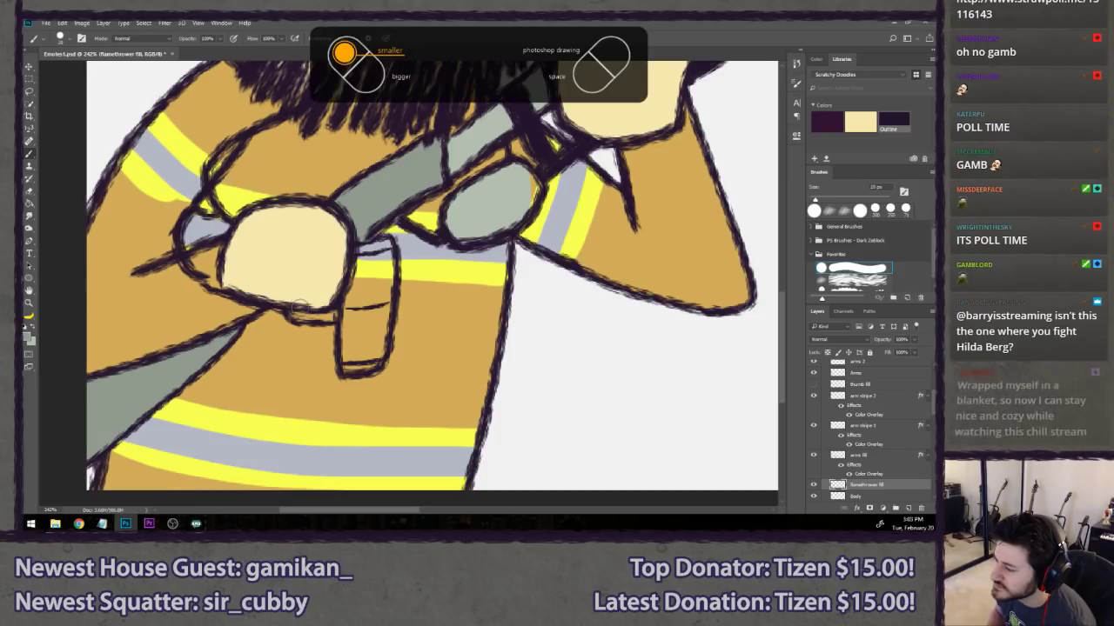
pyautogui.moveTo(296, 306)
pyautogui.mouseDown()
pyautogui.moveTo(335, 313)
pyautogui.moveTo(358, 292)
pyautogui.moveTo(355, 302)
pyautogui.moveTo(357, 251)
pyautogui.moveTo(364, 296)
pyautogui.mouseUp()
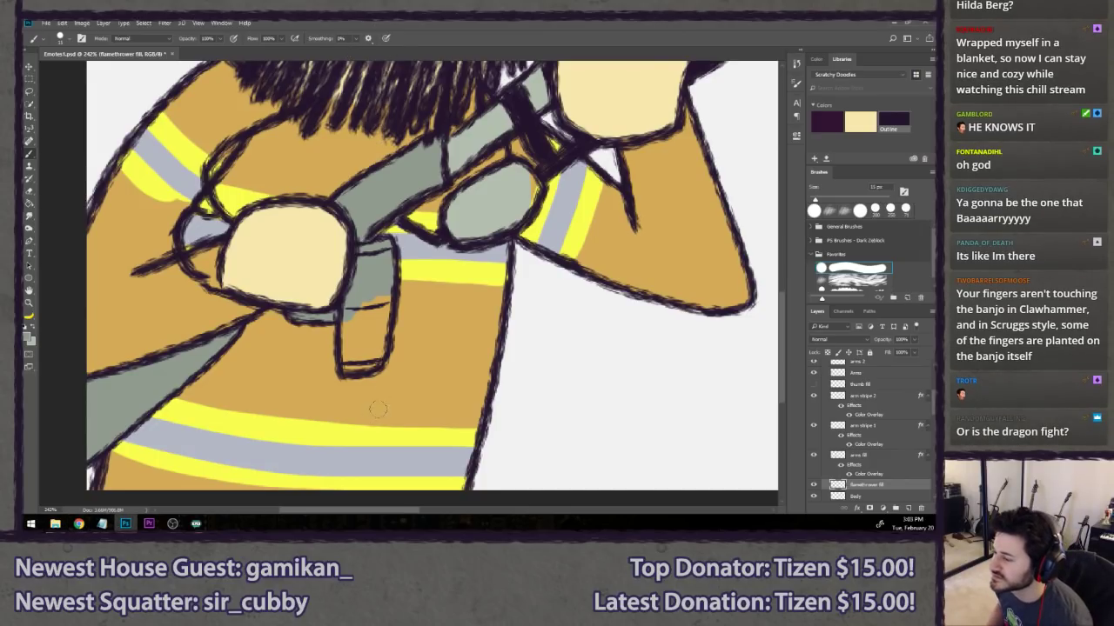
pyautogui.moveTo(353, 311)
pyautogui.mouseDown()
pyautogui.moveTo(361, 341)
pyautogui.moveTo(379, 288)
pyautogui.moveTo(356, 341)
pyautogui.moveTo(348, 335)
pyautogui.moveTo(372, 364)
pyautogui.mouseUp()
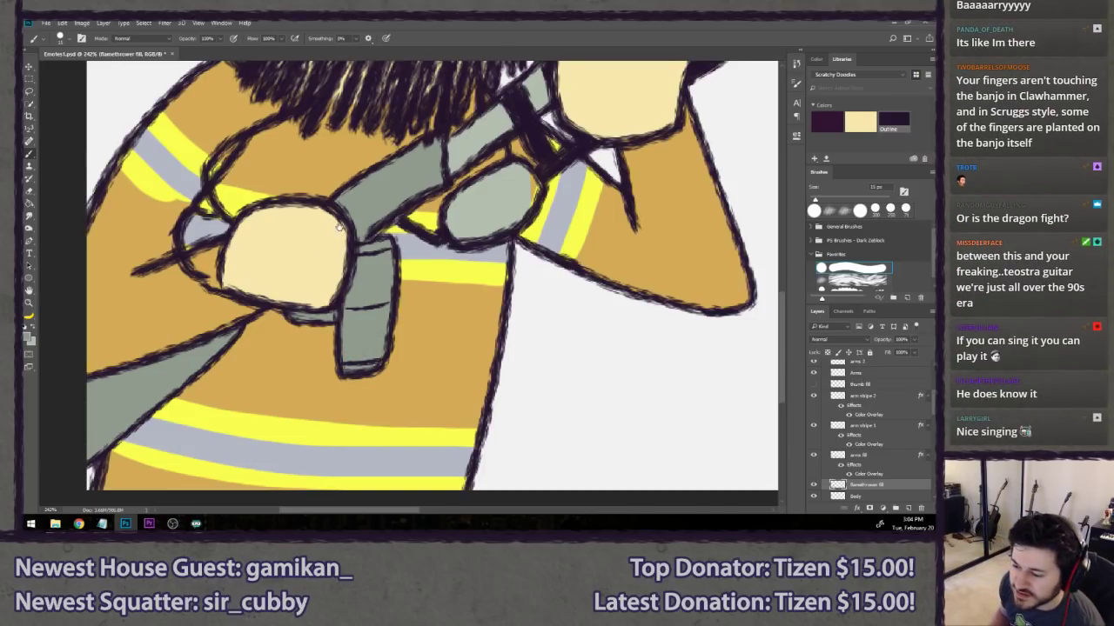
# - Duplicate the flamethrower fill layer into the Flamethrower group below the Flamethrower line layer and name the copy flamethrower fill 2
pyautogui.scroll(1, 340, 261)
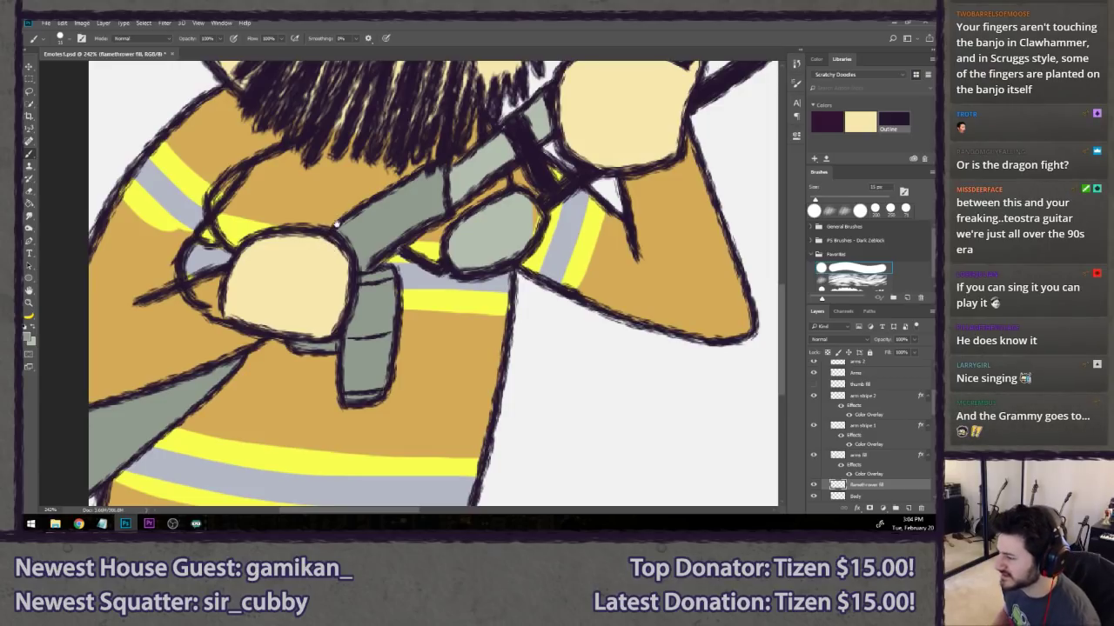
pyautogui.moveTo(490, 213); pyautogui.dragTo(430, 248)
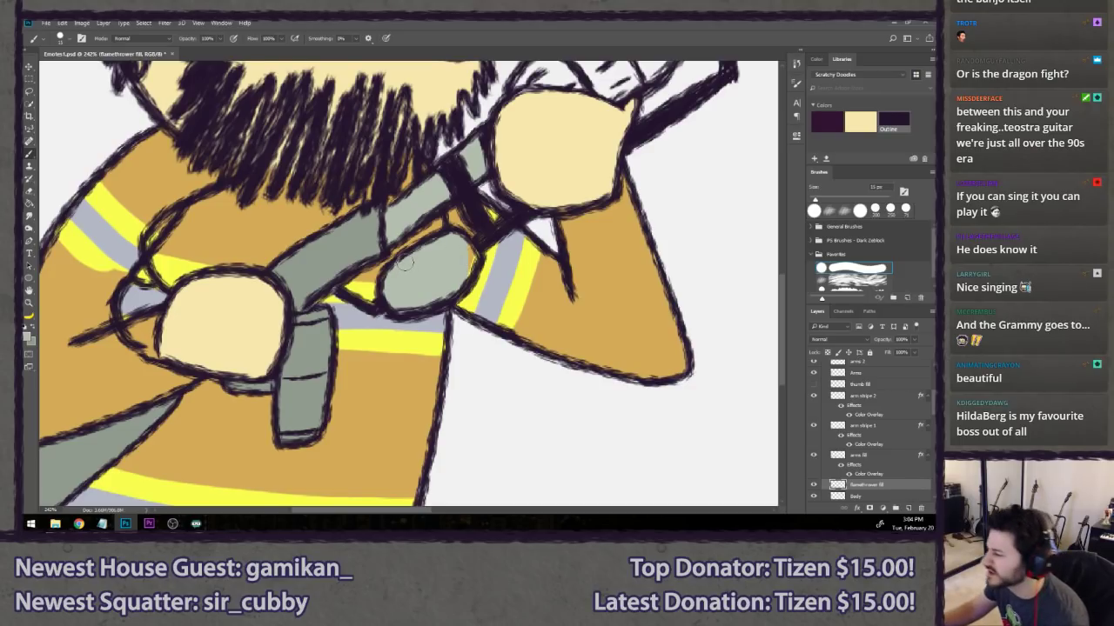
pyautogui.press('l')
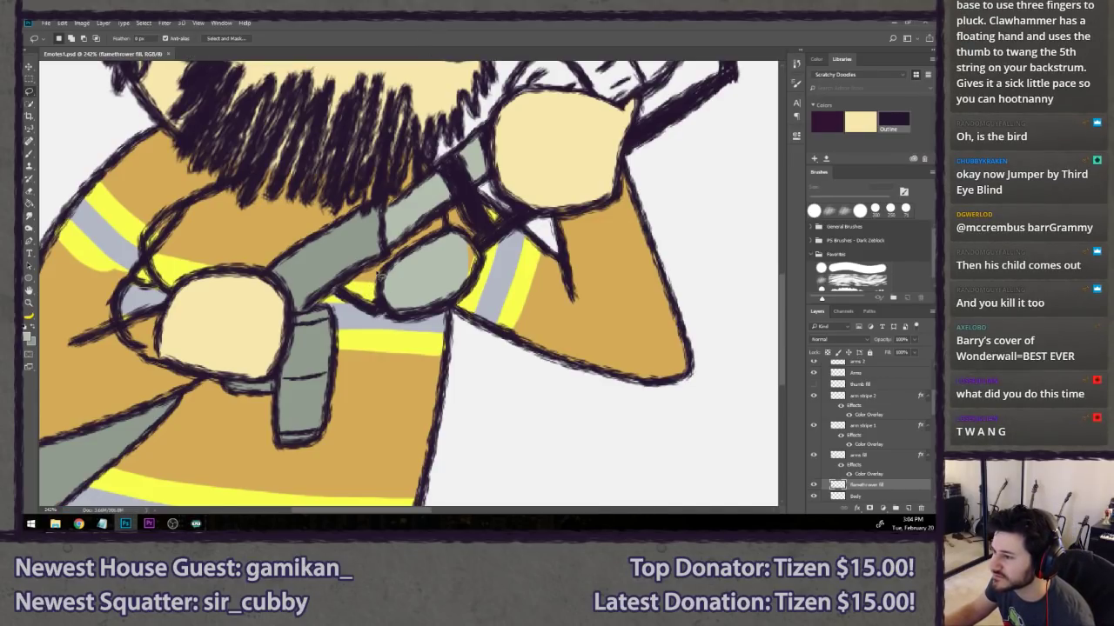
pyautogui.press('b')
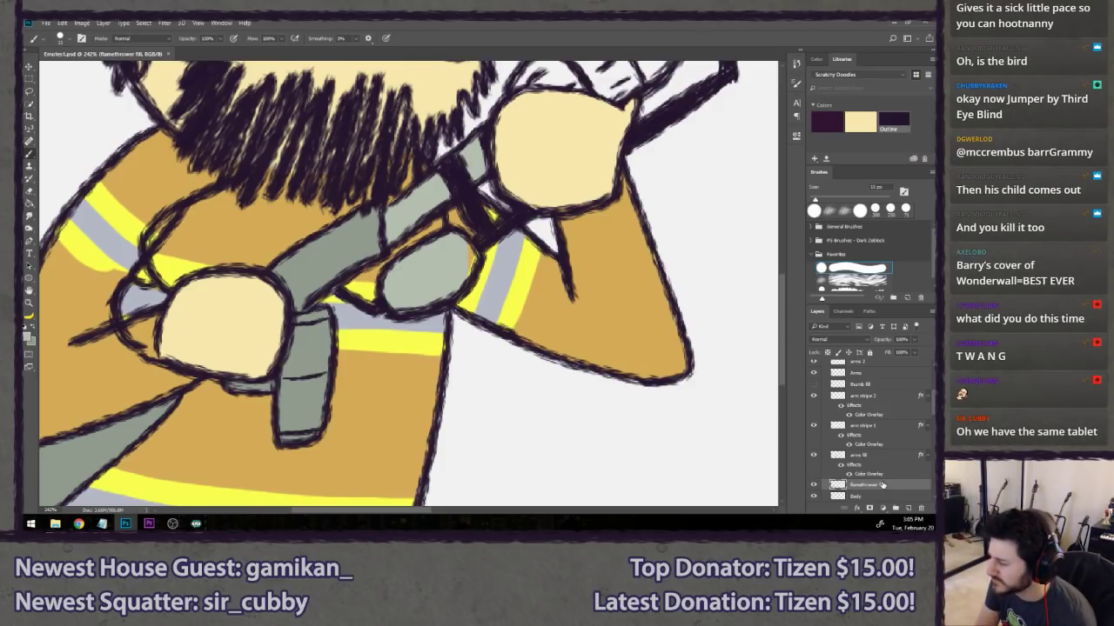
pyautogui.hotkey('ctrl', 'j')
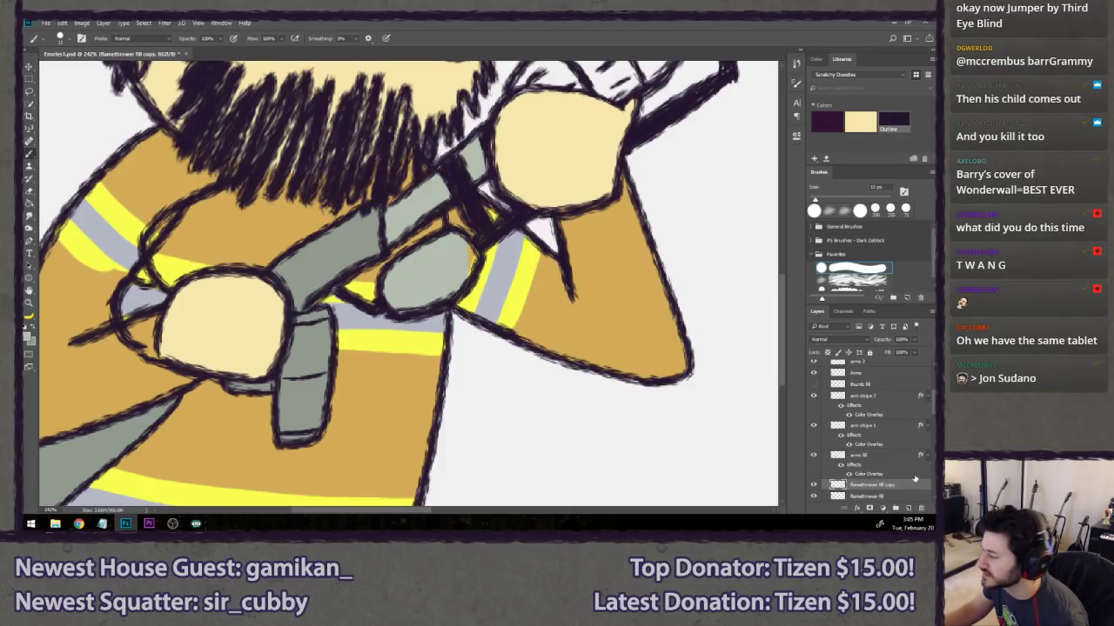
pyautogui.moveTo(912, 483); pyautogui.dragTo(912, 412)
pyautogui.doubleClick(879, 409)
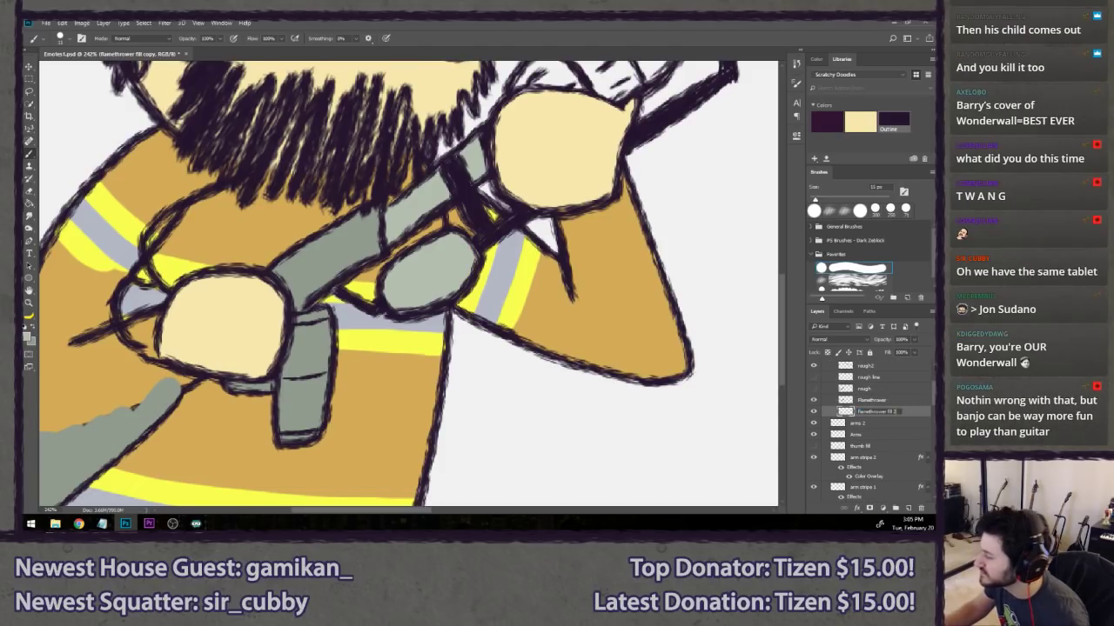
pyautogui.press('Return')
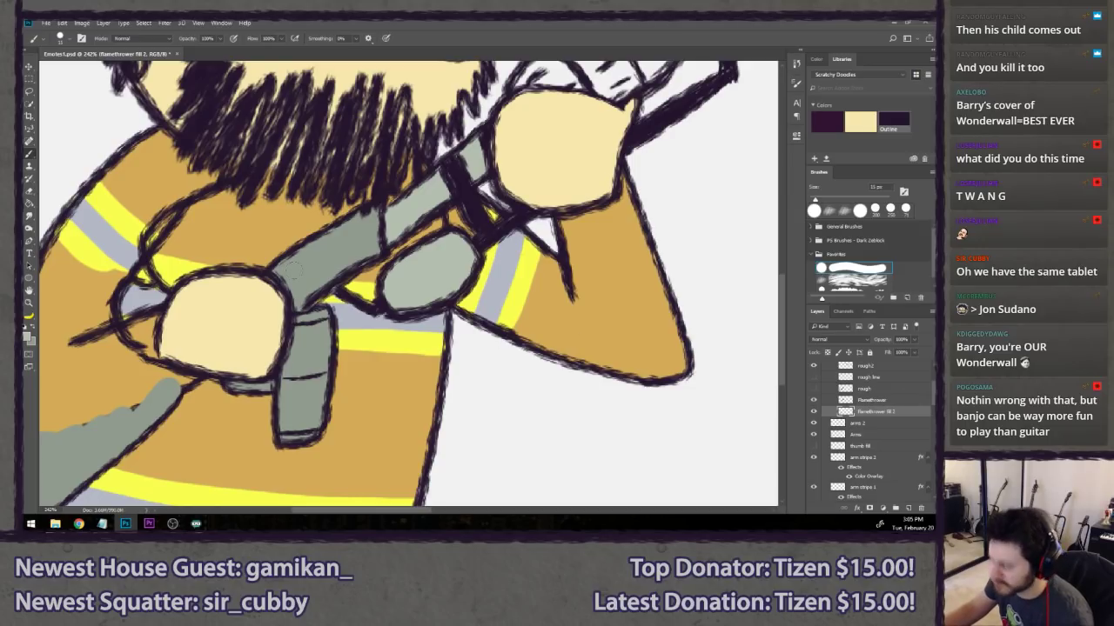
# - Lasso the barrel, grip and rear stock on flamethrower fill 2 and delete their fill, keeping the oval part
pyautogui.press('l')
pyautogui.scroll(-2, 442, 274)
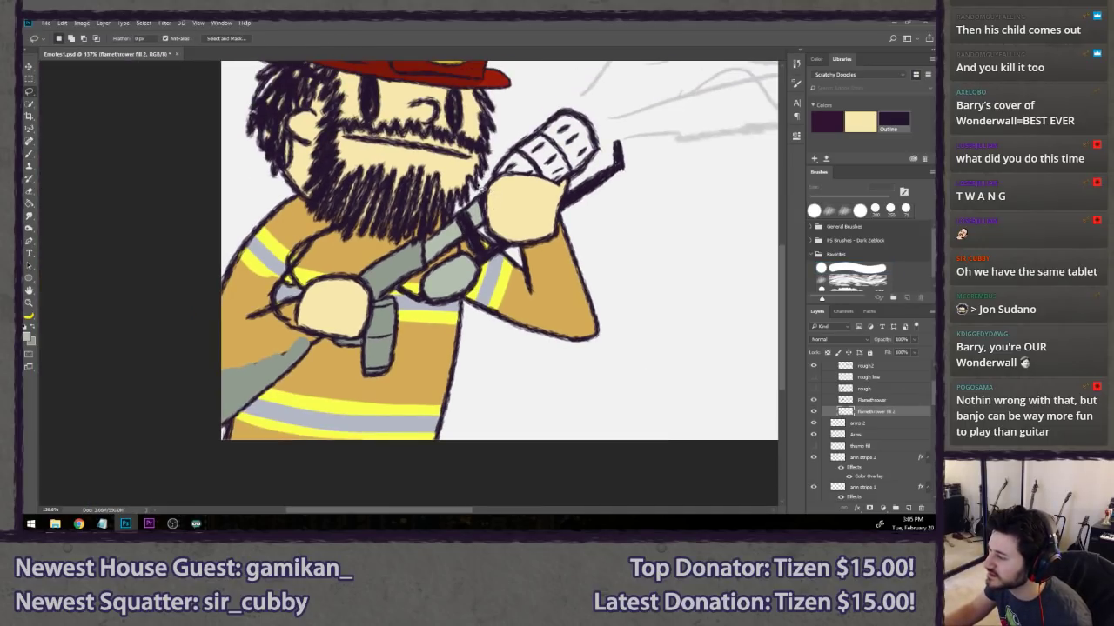
pyautogui.moveTo(484, 179)
pyautogui.mouseDown()
pyautogui.moveTo(511, 199)
pyautogui.moveTo(504, 221)
pyautogui.moveTo(419, 279)
pyautogui.moveTo(395, 403)
pyautogui.moveTo(320, 464)
pyautogui.moveTo(178, 468)
pyautogui.moveTo(141, 288)
pyautogui.moveTo(368, 165)
pyautogui.mouseUp()
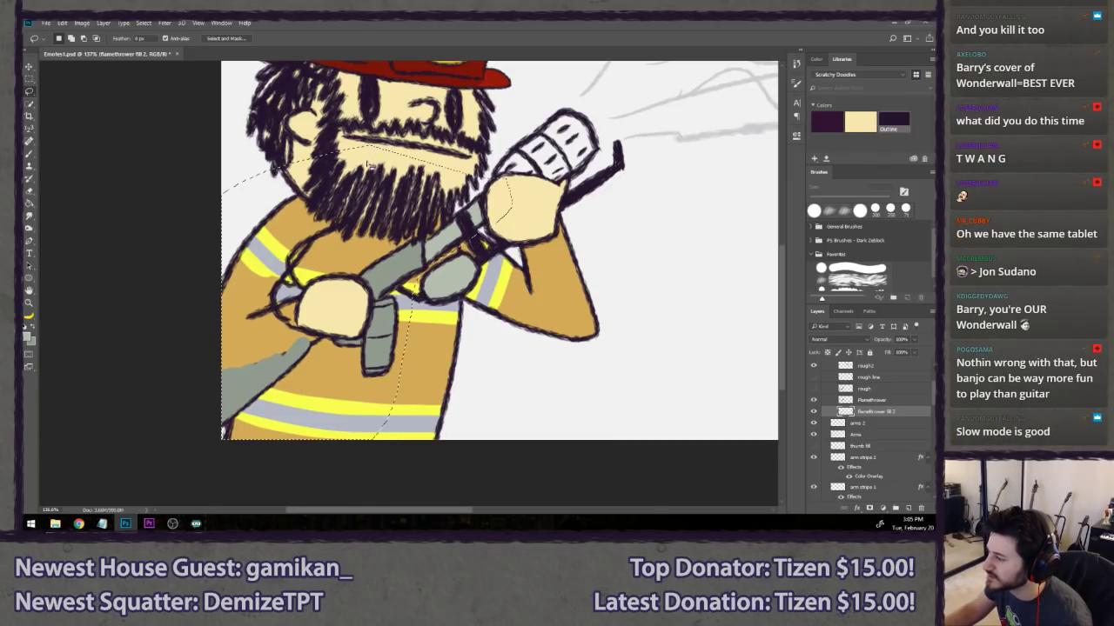
pyautogui.press('Delete')
pyautogui.hotkey('ctrl', 'd')
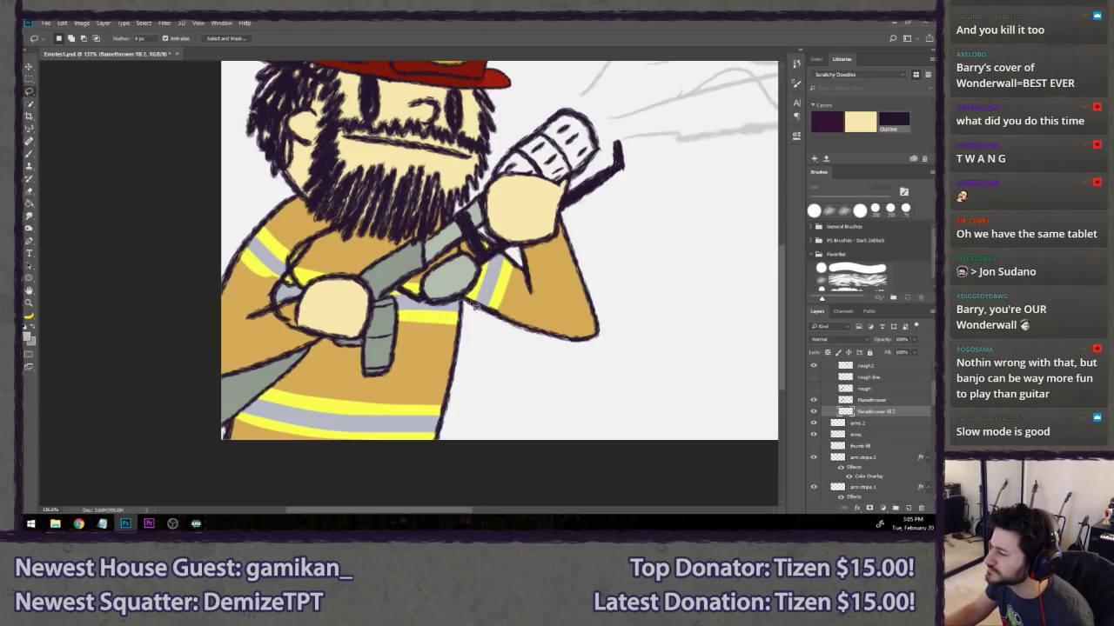
pyautogui.scroll(3, 467, 273)
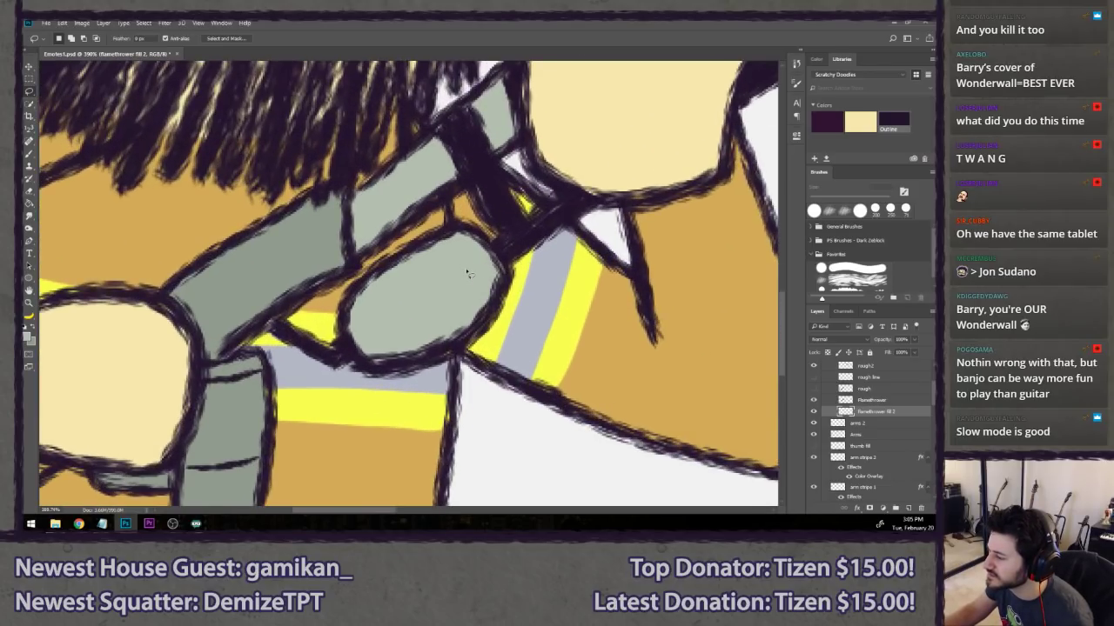
pyautogui.scroll(-3, 435, 284)
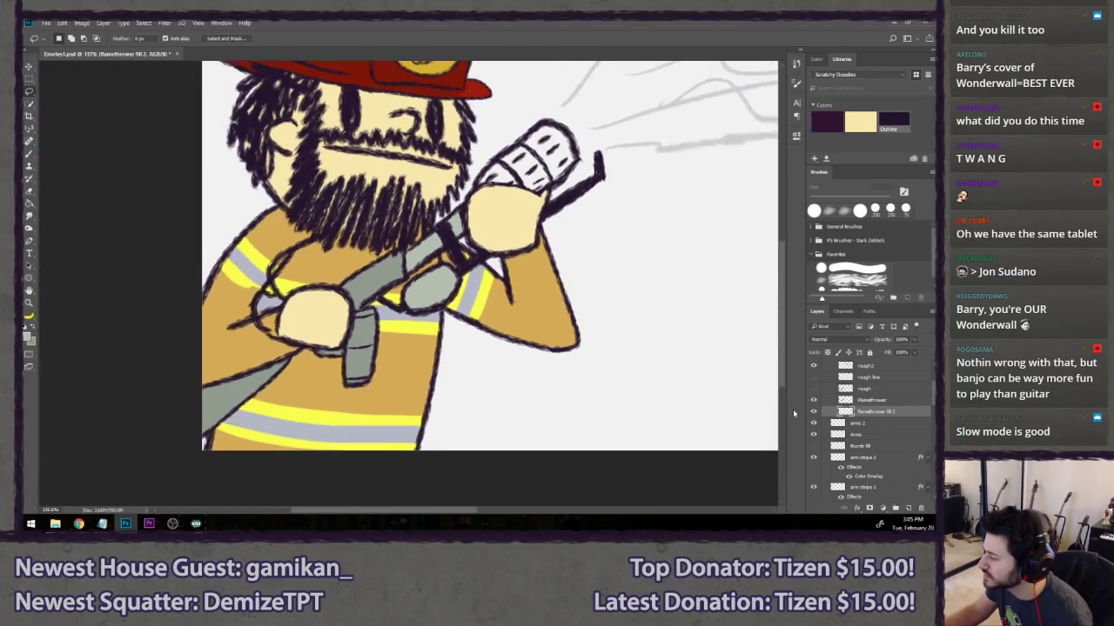
# - Make the original flamethrower fill layer above the Body layer active and switch back to the brush
pyautogui.scroll(-3, 823, 416)
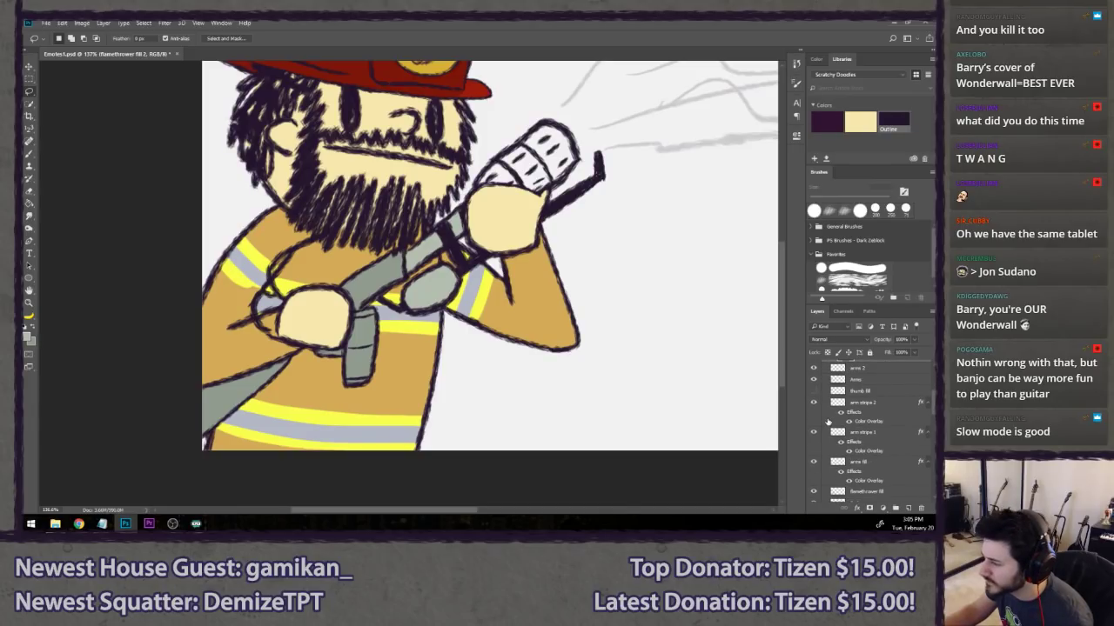
pyautogui.scroll(-5, 828, 422)
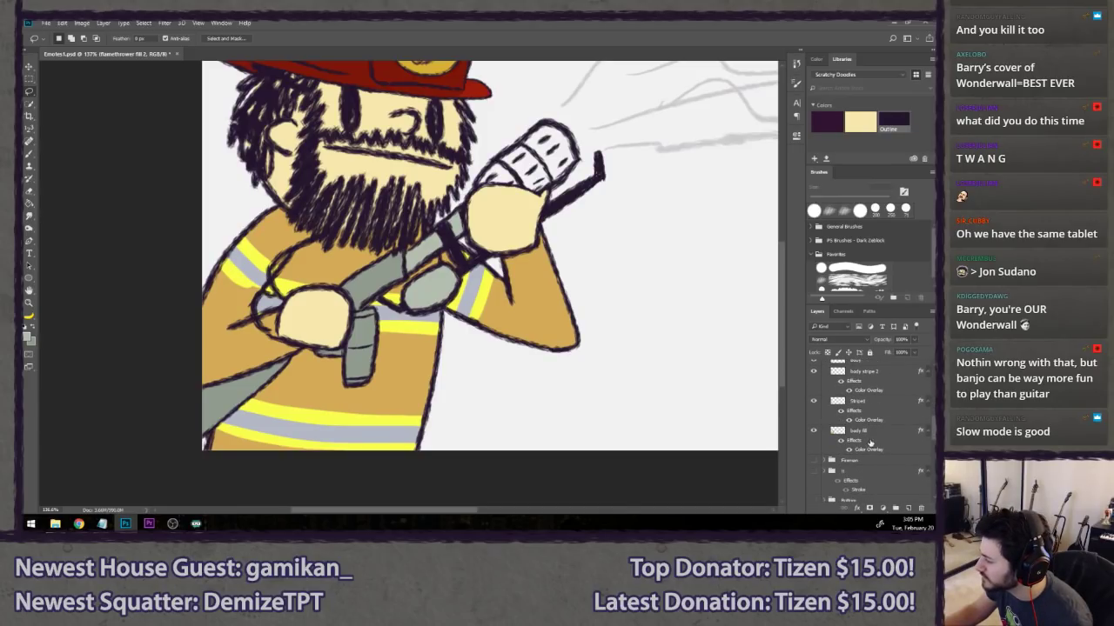
pyautogui.scroll(5, 870, 442)
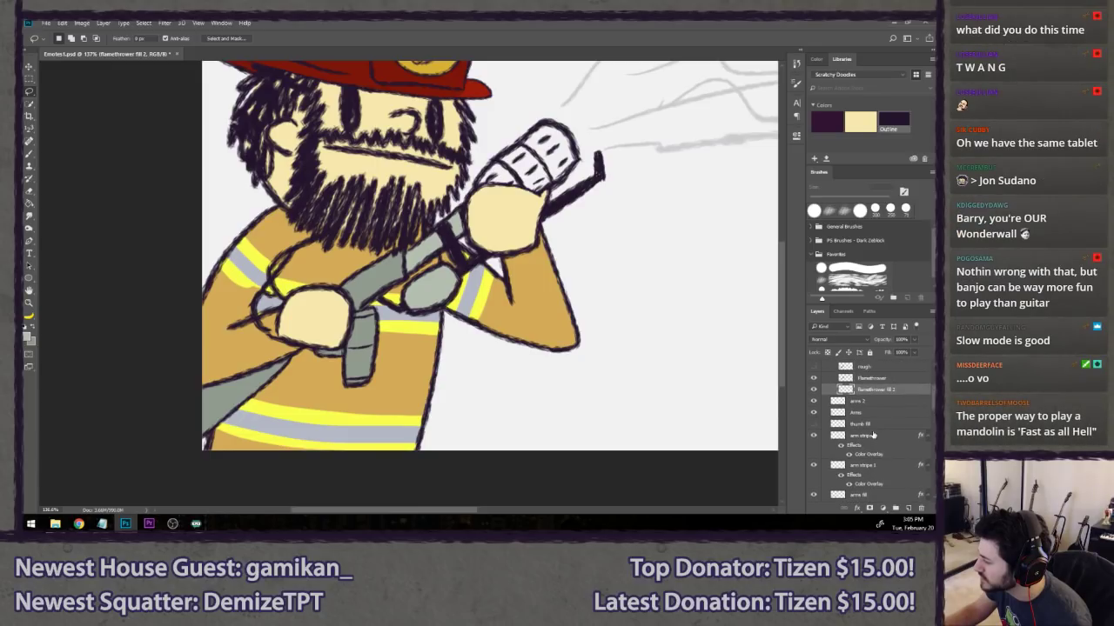
pyautogui.scroll(-5, 873, 435)
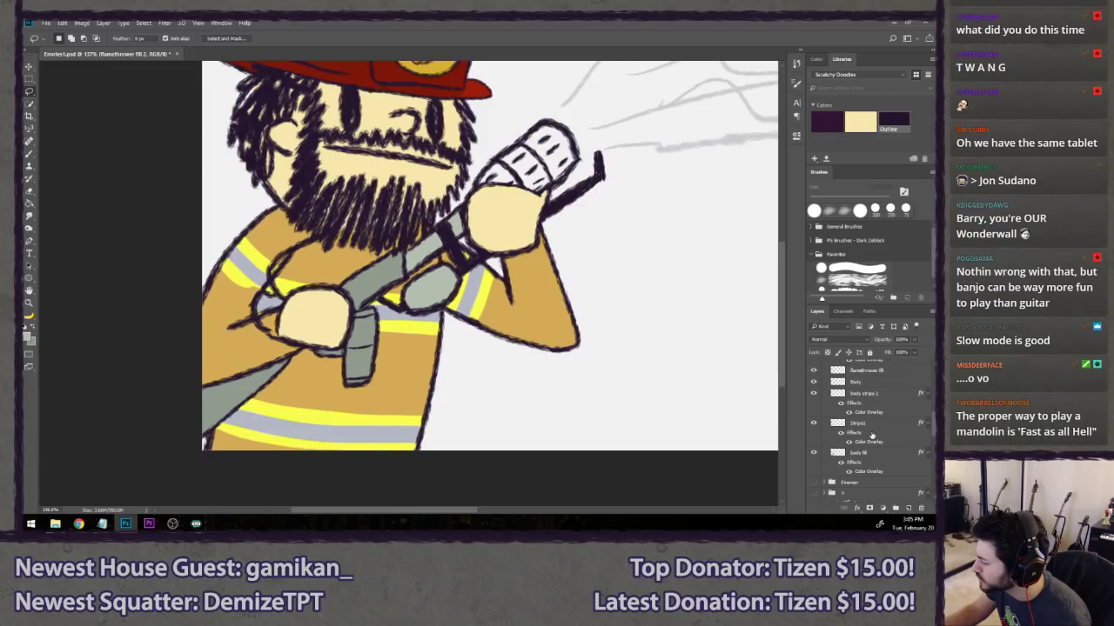
pyautogui.scroll(1, 868, 458)
pyautogui.click(870, 381)
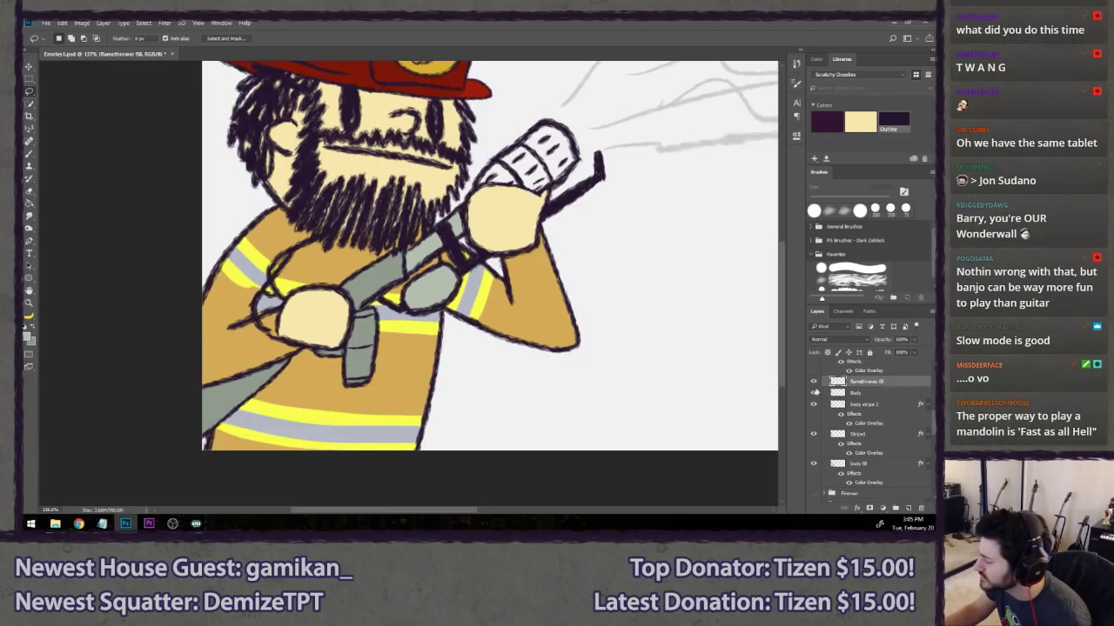
pyautogui.press('b')
pyautogui.moveTo(597, 157); pyautogui.dragTo(601, 172)
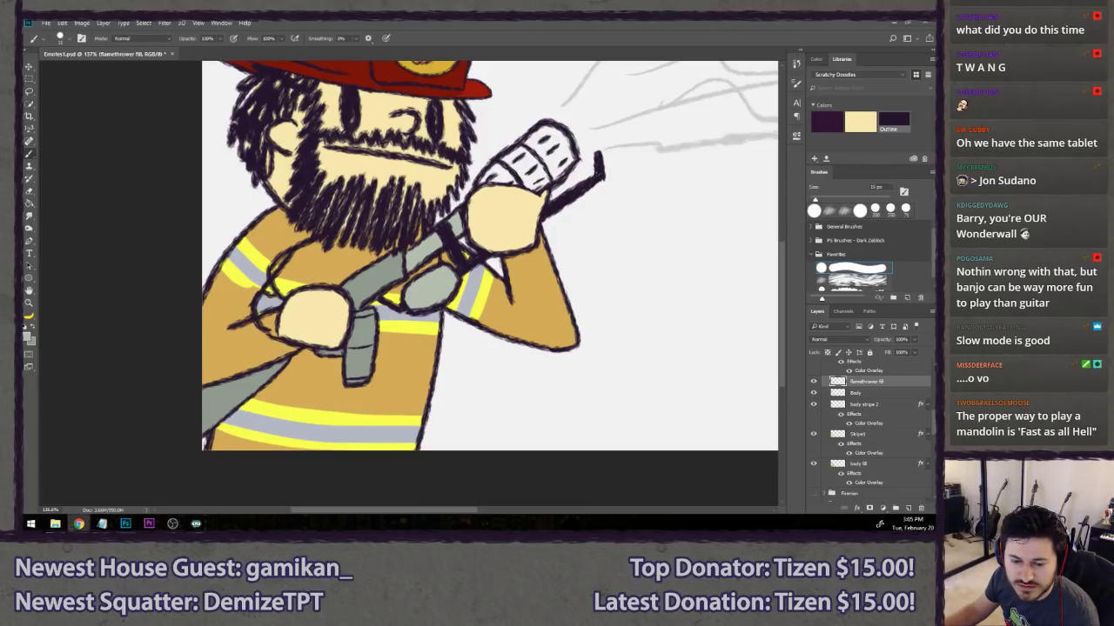
# - Show the fireman 1 reference layer with the hose and its dark nozzle over the drawing
pyautogui.click(612, 23)
pyautogui.scroll(1, 561, 141)
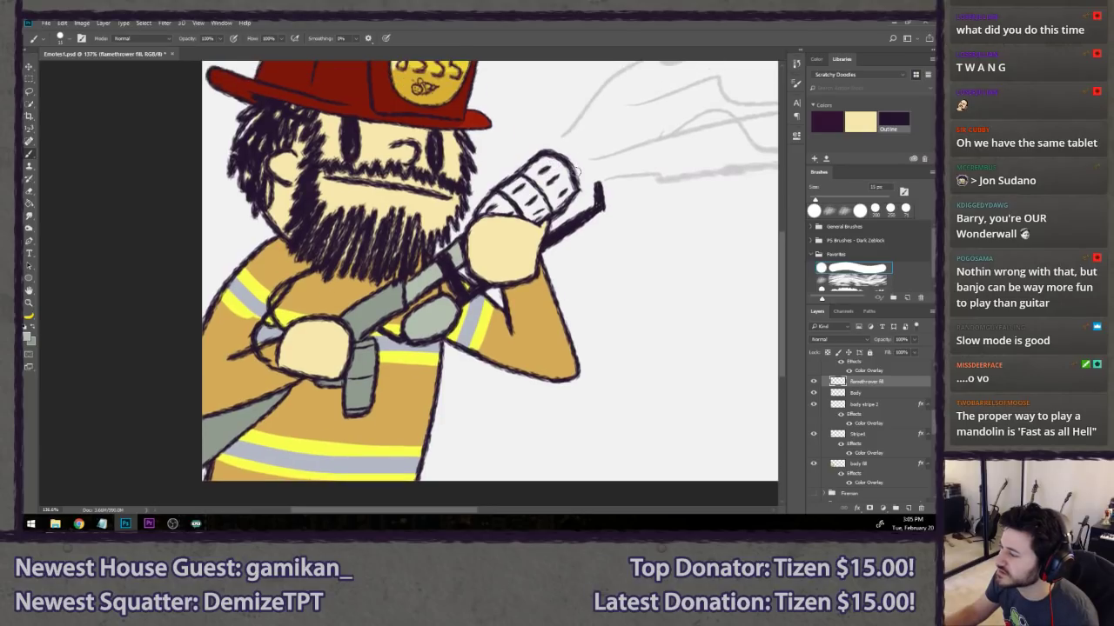
pyautogui.scroll(5, 847, 426)
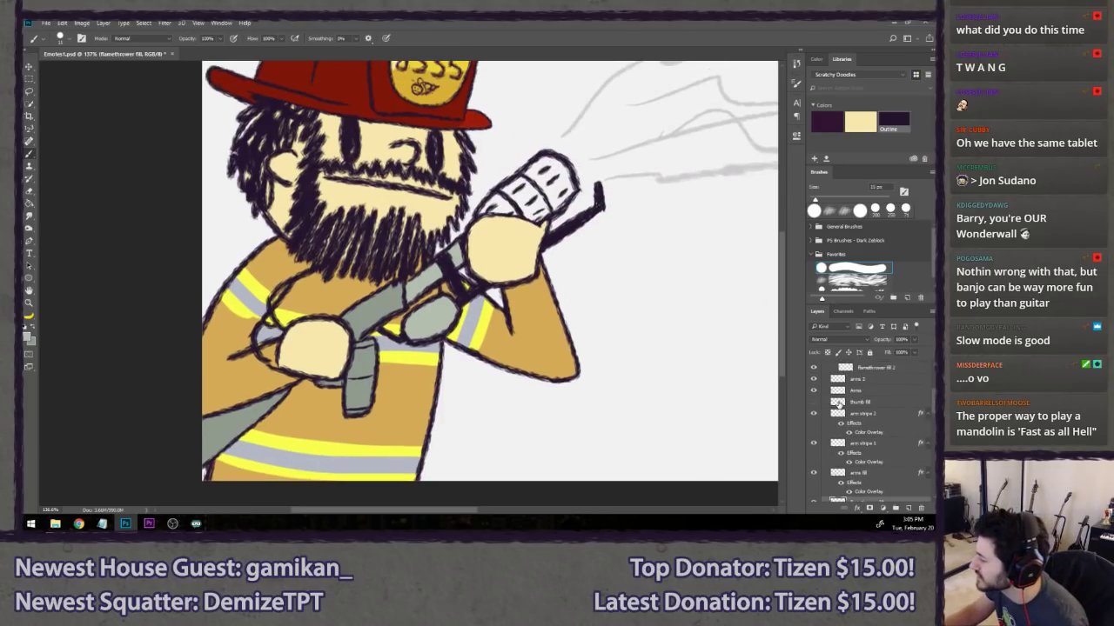
pyautogui.click(814, 387)
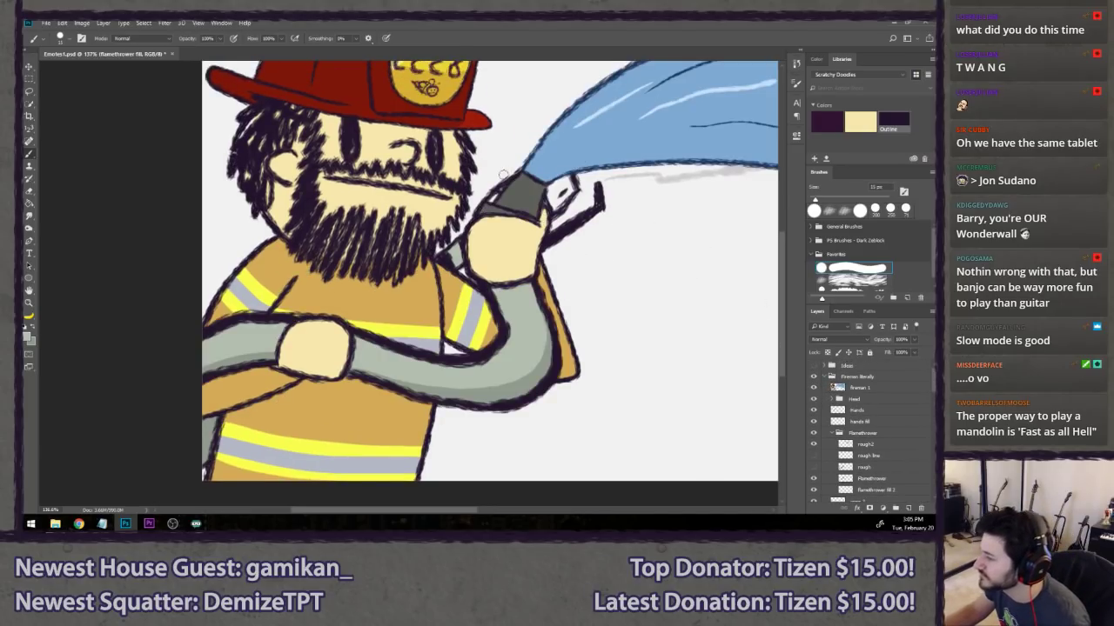
# - Hide the fireman 1 reference layer
pyautogui.click(814, 387)
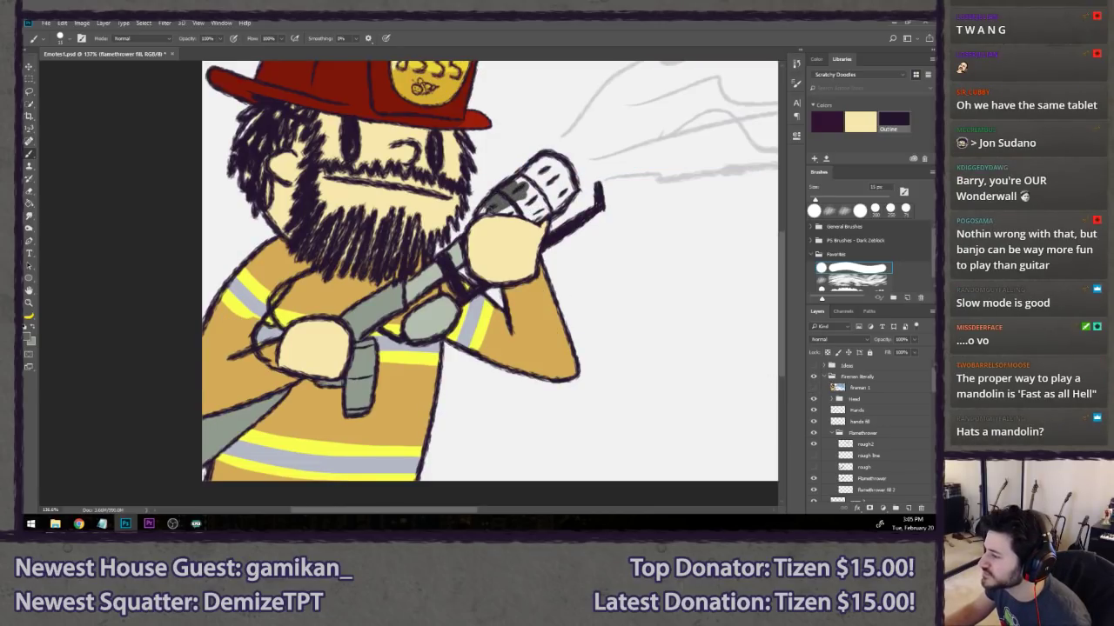
pyautogui.scroll(3, 296, 294)
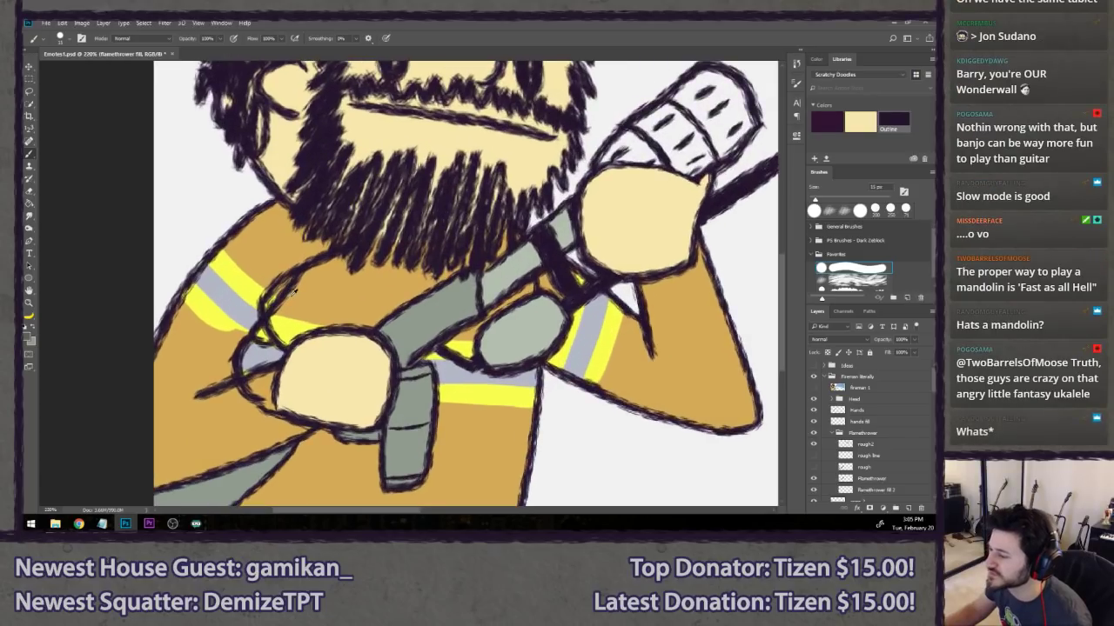
pyautogui.click(372, 315)
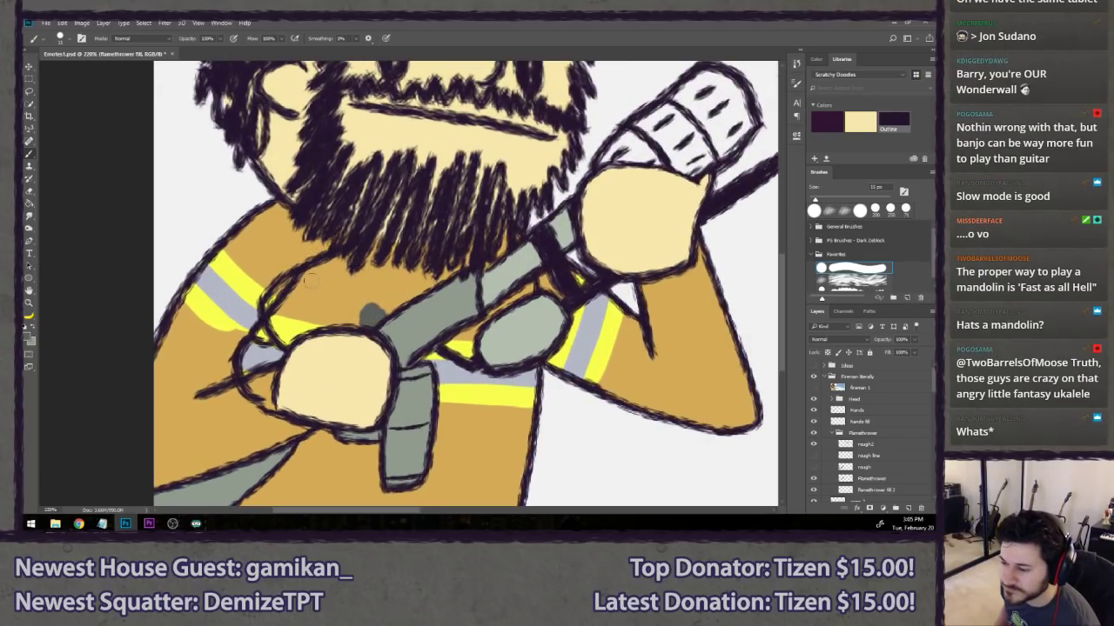
pyautogui.moveTo(328, 278); pyautogui.dragTo(339, 292)
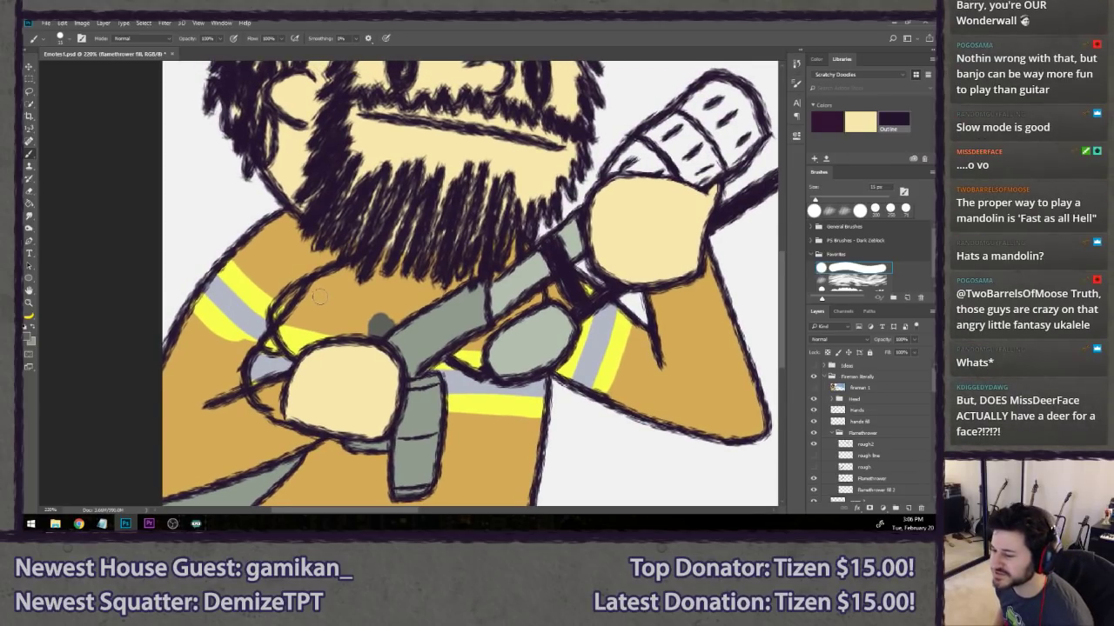
pyautogui.press(']')
pyautogui.press(']')
pyautogui.press(']')
pyautogui.moveTo(378, 322)
pyautogui.mouseDown()
pyautogui.moveTo(315, 347)
pyautogui.moveTo(296, 335)
pyautogui.moveTo(293, 307)
pyautogui.mouseUp()
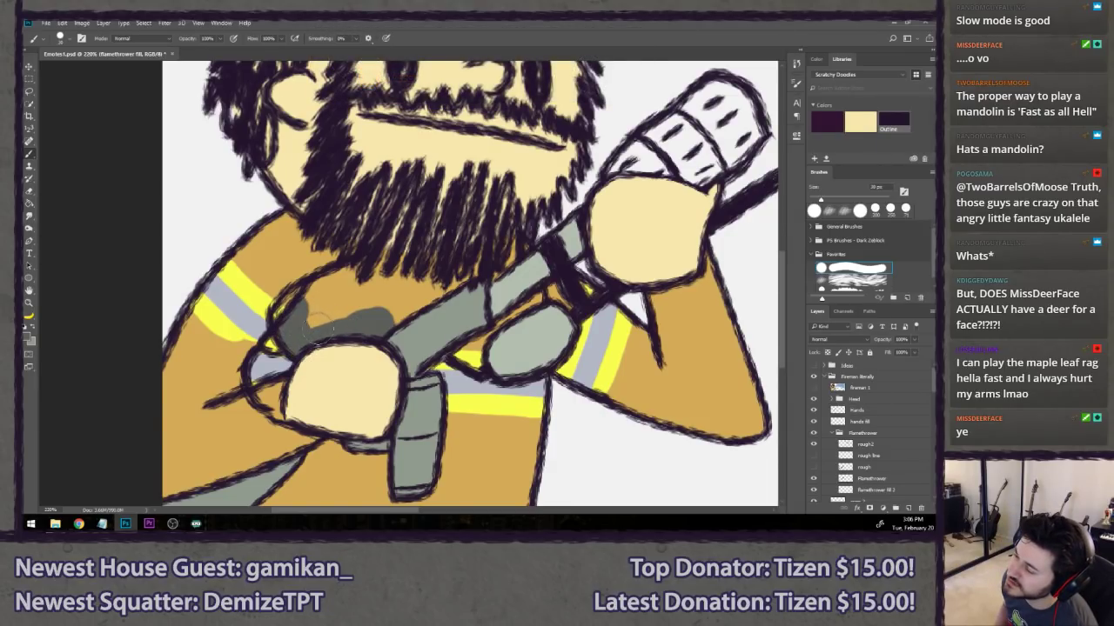
pyautogui.hotkey('ctrl', 'alt', 'z')
pyautogui.hotkey('ctrl', 'alt', 'z')
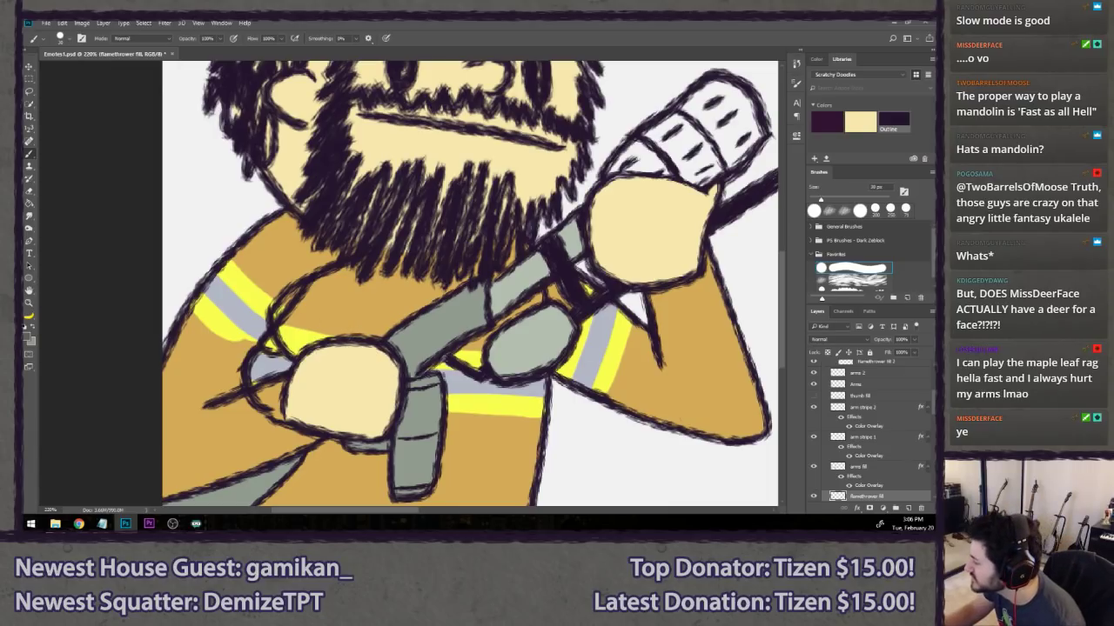
# - Paint the flamethrower's rounded tank behind the rear hand and under the beard solid dark grey on the flamethrower fill 2 layer
pyautogui.scroll(1, 883, 391)
pyautogui.click(882, 385)
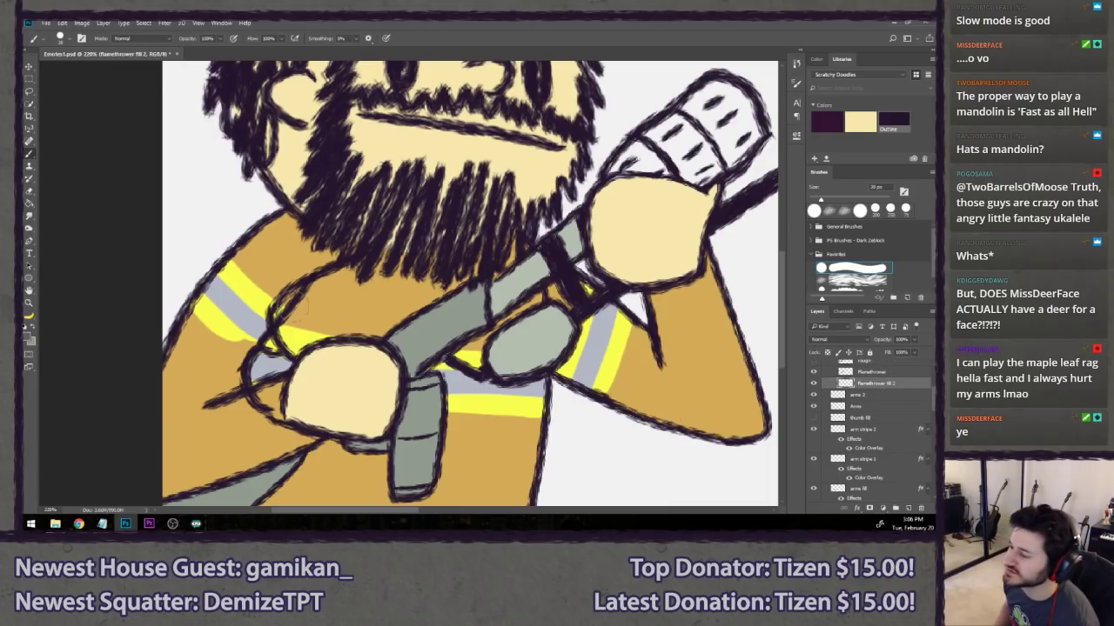
pyautogui.moveTo(290, 301)
pyautogui.mouseDown()
pyautogui.moveTo(313, 343)
pyautogui.moveTo(290, 313)
pyautogui.moveTo(306, 294)
pyautogui.moveTo(326, 288)
pyautogui.moveTo(337, 331)
pyautogui.moveTo(339, 315)
pyautogui.moveTo(375, 324)
pyautogui.moveTo(455, 274)
pyautogui.moveTo(435, 301)
pyautogui.mouseUp()
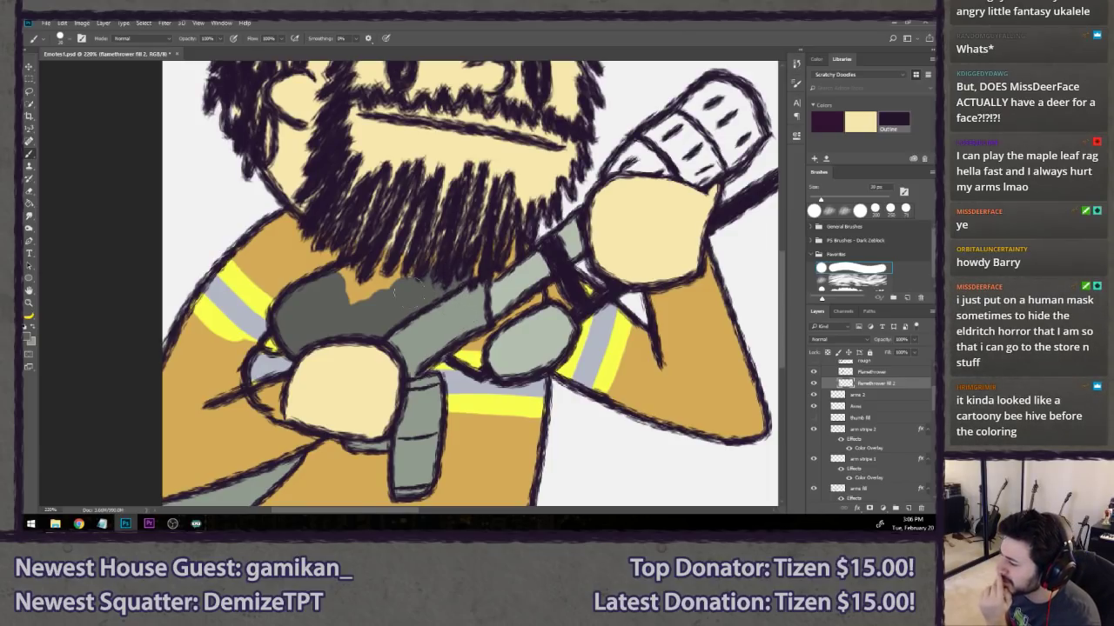
pyautogui.moveTo(401, 291)
pyautogui.mouseDown()
pyautogui.moveTo(352, 292)
pyautogui.moveTo(335, 271)
pyautogui.moveTo(446, 254)
pyautogui.moveTo(461, 262)
pyautogui.moveTo(442, 328)
pyautogui.mouseUp()
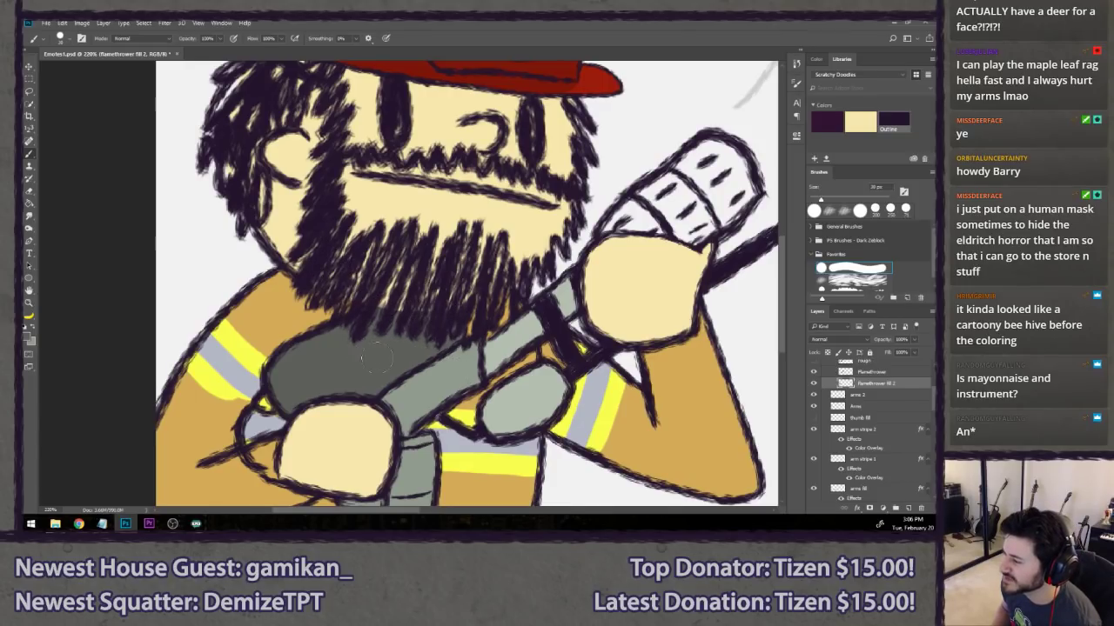
pyautogui.scroll(-3, 381, 360)
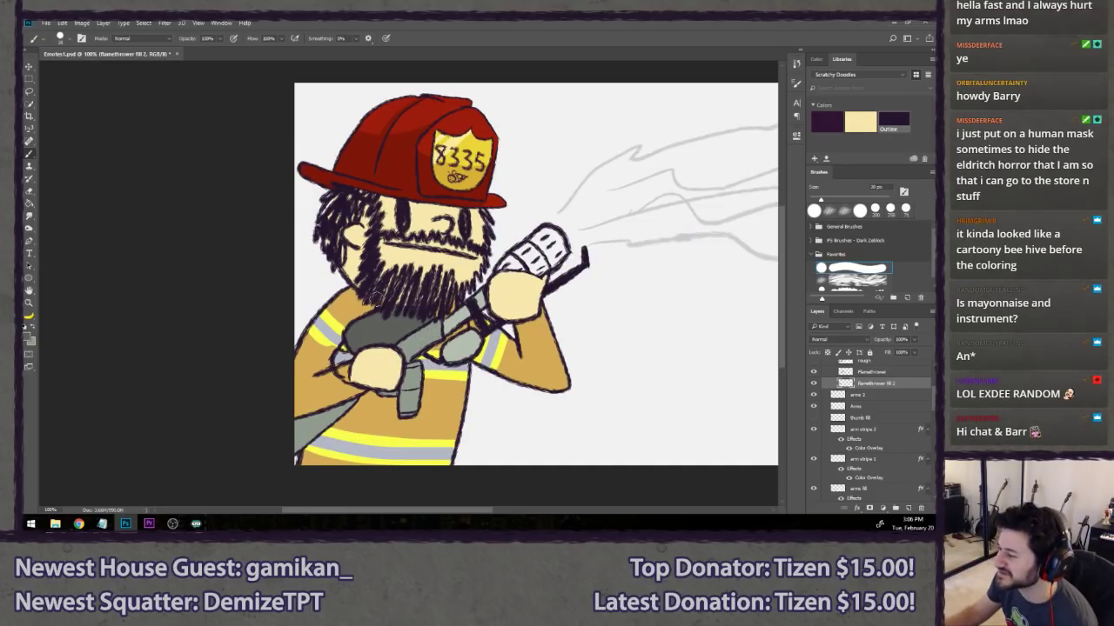
pyautogui.scroll(3, 409, 315)
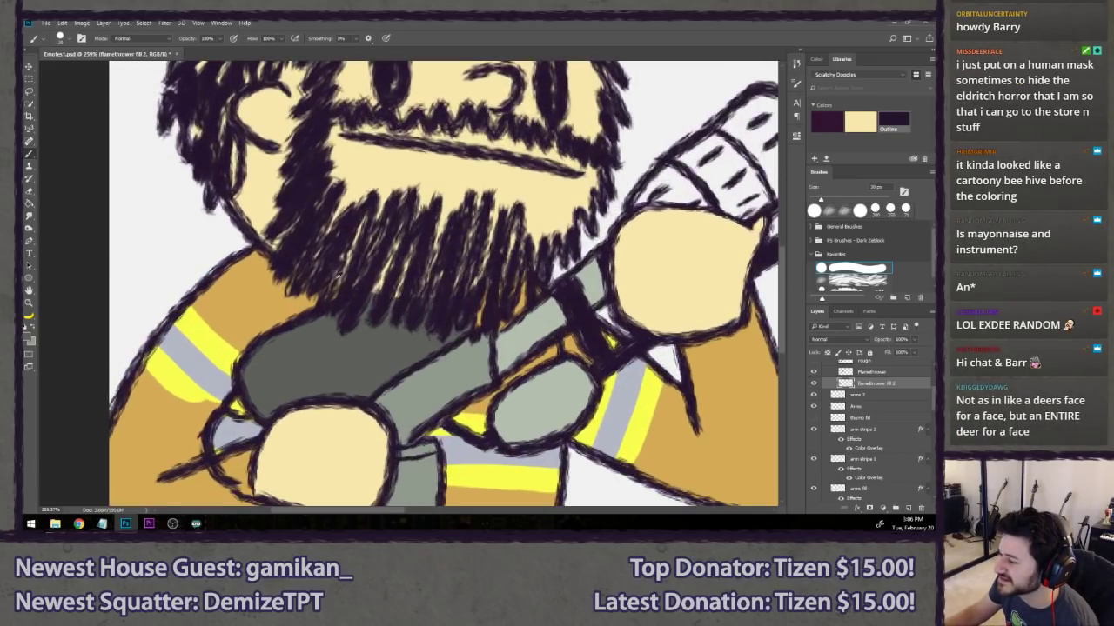
pyautogui.scroll(-4, 356, 329)
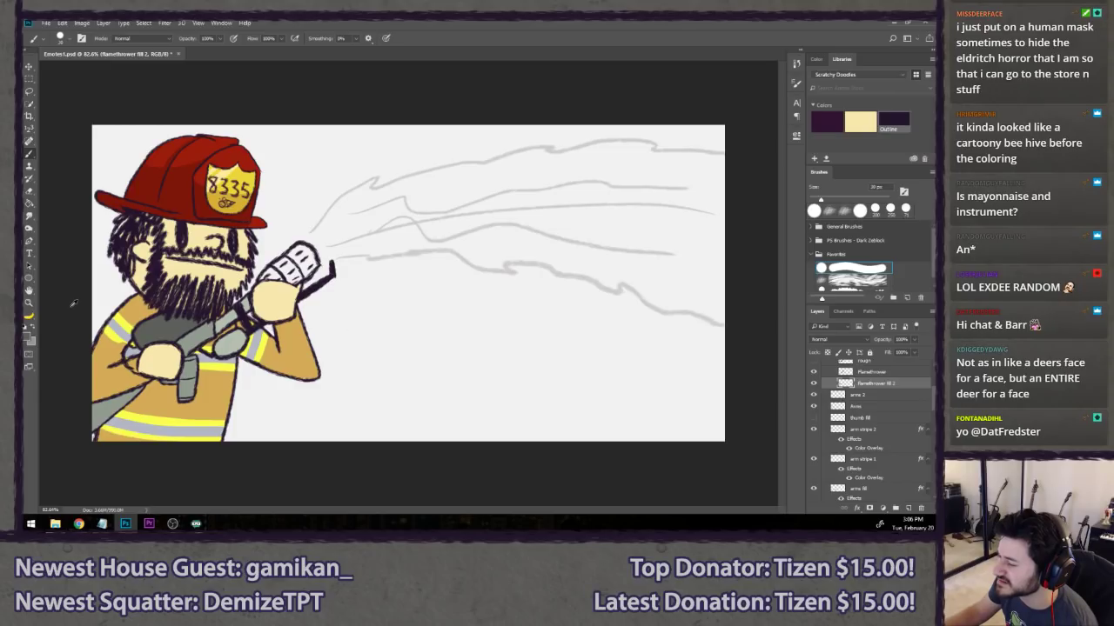
pyautogui.scroll(3, 73, 304)
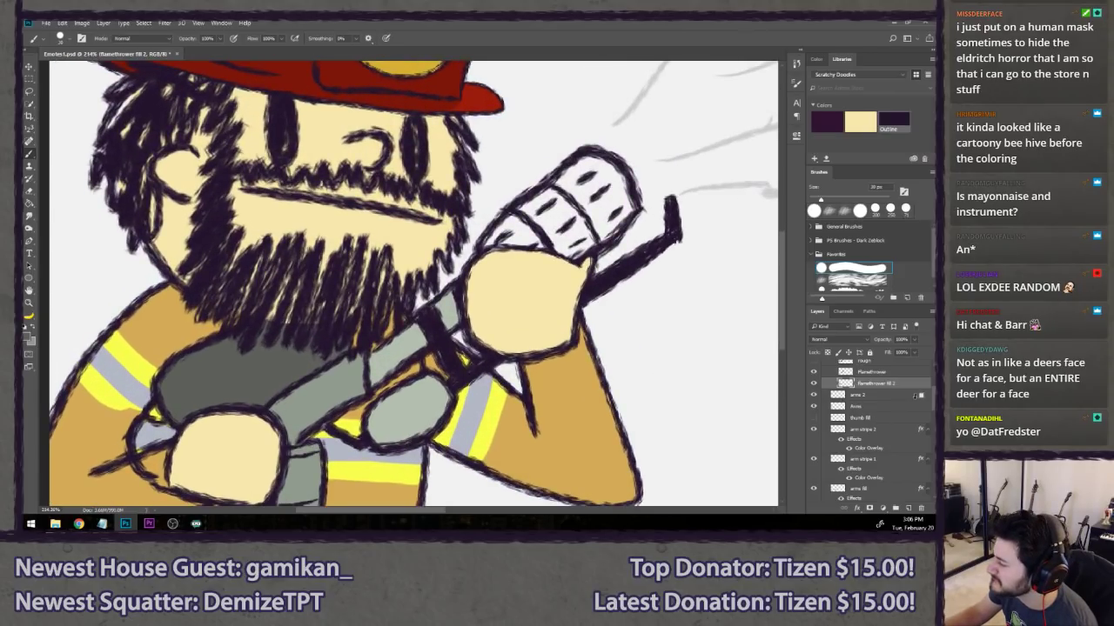
# - Add a new layer named flamethrower fg directly above the Head group
pyautogui.scroll(3, 907, 385)
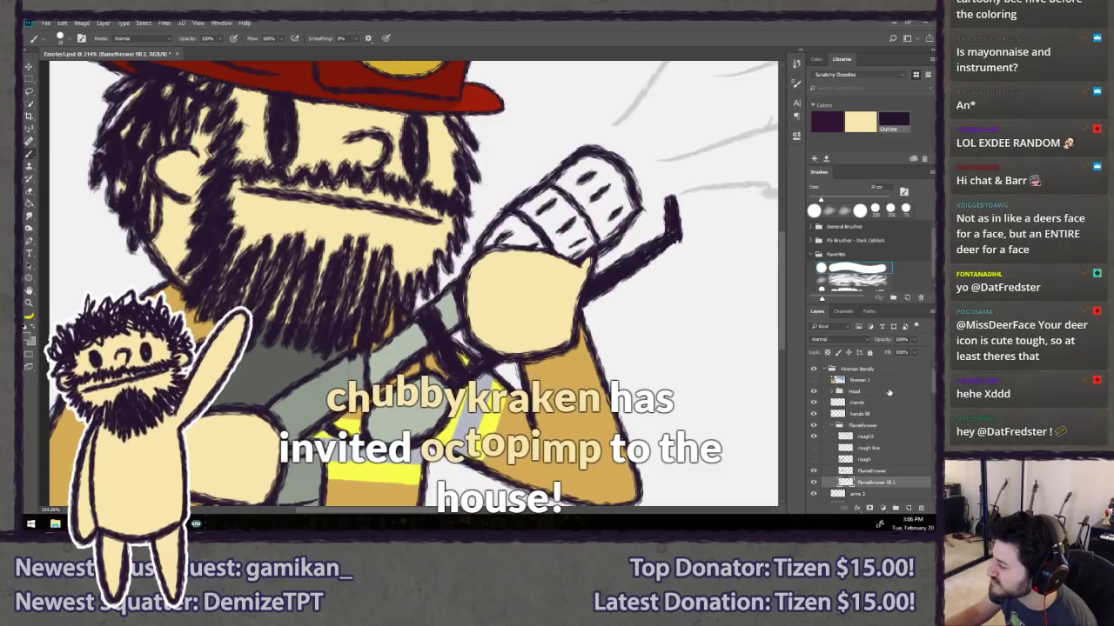
pyautogui.click(888, 393)
pyautogui.hotkey('ctrl', 'shift', 'n')
pyautogui.write('flame')
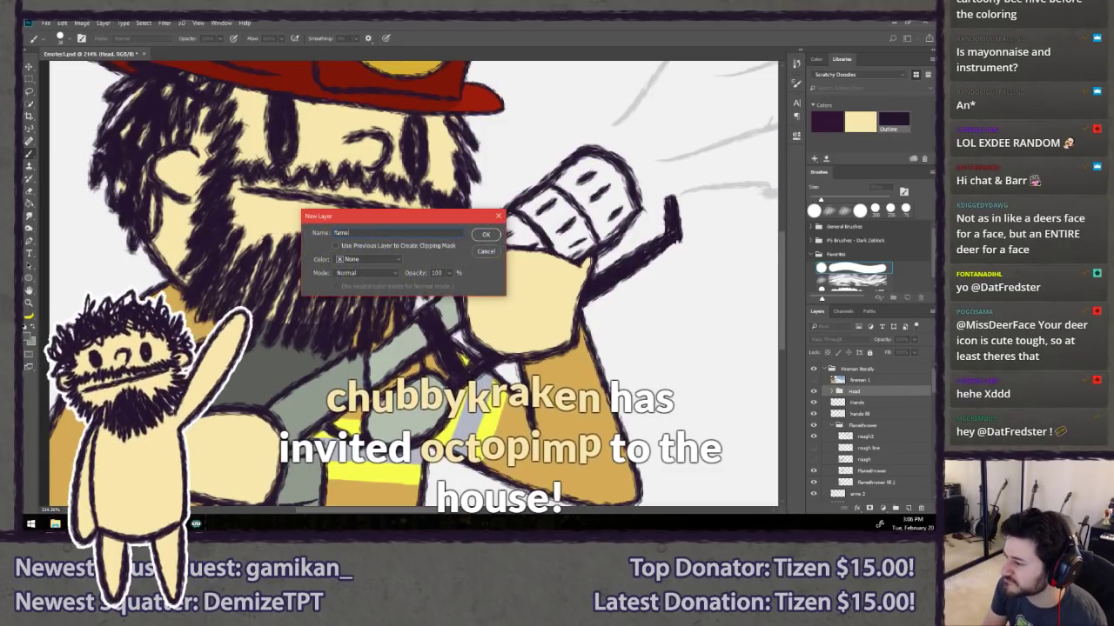
pyautogui.write('thrower fg')
pyautogui.press('Return')
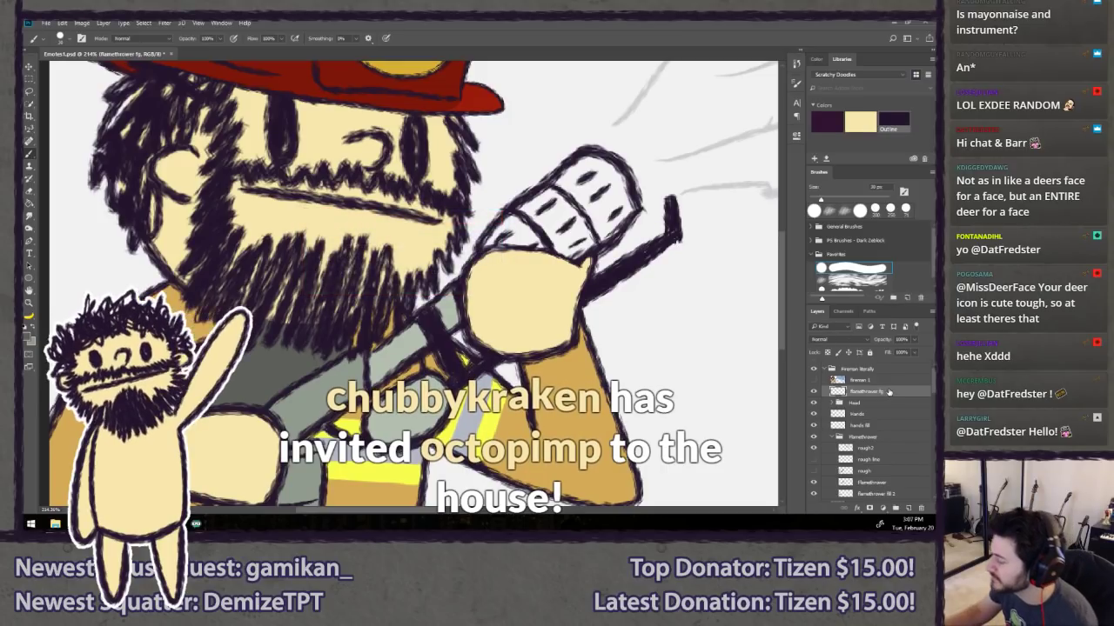
# - With the rough outline brush at 25 px, draw the tank's curved upper edge across the beard on flamethrower fg in the dark outline colour
pyautogui.click(853, 280)
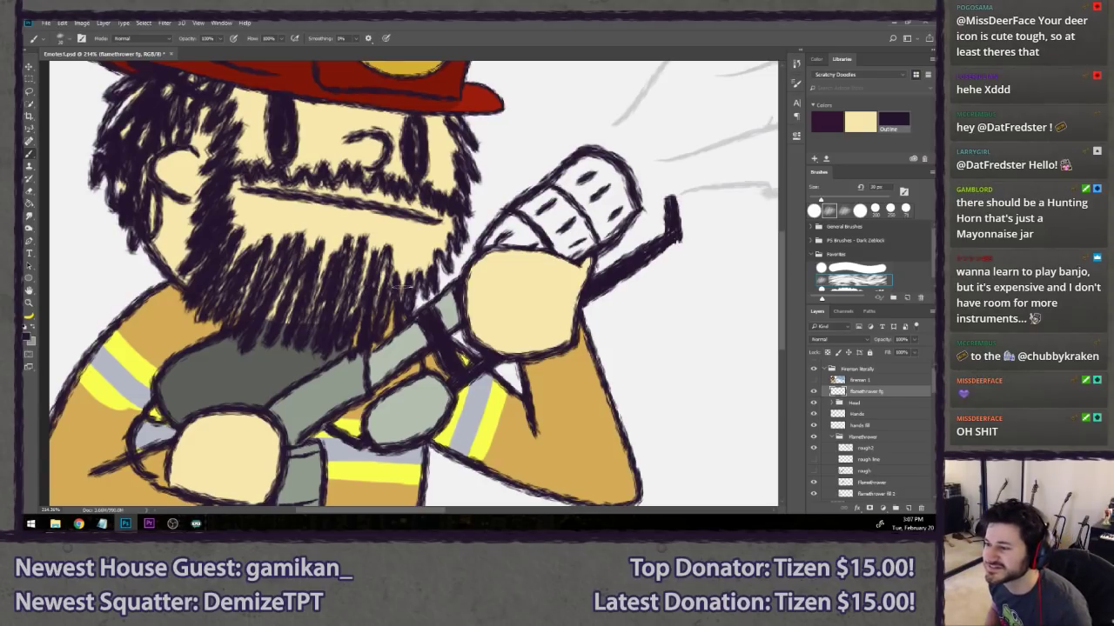
pyautogui.press('[')
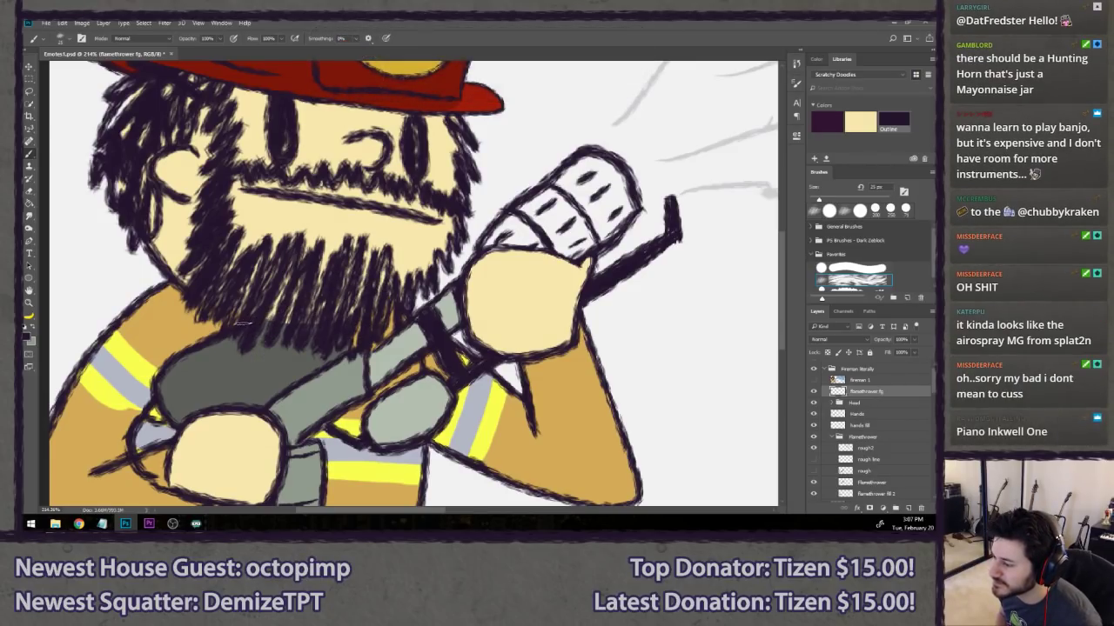
pyautogui.moveTo(344, 296); pyautogui.dragTo(351, 350)
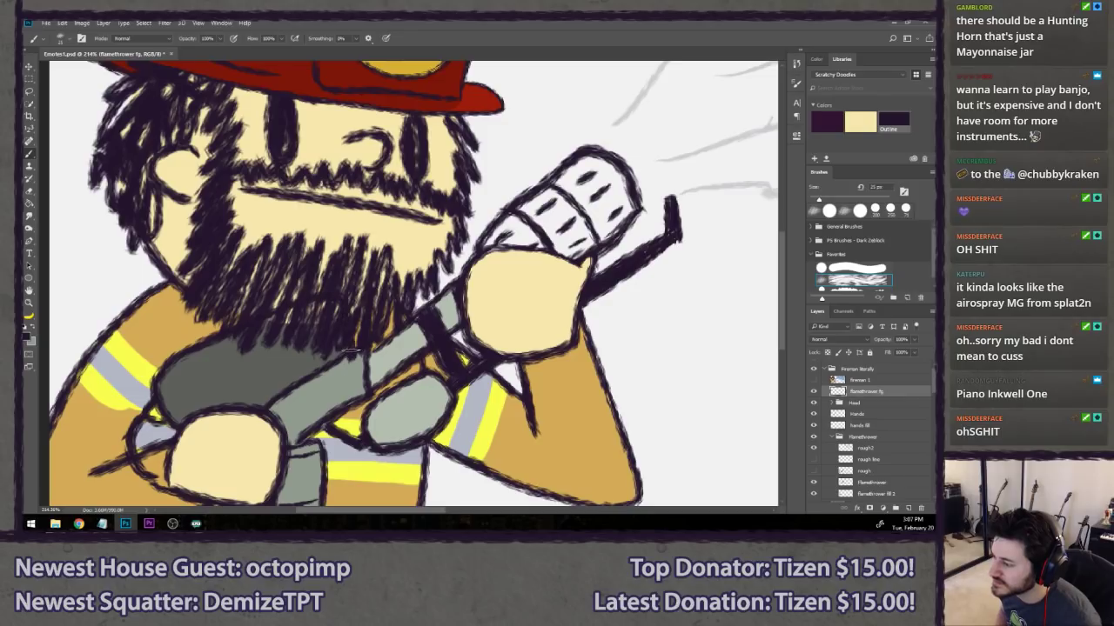
pyautogui.hotkey('ctrl', 'z')
pyautogui.moveTo(251, 325)
pyautogui.mouseDown()
pyautogui.moveTo(317, 299)
pyautogui.moveTo(376, 360)
pyautogui.mouseUp()
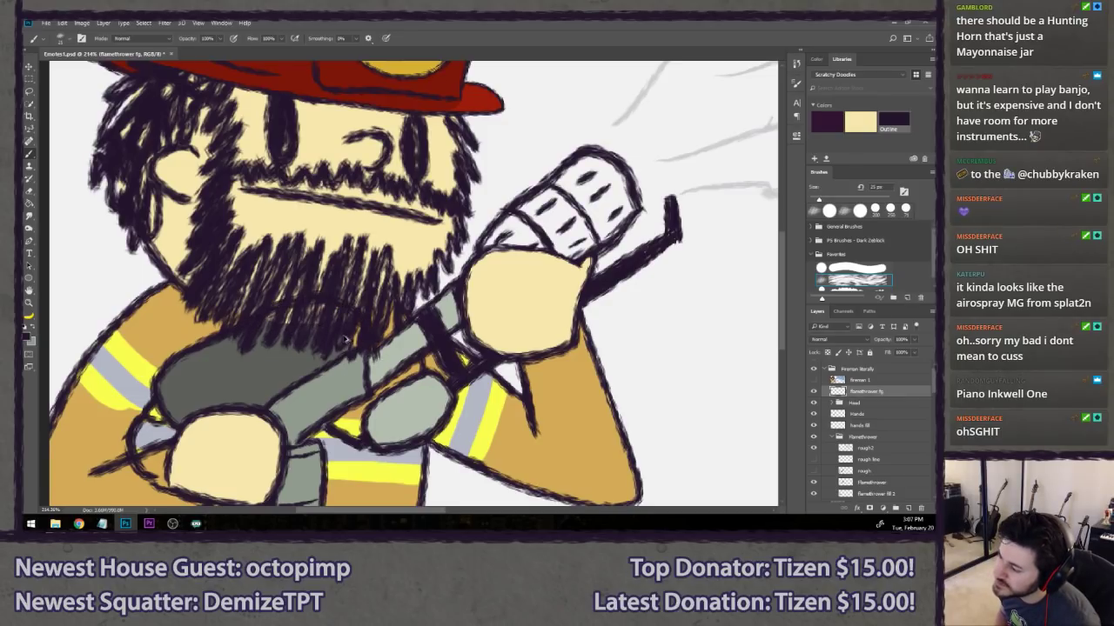
pyautogui.hotkey('ctrl', 'z')
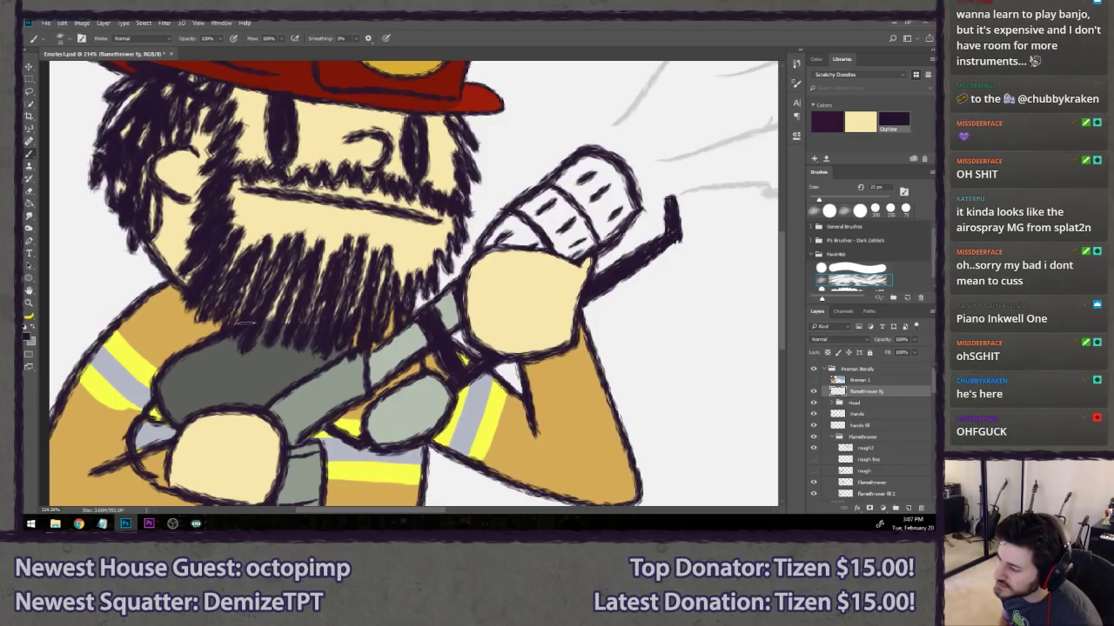
pyautogui.moveTo(315, 299); pyautogui.dragTo(365, 353)
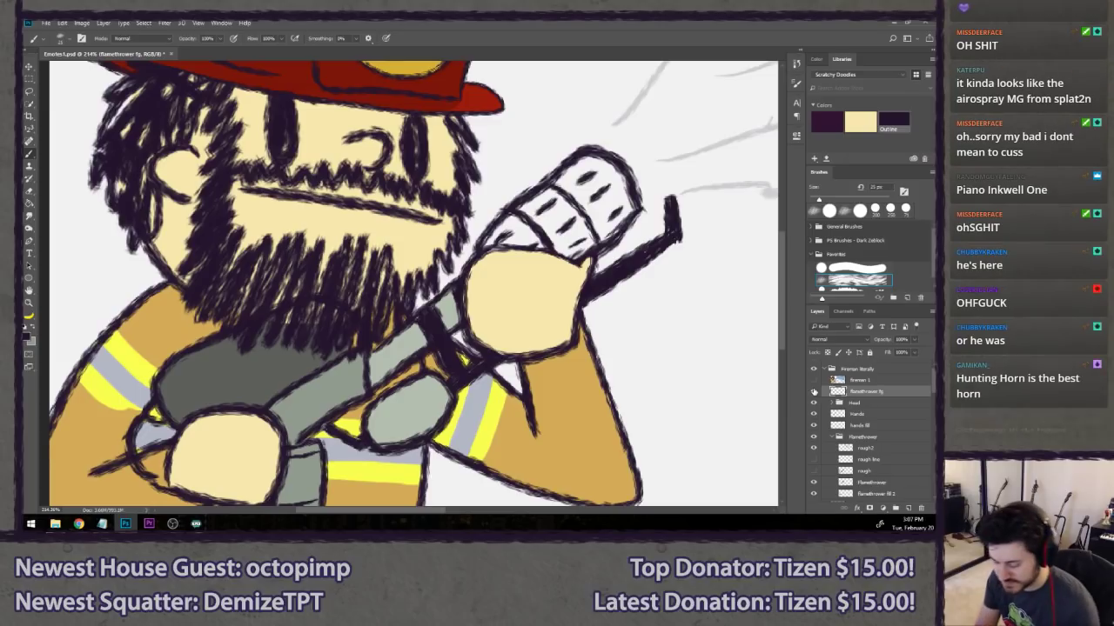
# - Add a new layer named flamethrower fg fill and place it directly below flamethrower fg
pyautogui.hotkey('ctrl', 'shift', 'n')
pyautogui.write('flamethrower')
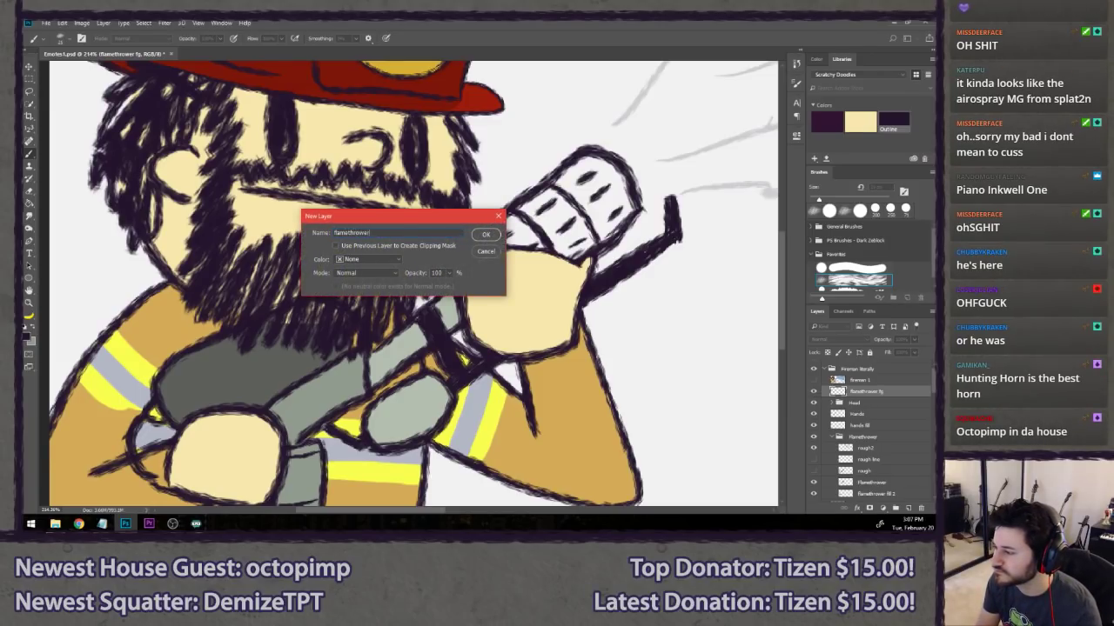
pyautogui.write(' fg flill')
pyautogui.press('Return')
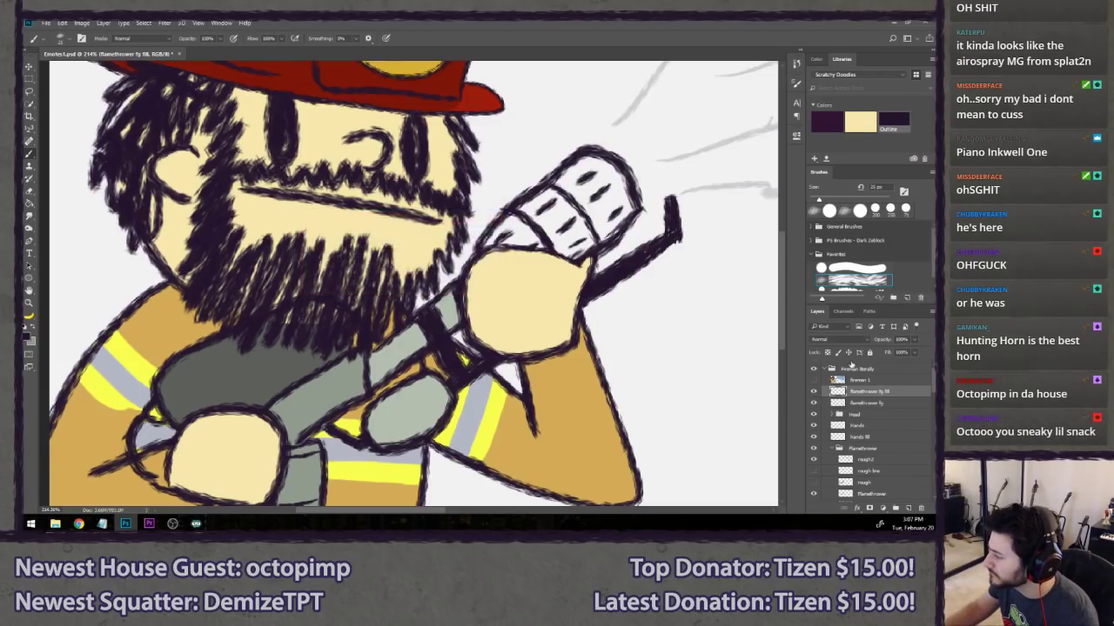
pyautogui.moveTo(882, 402); pyautogui.dragTo(877, 407)
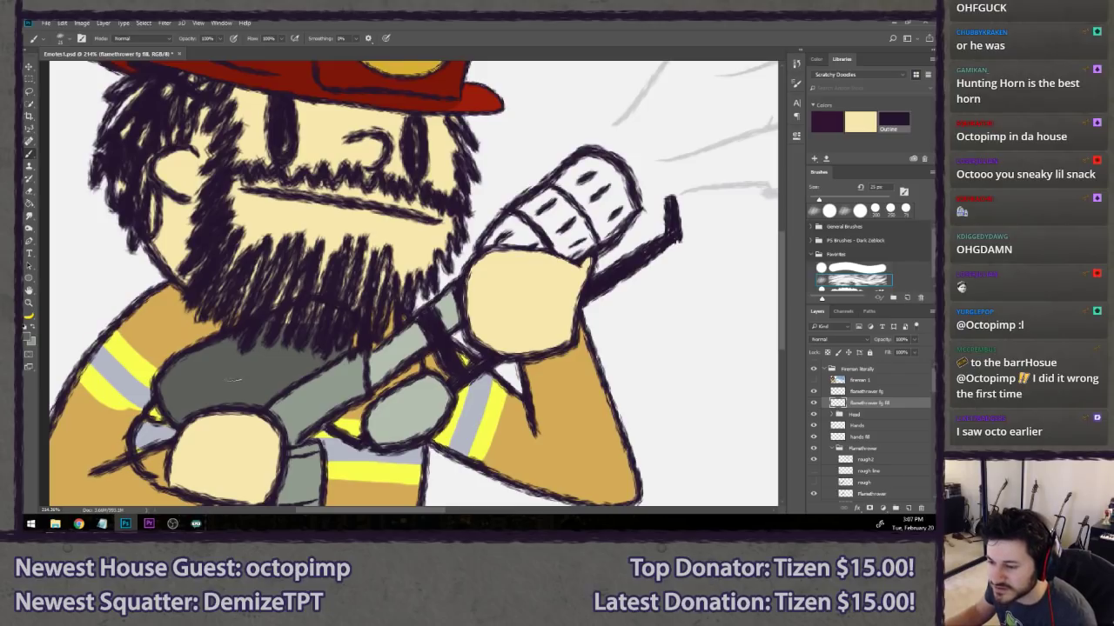
pyautogui.click(846, 269)
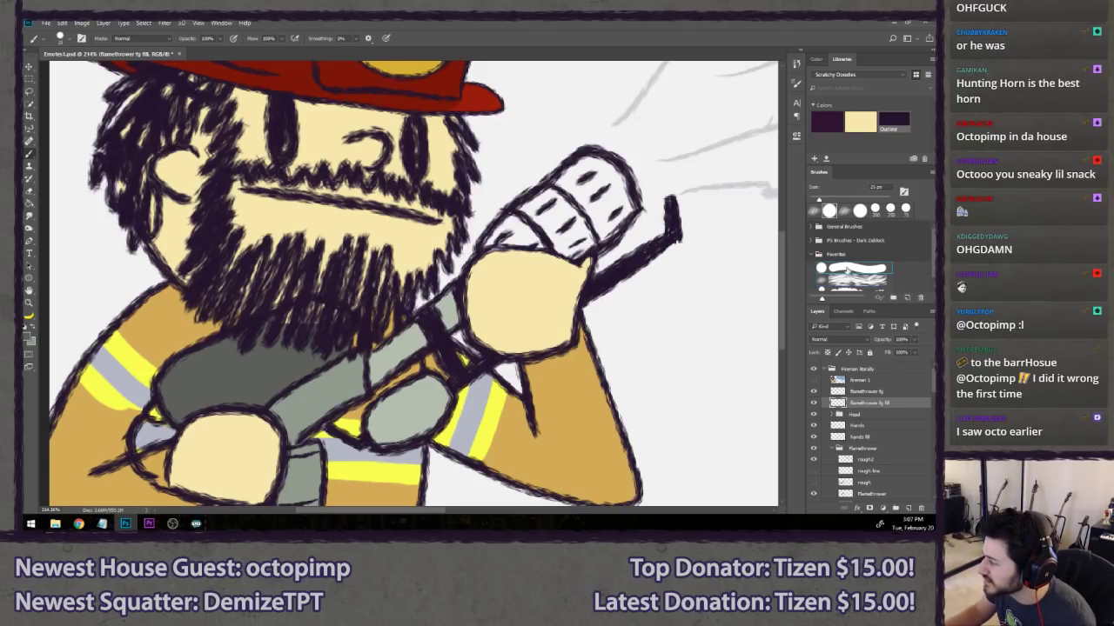
pyautogui.scroll(3, 329, 324)
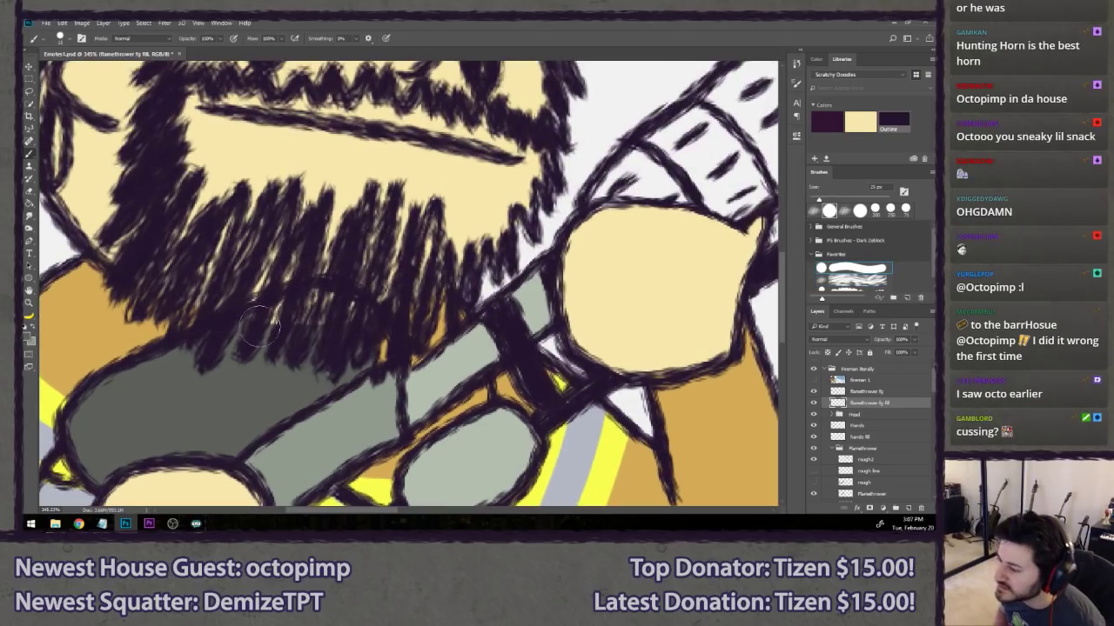
pyautogui.moveTo(248, 334)
pyautogui.mouseDown()
pyautogui.moveTo(200, 343)
pyautogui.moveTo(182, 366)
pyautogui.mouseUp()
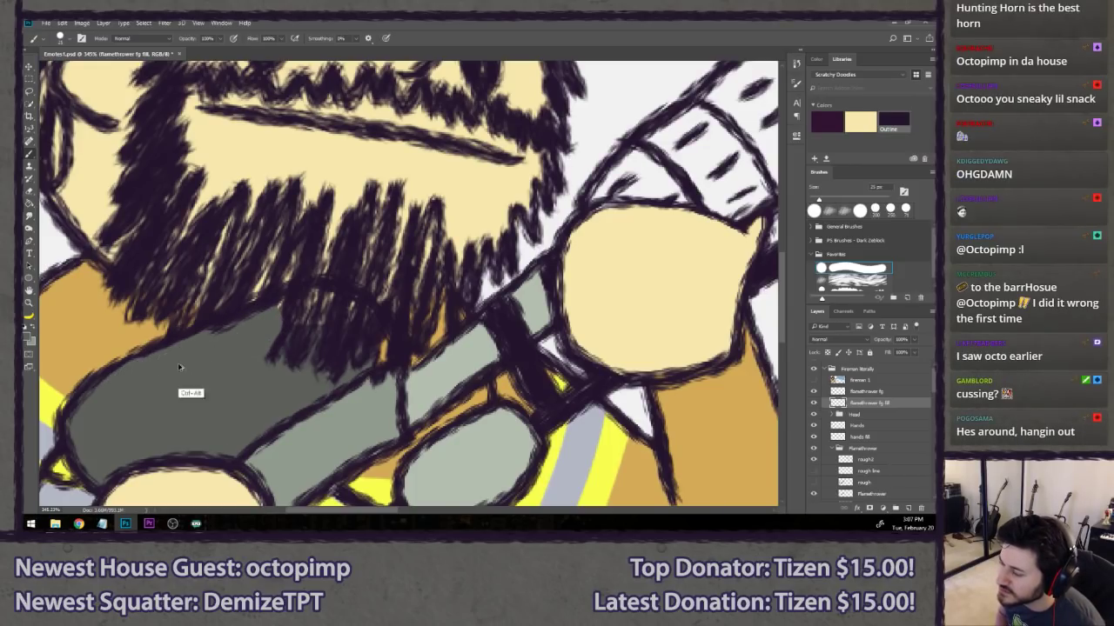
pyautogui.hotkey('ctrl', 'z')
pyautogui.moveTo(187, 372); pyautogui.dragTo(194, 363)
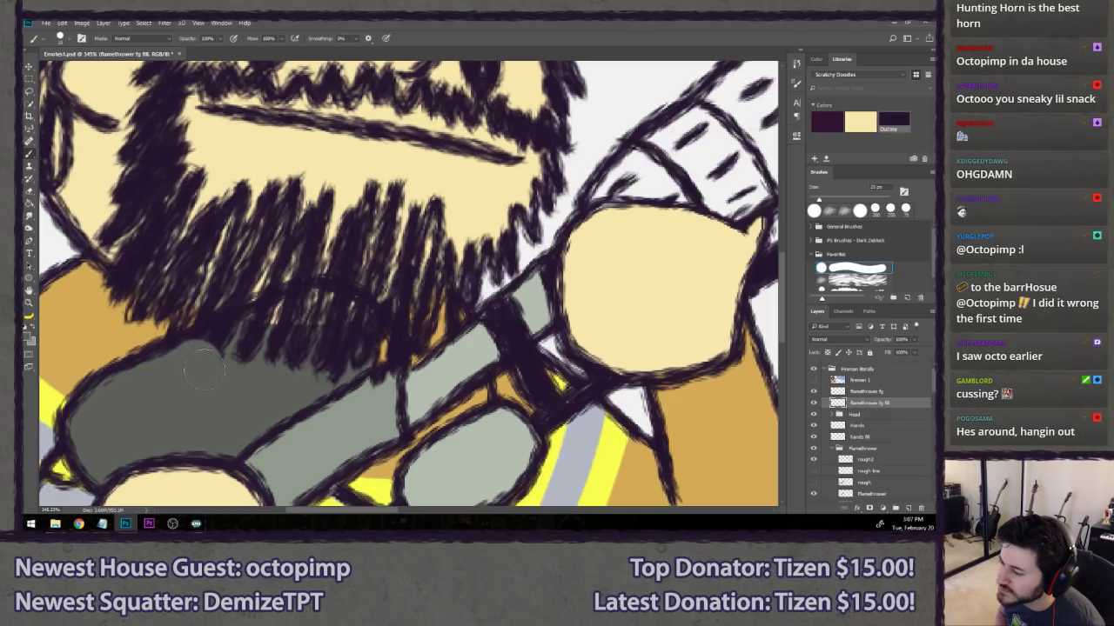
pyautogui.hotkey('ctrl', 'z')
pyautogui.moveTo(341, 365)
pyautogui.mouseDown()
pyautogui.moveTo(379, 361)
pyautogui.moveTo(360, 339)
pyautogui.moveTo(301, 338)
pyautogui.moveTo(348, 383)
pyautogui.mouseUp()
pyautogui.hotkey('ctrl', 'z')
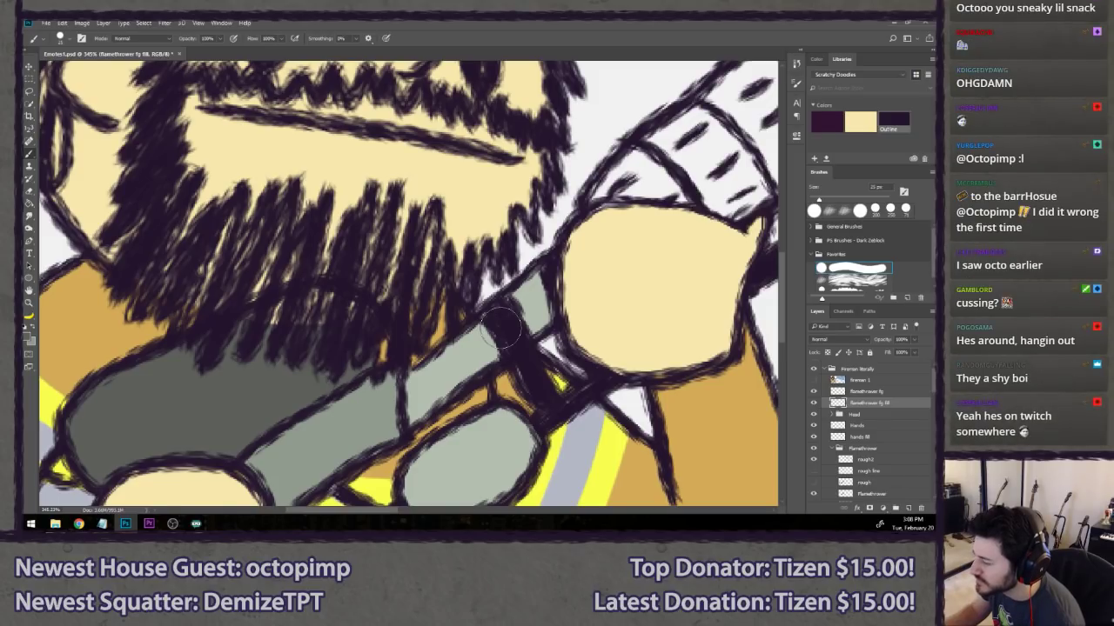
pyautogui.scroll(-5, 500, 328)
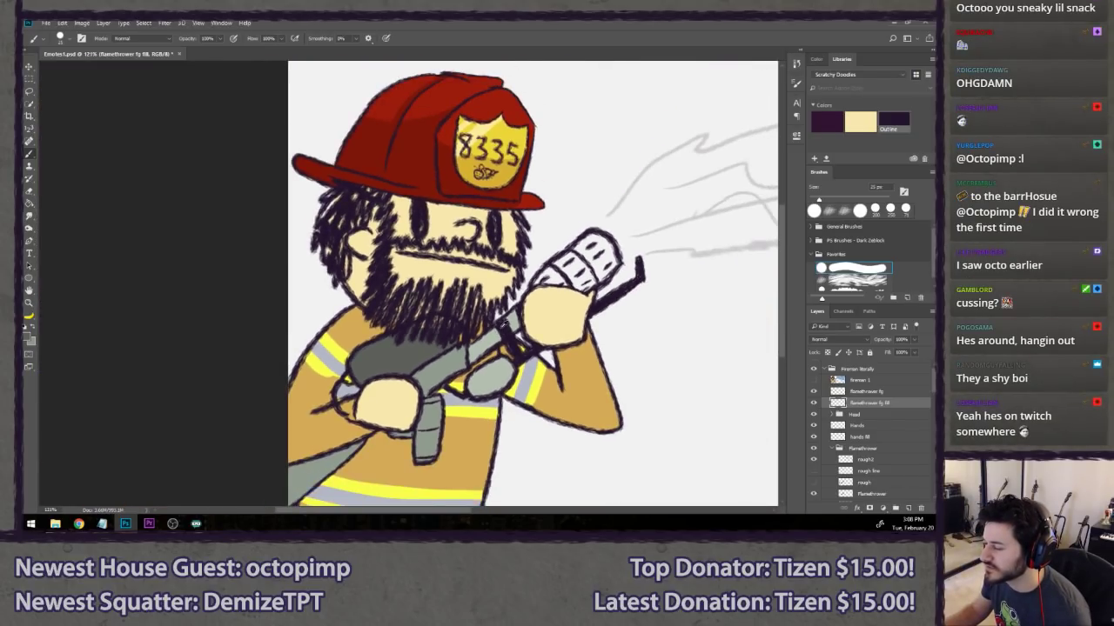
pyautogui.scroll(3, 515, 329)
pyautogui.scroll(2, 346, 388)
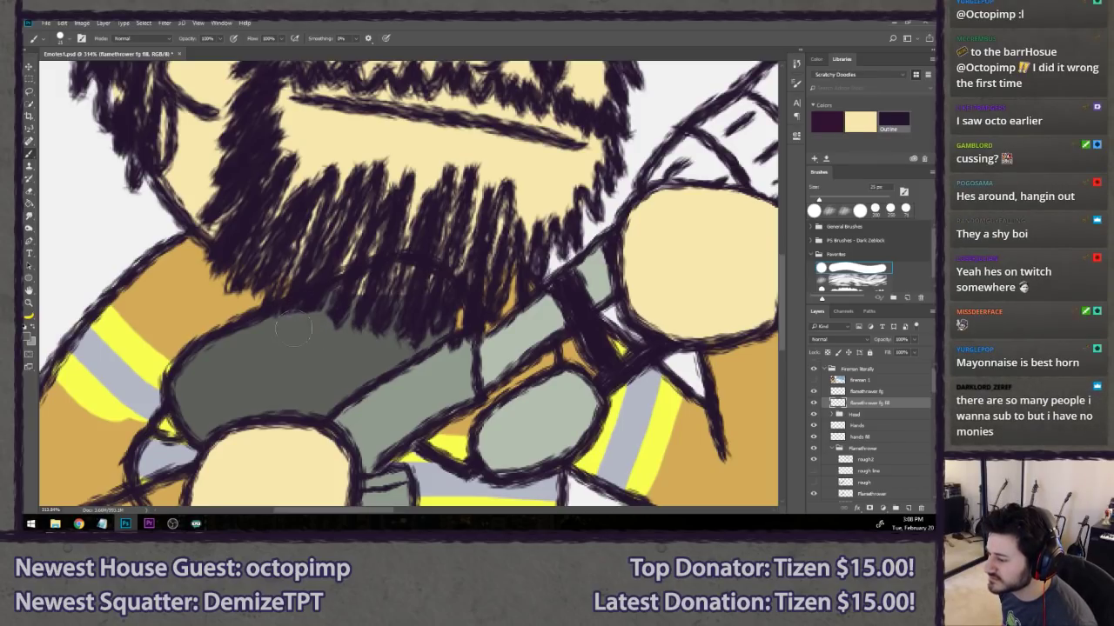
pyautogui.moveTo(314, 308); pyautogui.dragTo(392, 281)
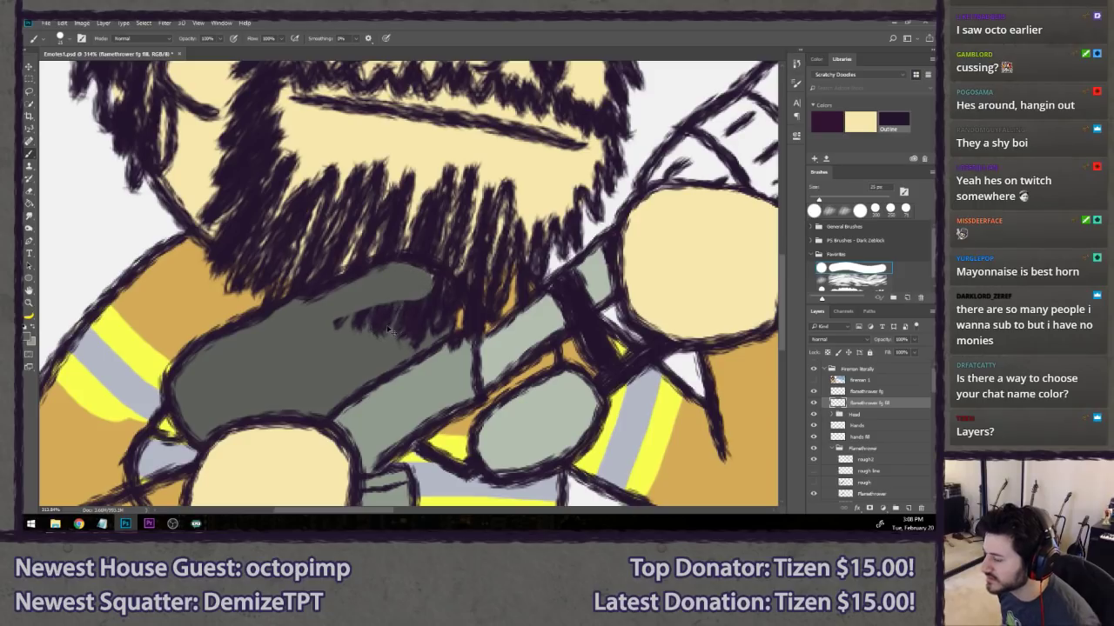
pyautogui.hotkey('ctrl', 'z')
# - On the flamethrower fg layer, redraw the dividing line across the barrel below the beard with the rough outline brush
pyautogui.click(857, 392)
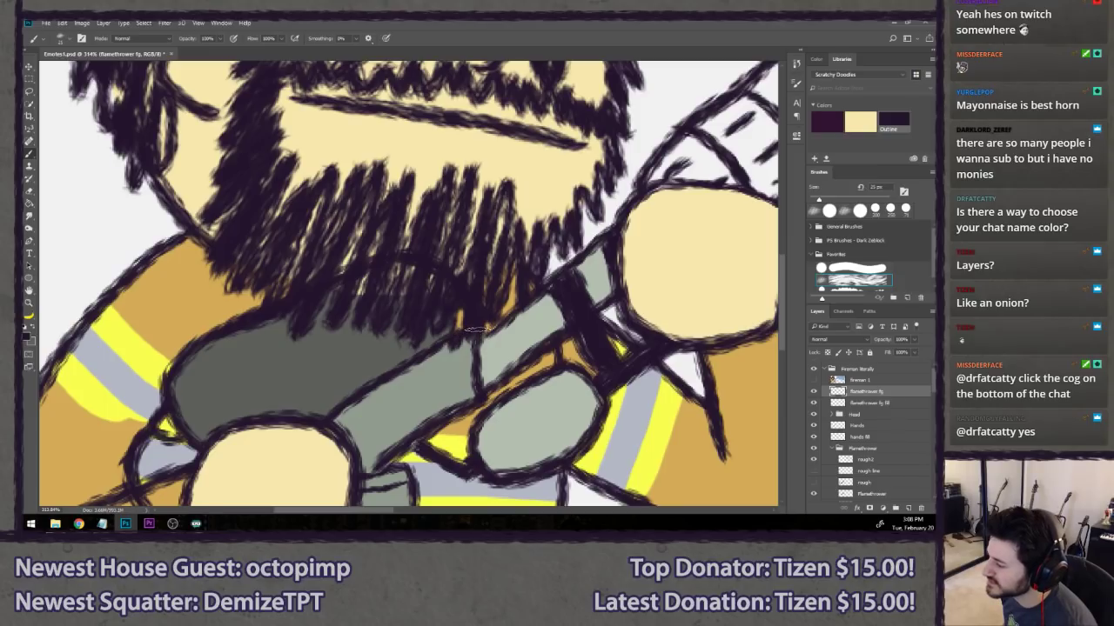
pyautogui.moveTo(483, 391); pyautogui.dragTo(472, 340)
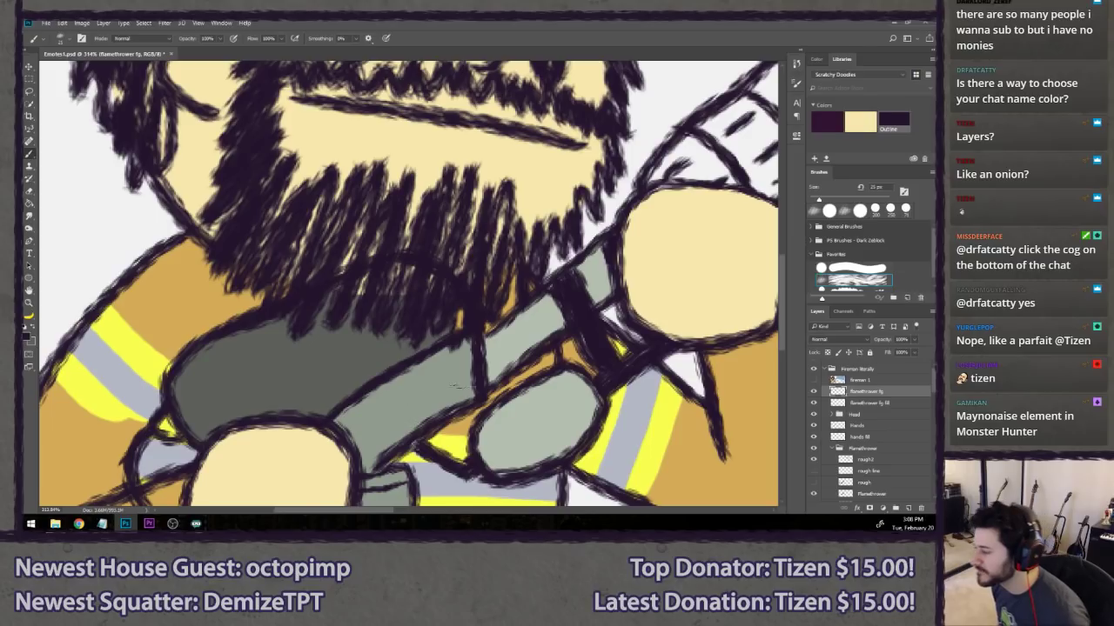
# - On the flamethrower fg fill layer, paint the tank area covering the beard dark grey with the smooth brush at 25 px
pyautogui.click(886, 403)
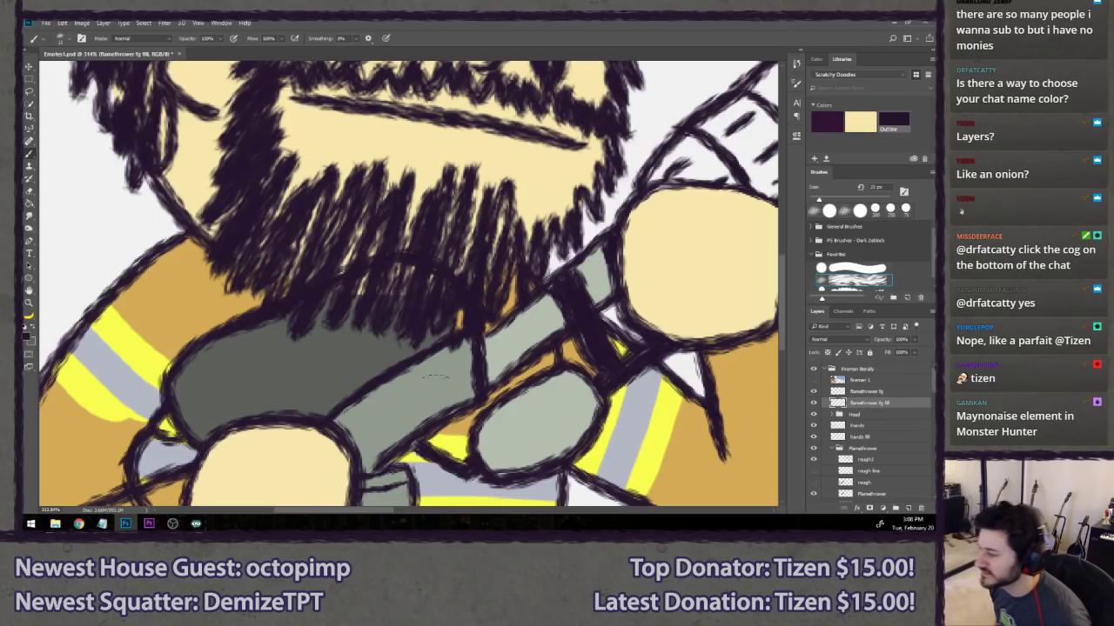
pyautogui.click(857, 268)
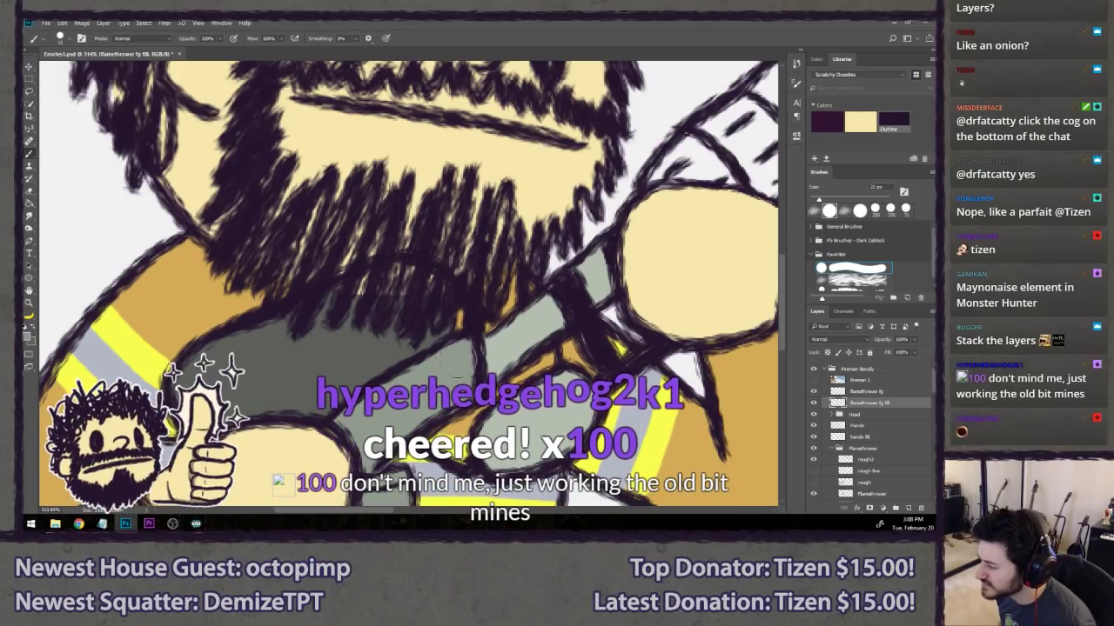
pyautogui.press('[')
pyautogui.press('[')
pyautogui.press('[')
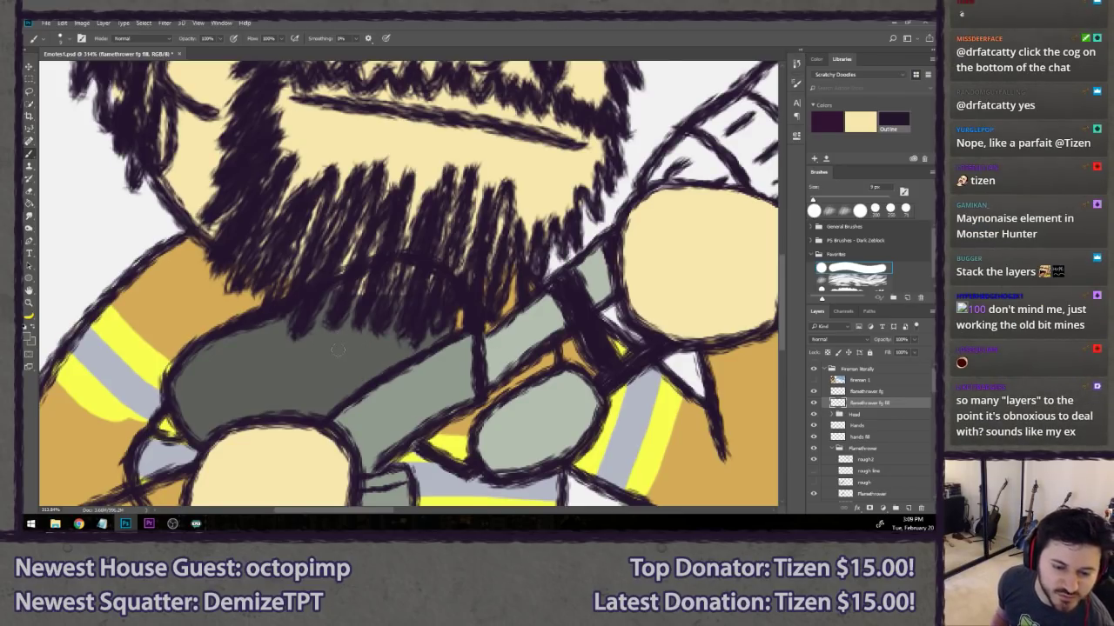
pyautogui.press(']')
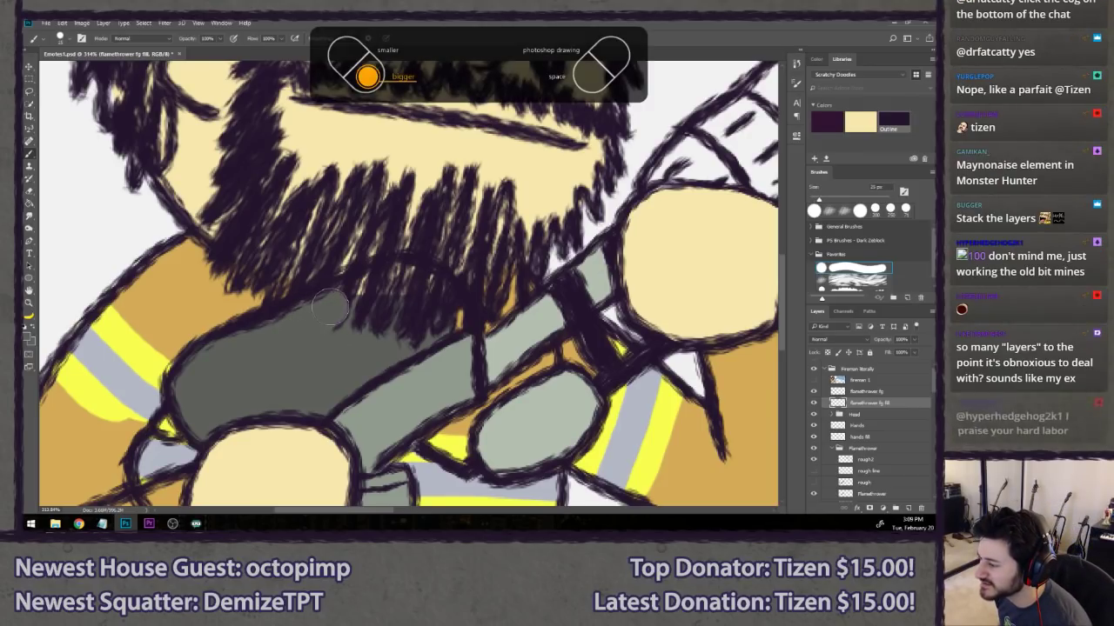
pyautogui.moveTo(353, 305)
pyautogui.mouseDown()
pyautogui.moveTo(404, 319)
pyautogui.moveTo(409, 333)
pyautogui.mouseUp()
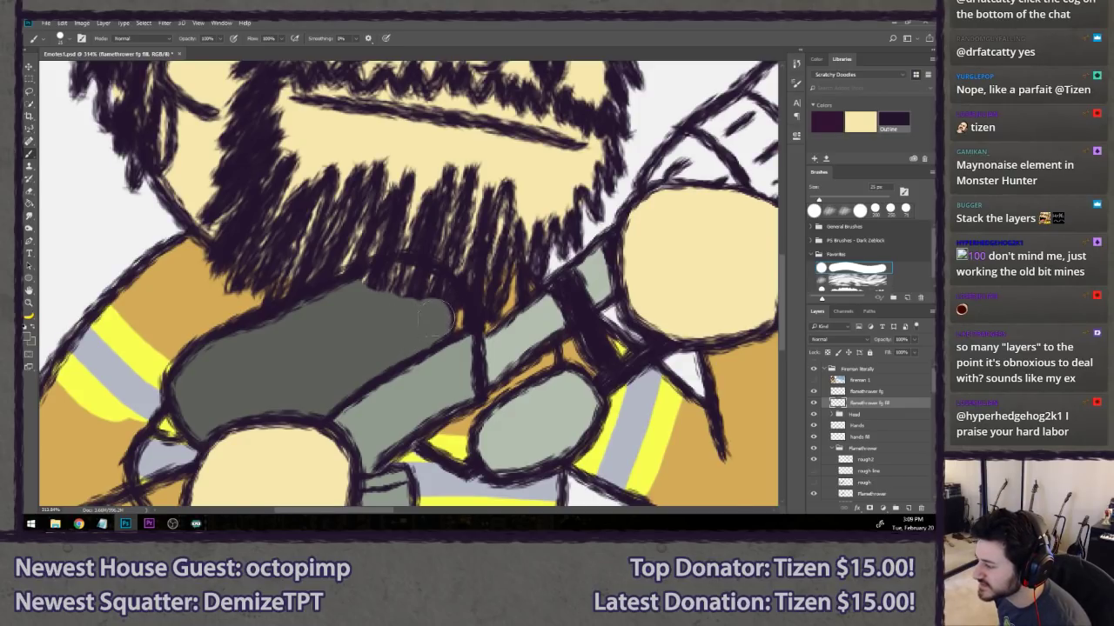
pyautogui.moveTo(444, 300)
pyautogui.mouseDown()
pyautogui.moveTo(359, 301)
pyautogui.moveTo(404, 277)
pyautogui.moveTo(437, 297)
pyautogui.moveTo(400, 298)
pyautogui.moveTo(428, 295)
pyautogui.moveTo(449, 307)
pyautogui.moveTo(426, 331)
pyautogui.mouseUp()
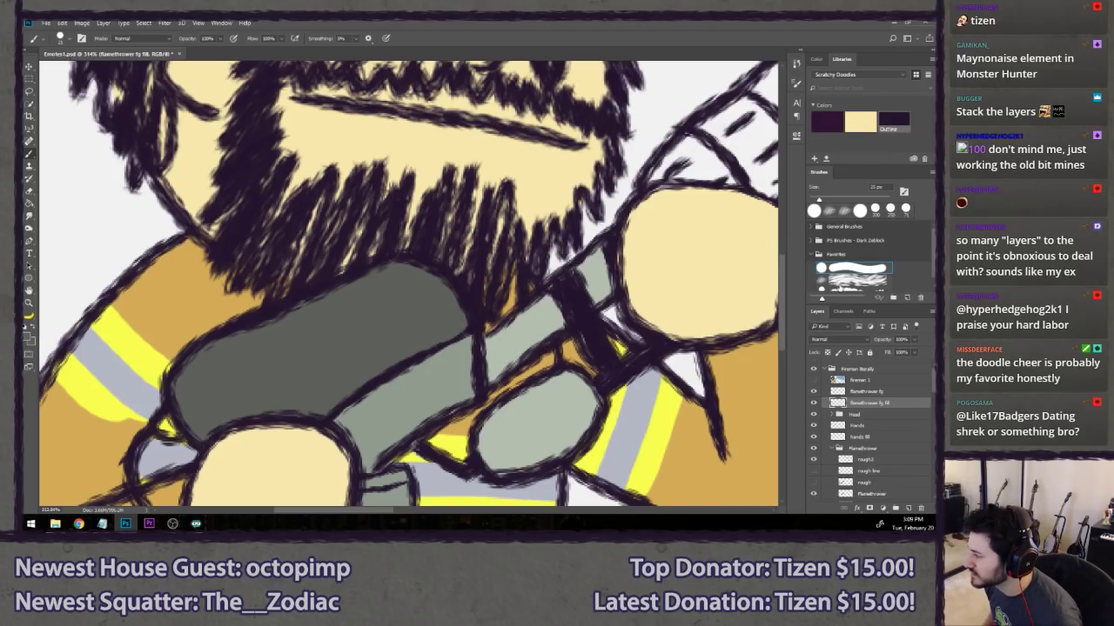
# - On the flamethrower fg layer, redraw the tank's lower edge along the barrel with the rough outline brush and save the file
pyautogui.click(840, 288)
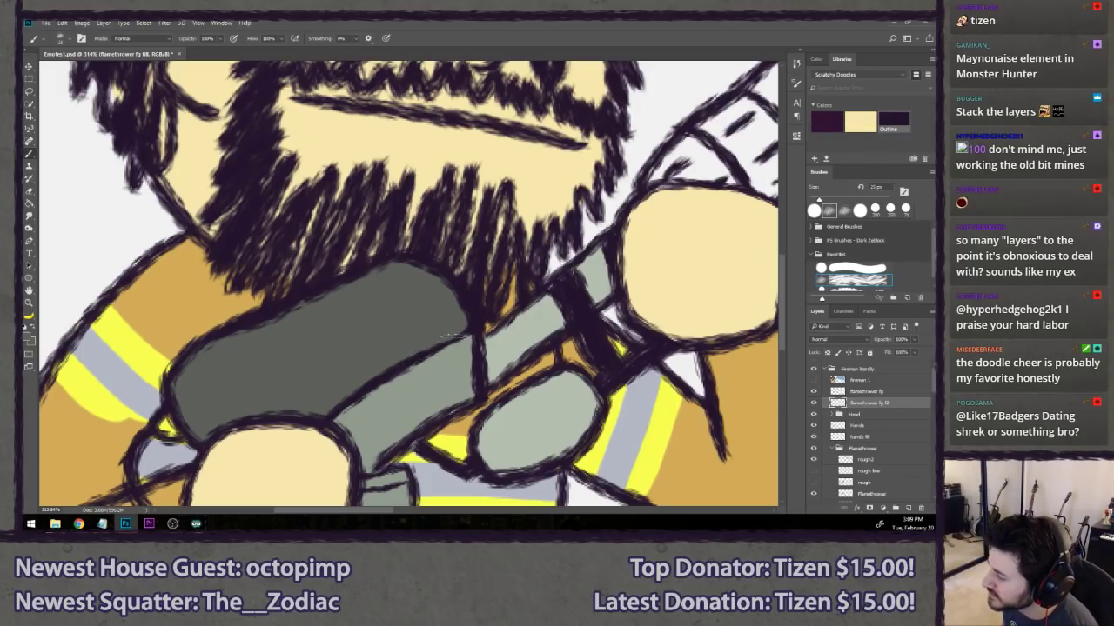
pyautogui.click(851, 391)
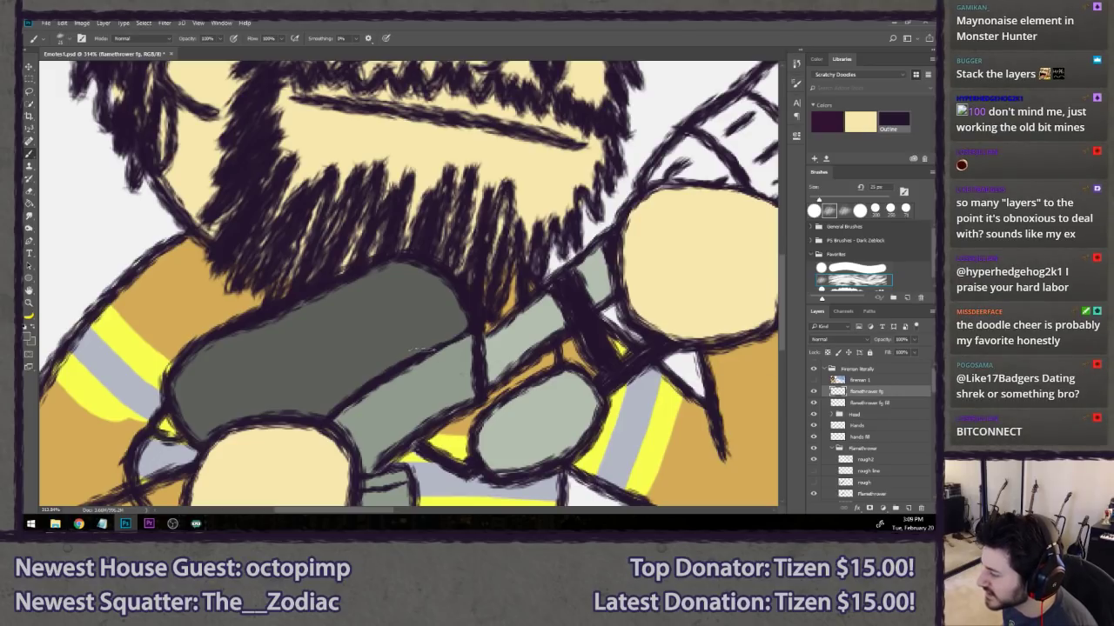
pyautogui.moveTo(470, 329); pyautogui.dragTo(394, 372)
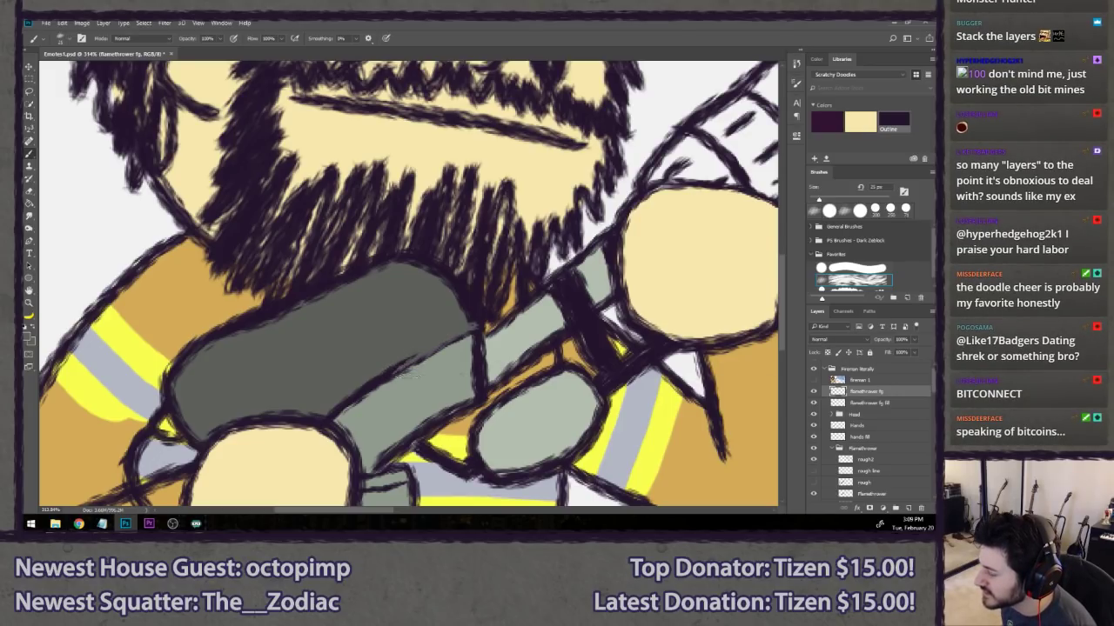
pyautogui.hotkey('ctrl', 'z')
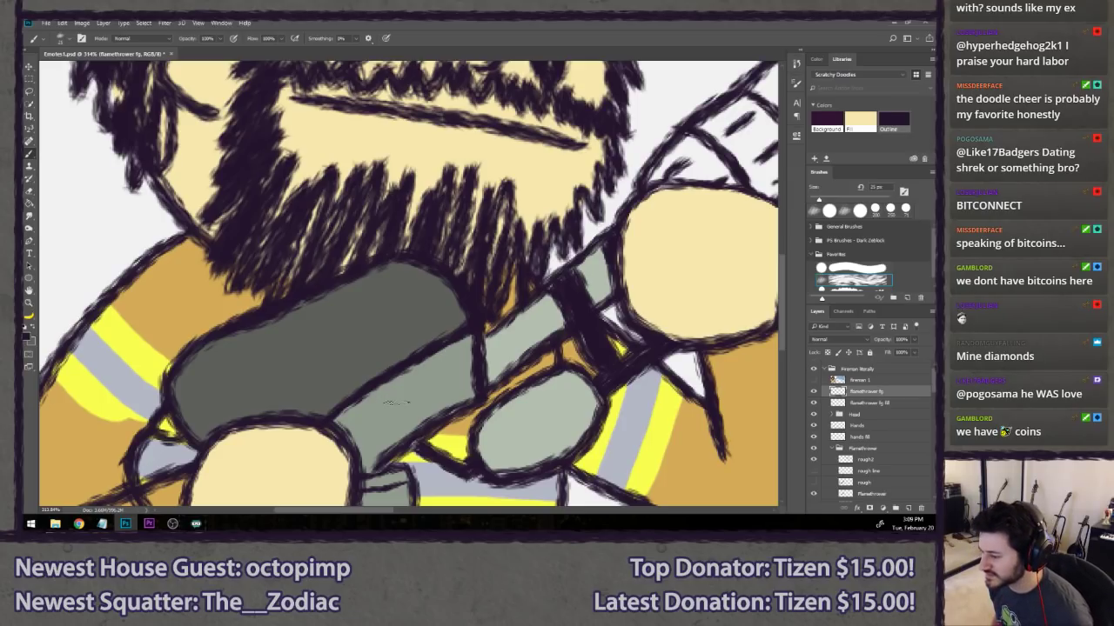
pyautogui.hotkey('ctrl', '1')
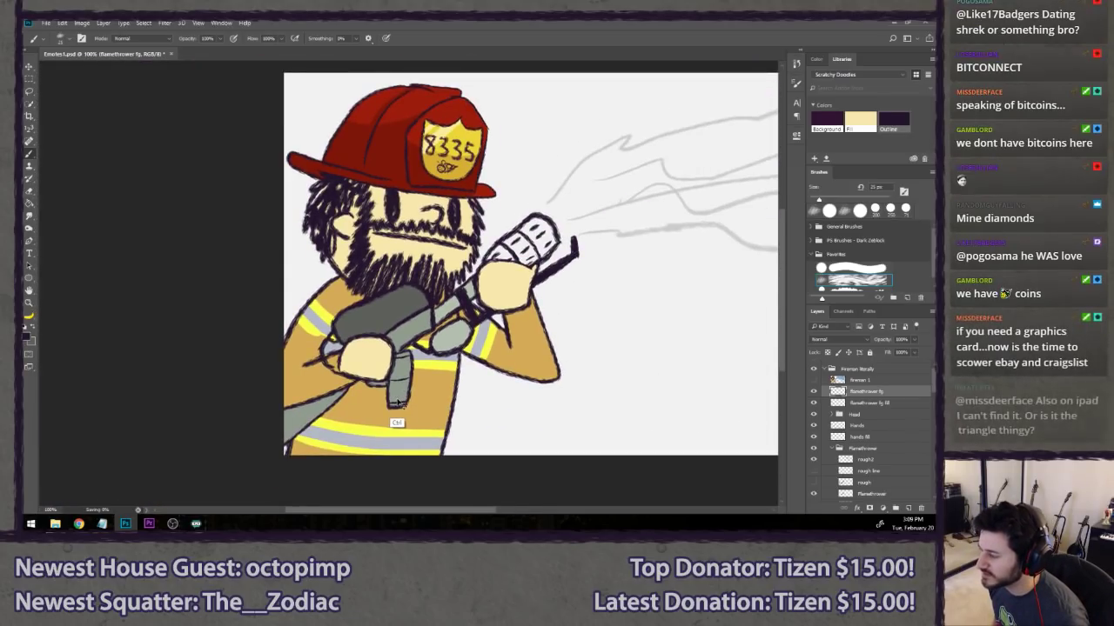
# - Touch up the barrel's upper edge where it meets the tank below the beard, using a smaller rough brush on flamethrower fg
pyautogui.press('l')
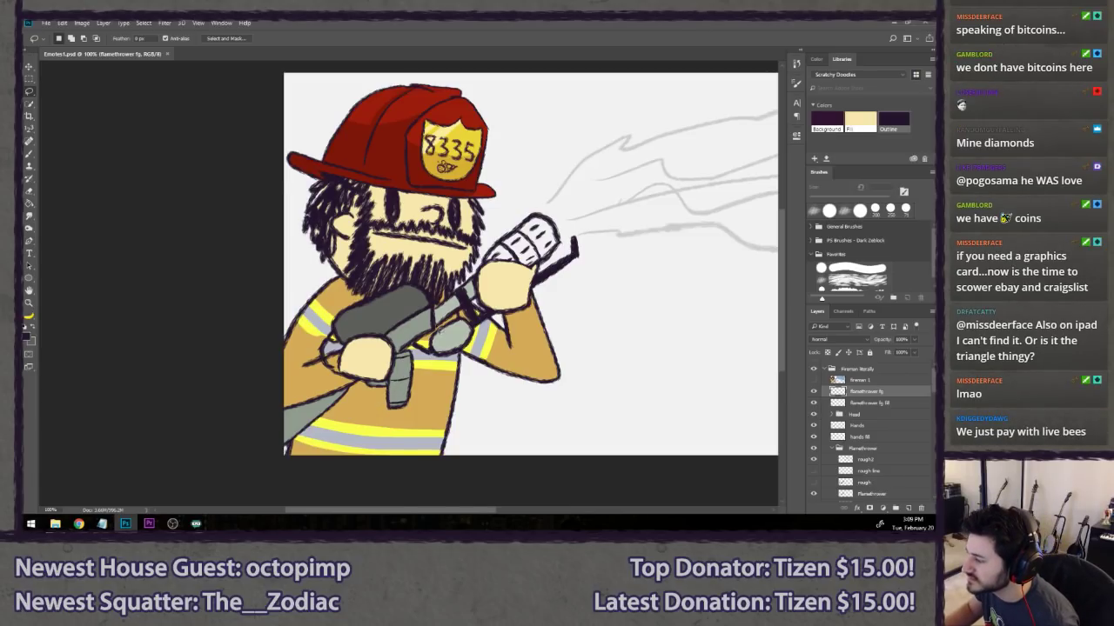
pyautogui.scroll(5, 437, 327)
pyautogui.scroll(2, 425, 312)
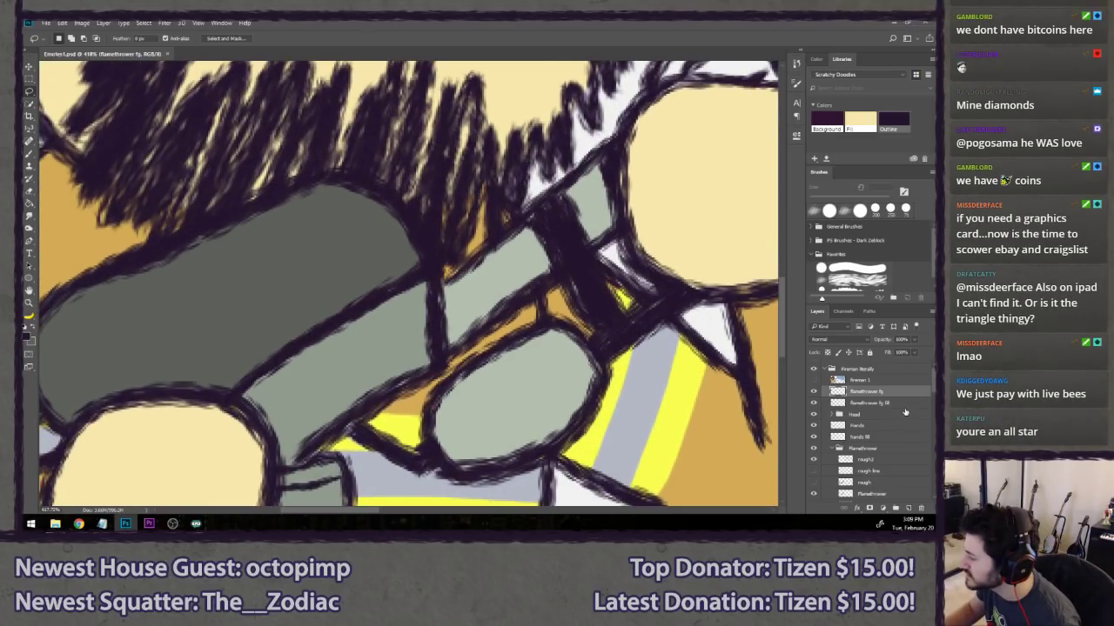
pyautogui.press('b')
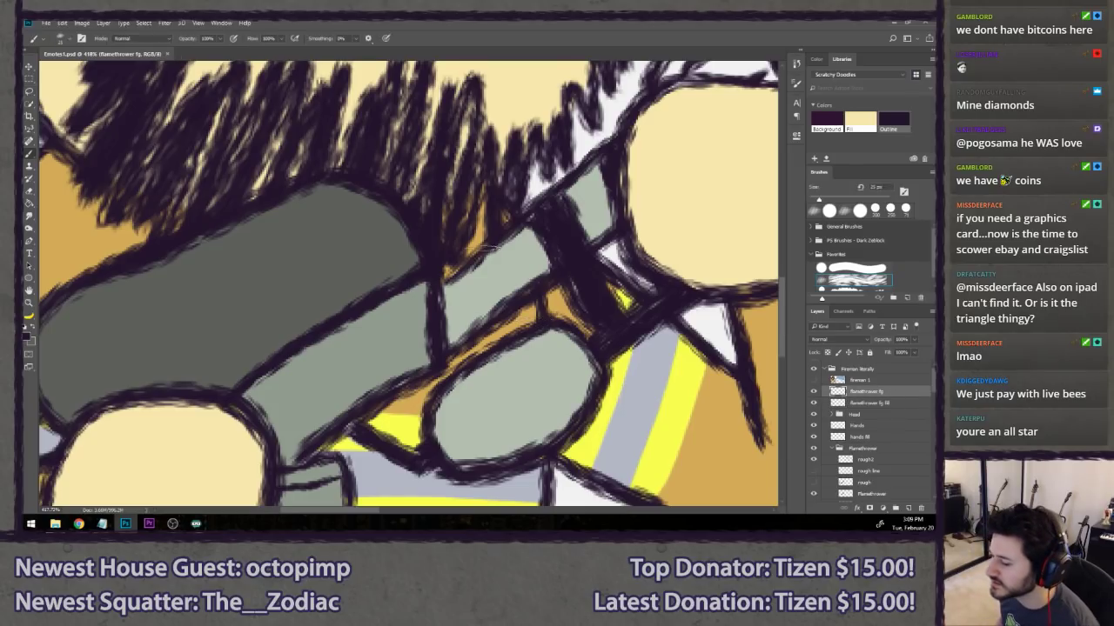
pyautogui.press('[')
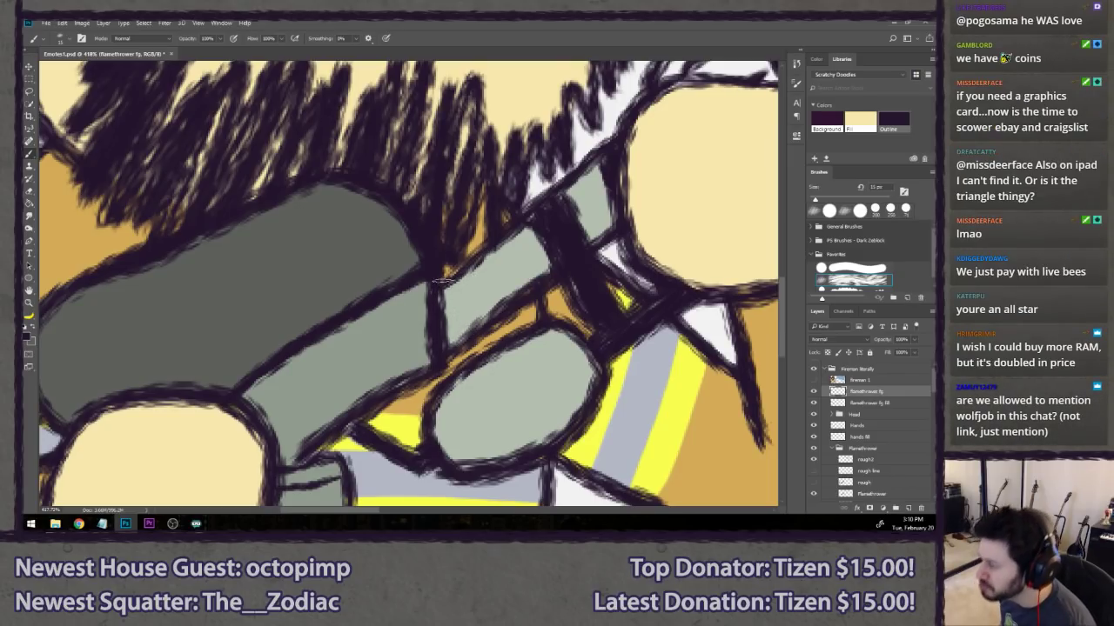
pyautogui.moveTo(475, 258); pyautogui.dragTo(442, 284)
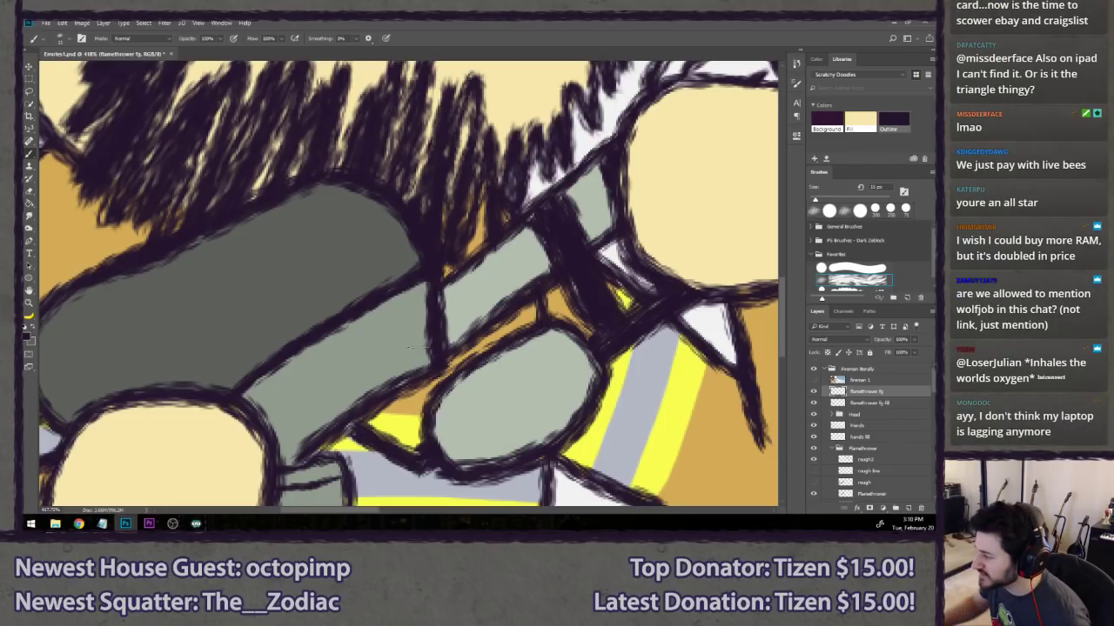
pyautogui.scroll(-8, 420, 304)
pyautogui.scroll(-2, 426, 294)
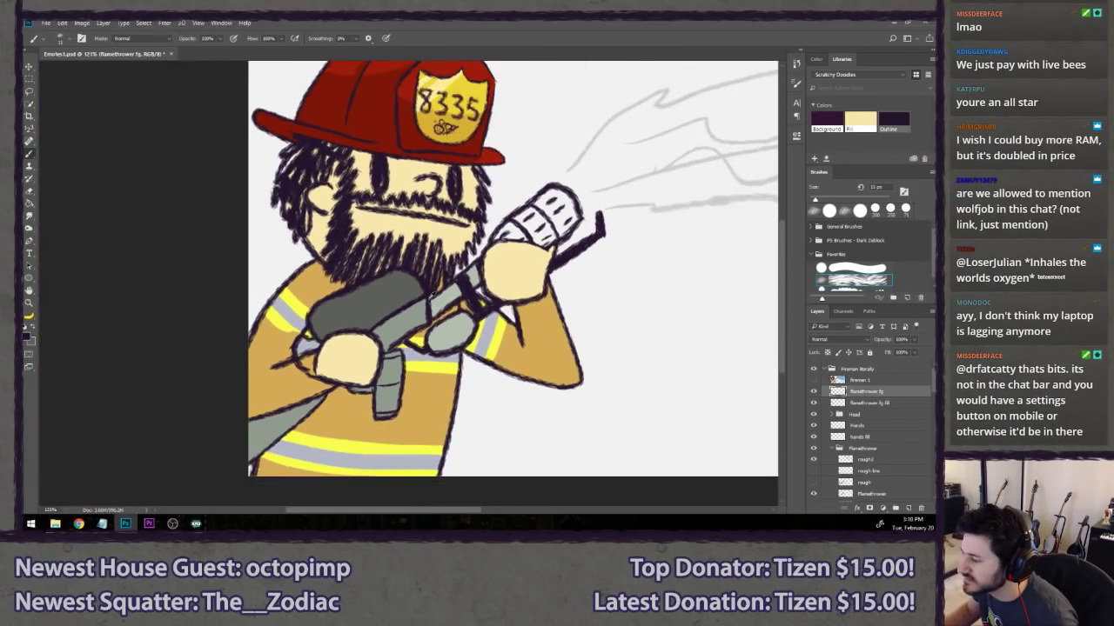
pyautogui.scroll(-10, 430, 297)
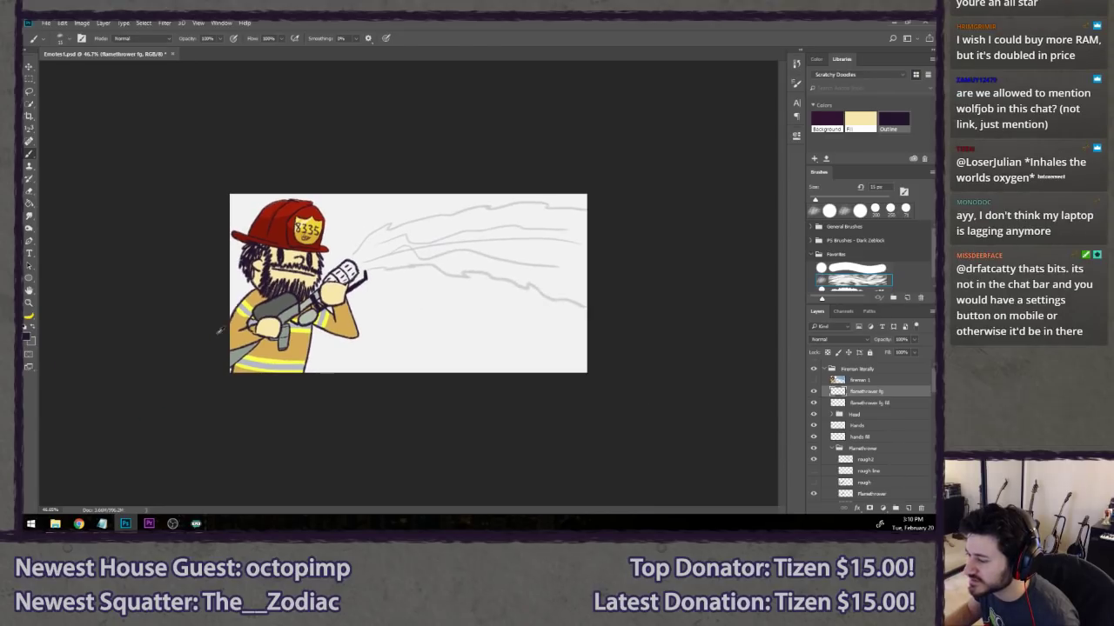
# - Erase the large curved outline beside the lower hand, behind the tank, on the Flamethrower layer
pyautogui.scroll(7, 163, 330)
pyautogui.scroll(3, 162, 329)
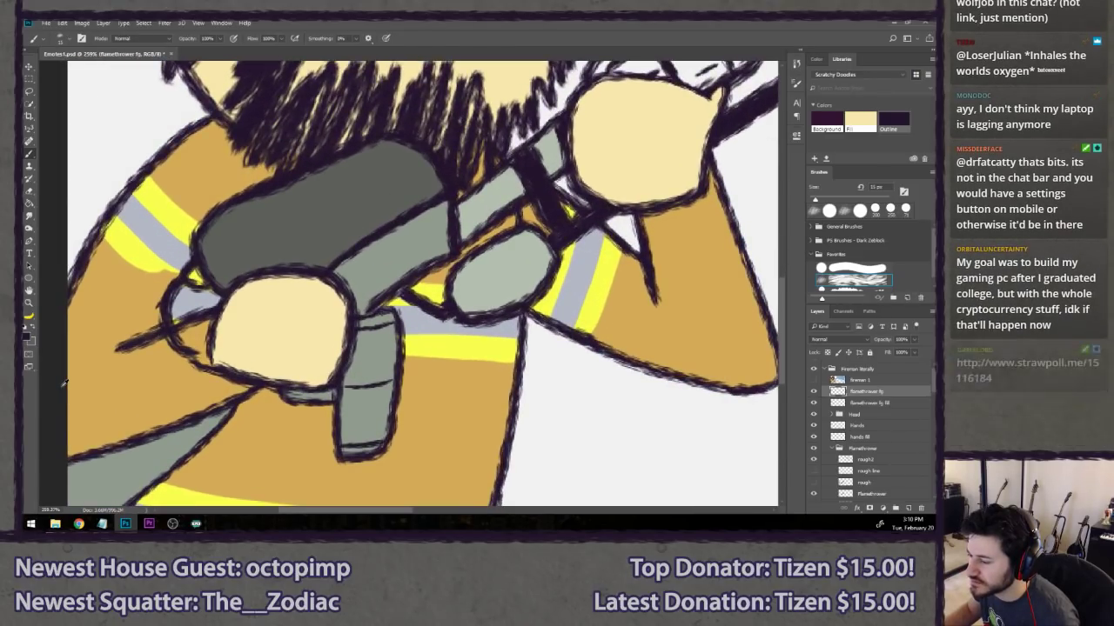
pyautogui.click(860, 404)
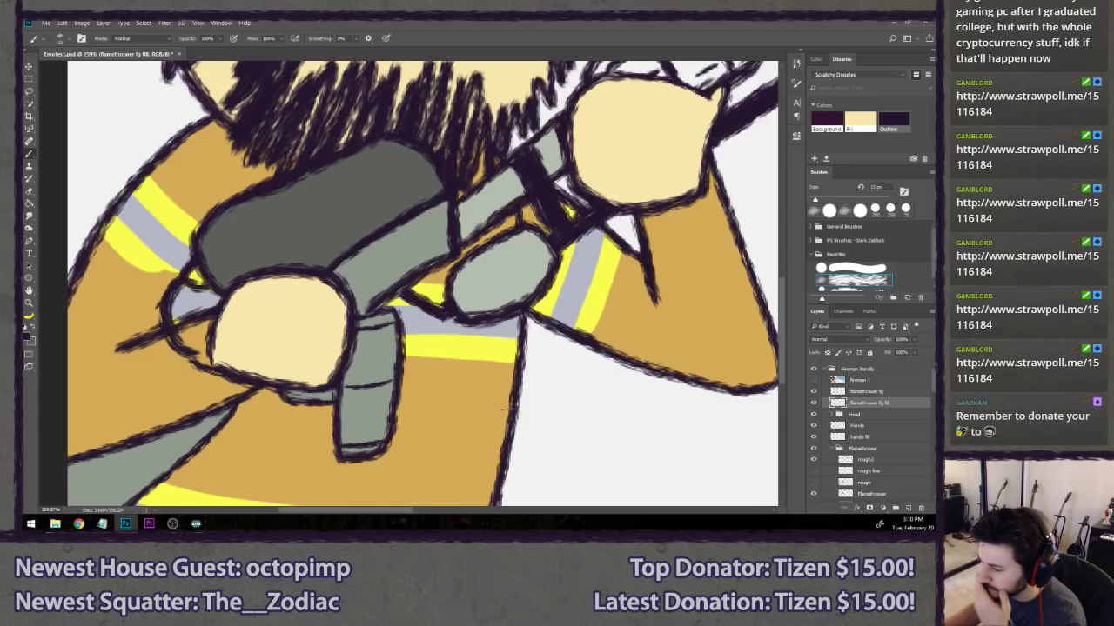
pyautogui.scroll(-2, 864, 420)
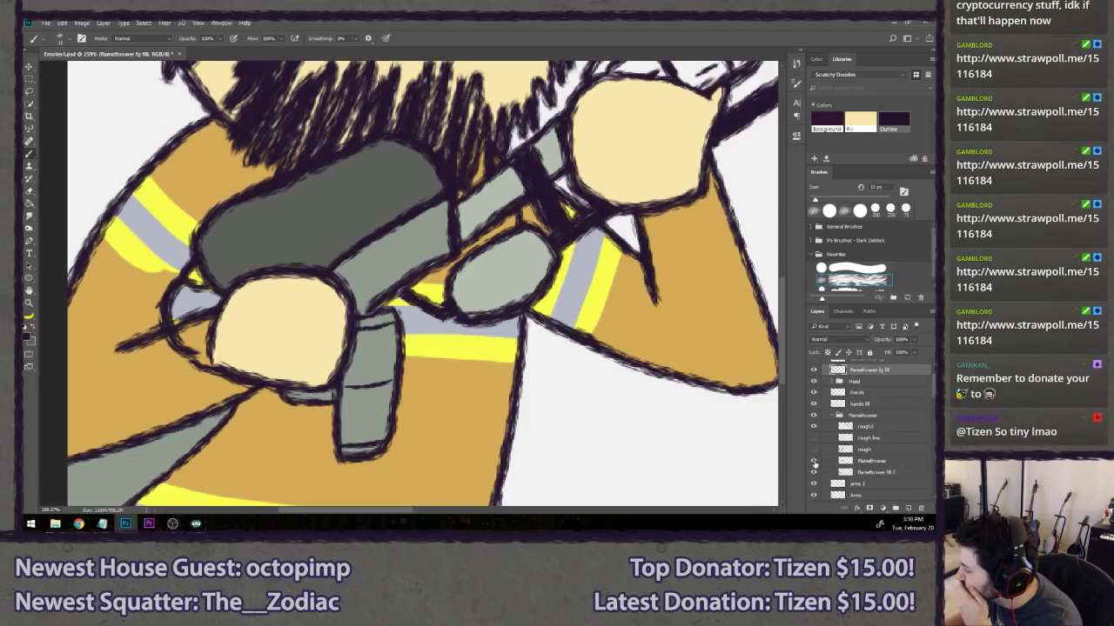
pyautogui.click(813, 461)
pyautogui.click(813, 461)
pyautogui.click(878, 462)
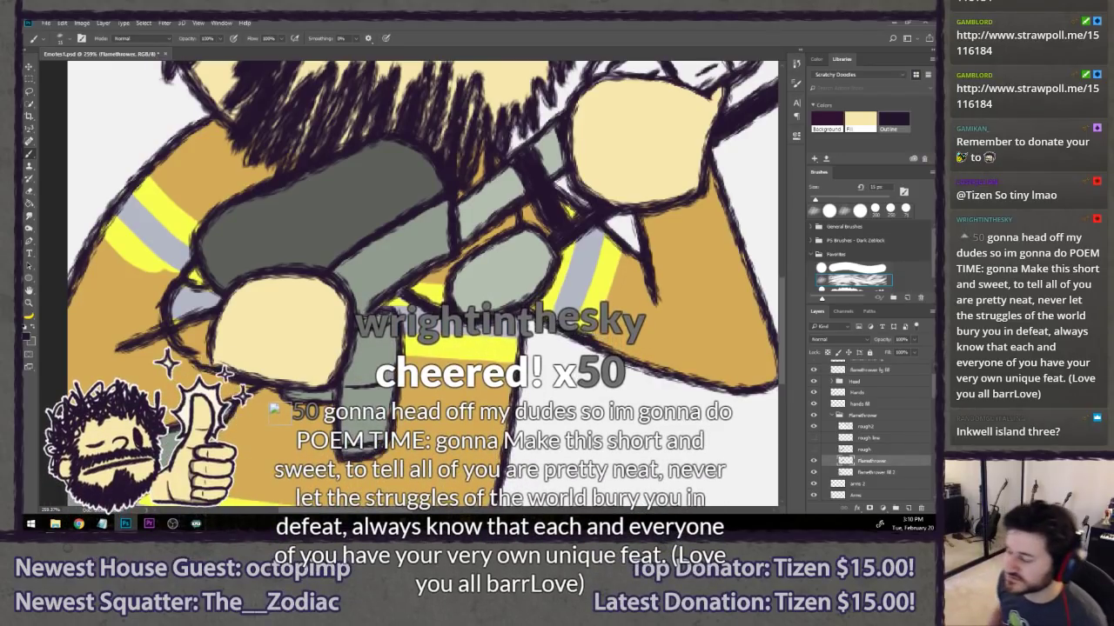
pyautogui.press('e')
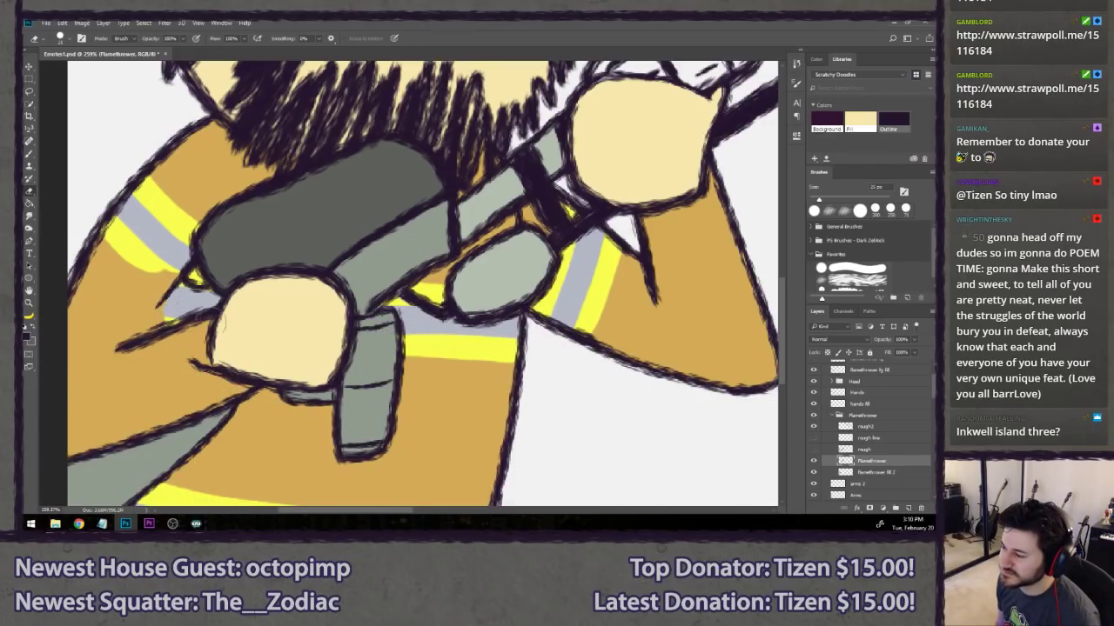
# - On the flamethrower fill 2 layer, fill the small gap between the tank's rear end and the lower hand with a small smooth brush
pyautogui.click(859, 472)
pyautogui.press('b')
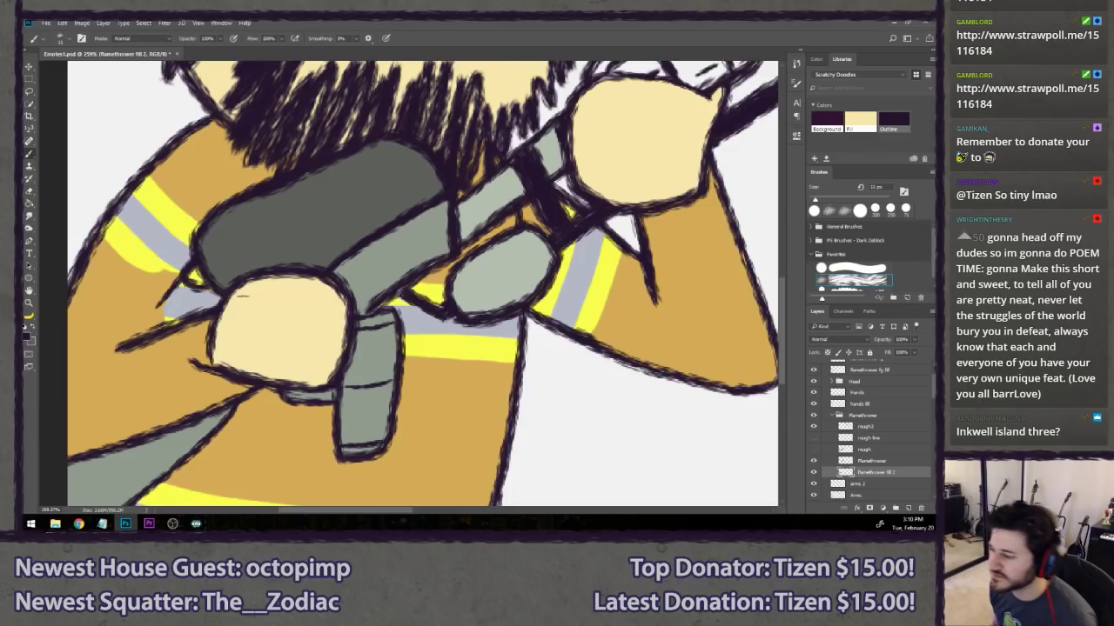
pyautogui.click(833, 266)
pyautogui.press('[')
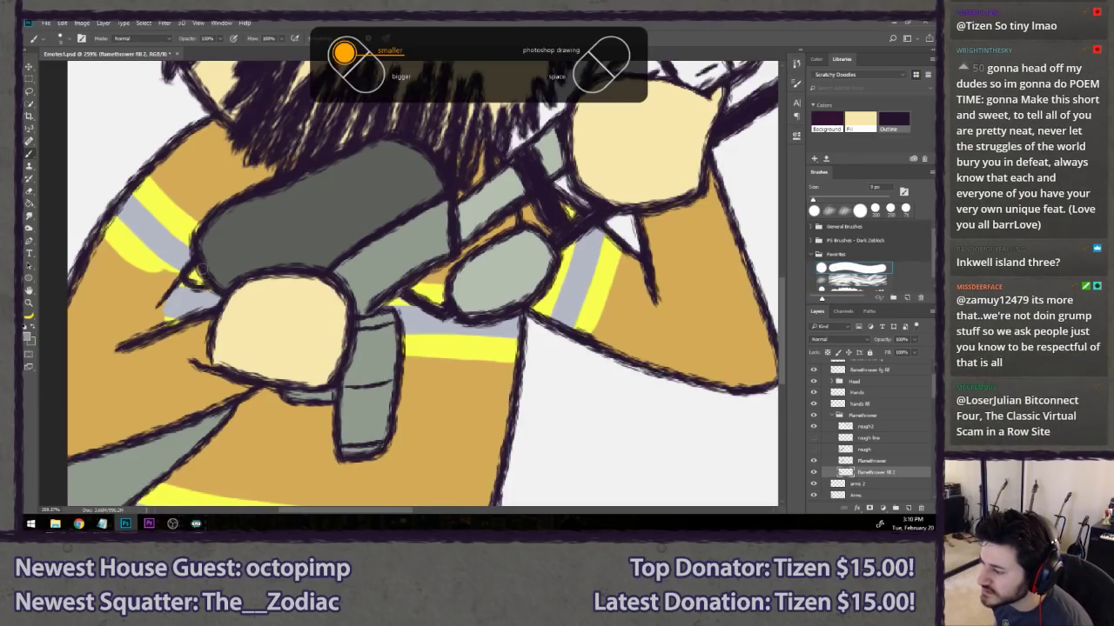
pyautogui.moveTo(200, 275); pyautogui.dragTo(193, 275)
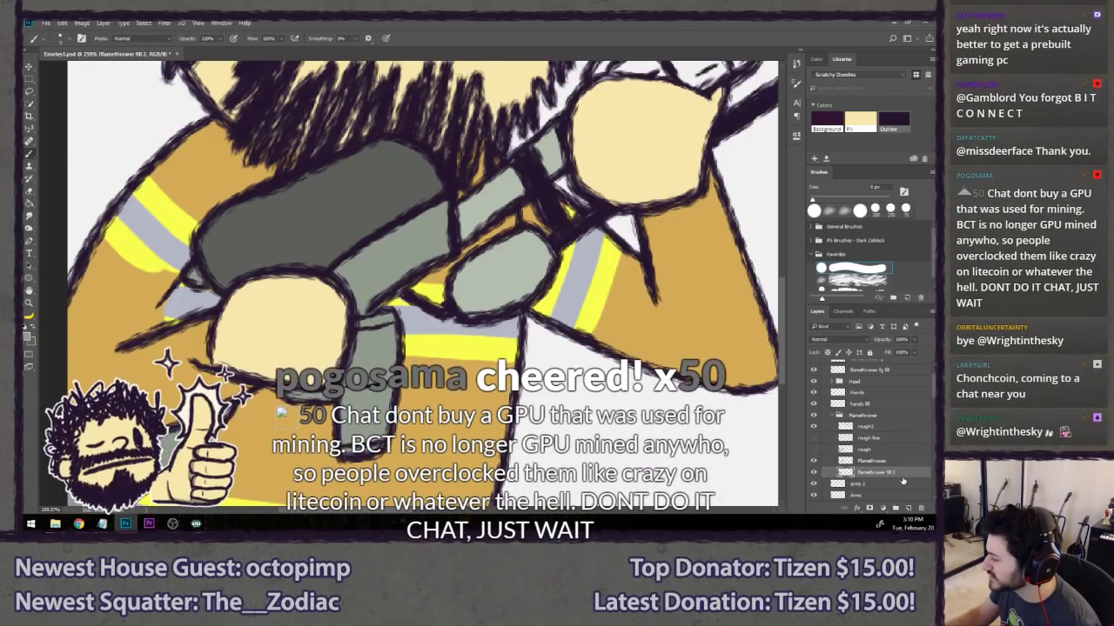
# - On the Flamethrower layer, draw a smaller curved outline between the tank's rear end and the lower hand with the rough brush
pyautogui.click(871, 462)
pyautogui.click(858, 280)
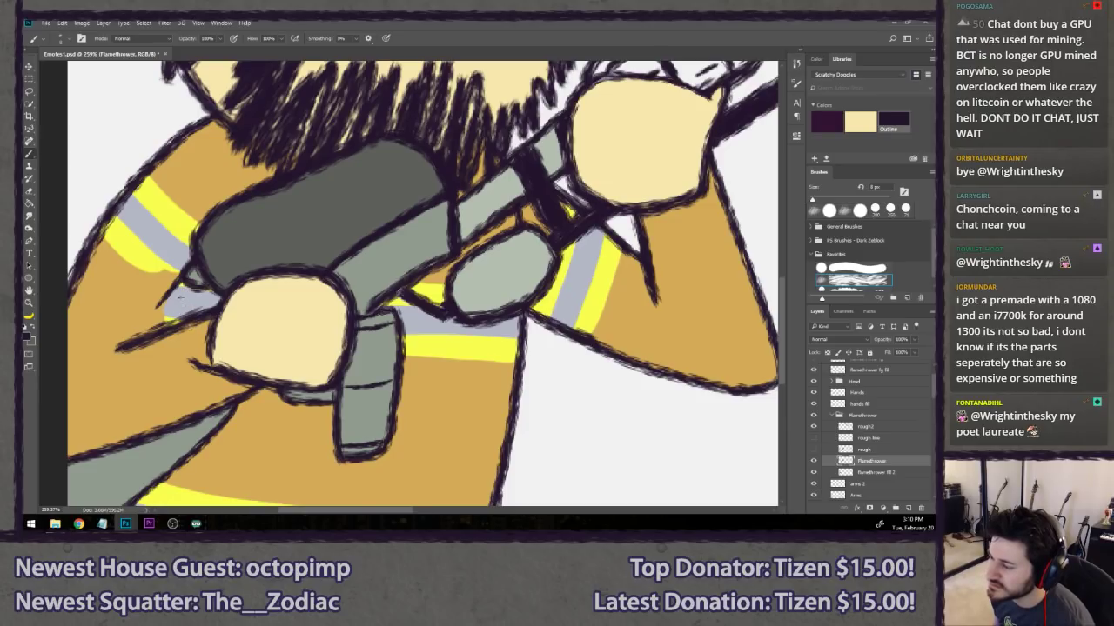
pyautogui.press(']')
pyautogui.press(']')
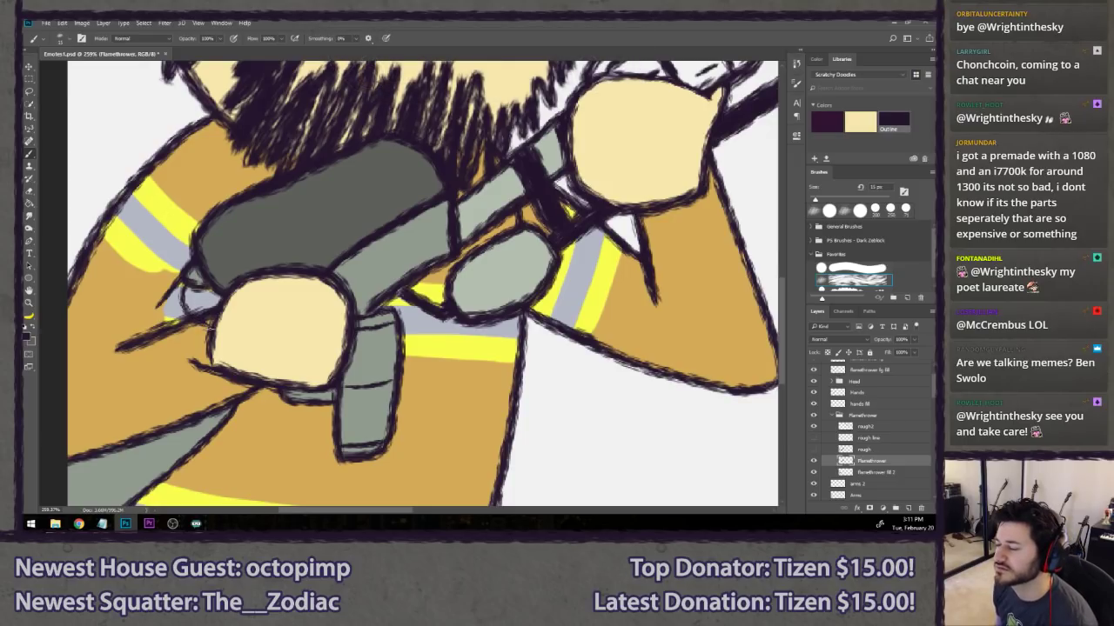
# - Fill the nozzle and its ribbed sections above the upper hand with grey-green using the smooth brush on the flamethrower fill 2 layer
pyautogui.press('l')
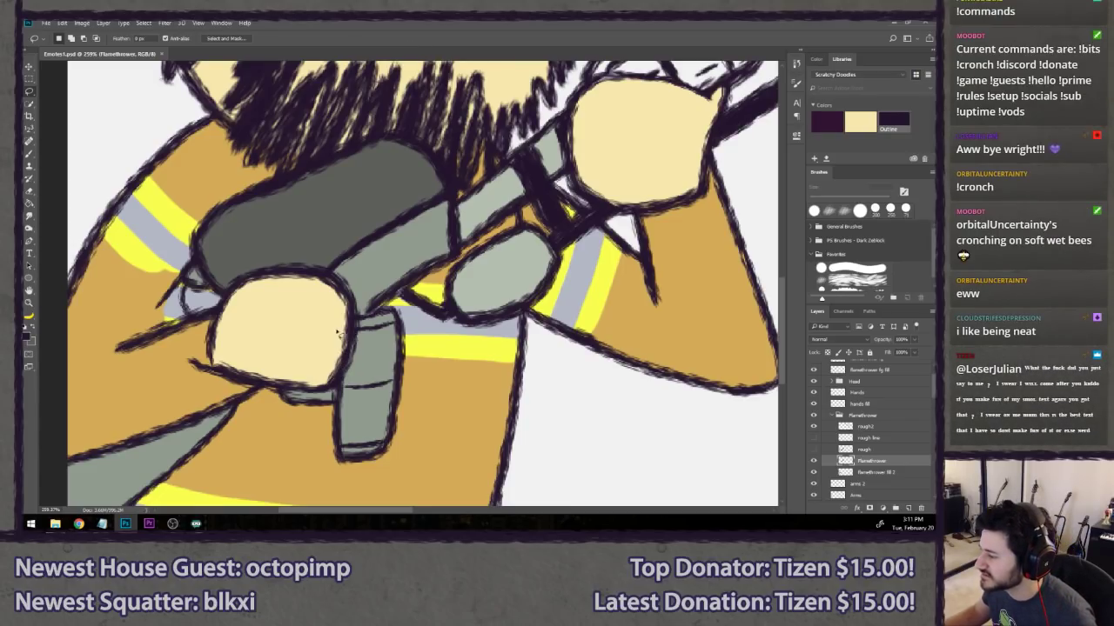
pyautogui.scroll(-5, 337, 332)
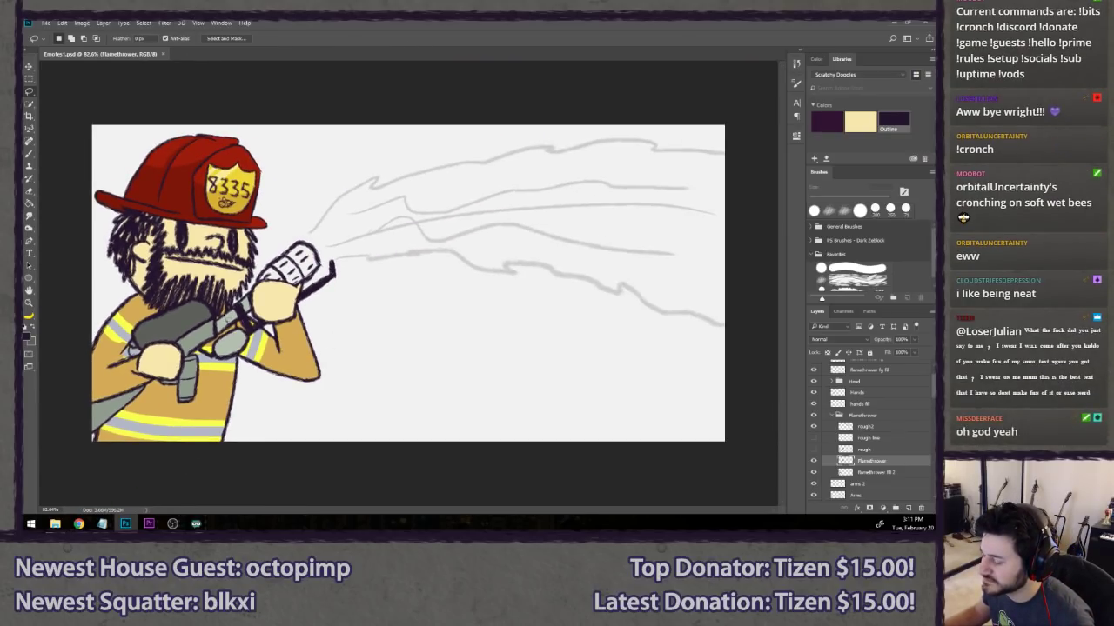
pyautogui.scroll(2, 284, 263)
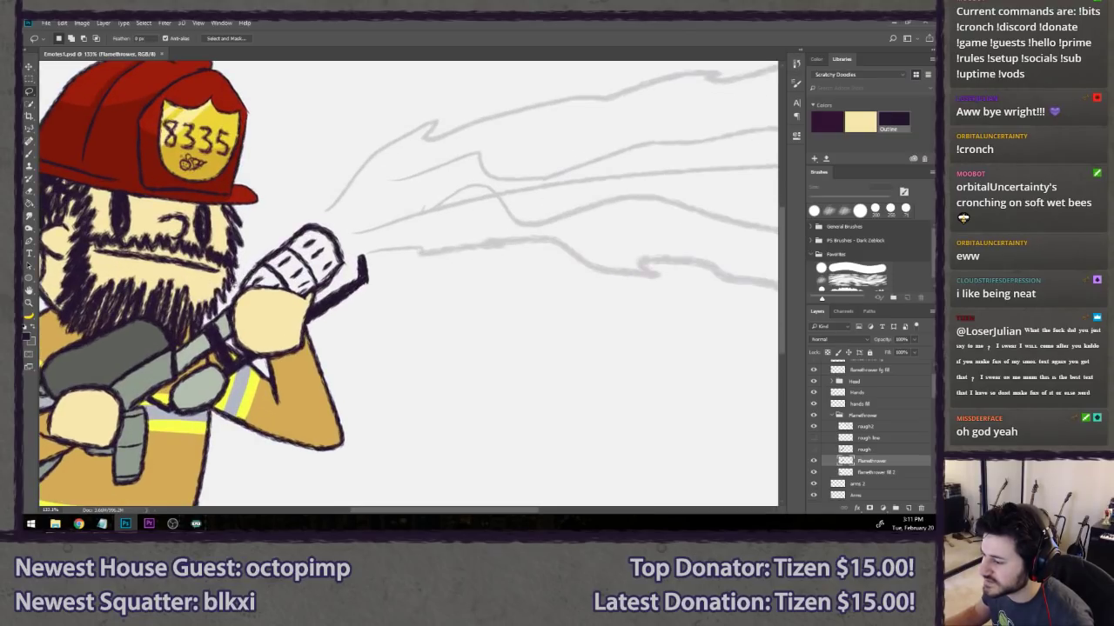
pyautogui.press('b')
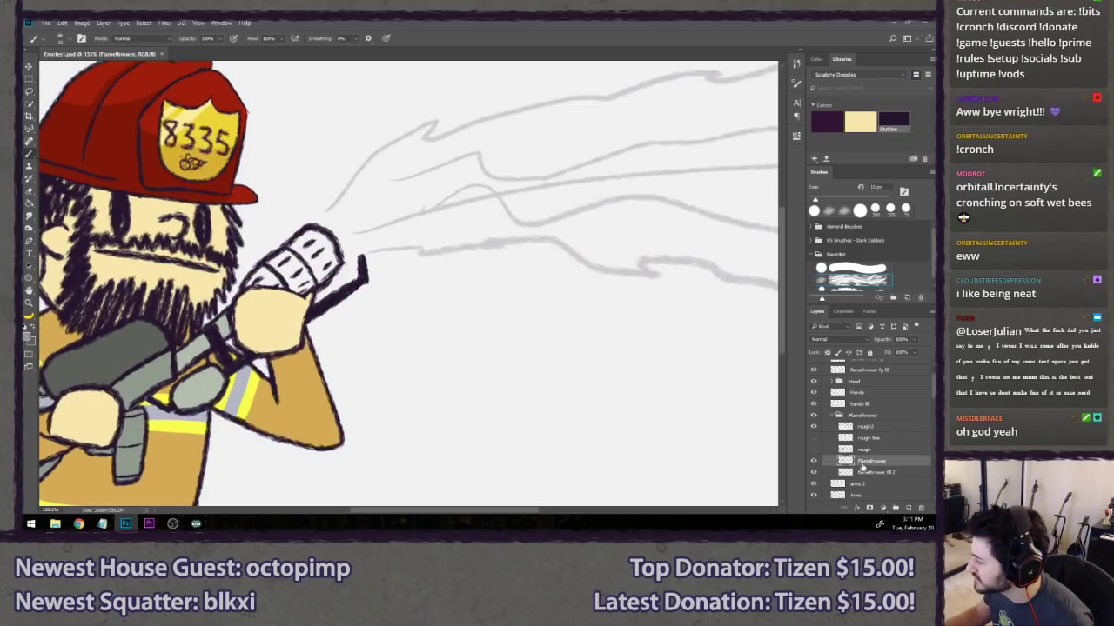
pyautogui.click(869, 474)
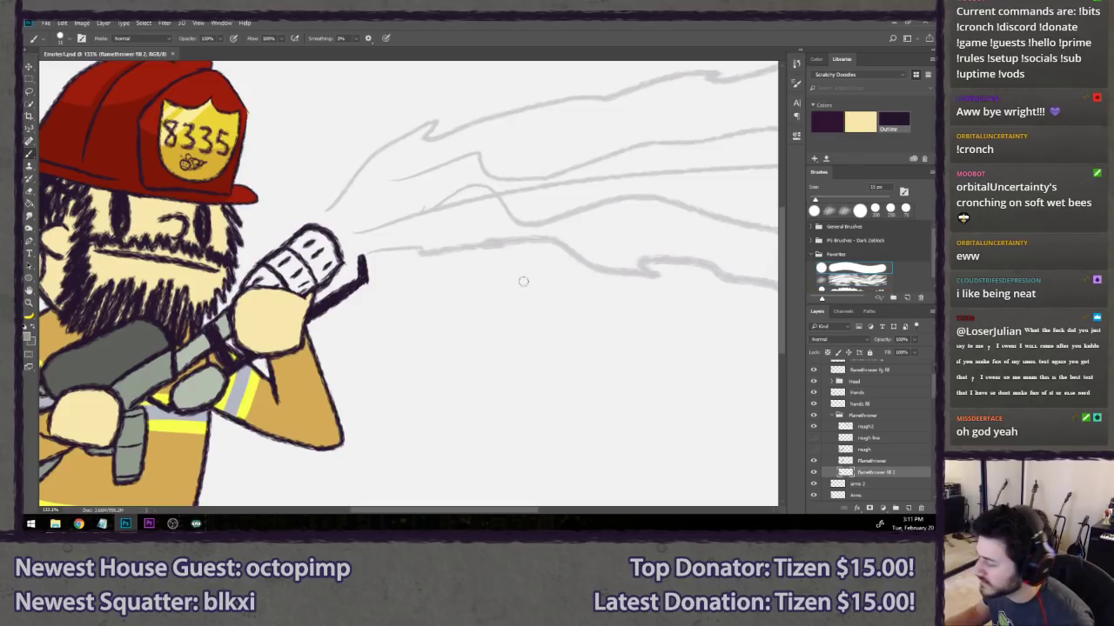
pyautogui.scroll(3, 292, 296)
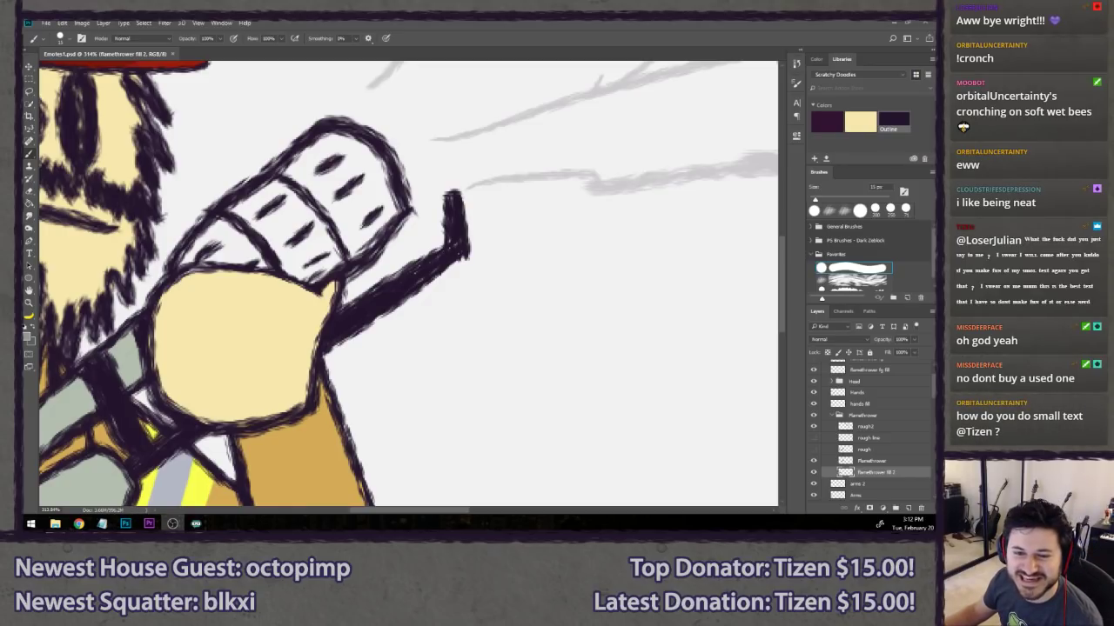
pyautogui.click(452, 20)
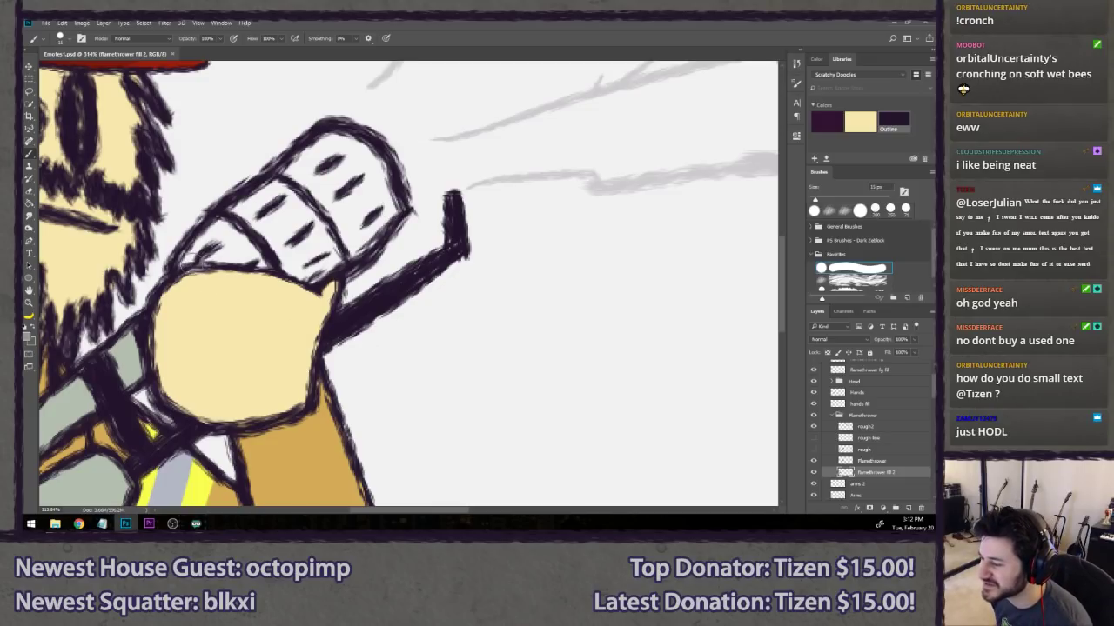
pyautogui.moveTo(191, 243)
pyautogui.mouseDown()
pyautogui.moveTo(248, 210)
pyautogui.moveTo(245, 225)
pyautogui.moveTo(287, 227)
pyautogui.moveTo(327, 265)
pyautogui.moveTo(352, 234)
pyautogui.moveTo(339, 253)
pyautogui.moveTo(370, 231)
pyautogui.moveTo(382, 204)
pyautogui.moveTo(374, 165)
pyautogui.moveTo(323, 137)
pyautogui.moveTo(261, 201)
pyautogui.moveTo(305, 213)
pyautogui.moveTo(339, 149)
pyautogui.moveTo(331, 166)
pyautogui.moveTo(352, 165)
pyautogui.moveTo(349, 185)
pyautogui.moveTo(370, 189)
pyautogui.moveTo(367, 209)
pyautogui.moveTo(330, 222)
pyautogui.mouseUp()
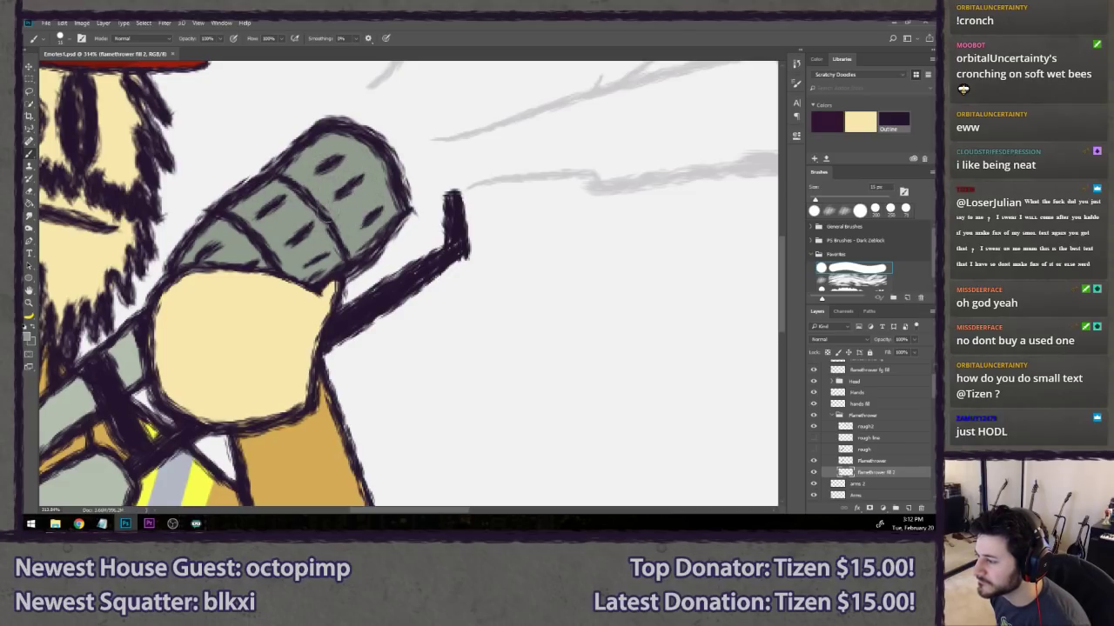
# - Repaint the grip hanging beside the lower hand in a darker grey on the flamethrower fill 2 layer
pyautogui.hotkey('ctrl', '1')
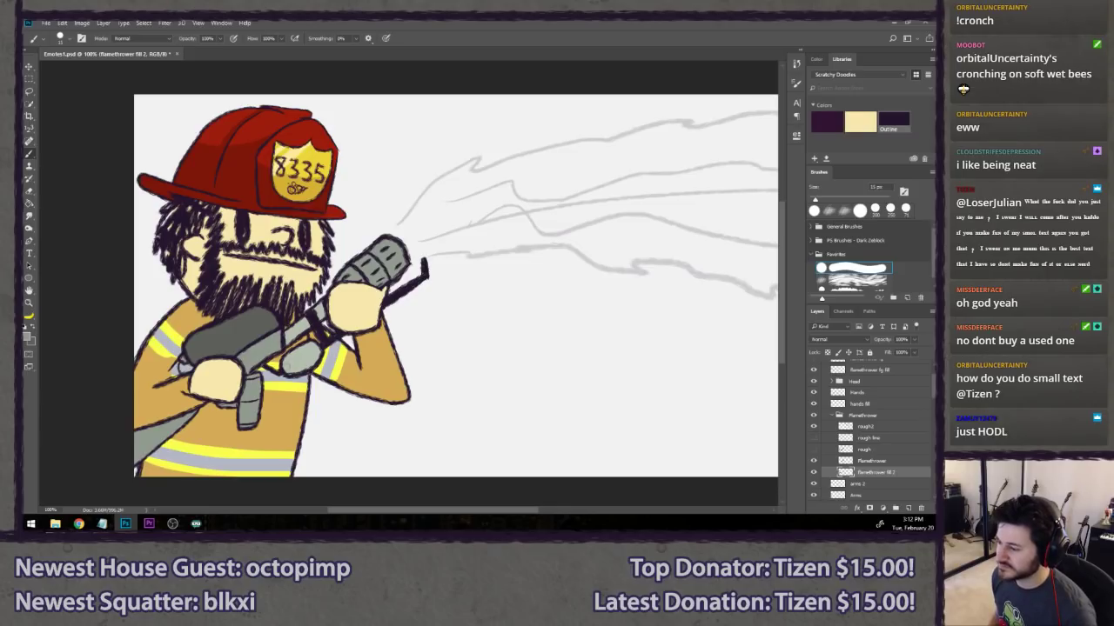
pyautogui.press('l')
pyautogui.scroll(-3, 211, 305)
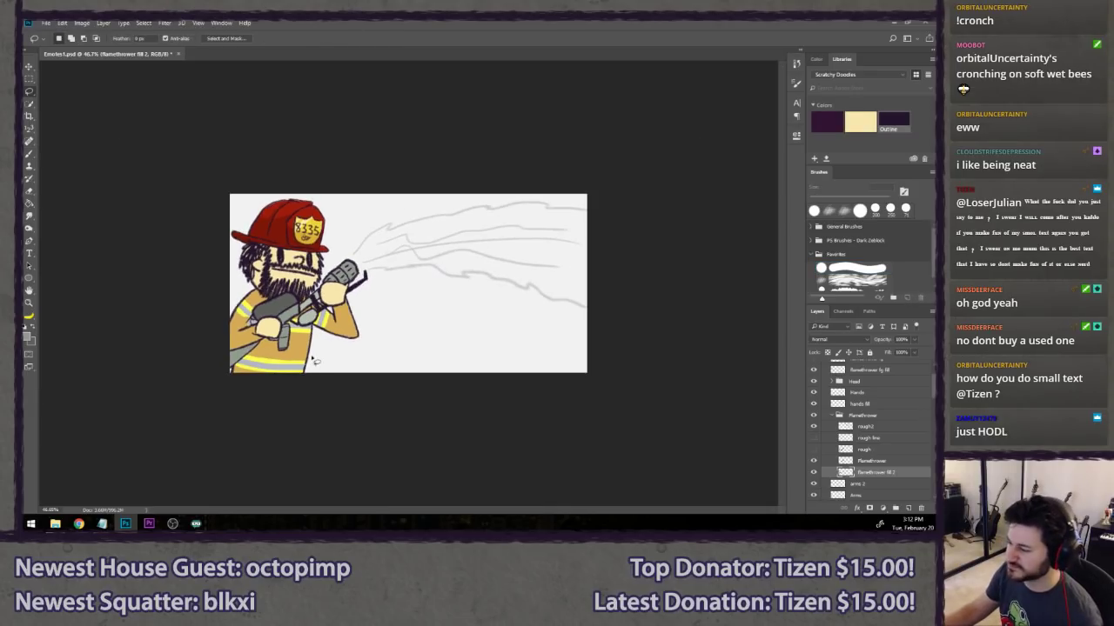
pyautogui.scroll(-5, 210, 304)
pyautogui.scroll(2, 226, 313)
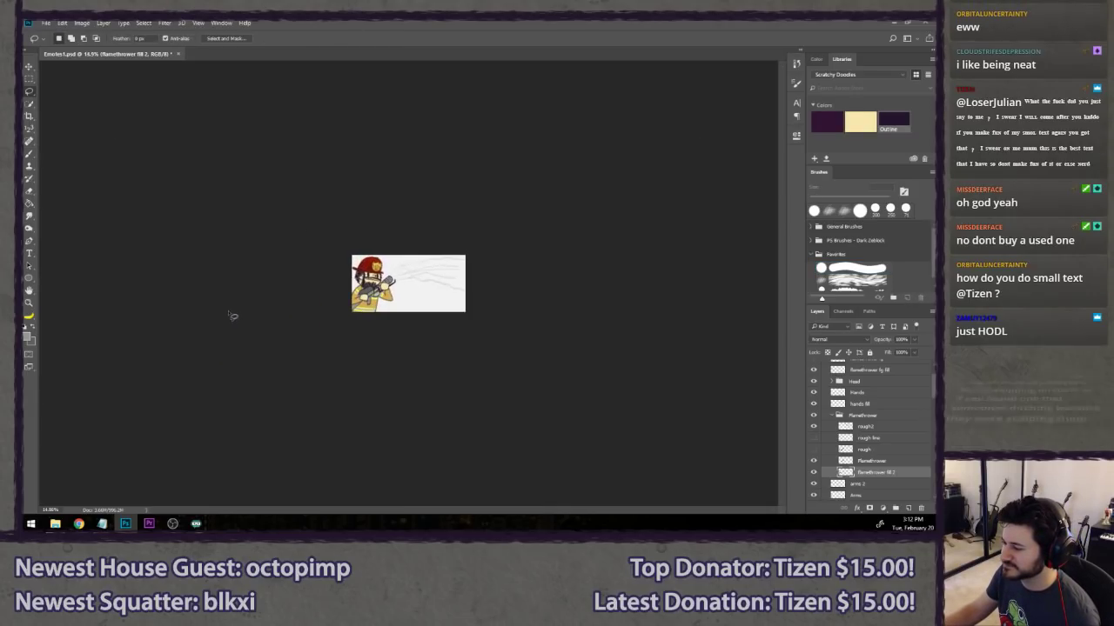
pyautogui.scroll(-1, 180, 320)
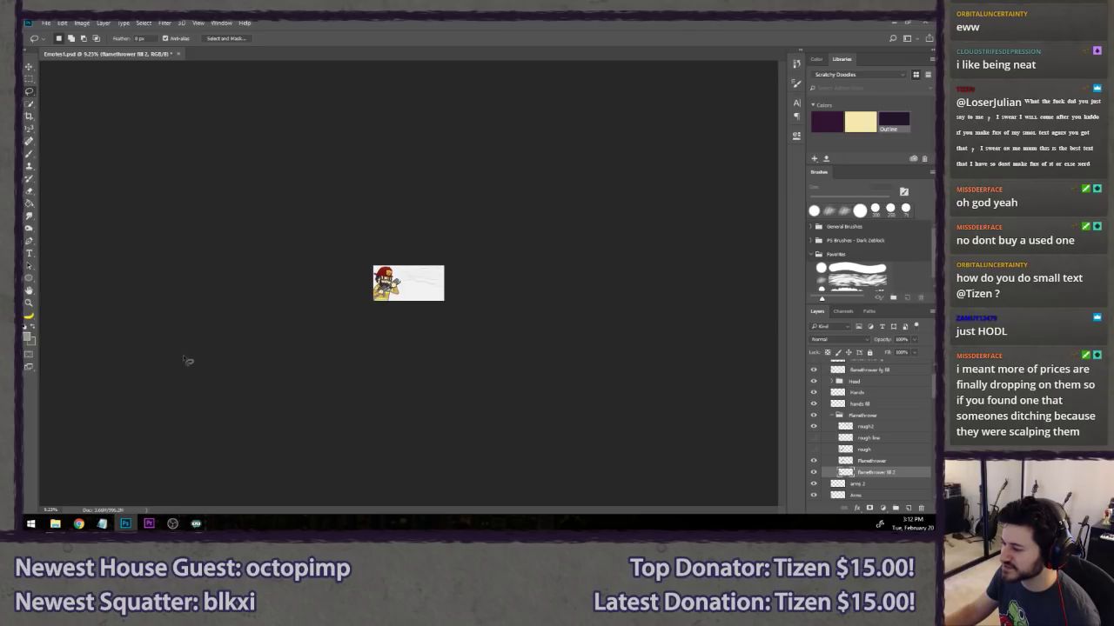
pyautogui.scroll(5, 130, 323)
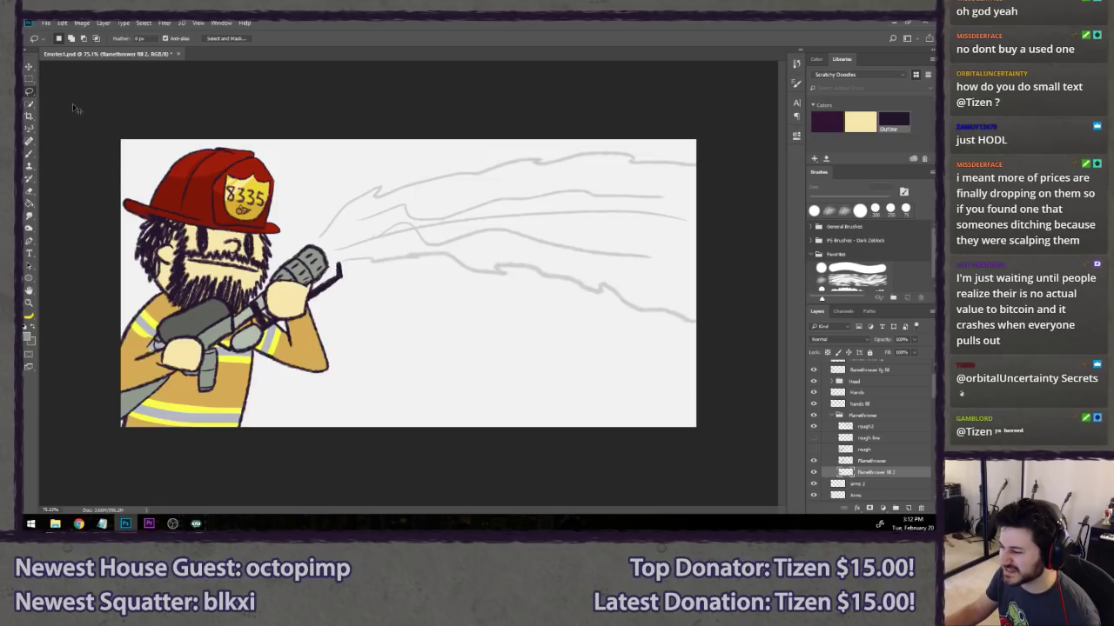
pyautogui.press('b')
pyautogui.scroll(5, 185, 364)
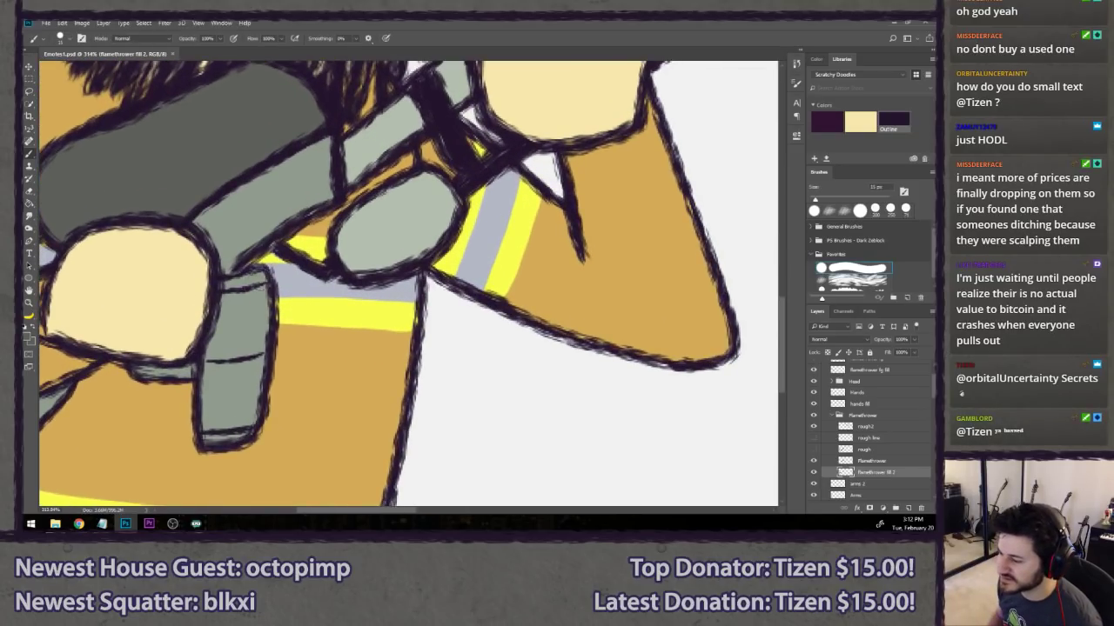
pyautogui.moveTo(215, 373)
pyautogui.mouseDown()
pyautogui.moveTo(210, 435)
pyautogui.moveTo(253, 419)
pyautogui.moveTo(258, 388)
pyautogui.moveTo(241, 435)
pyautogui.moveTo(261, 377)
pyautogui.moveTo(254, 280)
pyautogui.moveTo(231, 289)
pyautogui.moveTo(218, 314)
pyautogui.moveTo(210, 370)
pyautogui.moveTo(224, 402)
pyautogui.moveTo(235, 318)
pyautogui.moveTo(224, 378)
pyautogui.mouseUp()
# - Check the coloured flamethrower at thumbnail size and save the document
pyautogui.hotkey('ctrl', '1')
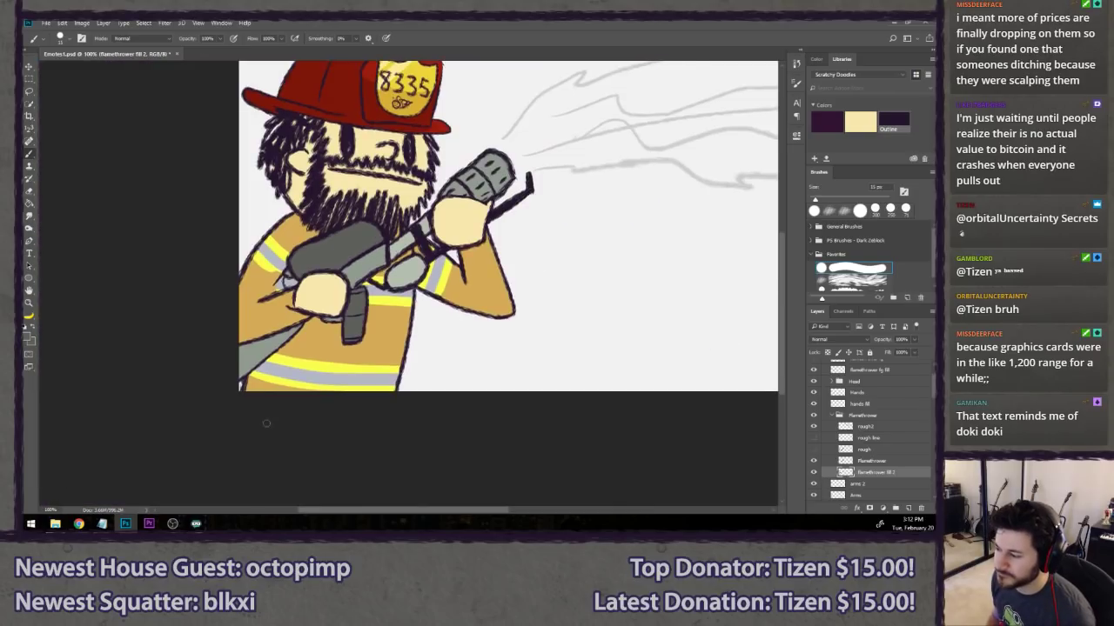
pyautogui.press('l')
pyautogui.scroll(-5, 259, 420)
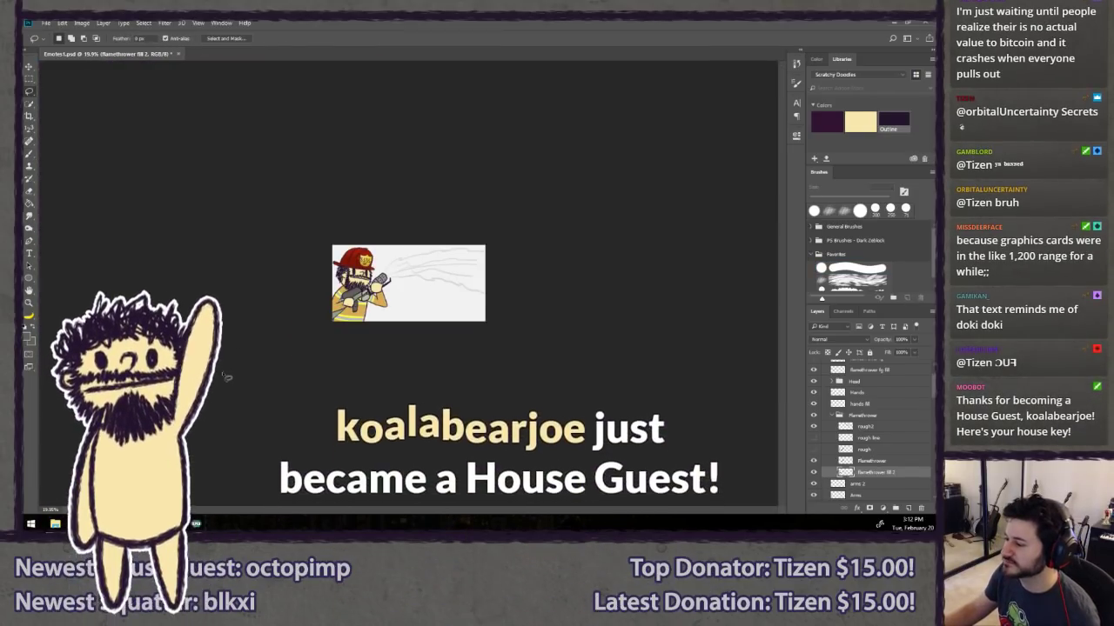
pyautogui.scroll(2, 226, 378)
pyautogui.scroll(3, 148, 261)
pyautogui.hotkey('ctrl', 's')
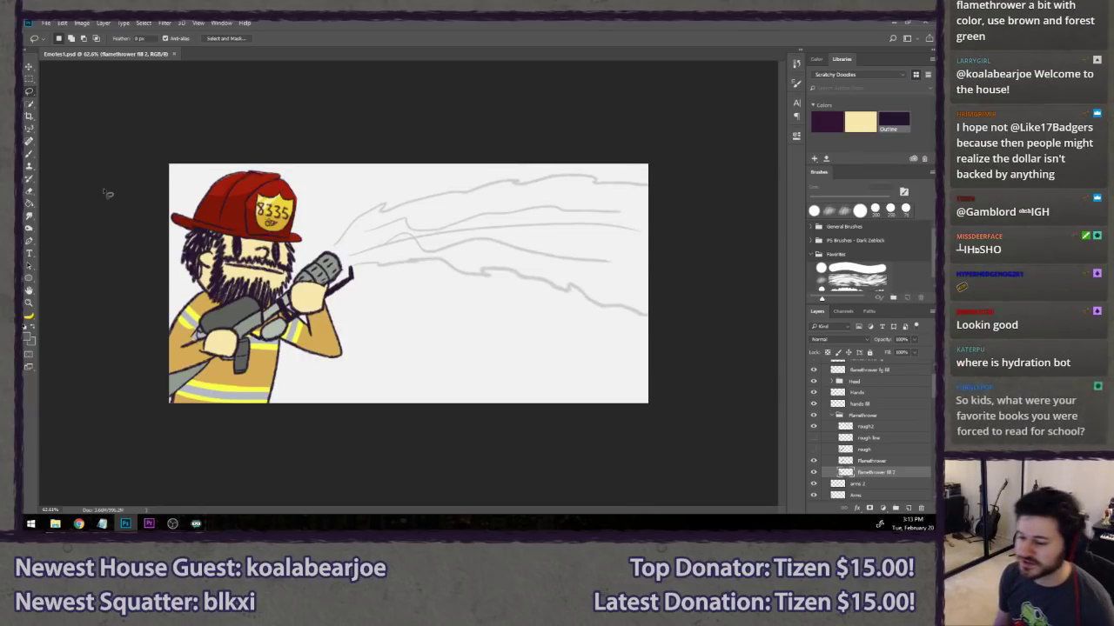
pyautogui.press('b')
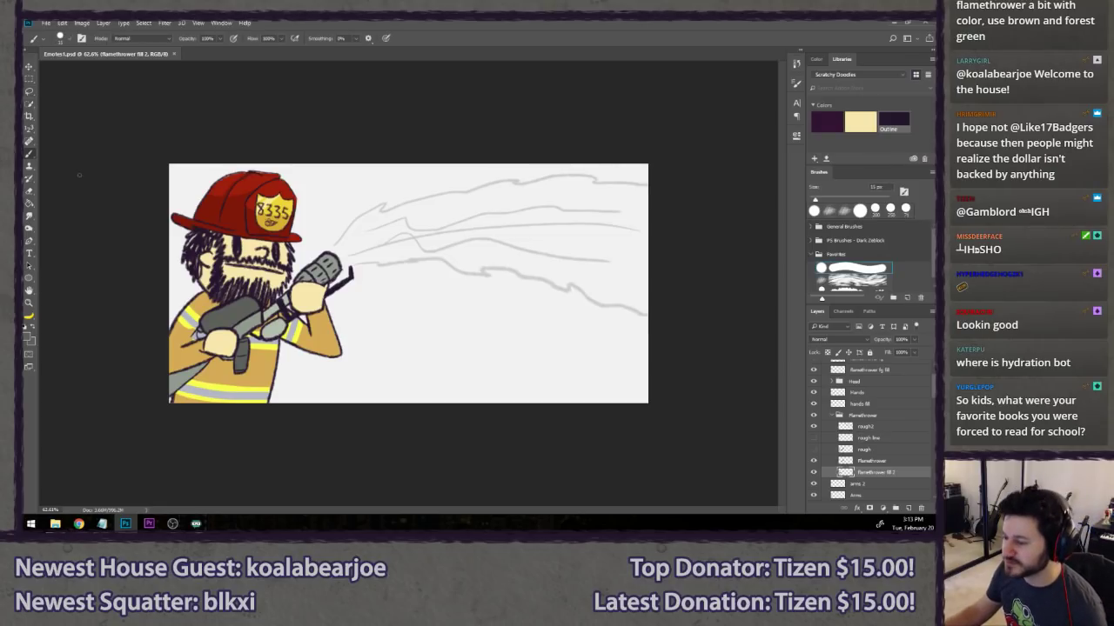
pyautogui.click(30, 277)
pyautogui.click(41, 281)
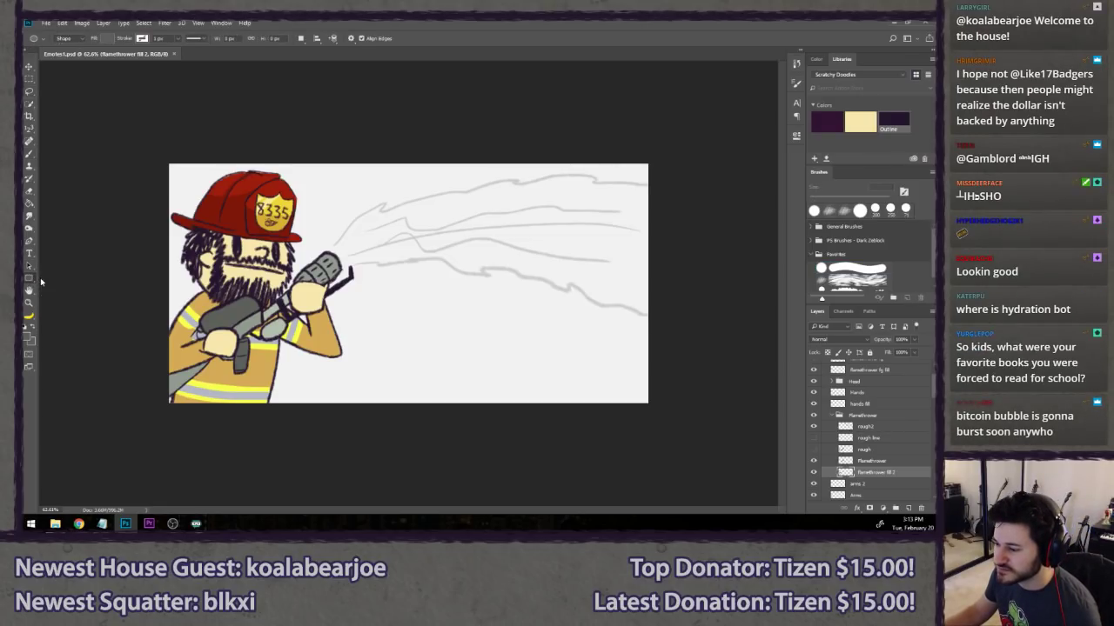
pyautogui.click(29, 90)
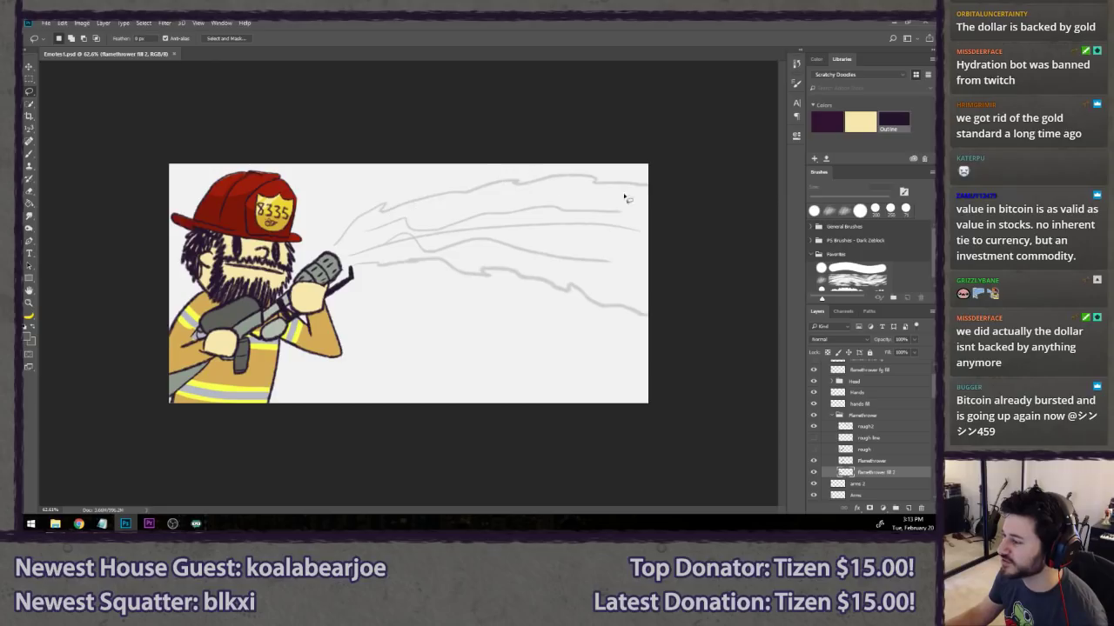
# - Examine the rough flame stream sketched from the nozzle to the canvas's far edge, along with the fireman's layers
pyautogui.hotkey('ctrl', '=')
pyautogui.hotkey('ctrl', '=')
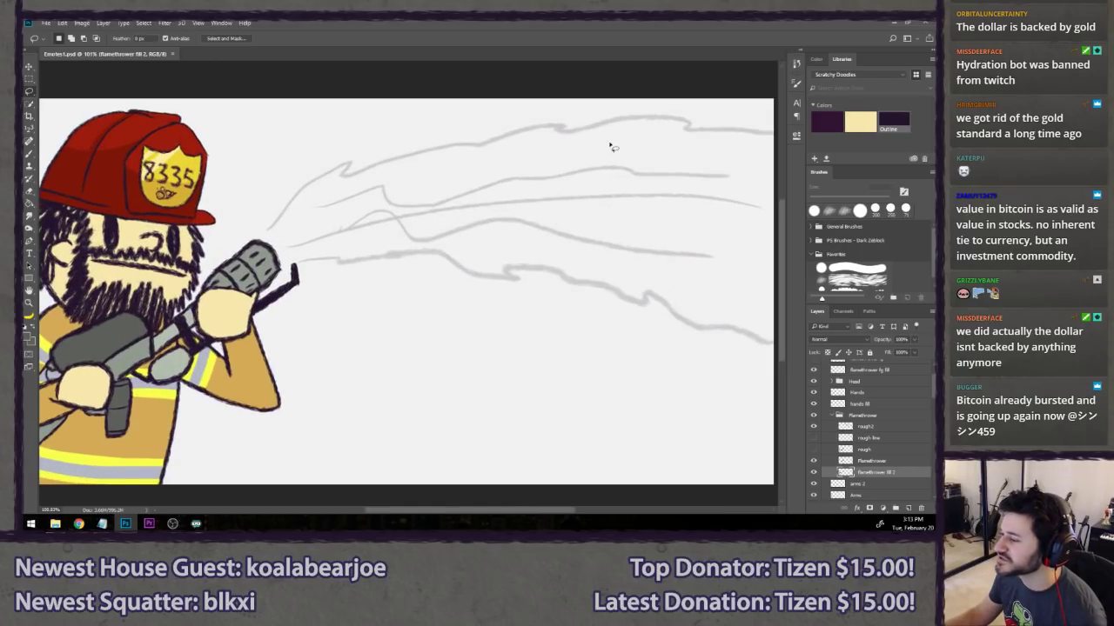
pyautogui.moveTo(612, 147); pyautogui.dragTo(504, 186)
pyautogui.scroll(2, 504, 185)
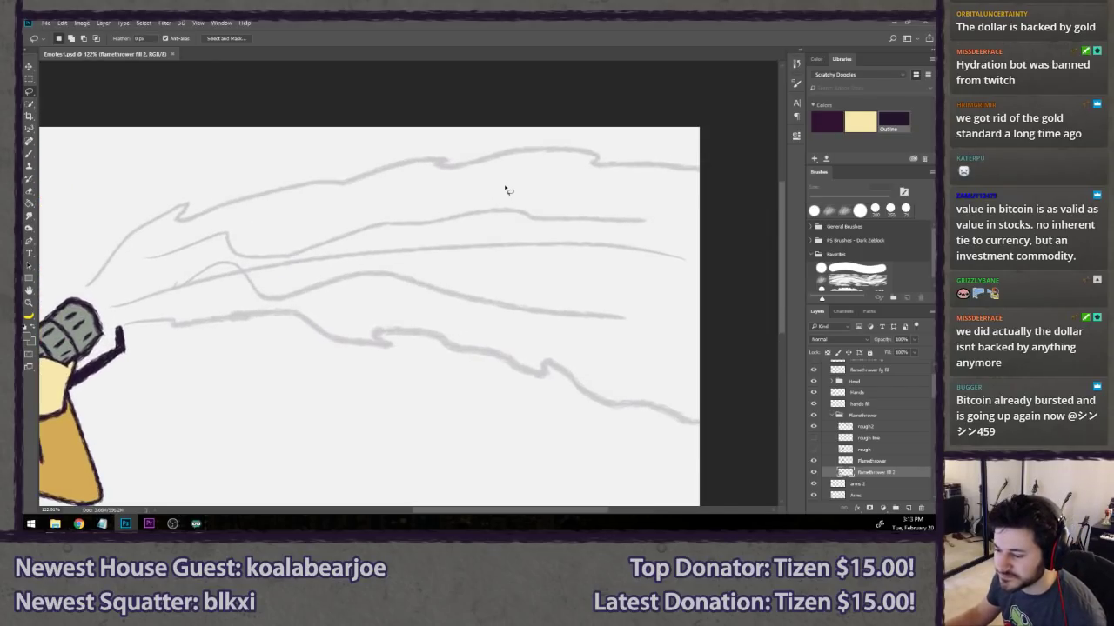
pyautogui.scroll(-1, 258, 233)
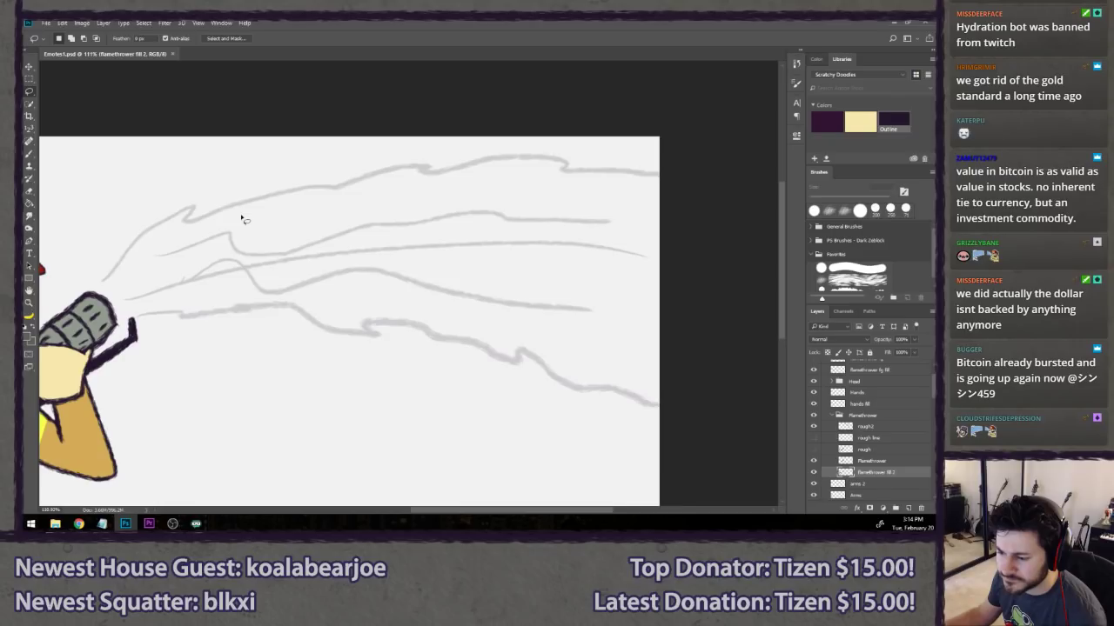
pyautogui.press('b')
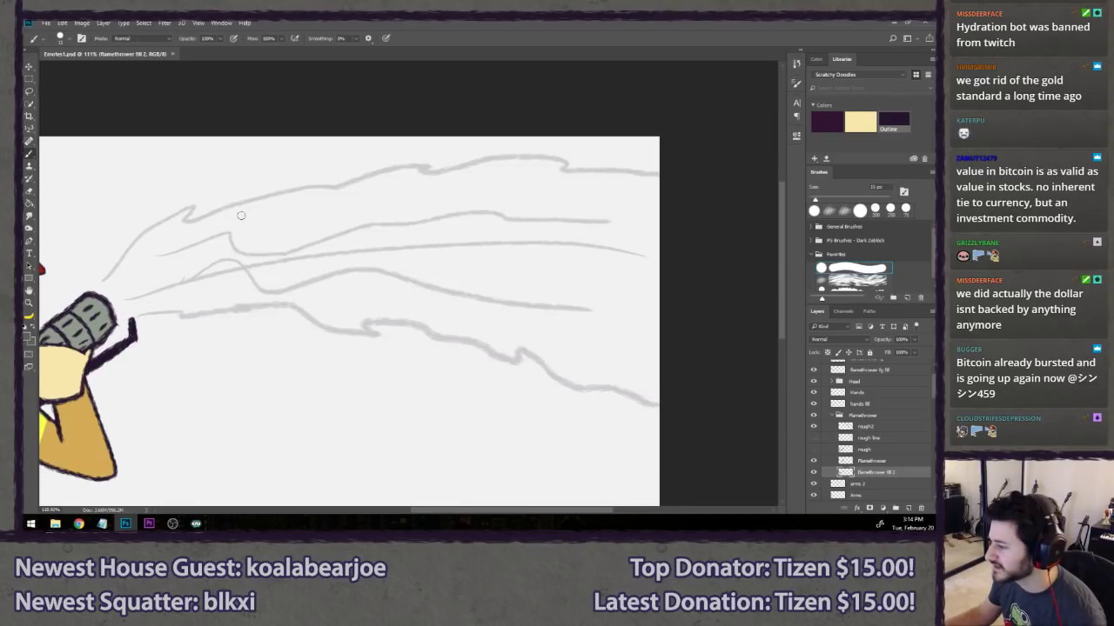
pyautogui.scroll(-2, 380, 281)
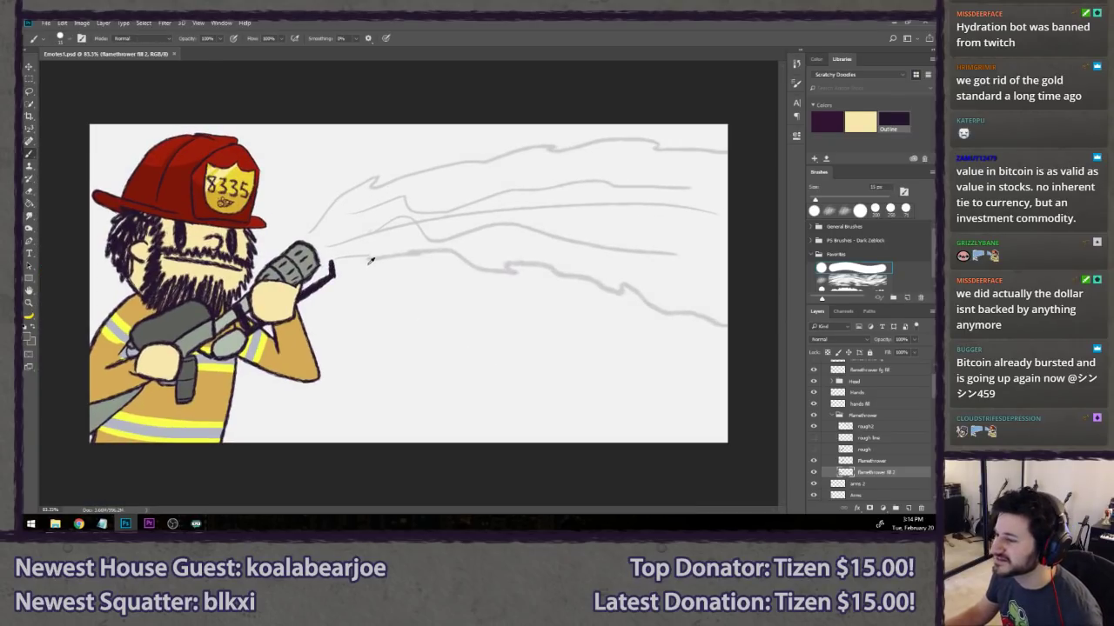
pyautogui.press('l')
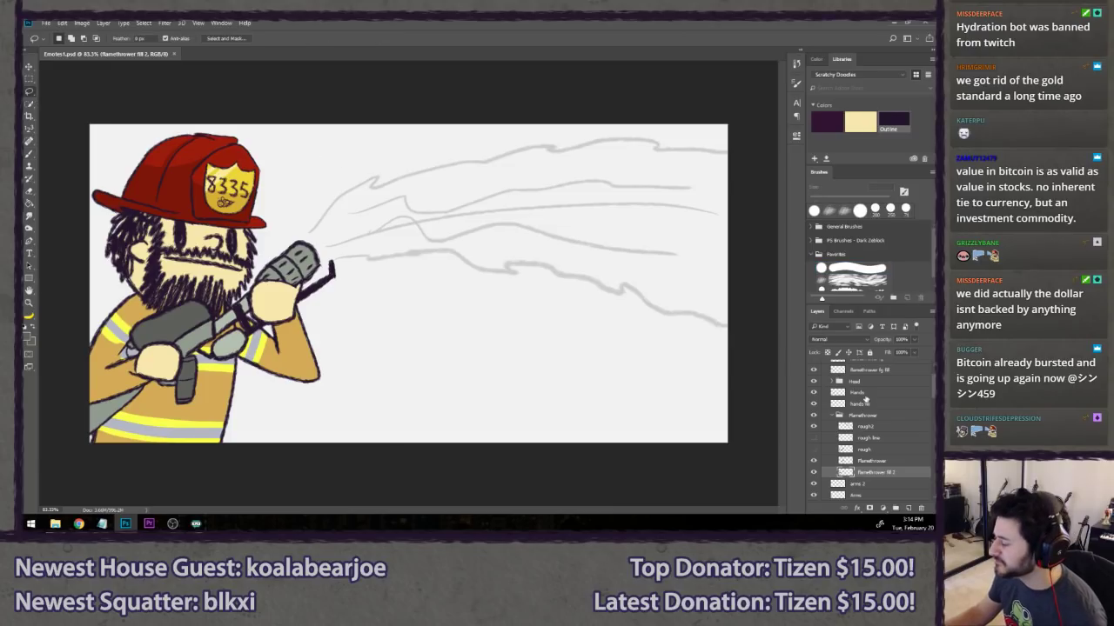
pyautogui.scroll(2, 835, 420)
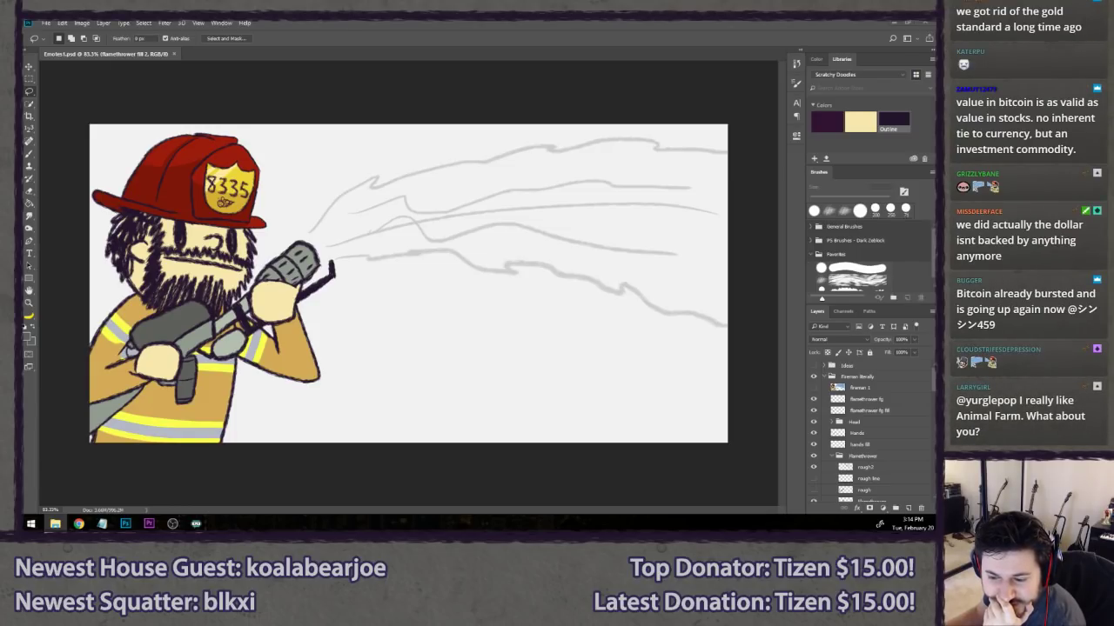
# - Try the HouseFire 112 image on the canvas as a close-up flame reference, and delete it
pyautogui.hotkey('ctrl', 'v')
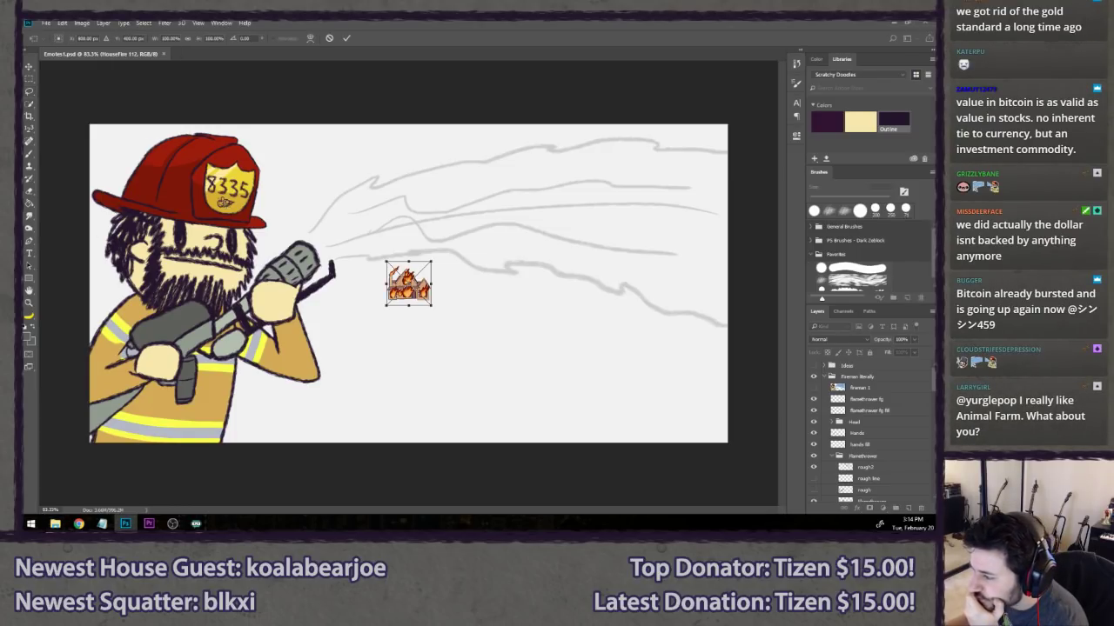
pyautogui.press('Return')
pyautogui.press('l')
pyautogui.scroll(10, 412, 266)
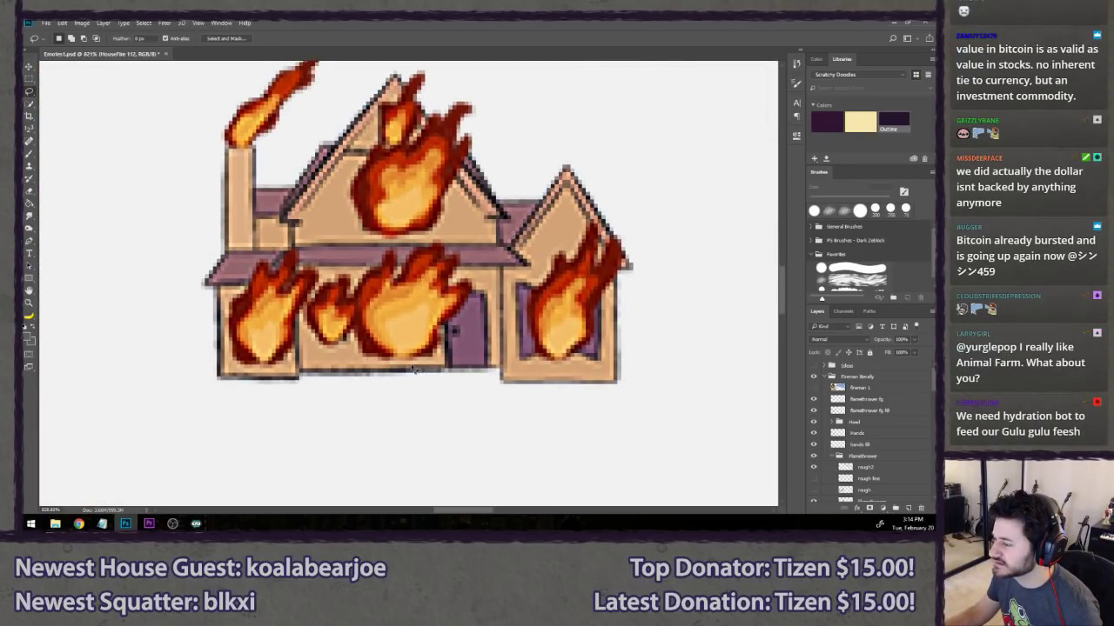
pyautogui.scroll(-10, 415, 369)
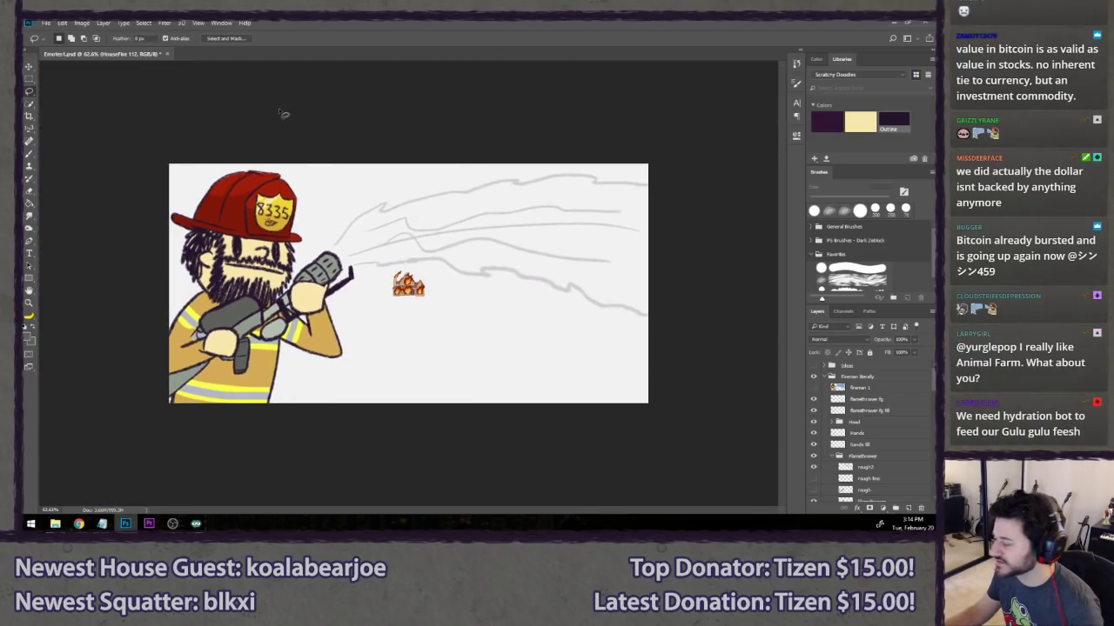
pyautogui.press('Delete')
# - Collapse the Fireman literally group and hide it
pyautogui.scroll(3, 838, 395)
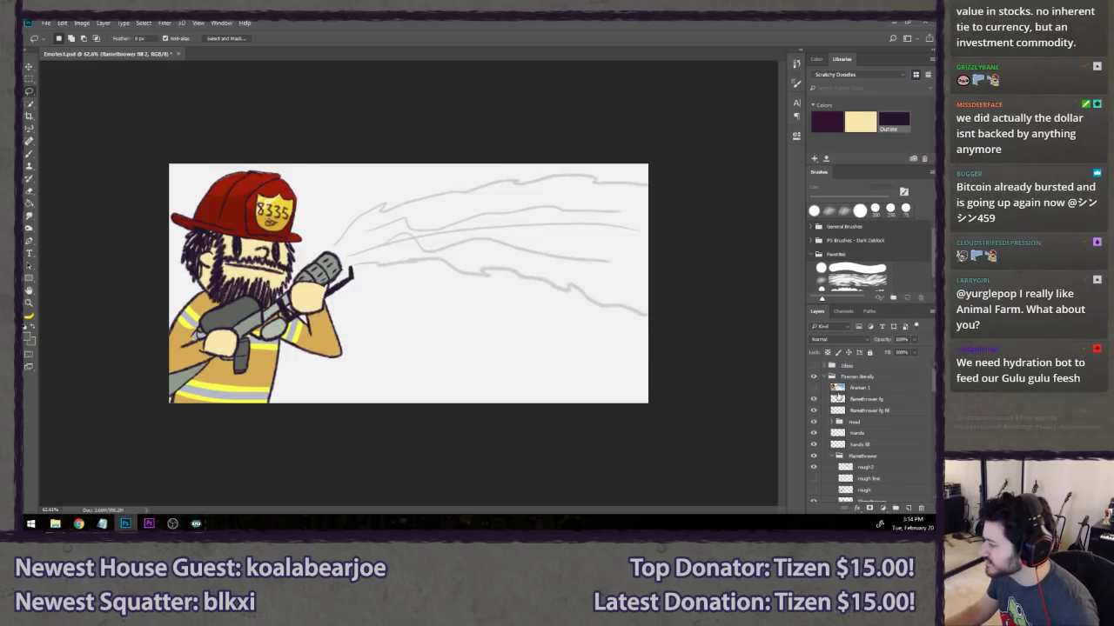
pyautogui.click(824, 377)
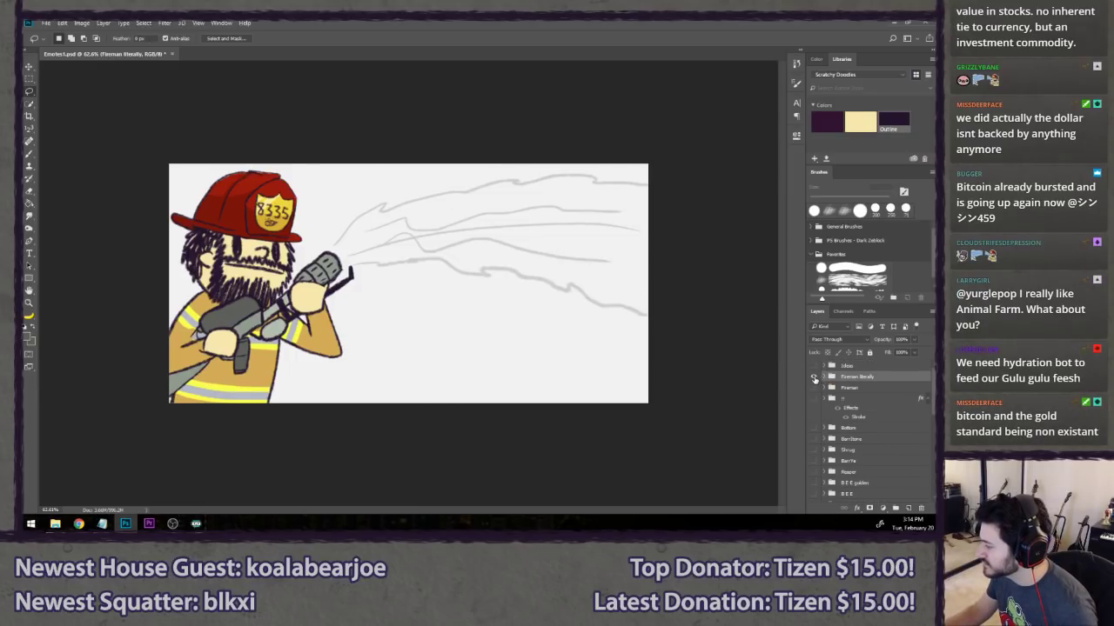
pyautogui.click(813, 378)
# - Show the House Fire group and isolate its Flames subgroup by hiding the merged burning-house layer
pyautogui.scroll(-4, 815, 380)
pyautogui.scroll(-1, 818, 387)
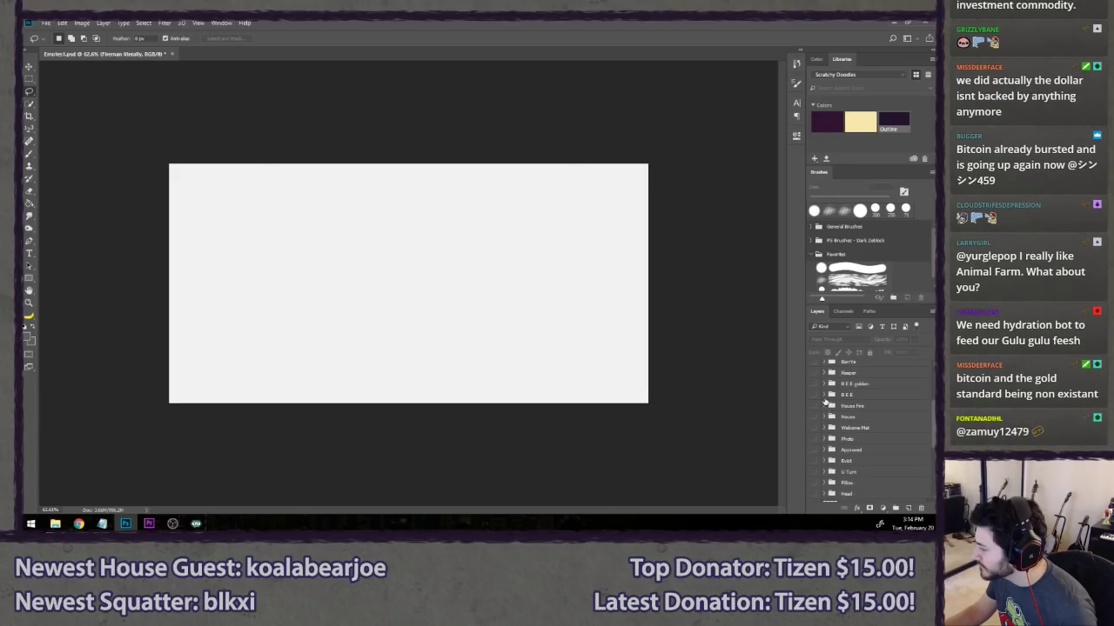
pyautogui.click(814, 406)
pyautogui.click(823, 406)
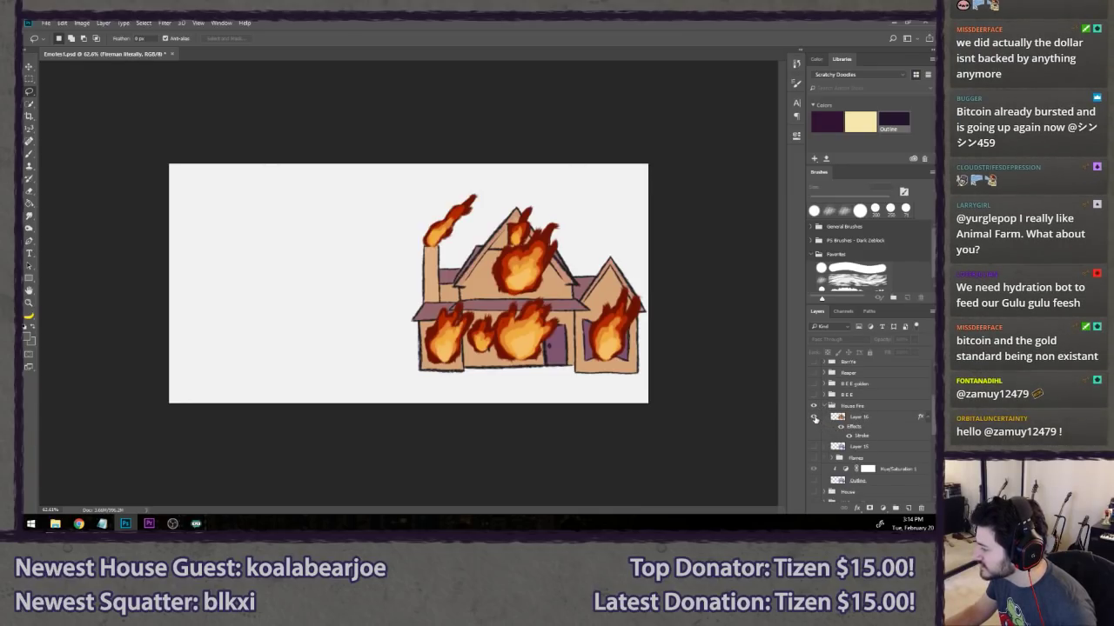
pyautogui.click(814, 447)
pyautogui.click(813, 457)
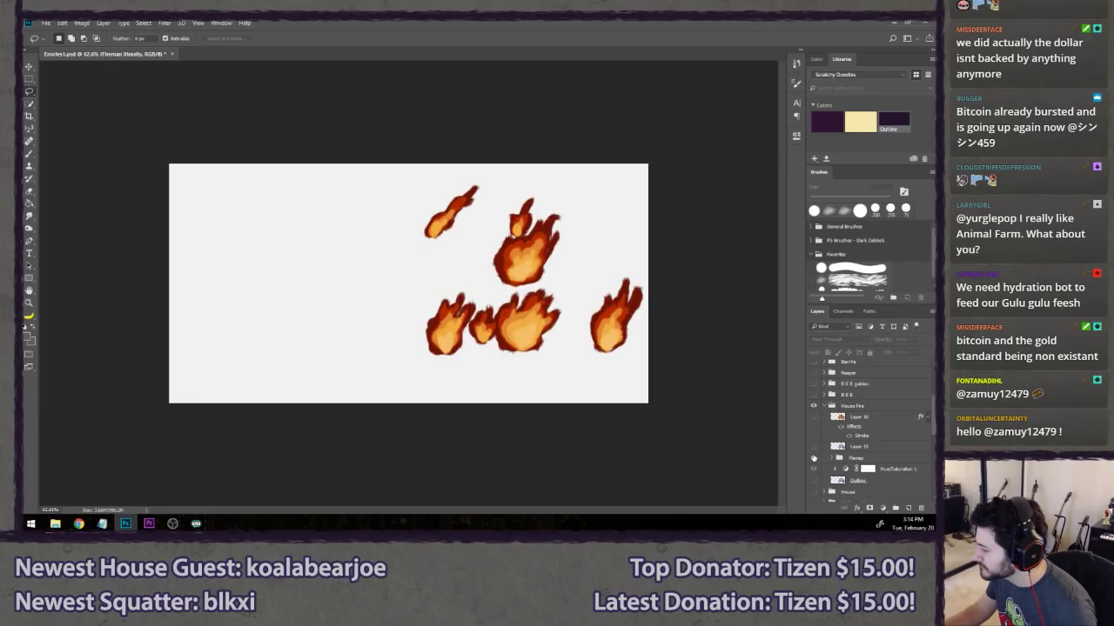
# - Compare the isolated flames with the merged burning-house layer, and expand the Flames subgroup to inspect its layers
pyautogui.click(813, 417)
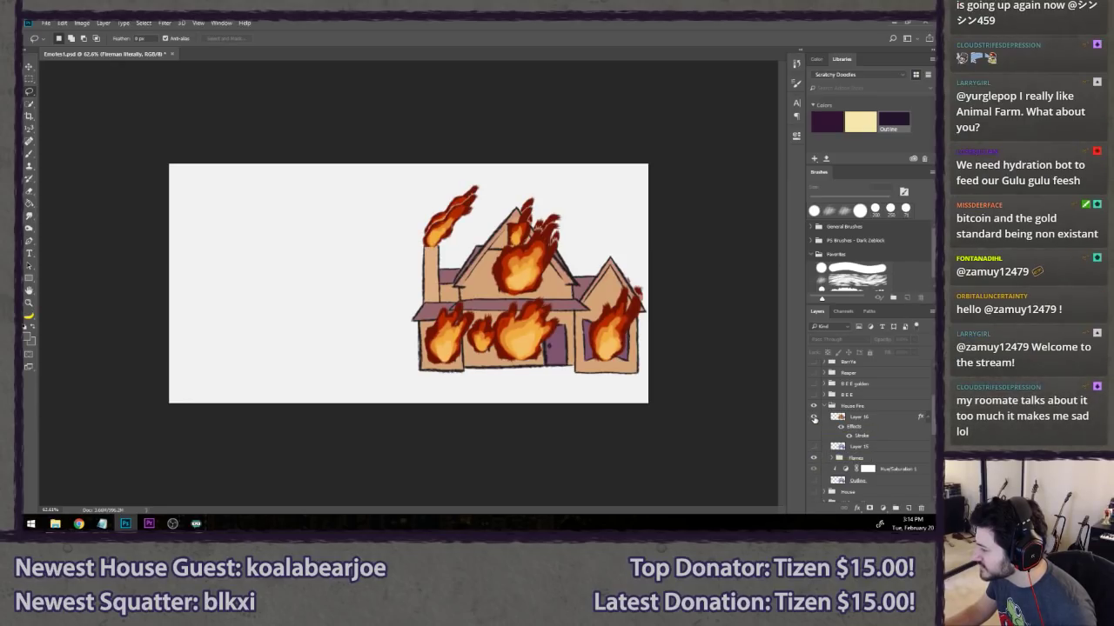
pyautogui.click(813, 417)
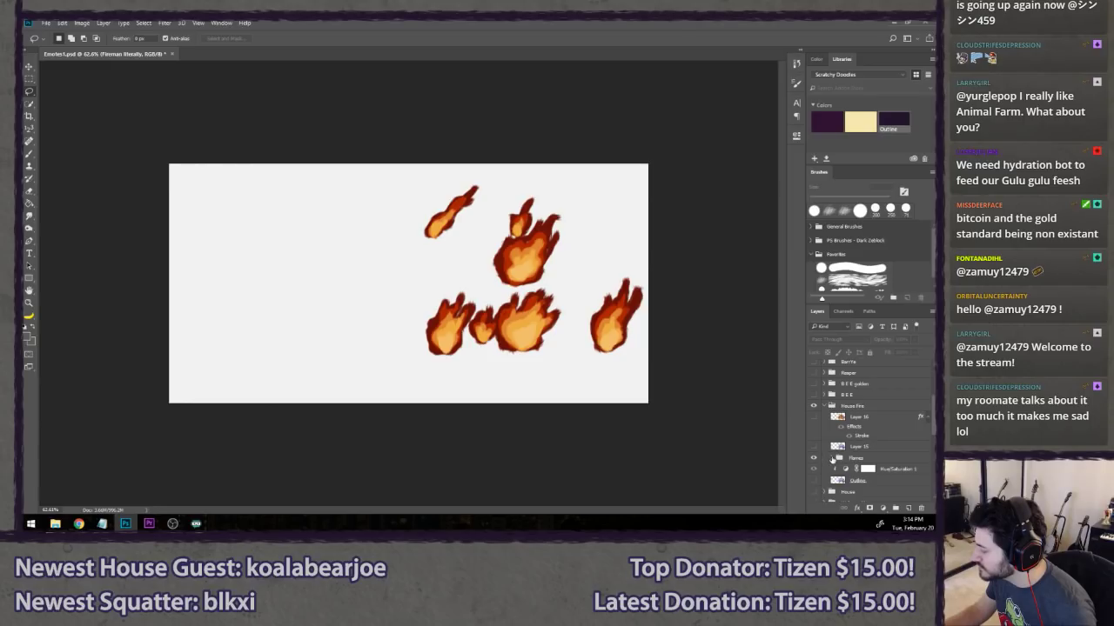
pyautogui.click(833, 458)
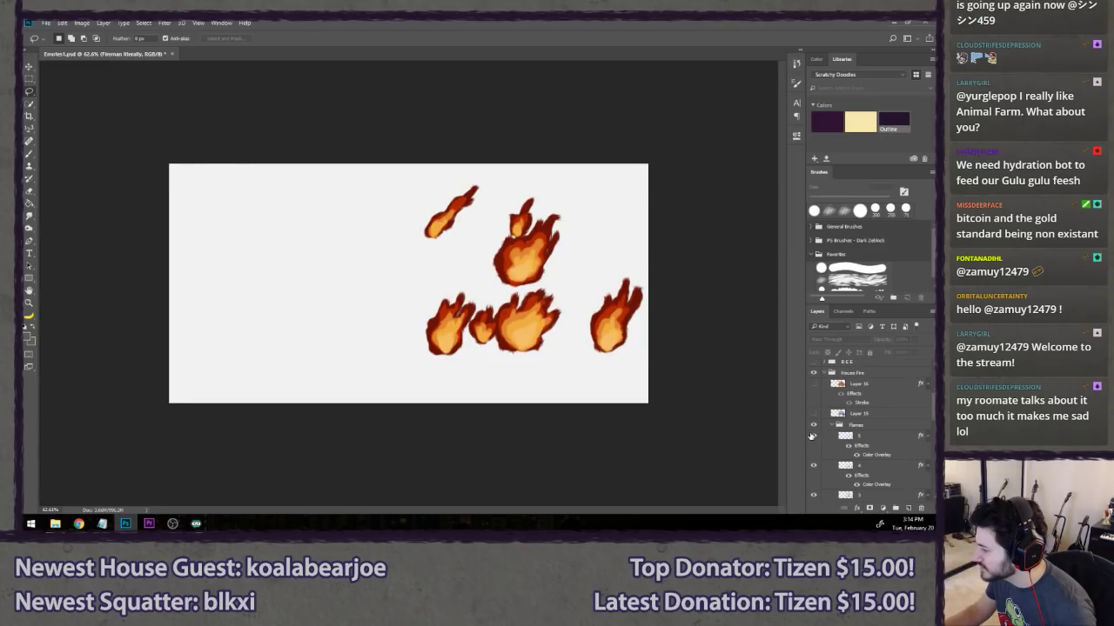
pyautogui.scroll(-1, 872, 421)
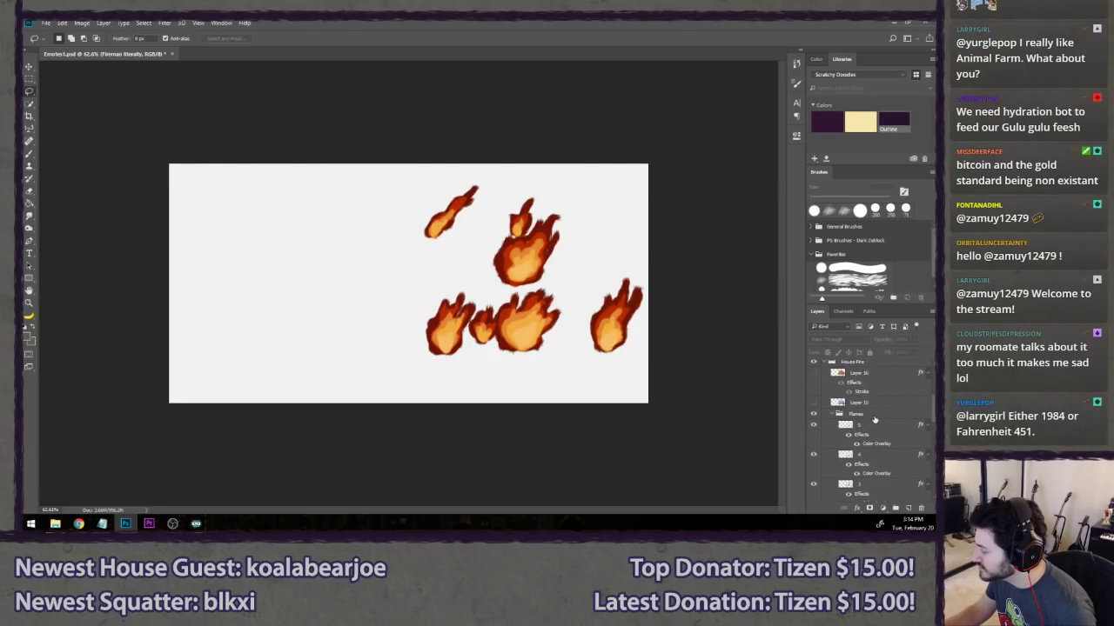
# - Try duplicating the Flames group within the same document, and undo the duplicate
pyautogui.click(875, 420)
pyautogui.rightClick(876, 420)
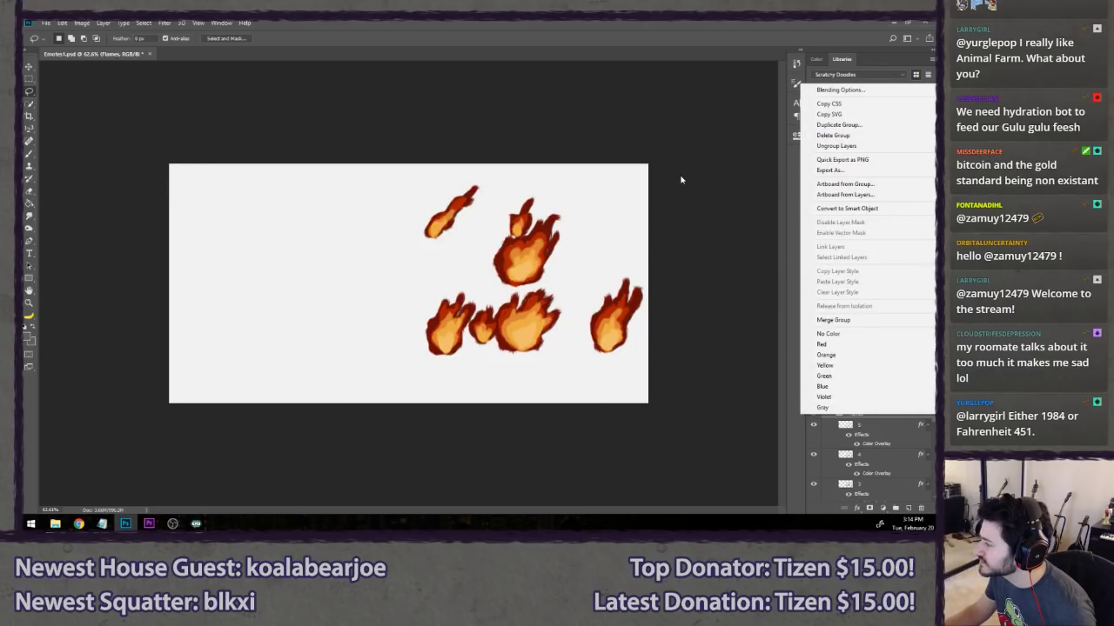
pyautogui.click(838, 125)
pyautogui.click(424, 268)
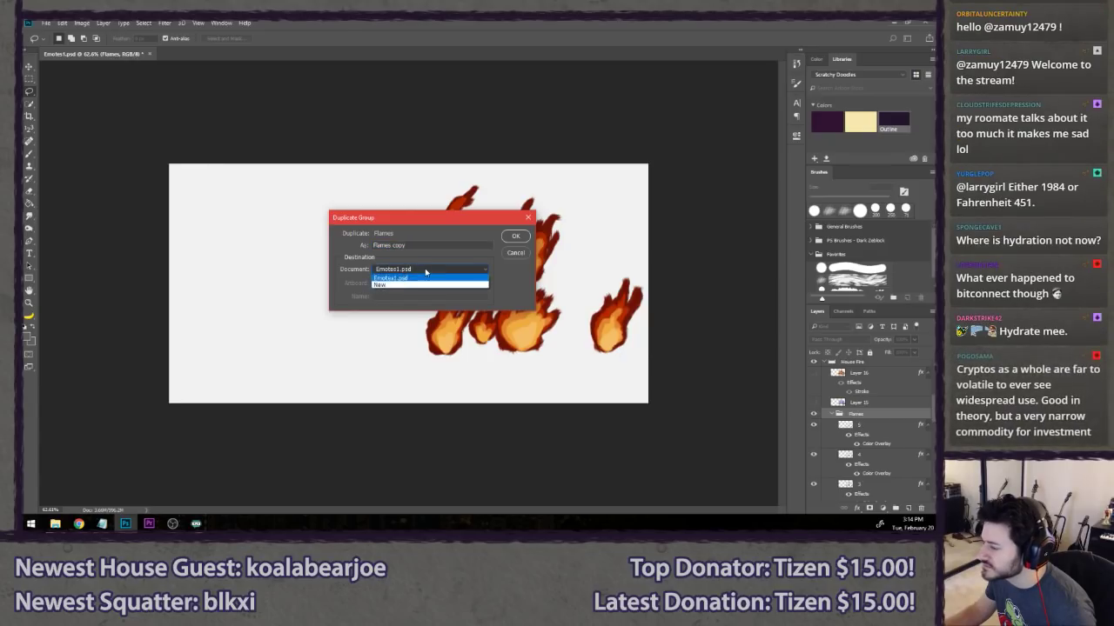
pyautogui.click(424, 268)
pyautogui.click(515, 235)
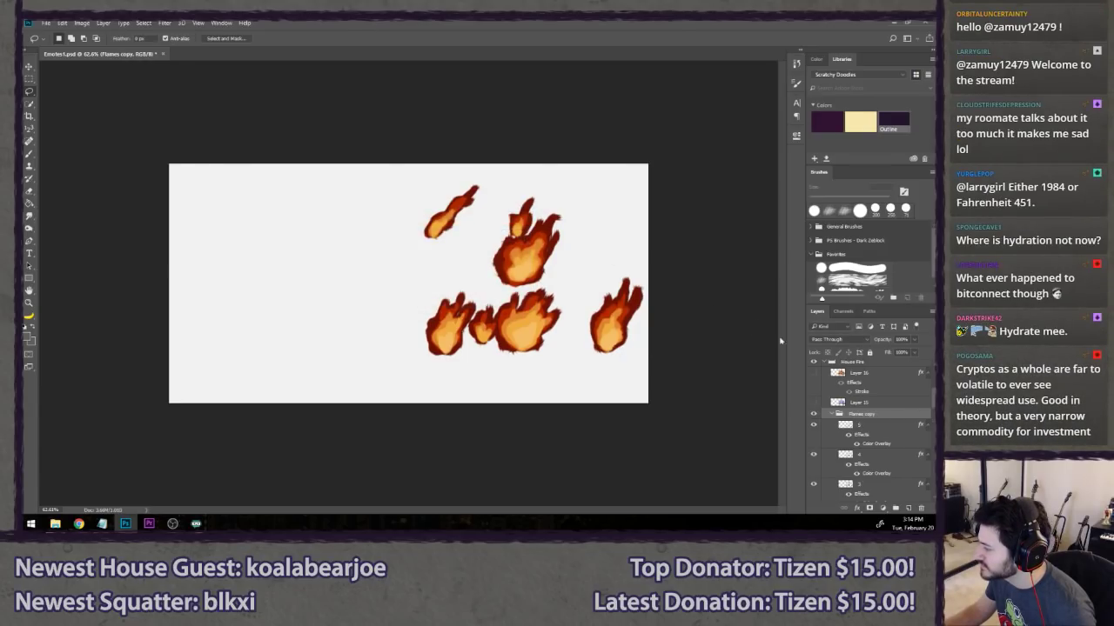
pyautogui.scroll(-2, 889, 405)
pyautogui.scroll(2, 889, 407)
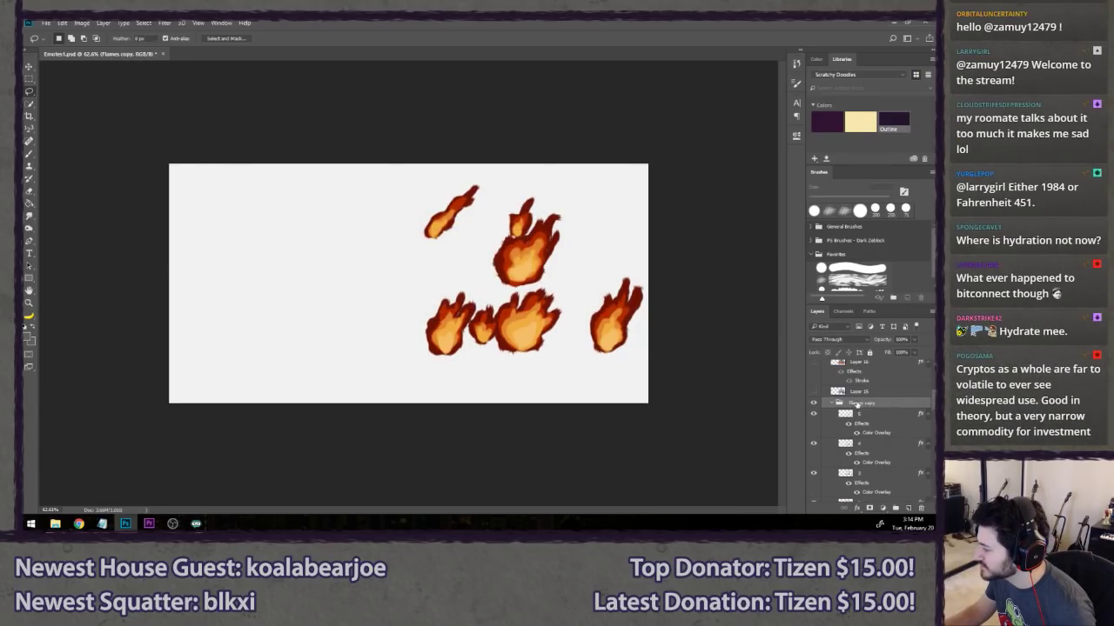
pyautogui.hotkey('ctrl', 'z')
# - Collapse the Flames group, duplicate it, and move the copy out of House Fire to the top of the layer stack
pyautogui.click(832, 404)
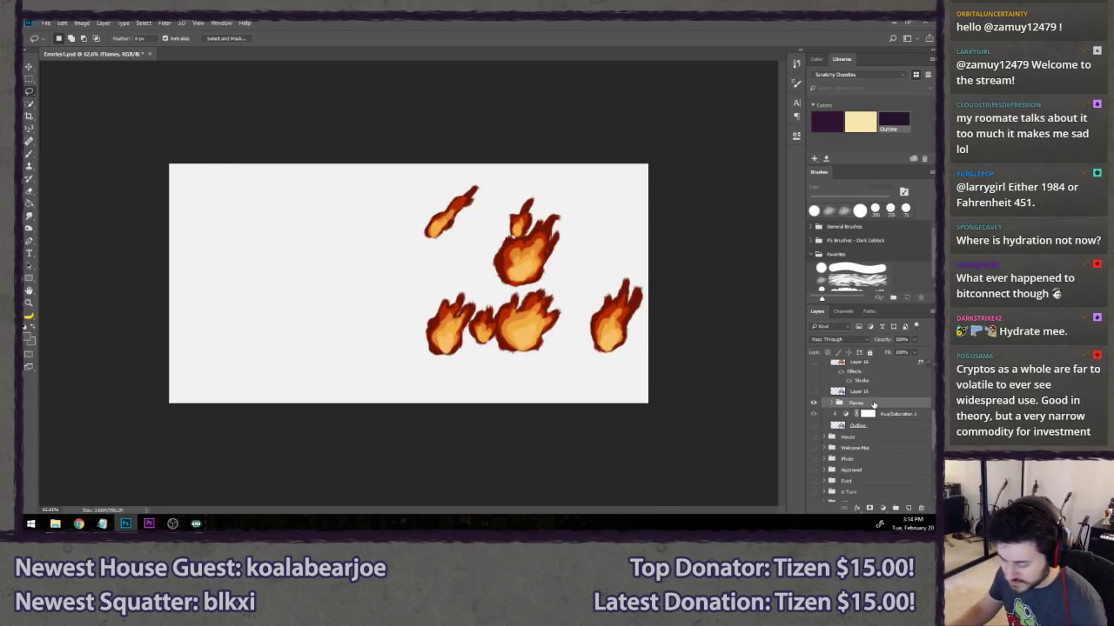
pyautogui.hotkey('ctrl', 'j')
pyautogui.scroll(1, 870, 383)
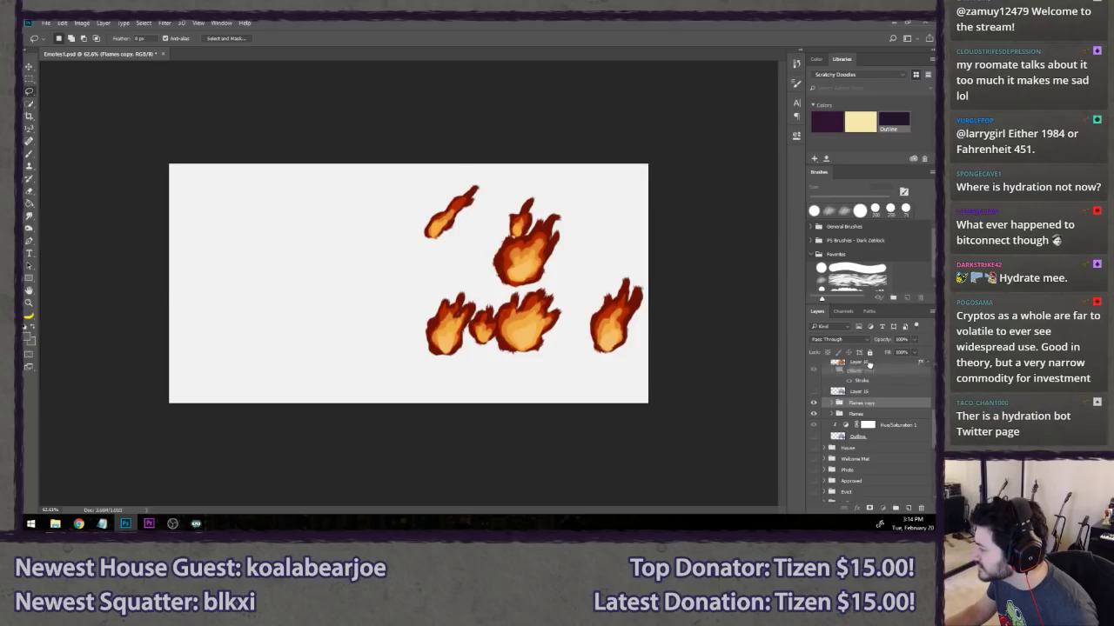
pyautogui.moveTo(869, 356)
pyautogui.mouseDown()
pyautogui.moveTo(868, 371)
pyautogui.moveTo(873, 363)
pyautogui.mouseUp()
# - Turn the merged burning-house layer back on inside House Fire, and hide and collapse the whole House Fire group
pyautogui.scroll(-1, 816, 425)
pyautogui.scroll(-3, 815, 426)
pyautogui.click(825, 418)
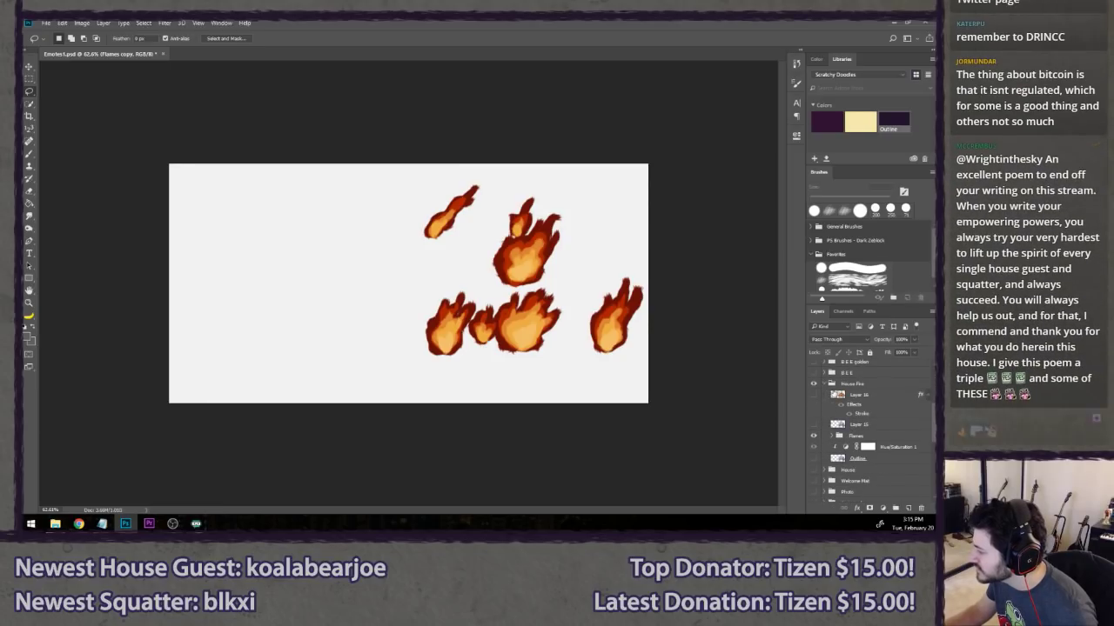
pyautogui.click(814, 424)
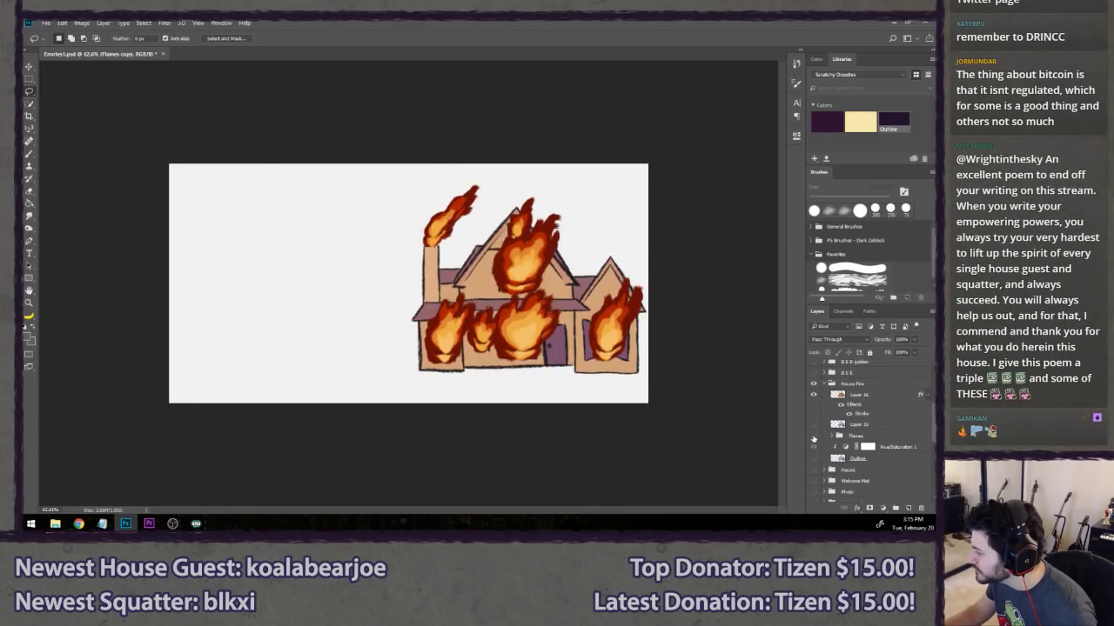
pyautogui.click(818, 436)
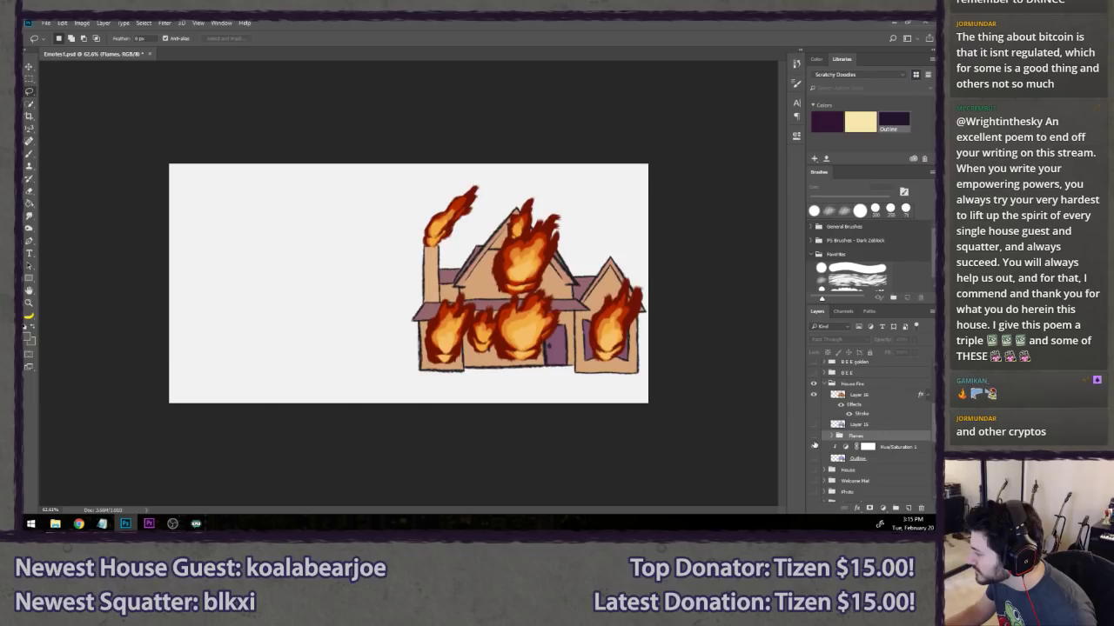
pyautogui.click(815, 383)
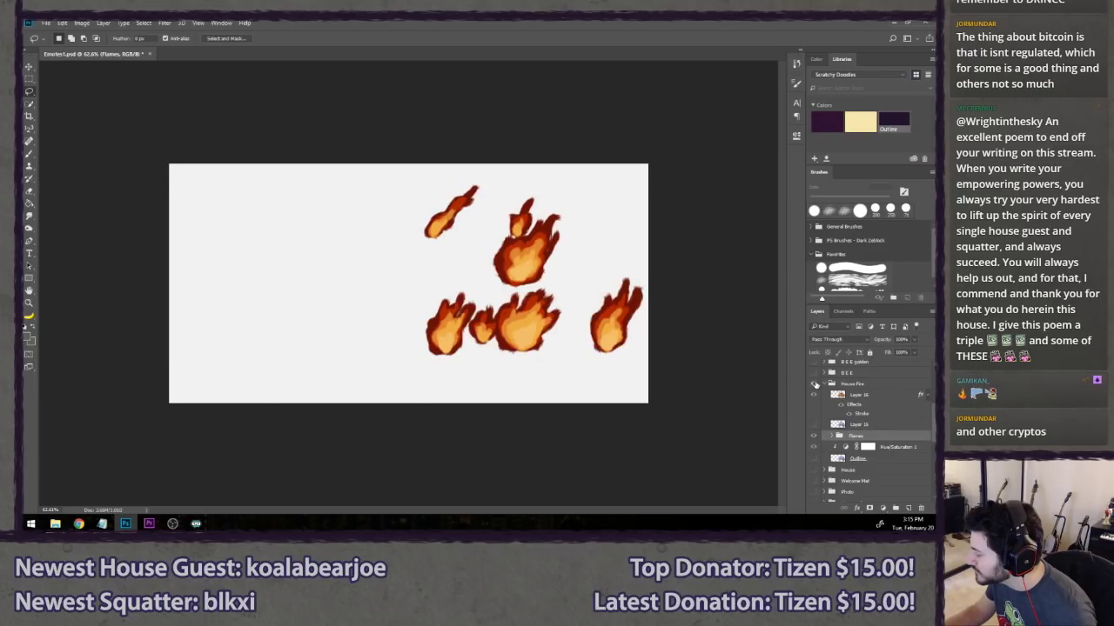
pyautogui.click(814, 383)
pyautogui.click(824, 383)
pyautogui.click(814, 383)
# - Expand and show the Fireman literally group, and move the Flames copy group inside it above the other layers
pyautogui.scroll(5, 817, 402)
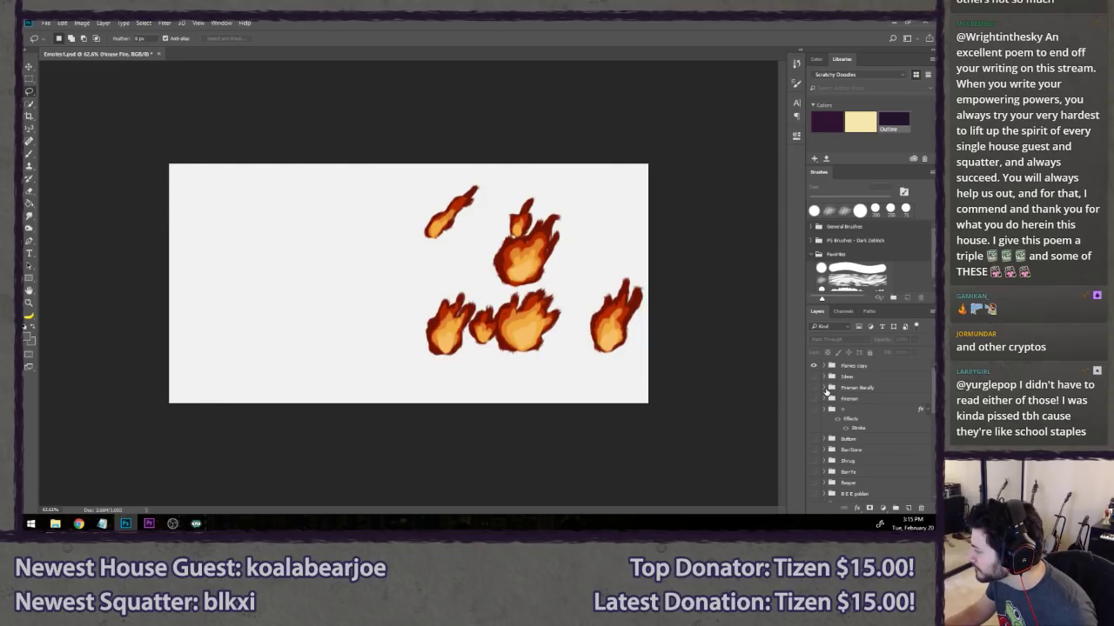
pyautogui.click(825, 388)
pyautogui.click(814, 388)
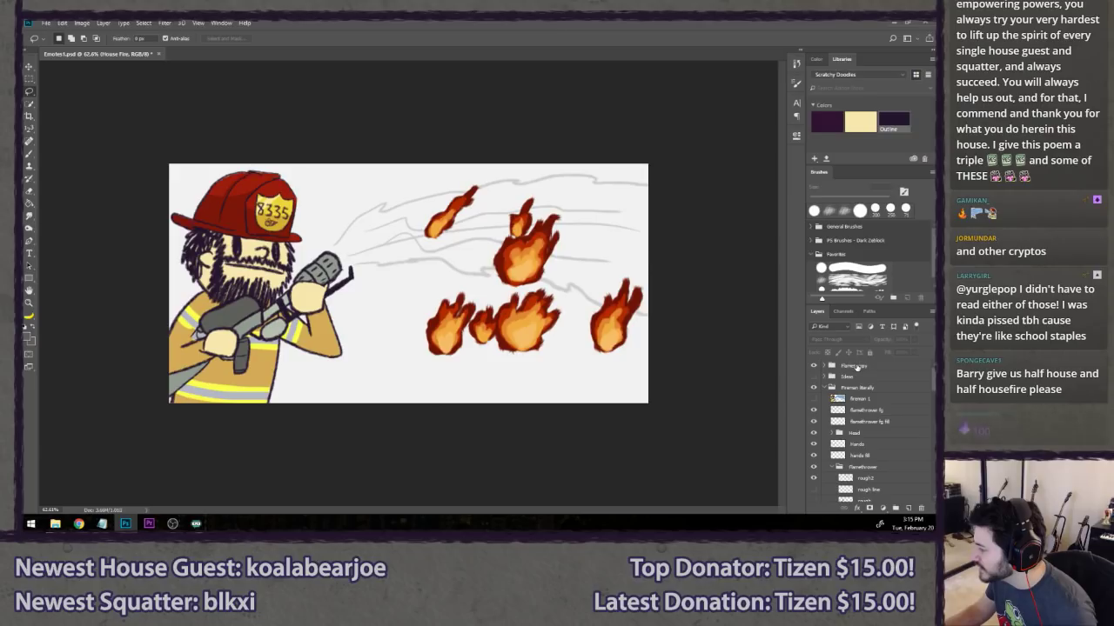
pyautogui.moveTo(859, 368); pyautogui.dragTo(861, 399)
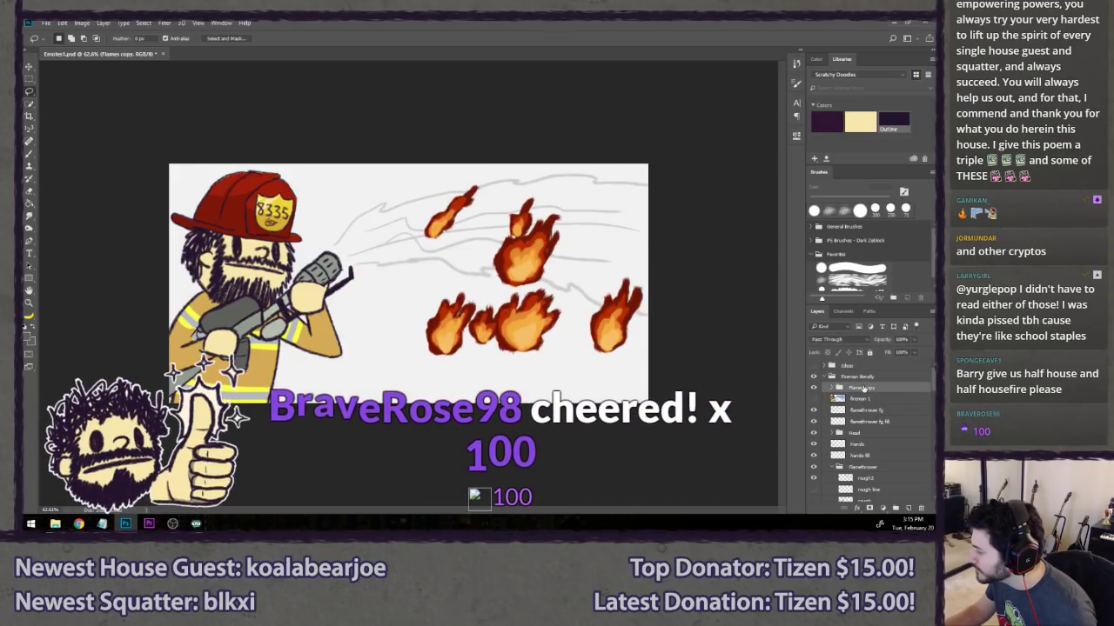
# - Expand Flames copy and hide its layers 5, 4, 3 and 2, leaving only the dark red layer 1 showing
pyautogui.click(833, 388)
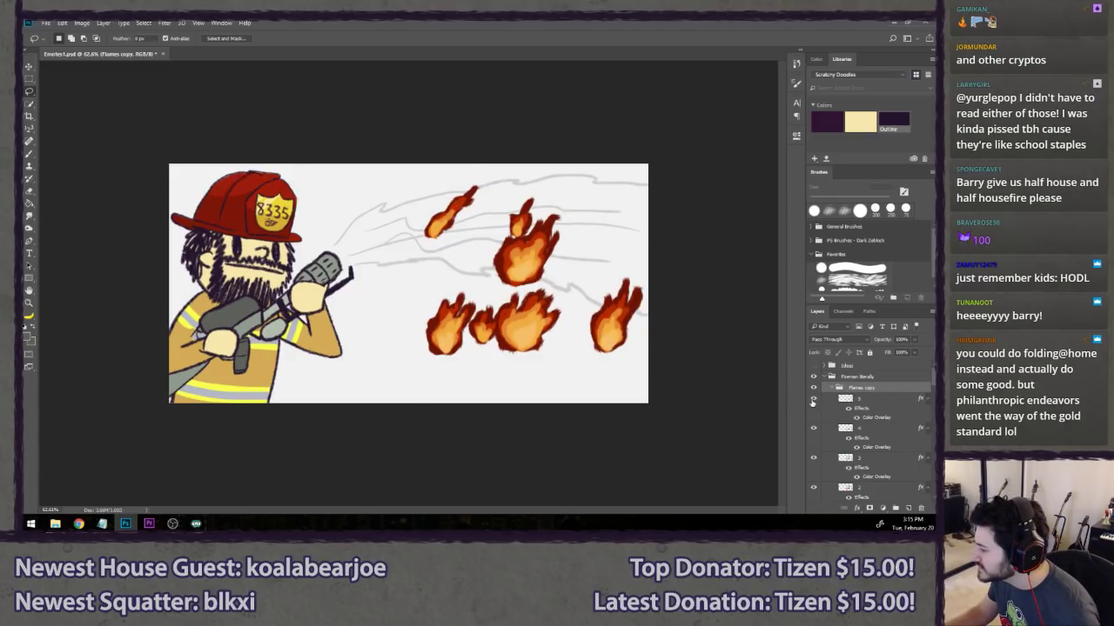
pyautogui.click(812, 400)
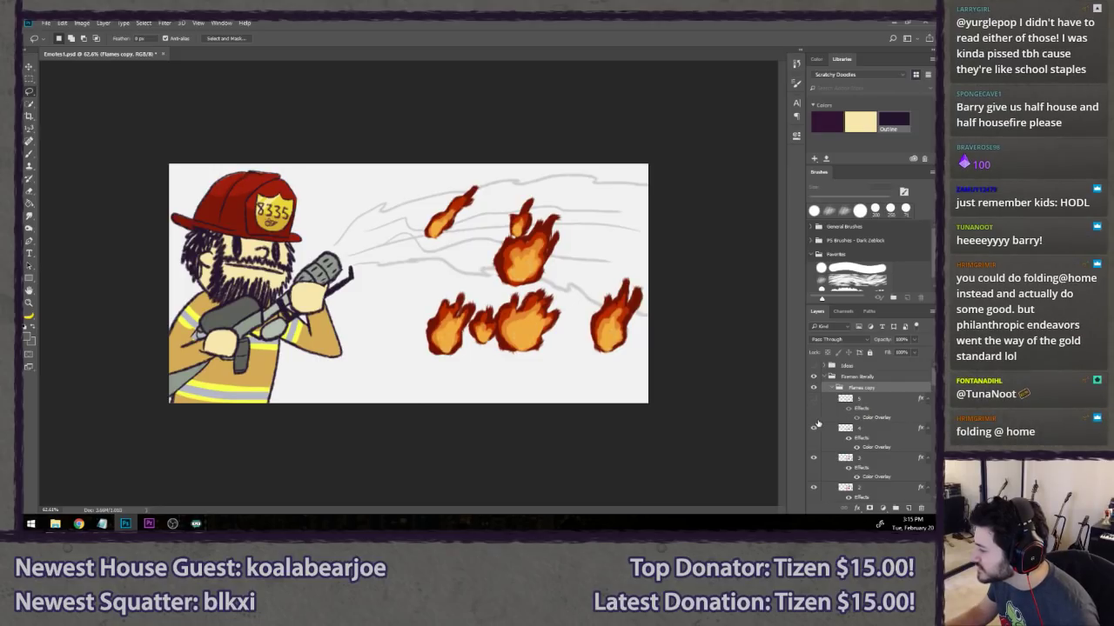
pyautogui.click(814, 428)
pyautogui.click(814, 458)
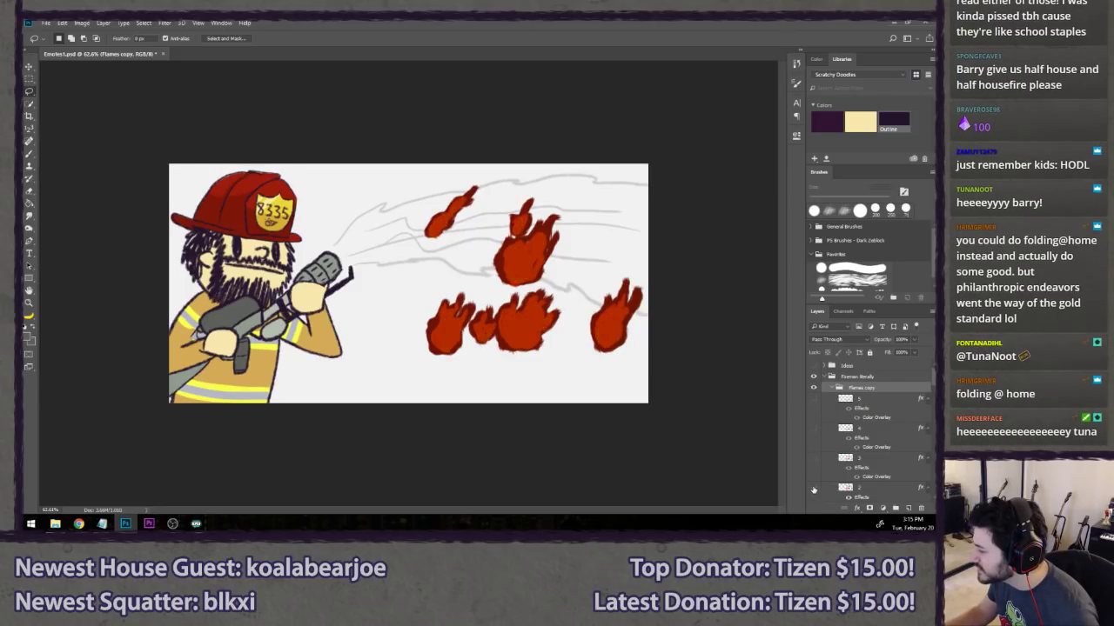
pyautogui.click(813, 487)
pyautogui.scroll(-2, 813, 481)
pyautogui.click(813, 462)
pyautogui.click(814, 462)
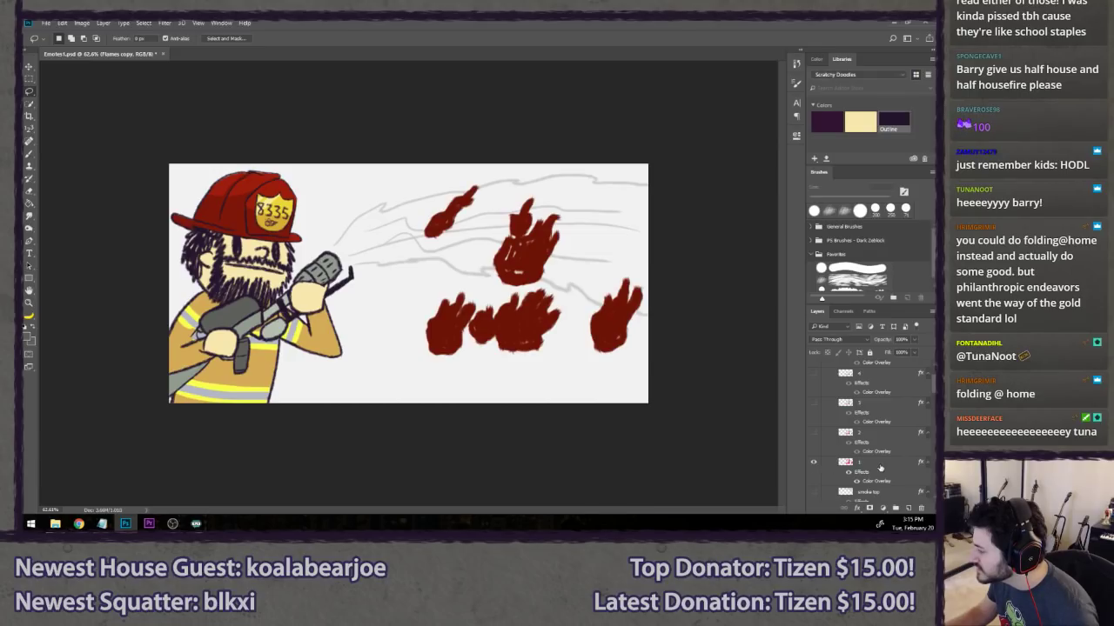
# - Select flame layer 1, set the dark red as the brush colour, and choose the rough textured brush from Favorites
pyautogui.click(870, 462)
pyautogui.press('b')
pyautogui.hotkey('ctrl', '1')
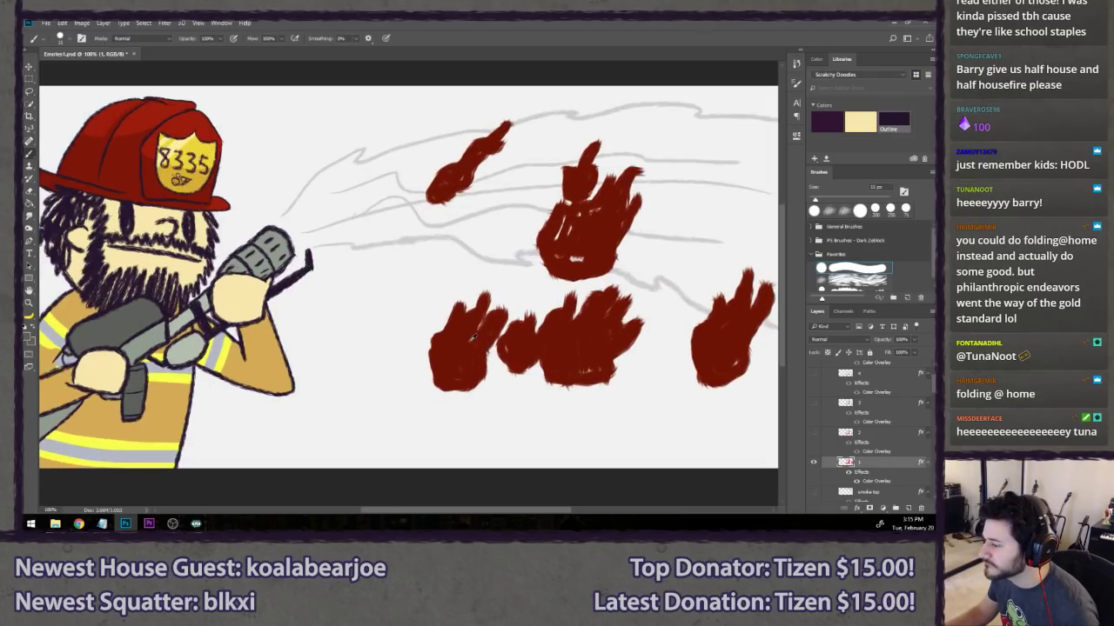
pyautogui.click(827, 280)
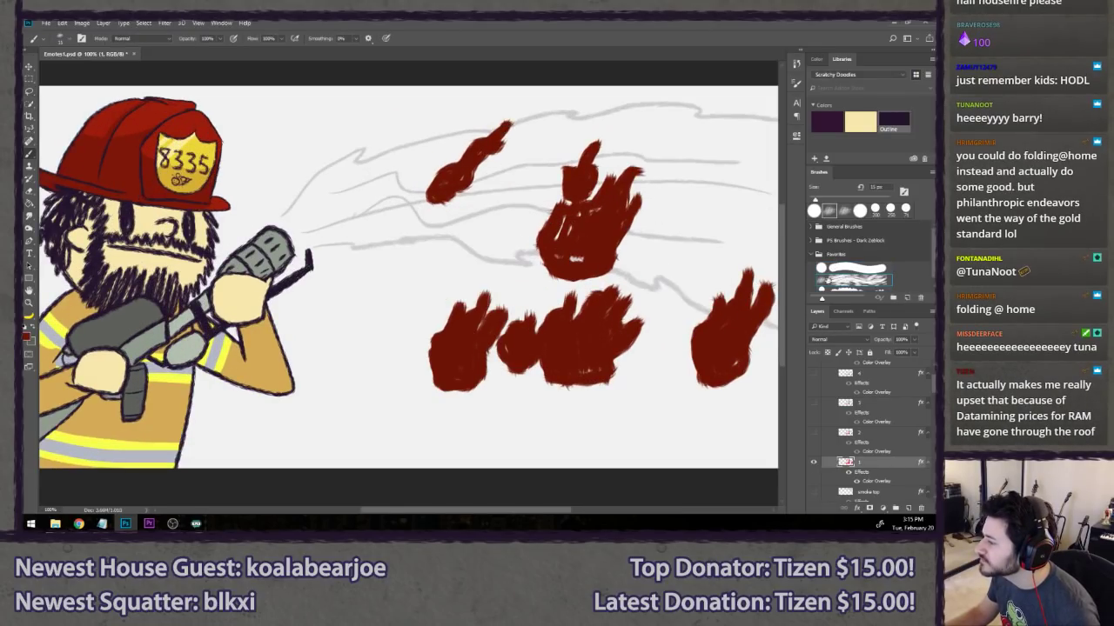
pyautogui.hotkey('ctrl', '-')
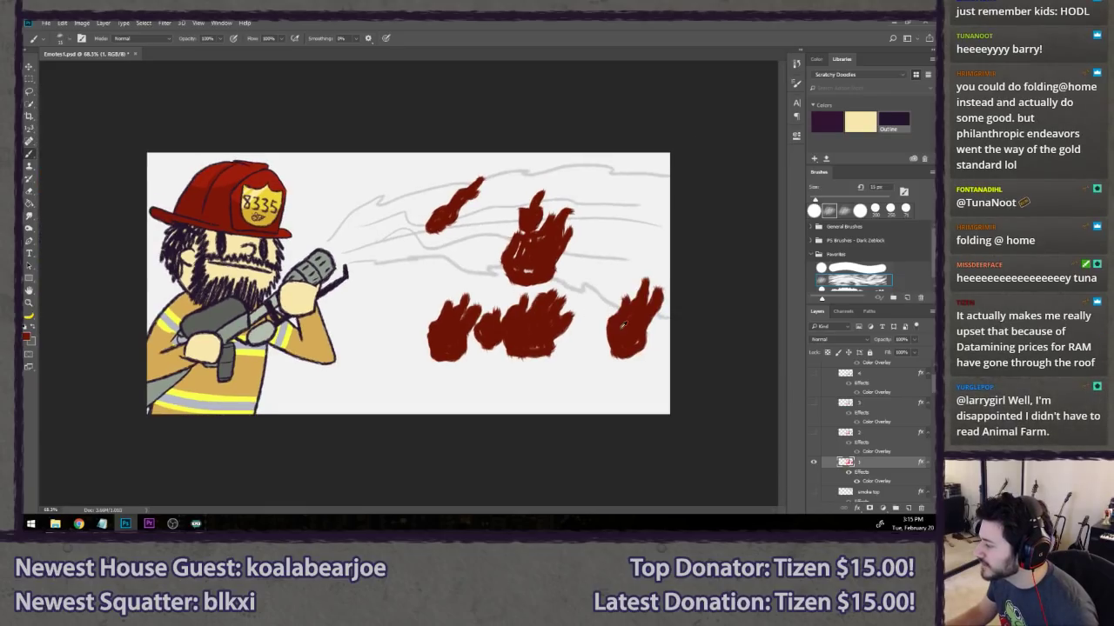
pyautogui.hotkey('ctrl', '0')
# - Compare flame layers 1 and 2 with their Color Overlay effects on and off to examine how the colours are built
pyautogui.click(856, 481)
pyautogui.click(856, 482)
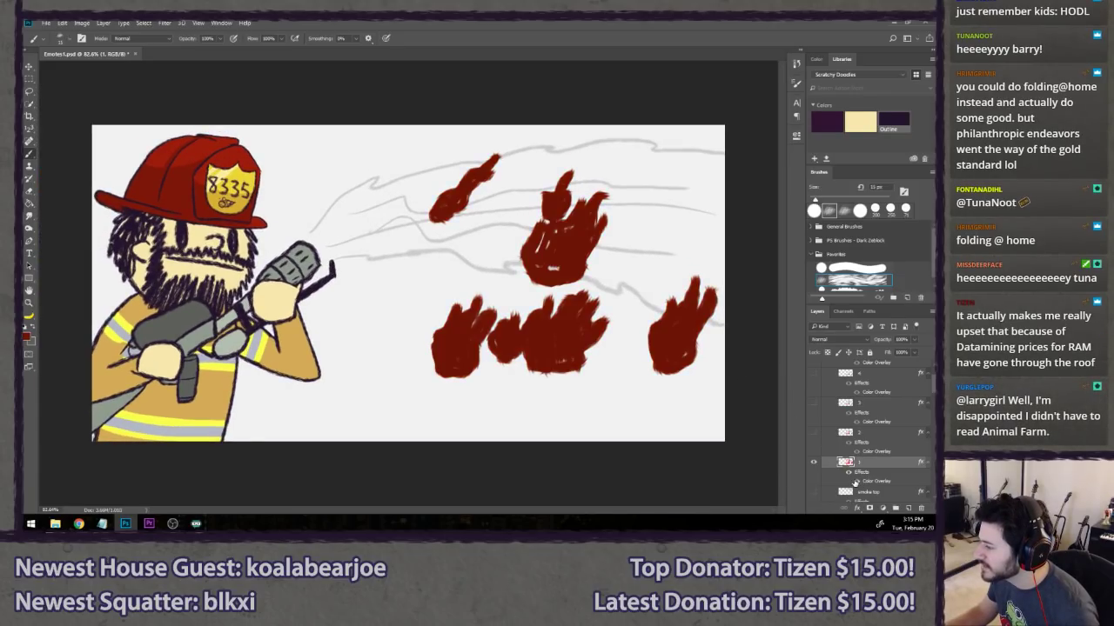
pyautogui.click(855, 481)
pyautogui.click(813, 434)
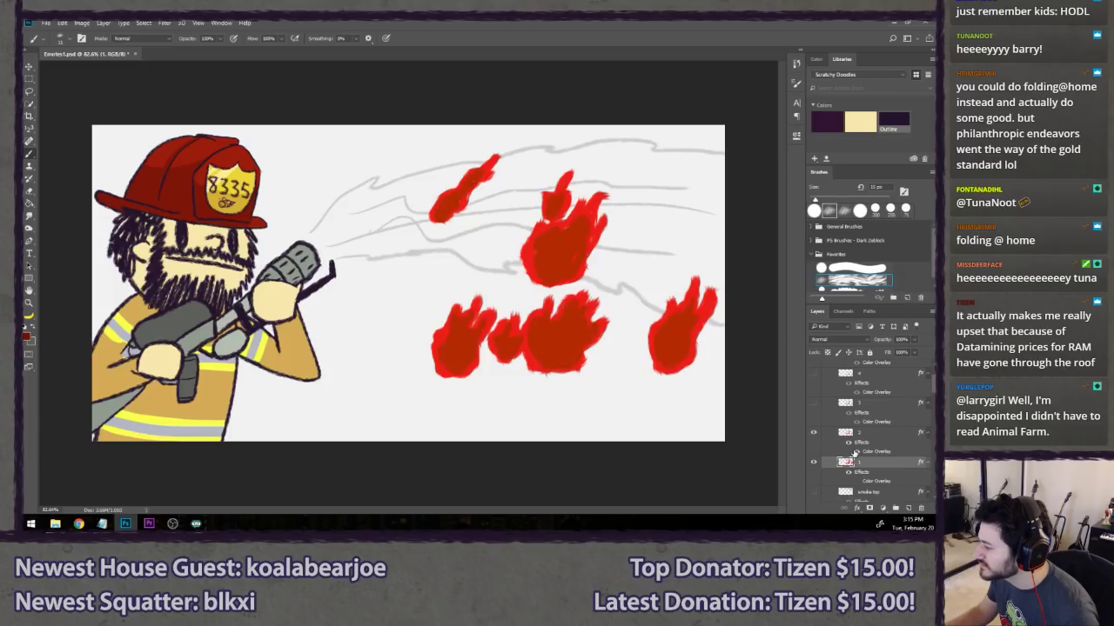
pyautogui.click(854, 453)
pyautogui.click(856, 451)
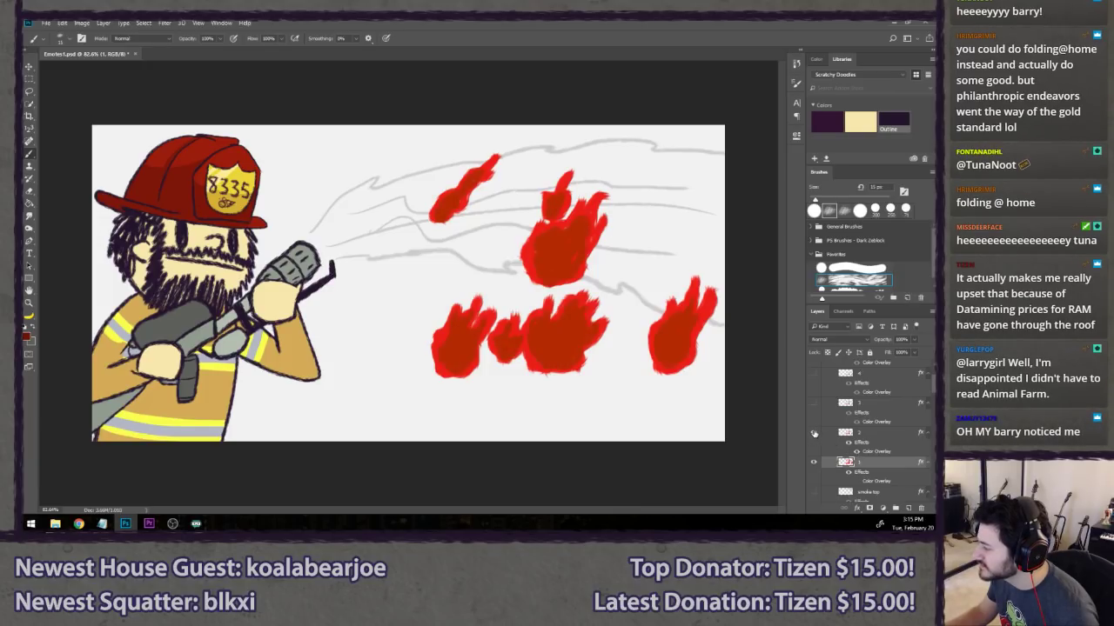
pyautogui.click(857, 482)
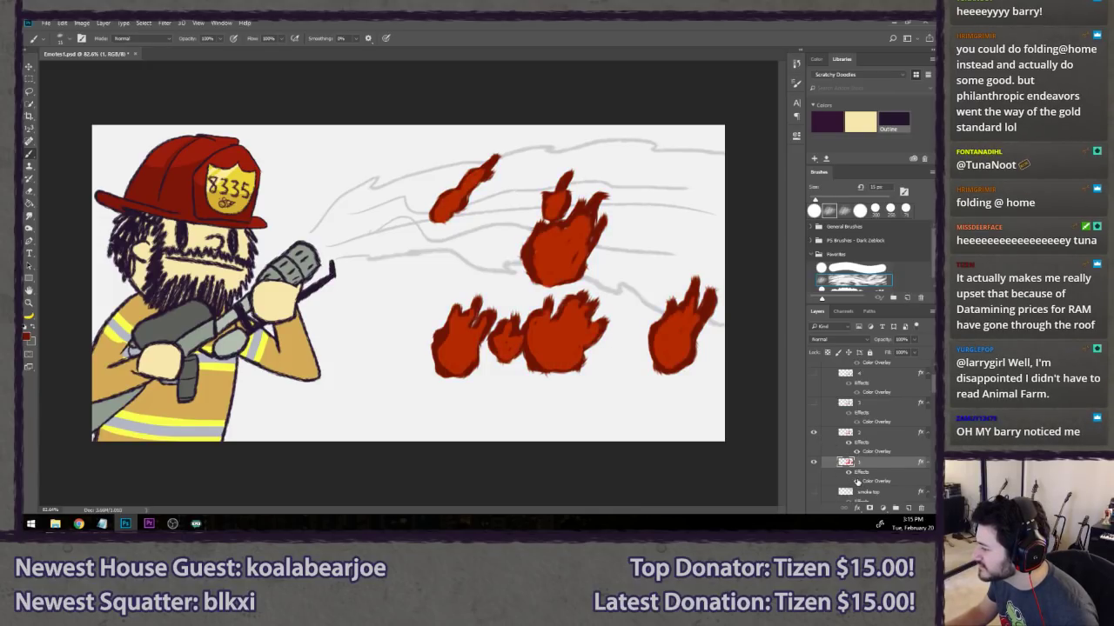
pyautogui.click(813, 434)
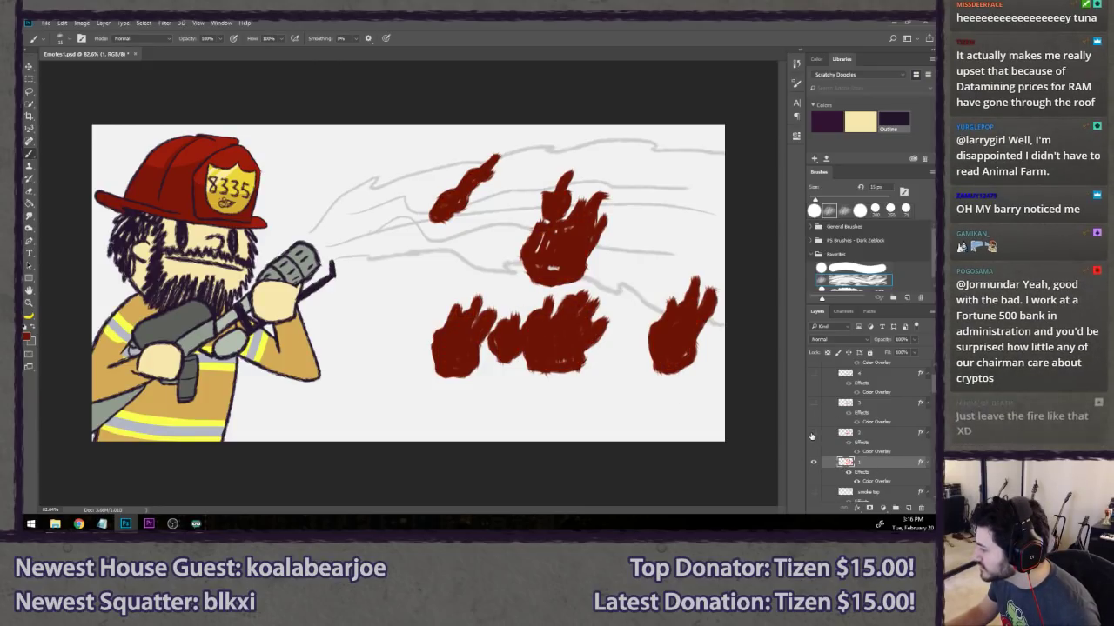
# - Collapse and hide the Flames copy group, and check the flamethrower fg layer by toggling its visibility
pyautogui.scroll(3, 817, 426)
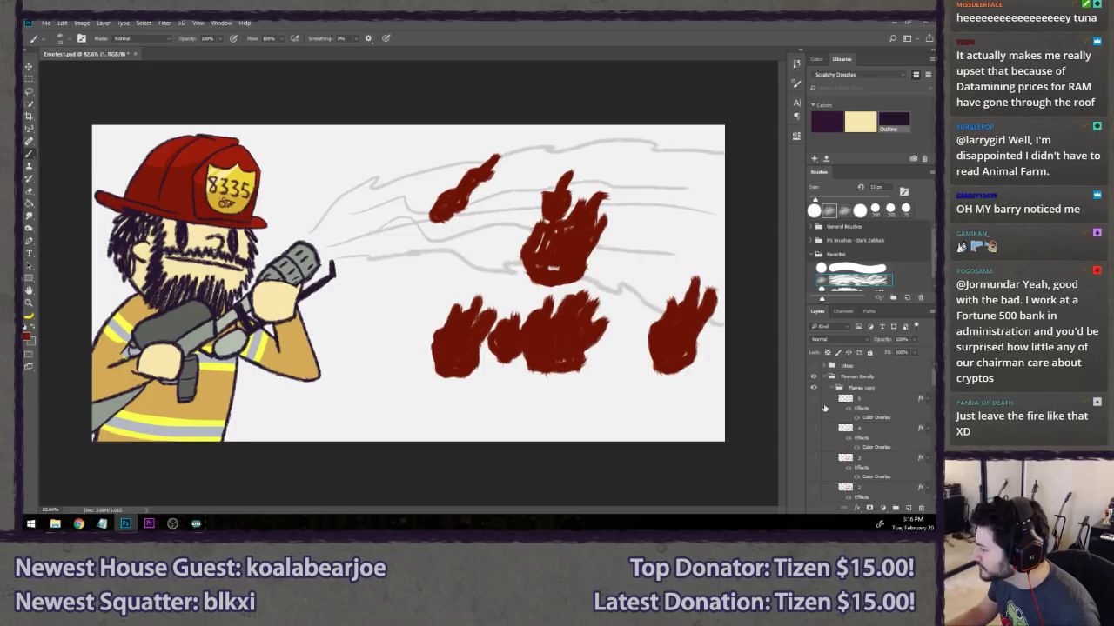
pyautogui.click(830, 388)
pyautogui.click(814, 388)
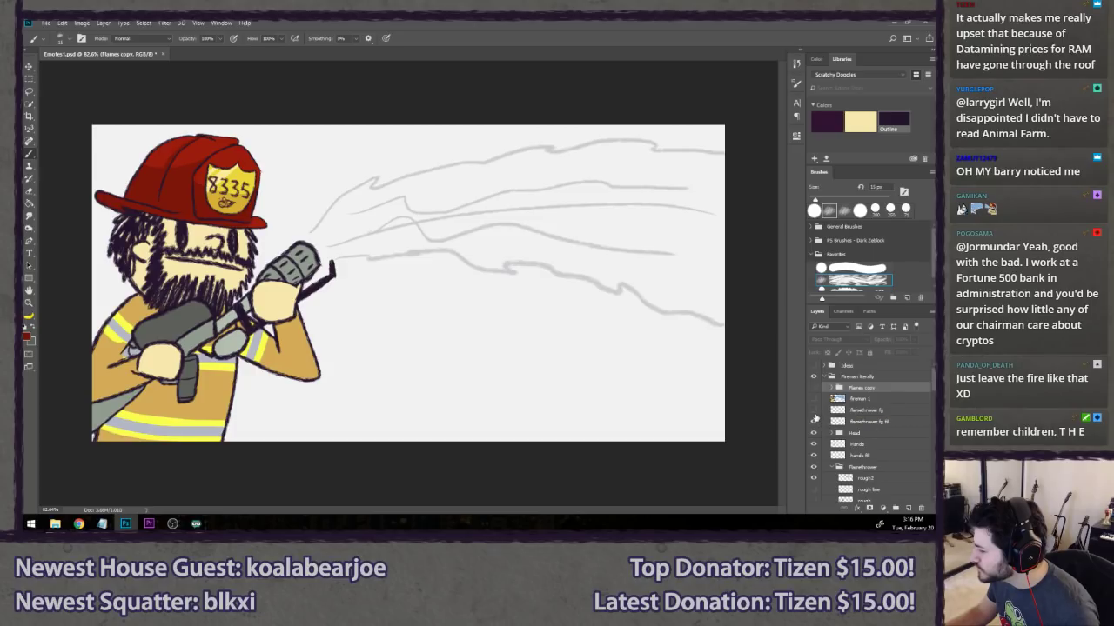
pyautogui.click(814, 414)
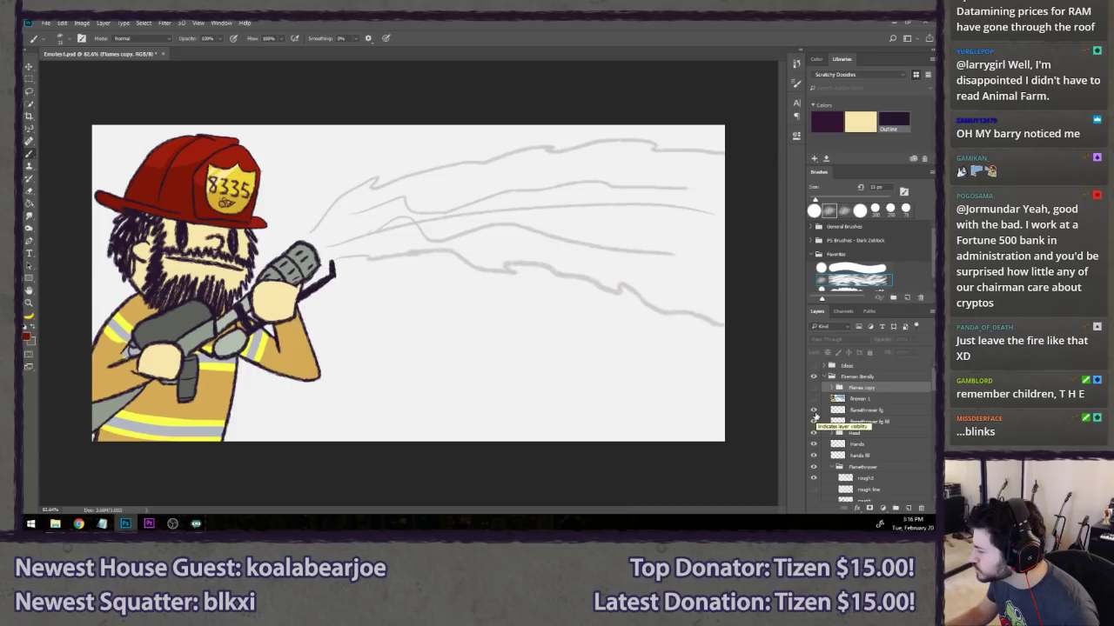
# - Create a new layer group directly below the body fill layer and name it FIRE OH GOD
pyautogui.scroll(-10, 818, 417)
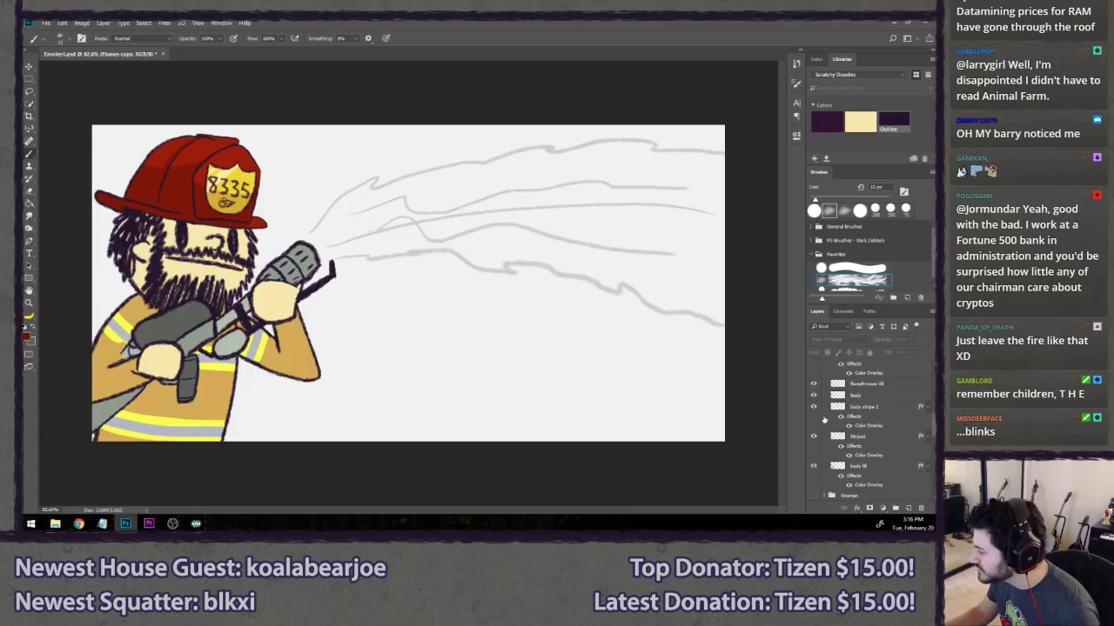
pyautogui.scroll(-1, 824, 420)
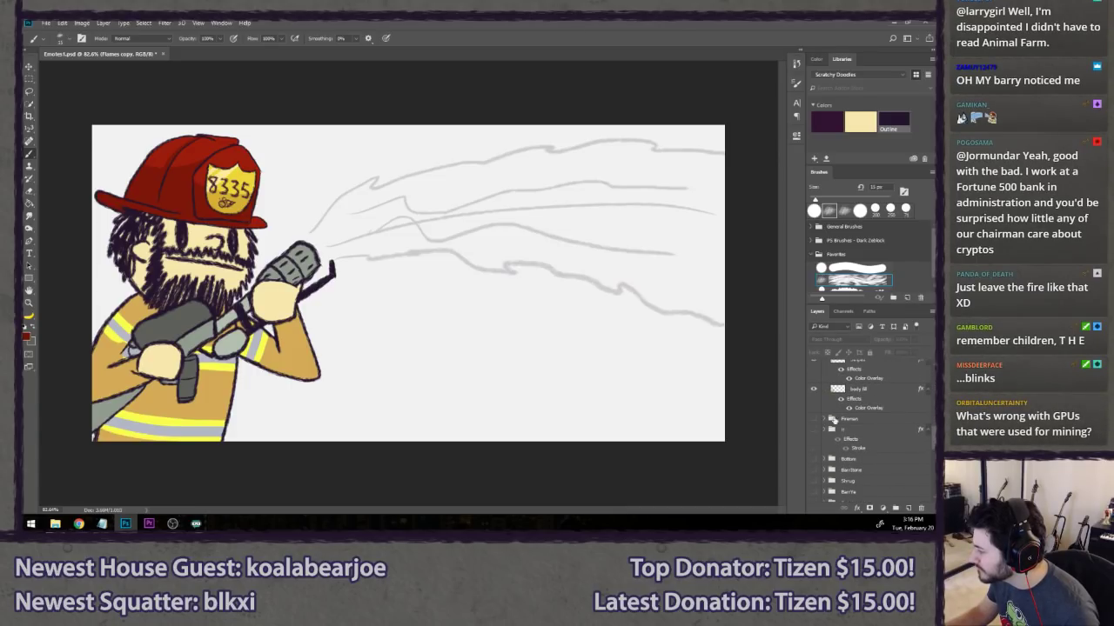
pyautogui.click(881, 396)
pyautogui.hotkey('ctrl', 'g')
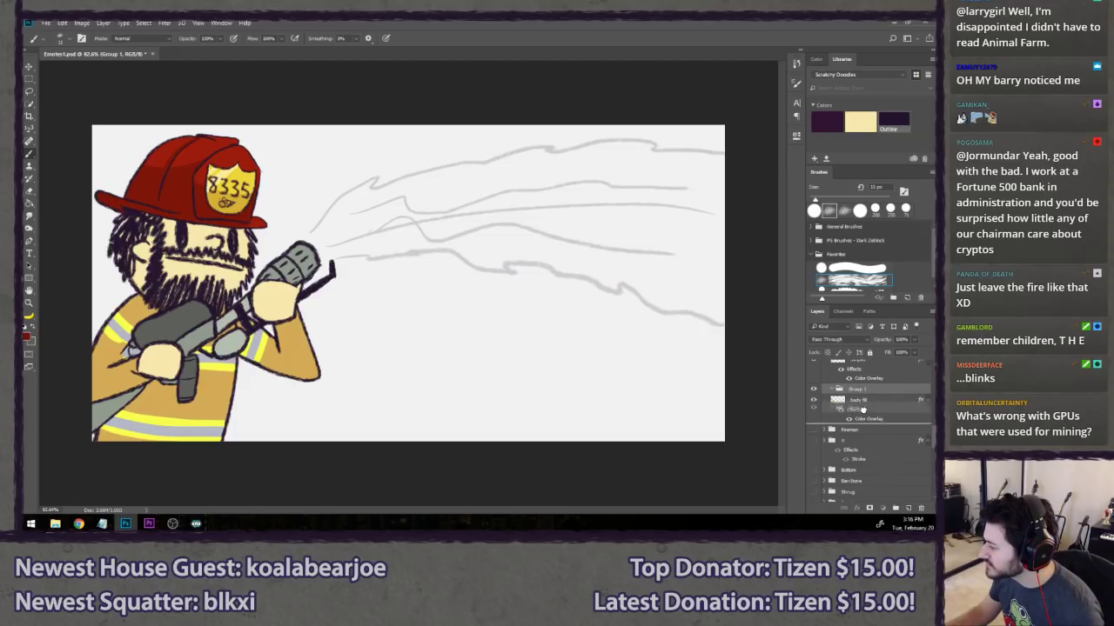
pyautogui.doubleClick(857, 419)
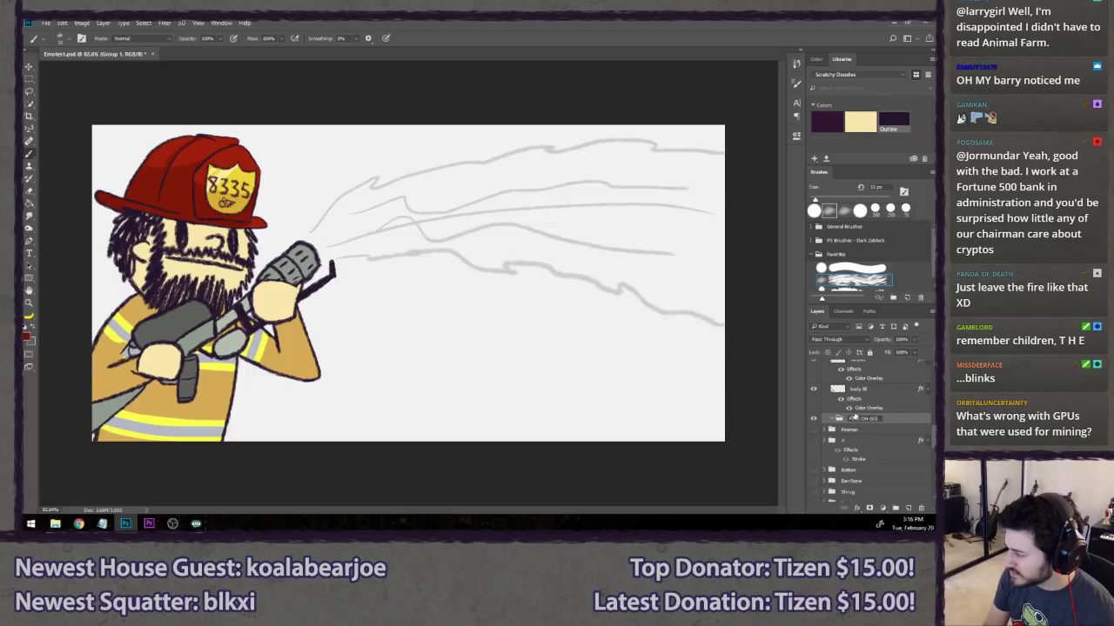
pyautogui.write('FIRE OH GOD')
pyautogui.press('Return')
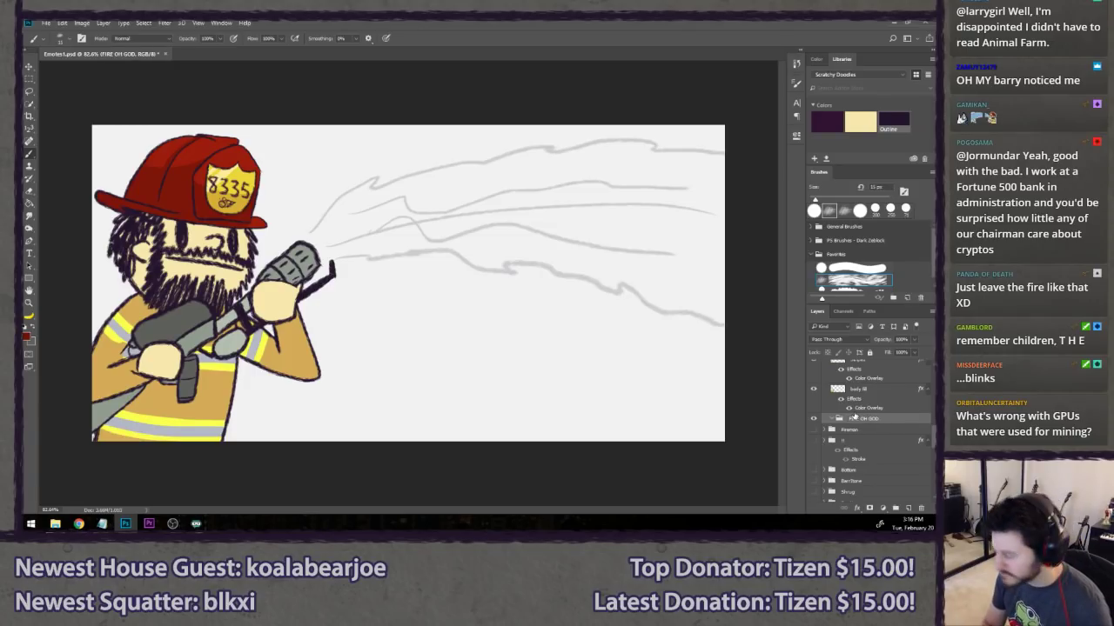
# - Add a new layer named 1 inside the FIRE OH GOD group
pyautogui.hotkey('ctrl', 'shift', 'n')
pyautogui.write('1')
pyautogui.press('Return')
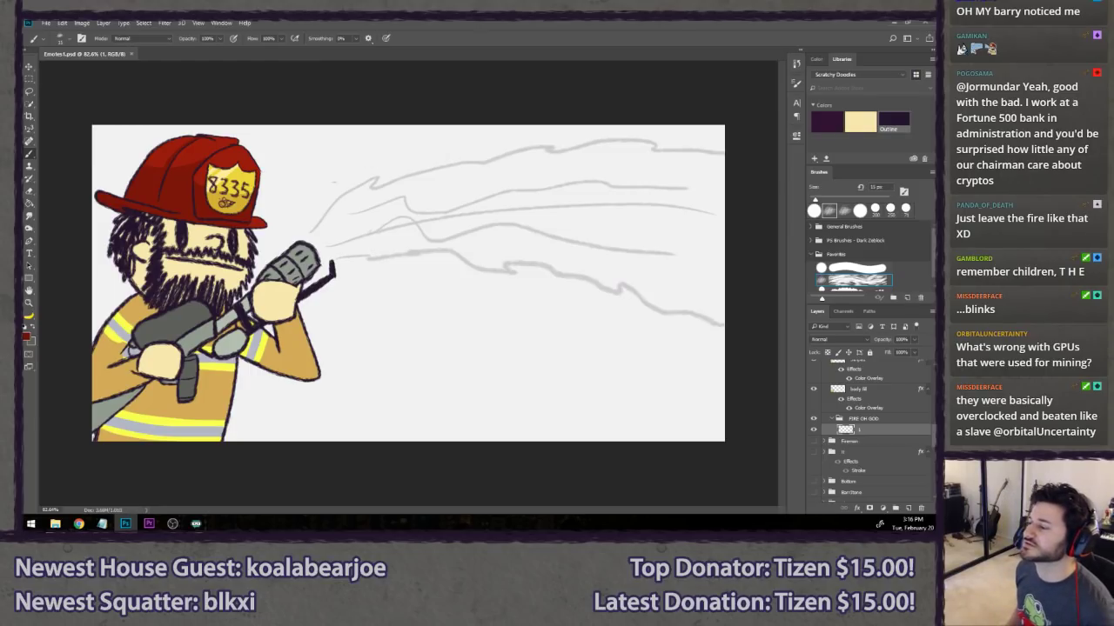
# - Test a thin dark red stroke from the nozzle, undo it, and enlarge the rough brush
pyautogui.moveTo(322, 219); pyautogui.dragTo(372, 178)
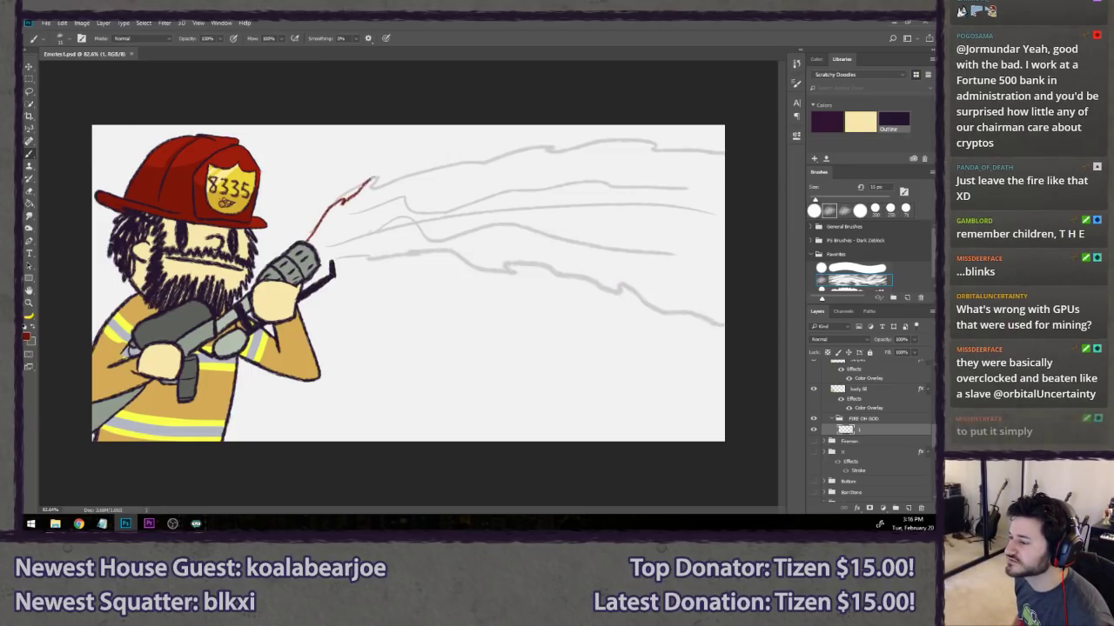
pyautogui.hotkey('ctrl', 'z')
pyautogui.press(']')
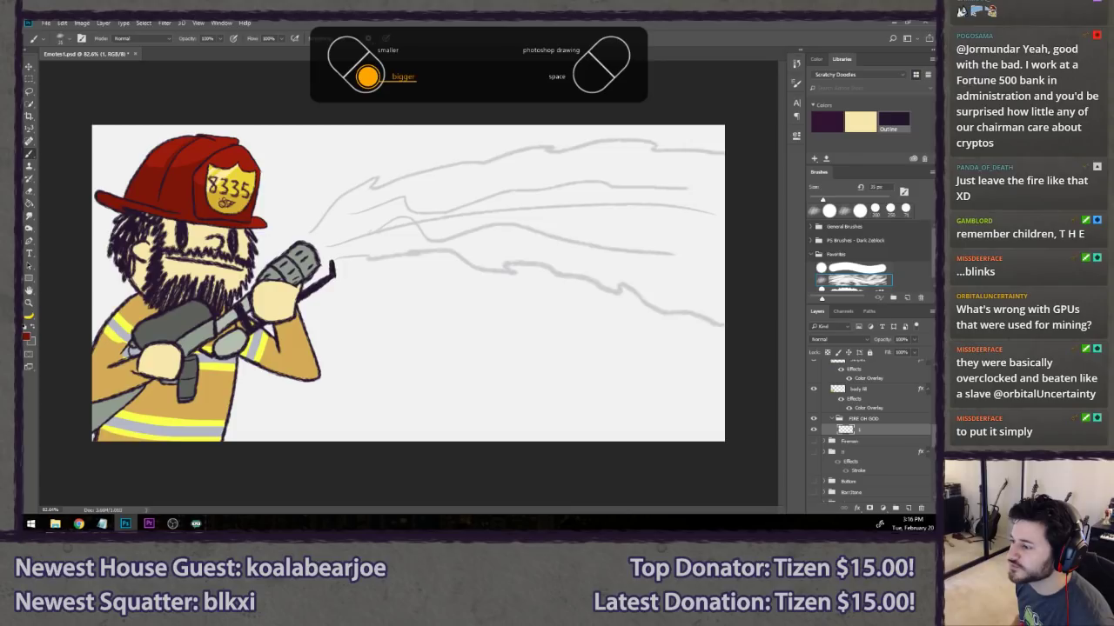
# - Try outlining the fire stream's upper and lower edges in dark red with several small hooked tips, and undo the strokes
pyautogui.moveTo(307, 243)
pyautogui.mouseDown()
pyautogui.moveTo(354, 182)
pyautogui.moveTo(426, 181)
pyautogui.moveTo(497, 152)
pyautogui.moveTo(700, 142)
pyautogui.moveTo(750, 178)
pyautogui.mouseUp()
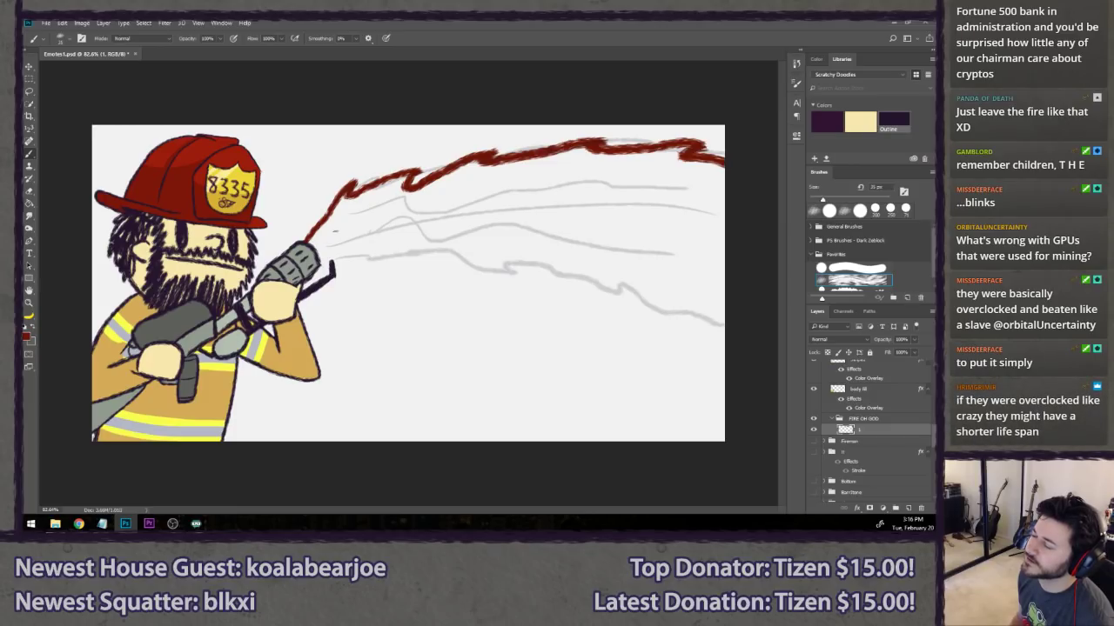
pyautogui.hotkey('ctrl', 'z')
pyautogui.moveTo(306, 244)
pyautogui.mouseDown()
pyautogui.moveTo(365, 171)
pyautogui.moveTo(485, 144)
pyautogui.moveTo(494, 162)
pyautogui.moveTo(584, 142)
pyautogui.moveTo(578, 158)
pyautogui.moveTo(730, 146)
pyautogui.moveTo(770, 187)
pyautogui.mouseUp()
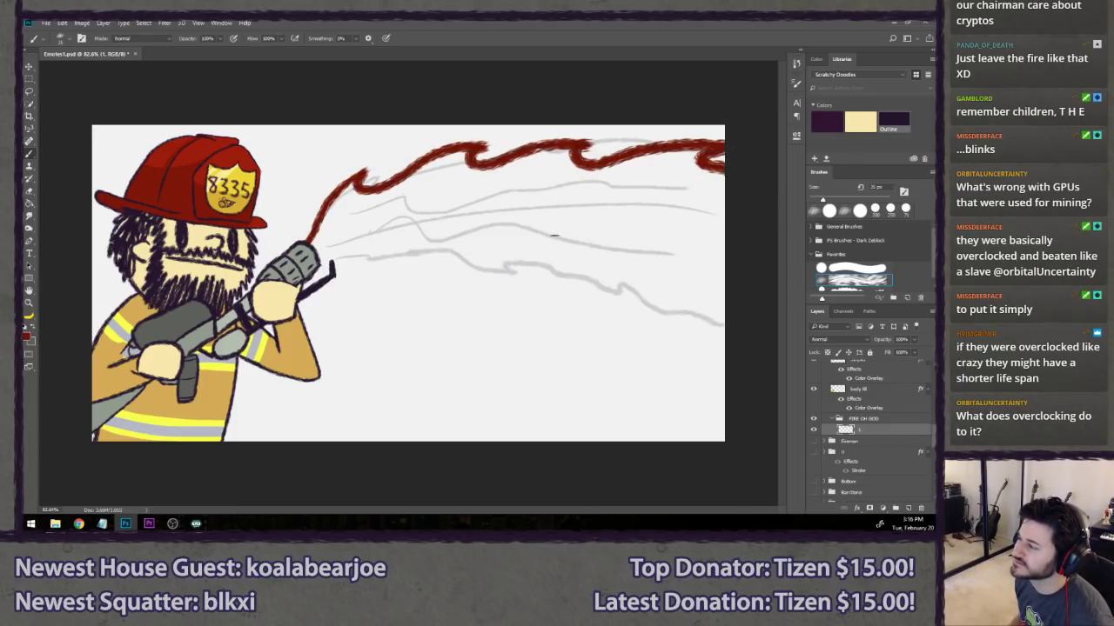
pyautogui.moveTo(314, 261)
pyautogui.mouseDown()
pyautogui.moveTo(383, 261)
pyautogui.moveTo(421, 280)
pyautogui.moveTo(522, 276)
pyautogui.mouseUp()
pyautogui.hotkey('ctrl', 'z')
pyautogui.moveTo(318, 260)
pyautogui.mouseDown()
pyautogui.moveTo(428, 278)
pyautogui.moveTo(426, 258)
pyautogui.moveTo(509, 288)
pyautogui.moveTo(544, 284)
pyautogui.moveTo(525, 276)
pyautogui.moveTo(547, 269)
pyautogui.moveTo(672, 318)
pyautogui.moveTo(669, 301)
pyautogui.moveTo(725, 341)
pyautogui.mouseUp()
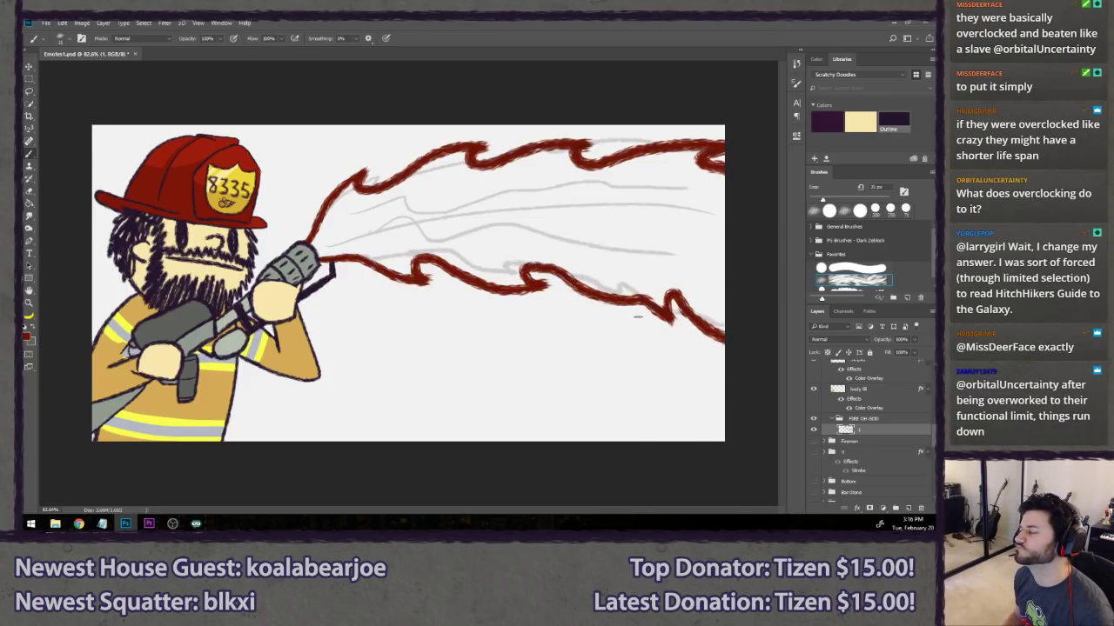
pyautogui.hotkey('ctrl', 'alt', 'z')
pyautogui.hotkey('ctrl', 'alt', 'z')
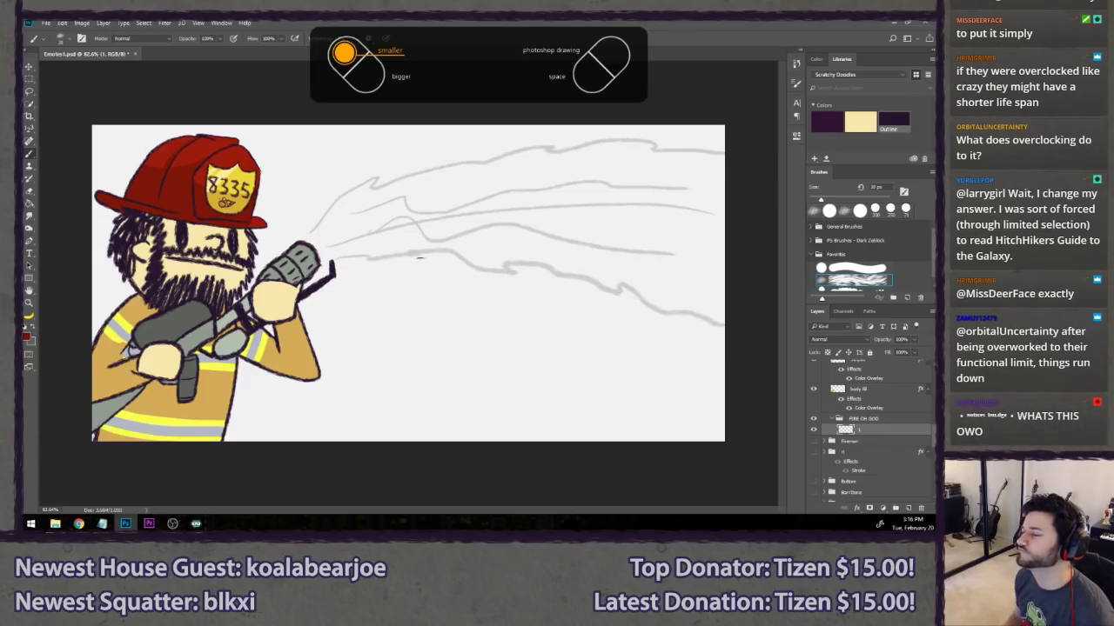
# - Try a fire outline with one large curl near the far end of the upper edge, and undo both edges
pyautogui.press(']')
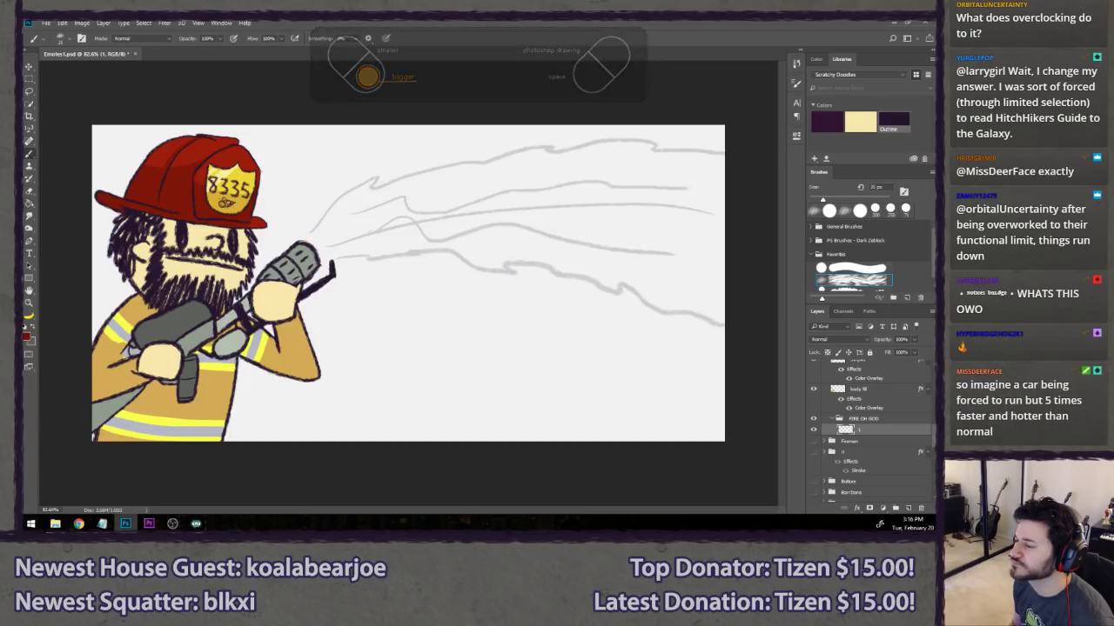
pyautogui.moveTo(310, 239)
pyautogui.mouseDown()
pyautogui.moveTo(435, 165)
pyautogui.moveTo(726, 155)
pyautogui.mouseUp()
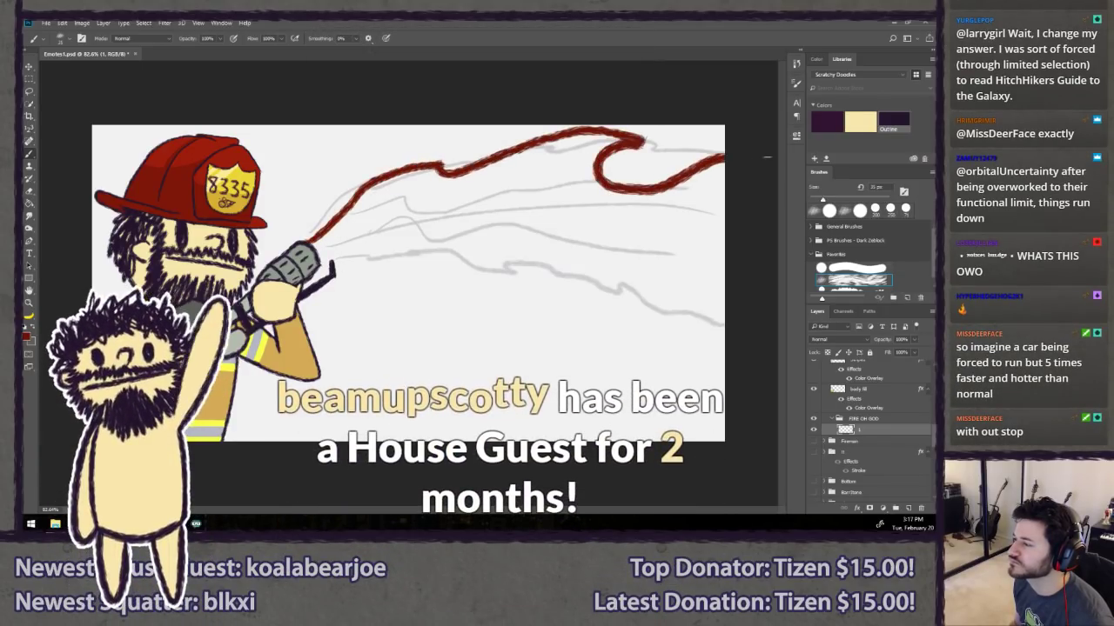
pyautogui.moveTo(322, 262)
pyautogui.mouseDown()
pyautogui.moveTo(509, 259)
pyautogui.moveTo(671, 286)
pyautogui.moveTo(722, 346)
pyautogui.mouseUp()
pyautogui.hotkey('ctrl', 'alt', 'z')
pyautogui.hotkey('ctrl', 'alt', 'z')
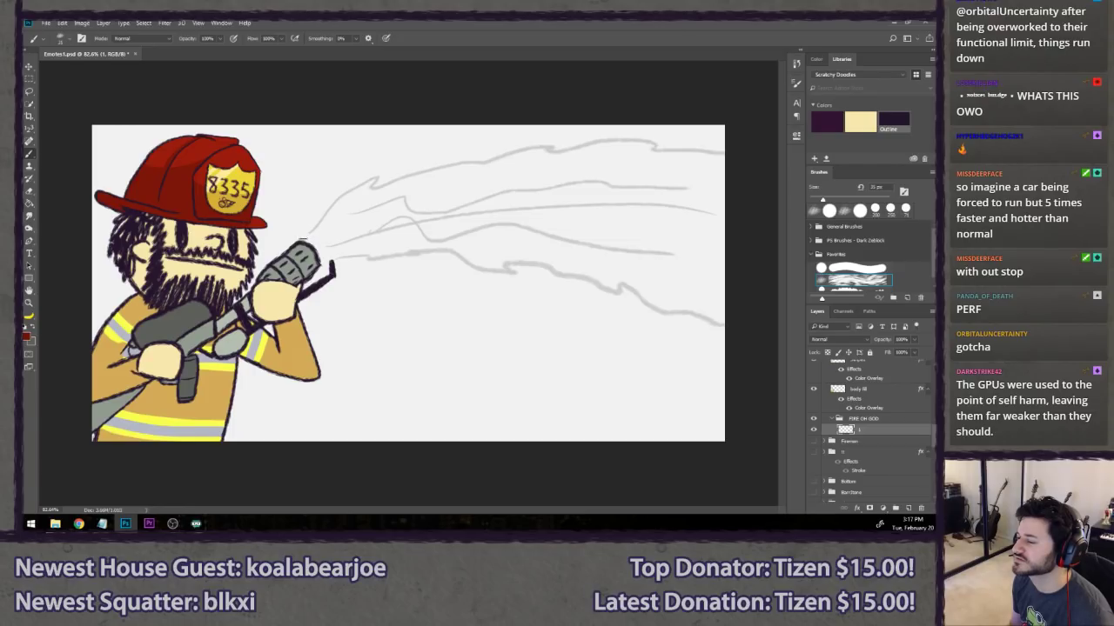
# - Try a fire outline with long pointed licks along the lower edge, and undo both edges
pyautogui.moveTo(303, 238)
pyautogui.mouseDown()
pyautogui.moveTo(378, 174)
pyautogui.moveTo(390, 198)
pyautogui.moveTo(533, 155)
pyautogui.moveTo(725, 145)
pyautogui.moveTo(721, 176)
pyautogui.mouseUp()
pyautogui.moveTo(331, 251)
pyautogui.mouseDown()
pyautogui.moveTo(442, 282)
pyautogui.moveTo(428, 273)
pyautogui.moveTo(467, 266)
pyautogui.moveTo(609, 290)
pyautogui.moveTo(583, 286)
pyautogui.moveTo(547, 254)
pyautogui.moveTo(578, 255)
pyautogui.moveTo(682, 308)
pyautogui.moveTo(759, 328)
pyautogui.mouseUp()
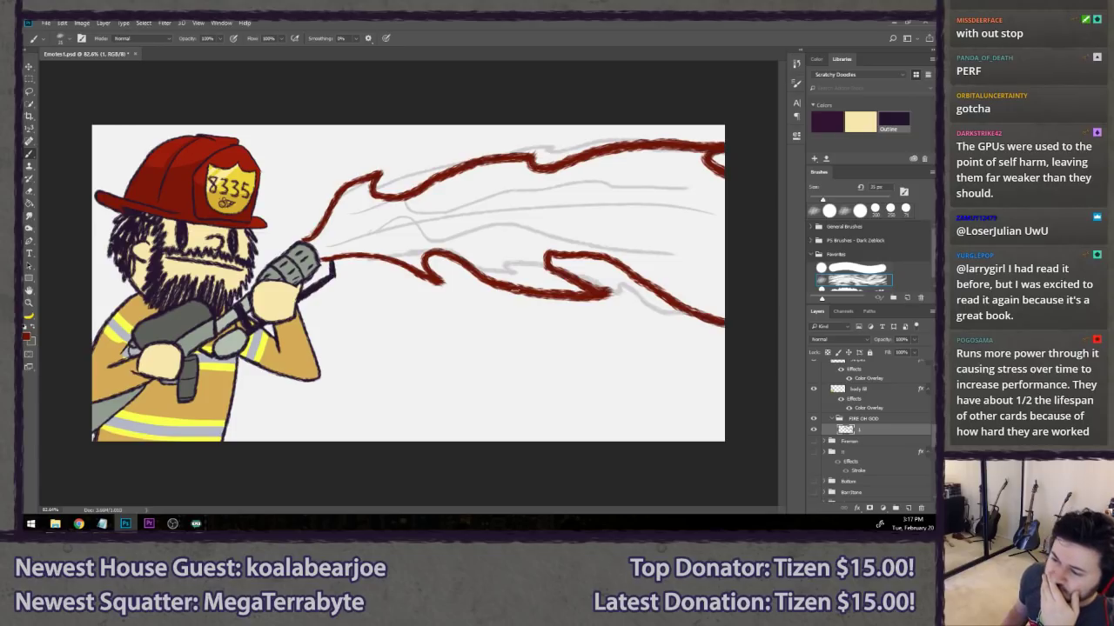
pyautogui.hotkey('ctrl', 'alt', 'z')
pyautogui.hotkey('ctrl', 'alt', 'z')
pyautogui.hotkey('ctrl', 'alt', 'z')
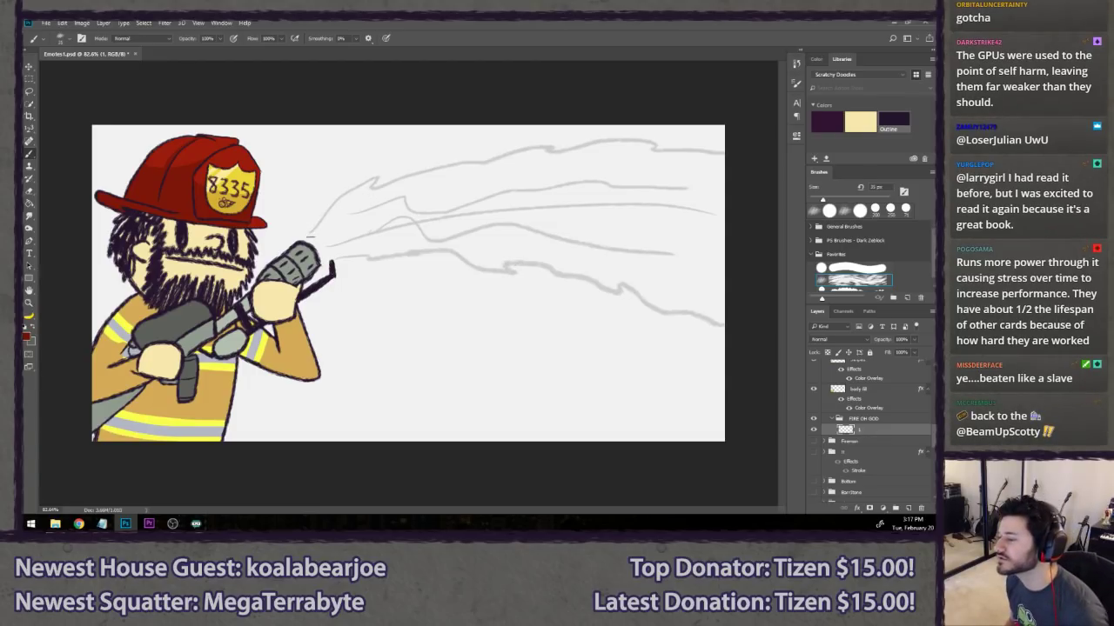
# - Try two more upper edges with curled crests and a lower edge with long backswept licks, and undo them all
pyautogui.moveTo(318, 231)
pyautogui.mouseDown()
pyautogui.moveTo(378, 180)
pyautogui.moveTo(382, 196)
pyautogui.moveTo(511, 164)
pyautogui.moveTo(509, 178)
pyautogui.moveTo(618, 147)
pyautogui.moveTo(736, 169)
pyautogui.mouseUp()
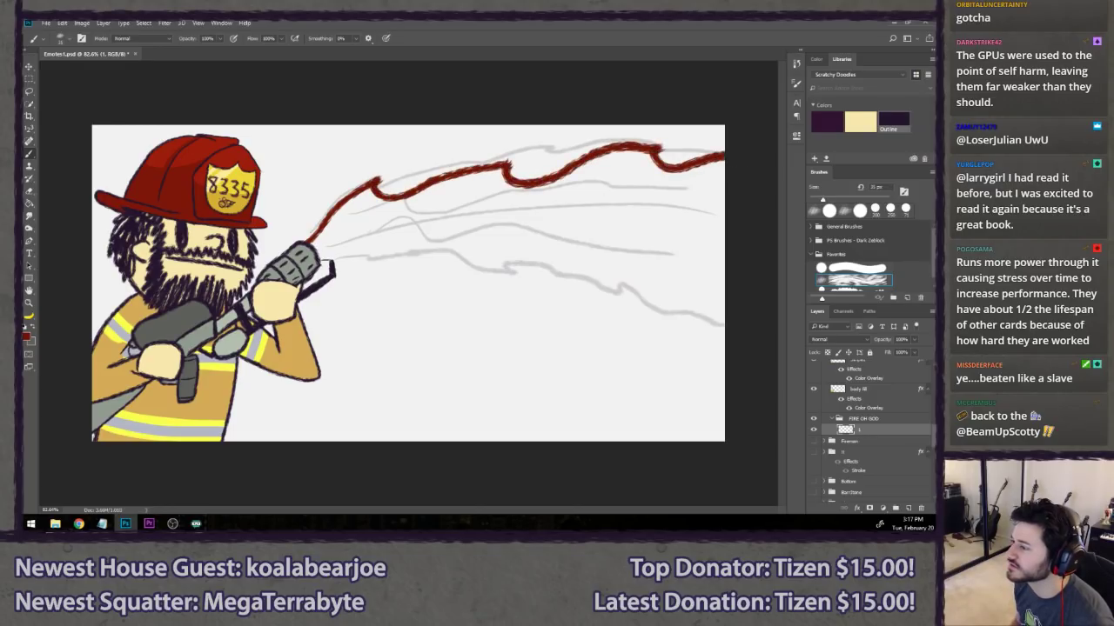
pyautogui.hotkey('ctrl', 'z')
pyautogui.moveTo(309, 242)
pyautogui.mouseDown()
pyautogui.moveTo(368, 170)
pyautogui.moveTo(474, 137)
pyautogui.moveTo(526, 157)
pyautogui.moveTo(625, 132)
pyautogui.moveTo(724, 138)
pyautogui.moveTo(767, 193)
pyautogui.mouseUp()
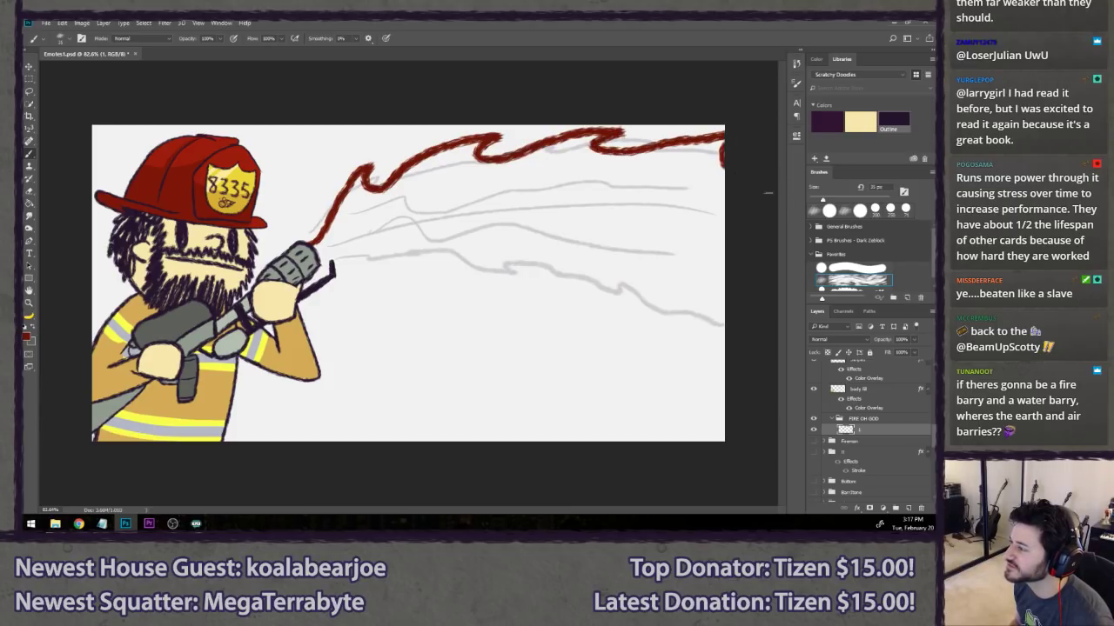
pyautogui.moveTo(318, 261)
pyautogui.mouseDown()
pyautogui.moveTo(489, 262)
pyautogui.moveTo(448, 242)
pyautogui.mouseUp()
pyautogui.hotkey('ctrl', 'z')
pyautogui.moveTo(320, 259)
pyautogui.mouseDown()
pyautogui.moveTo(416, 278)
pyautogui.moveTo(494, 256)
pyautogui.moveTo(434, 252)
pyautogui.moveTo(424, 237)
pyautogui.moveTo(458, 237)
pyautogui.moveTo(527, 279)
pyautogui.moveTo(637, 274)
pyautogui.moveTo(595, 256)
pyautogui.moveTo(644, 259)
pyautogui.moveTo(733, 325)
pyautogui.mouseUp()
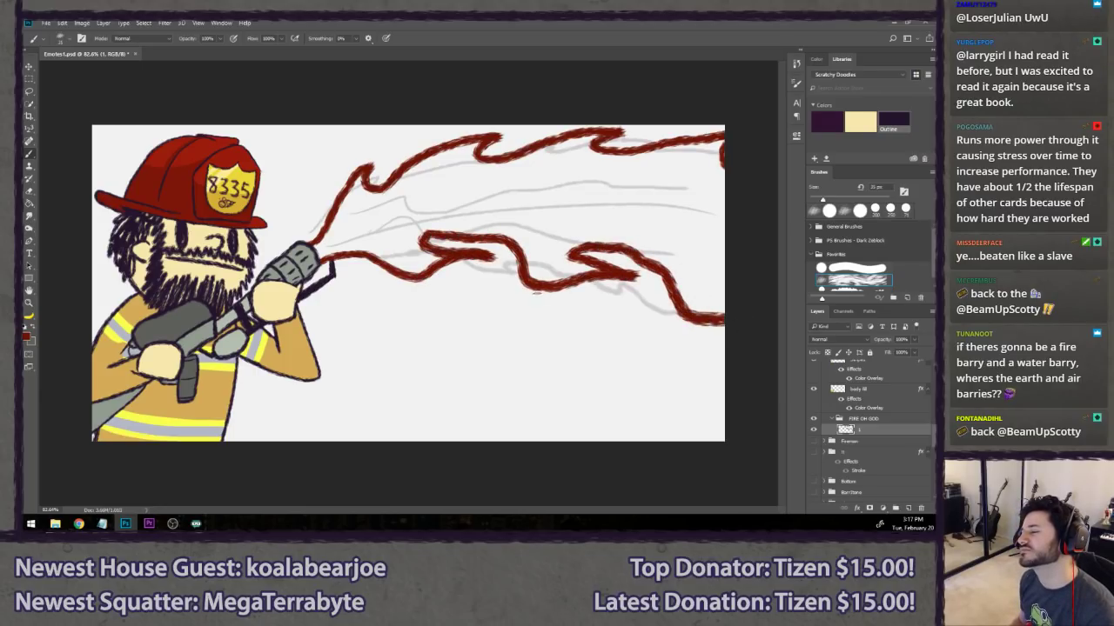
pyautogui.hotkey('ctrl', 'alt', 'z')
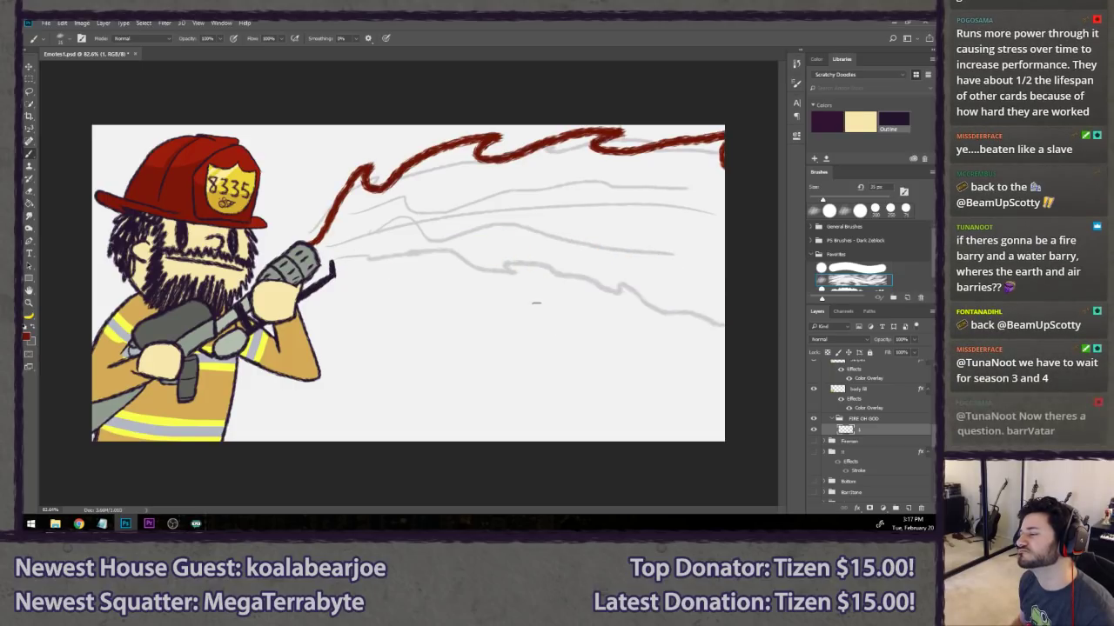
pyautogui.hotkey('ctrl', 'alt', 'z')
# - Paint the fire's dark red upper edge from the nozzle to the canvas edge with two wave-like tips, and undo a trial lower edge
pyautogui.moveTo(306, 239)
pyautogui.mouseDown()
pyautogui.moveTo(347, 166)
pyautogui.moveTo(524, 133)
pyautogui.moveTo(732, 139)
pyautogui.mouseUp()
pyautogui.moveTo(323, 258)
pyautogui.mouseDown()
pyautogui.moveTo(496, 310)
pyautogui.moveTo(623, 297)
pyautogui.moveTo(723, 335)
pyautogui.mouseUp()
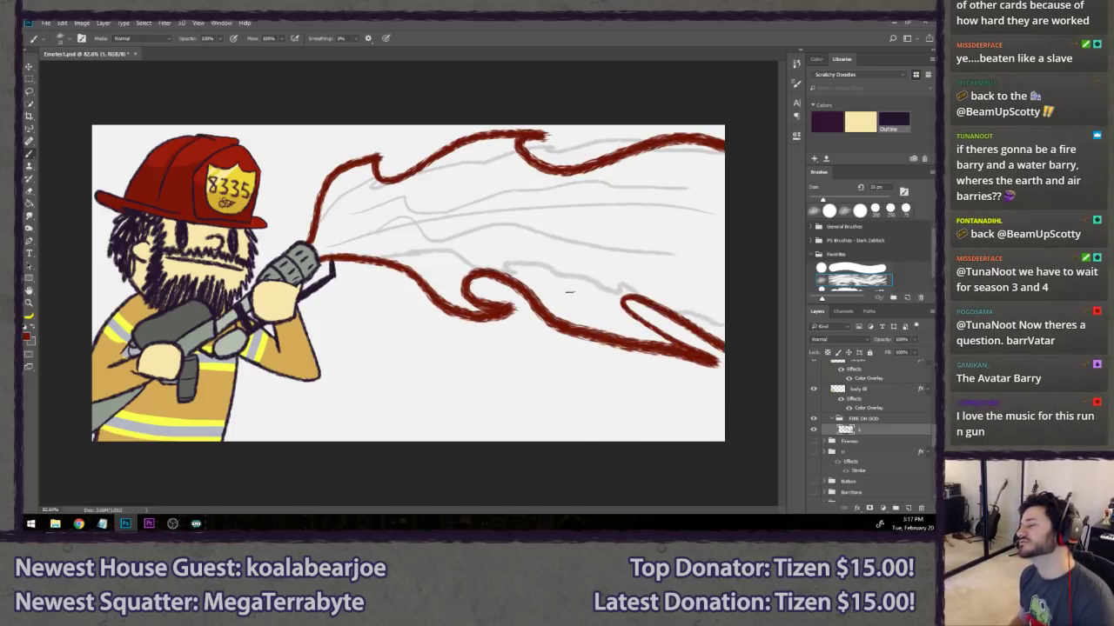
pyautogui.hotkey('ctrl', 'alt', 'z')
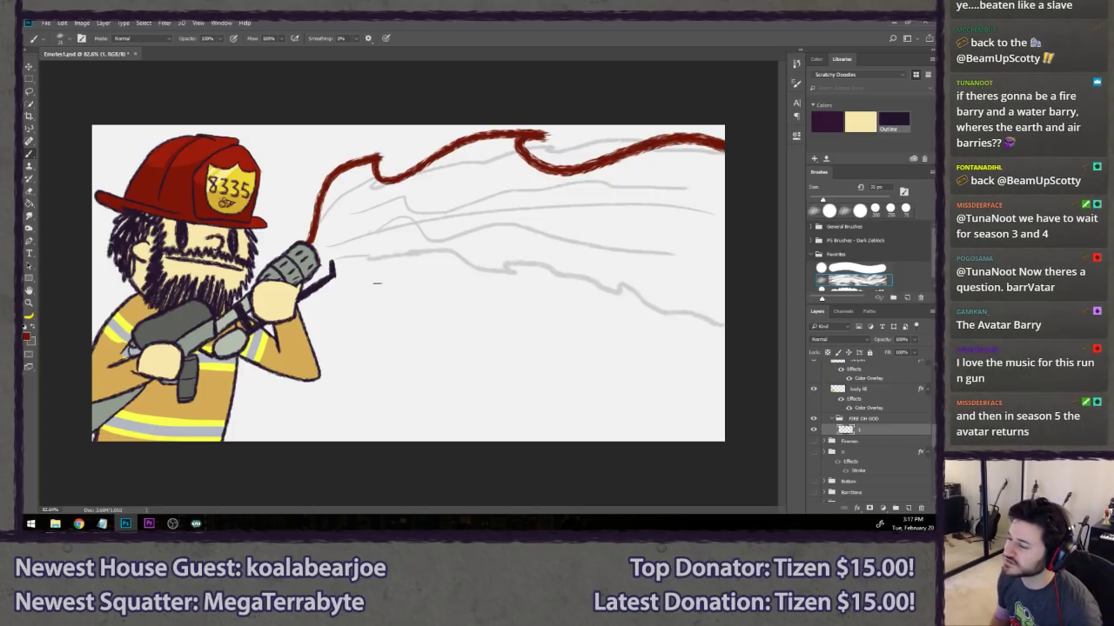
# - Try a steeply drooping lower fire edge with two large licks, check it at emote size, and undo it
pyautogui.moveTo(323, 256)
pyautogui.mouseDown()
pyautogui.moveTo(480, 312)
pyautogui.moveTo(452, 294)
pyautogui.moveTo(510, 293)
pyautogui.moveTo(649, 330)
pyautogui.moveTo(624, 313)
pyautogui.moveTo(725, 365)
pyautogui.mouseUp()
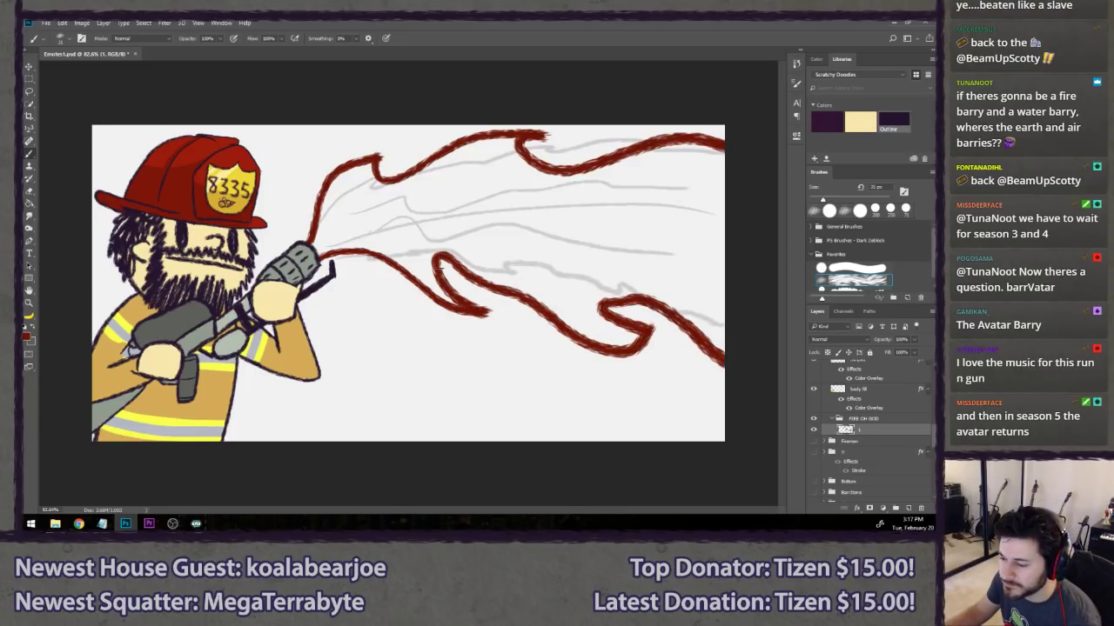
pyautogui.scroll(-10, 481, 269)
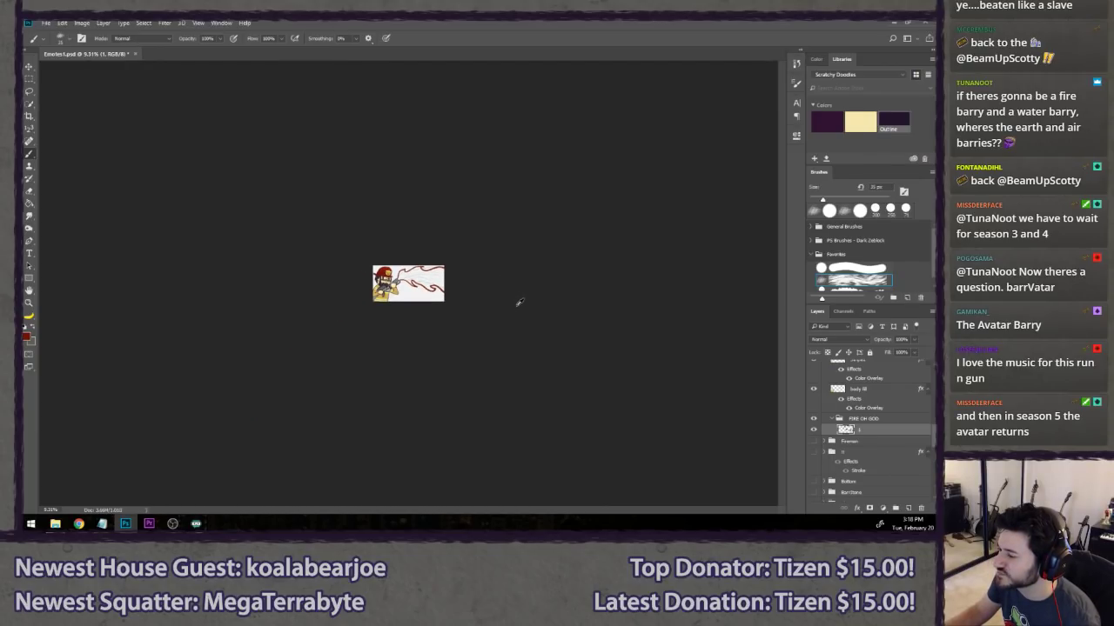
pyautogui.scroll(15, 519, 302)
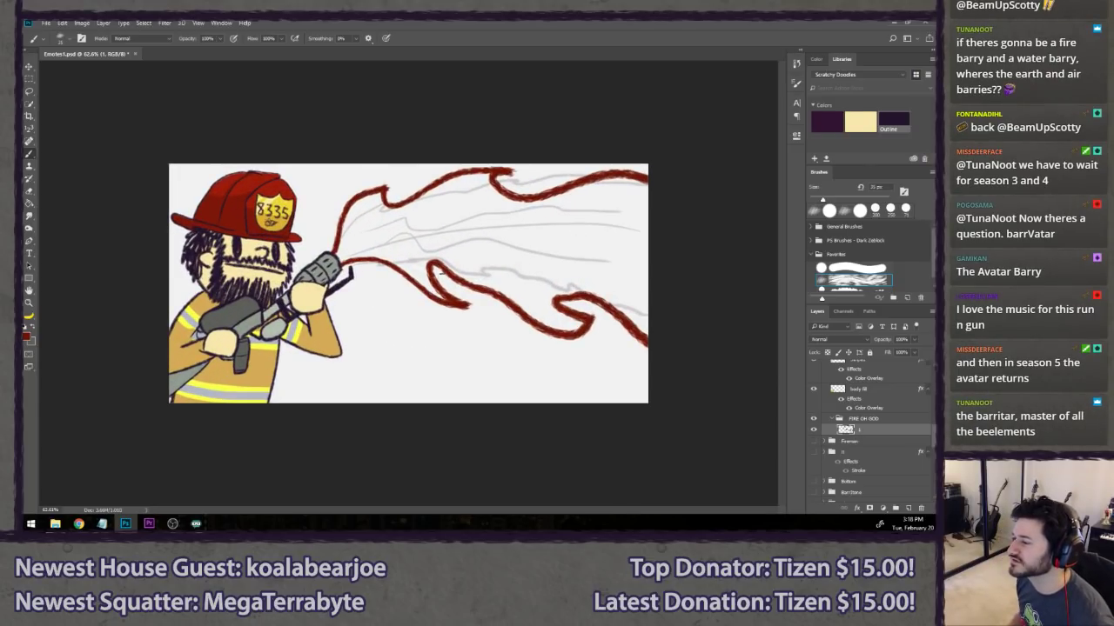
pyautogui.hotkey('ctrl', 'z')
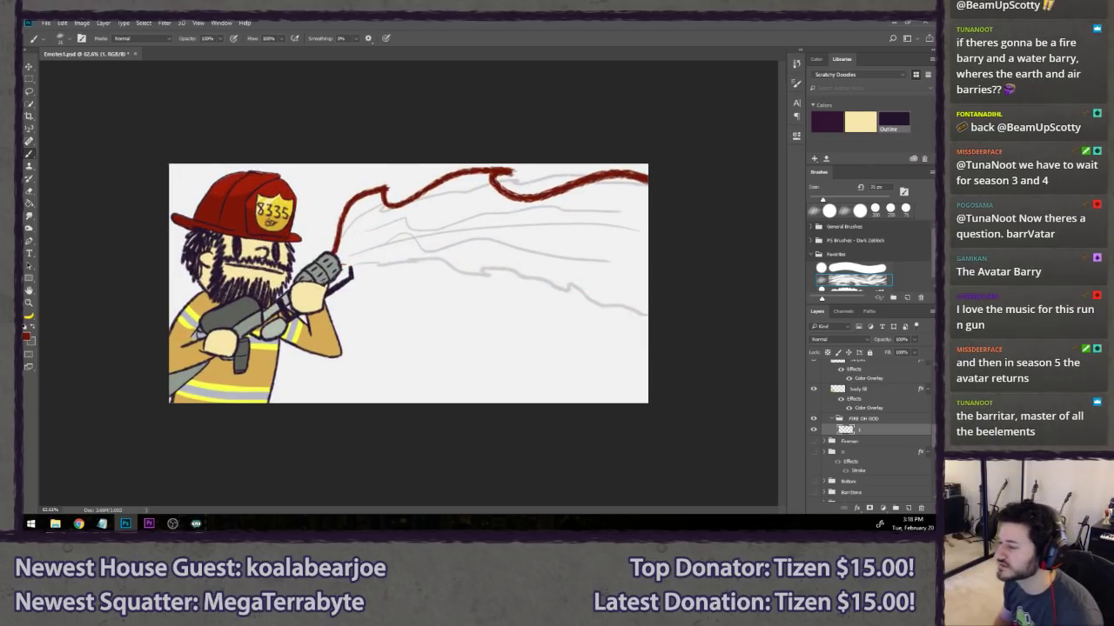
# - Try two flatter lower fire edges that stay closer to the sketch, check the second at emote size, and undo both
pyautogui.moveTo(336, 261)
pyautogui.mouseDown()
pyautogui.moveTo(488, 282)
pyautogui.moveTo(459, 262)
pyautogui.moveTo(594, 309)
pyautogui.moveTo(573, 287)
pyautogui.moveTo(693, 353)
pyautogui.mouseUp()
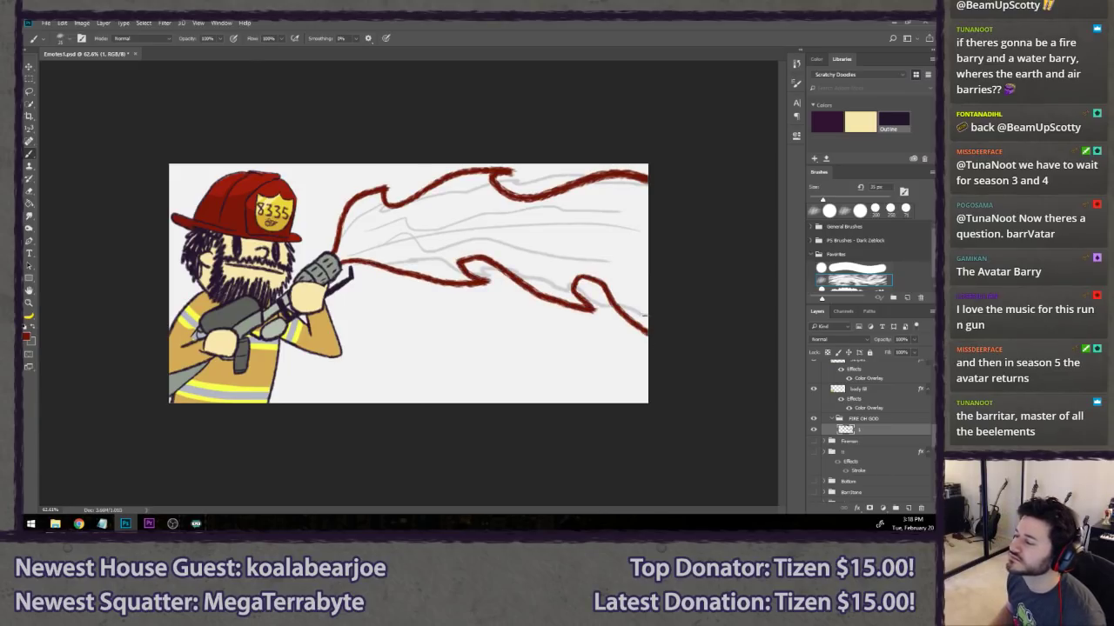
pyautogui.hotkey('ctrl', 'z')
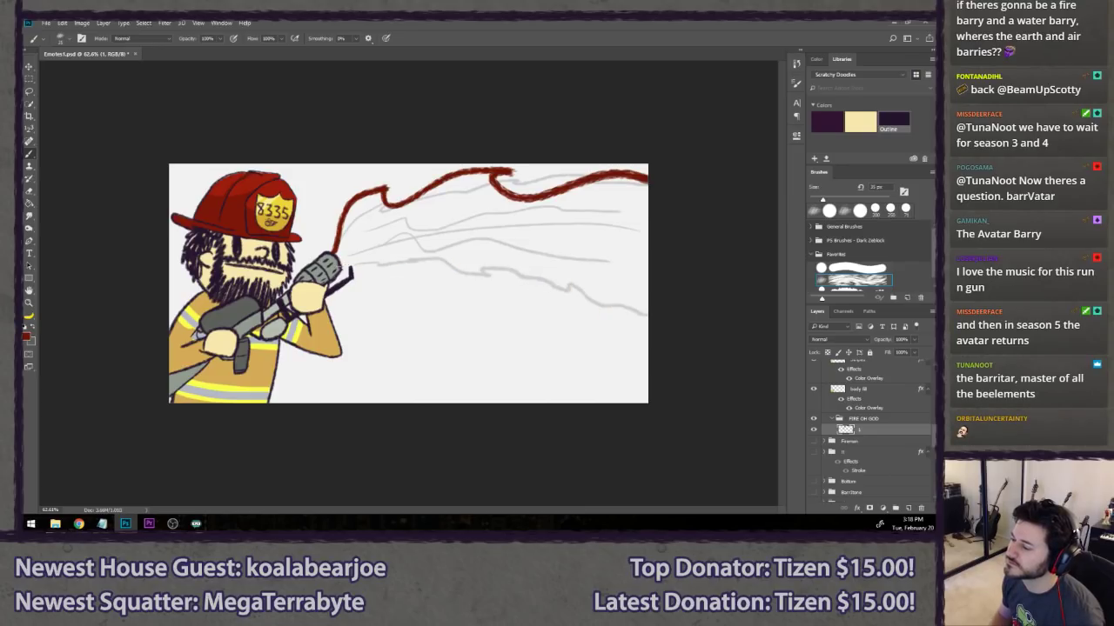
pyautogui.moveTo(343, 262)
pyautogui.mouseDown()
pyautogui.moveTo(475, 288)
pyautogui.moveTo(588, 290)
pyautogui.moveTo(649, 316)
pyautogui.mouseUp()
pyautogui.scroll(-10, 646, 334)
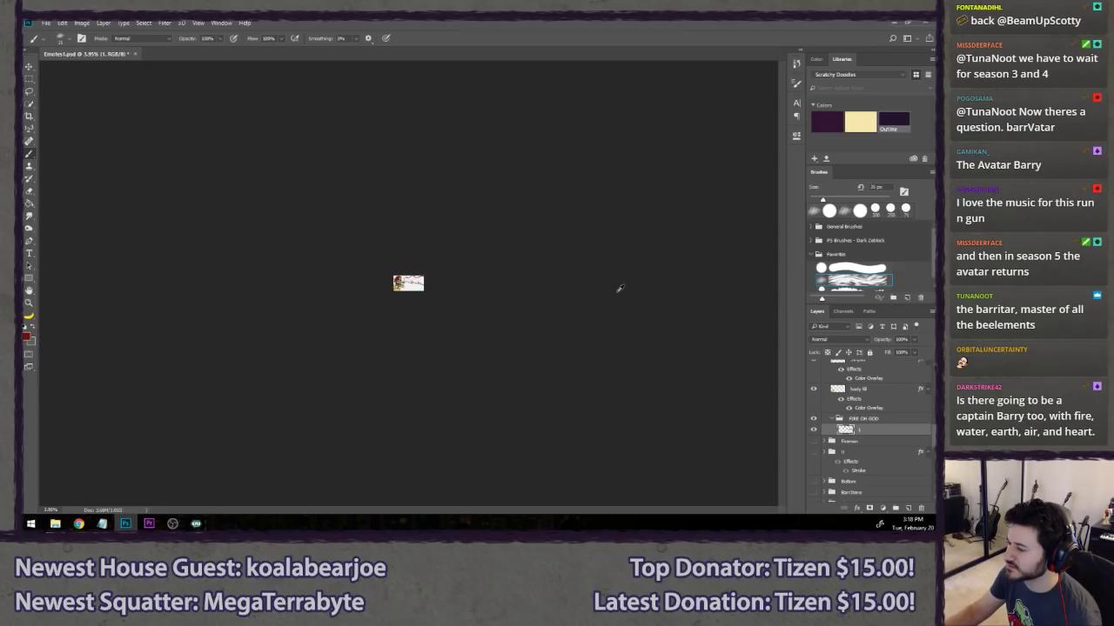
pyautogui.scroll(9, 620, 288)
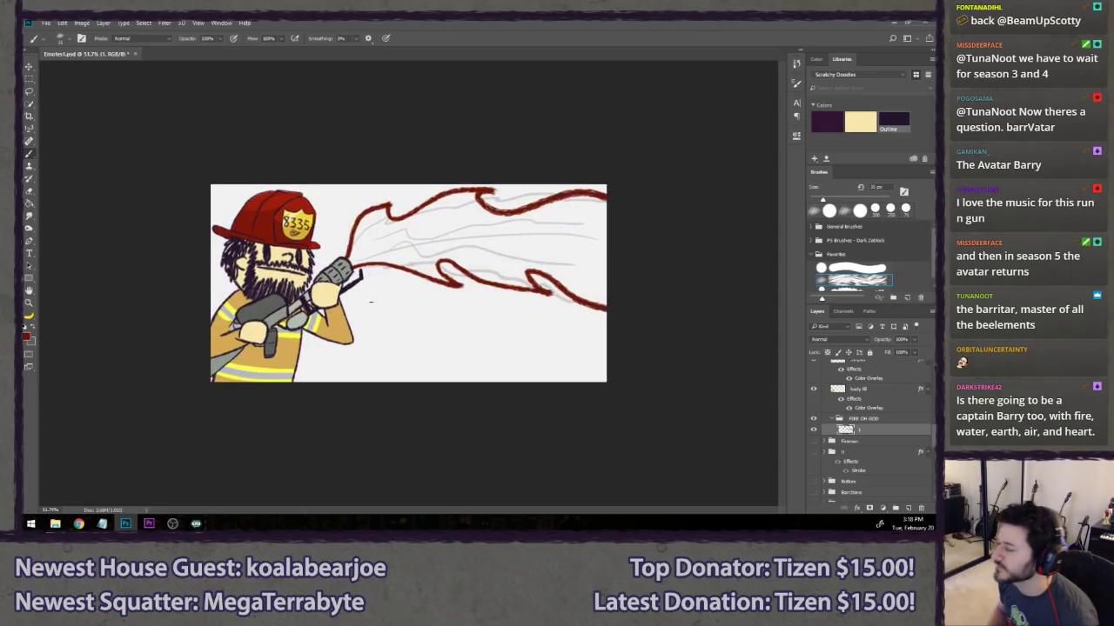
pyautogui.hotkey('ctrl', 'z')
# - Try further lower fire edges that drop sharply near the canvas edge, rework the end of the line, and undo these strokes
pyautogui.moveTo(363, 255)
pyautogui.mouseDown()
pyautogui.moveTo(608, 228)
pyautogui.moveTo(575, 250)
pyautogui.moveTo(606, 379)
pyautogui.mouseUp()
pyautogui.hotkey('ctrl', 'z')
pyautogui.hotkey('ctrl', 'z')
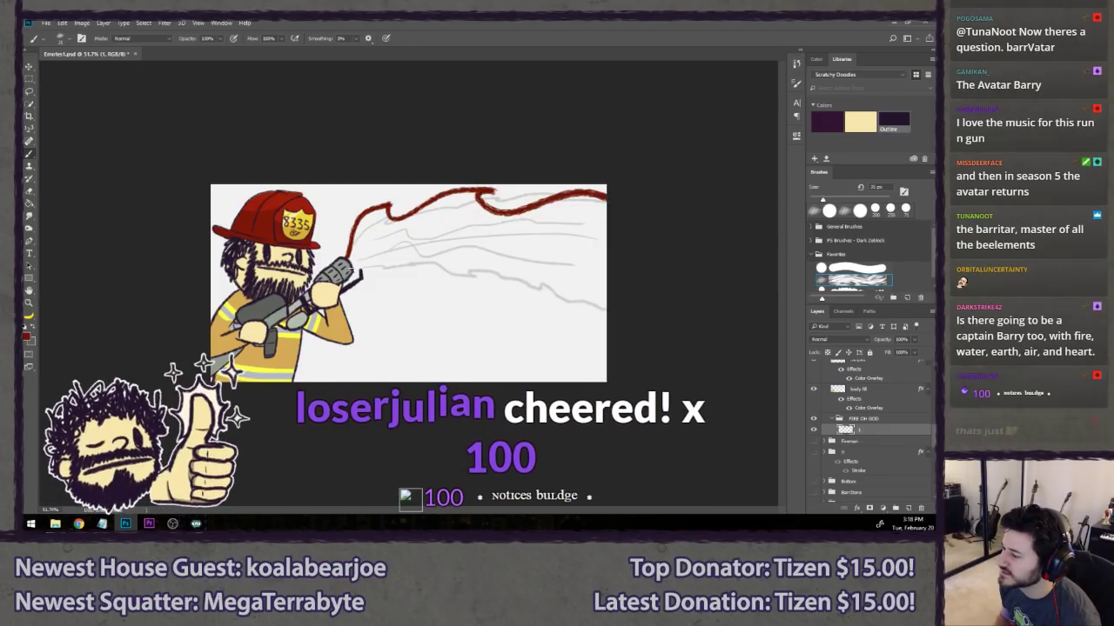
pyautogui.moveTo(352, 266)
pyautogui.mouseDown()
pyautogui.moveTo(470, 287)
pyautogui.moveTo(491, 268)
pyautogui.moveTo(578, 289)
pyautogui.moveTo(582, 276)
pyautogui.moveTo(589, 329)
pyautogui.moveTo(606, 355)
pyautogui.mouseUp()
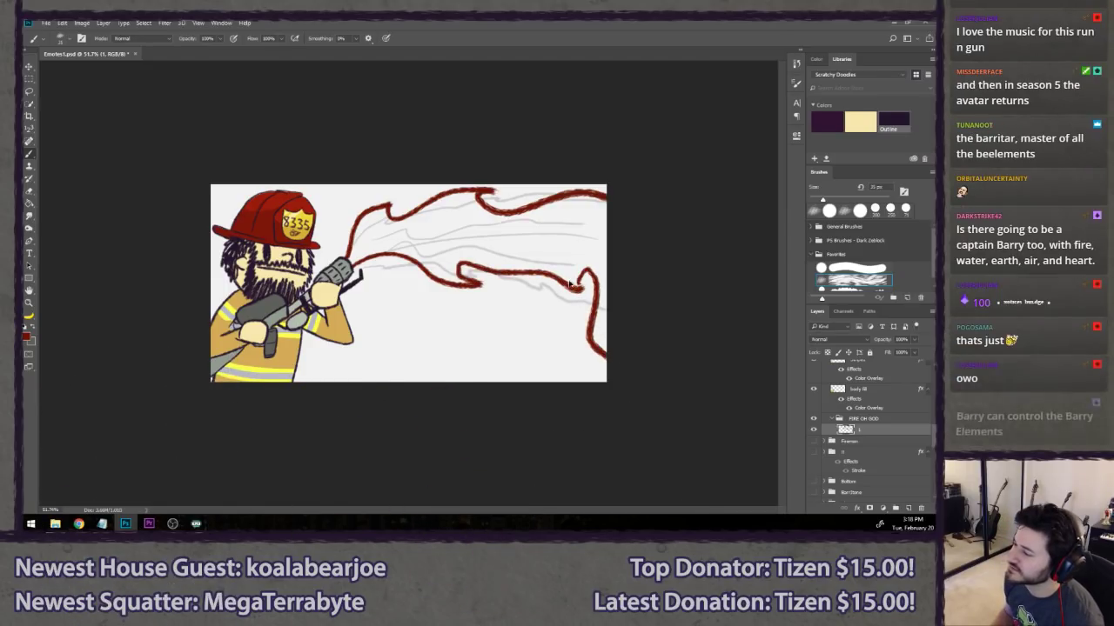
pyautogui.hotkey('ctrl', 'z')
pyautogui.moveTo(570, 269); pyautogui.dragTo(601, 337)
pyautogui.hotkey('ctrl', 'z')
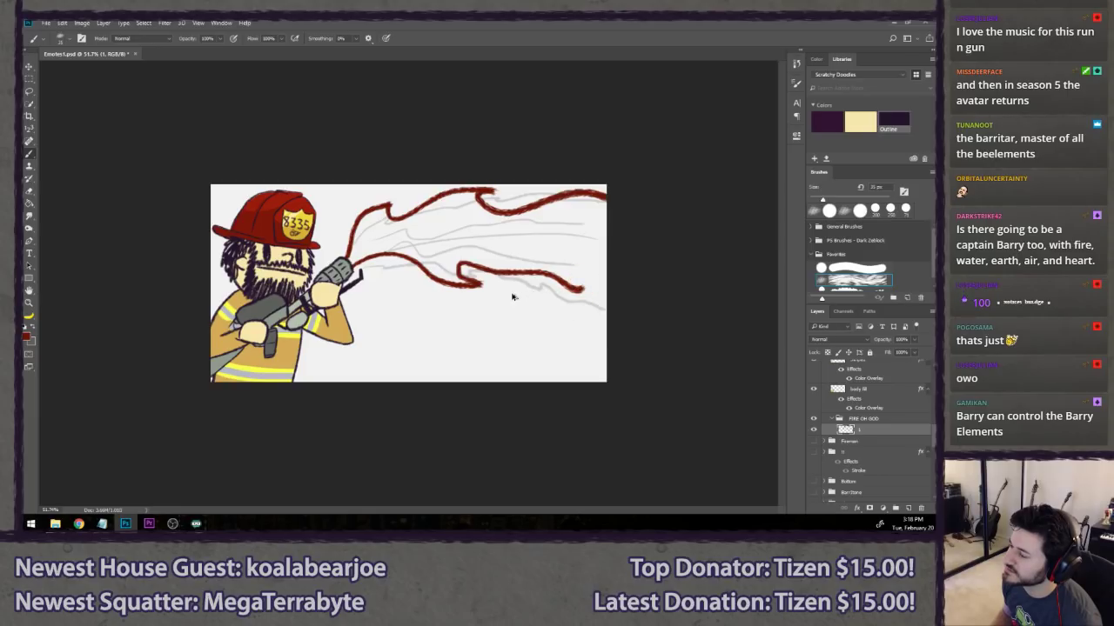
pyautogui.hotkey('ctrl', 'alt', 'z')
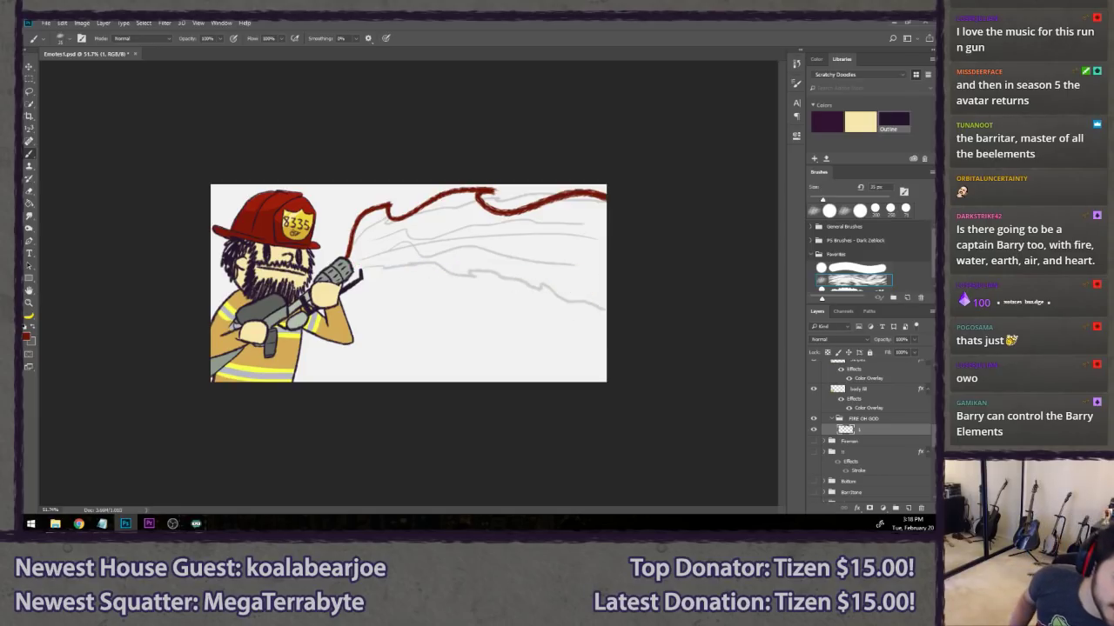
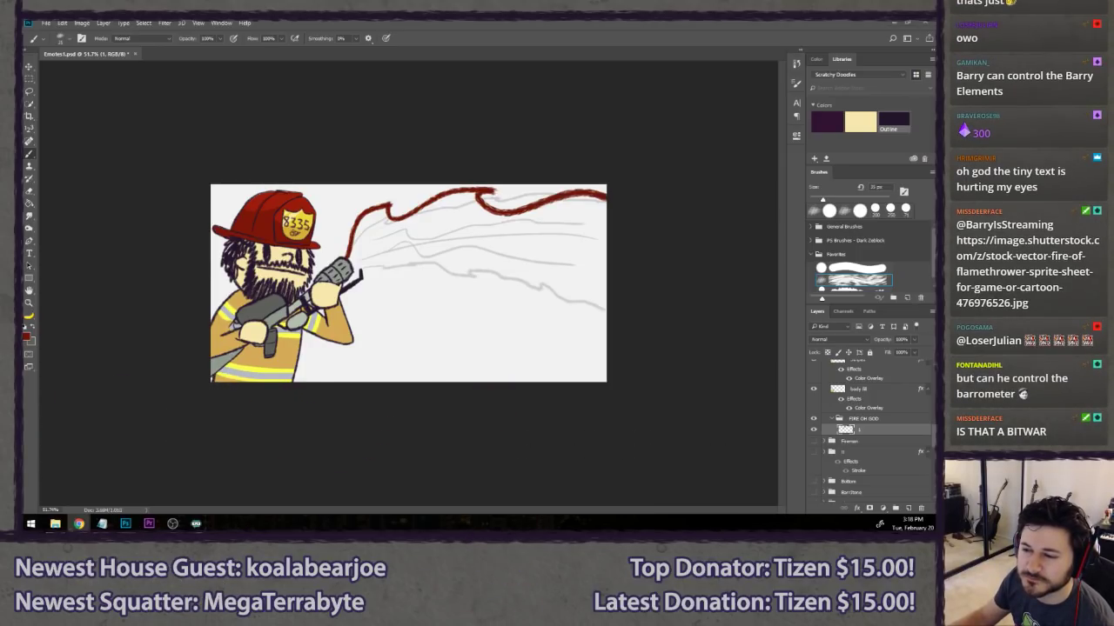
# - Switch to the browser and examine the flame silhouettes and colour layering in both sections of the Shutterstock flamethrower sprite sheet
pyautogui.moveTo(23, 95); pyautogui.dragTo(344, 19)
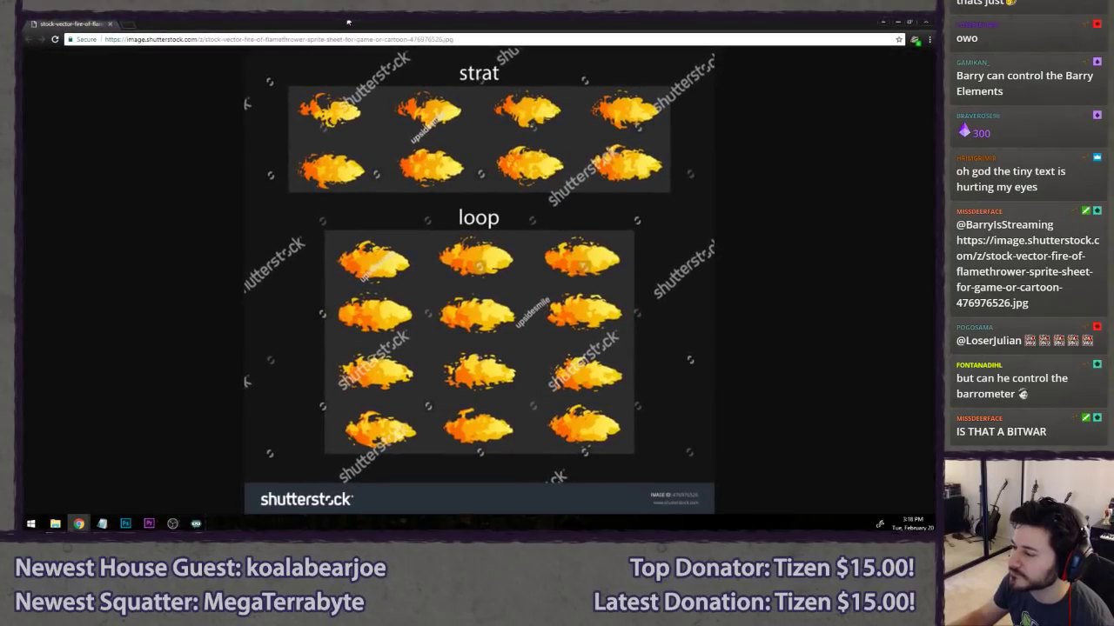
pyautogui.click(418, 255)
pyautogui.scroll(1, 418, 254)
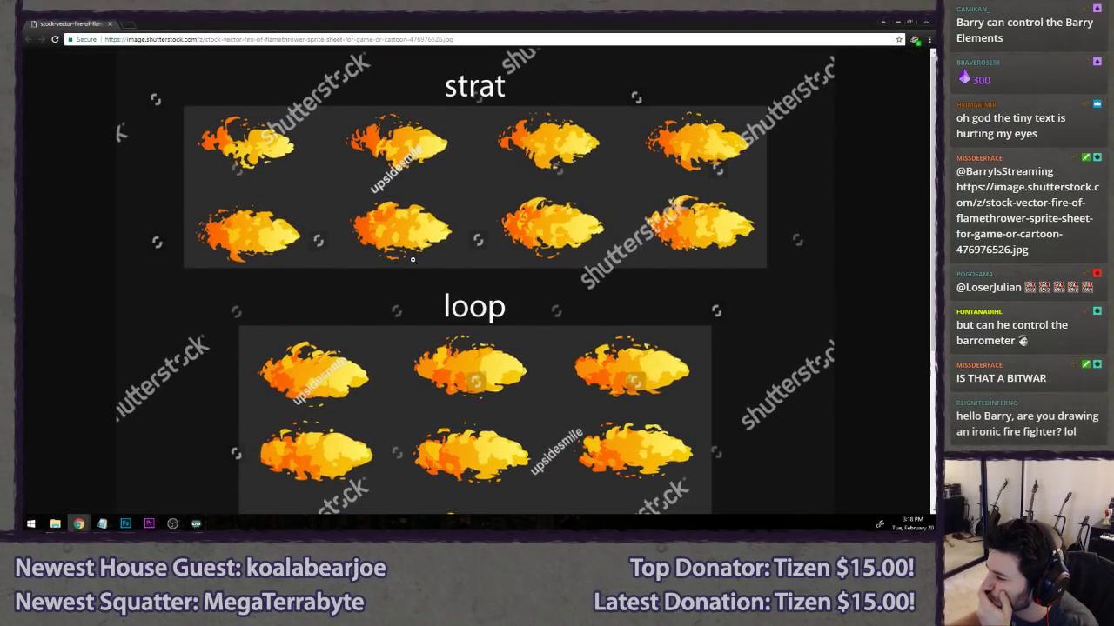
pyautogui.scroll(-2, 413, 258)
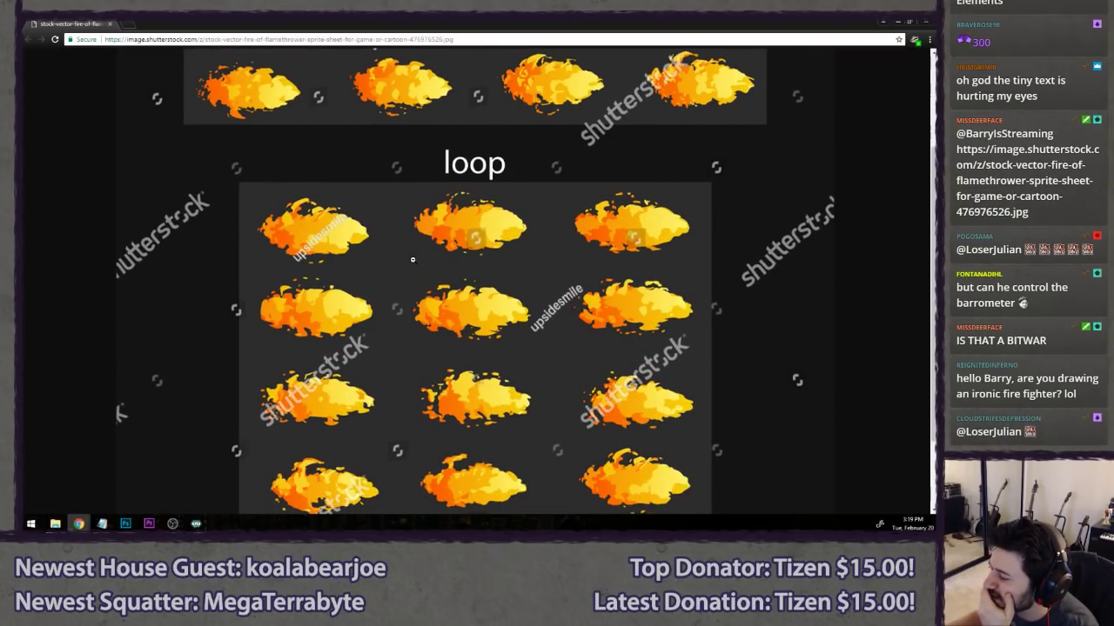
pyautogui.scroll(-2, 412, 258)
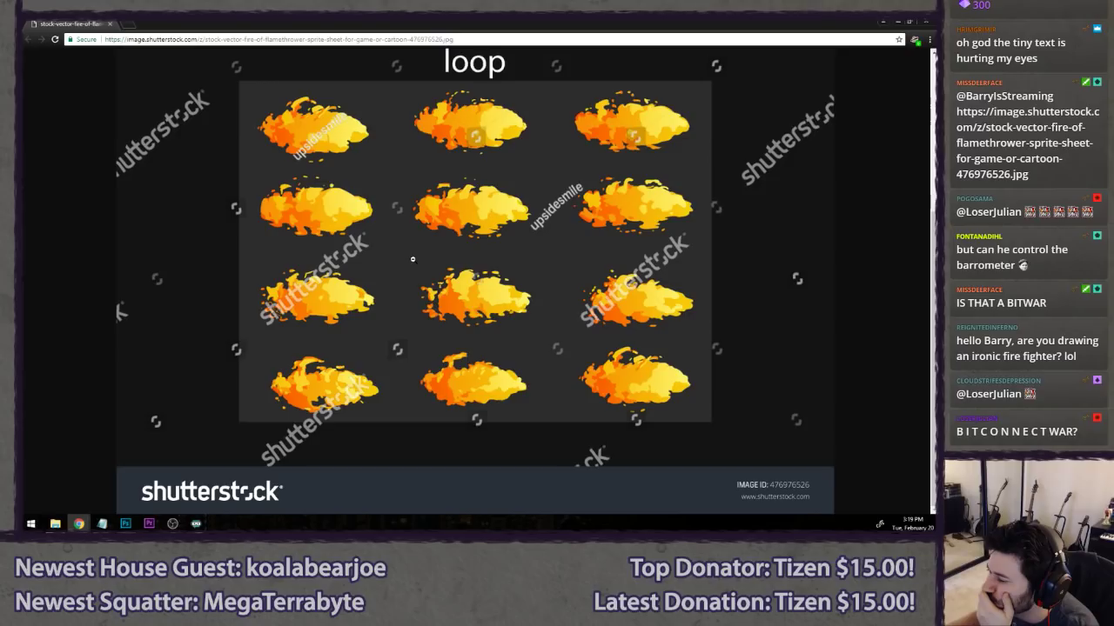
pyautogui.scroll(1, 413, 259)
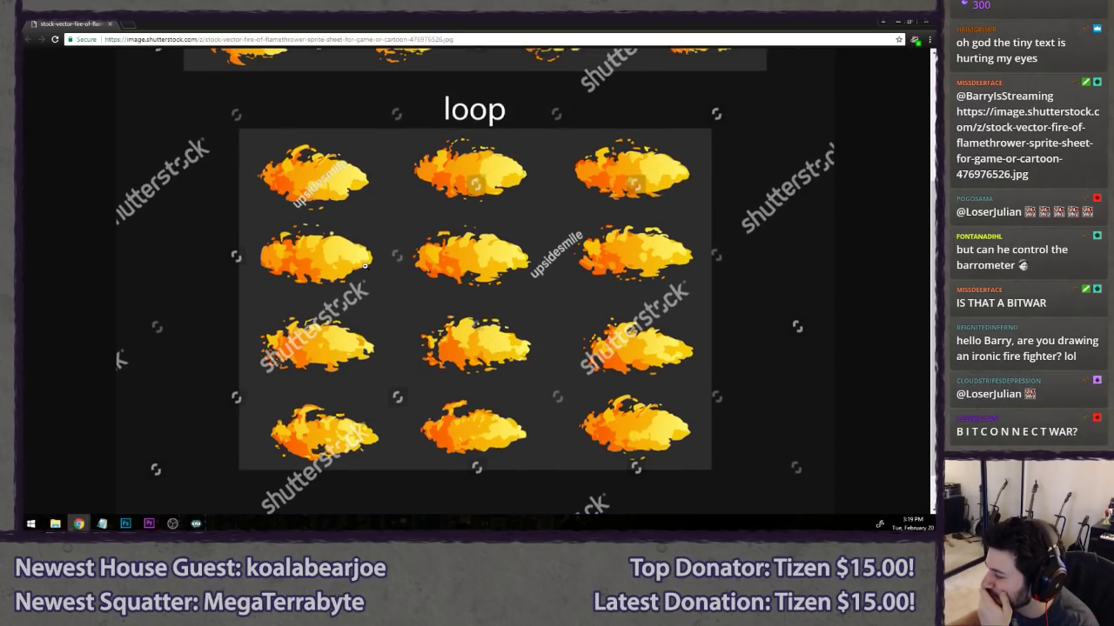
pyautogui.scroll(3, 365, 267)
pyautogui.scroll(-4, 357, 267)
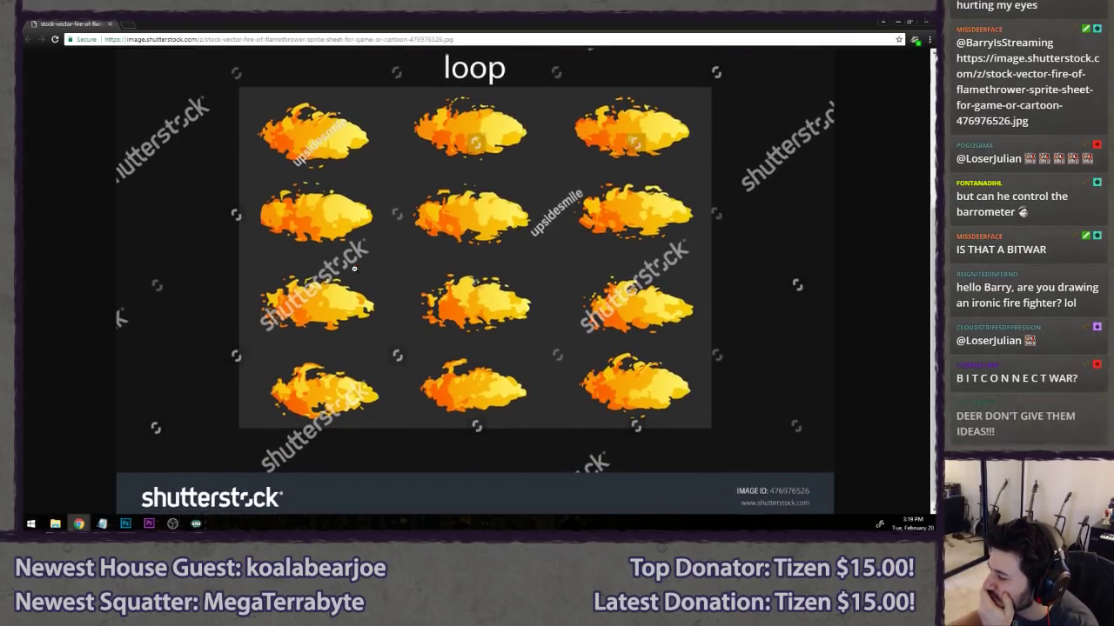
pyautogui.scroll(1, 354, 269)
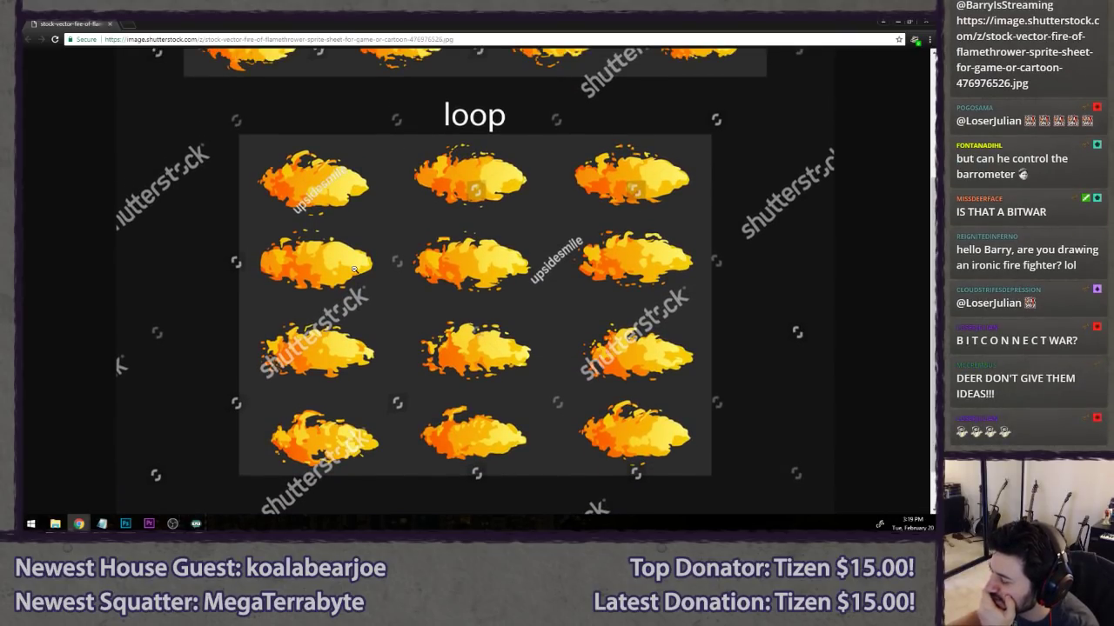
pyautogui.scroll(2, 354, 269)
# - Return to Photoshop, try a bumpy dark red lower fire edge from nozzle to canvas edge, and undo both the lower and upper edges
pyautogui.hotkey('alt', 'Tab')
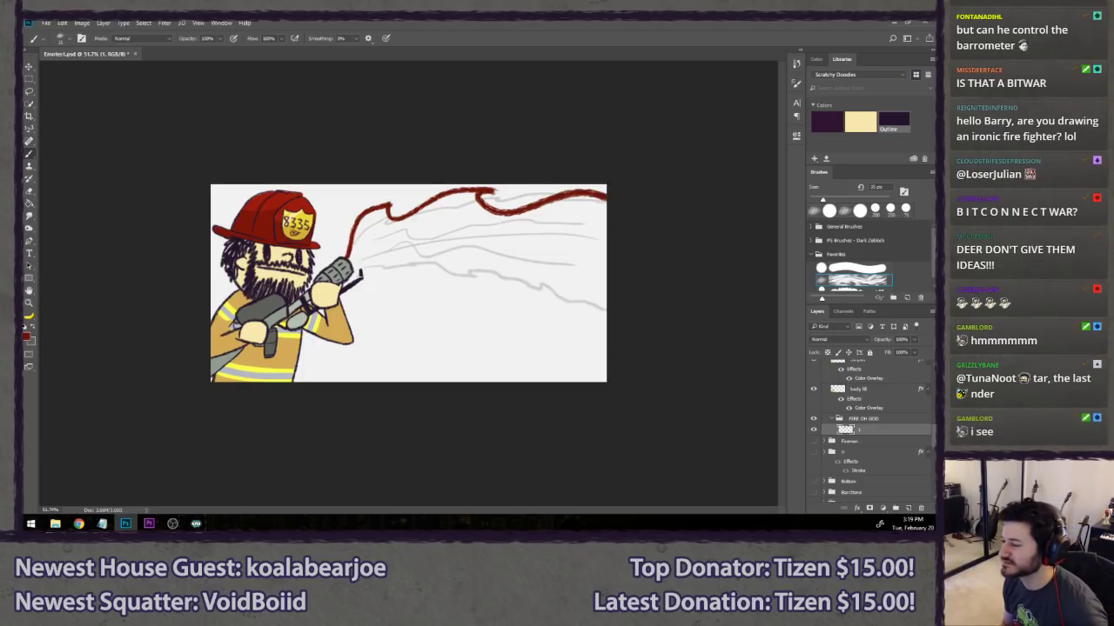
pyautogui.moveTo(461, 295); pyautogui.dragTo(566, 319)
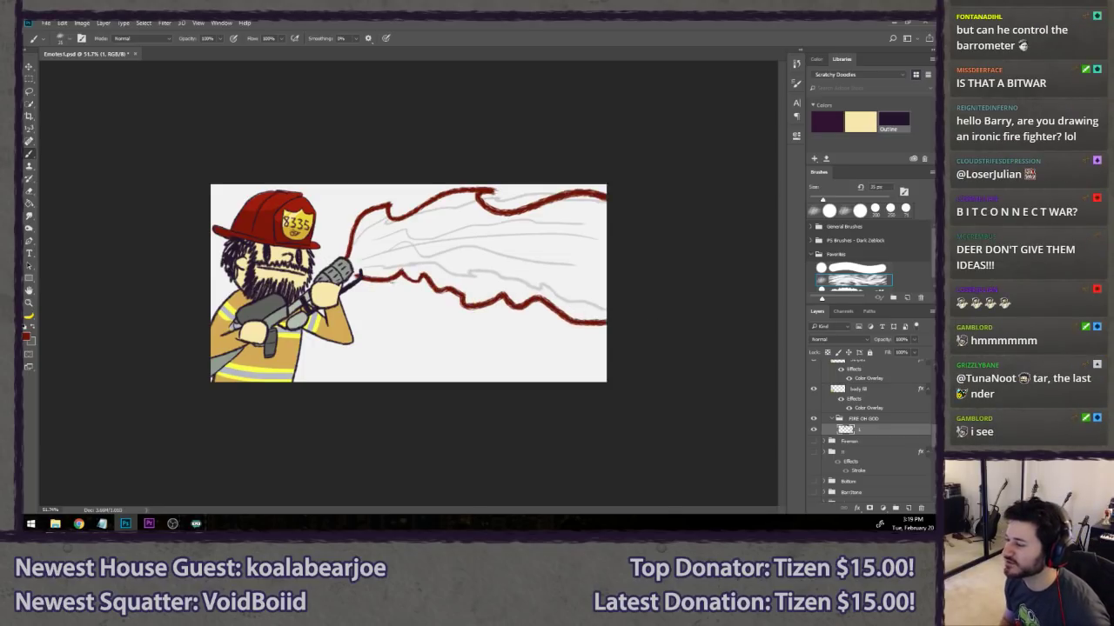
pyautogui.moveTo(358, 240); pyautogui.dragTo(627, 168)
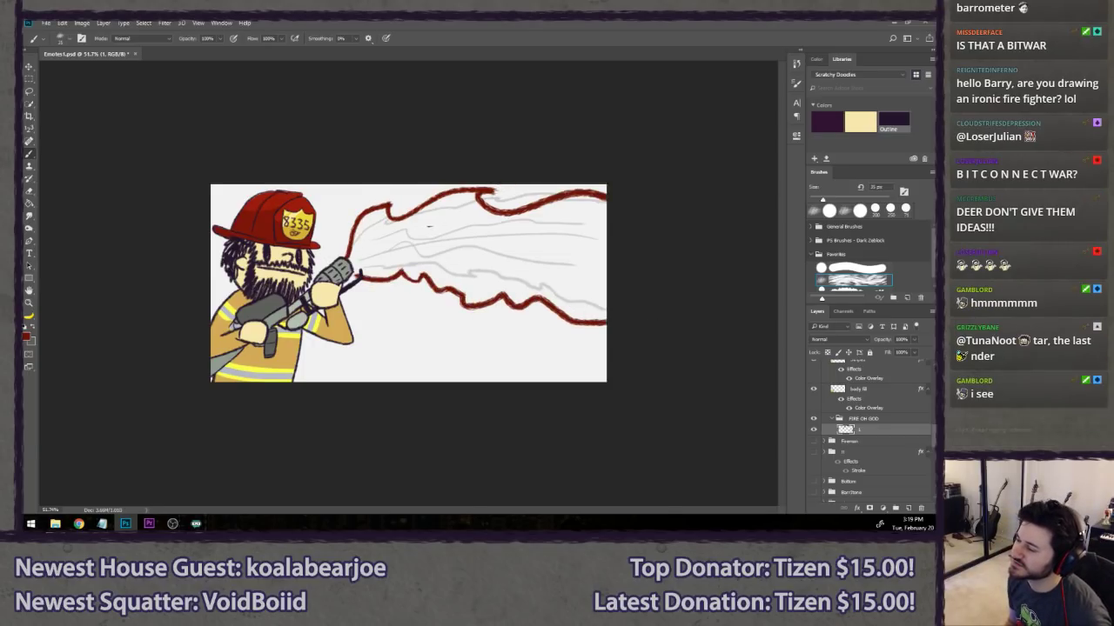
pyautogui.hotkey('ctrl', 'z')
pyautogui.hotkey('ctrl', 'z')
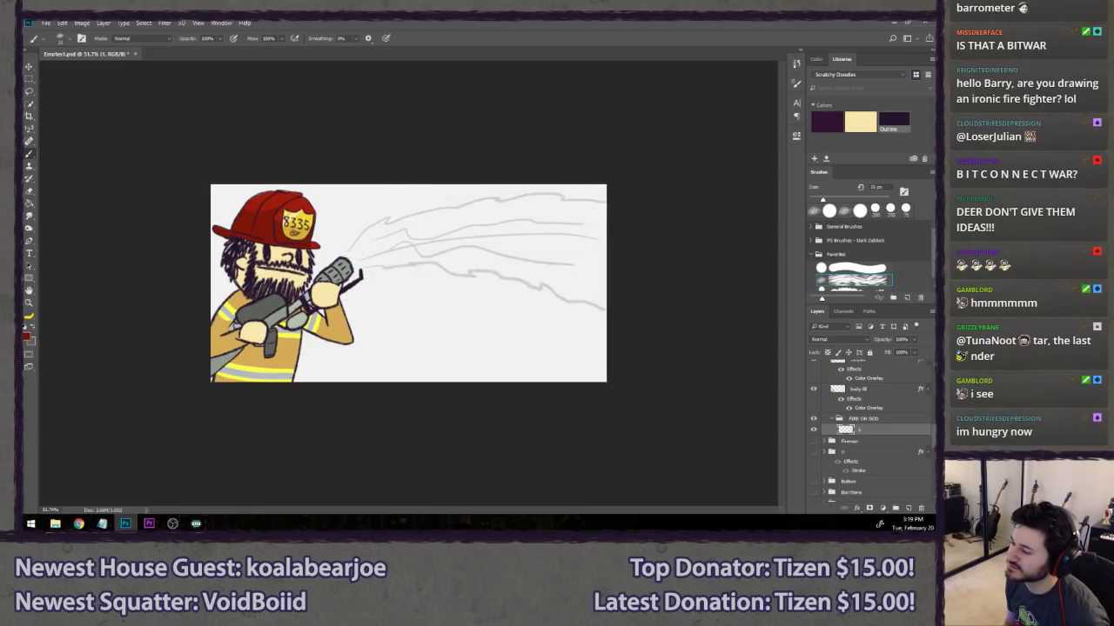
# - Outline the upper and lower edges of the hose's flame jet in dark red, following the grey sketch to the canvas edge
pyautogui.moveTo(465, 200)
pyautogui.mouseDown()
pyautogui.moveTo(562, 189)
pyautogui.moveTo(607, 209)
pyautogui.mouseUp()
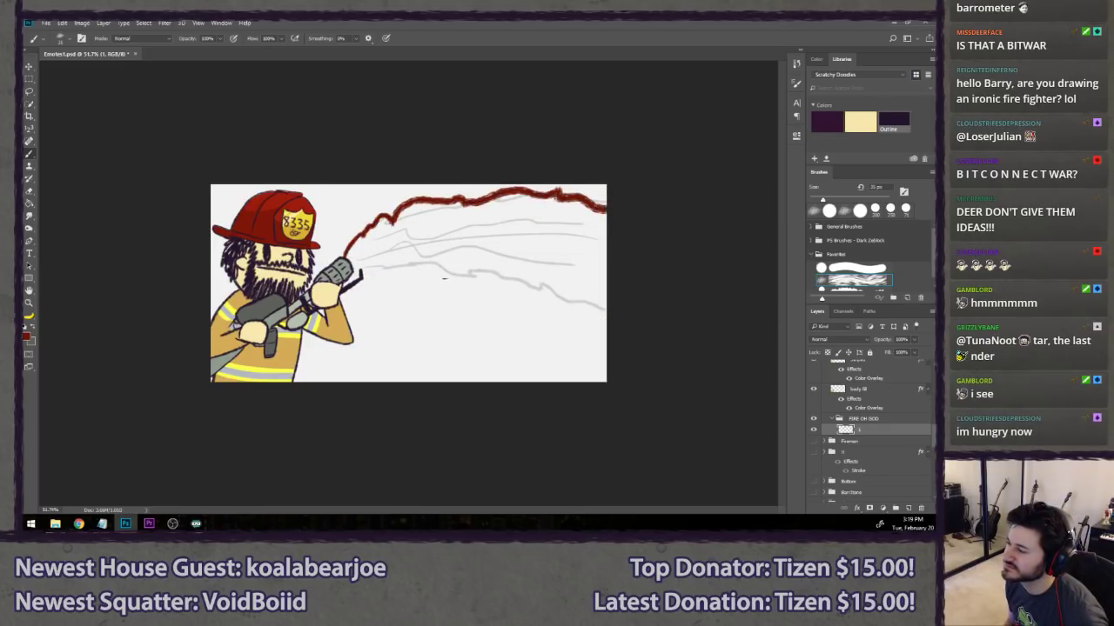
pyautogui.moveTo(403, 271)
pyautogui.mouseDown()
pyautogui.moveTo(523, 289)
pyautogui.moveTo(609, 336)
pyautogui.mouseUp()
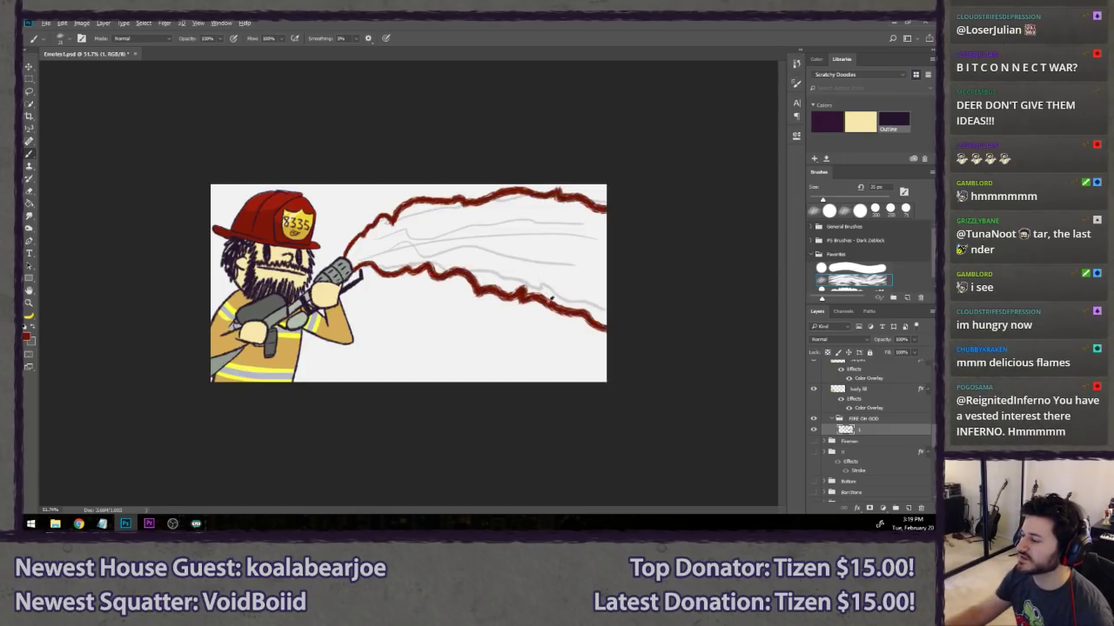
# - Undo the flame's lower outline and redraw it in dark red with jagged bumps, removing the stray stroke below it
pyautogui.scroll(-6, 591, 313)
pyautogui.scroll(-1, 593, 315)
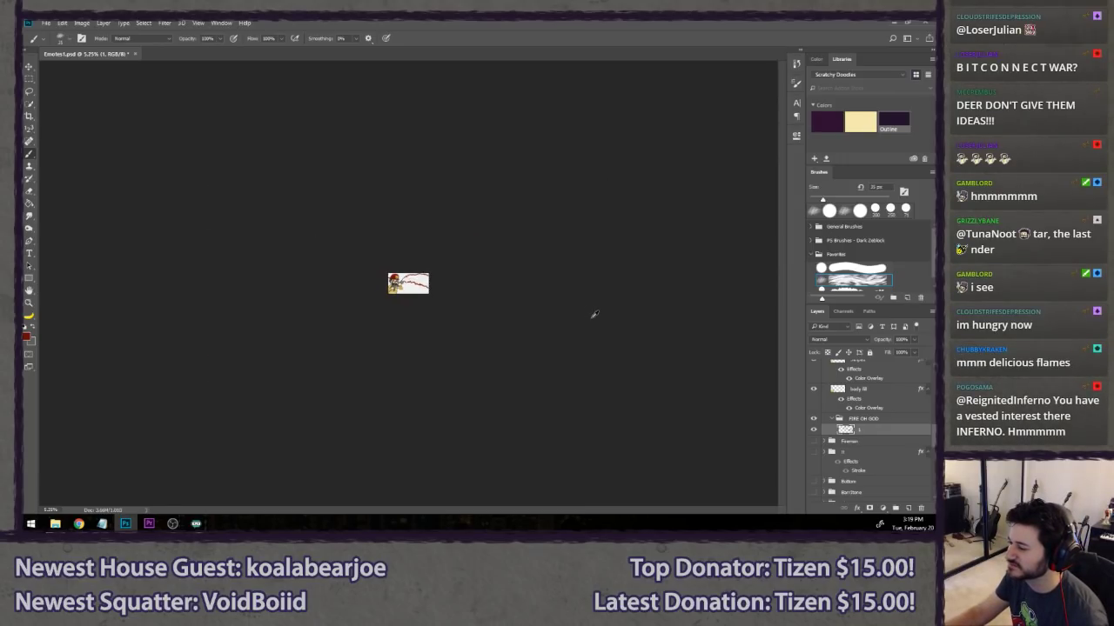
pyautogui.scroll(8, 593, 315)
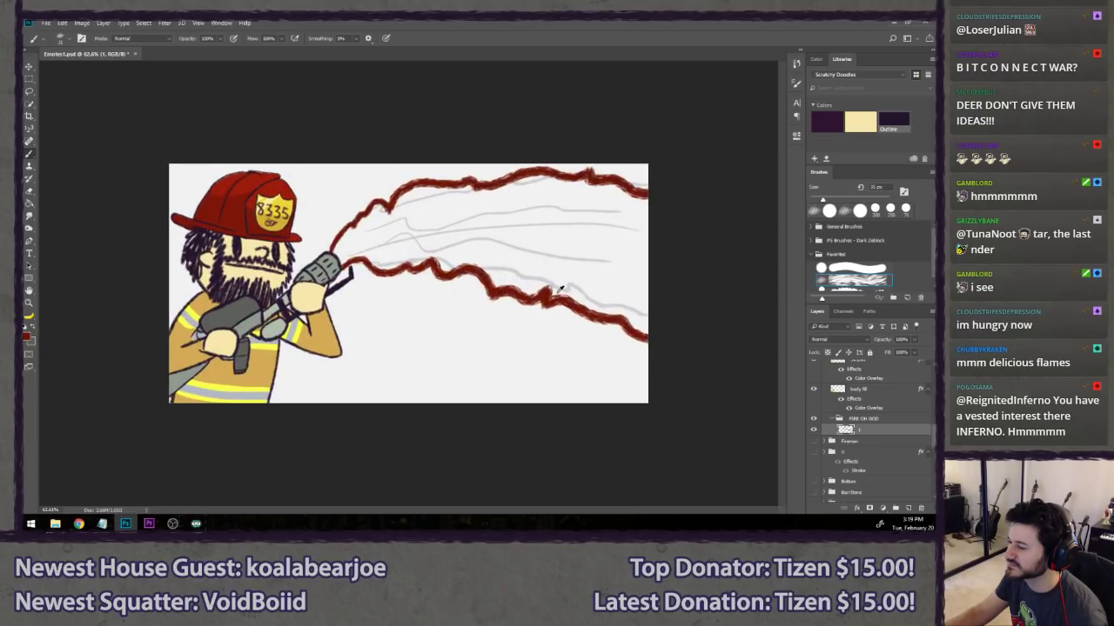
pyautogui.hotkey('ctrl', 'z')
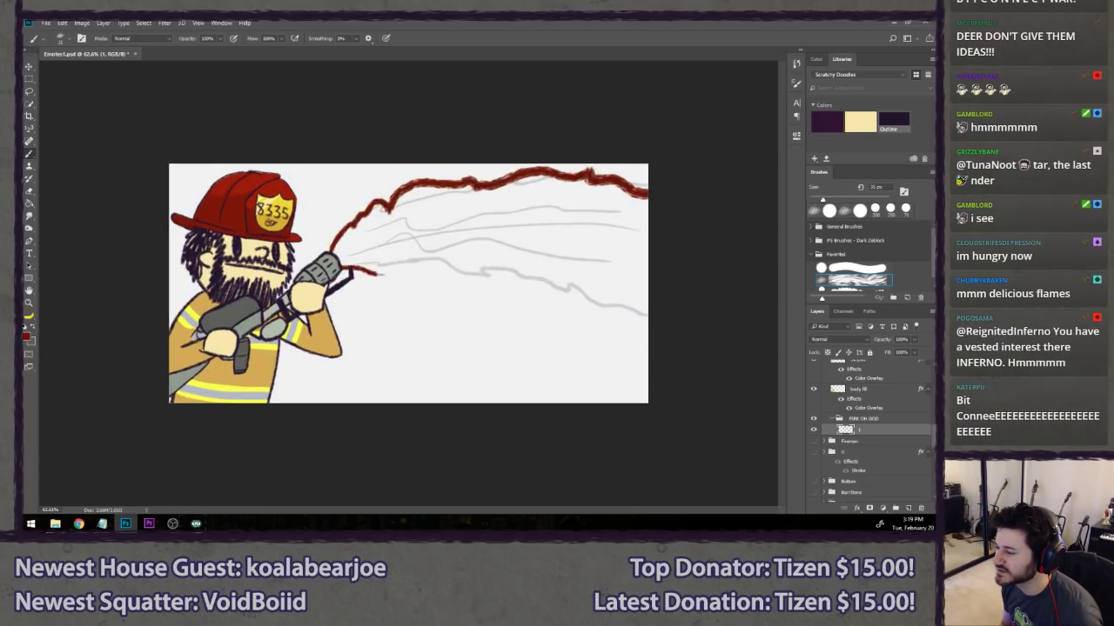
pyautogui.moveTo(509, 296); pyautogui.dragTo(613, 315)
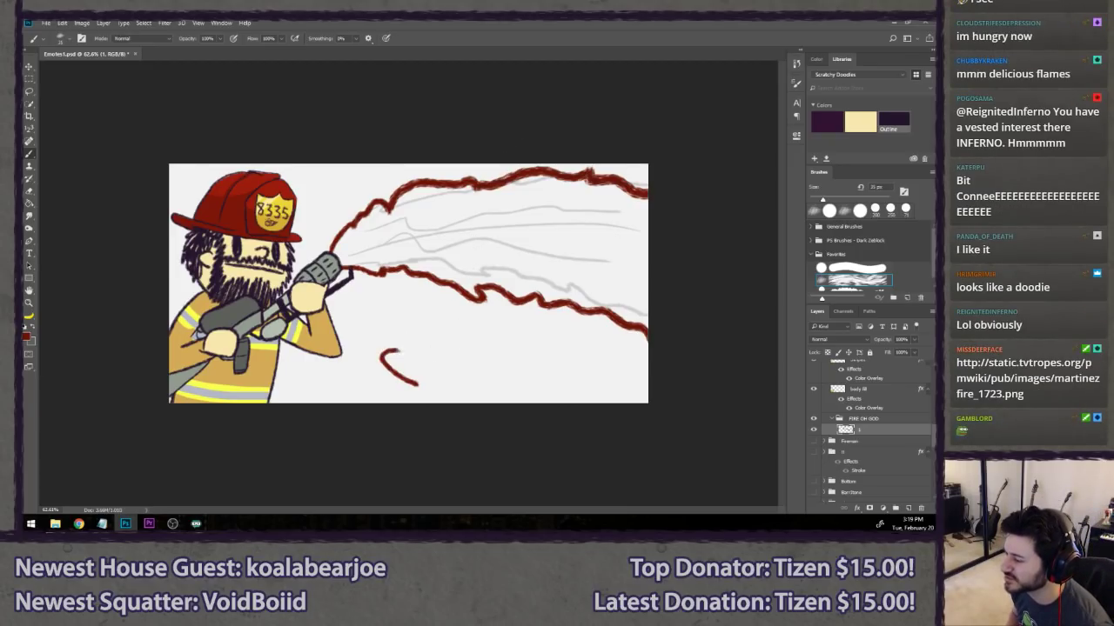
pyautogui.hotkey('ctrl', 'z')
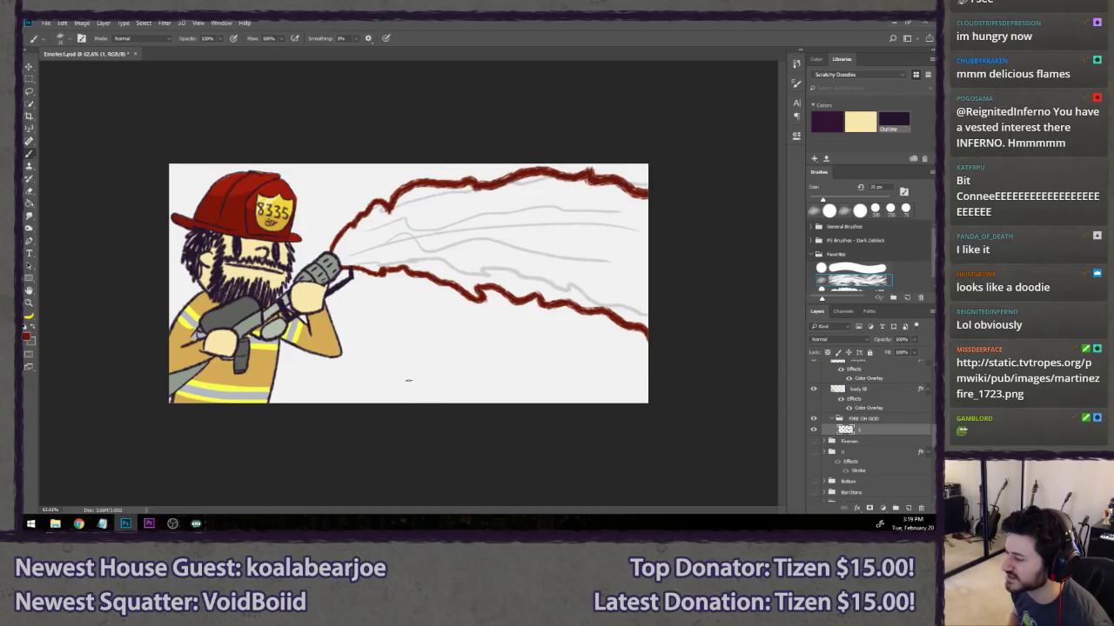
pyautogui.moveTo(406, 383); pyautogui.dragTo(370, 320)
pyautogui.moveTo(432, 372)
pyautogui.mouseDown()
pyautogui.moveTo(427, 319)
pyautogui.moveTo(406, 296)
pyautogui.mouseUp()
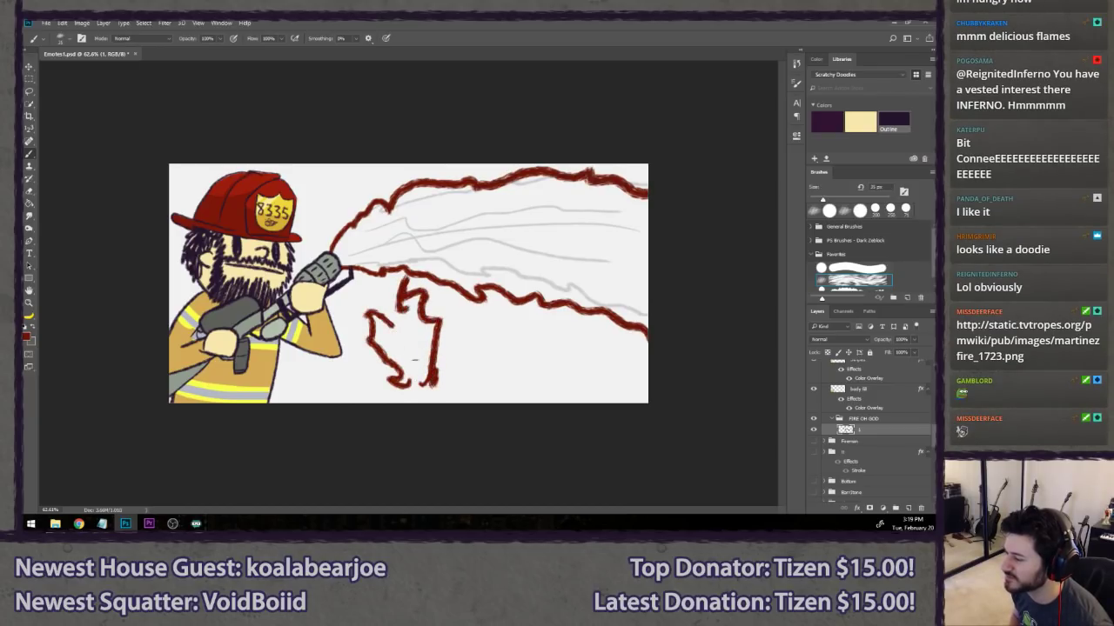
pyautogui.moveTo(424, 376); pyautogui.dragTo(378, 289)
pyautogui.hotkey('ctrl', 'alt', 'z')
pyautogui.hotkey('ctrl', 'alt', 'z')
pyautogui.hotkey('ctrl', 'alt', 'z')
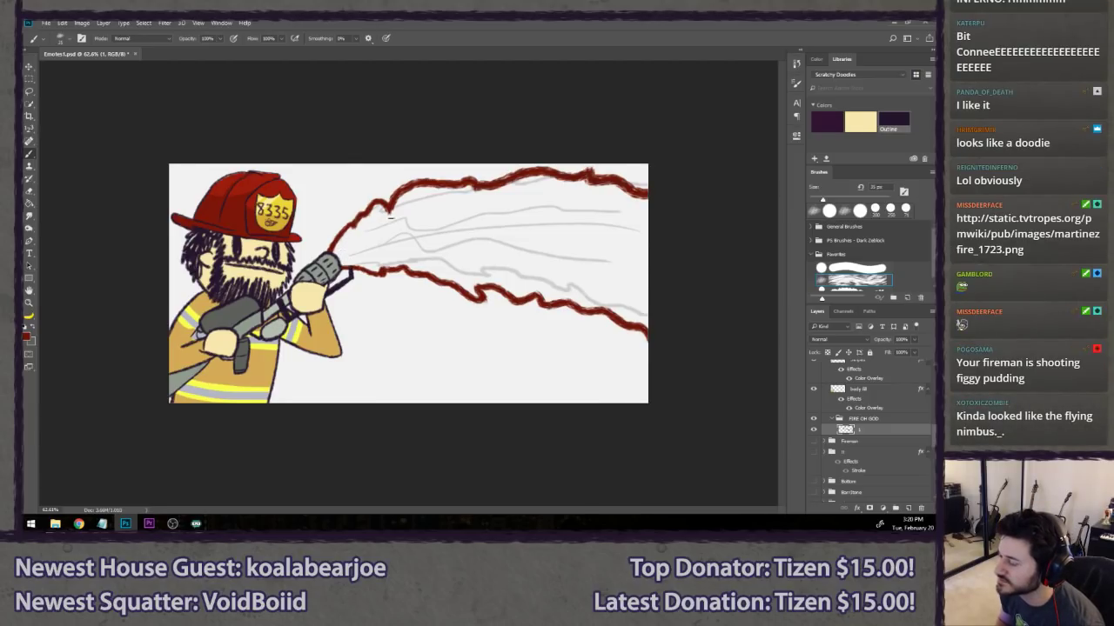
# - Paint the base of the flame solid dark red, from the hose nozzle up to the first bump of the upper outline
pyautogui.press('z')
pyautogui.click(403, 220)
pyautogui.click(388, 221)
pyautogui.click(345, 211)
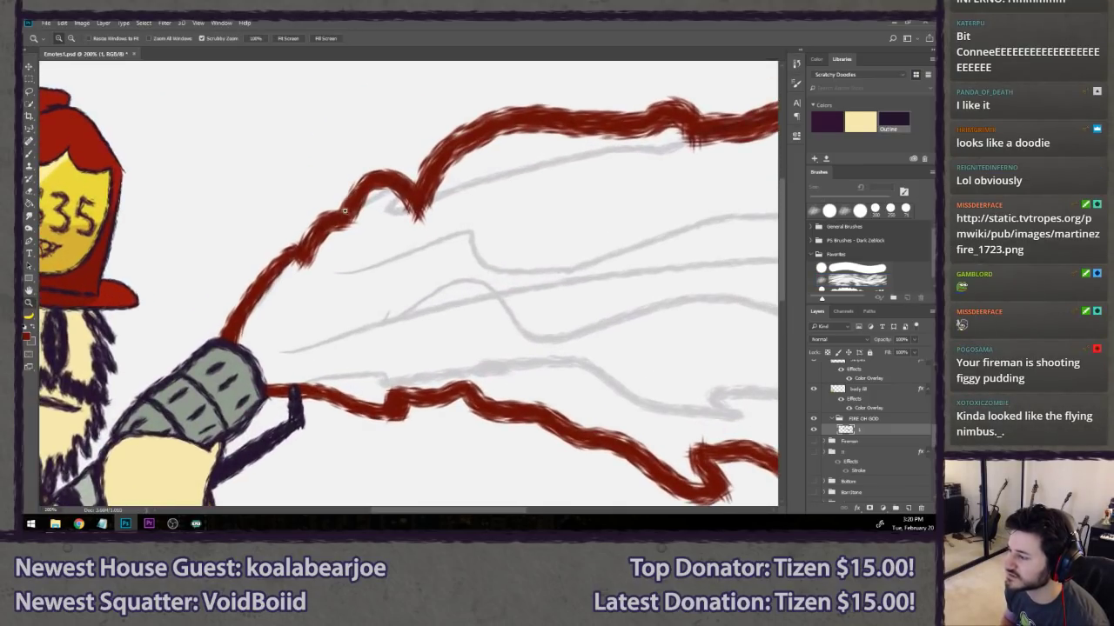
pyautogui.press('b')
pyautogui.moveTo(261, 341)
pyautogui.mouseDown()
pyautogui.moveTo(261, 383)
pyautogui.moveTo(379, 398)
pyautogui.moveTo(476, 376)
pyautogui.moveTo(521, 388)
pyautogui.moveTo(409, 365)
pyautogui.moveTo(287, 365)
pyautogui.moveTo(274, 344)
pyautogui.moveTo(287, 272)
pyautogui.moveTo(279, 339)
pyautogui.moveTo(261, 335)
pyautogui.moveTo(298, 285)
pyautogui.moveTo(277, 342)
pyautogui.moveTo(324, 294)
pyautogui.moveTo(306, 331)
pyautogui.mouseUp()
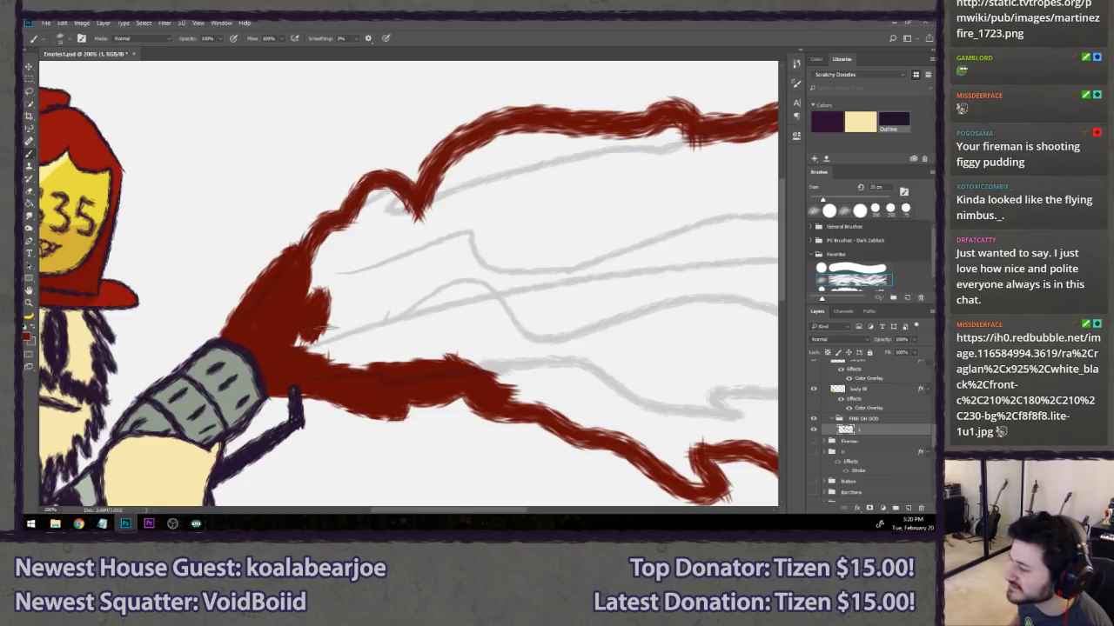
pyautogui.moveTo(328, 328)
pyautogui.mouseDown()
pyautogui.moveTo(369, 298)
pyautogui.moveTo(305, 340)
pyautogui.moveTo(353, 322)
pyautogui.moveTo(296, 337)
pyautogui.mouseUp()
pyautogui.moveTo(283, 297)
pyautogui.mouseDown()
pyautogui.moveTo(332, 233)
pyautogui.moveTo(358, 268)
pyautogui.moveTo(407, 252)
pyautogui.moveTo(434, 228)
pyautogui.moveTo(398, 225)
pyautogui.moveTo(324, 260)
pyautogui.moveTo(370, 196)
pyautogui.moveTo(410, 214)
pyautogui.mouseUp()
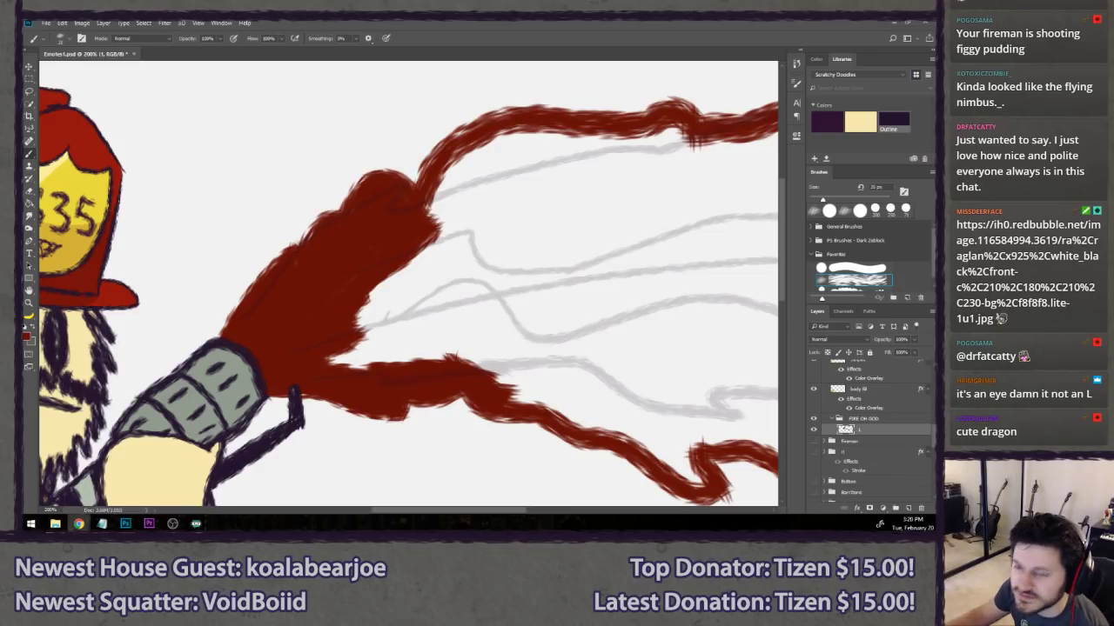
# - Switch to the browser, examine the flames on the dragon shirt image up close, and close its tab
pyautogui.click(78, 523)
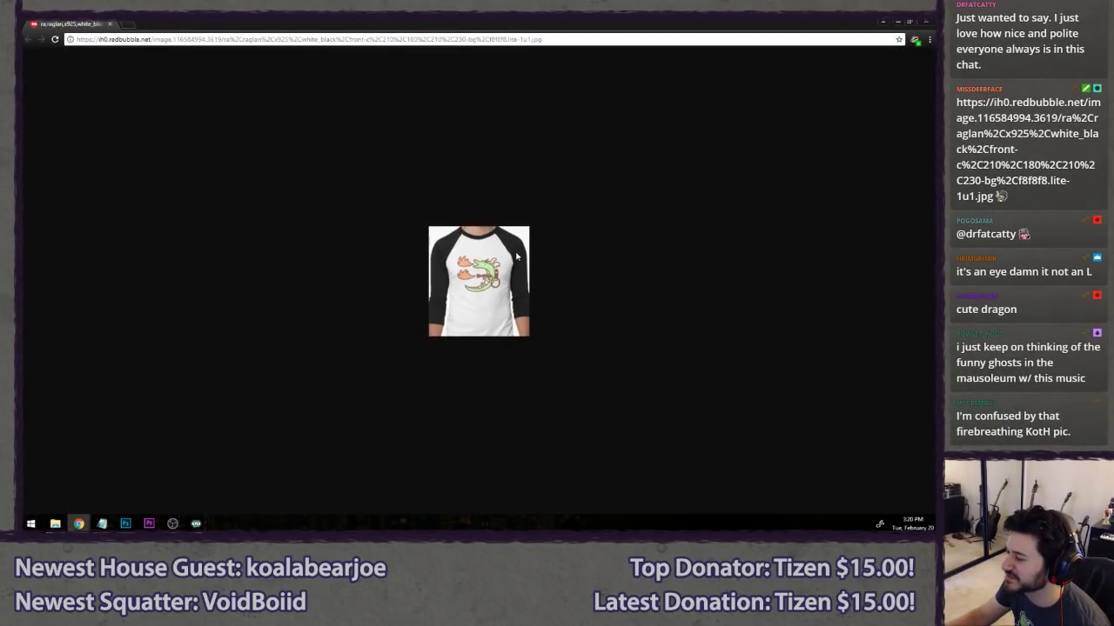
pyautogui.scroll(9, 519, 252)
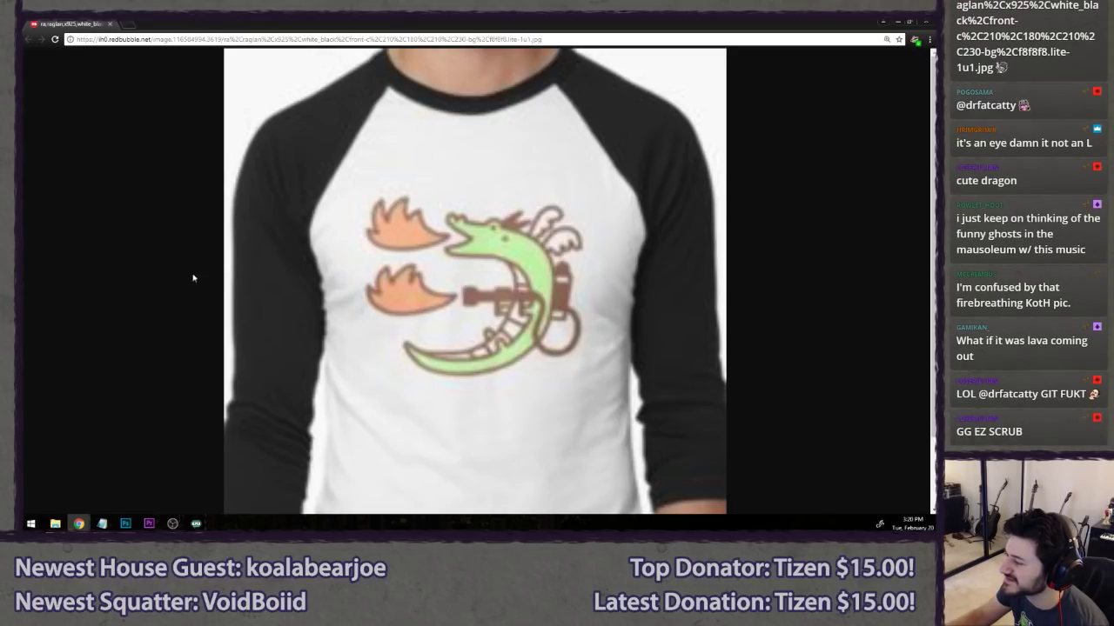
pyautogui.scroll(-10, 136, 270)
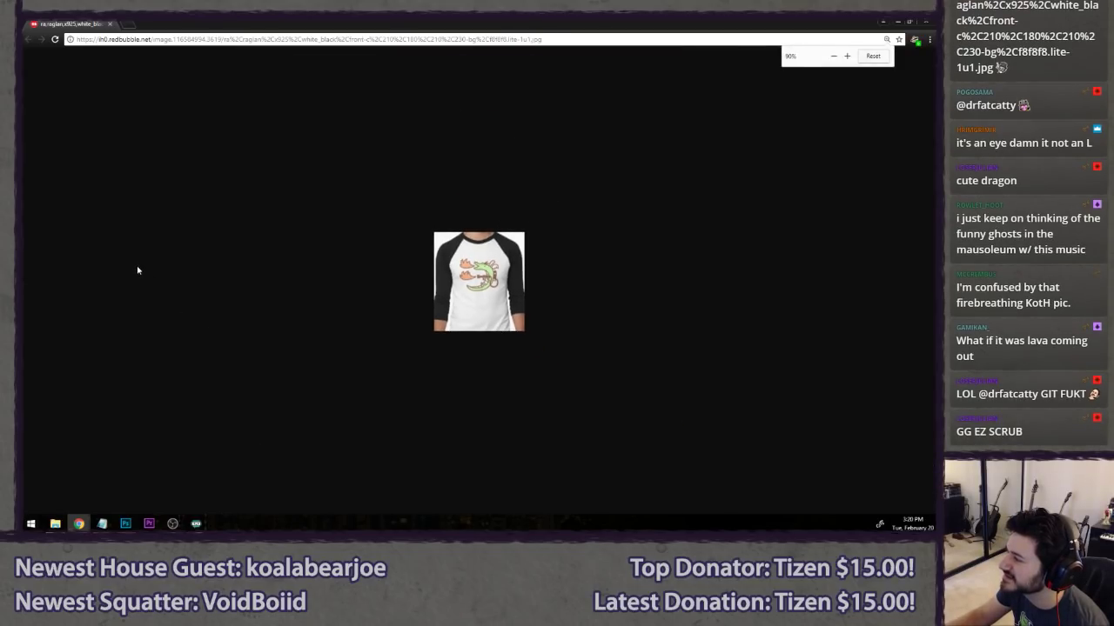
pyautogui.scroll(1, 138, 271)
pyautogui.middleClick(58, 23)
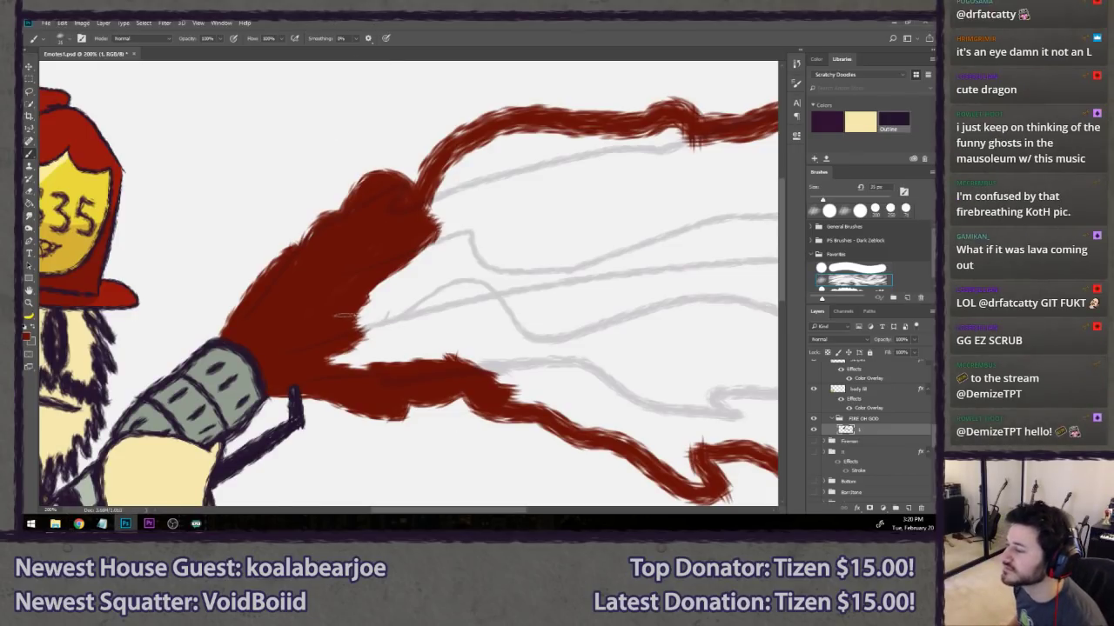
# - Extend the dark red fill along the inside of the flame's upper outline and thicken the start of its lower edge
pyautogui.moveTo(348, 364)
pyautogui.mouseDown()
pyautogui.moveTo(401, 335)
pyautogui.moveTo(385, 296)
pyautogui.moveTo(423, 258)
pyautogui.moveTo(439, 261)
pyautogui.moveTo(435, 313)
pyautogui.moveTo(448, 353)
pyautogui.moveTo(433, 355)
pyautogui.moveTo(530, 239)
pyautogui.moveTo(474, 261)
pyautogui.moveTo(517, 217)
pyautogui.moveTo(456, 209)
pyautogui.moveTo(443, 166)
pyautogui.moveTo(427, 187)
pyautogui.moveTo(455, 170)
pyautogui.moveTo(441, 192)
pyautogui.moveTo(491, 165)
pyautogui.moveTo(485, 144)
pyautogui.moveTo(565, 130)
pyautogui.moveTo(513, 156)
pyautogui.moveTo(471, 224)
pyautogui.moveTo(548, 209)
pyautogui.moveTo(531, 187)
pyautogui.moveTo(592, 152)
pyautogui.moveTo(505, 168)
pyautogui.mouseUp()
pyautogui.moveTo(578, 232); pyautogui.dragTo(287, 250)
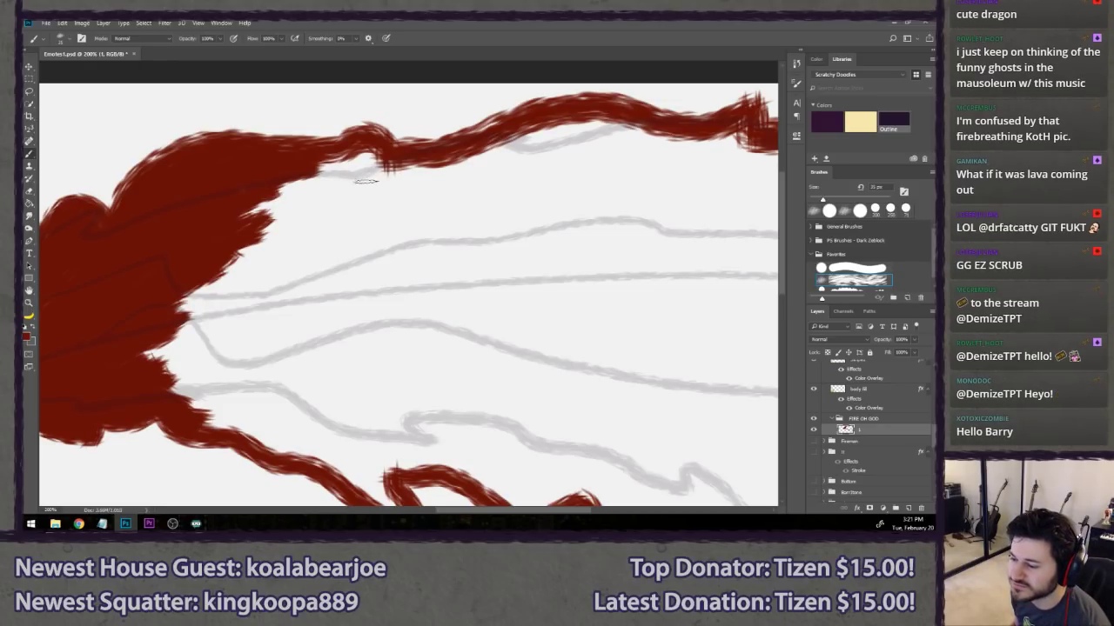
pyautogui.moveTo(353, 169)
pyautogui.mouseDown()
pyautogui.moveTo(327, 167)
pyautogui.moveTo(239, 213)
pyautogui.mouseUp()
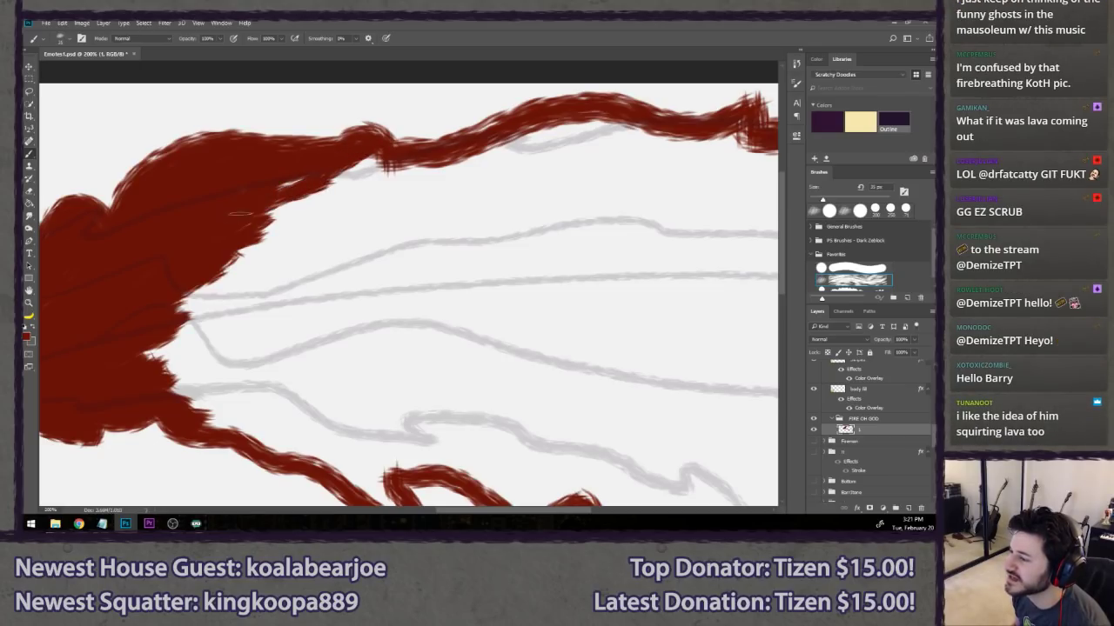
pyautogui.moveTo(307, 184)
pyautogui.mouseDown()
pyautogui.moveTo(443, 161)
pyautogui.moveTo(374, 182)
pyautogui.moveTo(574, 123)
pyautogui.moveTo(631, 129)
pyautogui.moveTo(591, 143)
pyautogui.mouseUp()
pyautogui.moveTo(248, 428)
pyautogui.mouseDown()
pyautogui.moveTo(205, 423)
pyautogui.moveTo(253, 426)
pyautogui.moveTo(174, 368)
pyautogui.mouseUp()
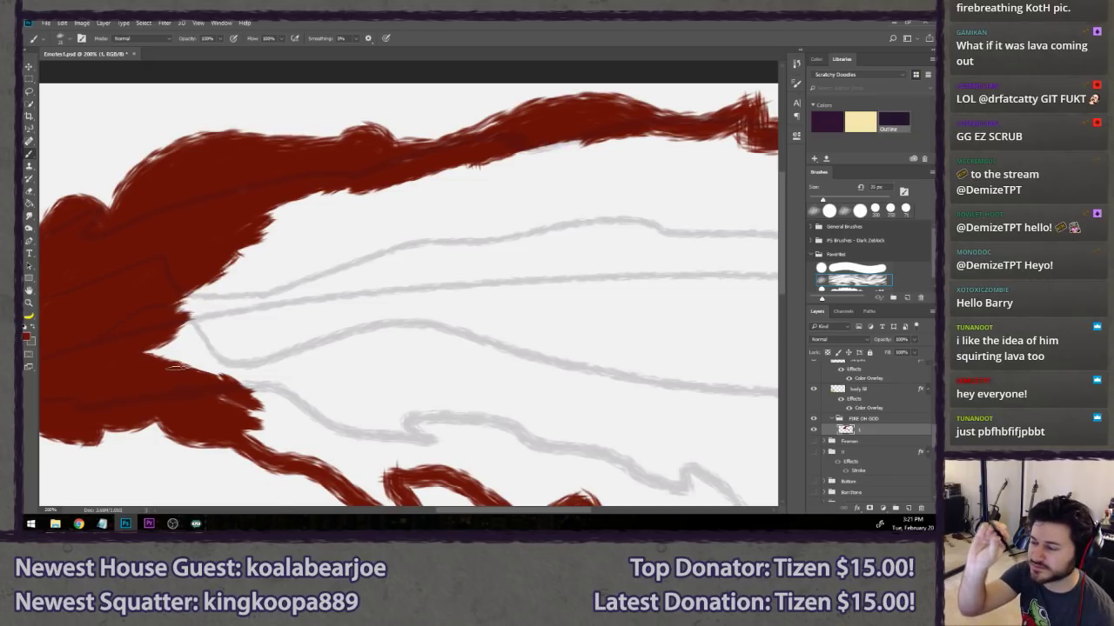
# - Undo the last test stroke, enlarge the brush to 50 px, and paint dark red streaks into the flame's middle
pyautogui.moveTo(373, 267)
pyautogui.mouseDown()
pyautogui.moveTo(407, 211)
pyautogui.moveTo(385, 192)
pyautogui.moveTo(346, 205)
pyautogui.mouseUp()
pyautogui.hotkey('ctrl', 'z')
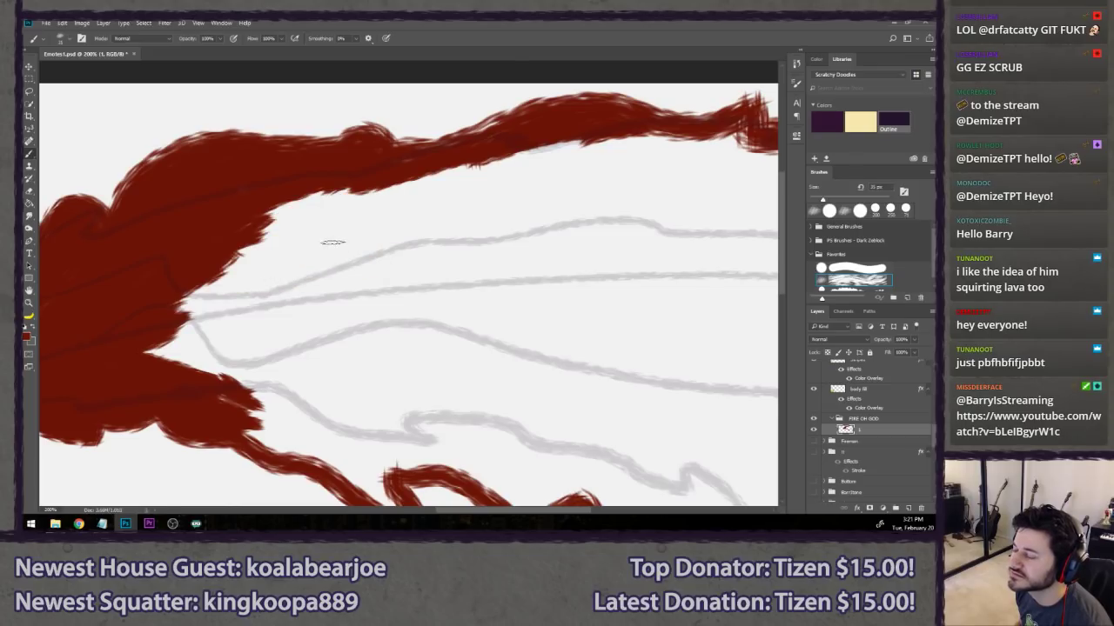
pyautogui.press(']')
pyautogui.press(']')
pyautogui.press(']')
pyautogui.moveTo(340, 224)
pyautogui.mouseDown()
pyautogui.moveTo(366, 202)
pyautogui.moveTo(213, 249)
pyautogui.moveTo(331, 261)
pyautogui.moveTo(169, 354)
pyautogui.moveTo(400, 335)
pyautogui.moveTo(410, 276)
pyautogui.mouseUp()
pyautogui.press('g')
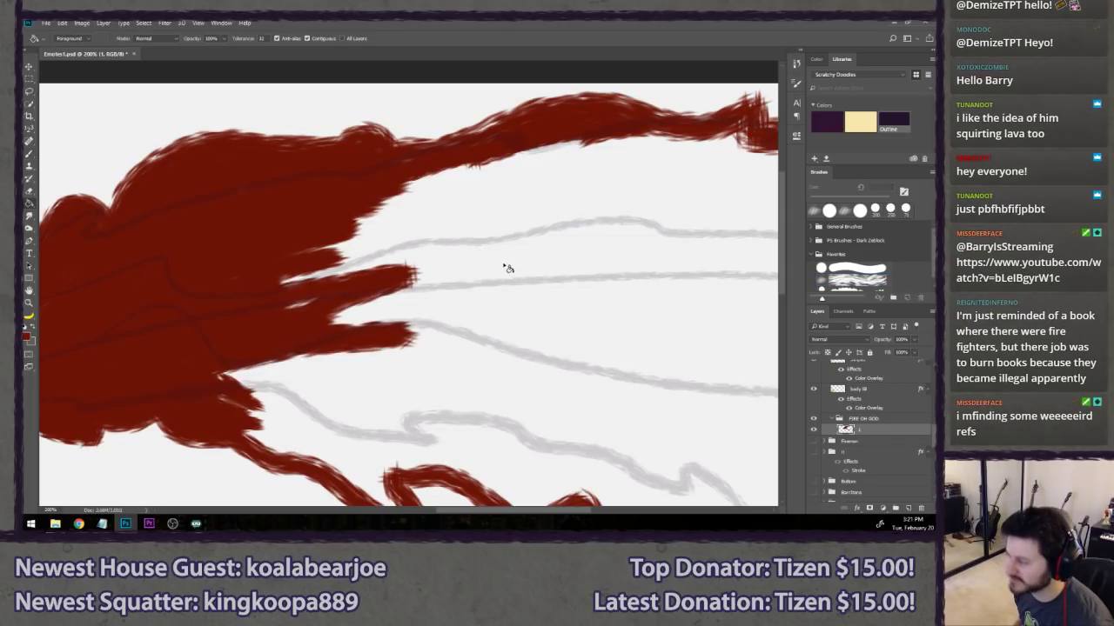
pyautogui.click(508, 268)
pyautogui.hotkey('ctrl', 'z')
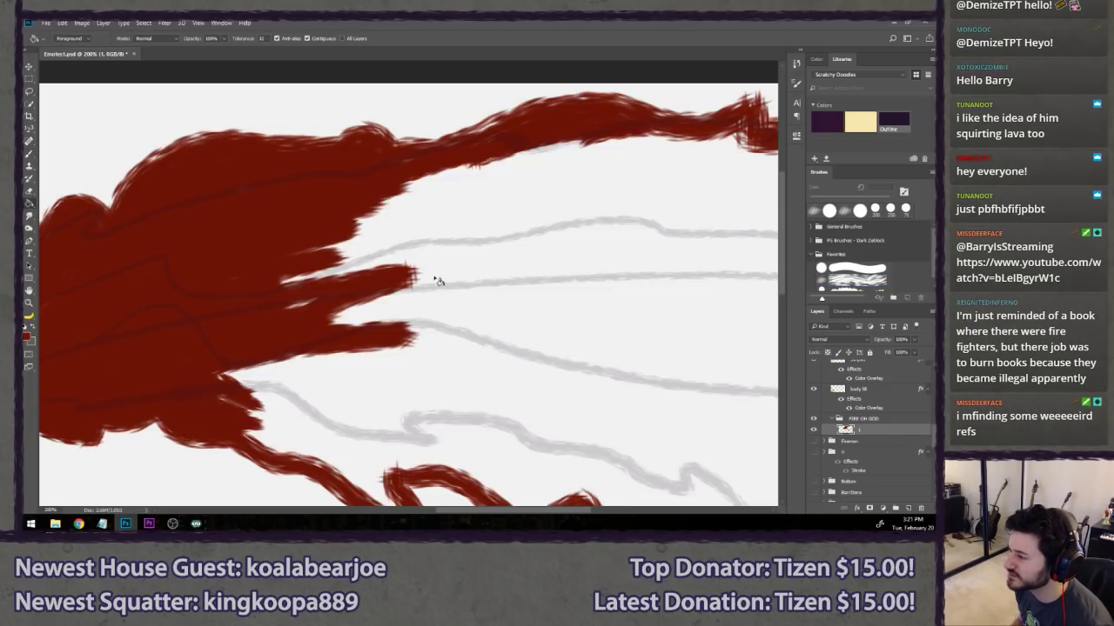
# - Brush dark red across the flame's upper half toward the jagged peak, closing the gap between the middle streaks
pyautogui.press('b')
pyautogui.moveTo(261, 276)
pyautogui.mouseDown()
pyautogui.moveTo(437, 230)
pyautogui.moveTo(398, 210)
pyautogui.moveTo(329, 220)
pyautogui.moveTo(437, 203)
pyautogui.moveTo(555, 163)
pyautogui.moveTo(497, 157)
pyautogui.moveTo(728, 136)
pyautogui.moveTo(583, 146)
pyautogui.moveTo(588, 165)
pyautogui.moveTo(713, 159)
pyautogui.moveTo(656, 186)
pyautogui.moveTo(508, 204)
pyautogui.moveTo(434, 229)
pyautogui.moveTo(590, 208)
pyautogui.moveTo(453, 246)
pyautogui.mouseUp()
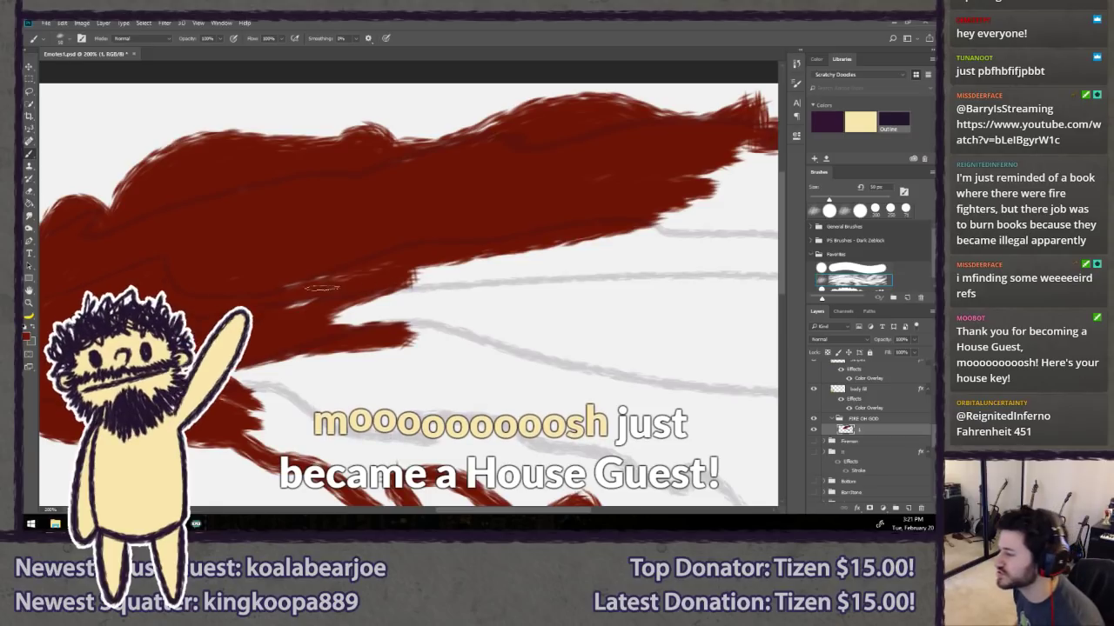
pyautogui.moveTo(288, 318); pyautogui.dragTo(402, 287)
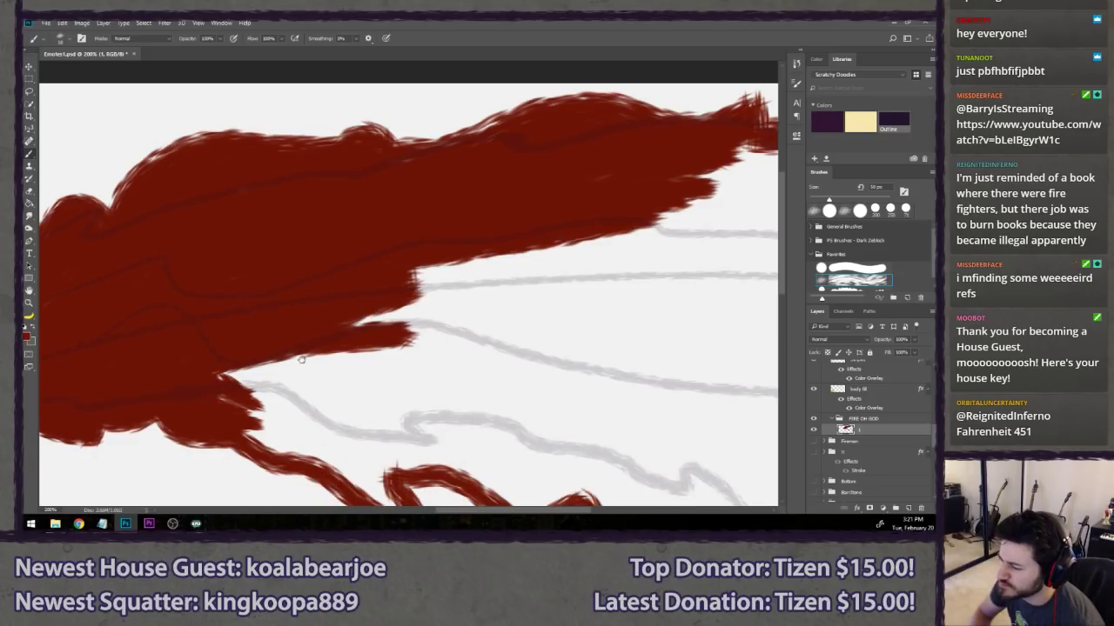
# - Fill the flame's lower section with dark red down to its outline and cover the notch between the upper and lower areas
pyautogui.moveTo(301, 360); pyautogui.dragTo(265, 264)
pyautogui.moveTo(218, 299)
pyautogui.mouseDown()
pyautogui.moveTo(241, 321)
pyautogui.moveTo(222, 324)
pyautogui.moveTo(238, 310)
pyautogui.moveTo(286, 316)
pyautogui.moveTo(339, 291)
pyautogui.moveTo(387, 288)
pyautogui.mouseUp()
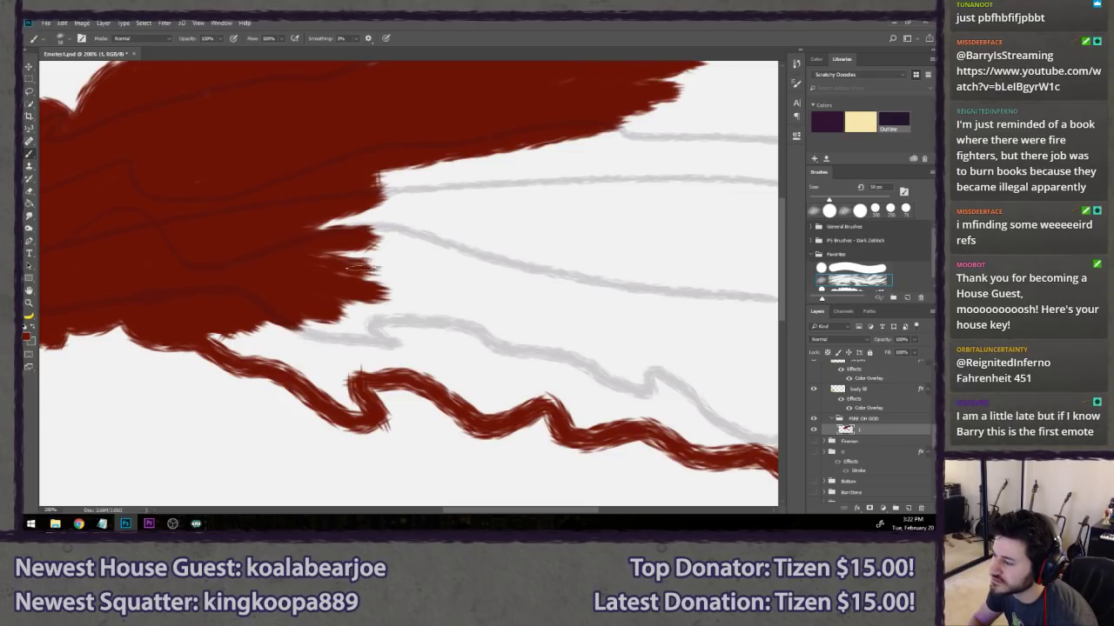
pyautogui.moveTo(365, 409)
pyautogui.mouseDown()
pyautogui.moveTo(309, 373)
pyautogui.moveTo(230, 350)
pyautogui.moveTo(296, 353)
pyautogui.moveTo(348, 389)
pyautogui.moveTo(330, 368)
pyautogui.moveTo(358, 359)
pyautogui.moveTo(403, 368)
pyautogui.moveTo(441, 345)
pyautogui.moveTo(419, 318)
pyautogui.moveTo(426, 310)
pyautogui.moveTo(376, 282)
pyautogui.mouseUp()
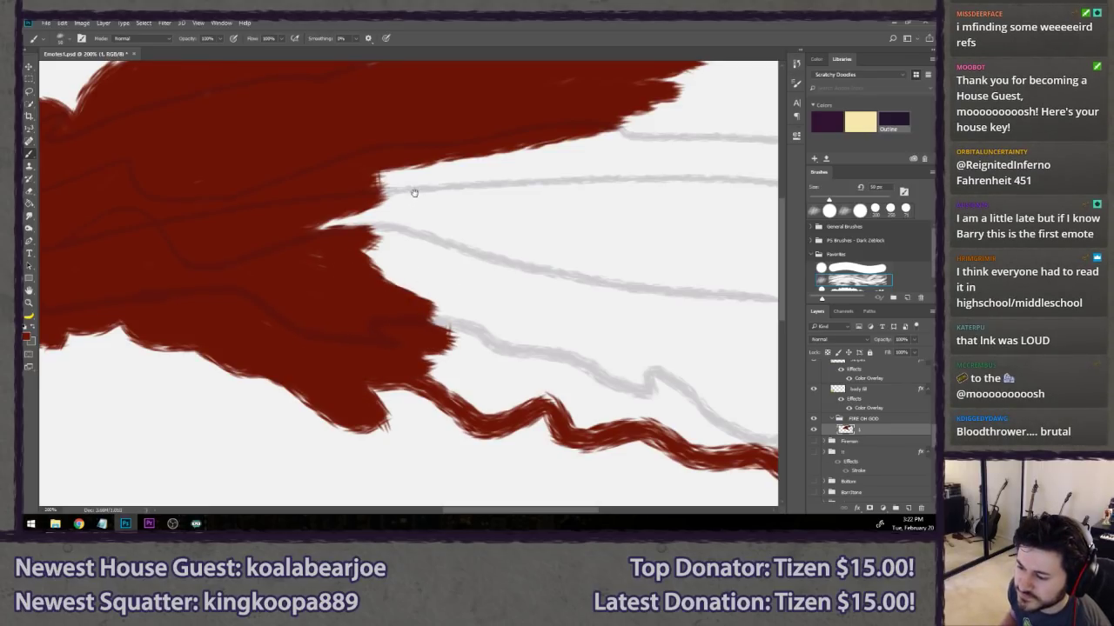
pyautogui.moveTo(401, 202); pyautogui.dragTo(364, 233)
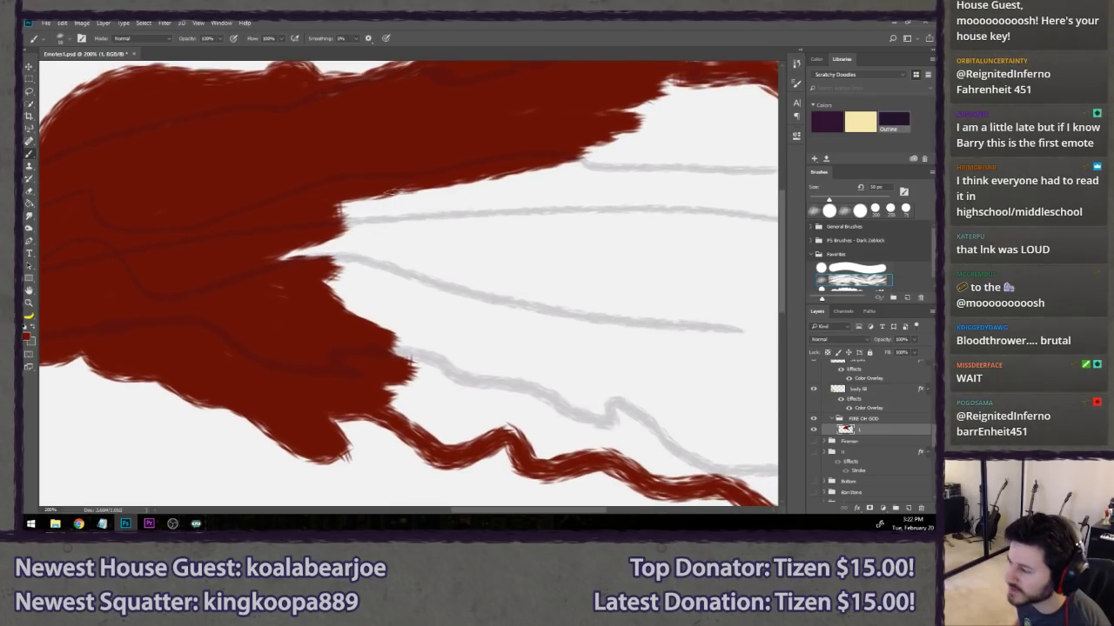
pyautogui.moveTo(348, 218)
pyautogui.mouseDown()
pyautogui.moveTo(477, 187)
pyautogui.moveTo(287, 259)
pyautogui.mouseUp()
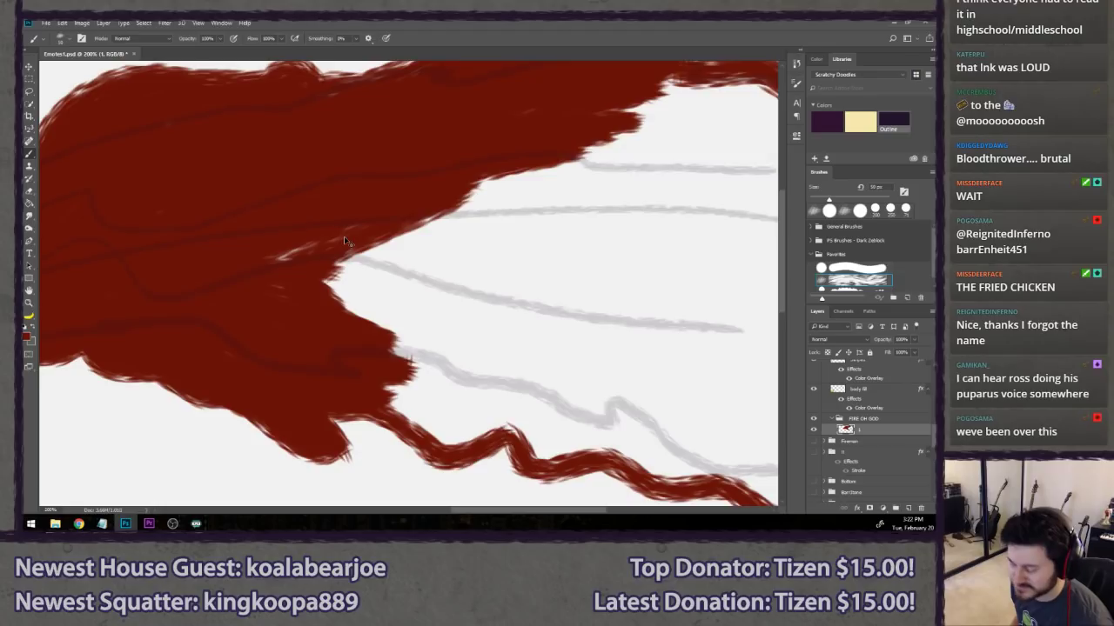
# - Paint the upper part of the flame dark red out to the canvas's right edge
pyautogui.hotkey('ctrl', '-')
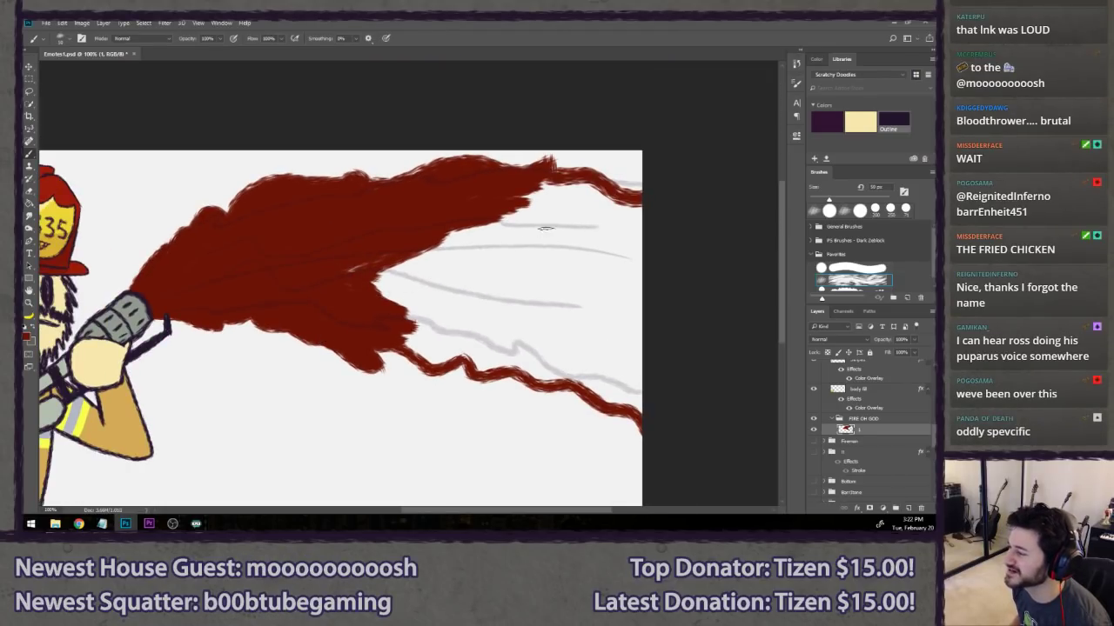
pyautogui.scroll(1, 616, 205)
pyautogui.moveTo(525, 196)
pyautogui.mouseDown()
pyautogui.moveTo(470, 174)
pyautogui.moveTo(544, 198)
pyautogui.moveTo(588, 186)
pyautogui.moveTo(657, 243)
pyautogui.moveTo(609, 184)
pyautogui.mouseUp()
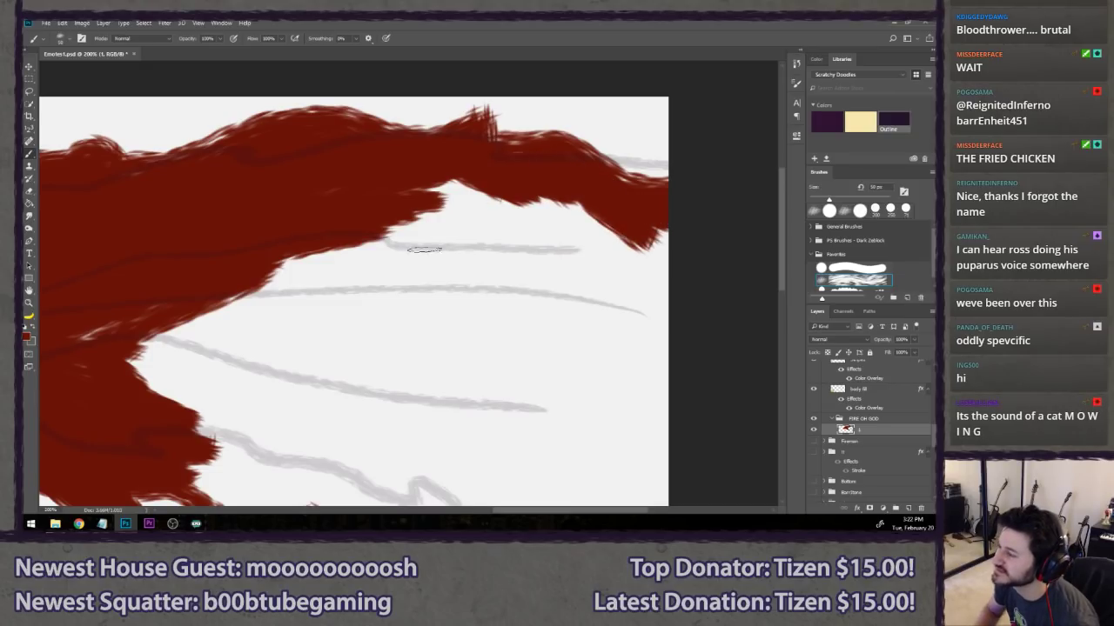
pyautogui.moveTo(513, 198)
pyautogui.mouseDown()
pyautogui.moveTo(497, 174)
pyautogui.moveTo(490, 189)
pyautogui.moveTo(598, 195)
pyautogui.moveTo(667, 245)
pyautogui.moveTo(679, 233)
pyautogui.moveTo(555, 223)
pyautogui.moveTo(360, 234)
pyautogui.moveTo(191, 292)
pyautogui.mouseUp()
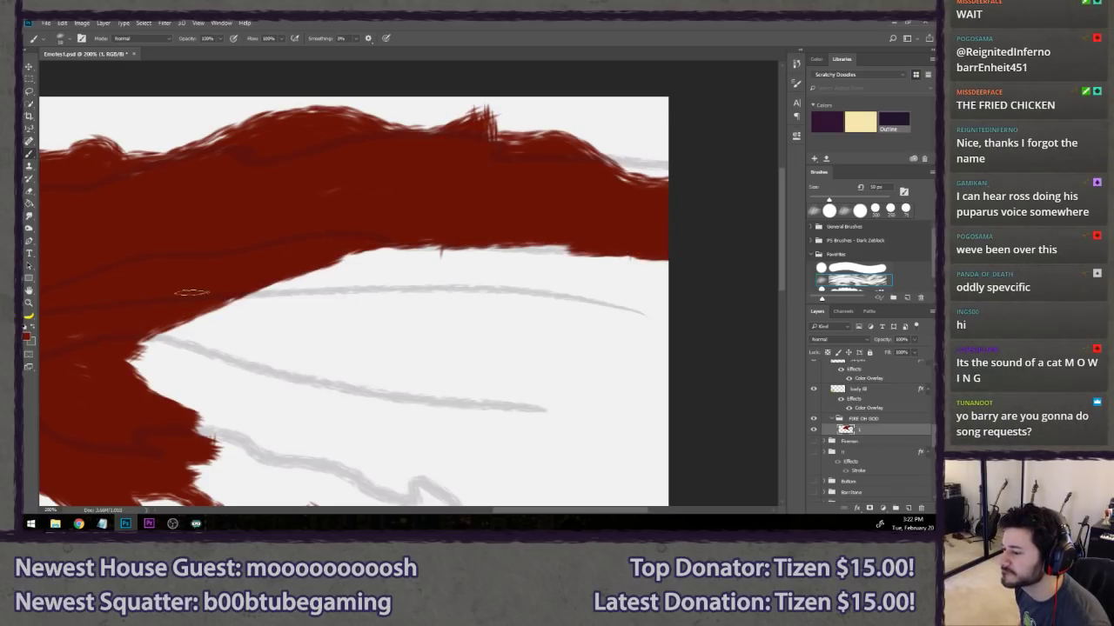
# - Extend the dark red fill down over the flame's central sketch lines, smoothing the slope toward the lower section
pyautogui.moveTo(315, 348); pyautogui.dragTo(360, 309)
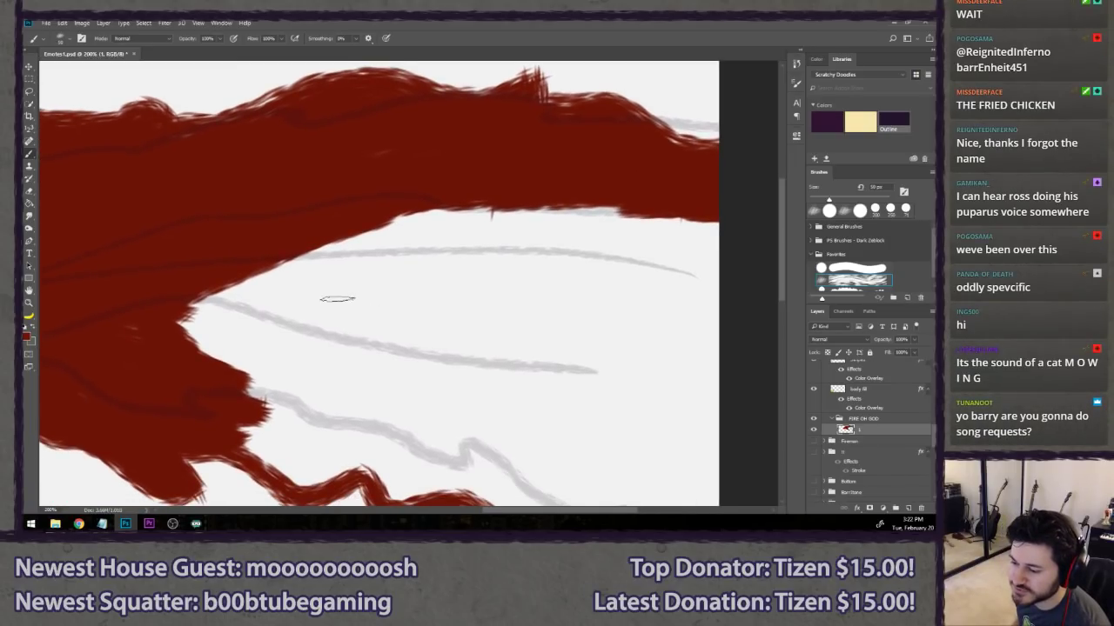
pyautogui.moveTo(193, 282)
pyautogui.mouseDown()
pyautogui.moveTo(335, 254)
pyautogui.moveTo(261, 255)
pyautogui.moveTo(500, 208)
pyautogui.moveTo(390, 232)
pyautogui.moveTo(641, 209)
pyautogui.mouseUp()
pyautogui.moveTo(654, 239)
pyautogui.mouseDown()
pyautogui.moveTo(685, 229)
pyautogui.moveTo(522, 233)
pyautogui.moveTo(409, 248)
pyautogui.mouseUp()
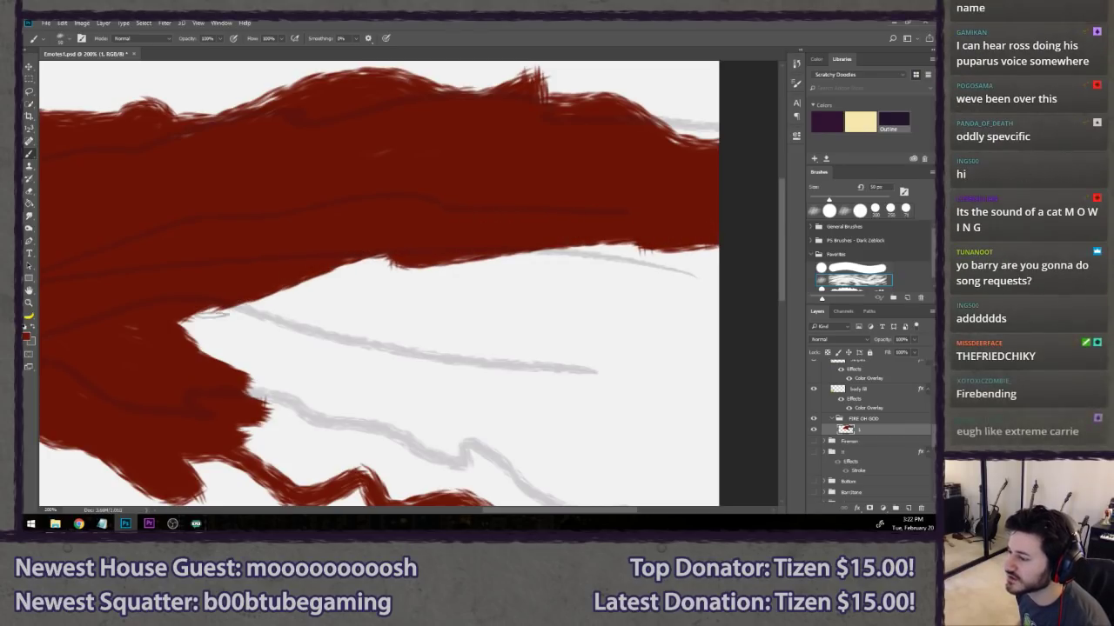
pyautogui.moveTo(187, 329); pyautogui.dragTo(425, 251)
pyautogui.moveTo(222, 306)
pyautogui.mouseDown()
pyautogui.moveTo(333, 313)
pyautogui.moveTo(260, 370)
pyautogui.moveTo(423, 291)
pyautogui.moveTo(375, 290)
pyautogui.moveTo(466, 253)
pyautogui.moveTo(638, 240)
pyautogui.moveTo(512, 276)
pyautogui.mouseUp()
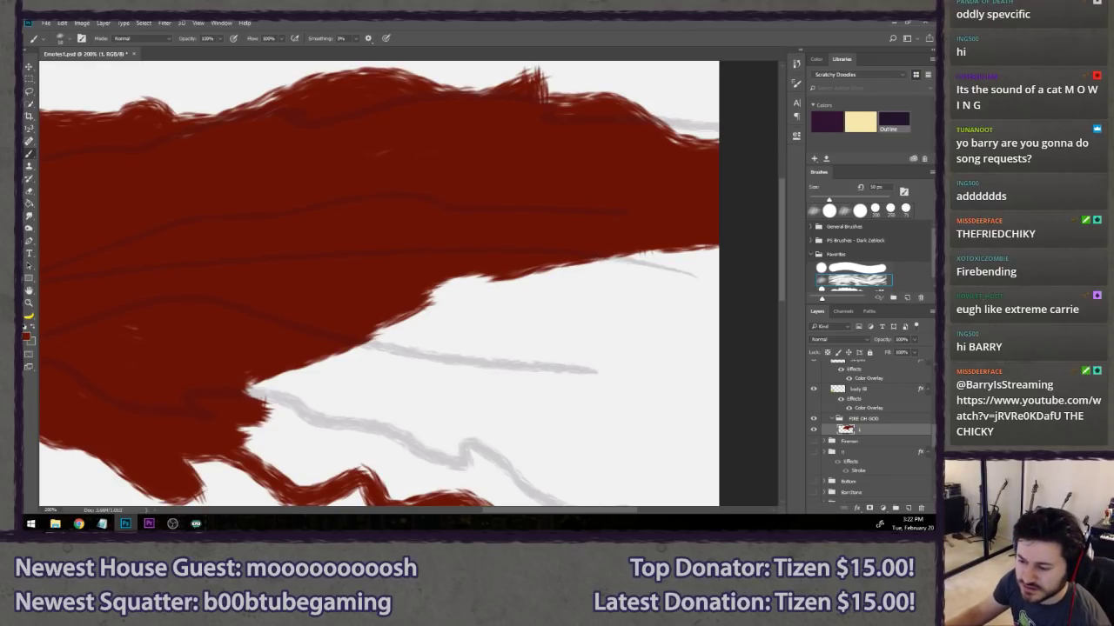
# - Extend the dark red fill down over the flame's middle sketch lines, out to the canvas's right edge
pyautogui.hotkey('alt', 'Tab')
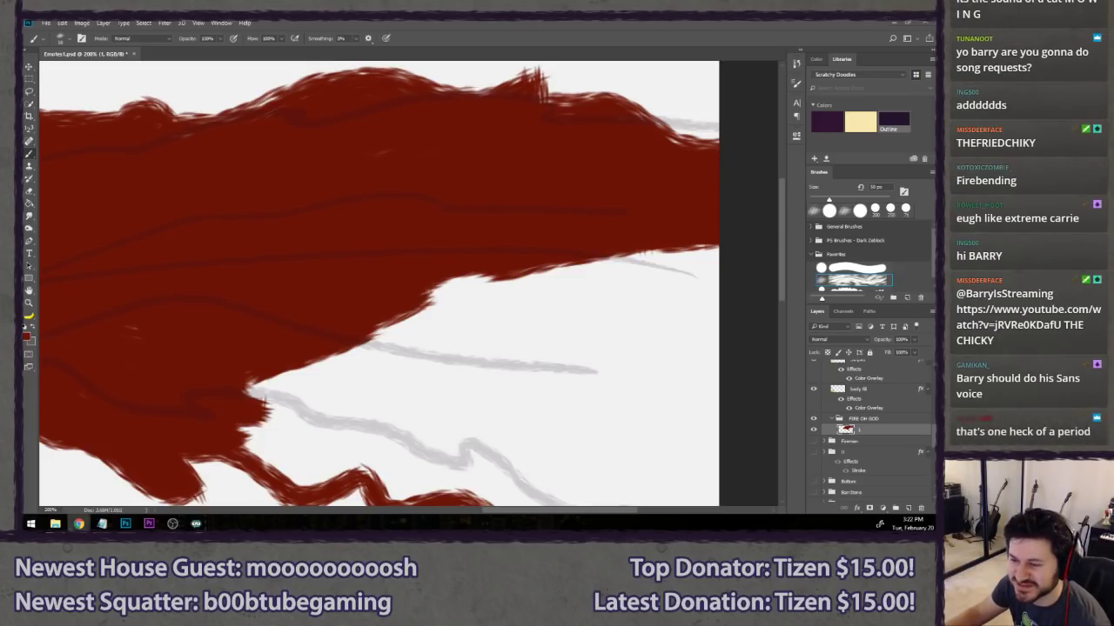
pyautogui.click(404, 20)
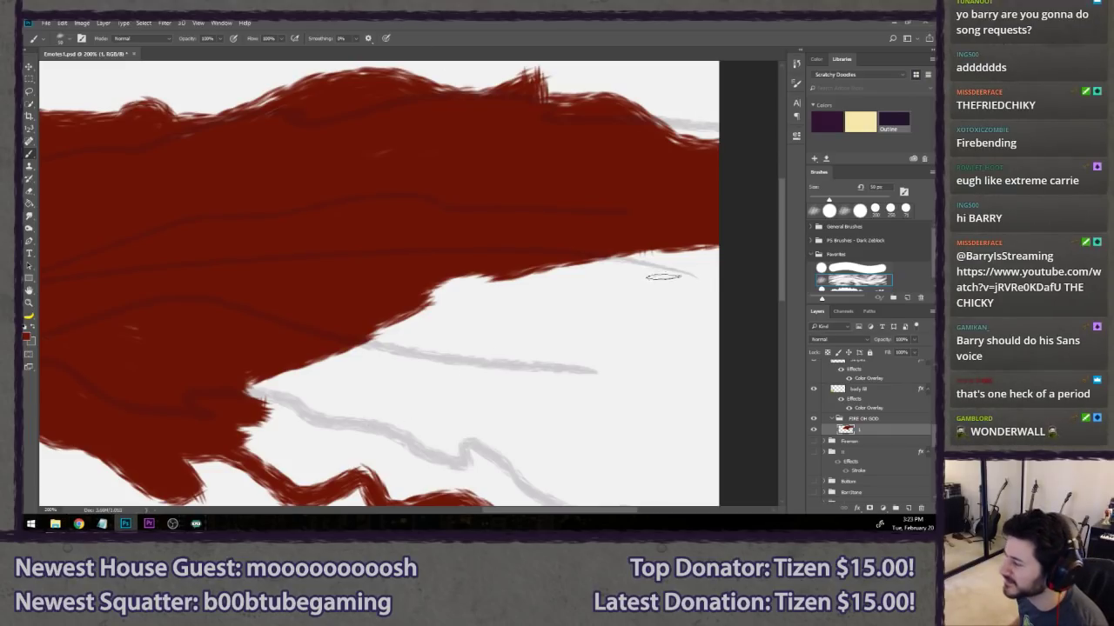
pyautogui.moveTo(664, 277)
pyautogui.mouseDown()
pyautogui.moveTo(627, 268)
pyautogui.moveTo(639, 271)
pyautogui.moveTo(613, 279)
pyautogui.moveTo(656, 267)
pyautogui.moveTo(696, 227)
pyautogui.moveTo(412, 305)
pyautogui.mouseUp()
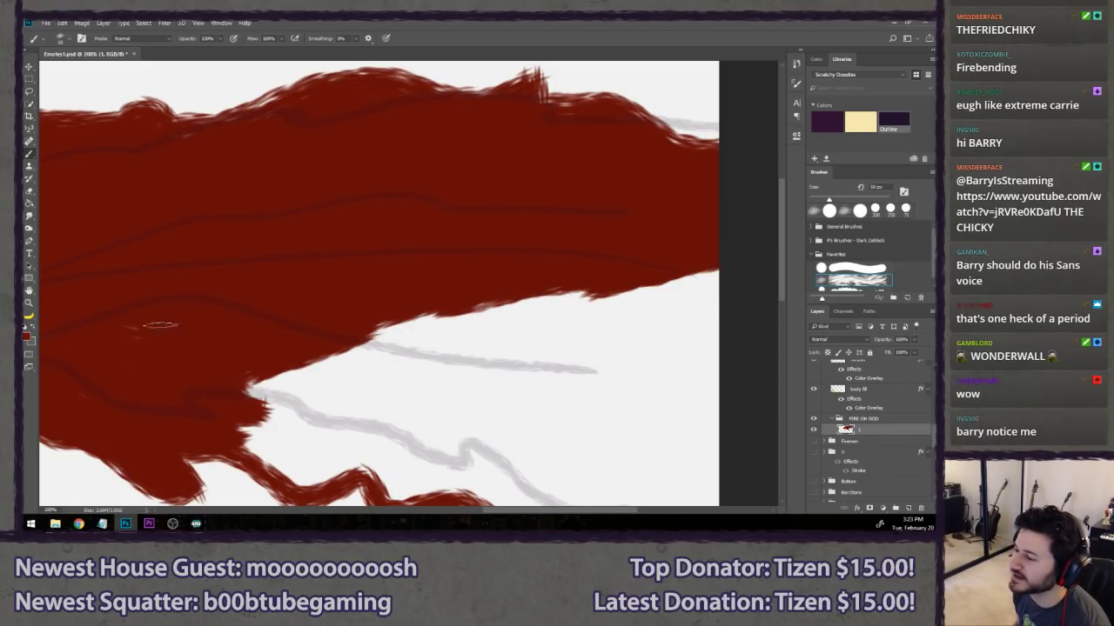
pyautogui.moveTo(248, 449); pyautogui.dragTo(216, 379)
pyautogui.moveTo(255, 412)
pyautogui.mouseDown()
pyautogui.moveTo(270, 359)
pyautogui.moveTo(258, 327)
pyautogui.moveTo(268, 280)
pyautogui.mouseUp()
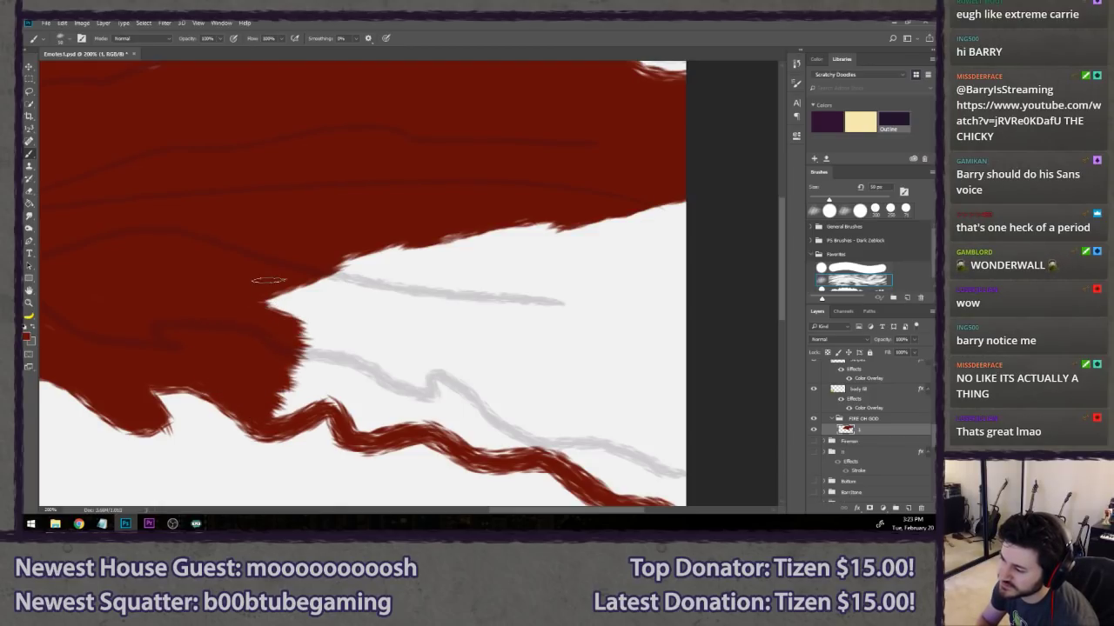
pyautogui.moveTo(348, 279)
pyautogui.mouseDown()
pyautogui.moveTo(405, 275)
pyautogui.moveTo(291, 303)
pyautogui.moveTo(353, 249)
pyautogui.moveTo(539, 228)
pyautogui.moveTo(563, 213)
pyautogui.moveTo(601, 226)
pyautogui.moveTo(544, 233)
pyautogui.moveTo(615, 219)
pyautogui.moveTo(528, 252)
pyautogui.moveTo(679, 255)
pyautogui.moveTo(702, 267)
pyautogui.moveTo(448, 265)
pyautogui.moveTo(291, 312)
pyautogui.moveTo(539, 285)
pyautogui.moveTo(439, 307)
pyautogui.moveTo(605, 296)
pyautogui.moveTo(485, 315)
pyautogui.mouseUp()
pyautogui.moveTo(592, 323); pyautogui.dragTo(300, 350)
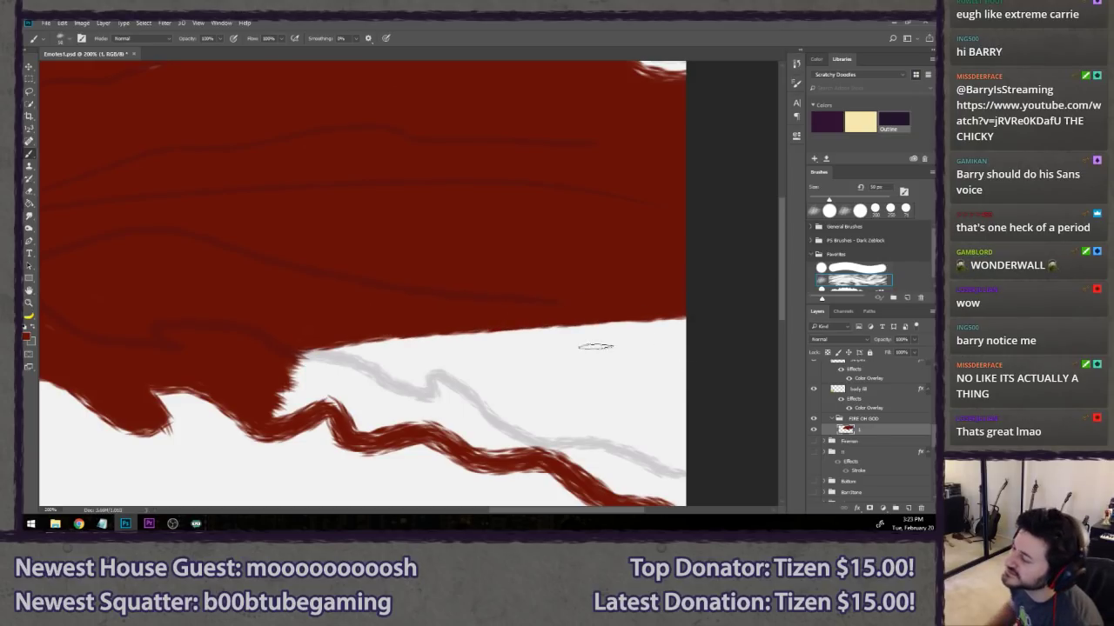
# - Fill the remaining white wedge above the flame's lower outline with dark red
pyautogui.moveTo(595, 401); pyautogui.dragTo(532, 339)
pyautogui.moveTo(632, 447)
pyautogui.mouseDown()
pyautogui.moveTo(469, 375)
pyautogui.moveTo(422, 376)
pyautogui.moveTo(432, 384)
pyautogui.moveTo(341, 350)
pyautogui.moveTo(296, 364)
pyautogui.moveTo(397, 376)
pyautogui.moveTo(355, 350)
pyautogui.moveTo(280, 343)
pyautogui.moveTo(280, 352)
pyautogui.moveTo(228, 322)
pyautogui.moveTo(233, 338)
pyautogui.moveTo(209, 351)
pyautogui.moveTo(253, 331)
pyautogui.moveTo(232, 337)
pyautogui.moveTo(205, 296)
pyautogui.moveTo(246, 315)
pyautogui.moveTo(220, 283)
pyautogui.moveTo(358, 287)
pyautogui.mouseUp()
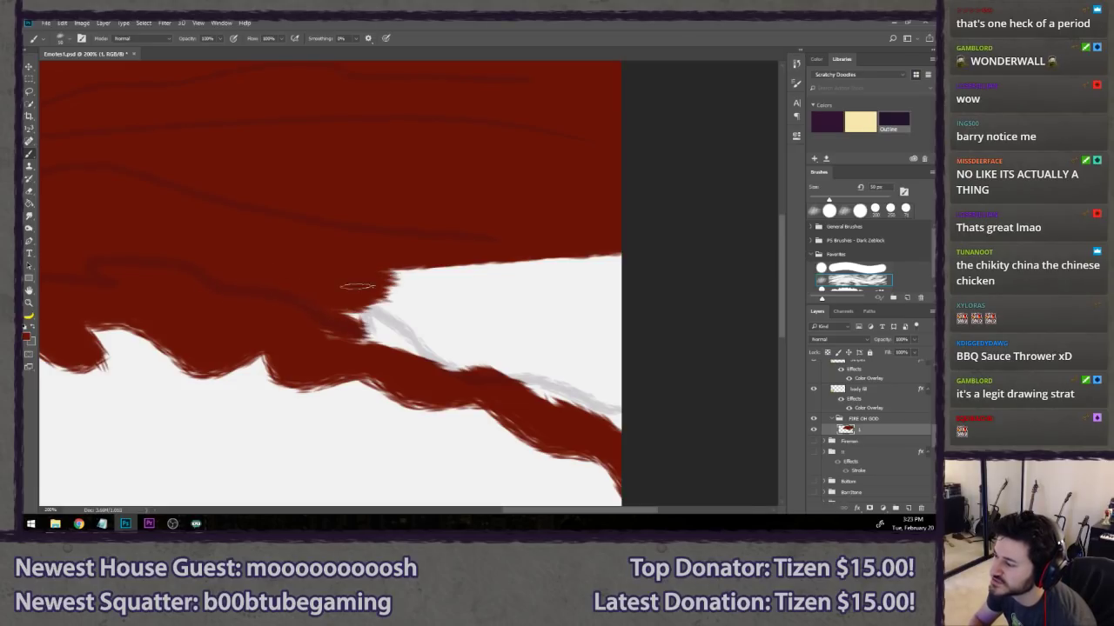
pyautogui.moveTo(526, 261)
pyautogui.mouseDown()
pyautogui.moveTo(644, 273)
pyautogui.moveTo(564, 258)
pyautogui.moveTo(444, 264)
pyautogui.moveTo(335, 313)
pyautogui.moveTo(628, 287)
pyautogui.moveTo(480, 262)
pyautogui.moveTo(380, 322)
pyautogui.moveTo(464, 328)
pyautogui.moveTo(446, 335)
pyautogui.moveTo(409, 325)
pyautogui.moveTo(516, 310)
pyautogui.moveTo(558, 325)
pyautogui.moveTo(470, 353)
pyautogui.moveTo(593, 382)
pyautogui.moveTo(614, 339)
pyautogui.mouseUp()
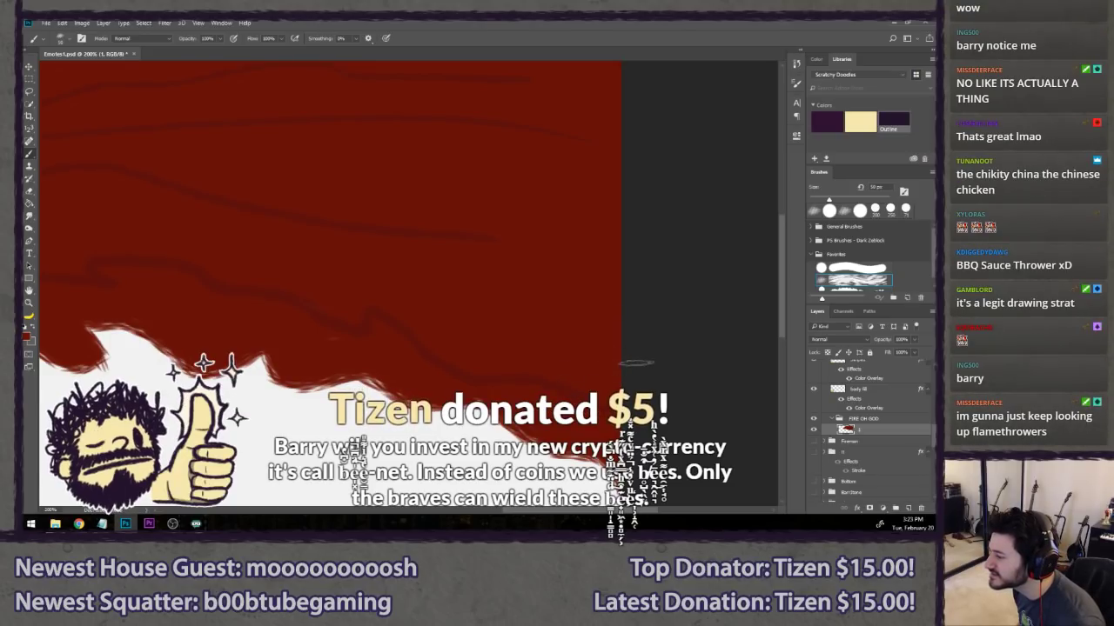
# - Review the whole flame jet, examine the fire reference image in the browser, and return to the drawing
pyautogui.hotkey('ctrl', '-')
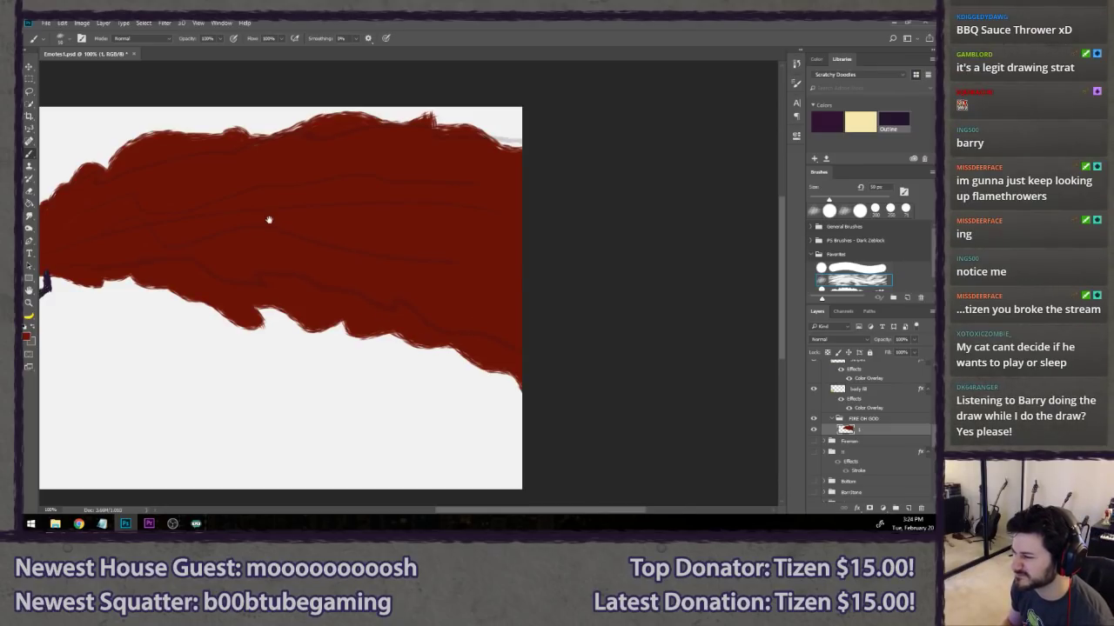
pyautogui.moveTo(269, 219); pyautogui.dragTo(295, 217)
pyautogui.moveTo(202, 188); pyautogui.dragTo(221, 182)
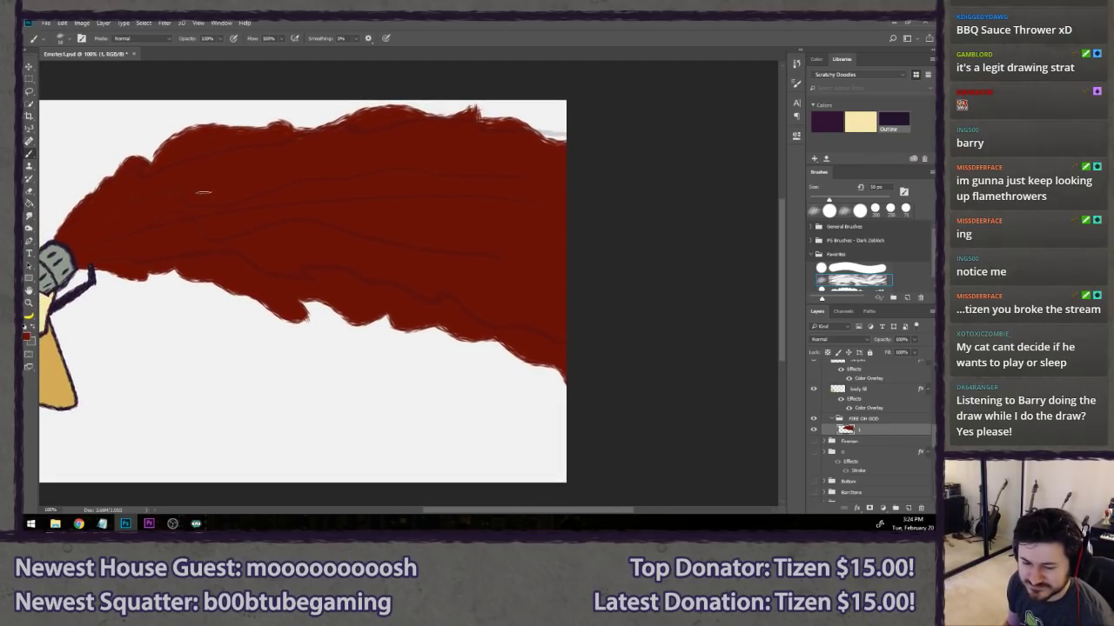
pyautogui.moveTo(212, 199)
pyautogui.mouseDown()
pyautogui.moveTo(278, 246)
pyautogui.moveTo(309, 248)
pyautogui.mouseUp()
pyautogui.moveTo(237, 256); pyautogui.dragTo(388, 214)
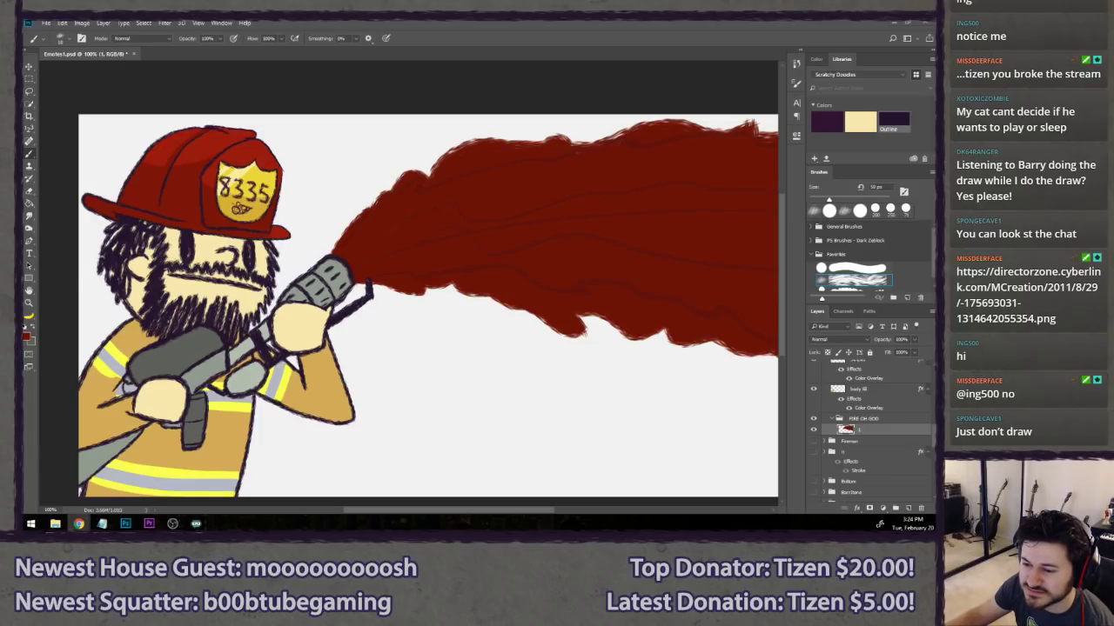
pyautogui.moveTo(25, 74); pyautogui.dragTo(286, 78)
pyautogui.scroll(6, 322, 324)
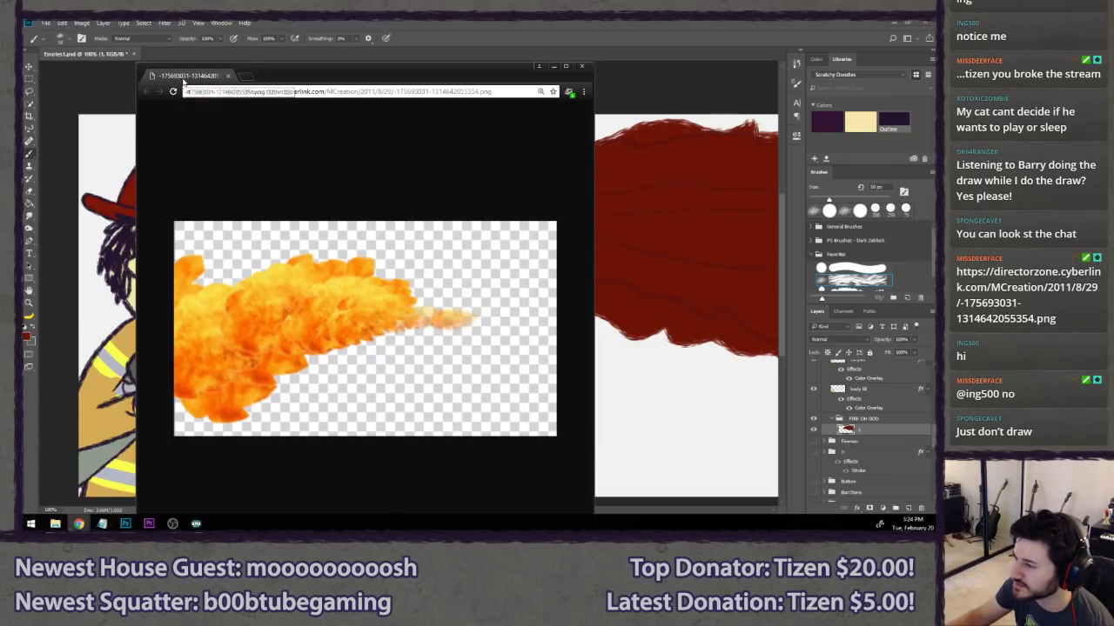
pyautogui.click(228, 76)
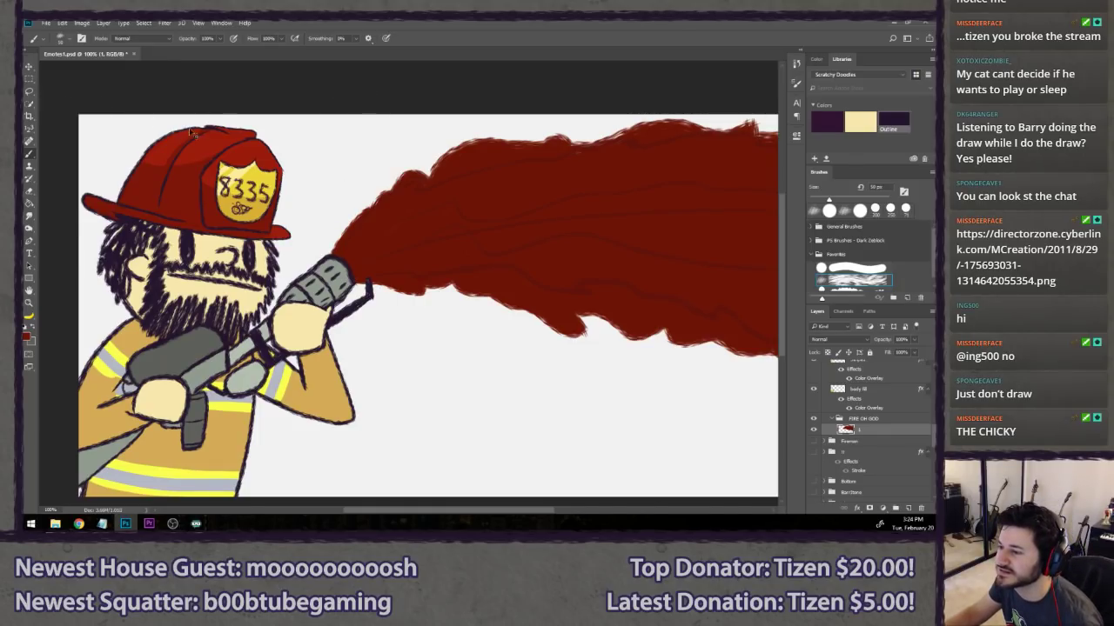
pyautogui.moveTo(417, 276); pyautogui.dragTo(257, 294)
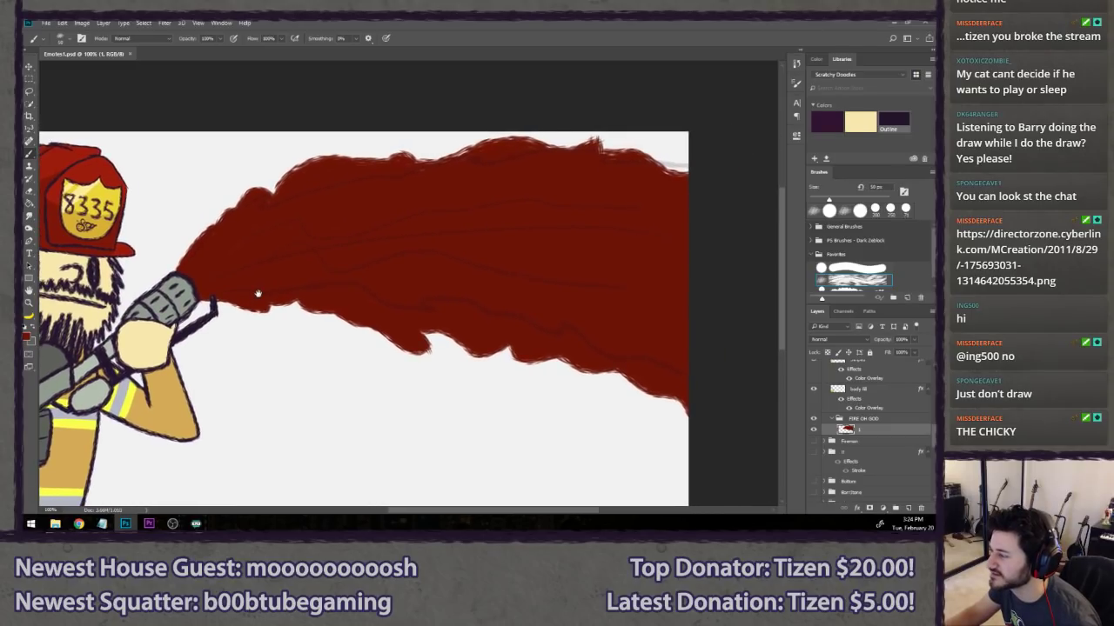
pyautogui.moveTo(379, 399); pyautogui.dragTo(365, 381)
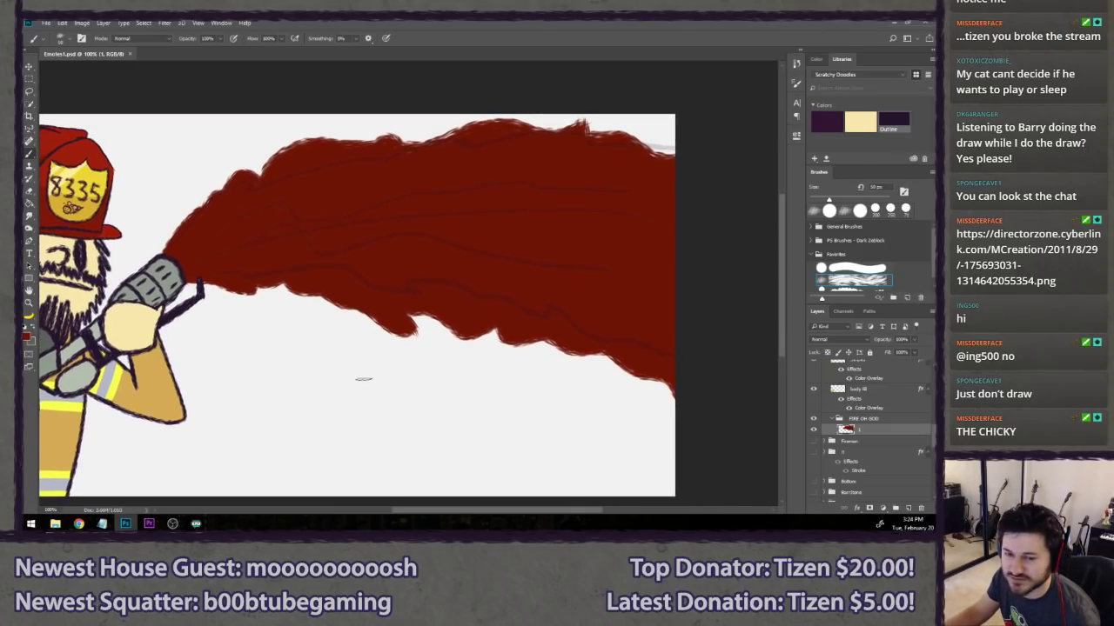
# - Show the Flames copy group with its layer 2, pick up that layer's orange-red as the brush colour, and hide the group
pyautogui.scroll(-8, 851, 427)
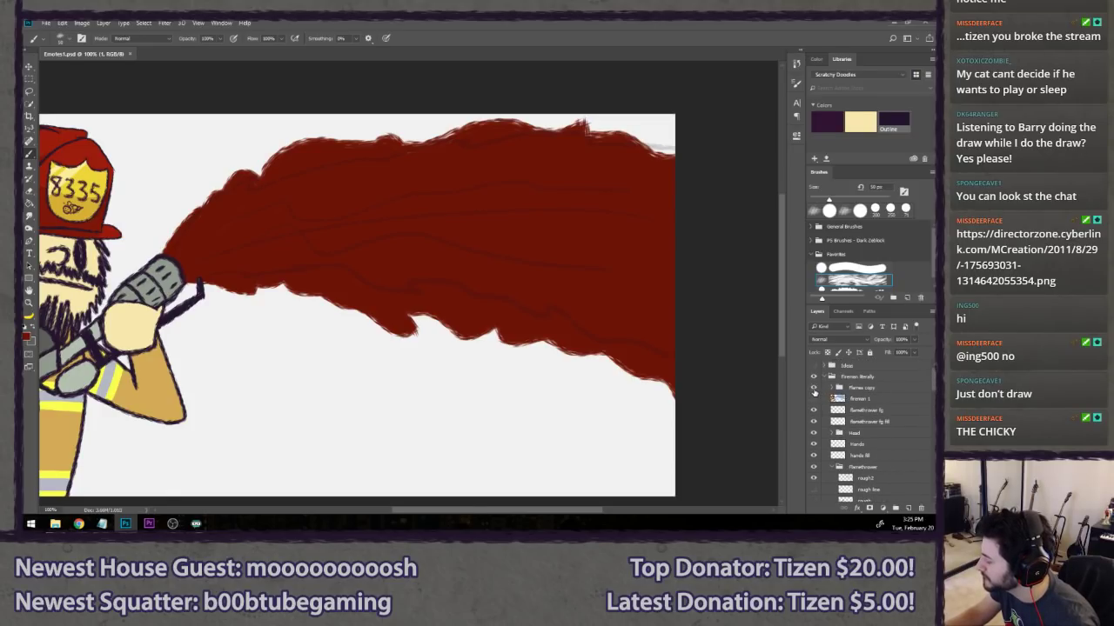
pyautogui.click(814, 389)
pyautogui.click(831, 388)
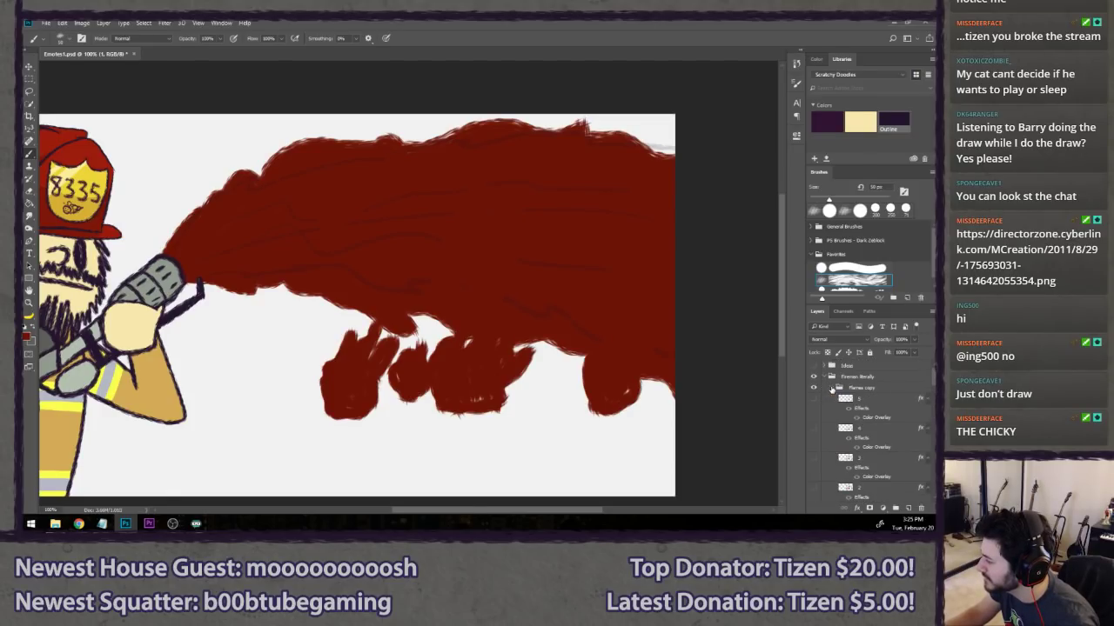
pyautogui.click(814, 487)
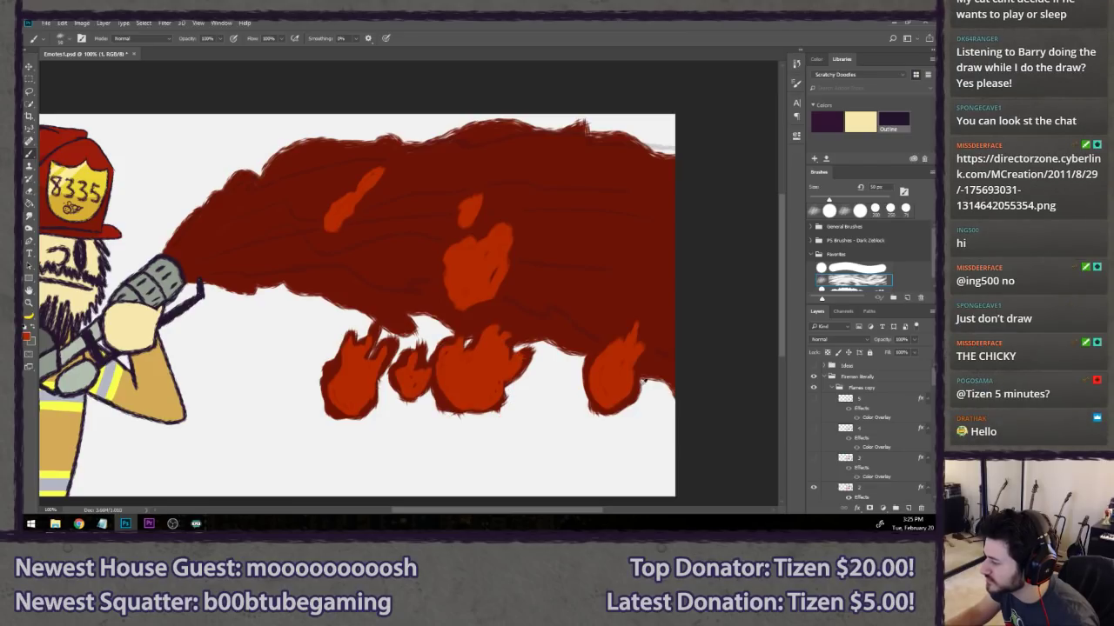
pyautogui.click(815, 388)
# - Collapse the Flames copy group and move it directly above the FIRE OH GOD group
pyautogui.scroll(-4, 823, 391)
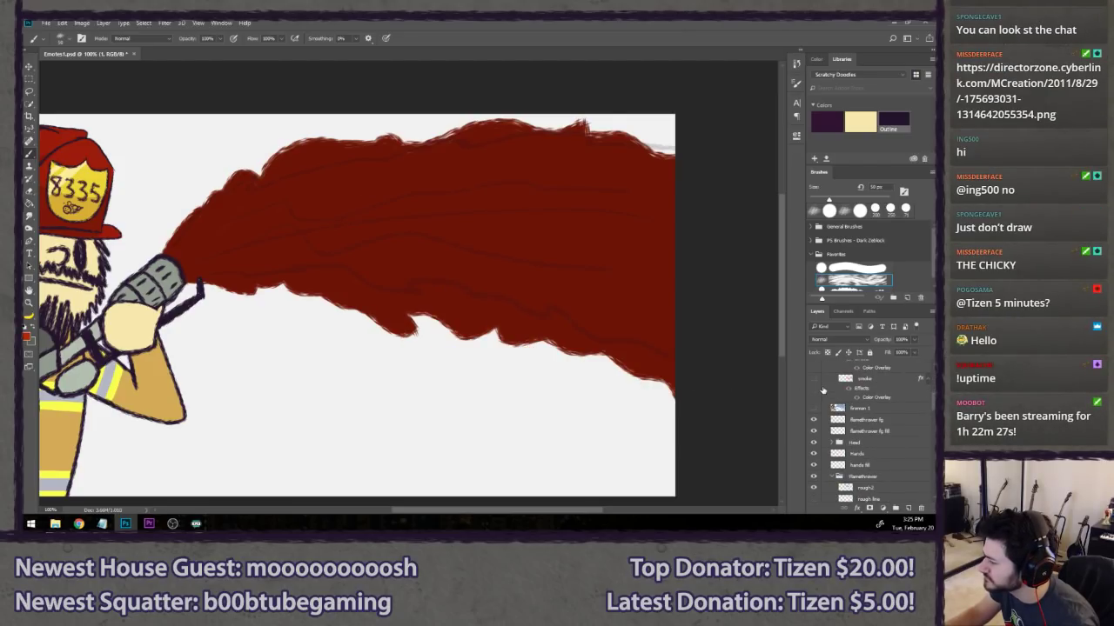
pyautogui.scroll(-4, 823, 390)
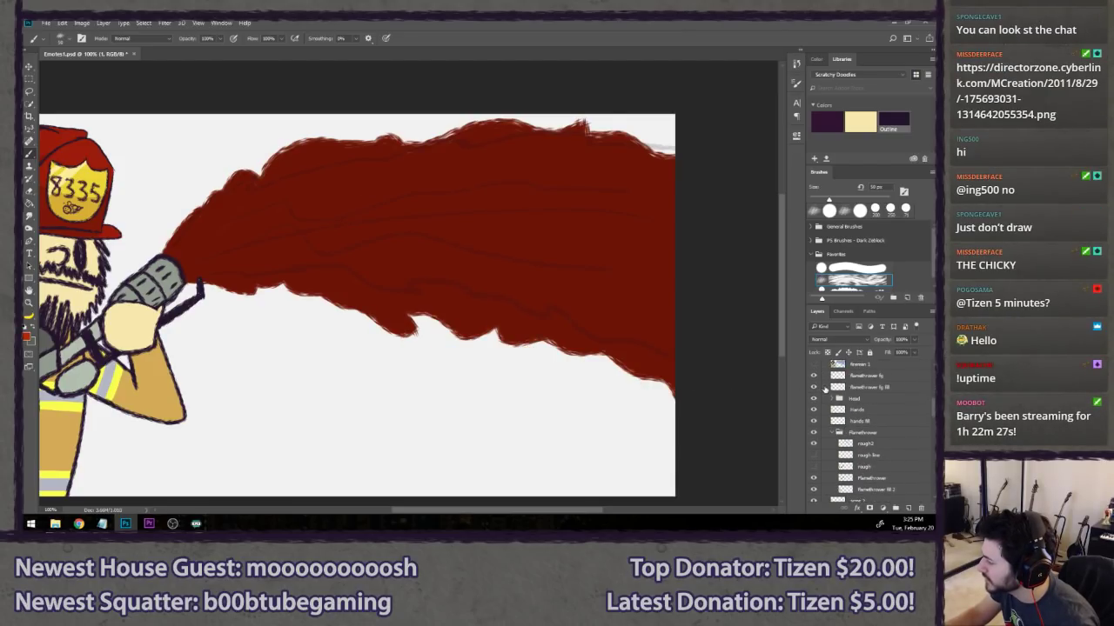
pyautogui.scroll(8, 825, 390)
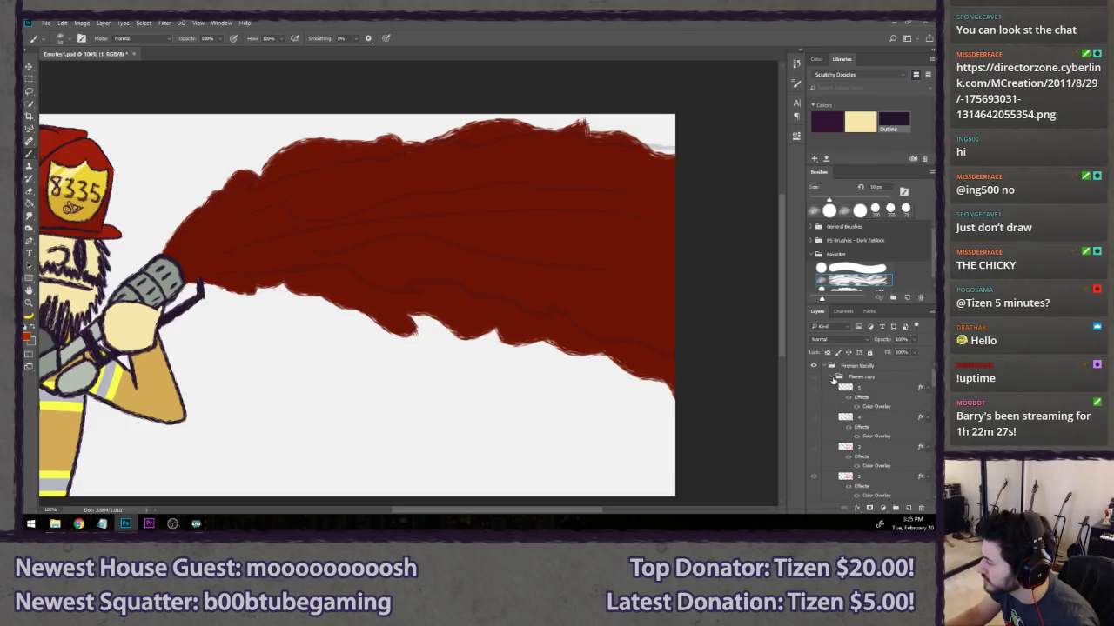
pyautogui.click(833, 380)
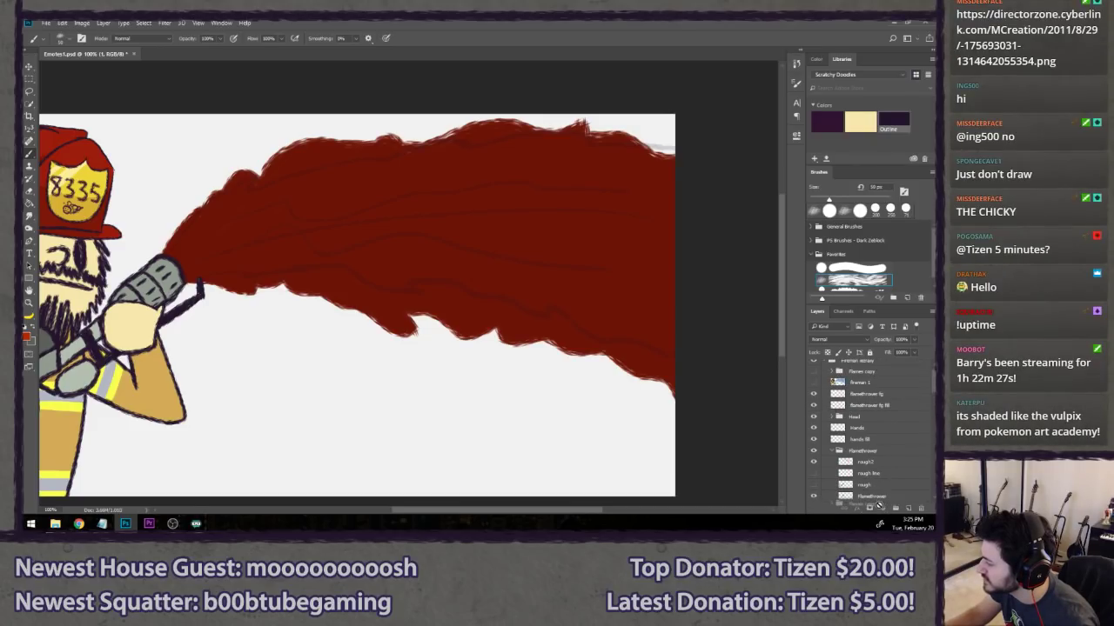
pyautogui.moveTo(879, 505); pyautogui.dragTo(860, 484)
# - Add a new layer named 2 above layer 1 in the FIRE OH GOD group
pyautogui.click(866, 444)
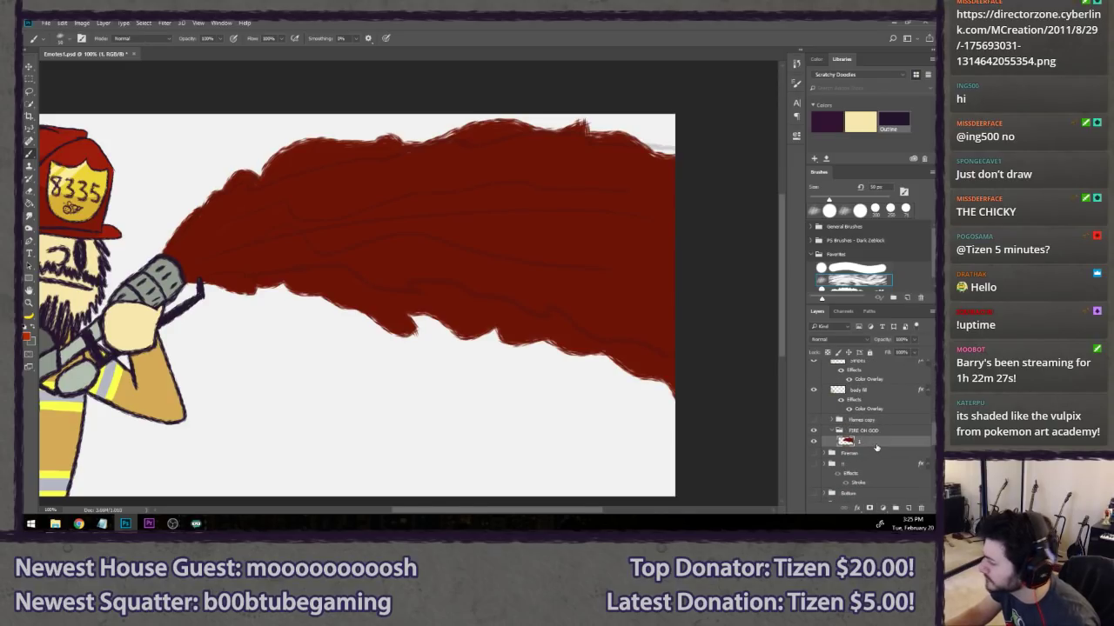
pyautogui.hotkey('ctrl', 'shift', 'n')
pyautogui.press('Return')
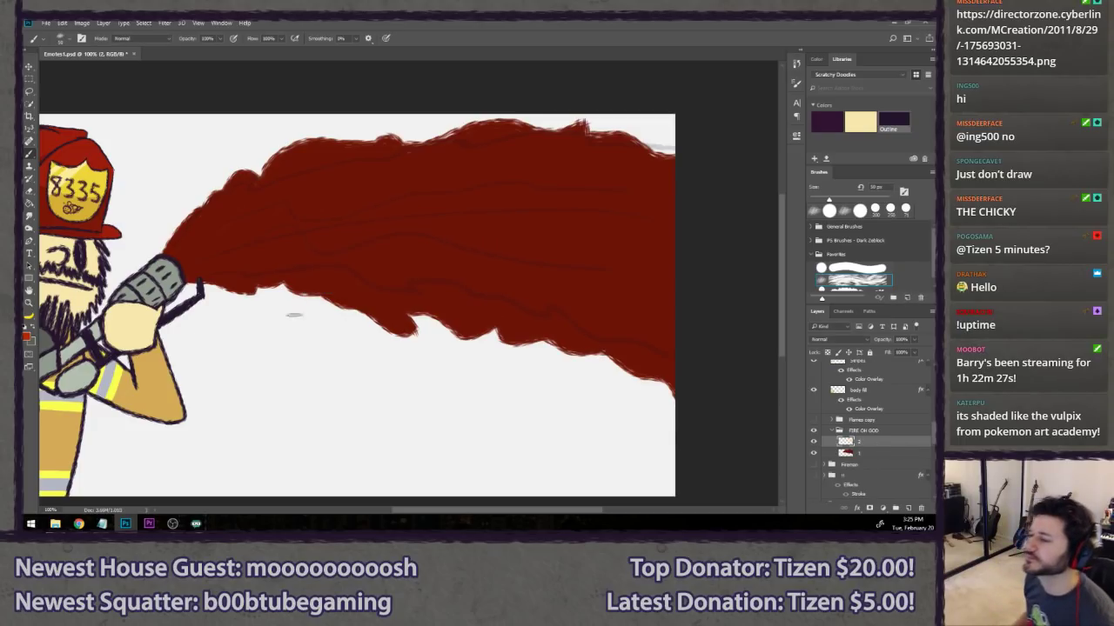
# - Paint orange-red lines with a smaller brush inside the flame's upper and lower edges, from the nozzle to the canvas's right edge
pyautogui.moveTo(167, 258); pyautogui.dragTo(247, 209)
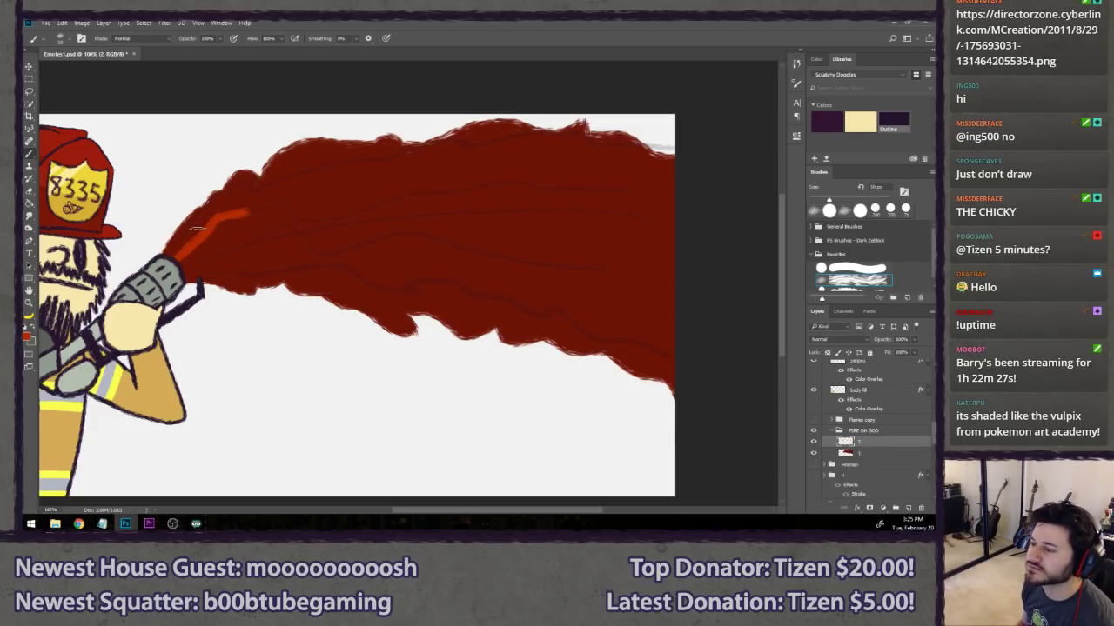
pyautogui.hotkey('ctrl', 'z')
pyautogui.press('[')
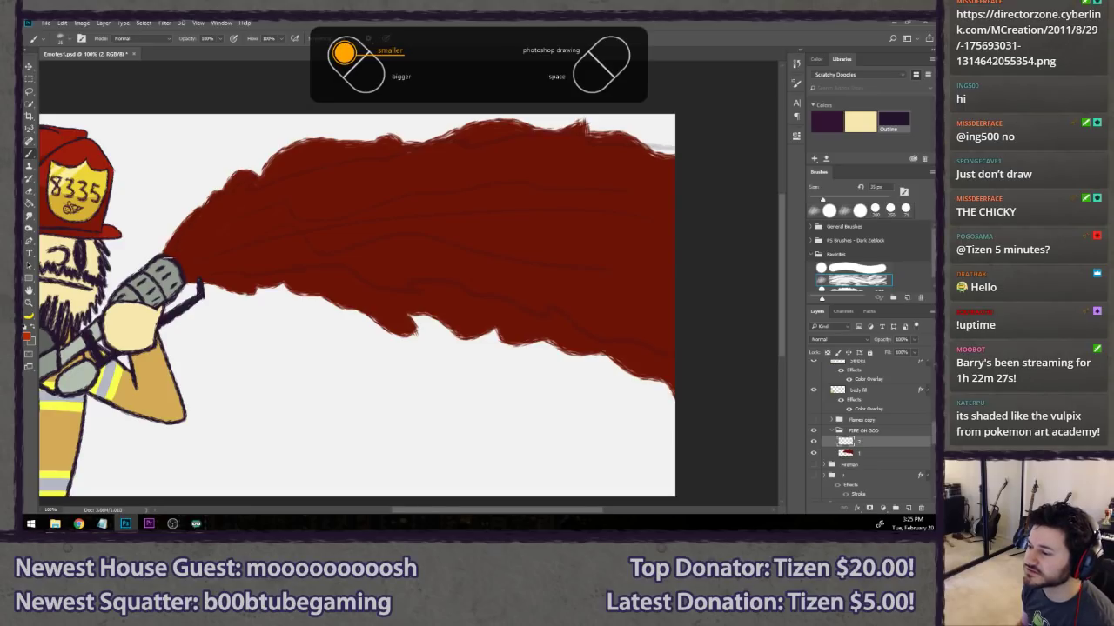
pyautogui.moveTo(171, 261)
pyautogui.mouseDown()
pyautogui.moveTo(255, 196)
pyautogui.moveTo(352, 164)
pyautogui.moveTo(296, 183)
pyautogui.moveTo(326, 167)
pyautogui.moveTo(551, 153)
pyautogui.moveTo(546, 165)
pyautogui.moveTo(631, 192)
pyautogui.moveTo(616, 168)
pyautogui.moveTo(679, 180)
pyautogui.mouseUp()
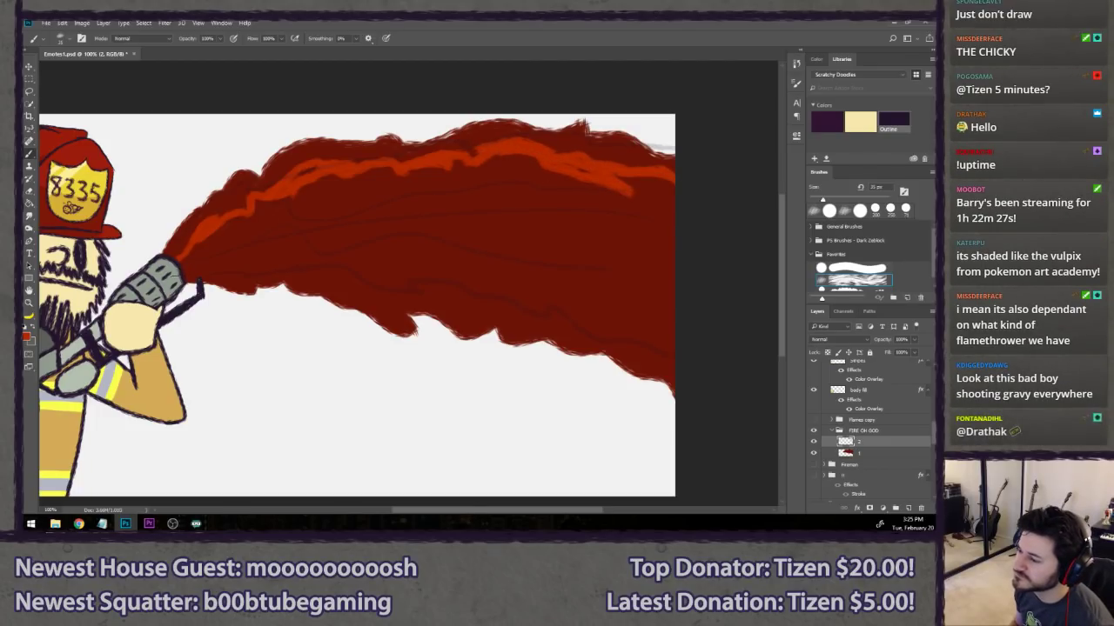
pyautogui.moveTo(186, 271)
pyautogui.mouseDown()
pyautogui.moveTo(291, 270)
pyautogui.moveTo(363, 294)
pyautogui.moveTo(422, 294)
pyautogui.moveTo(461, 316)
pyautogui.moveTo(629, 337)
pyautogui.moveTo(696, 369)
pyautogui.mouseUp()
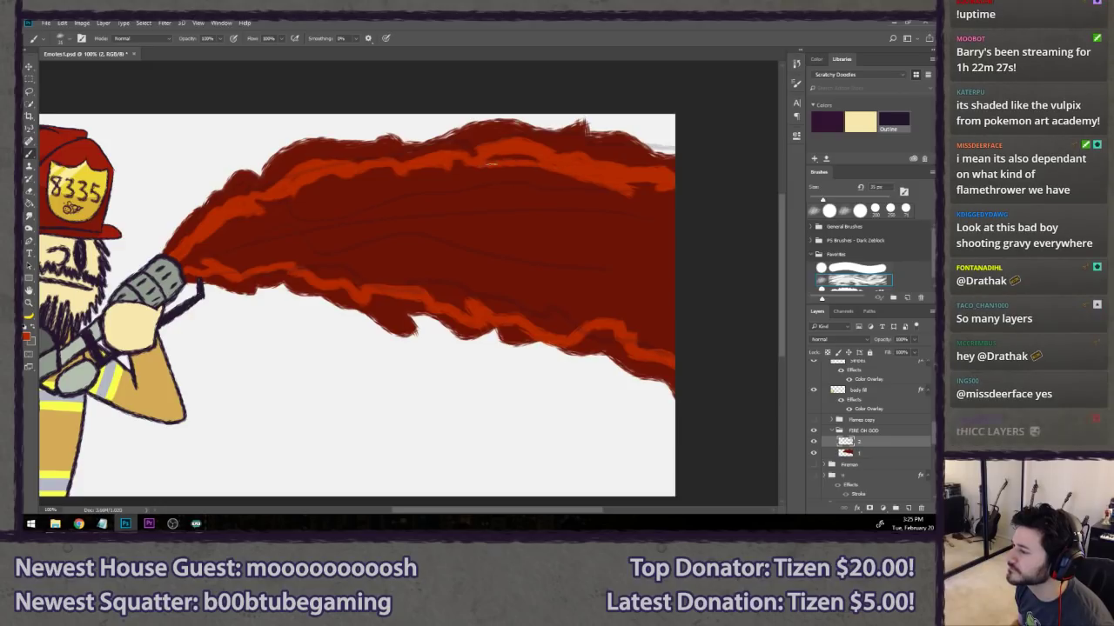
# - Thicken the upper orange-red line and fill the flame with orange-red from the nozzle across its upper half, using a larger brush
pyautogui.moveTo(488, 158); pyautogui.dragTo(546, 155)
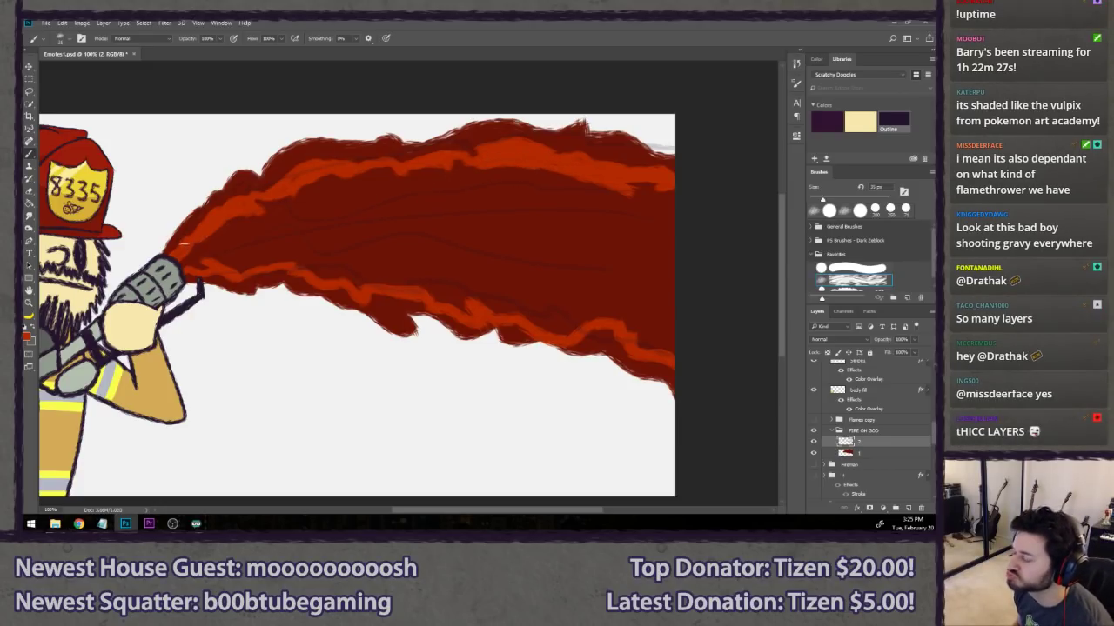
pyautogui.moveTo(201, 268); pyautogui.dragTo(219, 233)
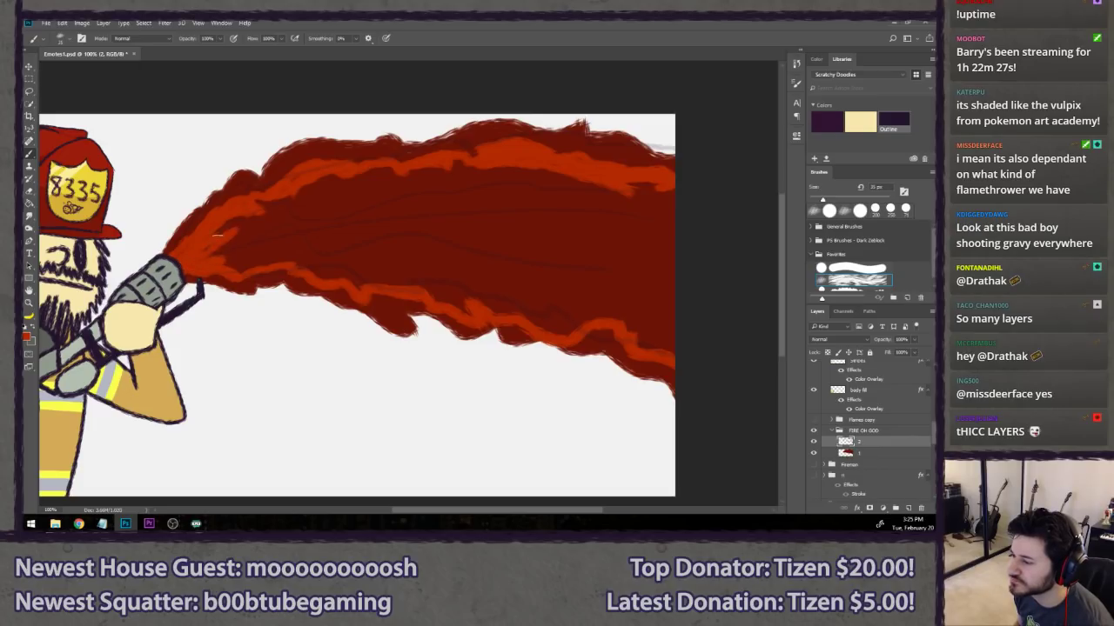
pyautogui.press(']')
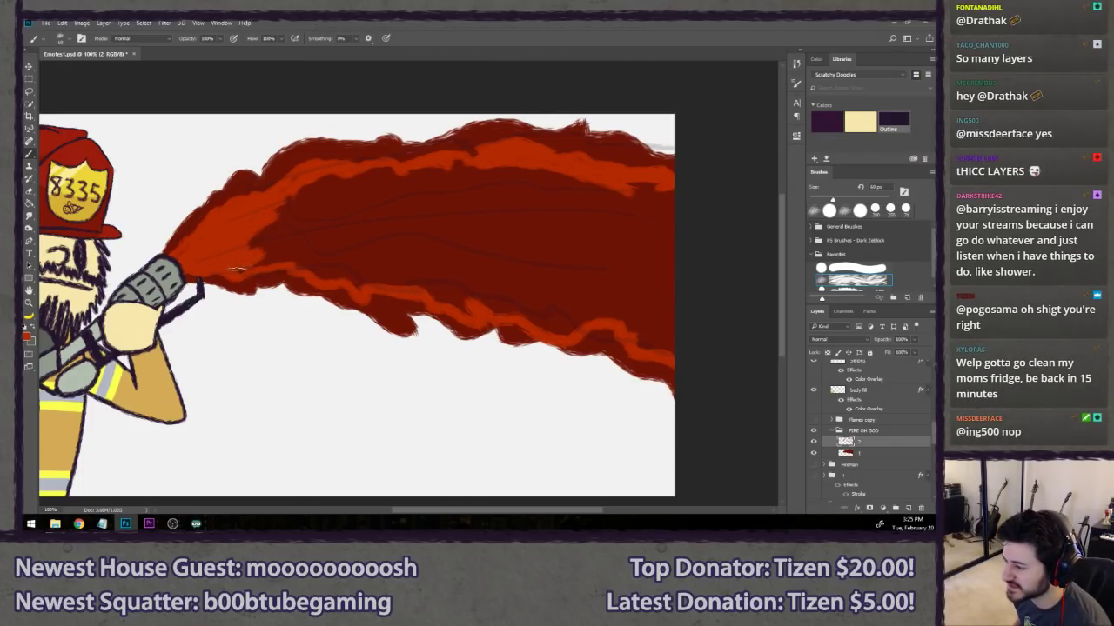
pyautogui.moveTo(237, 269)
pyautogui.mouseDown()
pyautogui.moveTo(267, 247)
pyautogui.moveTo(252, 246)
pyautogui.moveTo(296, 189)
pyautogui.moveTo(372, 174)
pyautogui.moveTo(369, 191)
pyautogui.moveTo(449, 171)
pyautogui.moveTo(347, 188)
pyautogui.moveTo(352, 210)
pyautogui.moveTo(381, 200)
pyautogui.mouseUp()
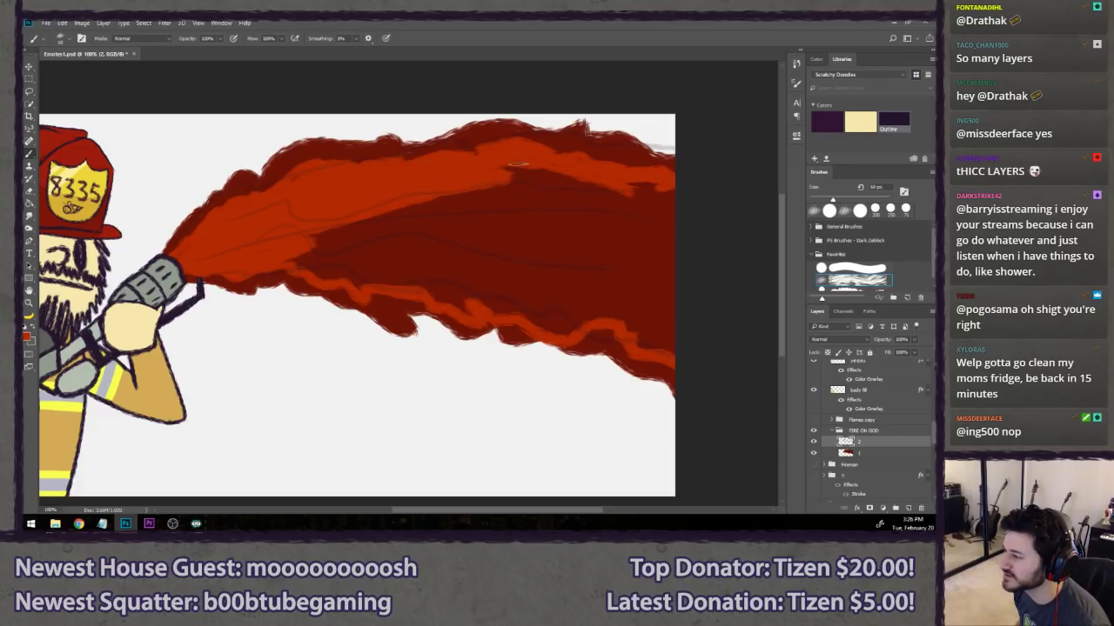
pyautogui.moveTo(518, 163)
pyautogui.mouseDown()
pyautogui.moveTo(585, 172)
pyautogui.moveTo(532, 177)
pyautogui.moveTo(676, 206)
pyautogui.moveTo(504, 197)
pyautogui.moveTo(576, 183)
pyautogui.moveTo(462, 190)
pyautogui.moveTo(316, 235)
pyautogui.moveTo(287, 260)
pyautogui.moveTo(330, 277)
pyautogui.moveTo(313, 262)
pyautogui.moveTo(332, 247)
pyautogui.moveTo(318, 252)
pyautogui.moveTo(480, 199)
pyautogui.moveTo(511, 203)
pyautogui.moveTo(451, 208)
pyautogui.moveTo(663, 199)
pyautogui.moveTo(480, 238)
pyautogui.moveTo(603, 224)
pyautogui.moveTo(452, 220)
pyautogui.moveTo(346, 260)
pyautogui.moveTo(535, 239)
pyautogui.moveTo(518, 246)
pyautogui.moveTo(707, 247)
pyautogui.moveTo(456, 263)
pyautogui.mouseUp()
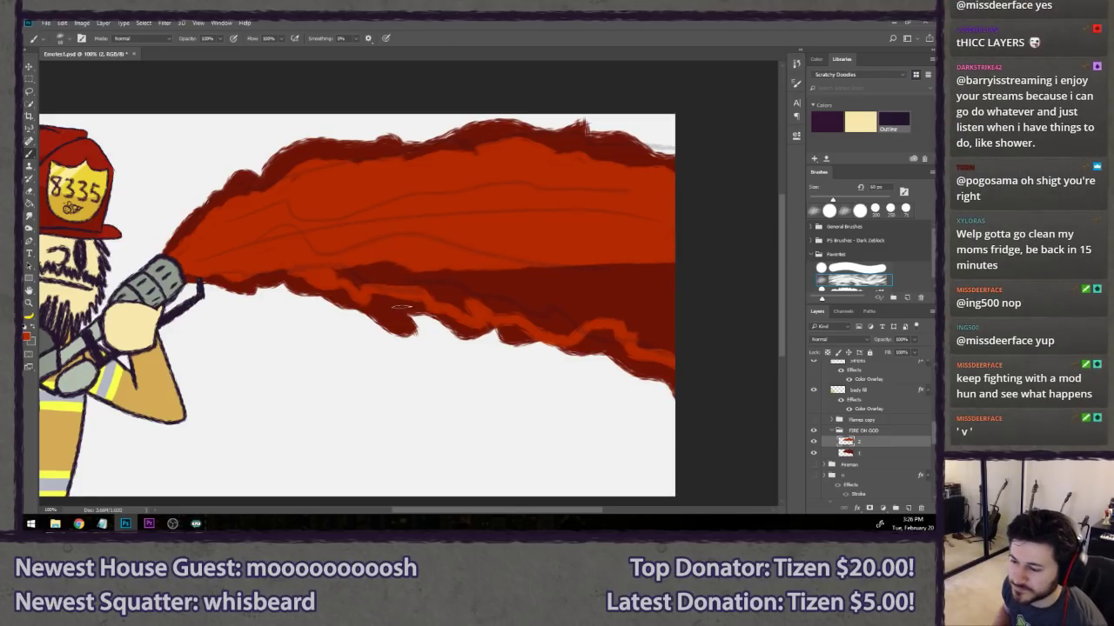
# - Fill the flame's lower half with orange-red down to the lower inner line, leaving a dark red rim
pyautogui.moveTo(389, 274); pyautogui.dragTo(335, 262)
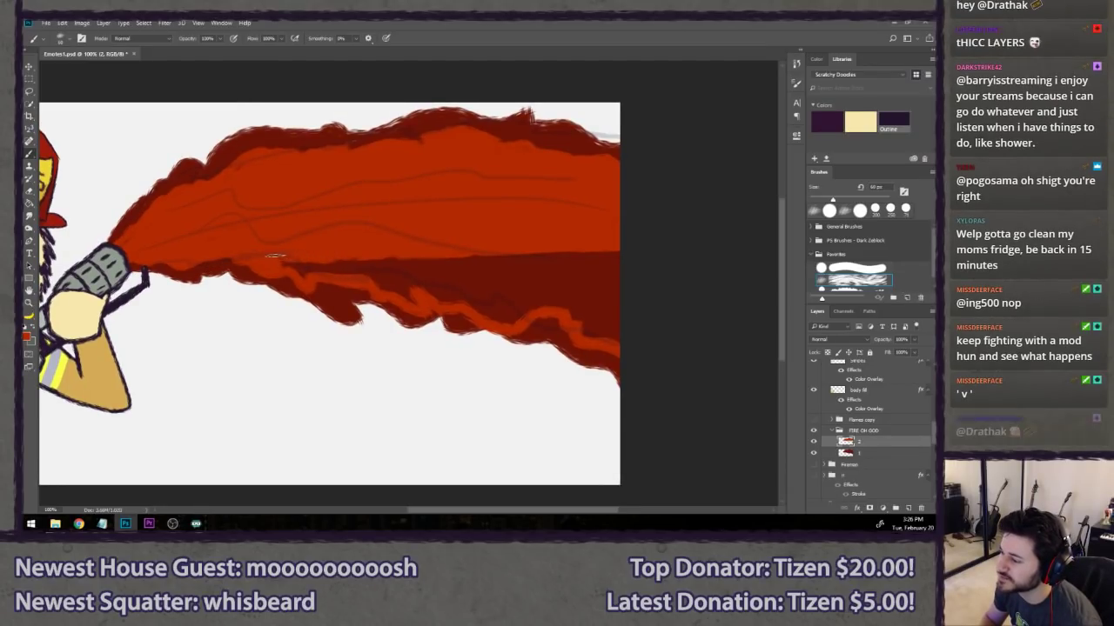
pyautogui.moveTo(300, 272)
pyautogui.mouseDown()
pyautogui.moveTo(401, 268)
pyautogui.moveTo(392, 260)
pyautogui.moveTo(381, 270)
pyautogui.moveTo(396, 288)
pyautogui.moveTo(384, 291)
pyautogui.moveTo(416, 301)
pyautogui.moveTo(422, 283)
pyautogui.moveTo(458, 301)
pyautogui.moveTo(419, 278)
pyautogui.moveTo(461, 274)
pyautogui.moveTo(434, 262)
pyautogui.moveTo(604, 247)
pyautogui.moveTo(636, 257)
pyautogui.moveTo(519, 271)
pyautogui.moveTo(600, 280)
pyautogui.moveTo(486, 273)
pyautogui.moveTo(498, 258)
pyautogui.moveTo(501, 280)
pyautogui.moveTo(465, 294)
pyautogui.moveTo(444, 288)
pyautogui.moveTo(498, 322)
pyautogui.moveTo(494, 311)
pyautogui.moveTo(613, 285)
pyautogui.moveTo(569, 306)
pyautogui.moveTo(591, 336)
pyautogui.moveTo(606, 309)
pyautogui.mouseUp()
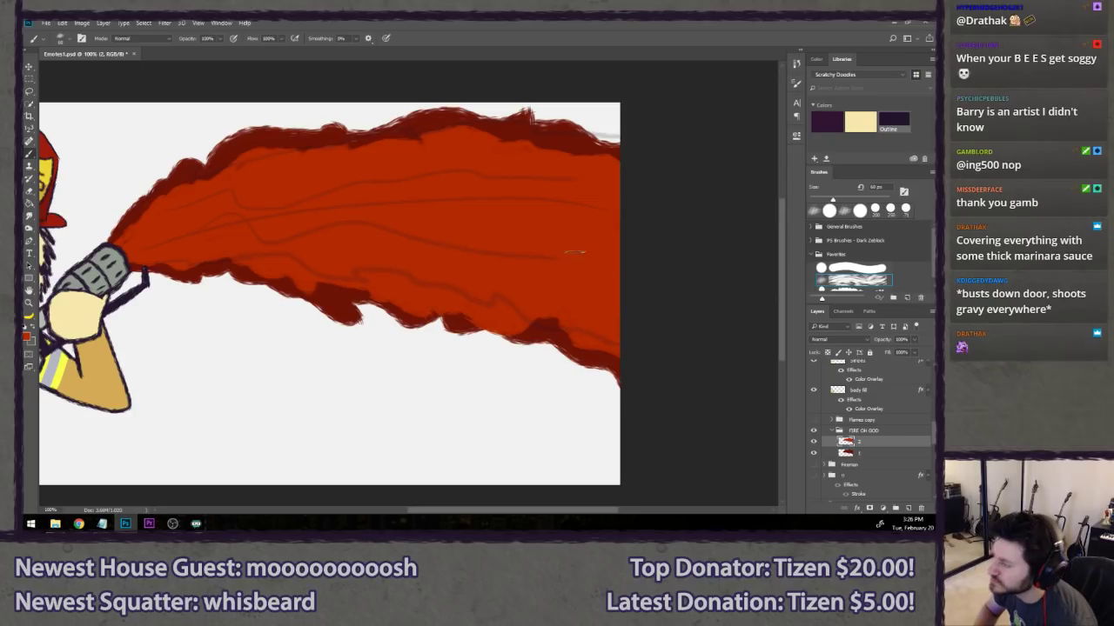
pyautogui.moveTo(522, 151); pyautogui.dragTo(592, 167)
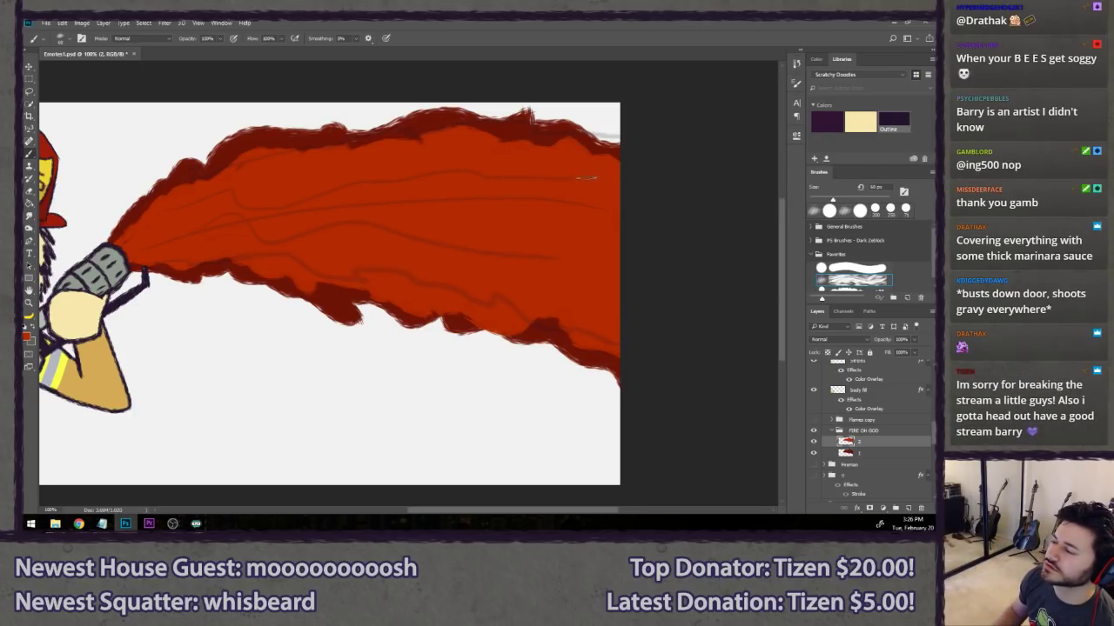
# - Turn on layers 3 and 4 of the Flames copy group, sample layer 3's orange as the brush colour, and hide the group again
pyautogui.hotkey('ctrl', 'z')
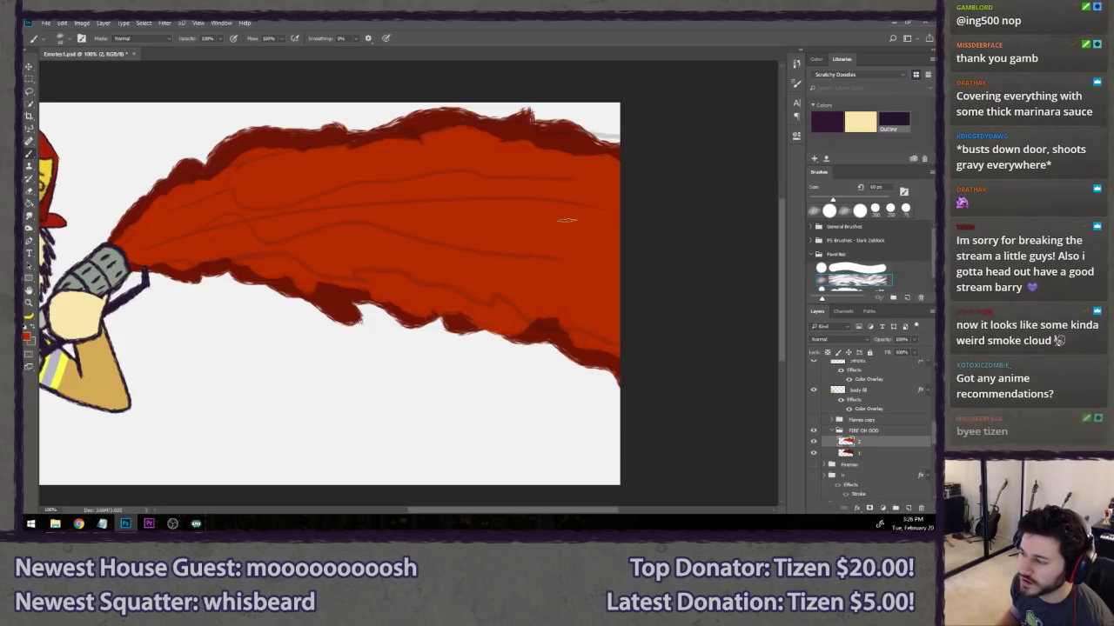
pyautogui.click(814, 420)
pyautogui.click(832, 420)
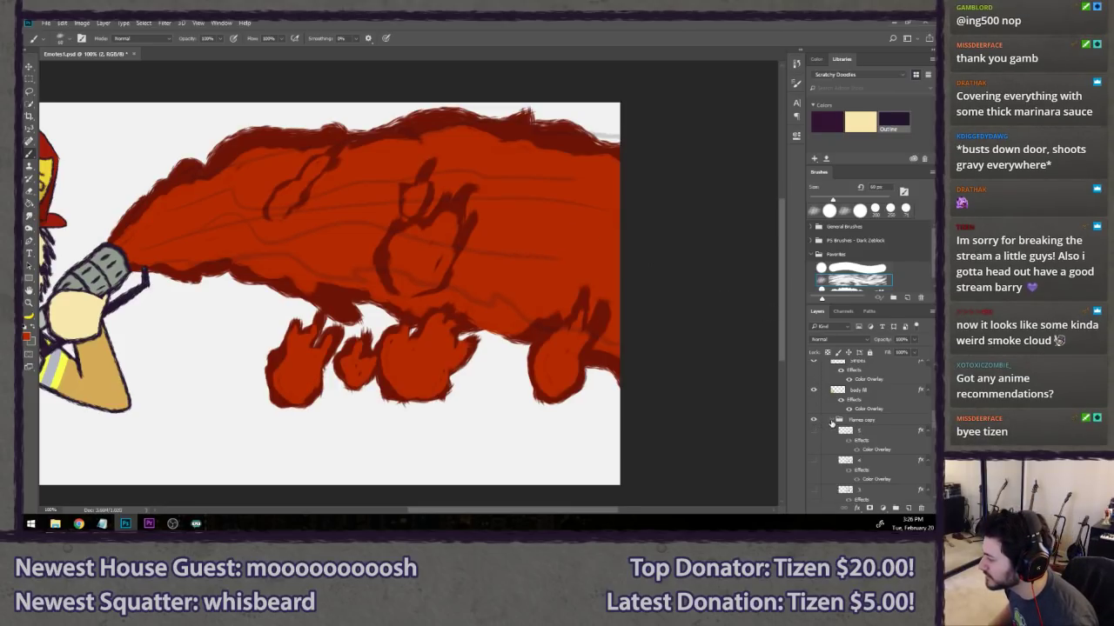
pyautogui.click(814, 490)
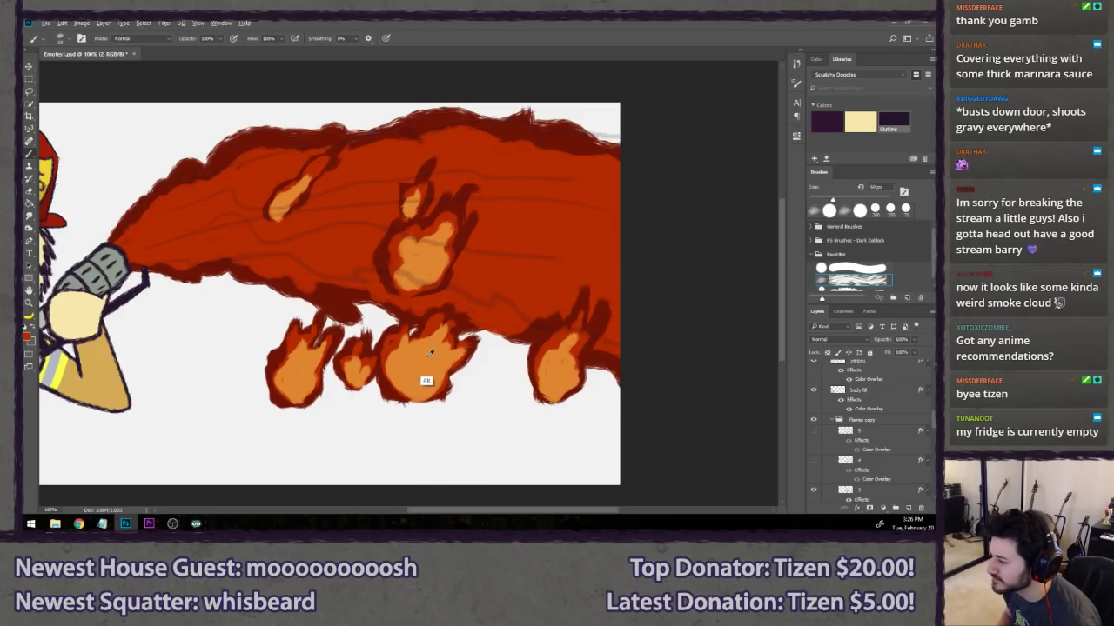
pyautogui.click(814, 491)
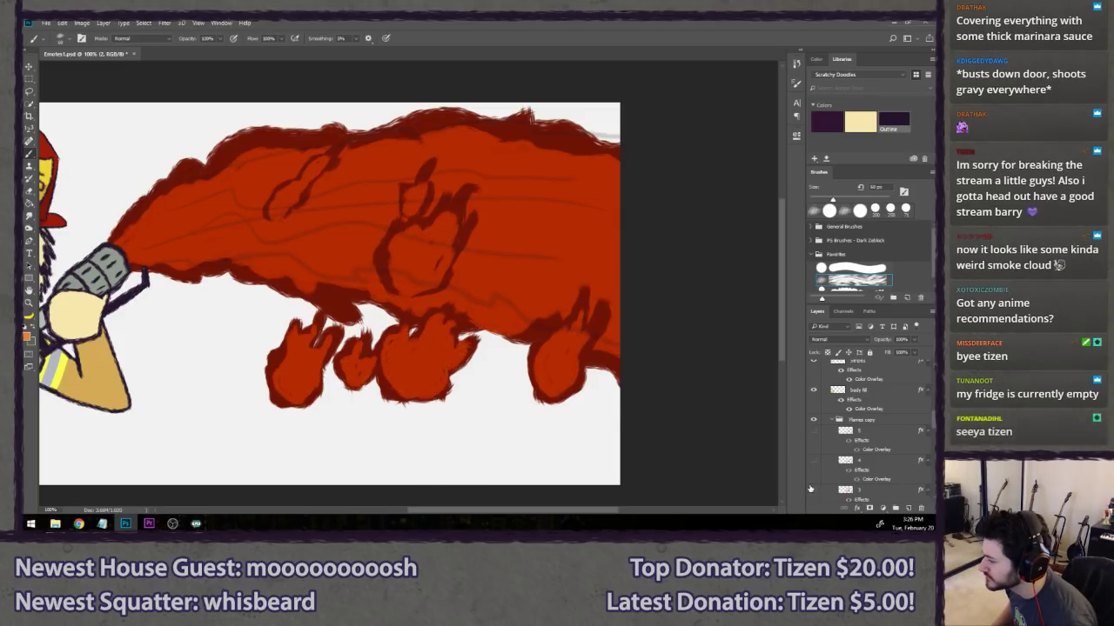
pyautogui.click(814, 460)
pyautogui.click(815, 491)
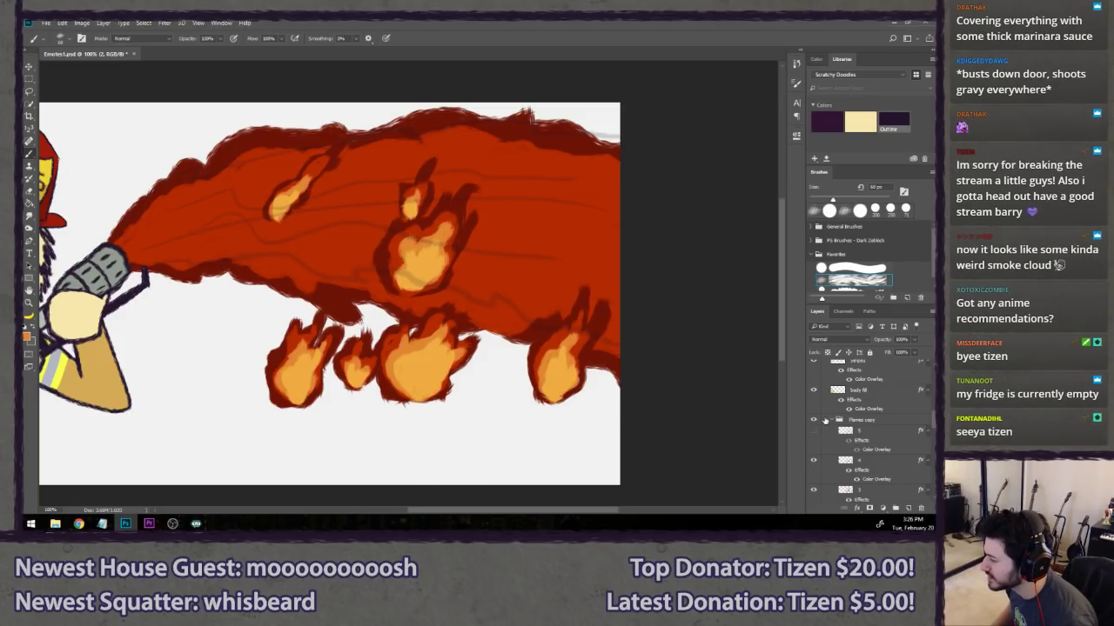
pyautogui.click(833, 420)
pyautogui.click(814, 421)
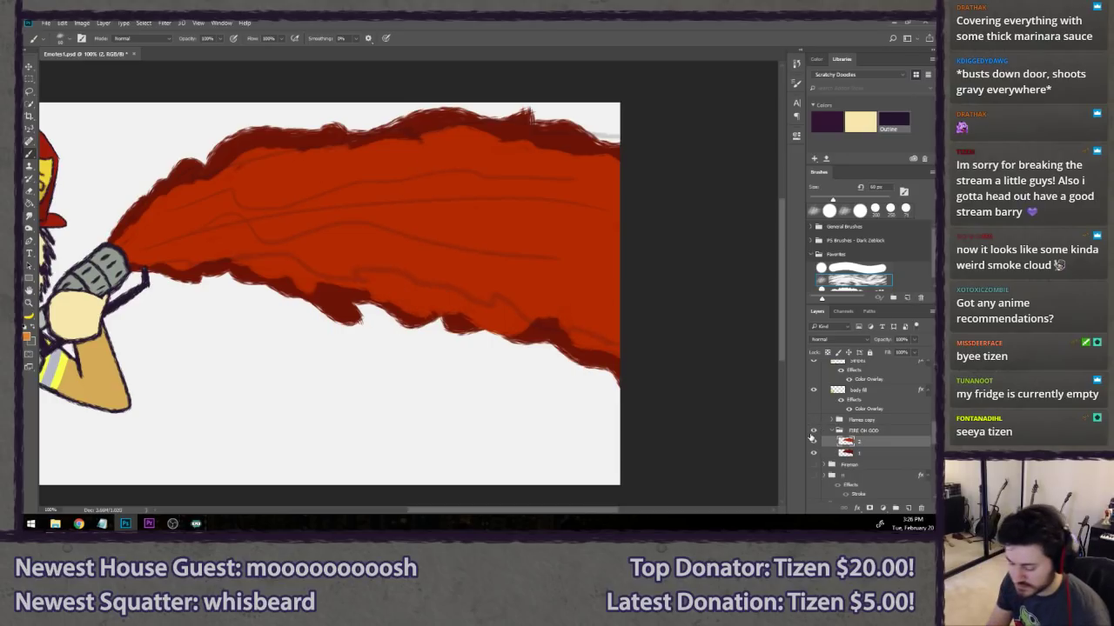
# - Add a new layer named 3 above layer 2 in the FIRE OH GOD group
pyautogui.hotkey('ctrl', 'shift', 'n')
pyautogui.write('3')
pyautogui.press('Return')
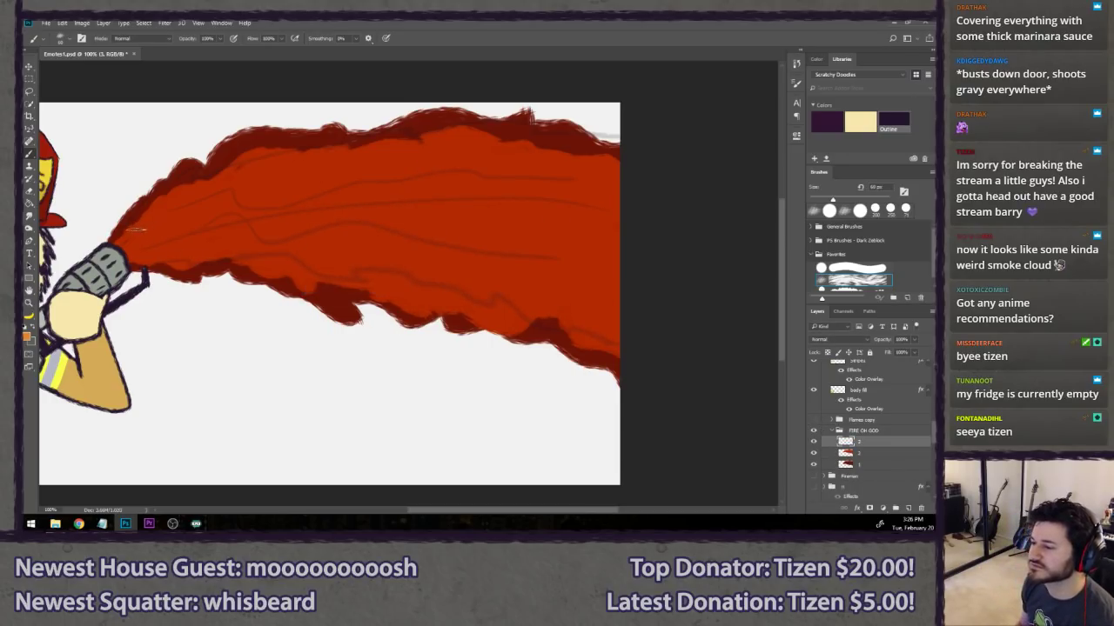
pyautogui.moveTo(137, 230)
pyautogui.mouseDown()
pyautogui.moveTo(202, 186)
pyautogui.moveTo(296, 161)
pyautogui.moveTo(417, 146)
pyautogui.moveTo(613, 149)
pyautogui.mouseUp()
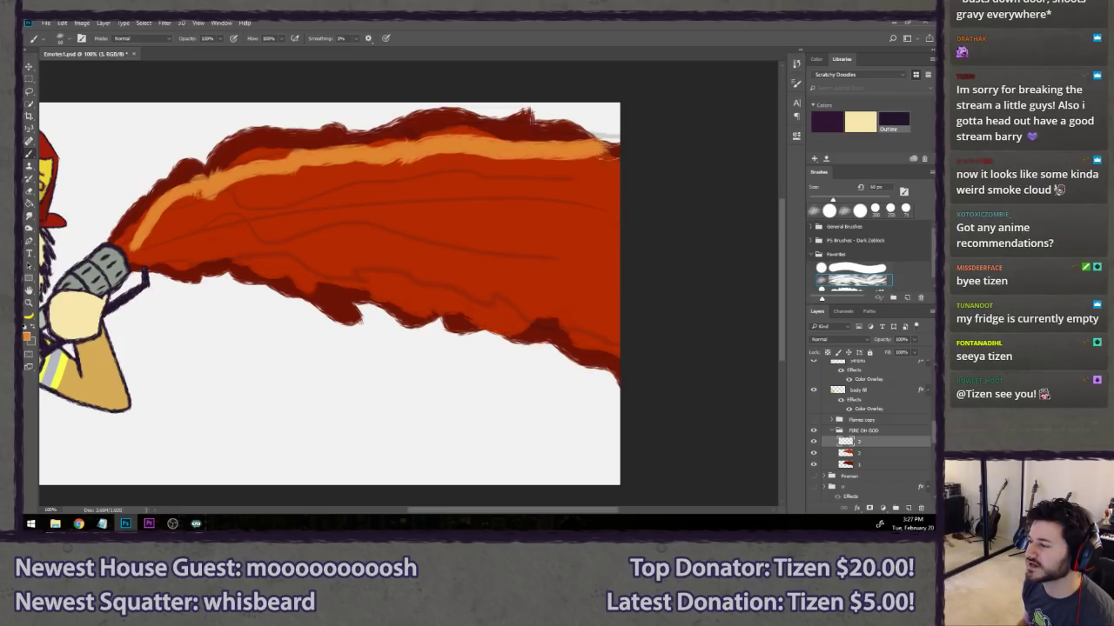
pyautogui.moveTo(235, 240)
pyautogui.mouseDown()
pyautogui.moveTo(291, 255)
pyautogui.moveTo(414, 258)
pyautogui.mouseUp()
pyautogui.moveTo(464, 273); pyautogui.dragTo(607, 267)
pyautogui.hotkey('ctrl', 'alt', 'z')
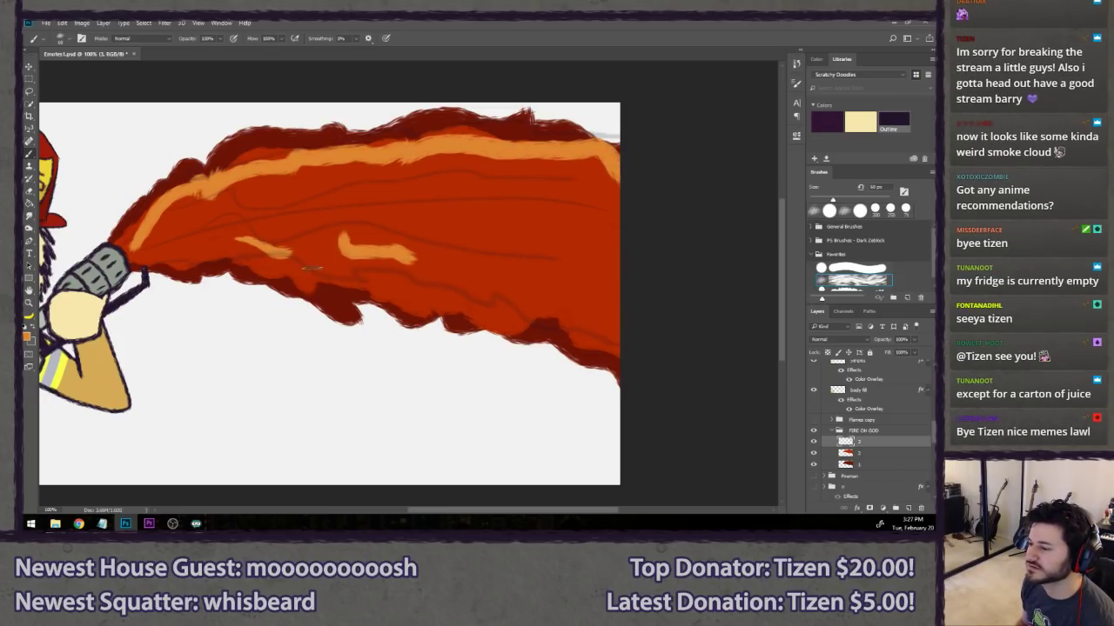
pyautogui.hotkey('ctrl', 'alt', 'z')
pyautogui.hotkey('ctrl', 'alt', 'z')
pyautogui.hotkey('ctrl', 'alt', 'z')
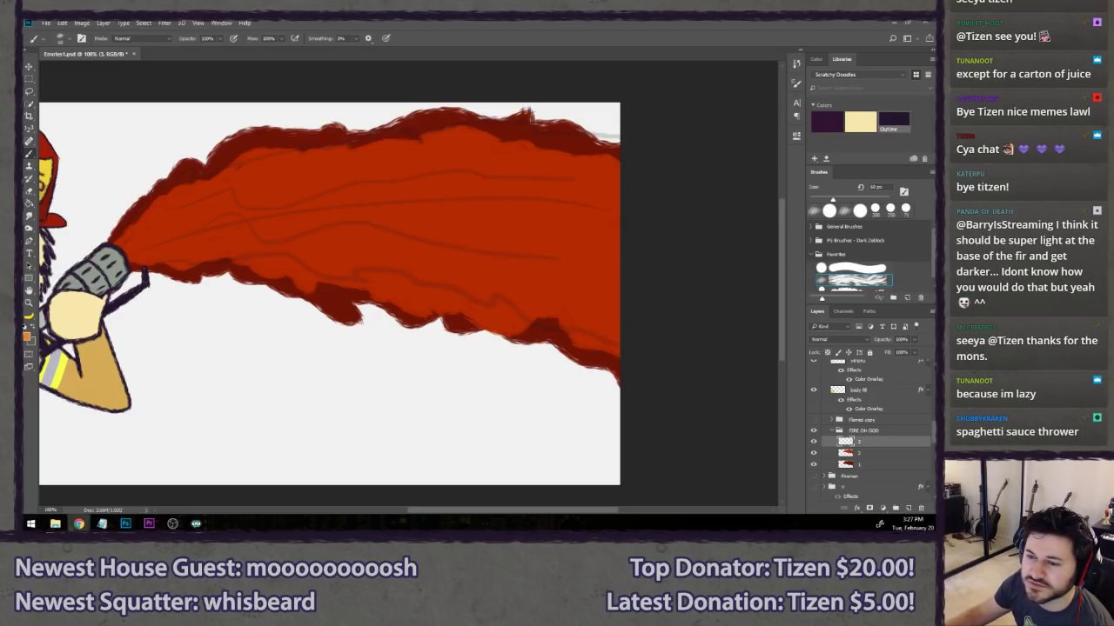
# - Switch to Chrome, compare the flame jet and dragon fire reference images side by side, close the dragon image, and return to Photoshop
pyautogui.click(78, 522)
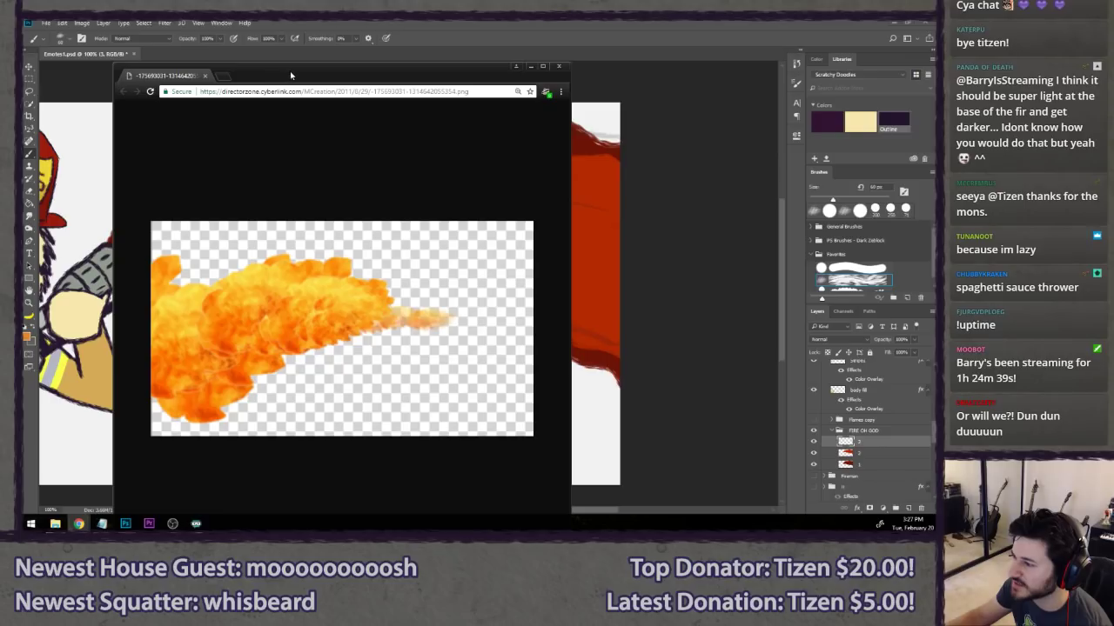
pyautogui.moveTo(291, 76); pyautogui.dragTo(0, 77)
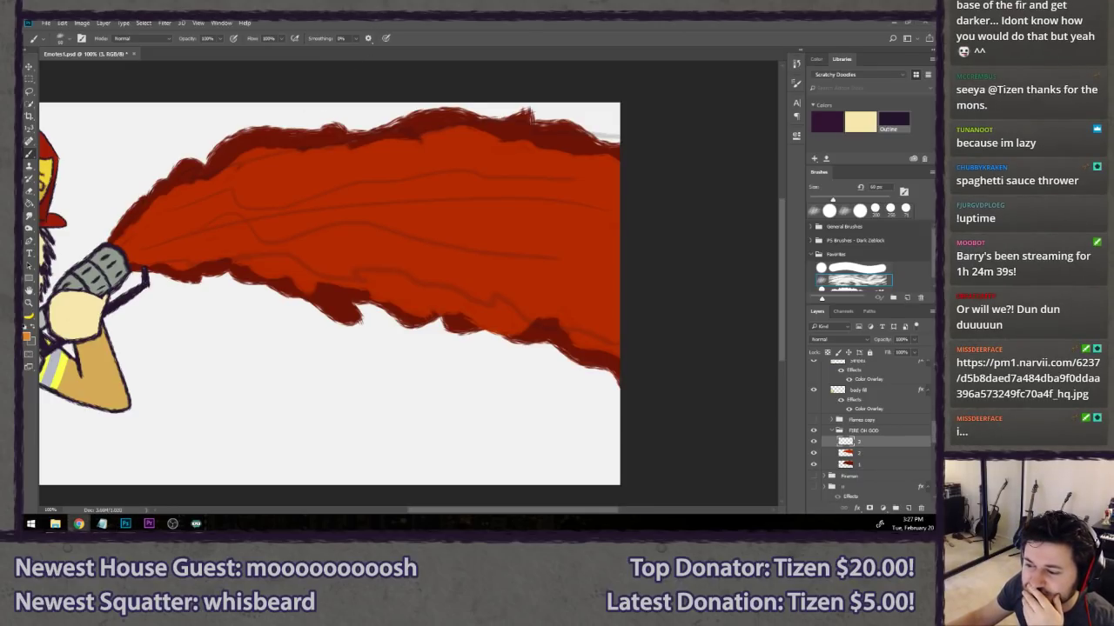
pyautogui.moveTo(24, 73); pyautogui.dragTo(249, 63)
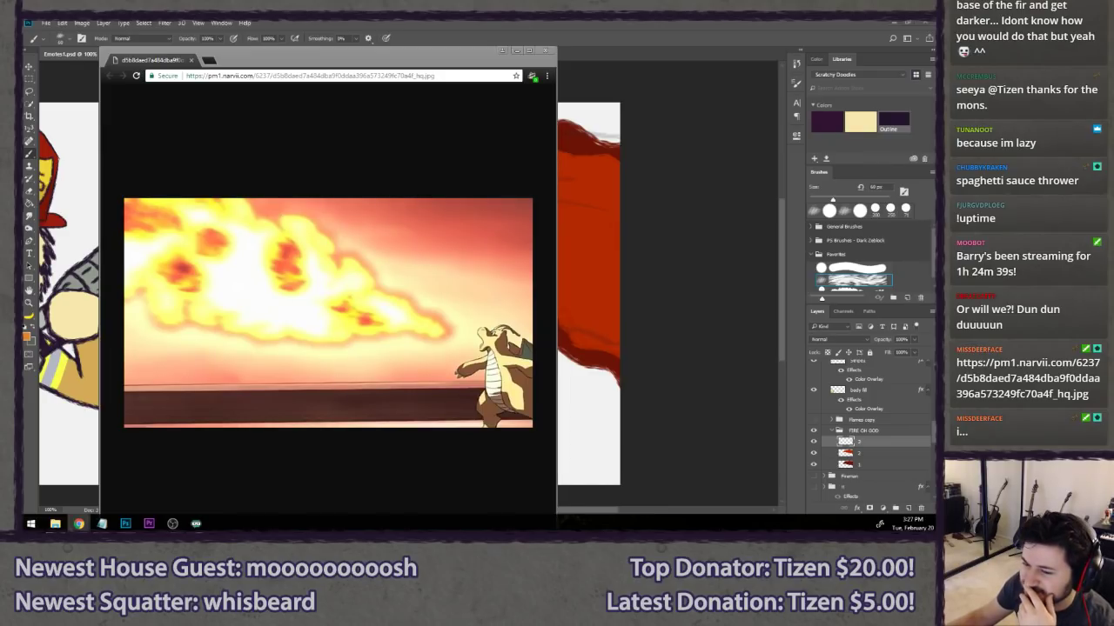
pyautogui.moveTo(24, 174); pyautogui.dragTo(705, 64)
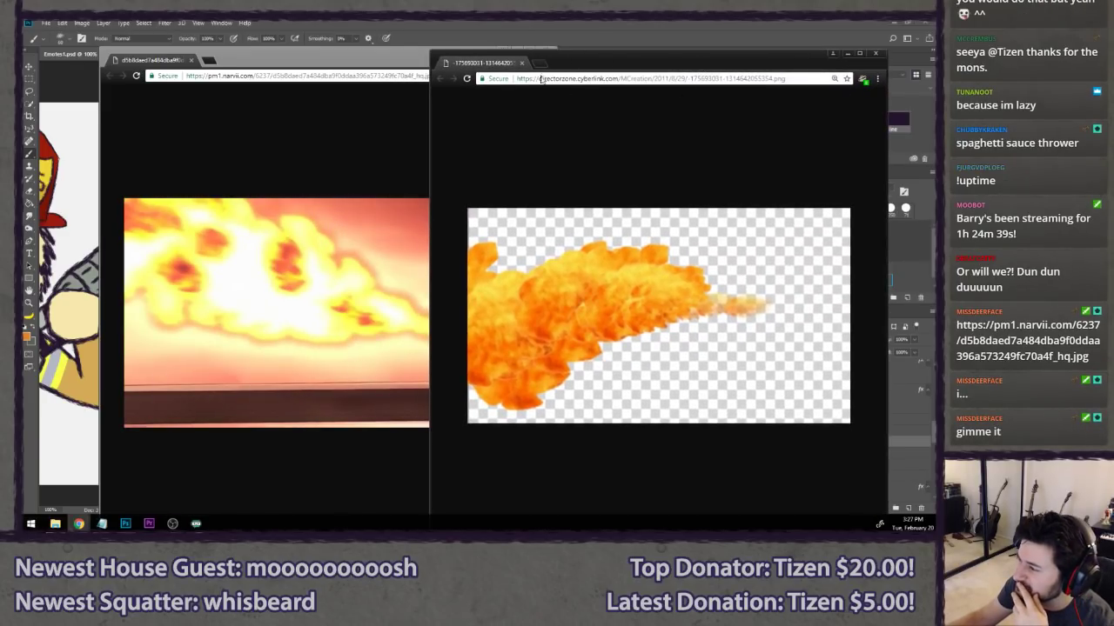
pyautogui.moveTo(341, 67); pyautogui.dragTo(250, 58)
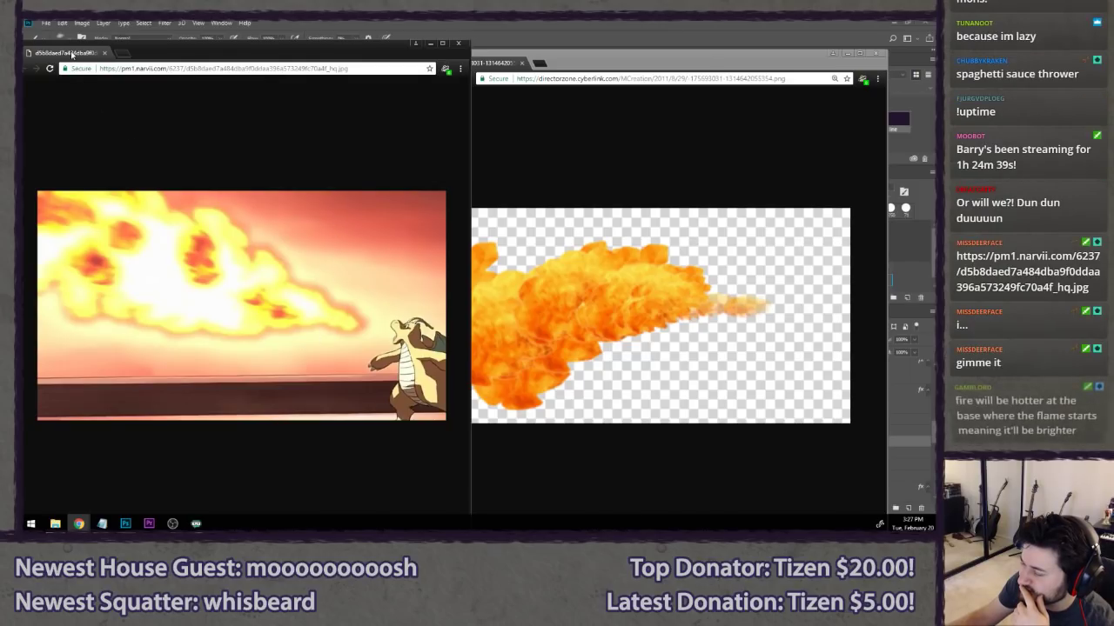
pyautogui.click(104, 53)
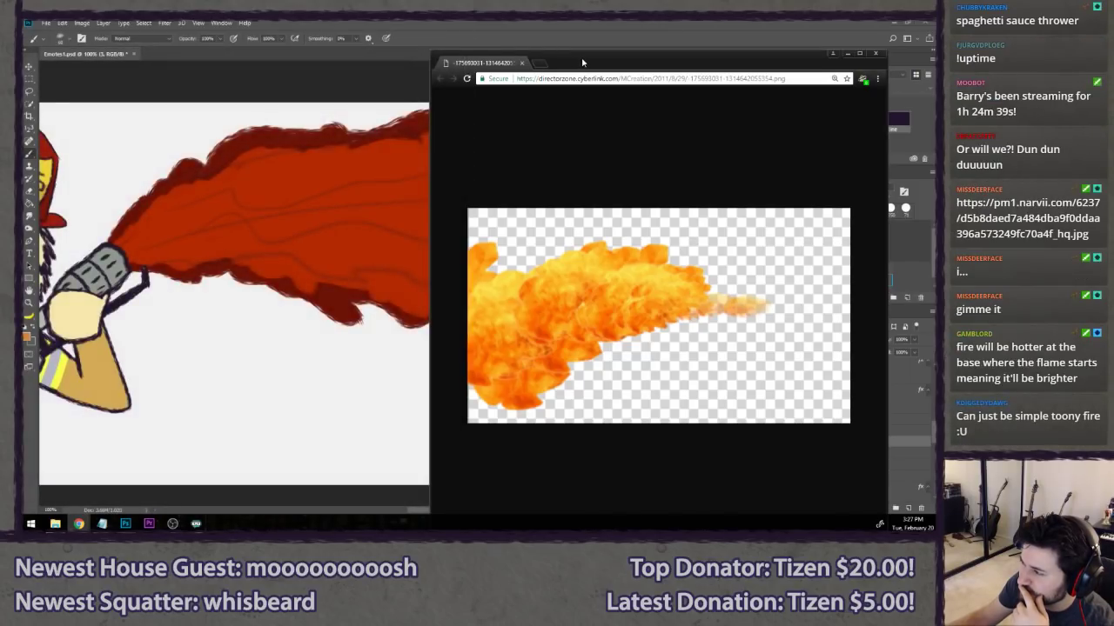
pyautogui.moveTo(577, 69); pyautogui.dragTo(0, 92)
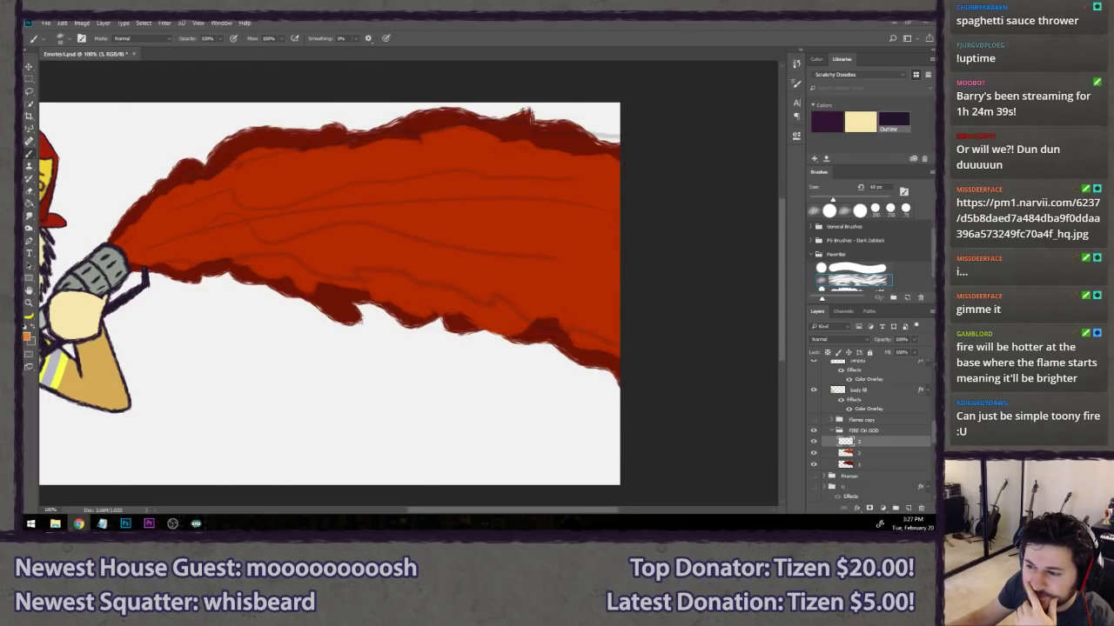
pyautogui.click(379, 22)
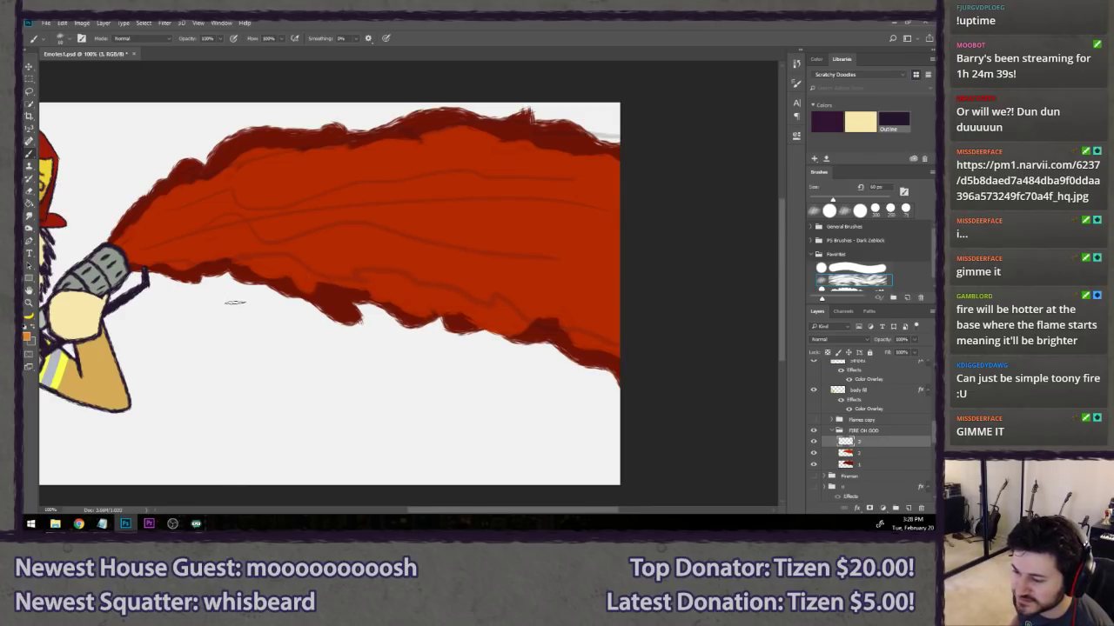
pyautogui.moveTo(214, 345)
pyautogui.mouseDown()
pyautogui.moveTo(286, 350)
pyautogui.moveTo(337, 337)
pyautogui.mouseUp()
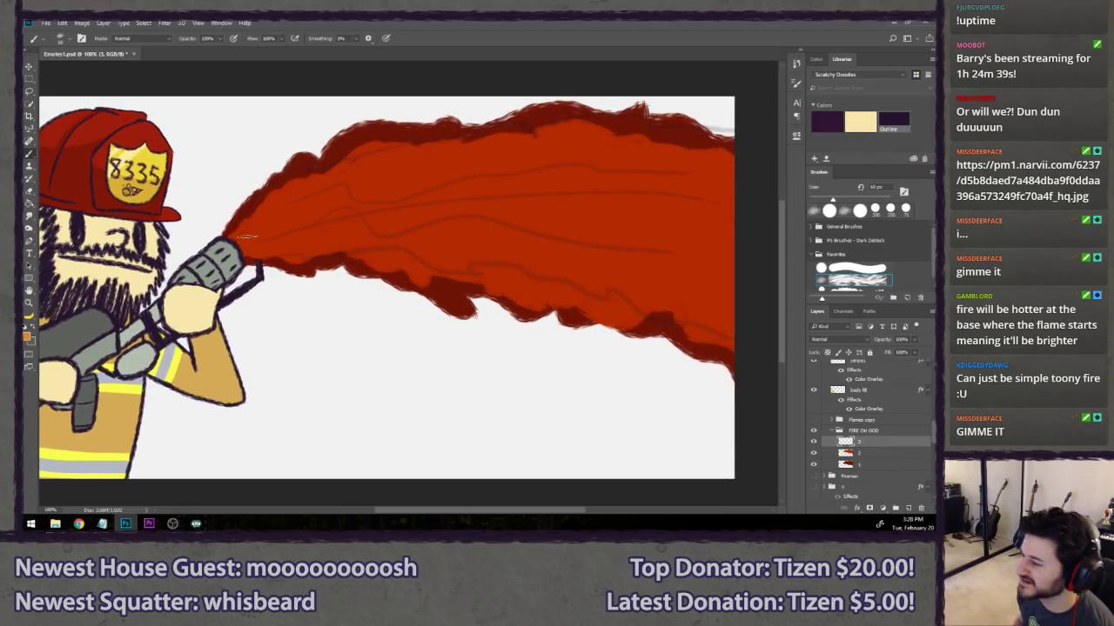
pyautogui.moveTo(228, 231)
pyautogui.mouseDown()
pyautogui.moveTo(261, 236)
pyautogui.moveTo(244, 232)
pyautogui.moveTo(270, 209)
pyautogui.moveTo(239, 220)
pyautogui.moveTo(252, 256)
pyautogui.moveTo(287, 263)
pyautogui.mouseUp()
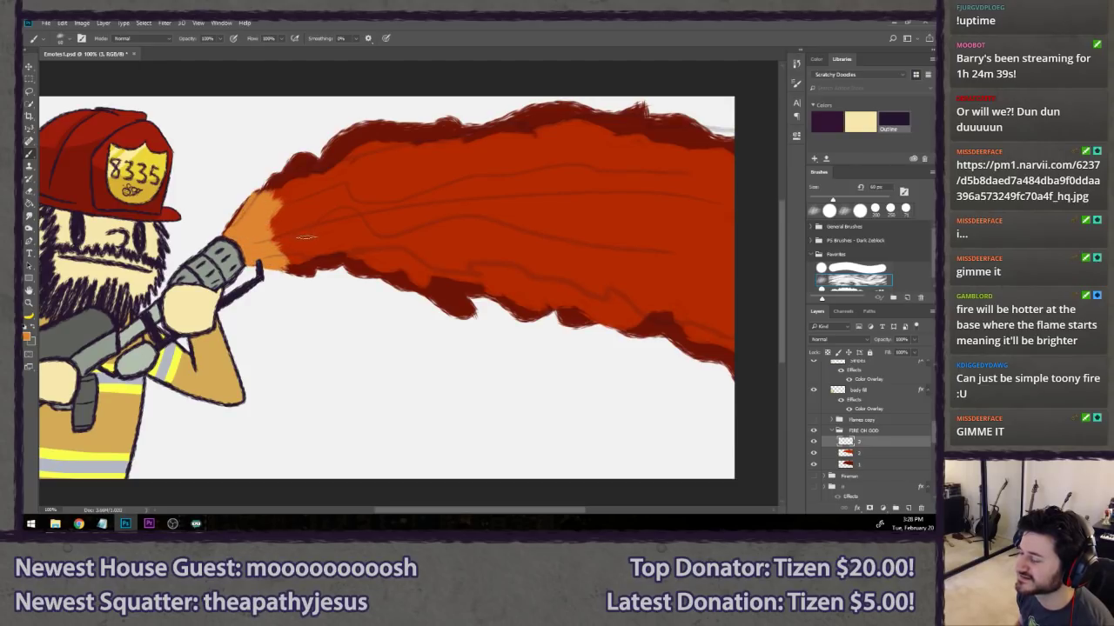
pyautogui.moveTo(429, 174); pyautogui.dragTo(433, 178)
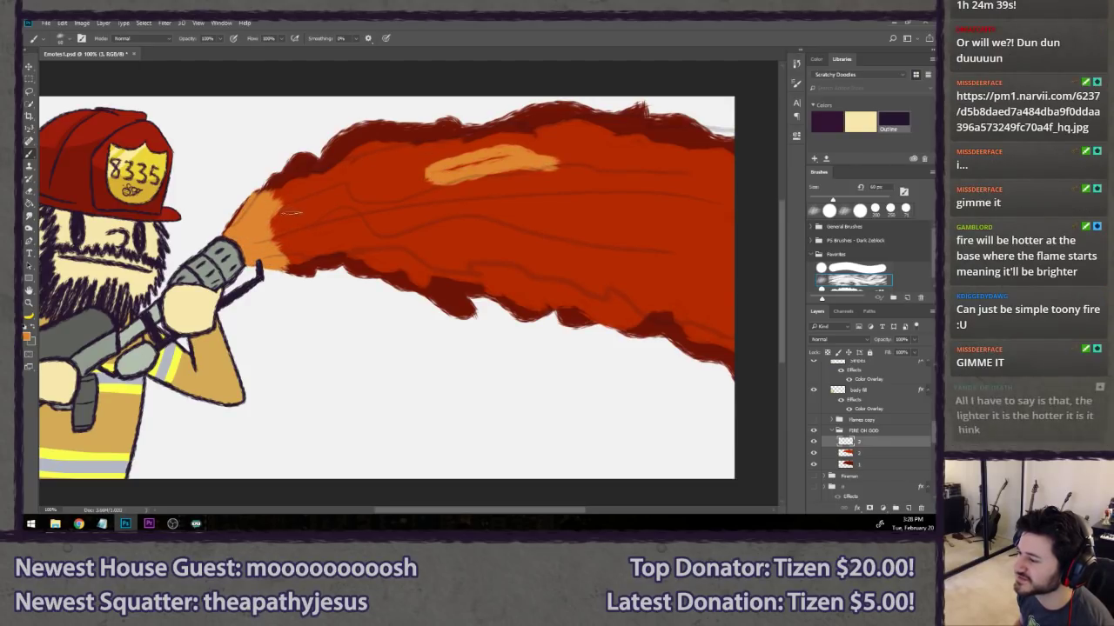
pyautogui.hotkey('ctrl', 'z')
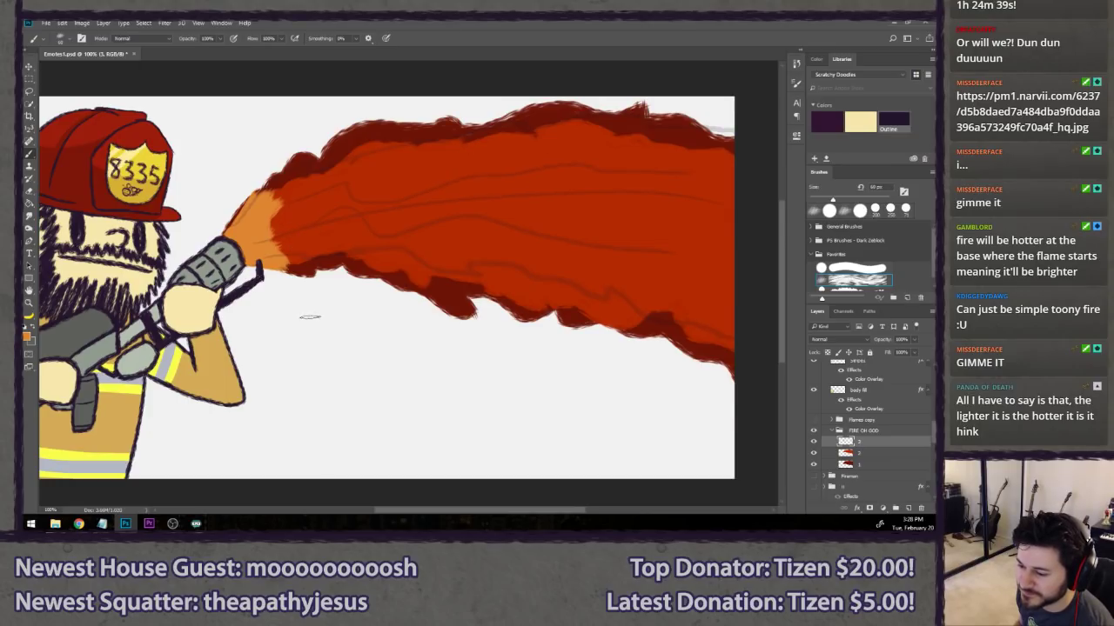
pyautogui.hotkey('ctrl', 'alt', 'z')
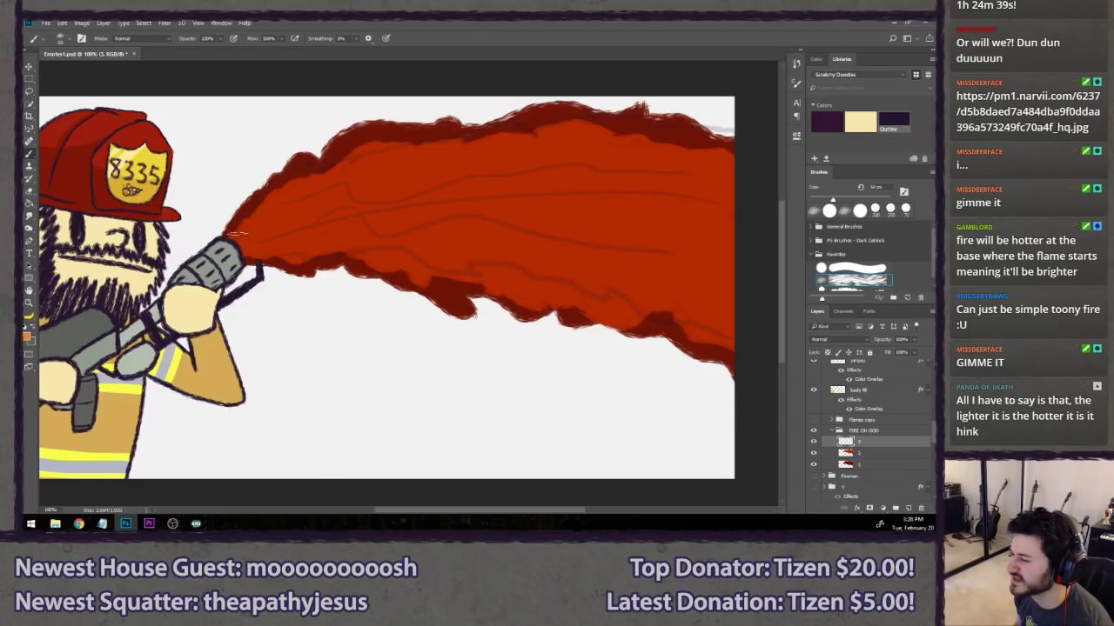
# - Paint wavy orange bands inside the flame's upper and lower edges from the nozzle to the canvas edge, and fill the area between them
pyautogui.moveTo(228, 233)
pyautogui.mouseDown()
pyautogui.moveTo(339, 185)
pyautogui.moveTo(538, 151)
pyautogui.moveTo(588, 148)
pyautogui.moveTo(738, 193)
pyautogui.mouseUp()
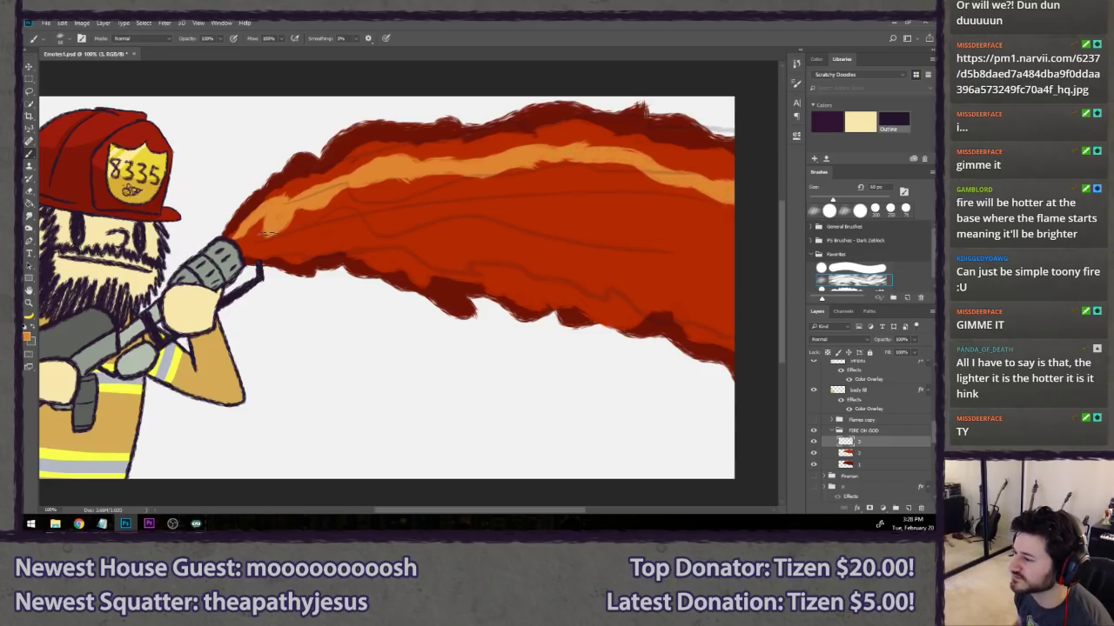
pyautogui.moveTo(233, 251)
pyautogui.mouseDown()
pyautogui.moveTo(345, 239)
pyautogui.moveTo(742, 293)
pyautogui.mouseUp()
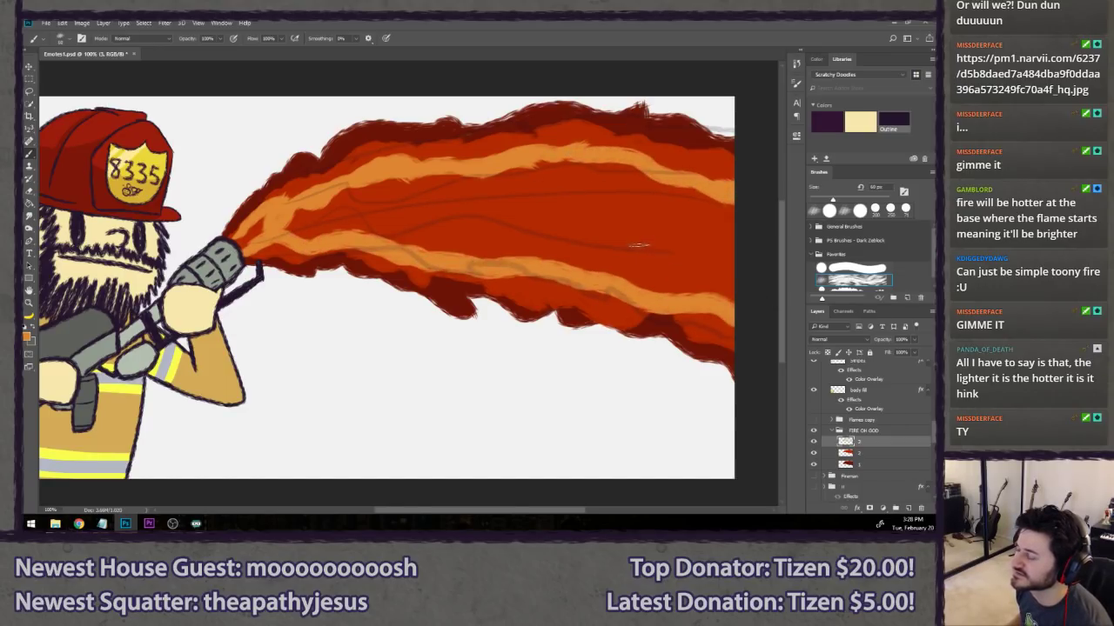
pyautogui.moveTo(584, 309); pyautogui.dragTo(526, 319)
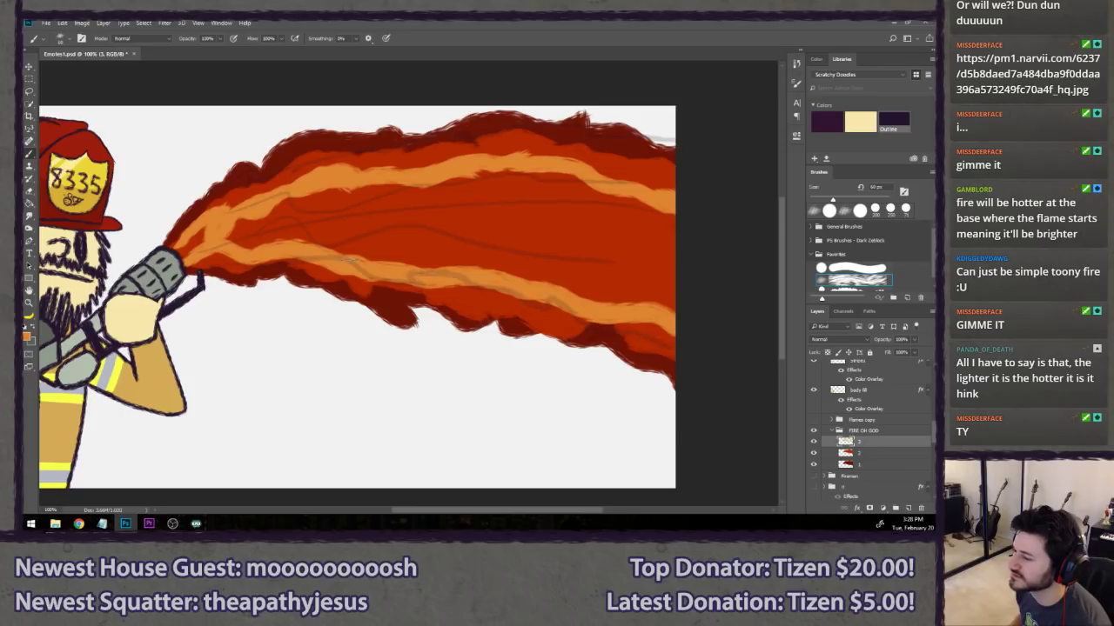
pyautogui.hotkey('ctrl', 'z')
pyautogui.moveTo(181, 259)
pyautogui.mouseDown()
pyautogui.moveTo(381, 256)
pyautogui.moveTo(616, 305)
pyautogui.moveTo(703, 335)
pyautogui.mouseUp()
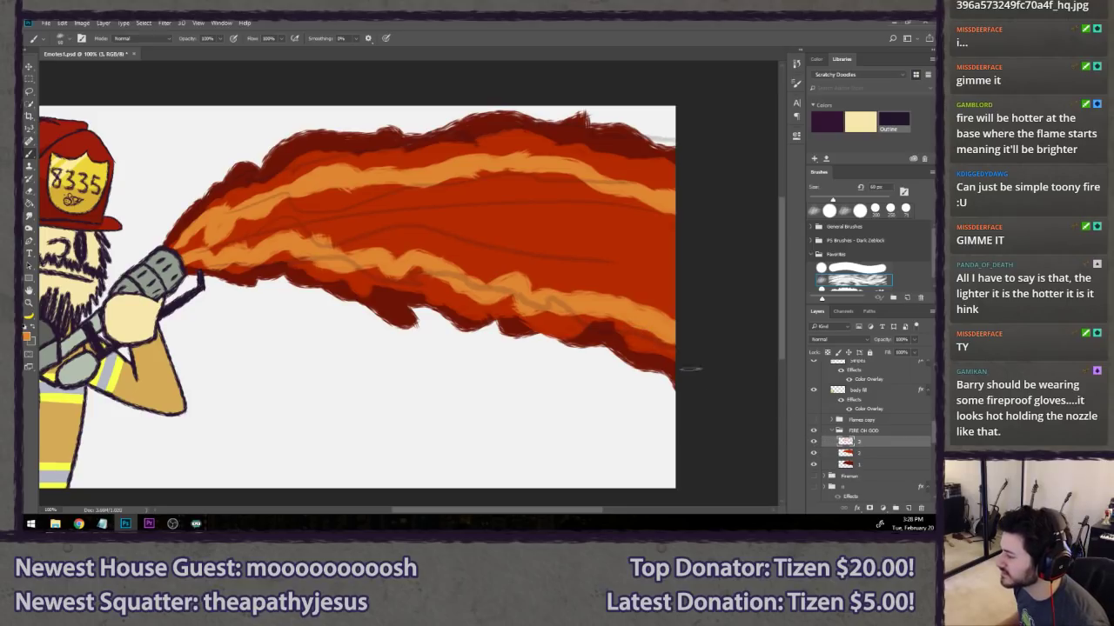
pyautogui.moveTo(179, 249)
pyautogui.mouseDown()
pyautogui.moveTo(263, 215)
pyautogui.moveTo(240, 228)
pyautogui.moveTo(254, 240)
pyautogui.moveTo(322, 189)
pyautogui.moveTo(309, 202)
pyautogui.moveTo(327, 206)
pyautogui.moveTo(309, 230)
pyautogui.moveTo(401, 193)
pyautogui.moveTo(339, 233)
pyautogui.moveTo(374, 209)
pyautogui.moveTo(396, 226)
pyautogui.moveTo(353, 248)
pyautogui.moveTo(399, 254)
pyautogui.moveTo(435, 230)
pyautogui.moveTo(404, 205)
pyautogui.moveTo(414, 197)
pyautogui.moveTo(501, 175)
pyautogui.moveTo(567, 177)
pyautogui.moveTo(546, 145)
pyautogui.moveTo(581, 204)
pyautogui.moveTo(574, 181)
pyautogui.moveTo(659, 214)
pyautogui.moveTo(644, 202)
pyautogui.moveTo(665, 226)
pyautogui.moveTo(576, 207)
pyautogui.moveTo(556, 184)
pyautogui.moveTo(522, 176)
pyautogui.moveTo(467, 186)
pyautogui.moveTo(590, 228)
pyautogui.moveTo(678, 241)
pyautogui.moveTo(670, 277)
pyautogui.moveTo(683, 305)
pyautogui.moveTo(635, 292)
pyautogui.mouseUp()
pyautogui.moveTo(631, 248)
pyautogui.mouseDown()
pyautogui.moveTo(439, 228)
pyautogui.moveTo(426, 252)
pyautogui.moveTo(470, 274)
pyautogui.moveTo(539, 261)
pyautogui.moveTo(565, 291)
pyautogui.moveTo(500, 256)
pyautogui.moveTo(635, 300)
pyautogui.moveTo(579, 270)
pyautogui.moveTo(635, 257)
pyautogui.moveTo(539, 252)
pyautogui.moveTo(561, 247)
pyautogui.moveTo(498, 236)
pyautogui.mouseUp()
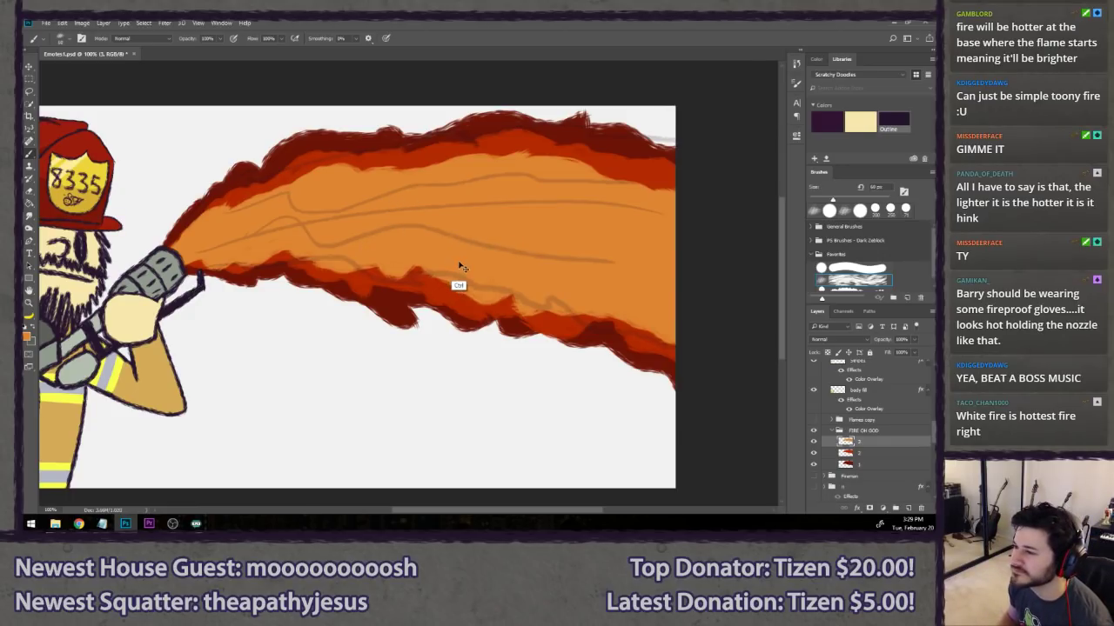
# - Sample the light yellow-orange from the small flames in the Flames copy group, turn on its layer 5, and hide the group again
pyautogui.click(813, 419)
pyautogui.click(831, 422)
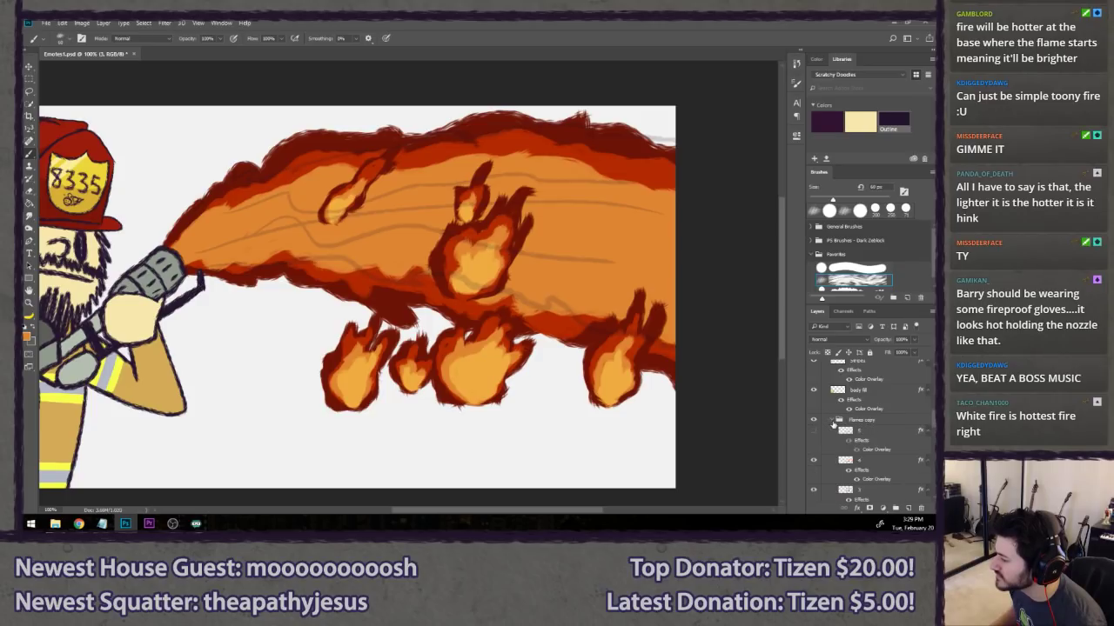
pyautogui.click(832, 421)
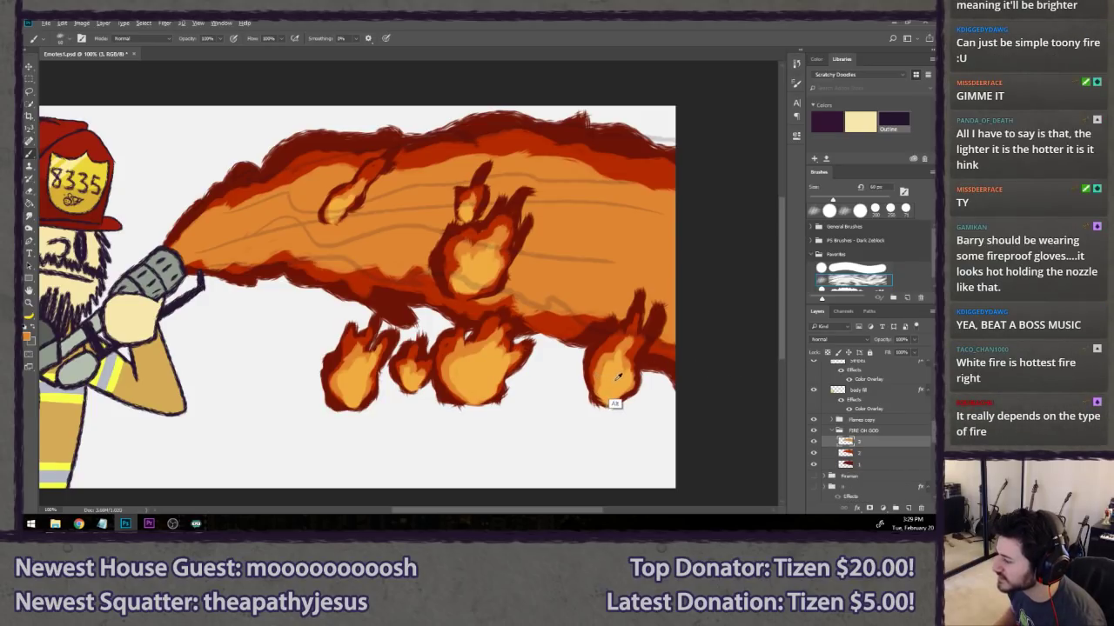
pyautogui.click(832, 422)
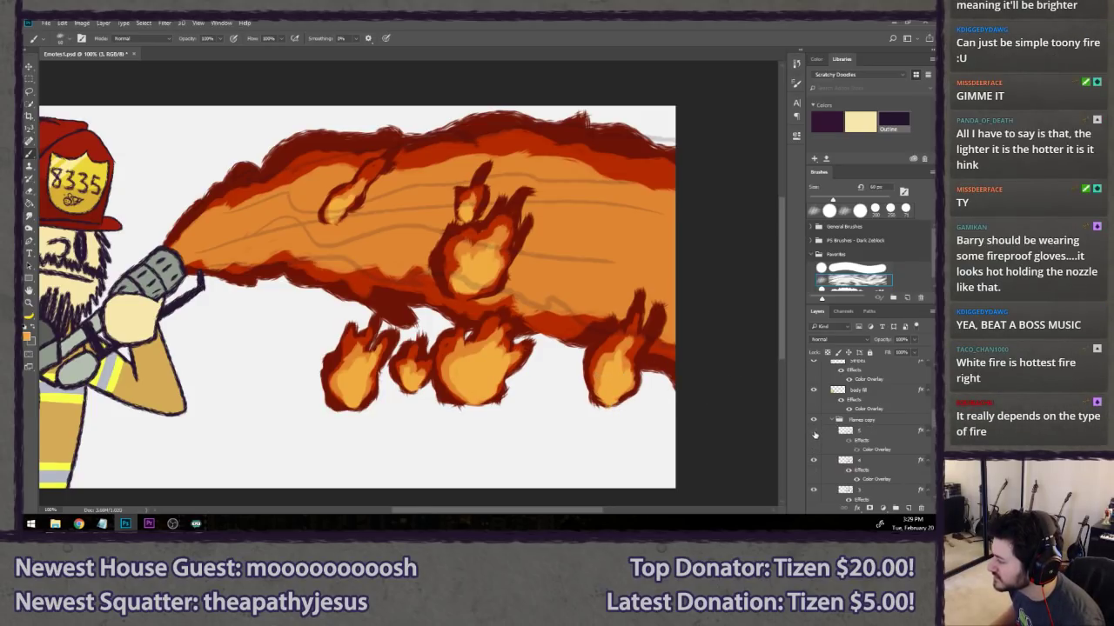
pyautogui.click(813, 431)
pyautogui.click(832, 420)
pyautogui.click(815, 422)
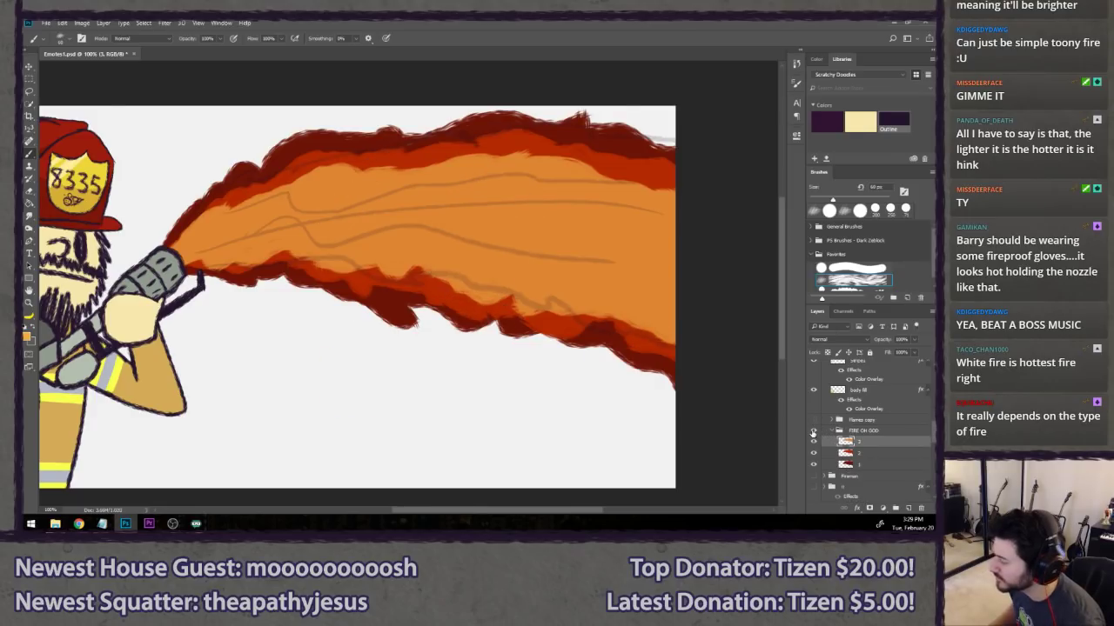
# - Add a layer named 4 above layer 3 and paint yellow-orange bands inside the orange area's upper and lower edges, starting at the nozzle
pyautogui.hotkey('ctrl', 'shift', 'n')
pyautogui.press('Return')
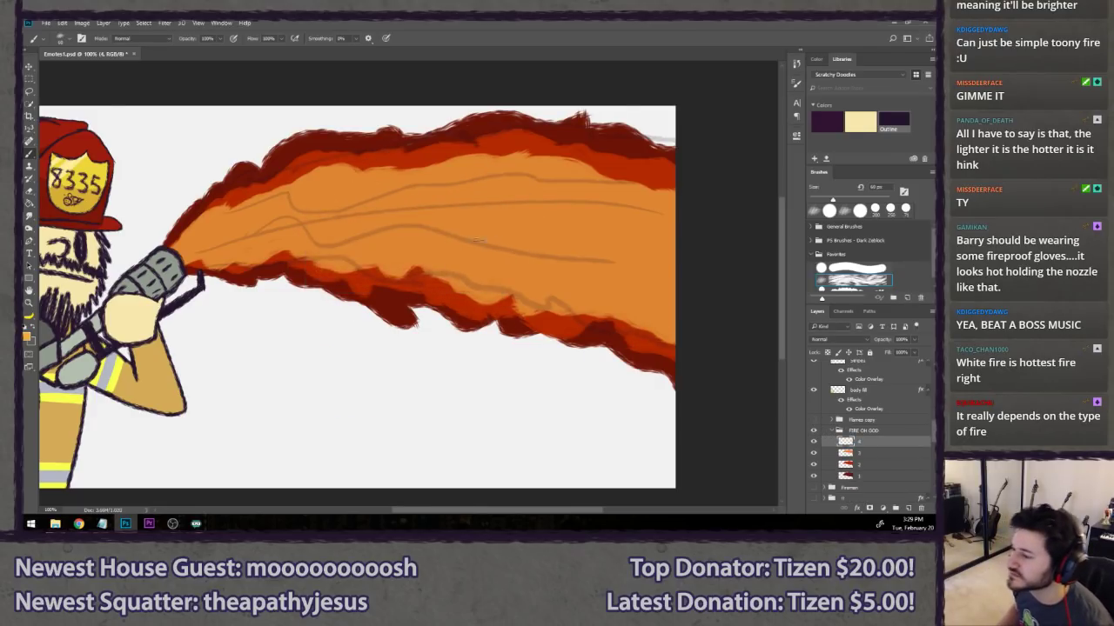
pyautogui.moveTo(170, 248)
pyautogui.mouseDown()
pyautogui.moveTo(216, 222)
pyautogui.moveTo(266, 222)
pyautogui.moveTo(304, 212)
pyautogui.moveTo(290, 204)
pyautogui.moveTo(374, 184)
pyautogui.moveTo(578, 186)
pyautogui.moveTo(618, 211)
pyautogui.moveTo(683, 210)
pyautogui.mouseUp()
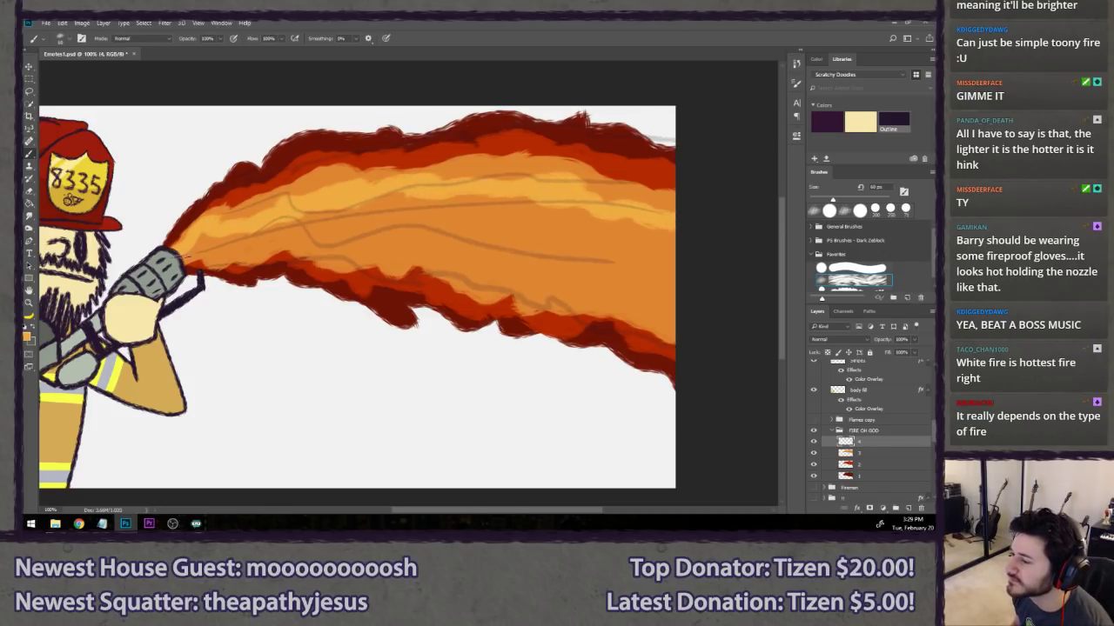
pyautogui.moveTo(174, 254)
pyautogui.mouseDown()
pyautogui.moveTo(321, 234)
pyautogui.moveTo(418, 234)
pyautogui.moveTo(418, 261)
pyautogui.moveTo(544, 267)
pyautogui.moveTo(548, 281)
pyautogui.moveTo(704, 301)
pyautogui.mouseUp()
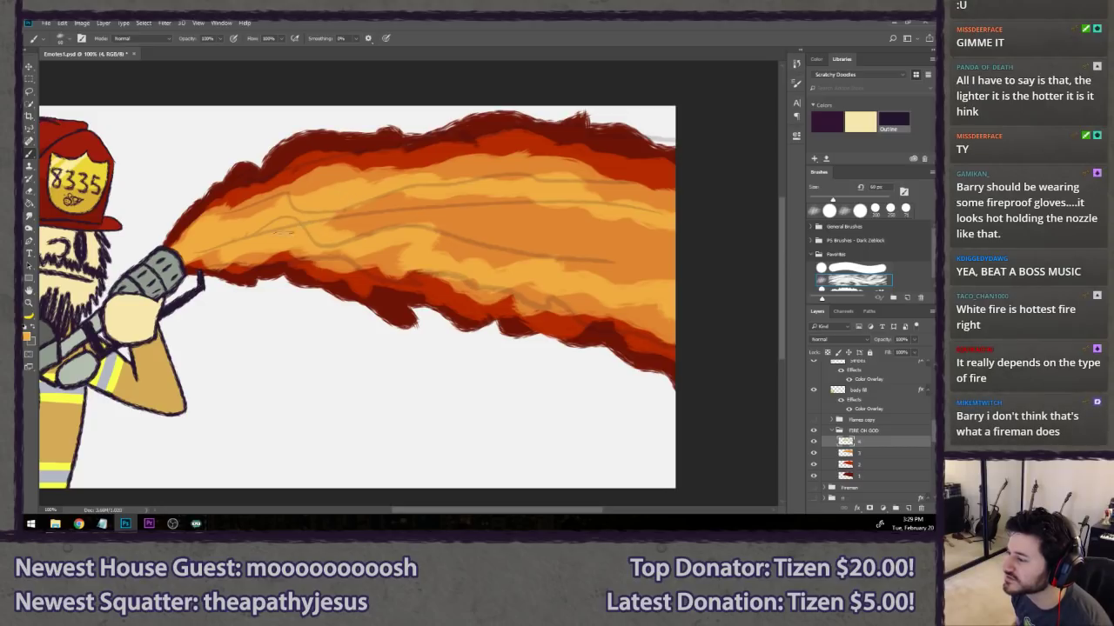
# - Fill the area between the upper and lower yellow-orange bands on layer 4, out to the canvas edge
pyautogui.moveTo(318, 228)
pyautogui.mouseDown()
pyautogui.moveTo(404, 218)
pyautogui.moveTo(447, 197)
pyautogui.moveTo(415, 217)
pyautogui.moveTo(461, 250)
pyautogui.moveTo(507, 243)
pyautogui.moveTo(467, 234)
pyautogui.moveTo(474, 211)
pyautogui.moveTo(505, 207)
pyautogui.moveTo(487, 232)
pyautogui.moveTo(493, 260)
pyautogui.moveTo(532, 264)
pyautogui.moveTo(531, 244)
pyautogui.moveTo(553, 214)
pyautogui.moveTo(574, 225)
pyautogui.moveTo(568, 252)
pyautogui.moveTo(580, 256)
pyautogui.moveTo(664, 235)
pyautogui.moveTo(676, 238)
pyautogui.moveTo(678, 270)
pyautogui.mouseUp()
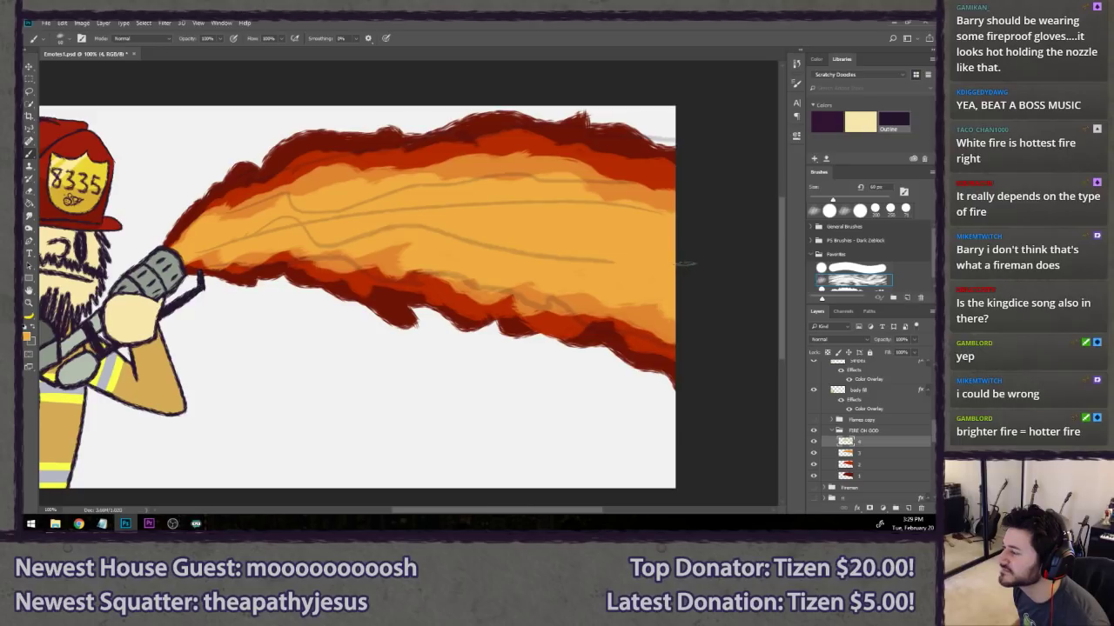
pyautogui.moveTo(393, 252); pyautogui.dragTo(395, 247)
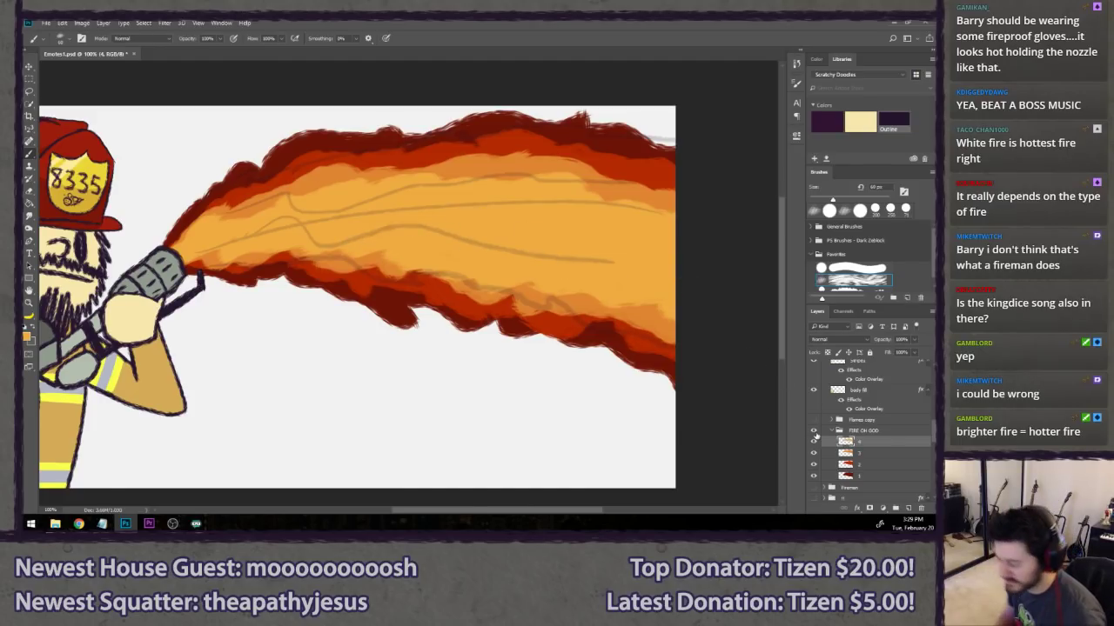
# - Add a layer named 5 above layer 4 and sample the pale yellow-orange from the small flames in the temporarily shown Flames copy group
pyautogui.hotkey('ctrl', 'shift', 'n')
pyautogui.write('5')
pyautogui.press('Return')
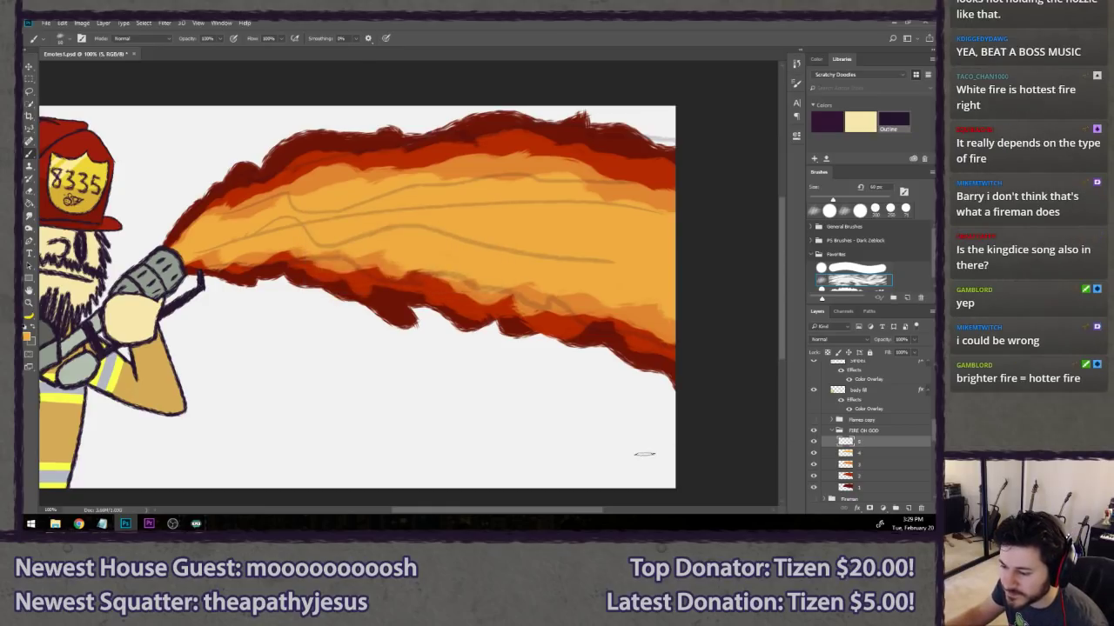
pyautogui.click(813, 420)
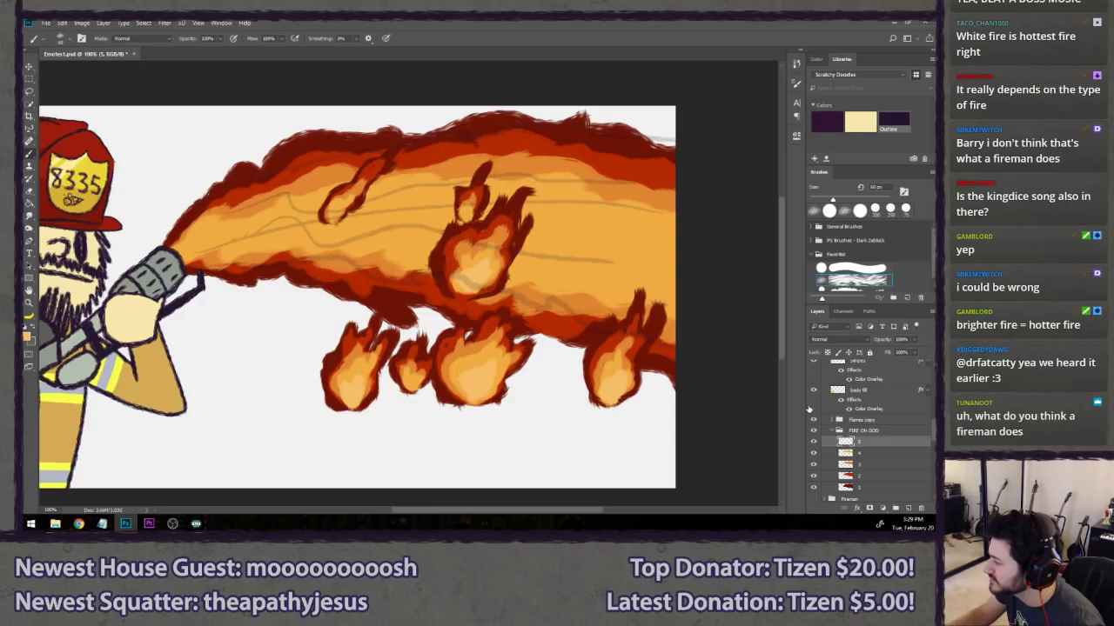
pyautogui.click(814, 420)
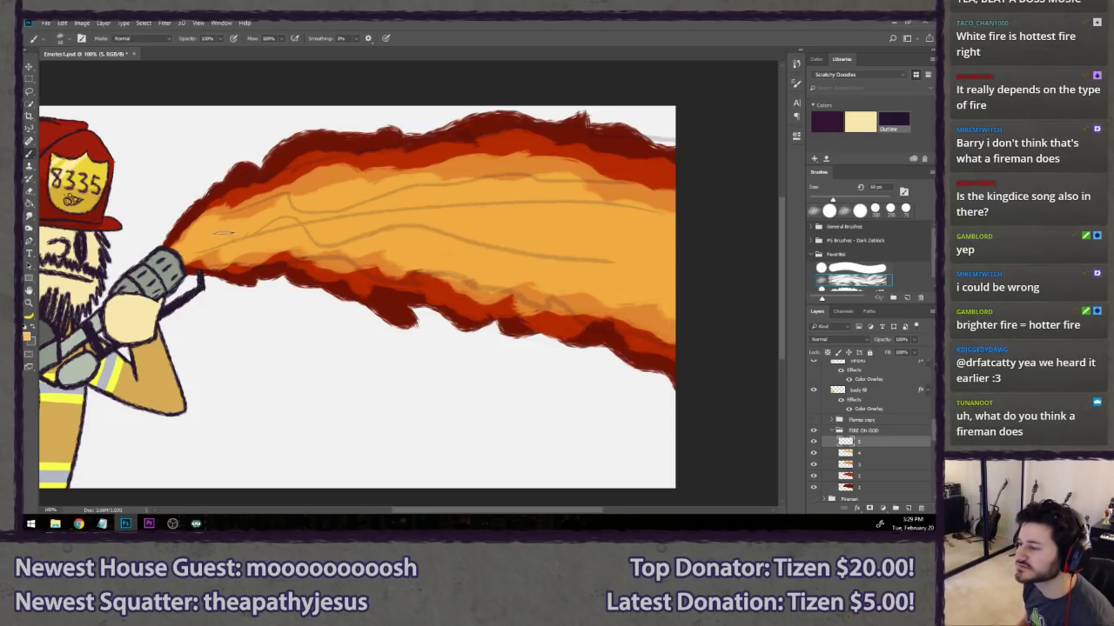
# - Paint pale yellow-orange bands along the inside of the flame's core from the nozzle to the canvas edge, and fill the area between them
pyautogui.moveTo(190, 248)
pyautogui.mouseDown()
pyautogui.moveTo(397, 192)
pyautogui.moveTo(528, 199)
pyautogui.moveTo(669, 229)
pyautogui.mouseUp()
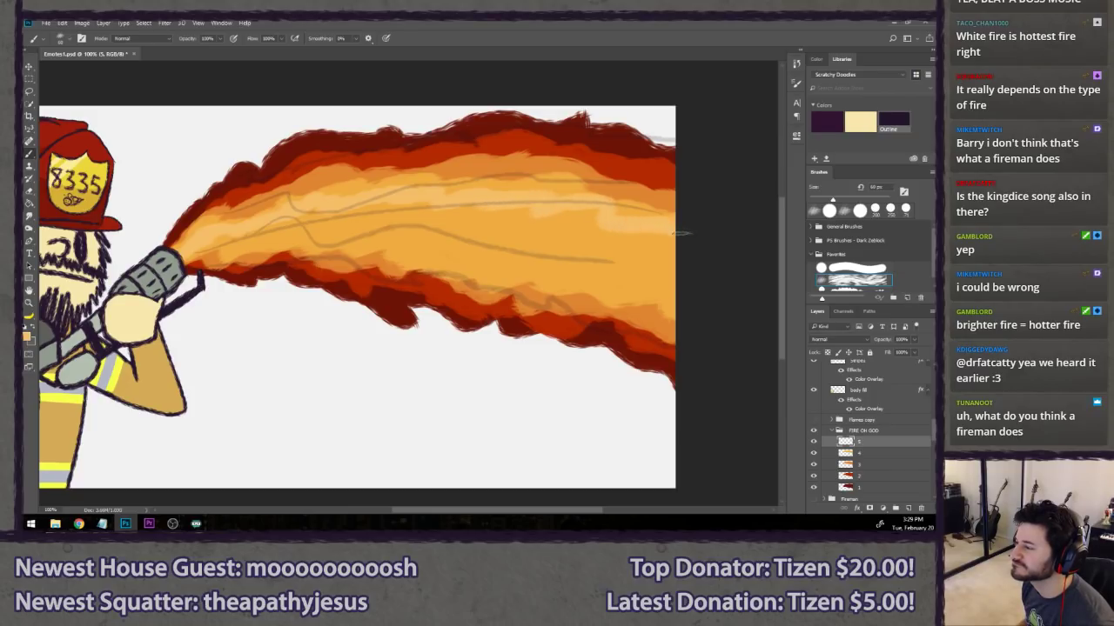
pyautogui.moveTo(224, 243)
pyautogui.mouseDown()
pyautogui.moveTo(292, 228)
pyautogui.moveTo(379, 235)
pyautogui.moveTo(679, 288)
pyautogui.mouseUp()
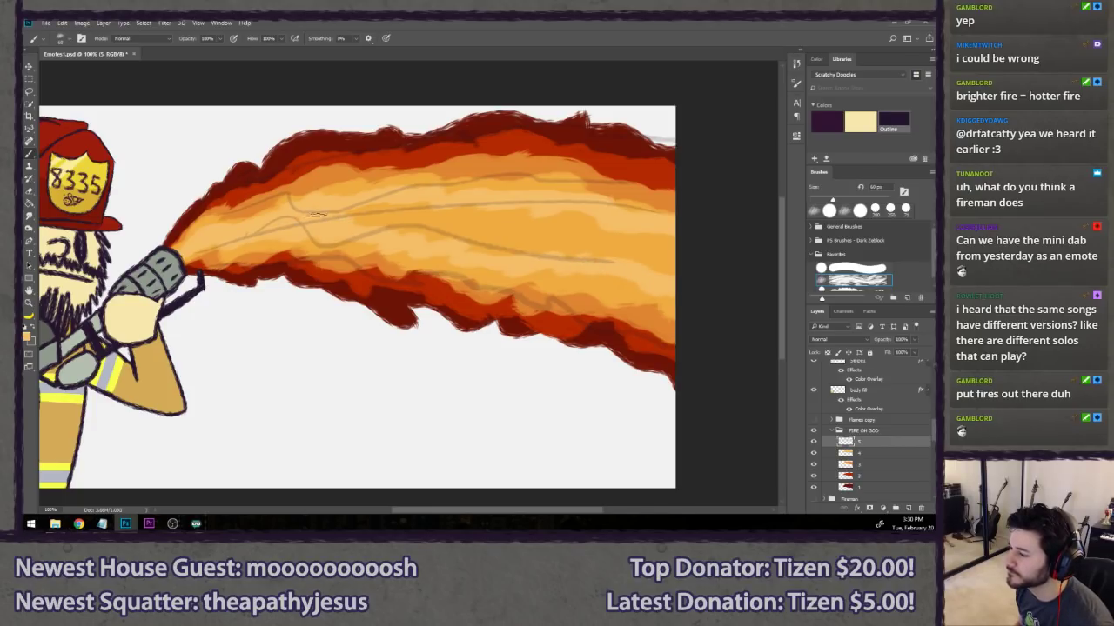
pyautogui.moveTo(316, 214)
pyautogui.mouseDown()
pyautogui.moveTo(475, 219)
pyautogui.moveTo(440, 235)
pyautogui.moveTo(526, 212)
pyautogui.moveTo(487, 243)
pyautogui.moveTo(526, 248)
pyautogui.moveTo(549, 220)
pyautogui.moveTo(576, 217)
pyautogui.moveTo(534, 256)
pyautogui.moveTo(635, 237)
pyautogui.moveTo(614, 246)
pyautogui.moveTo(678, 274)
pyautogui.mouseUp()
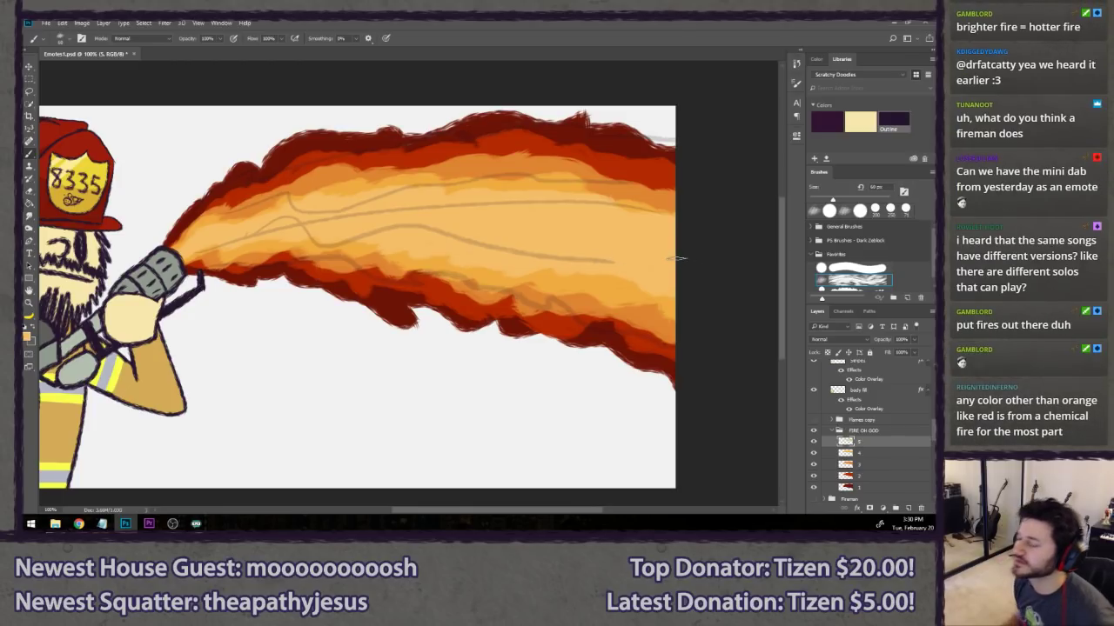
# - Check how the emote reads at thumbnail size, and compare its flame with the flamethrower reference image in Chrome
pyautogui.scroll(-10, 662, 291)
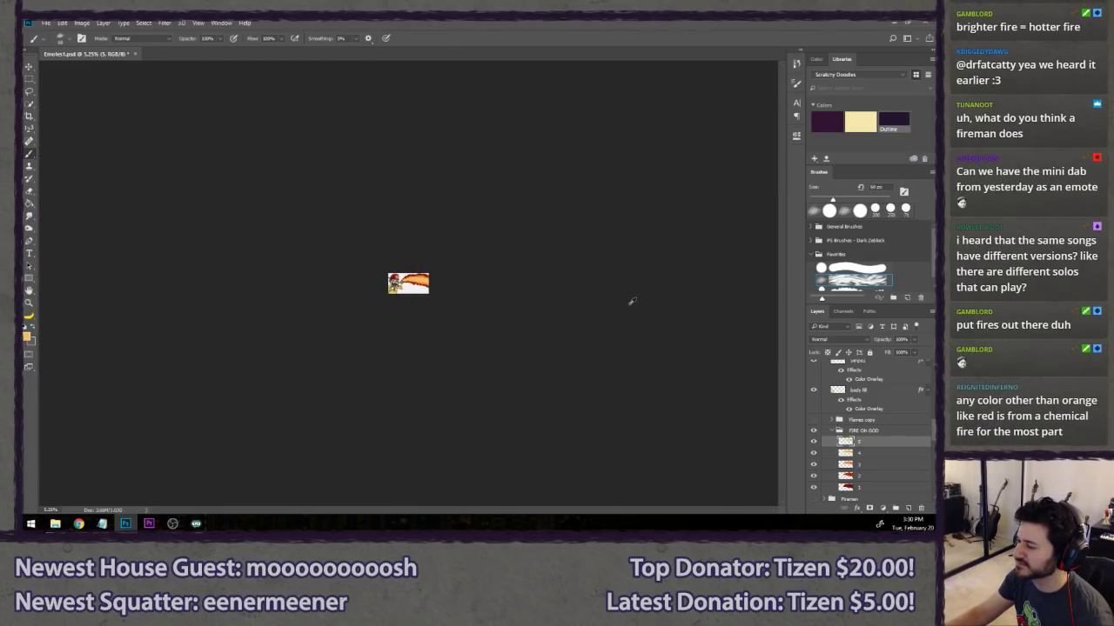
pyautogui.scroll(-3, 567, 346)
pyautogui.scroll(2, 568, 346)
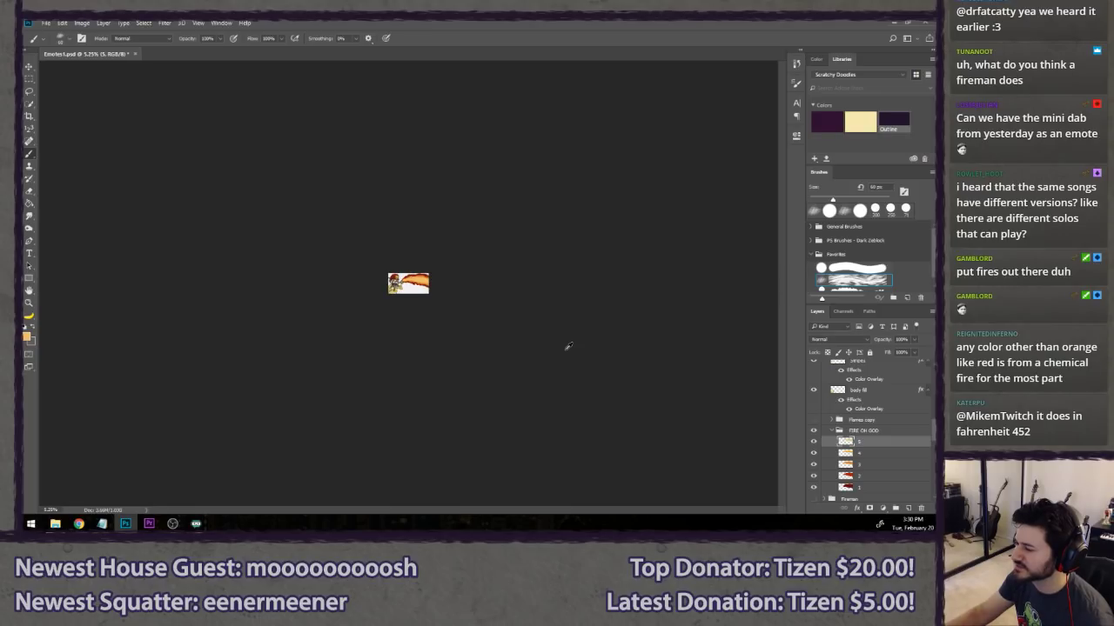
pyautogui.scroll(1, 568, 346)
pyautogui.scroll(5, 567, 347)
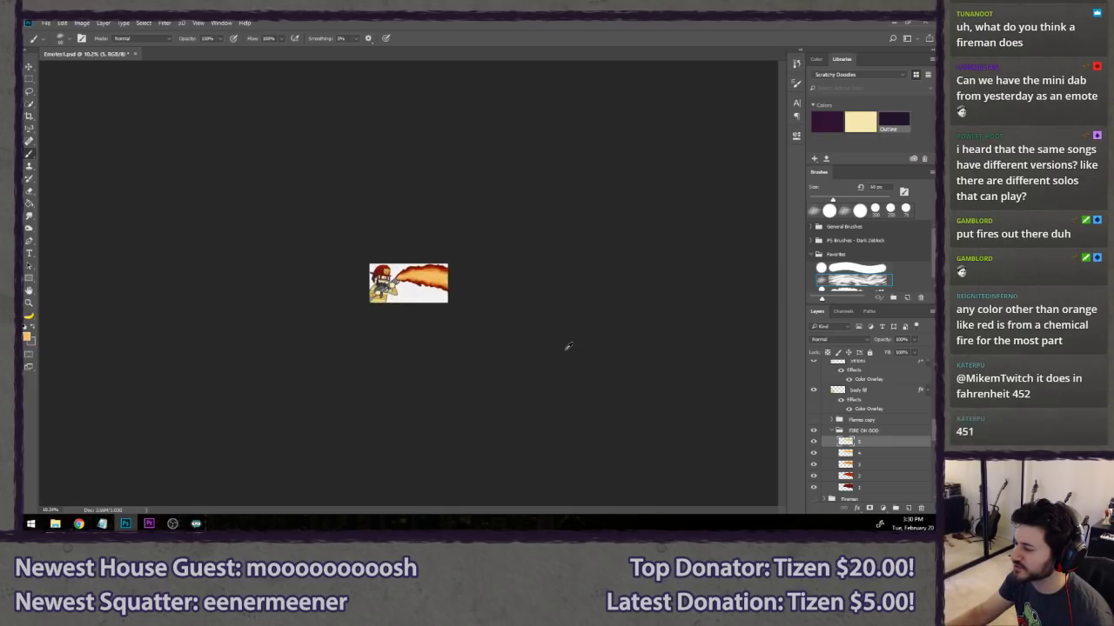
pyautogui.scroll(-2, 566, 335)
pyautogui.scroll(-3, 561, 323)
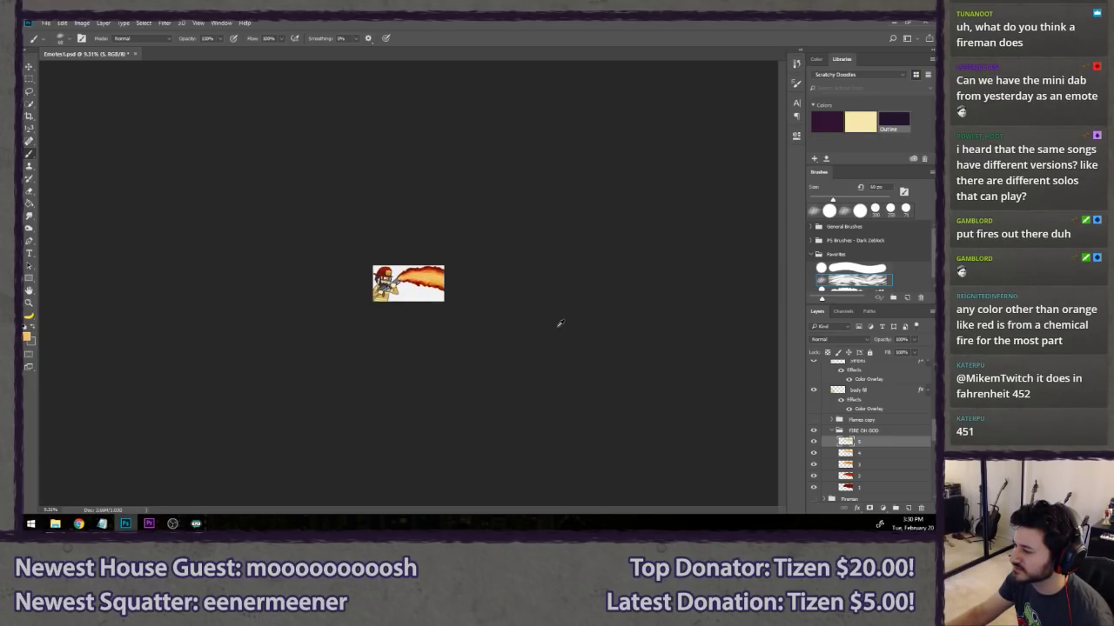
pyautogui.scroll(4, 552, 301)
pyautogui.scroll(3, 553, 293)
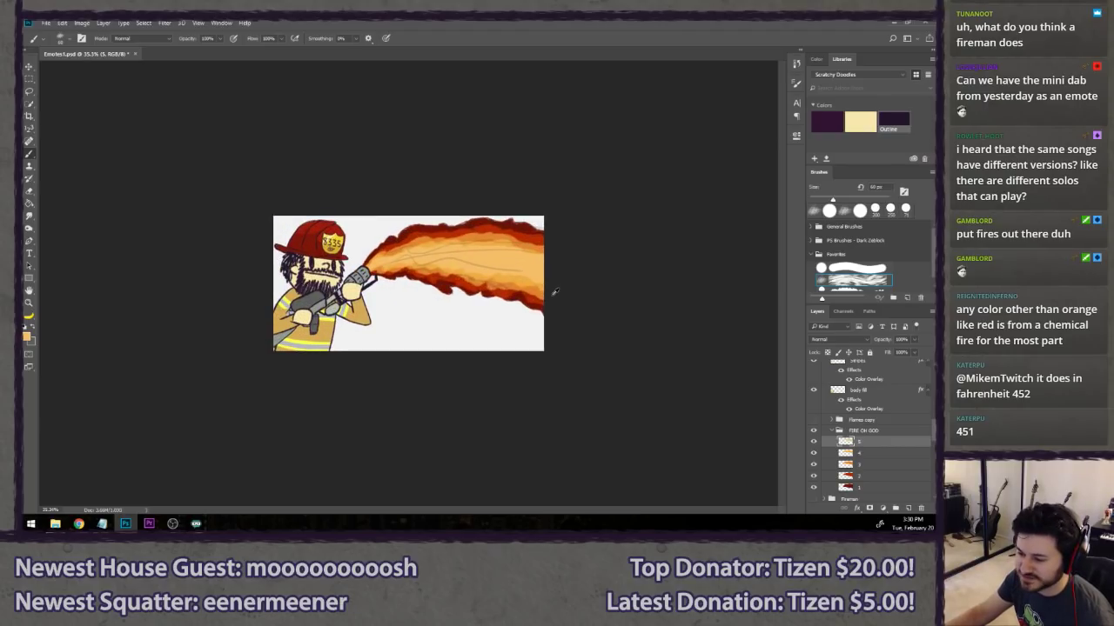
pyautogui.scroll(-1, 555, 287)
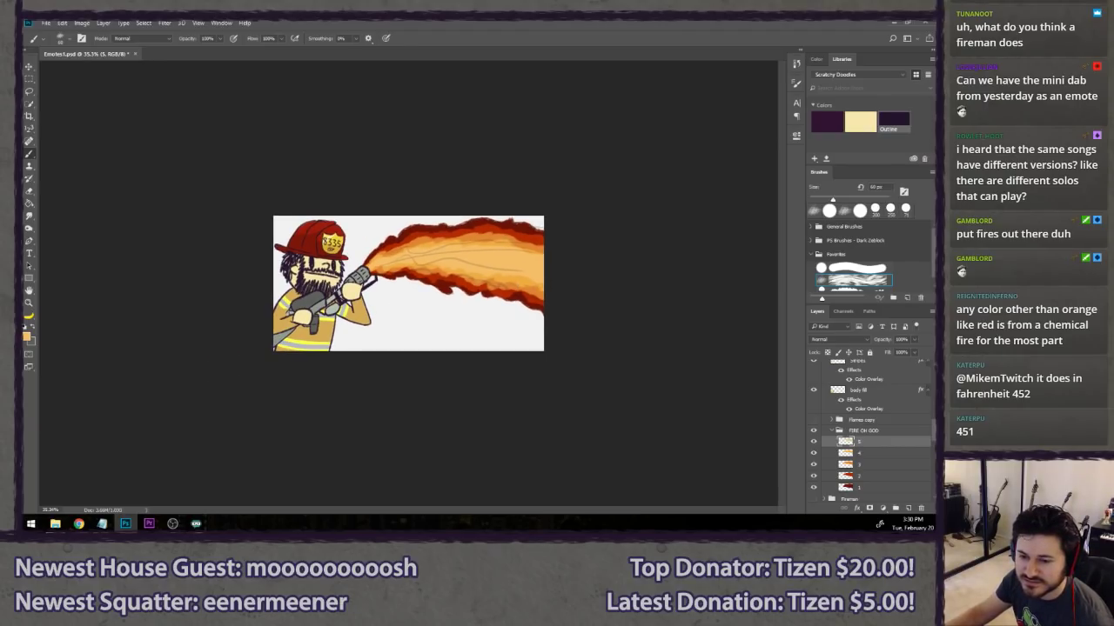
pyautogui.moveTo(23, 148); pyautogui.dragTo(379, 95)
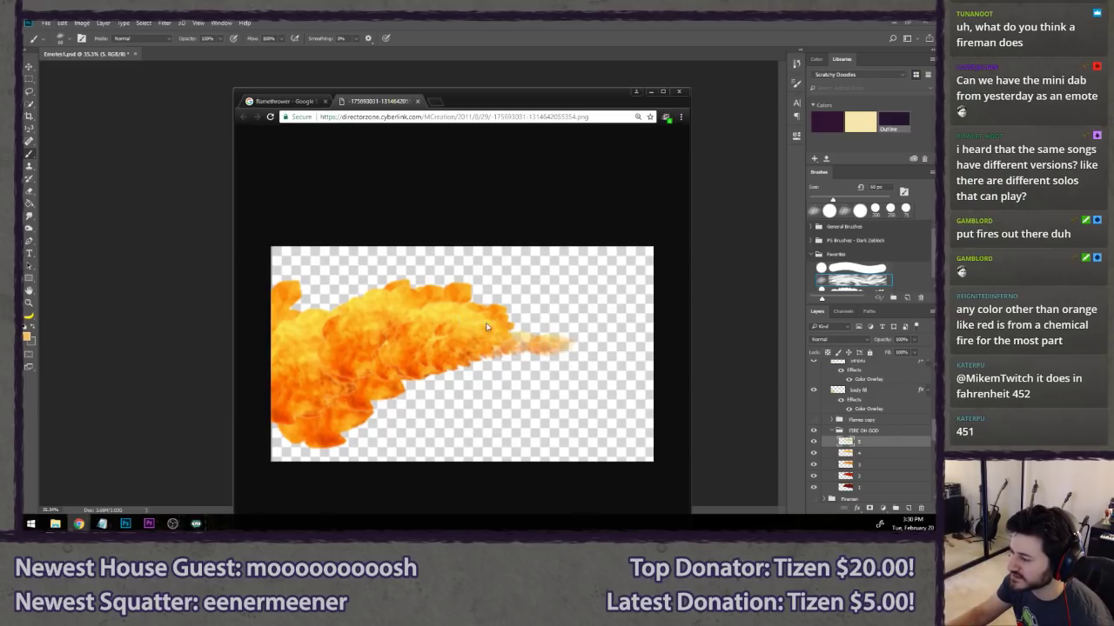
pyautogui.moveTo(468, 106); pyautogui.dragTo(24, 130)
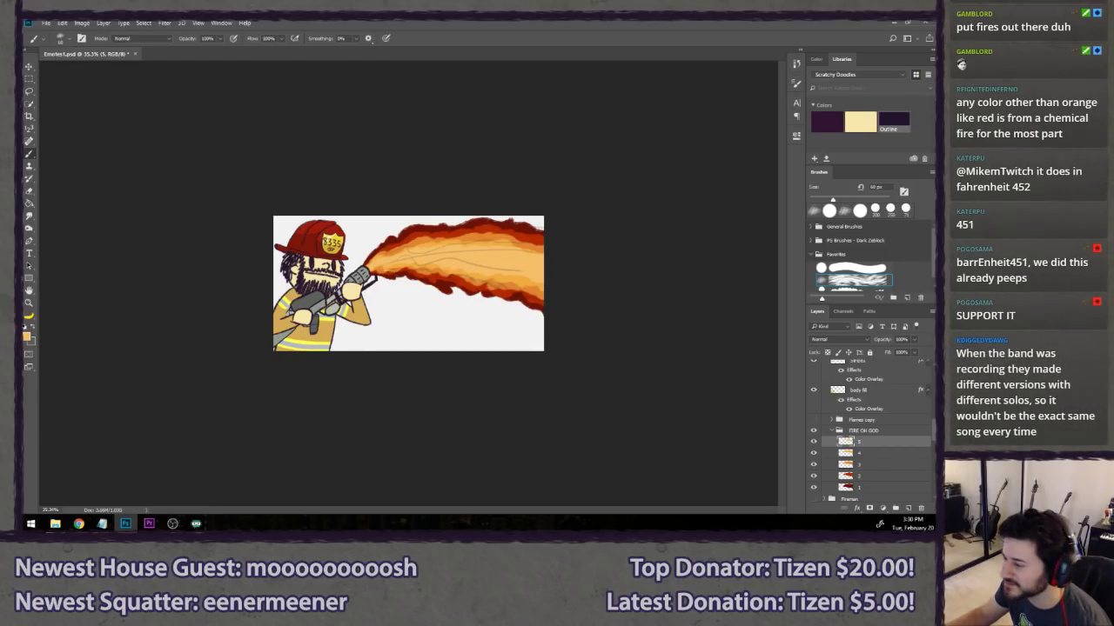
# - Switch to the Lasso tool and save the document with the whole emote in view
pyautogui.click(27, 92)
pyautogui.hotkey('ctrl', '1')
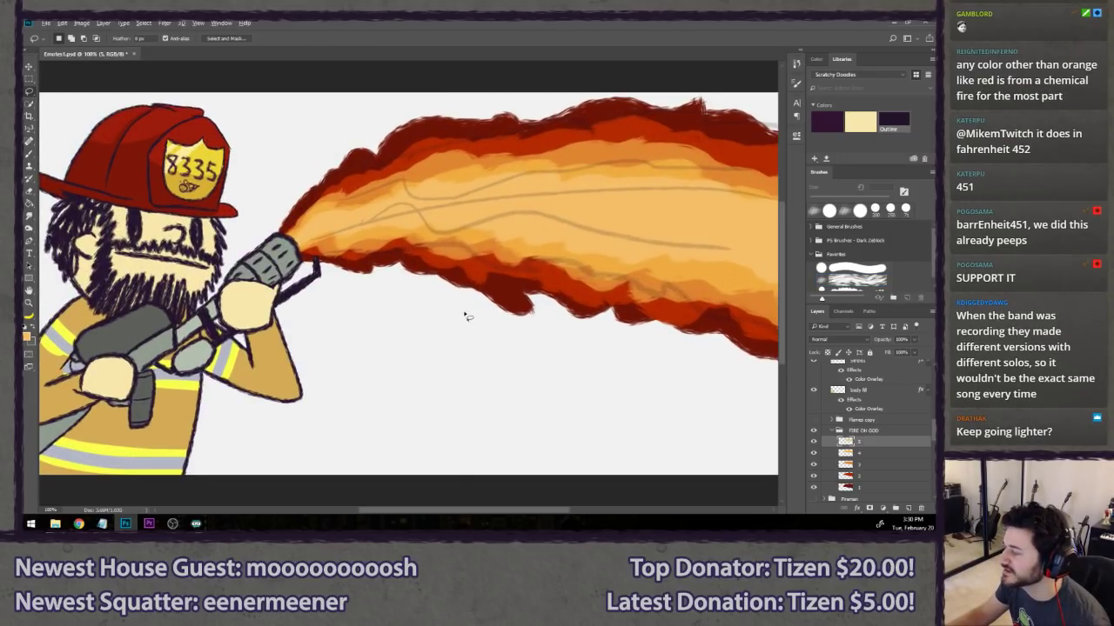
pyautogui.scroll(-5, 466, 315)
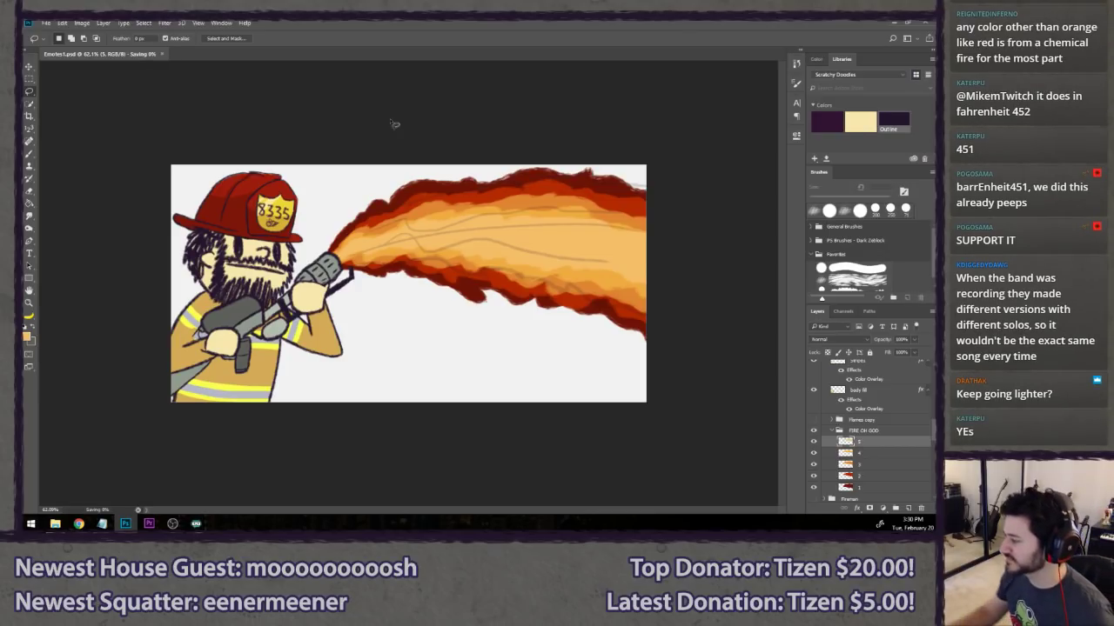
# - Try the left-aligned caption barrEnheit451 in the empty area below the flame jet, and delete its text layer
pyautogui.press('t')
pyautogui.click(315, 374)
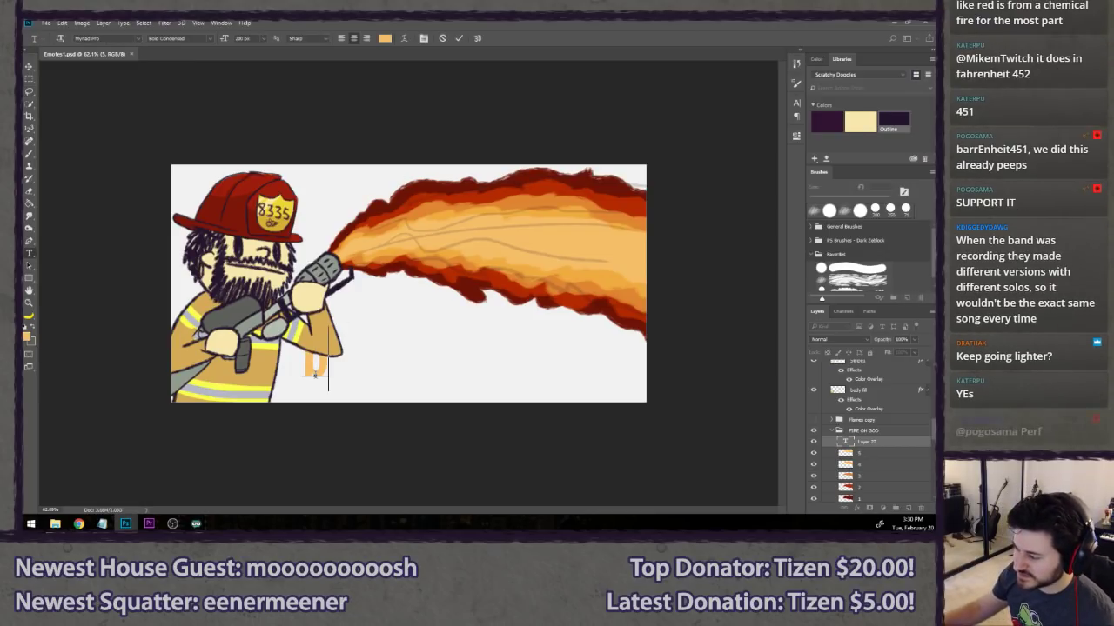
pyautogui.write('barr')
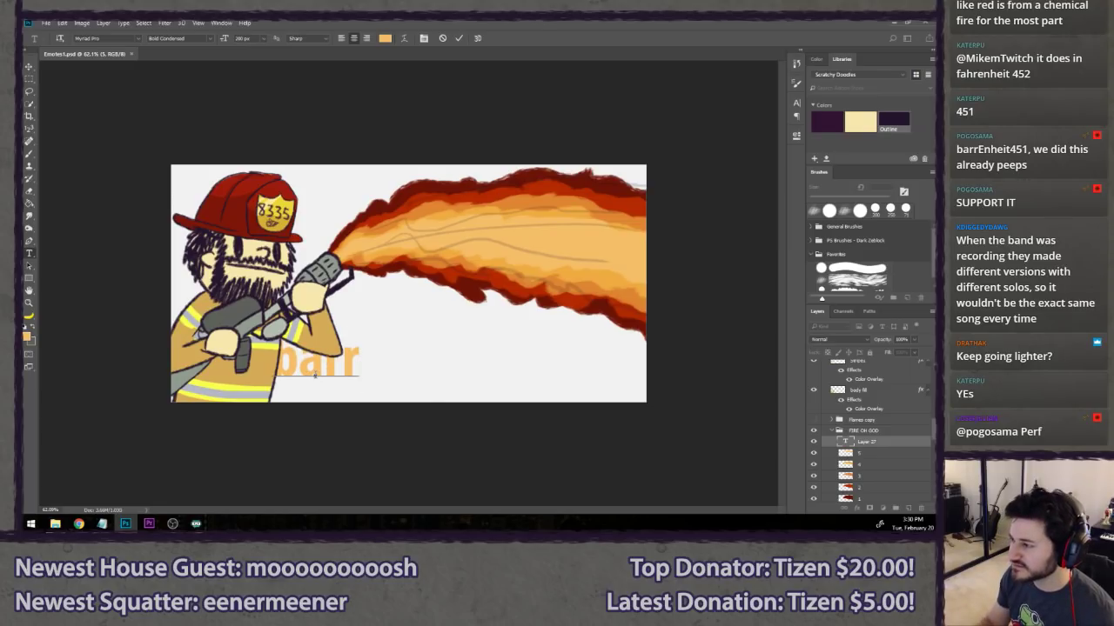
pyautogui.click(341, 38)
pyautogui.moveTo(360, 400); pyautogui.dragTo(370, 407)
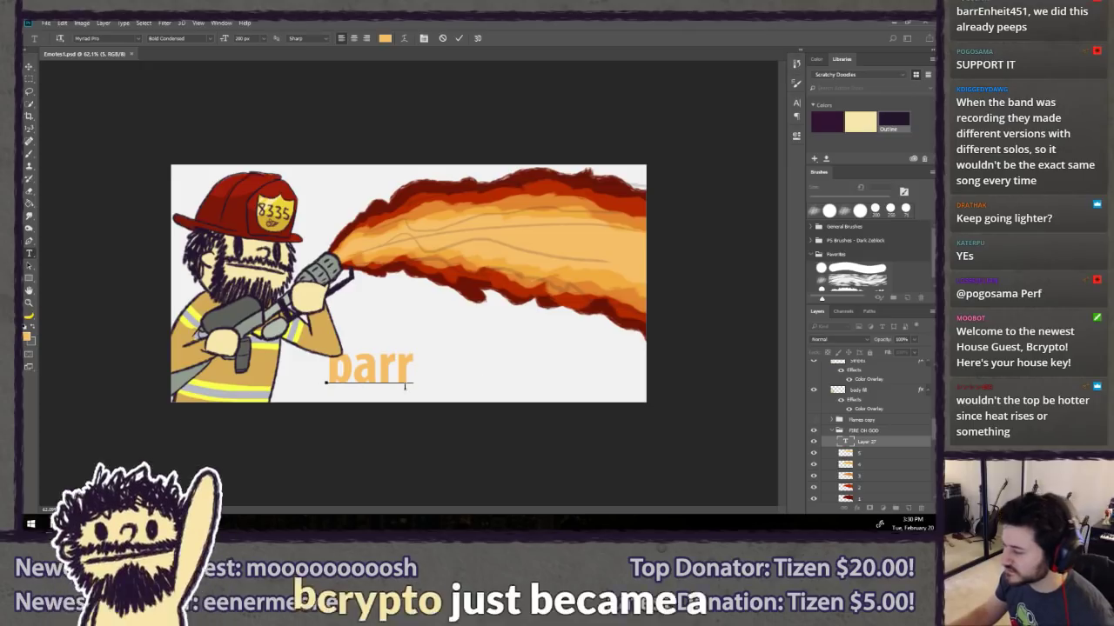
pyautogui.moveTo(405, 386); pyautogui.dragTo(431, 388)
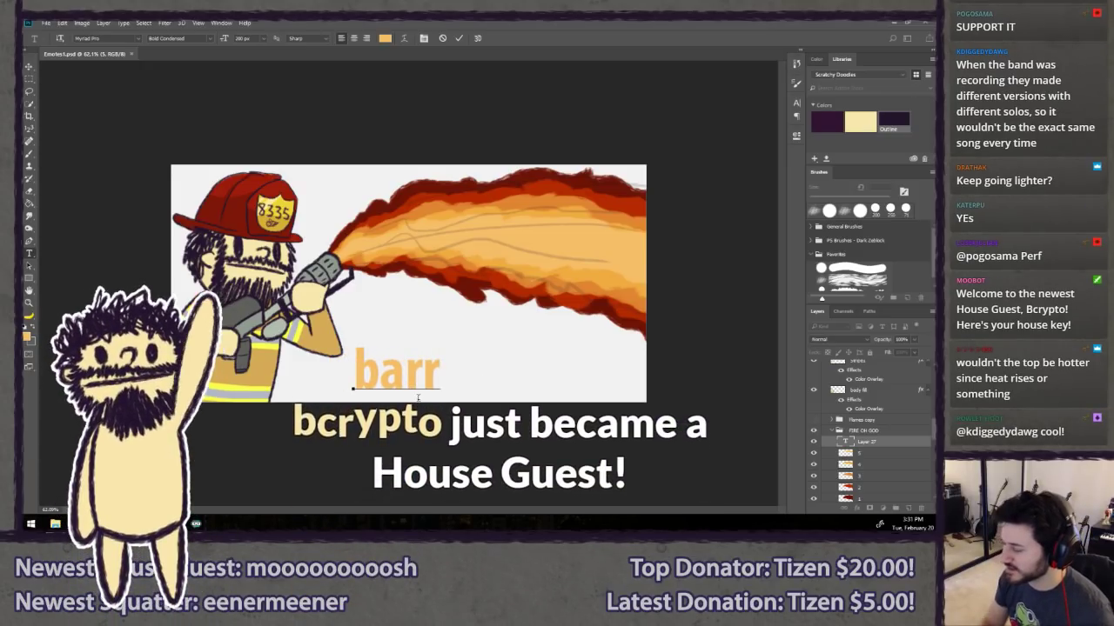
pyautogui.write('Enheit45')
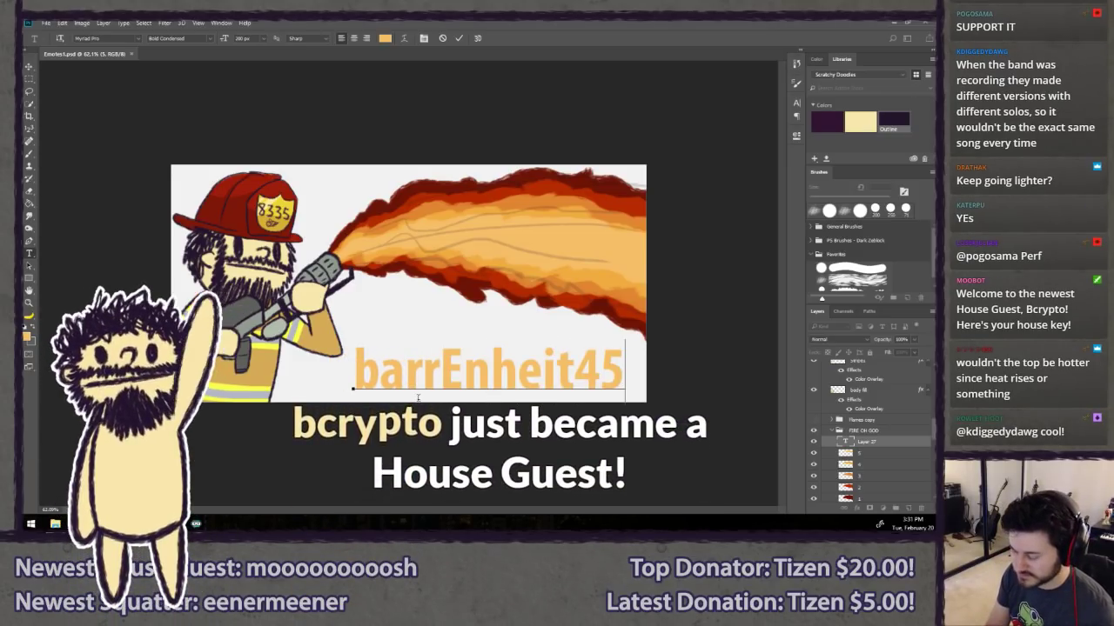
pyautogui.write('1')
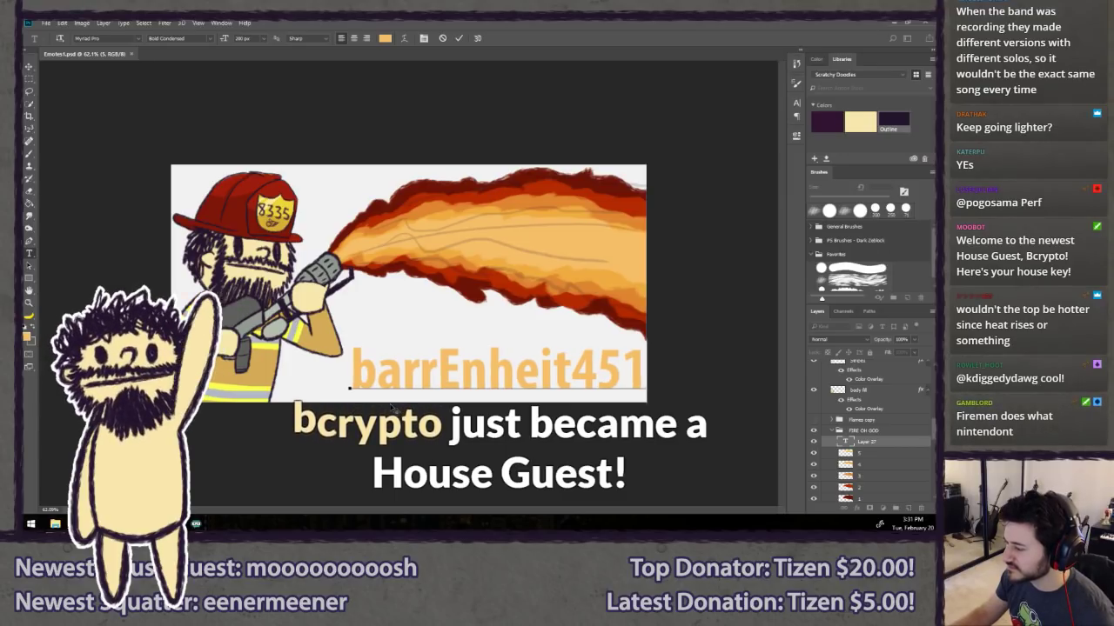
pyautogui.hotkey('ctrl', 'Return')
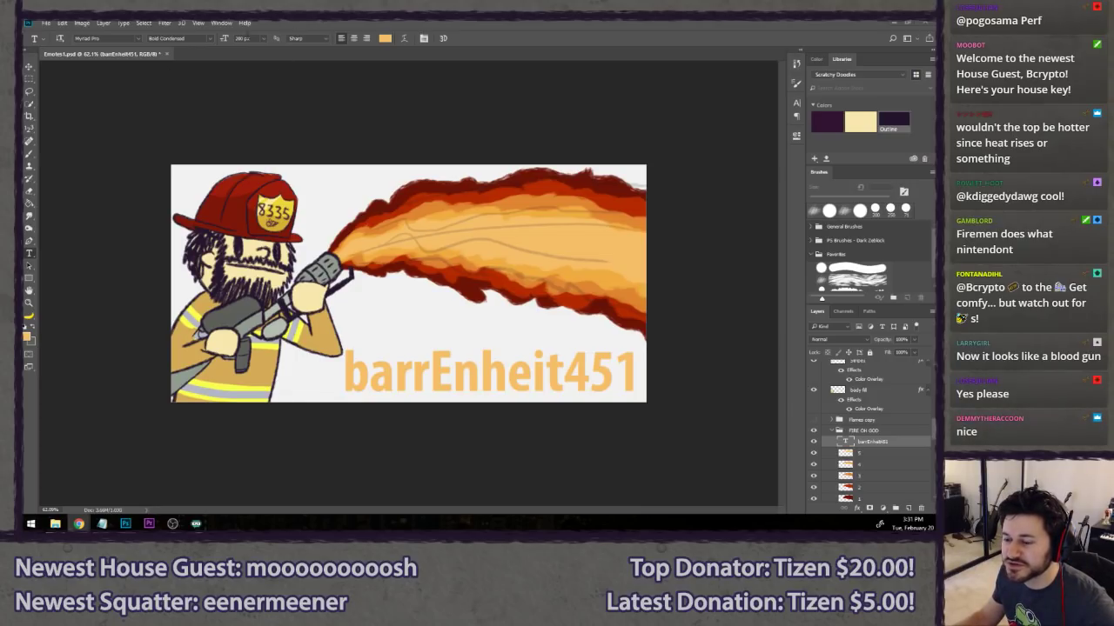
pyautogui.click(349, 22)
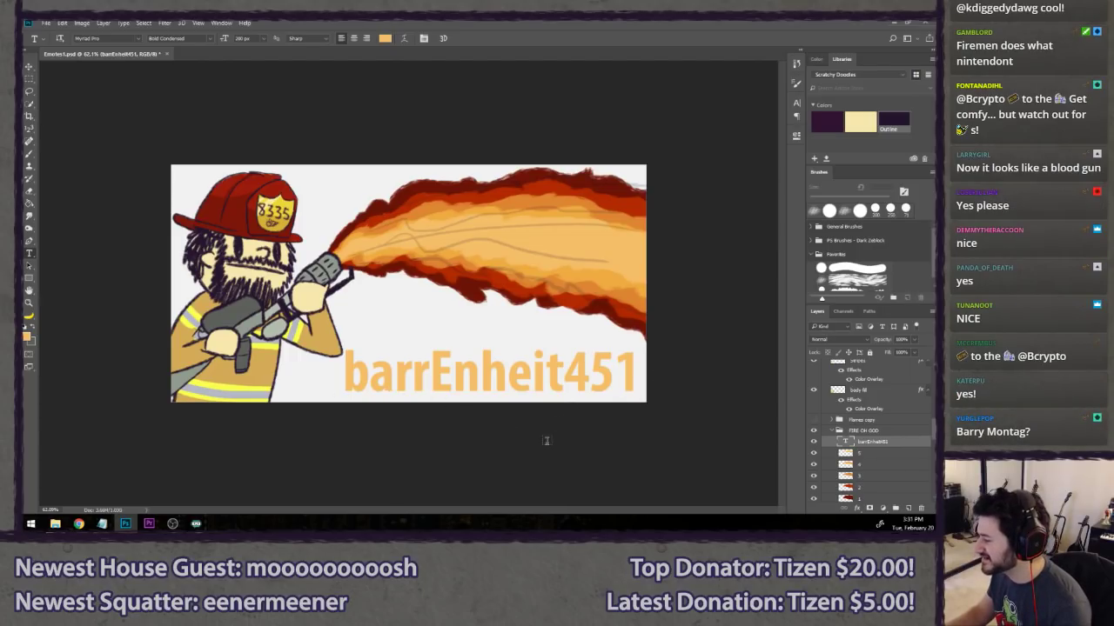
pyautogui.press('Delete')
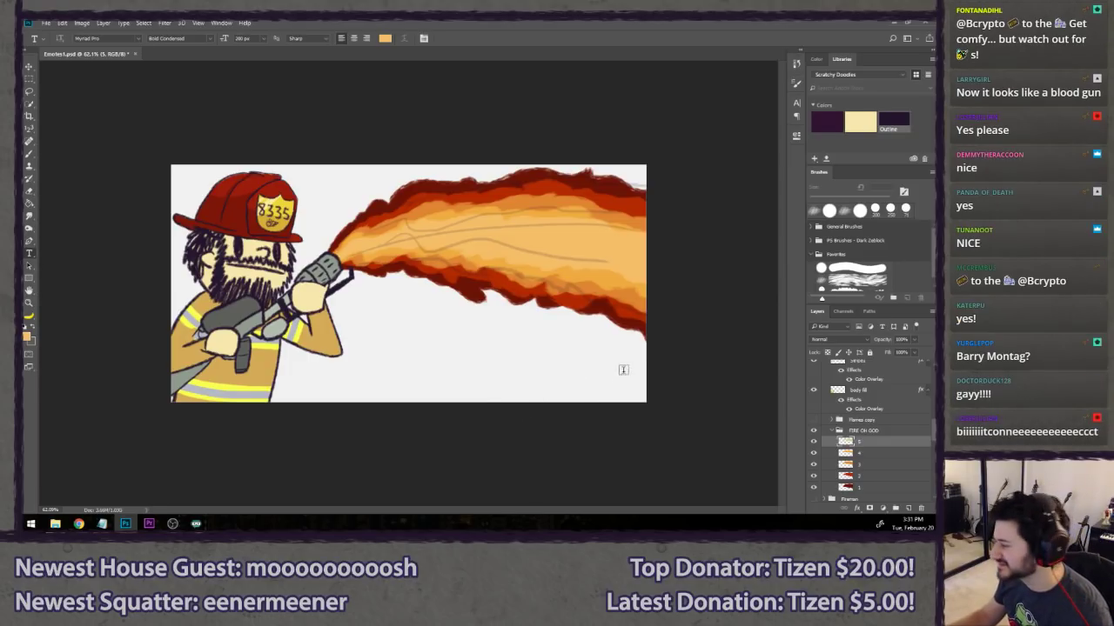
# - Try the caption barrGuyMontag below the flame jet, cancel the text, and return to the Lasso tool
pyautogui.click(424, 366)
pyautogui.write('ba')
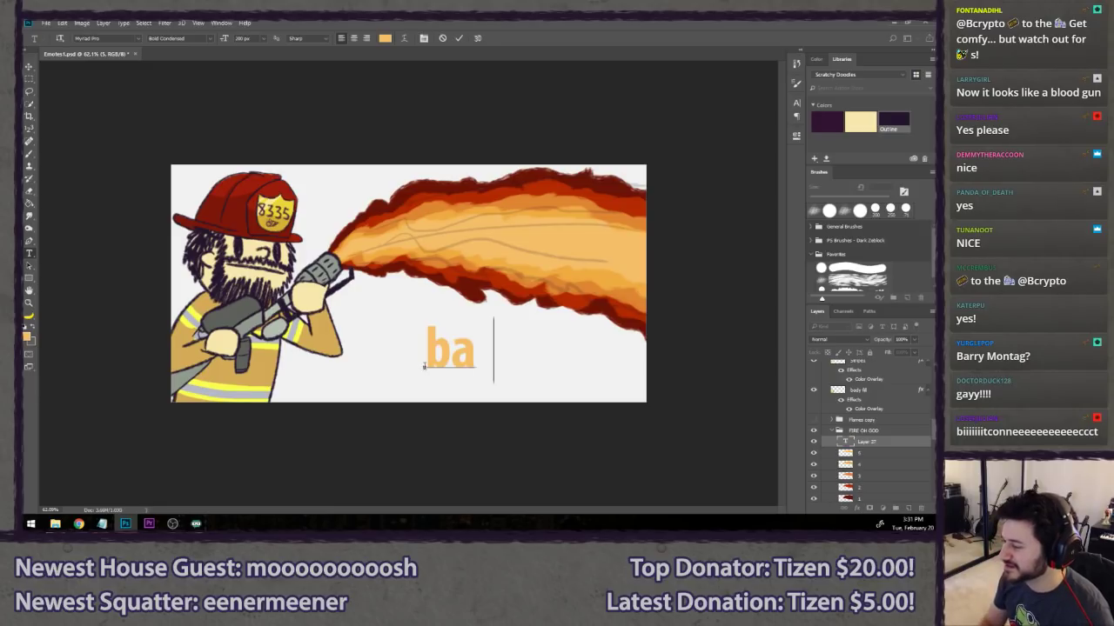
pyautogui.write('rrGuyMontag')
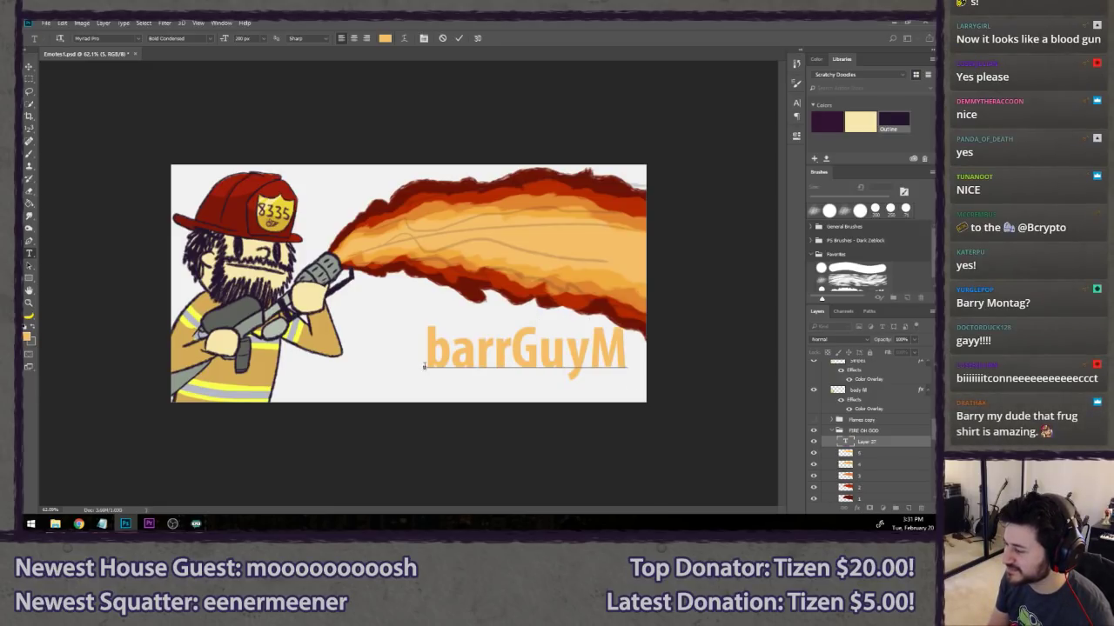
pyautogui.hotkey('ctrl', 'a')
pyautogui.press('BackSpace')
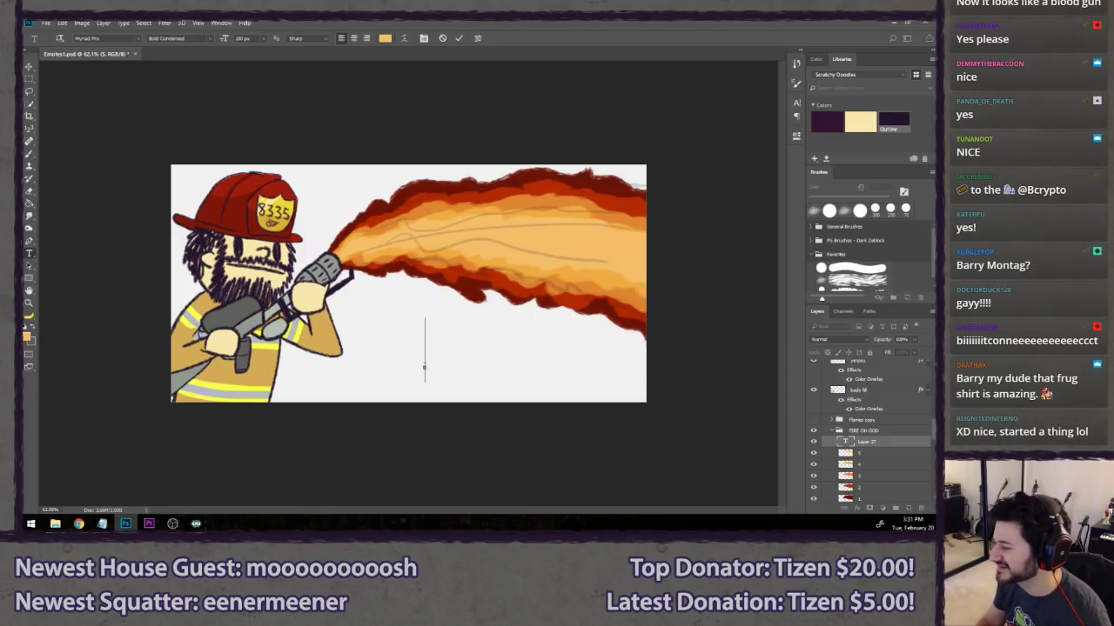
pyautogui.press('Escape')
pyautogui.press('l')
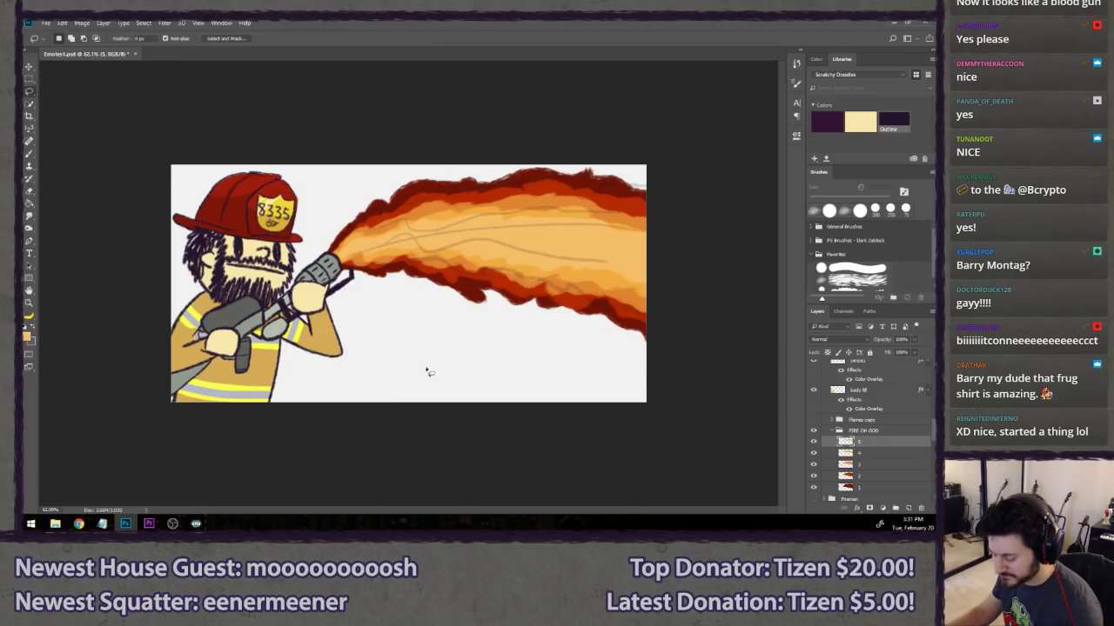
# - Collapse the FIRE OH GOD layer group and rename it FIRE 1
pyautogui.click(832, 432)
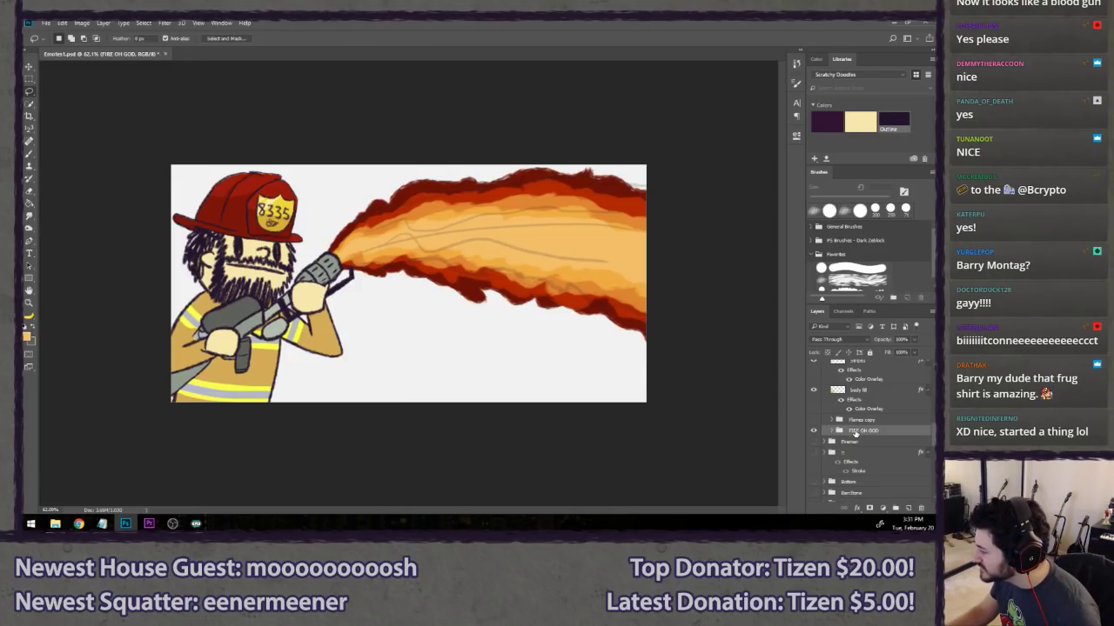
pyautogui.doubleClick(864, 431)
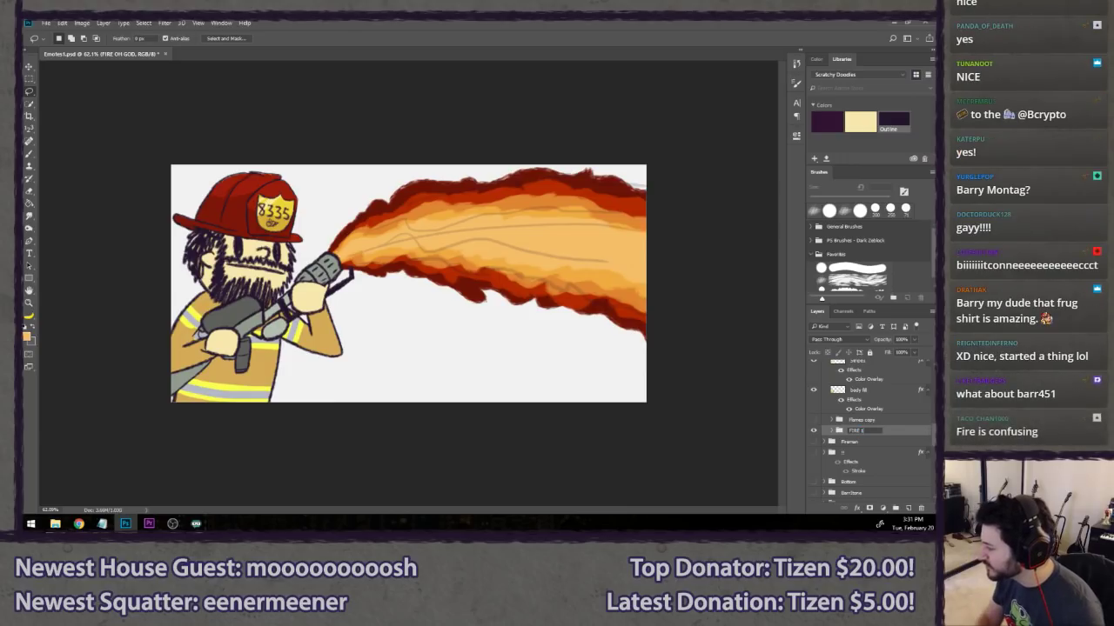
pyautogui.write('FIRE 1')
pyautogui.press('Return')
# - Duplicate the FIRE 1 group, hide the original, and expand the copy to show its layers
pyautogui.hotkey('ctrl', 'j')
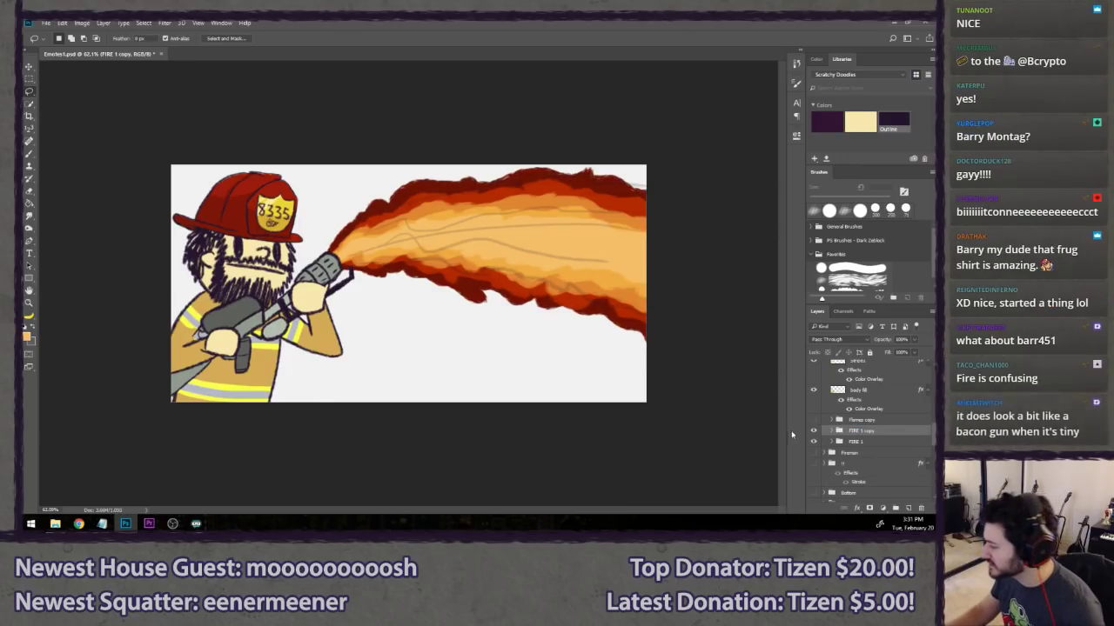
pyautogui.click(813, 441)
pyautogui.click(833, 432)
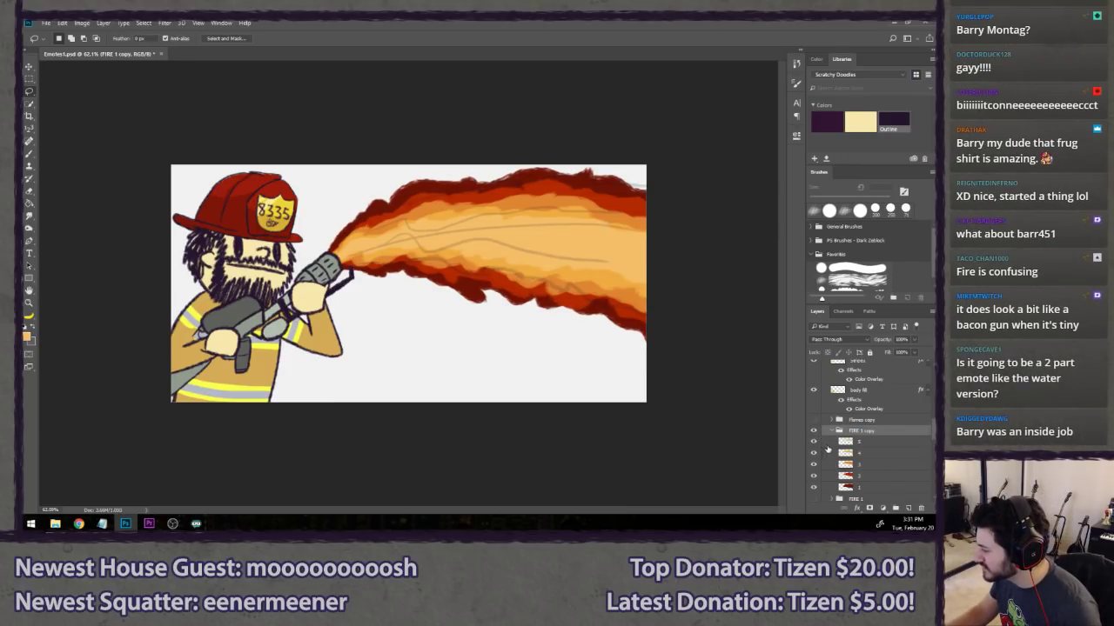
# - Merge layers 3, 4 and 5 of the FIRE 1 copy group into one layer named 3 and clear its contents
pyautogui.click(873, 491)
pyautogui.click(872, 479)
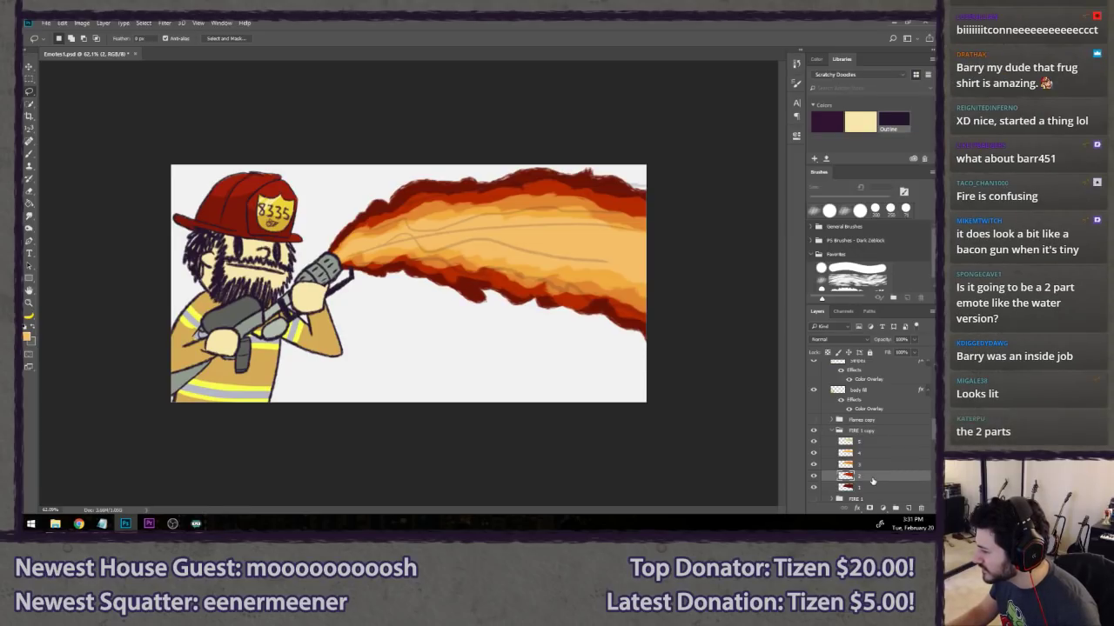
pyautogui.keyDown('shift'); pyautogui.click(873, 442); pyautogui.keyUp('shift')
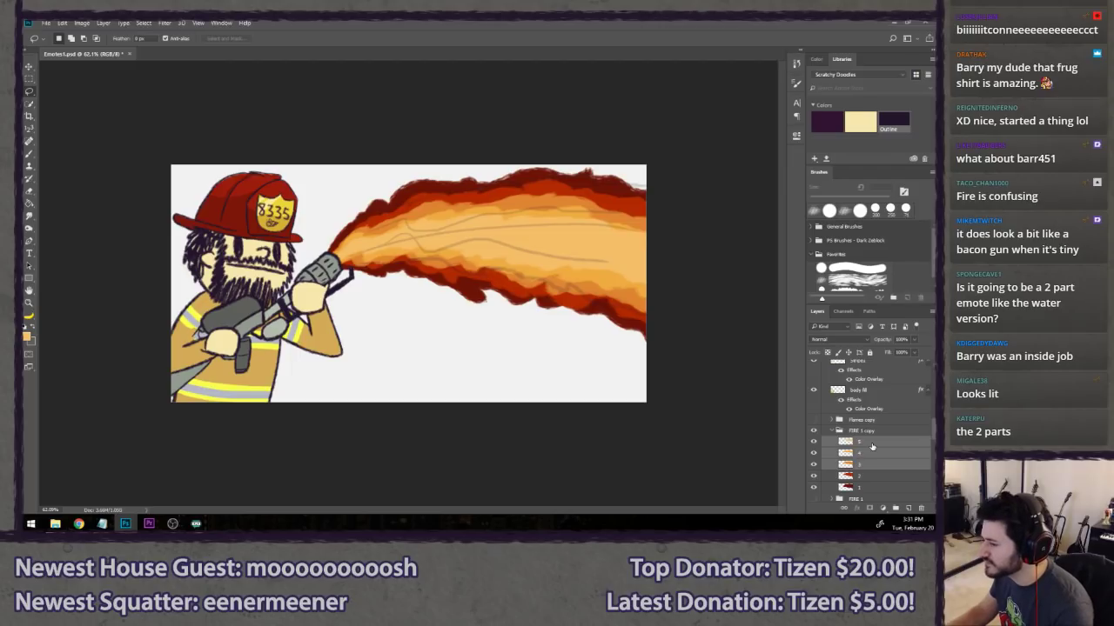
pyautogui.hotkey('ctrl', 'e')
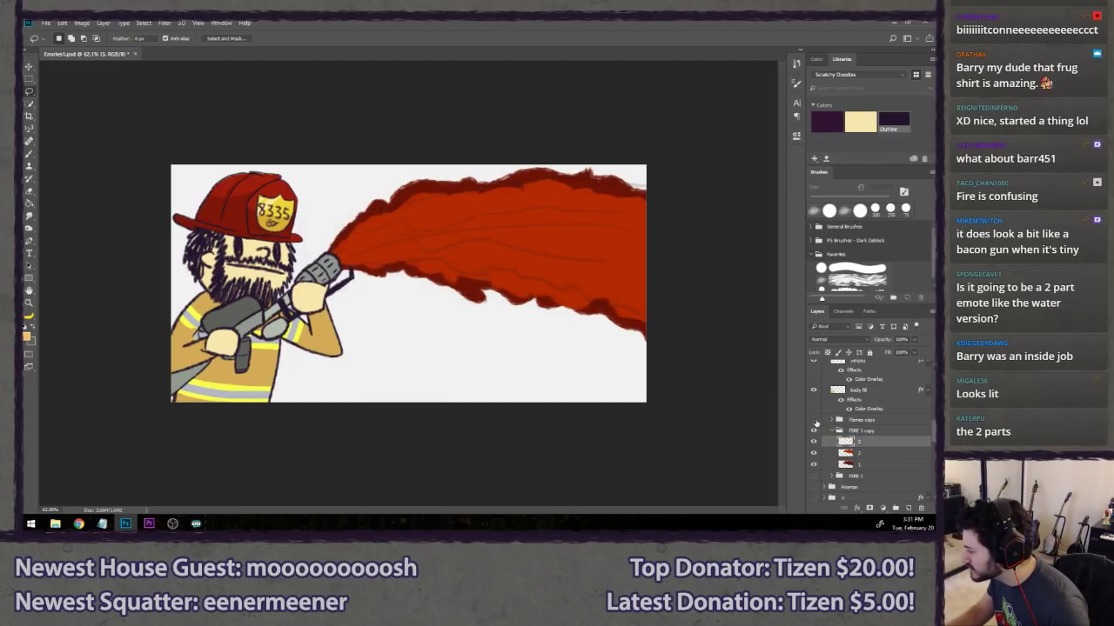
# - Hide the rough2 sketch layer in the Flamethrower group so its guide lines no longer cover the flame jet
pyautogui.click(816, 423)
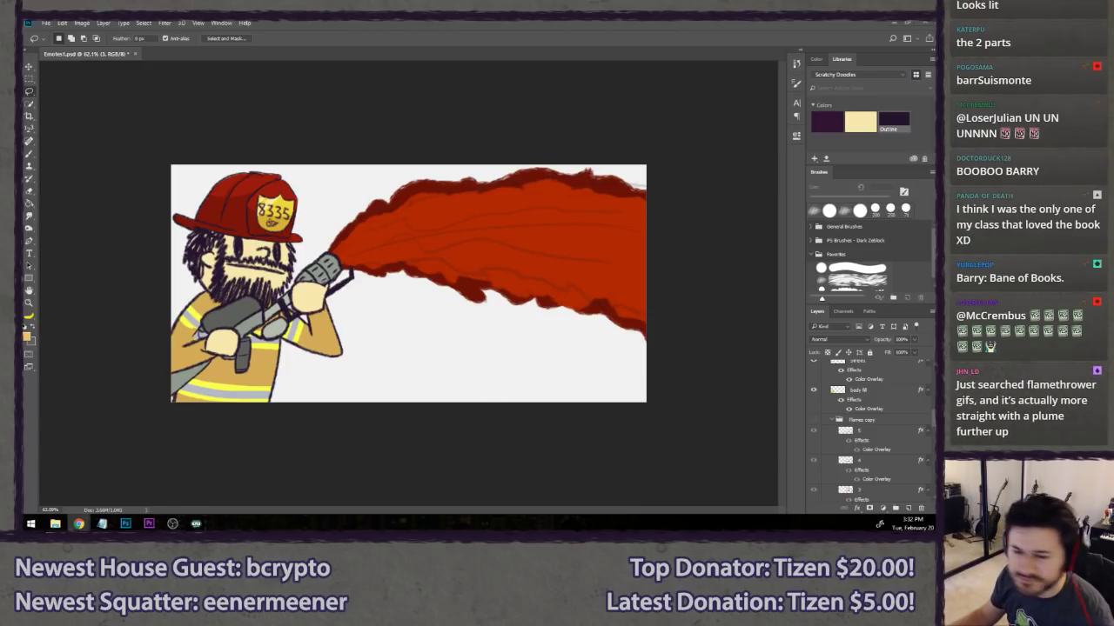
pyautogui.scroll(10, 848, 391)
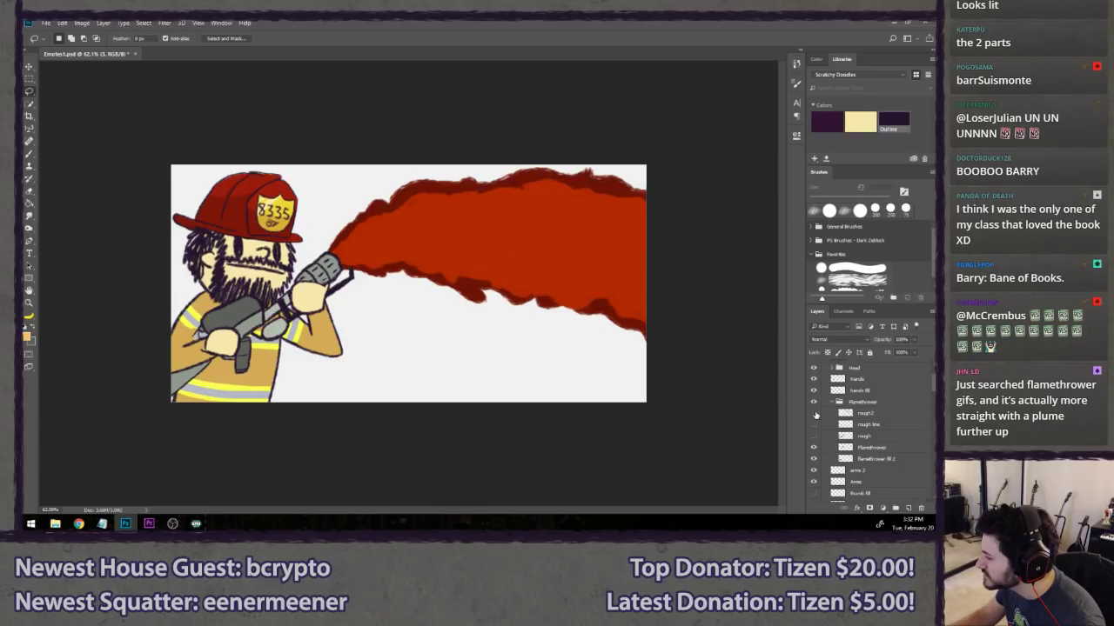
pyautogui.scroll(-8, 816, 411)
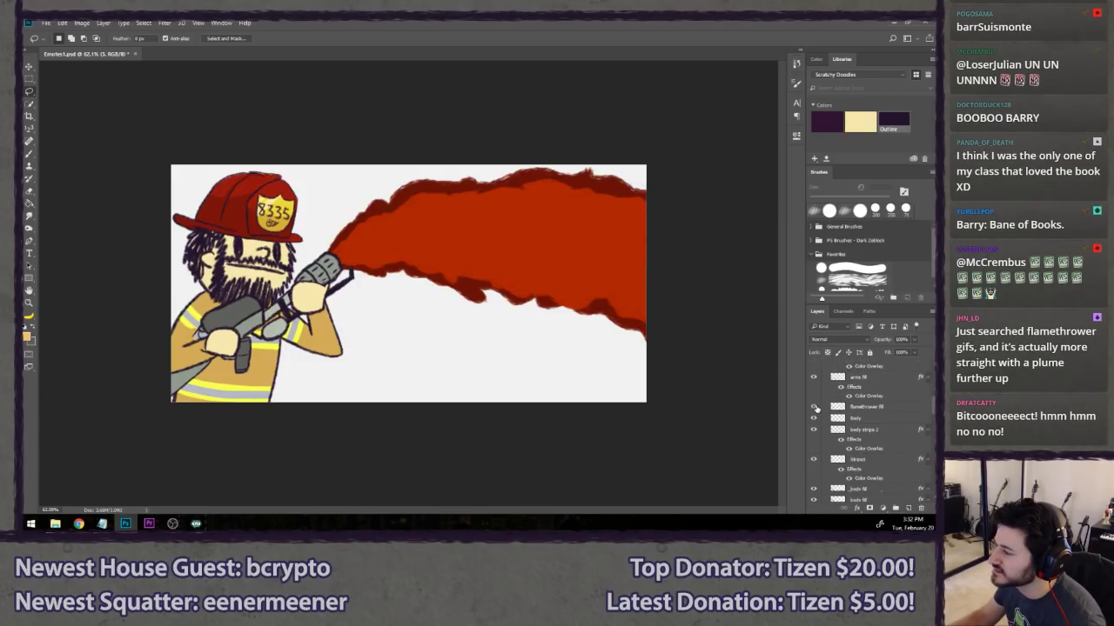
pyautogui.scroll(-5, 816, 407)
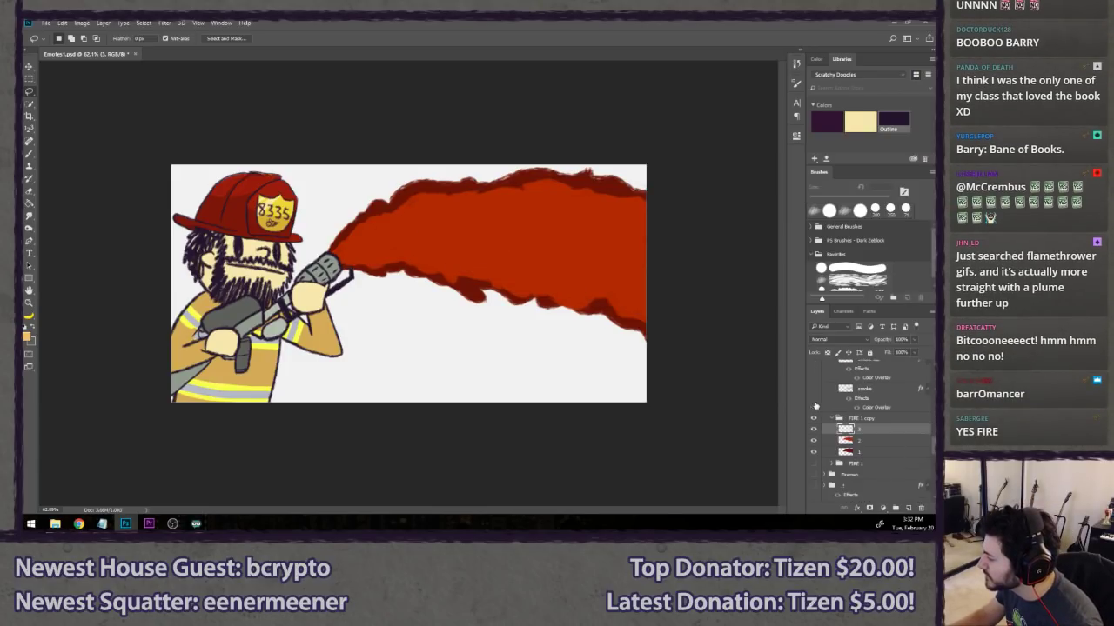
pyautogui.scroll(1, 816, 409)
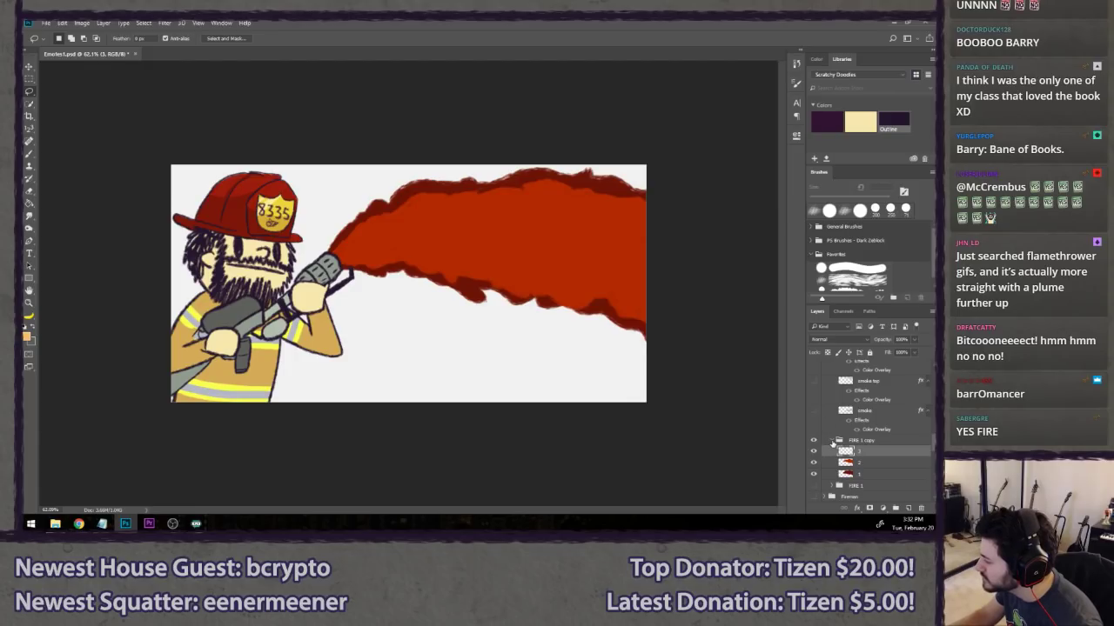
pyautogui.scroll(5, 833, 443)
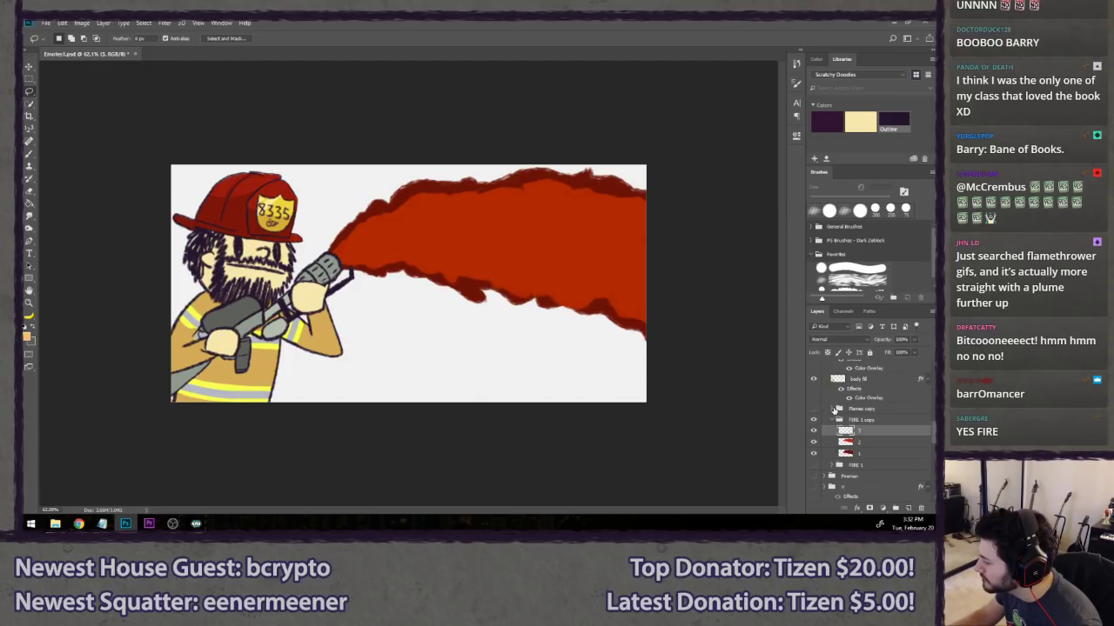
# - Show the Flames copy group and delete its smoke top and smoke layers
pyautogui.scroll(-3, 834, 410)
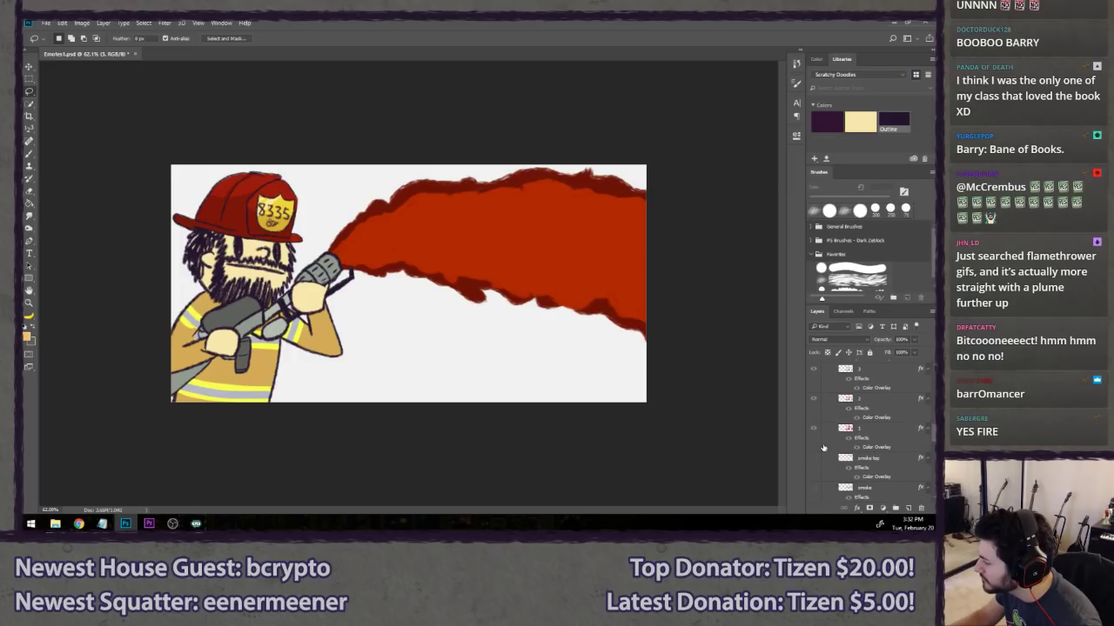
pyautogui.click(815, 458)
pyautogui.click(813, 458)
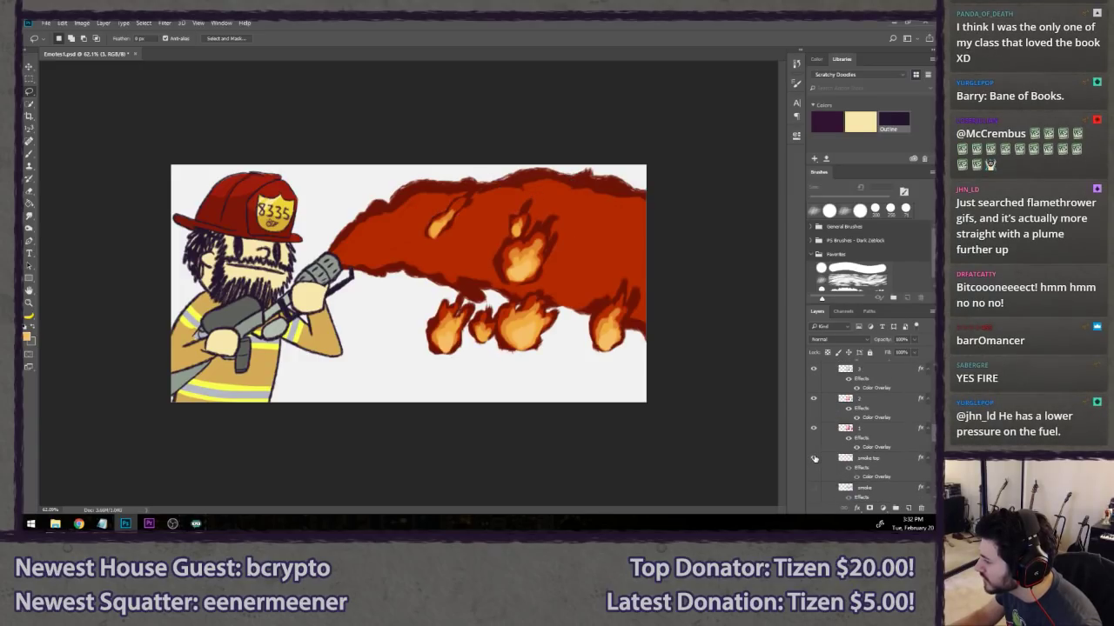
pyautogui.click(813, 458)
pyautogui.click(813, 458)
pyautogui.click(813, 490)
pyautogui.click(813, 490)
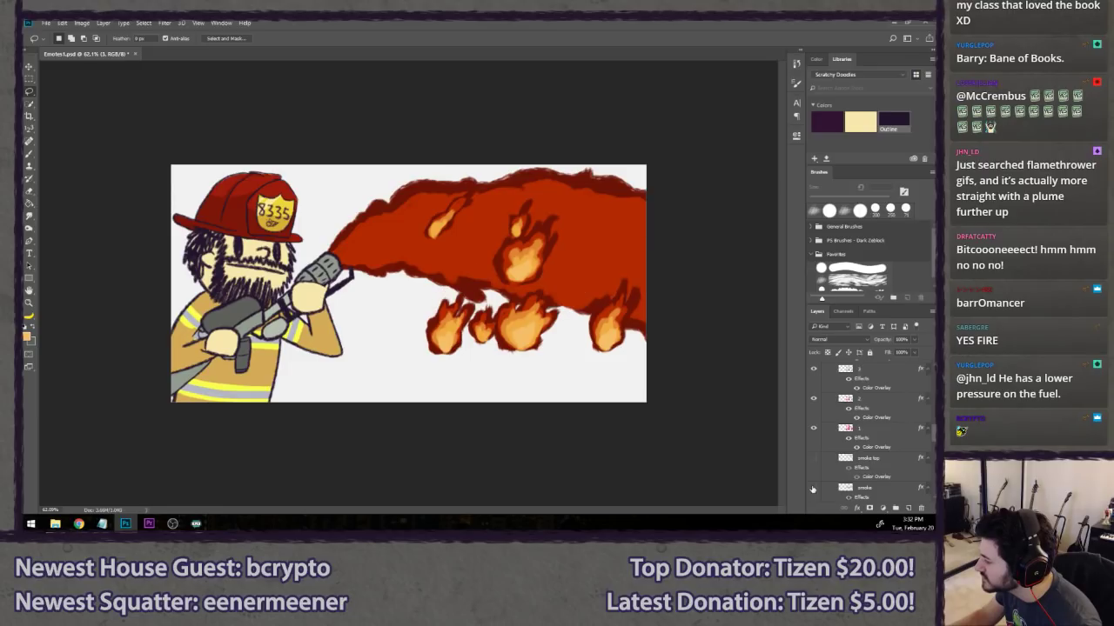
pyautogui.click(873, 463)
pyautogui.press('Delete')
pyautogui.press('Delete')
pyautogui.scroll(1, 830, 397)
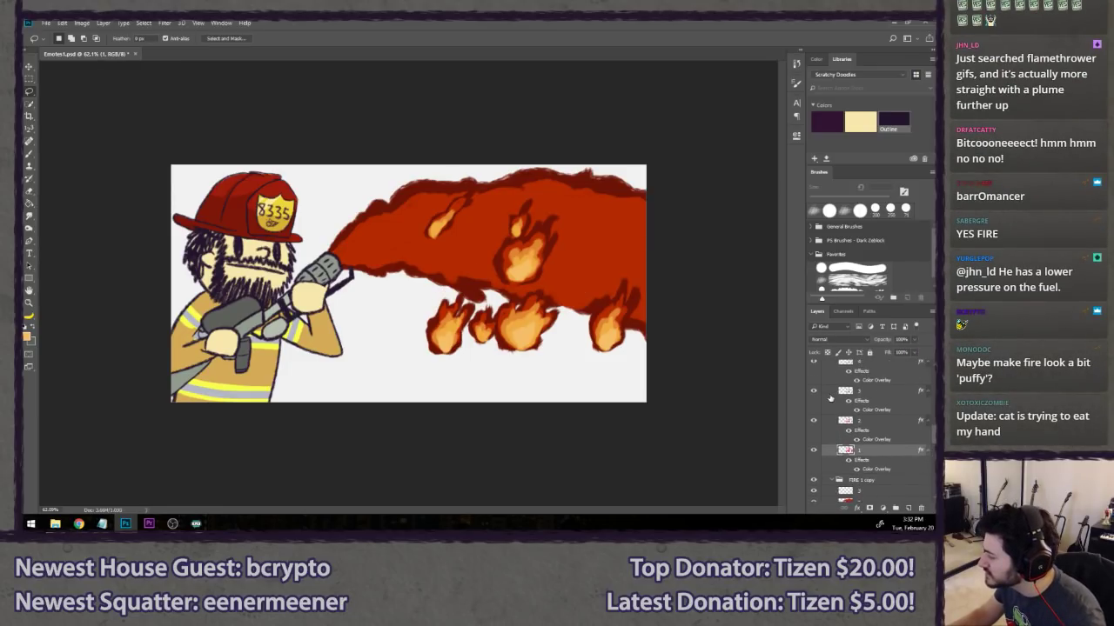
# - Hide layers 5 and 4 of the Flames copy group, sample layer 3's orange for the Brush, and hide the group again
pyautogui.scroll(2, 831, 398)
pyautogui.click(813, 387)
pyautogui.click(813, 416)
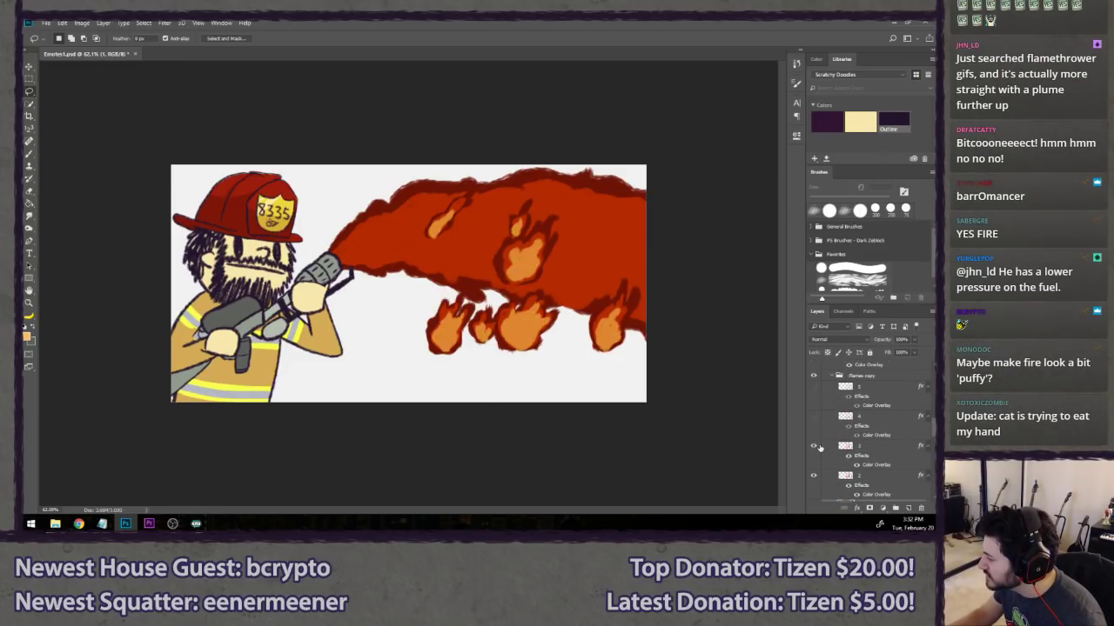
pyautogui.click(815, 445)
pyautogui.click(814, 446)
pyautogui.click(869, 448)
pyautogui.press('b')
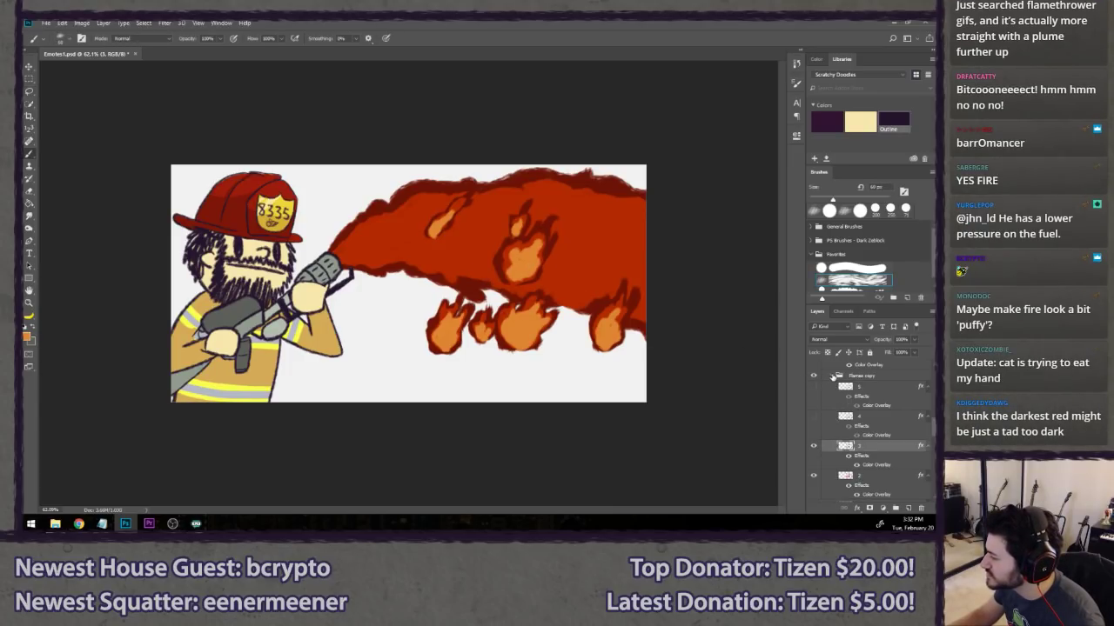
pyautogui.click(834, 376)
pyautogui.click(813, 376)
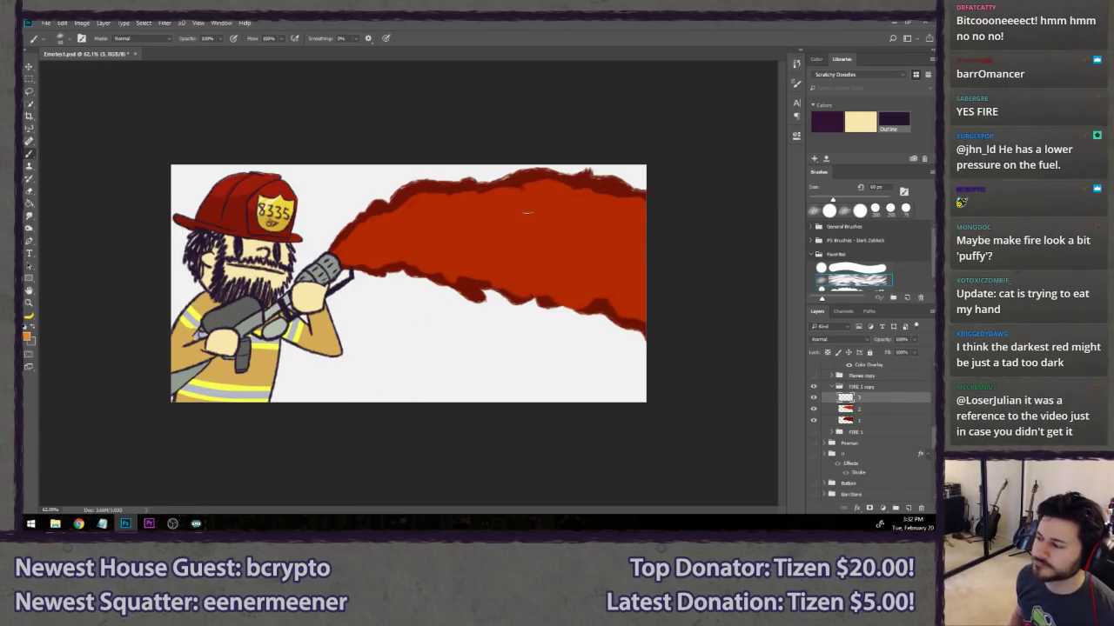
# - Paint orange lower and upper bands along the red jet on FIRE 1 copy's layer 3 and fill between them from the nozzle outward
pyautogui.moveTo(342, 251)
pyautogui.mouseDown()
pyautogui.moveTo(444, 229)
pyautogui.moveTo(381, 236)
pyautogui.moveTo(342, 258)
pyautogui.moveTo(391, 248)
pyautogui.moveTo(364, 253)
pyautogui.moveTo(358, 244)
pyautogui.moveTo(373, 237)
pyautogui.moveTo(346, 254)
pyautogui.moveTo(598, 281)
pyautogui.moveTo(659, 298)
pyautogui.mouseUp()
pyautogui.hotkey('ctrl', 'z')
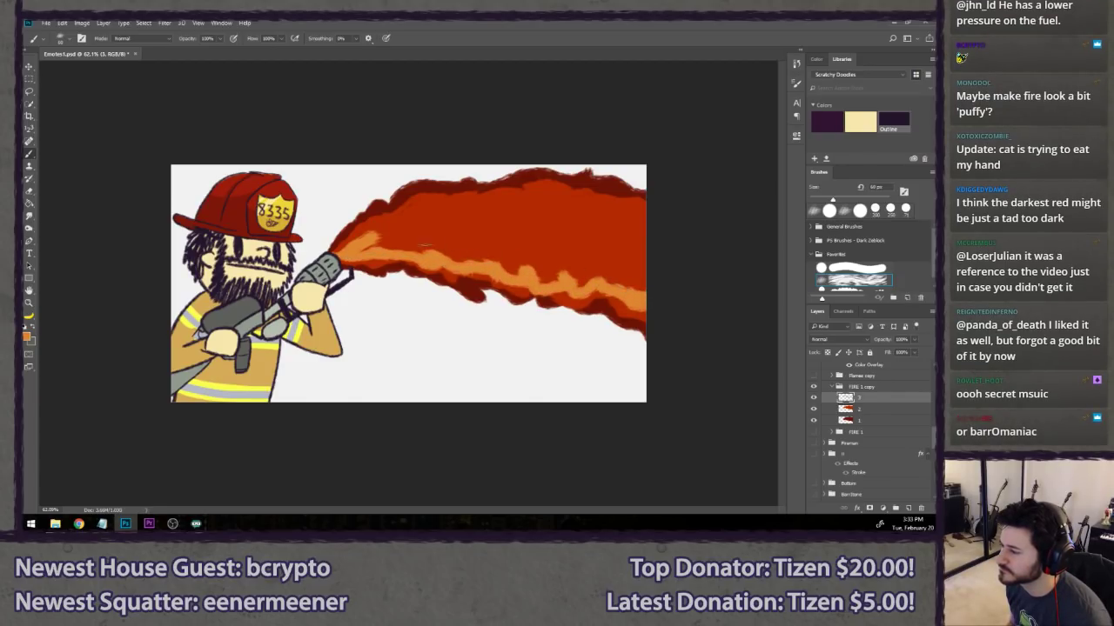
pyautogui.moveTo(363, 239)
pyautogui.mouseDown()
pyautogui.moveTo(430, 220)
pyautogui.moveTo(415, 232)
pyautogui.moveTo(642, 227)
pyautogui.mouseUp()
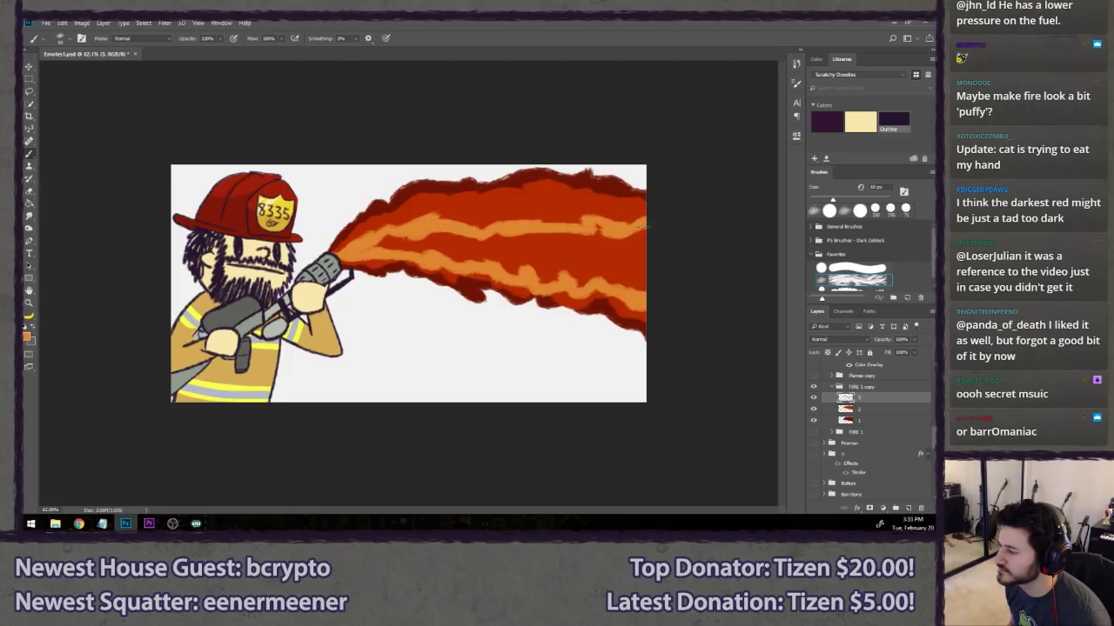
pyautogui.moveTo(410, 235)
pyautogui.mouseDown()
pyautogui.moveTo(421, 250)
pyautogui.moveTo(456, 238)
pyautogui.mouseUp()
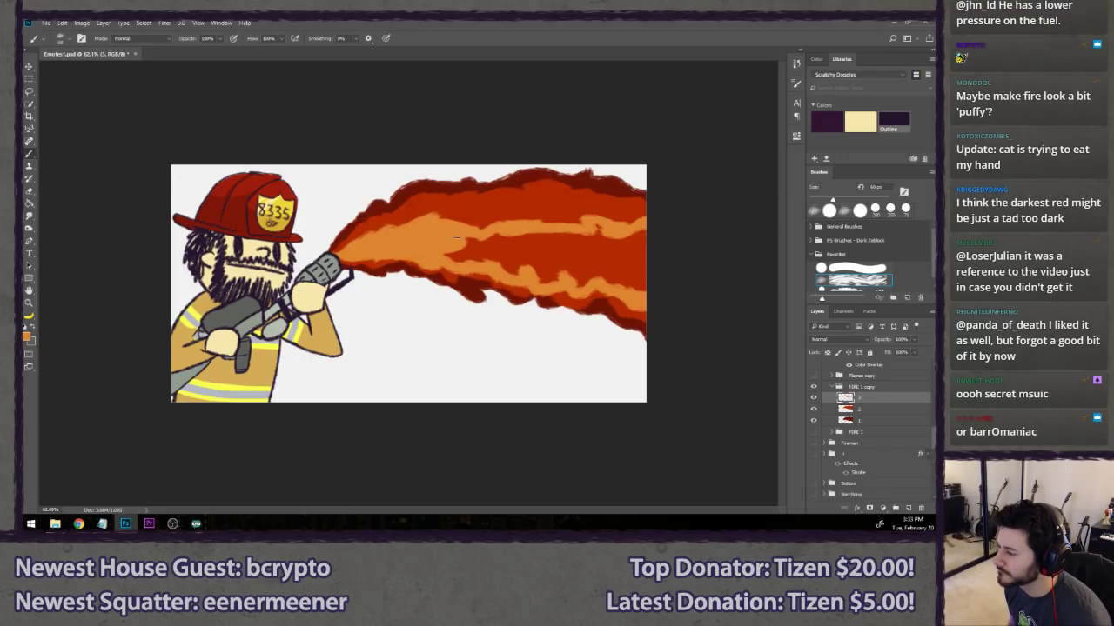
pyautogui.press(']')
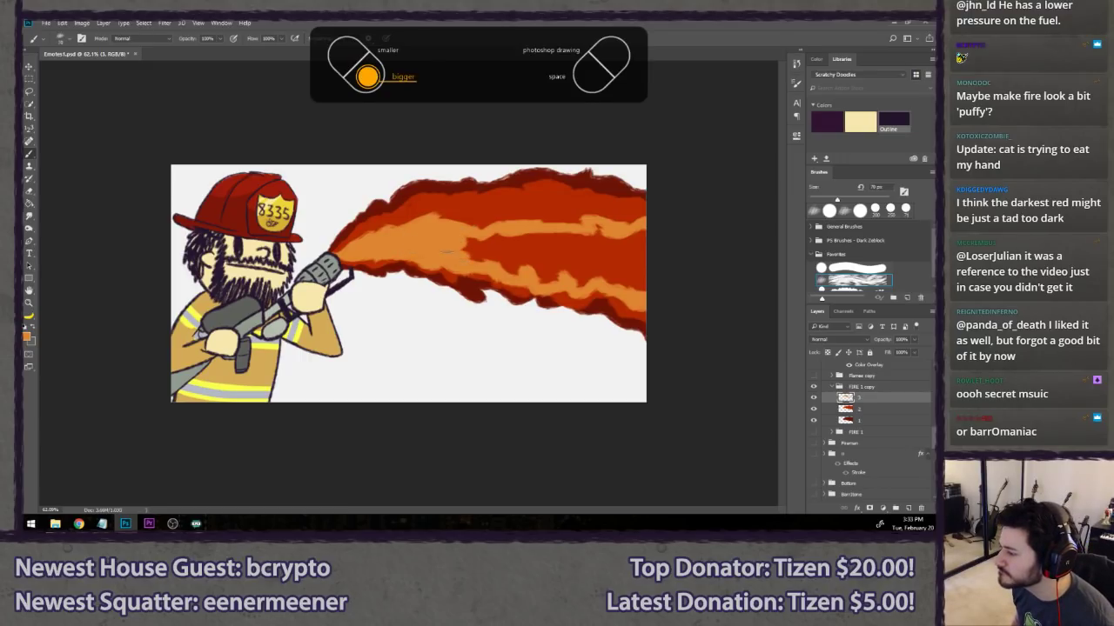
pyautogui.moveTo(447, 252)
pyautogui.mouseDown()
pyautogui.moveTo(509, 238)
pyautogui.moveTo(497, 248)
pyautogui.moveTo(508, 272)
pyautogui.moveTo(559, 273)
pyautogui.moveTo(542, 281)
pyautogui.moveTo(517, 257)
pyautogui.moveTo(571, 253)
pyautogui.mouseUp()
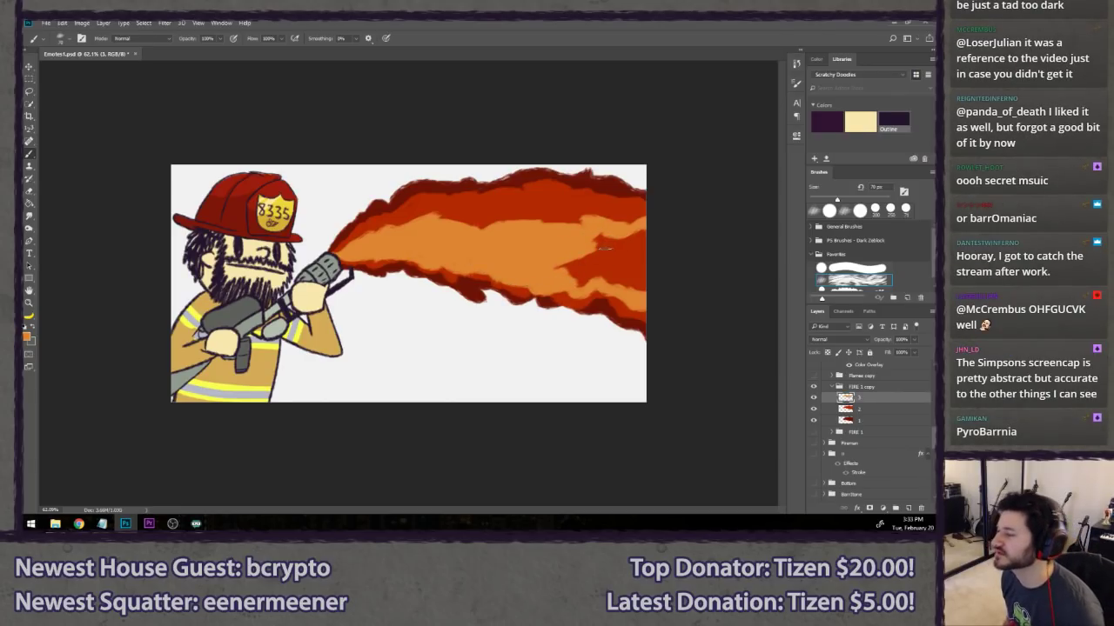
# - Fill the remaining red gap at the far end of the jet with orange, out to the canvas edge
pyautogui.press('z')
pyautogui.moveTo(455, 248); pyautogui.dragTo(427, 210)
pyautogui.moveTo(375, 268)
pyautogui.mouseDown()
pyautogui.moveTo(504, 271)
pyautogui.moveTo(599, 249)
pyautogui.moveTo(390, 259)
pyautogui.mouseUp()
pyautogui.scroll(1, 641, 224)
pyautogui.press('b')
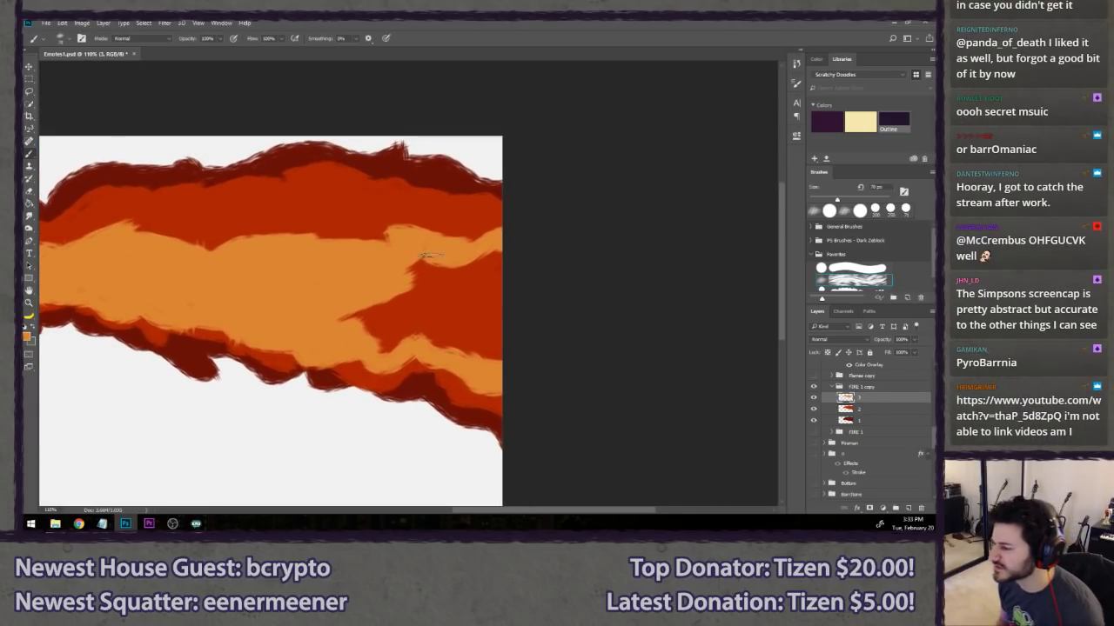
pyautogui.moveTo(341, 317)
pyautogui.mouseDown()
pyautogui.moveTo(381, 353)
pyautogui.moveTo(360, 313)
pyautogui.moveTo(409, 316)
pyautogui.moveTo(466, 360)
pyautogui.moveTo(461, 324)
pyautogui.moveTo(428, 308)
pyautogui.moveTo(422, 288)
pyautogui.moveTo(407, 299)
pyautogui.moveTo(420, 267)
pyautogui.moveTo(433, 261)
pyautogui.moveTo(432, 289)
pyautogui.moveTo(450, 295)
pyautogui.moveTo(468, 269)
pyautogui.moveTo(489, 329)
pyautogui.moveTo(508, 316)
pyautogui.moveTo(488, 267)
pyautogui.mouseUp()
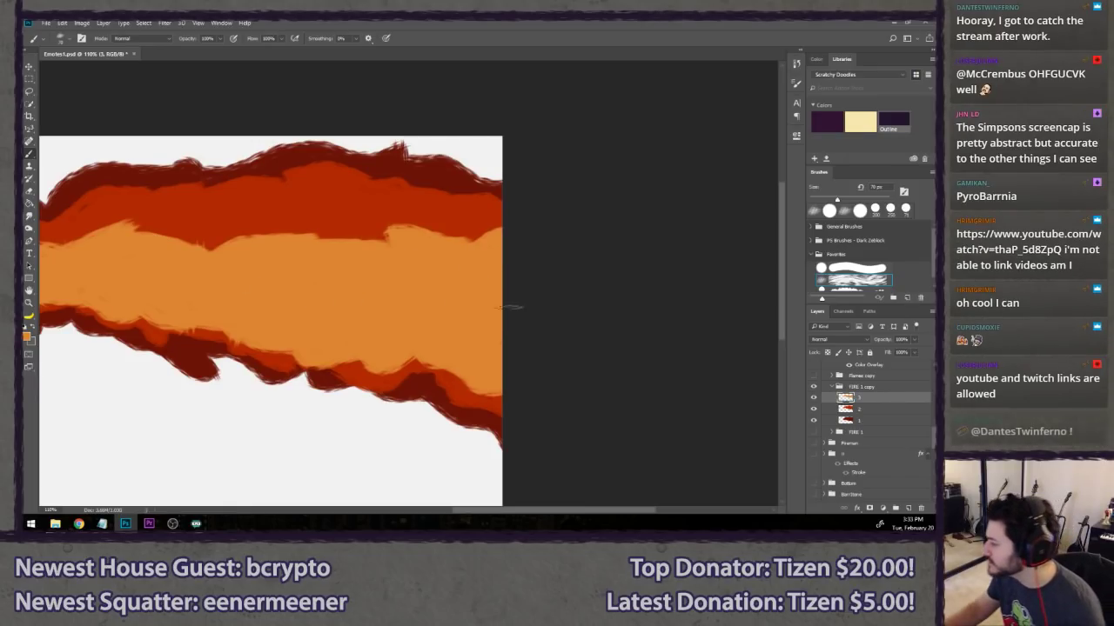
# - Sample the lighter orange from layer 4 of the Flames copy group, and collapse and hide the group
pyautogui.click(832, 375)
pyautogui.click(813, 375)
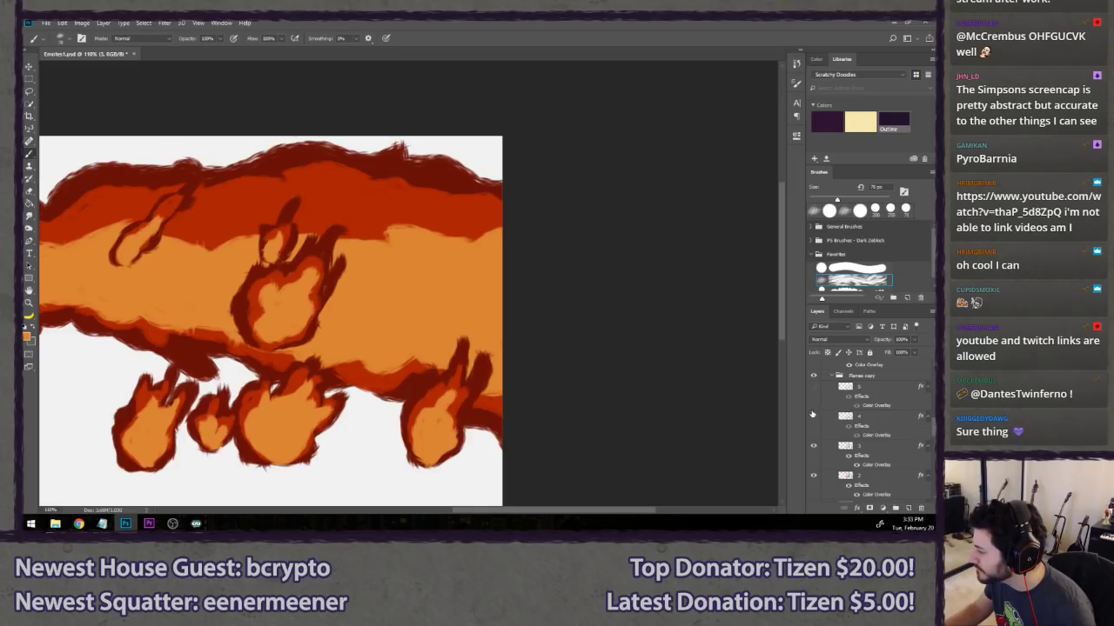
pyautogui.click(814, 416)
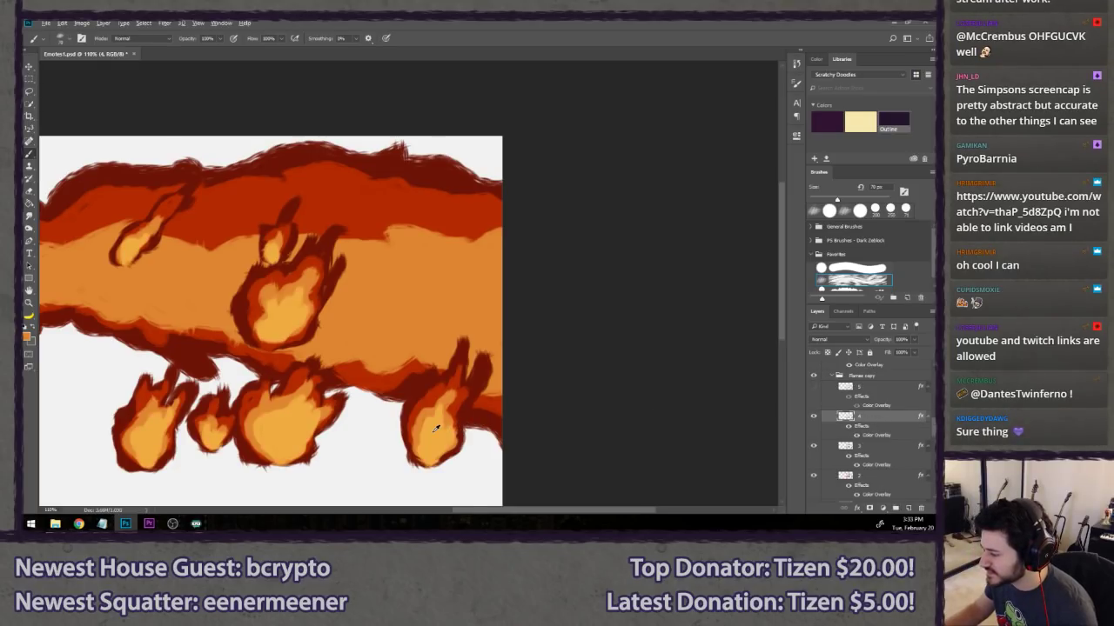
pyautogui.click(833, 375)
pyautogui.click(814, 376)
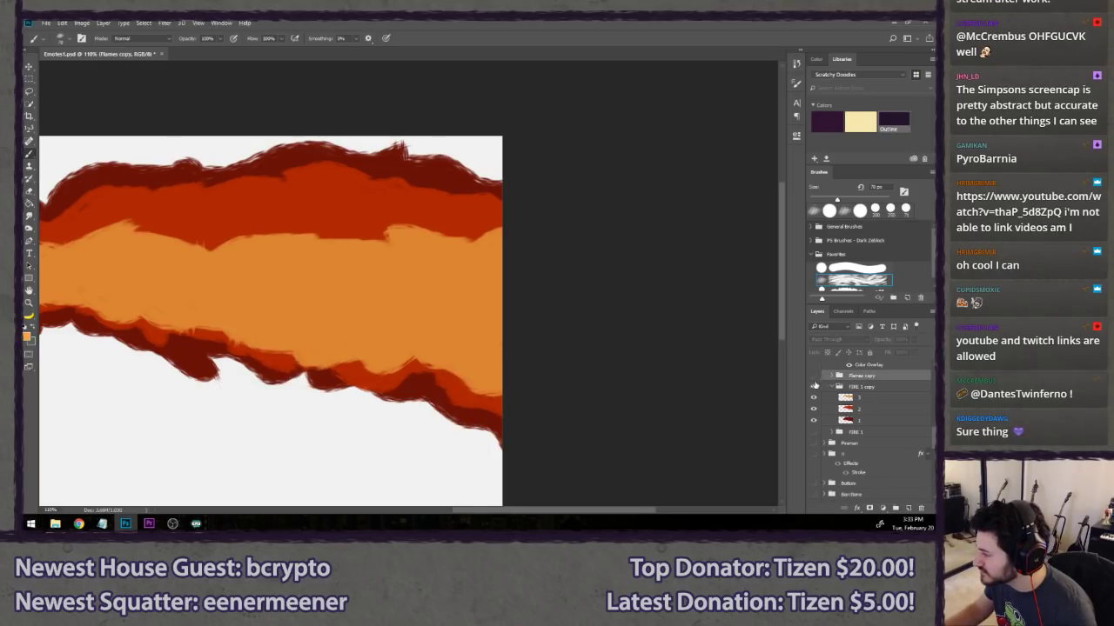
# - Add a new layer named 4 above layer 3 in the FIRE 1 copy group
pyautogui.click(863, 400)
pyautogui.hotkey('ctrl', 'shift', 'n')
pyautogui.press('Return')
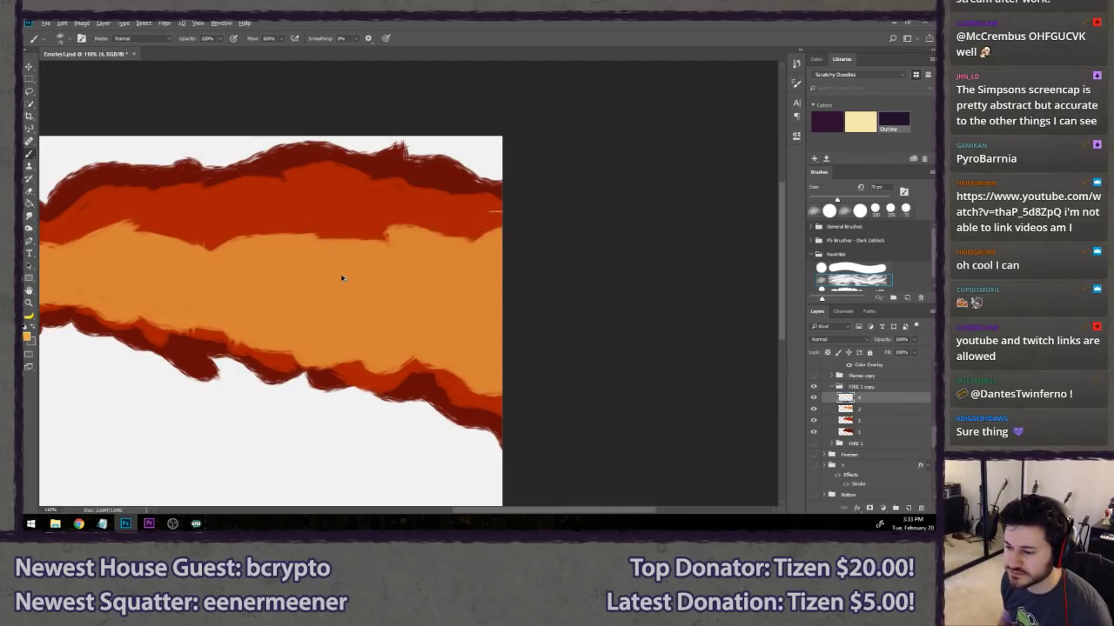
# - Paint a wavy light-orange band along the upper part of the jet from the nozzle to the canvas edge, thickened near the nozzle
pyautogui.moveTo(214, 249); pyautogui.dragTo(435, 250)
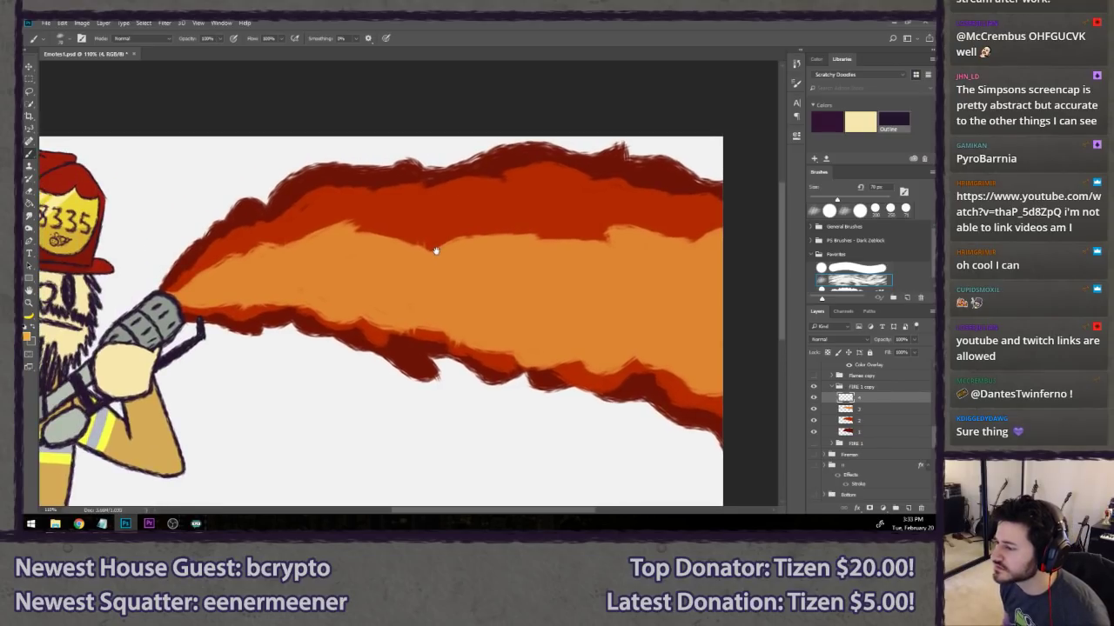
pyautogui.moveTo(172, 297)
pyautogui.mouseDown()
pyautogui.moveTo(301, 223)
pyautogui.moveTo(267, 245)
pyautogui.moveTo(377, 214)
pyautogui.moveTo(413, 216)
pyautogui.moveTo(391, 225)
pyautogui.moveTo(475, 204)
pyautogui.moveTo(490, 207)
pyautogui.moveTo(457, 216)
pyautogui.moveTo(562, 204)
pyautogui.moveTo(546, 199)
pyautogui.moveTo(621, 219)
pyautogui.moveTo(727, 230)
pyautogui.mouseUp()
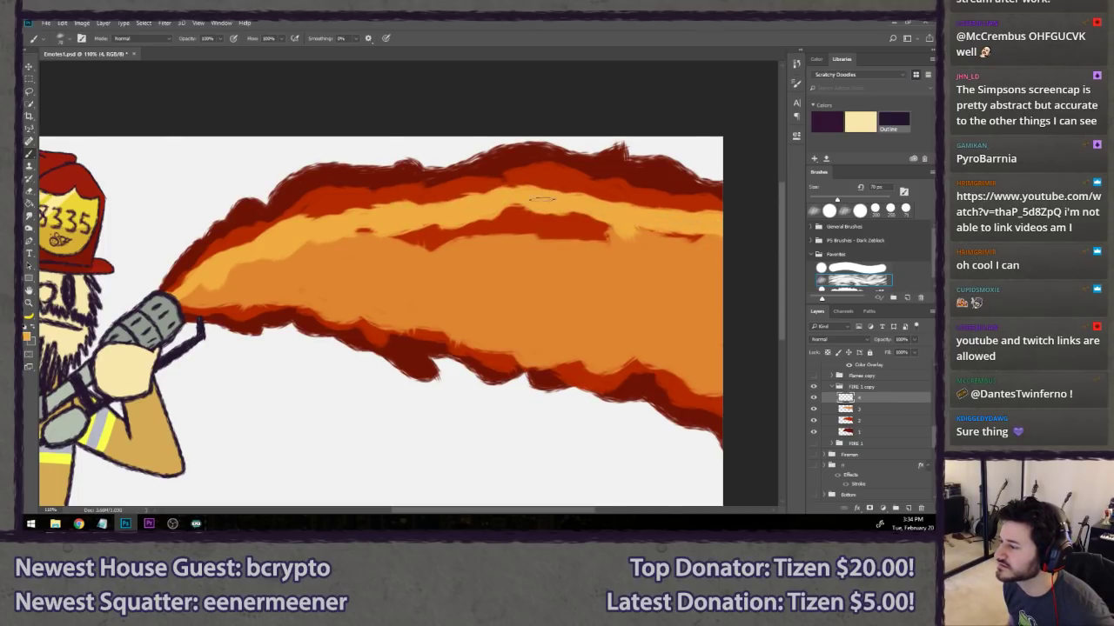
pyautogui.moveTo(289, 233)
pyautogui.mouseDown()
pyautogui.moveTo(347, 204)
pyautogui.moveTo(307, 225)
pyautogui.moveTo(344, 206)
pyautogui.moveTo(403, 209)
pyautogui.moveTo(358, 212)
pyautogui.mouseUp()
pyautogui.moveTo(190, 293); pyautogui.dragTo(264, 270)
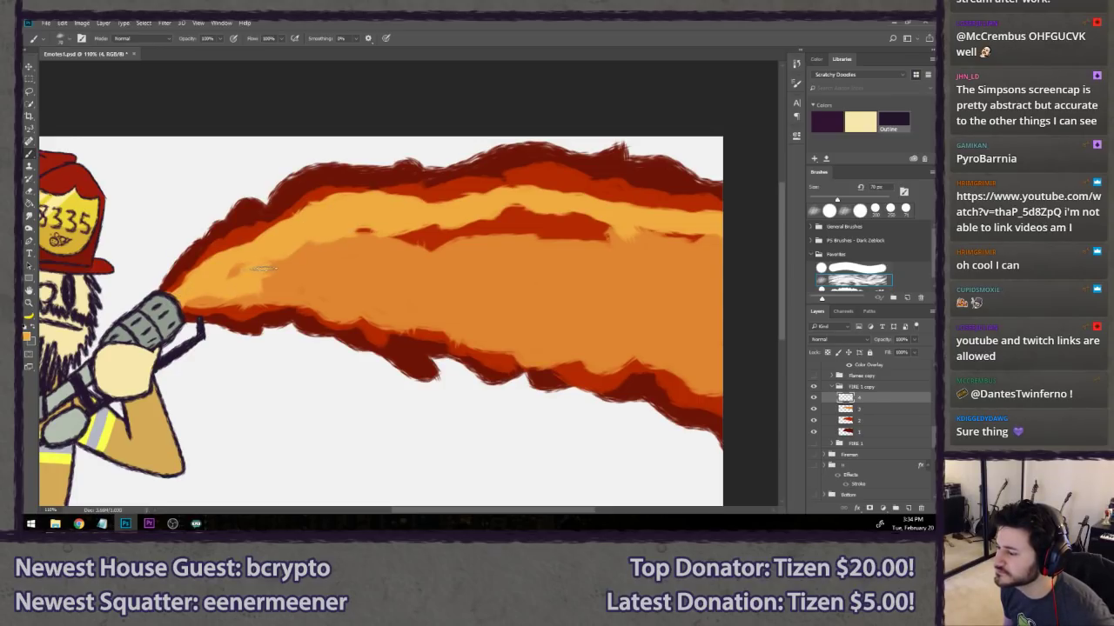
pyautogui.hotkey('ctrl', 'z')
pyautogui.moveTo(177, 296)
pyautogui.mouseDown()
pyautogui.moveTo(235, 293)
pyautogui.moveTo(225, 286)
pyautogui.moveTo(290, 267)
pyautogui.mouseUp()
pyautogui.hotkey('ctrl', 'z')
# - Paint the light-orange area's wavy lower edge with a 50 px brush and fill up to the upper band with a larger brush
pyautogui.press('[')
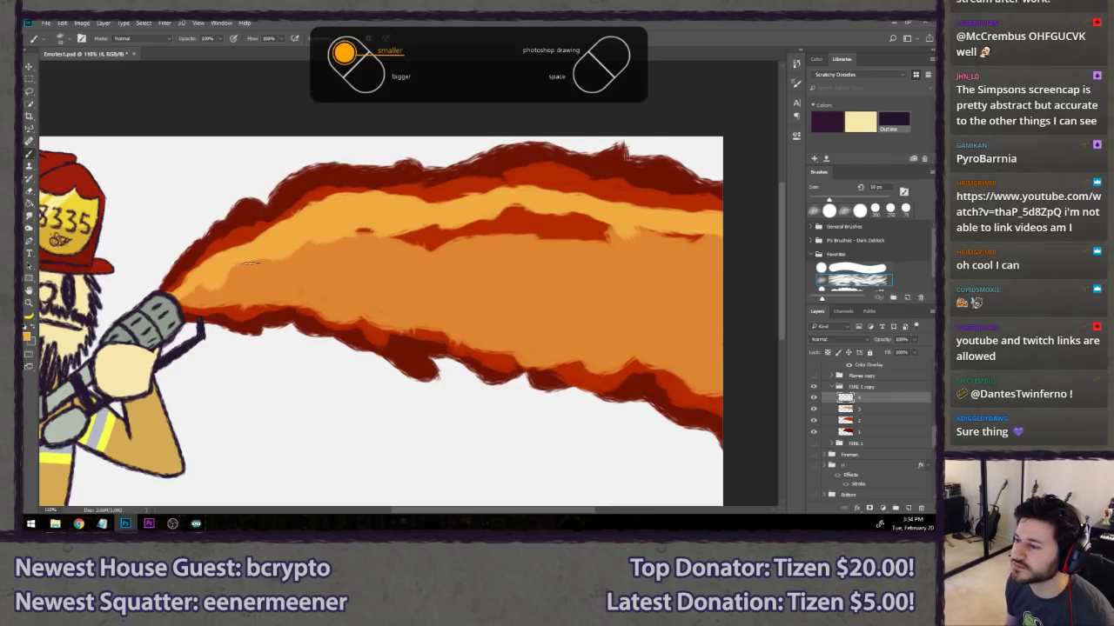
pyautogui.moveTo(174, 295)
pyautogui.mouseDown()
pyautogui.moveTo(299, 274)
pyautogui.moveTo(414, 293)
pyautogui.moveTo(722, 305)
pyautogui.mouseUp()
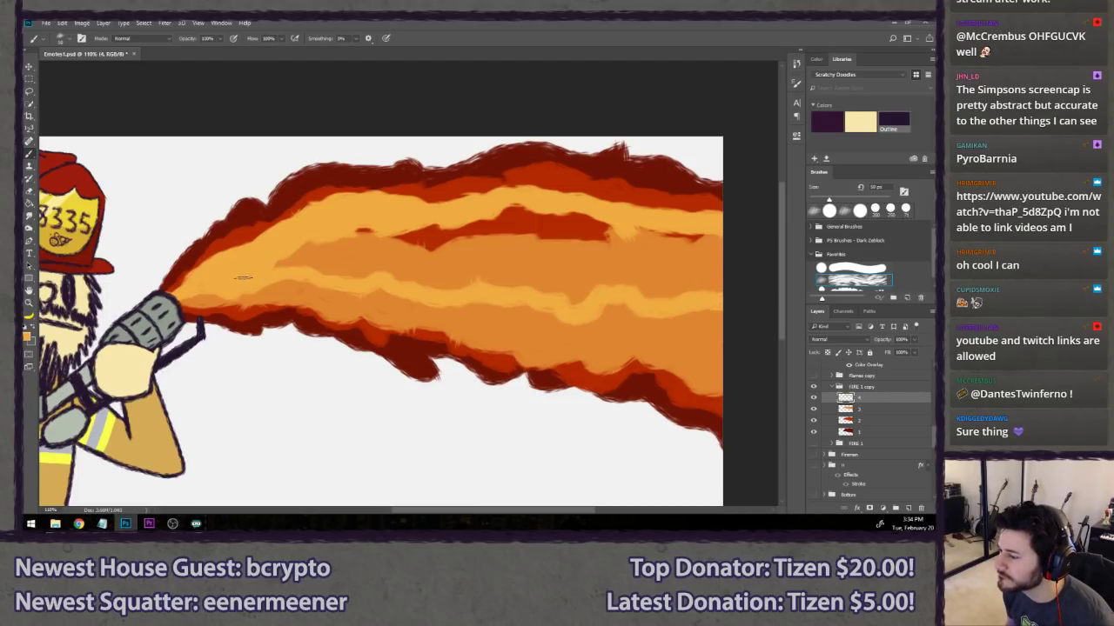
pyautogui.press(']')
pyautogui.press(']')
pyautogui.press(']')
pyautogui.press(']')
pyautogui.moveTo(294, 261)
pyautogui.mouseDown()
pyautogui.moveTo(330, 238)
pyautogui.moveTo(354, 247)
pyautogui.moveTo(363, 275)
pyautogui.moveTo(350, 252)
pyautogui.moveTo(396, 233)
pyautogui.moveTo(395, 261)
pyautogui.moveTo(409, 280)
pyautogui.moveTo(428, 277)
pyautogui.moveTo(408, 241)
pyautogui.moveTo(486, 228)
pyautogui.moveTo(466, 239)
pyautogui.moveTo(459, 279)
pyautogui.moveTo(491, 264)
pyautogui.moveTo(496, 289)
pyautogui.mouseUp()
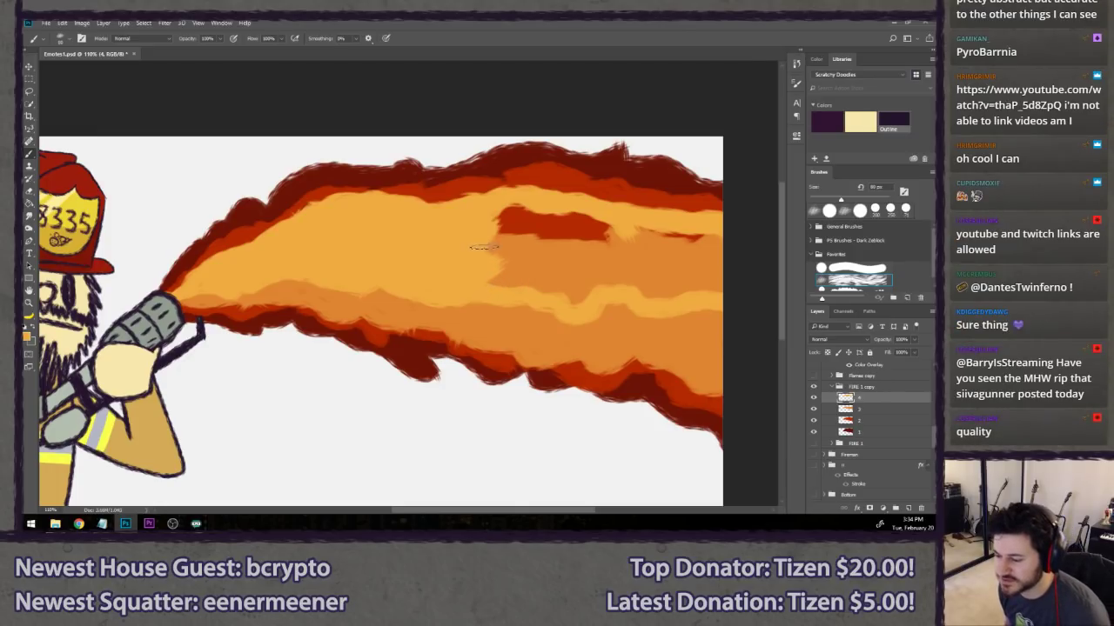
pyautogui.moveTo(494, 221)
pyautogui.mouseDown()
pyautogui.moveTo(552, 217)
pyautogui.moveTo(498, 235)
pyautogui.moveTo(478, 278)
pyautogui.moveTo(581, 297)
pyautogui.moveTo(577, 273)
pyautogui.moveTo(514, 256)
pyautogui.moveTo(547, 231)
pyautogui.moveTo(584, 224)
pyautogui.moveTo(626, 233)
pyautogui.moveTo(562, 249)
pyautogui.moveTo(728, 241)
pyautogui.moveTo(608, 237)
pyautogui.moveTo(607, 223)
pyautogui.moveTo(665, 253)
pyautogui.moveTo(594, 253)
pyautogui.moveTo(730, 250)
pyautogui.moveTo(693, 254)
pyautogui.moveTo(714, 282)
pyautogui.moveTo(662, 300)
pyautogui.moveTo(589, 280)
pyautogui.moveTo(632, 263)
pyautogui.moveTo(695, 279)
pyautogui.mouseUp()
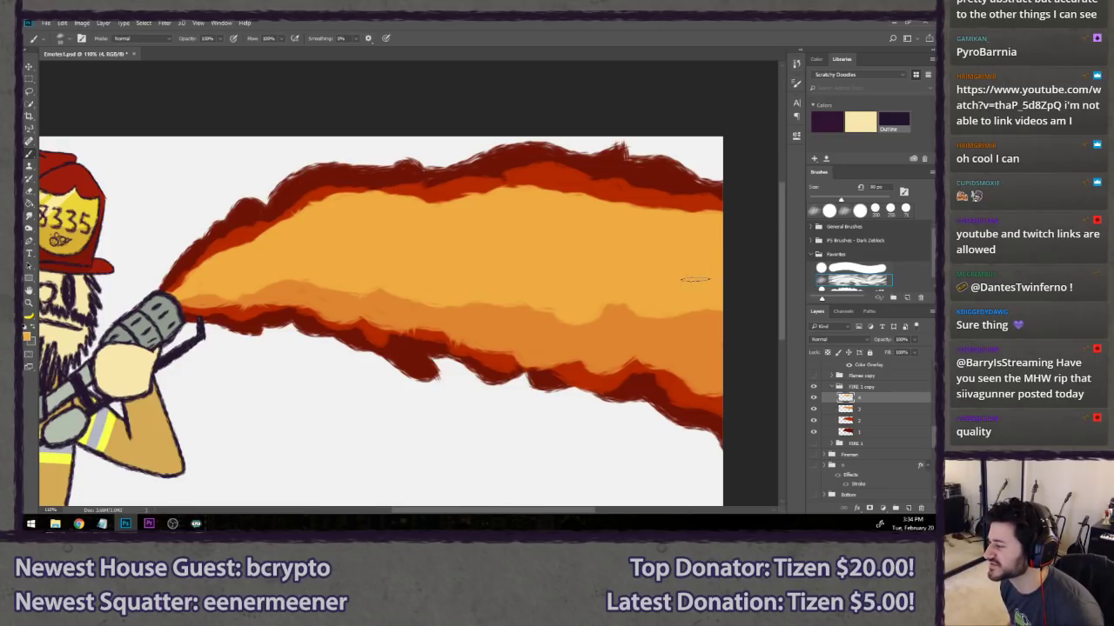
pyautogui.press('[')
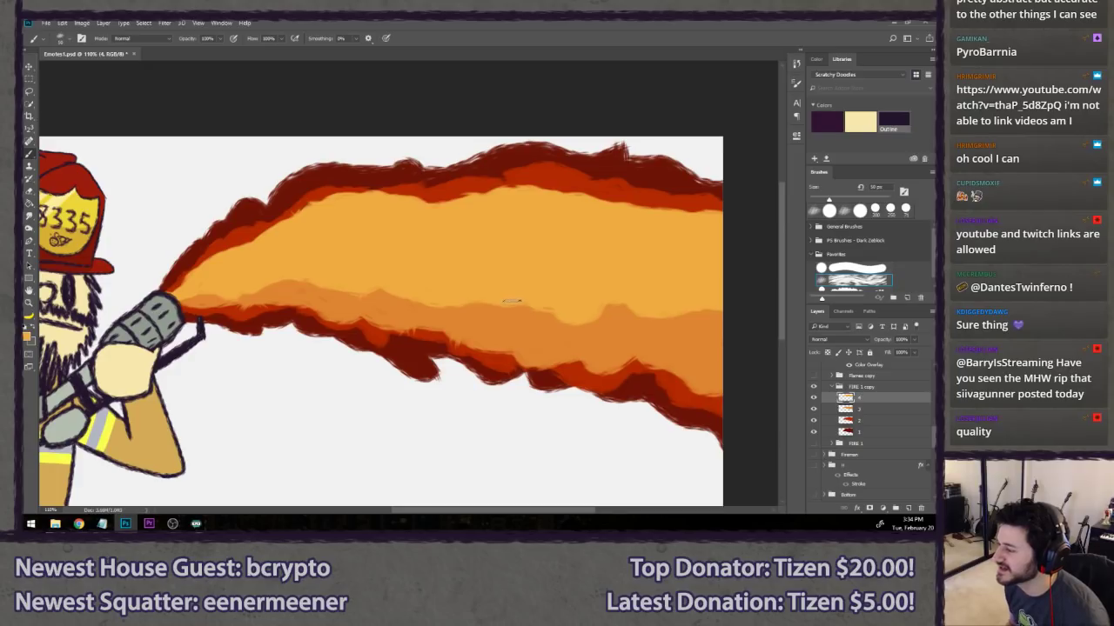
# - Touch up the light-orange area's wavy lower edge in the outer half of the jet and check the drawing at a small size
pyautogui.moveTo(537, 310)
pyautogui.mouseDown()
pyautogui.moveTo(595, 317)
pyautogui.moveTo(549, 302)
pyautogui.moveTo(581, 302)
pyautogui.moveTo(609, 309)
pyautogui.mouseUp()
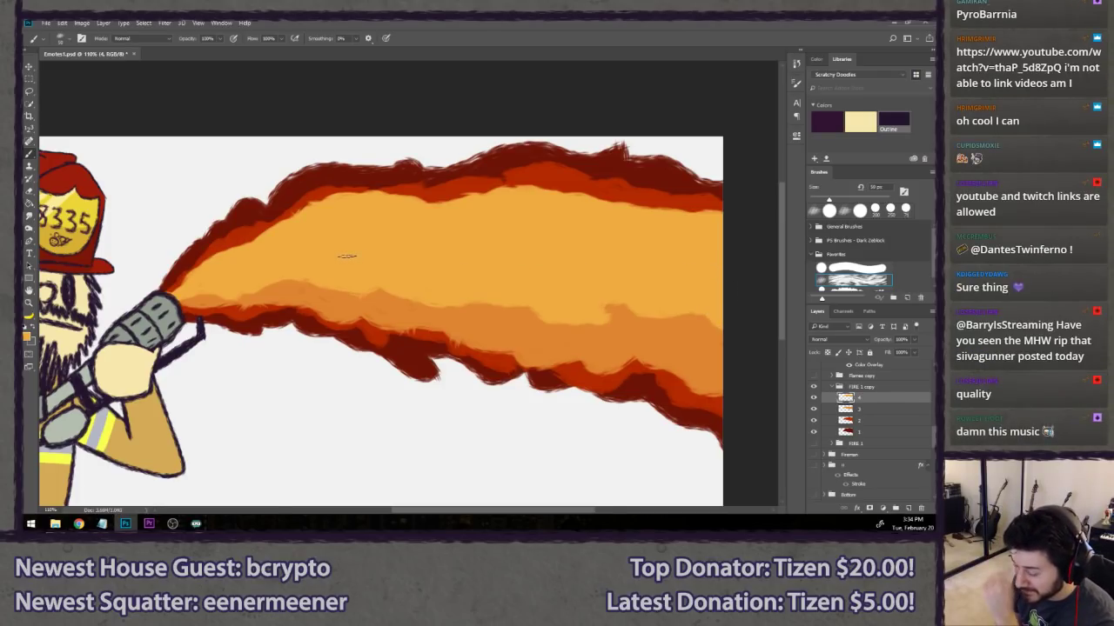
pyautogui.scroll(-10, 340, 261)
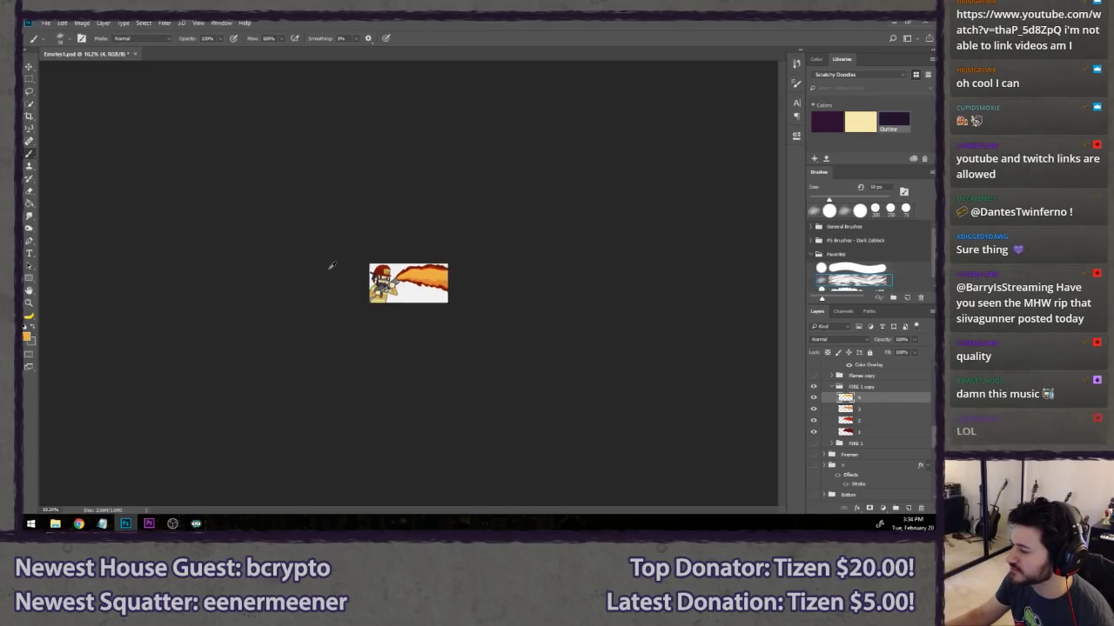
pyautogui.scroll(10, 331, 266)
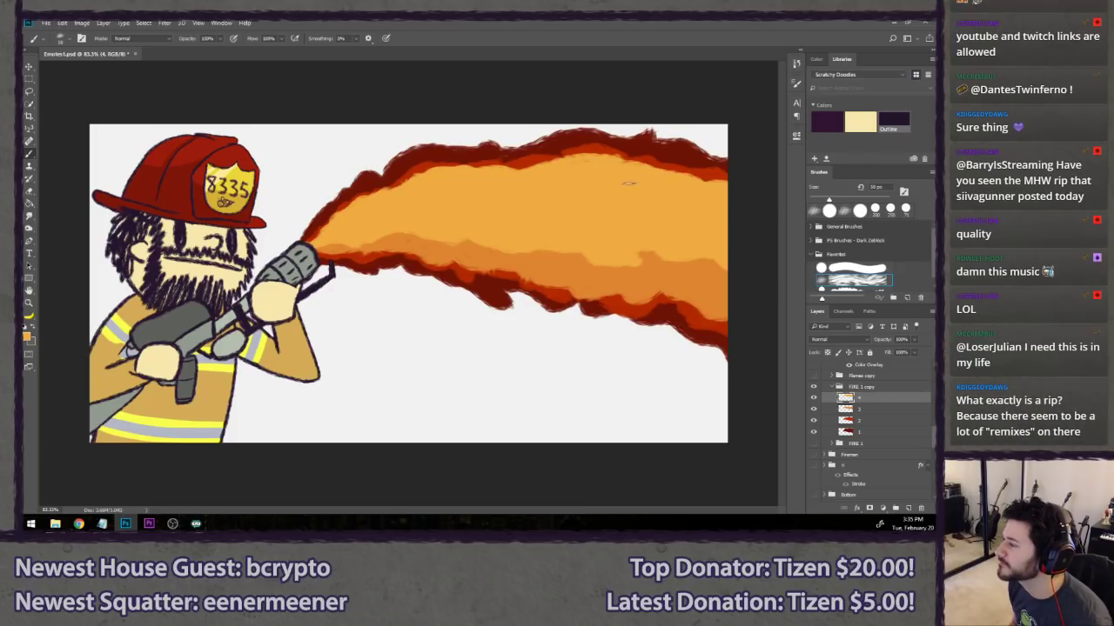
# - Add a new layer named 5 above layer 4 in the FIRE 1 copy group
pyautogui.hotkey('ctrl', 'shift', 'n')
pyautogui.write('5')
pyautogui.press('Return')
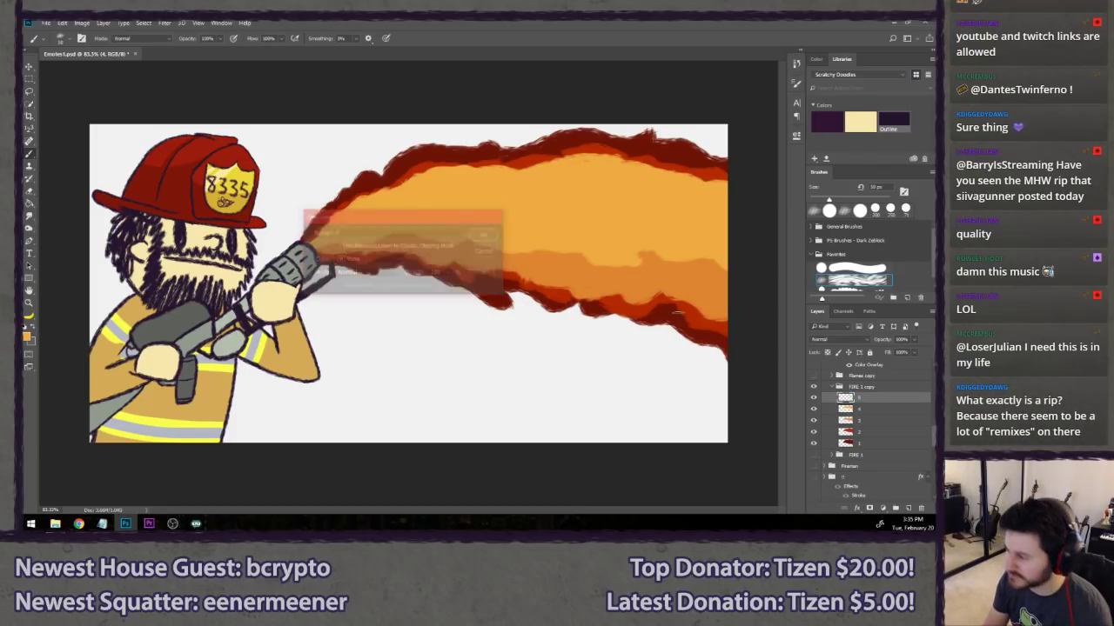
# - Sample the pale orange from the flames in the Flames copy group, and collapse and hide the group
pyautogui.click(815, 375)
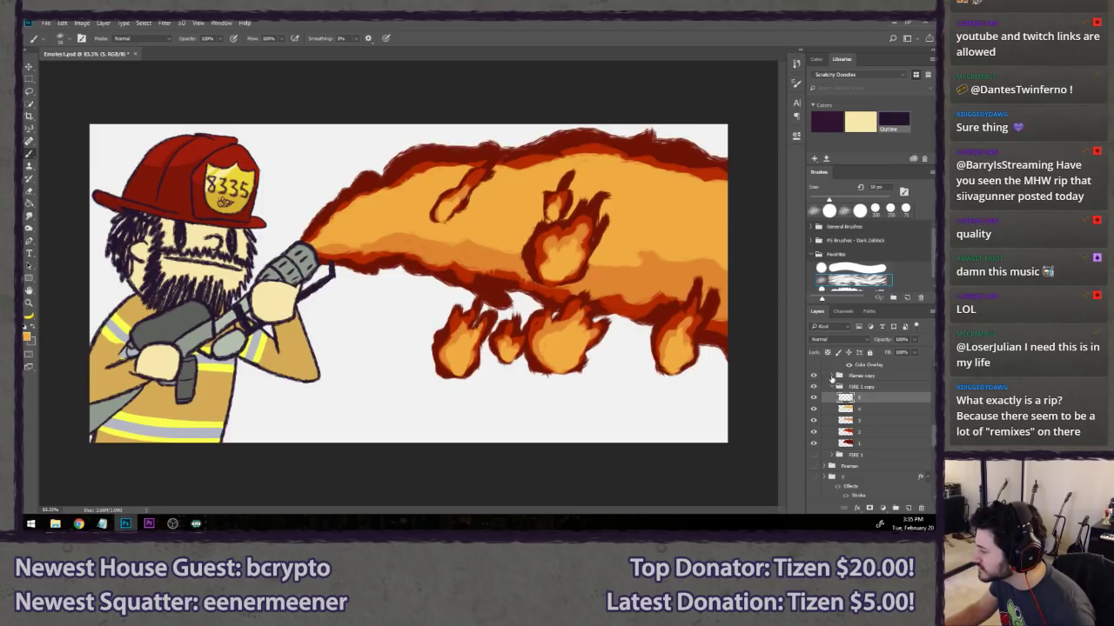
pyautogui.click(832, 375)
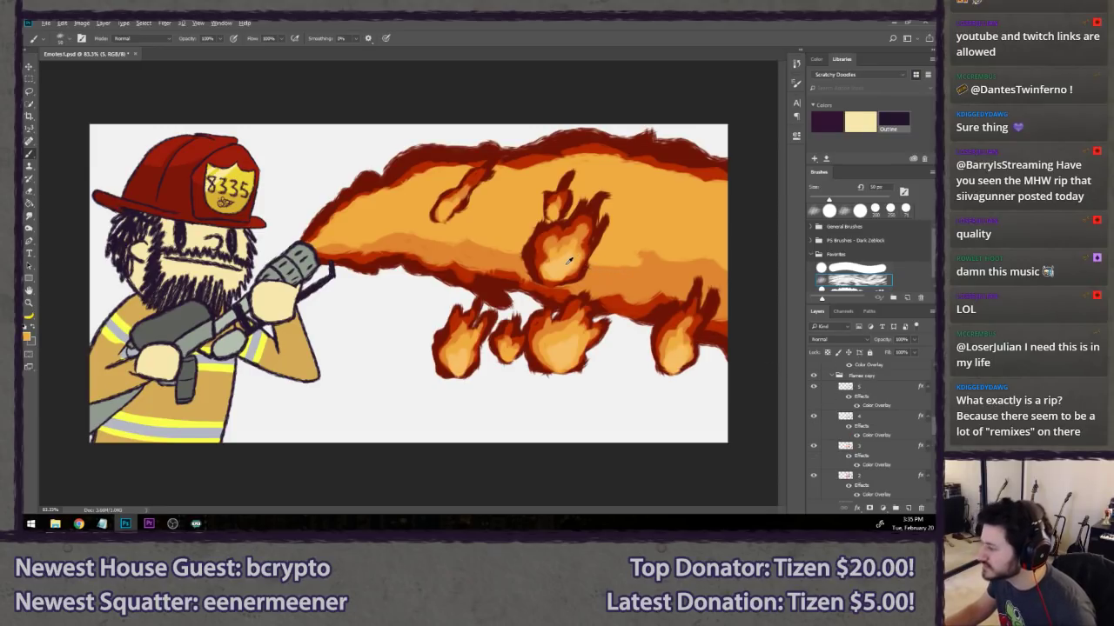
pyautogui.click(832, 375)
pyautogui.click(814, 375)
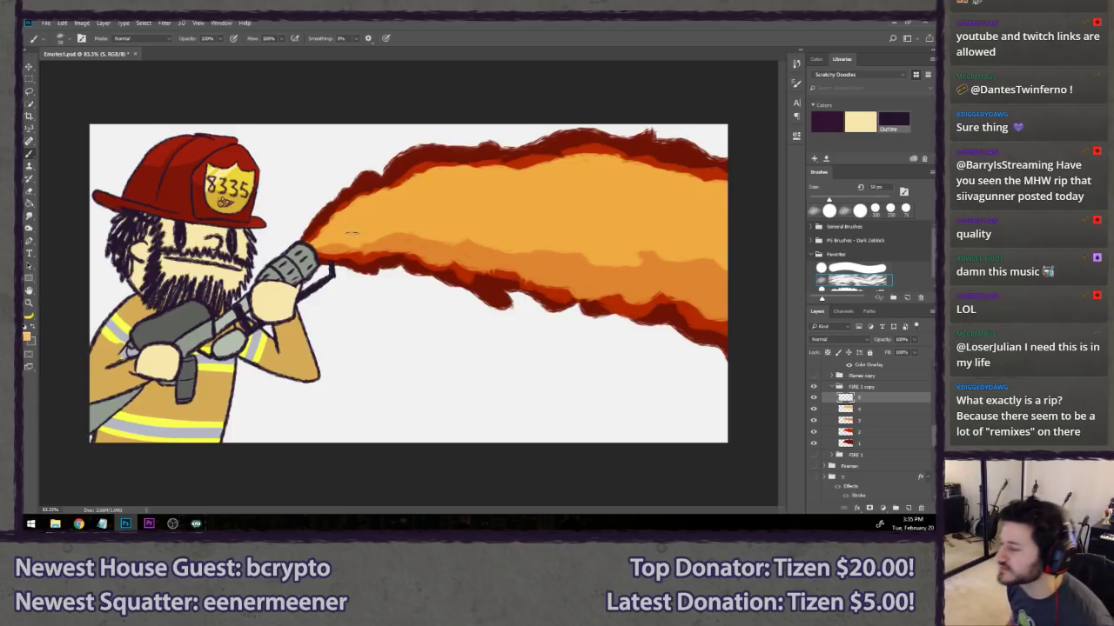
# - Paint pale-orange bands along the jet's upper edge and wavy middle with a 40 px brush, and start filling between them from the nozzle
pyautogui.press('[')
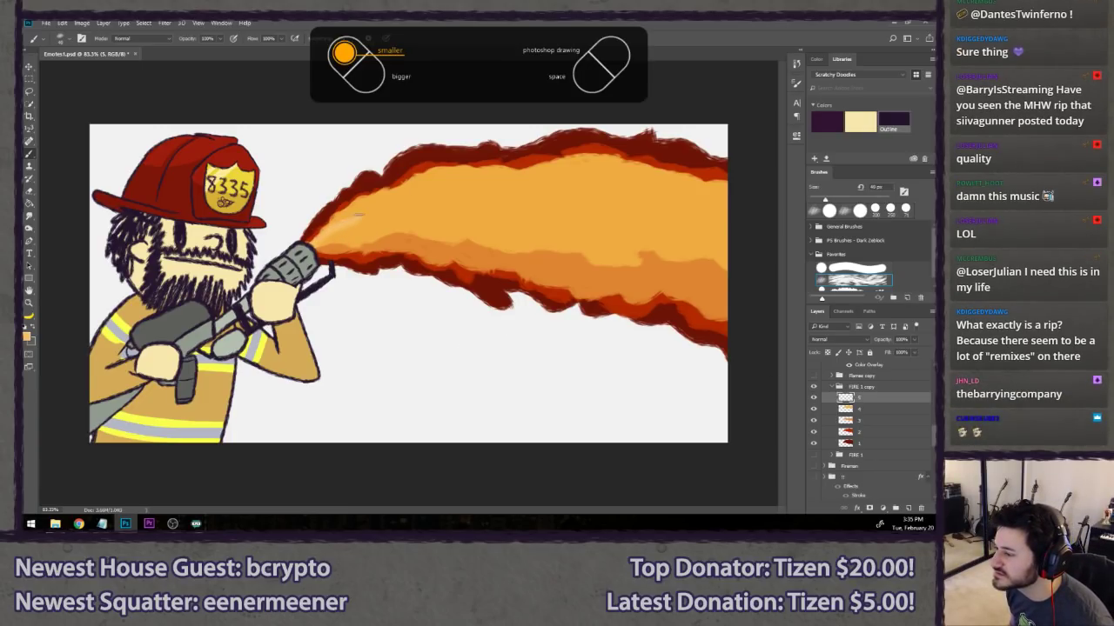
pyautogui.moveTo(344, 225)
pyautogui.mouseDown()
pyautogui.moveTo(439, 179)
pyautogui.moveTo(424, 172)
pyautogui.moveTo(635, 164)
pyautogui.moveTo(663, 171)
pyautogui.moveTo(619, 172)
pyautogui.moveTo(740, 190)
pyautogui.mouseUp()
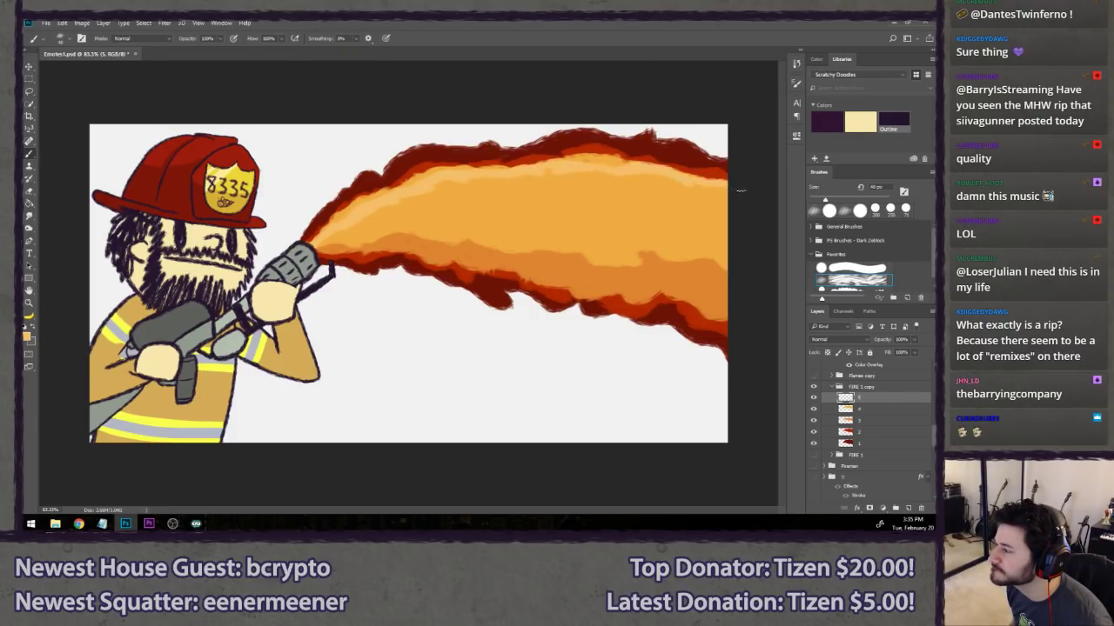
pyautogui.moveTo(312, 238)
pyautogui.mouseDown()
pyautogui.moveTo(437, 213)
pyautogui.moveTo(401, 210)
pyautogui.moveTo(458, 218)
pyautogui.moveTo(462, 207)
pyautogui.moveTo(501, 223)
pyautogui.moveTo(736, 250)
pyautogui.mouseUp()
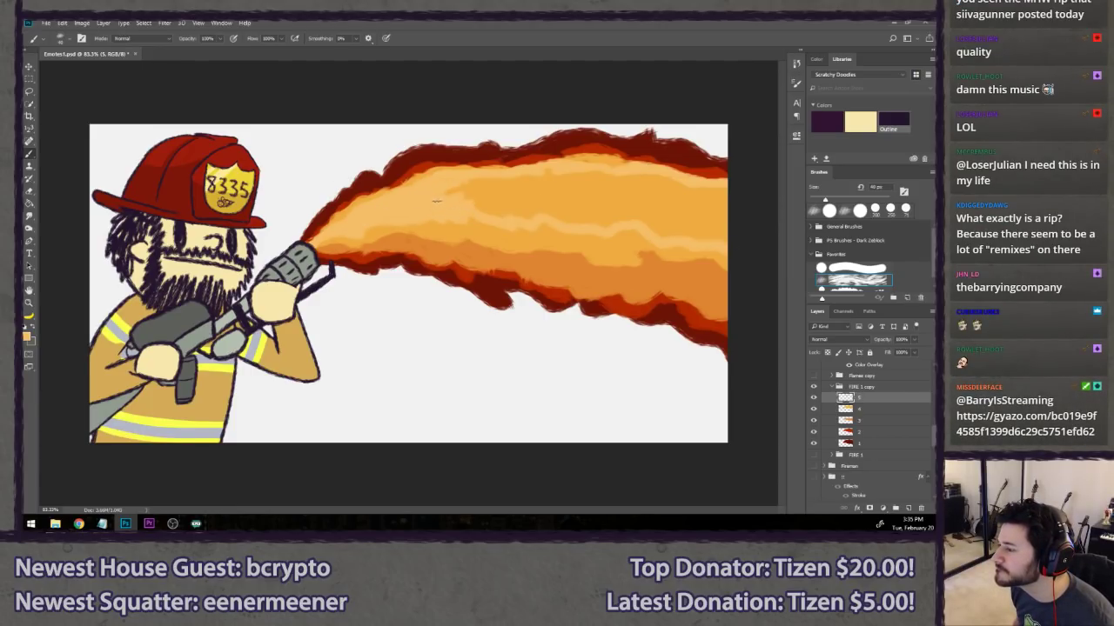
pyautogui.moveTo(436, 201); pyautogui.dragTo(526, 178)
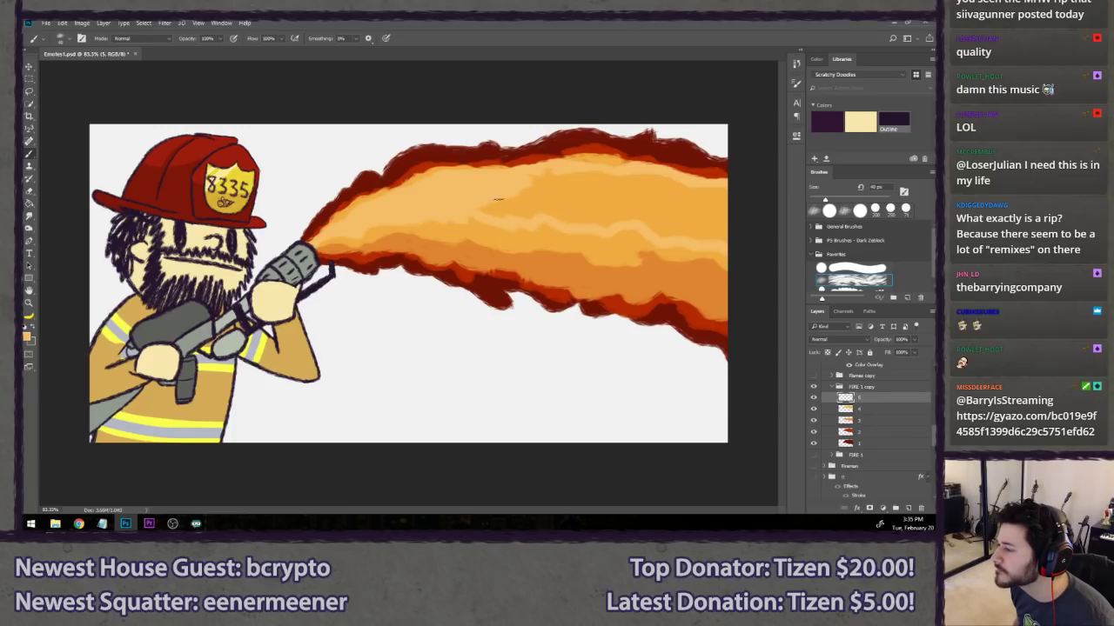
pyautogui.press(']')
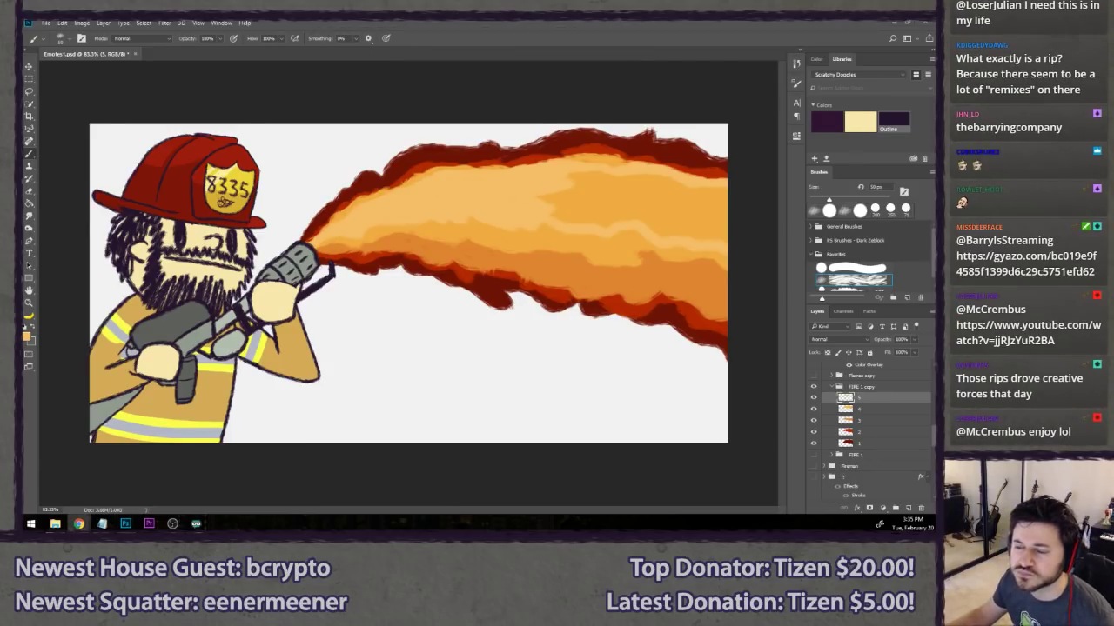
# - Switch to Chrome, examine the Gyazo picture of the suggested flame shading enlarged, and close the browser window
pyautogui.click(78, 523)
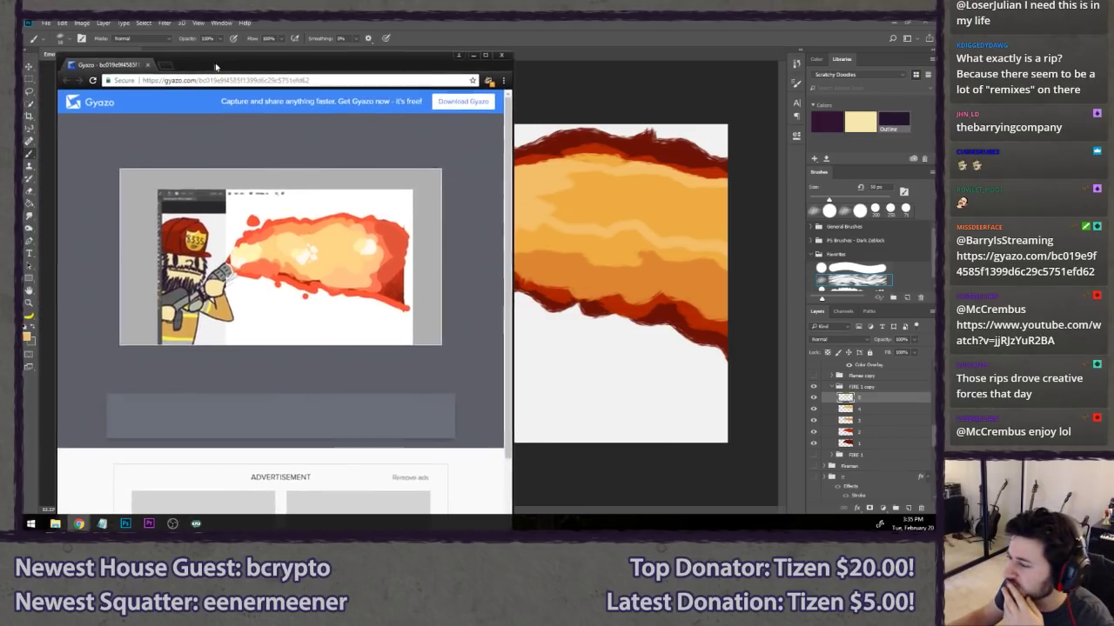
pyautogui.doubleClick(268, 66)
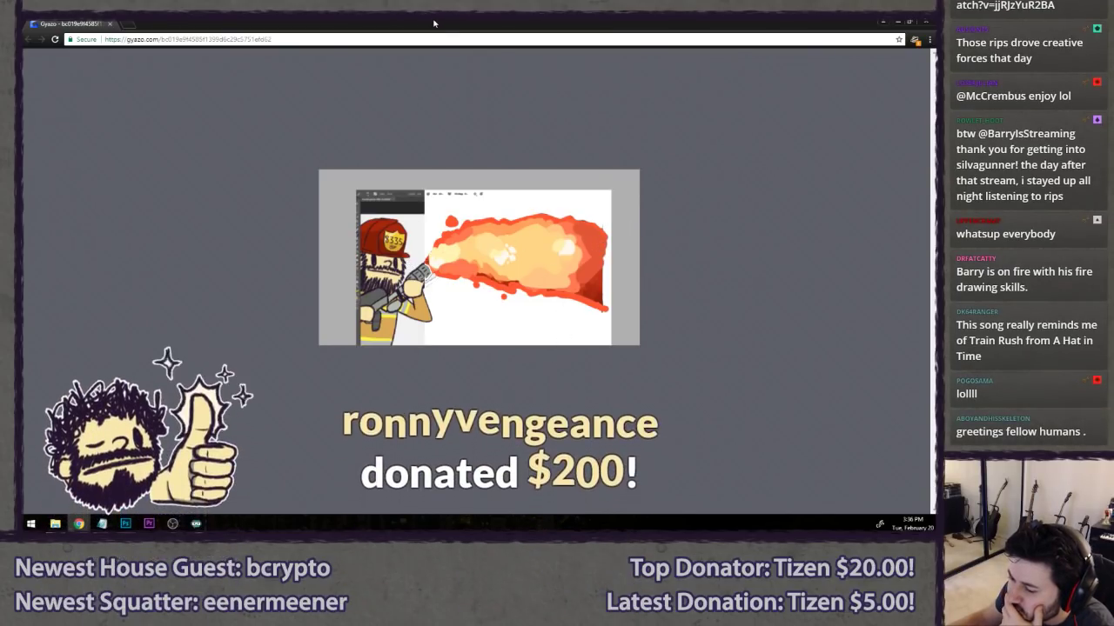
pyautogui.moveTo(433, 23); pyautogui.dragTo(24, 160)
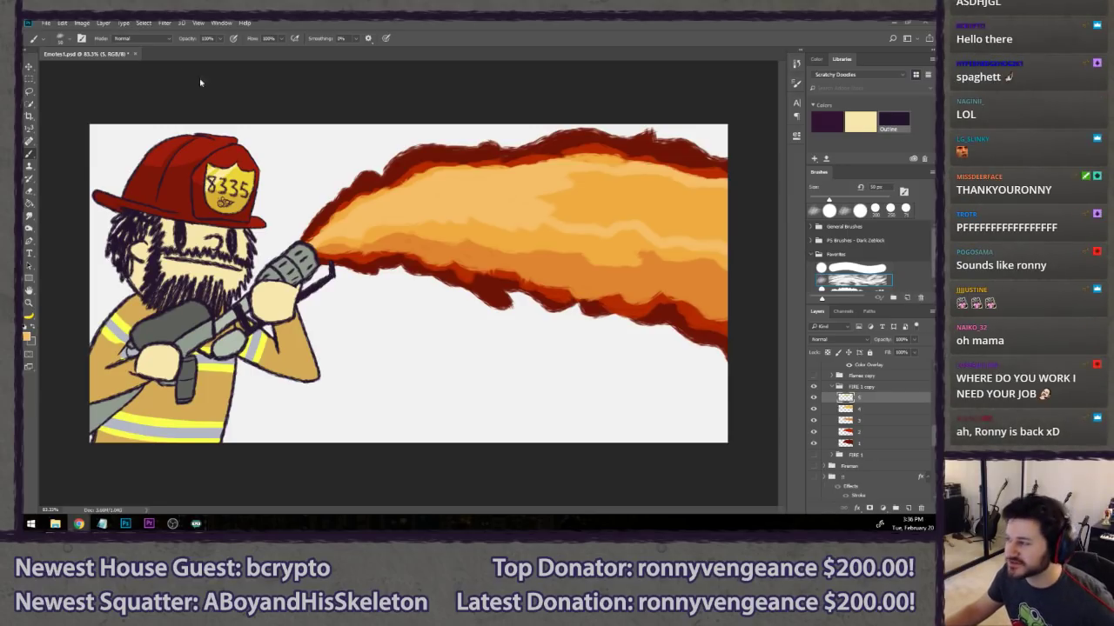
pyautogui.click(501, 21)
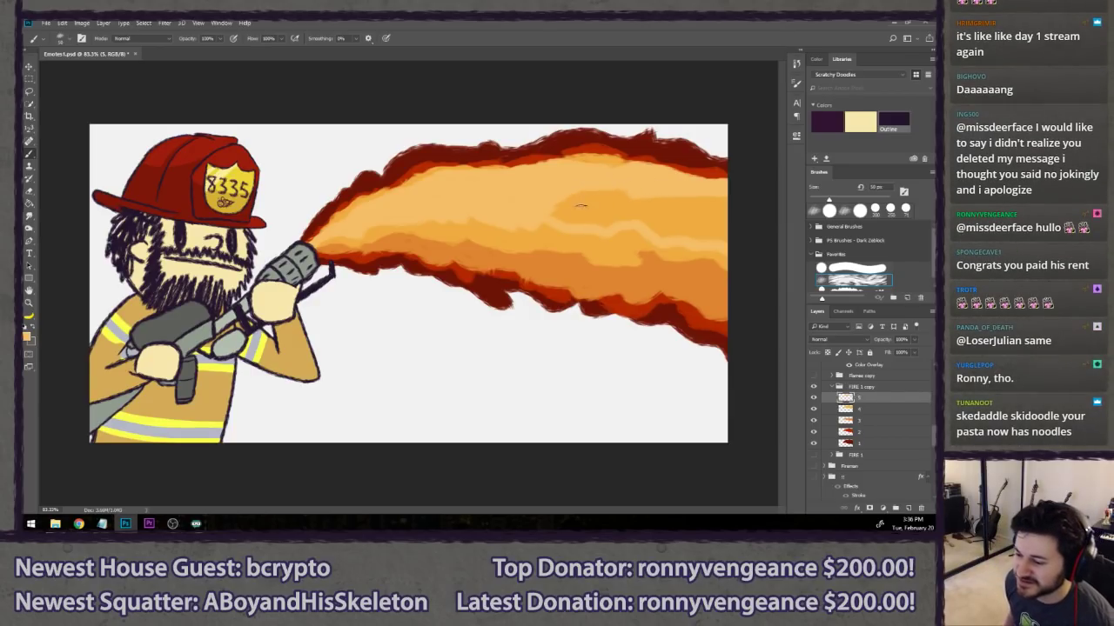
# - Fill the remaining gap inside the pale-orange area with a 70 px brush, and reduce the brush size
pyautogui.press(']')
pyautogui.press(']')
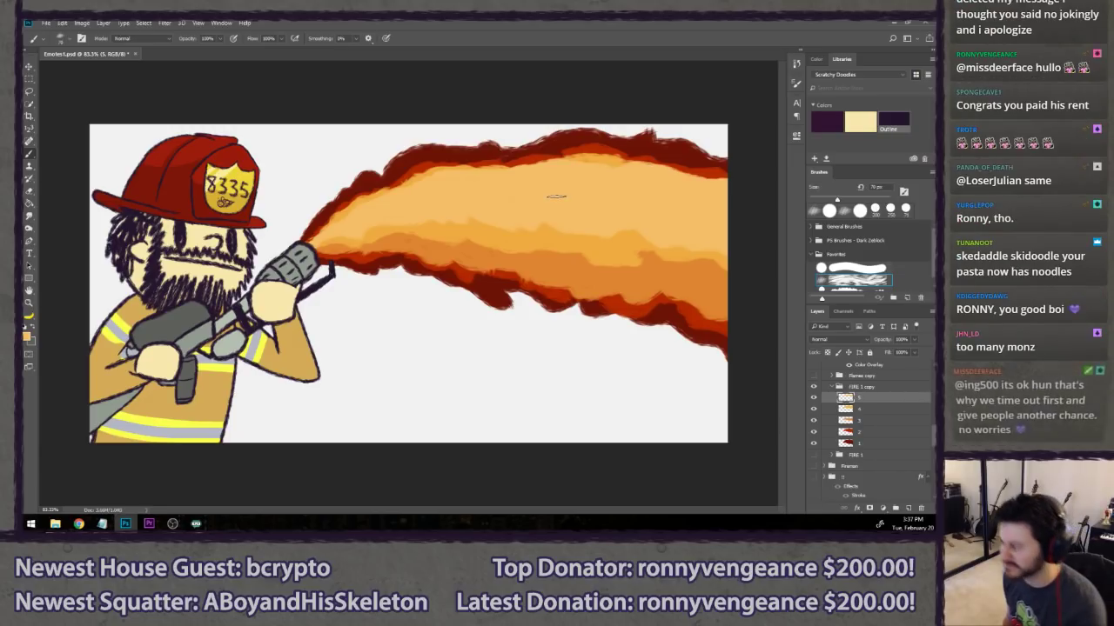
pyautogui.press('[')
pyautogui.press('[')
pyautogui.press('[')
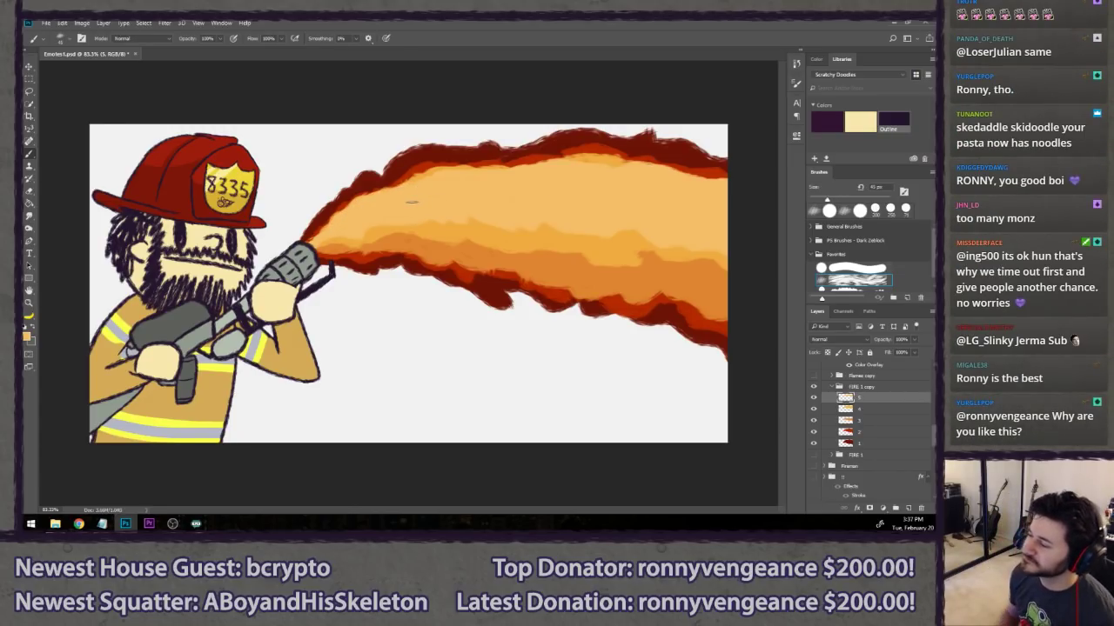
# - Extend the pale orange upward over the darker bands along the jet's upper edge, from the middle to the canvas edge
pyautogui.scroll(-15, 443, 269)
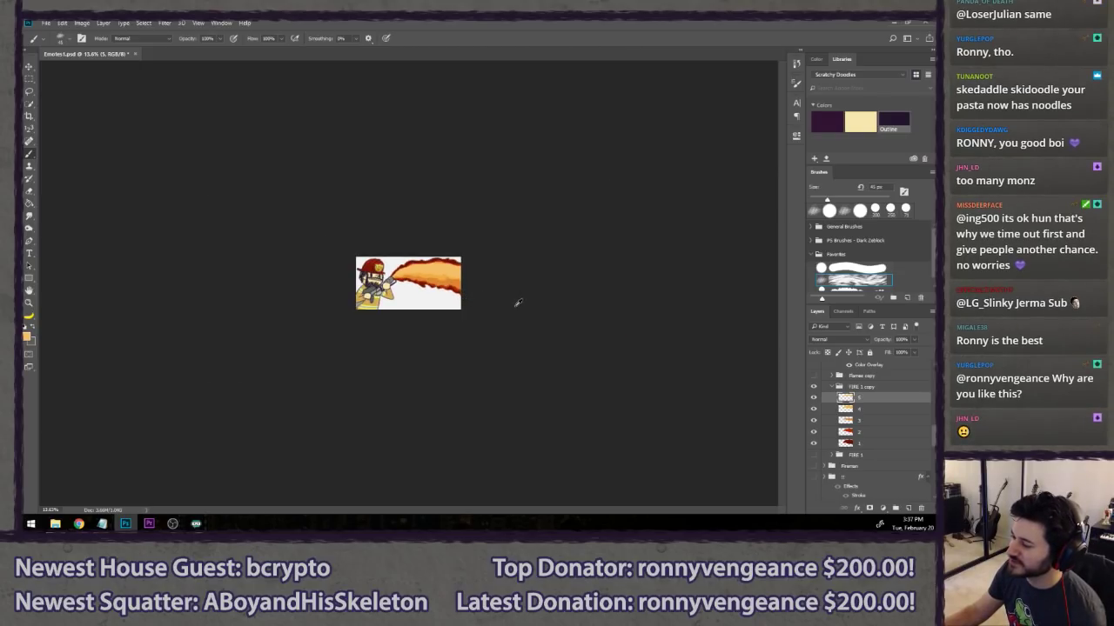
pyautogui.scroll(1, 504, 297)
pyautogui.hotkey('ctrl', '+')
pyautogui.hotkey('ctrl', '+')
pyautogui.hotkey('ctrl', '+')
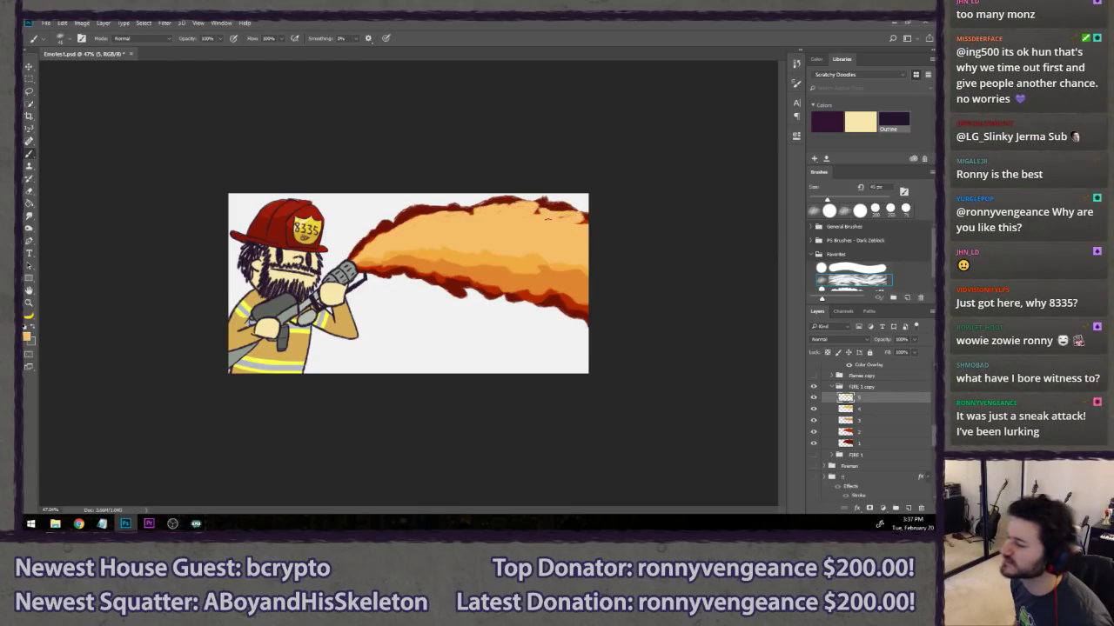
pyautogui.moveTo(533, 239); pyautogui.dragTo(475, 221)
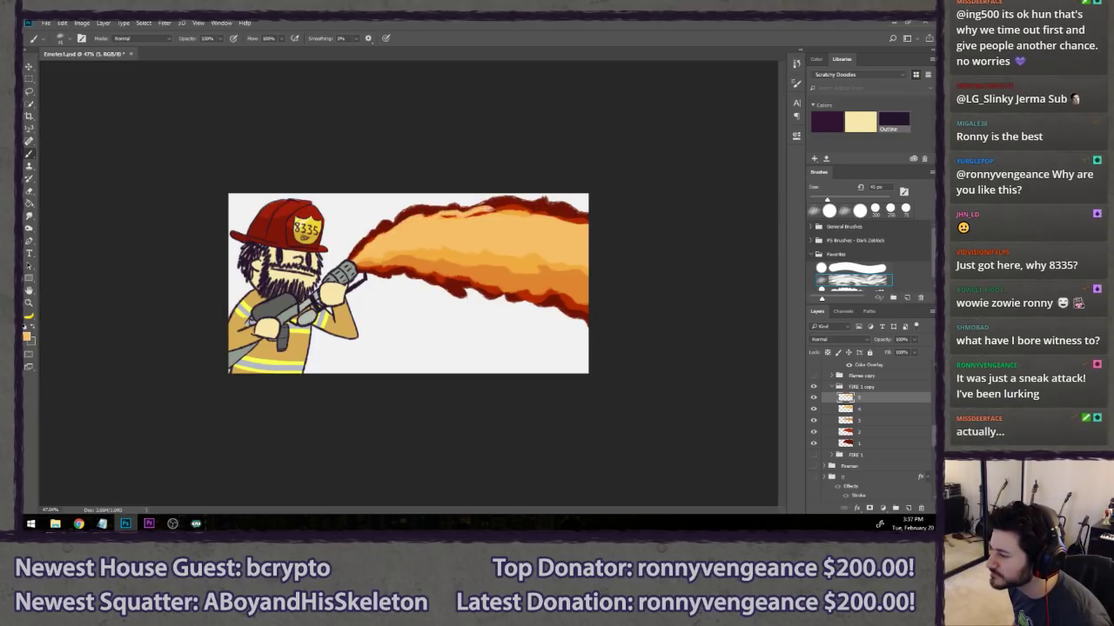
pyautogui.moveTo(556, 214); pyautogui.dragTo(583, 221)
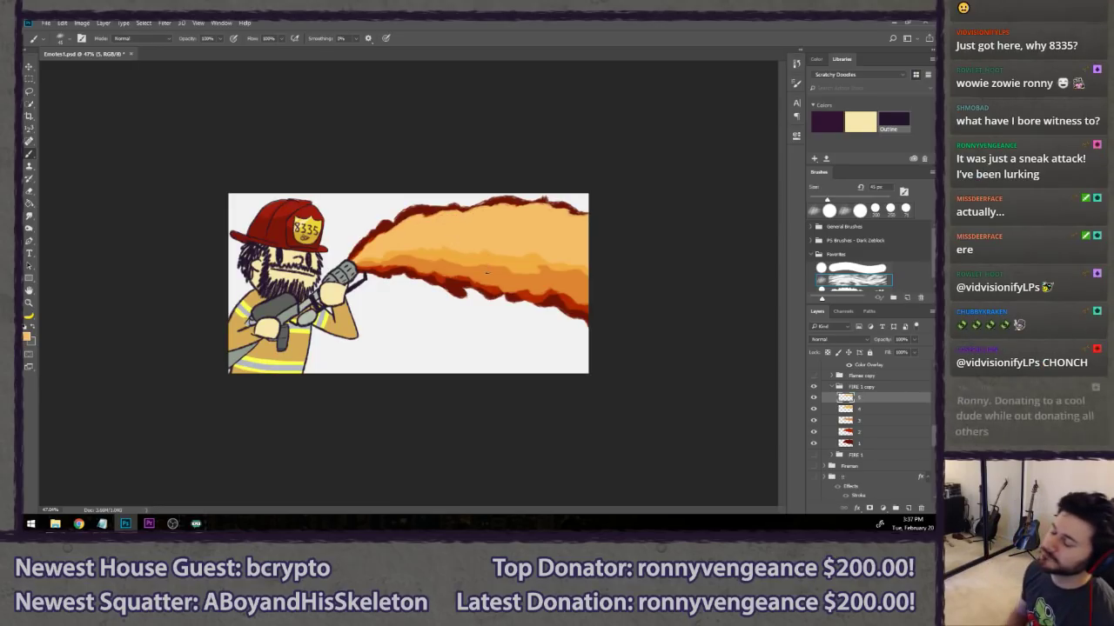
pyautogui.scroll(-5, 536, 266)
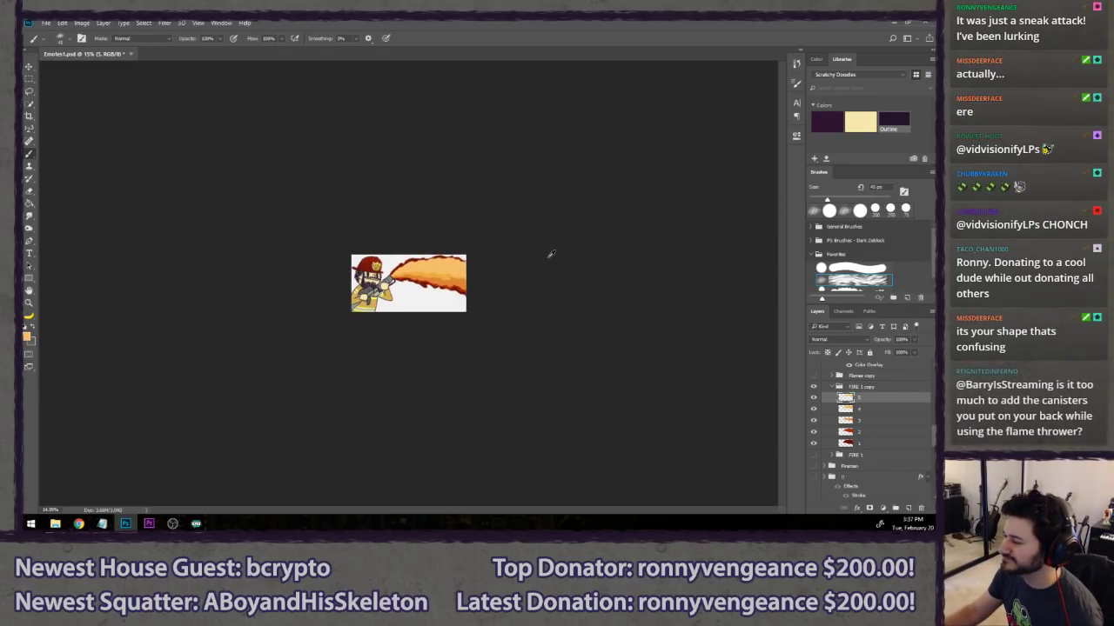
pyautogui.scroll(-1, 548, 255)
pyautogui.scroll(5, 542, 261)
pyautogui.scroll(4, 474, 172)
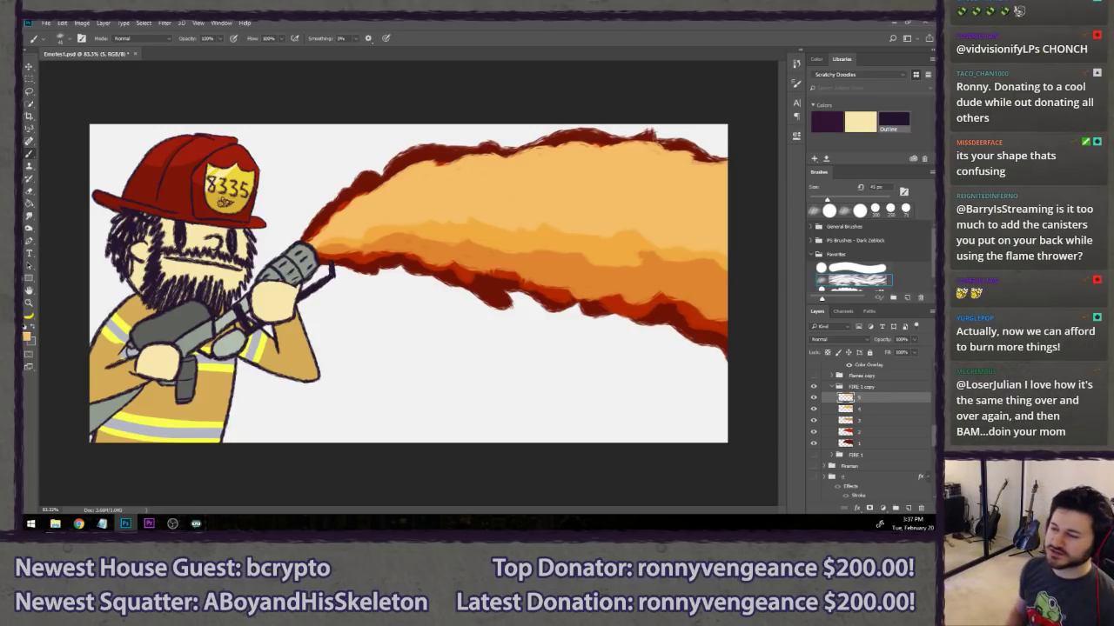
pyautogui.moveTo(131, 283)
pyautogui.mouseDown()
pyautogui.moveTo(98, 310)
pyautogui.moveTo(108, 298)
pyautogui.moveTo(111, 319)
pyautogui.moveTo(94, 296)
pyautogui.moveTo(122, 303)
pyautogui.mouseUp()
pyautogui.hotkey('ctrl', 'z')
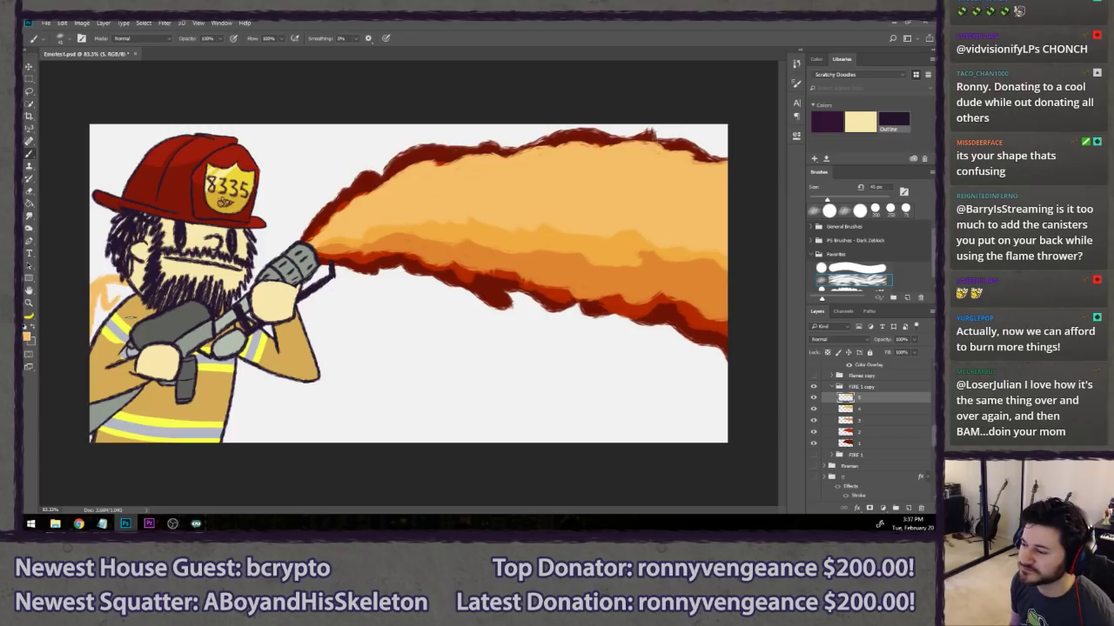
pyautogui.hotkey('ctrl', 'z')
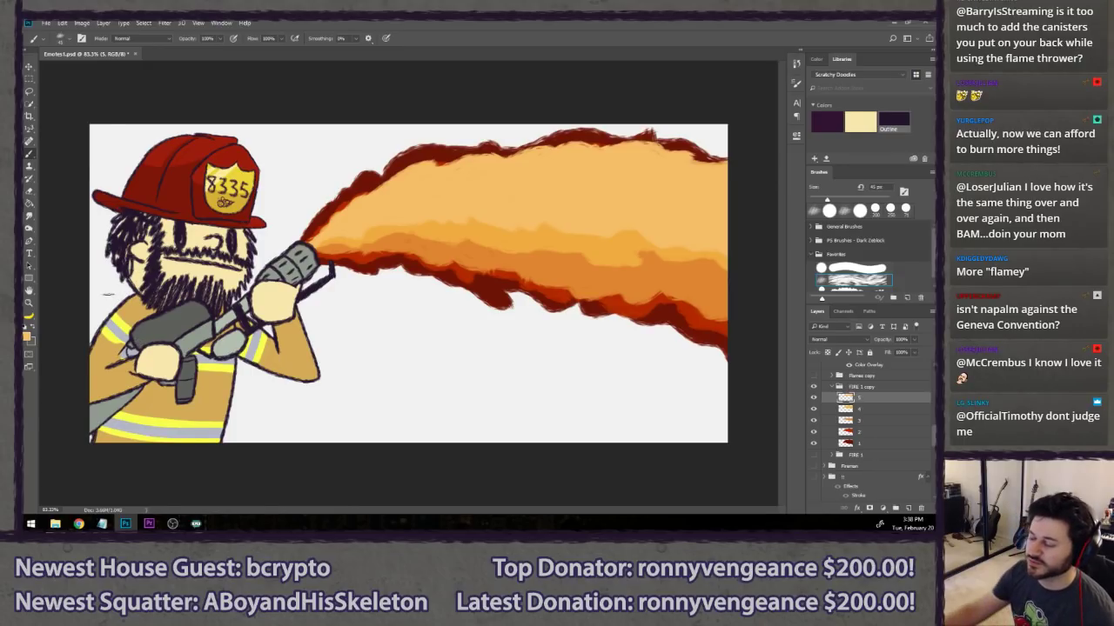
pyautogui.scroll(-10, 142, 278)
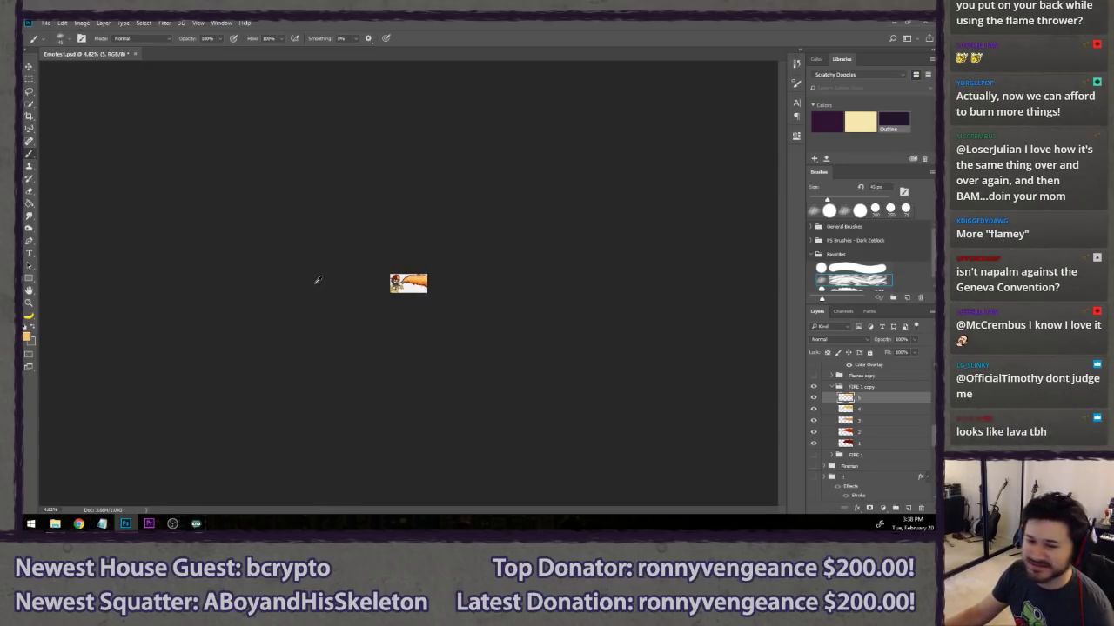
pyautogui.scroll(10, 318, 280)
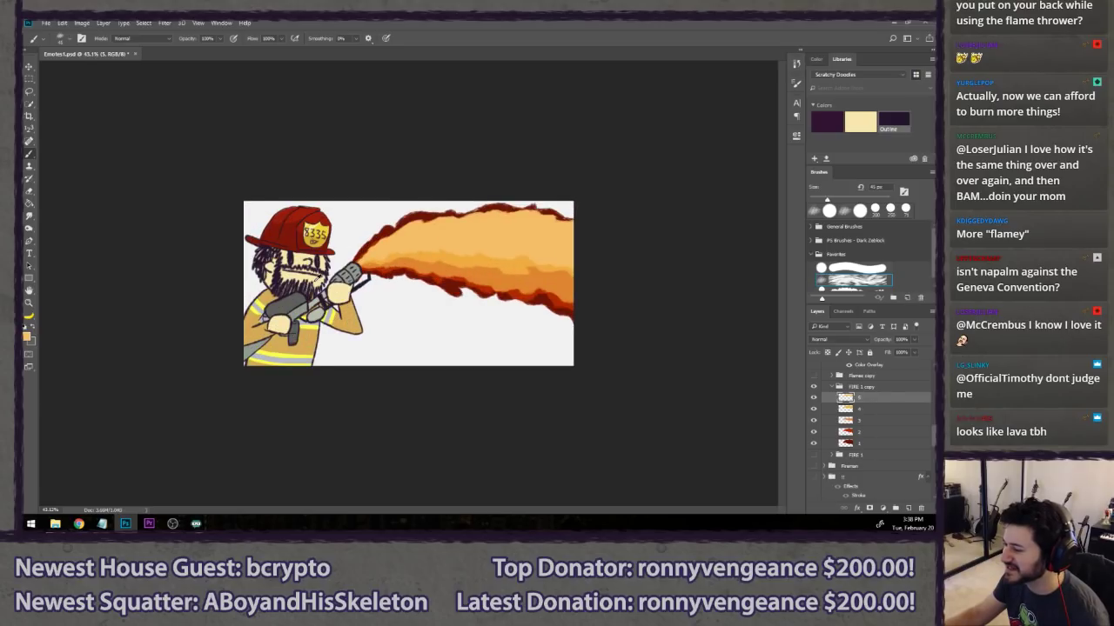
pyautogui.click(29, 90)
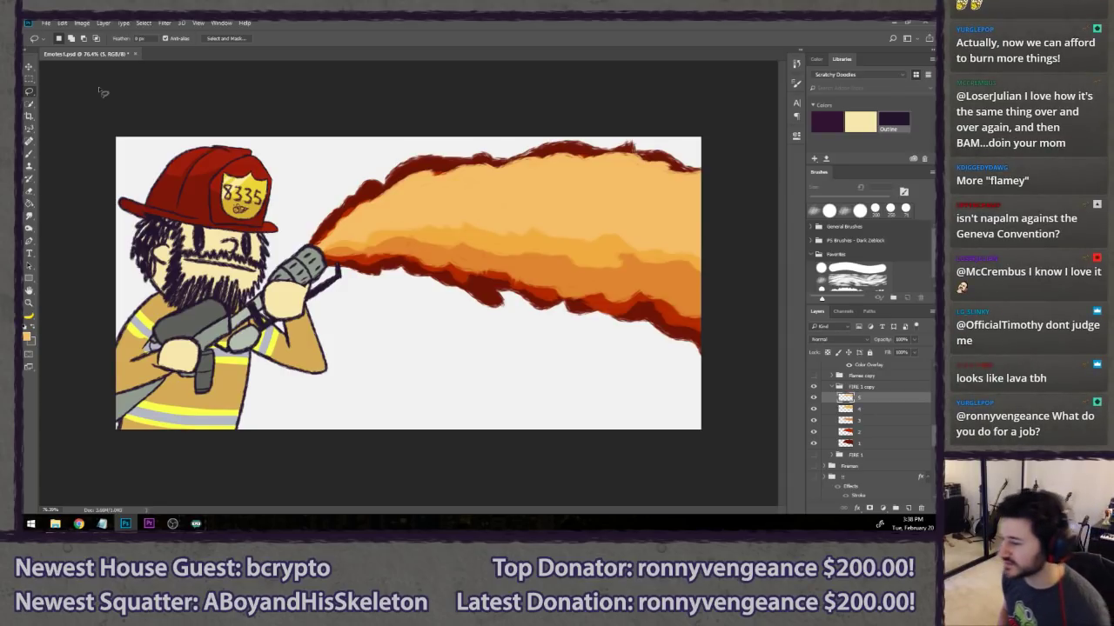
pyautogui.press('b')
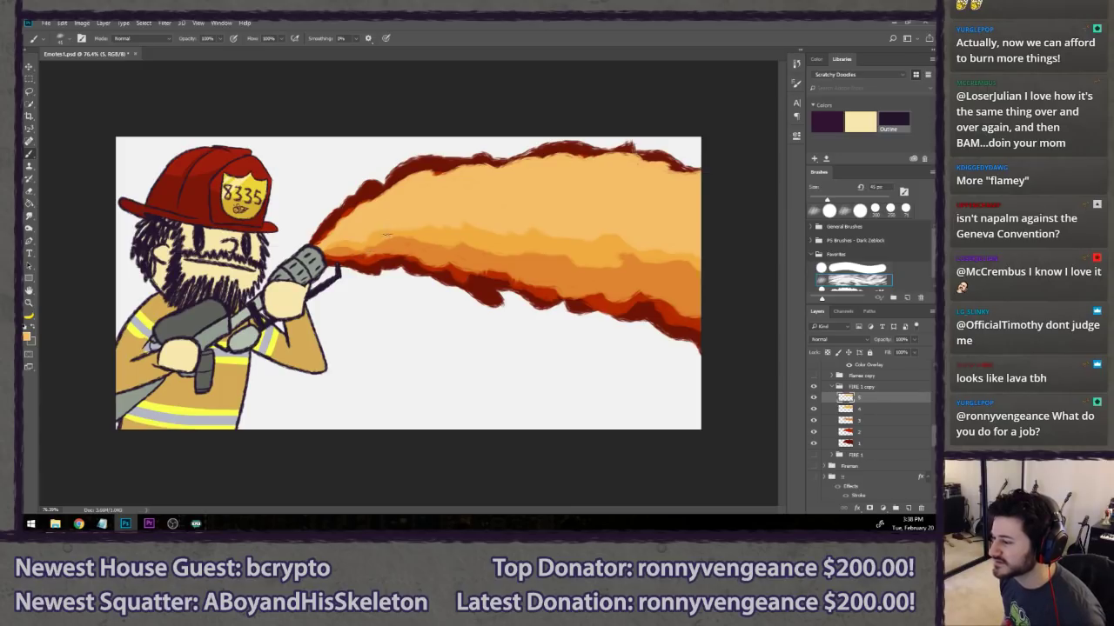
# - On layer 2 of the FIRE 1 copy group, paint sampled red-orange along the flame jet's upper edge, from the nozzle to the canvas edge
pyautogui.scroll(1, 415, 203)
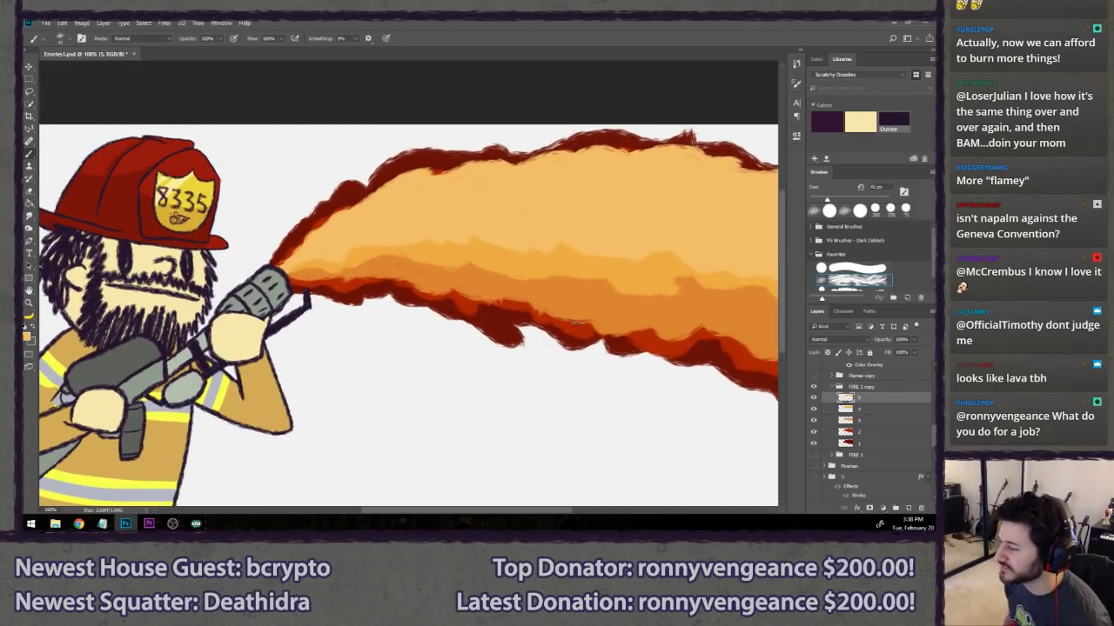
pyautogui.click(863, 432)
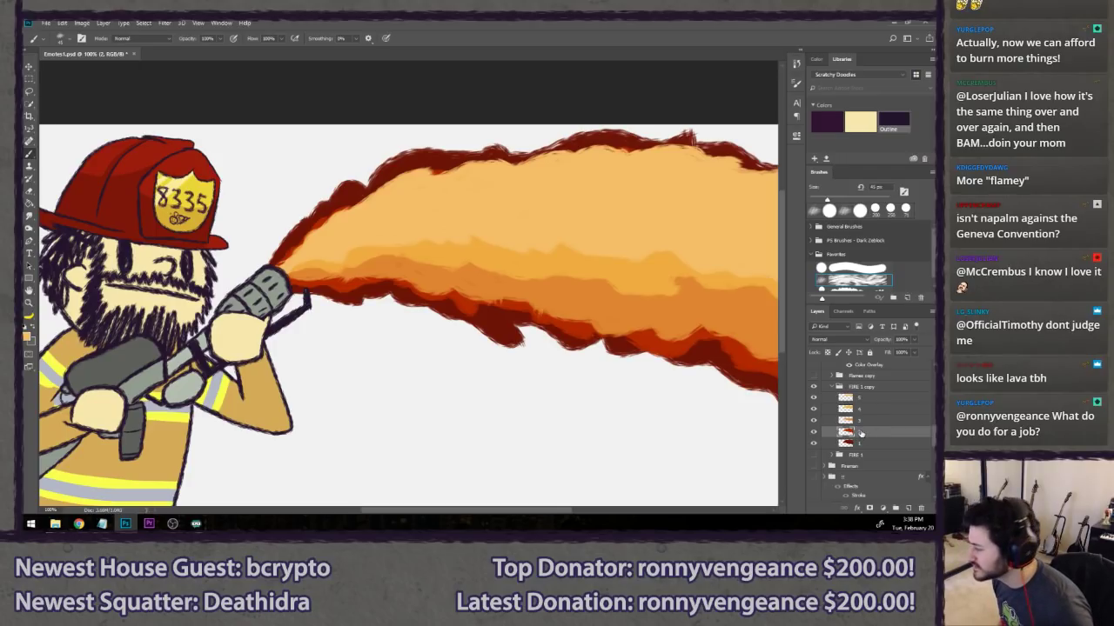
pyautogui.keyDown('alt'); pyautogui.click(331, 272); pyautogui.keyUp('alt')
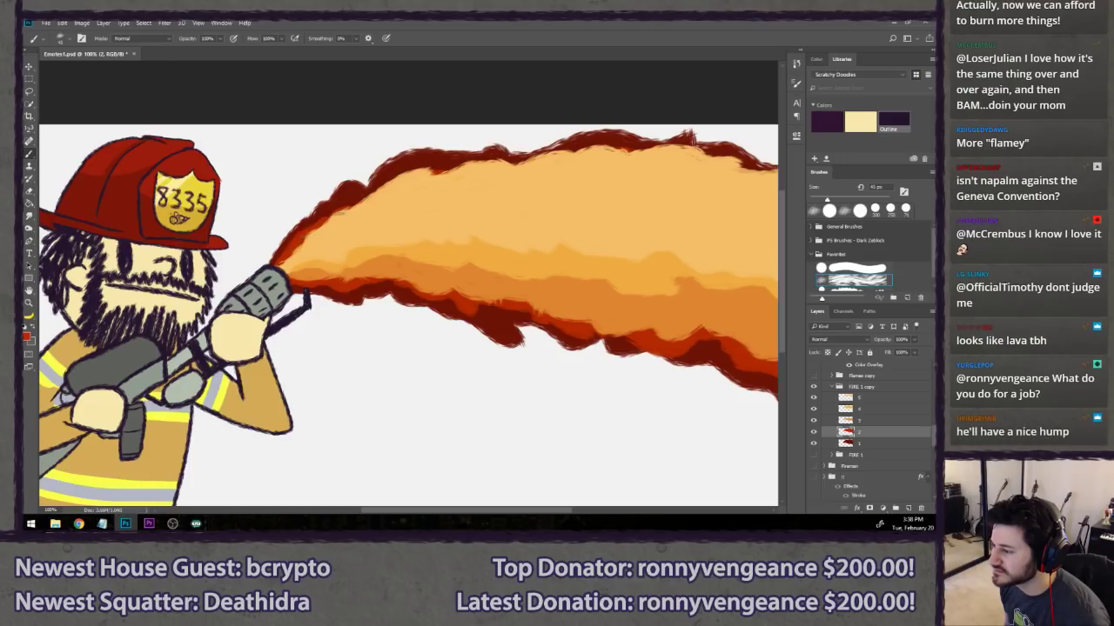
pyautogui.moveTo(341, 206); pyautogui.dragTo(461, 164)
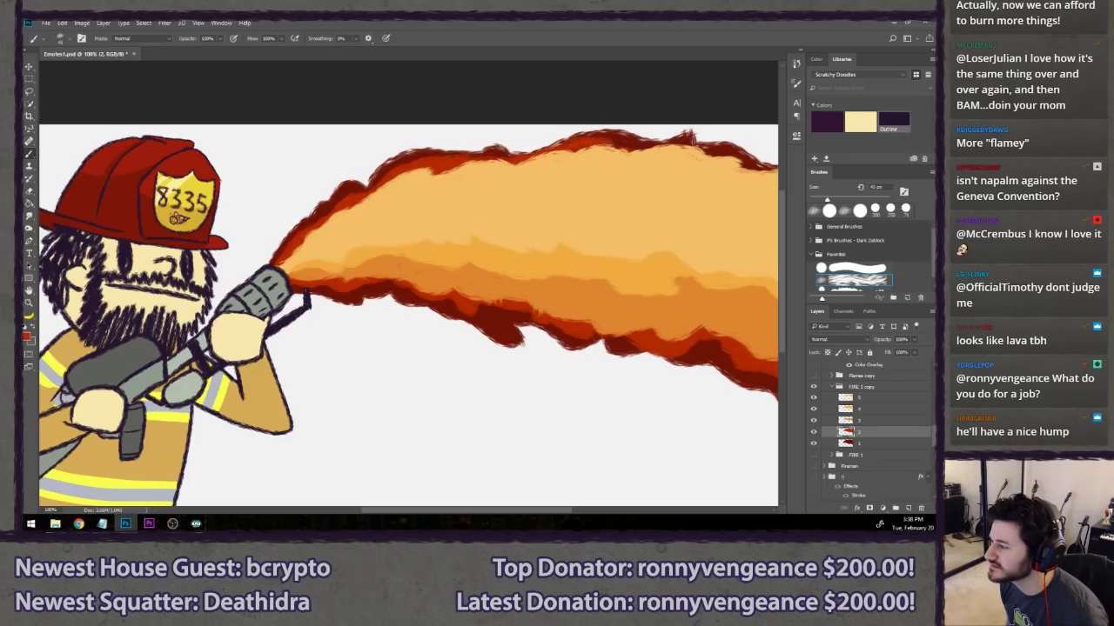
pyautogui.moveTo(637, 204); pyautogui.dragTo(514, 219)
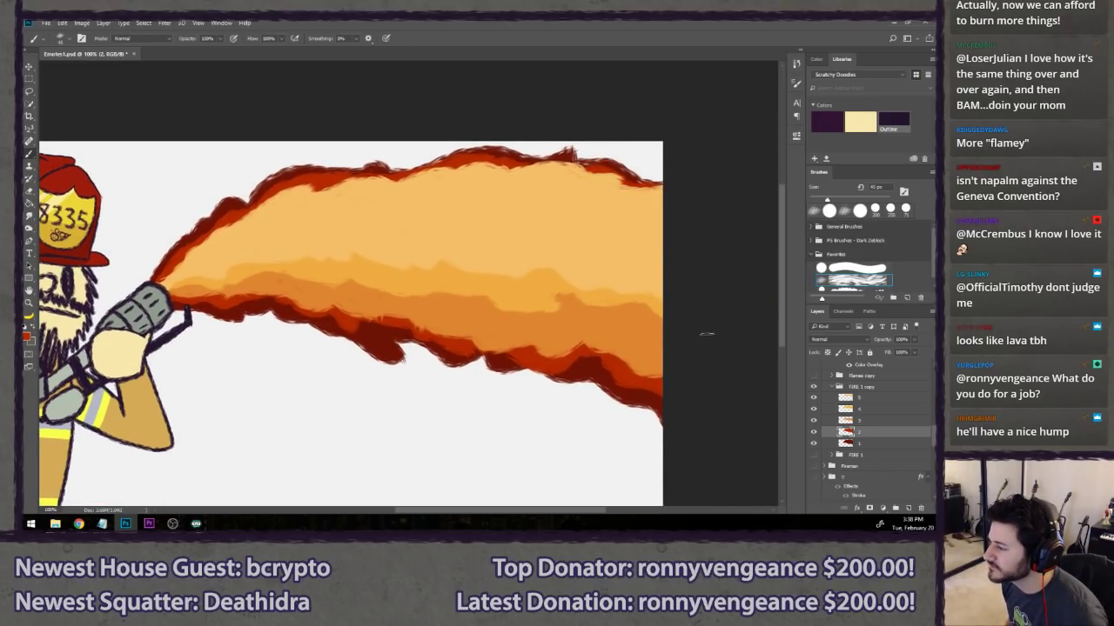
# - On layer 3, paint a thin orange band inside the red-orange along the jet's upper edge
pyautogui.click(868, 421)
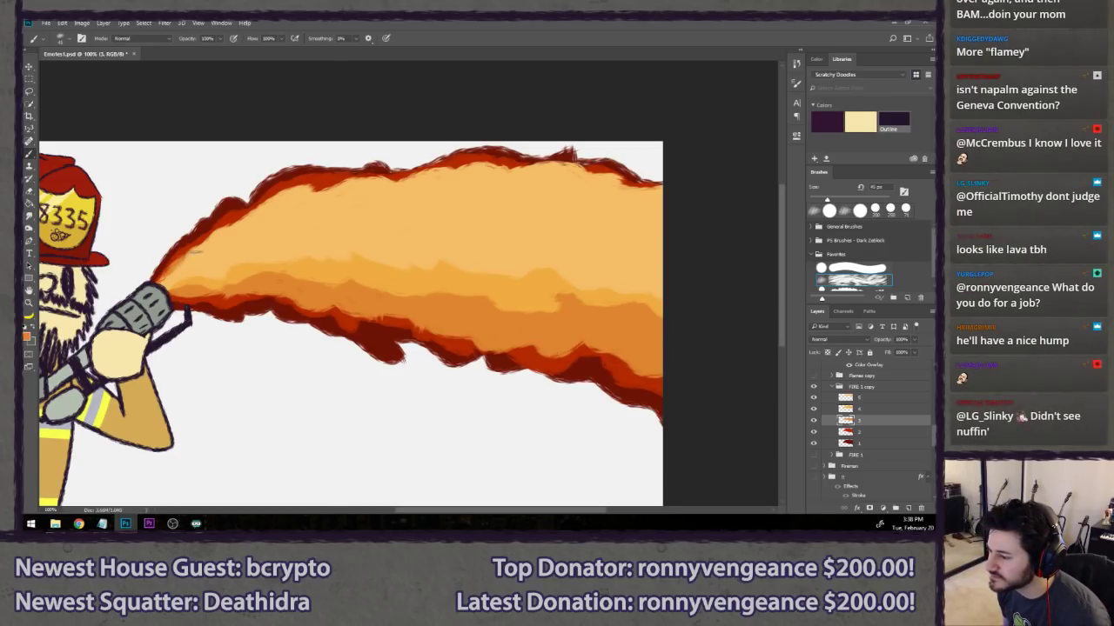
pyautogui.moveTo(300, 186)
pyautogui.mouseDown()
pyautogui.moveTo(461, 167)
pyautogui.moveTo(522, 172)
pyautogui.mouseUp()
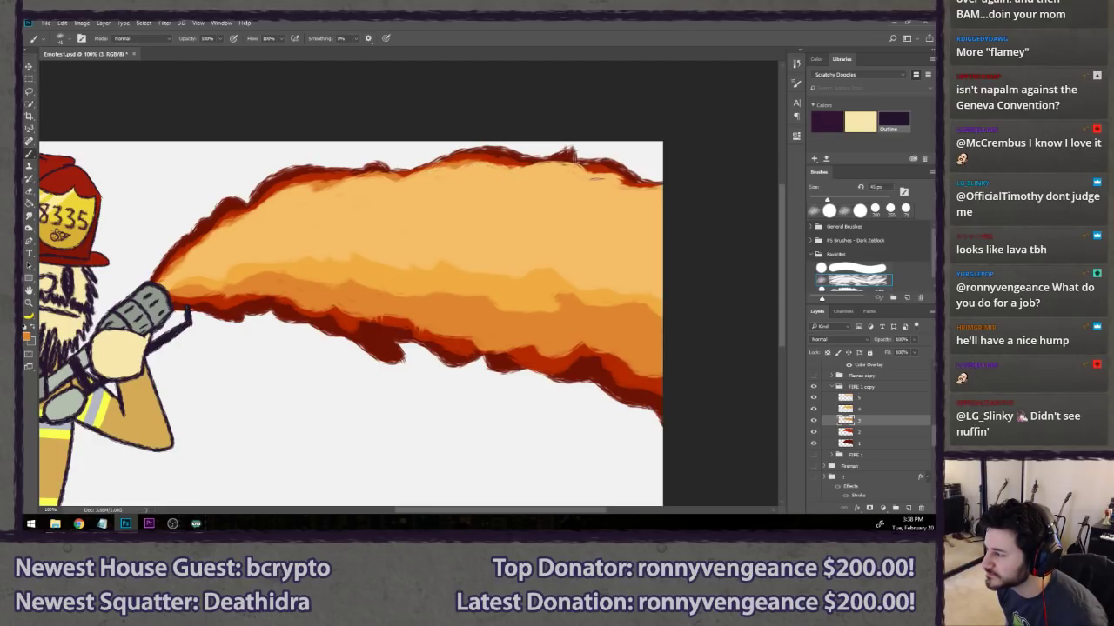
pyautogui.scroll(-12, 527, 250)
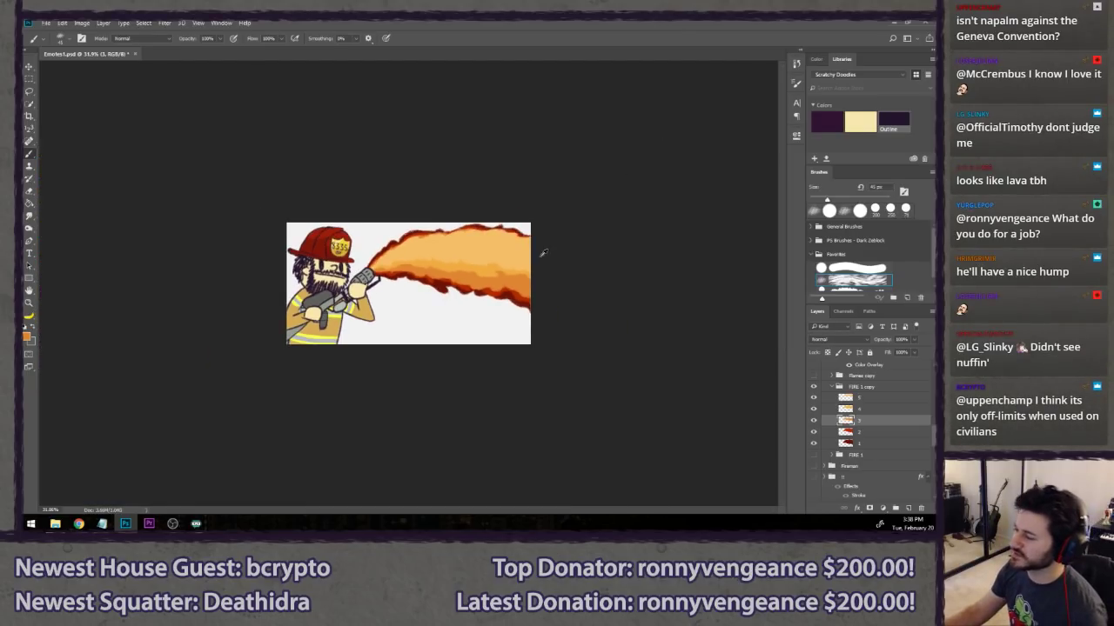
pyautogui.scroll(7, 622, 214)
# - Create a layer named top above layer 5 and paint short dabs of sampled yellow-orange across the pale inner flame
pyautogui.click(870, 398)
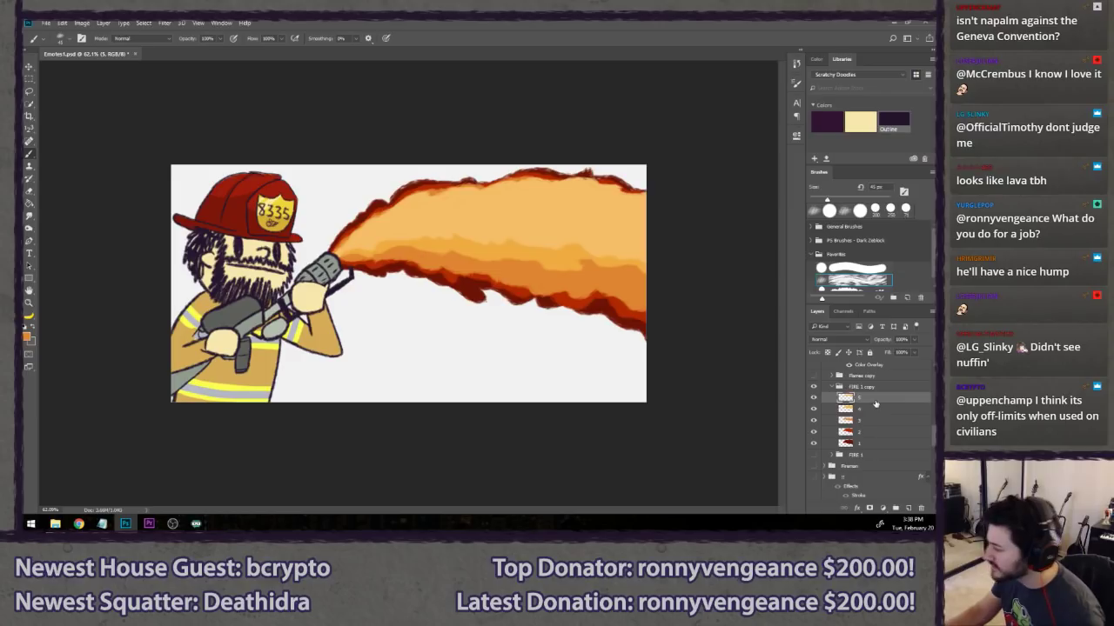
pyautogui.hotkey('ctrl', 'shift', 'n')
pyautogui.write('top')
pyautogui.press('Return')
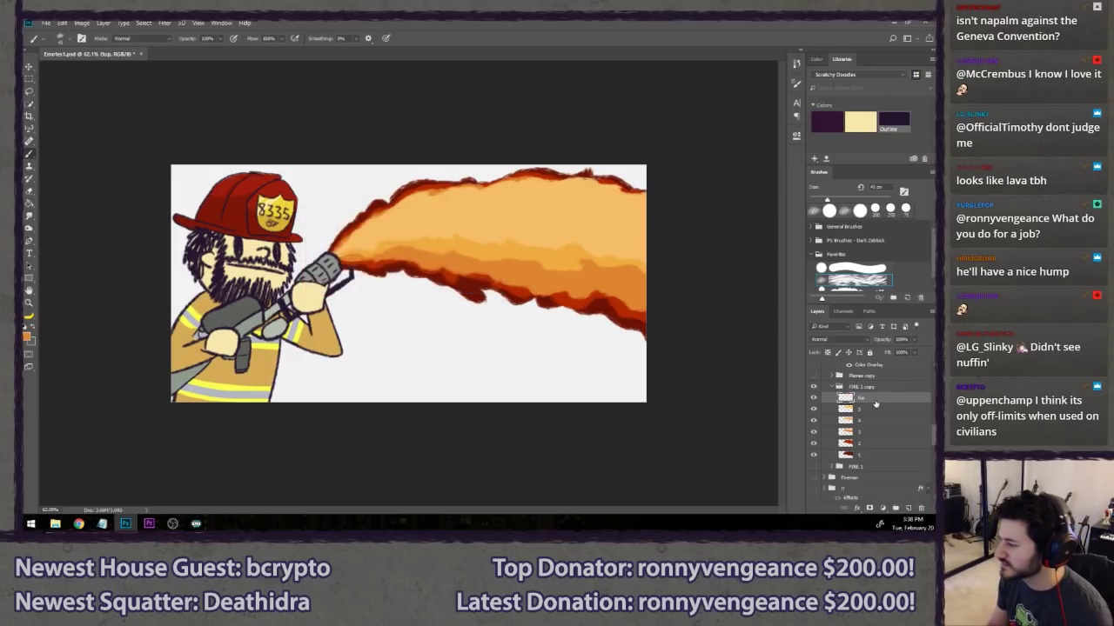
pyautogui.keyDown('alt'); pyautogui.click(558, 261); pyautogui.keyUp('alt')
pyautogui.scroll(3, 678, 193)
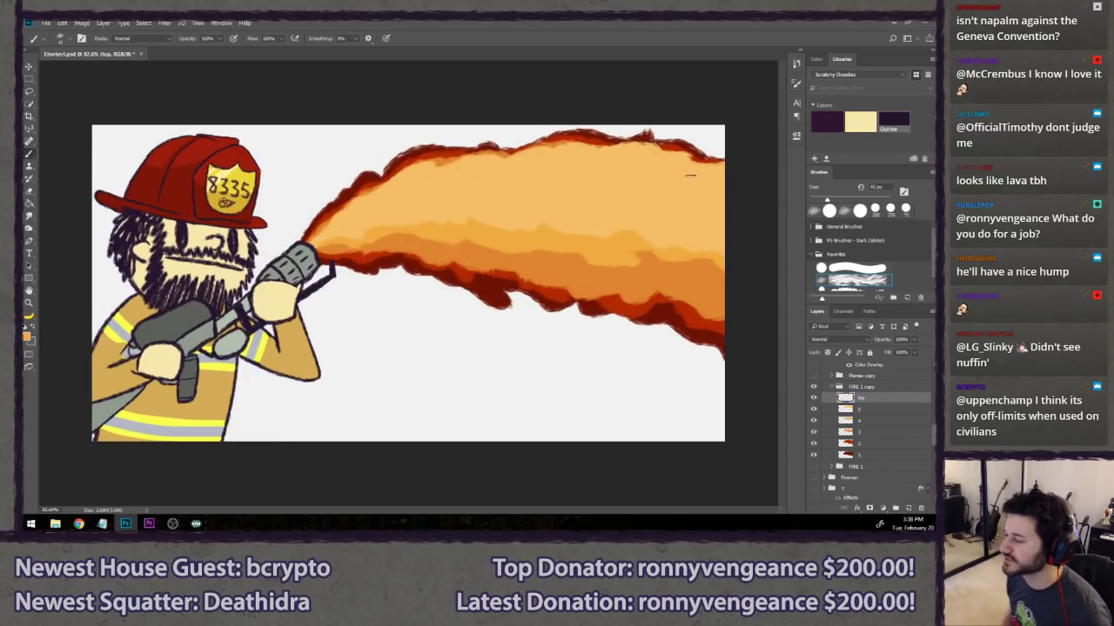
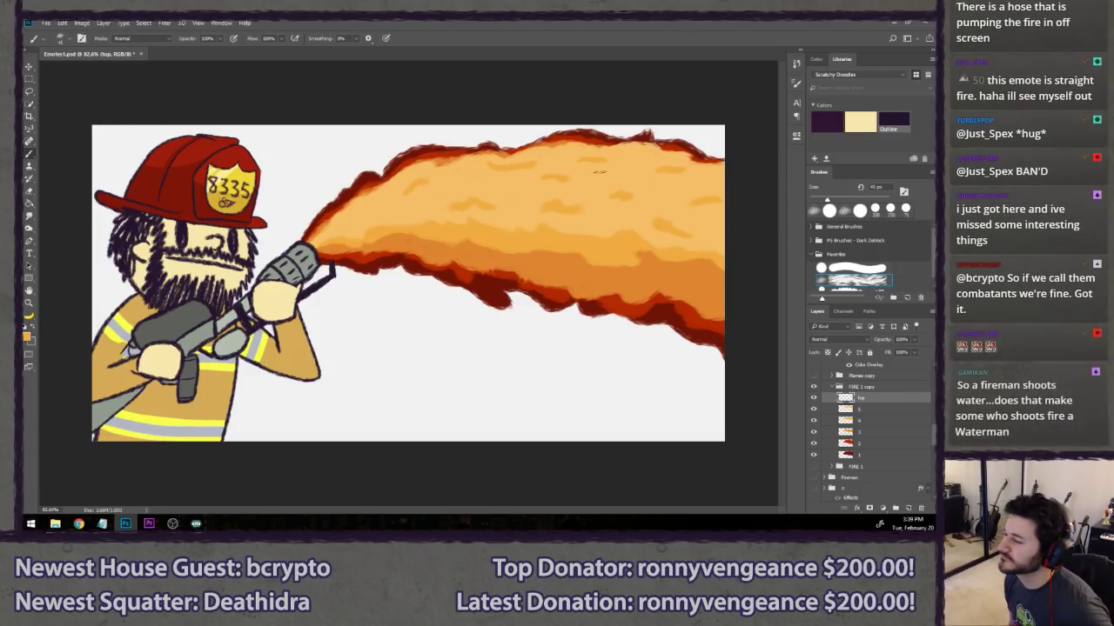
pyautogui.hotkey('ctrl', 'alt')
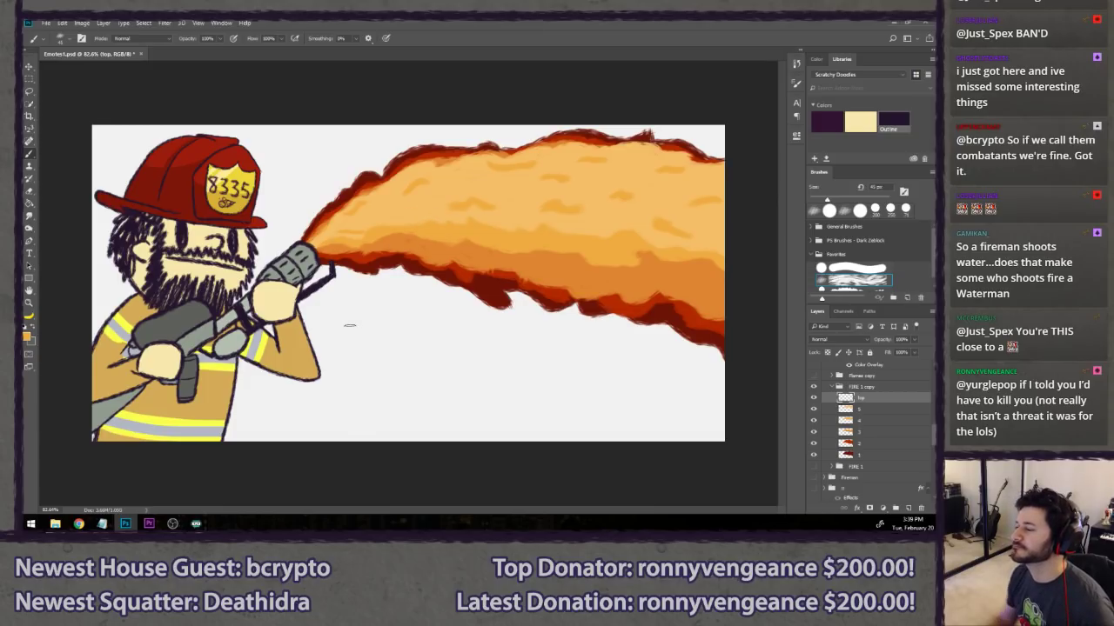
pyautogui.scroll(-5, 349, 326)
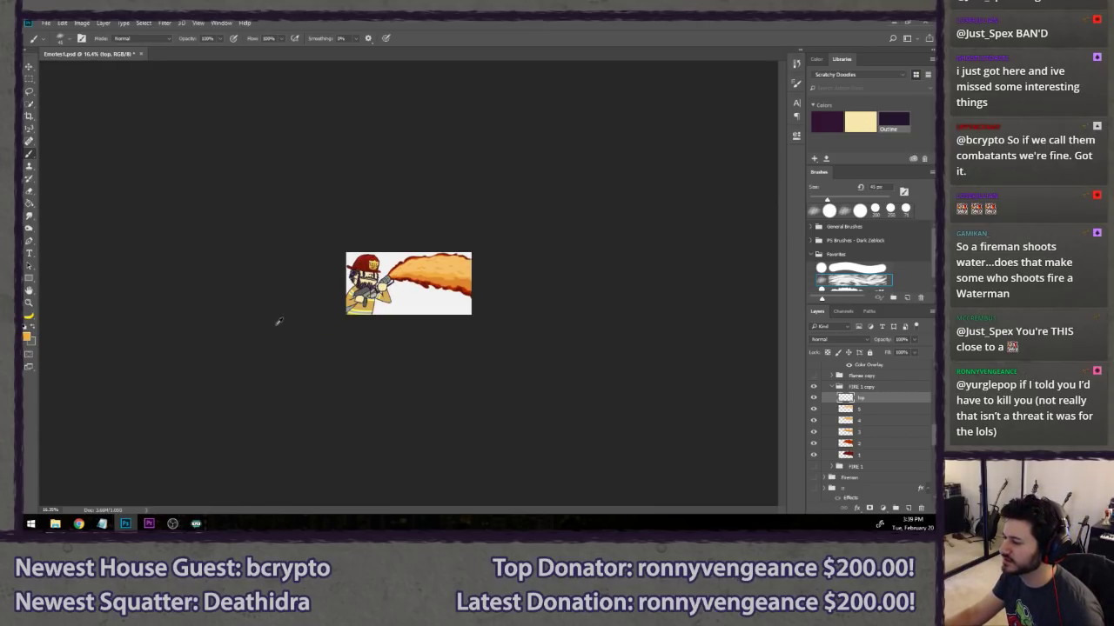
pyautogui.scroll(-2, 279, 322)
pyautogui.scroll(3, 276, 318)
pyautogui.scroll(-3, 281, 323)
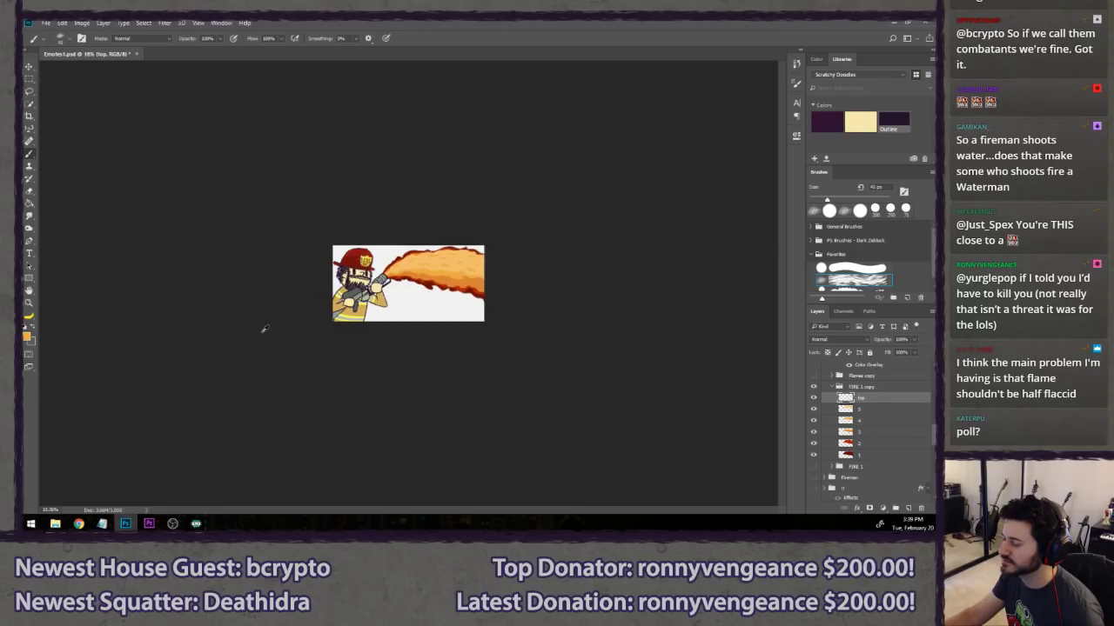
pyautogui.scroll(4, 390, 340)
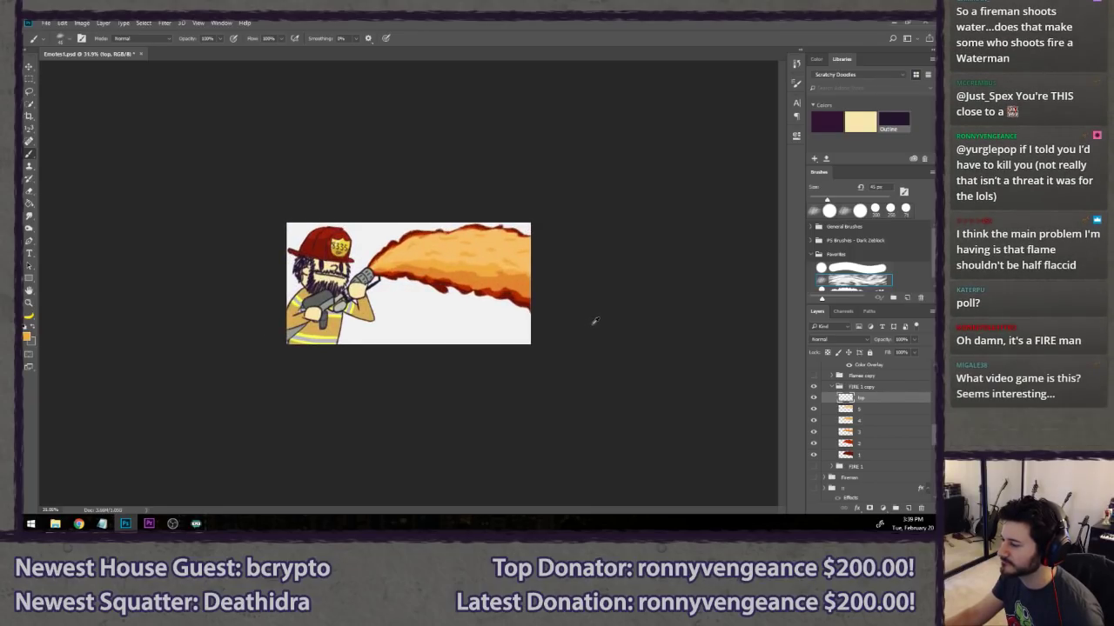
# - On layer 3, erase the orange near the jet's lower far end and repaint it with a reshaped edge that leaves a wider red band
pyautogui.click(874, 432)
pyautogui.scroll(2, 408, 283)
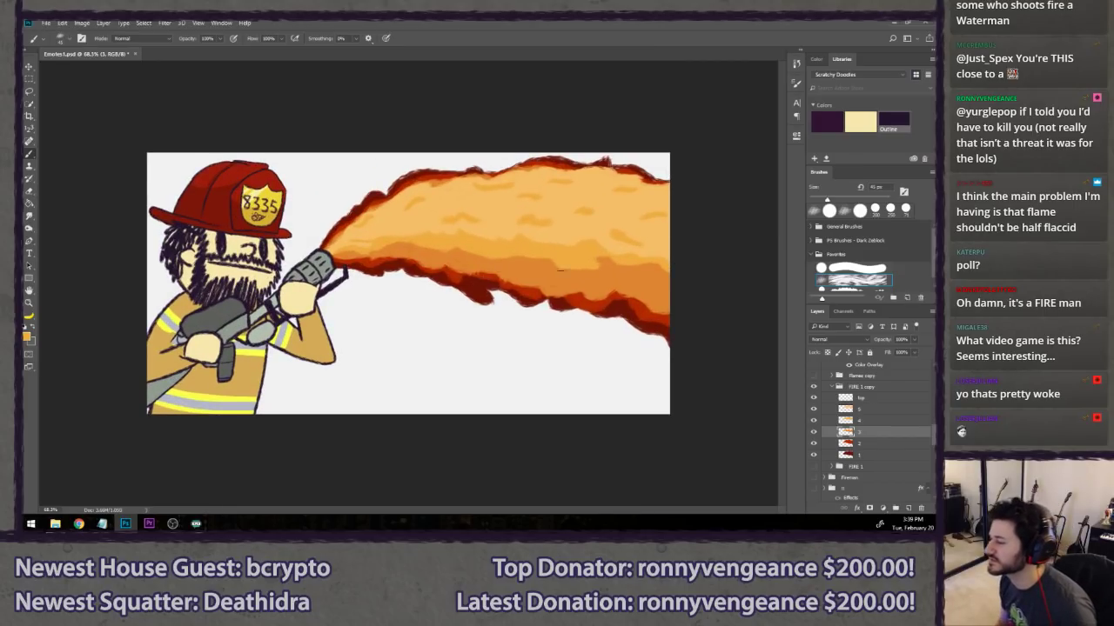
pyautogui.press('e')
pyautogui.moveTo(588, 297)
pyautogui.mouseDown()
pyautogui.moveTo(651, 288)
pyautogui.moveTo(626, 279)
pyautogui.moveTo(673, 304)
pyautogui.moveTo(642, 303)
pyautogui.mouseUp()
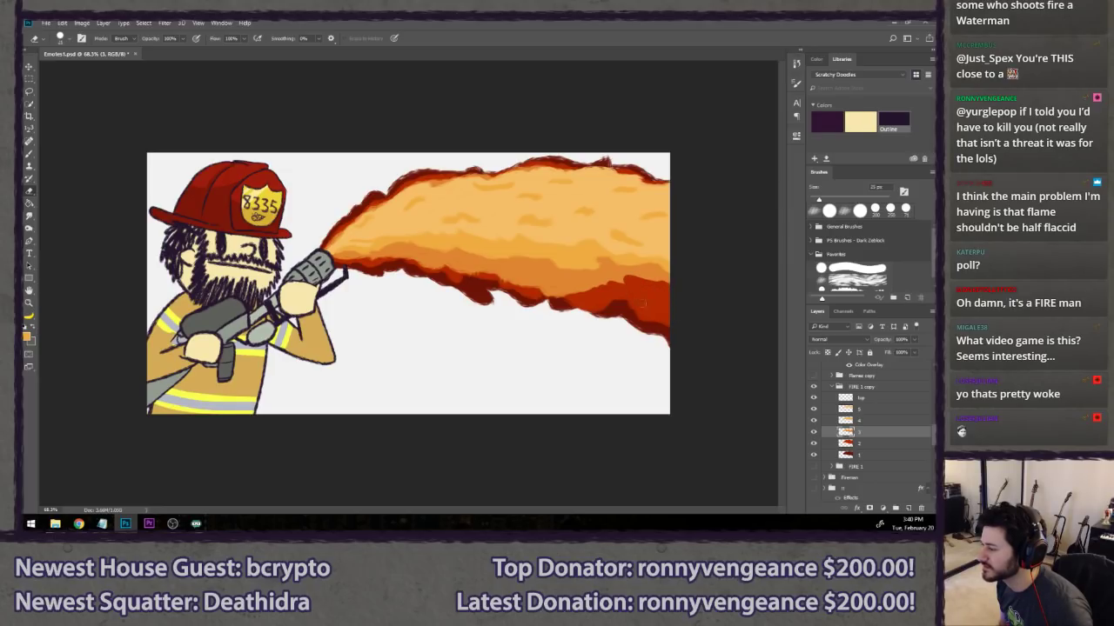
pyautogui.press('b')
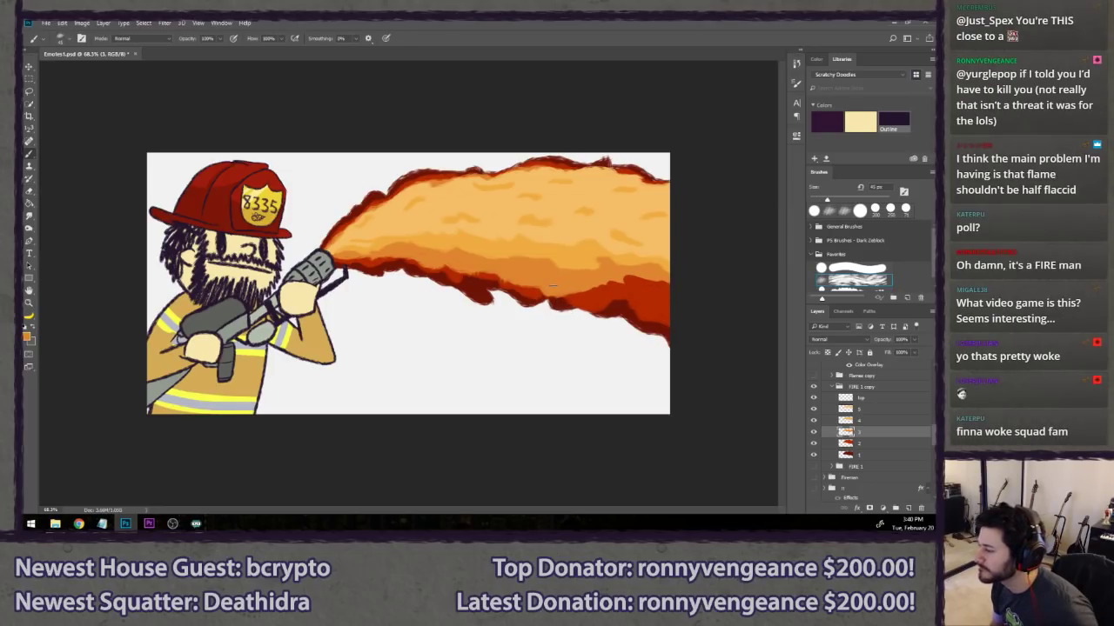
pyautogui.moveTo(588, 289)
pyautogui.mouseDown()
pyautogui.moveTo(666, 285)
pyautogui.moveTo(676, 308)
pyautogui.moveTo(656, 288)
pyautogui.moveTo(670, 299)
pyautogui.mouseUp()
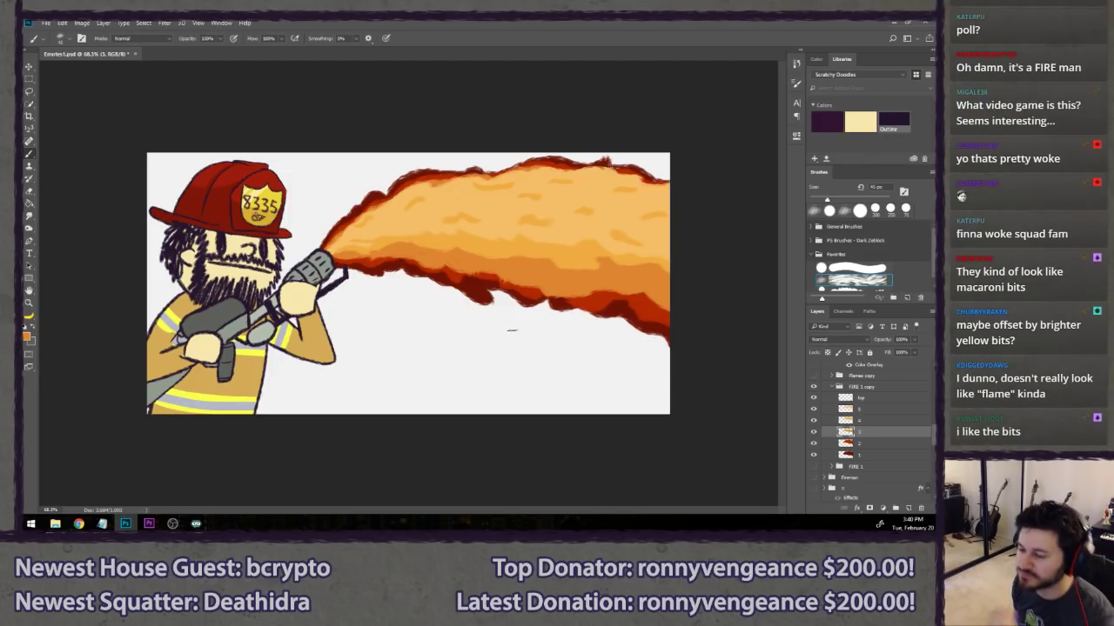
# - Save the document and check how the emote reads at thumbnail size
pyautogui.press('l')
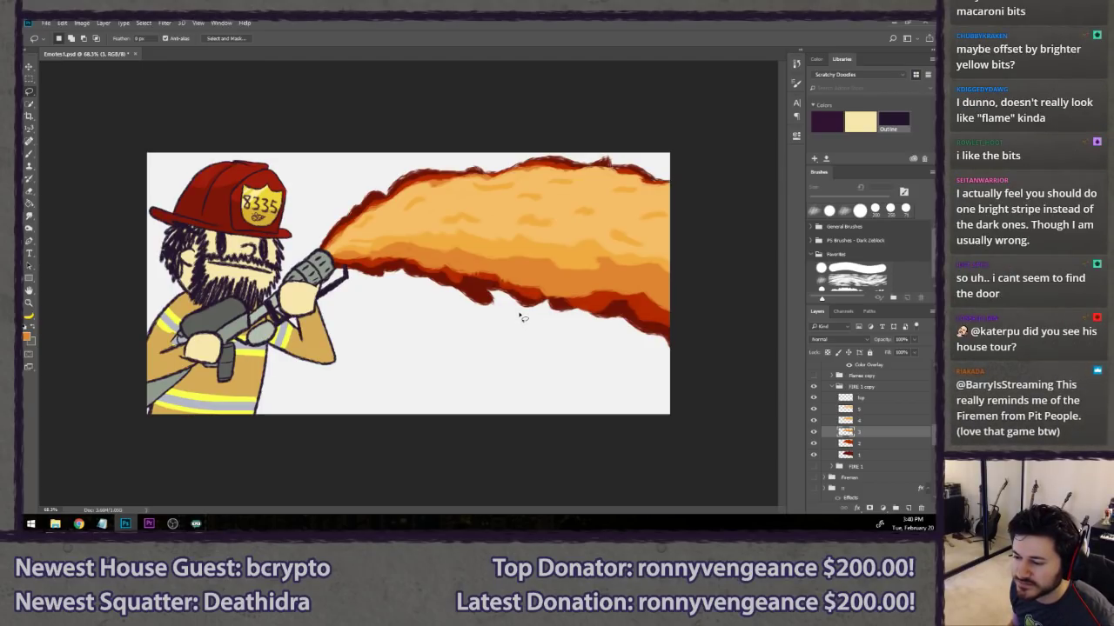
pyautogui.hotkey('ctrl', 's')
pyautogui.scroll(-10, 528, 353)
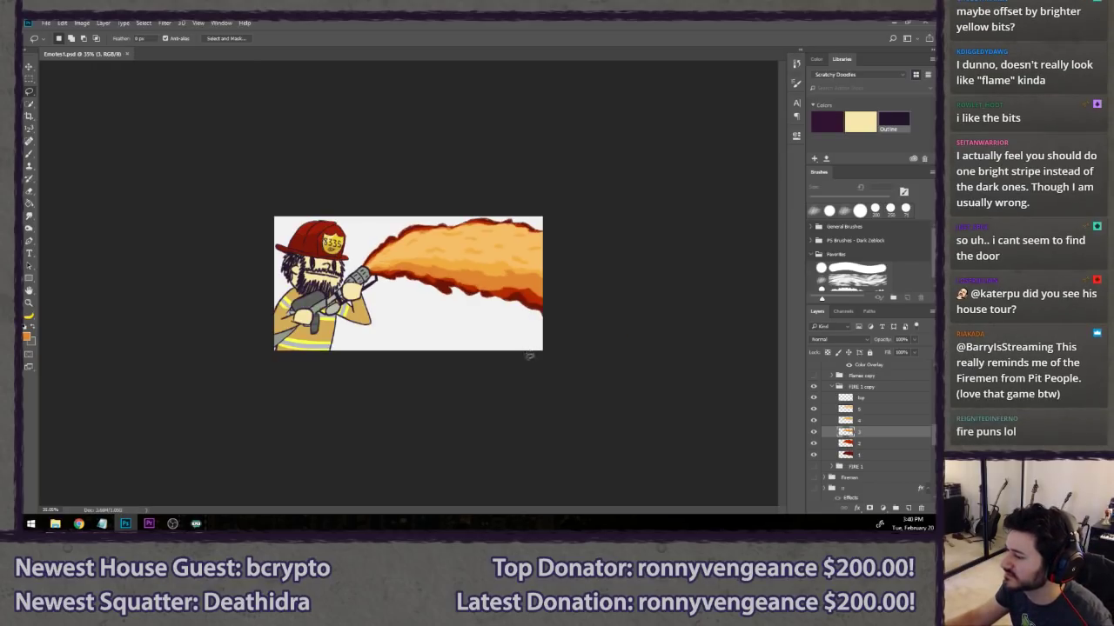
pyautogui.scroll(-1, 519, 364)
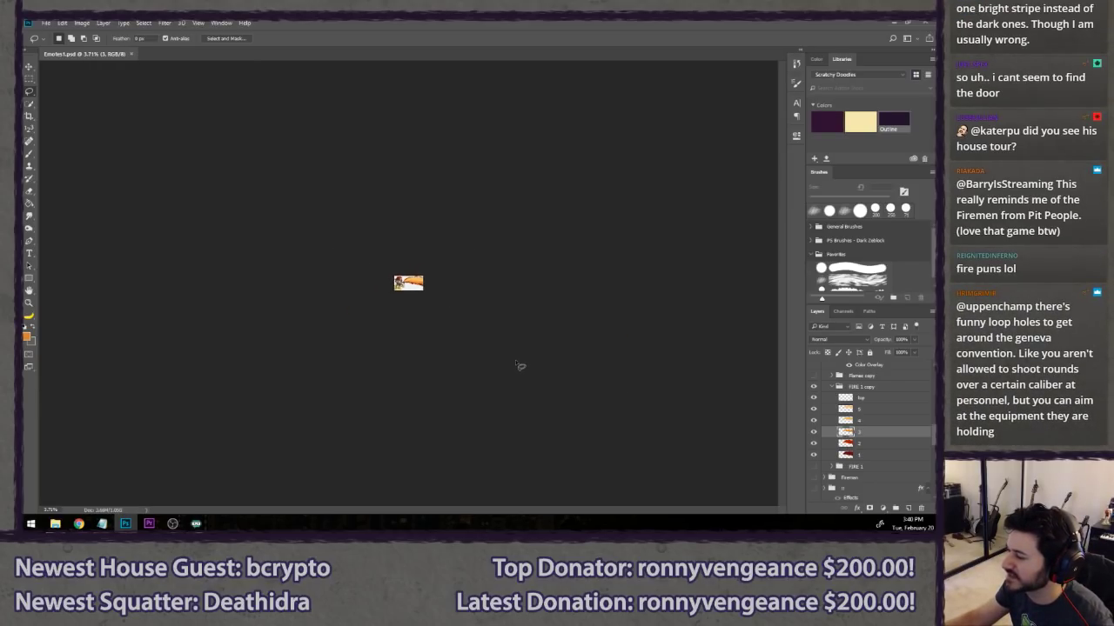
pyautogui.scroll(3, 511, 383)
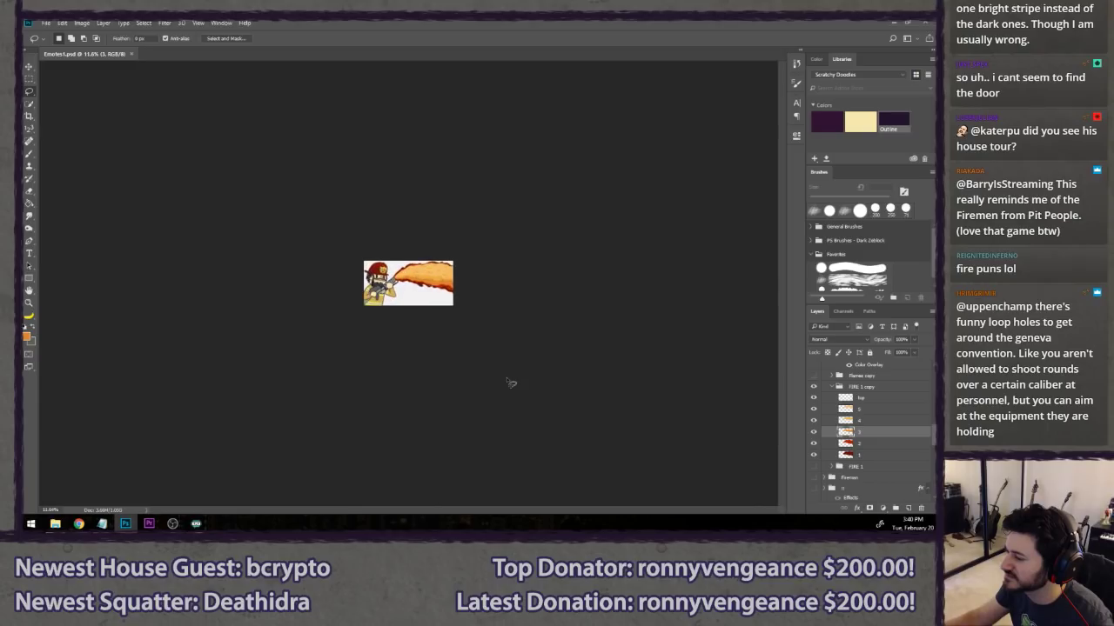
pyautogui.scroll(6, 511, 383)
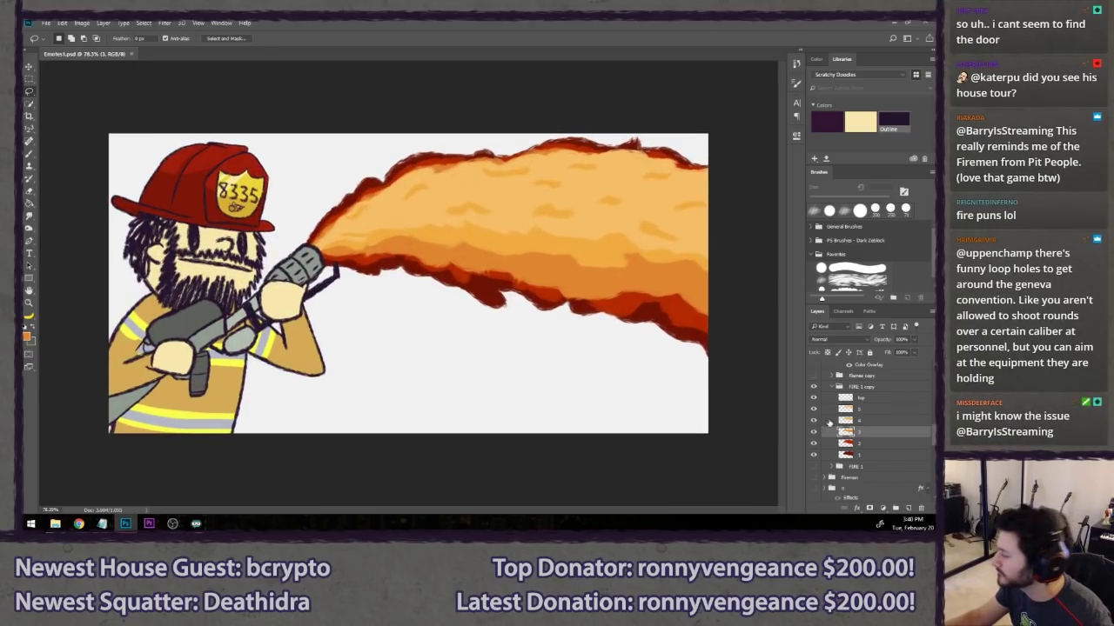
# - On layer 1, paint pointed dark-red flame licks trailing from the jet's lower edge out to the canvas edge, and fill them solid
pyautogui.click(867, 456)
pyautogui.press('b')
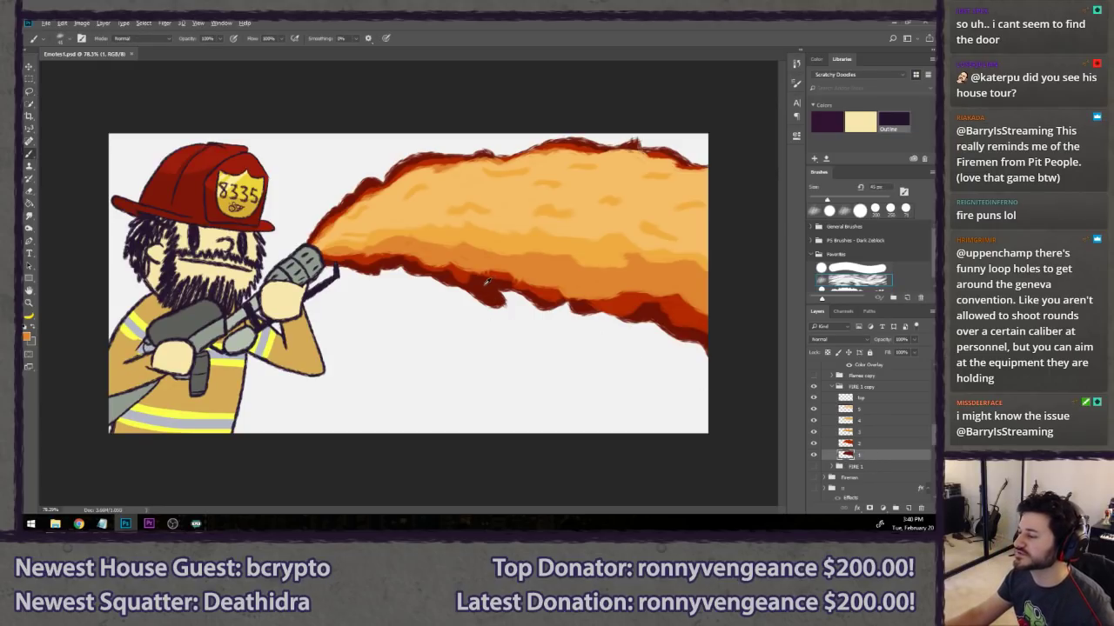
pyautogui.moveTo(413, 271)
pyautogui.mouseDown()
pyautogui.moveTo(483, 325)
pyautogui.moveTo(617, 356)
pyautogui.mouseUp()
pyautogui.moveTo(569, 302)
pyautogui.mouseDown()
pyautogui.moveTo(596, 346)
pyautogui.moveTo(743, 378)
pyautogui.moveTo(632, 316)
pyautogui.moveTo(701, 348)
pyautogui.mouseUp()
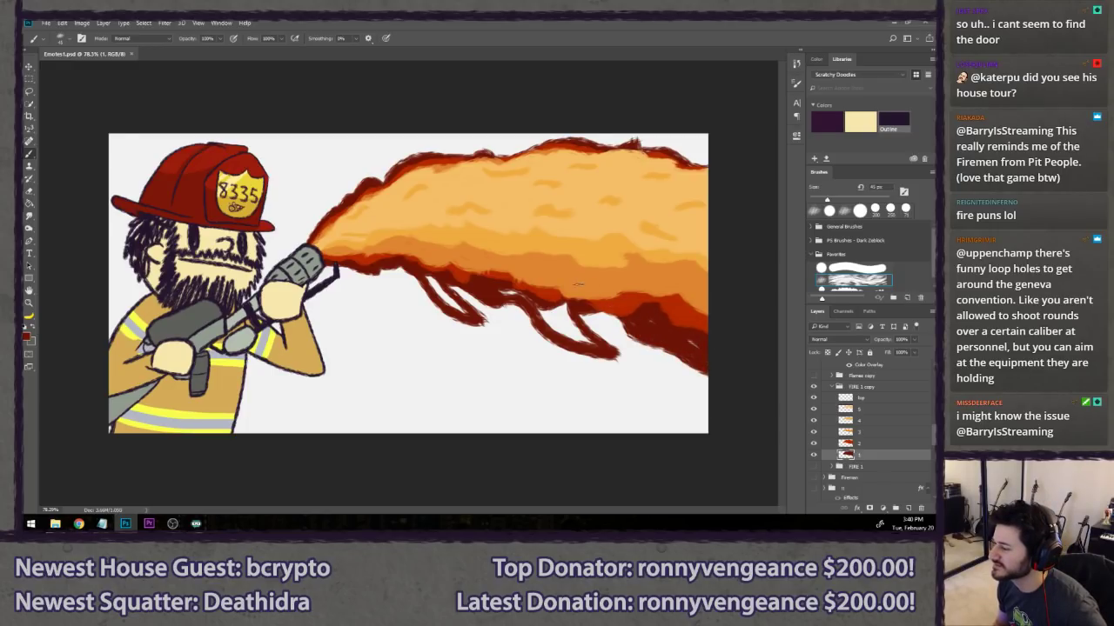
pyautogui.moveTo(576, 285)
pyautogui.mouseDown()
pyautogui.moveTo(567, 330)
pyautogui.moveTo(500, 292)
pyautogui.moveTo(435, 304)
pyautogui.moveTo(454, 314)
pyautogui.moveTo(384, 263)
pyautogui.moveTo(441, 296)
pyautogui.mouseUp()
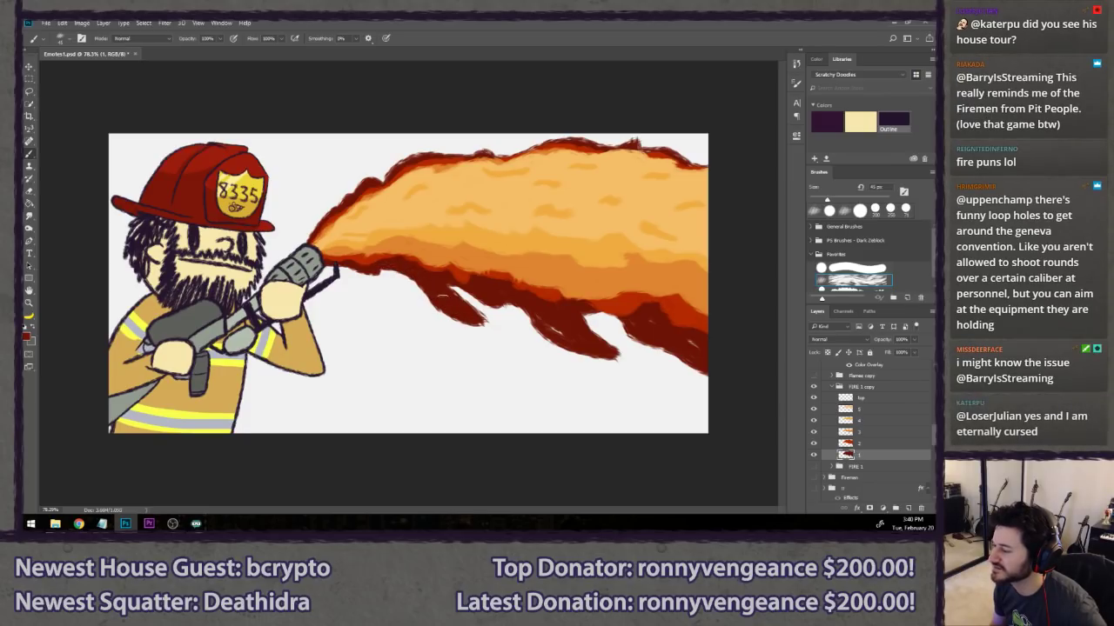
# - Check the new flame licks at thumbnail size, and switch to Chrome to view the Gyazo picture of the suggested flame shape
pyautogui.scroll(-10, 432, 315)
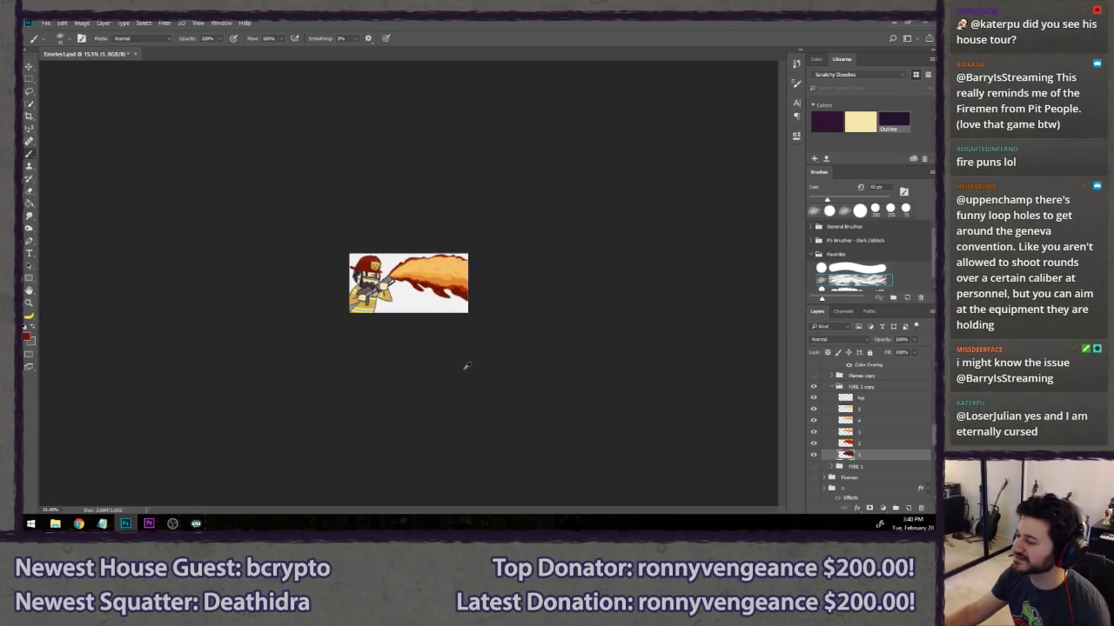
pyautogui.scroll(-3, 531, 369)
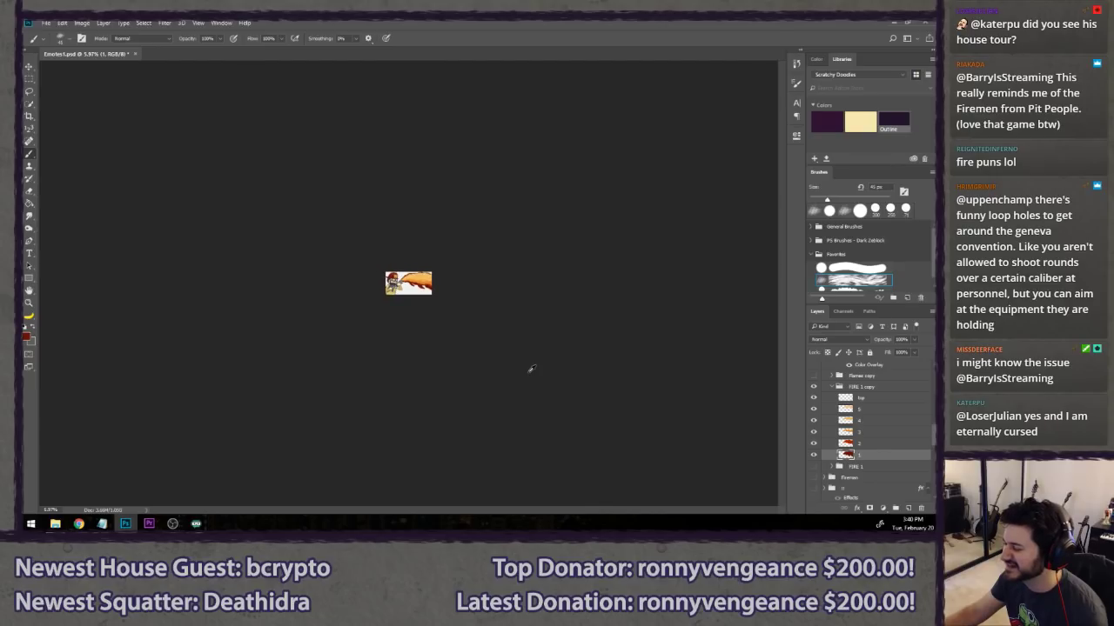
pyautogui.scroll(4, 531, 369)
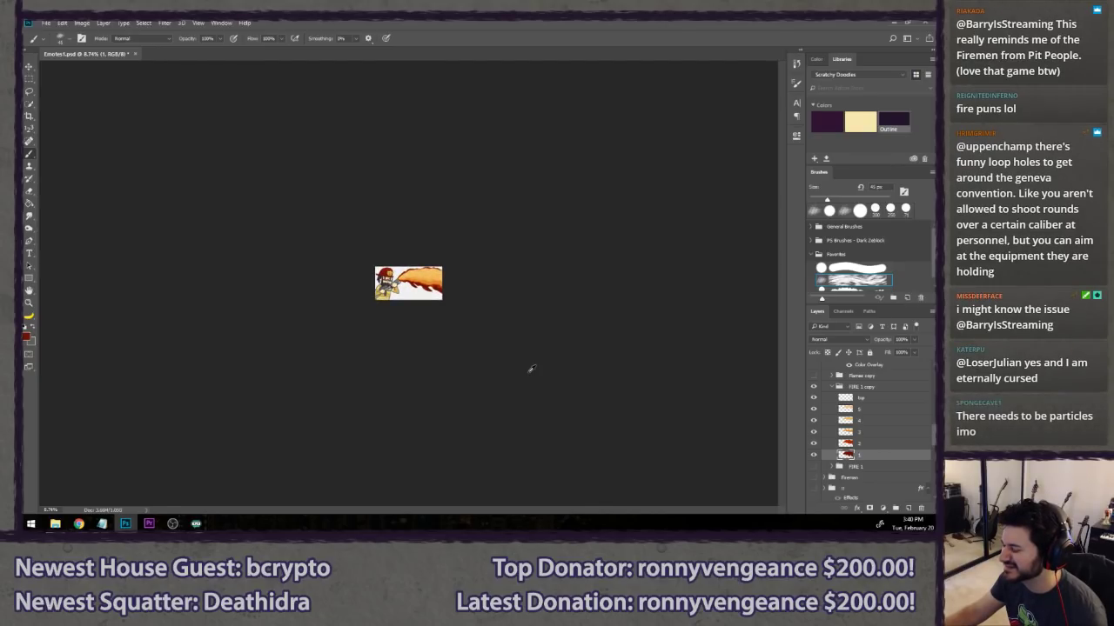
pyautogui.scroll(7, 531, 369)
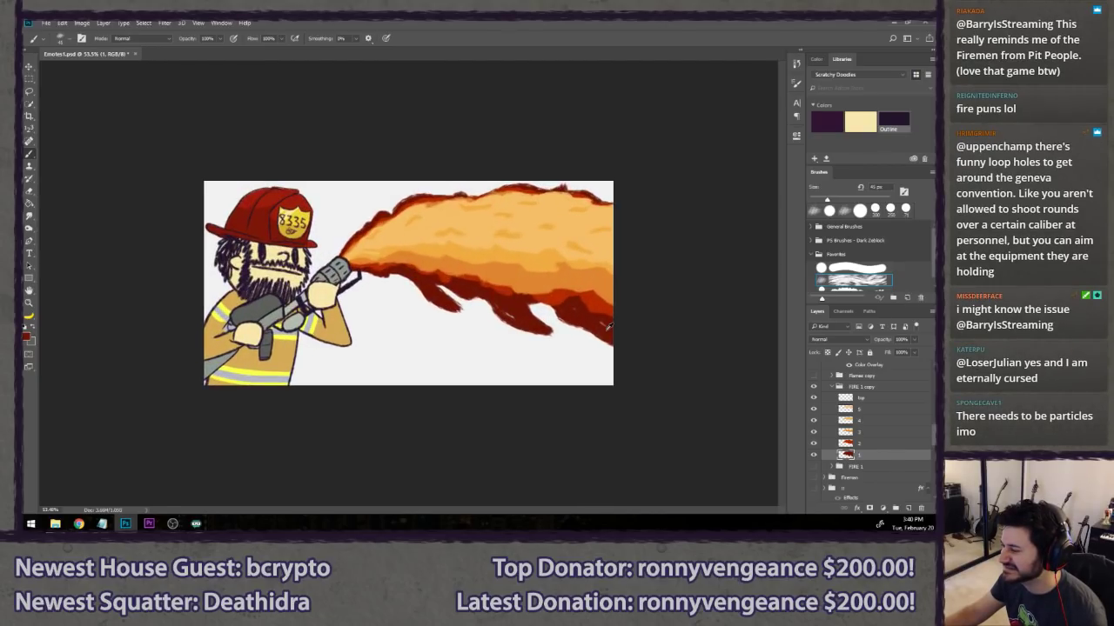
pyautogui.scroll(1, 607, 326)
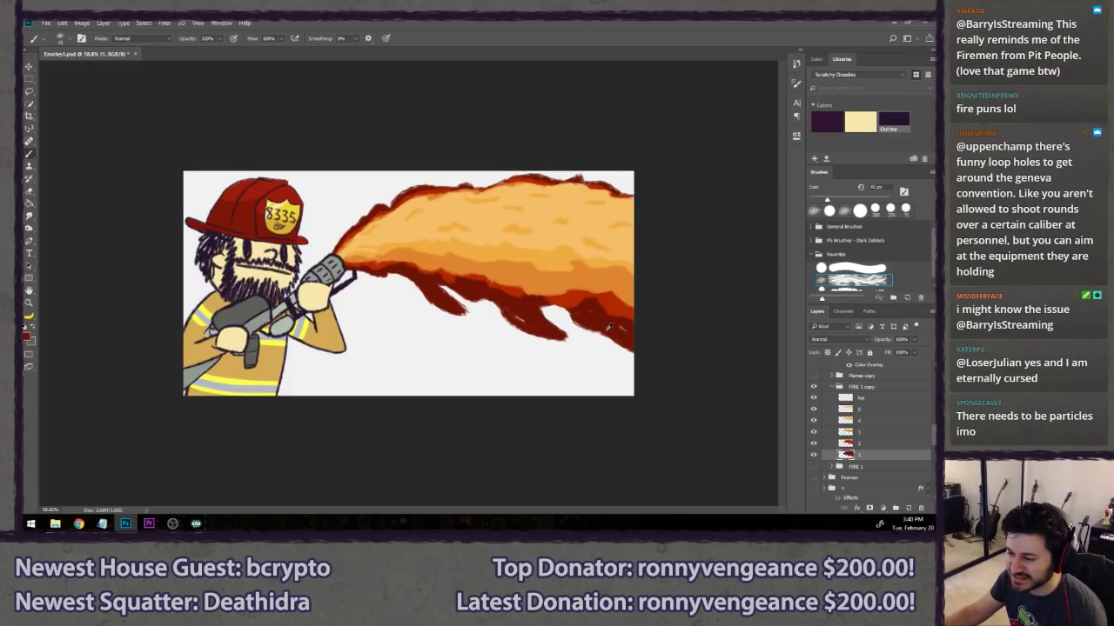
pyautogui.scroll(2, 608, 325)
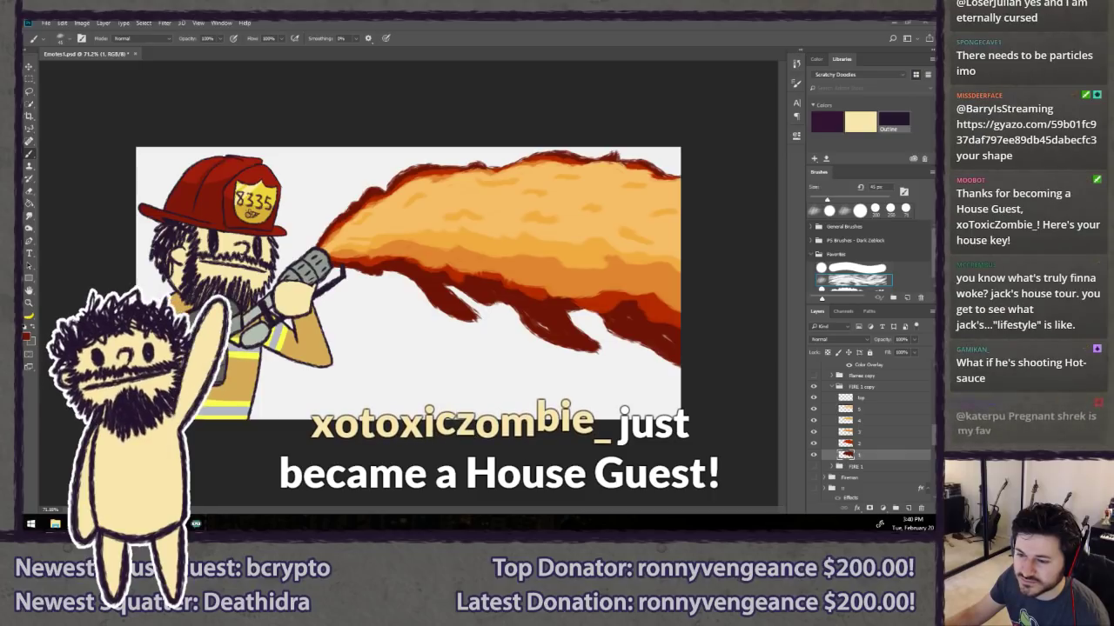
pyautogui.moveTo(24, 94); pyautogui.dragTo(339, 94)
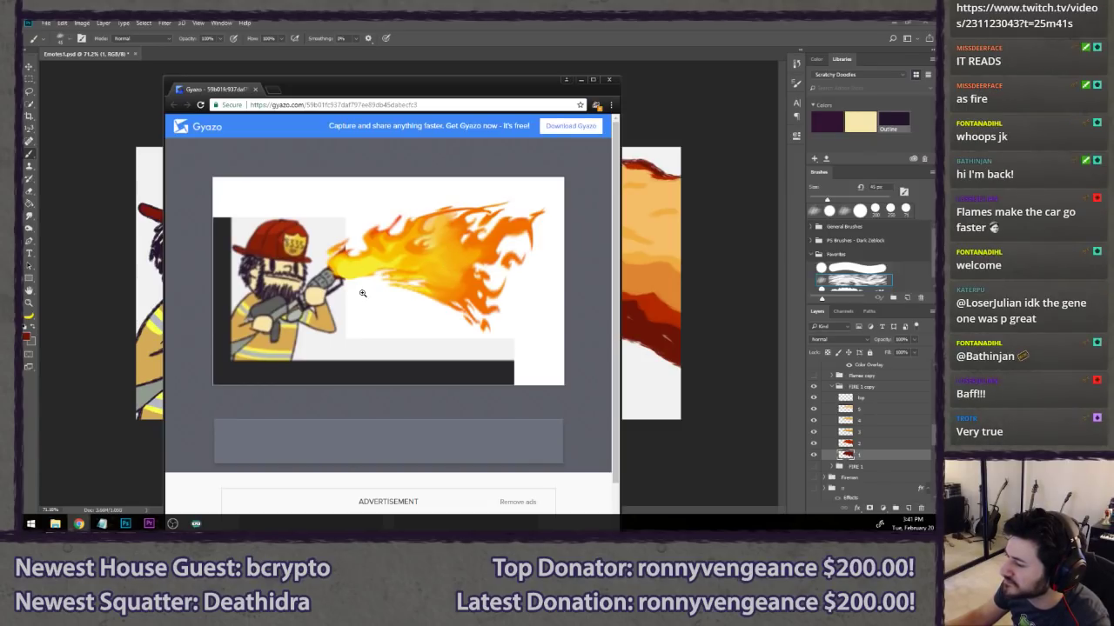
# - Switch back to Photoshop, undo the dark-red flame licks below the jet, and check the flame at reduced size
pyautogui.click(470, 23)
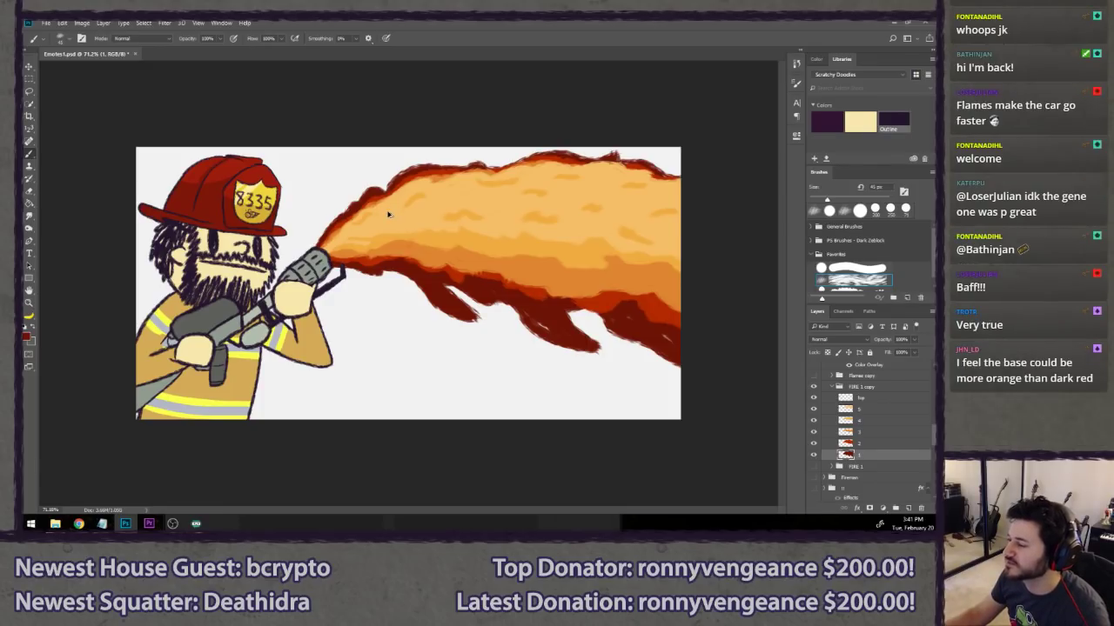
pyautogui.hotkey('ctrl', 'z')
pyautogui.scroll(-6, 388, 209)
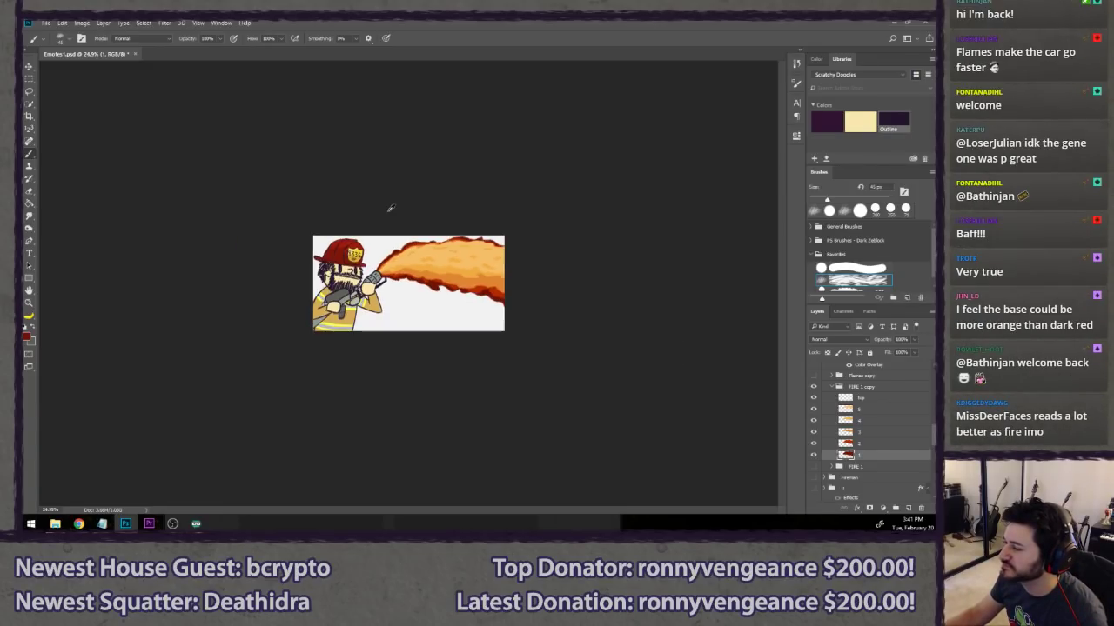
pyautogui.scroll(4, 398, 258)
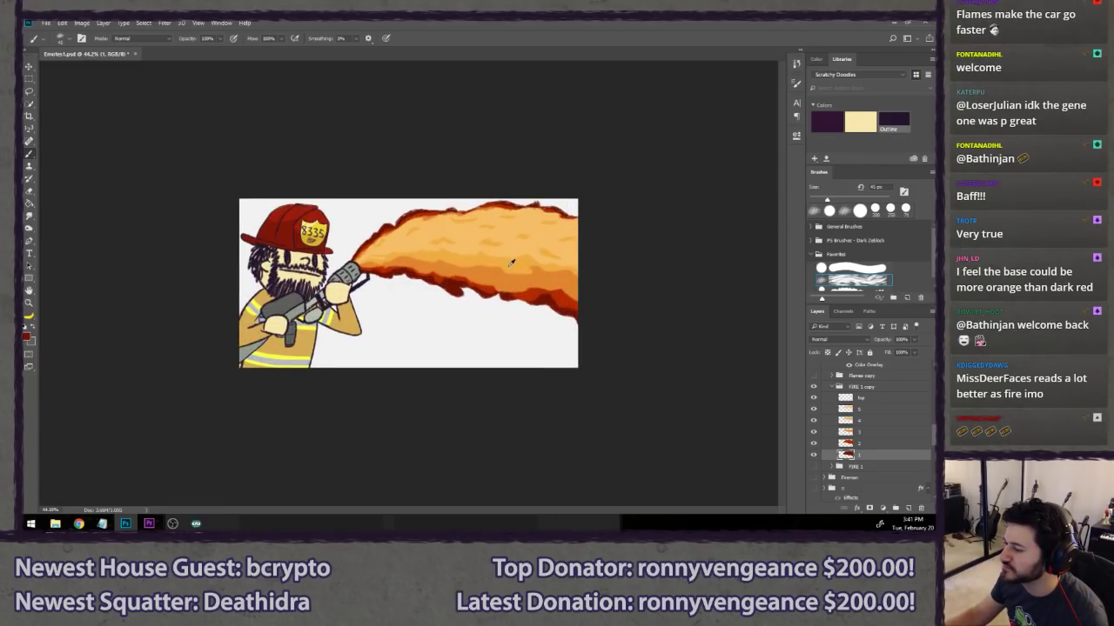
pyautogui.press('l')
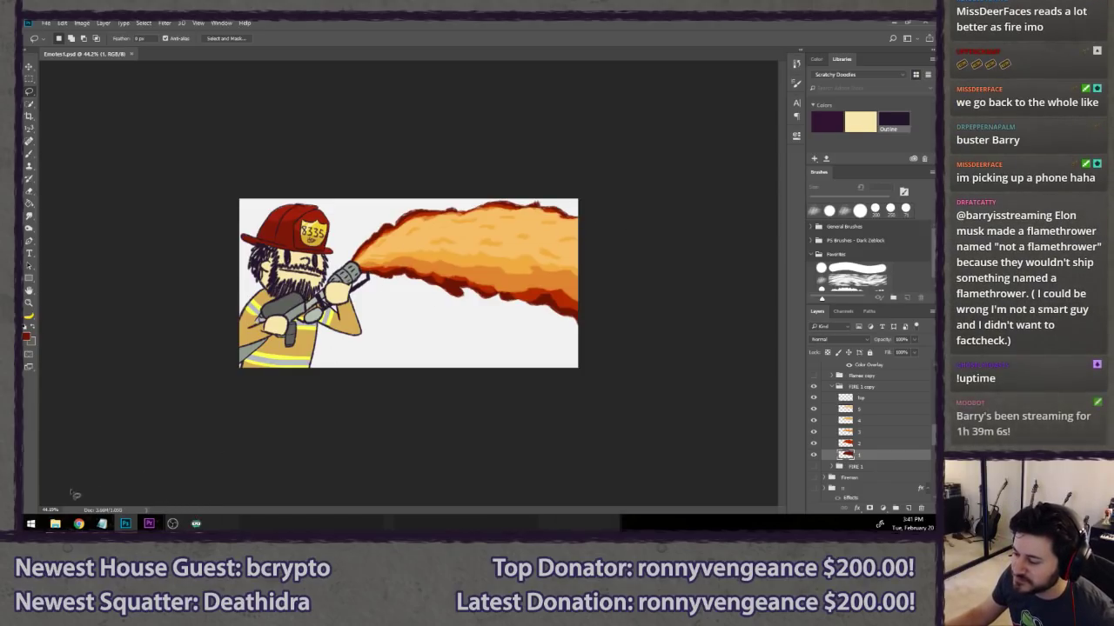
# - Review the Gyazo picture of the suggested flame shape in Chrome again, and return to Photoshop
pyautogui.moveTo(77, 523)
pyautogui.click(215, 480)
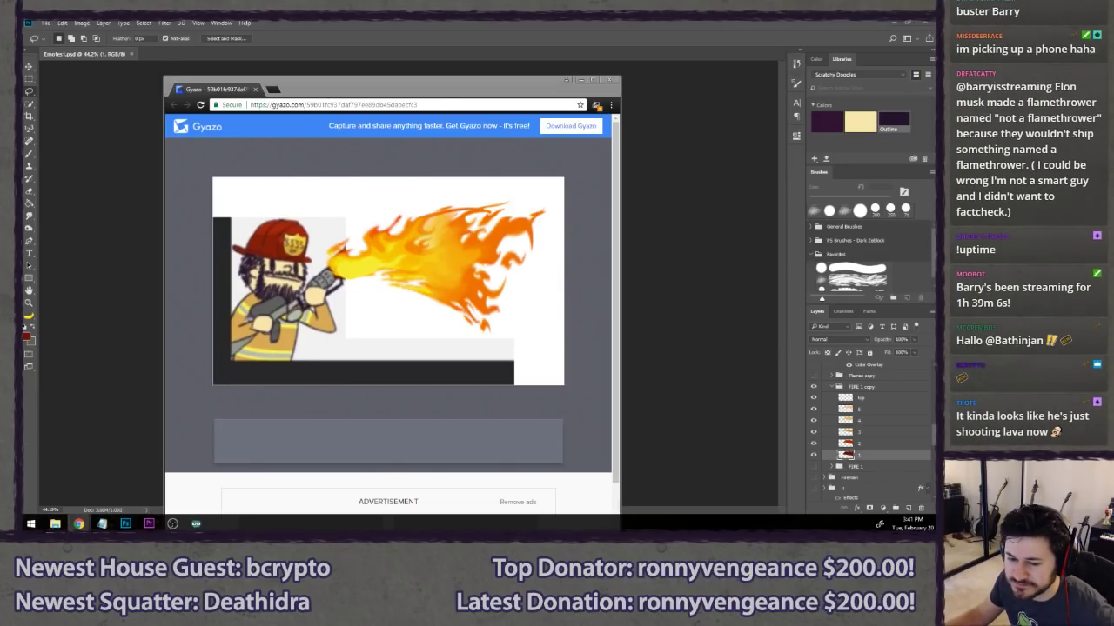
pyautogui.middleClick(196, 87)
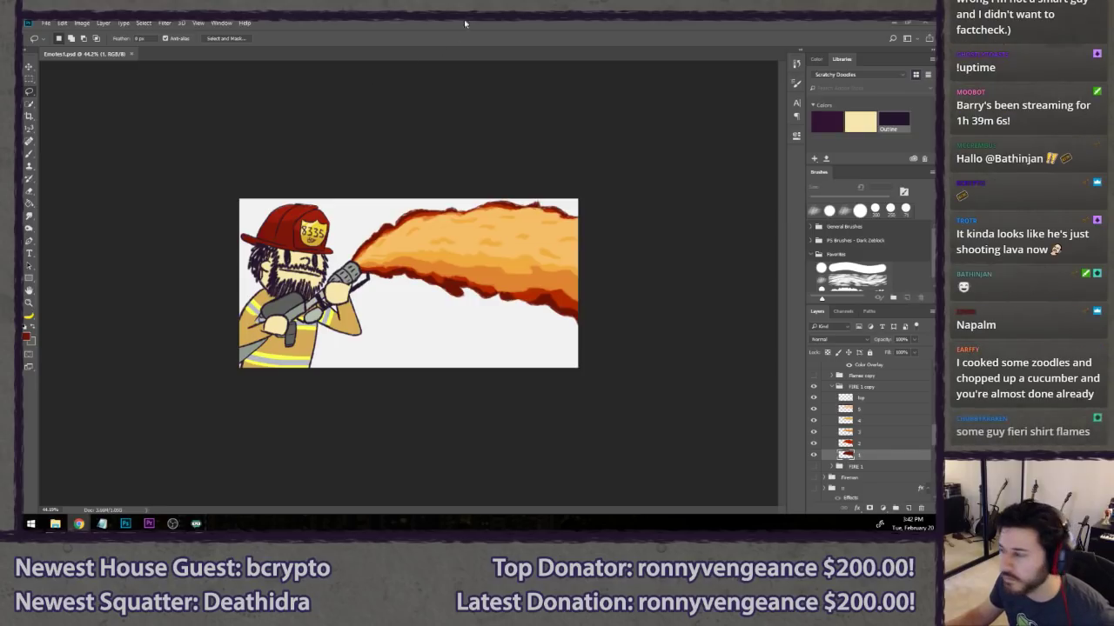
# - Collapse the FIRE 1 copy group and rename it as FIRE 2
pyautogui.click(823, 354)
pyautogui.click(837, 388)
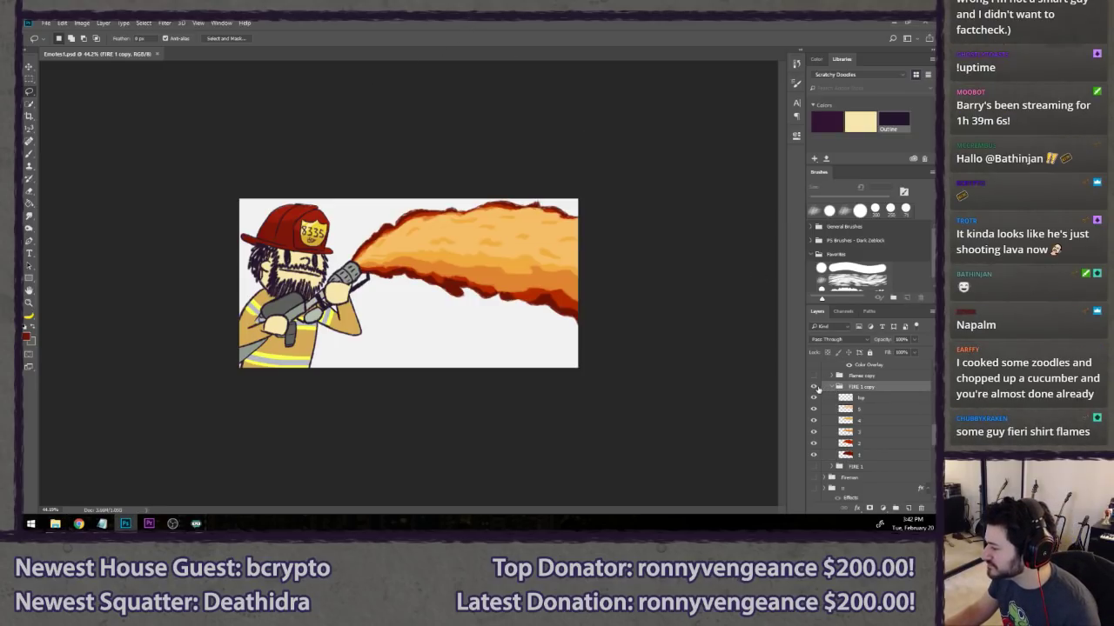
pyautogui.click(832, 387)
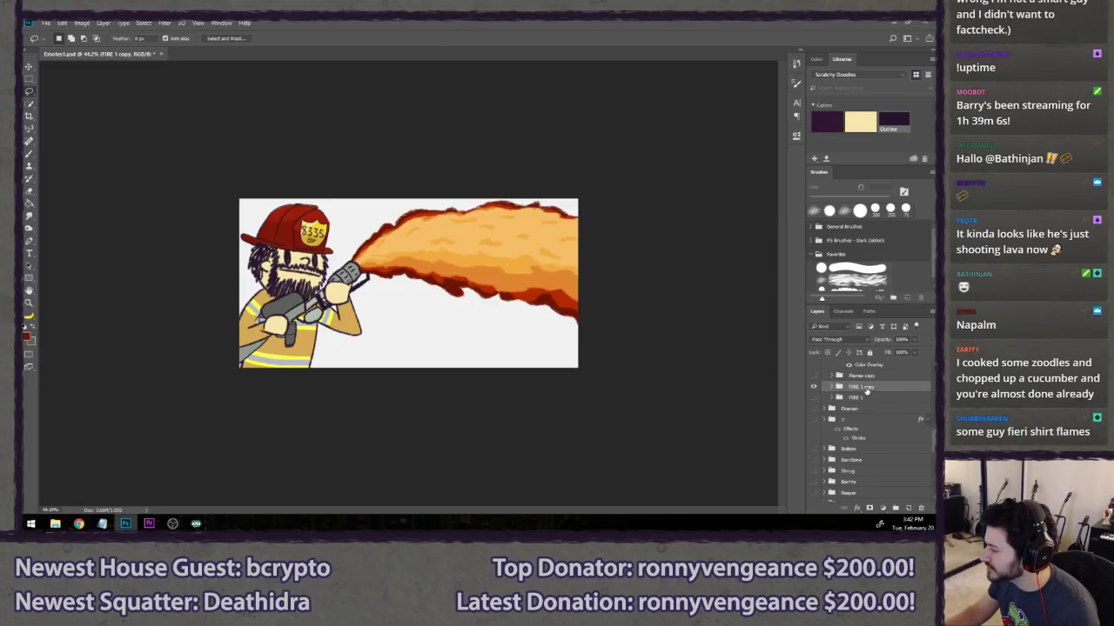
pyautogui.doubleClick(866, 389)
pyautogui.moveTo(860, 388); pyautogui.dragTo(933, 375)
pyautogui.write('2')
pyautogui.press('Return')
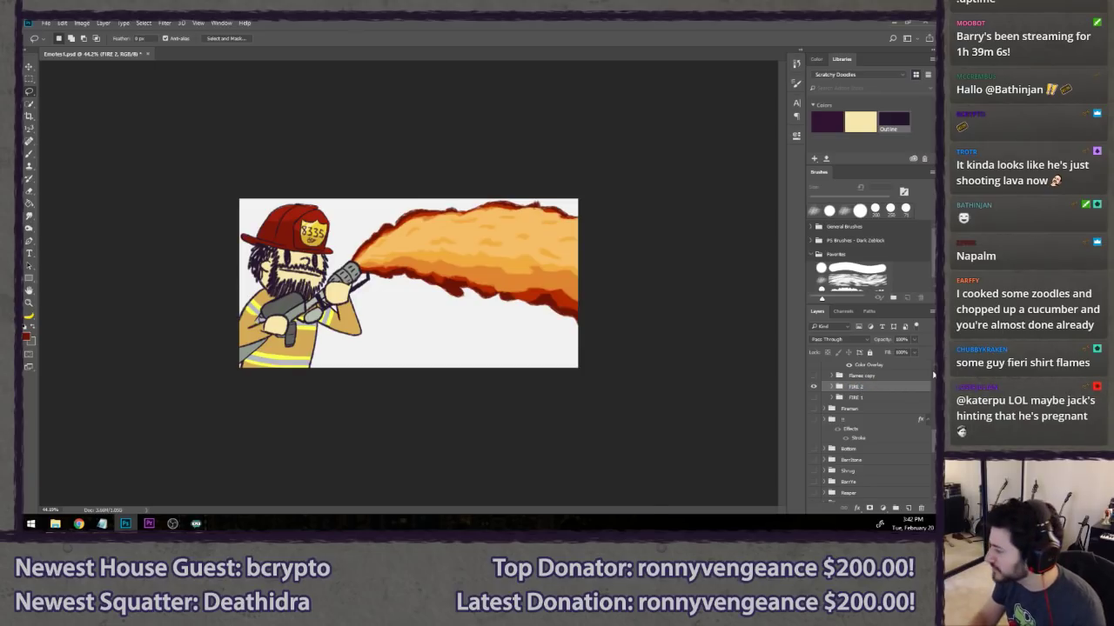
# - Compare the FIRE 1 and FIRE 2 flames by alternating their visibility, leaving only FIRE 2 shown
pyautogui.click(812, 388)
pyautogui.click(813, 397)
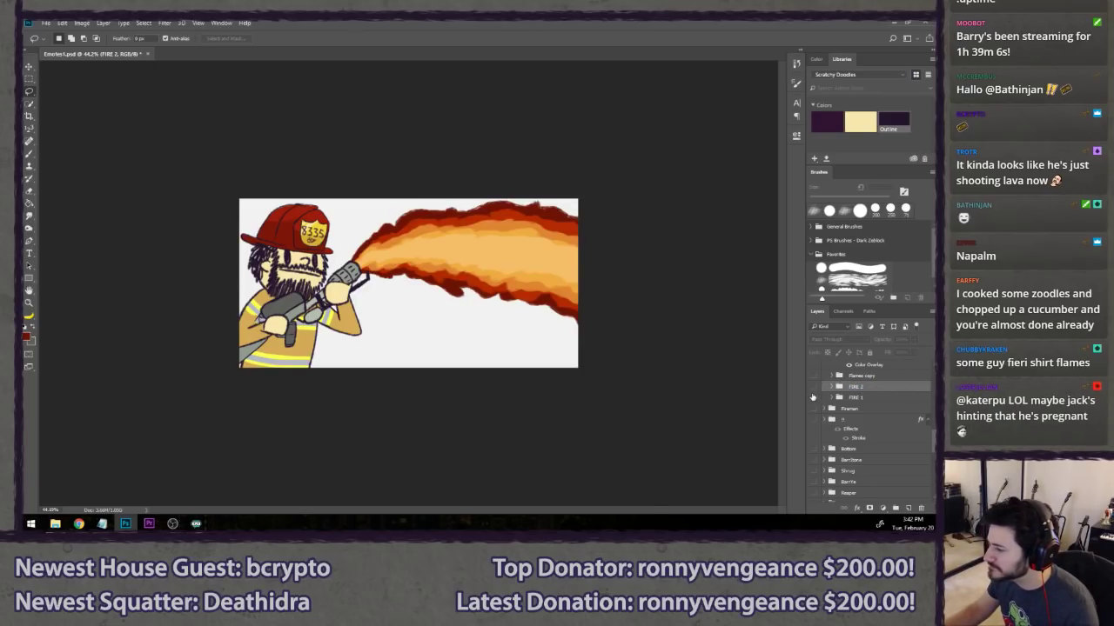
pyautogui.click(813, 397)
pyautogui.click(813, 398)
pyautogui.click(813, 397)
pyautogui.click(813, 398)
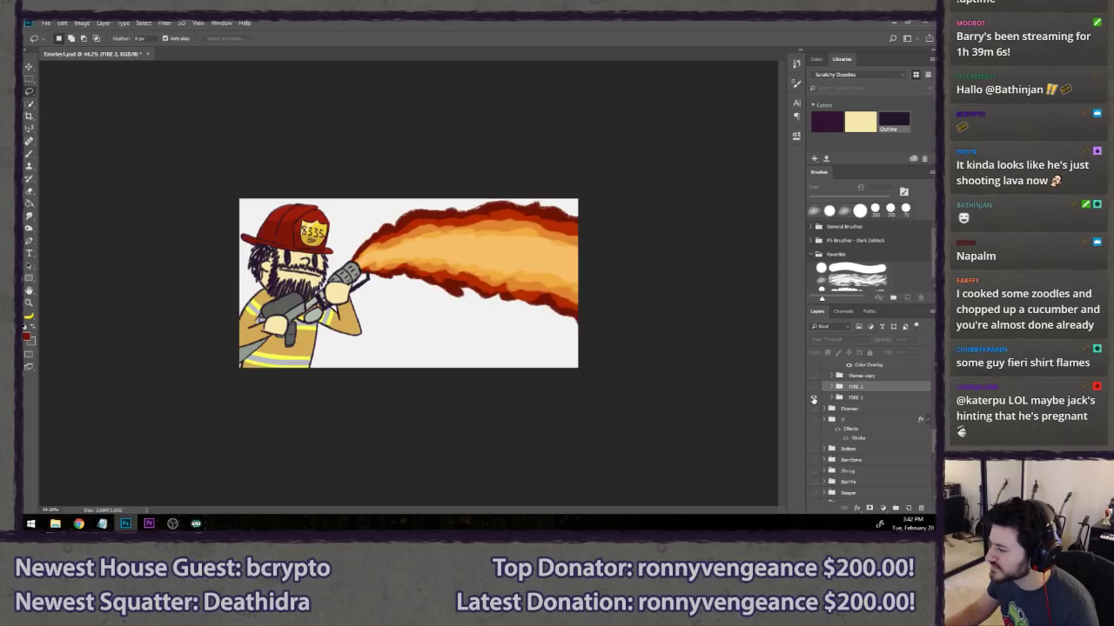
pyautogui.click(813, 398)
pyautogui.click(814, 386)
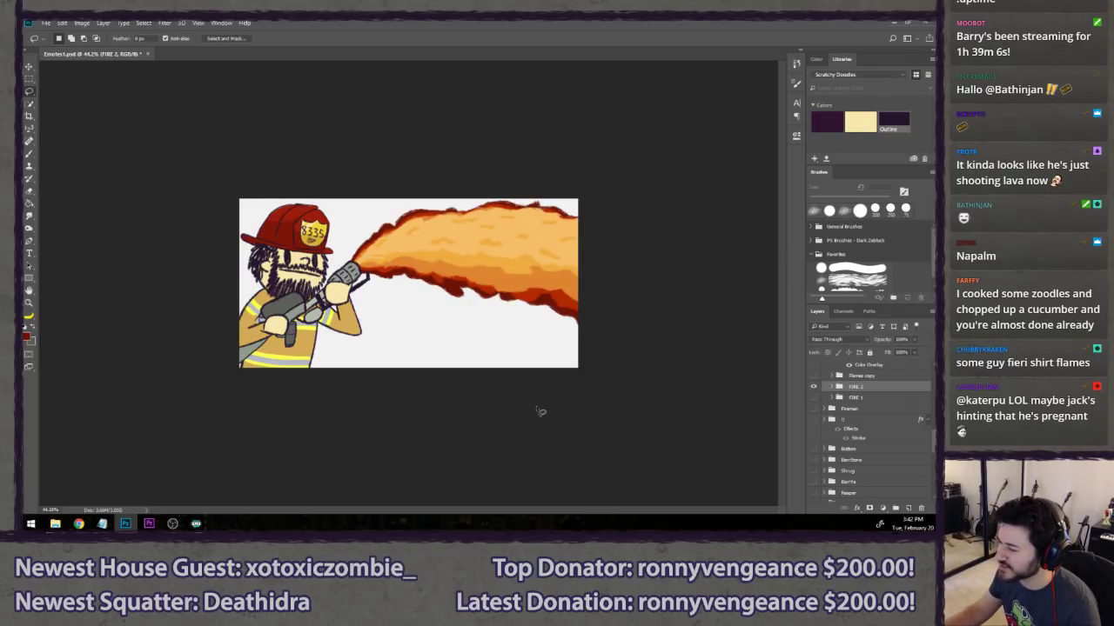
# - Examine the FIRE 2 emote at thumbnail size, and compare it with the Gyazo flame reference in Chrome
pyautogui.scroll(-6, 557, 392)
pyautogui.scroll(6, 556, 392)
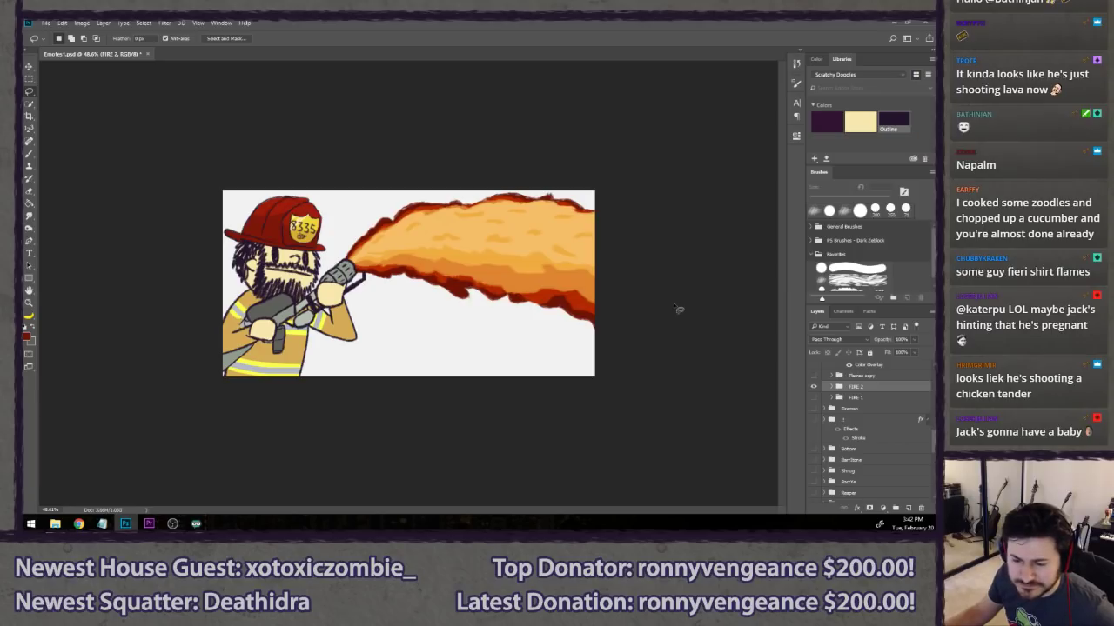
pyautogui.moveTo(24, 117); pyautogui.dragTo(380, 109)
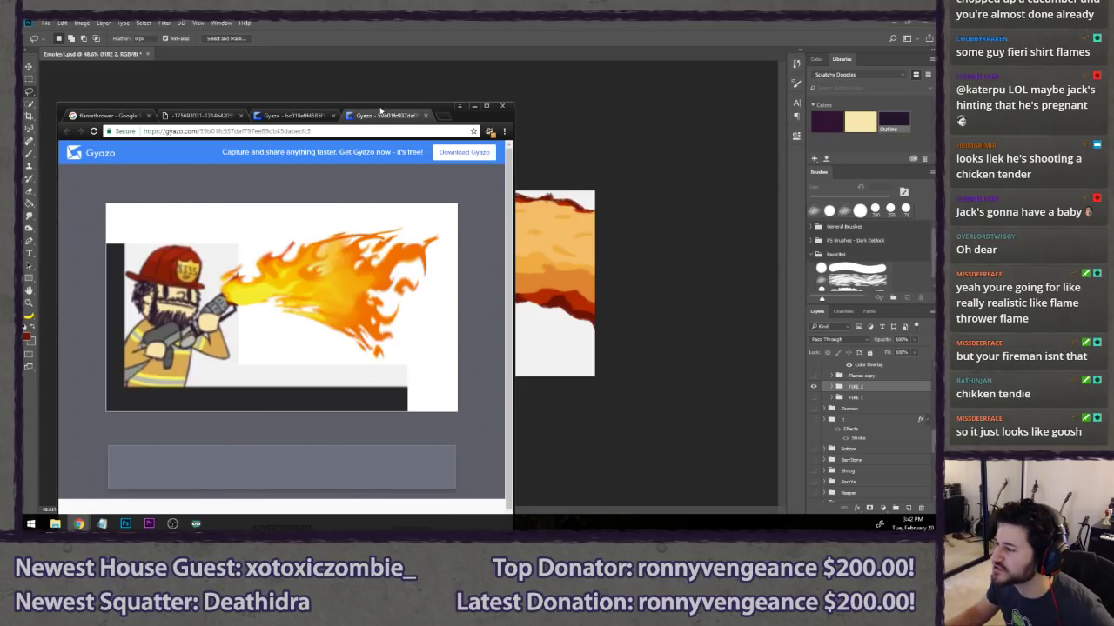
pyautogui.moveTo(380, 110); pyautogui.dragTo(24, 109)
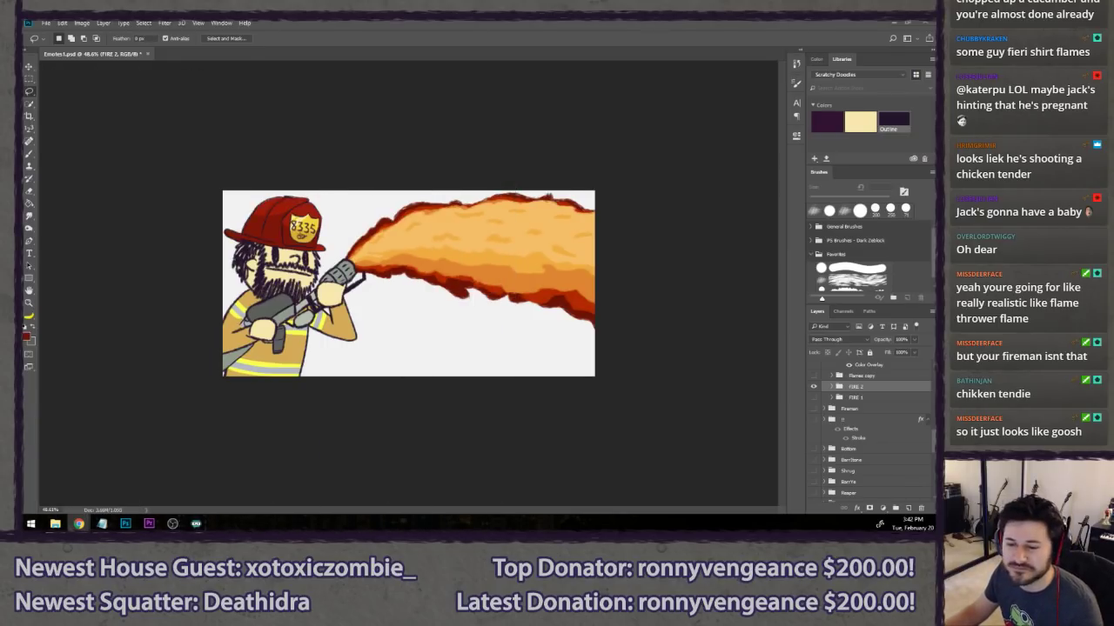
pyautogui.moveTo(23, 84)
pyautogui.mouseDown()
pyautogui.moveTo(373, 85)
pyautogui.moveTo(24, 90)
pyautogui.mouseUp()
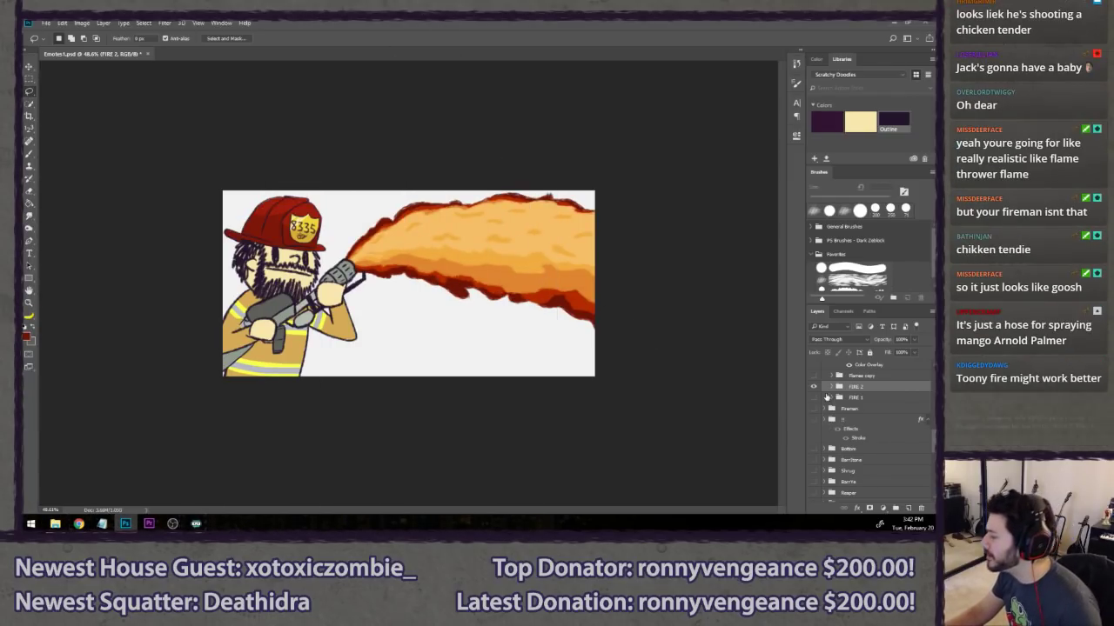
# - Hide the FIRE 2 group and create a new group above it named FIRE 3
pyautogui.scroll(1, 817, 391)
pyautogui.click(813, 430)
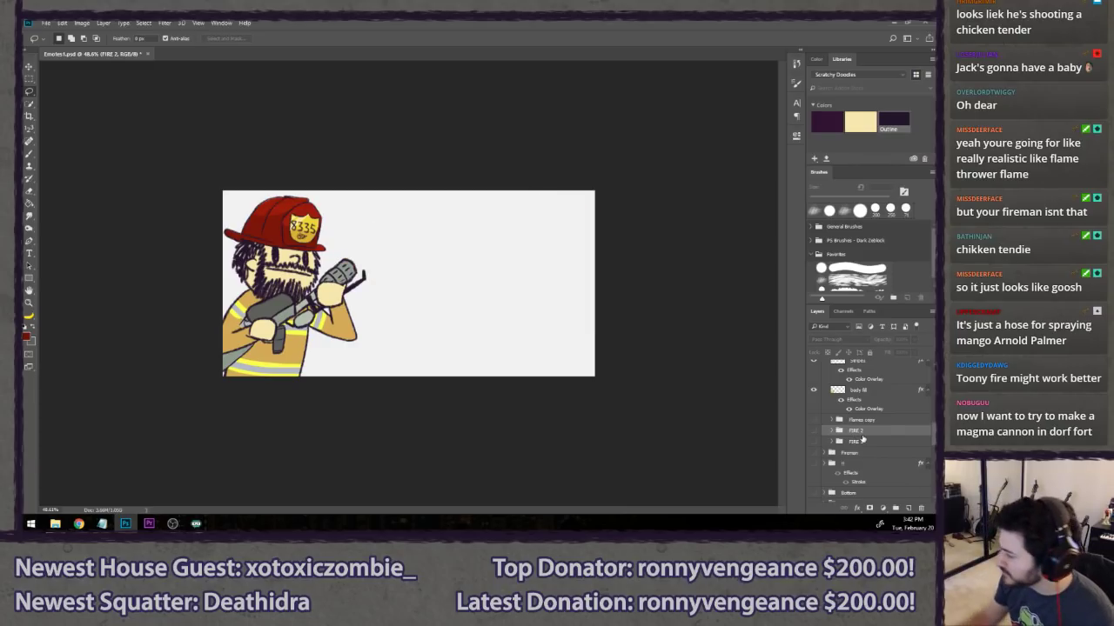
pyautogui.click(896, 508)
pyautogui.doubleClick(856, 431)
pyautogui.write('FIRE')
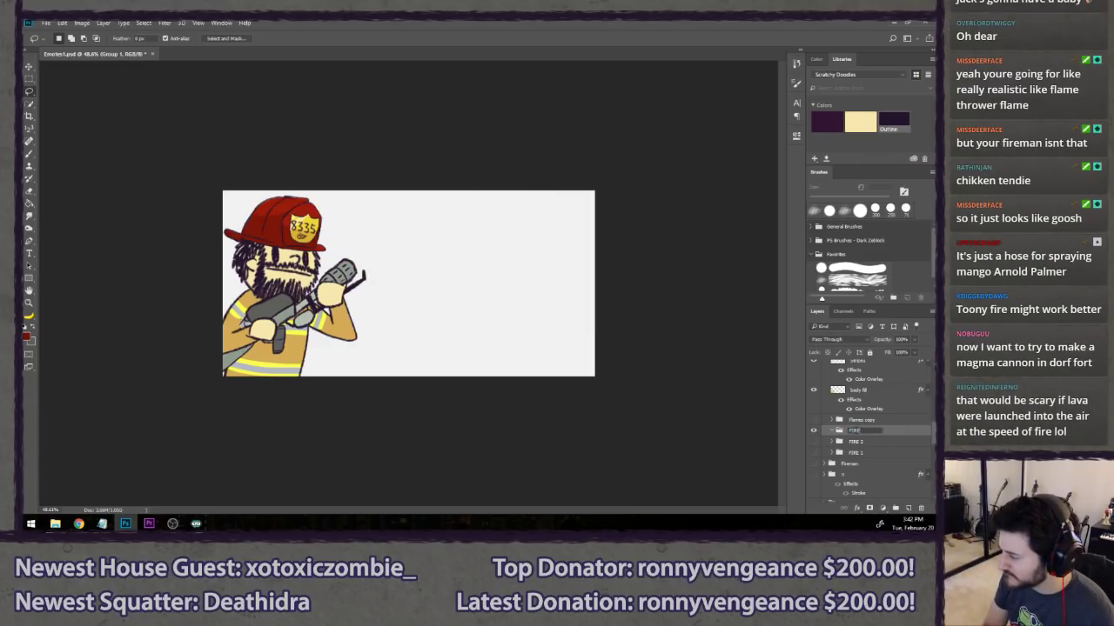
pyautogui.write(' 3')
pyautogui.press('Return')
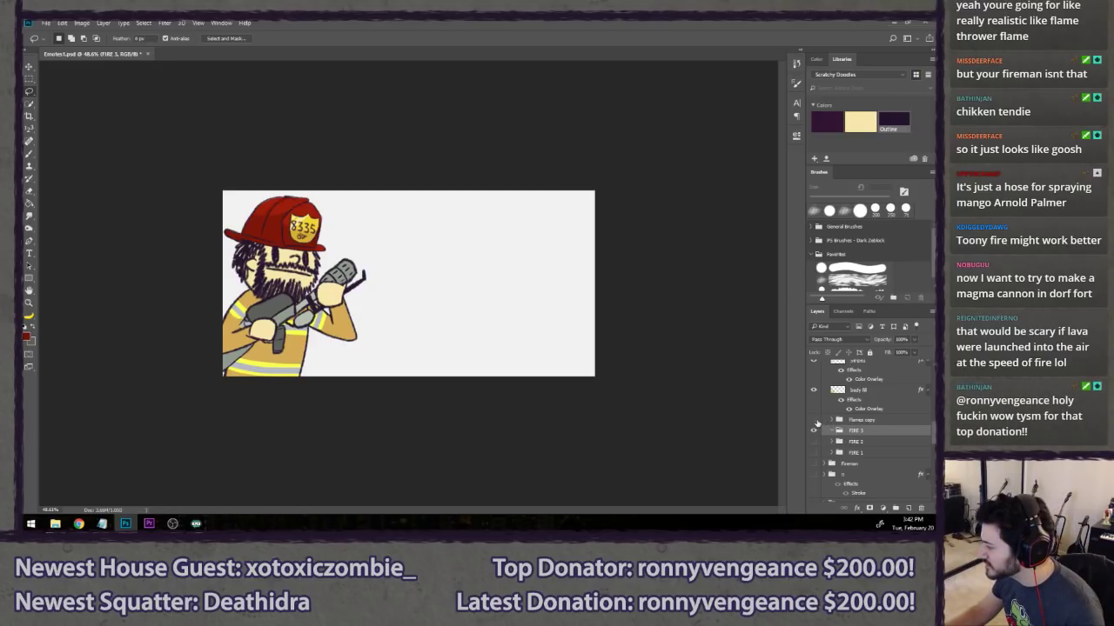
# - Show the Flames copy group to examine the earlier flame drawings up close, and hide it again
pyautogui.click(815, 430)
pyautogui.press('b')
pyautogui.hotkey('ctrl', '+')
pyautogui.hotkey('ctrl', '+')
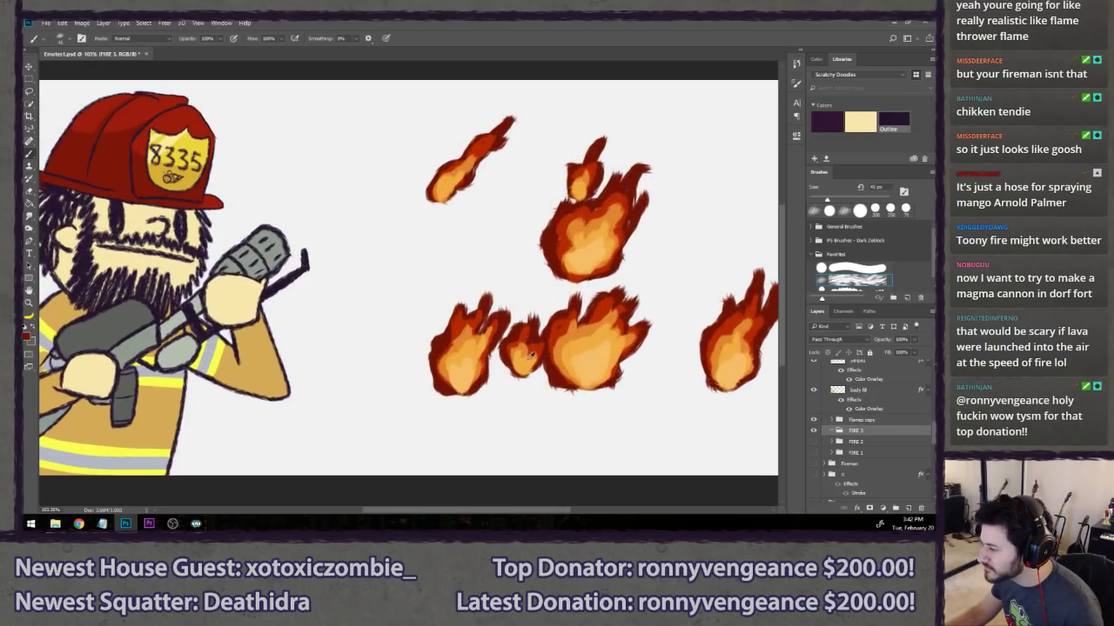
pyautogui.click(813, 428)
# - Add a layer named 1 in FIRE 3 and paint wavy dark-red upper and lower flame outlines from the nozzle to the canvas edge
pyautogui.hotkey('ctrl', 'shift', 'n')
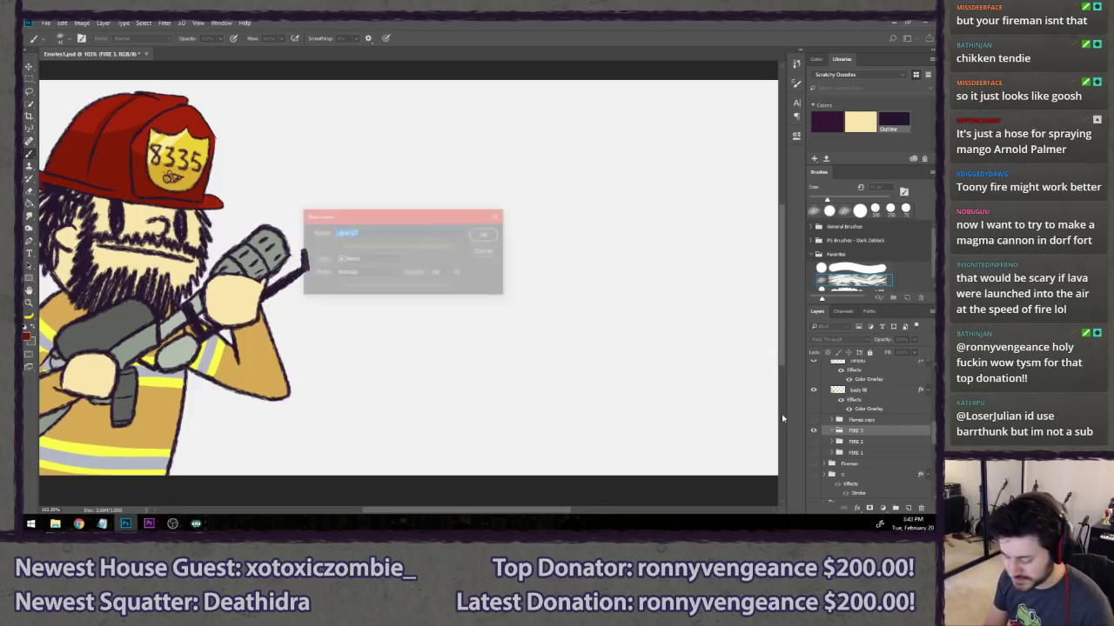
pyautogui.press('Return')
pyautogui.scroll(-2, 616, 387)
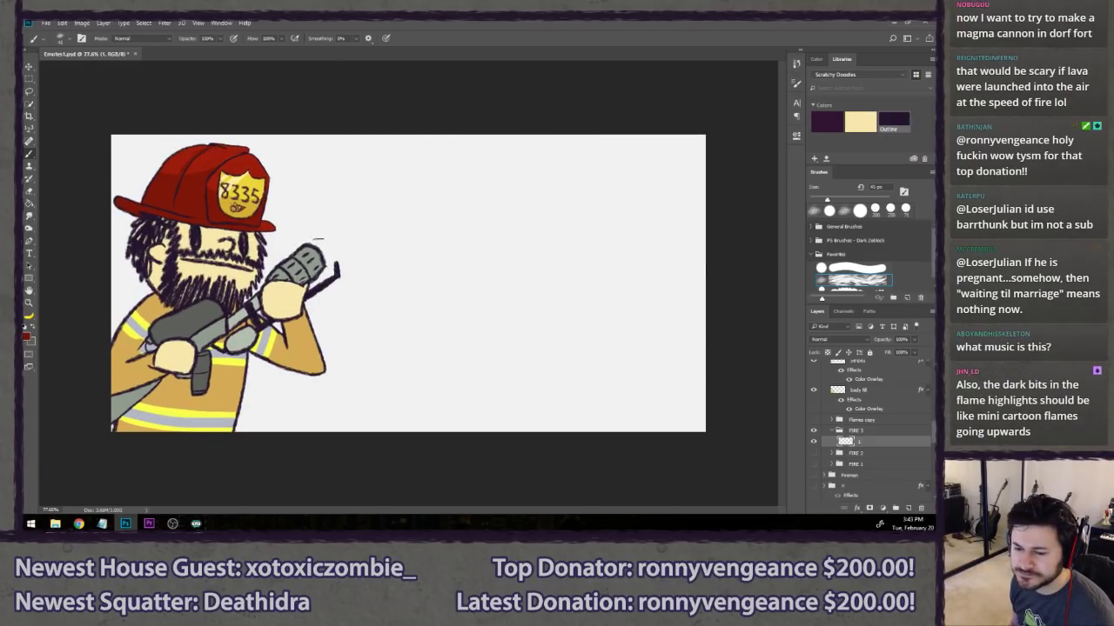
pyautogui.moveTo(319, 239)
pyautogui.mouseDown()
pyautogui.moveTo(327, 218)
pyautogui.moveTo(366, 207)
pyautogui.mouseUp()
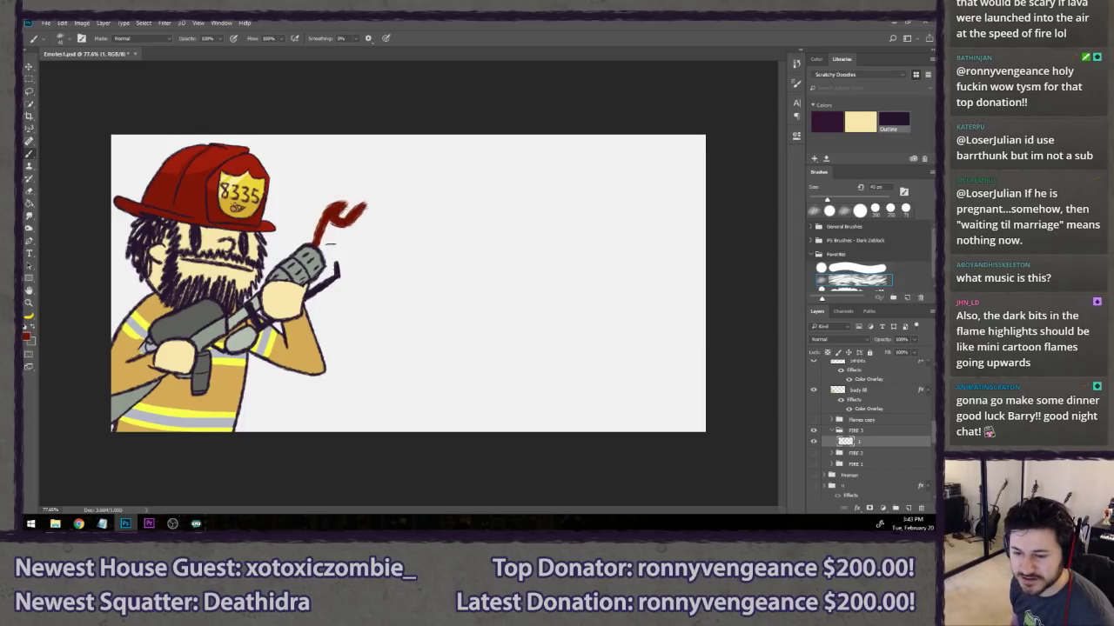
pyautogui.moveTo(367, 206)
pyautogui.mouseDown()
pyautogui.moveTo(439, 202)
pyautogui.moveTo(432, 191)
pyautogui.moveTo(450, 152)
pyautogui.moveTo(512, 189)
pyautogui.moveTo(569, 154)
pyautogui.moveTo(585, 163)
pyautogui.moveTo(654, 149)
pyautogui.moveTo(654, 172)
pyautogui.moveTo(723, 137)
pyautogui.mouseUp()
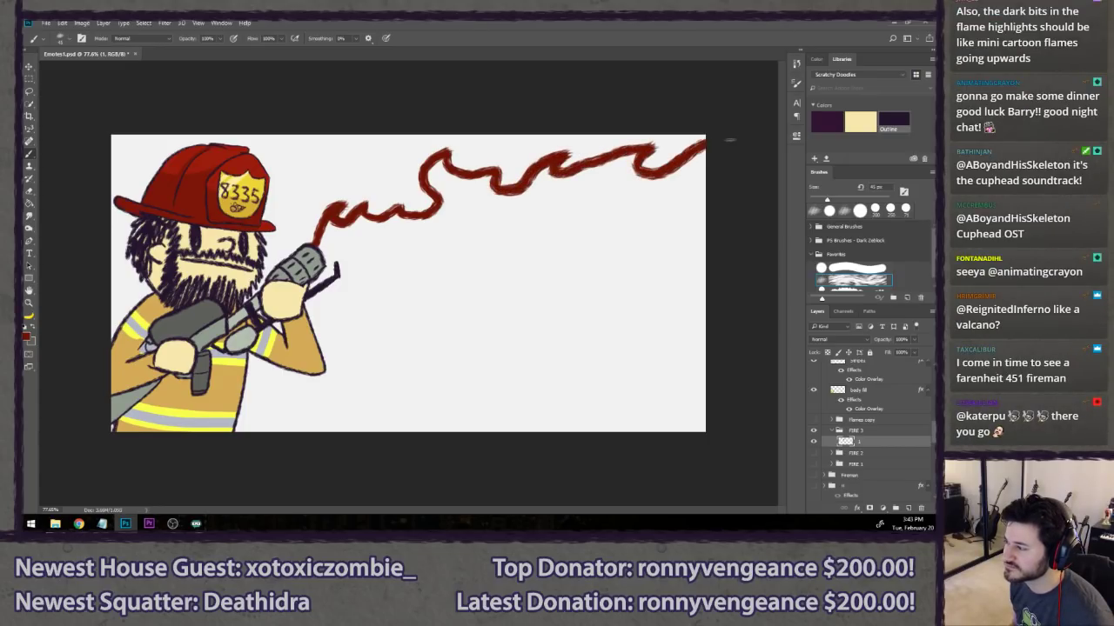
pyautogui.moveTo(326, 258)
pyautogui.mouseDown()
pyautogui.moveTo(402, 261)
pyautogui.moveTo(470, 244)
pyautogui.moveTo(509, 252)
pyautogui.moveTo(497, 261)
pyautogui.moveTo(570, 285)
pyautogui.moveTo(520, 290)
pyautogui.moveTo(625, 331)
pyautogui.moveTo(687, 373)
pyautogui.moveTo(703, 344)
pyautogui.mouseUp()
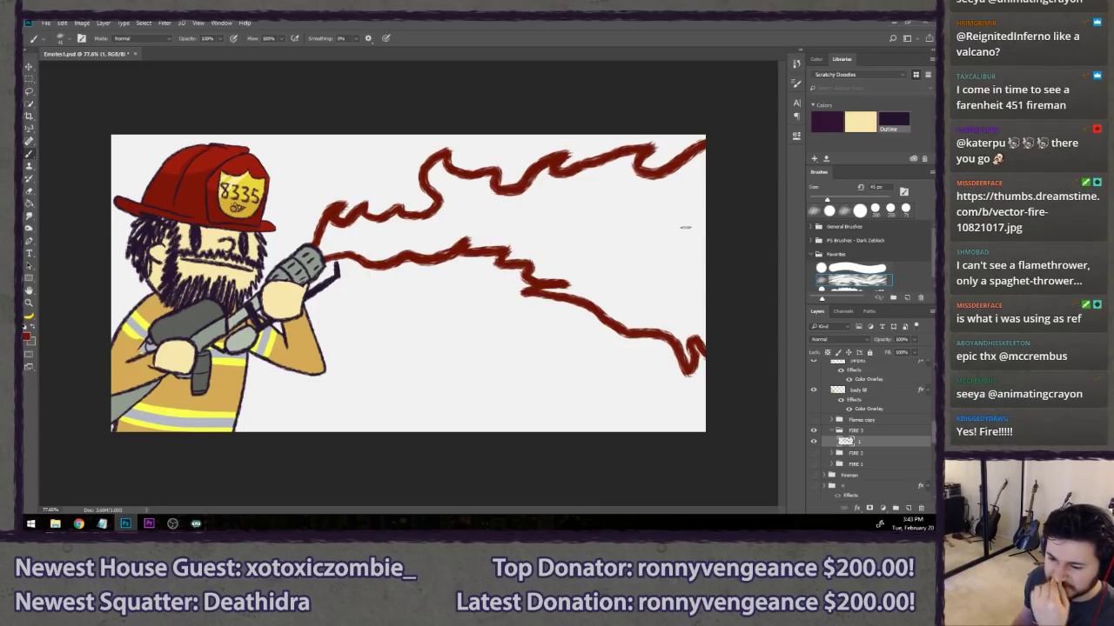
# - Try a loose separate flame outline beneath the jet and pointed dark-red notches cutting in from the far canvas edge
pyautogui.moveTo(381, 348)
pyautogui.mouseDown()
pyautogui.moveTo(419, 316)
pyautogui.moveTo(533, 323)
pyautogui.moveTo(484, 366)
pyautogui.moveTo(575, 355)
pyautogui.mouseUp()
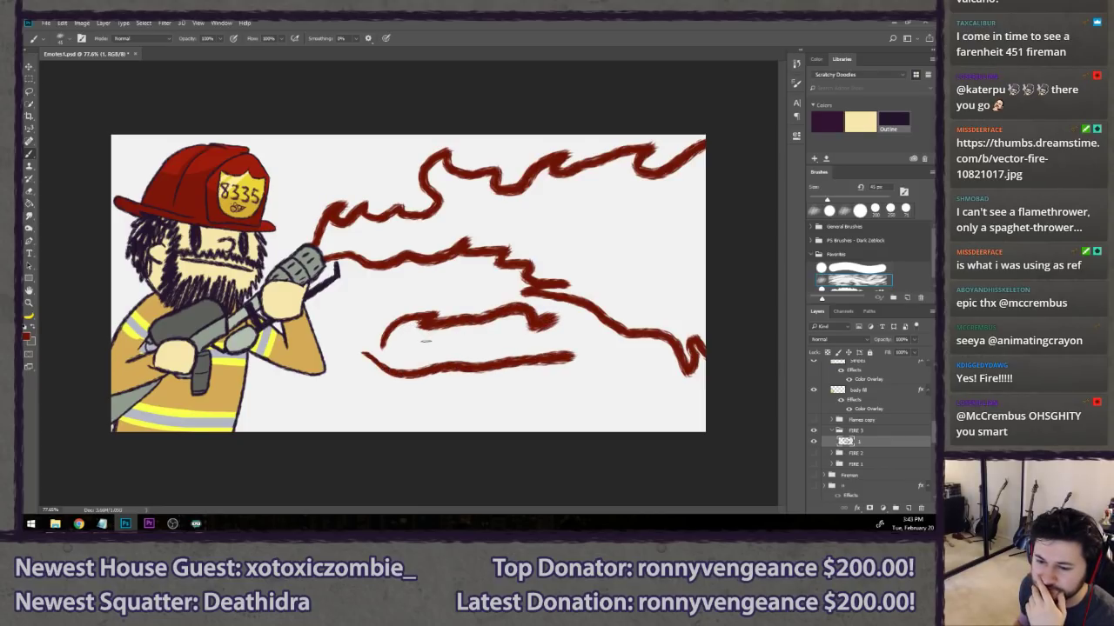
pyautogui.hotkey('ctrl', 'z')
pyautogui.hotkey('ctrl', 'z')
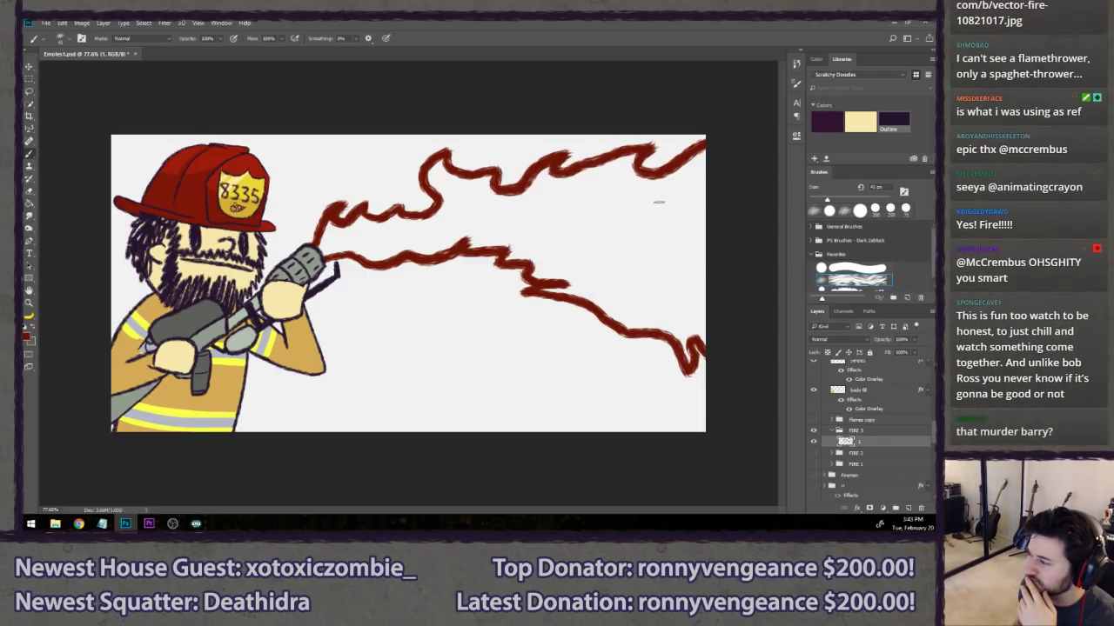
pyautogui.moveTo(716, 186)
pyautogui.mouseDown()
pyautogui.moveTo(688, 212)
pyautogui.moveTo(708, 266)
pyautogui.moveTo(677, 259)
pyautogui.moveTo(711, 306)
pyautogui.mouseUp()
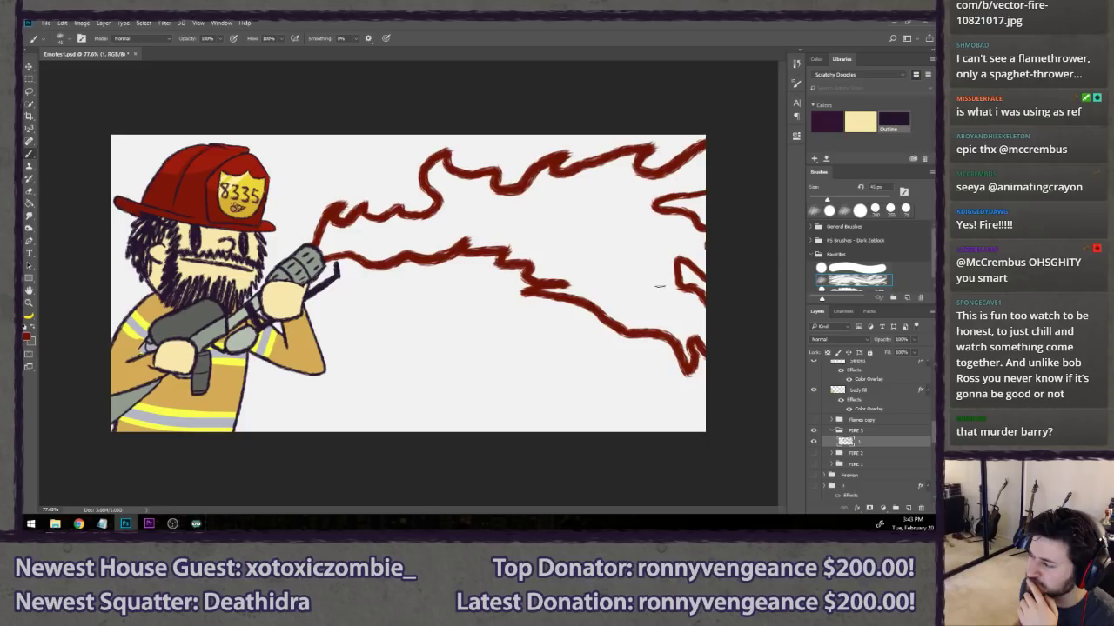
pyautogui.hotkey('ctrl', 'z')
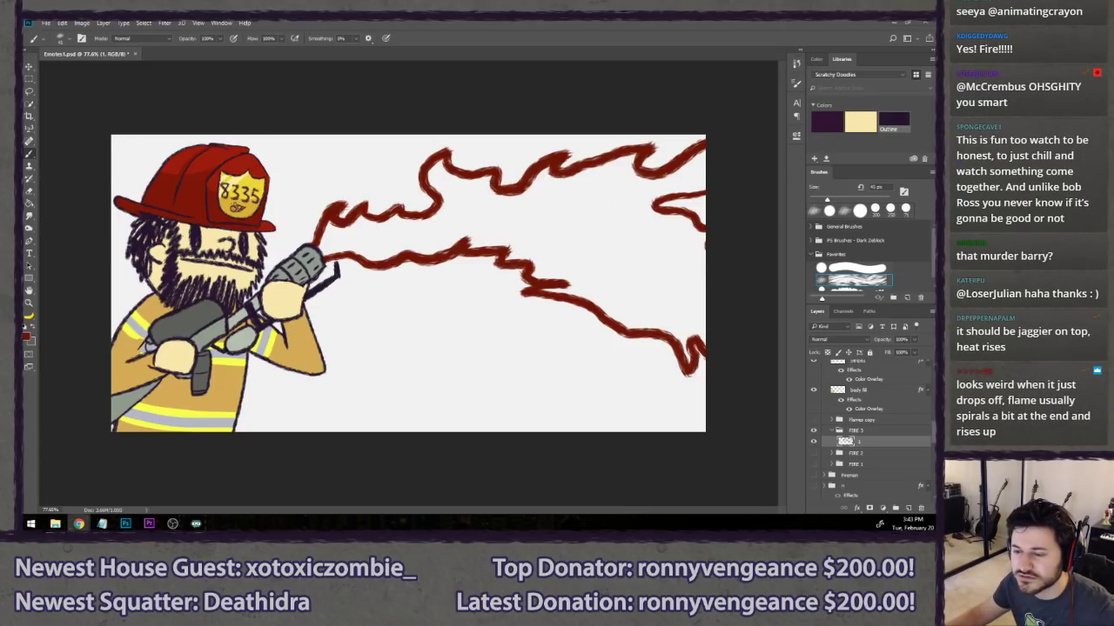
# - Study the Dreamstime vector fire picture in Chrome as a flame-shape reference, and return to Photoshop
pyautogui.moveTo(23, 113); pyautogui.dragTo(241, 60)
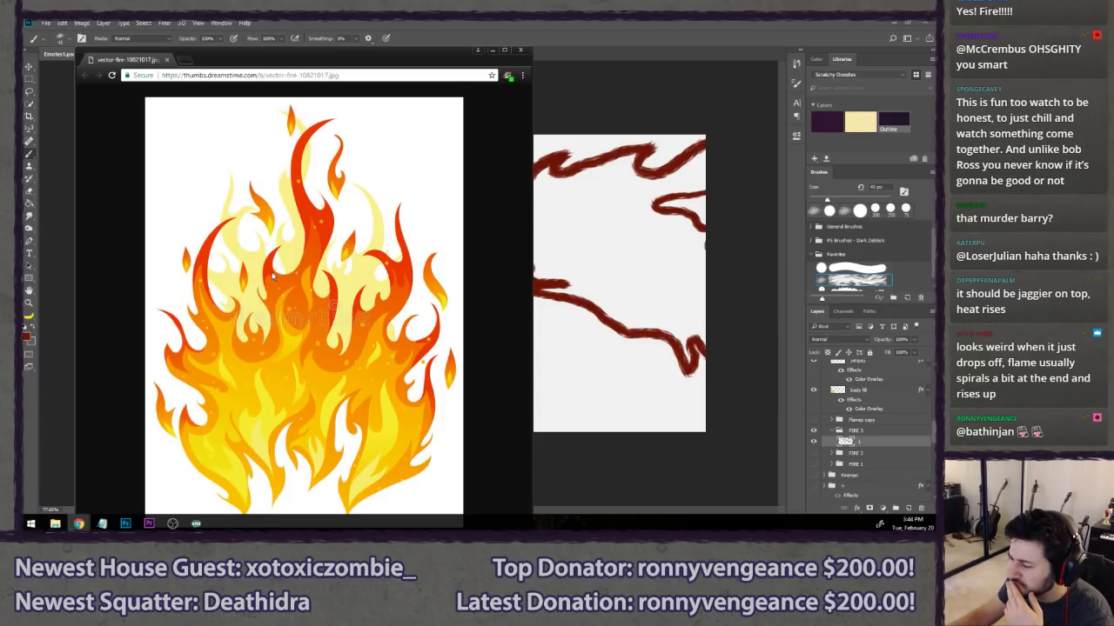
pyautogui.hotkey('alt', 'Tab')
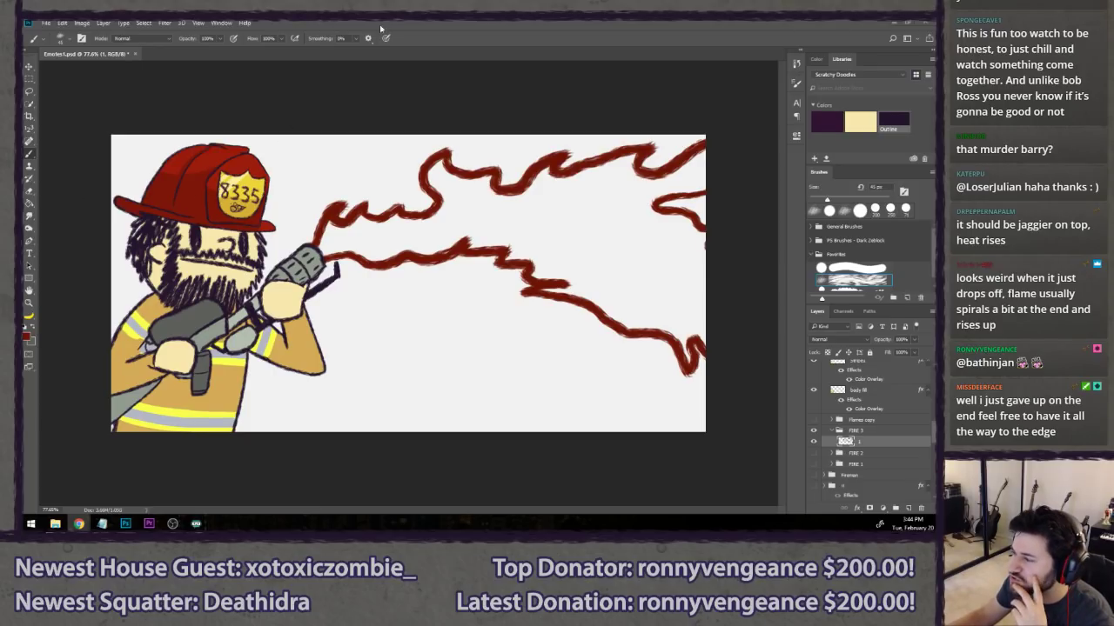
pyautogui.click(470, 41)
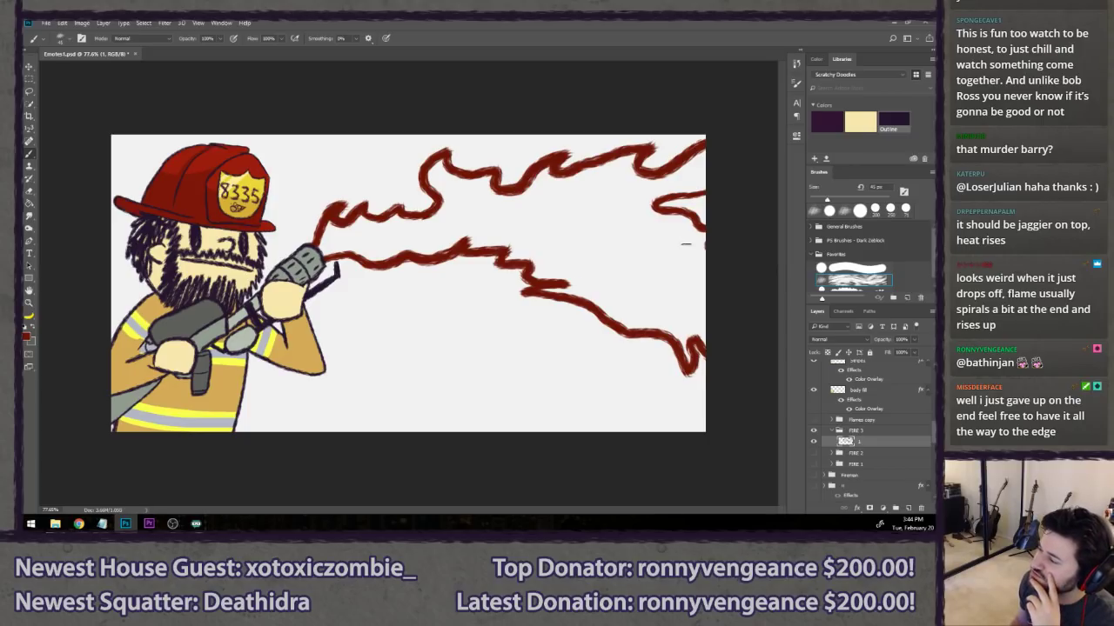
# - Replace the notch at the jet's far canvas edge with a small rounded dark-red one, and check the outline at thumbnail size
pyautogui.hotkey('ctrl', 'z')
pyautogui.moveTo(703, 182)
pyautogui.mouseDown()
pyautogui.moveTo(680, 223)
pyautogui.moveTo(706, 259)
pyautogui.mouseUp()
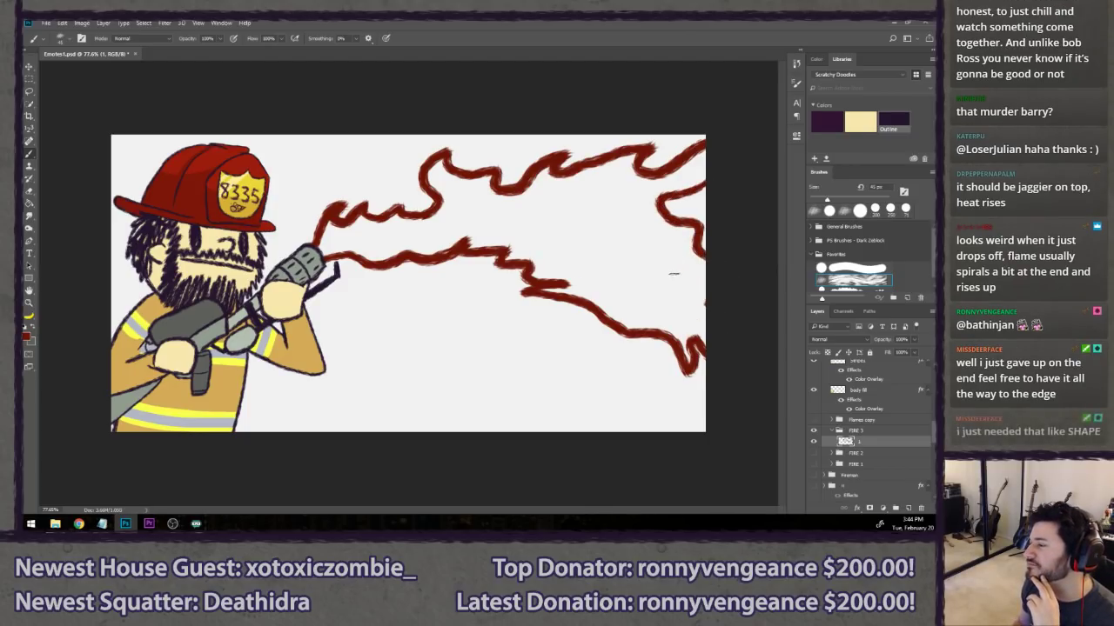
pyautogui.hotkey('ctrl', 'z')
pyautogui.moveTo(703, 177)
pyautogui.mouseDown()
pyautogui.moveTo(687, 190)
pyautogui.moveTo(705, 203)
pyautogui.mouseUp()
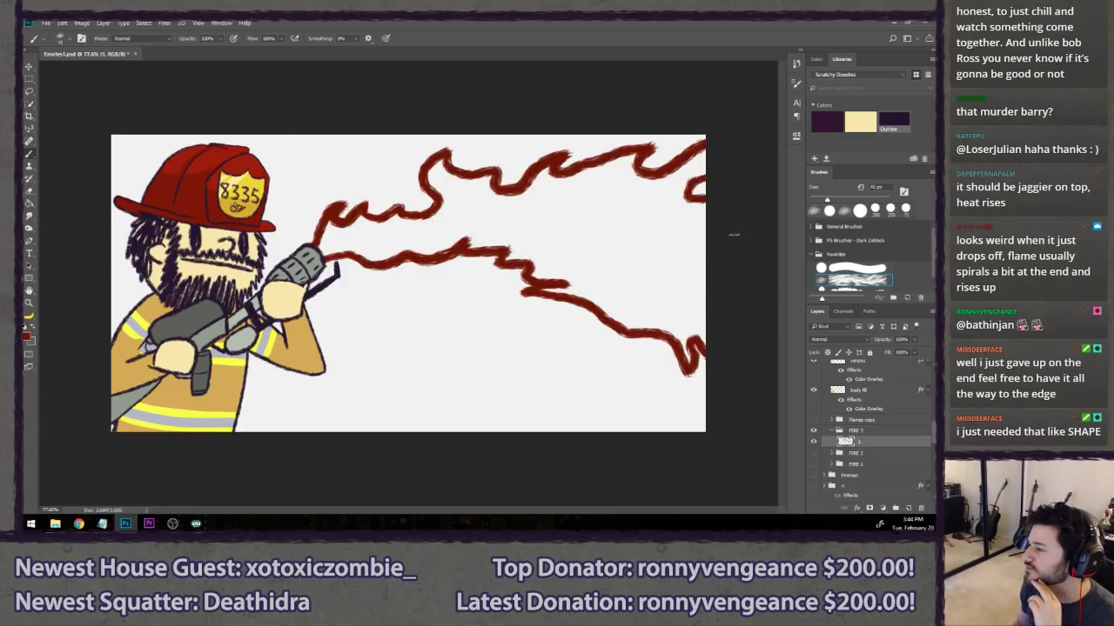
pyautogui.scroll(-10, 770, 273)
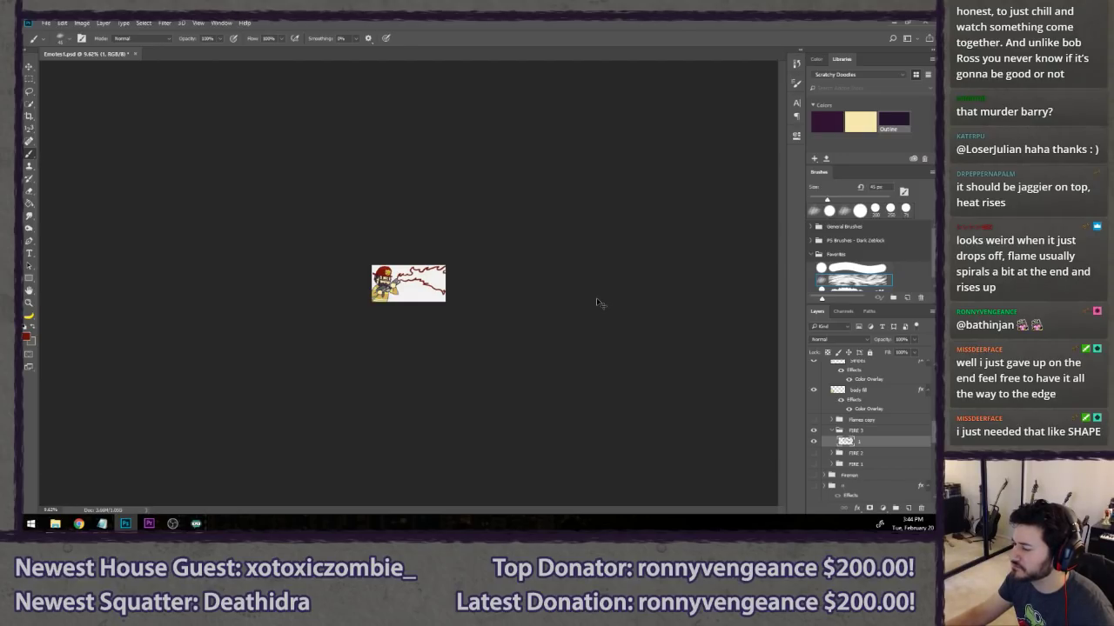
# - Study the linked petapixel and nationalinterest flamethrower photos in Chrome as flame references, and return to the flame outline in Photoshop
pyautogui.scroll(10, 592, 275)
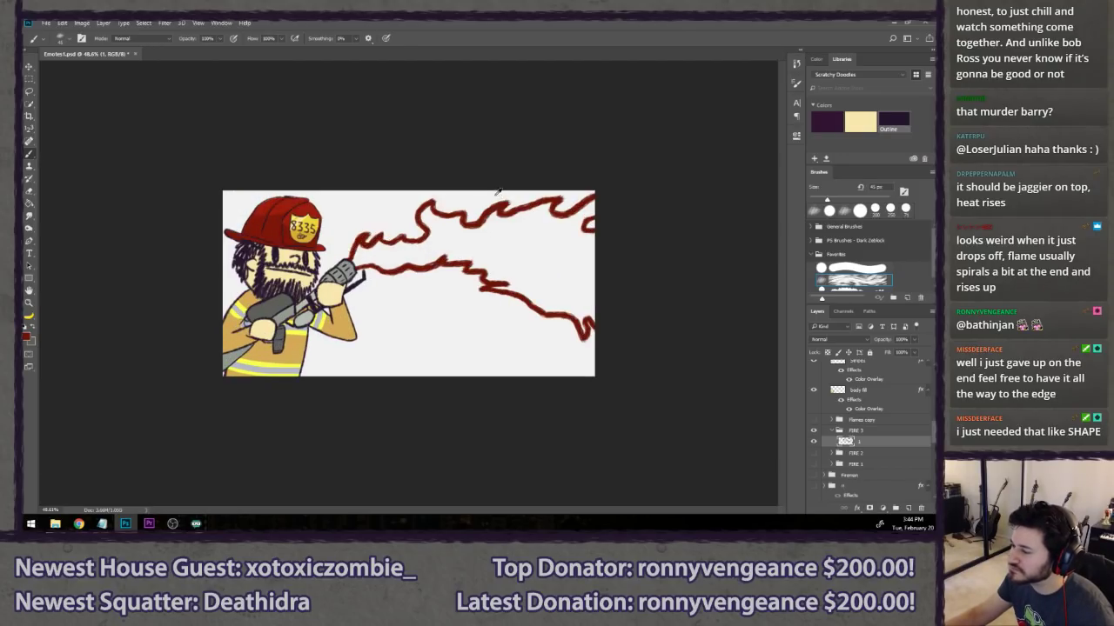
pyautogui.scroll(1, 496, 179)
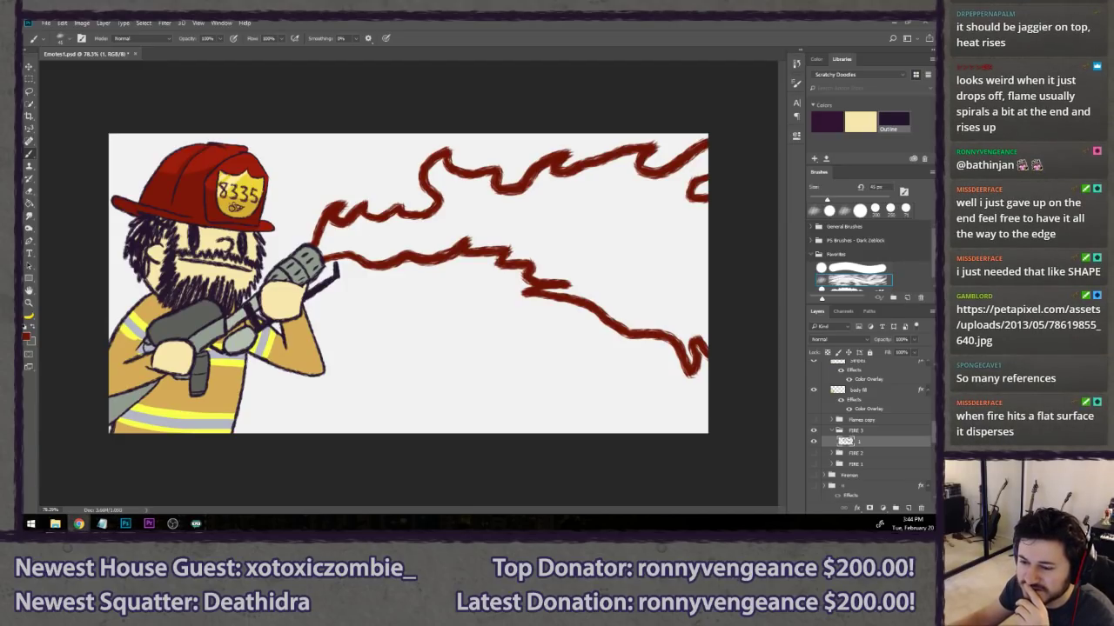
pyautogui.moveTo(23, 89); pyautogui.dragTo(281, 20)
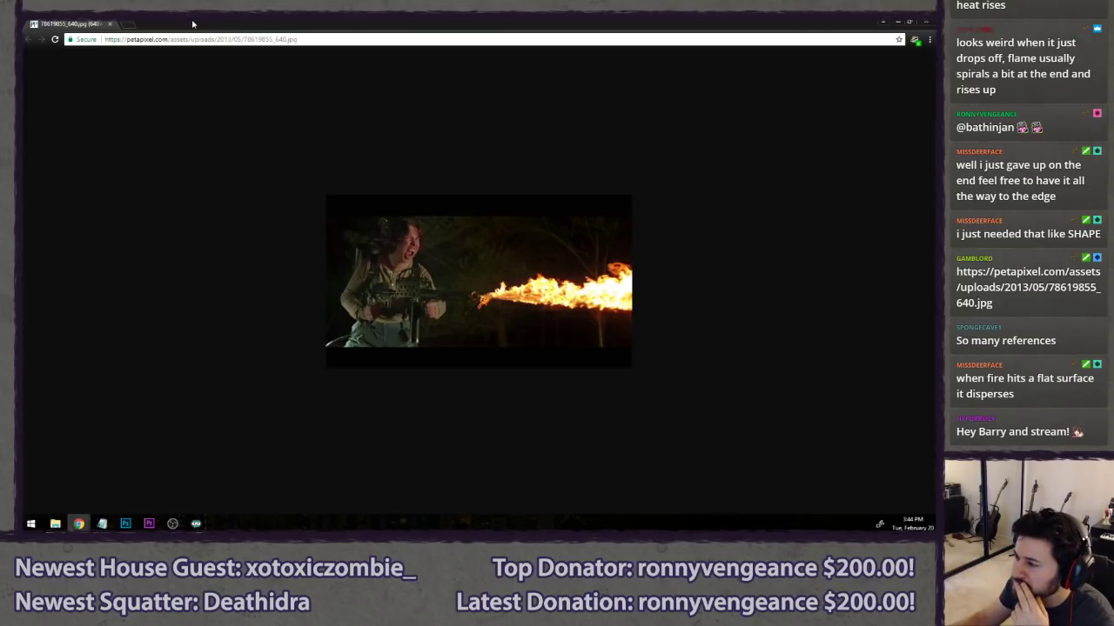
pyautogui.hotkey('alt', 'Tab')
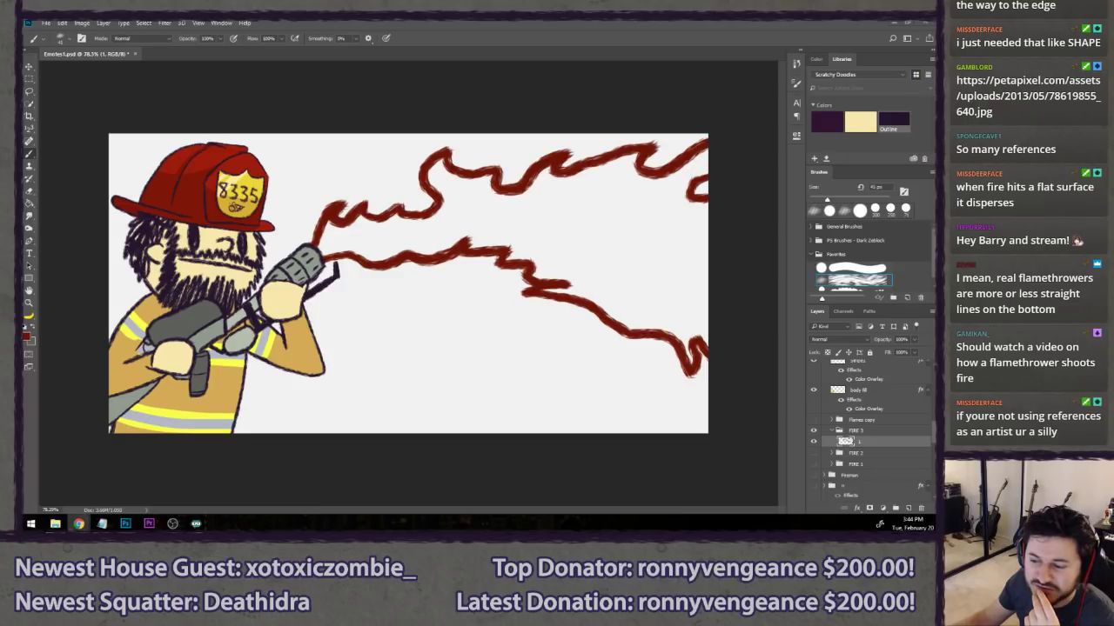
pyautogui.click(282, 23)
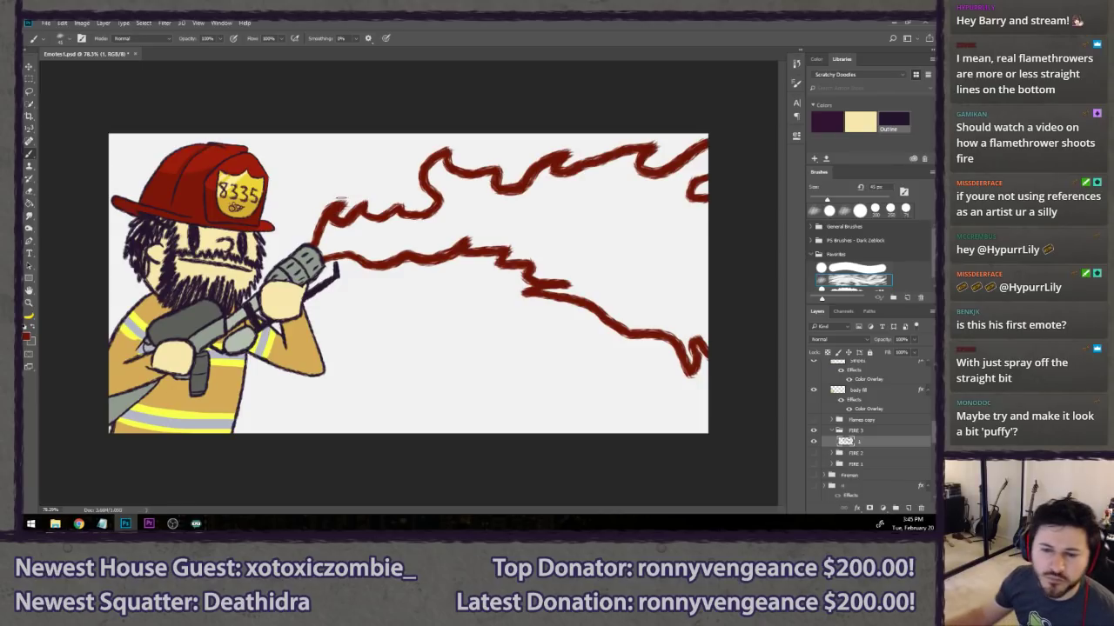
pyautogui.hotkey('alt', 'Tab')
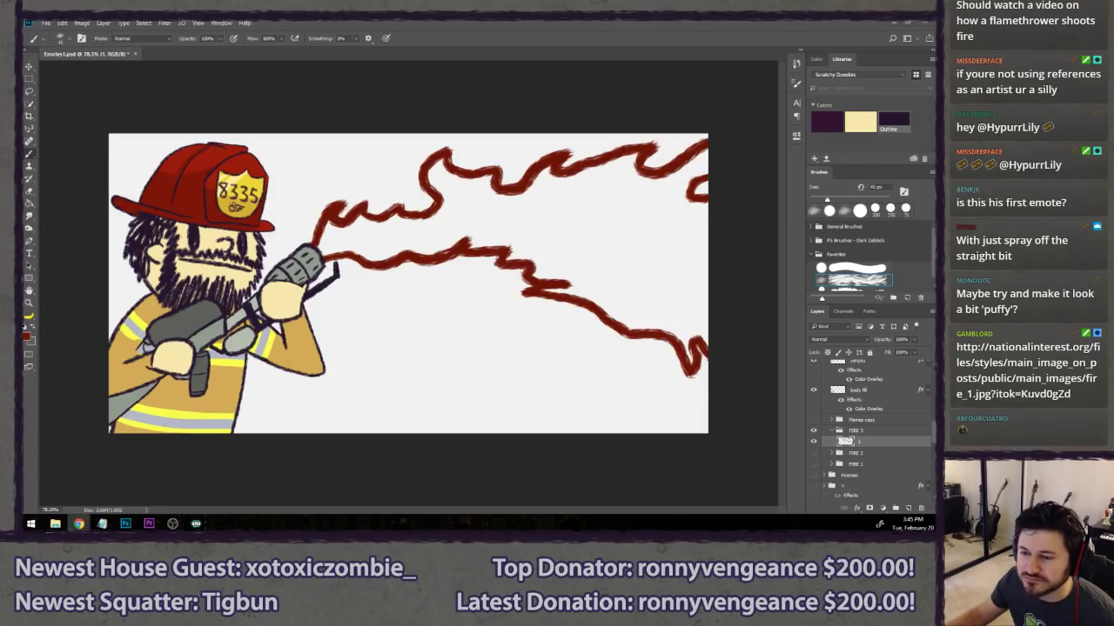
pyautogui.moveTo(24, 69); pyautogui.dragTo(248, 66)
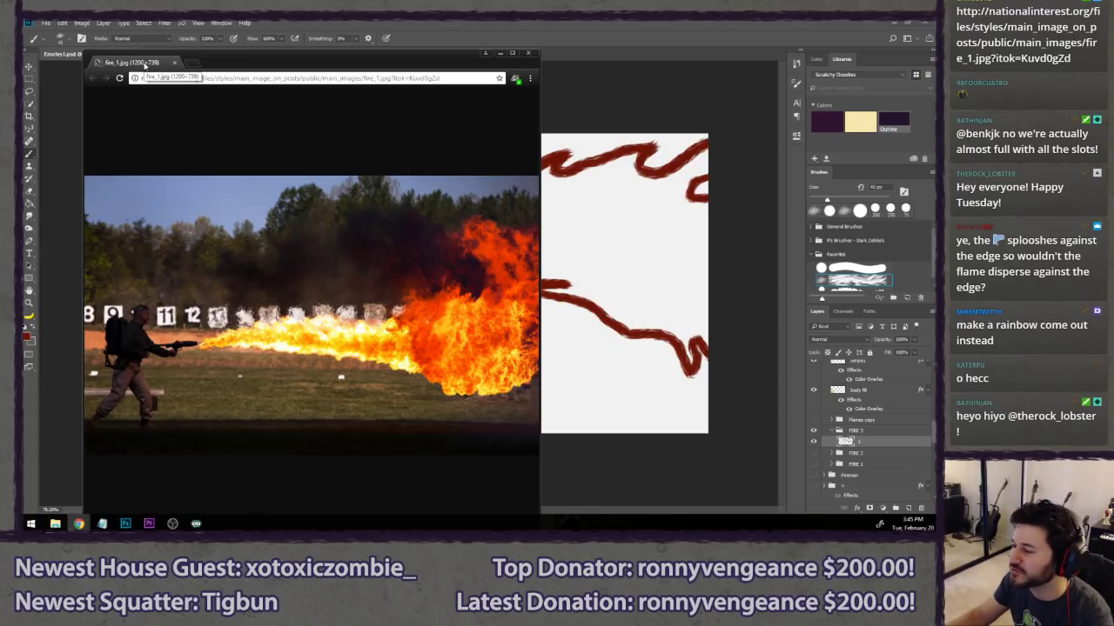
pyautogui.click(174, 62)
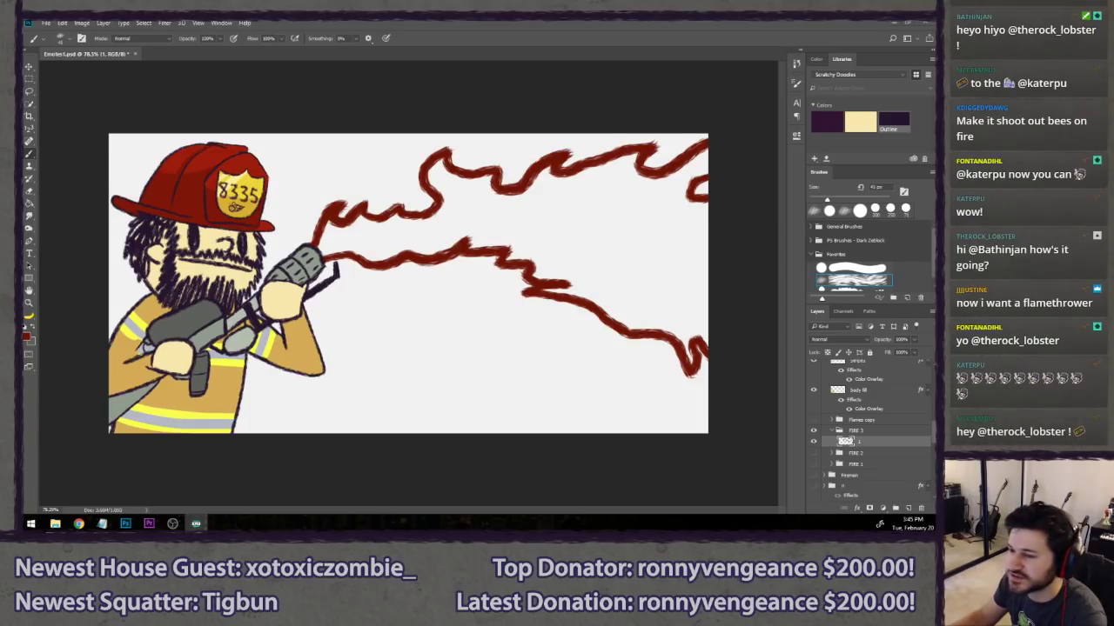
pyautogui.click(485, 22)
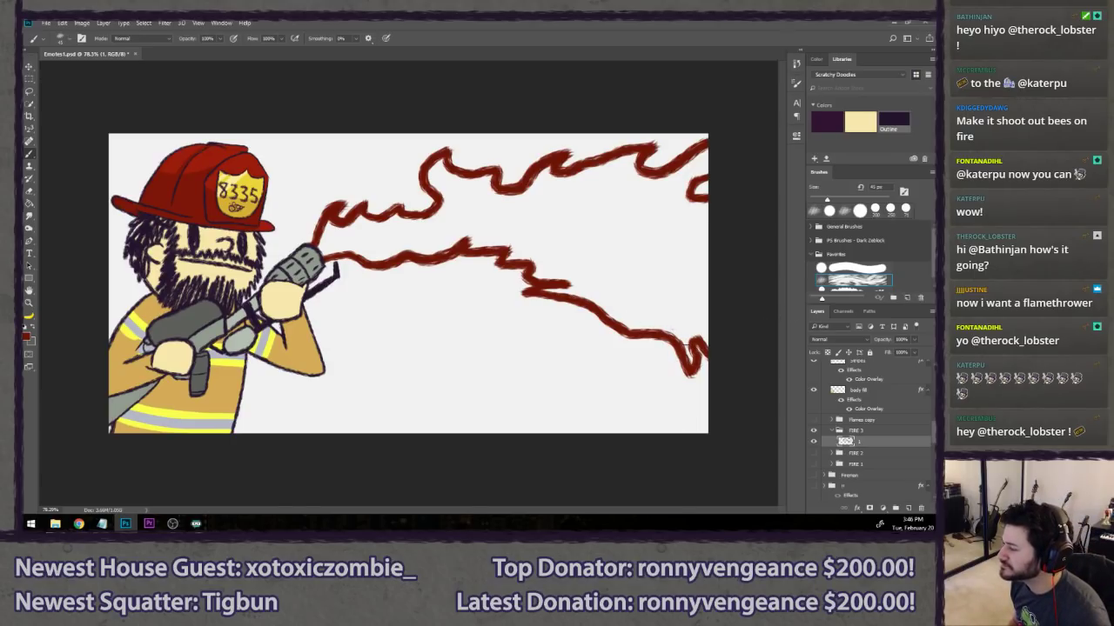
# - Try extra strokes at the jet's lower far corner, undo them together with the rounded notch, and thicken the upper outline's end at the canvas corner
pyautogui.moveTo(671, 328); pyautogui.dragTo(701, 393)
pyautogui.hotkey('ctrl', 'z')
pyautogui.moveTo(687, 334); pyautogui.dragTo(707, 383)
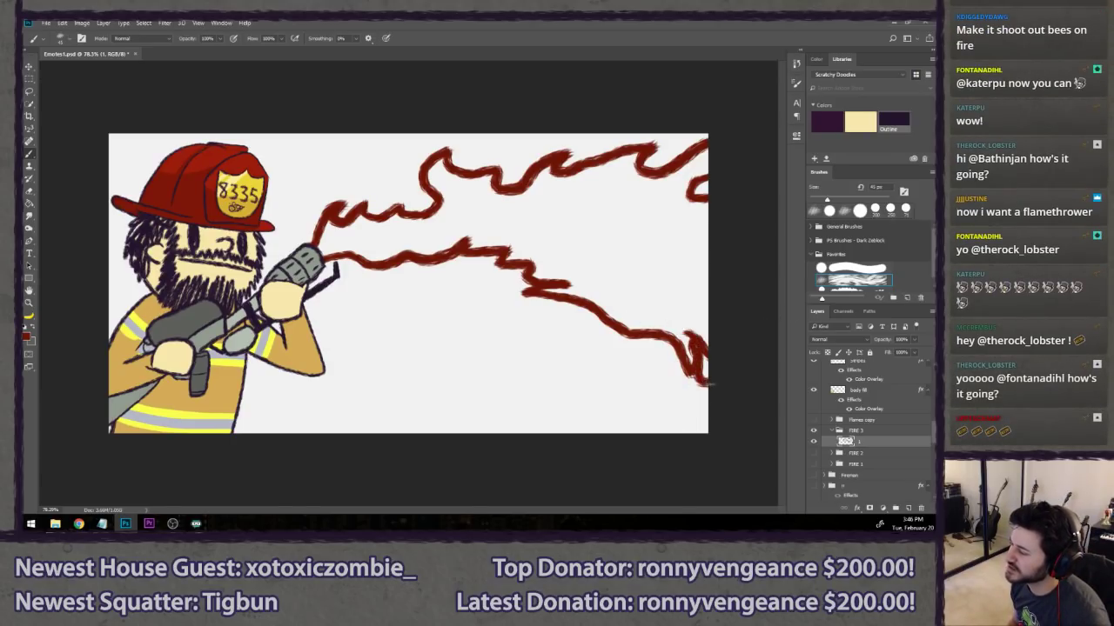
pyautogui.moveTo(684, 338); pyautogui.dragTo(710, 376)
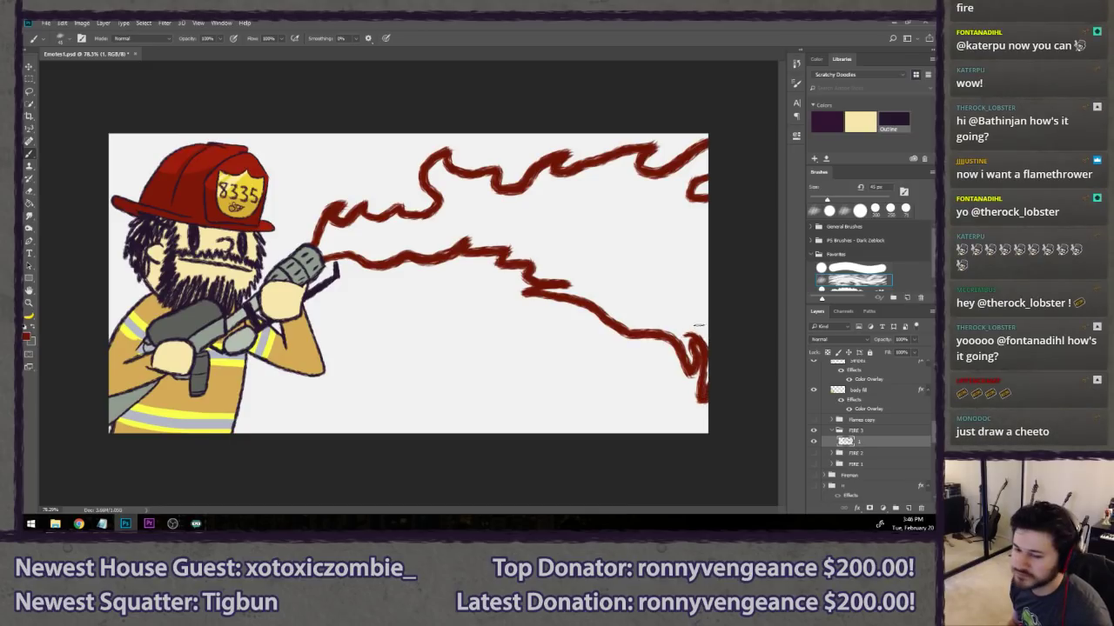
pyautogui.hotkey('ctrl', 'z')
pyautogui.hotkey('ctrl', 'z')
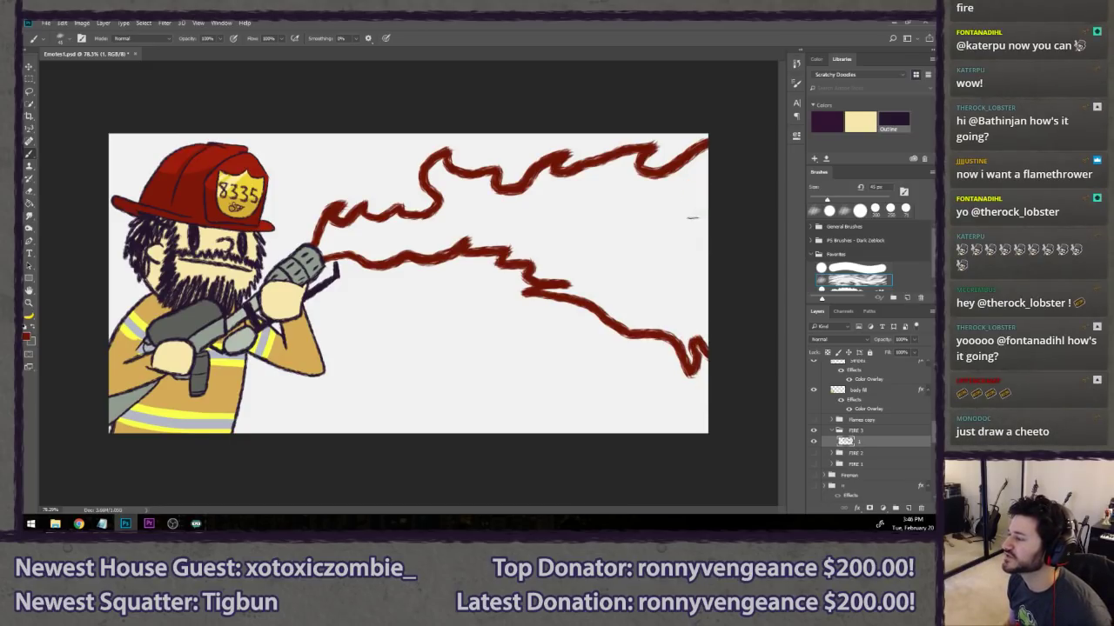
pyautogui.moveTo(682, 163); pyautogui.dragTo(708, 136)
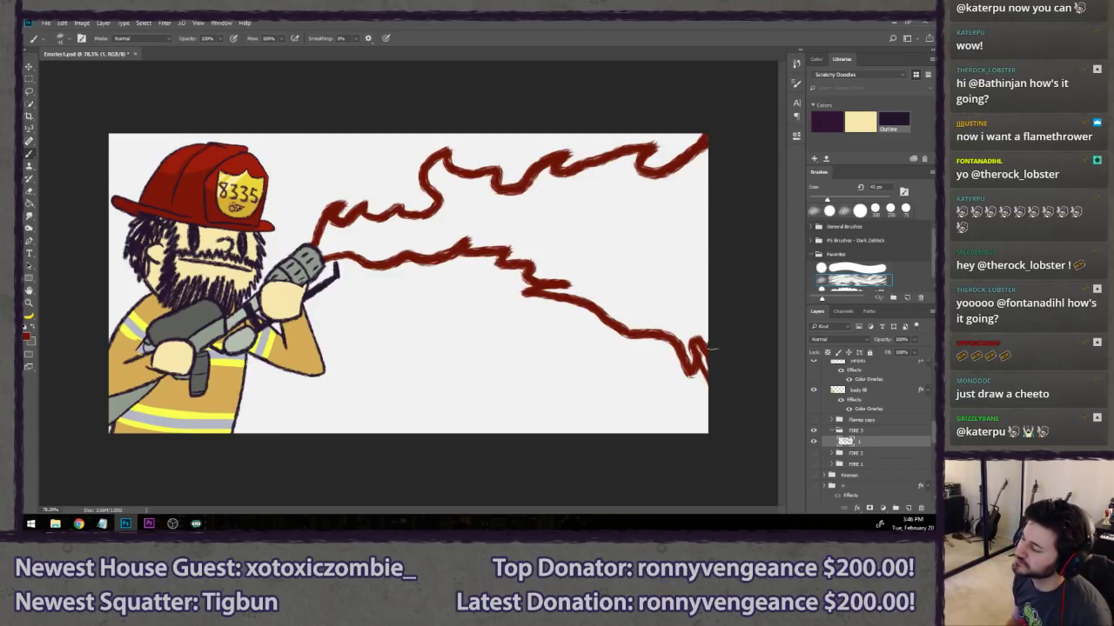
# - Try a thicker dark-red lick running down the far canvas edge from the lower outline, and undo it
pyautogui.moveTo(690, 358); pyautogui.dragTo(706, 397)
pyautogui.moveTo(701, 338); pyautogui.dragTo(706, 369)
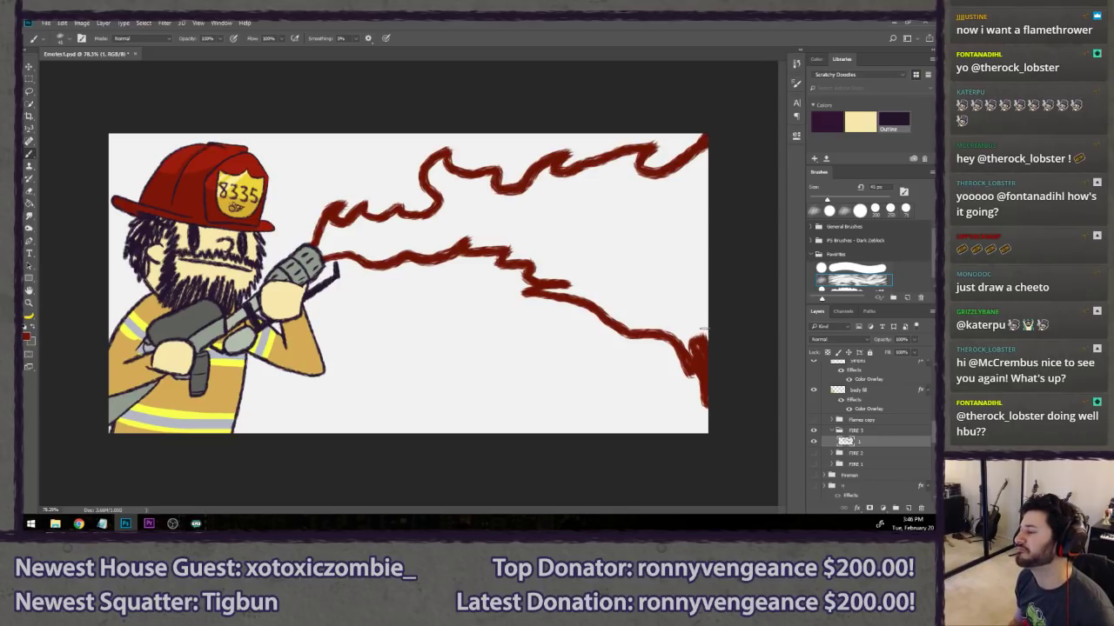
pyautogui.hotkey('ctrl', 'alt', 'z')
pyautogui.hotkey('ctrl', 'alt', 'z')
pyautogui.hotkey('ctrl', 'alt', 'z')
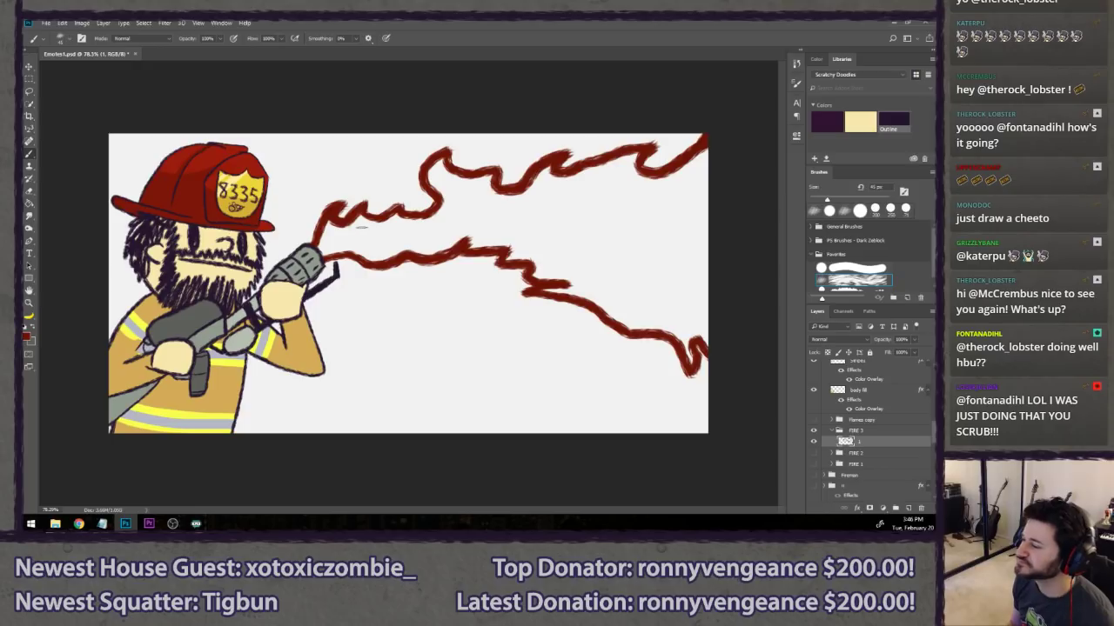
# - Fill the jet dark red from the nozzle outward and along the underside of the upper outline, enlarging the brush to 60 px
pyautogui.moveTo(326, 240)
pyautogui.mouseDown()
pyautogui.moveTo(322, 228)
pyautogui.moveTo(327, 252)
pyautogui.moveTo(359, 221)
pyautogui.moveTo(348, 246)
pyautogui.moveTo(361, 227)
pyautogui.moveTo(418, 217)
pyautogui.moveTo(359, 247)
pyautogui.moveTo(383, 259)
pyautogui.moveTo(435, 222)
pyautogui.moveTo(423, 228)
pyautogui.mouseUp()
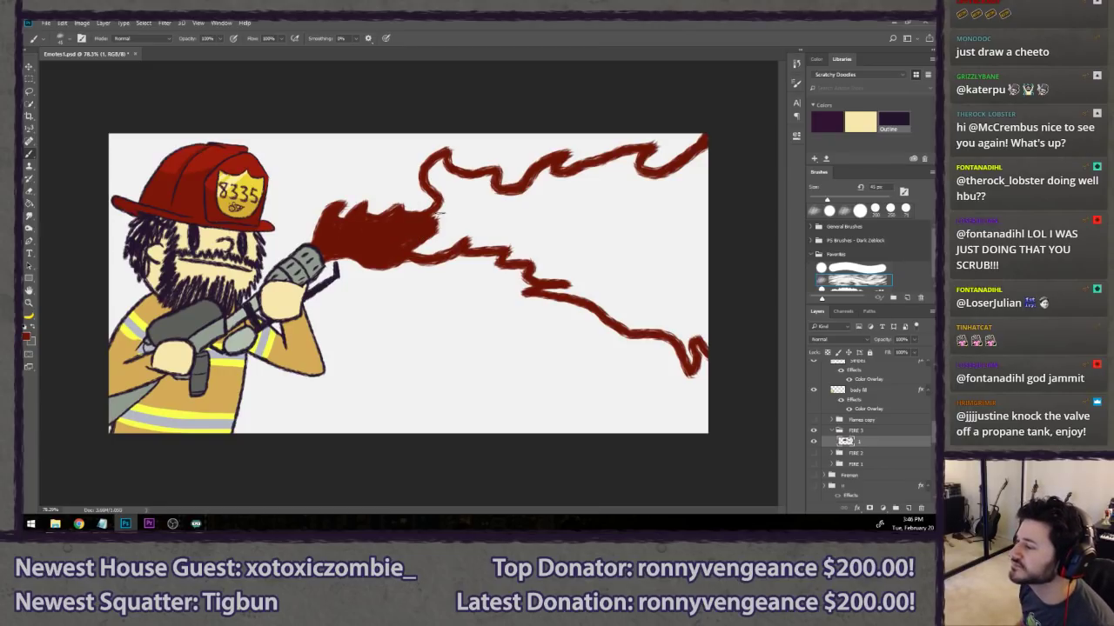
pyautogui.moveTo(439, 211)
pyautogui.mouseDown()
pyautogui.moveTo(447, 192)
pyautogui.moveTo(437, 167)
pyautogui.moveTo(459, 199)
pyautogui.moveTo(480, 181)
pyautogui.moveTo(463, 190)
pyautogui.mouseUp()
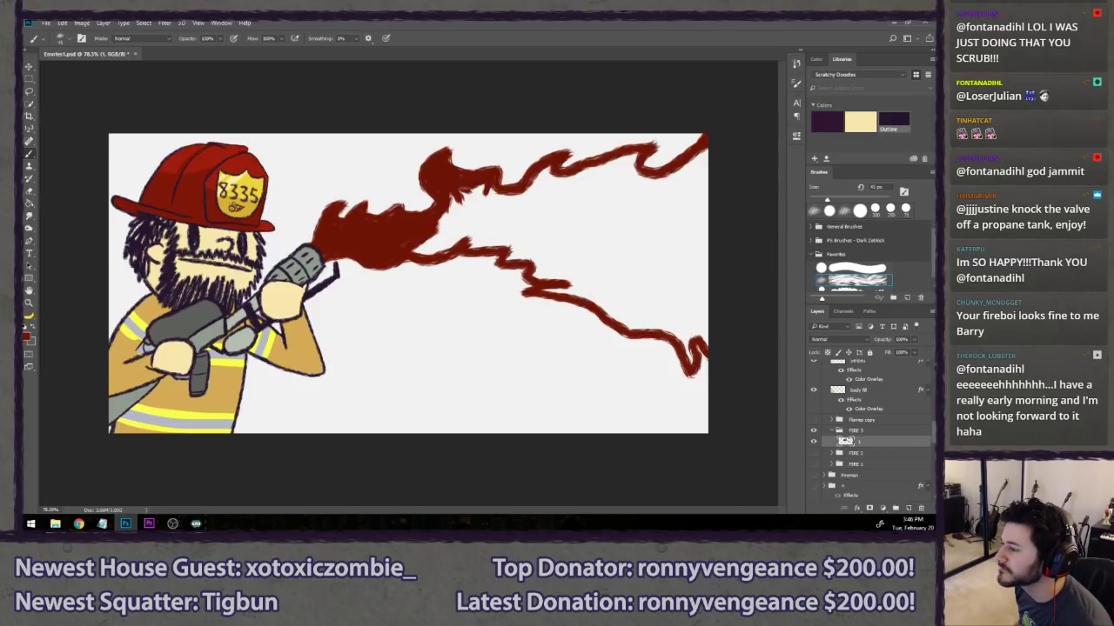
pyautogui.press(']')
pyautogui.press(']')
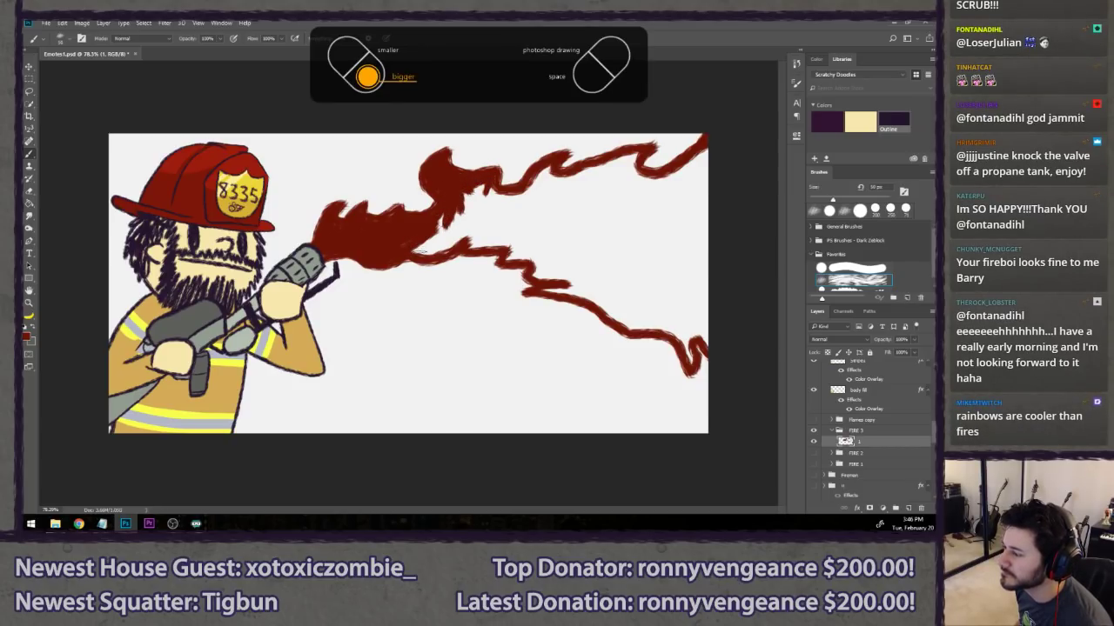
pyautogui.moveTo(435, 251)
pyautogui.mouseDown()
pyautogui.moveTo(454, 237)
pyautogui.moveTo(445, 218)
pyautogui.moveTo(488, 186)
pyautogui.moveTo(463, 228)
pyautogui.moveTo(476, 236)
pyautogui.mouseUp()
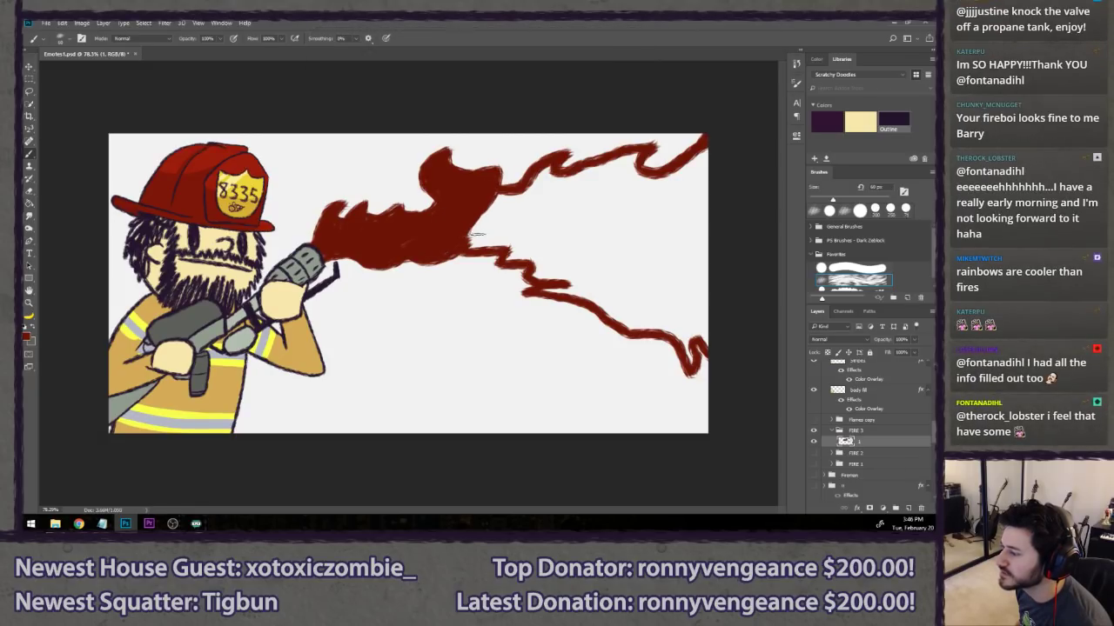
pyautogui.moveTo(487, 198); pyautogui.dragTo(529, 200)
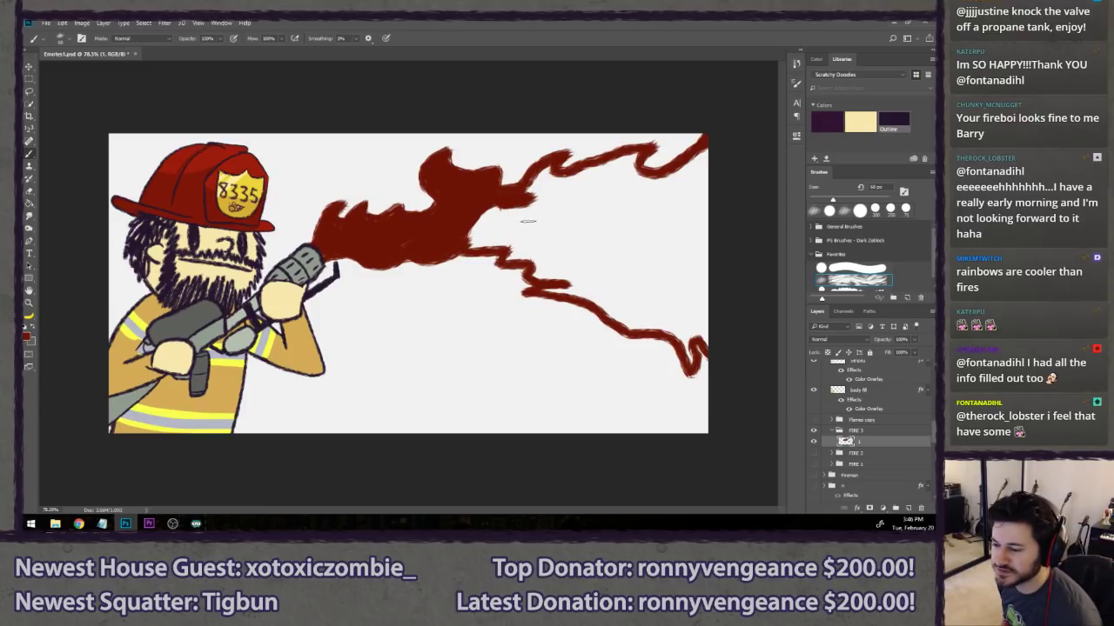
pyautogui.moveTo(530, 192)
pyautogui.mouseDown()
pyautogui.moveTo(553, 165)
pyautogui.moveTo(547, 197)
pyautogui.mouseUp()
pyautogui.moveTo(616, 166)
pyautogui.mouseDown()
pyautogui.moveTo(545, 191)
pyautogui.moveTo(562, 158)
pyautogui.moveTo(567, 181)
pyautogui.moveTo(693, 159)
pyautogui.moveTo(668, 183)
pyautogui.moveTo(689, 165)
pyautogui.moveTo(694, 182)
pyautogui.moveTo(641, 184)
pyautogui.moveTo(613, 182)
pyautogui.mouseUp()
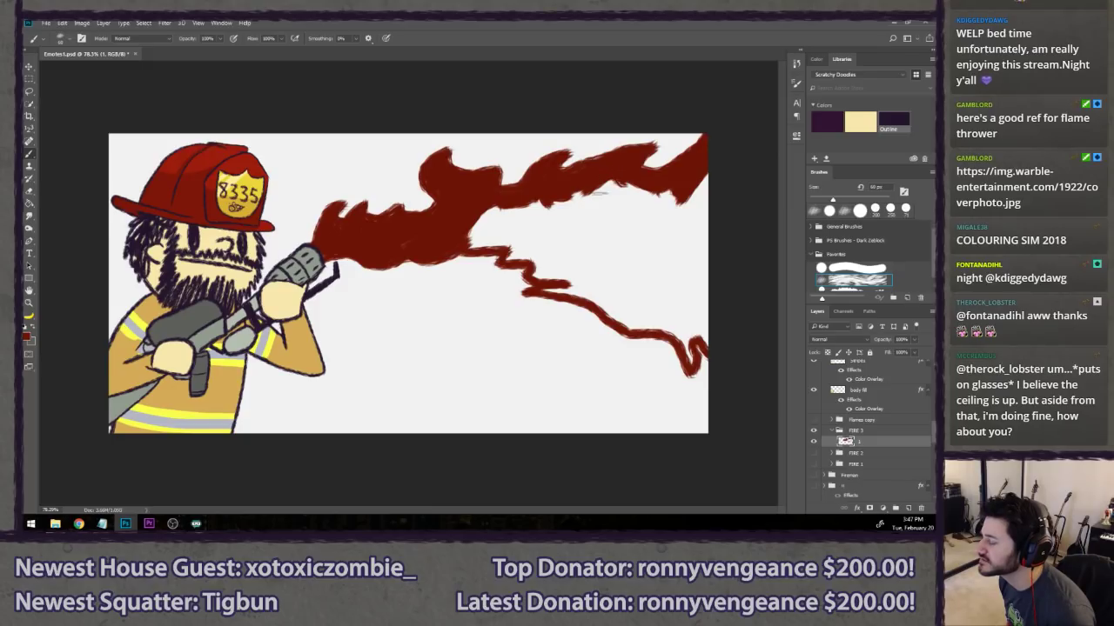
# - Fill the wide middle of the jet dark red out to the canvas edge, using a larger brush for the centre and 60 px near the lower outline
pyautogui.moveTo(465, 235)
pyautogui.mouseDown()
pyautogui.moveTo(474, 247)
pyautogui.moveTo(526, 247)
pyautogui.moveTo(509, 257)
pyautogui.moveTo(498, 233)
pyautogui.moveTo(483, 233)
pyautogui.moveTo(574, 211)
pyautogui.moveTo(584, 197)
pyautogui.moveTo(582, 212)
pyautogui.moveTo(633, 204)
pyautogui.moveTo(620, 194)
pyautogui.moveTo(692, 213)
pyautogui.moveTo(709, 174)
pyautogui.mouseUp()
pyautogui.press(']')
pyautogui.press(']')
pyautogui.moveTo(559, 242)
pyautogui.mouseDown()
pyautogui.moveTo(561, 210)
pyautogui.moveTo(549, 214)
pyautogui.moveTo(556, 226)
pyautogui.moveTo(711, 228)
pyautogui.moveTo(704, 213)
pyautogui.moveTo(648, 215)
pyautogui.moveTo(676, 243)
pyautogui.moveTo(532, 257)
pyautogui.moveTo(552, 263)
pyautogui.moveTo(537, 277)
pyautogui.moveTo(571, 274)
pyautogui.moveTo(555, 287)
pyautogui.moveTo(564, 290)
pyautogui.moveTo(549, 263)
pyautogui.moveTo(601, 291)
pyautogui.moveTo(657, 279)
pyautogui.moveTo(699, 286)
pyautogui.moveTo(649, 250)
pyautogui.moveTo(704, 261)
pyautogui.mouseUp()
pyautogui.press('[')
pyautogui.press('[')
pyautogui.moveTo(601, 298)
pyautogui.mouseDown()
pyautogui.moveTo(634, 324)
pyautogui.moveTo(618, 280)
pyautogui.moveTo(636, 321)
pyautogui.moveTo(658, 299)
pyautogui.moveTo(653, 288)
pyautogui.moveTo(688, 353)
pyautogui.moveTo(686, 343)
pyautogui.moveTo(687, 353)
pyautogui.moveTo(664, 352)
pyautogui.moveTo(662, 325)
pyautogui.moveTo(640, 327)
pyautogui.moveTo(668, 319)
pyautogui.mouseUp()
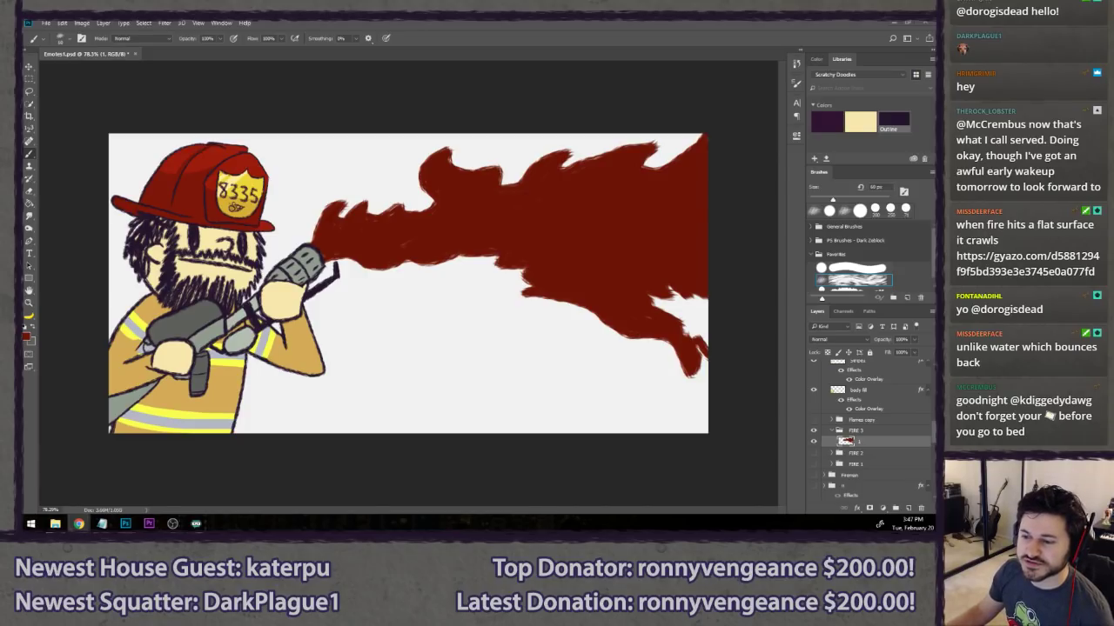
# - Check the Gyazo sketch of fire crawling along a wall, try spreading the flame down the far canvas edge with a 60 px brush, and undo it
pyautogui.click(78, 523)
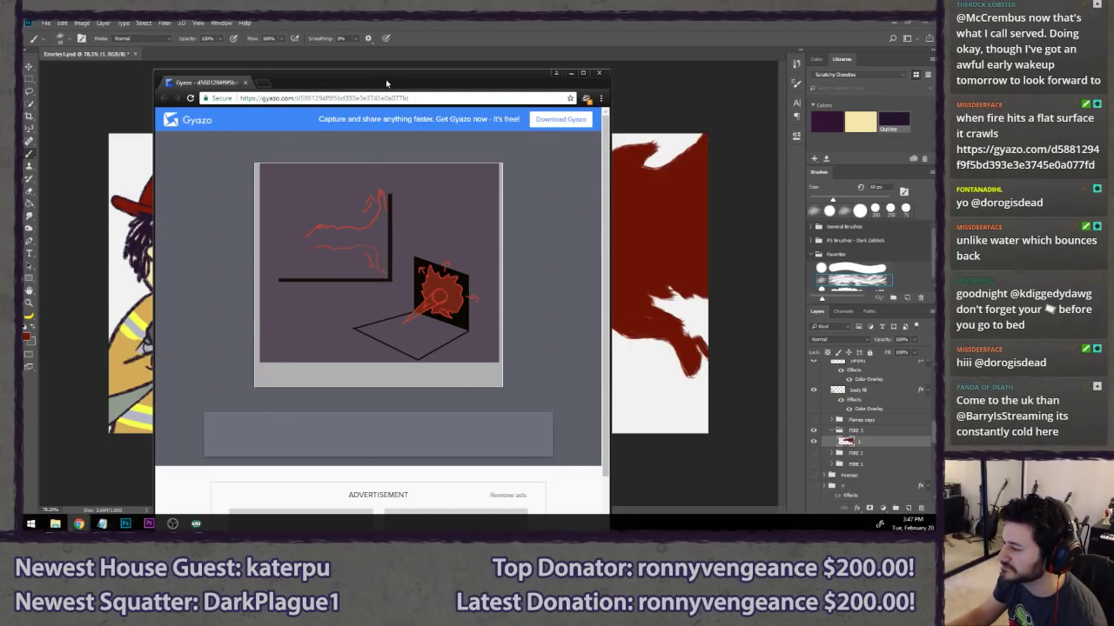
pyautogui.click(245, 82)
pyautogui.press(']')
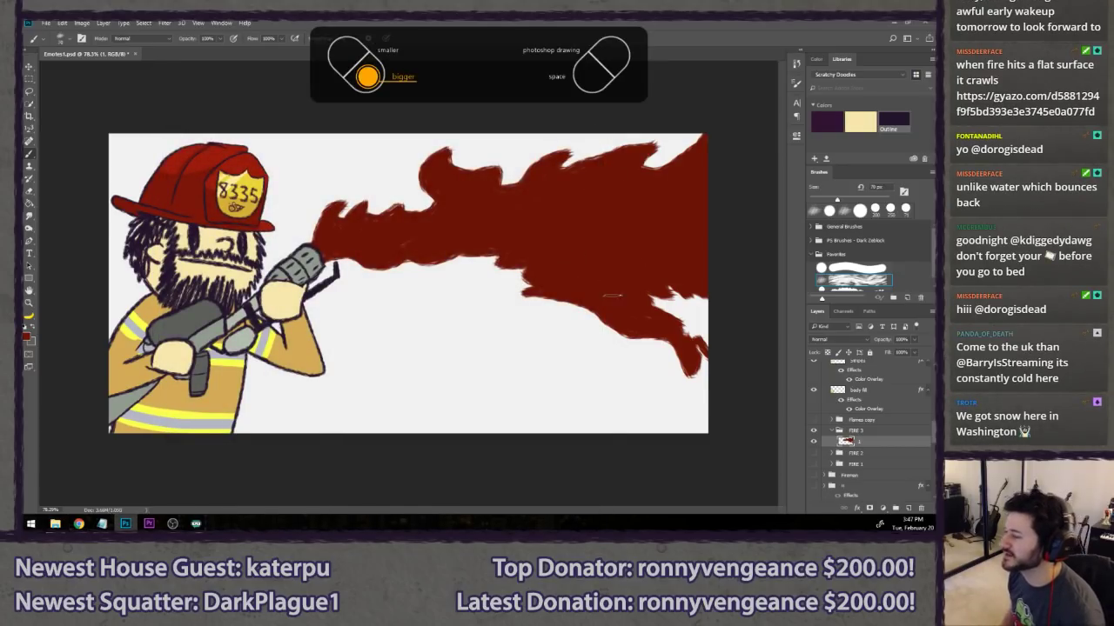
pyautogui.press('[')
pyautogui.moveTo(675, 300)
pyautogui.mouseDown()
pyautogui.moveTo(717, 415)
pyautogui.moveTo(690, 377)
pyautogui.moveTo(697, 412)
pyautogui.moveTo(716, 421)
pyautogui.moveTo(698, 367)
pyautogui.moveTo(704, 396)
pyautogui.moveTo(708, 355)
pyautogui.moveTo(661, 319)
pyautogui.moveTo(670, 328)
pyautogui.moveTo(670, 299)
pyautogui.moveTo(643, 288)
pyautogui.moveTo(710, 306)
pyautogui.mouseUp()
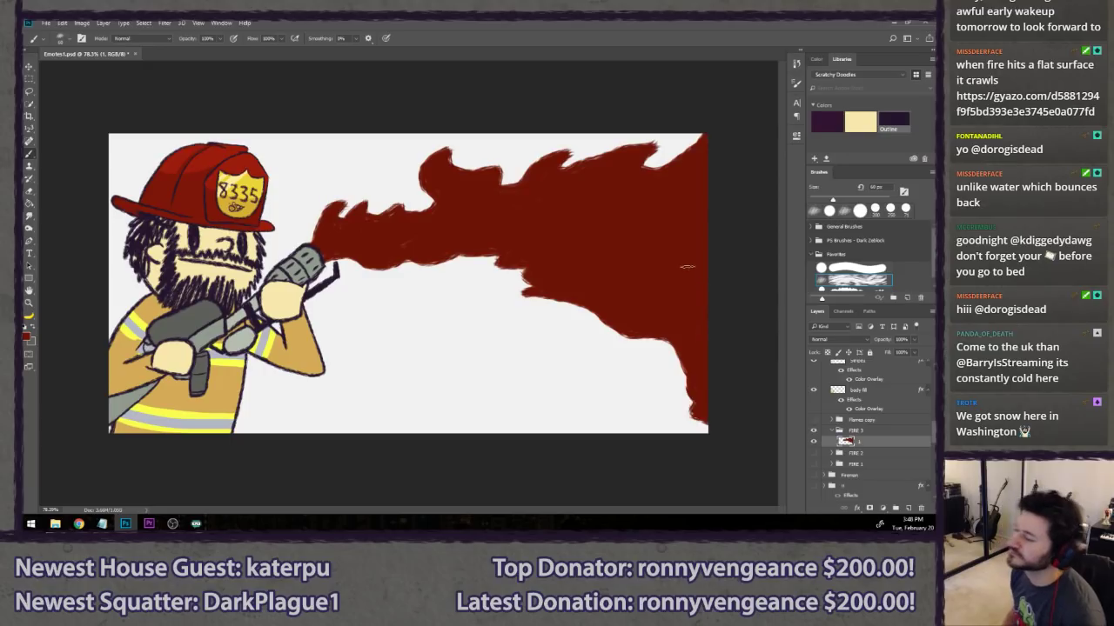
pyautogui.moveTo(690, 153); pyautogui.dragTo(698, 139)
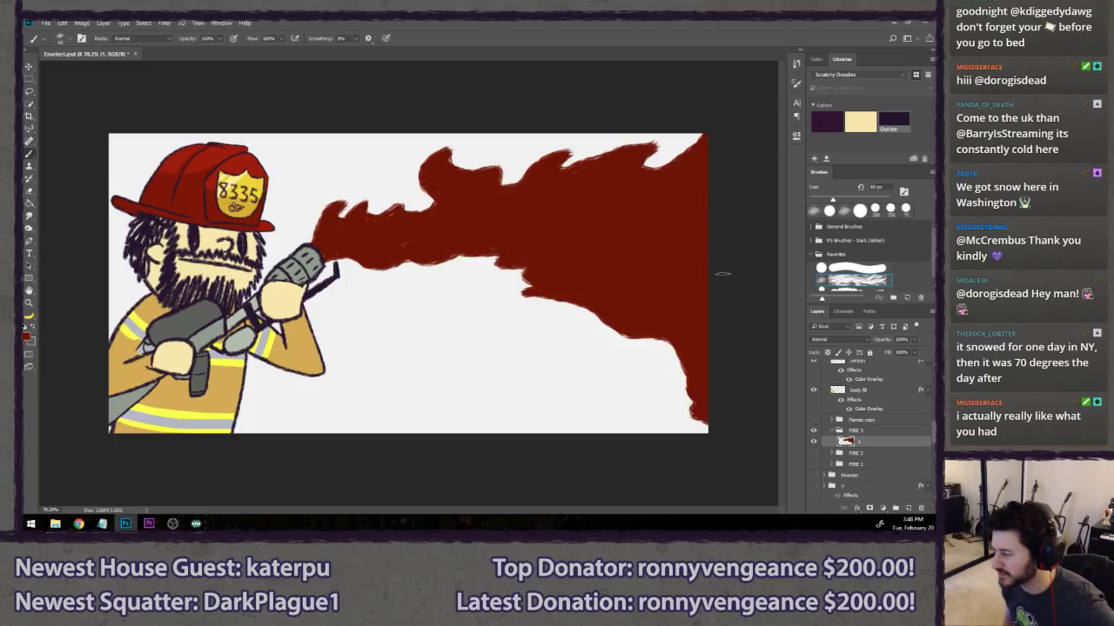
pyautogui.hotkey('ctrl', 'alt', 'z')
pyautogui.hotkey('ctrl', 'alt', 'z')
pyautogui.hotkey('ctrl', 'alt', 'z')
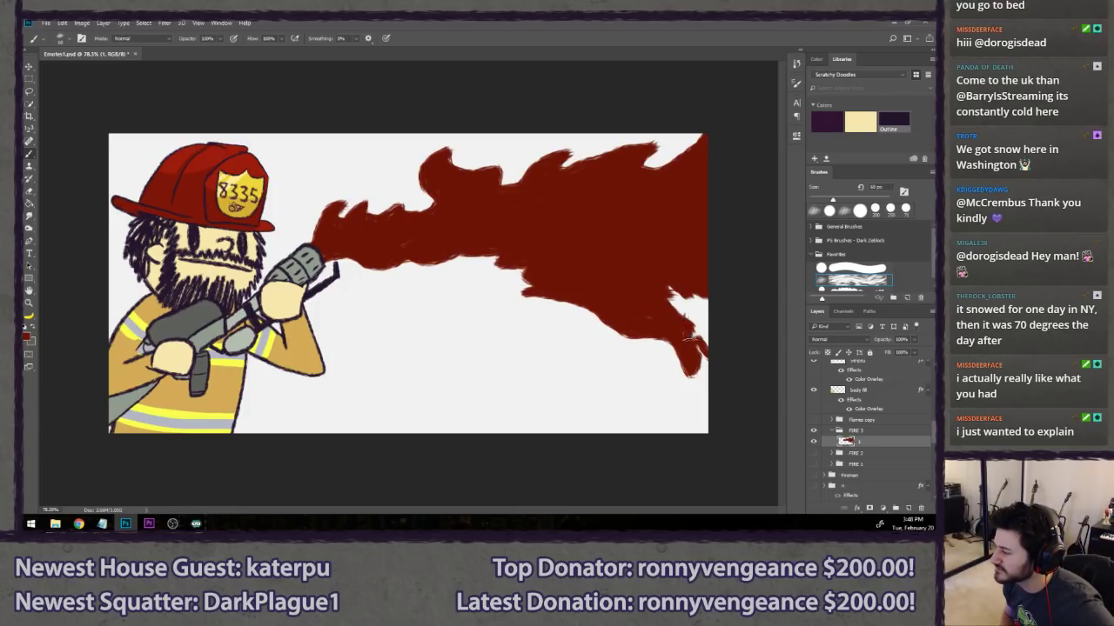
# - Fill the gap at the jet's lower far edge, lengthen the lick there, and paint more pointed dark-red licks along the upper and lower edges
pyautogui.moveTo(690, 327)
pyautogui.mouseDown()
pyautogui.moveTo(712, 351)
pyautogui.moveTo(699, 295)
pyautogui.mouseUp()
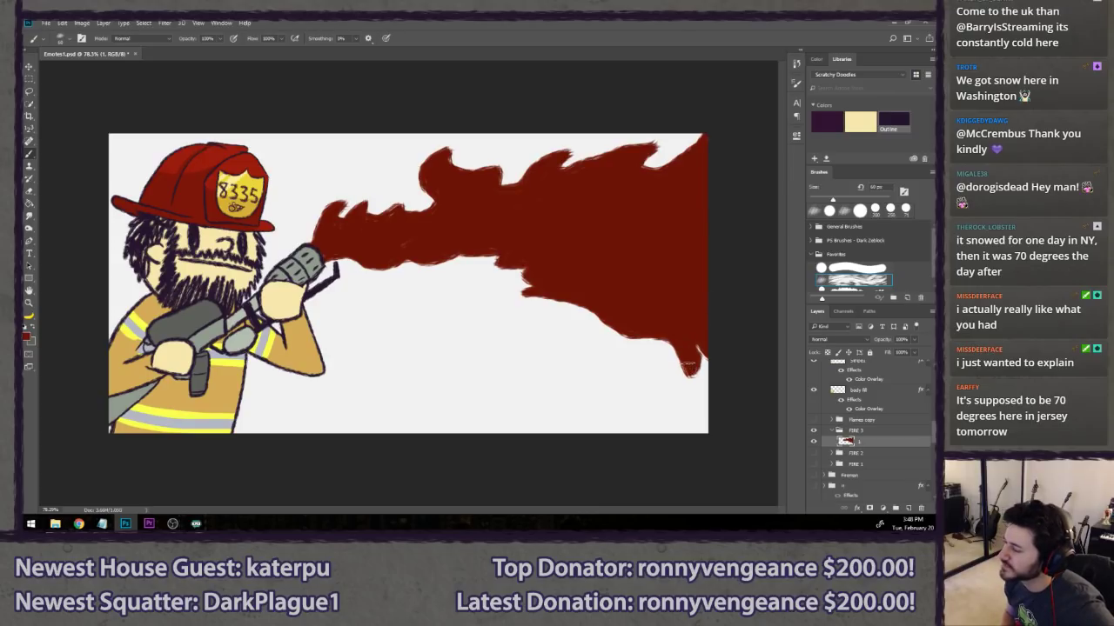
pyautogui.moveTo(687, 363)
pyautogui.mouseDown()
pyautogui.moveTo(689, 382)
pyautogui.moveTo(692, 355)
pyautogui.mouseUp()
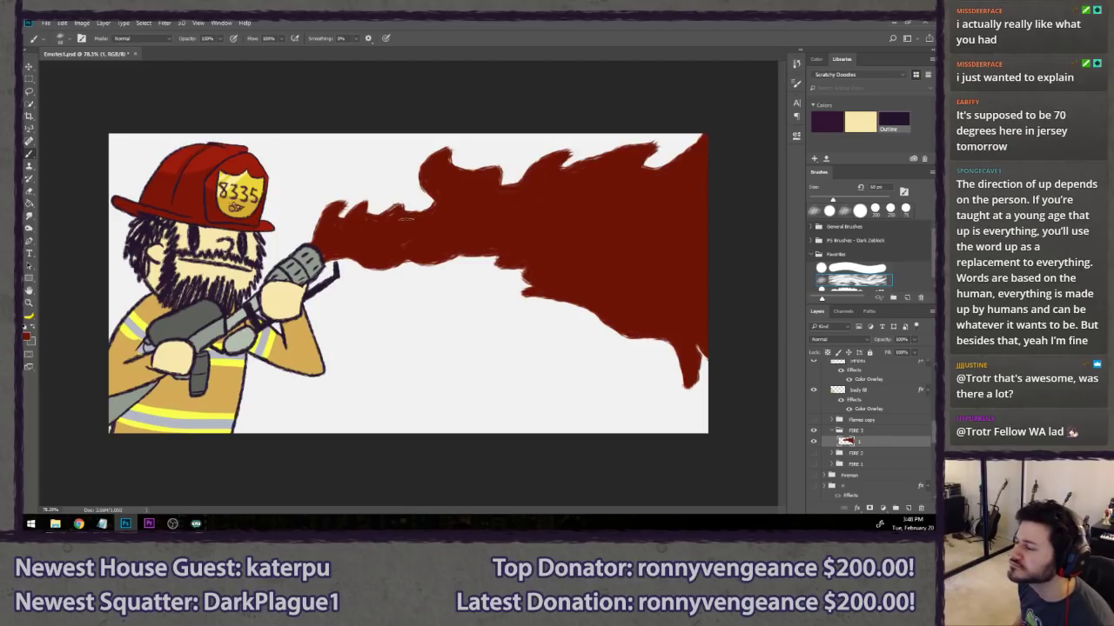
pyautogui.moveTo(389, 210); pyautogui.dragTo(393, 215)
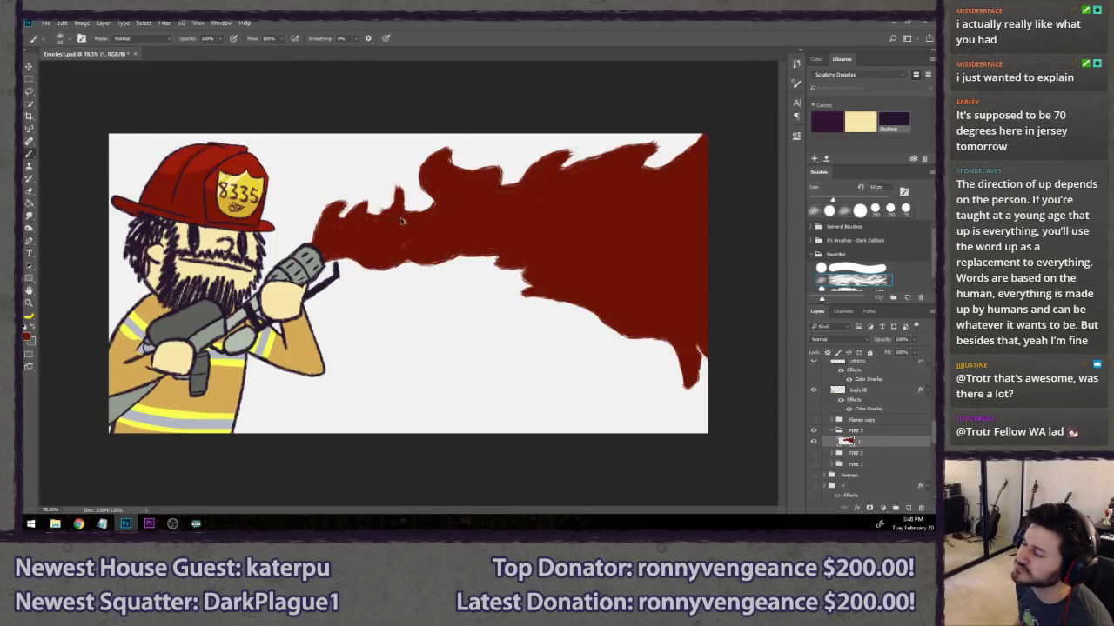
pyautogui.hotkey('ctrl', 'z')
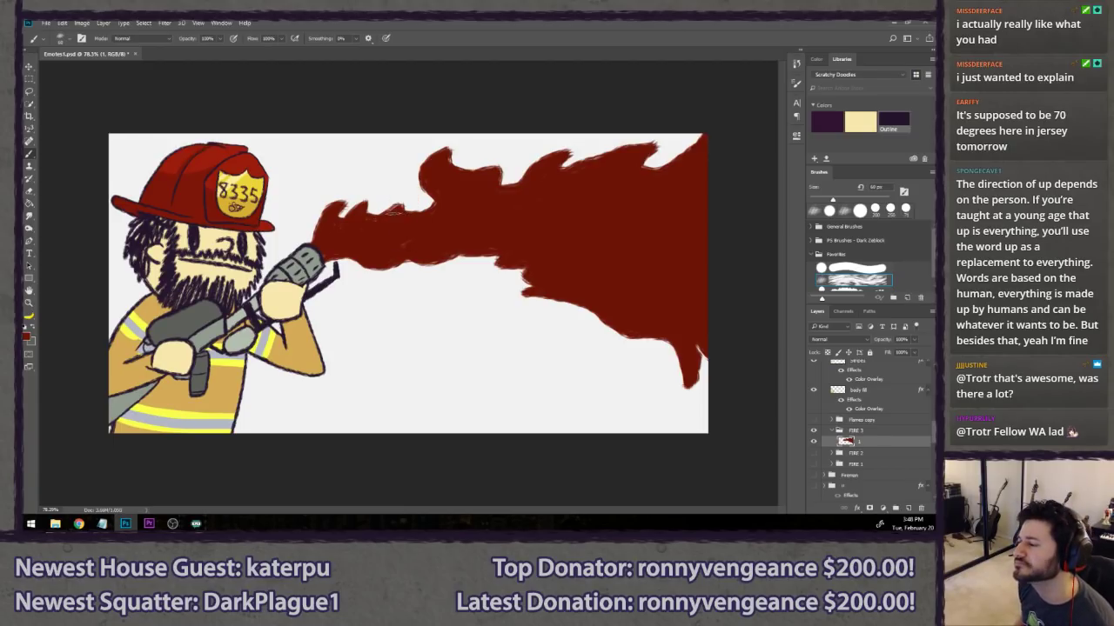
pyautogui.moveTo(388, 212)
pyautogui.mouseDown()
pyautogui.moveTo(397, 200)
pyautogui.moveTo(403, 216)
pyautogui.mouseUp()
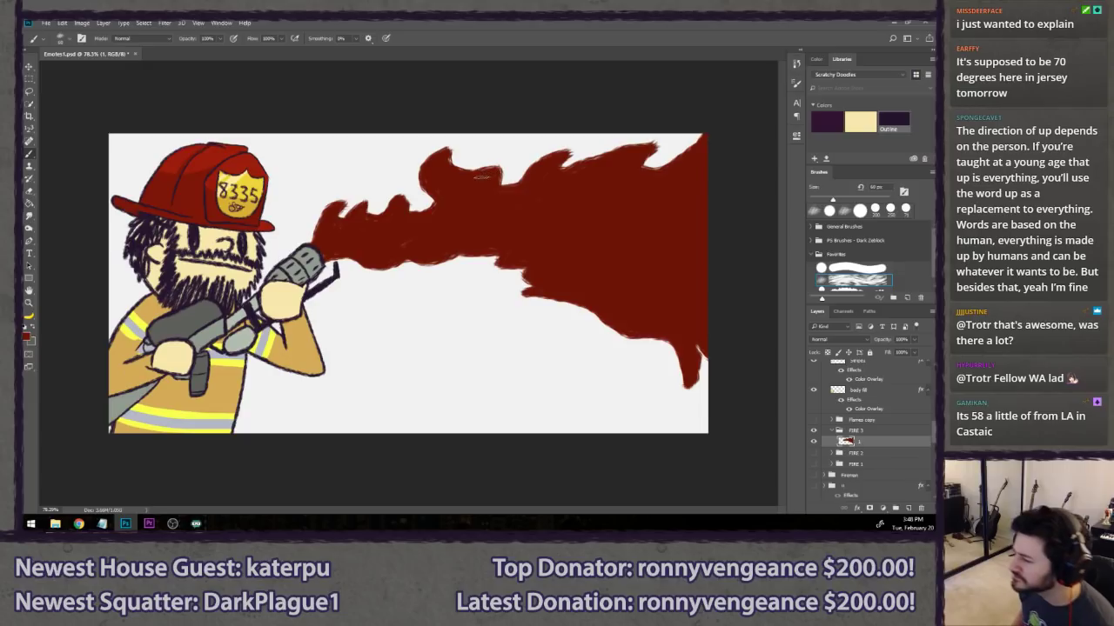
pyautogui.moveTo(482, 177)
pyautogui.mouseDown()
pyautogui.moveTo(503, 159)
pyautogui.moveTo(490, 176)
pyautogui.mouseUp()
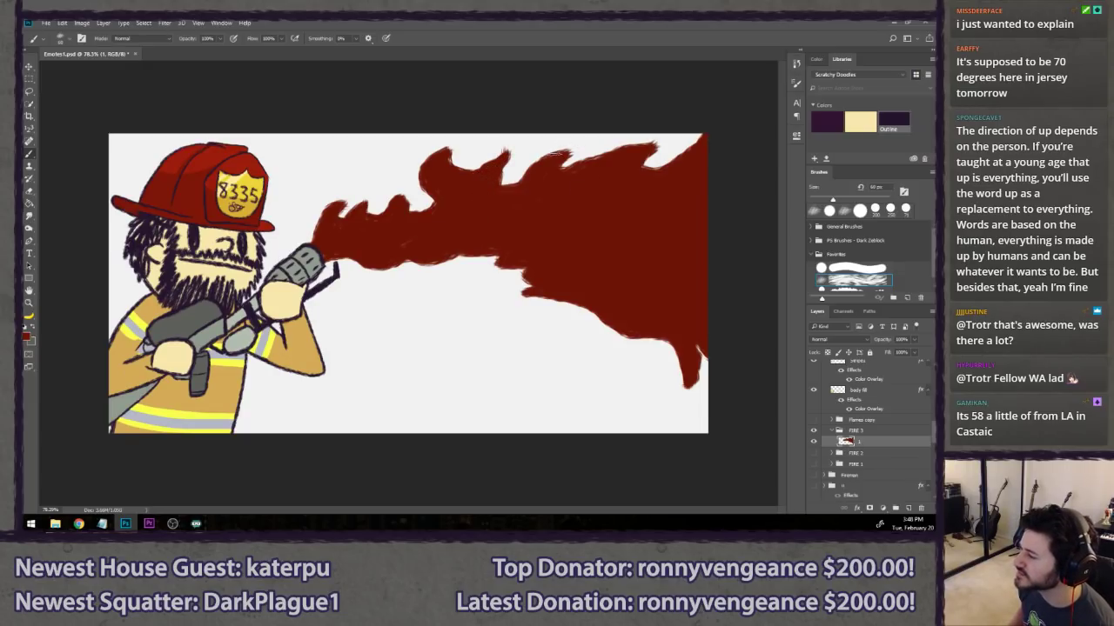
pyautogui.moveTo(555, 155); pyautogui.dragTo(564, 154)
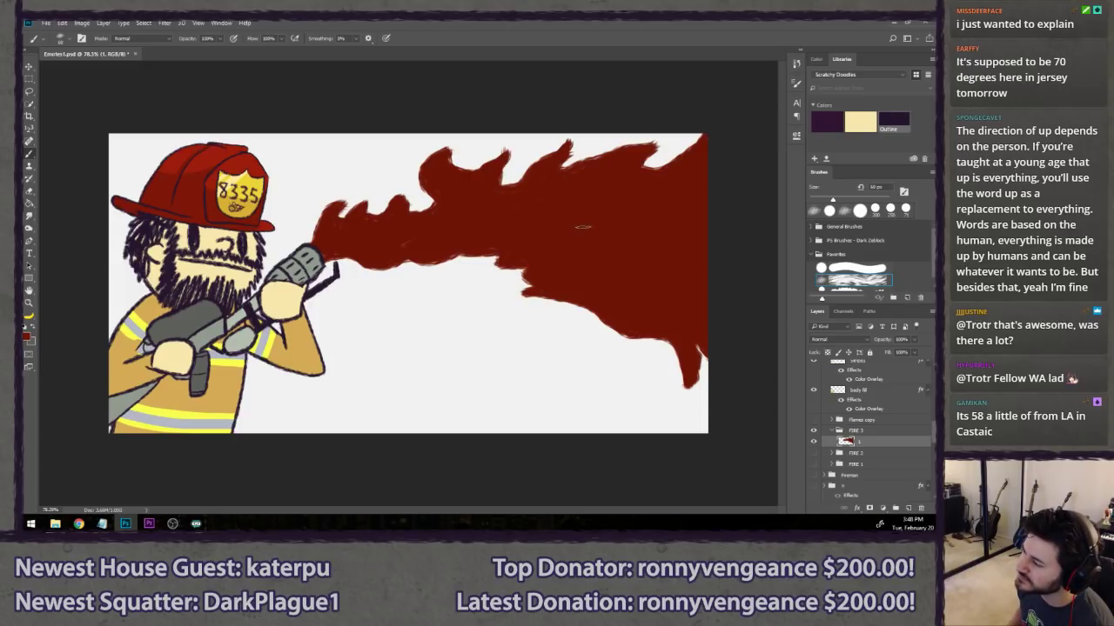
pyautogui.moveTo(587, 301)
pyautogui.mouseDown()
pyautogui.moveTo(620, 341)
pyautogui.moveTo(618, 327)
pyautogui.moveTo(636, 323)
pyautogui.mouseUp()
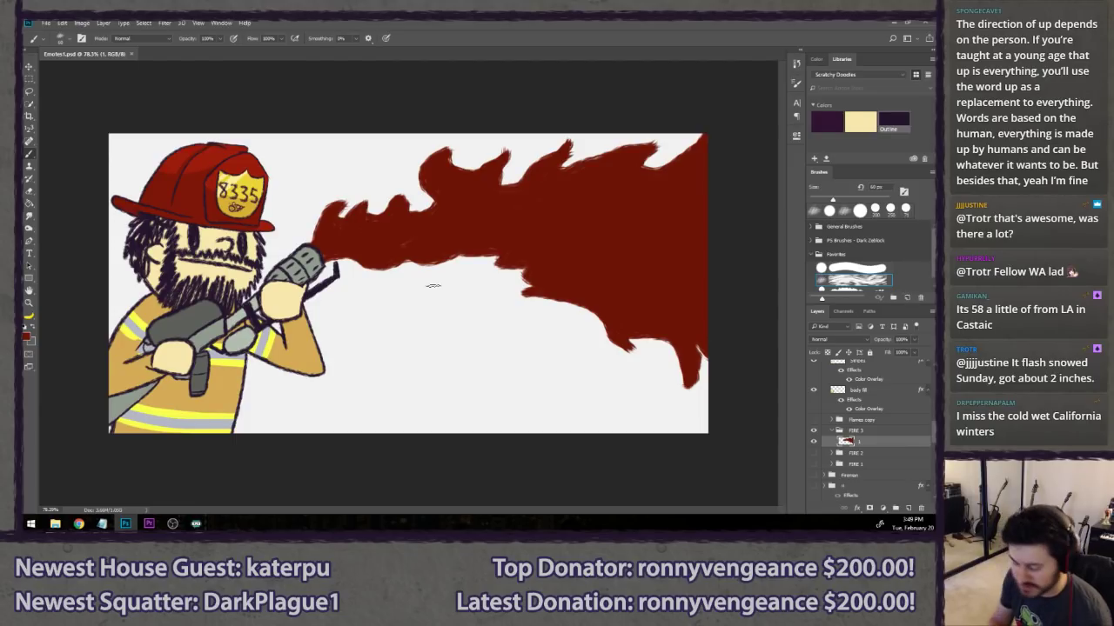
# - Add a layer named 2 in the FIRE 3 group and sample bright red-orange from the Flames copy reference, then hide the reference again
pyautogui.hotkey('ctrl', 'shift', 'n')
pyautogui.write('2')
pyautogui.press('Return')
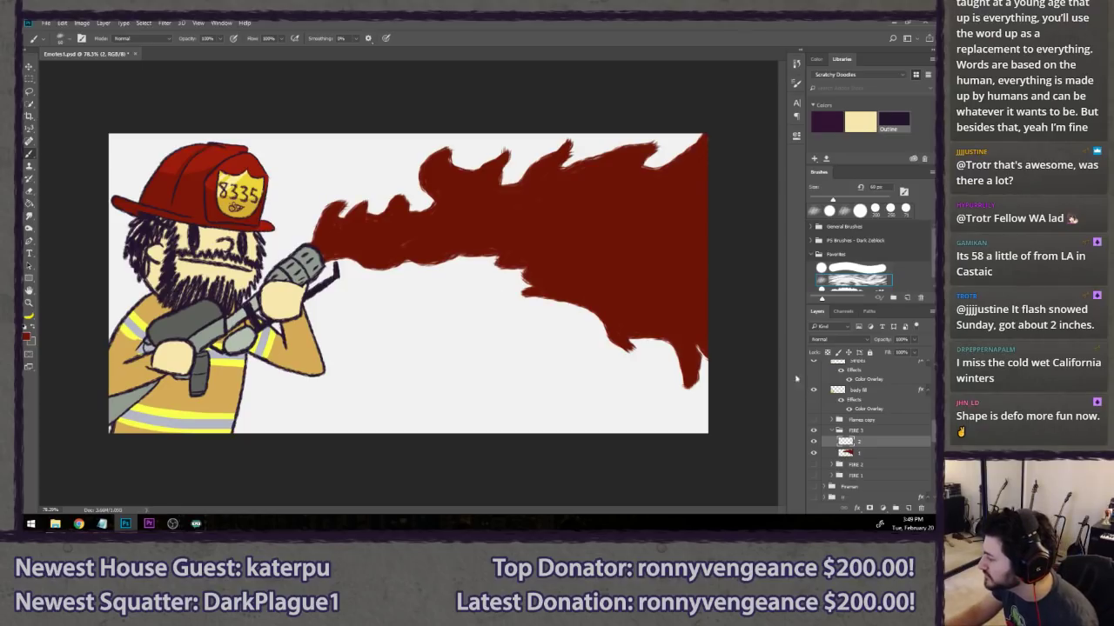
pyautogui.click(813, 420)
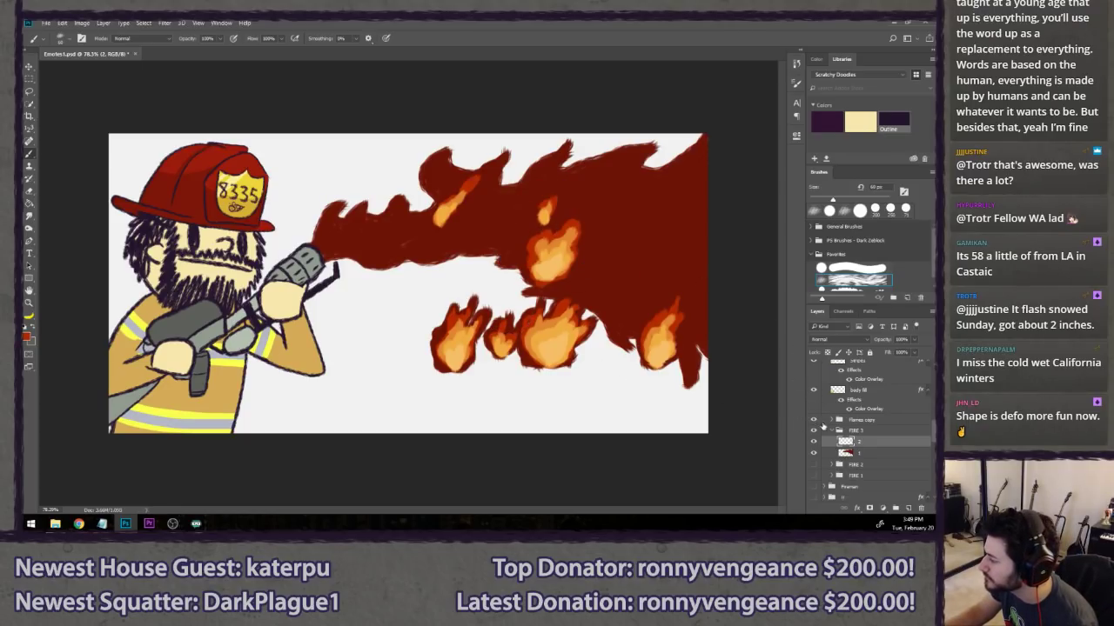
pyautogui.click(812, 420)
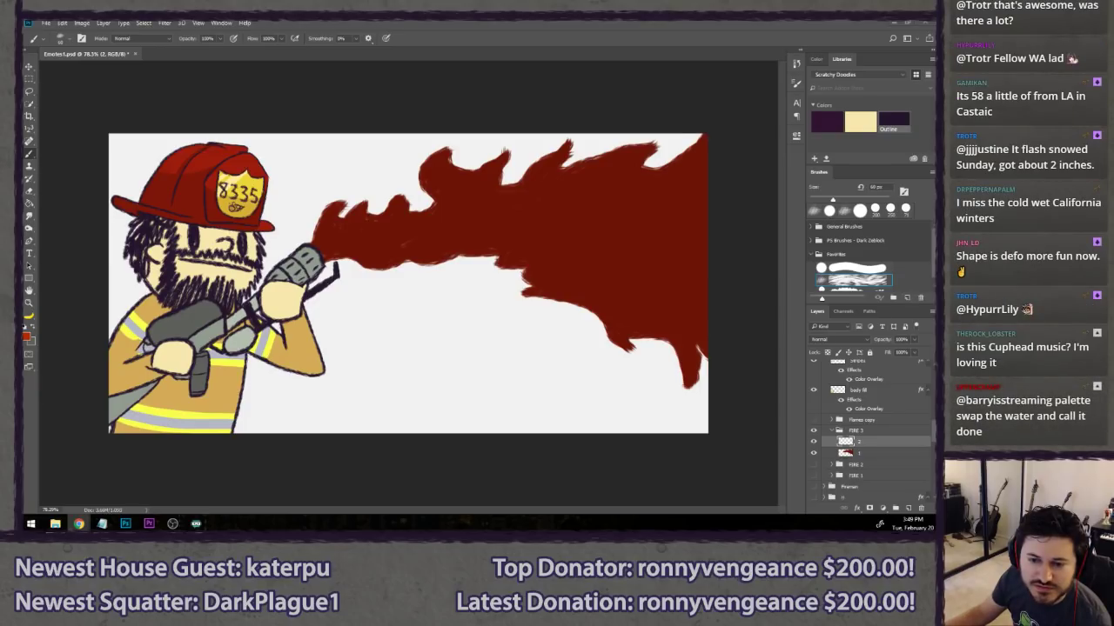
pyautogui.click(559, 22)
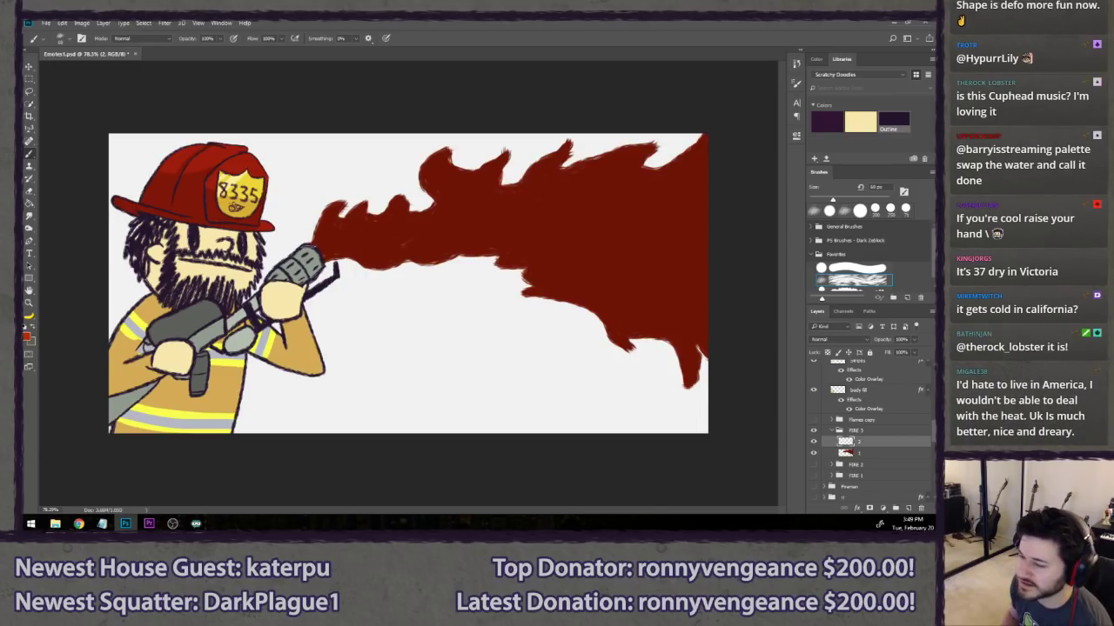
# - Paint a red-orange band just inside the jet's upper edge from the nozzle, following the licks, and continue it down the far canvas edge
pyautogui.moveTo(334, 208); pyautogui.dragTo(318, 247)
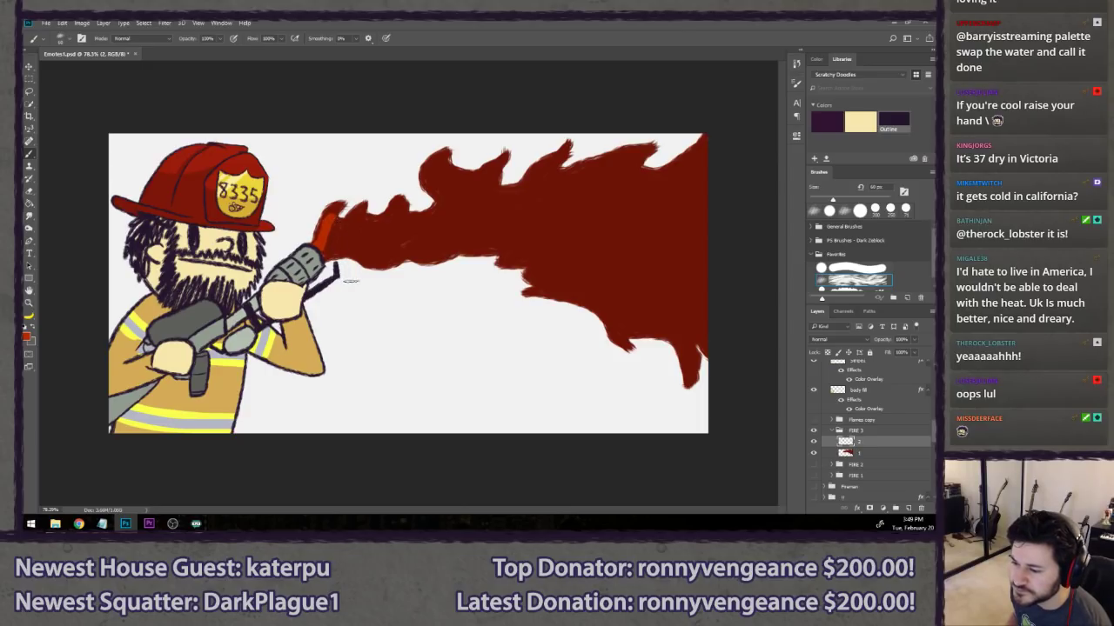
pyautogui.hotkey('ctrl', 'z')
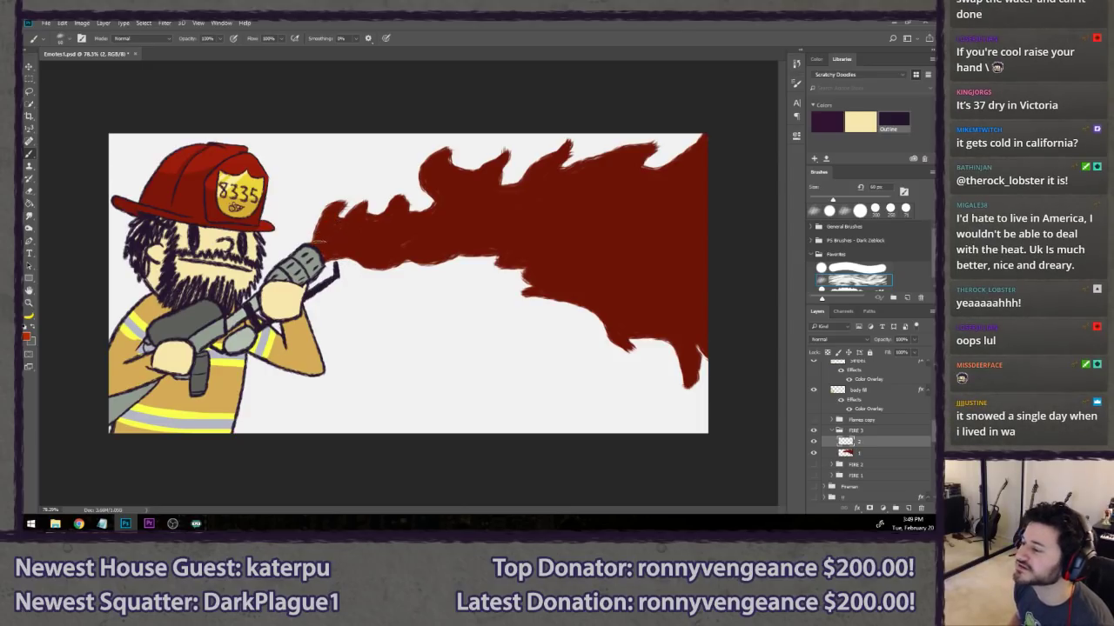
pyautogui.moveTo(315, 243); pyautogui.dragTo(335, 214)
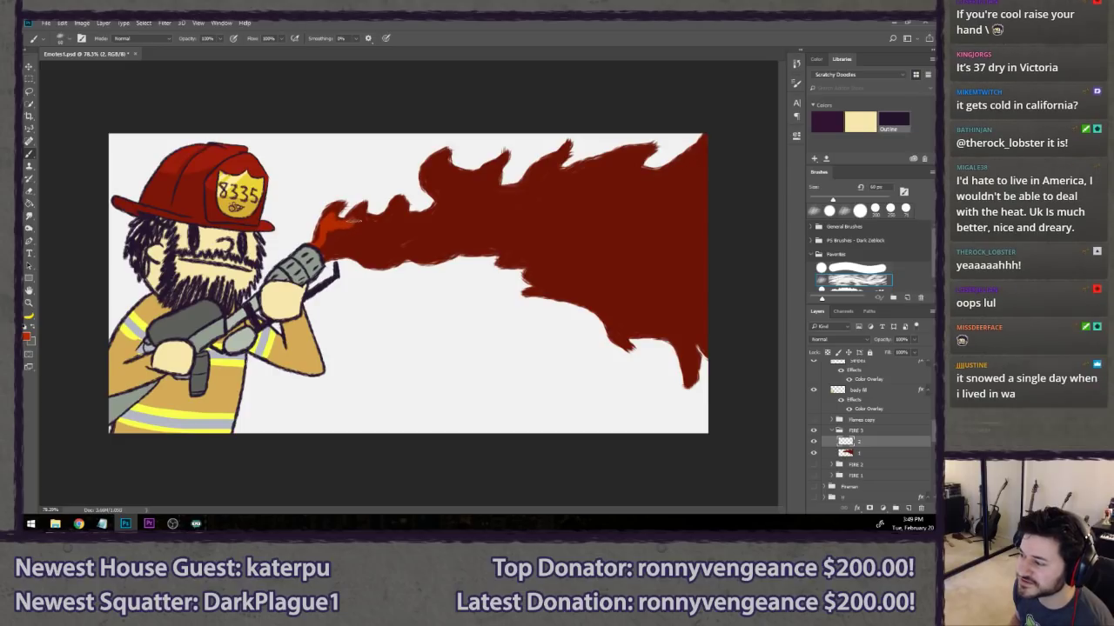
pyautogui.moveTo(348, 220)
pyautogui.mouseDown()
pyautogui.moveTo(442, 204)
pyautogui.moveTo(435, 171)
pyautogui.moveTo(446, 153)
pyautogui.moveTo(470, 173)
pyautogui.moveTo(491, 164)
pyautogui.moveTo(492, 185)
pyautogui.moveTo(509, 198)
pyautogui.moveTo(548, 170)
pyautogui.moveTo(623, 167)
pyautogui.moveTo(626, 185)
pyautogui.moveTo(659, 186)
pyautogui.moveTo(717, 153)
pyautogui.moveTo(681, 183)
pyautogui.moveTo(712, 162)
pyautogui.moveTo(672, 230)
pyautogui.mouseUp()
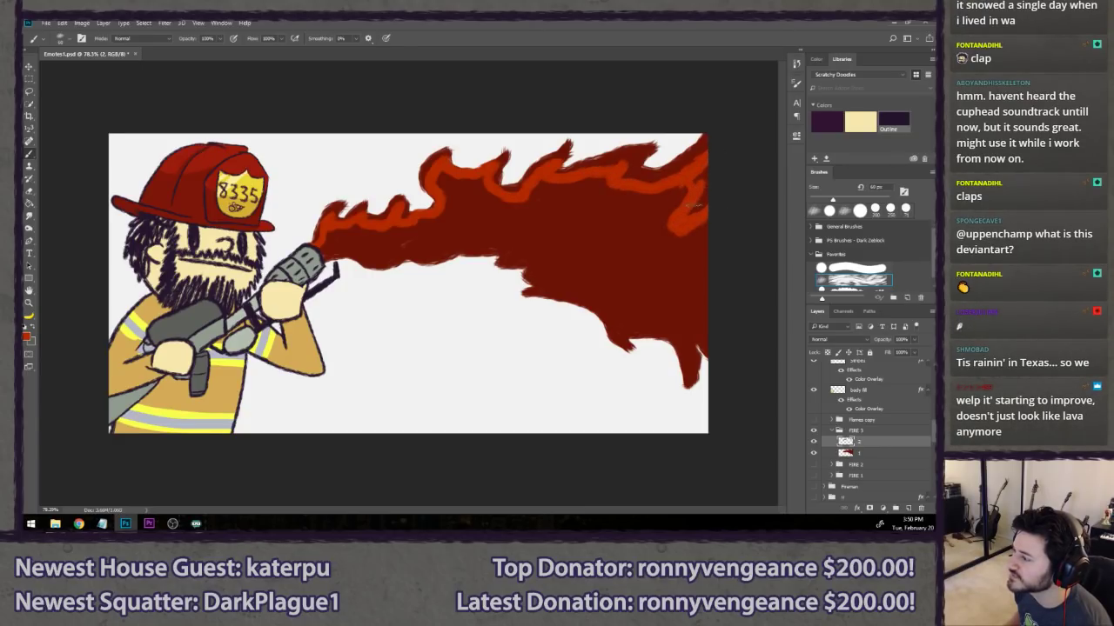
pyautogui.moveTo(693, 233)
pyautogui.mouseDown()
pyautogui.moveTo(713, 259)
pyautogui.moveTo(687, 255)
pyautogui.moveTo(710, 305)
pyautogui.moveTo(680, 294)
pyautogui.mouseUp()
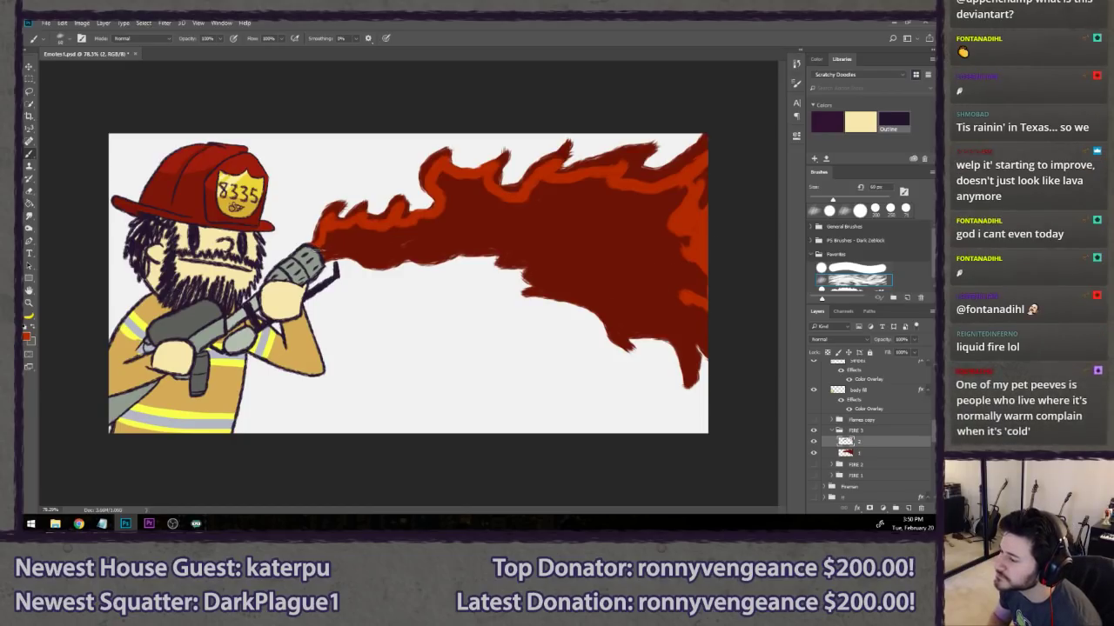
# - Trace red-orange inside the jet's lower edge and fill the whole interior from the nozzle outward, leaving a dark-red rim
pyautogui.moveTo(317, 251)
pyautogui.mouseDown()
pyautogui.moveTo(507, 247)
pyautogui.moveTo(627, 321)
pyautogui.moveTo(625, 309)
pyautogui.moveTo(710, 341)
pyautogui.mouseUp()
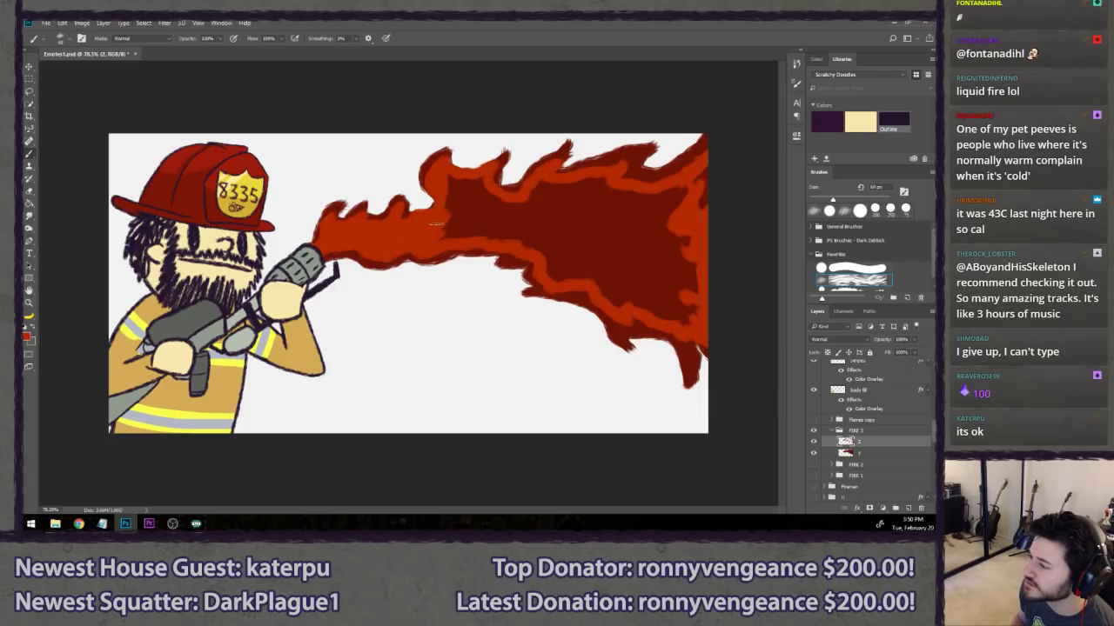
pyautogui.moveTo(442, 213); pyautogui.dragTo(447, 178)
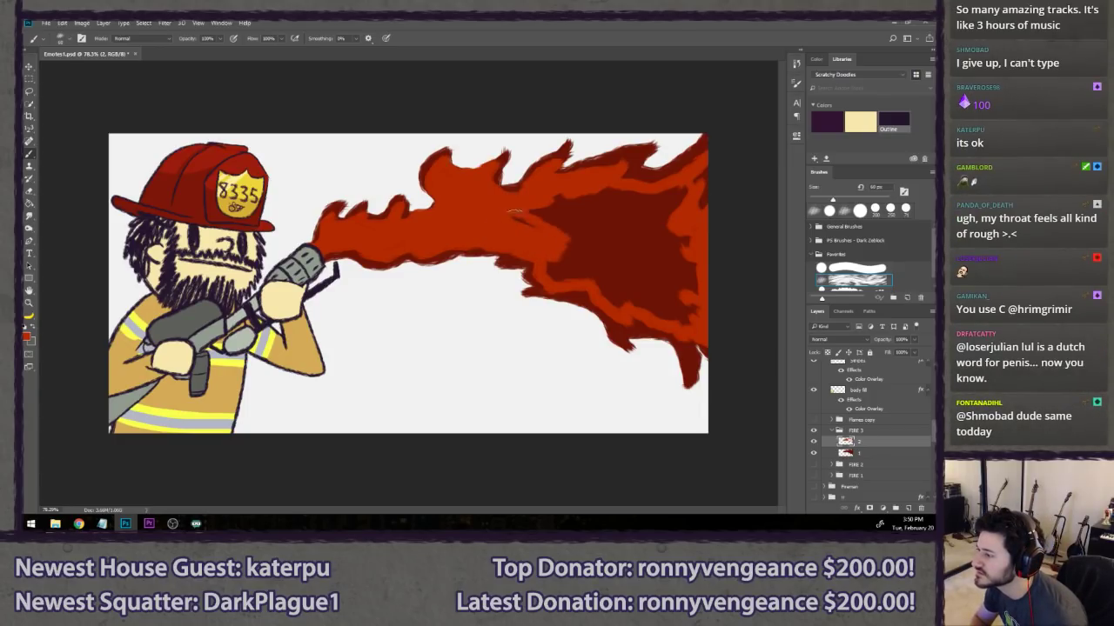
pyautogui.moveTo(576, 243)
pyautogui.mouseDown()
pyautogui.moveTo(579, 209)
pyautogui.moveTo(606, 212)
pyautogui.moveTo(589, 193)
pyautogui.moveTo(655, 212)
pyautogui.moveTo(668, 202)
pyautogui.moveTo(646, 194)
pyautogui.moveTo(676, 211)
pyautogui.moveTo(677, 190)
pyautogui.moveTo(692, 197)
pyautogui.moveTo(671, 237)
pyautogui.moveTo(684, 247)
pyautogui.moveTo(685, 227)
pyautogui.moveTo(641, 207)
pyautogui.moveTo(621, 212)
pyautogui.moveTo(647, 252)
pyautogui.moveTo(606, 223)
pyautogui.moveTo(615, 263)
pyautogui.moveTo(608, 255)
pyautogui.moveTo(600, 267)
pyautogui.moveTo(582, 239)
pyautogui.moveTo(583, 276)
pyautogui.moveTo(550, 268)
pyautogui.moveTo(553, 281)
pyautogui.moveTo(566, 275)
pyautogui.moveTo(548, 258)
pyautogui.moveTo(608, 300)
pyautogui.moveTo(668, 315)
pyautogui.moveTo(659, 319)
pyautogui.moveTo(696, 309)
pyautogui.moveTo(640, 297)
pyautogui.moveTo(625, 262)
pyautogui.moveTo(665, 268)
pyautogui.mouseUp()
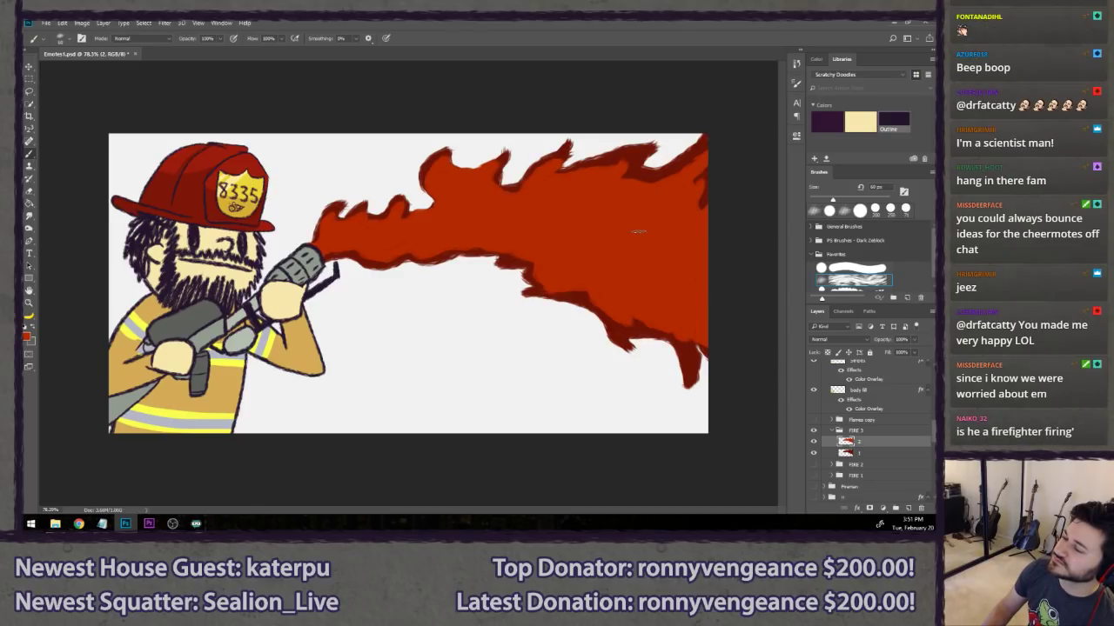
# - Check the flame at emote size, and on layer 1 add a dark-red rim along the upper edge between the first two tall licks
pyautogui.scroll(-10, 638, 244)
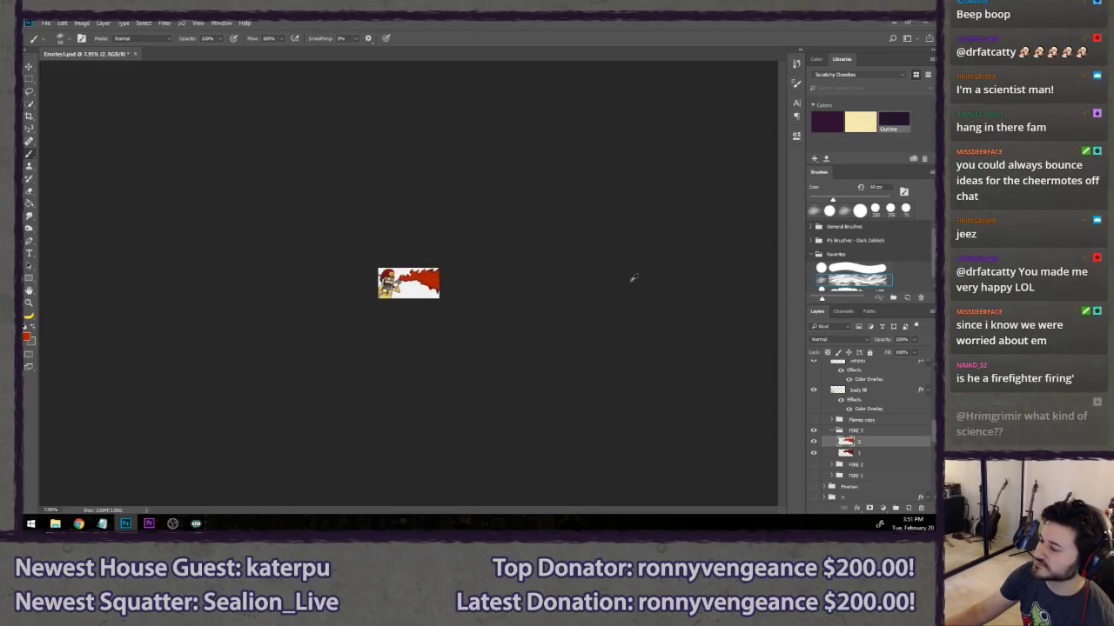
pyautogui.scroll(5, 600, 307)
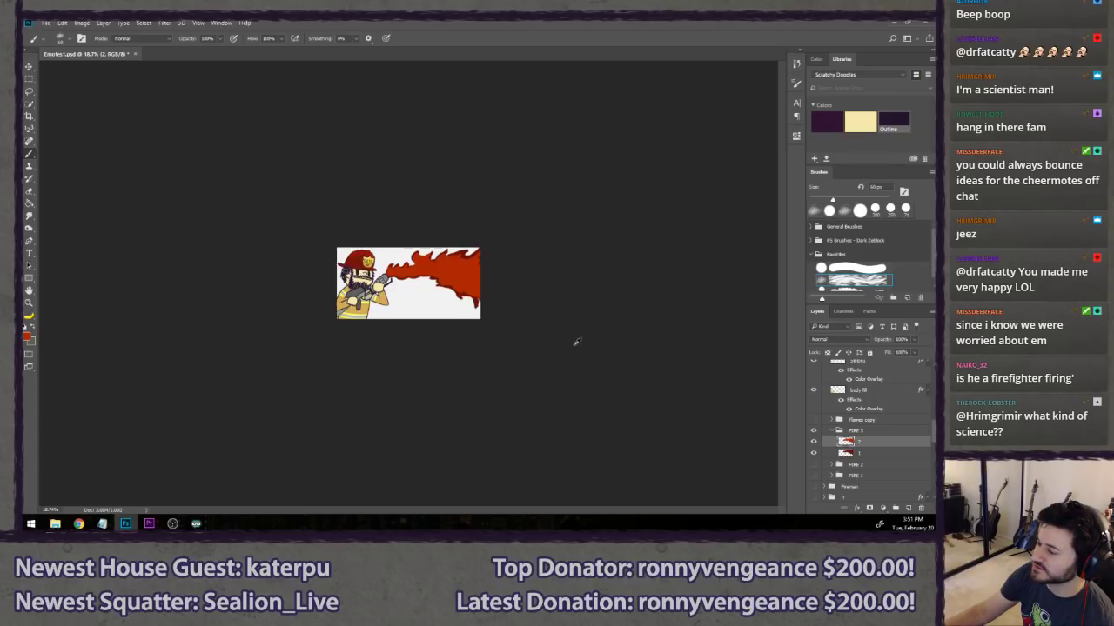
pyautogui.scroll(-4, 608, 316)
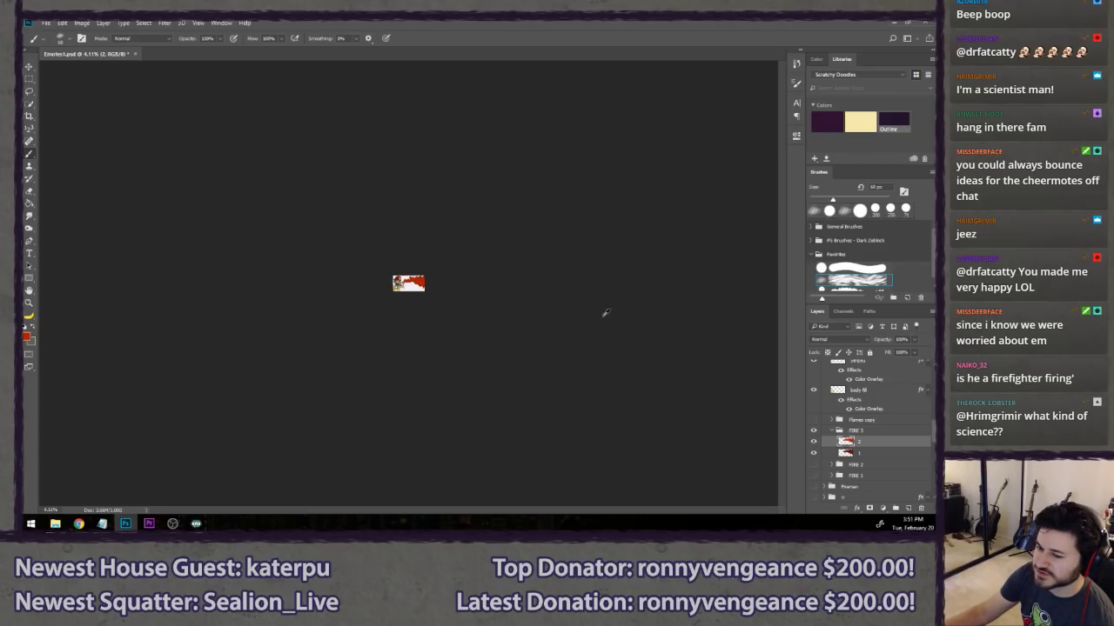
pyautogui.scroll(10, 605, 312)
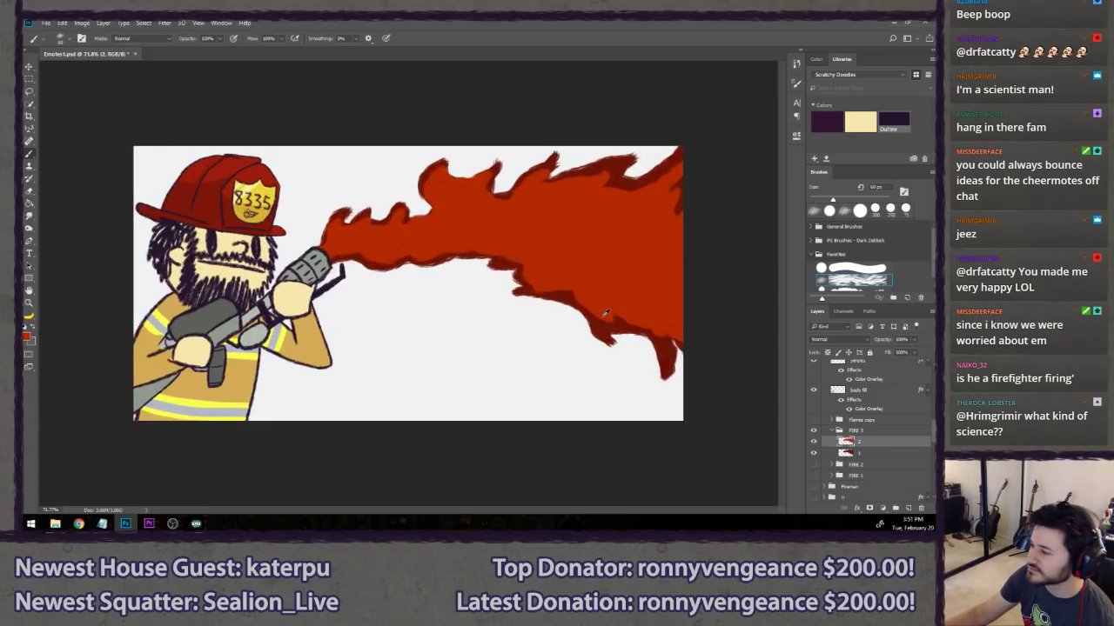
pyautogui.scroll(1, 602, 311)
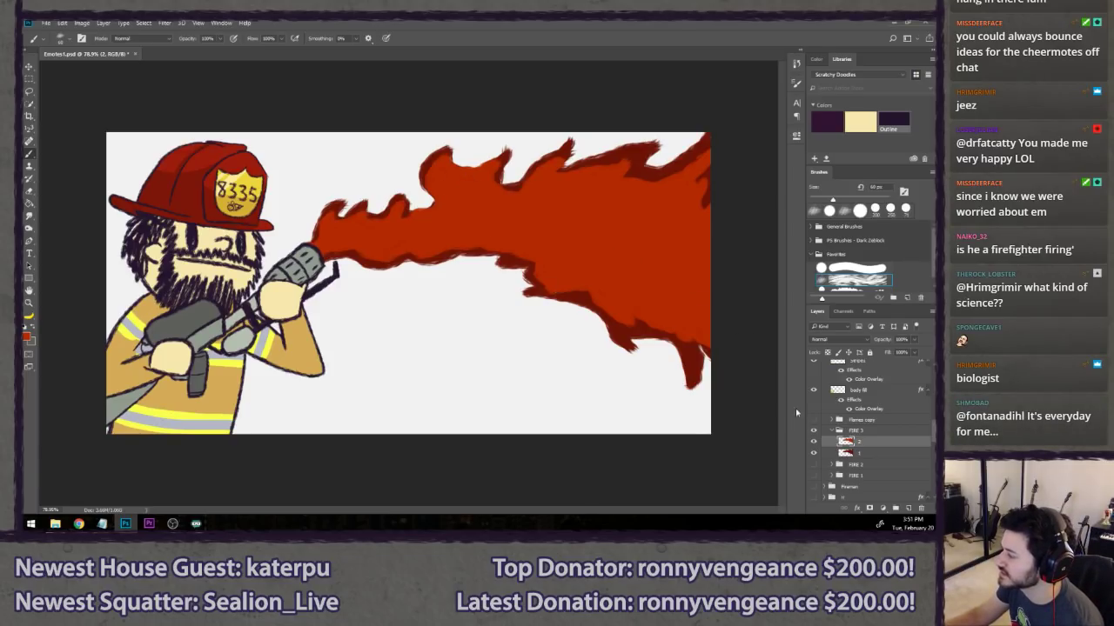
pyautogui.click(870, 453)
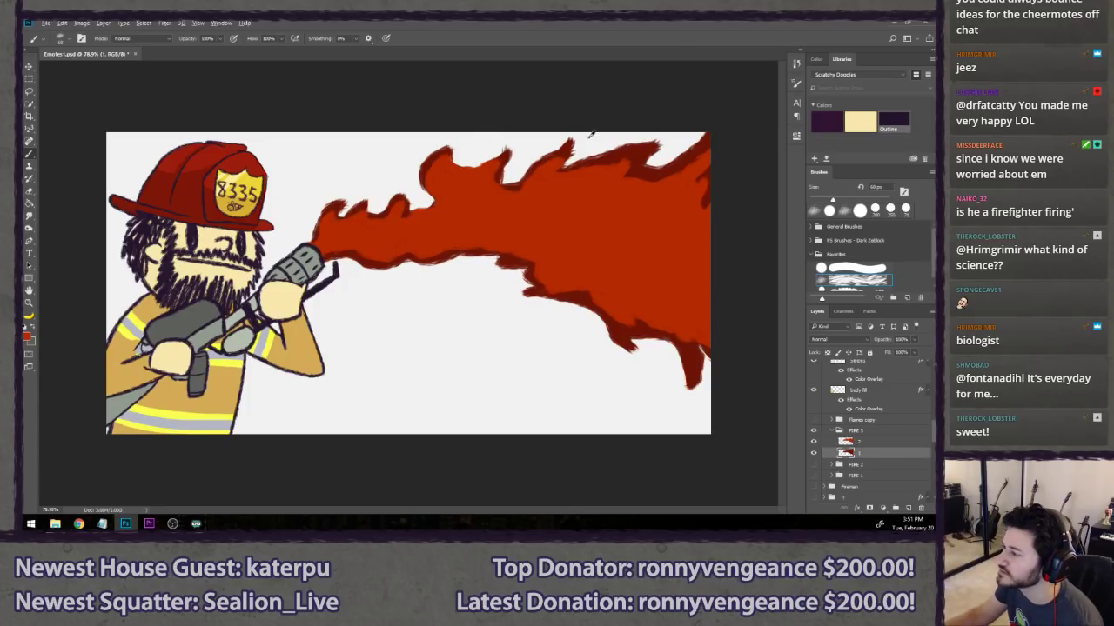
pyautogui.scroll(5, 592, 133)
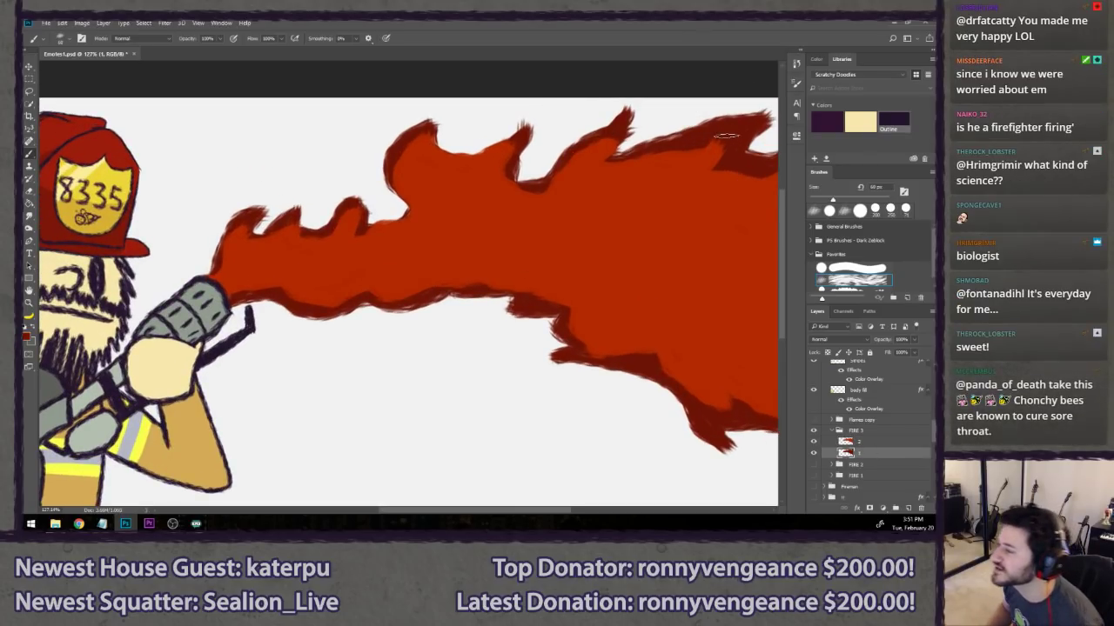
pyautogui.moveTo(431, 137); pyautogui.dragTo(492, 148)
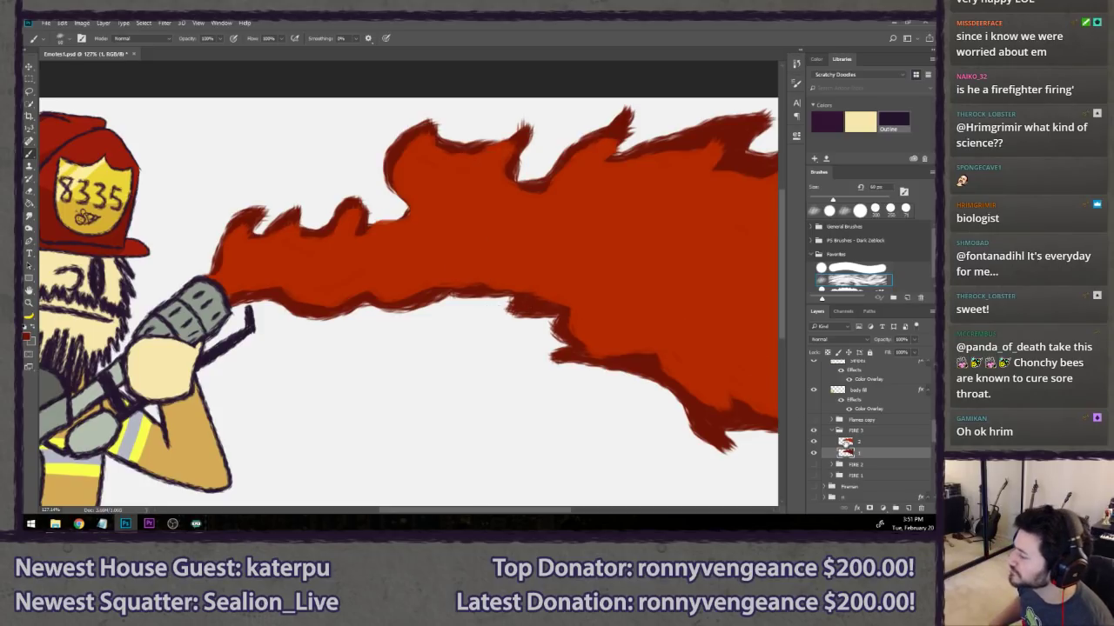
# - Add a layer named 3 above layer 2 and sample orange from the Flames copy reference, hiding the reference again
pyautogui.click(846, 442)
pyautogui.hotkey('ctrl', 'shift', 'n')
pyautogui.write('3')
pyautogui.press('Return')
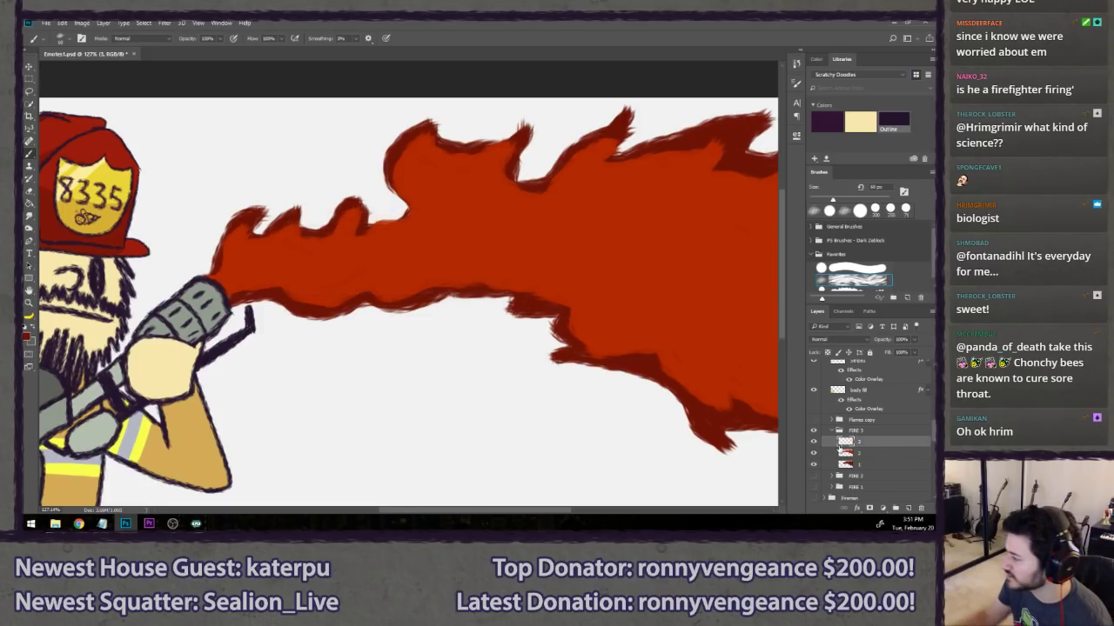
pyautogui.click(814, 420)
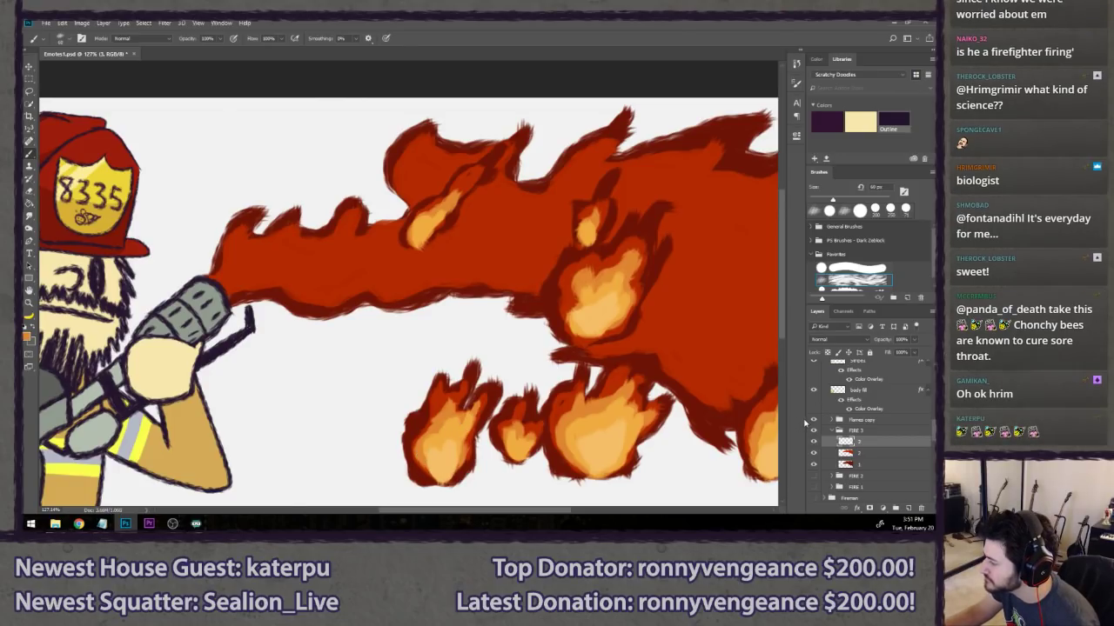
pyautogui.click(814, 420)
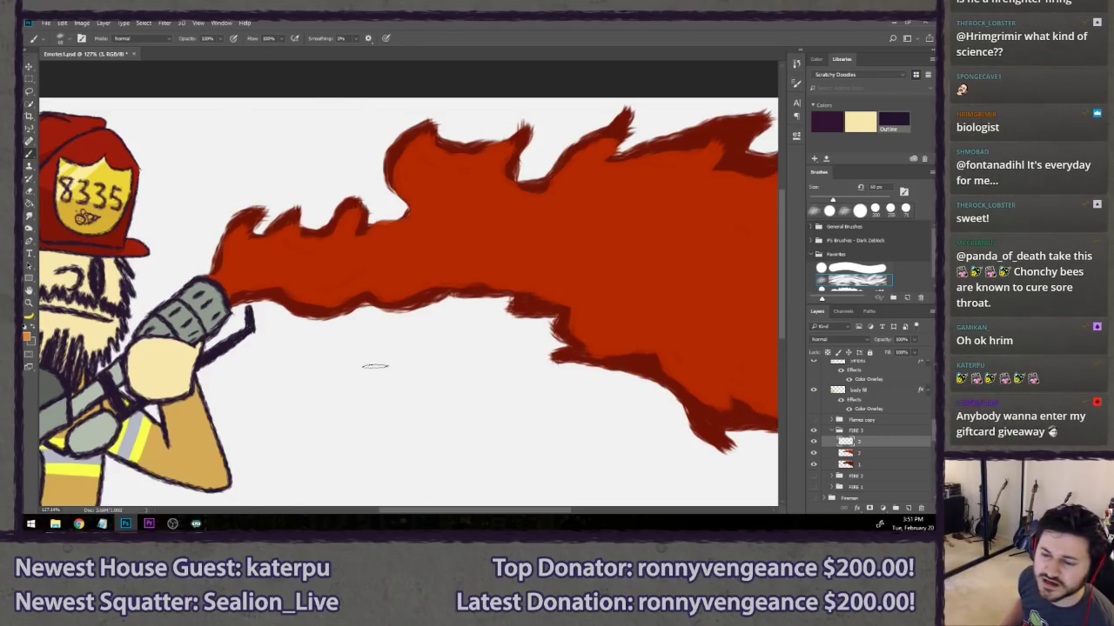
# - Try a curved orange stroke down through the wide part of the jet and a short orange stroke above the nozzle
pyautogui.moveTo(592, 275); pyautogui.dragTo(438, 214)
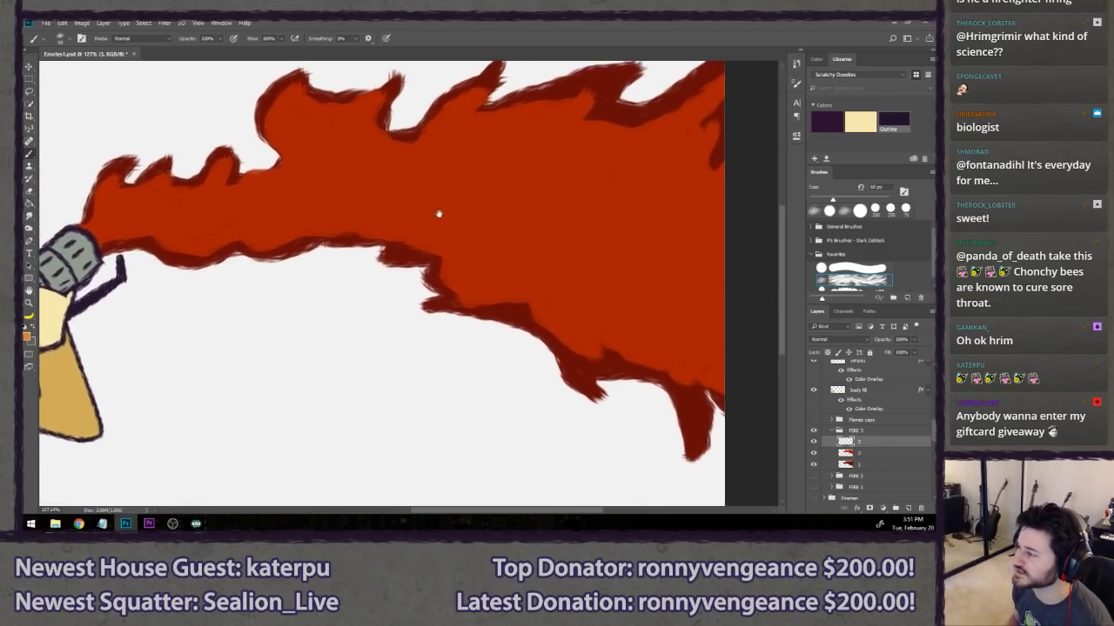
pyautogui.moveTo(456, 96)
pyautogui.mouseDown()
pyautogui.moveTo(486, 253)
pyautogui.moveTo(478, 302)
pyautogui.mouseUp()
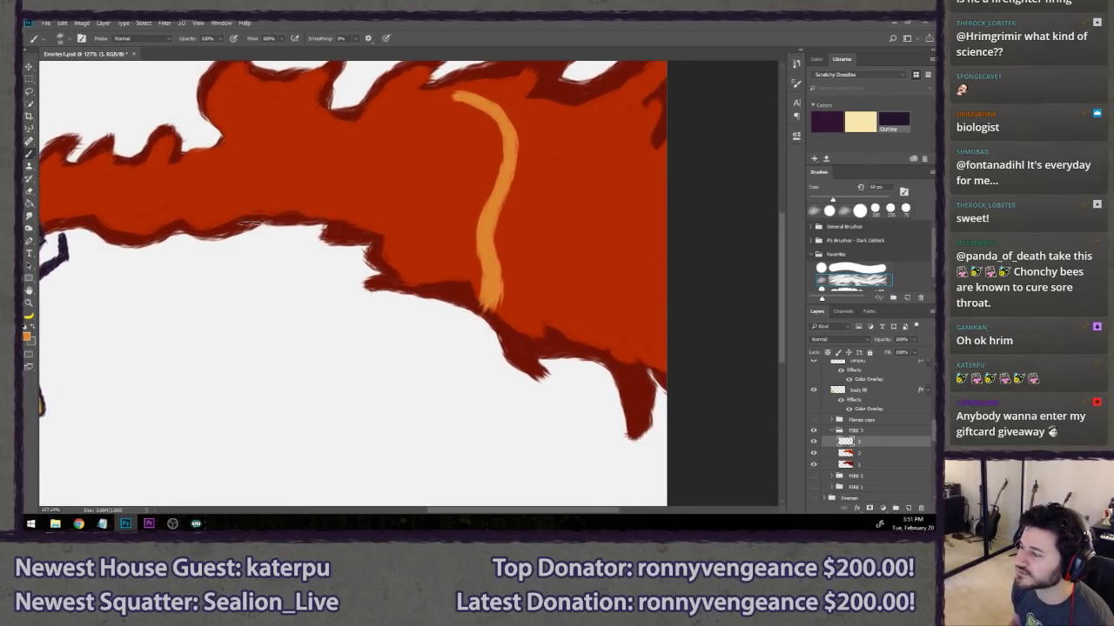
pyautogui.hotkey('ctrl', 'z')
pyautogui.scroll(-2, 239, 217)
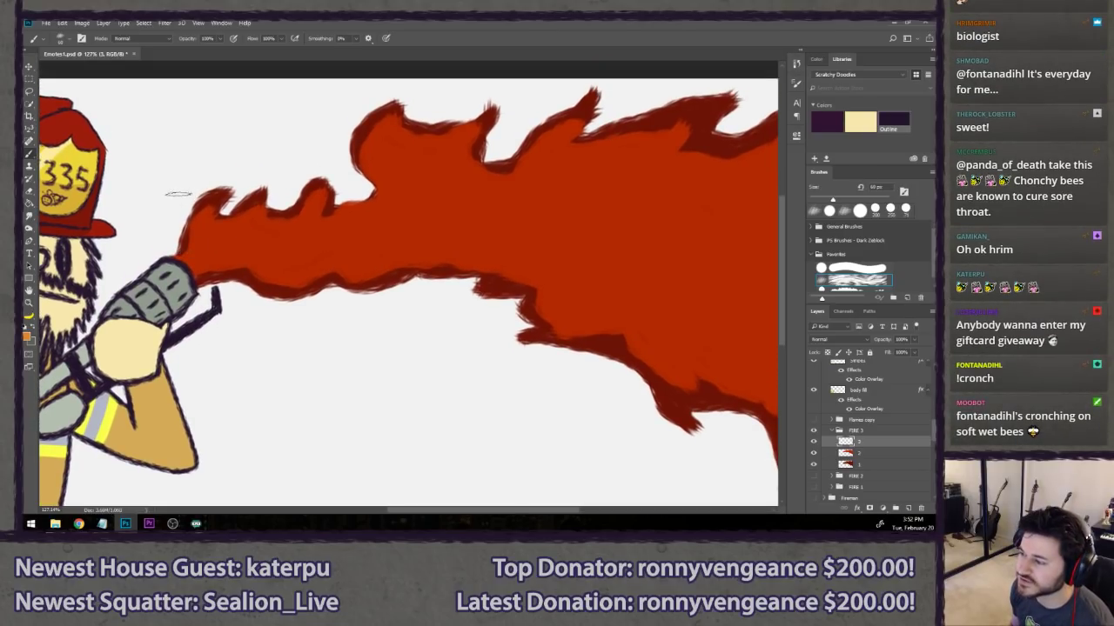
pyautogui.moveTo(179, 199)
pyautogui.mouseDown()
pyautogui.moveTo(222, 156)
pyautogui.moveTo(187, 187)
pyautogui.mouseUp()
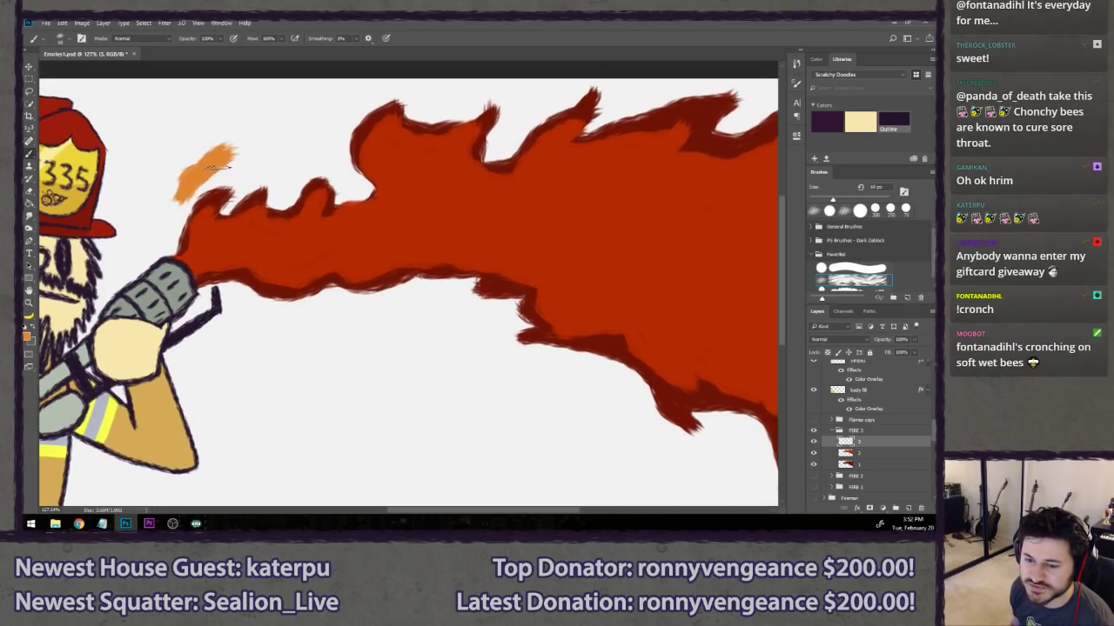
pyautogui.hotkey('ctrl', 'z')
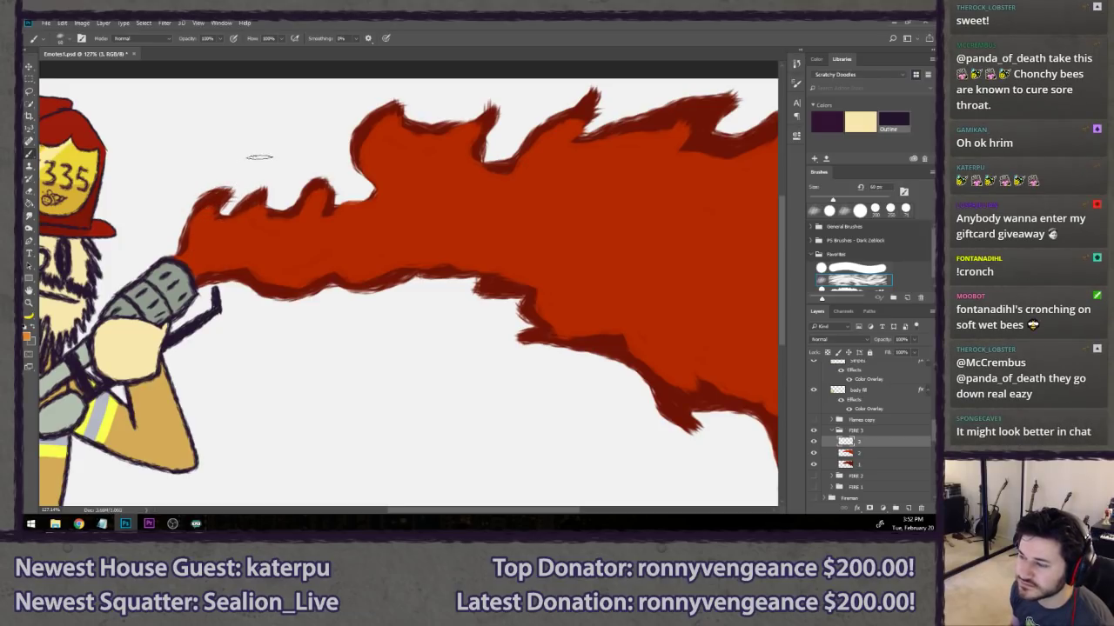
# - Paint two detached orange flame pieces, one above the small licks near the nozzle and one beneath the middle of the jet
pyautogui.moveTo(253, 159)
pyautogui.mouseDown()
pyautogui.moveTo(298, 122)
pyautogui.moveTo(279, 159)
pyautogui.moveTo(253, 164)
pyautogui.moveTo(311, 149)
pyautogui.mouseUp()
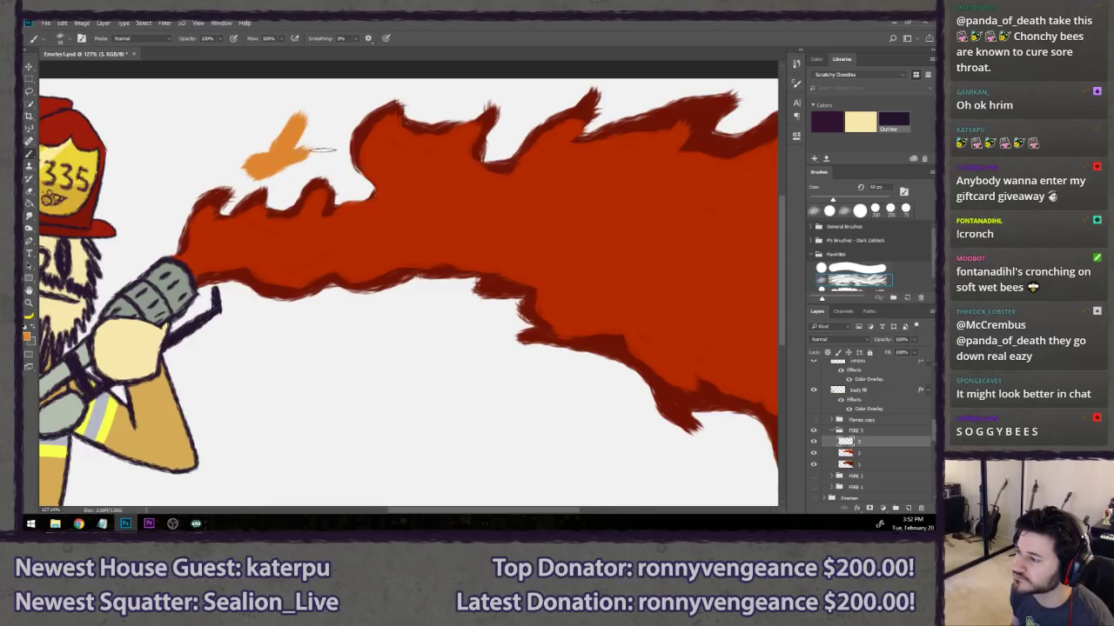
pyautogui.moveTo(460, 308)
pyautogui.mouseDown()
pyautogui.moveTo(440, 317)
pyautogui.moveTo(503, 350)
pyautogui.mouseUp()
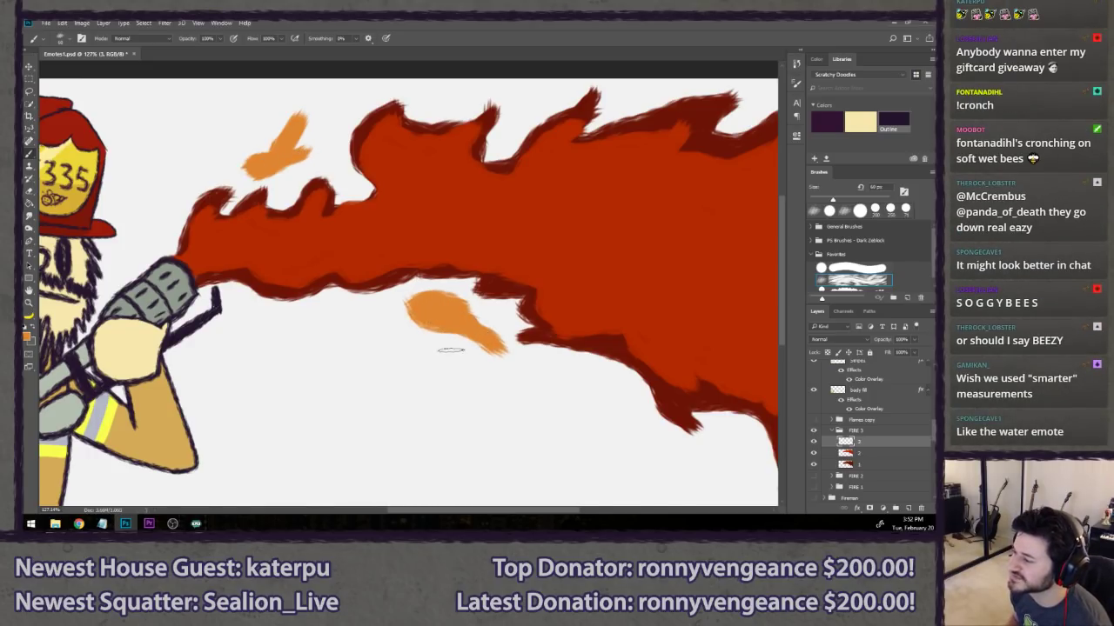
pyautogui.moveTo(585, 398)
pyautogui.mouseDown()
pyautogui.moveTo(537, 409)
pyautogui.moveTo(408, 321)
pyautogui.mouseUp()
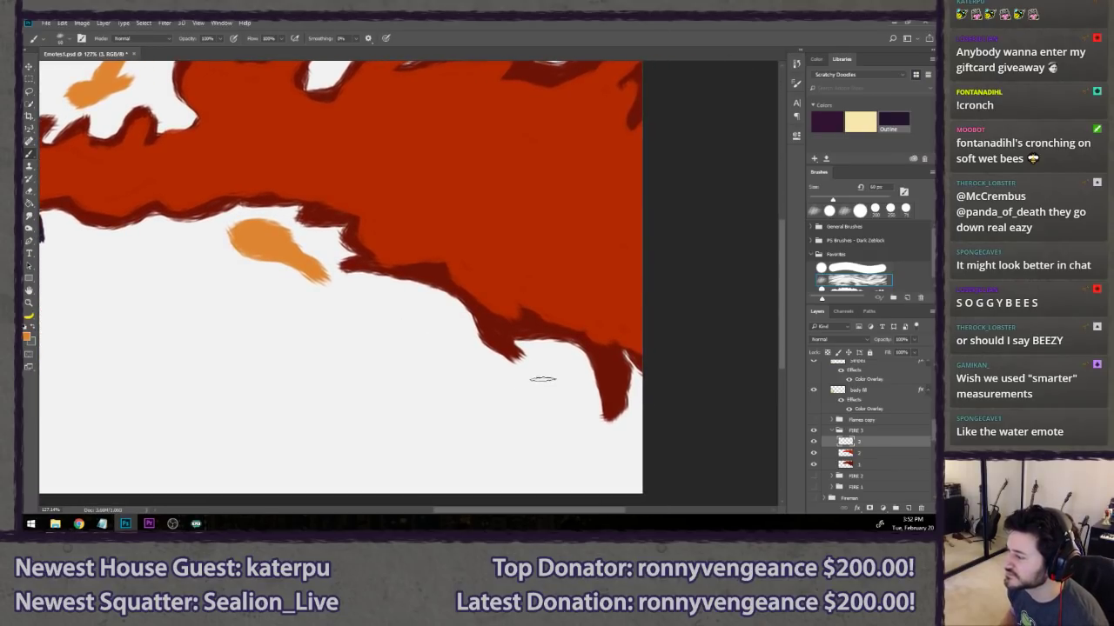
pyautogui.moveTo(549, 355); pyautogui.dragTo(570, 398)
pyautogui.hotkey('ctrl', 'z')
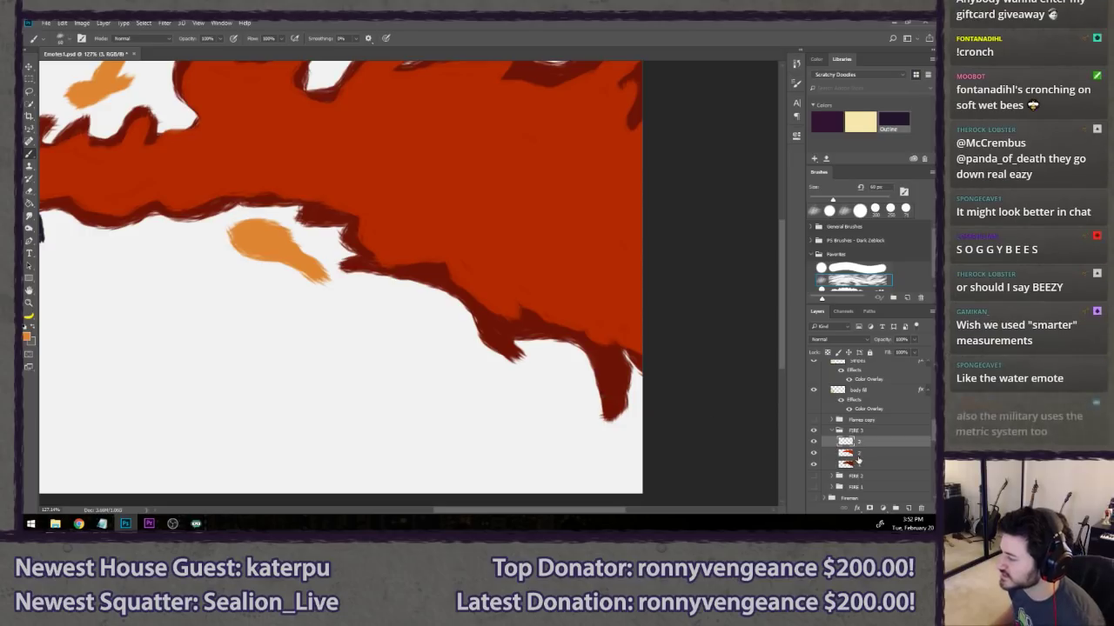
# - On layer 1, paint two detached dark-red flame pieces, one beside the lowest drip and one above the upper edge near the canvas edge
pyautogui.hotkey('alt', '[')
pyautogui.hotkey('alt', '[')
pyautogui.keyDown('alt'); pyautogui.click(508, 331); pyautogui.keyUp('alt')
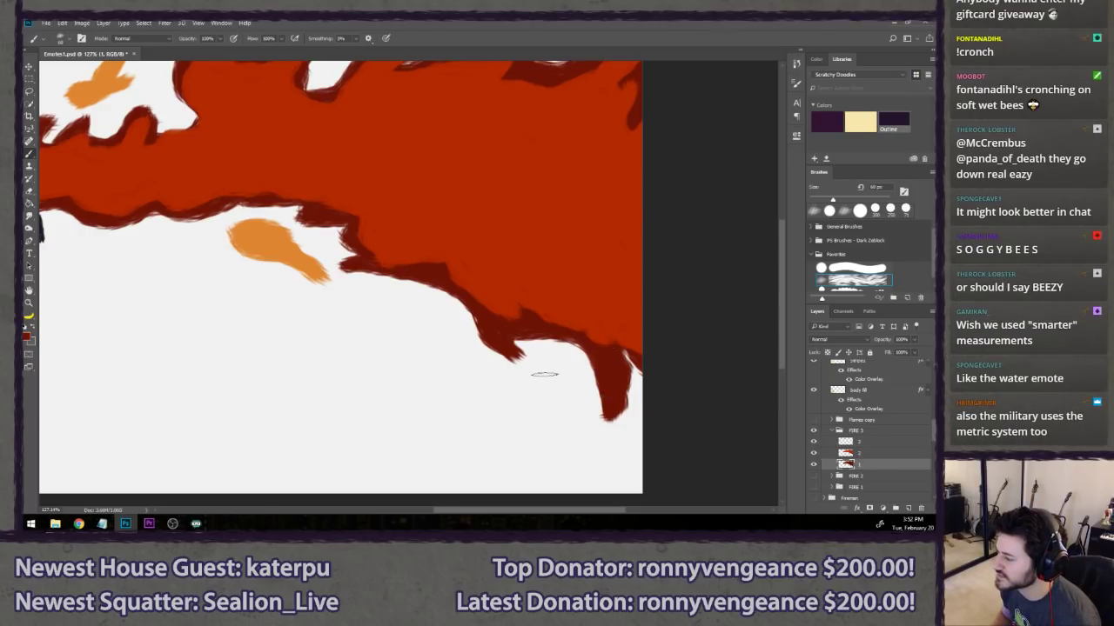
pyautogui.moveTo(539, 360)
pyautogui.mouseDown()
pyautogui.moveTo(578, 401)
pyautogui.moveTo(570, 393)
pyautogui.mouseUp()
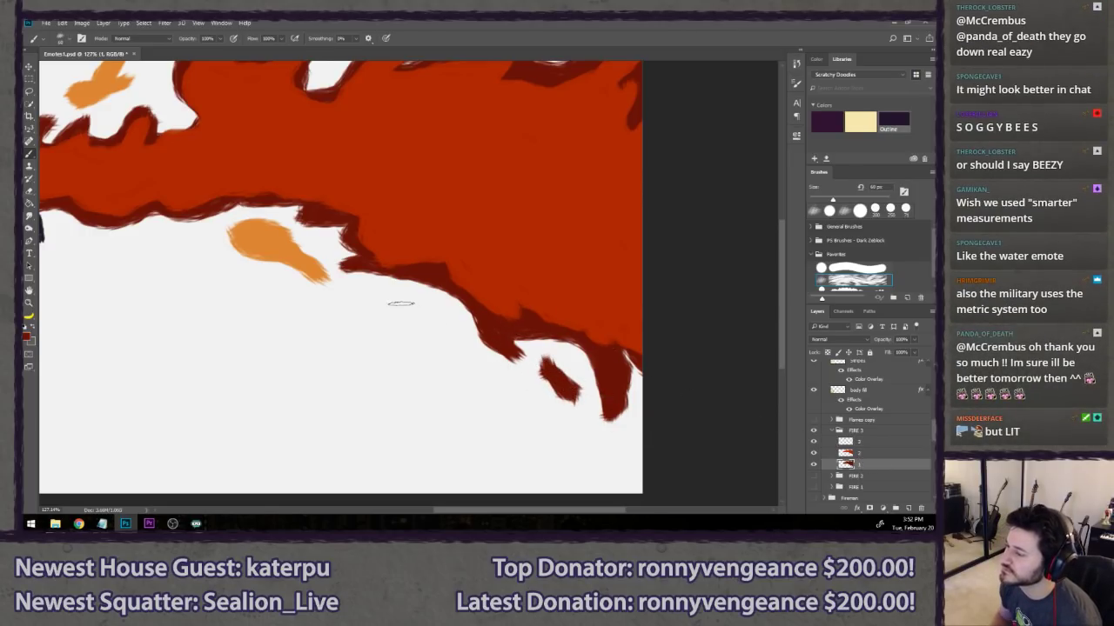
pyautogui.scroll(4, 437, 259)
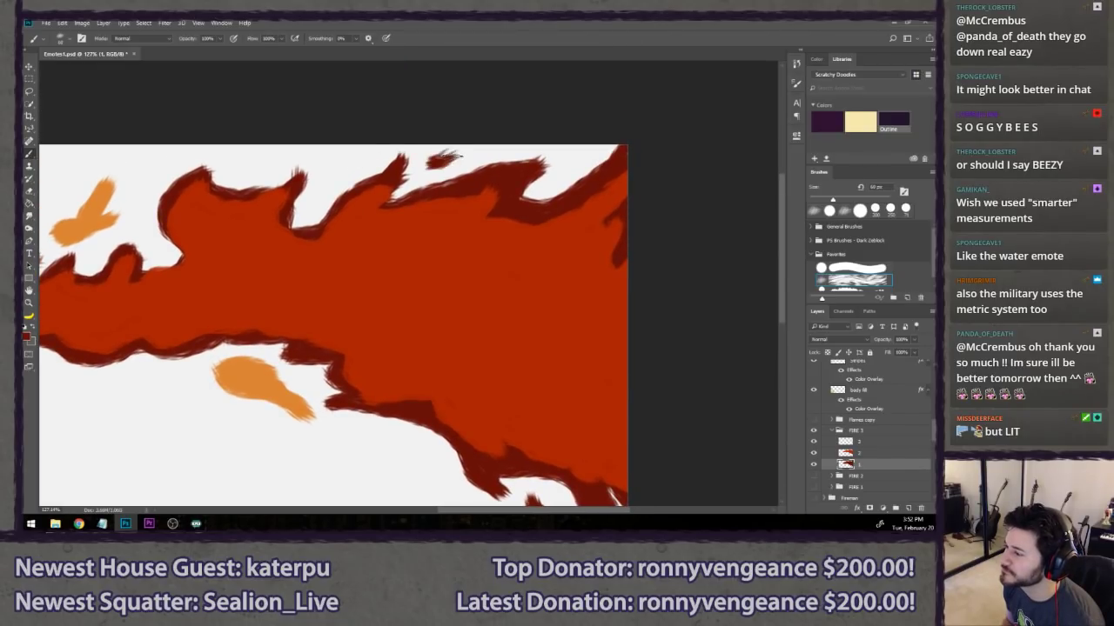
pyautogui.hotkey('ctrl', 'z')
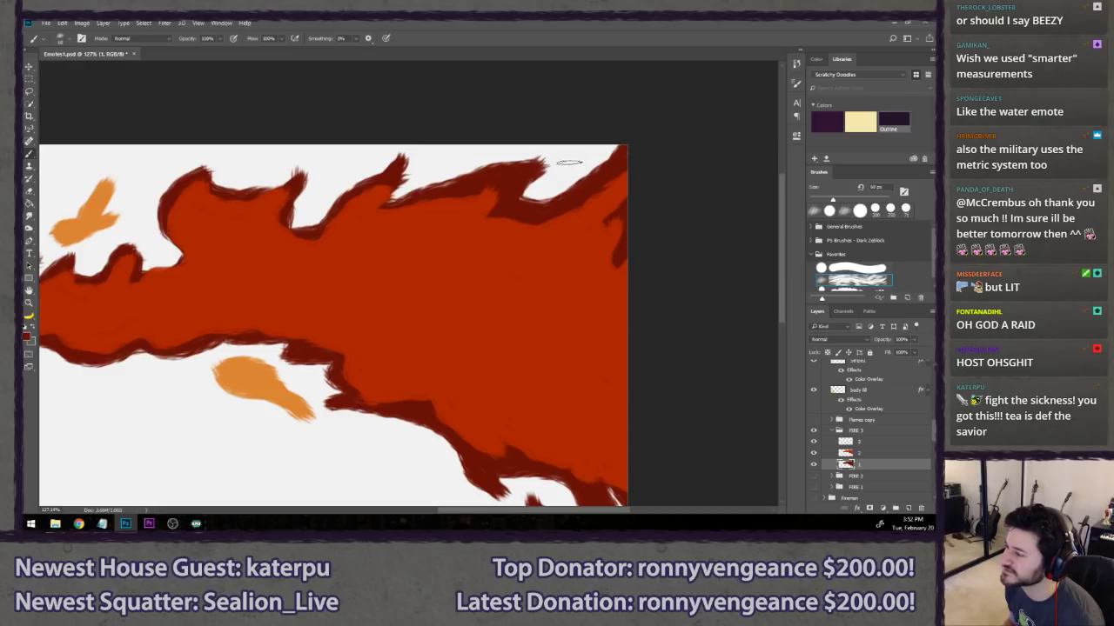
pyautogui.moveTo(562, 160)
pyautogui.mouseDown()
pyautogui.moveTo(593, 161)
pyautogui.moveTo(561, 167)
pyautogui.mouseUp()
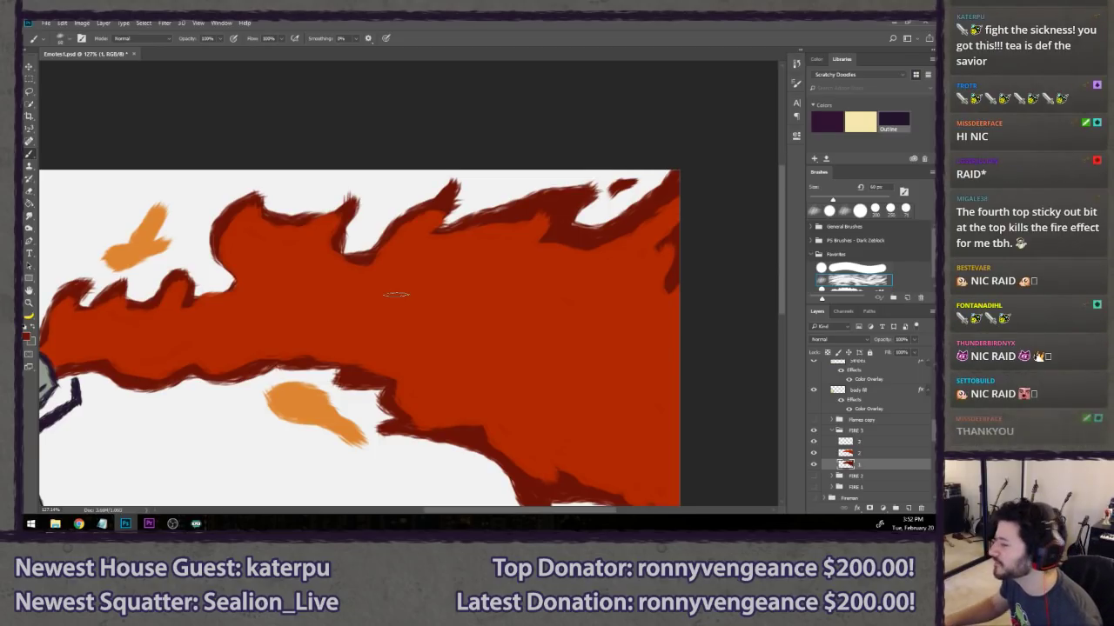
# - Return to layer 3 and sample orange from the Flames copy reference, hiding the reference again
pyautogui.click(896, 444)
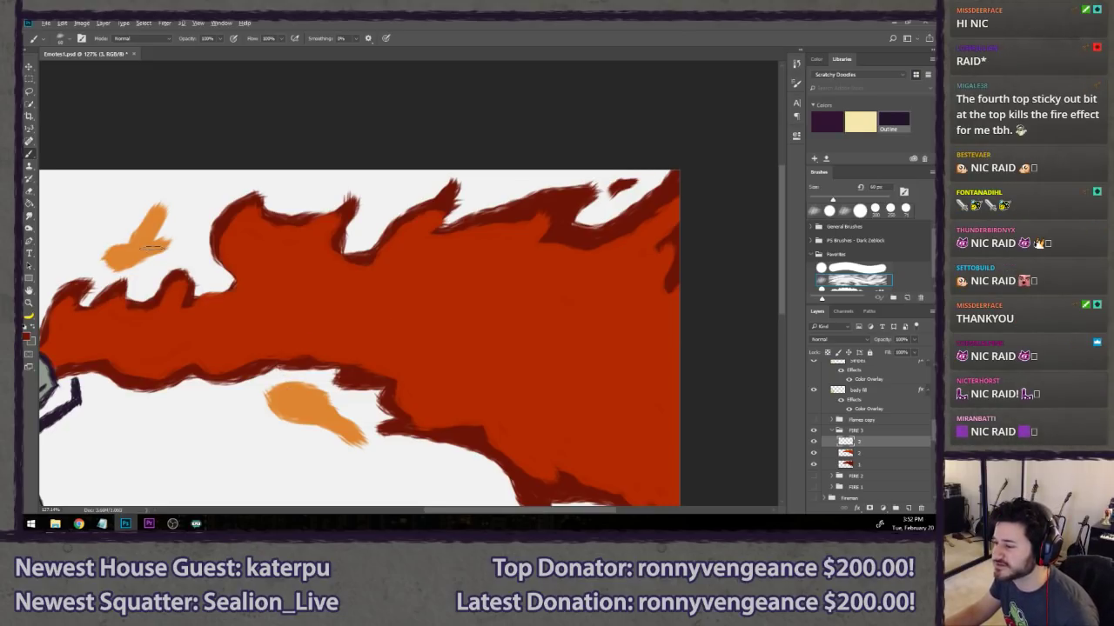
pyautogui.click(814, 421)
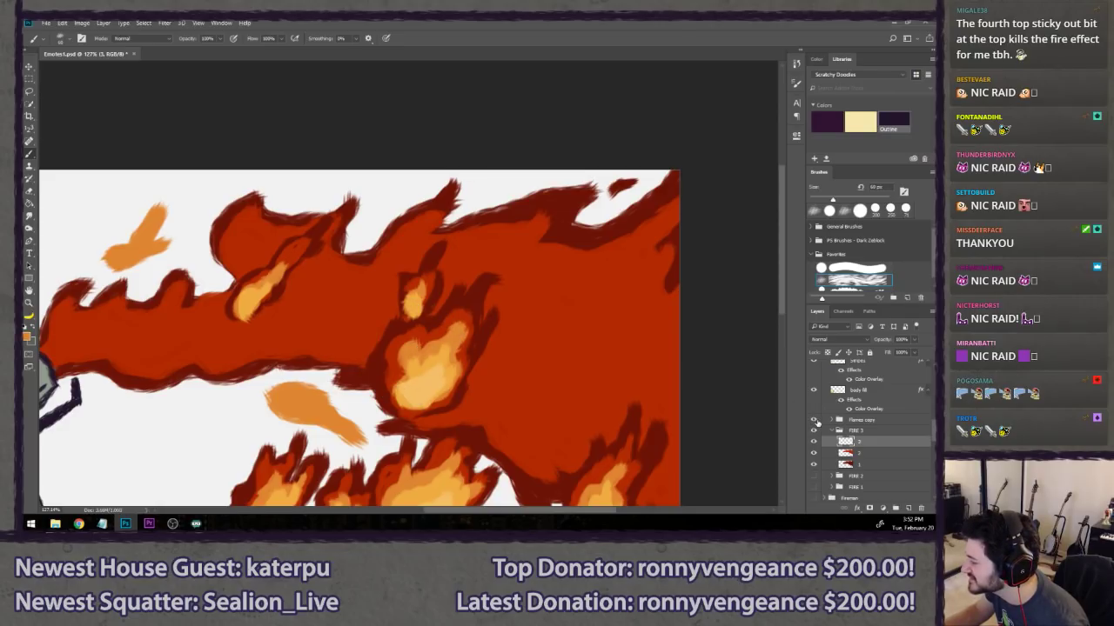
pyautogui.click(814, 420)
pyautogui.click(814, 420)
pyautogui.click(813, 420)
# - Check the whole emote, and paint two wavy orange bands from the nozzle along the upper and lower edges of the jet
pyautogui.scroll(-3, 432, 333)
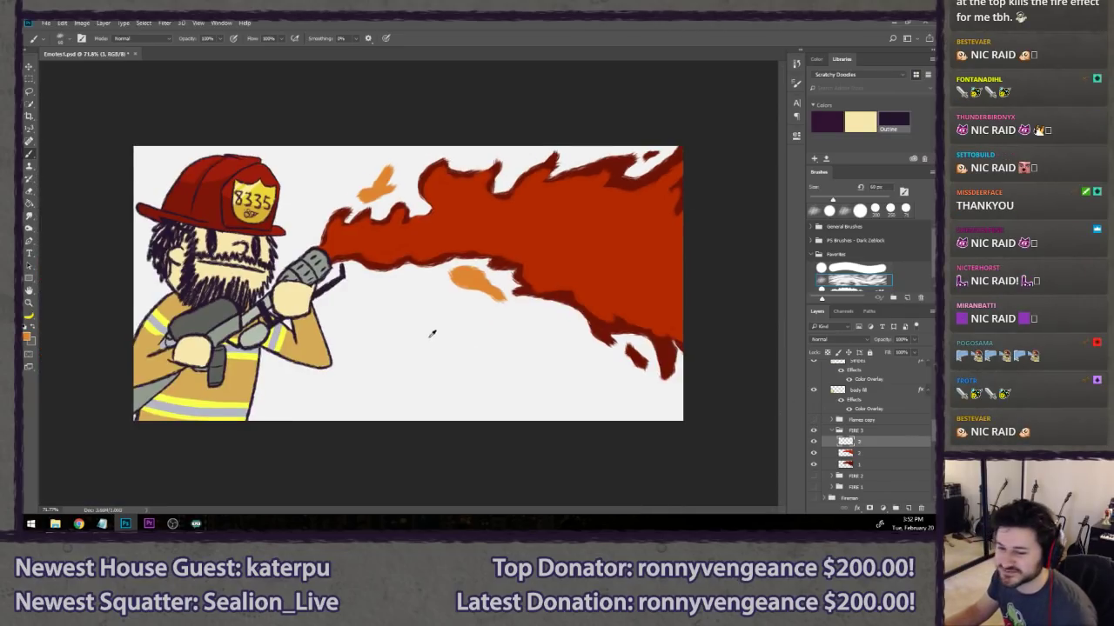
pyautogui.scroll(-3, 444, 341)
pyautogui.scroll(2, 498, 368)
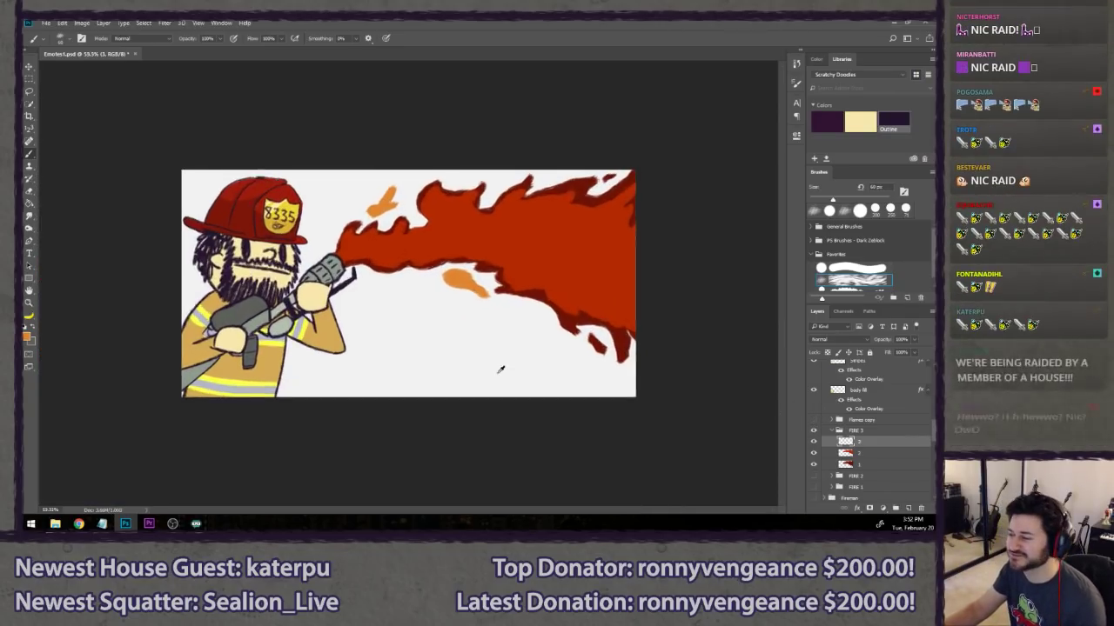
pyautogui.scroll(1, 500, 369)
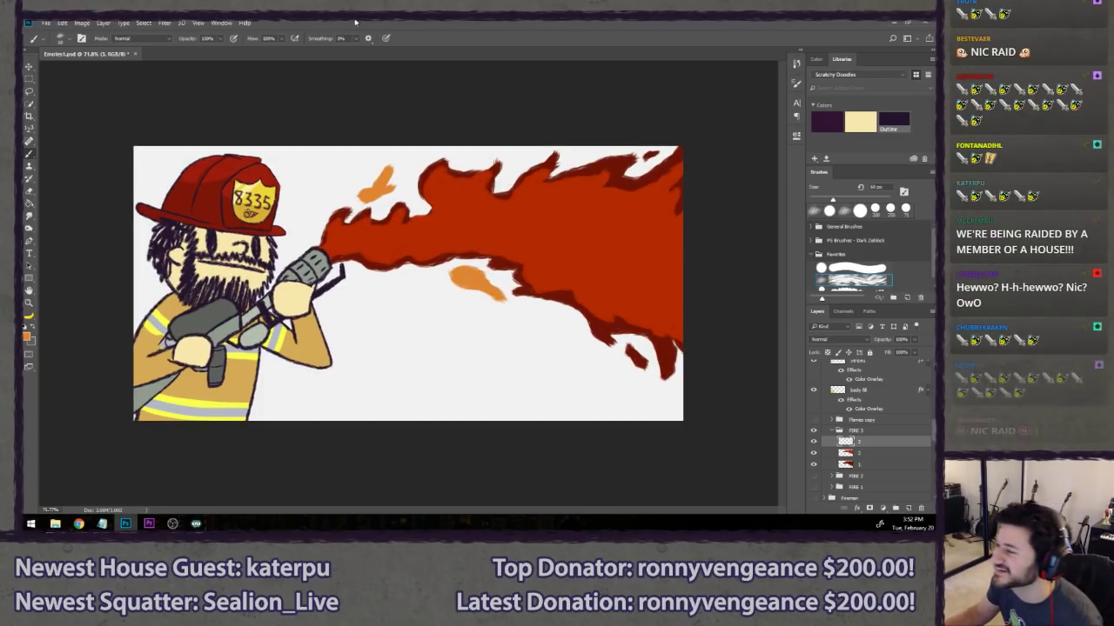
pyautogui.scroll(1, 395, 285)
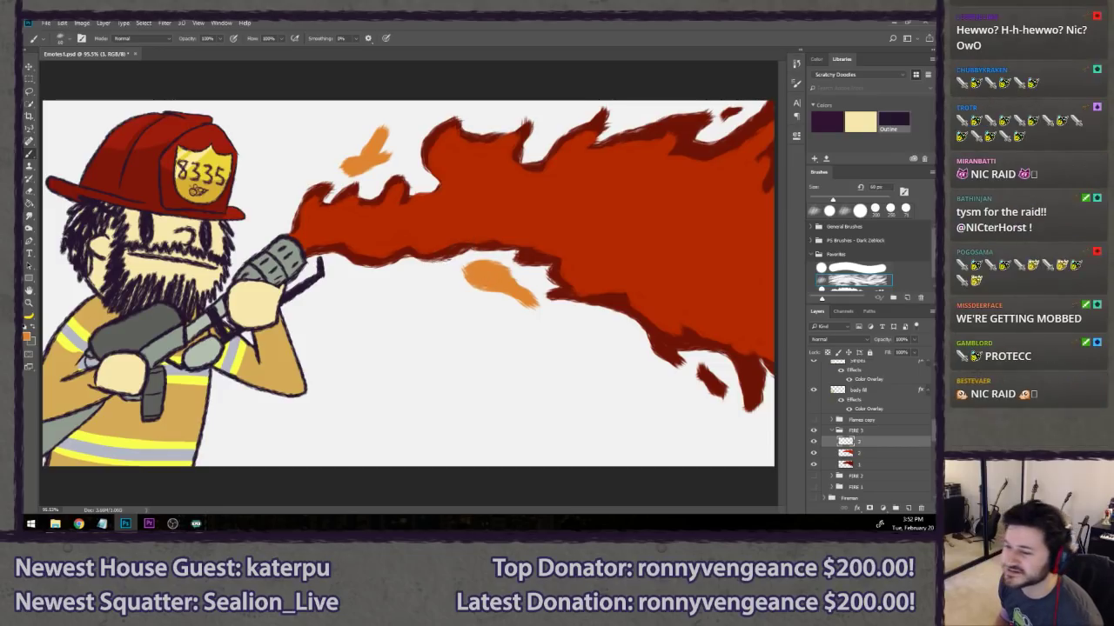
pyautogui.scroll(1, 433, 237)
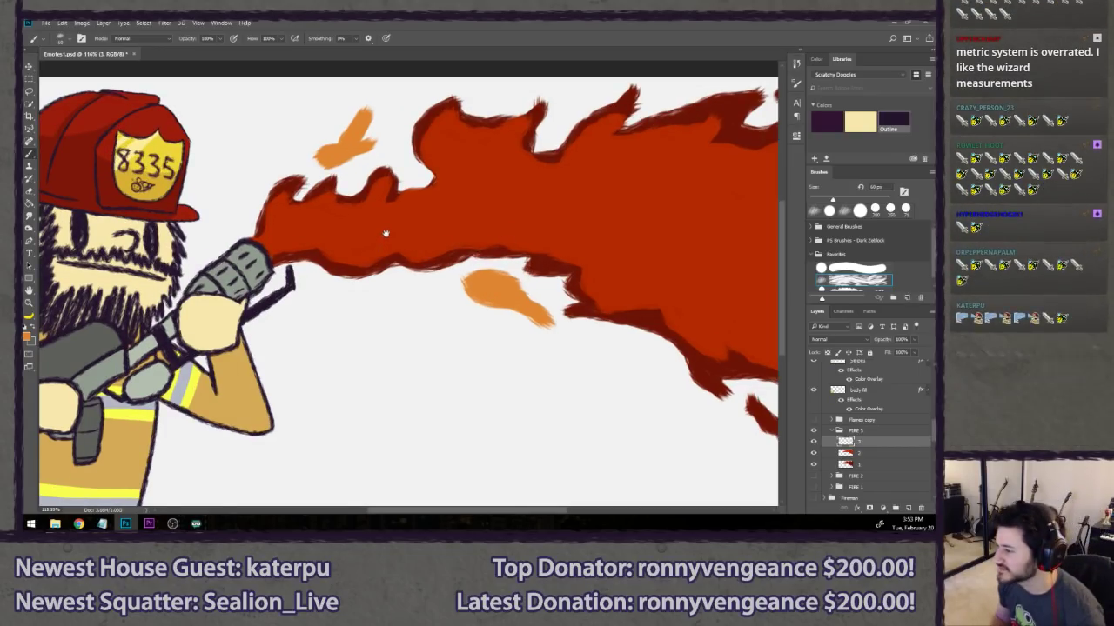
pyautogui.moveTo(385, 211); pyautogui.dragTo(369, 240)
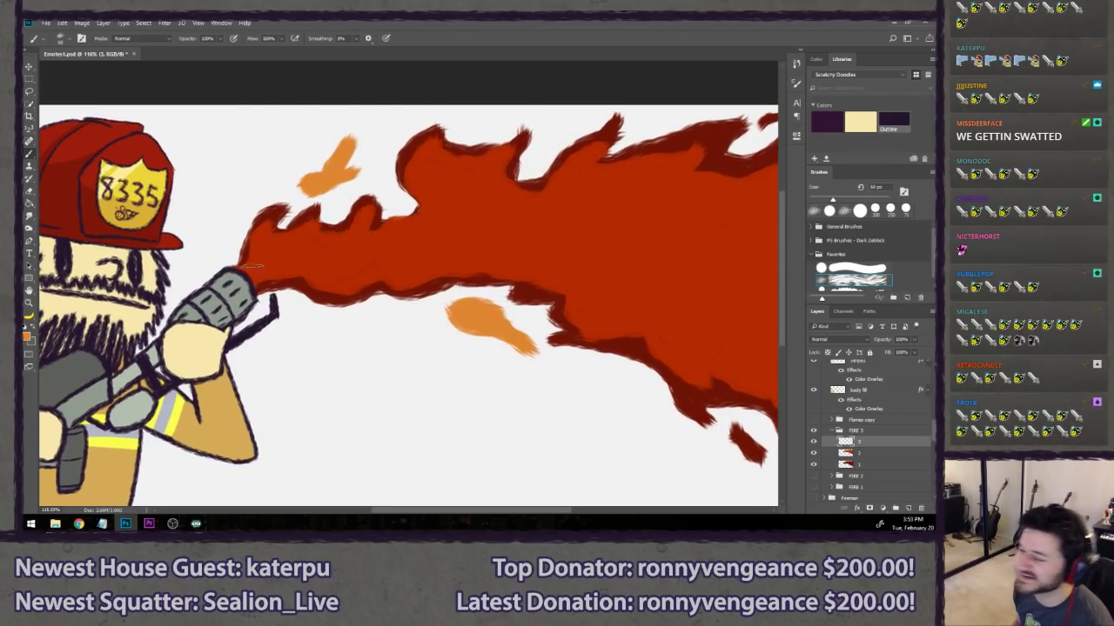
pyautogui.moveTo(248, 265)
pyautogui.mouseDown()
pyautogui.moveTo(267, 237)
pyautogui.moveTo(264, 250)
pyautogui.moveTo(415, 239)
pyautogui.moveTo(405, 237)
pyautogui.moveTo(435, 218)
pyautogui.moveTo(422, 184)
pyautogui.moveTo(432, 162)
pyautogui.moveTo(441, 181)
pyautogui.moveTo(444, 162)
pyautogui.moveTo(441, 188)
pyautogui.moveTo(441, 176)
pyautogui.moveTo(472, 183)
pyautogui.moveTo(435, 168)
pyautogui.moveTo(500, 193)
pyautogui.mouseUp()
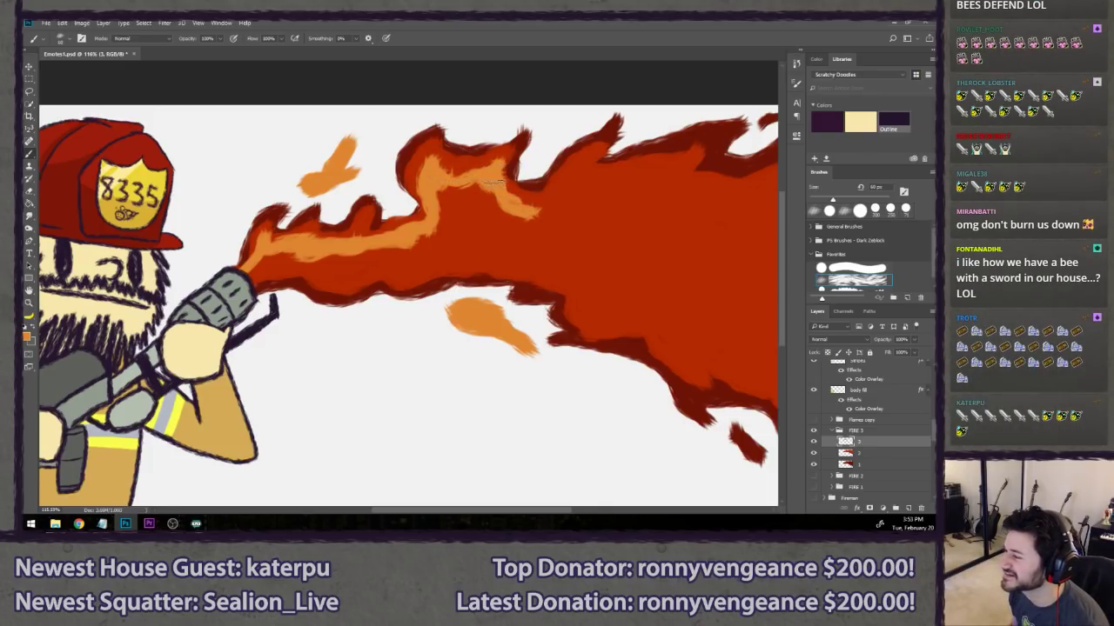
pyautogui.moveTo(245, 275)
pyautogui.mouseDown()
pyautogui.moveTo(409, 274)
pyautogui.moveTo(457, 247)
pyautogui.mouseUp()
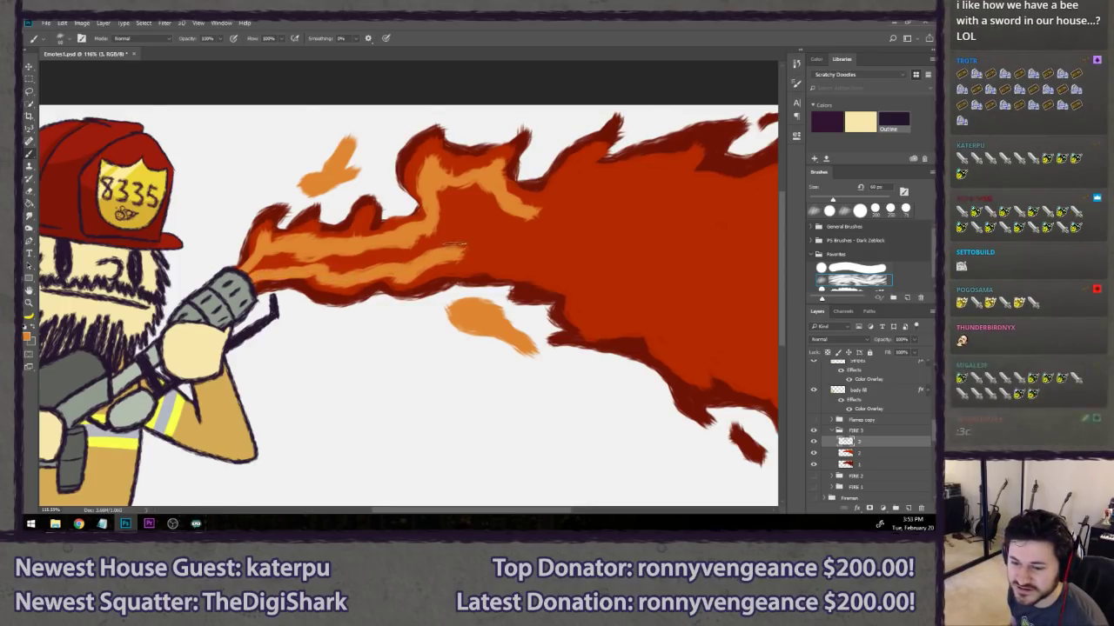
pyautogui.moveTo(421, 280)
pyautogui.mouseDown()
pyautogui.moveTo(455, 258)
pyautogui.moveTo(522, 259)
pyautogui.moveTo(542, 272)
pyautogui.moveTo(513, 259)
pyautogui.moveTo(543, 255)
pyautogui.moveTo(546, 267)
pyautogui.moveTo(594, 229)
pyautogui.moveTo(510, 245)
pyautogui.moveTo(453, 275)
pyautogui.mouseUp()
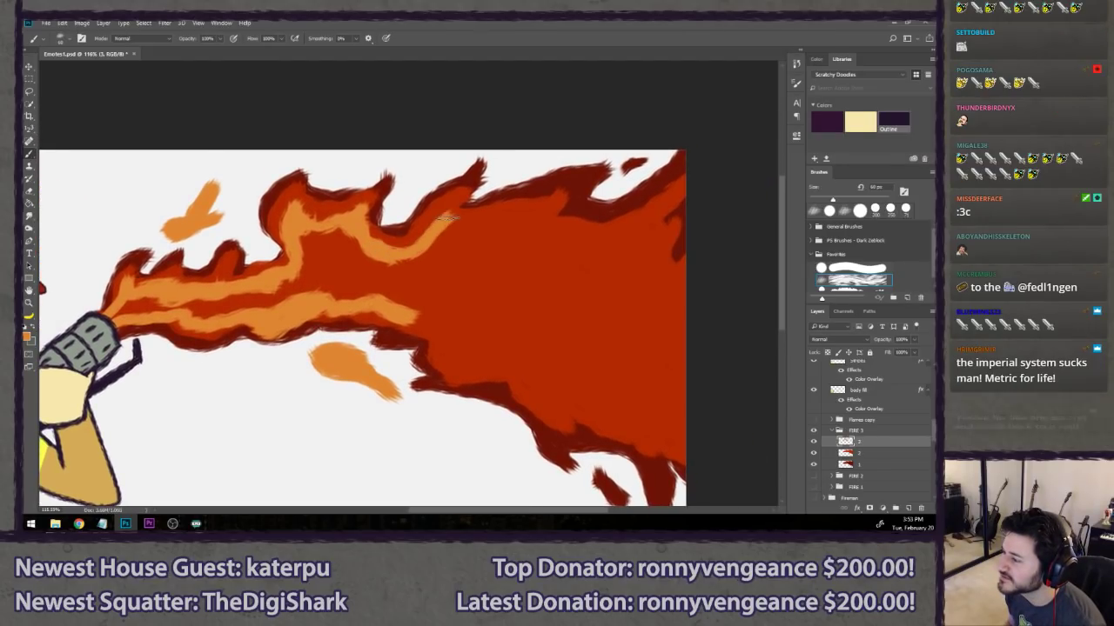
# - Extend the orange bands into a jagged outline around the wide end of the jet and fill the narrow part near the nozzle
pyautogui.moveTo(444, 217)
pyautogui.mouseDown()
pyautogui.moveTo(487, 232)
pyautogui.moveTo(543, 217)
pyautogui.mouseUp()
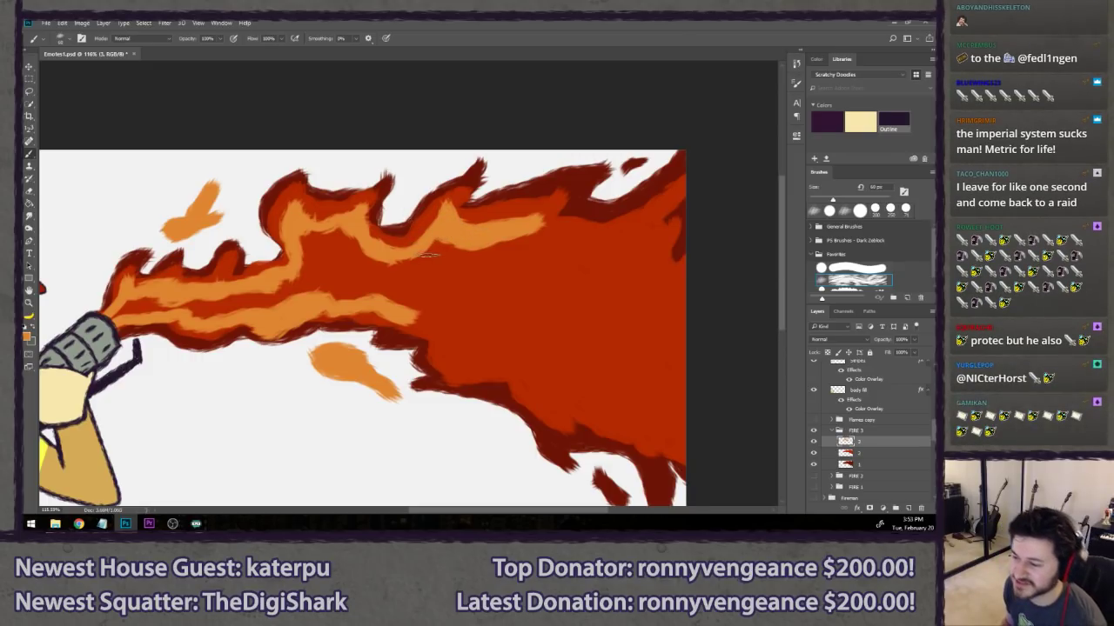
pyautogui.moveTo(446, 201); pyautogui.dragTo(445, 228)
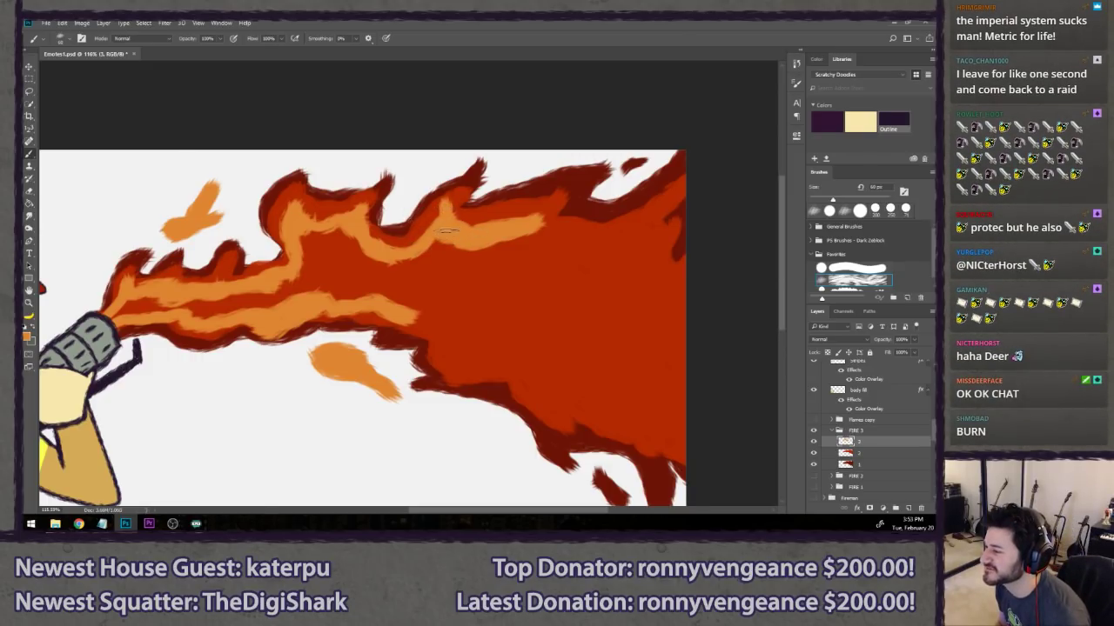
pyautogui.moveTo(520, 240)
pyautogui.mouseDown()
pyautogui.moveTo(586, 248)
pyautogui.moveTo(572, 262)
pyautogui.moveTo(584, 277)
pyautogui.moveTo(626, 252)
pyautogui.moveTo(603, 284)
pyautogui.moveTo(631, 341)
pyautogui.moveTo(612, 325)
pyautogui.moveTo(626, 330)
pyautogui.moveTo(624, 321)
pyautogui.moveTo(603, 350)
pyautogui.moveTo(641, 378)
pyautogui.moveTo(594, 399)
pyautogui.moveTo(531, 383)
pyautogui.moveTo(519, 363)
pyautogui.moveTo(463, 351)
pyautogui.moveTo(407, 315)
pyautogui.mouseUp()
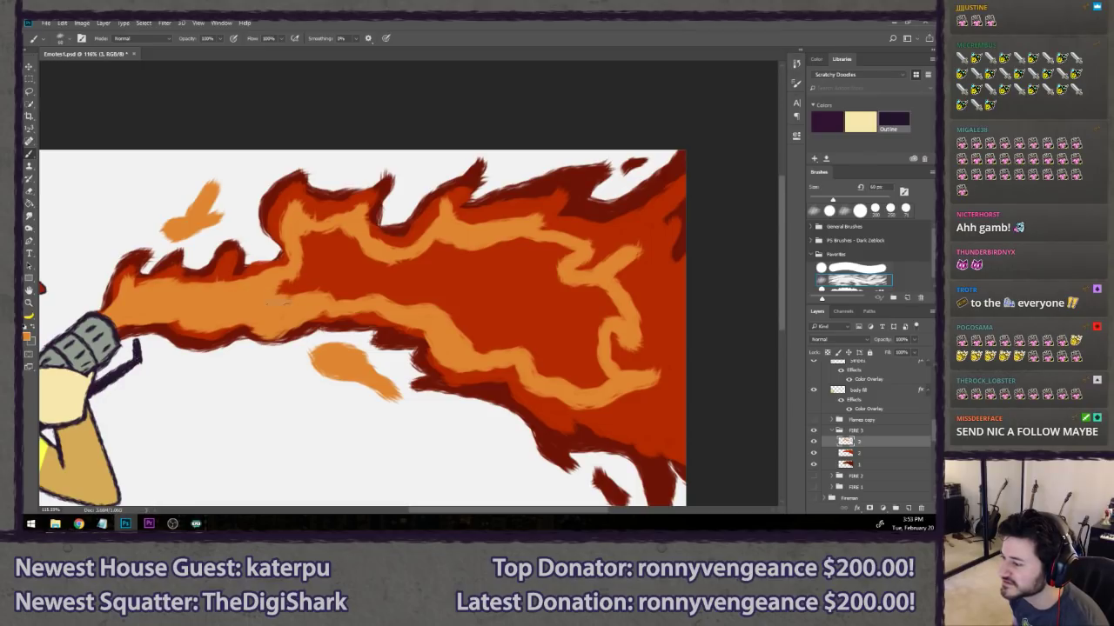
# - Fill the inside of the outline with orange, from the first tall licks to the wide end of the jet
pyautogui.moveTo(283, 296)
pyautogui.mouseDown()
pyautogui.moveTo(309, 261)
pyautogui.moveTo(300, 240)
pyautogui.moveTo(326, 230)
pyautogui.moveTo(318, 287)
pyautogui.moveTo(305, 296)
pyautogui.moveTo(372, 290)
pyautogui.moveTo(357, 261)
pyautogui.moveTo(364, 241)
pyautogui.mouseUp()
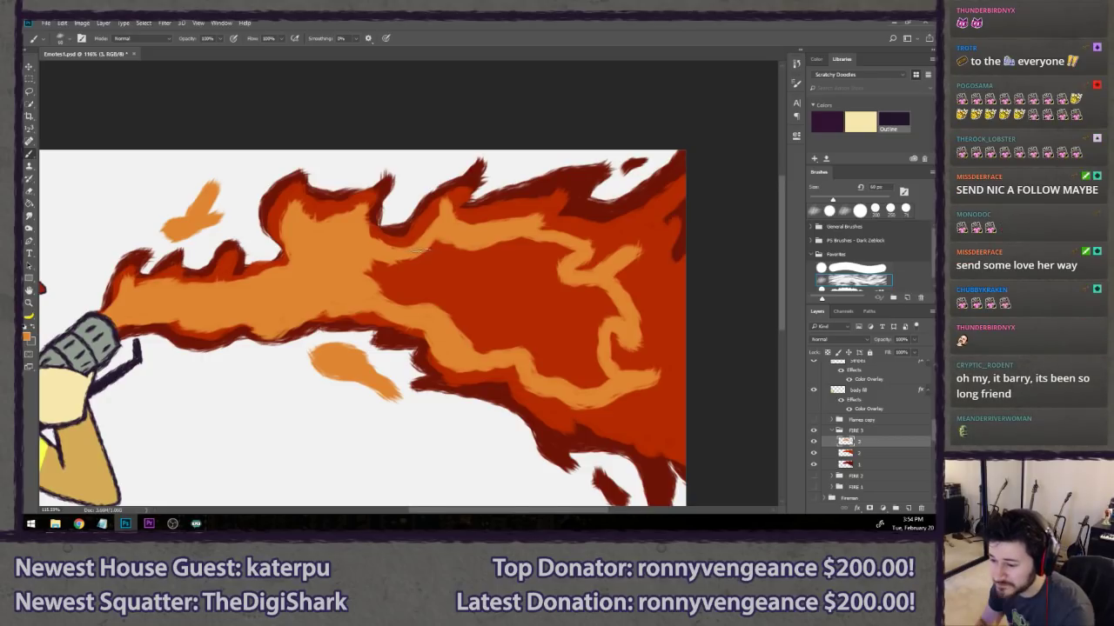
pyautogui.moveTo(361, 268)
pyautogui.mouseDown()
pyautogui.moveTo(431, 312)
pyautogui.moveTo(399, 272)
pyautogui.moveTo(429, 275)
pyautogui.moveTo(437, 283)
pyautogui.moveTo(359, 267)
pyautogui.mouseUp()
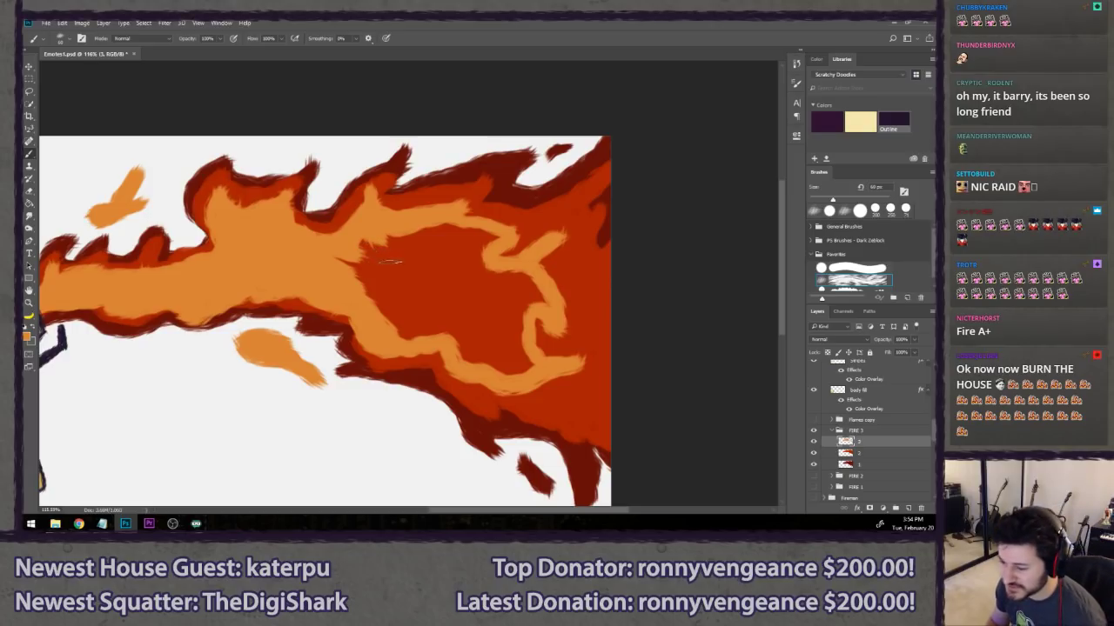
pyautogui.moveTo(387, 246)
pyautogui.mouseDown()
pyautogui.moveTo(335, 254)
pyautogui.moveTo(400, 334)
pyautogui.moveTo(439, 336)
pyautogui.moveTo(507, 383)
pyautogui.moveTo(524, 358)
pyautogui.moveTo(501, 363)
pyautogui.moveTo(381, 301)
pyautogui.moveTo(366, 244)
pyautogui.moveTo(437, 312)
pyautogui.moveTo(454, 309)
pyautogui.moveTo(511, 344)
pyautogui.mouseUp()
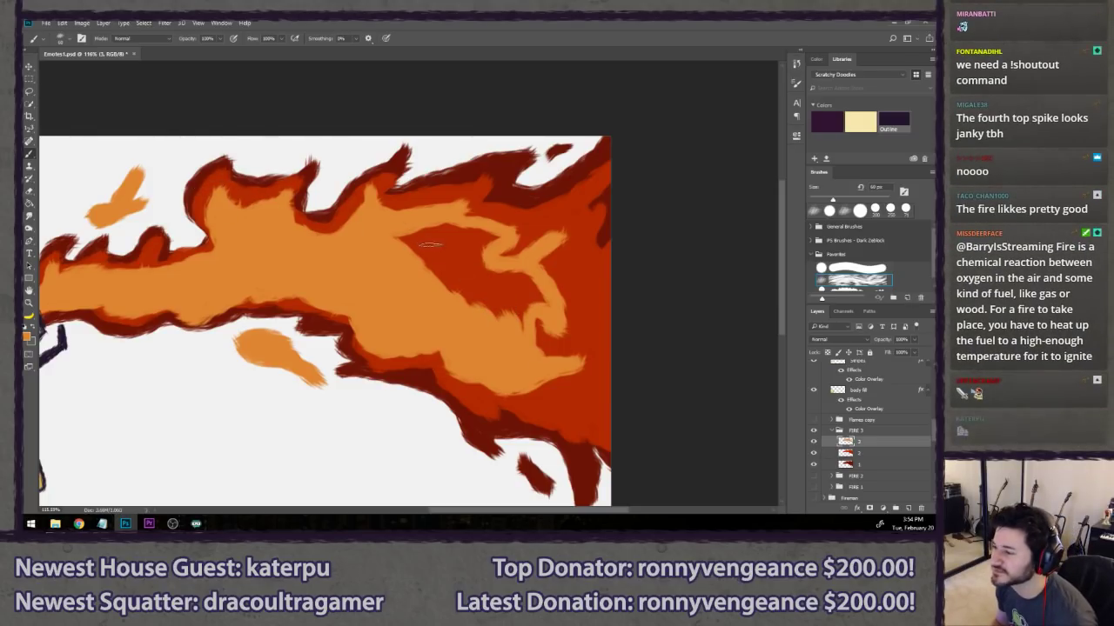
pyautogui.moveTo(430, 246)
pyautogui.mouseDown()
pyautogui.moveTo(395, 231)
pyautogui.moveTo(438, 273)
pyautogui.moveTo(395, 234)
pyautogui.moveTo(480, 241)
pyautogui.mouseUp()
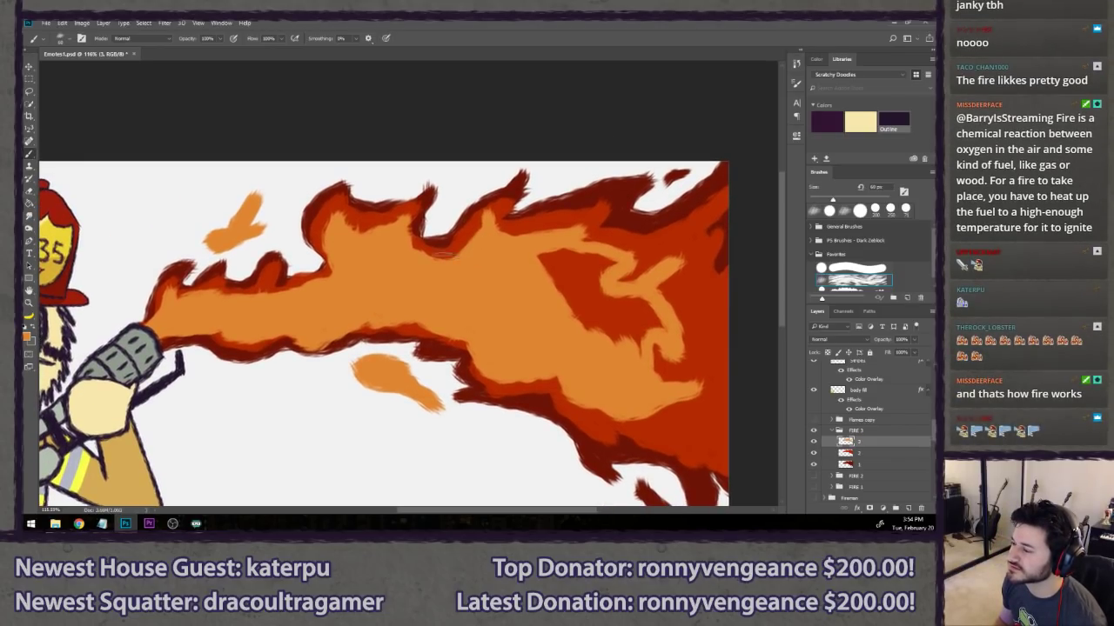
pyautogui.moveTo(508, 291); pyautogui.dragTo(479, 284)
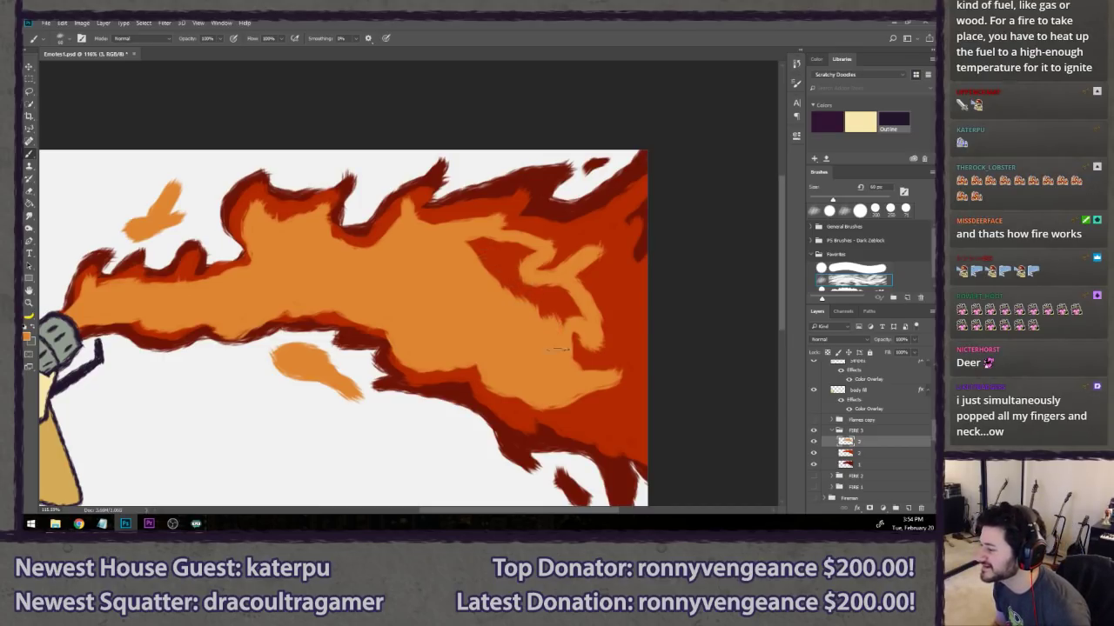
pyautogui.moveTo(577, 311)
pyautogui.mouseDown()
pyautogui.moveTo(541, 284)
pyautogui.moveTo(543, 323)
pyautogui.moveTo(472, 250)
pyautogui.moveTo(509, 278)
pyautogui.moveTo(489, 239)
pyautogui.mouseUp()
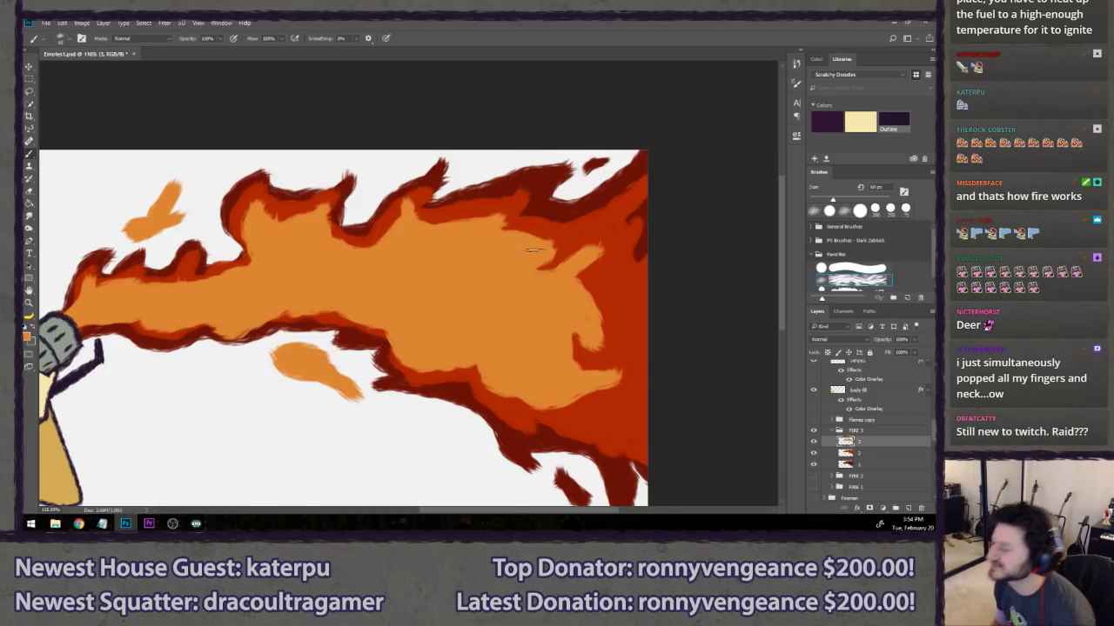
# - Reshape the far end of the orange area, erasing the rounded bumps and painting pointed tongues towards the canvas edge
pyautogui.moveTo(584, 303); pyautogui.dragTo(615, 304)
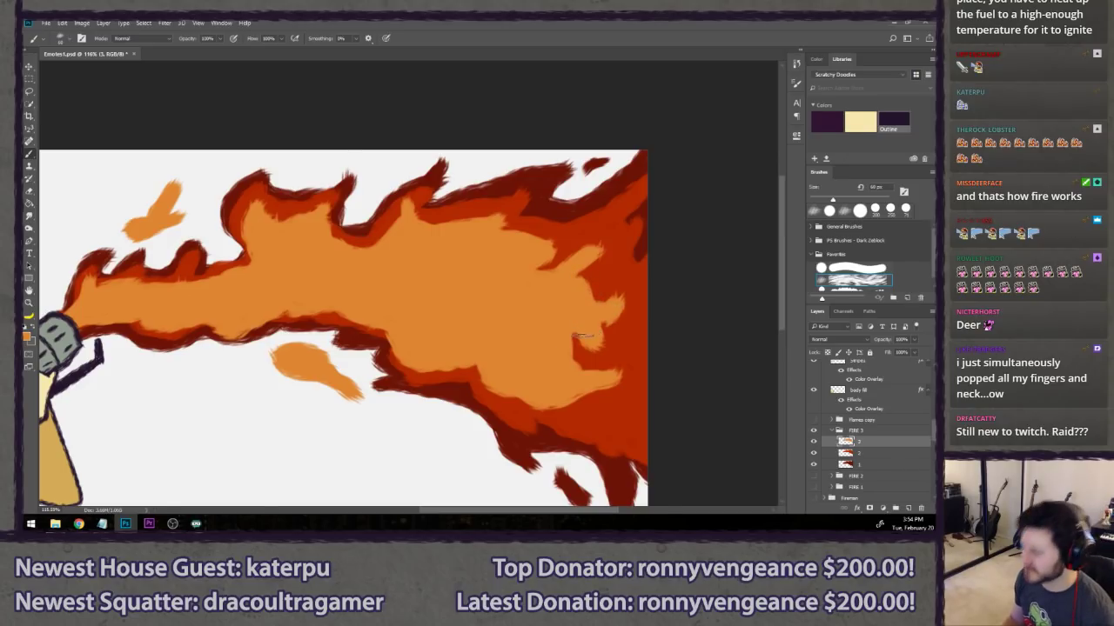
pyautogui.press('e')
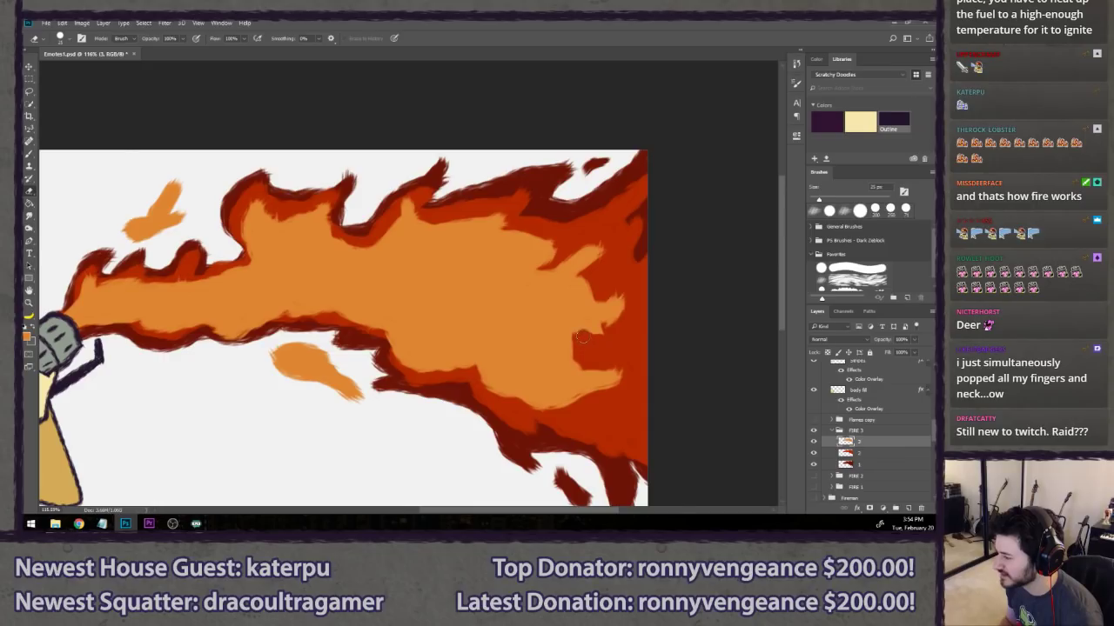
pyautogui.moveTo(582, 338)
pyautogui.mouseDown()
pyautogui.moveTo(589, 313)
pyautogui.moveTo(598, 337)
pyautogui.mouseUp()
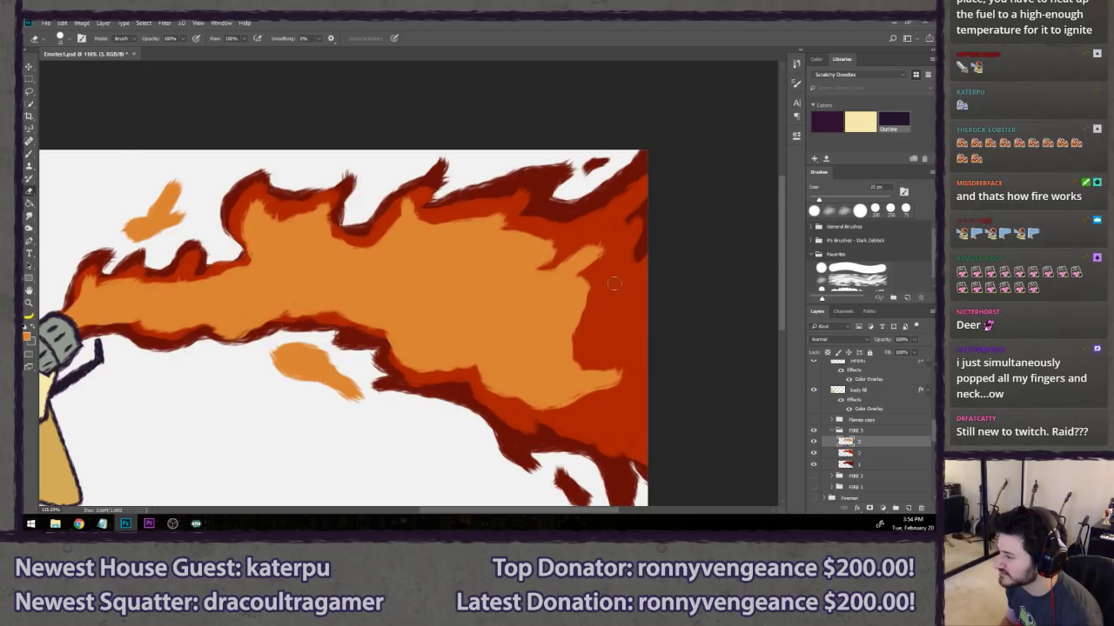
pyautogui.press('b')
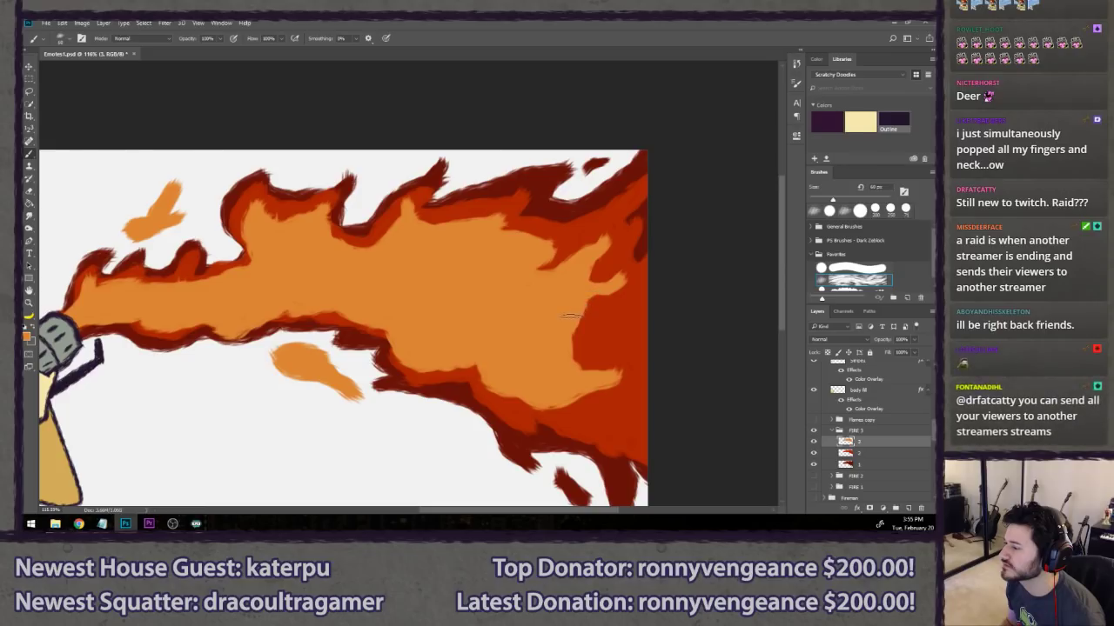
pyautogui.moveTo(599, 298)
pyautogui.mouseDown()
pyautogui.moveTo(609, 345)
pyautogui.moveTo(569, 338)
pyautogui.moveTo(583, 343)
pyautogui.moveTo(572, 362)
pyautogui.moveTo(589, 310)
pyautogui.moveTo(602, 325)
pyautogui.moveTo(584, 323)
pyautogui.moveTo(636, 329)
pyautogui.moveTo(612, 345)
pyautogui.moveTo(609, 322)
pyautogui.moveTo(620, 328)
pyautogui.moveTo(609, 313)
pyautogui.moveTo(585, 313)
pyautogui.moveTo(629, 327)
pyautogui.moveTo(565, 342)
pyautogui.mouseUp()
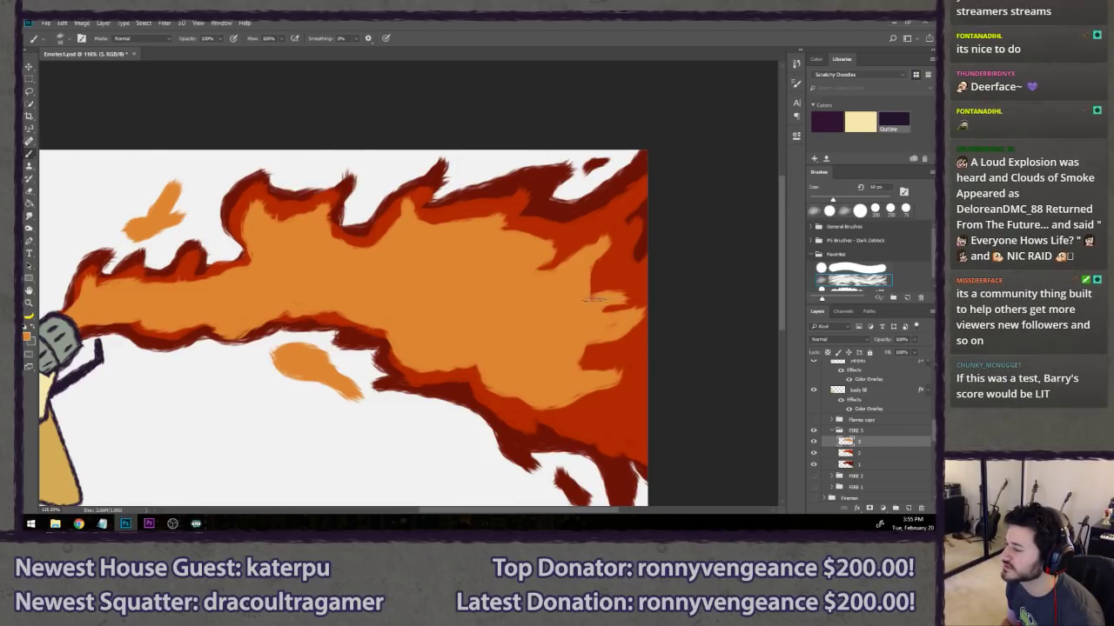
pyautogui.hotkey('ctrl', 'z')
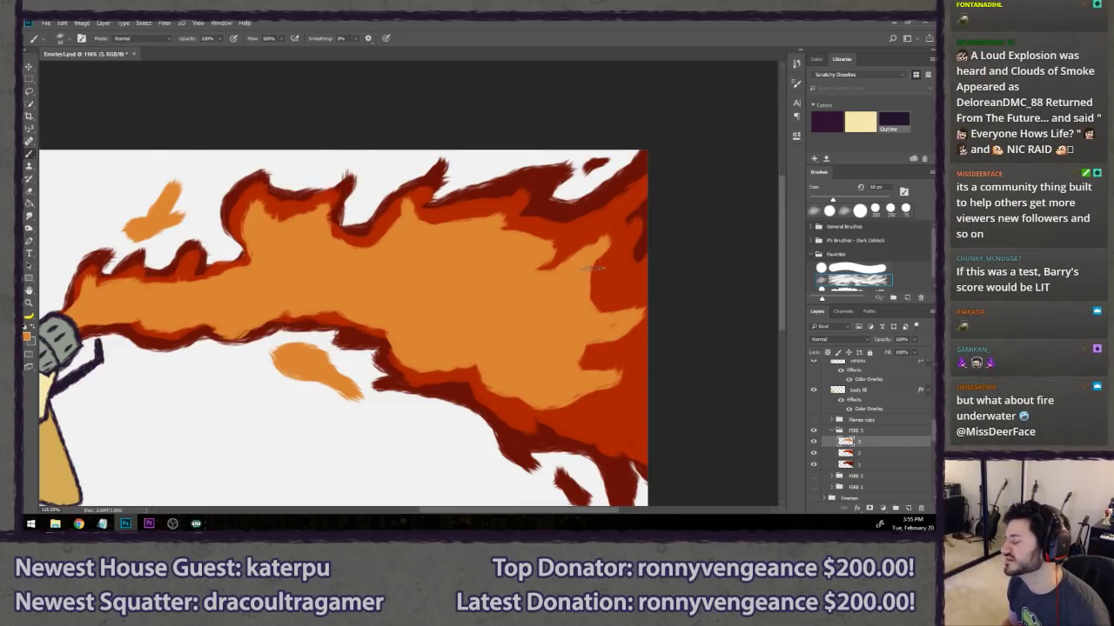
pyautogui.moveTo(593, 268)
pyautogui.mouseDown()
pyautogui.moveTo(599, 295)
pyautogui.moveTo(584, 309)
pyautogui.moveTo(593, 262)
pyautogui.moveTo(601, 359)
pyautogui.moveTo(603, 302)
pyautogui.moveTo(596, 310)
pyautogui.moveTo(615, 291)
pyautogui.moveTo(590, 277)
pyautogui.mouseUp()
pyautogui.hotkey('ctrl', 'z')
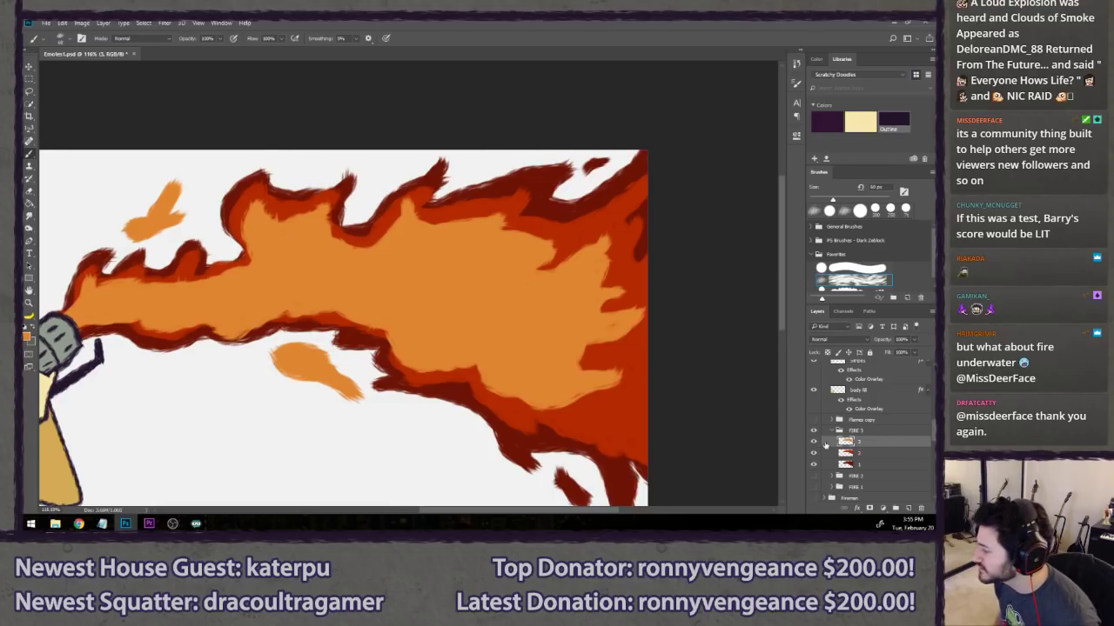
# - Erase the dark red outline around the first tall upper licks on layer 1 with a 50 px eraser
pyautogui.click(857, 465)
pyautogui.press('e')
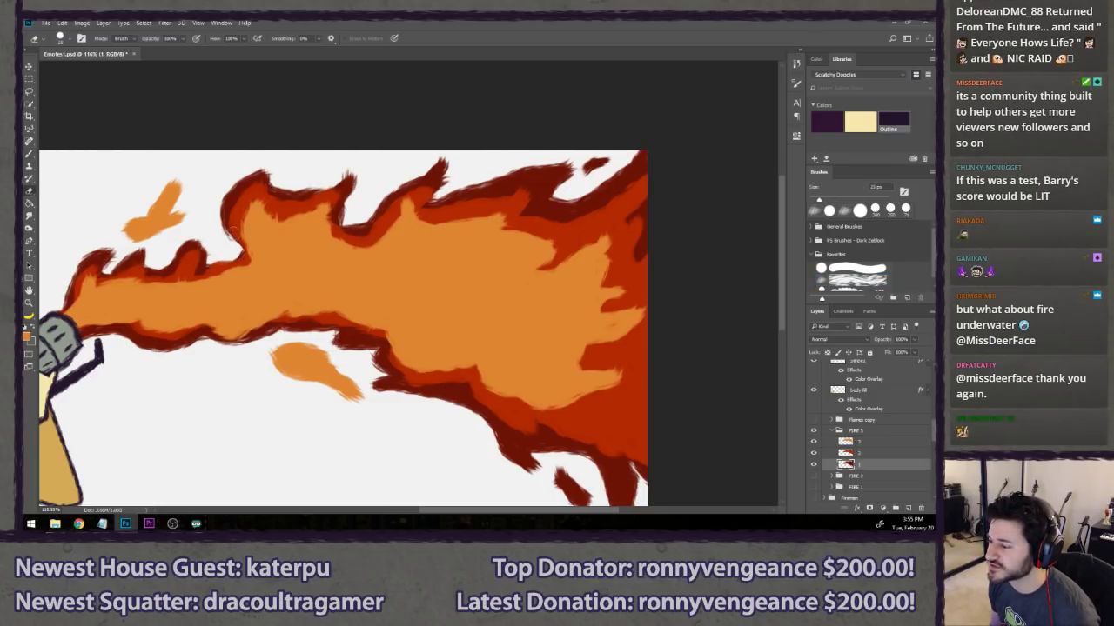
pyautogui.press(']')
pyautogui.press(']')
pyautogui.press(']')
pyautogui.press(']')
pyautogui.press(']')
pyautogui.moveTo(234, 236)
pyautogui.mouseDown()
pyautogui.moveTo(255, 176)
pyautogui.moveTo(314, 187)
pyautogui.moveTo(347, 176)
pyautogui.moveTo(338, 209)
pyautogui.mouseUp()
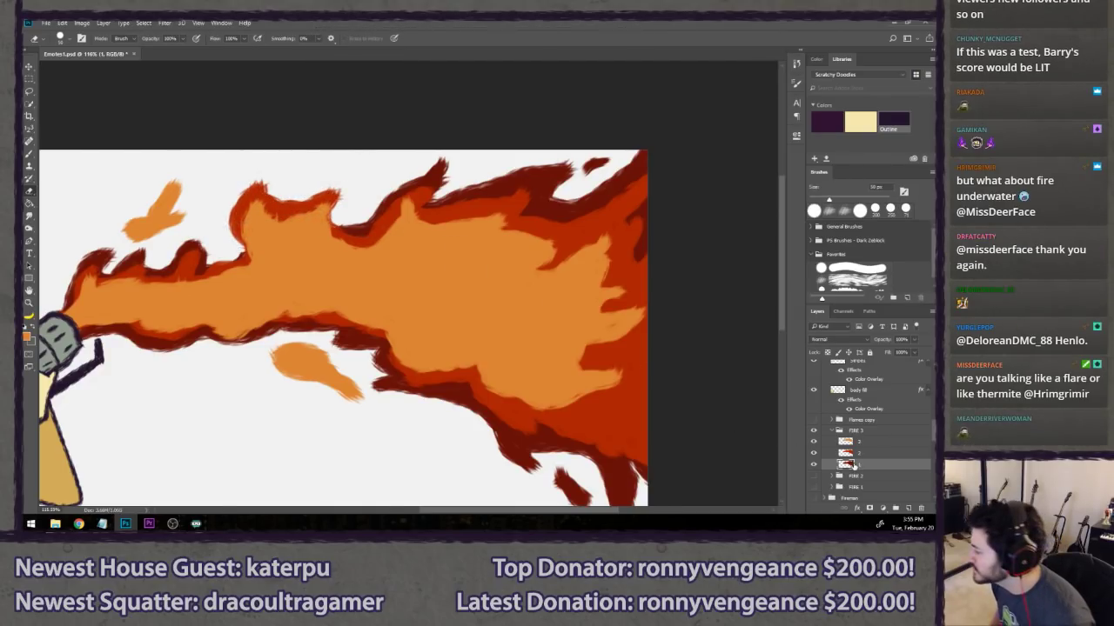
# - Erase the orange and red parts of those tall licks on layers 3 and 2, leaving a low, smooth upper edge
pyautogui.click(861, 444)
pyautogui.moveTo(228, 242)
pyautogui.mouseDown()
pyautogui.moveTo(336, 221)
pyautogui.moveTo(325, 209)
pyautogui.moveTo(235, 219)
pyautogui.mouseUp()
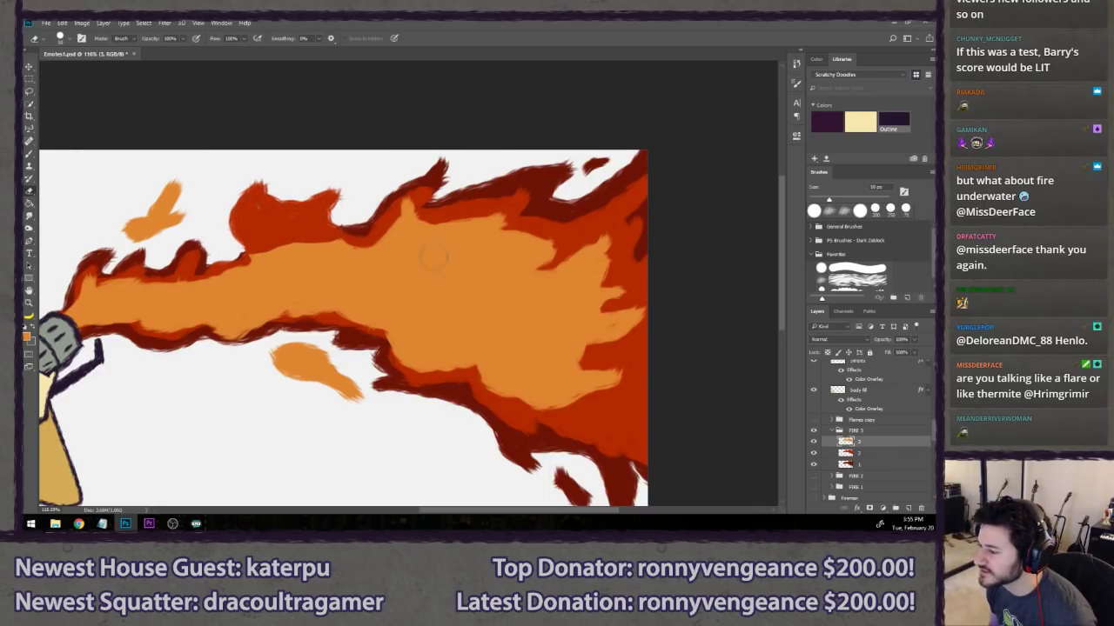
pyautogui.click(859, 453)
pyautogui.moveTo(344, 196)
pyautogui.mouseDown()
pyautogui.moveTo(246, 203)
pyautogui.moveTo(231, 216)
pyautogui.moveTo(234, 227)
pyautogui.moveTo(270, 207)
pyautogui.moveTo(294, 219)
pyautogui.moveTo(243, 223)
pyautogui.moveTo(271, 228)
pyautogui.mouseUp()
# - Try to repaint a dark red edge along the trimmed area on layer 1, and reduce the brush size to 40 px
pyautogui.click(860, 464)
pyautogui.press('b')
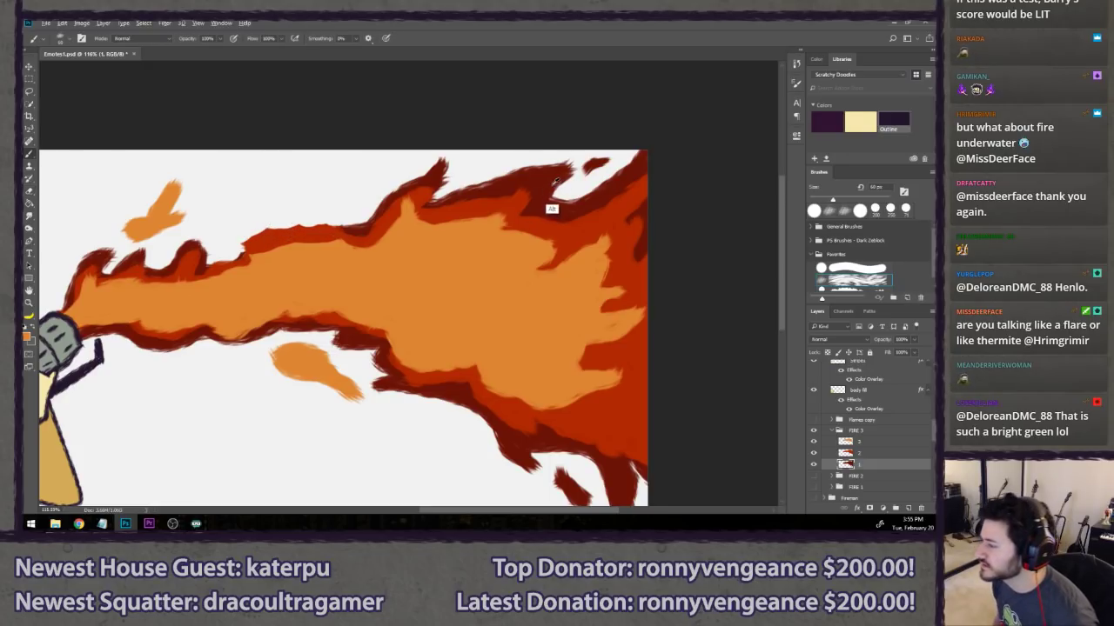
pyautogui.moveTo(241, 254)
pyautogui.mouseDown()
pyautogui.moveTo(270, 223)
pyautogui.moveTo(270, 236)
pyautogui.moveTo(338, 205)
pyautogui.mouseUp()
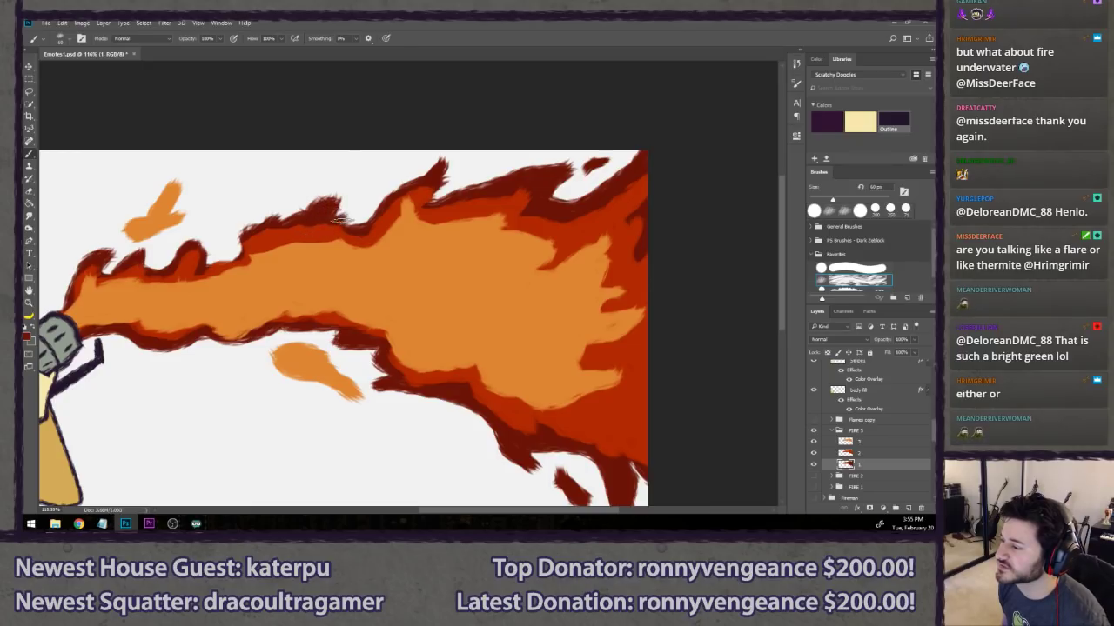
pyautogui.hotkey('ctrl', 'z')
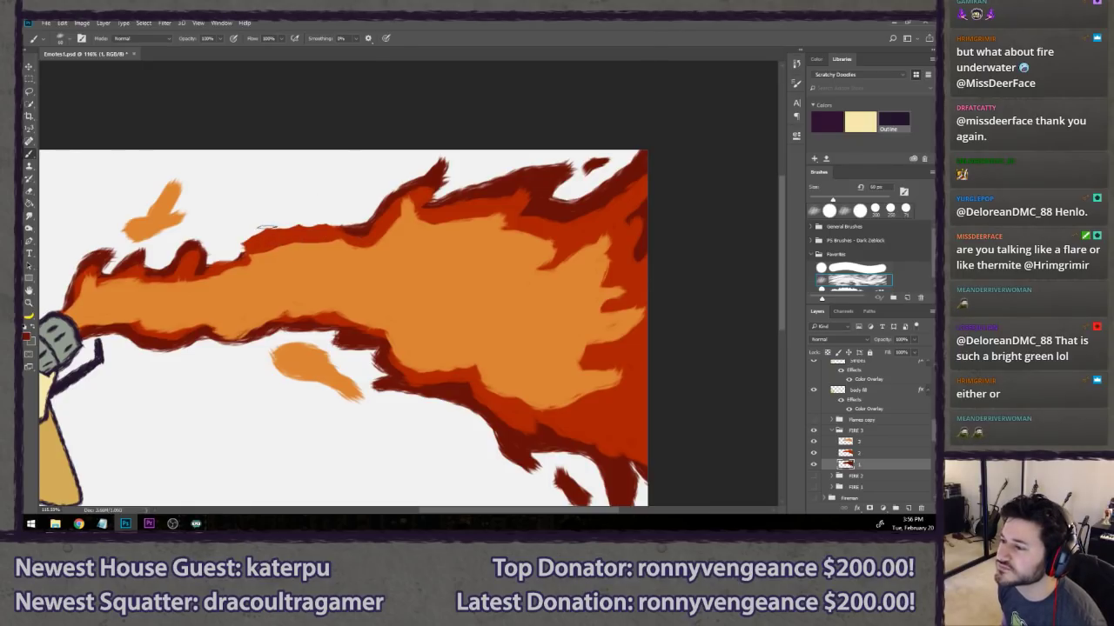
pyautogui.press('[')
pyautogui.press('[')
pyautogui.press('[')
pyautogui.moveTo(240, 258)
pyautogui.mouseDown()
pyautogui.moveTo(250, 233)
pyautogui.moveTo(292, 206)
pyautogui.moveTo(308, 218)
pyautogui.moveTo(340, 202)
pyautogui.moveTo(315, 221)
pyautogui.moveTo(348, 227)
pyautogui.moveTo(326, 224)
pyautogui.mouseUp()
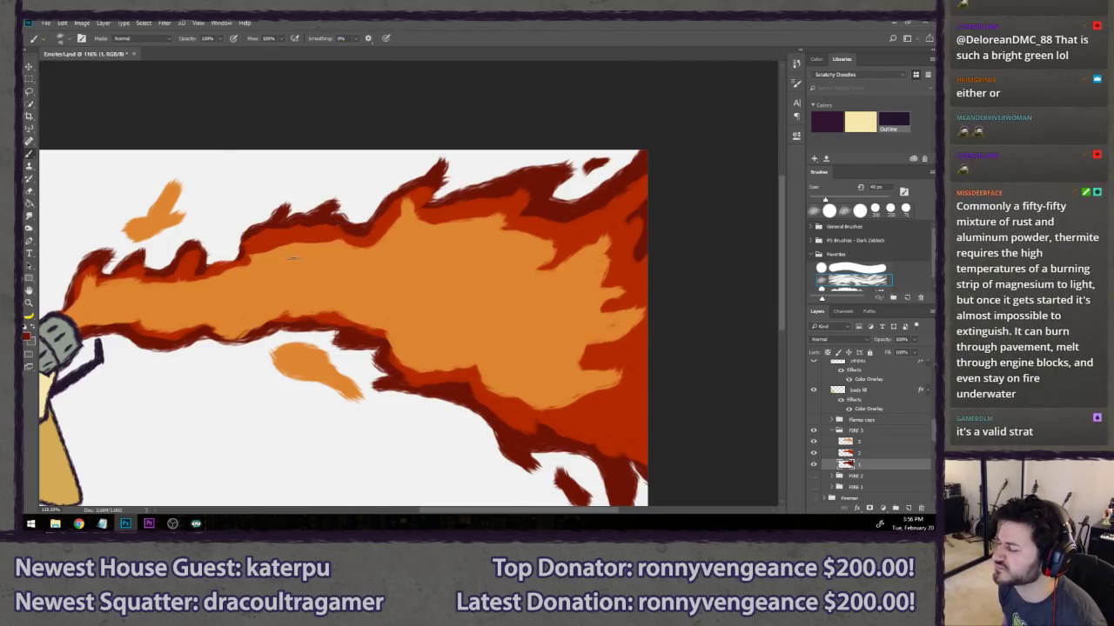
pyautogui.hotkey('ctrl', 'z')
pyautogui.moveTo(236, 259)
pyautogui.mouseDown()
pyautogui.moveTo(311, 182)
pyautogui.moveTo(302, 224)
pyautogui.moveTo(355, 217)
pyautogui.moveTo(245, 237)
pyautogui.mouseUp()
pyautogui.moveTo(308, 197)
pyautogui.mouseDown()
pyautogui.moveTo(294, 219)
pyautogui.moveTo(325, 218)
pyautogui.moveTo(294, 219)
pyautogui.mouseUp()
pyautogui.hotkey('ctrl', 'z')
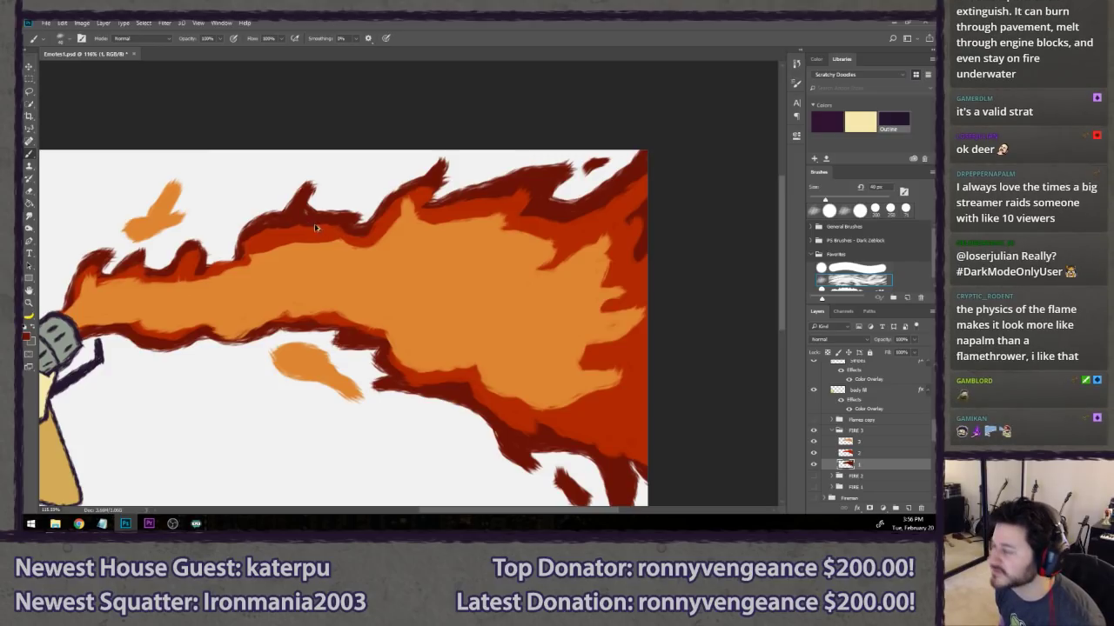
pyautogui.hotkey('ctrl', 'z')
pyautogui.hotkey('ctrl', 'alt', 'z')
pyautogui.hotkey('ctrl', 'alt', 'z')
pyautogui.hotkey('ctrl', 'alt', 'z')
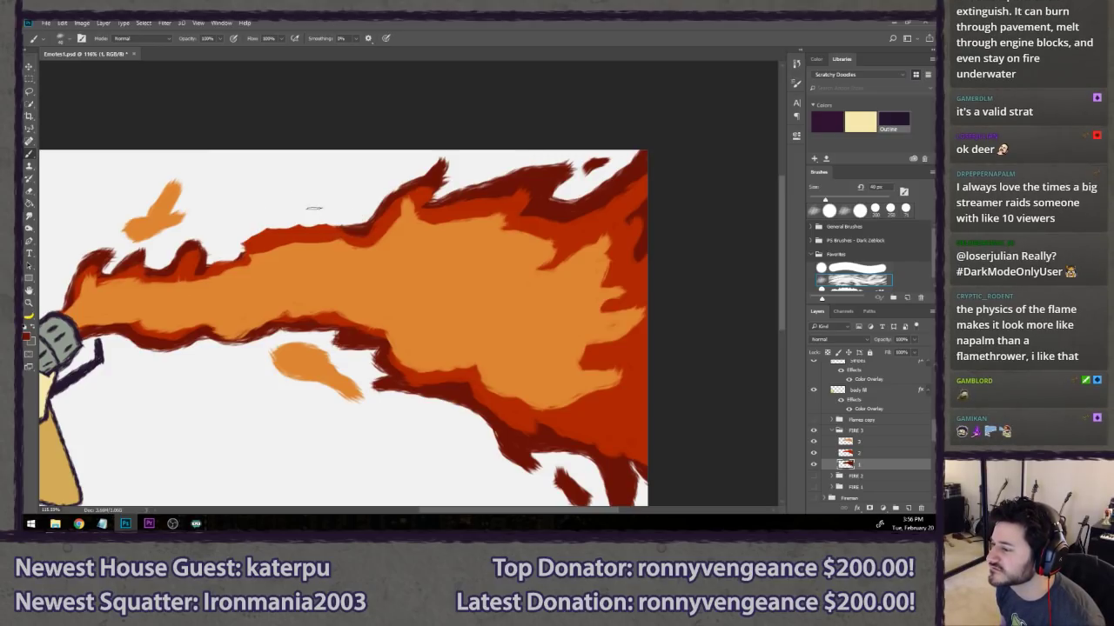
# - Paint a dark red edge with a curled lick over the trimmed area on layer 1, and add red inside it on layer 2
pyautogui.moveTo(235, 254)
pyautogui.mouseDown()
pyautogui.moveTo(252, 231)
pyautogui.moveTo(189, 276)
pyautogui.moveTo(315, 189)
pyautogui.moveTo(312, 209)
pyautogui.moveTo(350, 223)
pyautogui.moveTo(298, 202)
pyautogui.moveTo(330, 184)
pyautogui.moveTo(311, 205)
pyautogui.moveTo(359, 224)
pyautogui.moveTo(311, 214)
pyautogui.moveTo(315, 224)
pyautogui.moveTo(289, 222)
pyautogui.mouseUp()
pyautogui.hotkey('ctrl', 'alt', 'z')
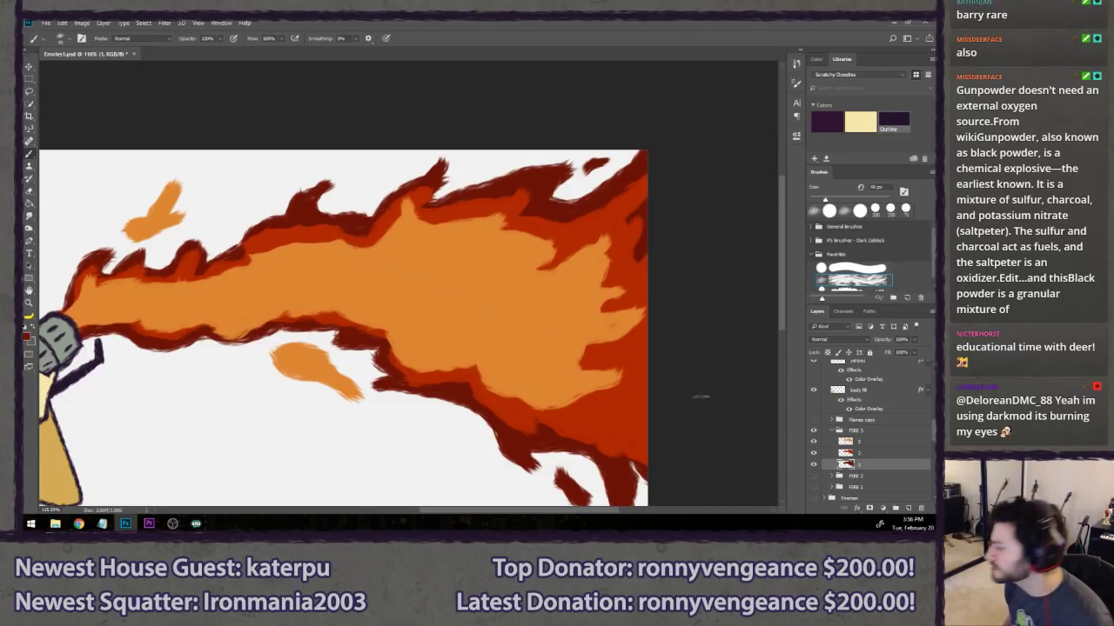
pyautogui.click(860, 453)
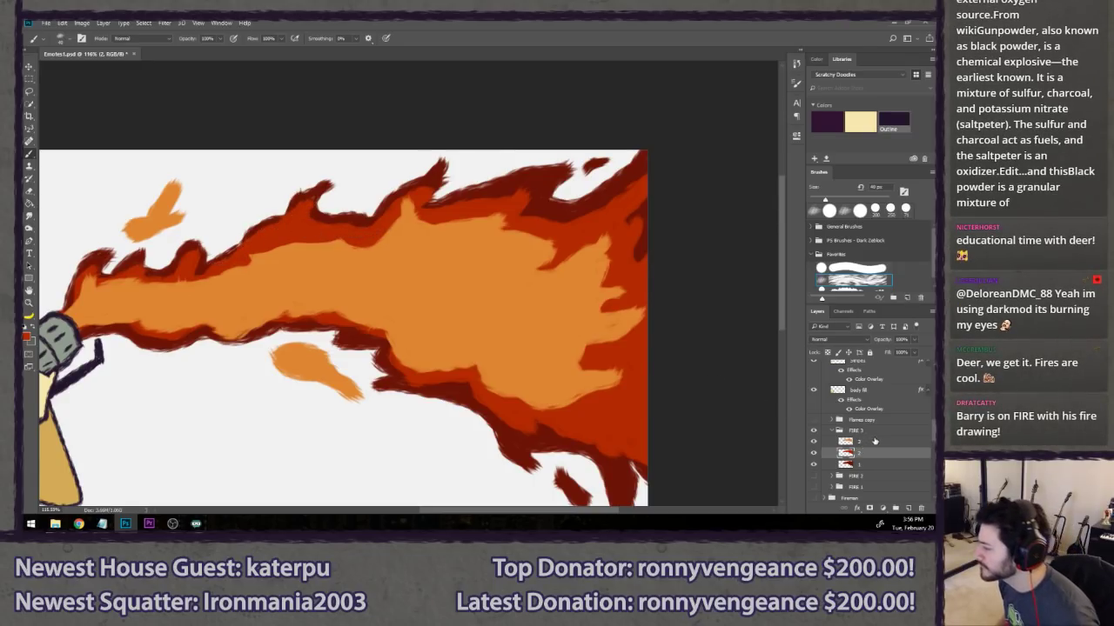
# - Extend the orange on layer 3 up along the new red edge and into the base of the curled lick, and switch to Chrome
pyautogui.hotkey('alt', ']')
pyautogui.moveTo(228, 267)
pyautogui.mouseDown()
pyautogui.moveTo(298, 239)
pyautogui.moveTo(392, 244)
pyautogui.mouseUp()
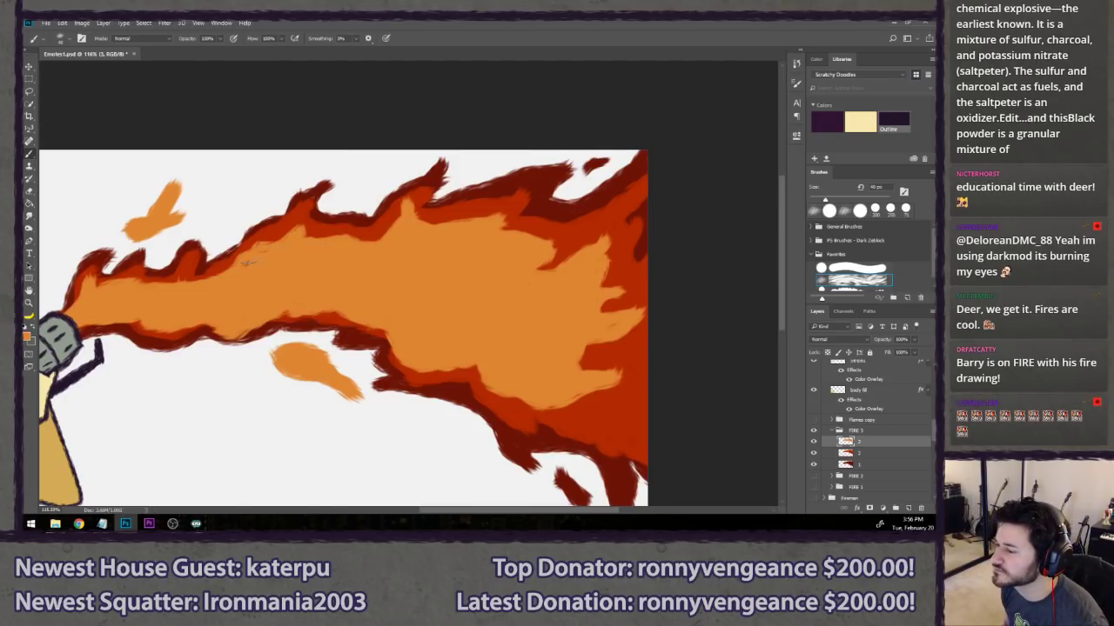
pyautogui.moveTo(258, 244)
pyautogui.mouseDown()
pyautogui.moveTo(306, 219)
pyautogui.moveTo(329, 243)
pyautogui.mouseUp()
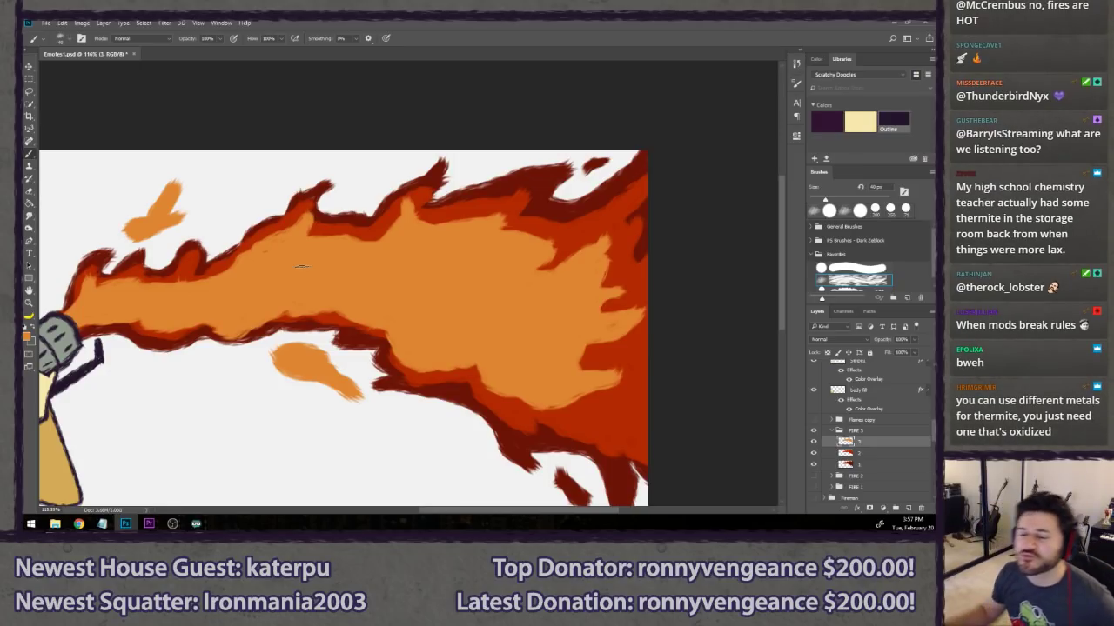
pyautogui.hotkey('alt', 'Tab')
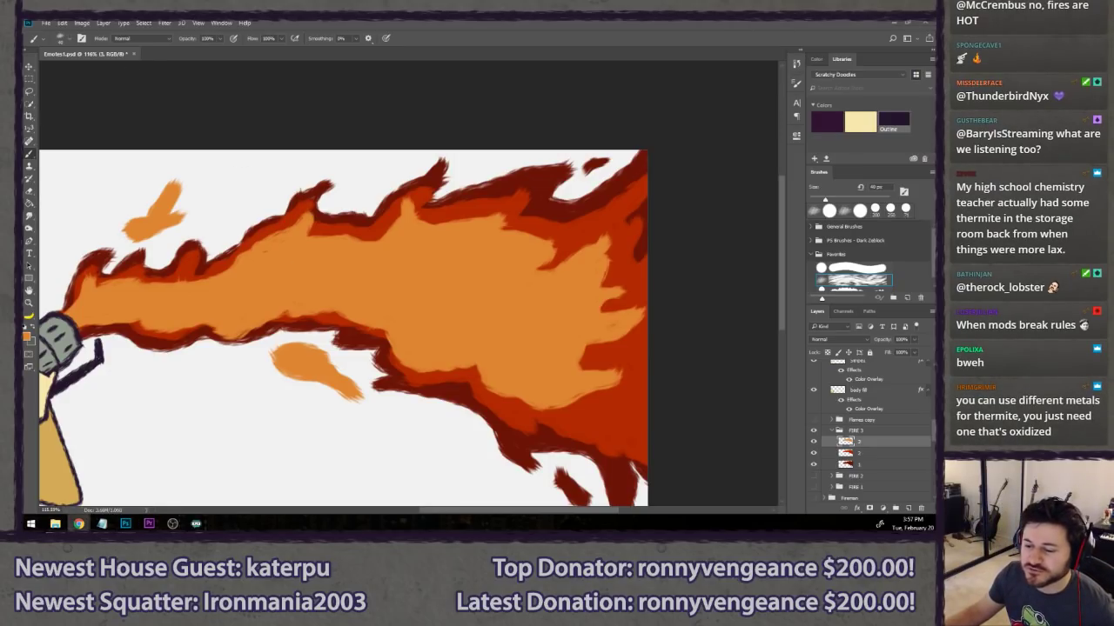
# - Switch to the browser and check the details of the Cuphead soundtrack video playing on YouTube
pyautogui.moveTo(25, 148); pyautogui.dragTo(392, 19)
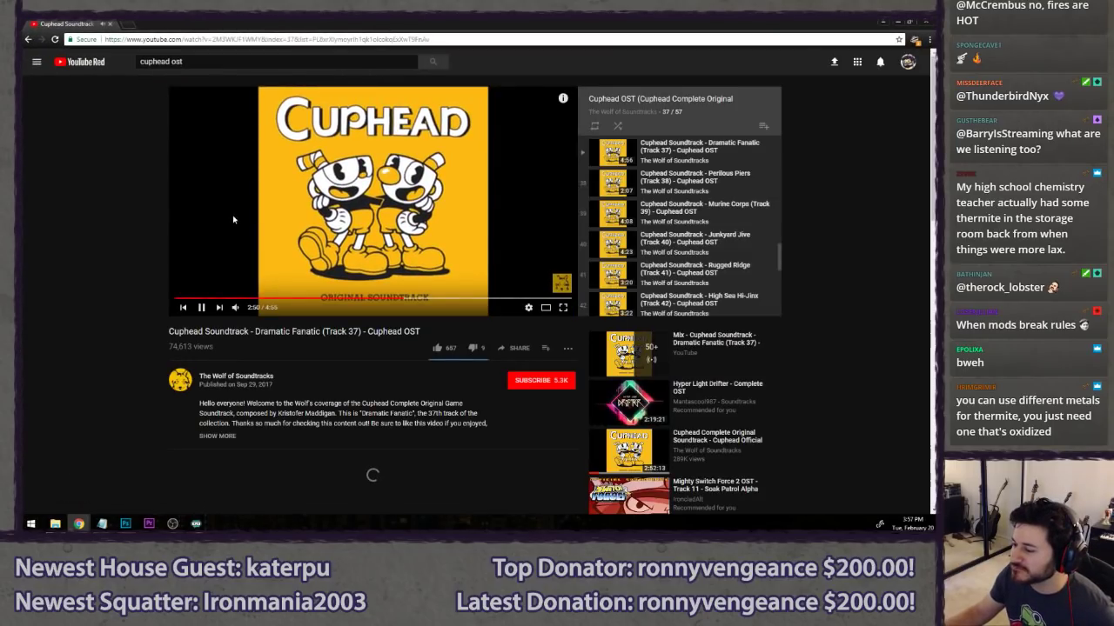
pyautogui.scroll(-3, 112, 298)
pyautogui.scroll(3, 112, 298)
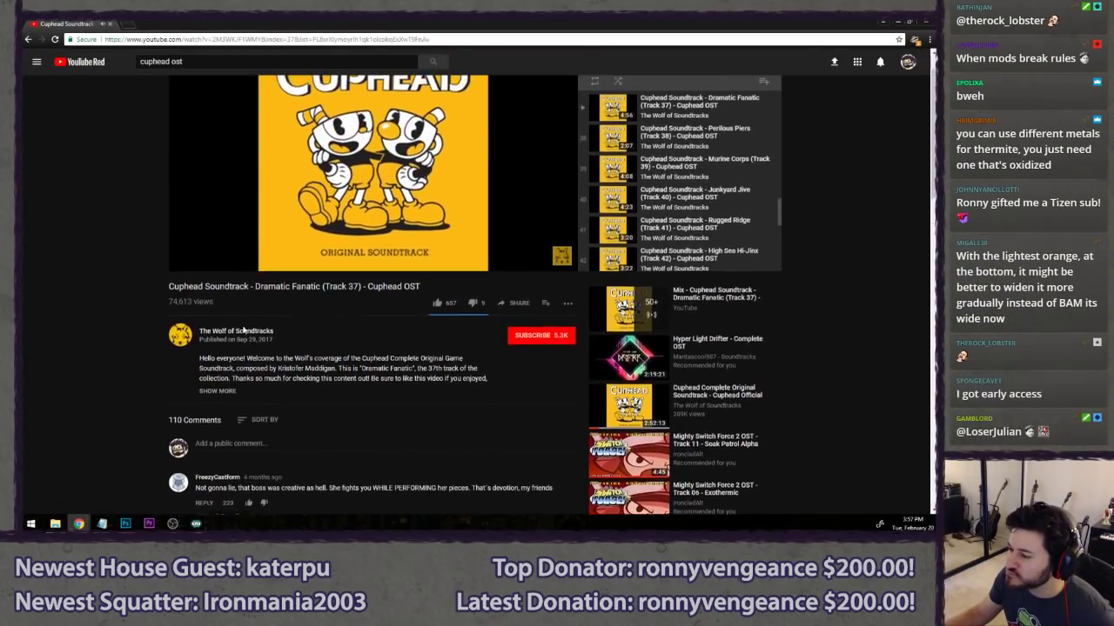
pyautogui.moveTo(254, 332); pyautogui.dragTo(313, 332)
pyautogui.click(331, 340)
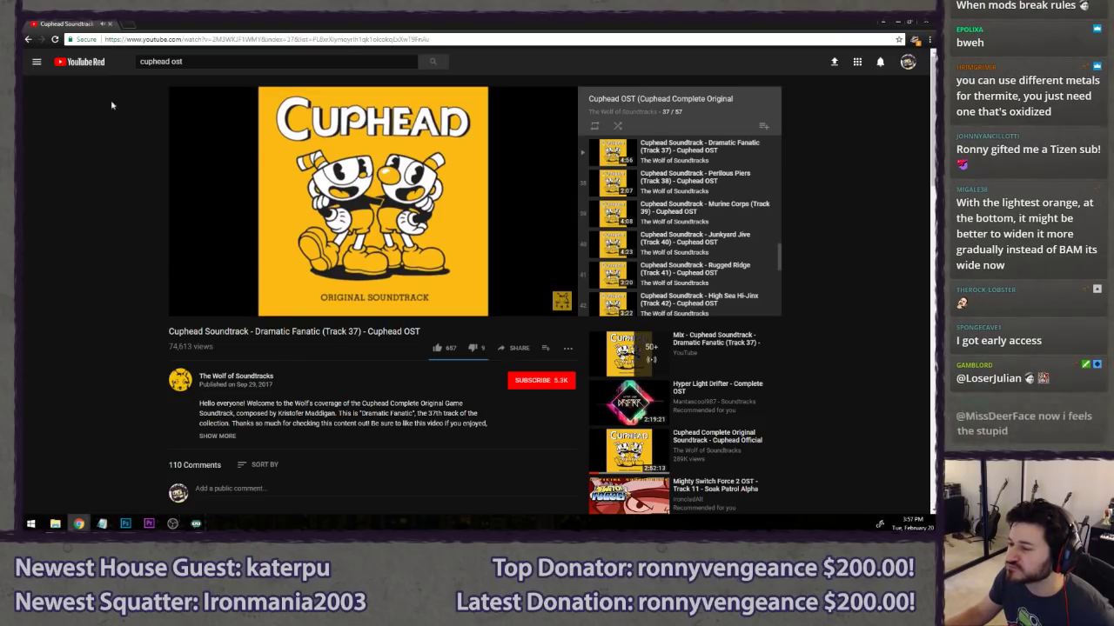
pyautogui.moveTo(80, 24); pyautogui.dragTo(1, 39)
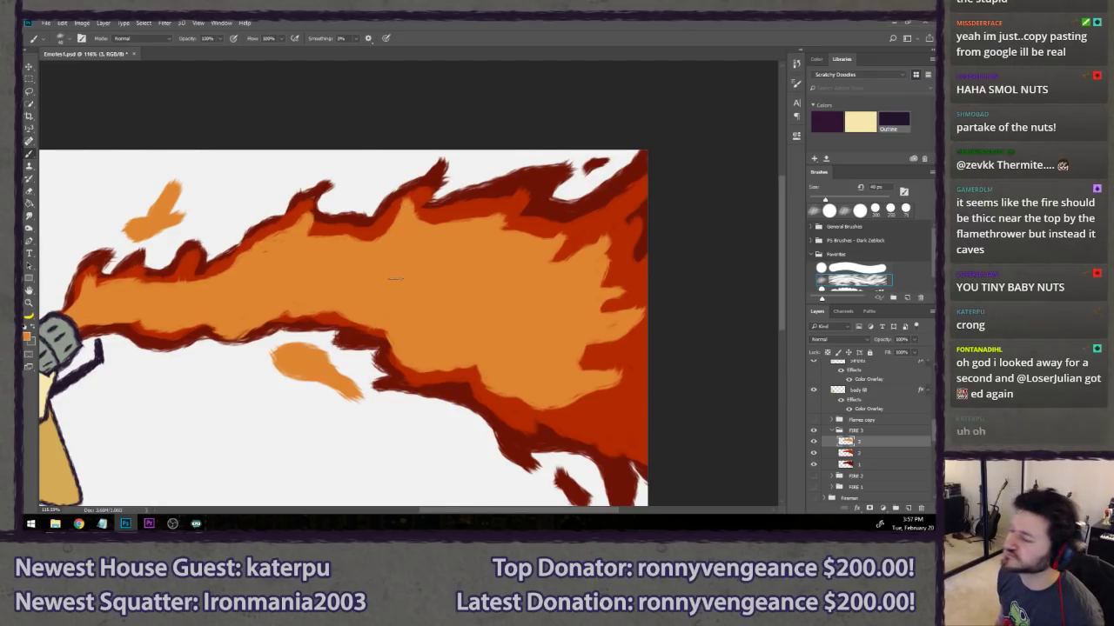
# - Return to Photoshop and save the emote document
pyautogui.moveTo(379, 261); pyautogui.dragTo(406, 237)
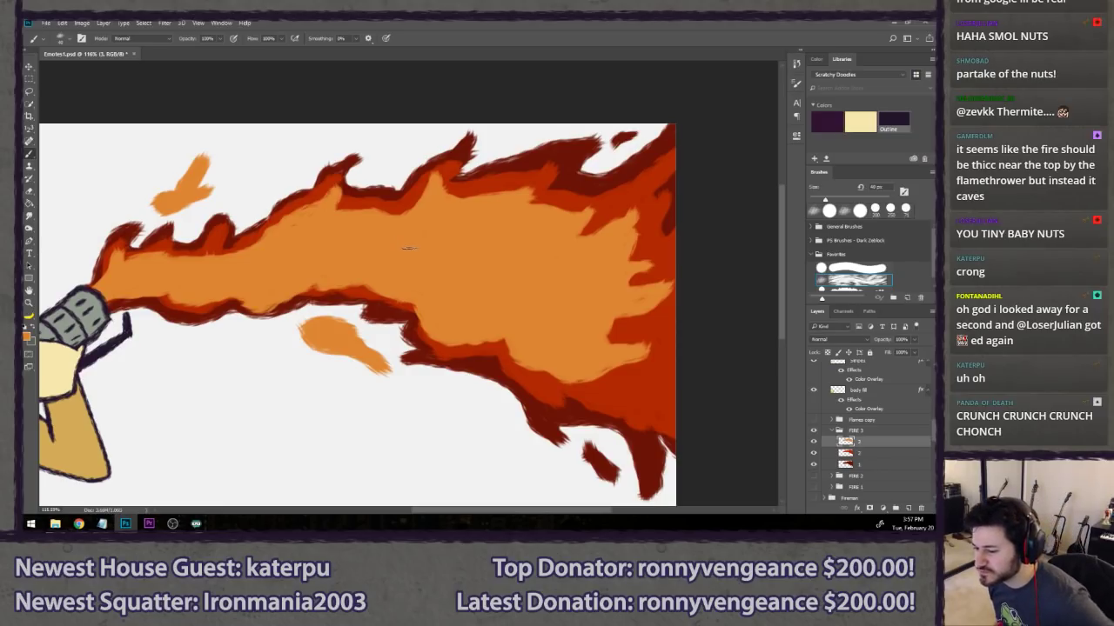
pyautogui.hotkey('ctrl', 's')
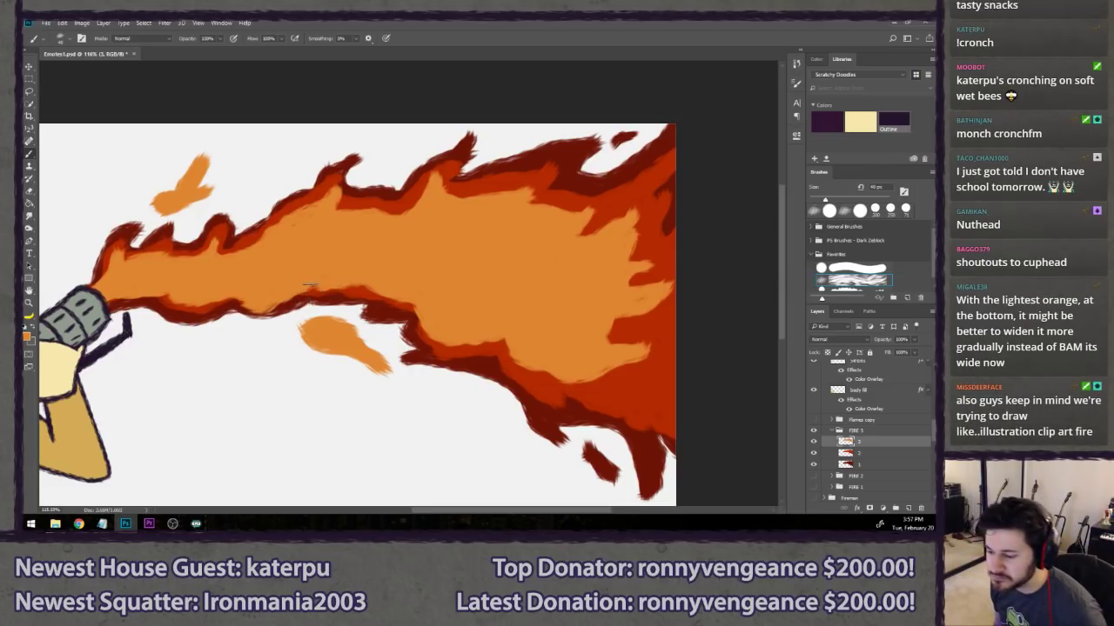
# - Add a new layer named 4 above layer 3 in the FIRE 3 group
pyautogui.moveTo(230, 290); pyautogui.dragTo(261, 270)
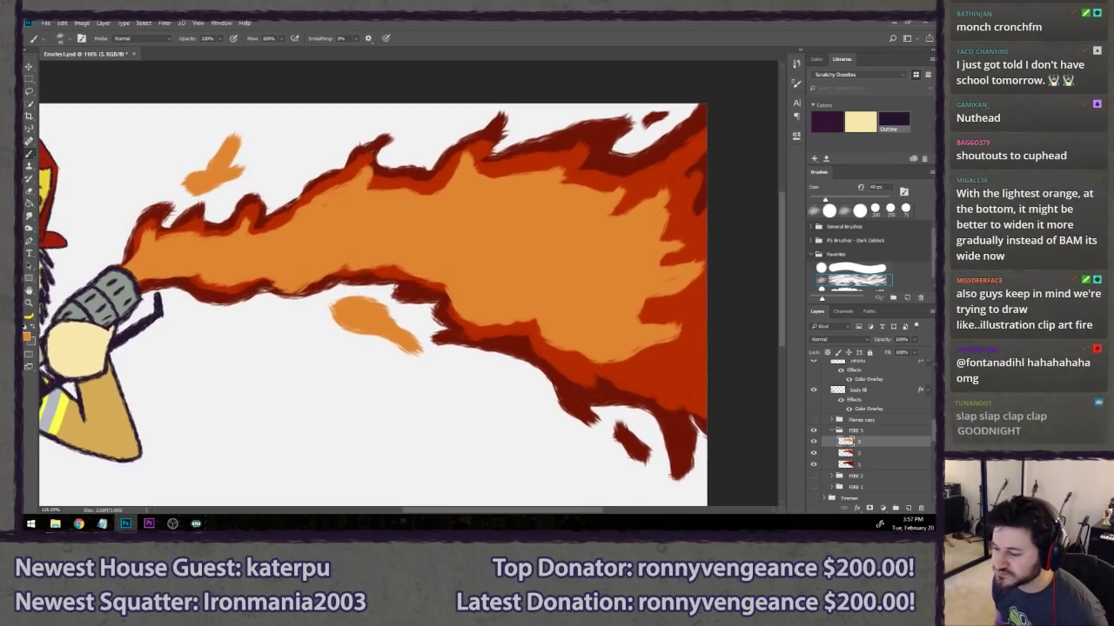
pyautogui.scroll(-6, 296, 275)
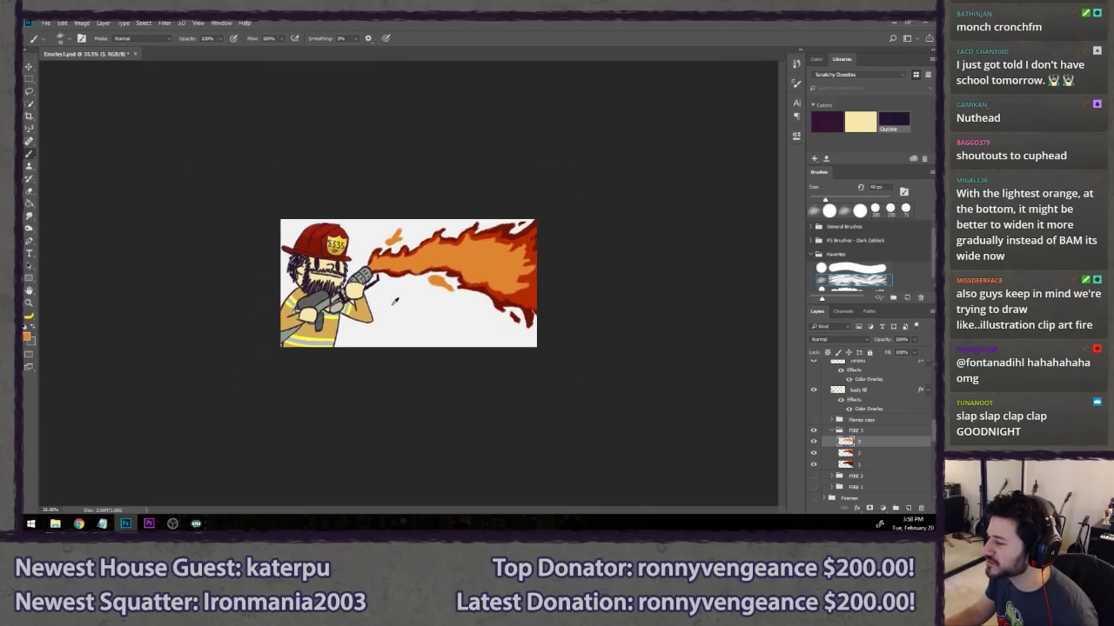
pyautogui.hotkey('ctrl', '-')
pyautogui.hotkey('ctrl', '-')
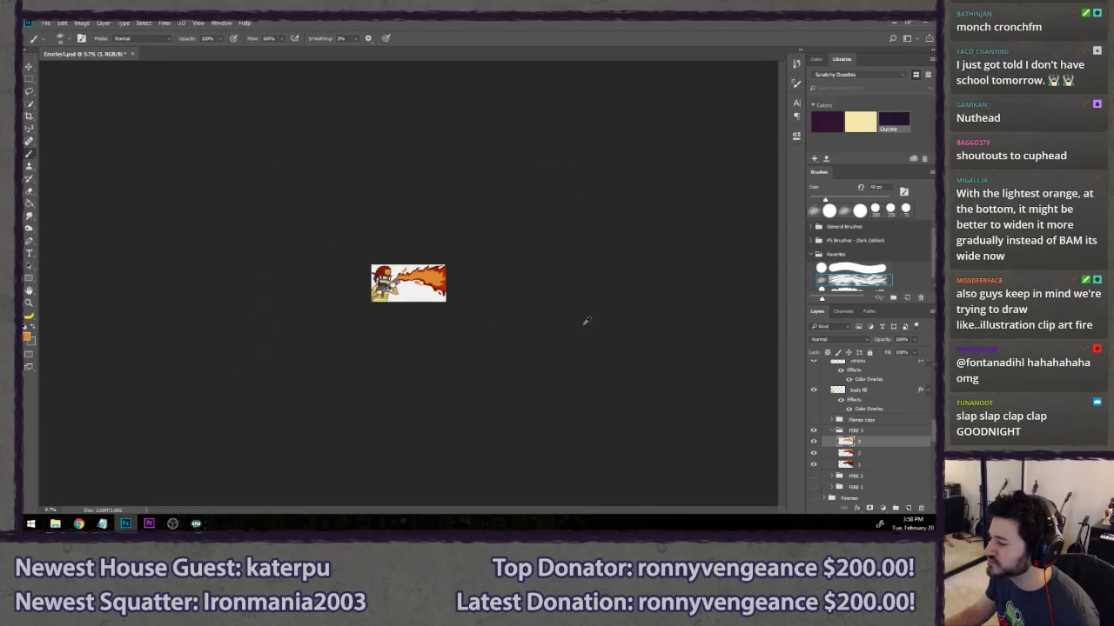
pyautogui.hotkey('ctrl', '+')
pyautogui.hotkey('ctrl', '+')
pyautogui.hotkey('ctrl', '+')
pyautogui.hotkey('ctrl', '+')
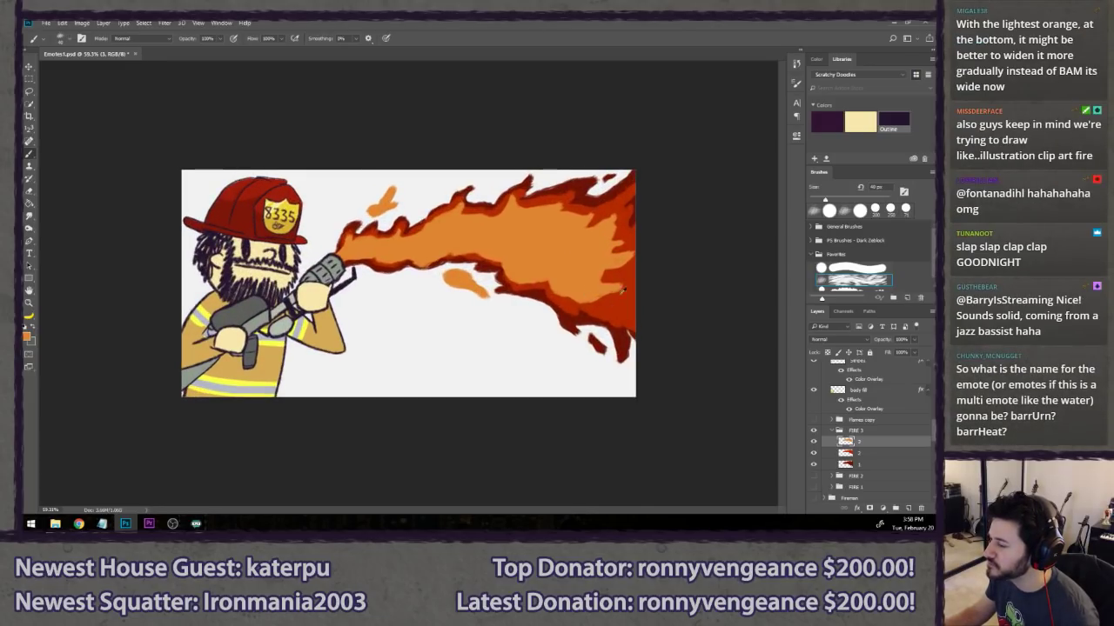
pyautogui.hotkey('ctrl', 'shift', 'n')
pyautogui.write('4')
pyautogui.press('Return')
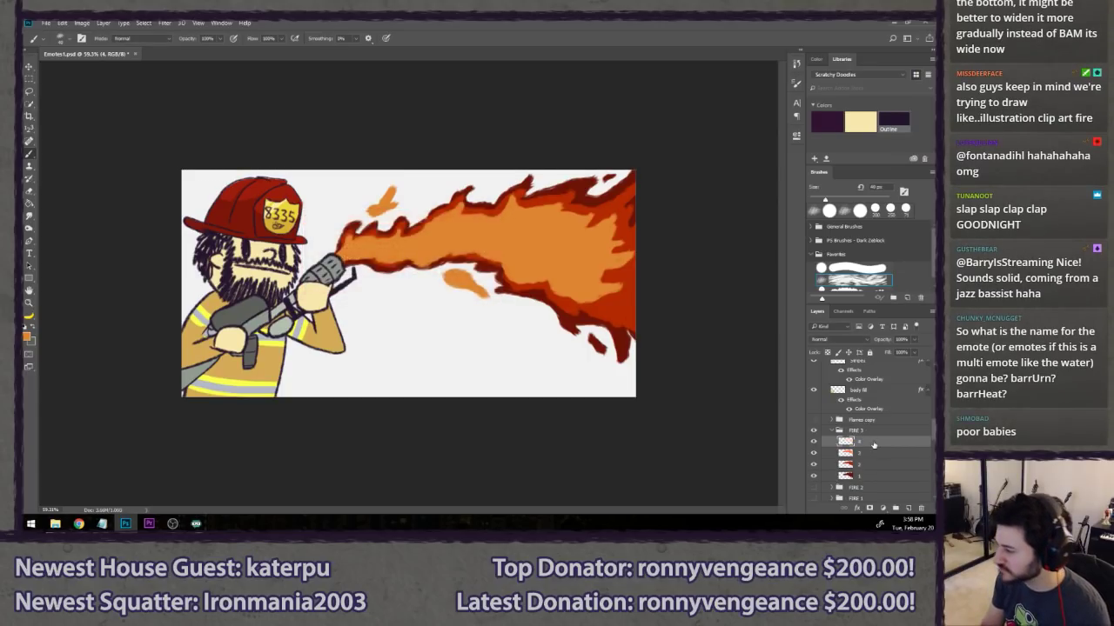
# - On layer 2, paint a red core inside the small dark ember below the wide end of the flame
pyautogui.click(880, 466)
pyautogui.scroll(5, 668, 325)
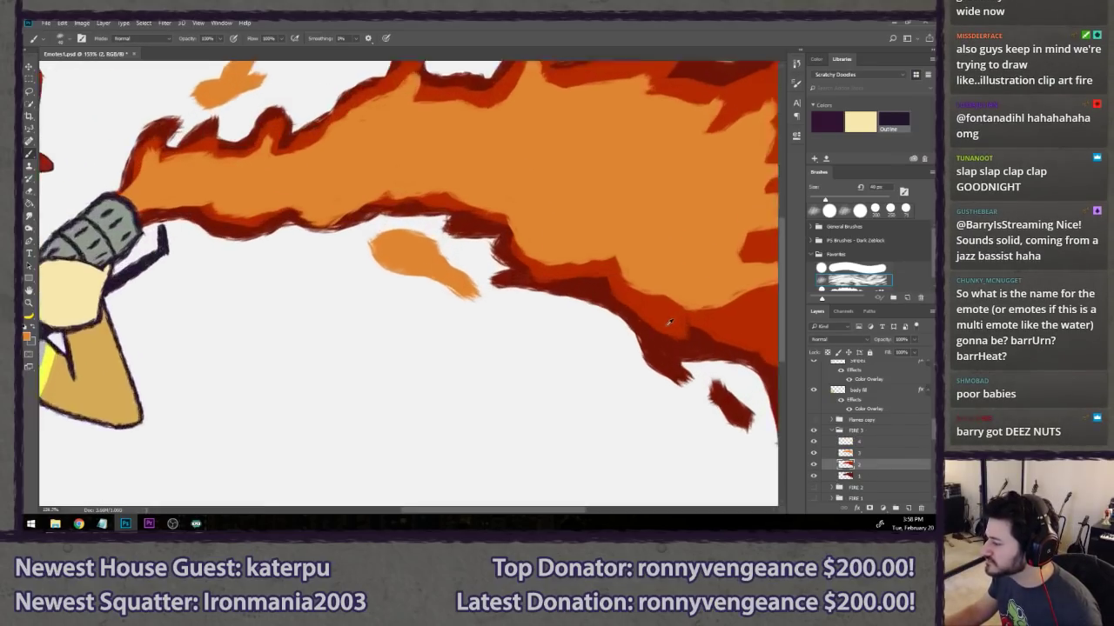
pyautogui.moveTo(650, 350); pyautogui.dragTo(391, 288)
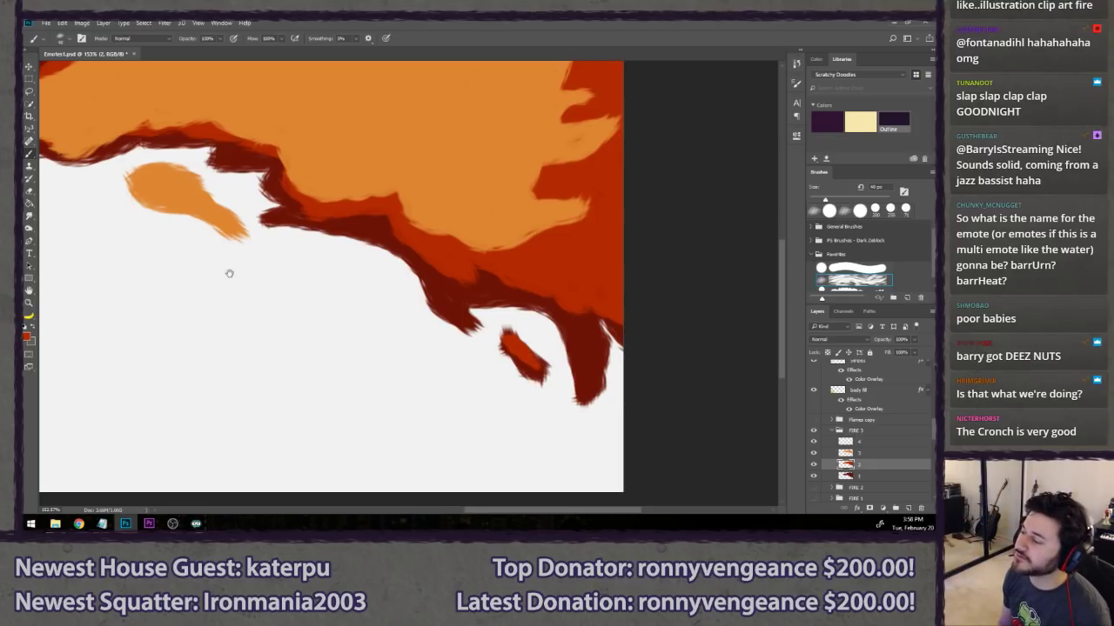
# - Brush red edges around the detached orange flame pieces below and above the main stream on layer 2
pyautogui.moveTo(229, 273); pyautogui.dragTo(326, 457)
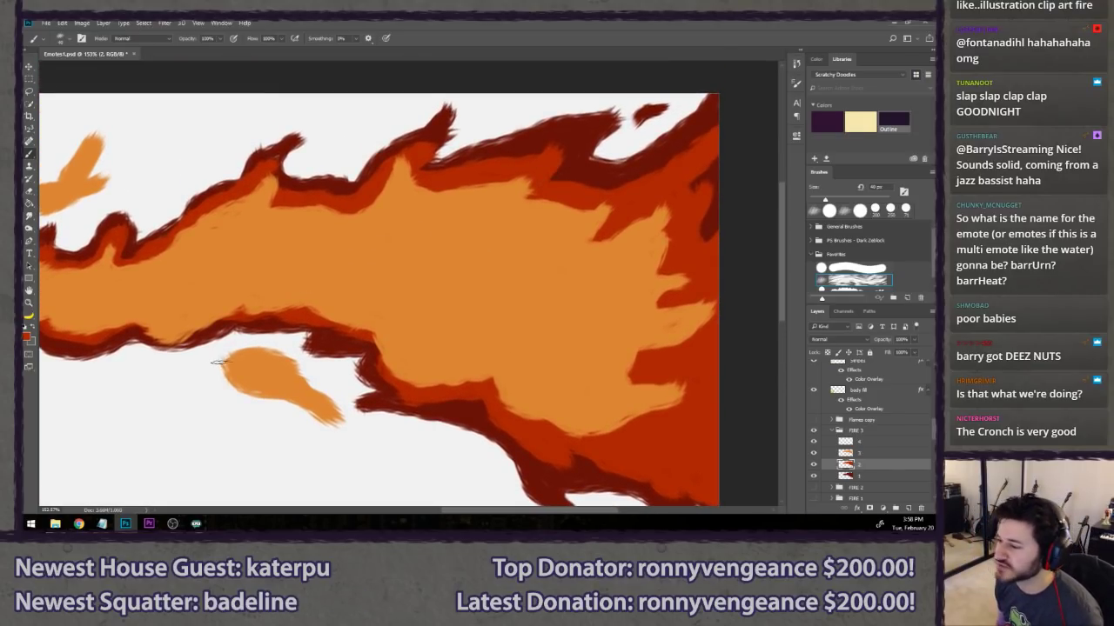
pyautogui.moveTo(218, 361)
pyautogui.mouseDown()
pyautogui.moveTo(274, 326)
pyautogui.moveTo(351, 336)
pyautogui.moveTo(381, 365)
pyautogui.mouseUp()
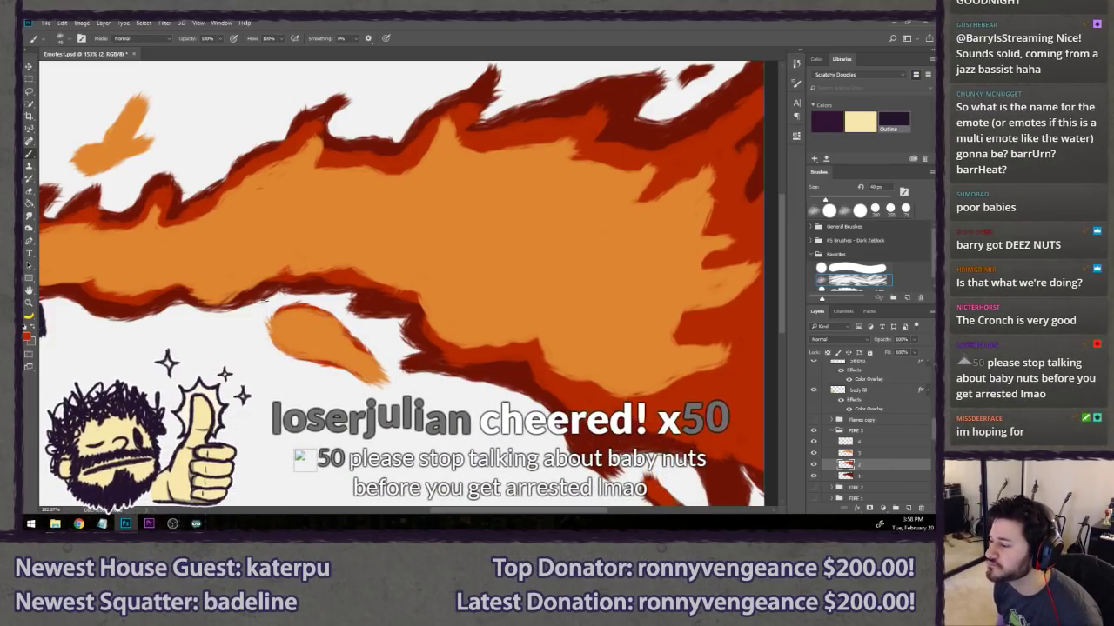
pyautogui.moveTo(153, 228); pyautogui.dragTo(243, 257)
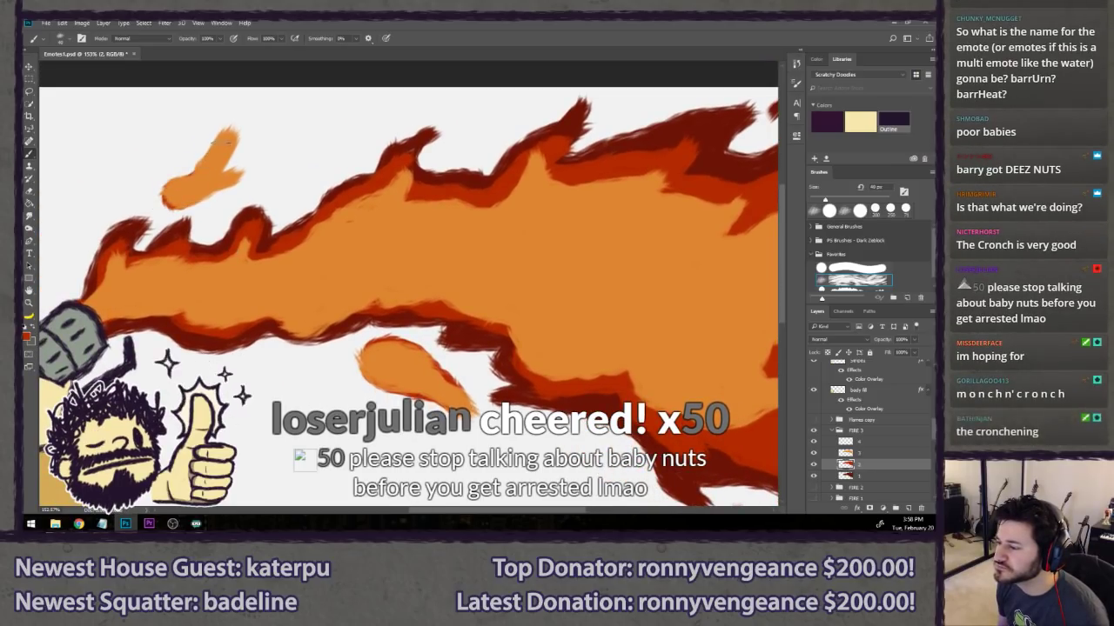
pyautogui.moveTo(231, 157)
pyautogui.mouseDown()
pyautogui.moveTo(241, 161)
pyautogui.moveTo(202, 202)
pyautogui.moveTo(159, 208)
pyautogui.moveTo(231, 123)
pyautogui.moveTo(231, 171)
pyautogui.mouseUp()
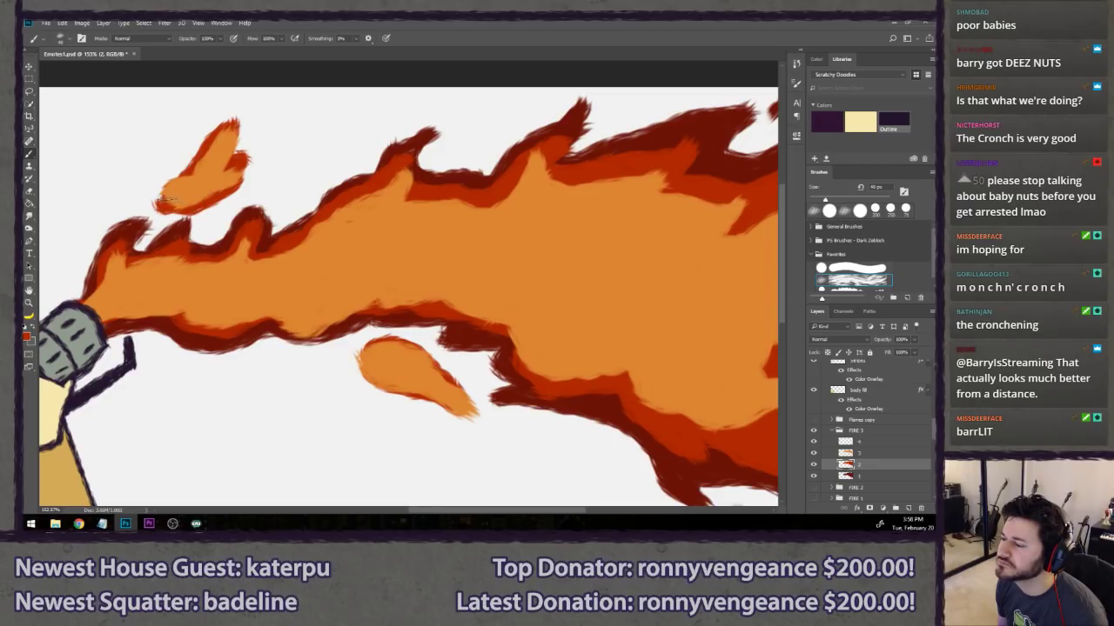
pyautogui.moveTo(159, 202); pyautogui.dragTo(203, 163)
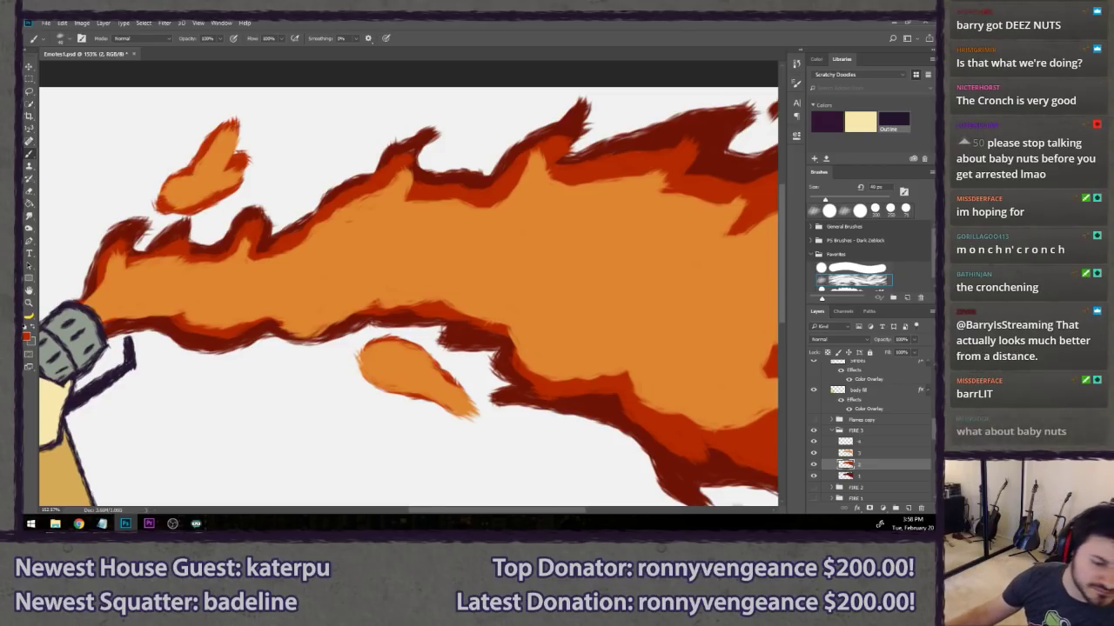
pyautogui.hotkey('alt', 'Tab')
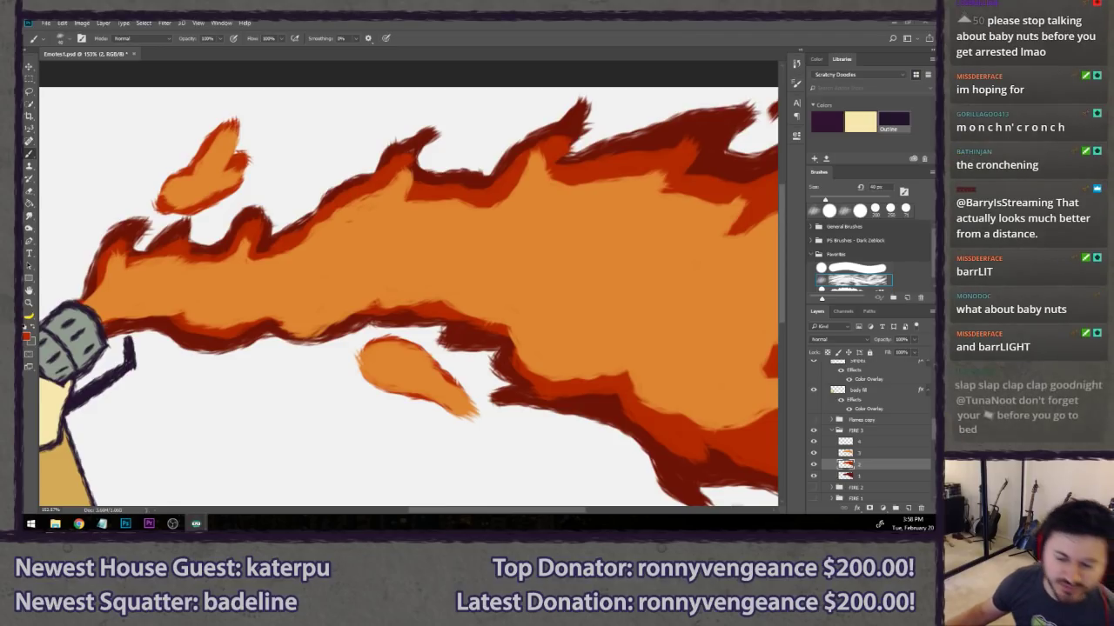
pyautogui.hotkey('alt', 'Tab')
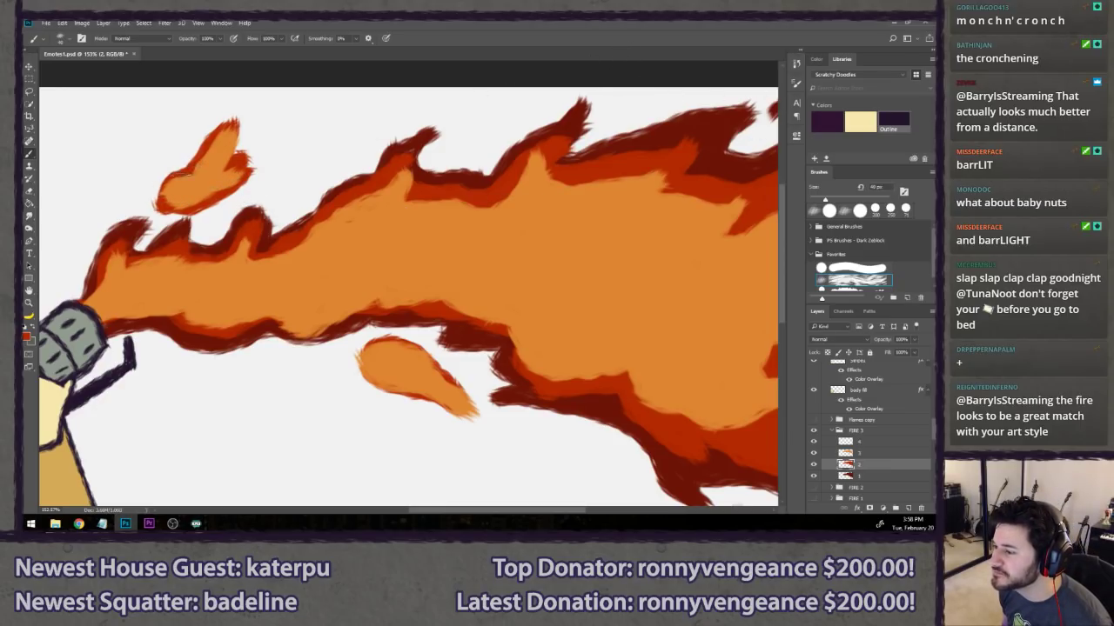
# - Thicken the red edge of the upper flame piece and complete the red outline around the lower one
pyautogui.moveTo(166, 197)
pyautogui.mouseDown()
pyautogui.moveTo(196, 162)
pyautogui.moveTo(162, 187)
pyautogui.moveTo(185, 205)
pyautogui.mouseUp()
pyautogui.hotkey('ctrl', 'z')
pyautogui.hotkey('ctrl', 'z')
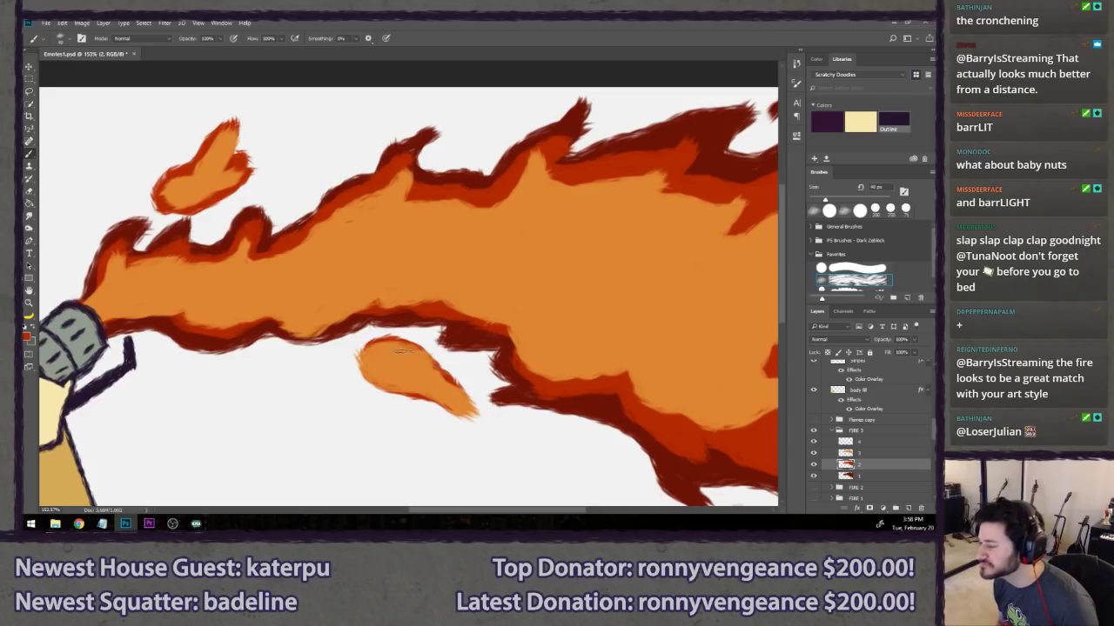
pyautogui.moveTo(407, 339); pyautogui.dragTo(477, 406)
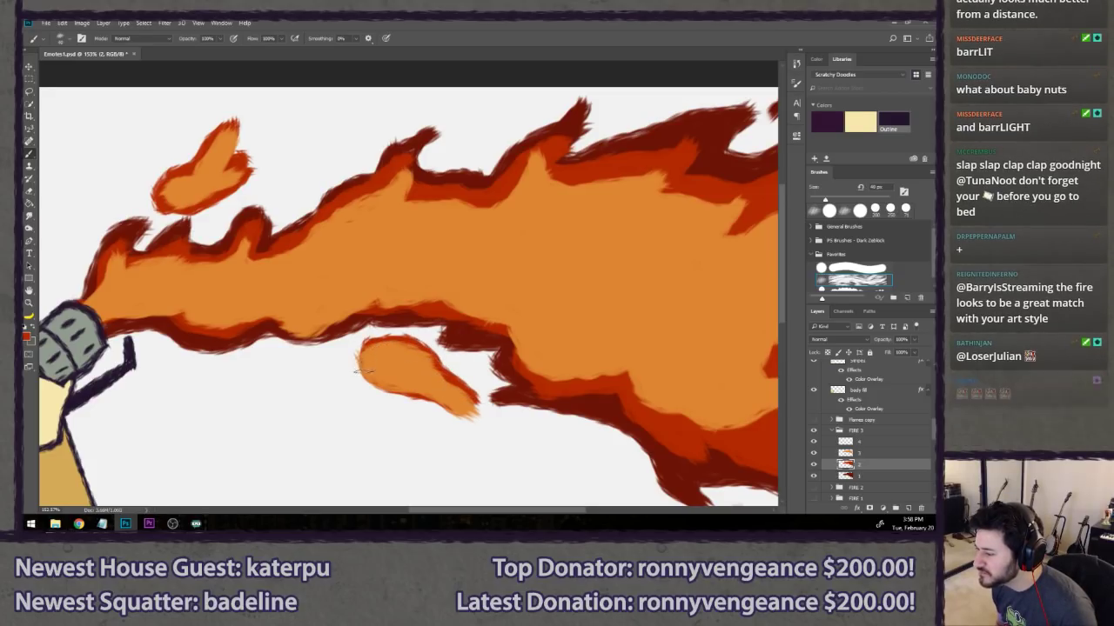
pyautogui.moveTo(372, 387); pyautogui.dragTo(484, 423)
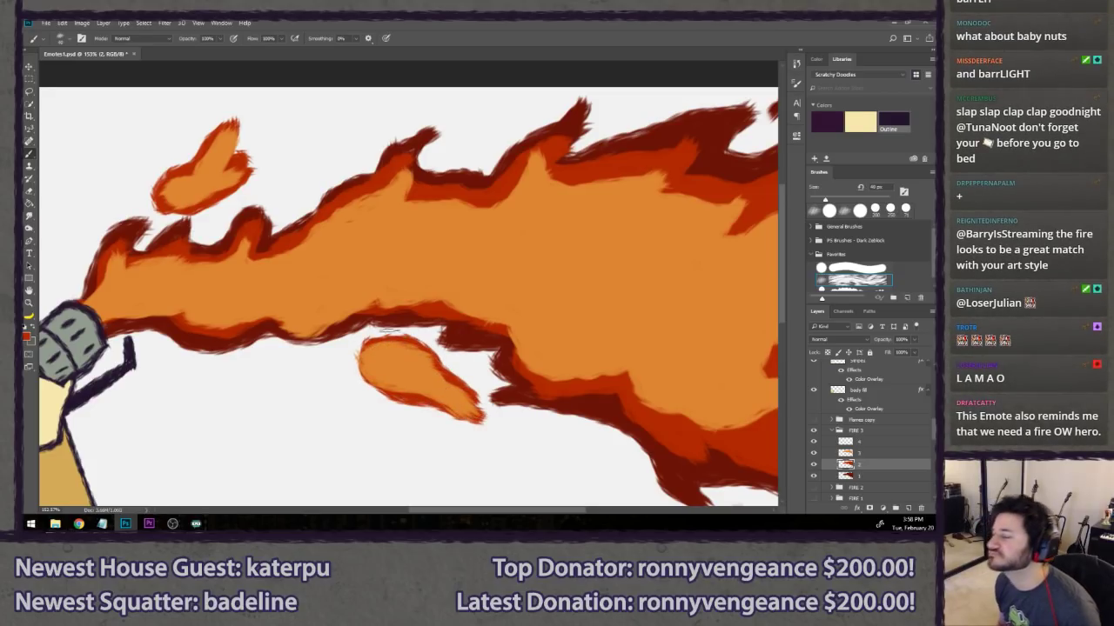
# - Select layer 4 and sample the light orange from the Flames copy group, showing that group only while picking the color
pyautogui.scroll(-10, 383, 332)
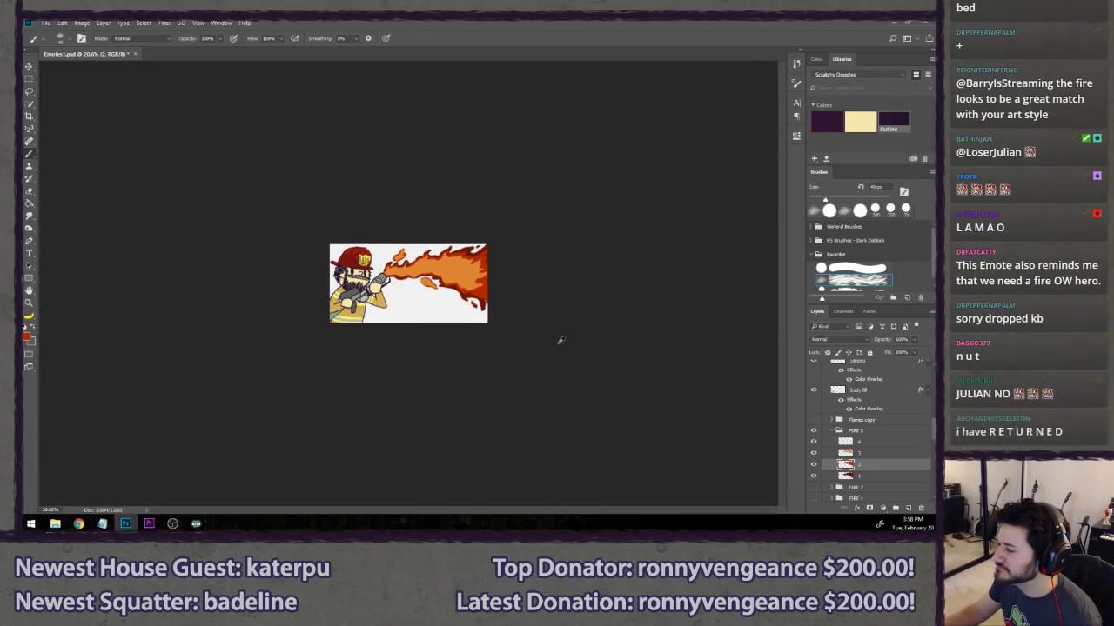
pyautogui.scroll(-1, 561, 339)
pyautogui.scroll(2, 564, 338)
pyautogui.scroll(3, 564, 338)
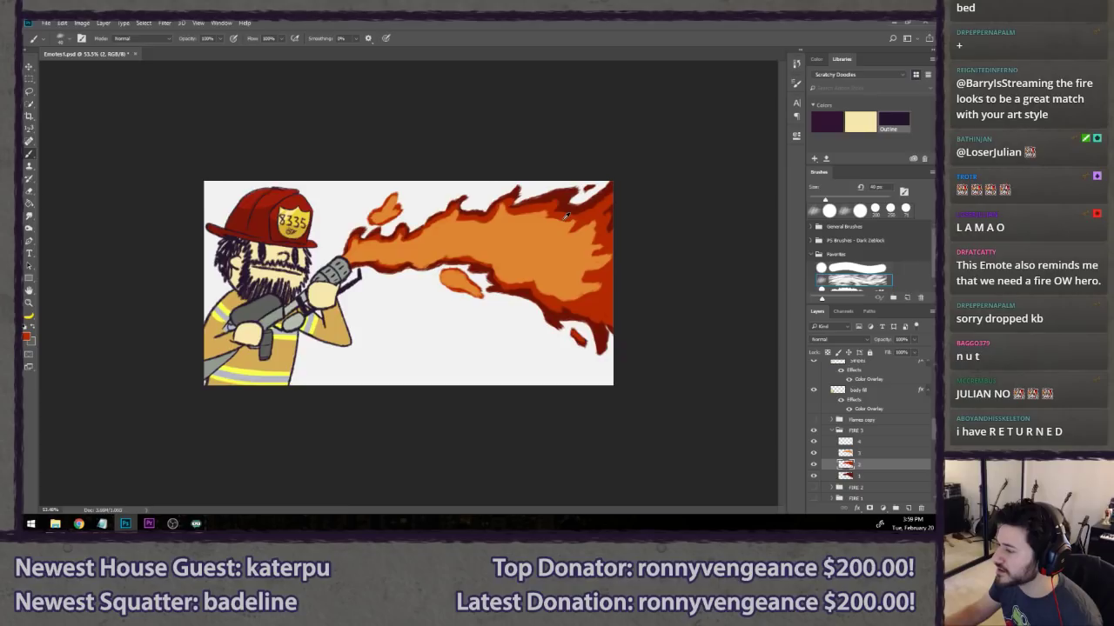
pyautogui.scroll(2, 566, 216)
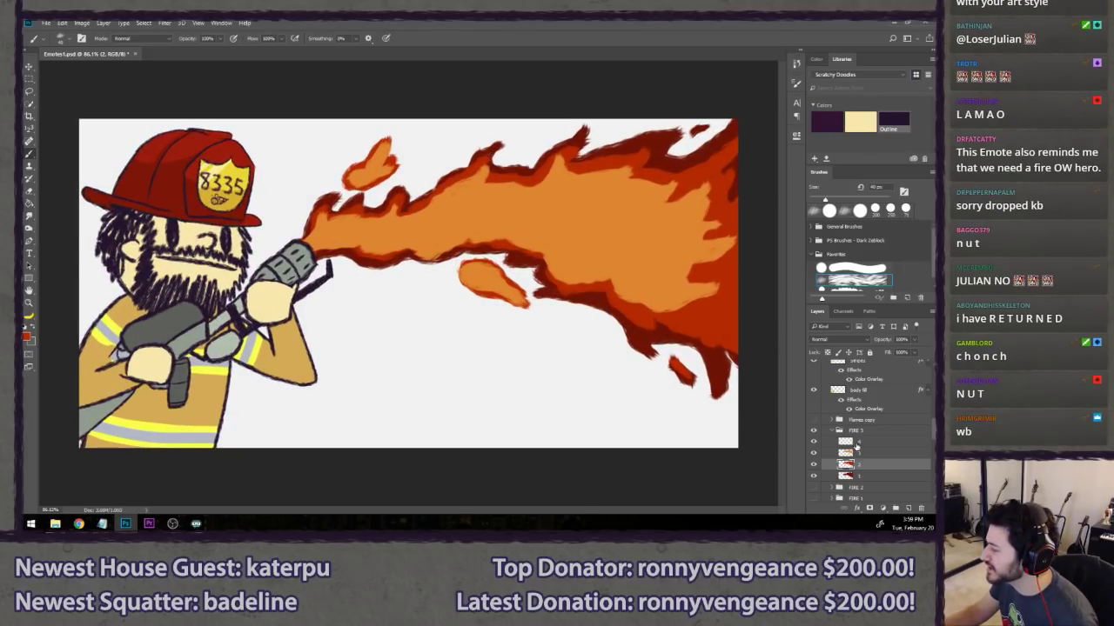
pyautogui.click(866, 443)
pyautogui.click(813, 419)
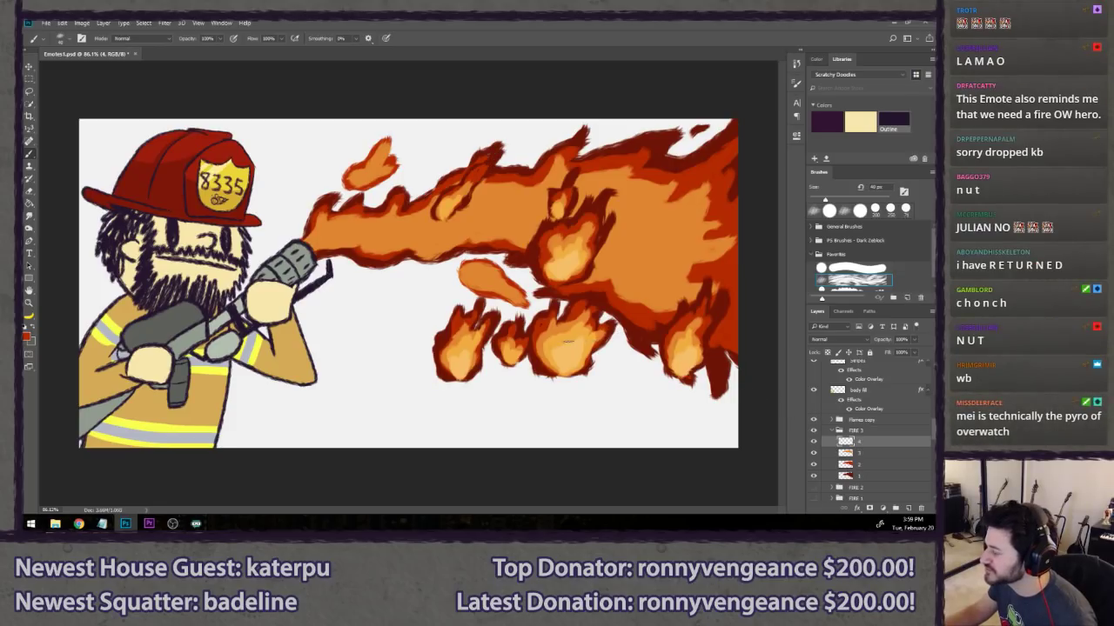
pyautogui.scroll(2, 564, 340)
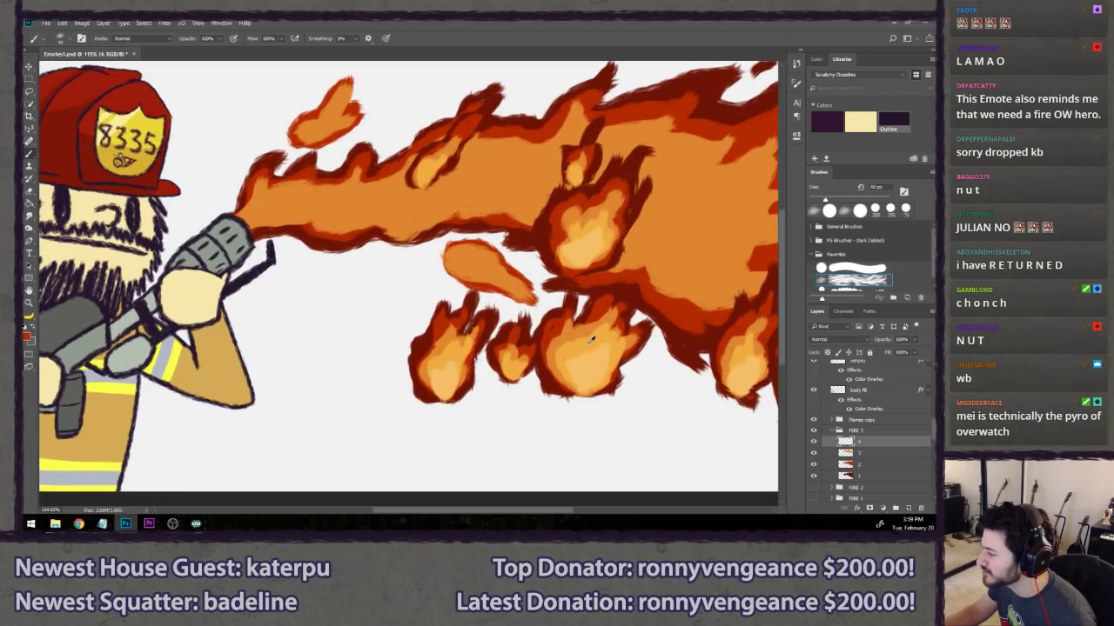
pyautogui.click(814, 421)
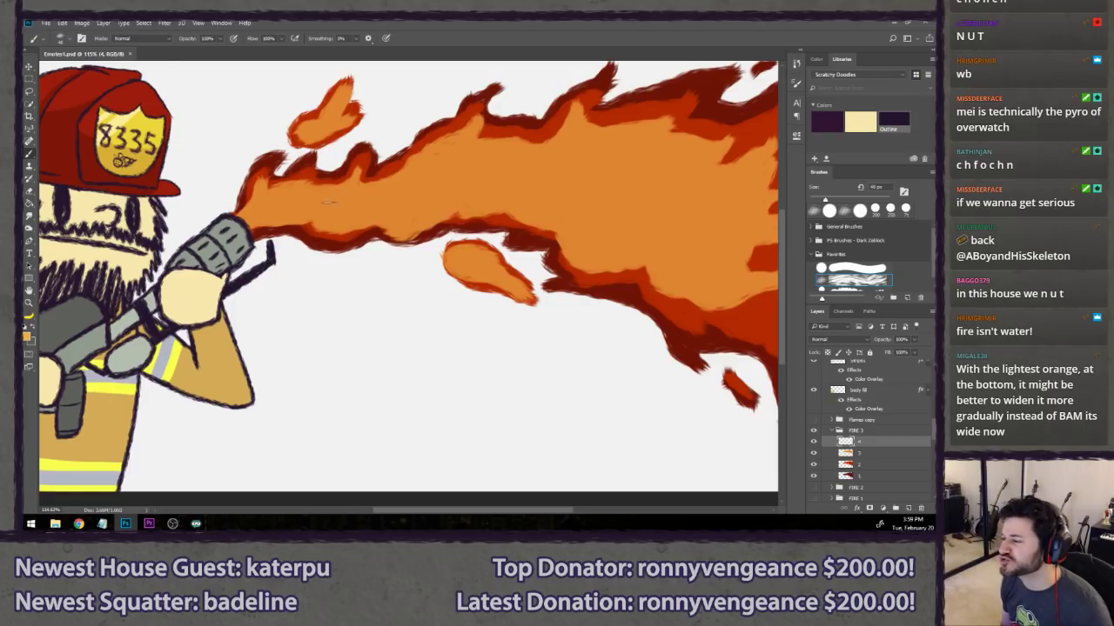
# - Try several light orange highlight strokes on layer 4, running from the nozzle along the flame's upper part, and undo each attempt
pyautogui.scroll(2, 323, 201)
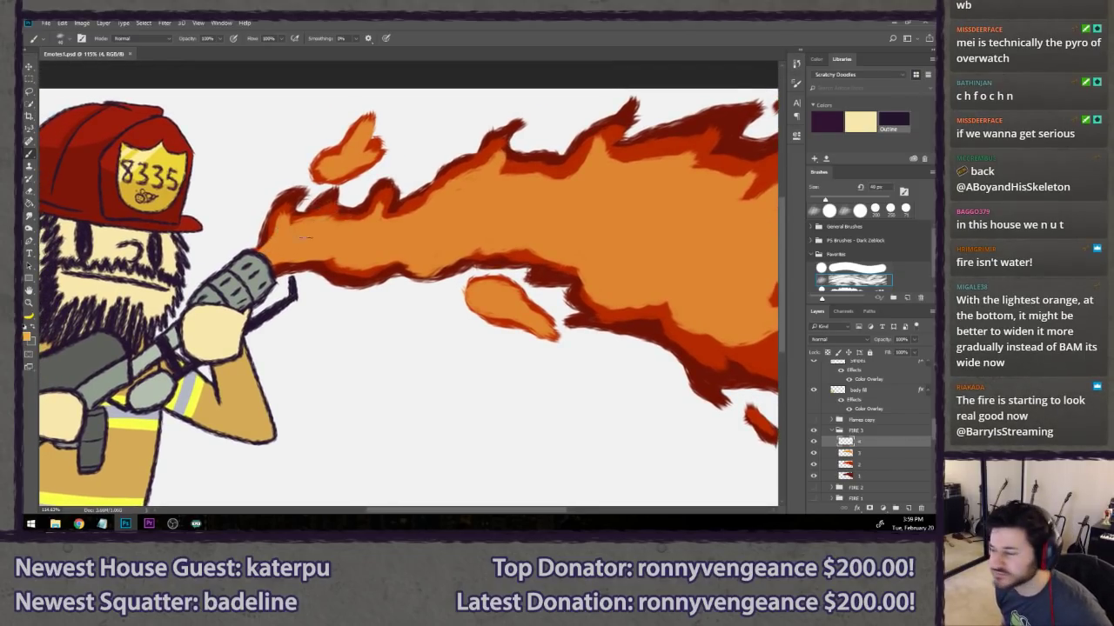
pyautogui.moveTo(261, 251)
pyautogui.mouseDown()
pyautogui.moveTo(287, 229)
pyautogui.moveTo(467, 196)
pyautogui.moveTo(492, 211)
pyautogui.moveTo(488, 175)
pyautogui.mouseUp()
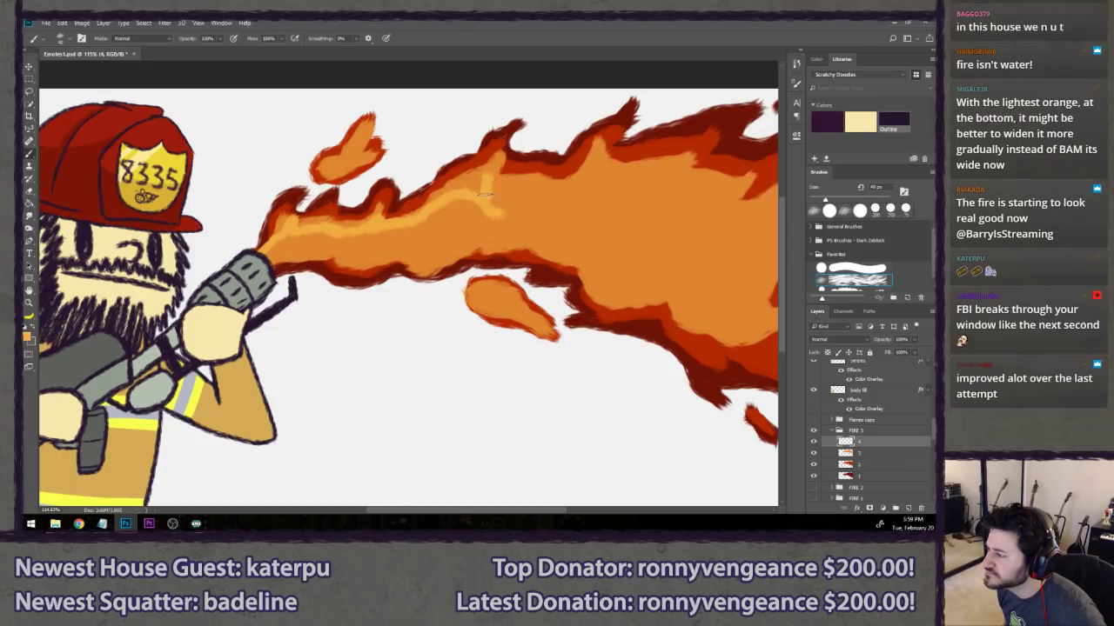
pyautogui.hotkey('ctrl', 'alt', 'z')
pyautogui.hotkey('ctrl', 'alt', 'z')
pyautogui.hotkey('ctrl', 'alt', 'z')
pyautogui.hotkey('ctrl', 'alt', 'z')
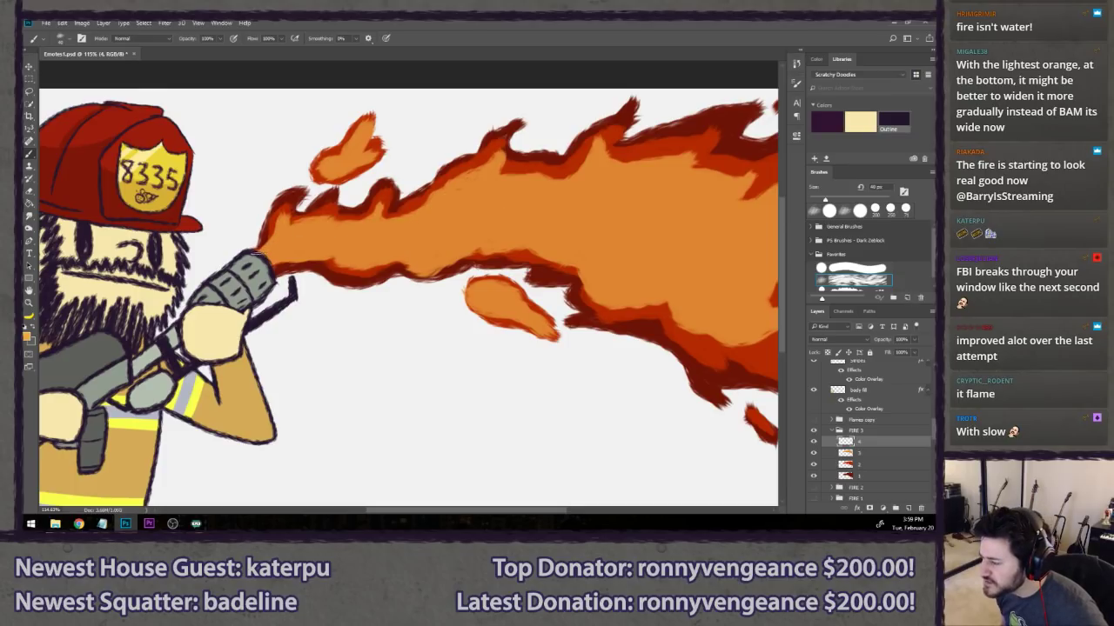
pyautogui.moveTo(257, 252)
pyautogui.mouseDown()
pyautogui.moveTo(290, 228)
pyautogui.moveTo(363, 227)
pyautogui.moveTo(354, 235)
pyautogui.moveTo(447, 212)
pyautogui.moveTo(493, 178)
pyautogui.moveTo(506, 193)
pyautogui.moveTo(535, 190)
pyautogui.mouseUp()
pyautogui.hotkey('ctrl', 'z')
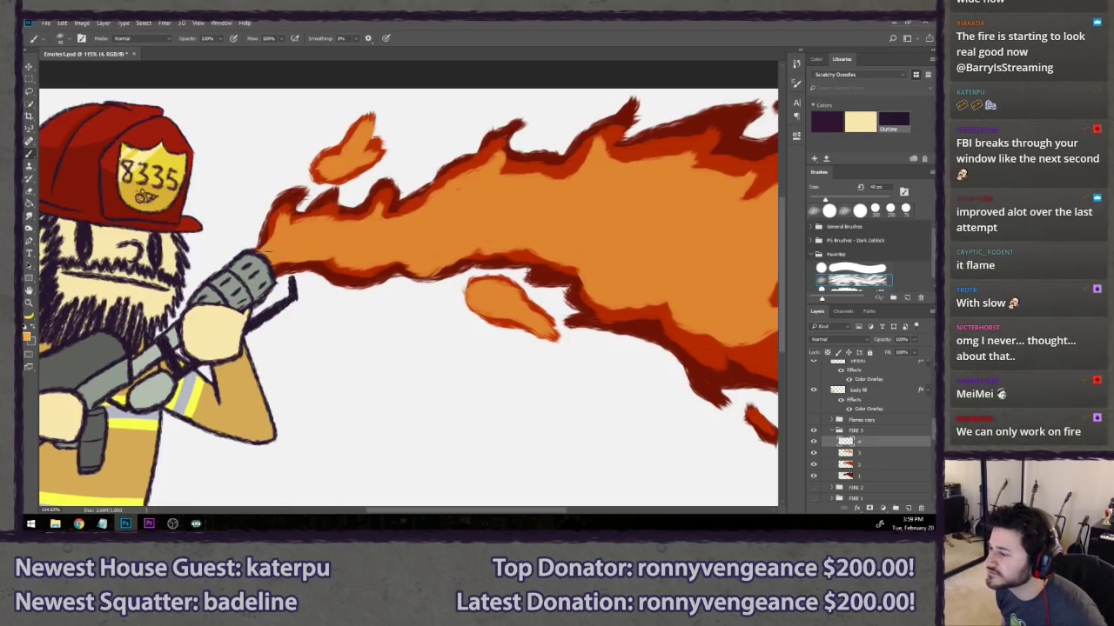
pyautogui.moveTo(259, 253)
pyautogui.mouseDown()
pyautogui.moveTo(284, 230)
pyautogui.moveTo(403, 231)
pyautogui.moveTo(449, 197)
pyautogui.moveTo(450, 211)
pyautogui.moveTo(484, 176)
pyautogui.moveTo(495, 197)
pyautogui.moveTo(523, 189)
pyautogui.moveTo(512, 197)
pyautogui.moveTo(600, 184)
pyautogui.mouseUp()
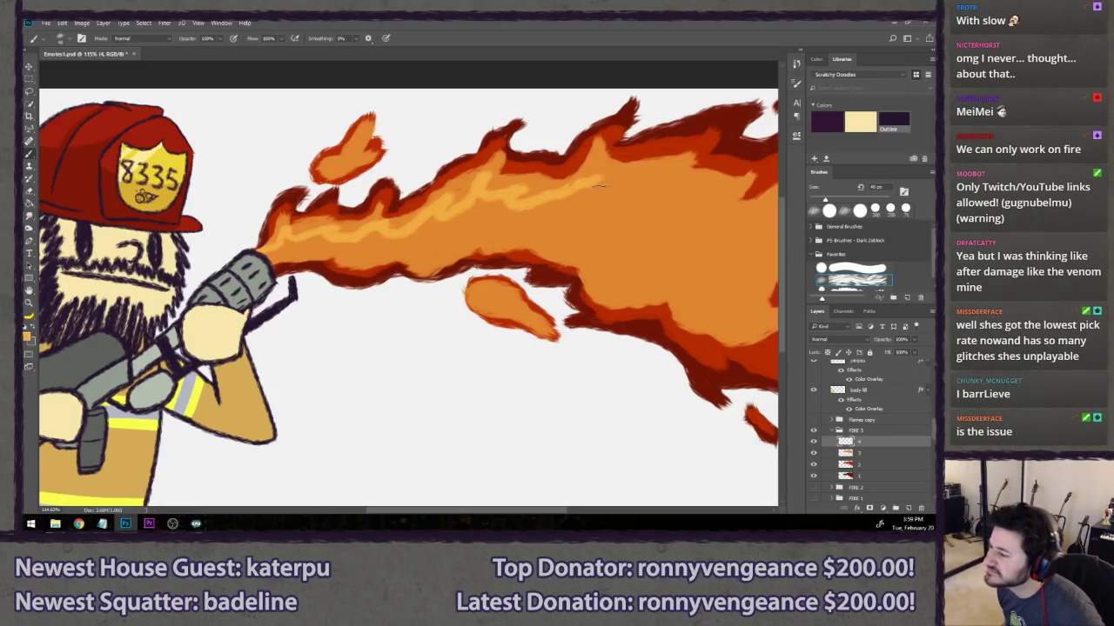
pyautogui.hotkey('ctrl', 'z')
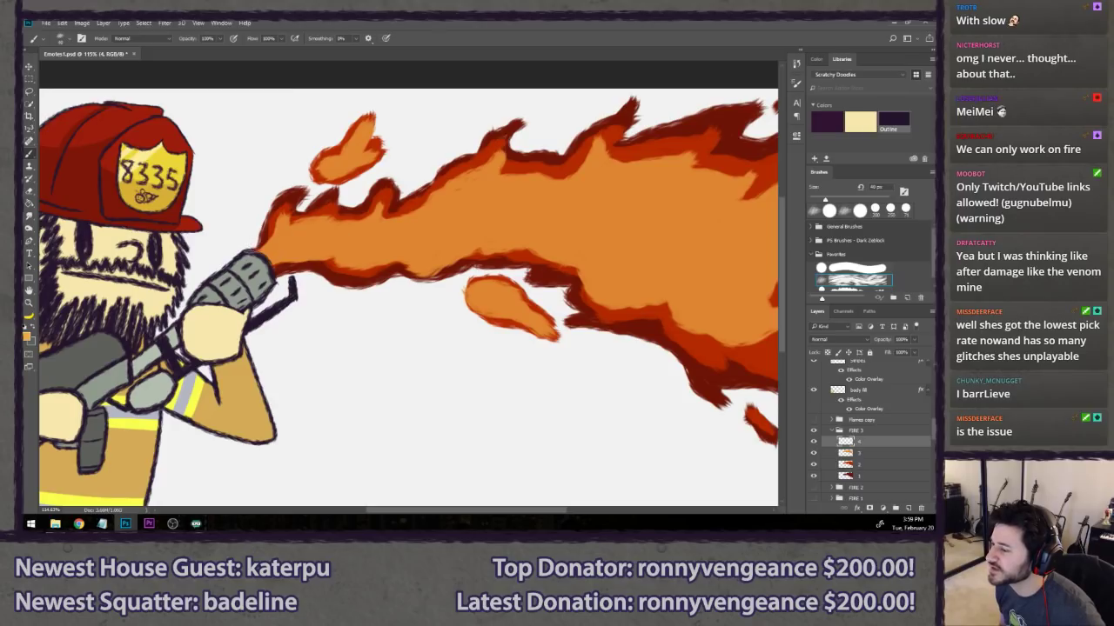
# - Outline and fill the flame's core with light orange on layer 4, from the nozzle into the jagged wide end
pyautogui.moveTo(254, 252)
pyautogui.mouseDown()
pyautogui.moveTo(301, 227)
pyautogui.moveTo(322, 237)
pyautogui.moveTo(402, 228)
pyautogui.moveTo(512, 179)
pyautogui.moveTo(523, 193)
pyautogui.moveTo(632, 166)
pyautogui.moveTo(628, 191)
pyautogui.moveTo(691, 176)
pyautogui.moveTo(684, 205)
pyautogui.moveTo(701, 230)
pyautogui.moveTo(752, 206)
pyautogui.moveTo(732, 252)
pyautogui.moveTo(538, 206)
pyautogui.moveTo(597, 218)
pyautogui.moveTo(620, 191)
pyautogui.moveTo(598, 204)
pyautogui.moveTo(611, 214)
pyautogui.moveTo(589, 222)
pyautogui.moveTo(618, 268)
pyautogui.moveTo(602, 251)
pyautogui.moveTo(601, 220)
pyautogui.moveTo(590, 241)
pyautogui.moveTo(618, 266)
pyautogui.moveTo(632, 257)
pyautogui.moveTo(617, 254)
pyautogui.moveTo(633, 257)
pyautogui.moveTo(600, 279)
pyautogui.moveTo(527, 223)
pyautogui.moveTo(523, 247)
pyautogui.moveTo(458, 192)
pyautogui.moveTo(347, 189)
pyautogui.moveTo(349, 203)
pyautogui.moveTo(317, 213)
pyautogui.moveTo(217, 199)
pyautogui.moveTo(236, 212)
pyautogui.moveTo(254, 204)
pyautogui.moveTo(167, 198)
pyautogui.mouseUp()
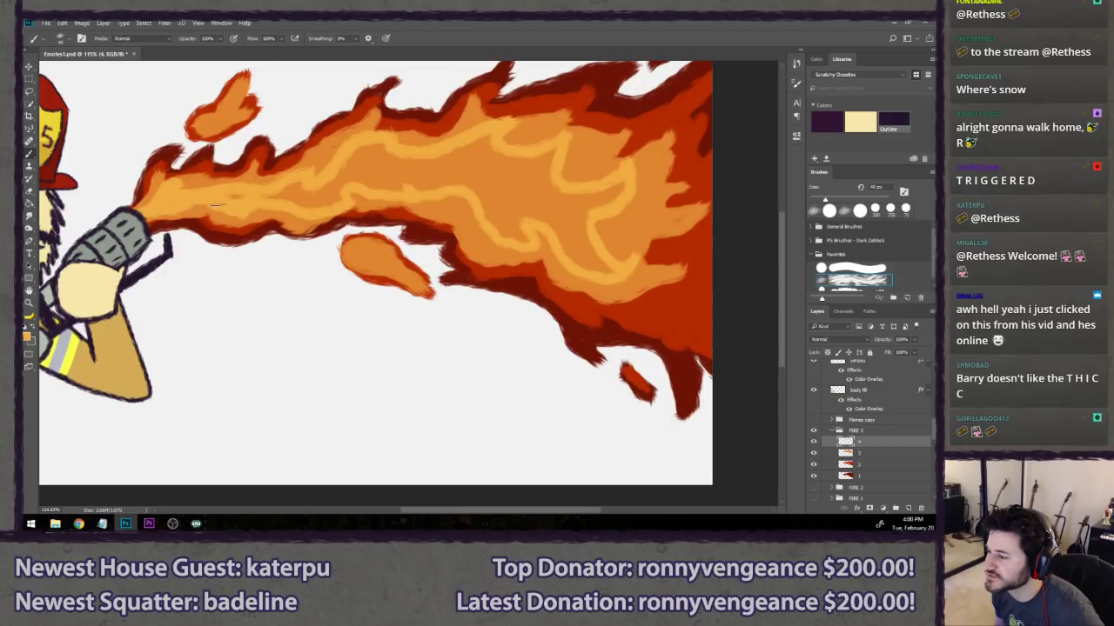
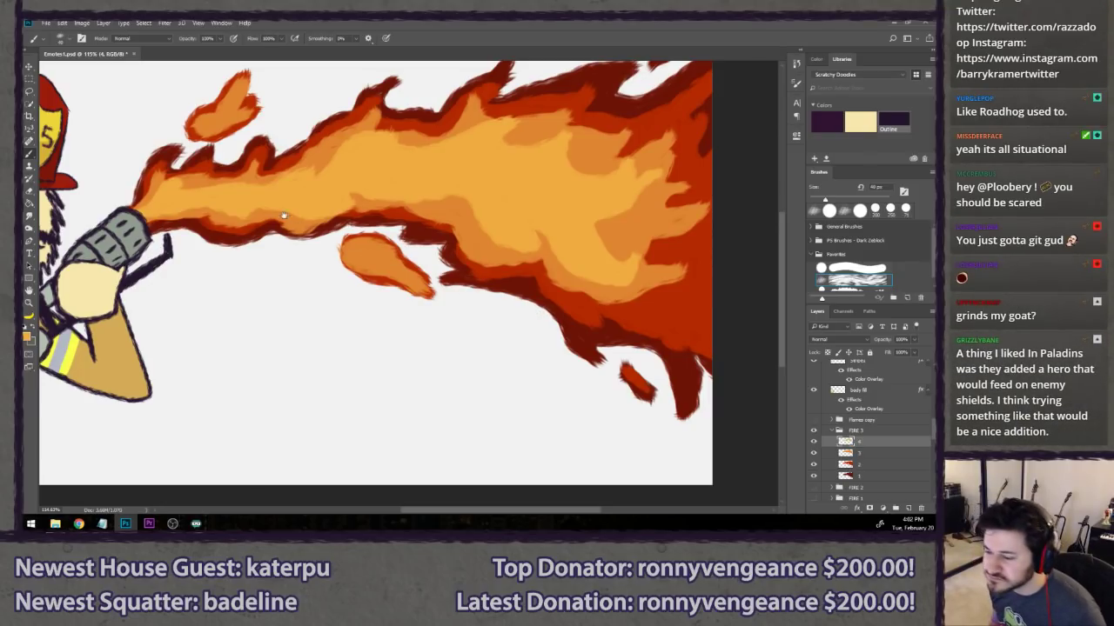
pyautogui.moveTo(282, 214); pyautogui.dragTo(286, 236)
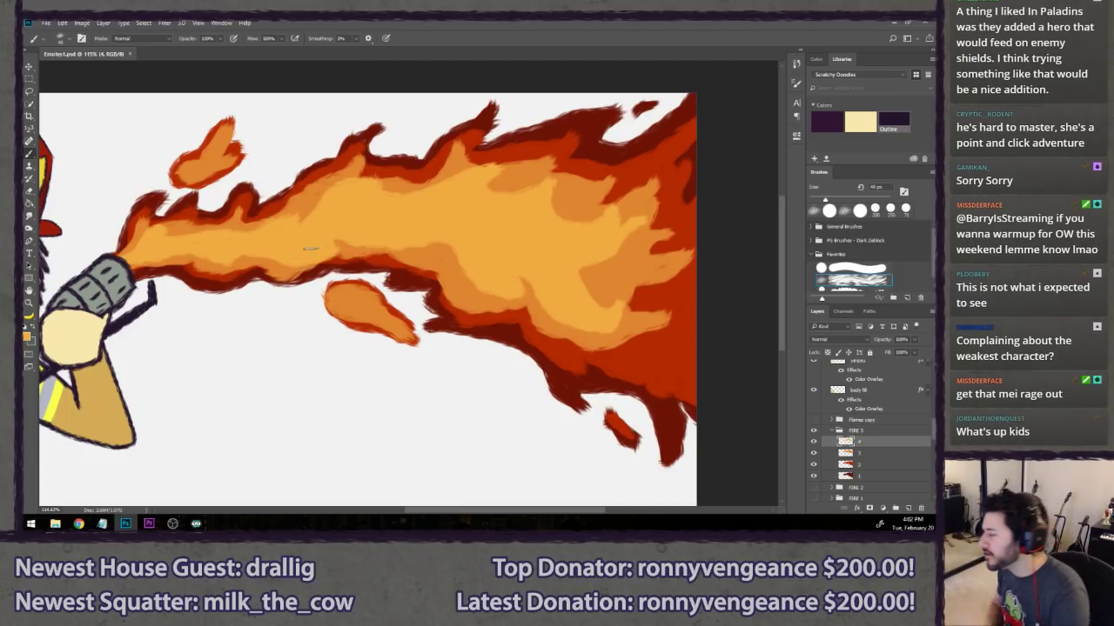
# - Add a new layer named 5 and sample the pale orange from the Flames copy group, showing that group only while picking the color
pyautogui.hotkey('ctrl', 'shift', 'n')
pyautogui.write('5')
pyautogui.press('Return')
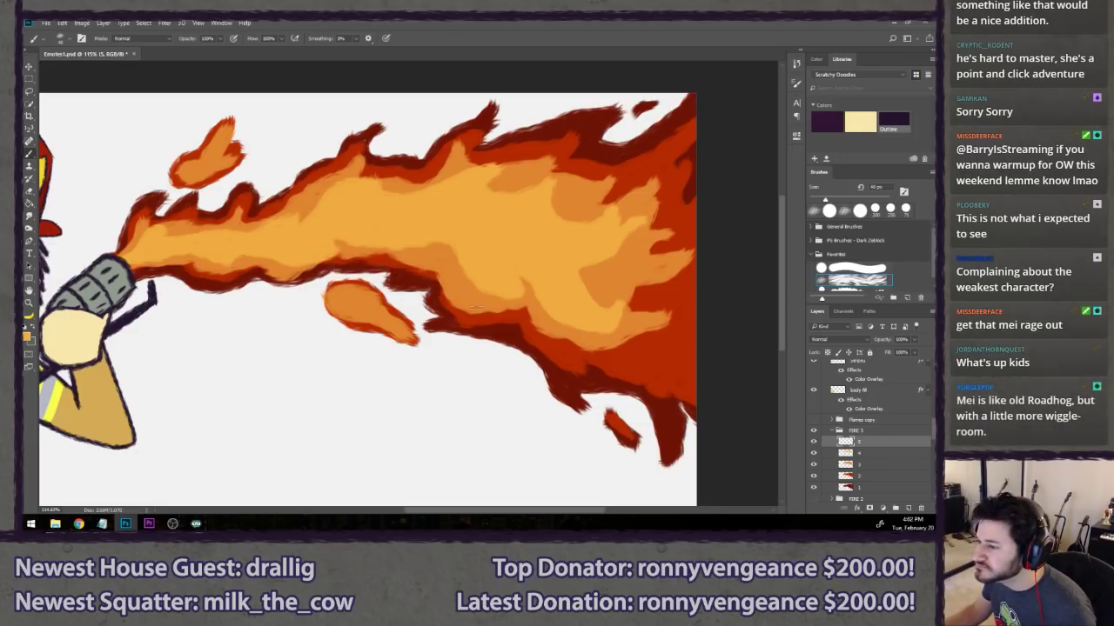
pyautogui.click(813, 420)
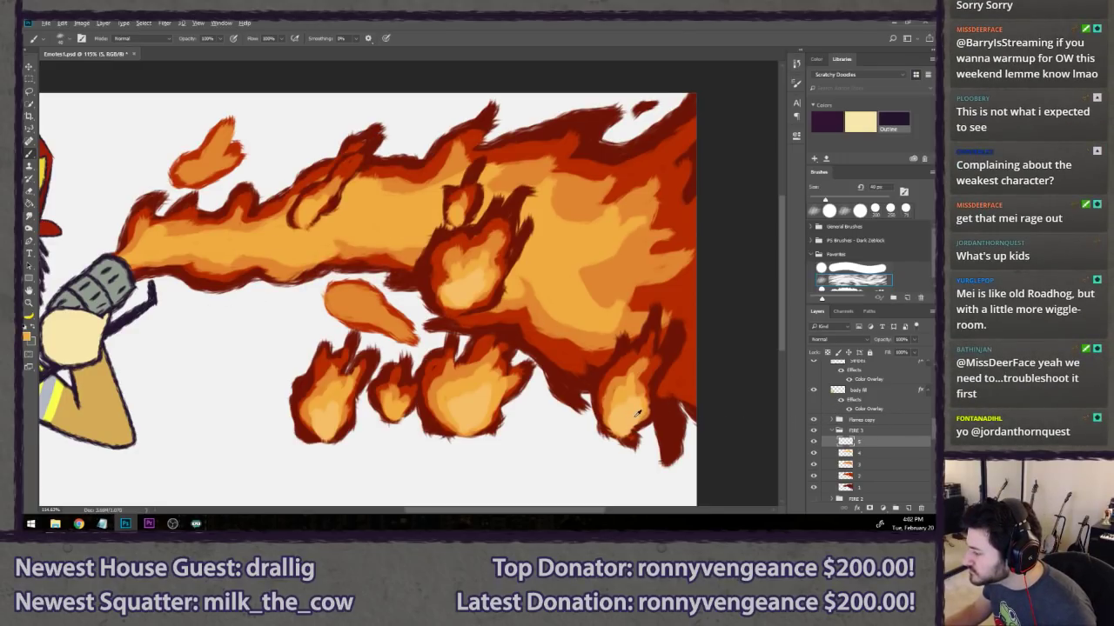
pyautogui.click(815, 421)
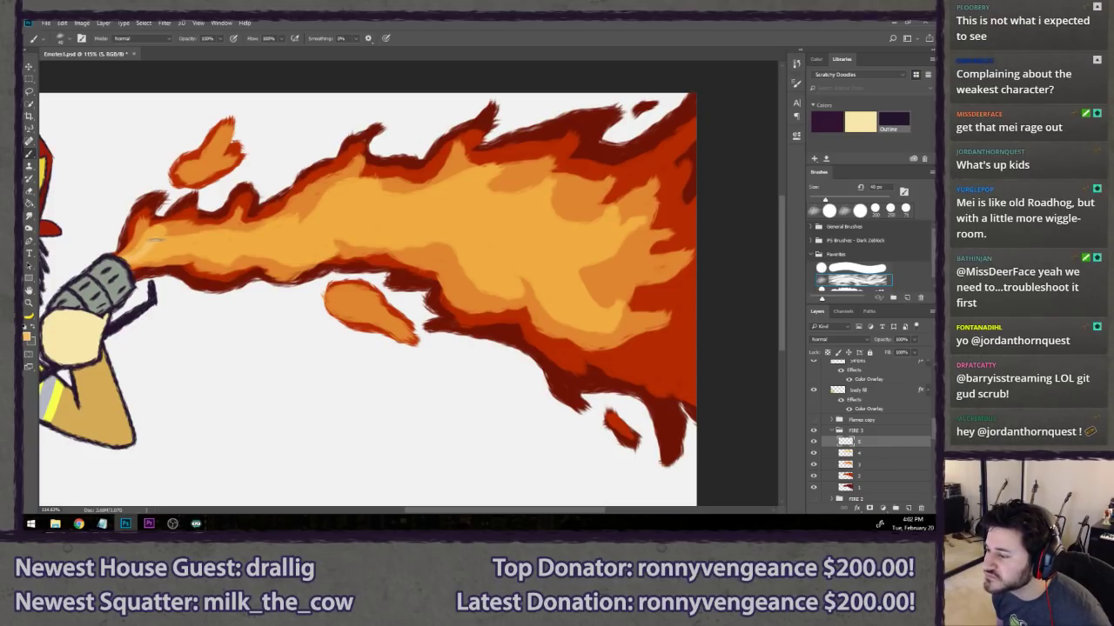
# - Paint pale orange highlights on layer 5, solid near the nozzle and in separate curved streaks through the flame's wide part
pyautogui.moveTo(156, 234)
pyautogui.mouseDown()
pyautogui.moveTo(368, 224)
pyautogui.moveTo(324, 252)
pyautogui.moveTo(286, 259)
pyautogui.moveTo(132, 260)
pyautogui.mouseUp()
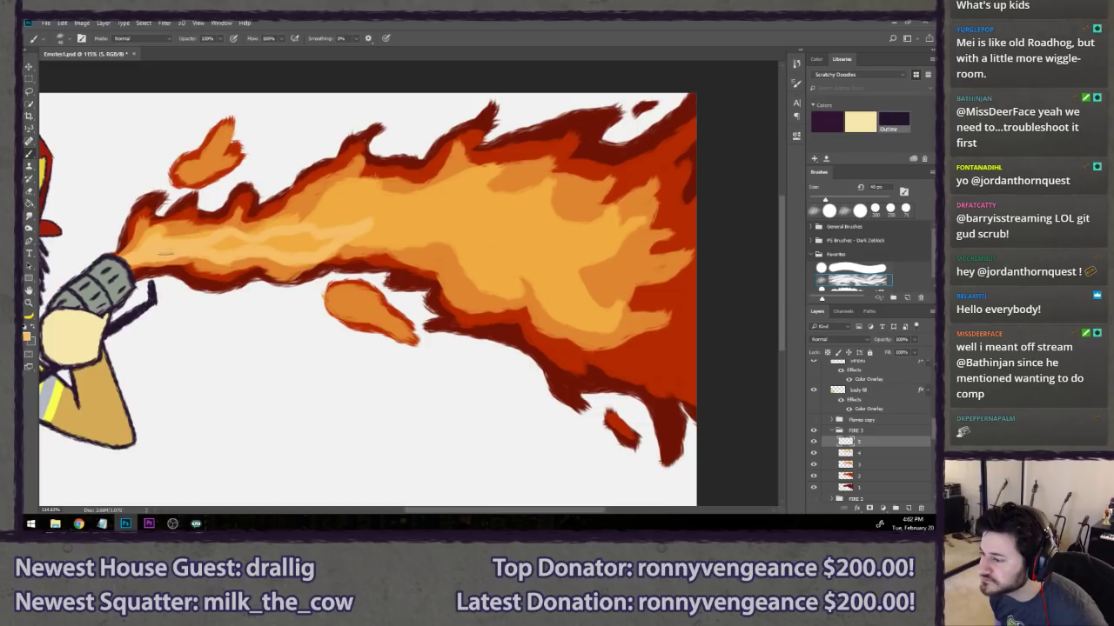
pyautogui.moveTo(209, 249); pyautogui.dragTo(226, 245)
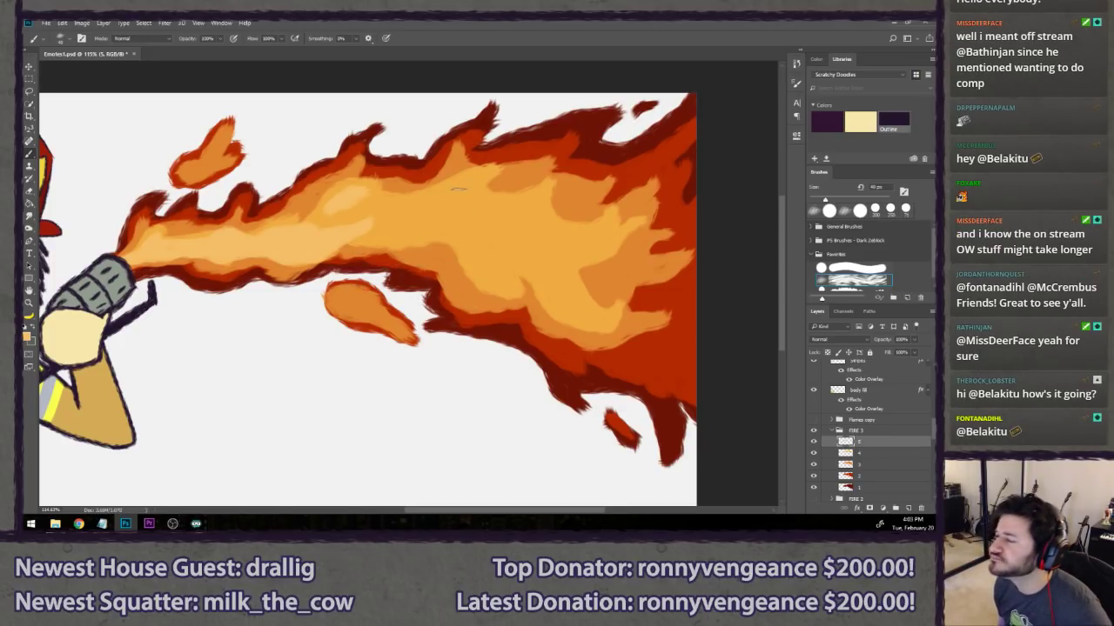
pyautogui.moveTo(438, 190)
pyautogui.mouseDown()
pyautogui.moveTo(488, 180)
pyautogui.moveTo(429, 190)
pyautogui.mouseUp()
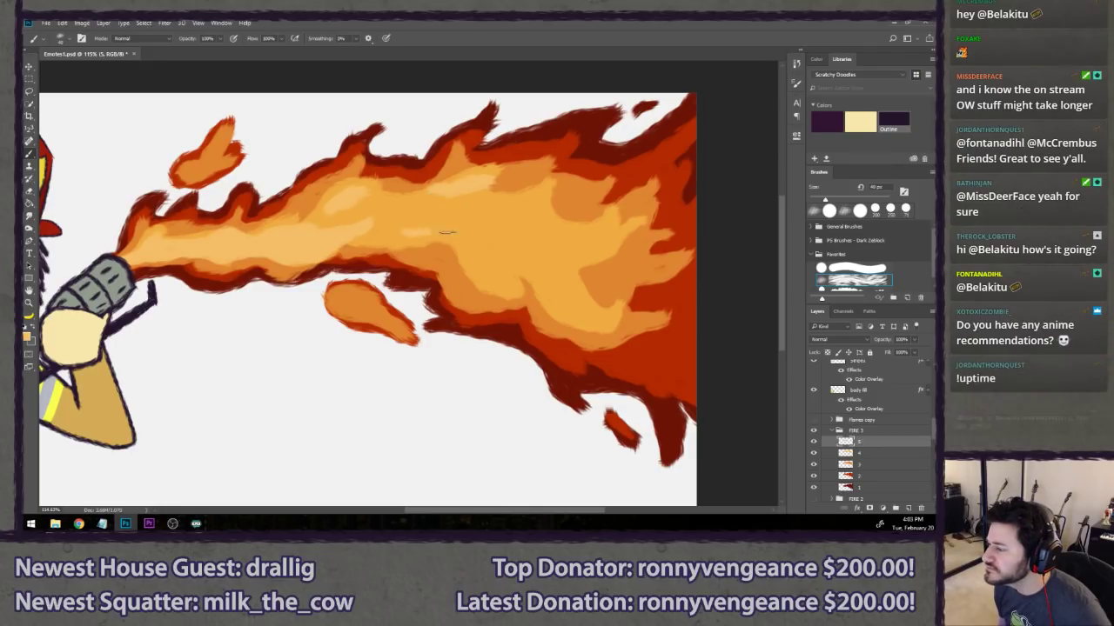
pyautogui.moveTo(447, 231)
pyautogui.mouseDown()
pyautogui.moveTo(483, 258)
pyautogui.moveTo(409, 230)
pyautogui.mouseUp()
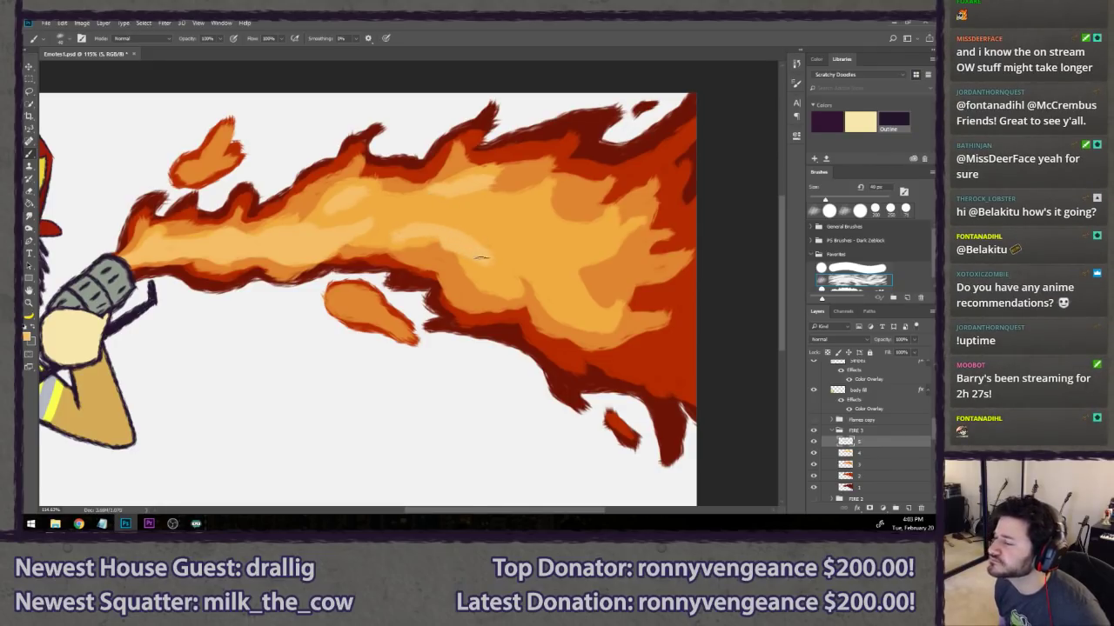
pyautogui.moveTo(550, 268)
pyautogui.mouseDown()
pyautogui.moveTo(572, 310)
pyautogui.moveTo(545, 272)
pyautogui.moveTo(546, 252)
pyautogui.moveTo(567, 247)
pyautogui.moveTo(527, 225)
pyautogui.moveTo(551, 235)
pyautogui.moveTo(555, 284)
pyautogui.moveTo(538, 280)
pyautogui.moveTo(573, 313)
pyautogui.moveTo(545, 279)
pyautogui.mouseUp()
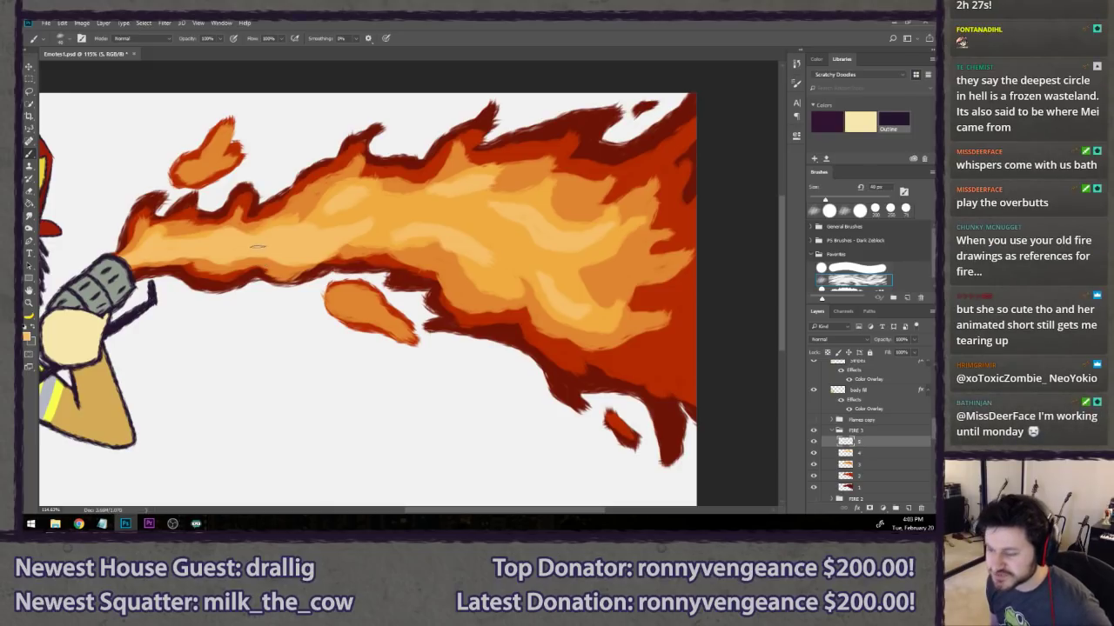
pyautogui.moveTo(256, 247); pyautogui.dragTo(280, 246)
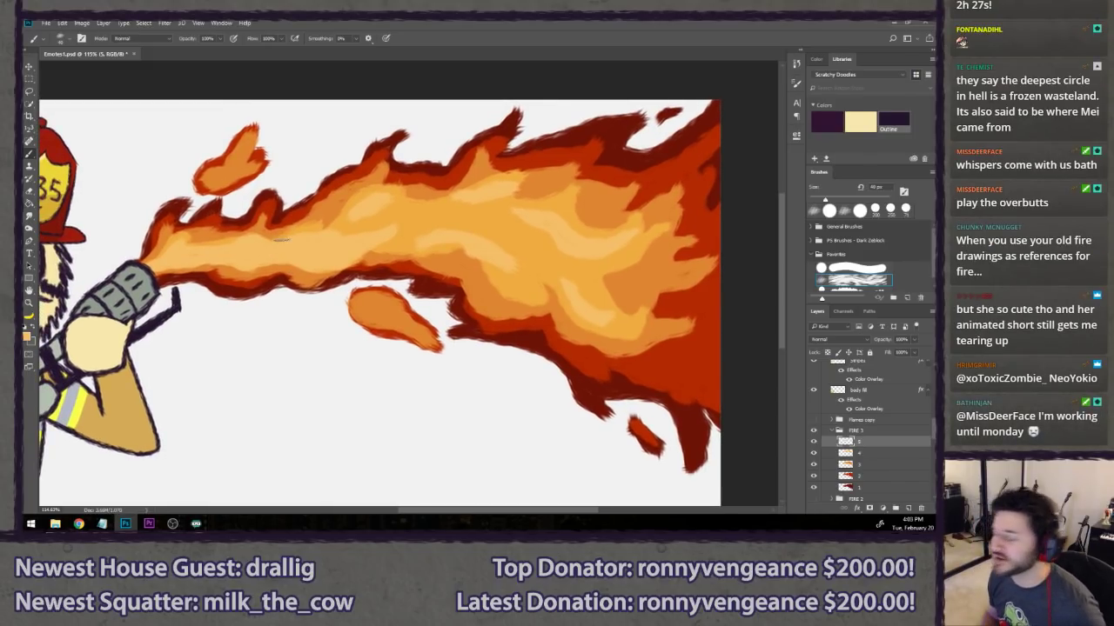
# - Switch to the browser and compare the Gyazo flame mockup and the flamethrower photo, then return to the painting
pyautogui.moveTo(25, 92); pyautogui.dragTo(391, 93)
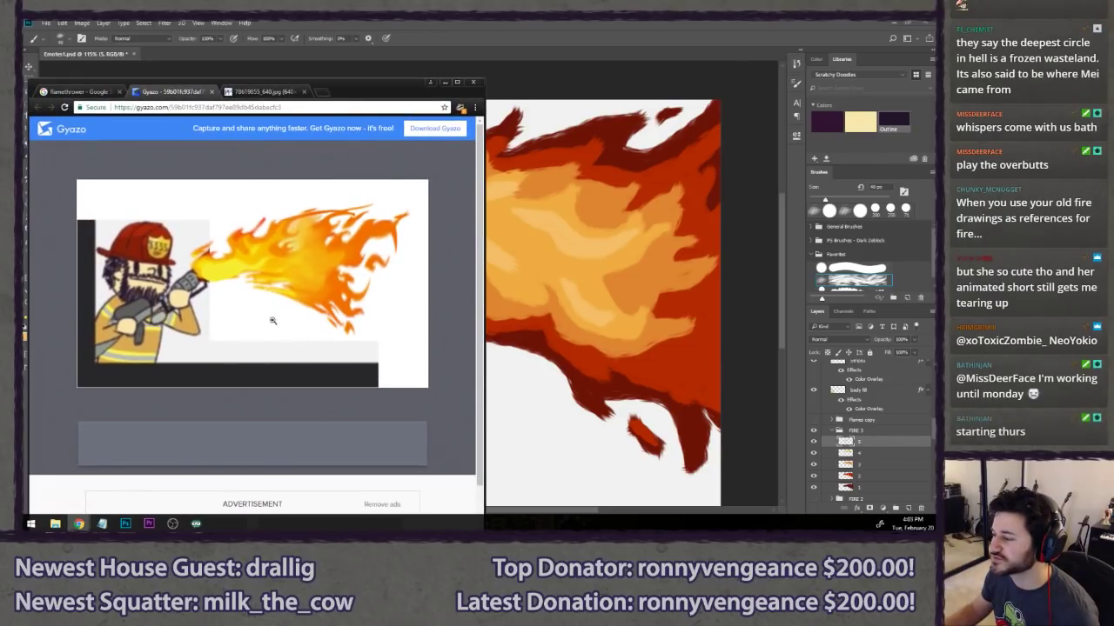
pyautogui.click(266, 91)
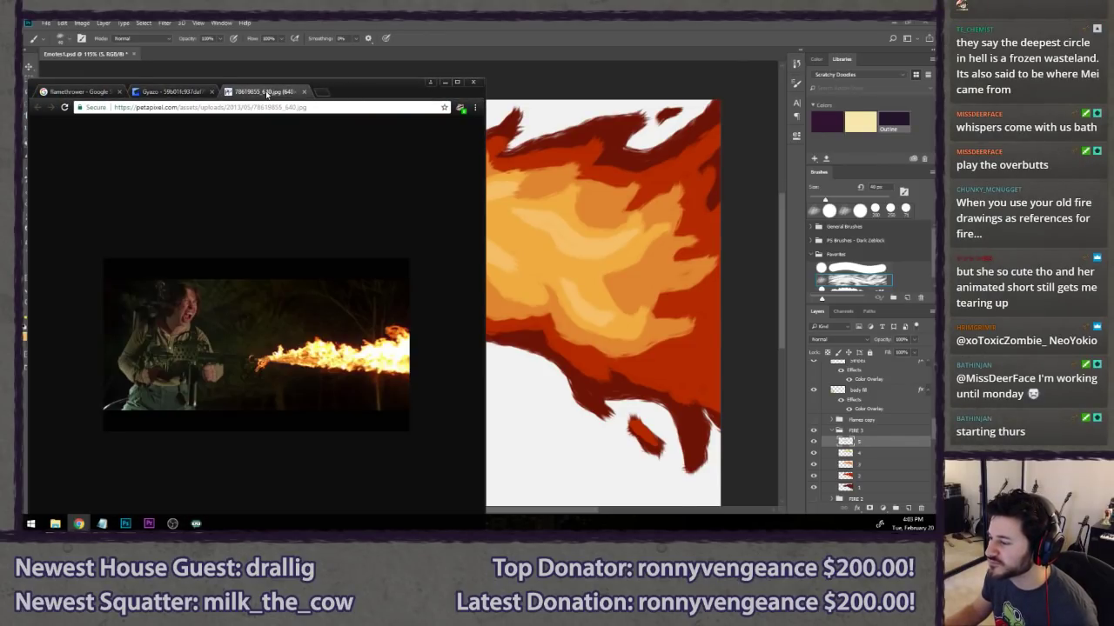
pyautogui.click(150, 92)
pyautogui.click(444, 83)
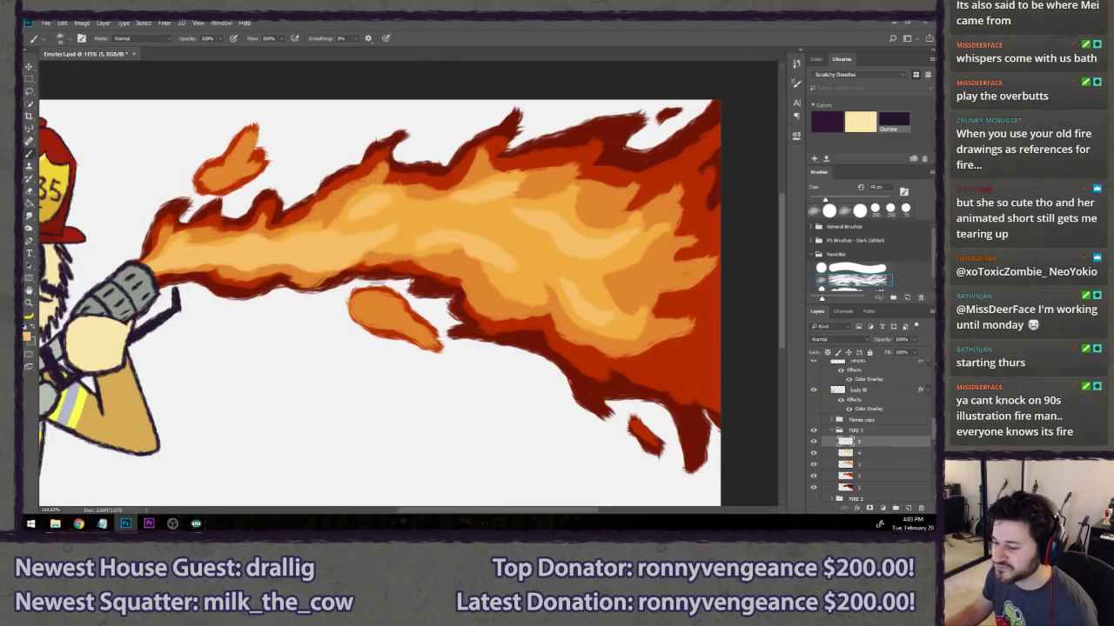
# - Examine the whole firefighter and flame artwork at emote size and at larger sizes to judge how the fire reads
pyautogui.hotkey('ctrl', '-')
pyautogui.hotkey('ctrl', '-')
pyautogui.hotkey('ctrl', '-')
pyautogui.hotkey('ctrl', '-')
pyautogui.hotkey('ctrl', '-')
pyautogui.hotkey('ctrl', '-')
pyautogui.hotkey('ctrl', '-')
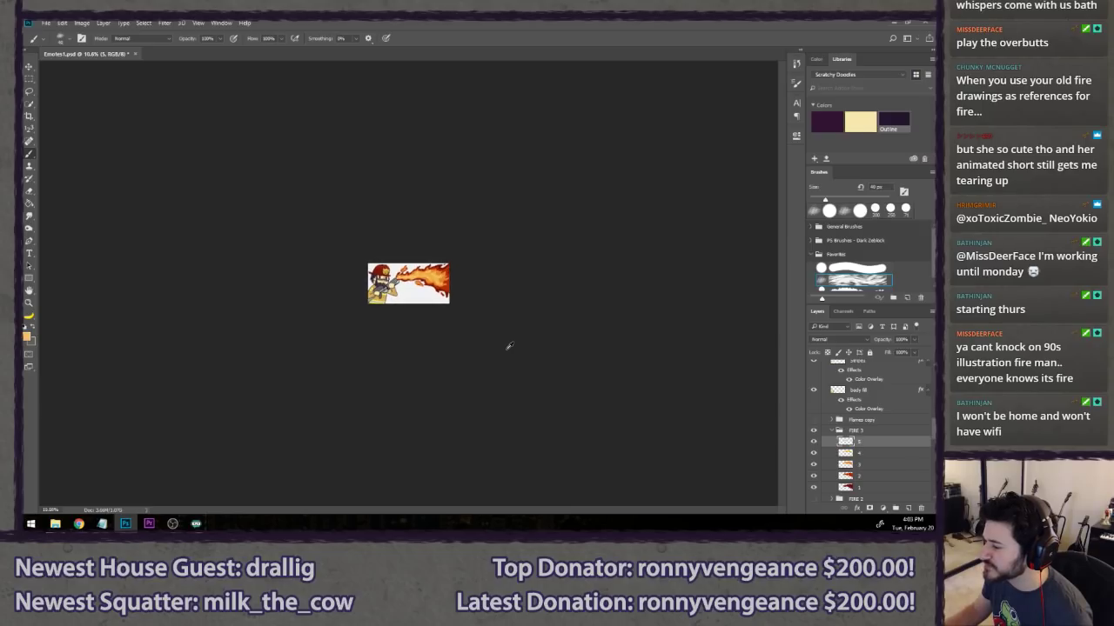
pyautogui.hotkey('ctrl', '+')
pyautogui.hotkey('ctrl', '+')
pyautogui.hotkey('ctrl', '+')
pyautogui.hotkey('ctrl', '+')
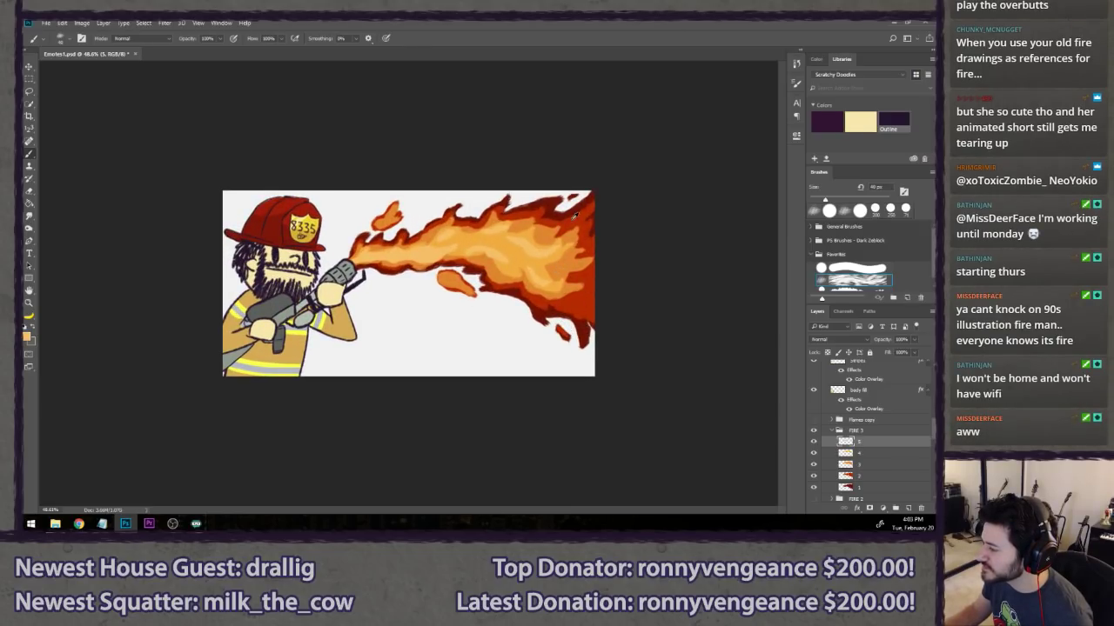
pyautogui.hotkey('ctrl', '-')
pyautogui.hotkey('ctrl', '-')
pyautogui.hotkey('ctrl', '-')
pyautogui.hotkey('ctrl', '-')
pyautogui.hotkey('ctrl', '-')
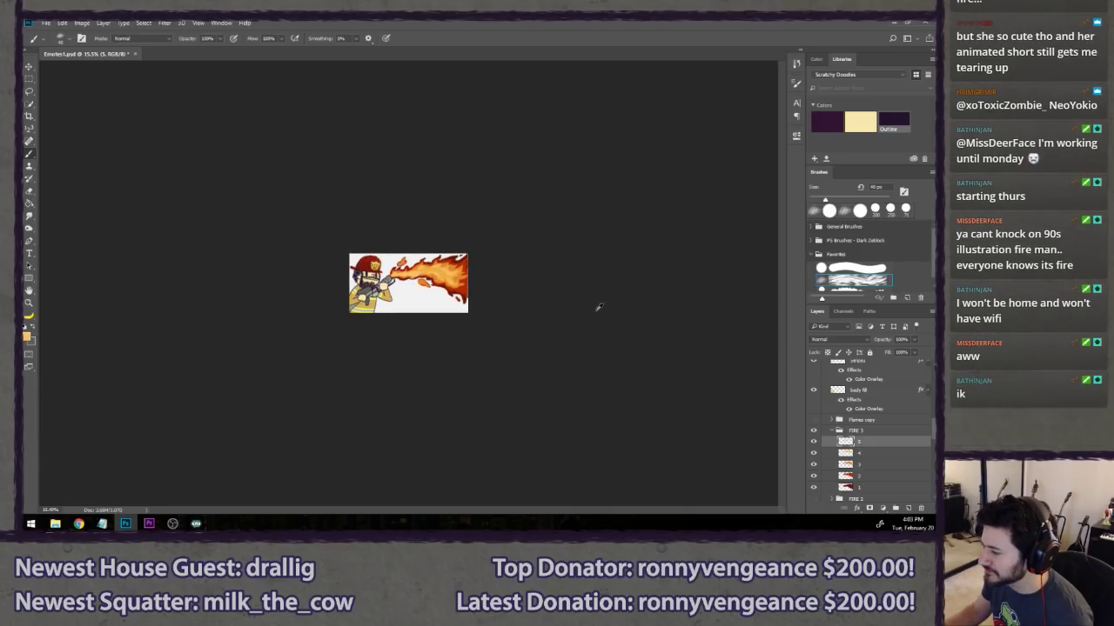
pyautogui.hotkey('ctrl', '+')
pyautogui.hotkey('ctrl', '+')
pyautogui.hotkey('ctrl', '+')
pyautogui.hotkey('ctrl', '+')
pyautogui.hotkey('ctrl', '+')
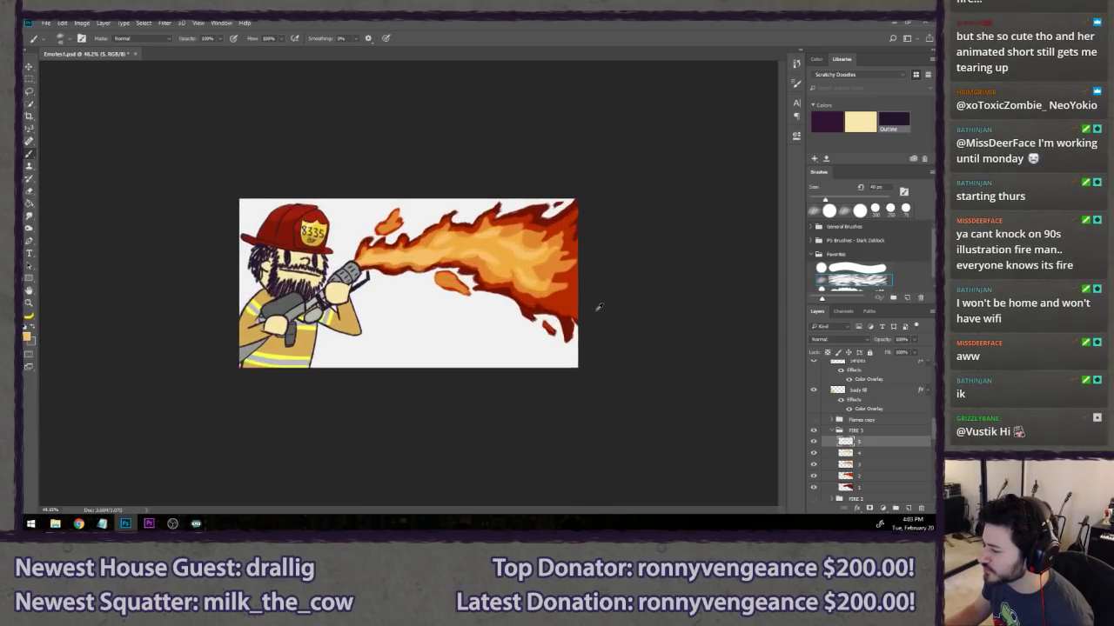
# - Fill the centers of the two detached orange flame pieces with light orange on layer 4
pyautogui.scroll(1, 600, 302)
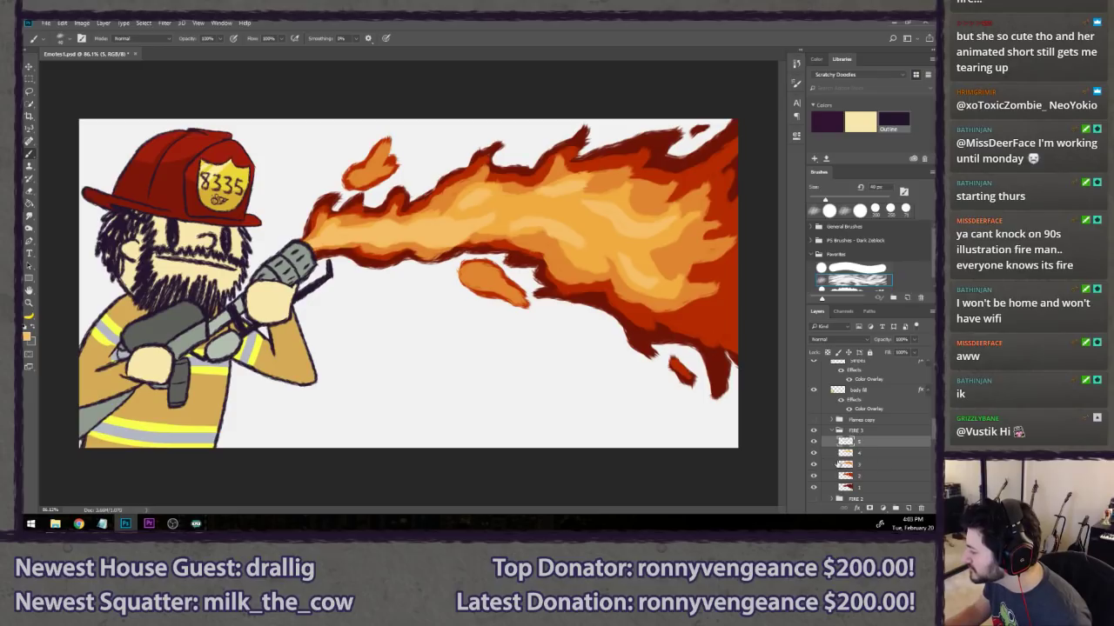
pyautogui.click(857, 452)
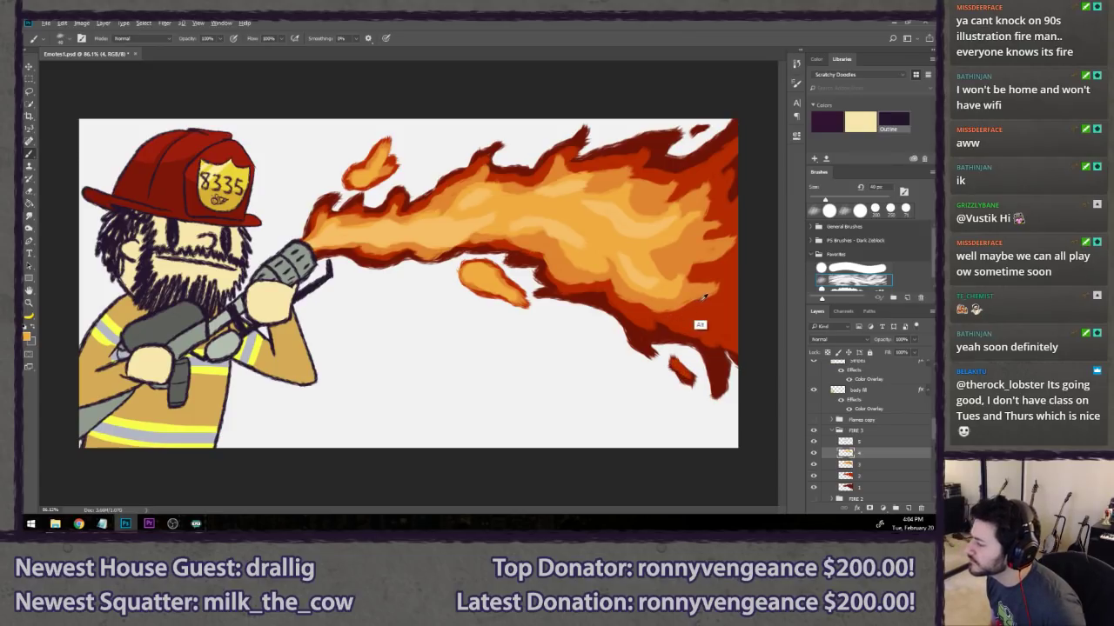
# - Extend the medium orange on layer 3 through the red area to the canvas edge, leaving red patches, and undo the stray loop below the flame
pyautogui.click(882, 466)
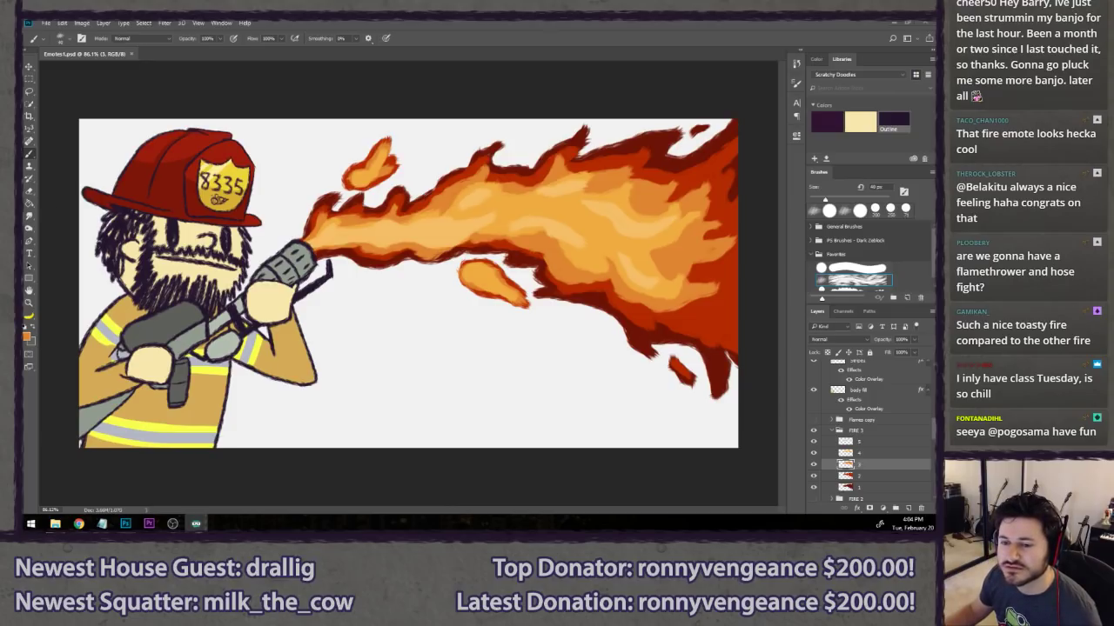
pyautogui.click(498, 22)
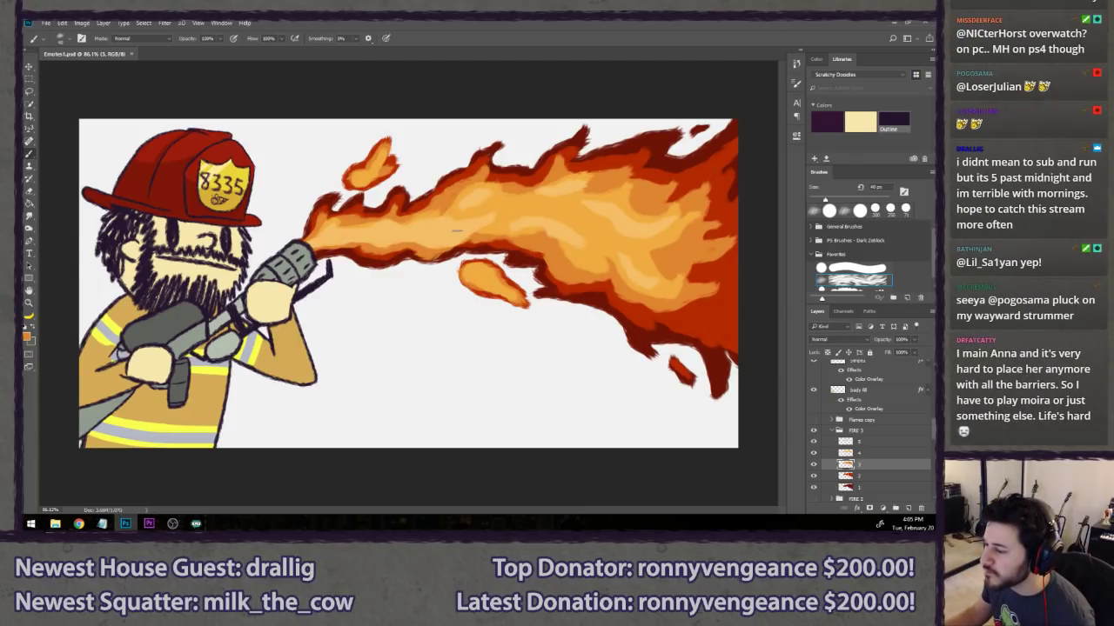
pyautogui.scroll(-3, 453, 323)
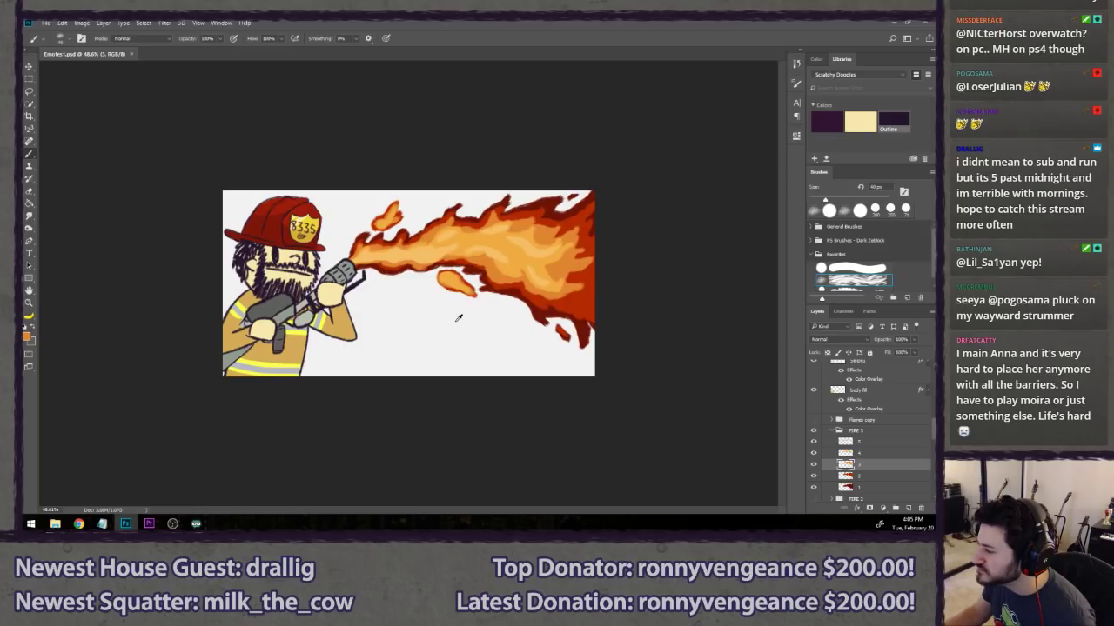
pyautogui.scroll(2, 676, 346)
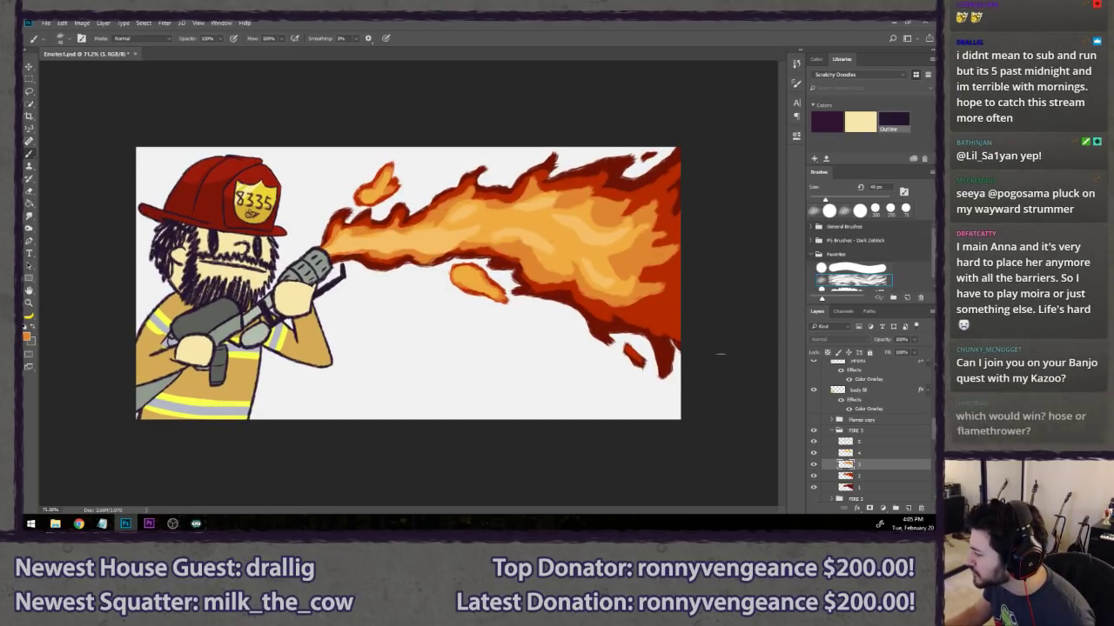
pyautogui.scroll(3, 712, 270)
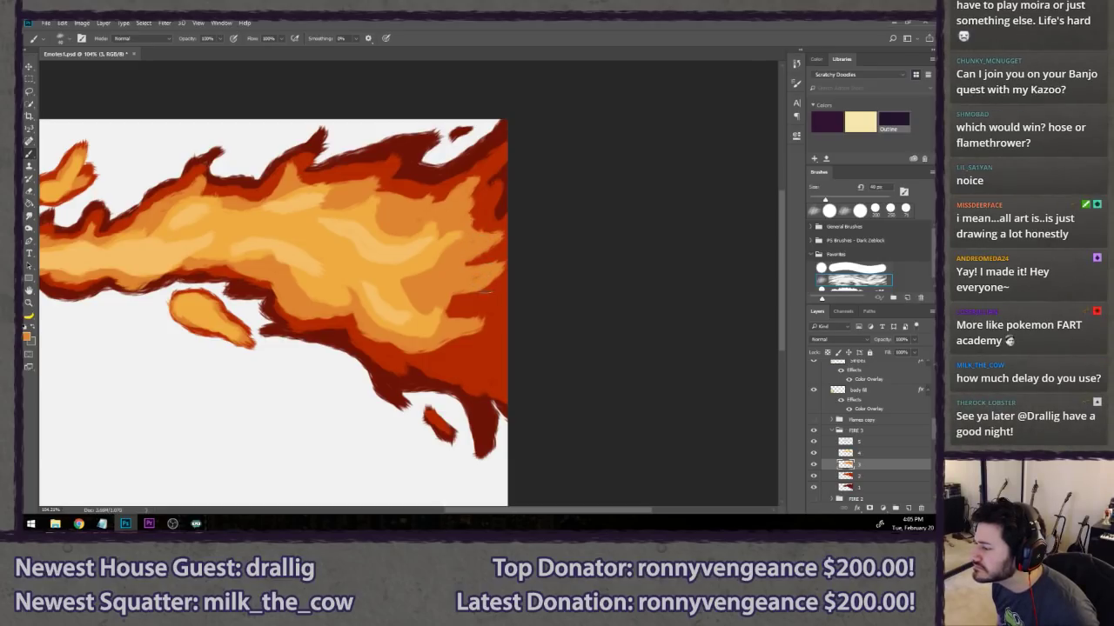
pyautogui.moveTo(440, 349)
pyautogui.mouseDown()
pyautogui.moveTo(494, 373)
pyautogui.moveTo(477, 325)
pyautogui.moveTo(495, 310)
pyautogui.moveTo(477, 330)
pyautogui.mouseUp()
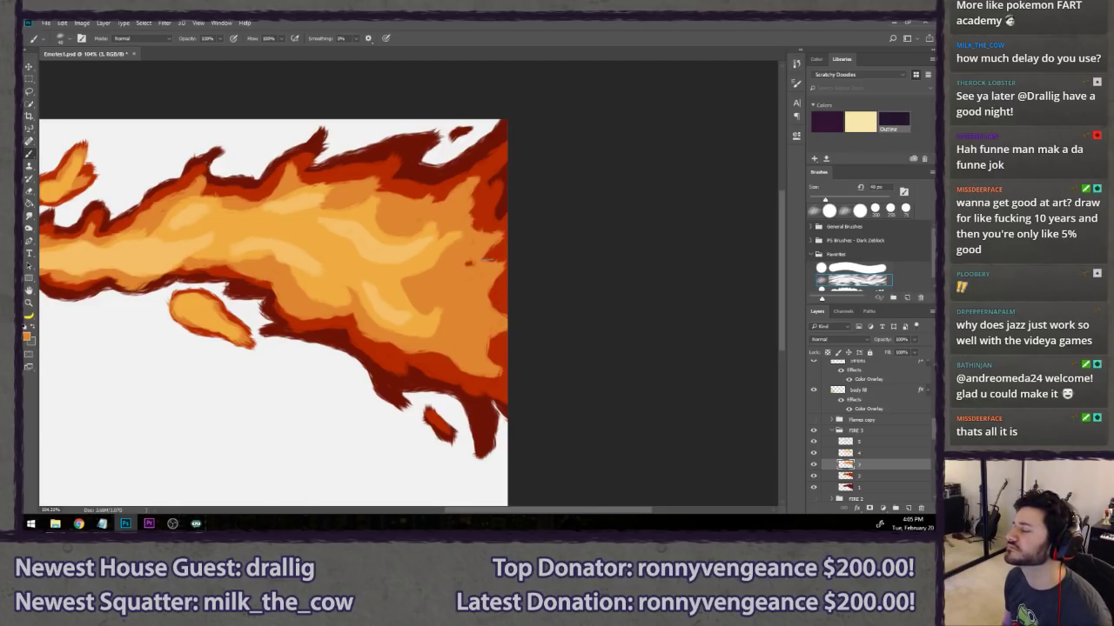
pyautogui.press('e')
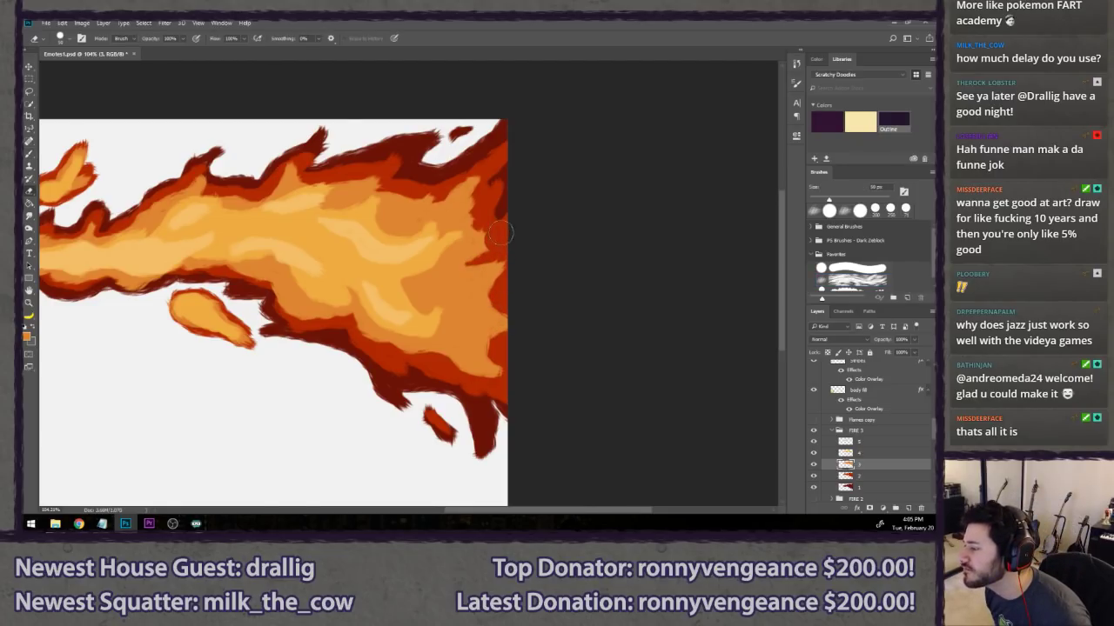
pyautogui.press('b')
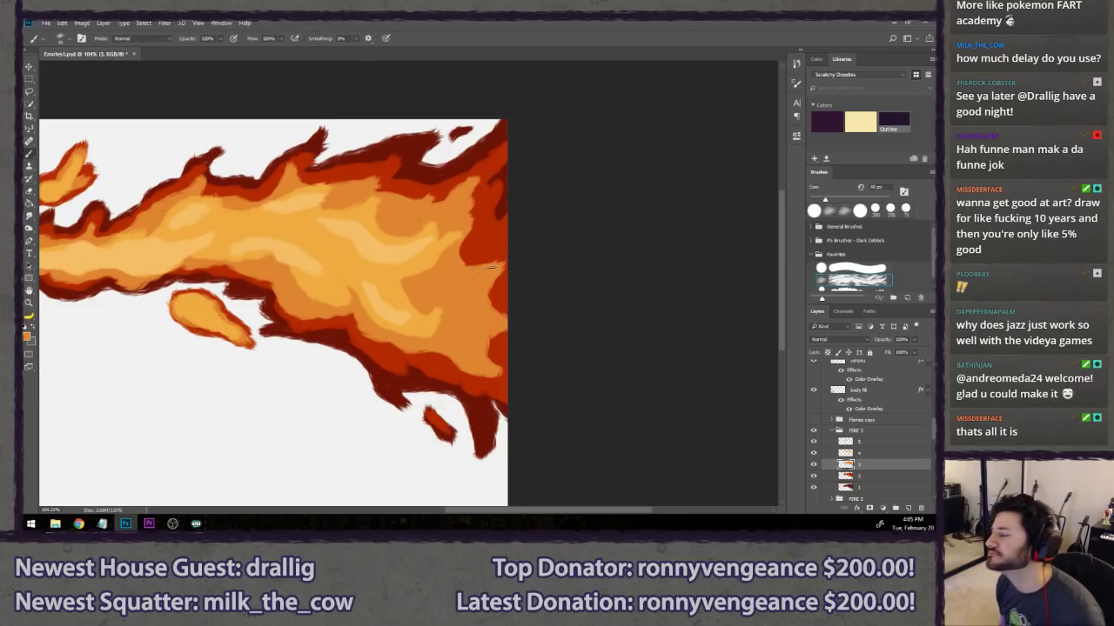
pyautogui.moveTo(476, 244)
pyautogui.mouseDown()
pyautogui.moveTo(485, 223)
pyautogui.moveTo(472, 239)
pyautogui.moveTo(468, 231)
pyautogui.moveTo(465, 259)
pyautogui.mouseUp()
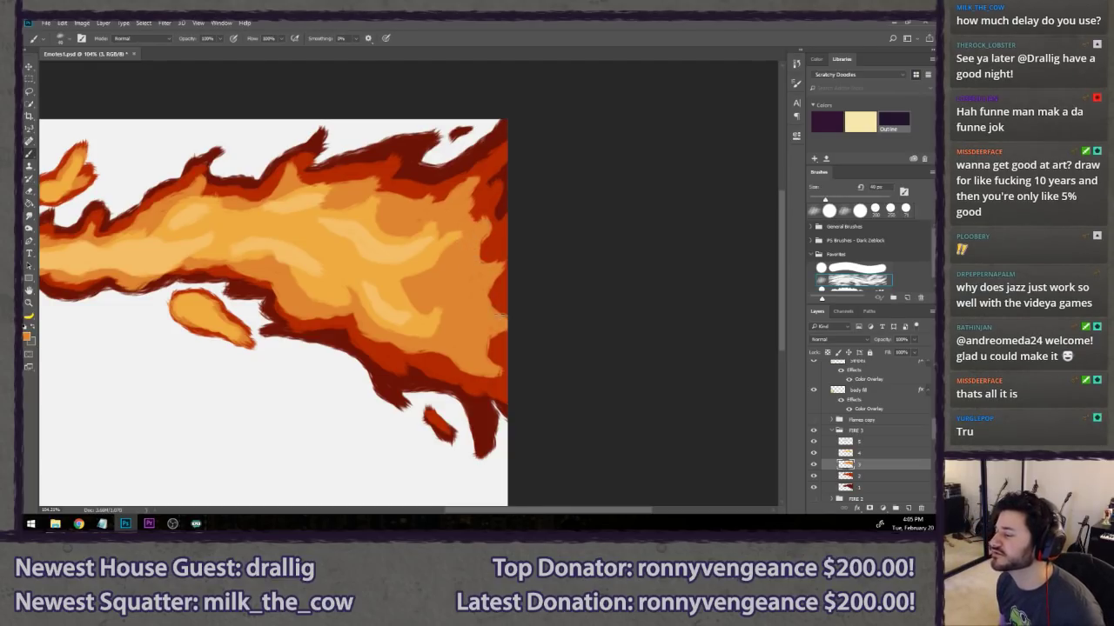
pyautogui.moveTo(244, 347)
pyautogui.mouseDown()
pyautogui.moveTo(200, 392)
pyautogui.moveTo(187, 353)
pyautogui.mouseUp()
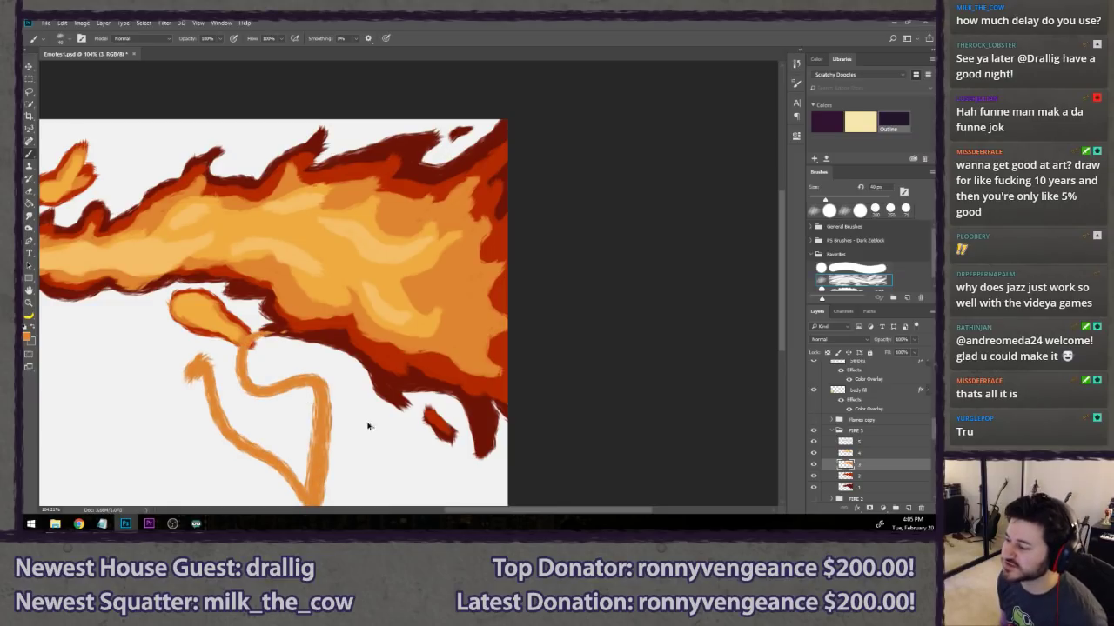
pyautogui.hotkey('ctrl', 'z')
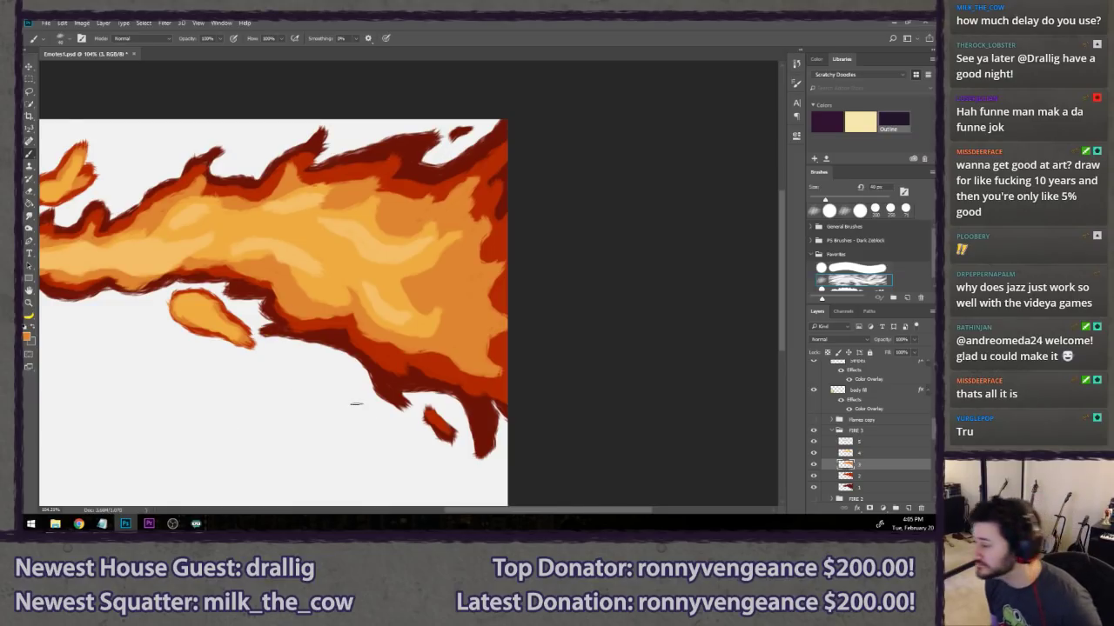
# - Brush light orange on layer 4 farther into the flame's wide end, and undo the last few strokes
pyautogui.click(856, 453)
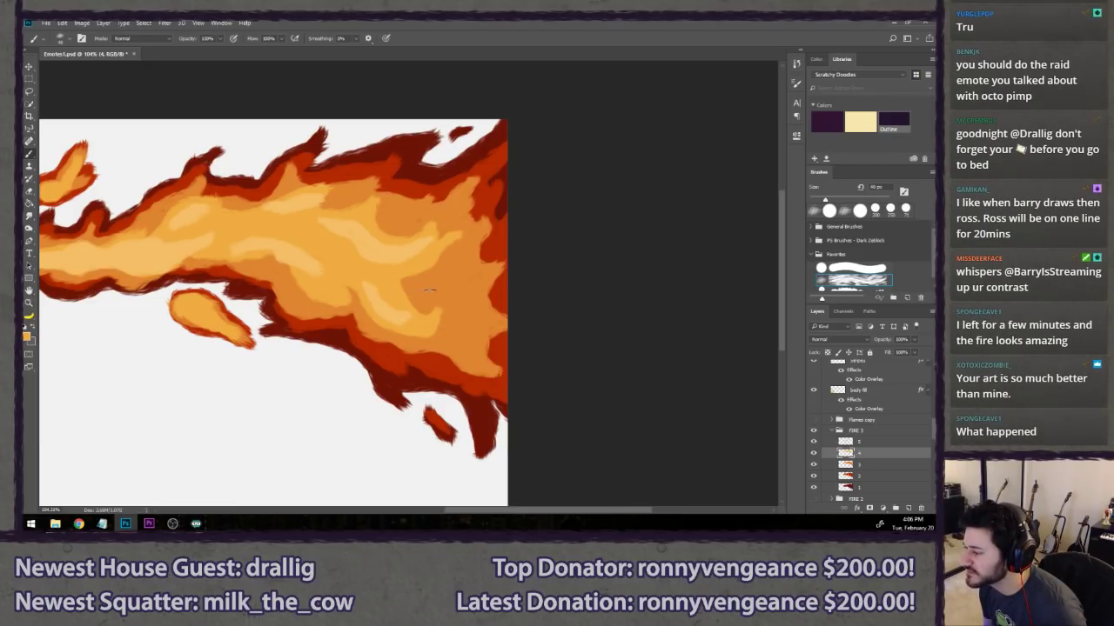
pyautogui.moveTo(402, 275)
pyautogui.mouseDown()
pyautogui.moveTo(472, 342)
pyautogui.moveTo(394, 325)
pyautogui.moveTo(425, 330)
pyautogui.moveTo(418, 275)
pyautogui.moveTo(393, 282)
pyautogui.moveTo(423, 308)
pyautogui.moveTo(391, 323)
pyautogui.moveTo(470, 355)
pyautogui.moveTo(439, 294)
pyautogui.moveTo(448, 306)
pyautogui.moveTo(448, 271)
pyautogui.moveTo(441, 279)
pyautogui.moveTo(465, 227)
pyautogui.moveTo(435, 257)
pyautogui.moveTo(453, 330)
pyautogui.moveTo(403, 279)
pyautogui.moveTo(424, 304)
pyautogui.moveTo(430, 265)
pyautogui.moveTo(443, 322)
pyautogui.mouseUp()
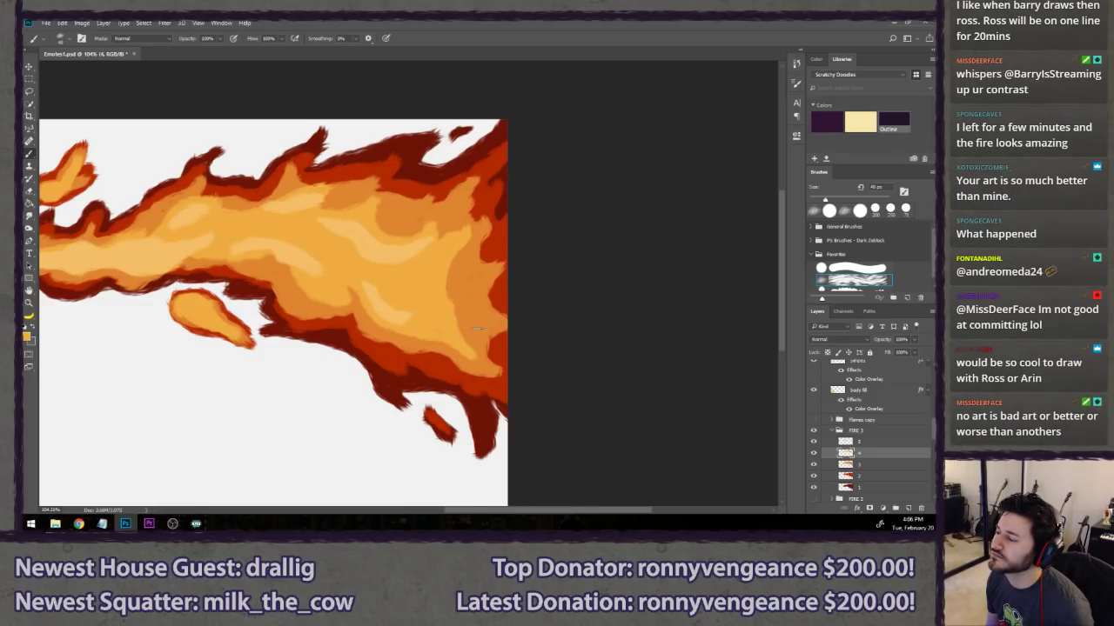
pyautogui.hotkey('ctrl', 'alt', 'z')
pyautogui.hotkey('ctrl', 'alt', 'z')
pyautogui.hotkey('ctrl', 'alt', 'z')
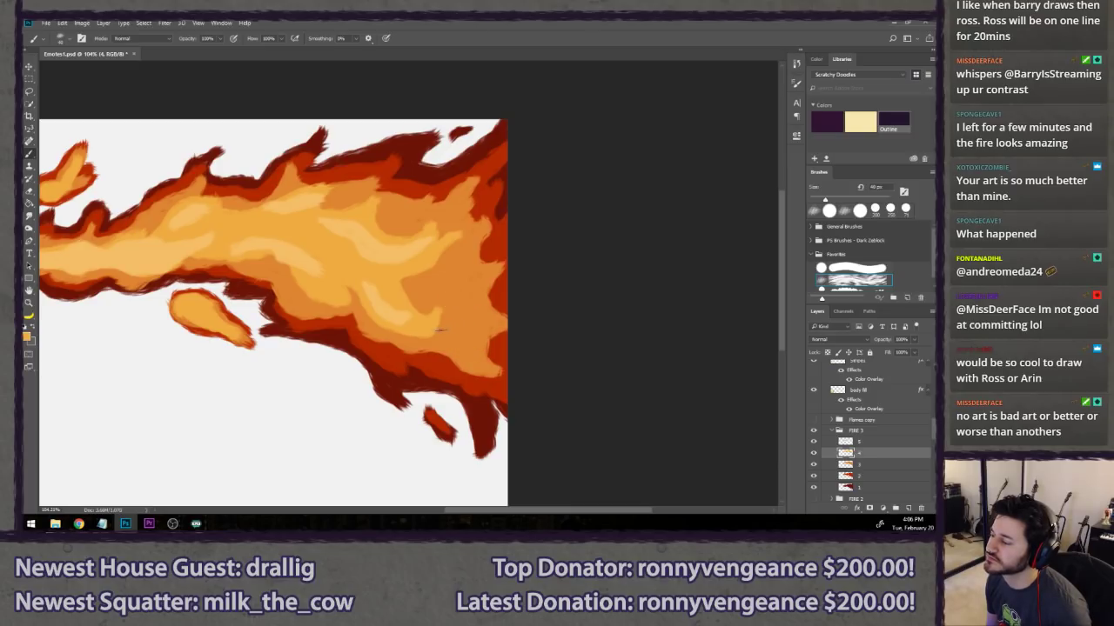
# - Brush light orange on layer 4 along the flame's wide end out to the canvas edge, leaving medium orange patches
pyautogui.moveTo(402, 333)
pyautogui.mouseDown()
pyautogui.moveTo(480, 359)
pyautogui.moveTo(433, 311)
pyautogui.mouseUp()
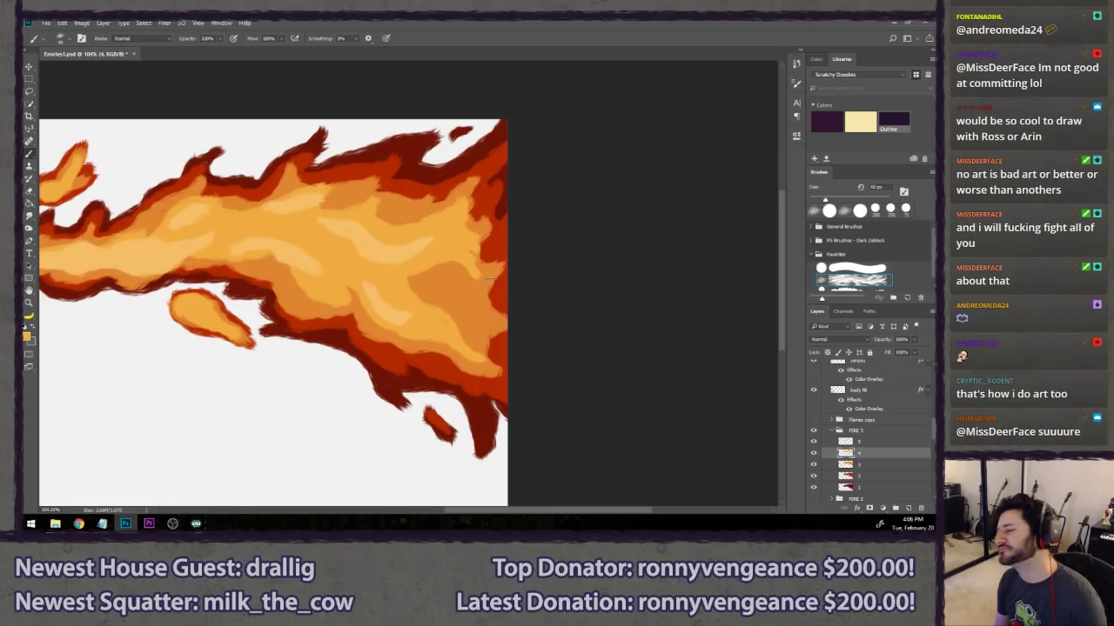
# - Examine the whole firefighter and flame artwork at emote size and at larger sizes to judge the flame's new light orange areas
pyautogui.scroll(-8, 596, 259)
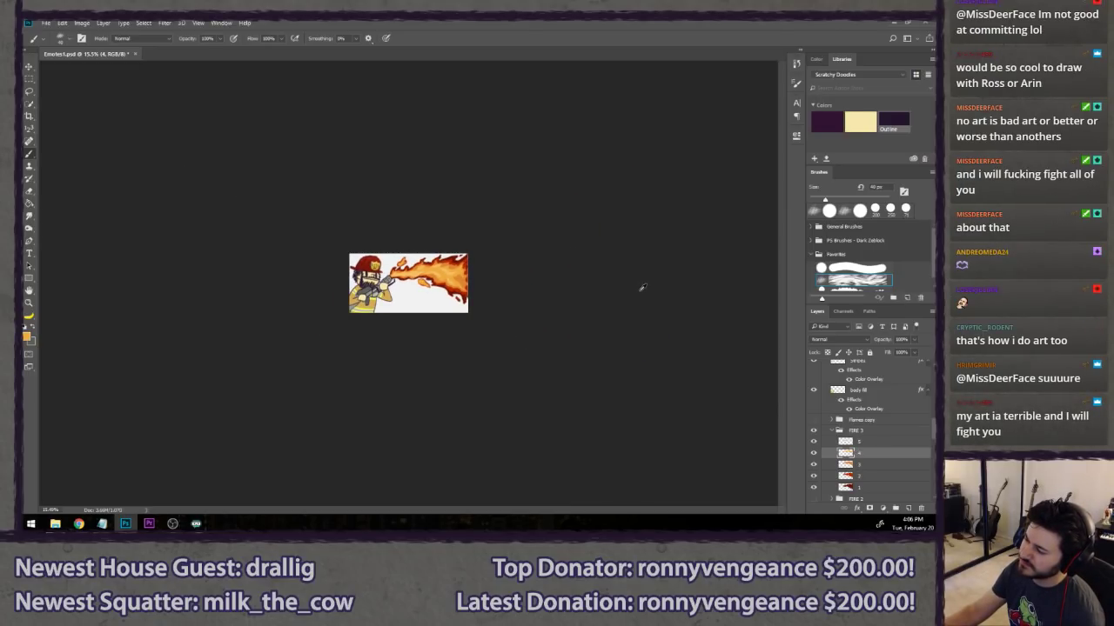
pyautogui.scroll(5, 641, 287)
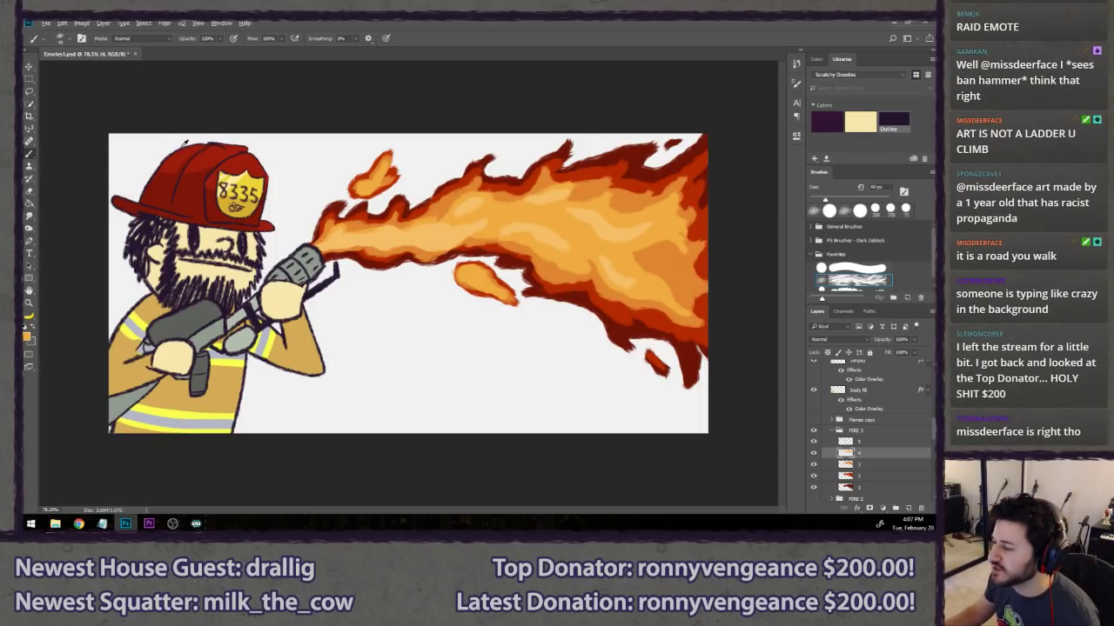
pyautogui.scroll(8, 181, 143)
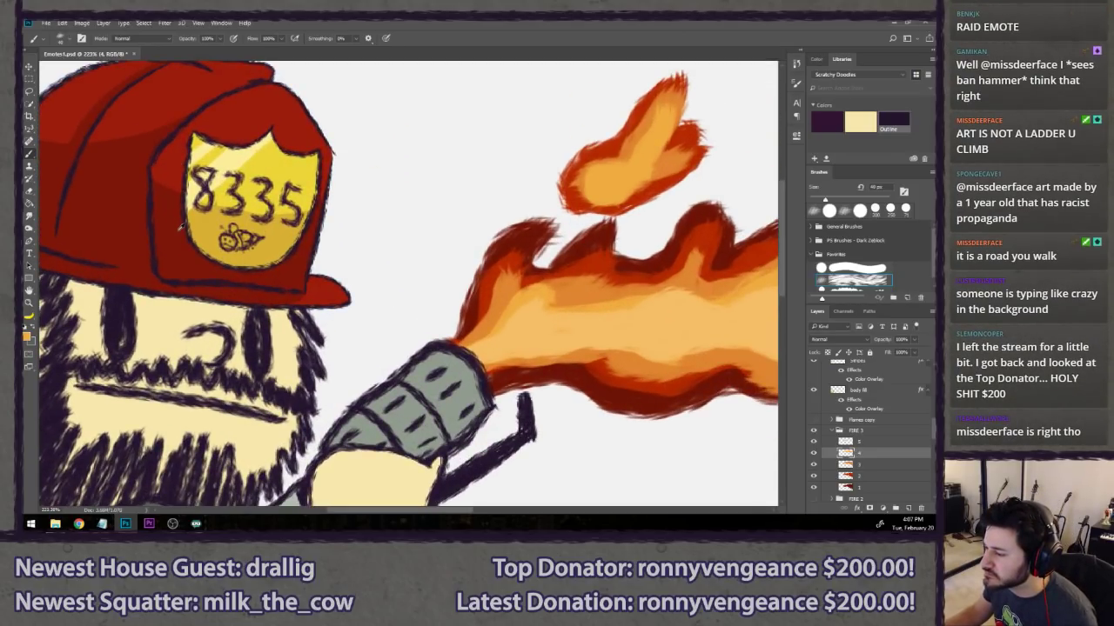
pyautogui.scroll(-7, 181, 228)
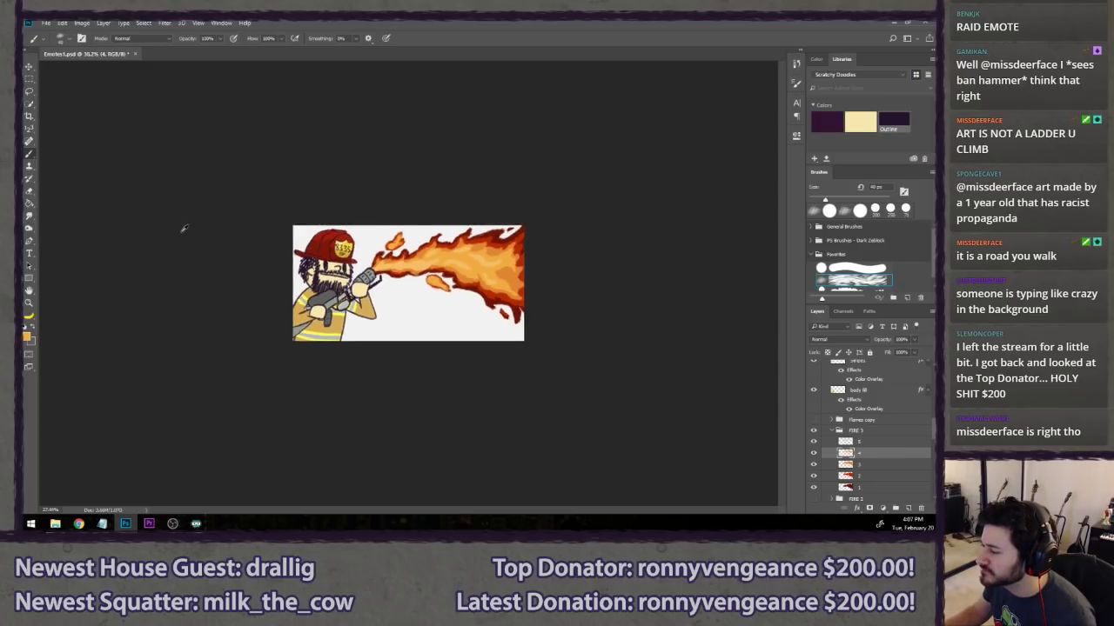
pyautogui.scroll(-6, 183, 228)
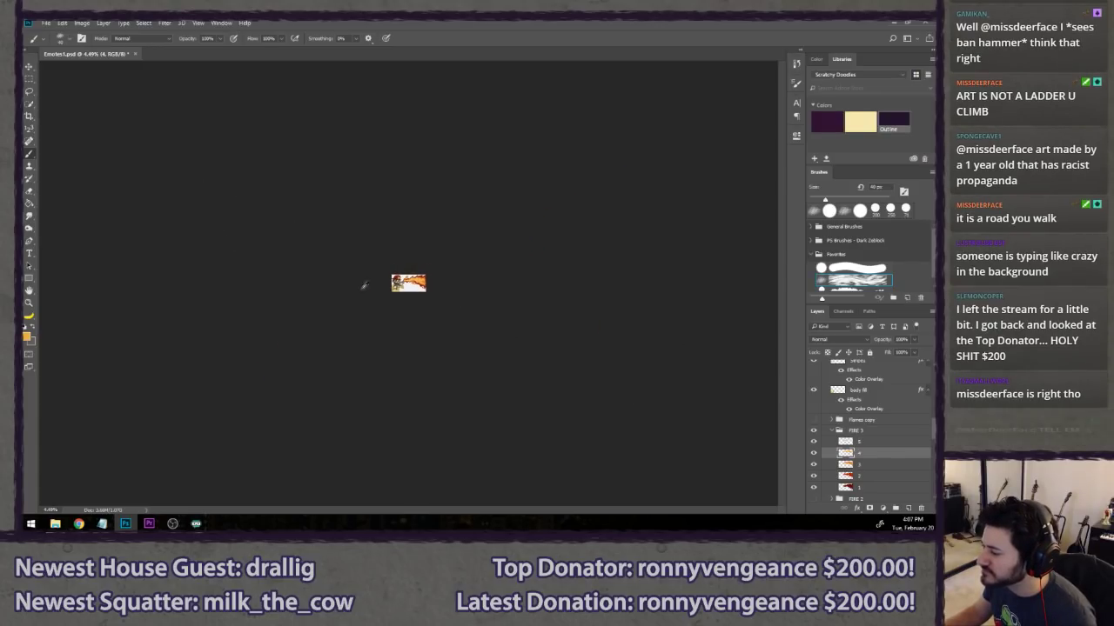
pyautogui.scroll(4, 364, 284)
pyautogui.scroll(2, 494, 227)
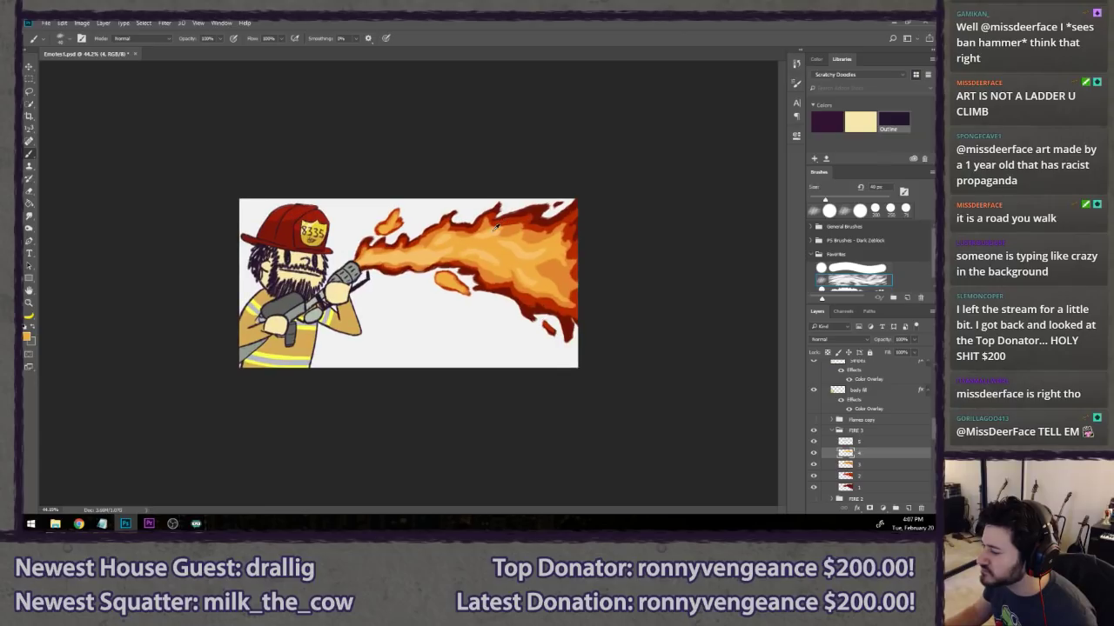
pyautogui.scroll(3, 407, 285)
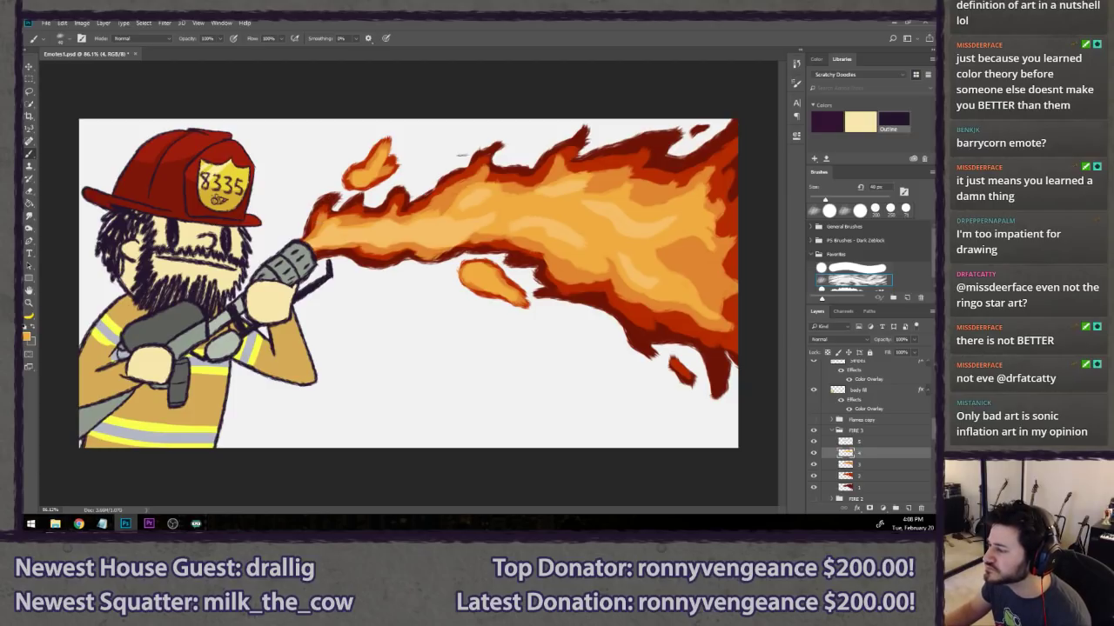
# - Try broad test strokes from the nozzle to the canvas edge in several colors, including dark red and dark purple, and undo each one
pyautogui.moveTo(250, 224)
pyautogui.mouseDown()
pyautogui.moveTo(309, 188)
pyautogui.moveTo(545, 123)
pyautogui.moveTo(730, 127)
pyautogui.mouseUp()
pyautogui.hotkey('ctrl', 'z')
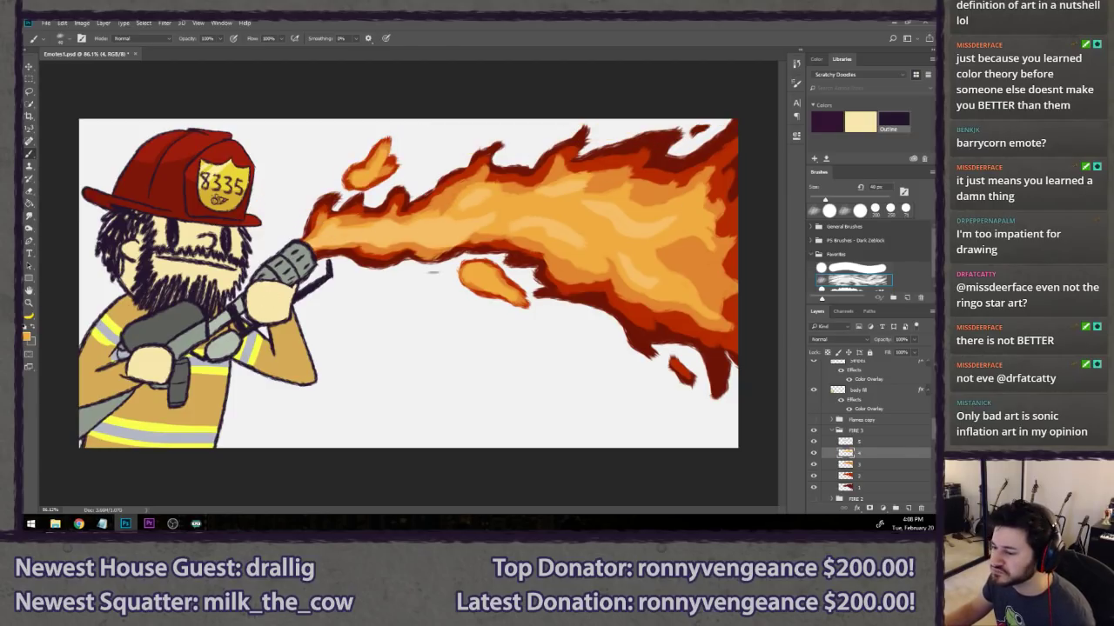
pyautogui.keyDown('alt'); pyautogui.click(589, 295); pyautogui.keyUp('alt')
pyautogui.moveTo(253, 223)
pyautogui.mouseDown()
pyautogui.moveTo(578, 131)
pyautogui.moveTo(730, 127)
pyautogui.mouseUp()
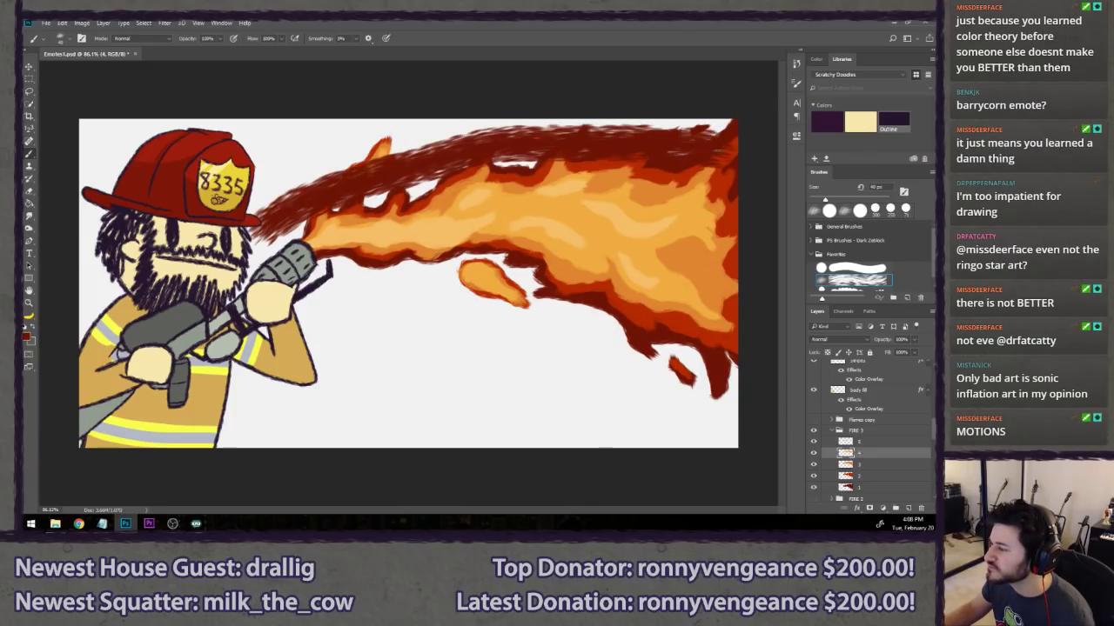
pyautogui.hotkey('ctrl', 'z')
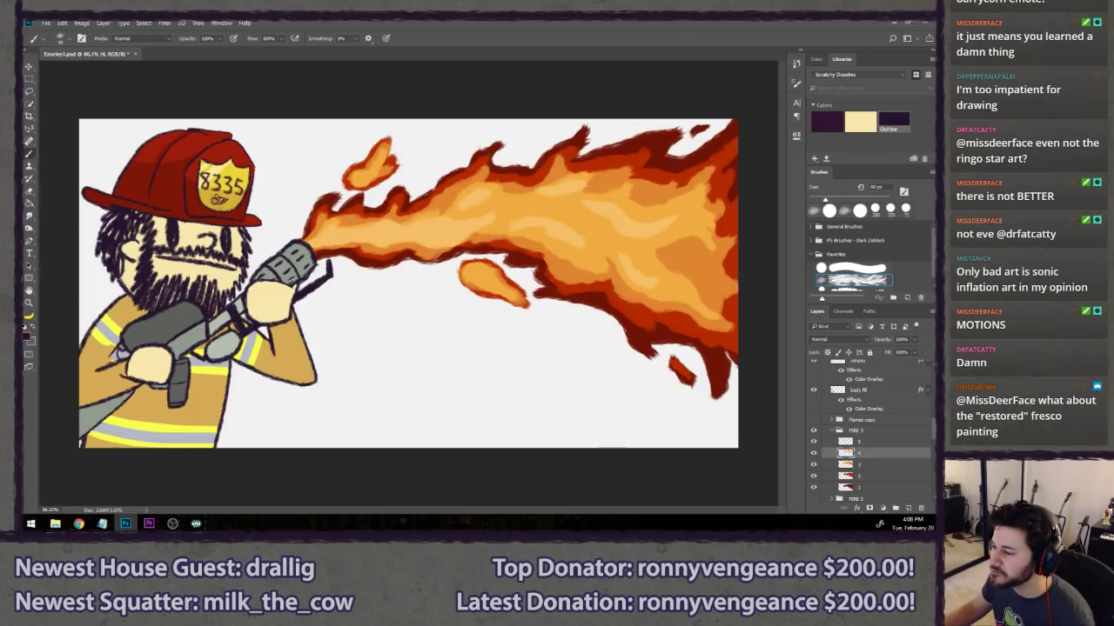
pyautogui.moveTo(287, 243)
pyautogui.mouseDown()
pyautogui.moveTo(323, 225)
pyautogui.moveTo(706, 193)
pyautogui.moveTo(738, 191)
pyautogui.mouseUp()
pyautogui.hotkey('ctrl', 'z')
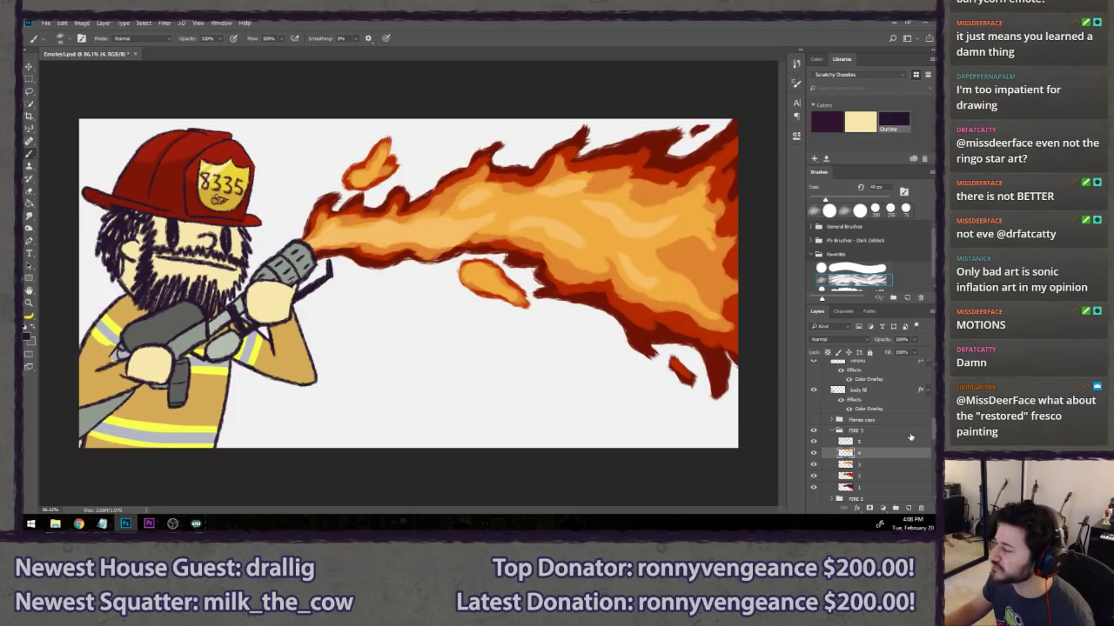
pyautogui.hotkey('alt', ']')
pyautogui.moveTo(296, 248)
pyautogui.mouseDown()
pyautogui.moveTo(364, 223)
pyautogui.moveTo(473, 209)
pyautogui.moveTo(722, 228)
pyautogui.moveTo(736, 263)
pyautogui.mouseUp()
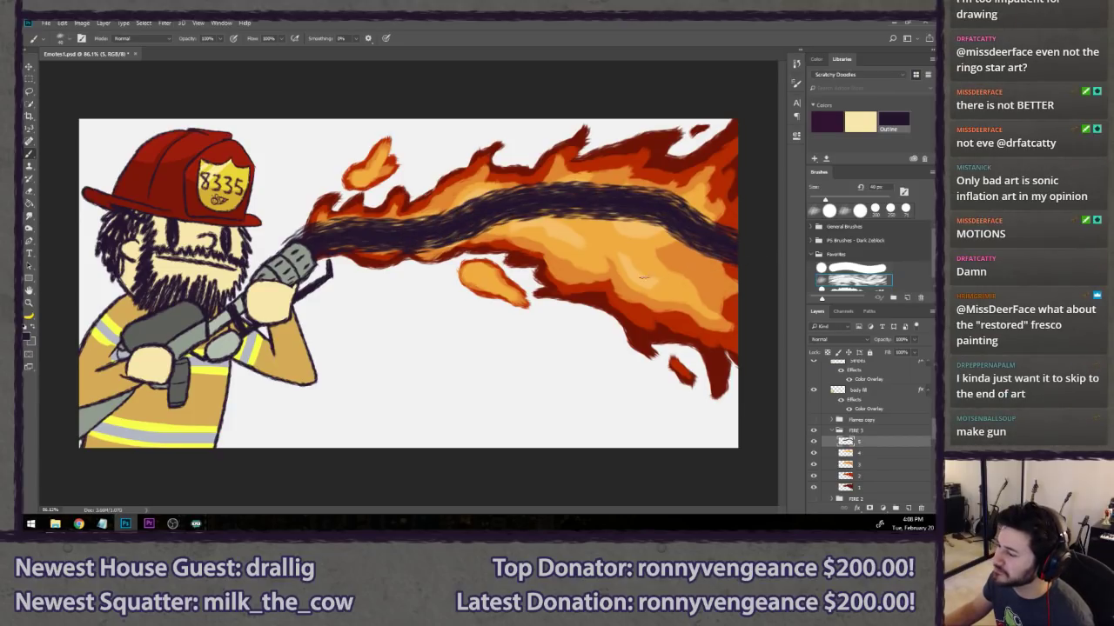
pyautogui.hotkey('ctrl', 'z')
# - Check the artwork at emote size, try another test stroke over the flame on layer 5, and undo it
pyautogui.scroll(-3, 597, 284)
pyautogui.scroll(-5, 597, 284)
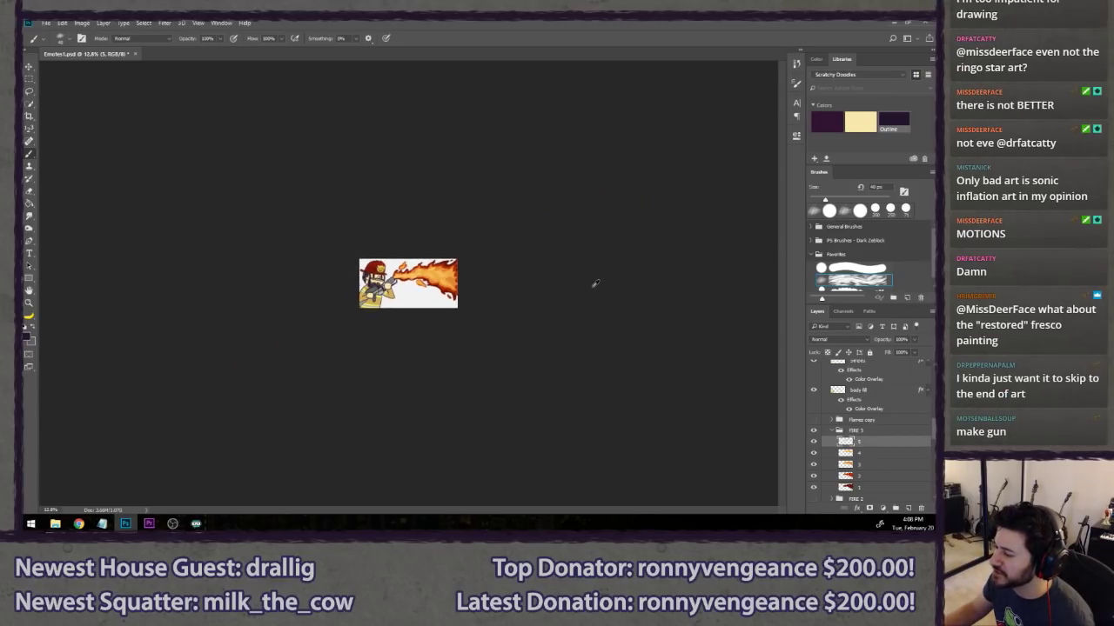
pyautogui.scroll(5, 595, 284)
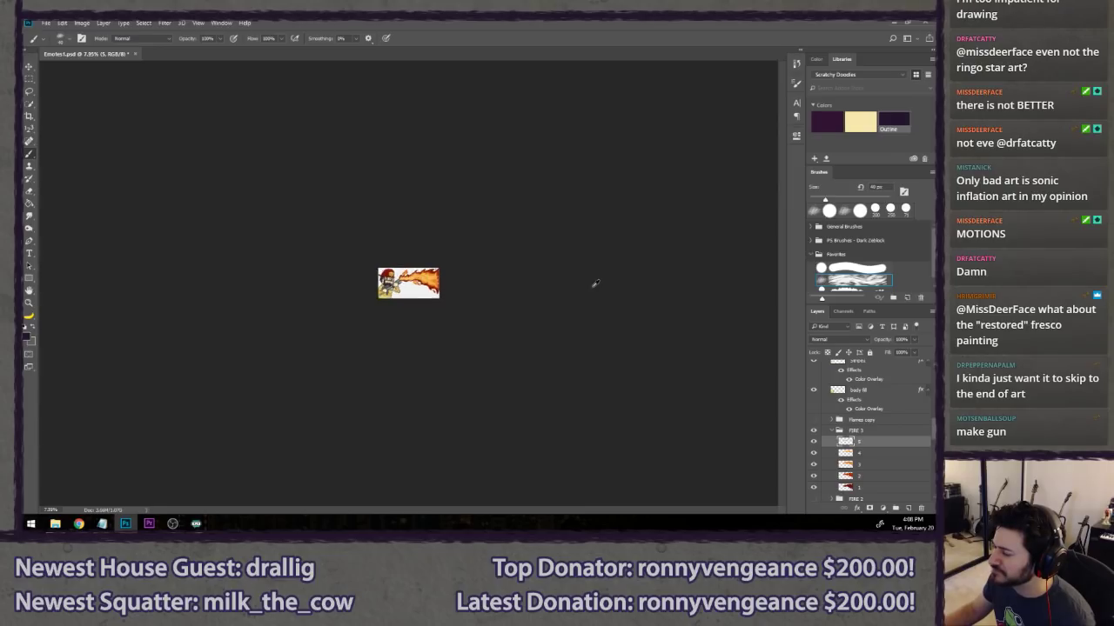
pyautogui.moveTo(369, 271); pyautogui.dragTo(433, 254)
pyautogui.hotkey('ctrl', 'z')
pyautogui.hotkey('ctrl', 'z')
pyautogui.hotkey('ctrl', 'z')
pyautogui.hotkey('ctrl', 'z')
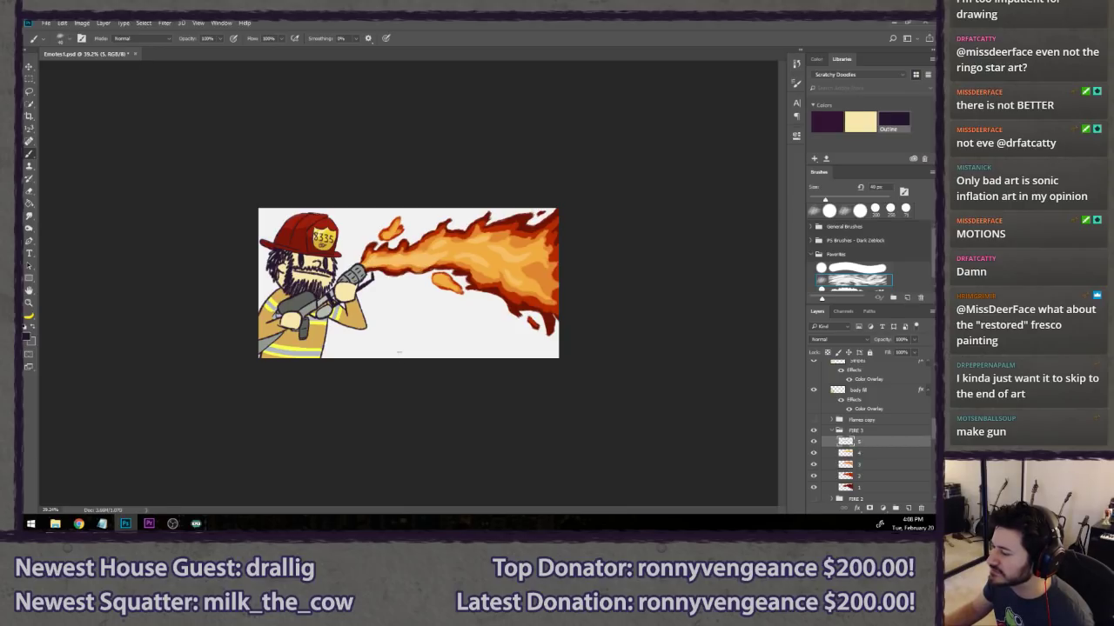
pyautogui.scroll(3, 443, 302)
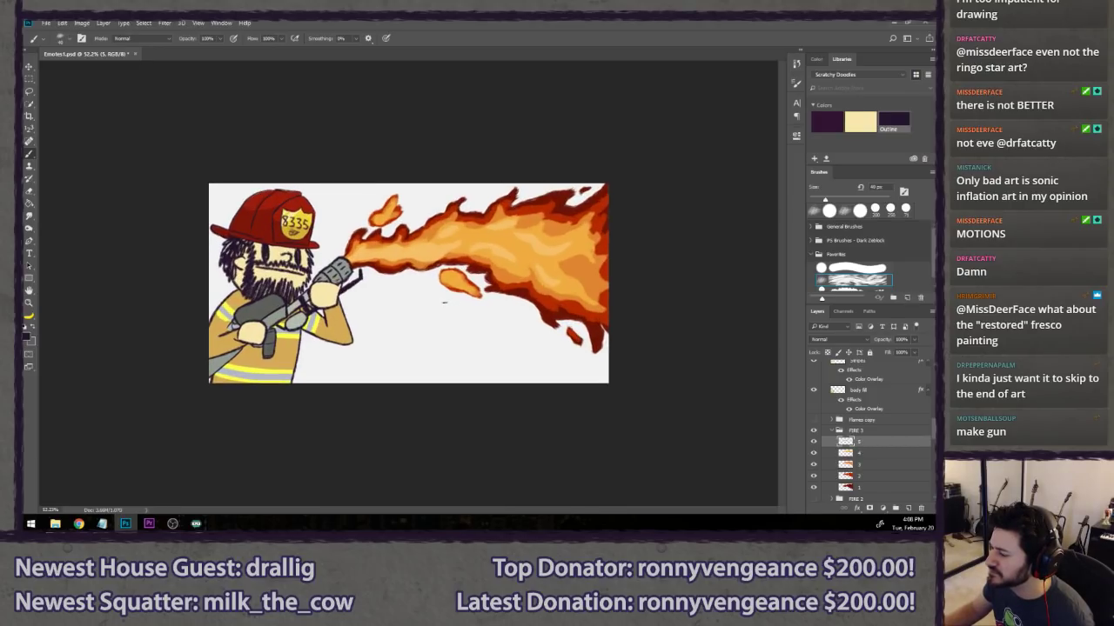
# - Find the layers that hold the firefighter's hands by briefly toggling a hand layer's visibility
pyautogui.click(31, 91)
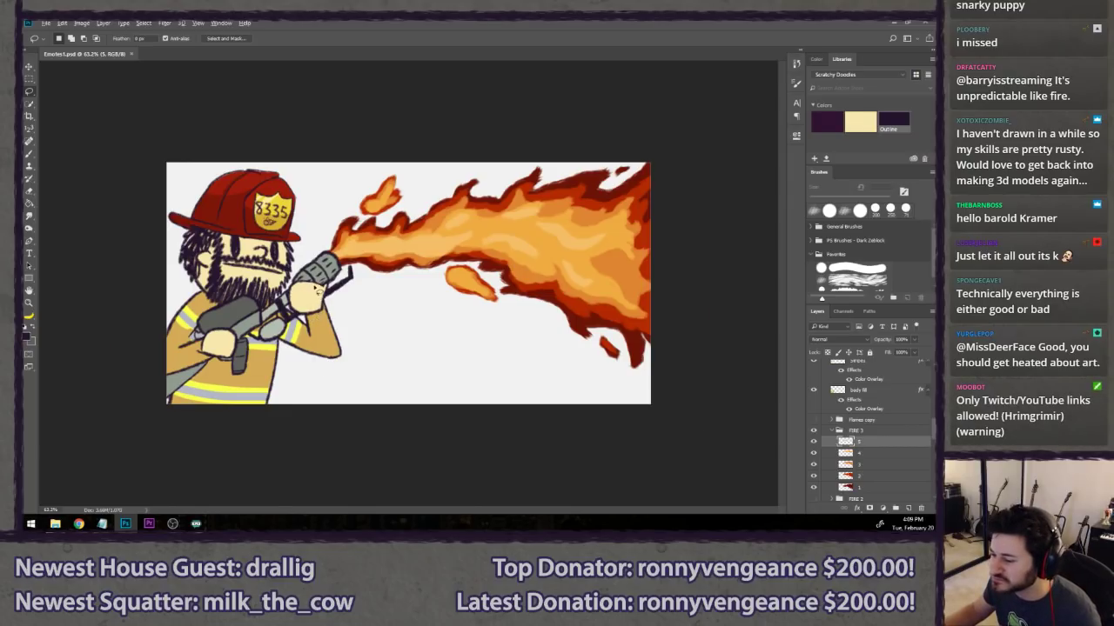
pyautogui.scroll(4, 317, 293)
pyautogui.scroll(3, 851, 438)
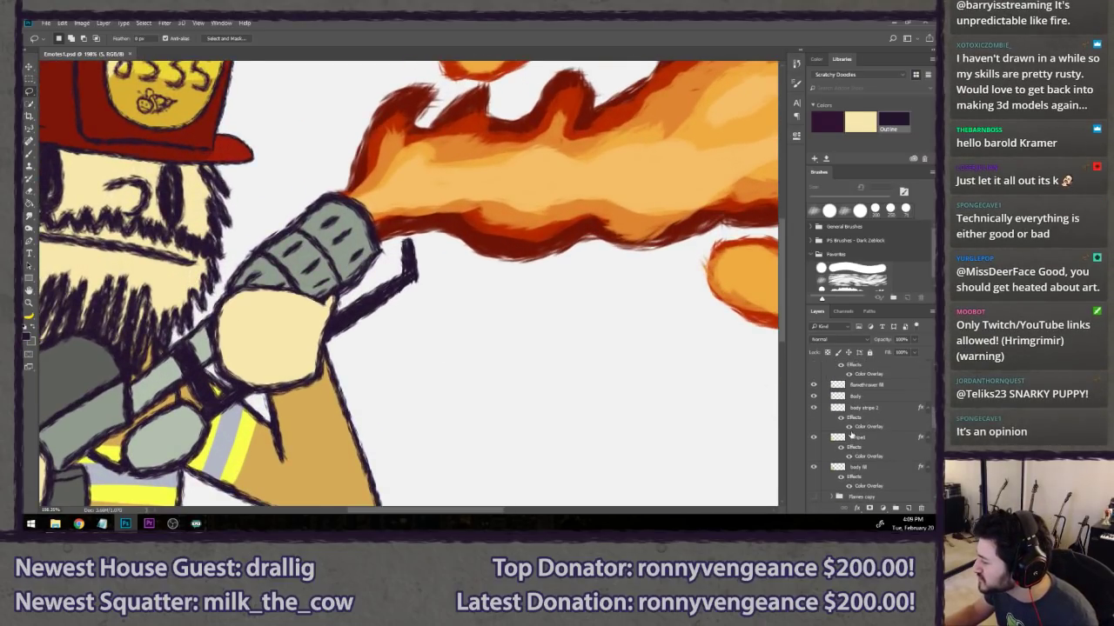
pyautogui.scroll(6, 850, 438)
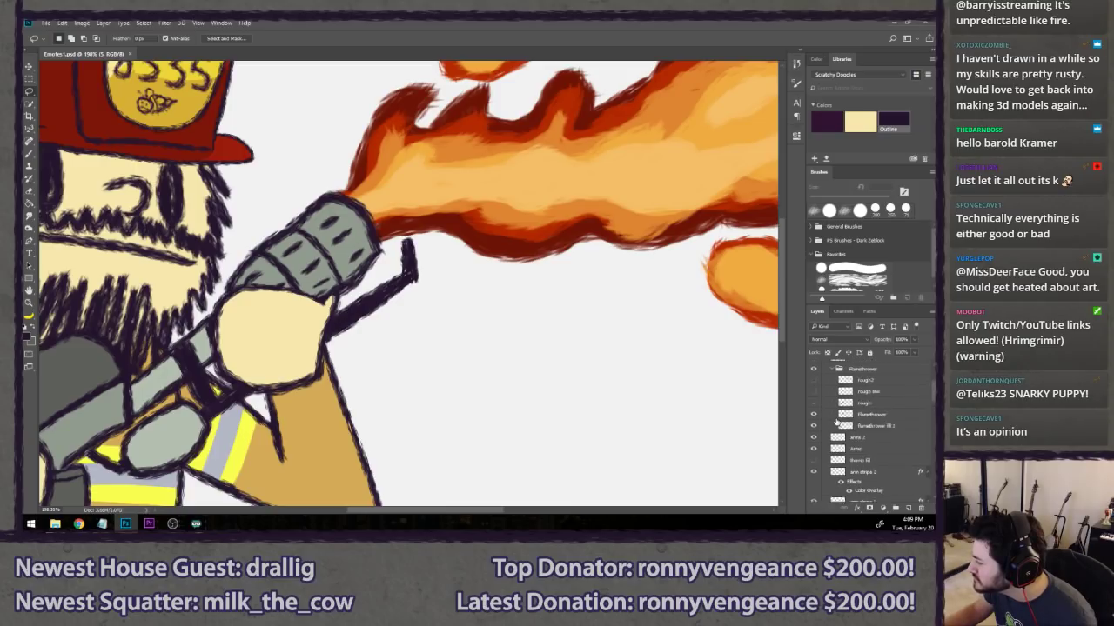
pyautogui.scroll(3, 836, 422)
pyautogui.click(814, 401)
pyautogui.click(814, 401)
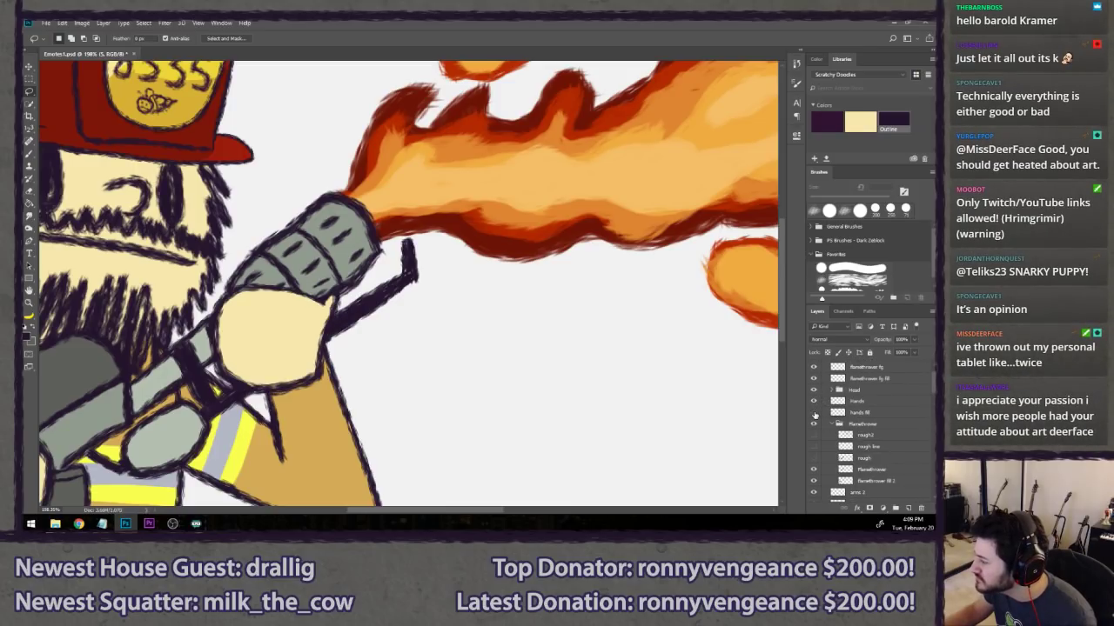
# - Create a new layer named "hand fill burnt" directly above the hands fill layer
pyautogui.click(862, 413)
pyautogui.hotkey('ctrl', 'shift', 'n')
pyautogui.write('hand')
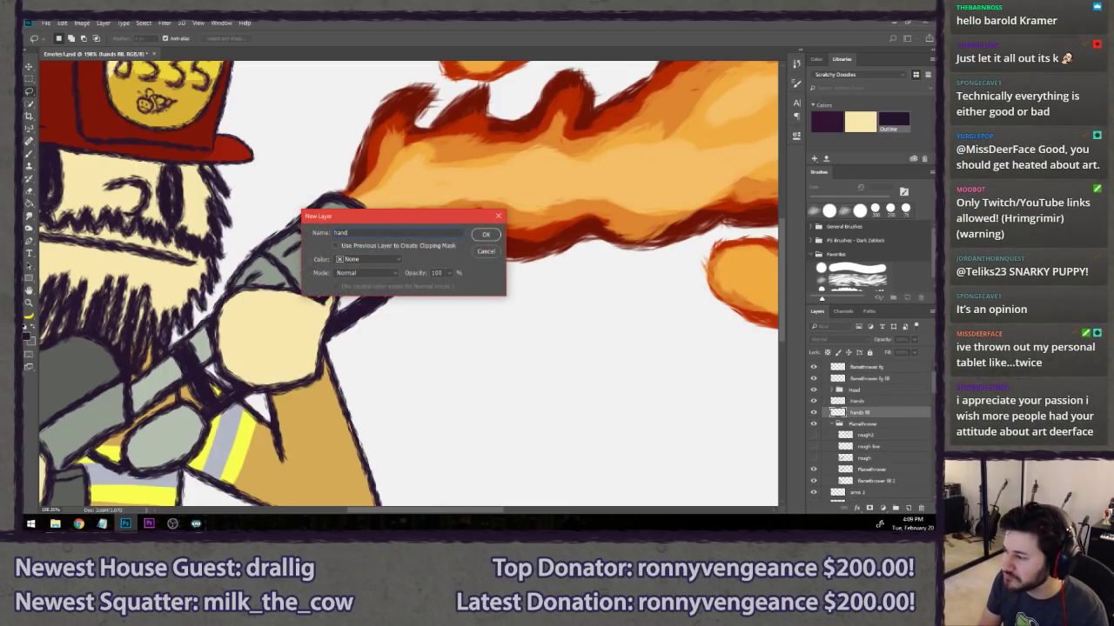
pyautogui.write(' fill burnt')
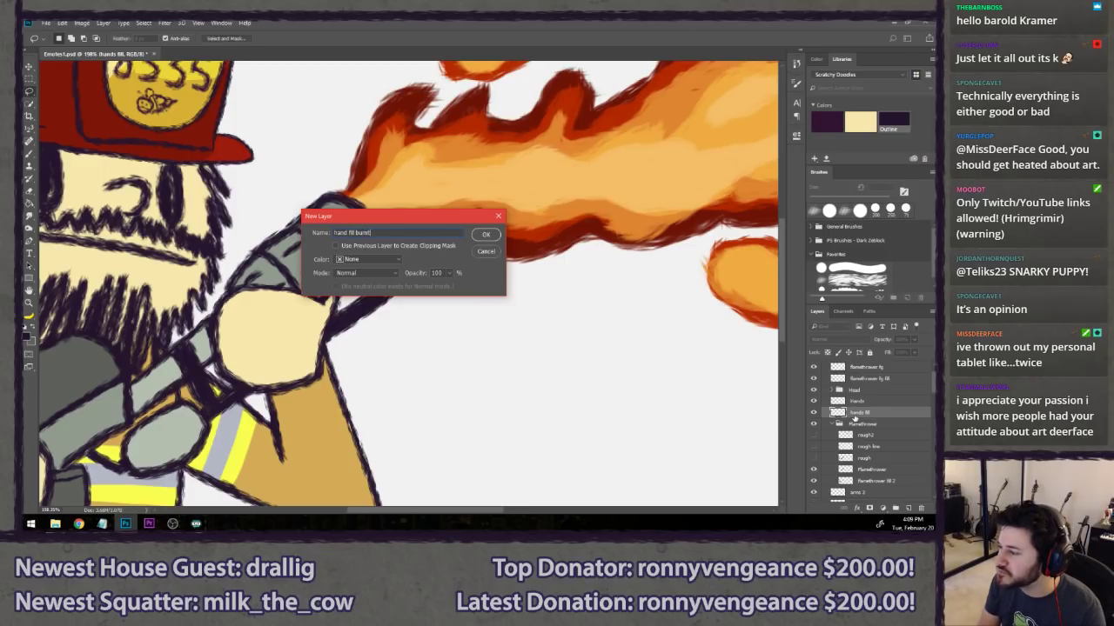
pyautogui.press('Return')
# - Set the Brush tool's foreground color to light pink and choose the rough, textured brush from the Favorites set
pyautogui.press('b')
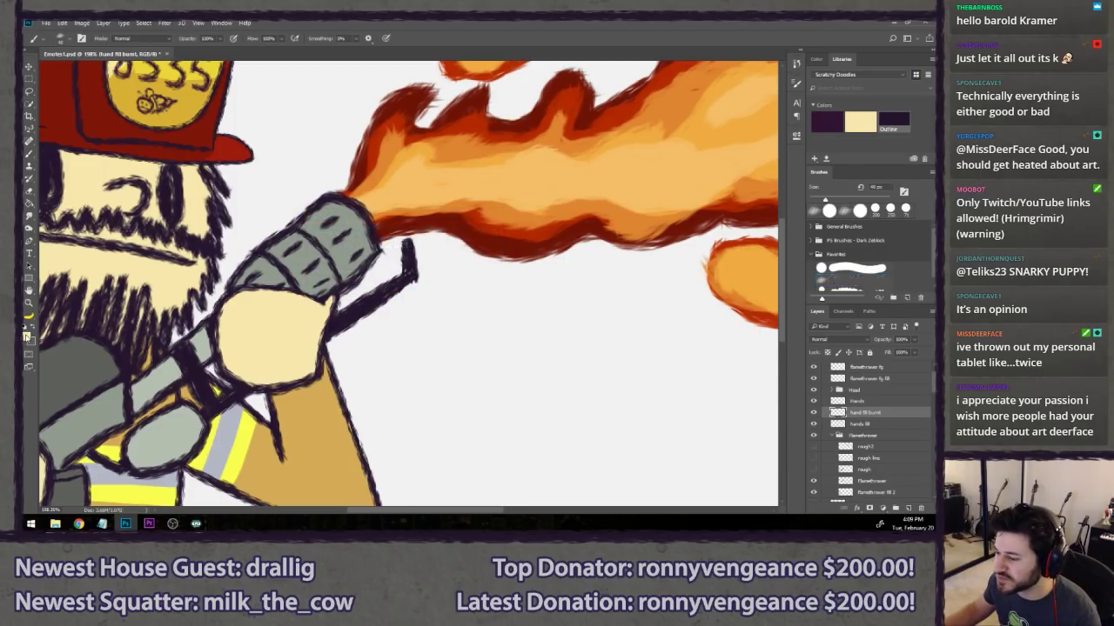
pyautogui.click(26, 336)
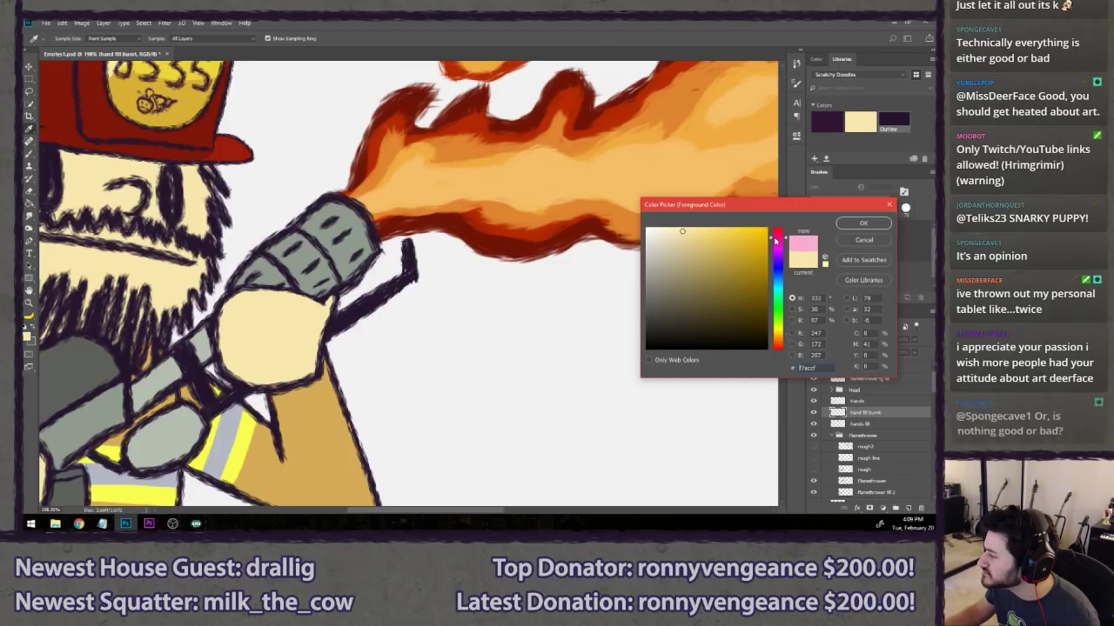
pyautogui.click(778, 236)
pyautogui.click(863, 223)
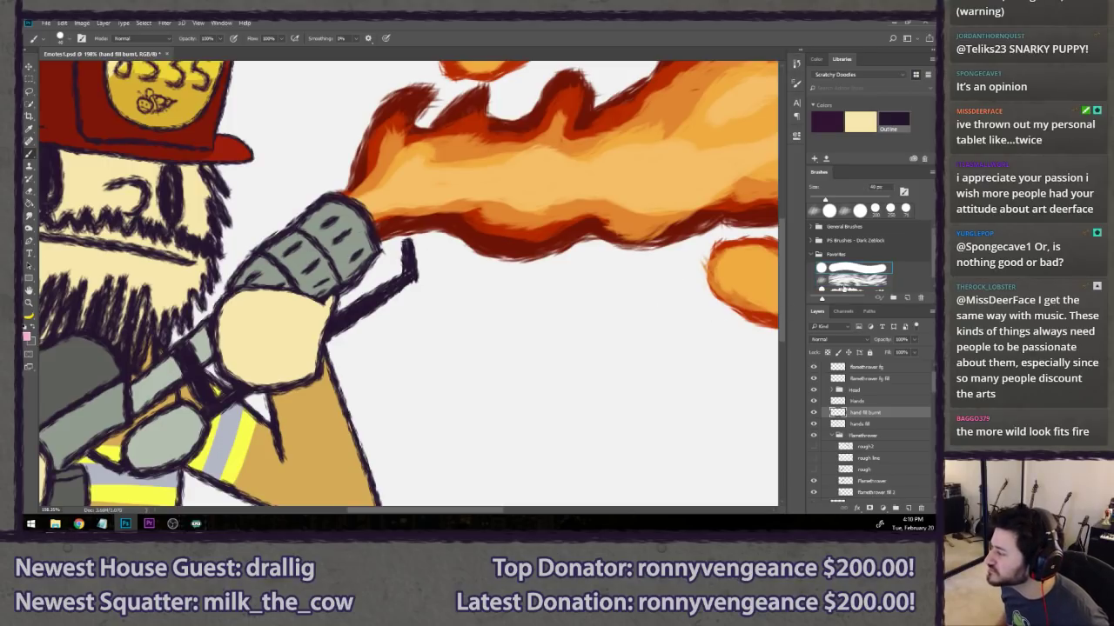
pyautogui.click(851, 281)
# - Clip the hand fill burnt layer to the hands fill layer and brush light pink along the hand's upper edge by the nozzle
pyautogui.rightClick(889, 416)
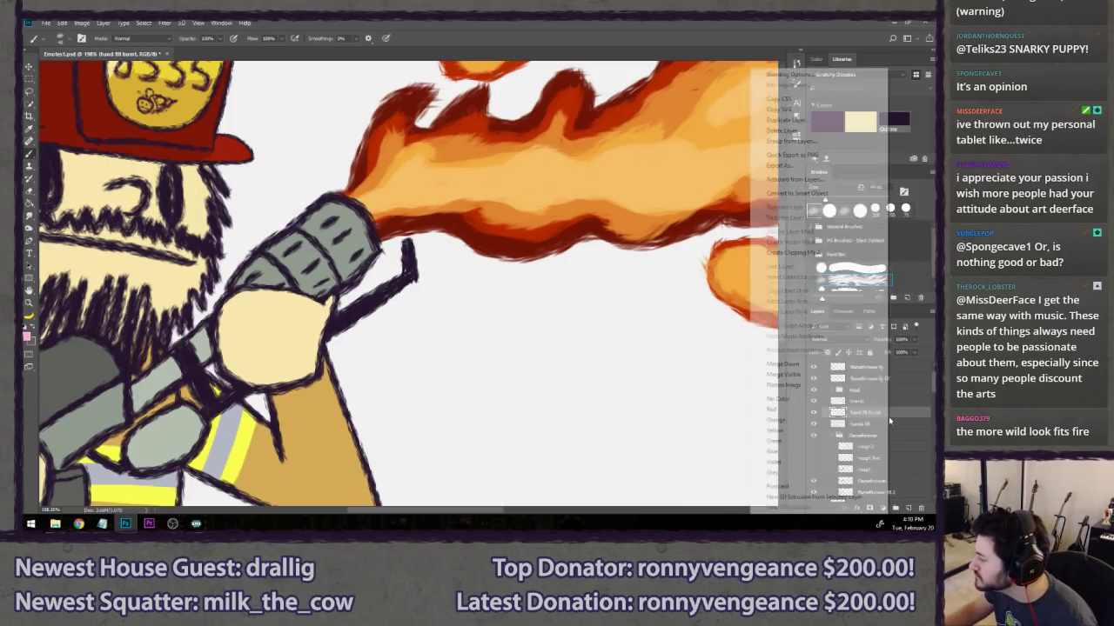
pyautogui.click(814, 253)
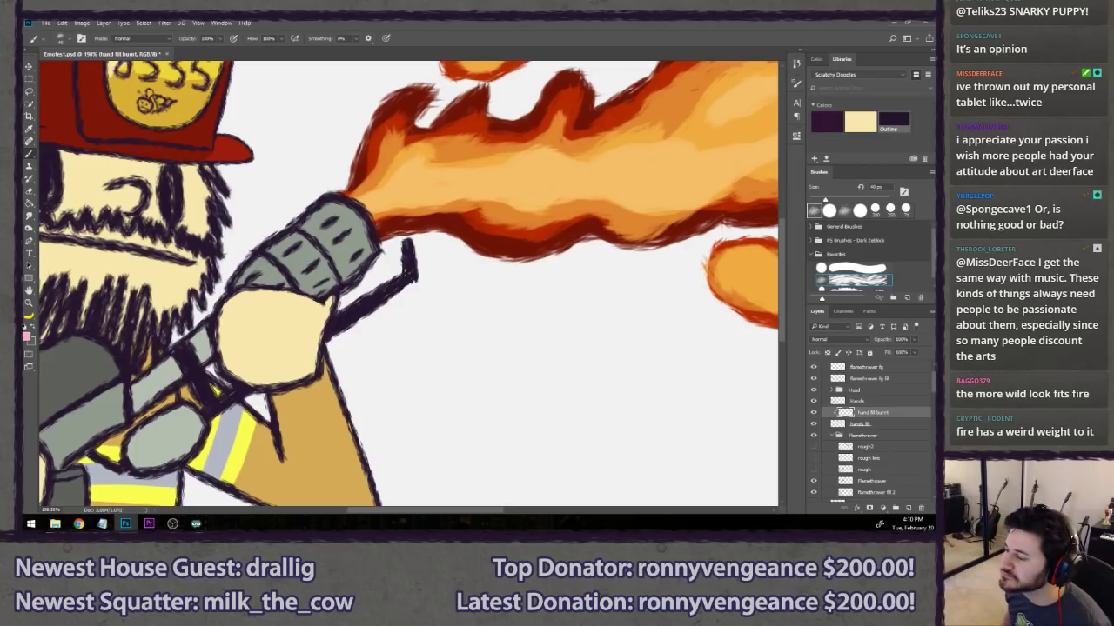
pyautogui.moveTo(303, 306)
pyautogui.mouseDown()
pyautogui.moveTo(273, 294)
pyautogui.moveTo(304, 304)
pyautogui.moveTo(228, 303)
pyautogui.moveTo(278, 293)
pyautogui.moveTo(248, 317)
pyautogui.moveTo(331, 302)
pyautogui.moveTo(306, 306)
pyautogui.moveTo(280, 291)
pyautogui.mouseUp()
pyautogui.hotkey('ctrl', 'z')
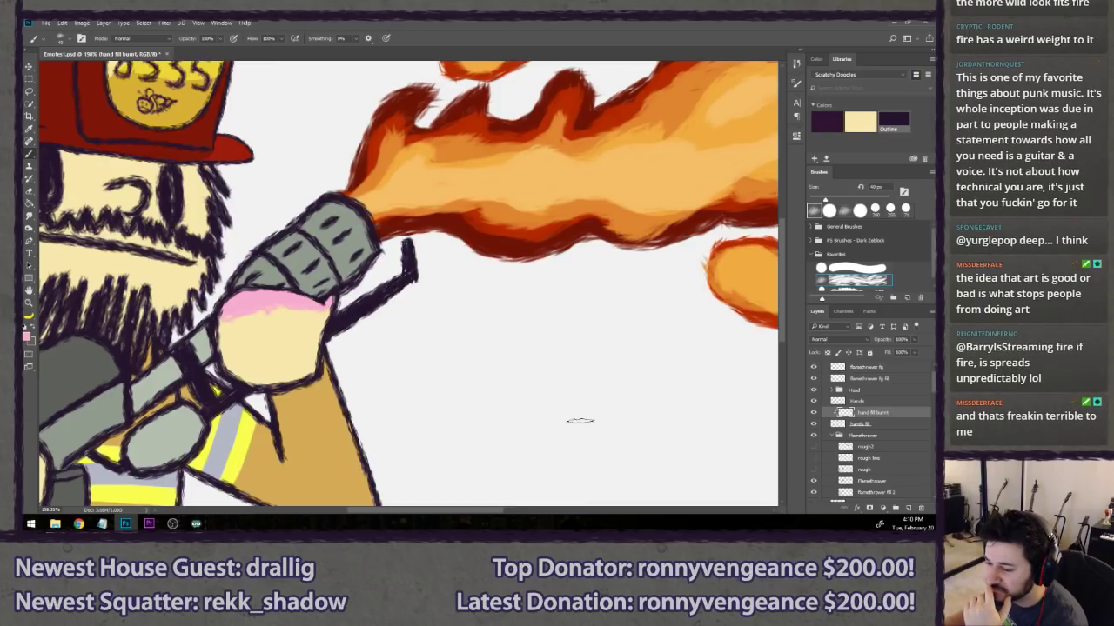
# - Add a Color Overlay effect to the hand fill burnt layer and give it a muted pink color
pyautogui.doubleClick(904, 416)
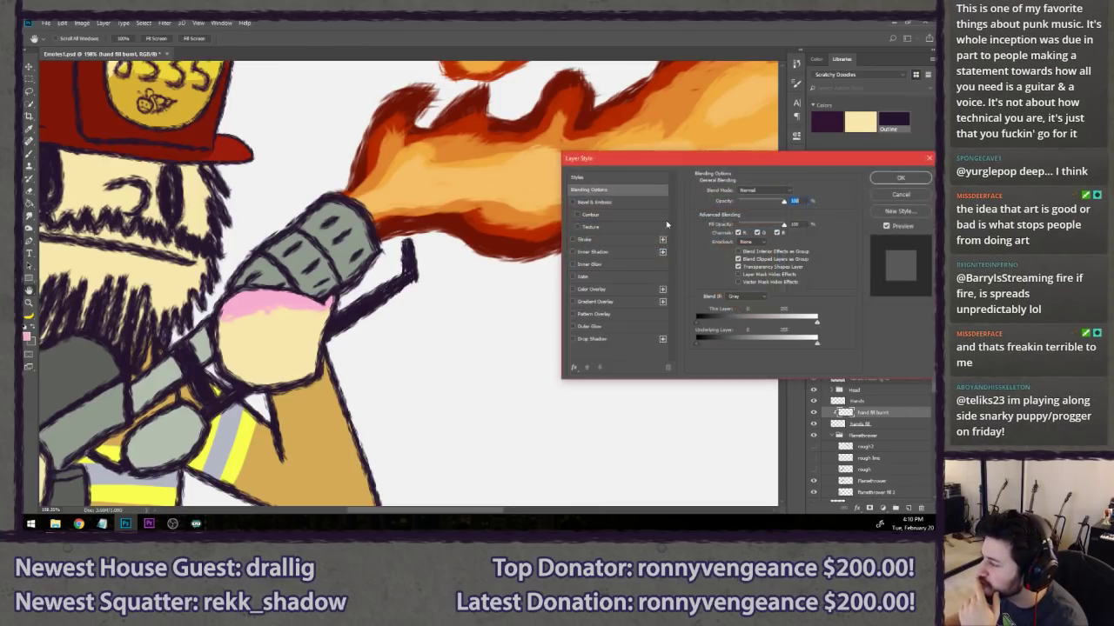
pyautogui.click(621, 289)
pyautogui.click(791, 192)
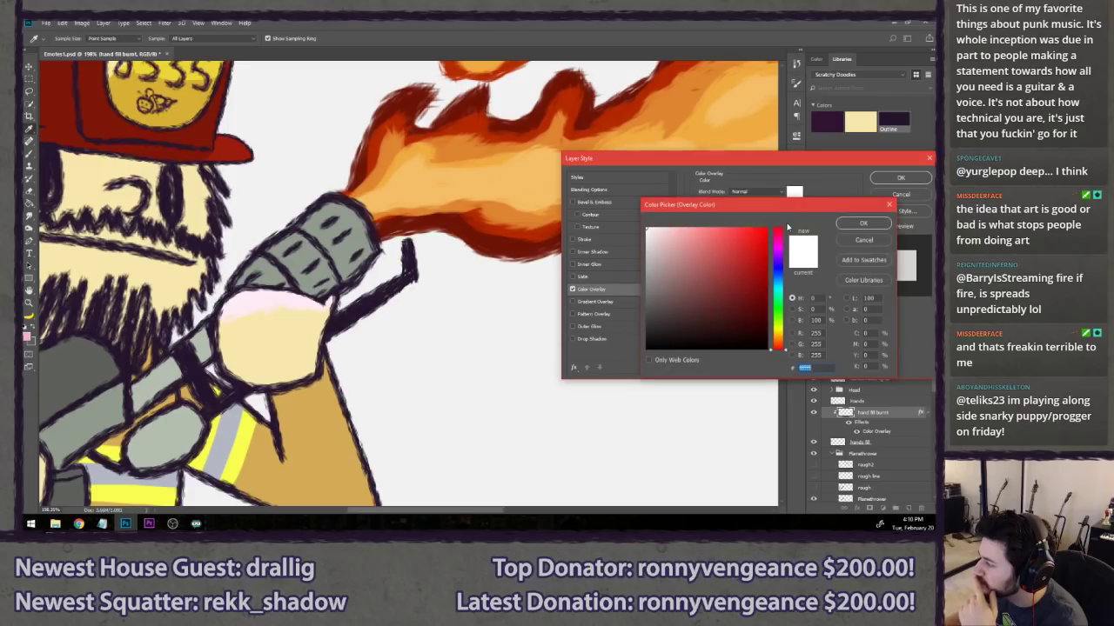
pyautogui.click(779, 239)
pyautogui.click(747, 248)
pyautogui.click(706, 245)
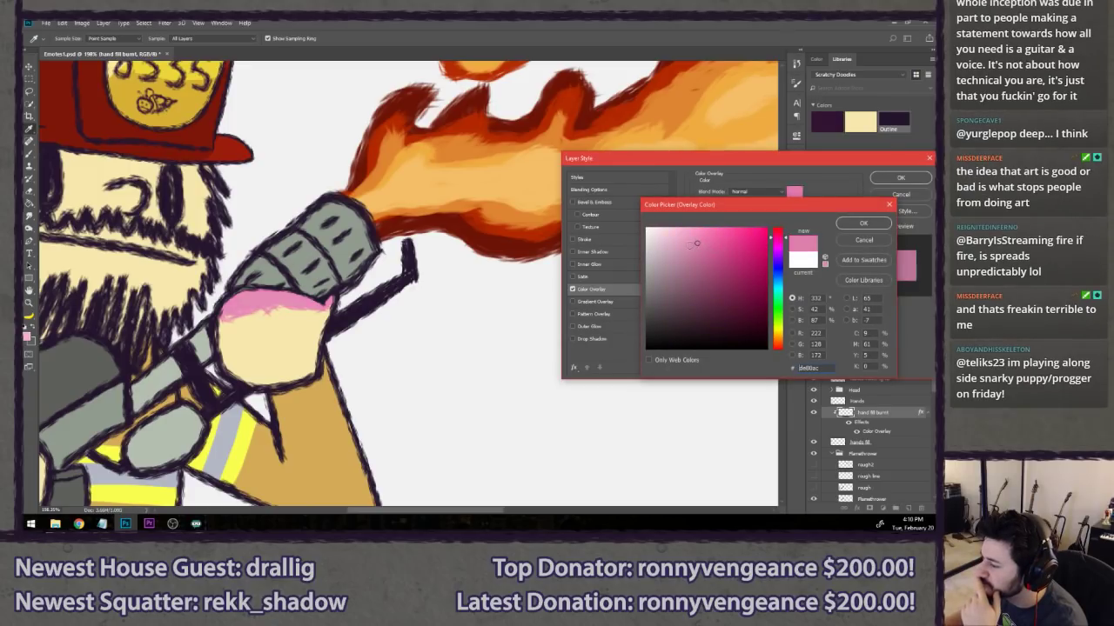
pyautogui.moveTo(705, 243); pyautogui.dragTo(689, 255)
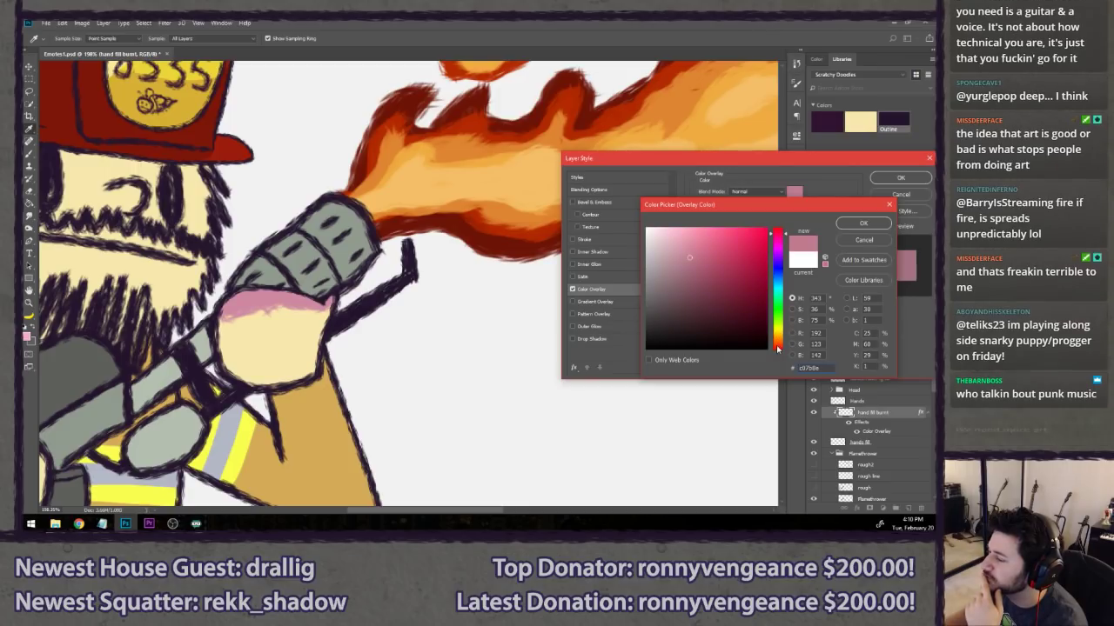
# - Shift the overlay color to a dusty reddish pink, hex bf7b70, and apply the layer style
pyautogui.click(778, 347)
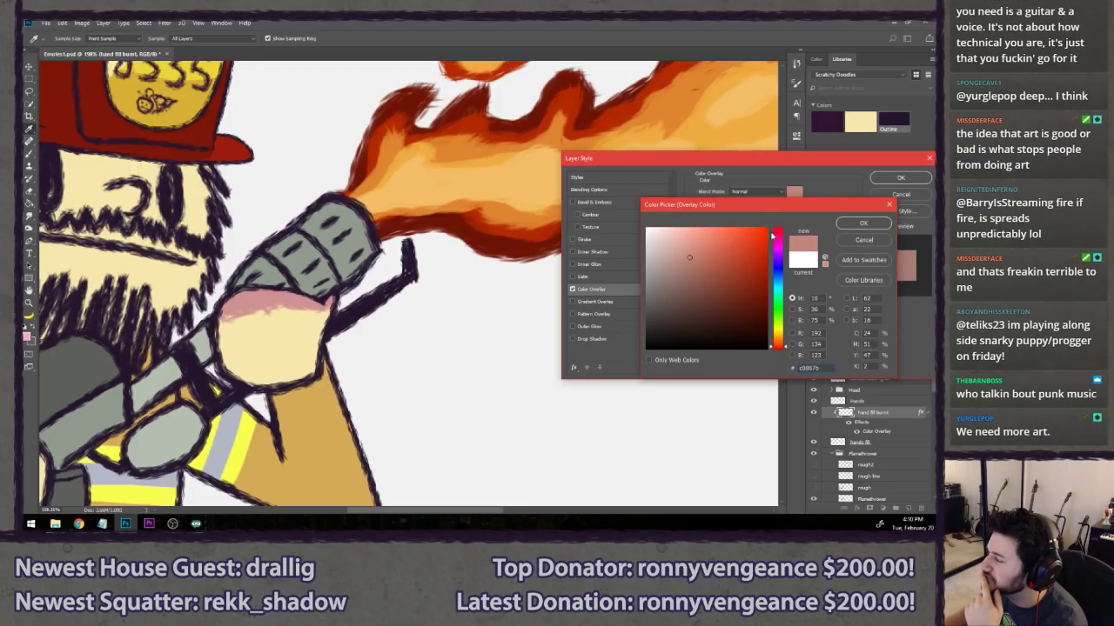
pyautogui.click(778, 235)
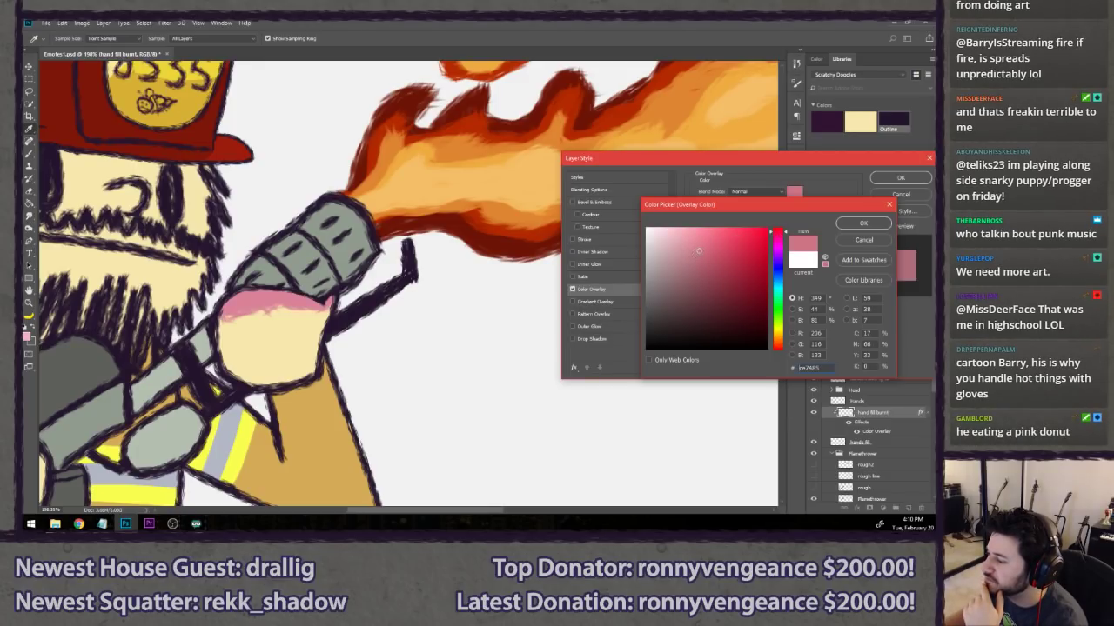
pyautogui.moveTo(698, 251)
pyautogui.mouseDown()
pyautogui.moveTo(705, 270)
pyautogui.moveTo(727, 244)
pyautogui.moveTo(746, 241)
pyautogui.moveTo(752, 255)
pyautogui.moveTo(696, 258)
pyautogui.mouseUp()
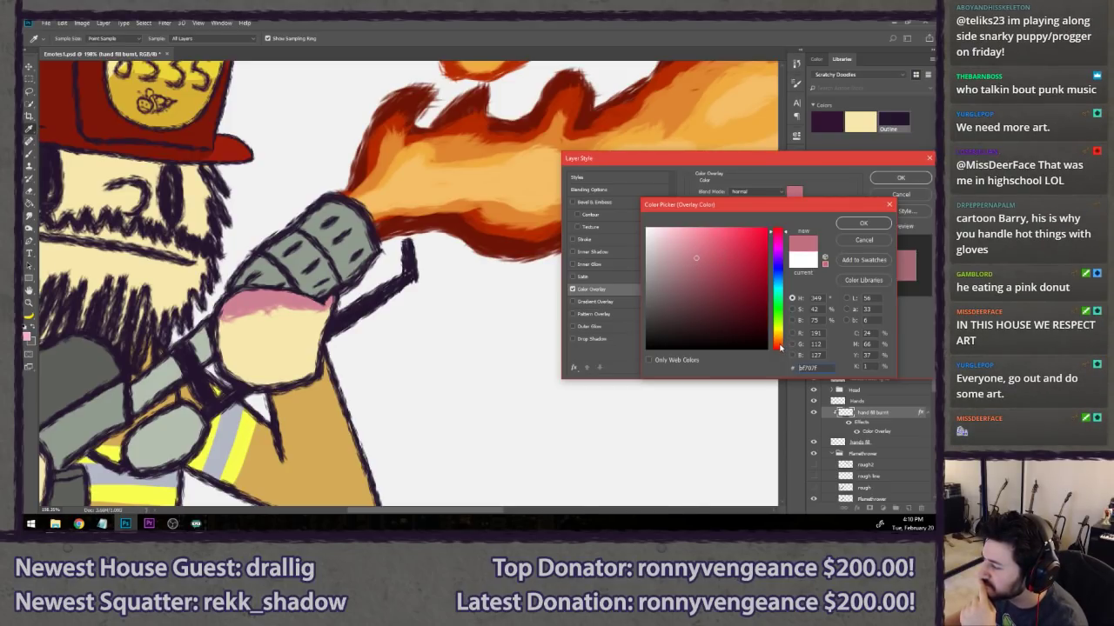
pyautogui.moveTo(781, 348); pyautogui.dragTo(778, 351)
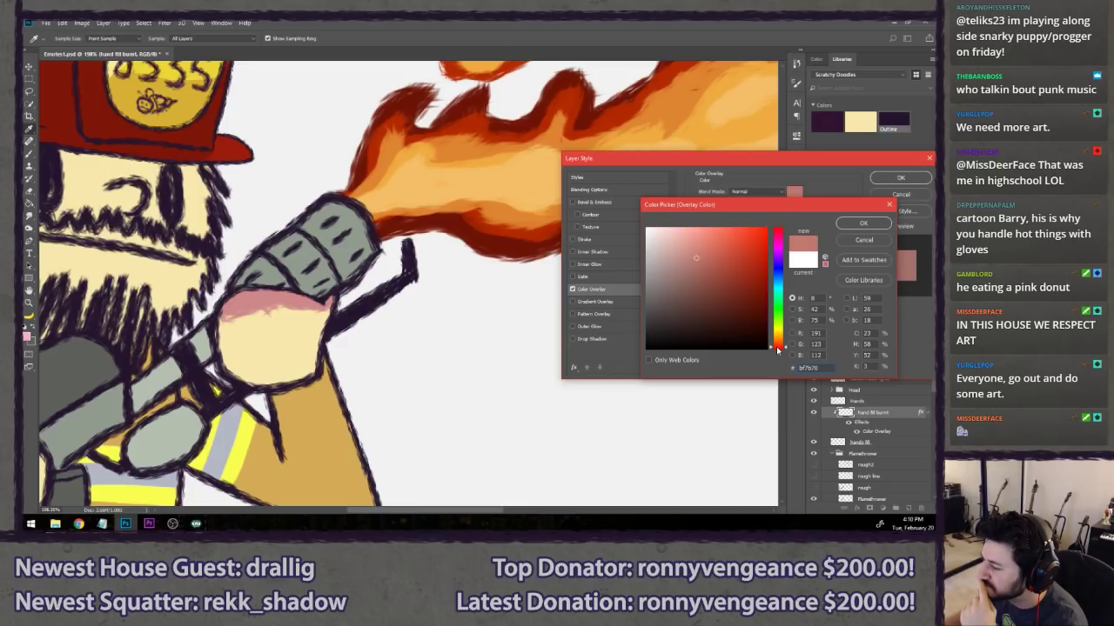
pyautogui.click(860, 223)
pyautogui.click(901, 177)
pyautogui.scroll(-5, 533, 333)
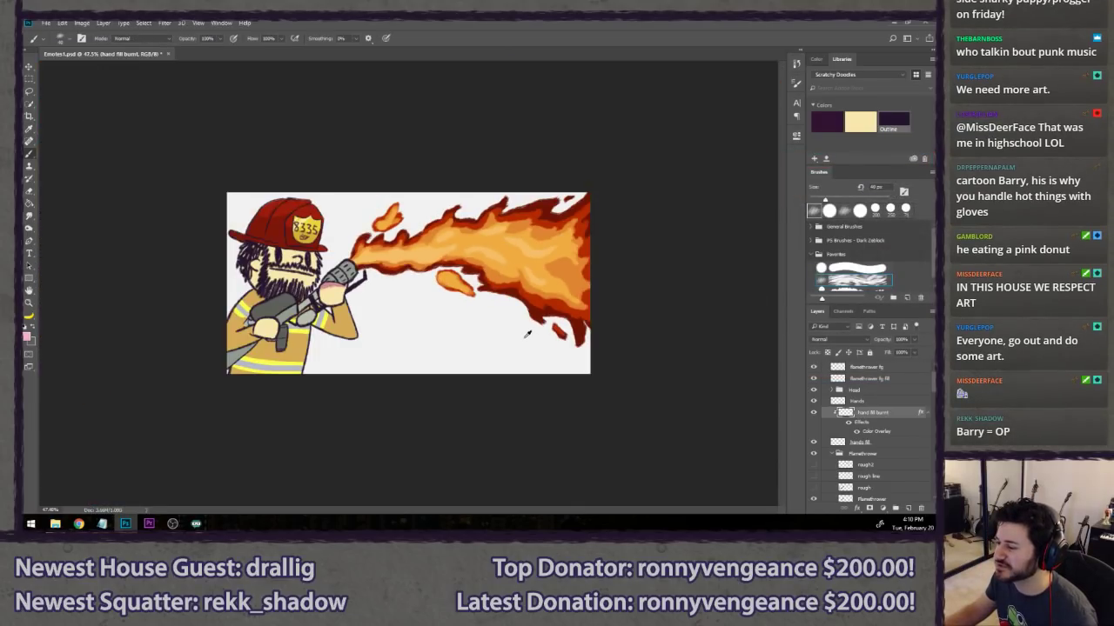
# - Open the Color Overlay settings of the hand fill burnt layer
pyautogui.scroll(4, 191, 285)
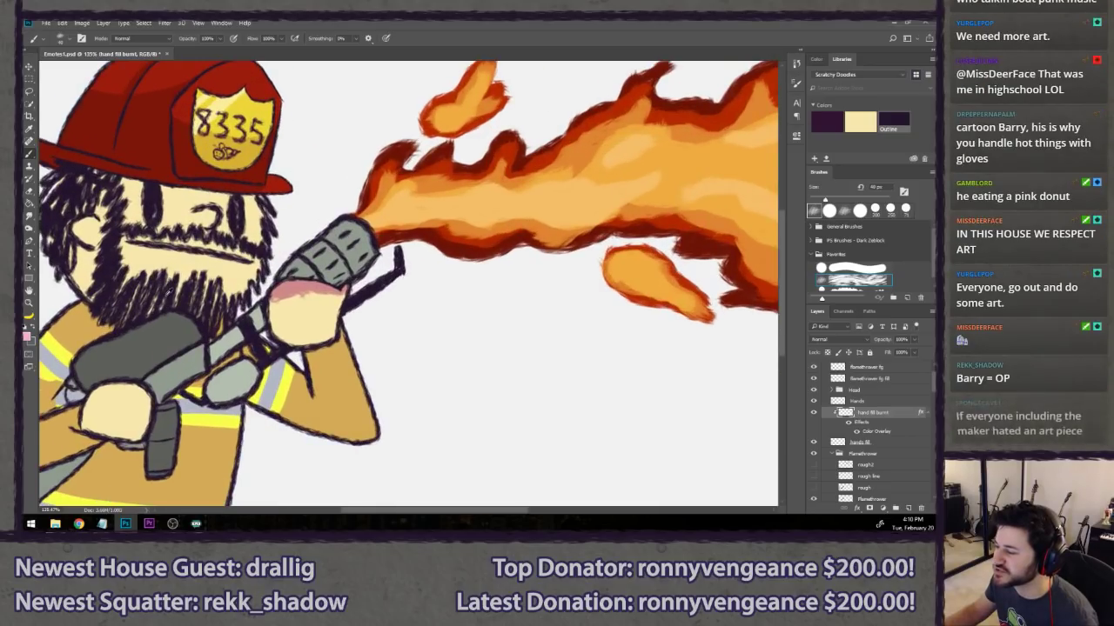
pyautogui.scroll(1, 171, 292)
pyautogui.rightClick(812, 407)
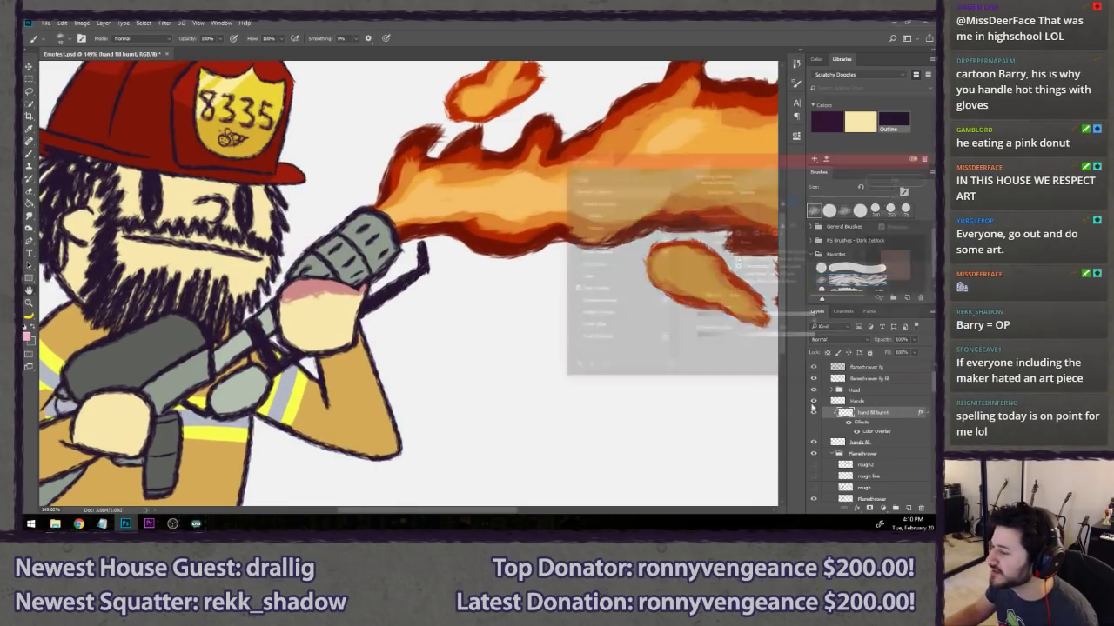
pyautogui.click(609, 289)
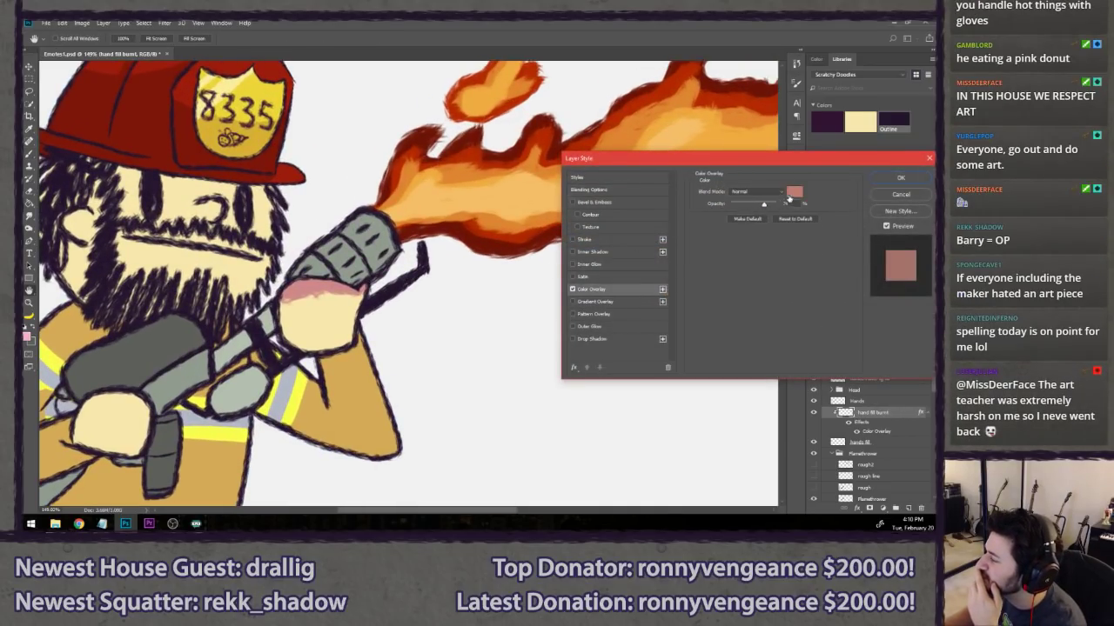
pyautogui.click(792, 191)
pyautogui.click(729, 301)
pyautogui.moveTo(729, 301)
pyautogui.mouseDown()
pyautogui.moveTo(744, 310)
pyautogui.moveTo(740, 328)
pyautogui.mouseUp()
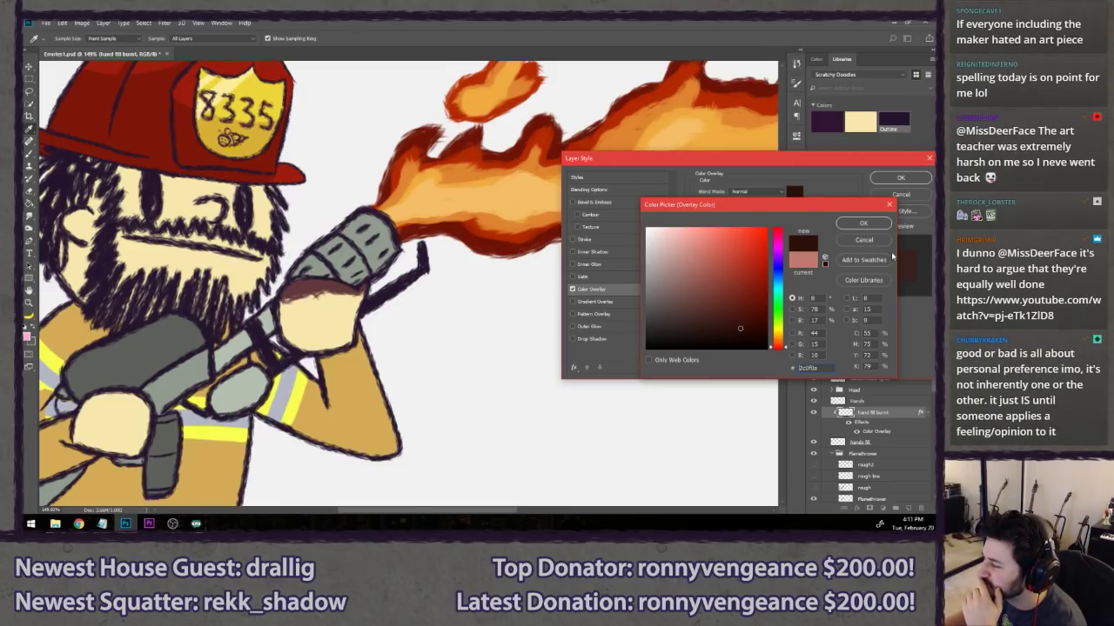
pyautogui.click(863, 241)
# - Set the overlay color to bright pink, hex e36fb1, and lower the hand fill burnt layer's opacity to about 60%
pyautogui.click(795, 191)
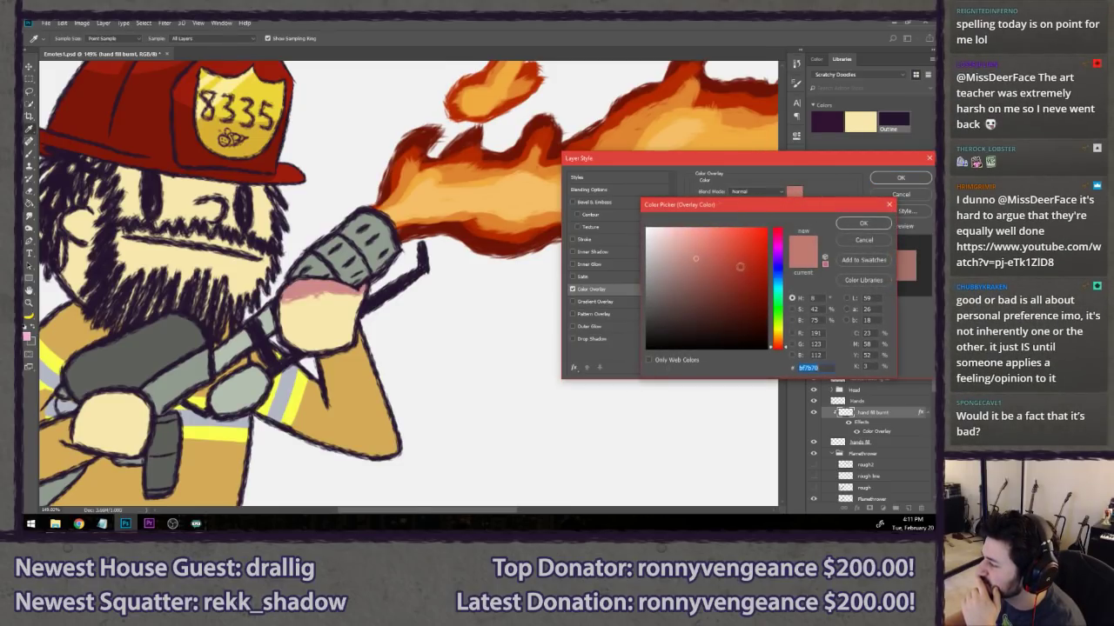
pyautogui.moveTo(724, 249); pyautogui.dragTo(777, 244)
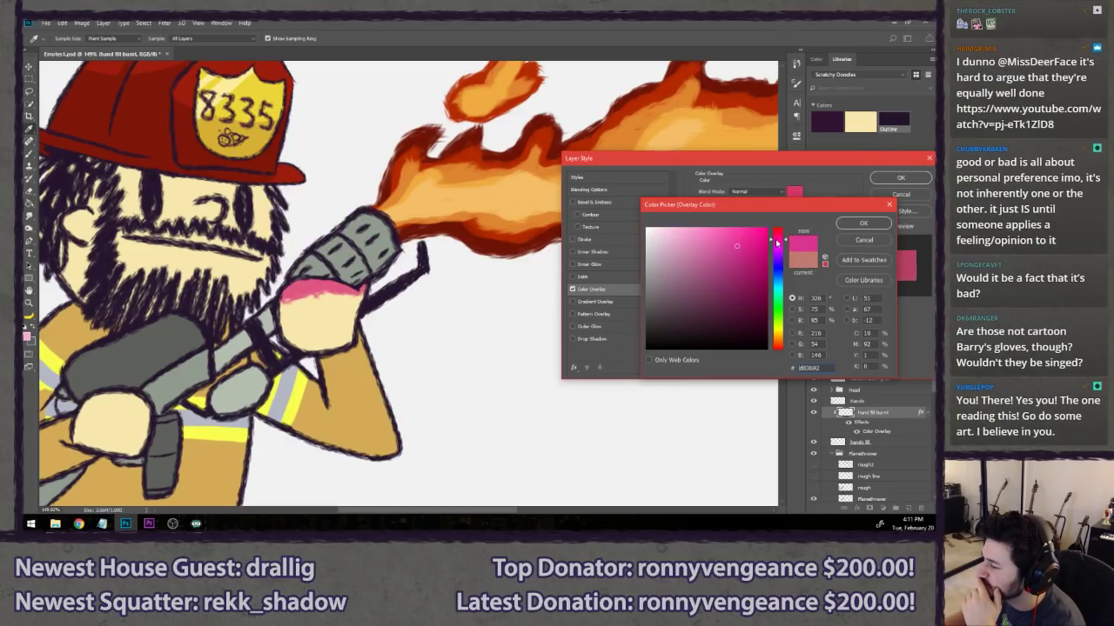
pyautogui.click(706, 242)
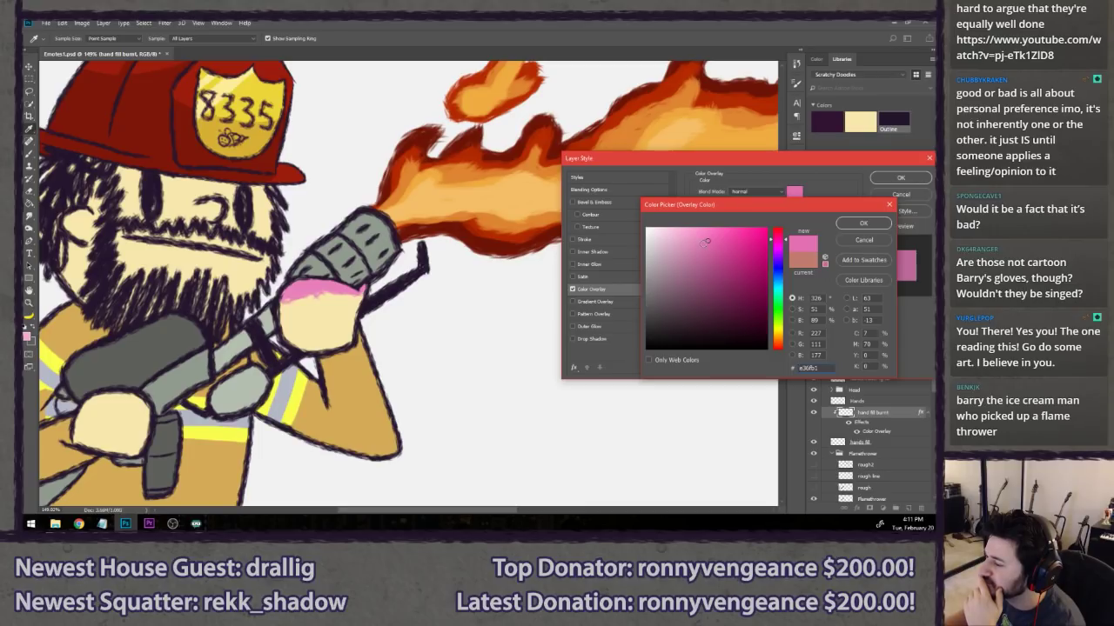
pyautogui.click(866, 223)
pyautogui.click(901, 178)
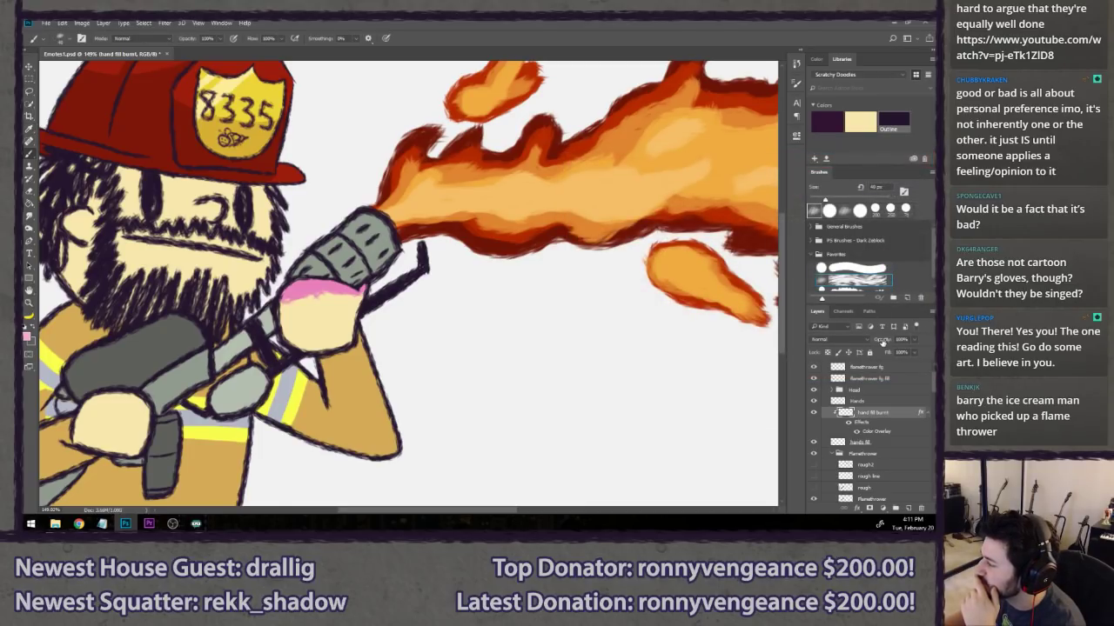
pyautogui.moveTo(882, 342); pyautogui.dragTo(862, 337)
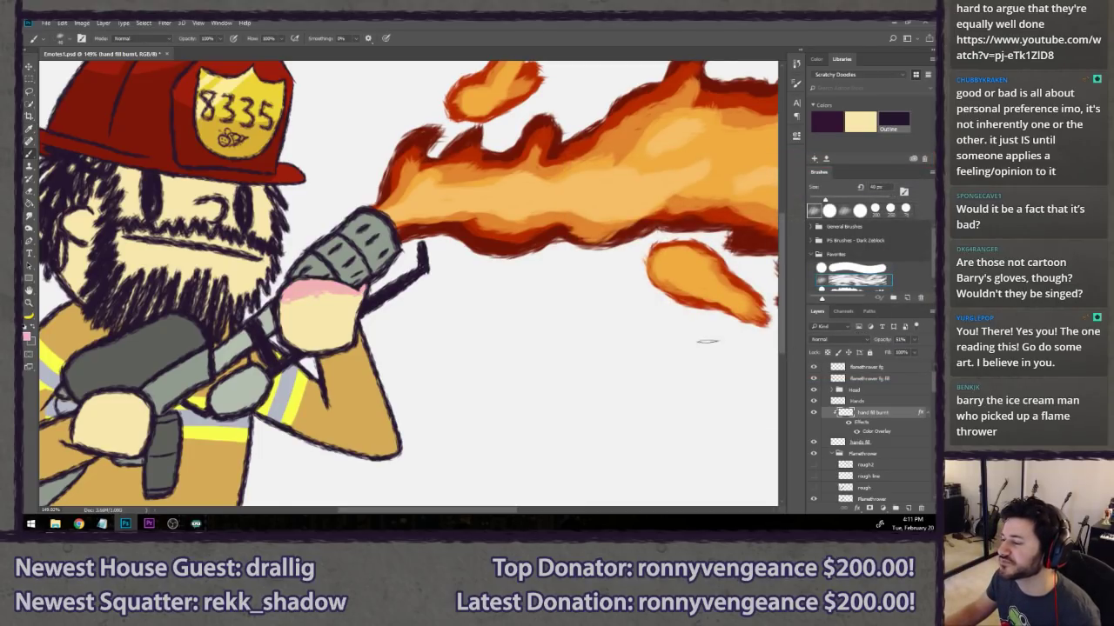
pyautogui.scroll(-5, 707, 341)
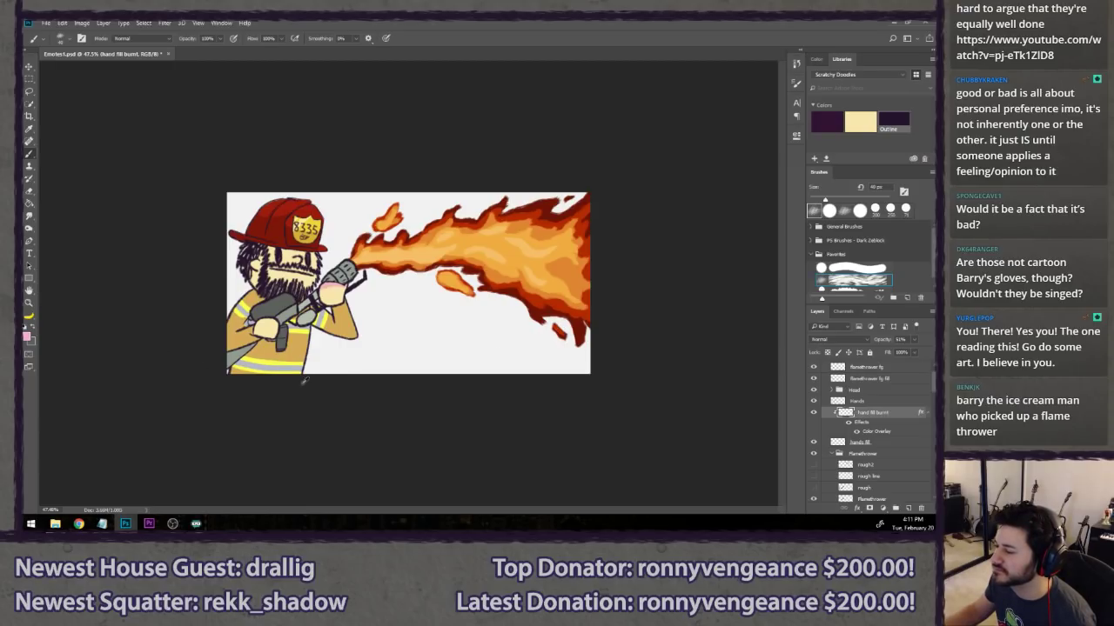
# - Readjust the hand fill burnt layer's Color Overlay to a warmer, redder pink and apply it
pyautogui.doubleClick(876, 431)
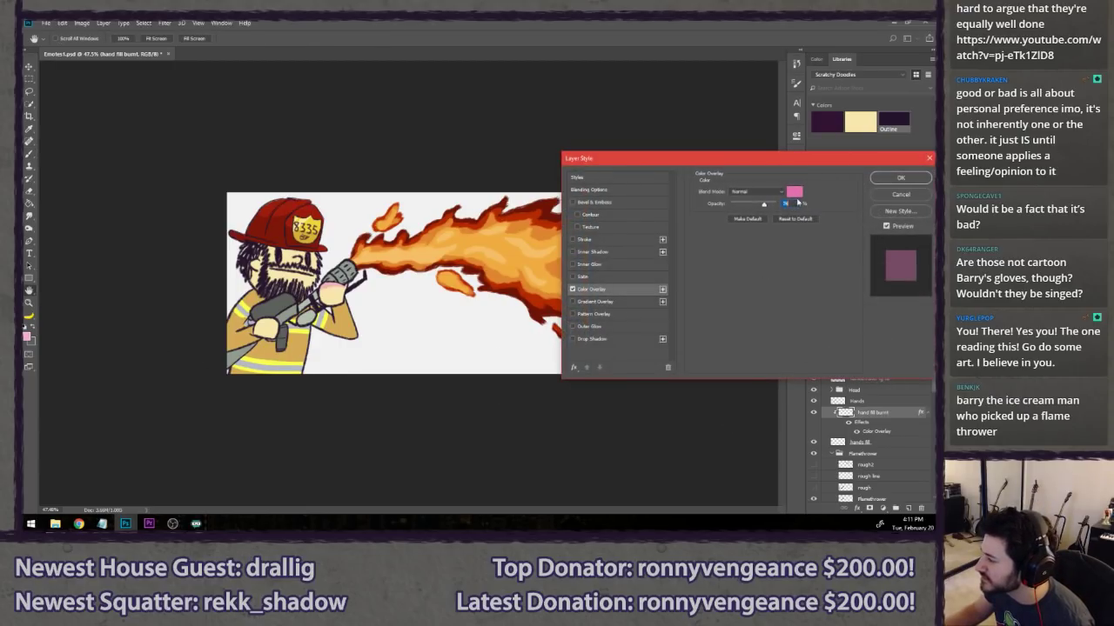
pyautogui.click(794, 192)
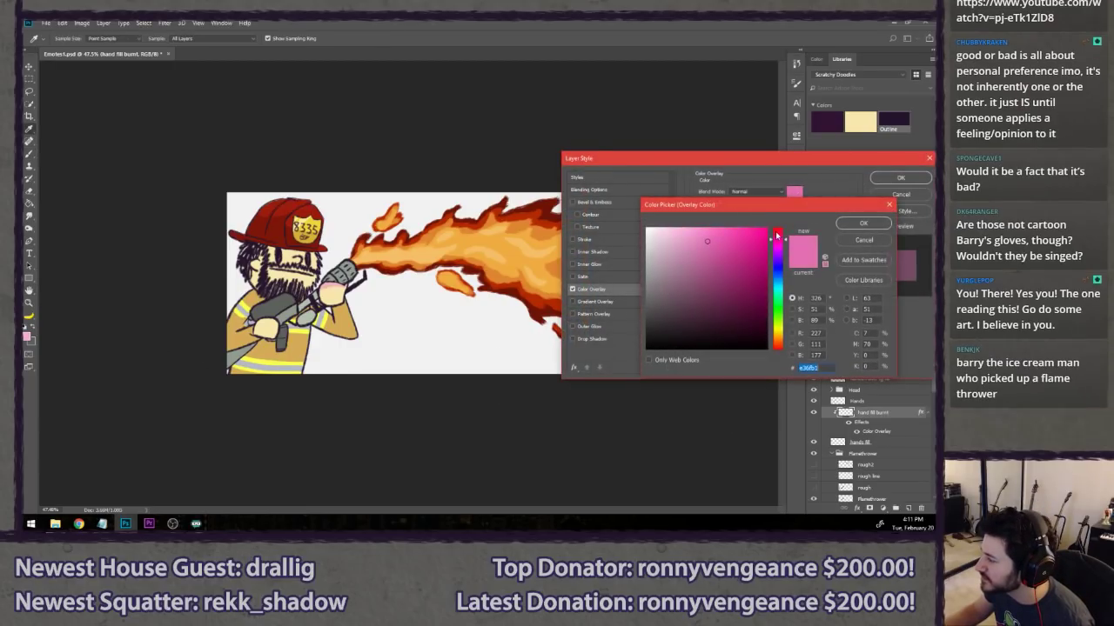
pyautogui.click(863, 223)
pyautogui.click(901, 178)
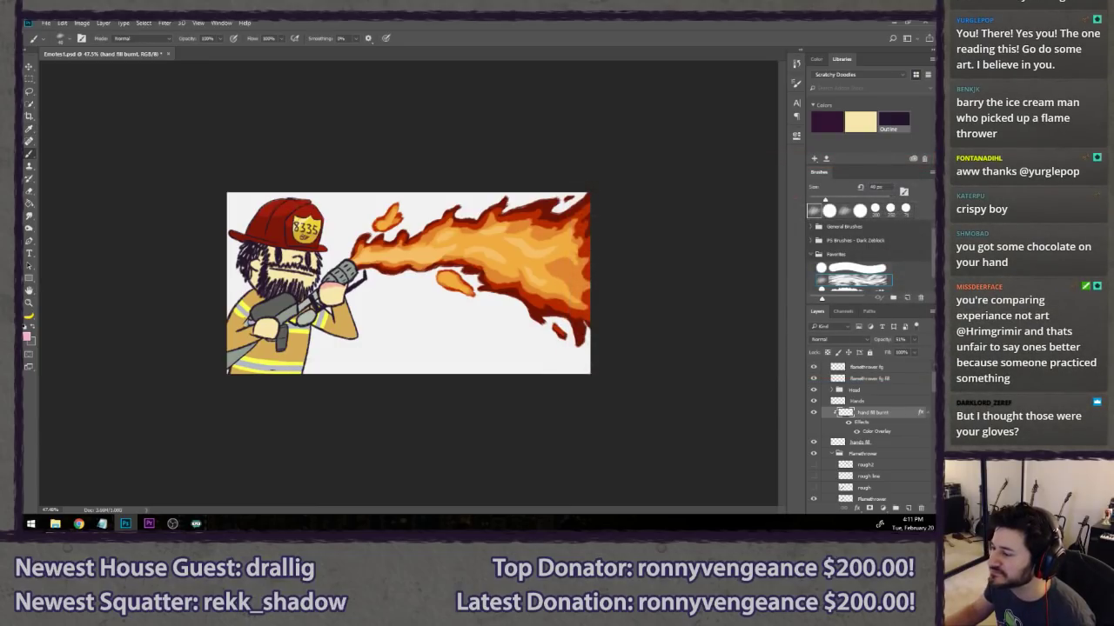
pyautogui.scroll(5, 180, 318)
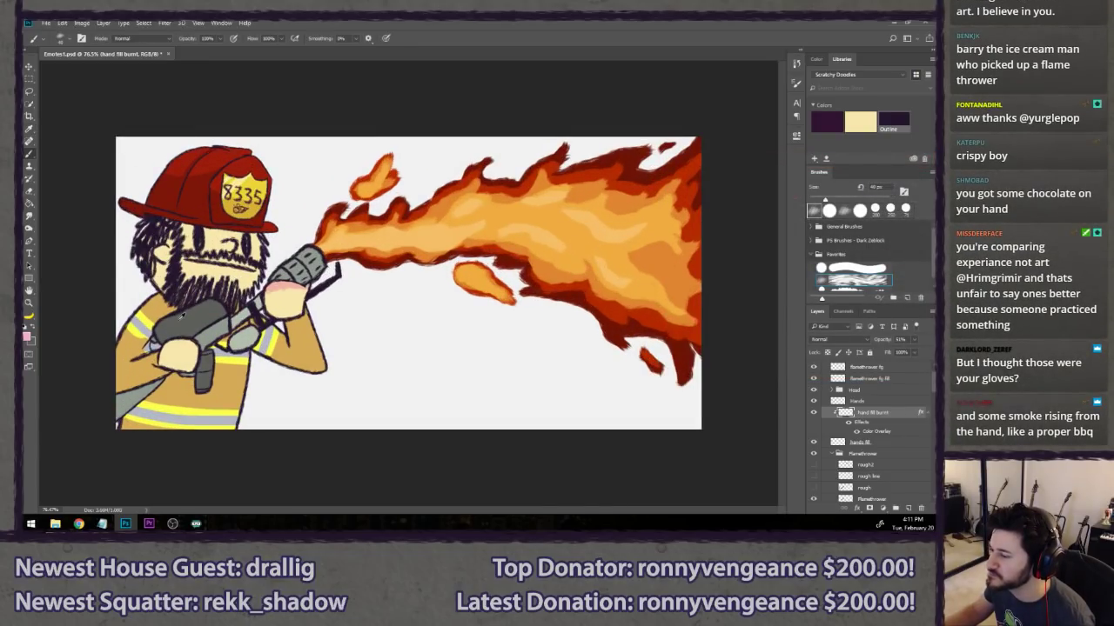
pyautogui.scroll(1, 139, 317)
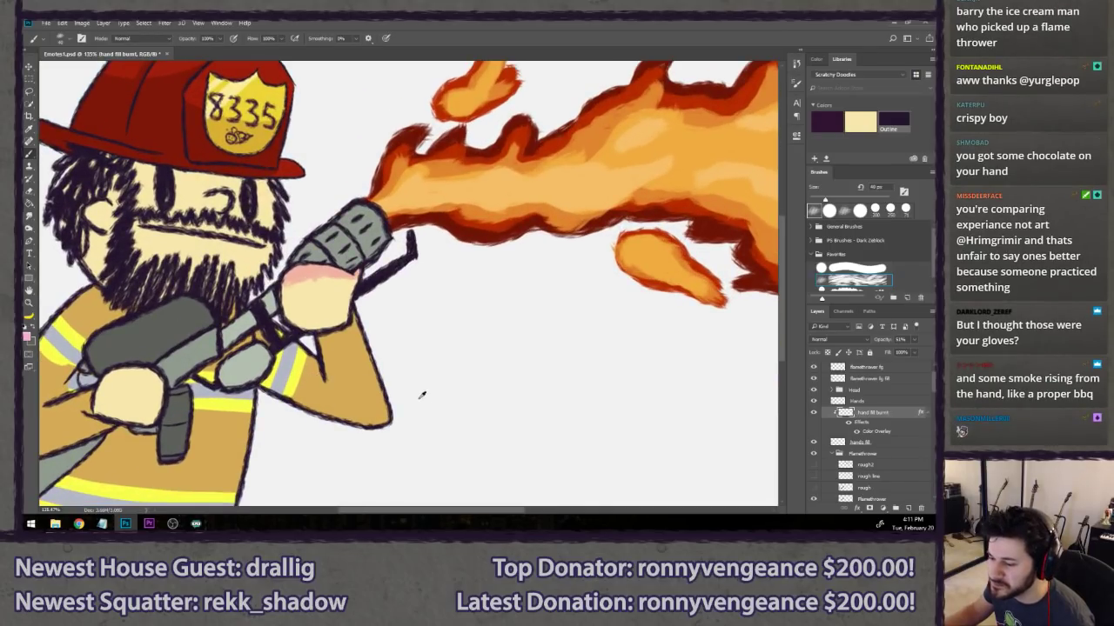
pyautogui.scroll(-2, 441, 398)
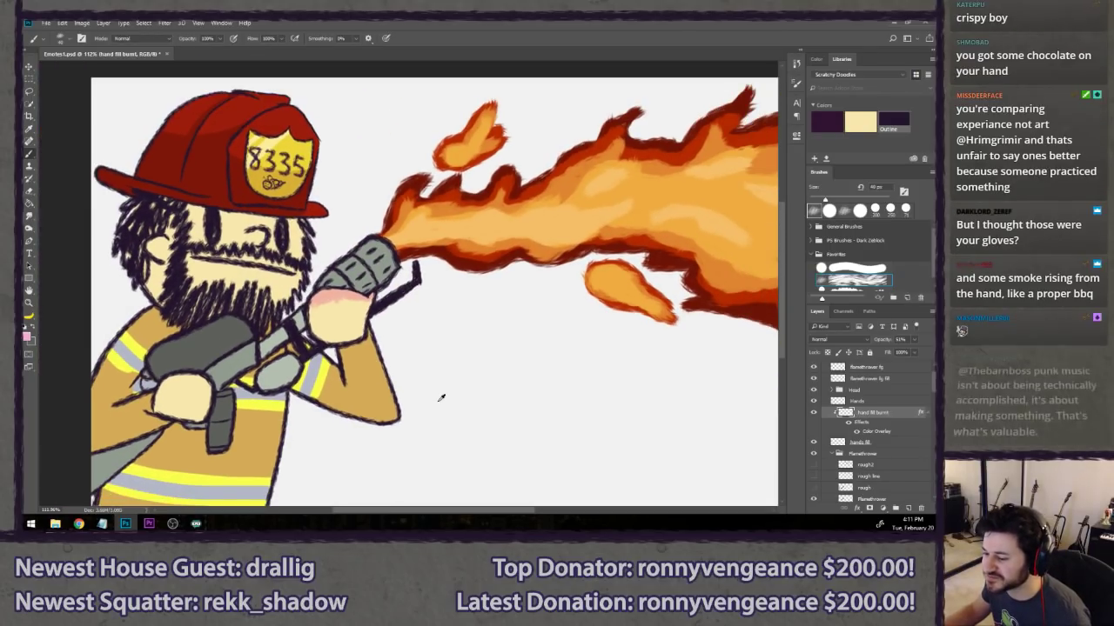
pyautogui.press('l')
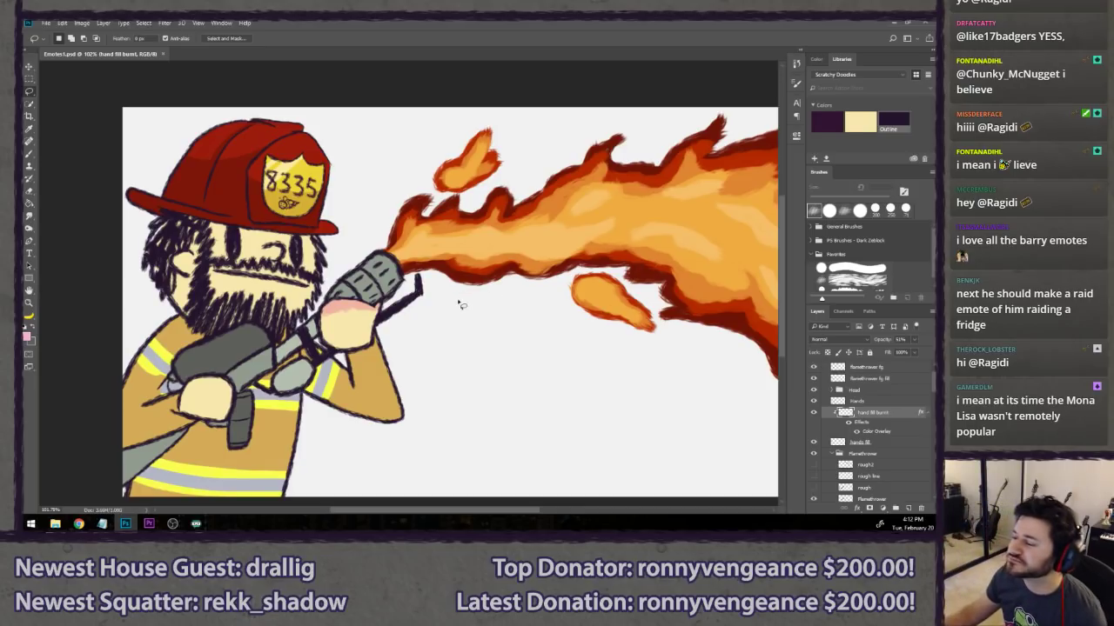
pyautogui.scroll(-5, 398, 339)
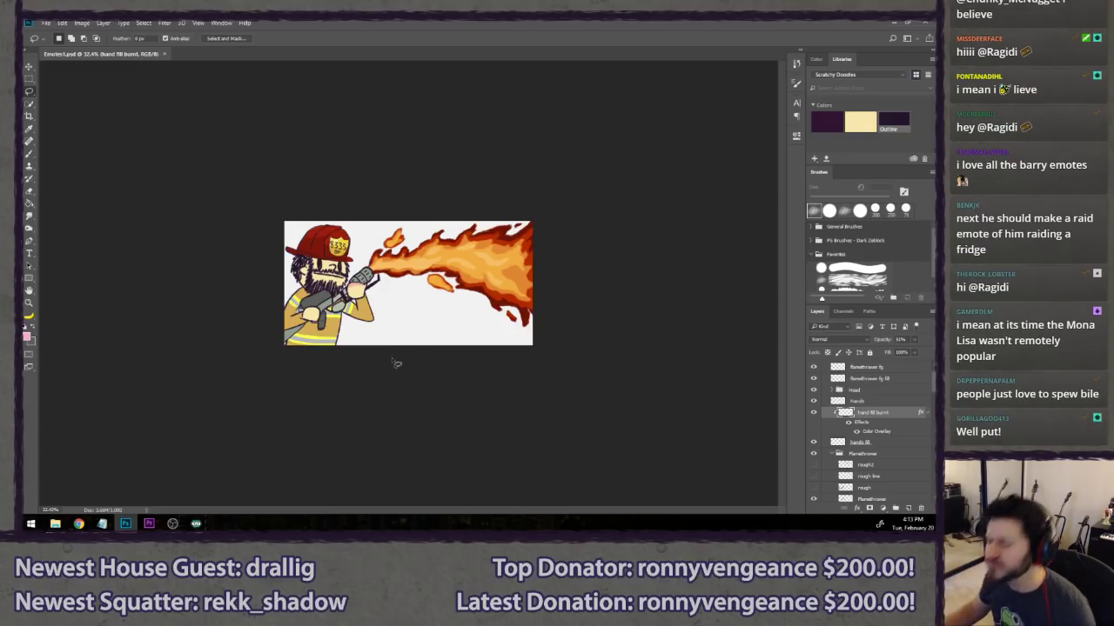
pyautogui.scroll(3, 396, 364)
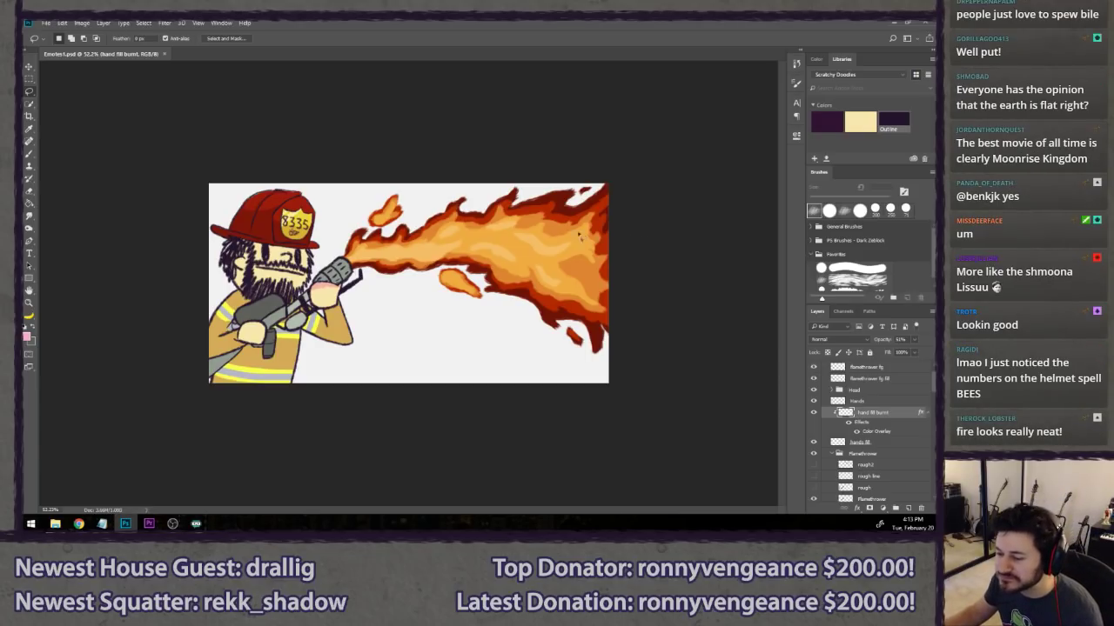
pyautogui.scroll(3, 547, 109)
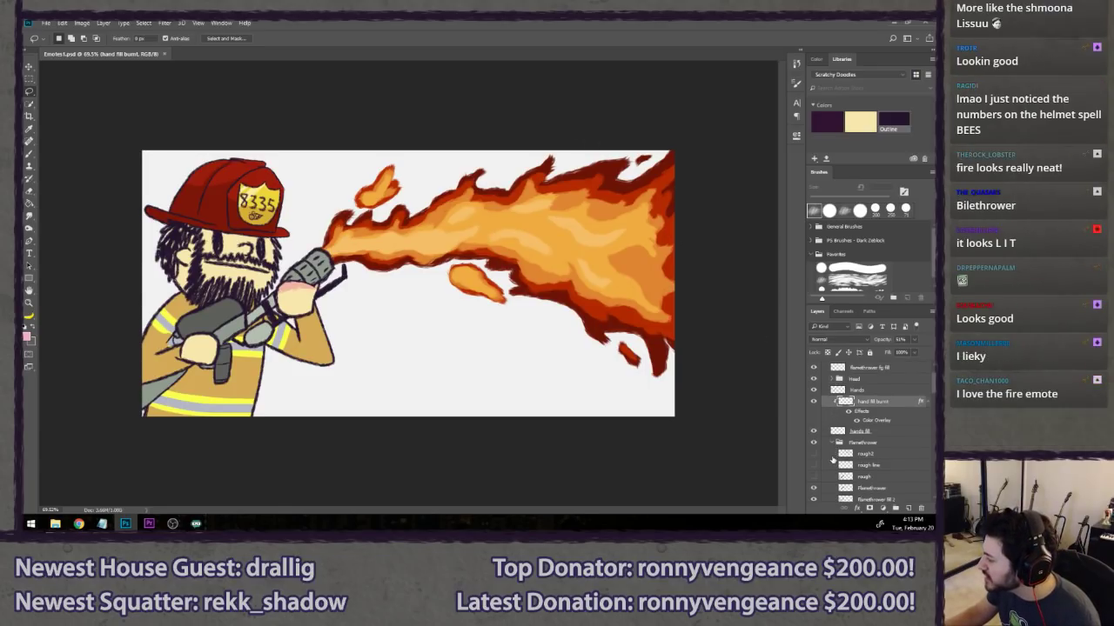
# - Collapse the FIRE 3 group and compare it with the FIRE 2 flame by toggling their visibility, leaving only FIRE 3 shown
pyautogui.scroll(-2, 832, 458)
pyautogui.scroll(-5, 830, 458)
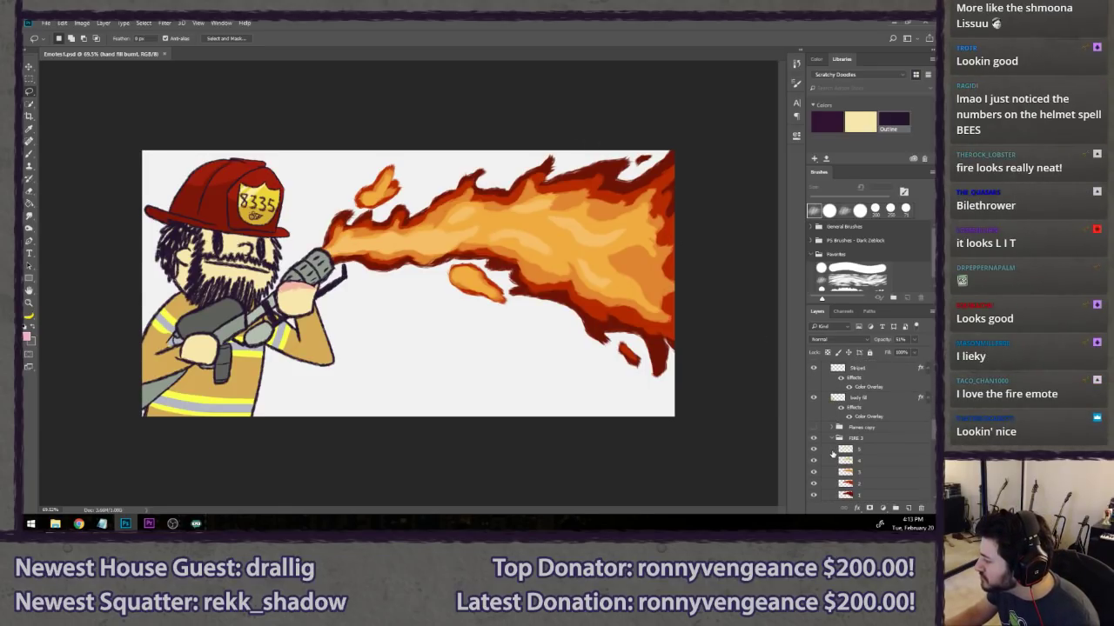
pyautogui.click(832, 438)
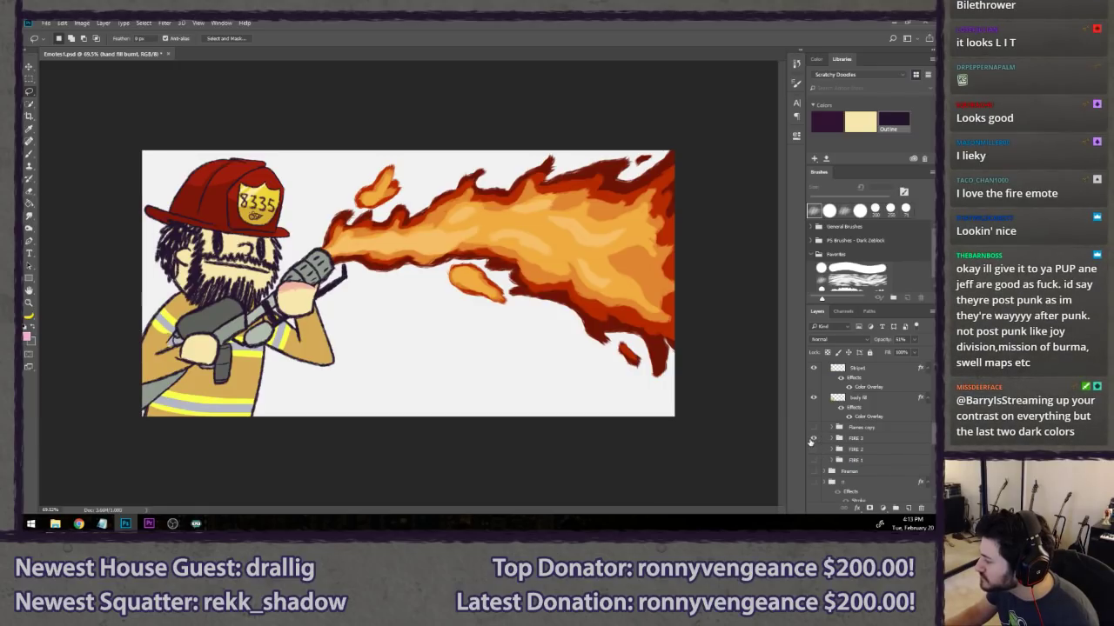
pyautogui.click(813, 439)
pyautogui.click(811, 449)
pyautogui.click(809, 450)
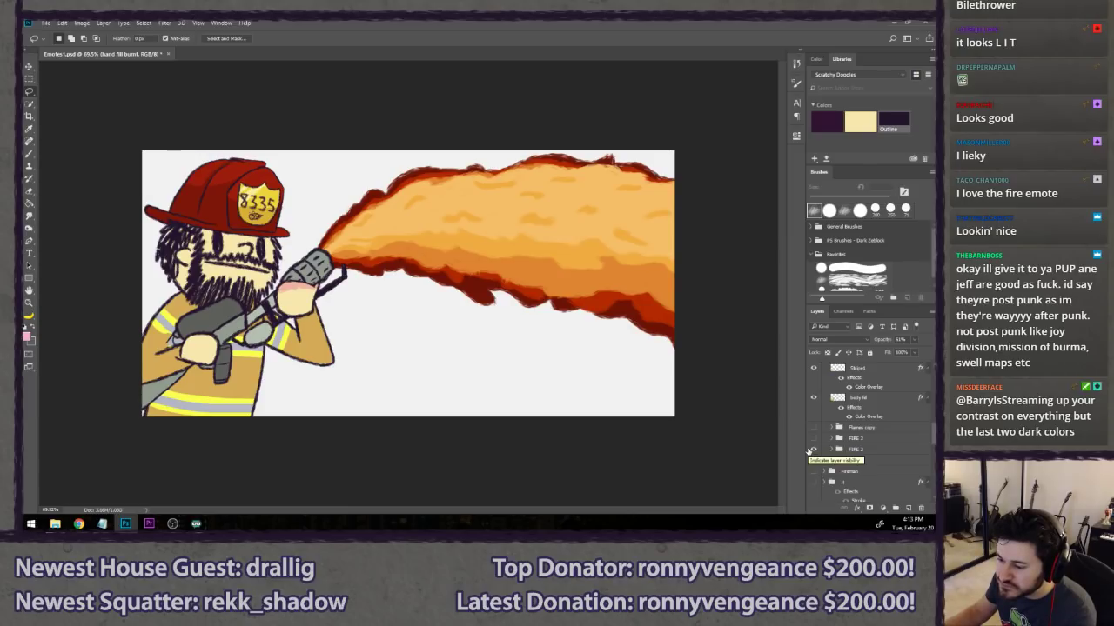
pyautogui.click(810, 450)
pyautogui.click(813, 439)
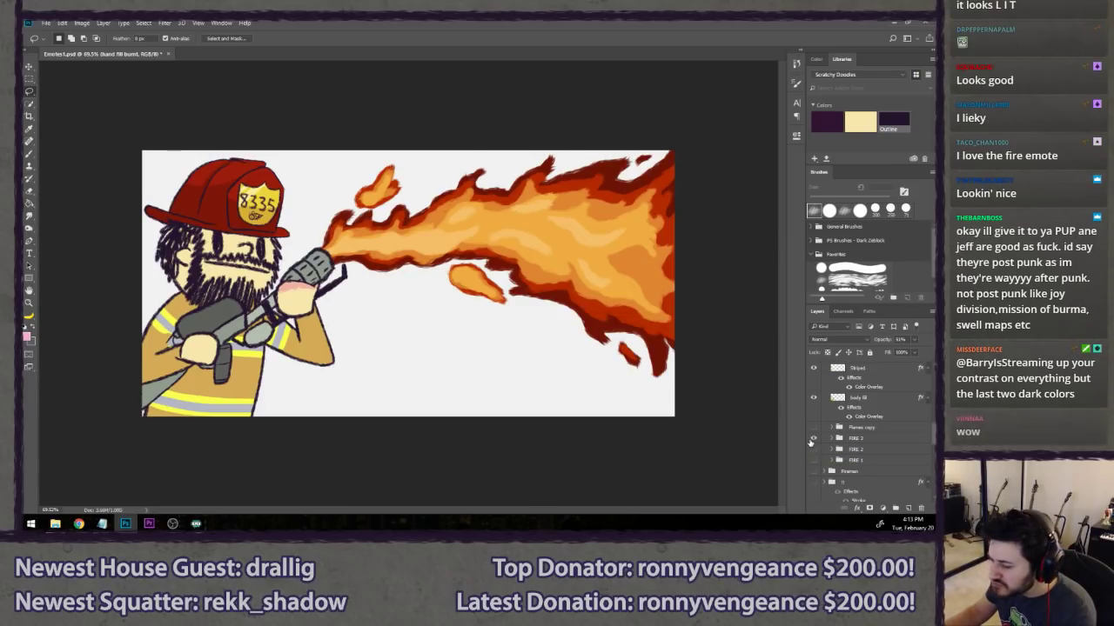
# - Merge layers 3, 4 and 5 of the FIRE 3 group, copy the entire merged artwork, and undo the merge
pyautogui.click(832, 438)
pyautogui.scroll(-1, 888, 439)
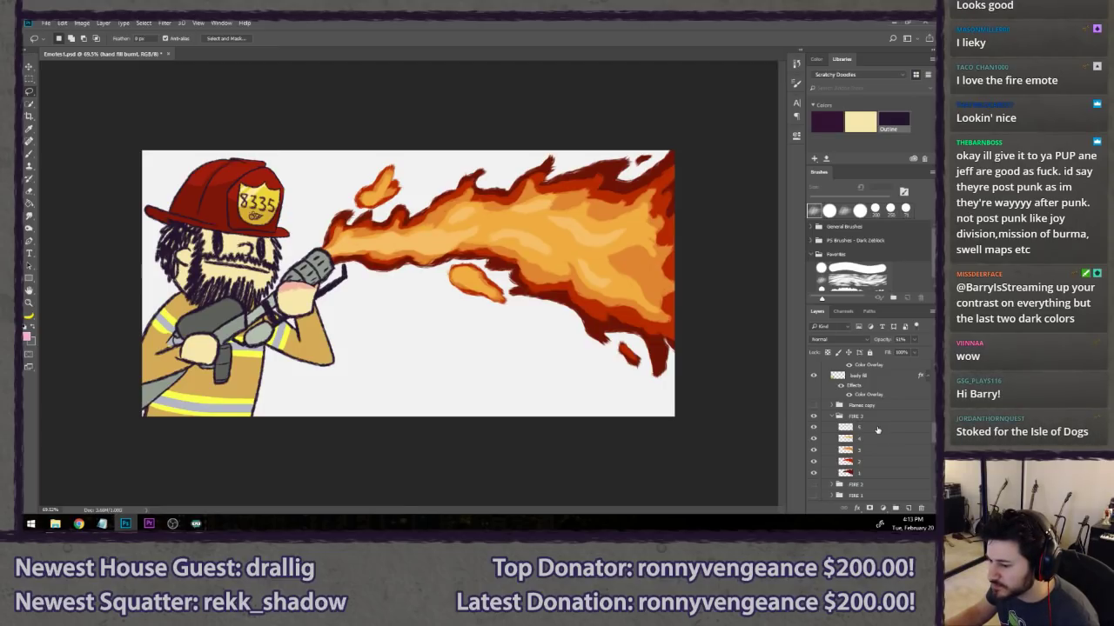
pyautogui.click(877, 429)
pyautogui.keyDown('shift'); pyautogui.click(883, 451); pyautogui.keyUp('shift')
pyautogui.rightClick(882, 450)
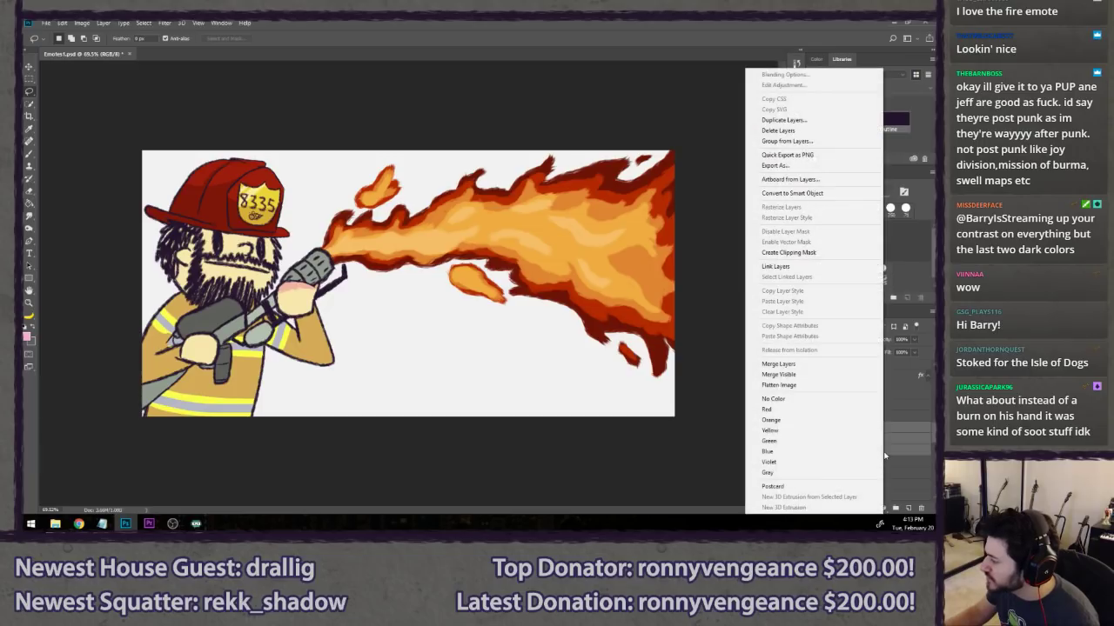
pyautogui.click(819, 365)
pyautogui.hotkey('ctrl', 'a')
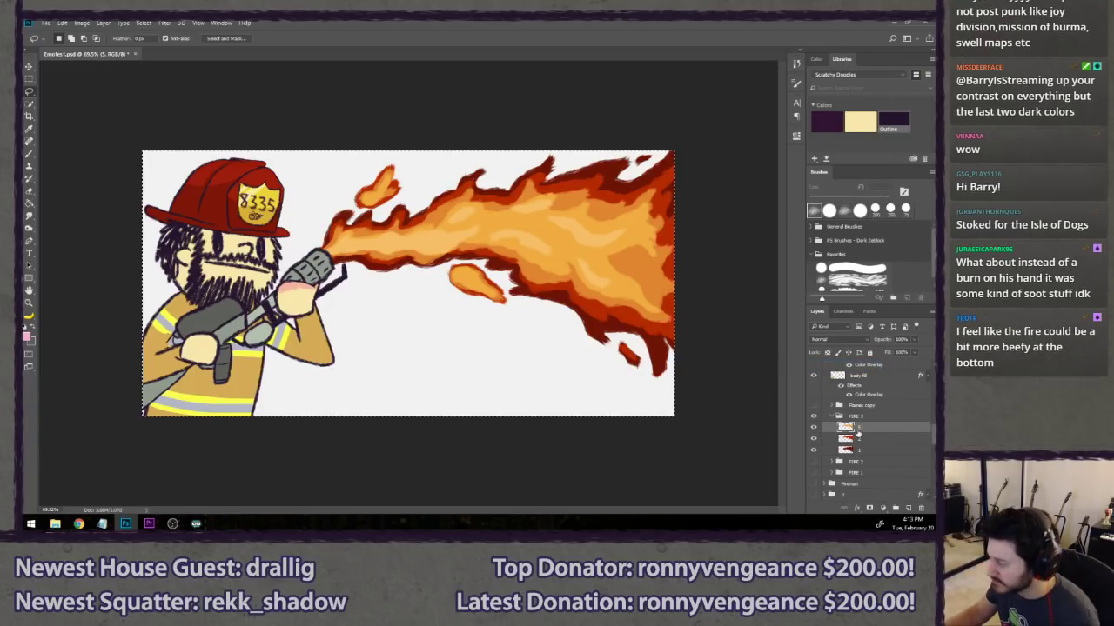
pyautogui.hotkey('ctrl', 'alt', 'z')
pyautogui.hotkey('ctrl', 'alt', 'z')
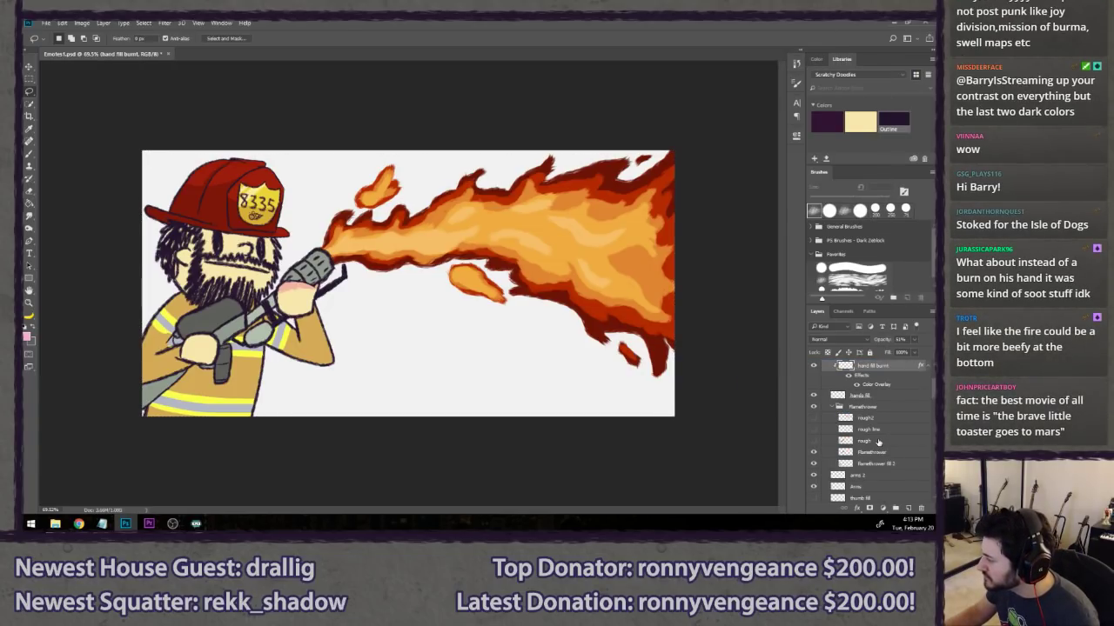
# - Paste the copied flame artwork in its original position as a new layer above layer 5 in the FIRE 3 group
pyautogui.scroll(5, 880, 435)
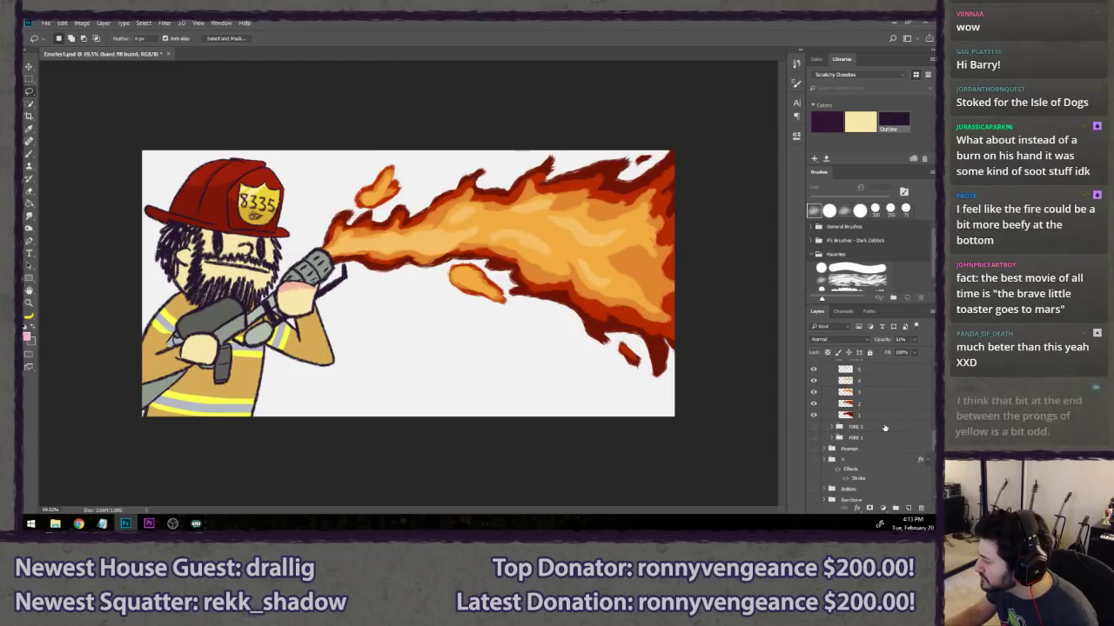
pyautogui.scroll(2, 883, 421)
pyautogui.click(875, 384)
pyautogui.click(879, 392)
pyautogui.hotkey('ctrl', 'v')
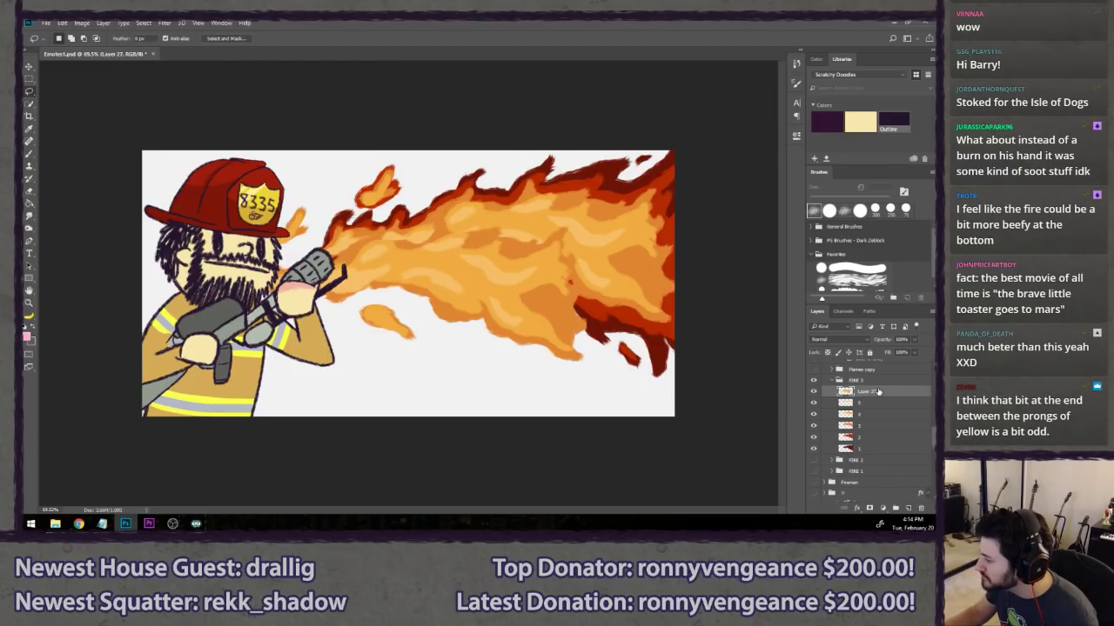
pyautogui.hotkey('ctrl', 'z')
pyautogui.hotkey('ctrl', 'shift', 'v')
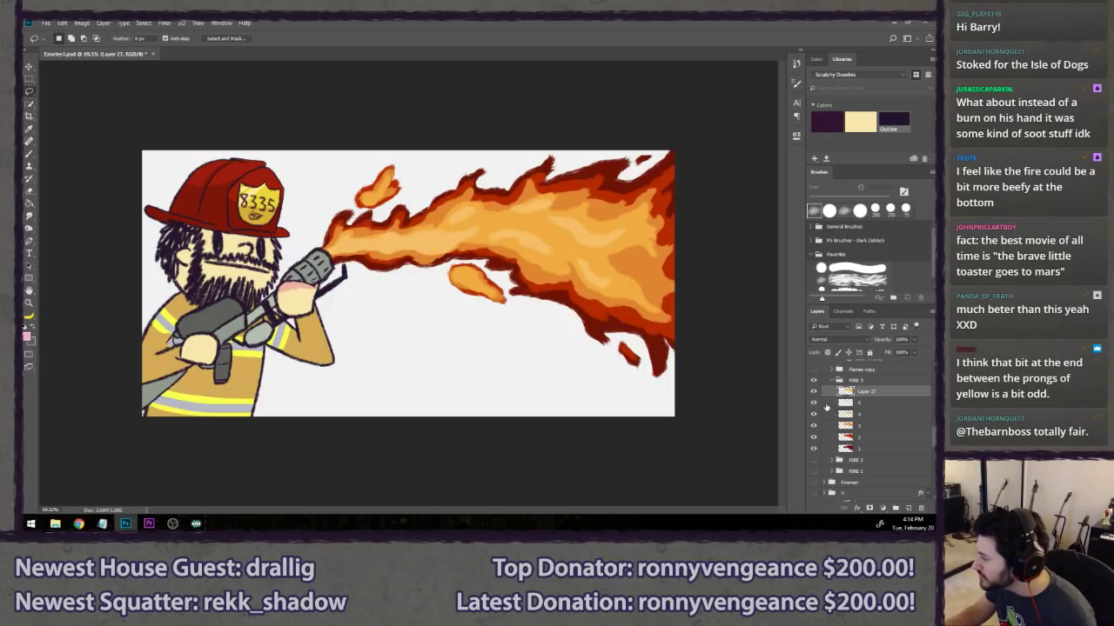
# - Hide the separate flame layers 3, 4 and 5, and rename the pasted merged layer 3/4/5
pyautogui.moveTo(813, 403); pyautogui.dragTo(813, 425)
pyautogui.doubleClick(866, 392)
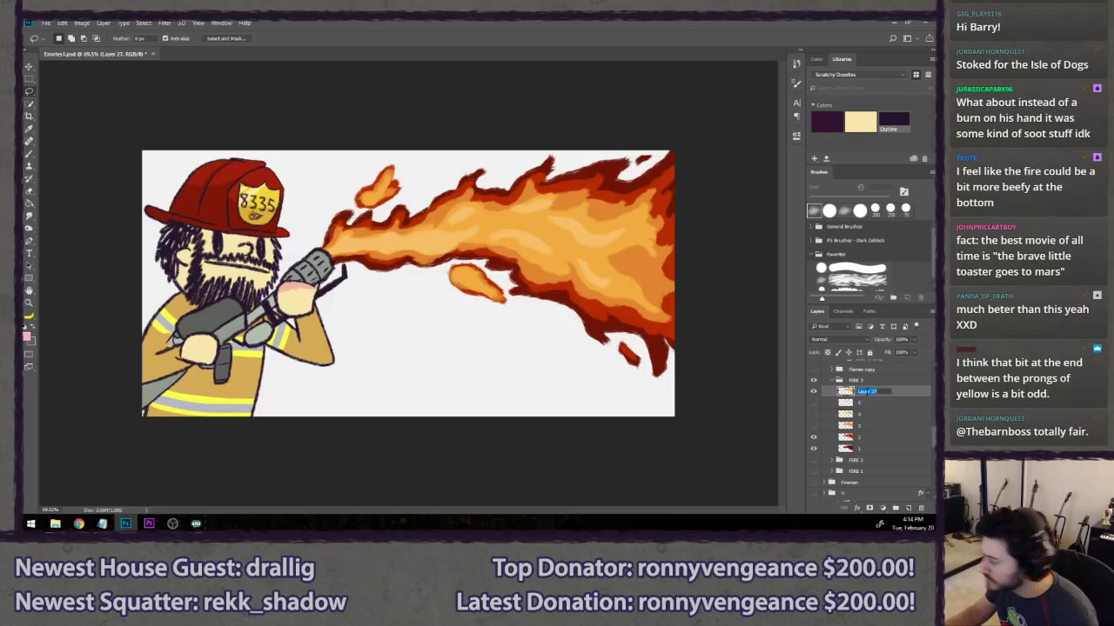
pyautogui.write('3/4/5')
pyautogui.press('Return')
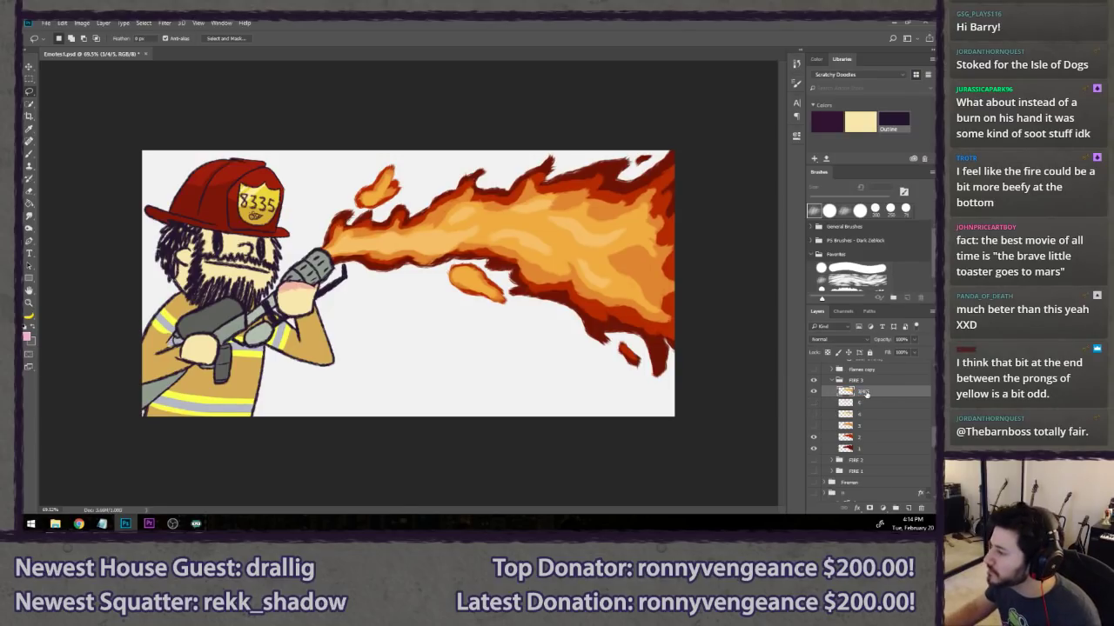
# - Add a Brightness/Contrast adjustment layer clipped to the 3/4/5 flame layer and raise its contrast to about 53
pyautogui.click(103, 22)
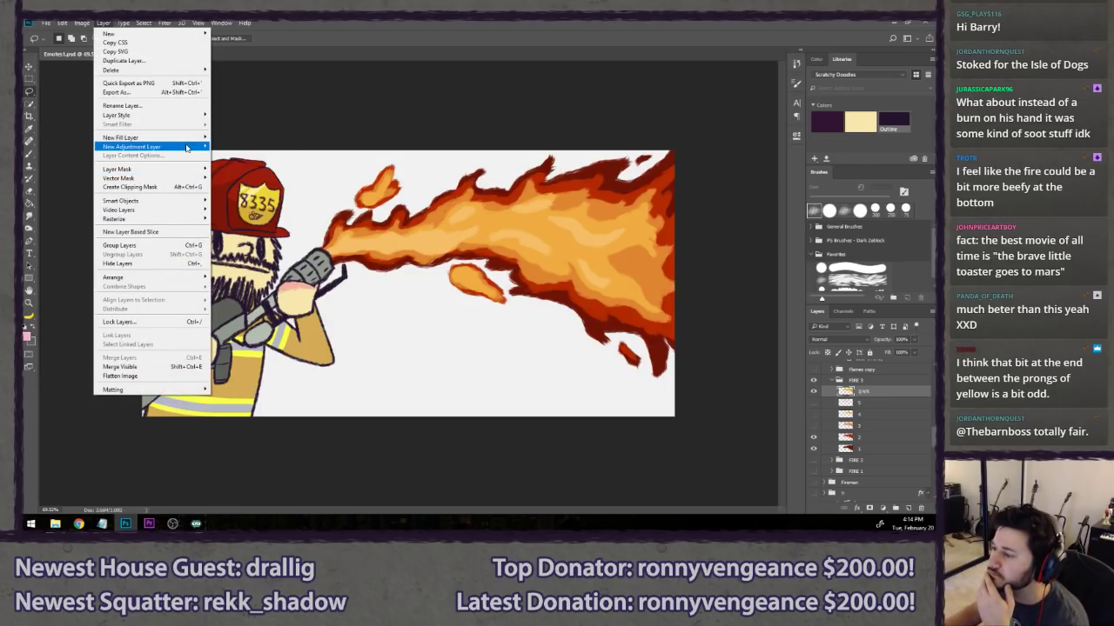
pyautogui.moveTo(186, 148)
pyautogui.click(248, 146)
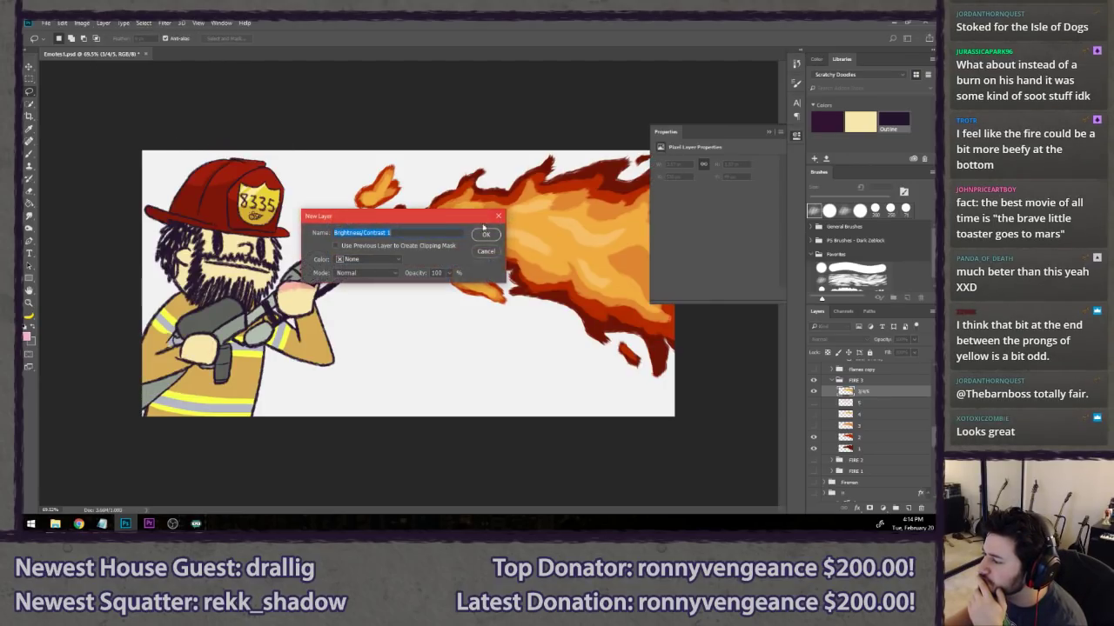
pyautogui.click(486, 234)
pyautogui.moveTo(714, 203); pyautogui.dragTo(745, 204)
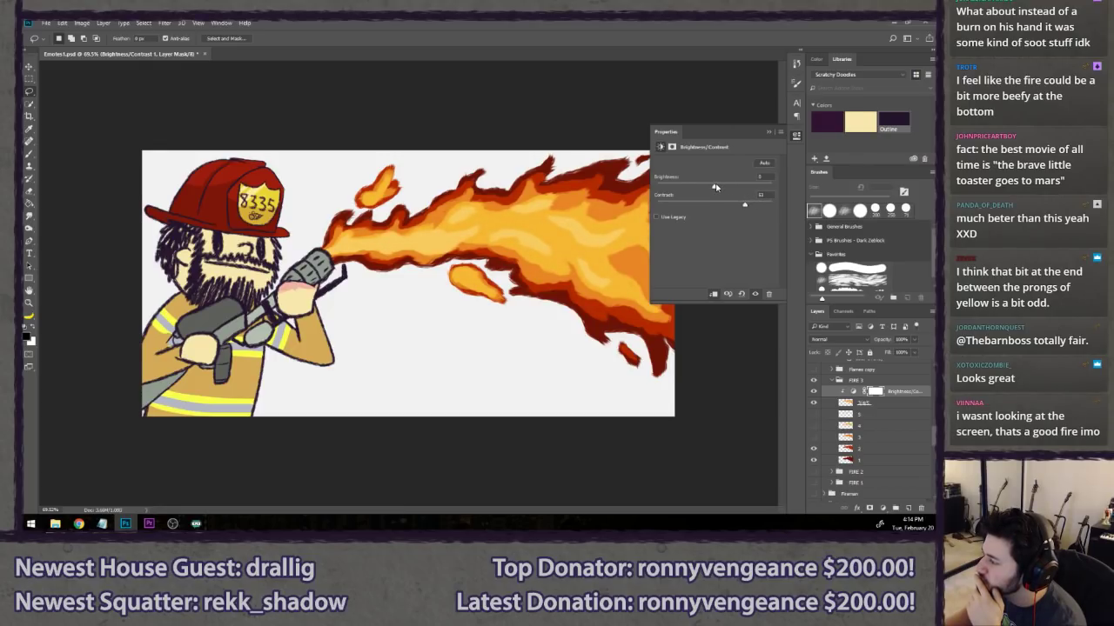
pyautogui.click(778, 136)
# - Readjust the flame's Brightness/Contrast adjustment layer to brightness 24 and contrast 28
pyautogui.scroll(-8, 664, 311)
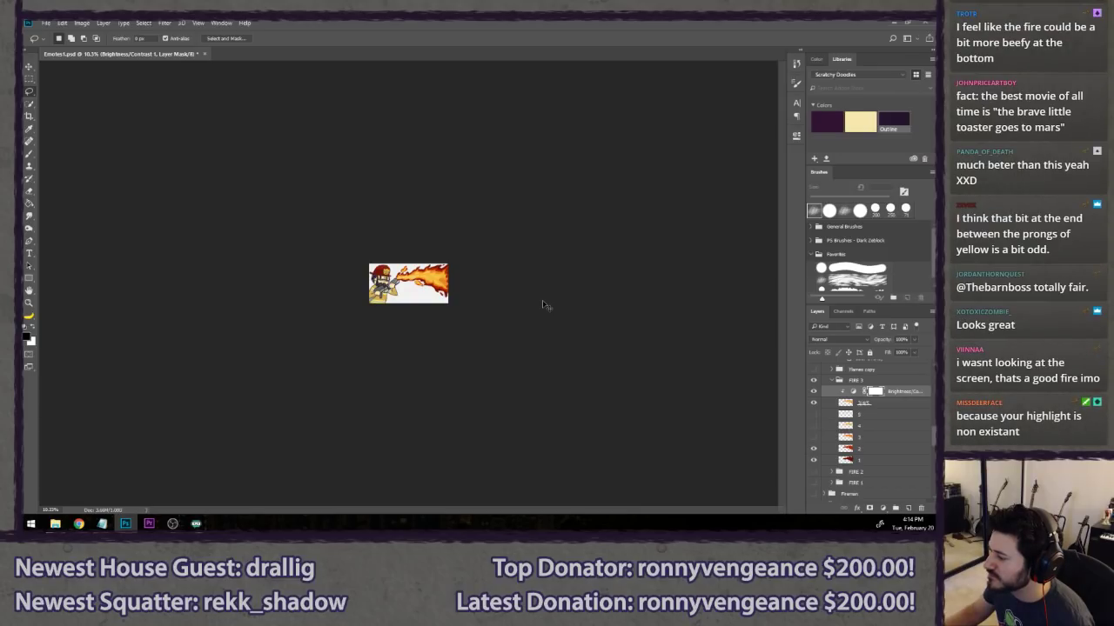
pyautogui.scroll(5, 542, 304)
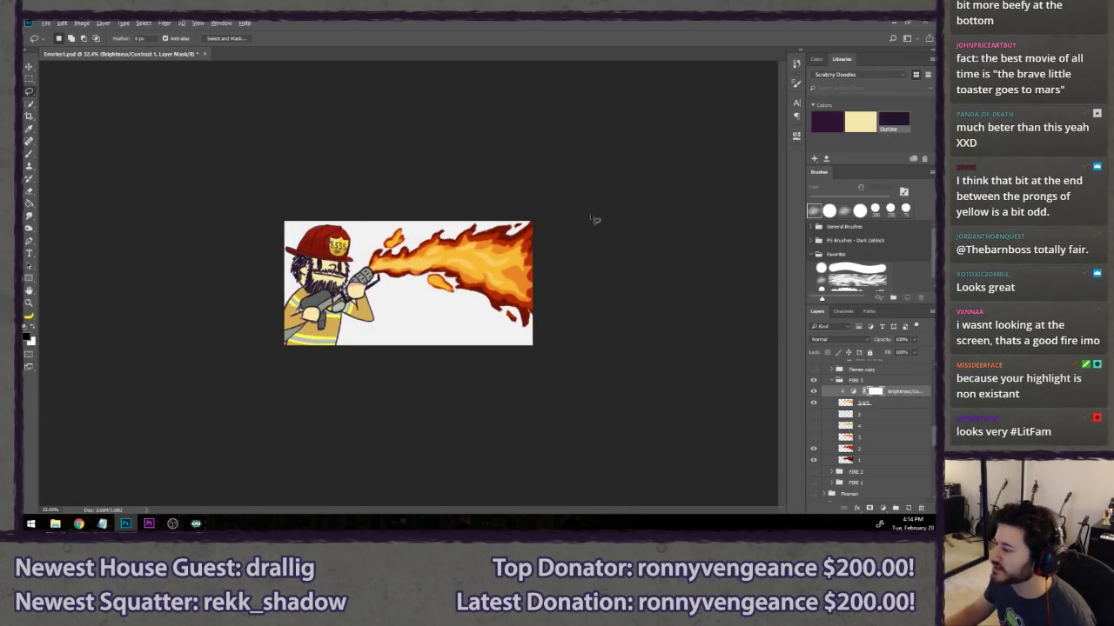
pyautogui.scroll(2, 591, 219)
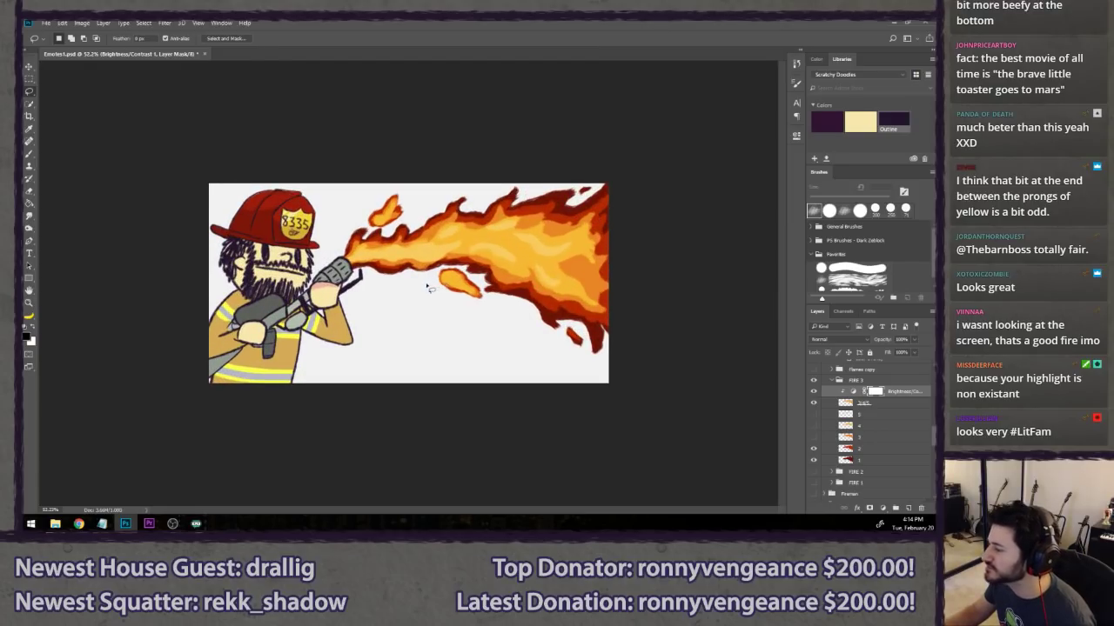
pyautogui.click(104, 23)
pyautogui.press('Escape')
pyautogui.click(849, 392)
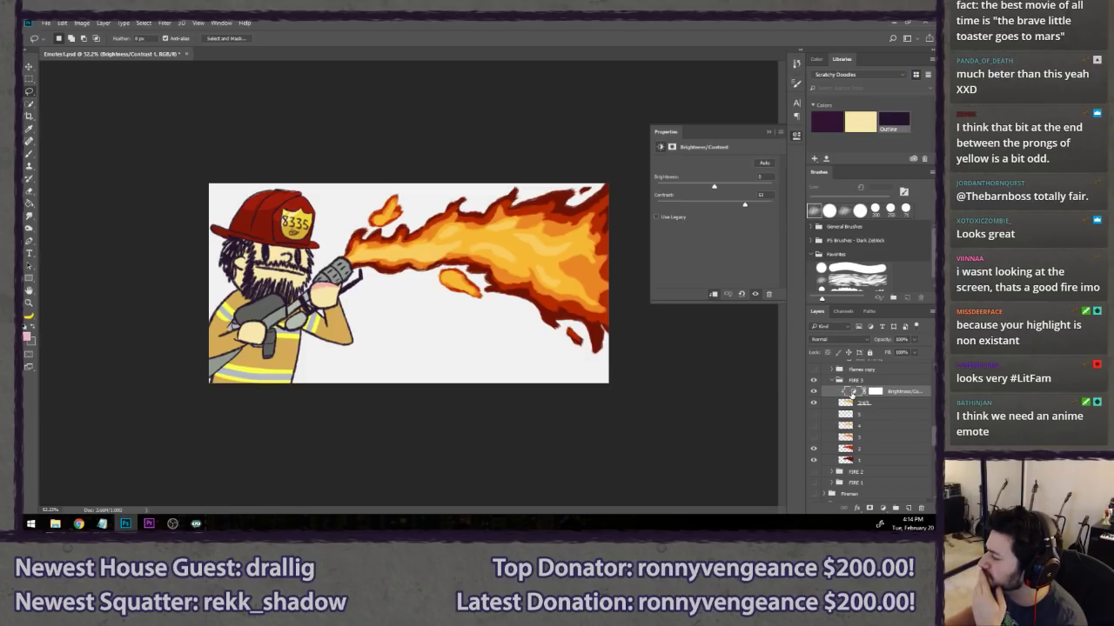
pyautogui.moveTo(727, 182); pyautogui.dragTo(729, 207)
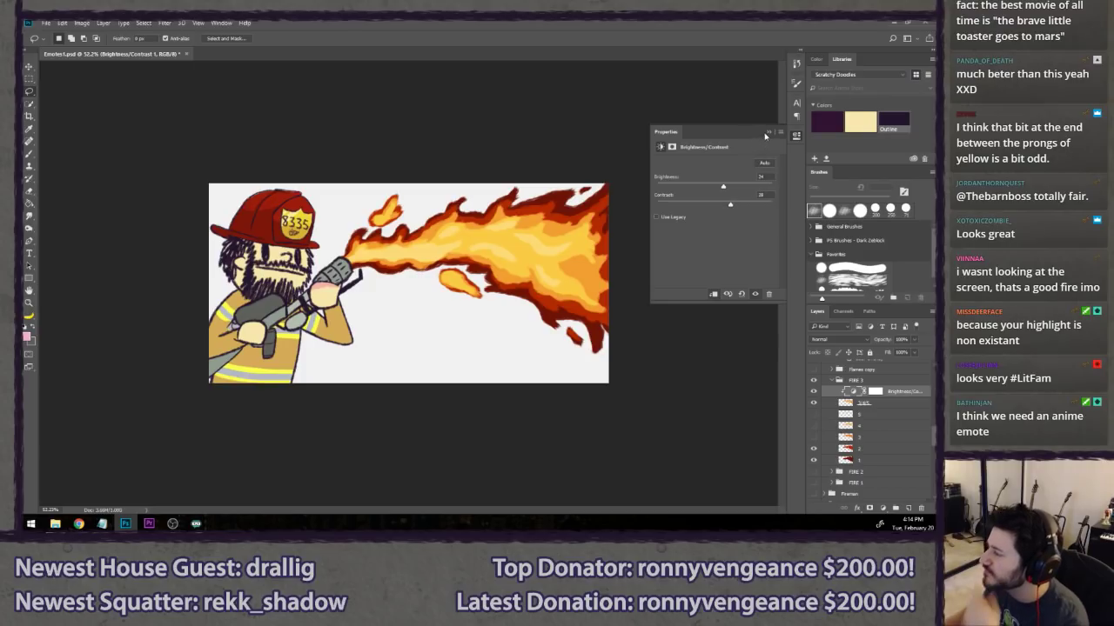
pyautogui.click(768, 133)
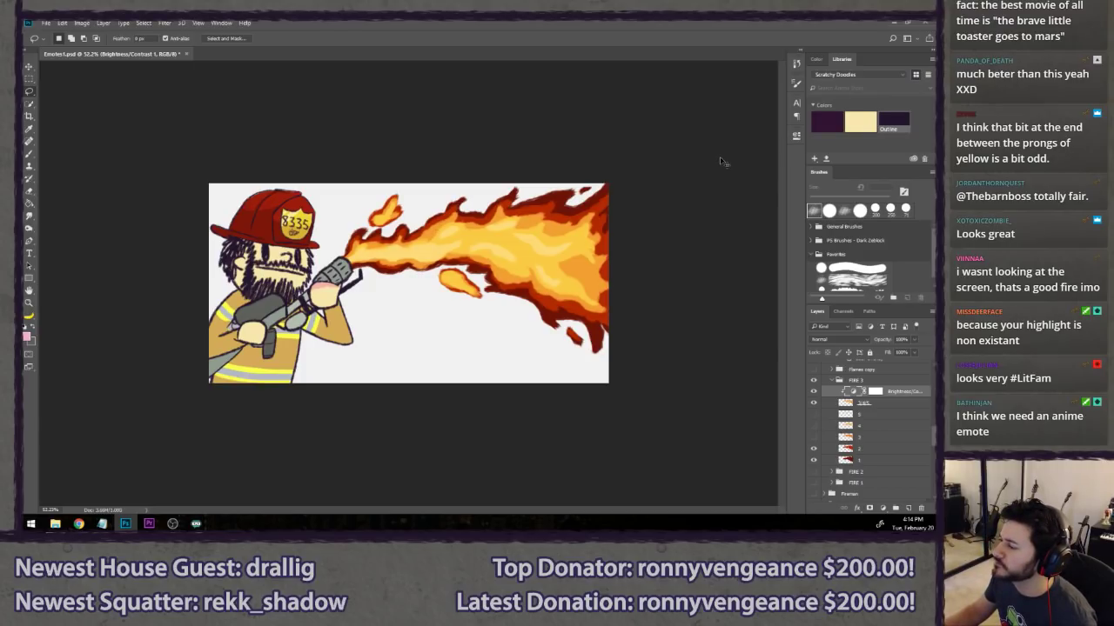
# - Compare the flame before and after the latest brightness change and examine it at emote size
pyautogui.hotkey('ctrl', 'z')
pyautogui.hotkey('ctrl', 'z')
pyautogui.hotkey('ctrl', '-')
pyautogui.hotkey('ctrl', '-')
pyautogui.hotkey('ctrl', '-')
pyautogui.hotkey('ctrl', '-')
pyautogui.hotkey('ctrl', '-')
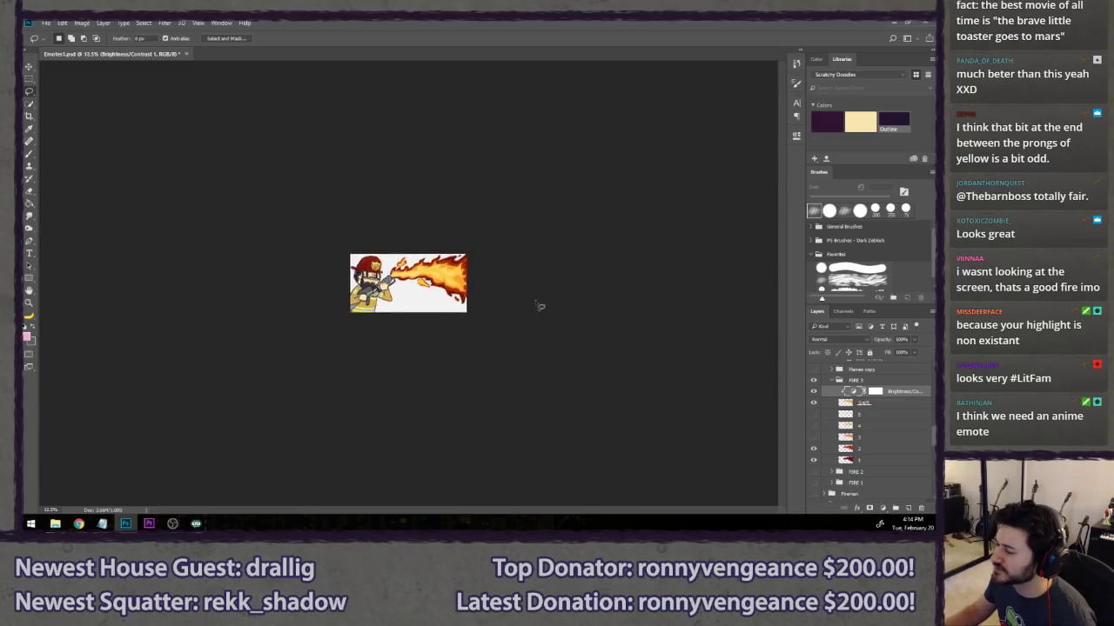
pyautogui.hotkey('ctrl', '+')
pyautogui.hotkey('ctrl', '+')
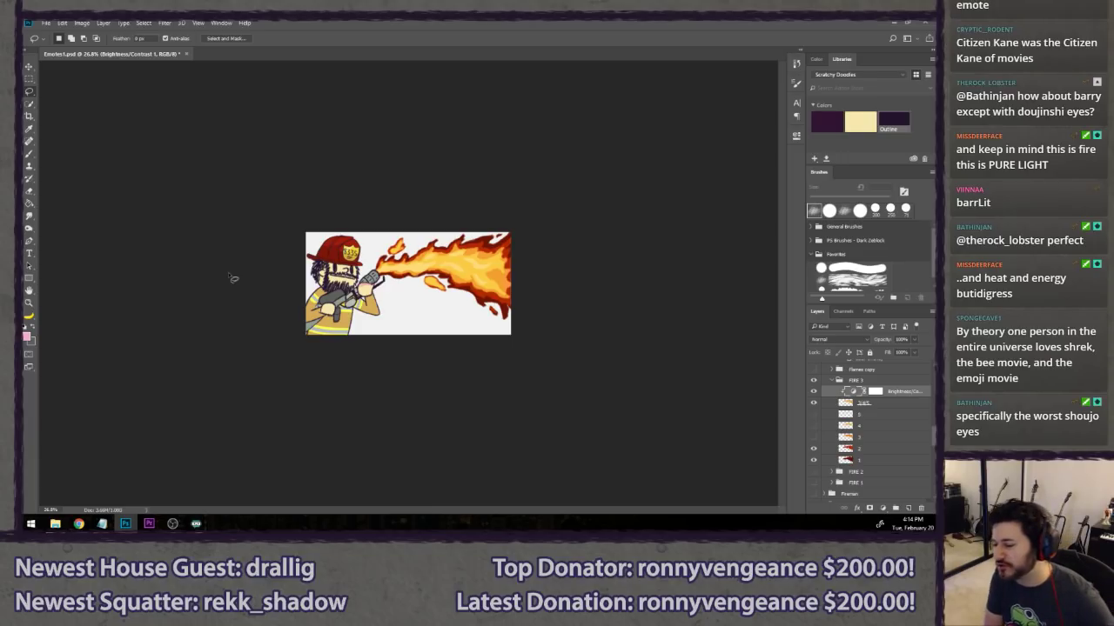
# - Place the HouseFire 112 image beneath the flame stream to compare the fire colors, and delete it again
pyautogui.click(54, 523)
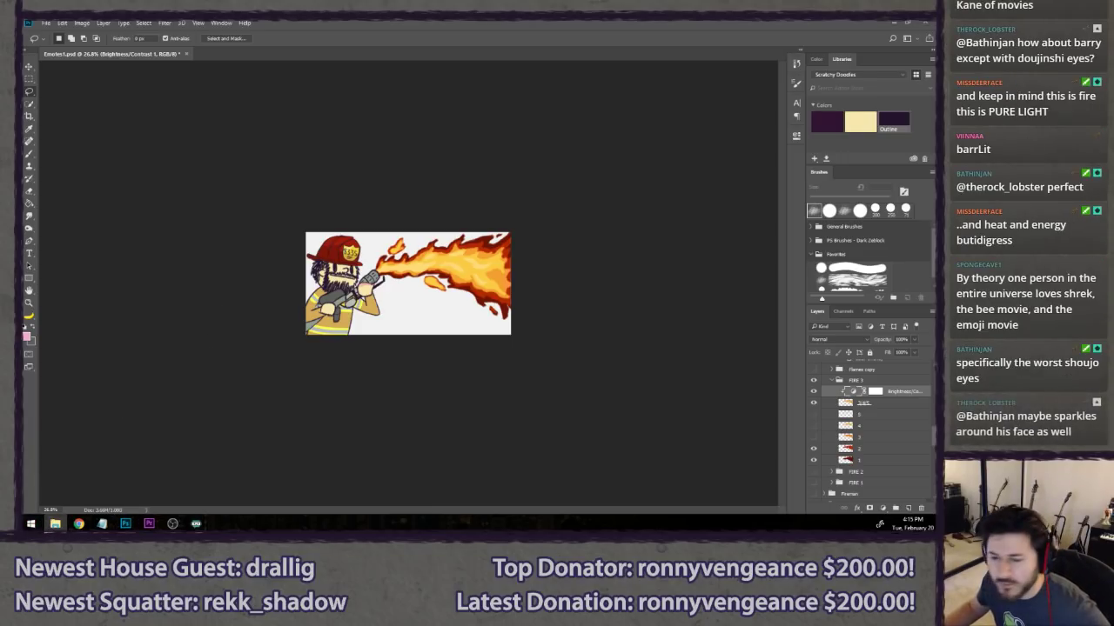
pyautogui.moveTo(40, 296)
pyautogui.mouseDown()
pyautogui.moveTo(414, 298)
pyautogui.moveTo(513, 365)
pyautogui.mouseUp()
pyautogui.scroll(6, 416, 294)
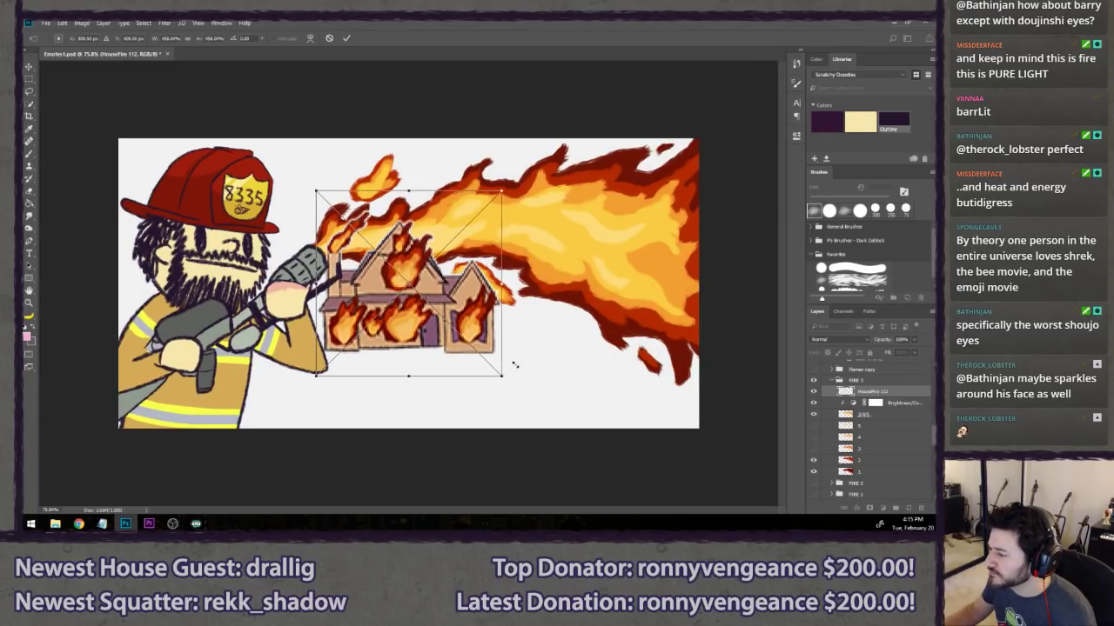
pyautogui.moveTo(472, 314)
pyautogui.mouseDown()
pyautogui.moveTo(487, 334)
pyautogui.moveTo(465, 358)
pyautogui.mouseUp()
pyautogui.press('Return')
pyautogui.press('Return')
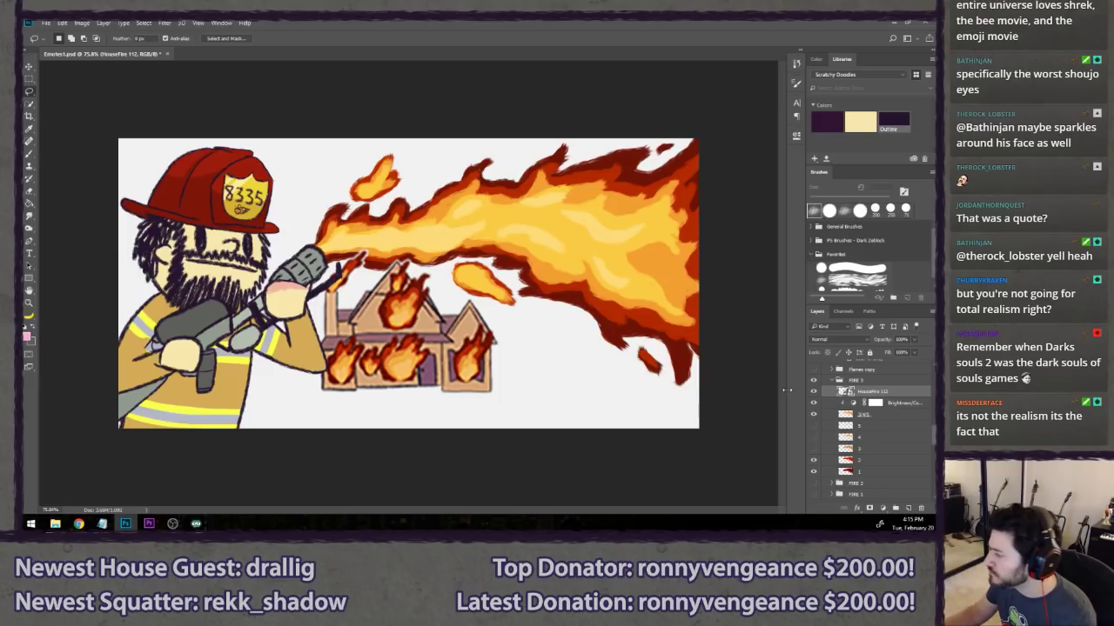
pyautogui.press('Delete')
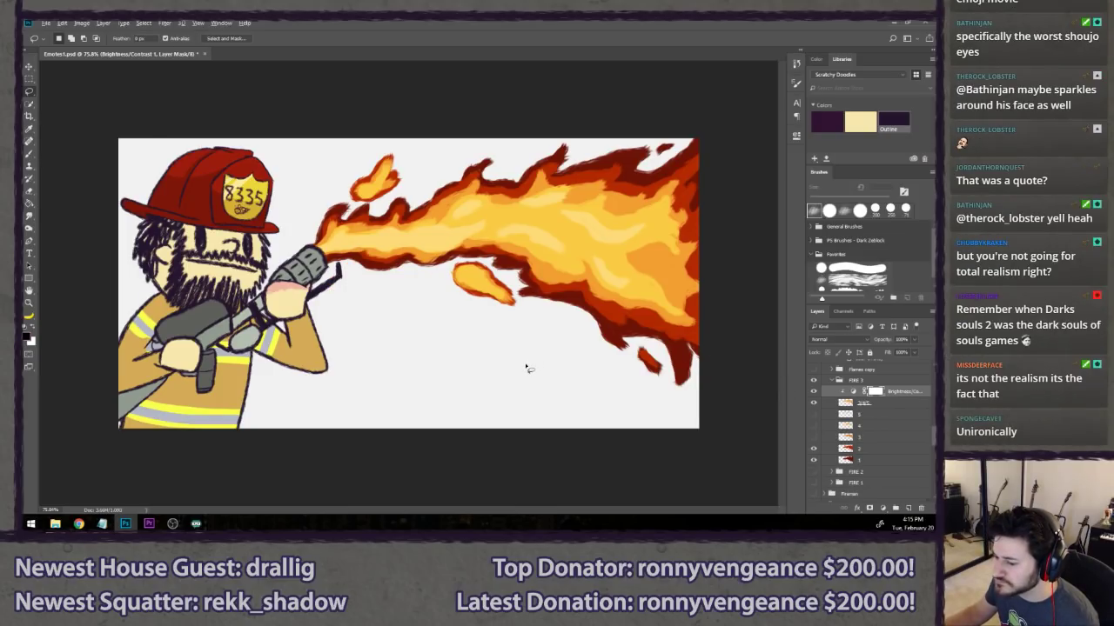
# - Examine the whole firefighter emote at tiny and enlarged sizes to judge how well the flame highlights read
pyautogui.scroll(-10, 527, 368)
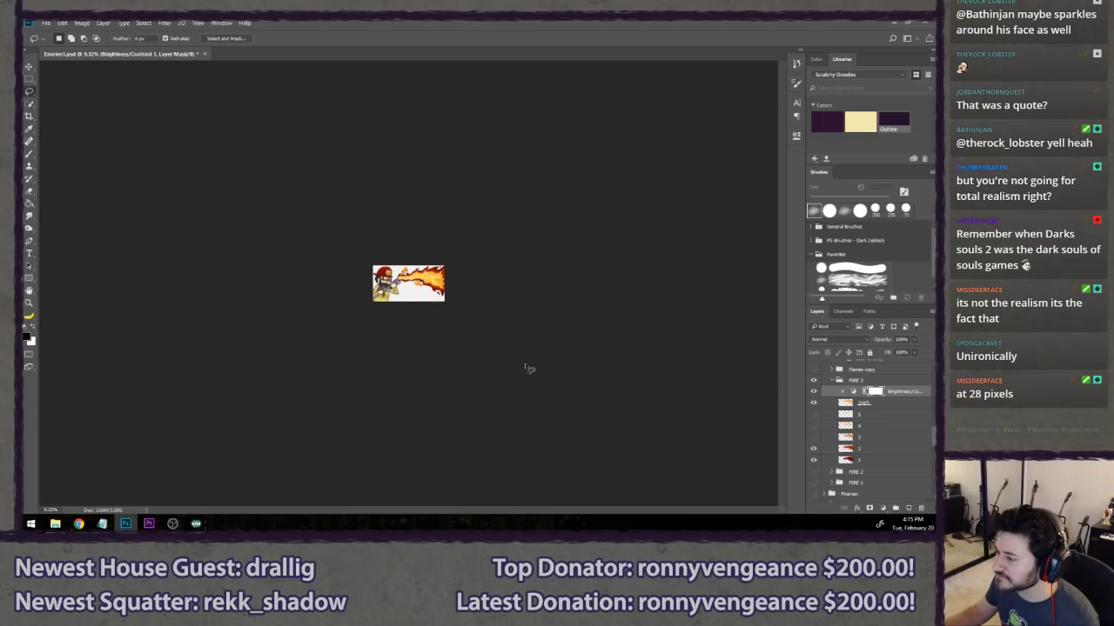
pyautogui.scroll(-5, 528, 368)
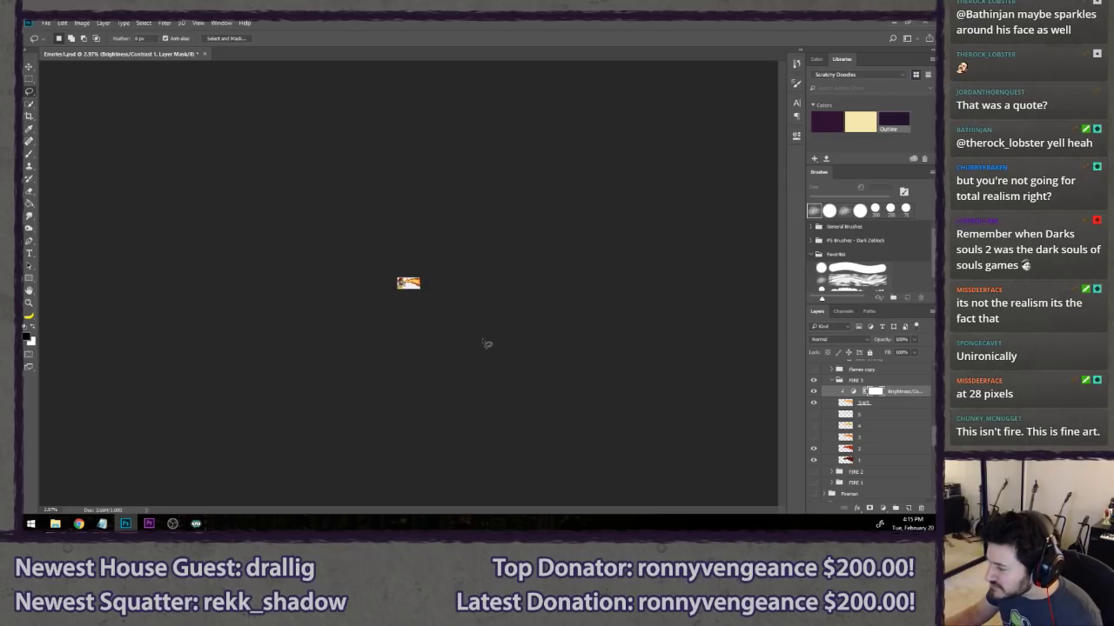
pyautogui.scroll(-1, 402, 287)
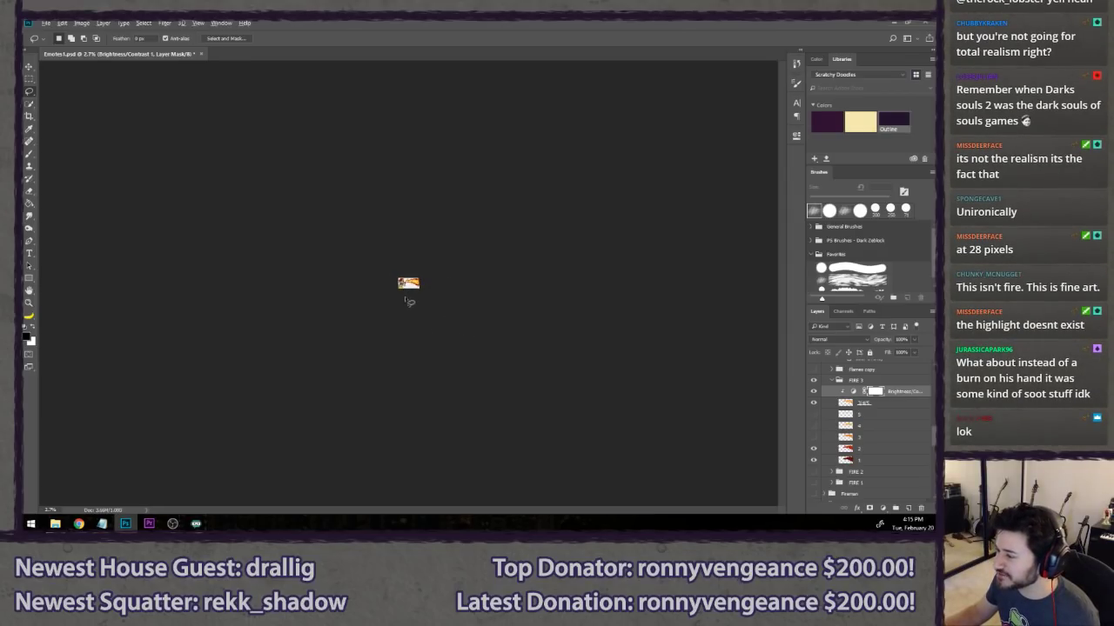
pyautogui.scroll(10, 409, 301)
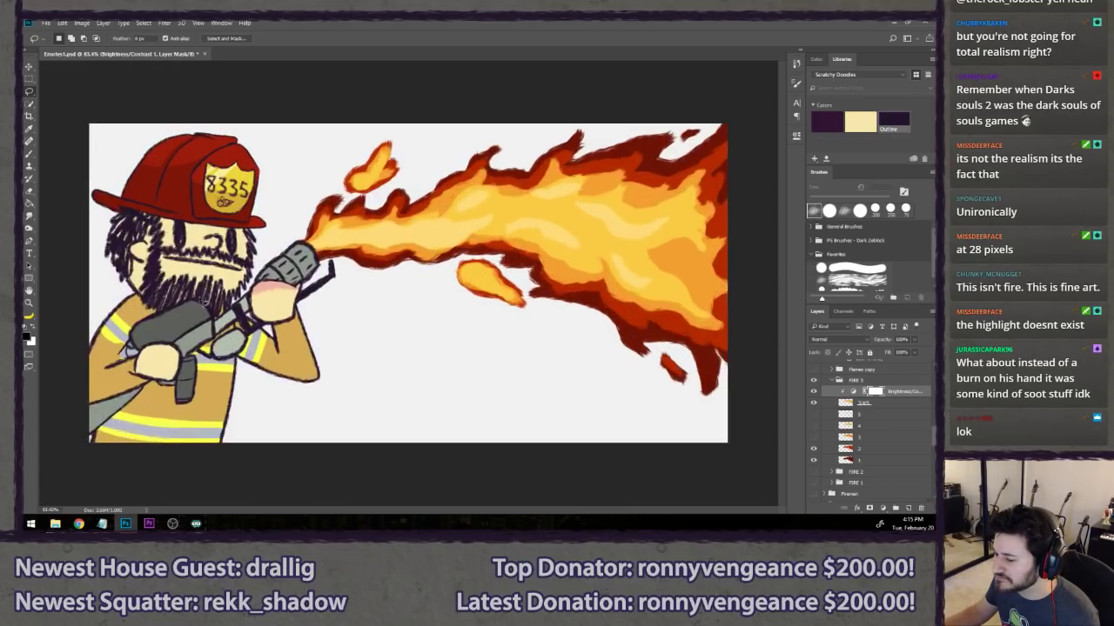
pyautogui.scroll(1, 198, 298)
pyautogui.scroll(-3, 191, 298)
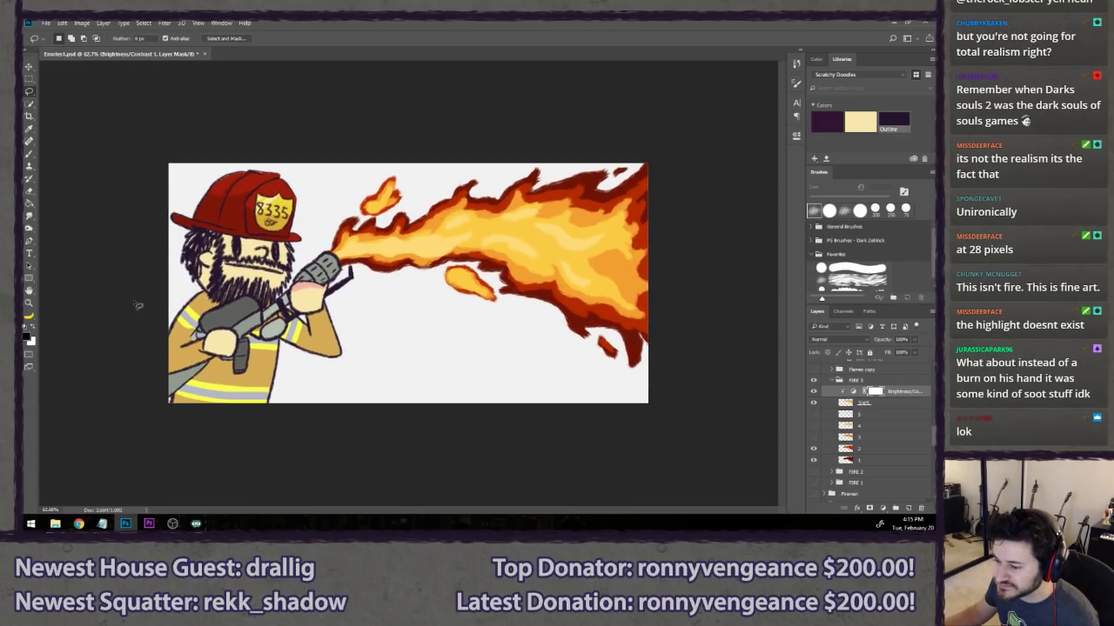
pyautogui.scroll(1, 162, 313)
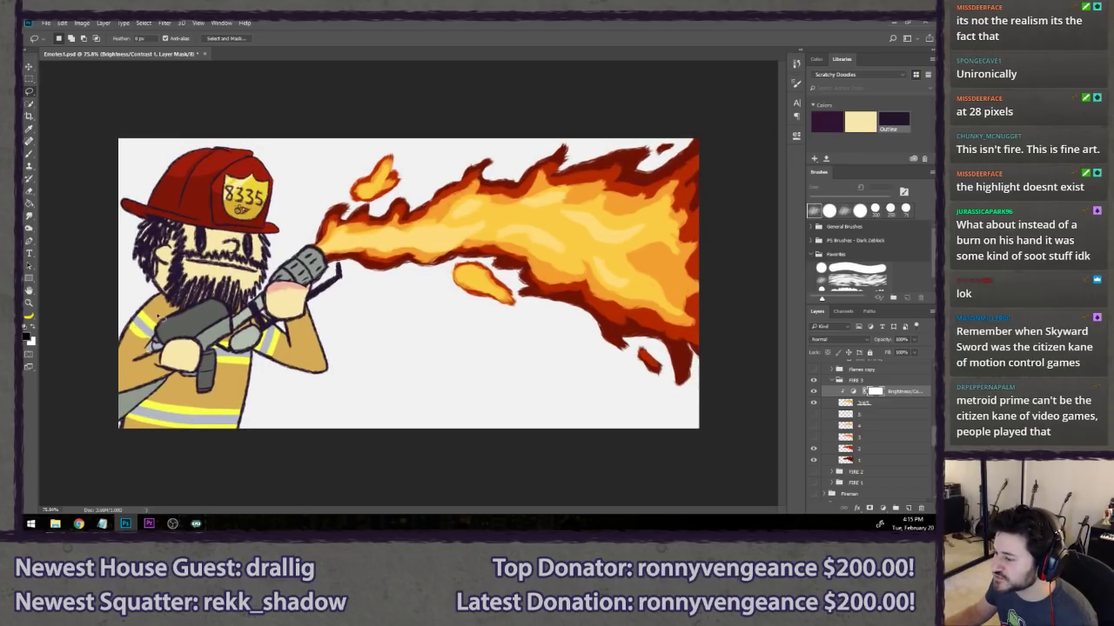
pyautogui.scroll(1, 158, 315)
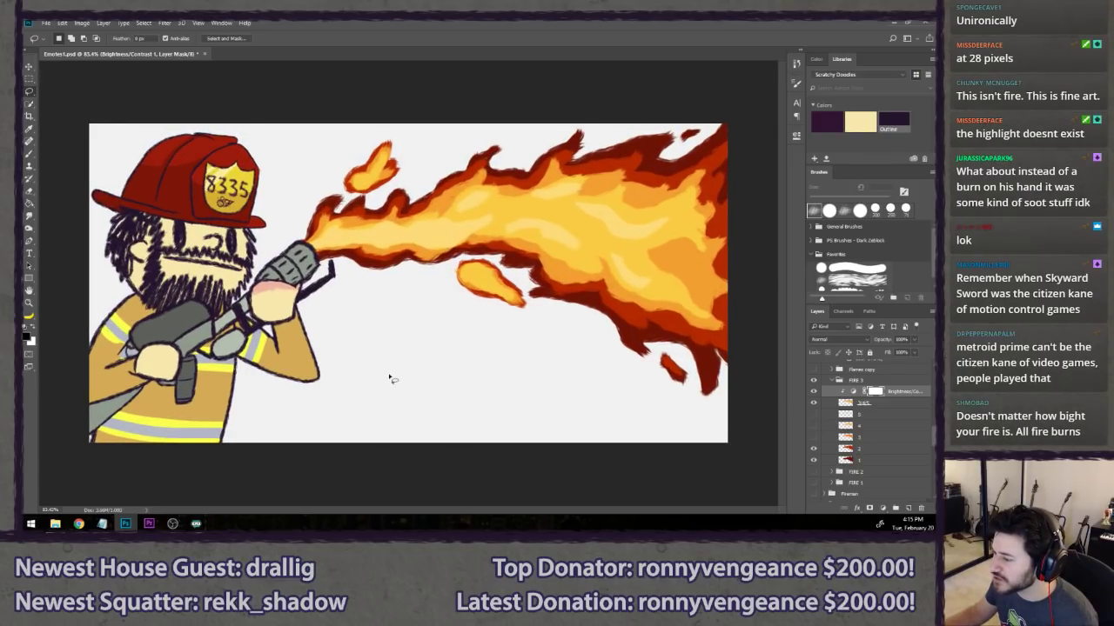
# - Try the dark brownish tone #5b3d44 as the color overlay of the burnt hand fill layer
pyautogui.scroll(-8, 881, 435)
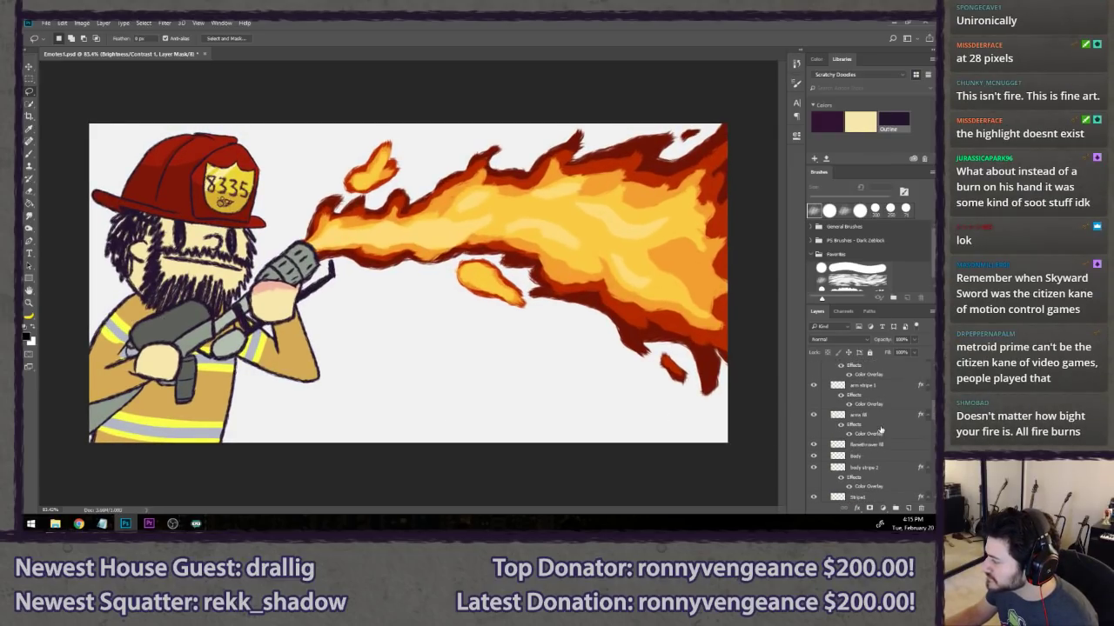
pyautogui.scroll(-10, 880, 430)
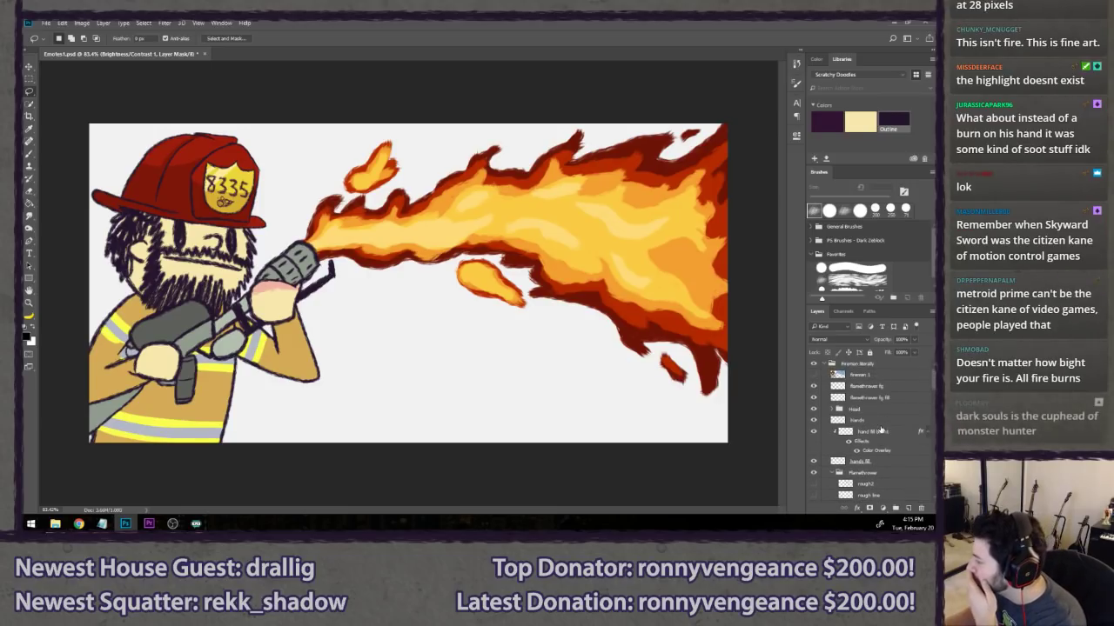
pyautogui.scroll(-5, 880, 430)
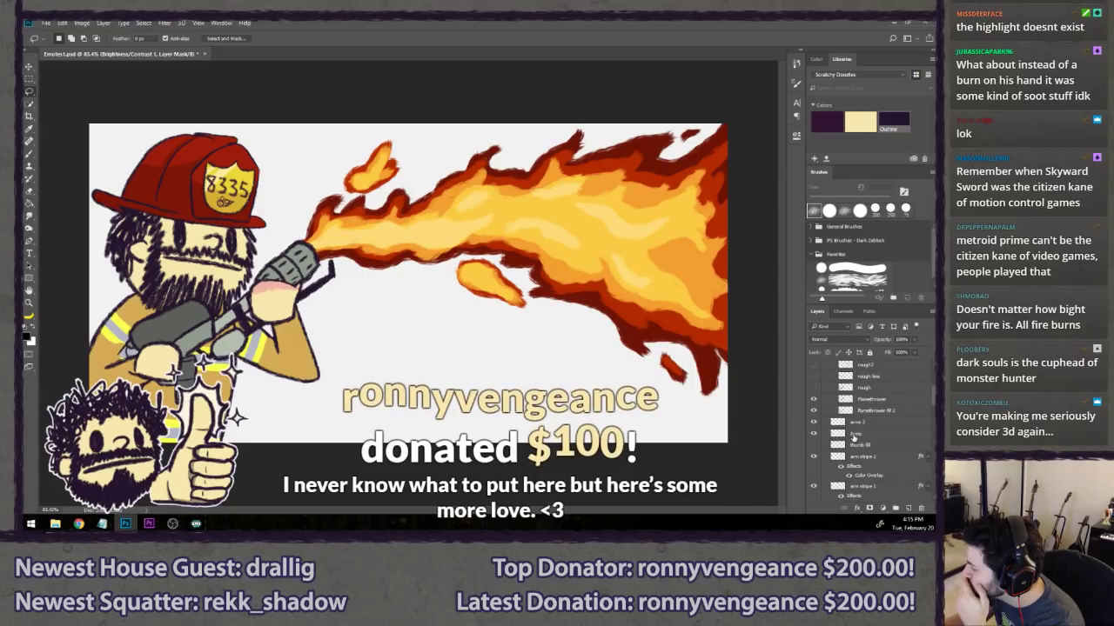
pyautogui.scroll(3, 859, 442)
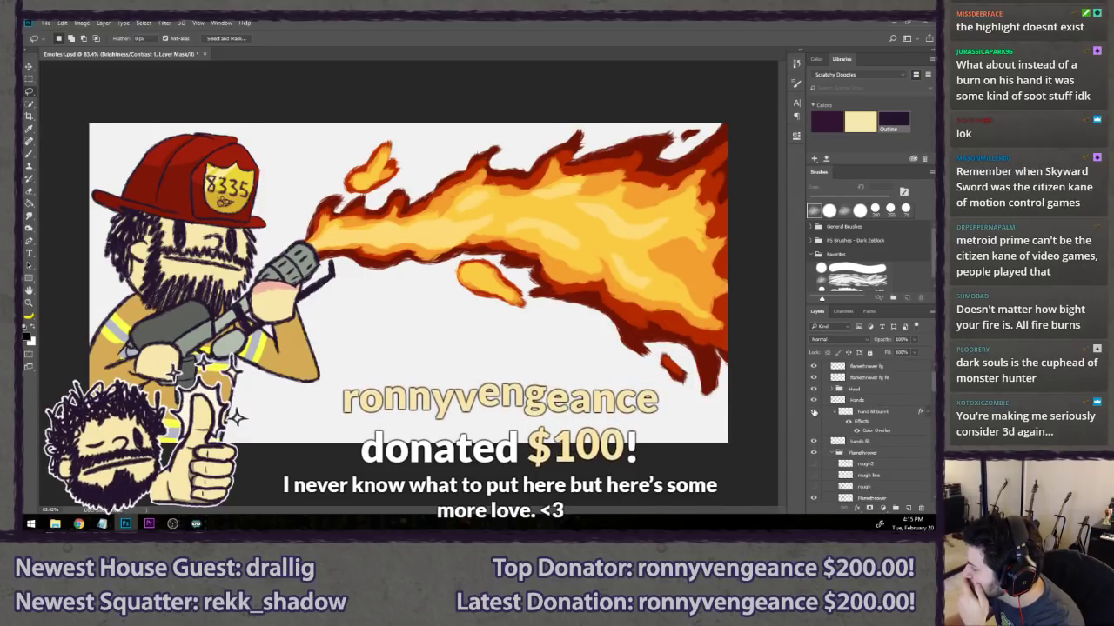
pyautogui.click(873, 432)
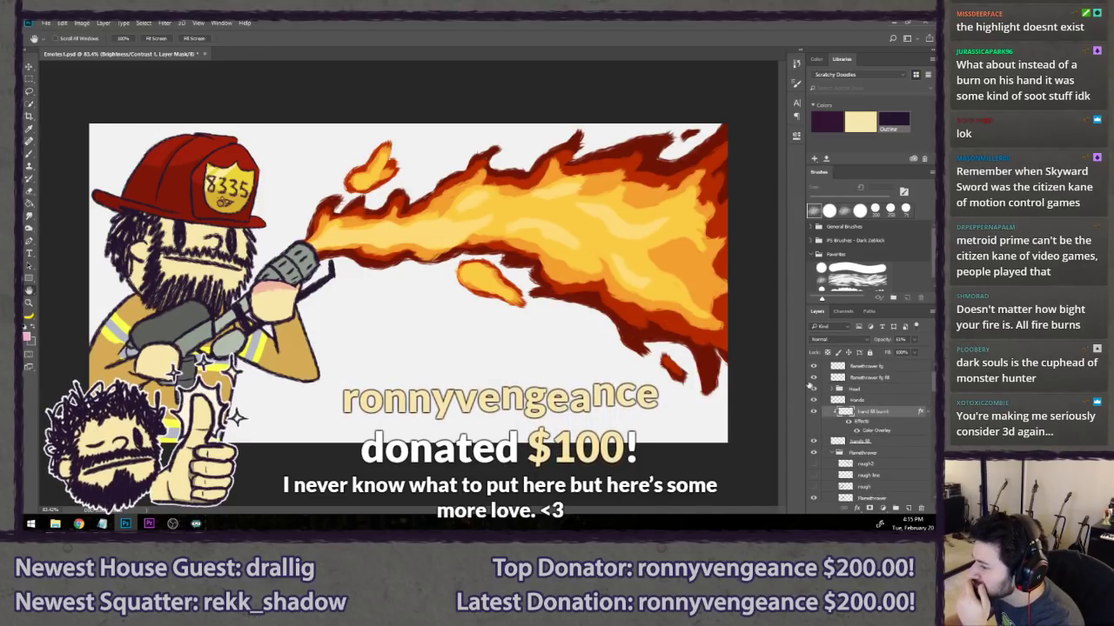
pyautogui.doubleClick(873, 432)
pyautogui.click(794, 191)
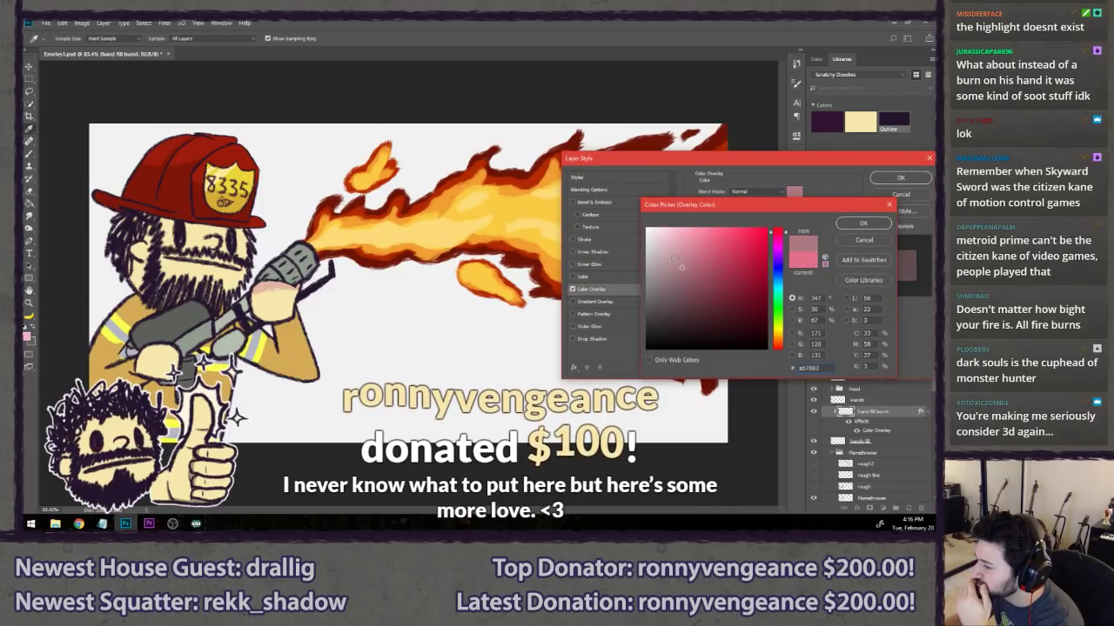
pyautogui.click(676, 298)
pyautogui.moveTo(682, 304); pyautogui.dragTo(686, 306)
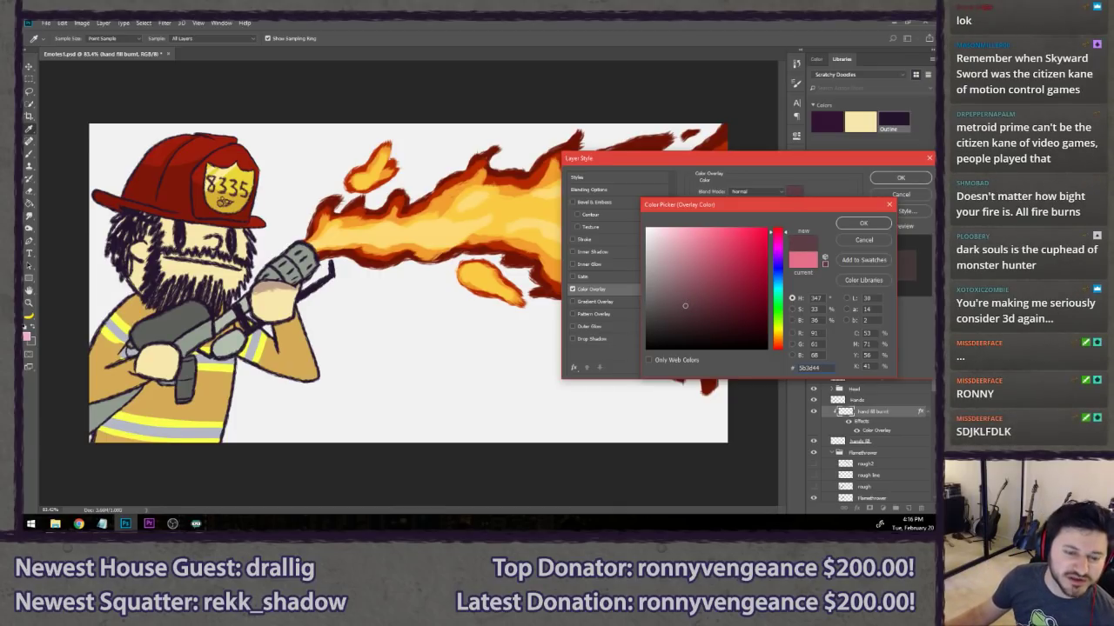
pyautogui.hotkey('alt', 'Tab')
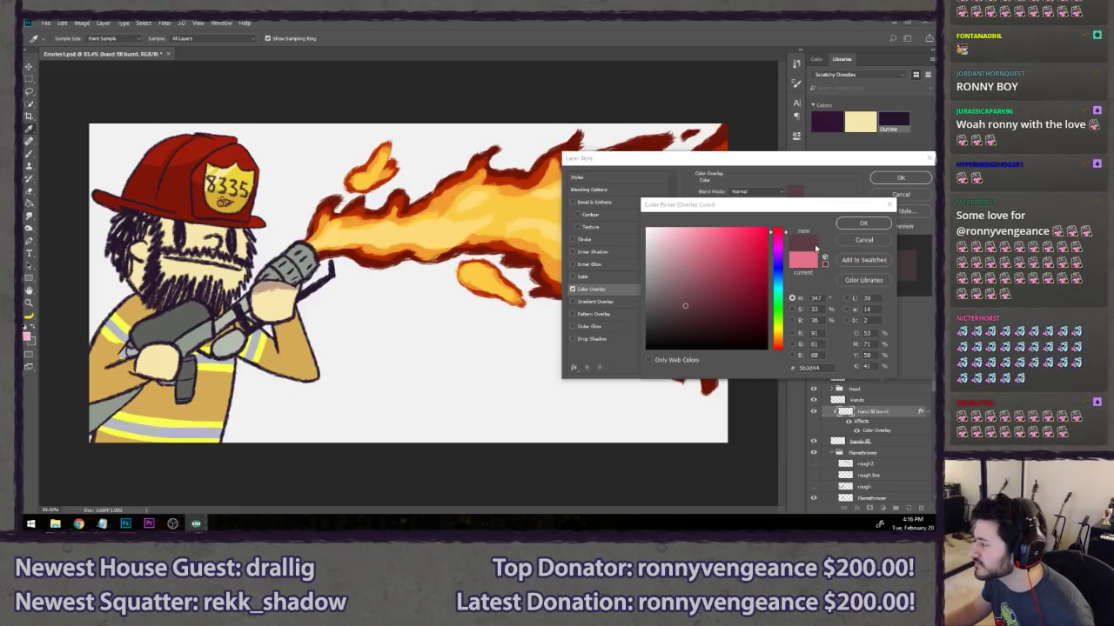
pyautogui.click(875, 207)
pyautogui.click(864, 239)
pyautogui.click(896, 195)
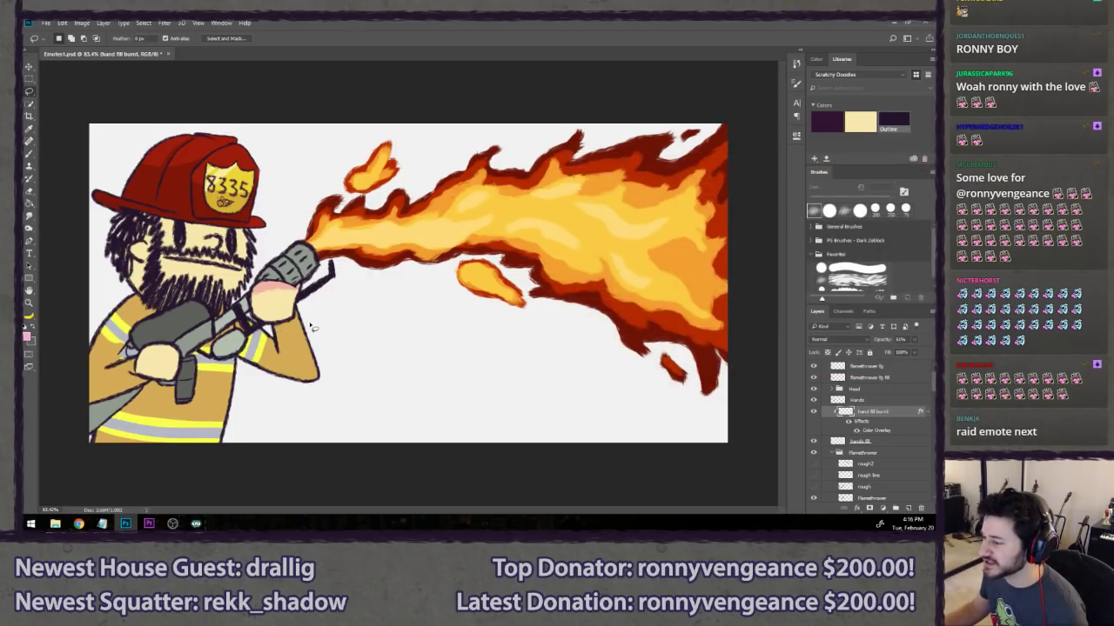
# - Examine the whole firefighter emote repeatedly at tiny and enlarged sizes to judge the flame and hand shading
pyautogui.scroll(-9, 388, 349)
pyautogui.scroll(3, 405, 364)
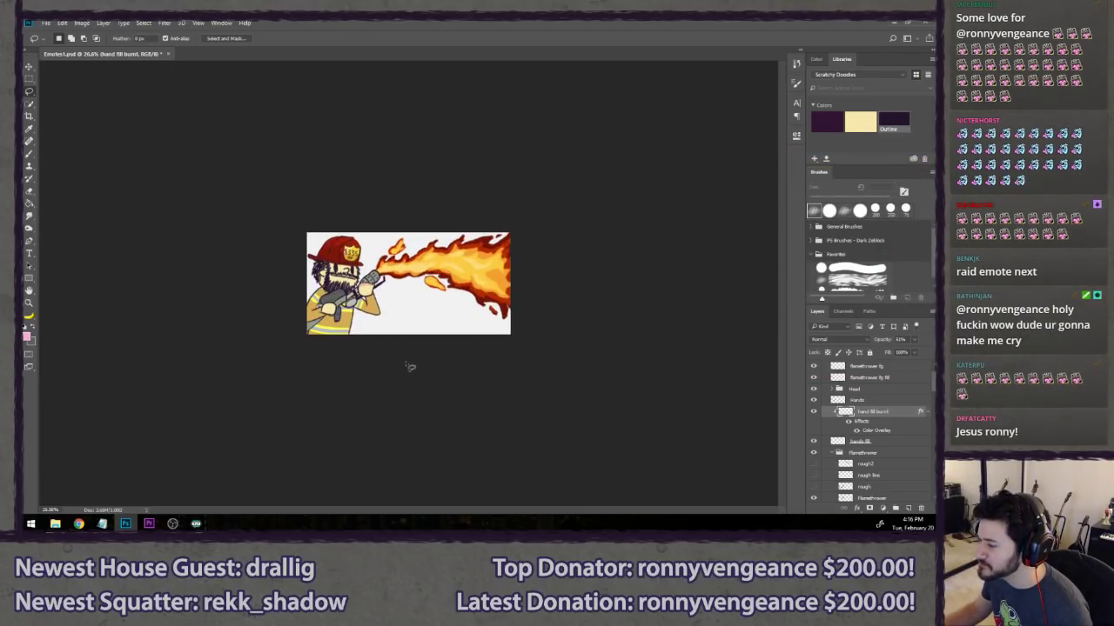
pyautogui.scroll(4, 409, 367)
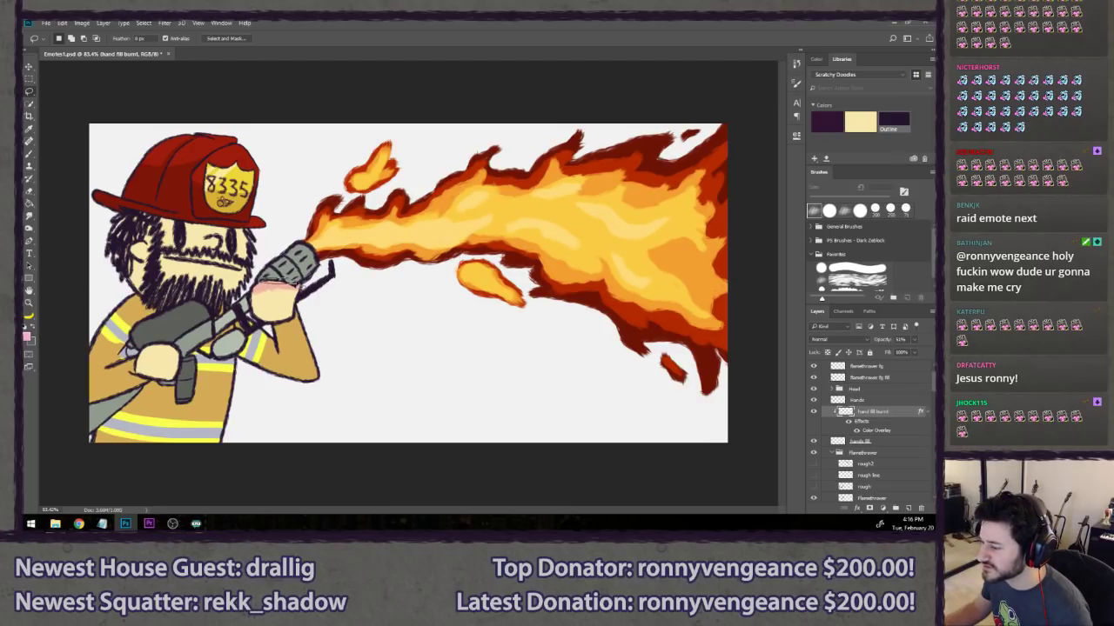
pyautogui.scroll(1, 352, 292)
pyautogui.scroll(-5, 343, 304)
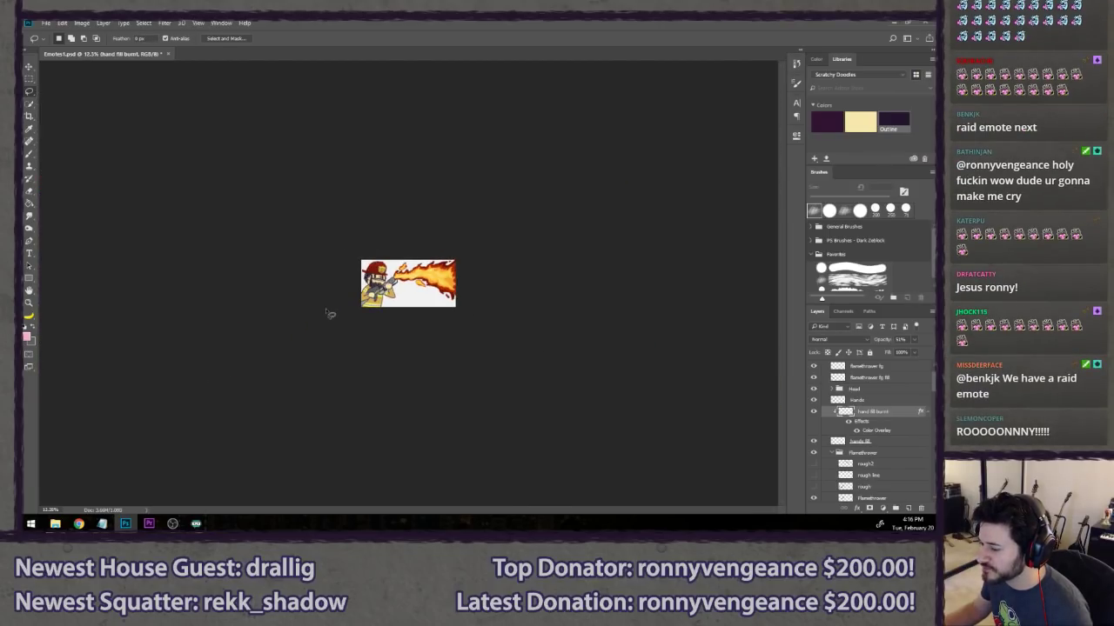
pyautogui.scroll(-2, 339, 317)
pyautogui.scroll(7, 342, 321)
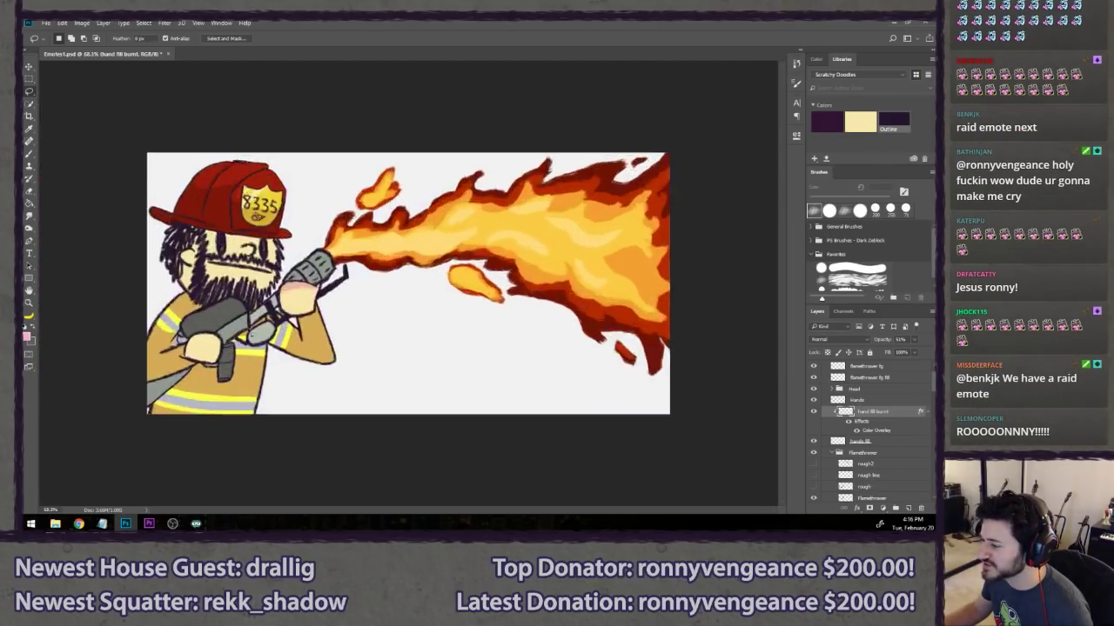
pyautogui.scroll(1, 410, 286)
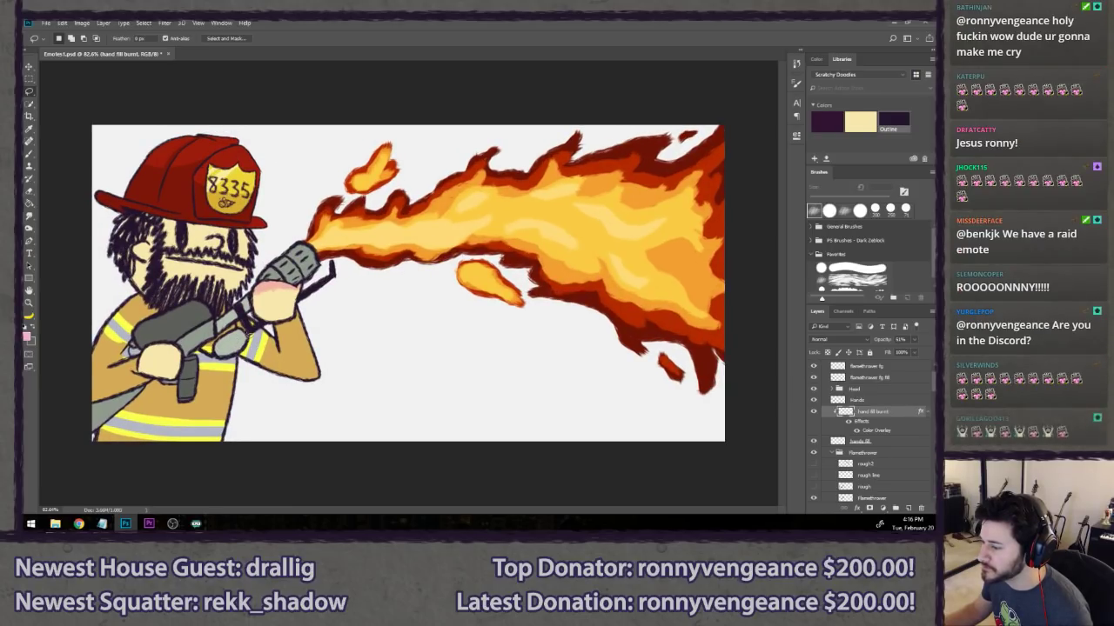
pyautogui.scroll(-2, 408, 285)
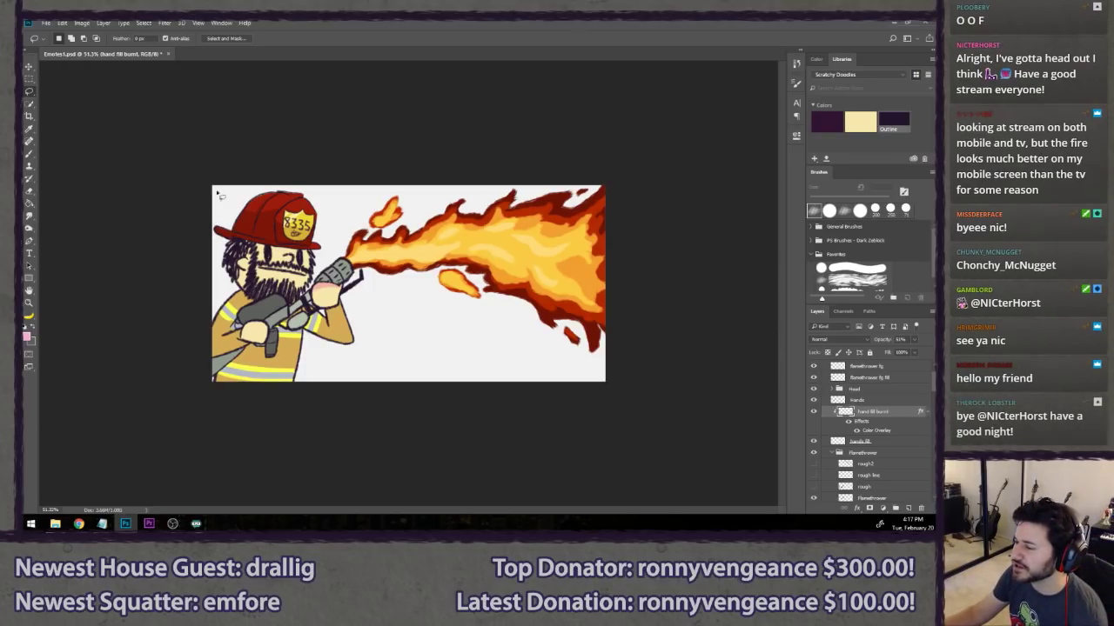
pyautogui.scroll(5, 458, 220)
pyautogui.hotkey('ctrl', '-')
pyautogui.hotkey('ctrl', '-')
pyautogui.hotkey('ctrl', '-')
pyautogui.hotkey('ctrl', '-')
pyautogui.hotkey('ctrl', '-')
pyautogui.hotkey('ctrl', '-')
pyautogui.hotkey('ctrl', '-')
pyautogui.hotkey('ctrl', '-')
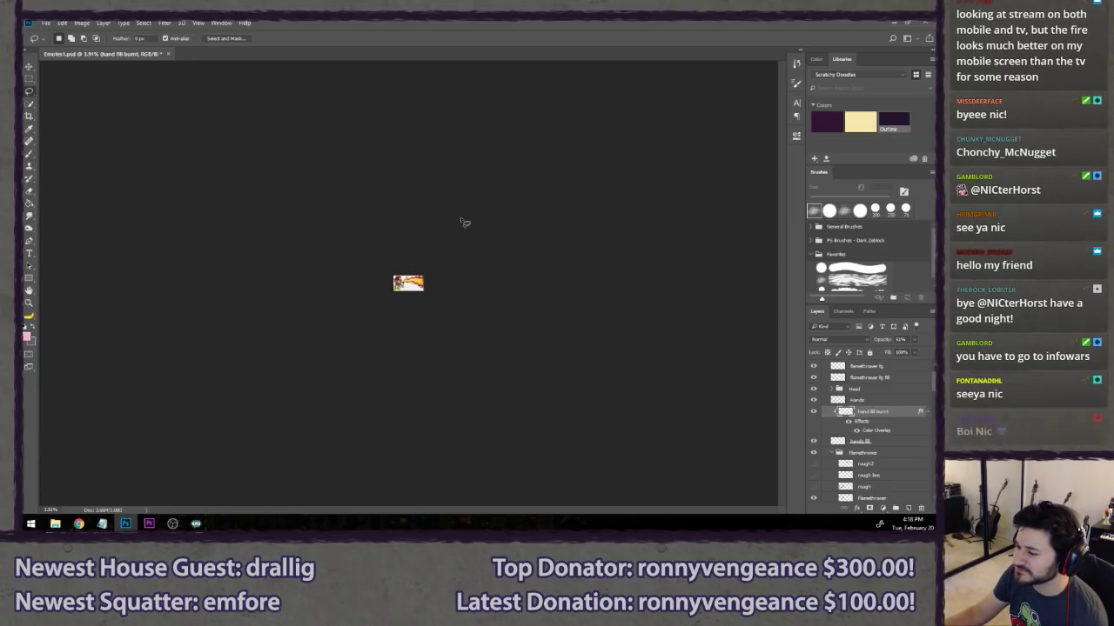
pyautogui.hotkey('ctrl', '+')
pyautogui.hotkey('ctrl', '+')
pyautogui.hotkey('ctrl', '+')
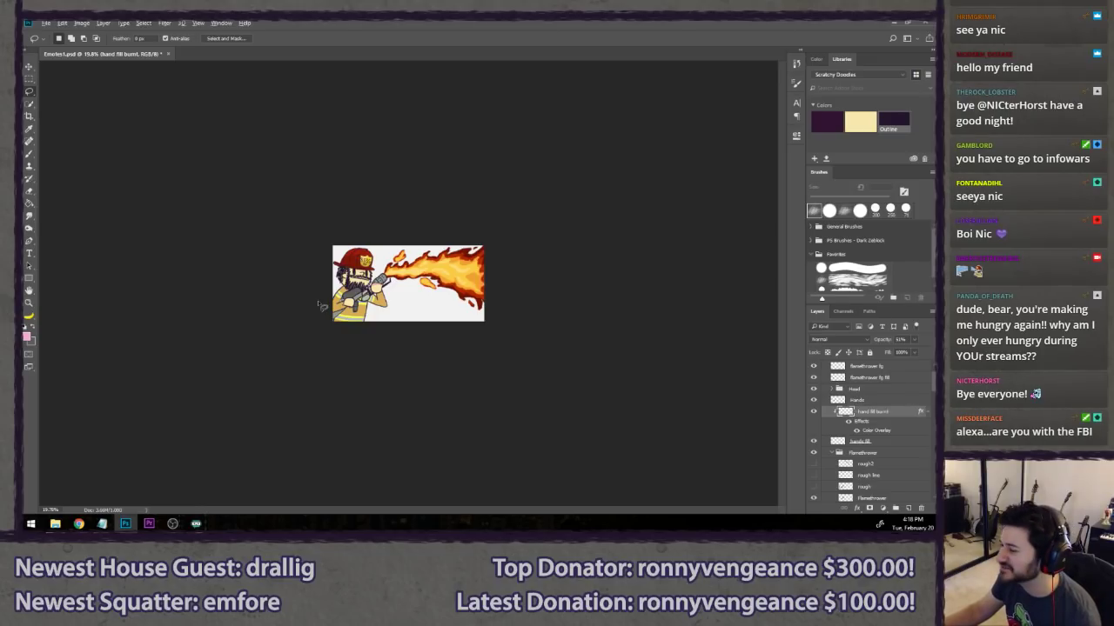
pyautogui.scroll(9, 317, 304)
pyautogui.scroll(2, 209, 270)
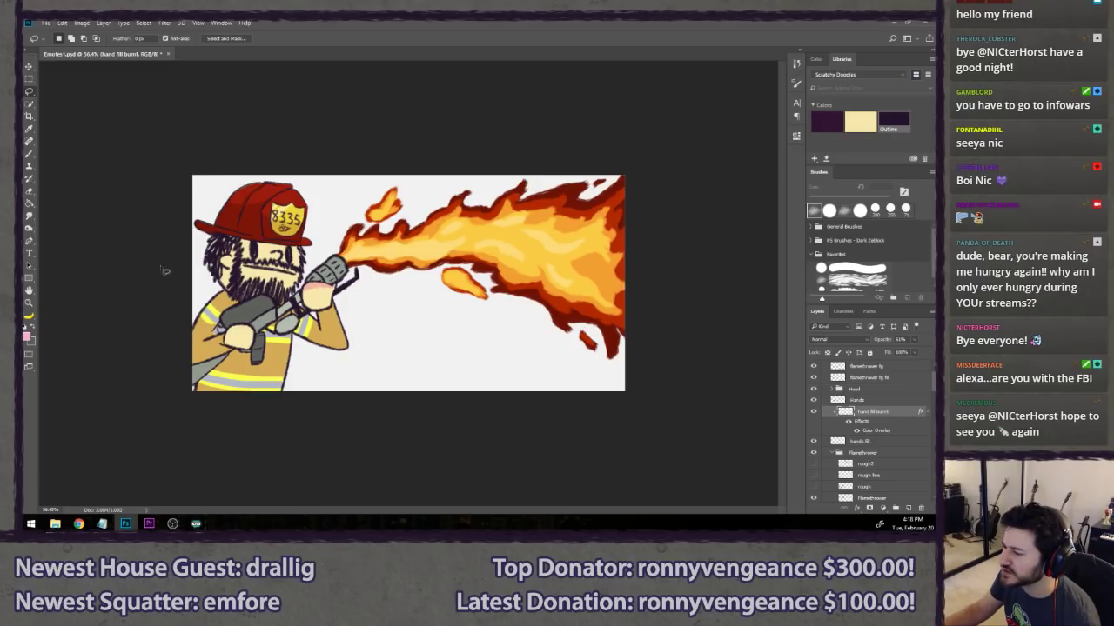
# - Select the square half of the canvas with the firefighter and examine both halves of the emote at 100%
pyautogui.press('m')
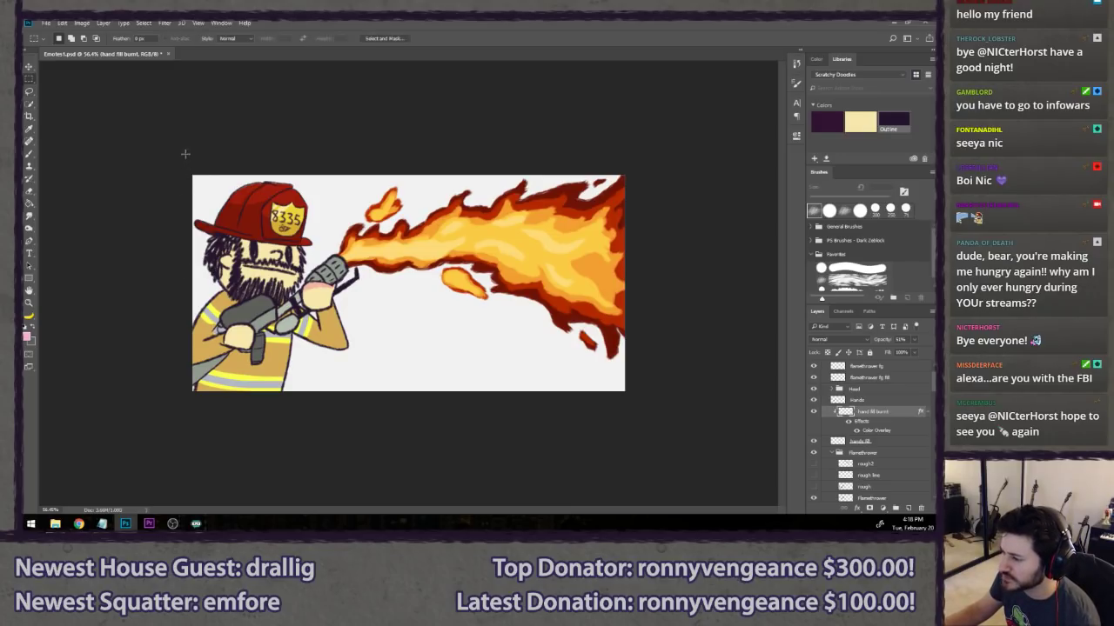
pyautogui.moveTo(186, 154)
pyautogui.mouseDown()
pyautogui.moveTo(392, 368)
pyautogui.moveTo(413, 415)
pyautogui.mouseUp()
pyautogui.scroll(6, 378, 280)
pyautogui.moveTo(269, 261); pyautogui.dragTo(601, 261)
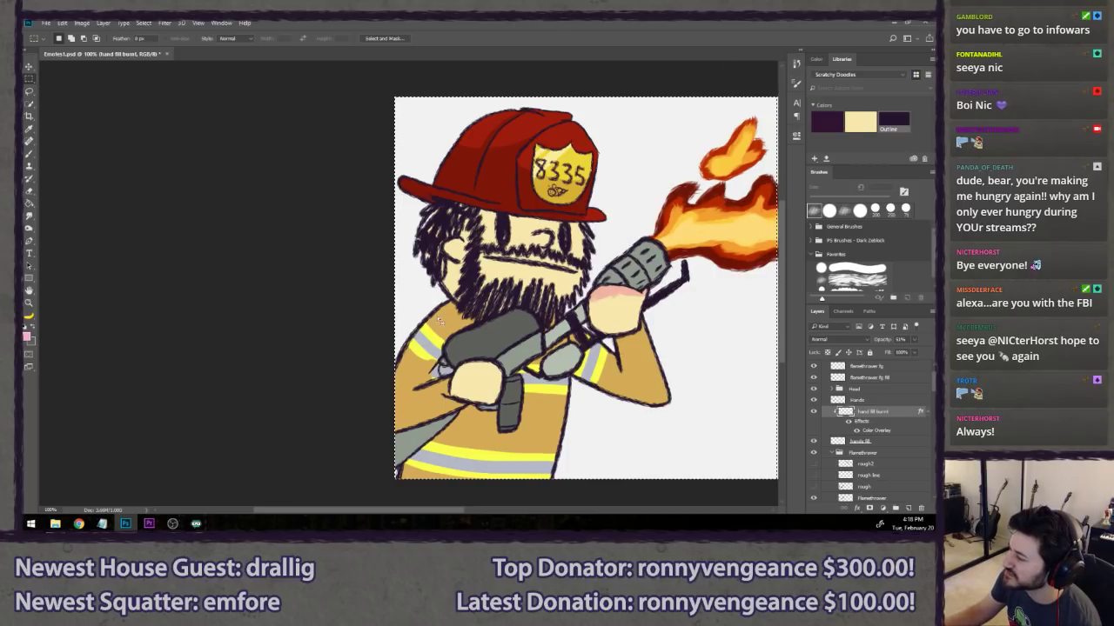
pyautogui.moveTo(607, 308); pyautogui.dragTo(261, 292)
pyautogui.moveTo(454, 263); pyautogui.dragTo(377, 276)
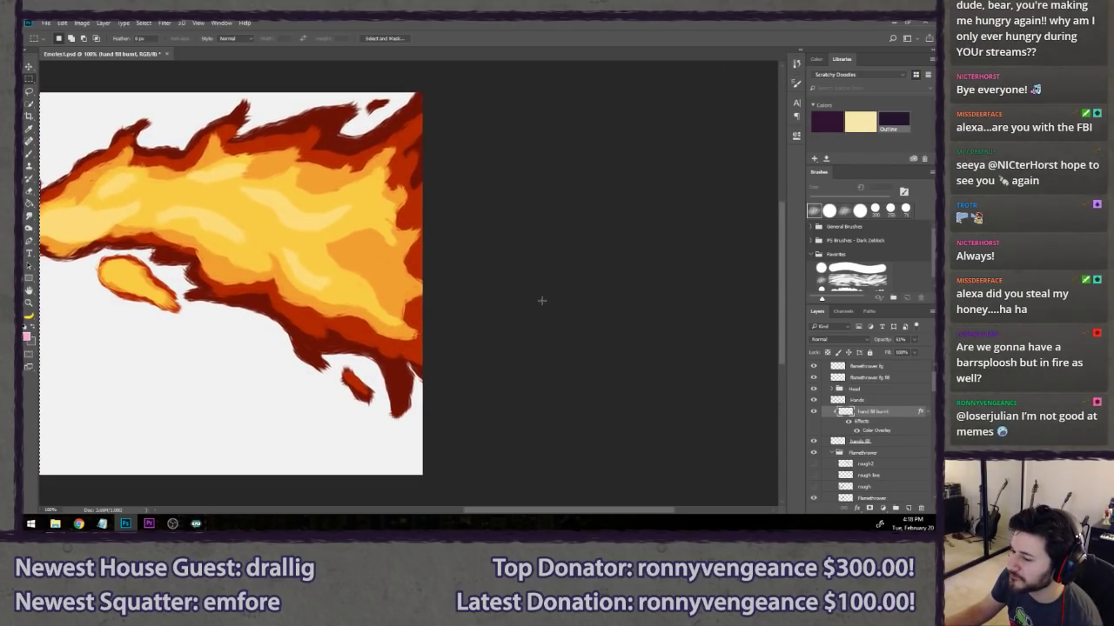
pyautogui.hotkey('ctrl', '0')
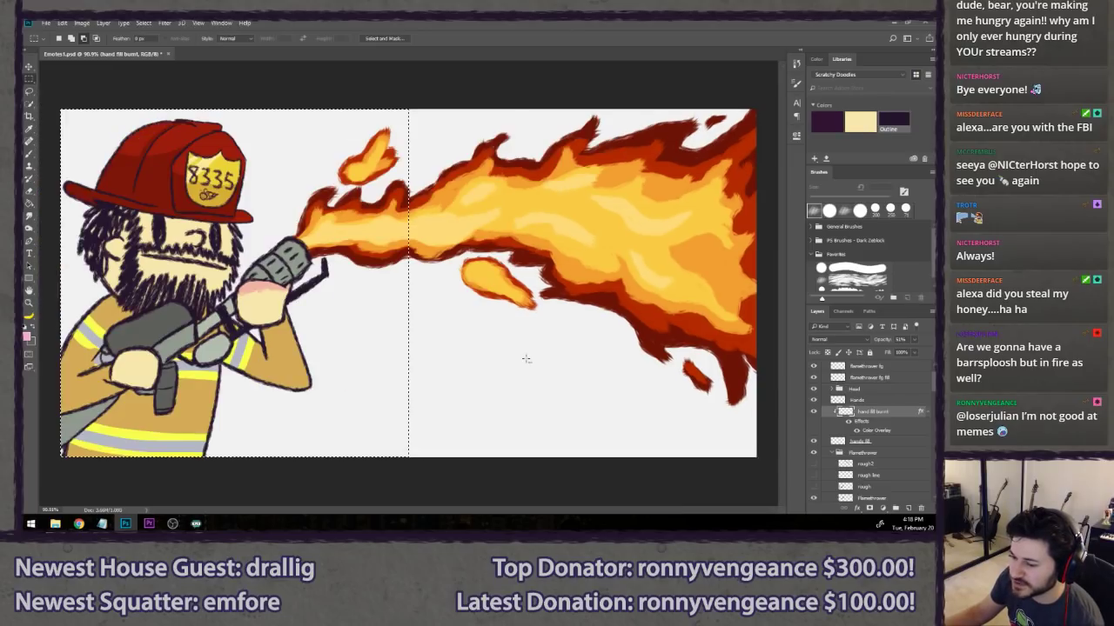
# - Reselect the firefighter's square half to check where the emote splits in two, and clear the selection
pyautogui.scroll(-4, 525, 359)
pyautogui.scroll(3, 504, 359)
pyautogui.click(331, 110)
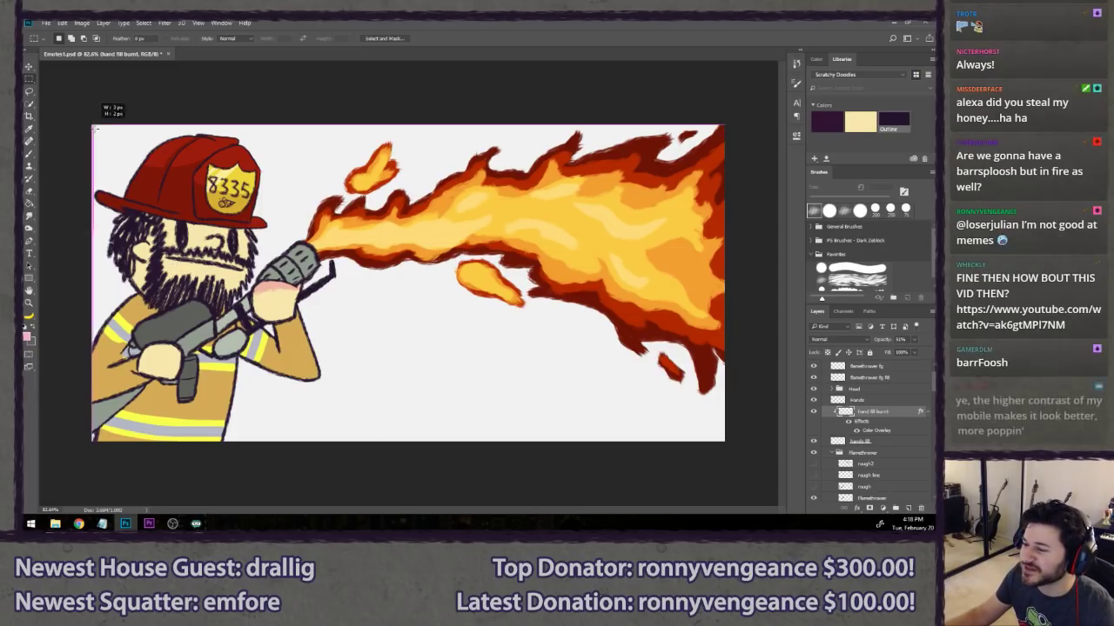
pyautogui.moveTo(71, 125); pyautogui.dragTo(408, 449)
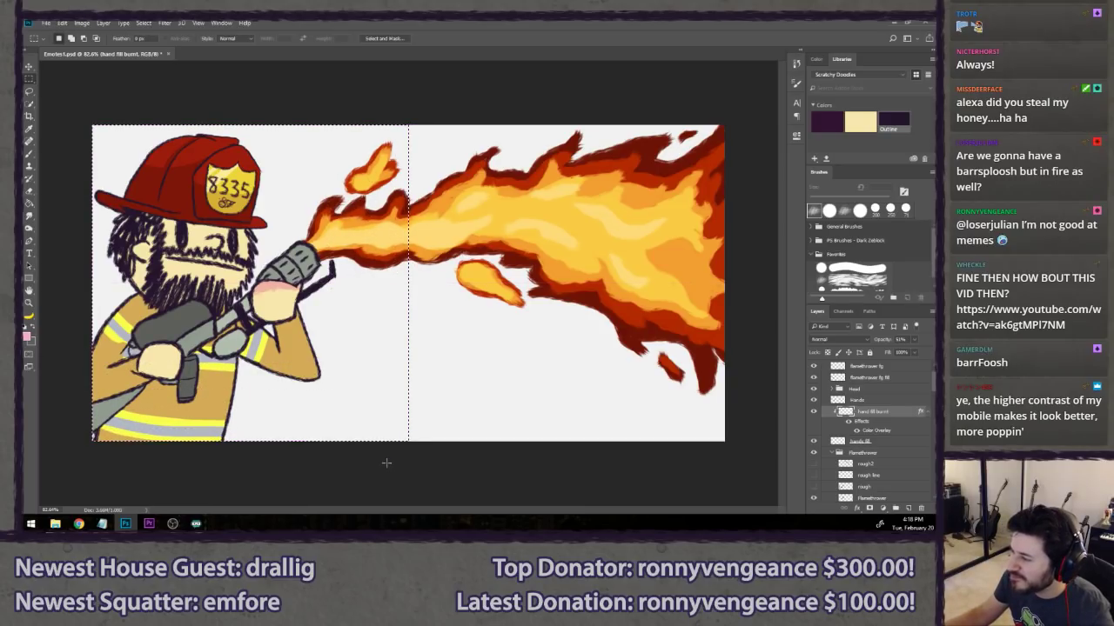
pyautogui.click(394, 472)
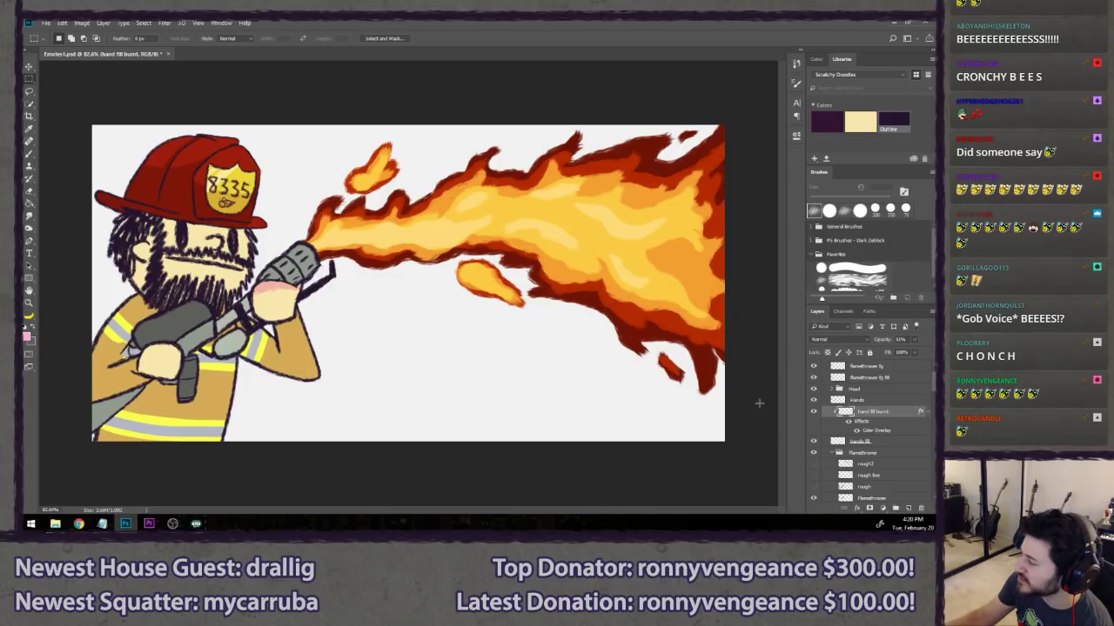
# - Show the BG Dark layer behind the firefighter and flame
pyautogui.scroll(-3, 838, 476)
pyautogui.scroll(-5, 838, 476)
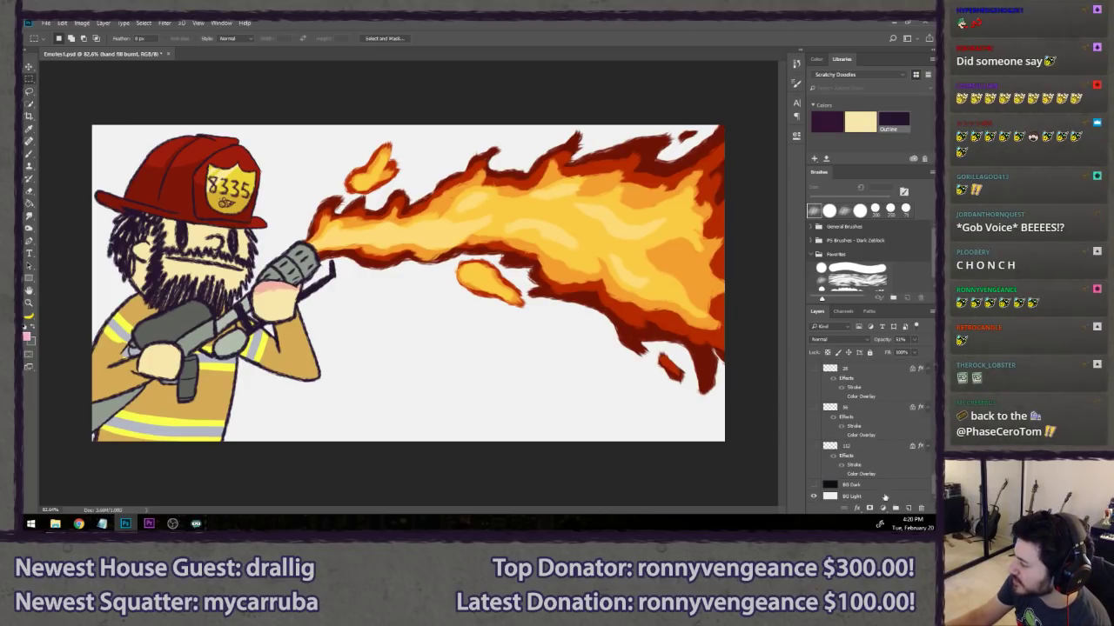
pyautogui.click(816, 485)
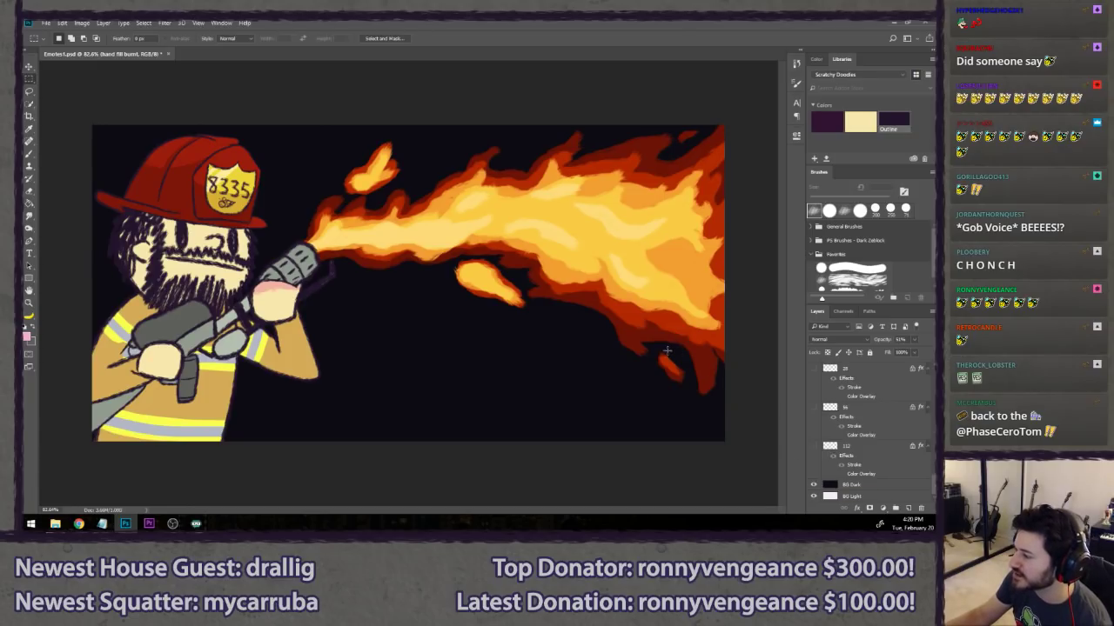
# - Compare the emote at tiny size on the dark and light backgrounds by toggling the BG Dark layer
pyautogui.scroll(-10, 667, 351)
pyautogui.scroll(-1, 613, 340)
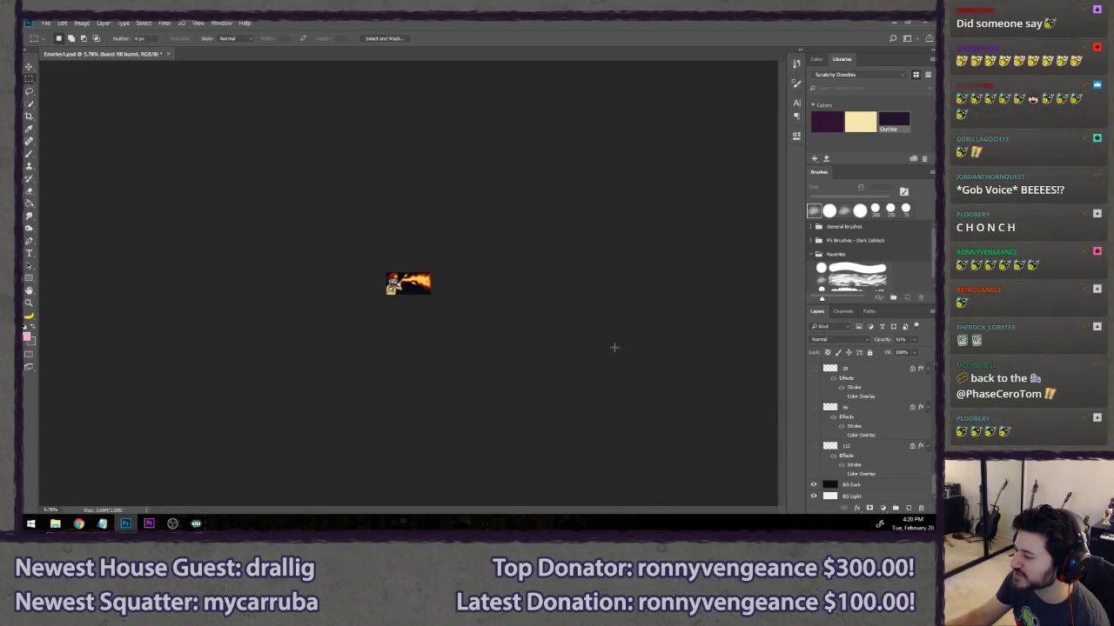
pyautogui.click(812, 485)
pyautogui.click(813, 484)
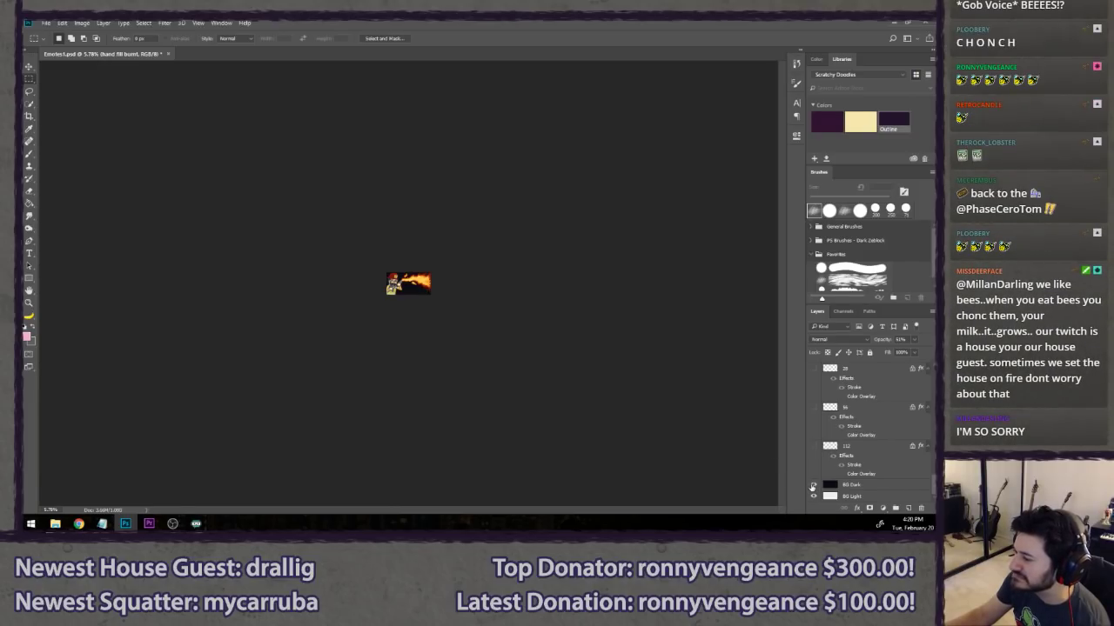
pyautogui.click(812, 485)
pyautogui.click(813, 484)
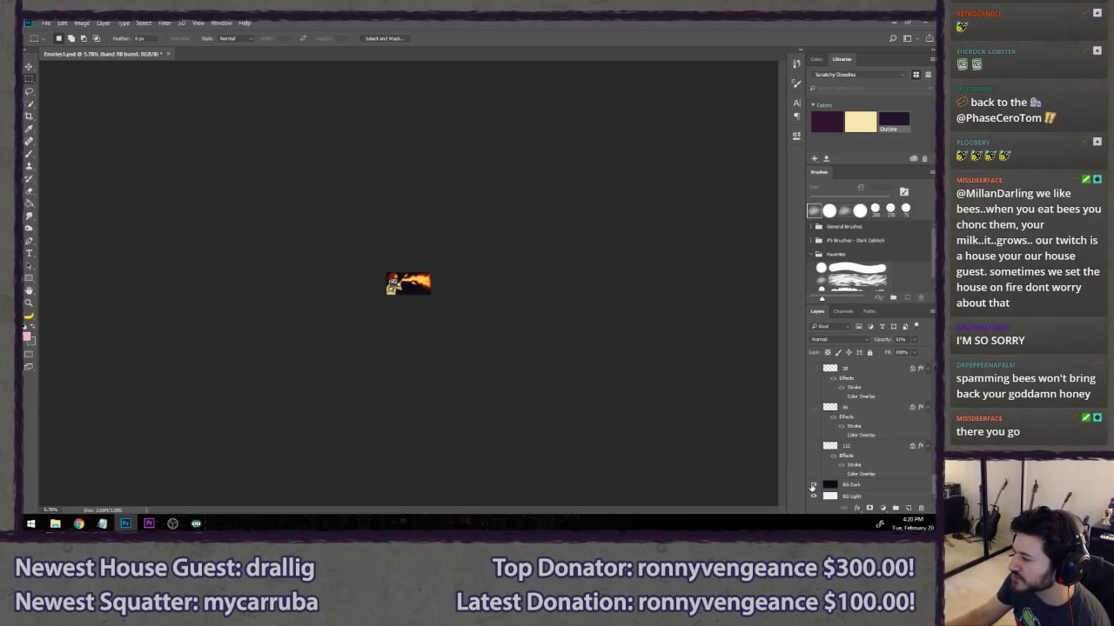
pyautogui.scroll(20, 427, 271)
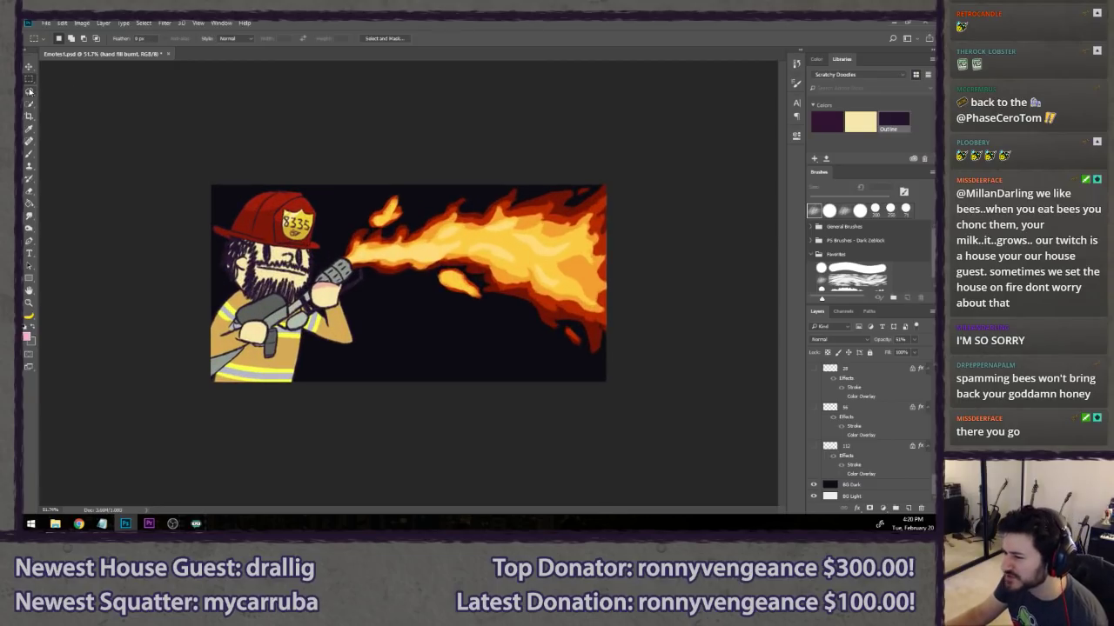
pyautogui.click(29, 91)
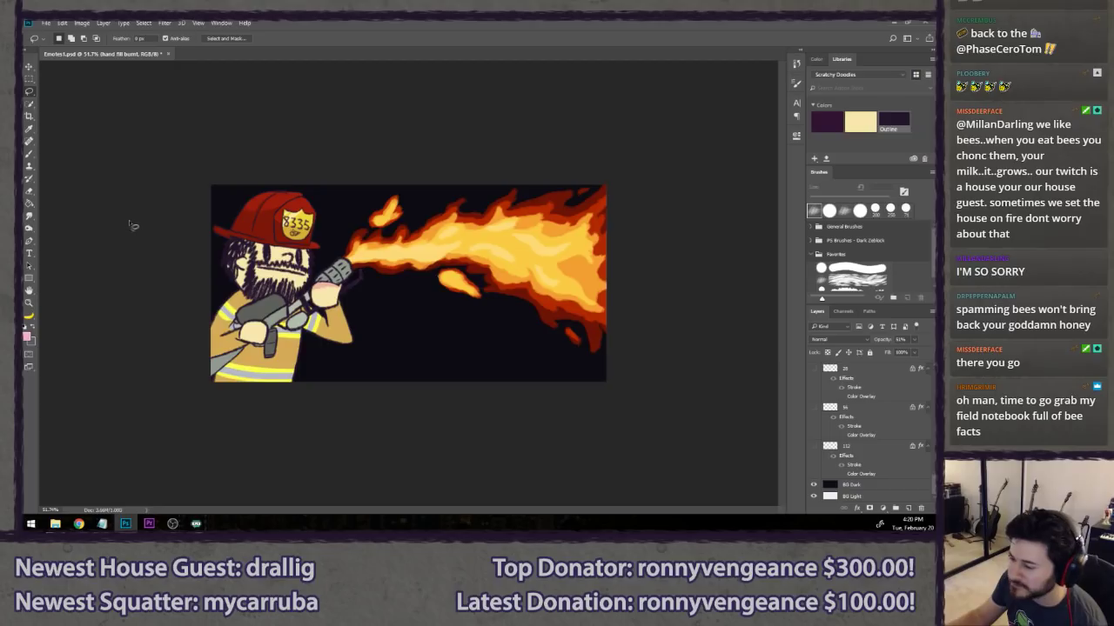
pyautogui.hotkey('ctrl', '+')
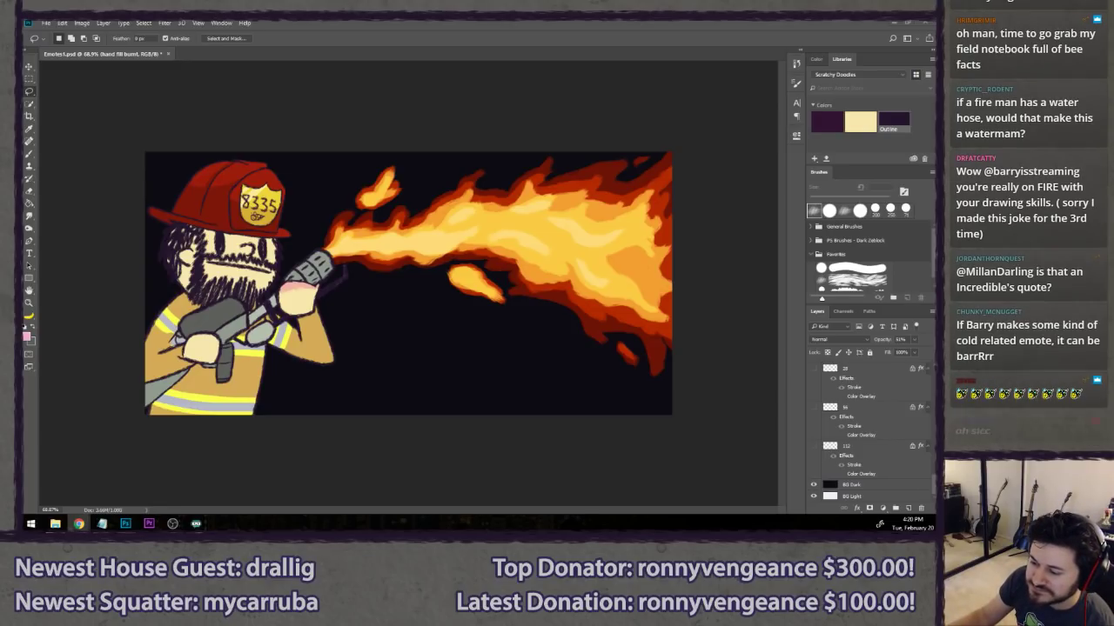
pyautogui.click(246, 122)
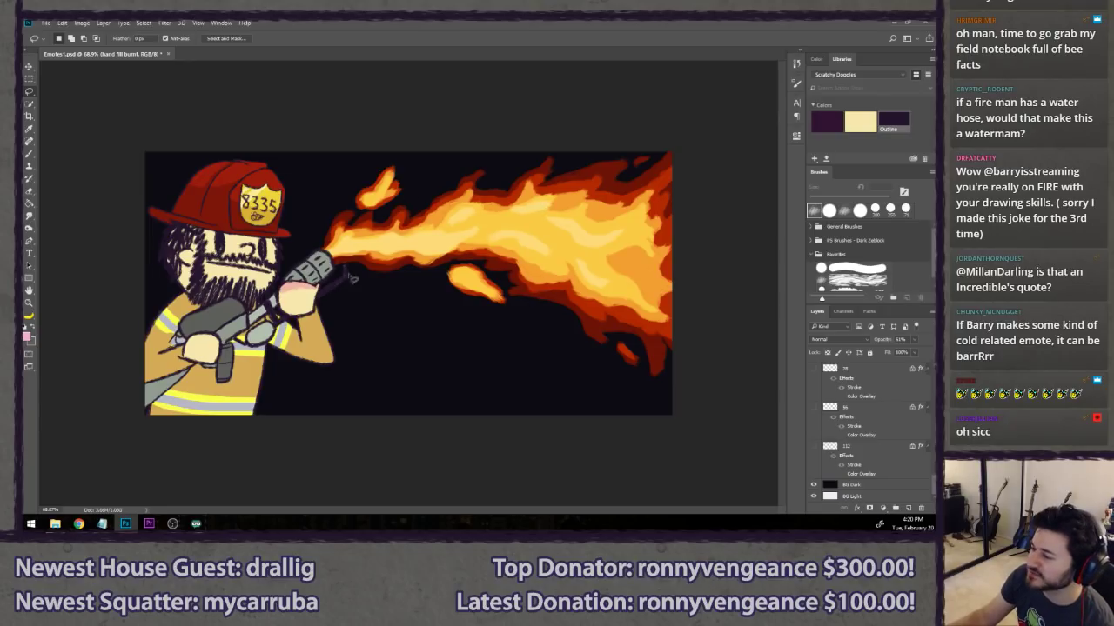
pyautogui.moveTo(393, 450)
pyautogui.mouseDown()
pyautogui.moveTo(353, 348)
pyautogui.moveTo(626, 451)
pyautogui.mouseUp()
pyautogui.click(378, 421)
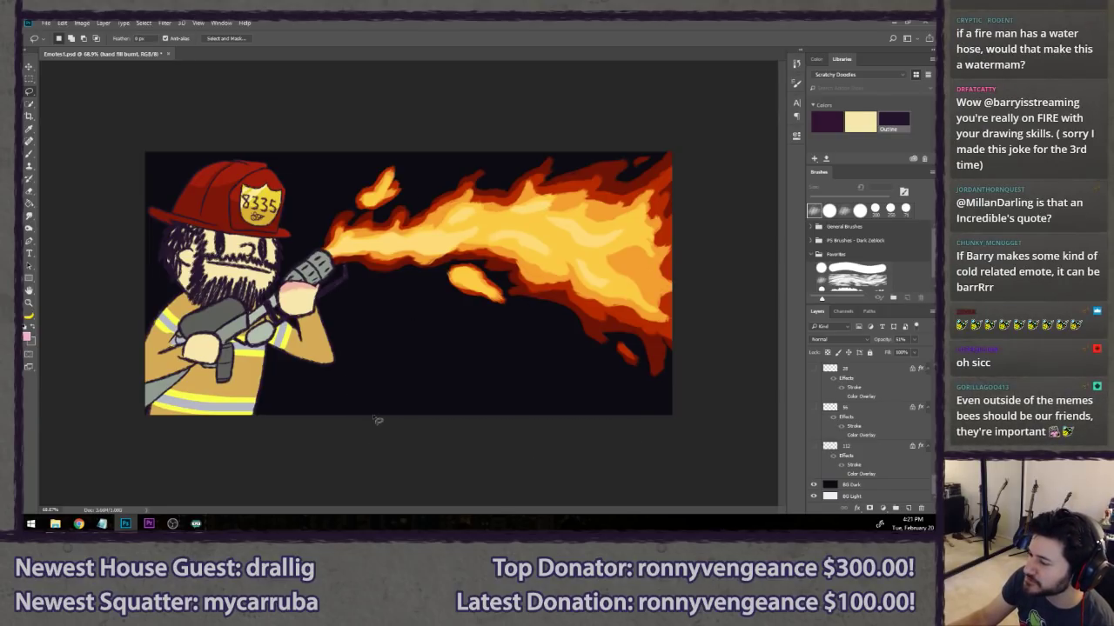
pyautogui.moveTo(324, 468)
pyautogui.mouseDown()
pyautogui.moveTo(367, 327)
pyautogui.moveTo(614, 463)
pyautogui.mouseUp()
pyautogui.click(423, 459)
pyautogui.moveTo(346, 422)
pyautogui.mouseDown()
pyautogui.moveTo(575, 402)
pyautogui.moveTo(584, 448)
pyautogui.mouseUp()
pyautogui.click(398, 462)
pyautogui.moveTo(342, 442)
pyautogui.mouseDown()
pyautogui.moveTo(358, 363)
pyautogui.moveTo(541, 455)
pyautogui.mouseUp()
pyautogui.click(364, 461)
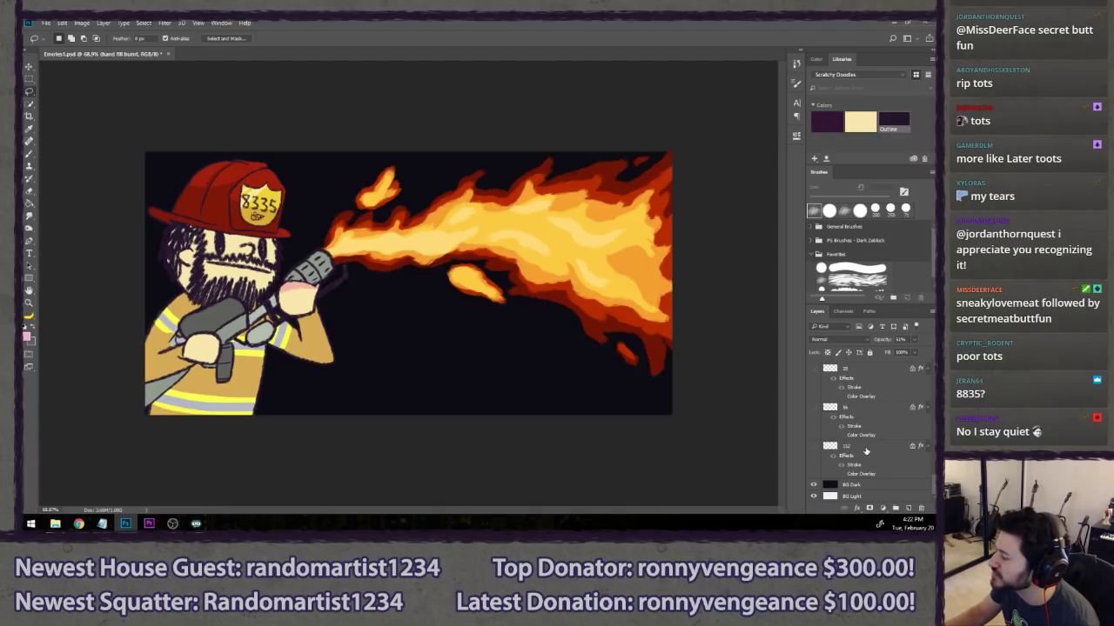
# - Delete the hidden fireman 1 reference layer from the Fireman literally group
pyautogui.scroll(10, 865, 449)
pyautogui.scroll(6, 864, 437)
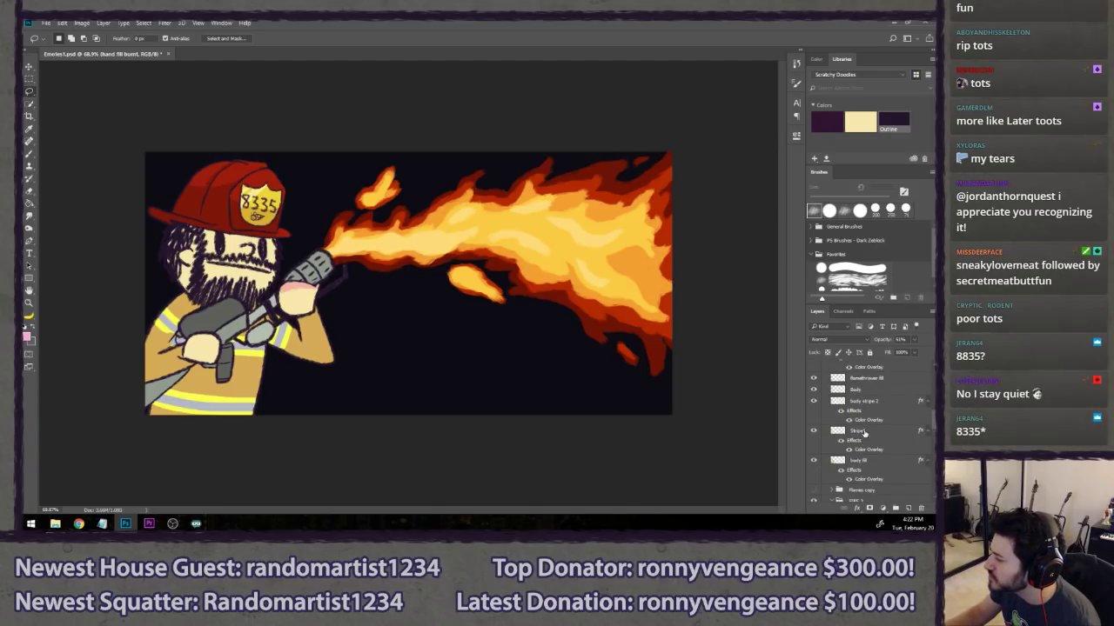
pyautogui.click(862, 377)
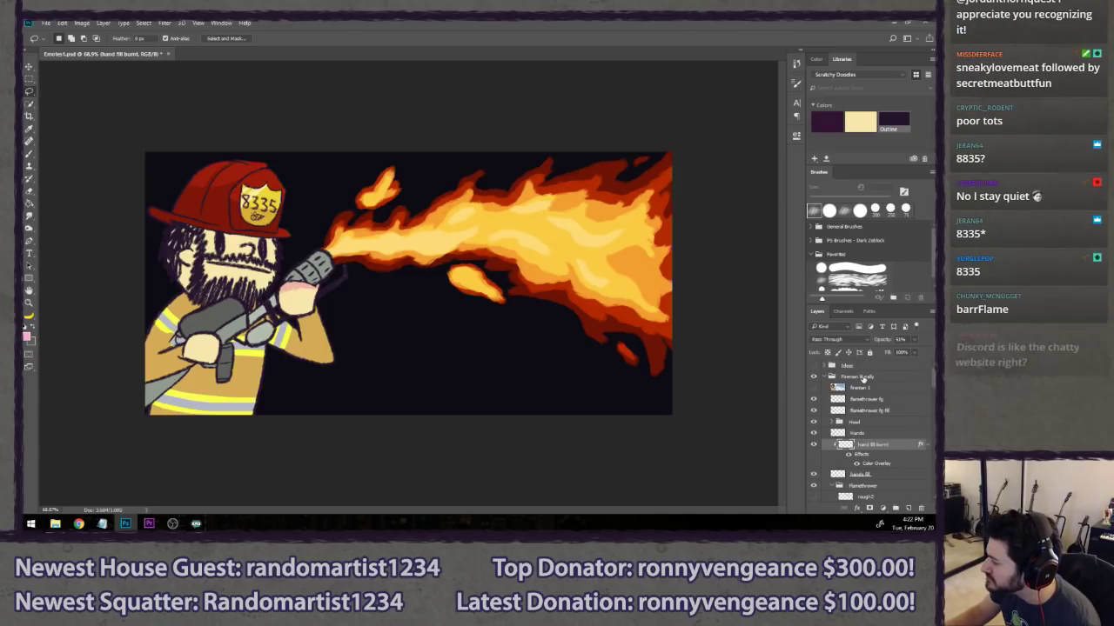
pyautogui.hotkey('ctrl', 't')
pyautogui.press('Escape')
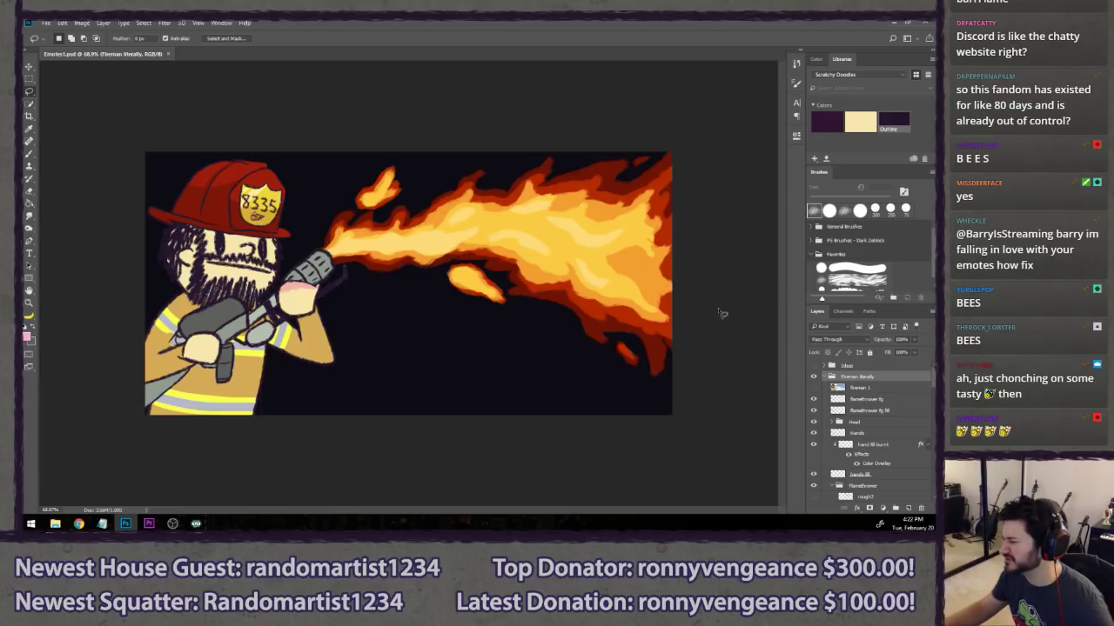
pyautogui.click(872, 390)
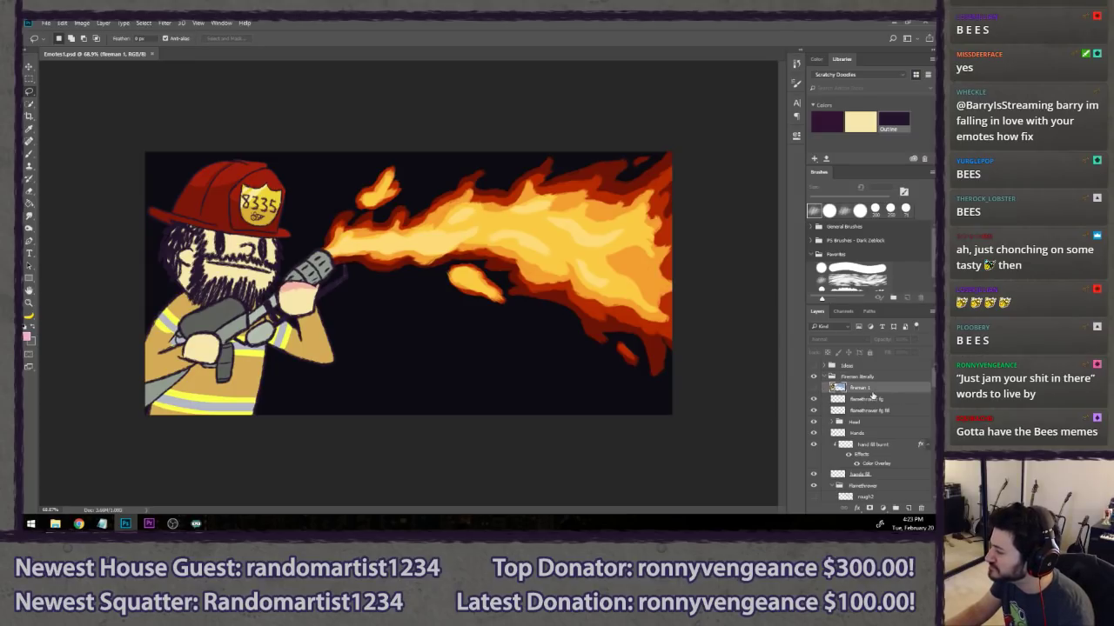
pyautogui.press('Delete')
# - Paste a flattened copy of the Fireman literally group's artwork as a new layer at the top of the group, keeping the original layers unmerged
pyautogui.click(873, 379)
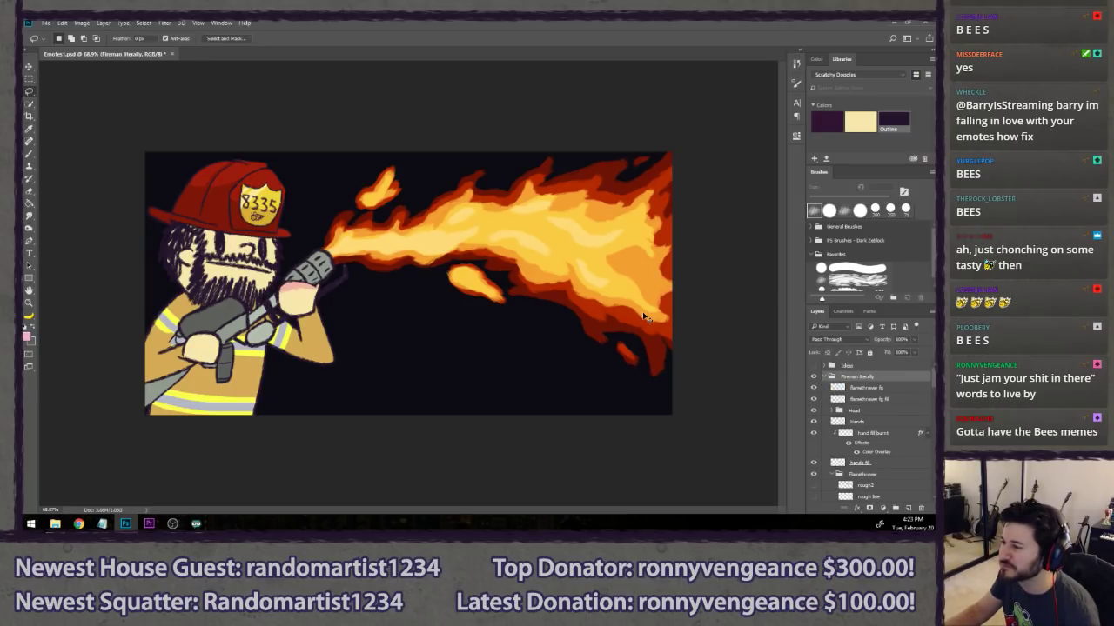
pyautogui.rightClick(865, 380)
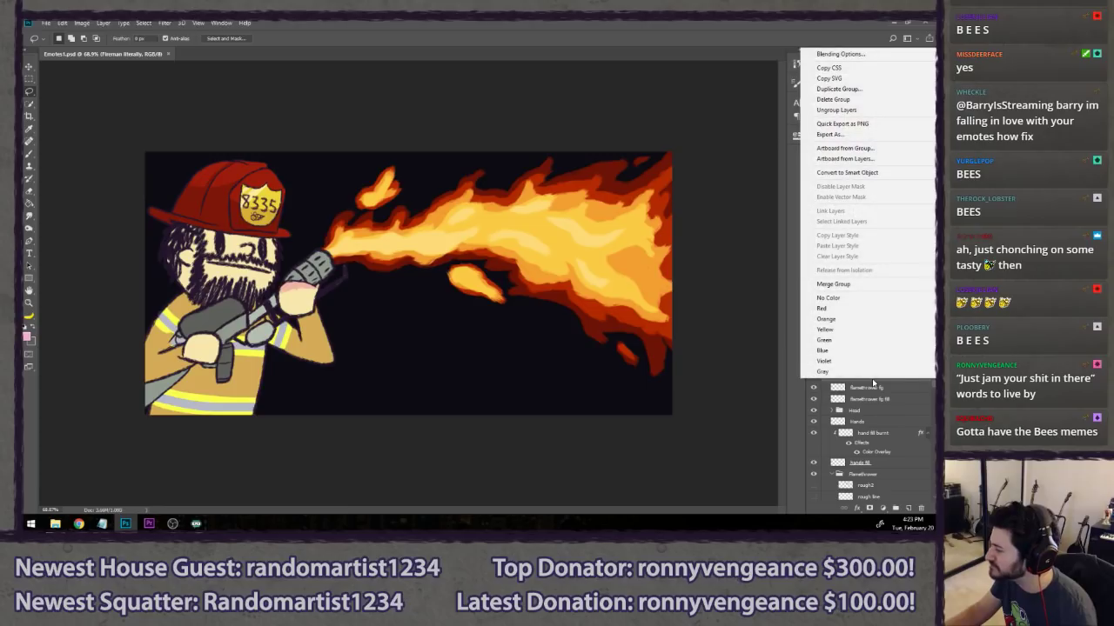
pyautogui.click(833, 284)
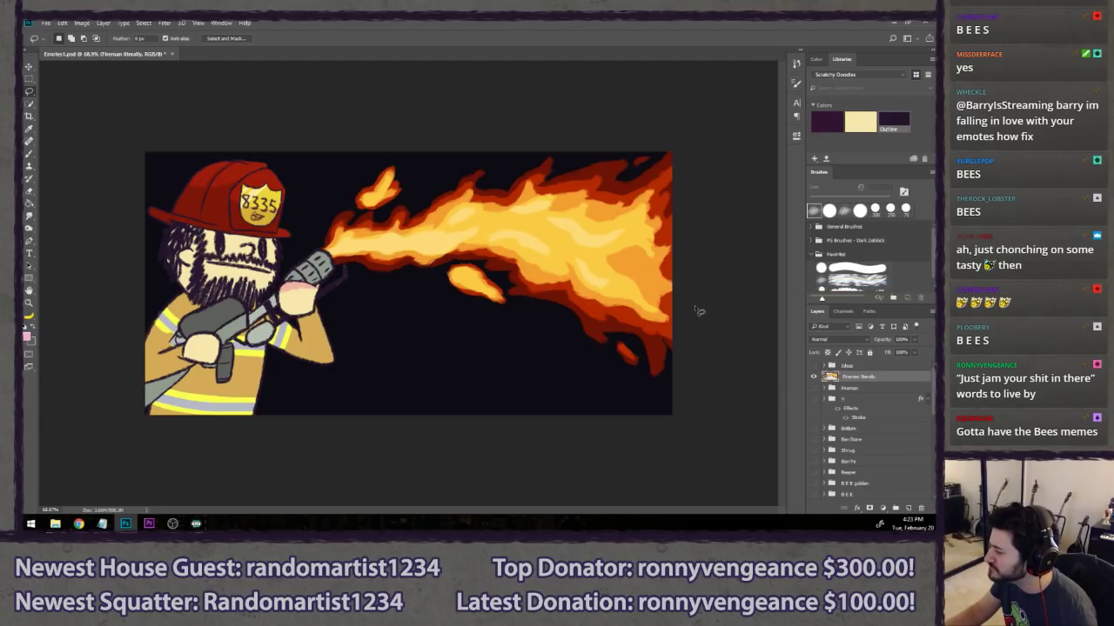
pyautogui.hotkey('ctrl', 'a')
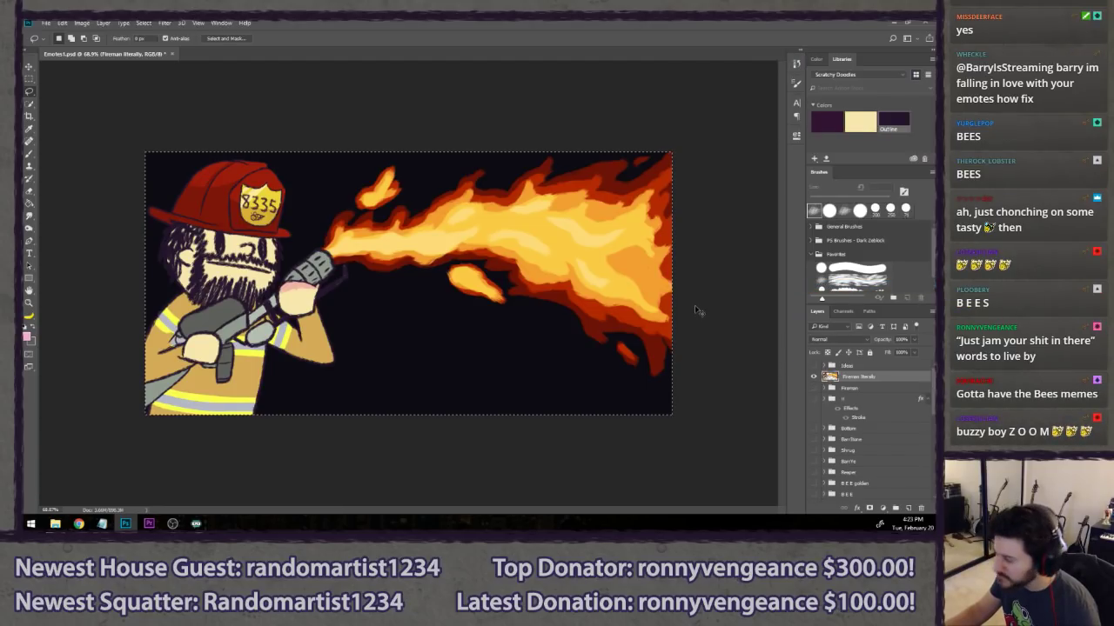
pyautogui.hotkey('ctrl', 'alt', 'z')
pyautogui.click(857, 377)
pyautogui.hotkey('ctrl', 'v')
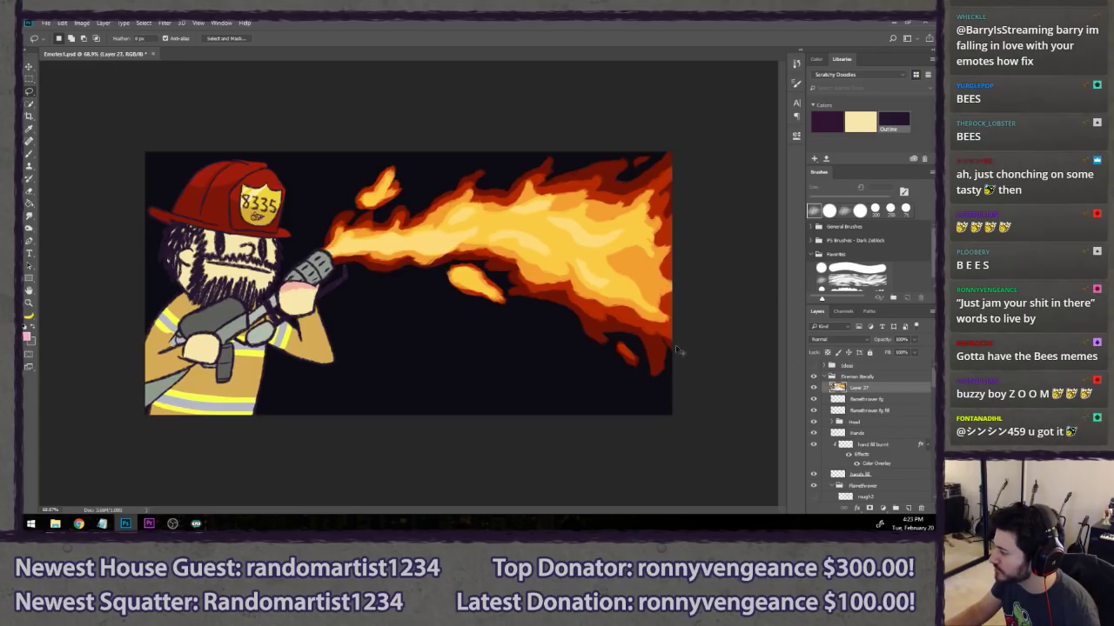
# - Place the flattened copy above the hidden Fireman literally group under the name FIREMAN and save the document
pyautogui.moveTo(880, 393); pyautogui.dragTo(857, 373)
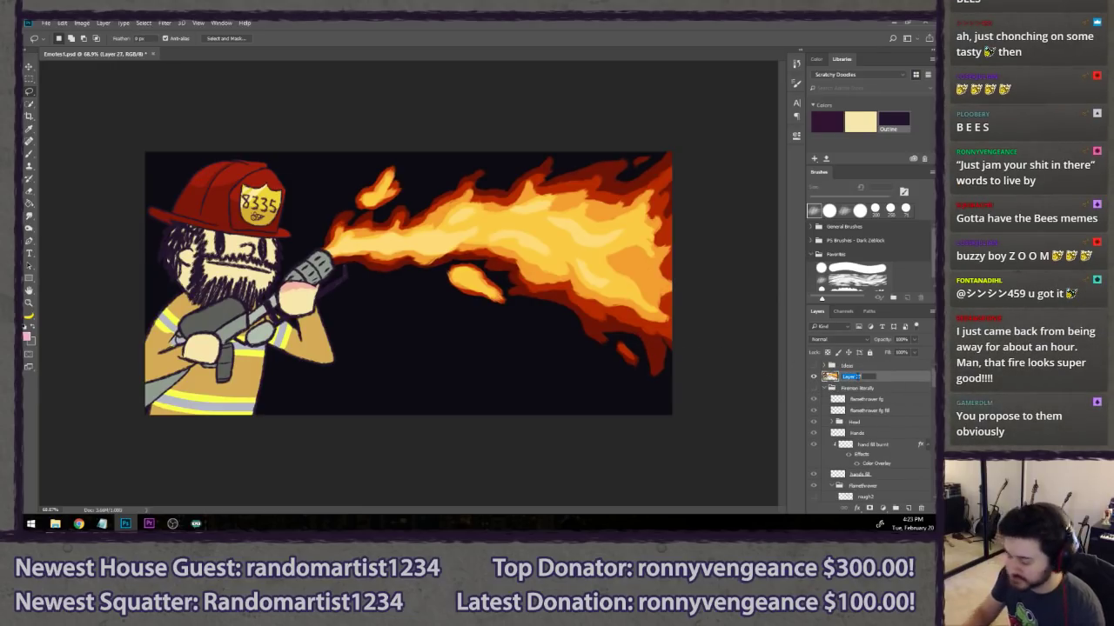
pyautogui.write('IREMAN')
pyautogui.press('Return')
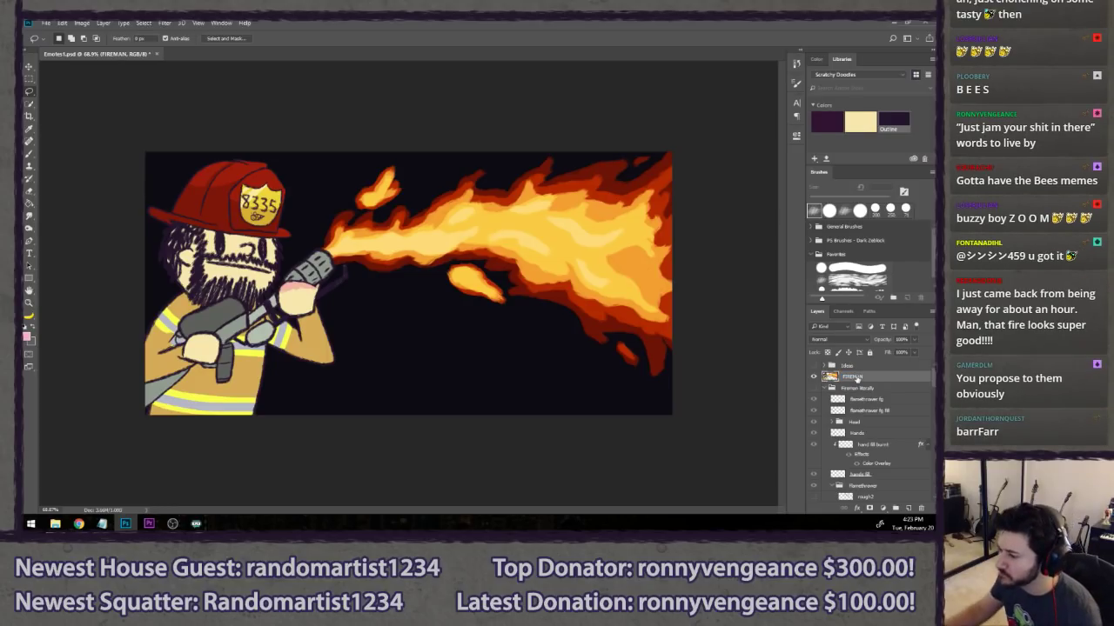
pyautogui.hotkey('ctrl', 's')
# - Add a thin white Stroke effect to the FIREMAN layer, positioned outside at 100% opacity
pyautogui.rightClick(896, 377)
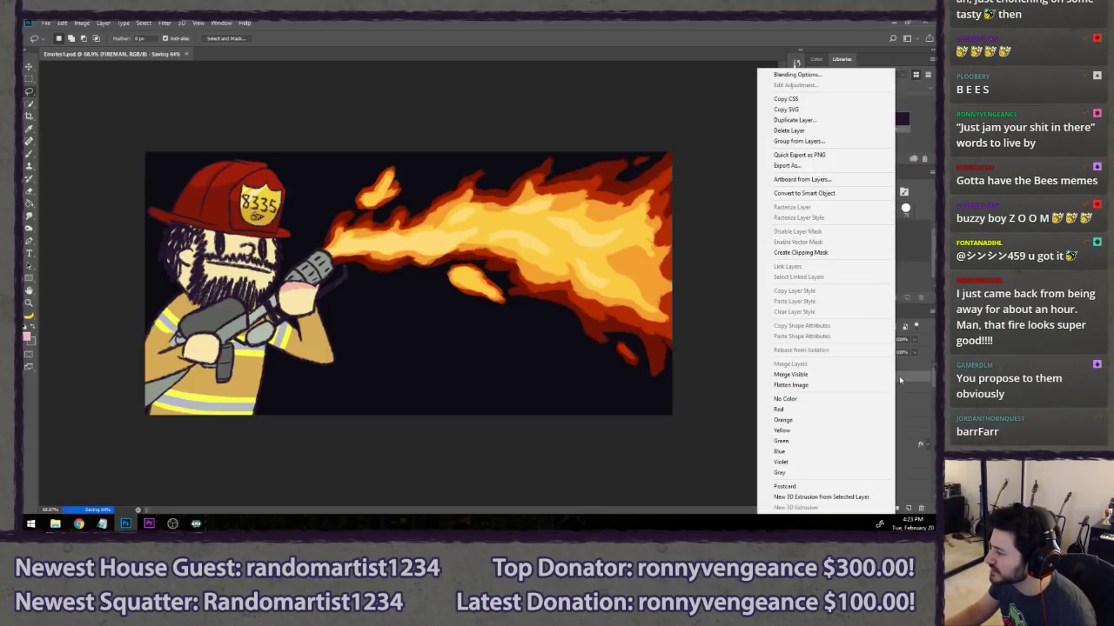
pyautogui.click(900, 379)
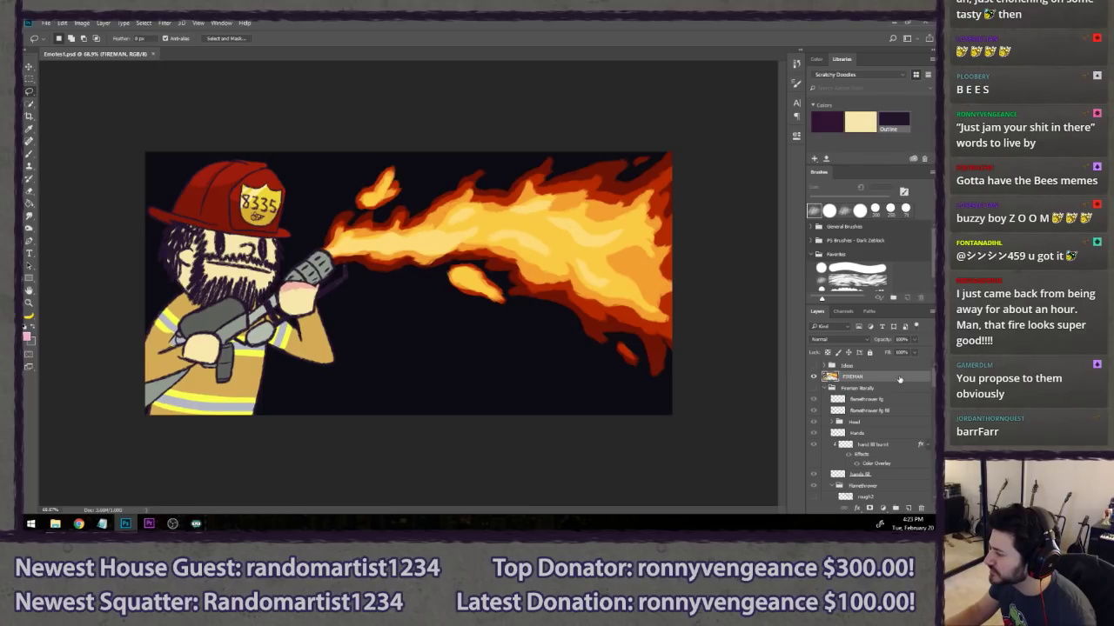
pyautogui.doubleClick(900, 378)
pyautogui.click(603, 241)
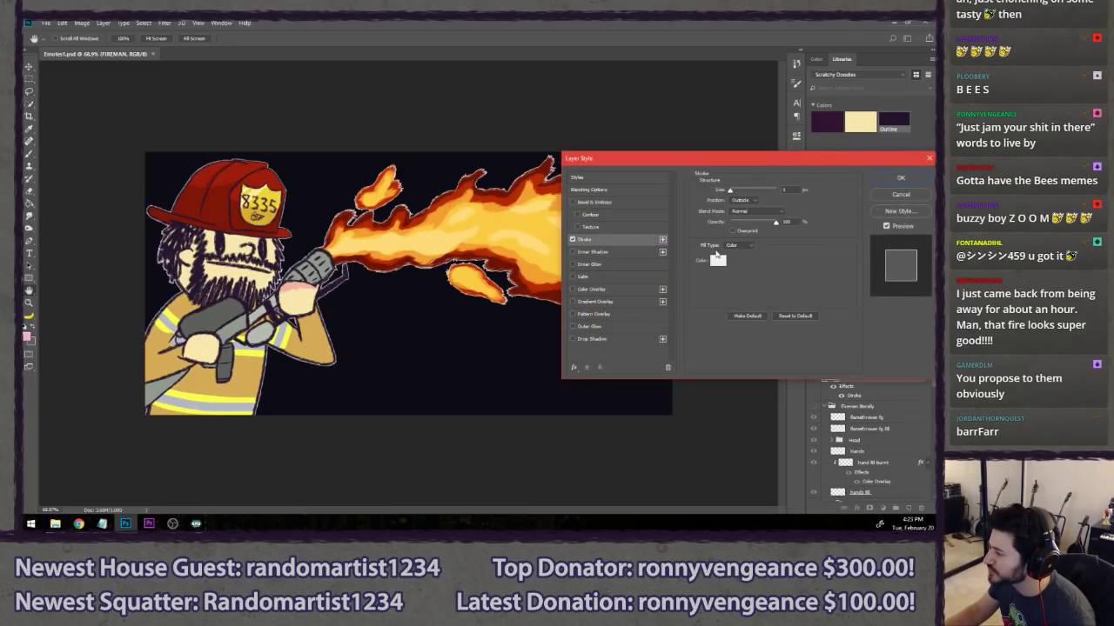
pyautogui.click(717, 259)
pyautogui.click(861, 247)
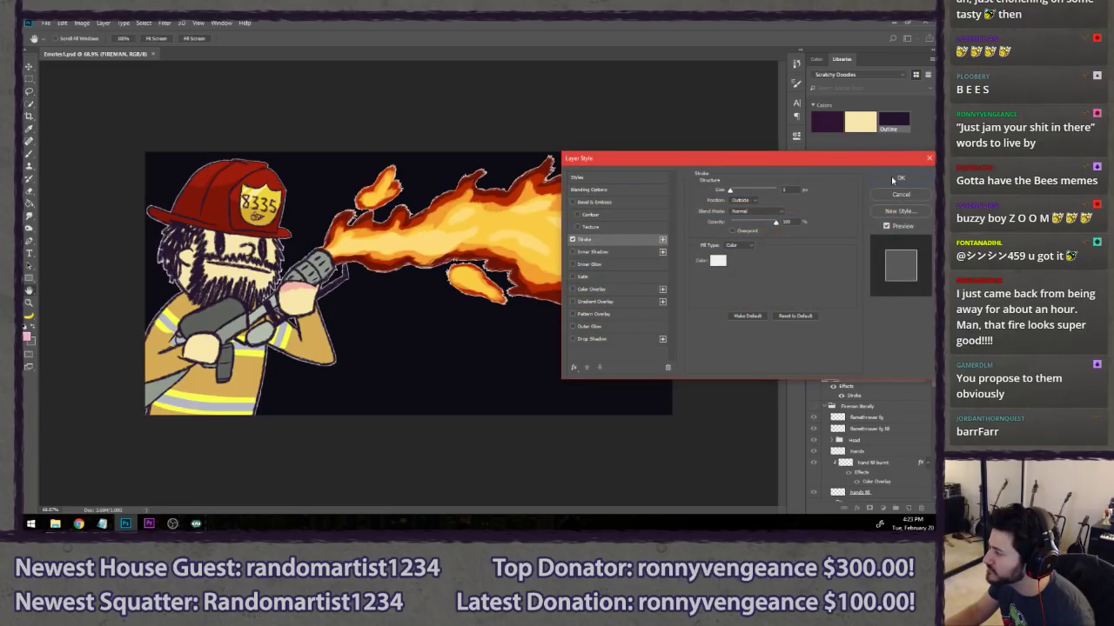
pyautogui.click(896, 179)
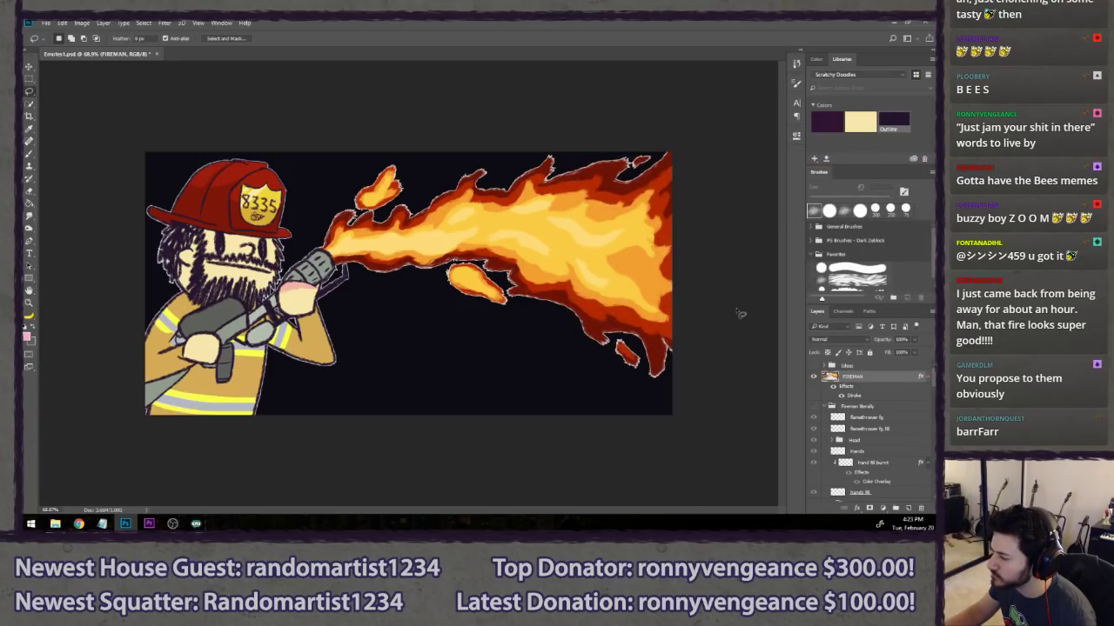
# - Select the square halves to check the flame's split line, and cut the firefighter's half of the FIREMAN layer onto its own layer
pyautogui.press('m')
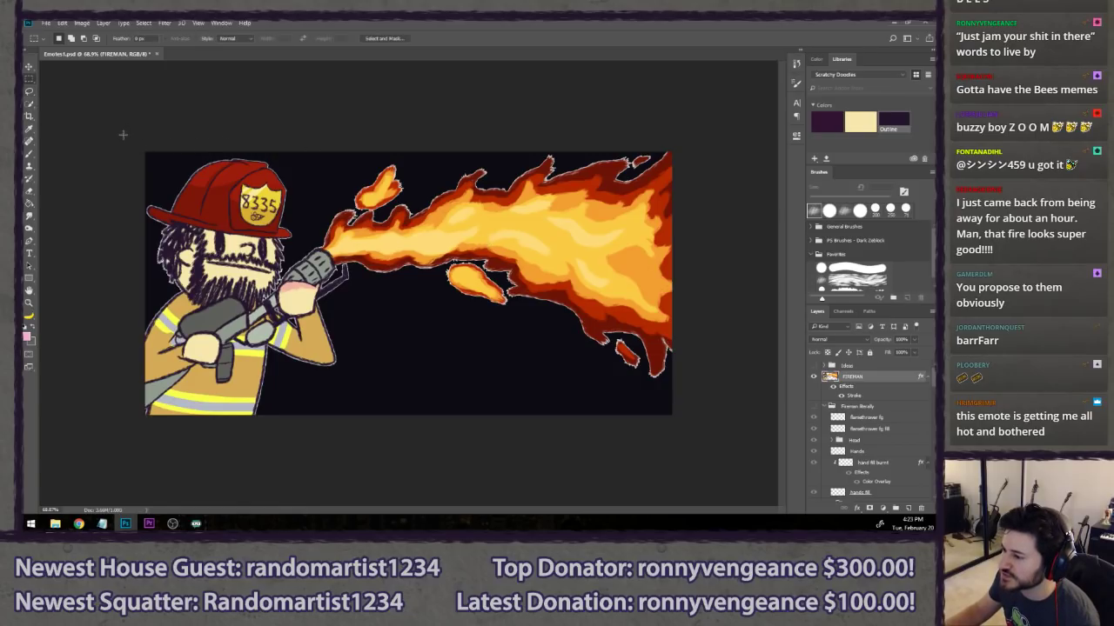
pyautogui.moveTo(122, 135)
pyautogui.mouseDown()
pyautogui.moveTo(423, 404)
pyautogui.moveTo(423, 418)
pyautogui.mouseUp()
pyautogui.moveTo(321, 324); pyautogui.dragTo(574, 318)
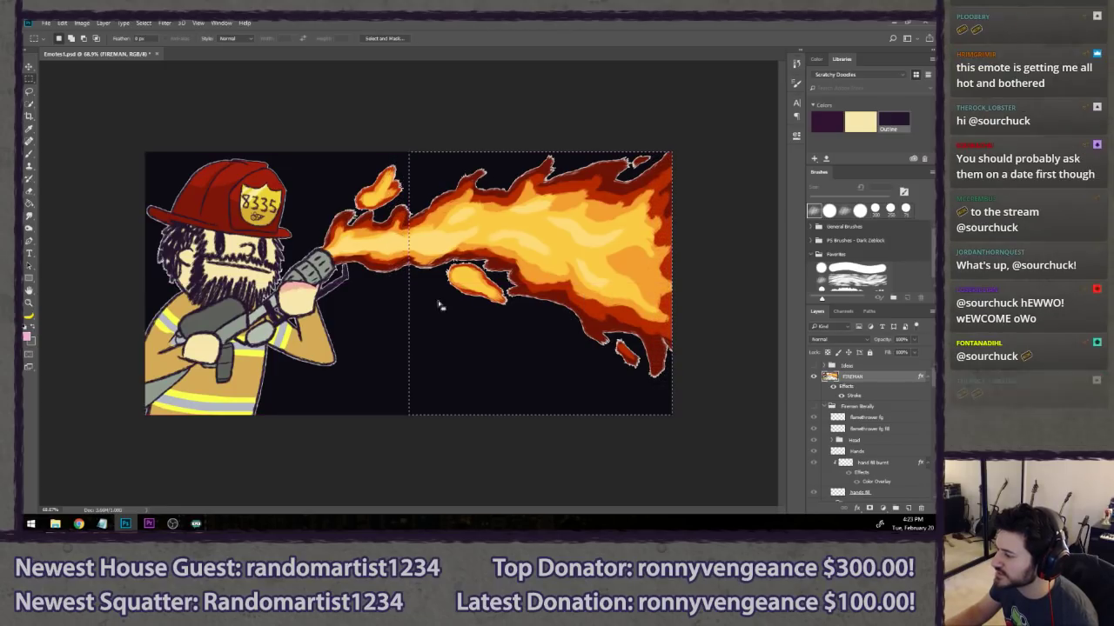
pyautogui.scroll(10, 413, 266)
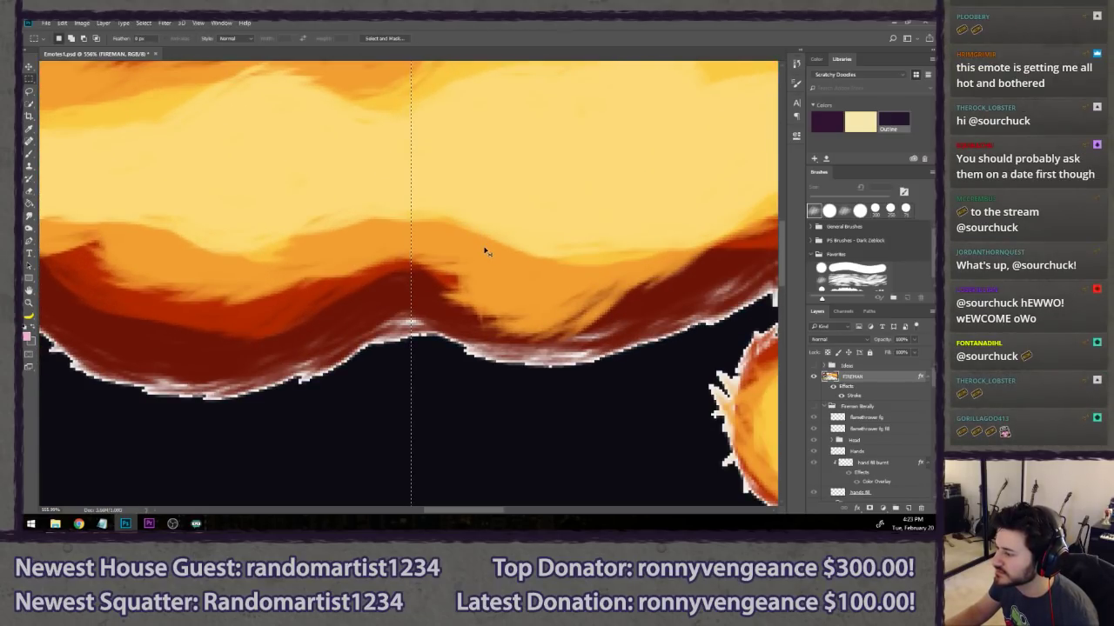
pyautogui.scroll(-10, 484, 247)
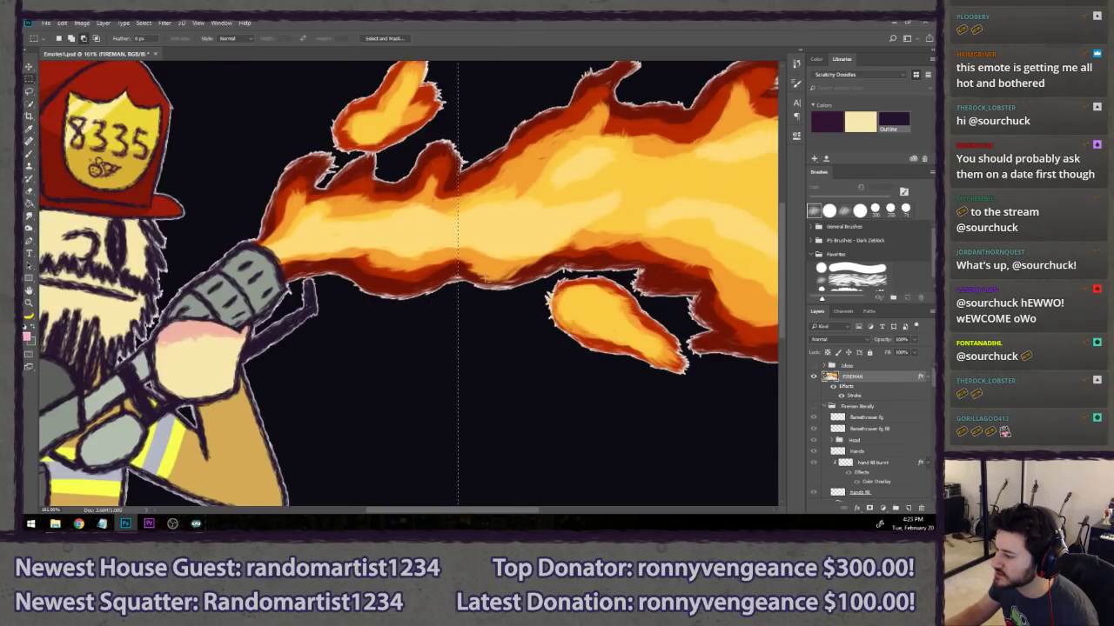
pyautogui.rightClick(348, 244)
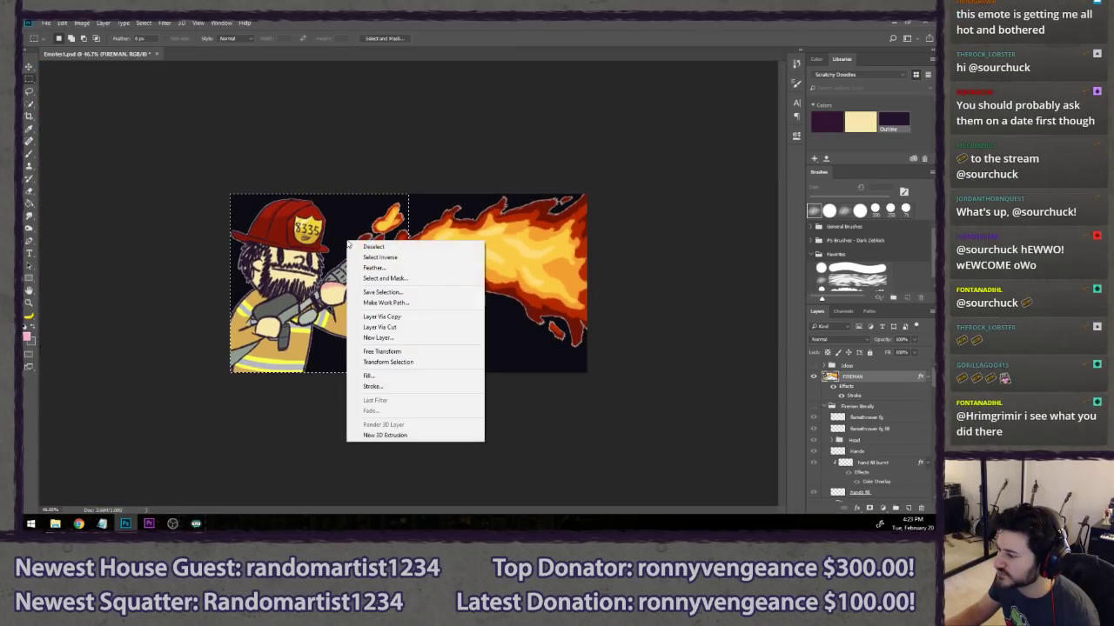
pyautogui.click(379, 328)
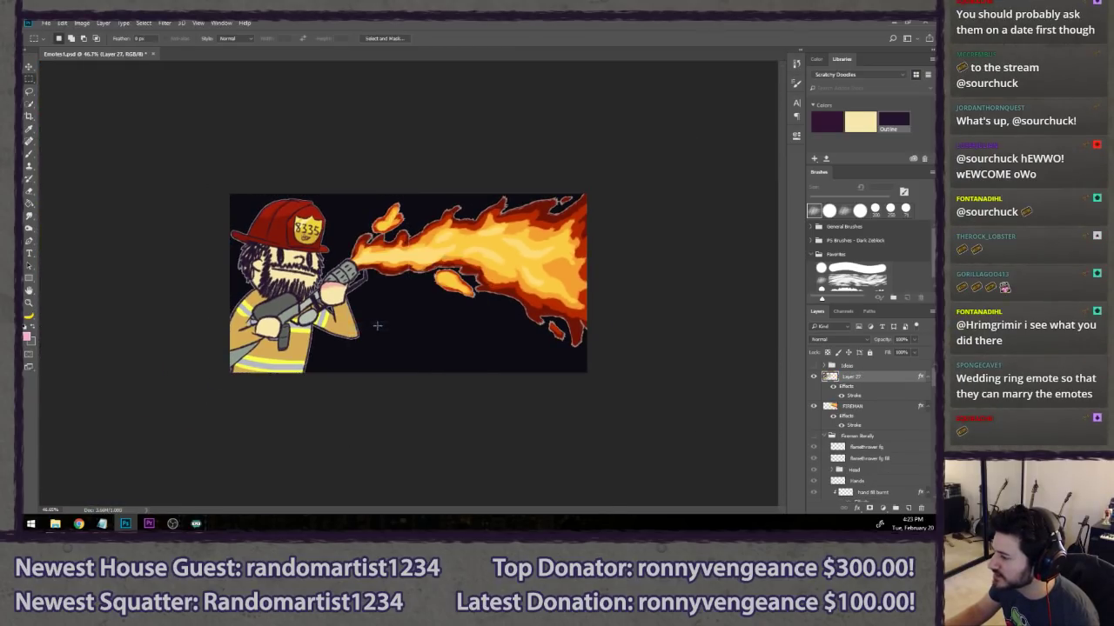
# - Move the cut-out firefighter layer onto the flame's half of the canvas and hide the FIREMAN layer
pyautogui.click(814, 377)
pyautogui.click(814, 377)
pyautogui.press('v')
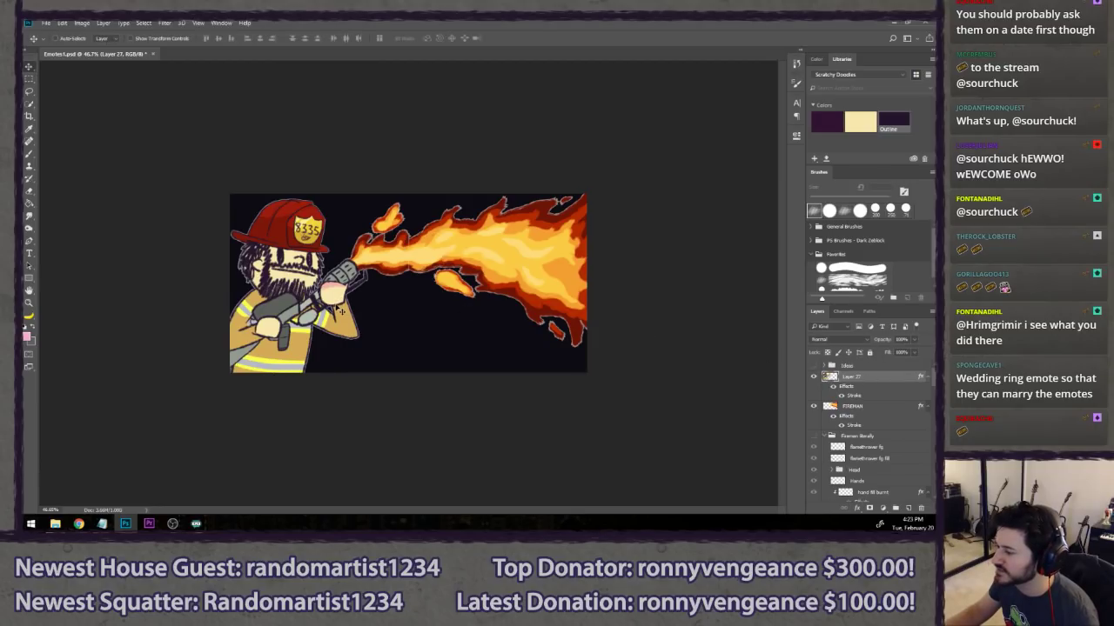
pyautogui.moveTo(341, 287); pyautogui.dragTo(517, 287)
pyautogui.press('l')
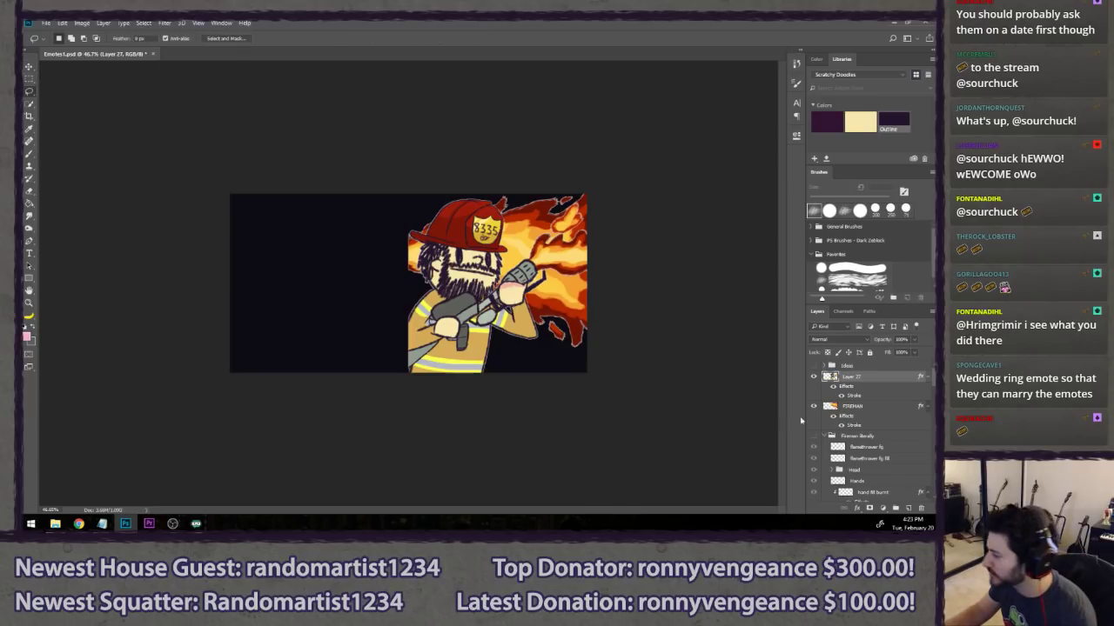
pyautogui.click(813, 407)
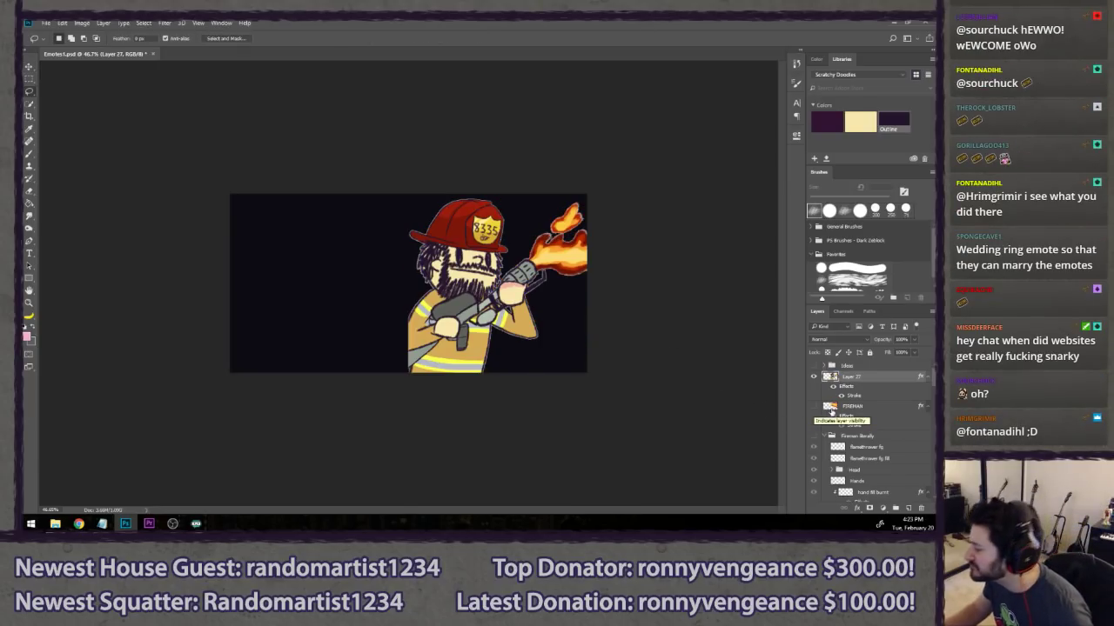
# - Collapse the Fireman literally group and show the 112 size guide layer
pyautogui.scroll(-10, 859, 376)
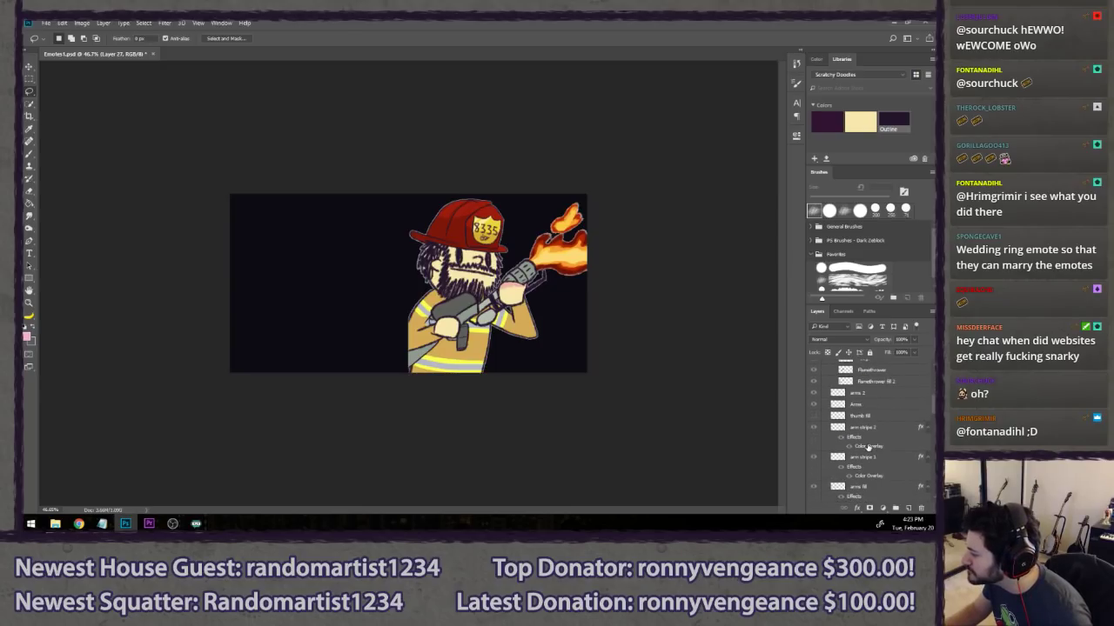
pyautogui.scroll(3, 857, 439)
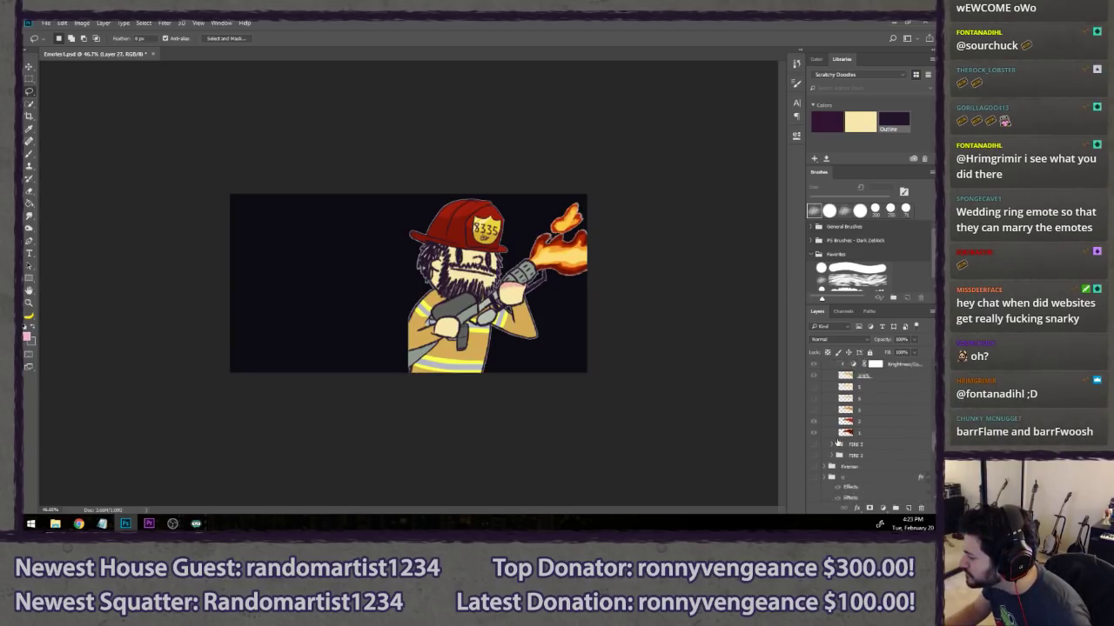
pyautogui.scroll(5, 846, 426)
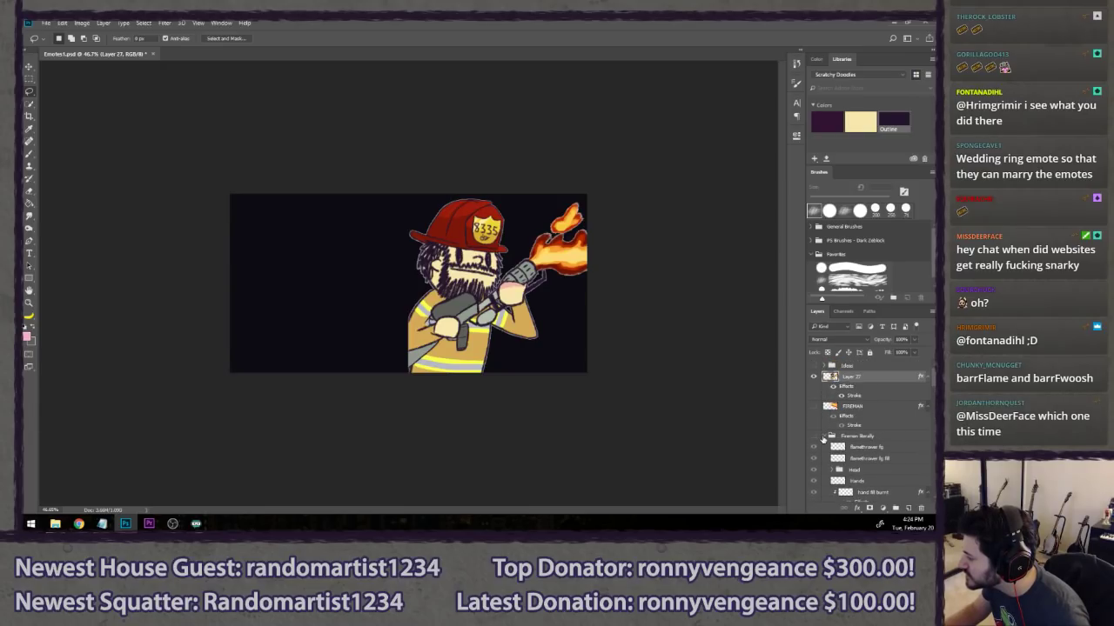
pyautogui.scroll(-8, 824, 444)
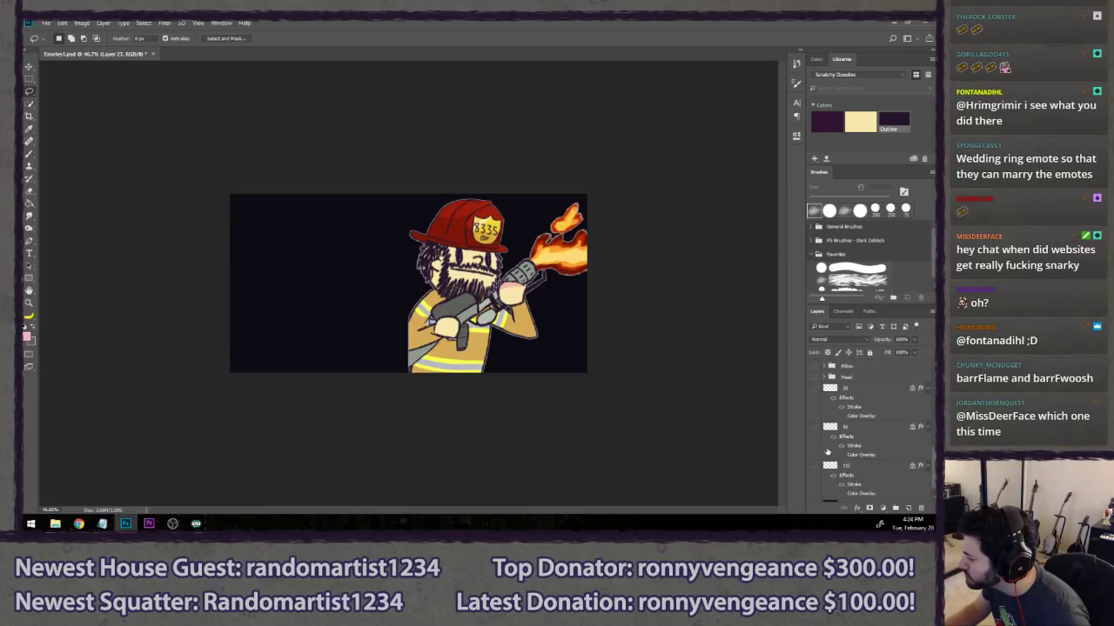
pyautogui.click(862, 467)
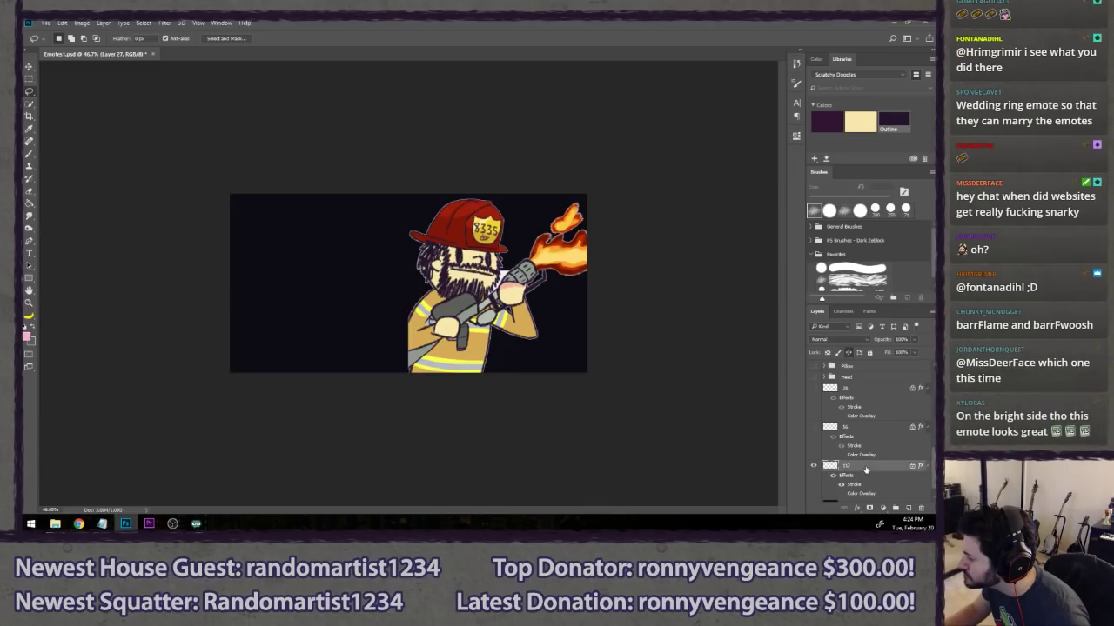
# - Scale the cut-out firefighter layer down proportionally to roughly the size of the 112 guide square
pyautogui.scroll(8, 870, 448)
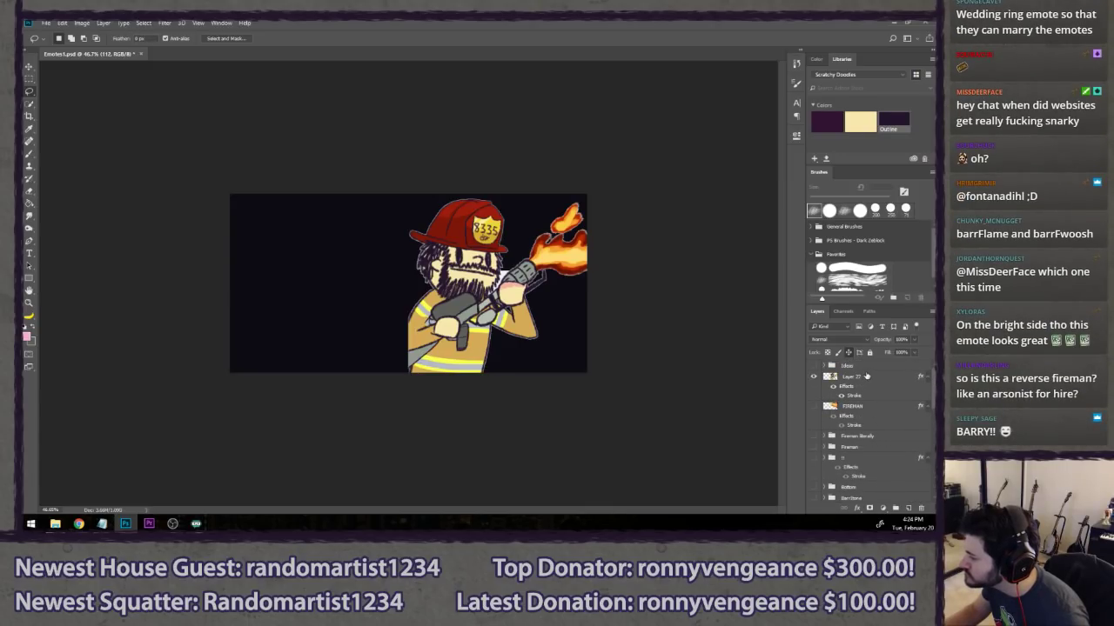
pyautogui.click(866, 376)
pyautogui.hotkey('ctrl', 't')
pyautogui.click(391, 38)
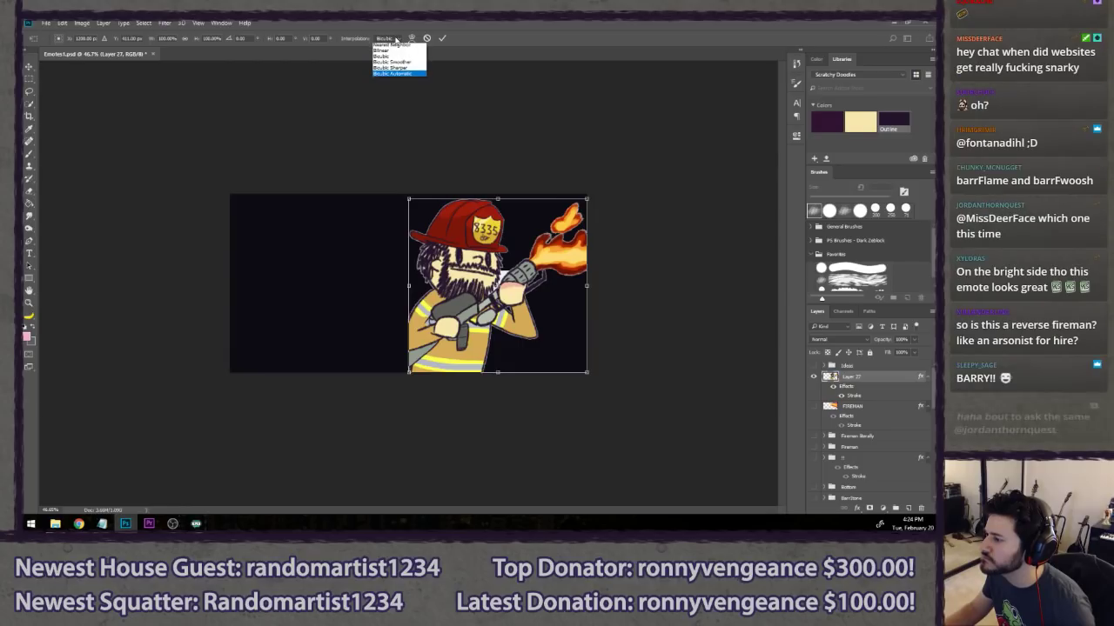
pyautogui.click(396, 39)
pyautogui.moveTo(589, 199); pyautogui.dragTo(510, 273)
pyautogui.scroll(5, 540, 280)
pyautogui.scroll(3, 549, 282)
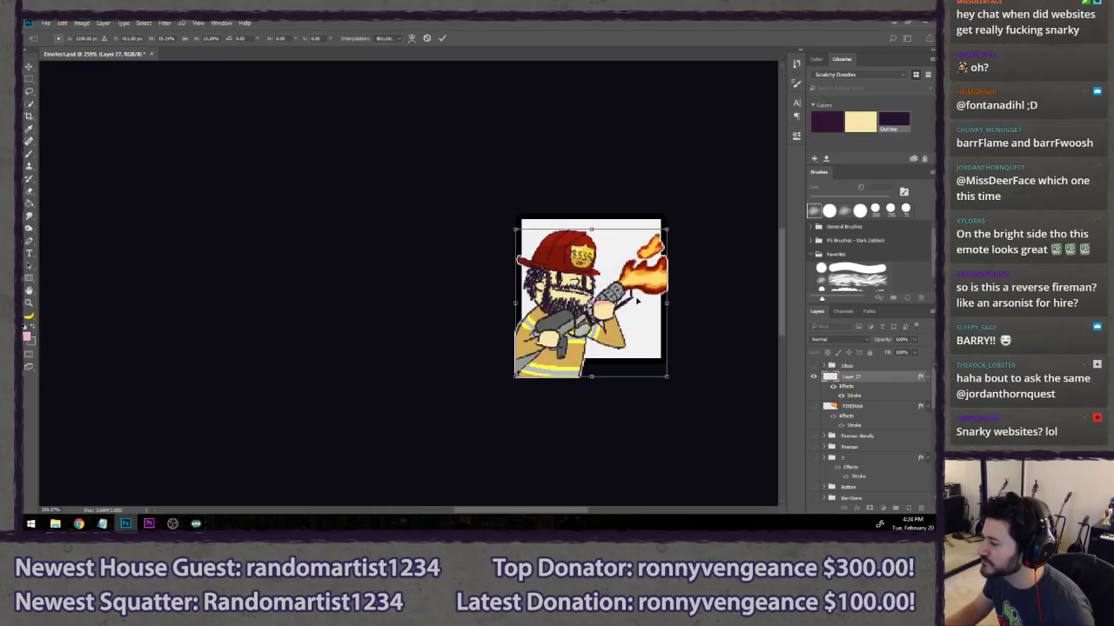
# - Align the firefighter cut-out with the 112 guide's lower corner and scale it to fit the square's width
pyautogui.scroll(3, 567, 355)
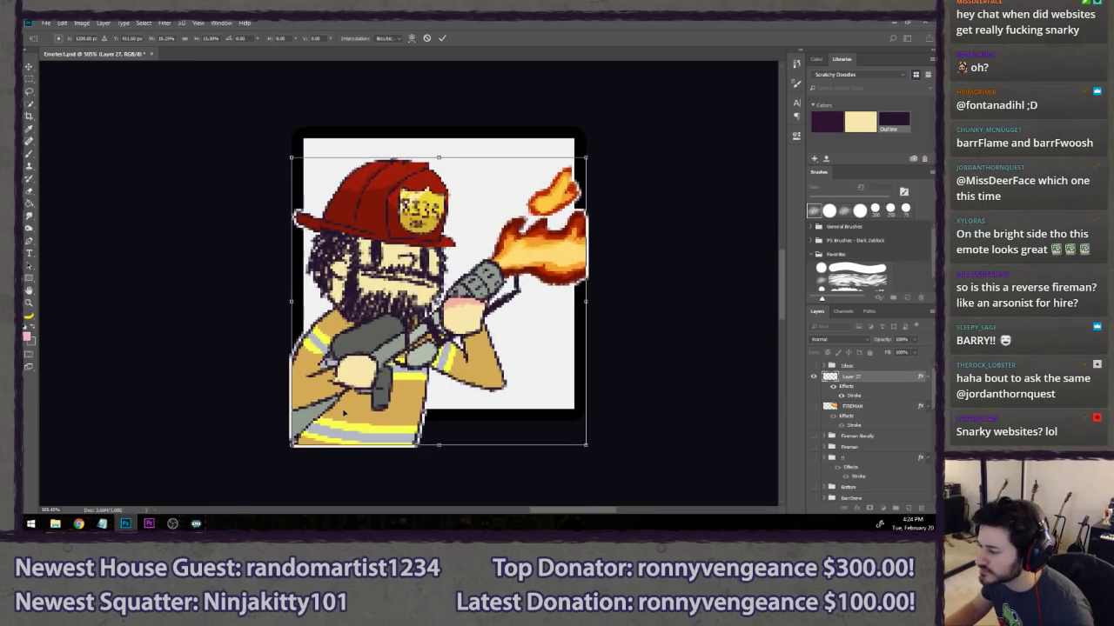
pyautogui.moveTo(343, 408); pyautogui.dragTo(357, 377)
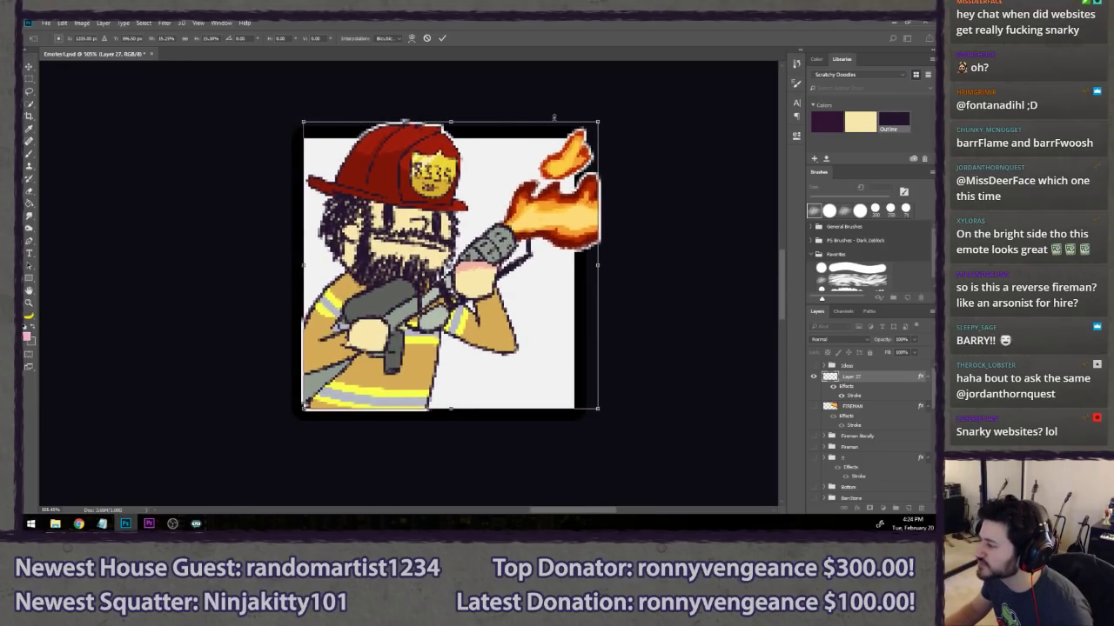
pyautogui.moveTo(597, 122); pyautogui.dragTo(572, 148)
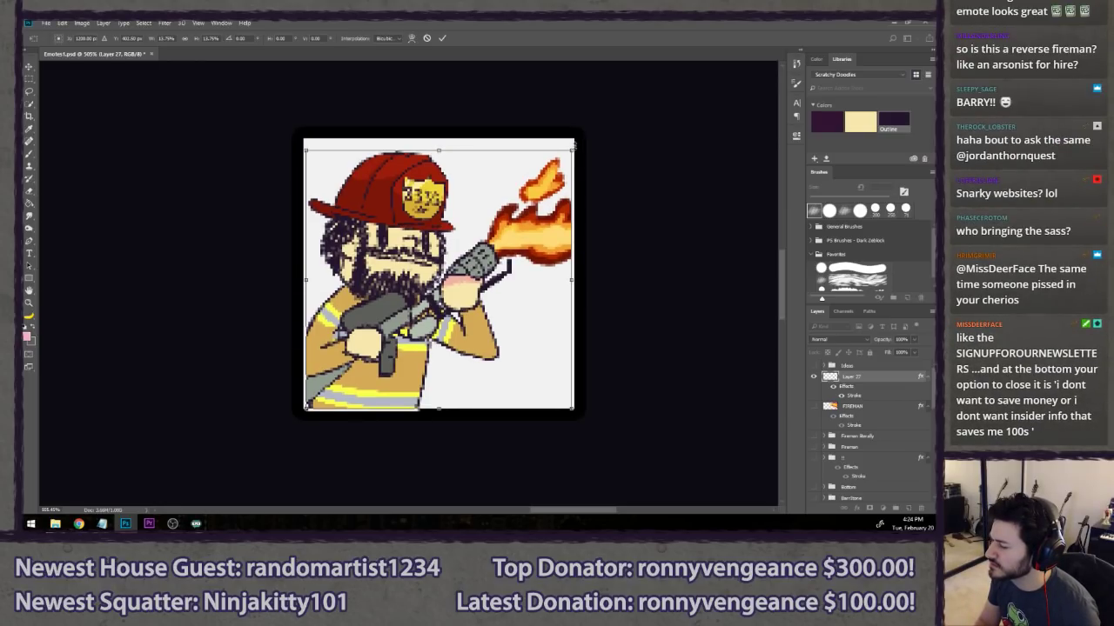
pyautogui.press('Left')
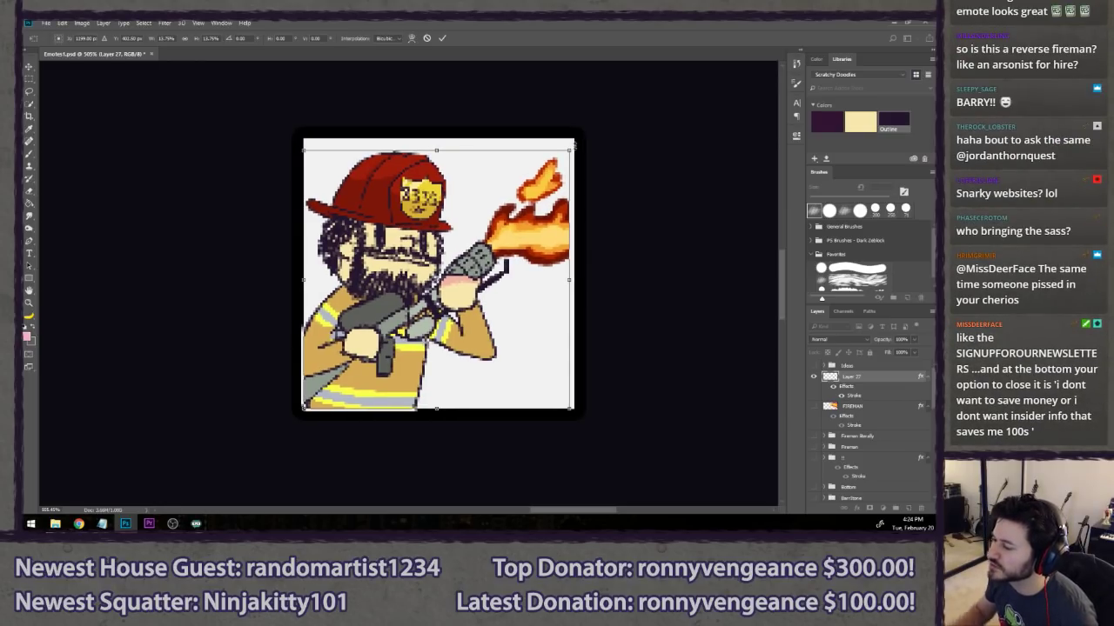
pyautogui.moveTo(569, 151); pyautogui.dragTo(572, 149)
pyautogui.press('Return')
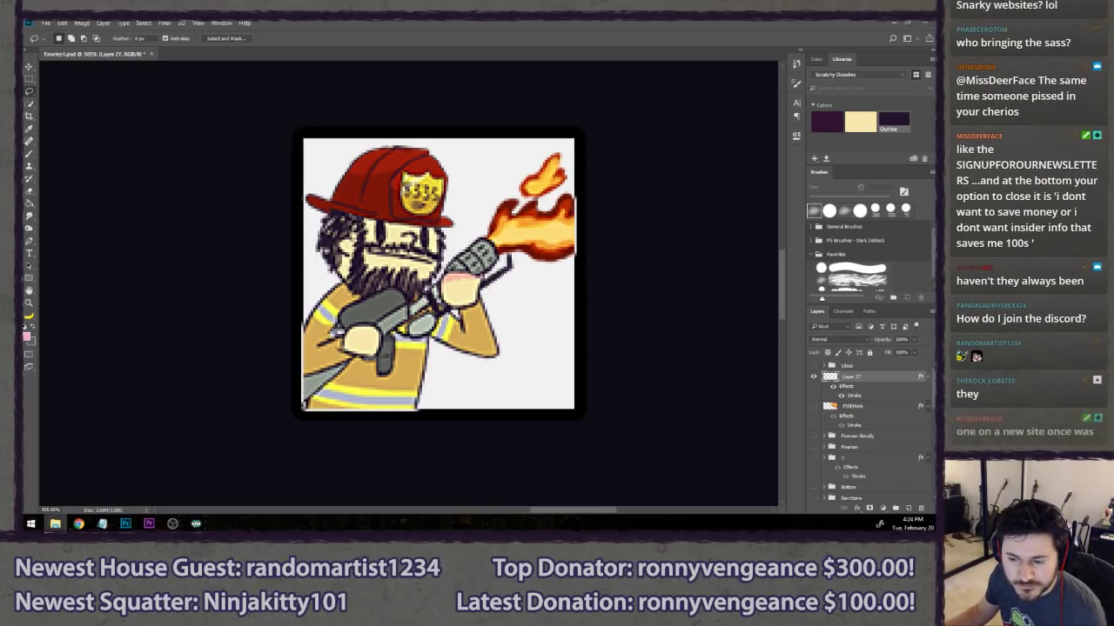
# - Place the finished Fireman 112 emote over the size guide as a reference and flip it horizontally
pyautogui.moveTo(509, 290); pyautogui.dragTo(555, 261)
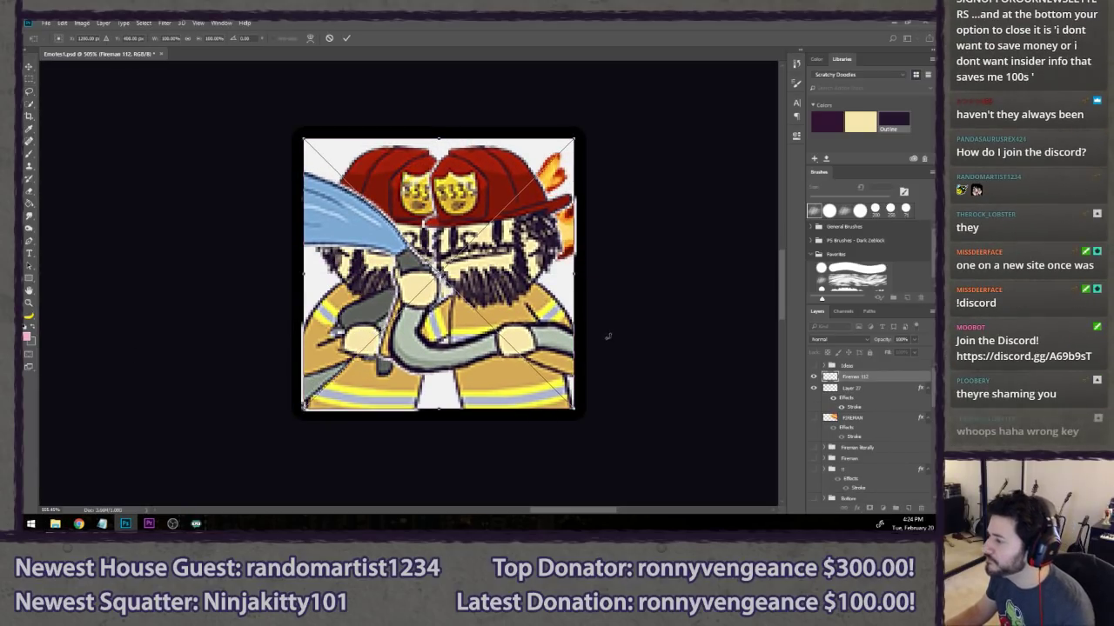
pyautogui.rightClick(519, 311)
pyautogui.click(557, 441)
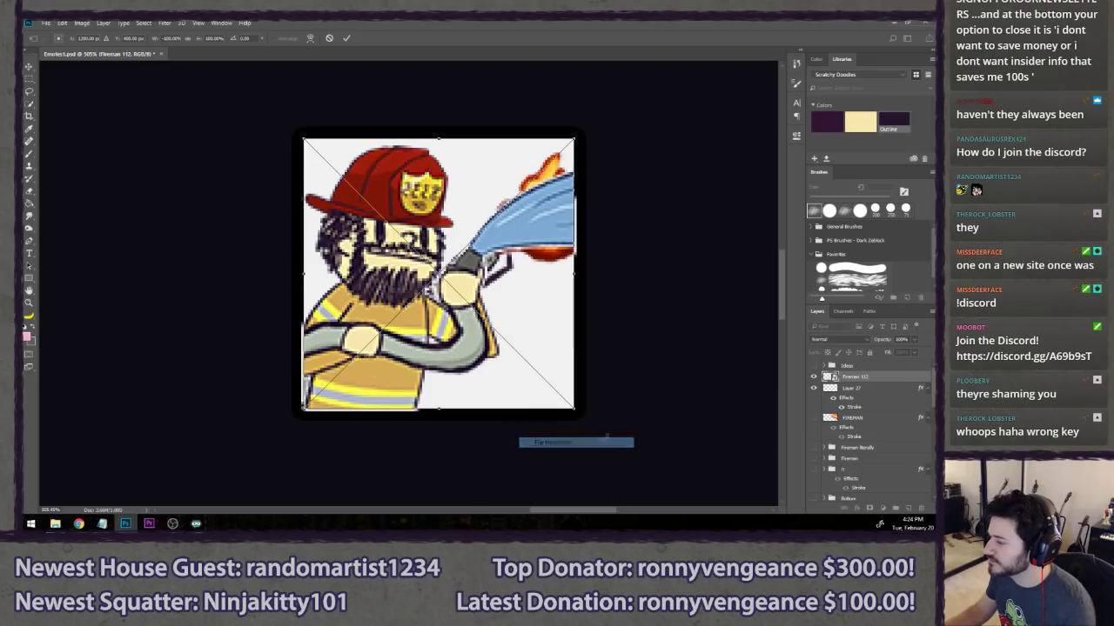
pyautogui.press('Return')
# - Toggle the Fireman 112 reference on and off to compare its head, body and hose position with the flamethrower firefighter
pyautogui.click(814, 378)
pyautogui.click(814, 377)
pyautogui.click(814, 377)
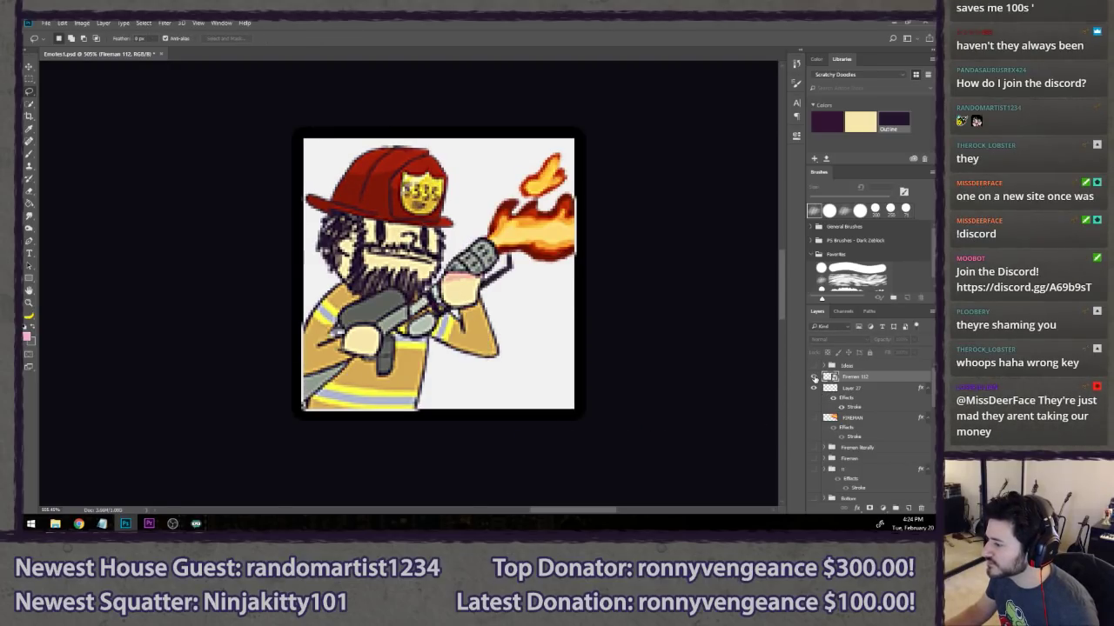
pyautogui.click(815, 377)
pyautogui.click(814, 378)
pyautogui.click(815, 378)
pyautogui.click(815, 378)
pyautogui.click(814, 377)
pyautogui.scroll(4, 436, 266)
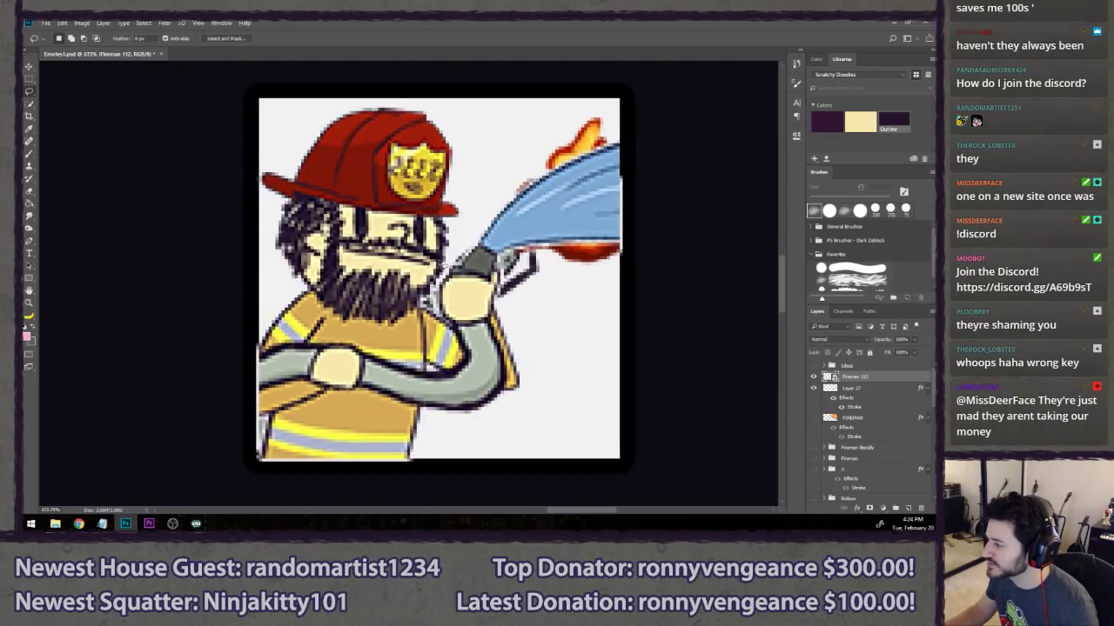
pyautogui.scroll(-2, 753, 372)
pyautogui.click(815, 378)
pyautogui.click(814, 377)
pyautogui.click(814, 377)
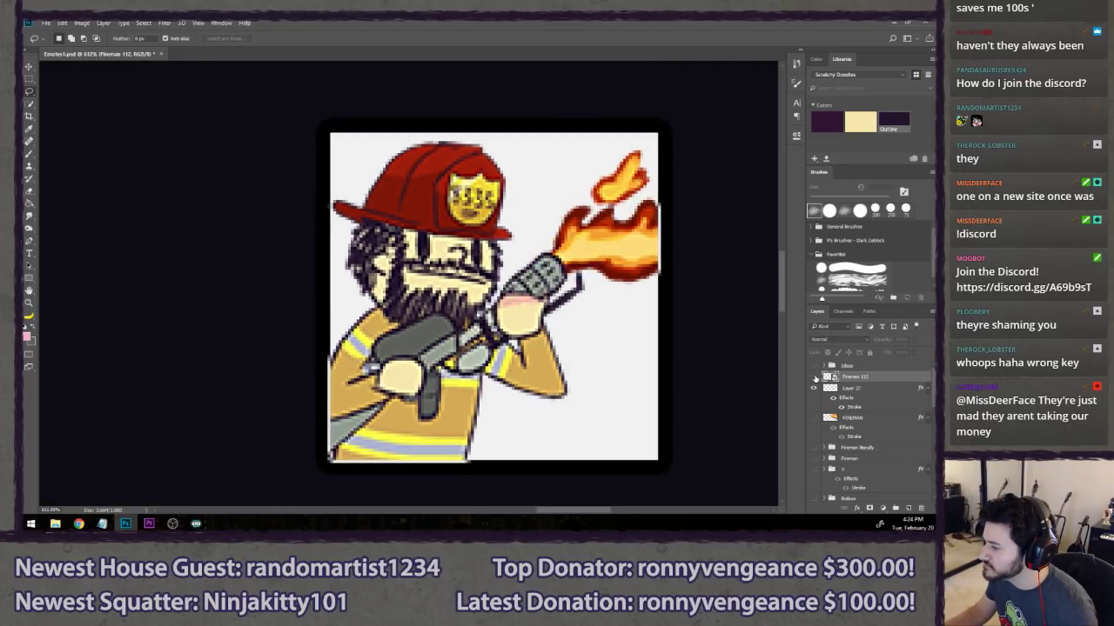
pyautogui.click(814, 378)
pyautogui.click(815, 378)
pyautogui.click(815, 377)
pyautogui.click(814, 377)
pyautogui.click(814, 378)
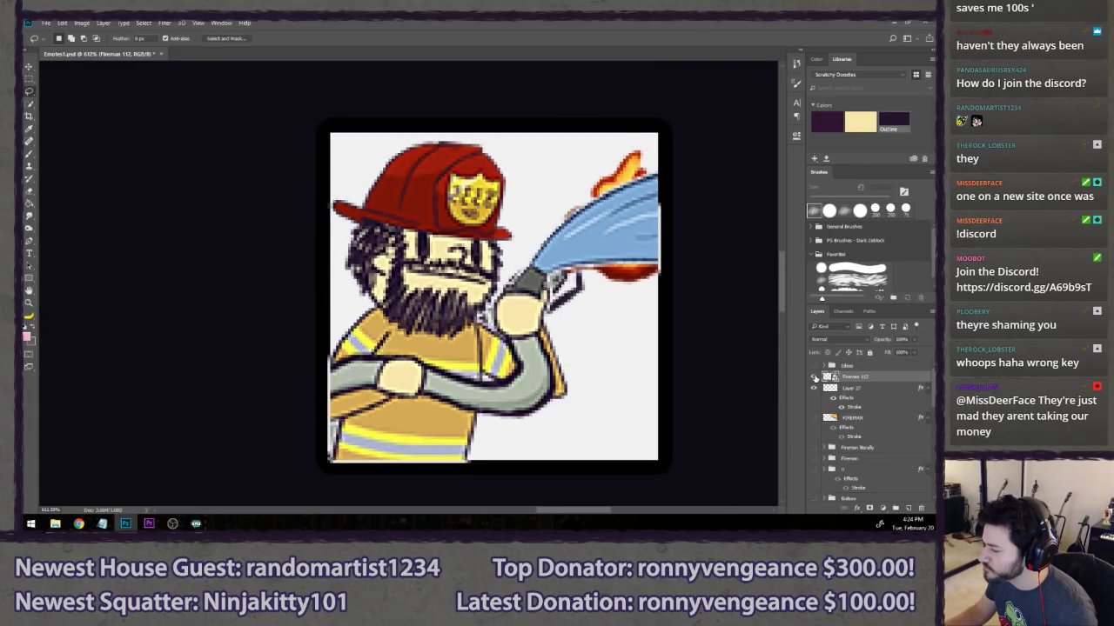
pyautogui.click(814, 378)
pyautogui.click(814, 377)
pyautogui.click(815, 377)
pyautogui.click(814, 377)
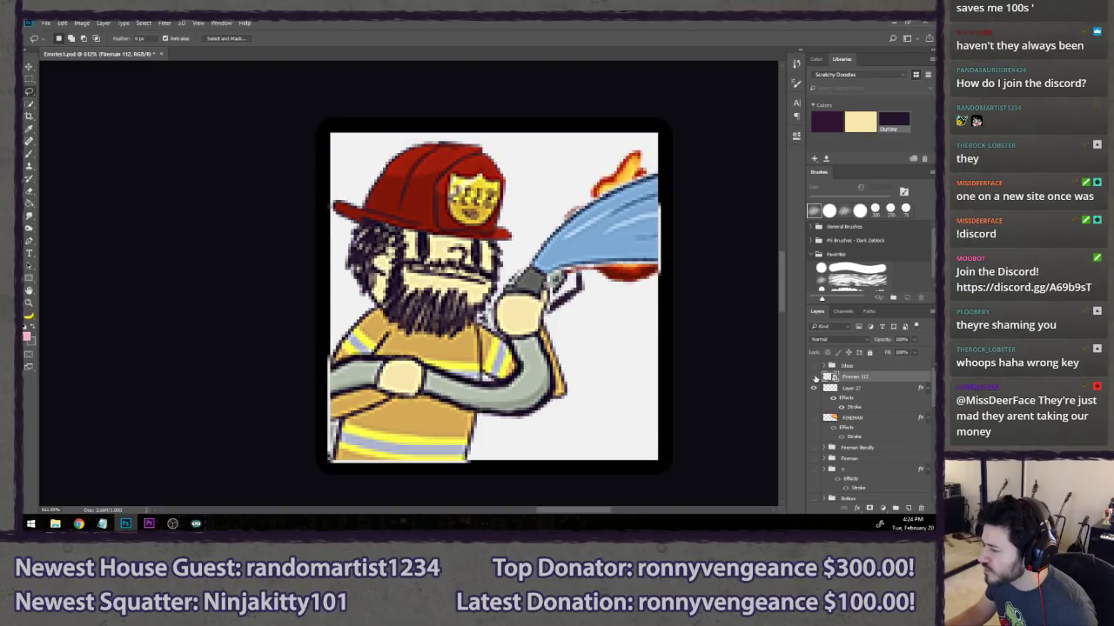
pyautogui.click(814, 377)
pyautogui.click(815, 378)
pyautogui.click(814, 378)
pyautogui.click(815, 378)
pyautogui.click(814, 377)
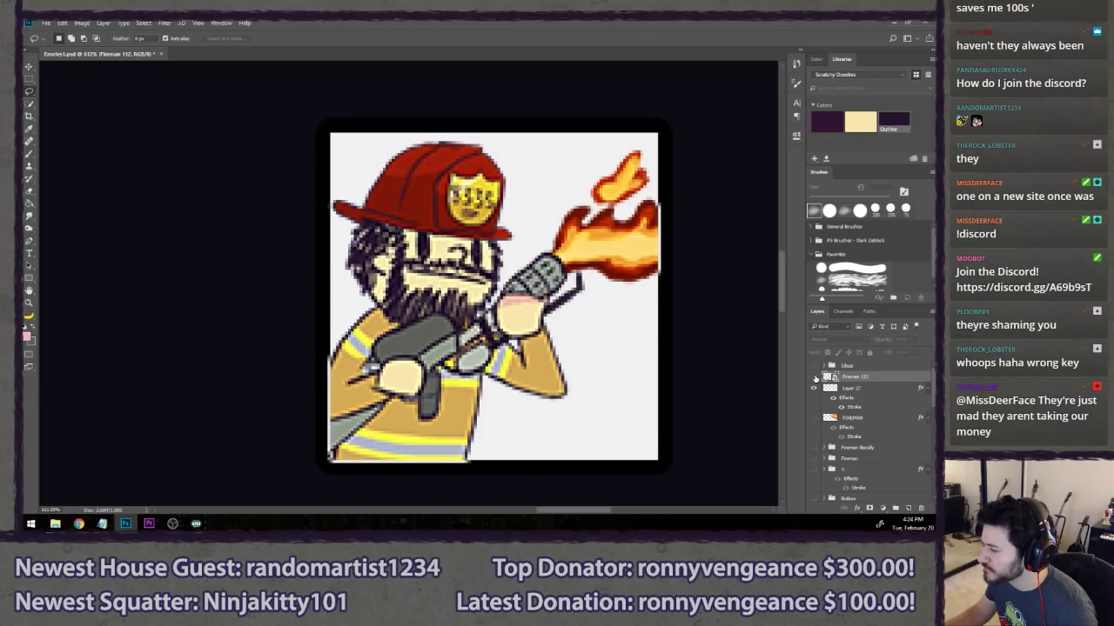
pyautogui.click(814, 378)
# - Undo the placed reference and the firefighter layer's scaling, returning to the full-size cut-out
pyautogui.hotkey('ctrl', 'alt', 'z')
pyautogui.hotkey('ctrl', 'alt', 'z')
pyautogui.hotkey('ctrl', 'alt', 'z')
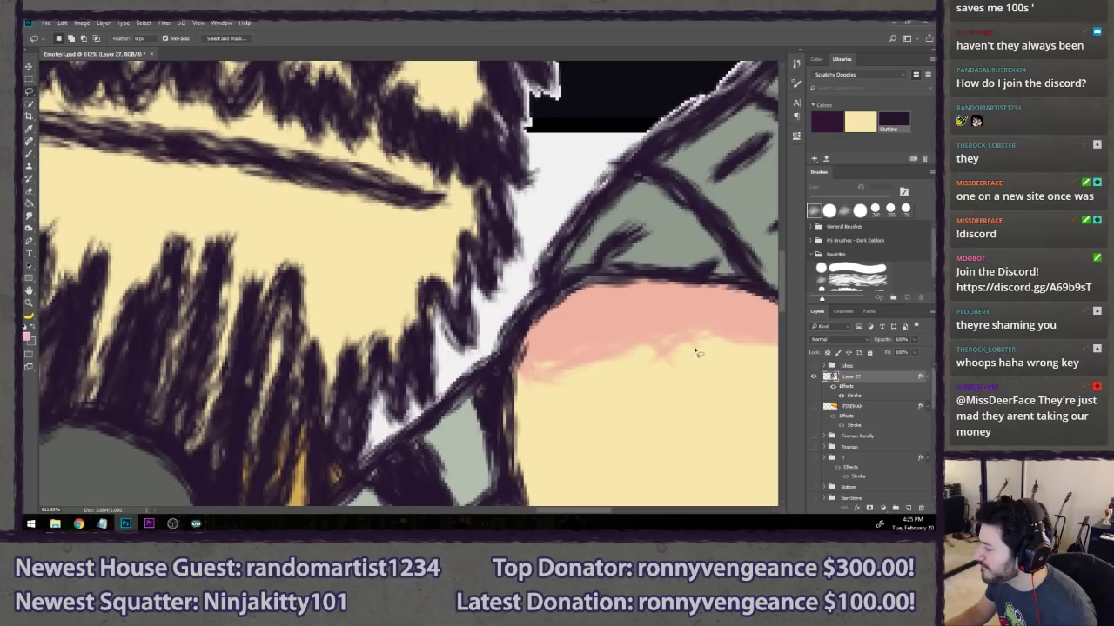
# - Place the Fireman 112 emote again, hide the cut-out firefighter layer, and move the emote exactly onto the 112 guide square
pyautogui.moveTo(696, 352); pyautogui.dragTo(117, 350)
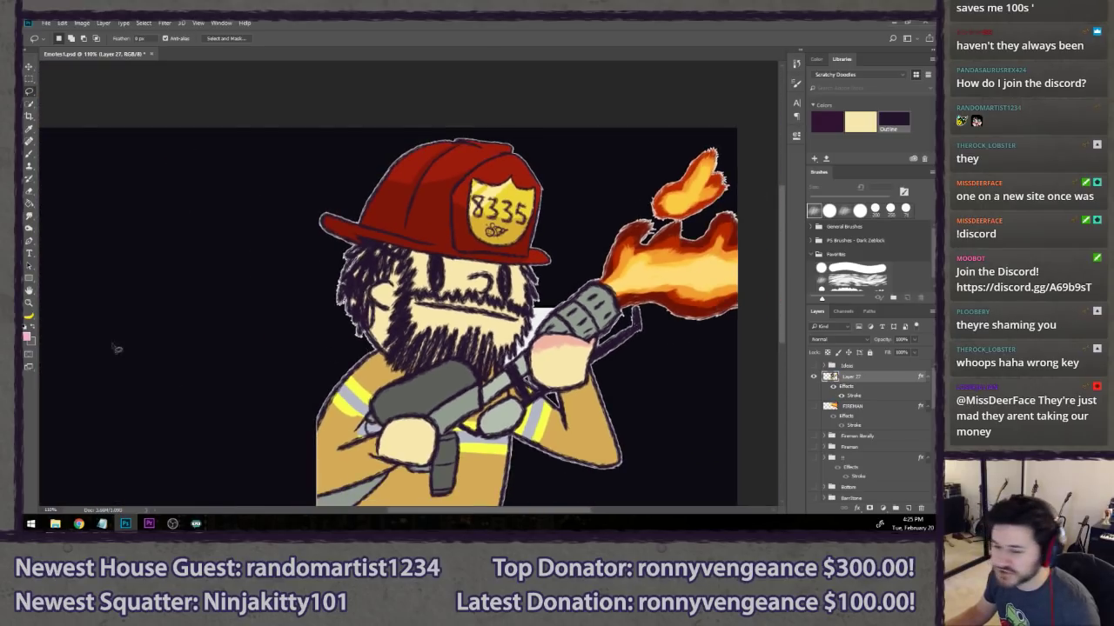
pyautogui.moveTo(0, 409); pyautogui.dragTo(374, 407)
pyautogui.moveTo(393, 321); pyautogui.dragTo(556, 341)
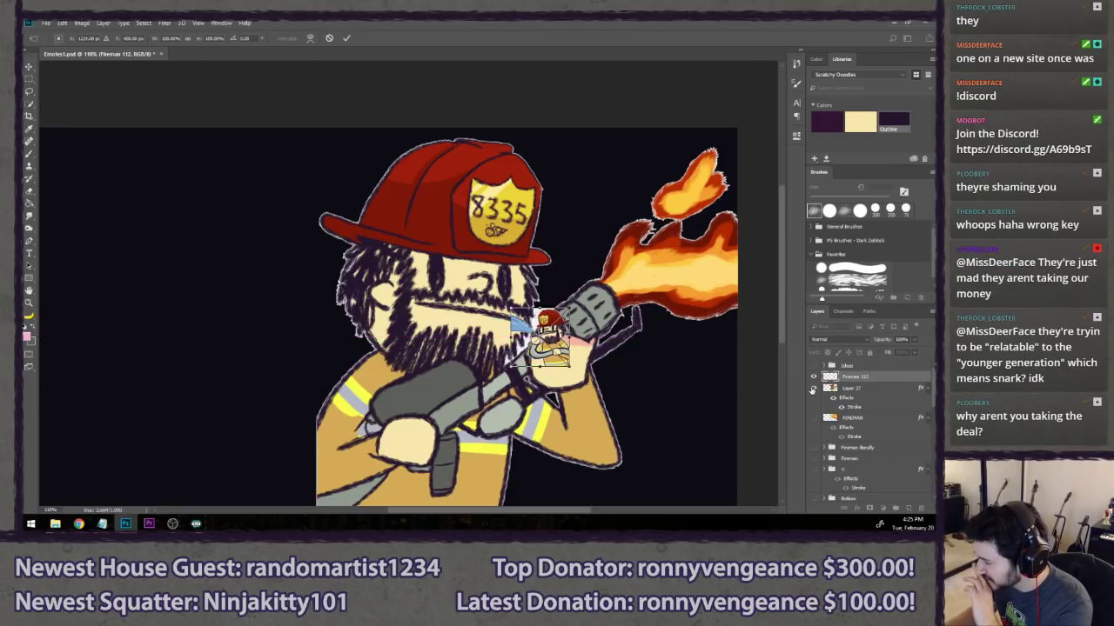
pyautogui.click(813, 389)
pyautogui.scroll(3, 659, 354)
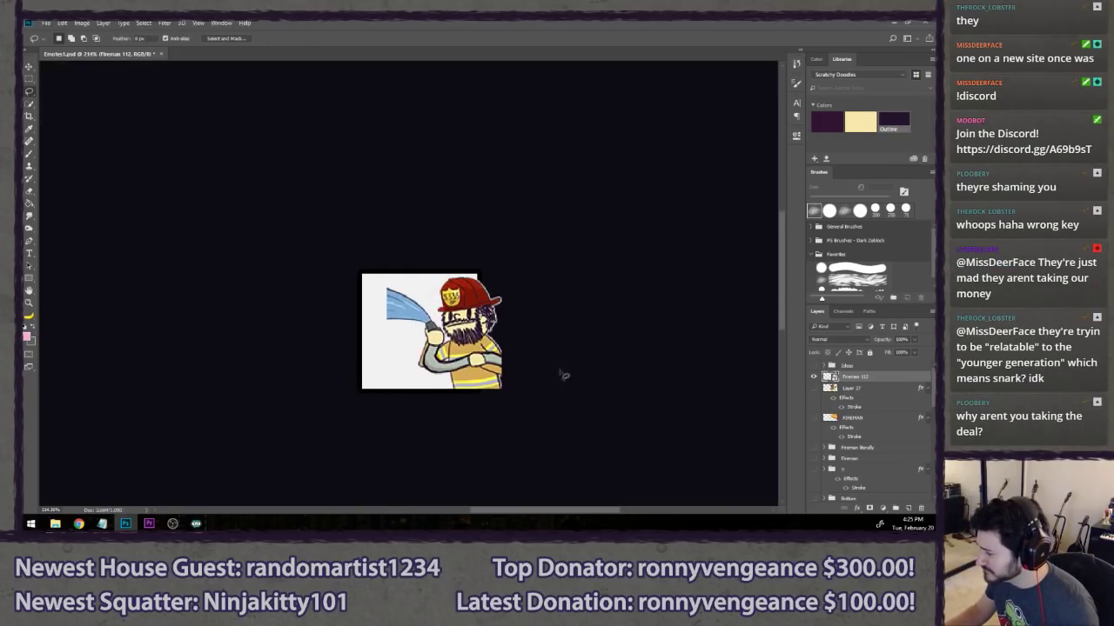
pyautogui.scroll(2, 522, 367)
pyautogui.scroll(2, 194, 276)
pyautogui.press('v')
pyautogui.moveTo(525, 333); pyautogui.dragTo(445, 342)
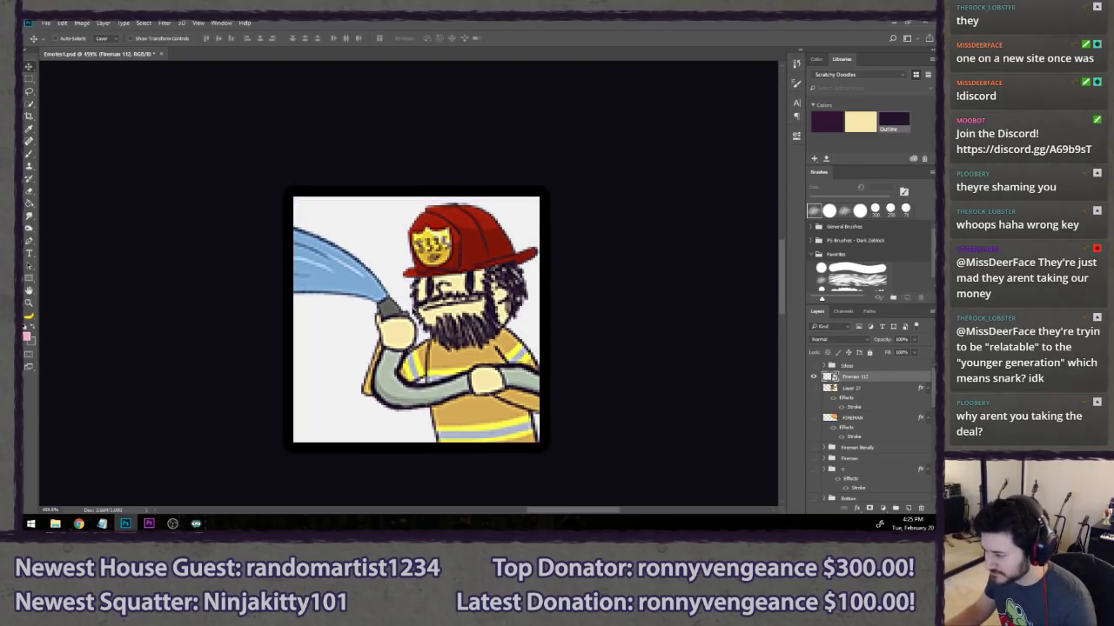
# - Flip the Fireman 112 reference layer horizontally so it faces the same way as the flamethrower firefighter
pyautogui.hotkey('ctrl', 't')
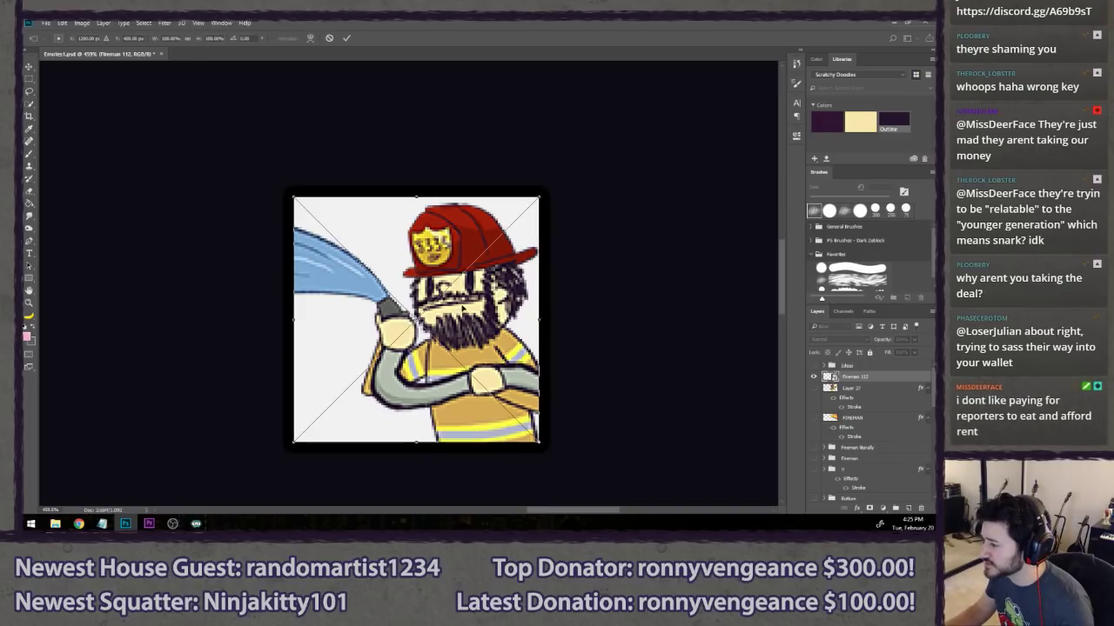
pyautogui.rightClick(473, 338)
pyautogui.click(508, 468)
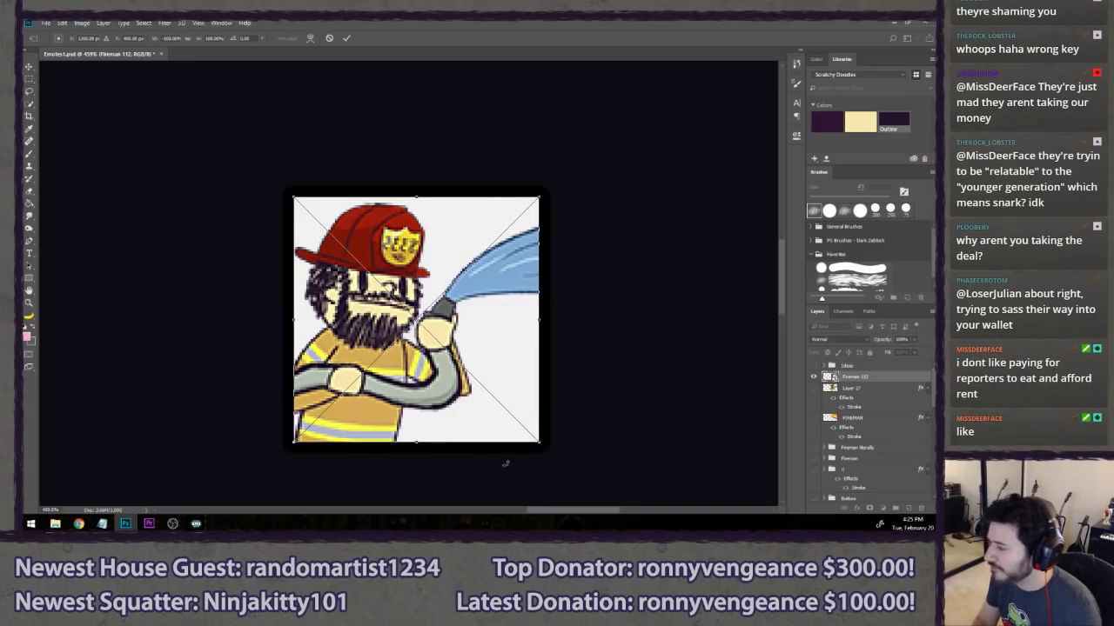
pyautogui.press('Return')
pyautogui.press('l')
# - Lower the Fireman 112 layer's opacity to make it a see-through reference, and show and select the full-size firefighter cut-out
pyautogui.moveTo(878, 342); pyautogui.dragTo(851, 333)
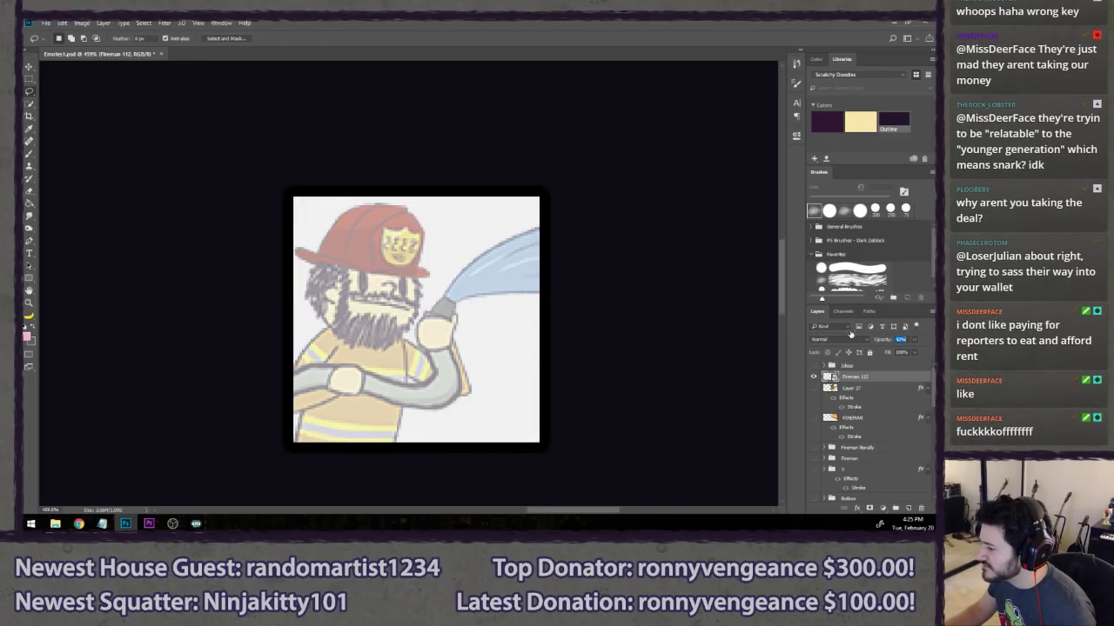
pyautogui.click(869, 389)
pyautogui.hotkey('ctrl', '0')
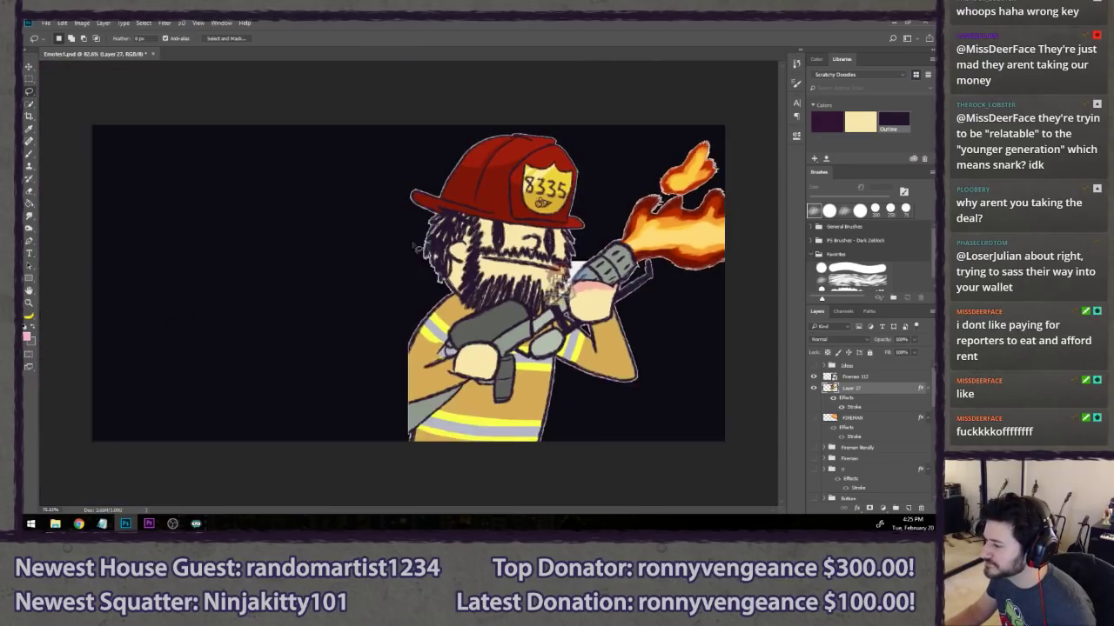
# - Scale the firefighter cut-out down into the 112 guide, matching its head and body to the faded reference
pyautogui.hotkey('ctrl', 't')
pyautogui.moveTo(695, 142); pyautogui.dragTo(635, 293)
pyautogui.moveTo(524, 336); pyautogui.dragTo(552, 336)
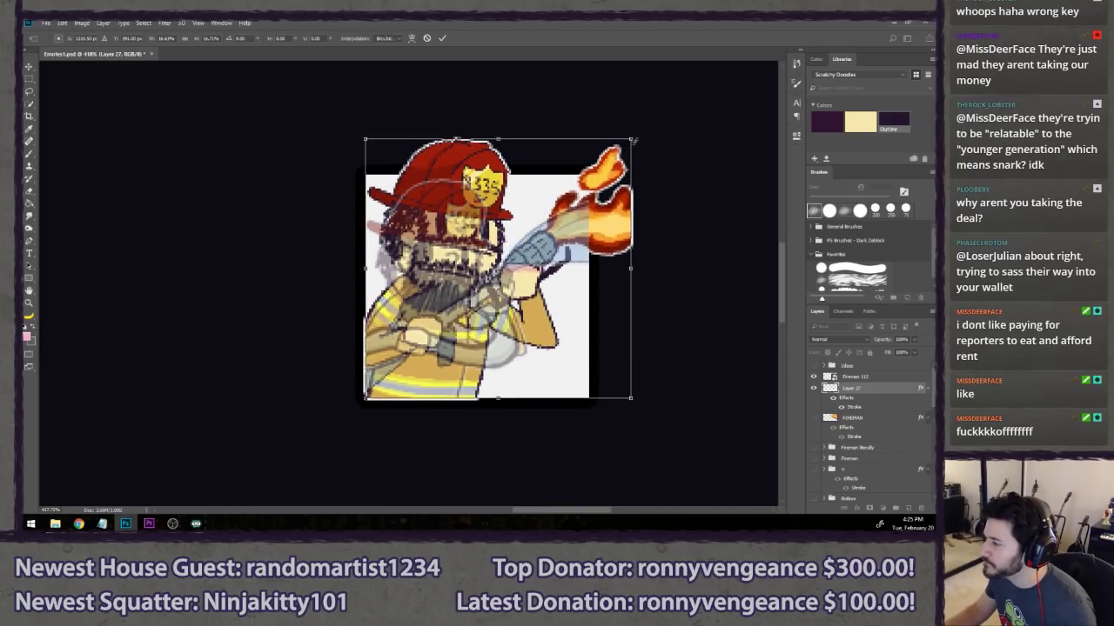
pyautogui.moveTo(634, 137); pyautogui.dragTo(591, 172)
pyautogui.scroll(3, 553, 215)
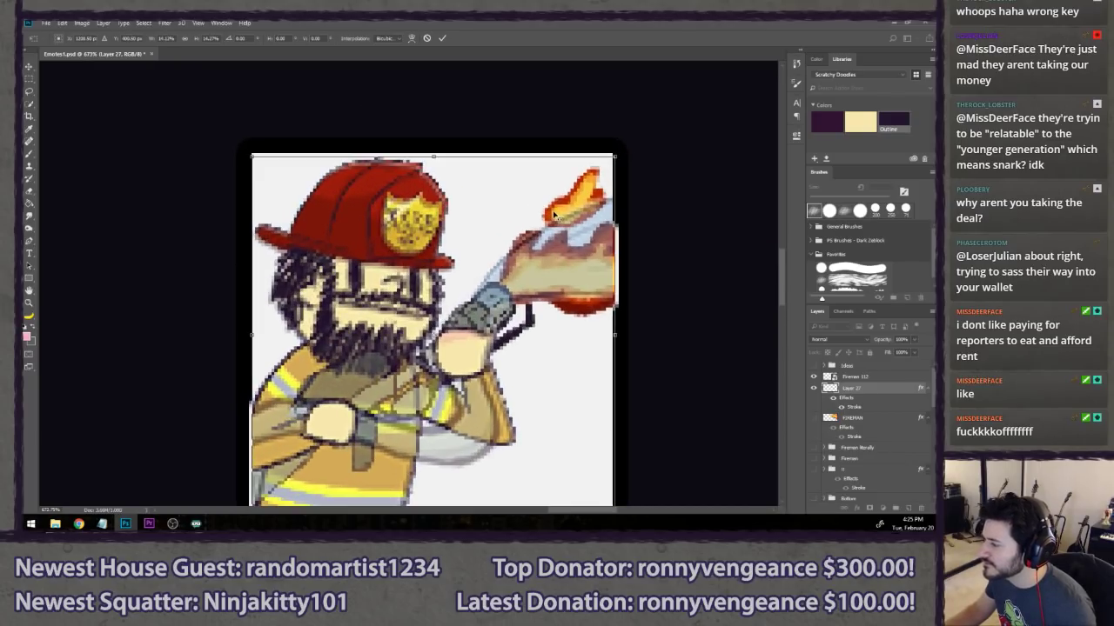
pyautogui.moveTo(616, 157); pyautogui.dragTo(610, 161)
pyautogui.press('Return')
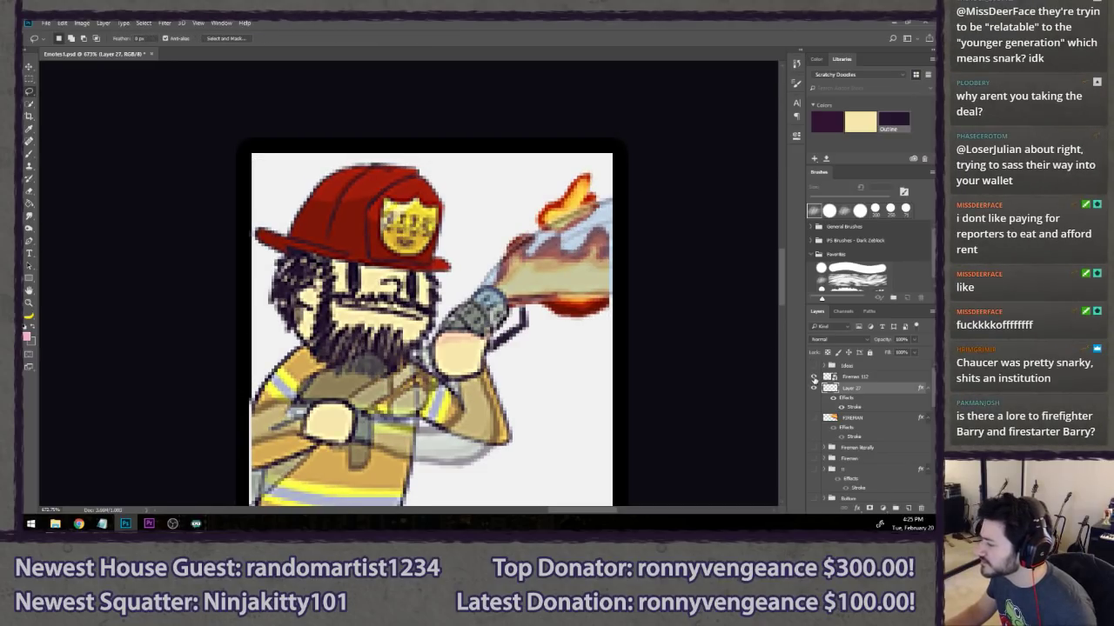
# - Toggle the Fireman 112 reference to check the fit, and set its opacity to 100%
pyautogui.click(814, 378)
pyautogui.click(813, 377)
pyautogui.click(872, 380)
pyautogui.moveTo(878, 340); pyautogui.dragTo(897, 350)
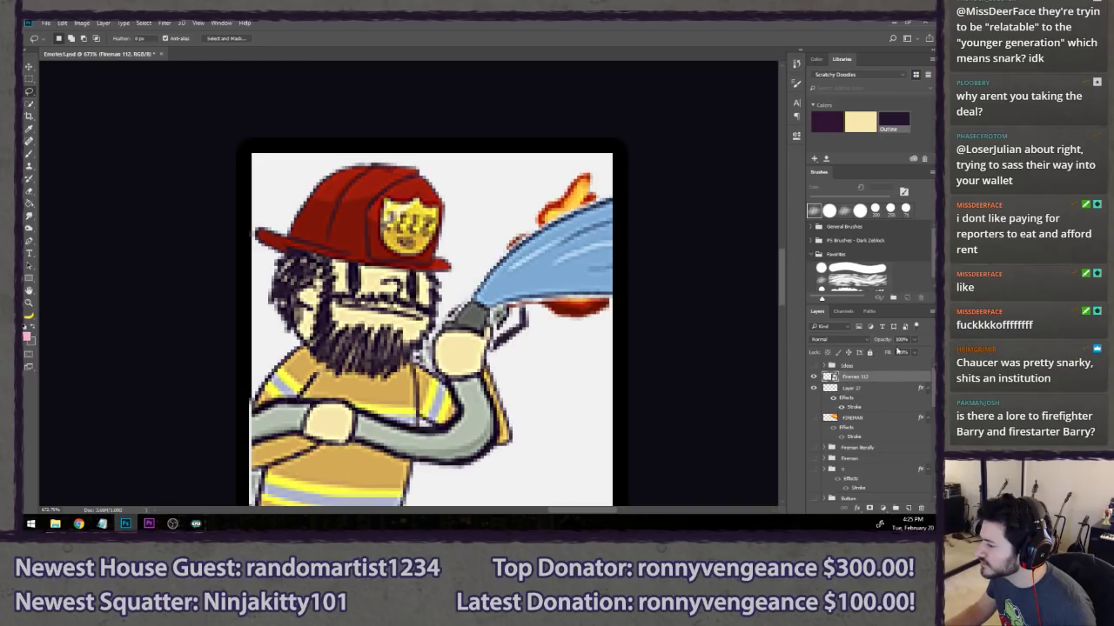
# - Switch the opaque Fireman 112 reference on and off to compare the two firefighters' size and alignment
pyautogui.click(812, 378)
pyautogui.click(813, 377)
pyautogui.click(812, 378)
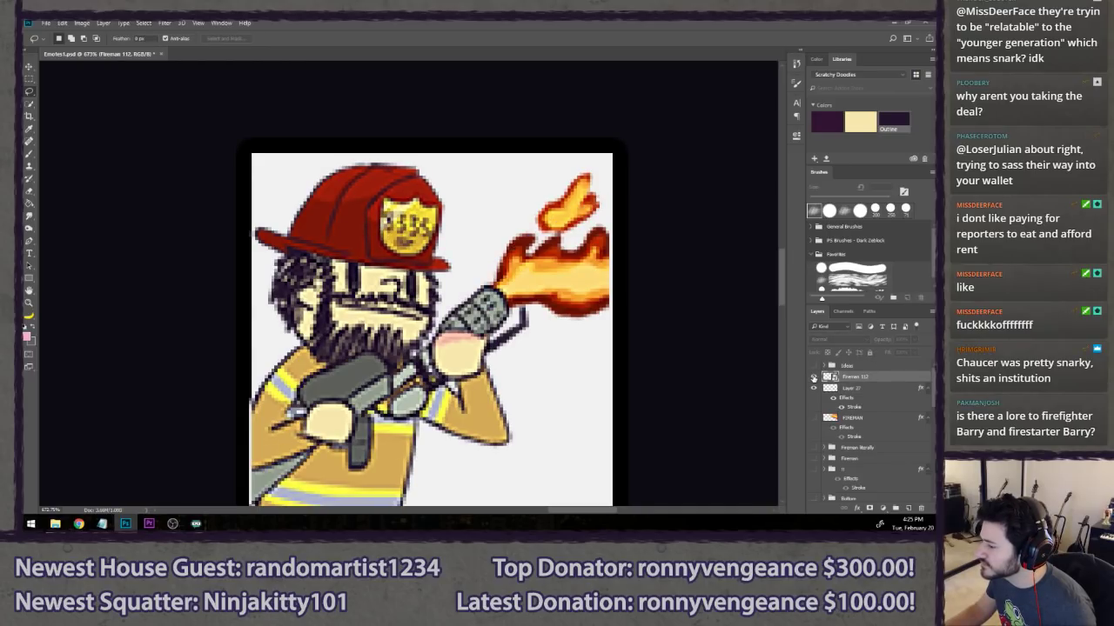
pyautogui.click(813, 377)
pyautogui.click(814, 378)
pyautogui.click(813, 378)
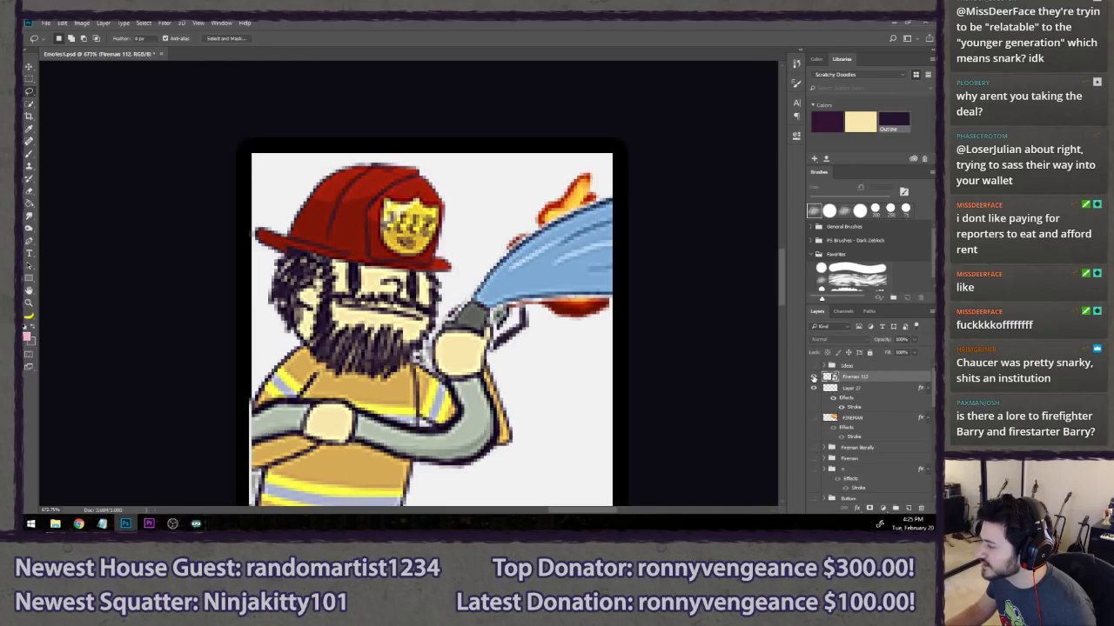
# - Undo back to the full-size firefighter cut-out with the Fireman 112 reference faded
pyautogui.click(873, 389)
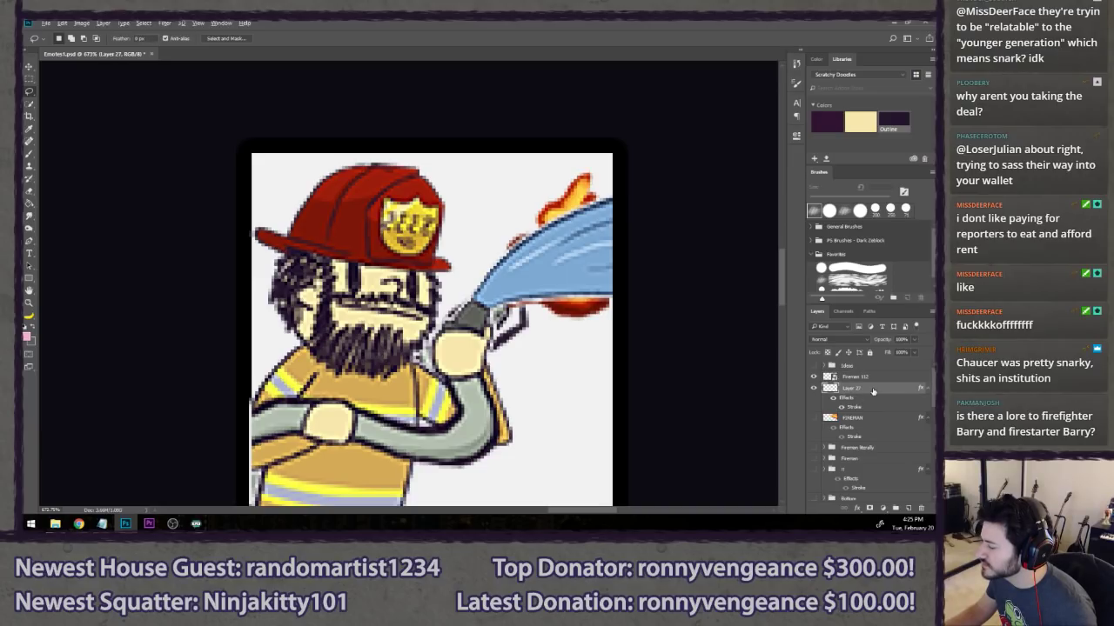
pyautogui.press('5')
pyautogui.hotkey('ctrl', 'alt', 'z')
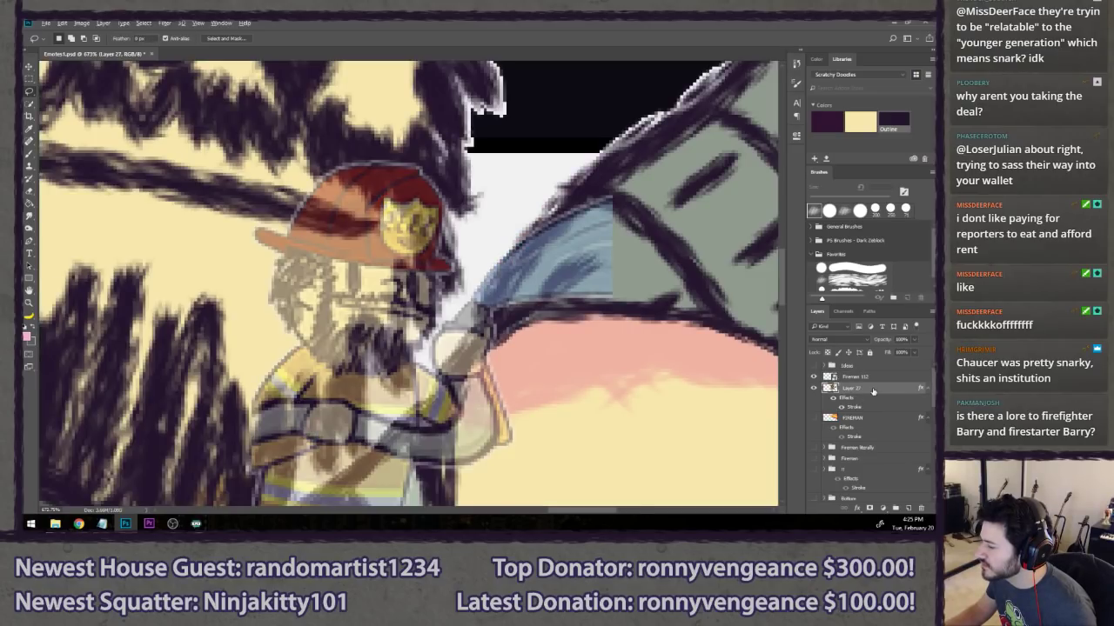
# - Scale the full-size firefighter cut-out down over the 112 guide
pyautogui.moveTo(513, 346); pyautogui.dragTo(489, 310)
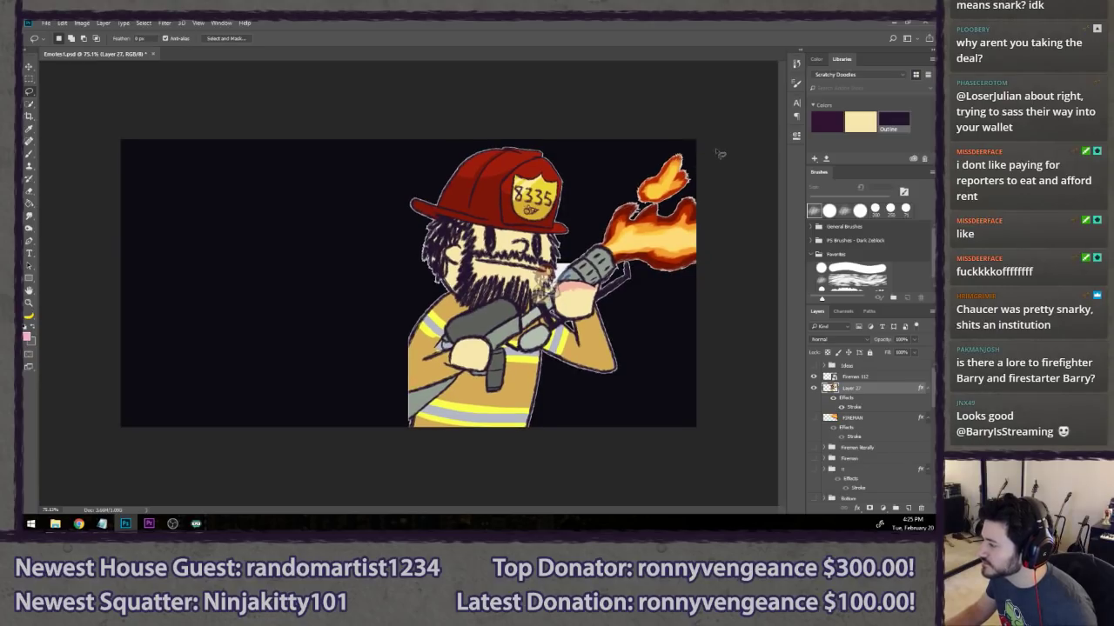
pyautogui.hotkey('ctrl', 't')
pyautogui.moveTo(656, 173); pyautogui.dragTo(578, 261)
pyautogui.scroll(12, 577, 261)
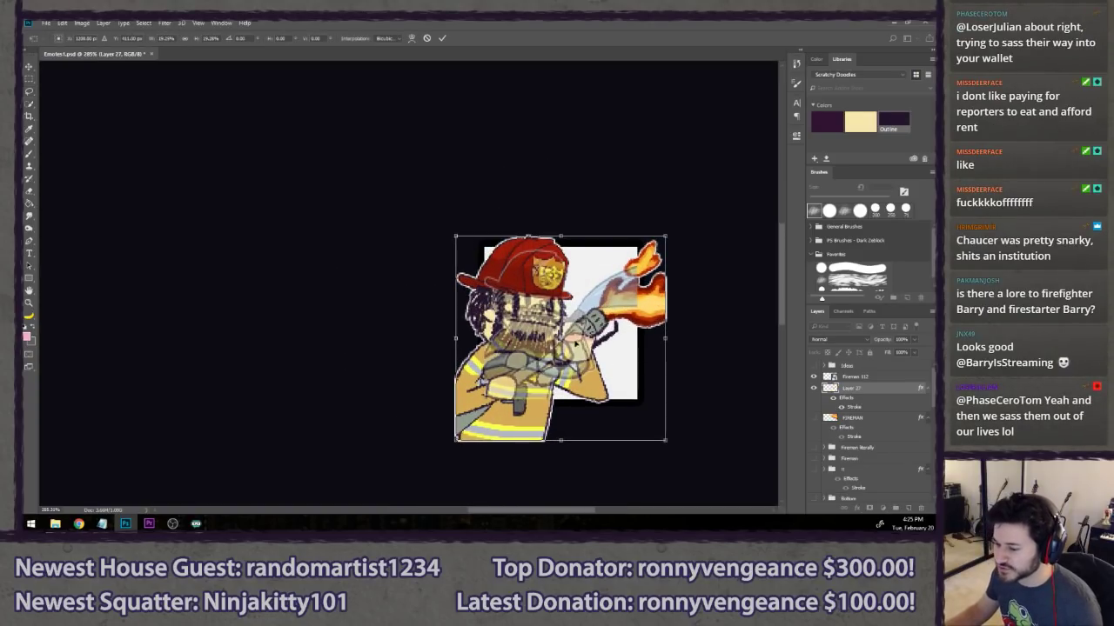
pyautogui.moveTo(550, 325); pyautogui.dragTo(435, 302)
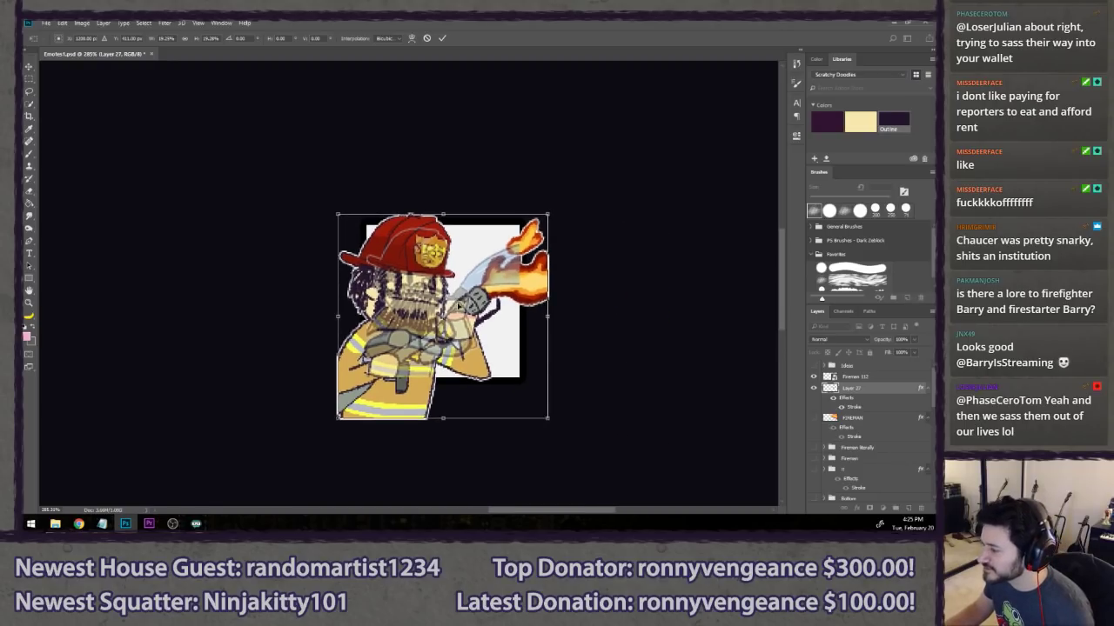
# - Align the firefighter with the 112 guide's lower-left corner and shrink it to the guide's width, matching the faded reference
pyautogui.scroll(6, 482, 341)
pyautogui.moveTo(413, 342); pyautogui.dragTo(465, 350)
pyautogui.moveTo(607, 121); pyautogui.dragTo(501, 202)
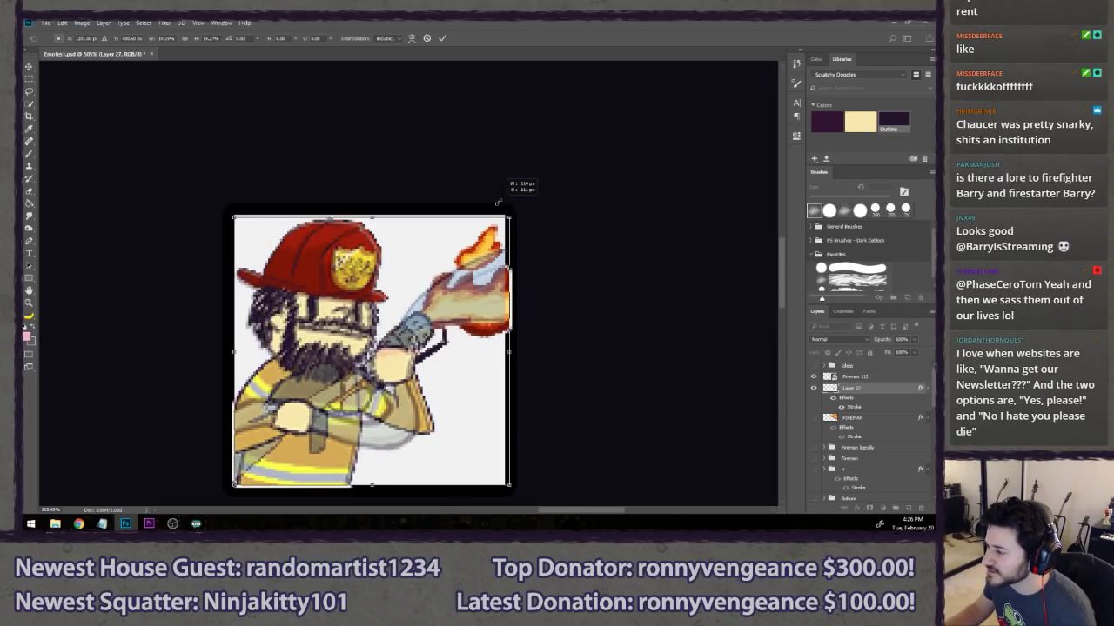
pyautogui.scroll(3, 372, 270)
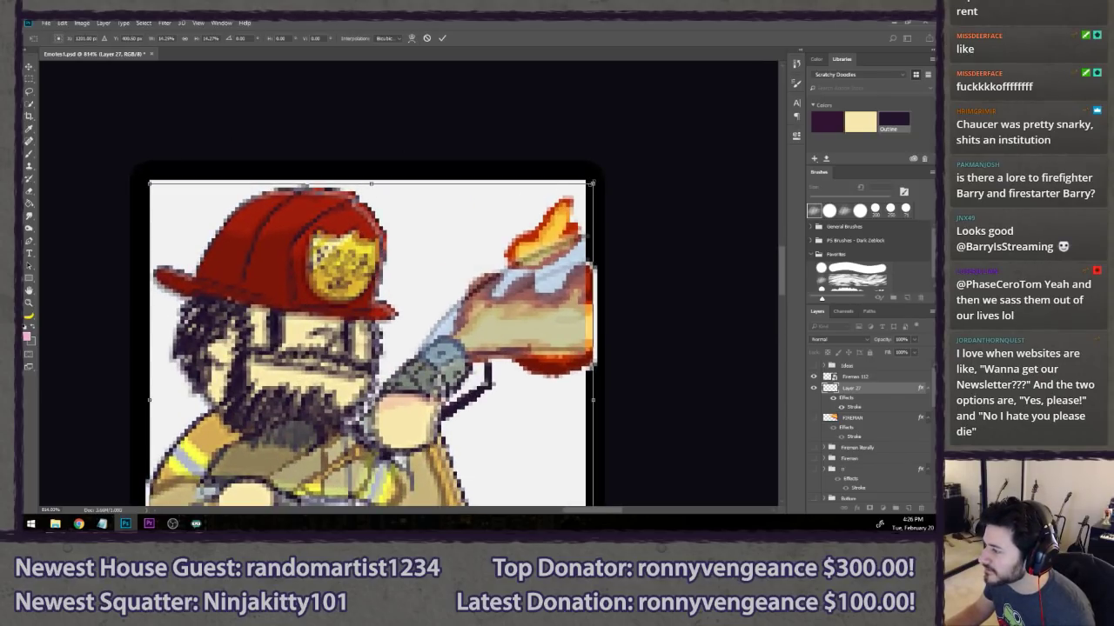
pyautogui.moveTo(590, 183); pyautogui.dragTo(583, 189)
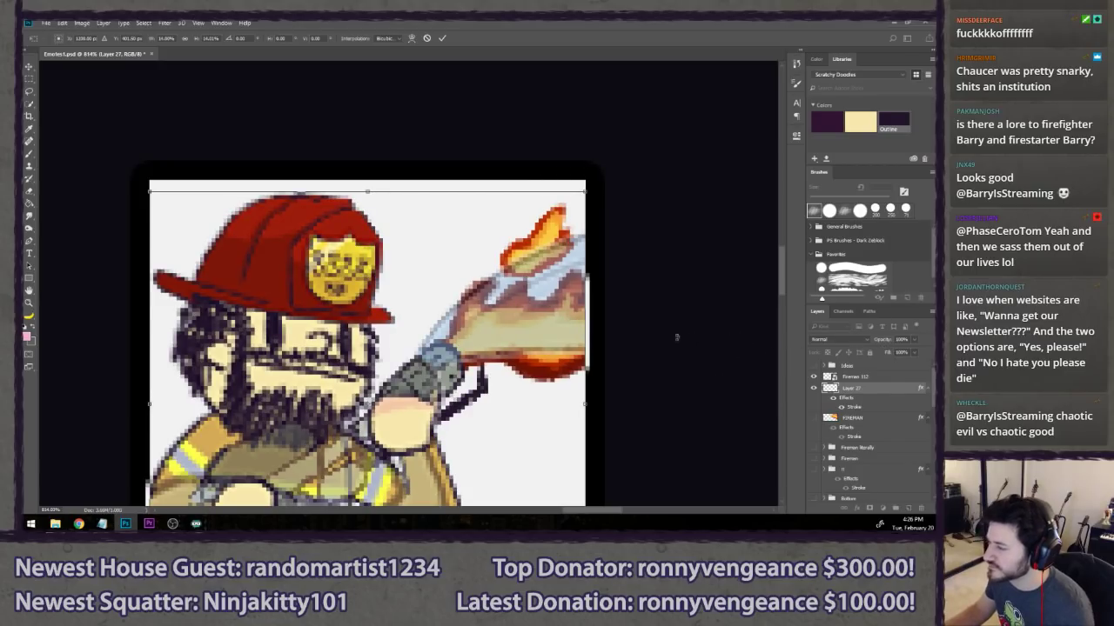
pyautogui.scroll(-5, 554, 316)
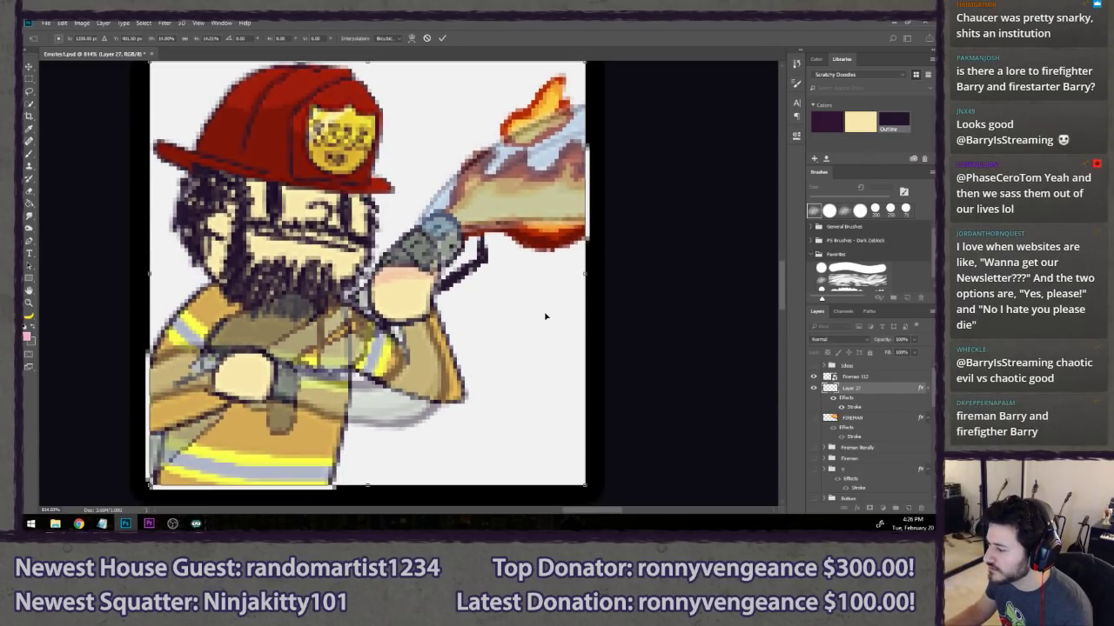
pyautogui.press('Return')
# - Make the Fireman 112 reference opaque, switch it on and off to compare both firefighters' alignment, and leave it hidden
pyautogui.click(866, 376)
pyautogui.click(814, 376)
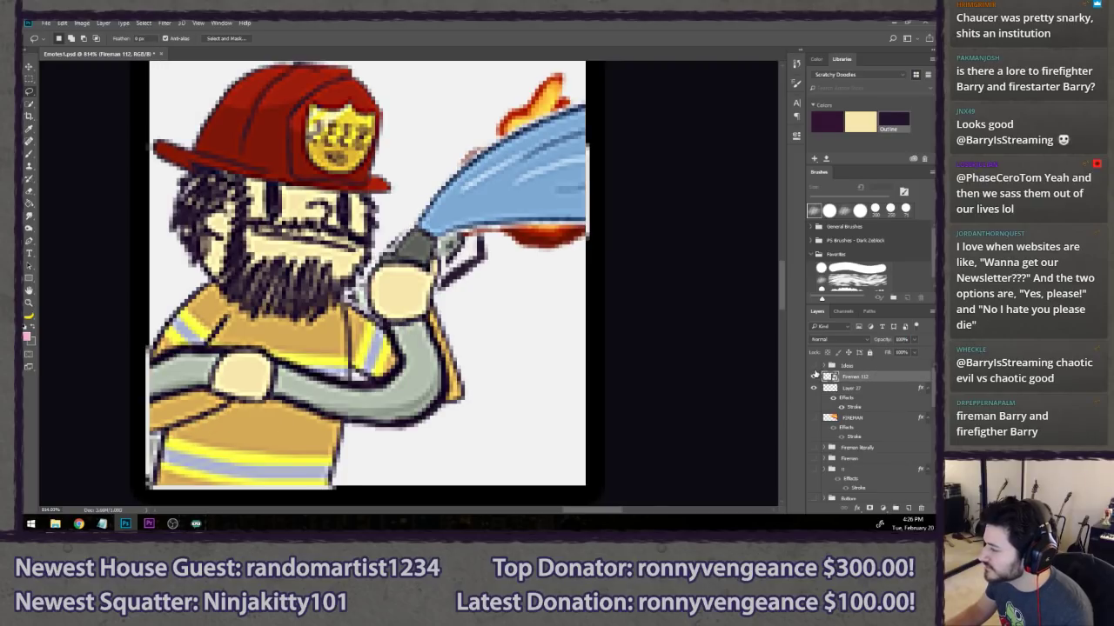
pyautogui.click(814, 376)
pyautogui.click(814, 376)
pyautogui.click(814, 375)
pyautogui.click(814, 376)
pyautogui.click(814, 376)
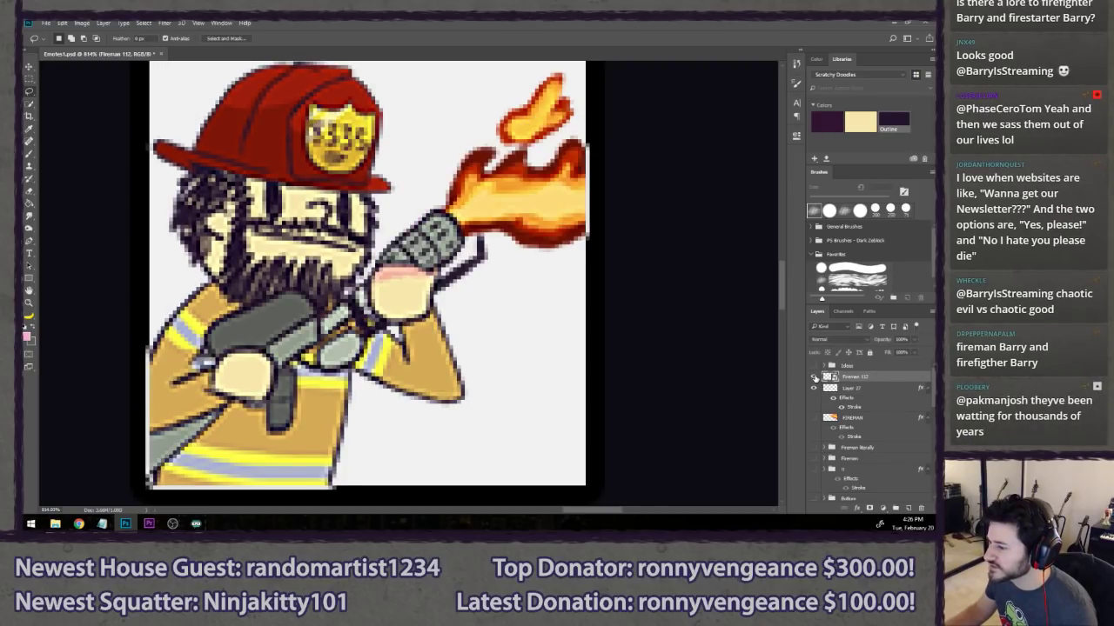
pyautogui.click(814, 376)
pyautogui.click(814, 376)
pyautogui.click(815, 376)
pyautogui.click(815, 376)
pyautogui.click(814, 375)
pyautogui.click(814, 376)
pyautogui.click(815, 376)
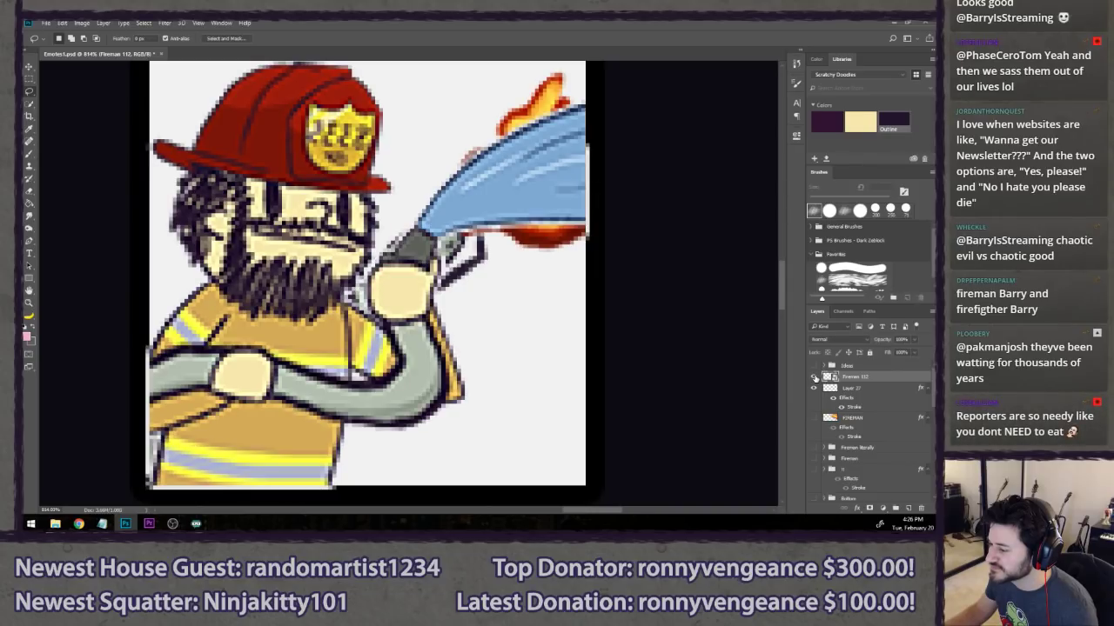
pyautogui.click(814, 376)
pyautogui.click(814, 376)
pyautogui.click(815, 376)
pyautogui.click(815, 375)
pyautogui.click(815, 376)
pyautogui.click(814, 376)
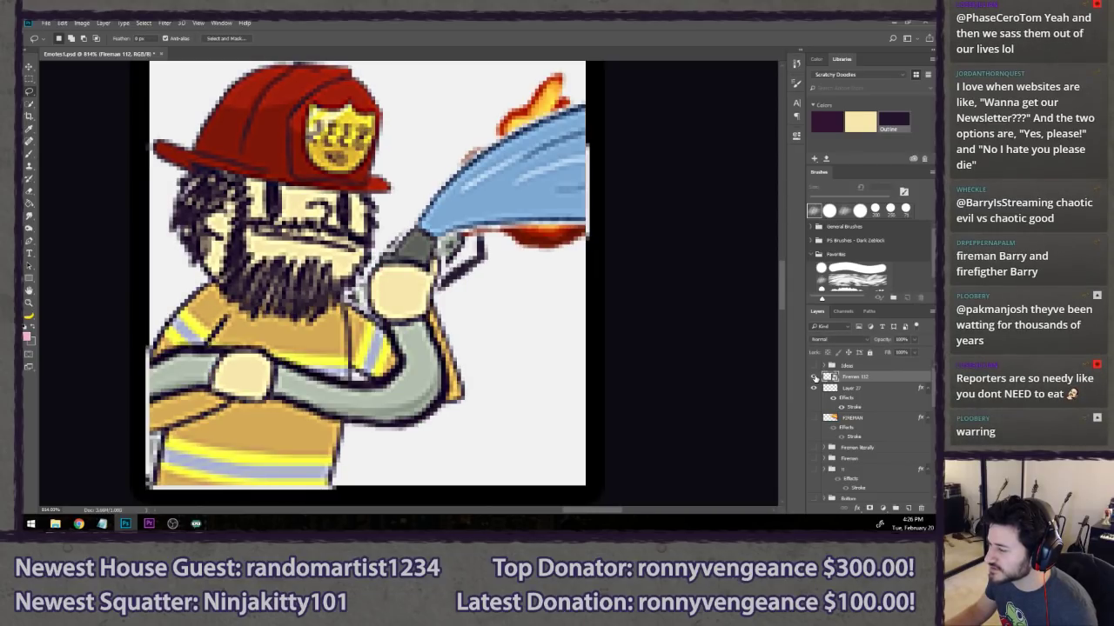
pyautogui.click(815, 375)
pyautogui.click(814, 376)
pyautogui.click(814, 375)
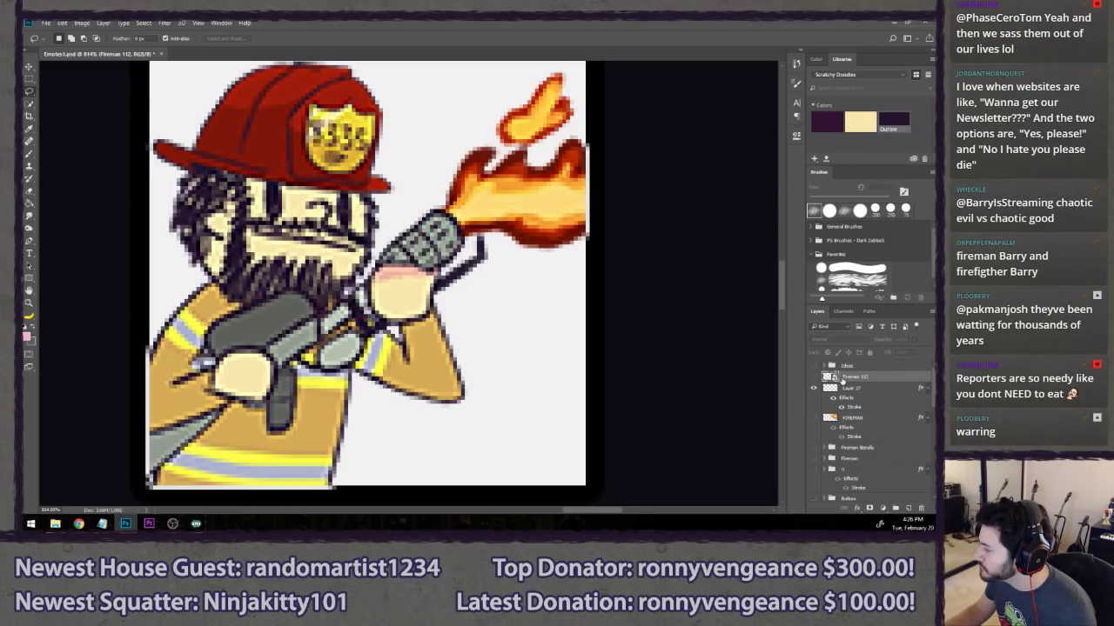
pyautogui.click(874, 389)
pyautogui.hotkey('ctrl', 't')
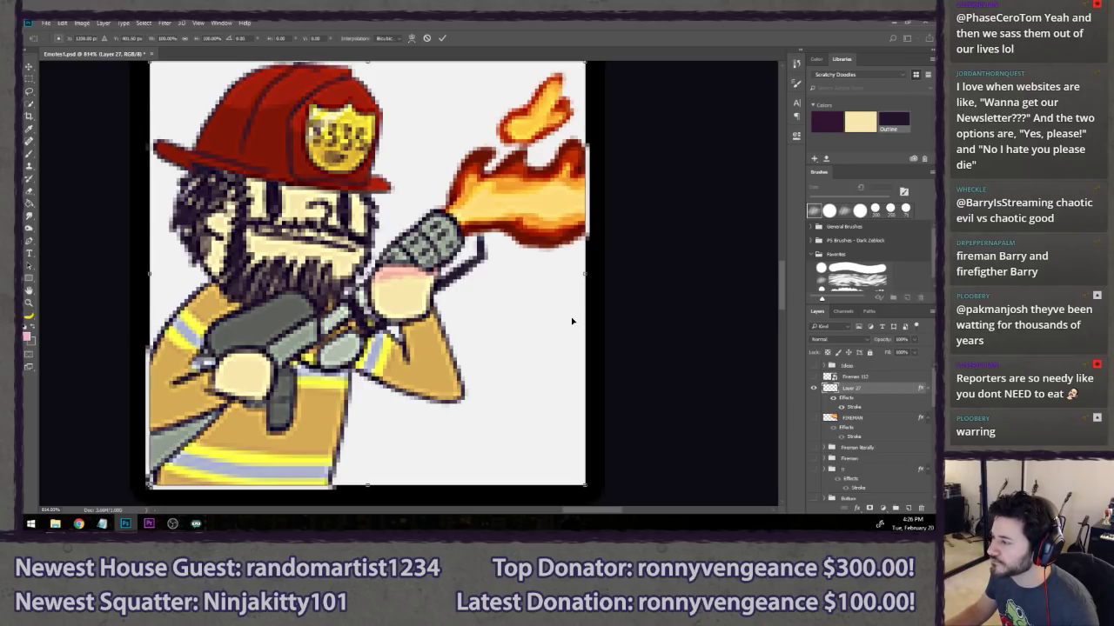
pyautogui.press('Return')
# - Select the 112 guide's area and crop the canvas to it
pyautogui.scroll(2, 572, 321)
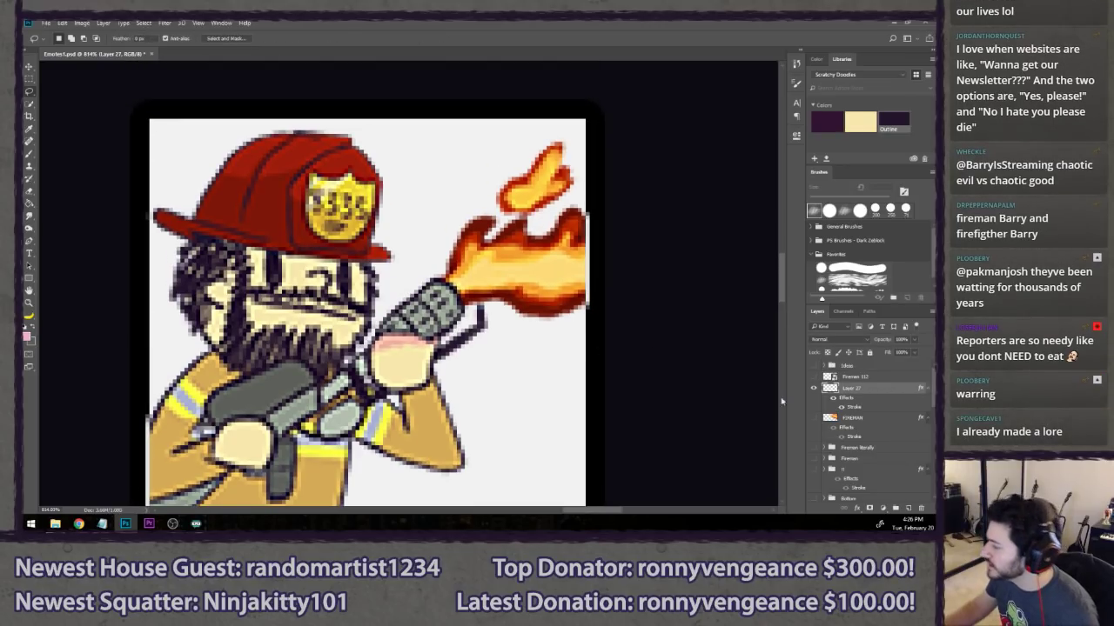
pyautogui.scroll(-5, 861, 417)
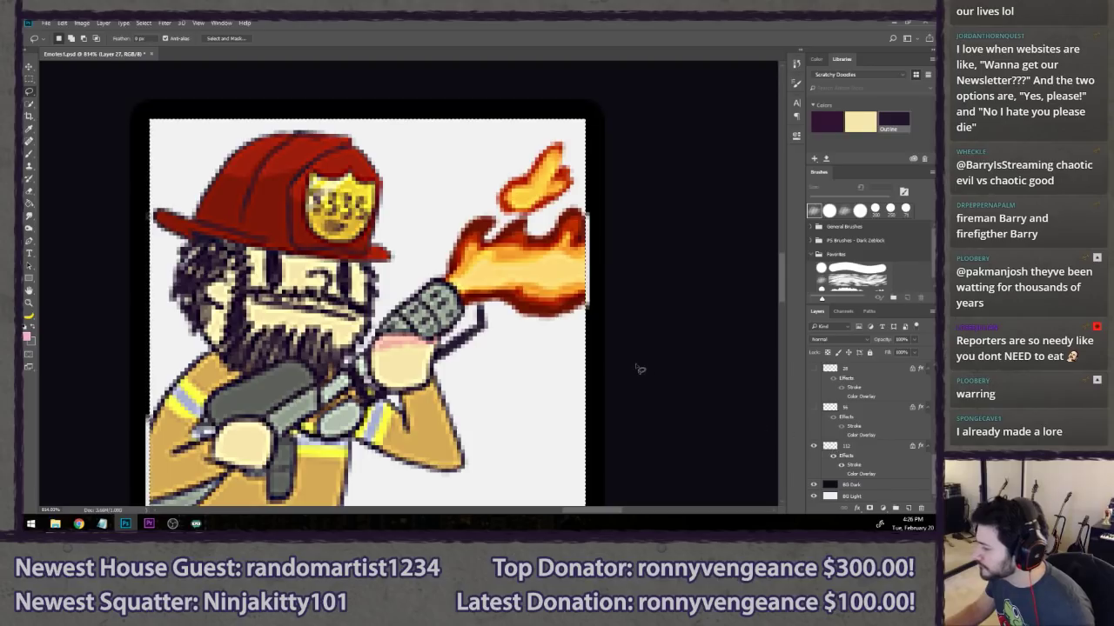
pyautogui.press('c')
pyautogui.press('Return')
pyautogui.press('l')
# - Hide the 112 guide and both the BG Dark and BG Light layers, previewing the firefighter against the dark background
pyautogui.scroll(-1, 880, 454)
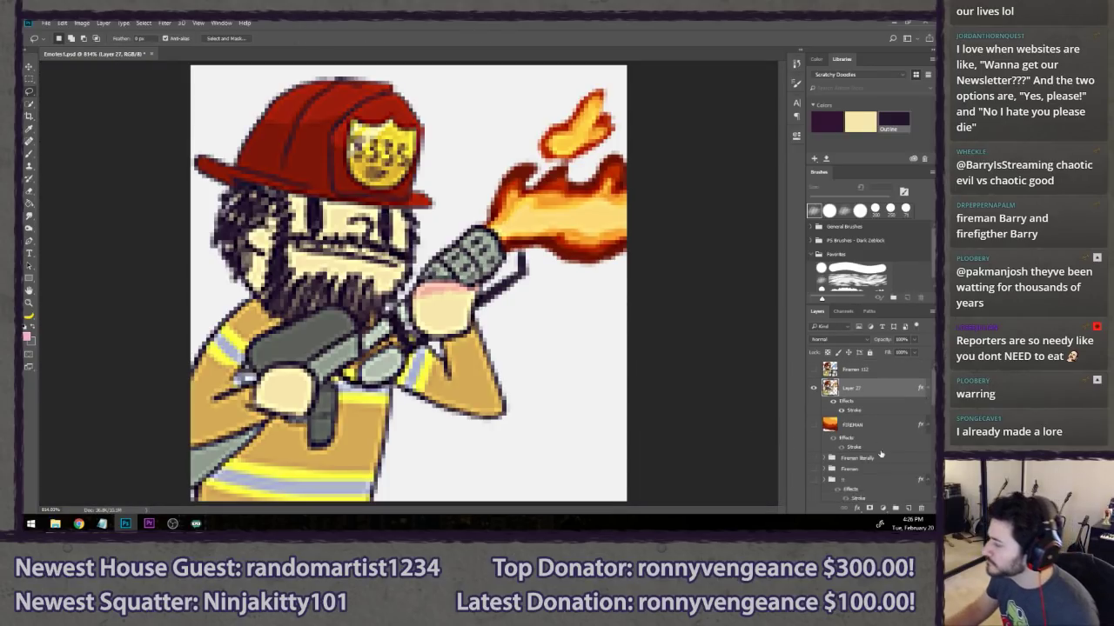
pyautogui.scroll(-5, 880, 454)
pyautogui.click(813, 475)
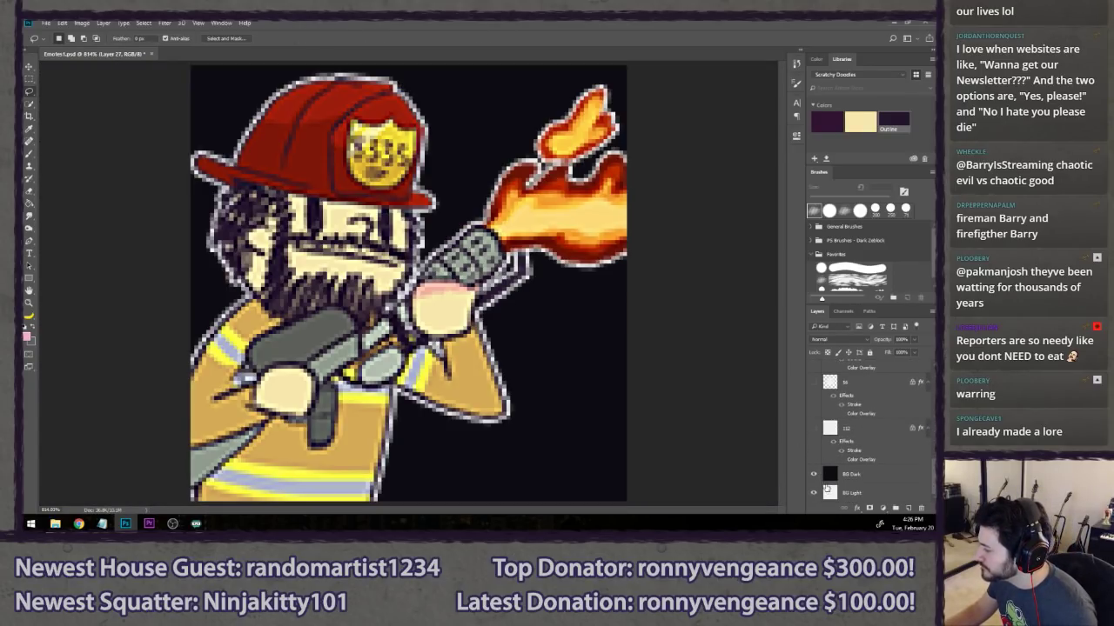
pyautogui.click(813, 474)
pyautogui.click(814, 492)
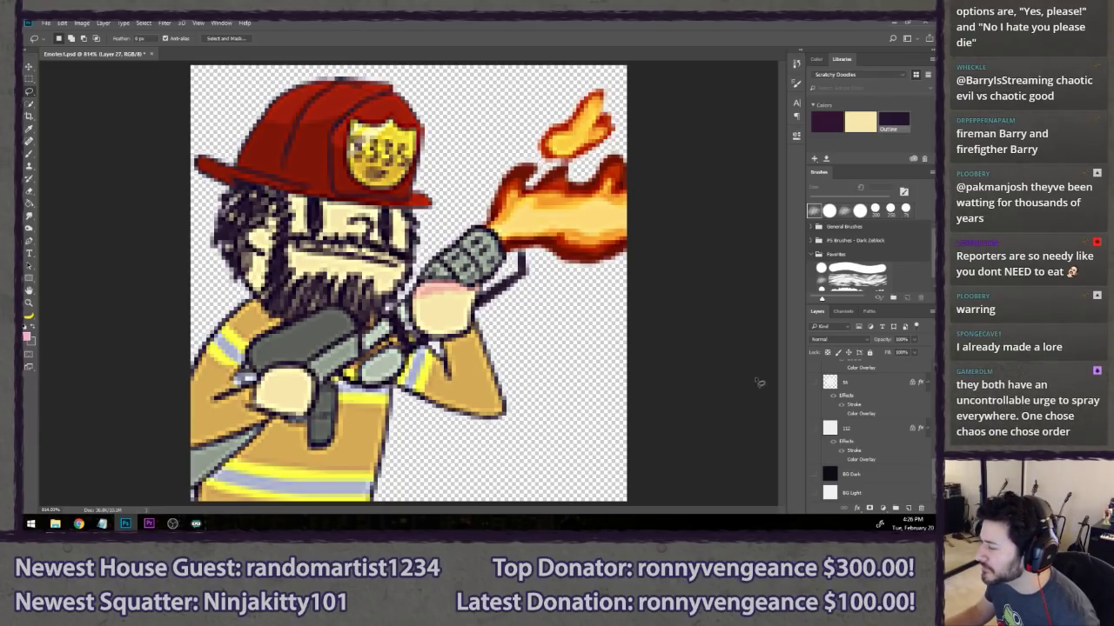
pyautogui.click(814, 474)
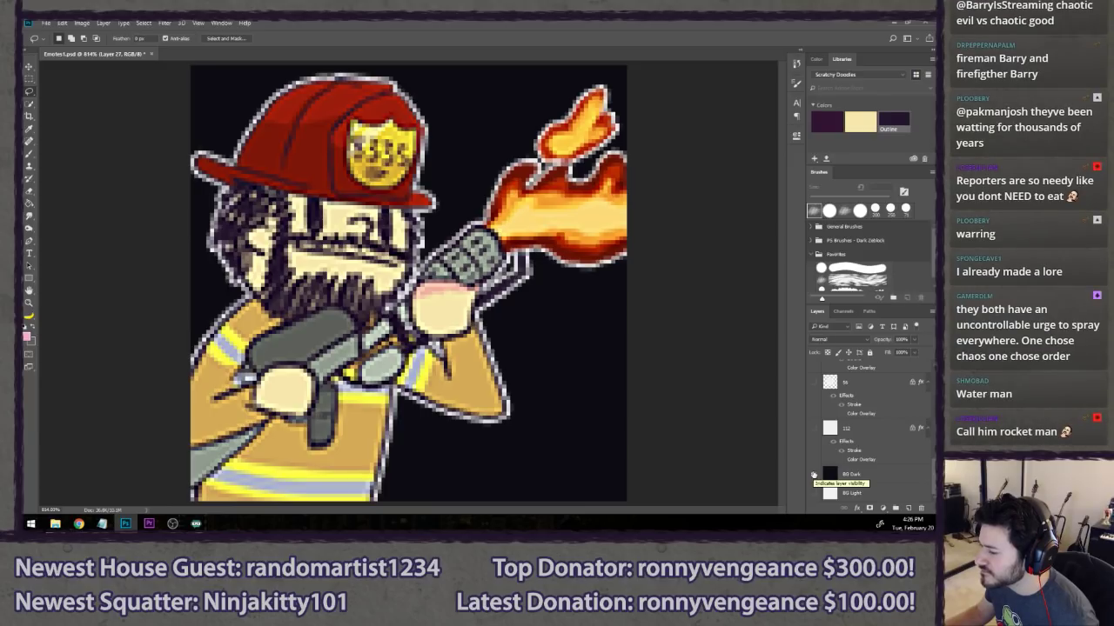
pyautogui.click(814, 474)
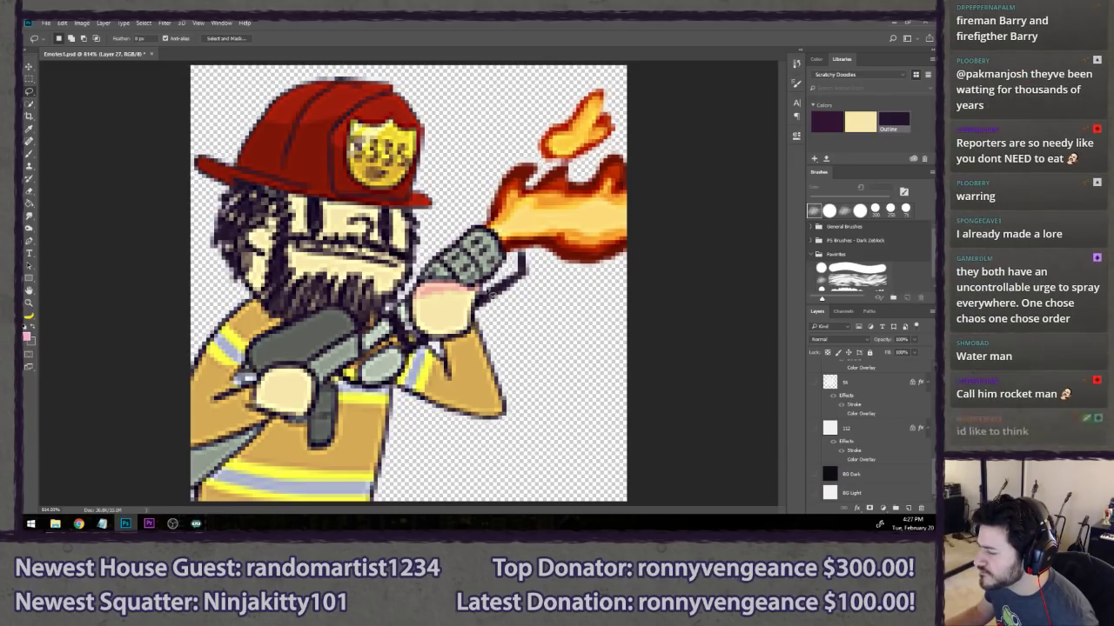
# - Save the cropped emote in the Emotes folder as a PNG named Firestarter 112
pyautogui.hotkey('ctrl', 'shift', 's')
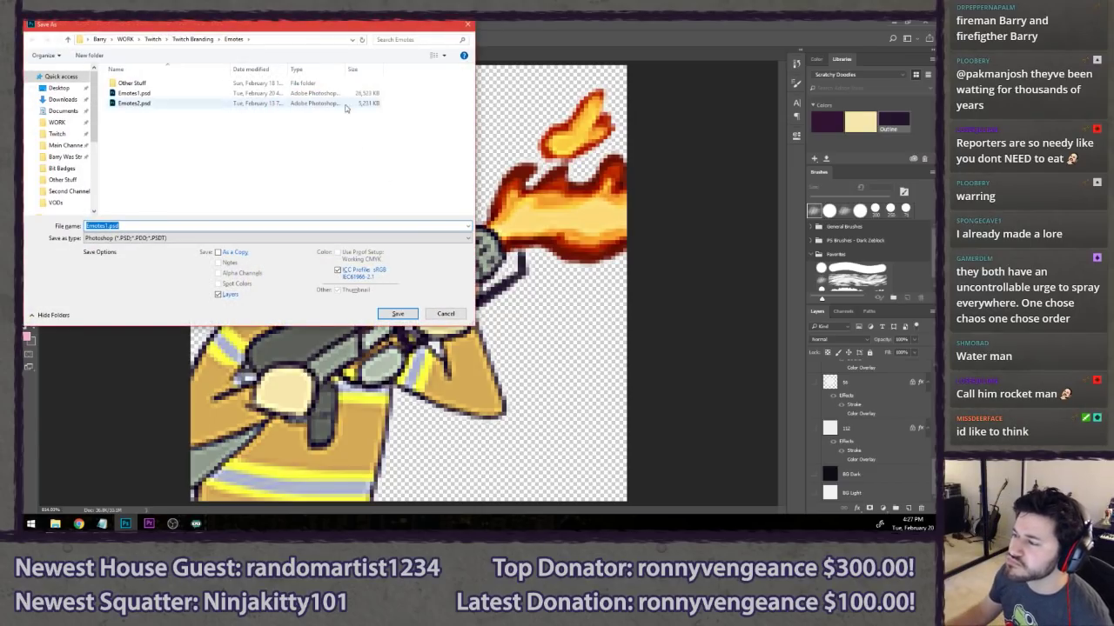
pyautogui.write('F')
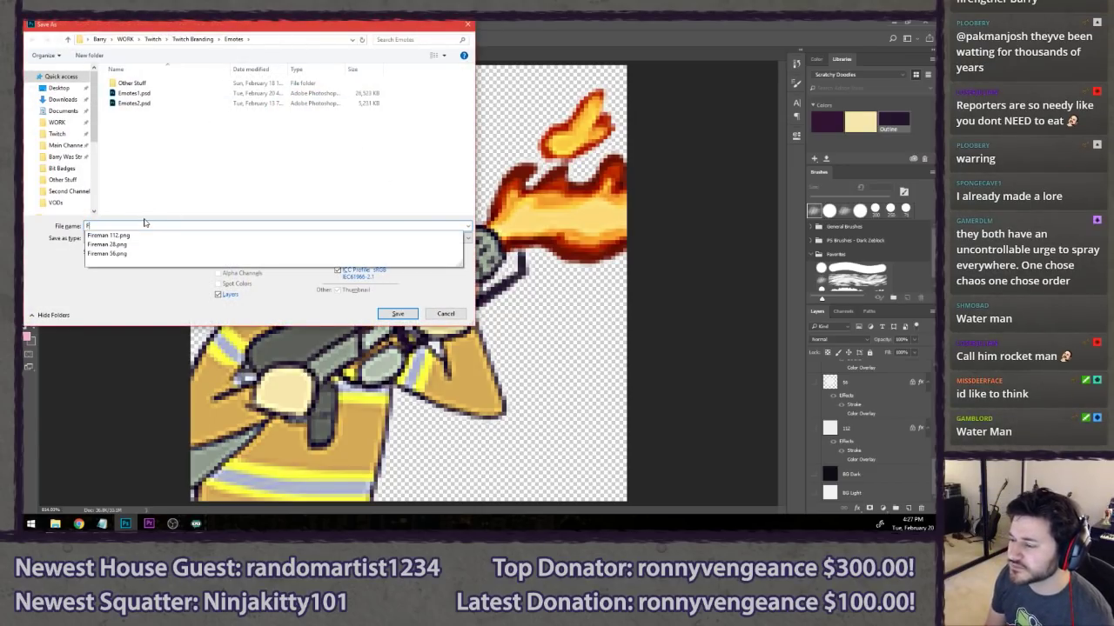
pyautogui.write('ire')
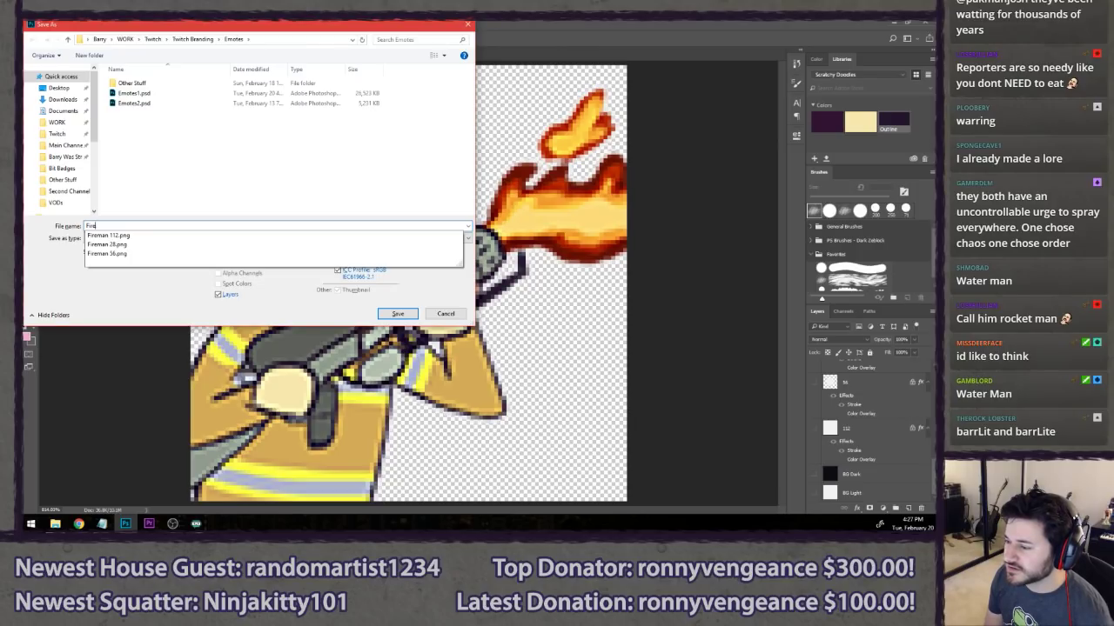
pyautogui.write('starter 112')
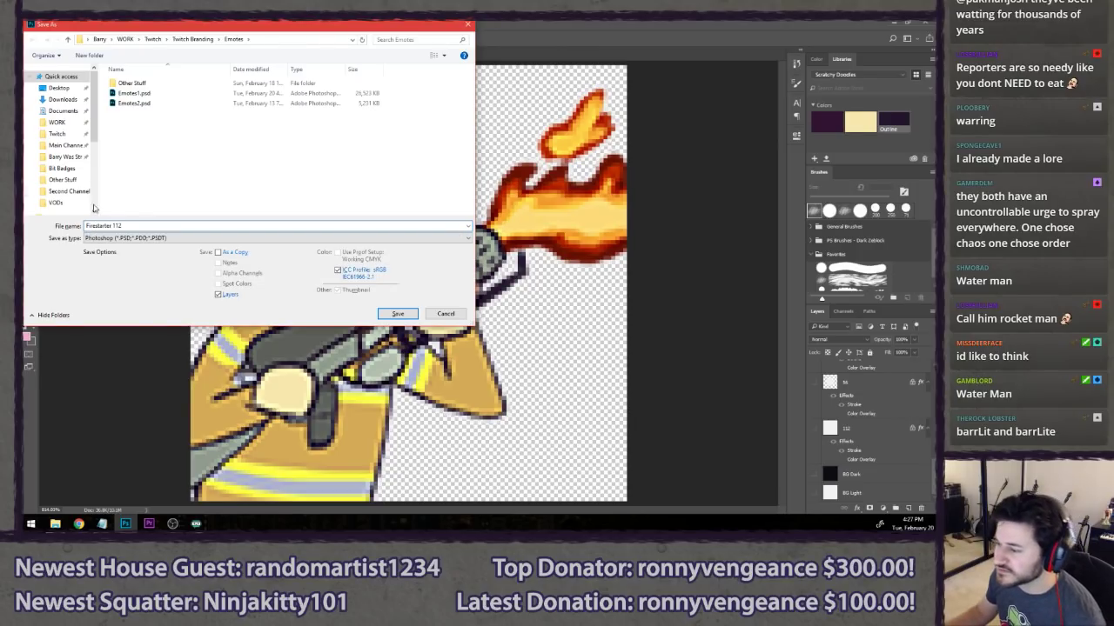
pyautogui.click(117, 239)
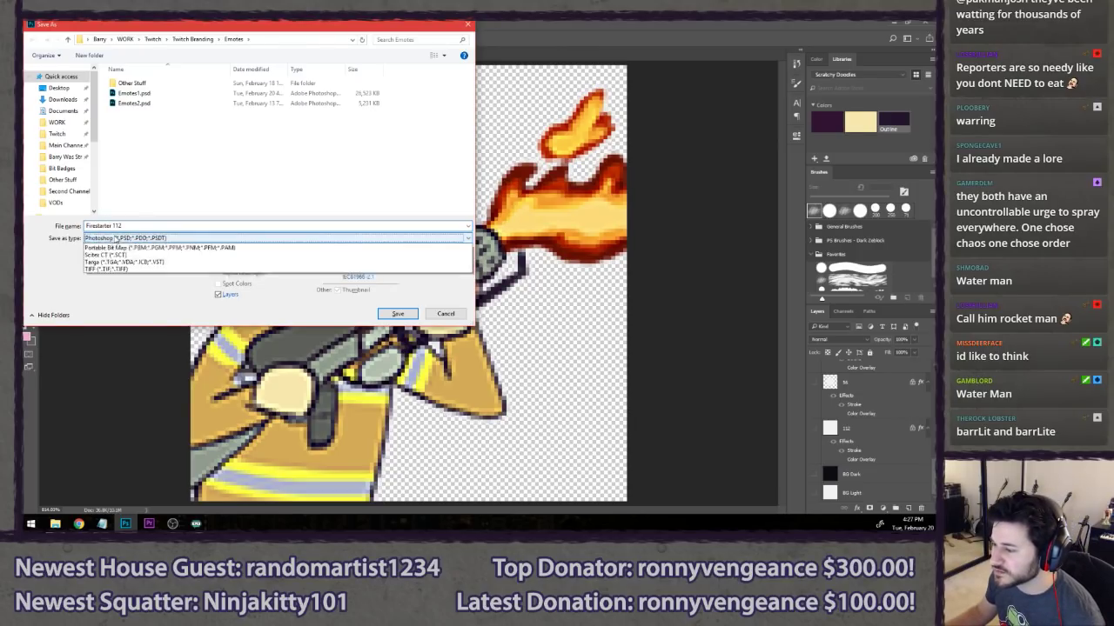
pyautogui.click(122, 365)
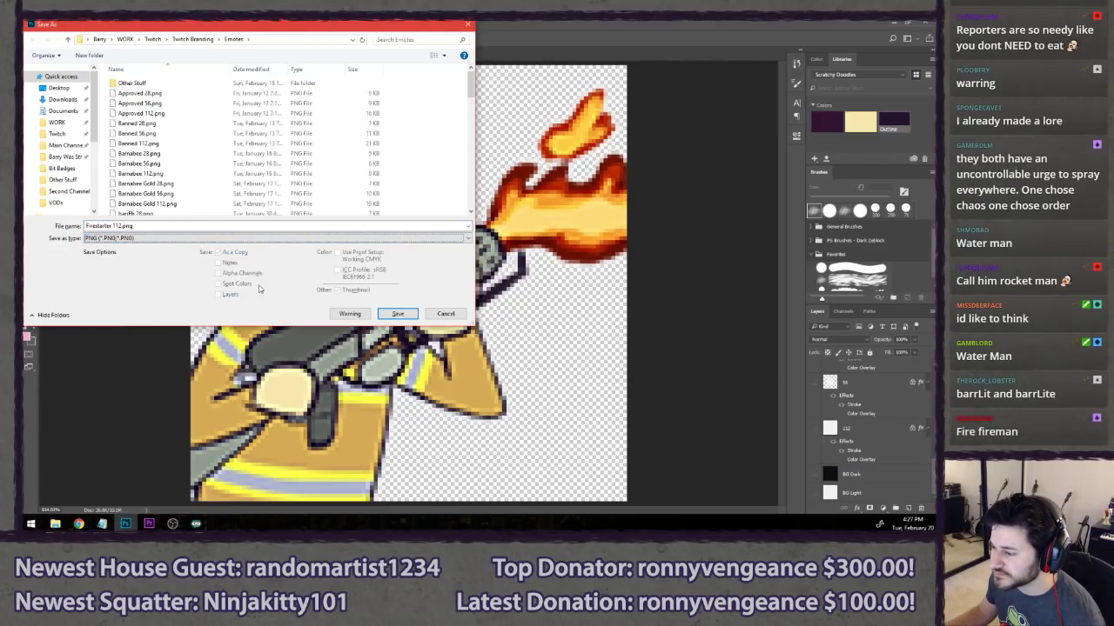
pyautogui.click(395, 314)
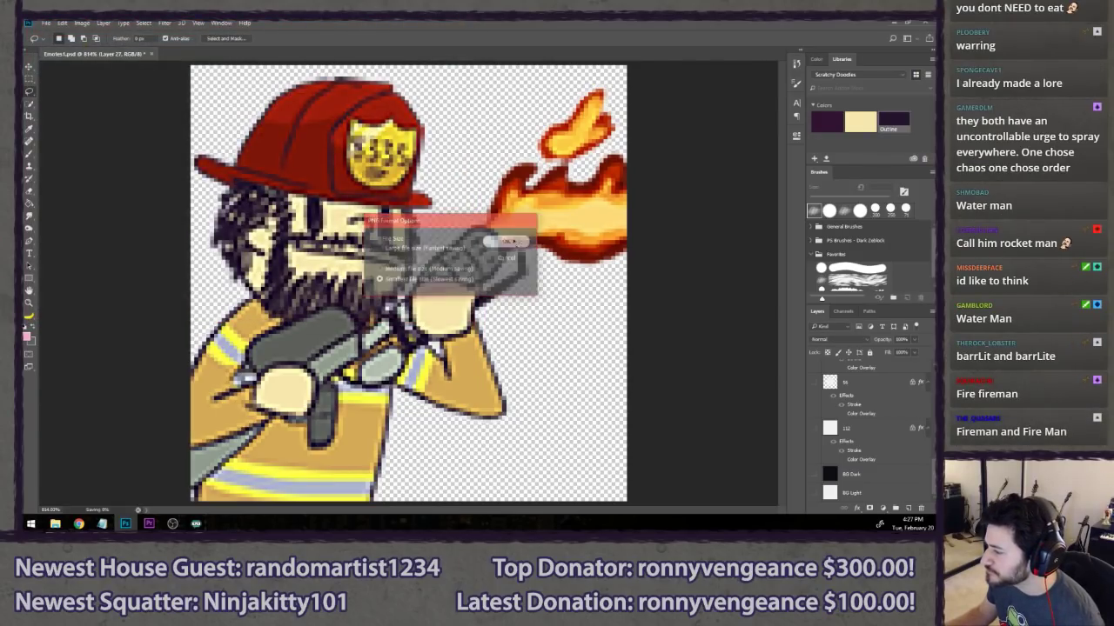
pyautogui.press('Return')
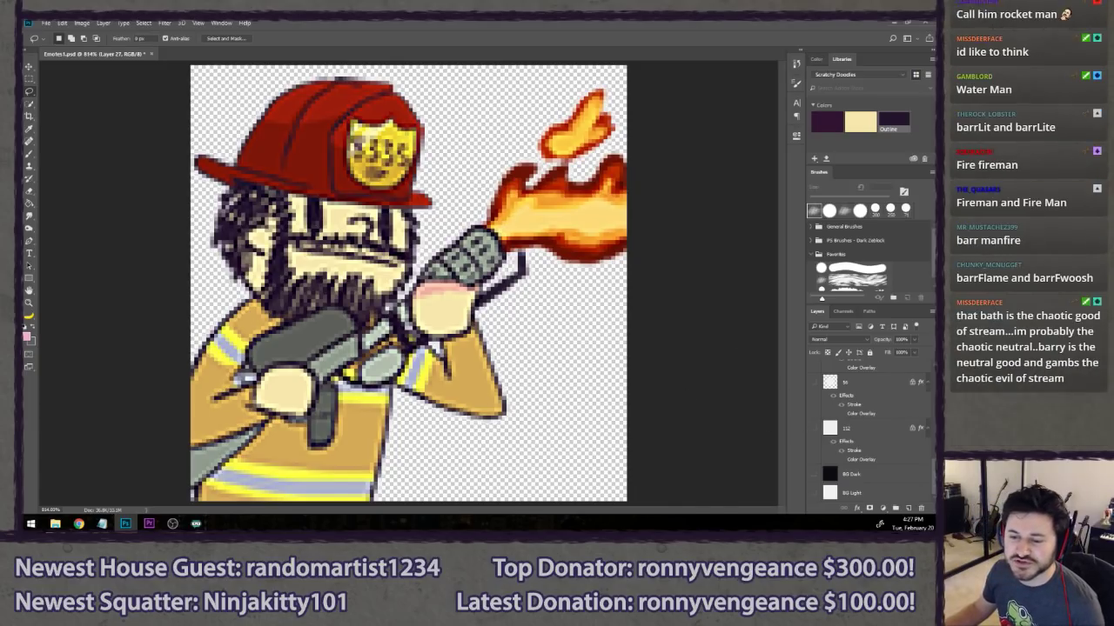
# - Look at the exported emote beside Fireman 112.png in File Explorer's Emotes folder, and return to Photoshop
pyautogui.click(55, 524)
pyautogui.moveTo(27, 165); pyautogui.dragTo(490, 153)
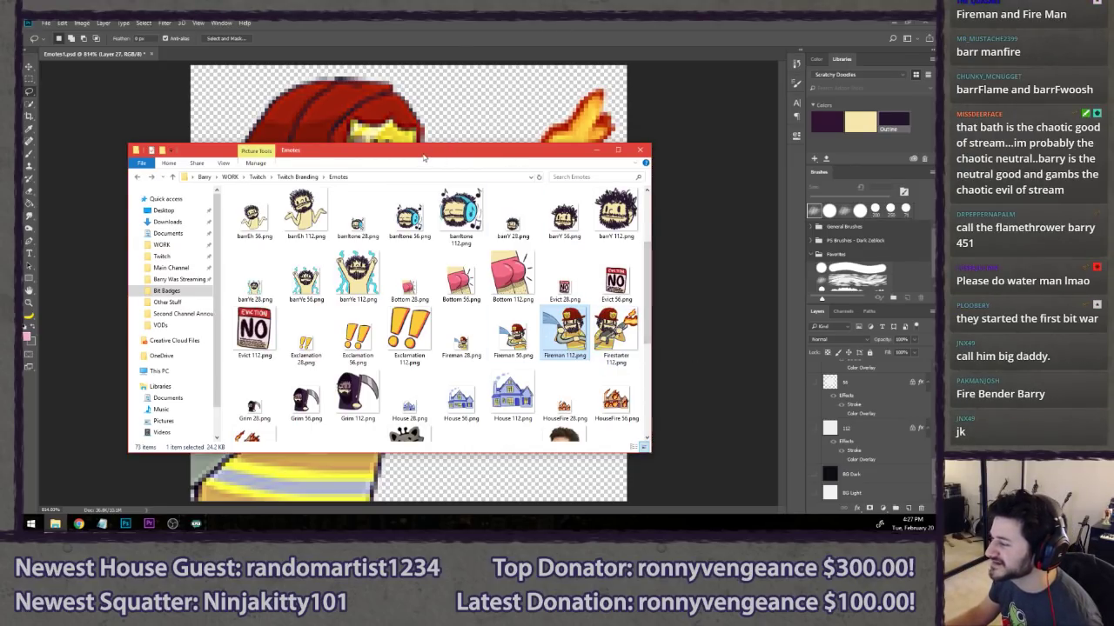
pyautogui.click(596, 150)
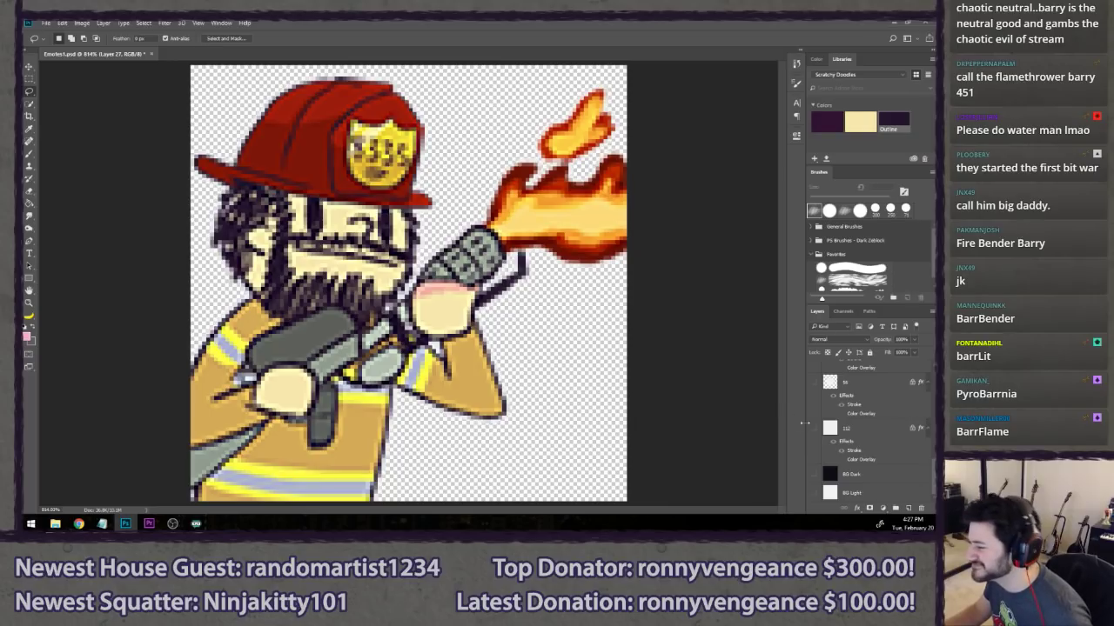
# - Show the 56 guide and delete the Fireman 112 reference layer
pyautogui.scroll(1, 814, 408)
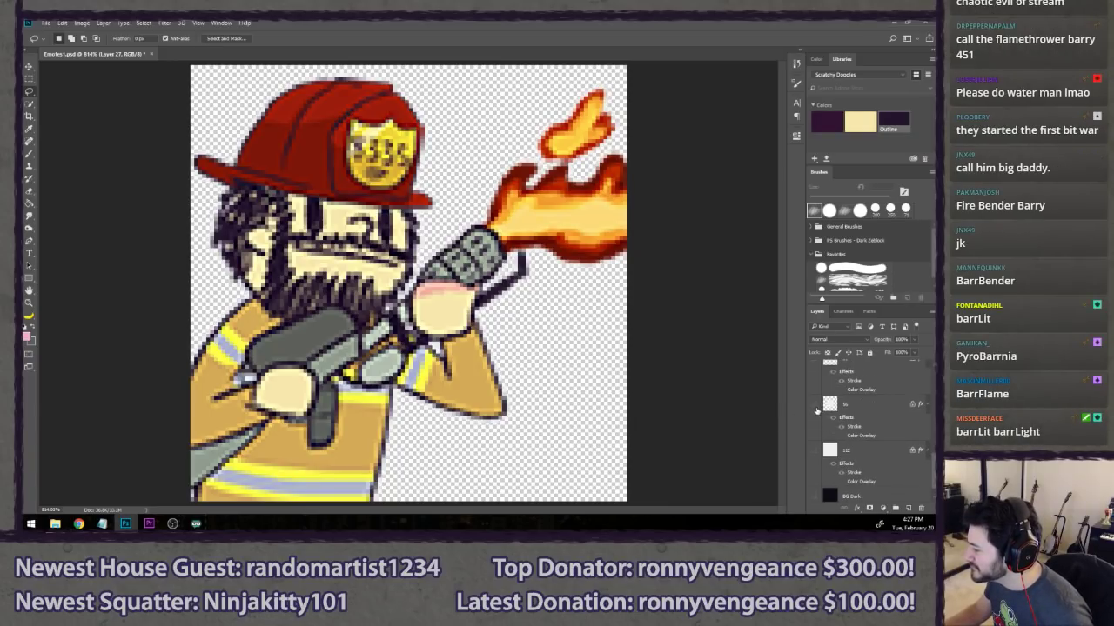
pyautogui.click(816, 409)
pyautogui.scroll(3, 862, 400)
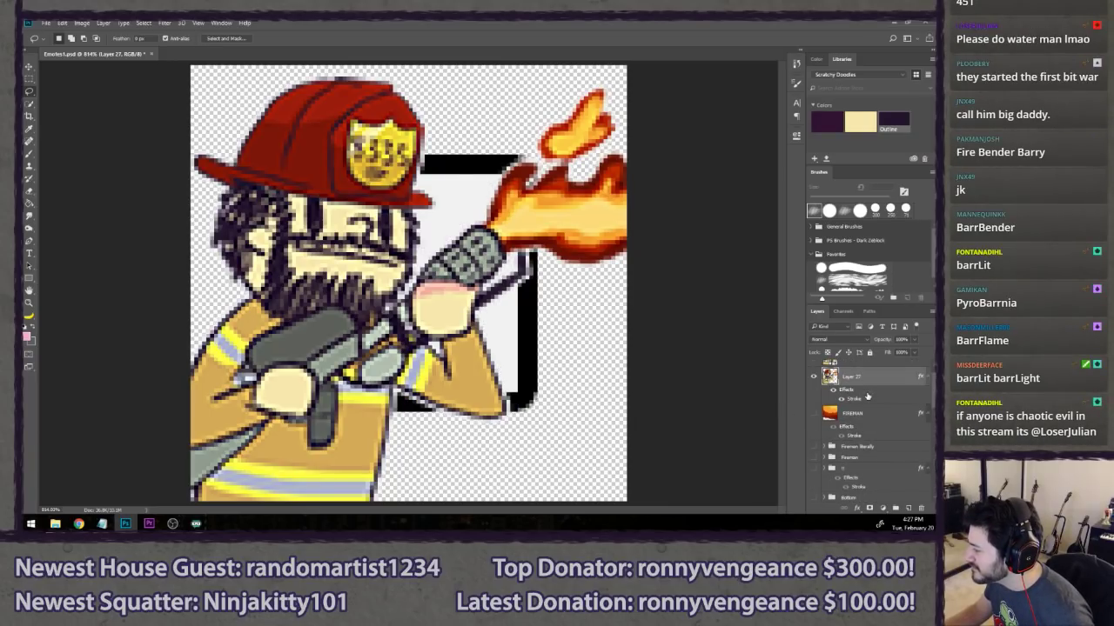
pyautogui.scroll(1, 866, 397)
pyautogui.click(869, 384)
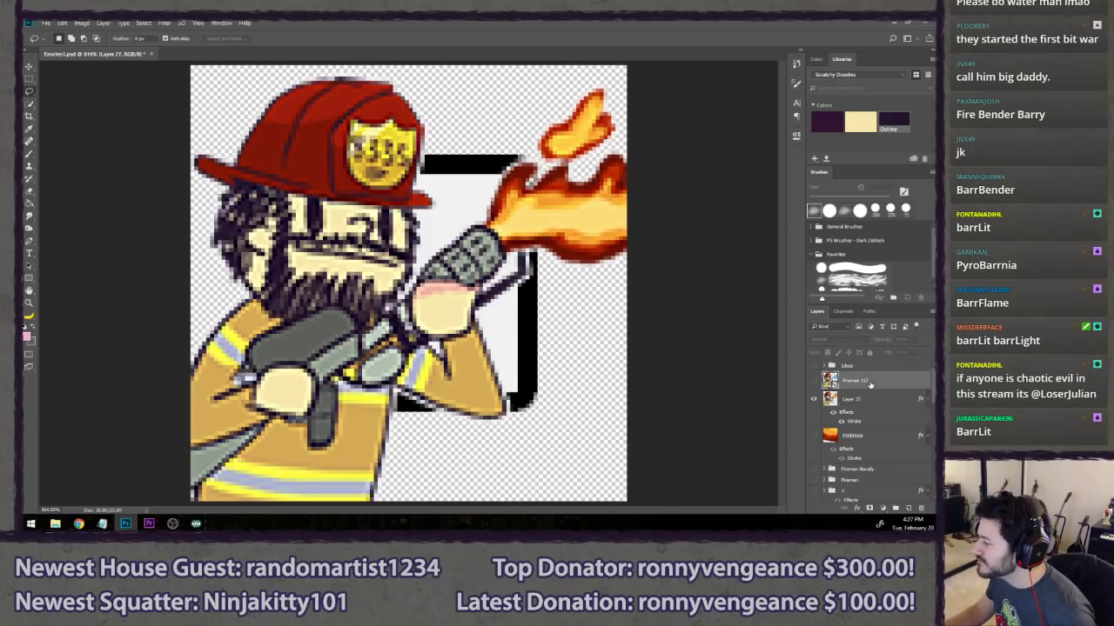
pyautogui.press('Delete')
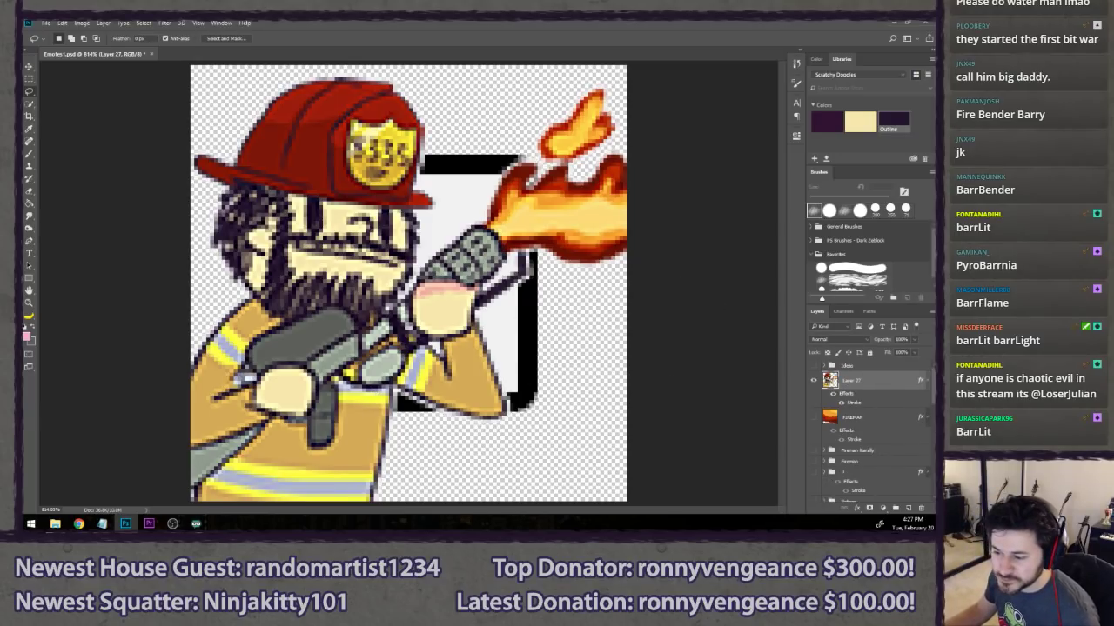
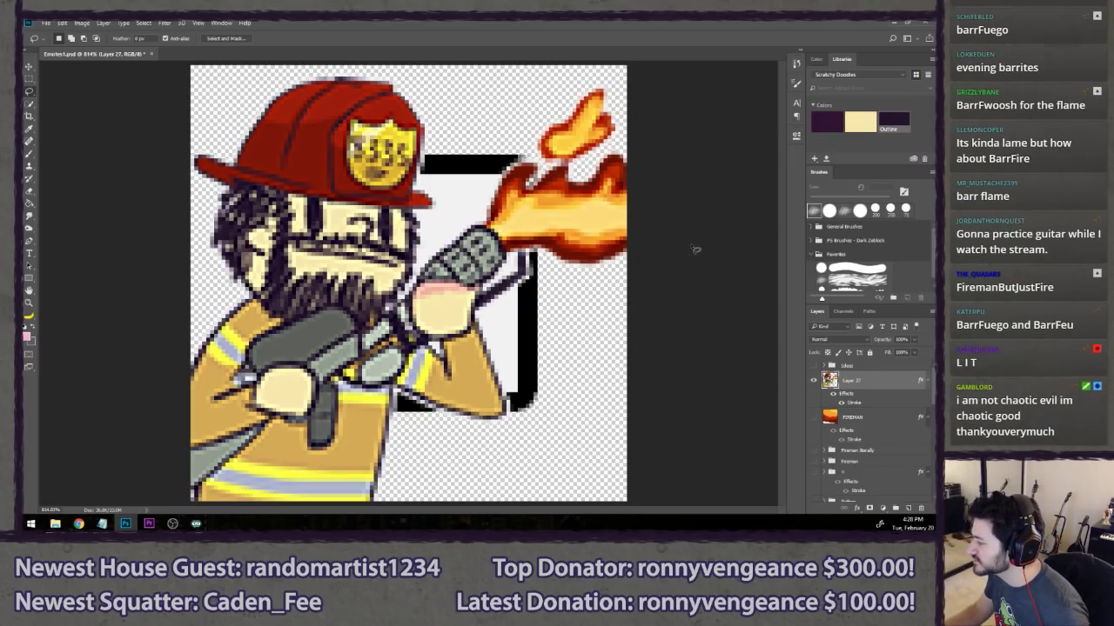
# - Place the Fireman 56 image from File Explorer as a reference above the emote layer, flip it horizontally, and lower its opacity
pyautogui.hotkey('ctrl', 't')
pyautogui.press('Return')
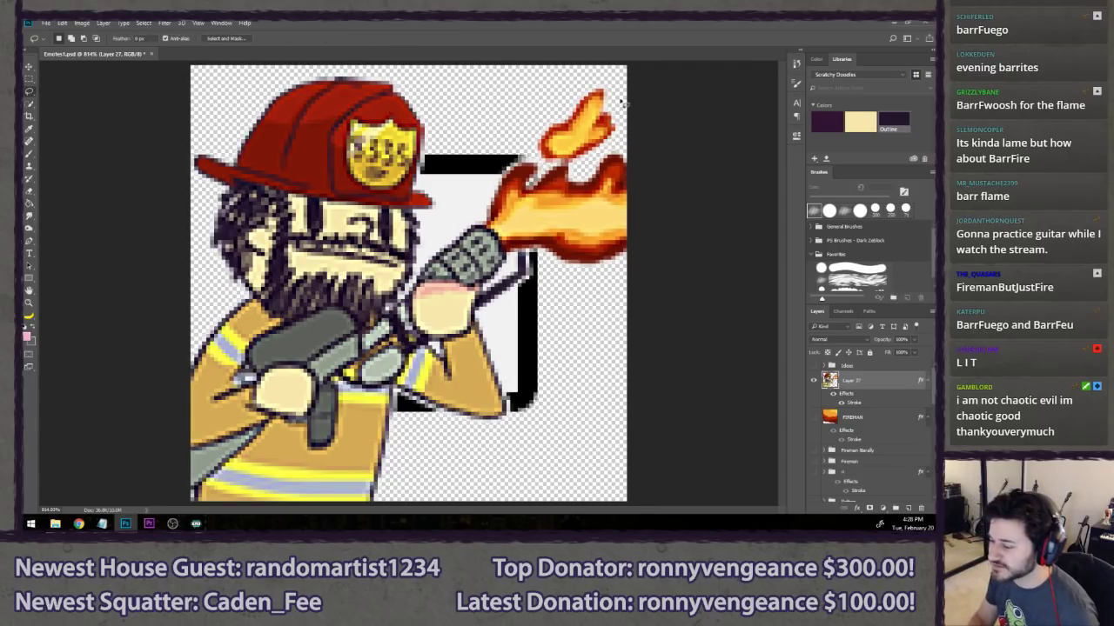
pyautogui.hotkey('alt', 'Tab')
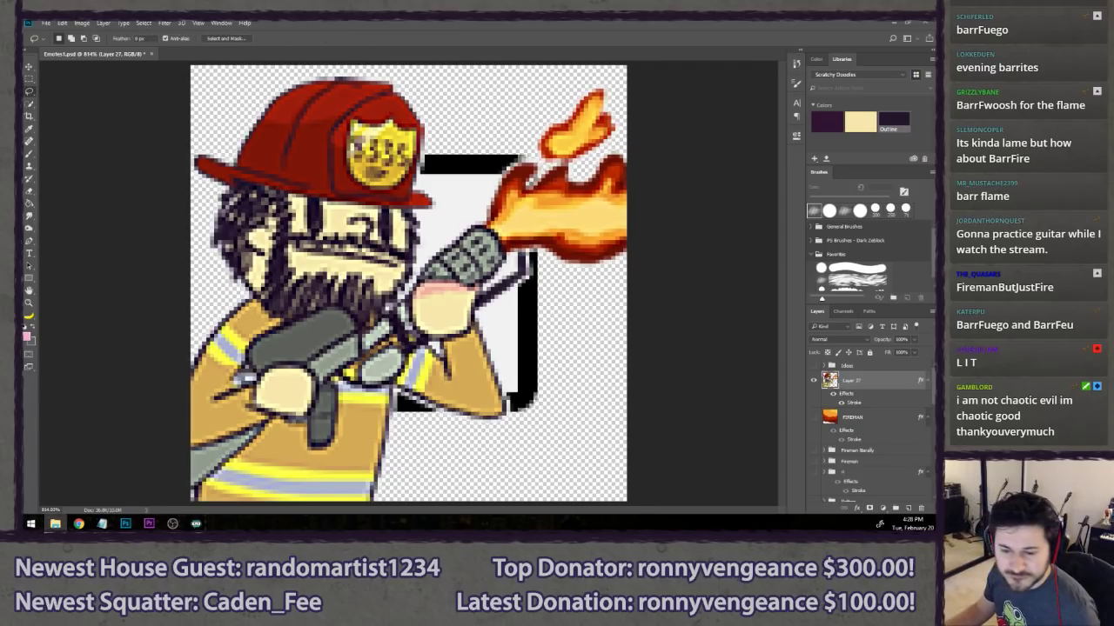
pyautogui.moveTo(27, 323); pyautogui.dragTo(70, 322)
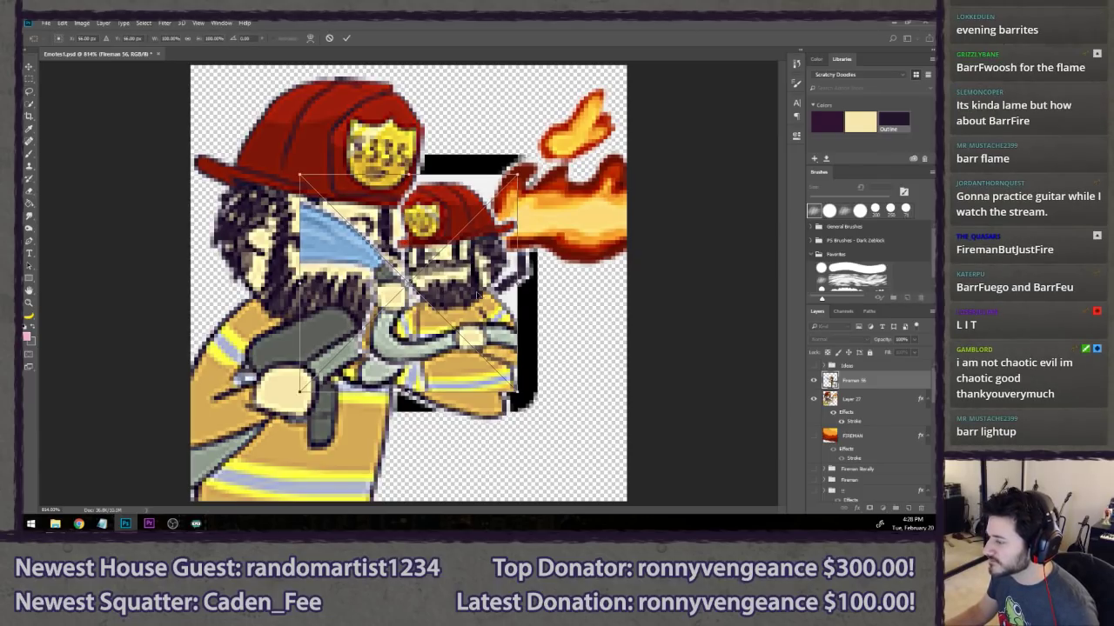
pyautogui.rightClick(478, 296)
pyautogui.click(512, 425)
pyautogui.press('Return')
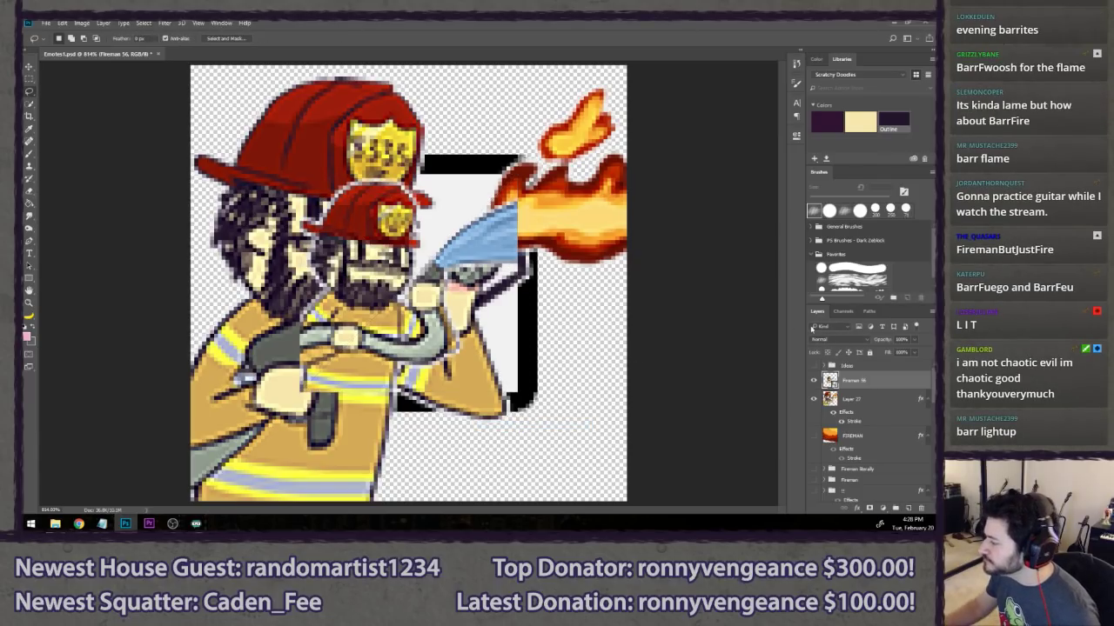
pyautogui.moveTo(879, 340); pyautogui.dragTo(858, 339)
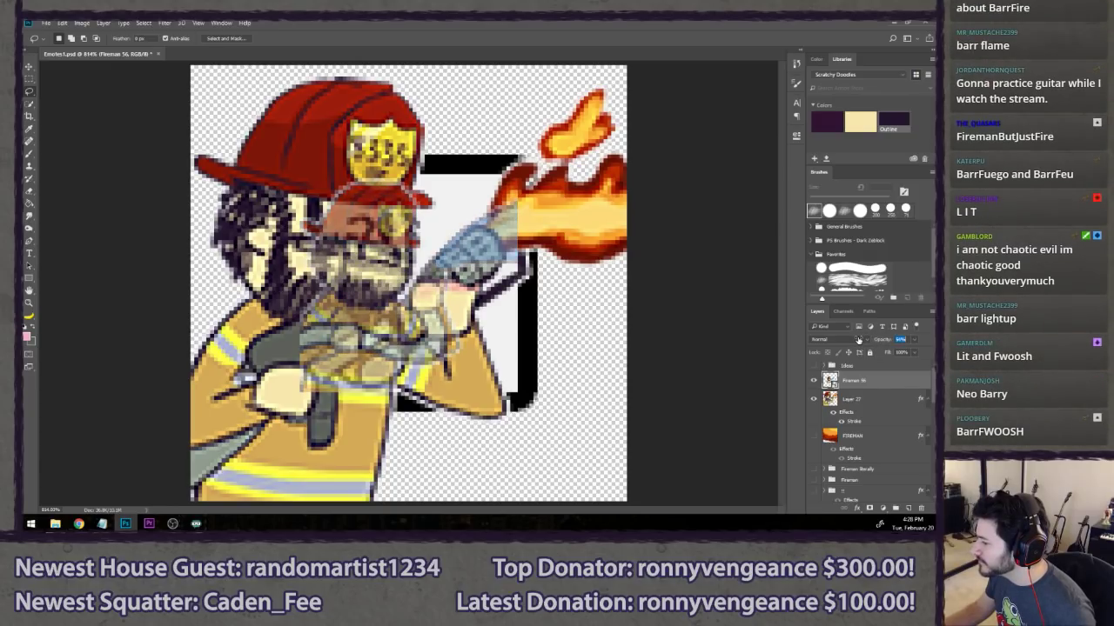
pyautogui.moveTo(886, 386); pyautogui.dragTo(881, 418)
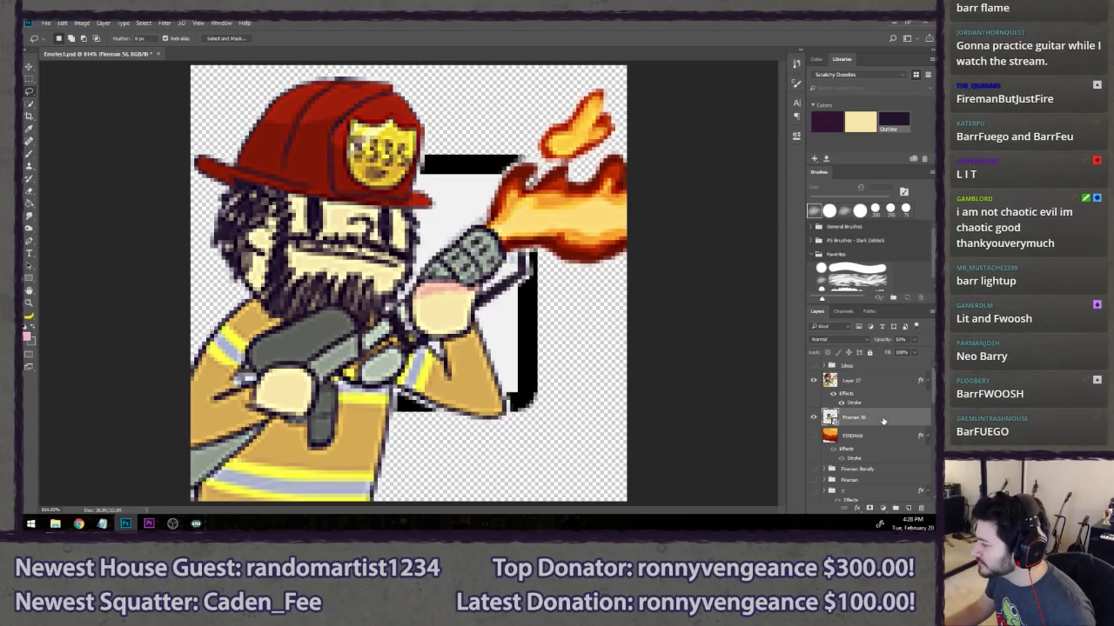
pyautogui.hotkey('ctrl', 'z')
# - Try scaling and moving the flamethrower emote layer to line up with the Fireman 56 reference inside the 56 guide
pyautogui.hotkey('ctrl', 't')
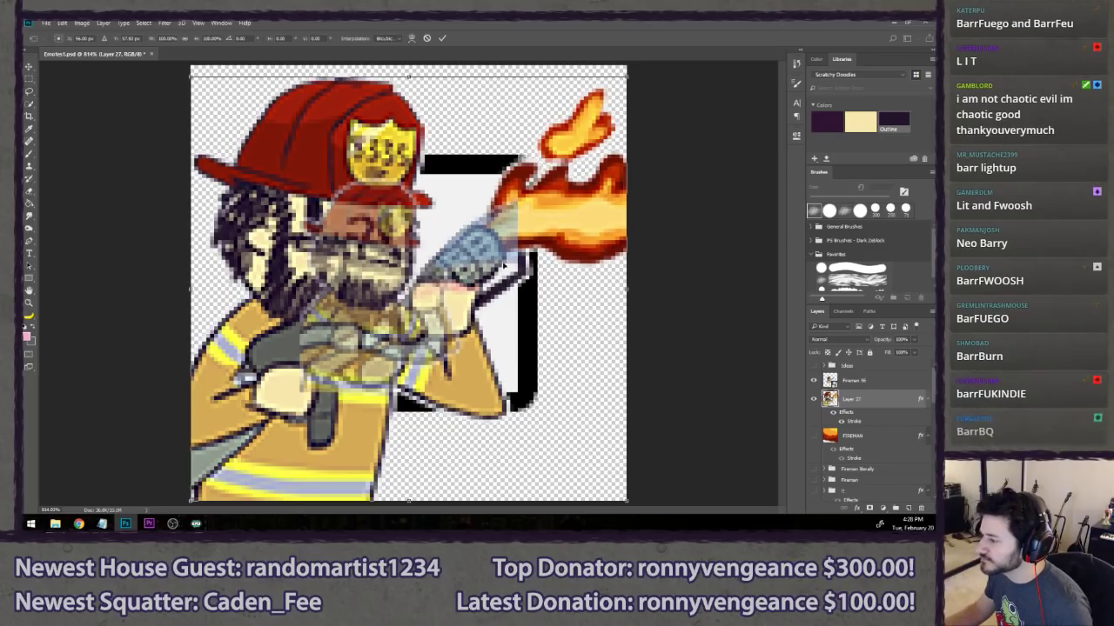
pyautogui.moveTo(442, 360); pyautogui.dragTo(554, 252)
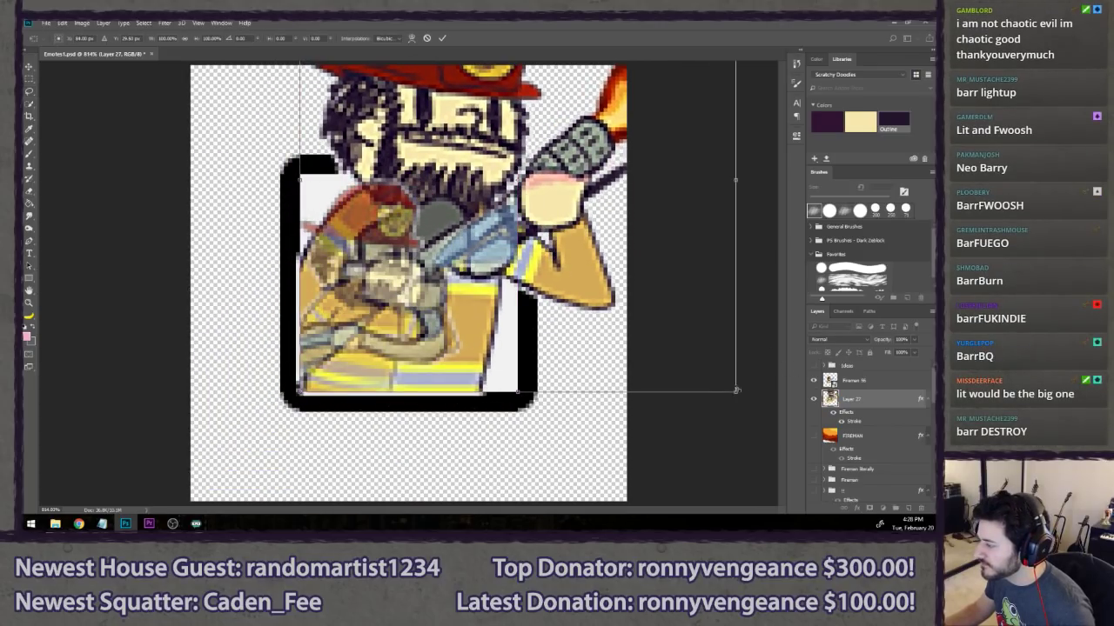
pyautogui.moveTo(736, 390); pyautogui.dragTo(522, 304)
pyautogui.moveTo(484, 202); pyautogui.dragTo(490, 336)
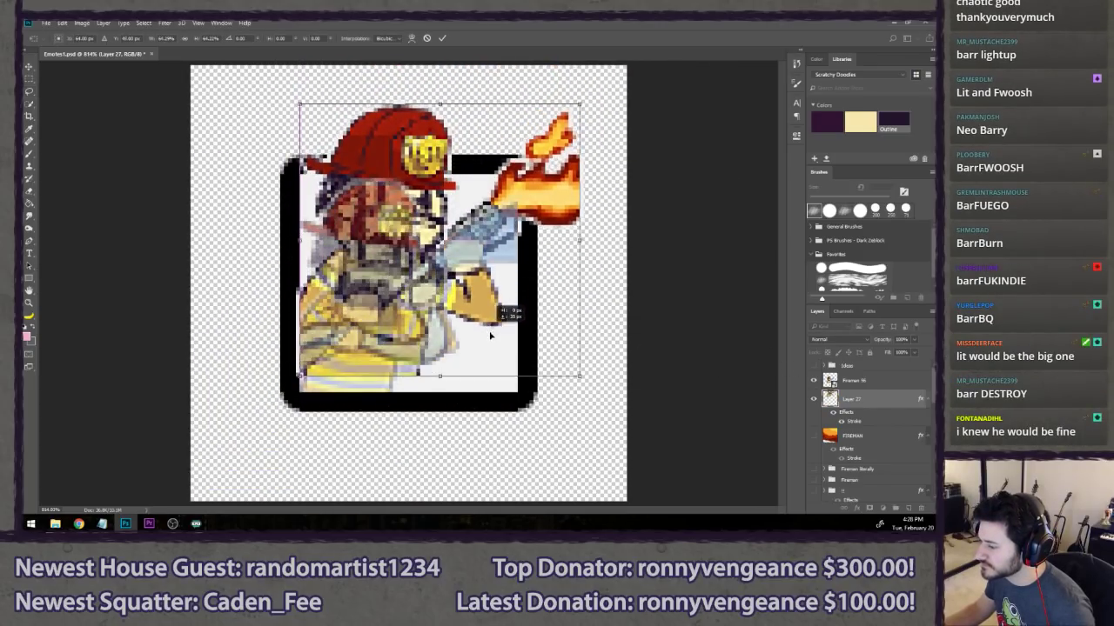
pyautogui.moveTo(579, 105); pyautogui.dragTo(517, 177)
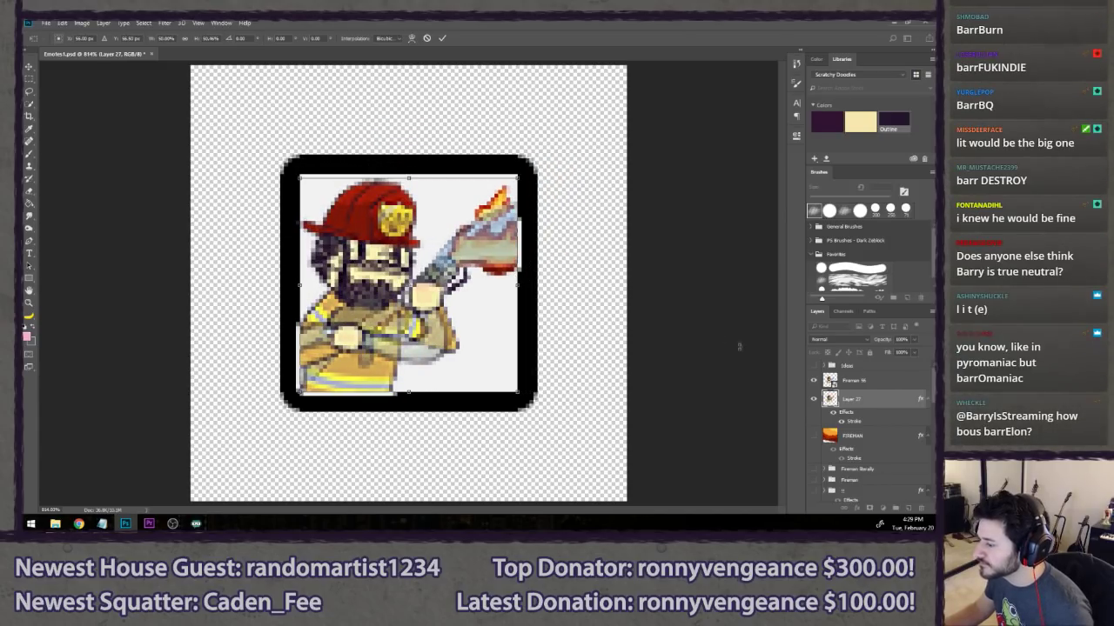
pyautogui.press('Return')
# - Compare the emote with the Fireman 56 reference at full opacity by toggling the reference's visibility, and undo back to the unscaled emote
pyautogui.click(874, 383)
pyautogui.click(813, 380)
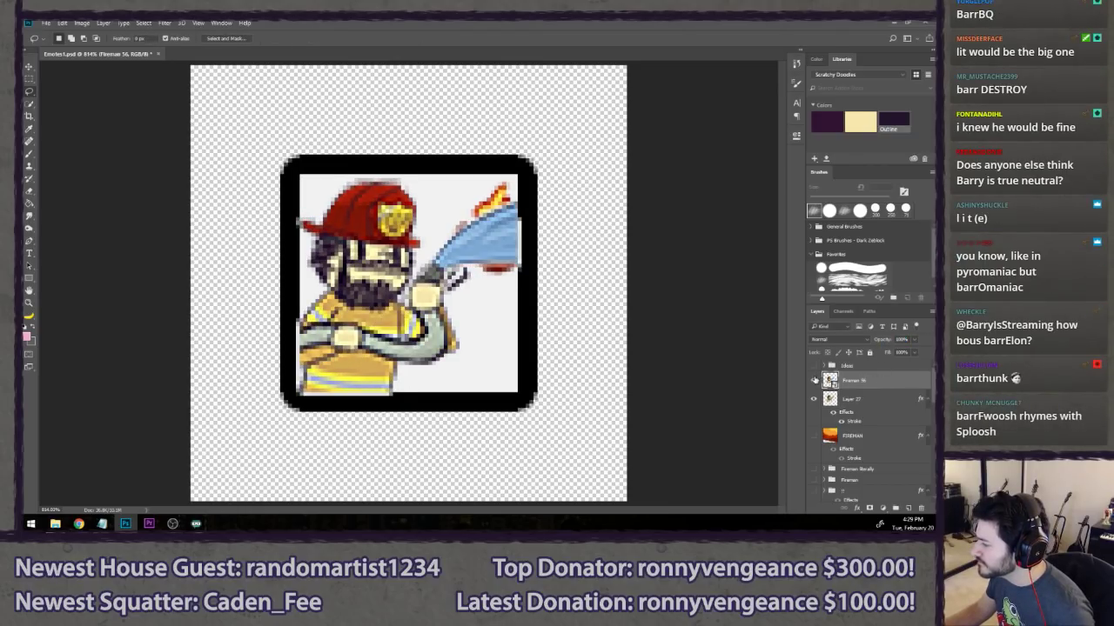
pyautogui.click(813, 380)
pyautogui.click(814, 381)
pyautogui.click(814, 380)
pyautogui.click(814, 380)
pyautogui.click(813, 381)
pyautogui.click(813, 380)
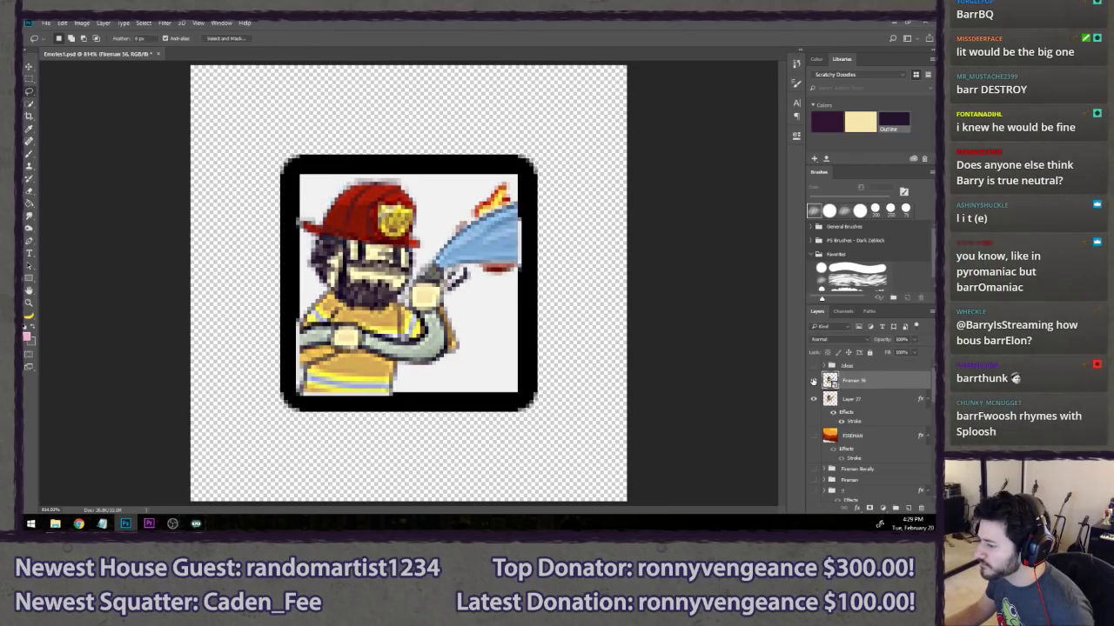
pyautogui.click(814, 380)
pyautogui.click(814, 380)
pyautogui.hotkey('ctrl', 'alt', 'z')
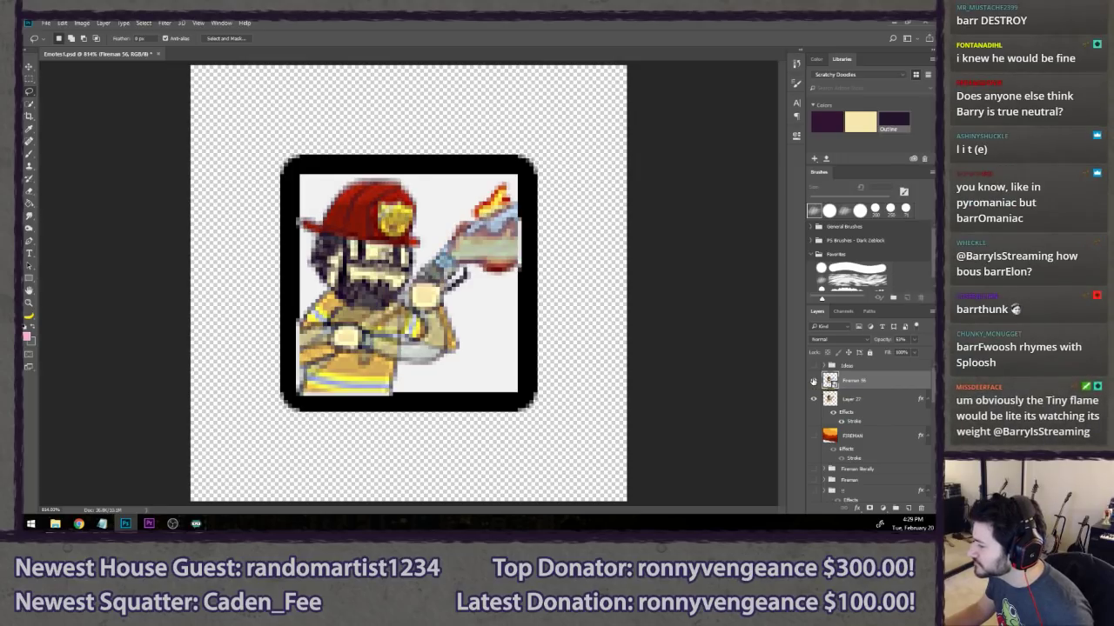
pyautogui.hotkey('ctrl', 'alt', 'z')
# - Scale the flamethrower emote layer to about half size and align it with the Fireman 56 reference inside the 56 guide
pyautogui.click(881, 400)
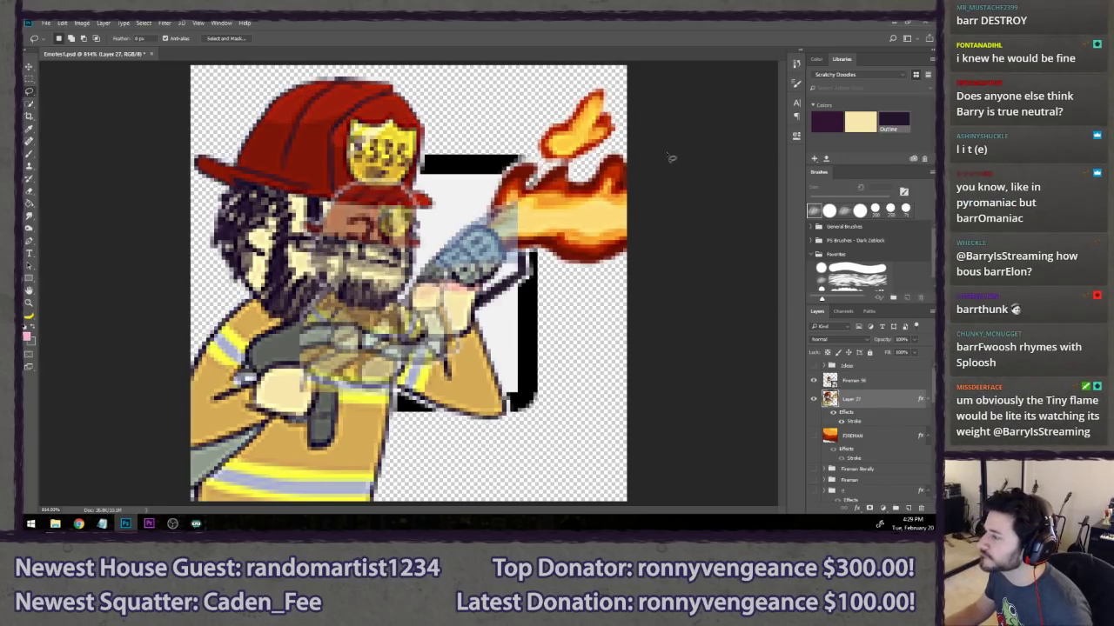
pyautogui.hotkey('ctrl', 't')
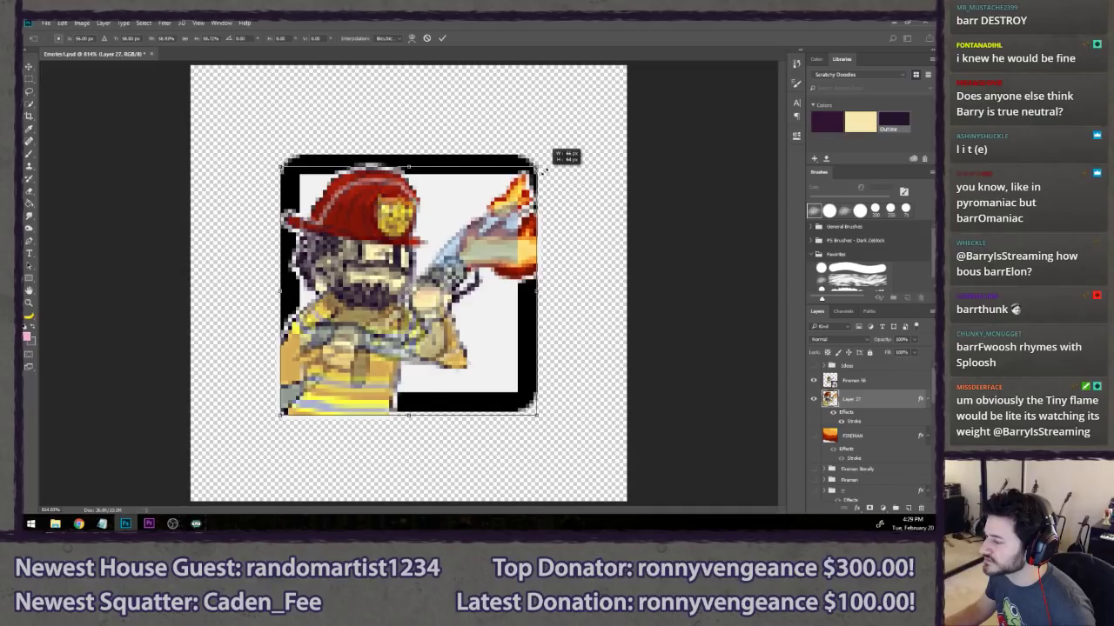
pyautogui.moveTo(499, 288); pyautogui.dragTo(518, 265)
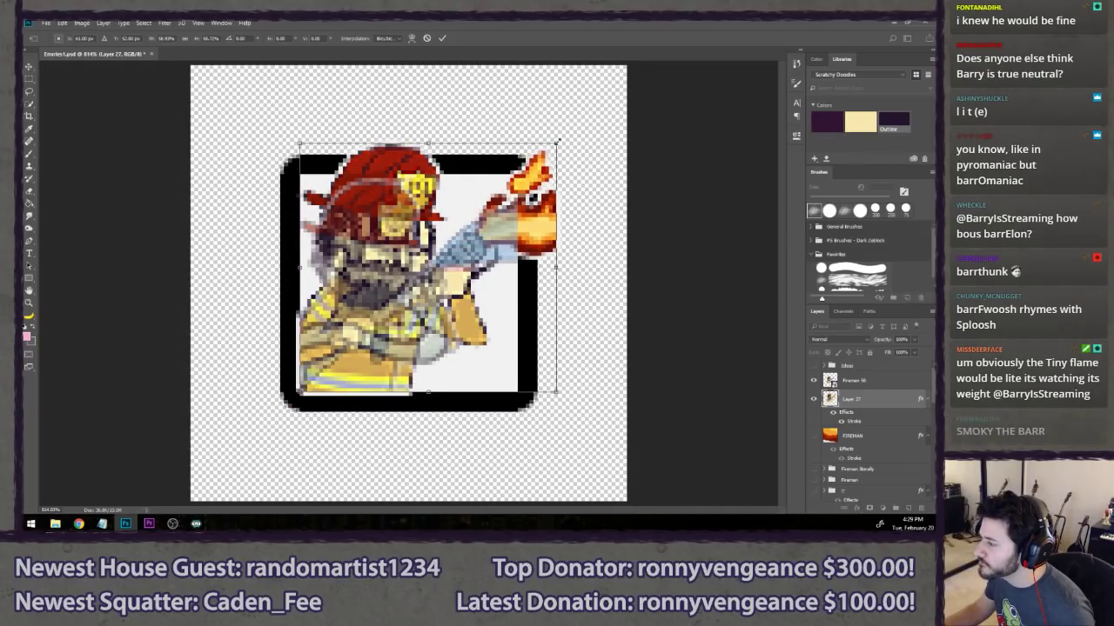
pyautogui.moveTo(557, 141); pyautogui.dragTo(525, 178)
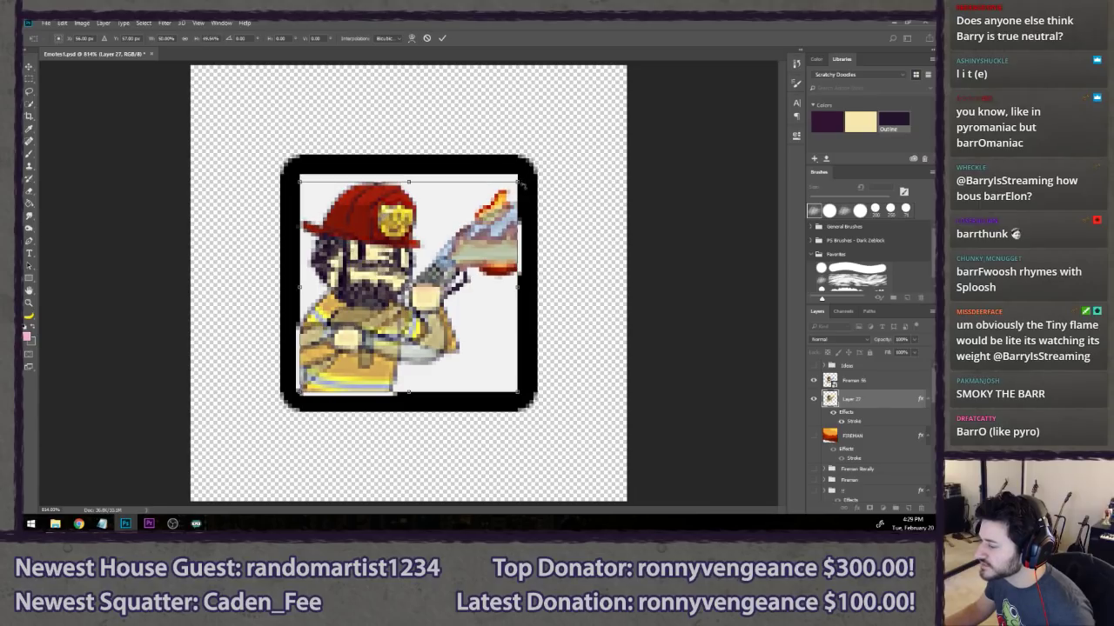
pyautogui.press('Return')
# - Hide the Fireman 56 reference layer and crop the canvas to the 56 guide's inner square
pyautogui.click(870, 381)
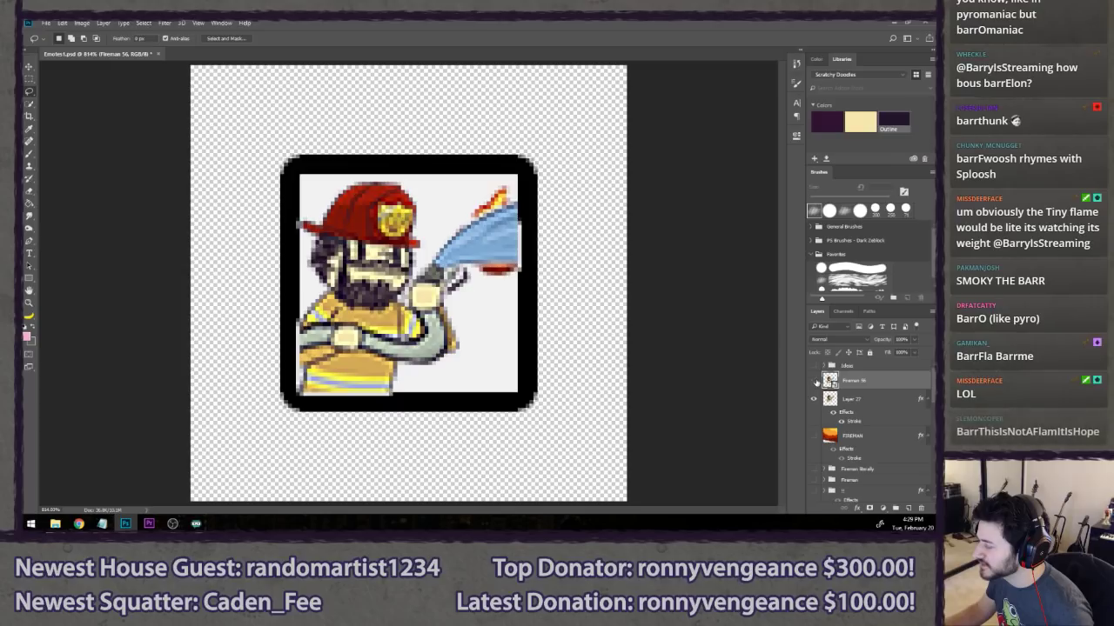
pyautogui.scroll(5, 862, 417)
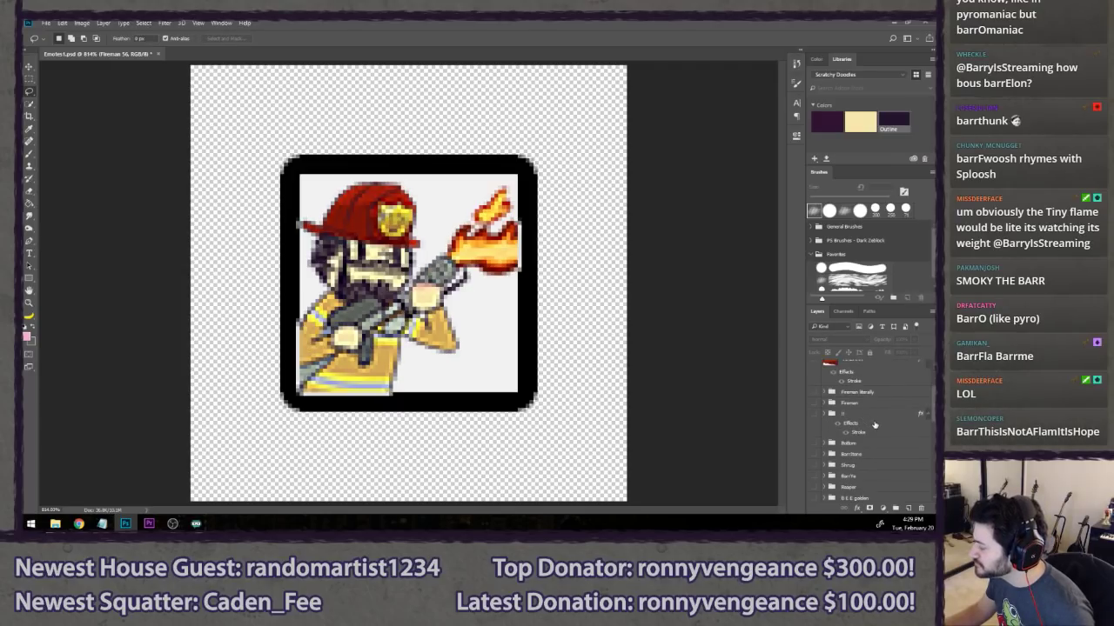
pyautogui.scroll(-5, 866, 433)
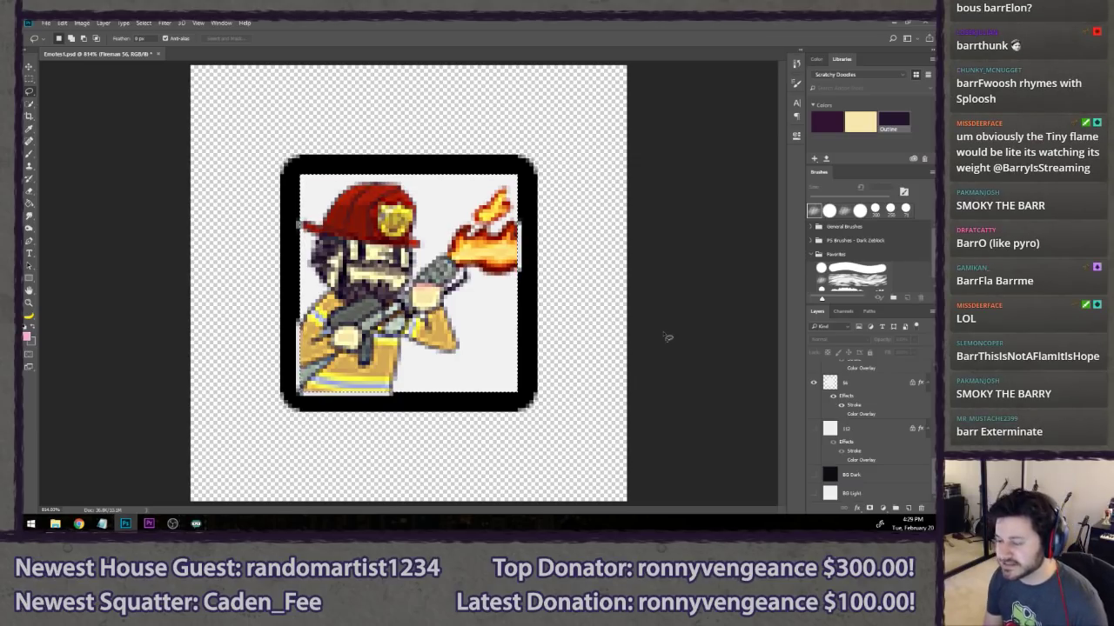
pyautogui.press('c')
pyautogui.press('Return')
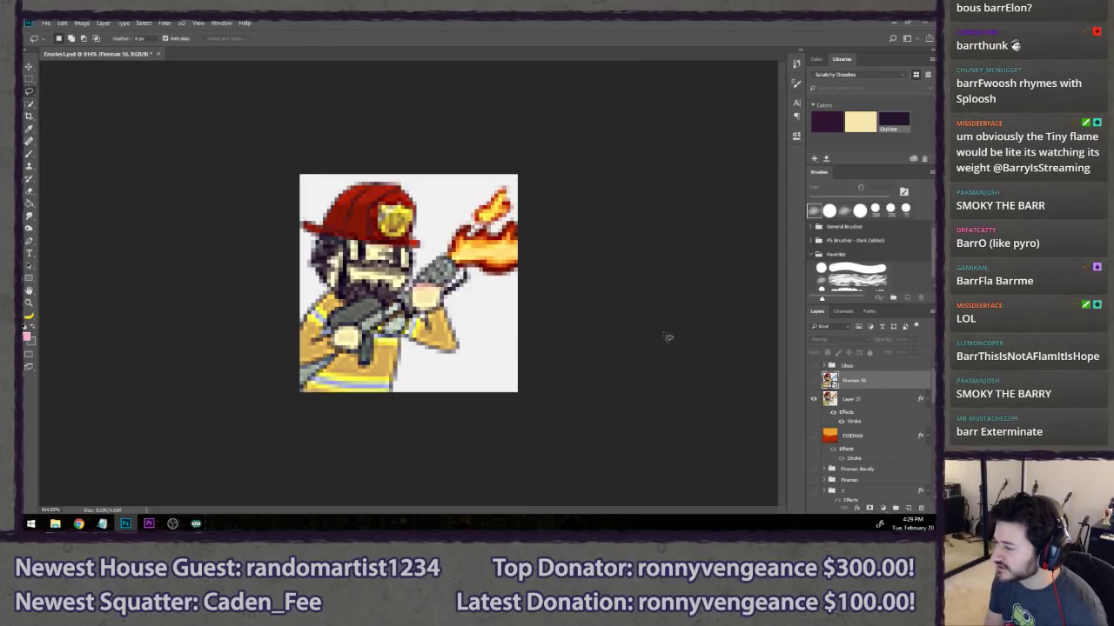
# - Hide the 56 guide, preview the emote against BG Dark, and hide that layer again to leave a transparent background
pyautogui.scroll(-5, 836, 409)
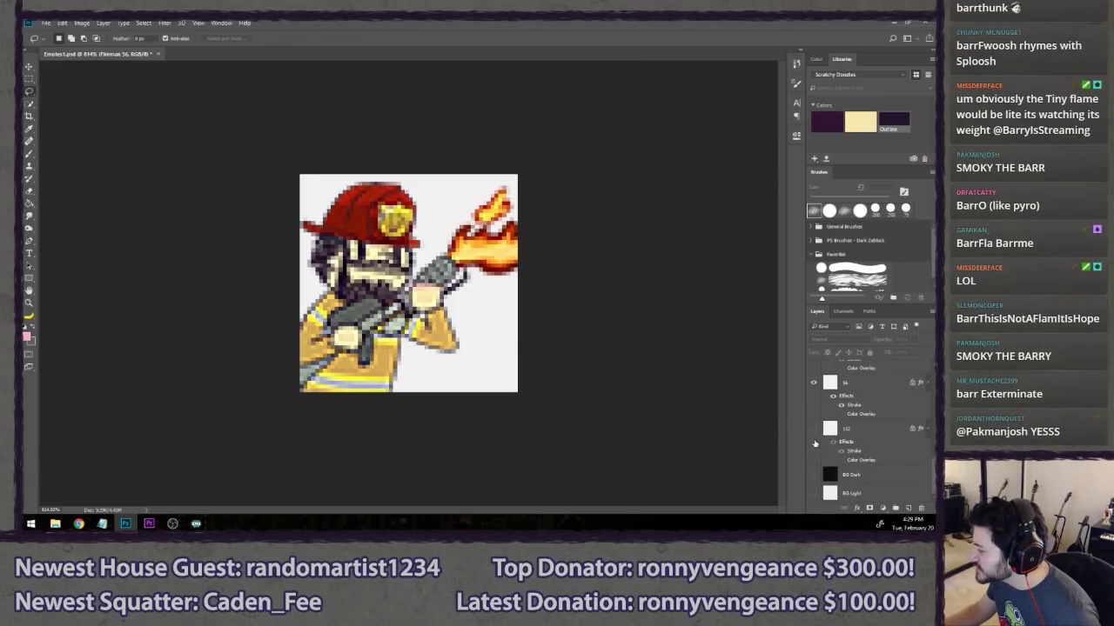
pyautogui.click(814, 384)
pyautogui.click(813, 475)
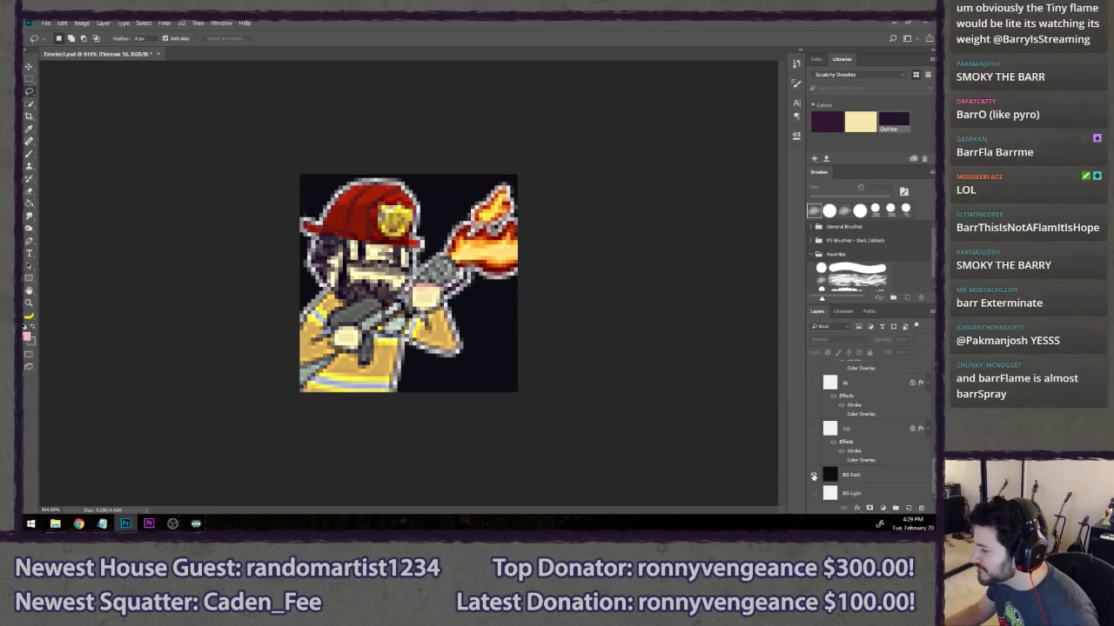
pyautogui.click(813, 475)
# - Save the cropped emote in the Emotes folder as a PNG named Firestarter 56
pyautogui.hotkey('ctrl', 'shift', 's')
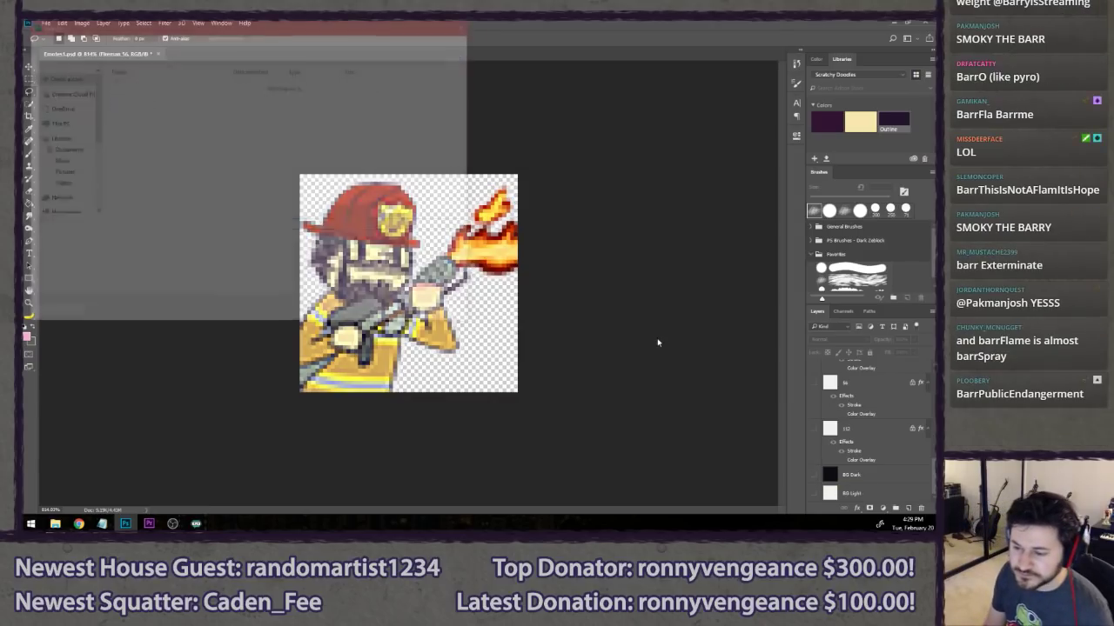
pyautogui.write('Firestarter')
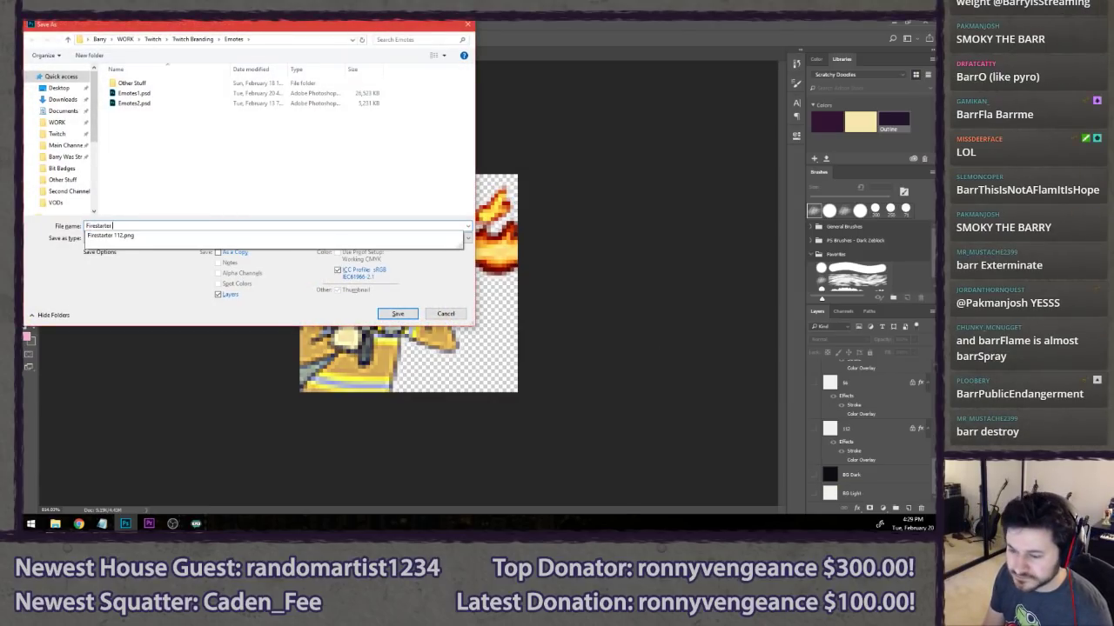
pyautogui.write(' 56')
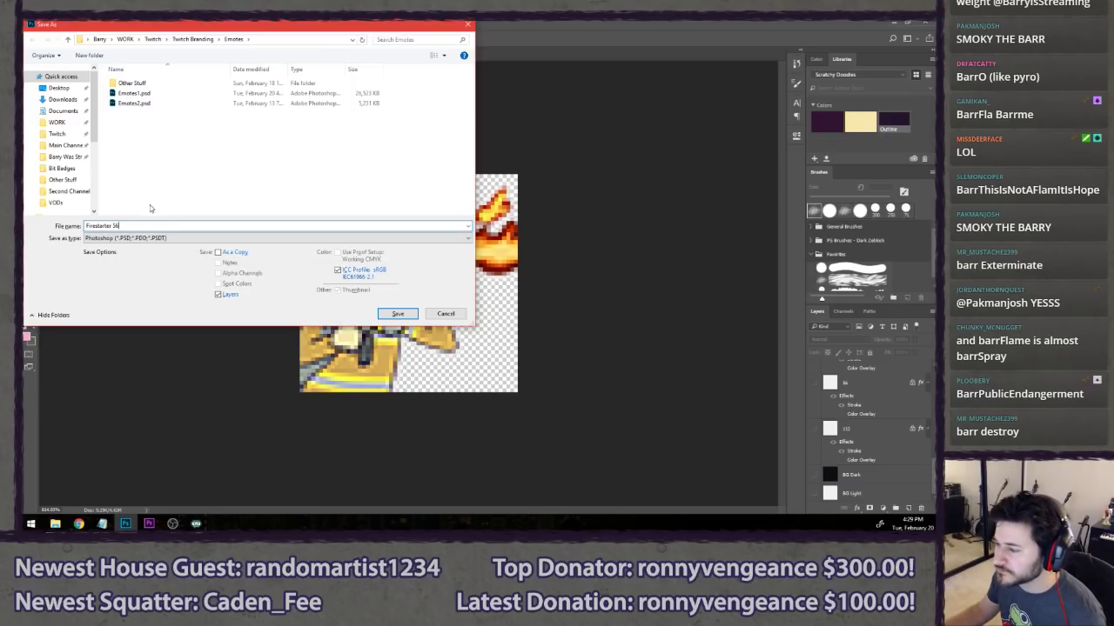
pyautogui.click(149, 238)
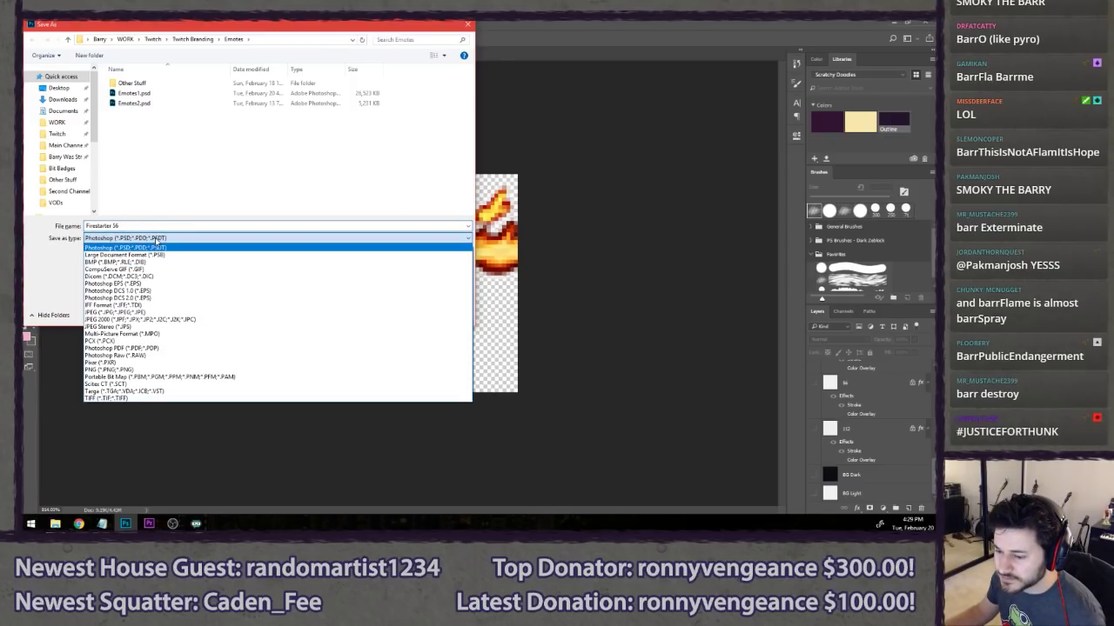
pyautogui.click(131, 370)
pyautogui.click(398, 310)
pyautogui.click(507, 242)
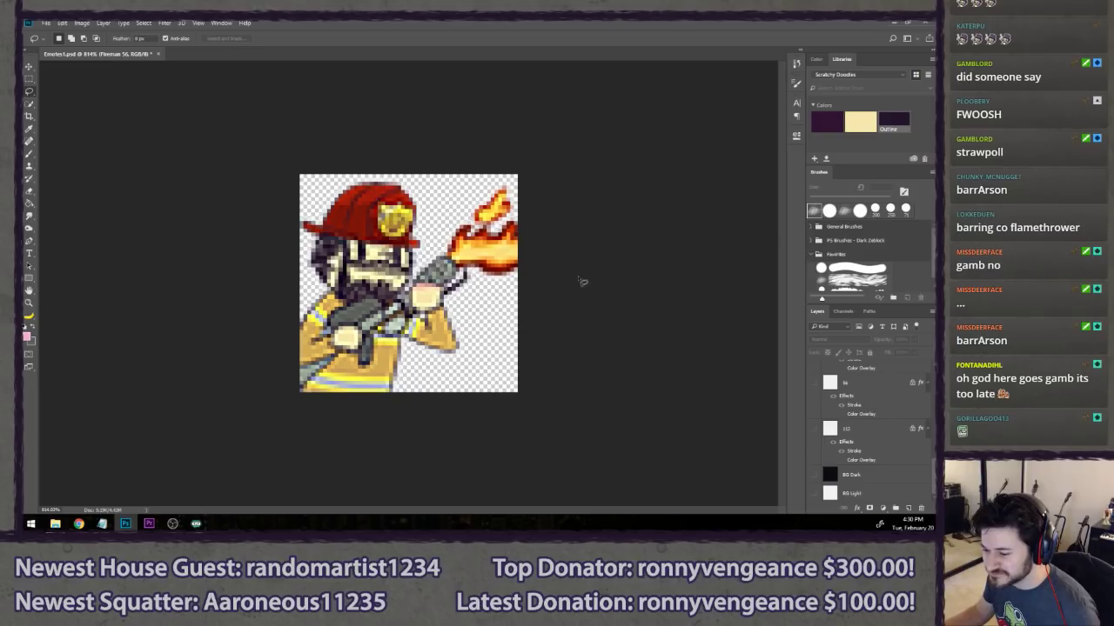
# - Show the 28 guide and delete the Fireman 56 reference layer
pyautogui.scroll(2, 901, 449)
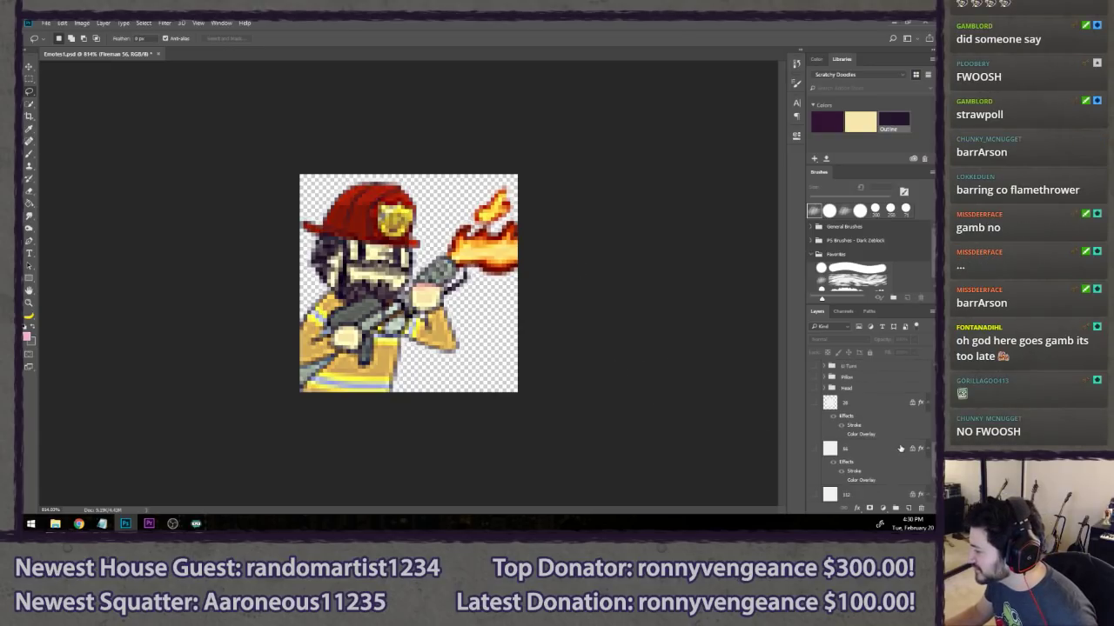
pyautogui.click(812, 403)
pyautogui.scroll(-5, 879, 409)
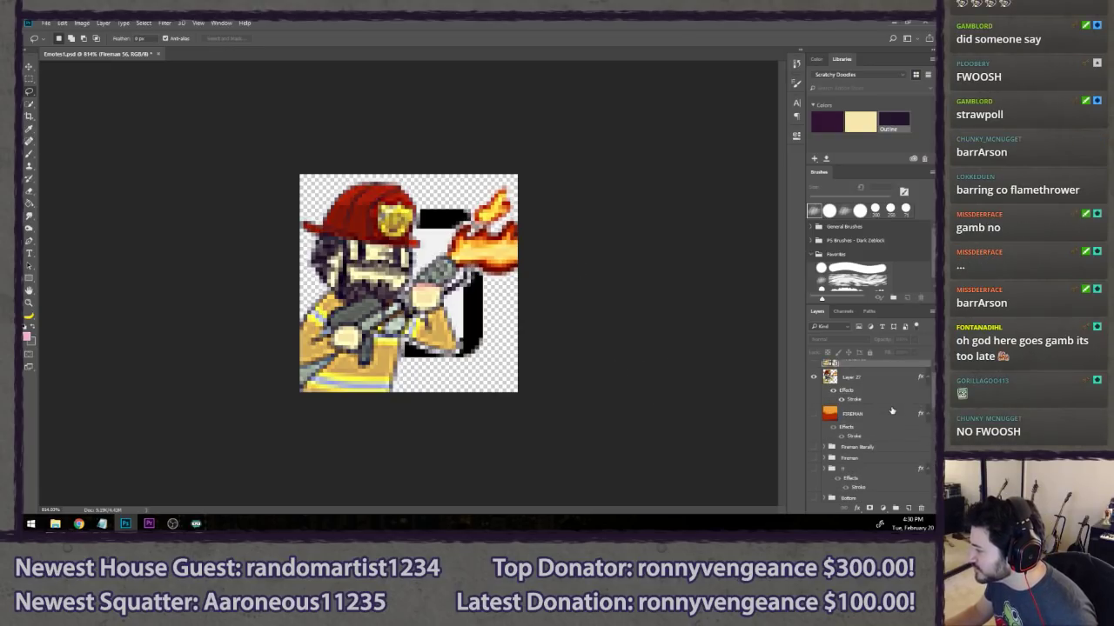
pyautogui.press('Delete')
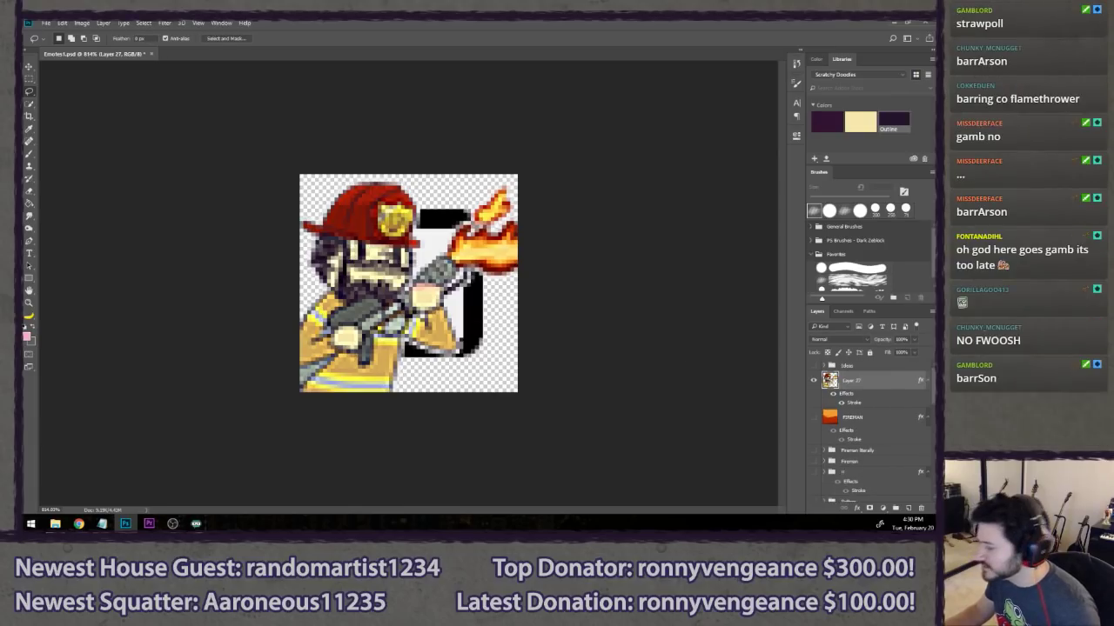
# - Place the Fireman 28 image as a reference above the emote layer, flip it horizontally, and lower its opacity
pyautogui.moveTo(337, 287); pyautogui.dragTo(408, 283)
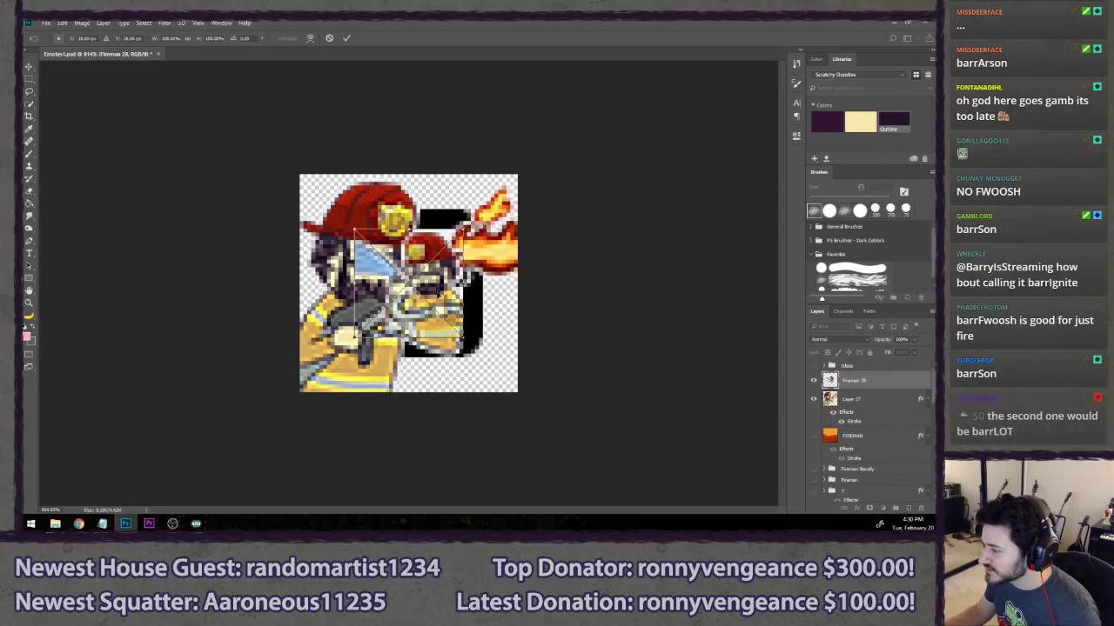
pyautogui.rightClick(435, 294)
pyautogui.click(488, 426)
pyautogui.press('Return')
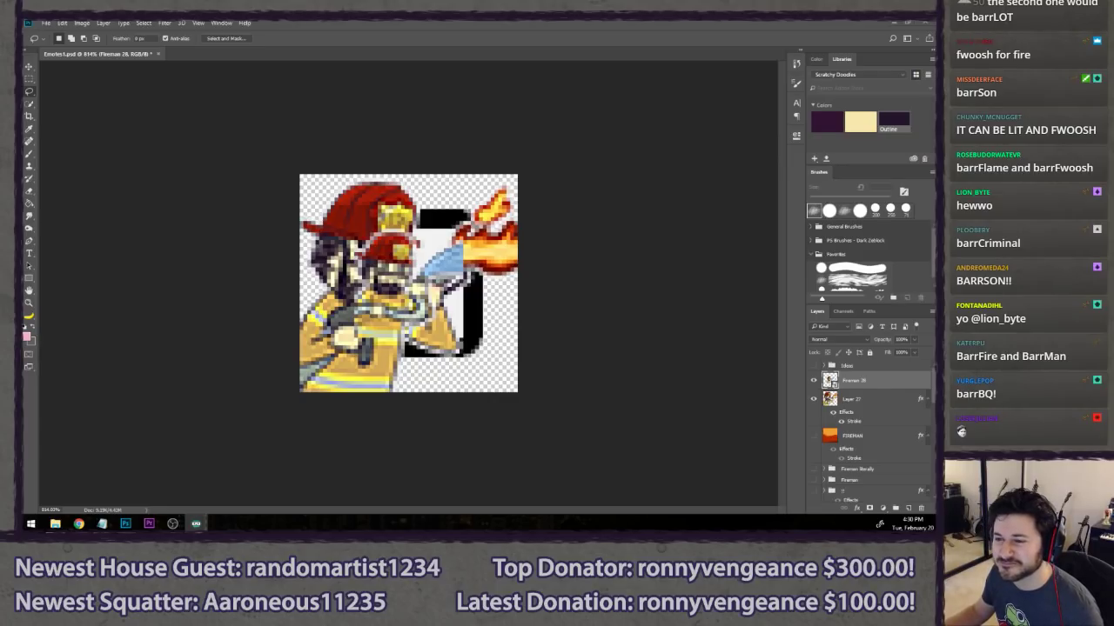
pyautogui.click(395, 22)
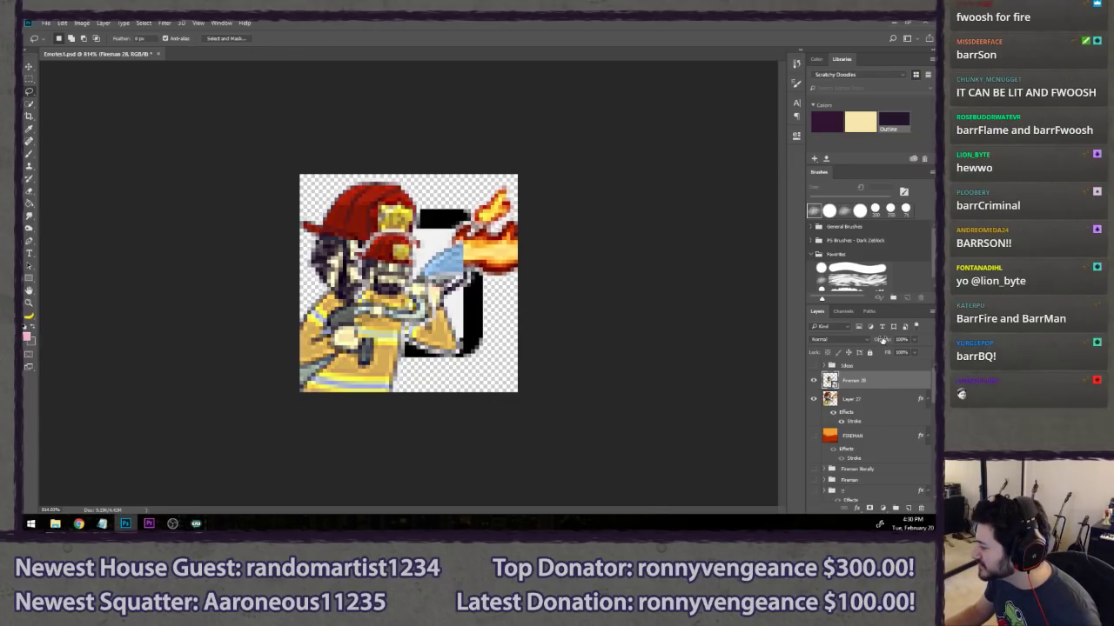
pyautogui.moveTo(882, 341); pyautogui.dragTo(863, 343)
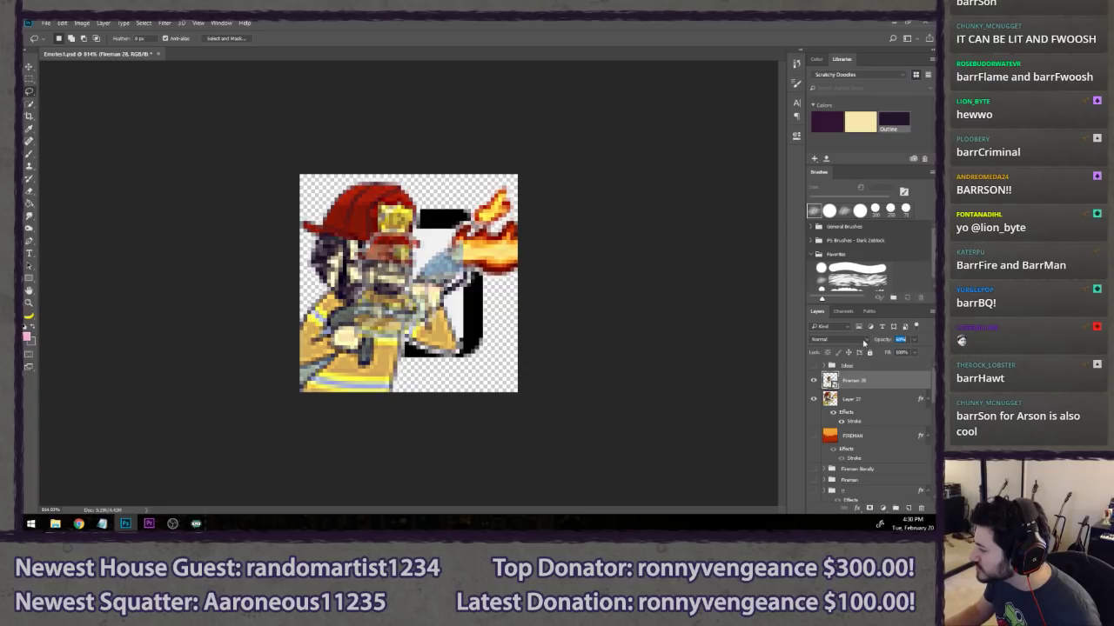
# - Move and scale down the flamethrower emote layer to match the Fireman 28 reference inside the 28 guide
pyautogui.click(870, 403)
pyautogui.hotkey('ctrl', 't')
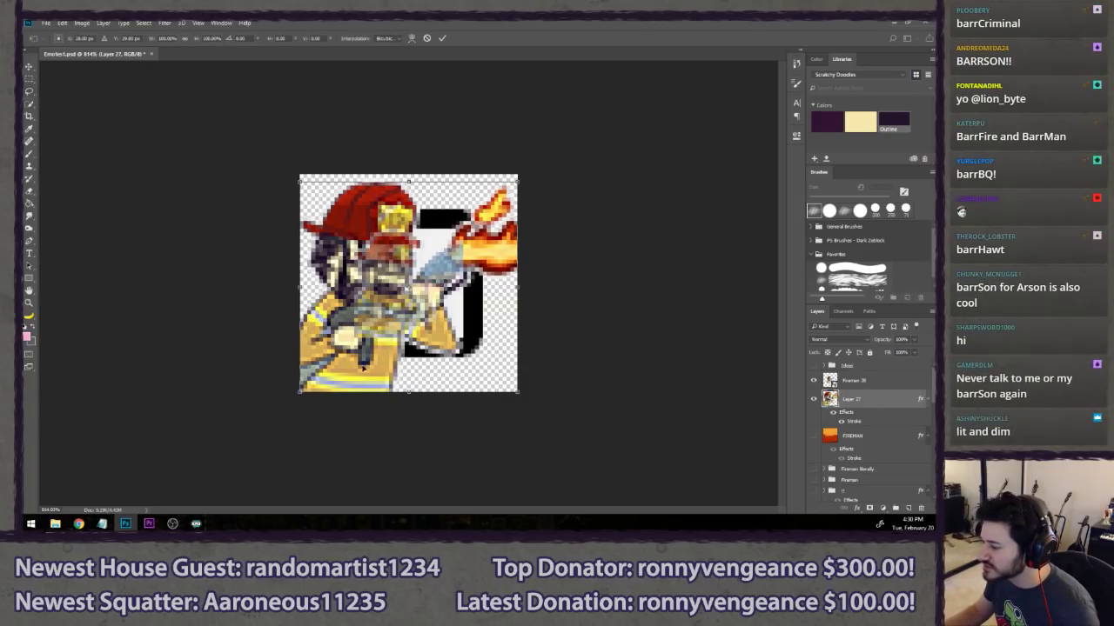
pyautogui.moveTo(363, 367); pyautogui.dragTo(416, 320)
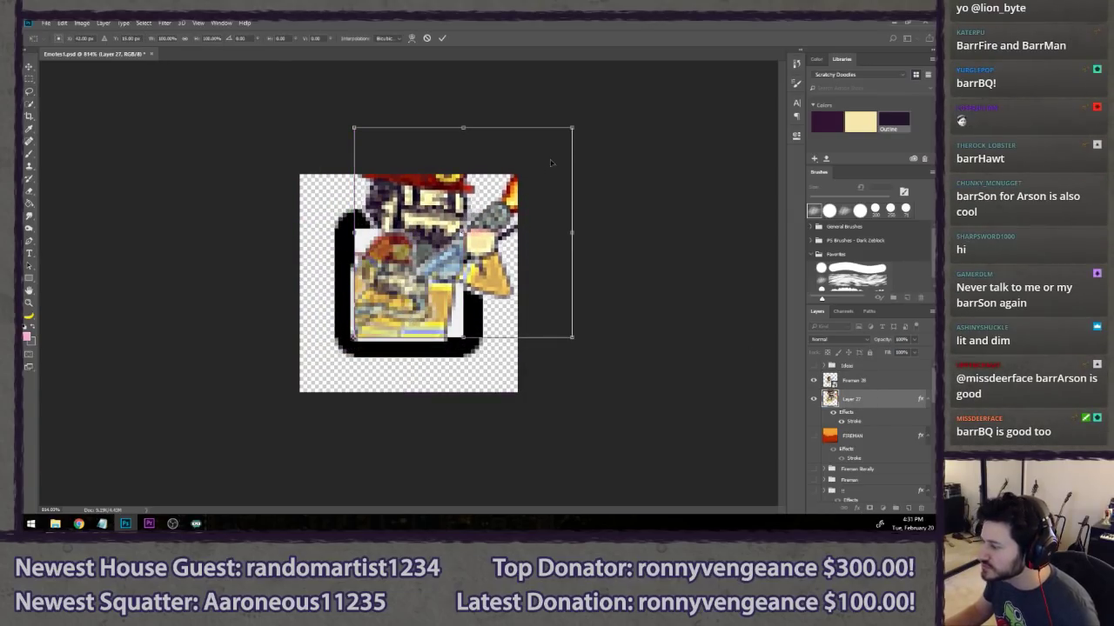
pyautogui.moveTo(572, 127); pyautogui.dragTo(458, 225)
pyautogui.press('Return')
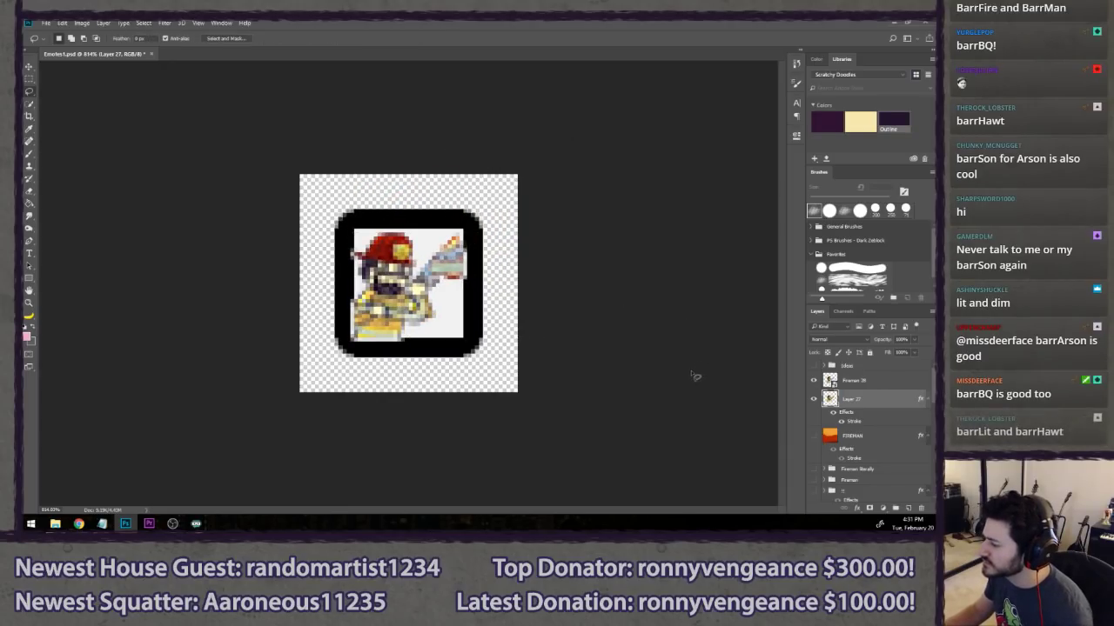
# - Raise the Fireman 28 reference's opacity, toggle its visibility to compare it with the emote, and delete the reference layer
pyautogui.click(887, 384)
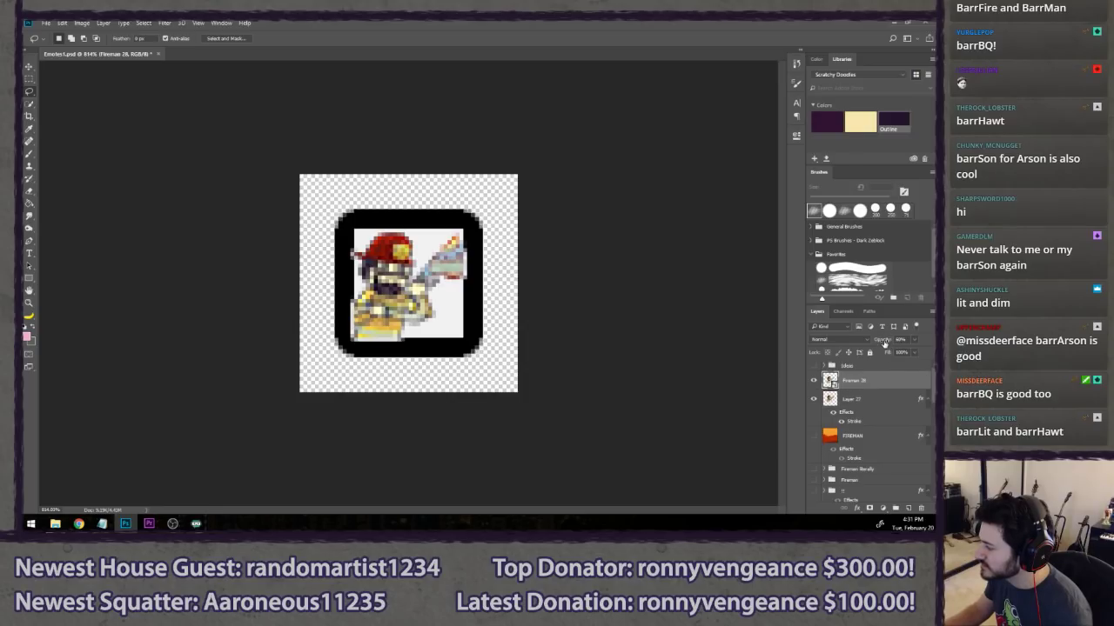
pyautogui.moveTo(884, 340); pyautogui.dragTo(922, 340)
pyautogui.click(813, 381)
pyautogui.click(813, 380)
pyautogui.click(814, 380)
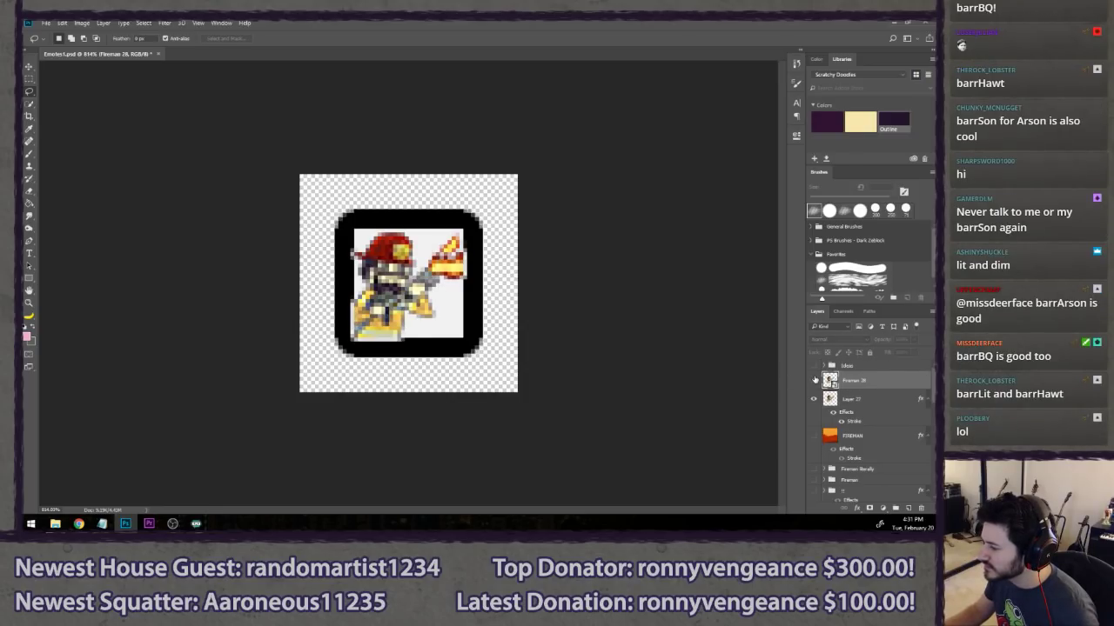
pyautogui.click(814, 380)
pyautogui.press('Delete')
# - Crop the canvas to the bounds of the 28 guide layer
pyautogui.scroll(5, 884, 388)
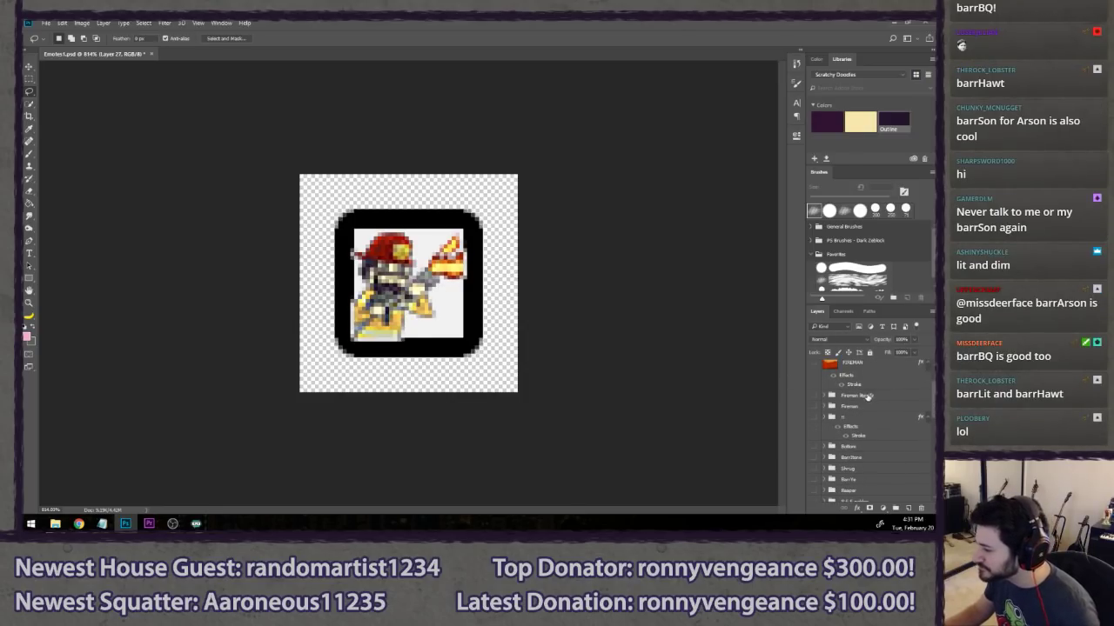
pyautogui.press('c')
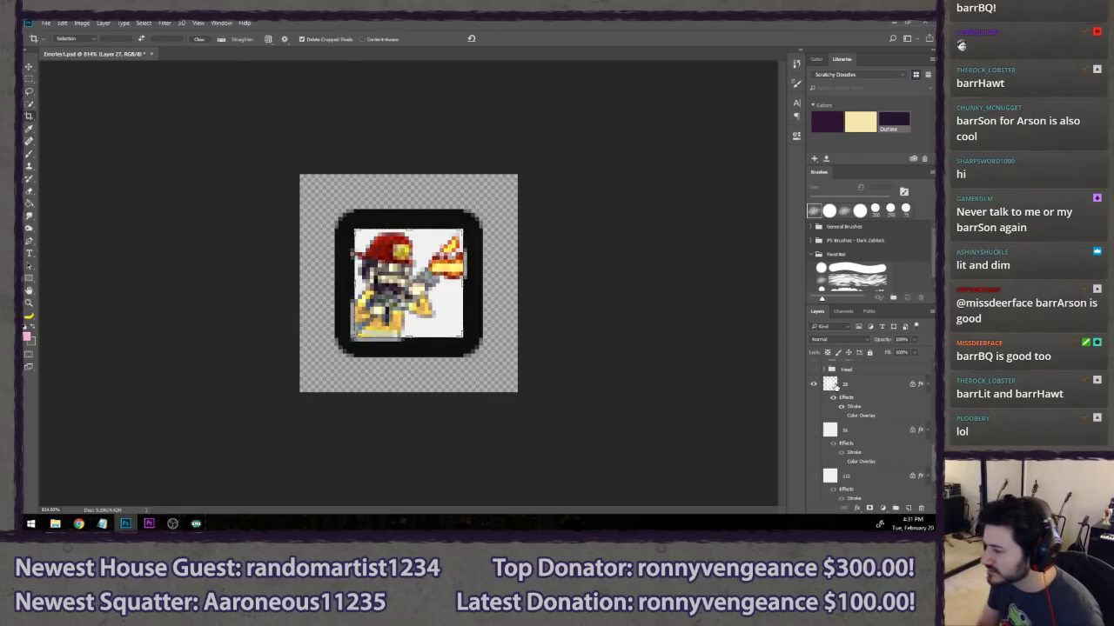
pyautogui.press('Return')
pyautogui.press('Return')
pyautogui.press('l')
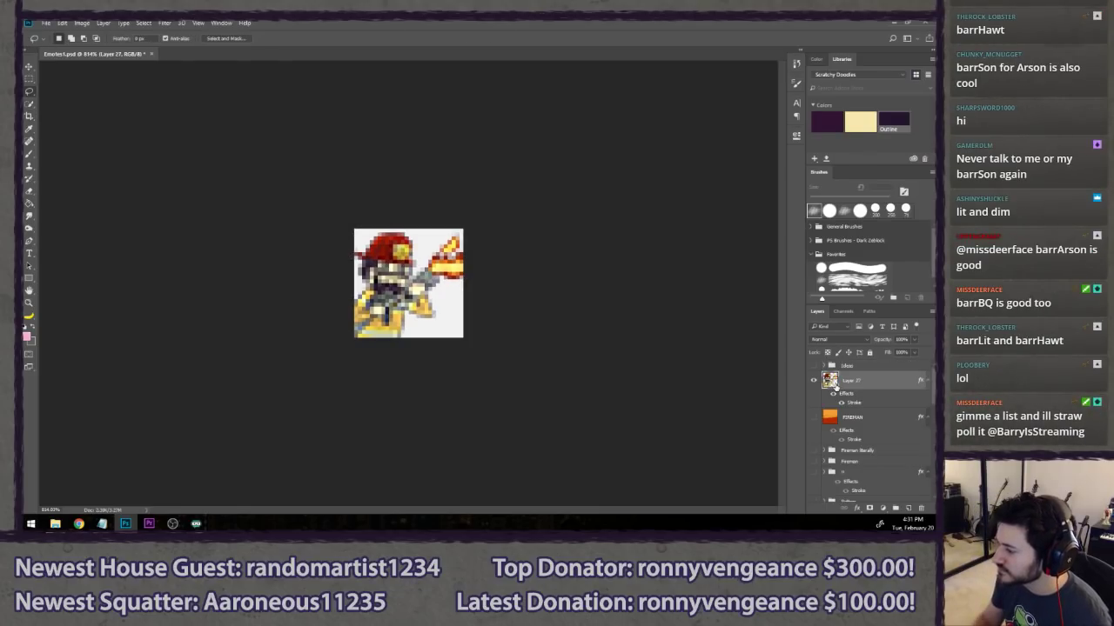
# - Hide the 28 guide, preview the cropped emote against BG Dark, and hide that background again
pyautogui.scroll(5, 826, 409)
pyautogui.click(814, 406)
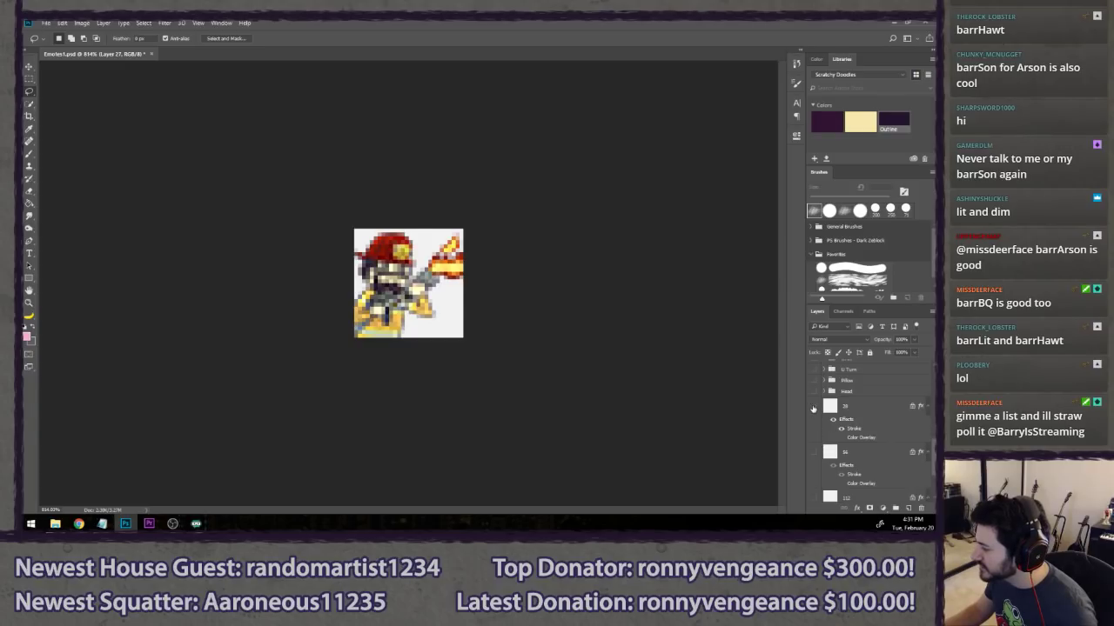
pyautogui.scroll(-2, 816, 452)
pyautogui.click(815, 474)
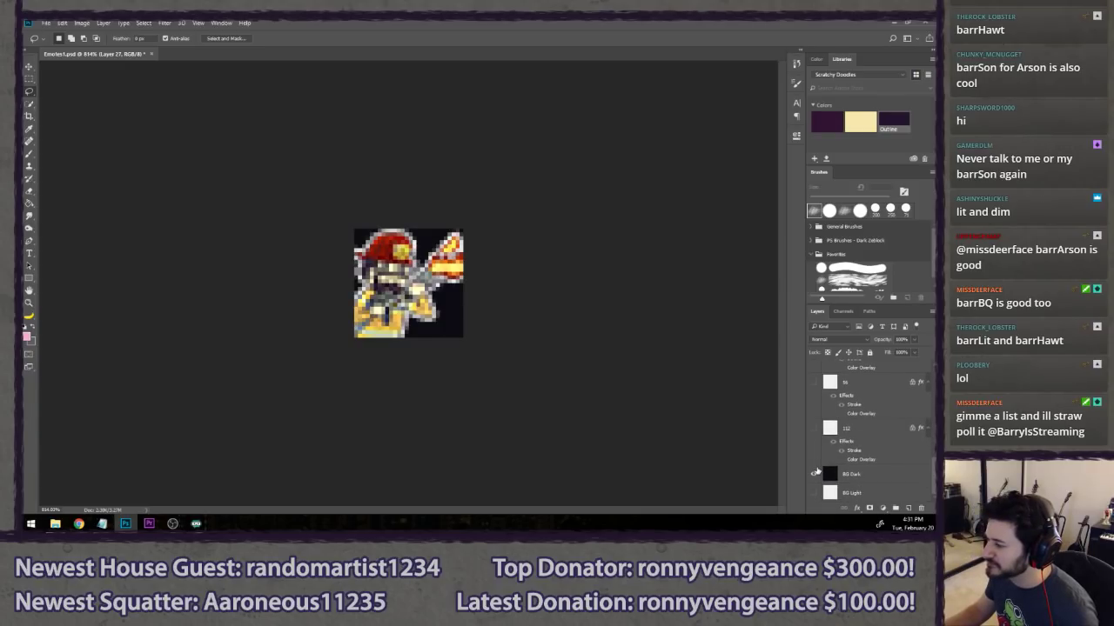
pyautogui.click(814, 473)
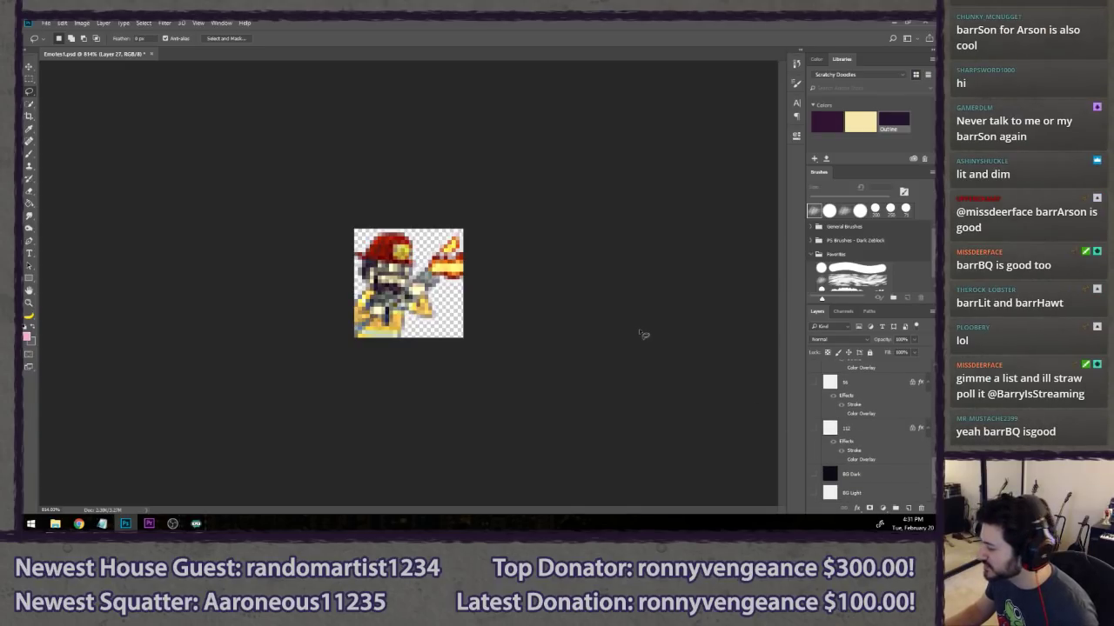
# - Save the cropped emote in the Emotes folder as a PNG named Firestarter 28
pyautogui.hotkey('ctrl', 'shift', 's')
pyautogui.write('F')
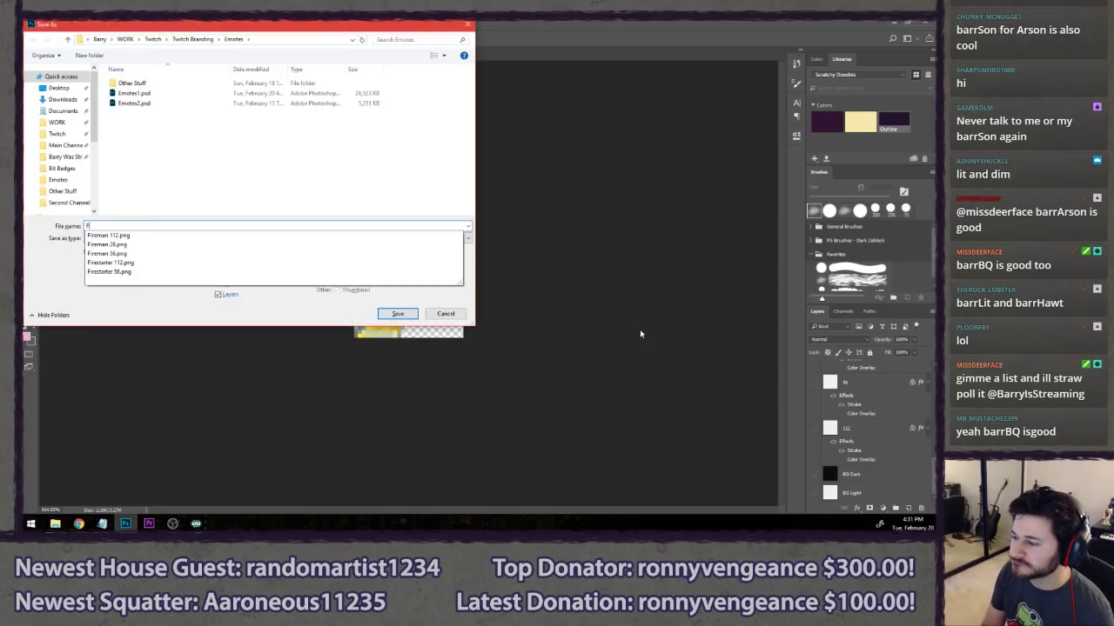
pyautogui.write('irestarter 28')
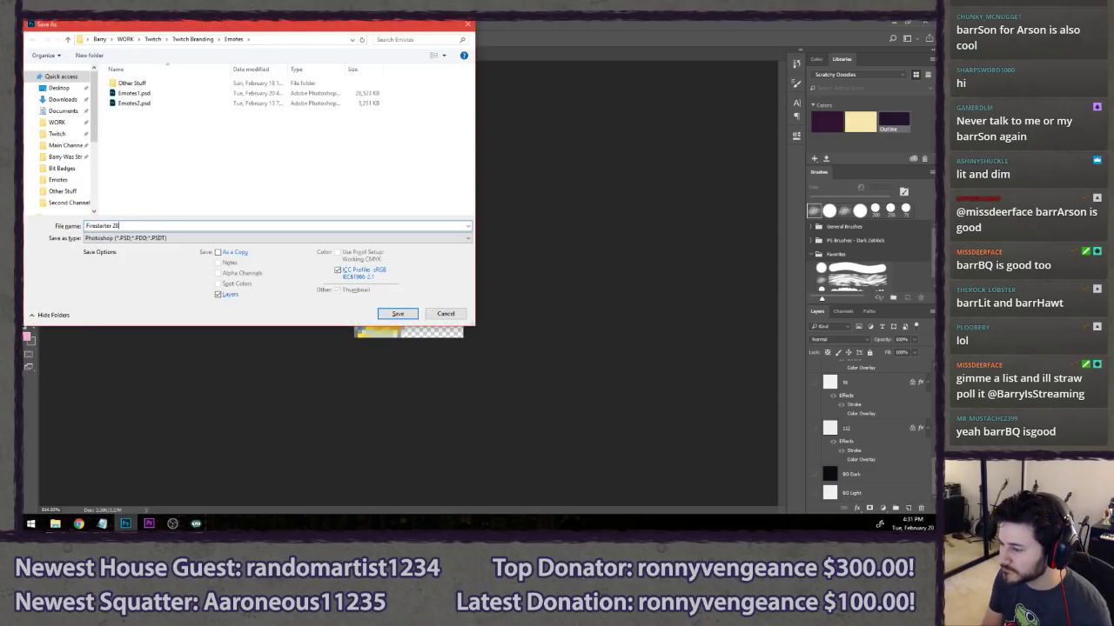
pyautogui.click(183, 237)
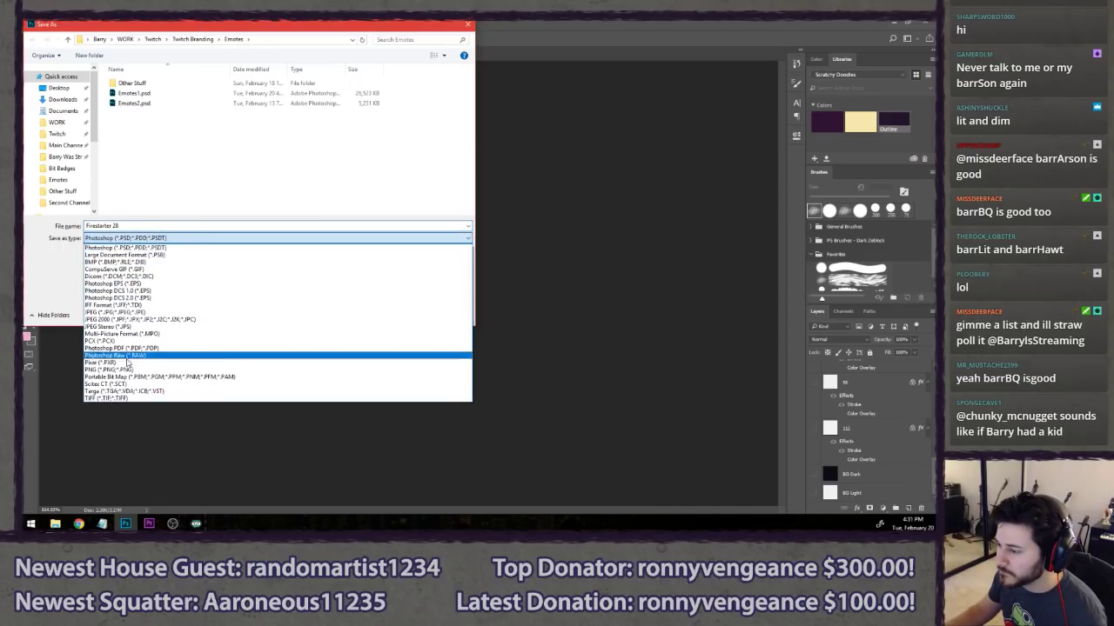
pyautogui.click(135, 371)
pyautogui.click(397, 311)
pyautogui.click(505, 242)
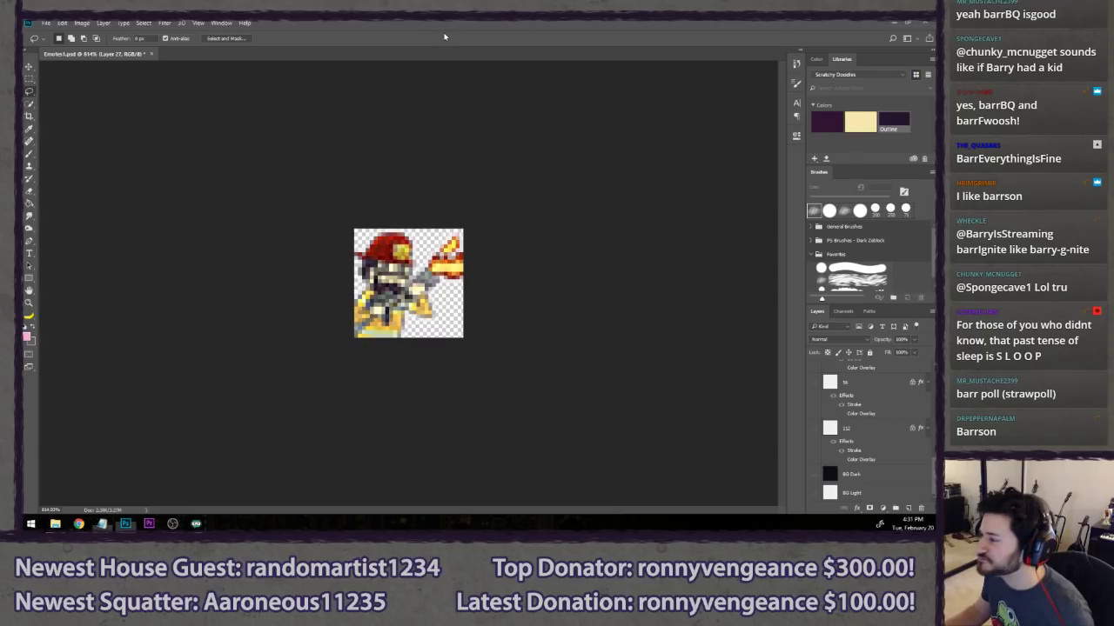
pyautogui.scroll(5, 843, 442)
pyautogui.scroll(-5, 844, 442)
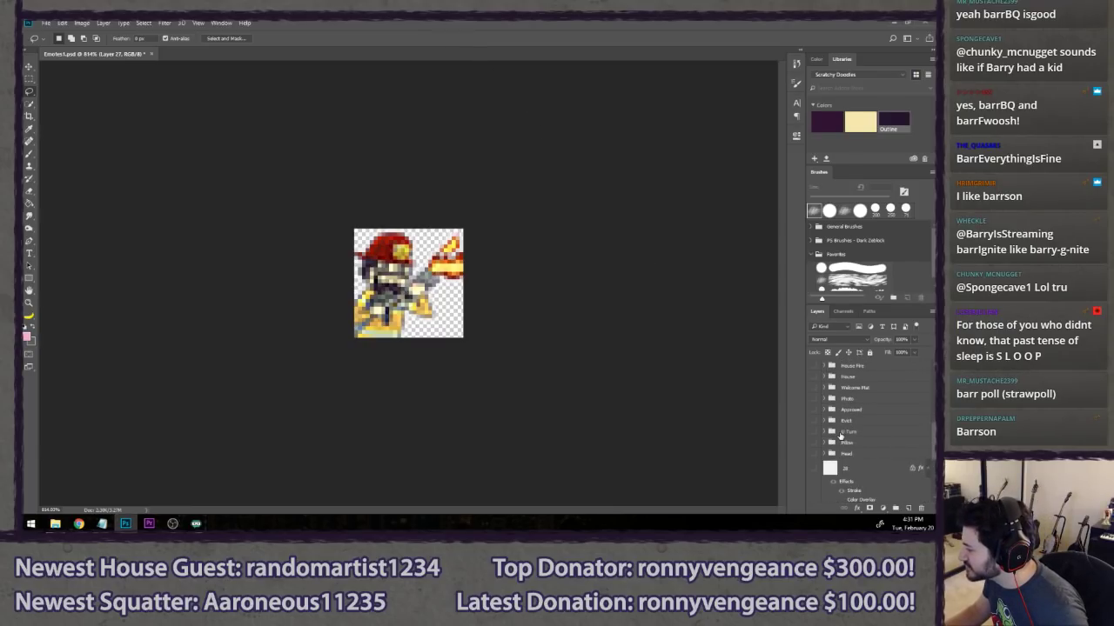
pyautogui.scroll(2, 841, 432)
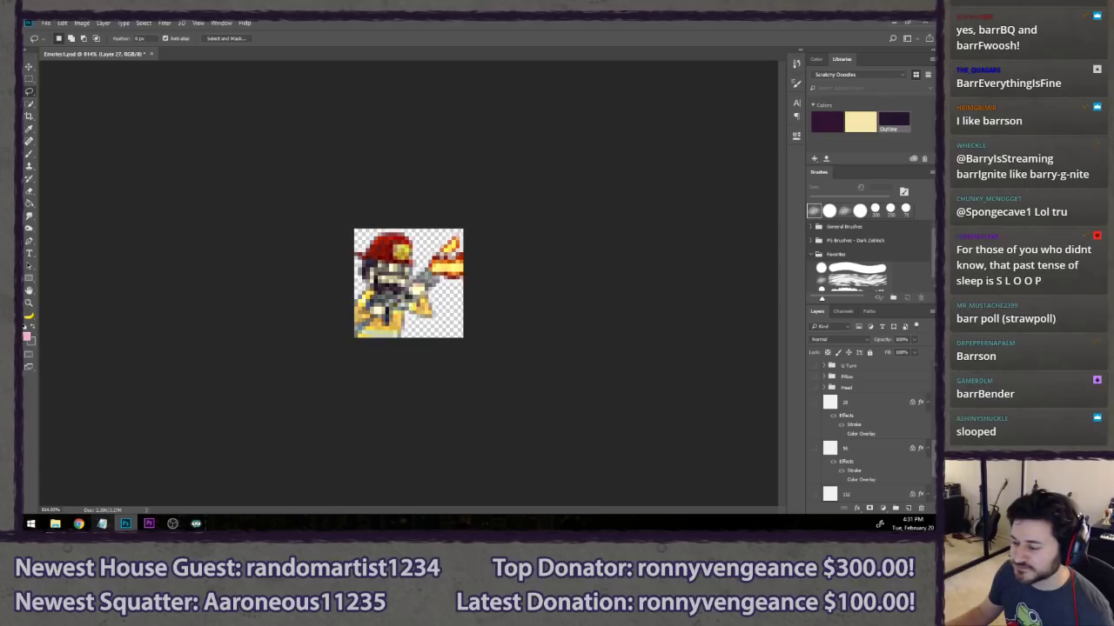
# - Open a new Notepad window and note the name ideas "barrSploosh barrSpray"
pyautogui.rightClick(102, 523)
pyautogui.click(87, 474)
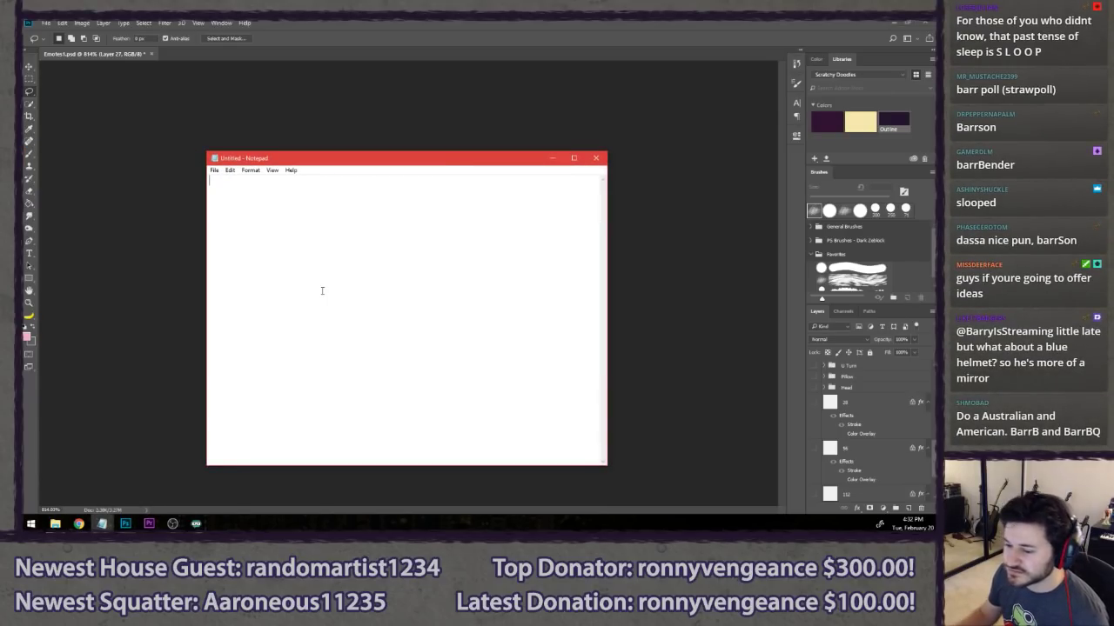
pyautogui.write('barrS')
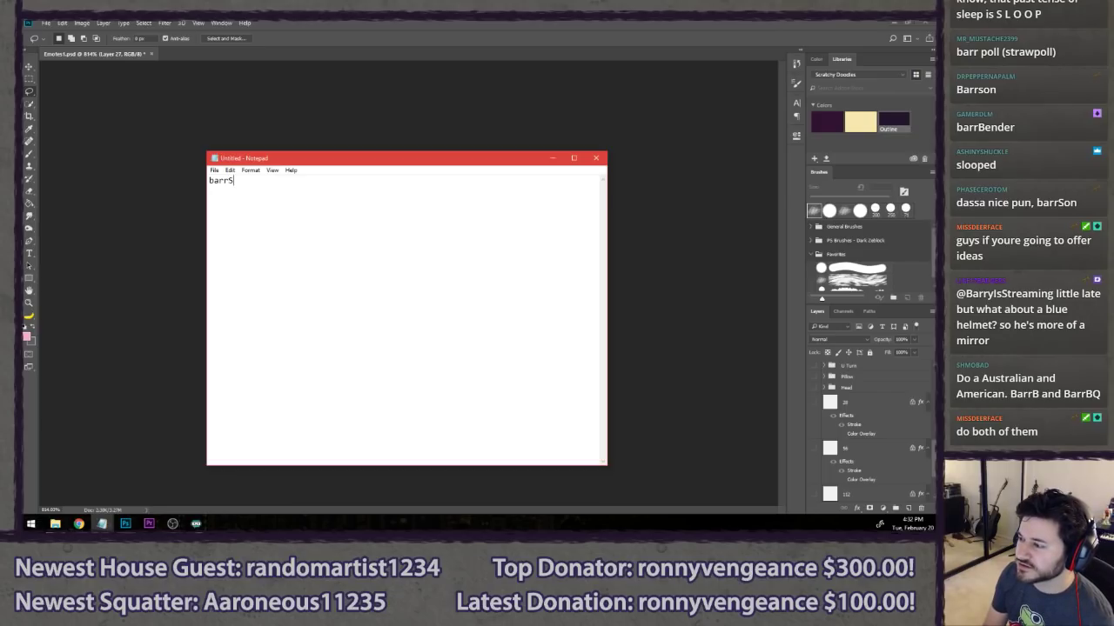
pyautogui.write('ploosh ba')
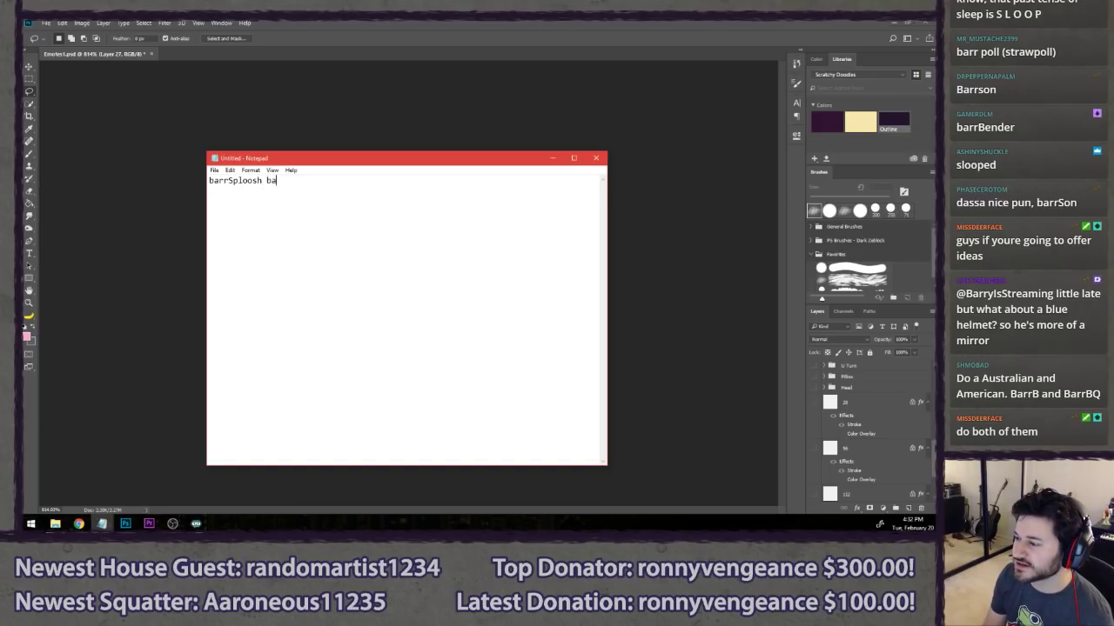
pyautogui.write('rrSpra')
pyautogui.press('BackSpace')
pyautogui.press('BackSpace')
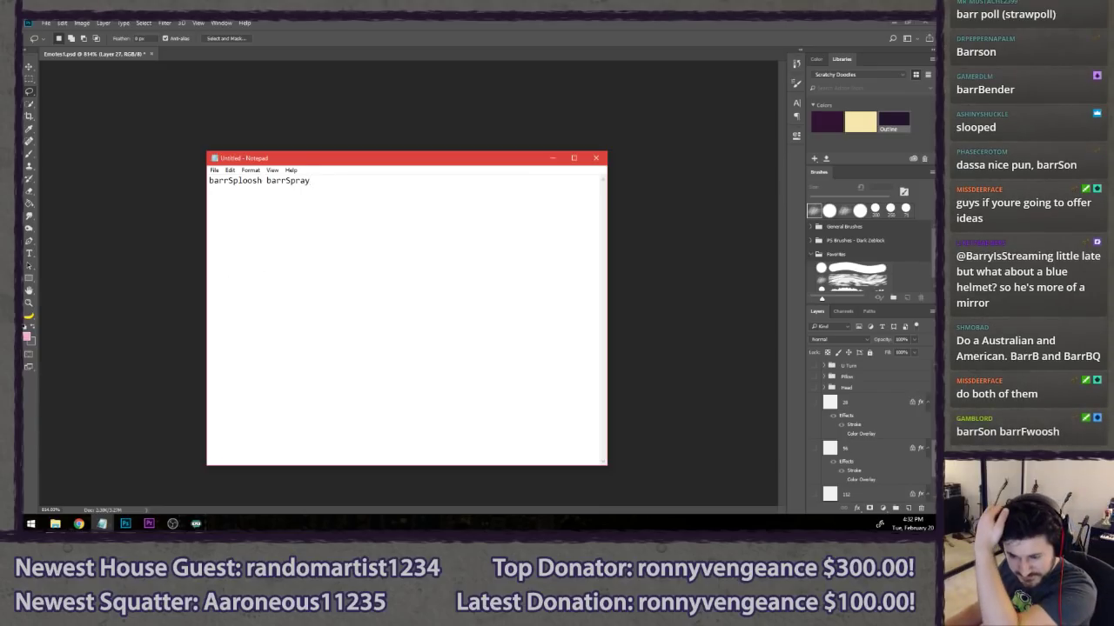
# - Add the description "water fireman" on the line below the first pair of name ideas
pyautogui.hotkey('alt', 'Tab')
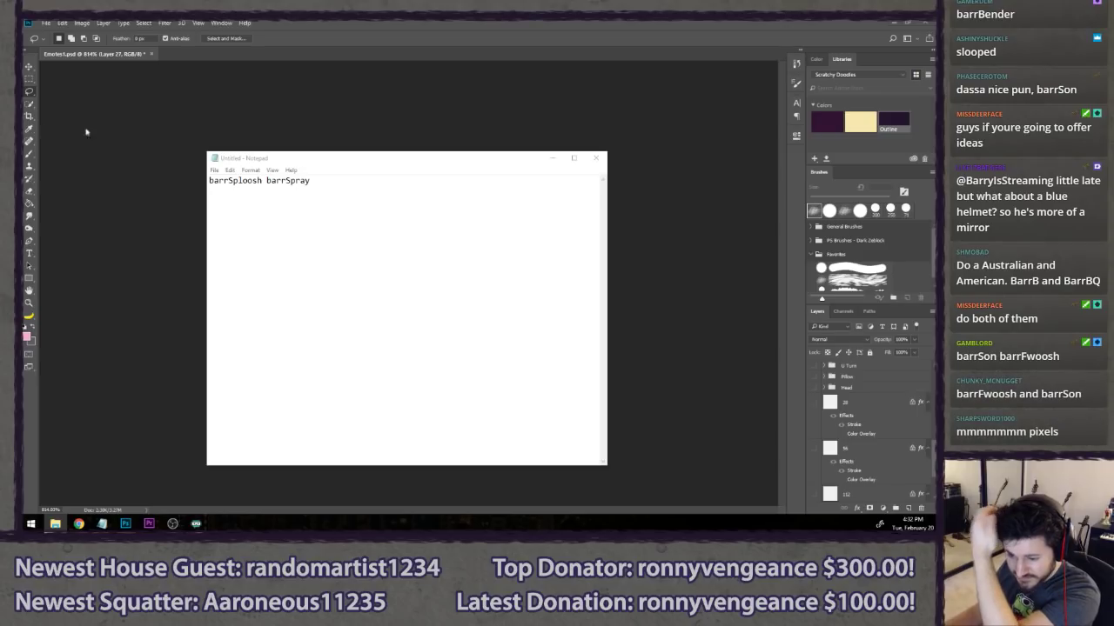
pyautogui.click(337, 222)
pyautogui.press('Return')
pyautogui.write('water fireman')
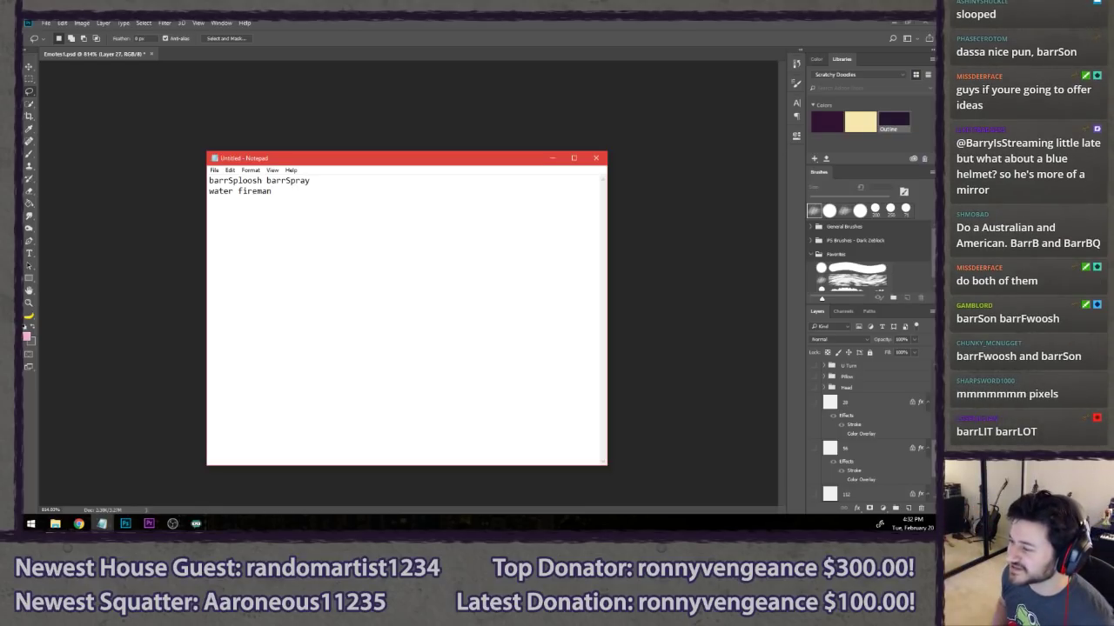
pyautogui.press('Return')
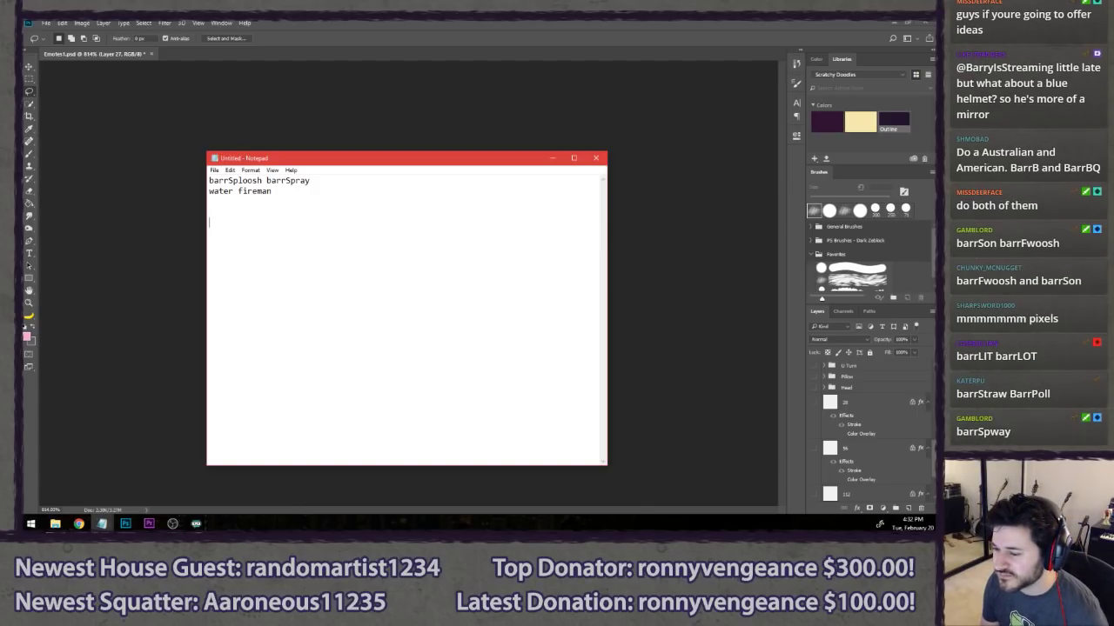
# - Leave blank lines in the notes and add a second pair of name ideas, "barrLit barrLite"
pyautogui.click(414, 22)
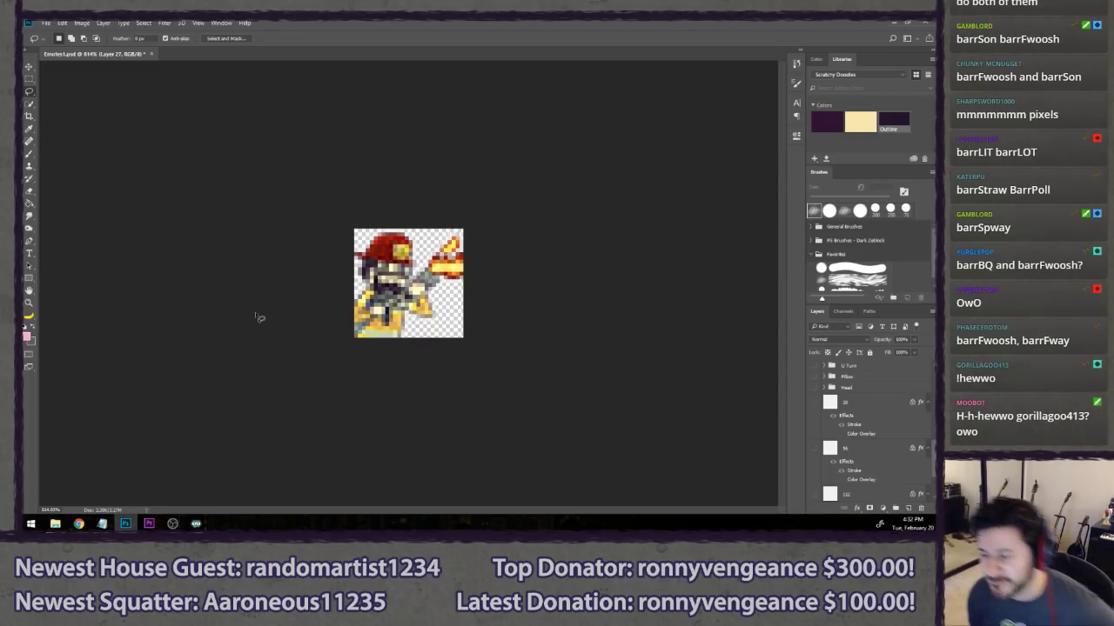
pyautogui.hotkey('alt', 'Tab')
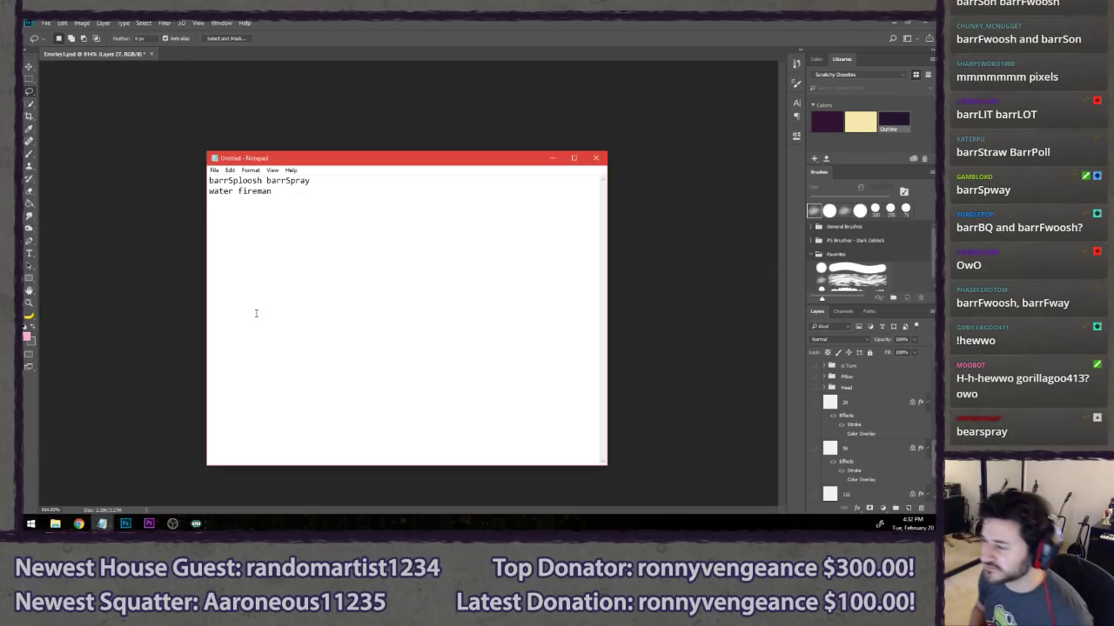
pyautogui.press('Return')
pyautogui.press('Return')
pyautogui.press('Return')
pyautogui.write('barrLit')
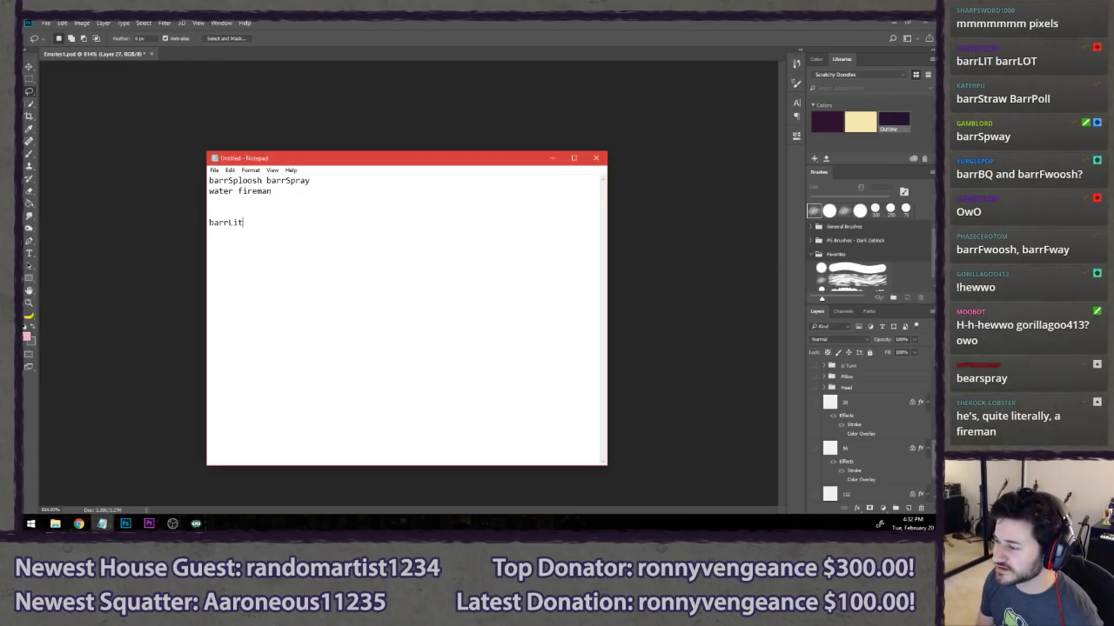
pyautogui.write(' barrLite ')
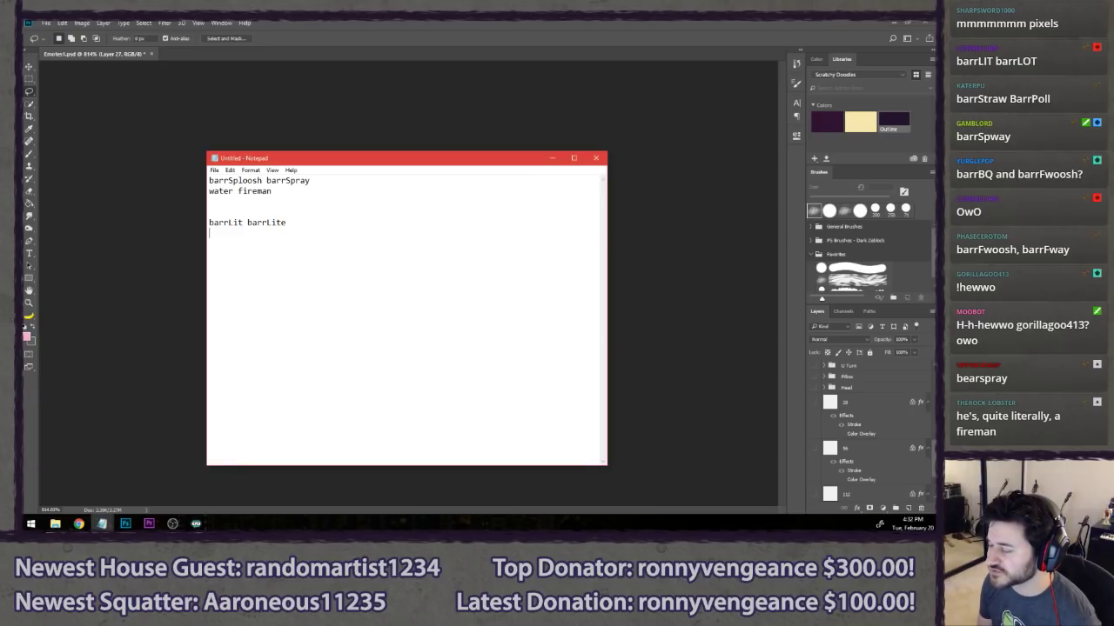
# - Describe the second pair of names as "fireman fire" and add the idea "barrSon" below it
pyautogui.write('fireman fa')
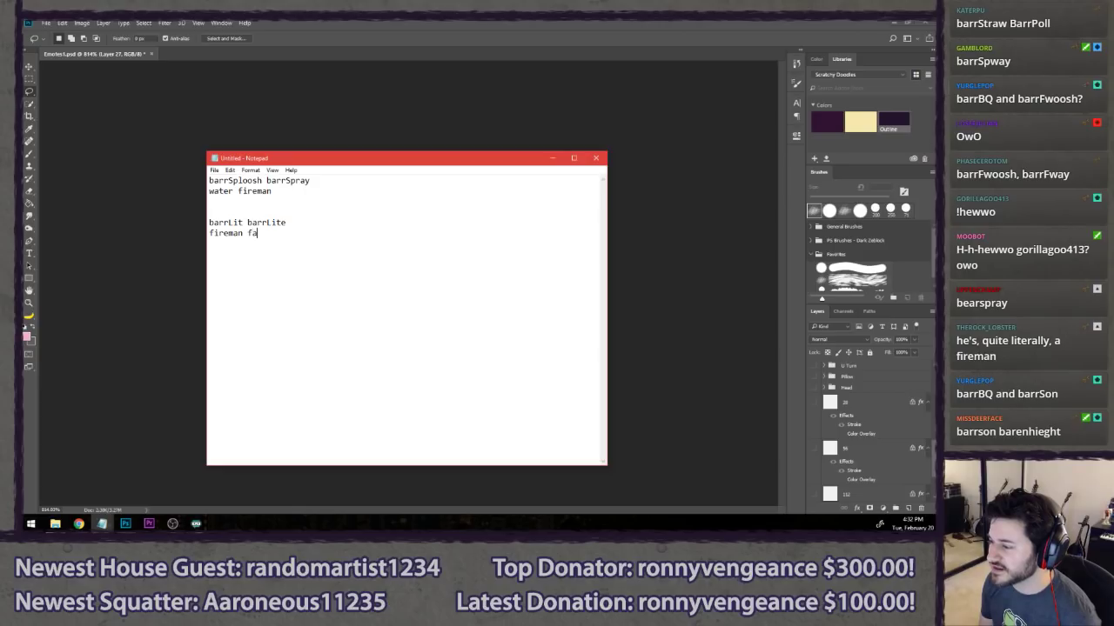
pyautogui.press('BackSpace')
pyautogui.write('ire')
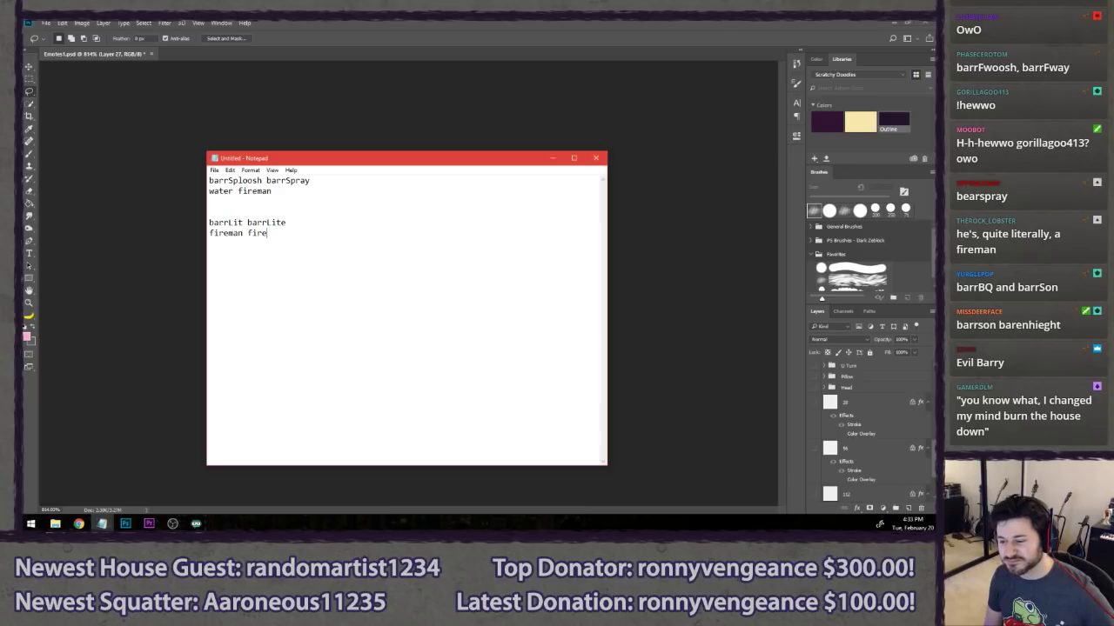
pyautogui.write('barrSon')
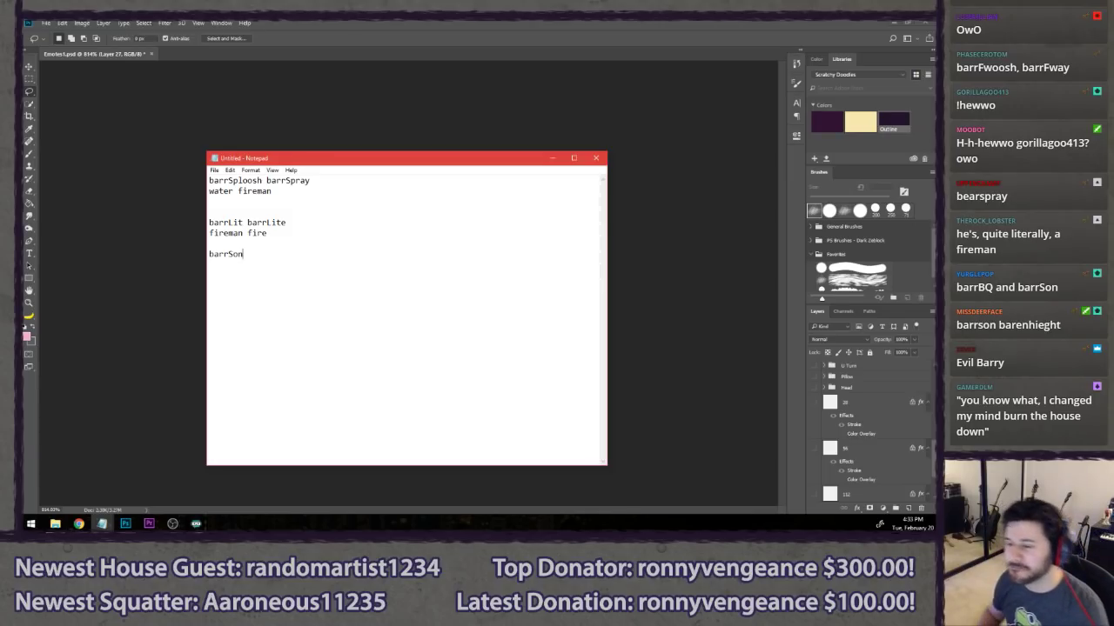
# - Clear all the notes and start a one-per-line list of names with barrLit, barrLite and barrLight
pyautogui.moveTo(308, 165); pyautogui.dragTo(222, 150)
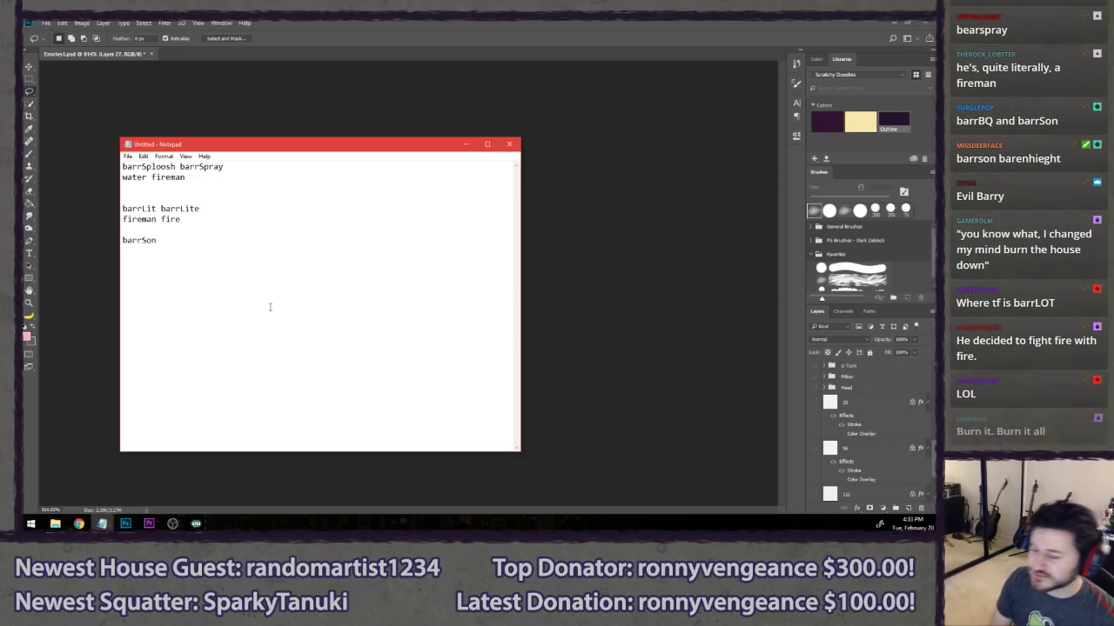
pyautogui.hotkey('ctrl', 'a')
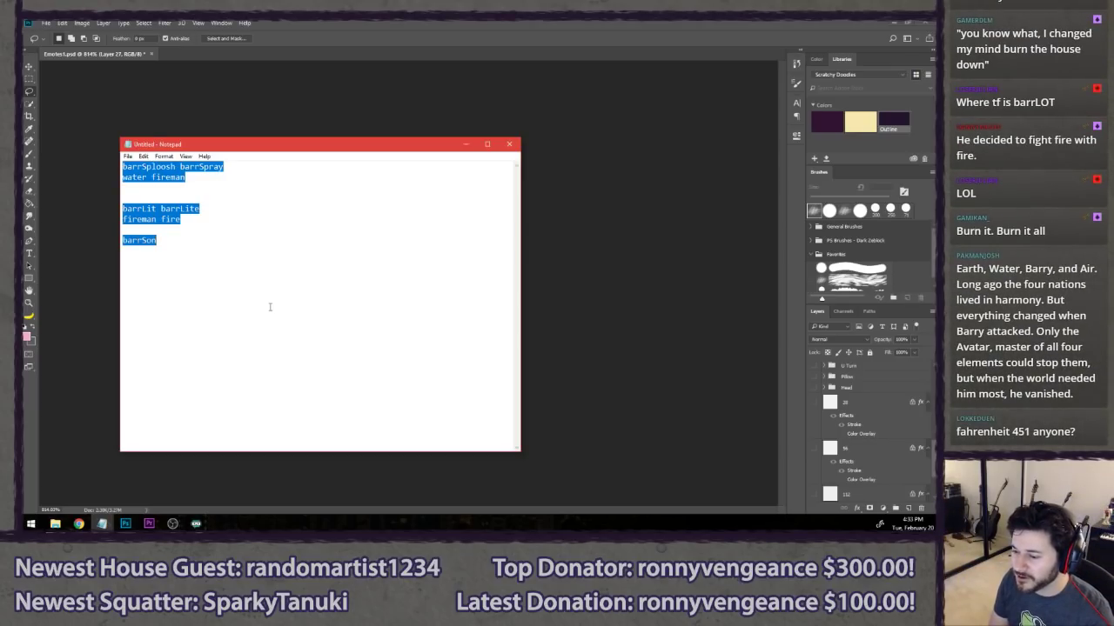
pyautogui.press('BackSpace')
pyautogui.write('barrLit')
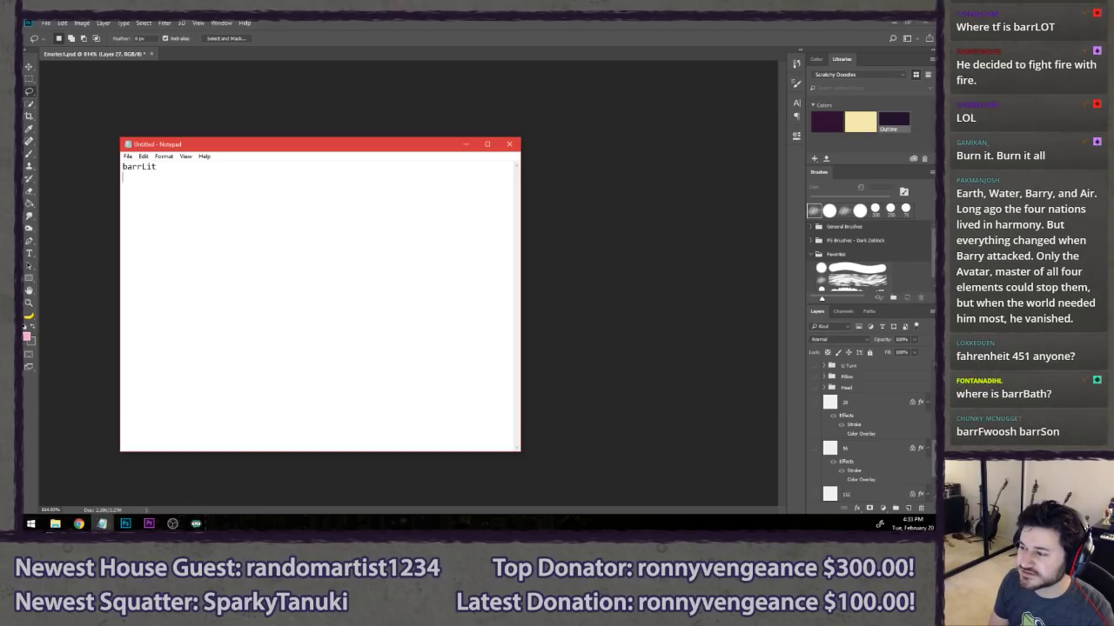
pyautogui.press('Return')
pyautogui.write('barrLite')
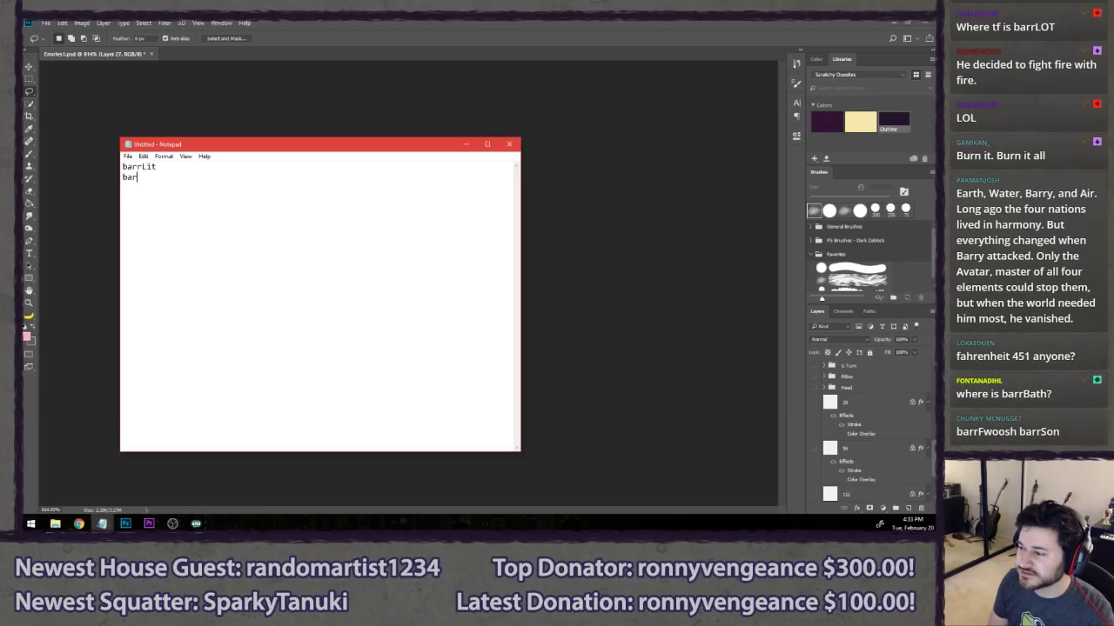
pyautogui.press('Return')
pyautogui.write('barrLight')
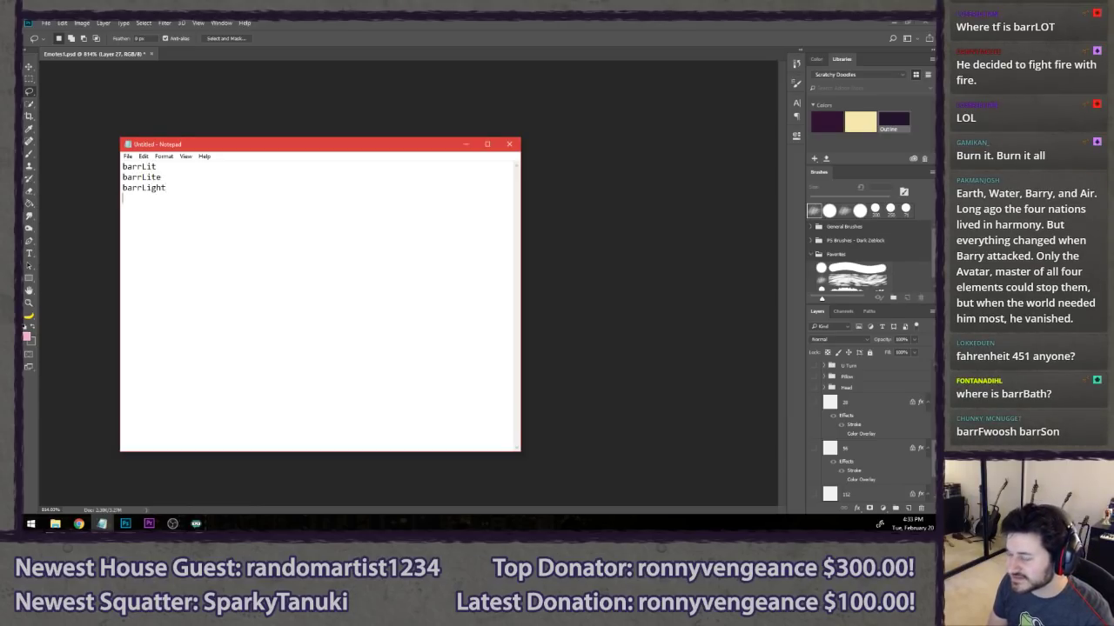
# - Add barrLot, barrSon and barrFwoosh on separate lines below barrLight
pyautogui.press('Return')
pyautogui.write('barrLot')
pyautogui.press('Return')
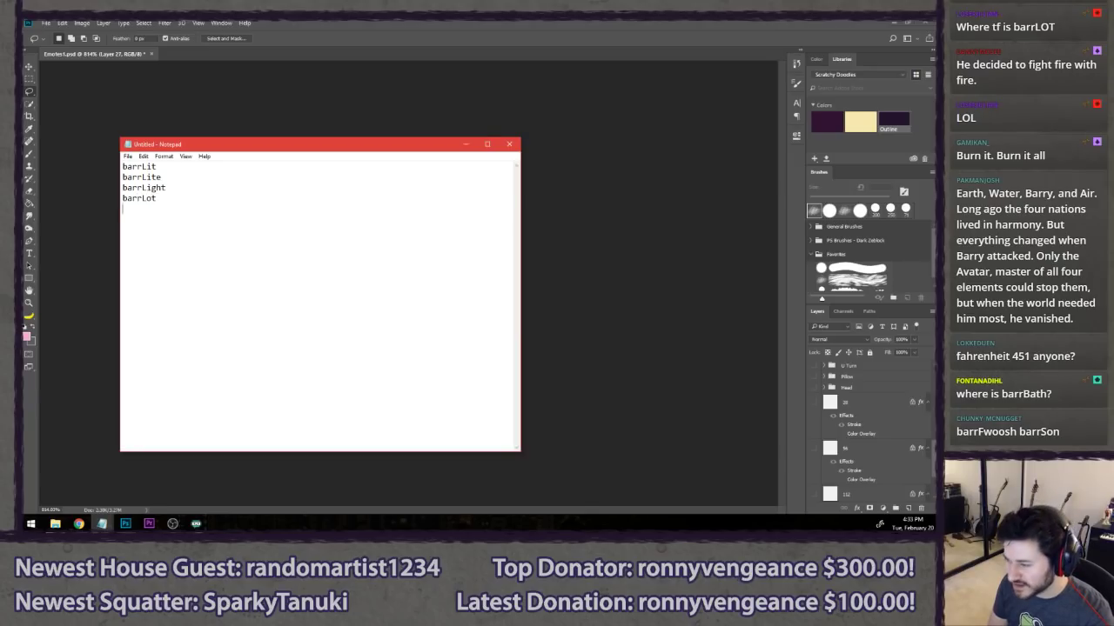
pyautogui.write('barrSon')
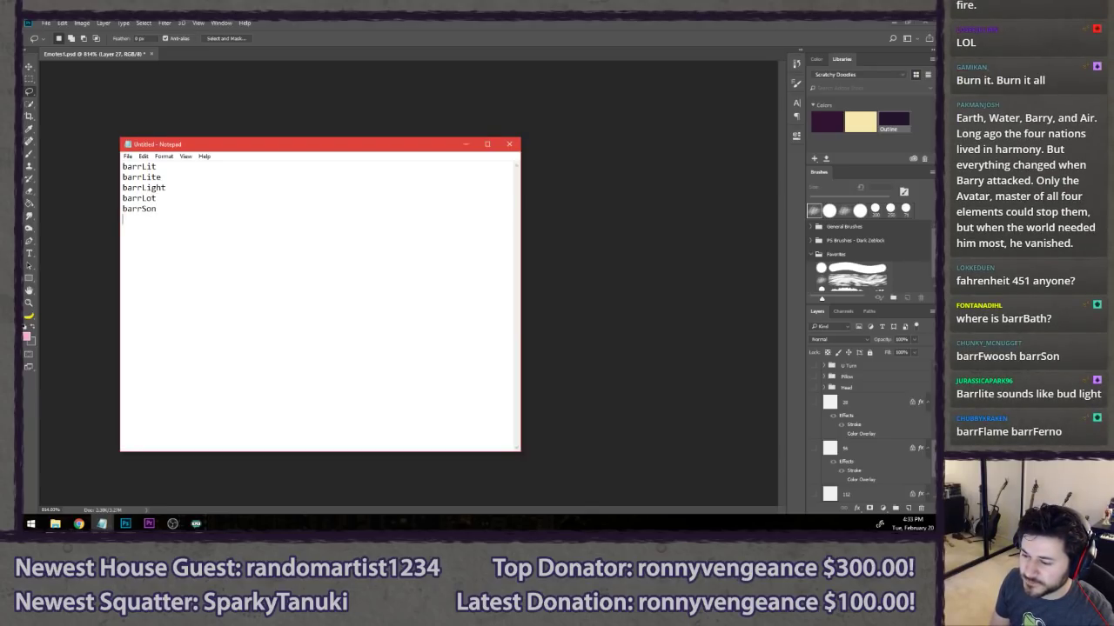
pyautogui.press('Return')
pyautogui.write('barrFwoosh')
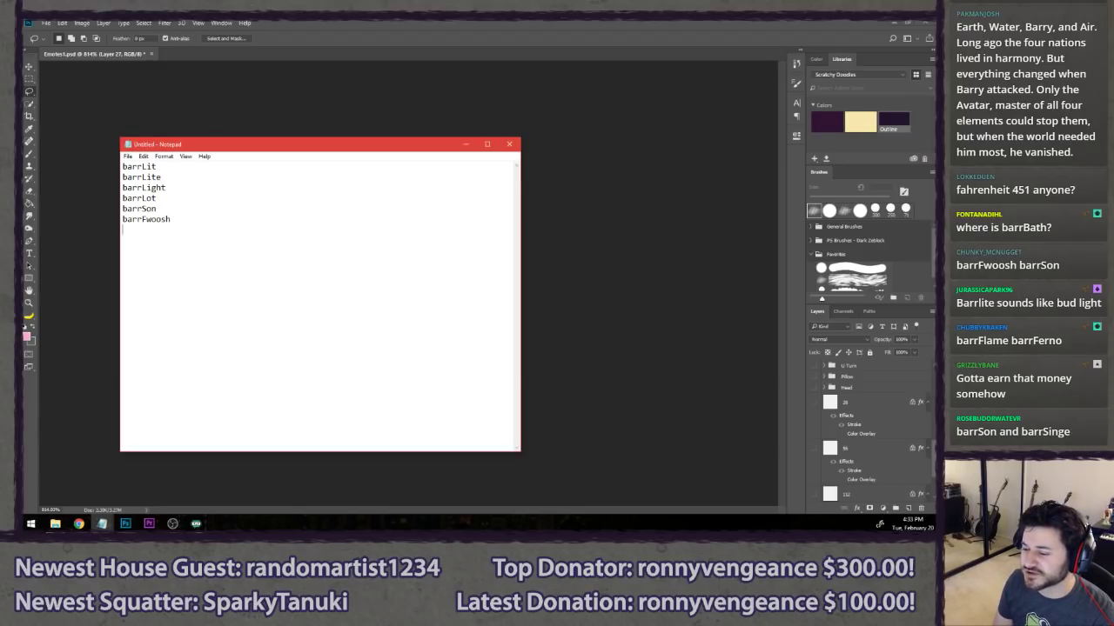
# - Add barrSinge and barrBQ on separate lines below barrFwoosh
pyautogui.write('barrSing')
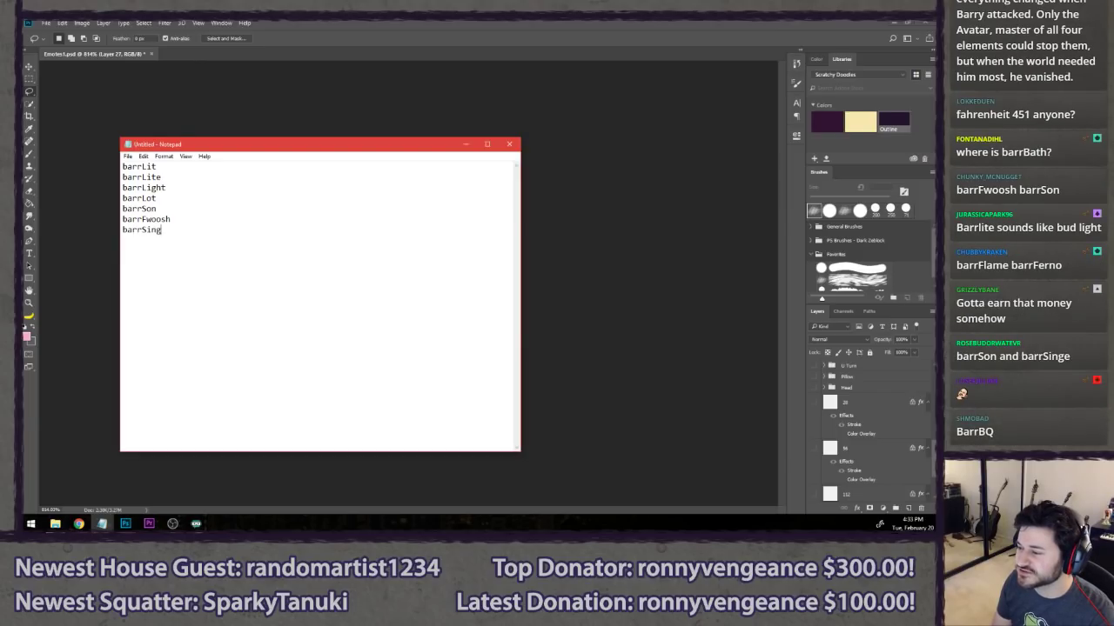
pyautogui.write('e')
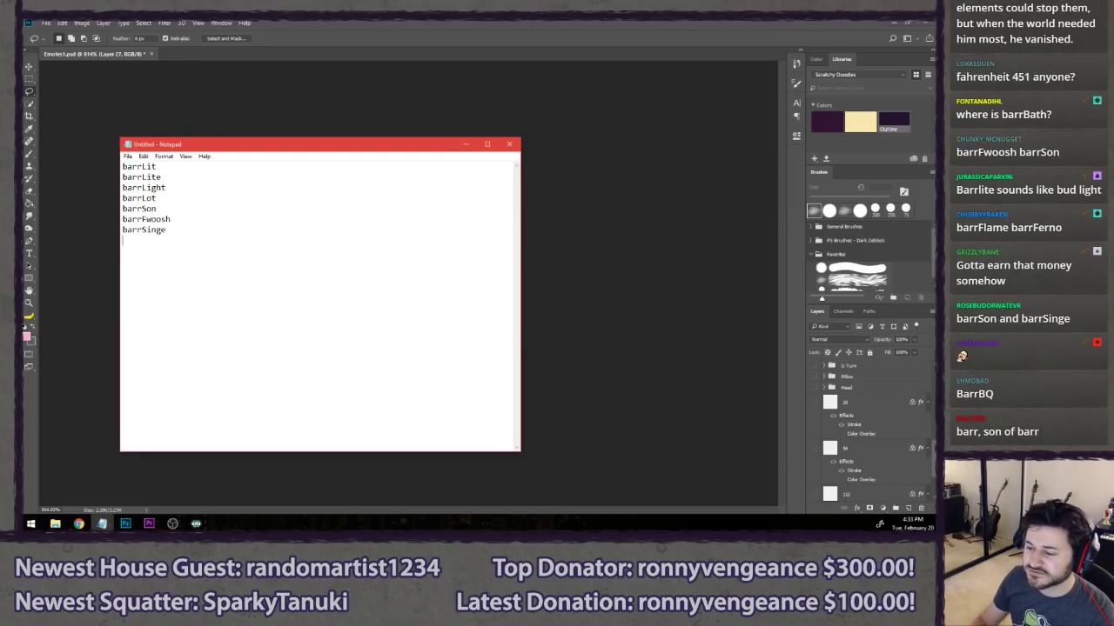
pyautogui.press('Return')
pyautogui.write('barrBq')
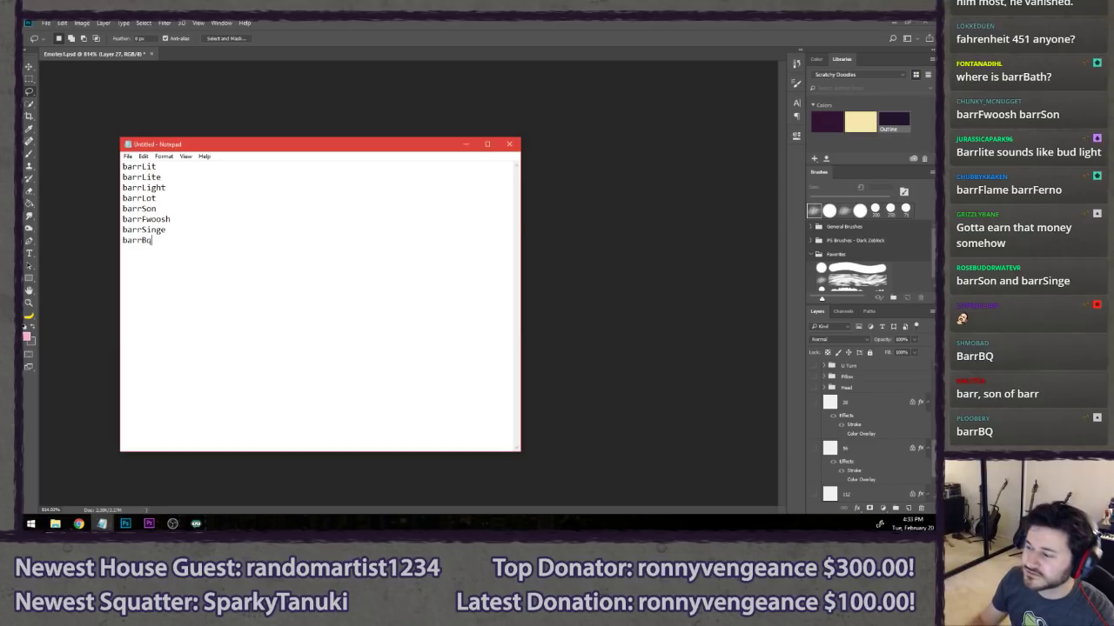
pyautogui.press('BackSpace')
pyautogui.write('Q')
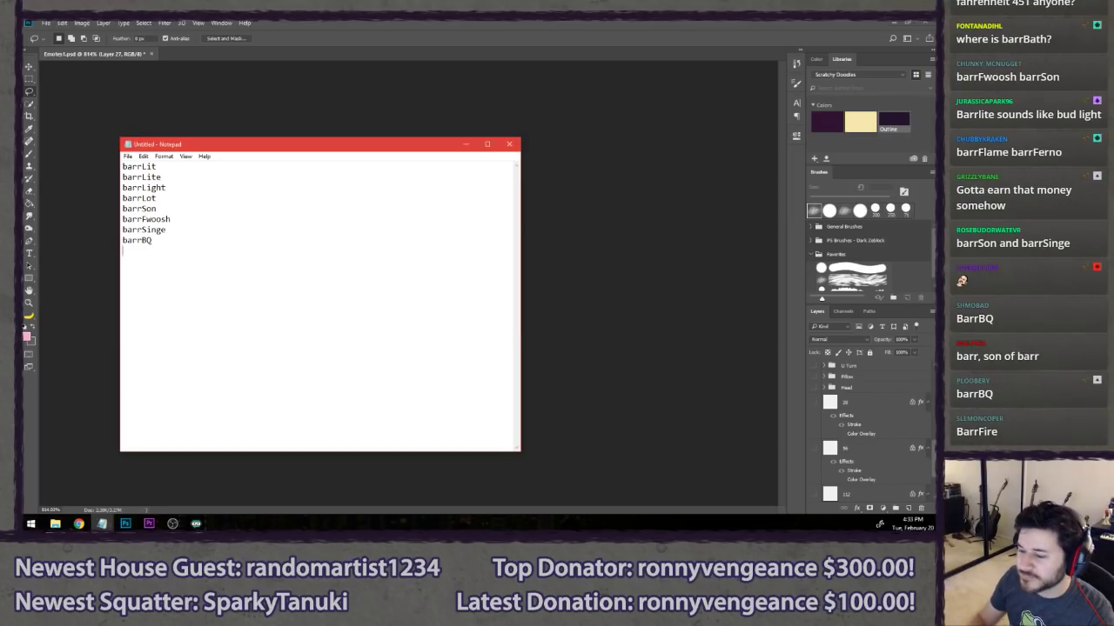
# - Move the notes window aside and add barrIgnite below barrBQ
pyautogui.moveTo(231, 147); pyautogui.dragTo(523, 138)
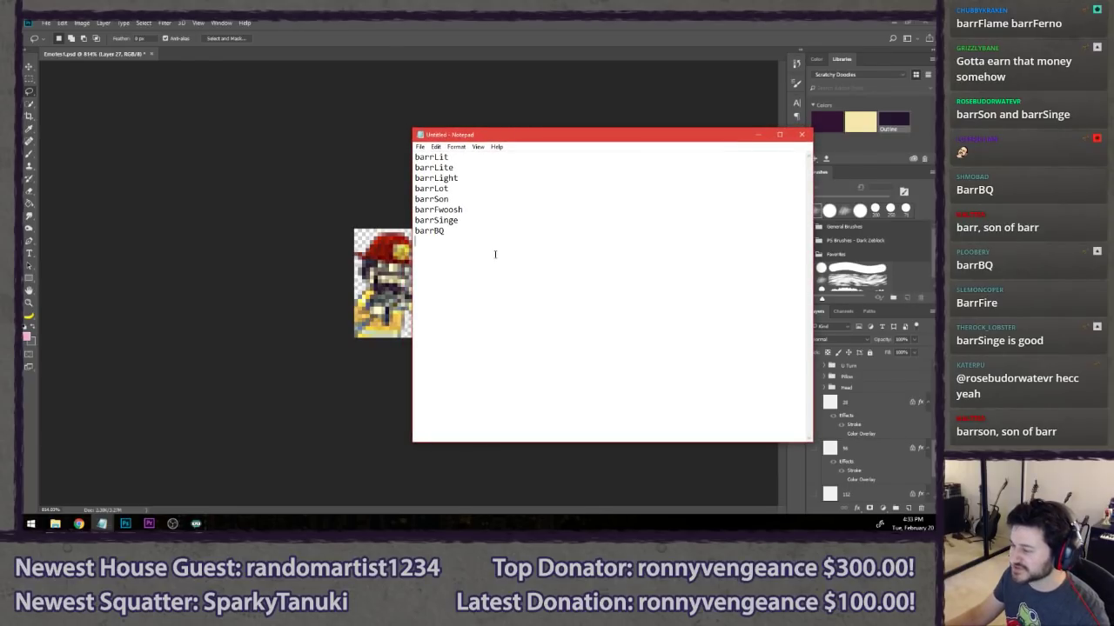
pyautogui.moveTo(450, 200); pyautogui.dragTo(415, 199)
pyautogui.click(468, 269)
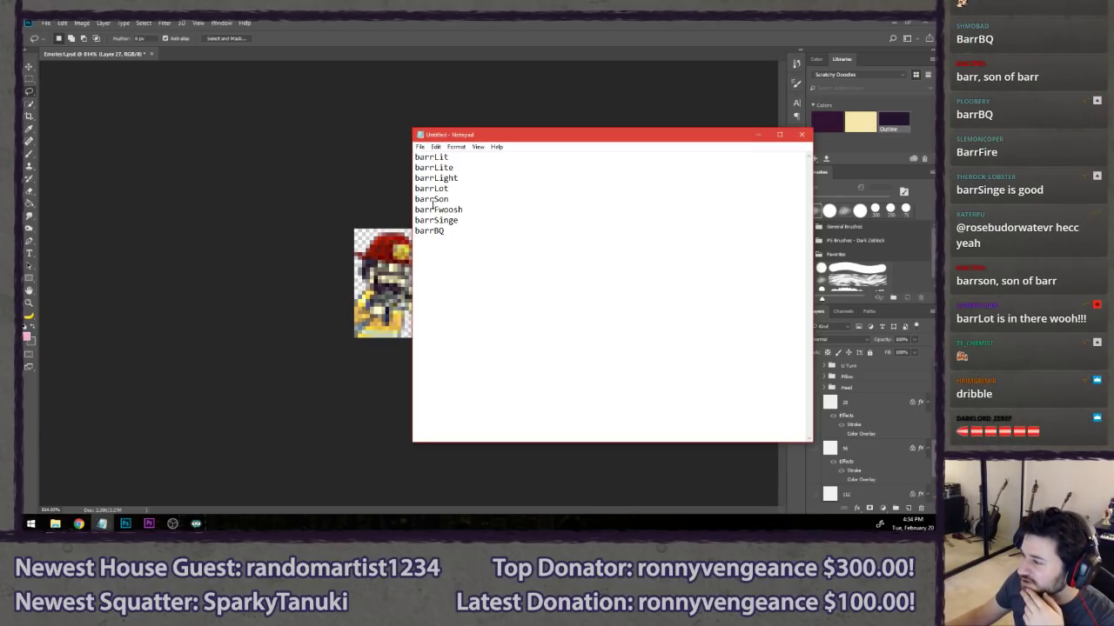
pyautogui.moveTo(449, 189); pyautogui.dragTo(415, 188)
pyautogui.click(493, 278)
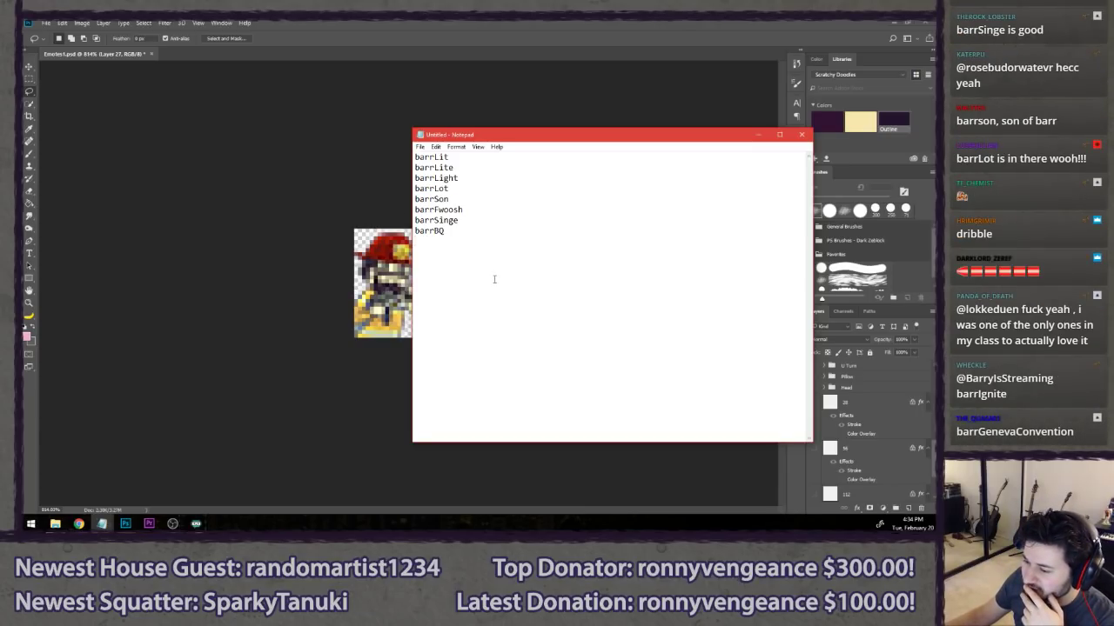
pyautogui.write('bar')
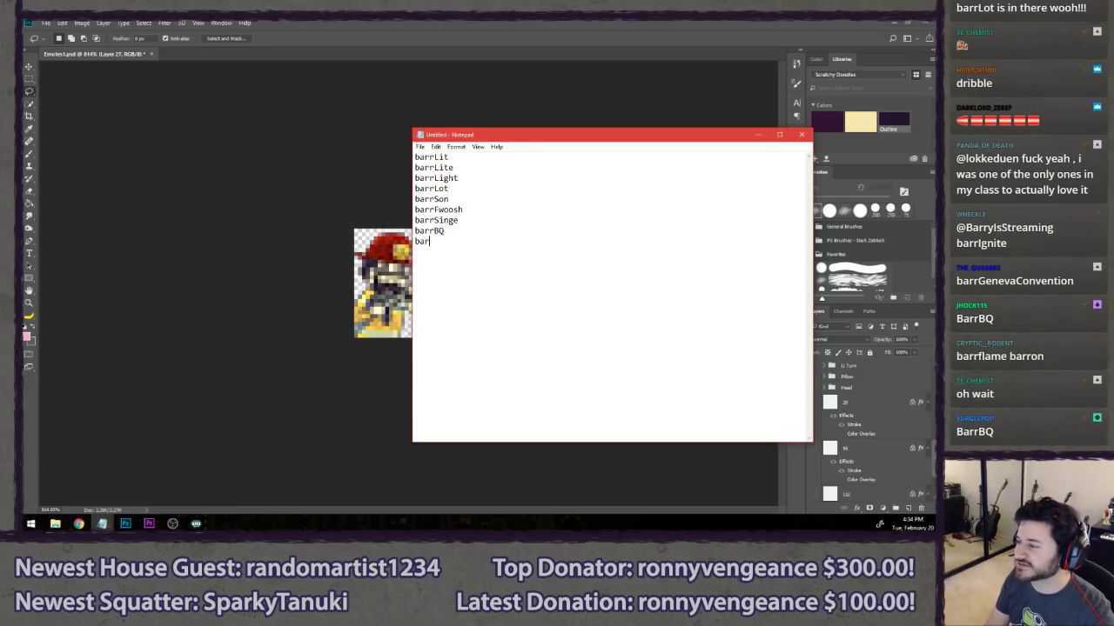
pyautogui.write('rIgnite')
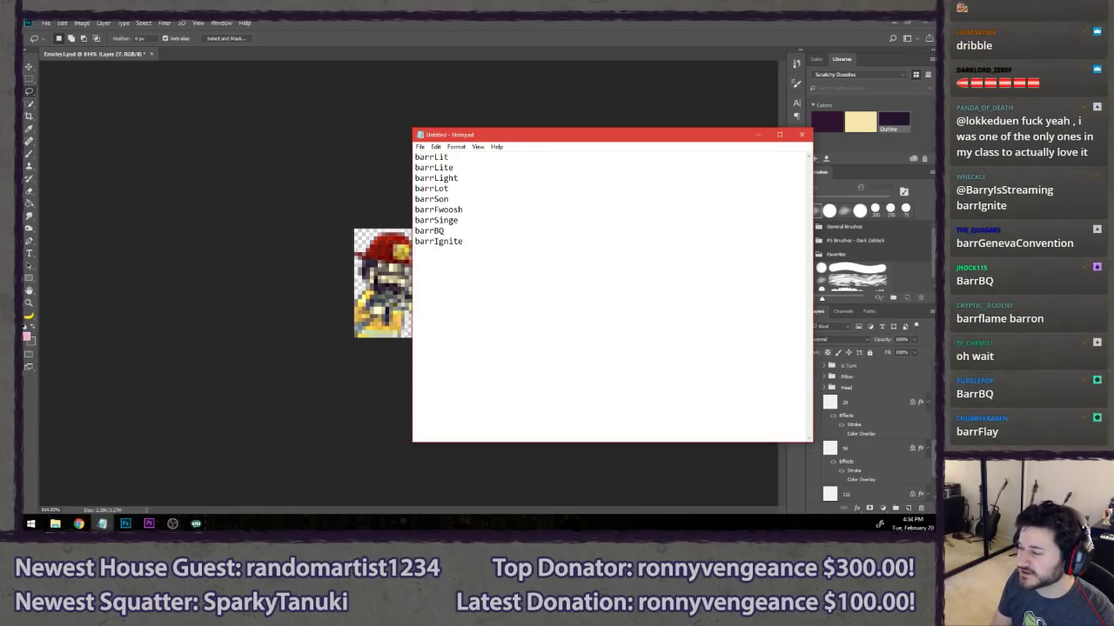
# - Move the notes window clear of the firefighter emote and add barrFire to the list
pyautogui.moveTo(452, 137); pyautogui.dragTo(551, 132)
pyautogui.press('Return')
pyautogui.write('bar')
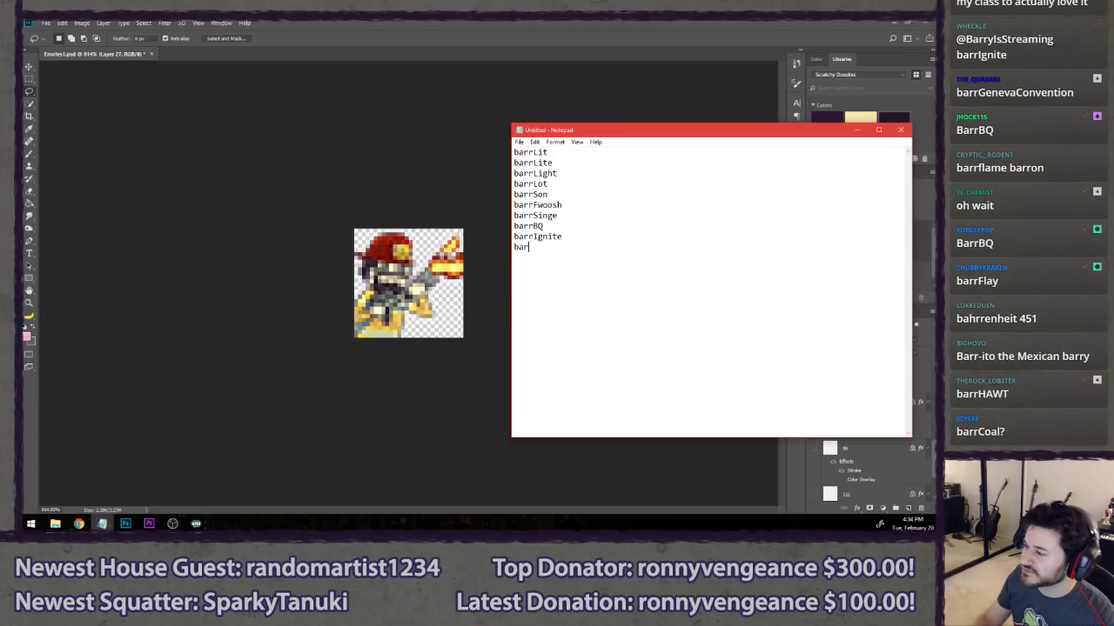
pyautogui.write('rFire ')
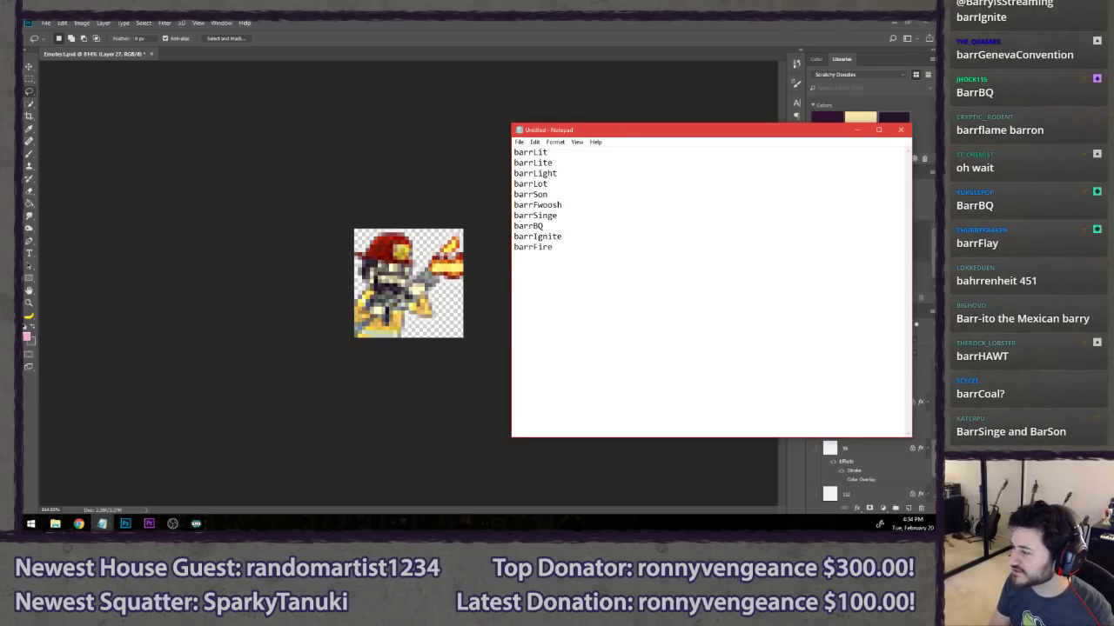
# - Add barrFlame and barrFlambe on separate lines at the end of the name list
pyautogui.write('barr')
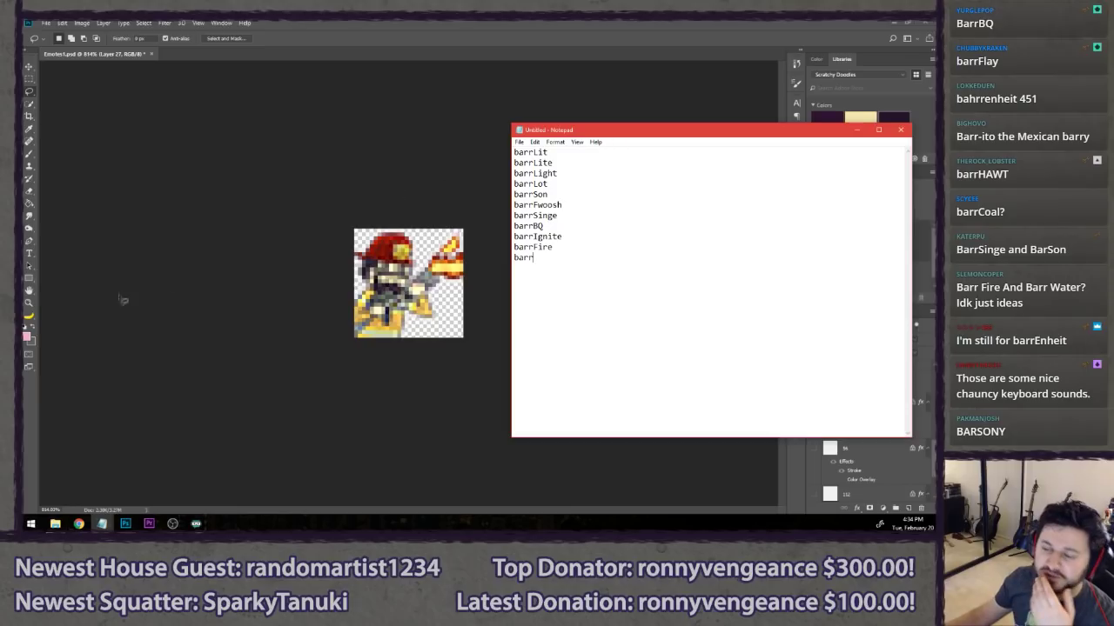
pyautogui.click(78, 524)
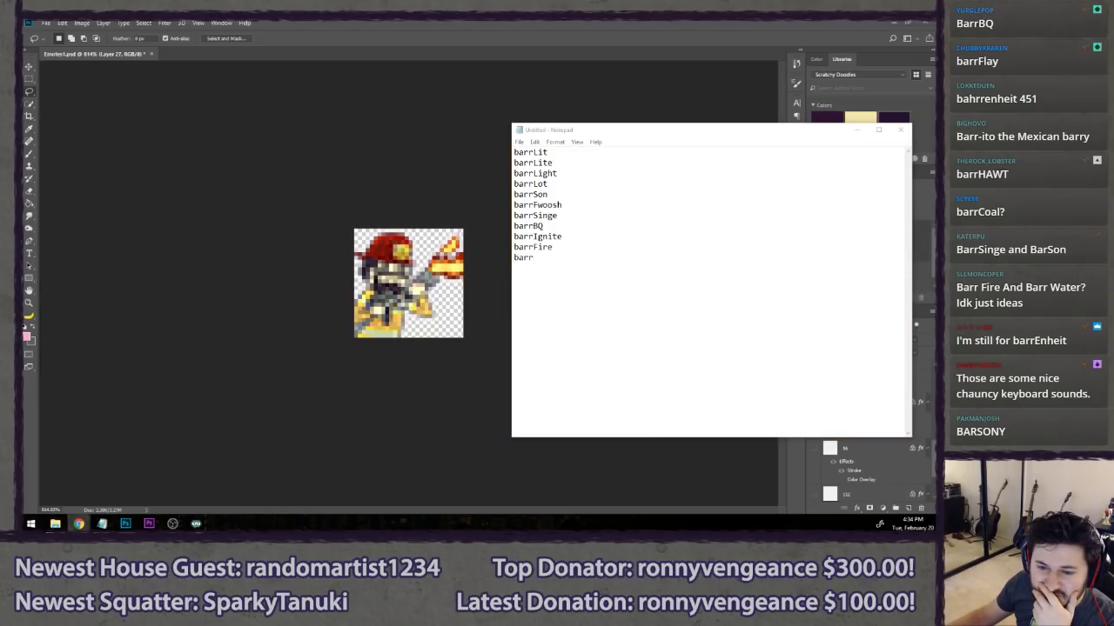
pyautogui.click(563, 280)
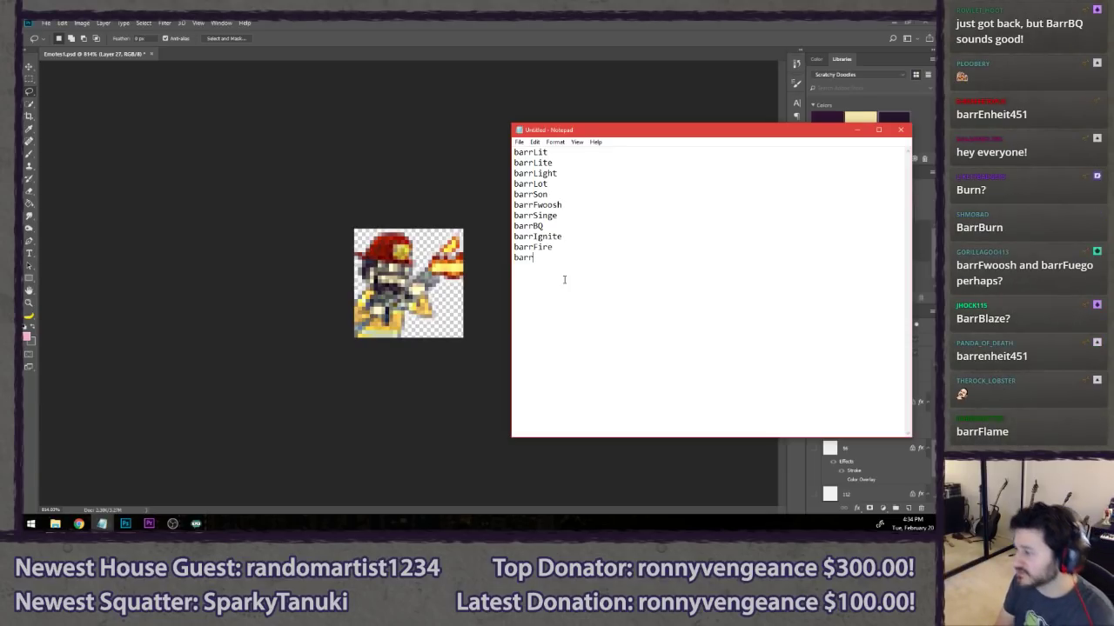
pyautogui.write('Flame')
pyautogui.press('Return')
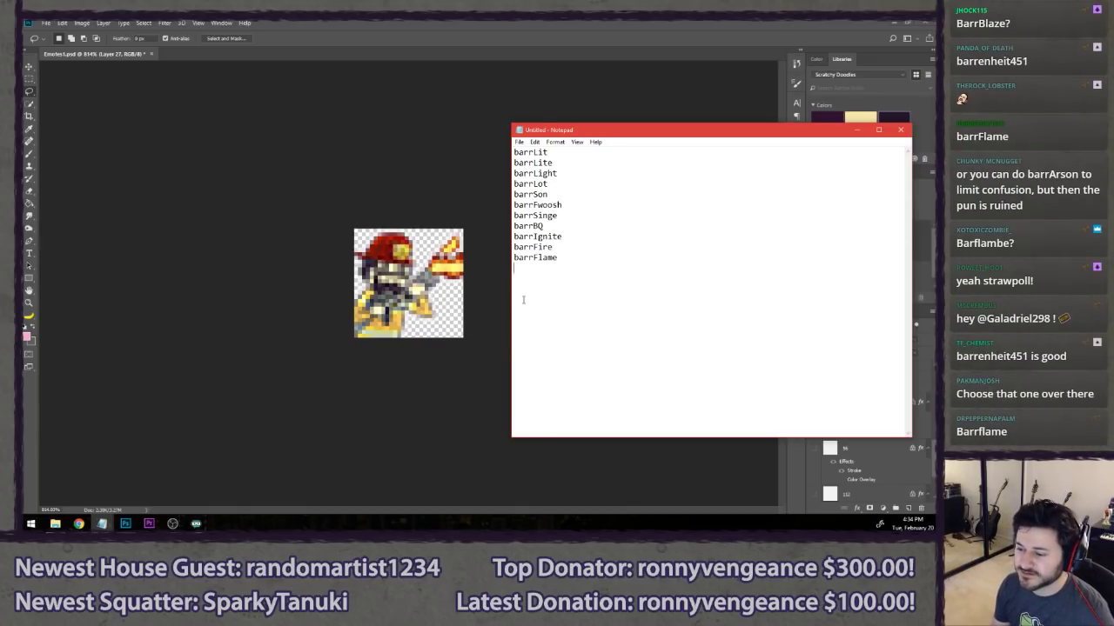
pyautogui.write('barrFlambe')
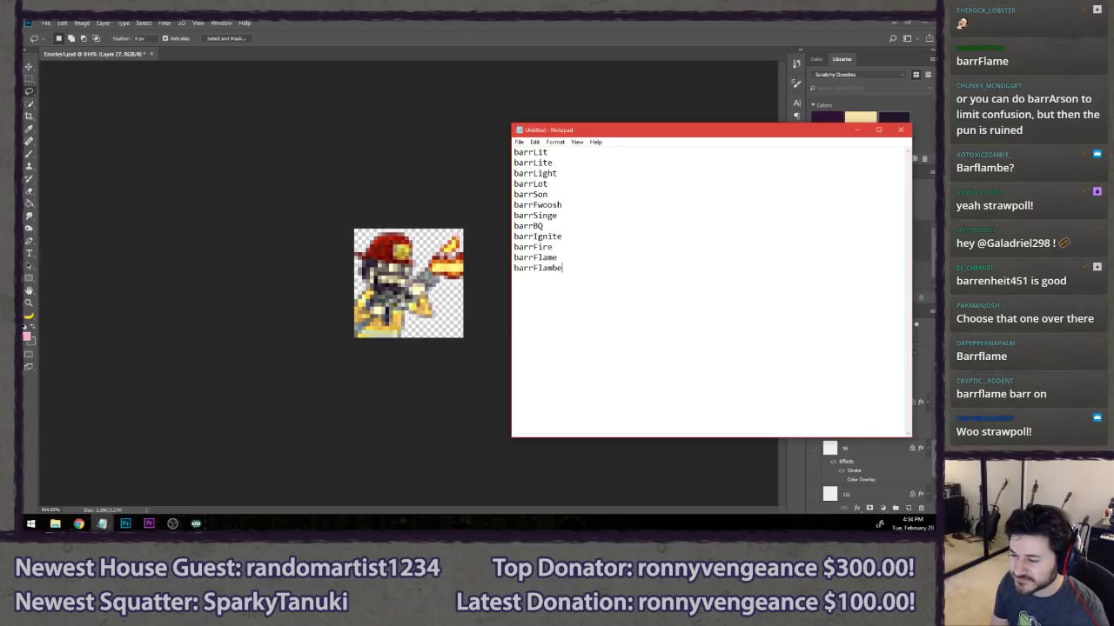
# - Set the text size of the emote name list to 18 and move its window over the canvas's far side
pyautogui.click(555, 142)
pyautogui.click(543, 162)
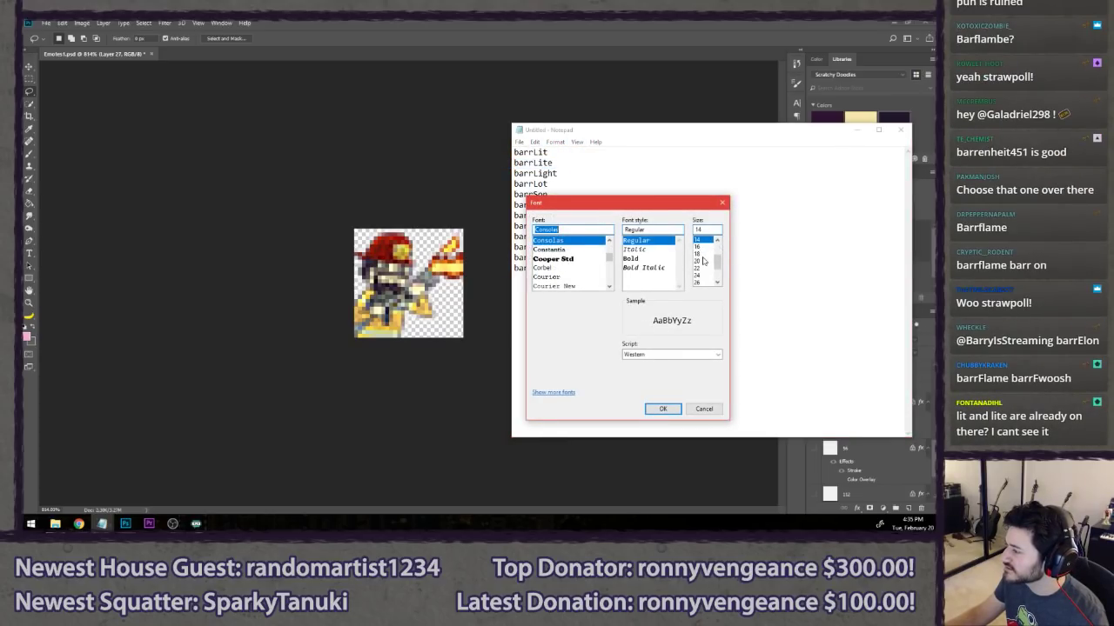
pyautogui.click(700, 254)
pyautogui.click(663, 409)
pyautogui.moveTo(630, 129); pyautogui.dragTo(177, 113)
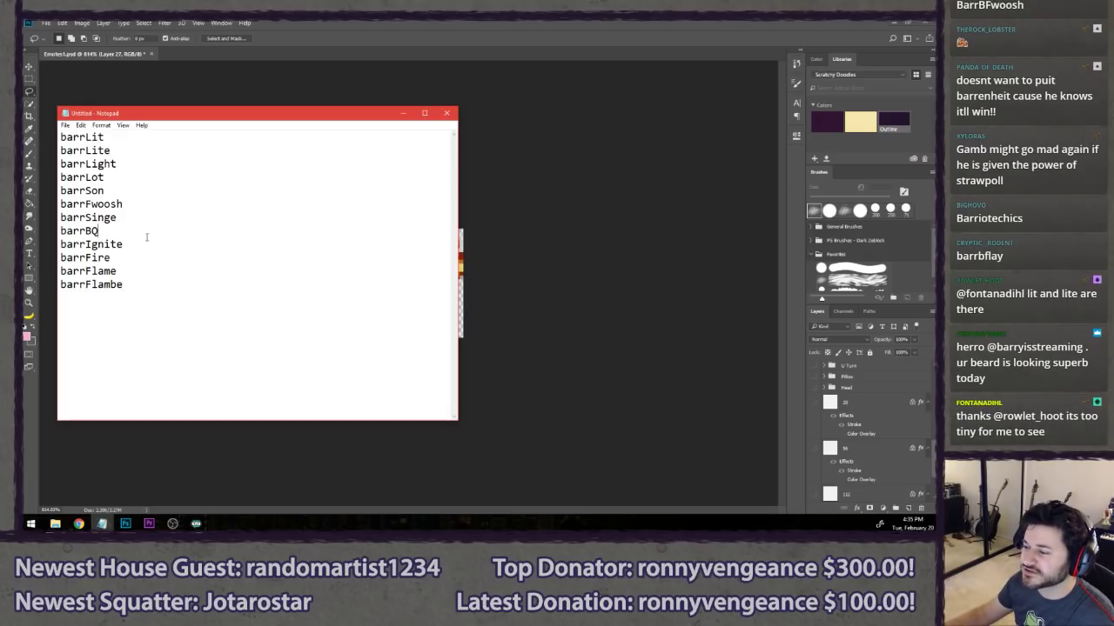
# - Add barrBFwoosh on a new line directly below barrBQ in the name list
pyautogui.press('Return')
pyautogui.write('barrBF')
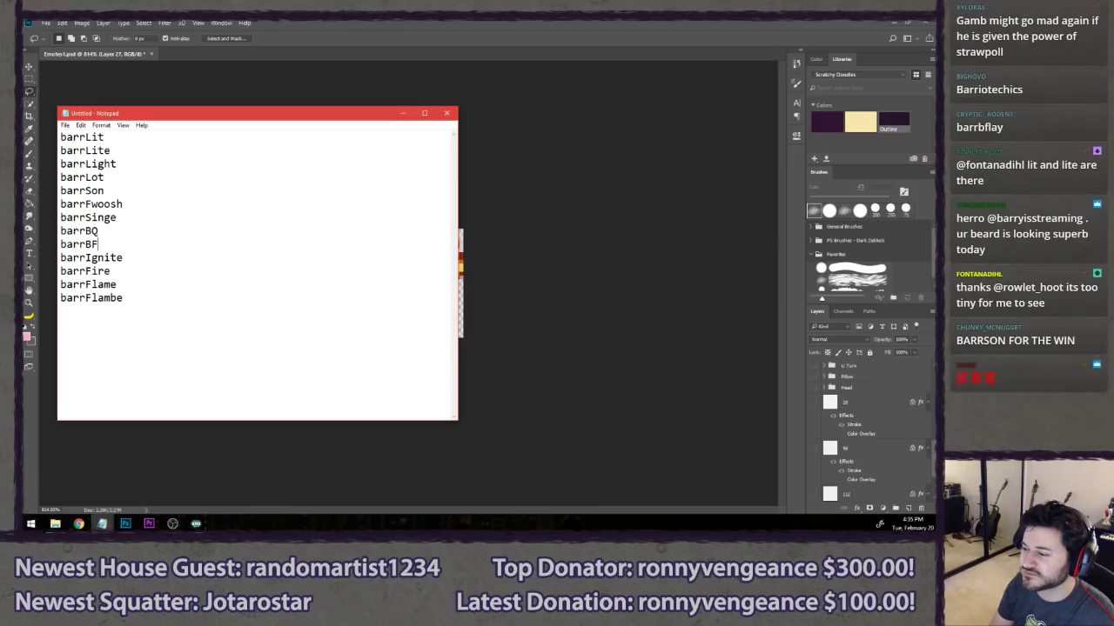
pyautogui.write('woosh')
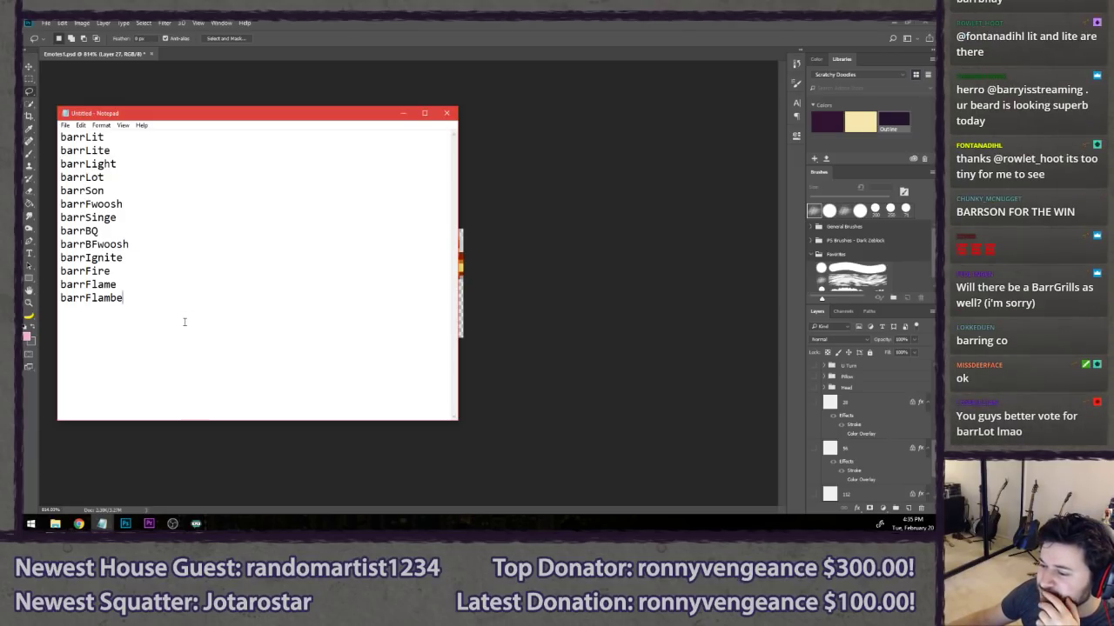
# - Add barrGrill and barrGrills on separate lines at the end of the name list
pyautogui.write('barrGrill')
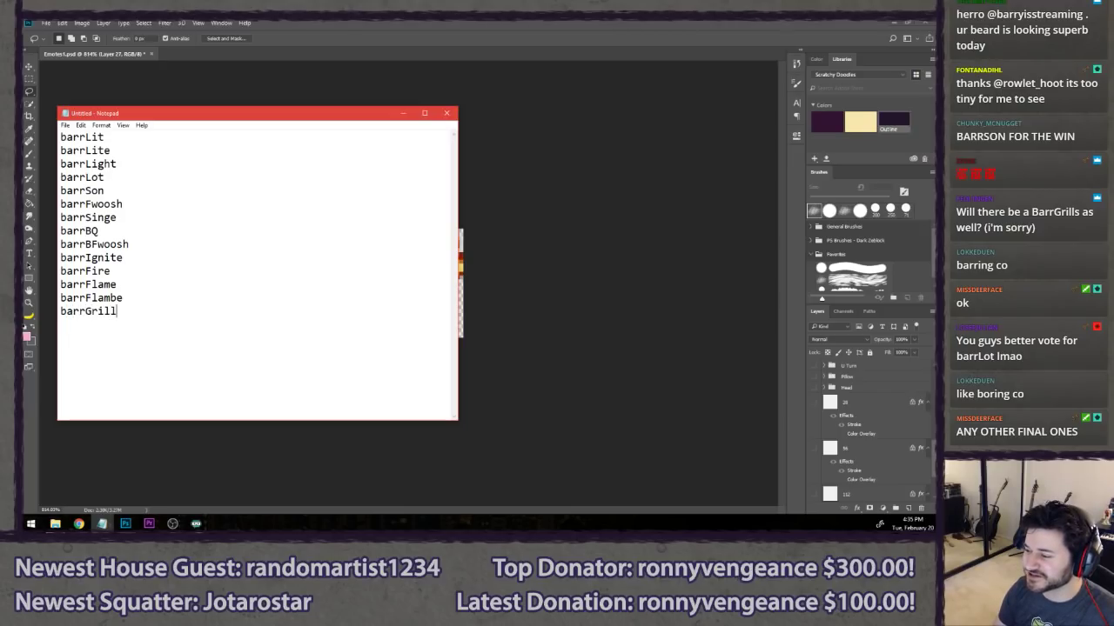
pyautogui.press('Return')
pyautogui.write('barrGrills')
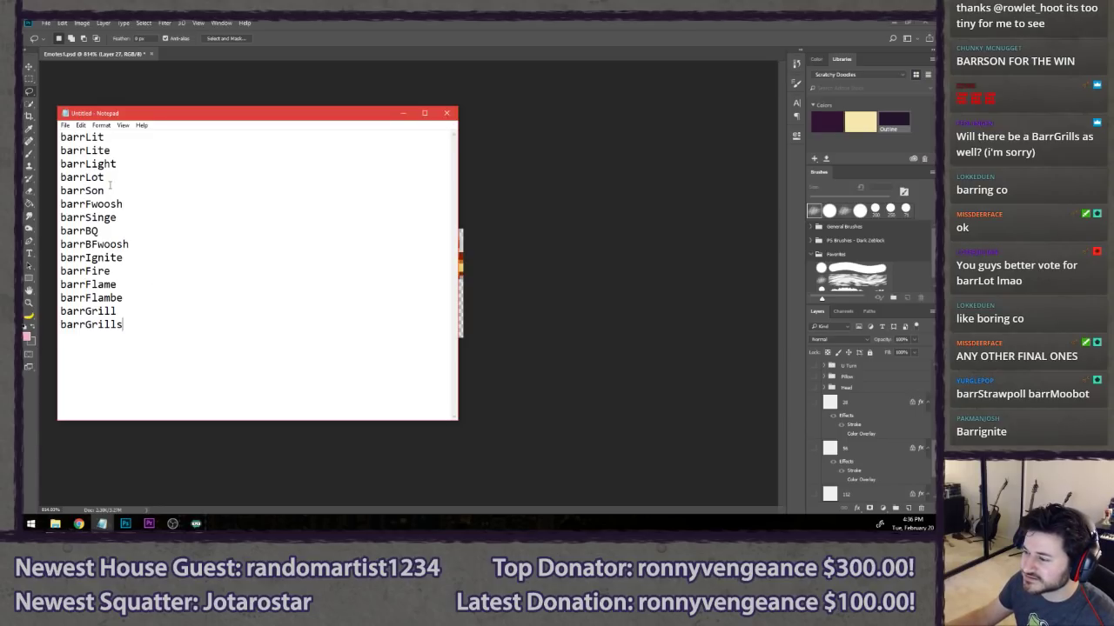
# - Append barrFerno, barrHot and barrSizzle on separate lines below barrGrills
pyautogui.doubleClick(127, 257)
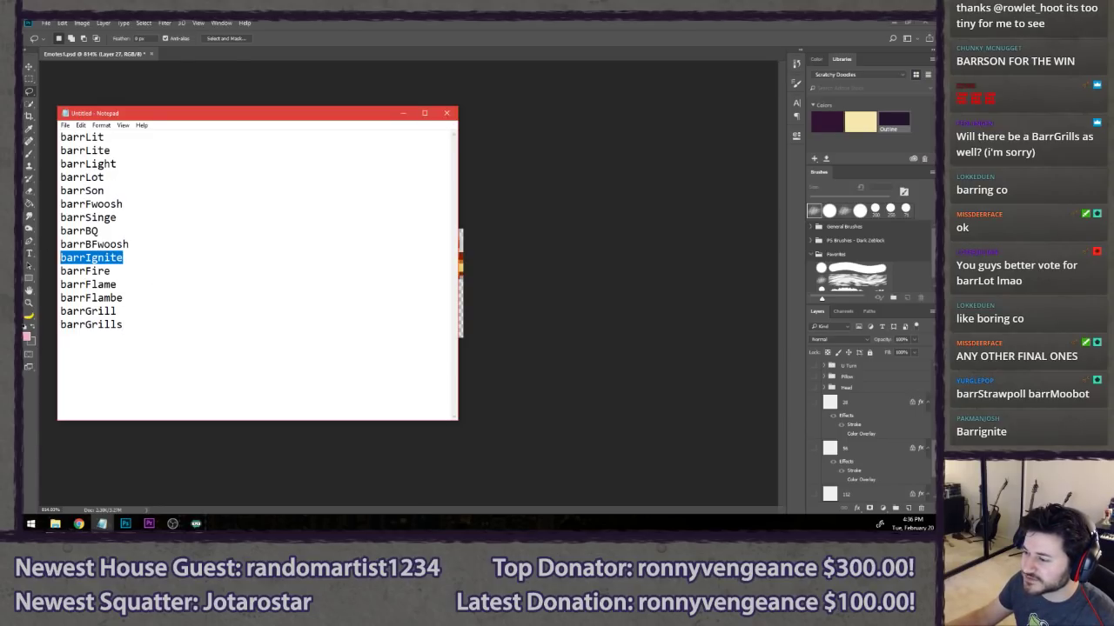
pyautogui.click(208, 372)
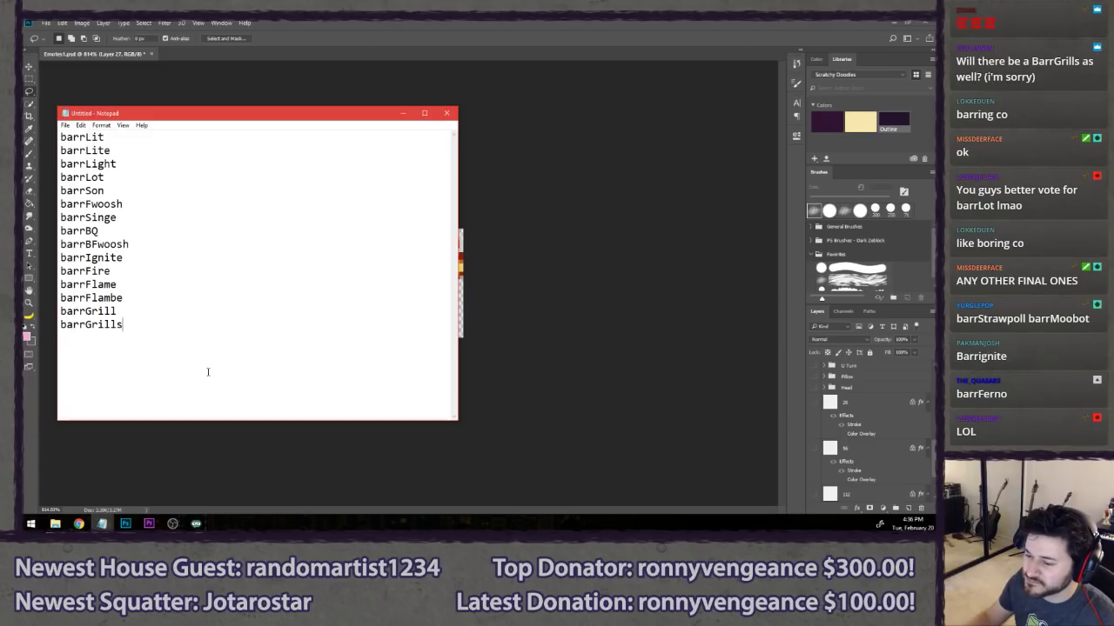
pyautogui.press('Return')
pyautogui.write('barrFerno')
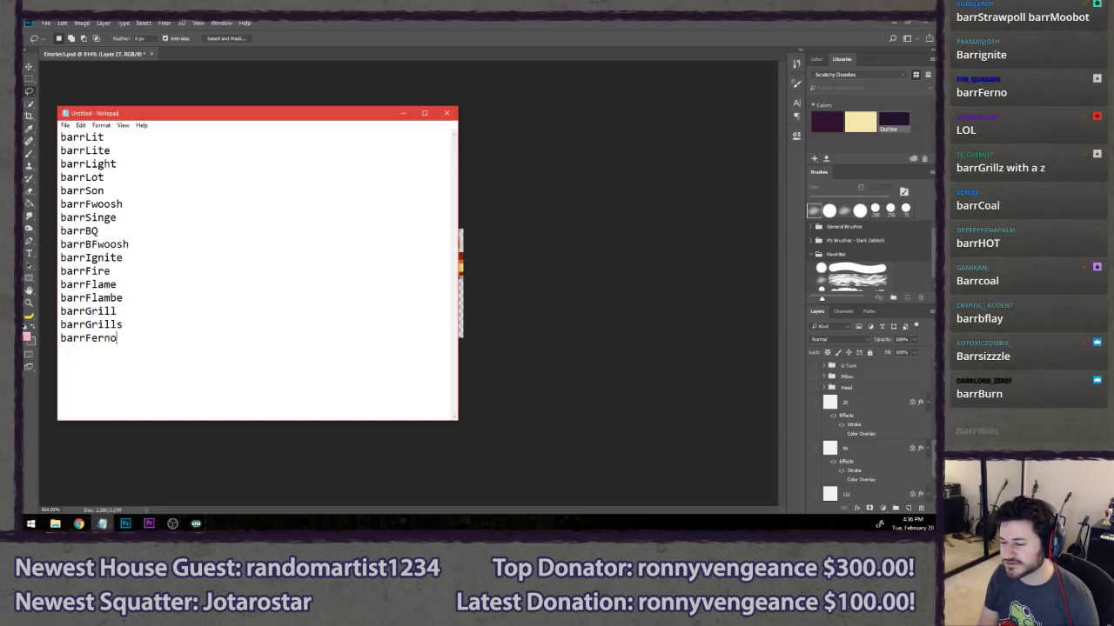
pyautogui.press('Return')
pyautogui.write('barrHot')
pyautogui.press('Return')
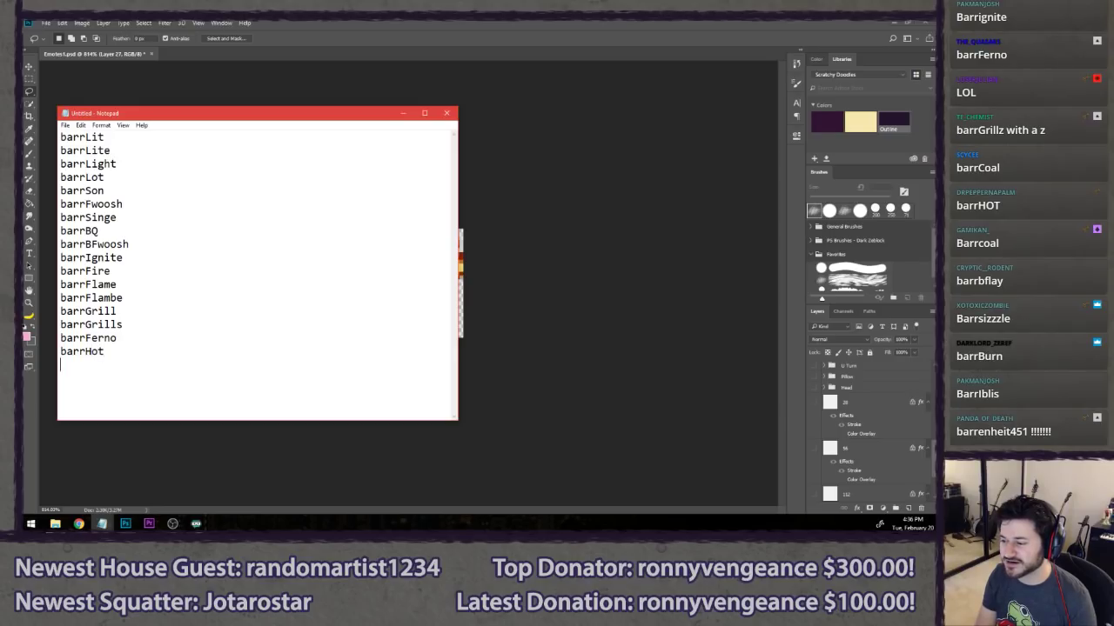
pyautogui.write('barrSizzle')
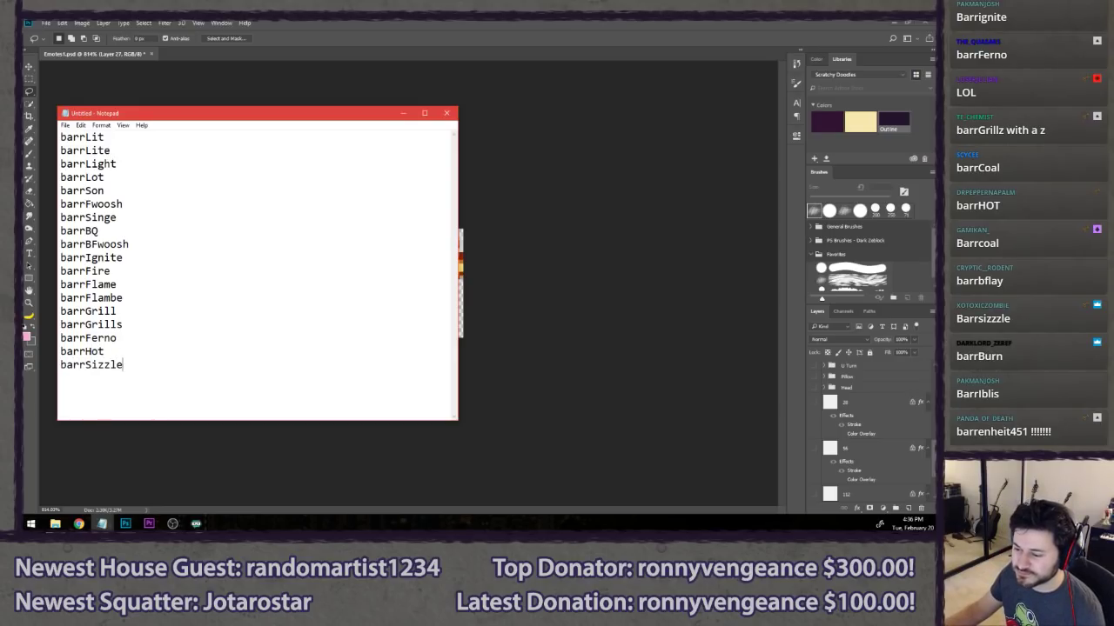
# - Append barrChar and barrHawt on separate lines below barrSizzle
pyautogui.hotkey('alt', 'Tab')
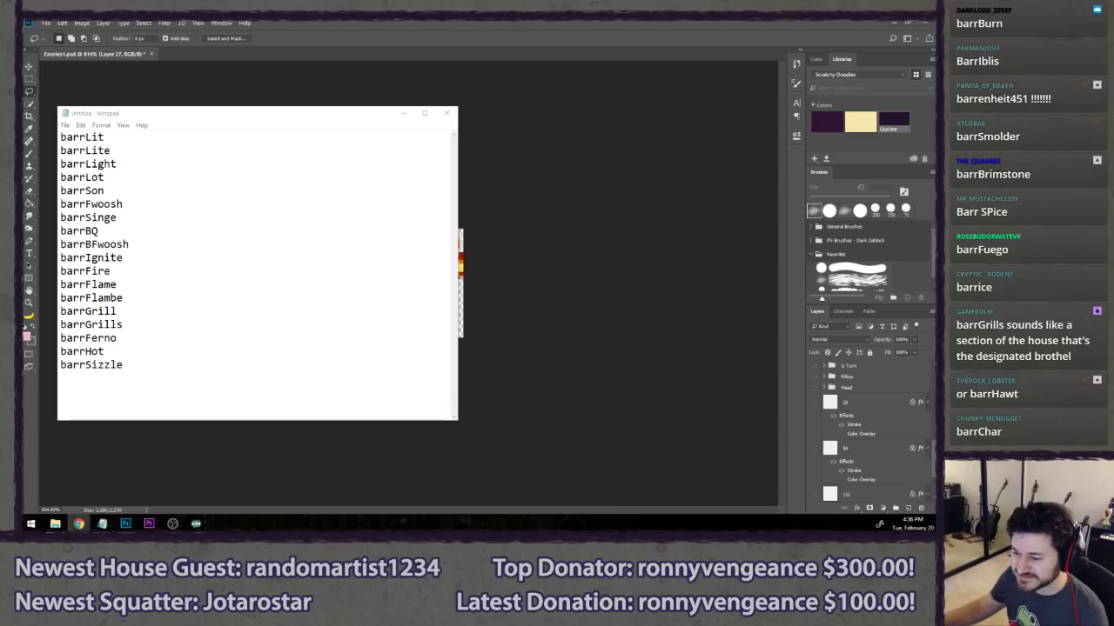
pyautogui.click(170, 396)
pyautogui.write('barrChar')
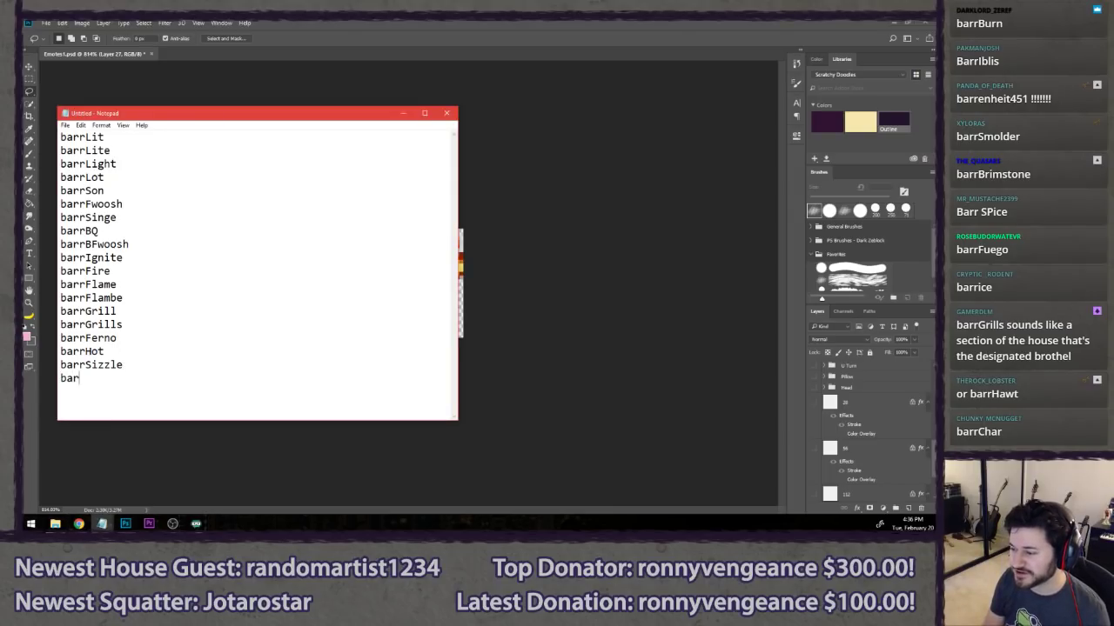
pyautogui.press('Return')
pyautogui.write('barrHawt')
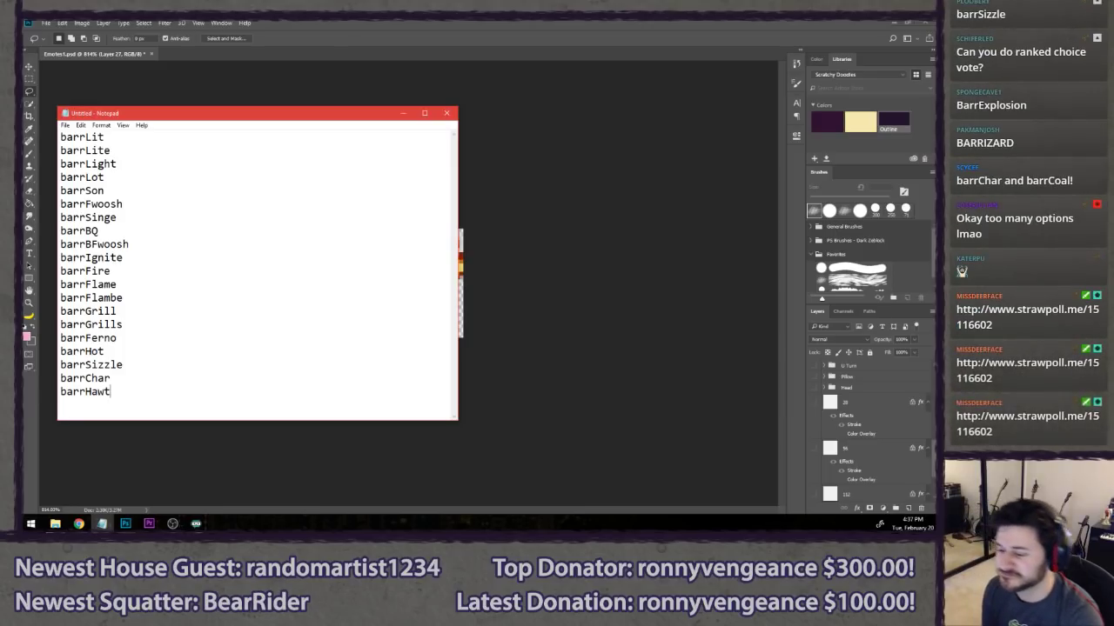
# - Close the untitled name list without saving it
pyautogui.hotkey('alt', 'Tab')
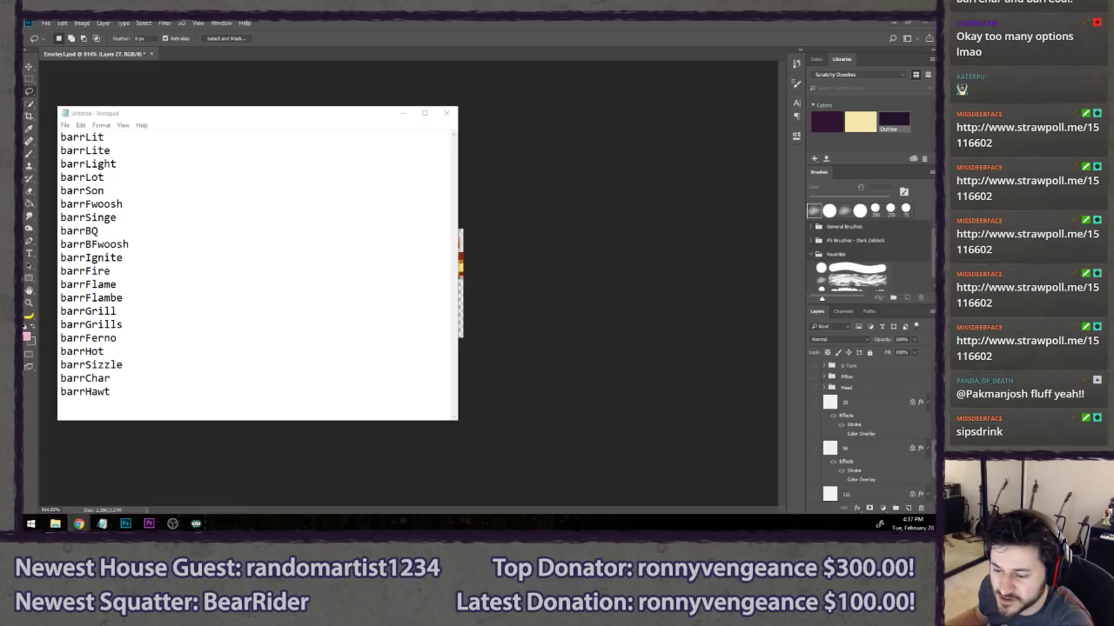
pyautogui.click(348, 127)
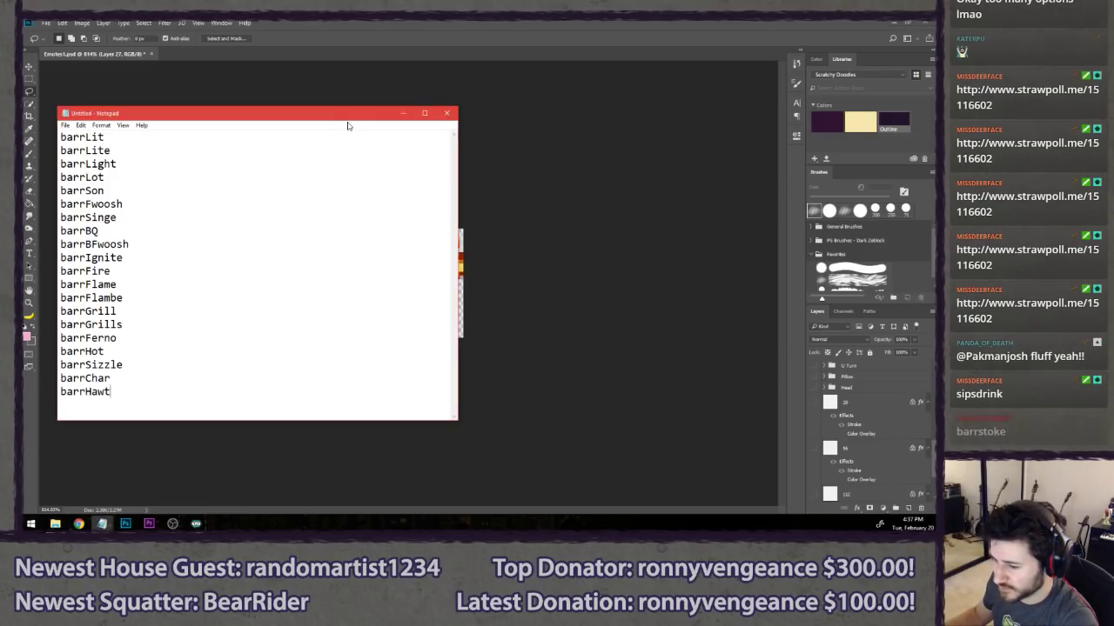
pyautogui.click(447, 113)
pyautogui.click(536, 270)
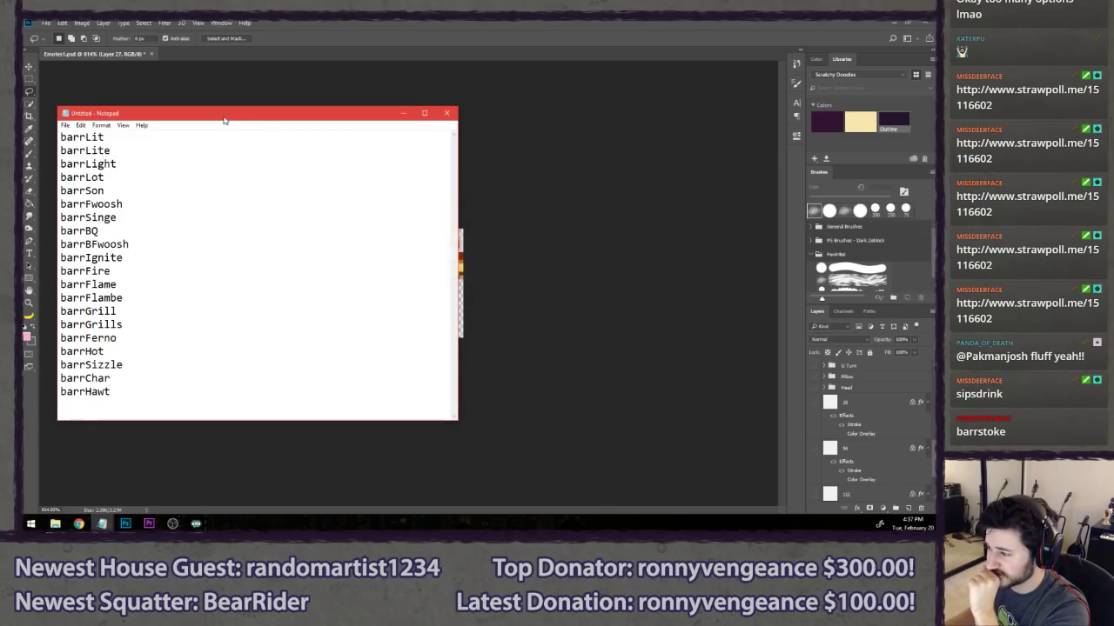
pyautogui.click(445, 115)
pyautogui.click(495, 269)
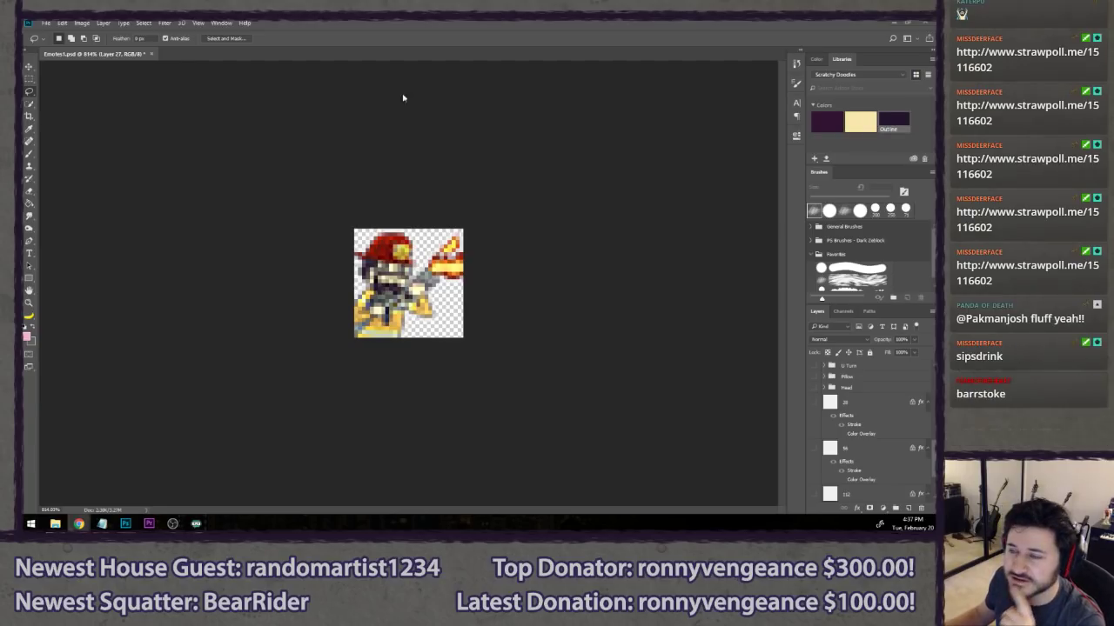
# - Switch to Photoshop and step back through the history, undoing the emote's crops and size reductions until the full-size fireman canvas is restored
pyautogui.click(420, 34)
pyautogui.hotkey('ctrl', 'alt', 'z')
pyautogui.hotkey('ctrl', 'alt', 'z')
pyautogui.hotkey('ctrl', 'alt', 'z')
pyautogui.hotkey('ctrl', 'alt', 'z')
pyautogui.hotkey('ctrl', 'alt', 'z')
pyautogui.hotkey('ctrl', 'alt', 'z')
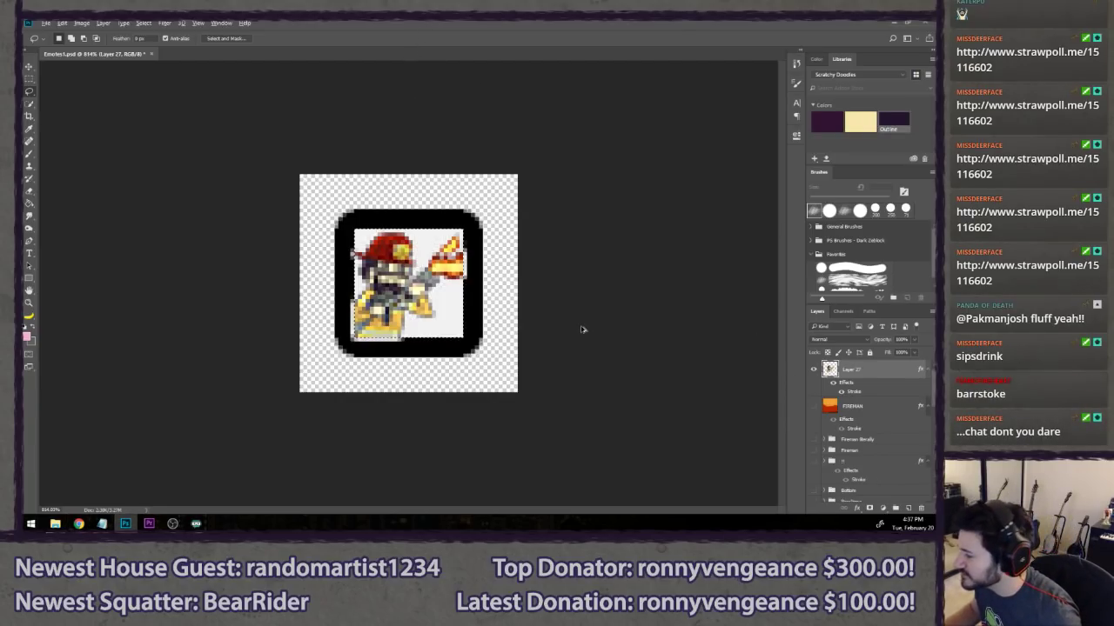
pyautogui.hotkey('ctrl', 'alt', 'z')
pyautogui.hotkey('ctrl', 'alt', 'z')
pyautogui.hotkey('ctrl', 'alt', 'z')
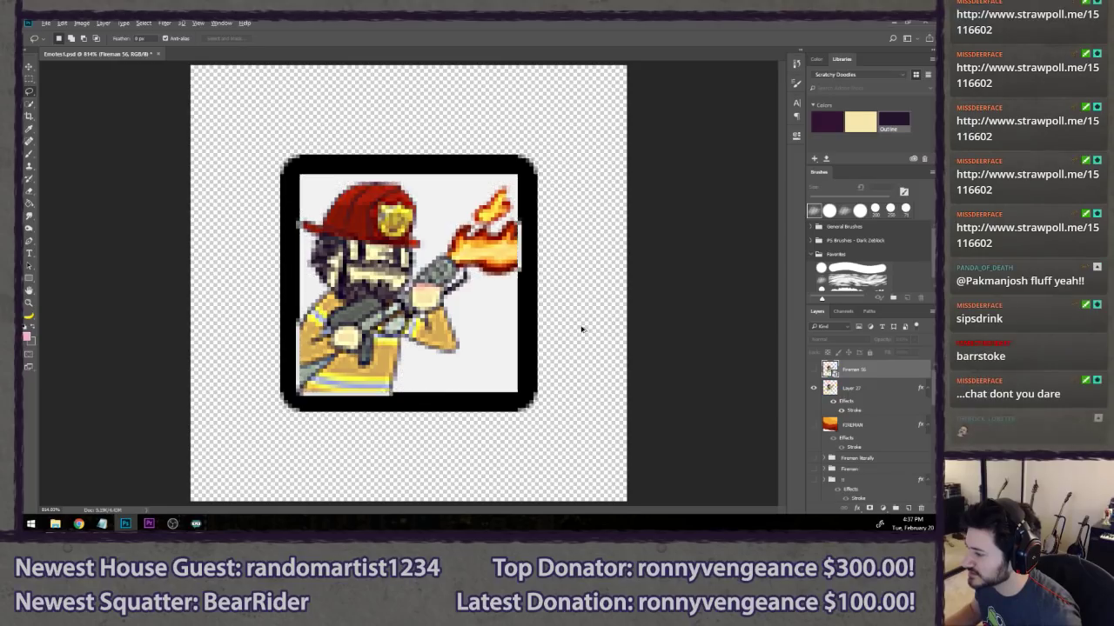
pyautogui.hotkey('ctrl', '1')
pyautogui.hotkey('ctrl', 'alt', 'z')
pyautogui.hotkey('ctrl', 'alt', 'z')
pyautogui.hotkey('ctrl', 'alt', 'z')
pyautogui.hotkey('ctrl', 'alt', 'z')
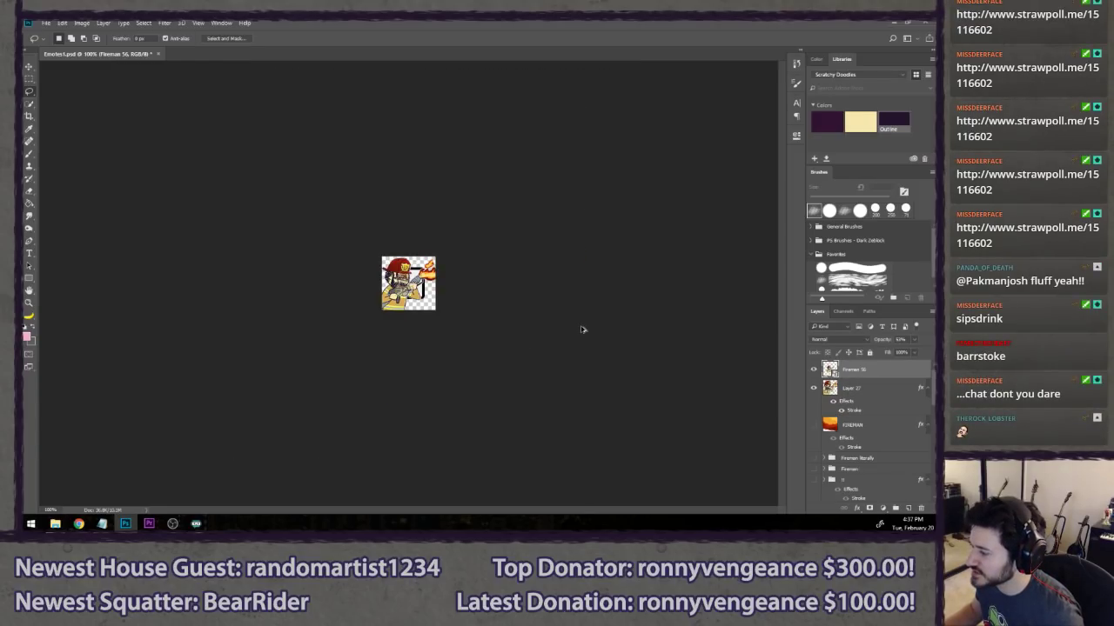
pyautogui.hotkey('ctrl', 'alt', 'z')
pyautogui.hotkey('ctrl', 'alt', 'z')
pyautogui.hotkey('ctrl', 'alt', 'z')
pyautogui.hotkey('ctrl', 'alt', 'z')
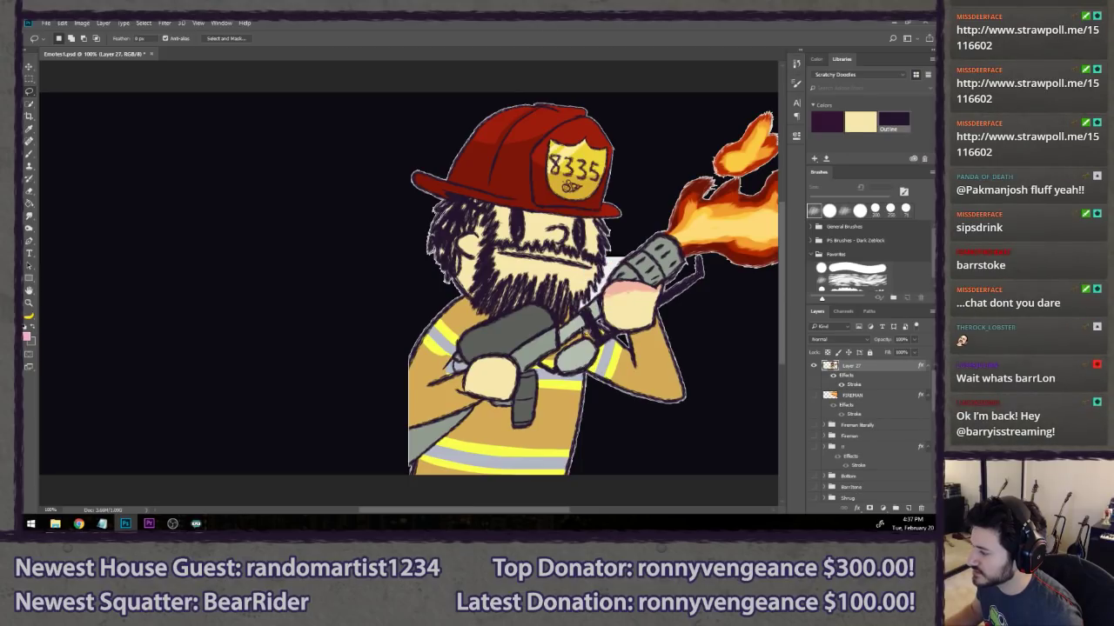
# - Hide Layer 27, then show and select the FIREMAN flame layer
pyautogui.scroll(-2, 585, 331)
pyautogui.click(815, 366)
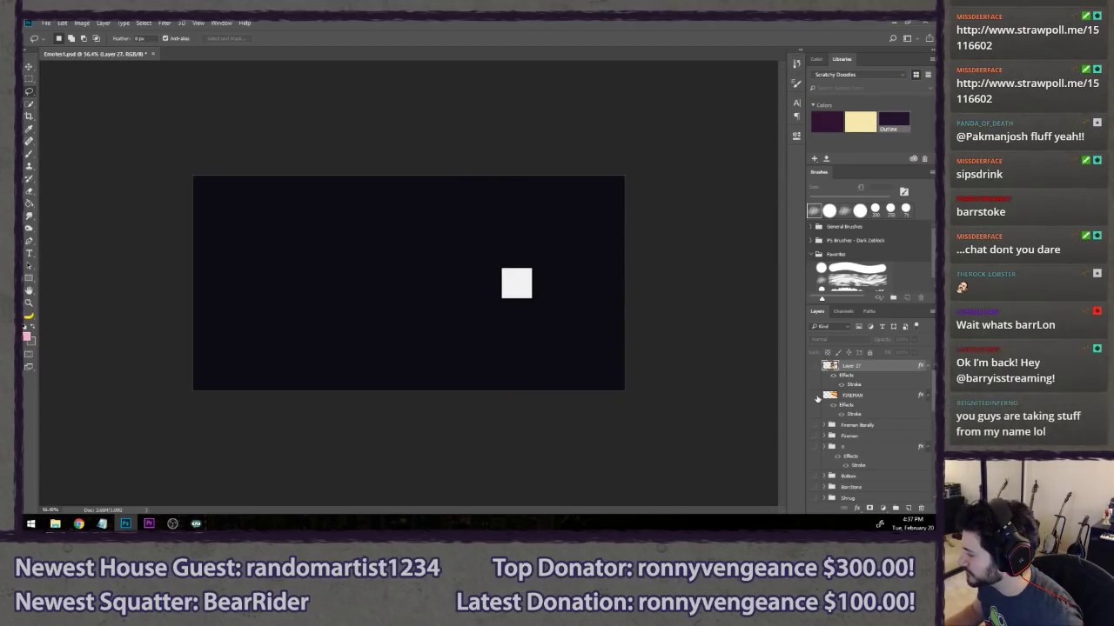
pyautogui.click(815, 396)
pyautogui.click(870, 399)
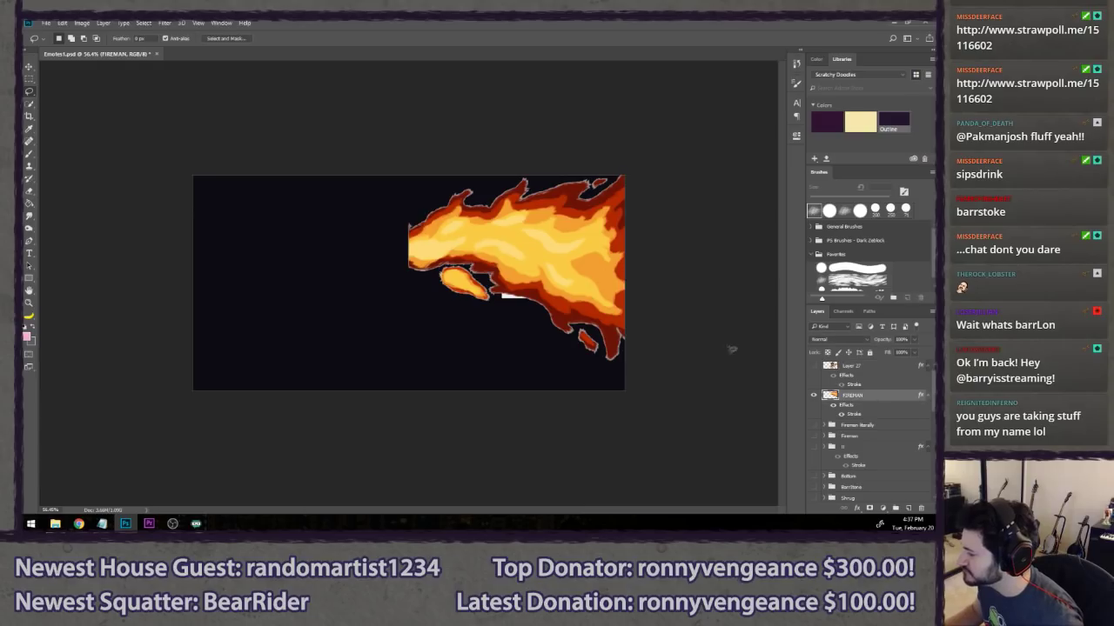
# - Place the Firestarter 112 image file from File Explorer into the document just above the FIREMAN layer
pyautogui.scroll(-5, 871, 464)
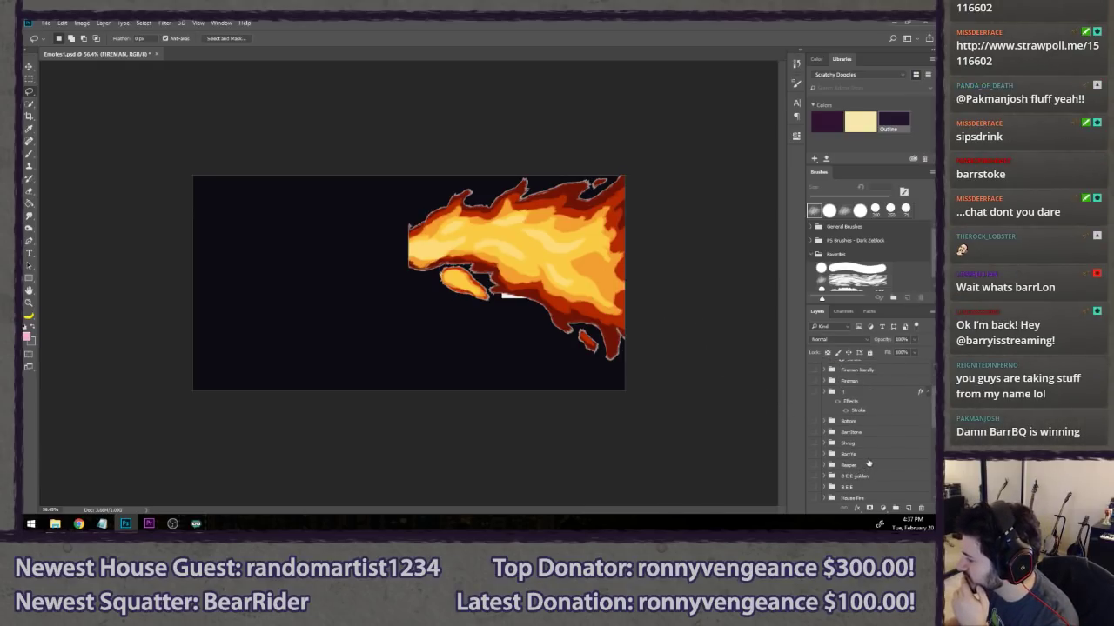
pyautogui.scroll(5, 871, 463)
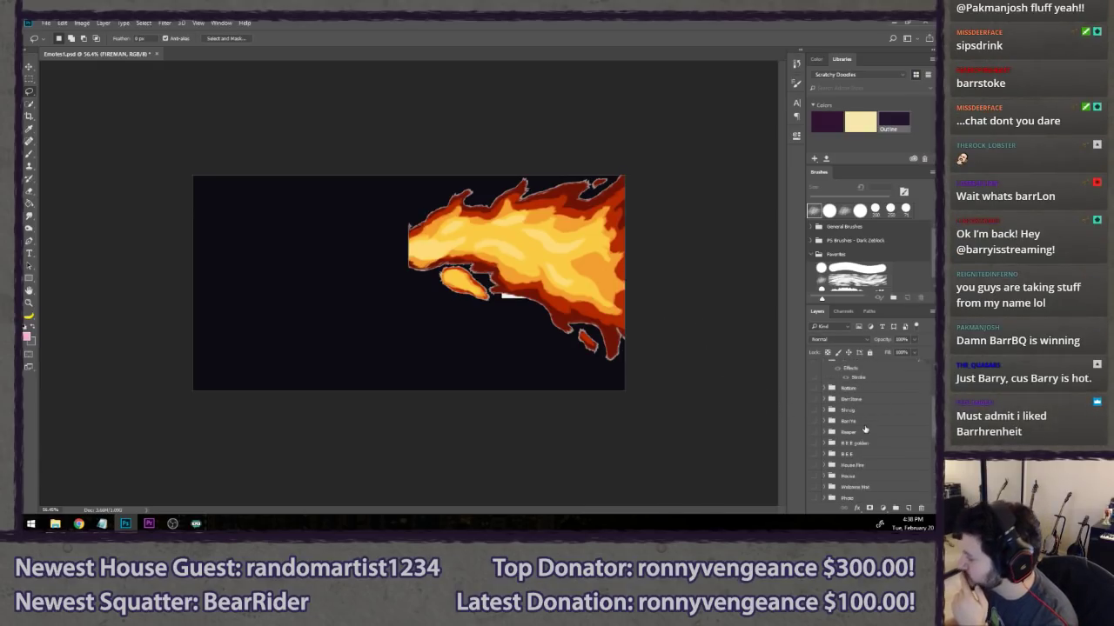
pyautogui.click(56, 523)
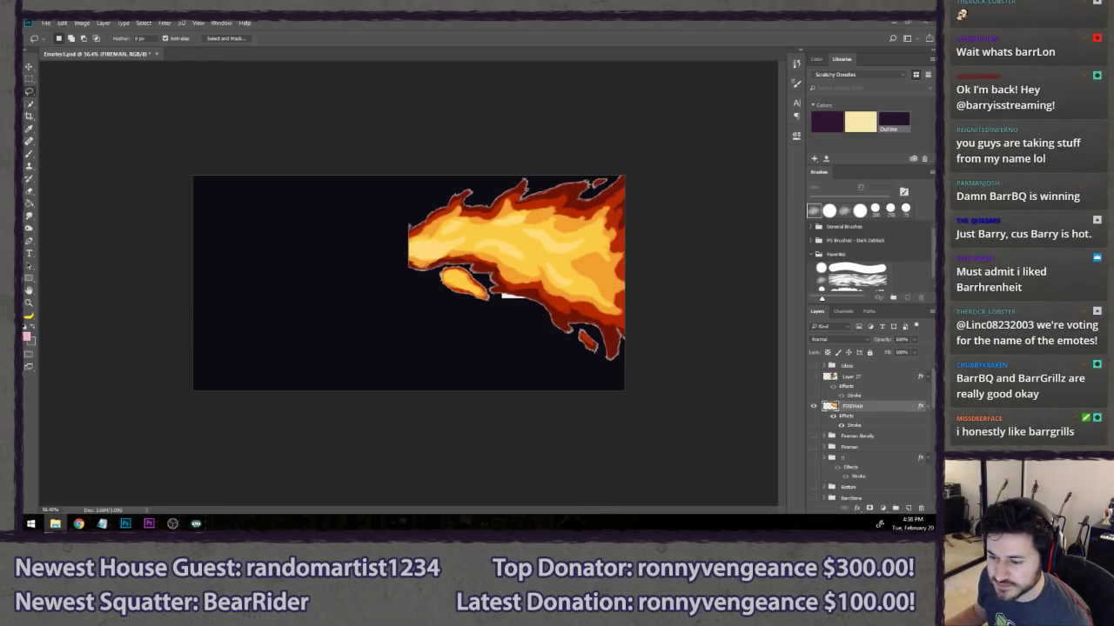
pyautogui.moveTo(39, 288); pyautogui.dragTo(522, 281)
pyautogui.press('Return')
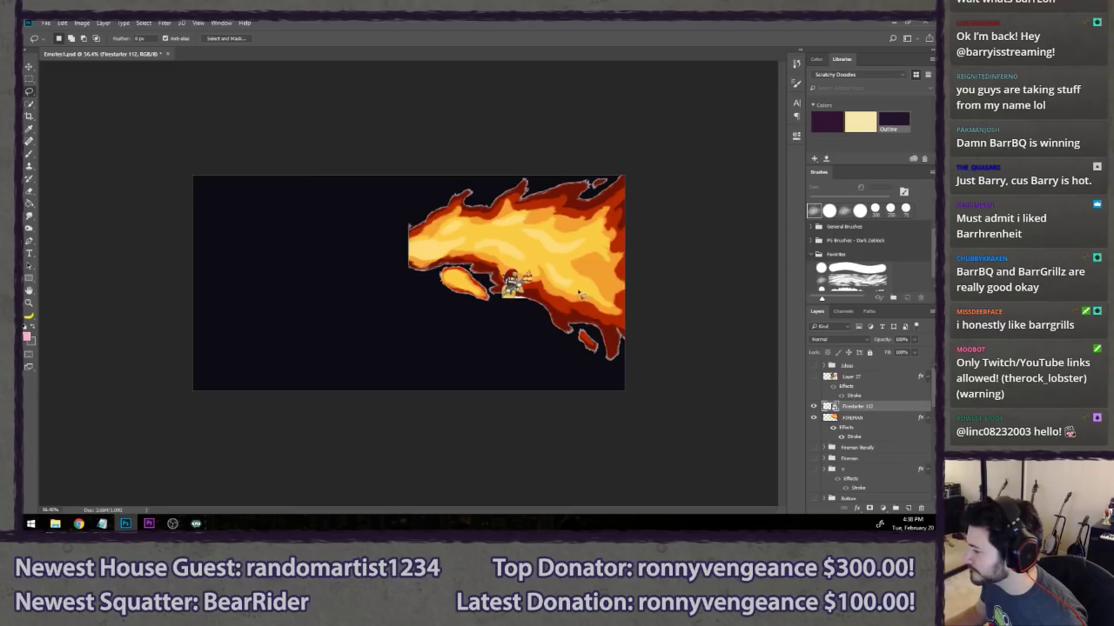
# - Move the Firestarter 112 image out of the white square to sit directly beside its left edge
pyautogui.scroll(4, 566, 291)
pyautogui.press('v')
pyautogui.moveTo(562, 300); pyautogui.dragTo(482, 299)
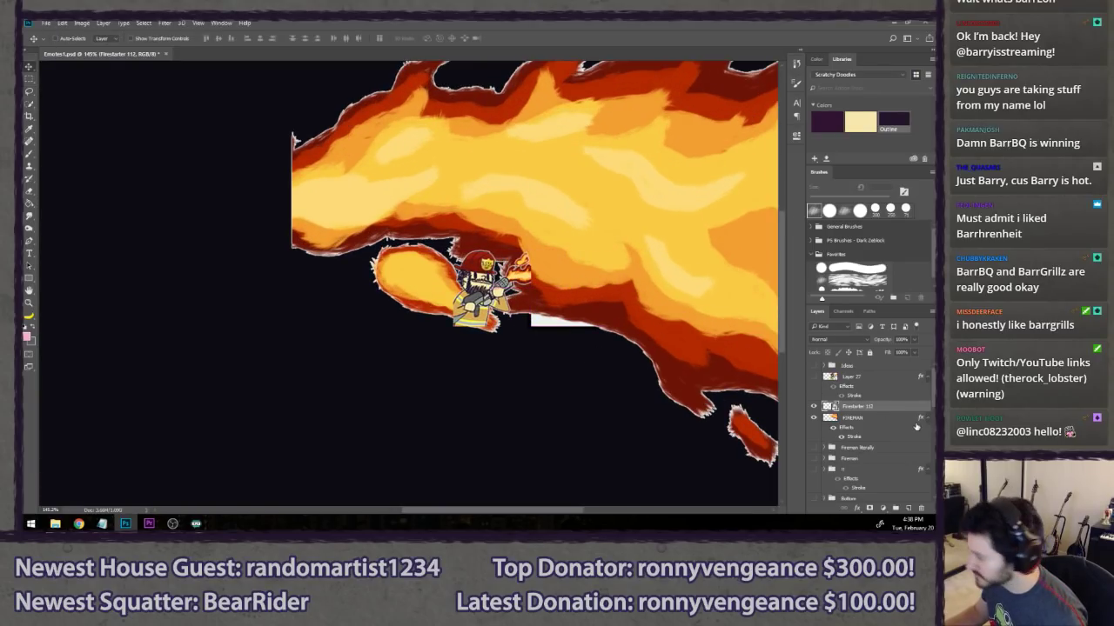
# - Scale the FIREMAN flame down to about 113 px wide and position it inside the white square, joining the firestarter's flame
pyautogui.click(870, 418)
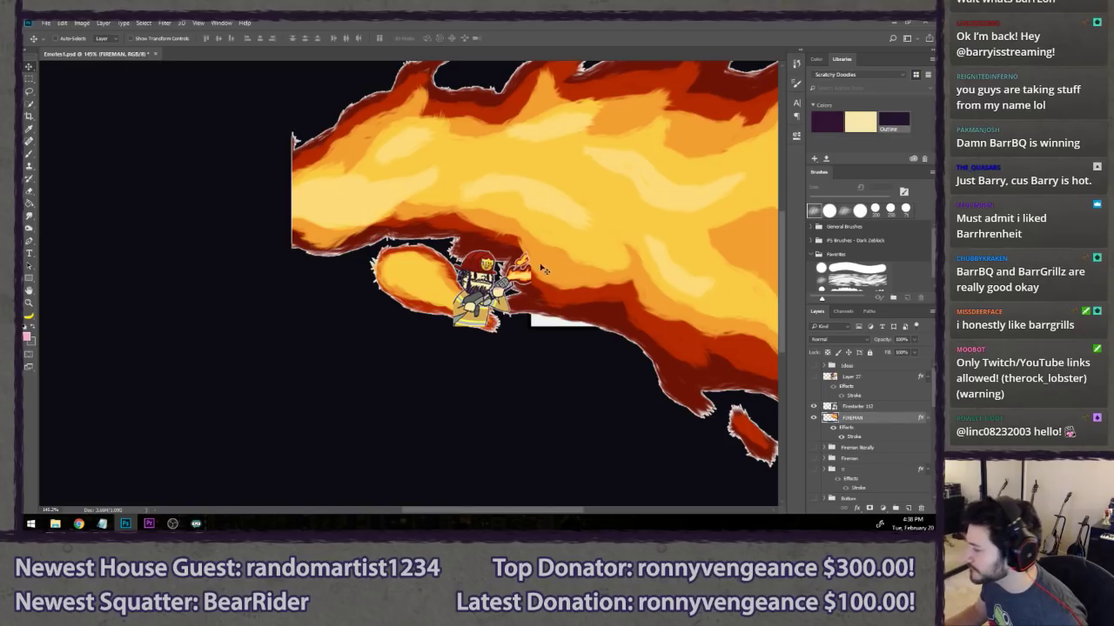
pyautogui.press('l')
pyautogui.scroll(-3, 396, 270)
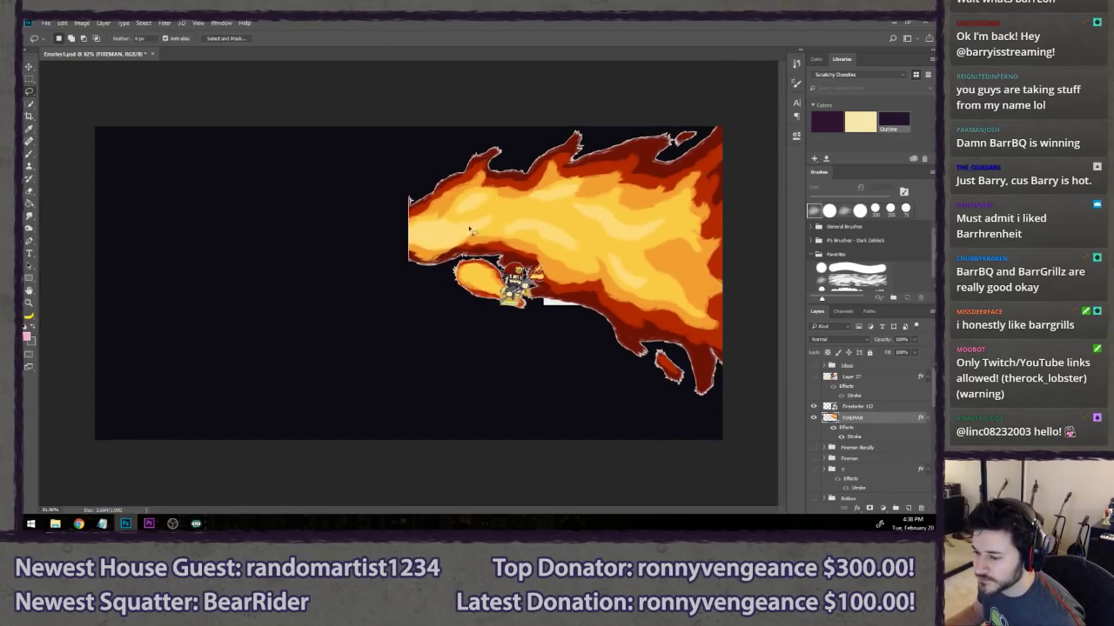
pyautogui.hotkey('ctrl', 't')
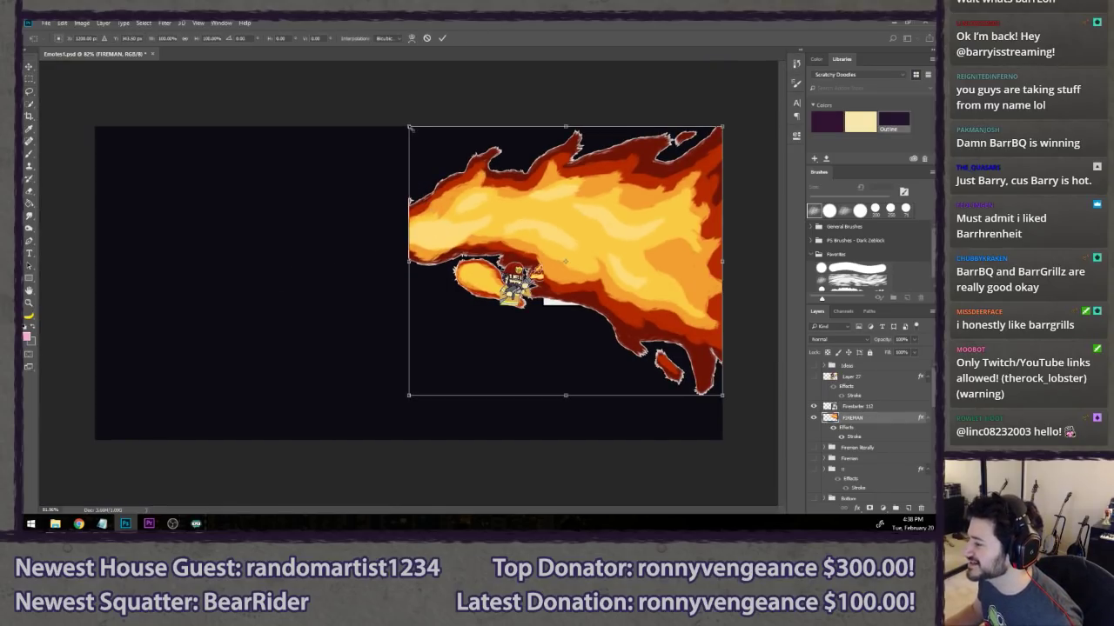
pyautogui.moveTo(411, 128); pyautogui.dragTo(544, 228)
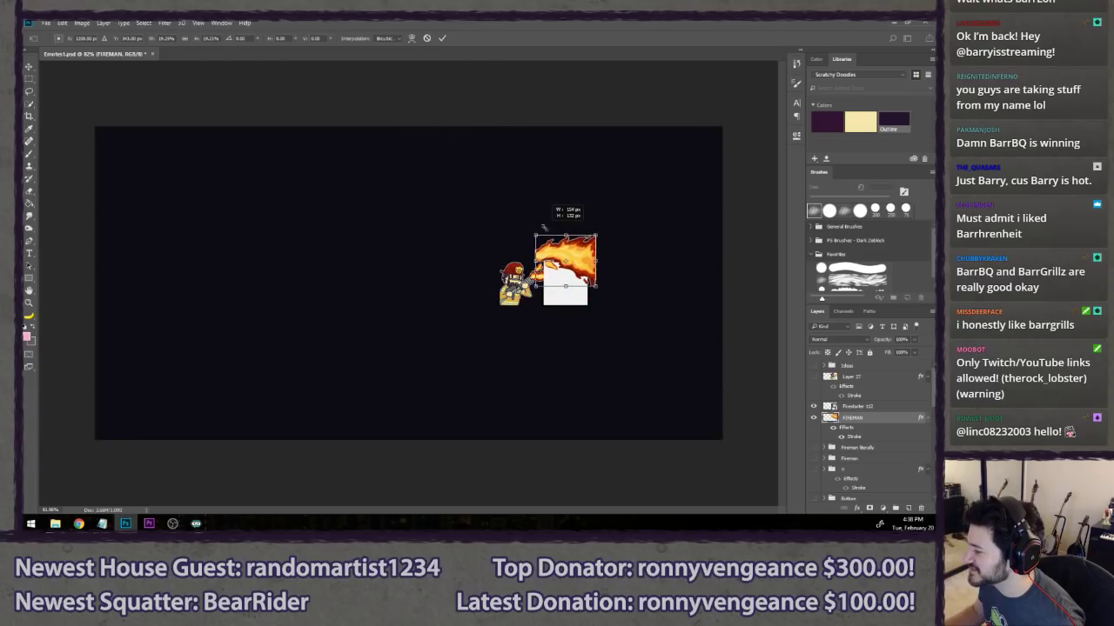
pyautogui.scroll(3, 544, 228)
pyautogui.scroll(3, 599, 277)
pyautogui.moveTo(595, 261); pyautogui.dragTo(610, 329)
pyautogui.moveTo(655, 373); pyautogui.dragTo(614, 338)
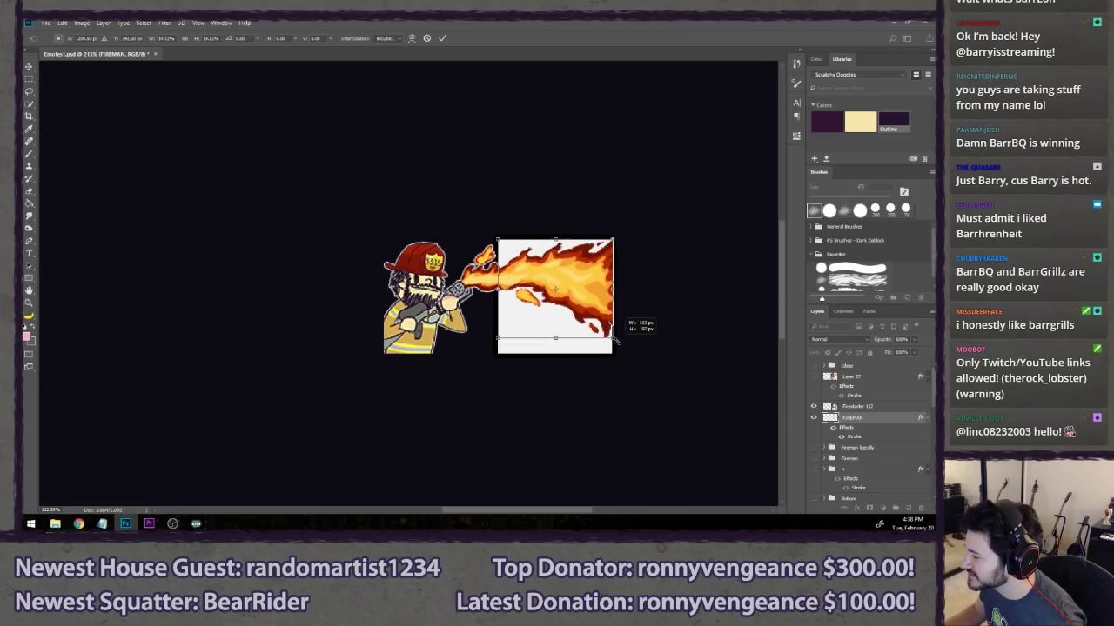
# - Shrink the FIREMAN flame slightly so its far end lines up exactly with the white square's right edge
pyautogui.scroll(3, 658, 316)
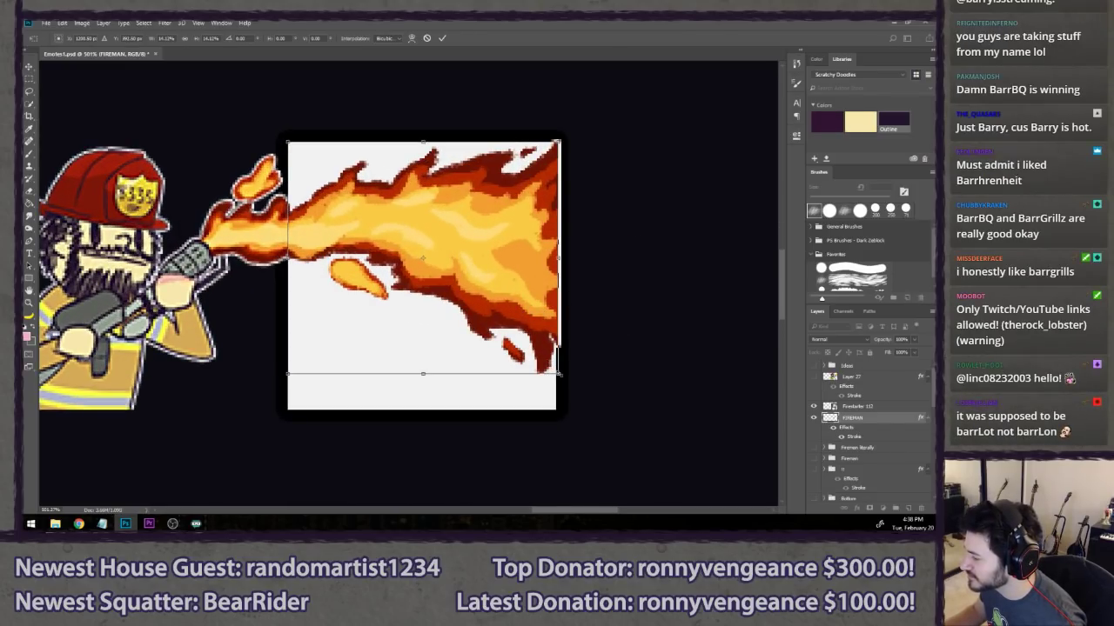
pyautogui.moveTo(560, 373); pyautogui.dragTo(557, 373)
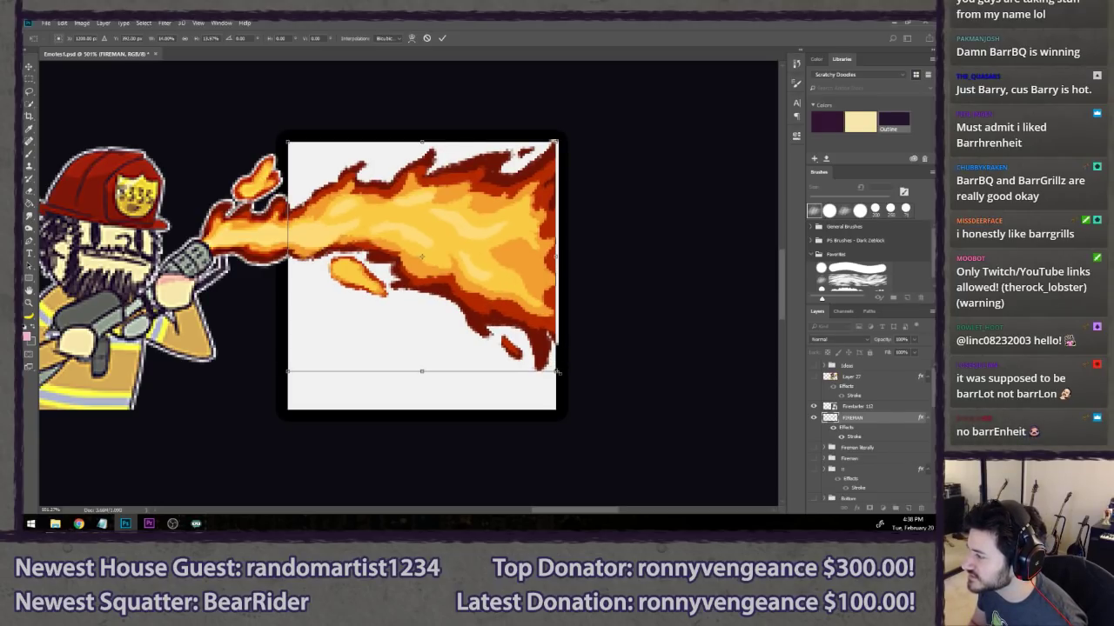
pyautogui.press('Return')
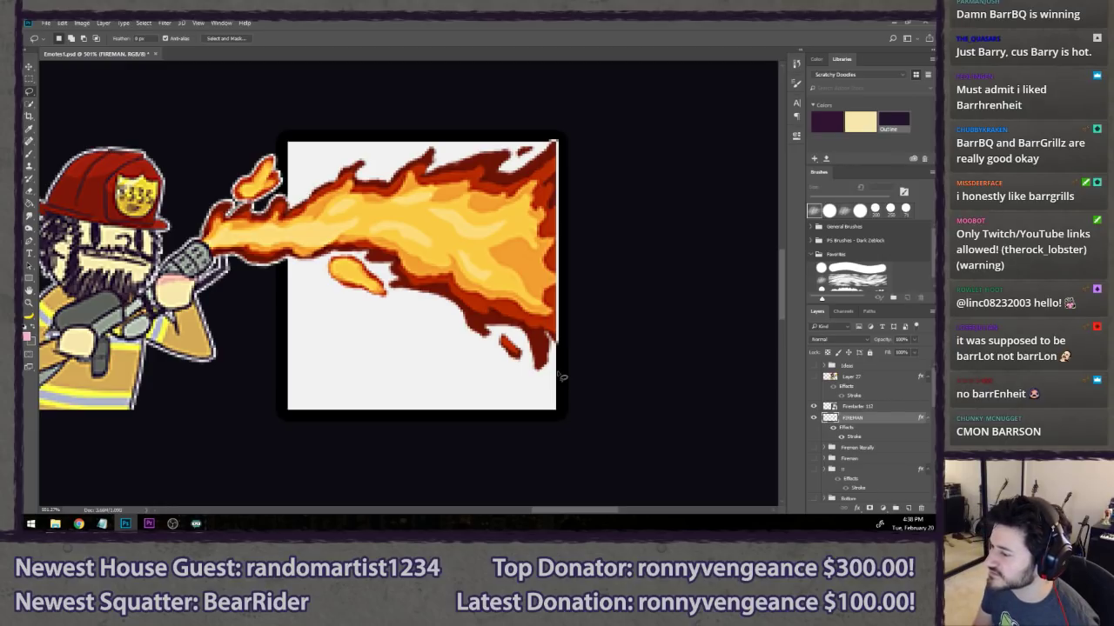
pyautogui.press('v')
pyautogui.press('Right')
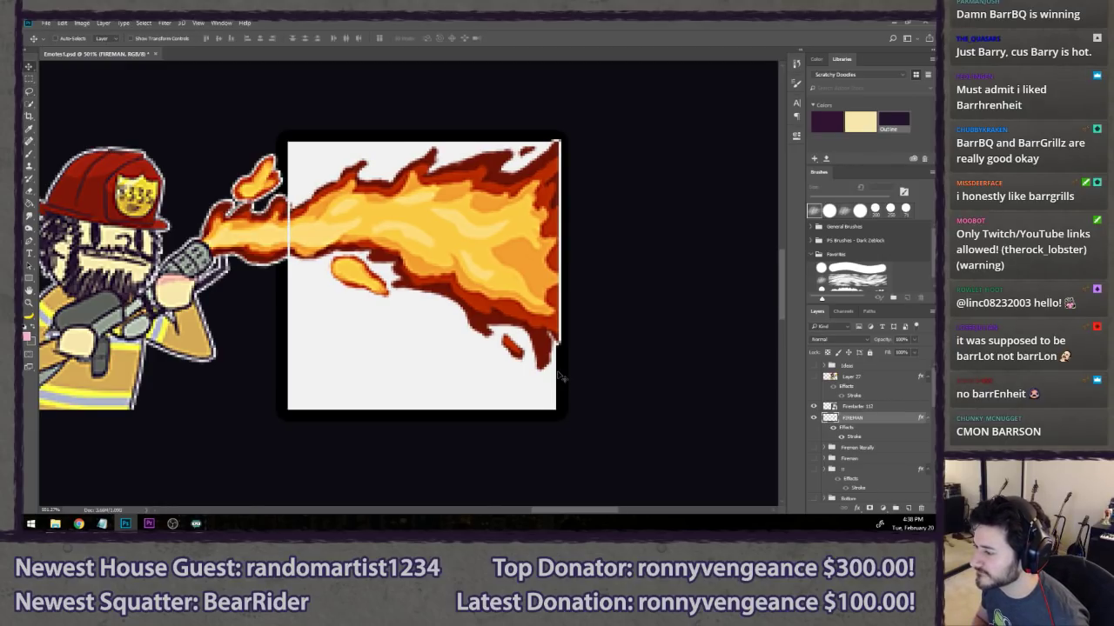
pyautogui.press('Left')
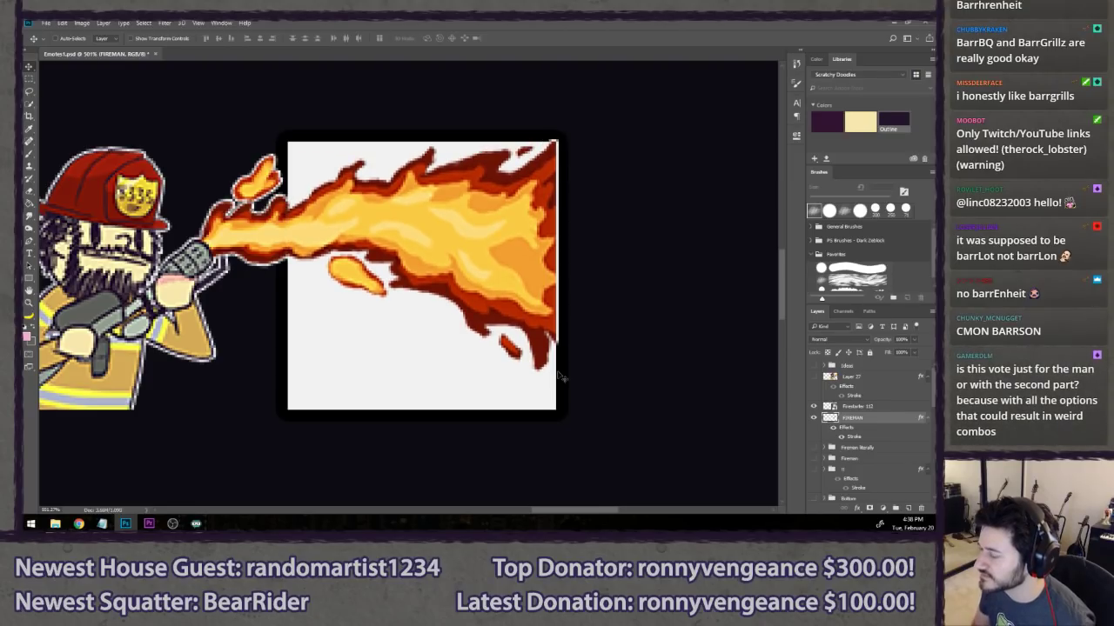
pyautogui.press('l')
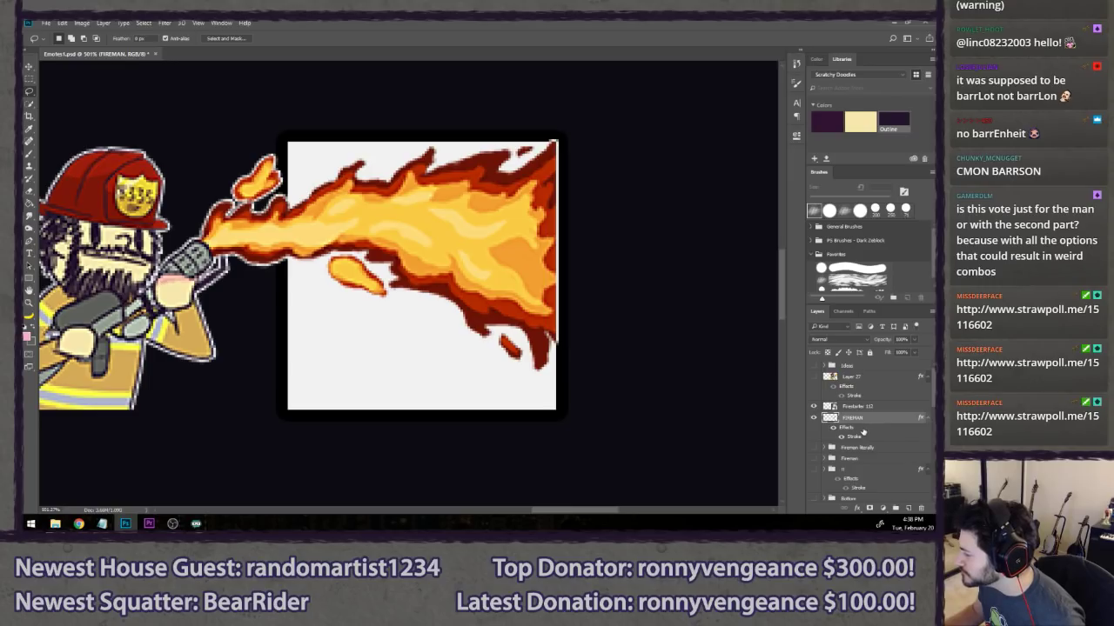
# - Delete the placed Firestarter 112 layer and the fireman drawing on Layer 27
pyautogui.click(858, 379)
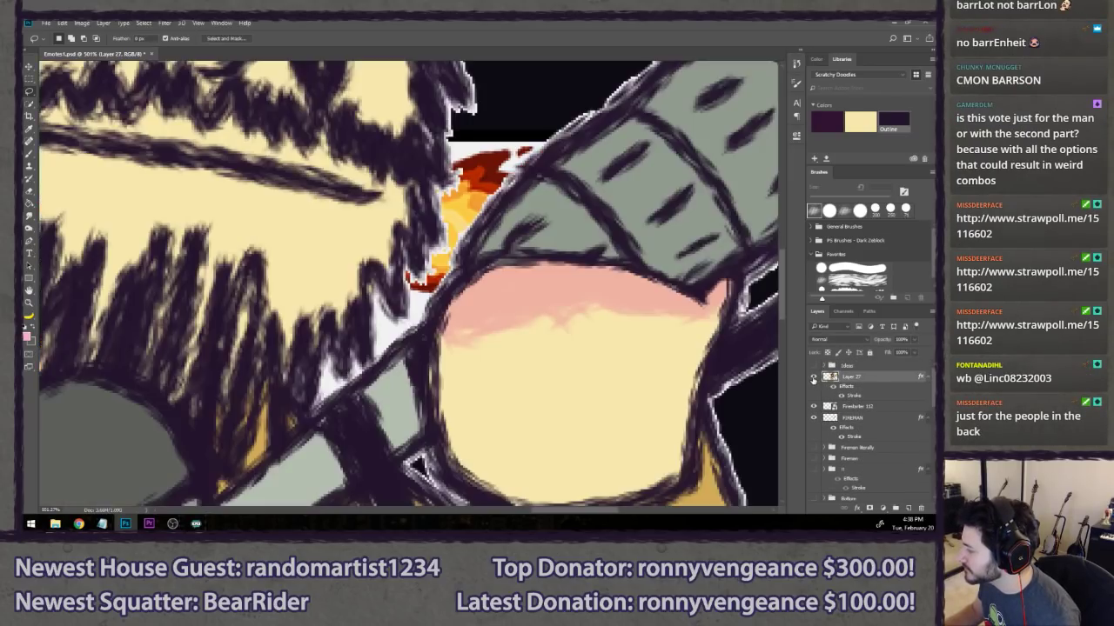
pyautogui.click(814, 380)
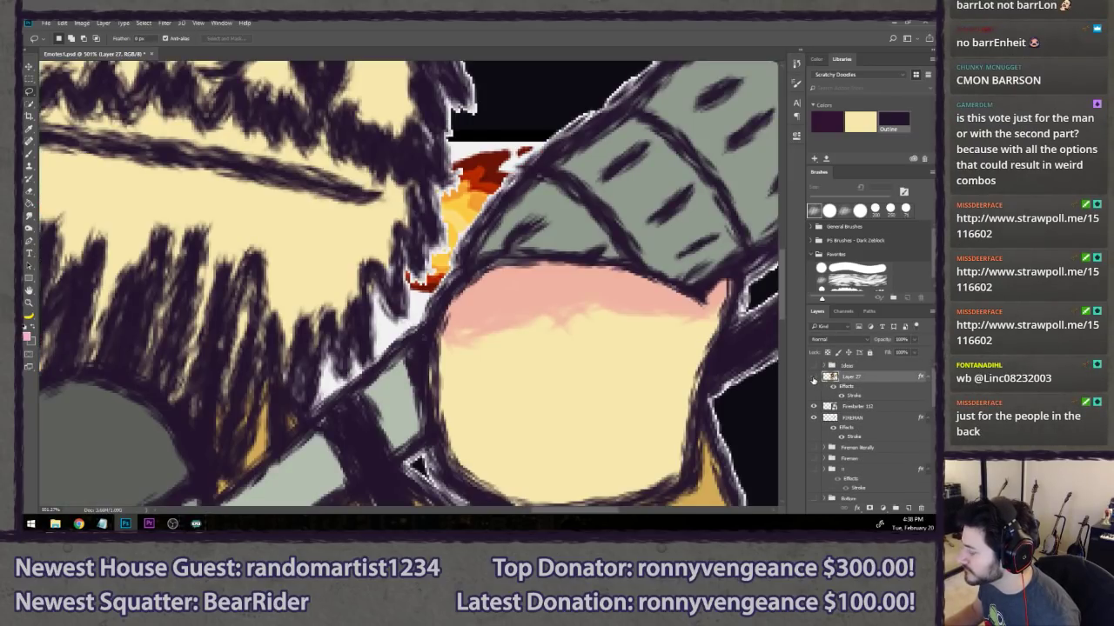
pyautogui.click(813, 379)
pyautogui.click(874, 407)
pyautogui.press('Delete')
pyautogui.click(880, 380)
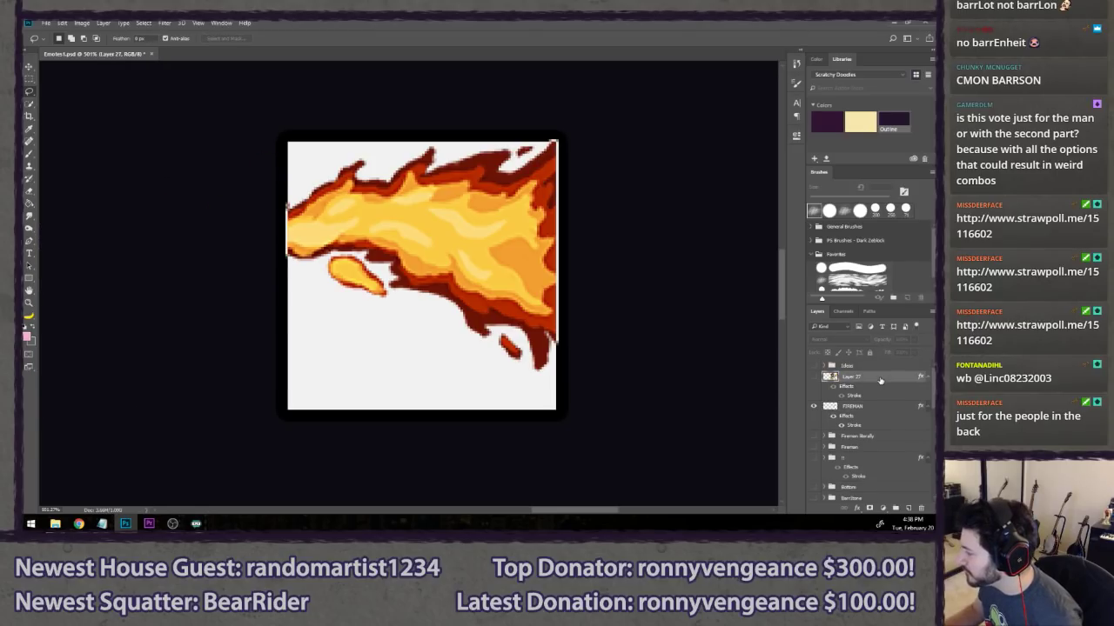
pyautogui.press('Delete')
# - Crop the canvas to the bounds of the 112 square layer
pyautogui.scroll(-10, 838, 442)
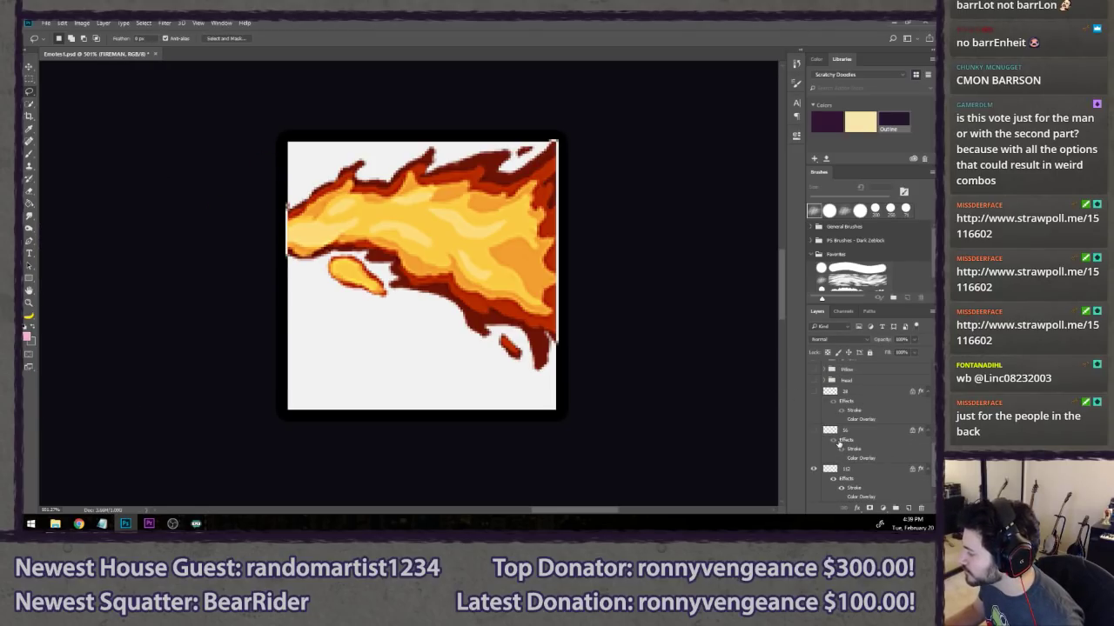
pyautogui.scroll(-2, 839, 443)
pyautogui.keyDown('ctrl'); pyautogui.click(830, 447); pyautogui.keyUp('ctrl')
pyautogui.press('c')
pyautogui.press('Return')
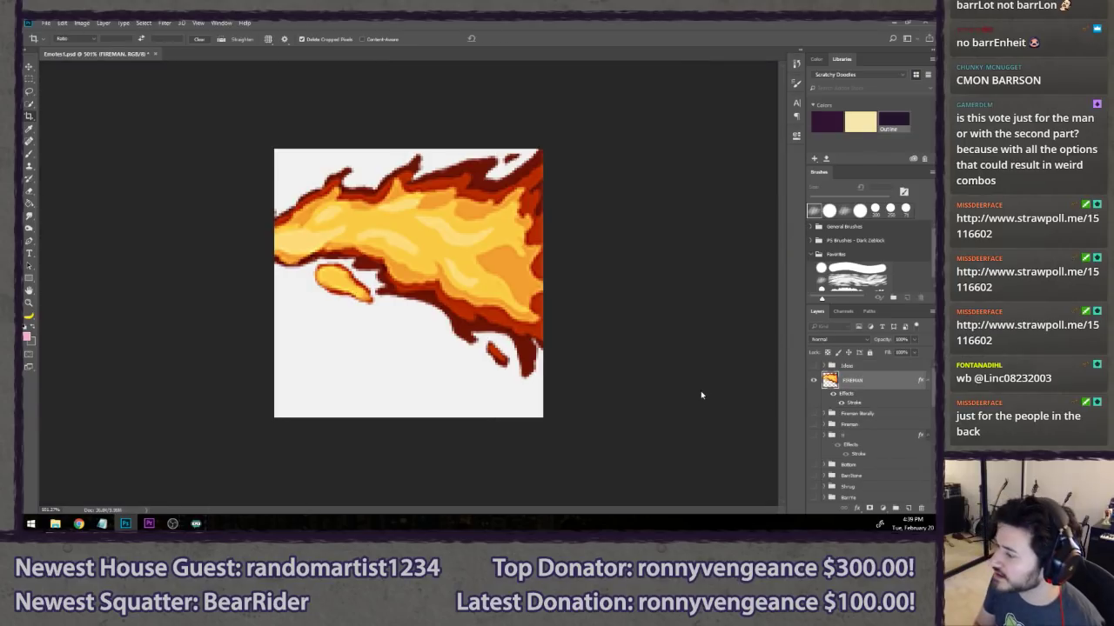
pyautogui.press('l')
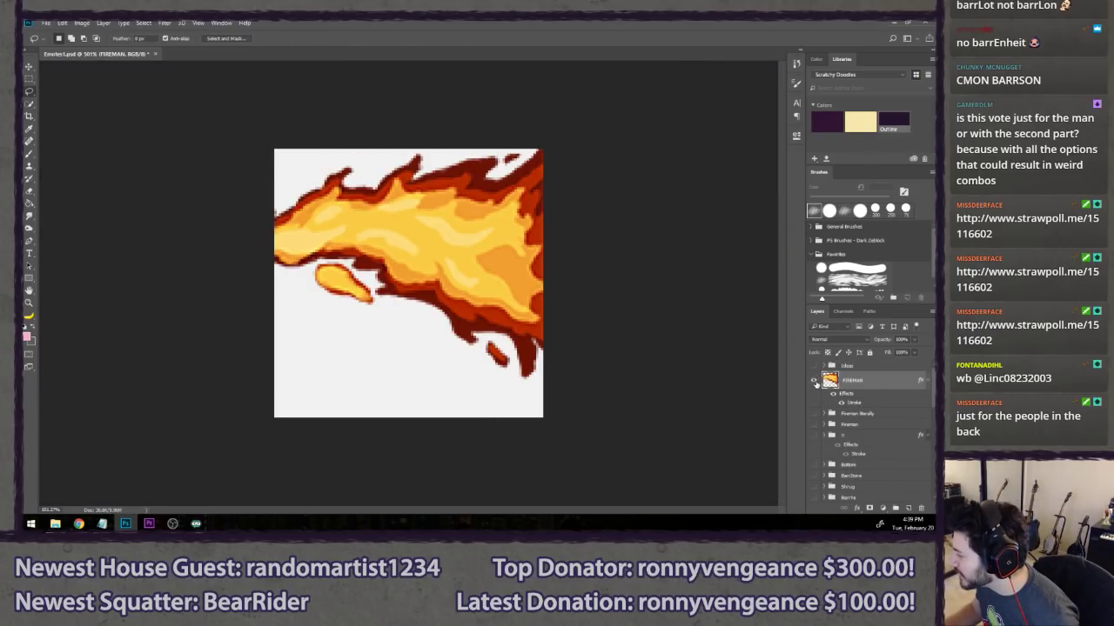
# - Hide the 112 square, check the flame on the dark background, and hide both the BG Dark and BG Light layers
pyautogui.scroll(-5, 814, 400)
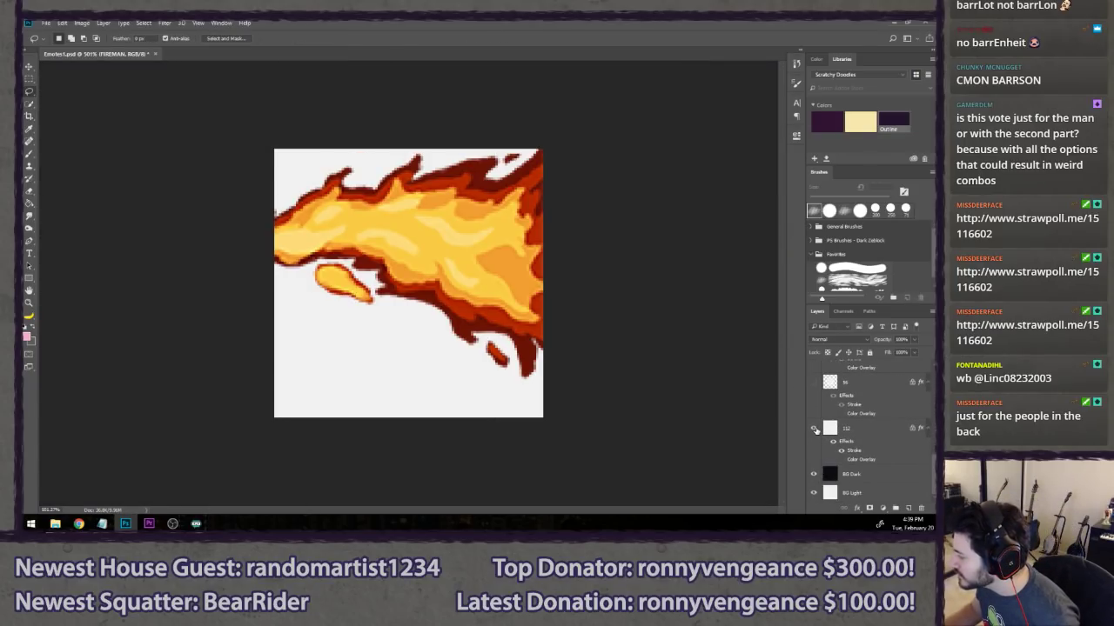
pyautogui.click(814, 428)
pyautogui.scroll(-10, 643, 378)
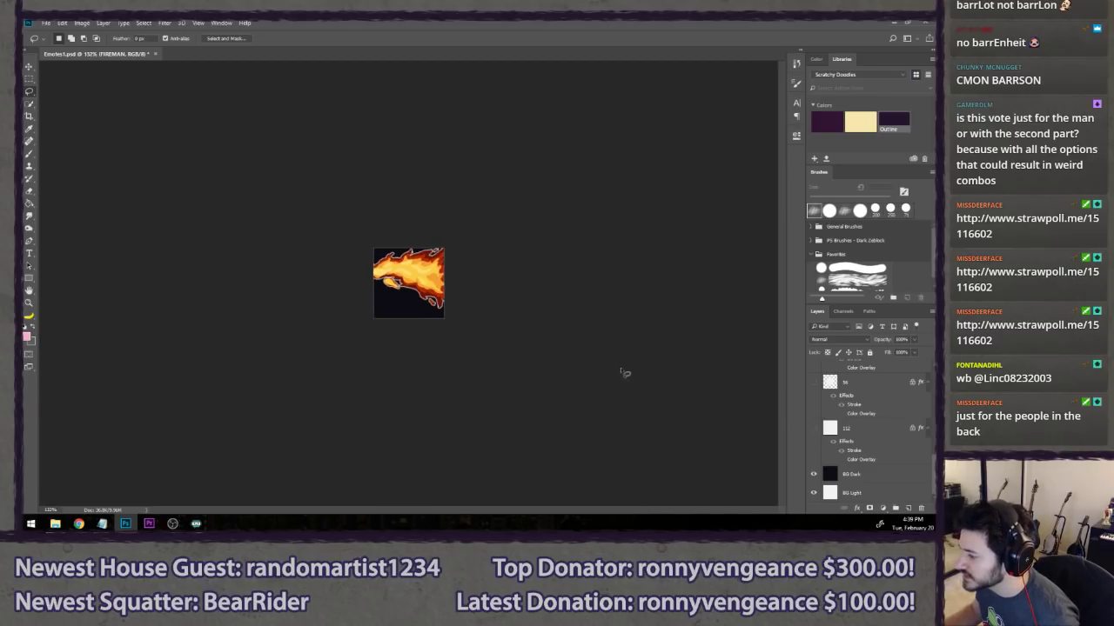
pyautogui.scroll(10, 531, 336)
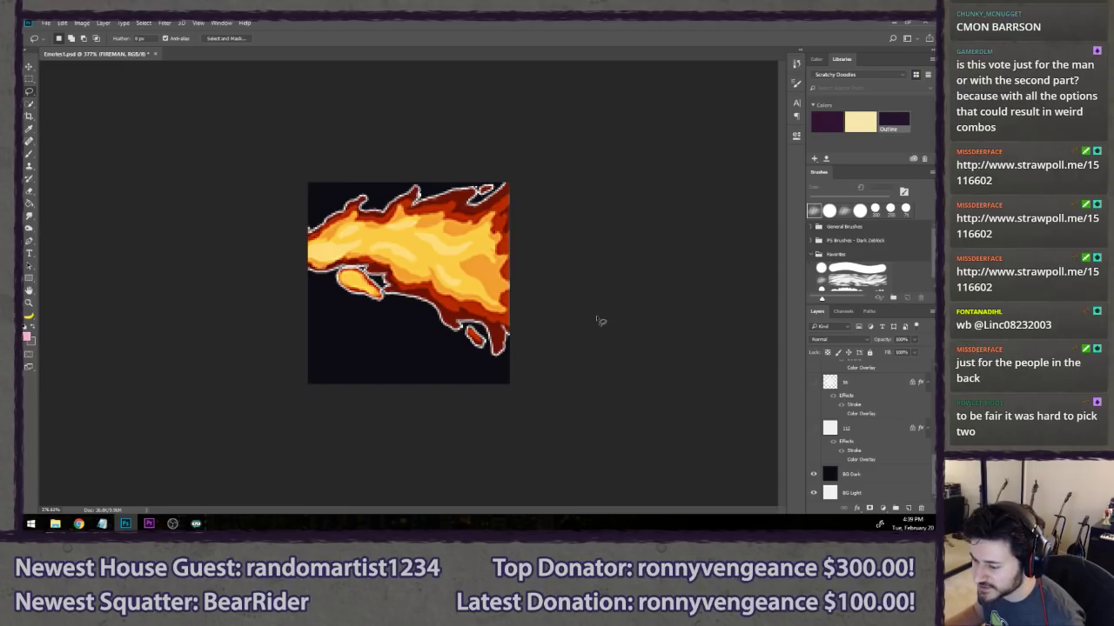
pyautogui.click(813, 475)
pyautogui.click(814, 493)
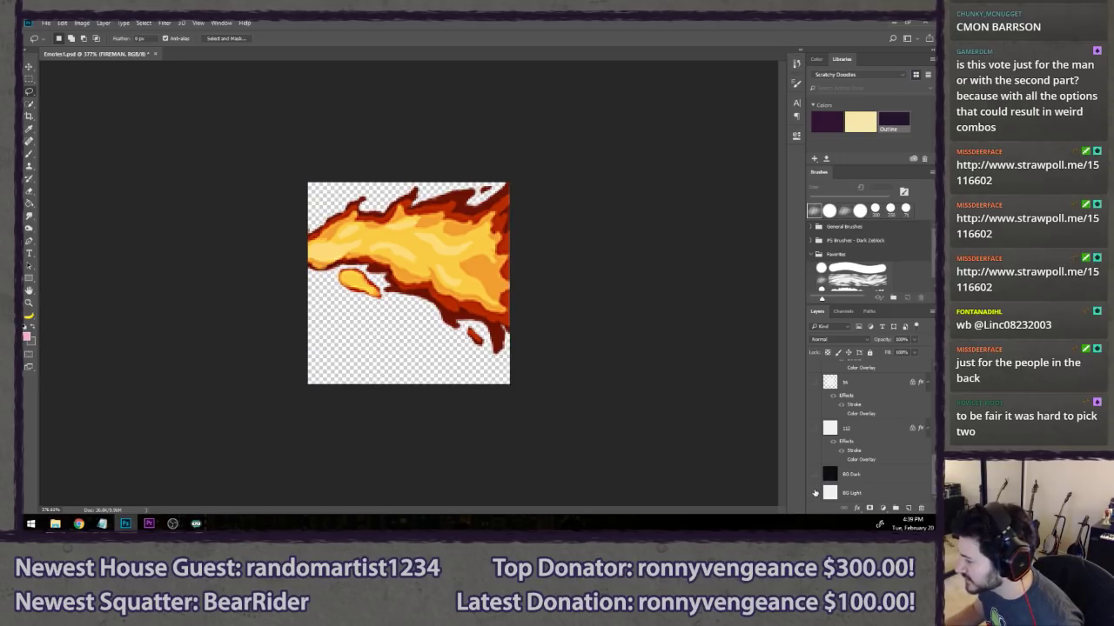
# - Save the transparent flame emote as a PNG named Fire 112 in the Emotes folder, using the smallest file size
pyautogui.hotkey('ctrl', 'shift', 's')
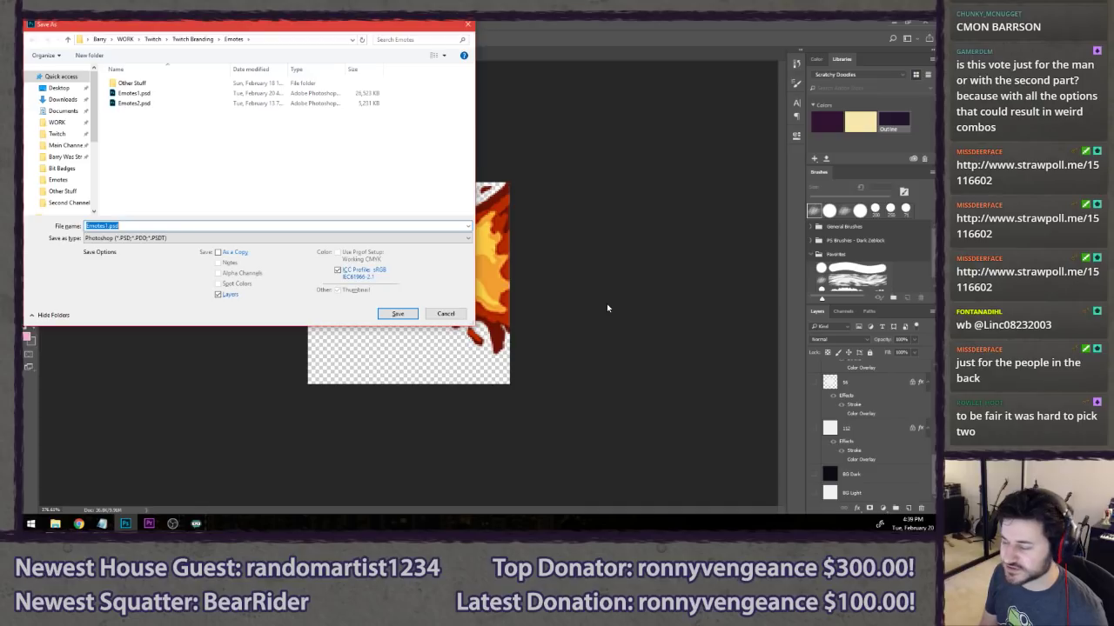
pyautogui.write('Fire 112')
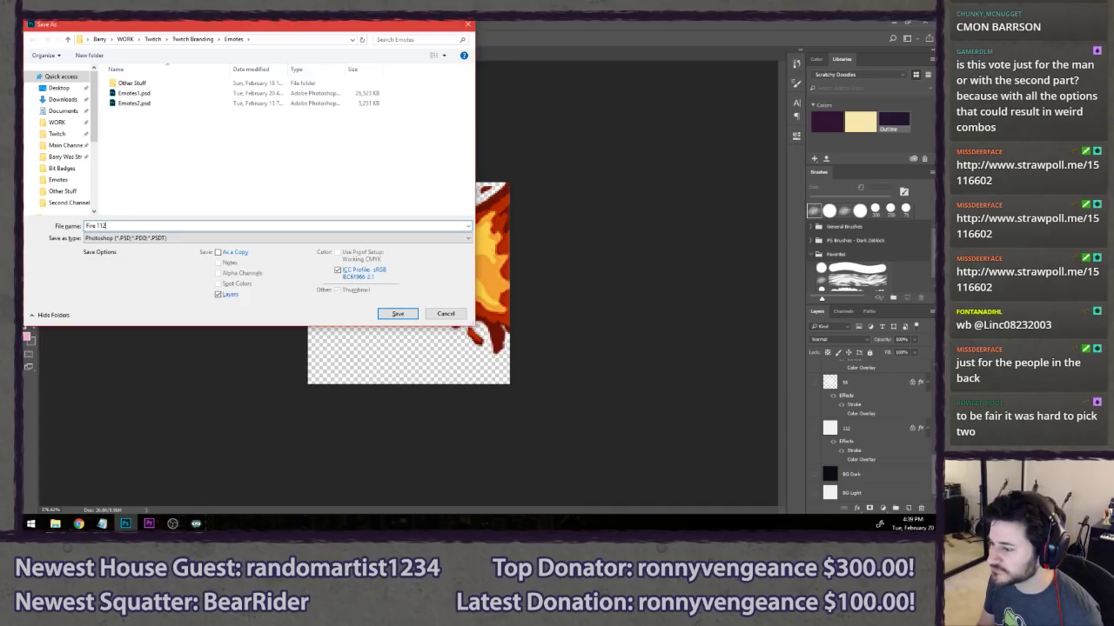
pyautogui.click(129, 238)
pyautogui.click(130, 370)
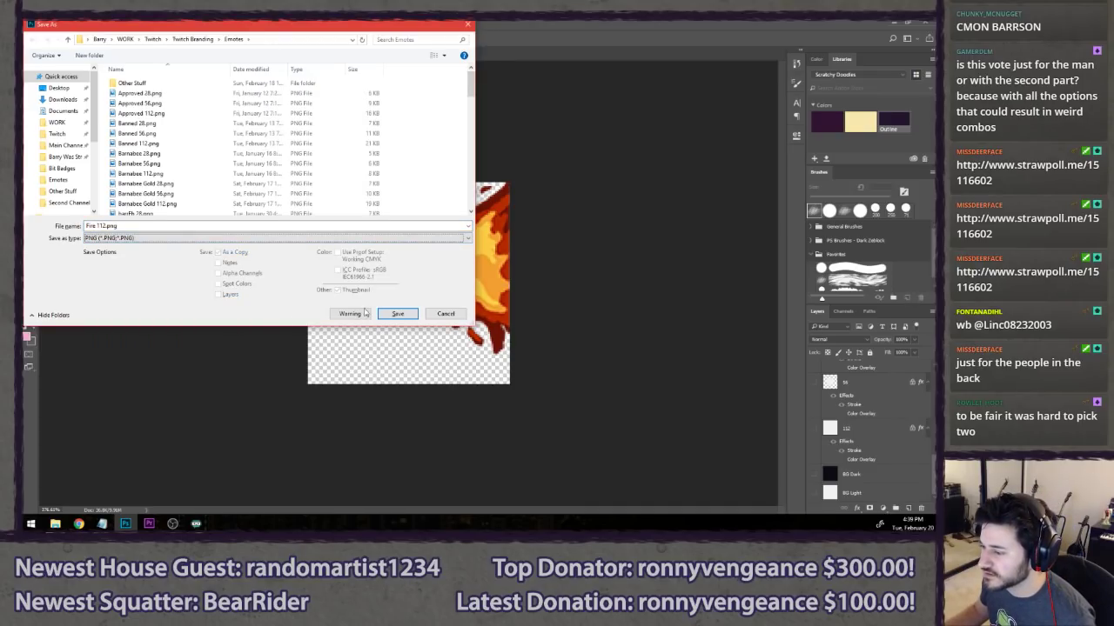
pyautogui.click(398, 315)
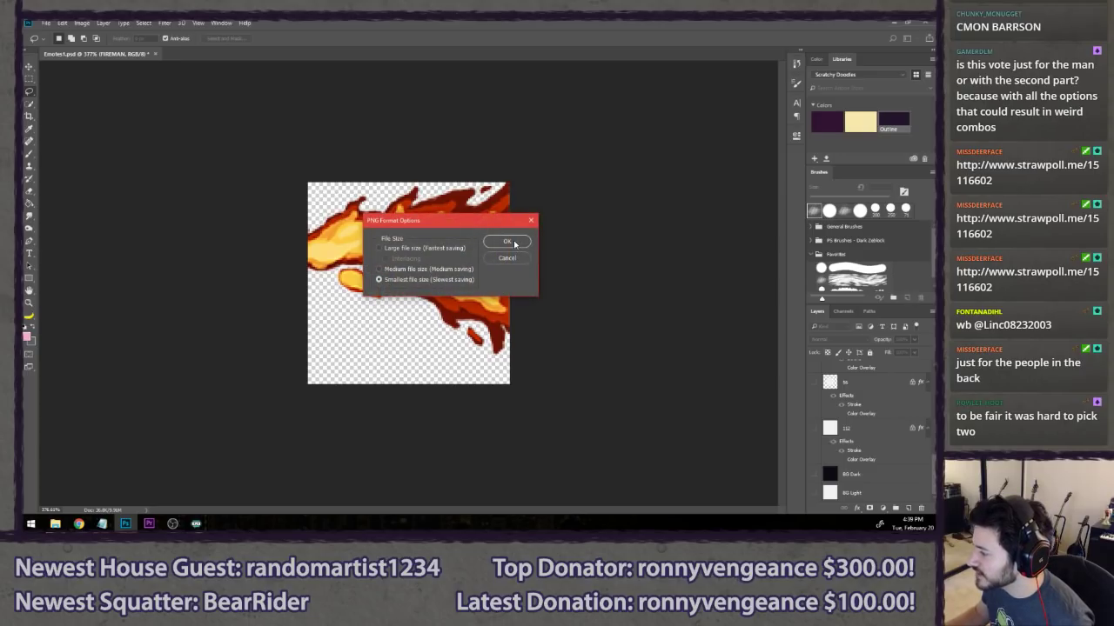
pyautogui.click(512, 242)
# - Show the 56 square layer as the guide for the medium emote size
pyautogui.scroll(1, 850, 430)
pyautogui.click(814, 405)
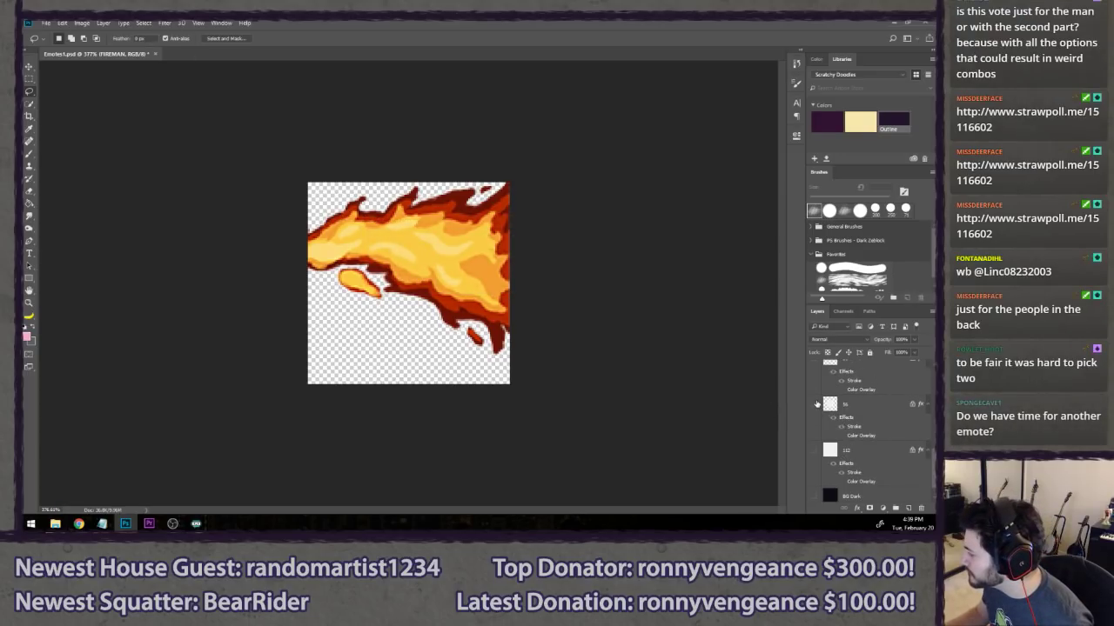
pyautogui.scroll(8, 871, 405)
pyautogui.scroll(3, 873, 403)
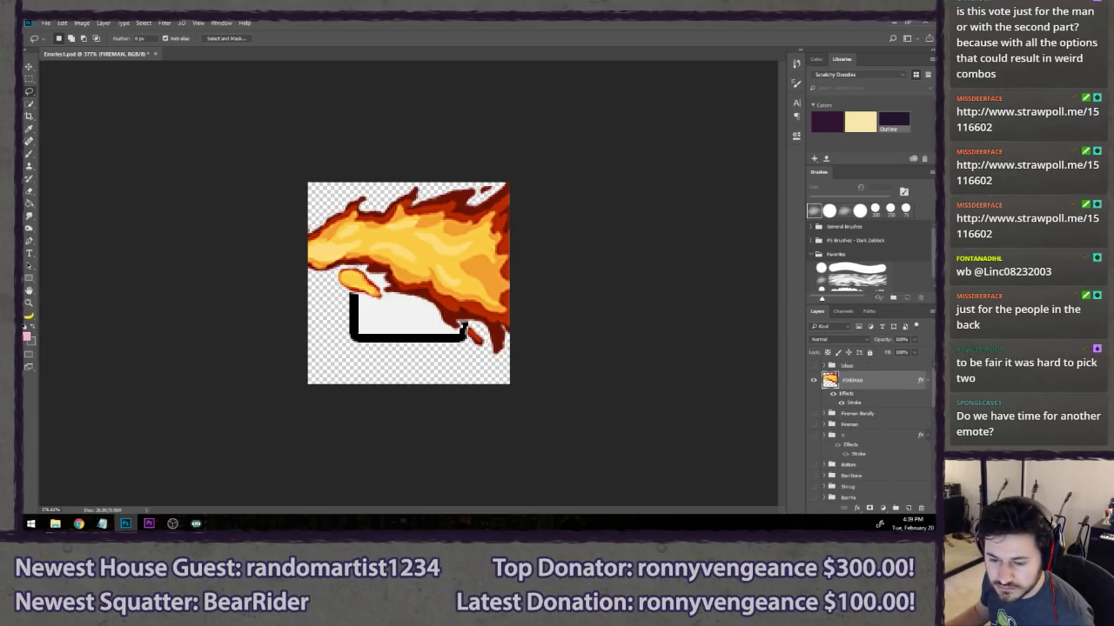
# - Place the Firestarter 56 image file against the 56 square's left edge, above FIREMAN, and reselect the FIREMAN layer
pyautogui.moveTo(0, 287); pyautogui.dragTo(318, 289)
pyautogui.moveTo(449, 275); pyautogui.dragTo(349, 275)
pyautogui.press('Return')
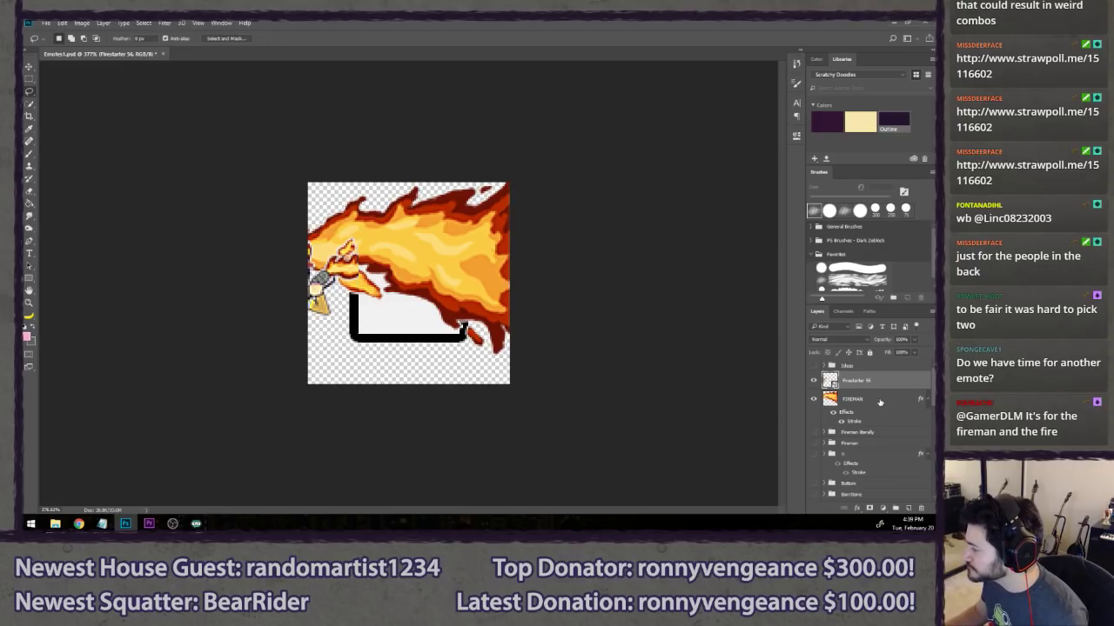
pyautogui.hotkey('alt', '[')
pyautogui.hotkey('ctrl', 't')
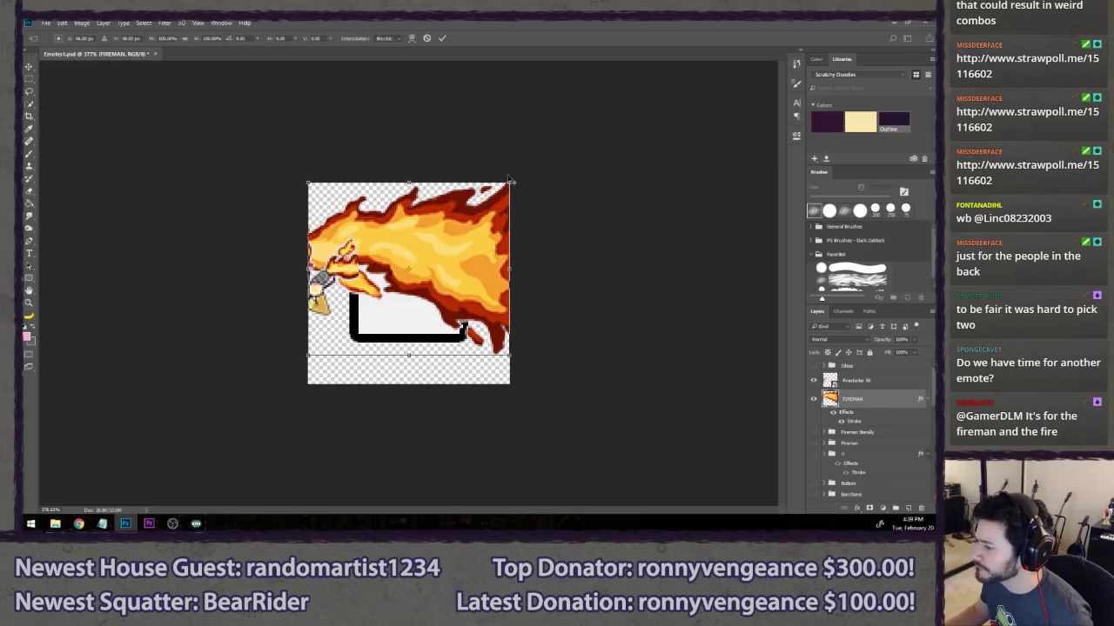
pyautogui.moveTo(511, 183)
pyautogui.mouseDown()
pyautogui.moveTo(484, 220)
pyautogui.moveTo(522, 186)
pyautogui.moveTo(510, 201)
pyautogui.mouseUp()
pyautogui.hotkey('ctrl', '0')
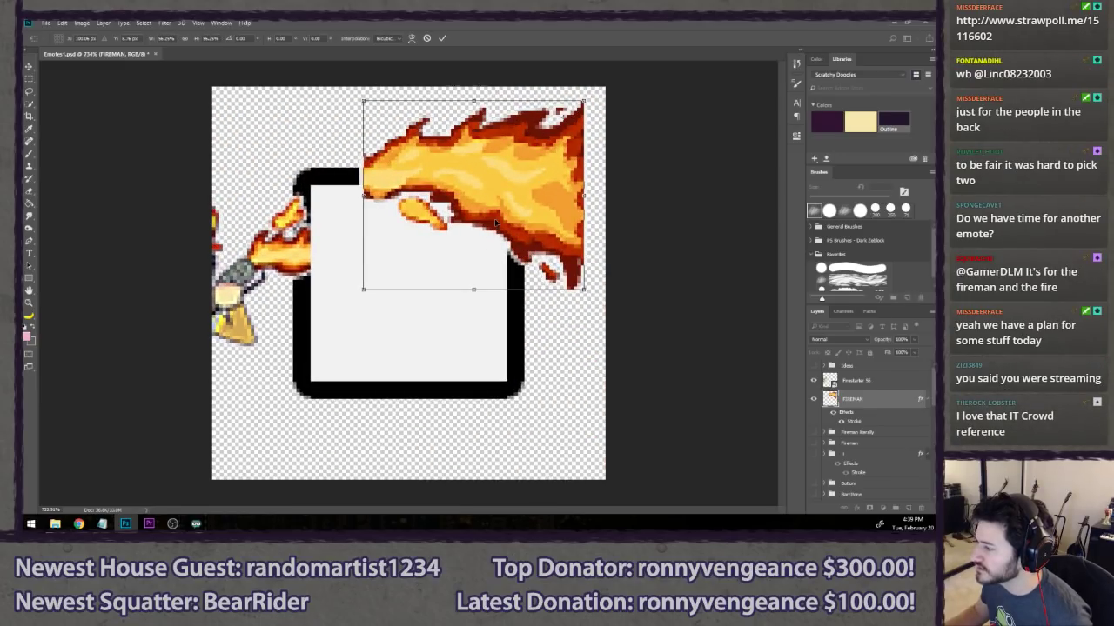
pyautogui.press('Escape')
# - Scale the FIREMAN flame down to the 56 square's width and position it to continue the small firestarter's flame
pyautogui.scroll(-3, 496, 222)
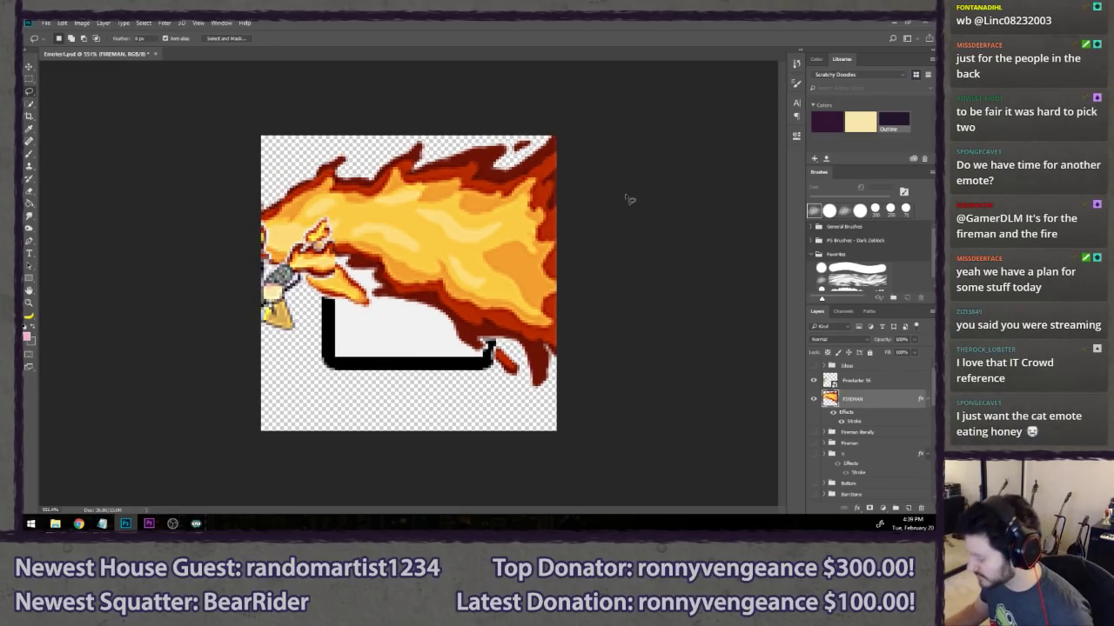
pyautogui.hotkey('ctrl', 't')
pyautogui.moveTo(567, 137); pyautogui.dragTo(489, 202)
pyautogui.scroll(4, 453, 261)
pyautogui.moveTo(461, 274); pyautogui.dragTo(458, 285)
pyautogui.moveTo(526, 364); pyautogui.dragTo(513, 368)
pyautogui.press('Return')
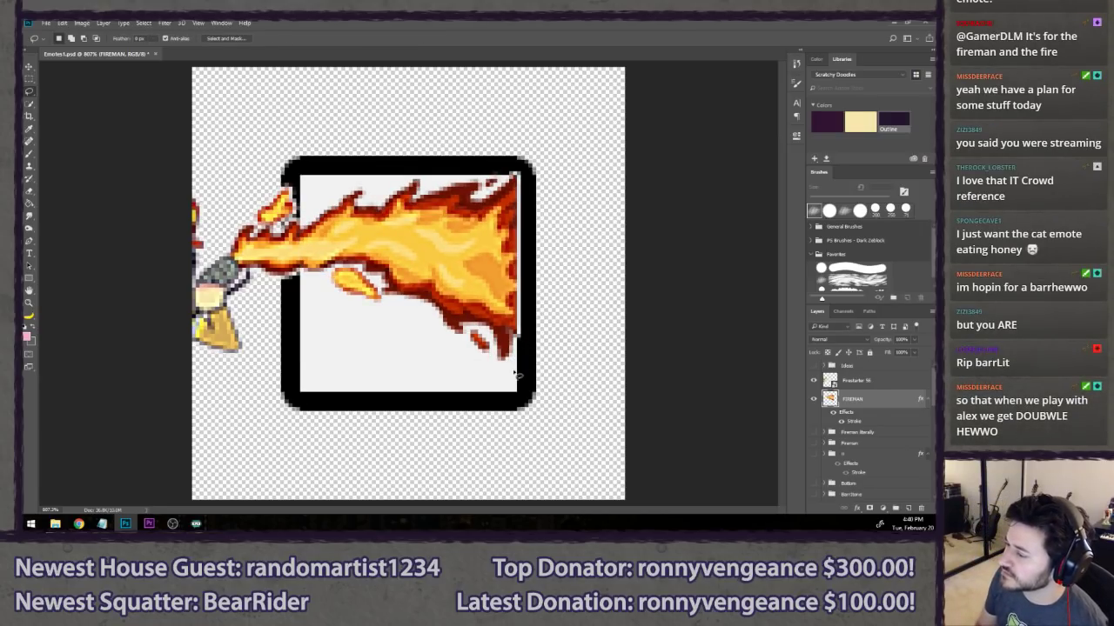
# - Stretch the FIREMAN flame slightly downward from its lower edge and check it at a reduced view
pyautogui.hotkey('ctrl', 't')
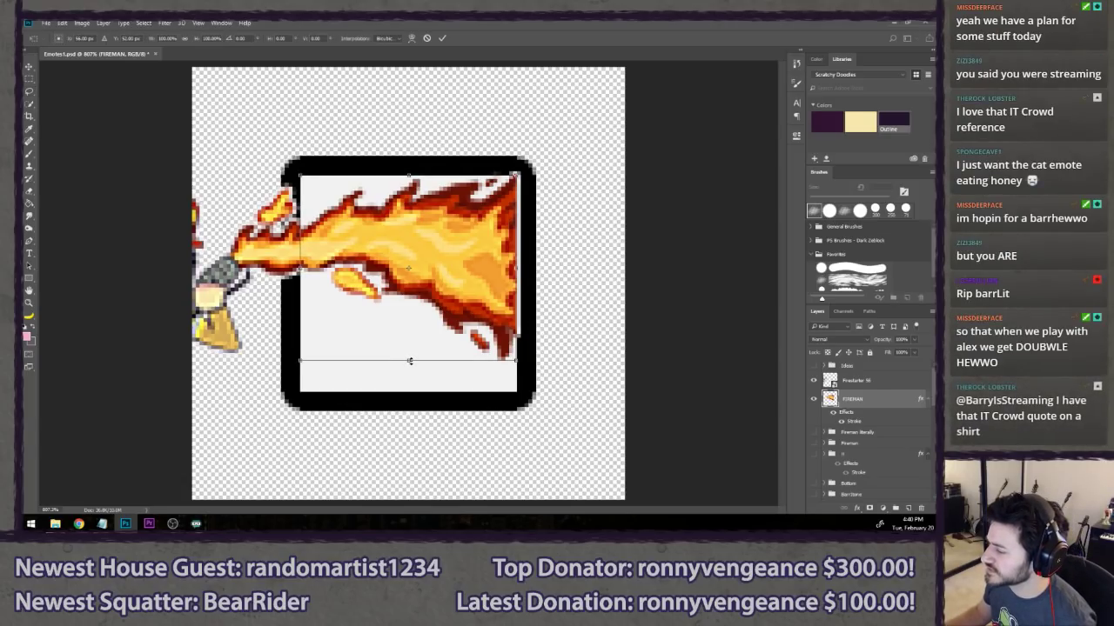
pyautogui.moveTo(409, 360); pyautogui.dragTo(407, 362)
pyautogui.press('Return')
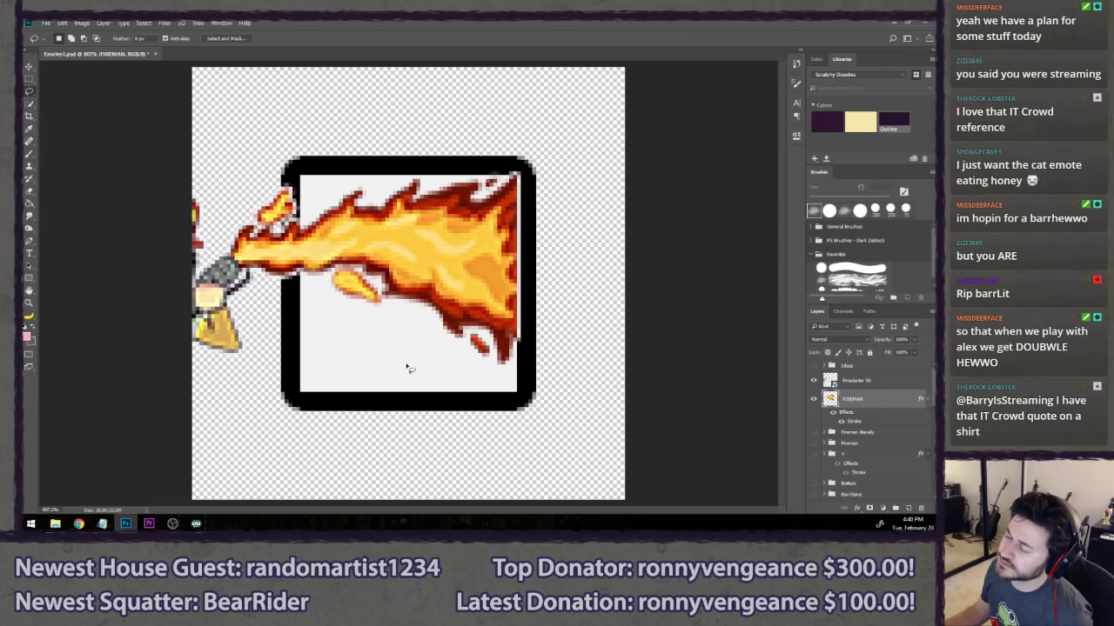
pyautogui.scroll(-5, 409, 369)
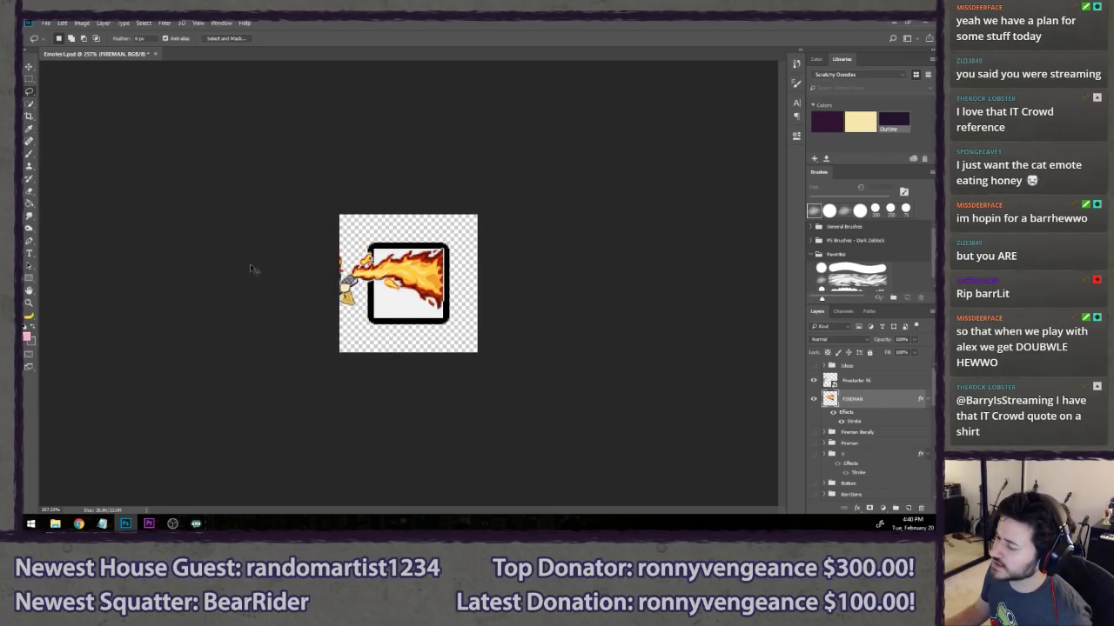
# - Crop the canvas to the outline of the 56 square layer
pyautogui.scroll(3, 250, 269)
pyautogui.scroll(3, 408, 283)
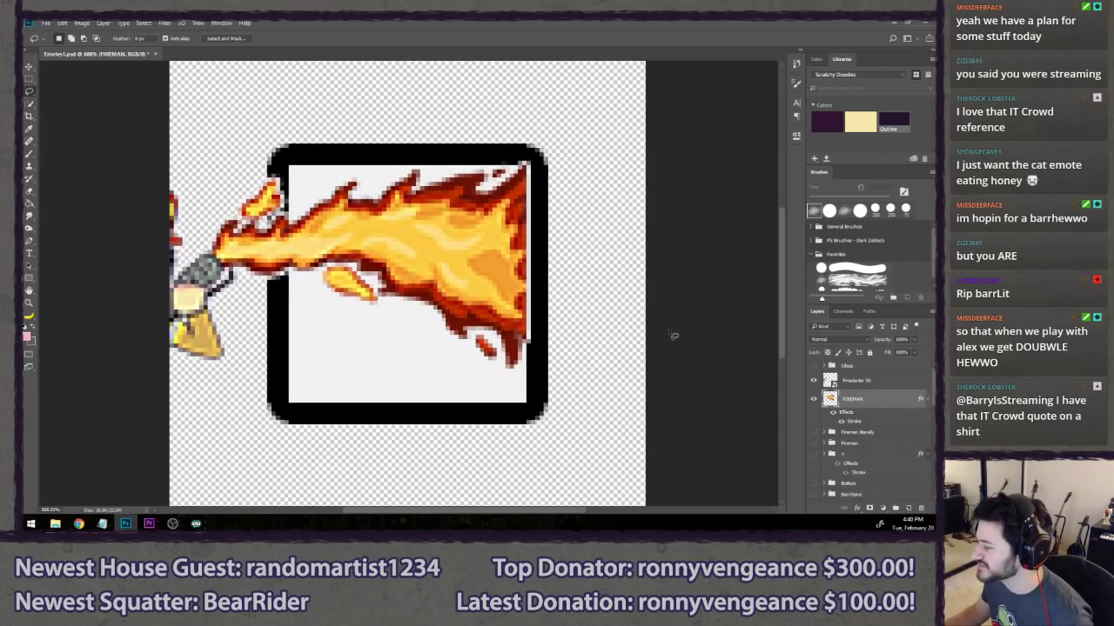
pyautogui.scroll(-5, 846, 448)
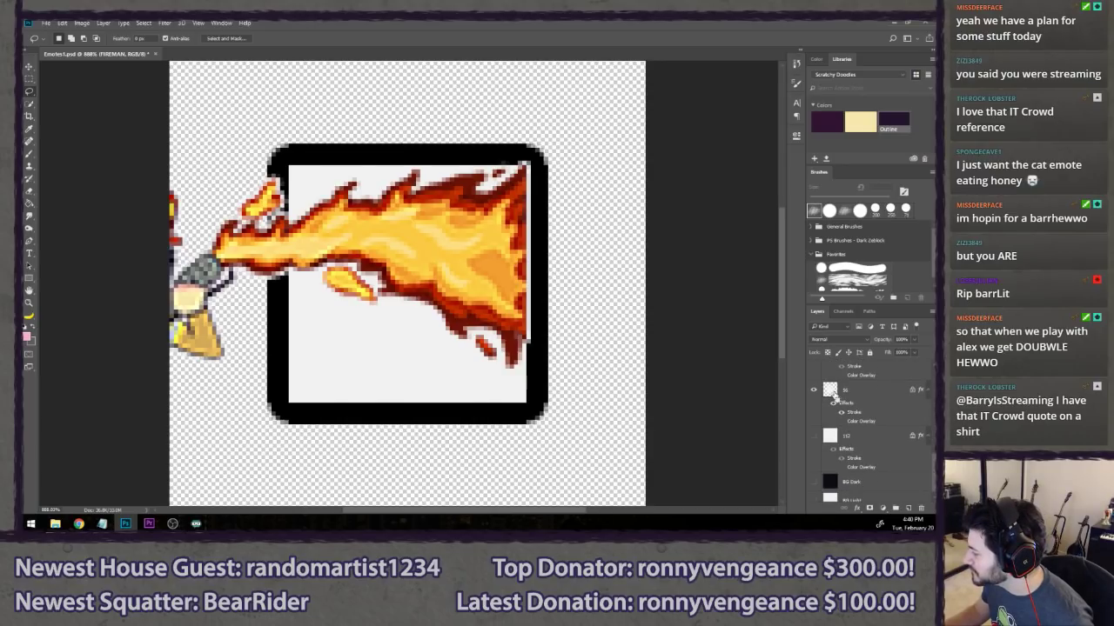
pyautogui.keyDown('ctrl'); pyautogui.click(833, 396); pyautogui.keyUp('ctrl')
pyautogui.scroll(1, 834, 396)
pyautogui.press('c')
pyautogui.press('Return')
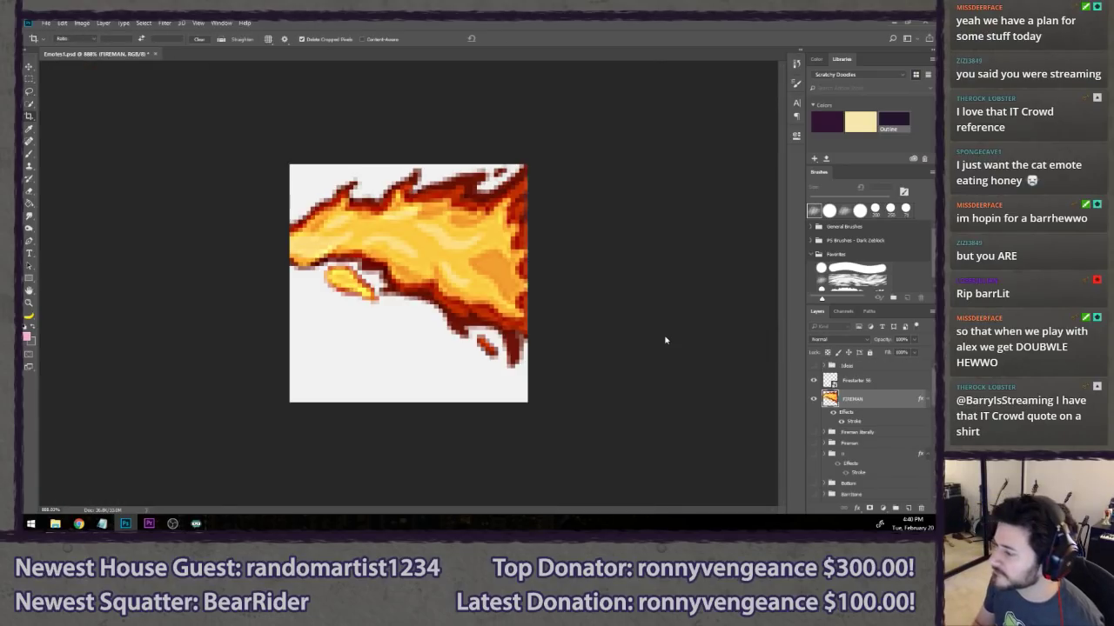
# - Hide the Firestarter 56 and 56 square layers, leaving only the flame on transparency
pyautogui.press('l')
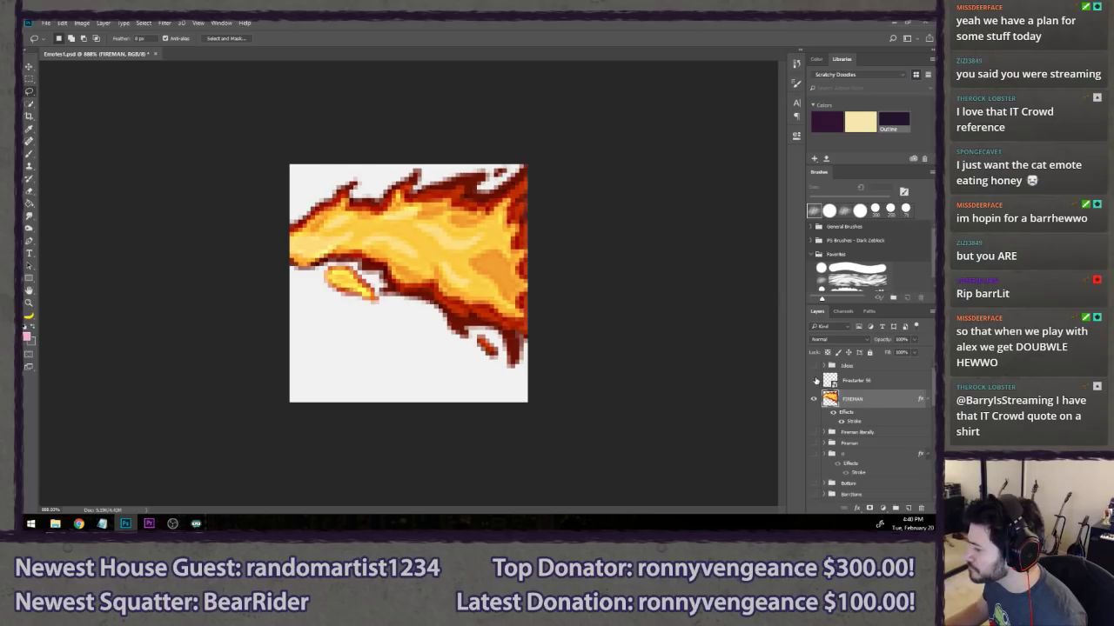
pyautogui.scroll(-5, 827, 435)
pyautogui.click(813, 435)
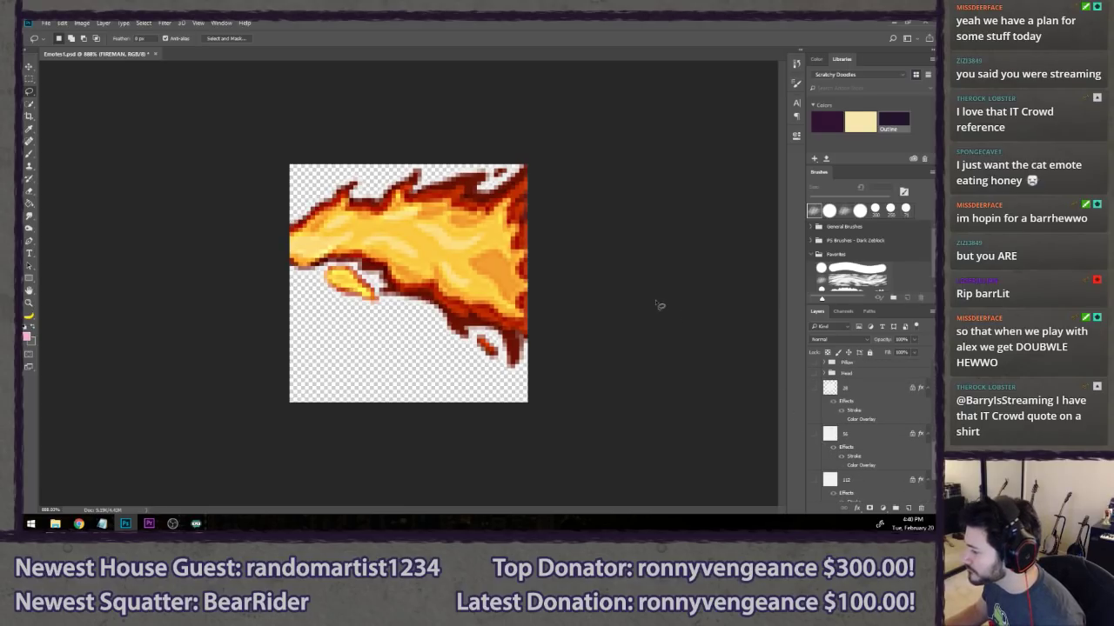
# - Save the cropped flame as a PNG named Fire 56 in the Emotes folder
pyautogui.hotkey('ctrl', 'shift', 's')
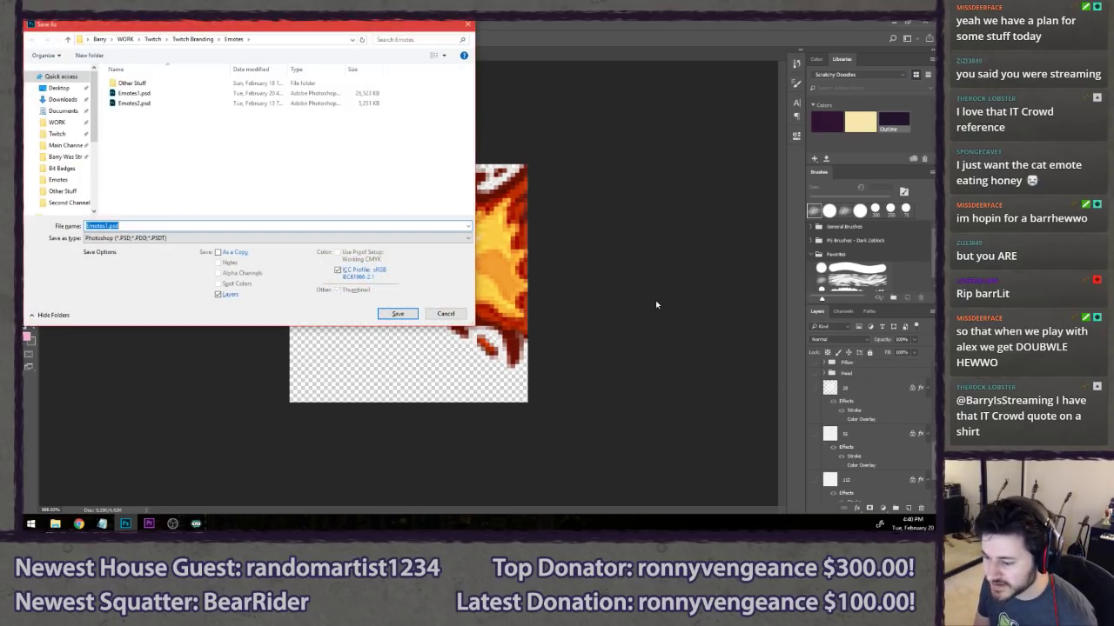
pyautogui.write('Ba')
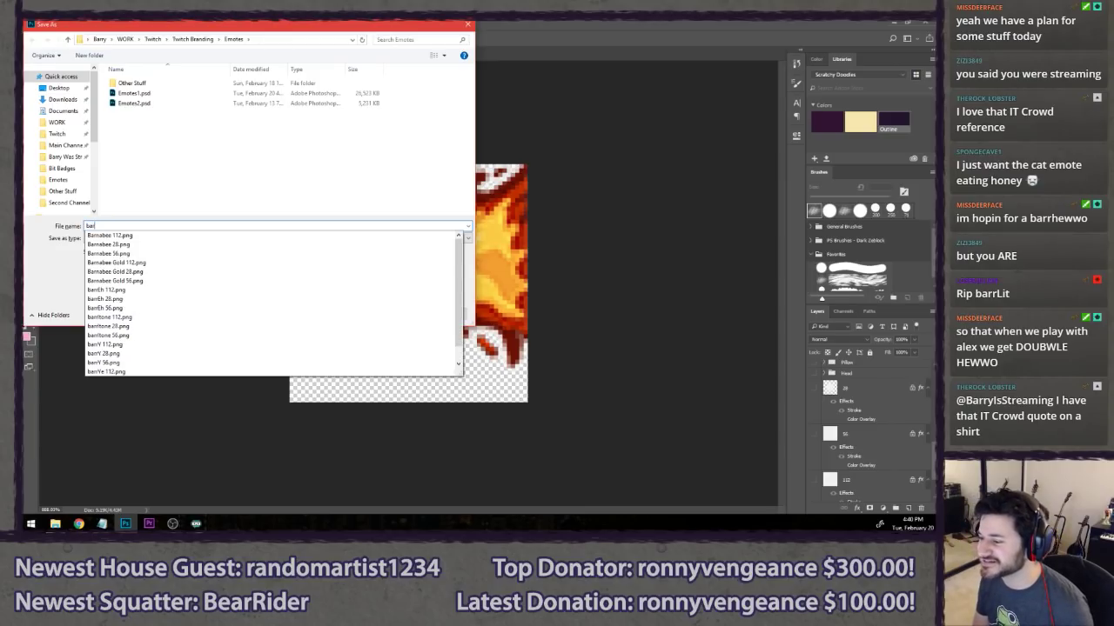
pyautogui.press('BackSpace')
pyautogui.press('BackSpace')
pyautogui.write('Fire ')
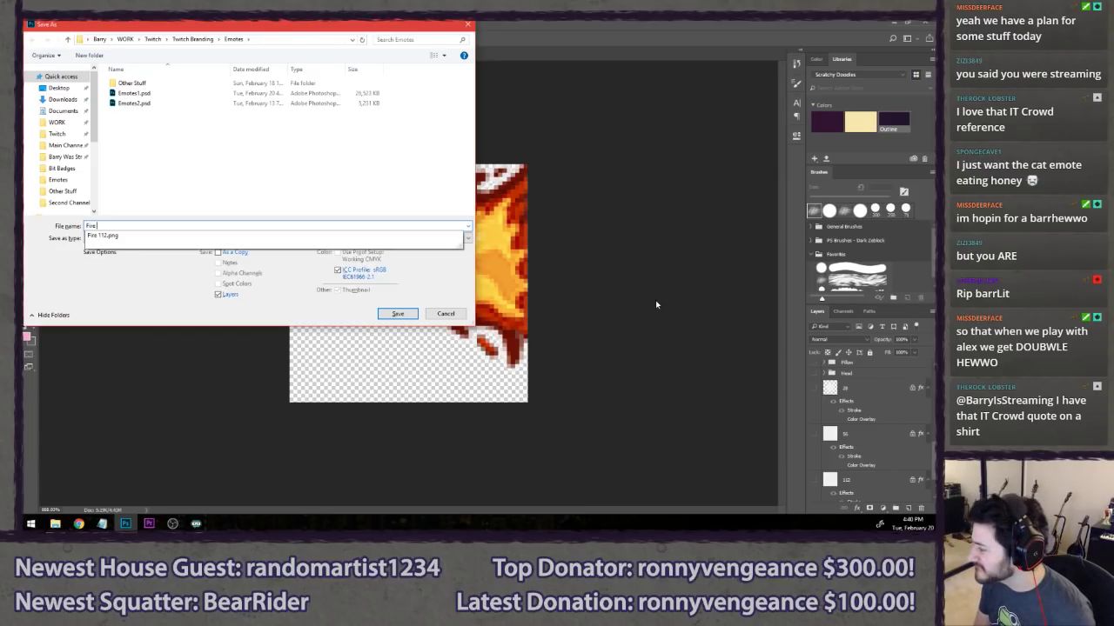
pyautogui.write('56')
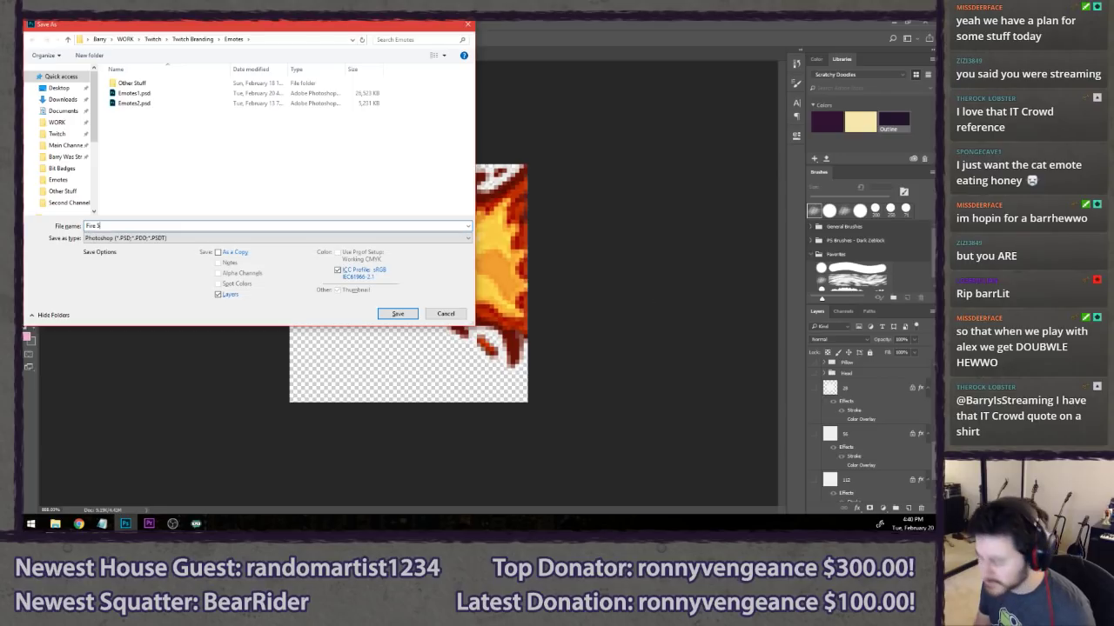
pyautogui.click(105, 237)
pyautogui.click(103, 369)
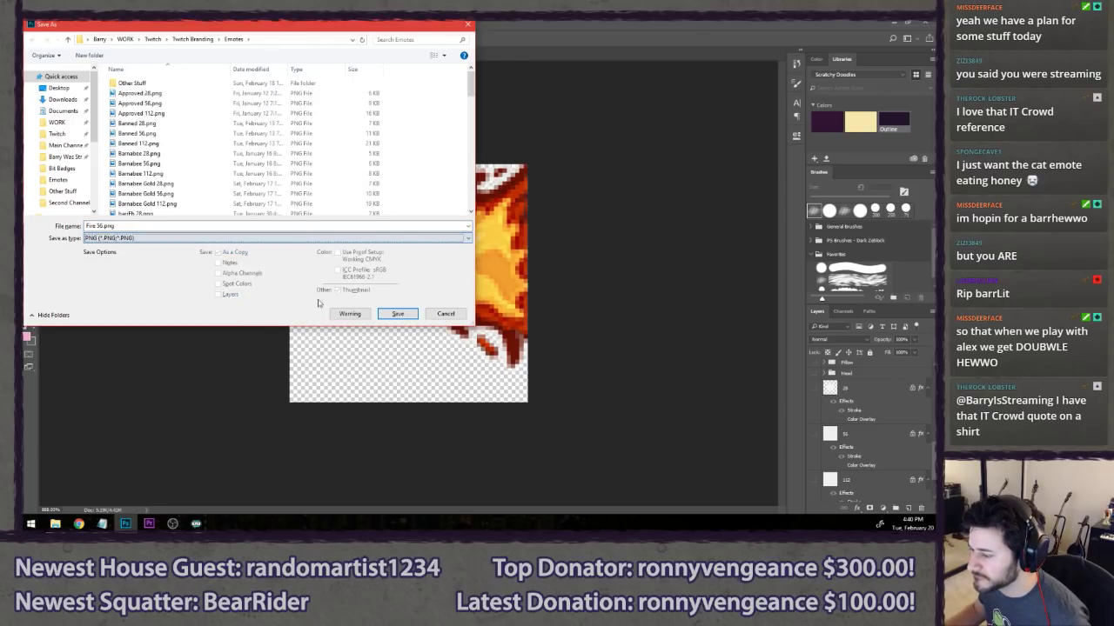
pyautogui.click(395, 314)
pyautogui.click(509, 241)
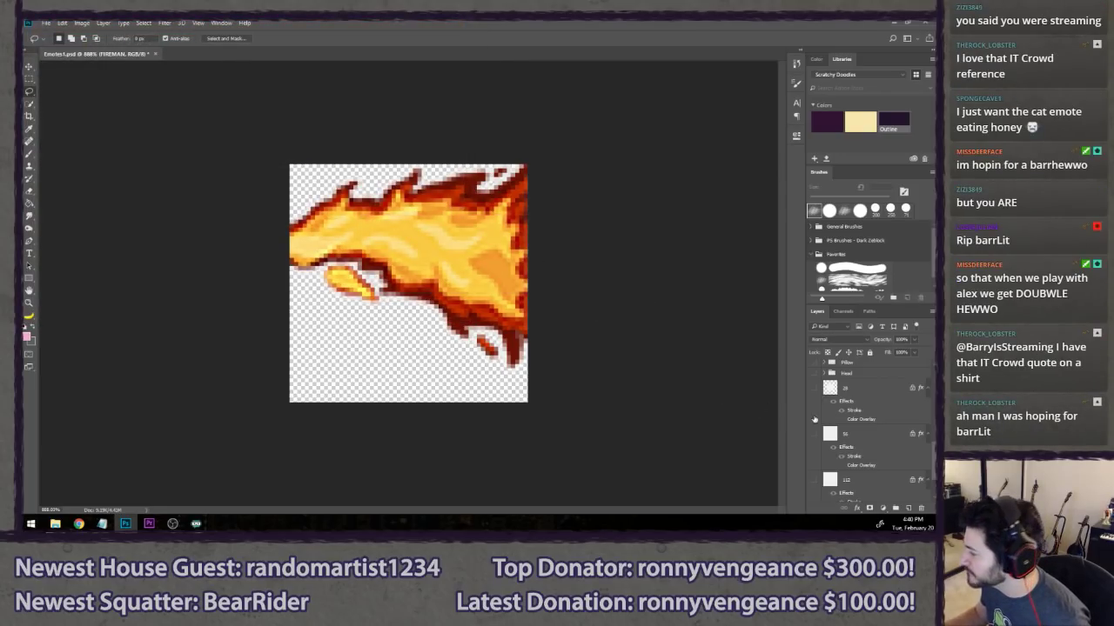
# - Show the 28 square layer as the guide for the smallest emote size and delete the Firestarter 56 layer
pyautogui.scroll(-1, 858, 414)
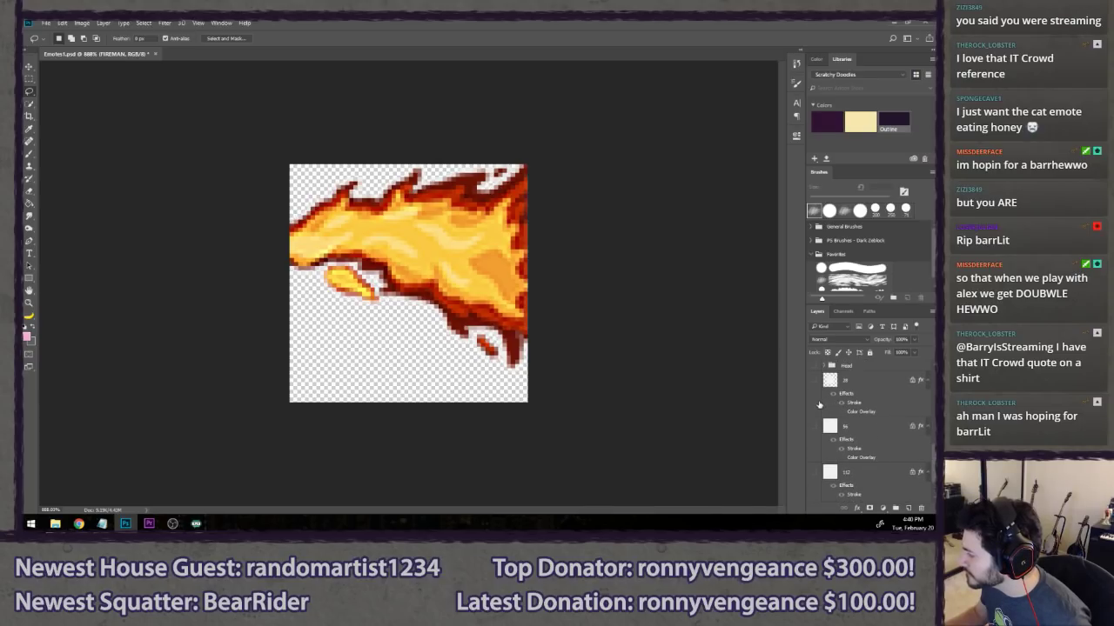
pyautogui.click(813, 383)
pyautogui.scroll(8, 885, 398)
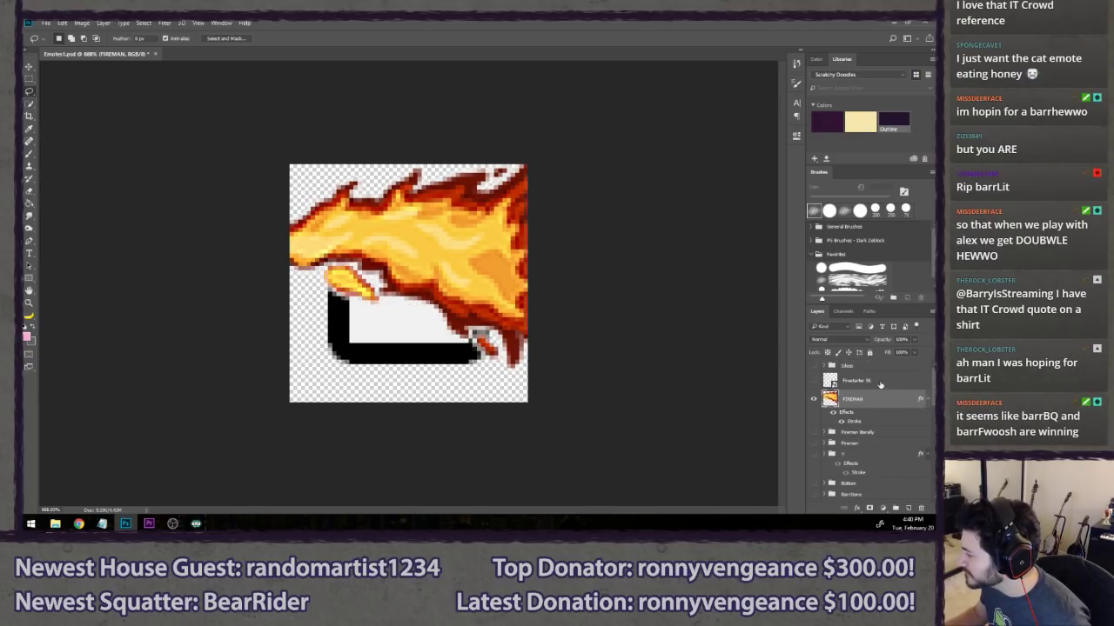
pyautogui.click(878, 380)
pyautogui.press('Delete')
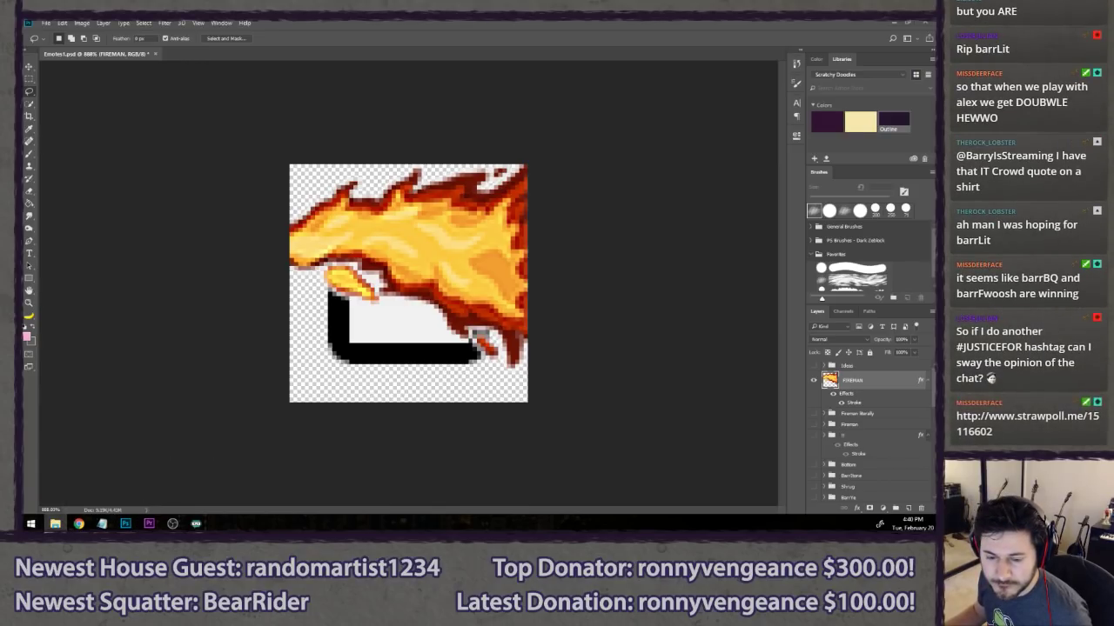
# - Place the Firestarter 28 image against the 28 square's left edge and scale the FIREMAN flame to the square's width, continuing the firestarter's flame
pyautogui.moveTo(263, 298); pyautogui.dragTo(342, 282)
pyautogui.press('Return')
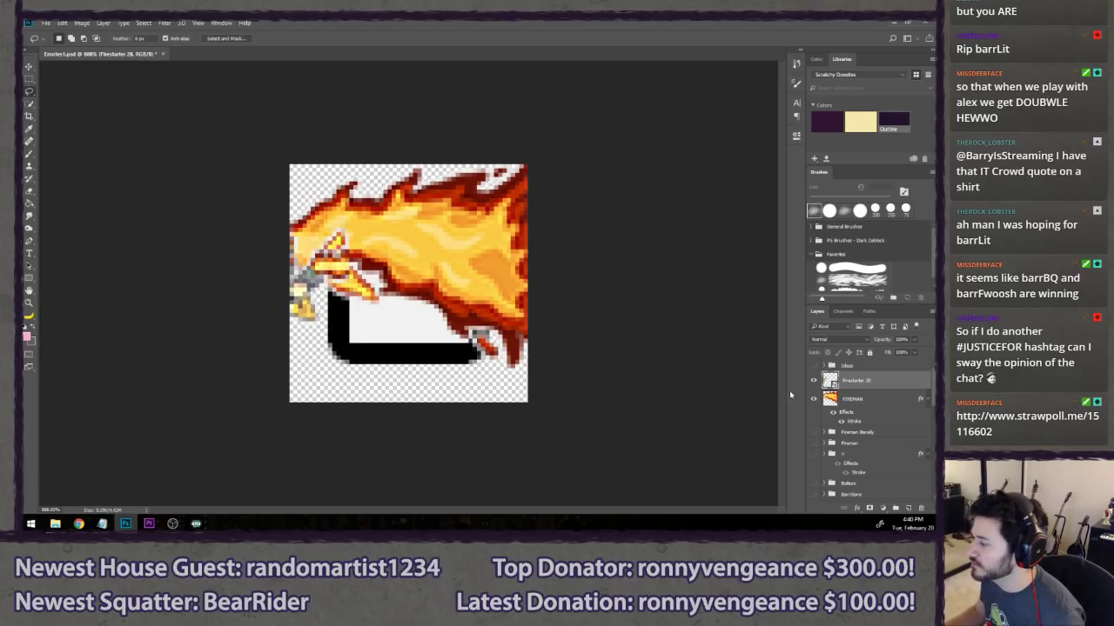
pyautogui.hotkey('alt', '[')
pyautogui.hotkey('ctrl', 't')
pyautogui.moveTo(475, 220); pyautogui.dragTo(533, 279)
pyautogui.moveTo(588, 428)
pyautogui.mouseDown()
pyautogui.moveTo(558, 377)
pyautogui.moveTo(489, 327)
pyautogui.moveTo(461, 335)
pyautogui.mouseUp()
pyautogui.press('Return')
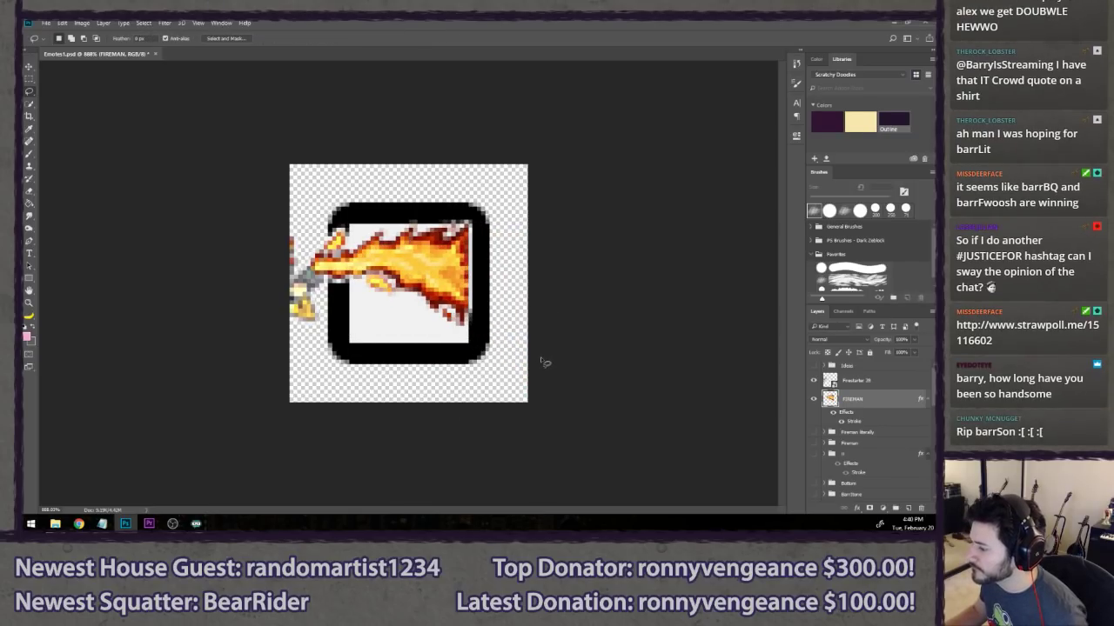
# - Delete the Firestarter 28 layer and crop the canvas to the outline of the 28 square
pyautogui.scroll(-3, 861, 412)
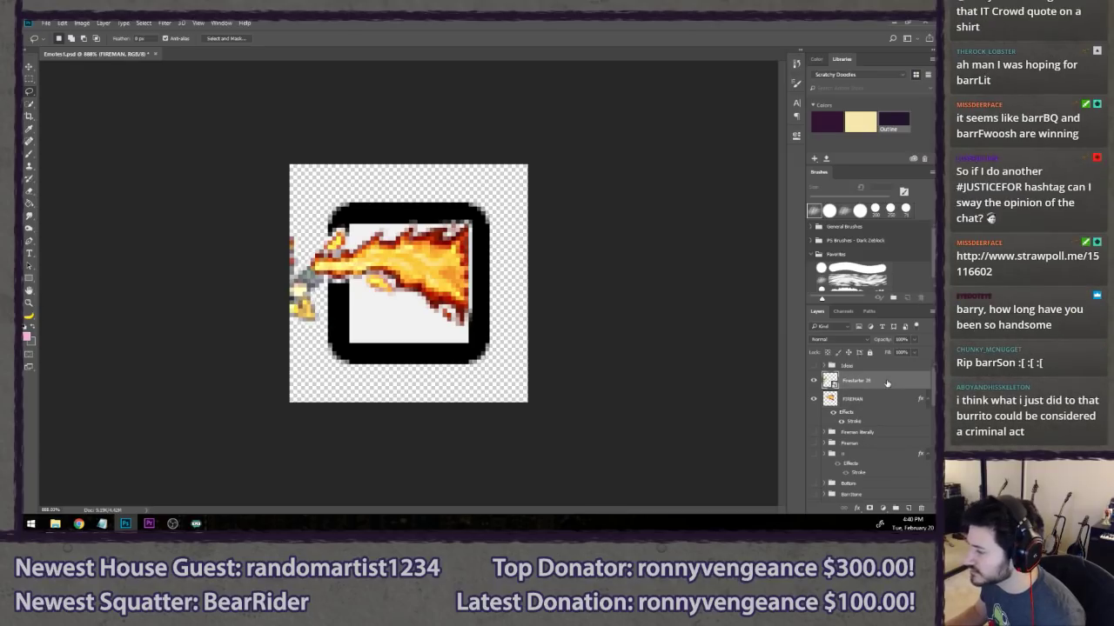
pyautogui.scroll(-5, 860, 413)
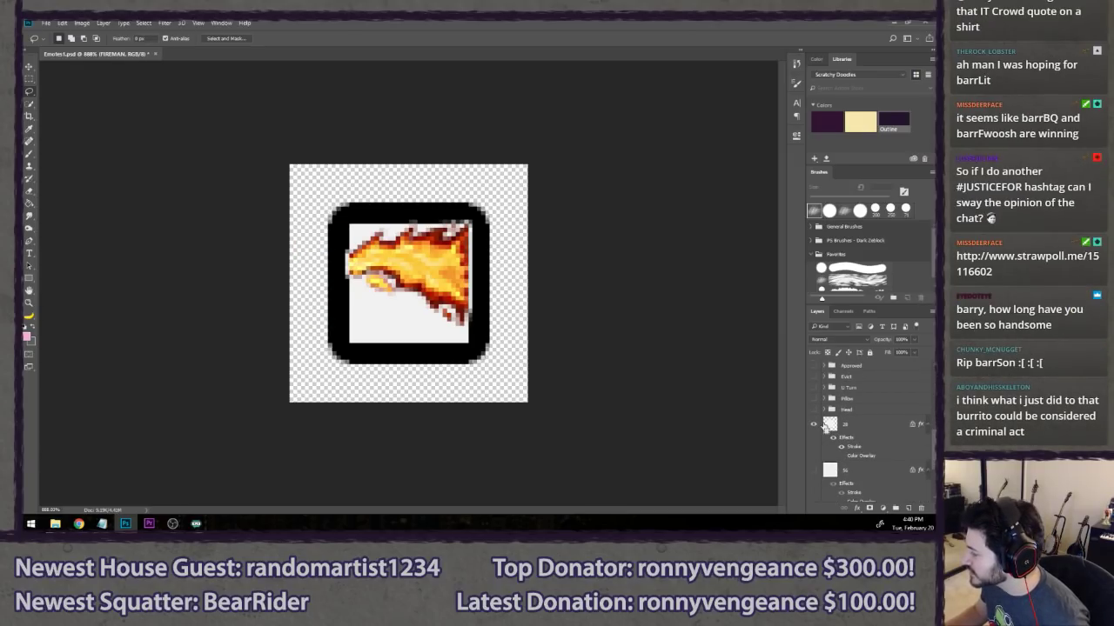
pyautogui.press('c')
pyautogui.press('Return')
pyautogui.press('l')
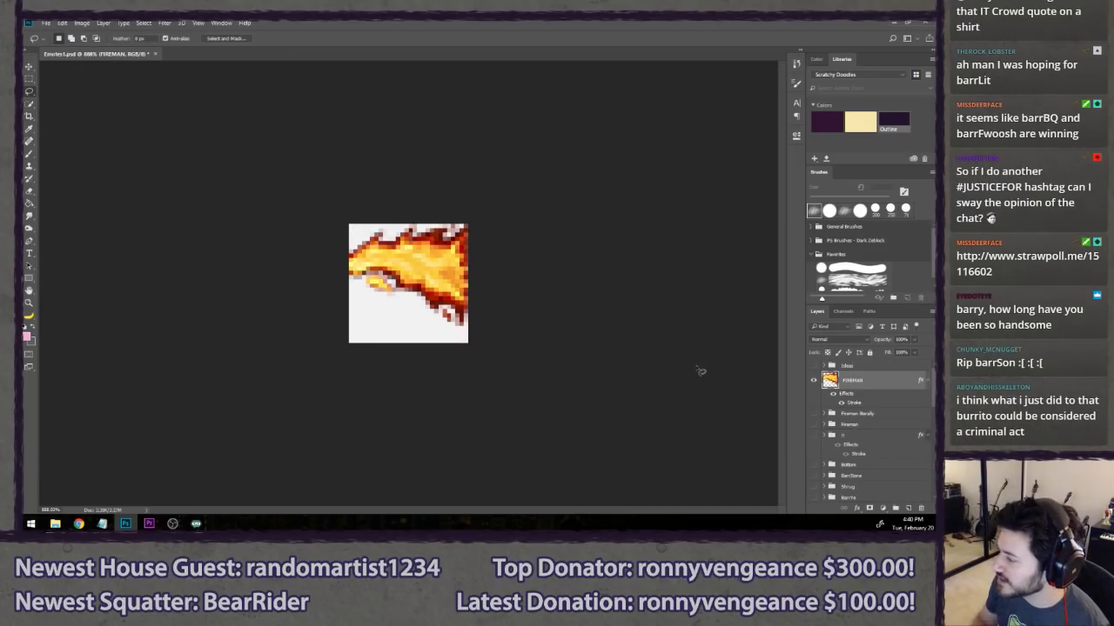
# - Hide the 28 square layer and briefly check the flame against the BG Dark layer
pyautogui.scroll(2, 833, 448)
pyautogui.scroll(-2, 833, 448)
pyautogui.click(811, 417)
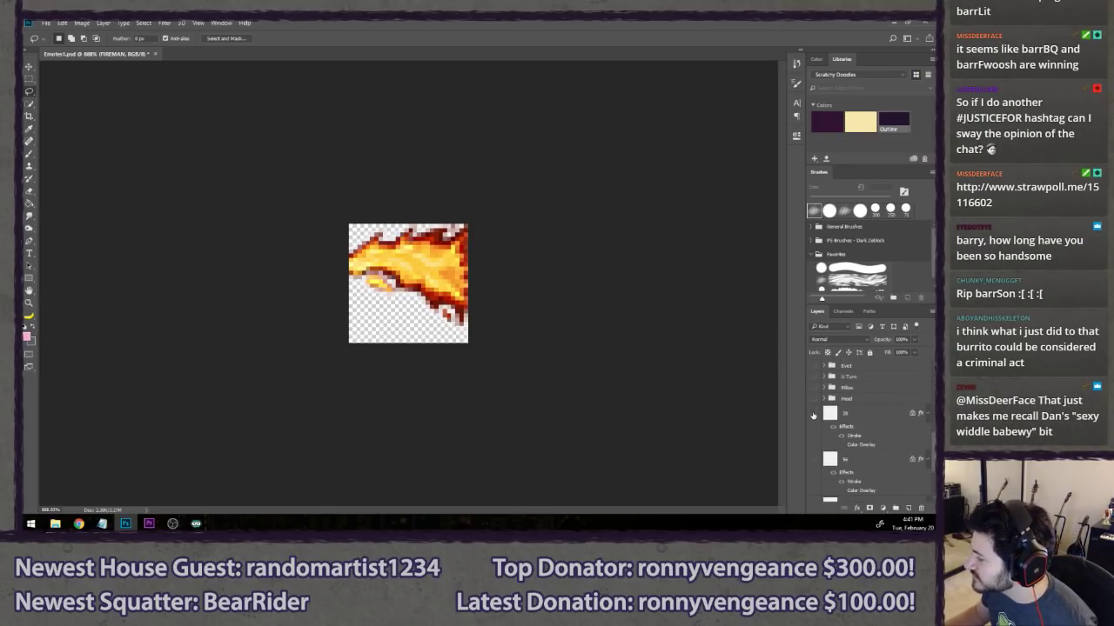
pyautogui.scroll(-2, 811, 419)
pyautogui.click(815, 484)
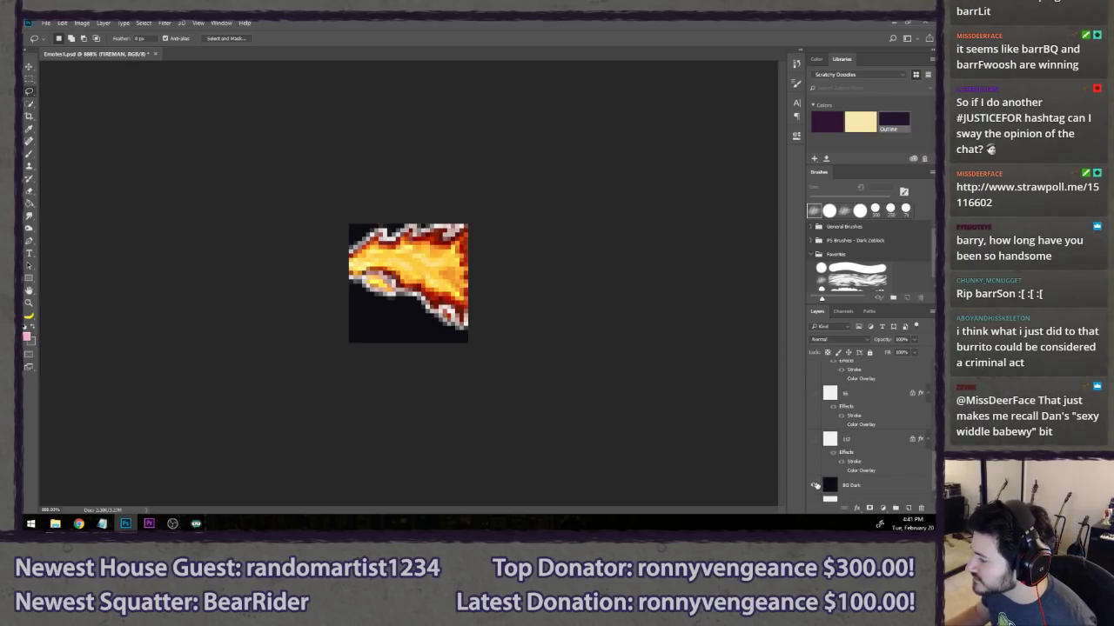
pyautogui.click(816, 485)
# - Save the cropped flame as a PNG named Fire 28 with the smallest file size option
pyautogui.hotkey('ctrl', 'shift', 's')
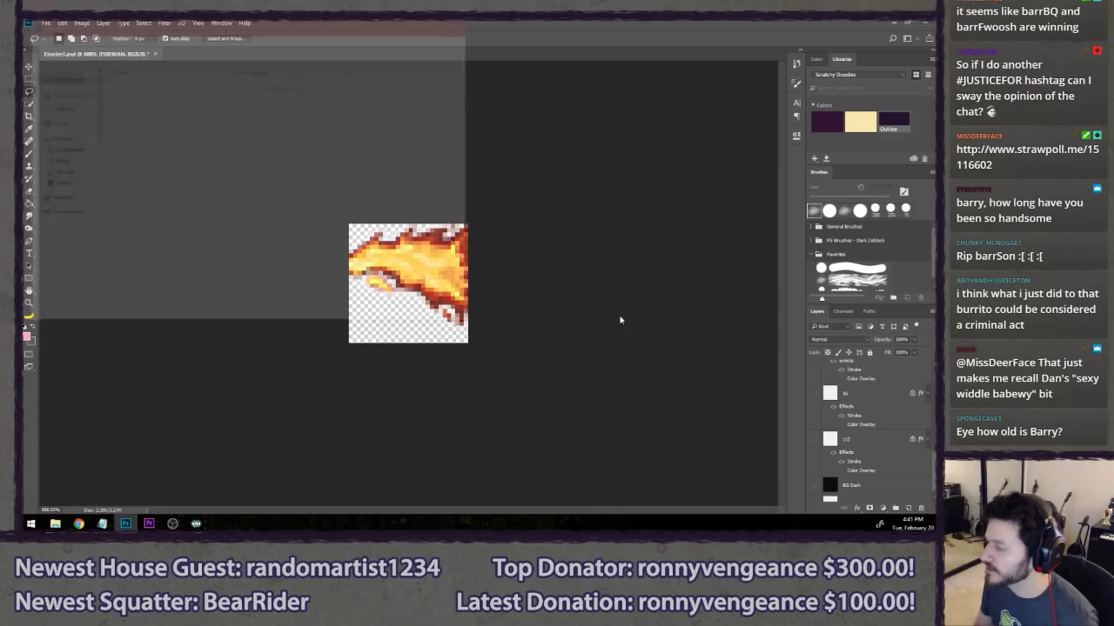
pyautogui.write('Fi')
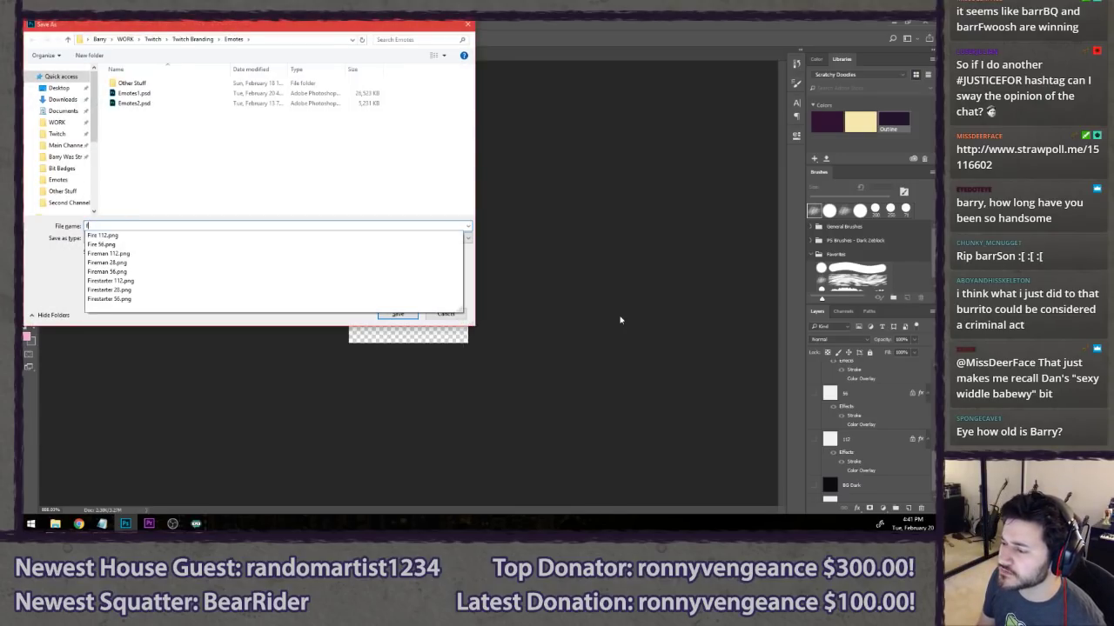
pyautogui.write('re 2')
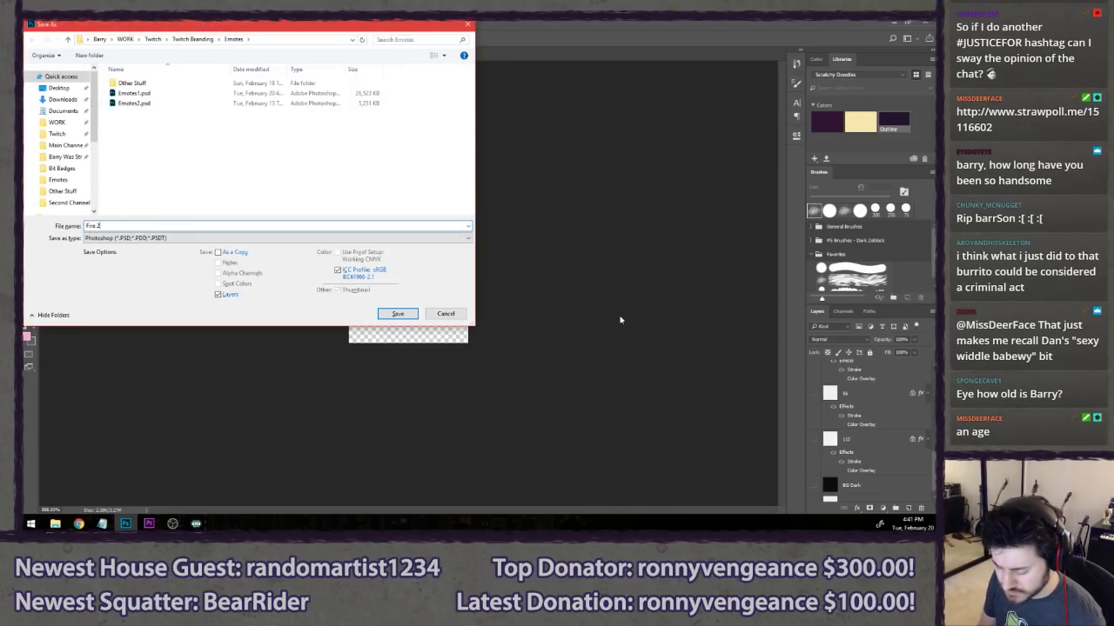
pyautogui.write('8')
pyautogui.click(136, 238)
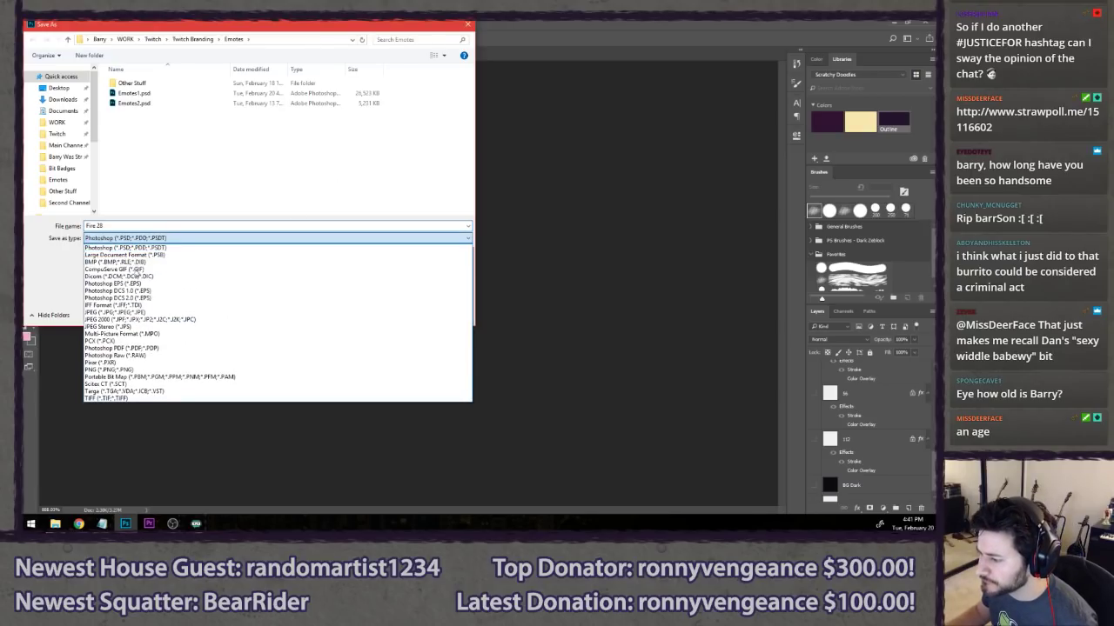
pyautogui.click(121, 366)
pyautogui.click(394, 321)
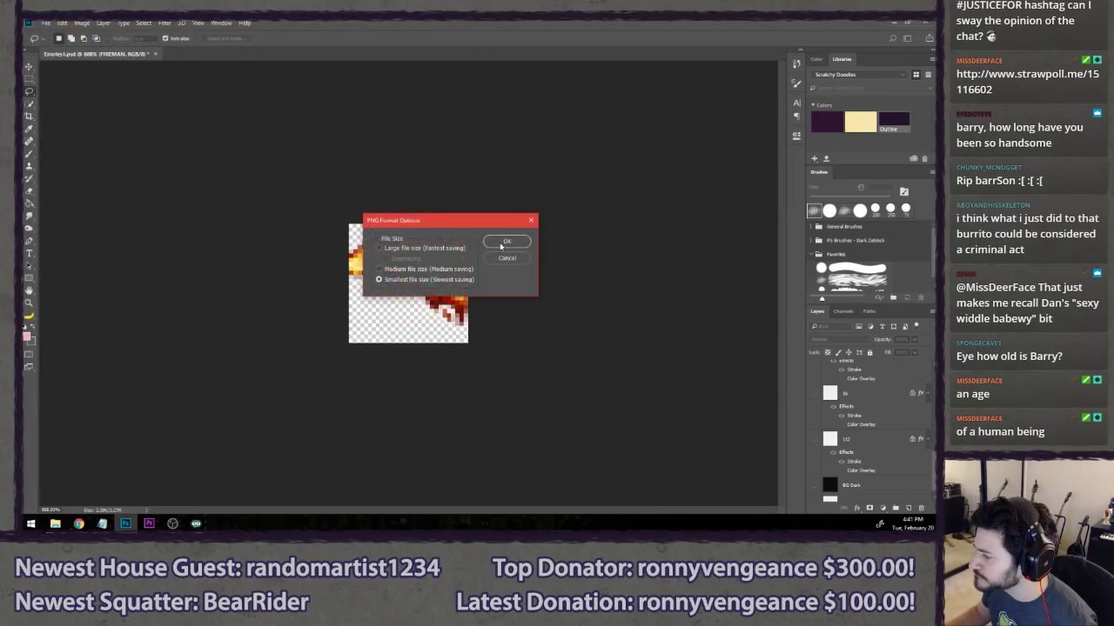
pyautogui.click(499, 242)
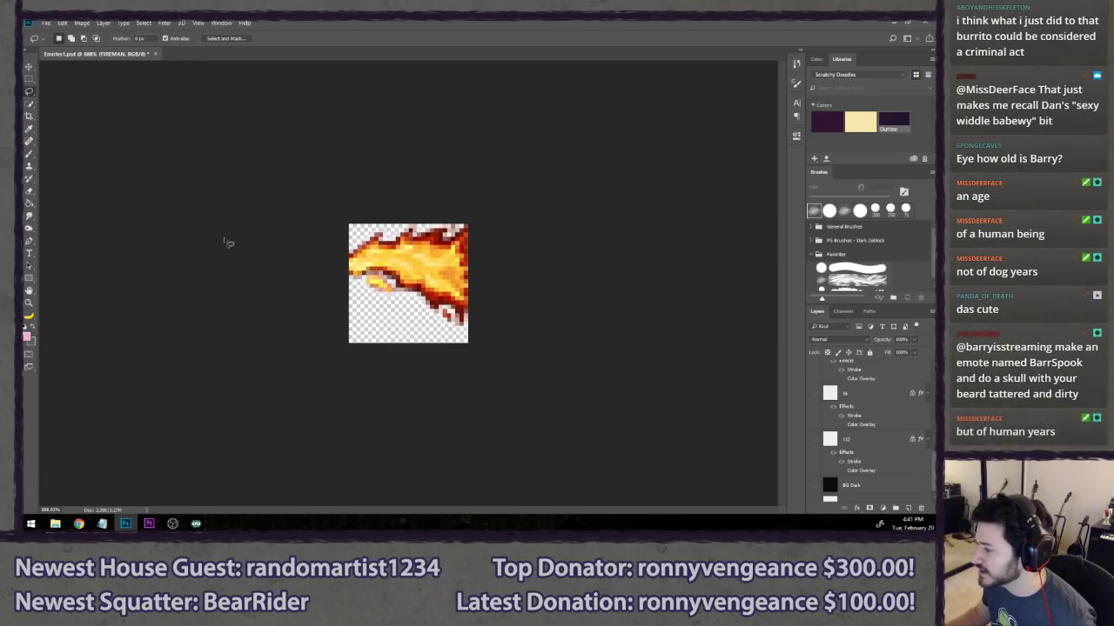
# - Undo the crops and the small-size flame edits to restore the full canvas, and fit it in view
pyautogui.hotkey('ctrl', 'alt', 'z')
pyautogui.hotkey('ctrl', 'alt', 'z')
pyautogui.hotkey('ctrl', 'alt', 'z')
pyautogui.hotkey('ctrl', 'alt', 'z')
pyautogui.hotkey('ctrl', 'alt', 'z')
pyautogui.hotkey('ctrl', 'alt', 'z')
pyautogui.hotkey('ctrl', 'alt', 'z')
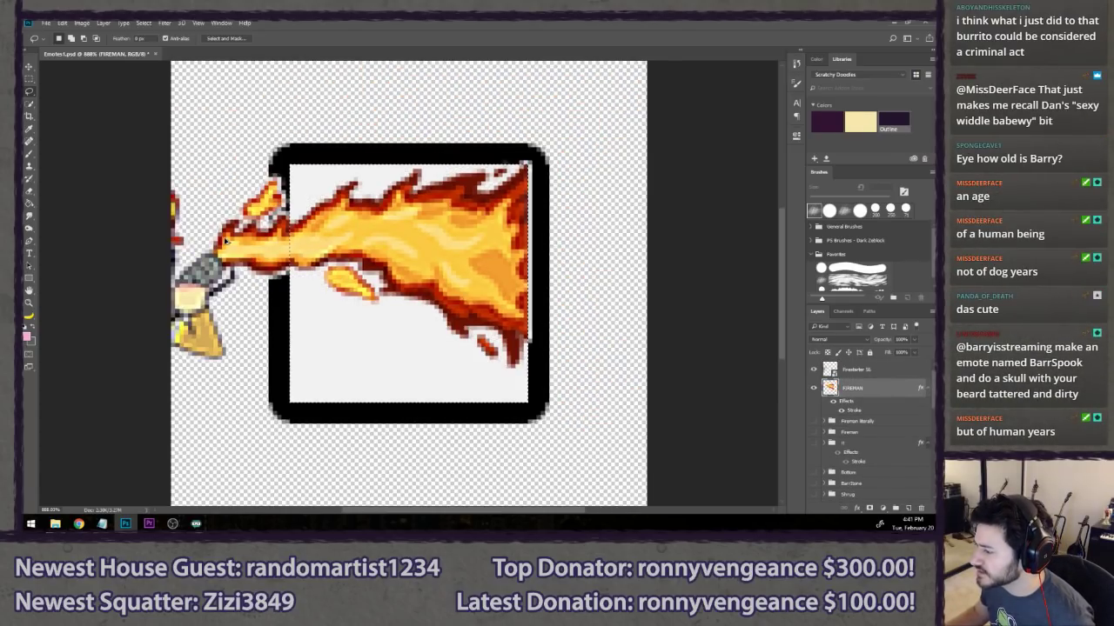
pyautogui.hotkey('ctrl', '1')
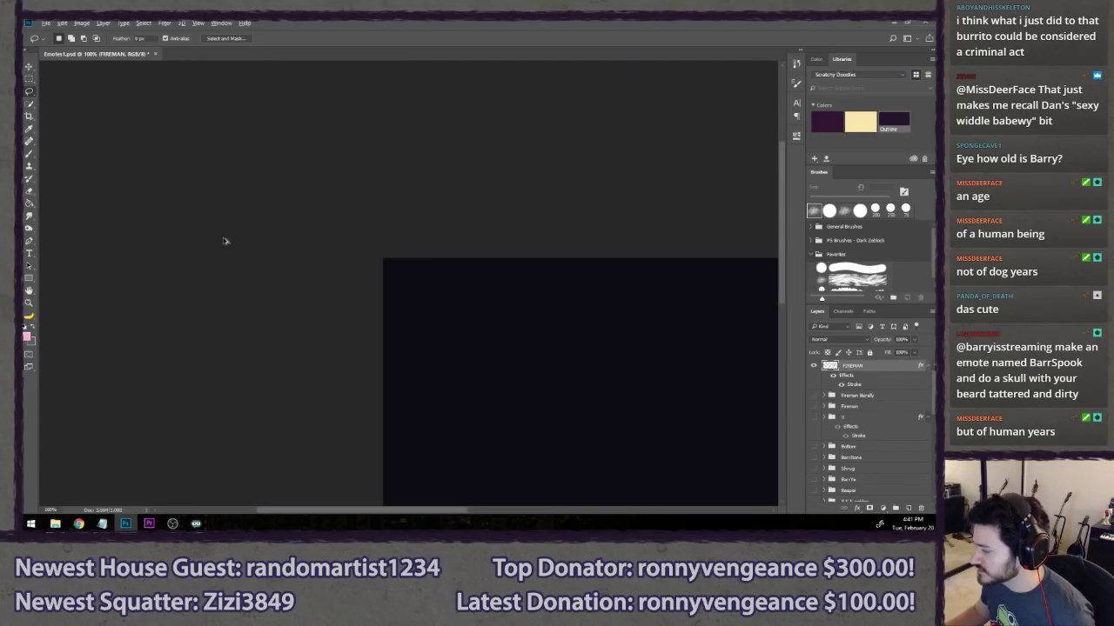
pyautogui.hotkey('ctrl', '0')
# - Step further back through the history to before the merged FIREMAN layer was created
pyautogui.hotkey('ctrl', 'shift', 'z')
pyautogui.hotkey('ctrl', 'shift', 'z')
pyautogui.hotkey('ctrl', 'shift', 'z')
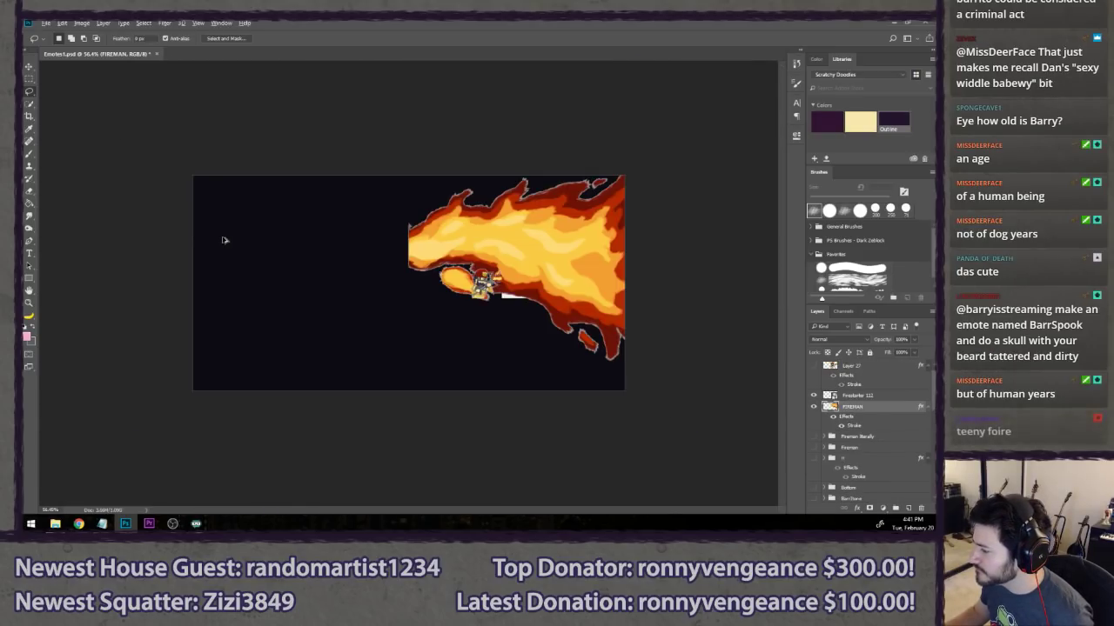
pyautogui.hotkey('ctrl', 'shift', 'z')
pyautogui.hotkey('ctrl', 'shift', 'z')
pyautogui.hotkey('ctrl', 'shift', 'z')
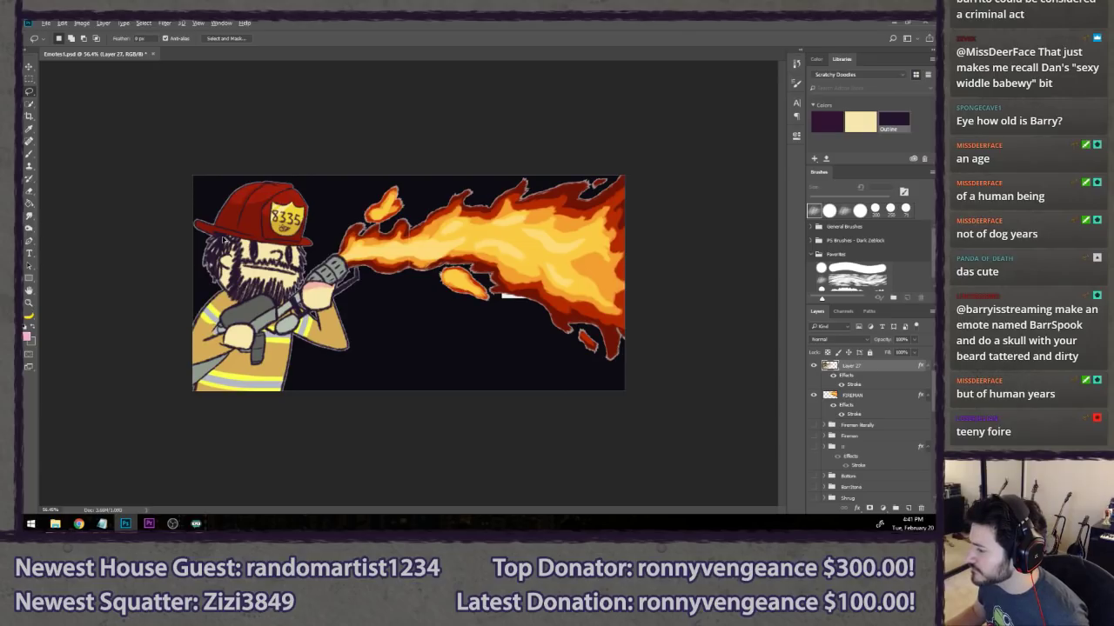
pyautogui.hotkey('ctrl', 'alt', 'z')
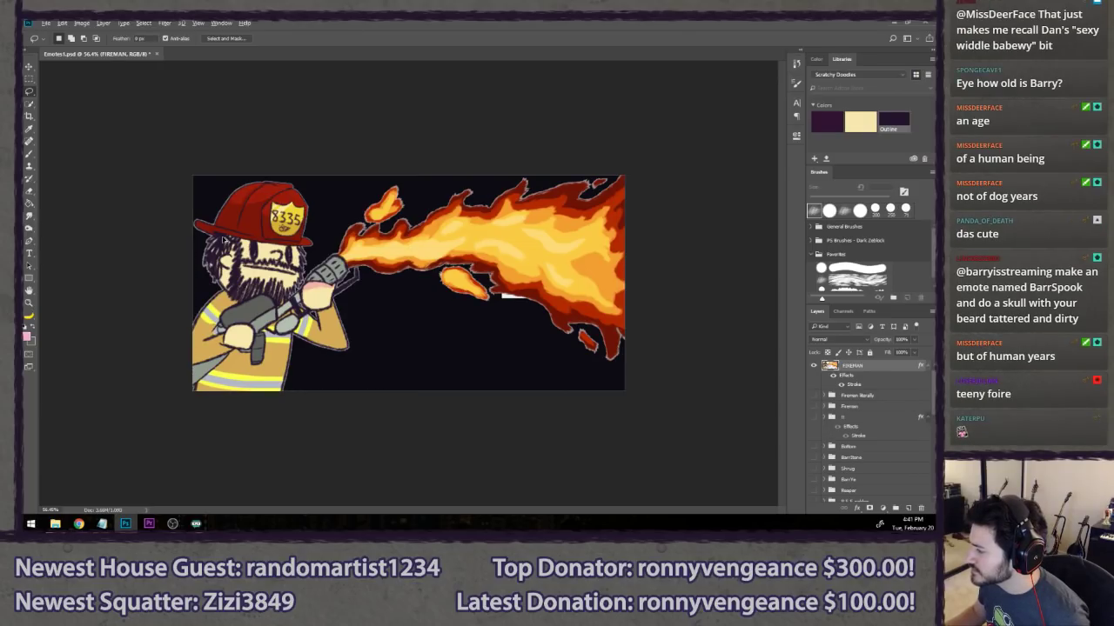
pyautogui.hotkey('ctrl', 'alt', 'z')
pyautogui.hotkey('ctrl', 'alt', 'z')
pyautogui.hotkey('ctrl', 'alt', 'z')
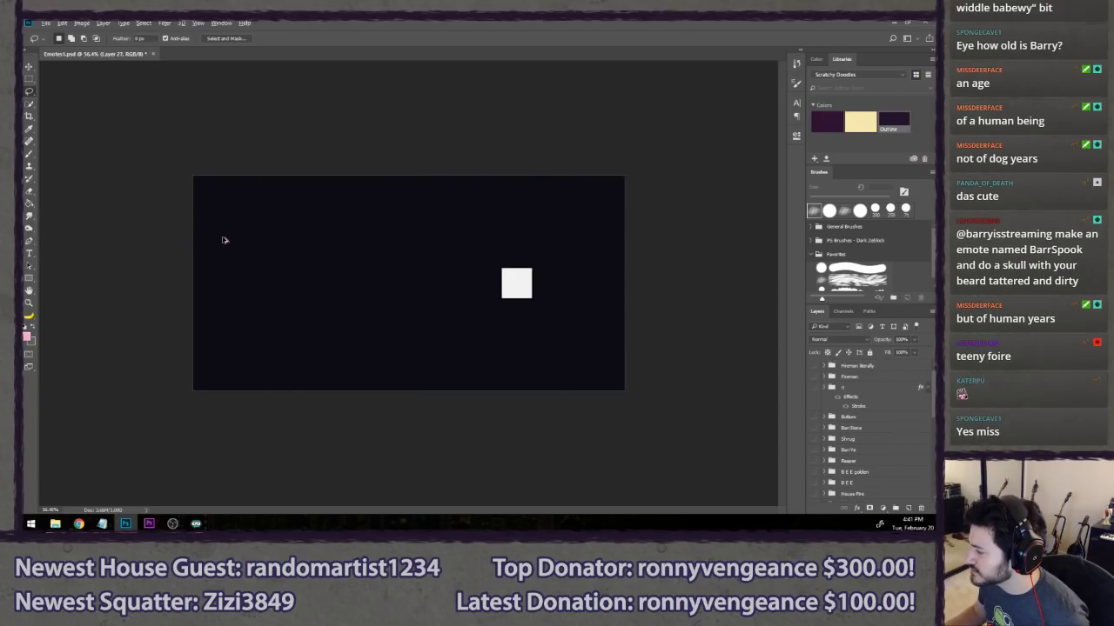
# - Expand and show the Fireman literally group, and hide Layer 27 inside it
pyautogui.click(823, 367)
pyautogui.click(813, 365)
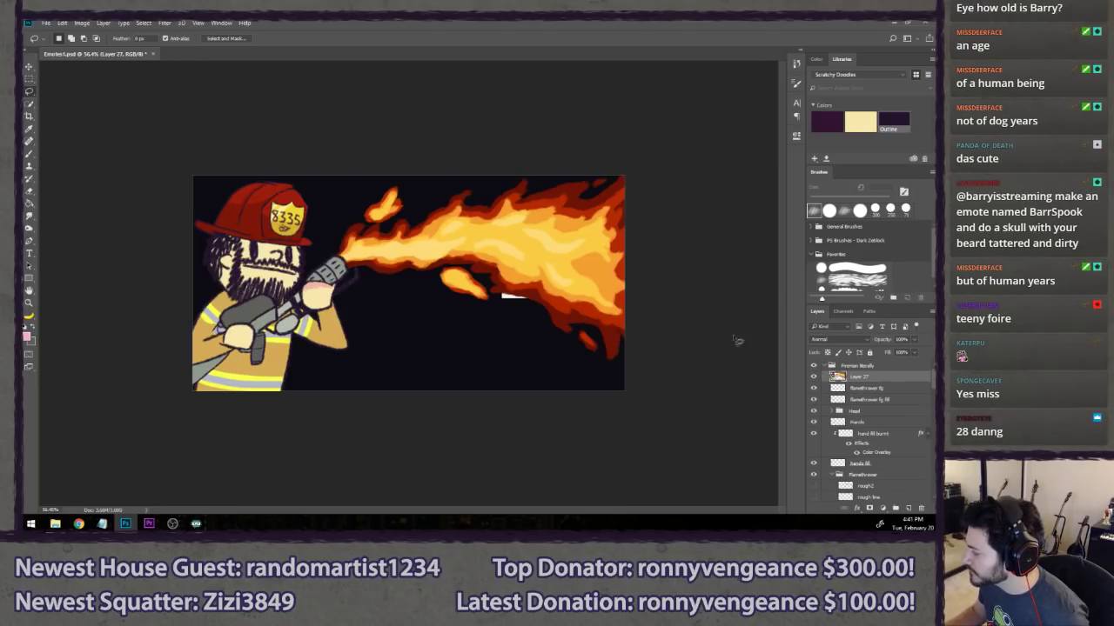
pyautogui.hotkey('ctrl', 'shift', 'z')
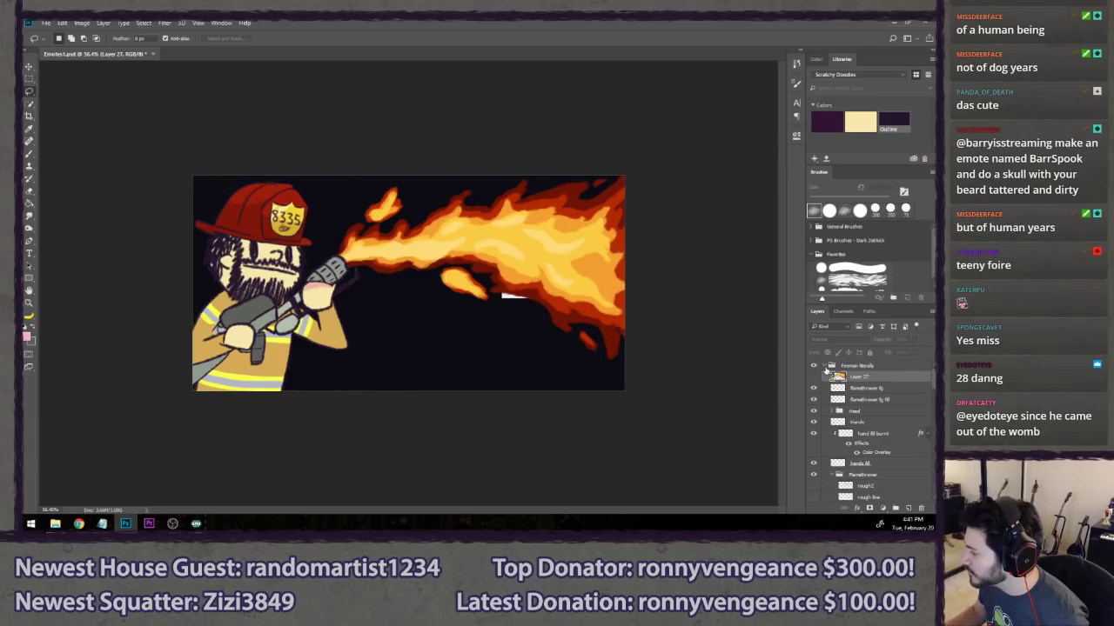
# - Collapse the Fireman literally group, clear the stray white patch from the canvas and save the document
pyautogui.click(828, 366)
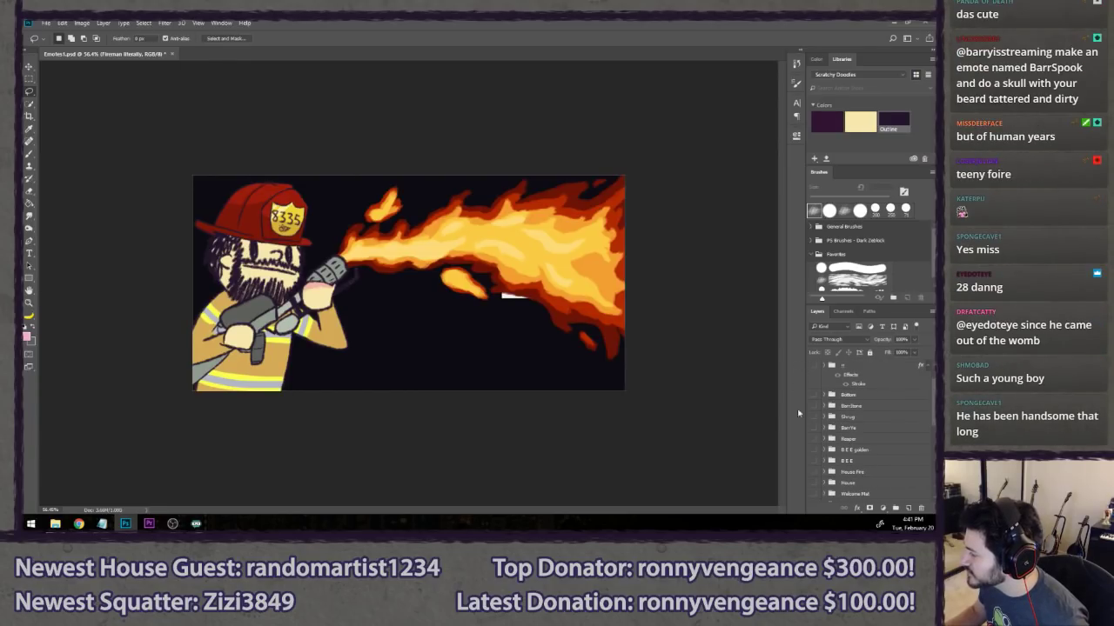
pyautogui.scroll(-5, 826, 417)
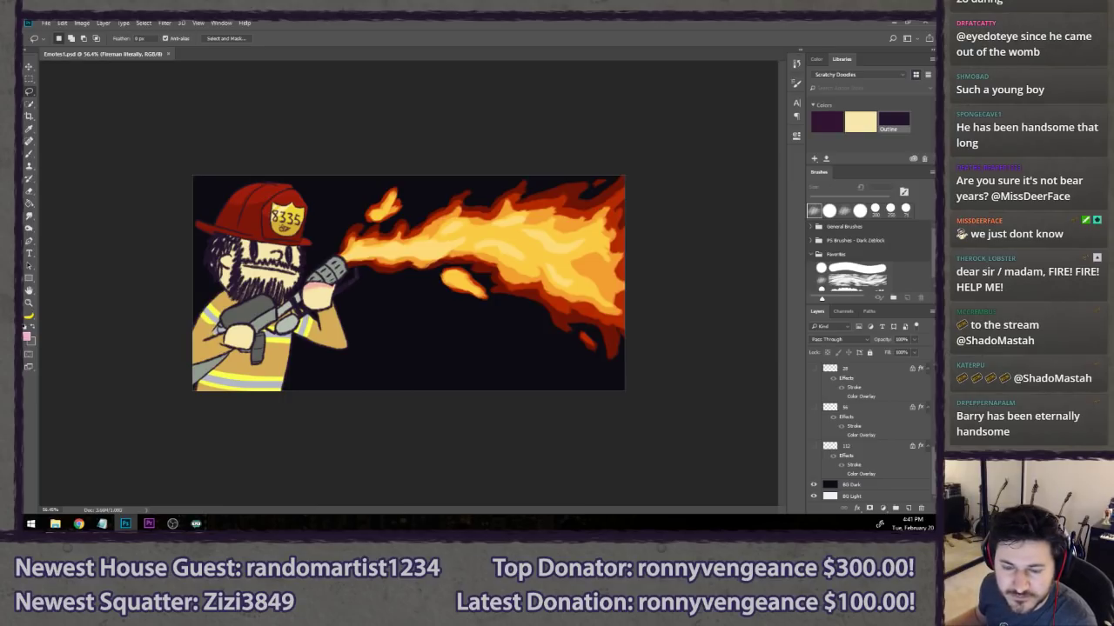
# - Switch to the browser and review the PICK 2 Straw Poll results from the leading emote names to the end of the list
pyautogui.hotkey('alt', 'Tab')
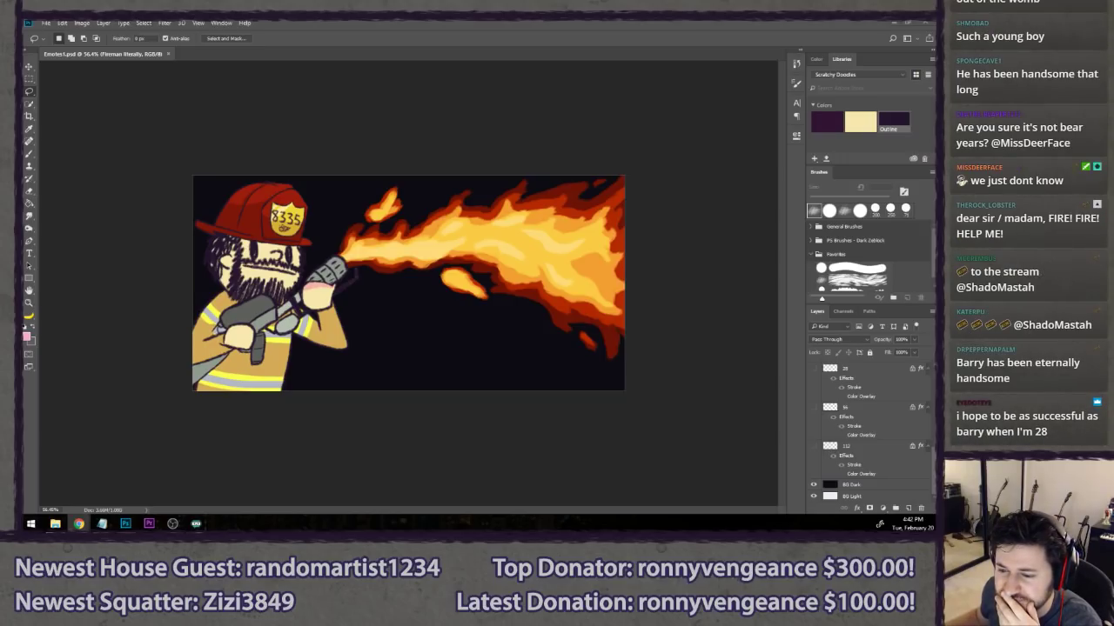
pyautogui.click(78, 523)
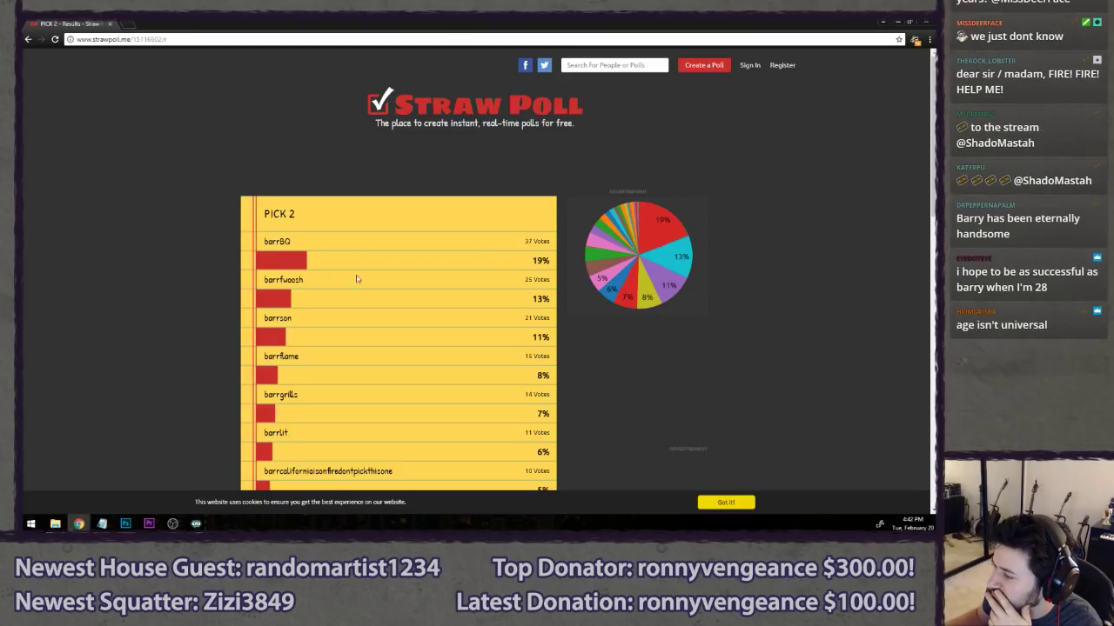
pyautogui.scroll(-1, 229, 300)
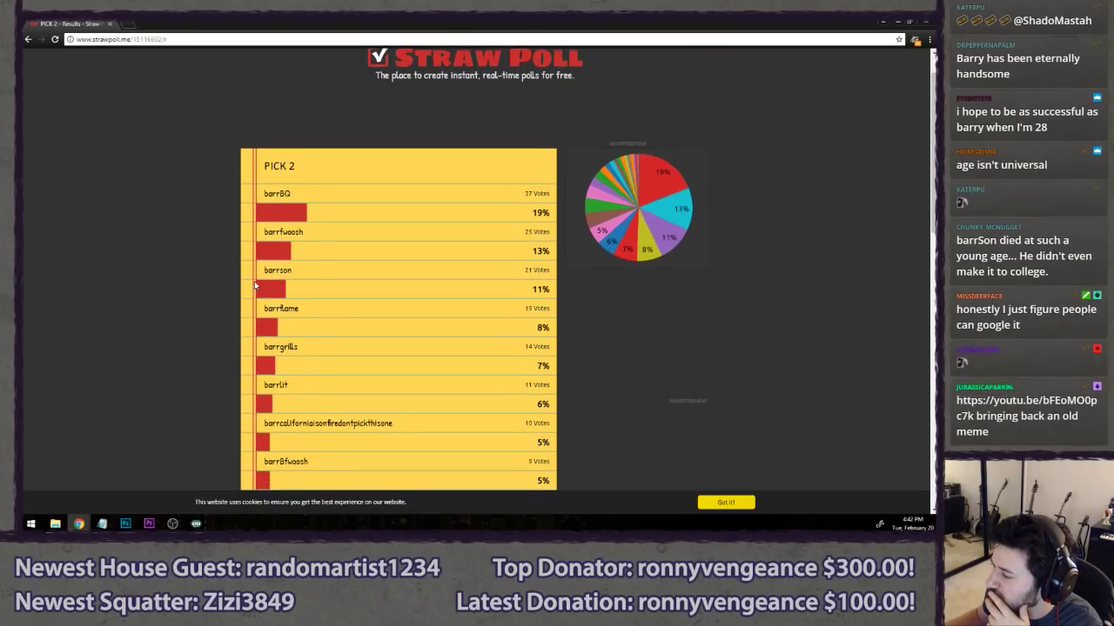
pyautogui.scroll(-1, 252, 332)
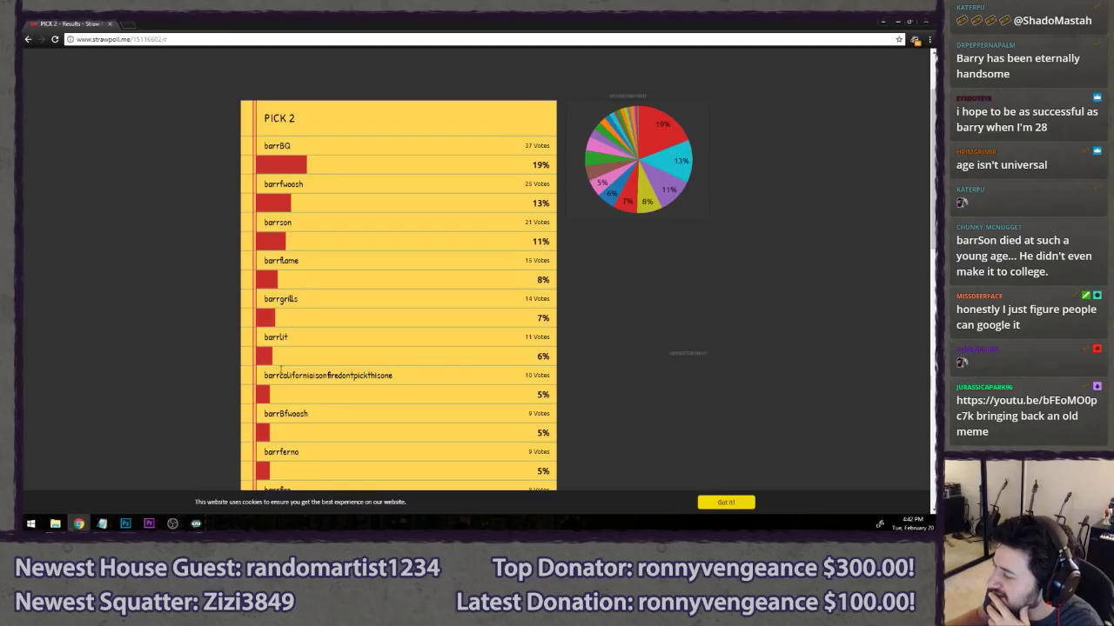
pyautogui.moveTo(264, 375); pyautogui.dragTo(426, 377)
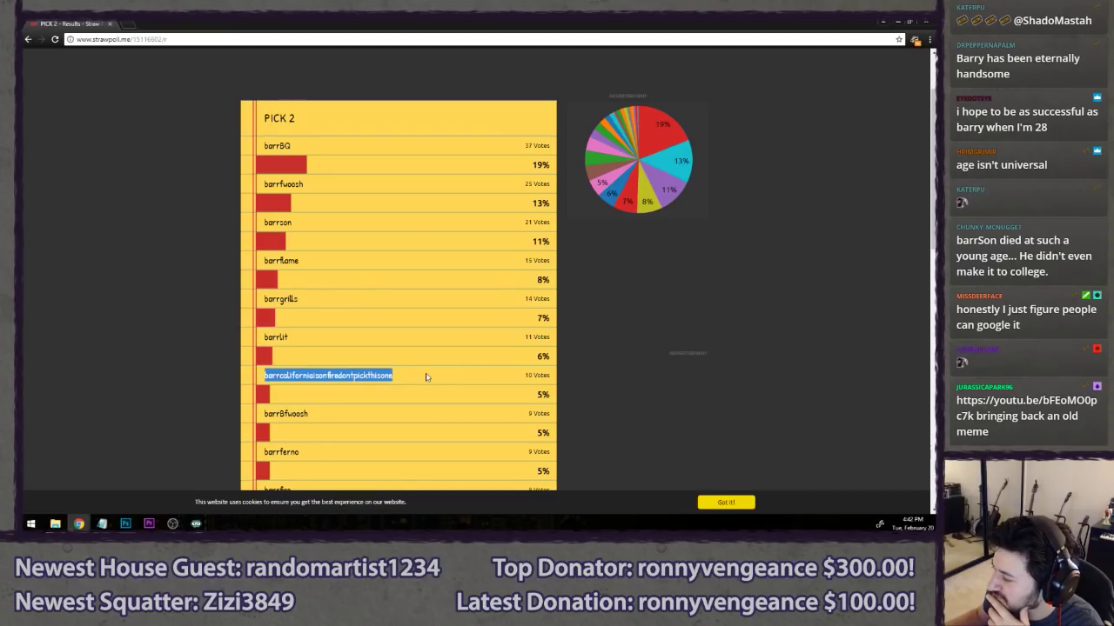
pyautogui.click(190, 378)
pyautogui.scroll(-10, 186, 375)
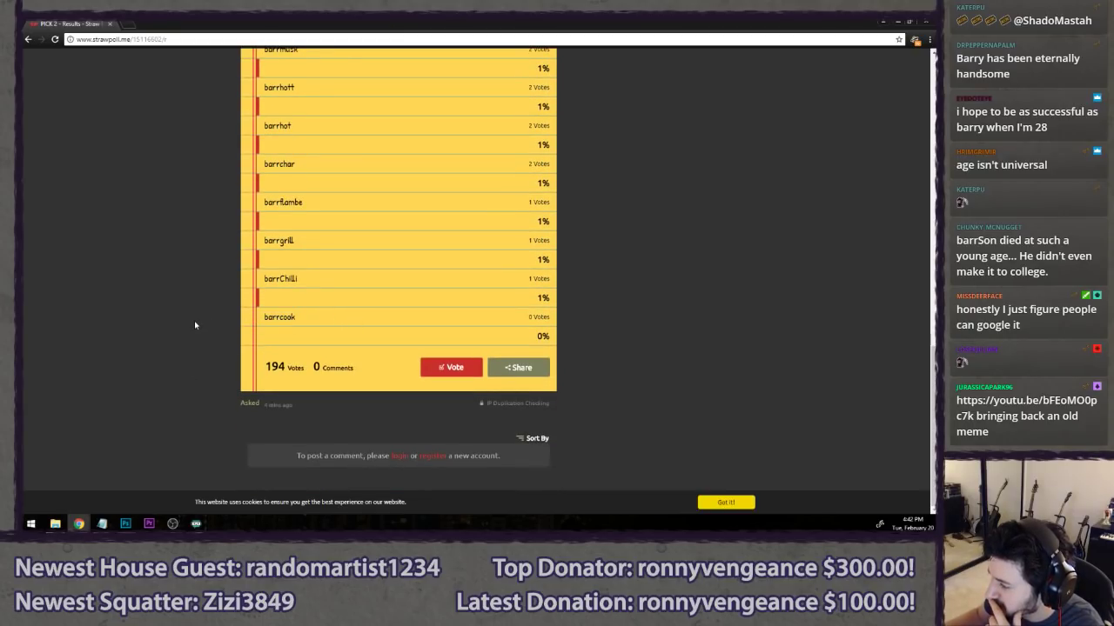
# - Read back up through the low-ranked emote names in the poll, focusing on barrlite
pyautogui.scroll(2, 213, 331)
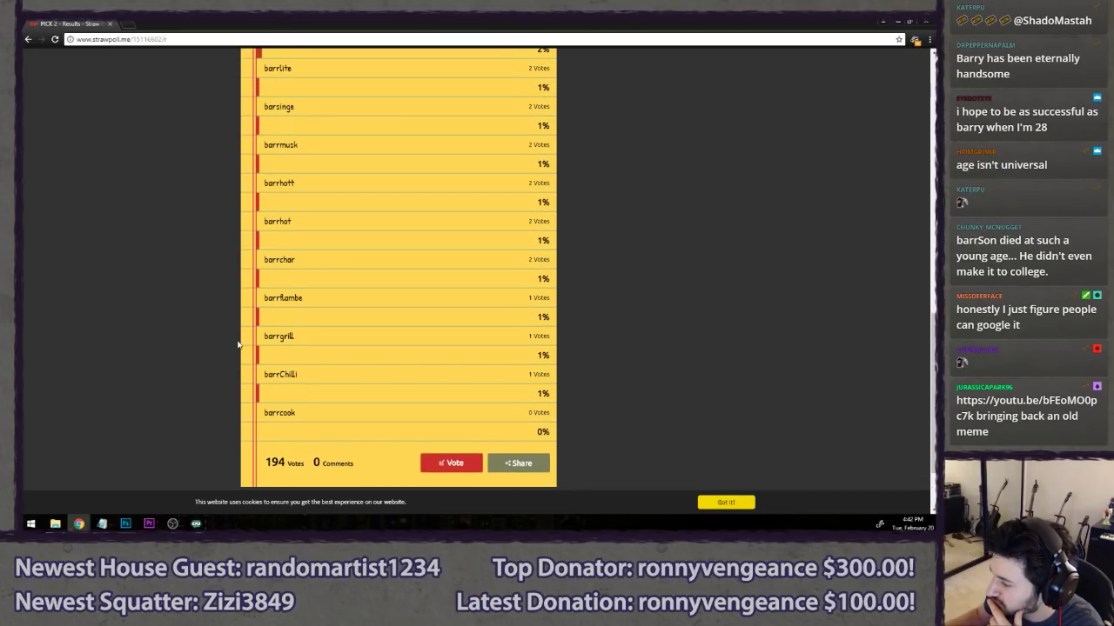
pyautogui.scroll(1, 237, 345)
pyautogui.scroll(1, 239, 344)
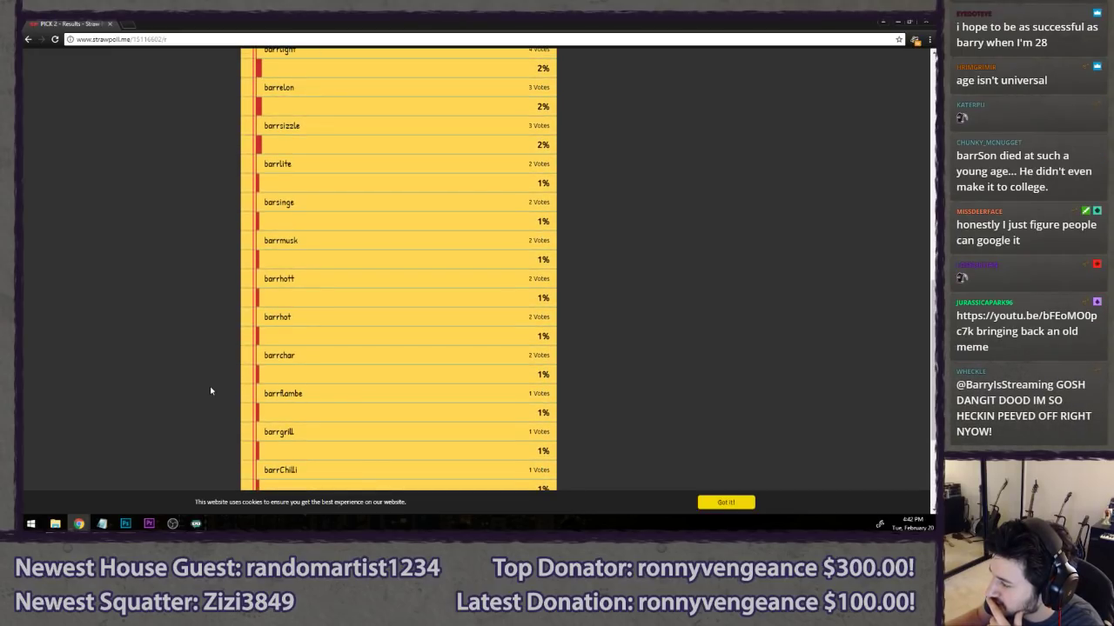
pyautogui.scroll(2, 209, 391)
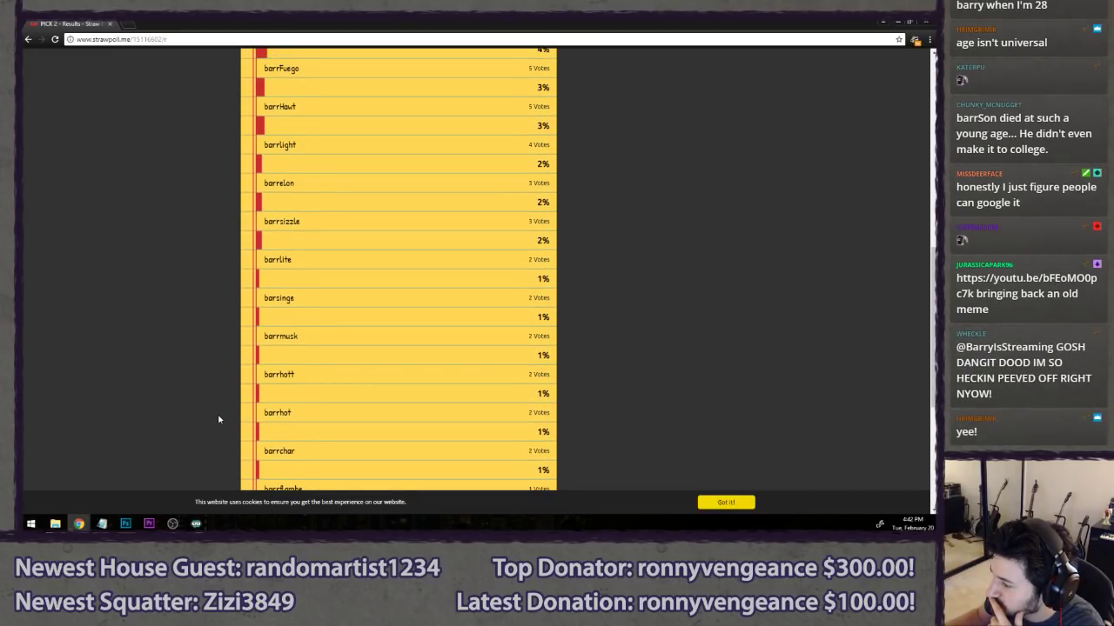
pyautogui.moveTo(259, 261); pyautogui.dragTo(329, 266)
pyautogui.click(330, 267)
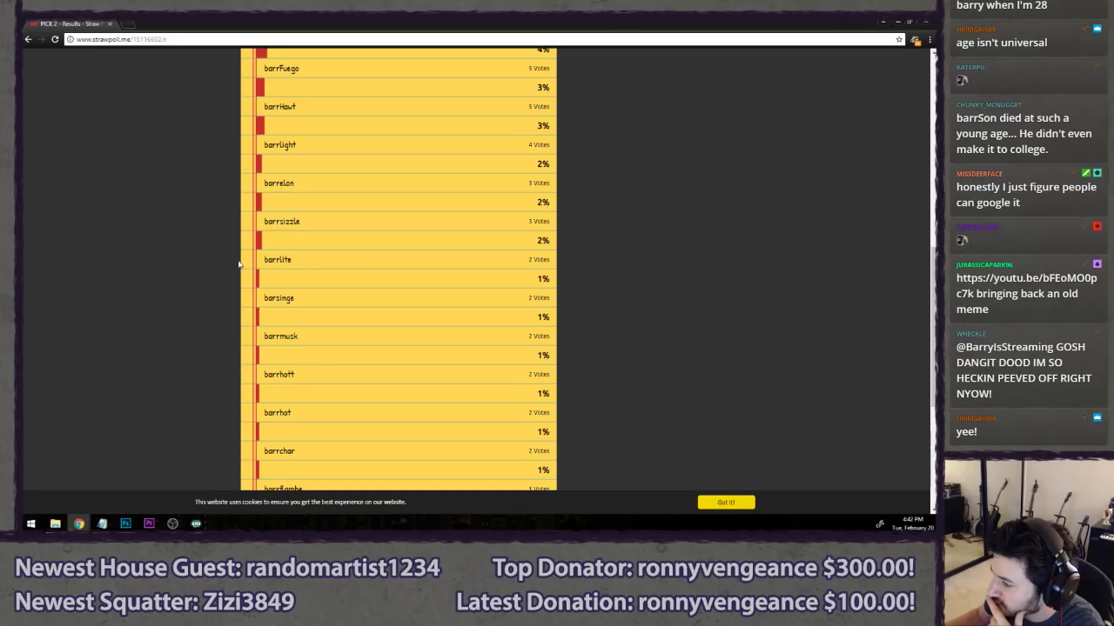
pyautogui.moveTo(241, 264); pyautogui.dragTo(396, 266)
pyautogui.click(380, 269)
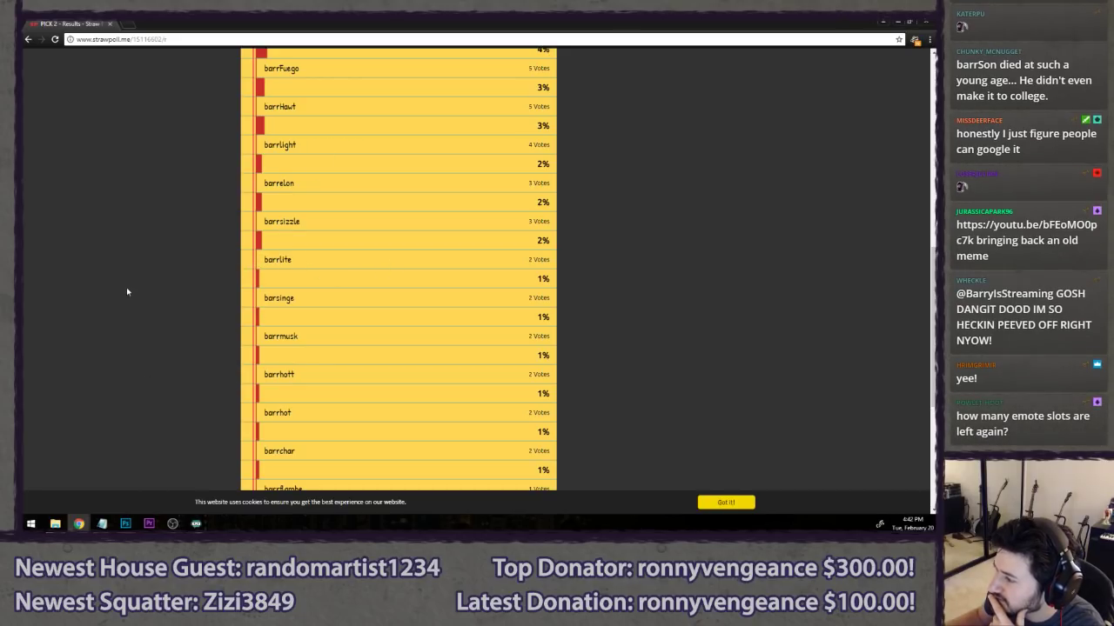
# - Return to the start of the poll and check the two leading names, barrBQ and barrfwoosh
pyautogui.scroll(8, 157, 214)
pyautogui.scroll(-1, 140, 304)
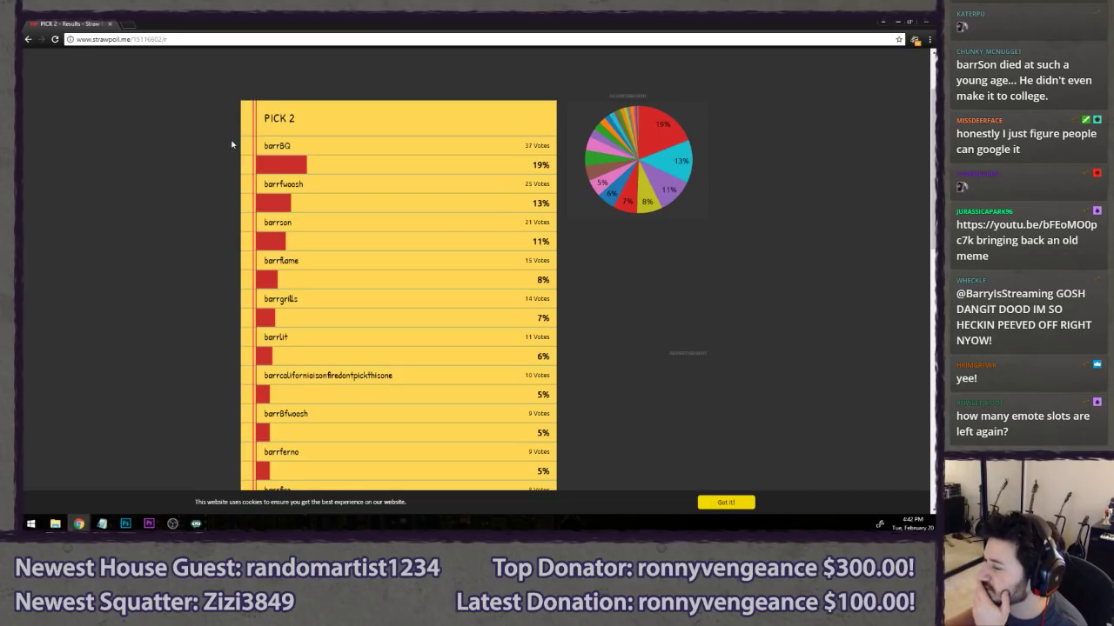
pyautogui.moveTo(234, 147); pyautogui.dragTo(364, 195)
pyautogui.click(168, 172)
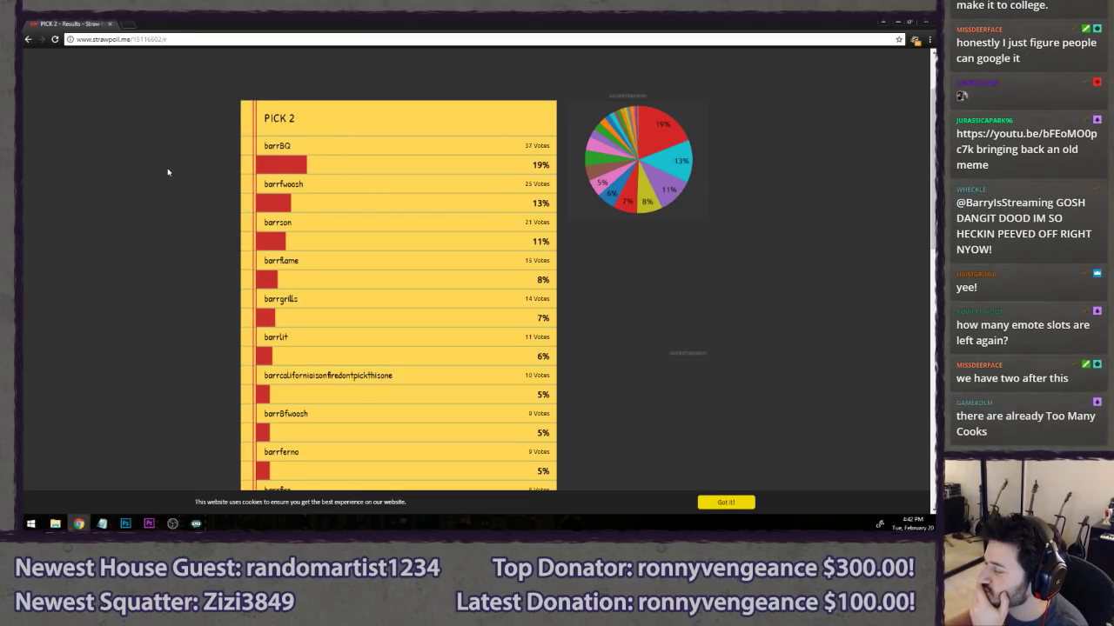
# - Turn the poll browser into a floating window, shift it across the artwork, and switch back to Photoshop
pyautogui.moveTo(226, 21); pyautogui.dragTo(620, 73)
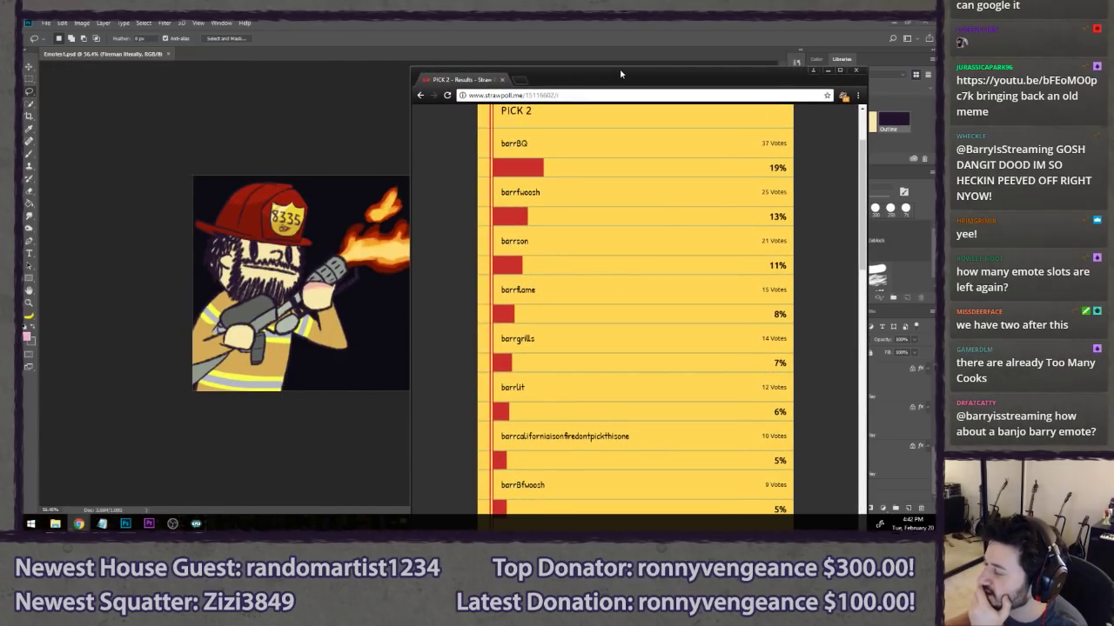
pyautogui.moveTo(620, 74); pyautogui.dragTo(515, 75)
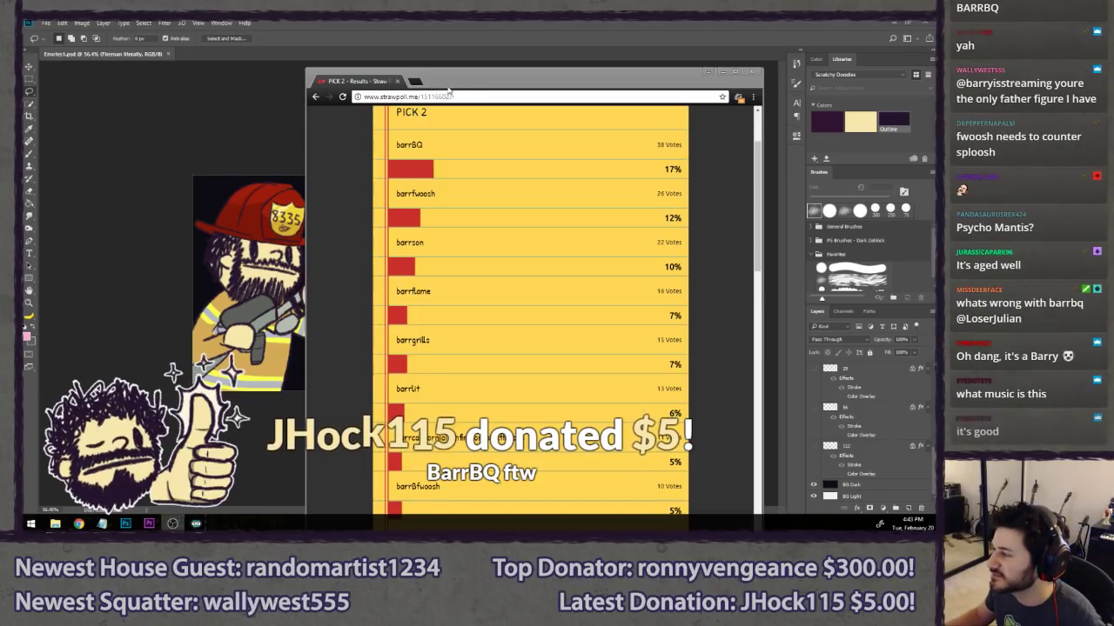
pyautogui.moveTo(449, 84); pyautogui.dragTo(321, 78)
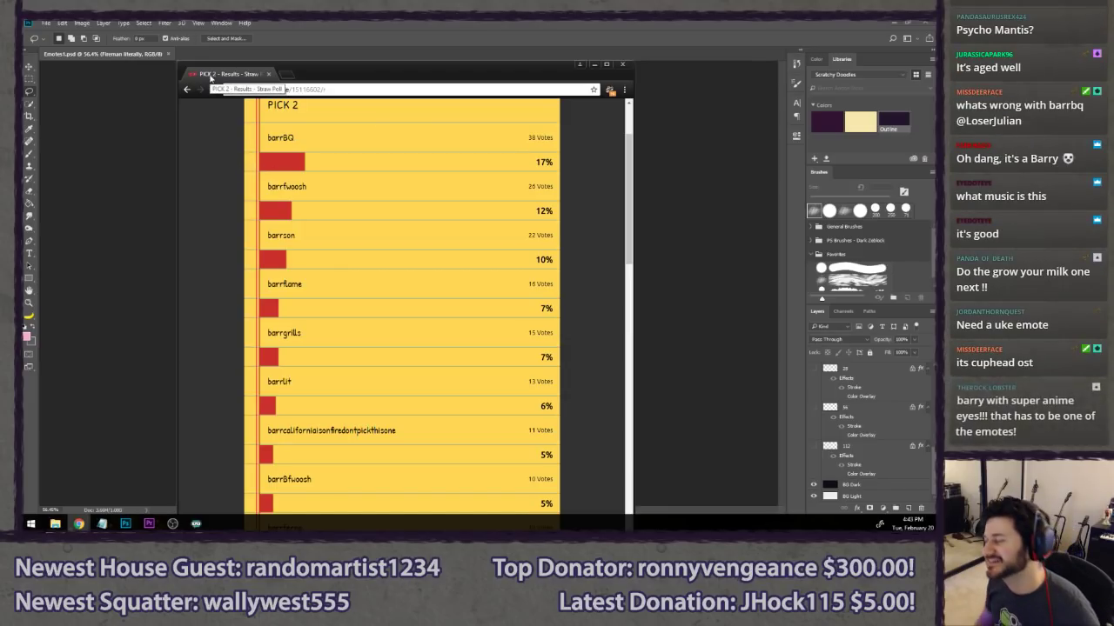
pyautogui.click(210, 78)
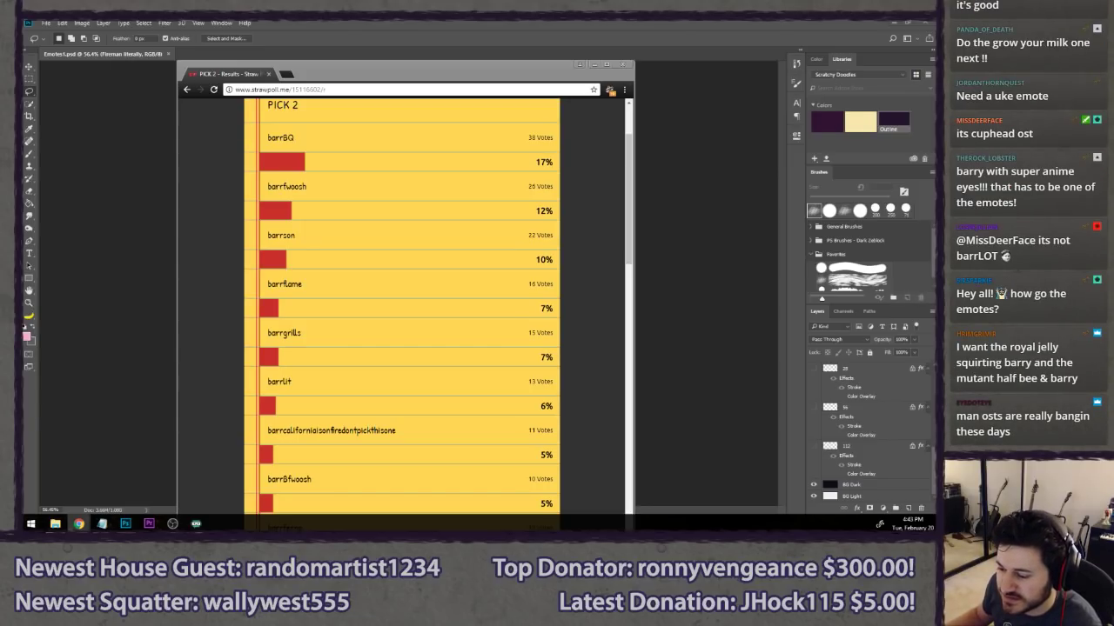
pyautogui.moveTo(244, 77); pyautogui.dragTo(221, 75)
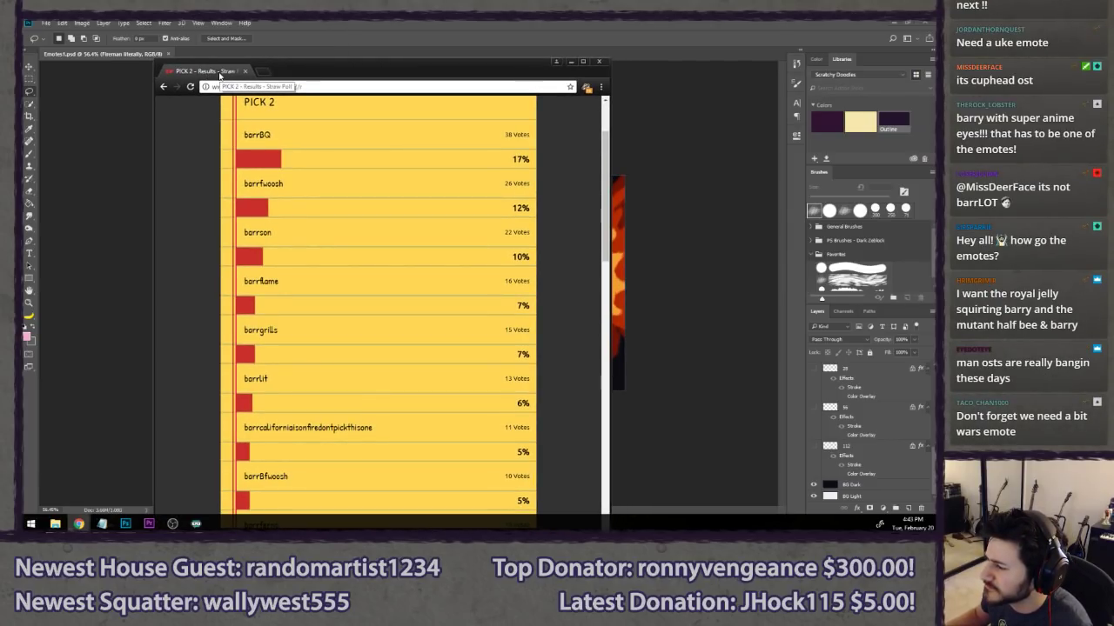
pyautogui.hotkey('alt', 'Tab')
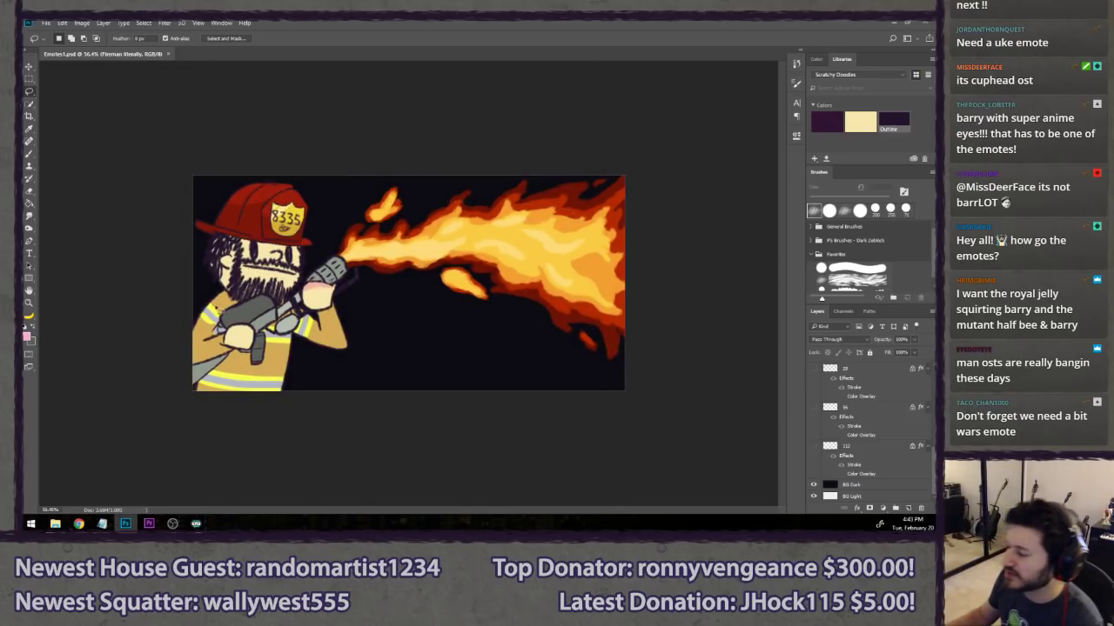
pyautogui.moveTo(201, 413)
pyautogui.mouseDown()
pyautogui.moveTo(152, 279)
pyautogui.moveTo(330, 404)
pyautogui.mouseUp()
pyautogui.hotkey('ctrl', 'd')
pyautogui.moveTo(613, 444); pyautogui.dragTo(735, 453)
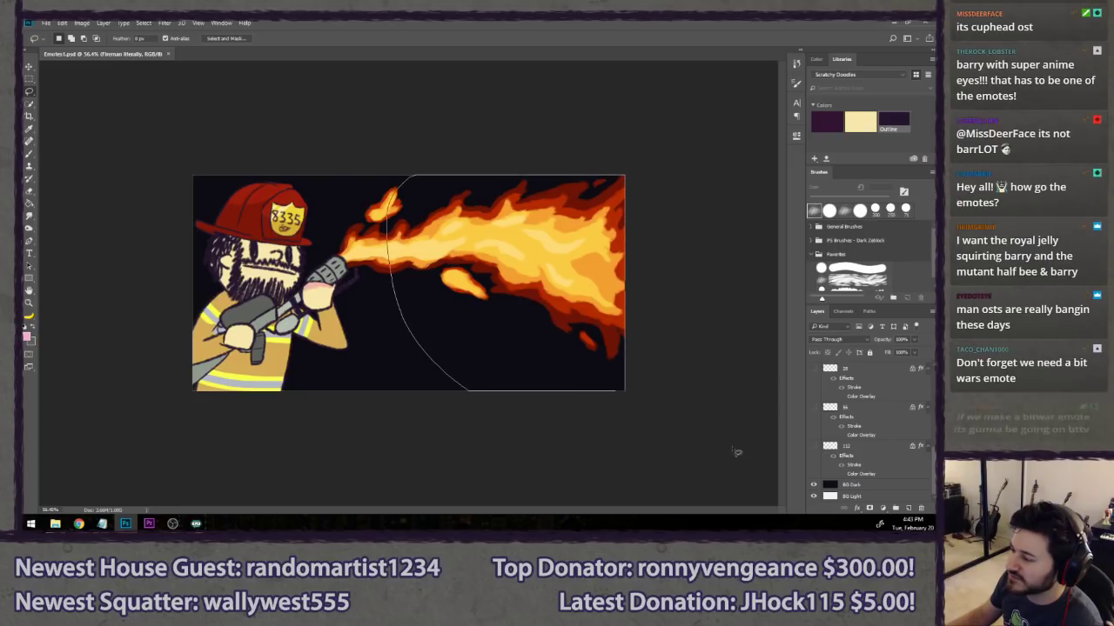
pyautogui.hotkey('ctrl', 'd')
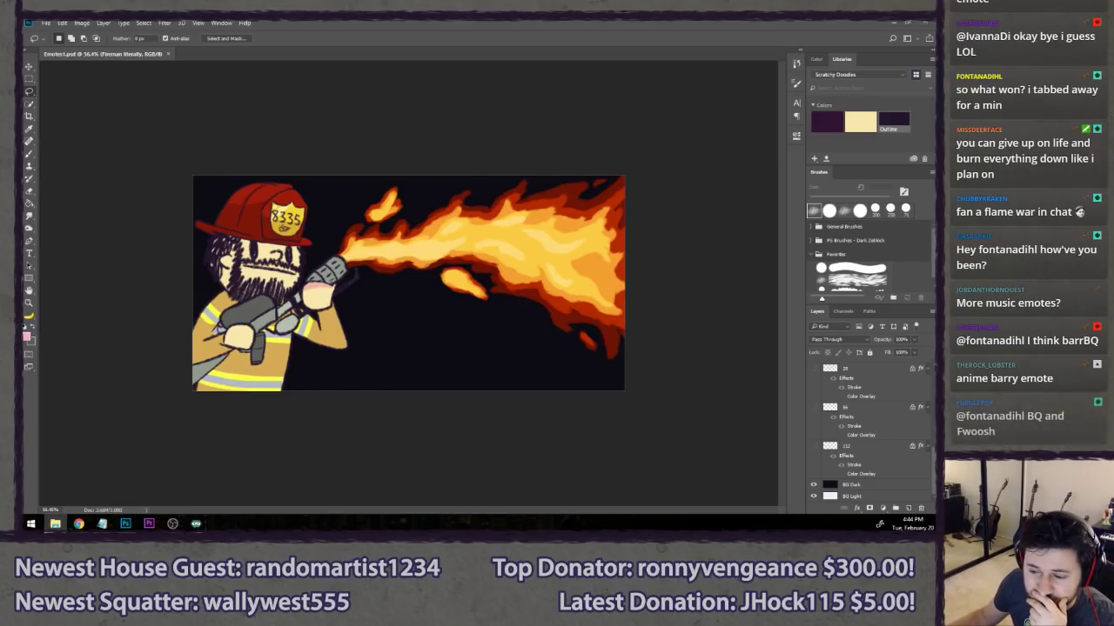
# - Place the Firestarter 112 and Fire 112 images side by side in the lower middle of the canvas, flame beside the firefighter
pyautogui.moveTo(323, 358); pyautogui.dragTo(318, 350)
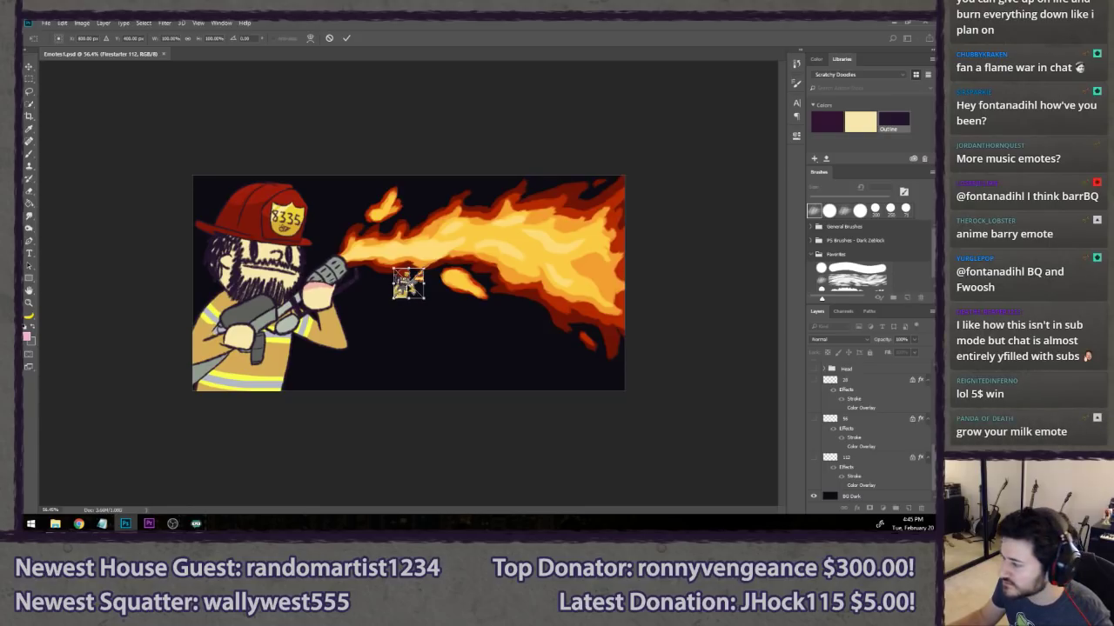
pyautogui.moveTo(416, 290); pyautogui.dragTo(423, 334)
pyautogui.press('Return')
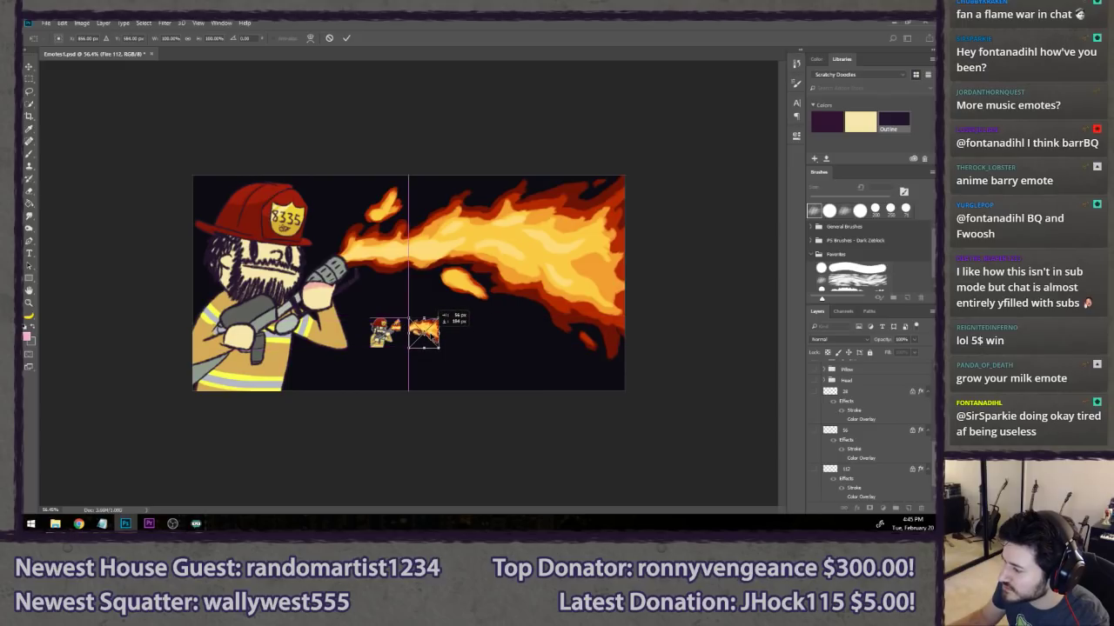
pyautogui.press('Return')
# - Hide the Fireman literally group, leaving the two placed emotes on the dark background
pyautogui.press('l')
pyautogui.hotkey('ctrl', 'g')
pyautogui.moveTo(933, 409); pyautogui.dragTo(933, 378)
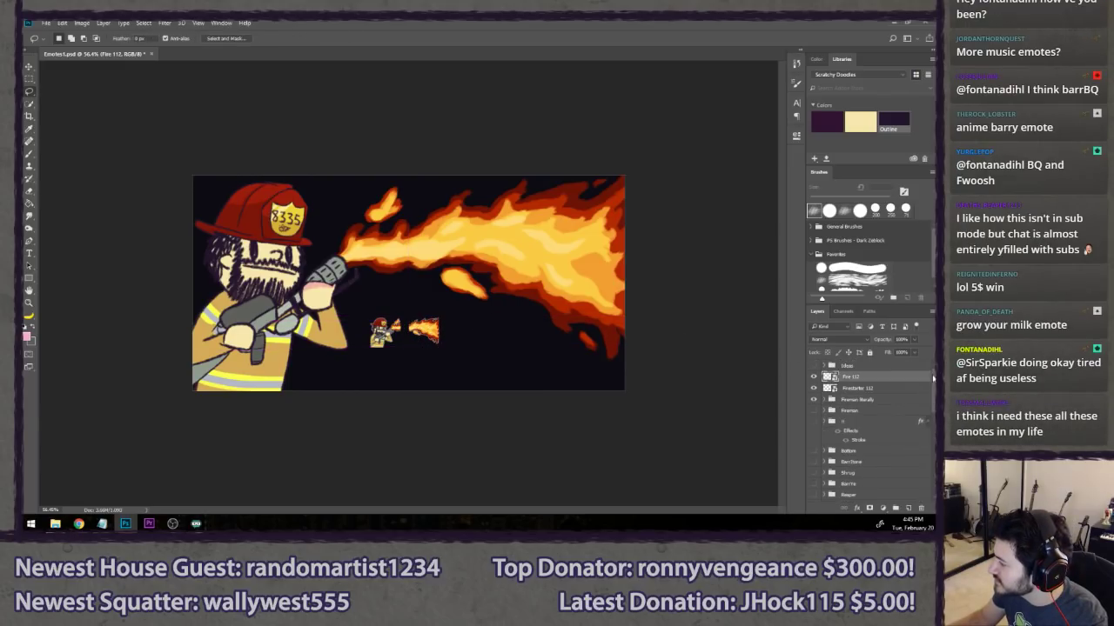
pyautogui.click(813, 399)
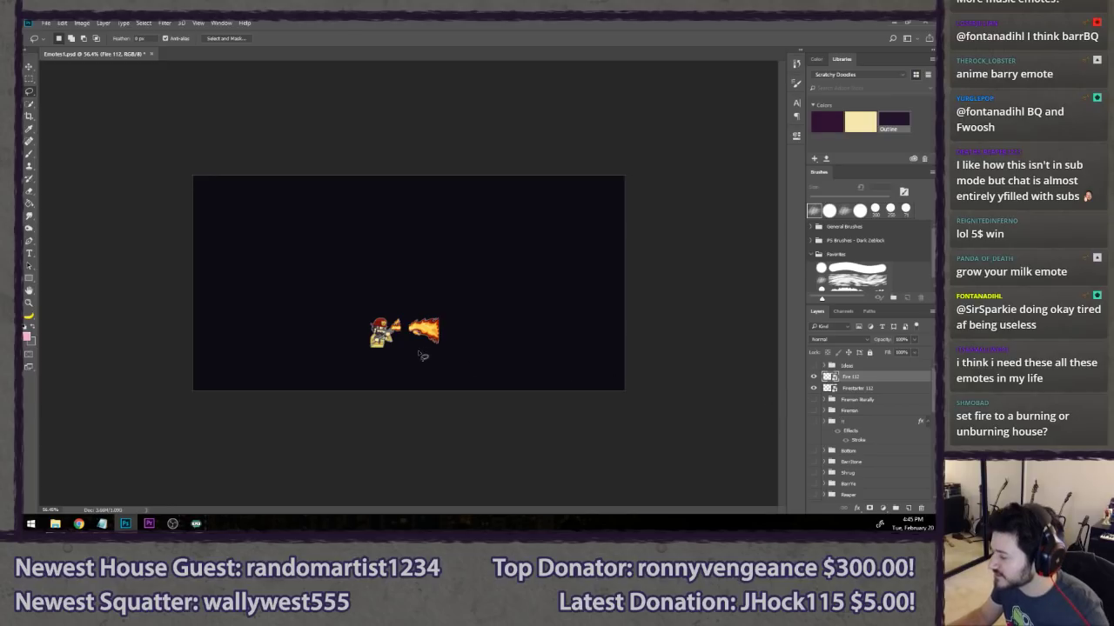
# - Move the Fire 112 flame closer to the firefighter emote, leaving a narrow gap, and check the pair at different magnifications
pyautogui.scroll(5, 423, 355)
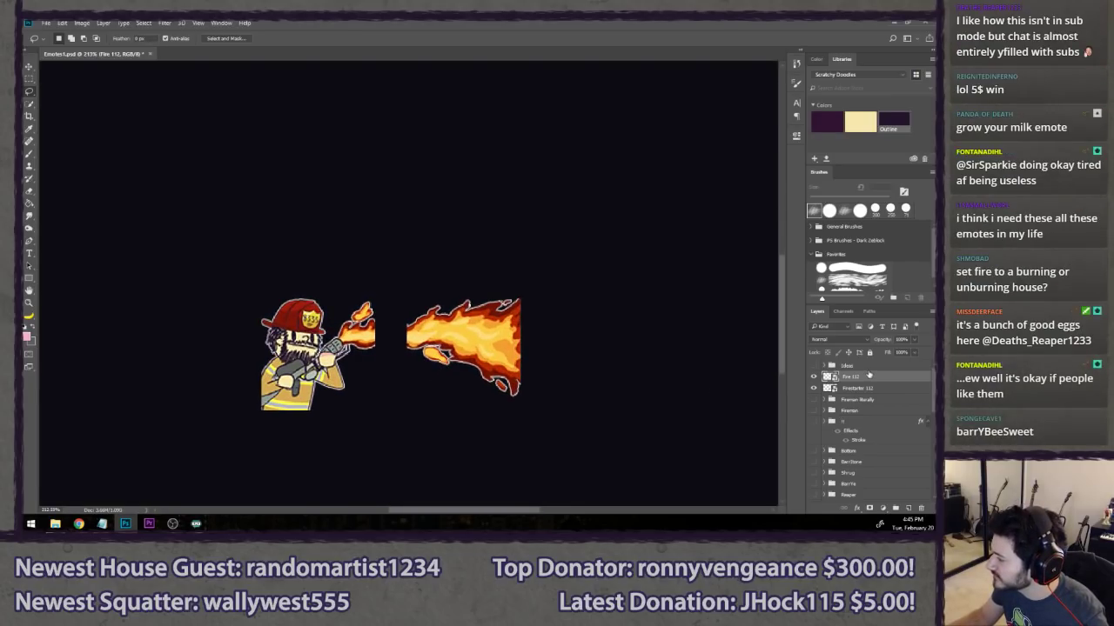
pyautogui.press('v')
pyautogui.moveTo(478, 347); pyautogui.dragTo(453, 350)
pyautogui.press('l')
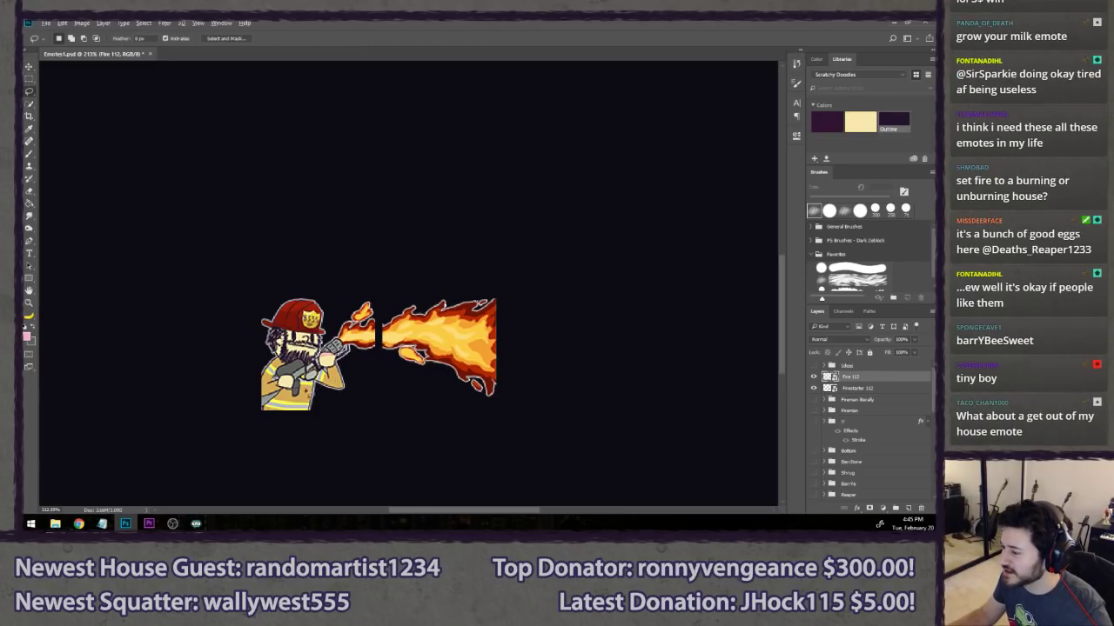
pyautogui.scroll(-5, 435, 428)
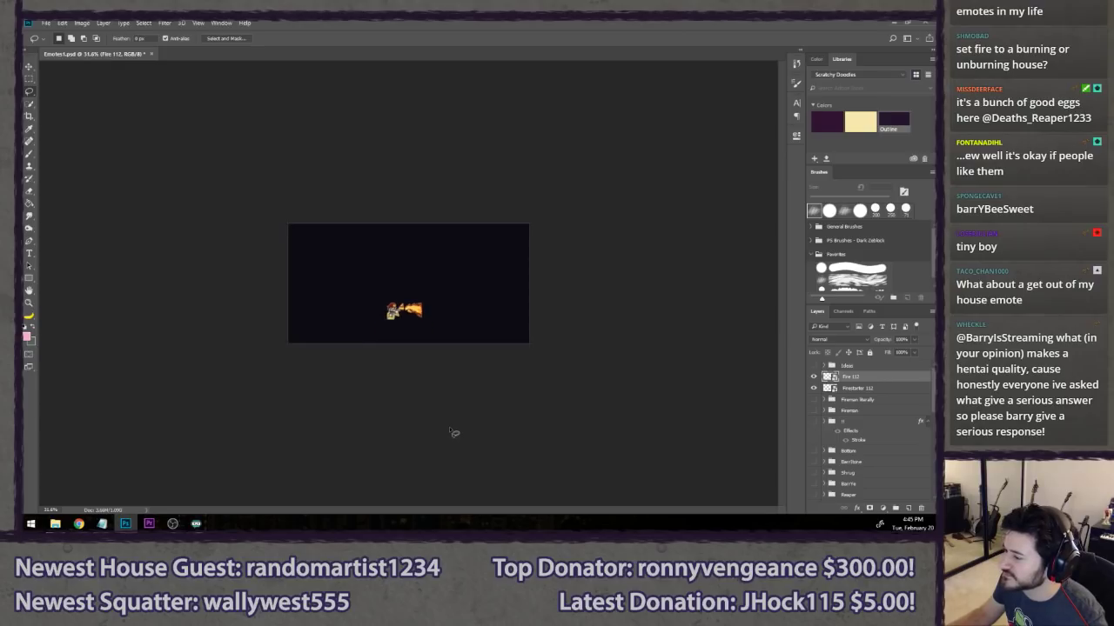
pyautogui.scroll(4, 453, 432)
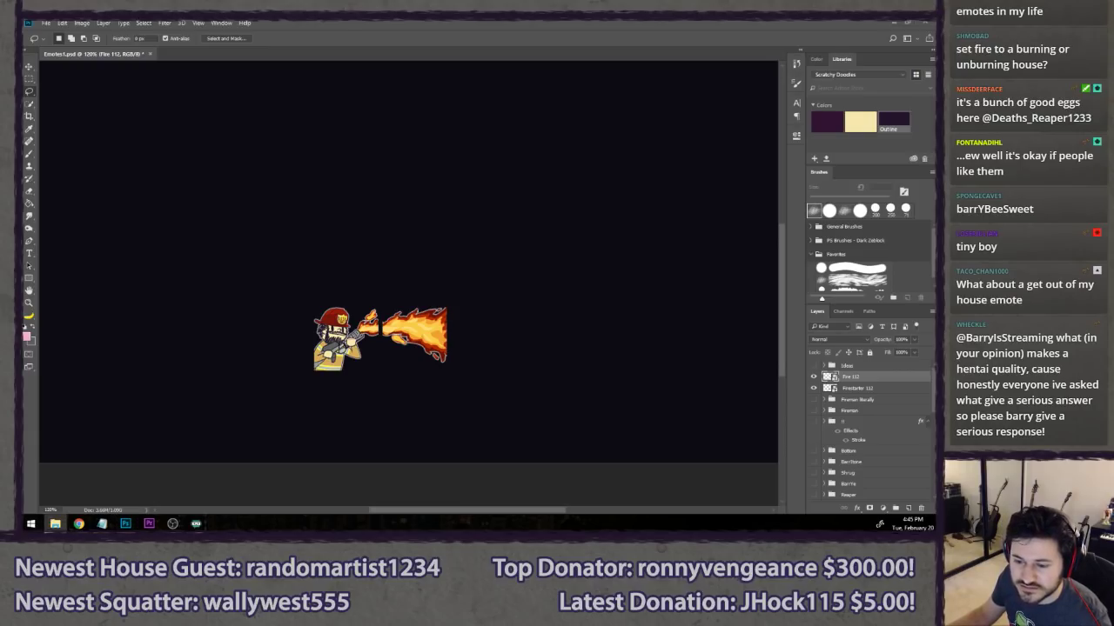
# - Place the House 112 image beside the flame emote, aligned with the firefighter and fire in one row
pyautogui.moveTo(26, 313); pyautogui.dragTo(170, 315)
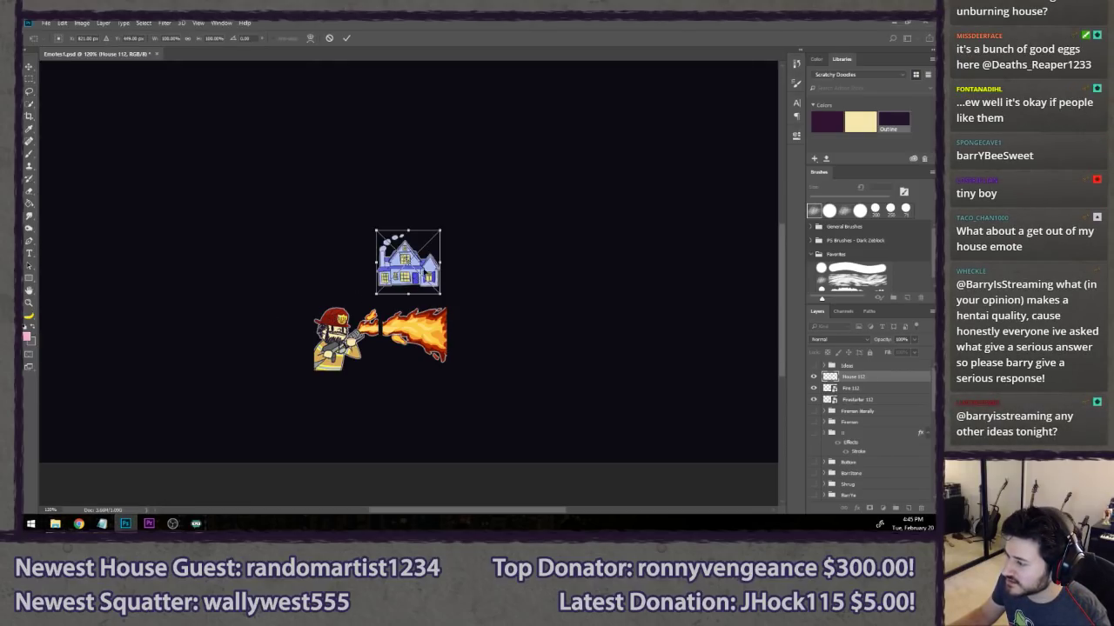
pyautogui.moveTo(421, 275); pyautogui.dragTo(508, 349)
pyautogui.press('Return')
pyautogui.press('l')
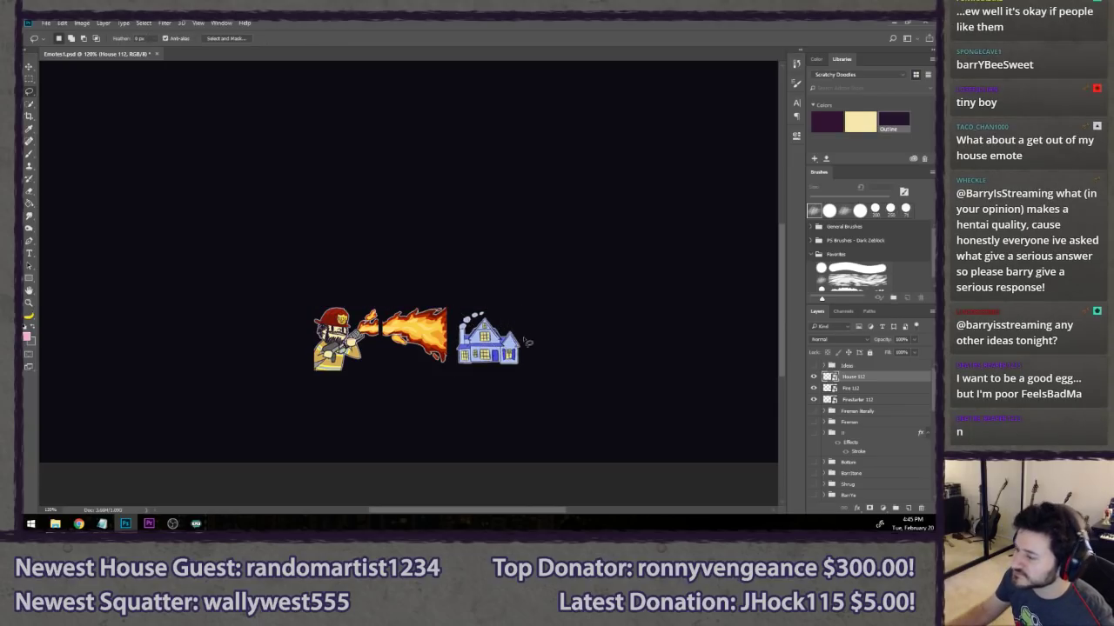
pyautogui.scroll(-5, 522, 348)
pyautogui.scroll(5, 546, 430)
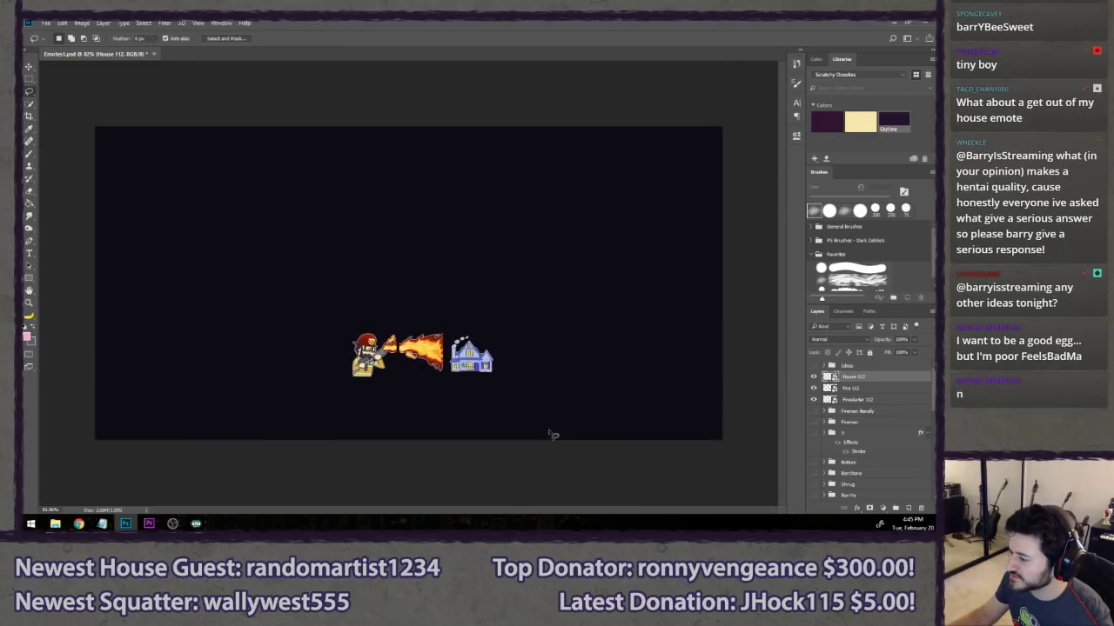
pyautogui.press('v')
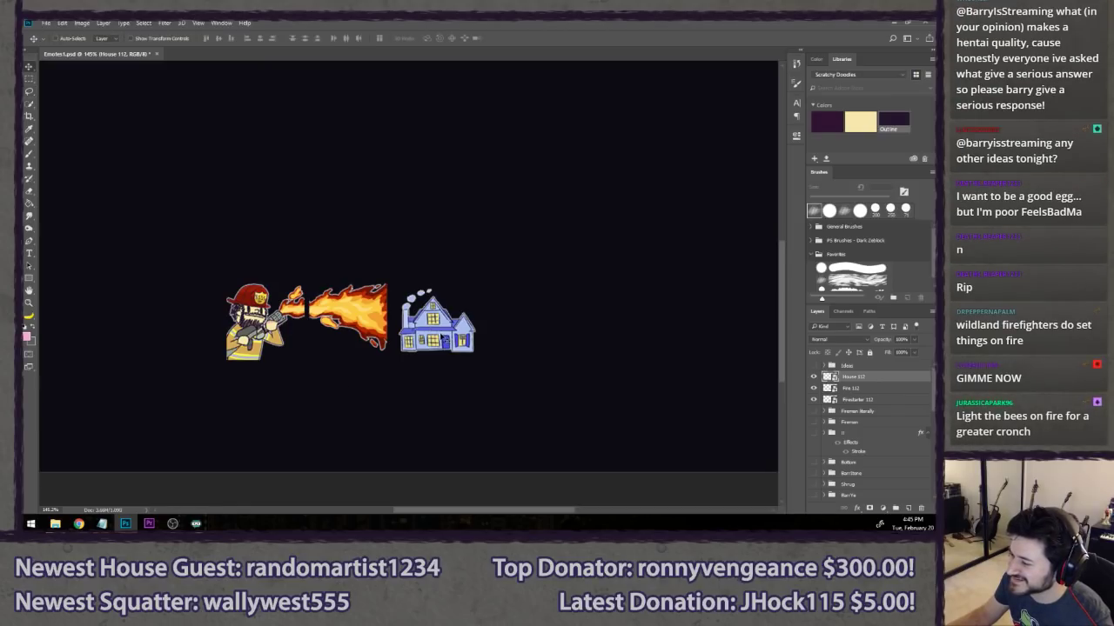
# - Move the house closer to the flame and place the Water 112 image in a second row directly above the flame
pyautogui.moveTo(446, 310); pyautogui.dragTo(441, 311)
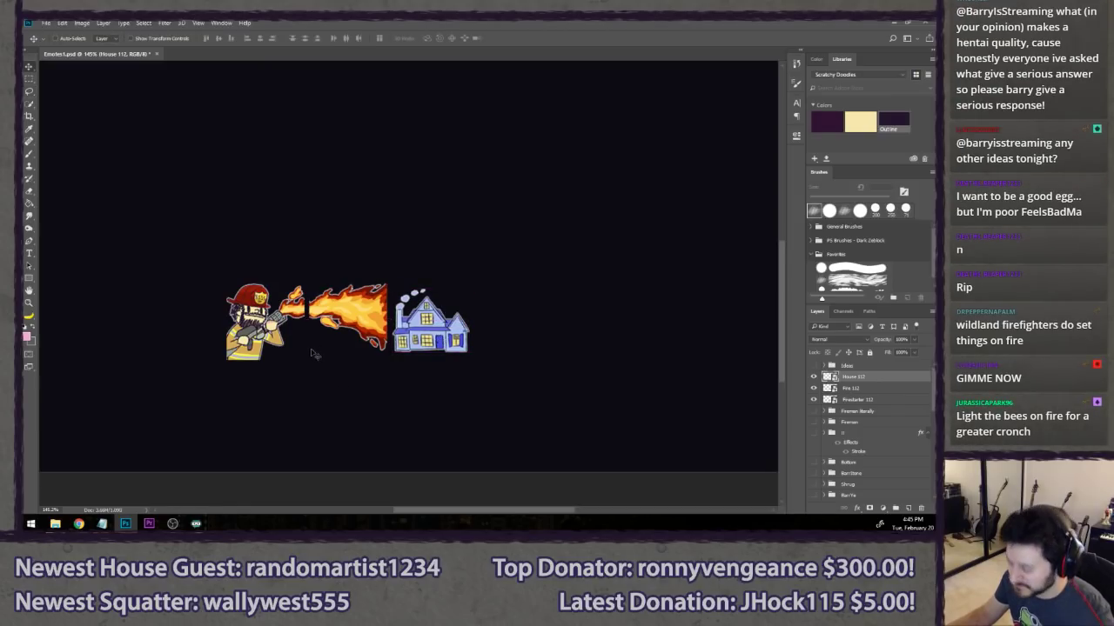
pyautogui.press('l')
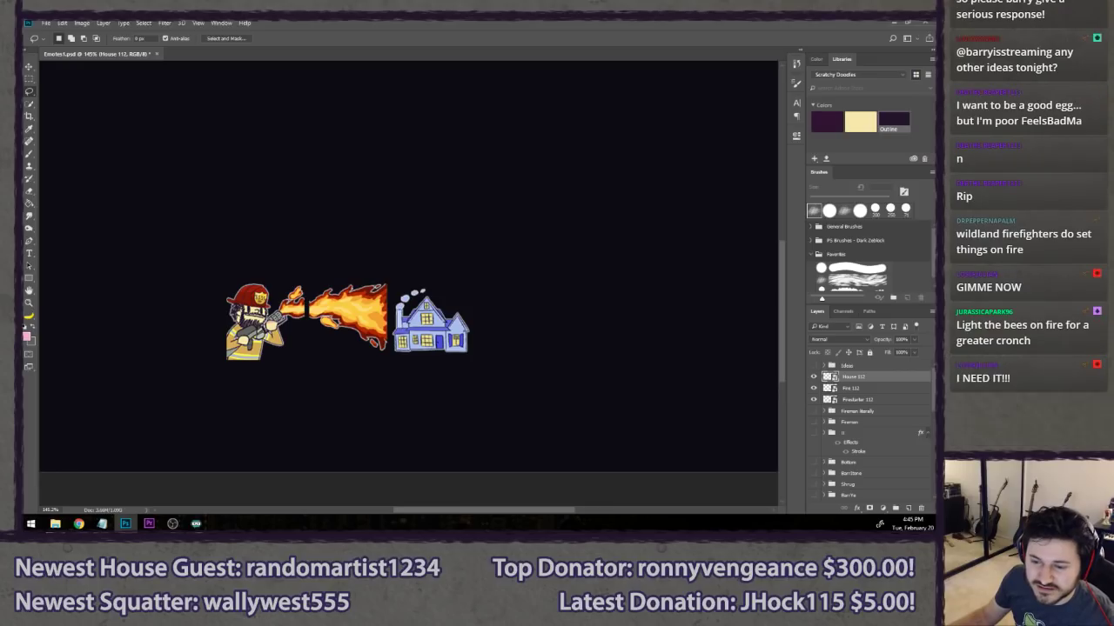
pyautogui.hotkey('alt', 'Tab')
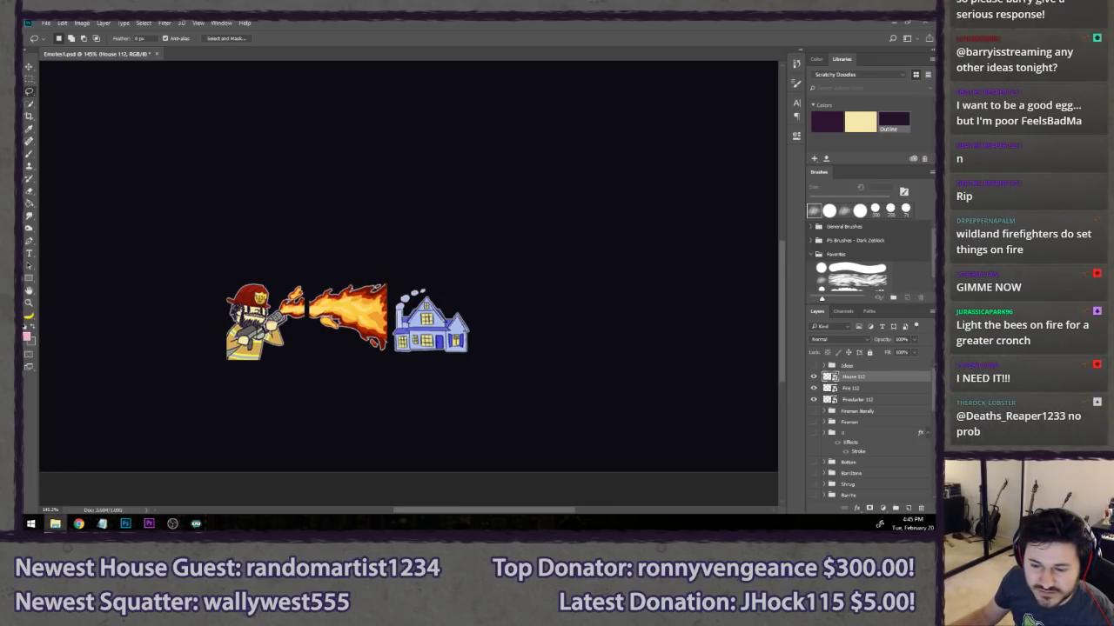
pyautogui.moveTo(308, 203); pyautogui.dragTo(373, 242)
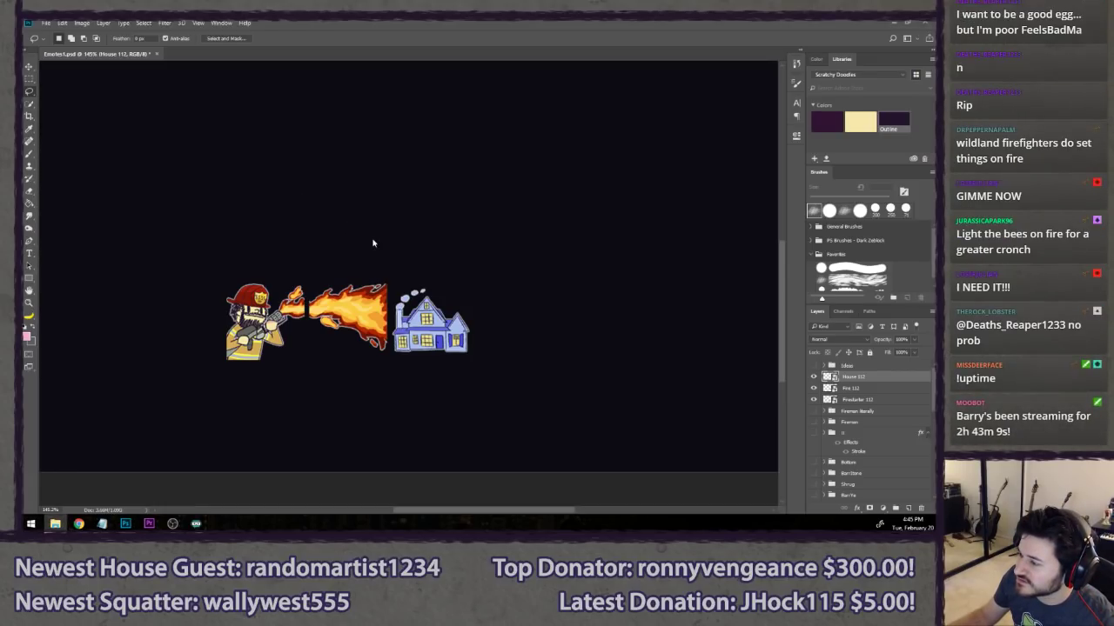
pyautogui.moveTo(428, 280); pyautogui.dragTo(367, 245)
pyautogui.press('Return')
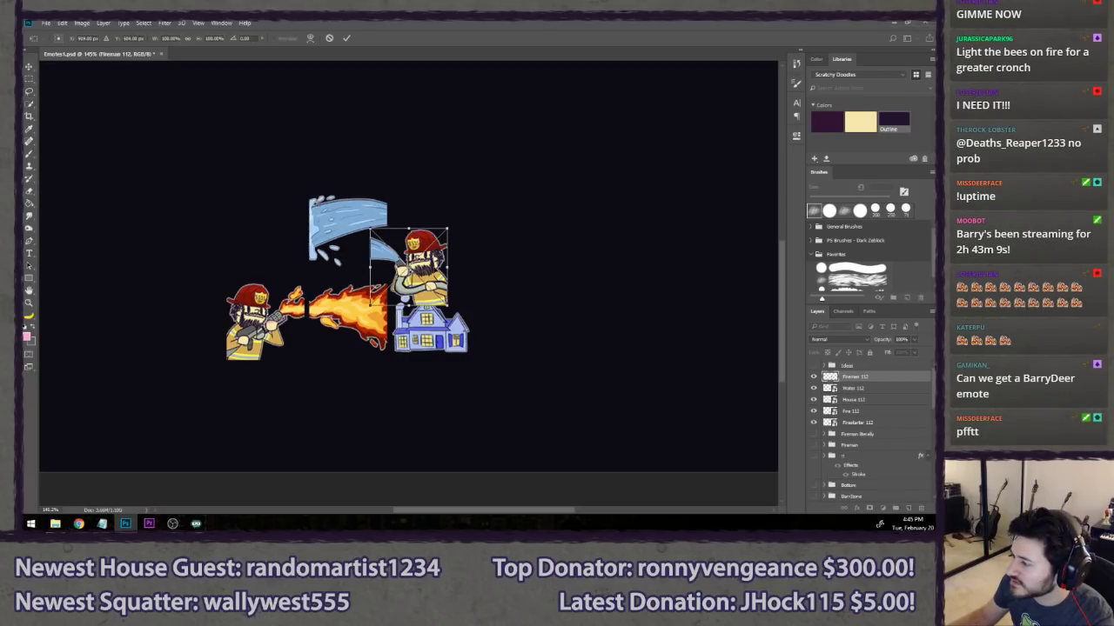
# - Place the Fireman 112 image above the house so its hose lines up with the water stream
pyautogui.moveTo(439, 257); pyautogui.dragTo(467, 217)
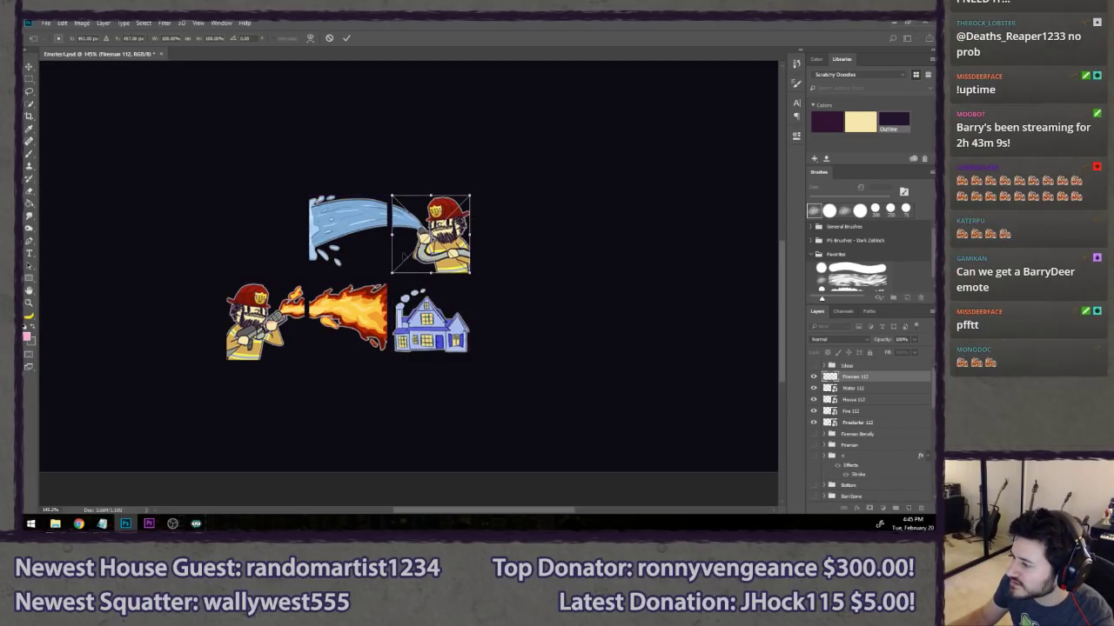
pyautogui.press('l')
pyautogui.press('Return')
# - Place the HouseFire 112 image above the firestarter, at the splashing end of the water stream
pyautogui.moveTo(229, 250); pyautogui.dragTo(264, 239)
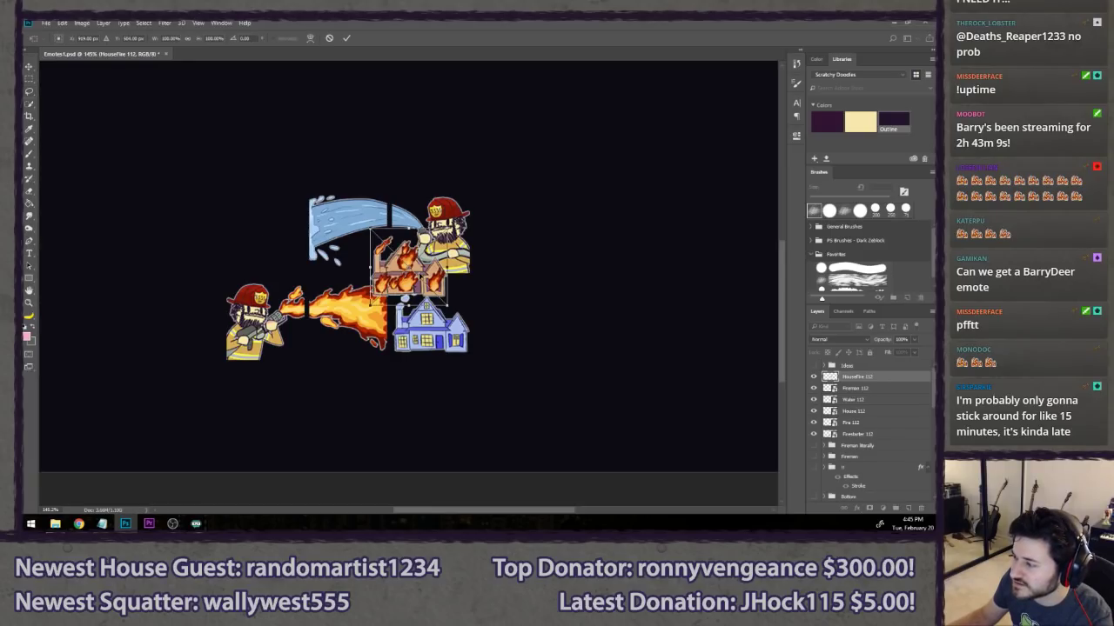
pyautogui.moveTo(425, 273)
pyautogui.mouseDown()
pyautogui.moveTo(275, 239)
pyautogui.moveTo(281, 214)
pyautogui.moveTo(300, 225)
pyautogui.mouseUp()
pyautogui.press('Return')
pyautogui.press('v')
pyautogui.press('l')
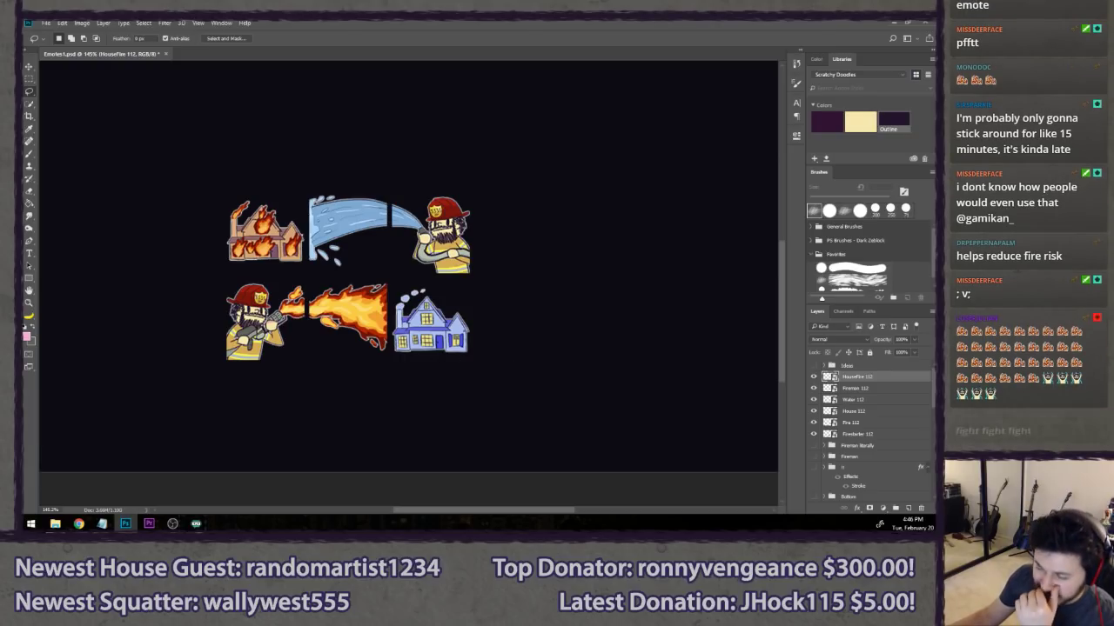
# - Move the Water 112, Fireman 112 and HouseFire 112 layers together into the lower row, with the two firefighters back to back
pyautogui.hotkey('alt', 'Tab')
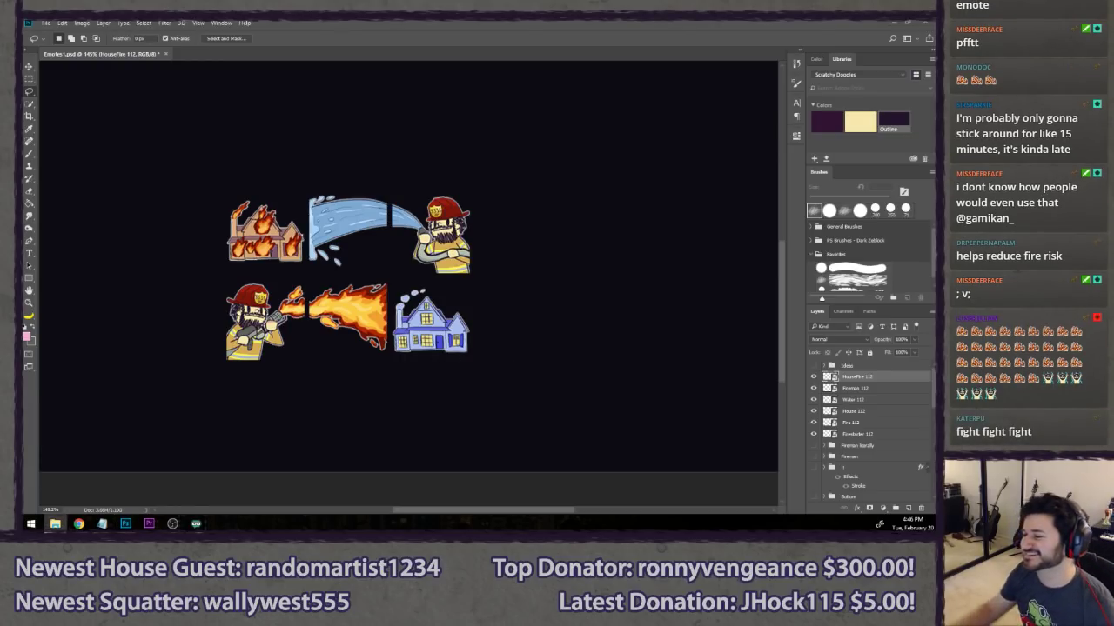
pyautogui.scroll(-8, 160, 226)
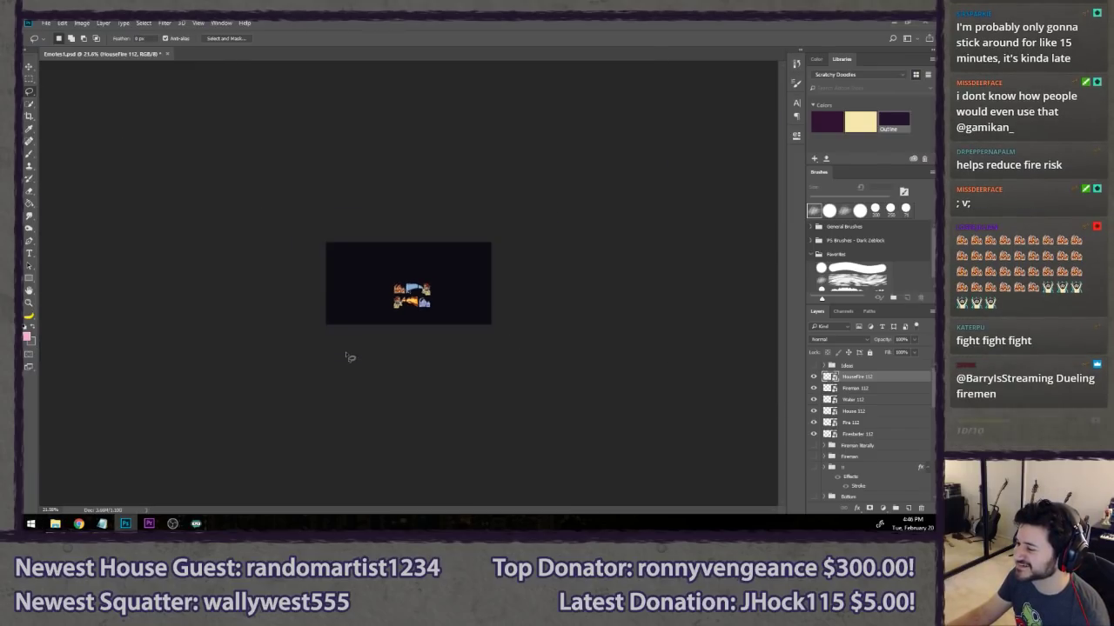
pyautogui.scroll(5, 348, 366)
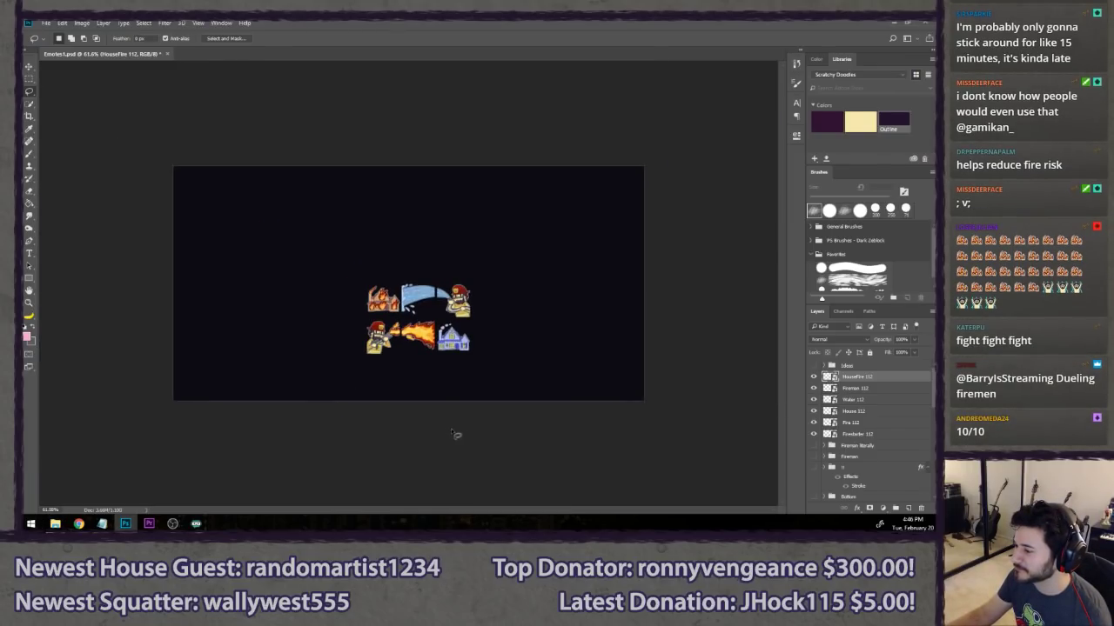
pyautogui.scroll(3, 456, 434)
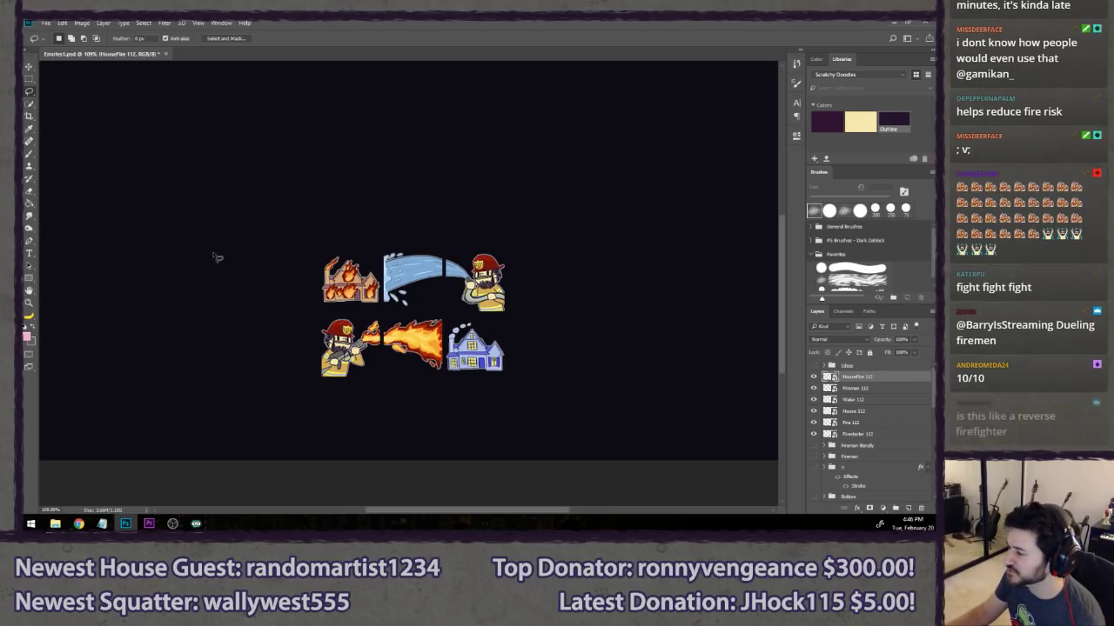
pyautogui.keyDown('shift'); pyautogui.click(877, 398); pyautogui.keyUp('shift')
pyautogui.press('v')
pyautogui.moveTo(488, 269)
pyautogui.mouseDown()
pyautogui.moveTo(376, 261)
pyautogui.moveTo(280, 324)
pyautogui.moveTo(294, 335)
pyautogui.mouseUp()
pyautogui.press('l')
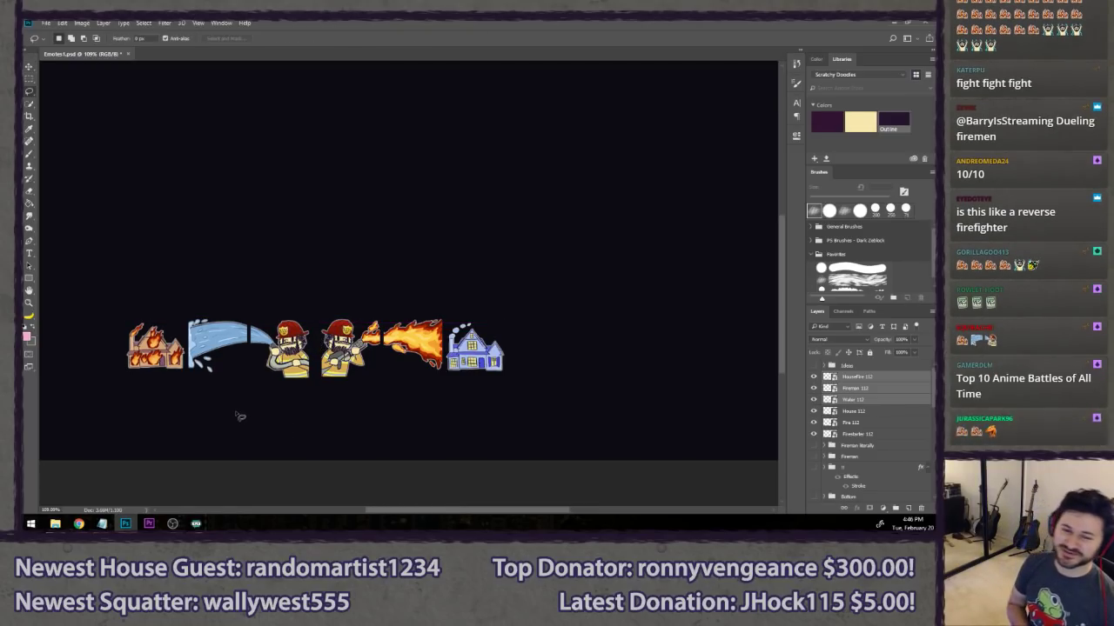
# - Zoom in on the six-emote row and select only the HouseFire 112 layer
pyautogui.scroll(2, 137, 442)
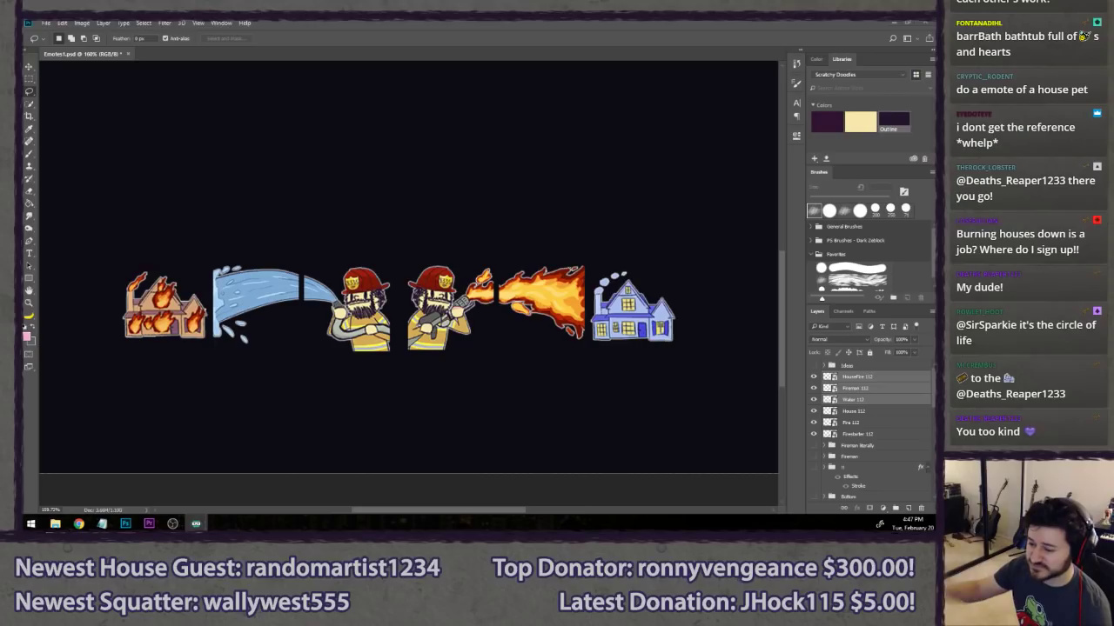
pyautogui.click(894, 367)
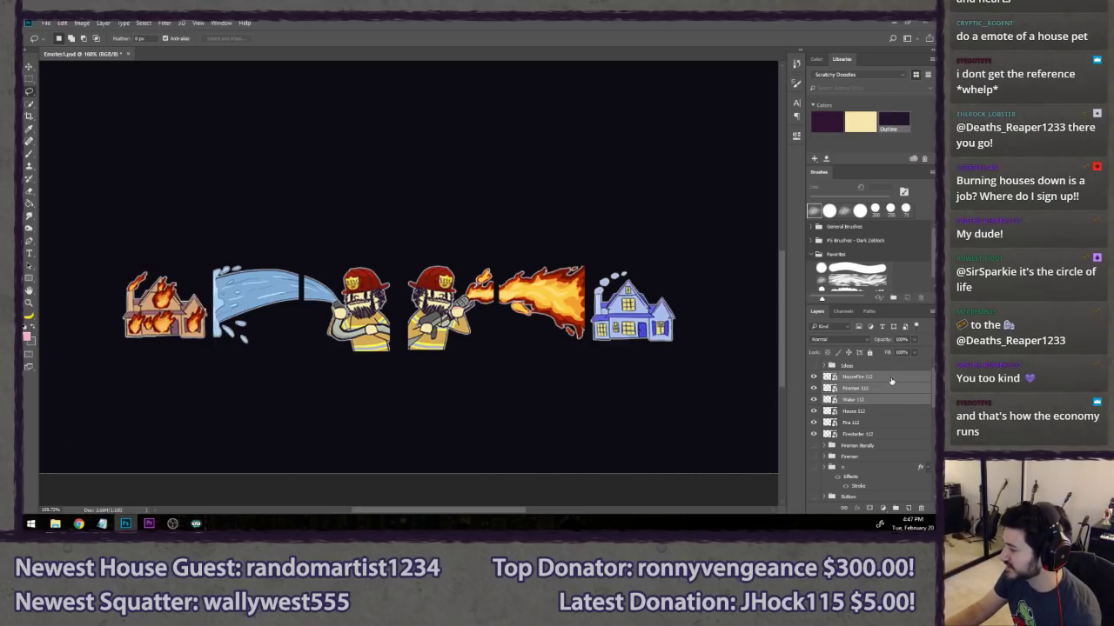
pyautogui.click(889, 413)
pyautogui.click(885, 378)
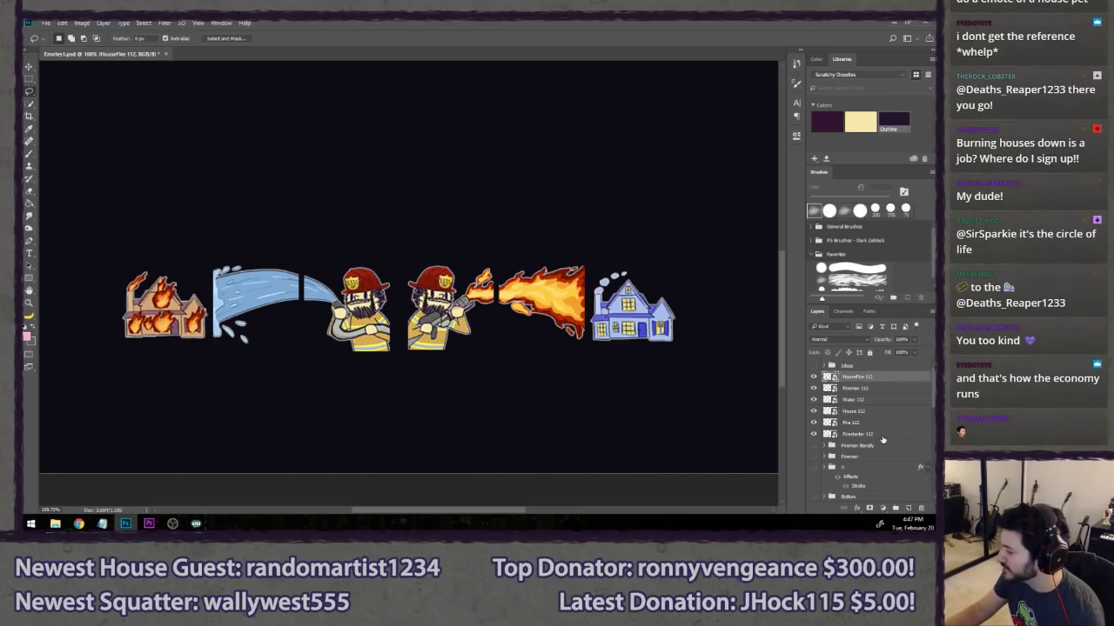
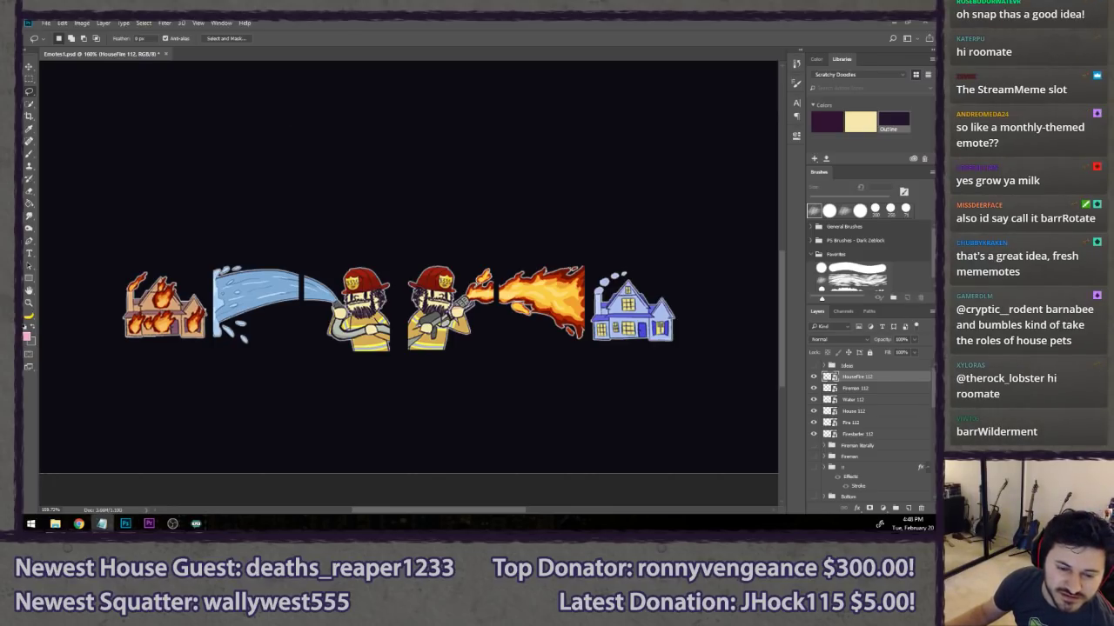
# - Switch to the Notepad emote ideas list and move the Fireman (literally) barrBQ/barrFwoosh entry below the Butt entry, without its indent
pyautogui.click(102, 522)
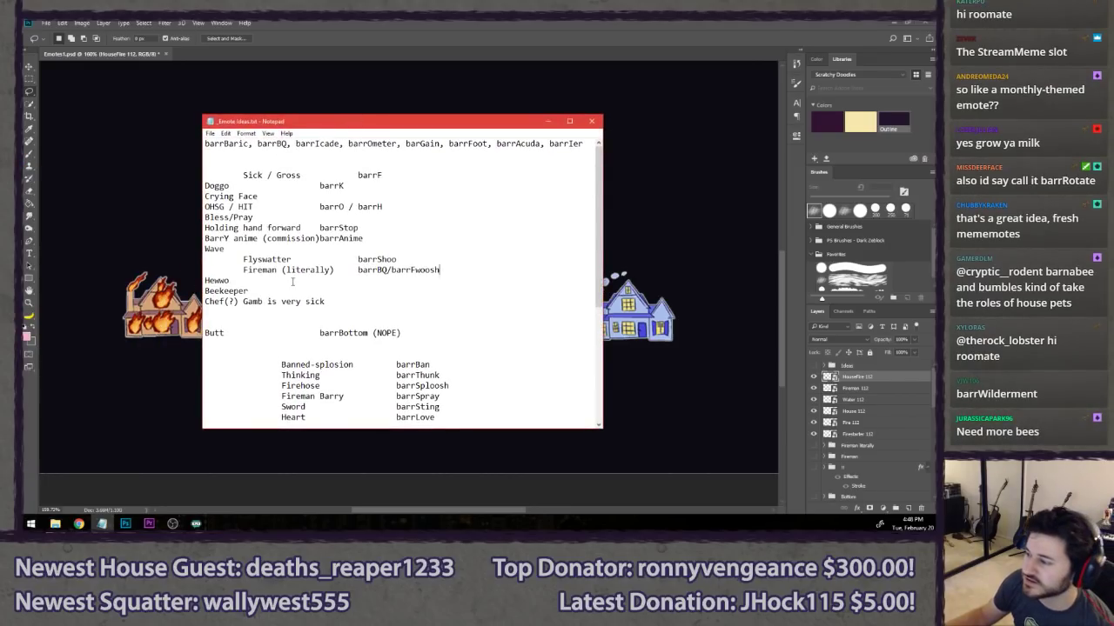
pyautogui.moveTo(441, 270); pyautogui.dragTo(243, 270)
pyautogui.hotkey('ctrl', 'x')
pyautogui.click(235, 343)
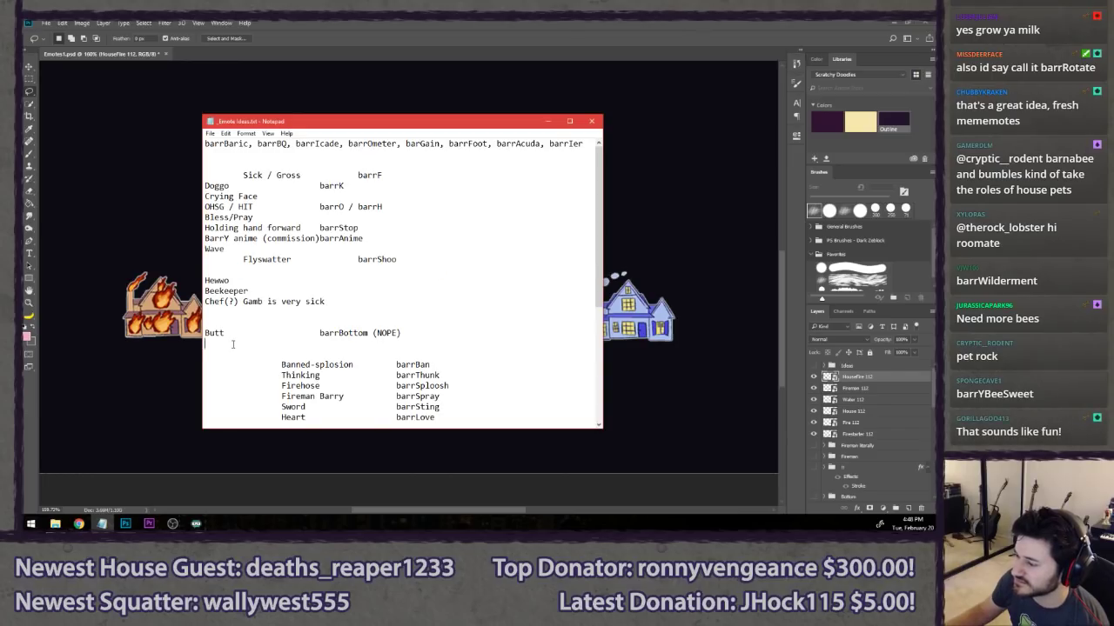
pyautogui.press('Return')
pyautogui.hotkey('ctrl', 'v')
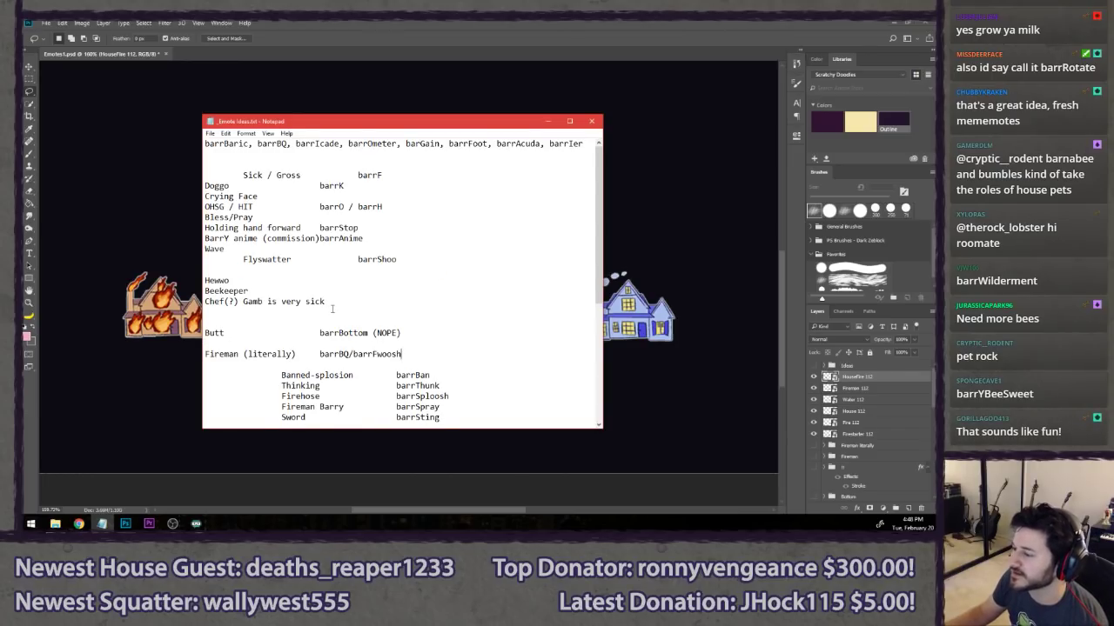
# - Remove the indent from the Flyswatter entry and delete the empty line beneath it
pyautogui.click(265, 264)
pyautogui.press('Home')
pyautogui.press('Delete')
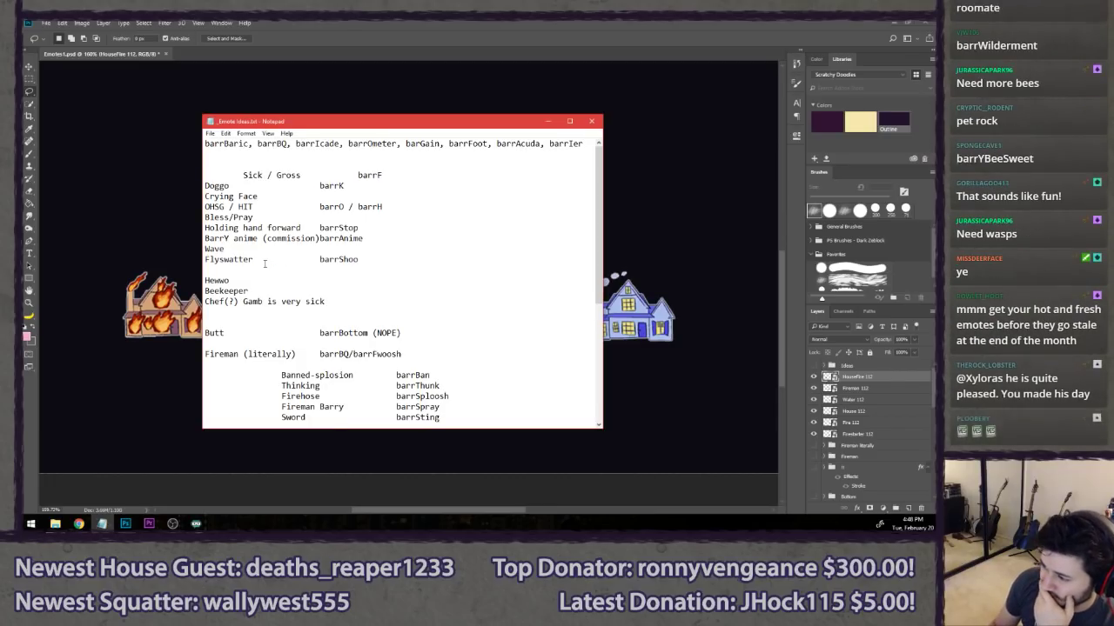
pyautogui.press('Delete')
# - Remove the indent from the Sick / Gross entry and indent the Doggo and BarrY anime (commission) entries instead
pyautogui.press('Up')
pyautogui.press('Up')
pyautogui.press('Up')
pyautogui.press('Up')
pyautogui.press('Up')
pyautogui.press('Up')
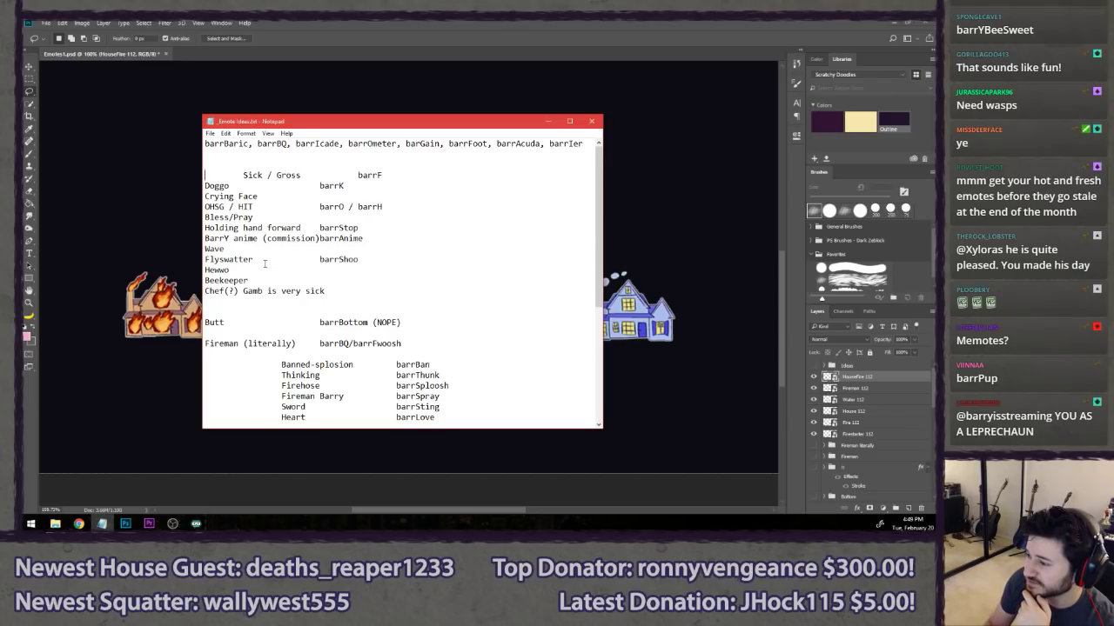
pyautogui.press('Delete')
pyautogui.press('Tab')
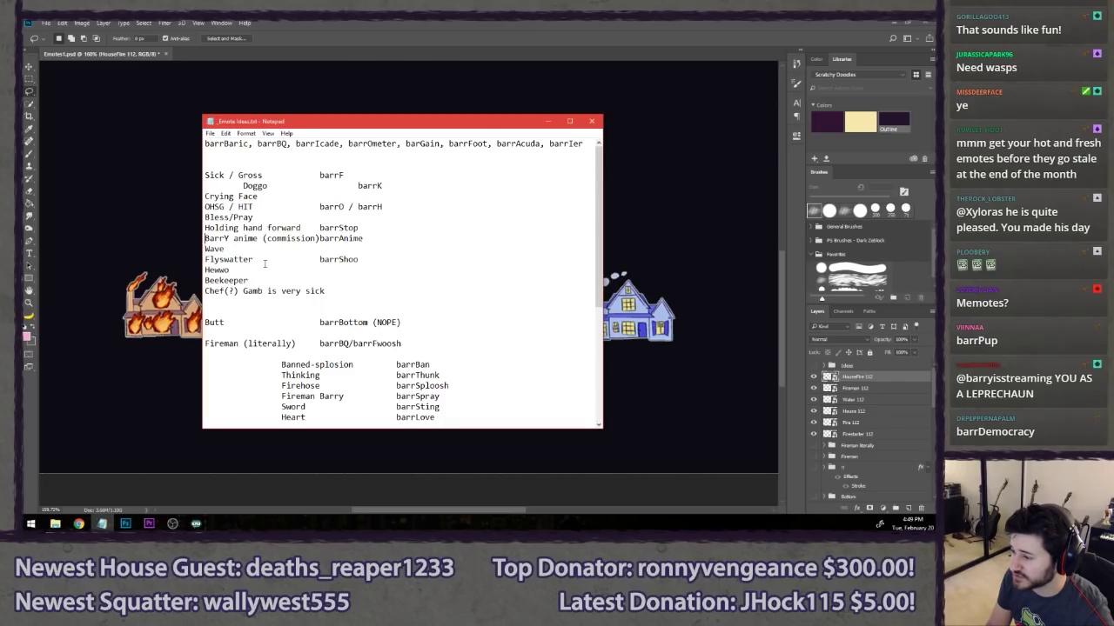
pyautogui.press('Tab')
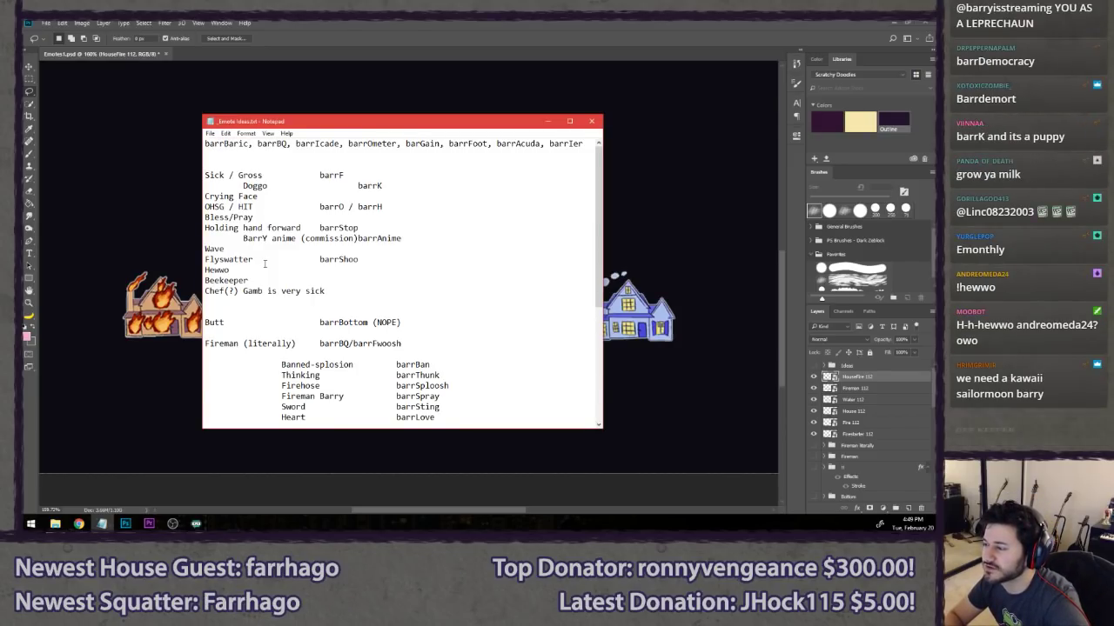
# - Go through the remaining emote ideas line by line, from OHSG / HIT down past Wave, Flyswatter and Hewwo
pyautogui.press('Down')
pyautogui.press('Down')
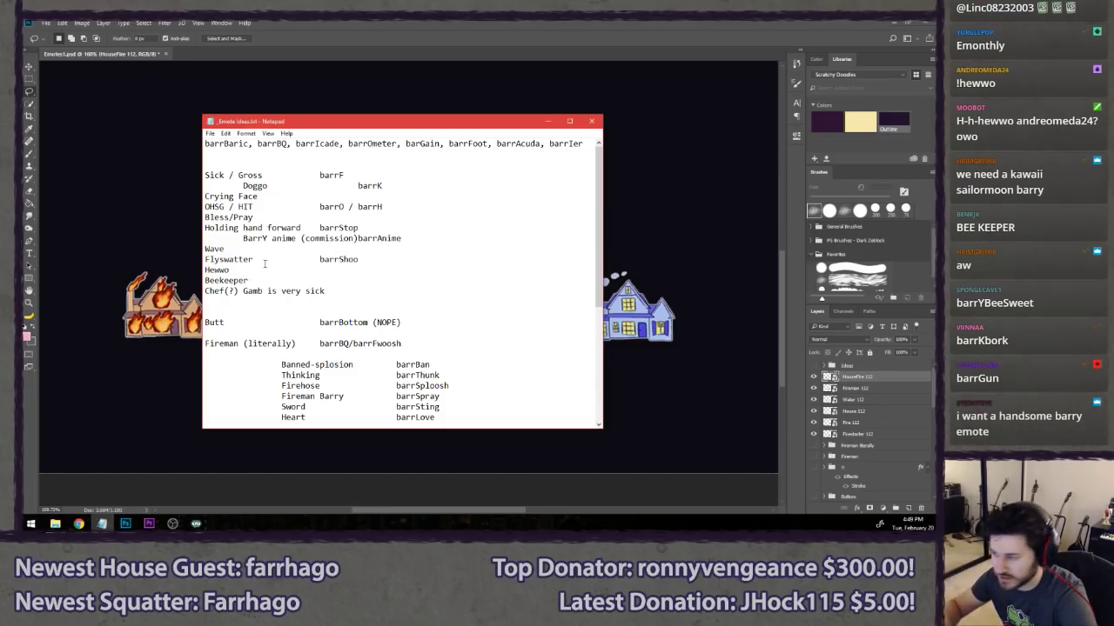
pyautogui.press('Down')
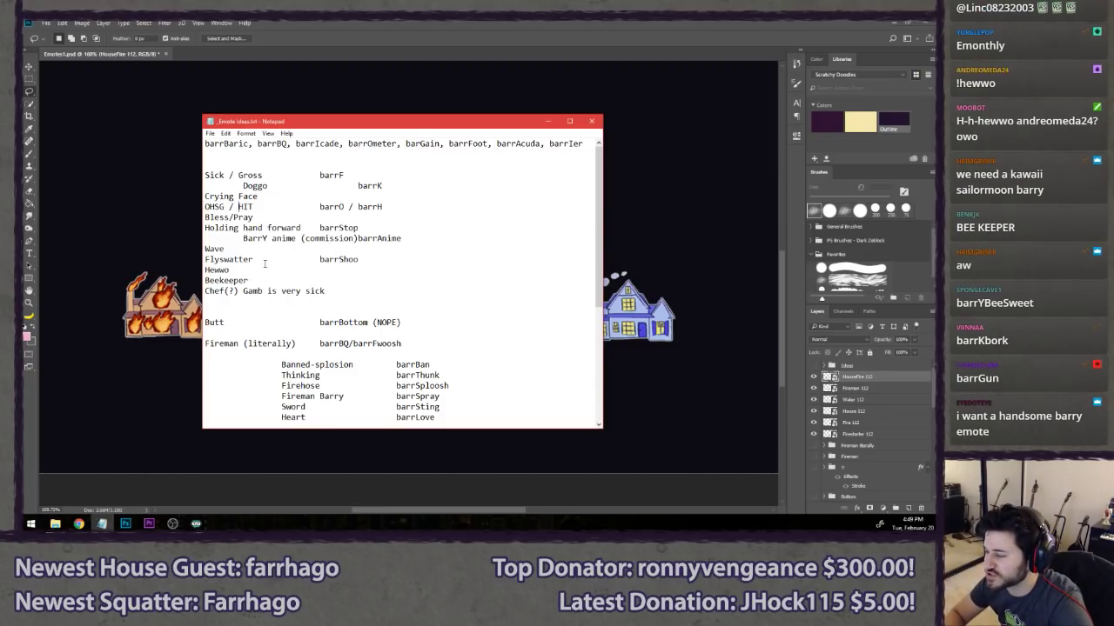
pyautogui.press('Right')
pyautogui.press('Right')
pyautogui.press('Right')
pyautogui.press('Right')
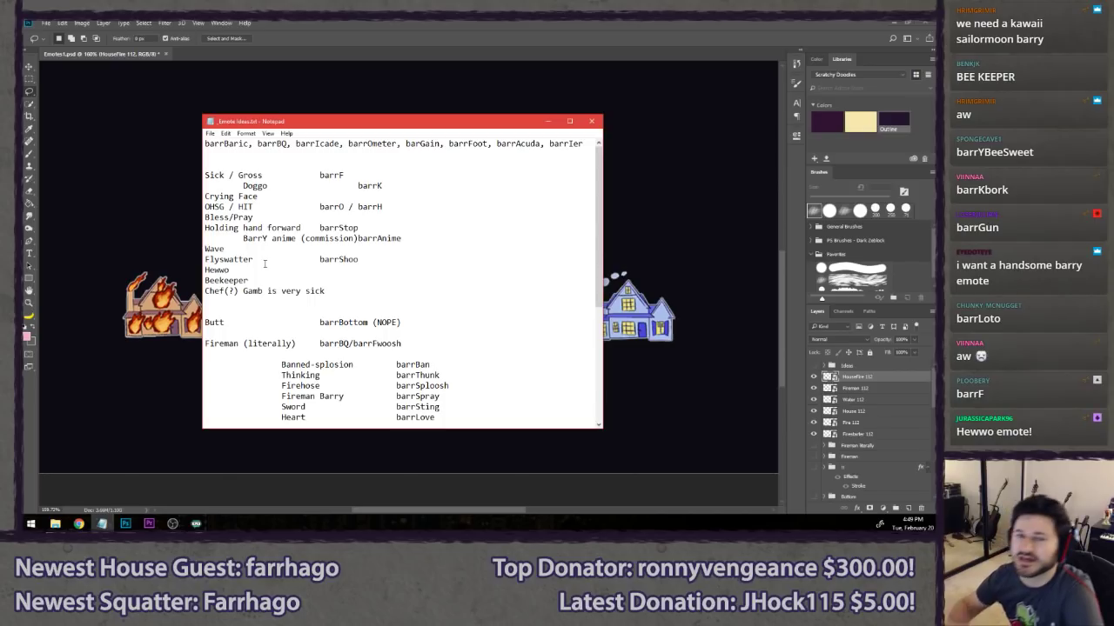
pyautogui.press('Down')
pyautogui.press('Down')
pyautogui.press('Home')
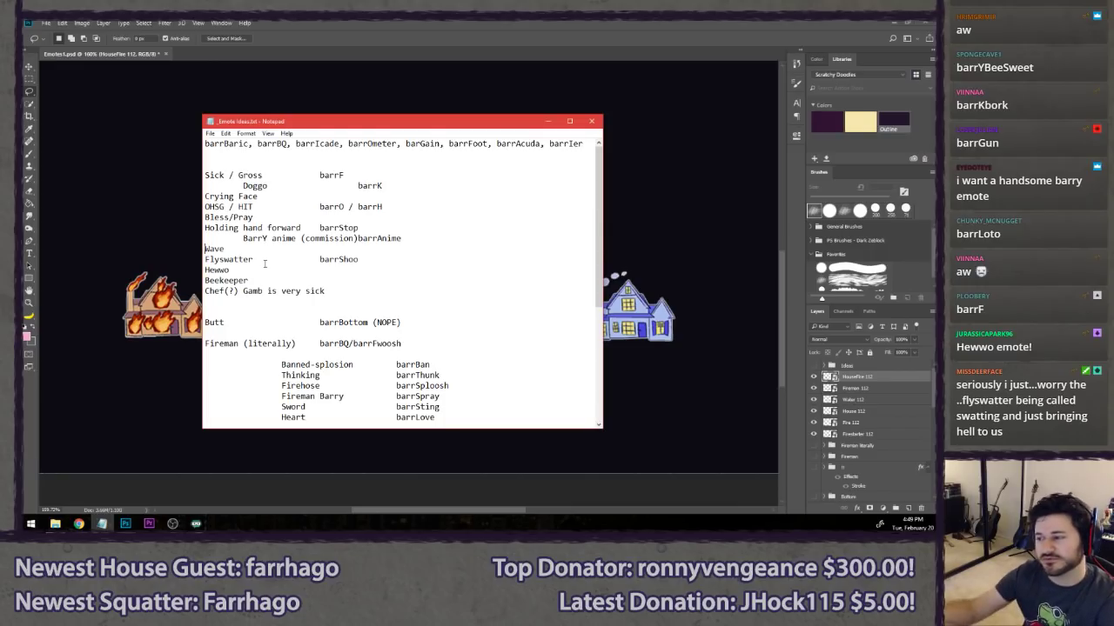
pyautogui.press('Down')
pyautogui.press('Down')
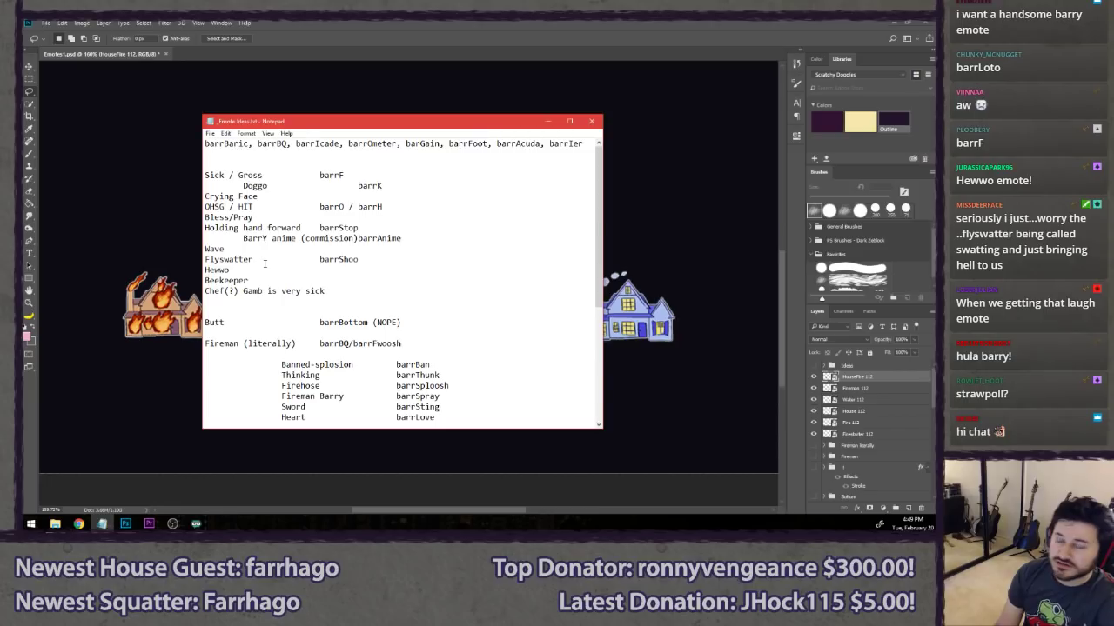
pyautogui.press('Down')
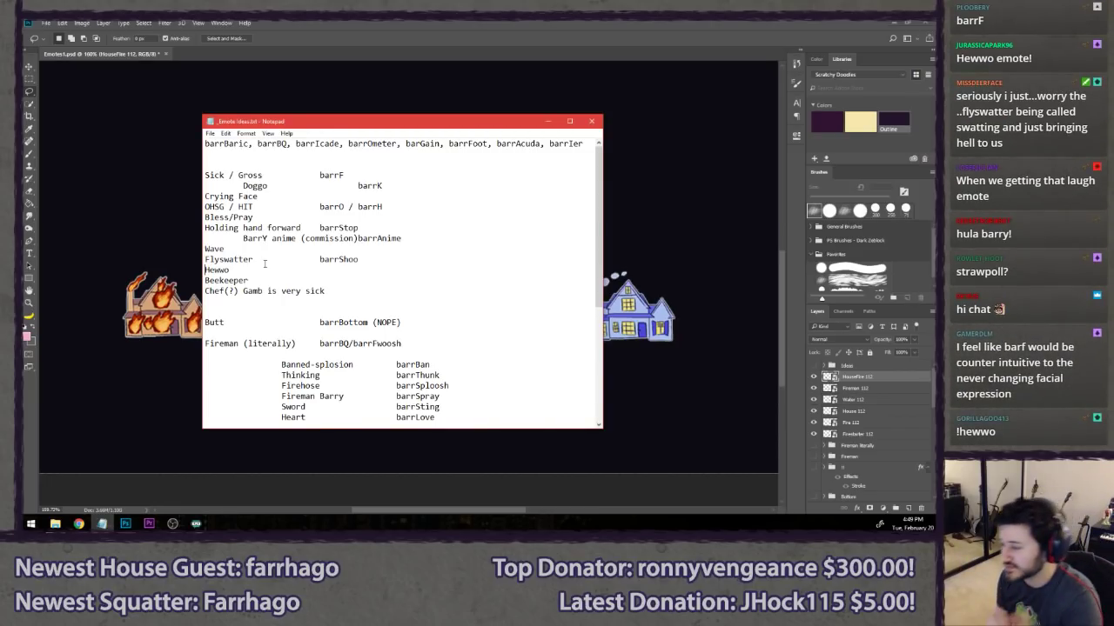
pyautogui.press('Down')
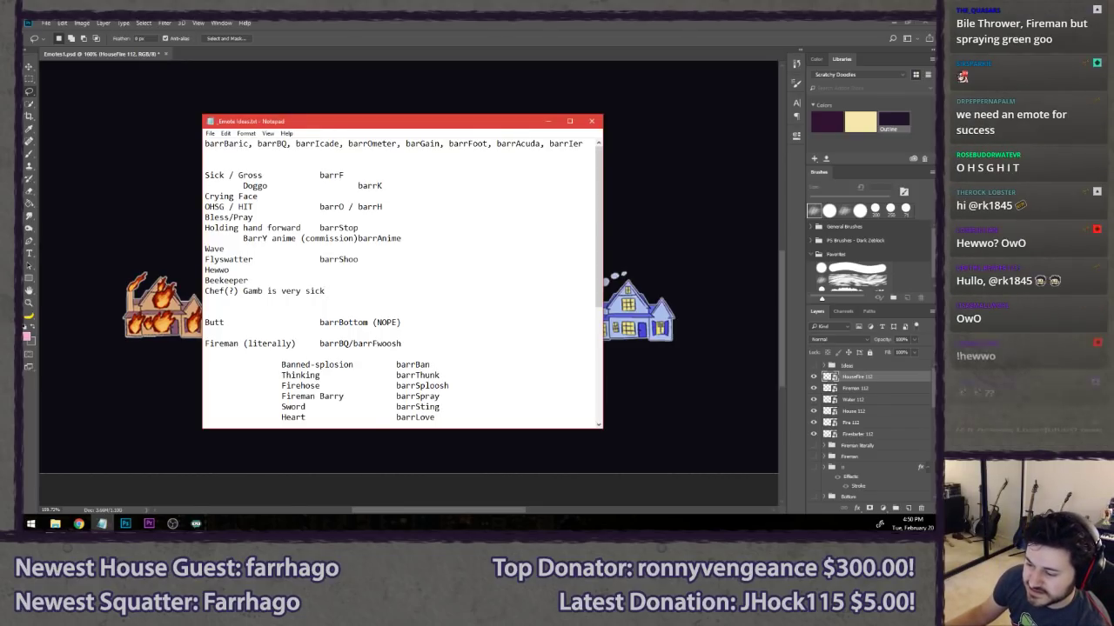
# - Shift the emote ideas window slightly up and to one side, and put the text cursor at the end of the Beekeeper entry
pyautogui.hotkey('alt', 'Tab')
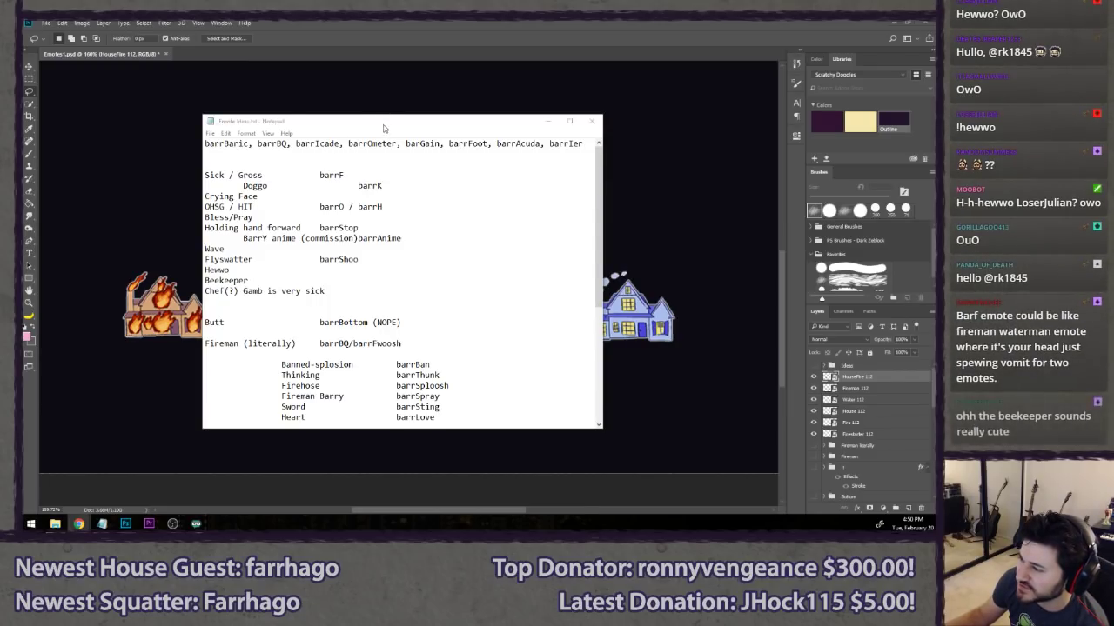
pyautogui.moveTo(383, 127); pyautogui.dragTo(357, 104)
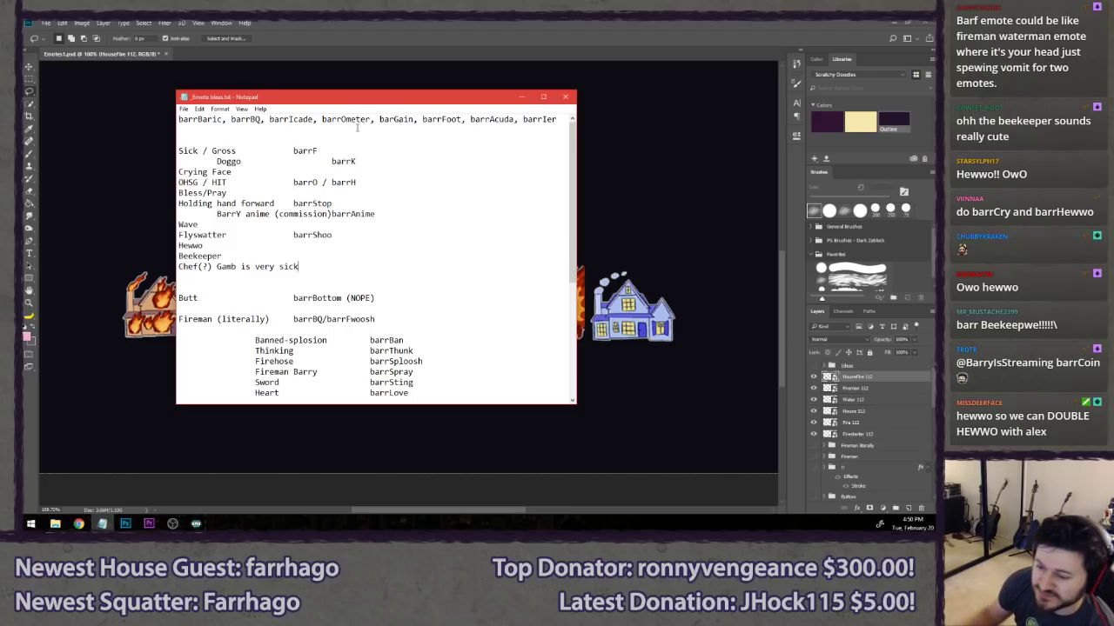
pyautogui.hotkey('alt', 'Tab')
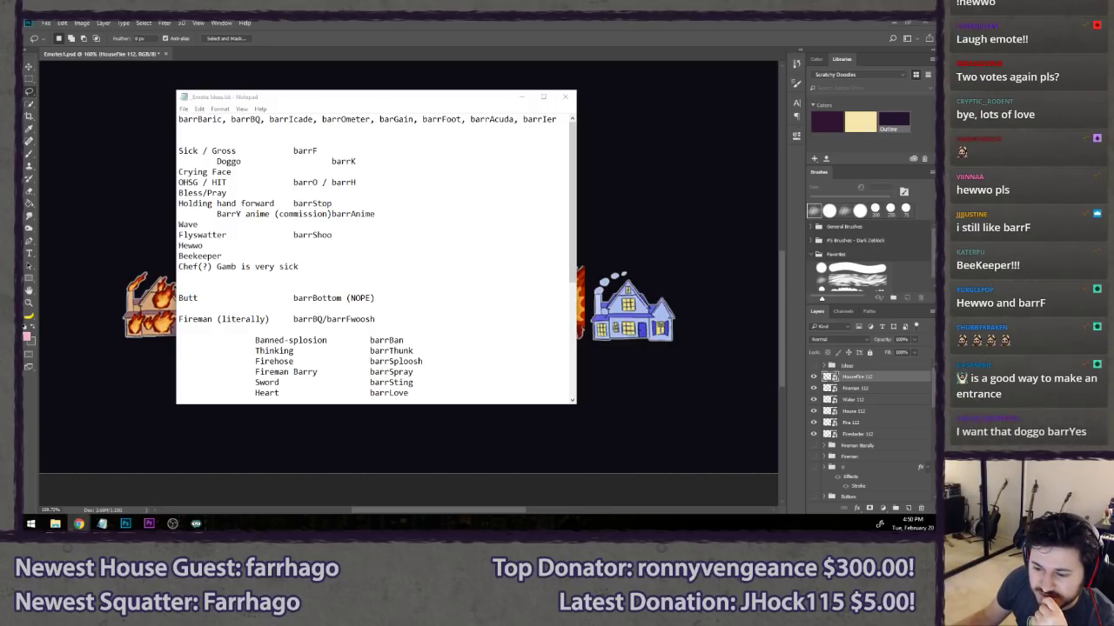
pyautogui.click(338, 266)
pyautogui.doubleClick(388, 204)
pyautogui.click(388, 205)
pyautogui.click(368, 258)
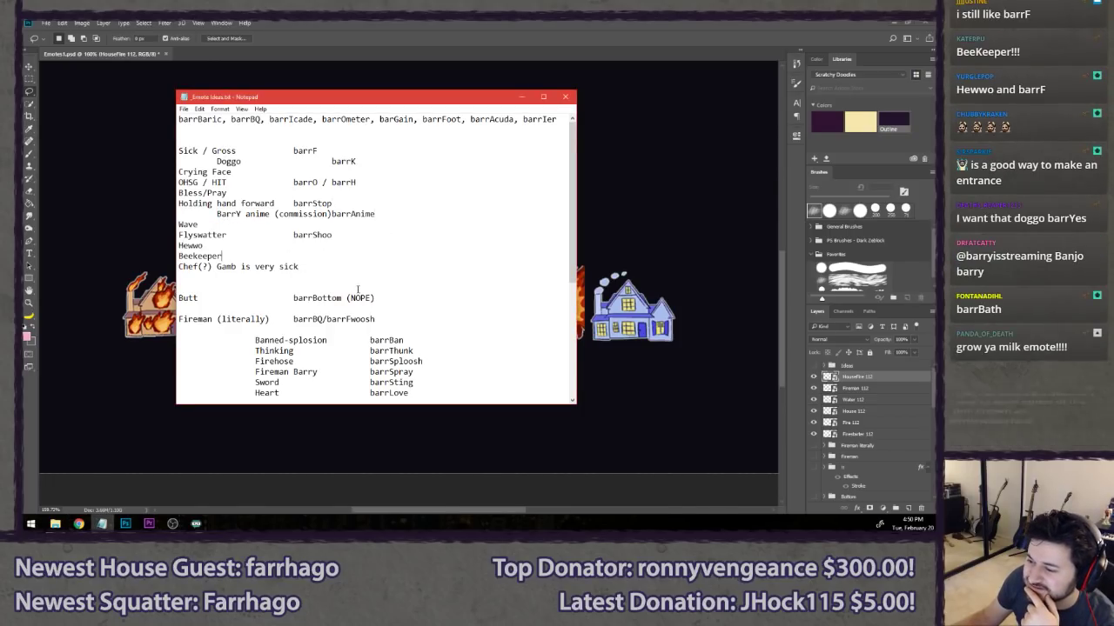
# - Move the emote ideas window up and aside to uncover the flame next to the blue house on the canvas
pyautogui.click(347, 267)
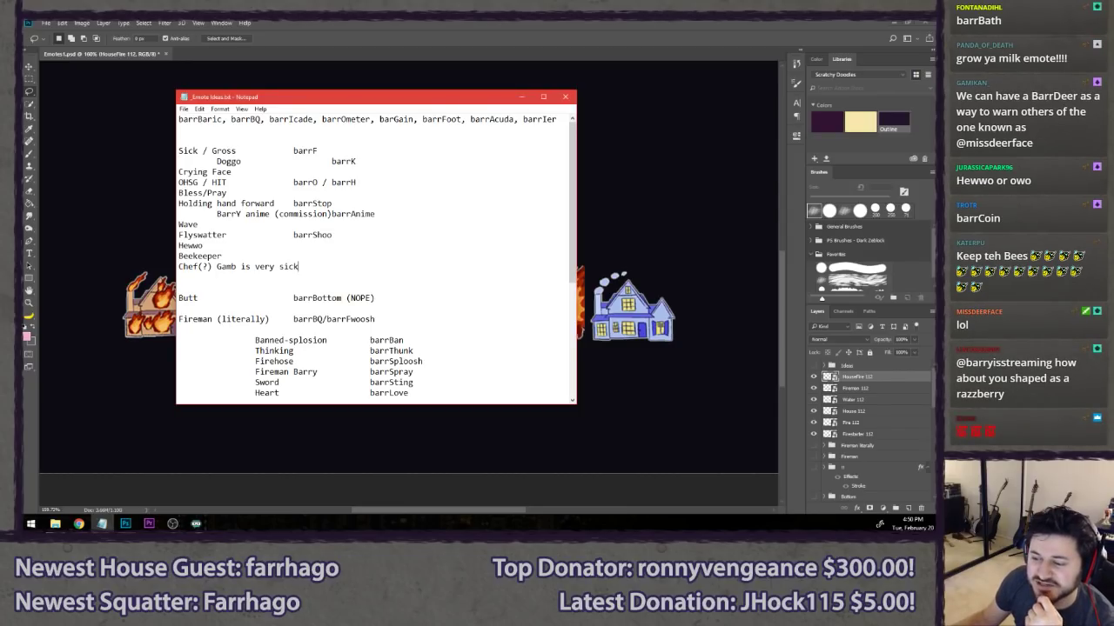
pyautogui.hotkey('alt', 'Tab')
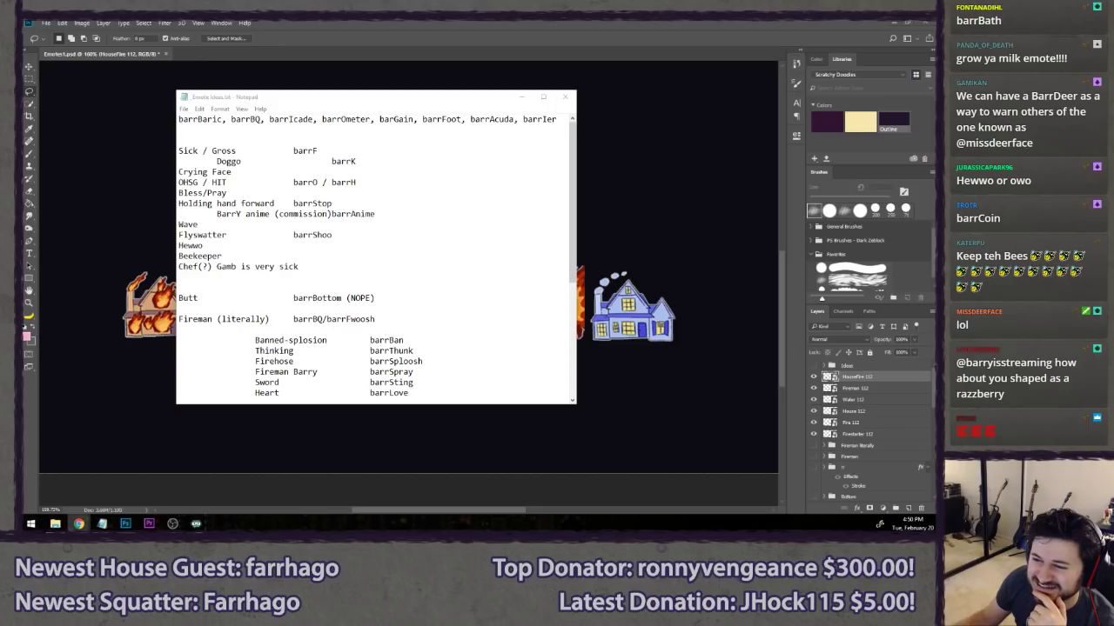
pyautogui.moveTo(354, 103); pyautogui.dragTo(331, 100)
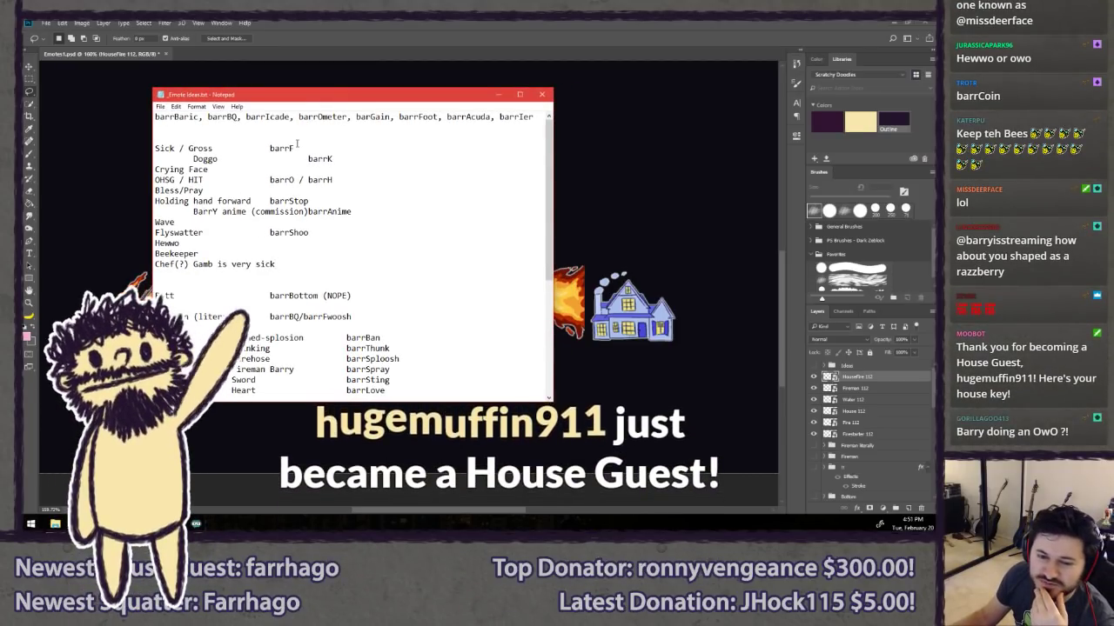
pyautogui.moveTo(301, 100); pyautogui.dragTo(241, 76)
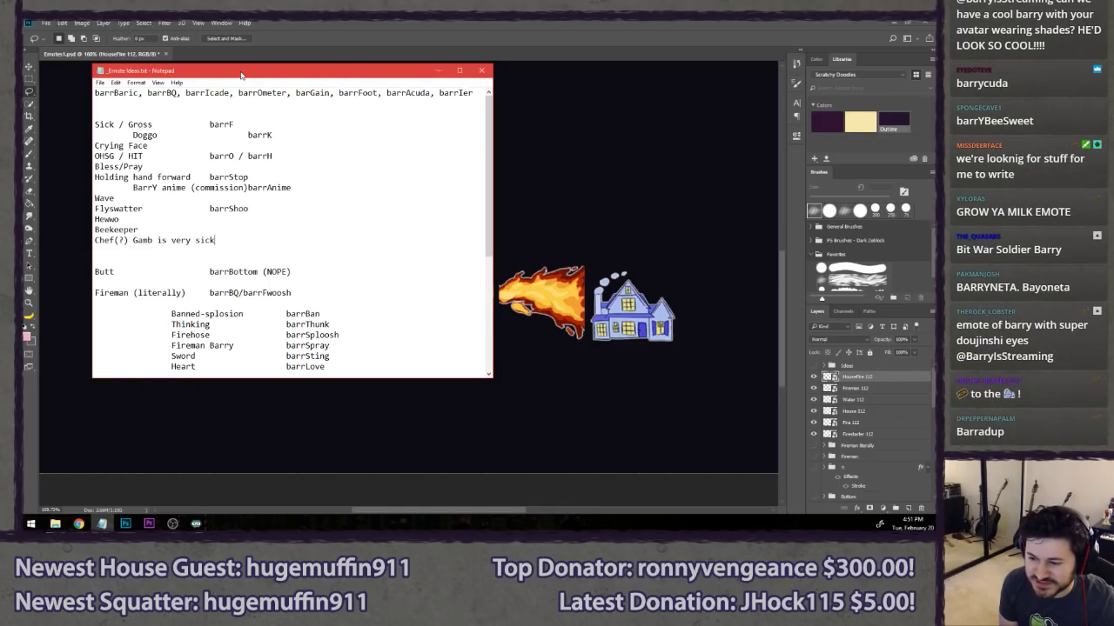
# - Add a CoolShades entry on its own line directly beneath the Chef(?) entry in the emote ideas list
pyautogui.click(227, 240)
pyautogui.press('Return')
pyautogui.write('Cool')
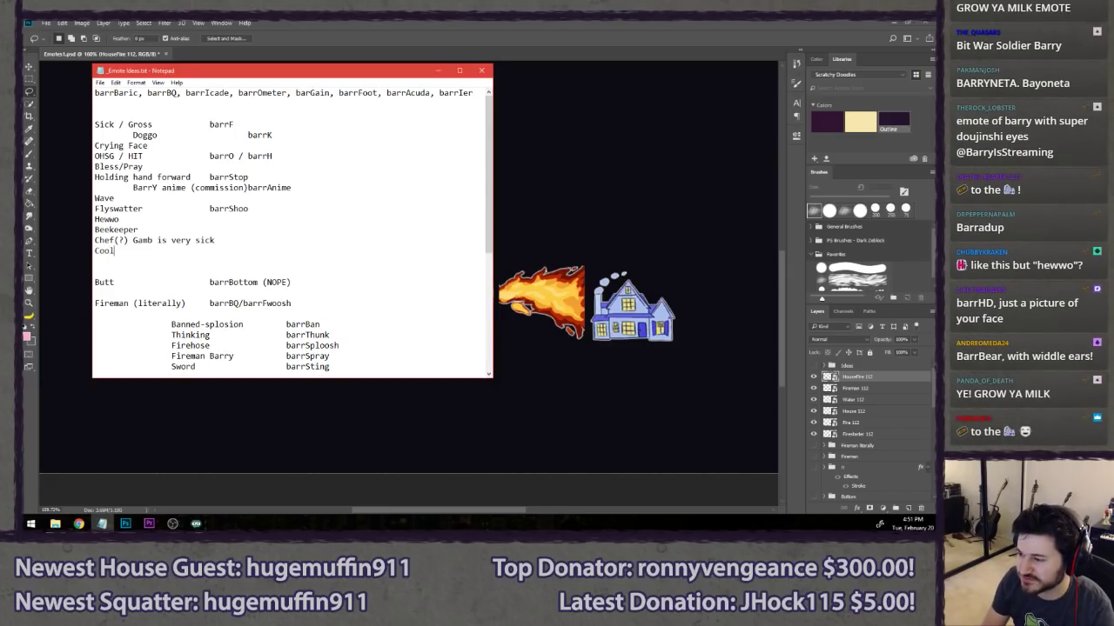
pyautogui.write('Shades')
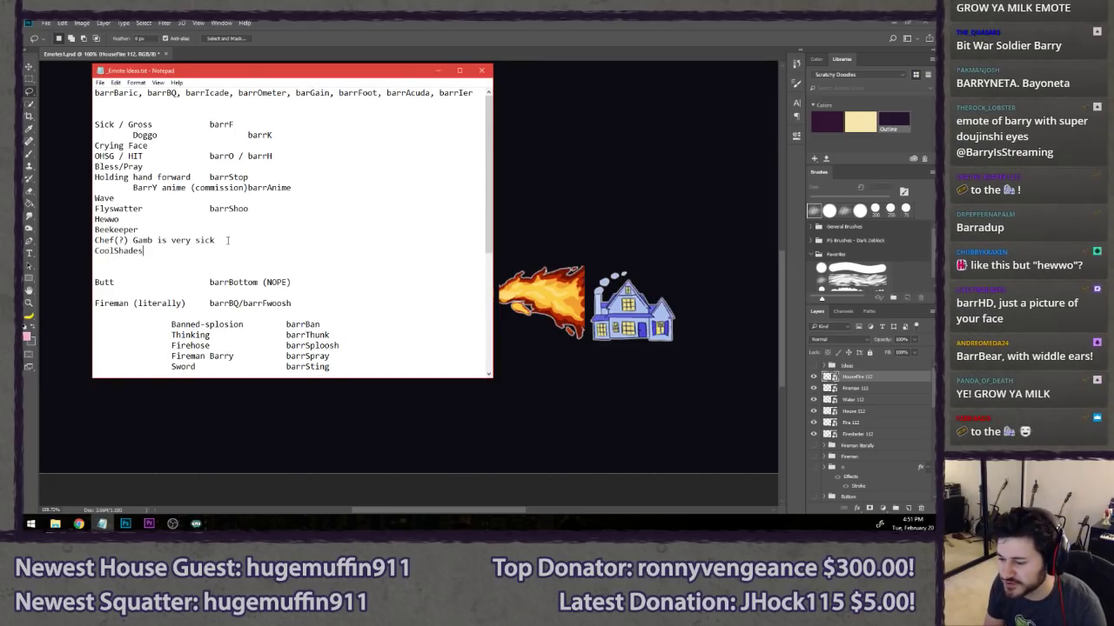
pyautogui.press('Return')
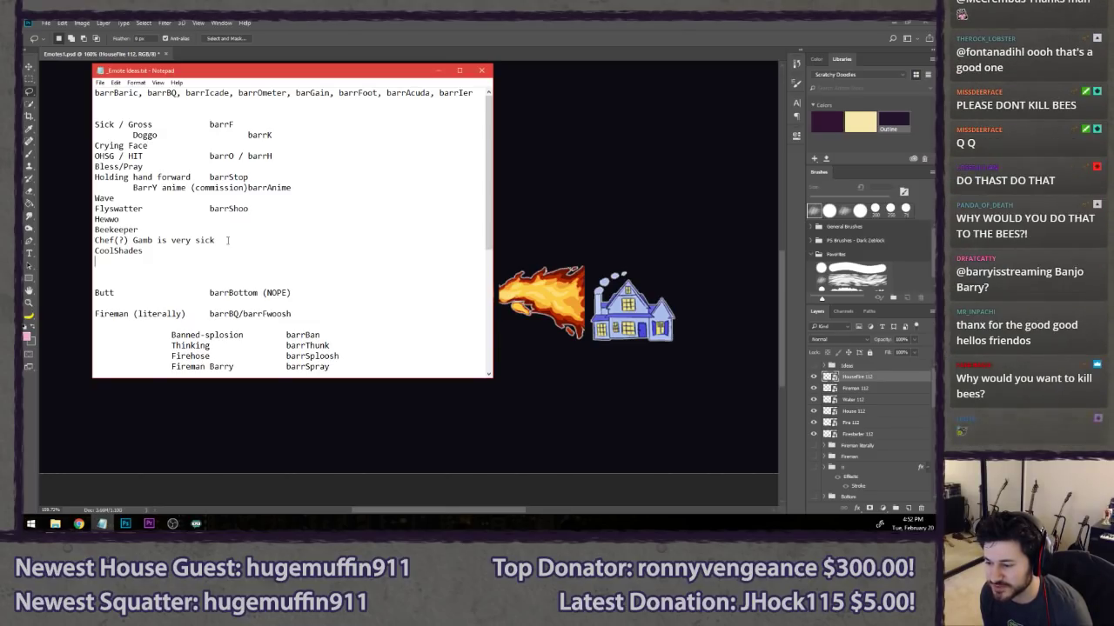
# - Add Banjo, Hunting Horn and Poogie as separate lines beneath the CoolShades entry
pyautogui.press('Return')
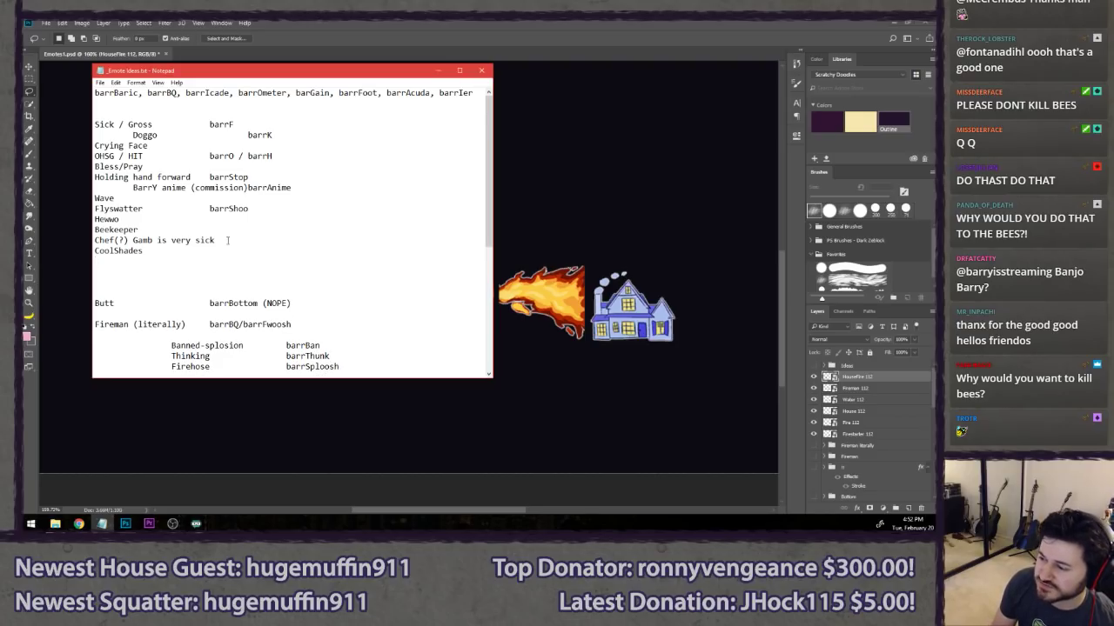
pyautogui.write('Banjo')
pyautogui.press('Return')
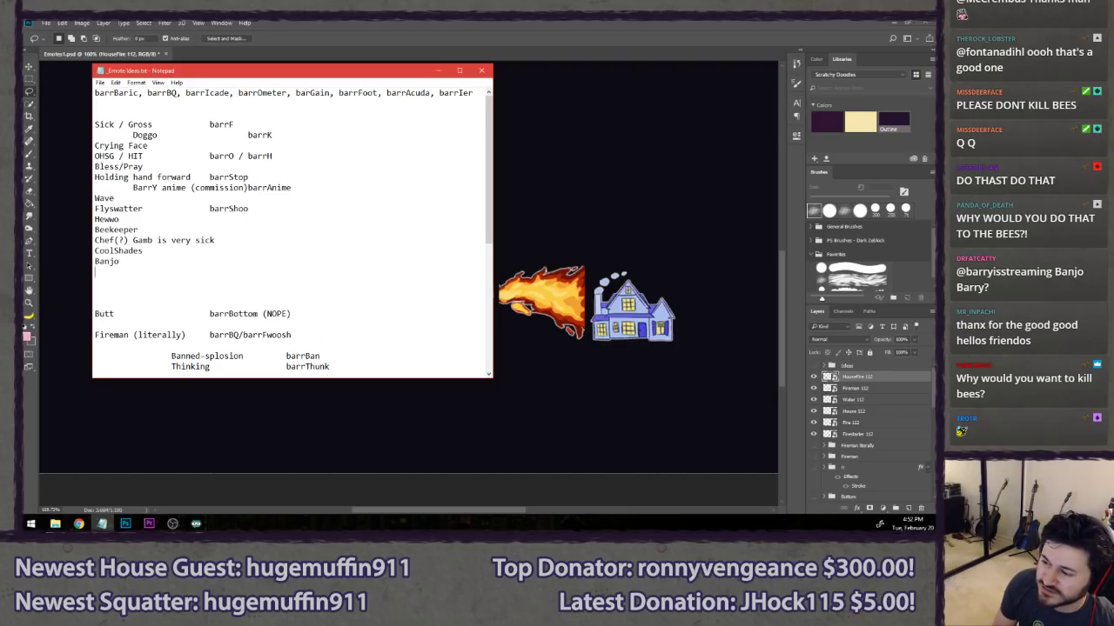
pyautogui.write('Hunting Horn')
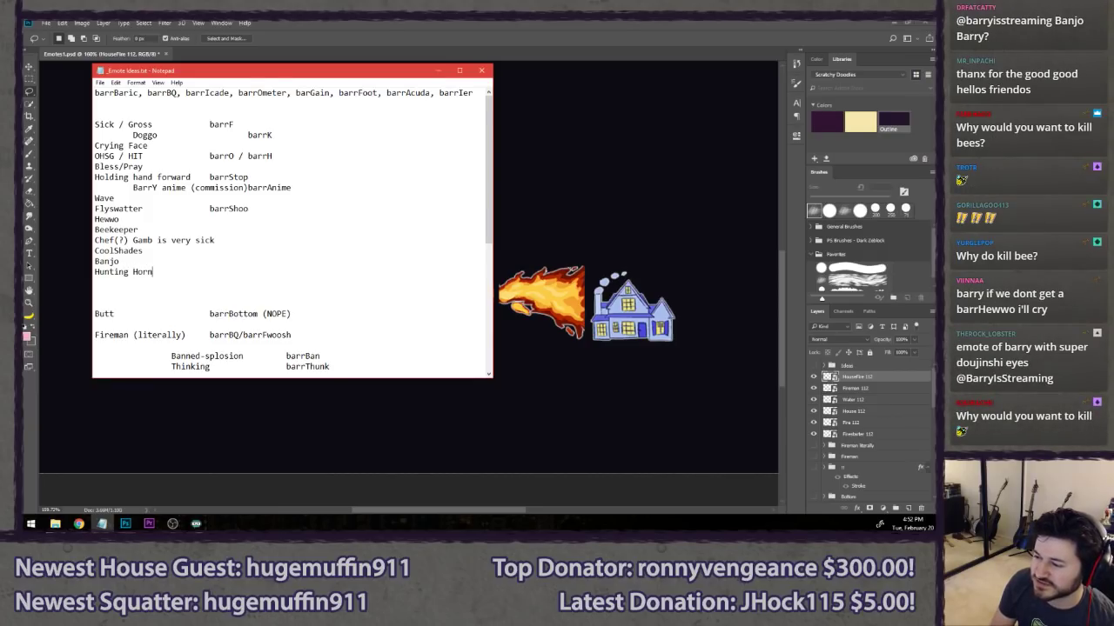
pyautogui.press('Return')
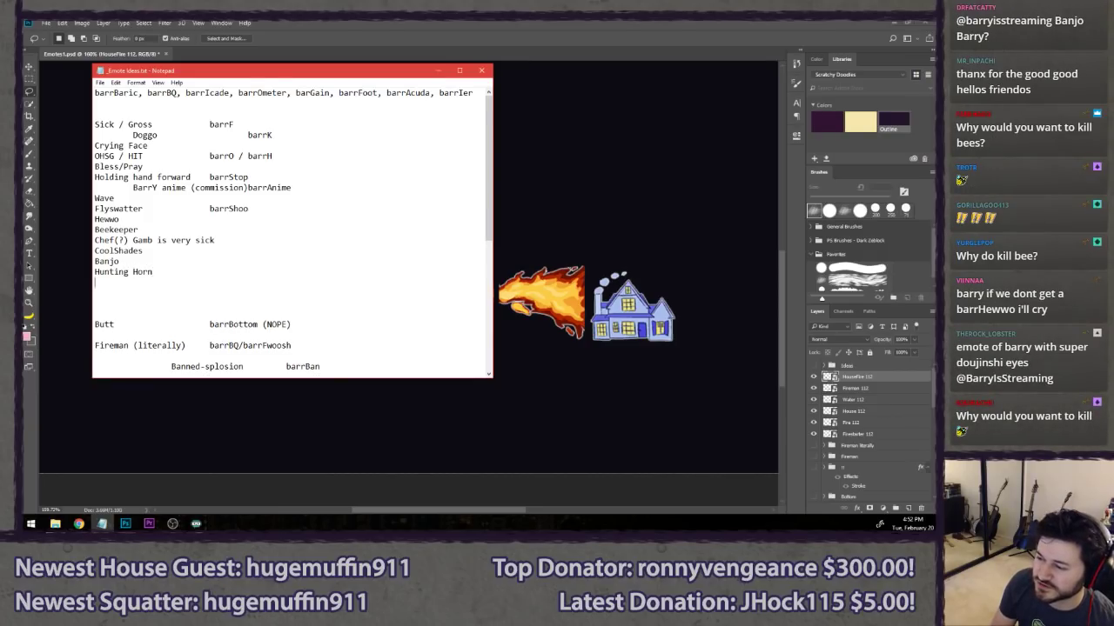
pyautogui.write('Poogie')
pyautogui.press('Return')
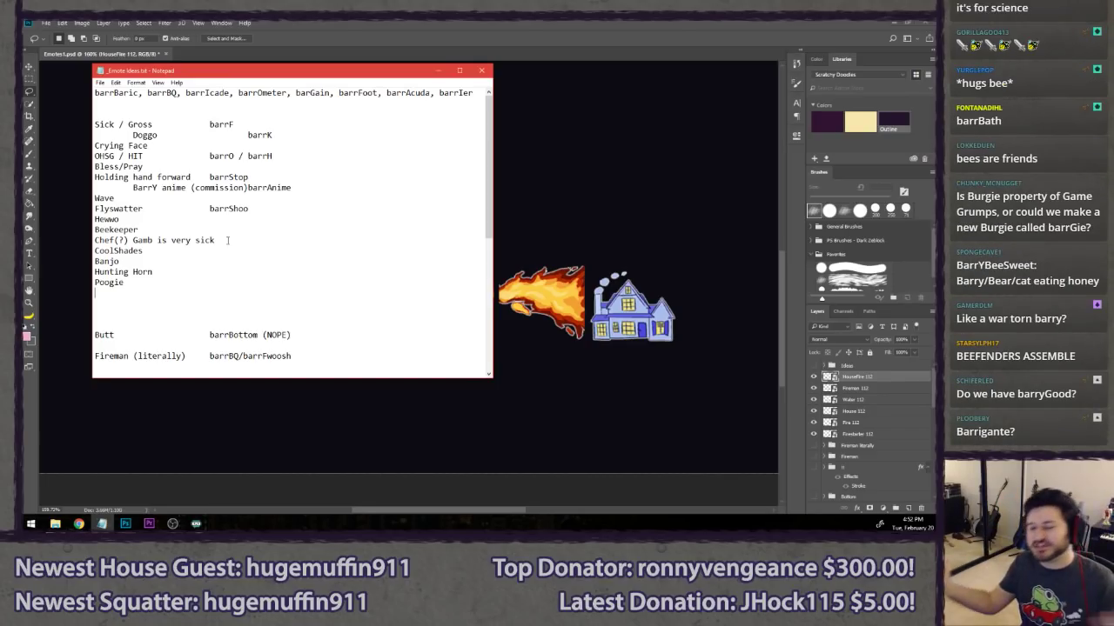
# - Return to the emote ideas list and add barrYGood and barrBear on separate lines beneath Poogie
pyautogui.hotkey('alt', 'Tab')
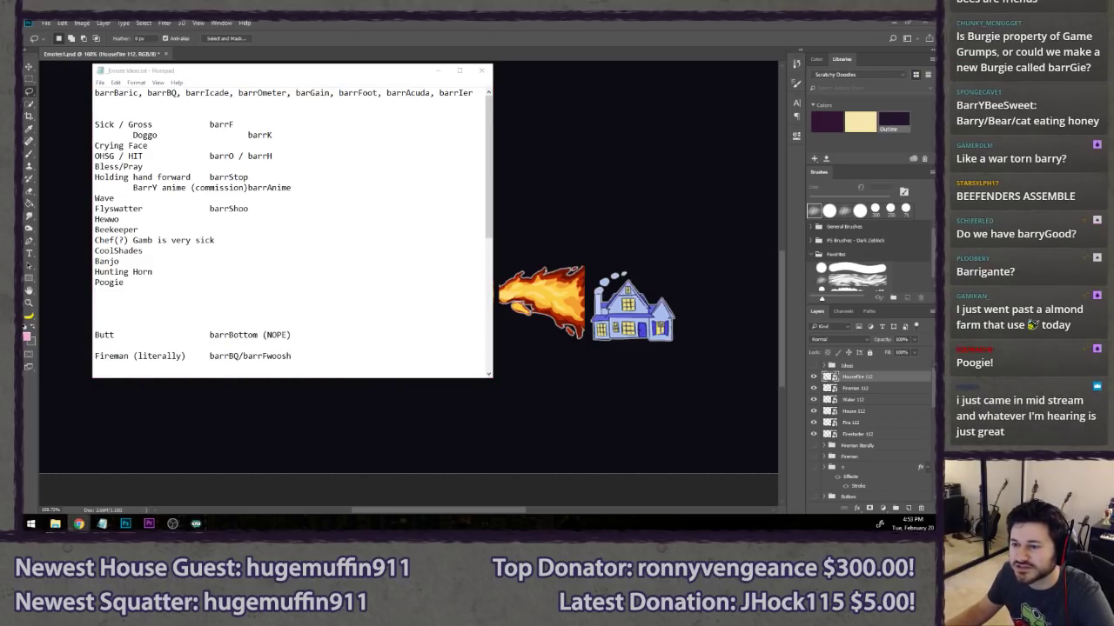
pyautogui.moveTo(345, 71); pyautogui.dragTo(351, 75)
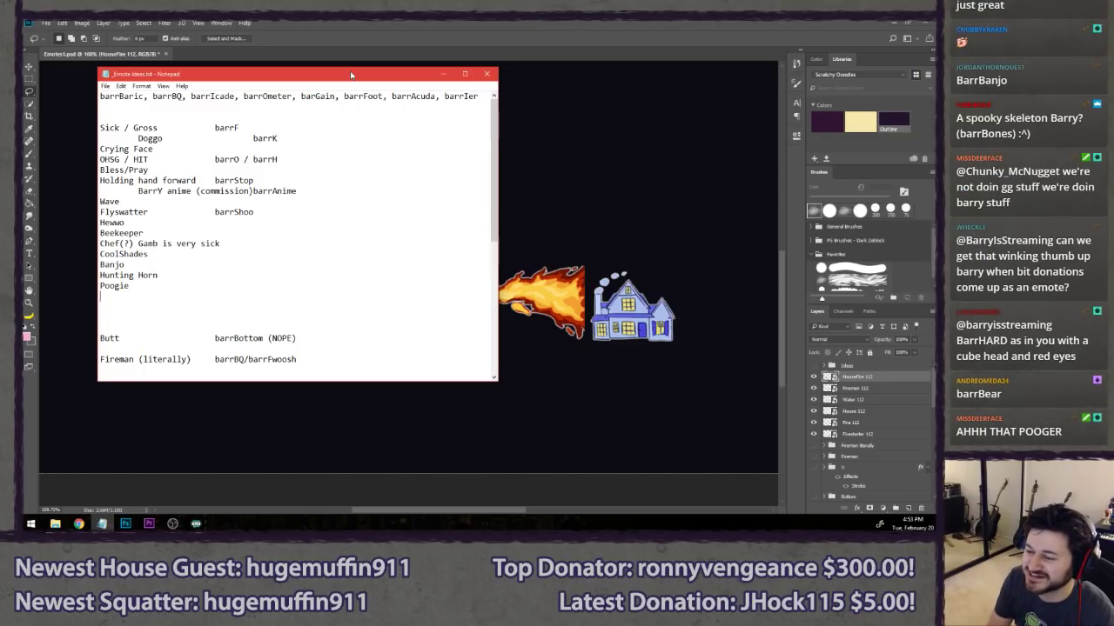
pyautogui.write('b')
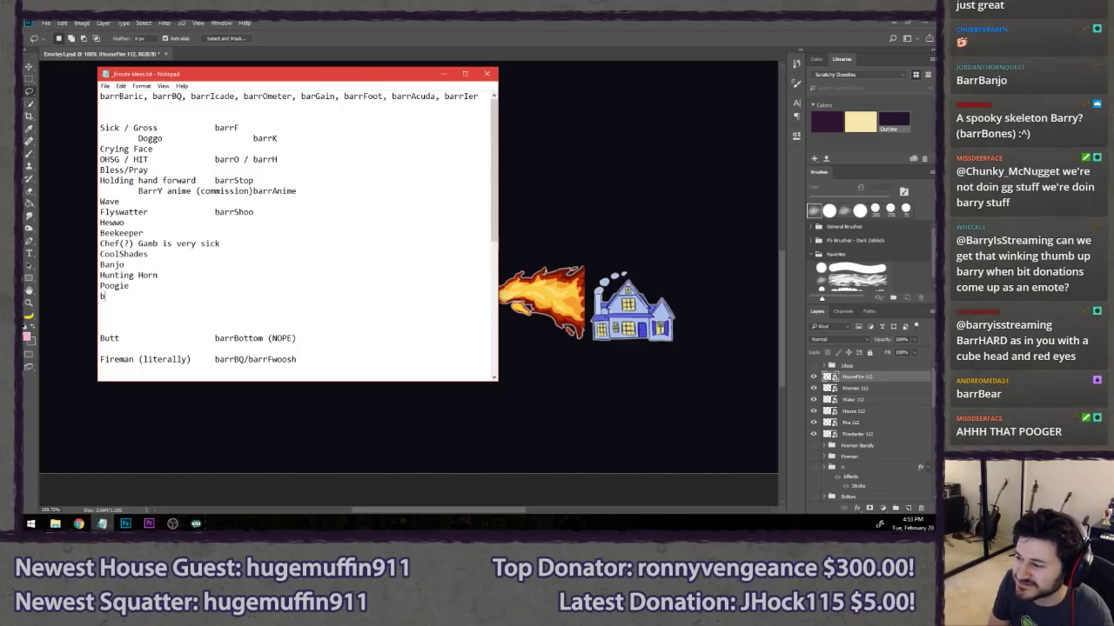
pyautogui.write('arrYGood')
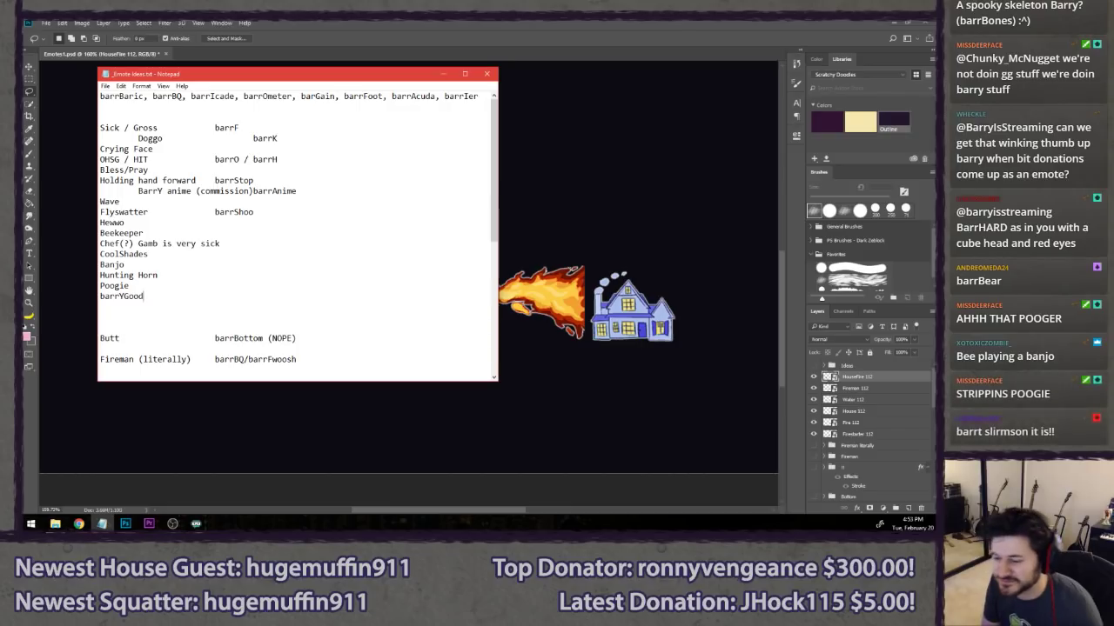
pyautogui.press('Return')
pyautogui.write('barrBear')
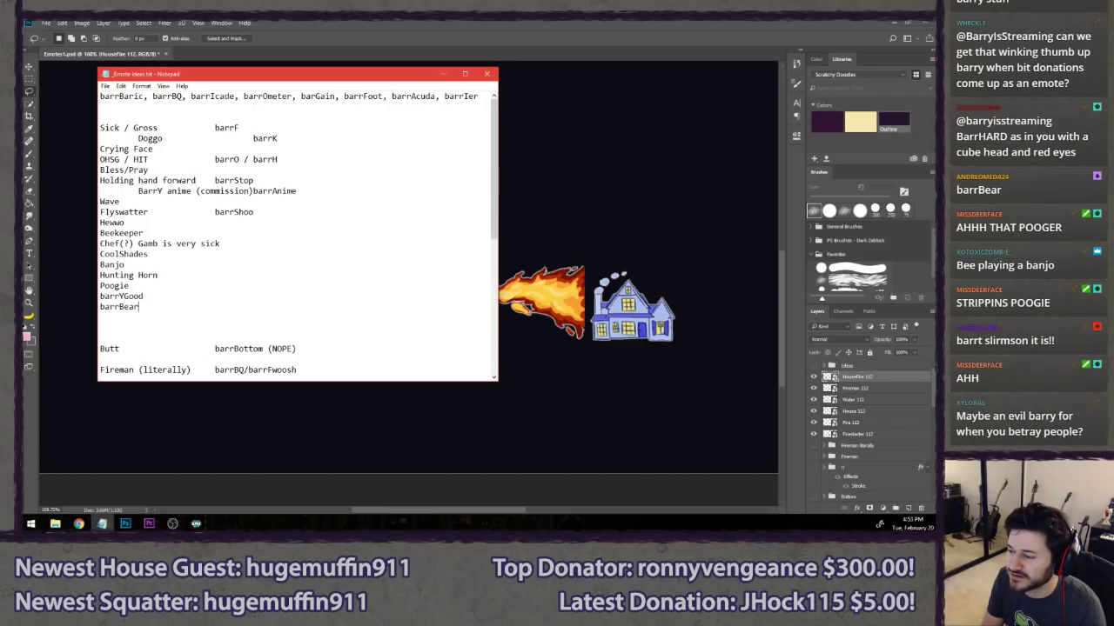
# - Add barrTSAMPSOON and barrNecessities as two more lines beneath the barrBear entry
pyautogui.press('Return')
pyautogui.write('barr')
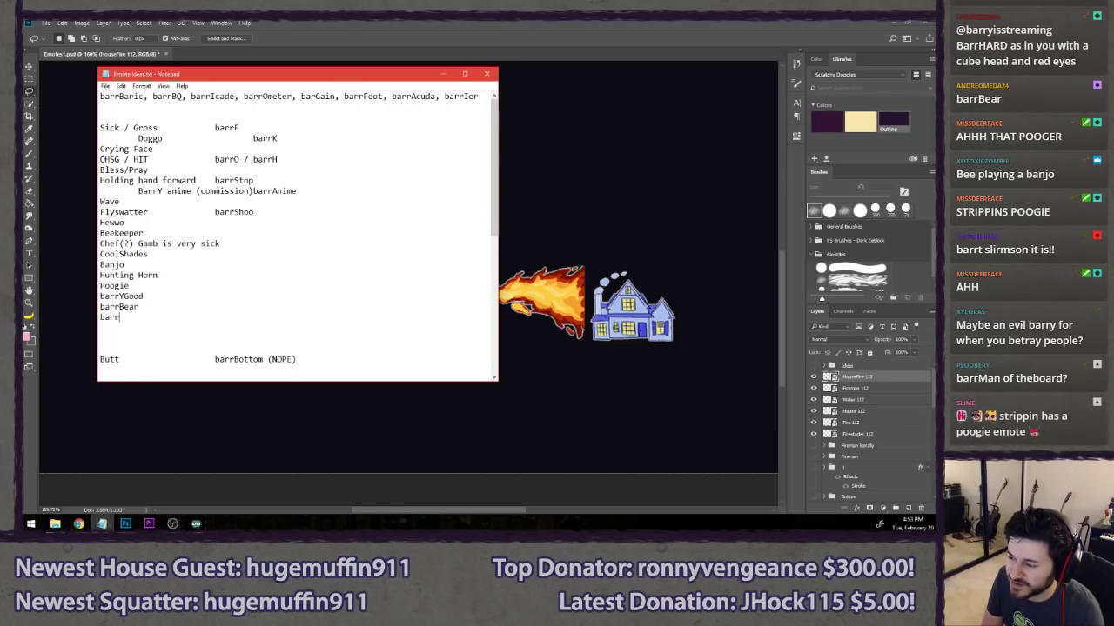
pyautogui.write('TSAMP')
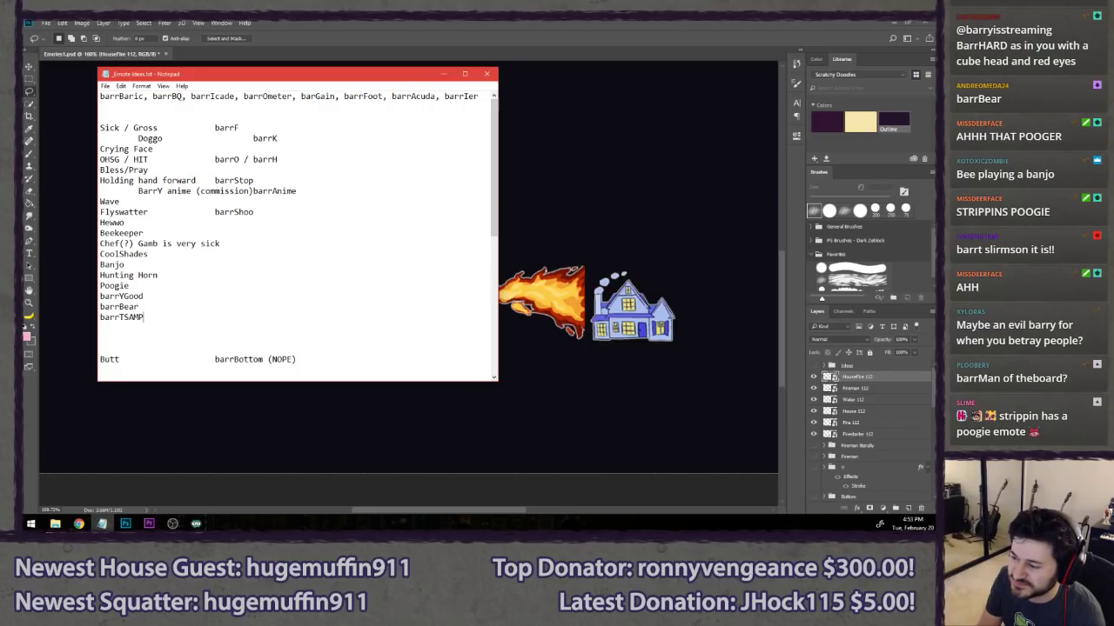
pyautogui.write('SOON')
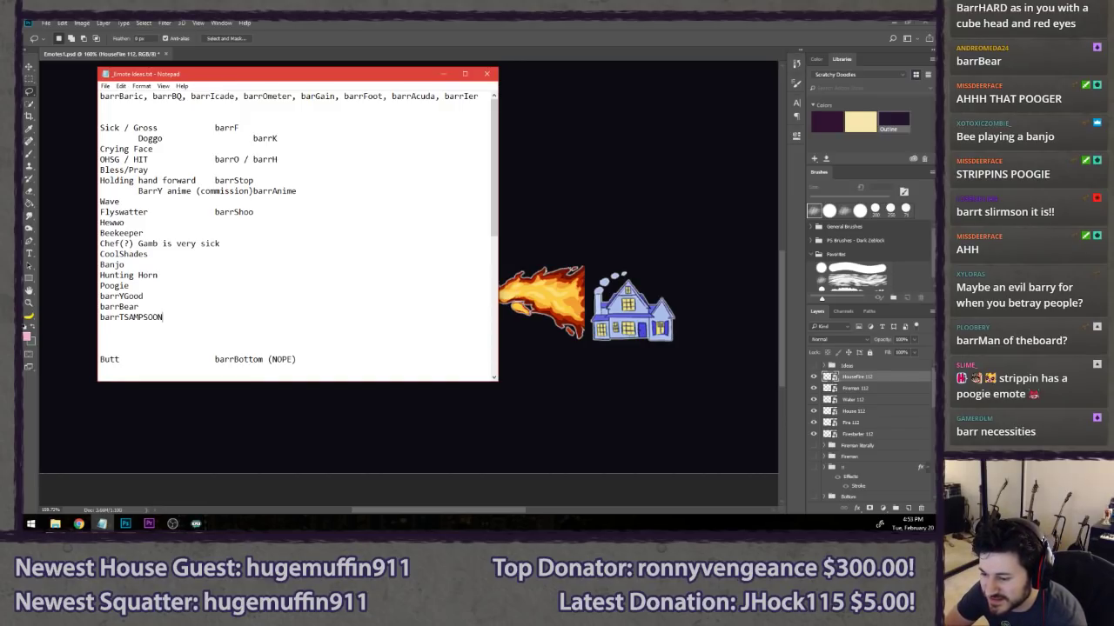
pyautogui.press('Return')
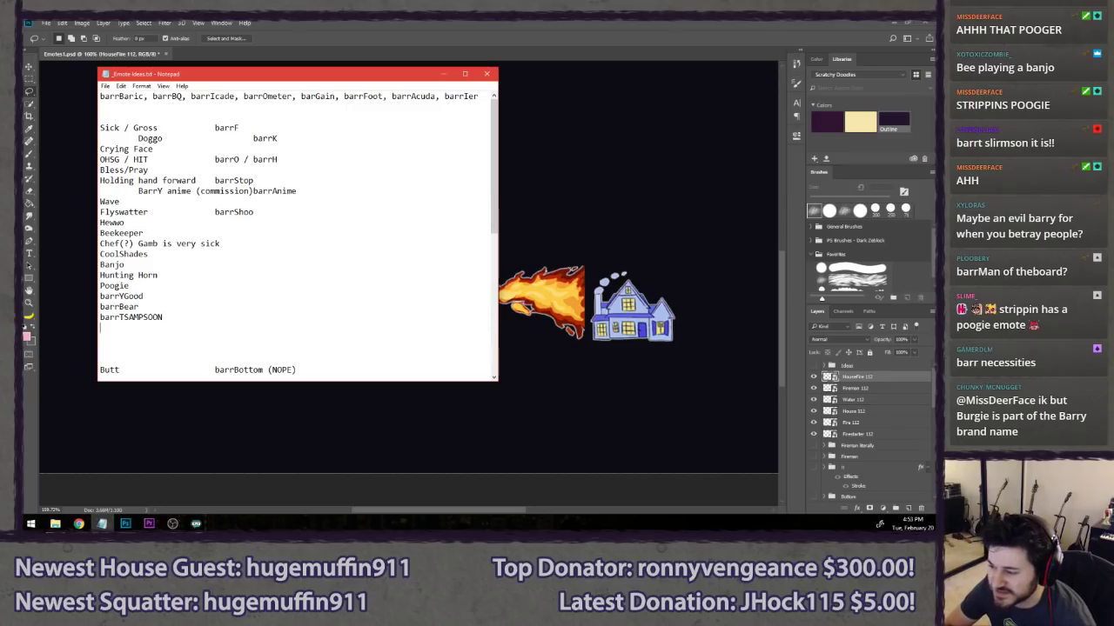
pyautogui.write('barrNecessitie')
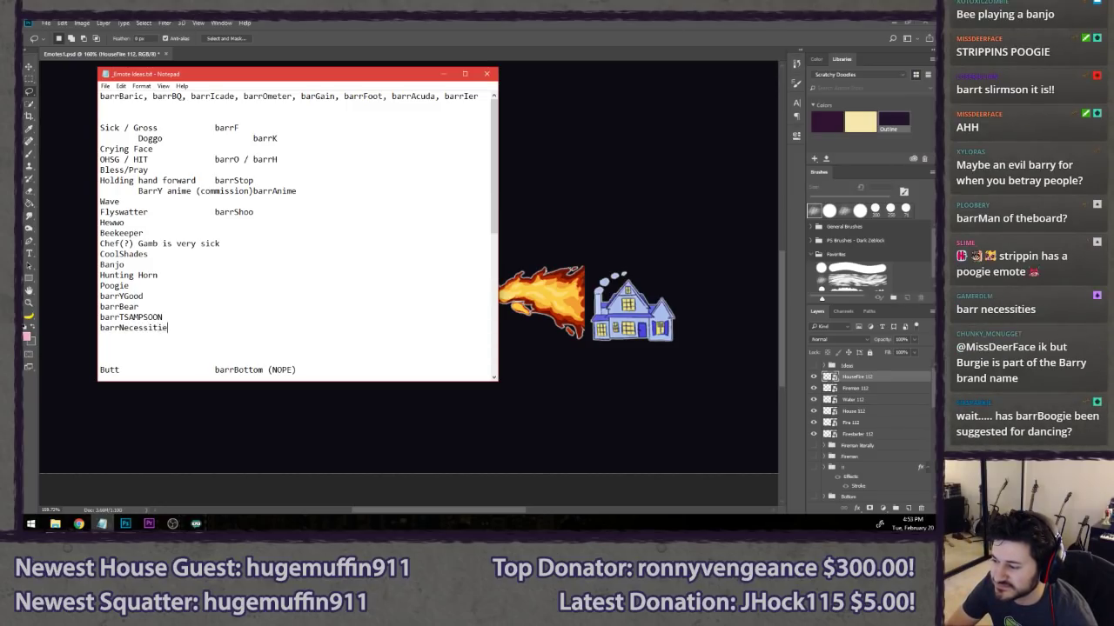
pyautogui.write('s')
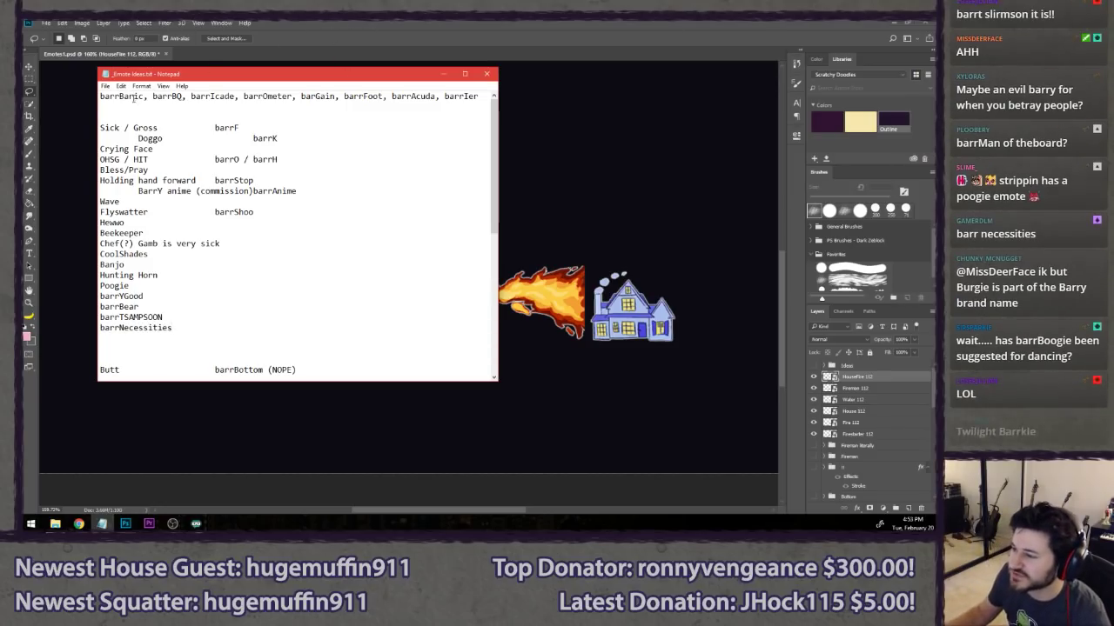
pyautogui.moveTo(101, 96); pyautogui.dragTo(368, 100)
pyautogui.click(155, 96)
pyautogui.press('BackSpace')
pyautogui.click(276, 98)
pyautogui.click(326, 98)
pyautogui.click(366, 103)
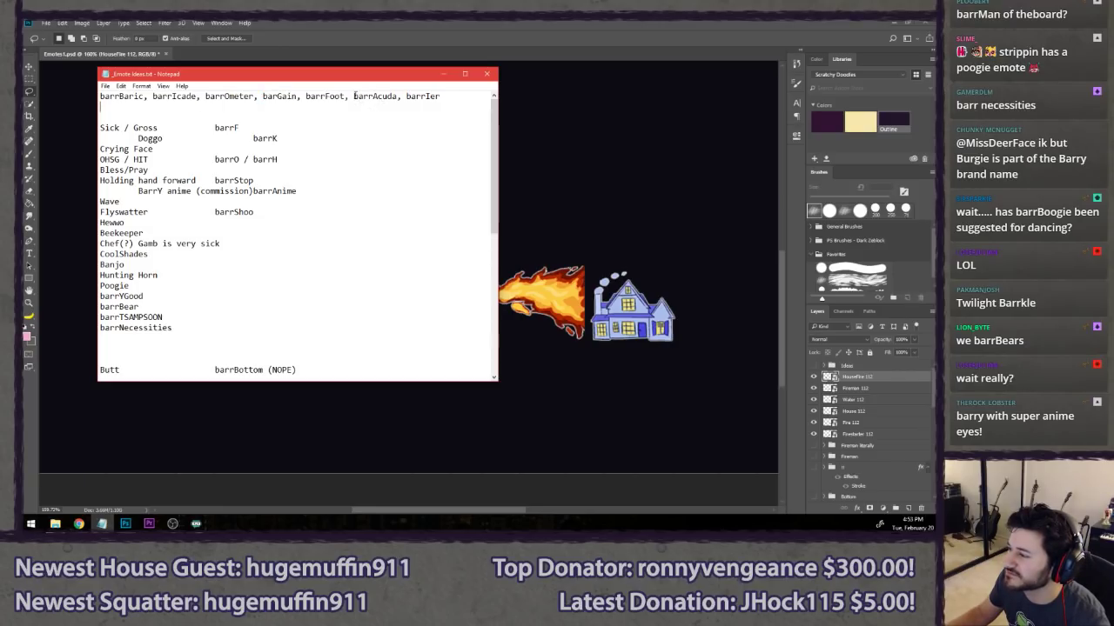
pyautogui.doubleClick(423, 96)
pyautogui.click(453, 145)
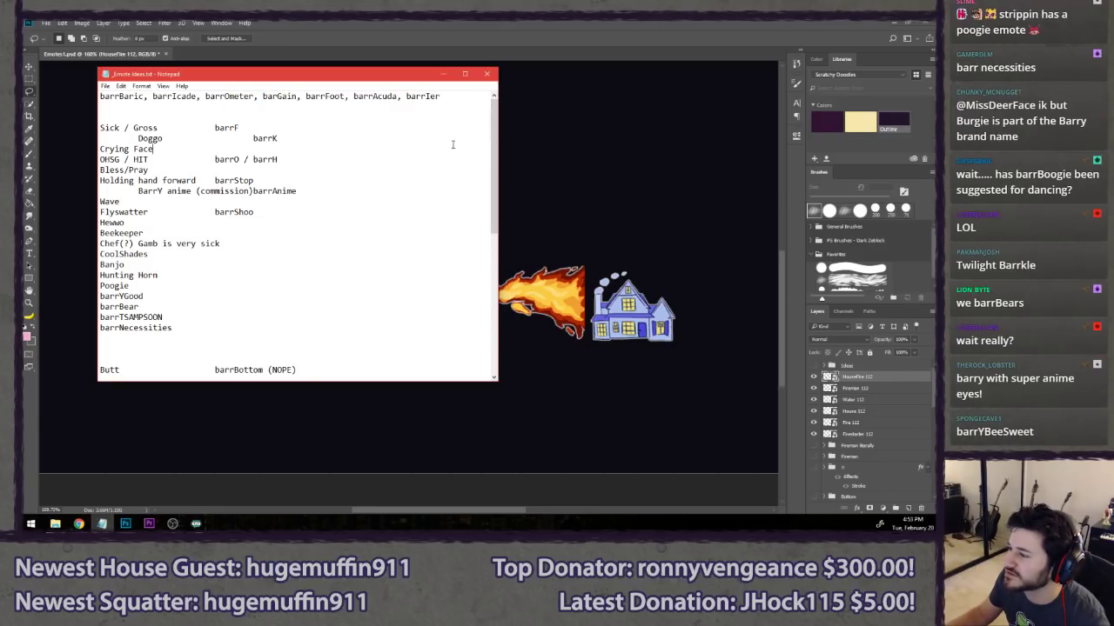
# - Enter barrCool as the emote name beside the CoolShades entry, separated from it by a tab
pyautogui.click(243, 331)
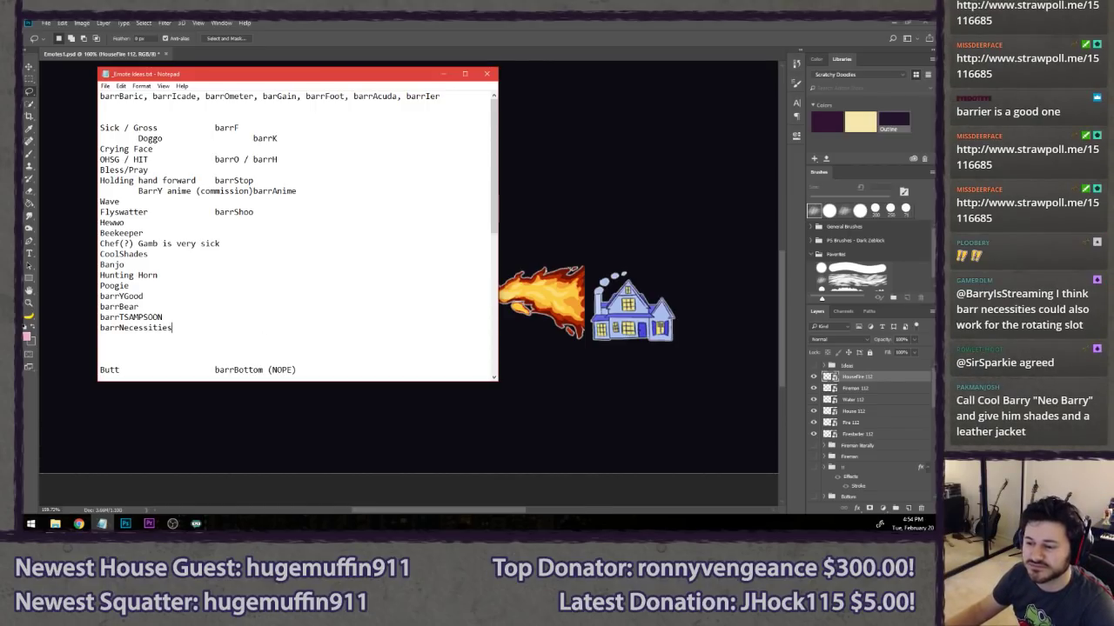
pyautogui.hotkey('alt', 'Tab')
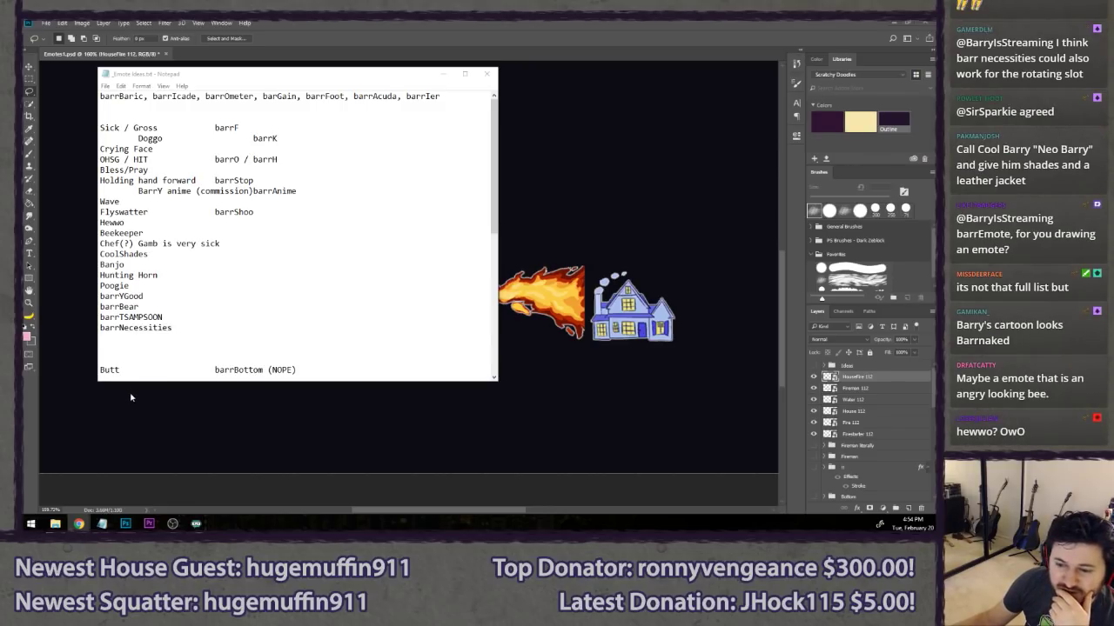
pyautogui.click(194, 329)
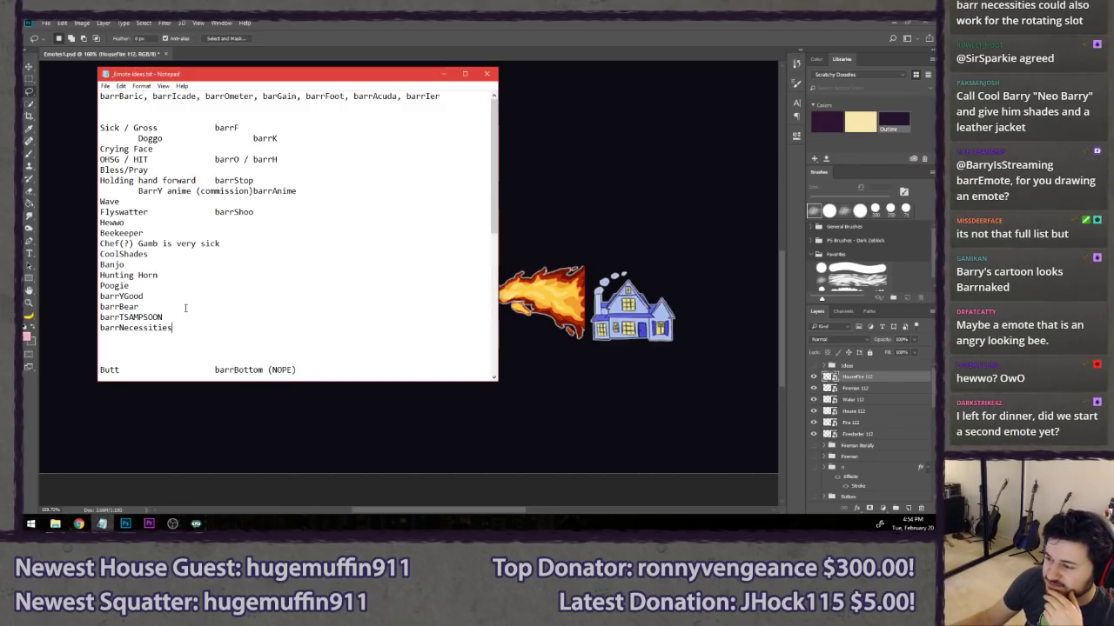
pyautogui.click(163, 258)
pyautogui.press('Tab')
pyautogui.write('b')
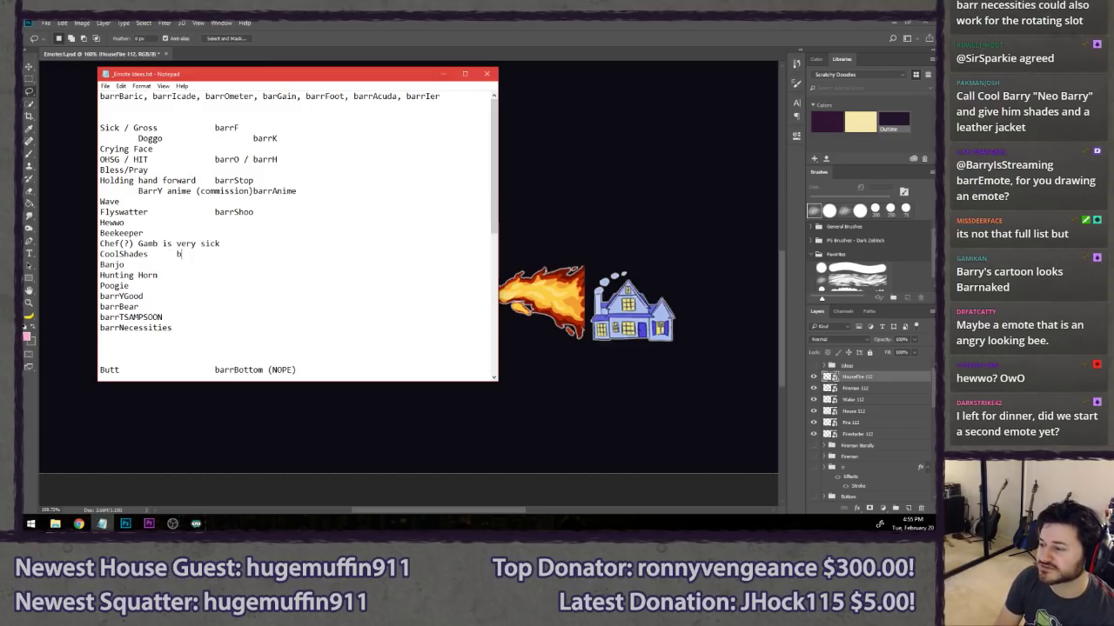
pyautogui.write('arrCool')
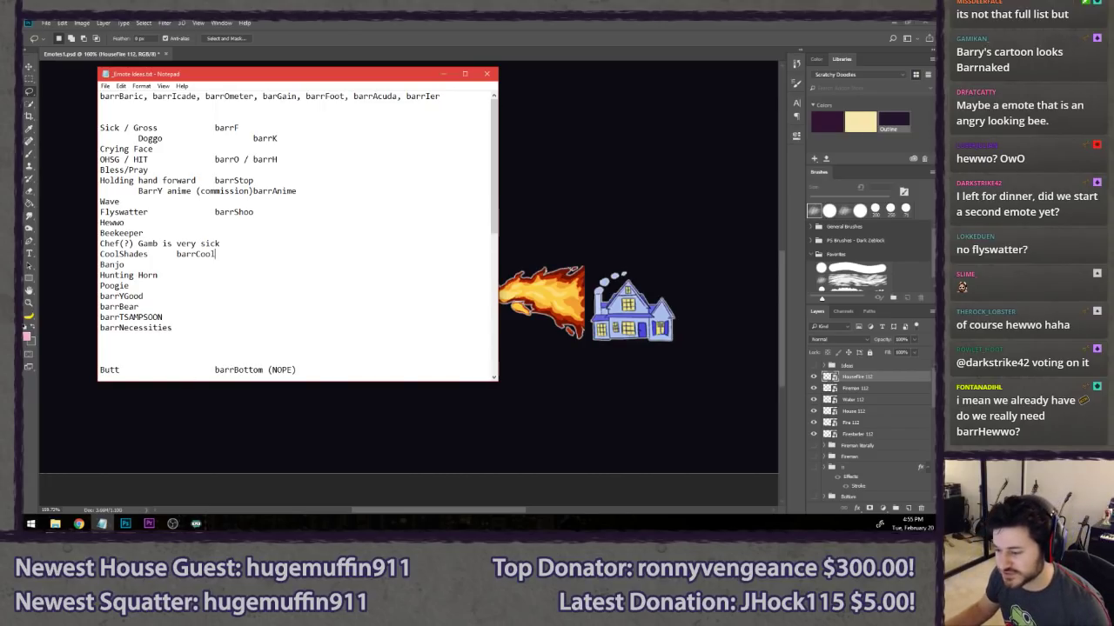
# - Switch to the browser, bring its window into view, reload the Straw Poll results and examine the votes for each emote
pyautogui.click(153, 417)
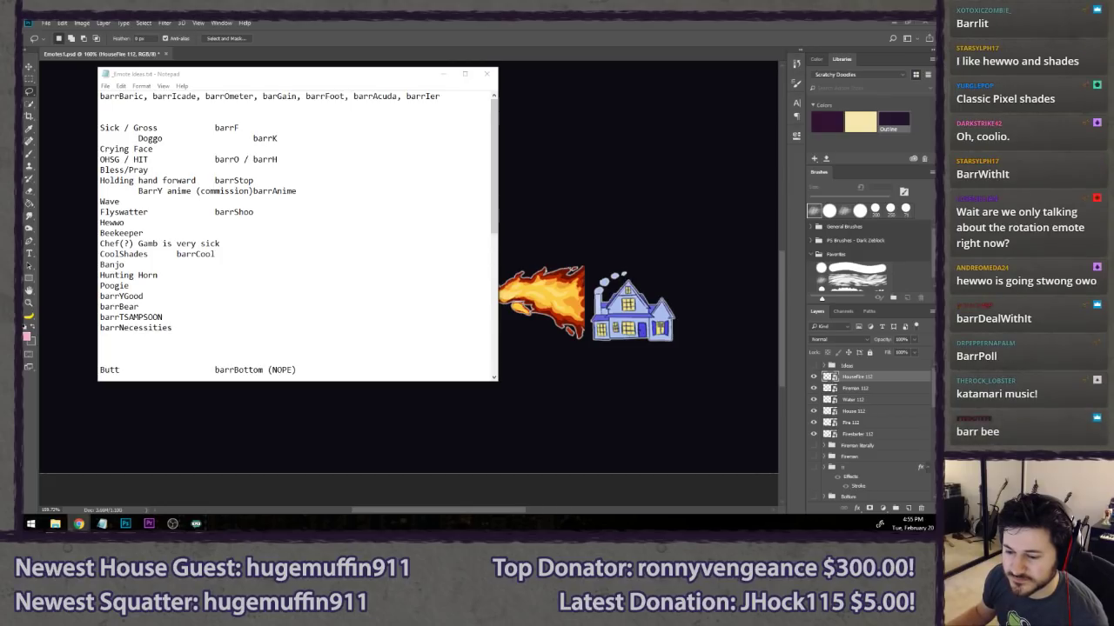
pyautogui.moveTo(25, 96); pyautogui.dragTo(374, 20)
pyautogui.click(55, 39)
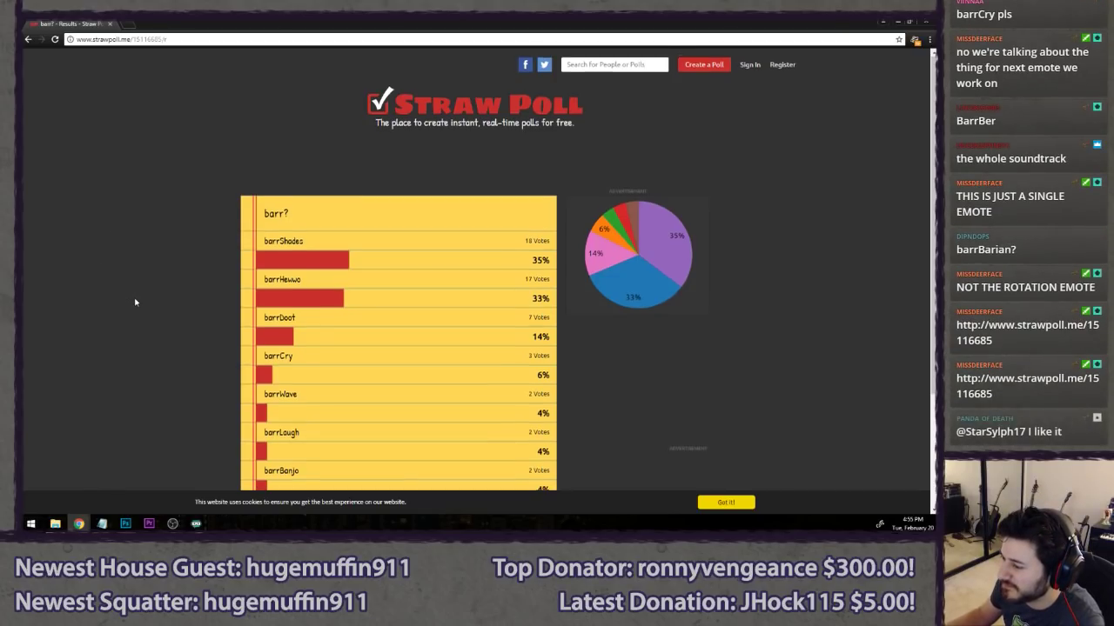
pyautogui.scroll(-2, 135, 300)
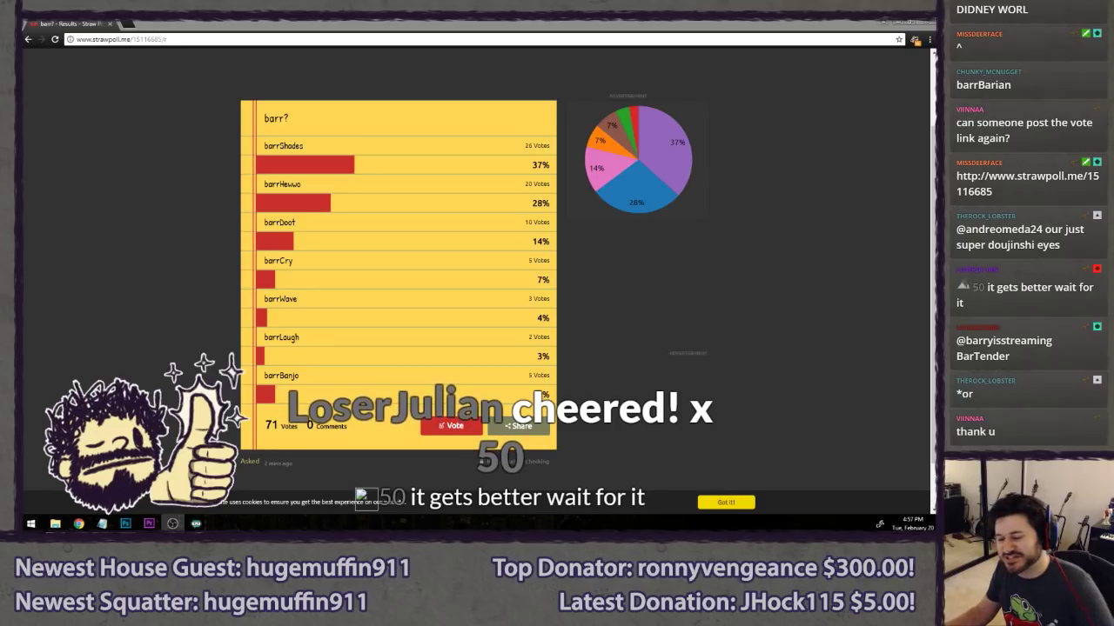
# - Switch back to the emote ideas list in Notepad and add a barrTender entry beneath barrNecessities
pyautogui.click(102, 523)
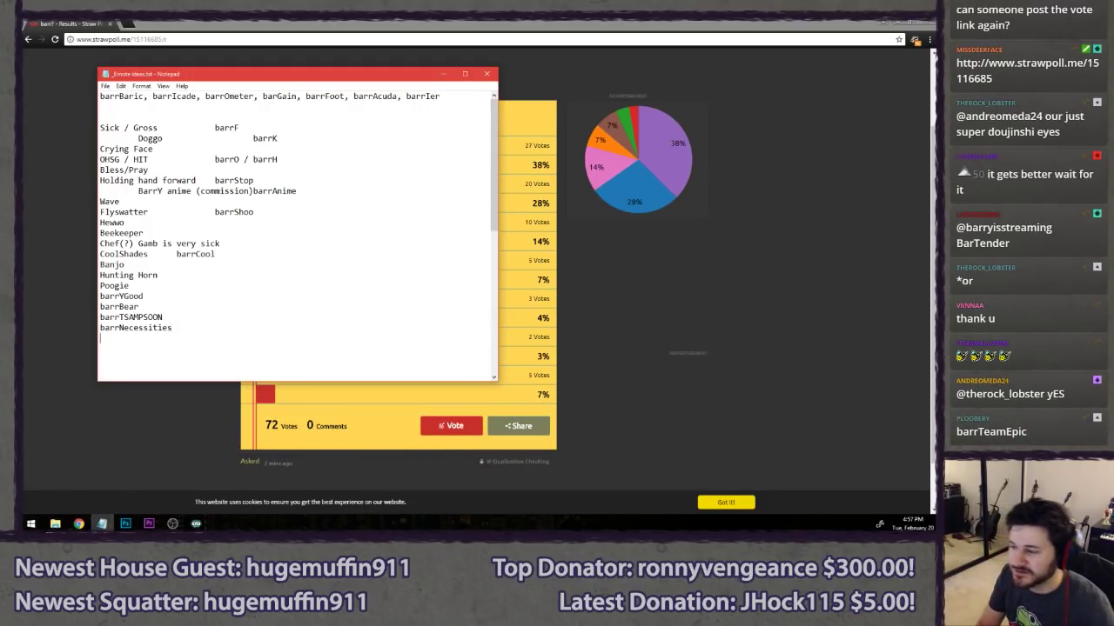
pyautogui.press('Return')
pyautogui.write('barrTender')
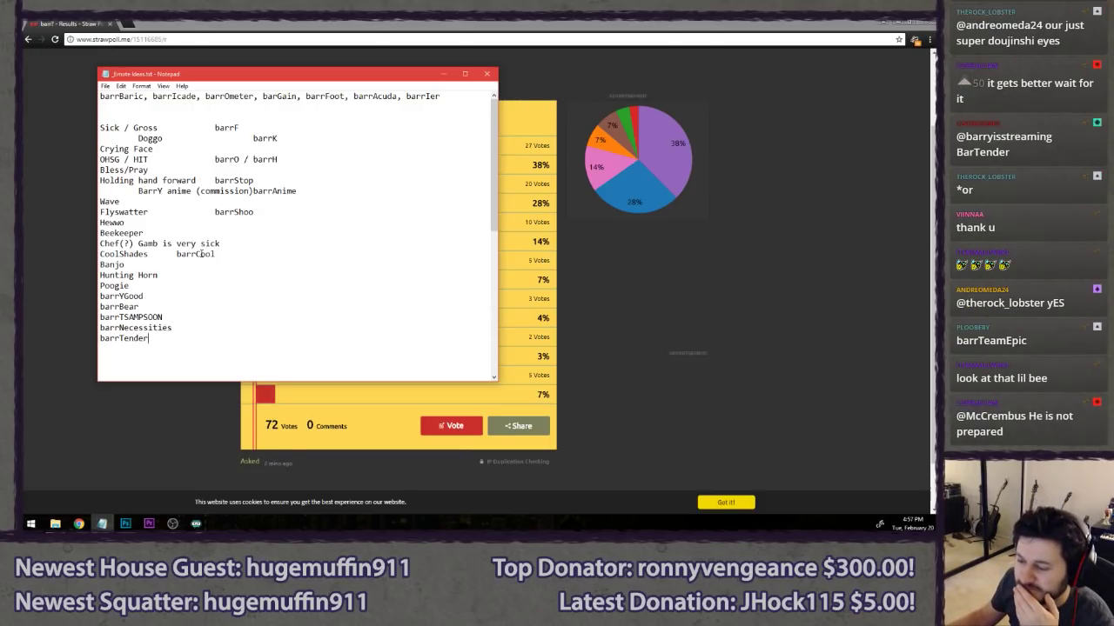
# - Switch to the browser, reload the Straw Poll results and compare the votes for barrShades and barrHewwo
pyautogui.click(238, 29)
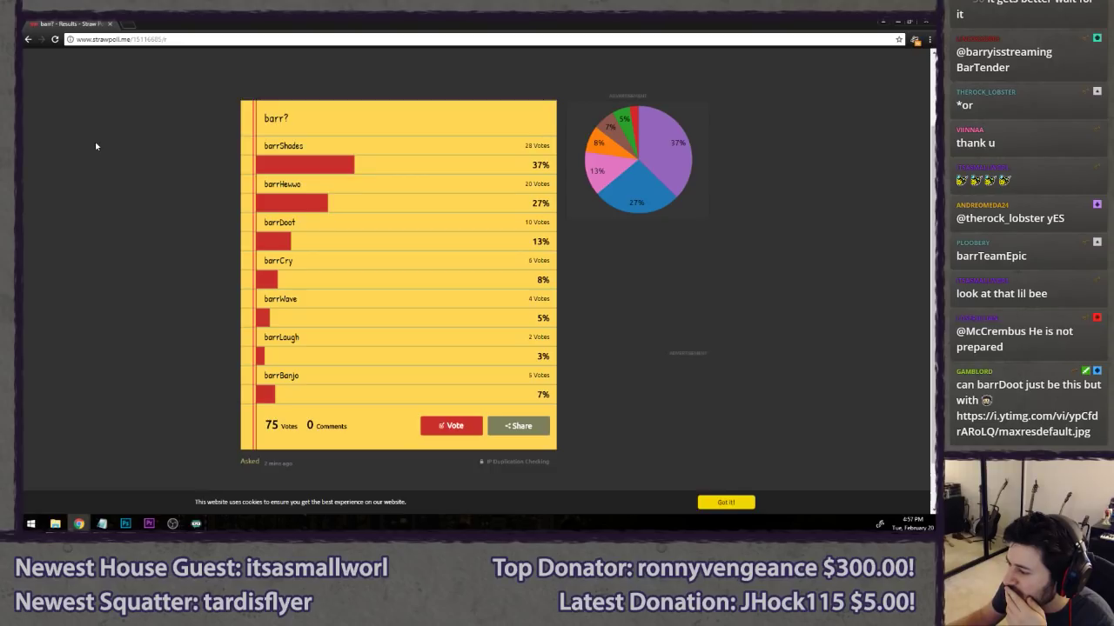
pyautogui.click(56, 39)
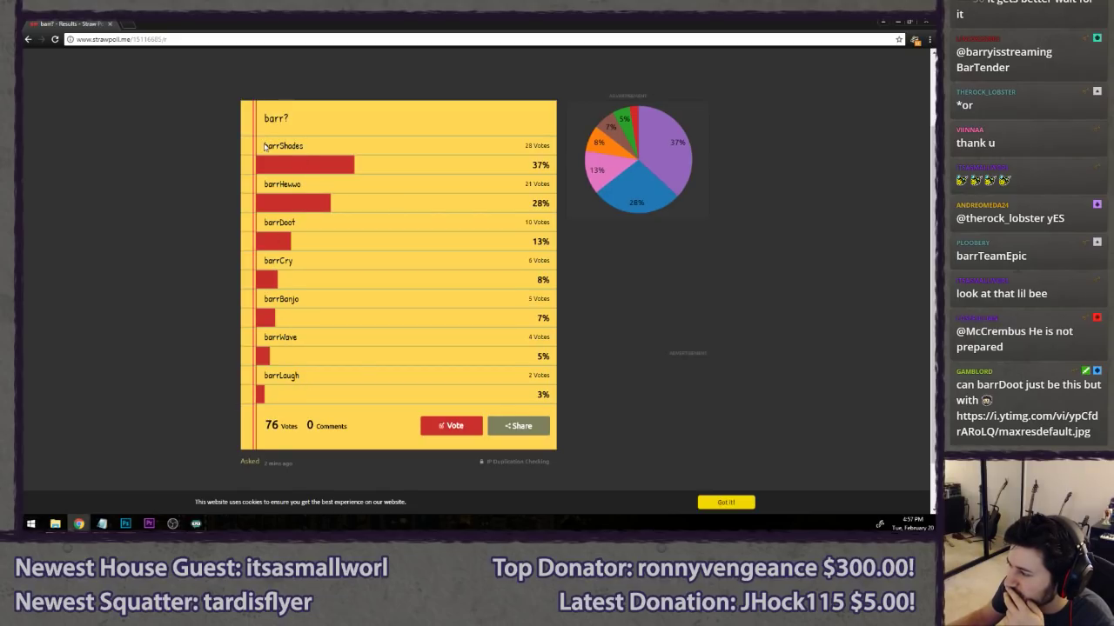
pyautogui.moveTo(263, 145); pyautogui.dragTo(336, 148)
pyautogui.click(335, 144)
pyautogui.moveTo(258, 186); pyautogui.dragTo(348, 182)
pyautogui.click(349, 183)
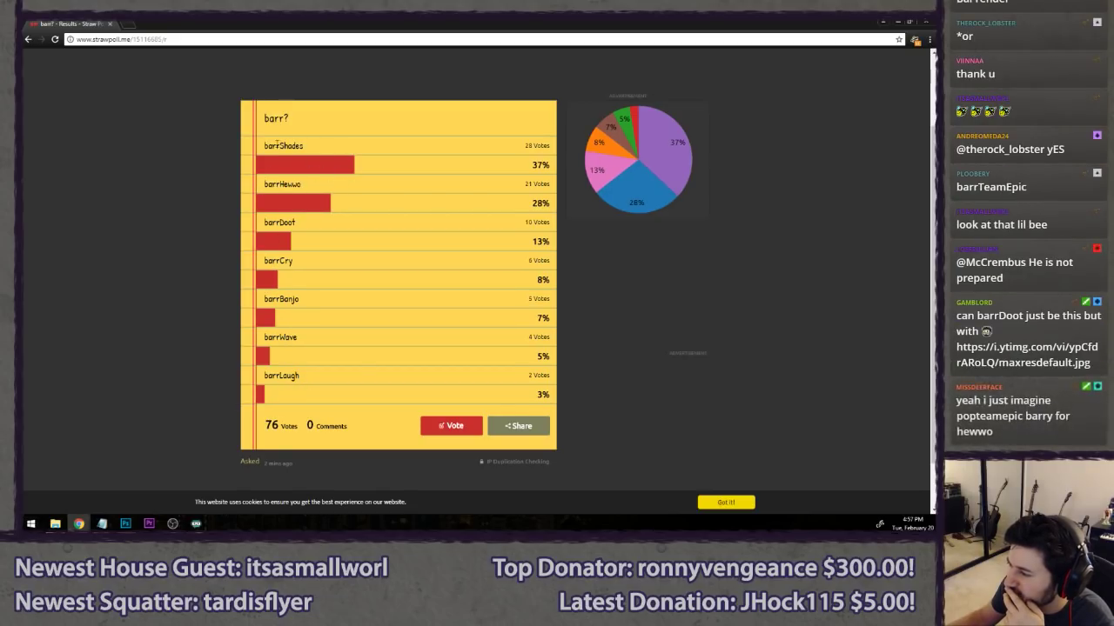
pyautogui.moveTo(262, 148); pyautogui.dragTo(348, 153)
pyautogui.click(348, 153)
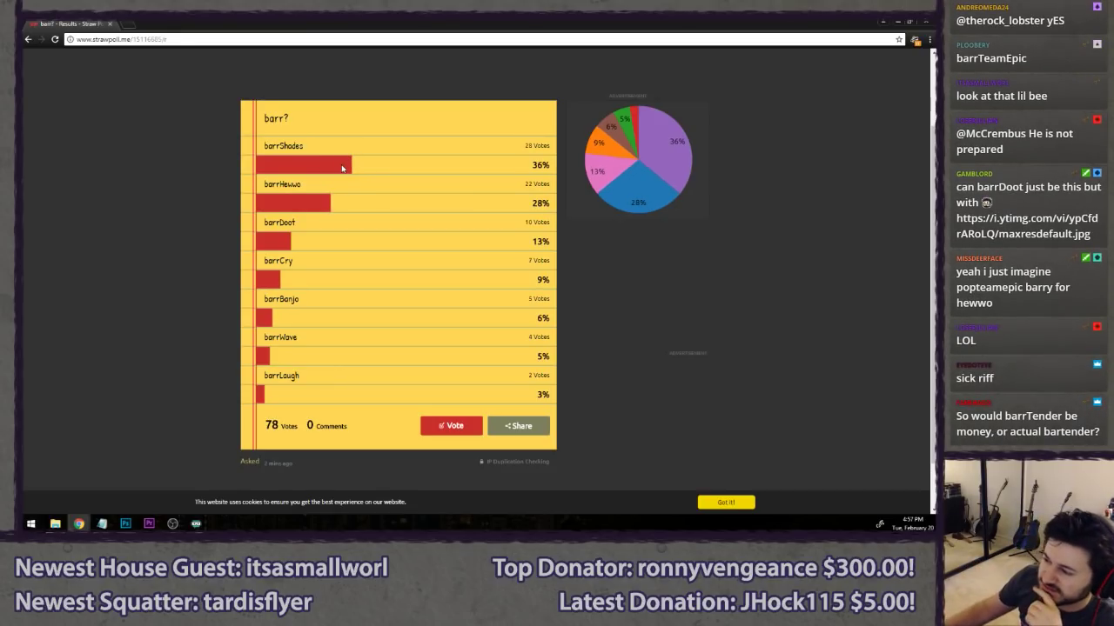
pyautogui.moveTo(258, 186); pyautogui.dragTo(332, 181)
pyautogui.click(330, 180)
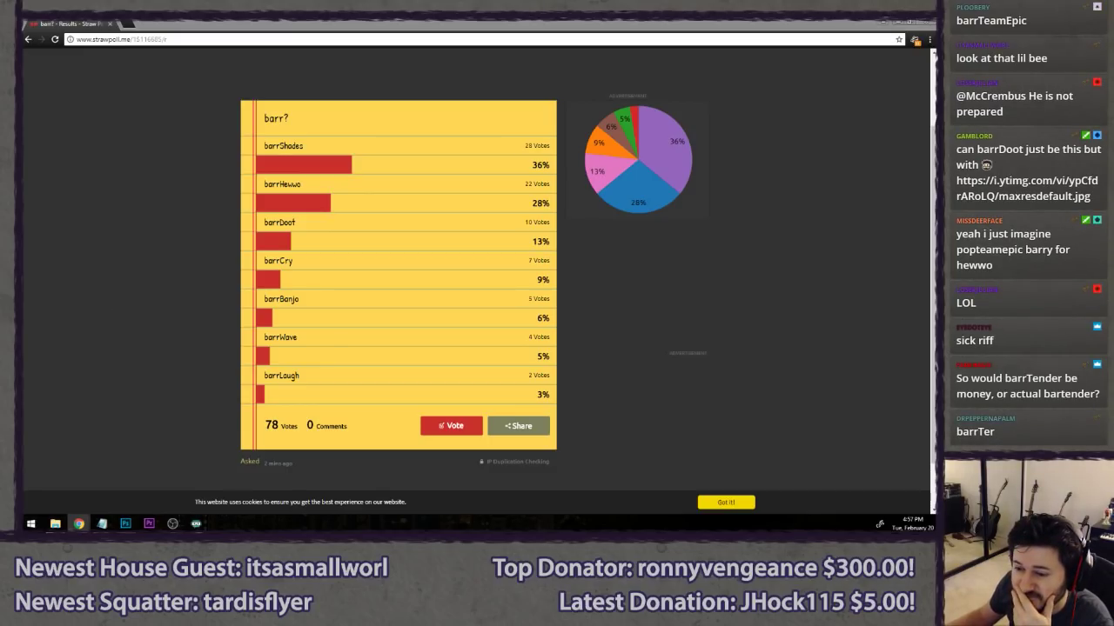
# - View the linked skeleton trumpet image, close it, and reload the Straw Poll results to check the leading emotes again
pyautogui.moveTo(23, 65); pyautogui.dragTo(346, 21)
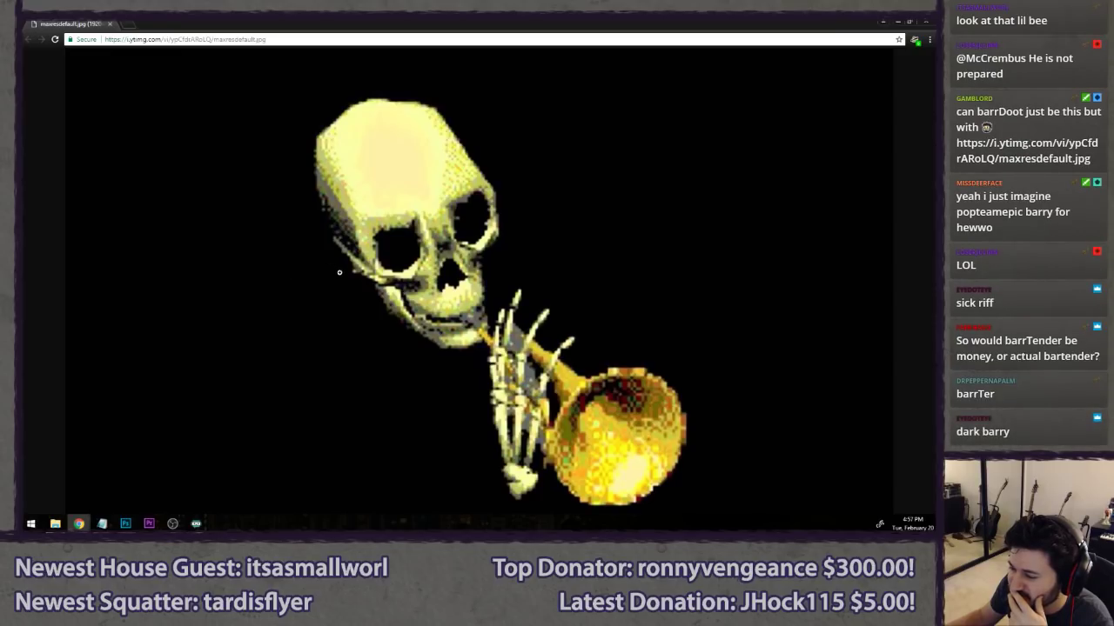
pyautogui.middleClick(69, 24)
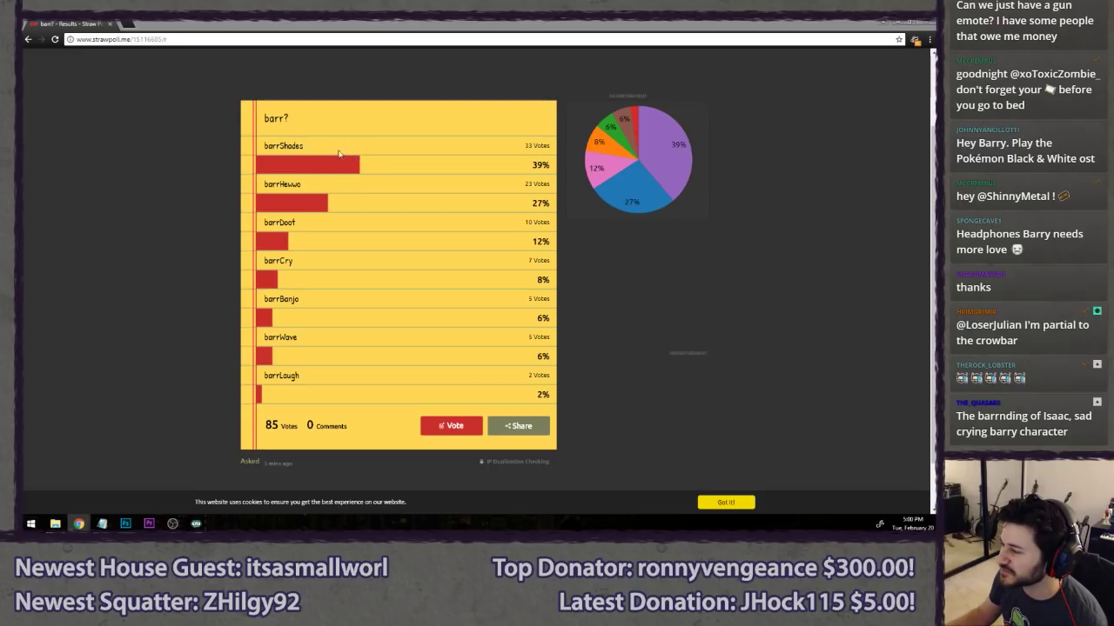
pyautogui.moveTo(268, 183); pyautogui.dragTo(353, 185)
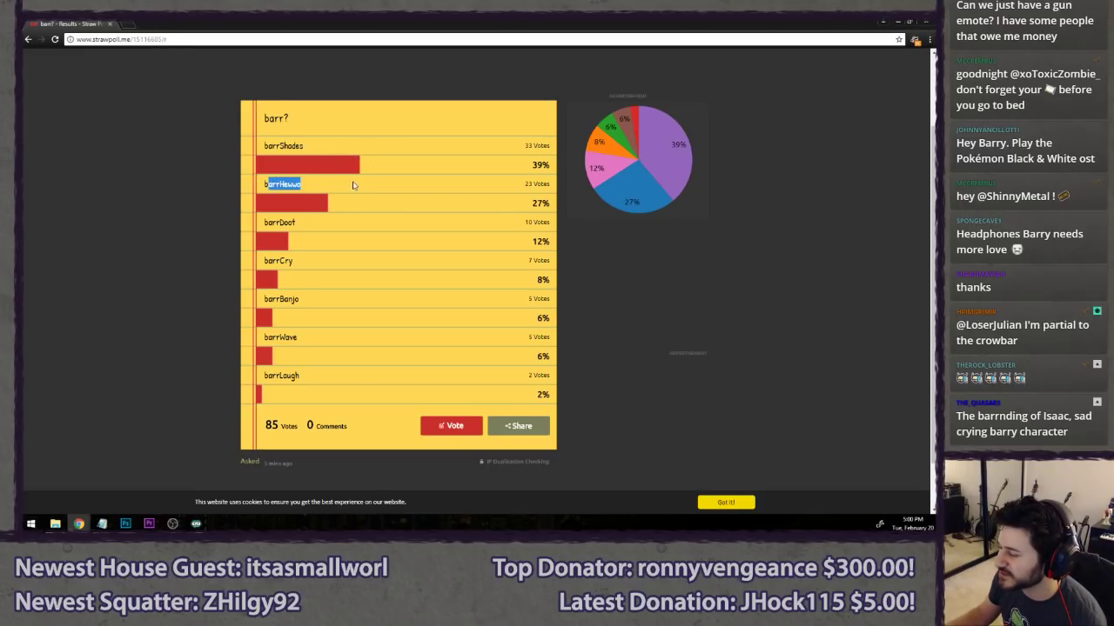
pyautogui.click(353, 185)
pyautogui.press('F5')
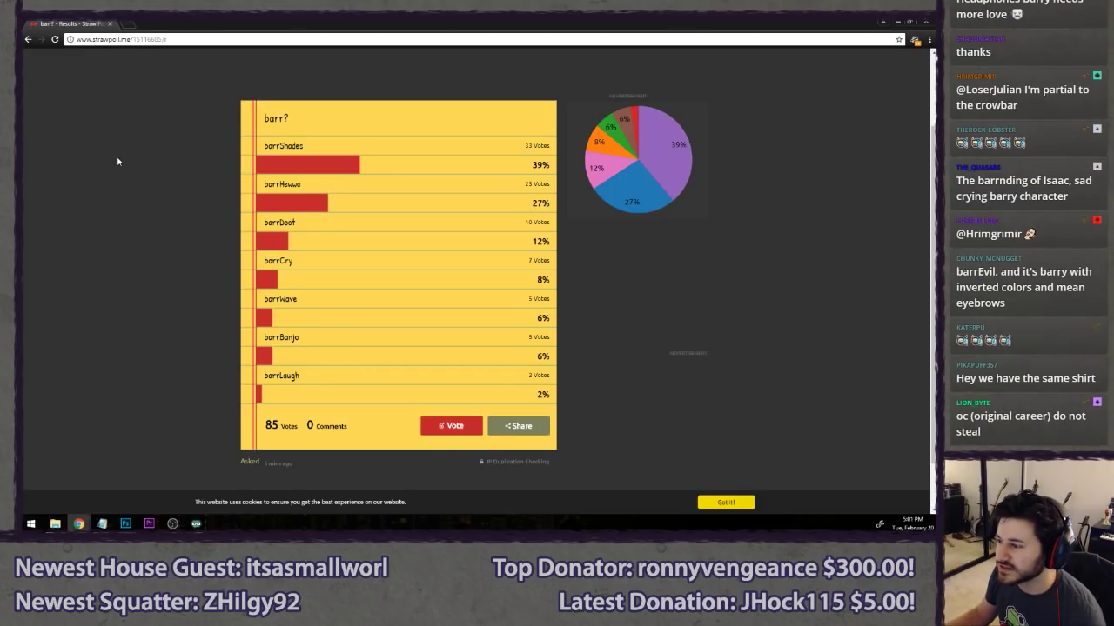
# - Switch away from the poll, view the suggested face sketch on Gyazo, and close both it and the emote ideas list
pyautogui.hotkey('alt', 'Tab')
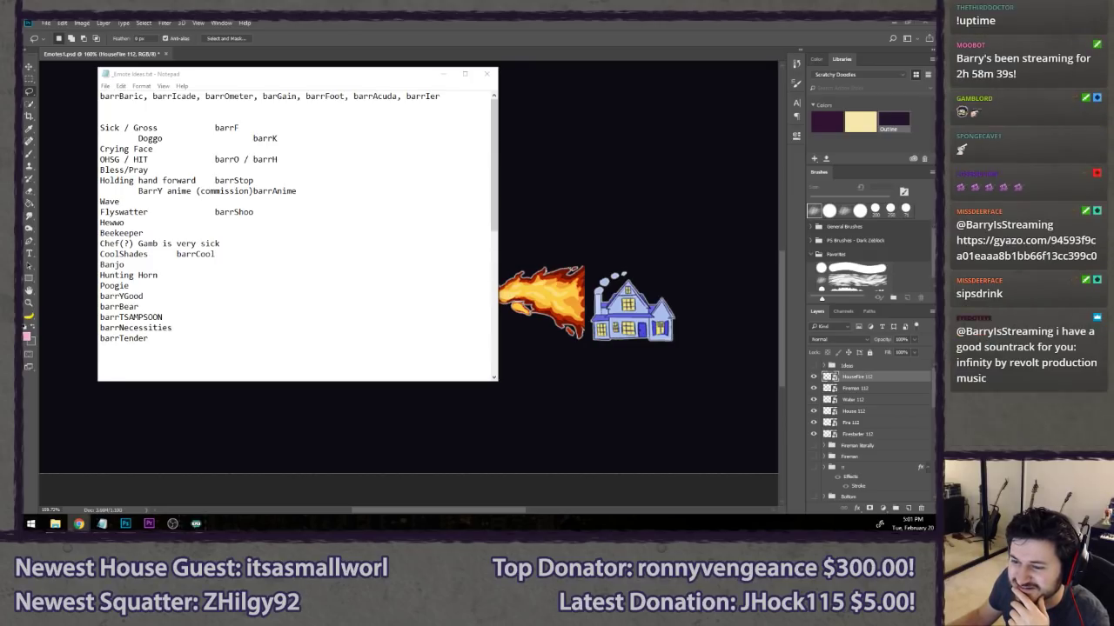
pyautogui.moveTo(21, 86); pyautogui.dragTo(295, 69)
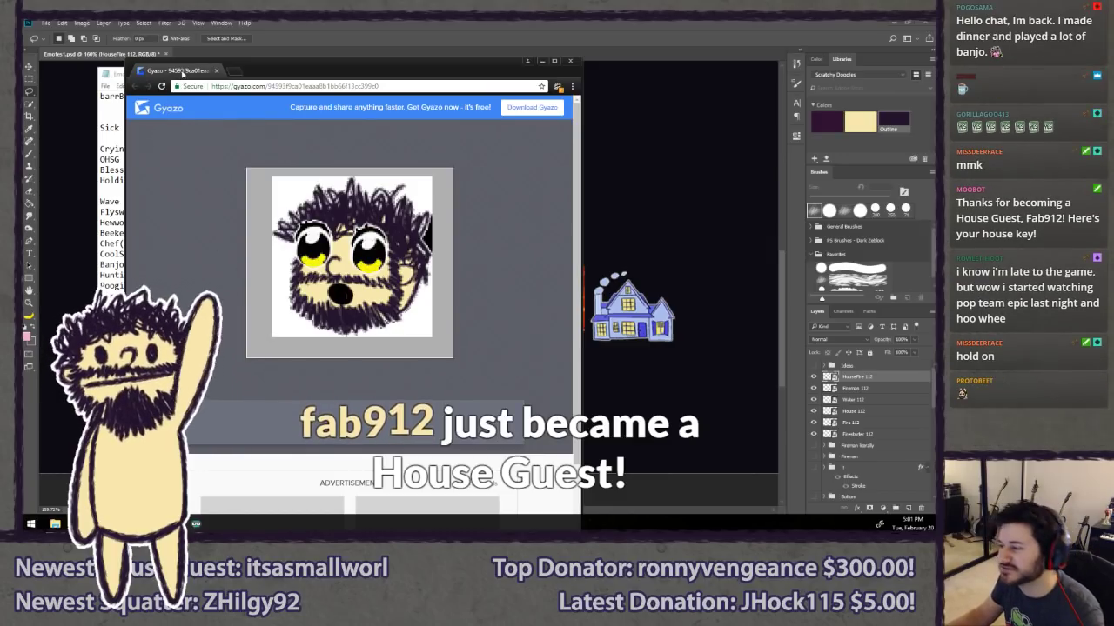
pyautogui.middleClick(182, 73)
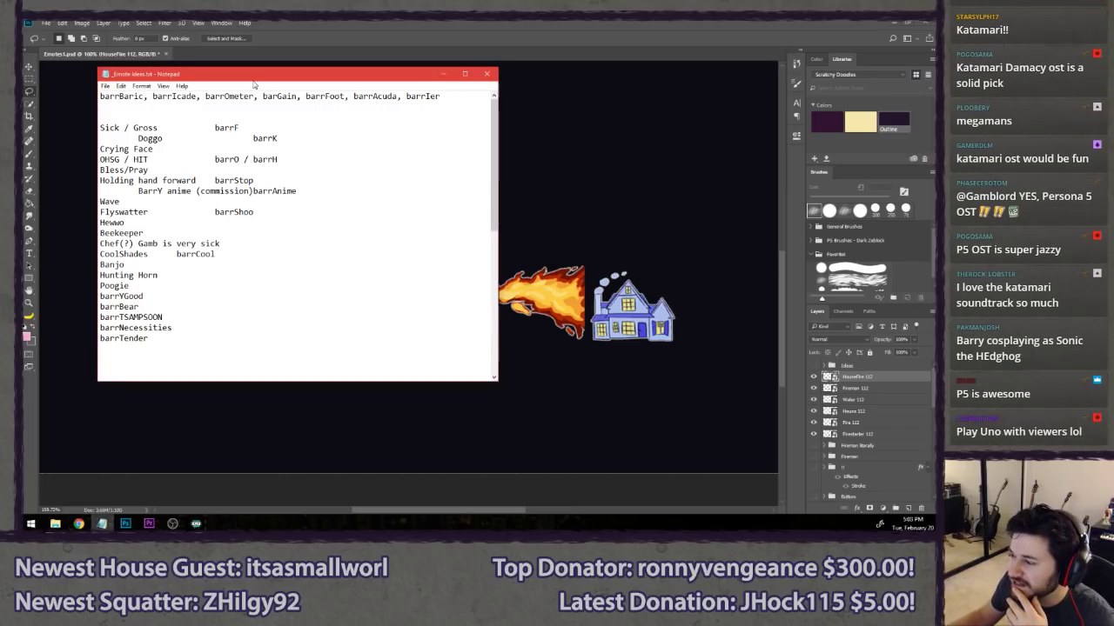
pyautogui.click(485, 73)
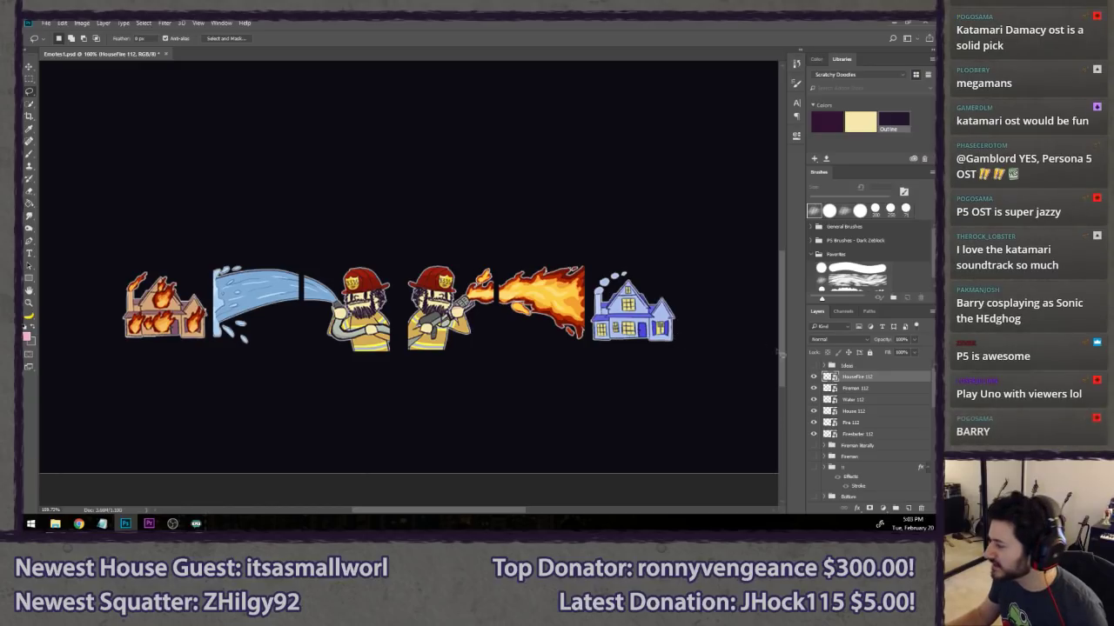
# - In Photoshop, delete the layers from HouseFire 112 through Firestarter 112, show the Fireman literally group, and save Emotes1.psd
pyautogui.keyDown('shift'); pyautogui.click(857, 433); pyautogui.keyUp('shift')
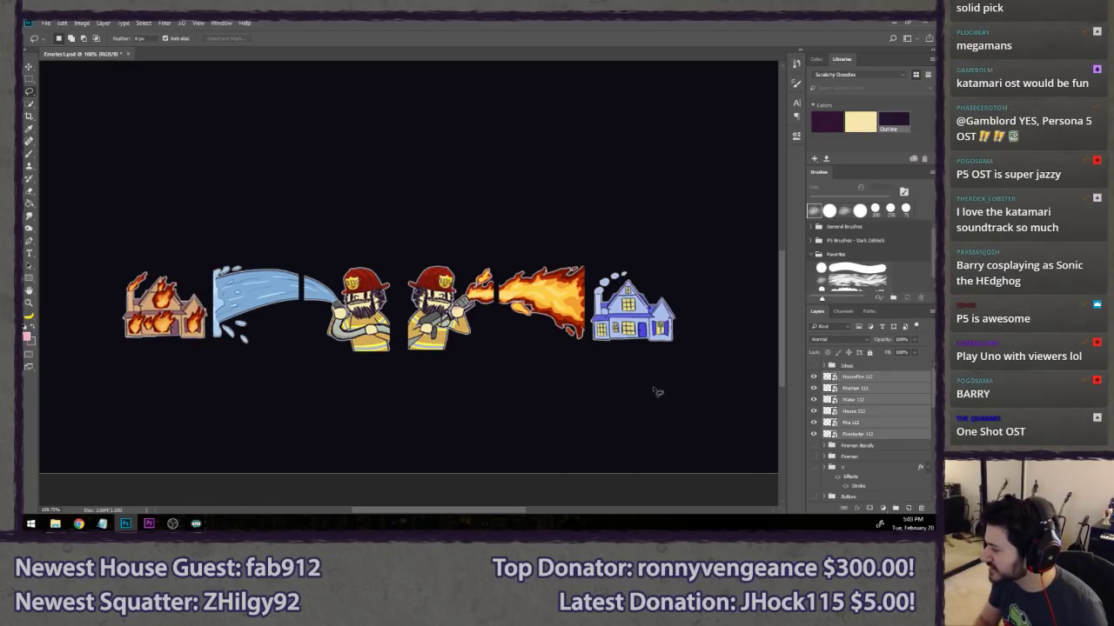
pyautogui.press('Delete')
pyautogui.click(811, 377)
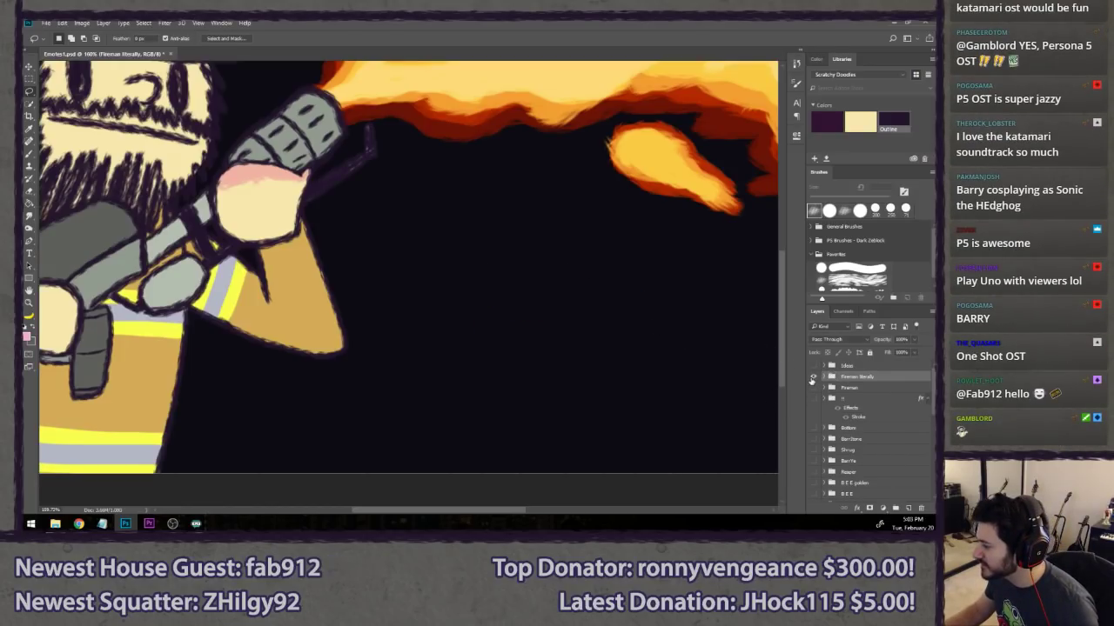
pyautogui.scroll(-2, 423, 287)
pyautogui.hotkey('ctrl', 's')
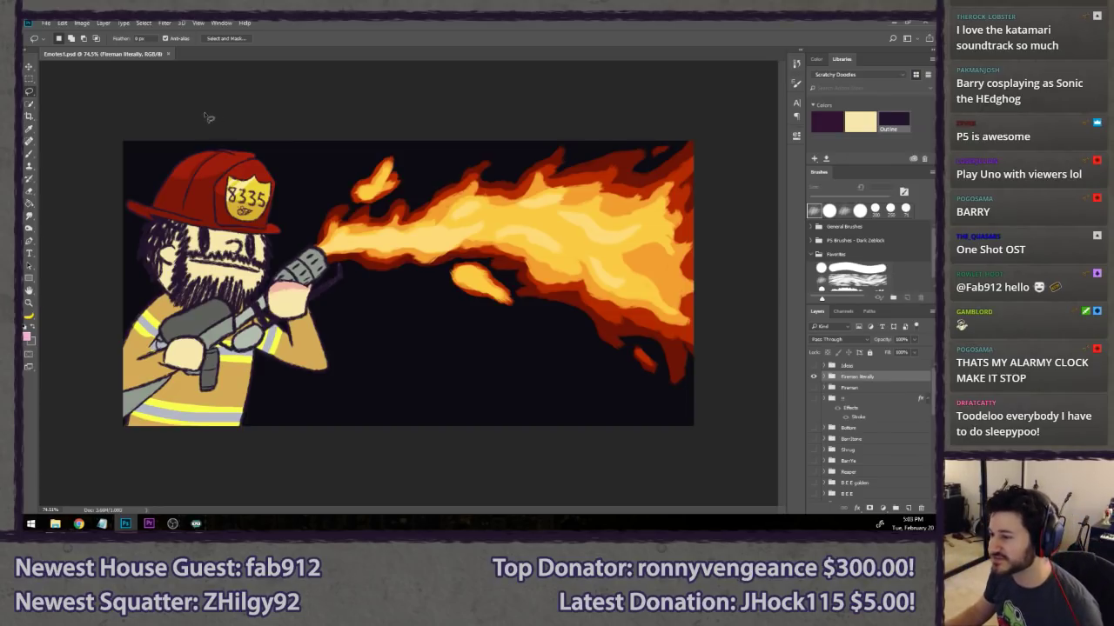
# - Open the Emotes2.psd document alongside Emotes1.psd
pyautogui.click(47, 22)
pyautogui.click(47, 22)
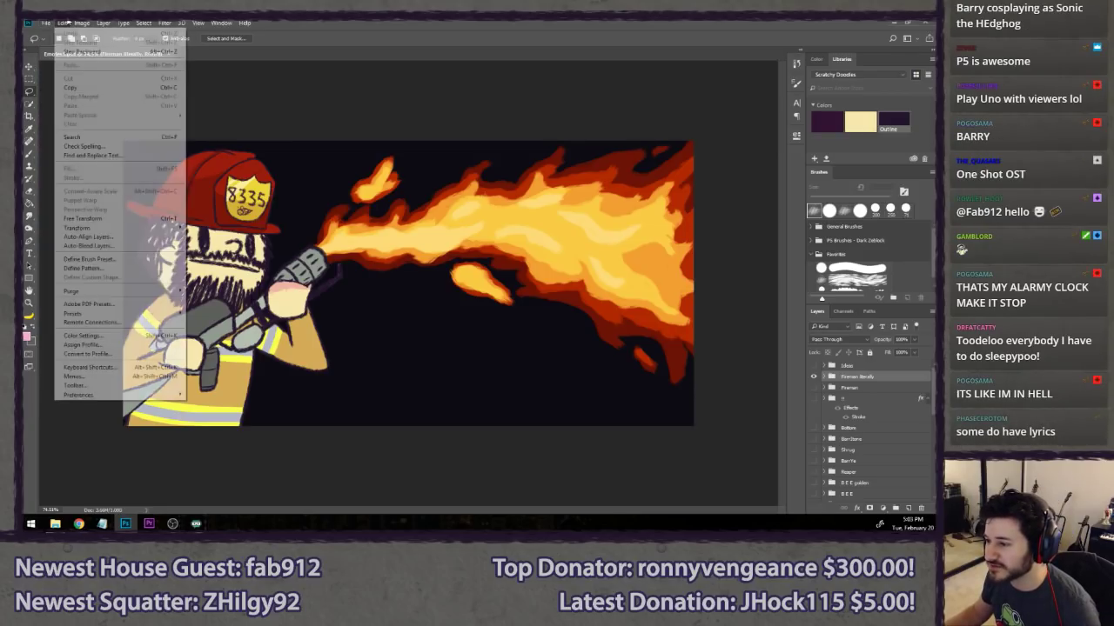
pyautogui.click(47, 22)
pyautogui.moveTo(81, 83)
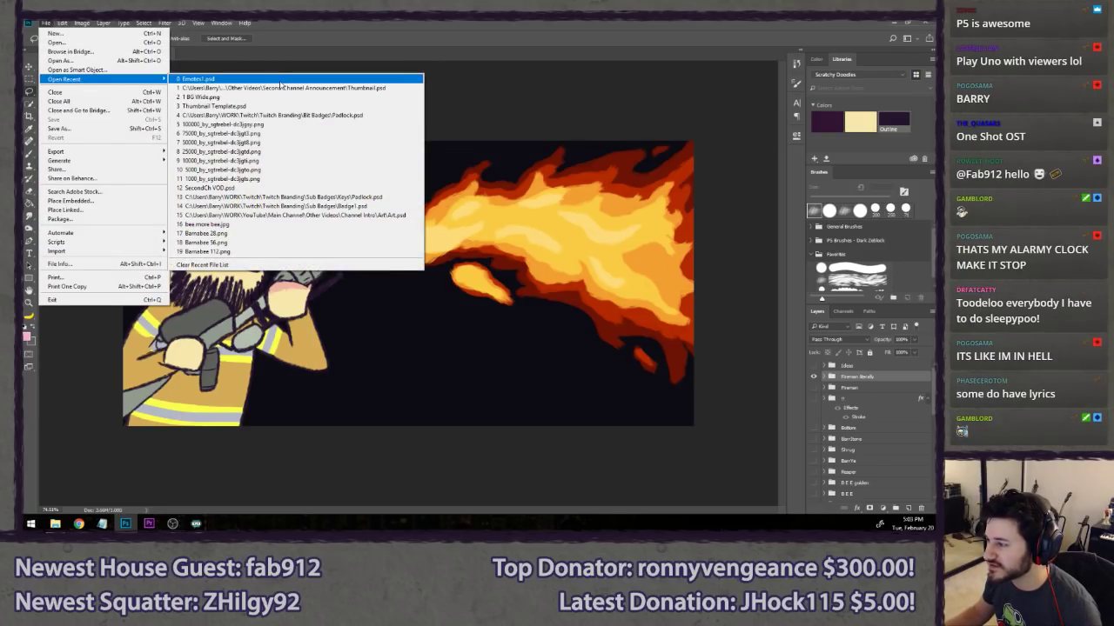
pyautogui.click(280, 62)
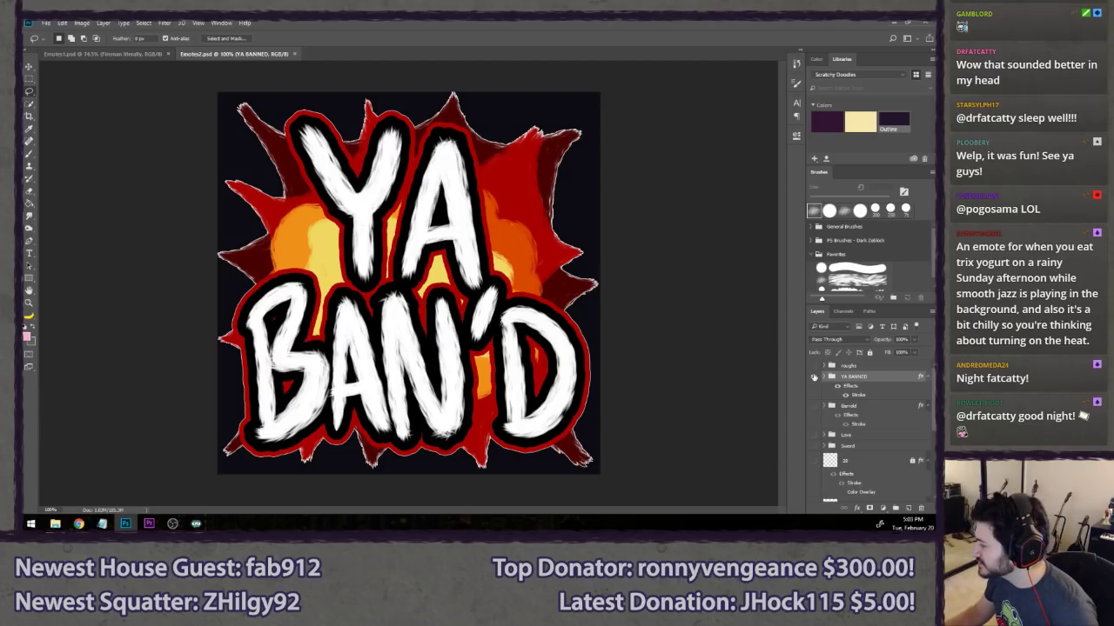
# - Hide the YA BANNED group and create a new layer group named Shades above it
pyautogui.click(814, 376)
pyautogui.click(896, 508)
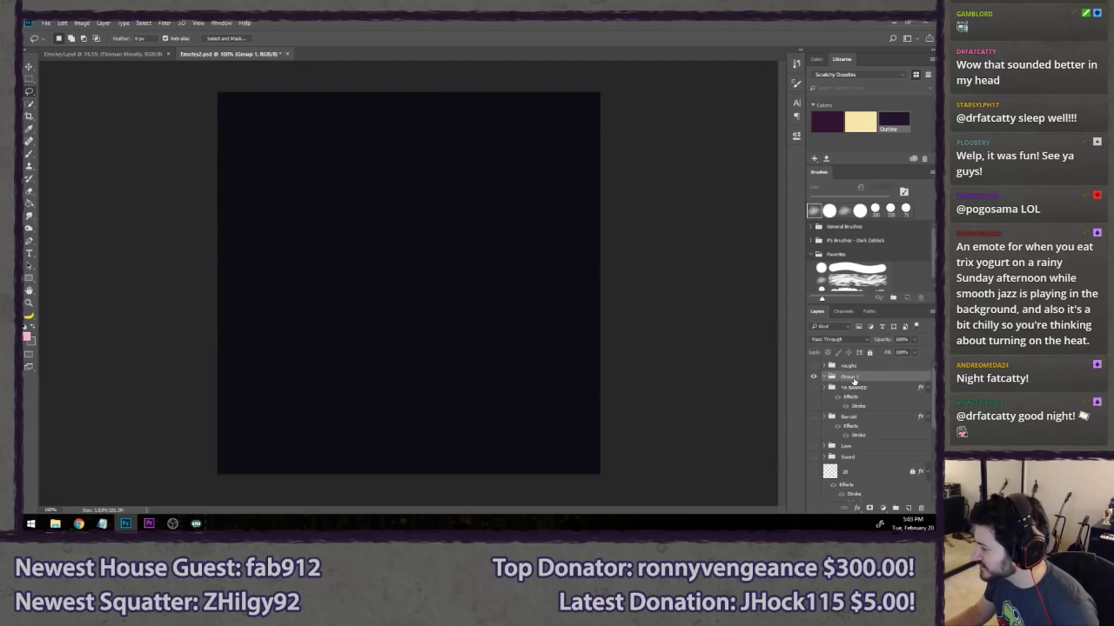
pyautogui.doubleClick(850, 376)
pyautogui.write('Shield')
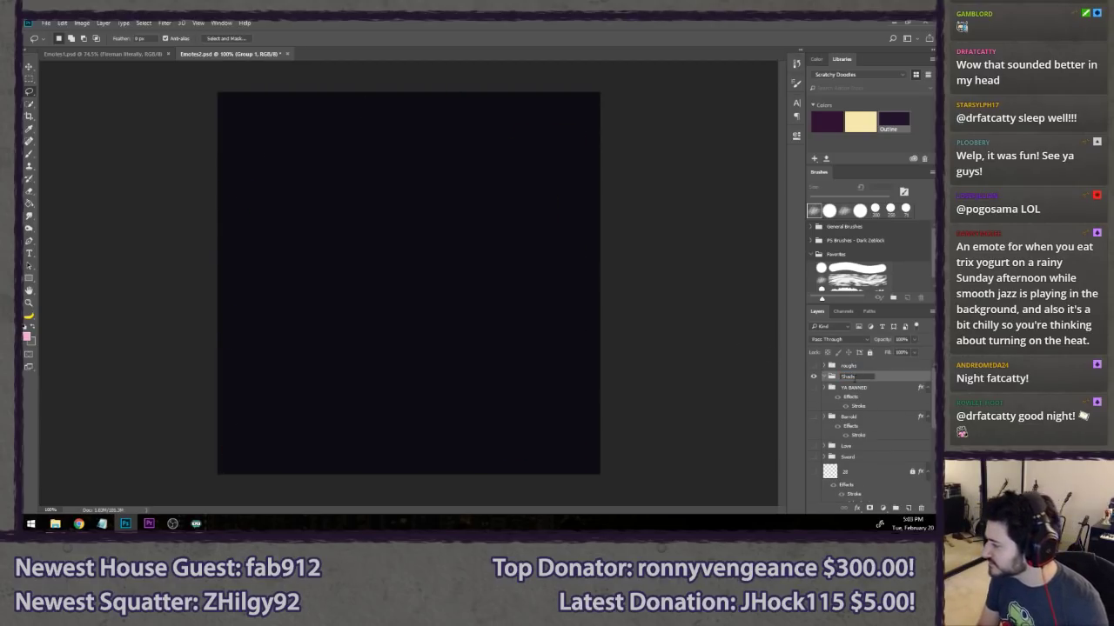
pyautogui.write('s')
pyautogui.press('Return')
# - Create another layer group named Roughs and nest it inside the Shades group
pyautogui.click(896, 508)
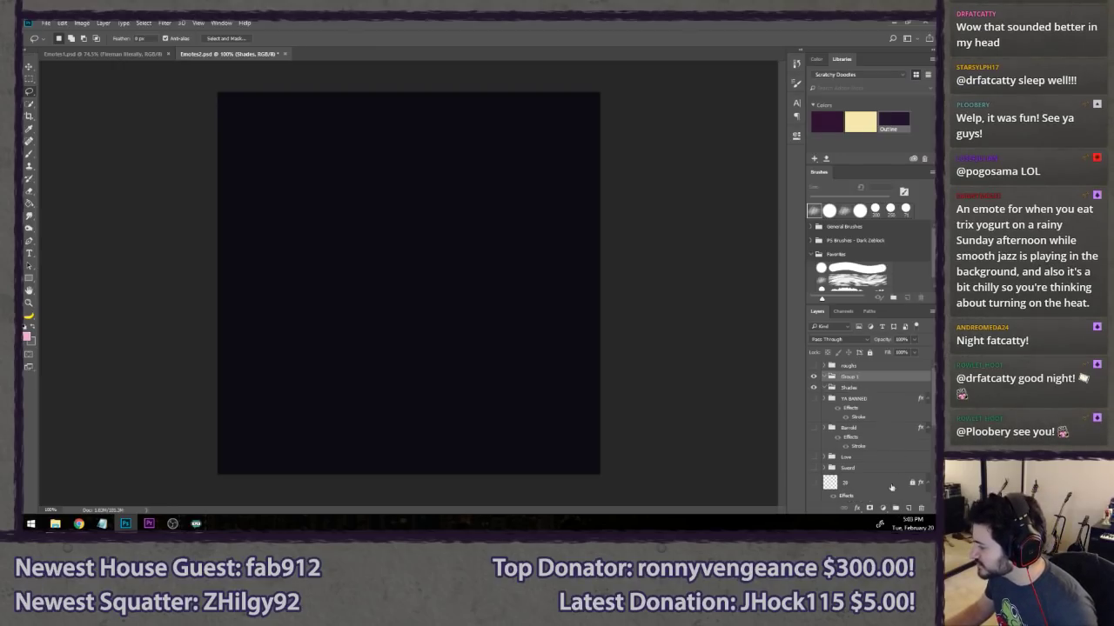
pyautogui.doubleClick(850, 377)
pyautogui.write('Roughs')
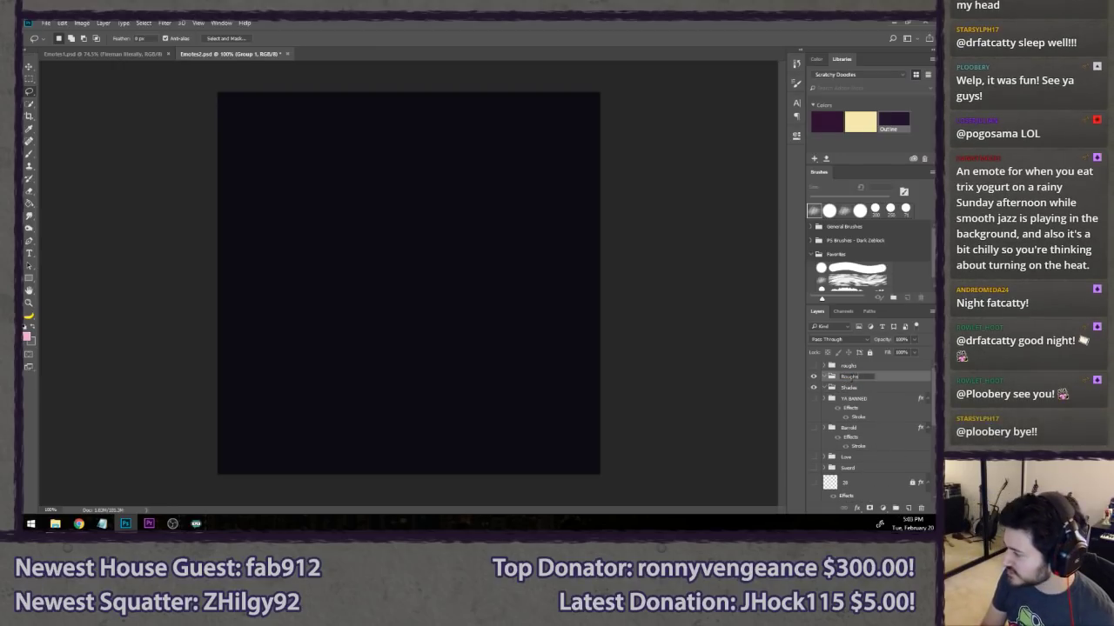
pyautogui.press('Return')
pyautogui.hotkey('ctrl', '[')
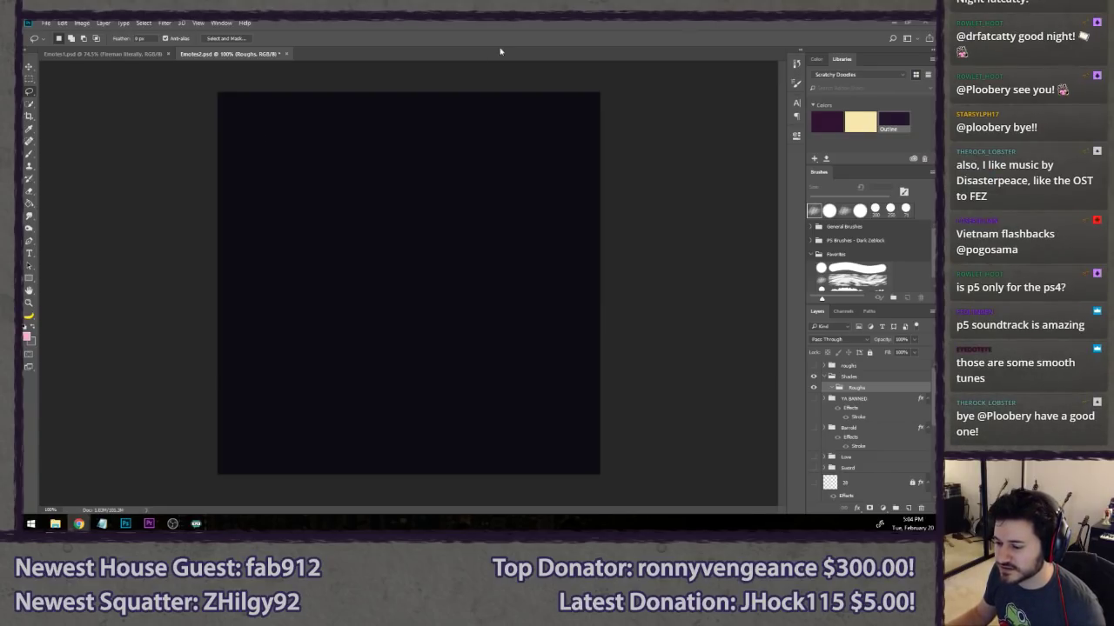
pyautogui.click(493, 21)
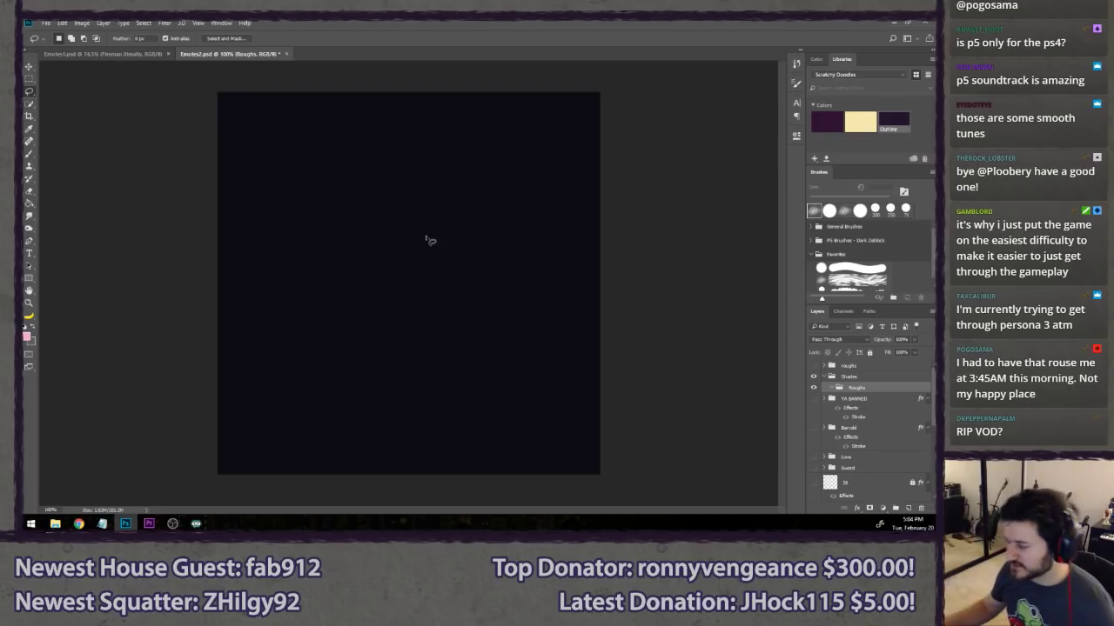
pyautogui.moveTo(575, 161)
pyautogui.mouseDown()
pyautogui.moveTo(453, 122)
pyautogui.moveTo(400, 432)
pyautogui.moveTo(537, 237)
pyautogui.moveTo(564, 169)
pyautogui.mouseUp()
pyautogui.hotkey('ctrl', 'd')
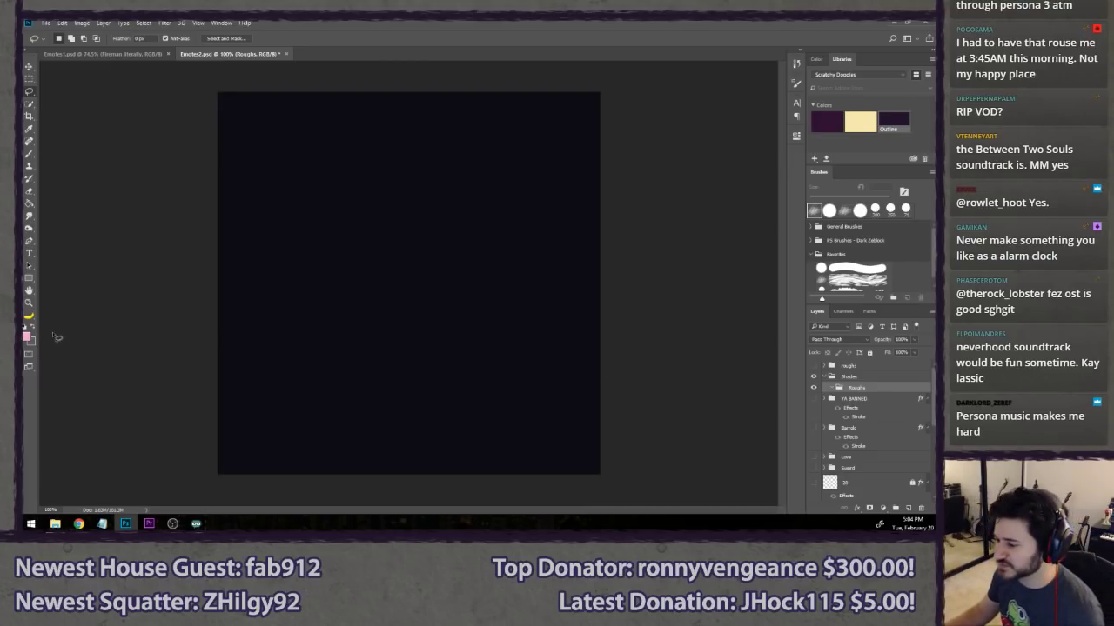
# - Reset the colours to default black and white, add a layer named 1 inside the Roughs group, and activate the Brush tool
pyautogui.click(25, 328)
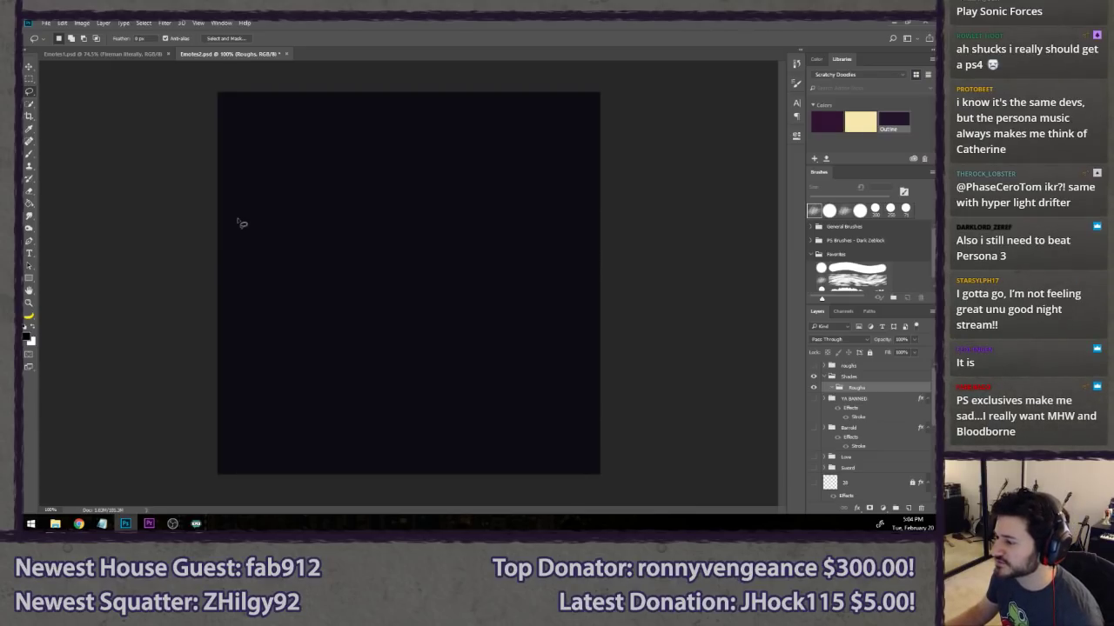
pyautogui.moveTo(284, 131)
pyautogui.mouseDown()
pyautogui.moveTo(266, 293)
pyautogui.moveTo(311, 456)
pyautogui.moveTo(404, 461)
pyautogui.mouseUp()
pyautogui.hotkey('ctrl', 'd')
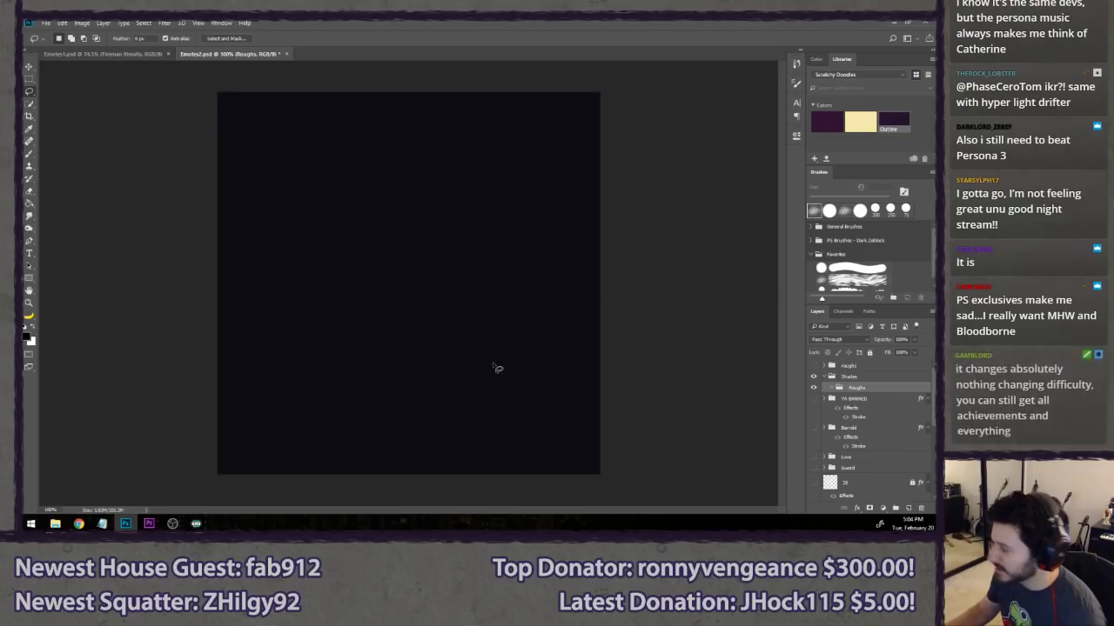
pyautogui.hotkey('ctrl', 'shift', 'n')
pyautogui.press('Return')
pyautogui.press('b')
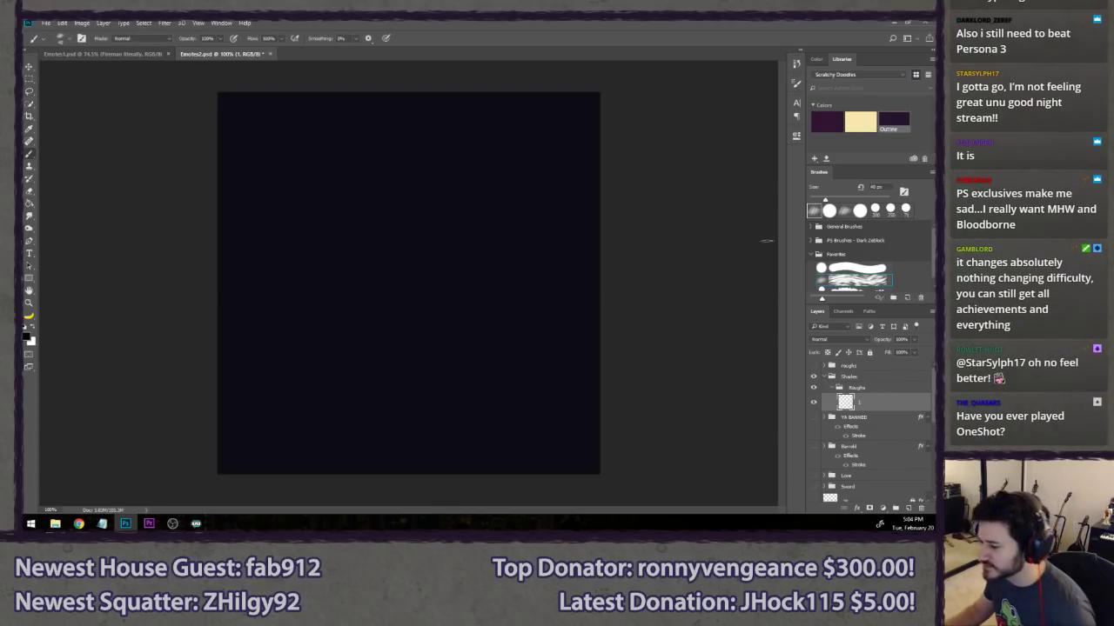
# - Hide the BG Dark layer and show the BG Light layer as the canvas background
pyautogui.scroll(-6, 874, 453)
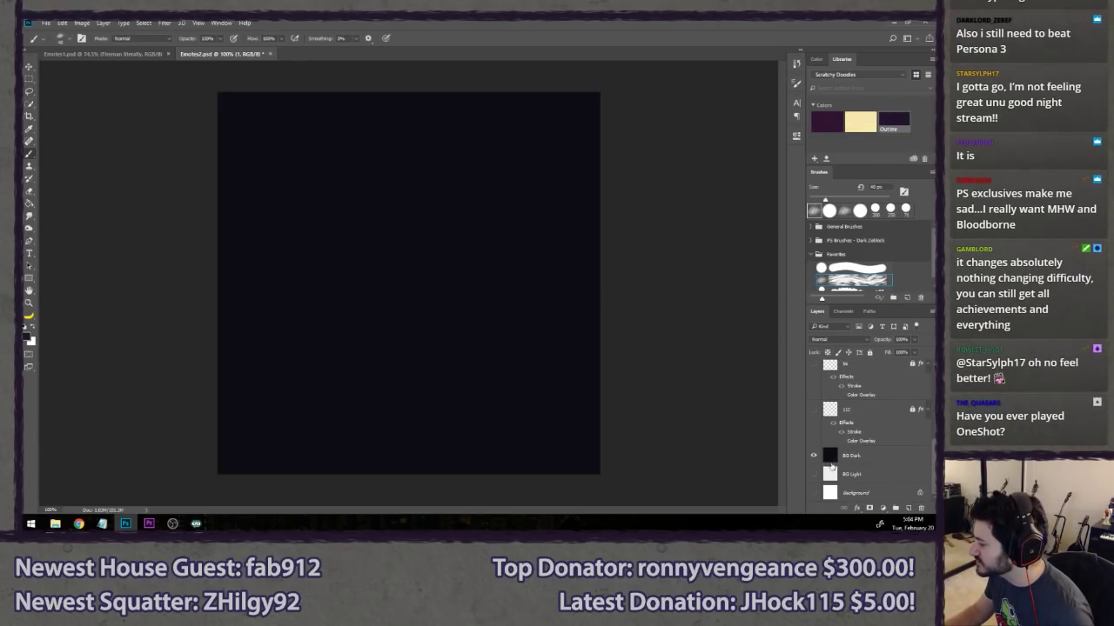
pyautogui.click(814, 455)
pyautogui.click(813, 475)
pyautogui.scroll(5, 826, 435)
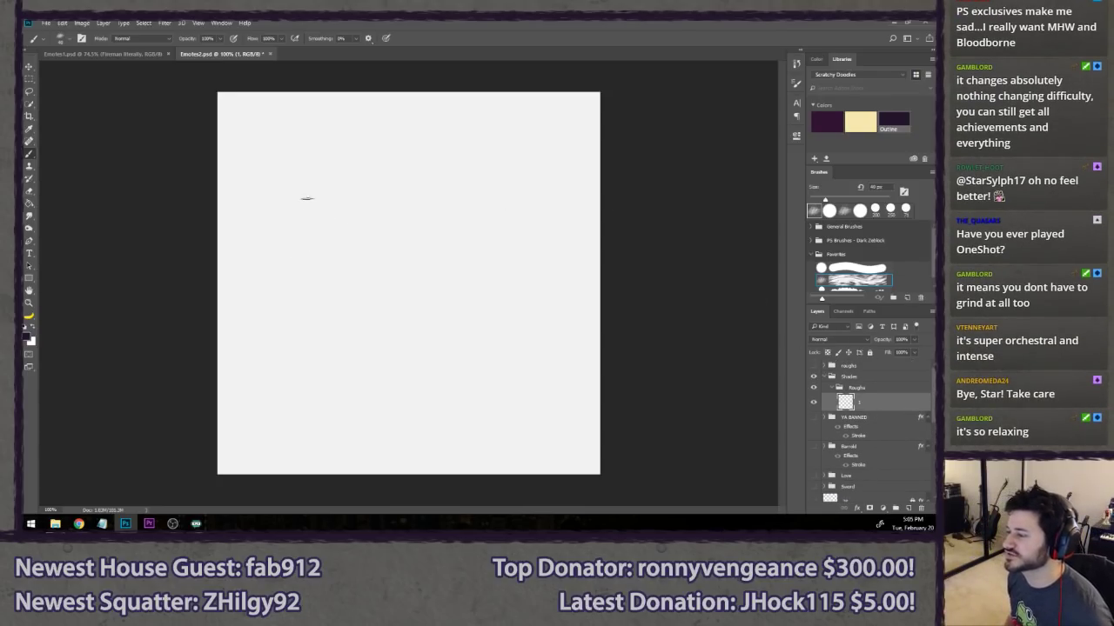
# - Try several rough sunglasses lens outlines with brush strokes on layer 1 and undo each of them
pyautogui.moveTo(266, 171)
pyautogui.mouseDown()
pyautogui.moveTo(380, 197)
pyautogui.moveTo(250, 202)
pyautogui.moveTo(310, 309)
pyautogui.moveTo(383, 207)
pyautogui.mouseUp()
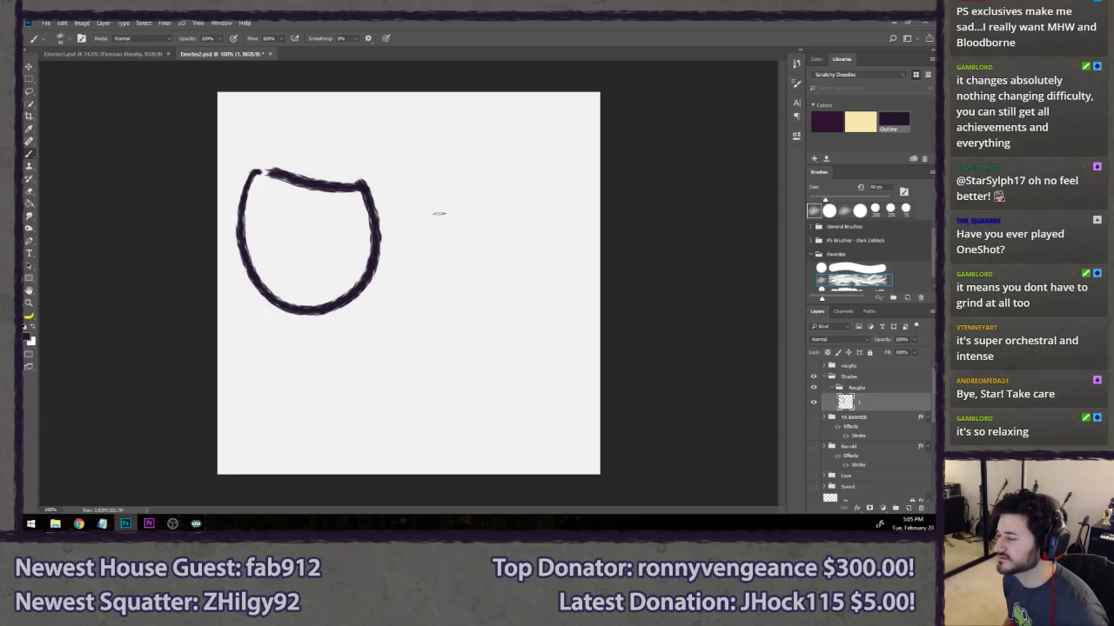
pyautogui.hotkey('ctrl', 'z')
pyautogui.hotkey('ctrl', 'z')
pyautogui.moveTo(264, 166)
pyautogui.mouseDown()
pyautogui.moveTo(408, 204)
pyautogui.moveTo(578, 209)
pyautogui.mouseUp()
pyautogui.hotkey('ctrl', 'alt', 'z')
pyautogui.hotkey('ctrl', 'alt', 'z')
pyautogui.hotkey('ctrl', 'alt', 'z')
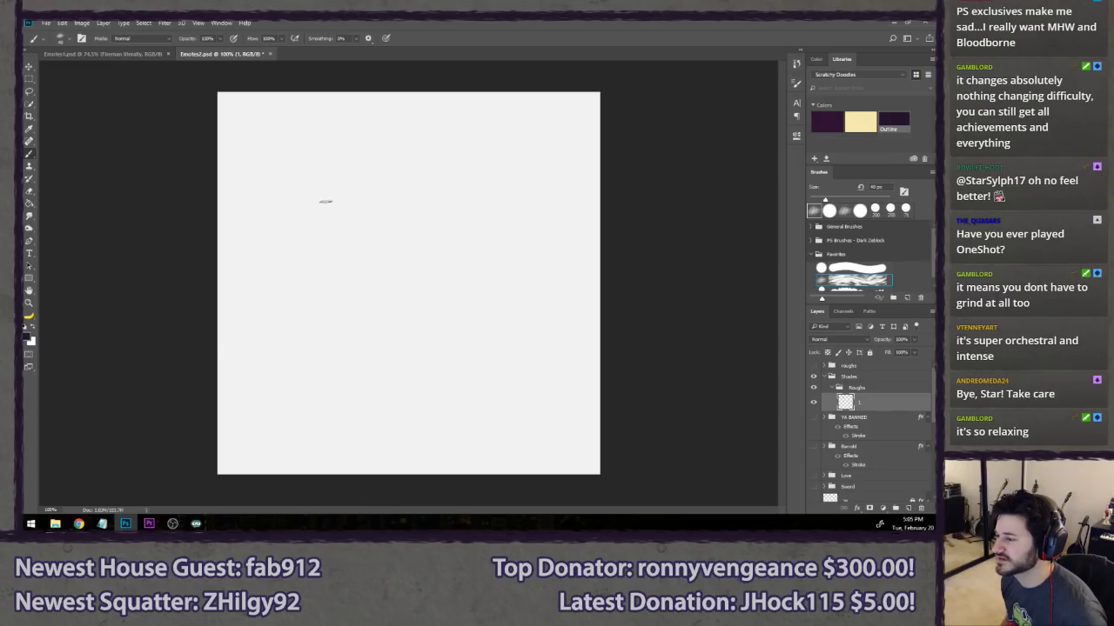
pyautogui.moveTo(274, 162); pyautogui.dragTo(423, 265)
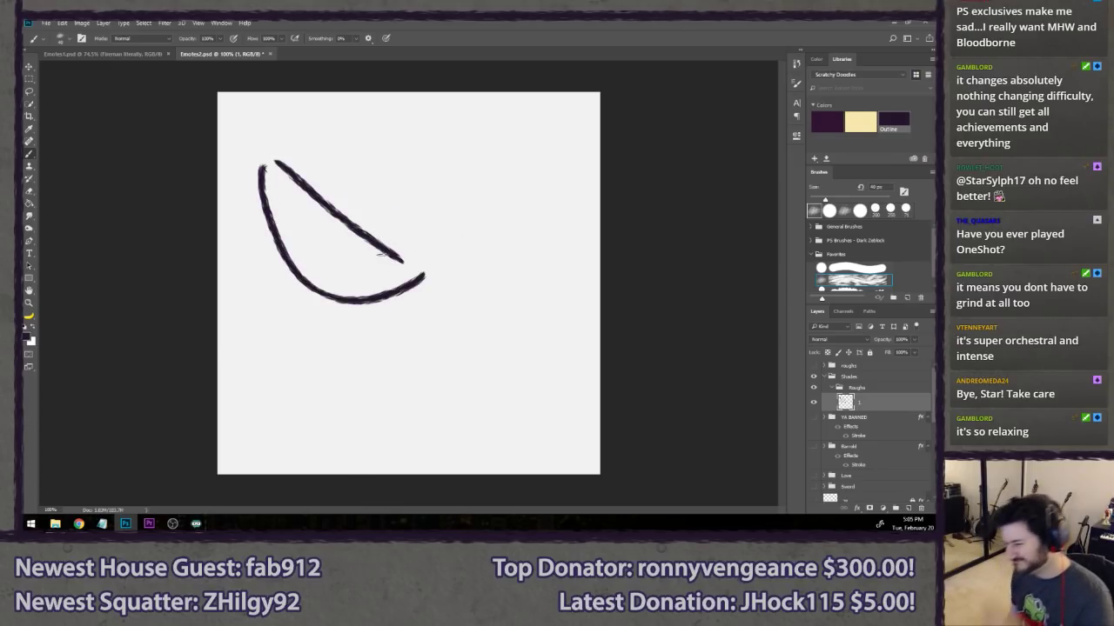
pyautogui.hotkey('ctrl', 'z')
pyautogui.hotkey('ctrl', 'z')
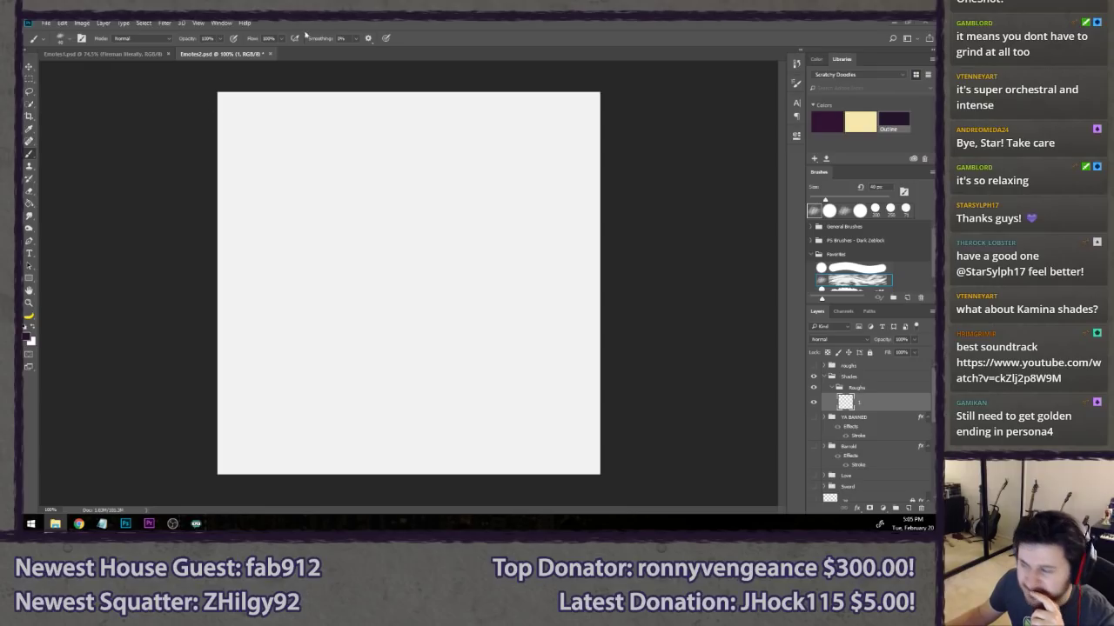
# - Try a rough face with two tilted lenses, a slanted mouth and hand strokes, plus a pointed shades outline, and undo them
pyautogui.moveTo(292, 235); pyautogui.dragTo(388, 186)
pyautogui.moveTo(450, 159)
pyautogui.mouseDown()
pyautogui.moveTo(466, 214)
pyautogui.moveTo(415, 183)
pyautogui.mouseUp()
pyautogui.moveTo(500, 238); pyautogui.dragTo(376, 346)
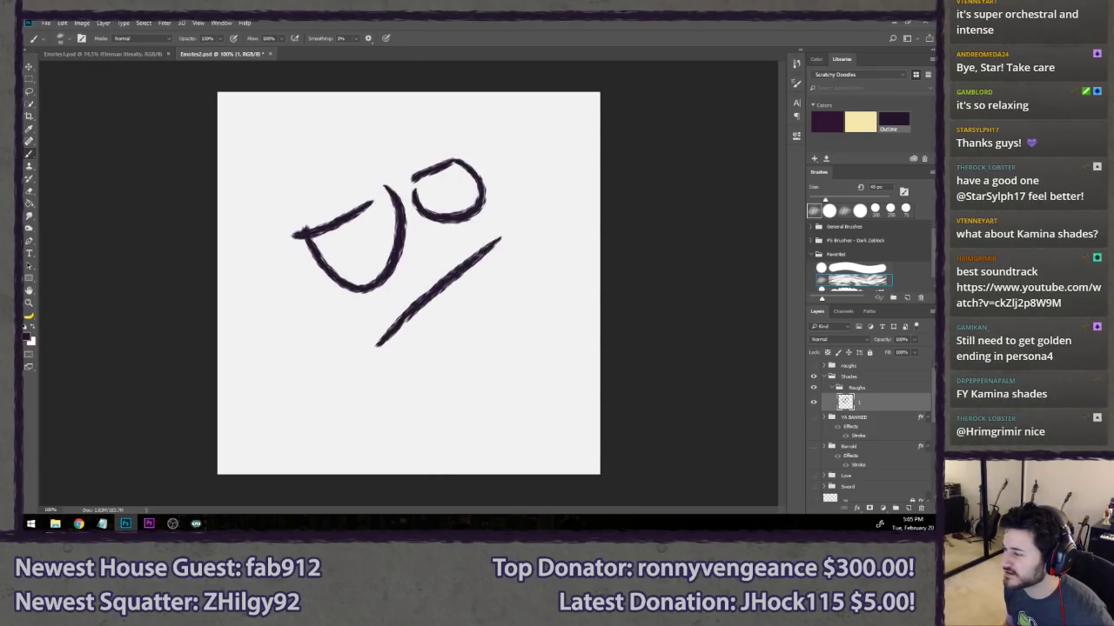
pyautogui.moveTo(308, 327); pyautogui.dragTo(201, 227)
pyautogui.moveTo(278, 343)
pyautogui.mouseDown()
pyautogui.moveTo(168, 261)
pyautogui.moveTo(247, 258)
pyautogui.mouseUp()
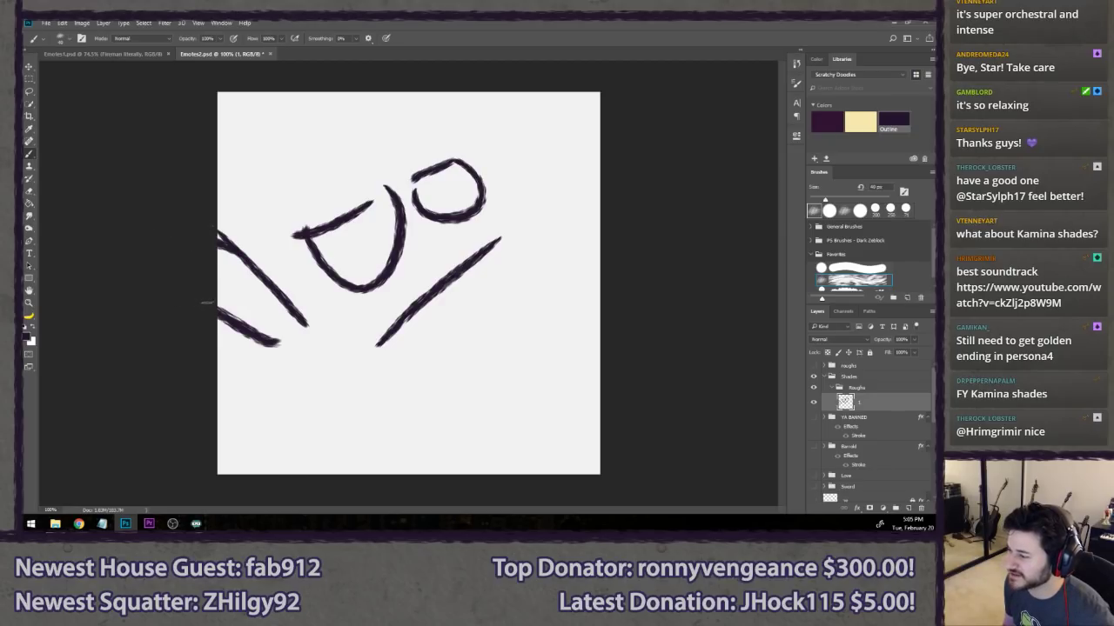
pyautogui.hotkey('ctrl', 'alt', 'z')
pyautogui.hotkey('ctrl', 'alt', 'z')
pyautogui.hotkey('ctrl', 'alt', 'z')
pyautogui.hotkey('ctrl', 'alt', 'z')
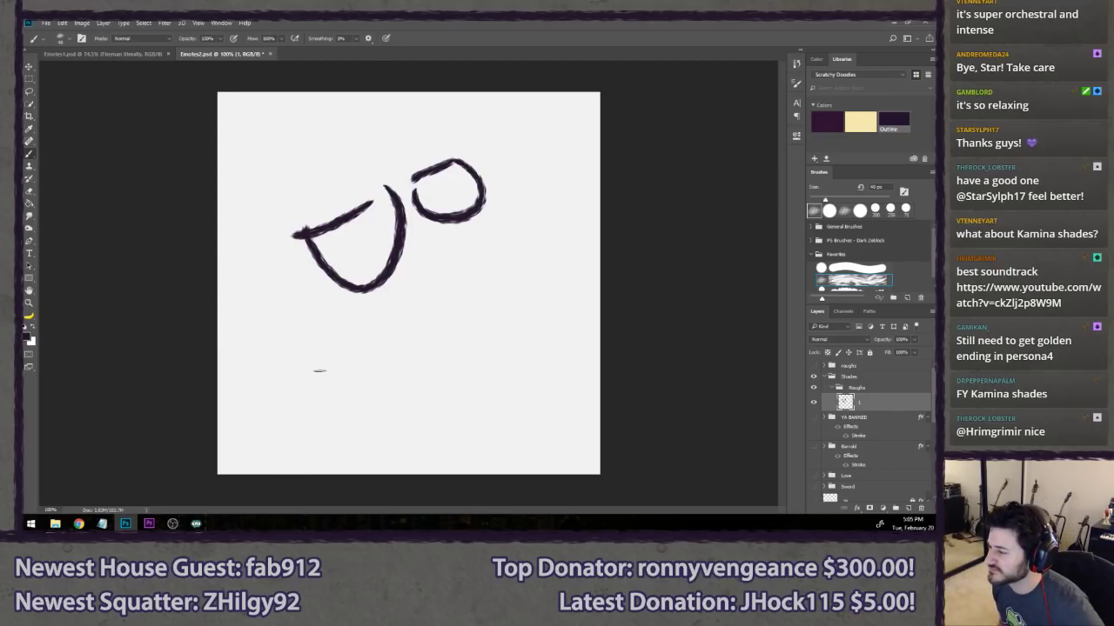
pyautogui.hotkey('ctrl', 'alt', 'z')
pyautogui.hotkey('ctrl', 'alt', 'z')
pyautogui.hotkey('ctrl', 'alt', 'z')
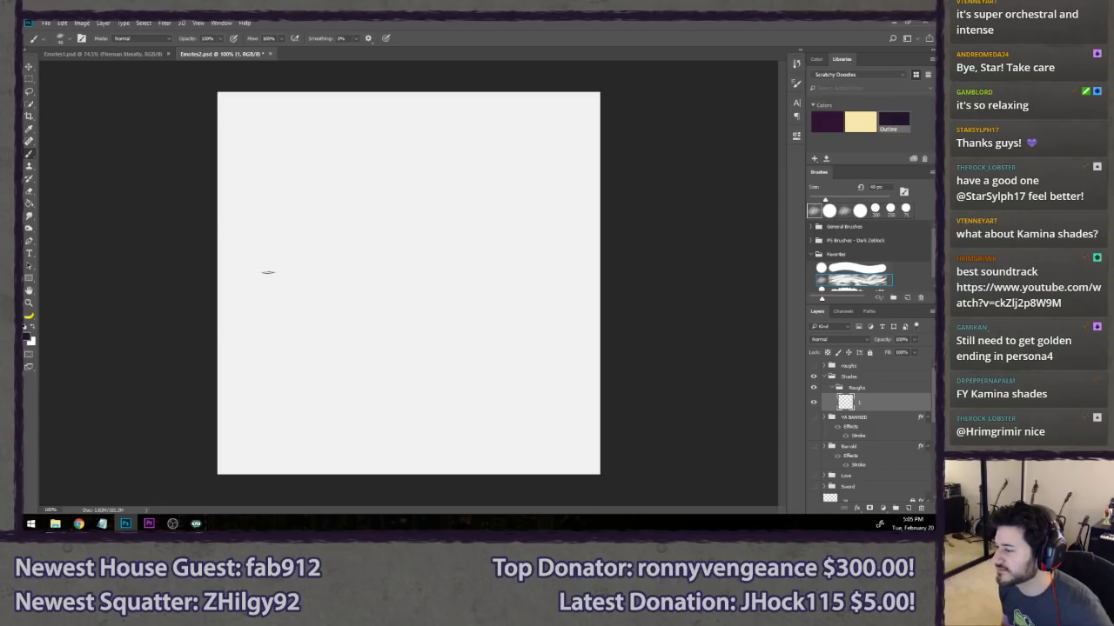
pyautogui.moveTo(279, 311)
pyautogui.mouseDown()
pyautogui.moveTo(354, 293)
pyautogui.moveTo(428, 247)
pyautogui.moveTo(437, 322)
pyautogui.mouseUp()
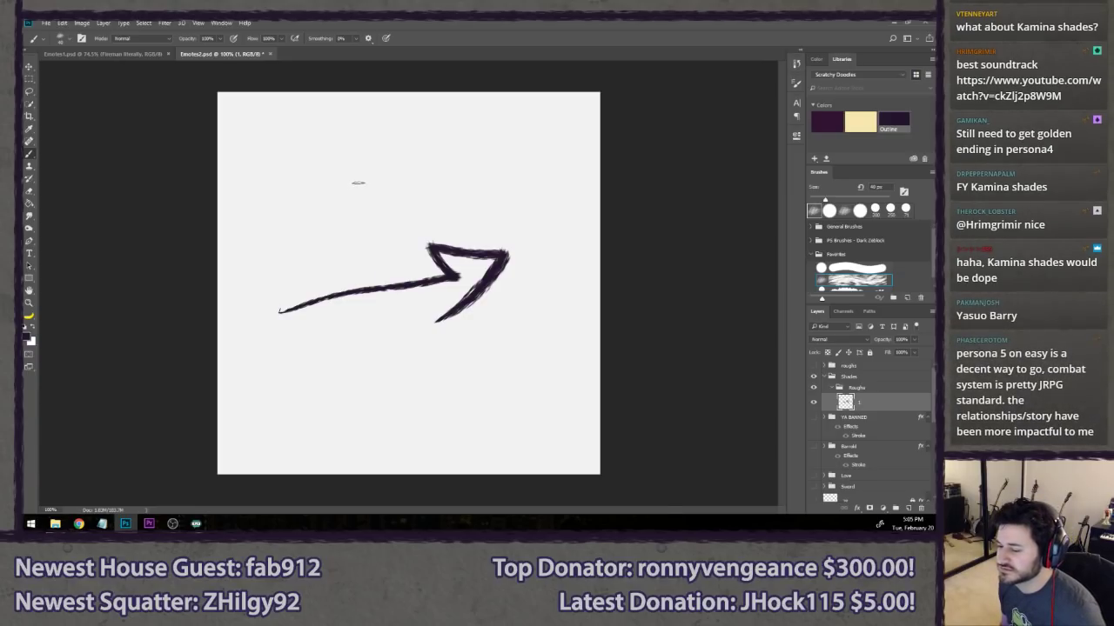
pyautogui.hotkey('ctrl', 'z')
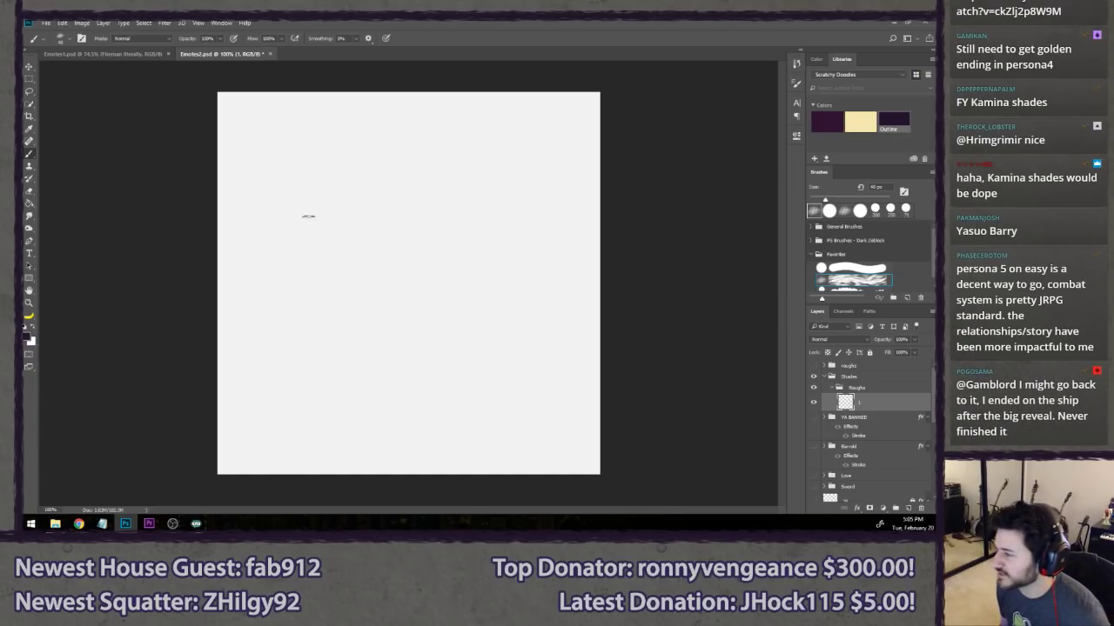
# - Draw a large round head outline on layer 1 with two crossing curved face guidelines inside it
pyautogui.moveTo(247, 220); pyautogui.dragTo(351, 193)
pyautogui.hotkey('ctrl', 'z')
pyautogui.moveTo(474, 120)
pyautogui.mouseDown()
pyautogui.moveTo(251, 254)
pyautogui.moveTo(543, 244)
pyautogui.moveTo(389, 196)
pyautogui.moveTo(303, 197)
pyautogui.moveTo(547, 341)
pyautogui.mouseUp()
pyautogui.hotkey('ctrl', 'z')
pyautogui.moveTo(374, 170)
pyautogui.mouseDown()
pyautogui.moveTo(532, 376)
pyautogui.moveTo(423, 333)
pyautogui.moveTo(402, 383)
pyautogui.mouseUp()
pyautogui.hotkey('ctrl', 'z')
pyautogui.moveTo(351, 185); pyautogui.dragTo(459, 374)
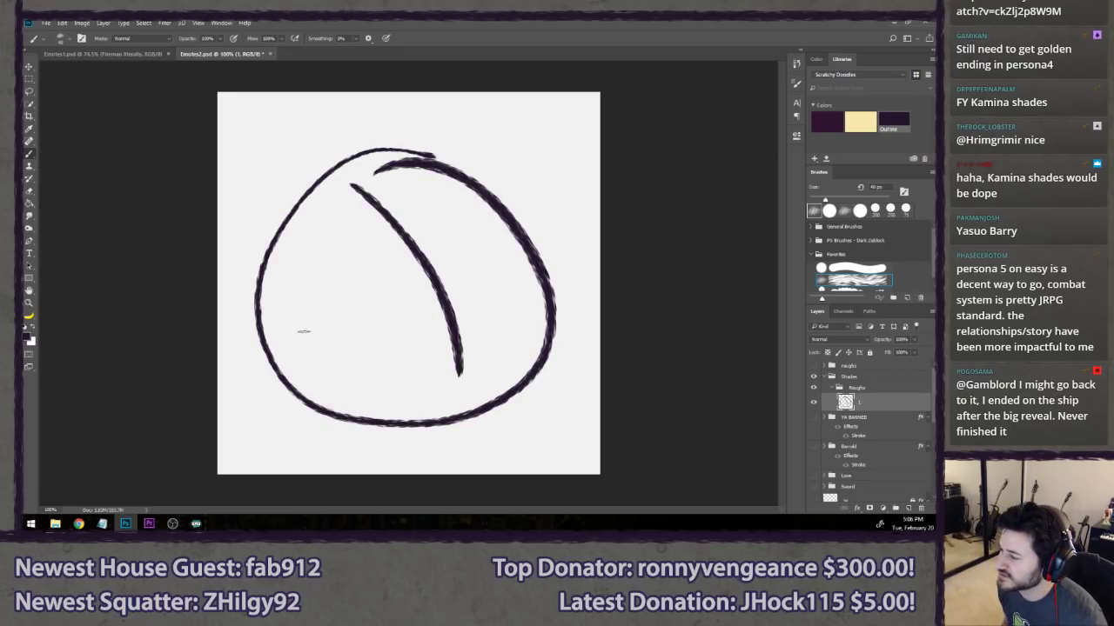
pyautogui.moveTo(304, 332); pyautogui.dragTo(506, 195)
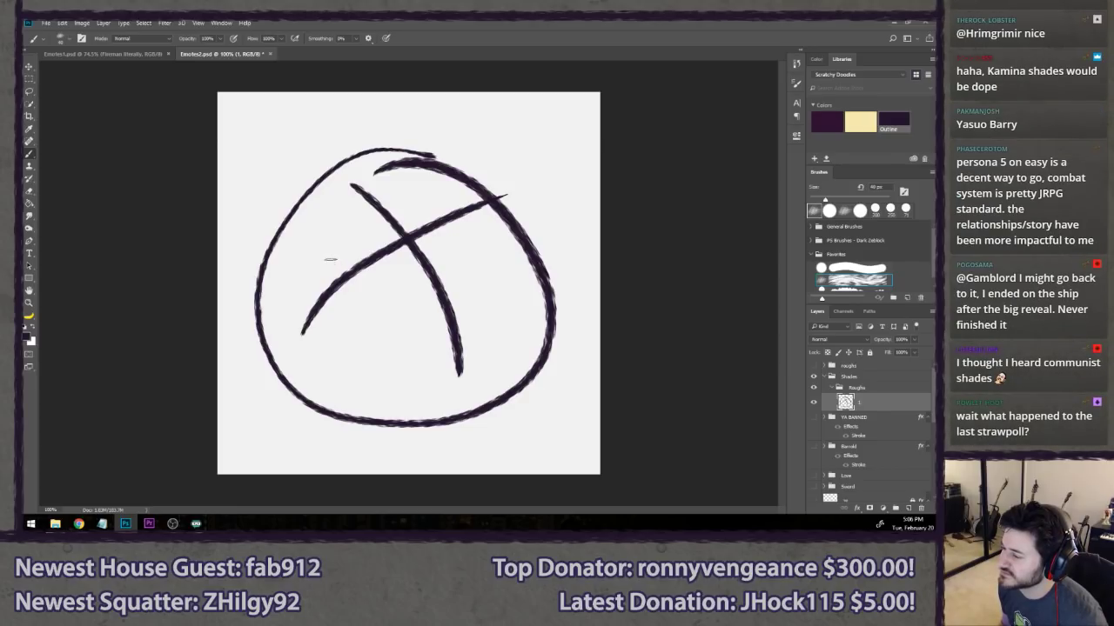
# - Shift the head sketch up and to the left on the canvas and return to the Brush tool
pyautogui.press('v')
pyautogui.moveTo(398, 269)
pyautogui.mouseDown()
pyautogui.moveTo(381, 239)
pyautogui.moveTo(368, 241)
pyautogui.mouseUp()
pyautogui.press('b')
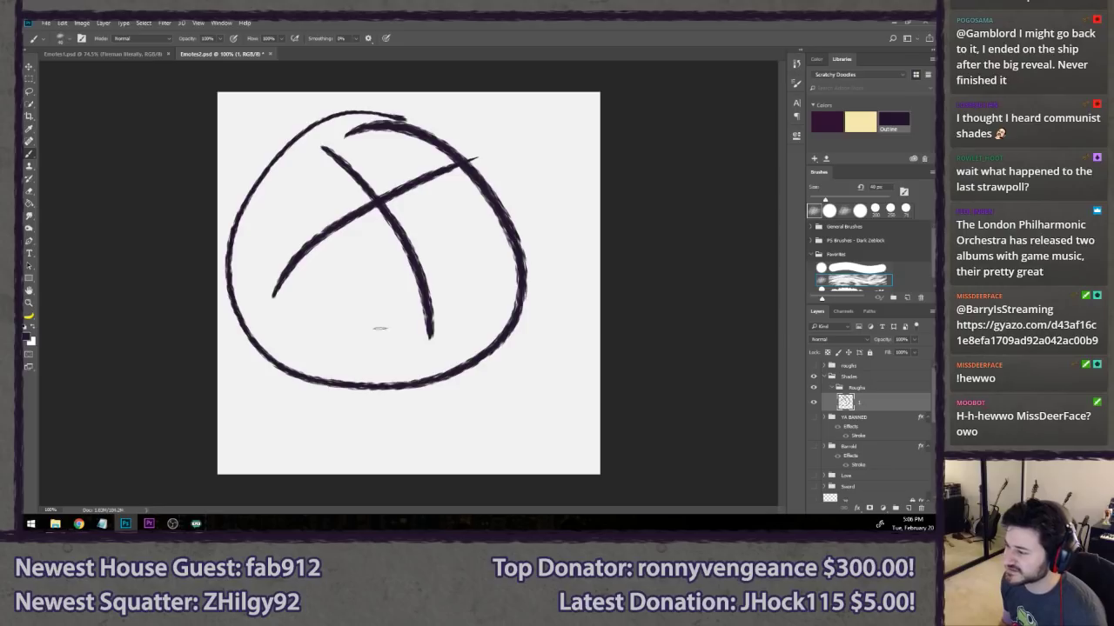
# - Sketch two rough finger-gun hands at the lower right and right edge of the head
pyautogui.moveTo(375, 423); pyautogui.dragTo(458, 349)
pyautogui.hotkey('ctrl', 'z')
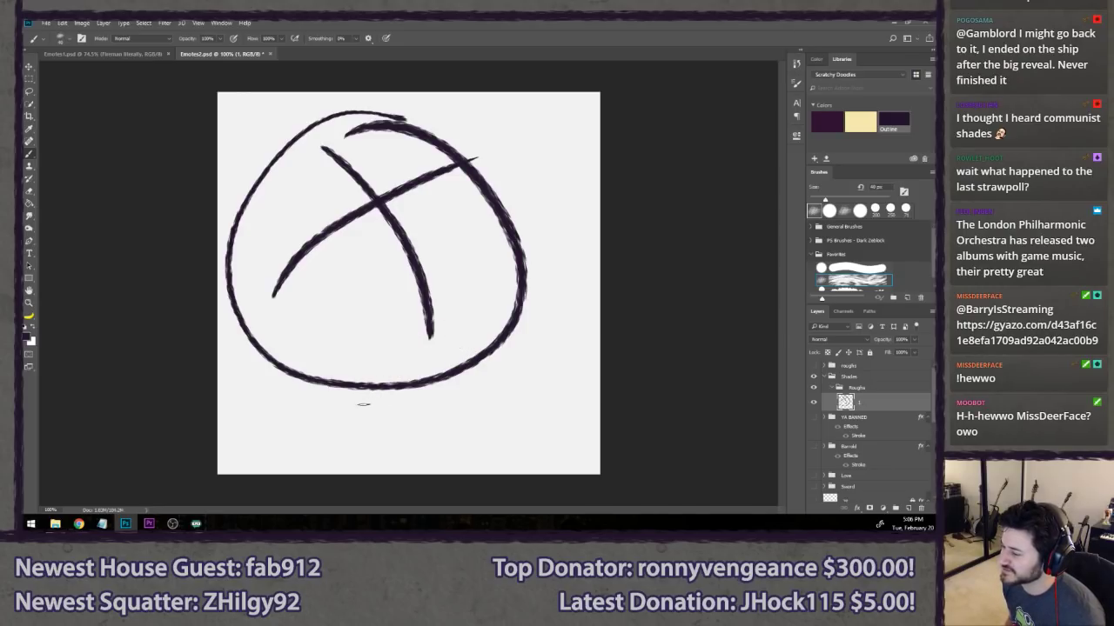
pyautogui.moveTo(361, 405); pyautogui.dragTo(445, 346)
pyautogui.moveTo(418, 400)
pyautogui.mouseDown()
pyautogui.moveTo(474, 370)
pyautogui.moveTo(495, 393)
pyautogui.mouseUp()
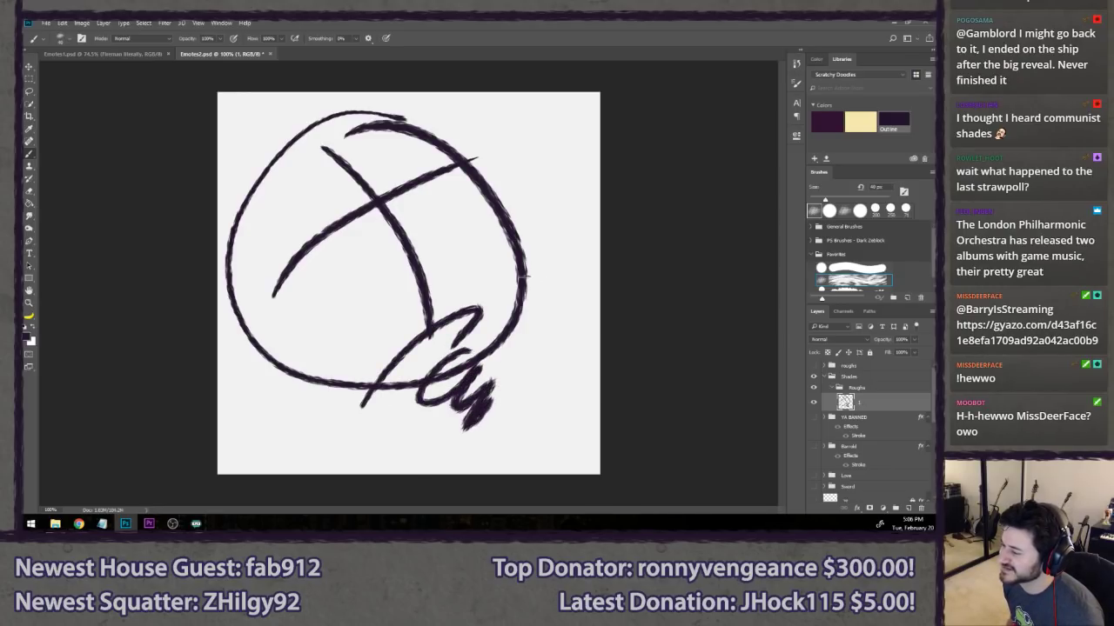
pyautogui.moveTo(503, 296)
pyautogui.mouseDown()
pyautogui.moveTo(561, 278)
pyautogui.moveTo(559, 325)
pyautogui.moveTo(588, 325)
pyautogui.mouseUp()
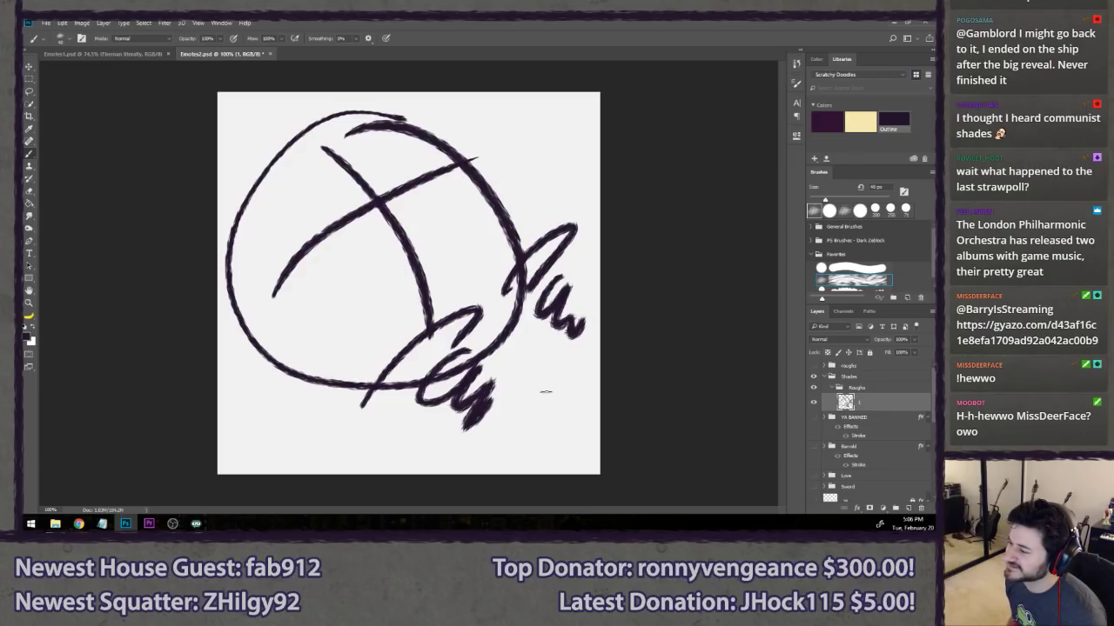
# - Sketch tilted sunglasses lenses, a nose and a slanted mouth line inside the head outline
pyautogui.moveTo(272, 231)
pyautogui.mouseDown()
pyautogui.moveTo(320, 166)
pyautogui.moveTo(269, 257)
pyautogui.mouseUp()
pyautogui.moveTo(400, 115)
pyautogui.mouseDown()
pyautogui.moveTo(458, 158)
pyautogui.moveTo(376, 149)
pyautogui.mouseUp()
pyautogui.moveTo(419, 191); pyautogui.dragTo(411, 233)
pyautogui.moveTo(353, 320); pyautogui.dragTo(503, 208)
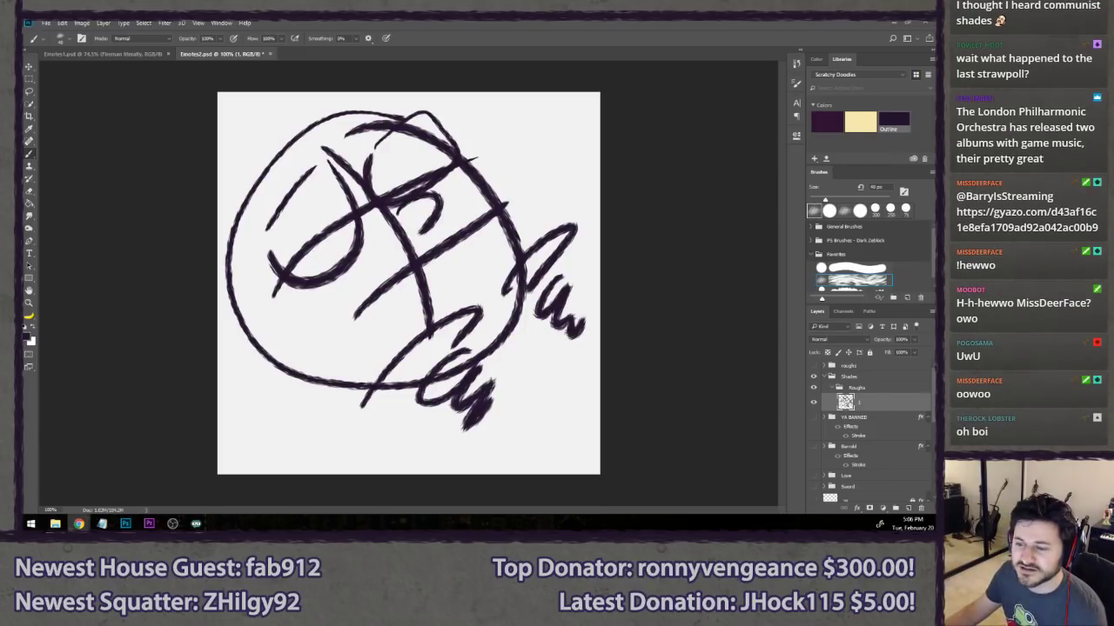
# - Switch to Chrome and examine the shared Gyazo image of the two emote variants up close, moving the window away when finished
pyautogui.click(79, 523)
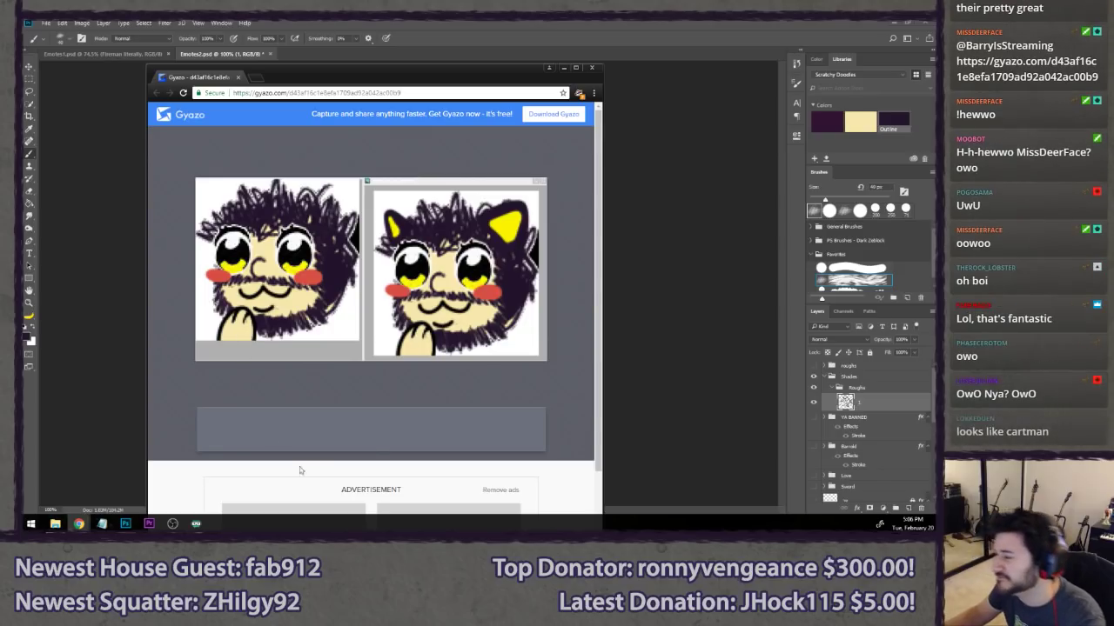
pyautogui.click(251, 339)
pyautogui.click(355, 270)
pyautogui.click(415, 259)
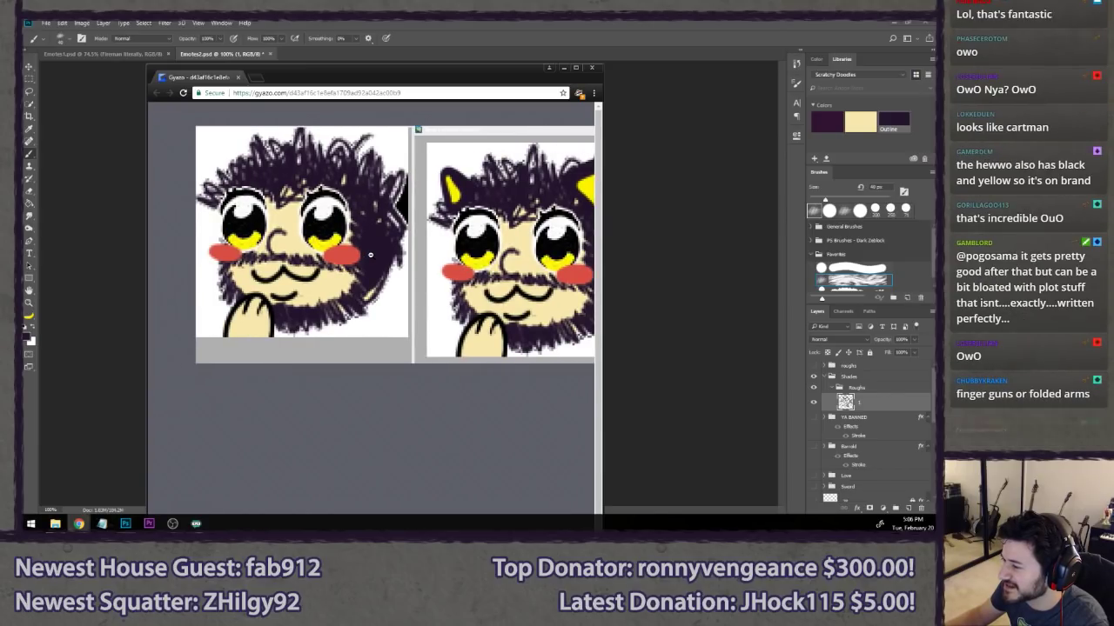
pyautogui.click(339, 272)
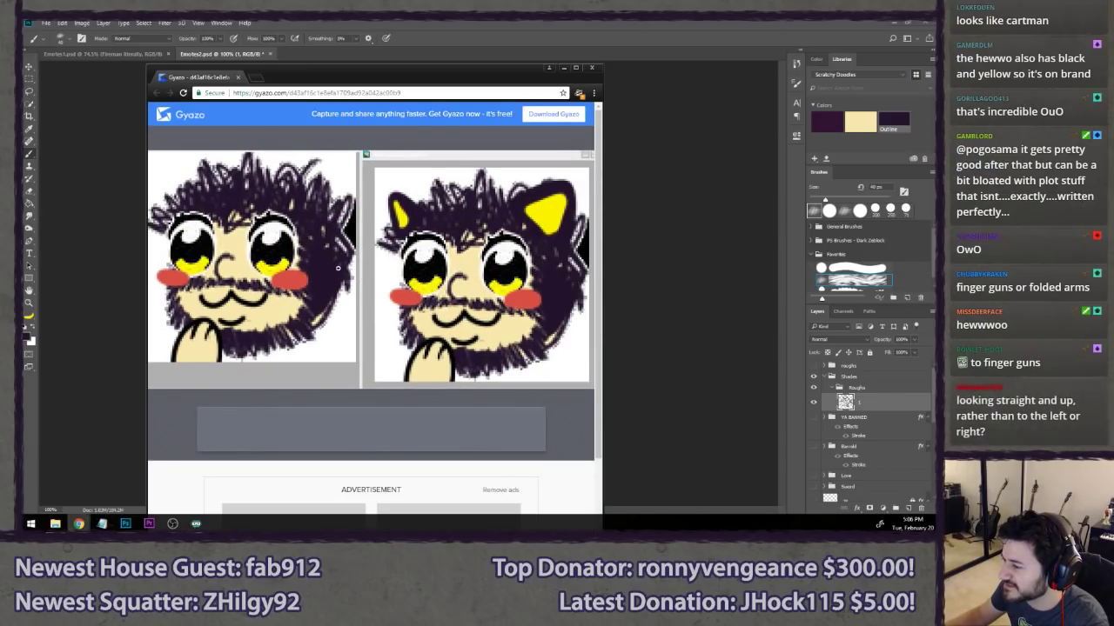
pyautogui.click(427, 258)
pyautogui.click(426, 259)
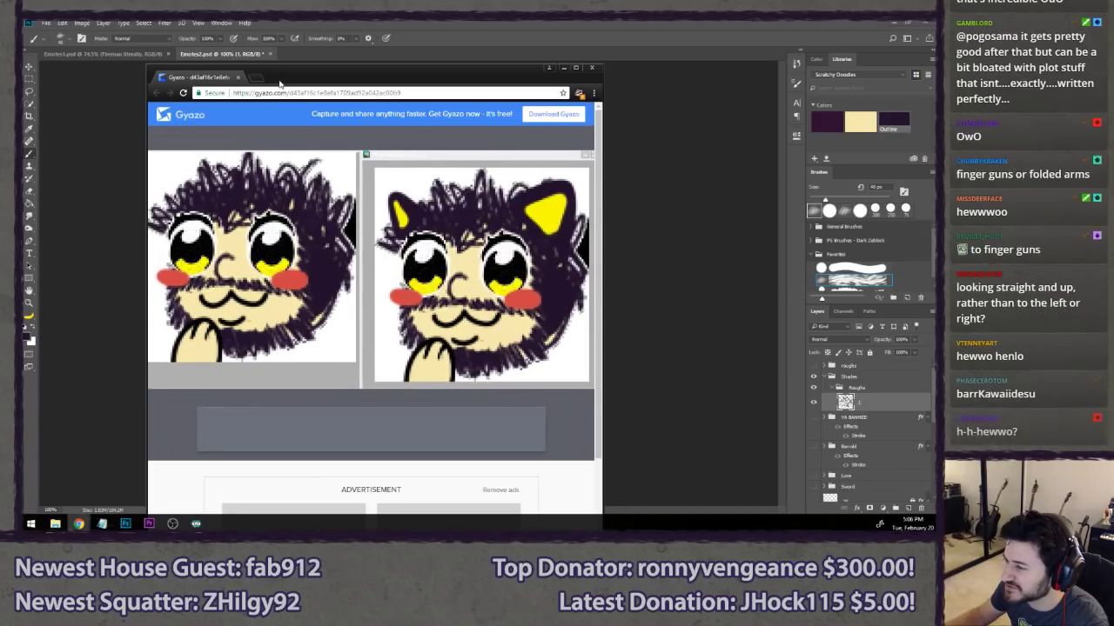
pyautogui.moveTo(283, 78); pyautogui.dragTo(24, 118)
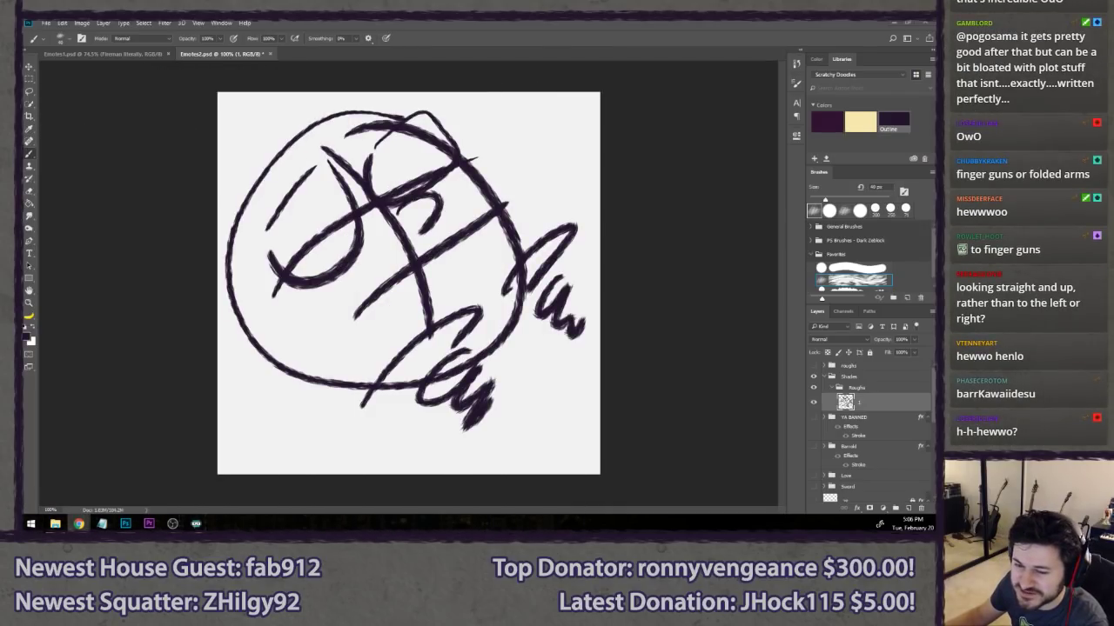
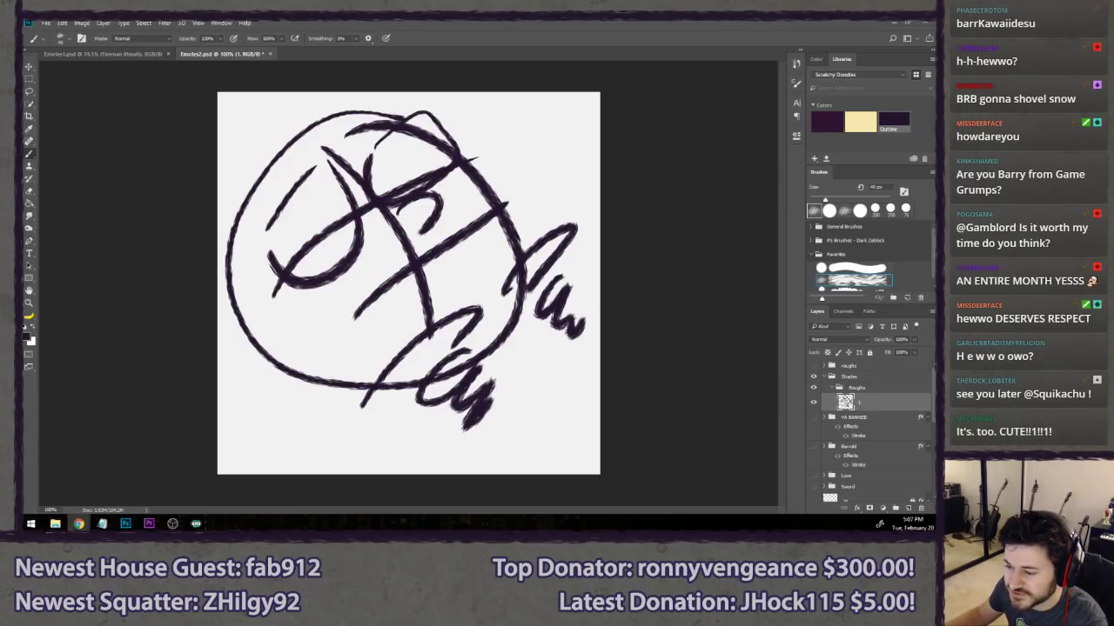
# - Return to Photoshop and add jagged spiky hair, beard and moustache strokes to the head sketch
pyautogui.click(334, 22)
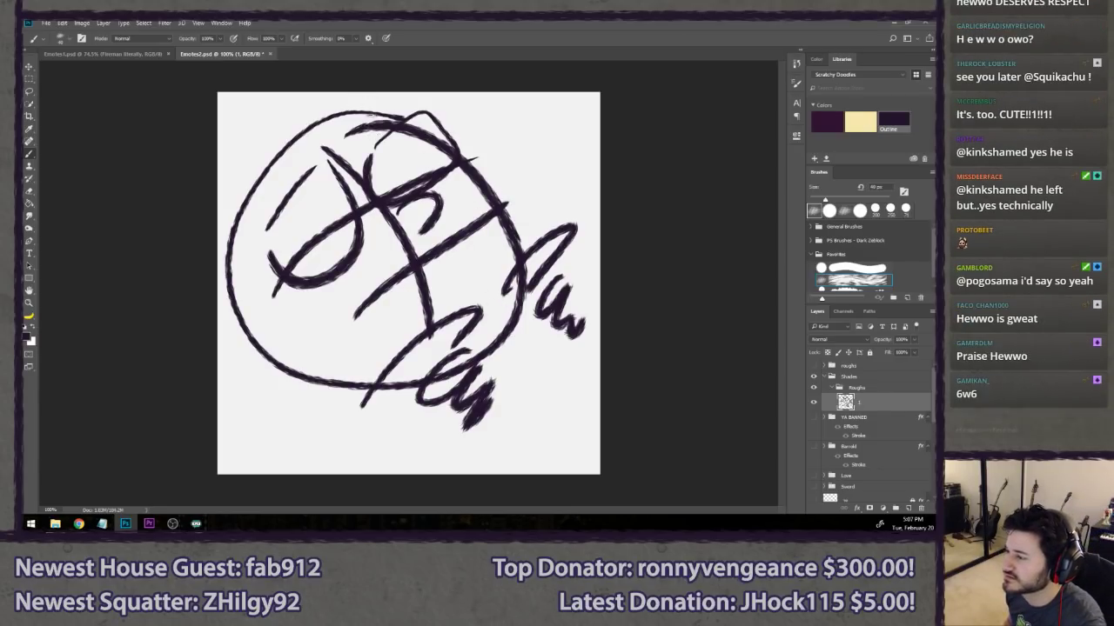
pyautogui.moveTo(357, 102)
pyautogui.mouseDown()
pyautogui.moveTo(298, 113)
pyautogui.moveTo(247, 237)
pyautogui.mouseUp()
pyautogui.moveTo(244, 278)
pyautogui.mouseDown()
pyautogui.moveTo(330, 373)
pyautogui.moveTo(360, 357)
pyautogui.moveTo(388, 360)
pyautogui.moveTo(496, 304)
pyautogui.mouseUp()
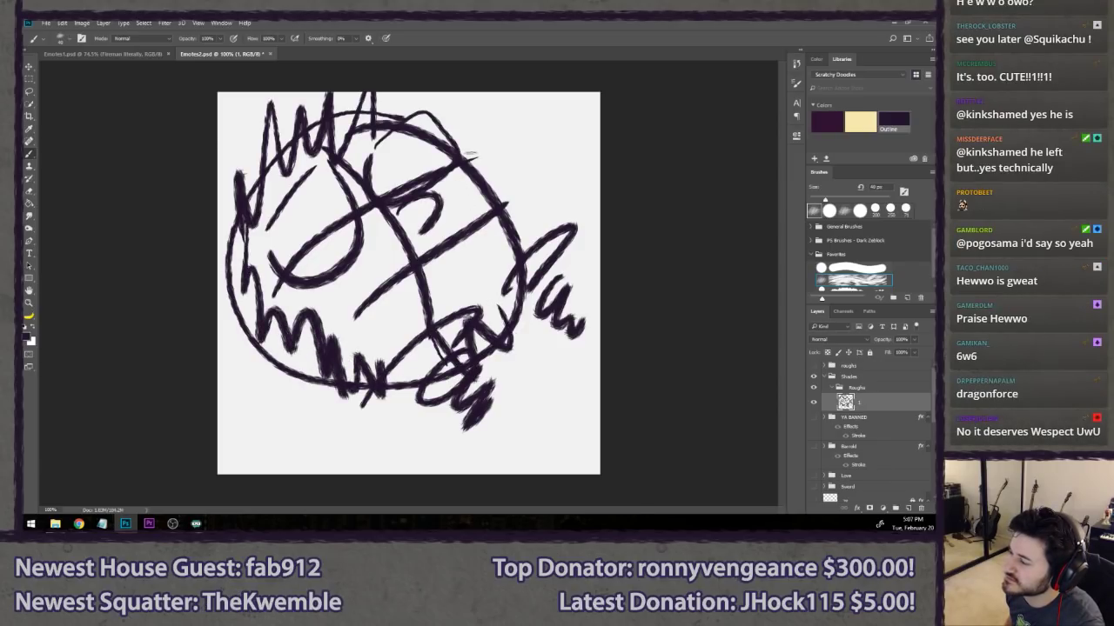
pyautogui.moveTo(474, 155)
pyautogui.mouseDown()
pyautogui.moveTo(507, 207)
pyautogui.moveTo(518, 261)
pyautogui.mouseUp()
pyautogui.moveTo(320, 331)
pyautogui.mouseDown()
pyautogui.moveTo(358, 273)
pyautogui.moveTo(478, 185)
pyautogui.mouseUp()
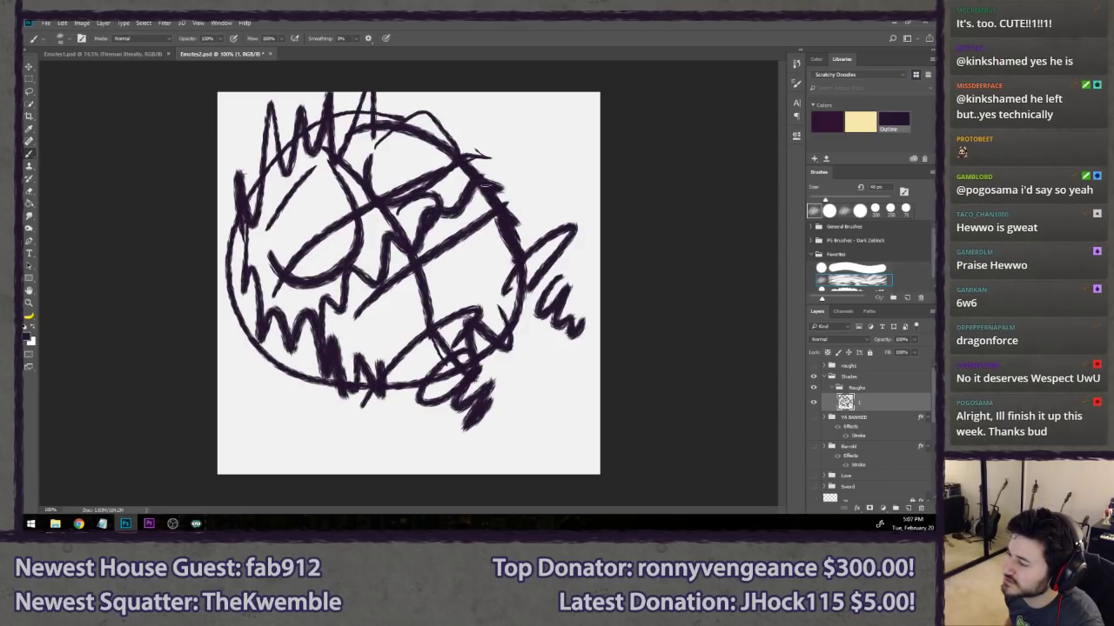
pyautogui.moveTo(503, 279)
pyautogui.mouseDown()
pyautogui.moveTo(474, 315)
pyautogui.moveTo(392, 353)
pyautogui.mouseUp()
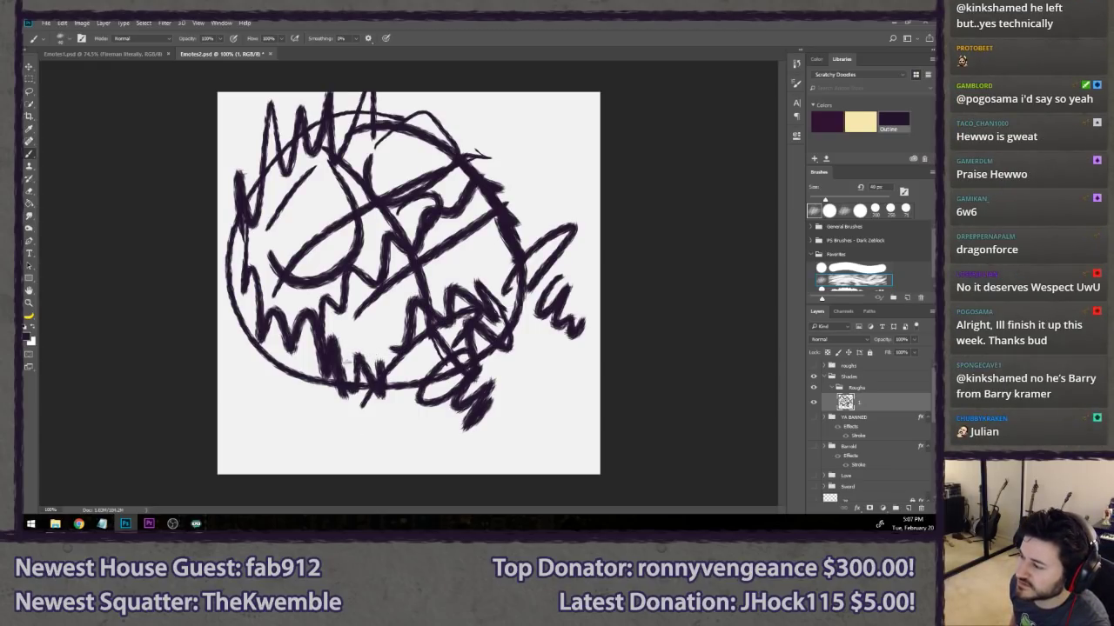
# - Hand-letter barrCool below the head sketch and undo the lettering
pyautogui.moveTo(238, 388)
pyautogui.mouseDown()
pyautogui.moveTo(267, 448)
pyautogui.moveTo(299, 431)
pyautogui.moveTo(310, 441)
pyautogui.moveTo(338, 423)
pyautogui.mouseUp()
pyautogui.moveTo(346, 447)
pyautogui.mouseDown()
pyautogui.moveTo(361, 421)
pyautogui.moveTo(383, 448)
pyautogui.moveTo(408, 433)
pyautogui.mouseUp()
pyautogui.moveTo(420, 427)
pyautogui.mouseDown()
pyautogui.moveTo(442, 425)
pyautogui.moveTo(471, 452)
pyautogui.mouseUp()
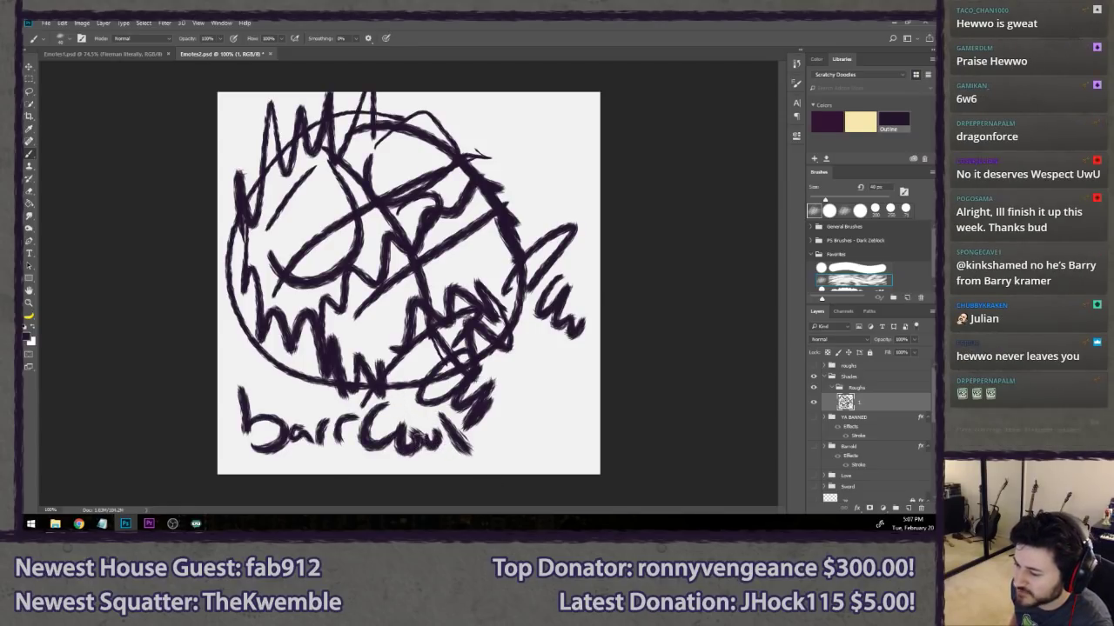
pyautogui.hotkey('ctrl', 'alt', 'z')
pyautogui.hotkey('ctrl', 'alt', 'z')
pyautogui.hotkey('ctrl', 'alt', 'z')
pyautogui.hotkey('ctrl', 'alt', 'z')
pyautogui.hotkey('ctrl', 'alt', 'z')
pyautogui.hotkey('ctrl', 'alt', 'z')
pyautogui.hotkey('ctrl', 'alt', 'z')
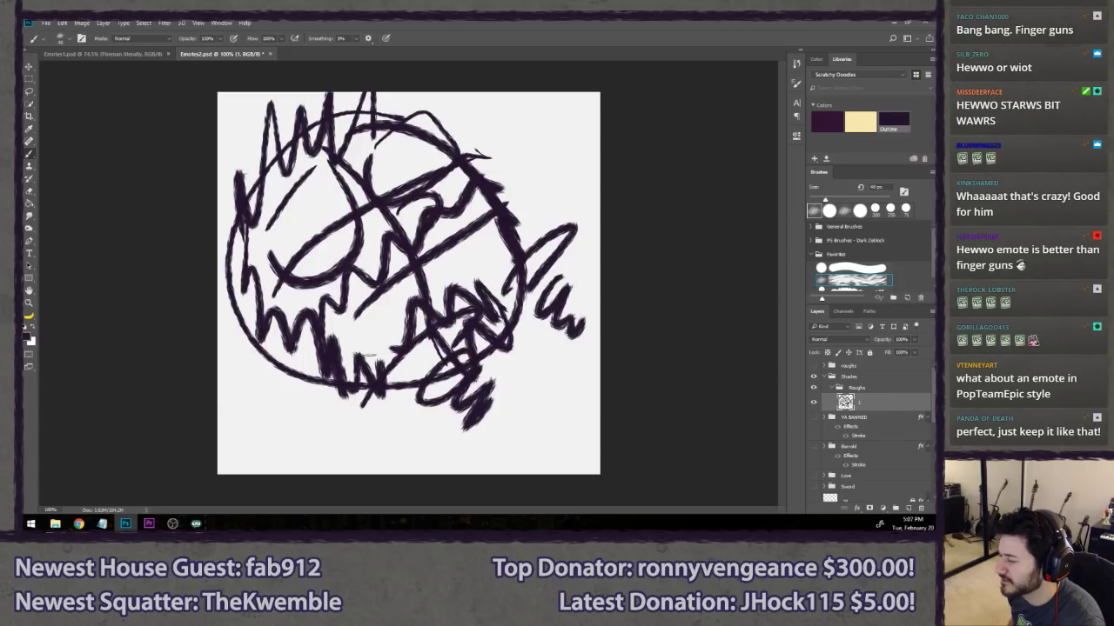
# - Try an extra stroke over the beard and a small smiley face below the head, and undo both, keeping the beard
pyautogui.moveTo(356, 413); pyautogui.dragTo(438, 298)
pyautogui.hotkey('ctrl', 'z')
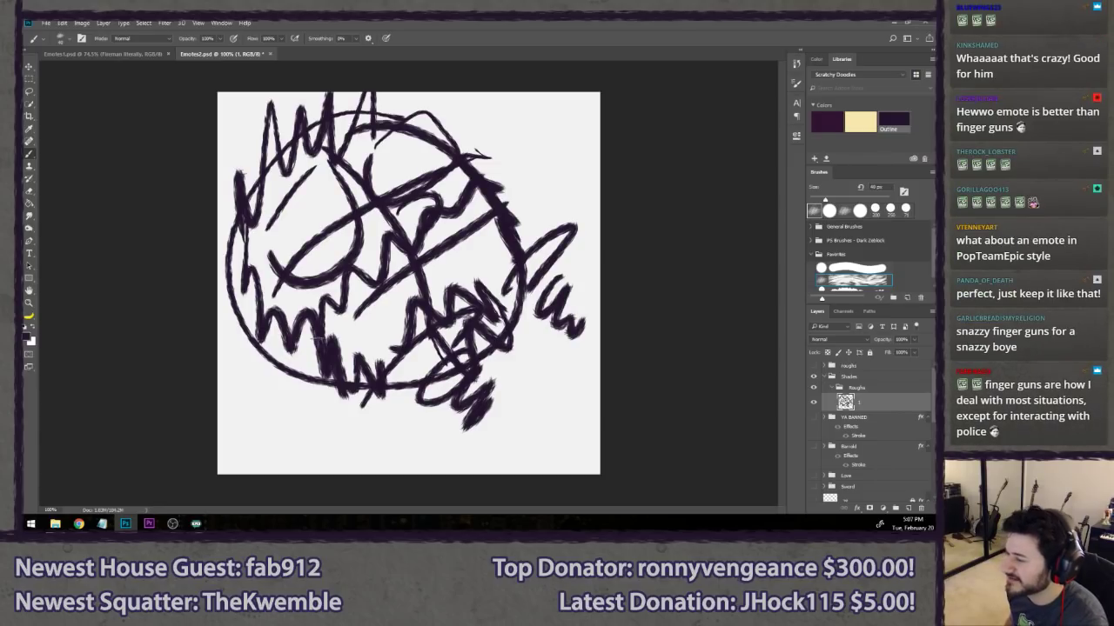
pyautogui.moveTo(298, 410)
pyautogui.mouseDown()
pyautogui.moveTo(287, 393)
pyautogui.moveTo(284, 436)
pyautogui.mouseUp()
pyautogui.hotkey('ctrl', 'z')
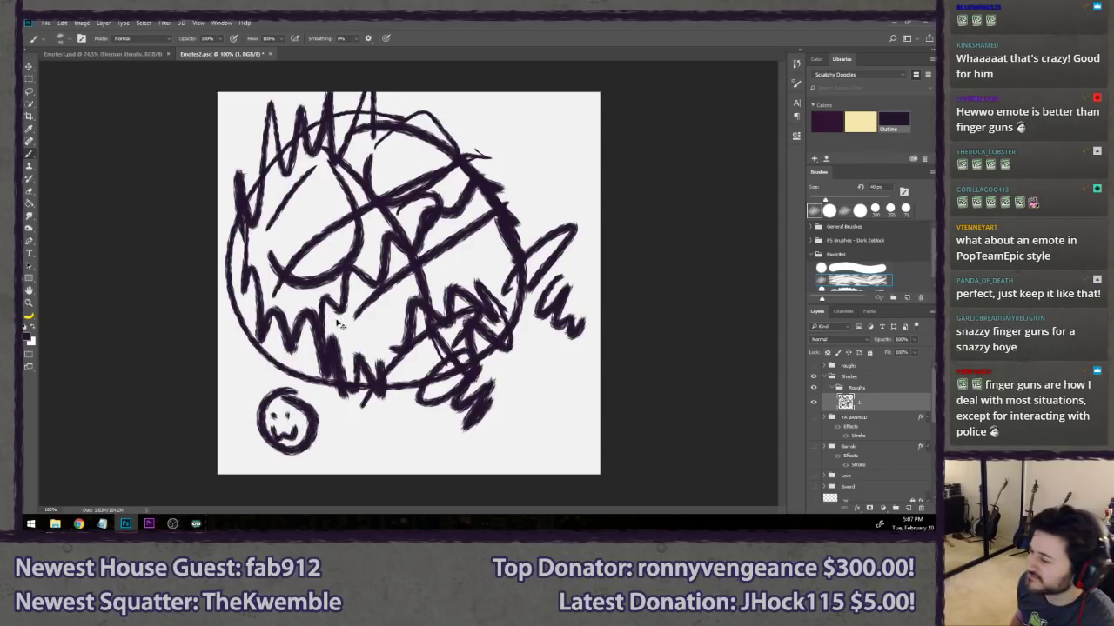
pyautogui.hotkey('ctrl', 'alt', 'z')
pyautogui.hotkey('ctrl', 'alt', 'z')
pyautogui.hotkey('ctrl', 'alt', 'z')
pyautogui.hotkey('ctrl', 'alt', 'z')
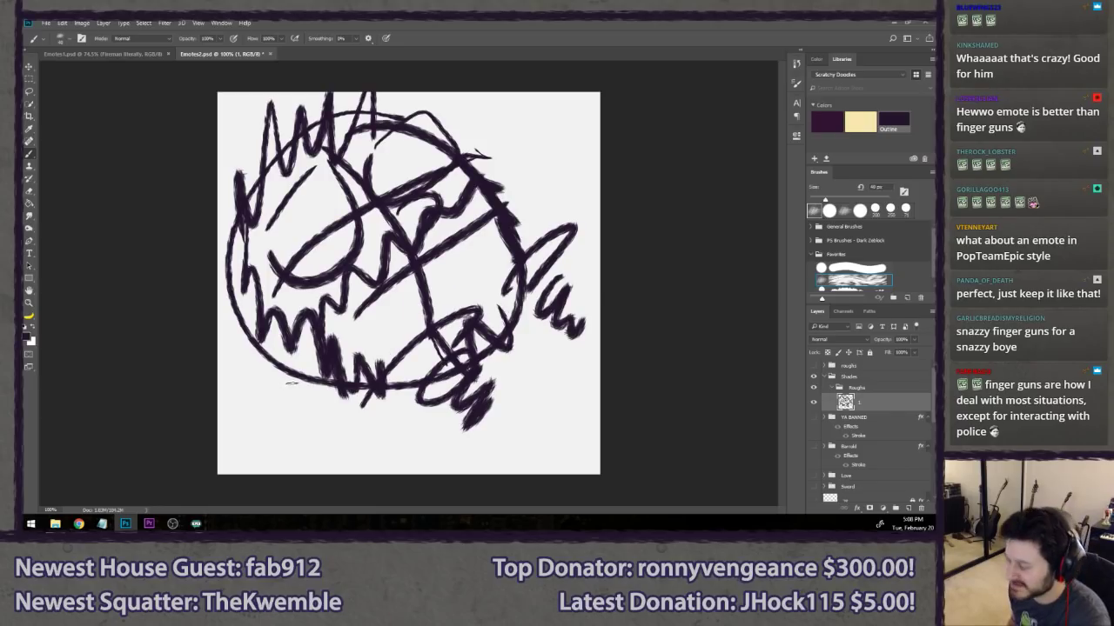
pyautogui.hotkey('ctrl', 'shift', 'z')
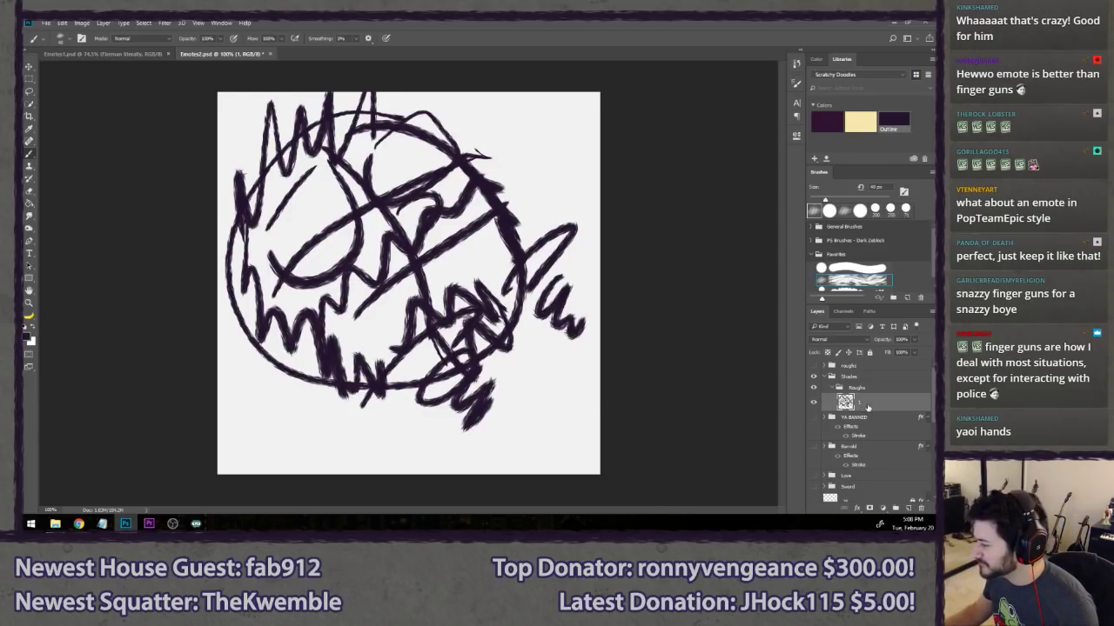
# - Add a new layer named 2 in the Roughs group and hide layer 1
pyautogui.hotkey('ctrl', 'shift', 'n')
pyautogui.press('Return')
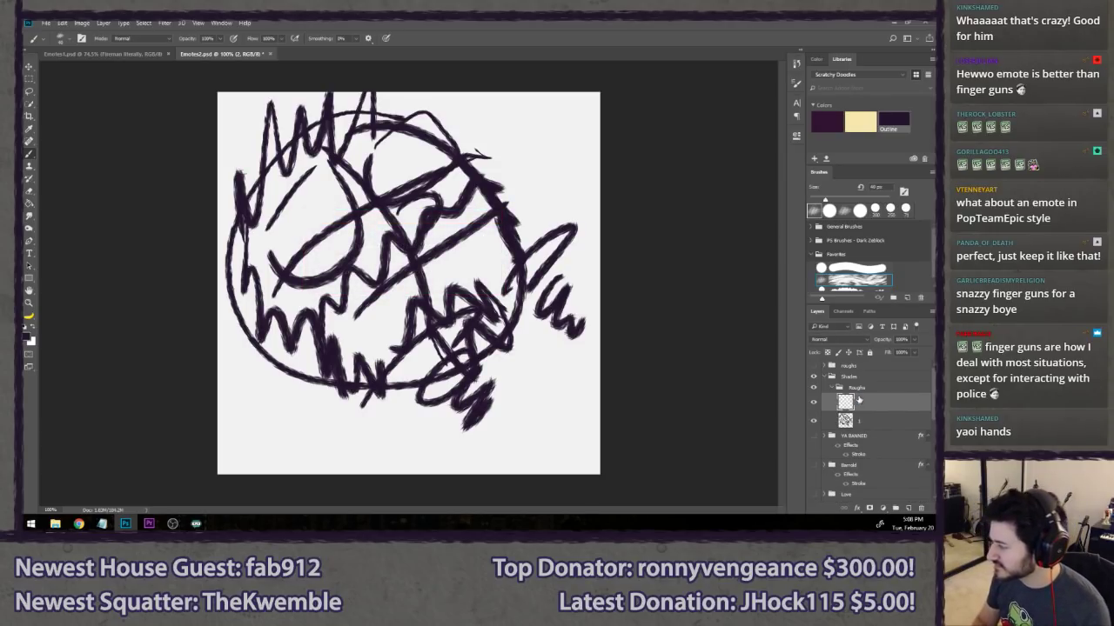
pyautogui.click(814, 421)
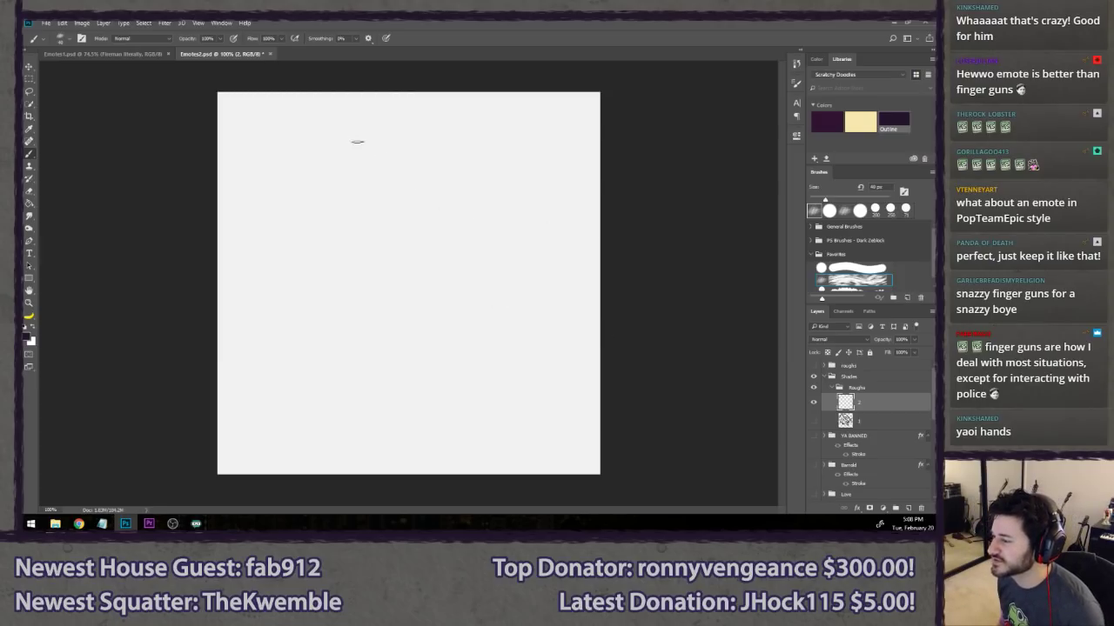
# - Draw a round head outline in the upper-left part of the canvas on the new layer, undoing and redrawing unsatisfactory circles
pyautogui.moveTo(357, 142); pyautogui.dragTo(336, 177)
pyautogui.hotkey('ctrl', 'z')
pyautogui.moveTo(373, 125)
pyautogui.mouseDown()
pyautogui.moveTo(273, 346)
pyautogui.moveTo(305, 155)
pyautogui.mouseUp()
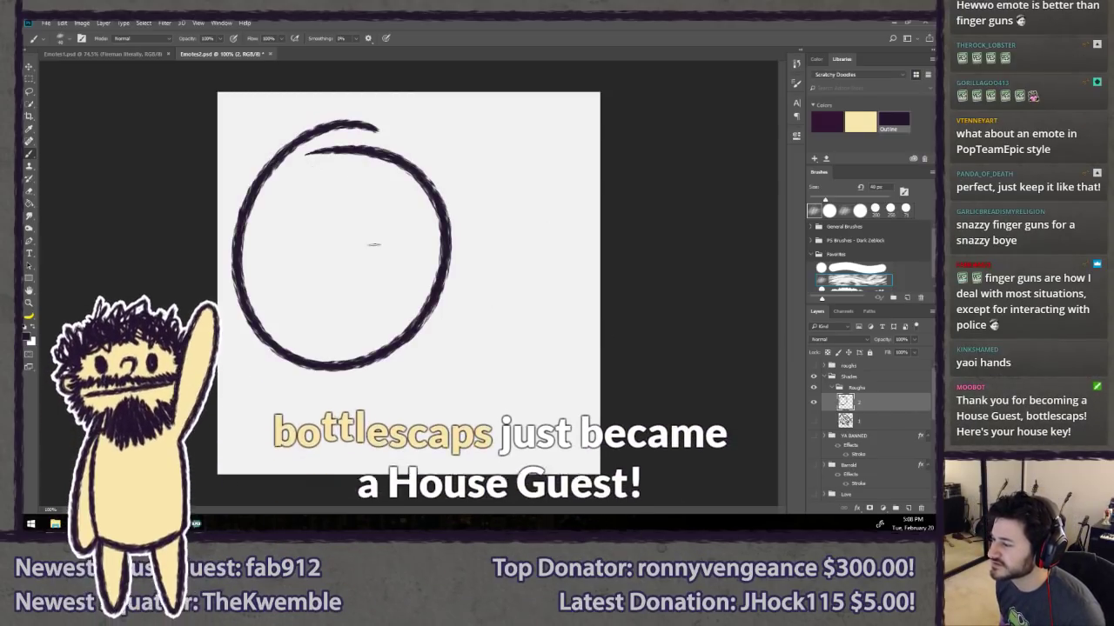
pyautogui.hotkey('ctrl', 'z')
pyautogui.moveTo(368, 127)
pyautogui.mouseDown()
pyautogui.moveTo(381, 348)
pyautogui.moveTo(352, 139)
pyautogui.moveTo(293, 330)
pyautogui.moveTo(374, 121)
pyautogui.moveTo(249, 251)
pyautogui.moveTo(383, 131)
pyautogui.mouseUp()
pyautogui.hotkey('ctrl', 'z')
pyautogui.hotkey('ctrl', 'z')
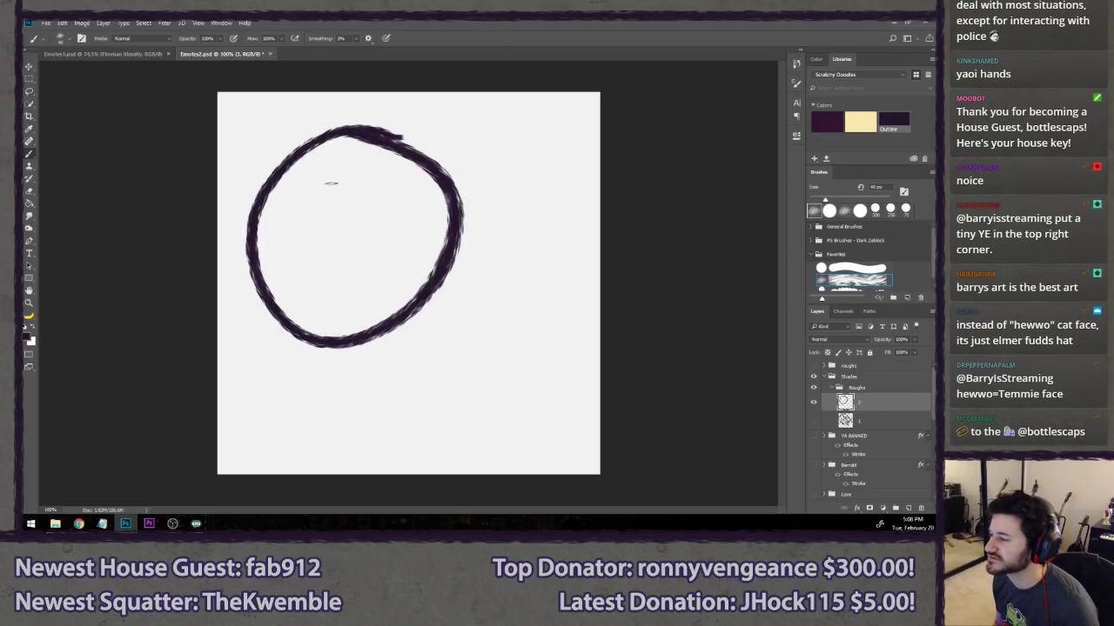
# - Try several crossing facial guide lines inside the head circle and undo them
pyautogui.moveTo(313, 161); pyautogui.dragTo(417, 296)
pyautogui.moveTo(299, 285); pyautogui.dragTo(431, 172)
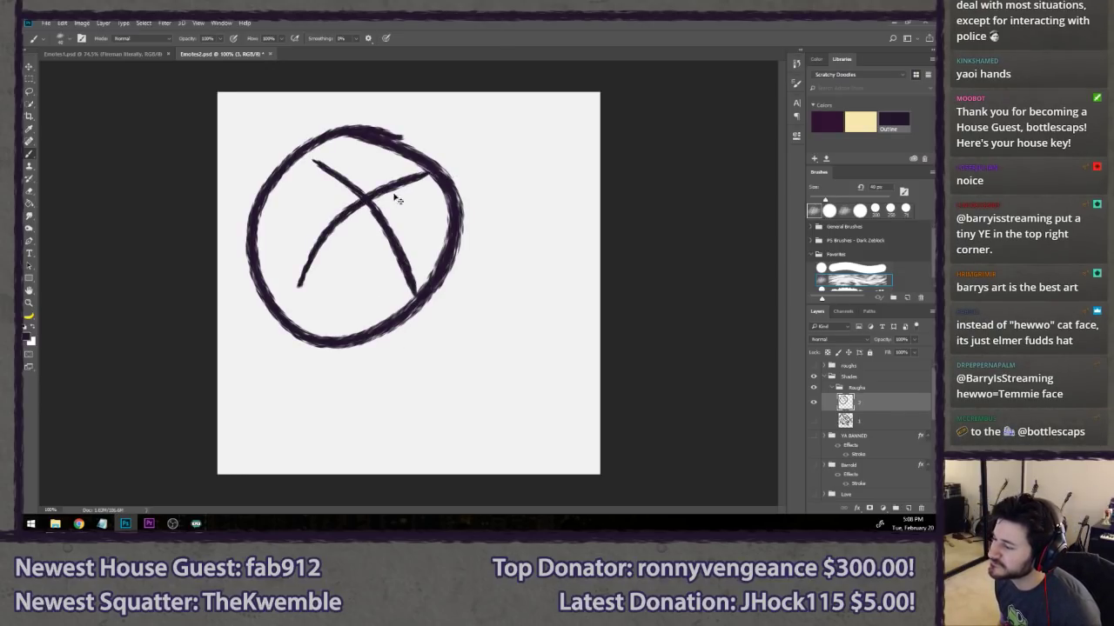
pyautogui.hotkey('ctrl', 'z')
pyautogui.moveTo(312, 259); pyautogui.dragTo(416, 158)
pyautogui.hotkey('ctrl', 'z')
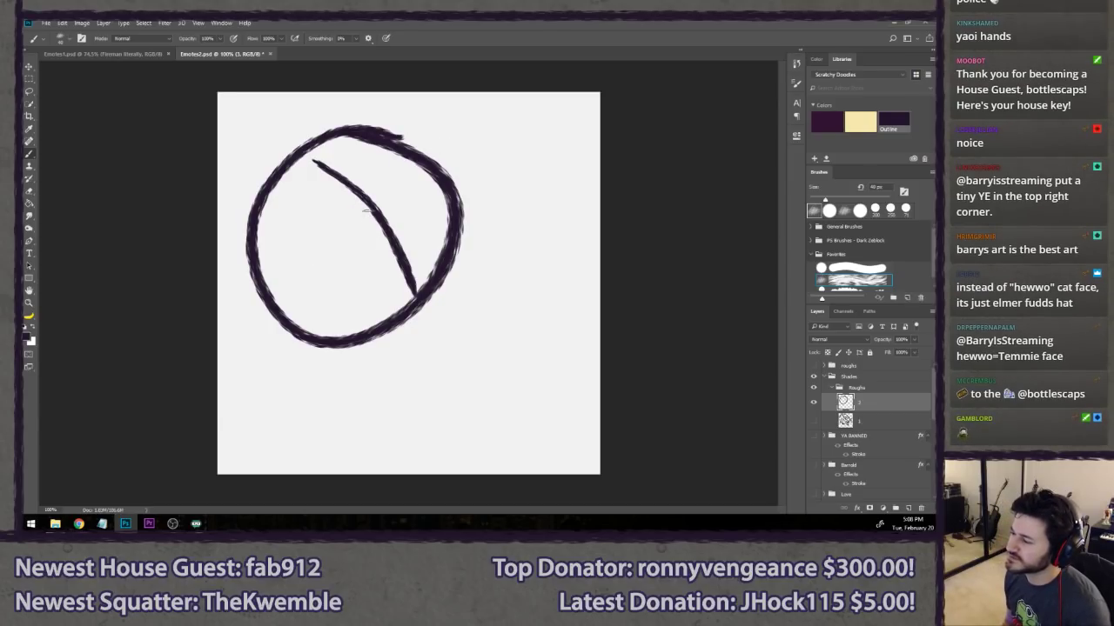
pyautogui.hotkey('ctrl', 'z')
pyautogui.moveTo(327, 148); pyautogui.dragTo(402, 248)
pyautogui.hotkey('ctrl', 'z')
pyautogui.moveTo(317, 168); pyautogui.dragTo(392, 300)
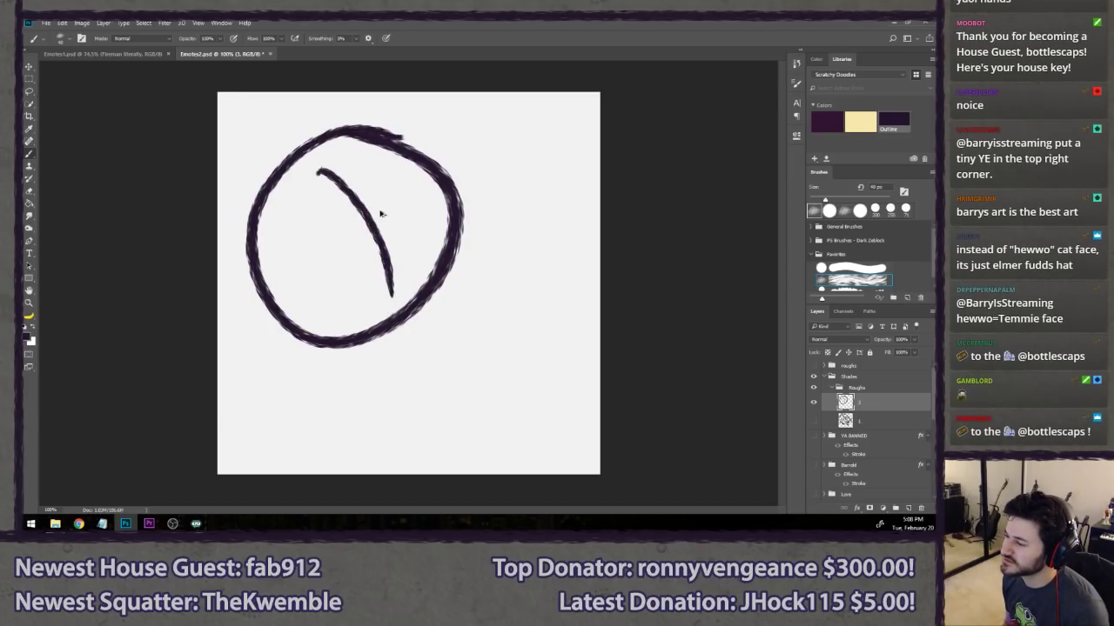
pyautogui.hotkey('ctrl', 'z')
# - Draw two curved guide lines crossing inside the head circle, redrawing the sideways one once
pyautogui.moveTo(319, 163); pyautogui.dragTo(388, 271)
pyautogui.moveTo(310, 258); pyautogui.dragTo(418, 166)
pyautogui.hotkey('ctrl', 'z')
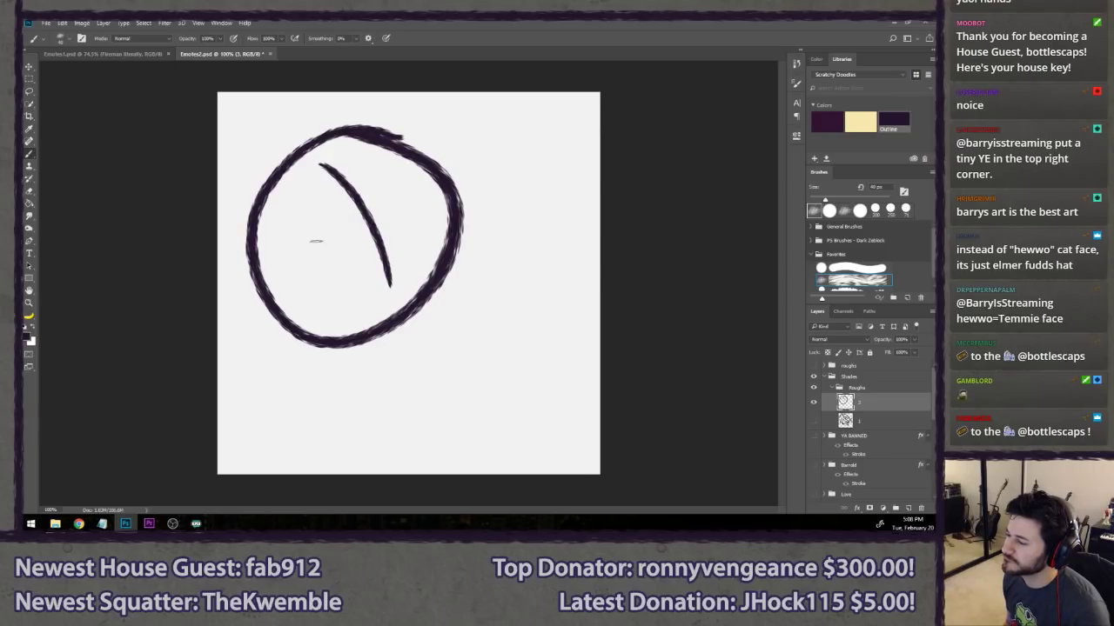
pyautogui.moveTo(309, 257); pyautogui.dragTo(416, 168)
# - Try rough pointing hands with zigzag fingers below and beside the head, and undo both
pyautogui.moveTo(325, 388); pyautogui.dragTo(409, 280)
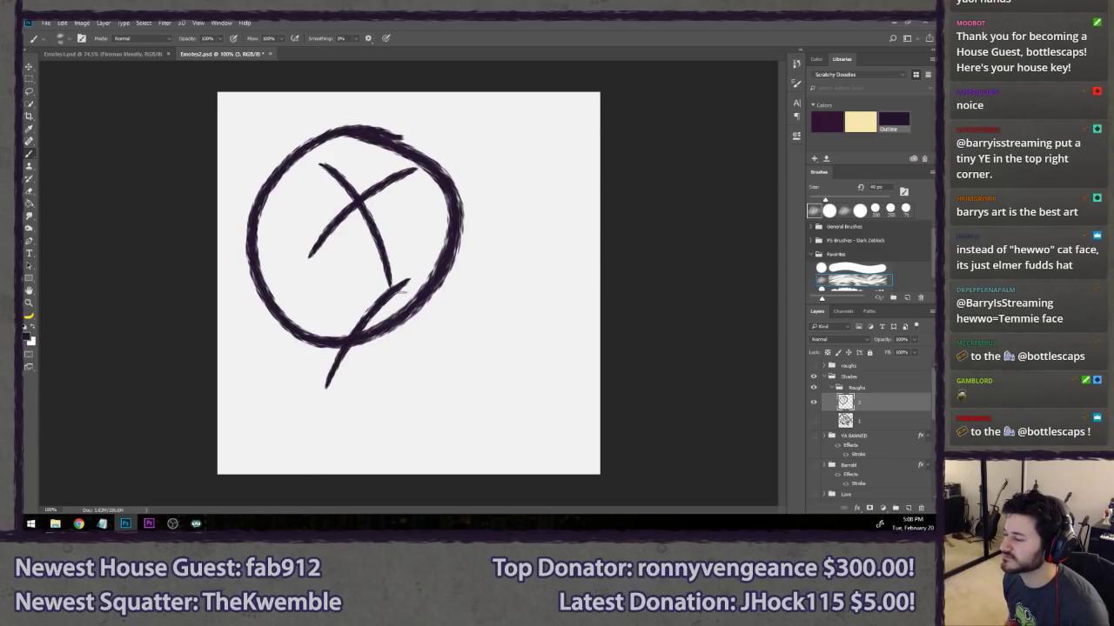
pyautogui.hotkey('ctrl', 'z')
pyautogui.moveTo(340, 365)
pyautogui.mouseDown()
pyautogui.moveTo(433, 270)
pyautogui.moveTo(383, 365)
pyautogui.moveTo(451, 399)
pyautogui.mouseUp()
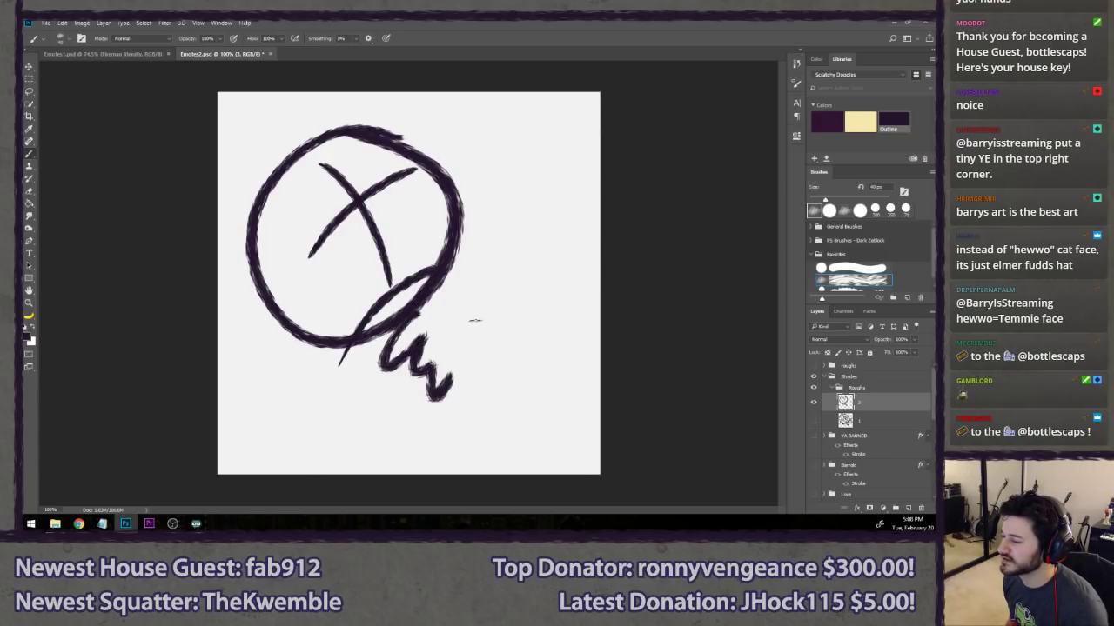
pyautogui.moveTo(460, 216)
pyautogui.mouseDown()
pyautogui.moveTo(502, 222)
pyautogui.moveTo(503, 270)
pyautogui.moveTo(523, 300)
pyautogui.mouseUp()
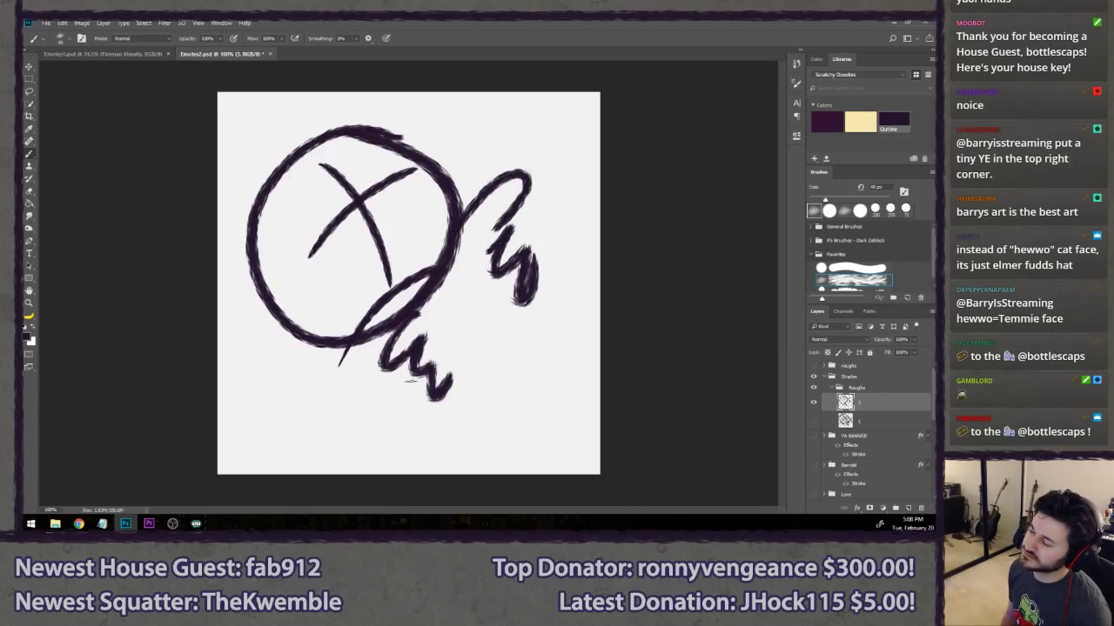
pyautogui.hotkey('ctrl', 'alt', 'z')
pyautogui.hotkey('ctrl', 'alt', 'z')
pyautogui.hotkey('ctrl', 'alt', 'z')
pyautogui.hotkey('ctrl', 'alt', 'z')
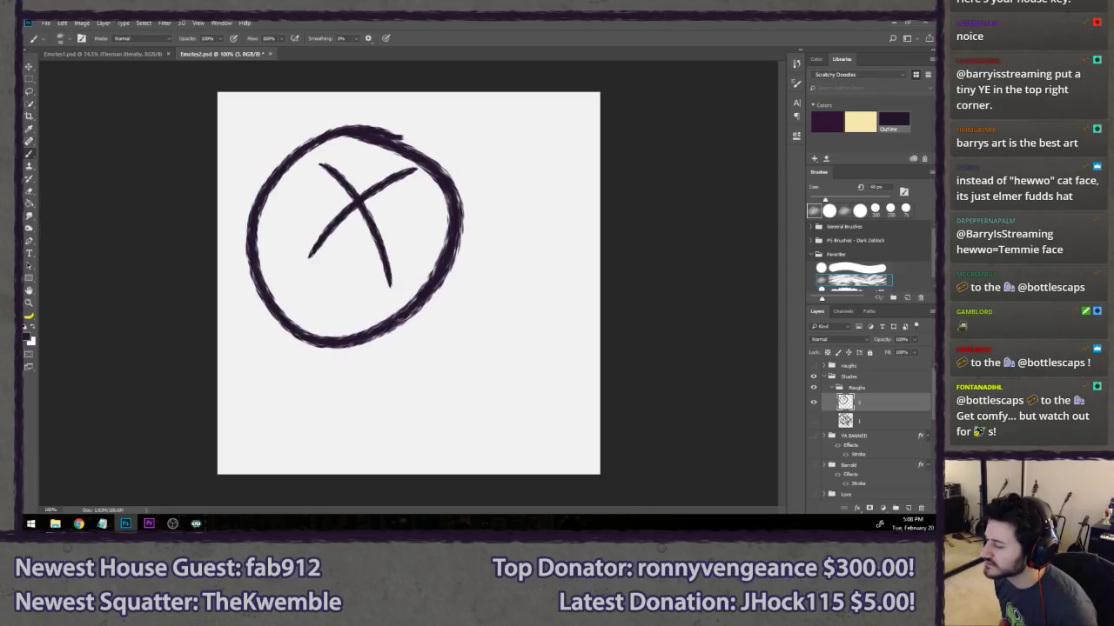
# - Sketch two larger pointing hands with looped curled fingers, one overlapping the head's lower edge and one beside it, and check the sketch at thumbnail size
pyautogui.moveTo(372, 316)
pyautogui.mouseDown()
pyautogui.moveTo(365, 341)
pyautogui.moveTo(439, 383)
pyautogui.moveTo(470, 326)
pyautogui.moveTo(480, 350)
pyautogui.mouseUp()
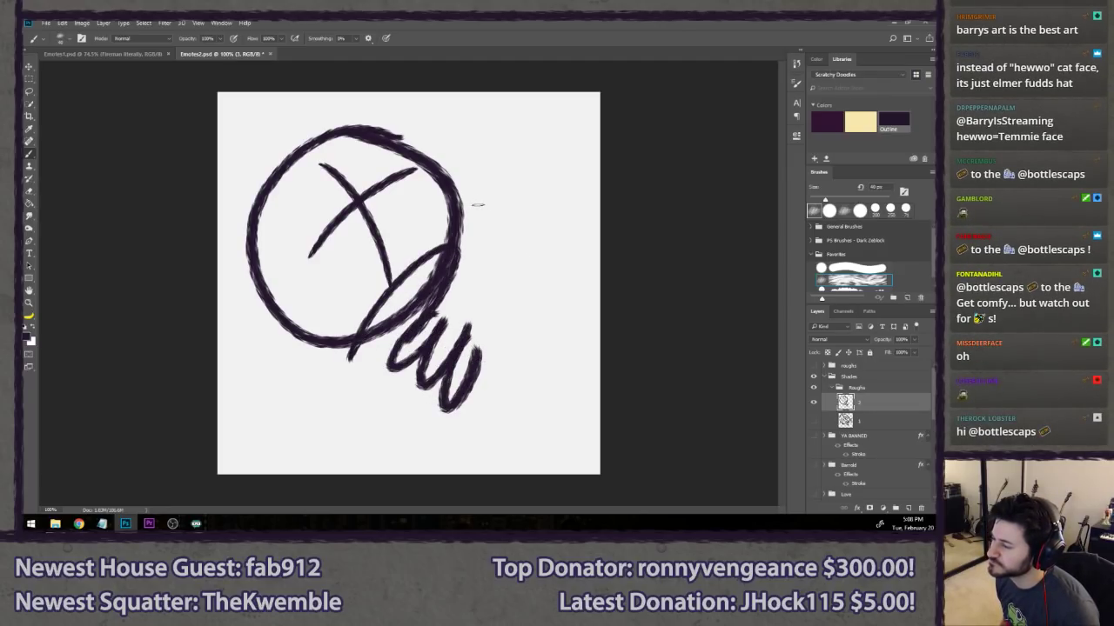
pyautogui.moveTo(475, 209)
pyautogui.mouseDown()
pyautogui.moveTo(524, 202)
pyautogui.moveTo(531, 218)
pyautogui.moveTo(507, 274)
pyautogui.moveTo(590, 244)
pyautogui.mouseUp()
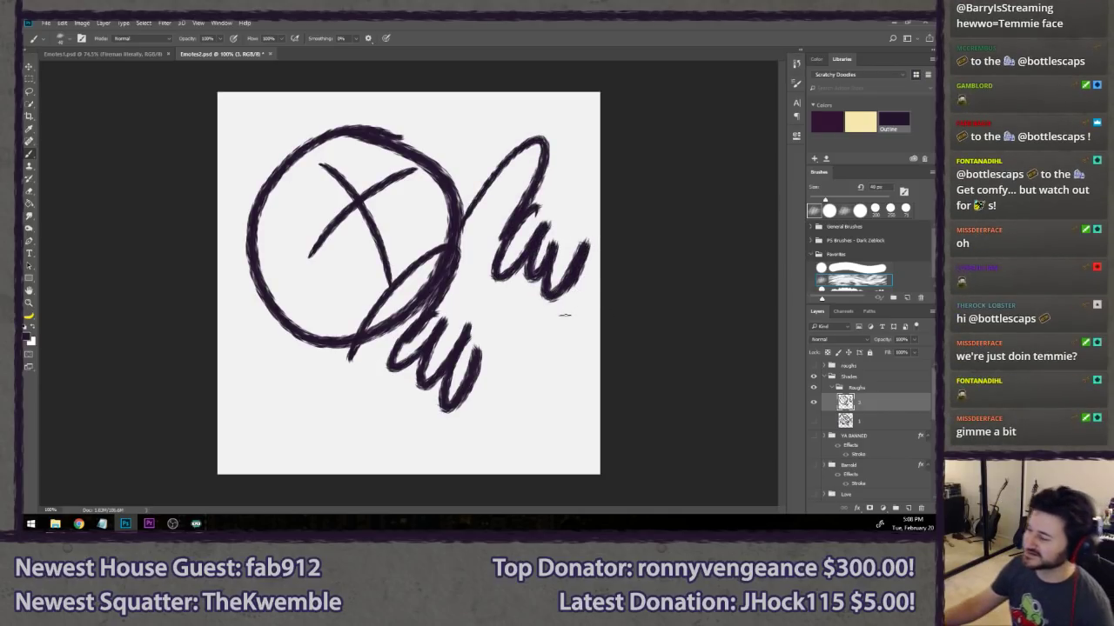
pyautogui.scroll(-10, 564, 315)
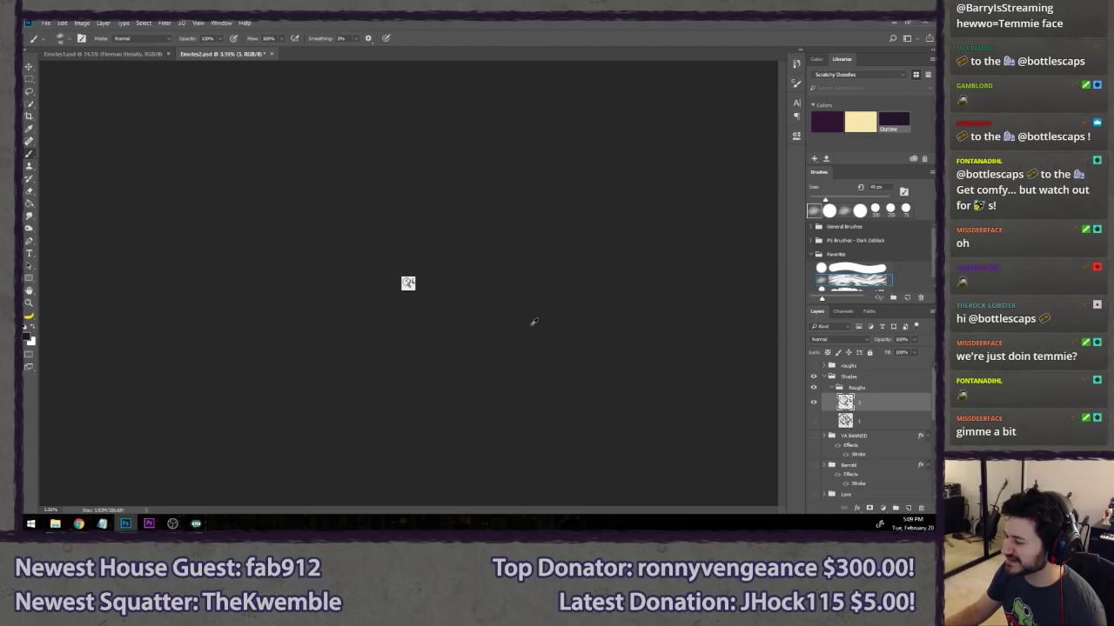
pyautogui.scroll(10, 555, 344)
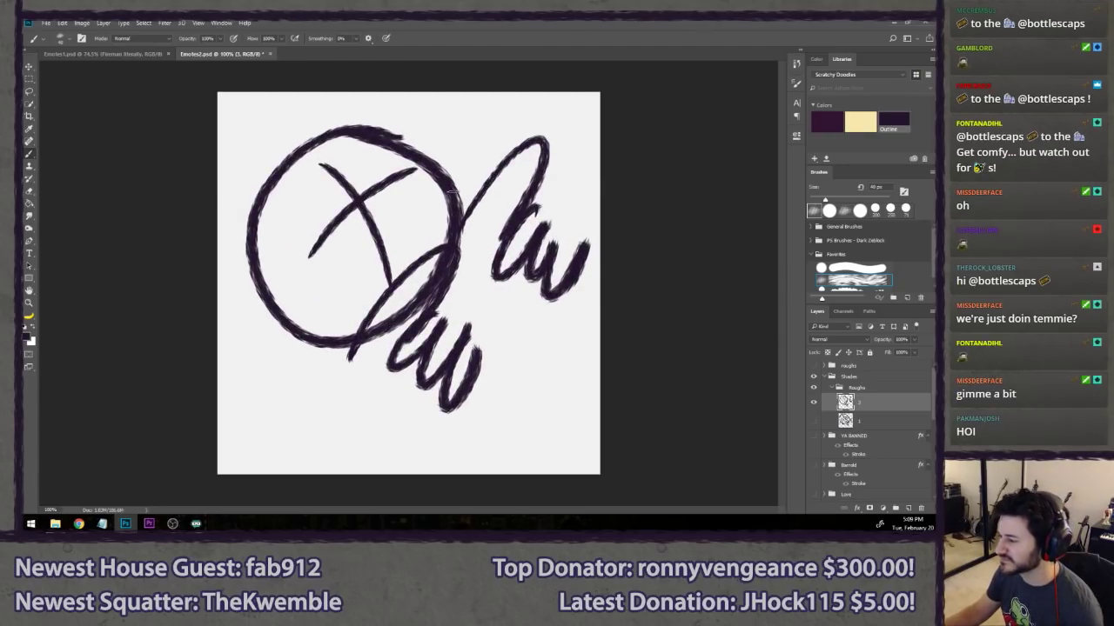
# - Rotate the whole sketch of head and hands slightly clockwise
pyautogui.hotkey('ctrl', 't')
pyautogui.moveTo(670, 174)
pyautogui.mouseDown()
pyautogui.moveTo(671, 231)
pyautogui.moveTo(567, 303)
pyautogui.mouseUp()
pyautogui.press('Escape')
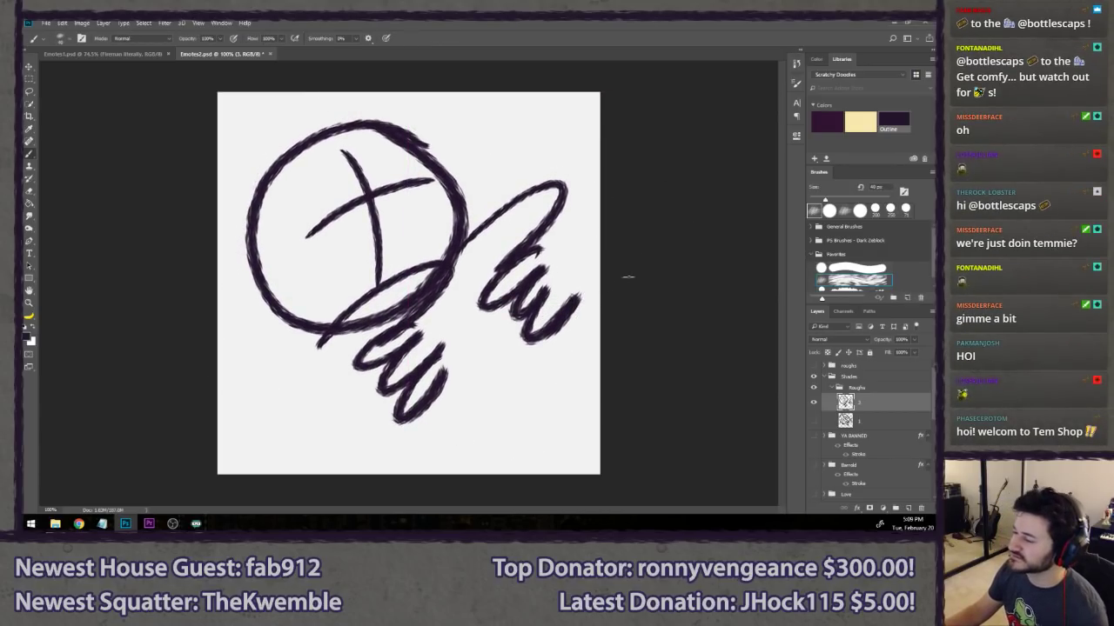
# - Draw the lower outlines of both hands, redrawing the line that runs from the far hand to the near one
pyautogui.moveTo(576, 320); pyautogui.dragTo(492, 393)
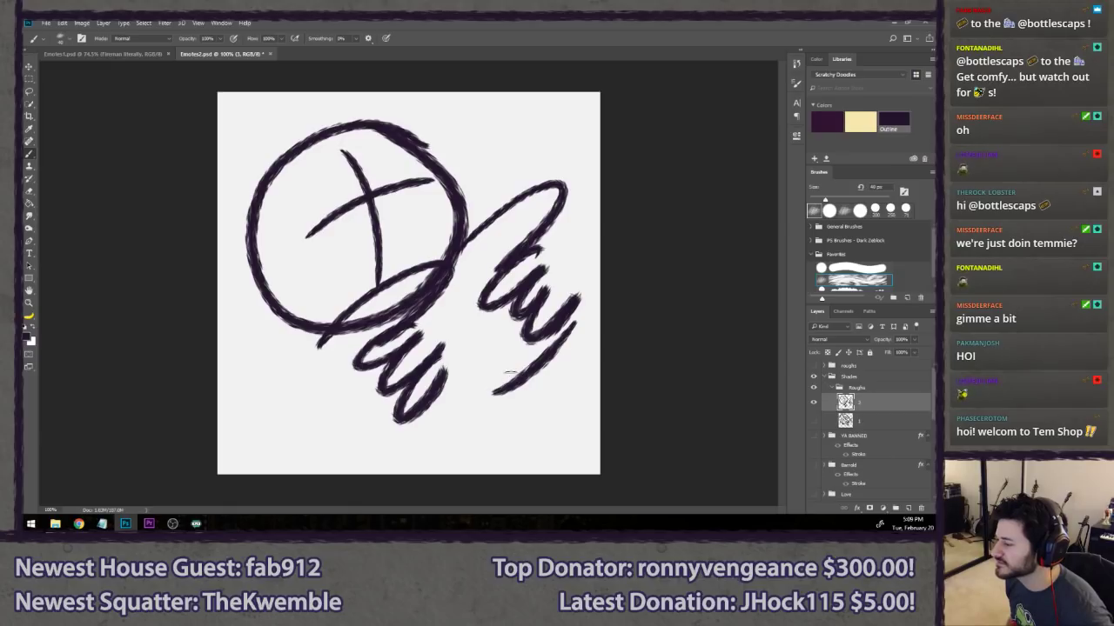
pyautogui.moveTo(427, 409); pyautogui.dragTo(320, 474)
pyautogui.moveTo(504, 382)
pyautogui.mouseDown()
pyautogui.moveTo(455, 383)
pyautogui.moveTo(454, 401)
pyautogui.moveTo(465, 383)
pyautogui.moveTo(416, 323)
pyautogui.mouseUp()
pyautogui.hotkey('ctrl', 'z')
pyautogui.hotkey('ctrl', 'z')
pyautogui.hotkey('ctrl', 'z')
pyautogui.moveTo(503, 392); pyautogui.dragTo(435, 376)
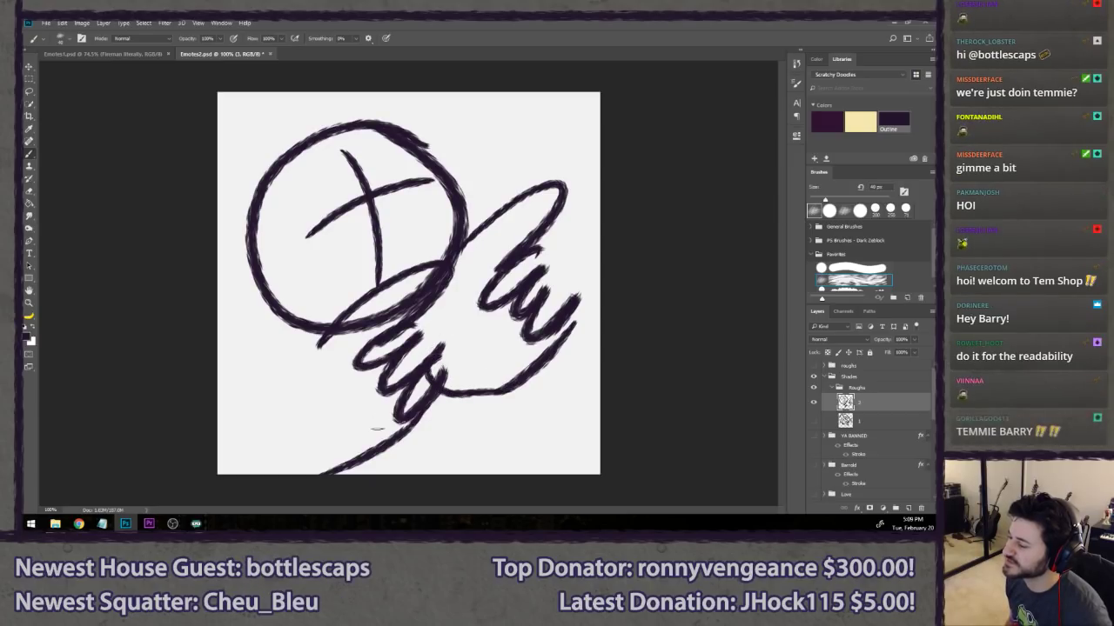
# - Close the near hand with a rounded outer edge and add knuckle curves over the curled fingers of both hands
pyautogui.moveTo(336, 470); pyautogui.dragTo(293, 386)
pyautogui.hotkey('ctrl', 'z')
pyautogui.moveTo(326, 343); pyautogui.dragTo(341, 467)
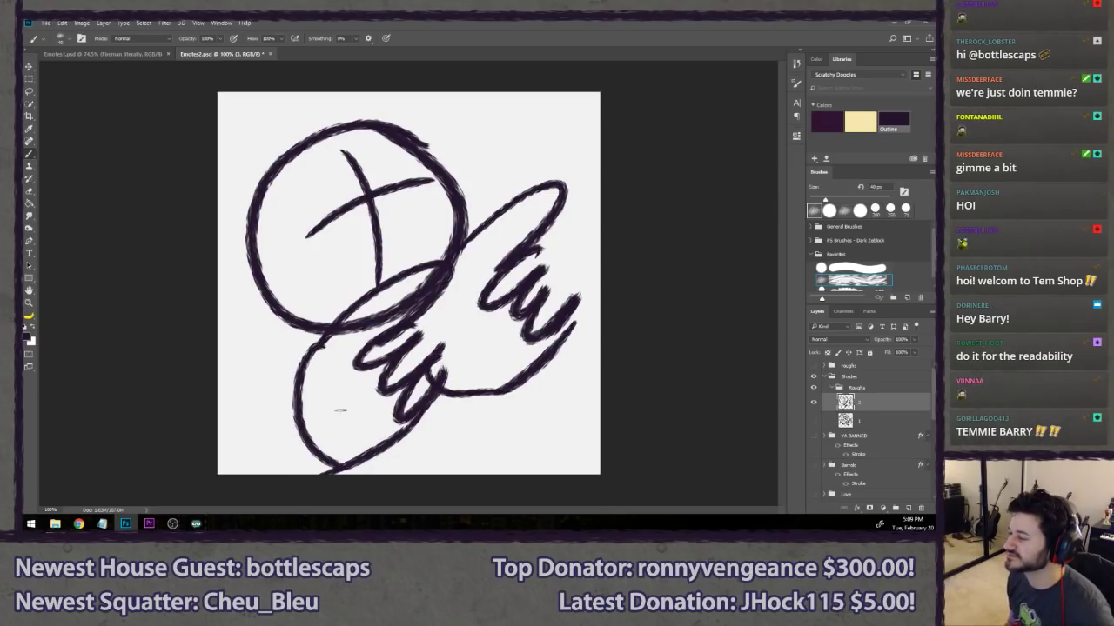
pyautogui.moveTo(431, 335); pyautogui.dragTo(446, 380)
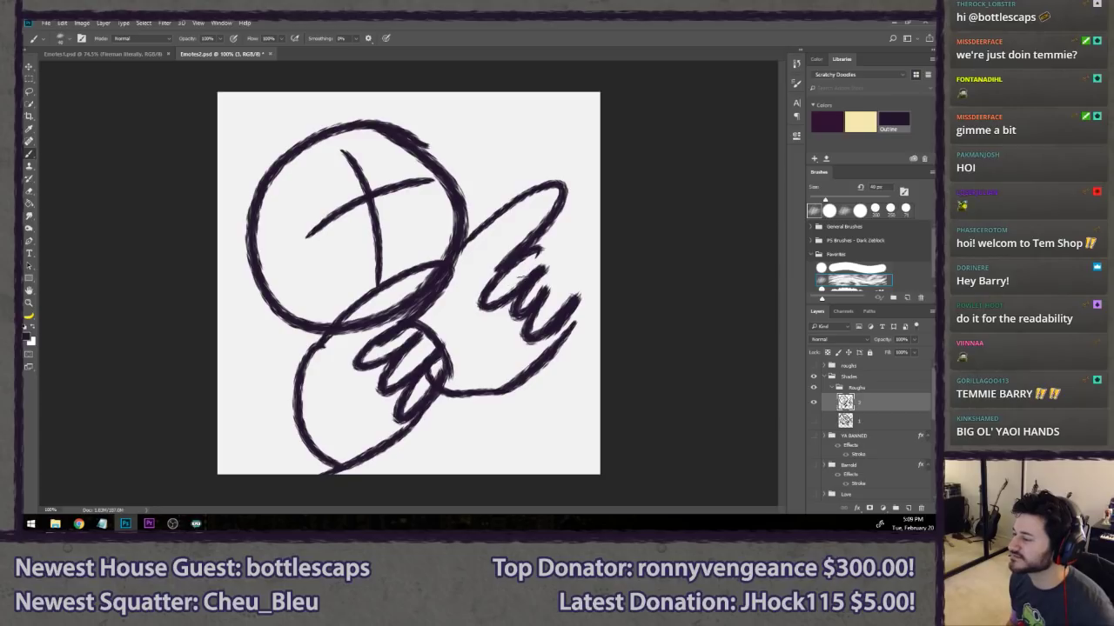
pyautogui.moveTo(524, 258); pyautogui.dragTo(569, 304)
pyautogui.hotkey('ctrl', 'z')
pyautogui.moveTo(524, 252); pyautogui.dragTo(576, 336)
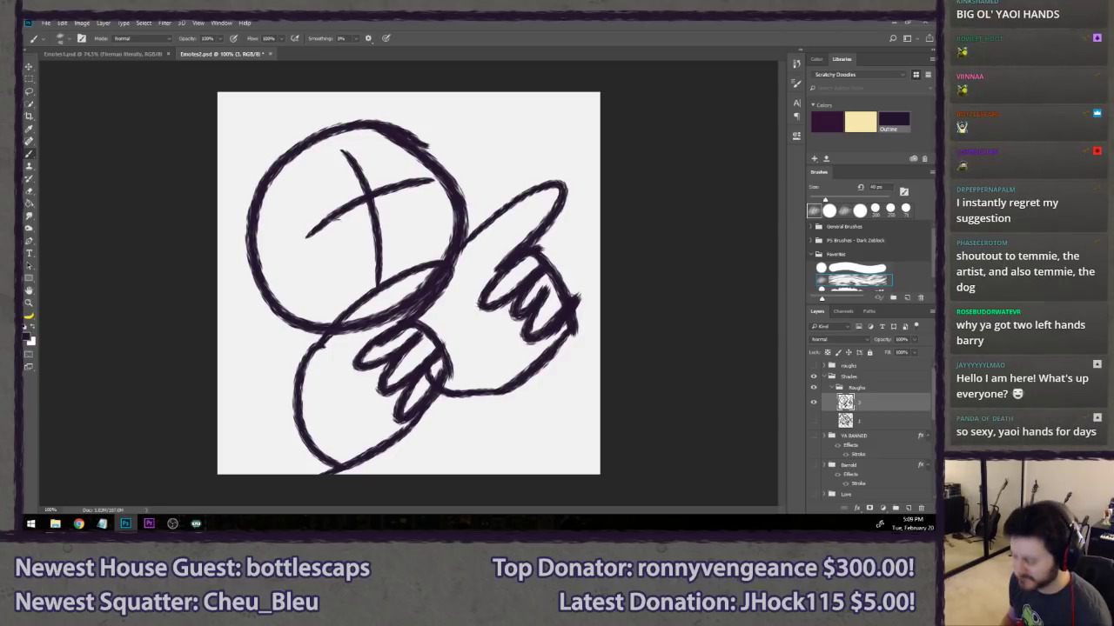
# - Select the head with the Lasso tool, scale it up slightly around its centre, and deselect it
pyautogui.press('l')
pyautogui.moveTo(267, 132)
pyautogui.mouseDown()
pyautogui.moveTo(241, 181)
pyautogui.moveTo(228, 266)
pyautogui.moveTo(257, 310)
pyautogui.moveTo(343, 345)
pyautogui.moveTo(436, 318)
pyautogui.moveTo(465, 293)
pyautogui.moveTo(478, 233)
pyautogui.moveTo(465, 161)
pyautogui.moveTo(415, 122)
pyautogui.moveTo(358, 106)
pyautogui.mouseUp()
pyautogui.hotkey('ctrl', 't')
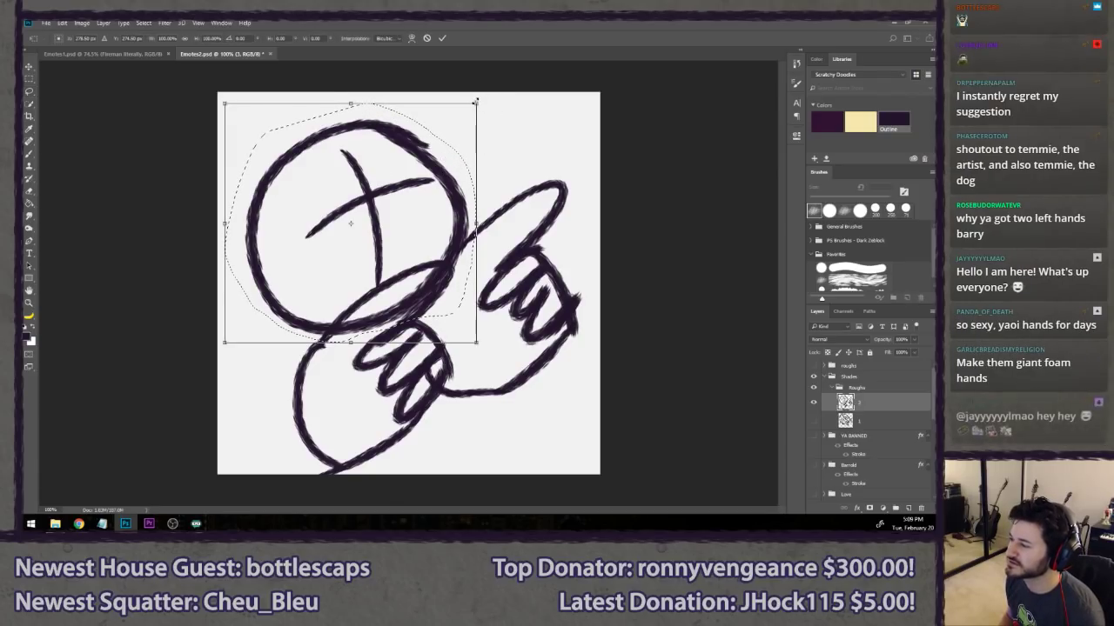
pyautogui.moveTo(475, 104); pyautogui.dragTo(495, 84)
pyautogui.press('Return')
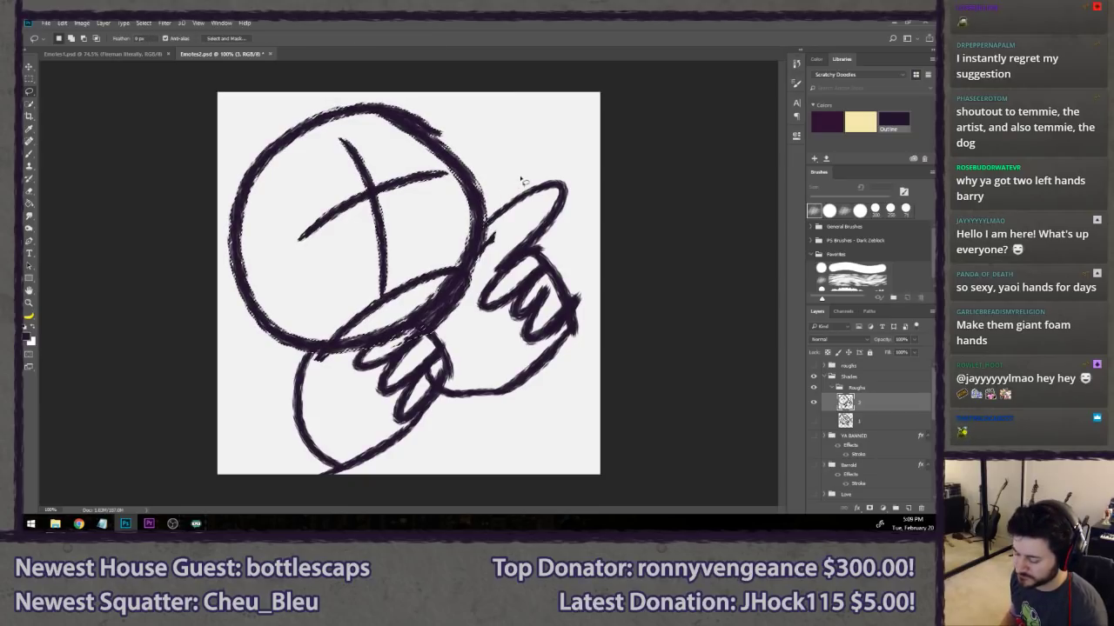
pyautogui.hotkey('ctrl', 'd')
# - Try a few hair strokes across the top of the head and undo them
pyautogui.press('b')
pyautogui.moveTo(402, 128); pyautogui.dragTo(378, 162)
pyautogui.moveTo(451, 103); pyautogui.dragTo(366, 132)
pyautogui.moveTo(401, 95); pyautogui.dragTo(273, 158)
pyautogui.moveTo(265, 121); pyautogui.dragTo(252, 160)
pyautogui.hotkey('ctrl', 'z')
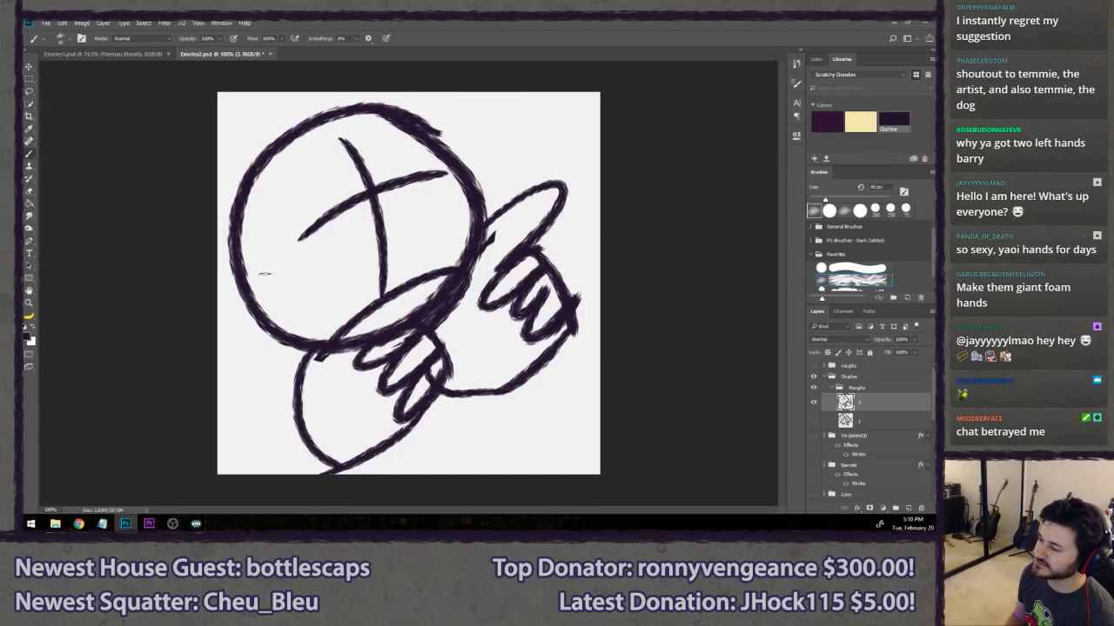
# - Erase the looped curled fingers inside the hand below the head
pyautogui.scroll(-5, 277, 271)
pyautogui.scroll(-2, 277, 271)
pyautogui.scroll(6, 298, 320)
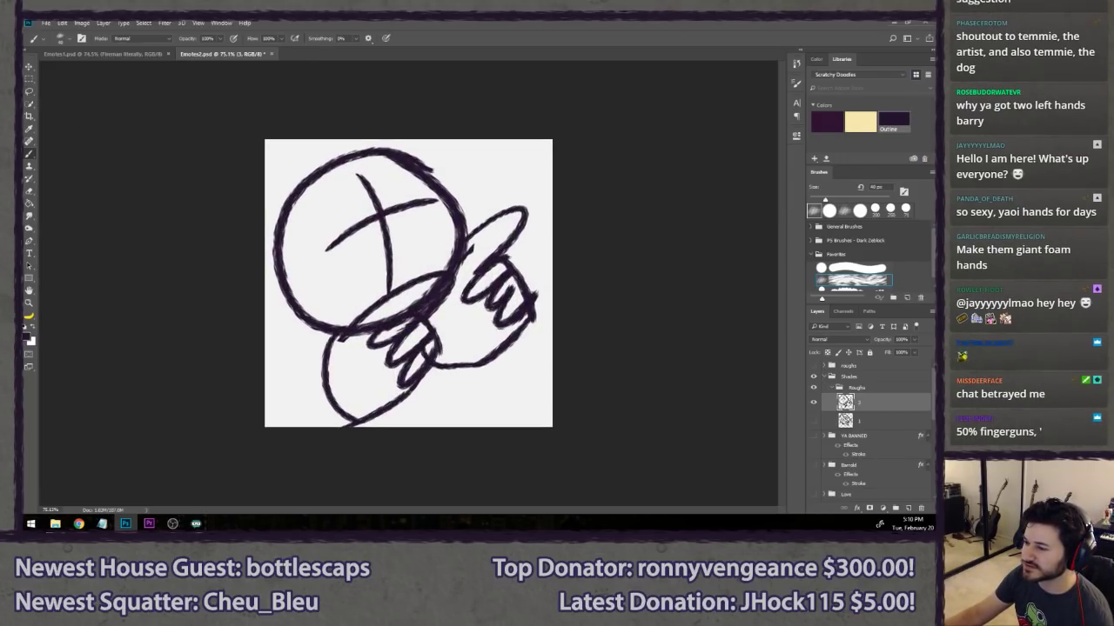
pyautogui.press('l')
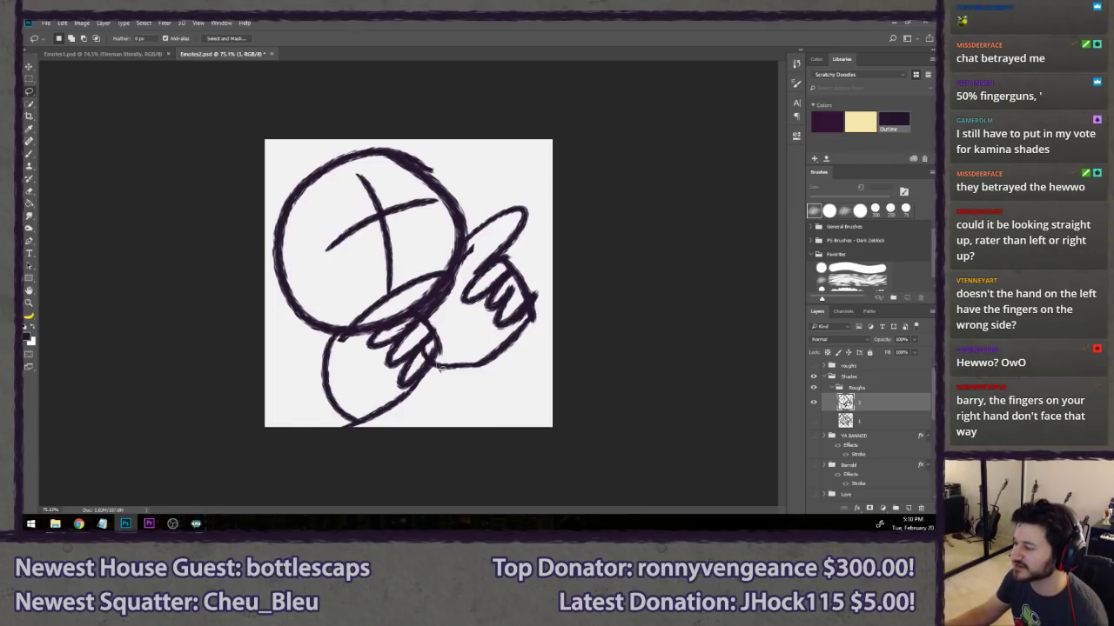
pyautogui.press('e')
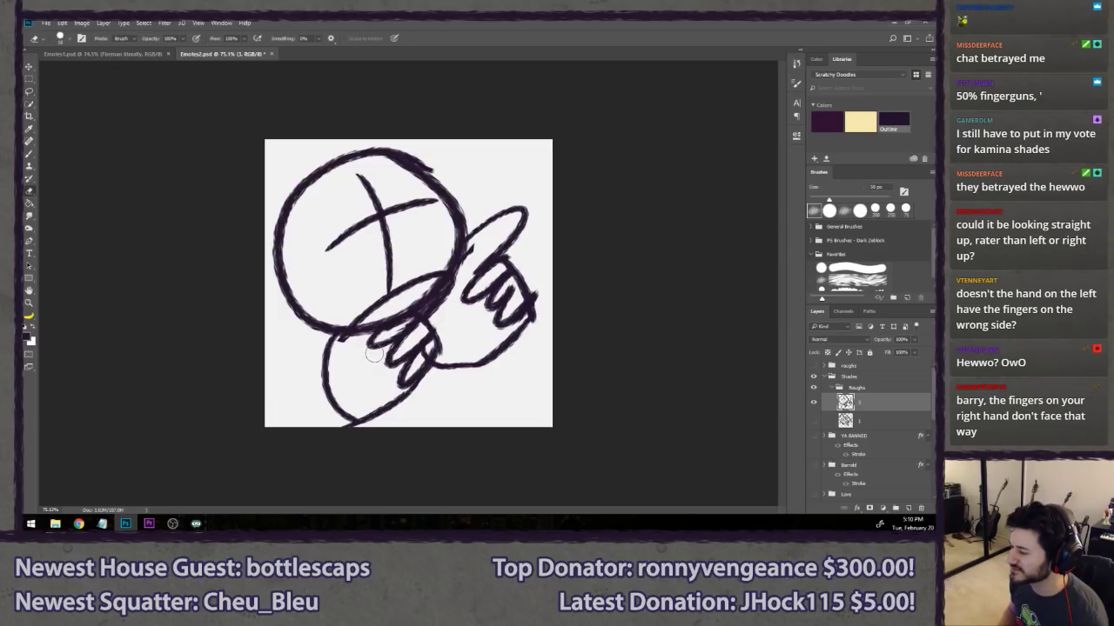
pyautogui.moveTo(383, 357)
pyautogui.mouseDown()
pyautogui.moveTo(370, 343)
pyautogui.moveTo(409, 348)
pyautogui.moveTo(396, 361)
pyautogui.moveTo(410, 368)
pyautogui.moveTo(398, 387)
pyautogui.mouseUp()
# - Draw a small raised thumb on the hand below the head, undoing unwanted strokes, and save the document
pyautogui.press('b')
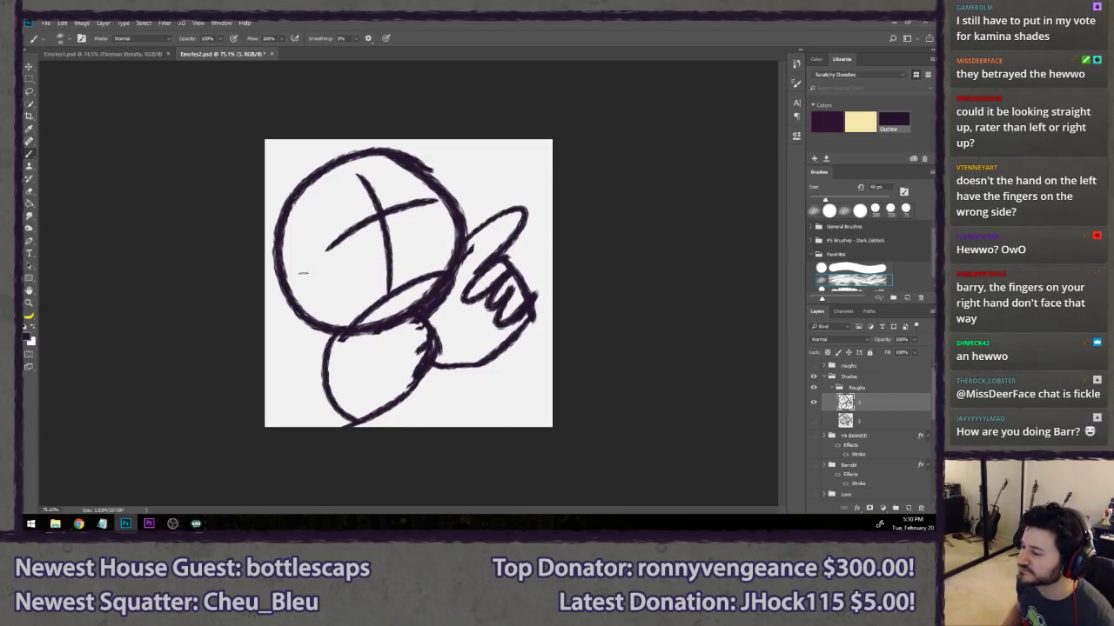
pyautogui.moveTo(331, 354); pyautogui.dragTo(344, 307)
pyautogui.hotkey('ctrl', 'z')
pyautogui.moveTo(325, 355)
pyautogui.mouseDown()
pyautogui.moveTo(332, 316)
pyautogui.moveTo(350, 338)
pyautogui.moveTo(363, 315)
pyautogui.mouseUp()
pyautogui.hotkey('ctrl', 'z')
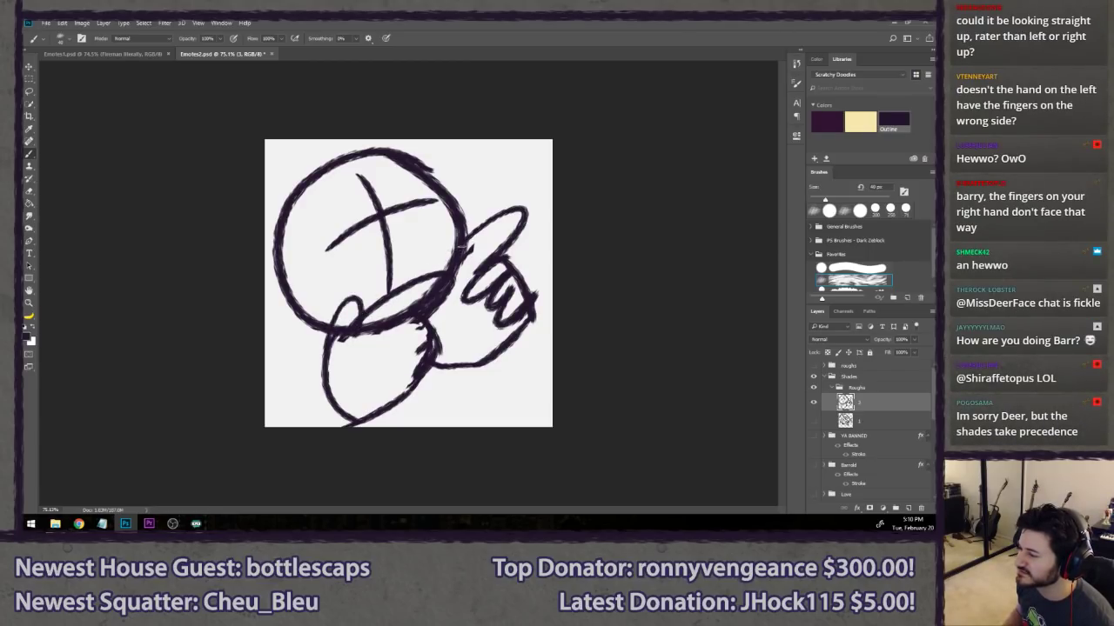
pyautogui.press('l')
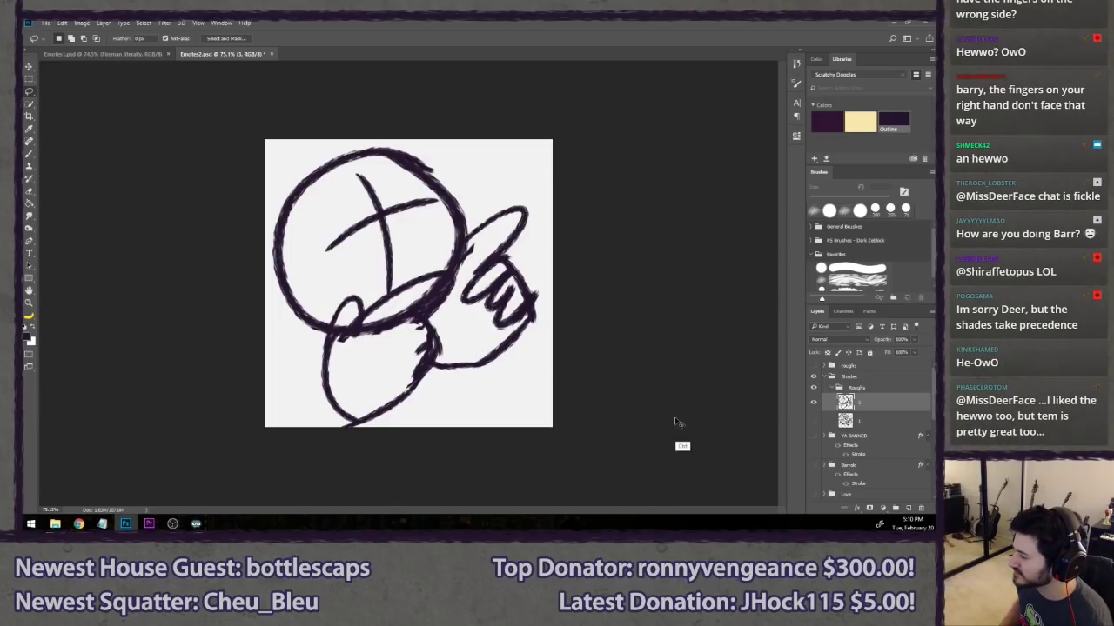
pyautogui.hotkey('ctrl', 's')
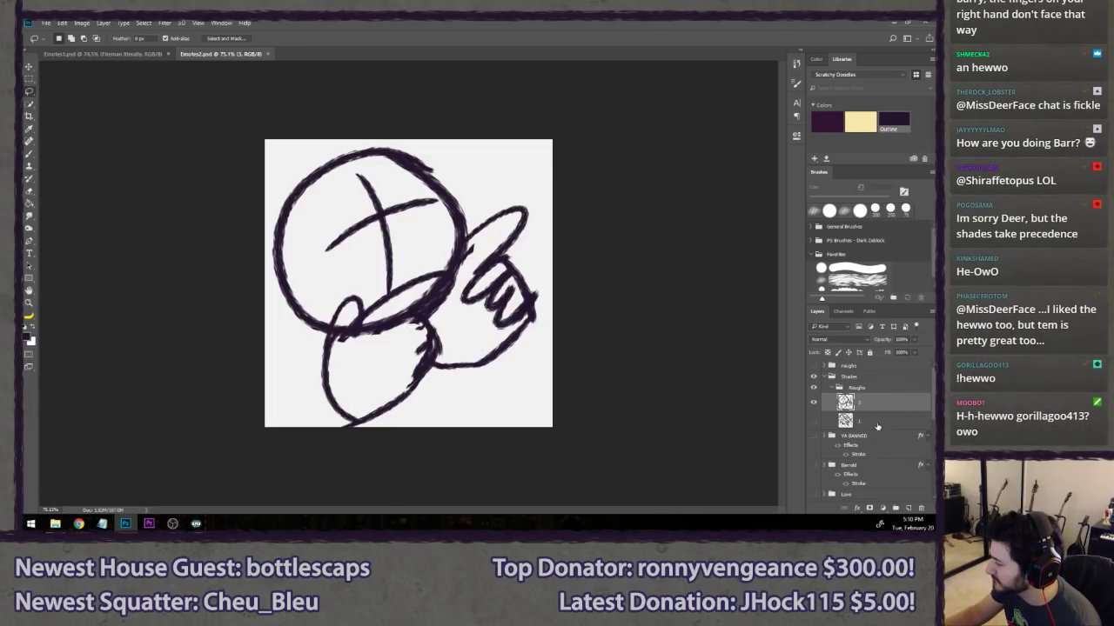
# - Create a group named Head inside the Roughs group, placed beneath the sketch layers
pyautogui.click(877, 422)
pyautogui.hotkey('ctrl', 'g')
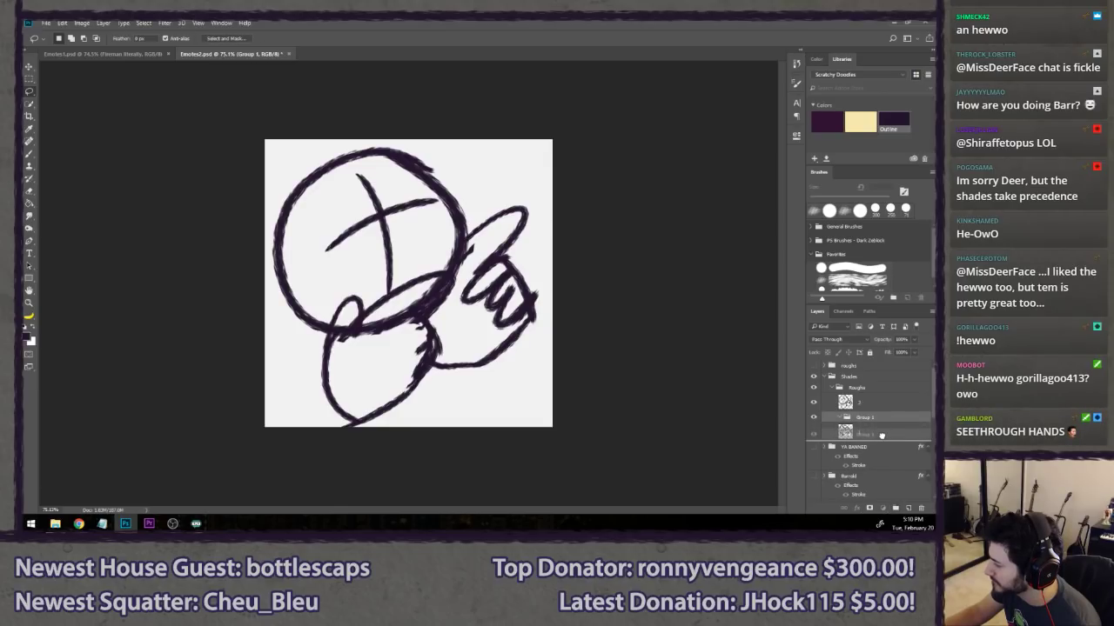
pyautogui.moveTo(881, 435); pyautogui.dragTo(877, 436)
pyautogui.doubleClick(863, 436)
pyautogui.write('Head')
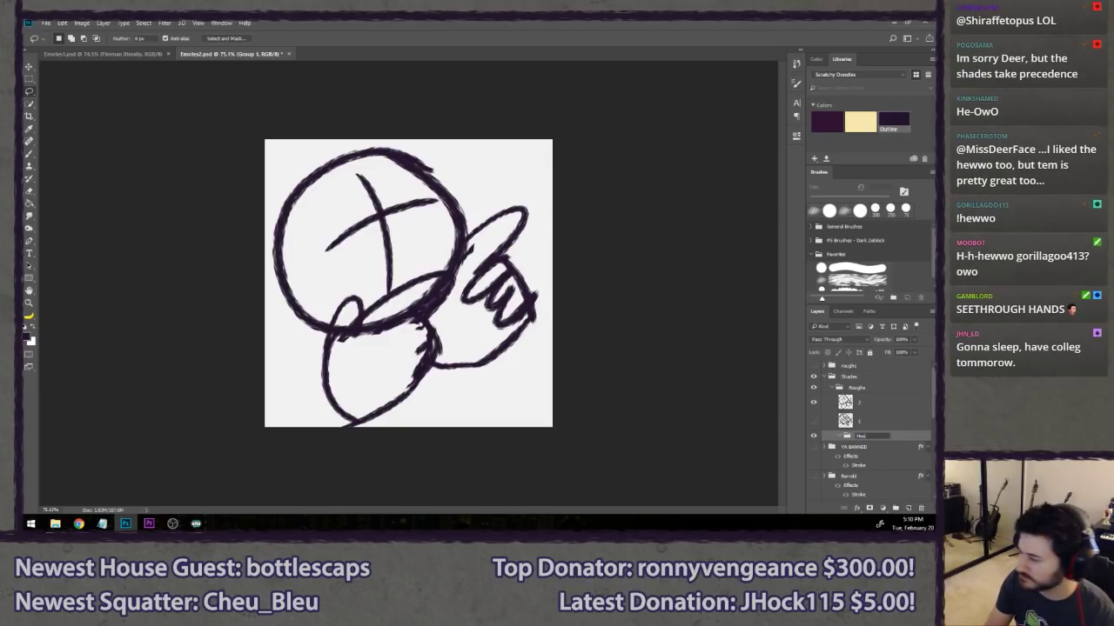
pyautogui.press('Return')
# - Add a new layer named 1 inside the Head group and switch to the Brush tool
pyautogui.hotkey('ctrl', 'shift', 'n')
pyautogui.write('1')
pyautogui.press('Return')
pyautogui.press('b')
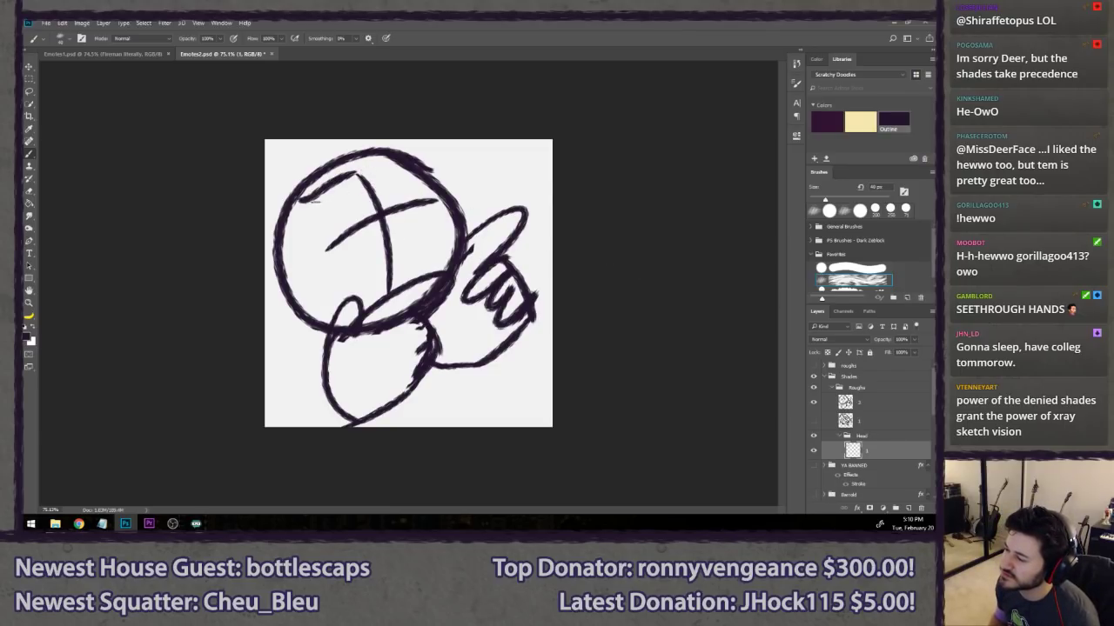
# - Try a short stroke across the upper part of the head and undo it, keeping layer 1 in the Head group
pyautogui.hotkey('ctrl', 'z')
pyautogui.click(318, 197)
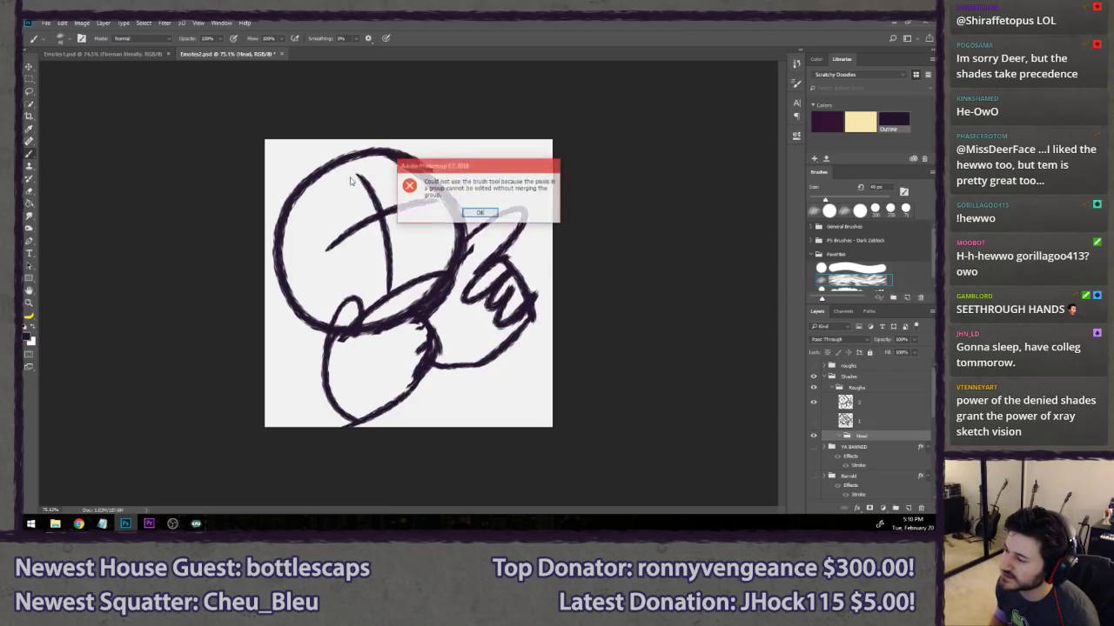
pyautogui.click(479, 212)
pyautogui.hotkey('ctrl', 'shift', 'alt', 'n')
pyautogui.moveTo(312, 199)
pyautogui.mouseDown()
pyautogui.moveTo(367, 195)
pyautogui.moveTo(372, 178)
pyautogui.mouseUp()
pyautogui.hotkey('ctrl', 'alt', 'z')
pyautogui.hotkey('ctrl', 'alt', 'z')
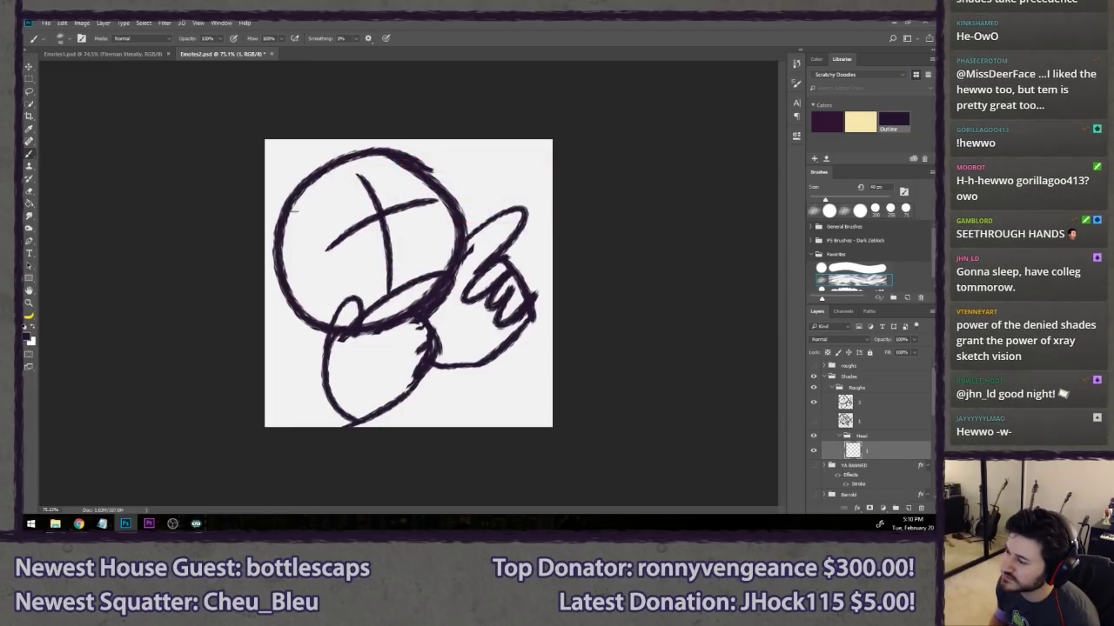
# - Sketch two half-round sunglass lenses with slanted flat tops across the upper face on layer 1, undoing unwanted strokes
pyautogui.moveTo(294, 211); pyautogui.dragTo(355, 182)
pyautogui.hotkey('ctrl', 'z')
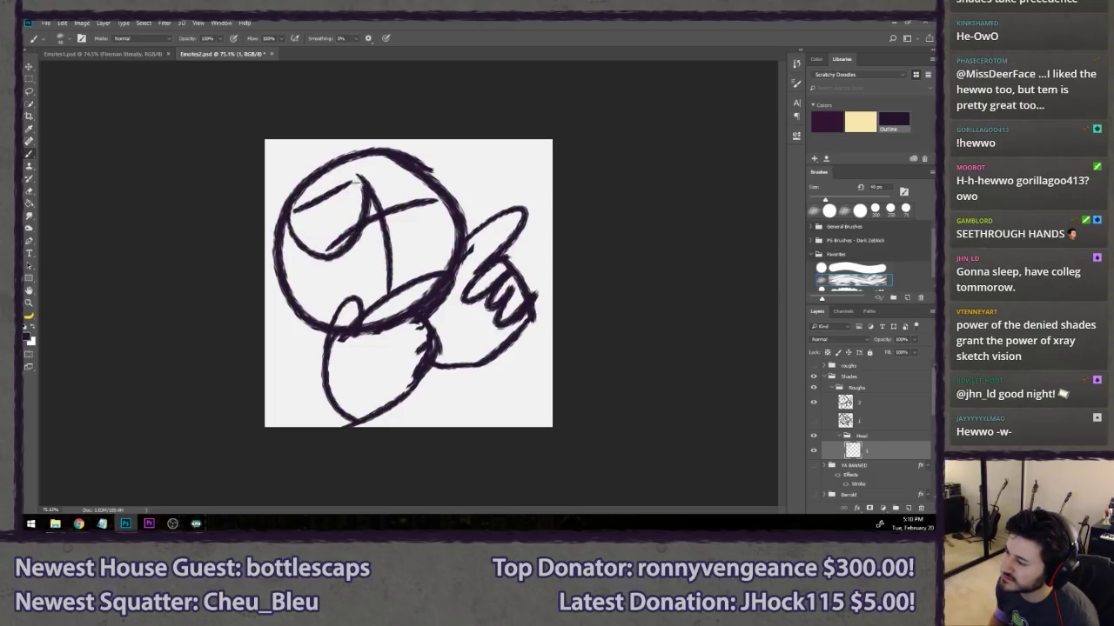
pyautogui.hotkey('ctrl', 'z')
pyautogui.moveTo(290, 214)
pyautogui.mouseDown()
pyautogui.moveTo(364, 202)
pyautogui.moveTo(357, 186)
pyautogui.mouseUp()
pyautogui.hotkey('ctrl', 'z')
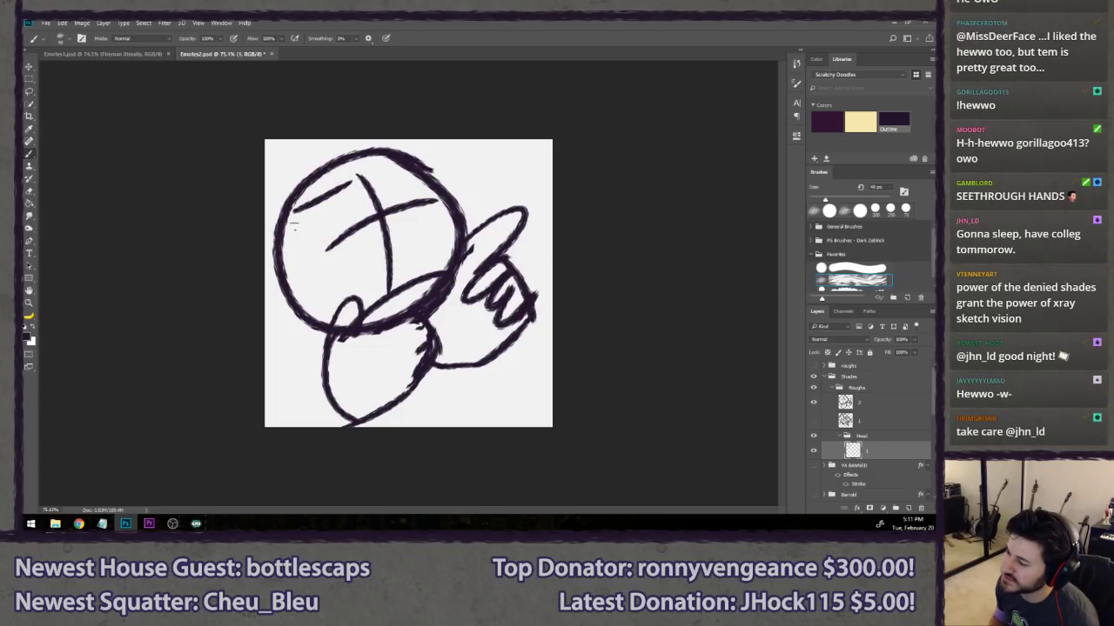
pyautogui.moveTo(289, 217); pyautogui.dragTo(351, 186)
pyautogui.hotkey('ctrl', 'z')
pyautogui.moveTo(290, 216)
pyautogui.mouseDown()
pyautogui.moveTo(432, 172)
pyautogui.moveTo(396, 169)
pyautogui.moveTo(430, 180)
pyautogui.mouseUp()
pyautogui.hotkey('ctrl', 'z')
pyautogui.hotkey('ctrl', 'z')
pyautogui.hotkey('ctrl', 'z')
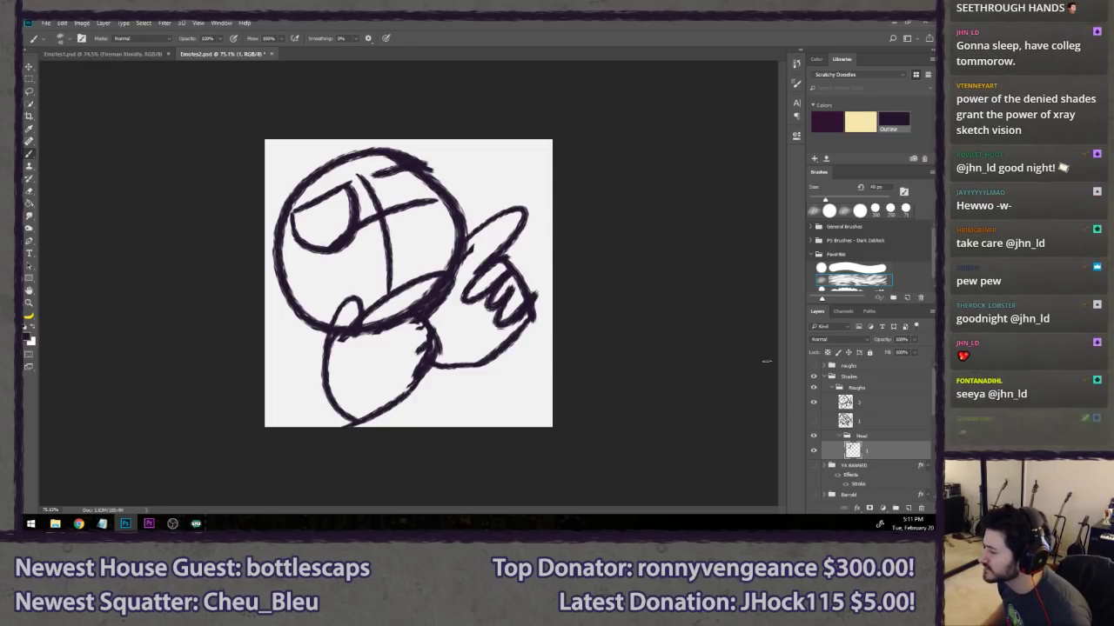
pyautogui.hotkey('ctrl', 'z')
# - Fade the visible full-pose sketch layer to 16% opacity and make layer 1 in the Head group active again
pyautogui.click(881, 404)
pyautogui.moveTo(881, 339); pyautogui.dragTo(844, 339)
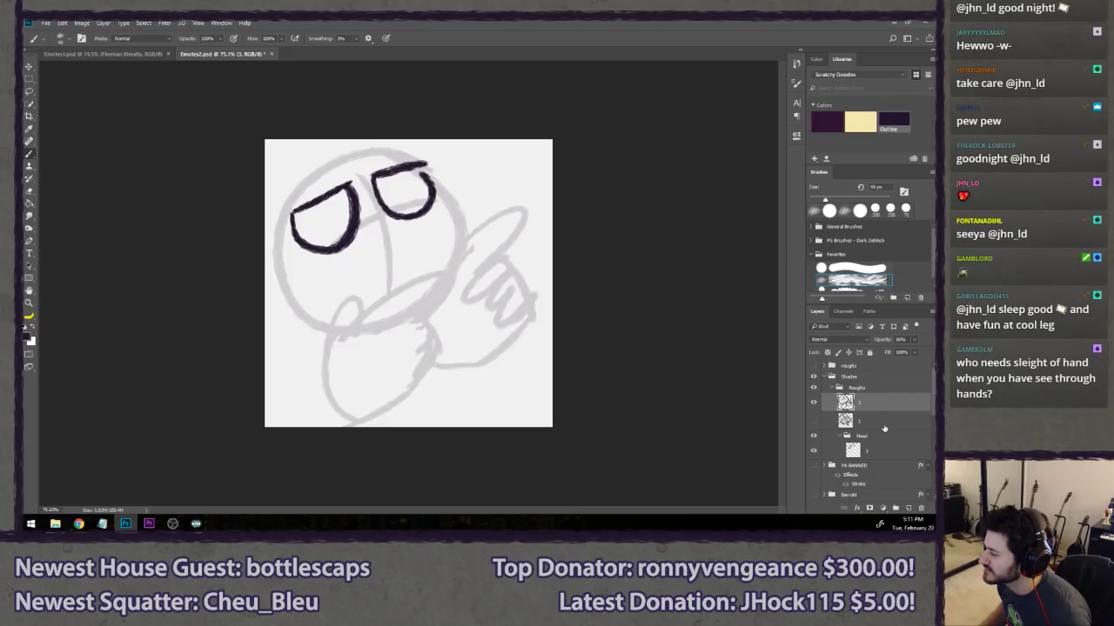
pyautogui.click(853, 450)
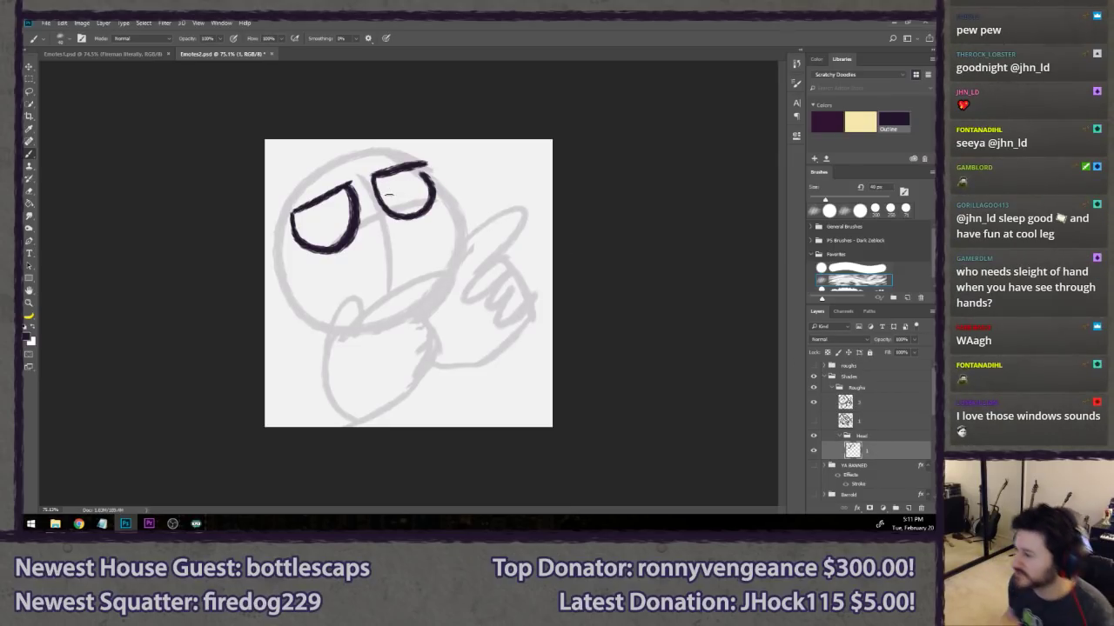
# - Lasso the lens on the right side of the face, delete it and clear the selection
pyautogui.hotkey('ctrl', 'z')
pyautogui.hotkey('ctrl', 'z')
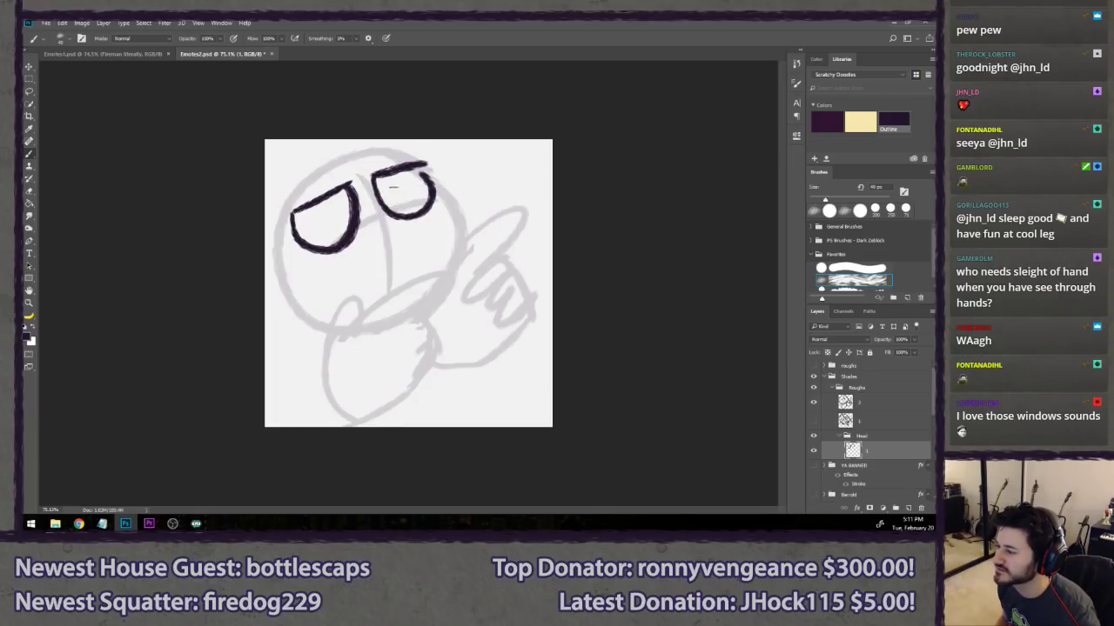
pyautogui.press('l')
pyautogui.moveTo(446, 140)
pyautogui.mouseDown()
pyautogui.moveTo(368, 154)
pyautogui.moveTo(373, 219)
pyautogui.moveTo(443, 142)
pyautogui.mouseUp()
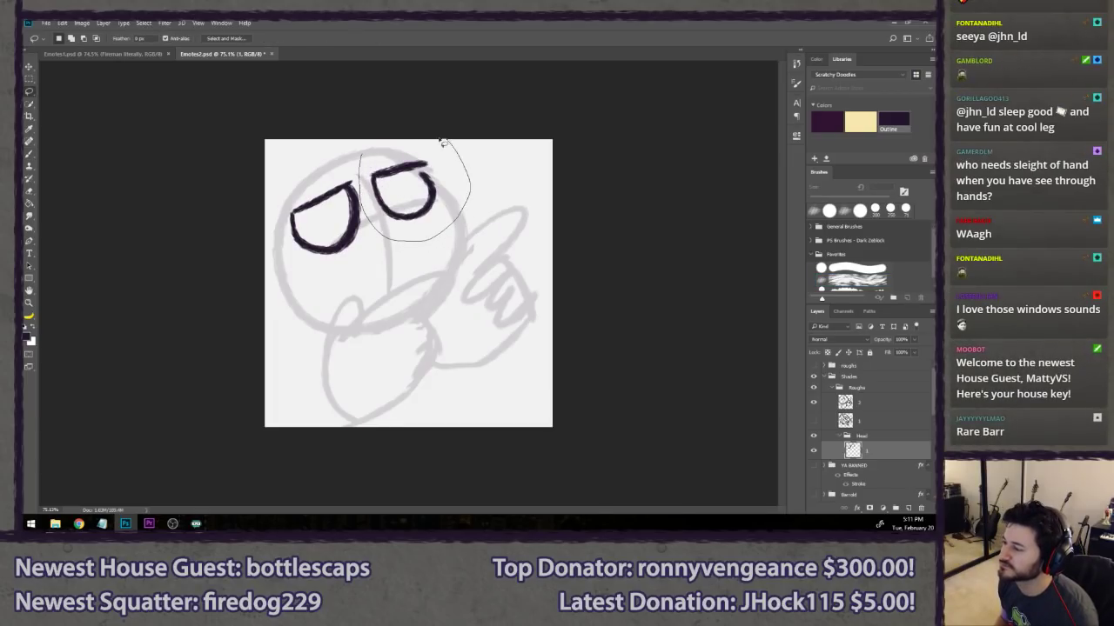
pyautogui.press('Delete')
pyautogui.hotkey('ctrl', 'd')
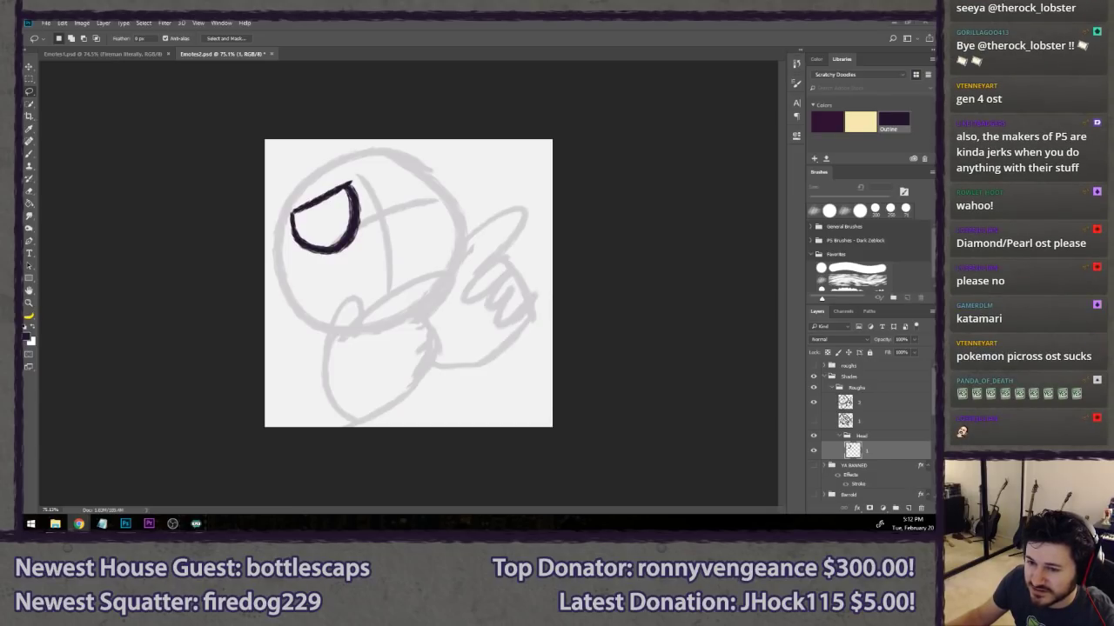
# - Redraw the right lens with the brush as a closed half-round shape with a flat top, undoing unwanted strokes
pyautogui.click(471, 22)
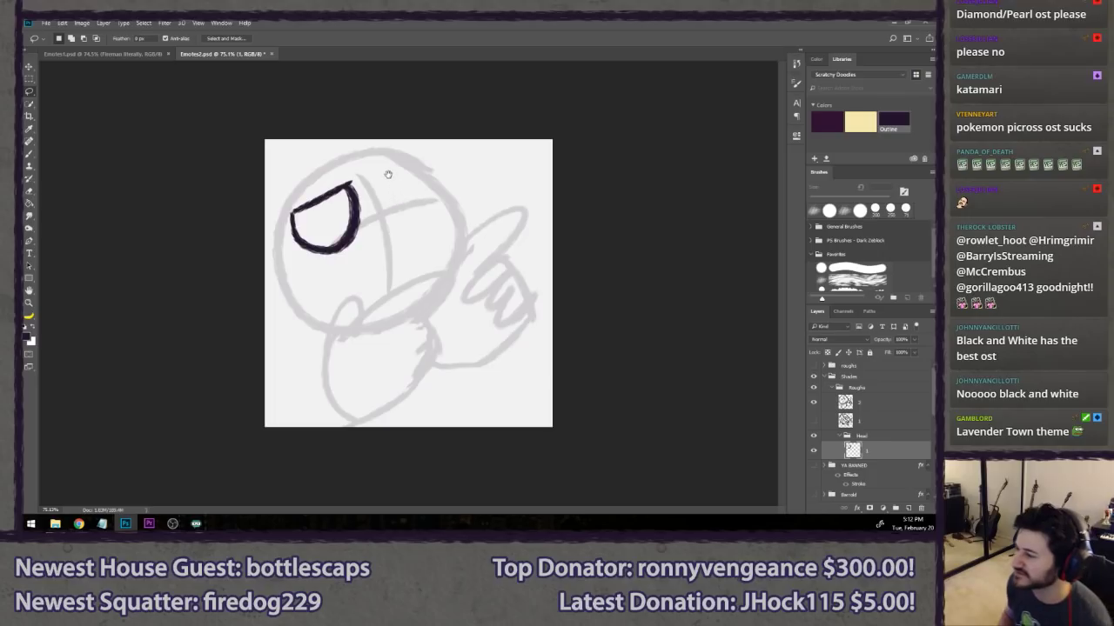
pyautogui.press('b')
pyautogui.moveTo(377, 176)
pyautogui.mouseDown()
pyautogui.moveTo(430, 167)
pyautogui.moveTo(438, 186)
pyautogui.moveTo(431, 172)
pyautogui.moveTo(408, 219)
pyautogui.moveTo(433, 167)
pyautogui.moveTo(442, 190)
pyautogui.moveTo(432, 160)
pyautogui.moveTo(409, 217)
pyautogui.moveTo(443, 174)
pyautogui.moveTo(428, 181)
pyautogui.moveTo(430, 171)
pyautogui.moveTo(437, 210)
pyautogui.moveTo(432, 171)
pyautogui.moveTo(440, 193)
pyautogui.moveTo(432, 171)
pyautogui.moveTo(395, 206)
pyautogui.moveTo(431, 171)
pyautogui.mouseUp()
pyautogui.hotkey('ctrl', 'z')
pyautogui.hotkey('ctrl', 'z')
pyautogui.hotkey('ctrl', 'z')
pyautogui.hotkey('ctrl', 'z')
pyautogui.hotkey('ctrl', 'z')
pyautogui.hotkey('ctrl', 'z')
pyautogui.hotkey('ctrl', 'z')
pyautogui.hotkey('ctrl', 'z')
pyautogui.hotkey('ctrl', 'z')
pyautogui.hotkey('ctrl', 'z')
pyautogui.hotkey('ctrl', 'z')
pyautogui.hotkey('ctrl', 'z')
pyautogui.hotkey('ctrl', 'z')
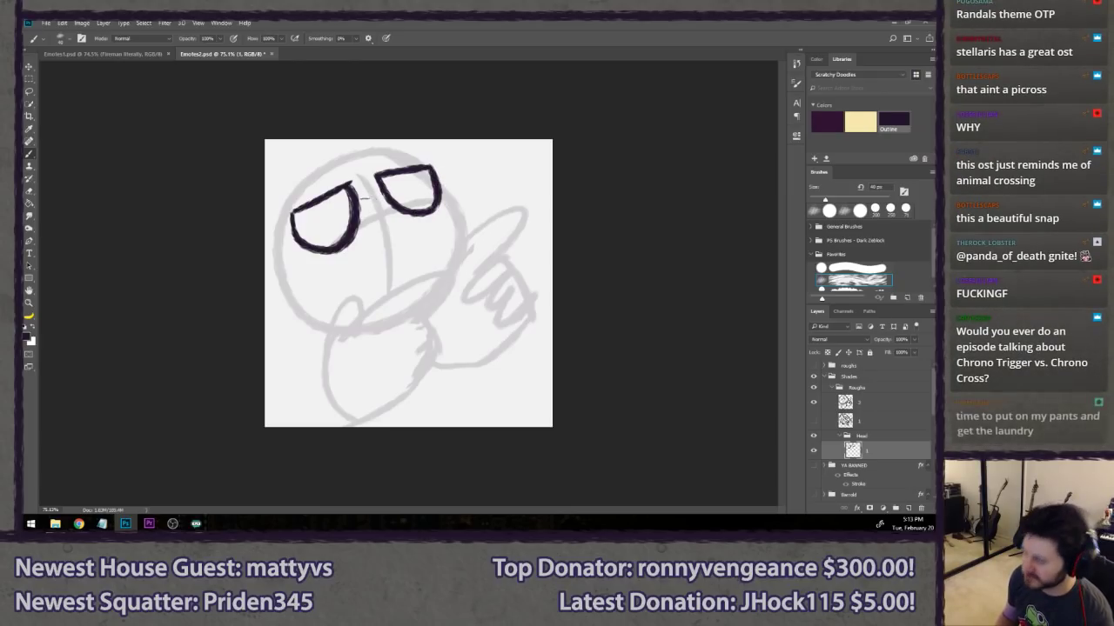
# - Lasso the left lens and move it slightly closer to the right lens
pyautogui.press('l')
pyautogui.moveTo(374, 222)
pyautogui.mouseDown()
pyautogui.moveTo(316, 280)
pyautogui.moveTo(275, 236)
pyautogui.moveTo(356, 170)
pyautogui.mouseUp()
pyautogui.press('v')
pyautogui.moveTo(351, 231)
pyautogui.mouseDown()
pyautogui.moveTo(383, 228)
pyautogui.moveTo(367, 237)
pyautogui.moveTo(386, 253)
pyautogui.mouseUp()
pyautogui.press('l')
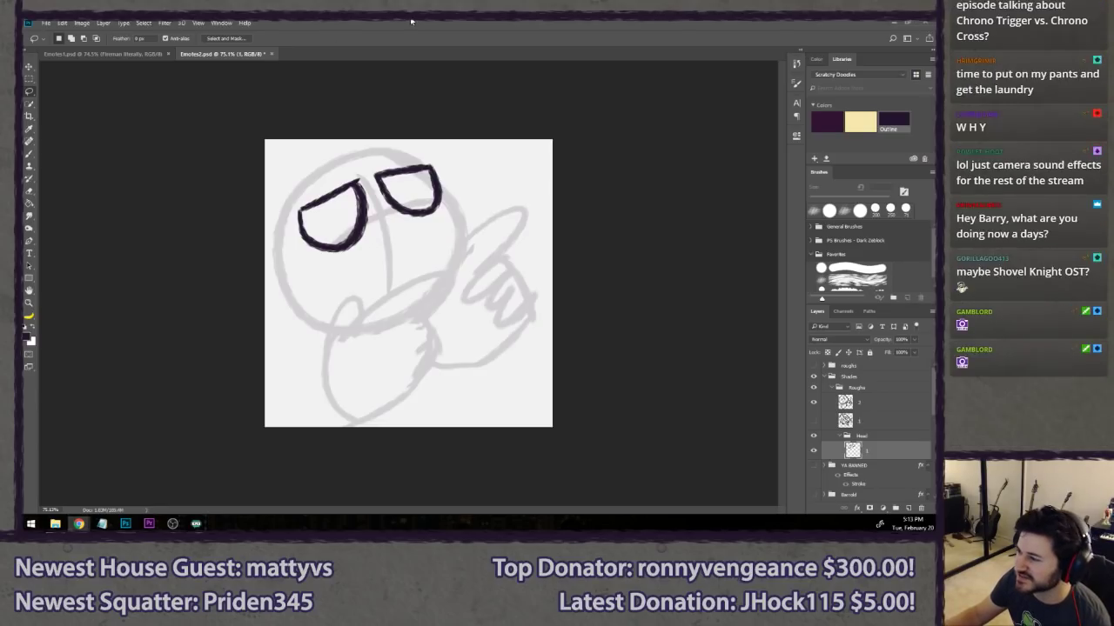
# - Brush a short bridge joining the two lenses and undo the extra strokes beneath it
pyautogui.press('b')
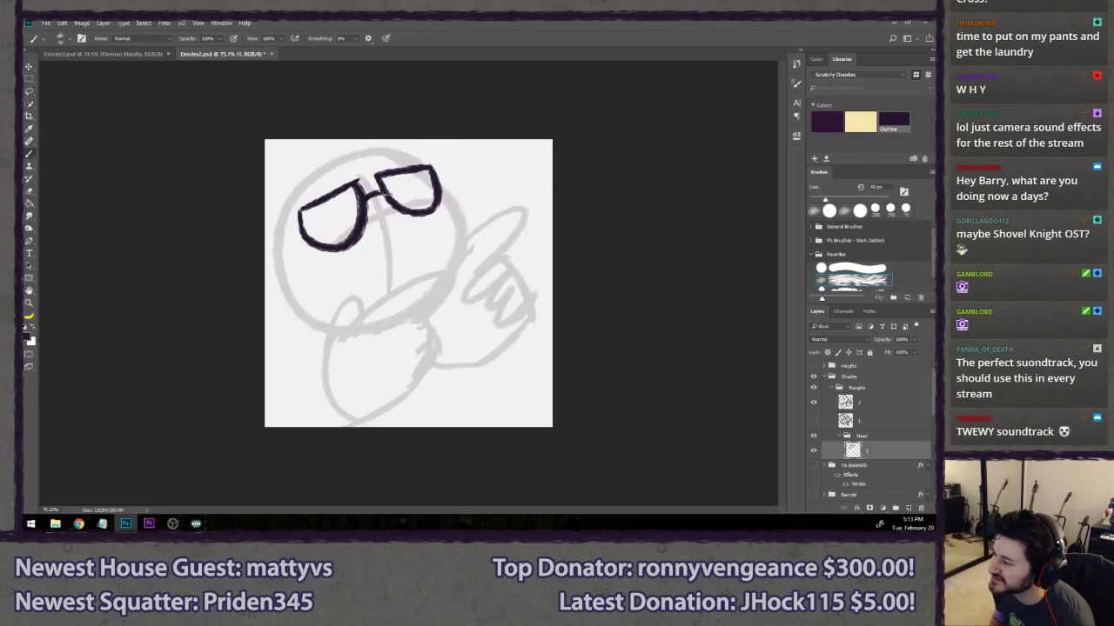
pyautogui.moveTo(367, 203)
pyautogui.mouseDown()
pyautogui.moveTo(395, 221)
pyautogui.moveTo(391, 239)
pyautogui.moveTo(394, 214)
pyautogui.mouseUp()
pyautogui.hotkey('ctrl', 'z')
pyautogui.hotkey('ctrl', 'z')
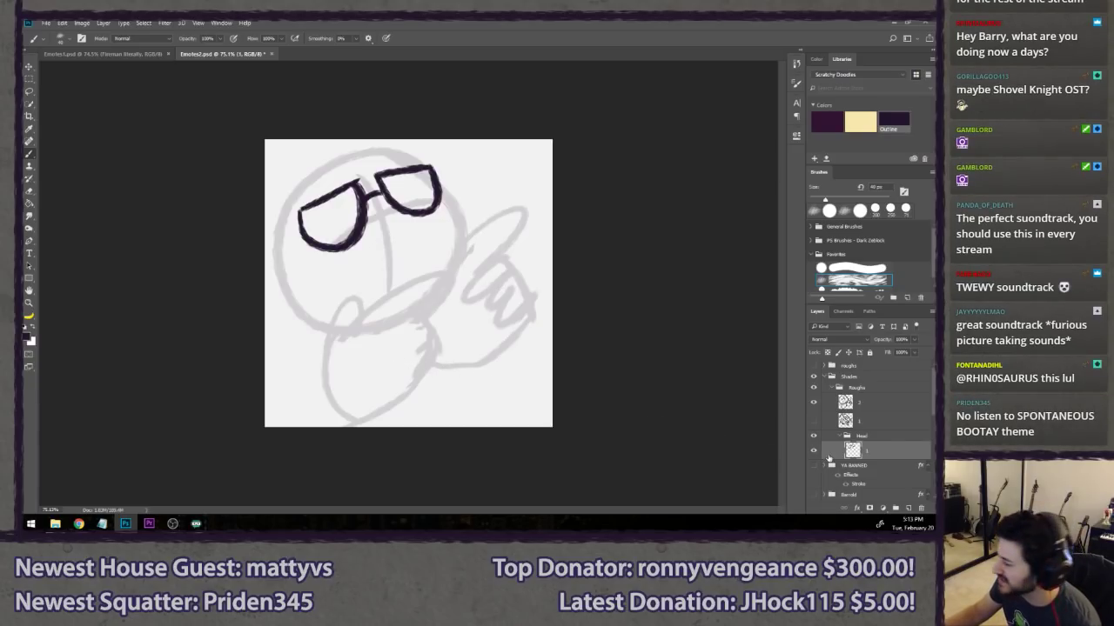
# - Rename layer 1 in the Head group as glasses and add a new layer named nose above it
pyautogui.doubleClick(864, 451)
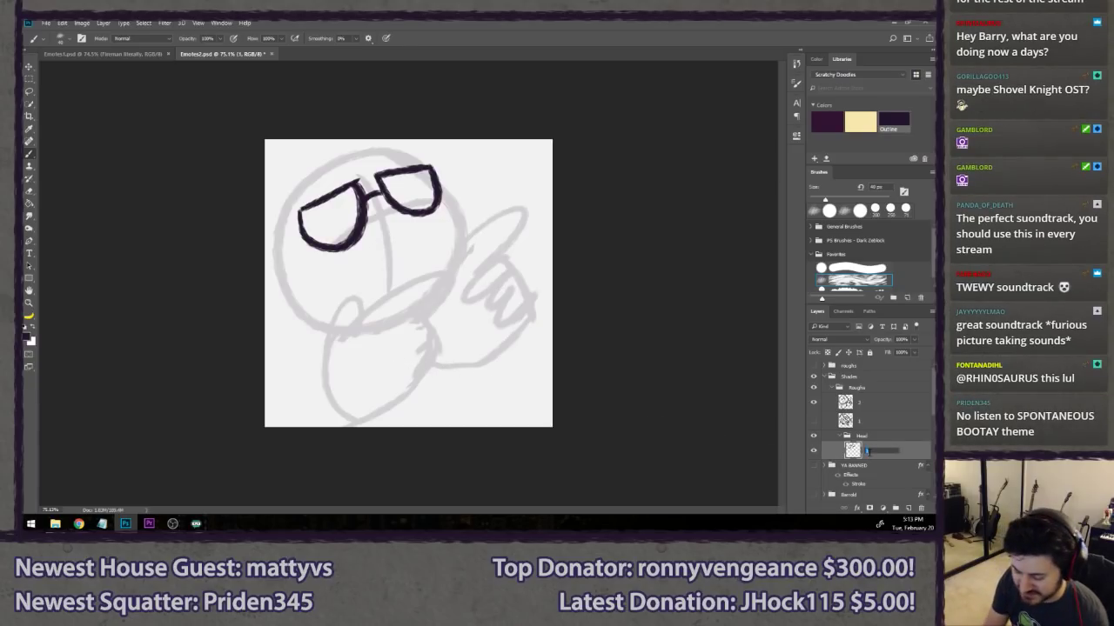
pyautogui.write('glasses')
pyautogui.press('Return')
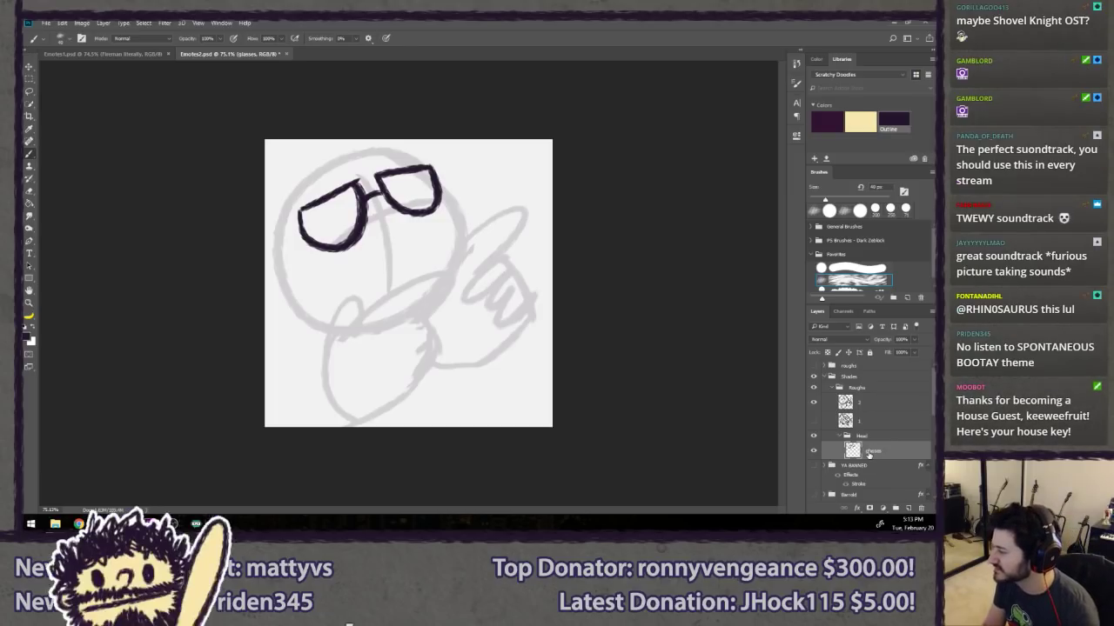
pyautogui.hotkey('ctrl', 'shift', 'n')
pyautogui.write('nose')
pyautogui.press('Return')
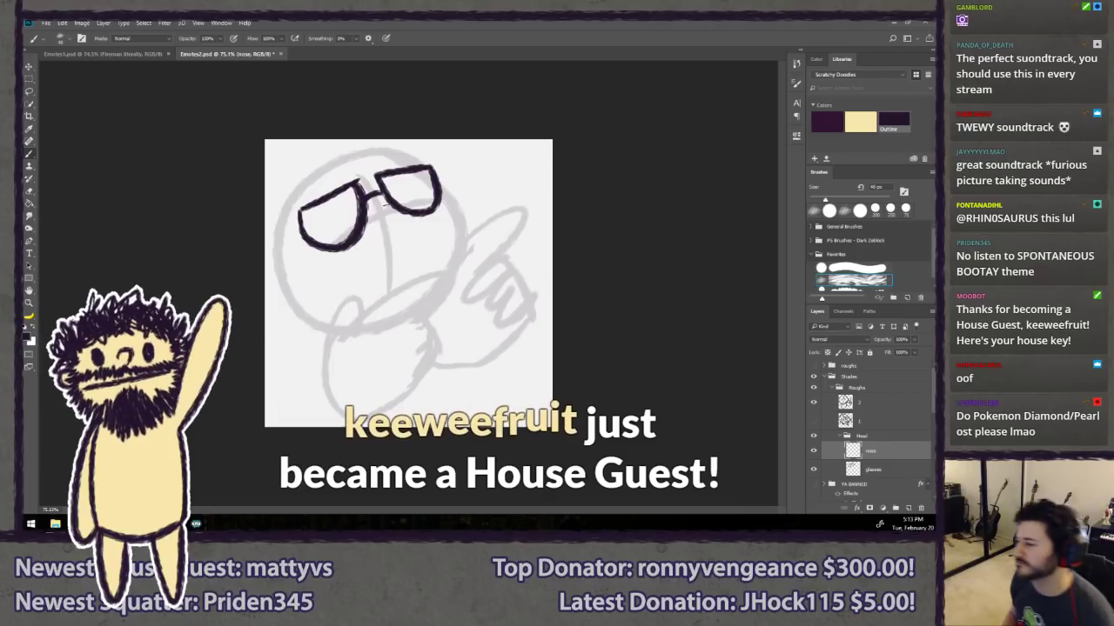
# - Draw a small hooked nose just beneath the glasses bridge on the nose layer, undoing and redrawing unsatisfactory strokes
pyautogui.moveTo(384, 193); pyautogui.dragTo(392, 217)
pyautogui.hotkey('ctrl', 'z')
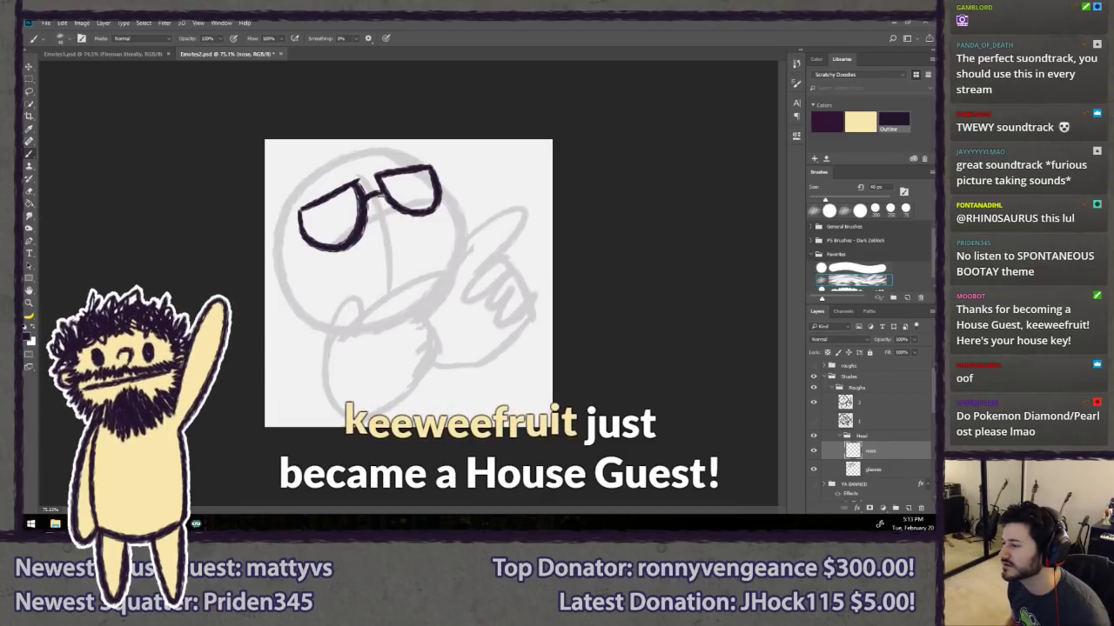
pyautogui.hotkey('ctrl', 'z')
pyautogui.hotkey('ctrl', 'z')
pyautogui.hotkey('ctrl', 'z')
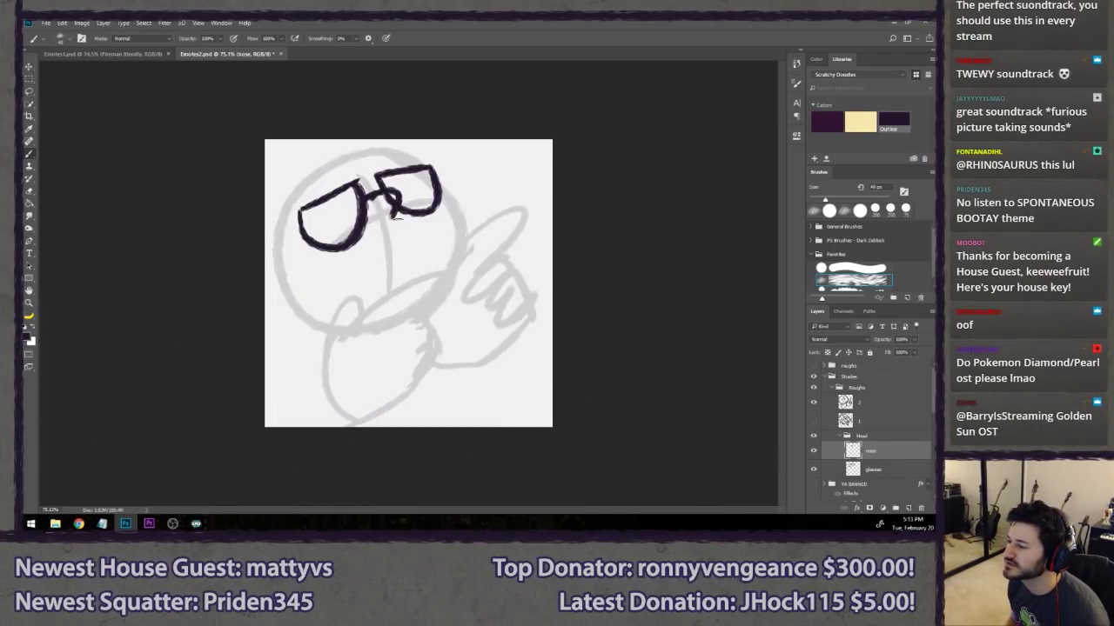
pyautogui.hotkey('ctrl', 'z')
pyautogui.hotkey('ctrl', 'z')
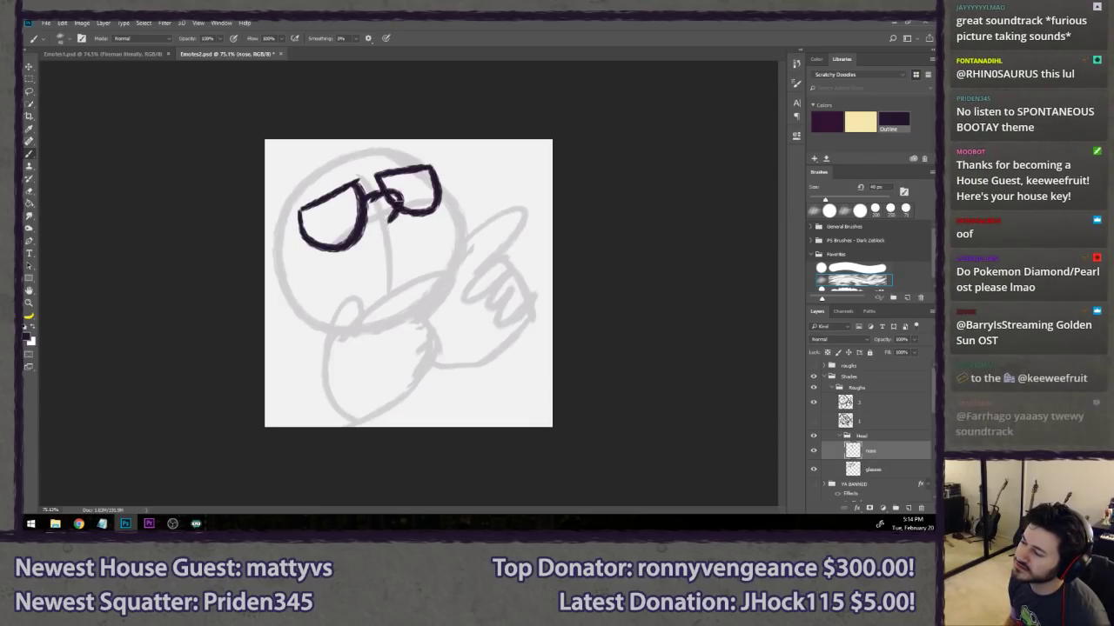
pyautogui.hotkey('ctrl', 'z')
pyautogui.hotkey('ctrl', 'z')
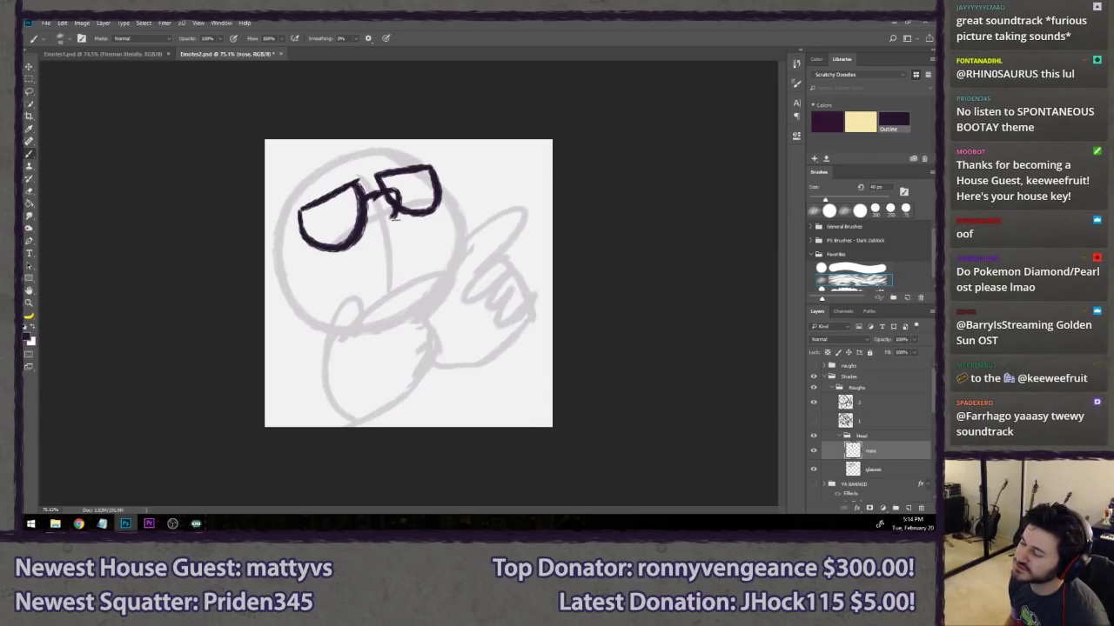
pyautogui.hotkey('ctrl', 'z')
pyautogui.moveTo(376, 200)
pyautogui.mouseDown()
pyautogui.moveTo(395, 214)
pyautogui.moveTo(402, 184)
pyautogui.moveTo(397, 212)
pyautogui.mouseUp()
pyautogui.hotkey('ctrl', 'z')
pyautogui.hotkey('ctrl', 'z')
pyautogui.hotkey('ctrl', 'z')
pyautogui.hotkey('ctrl', 'z')
pyautogui.hotkey('ctrl', 'z')
pyautogui.hotkey('ctrl', 'z')
pyautogui.hotkey('ctrl', 'z')
pyautogui.hotkey('ctrl', 'z')
pyautogui.hotkey('ctrl', 'z')
pyautogui.hotkey('ctrl', 'z')
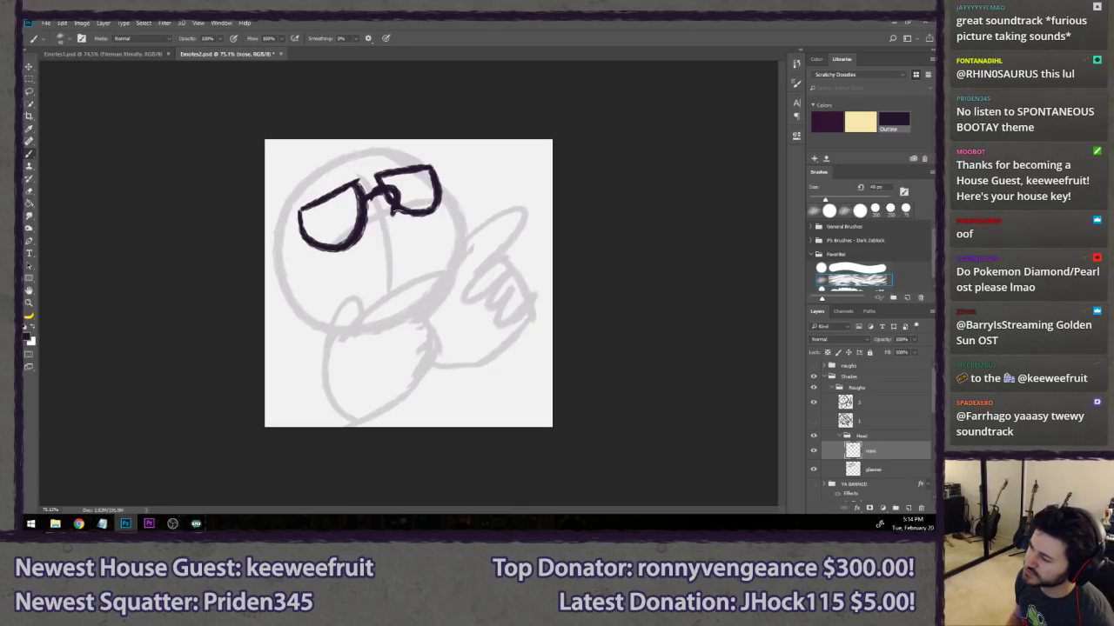
# - Undo the first move, select the nose layer and shift the nose slightly with the Move tool
pyautogui.press('v')
pyautogui.moveTo(393, 212); pyautogui.dragTo(414, 212)
pyautogui.hotkey('ctrl', 'z')
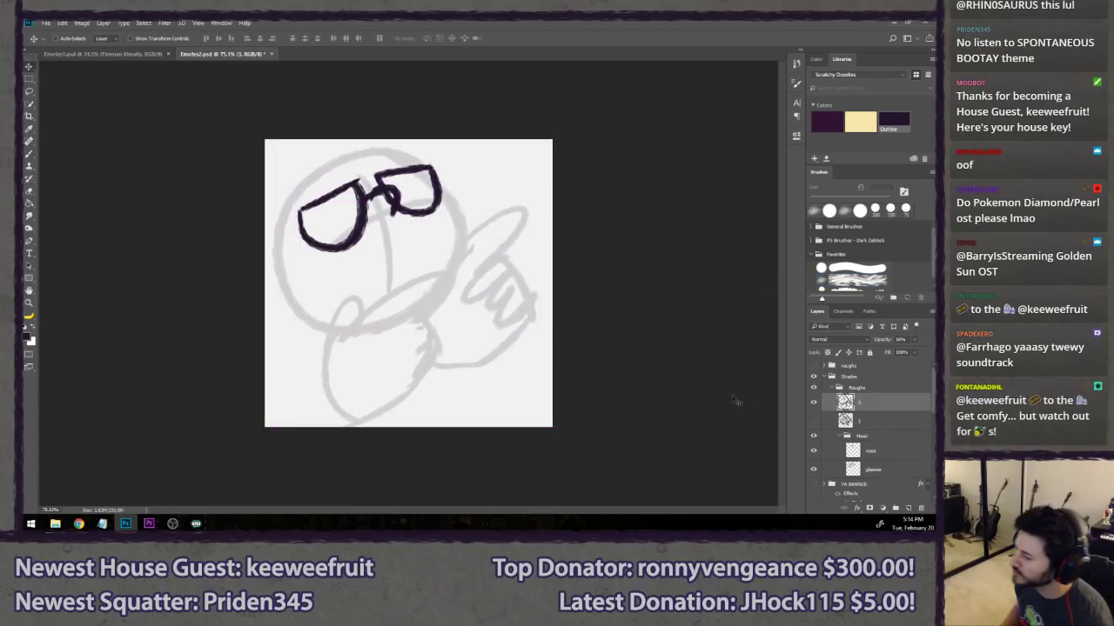
pyautogui.click(877, 454)
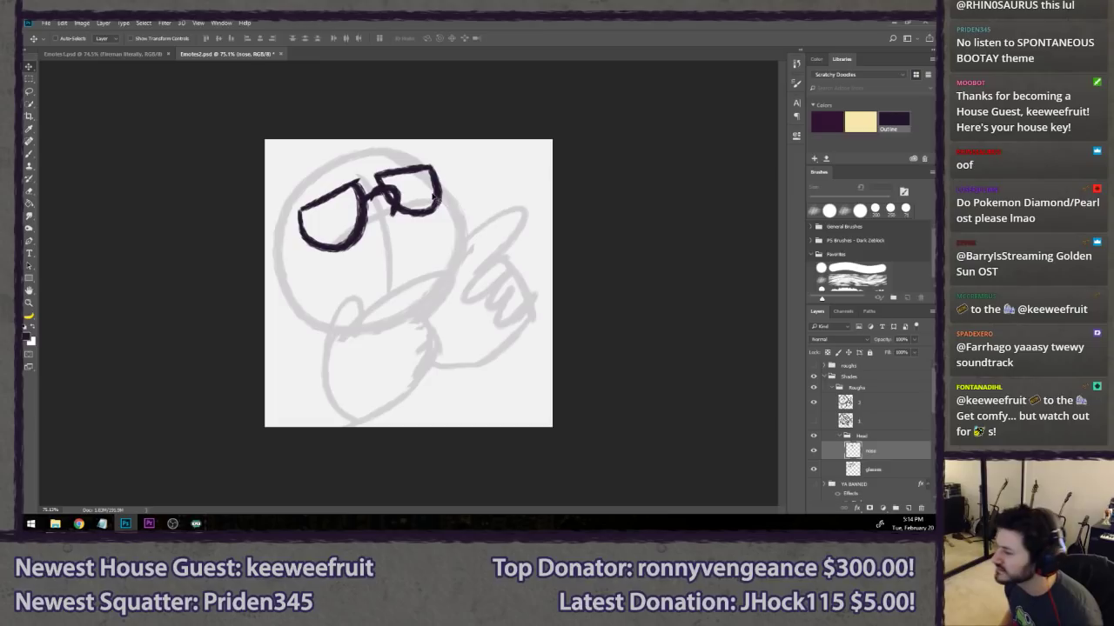
pyautogui.moveTo(433, 204)
pyautogui.mouseDown()
pyautogui.moveTo(451, 235)
pyautogui.moveTo(437, 206)
pyautogui.moveTo(442, 217)
pyautogui.mouseUp()
# - Brush a long slanted mouth line across the face below the glasses, undoing and redrawing it until the angle and length fit
pyautogui.press('b')
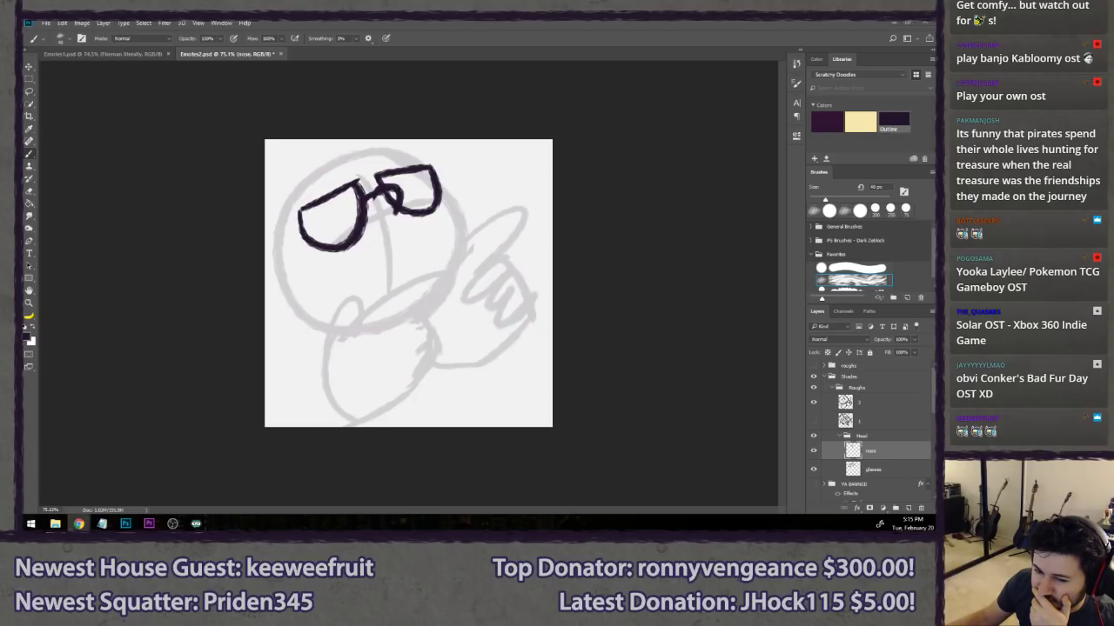
pyautogui.click(504, 30)
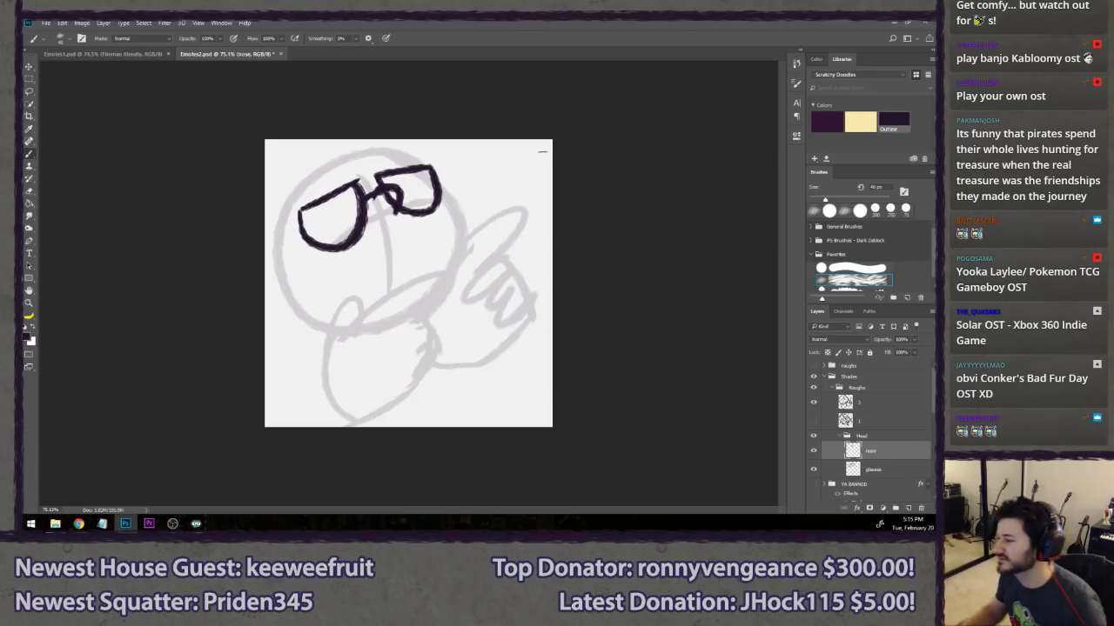
pyautogui.moveTo(340, 270); pyautogui.dragTo(439, 248)
pyautogui.hotkey('ctrl', 'z')
pyautogui.moveTo(335, 264); pyautogui.dragTo(433, 226)
pyautogui.hotkey('ctrl', 'z')
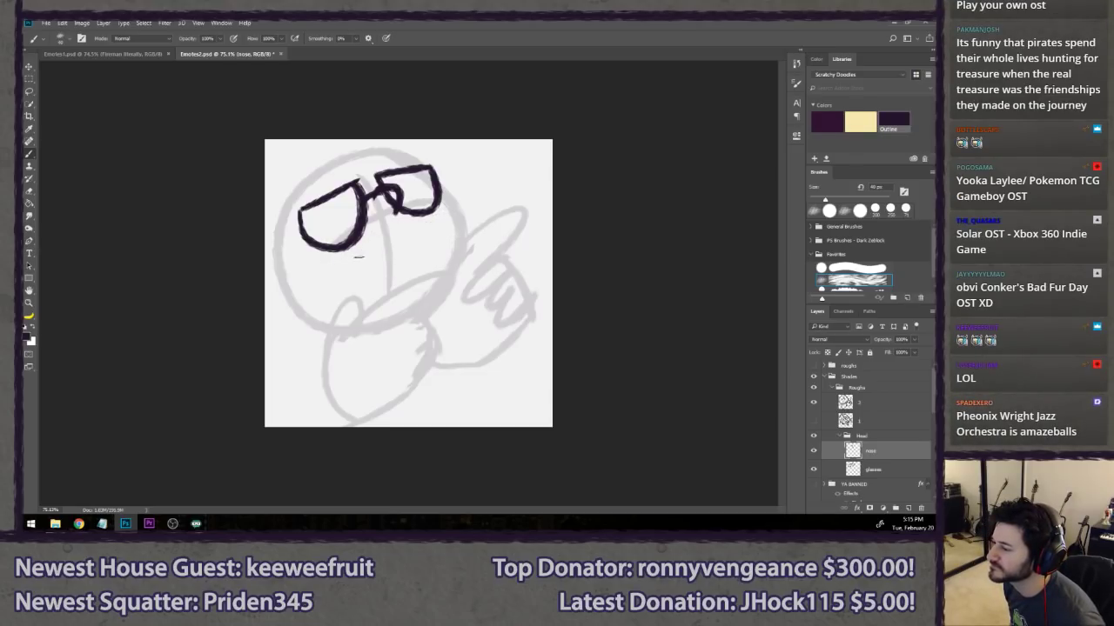
pyautogui.moveTo(344, 265); pyautogui.dragTo(437, 234)
pyautogui.hotkey('ctrl', 'z')
pyautogui.moveTo(331, 265); pyautogui.dragTo(440, 224)
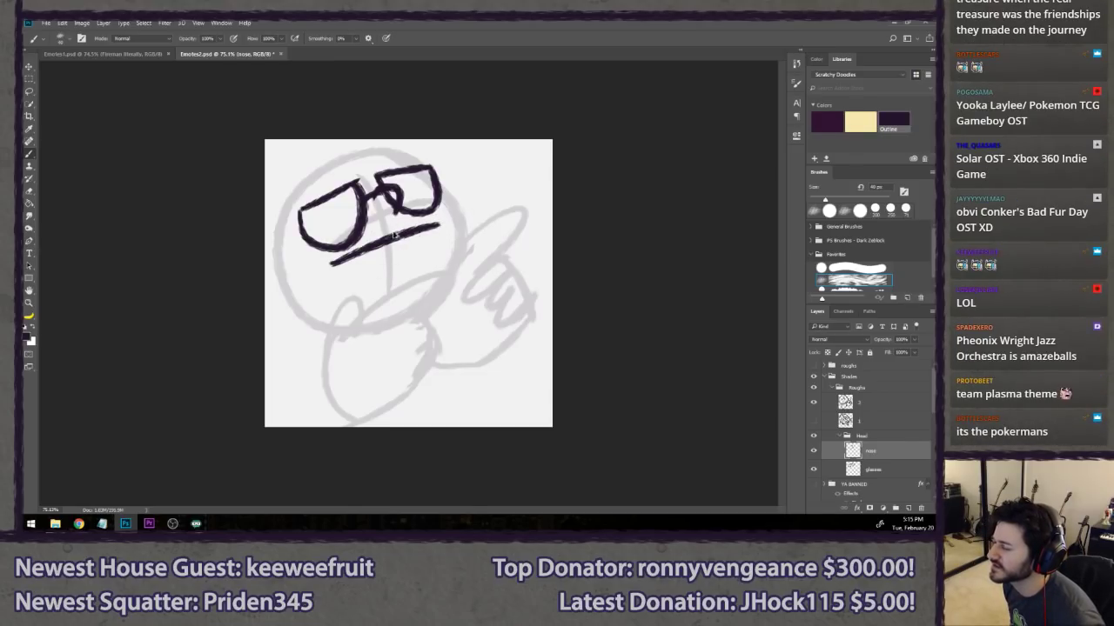
pyautogui.hotkey('ctrl', 'z')
pyautogui.moveTo(329, 266); pyautogui.dragTo(446, 223)
pyautogui.hotkey('ctrl', 'z')
pyautogui.moveTo(321, 268); pyautogui.dragTo(455, 219)
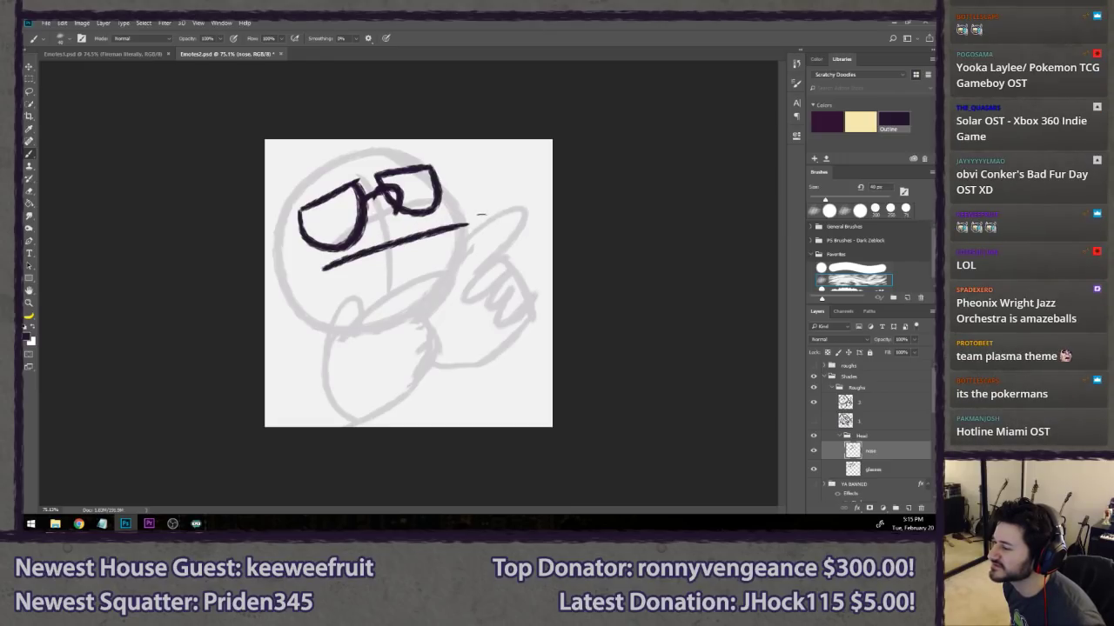
pyautogui.hotkey('ctrl', 'z')
pyautogui.moveTo(319, 273); pyautogui.dragTo(458, 225)
pyautogui.hotkey('ctrl', 'z')
pyautogui.moveTo(331, 267); pyautogui.dragTo(454, 225)
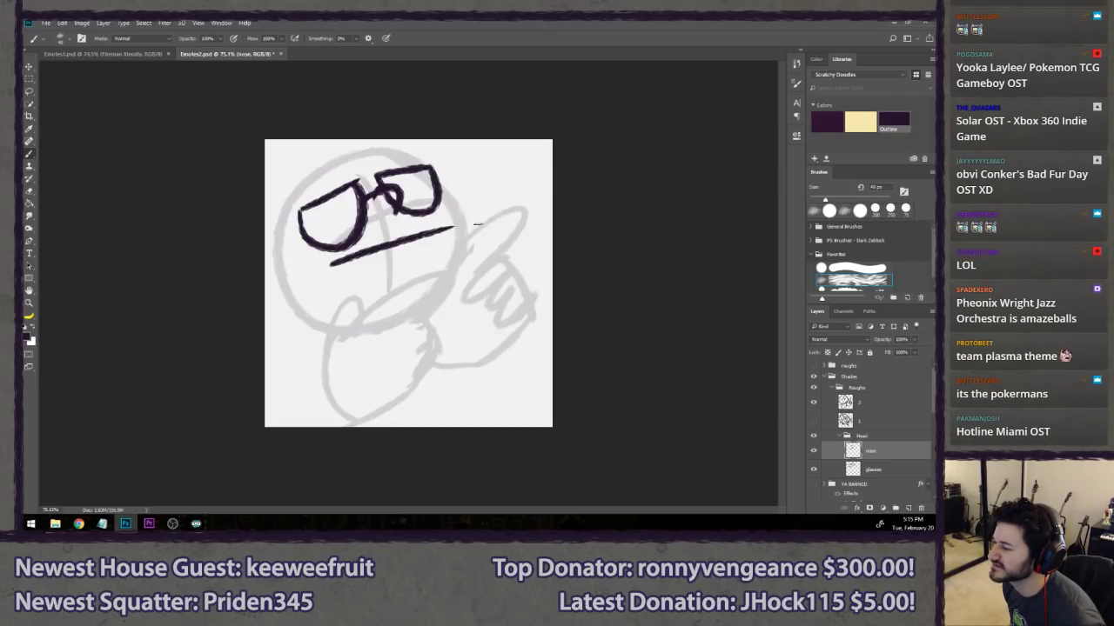
pyautogui.hotkey('ctrl', 'z')
pyautogui.moveTo(324, 268); pyautogui.dragTo(424, 231)
pyautogui.hotkey('ctrl', 'z')
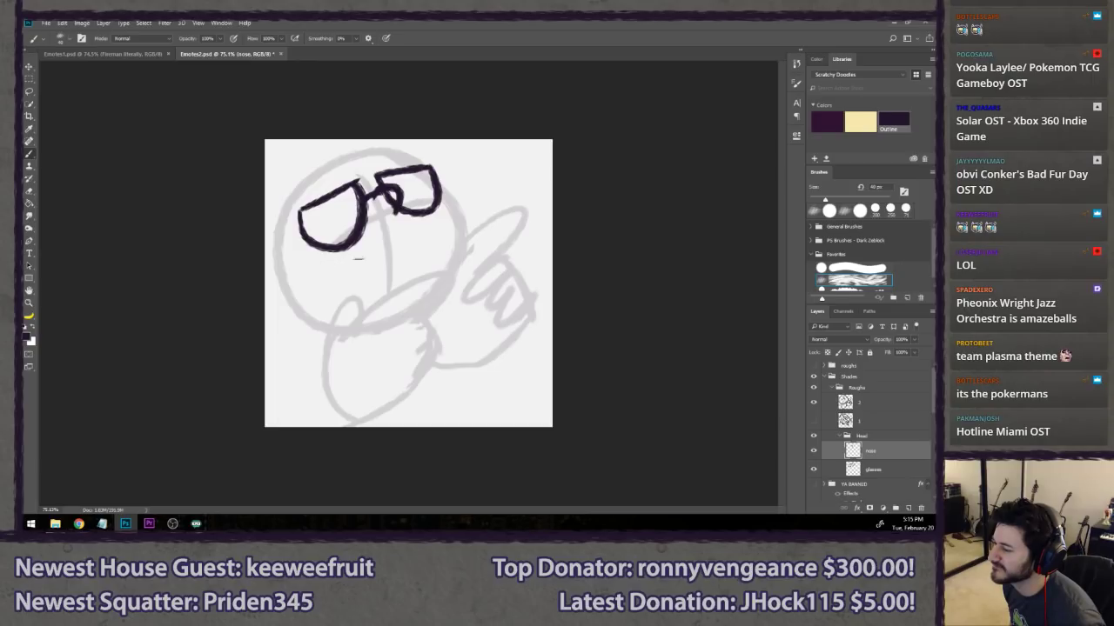
pyautogui.moveTo(322, 271); pyautogui.dragTo(454, 226)
pyautogui.hotkey('ctrl', 'z')
pyautogui.moveTo(334, 264); pyautogui.dragTo(455, 226)
pyautogui.hotkey('ctrl', 'z')
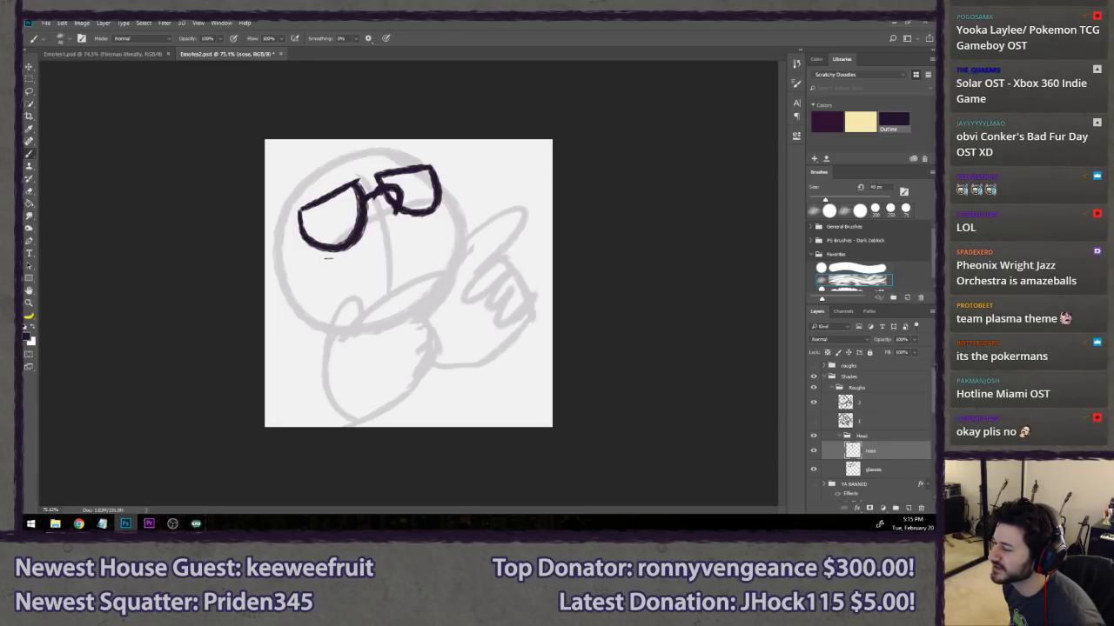
pyautogui.moveTo(324, 269); pyautogui.dragTo(454, 226)
pyautogui.hotkey('ctrl', 'z')
pyautogui.moveTo(323, 269); pyautogui.dragTo(454, 226)
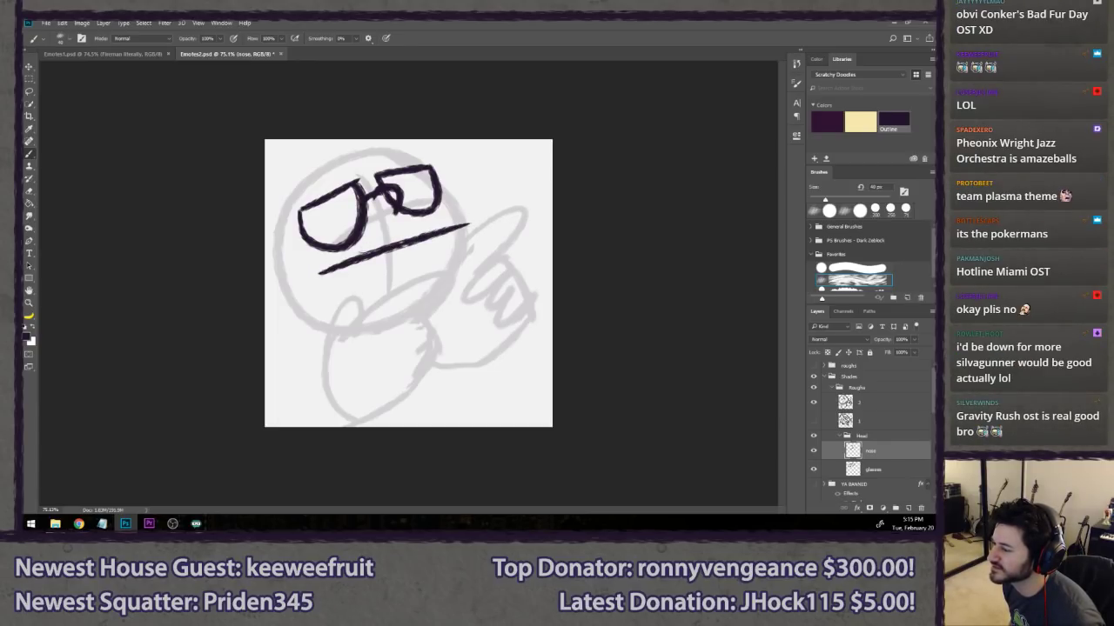
pyautogui.hotkey('ctrl', 'z')
pyautogui.moveTo(312, 277); pyautogui.dragTo(463, 222)
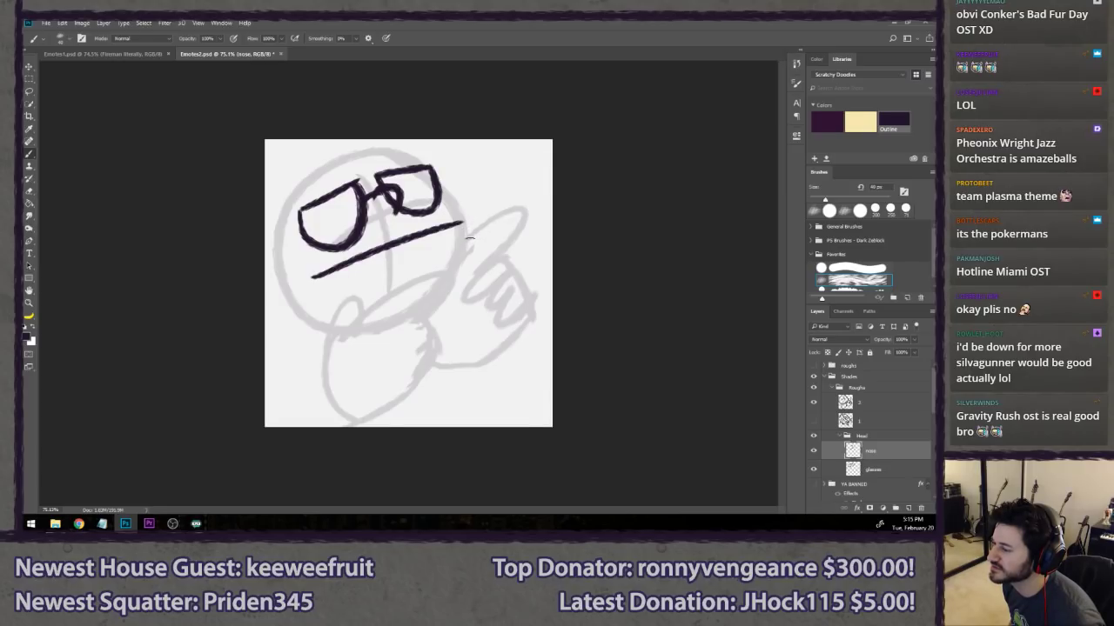
pyautogui.hotkey('ctrl', 'z')
pyautogui.moveTo(315, 275); pyautogui.dragTo(469, 223)
pyautogui.hotkey('ctrl', 'z')
pyautogui.moveTo(323, 265); pyautogui.dragTo(450, 221)
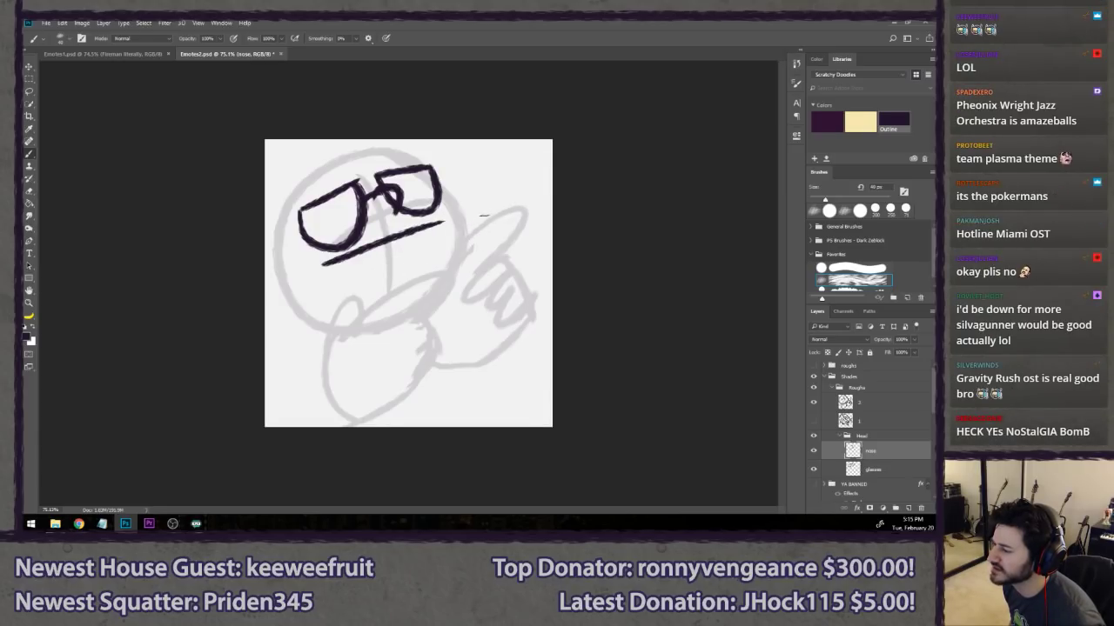
pyautogui.hotkey('ctrl', 'z')
pyautogui.moveTo(319, 268); pyautogui.dragTo(441, 224)
pyautogui.hotkey('ctrl', 'z')
pyautogui.moveTo(331, 264); pyautogui.dragTo(468, 217)
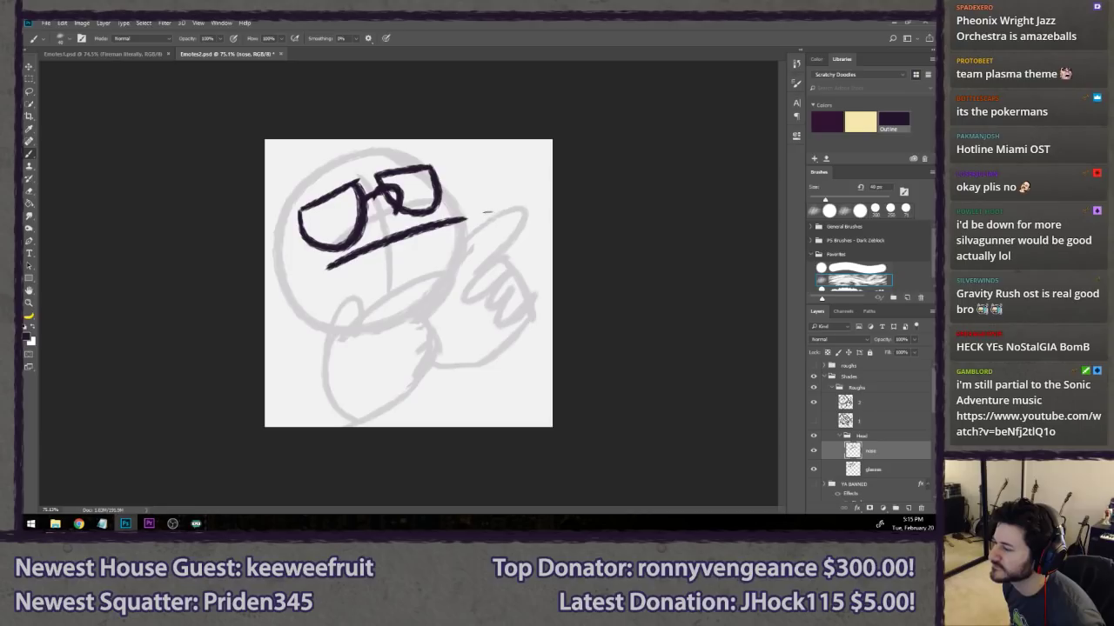
# - Redraw the slanted mouth line beneath the glasses with single brush strokes, undoing each until a shorter, thinner line sits close under the lenses
pyautogui.hotkey('ctrl', 'z')
pyautogui.moveTo(320, 277); pyautogui.dragTo(463, 226)
pyautogui.hotkey('ctrl', 'z')
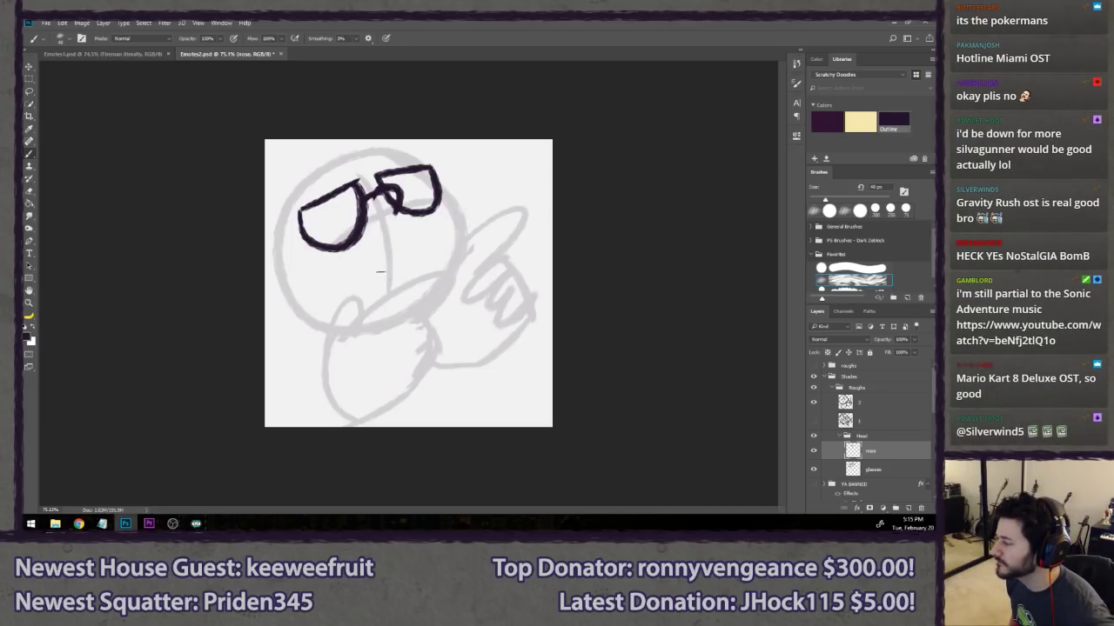
pyautogui.moveTo(329, 267)
pyautogui.mouseDown()
pyautogui.moveTo(455, 203)
pyautogui.moveTo(464, 211)
pyautogui.mouseUp()
pyautogui.hotkey('ctrl', 'z')
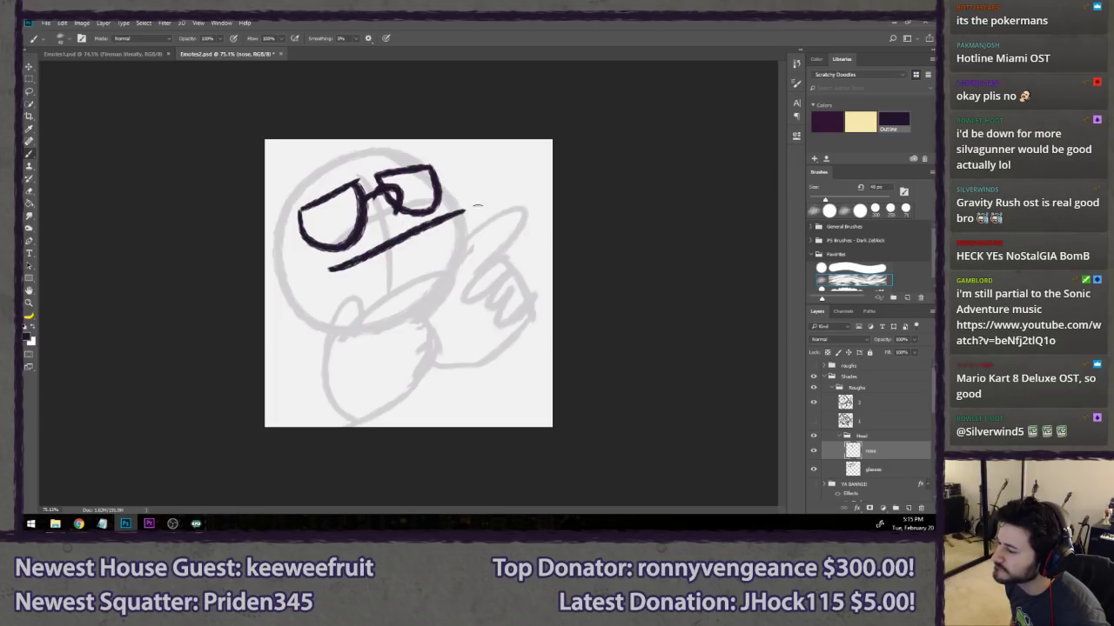
pyautogui.hotkey('ctrl', 'z')
pyautogui.moveTo(321, 272); pyautogui.dragTo(468, 208)
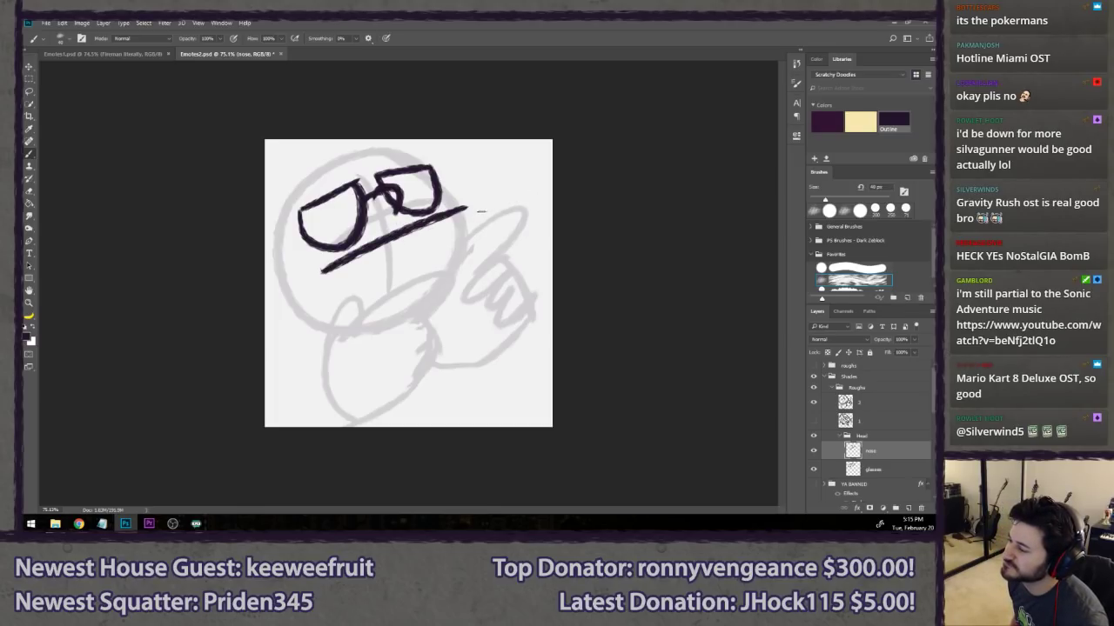
pyautogui.hotkey('ctrl', 'z')
pyautogui.moveTo(327, 281); pyautogui.dragTo(475, 194)
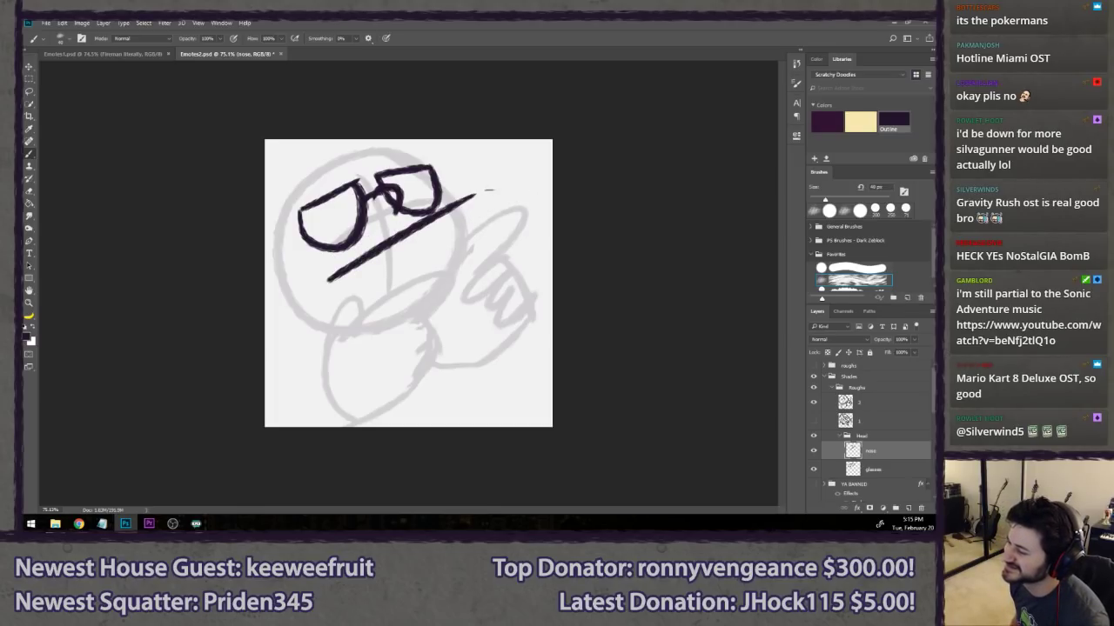
pyautogui.hotkey('ctrl', 'z')
pyautogui.moveTo(307, 259); pyautogui.dragTo(514, 225)
pyautogui.hotkey('ctrl', 'z')
pyautogui.moveTo(320, 272); pyautogui.dragTo(531, 188)
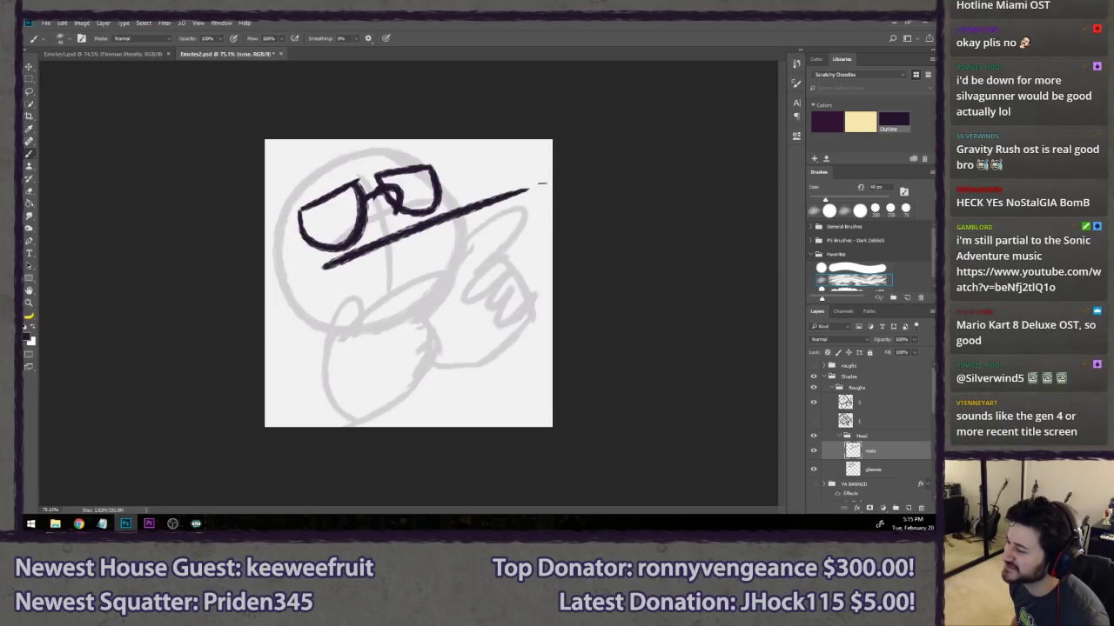
pyautogui.hotkey('ctrl', 'z')
pyautogui.moveTo(293, 297); pyautogui.dragTo(499, 193)
pyautogui.hotkey('ctrl', 'z')
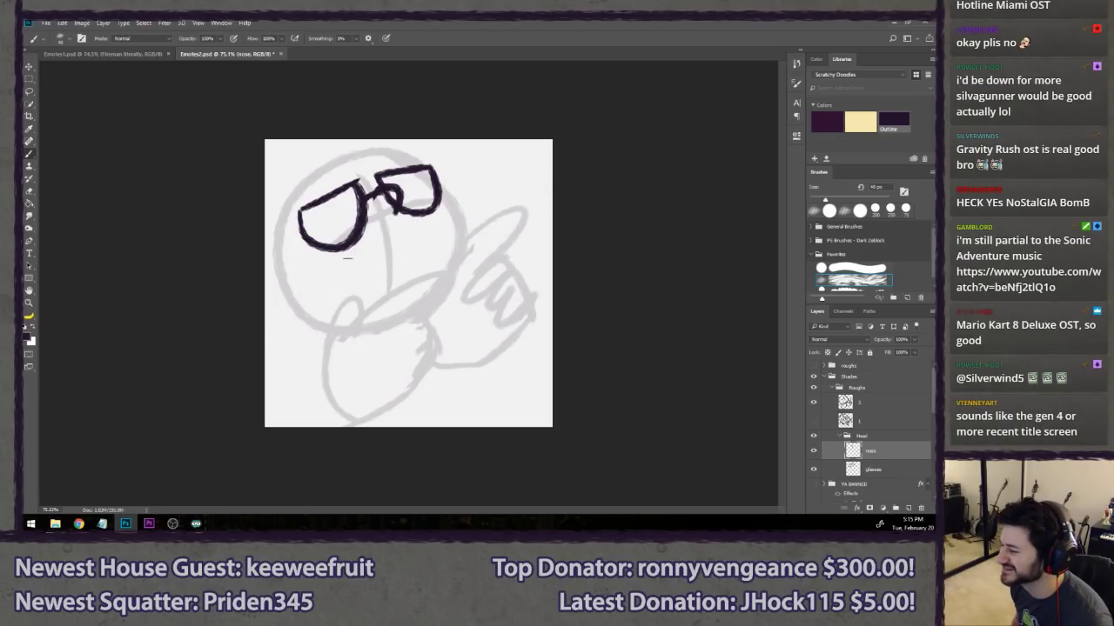
pyautogui.moveTo(327, 278); pyautogui.dragTo(447, 216)
pyautogui.hotkey('ctrl', 'z')
pyautogui.moveTo(320, 270); pyautogui.dragTo(483, 217)
pyautogui.hotkey('ctrl', 'z')
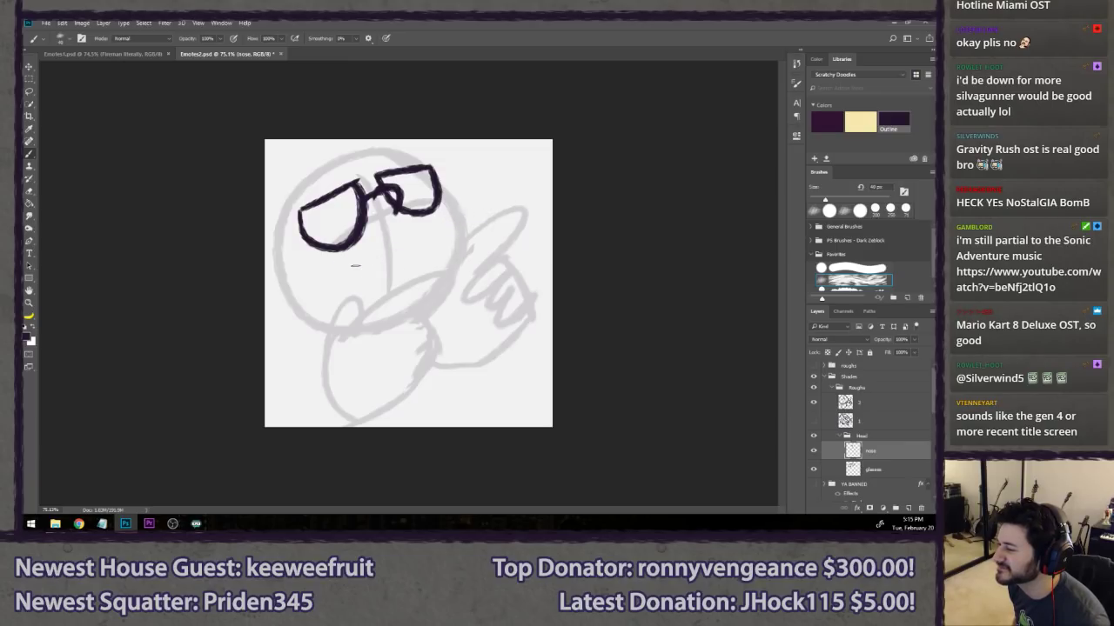
pyautogui.moveTo(330, 278); pyautogui.dragTo(456, 223)
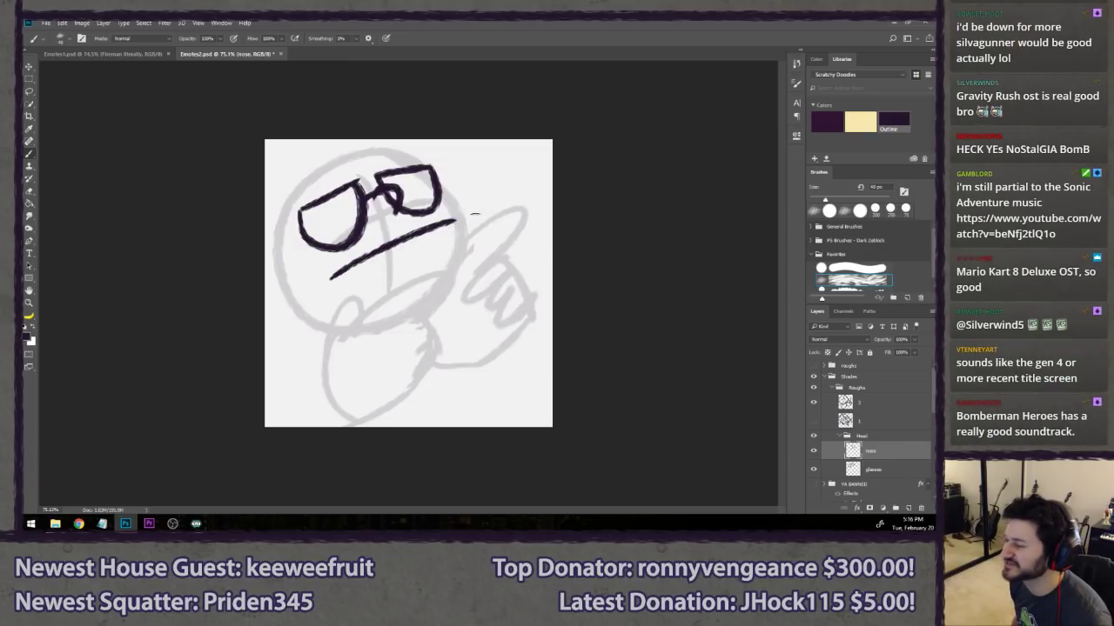
pyautogui.hotkey('ctrl', 'z')
pyautogui.moveTo(336, 264); pyautogui.dragTo(461, 217)
pyautogui.hotkey('ctrl', 'z')
pyautogui.hotkey('ctrl', 'z')
pyautogui.moveTo(315, 279); pyautogui.dragTo(450, 230)
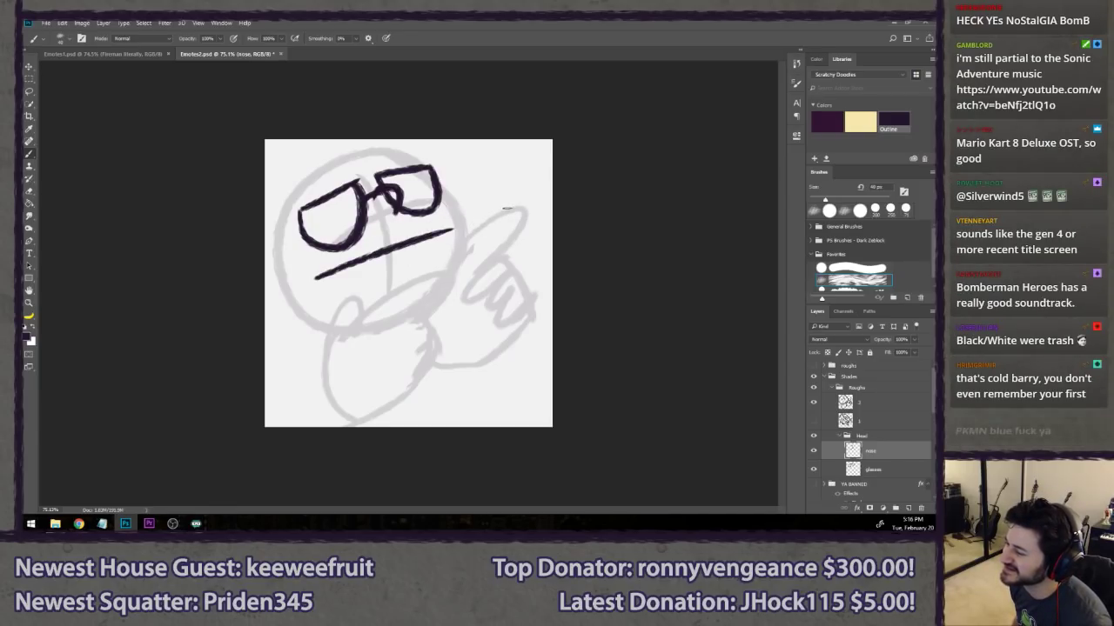
pyautogui.hotkey('ctrl', 'z')
pyautogui.moveTo(364, 253); pyautogui.dragTo(483, 216)
pyautogui.hotkey('ctrl', 'z')
pyautogui.moveTo(329, 267); pyautogui.dragTo(469, 242)
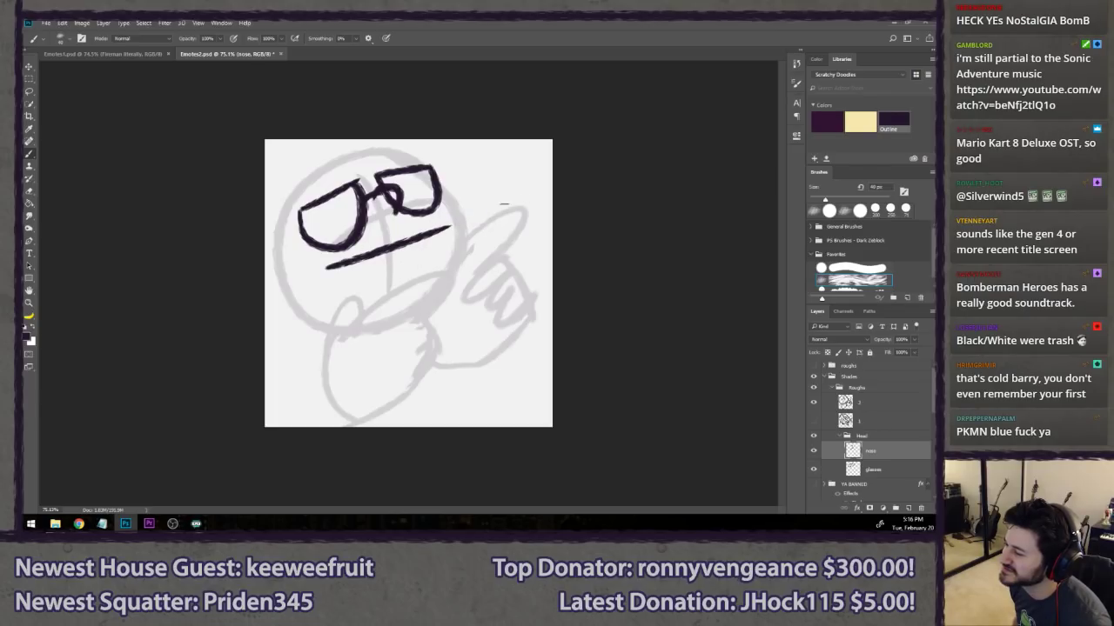
pyautogui.hotkey('ctrl', 'z')
pyautogui.moveTo(324, 266); pyautogui.dragTo(420, 230)
pyautogui.hotkey('ctrl', 'z')
pyautogui.moveTo(329, 259); pyautogui.dragTo(448, 219)
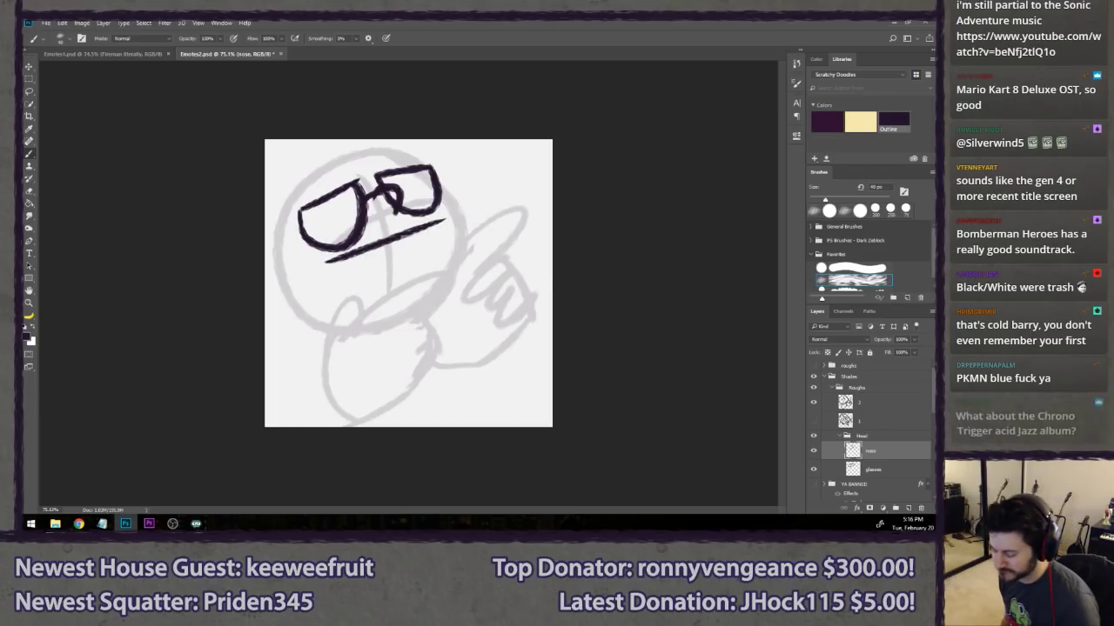
# - Lasso the mouth line, shift it slightly down and to the right with the Move tool, and clear the selection
pyautogui.press('l')
pyautogui.moveTo(366, 228)
pyautogui.mouseDown()
pyautogui.moveTo(352, 243)
pyautogui.moveTo(497, 211)
pyautogui.moveTo(370, 226)
pyautogui.moveTo(420, 235)
pyautogui.mouseUp()
pyautogui.press('v')
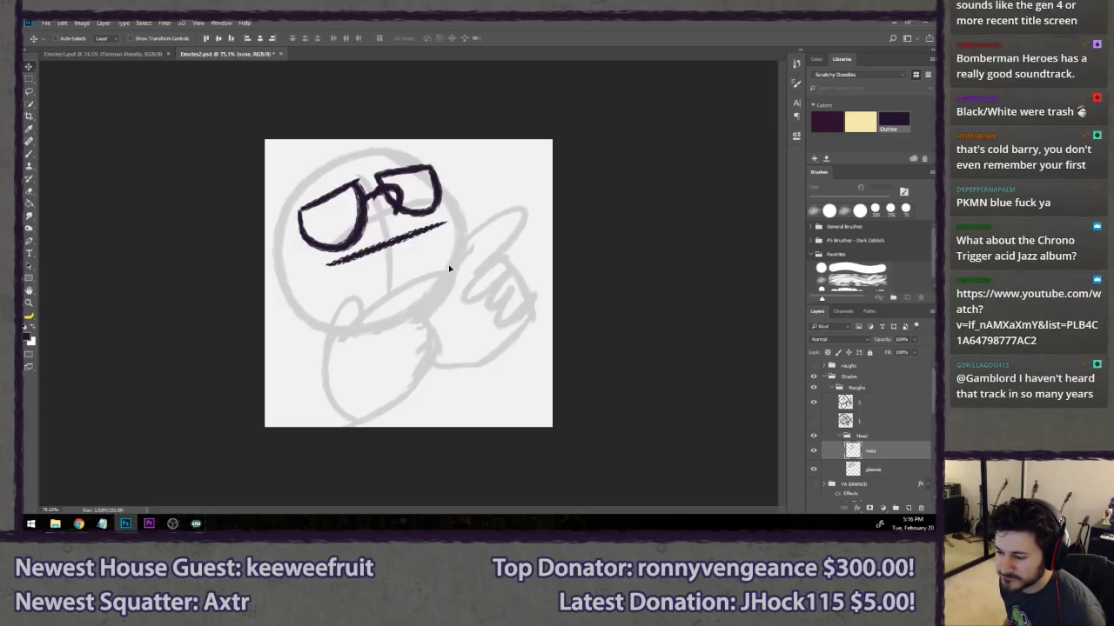
pyautogui.press('l')
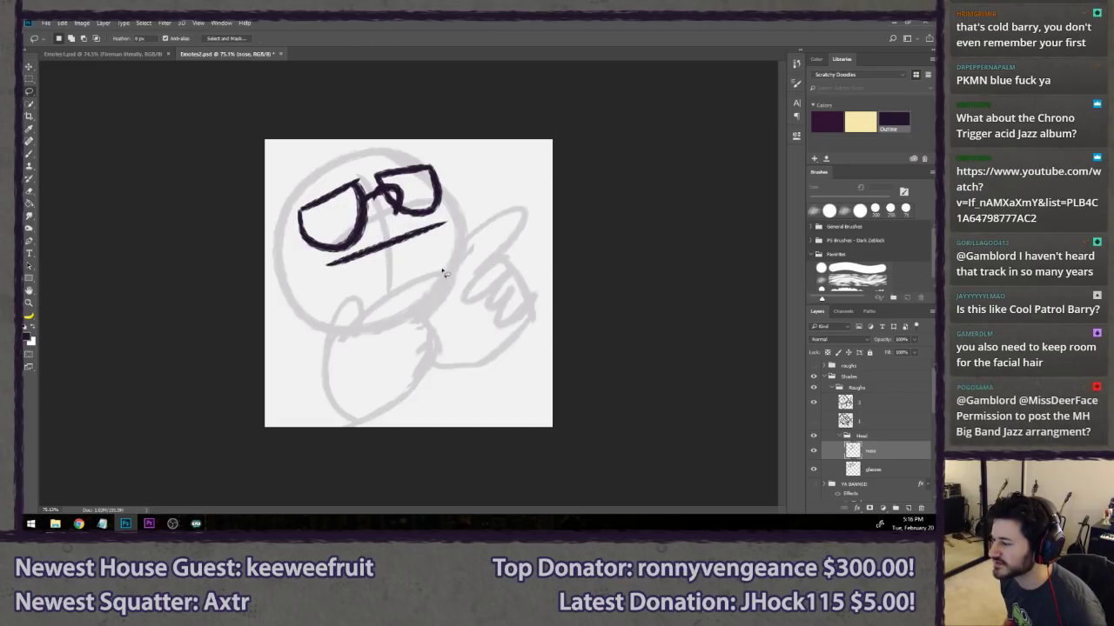
pyautogui.press('b')
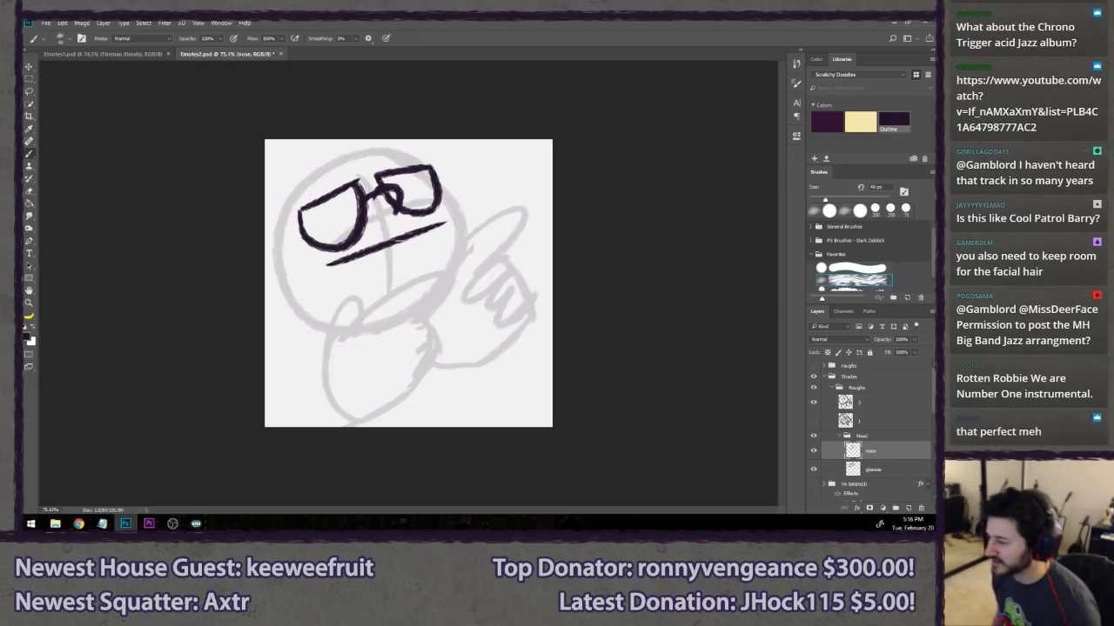
pyautogui.press('l')
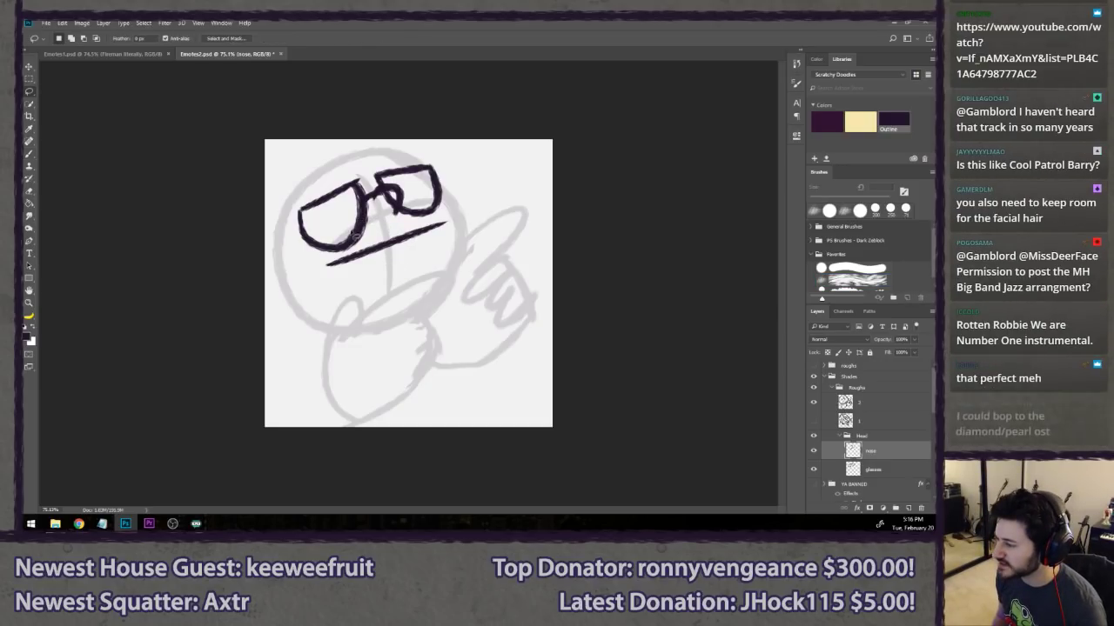
pyautogui.moveTo(355, 240)
pyautogui.mouseDown()
pyautogui.moveTo(308, 269)
pyautogui.moveTo(388, 284)
pyautogui.moveTo(474, 246)
pyautogui.moveTo(468, 219)
pyautogui.moveTo(433, 213)
pyautogui.moveTo(416, 236)
pyautogui.mouseUp()
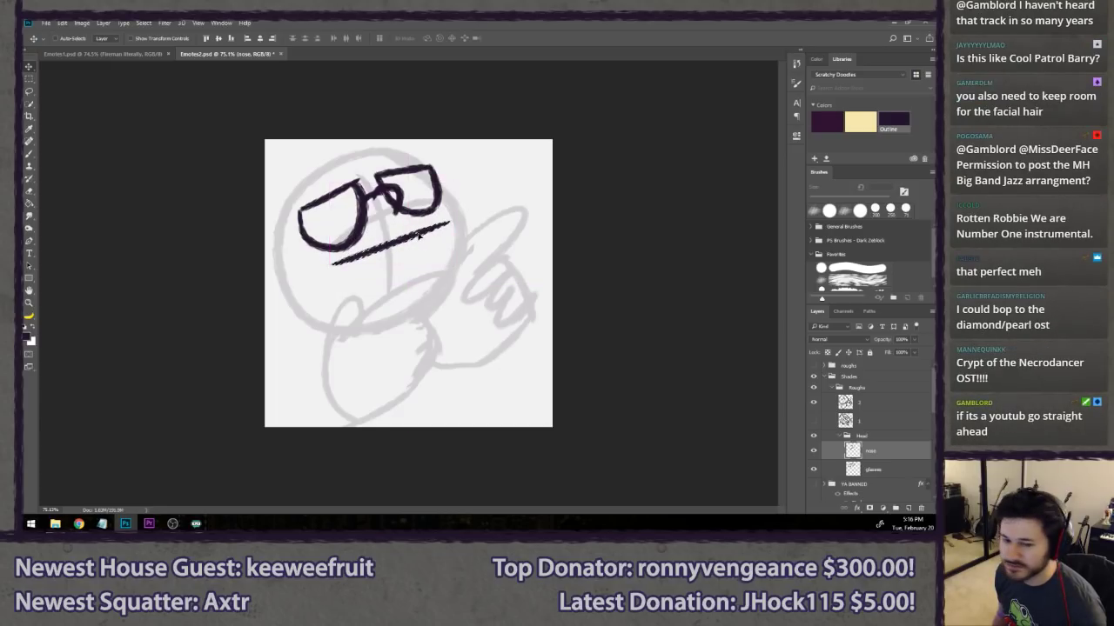
pyautogui.hotkey('ctrl', 'd')
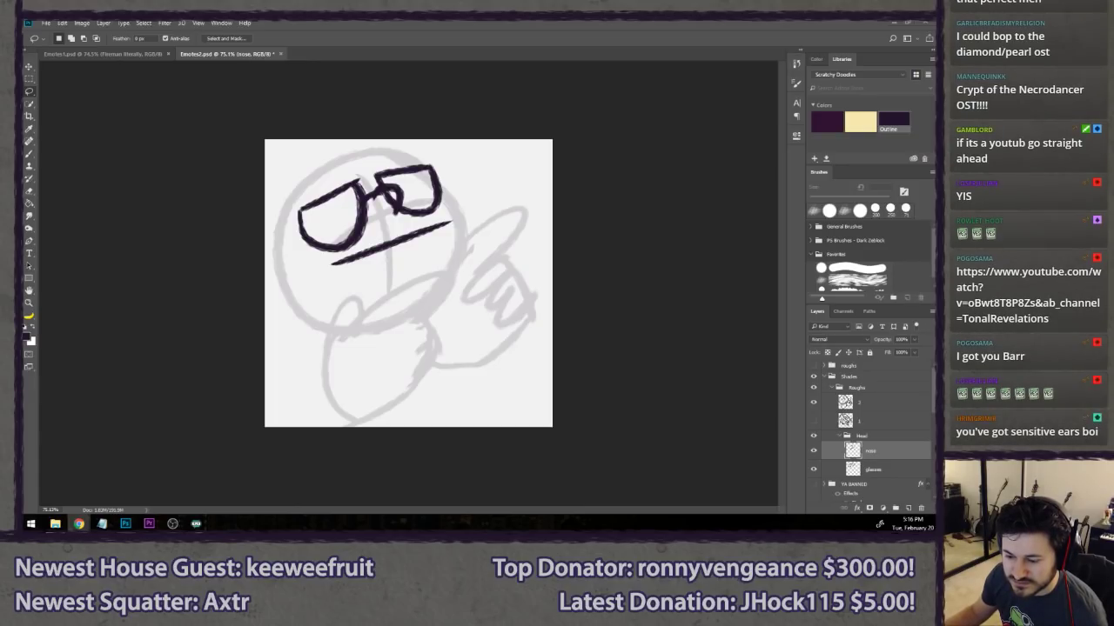
pyautogui.click(386, 22)
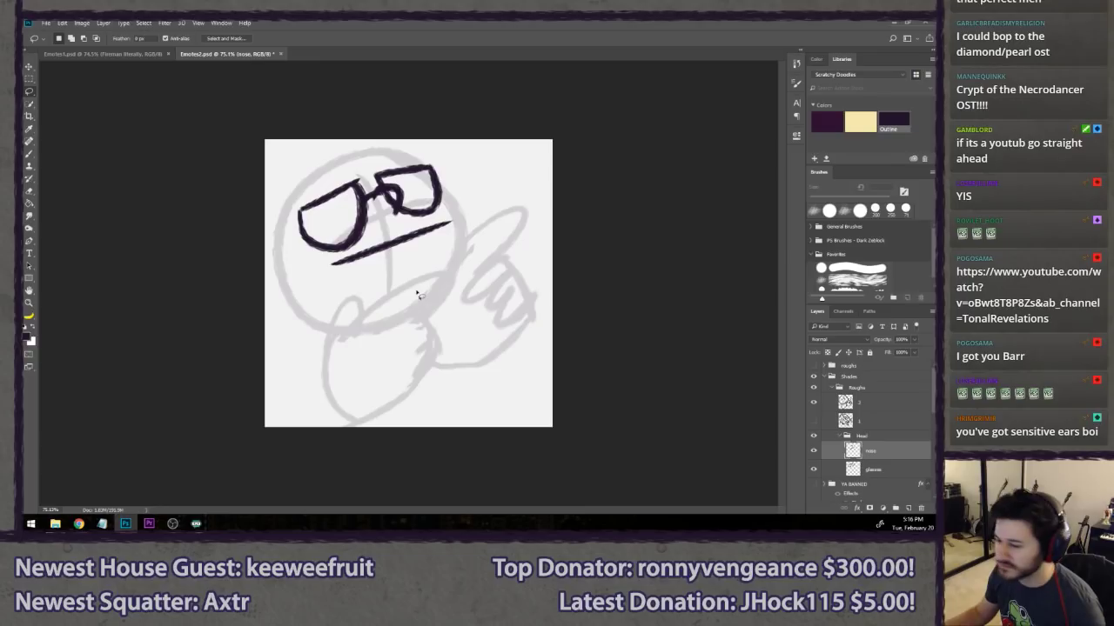
# - Rename the nose layer as face and add a new layer named hair1 above it
pyautogui.press('b')
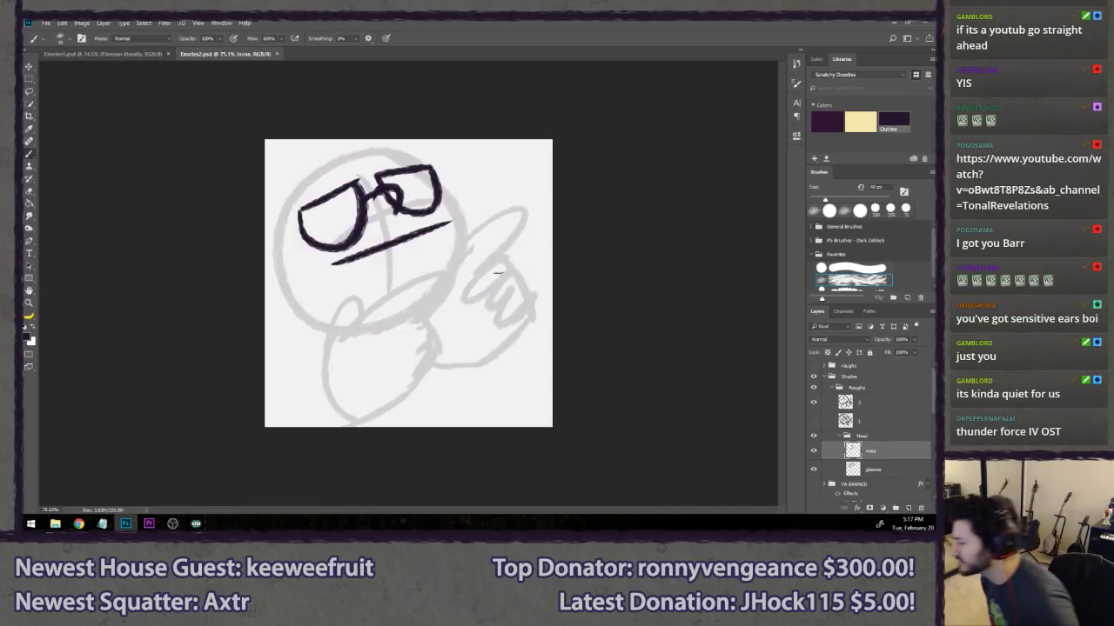
pyautogui.doubleClick(871, 450)
pyautogui.write('face')
pyautogui.press('Return')
pyautogui.hotkey('ctrl', 'shift', 'n')
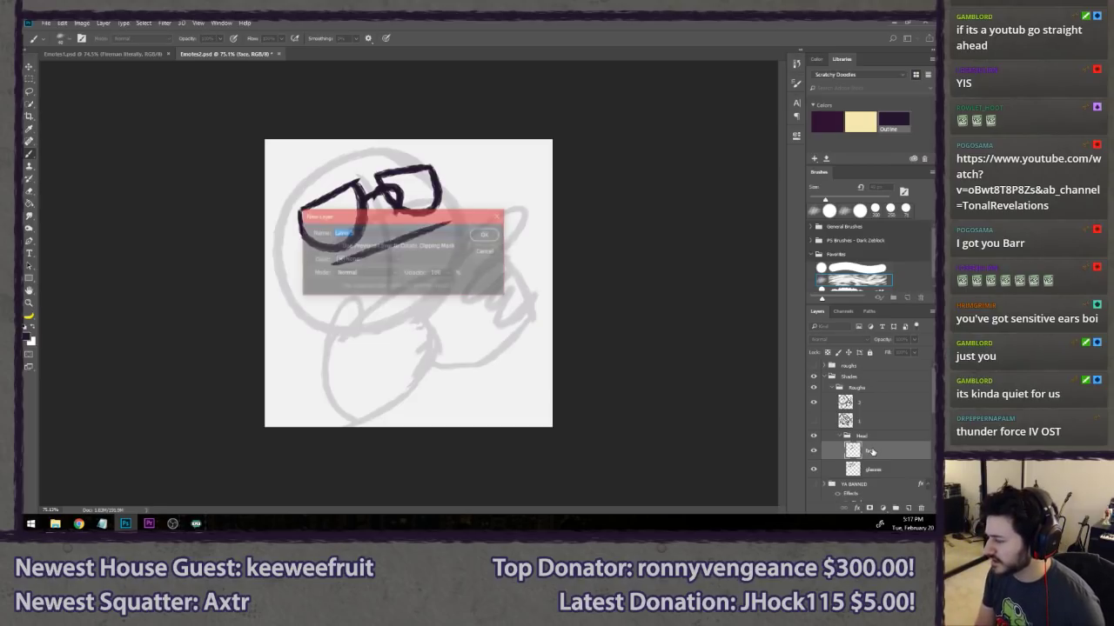
pyautogui.write('ha')
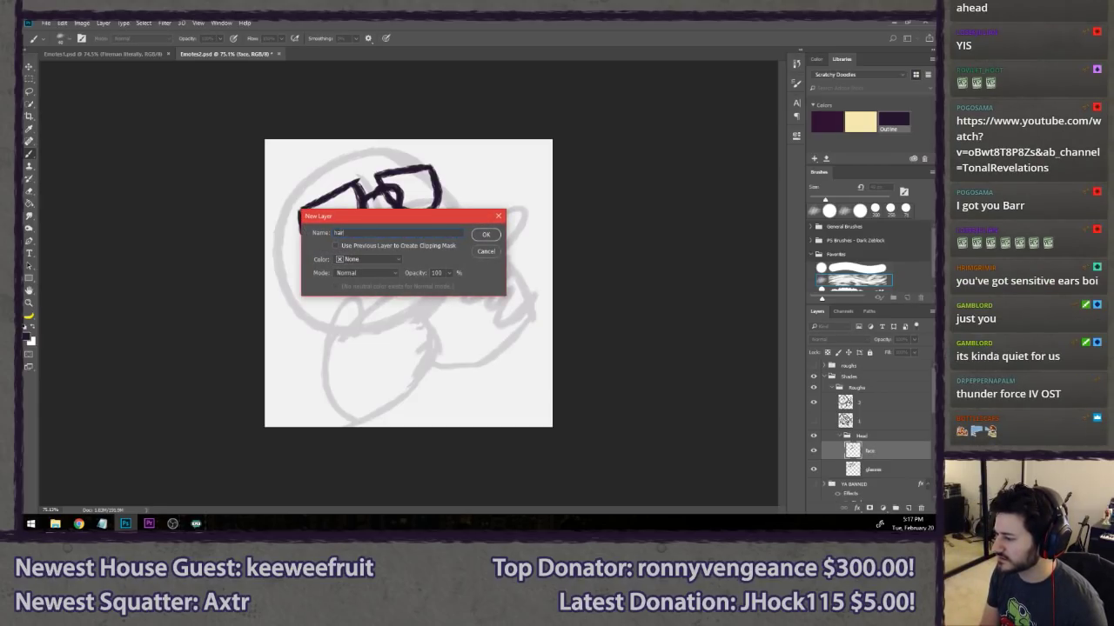
pyautogui.write('ir')
pyautogui.press('Return')
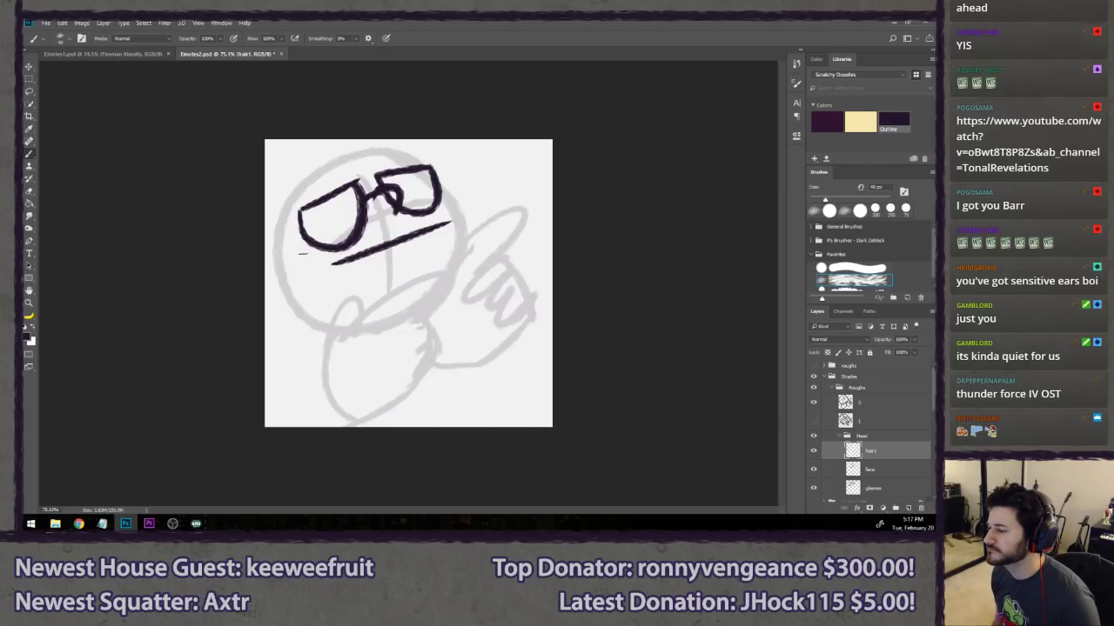
# - Brush a small curved ear at the head's edge on the face layer and a shaggy beard with sideburns on the hair1 layer
pyautogui.click(869, 470)
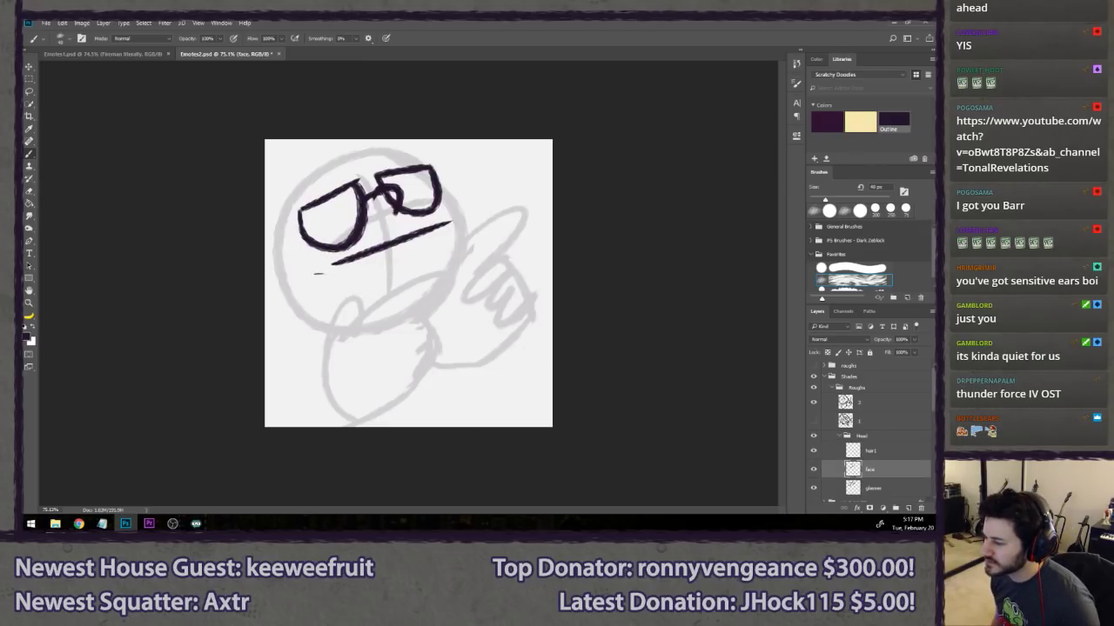
pyautogui.moveTo(282, 251); pyautogui.dragTo(305, 278)
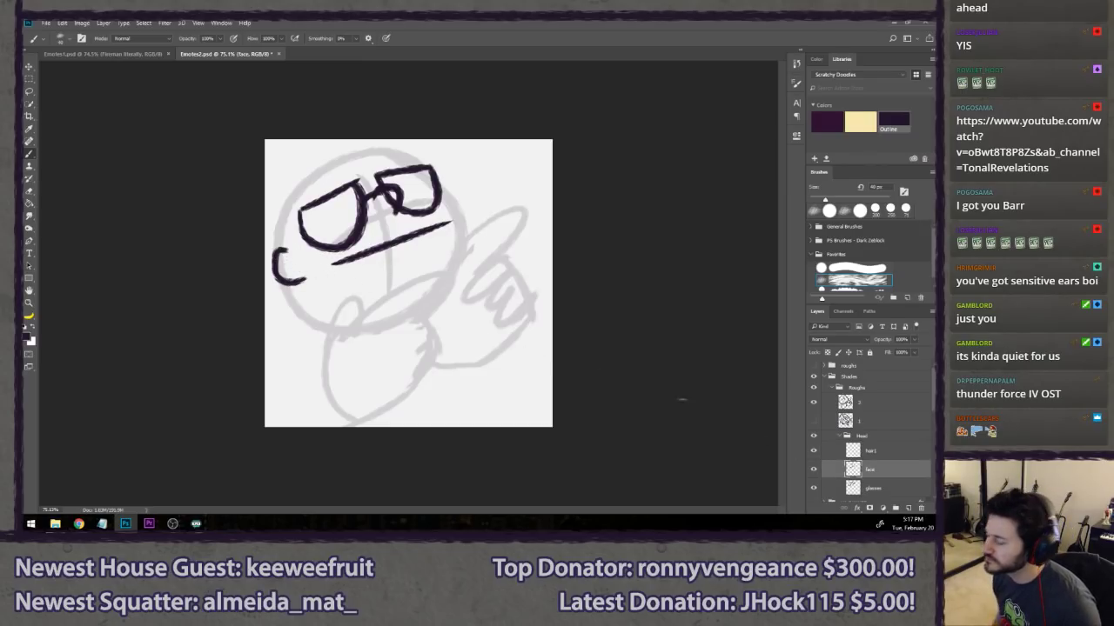
pyautogui.click(867, 456)
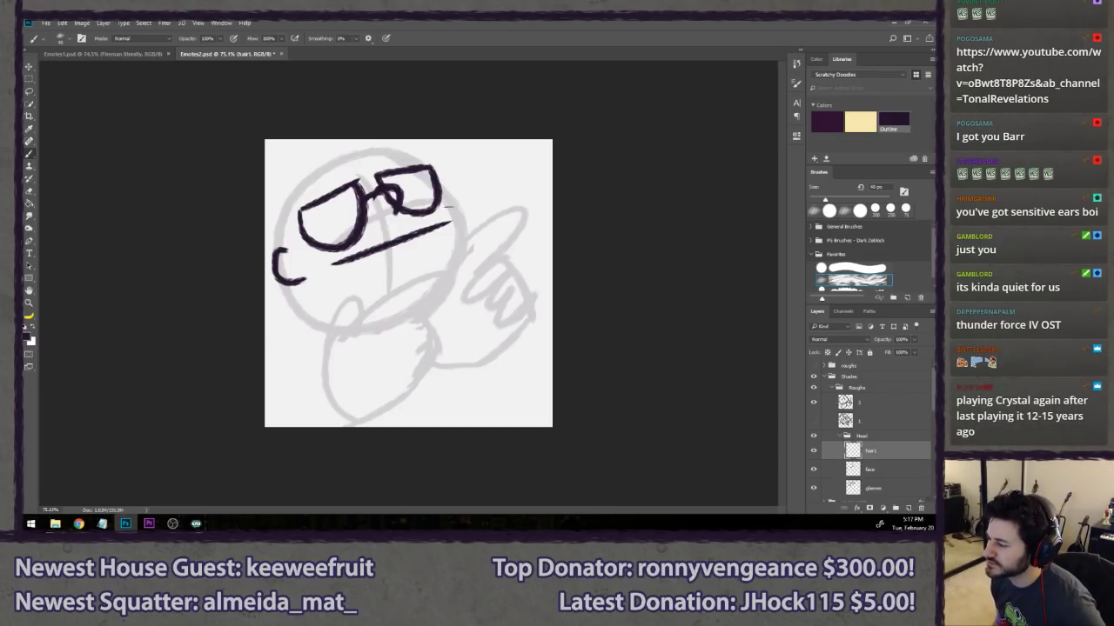
pyautogui.moveTo(444, 189)
pyautogui.mouseDown()
pyautogui.moveTo(470, 237)
pyautogui.moveTo(465, 266)
pyautogui.mouseUp()
pyautogui.hotkey('ctrl', 'z')
pyautogui.moveTo(443, 184)
pyautogui.mouseDown()
pyautogui.moveTo(463, 210)
pyautogui.moveTo(469, 245)
pyautogui.moveTo(456, 286)
pyautogui.moveTo(414, 256)
pyautogui.moveTo(399, 277)
pyautogui.moveTo(377, 277)
pyautogui.moveTo(358, 316)
pyautogui.moveTo(352, 308)
pyautogui.moveTo(336, 325)
pyautogui.moveTo(314, 325)
pyautogui.moveTo(305, 263)
pyautogui.moveTo(281, 254)
pyautogui.moveTo(276, 207)
pyautogui.mouseUp()
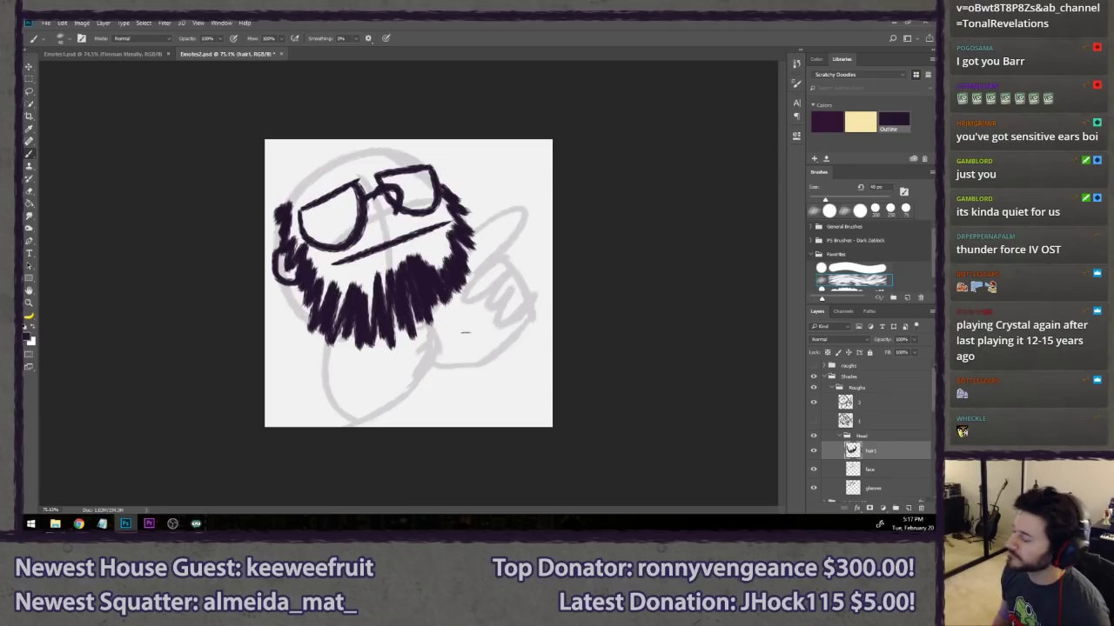
# - Add a new layer named hair2 above hair1 in the Head group
pyautogui.hotkey('ctrl', 'shift', 'n')
pyautogui.write('hair2')
pyautogui.press('Return')
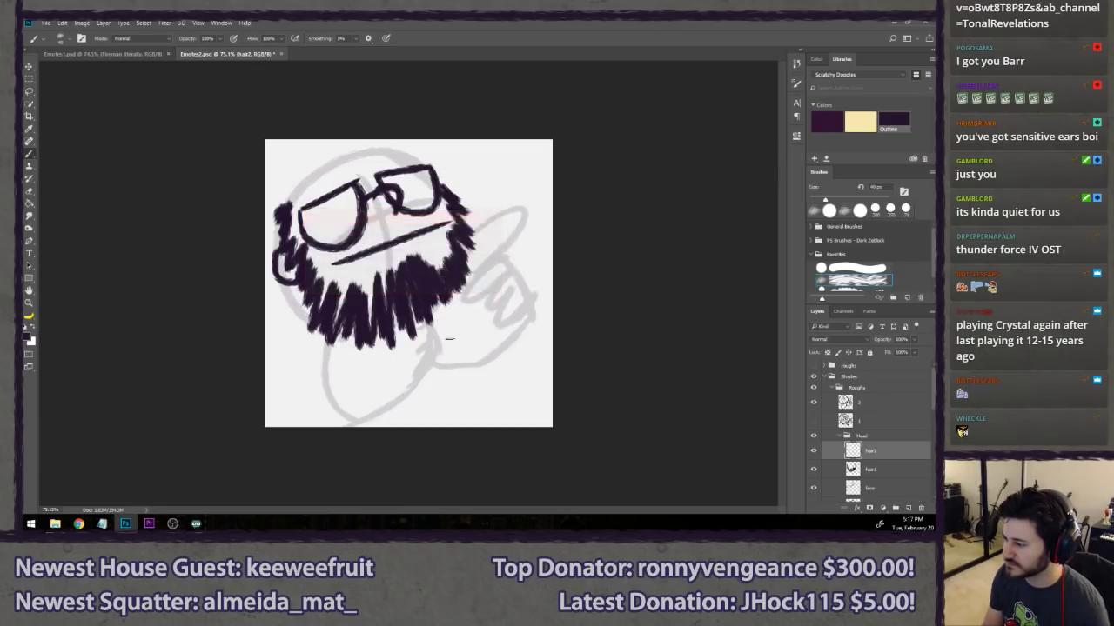
# - Move the Head group and rough sketch layer 2 down together on the canvas, and reselect the hair2 layer for brushing
pyautogui.click(883, 437)
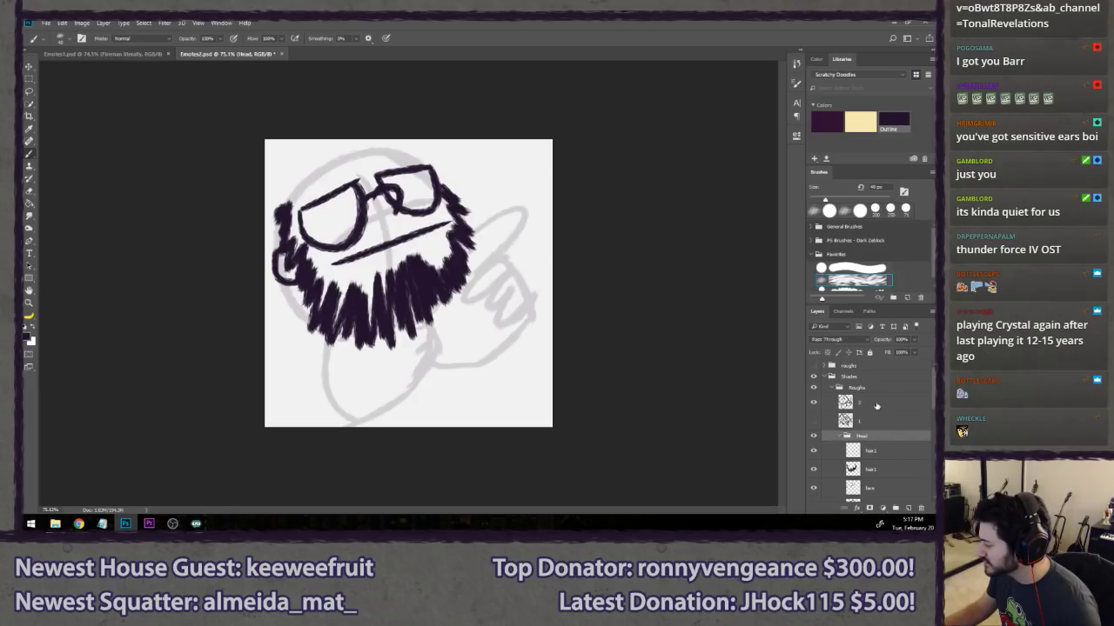
pyautogui.click(876, 406)
pyautogui.press('v')
pyautogui.moveTo(383, 247); pyautogui.dragTo(389, 284)
pyautogui.press('l')
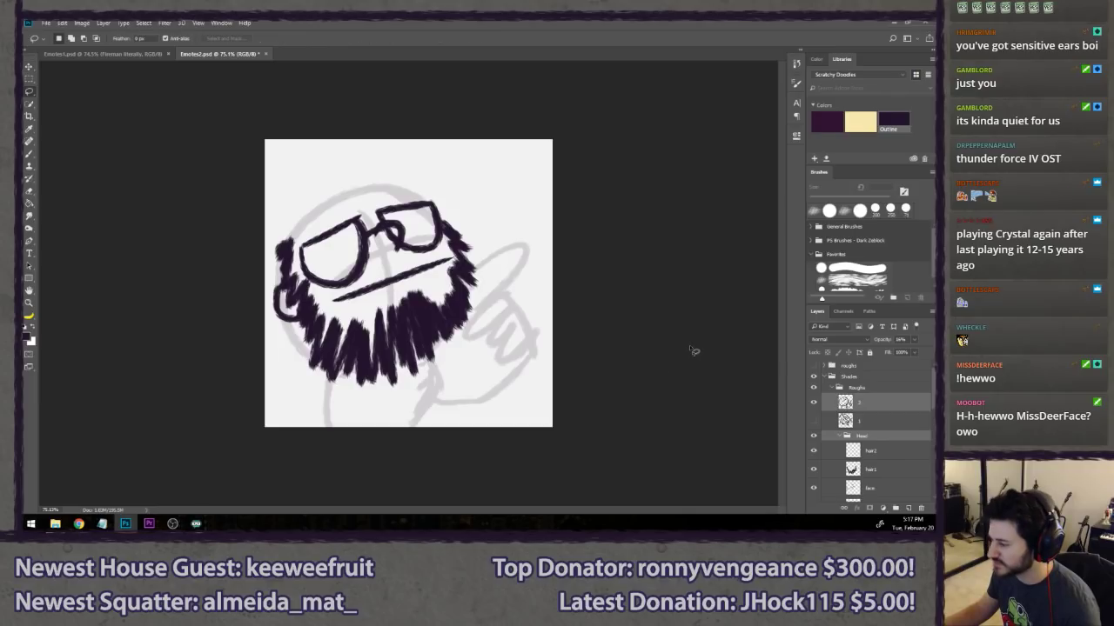
pyautogui.click(880, 450)
pyautogui.press('b')
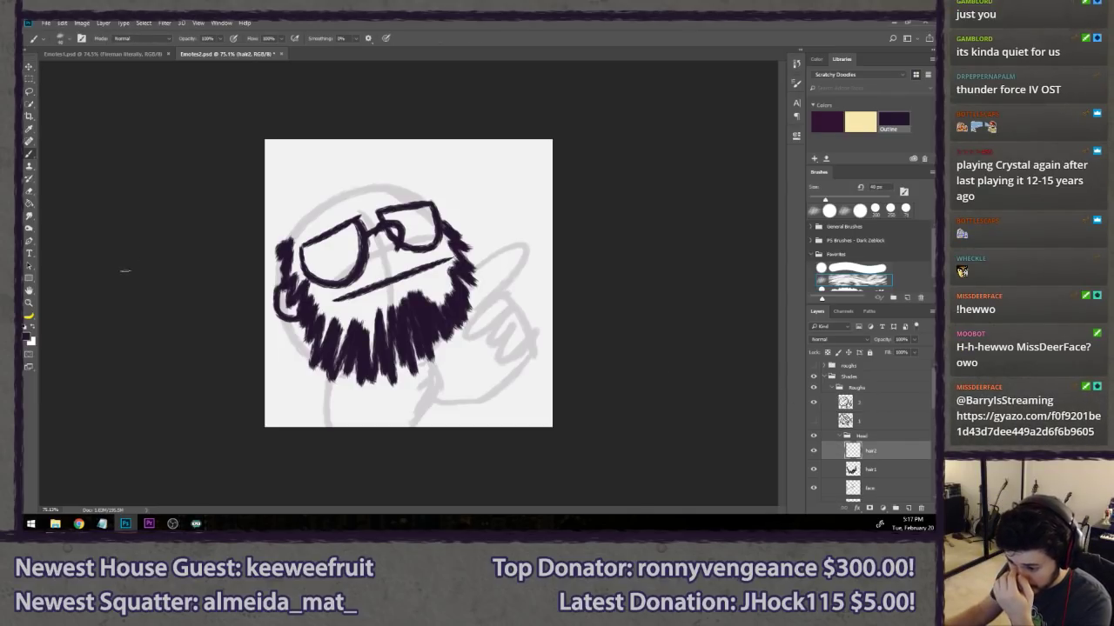
# - Switch to the browser, examine the shared Gyazo image of the edited emote at larger size, and close its tab
pyautogui.hotkey('alt', 'Tab')
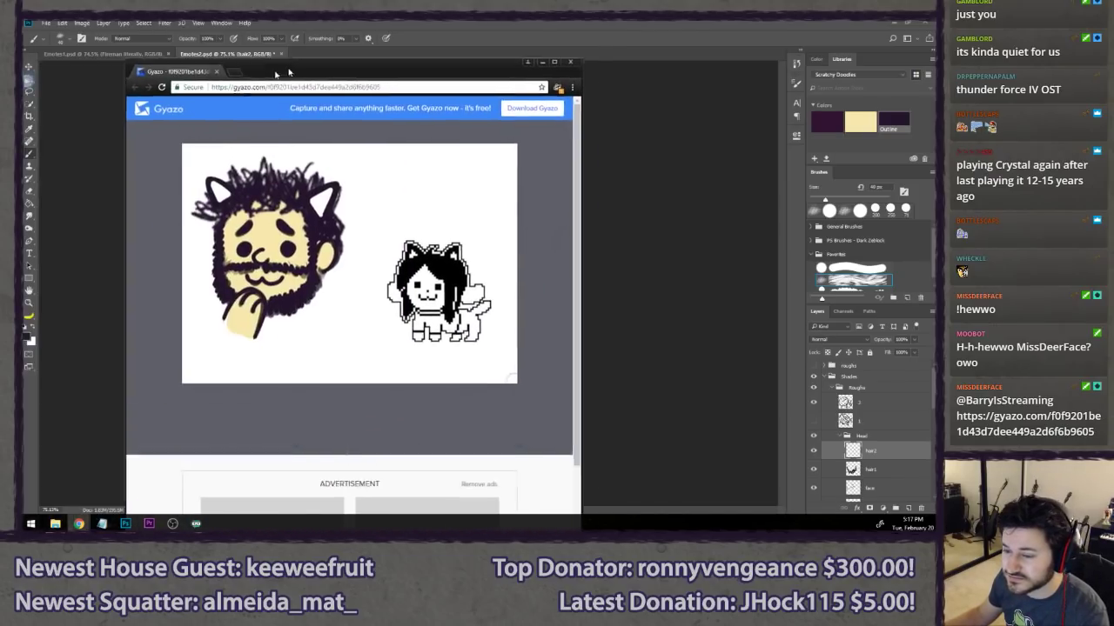
pyautogui.moveTo(276, 72); pyautogui.dragTo(301, 64)
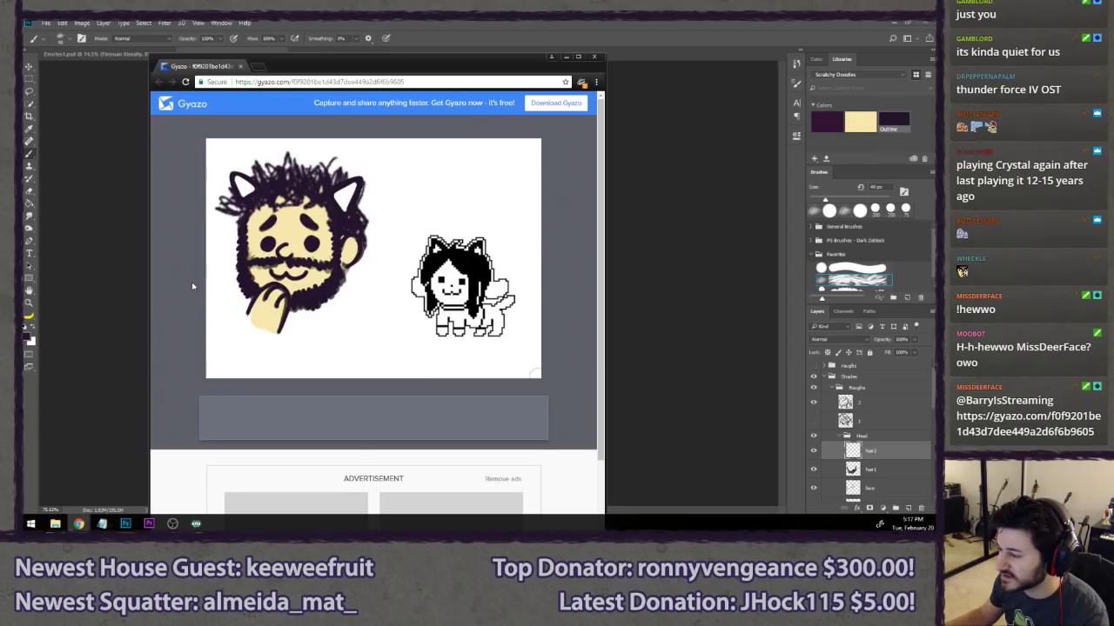
pyautogui.click(301, 268)
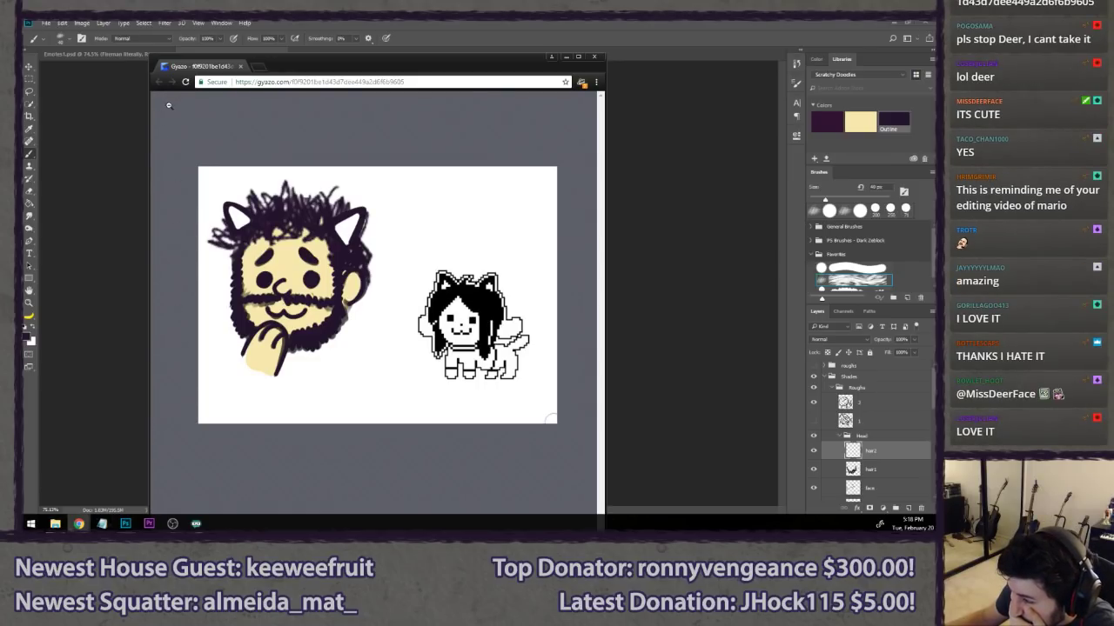
pyautogui.middleClick(200, 72)
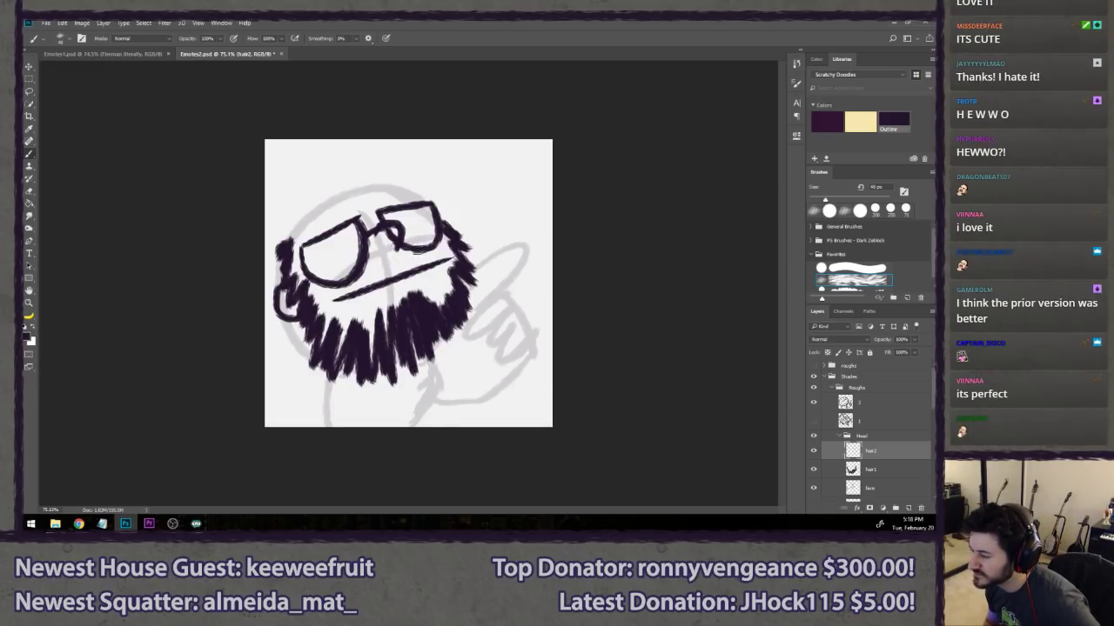
pyautogui.moveTo(461, 239); pyautogui.dragTo(398, 266)
pyautogui.hotkey('ctrl', 'z')
pyautogui.moveTo(454, 245); pyautogui.dragTo(393, 265)
pyautogui.hotkey('ctrl', 'z')
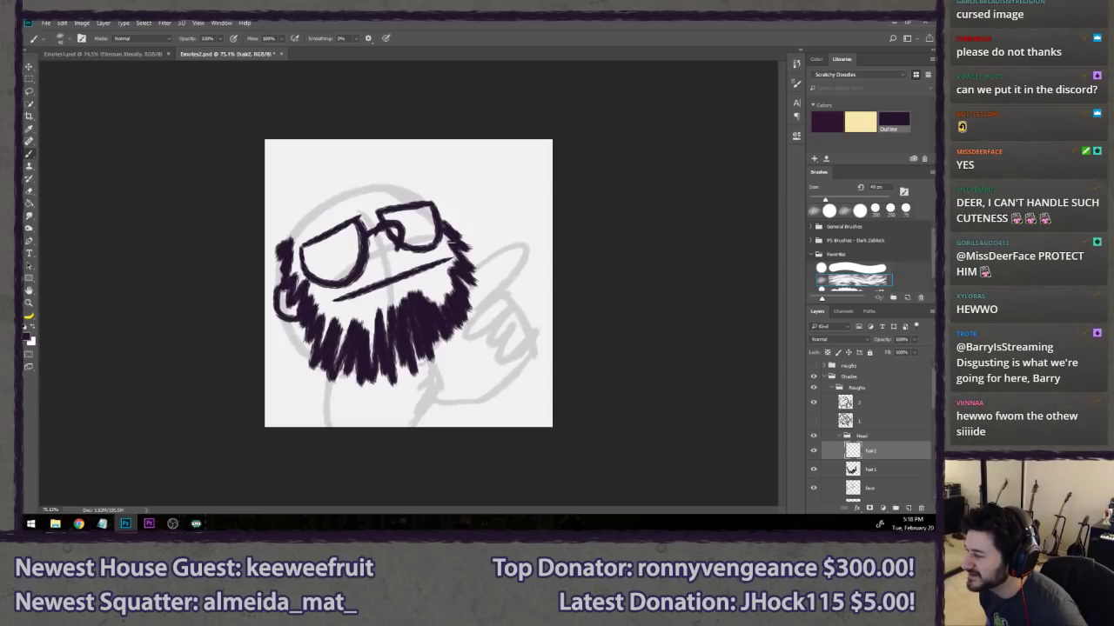
pyautogui.moveTo(449, 243); pyautogui.dragTo(386, 266)
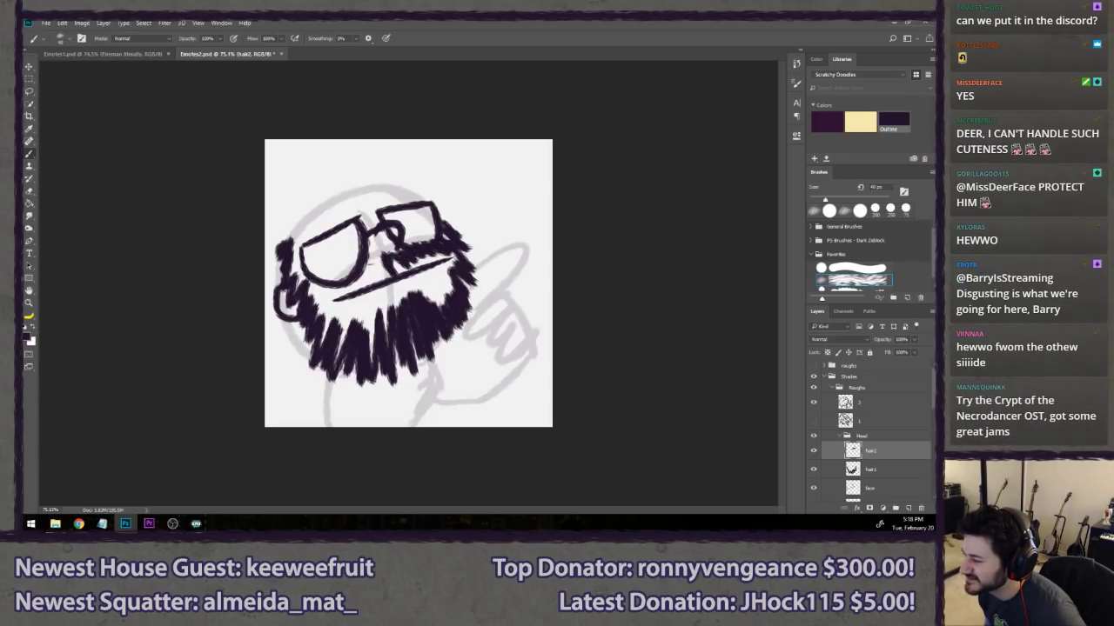
pyautogui.hotkey('ctrl', 'z')
pyautogui.moveTo(453, 238); pyautogui.dragTo(322, 290)
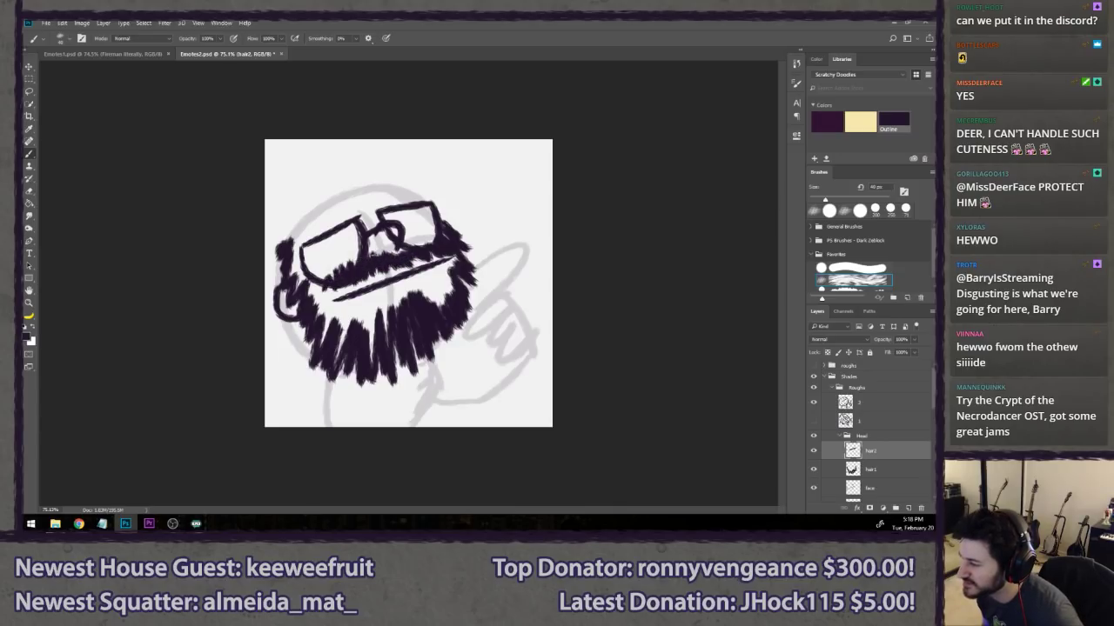
pyautogui.hotkey('ctrl', 'z')
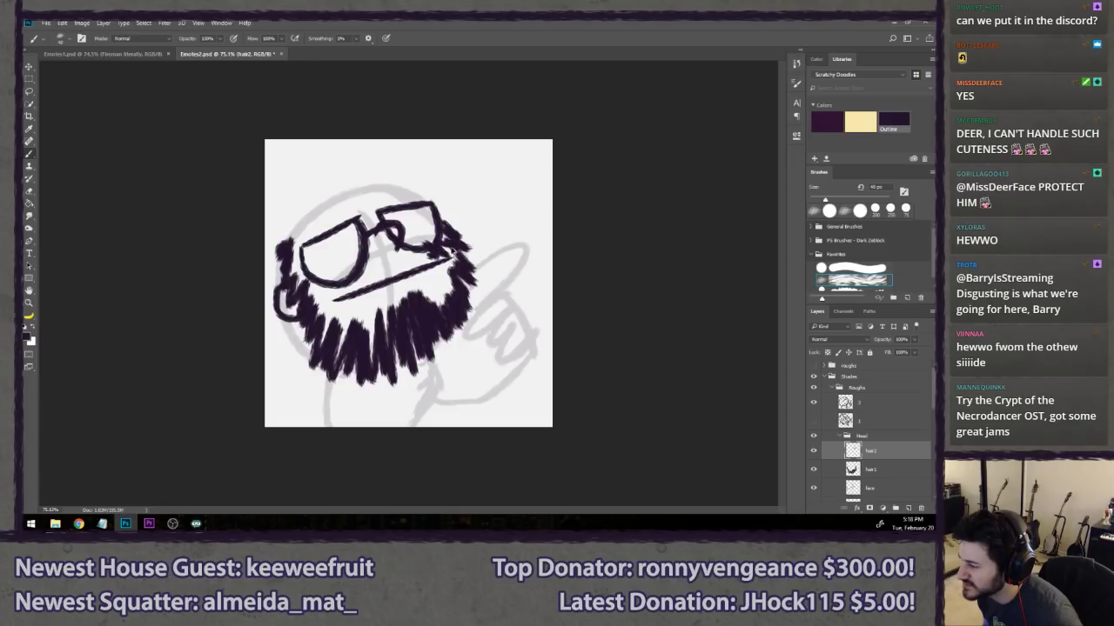
pyautogui.moveTo(454, 240); pyautogui.dragTo(310, 315)
pyautogui.hotkey('ctrl', 'z')
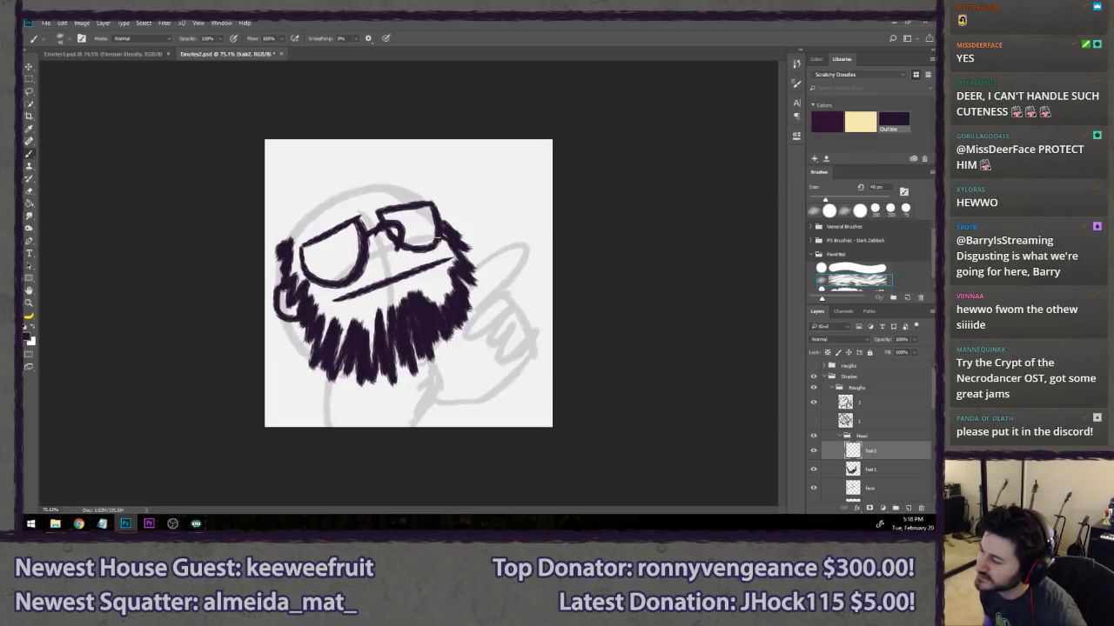
# - Brush a shaggy moustache across the mouth on the hair2 layer and move it up to sit just above the mouth line
pyautogui.moveTo(451, 231)
pyautogui.mouseDown()
pyautogui.moveTo(430, 257)
pyautogui.moveTo(344, 296)
pyautogui.moveTo(299, 294)
pyautogui.mouseUp()
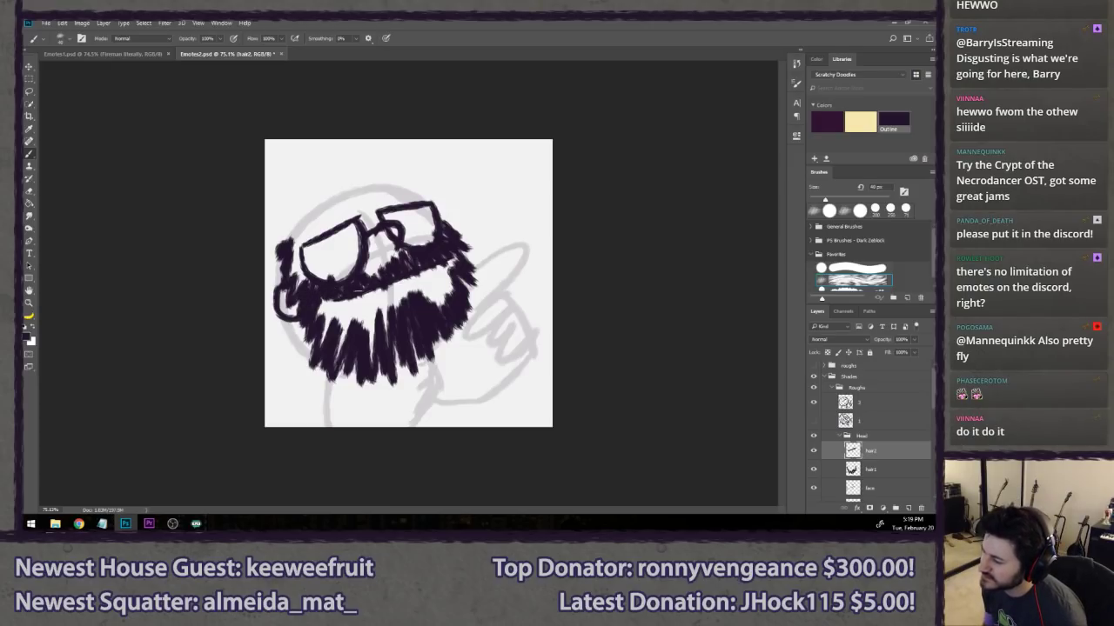
pyautogui.moveTo(404, 275); pyautogui.dragTo(407, 251)
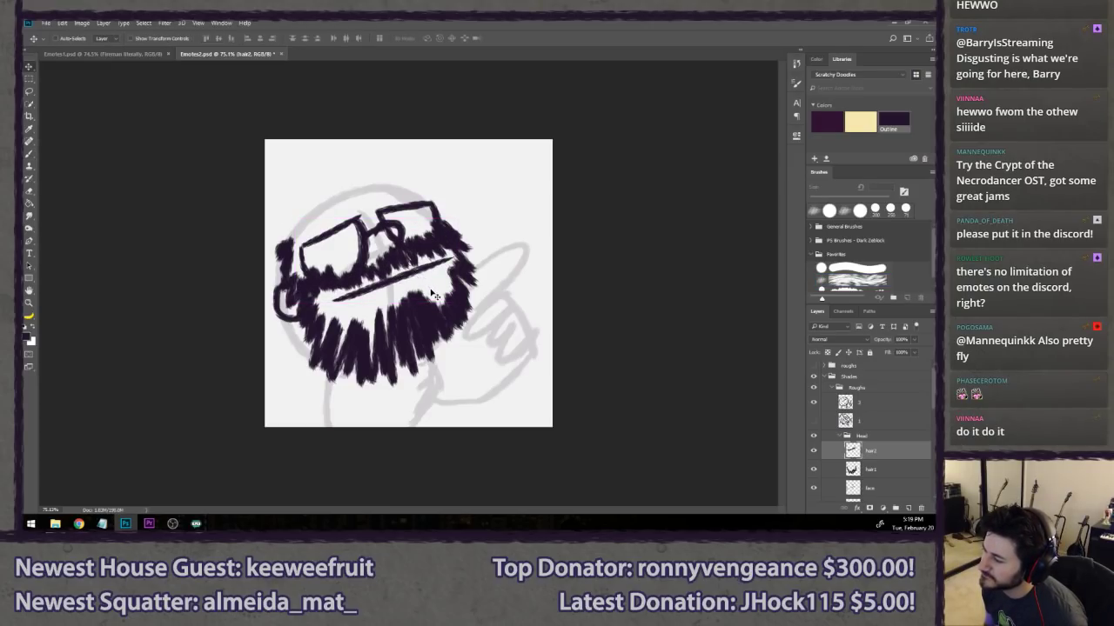
pyautogui.press('e')
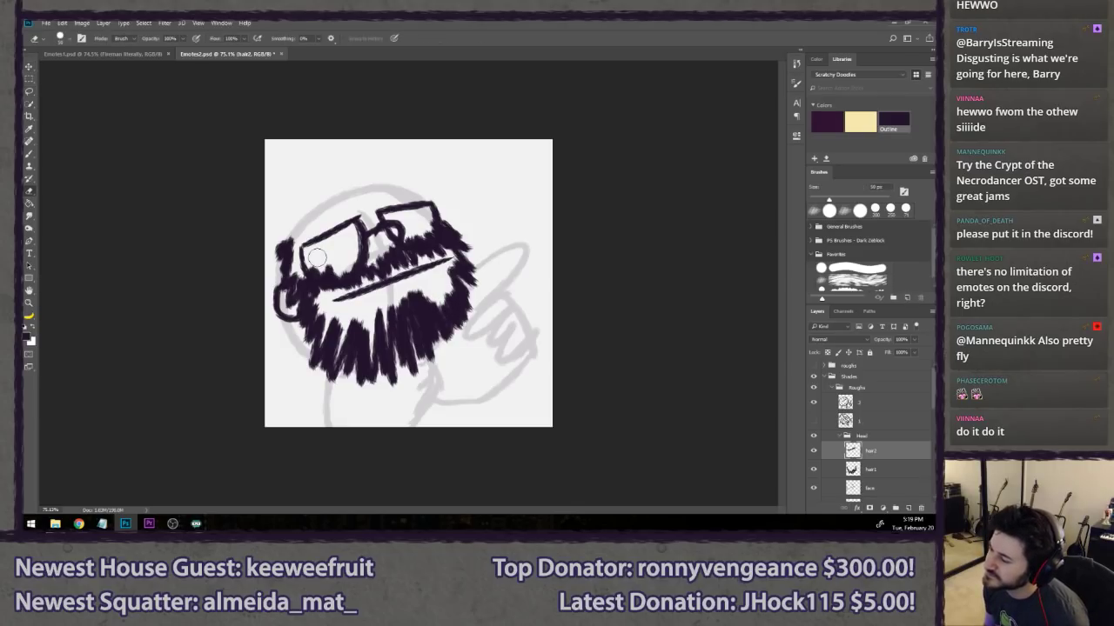
pyautogui.moveTo(315, 259)
pyautogui.mouseDown()
pyautogui.moveTo(322, 272)
pyautogui.moveTo(348, 268)
pyautogui.mouseUp()
pyautogui.moveTo(412, 237); pyautogui.dragTo(430, 222)
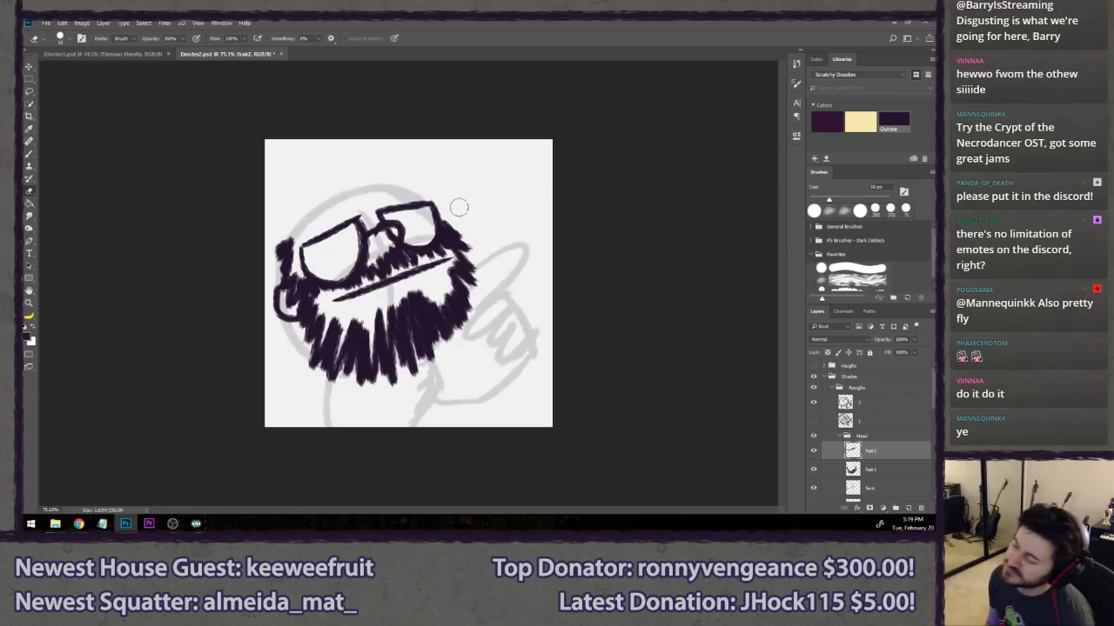
pyautogui.hotkey('ctrl', 'alt', 'z')
pyautogui.hotkey('ctrl', 'alt', 'z')
pyautogui.hotkey('ctrl', 'alt', 'z')
pyautogui.hotkey('ctrl', 'alt', 'z')
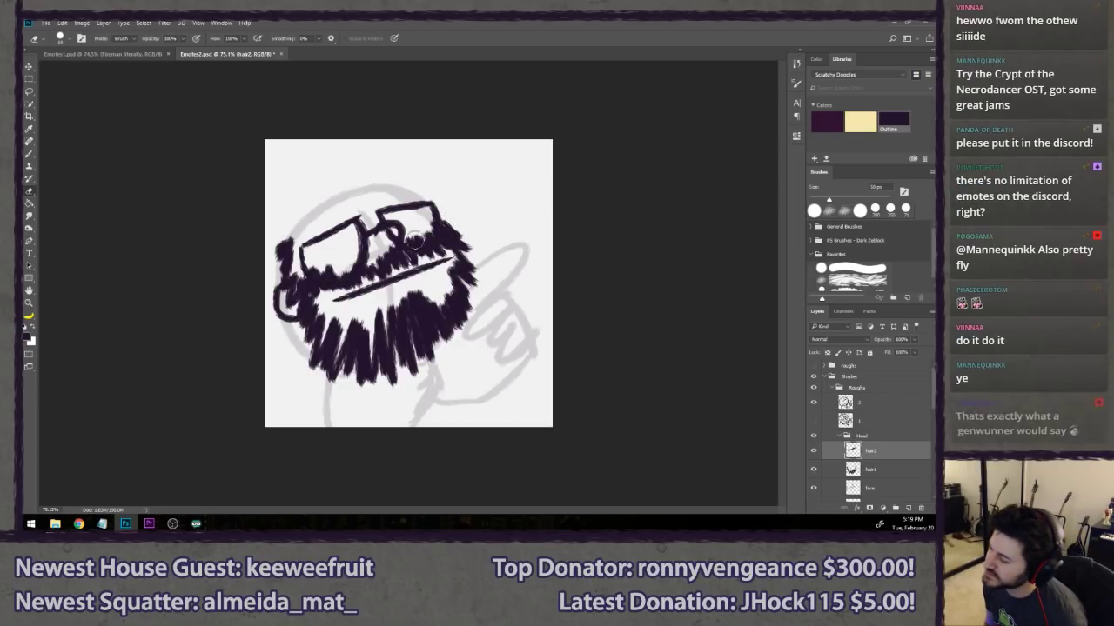
# - Erase the moustache hair covering the larger sunglasses lens and the cheek beside it on the hair2 layer, and return to the brush
pyautogui.press('l')
pyautogui.press('e')
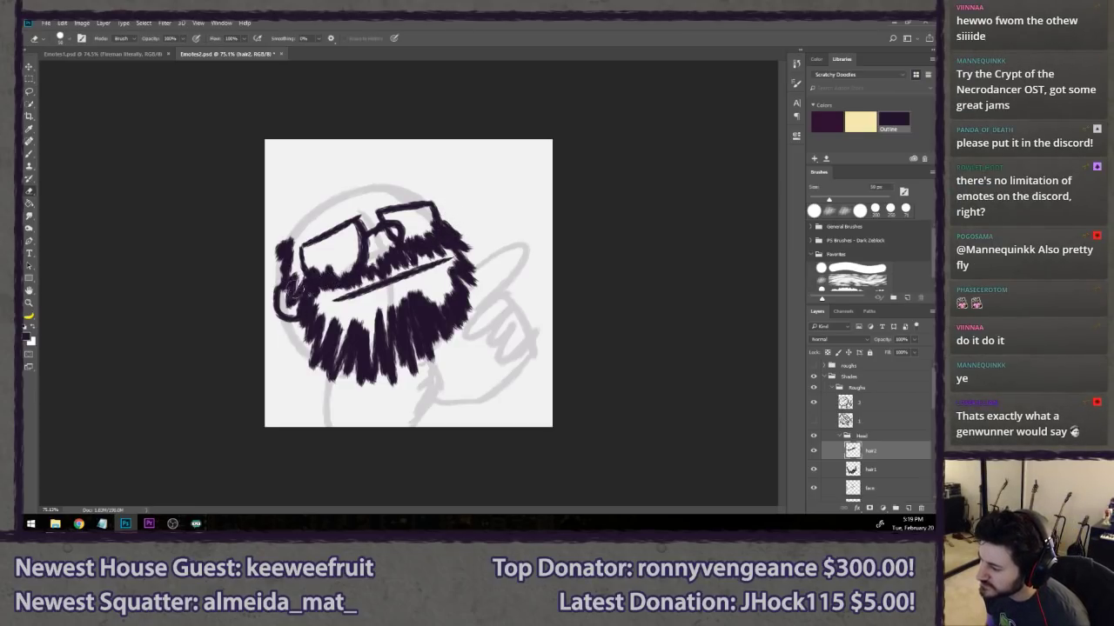
pyautogui.moveTo(300, 277)
pyautogui.mouseDown()
pyautogui.moveTo(317, 301)
pyautogui.moveTo(334, 291)
pyautogui.moveTo(319, 296)
pyautogui.mouseUp()
pyautogui.press('l')
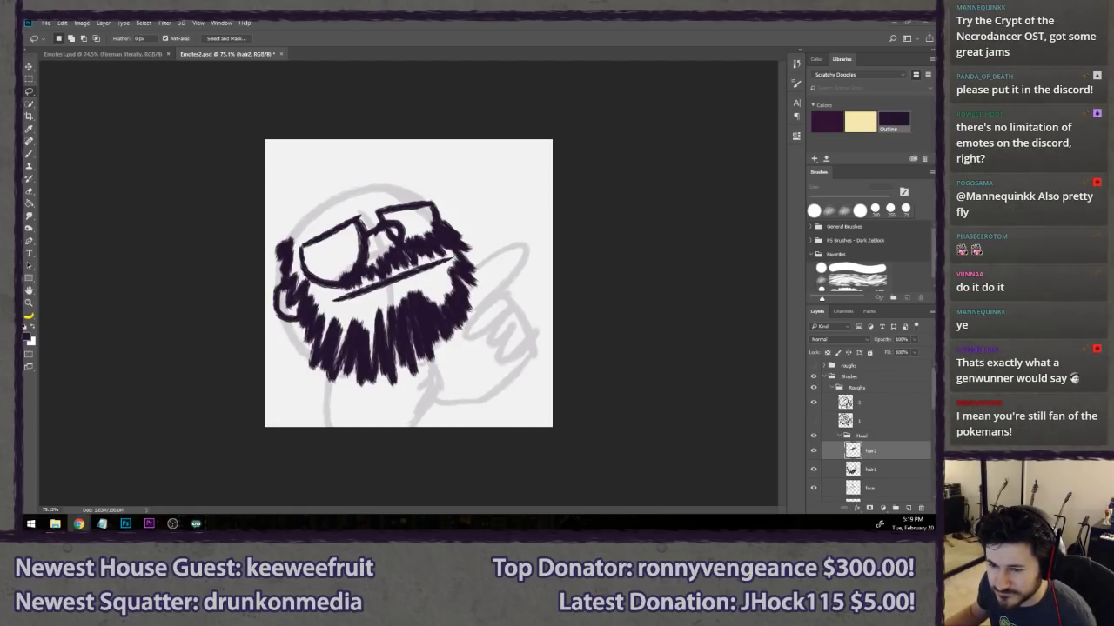
pyautogui.click(384, 137)
pyautogui.press('b')
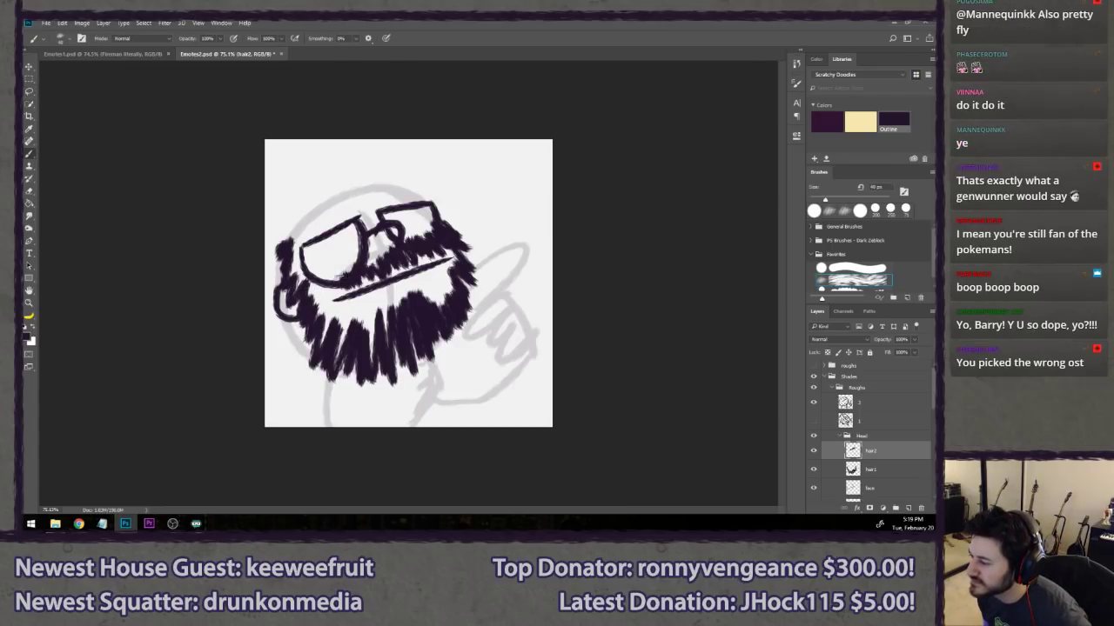
pyautogui.moveTo(329, 278)
pyautogui.mouseDown()
pyautogui.moveTo(311, 299)
pyautogui.moveTo(331, 293)
pyautogui.moveTo(302, 303)
pyautogui.mouseUp()
pyautogui.hotkey('ctrl', 'z')
pyautogui.hotkey('ctrl', 'z')
pyautogui.hotkey('ctrl', 'z')
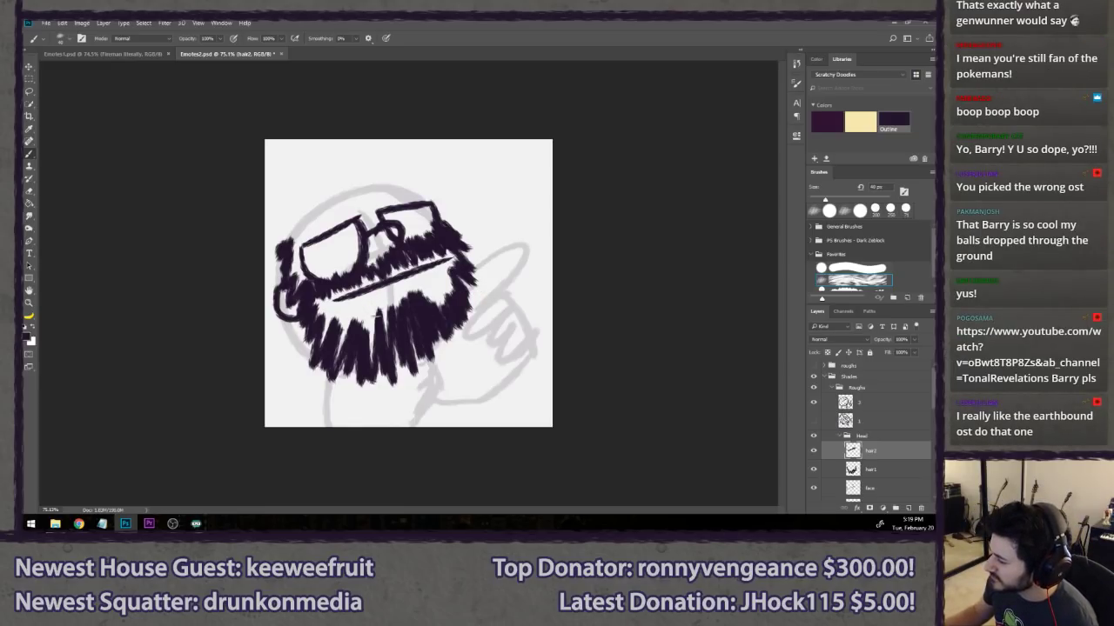
# - Create a new layer named hair3 above the hair2 layer in the Head group
pyautogui.hotkey('ctrl', 'shift', 'n')
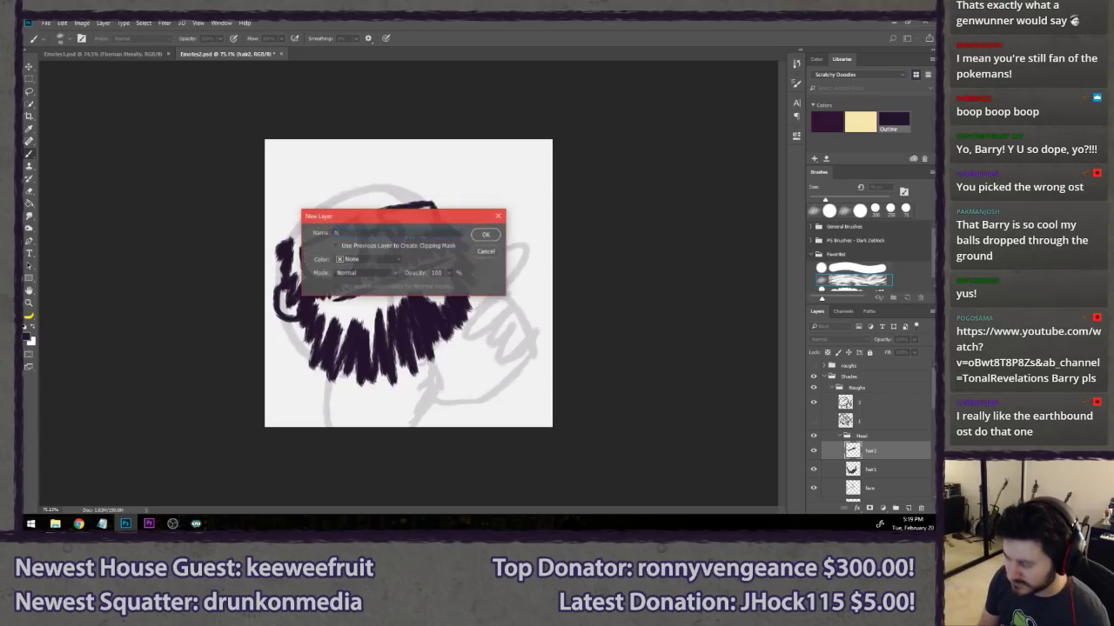
pyautogui.write('hair3')
pyautogui.press('Return')
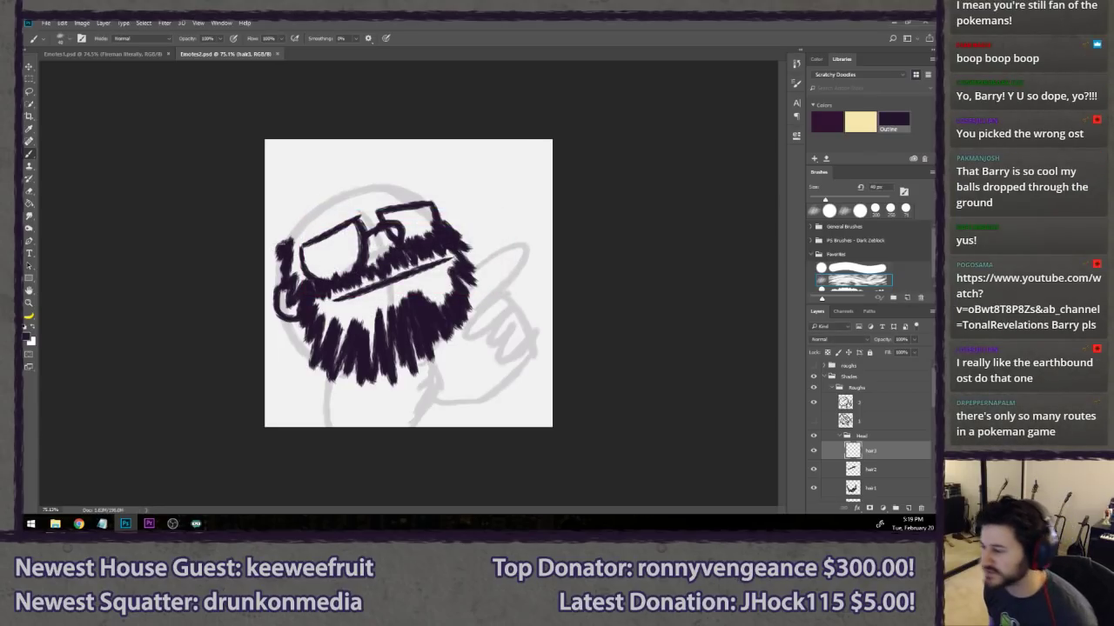
pyautogui.moveTo(285, 244)
pyautogui.mouseDown()
pyautogui.moveTo(273, 209)
pyautogui.moveTo(284, 190)
pyautogui.moveTo(298, 244)
pyautogui.mouseUp()
pyautogui.moveTo(306, 174)
pyautogui.mouseDown()
pyautogui.moveTo(367, 154)
pyautogui.moveTo(348, 208)
pyautogui.moveTo(322, 213)
pyautogui.moveTo(289, 165)
pyautogui.moveTo(277, 209)
pyautogui.moveTo(465, 153)
pyautogui.moveTo(454, 199)
pyautogui.moveTo(470, 216)
pyautogui.moveTo(433, 212)
pyautogui.moveTo(502, 204)
pyautogui.mouseUp()
pyautogui.moveTo(413, 176)
pyautogui.mouseDown()
pyautogui.moveTo(406, 153)
pyautogui.moveTo(367, 183)
pyautogui.moveTo(324, 190)
pyautogui.mouseUp()
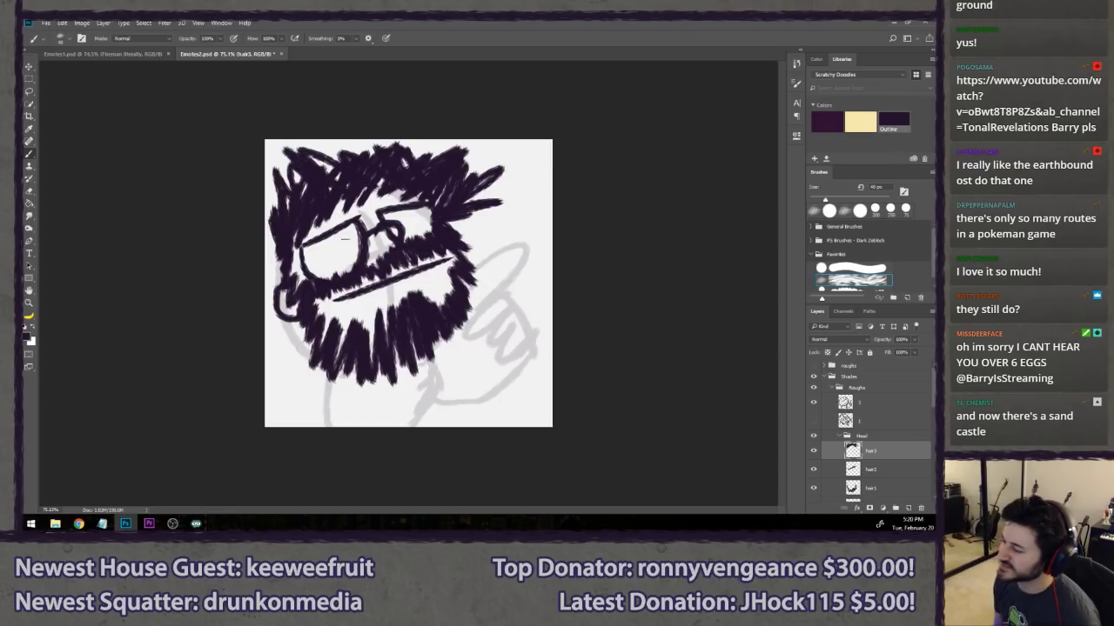
pyautogui.hotkey('ctrl', 'alt', 'z')
pyautogui.hotkey('ctrl', 'alt', 'z')
pyautogui.hotkey('ctrl', 'alt', 'z')
pyautogui.hotkey('ctrl', 'alt', 'z')
pyautogui.hotkey('ctrl', 'alt', 'z')
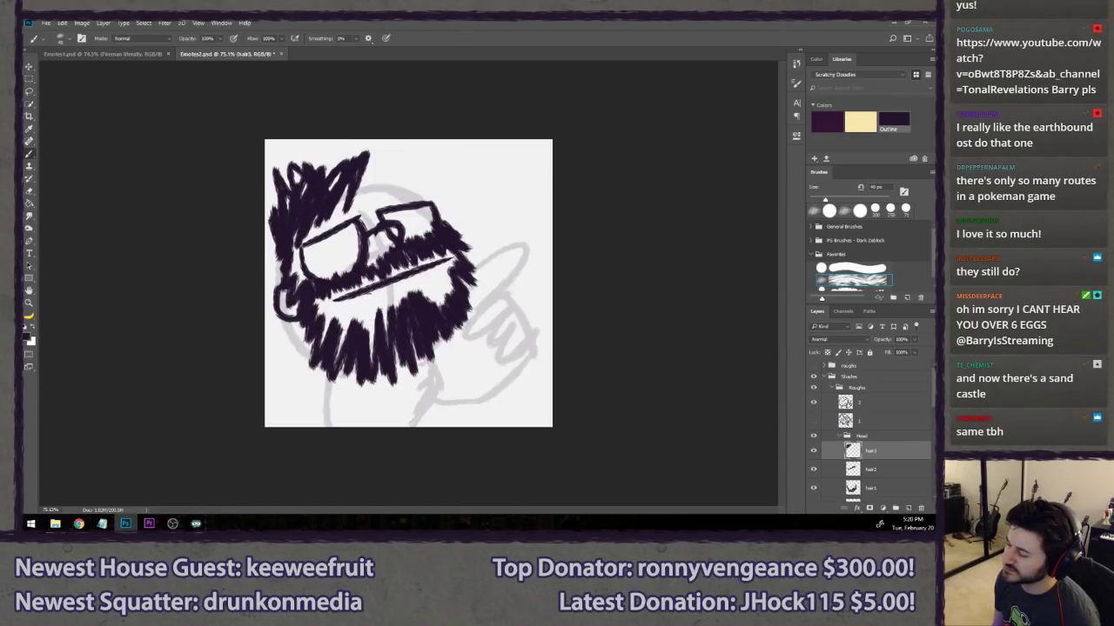
pyautogui.hotkey('ctrl', 'alt', 'z')
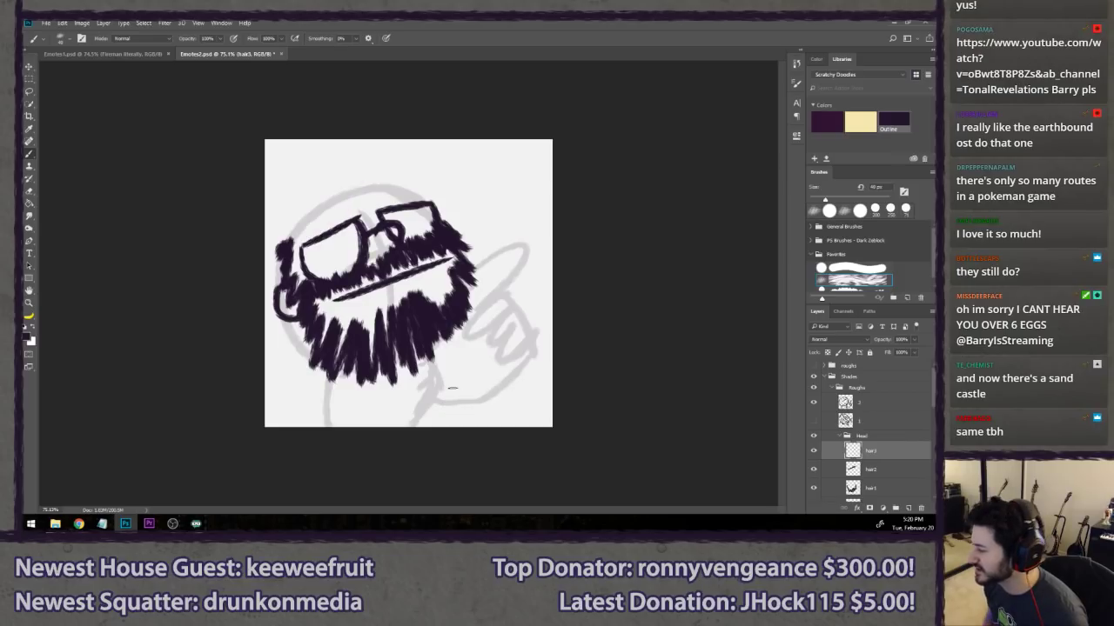
# - Stretch the visible rough sketch layer and the Head group together horizontally so the sketched hand reaches the canvas's right edge
pyautogui.keyDown('ctrl'); pyautogui.click(877, 406); pyautogui.keyUp('ctrl')
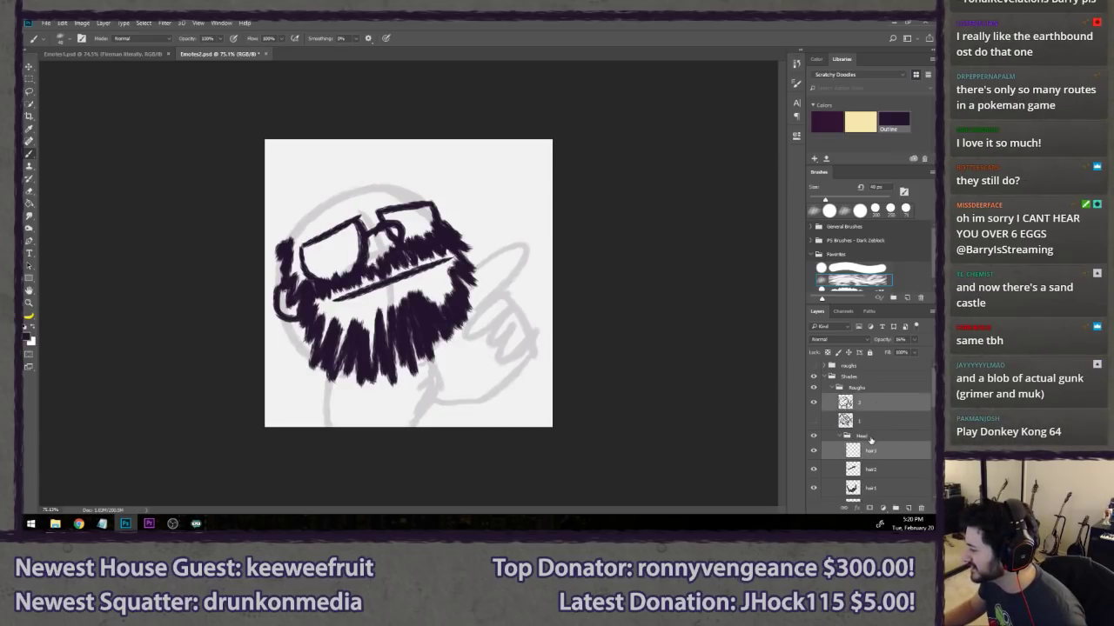
pyautogui.keyDown('ctrl'); pyautogui.click(871, 437); pyautogui.keyUp('ctrl')
pyautogui.hotkey('ctrl', 't')
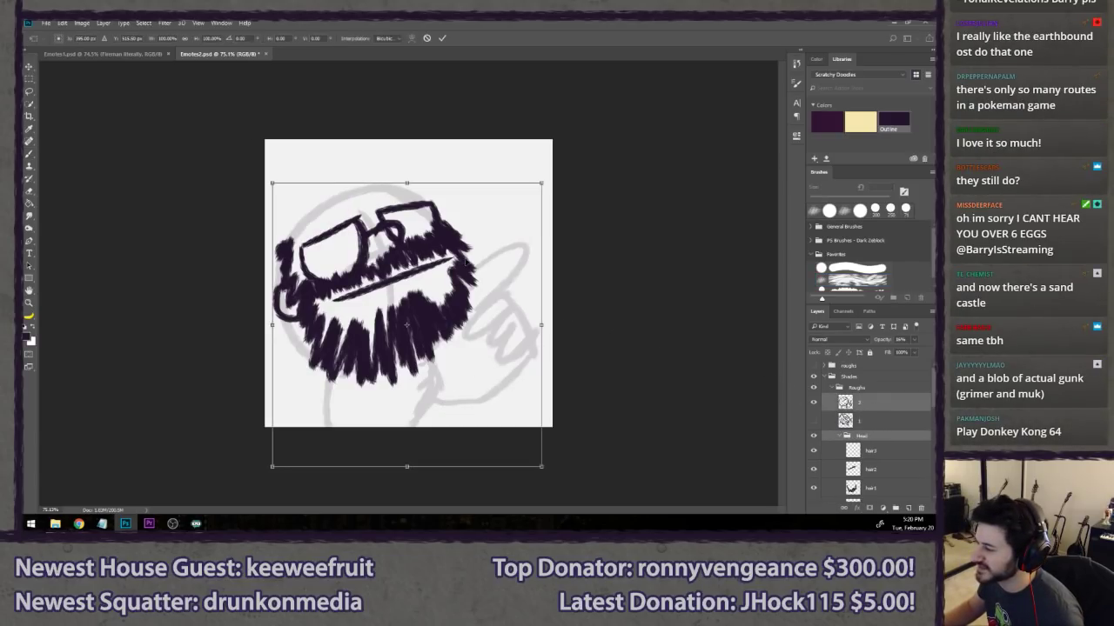
pyautogui.moveTo(543, 325); pyautogui.dragTo(553, 327)
pyautogui.press('Return')
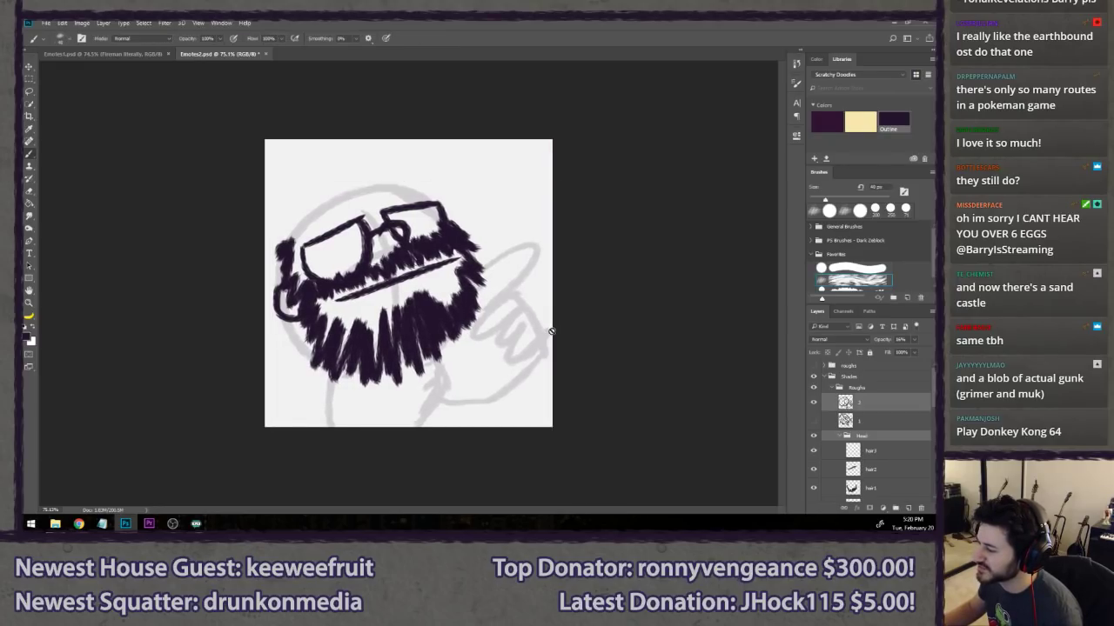
# - Move the rough sketch layers and the Head group together slightly to the right on the canvas
pyautogui.click(895, 452)
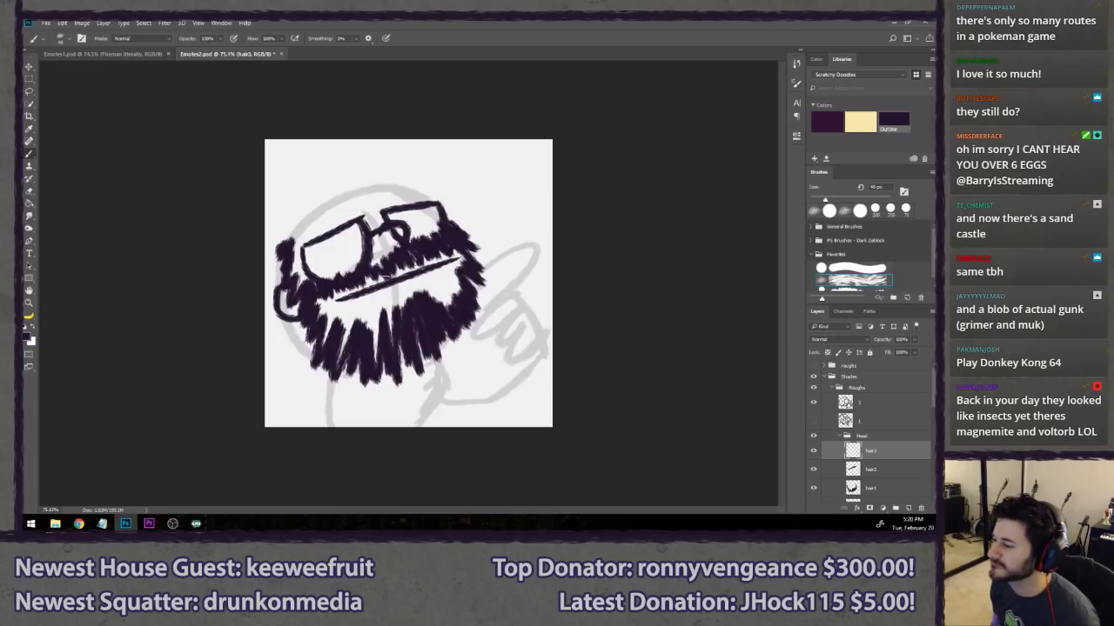
pyautogui.click(878, 389)
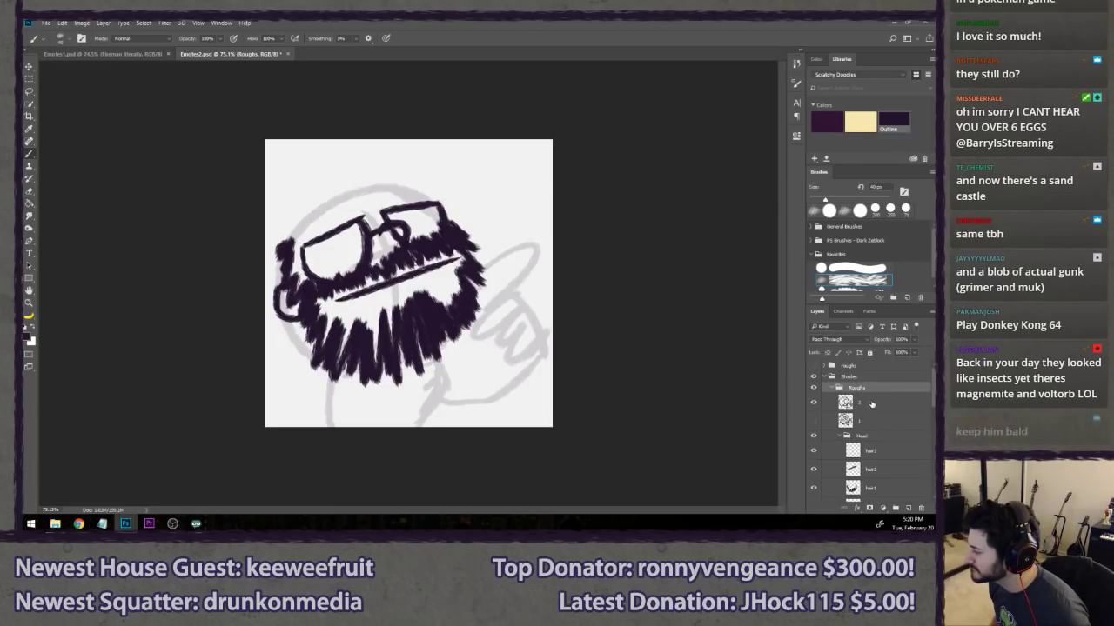
pyautogui.press('v')
pyautogui.moveTo(423, 289); pyautogui.dragTo(435, 289)
pyautogui.press('l')
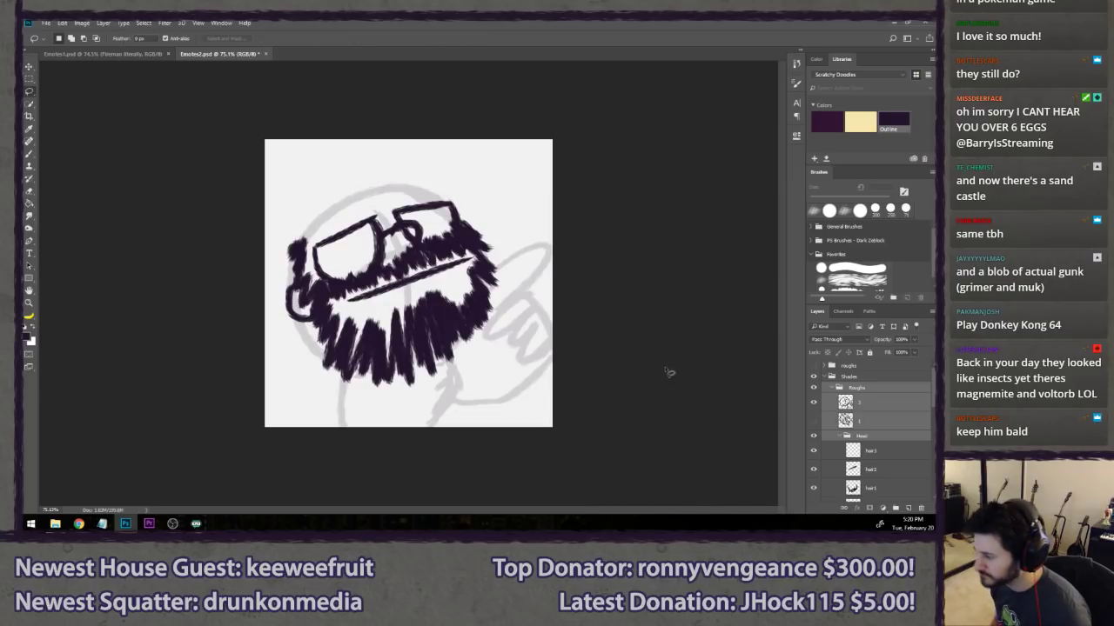
# - Paint spiky dark hair on the hair3 layer, running from the left temple across the top of the head to the right side
pyautogui.click(870, 451)
pyautogui.press('b')
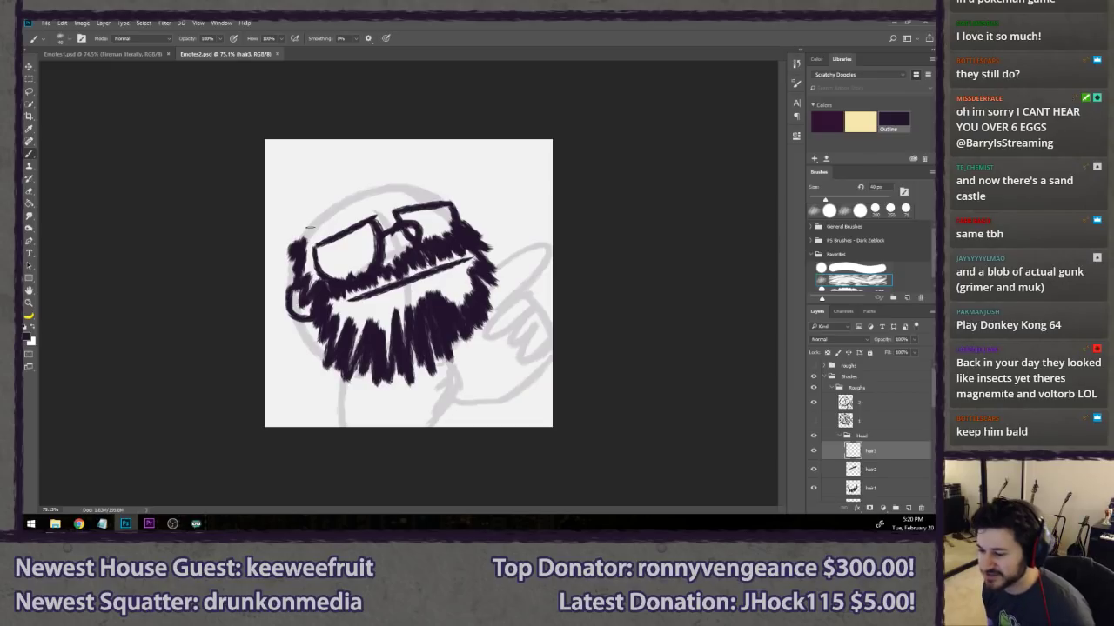
pyautogui.moveTo(306, 245)
pyautogui.mouseDown()
pyautogui.moveTo(280, 207)
pyautogui.moveTo(310, 244)
pyautogui.moveTo(270, 284)
pyautogui.moveTo(309, 174)
pyautogui.mouseUp()
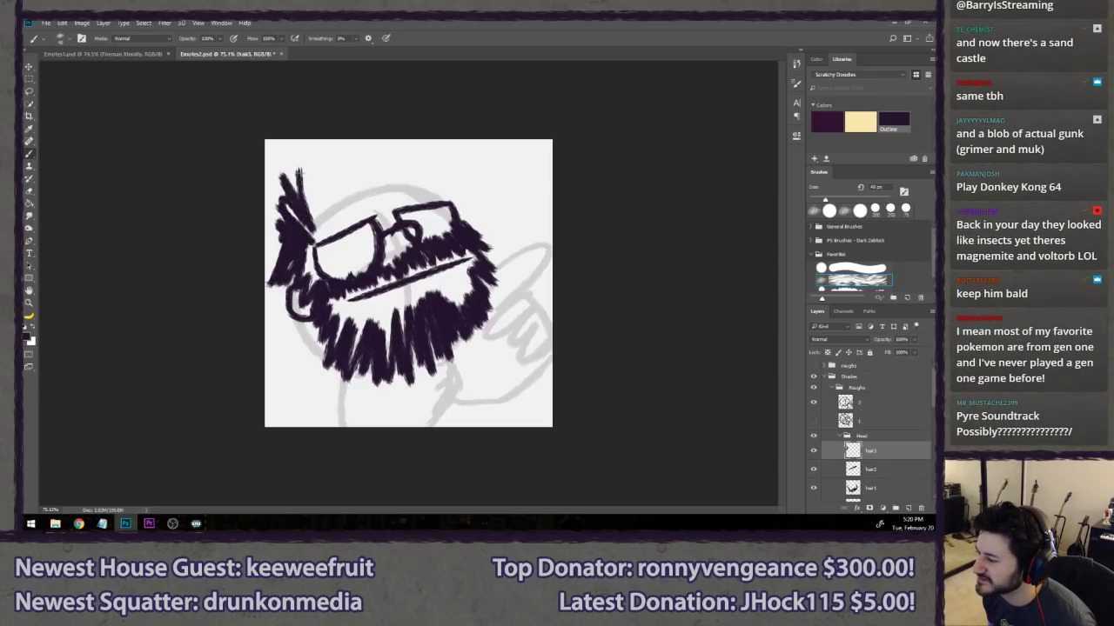
pyautogui.moveTo(300, 224)
pyautogui.mouseDown()
pyautogui.moveTo(321, 161)
pyautogui.moveTo(348, 152)
pyautogui.mouseUp()
pyautogui.moveTo(335, 222); pyautogui.dragTo(374, 152)
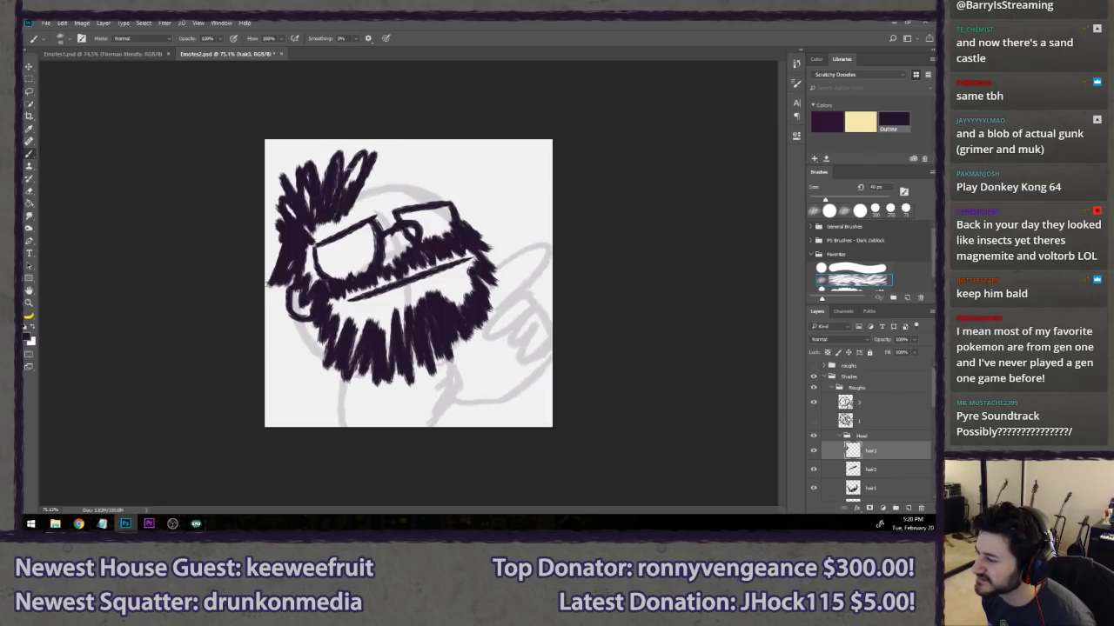
pyautogui.moveTo(344, 201); pyautogui.dragTo(387, 155)
pyautogui.moveTo(374, 209)
pyautogui.mouseDown()
pyautogui.moveTo(428, 147)
pyautogui.moveTo(447, 146)
pyautogui.mouseUp()
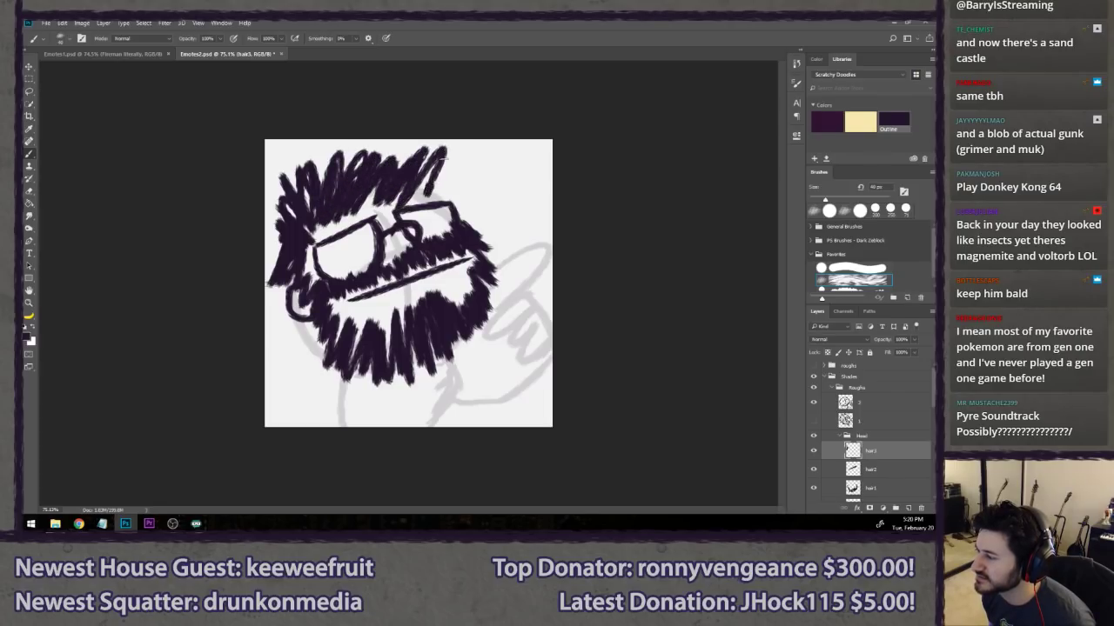
pyautogui.moveTo(418, 205); pyautogui.dragTo(479, 149)
pyautogui.moveTo(452, 207); pyautogui.dragTo(480, 178)
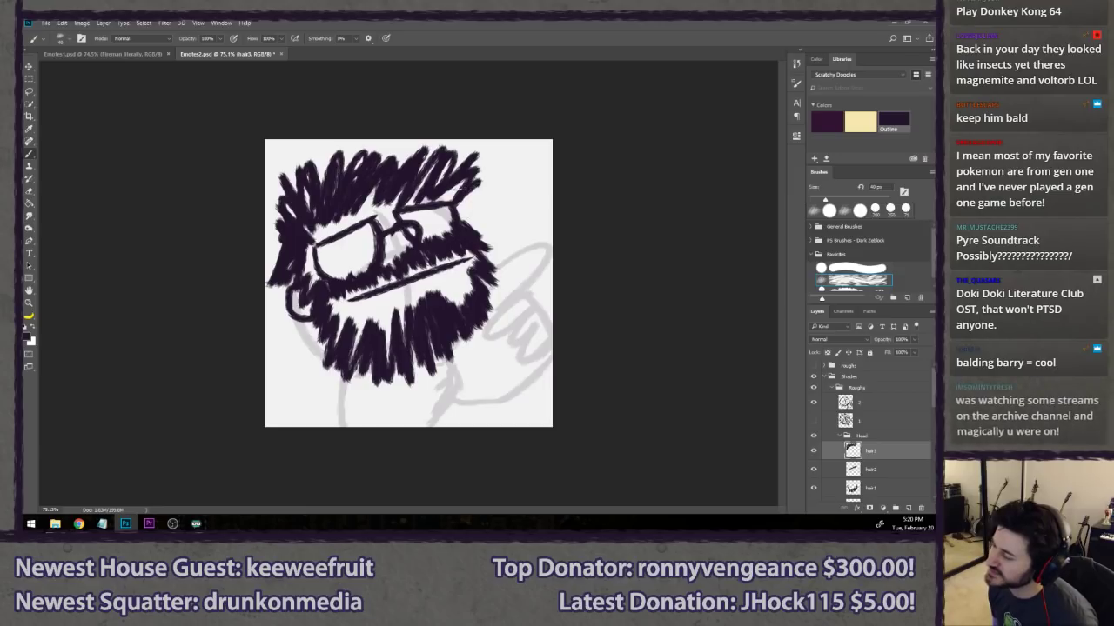
# - Thicken the hair above the glasses with more brush strokes to close gaps between the spikes
pyautogui.moveTo(404, 170); pyautogui.dragTo(414, 146)
pyautogui.moveTo(388, 209); pyautogui.dragTo(416, 158)
pyautogui.moveTo(344, 173); pyautogui.dragTo(329, 142)
pyautogui.moveTo(323, 191)
pyautogui.mouseDown()
pyautogui.moveTo(313, 148)
pyautogui.moveTo(287, 165)
pyautogui.mouseUp()
pyautogui.hotkey('ctrl', 'z')
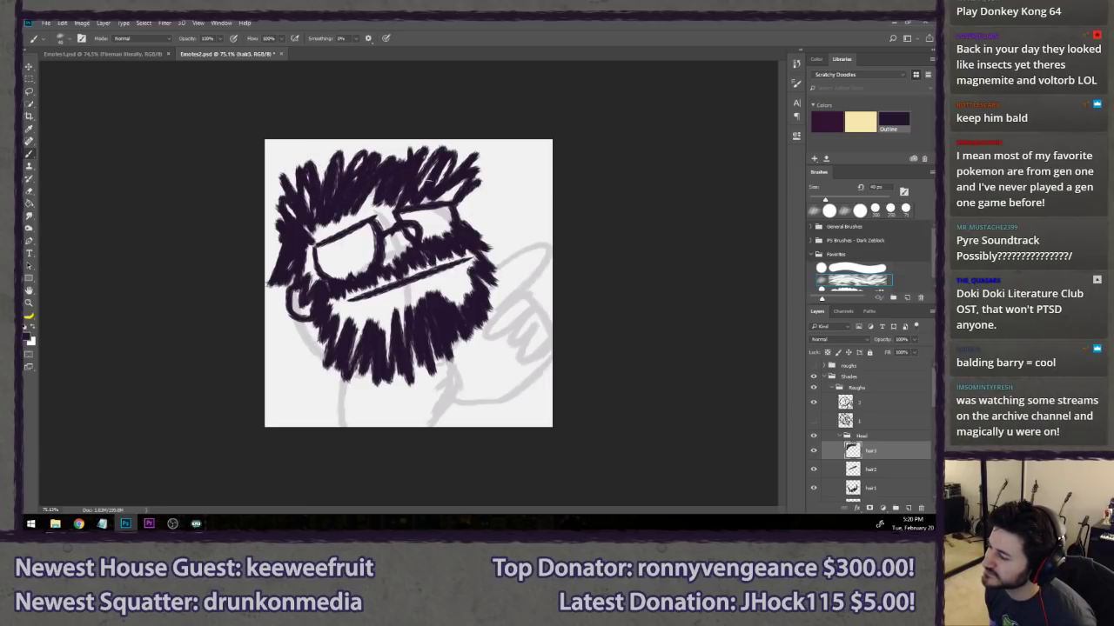
pyautogui.moveTo(470, 183); pyautogui.dragTo(467, 221)
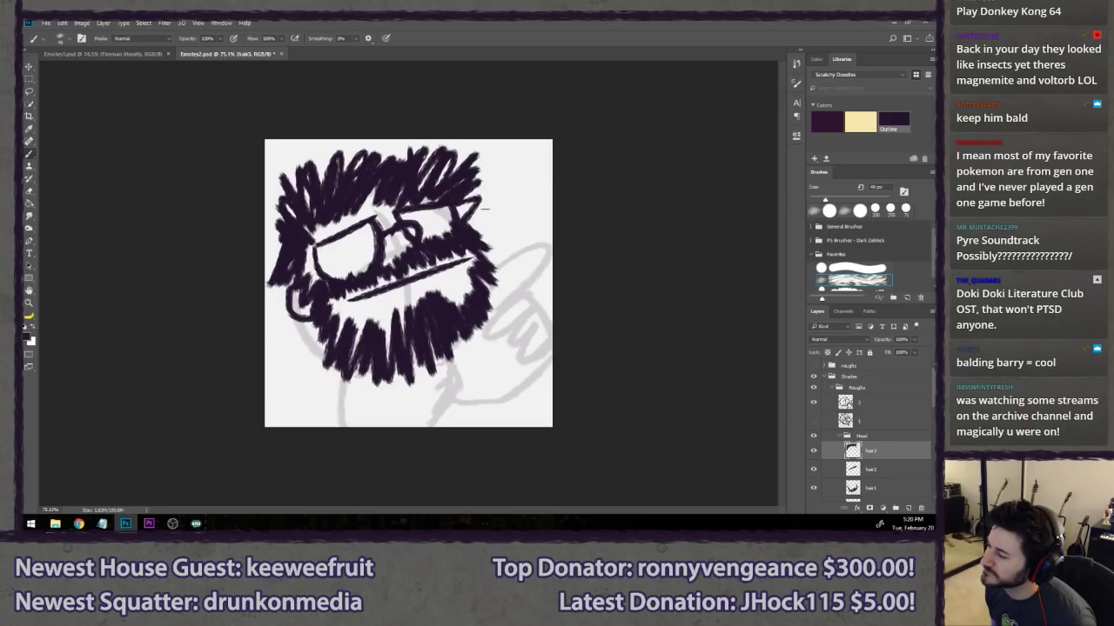
pyautogui.hotkey('ctrl', 'z')
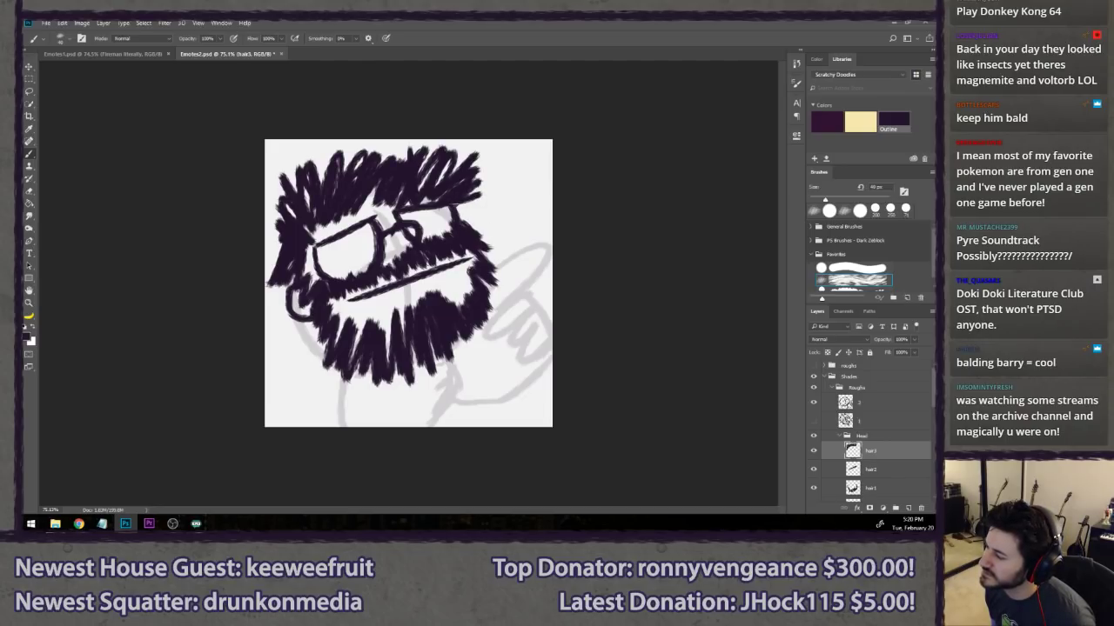
pyautogui.moveTo(461, 205); pyautogui.dragTo(477, 221)
pyautogui.hotkey('ctrl', 'z')
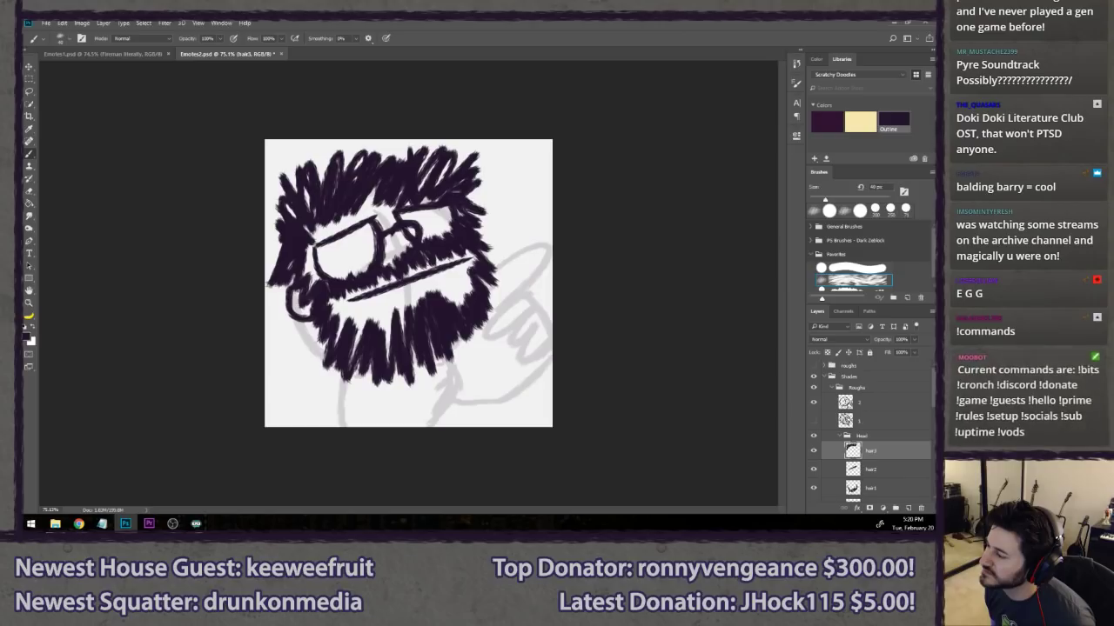
pyautogui.hotkey('ctrl', 'alt', 'z')
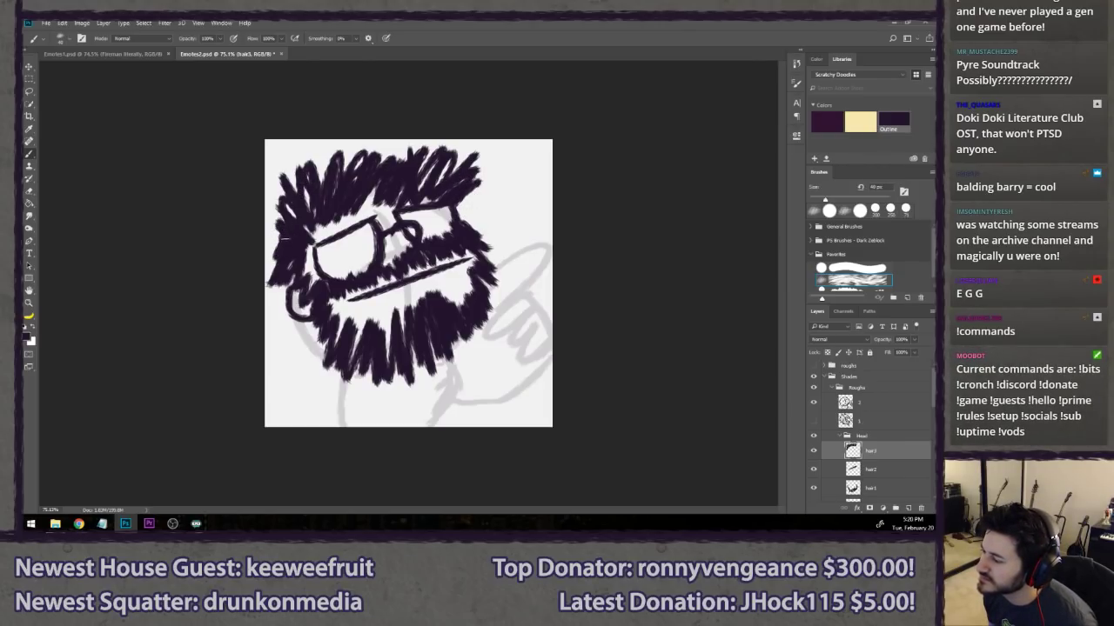
# - Add spiky hair strokes sticking outward at the left temple above the ear
pyautogui.moveTo(289, 259); pyautogui.dragTo(266, 233)
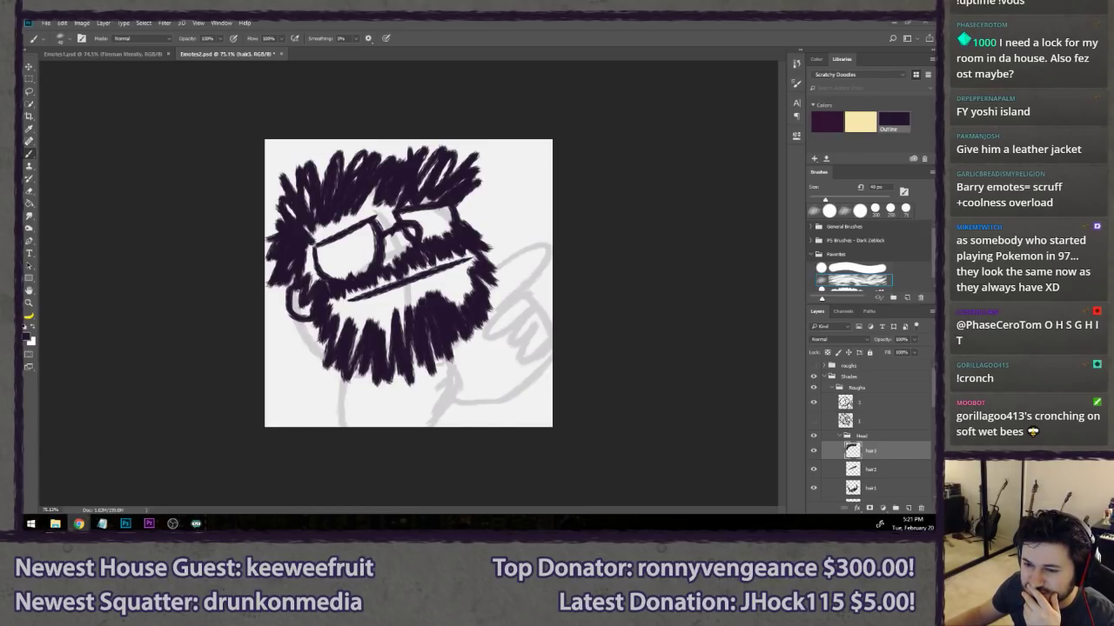
pyautogui.click(353, 22)
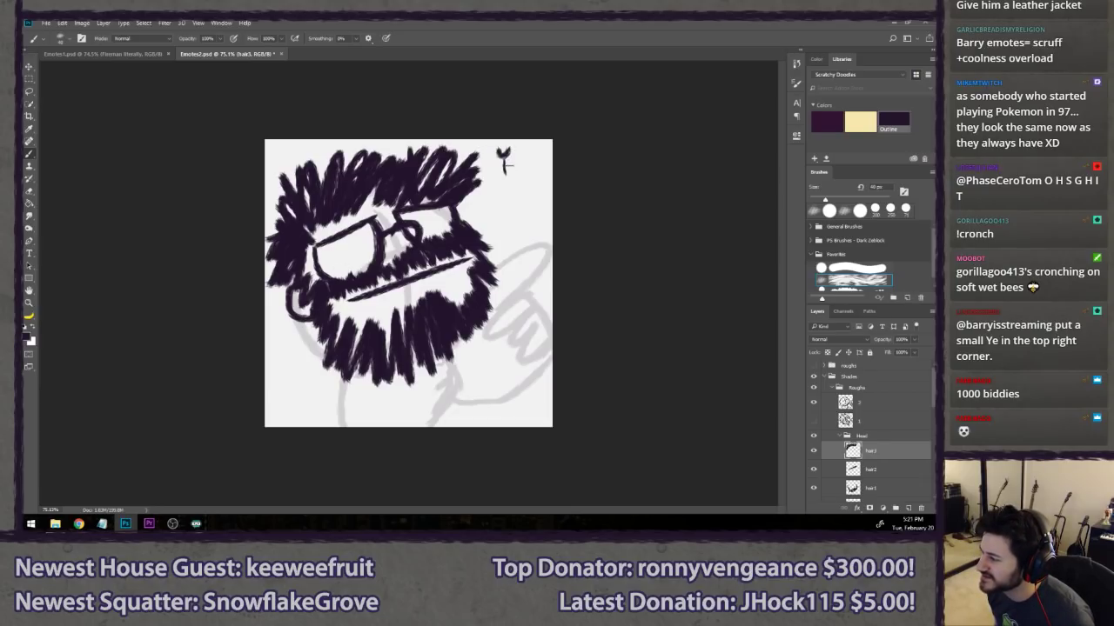
pyautogui.hotkey('ctrl', 'alt', 'z')
pyautogui.hotkey('ctrl', 'alt', 'z')
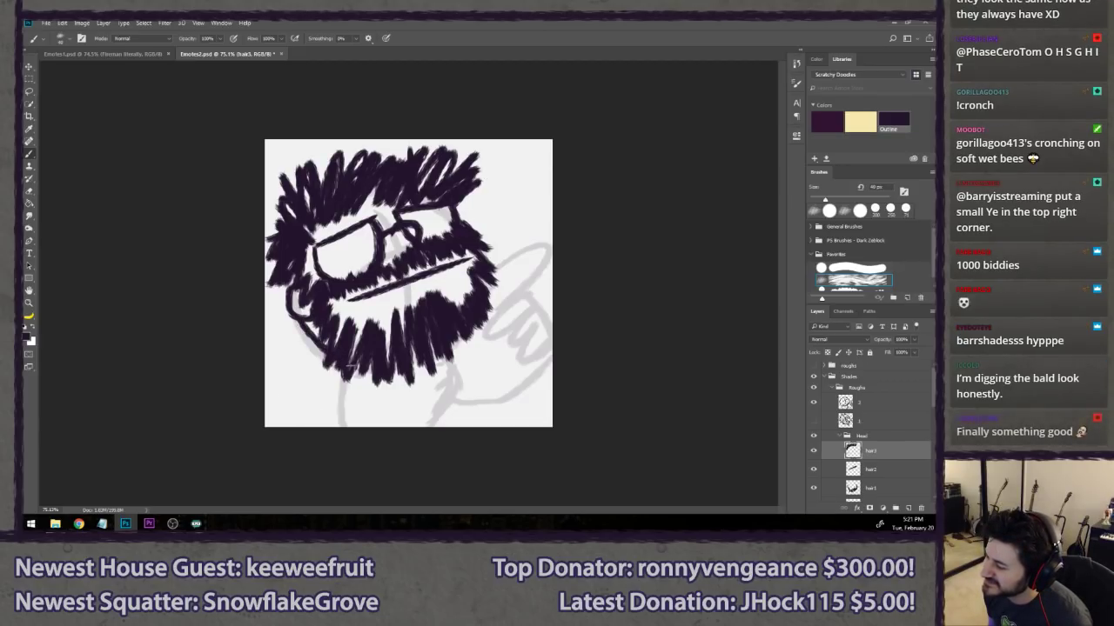
pyautogui.moveTo(300, 323); pyautogui.dragTo(348, 361)
pyautogui.hotkey('ctrl', 'z')
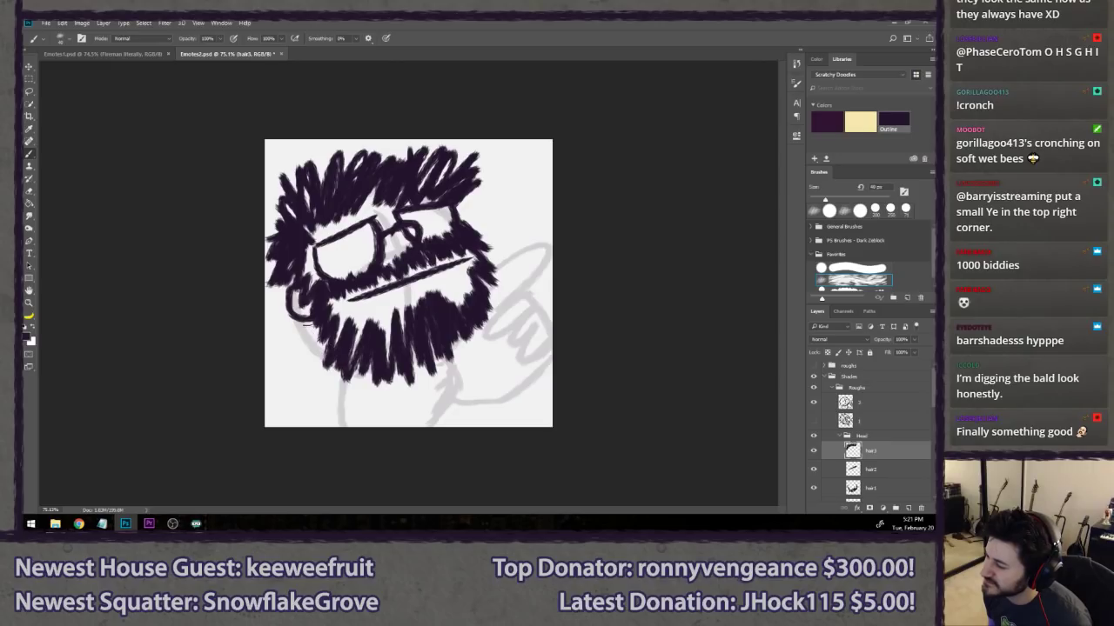
pyautogui.hotkey('ctrl', 'z')
pyautogui.hotkey('ctrl', 'z')
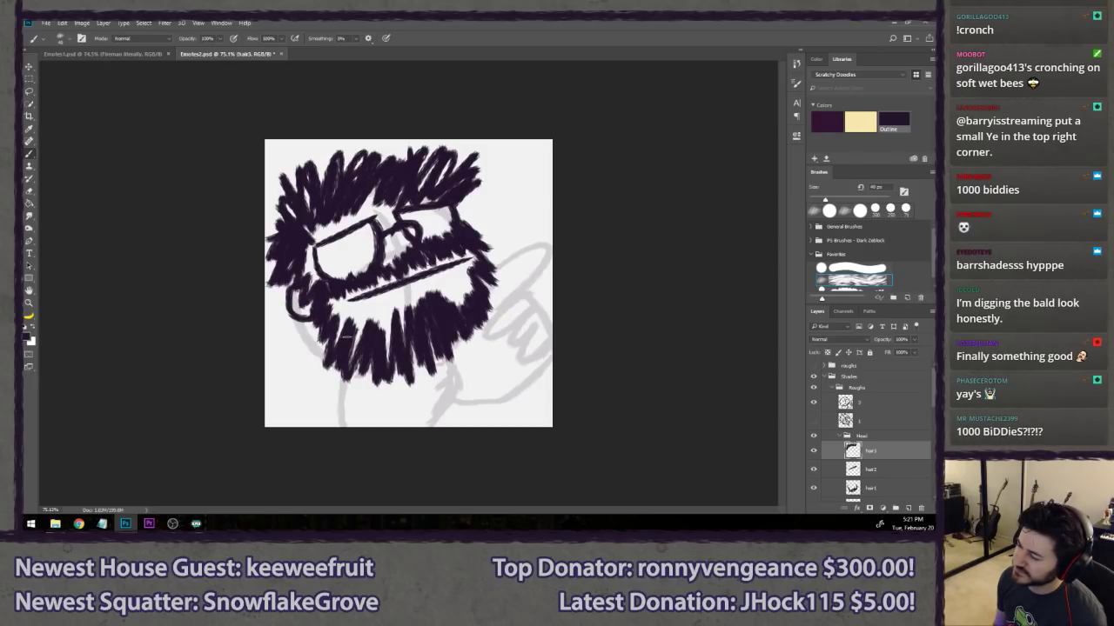
# - Move the whole Head group slightly upward on the canvas
pyautogui.click(870, 438)
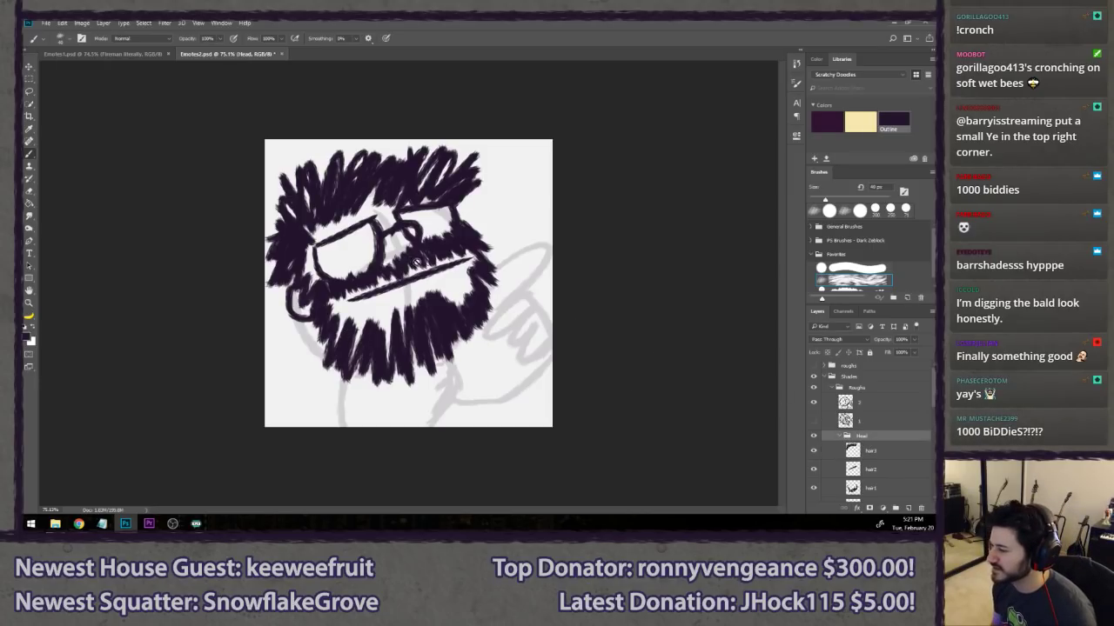
pyautogui.press('v')
pyautogui.moveTo(469, 289)
pyautogui.mouseDown()
pyautogui.moveTo(484, 255)
pyautogui.moveTo(479, 271)
pyautogui.mouseUp()
pyautogui.press('l')
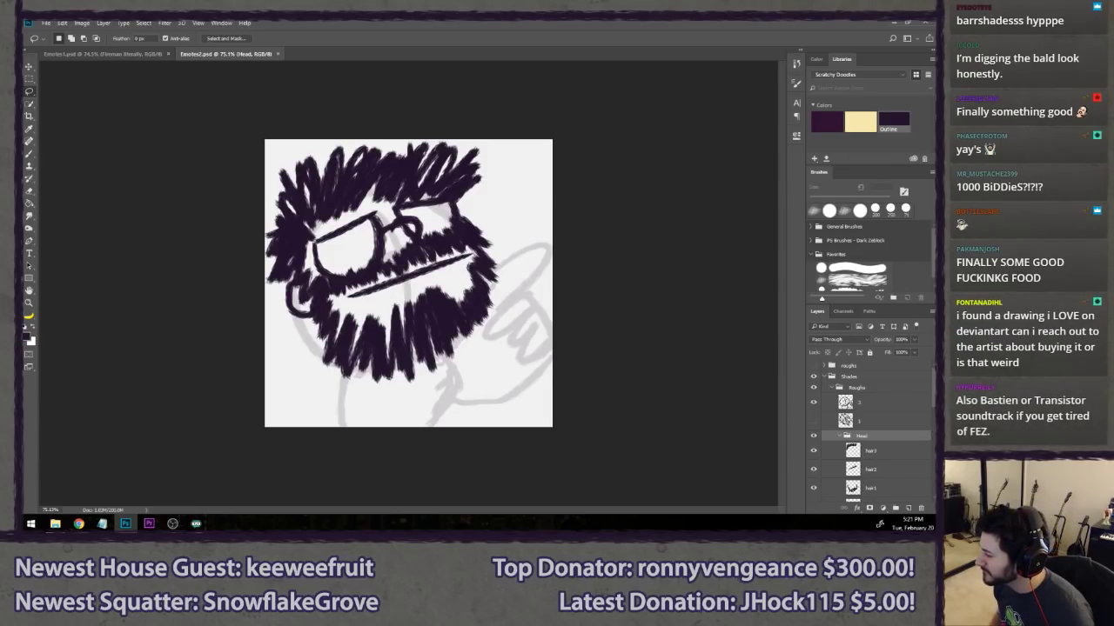
# - Reorder the Head group so the face and glasses layers sit above the three hair layers, and make the glasses layer active
pyautogui.scroll(-3, 894, 431)
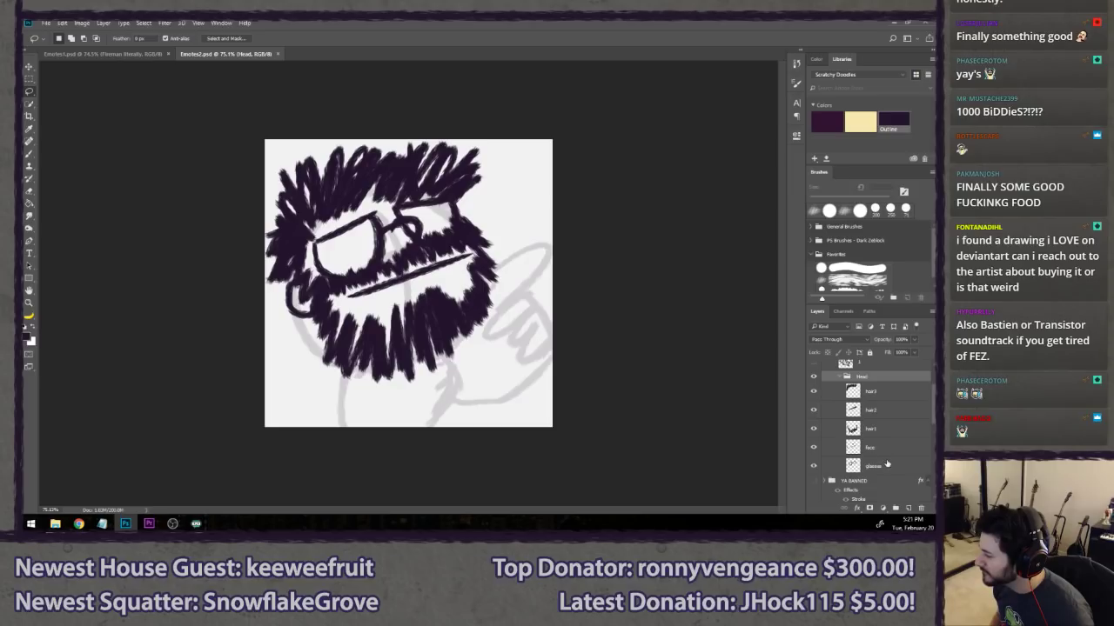
pyautogui.moveTo(886, 465); pyautogui.dragTo(888, 391)
pyautogui.click(884, 412)
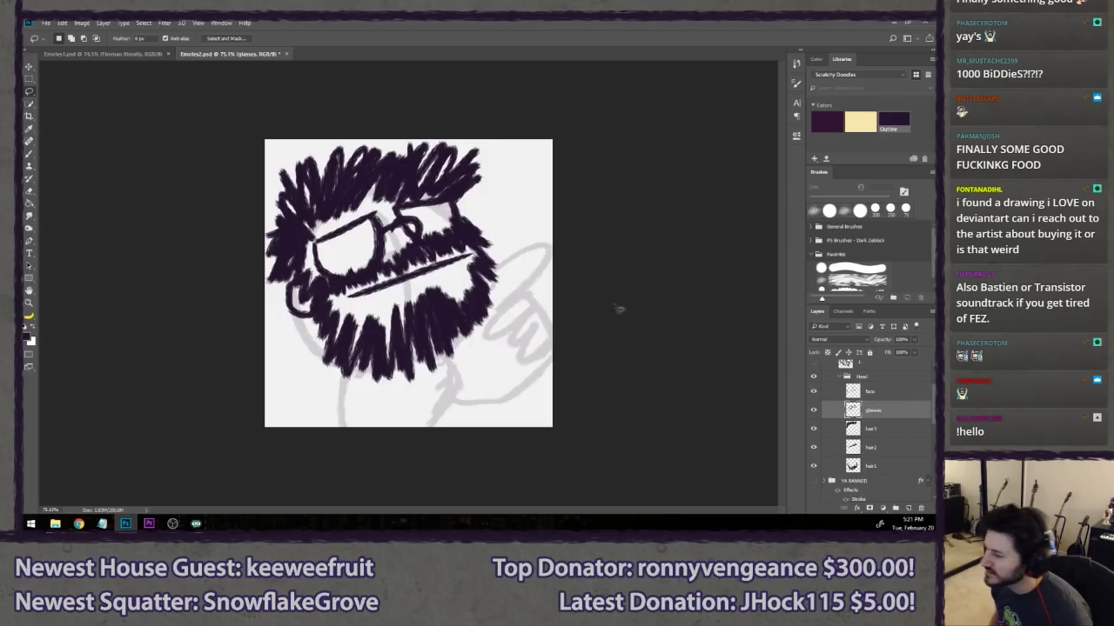
# - Set up the Eraser at a size of 50 px for working on the glasses layer
pyautogui.press('b')
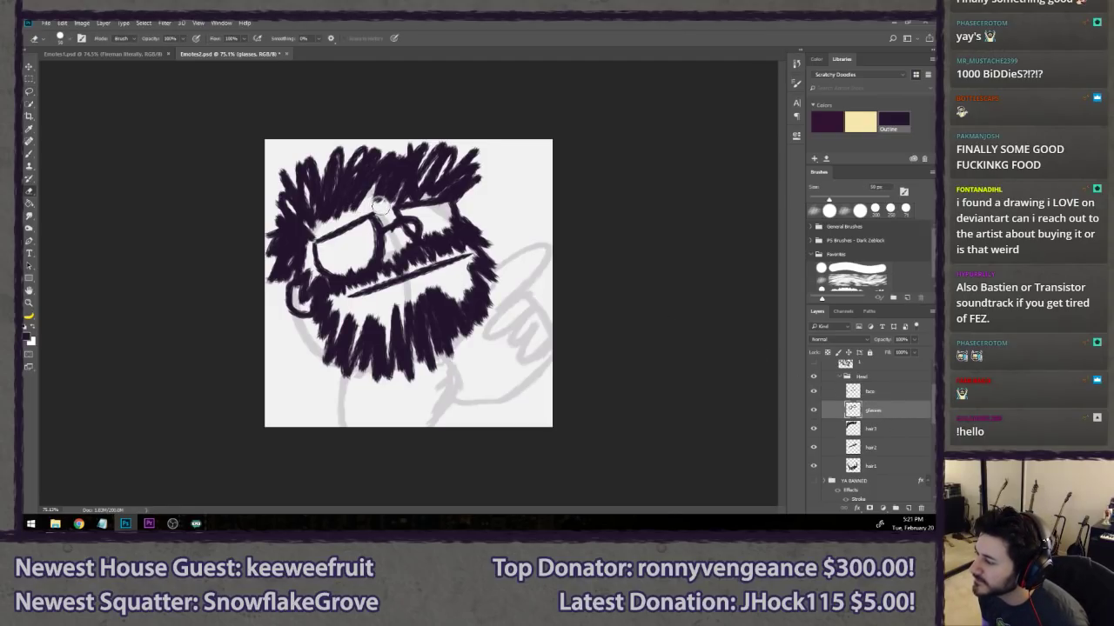
pyautogui.press(']')
pyautogui.press(']')
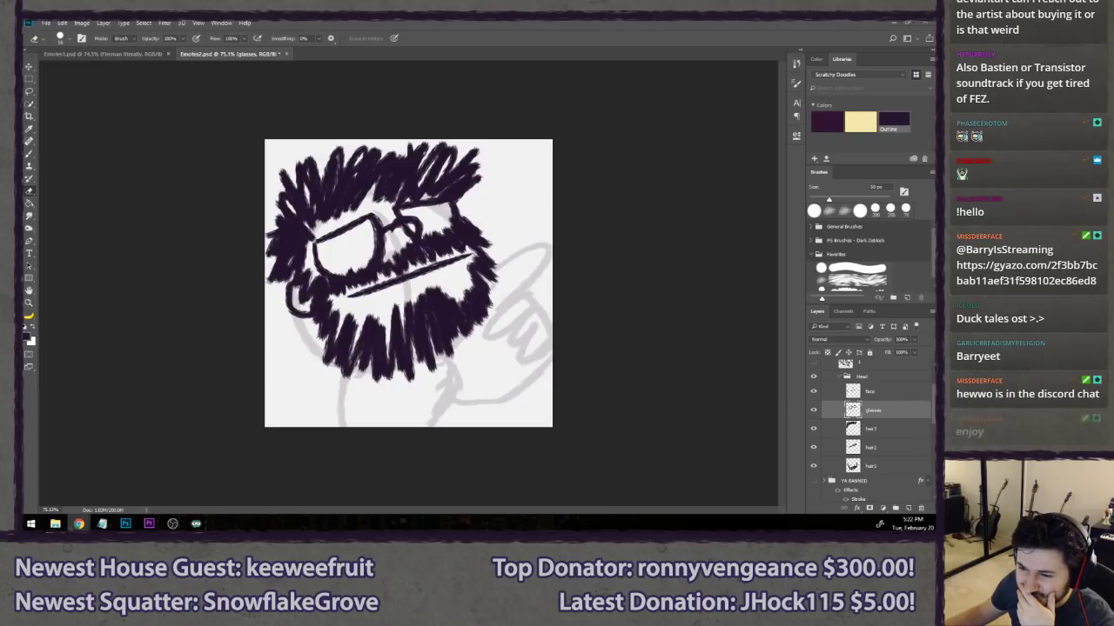
# - Switch to Chrome and examine the emotes in the shared Gyazo screenshot at 500% zoom
pyautogui.moveTo(21, 86); pyautogui.dragTo(319, 21)
pyautogui.click(483, 228)
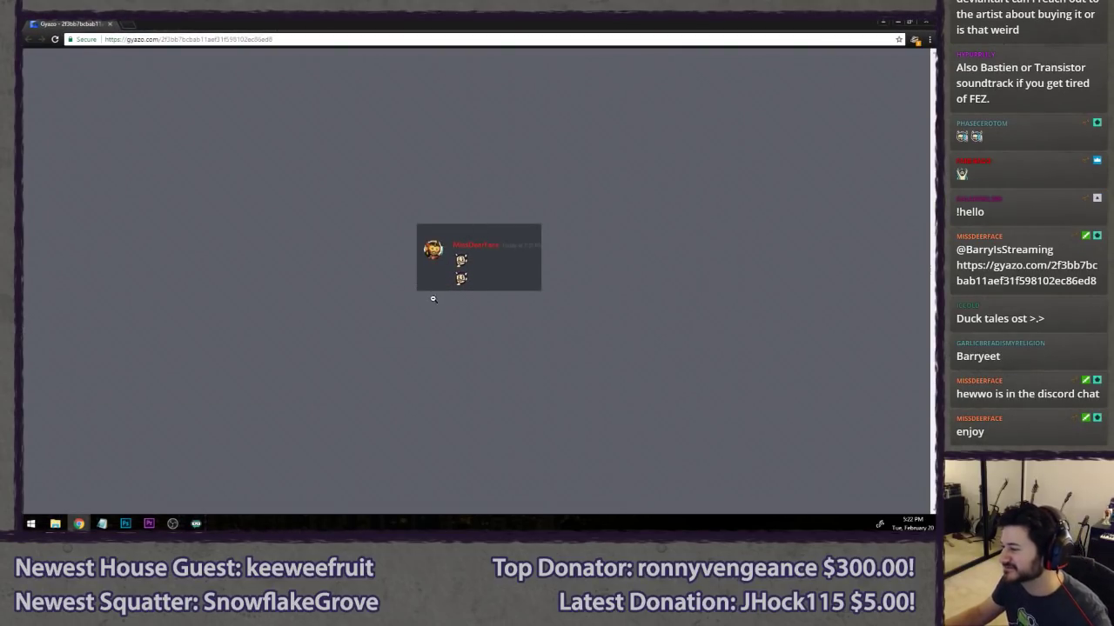
pyautogui.scroll(9, 467, 248)
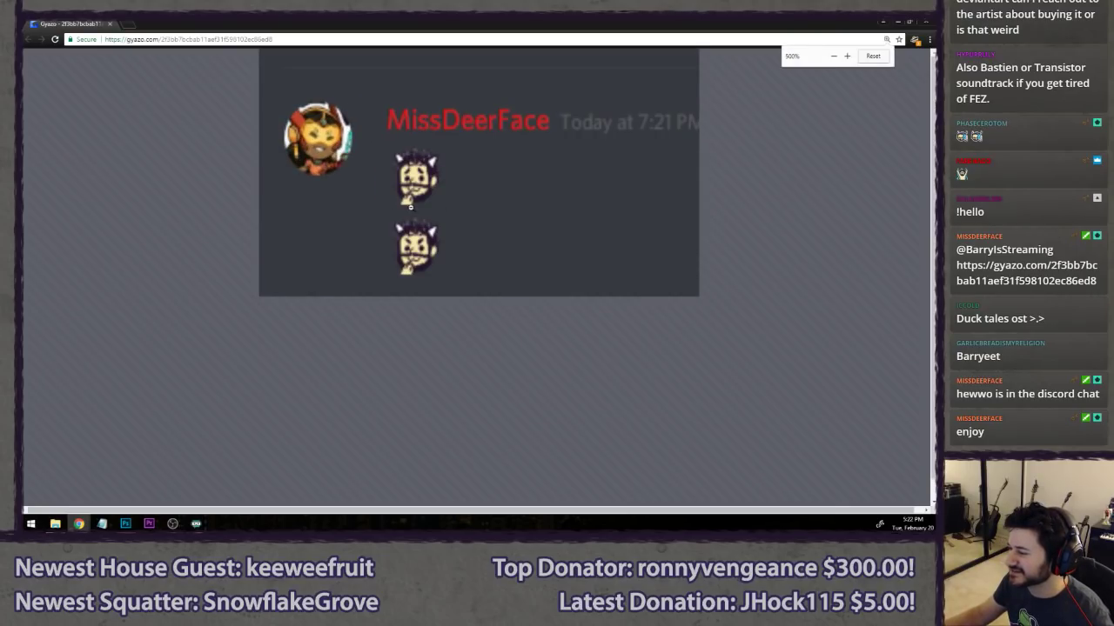
# - Return the Gyazo screenshot to 100% zoom and switch back to Photoshop
pyautogui.scroll(-10, 452, 362)
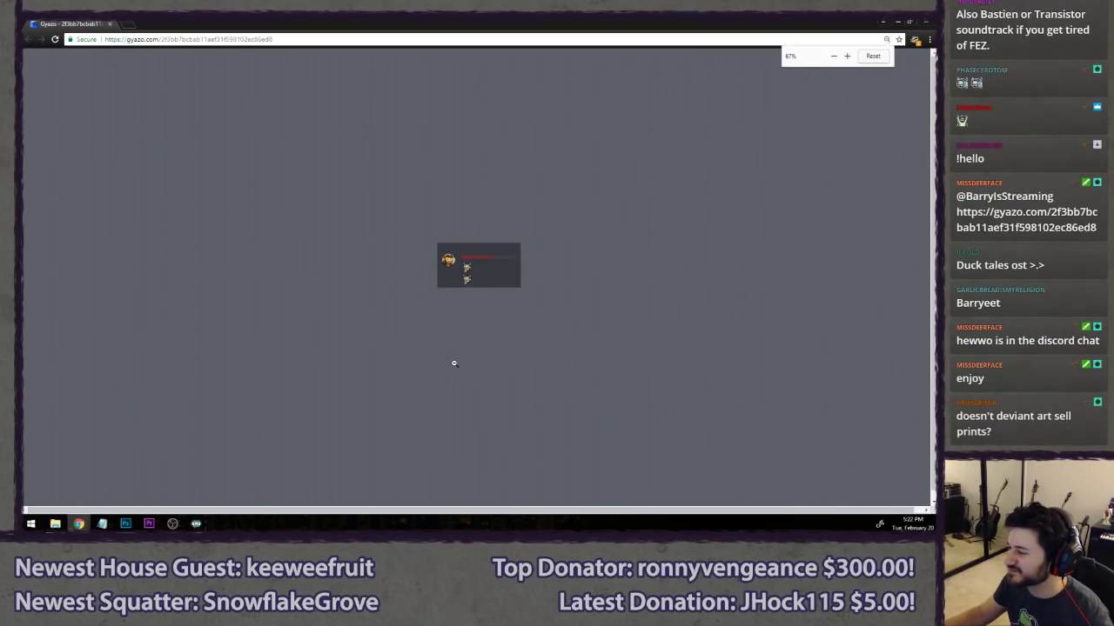
pyautogui.scroll(1, 452, 361)
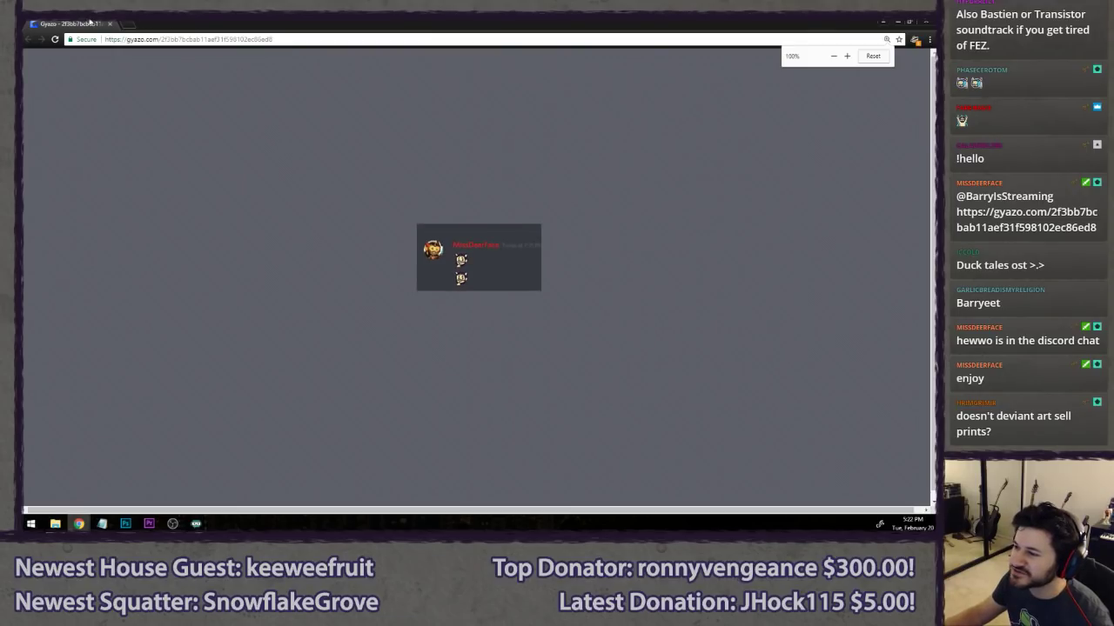
pyautogui.hotkey('alt', 'Tab')
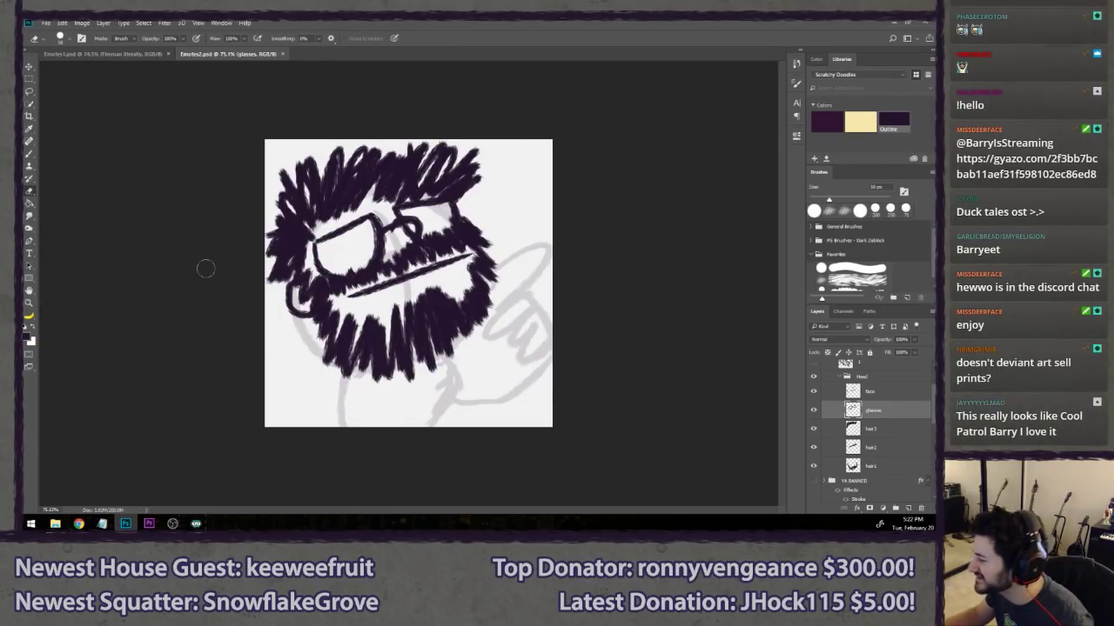
# - Create a new layer named "head fill" and place it beneath the hair1 layer in the Head group
pyautogui.press('b')
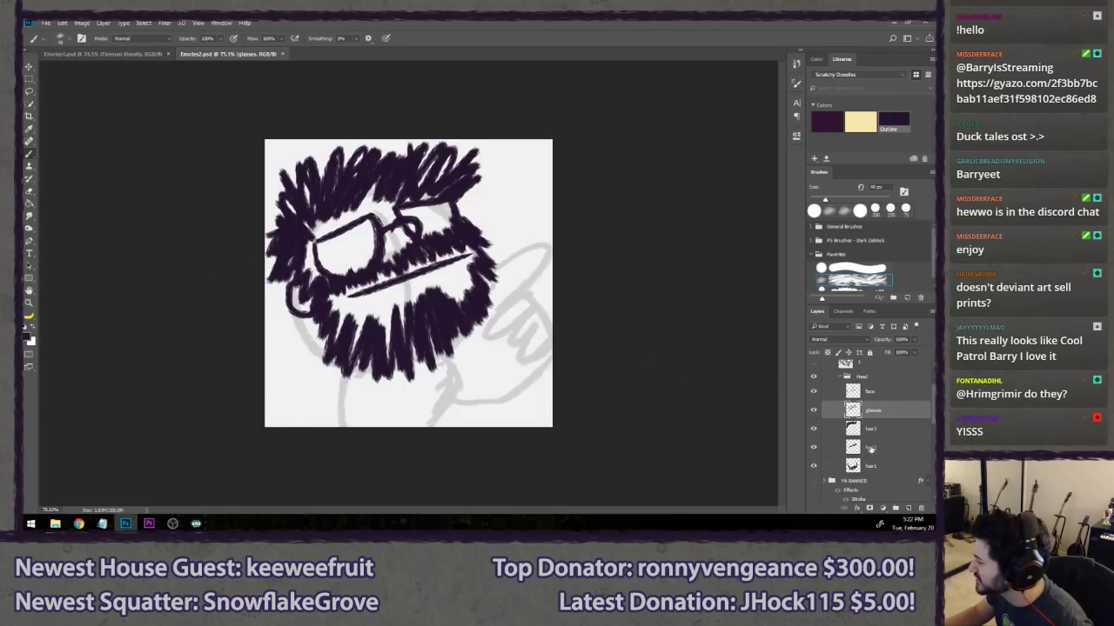
pyautogui.click(901, 468)
pyautogui.hotkey('ctrl', 'shift', 'n')
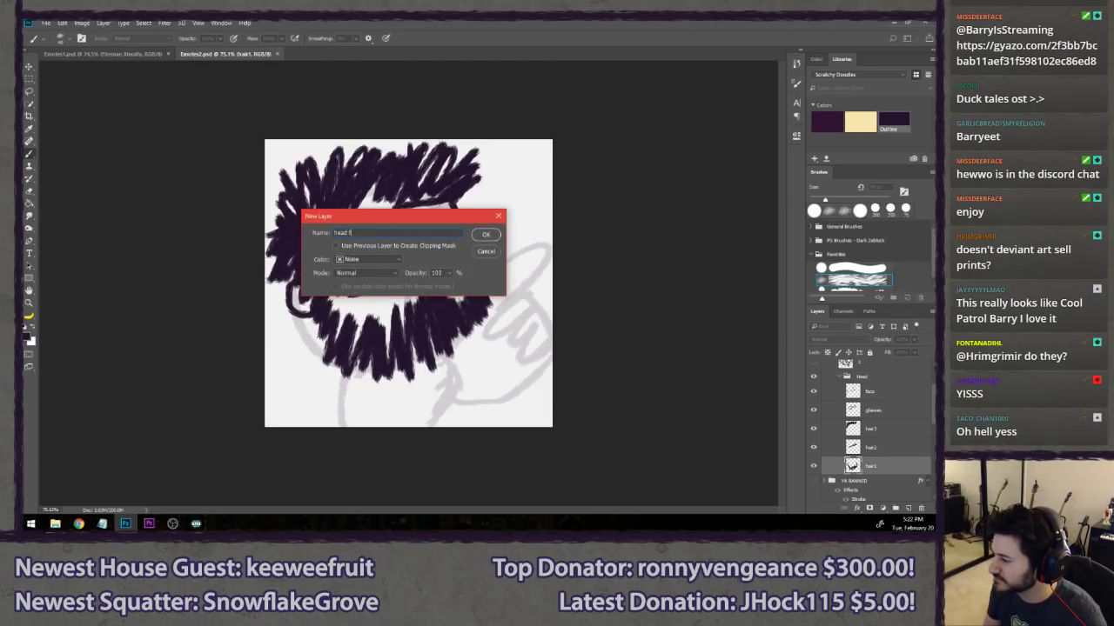
pyautogui.write('head fill')
pyautogui.press('Return')
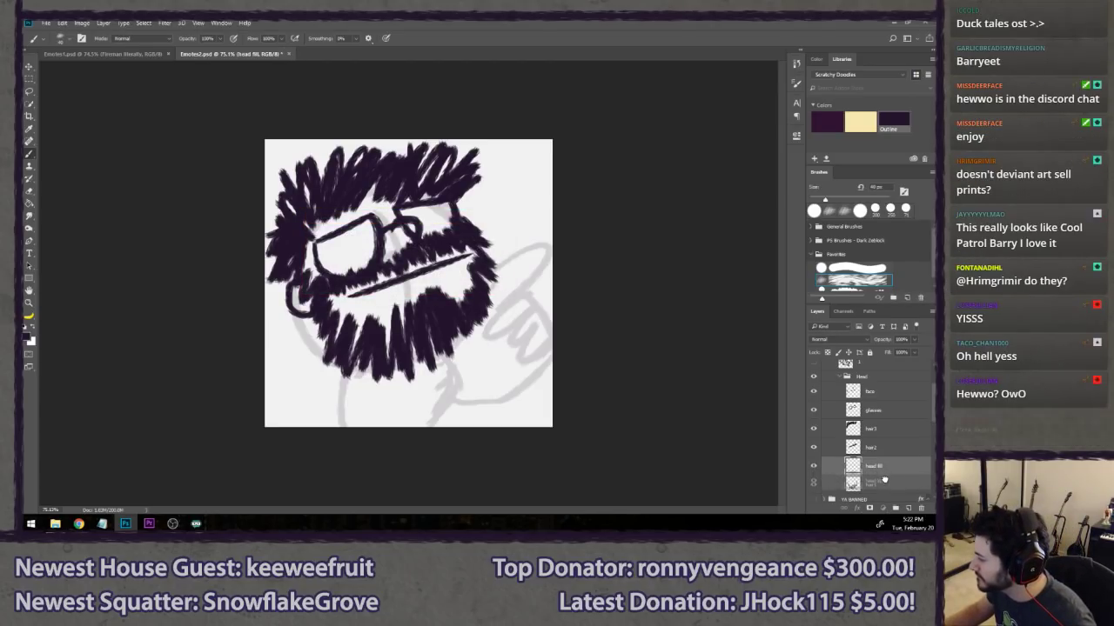
pyautogui.moveTo(876, 486); pyautogui.dragTo(877, 489)
# - Paint the inside of the ear with the cream Fill library colour using the solid brush at 40 px
pyautogui.click(859, 122)
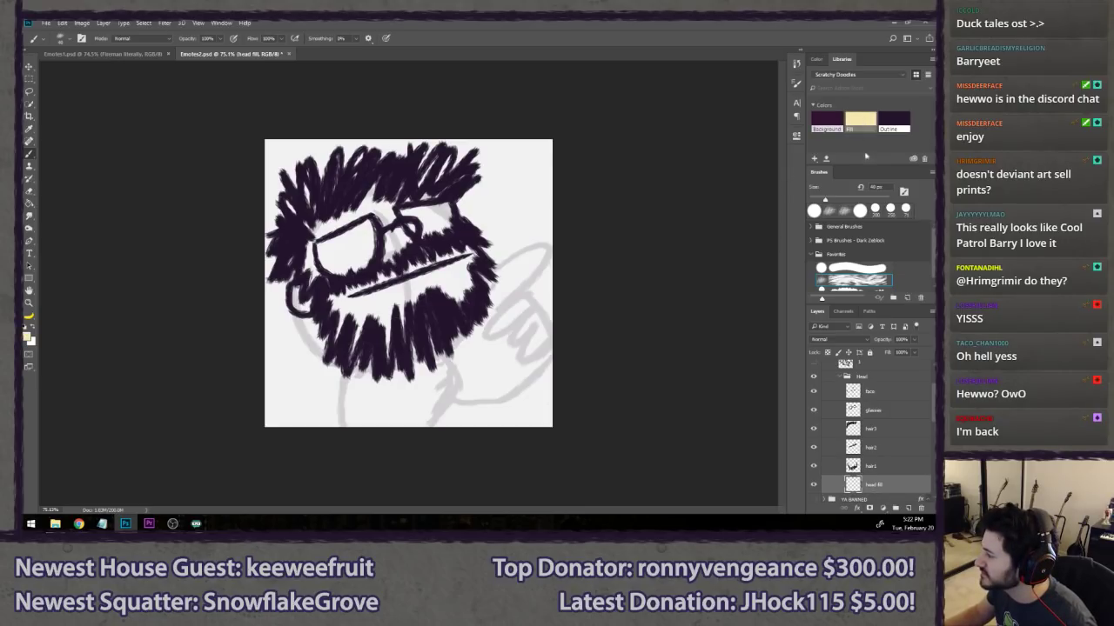
pyautogui.scroll(2, 417, 240)
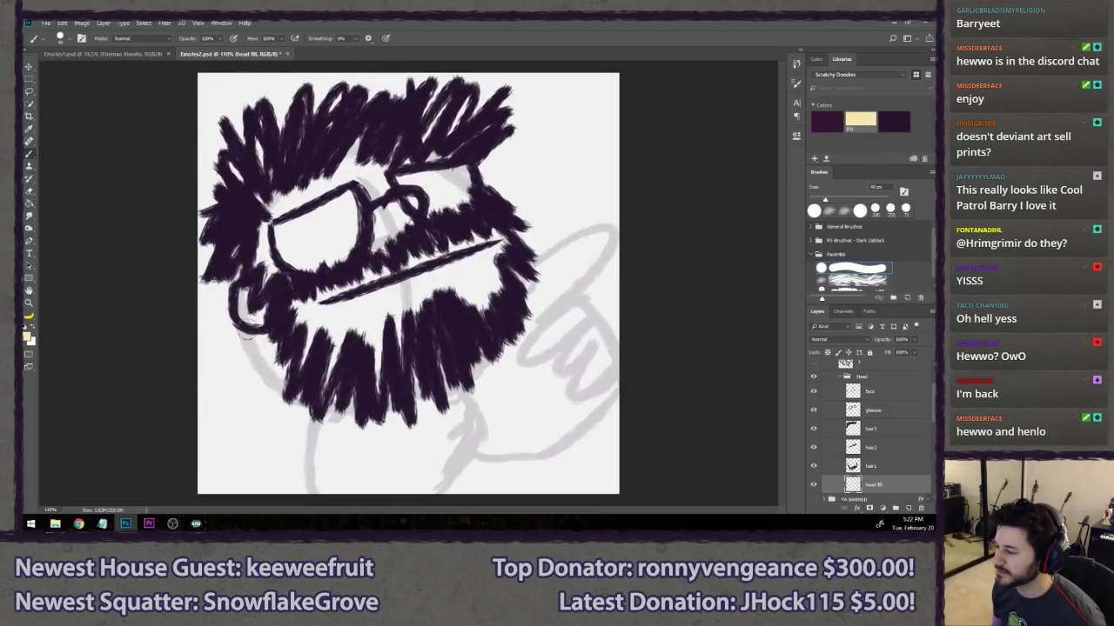
pyautogui.moveTo(252, 294)
pyautogui.mouseDown()
pyautogui.moveTo(245, 306)
pyautogui.moveTo(259, 320)
pyautogui.mouseUp()
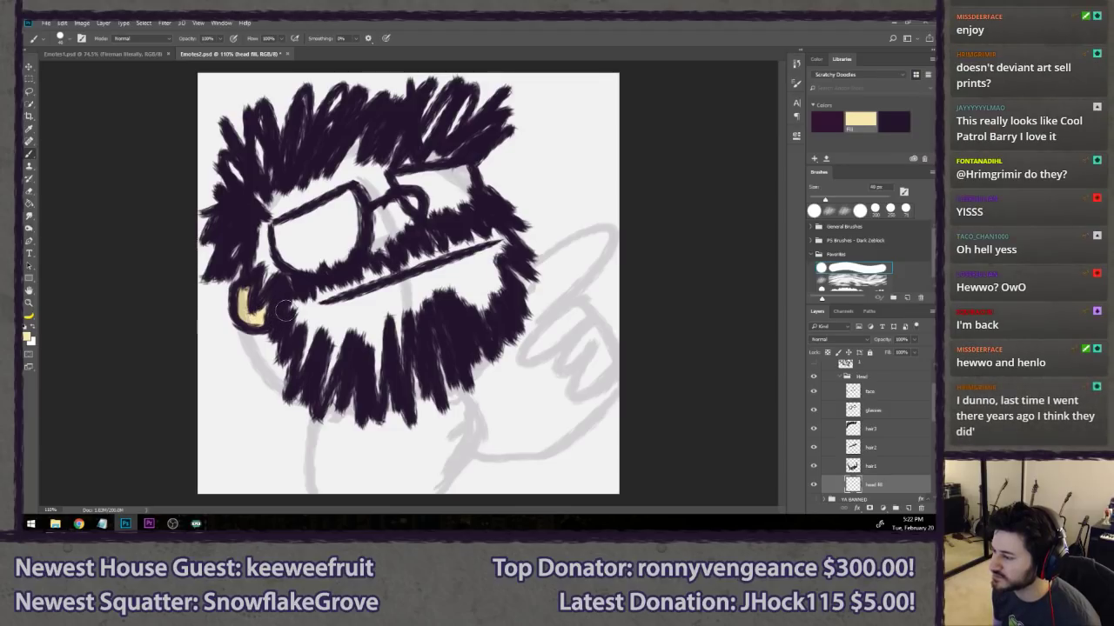
# - Move the Head group out of the Roughs group to sit directly below it, and leave the Roughs group hidden and collapsed
pyautogui.scroll(2, 886, 416)
pyautogui.click(814, 373)
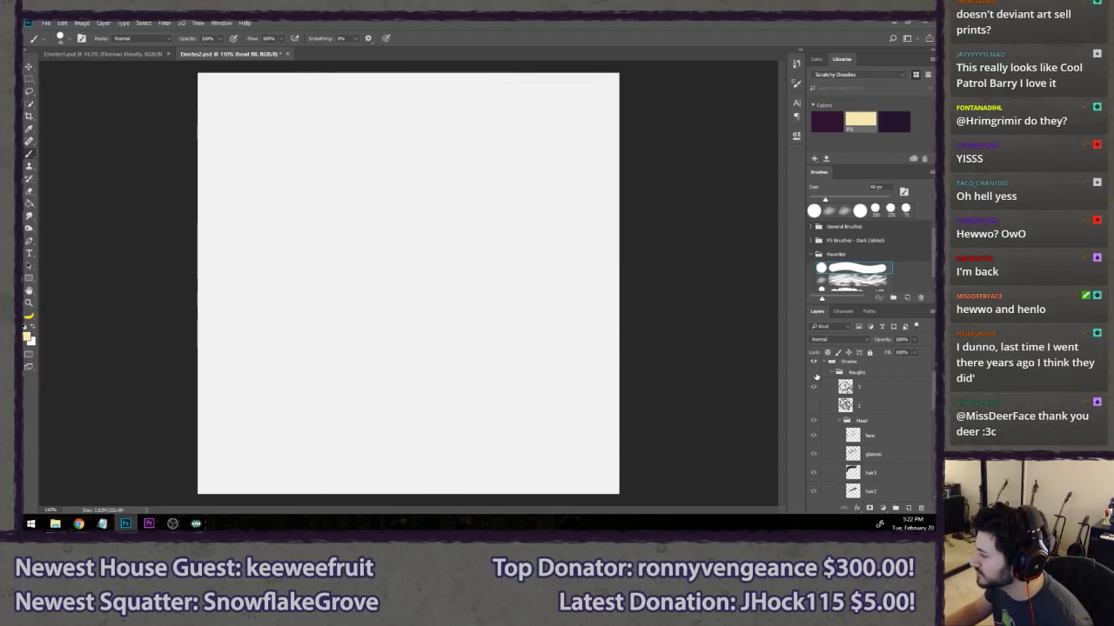
pyautogui.click(816, 376)
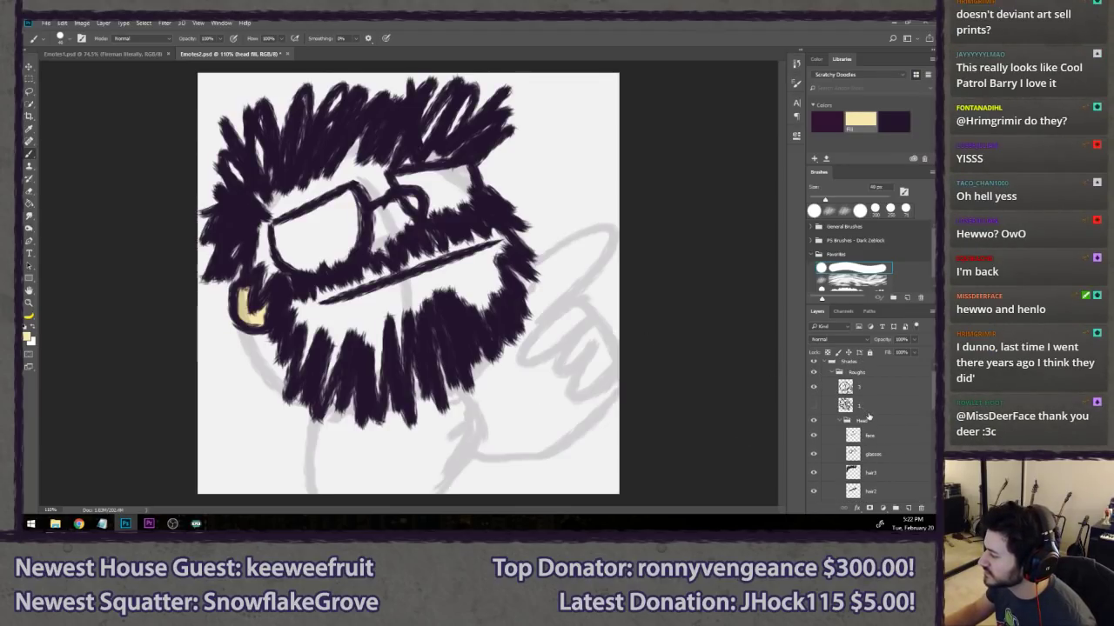
pyautogui.click(814, 373)
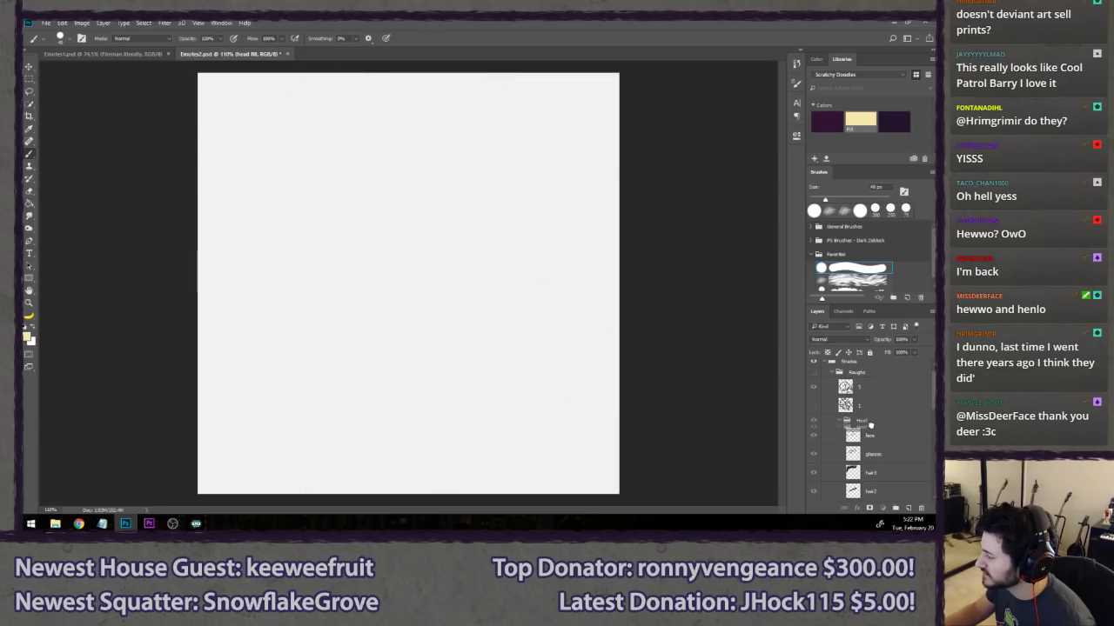
pyautogui.click(868, 419)
pyautogui.scroll(-1, 870, 400)
pyautogui.moveTo(870, 387)
pyautogui.mouseDown()
pyautogui.moveTo(873, 366)
pyautogui.moveTo(863, 382)
pyautogui.mouseUp()
pyautogui.click(832, 388)
pyautogui.click(832, 388)
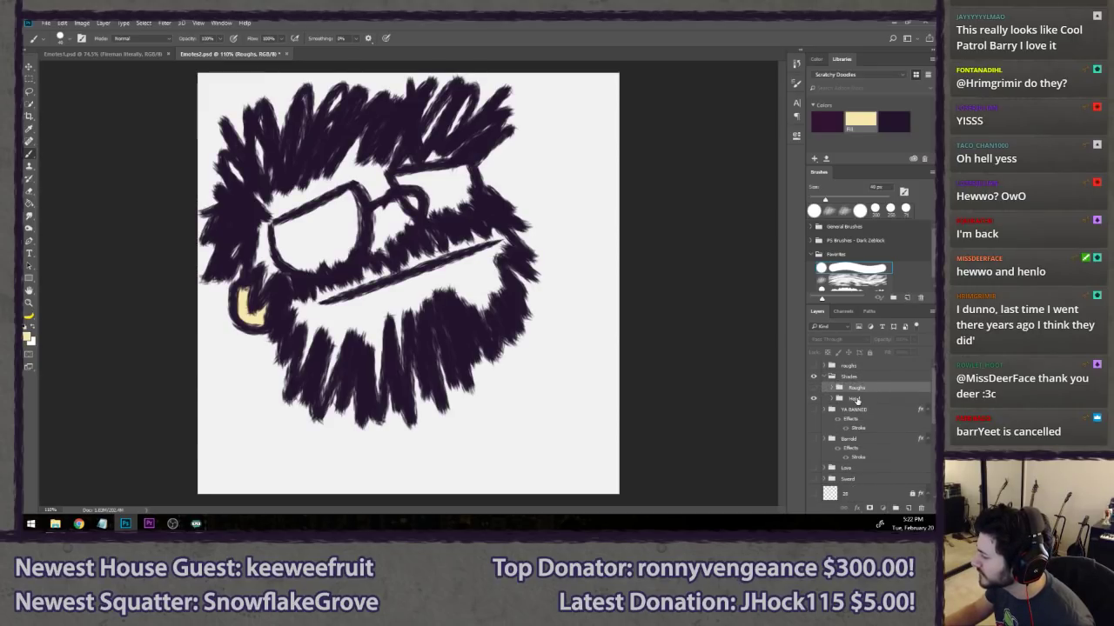
# - On the head fill layer, paint cream along the inner edges of the hair and beard, enlarging the brush to 70 px
pyautogui.click(857, 400)
pyautogui.click(830, 399)
pyautogui.scroll(-2, 871, 440)
pyautogui.click(881, 455)
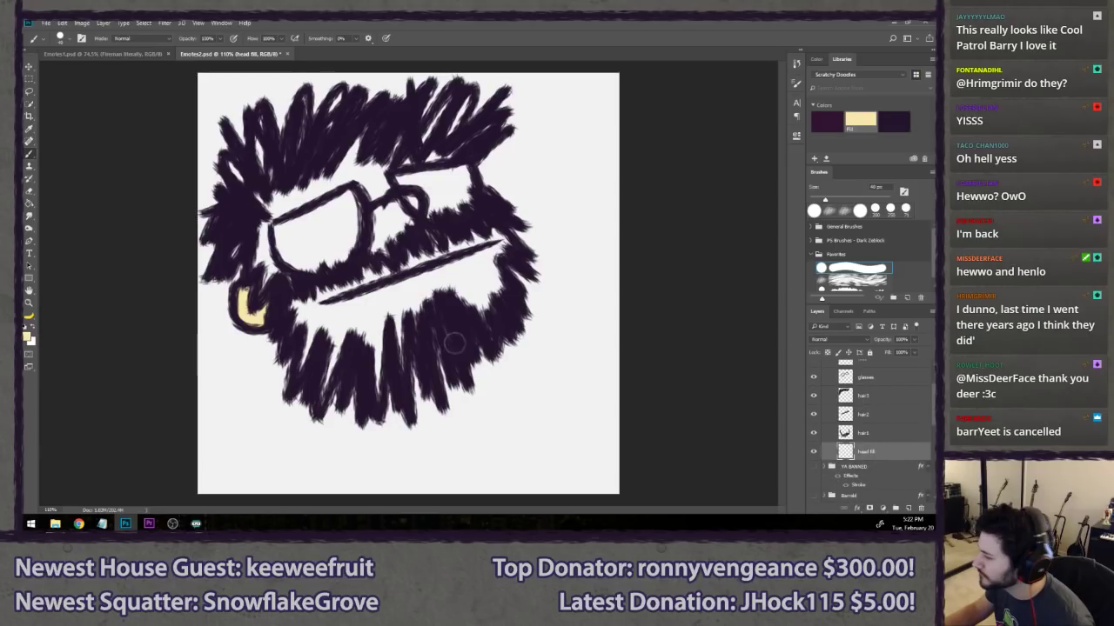
pyautogui.moveTo(306, 363)
pyautogui.mouseDown()
pyautogui.moveTo(295, 291)
pyautogui.moveTo(264, 254)
pyautogui.moveTo(270, 233)
pyautogui.moveTo(280, 246)
pyautogui.moveTo(263, 244)
pyautogui.moveTo(272, 244)
pyautogui.moveTo(257, 198)
pyautogui.moveTo(281, 217)
pyautogui.moveTo(355, 157)
pyautogui.moveTo(350, 147)
pyautogui.moveTo(453, 177)
pyautogui.moveTo(460, 211)
pyautogui.moveTo(489, 242)
pyautogui.moveTo(482, 307)
pyautogui.moveTo(405, 355)
pyautogui.moveTo(334, 359)
pyautogui.mouseUp()
pyautogui.press(']')
pyautogui.press(']')
pyautogui.press(']')
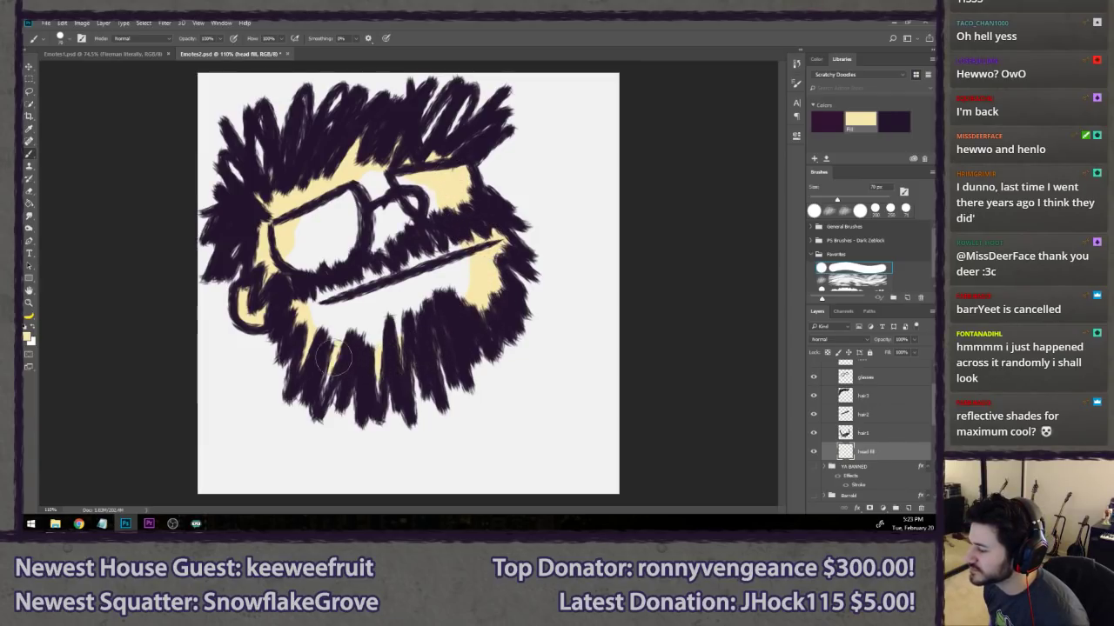
# - Paint cream into the narrow gaps and along the upper edge of the beard with smaller brush sizes up to 50 px
pyautogui.press('[')
pyautogui.press('[')
pyautogui.press('[')
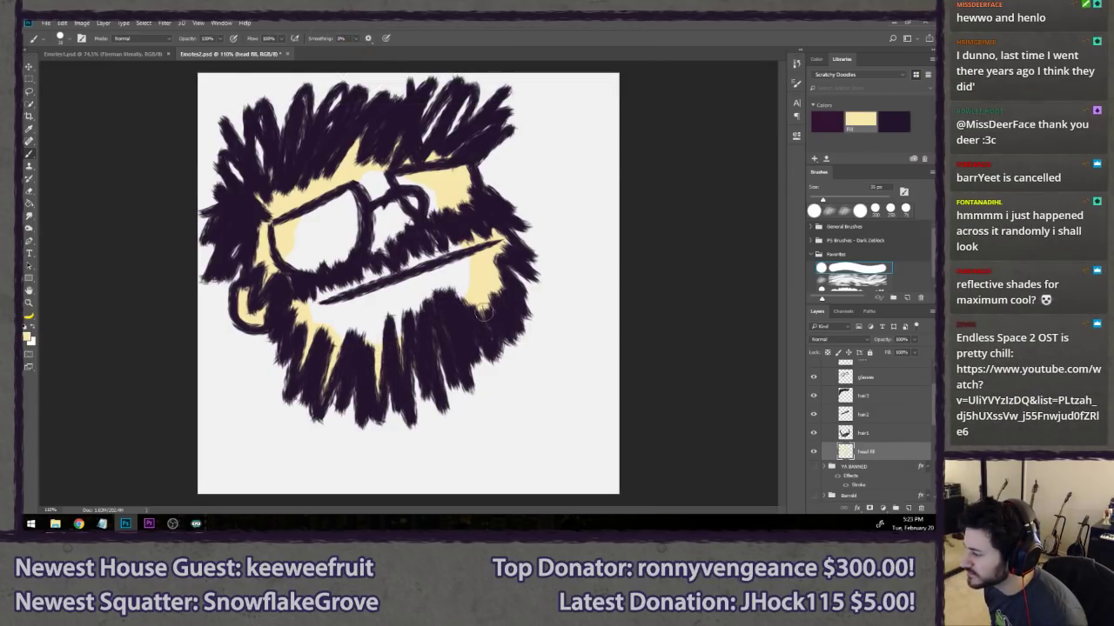
pyautogui.press(']')
pyautogui.press(']')
pyautogui.press(']')
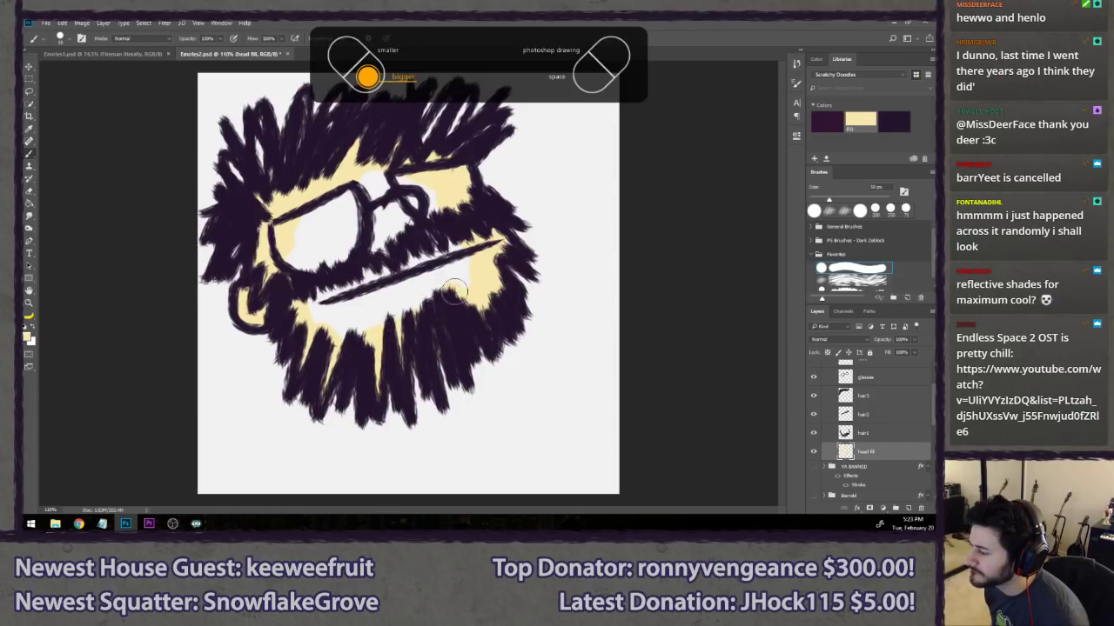
pyautogui.moveTo(454, 291); pyautogui.dragTo(467, 253)
# - Fill the remaining face area, including the lenses, nose and mouth region, with cream using a 90 px brush
pyautogui.press(']')
pyautogui.press(']')
pyautogui.press(']')
pyautogui.press(']')
pyautogui.moveTo(366, 187)
pyautogui.mouseDown()
pyautogui.moveTo(437, 213)
pyautogui.moveTo(446, 257)
pyautogui.moveTo(421, 296)
pyautogui.moveTo(384, 324)
pyautogui.moveTo(338, 323)
pyautogui.moveTo(297, 277)
pyautogui.moveTo(294, 233)
pyautogui.moveTo(316, 237)
pyautogui.moveTo(358, 285)
pyautogui.moveTo(355, 215)
pyautogui.moveTo(369, 260)
pyautogui.moveTo(399, 285)
pyautogui.moveTo(420, 265)
pyautogui.mouseUp()
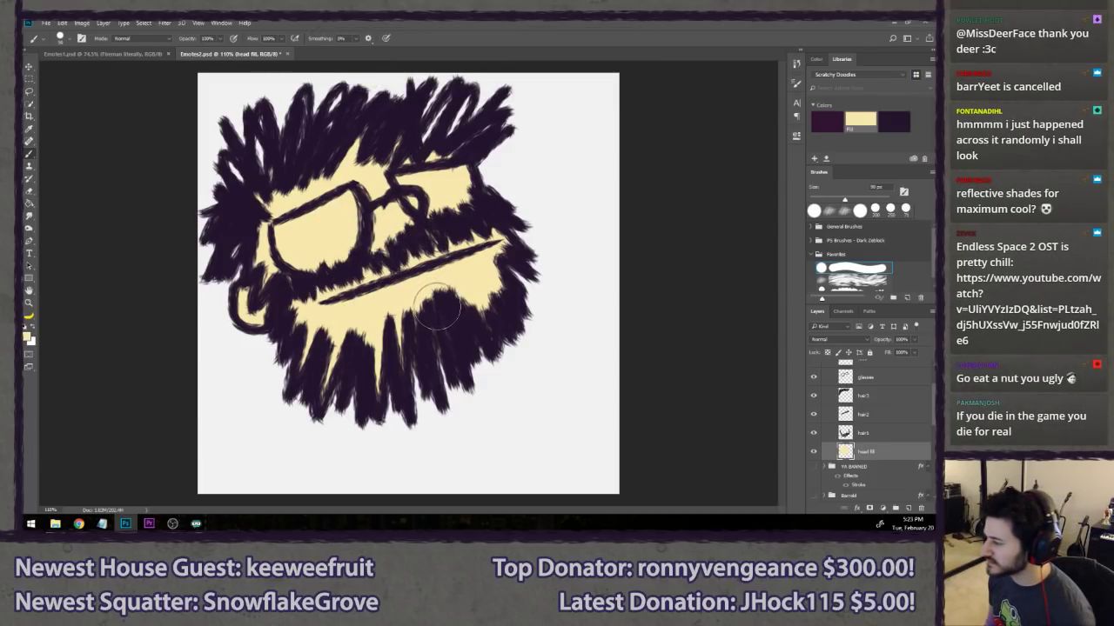
pyautogui.moveTo(436, 309)
pyautogui.mouseDown()
pyautogui.moveTo(487, 254)
pyautogui.moveTo(470, 249)
pyautogui.moveTo(490, 242)
pyautogui.mouseUp()
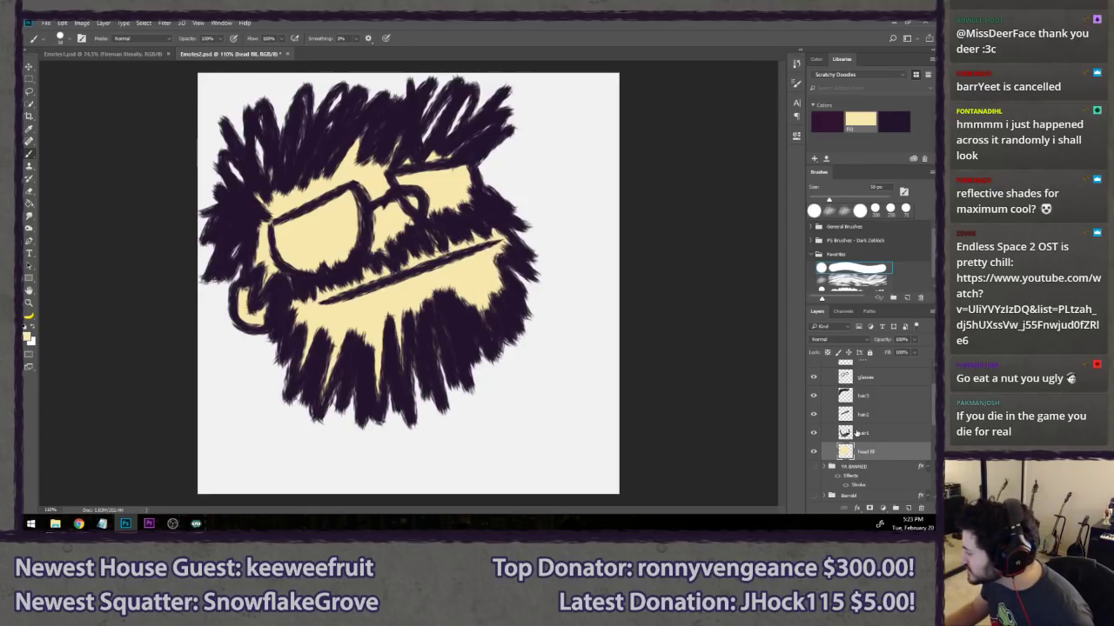
# - Create a new layer named "nose fill" directly above the glasses layer
pyautogui.scroll(2, 872, 415)
pyautogui.click(892, 410)
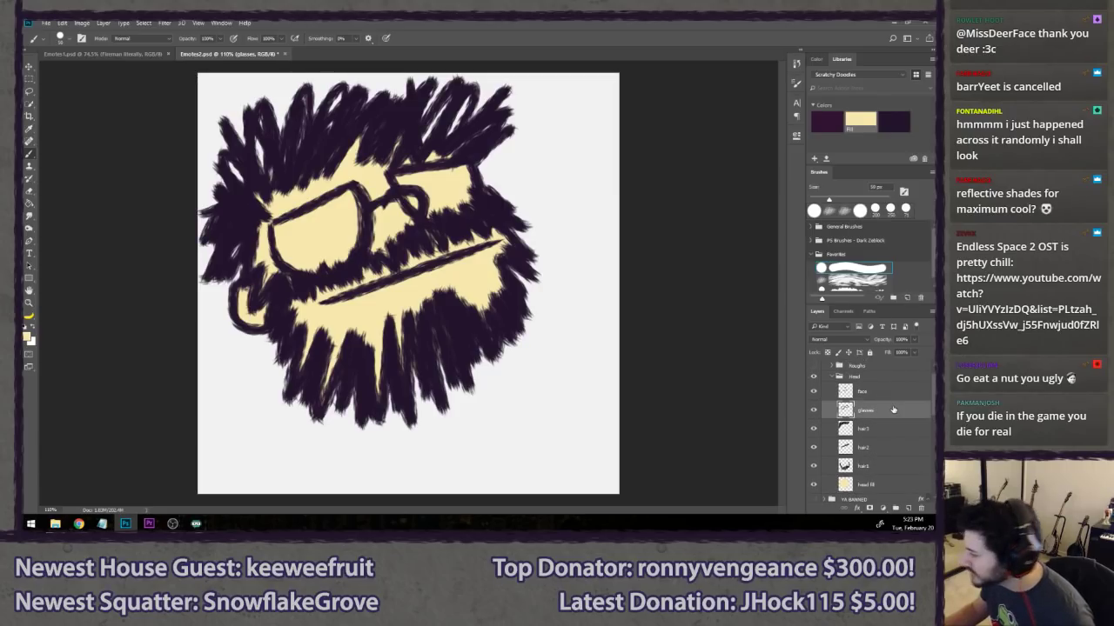
pyautogui.hotkey('ctrl', 'shift', 'n')
pyautogui.write('ndse fill')
pyautogui.press('Return')
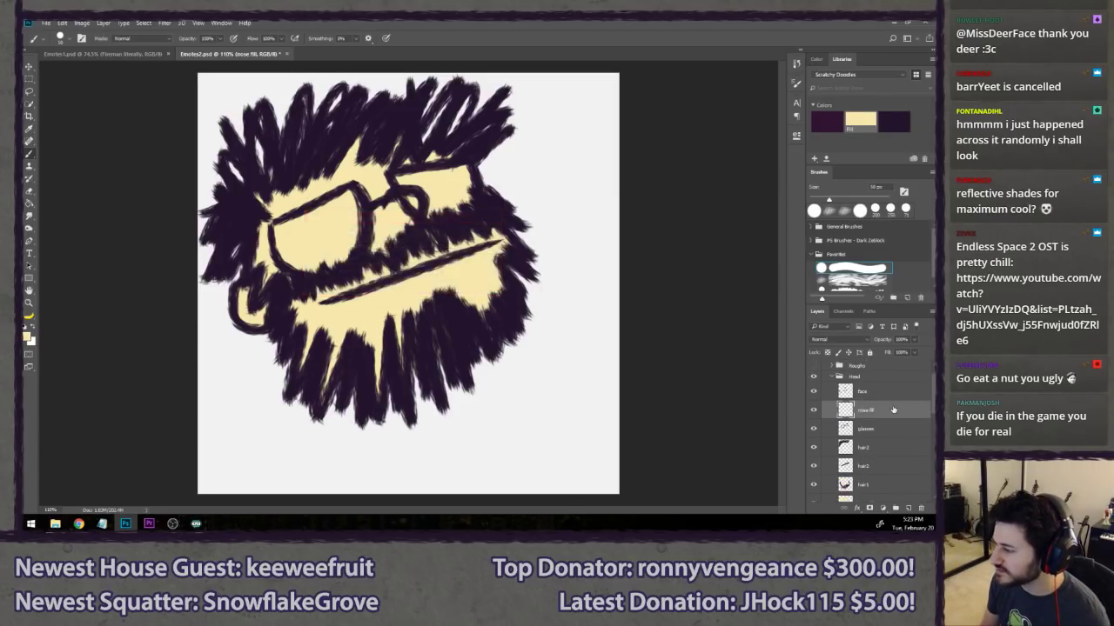
# - Paint the inside of the nose cream over the crossing glasses line, reducing the brush to 20 px
pyautogui.press('[')
pyautogui.press('[')
pyautogui.moveTo(402, 203); pyautogui.dragTo(398, 226)
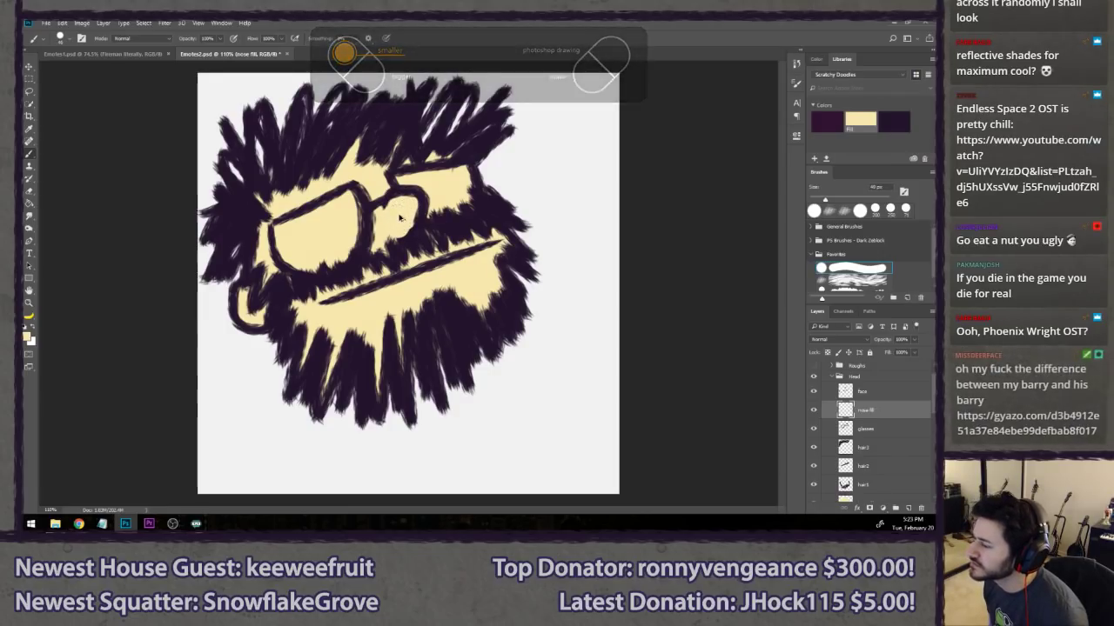
pyautogui.press('[')
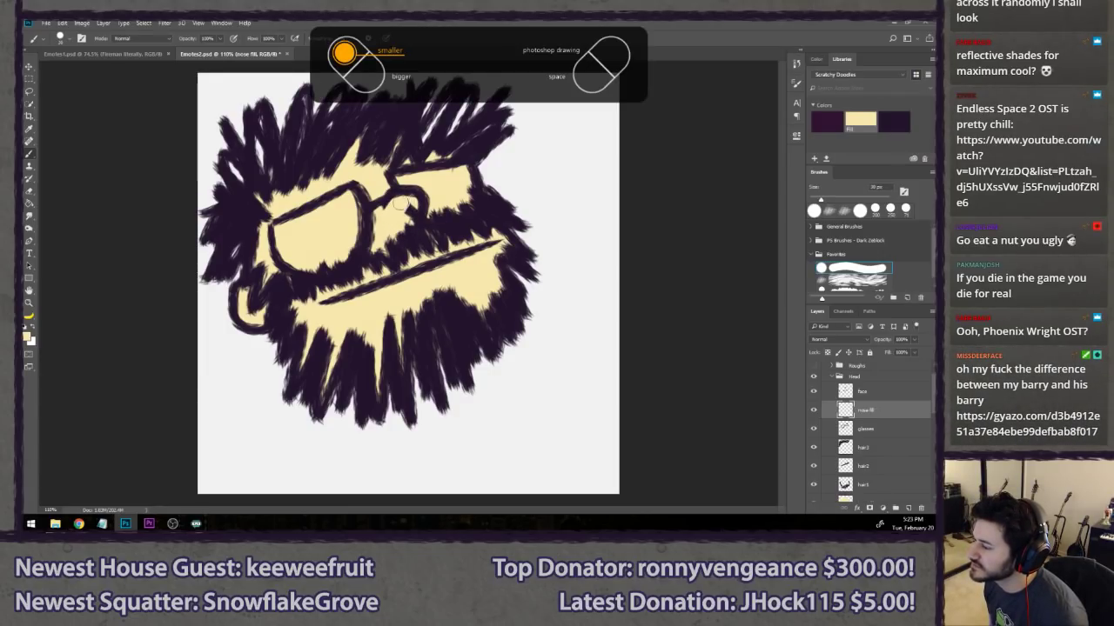
pyautogui.press('[')
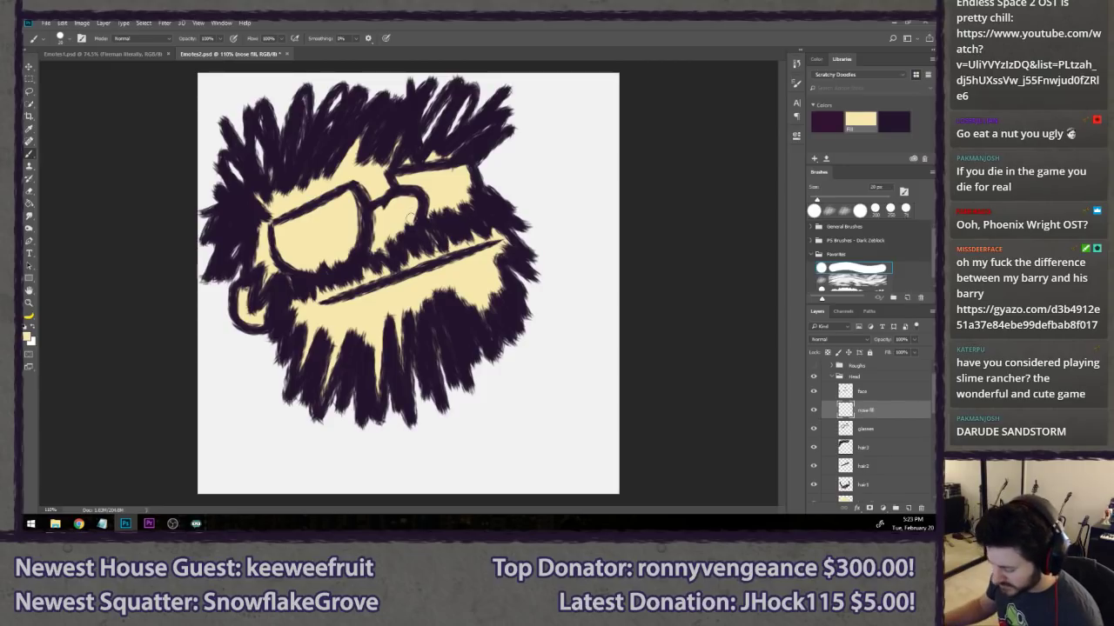
# - Create a new layer named "sunglasses fill 1" between the glasses and hair3 layers
pyautogui.press('l')
pyautogui.click(877, 450)
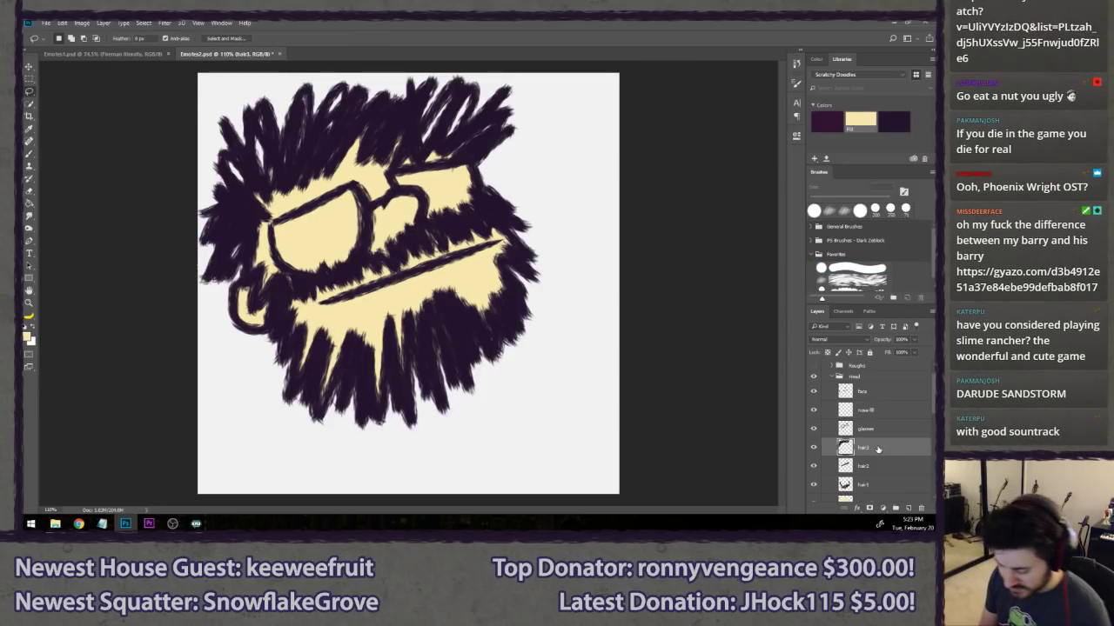
pyautogui.hotkey('ctrl', 'shift', 'n')
pyautogui.write('sunglasses fill')
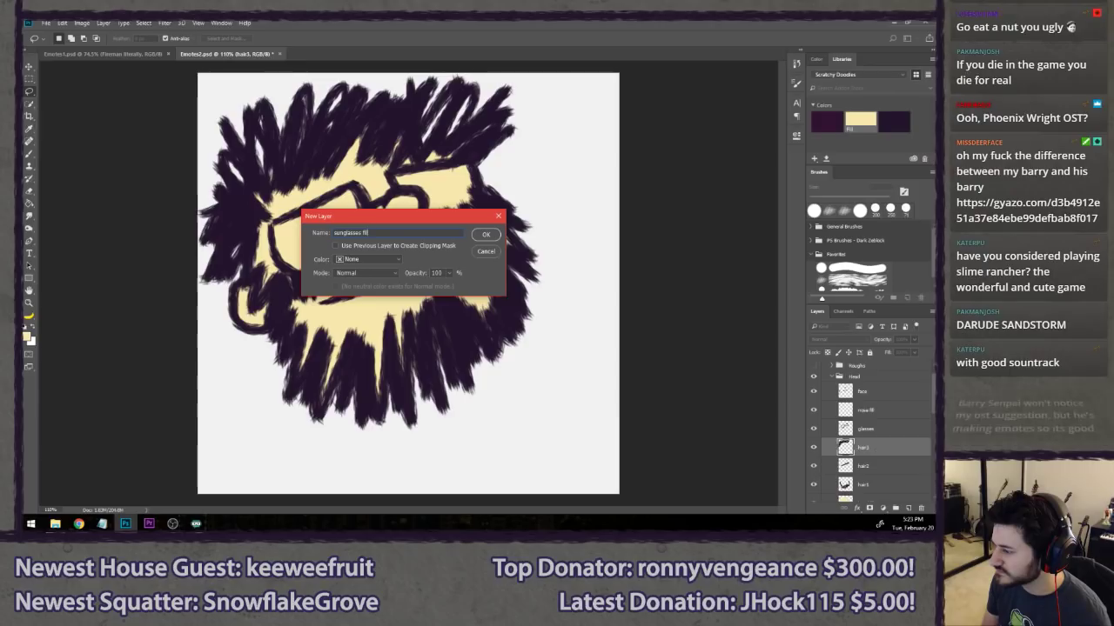
pyautogui.press('Return')
# - Set the brush's foreground colour to a muted purple, 716279, derived from the dark hair colour
pyautogui.press('b')
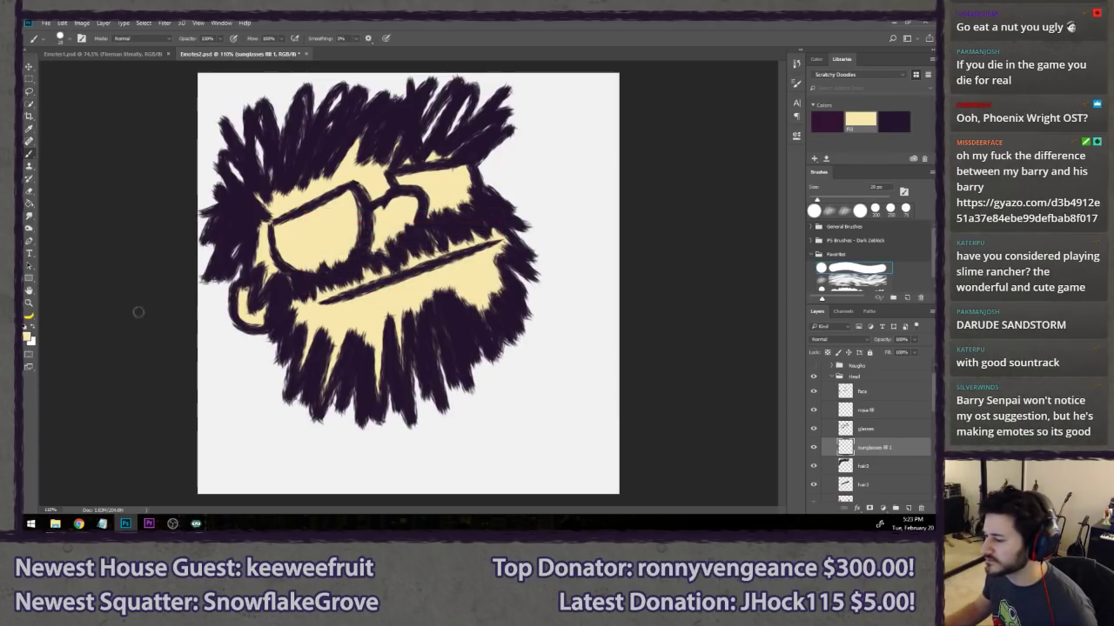
pyautogui.click(27, 336)
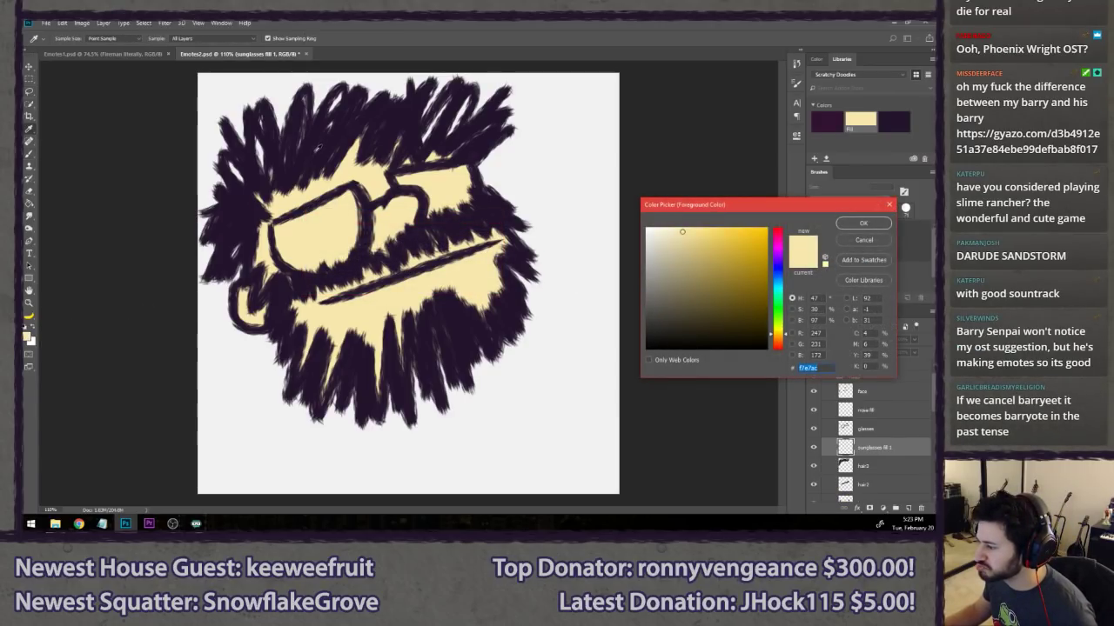
pyautogui.click(319, 148)
pyautogui.click(671, 274)
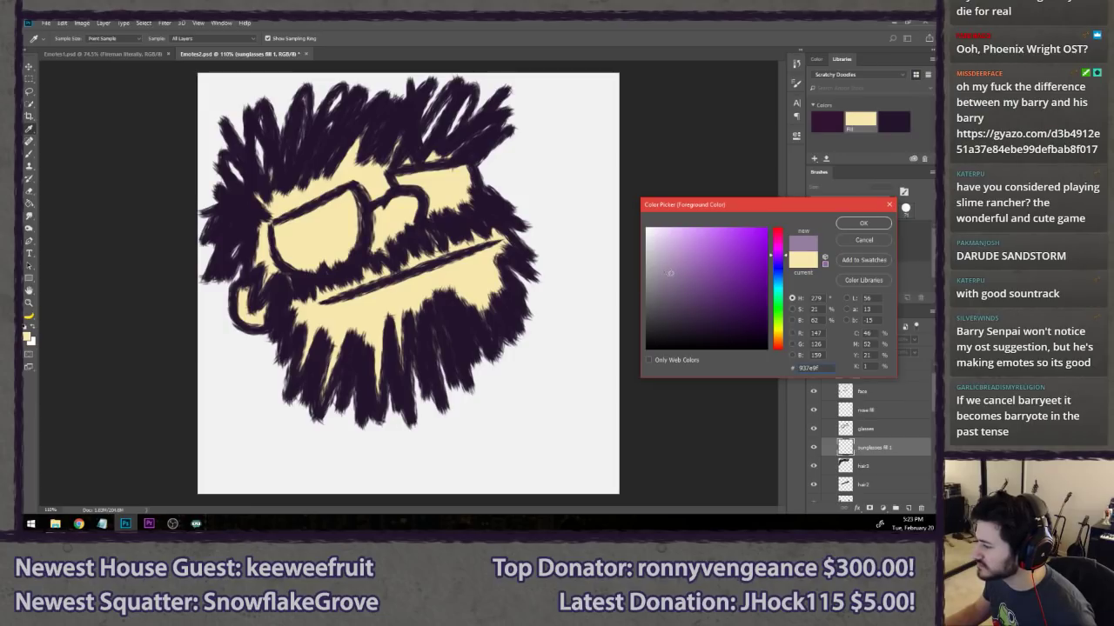
pyautogui.click(667, 269)
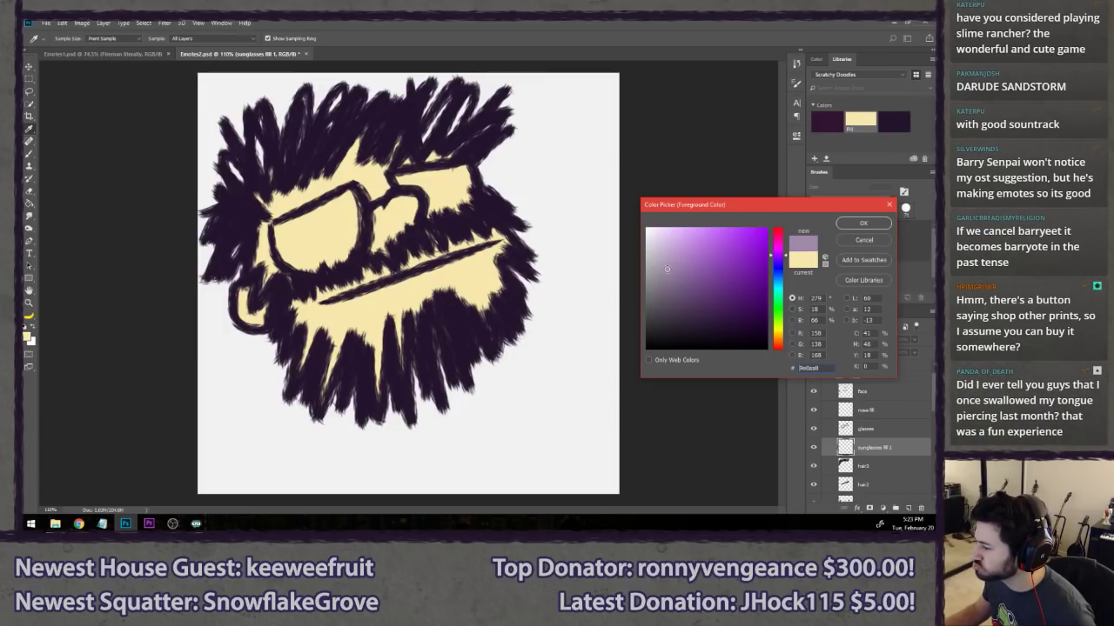
pyautogui.click(669, 292)
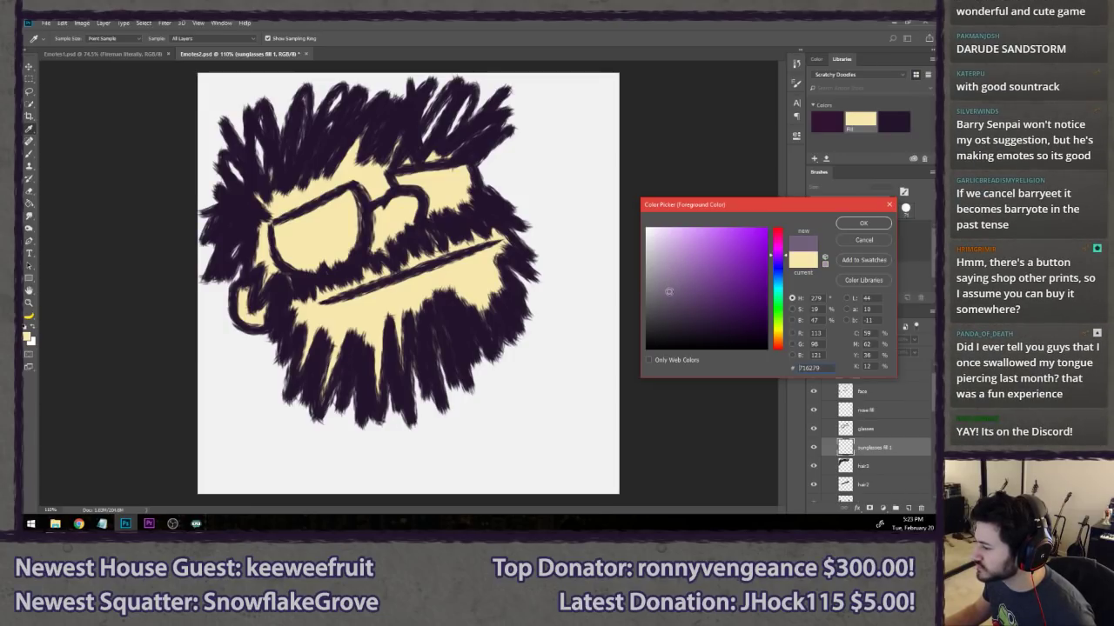
pyautogui.click(857, 225)
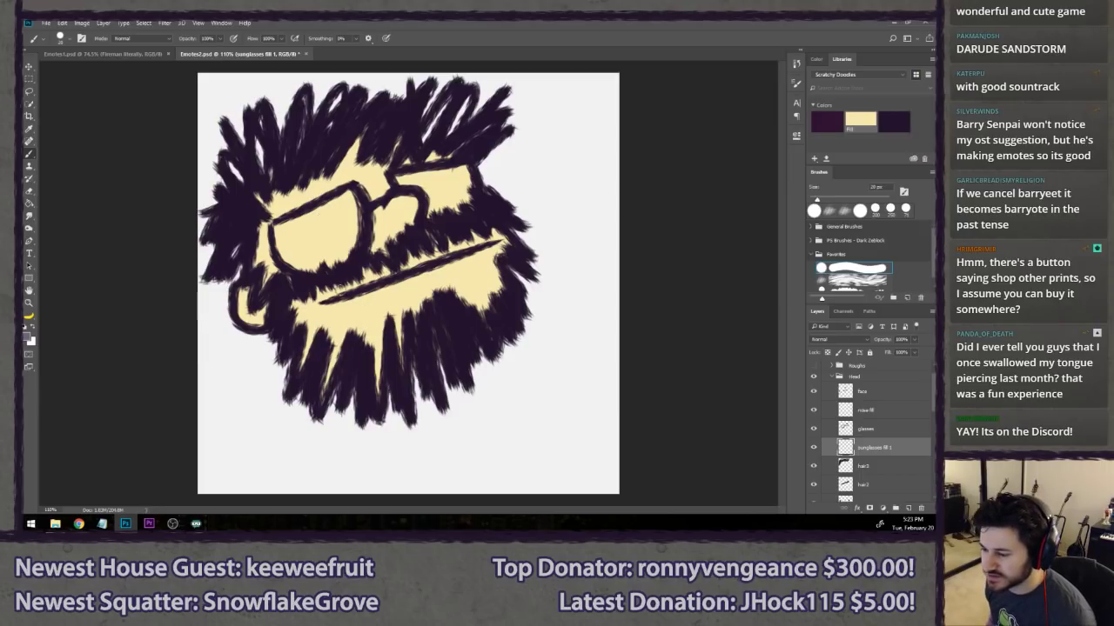
# - Fill the larger sunglasses lens with muted purple using 20 px and 40 px brushes, and return the brush to 20 px
pyautogui.moveTo(280, 233)
pyautogui.mouseDown()
pyautogui.moveTo(280, 248)
pyautogui.moveTo(285, 223)
pyautogui.moveTo(292, 262)
pyautogui.moveTo(324, 272)
pyautogui.mouseUp()
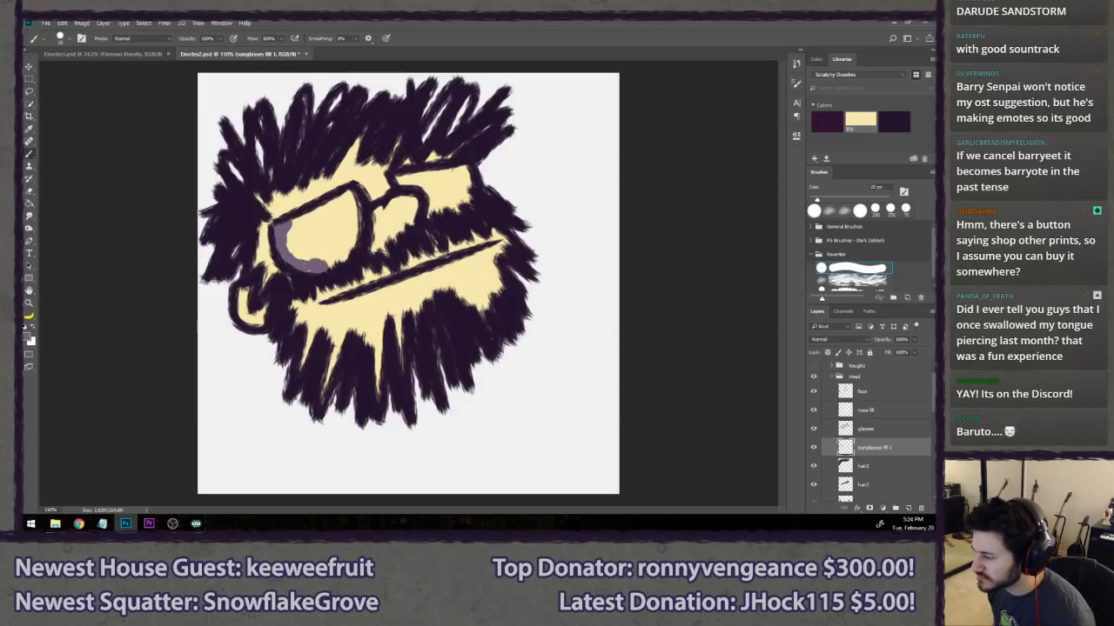
pyautogui.press(']')
pyautogui.press(']')
pyautogui.moveTo(324, 264)
pyautogui.mouseDown()
pyautogui.moveTo(357, 220)
pyautogui.moveTo(349, 198)
pyautogui.moveTo(297, 229)
pyautogui.moveTo(299, 249)
pyautogui.moveTo(313, 252)
pyautogui.moveTo(341, 223)
pyautogui.mouseUp()
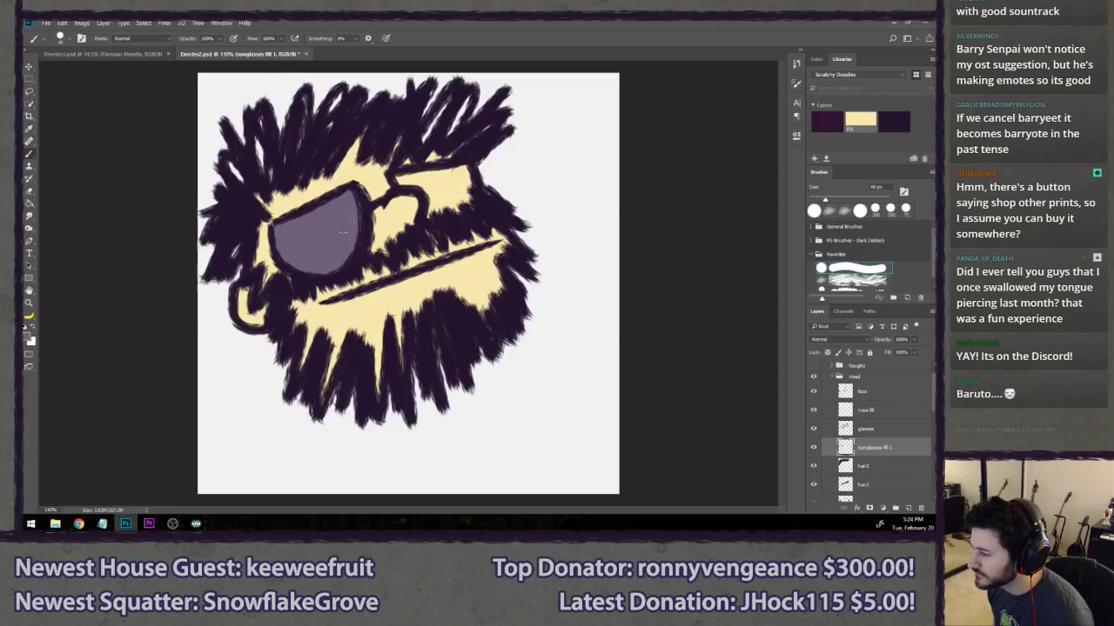
pyautogui.press('[')
pyautogui.press('[')
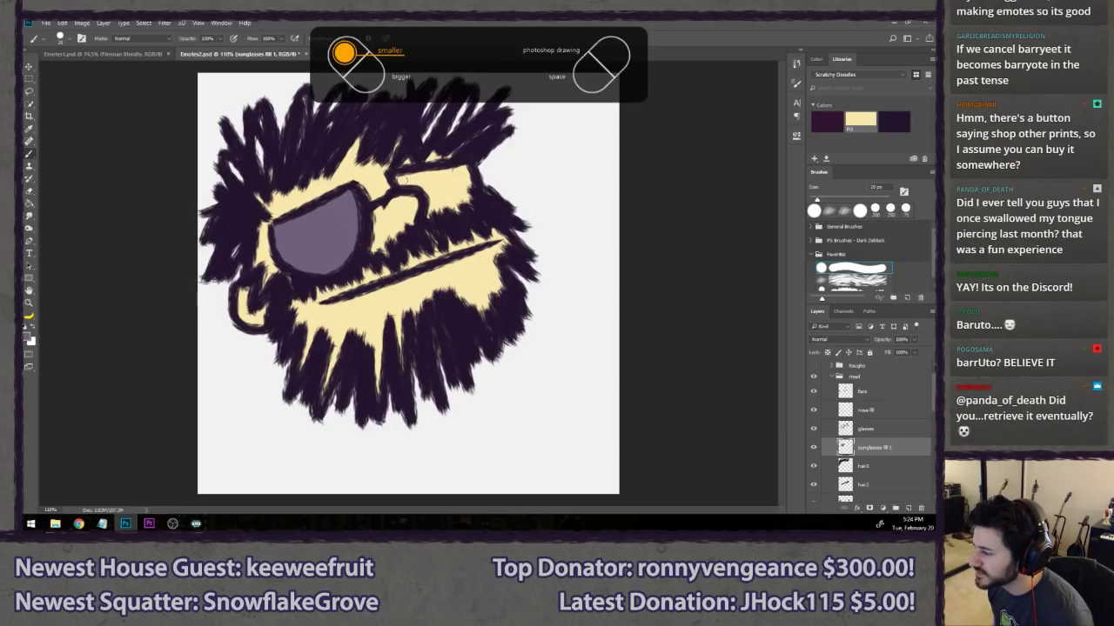
# - Fill the smaller sunglasses lens with muted purple, enlarging the 20 px brush for the wider area
pyautogui.moveTo(400, 178)
pyautogui.mouseDown()
pyautogui.moveTo(434, 186)
pyautogui.moveTo(422, 186)
pyautogui.mouseUp()
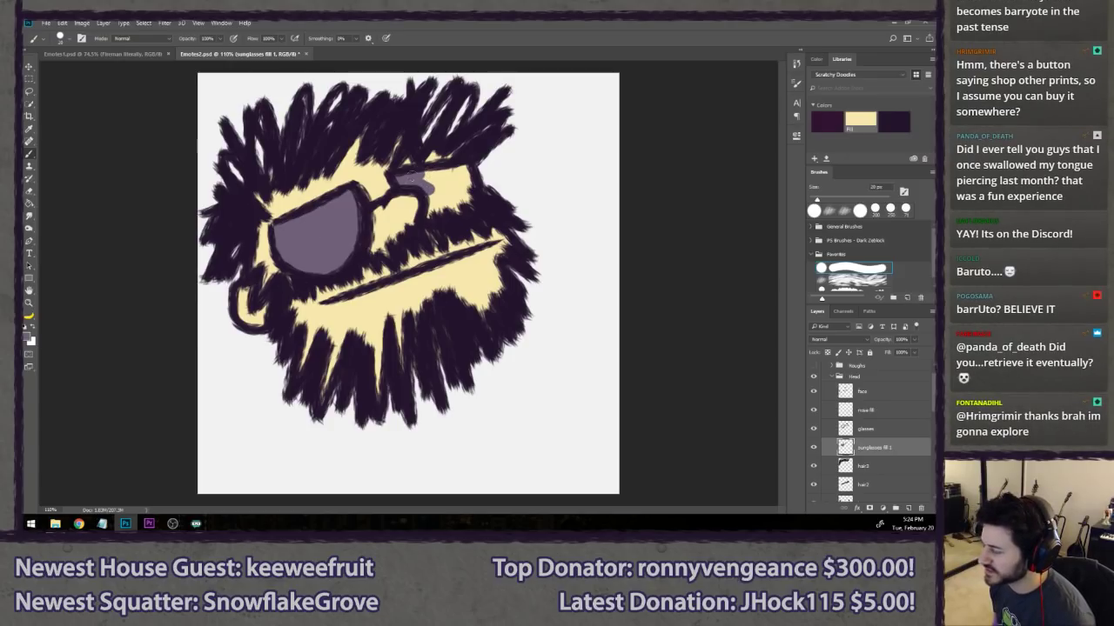
pyautogui.moveTo(427, 181); pyautogui.dragTo(442, 213)
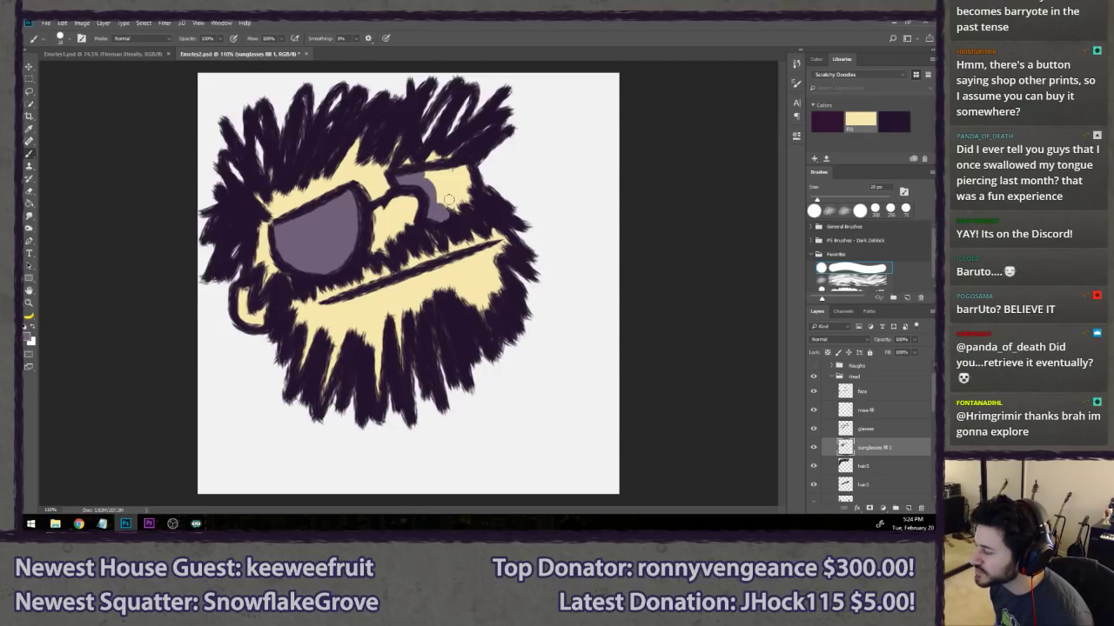
pyautogui.press(']')
pyautogui.press(']')
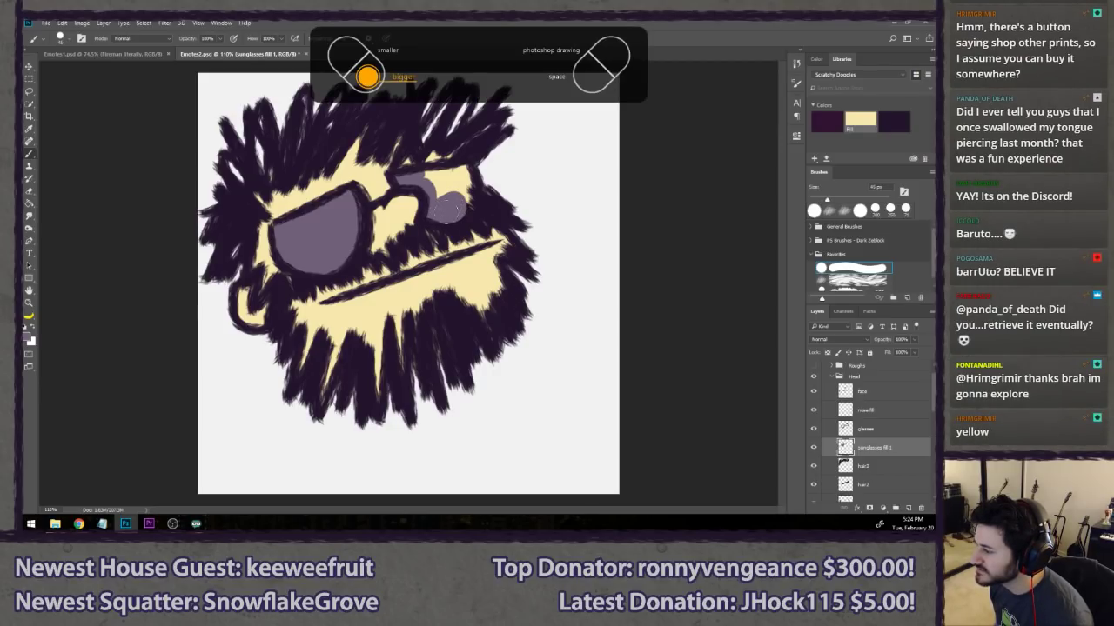
pyautogui.moveTo(450, 211)
pyautogui.mouseDown()
pyautogui.moveTo(465, 175)
pyautogui.moveTo(431, 180)
pyautogui.moveTo(469, 212)
pyautogui.mouseUp()
pyautogui.press('[')
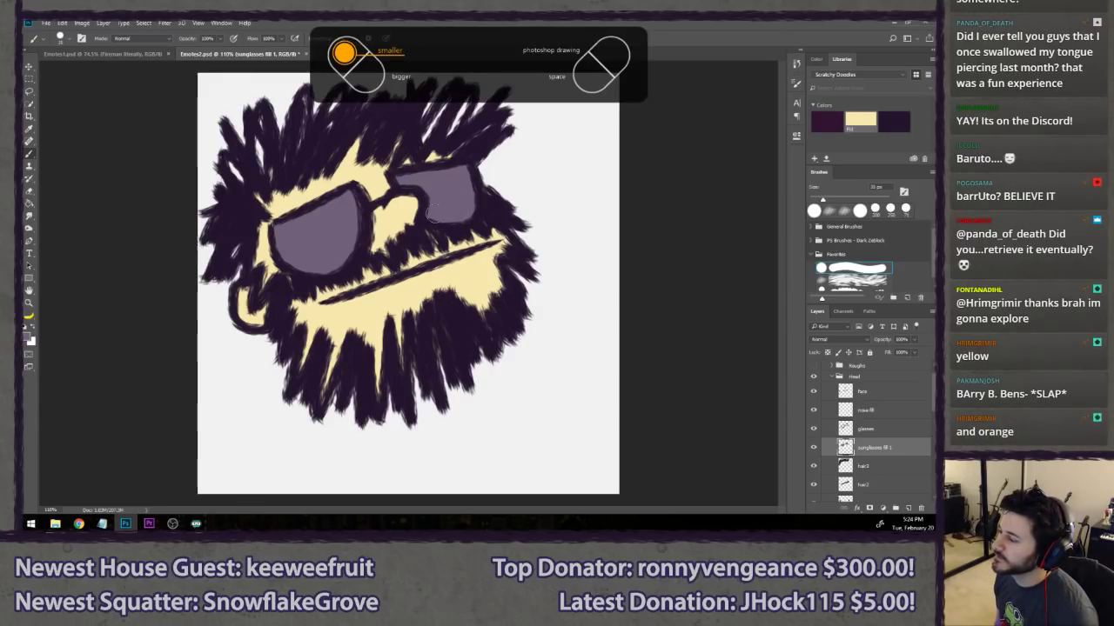
# - Try a bright magenta Color Overlay, ef27d0, on the glasses layer
pyautogui.press('l')
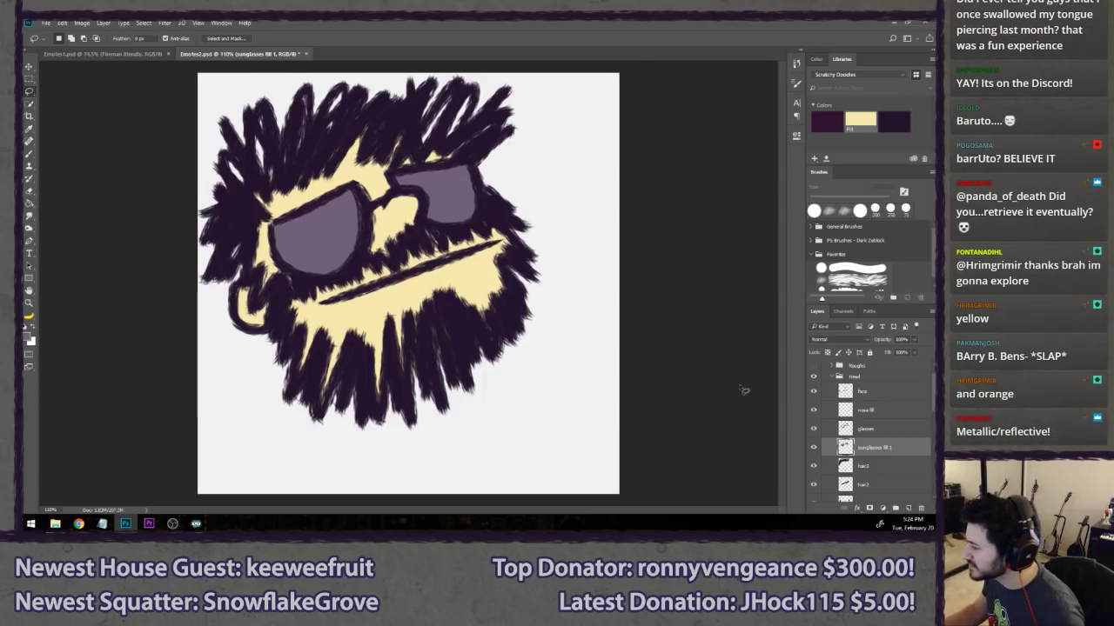
pyautogui.doubleClick(896, 433)
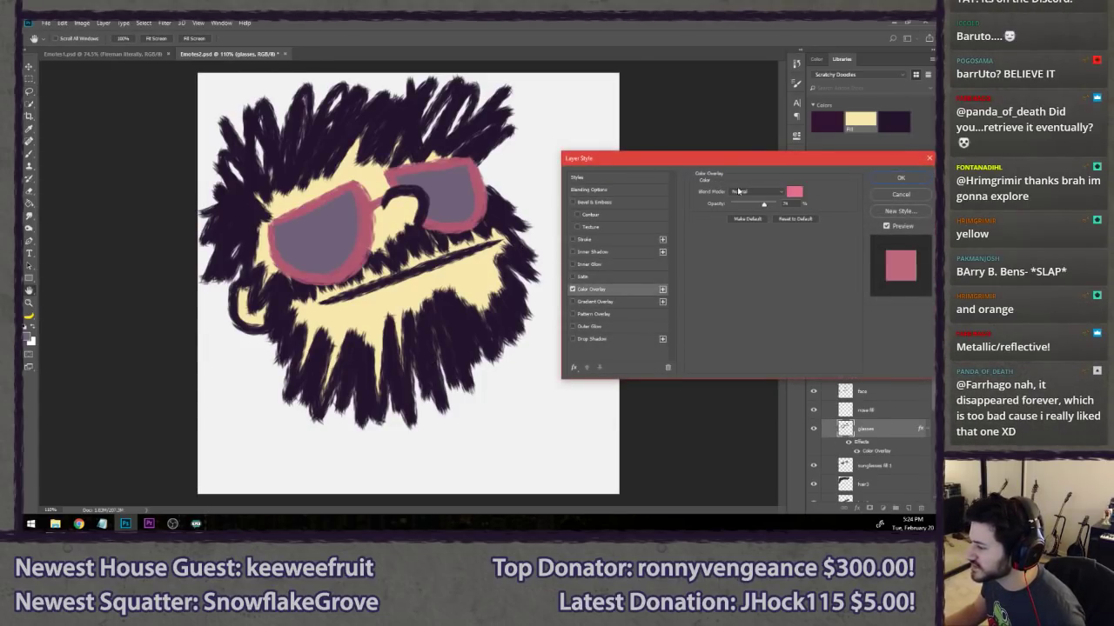
pyautogui.click(794, 191)
pyautogui.click(745, 288)
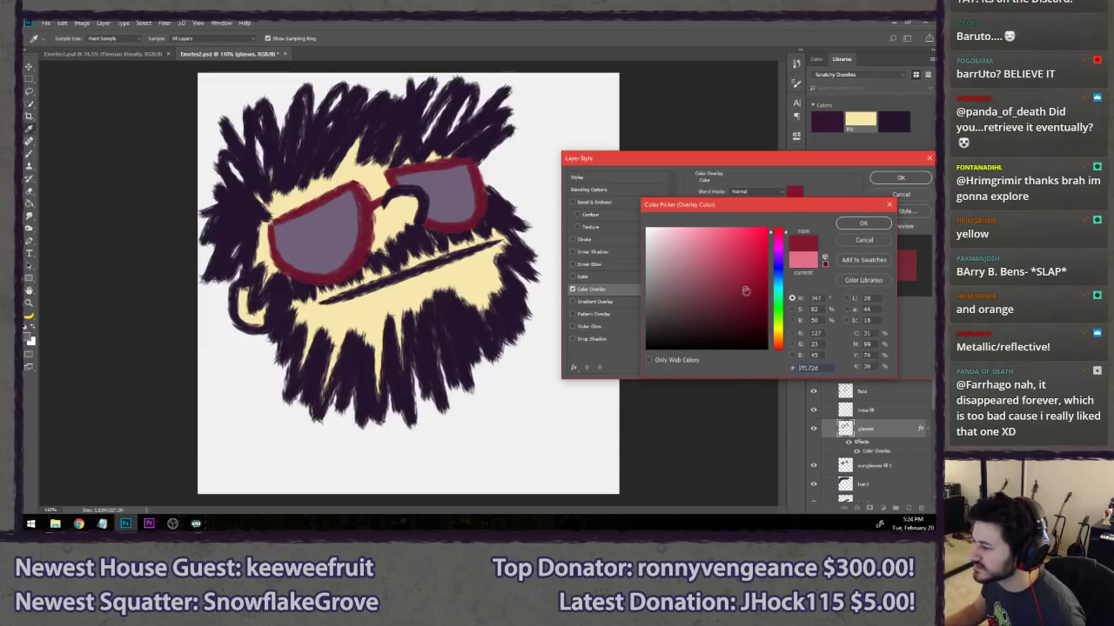
pyautogui.click(746, 233)
pyautogui.click(777, 247)
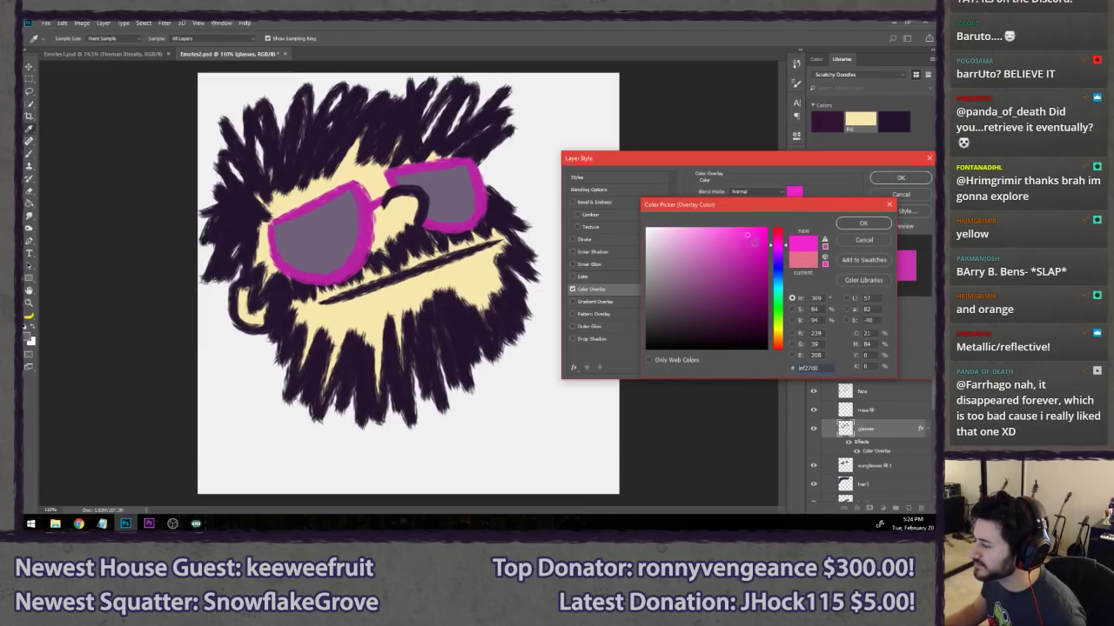
pyautogui.click(856, 225)
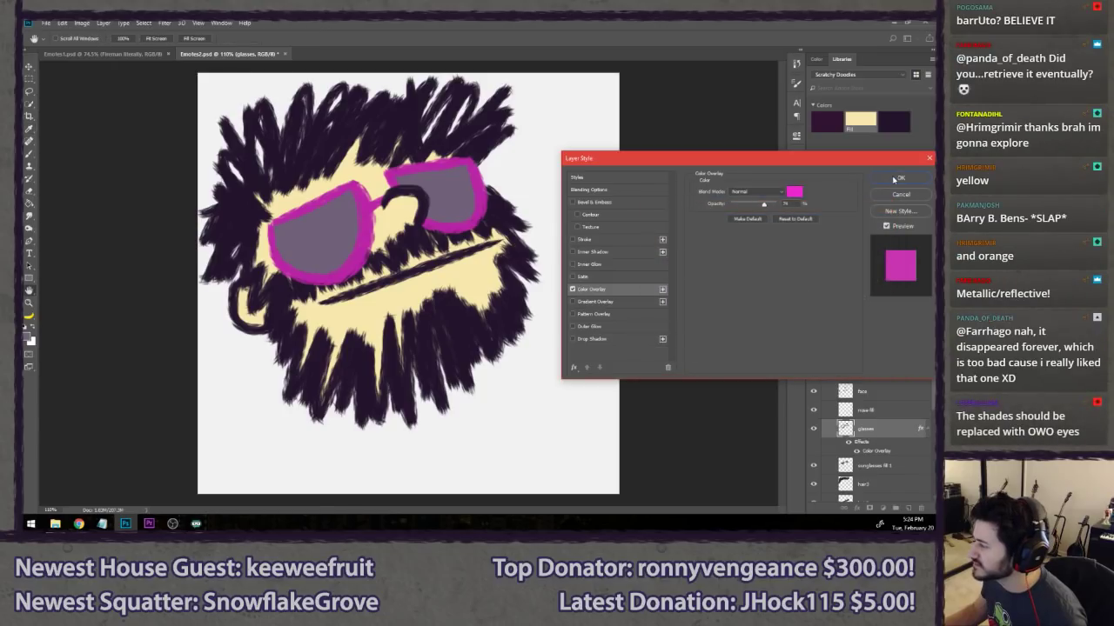
pyautogui.click(901, 178)
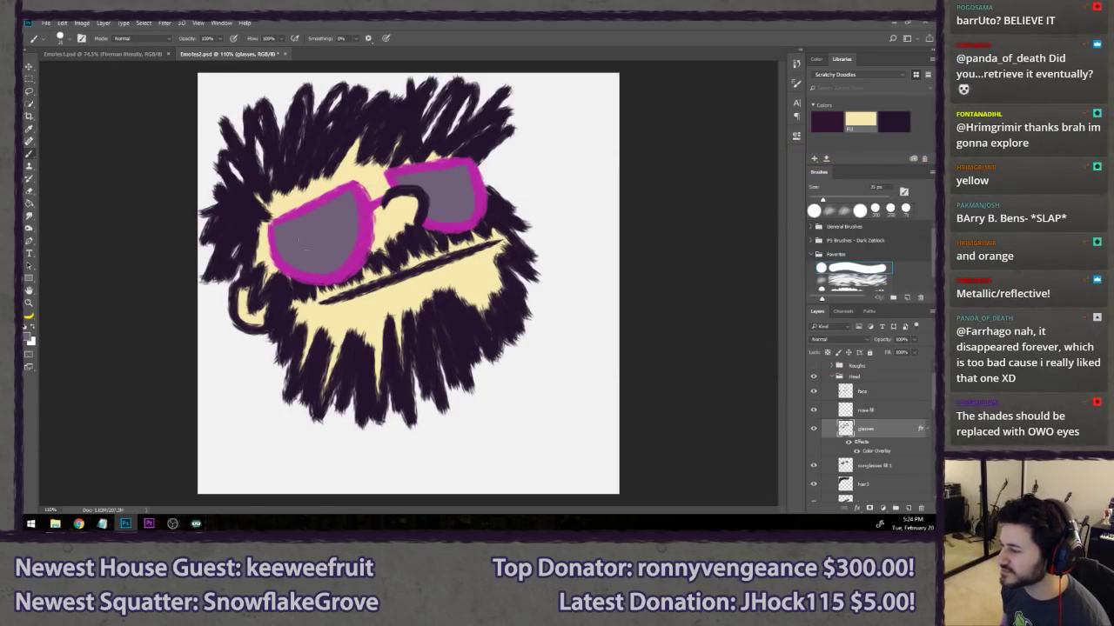
# - Try two diagonal magenta stripes across each lens on the glasses layer, and undo them
pyautogui.moveTo(274, 261); pyautogui.dragTo(370, 189)
pyautogui.moveTo(285, 288); pyautogui.dragTo(366, 216)
pyautogui.moveTo(414, 186); pyautogui.dragTo(491, 146)
pyautogui.moveTo(431, 223); pyautogui.dragTo(502, 184)
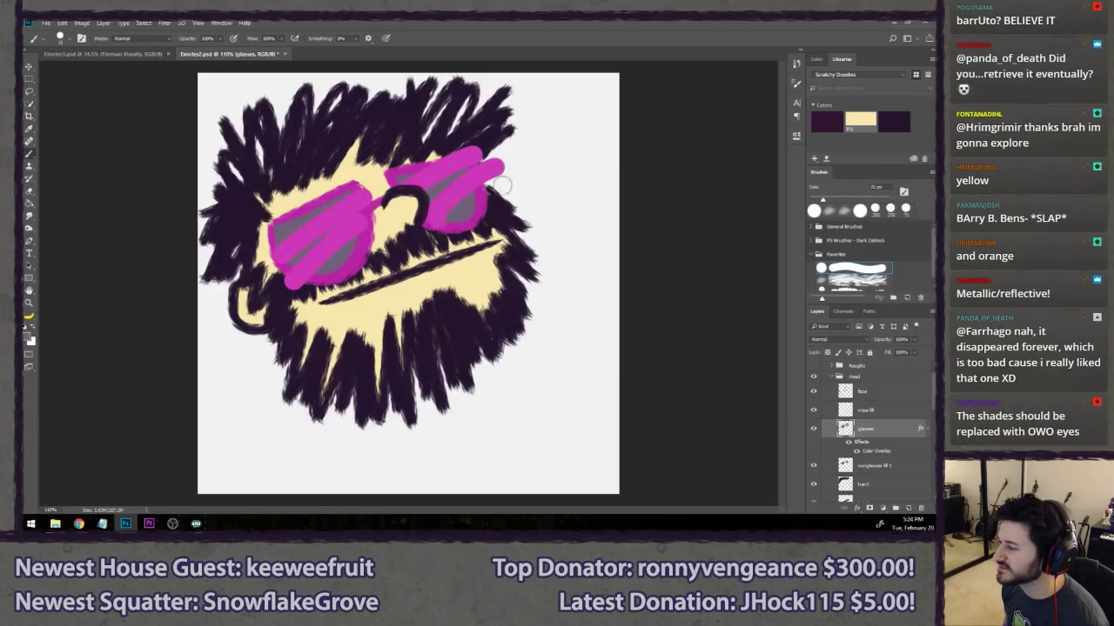
pyautogui.hotkey('ctrl', 'alt', 'z')
pyautogui.hotkey('ctrl', 'alt', 'z')
pyautogui.hotkey('ctrl', 'alt', 'z')
pyautogui.hotkey('ctrl', 'alt', 'z')
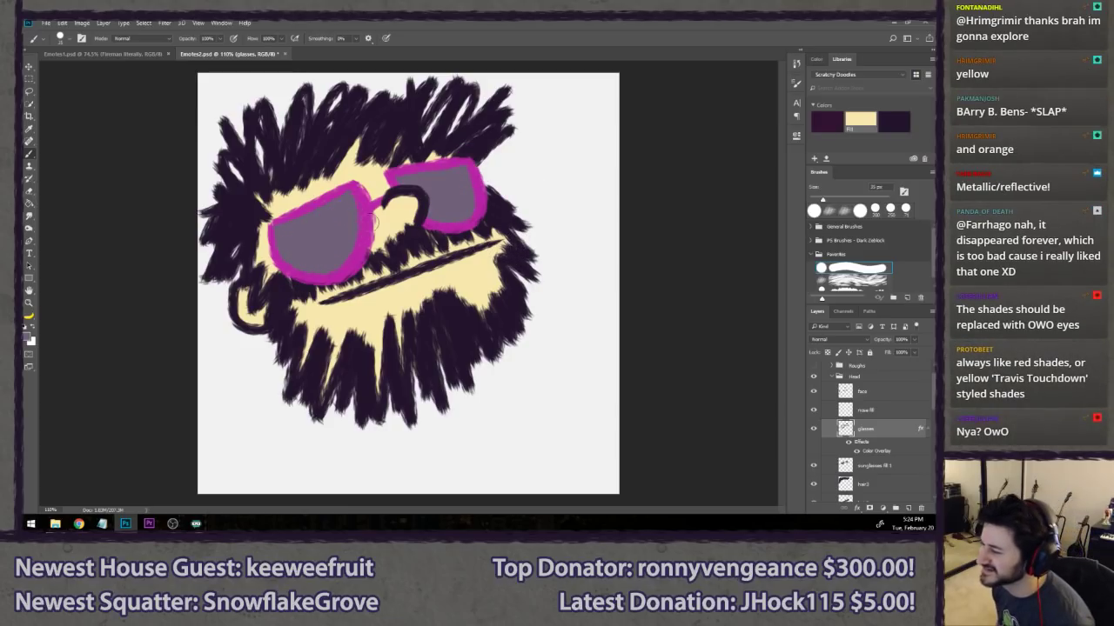
# - Try closely spaced diagonal magenta shutter stripes across both lenses on the glasses layer
pyautogui.moveTo(270, 261); pyautogui.dragTo(328, 193)
pyautogui.moveTo(283, 283)
pyautogui.mouseDown()
pyautogui.moveTo(383, 171)
pyautogui.moveTo(375, 219)
pyautogui.mouseUp()
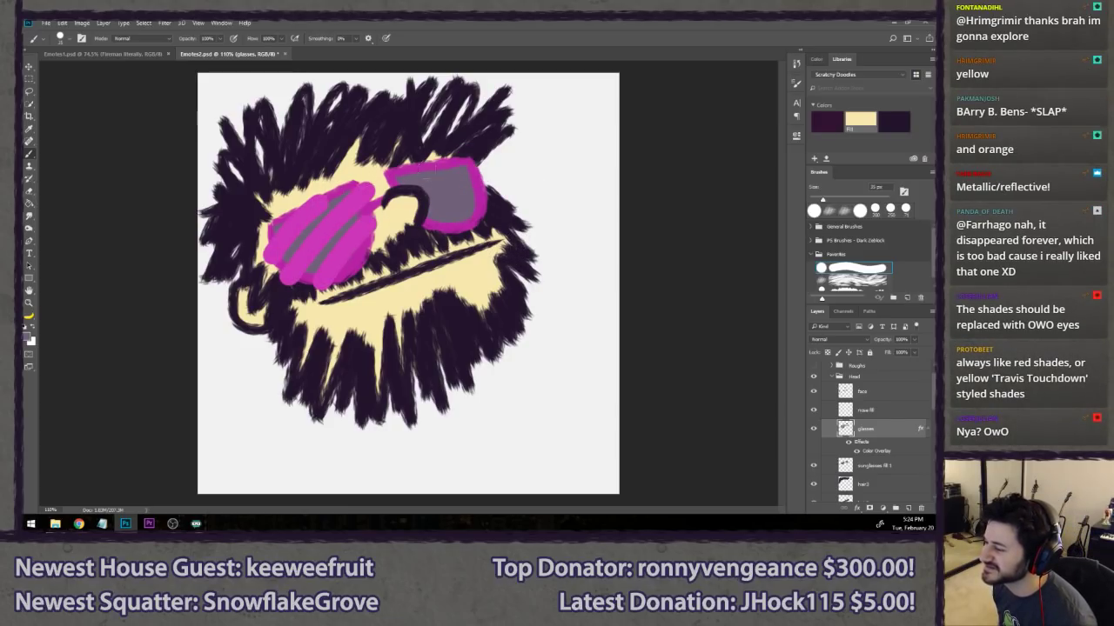
pyautogui.moveTo(407, 183); pyautogui.dragTo(439, 159)
pyautogui.moveTo(431, 205); pyautogui.dragTo(487, 153)
pyautogui.moveTo(426, 235); pyautogui.dragTo(489, 178)
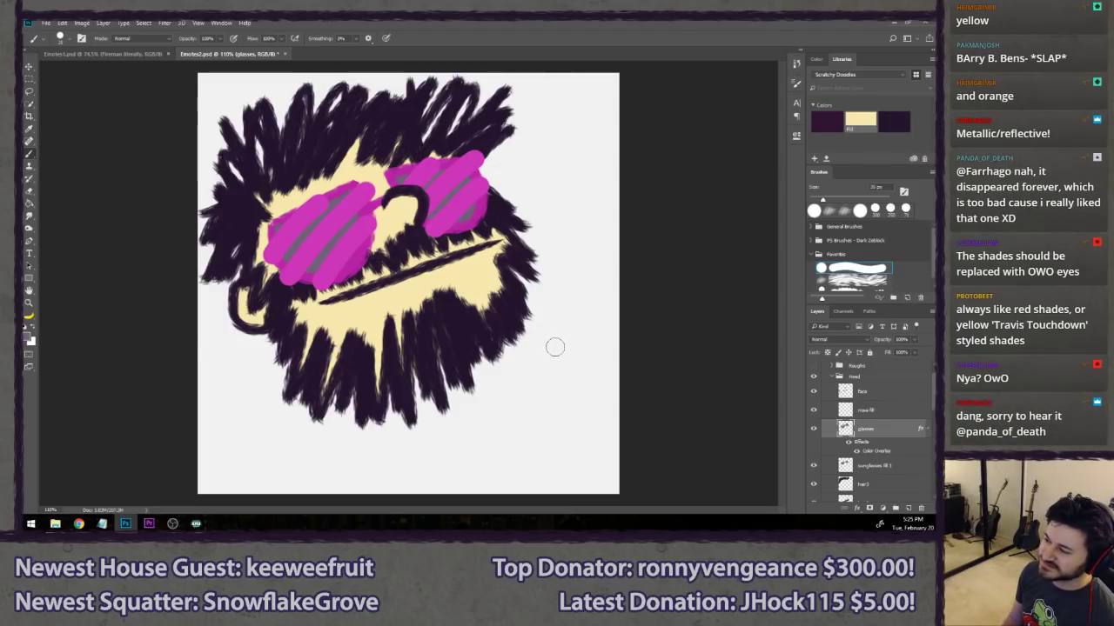
# - Undo the shutter stripes on both lenses and the glasses layer's magenta colour overlay
pyautogui.hotkey('ctrl', 'alt', 'z')
pyautogui.hotkey('ctrl', 'alt', 'z')
pyautogui.hotkey('ctrl', 'alt', 'z')
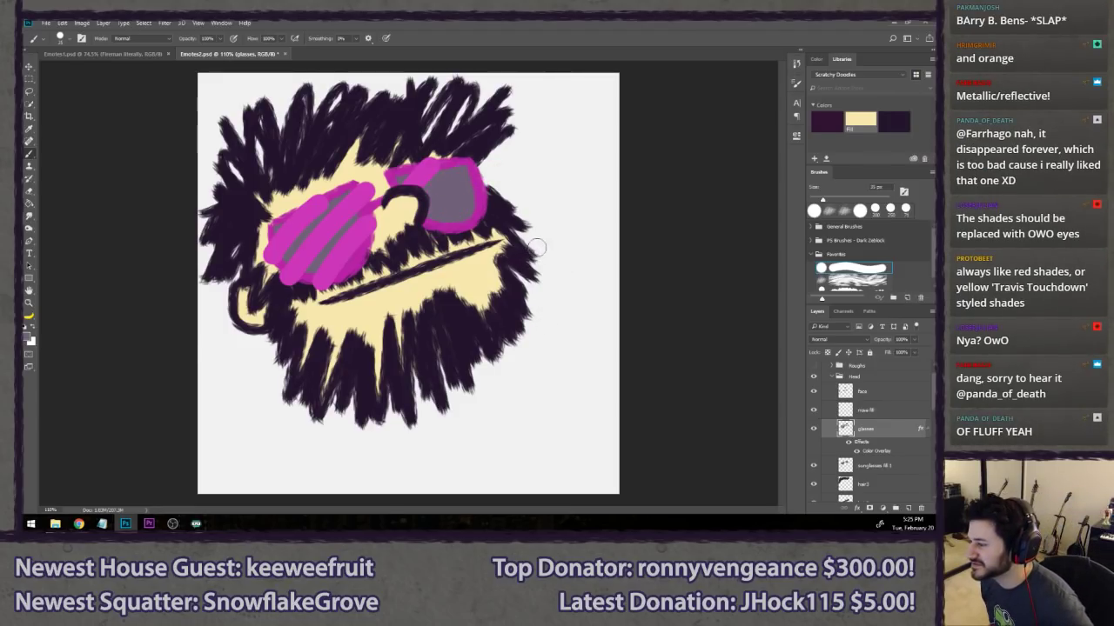
pyautogui.hotkey('ctrl', 'alt', 'z')
pyautogui.hotkey('ctrl', 'alt', 'z')
pyautogui.hotkey('ctrl', 'alt', 'z')
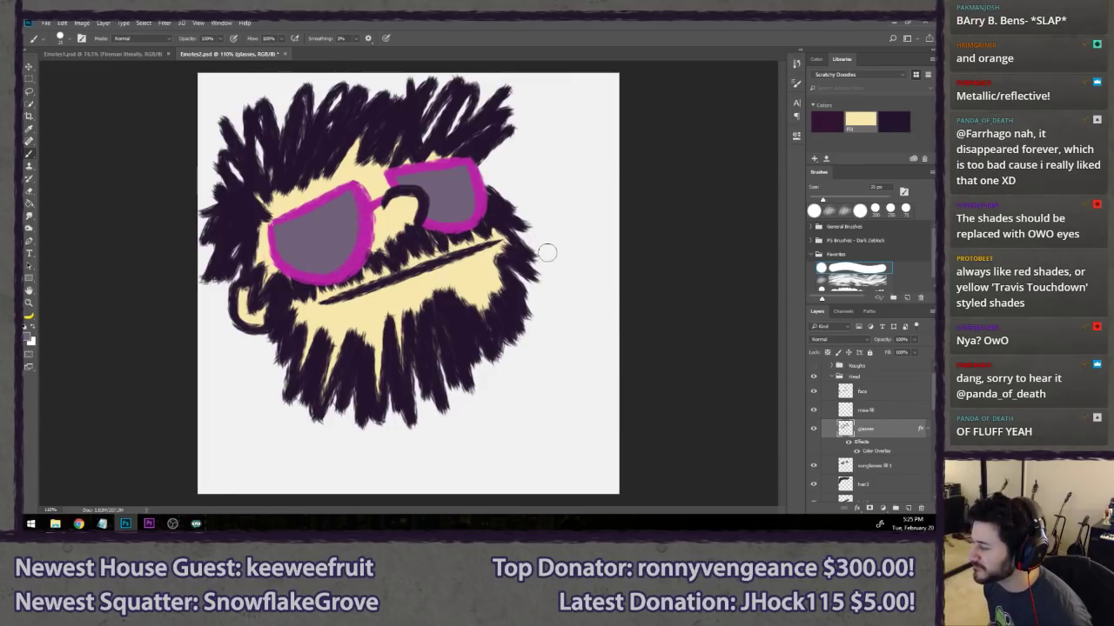
pyautogui.hotkey('ctrl', 'alt', 'z')
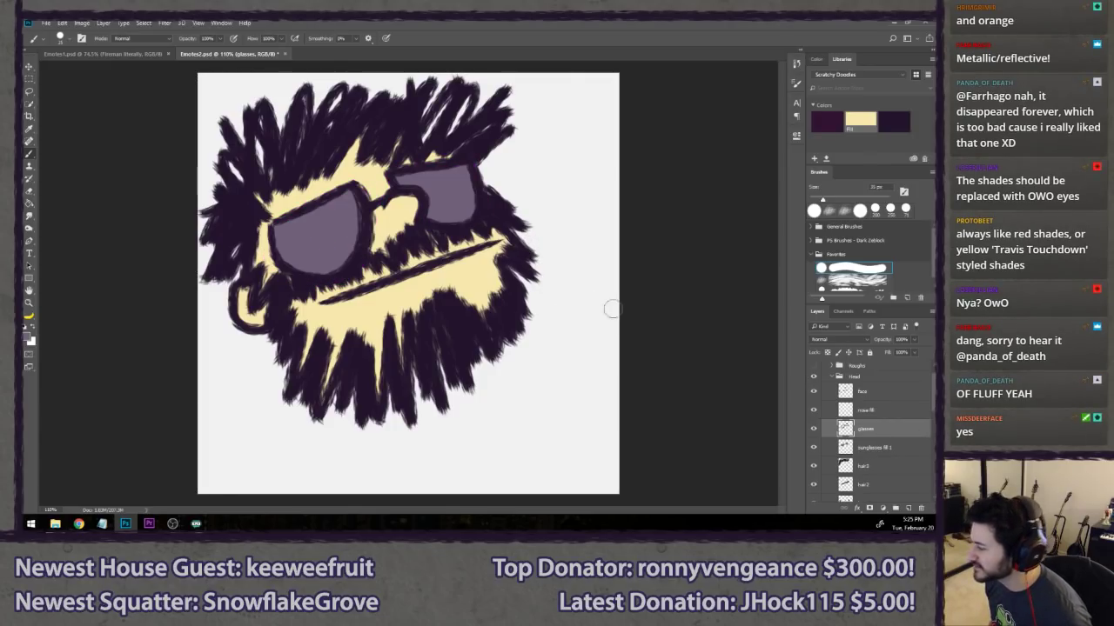
# - Switch to the scratchy brush from the favourites in the dark outline colour and set its size to 40 px
pyautogui.click(845, 275)
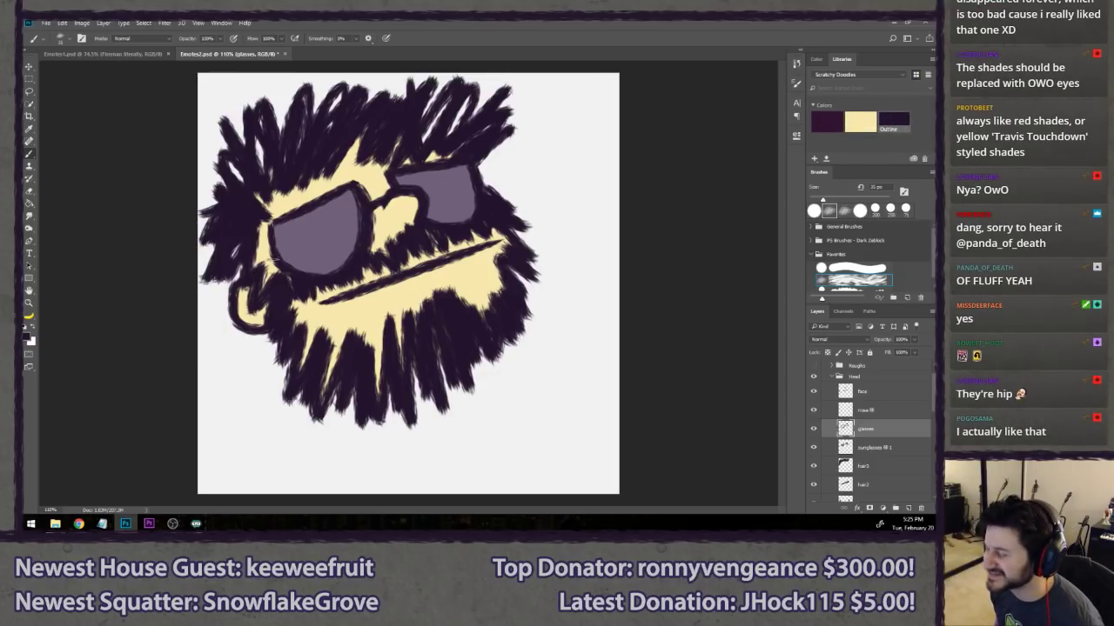
pyautogui.press('[')
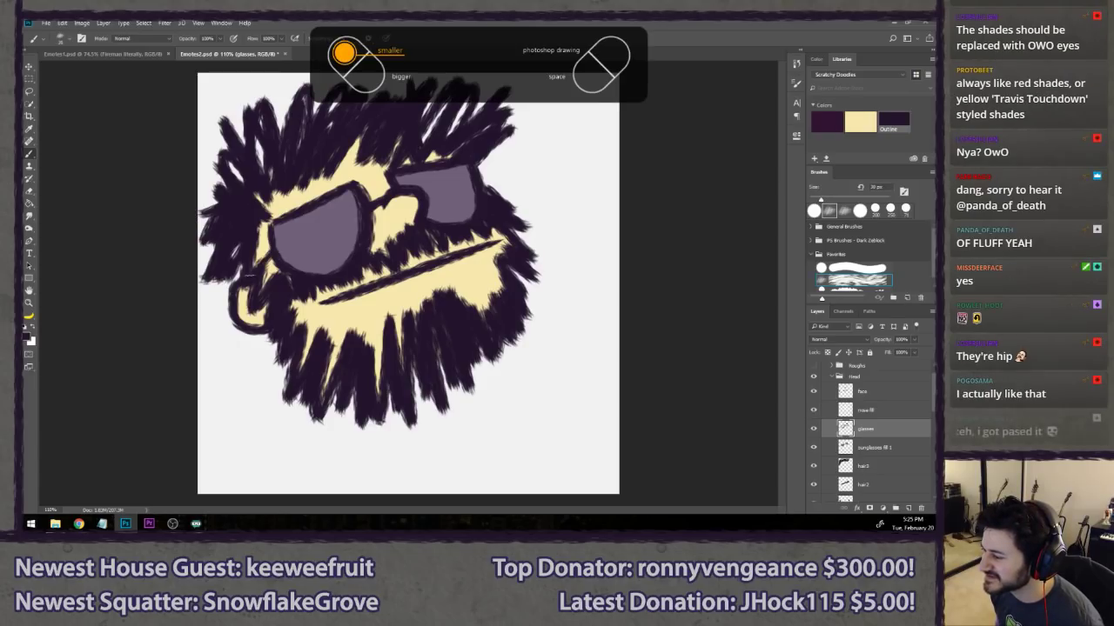
pyautogui.press(']')
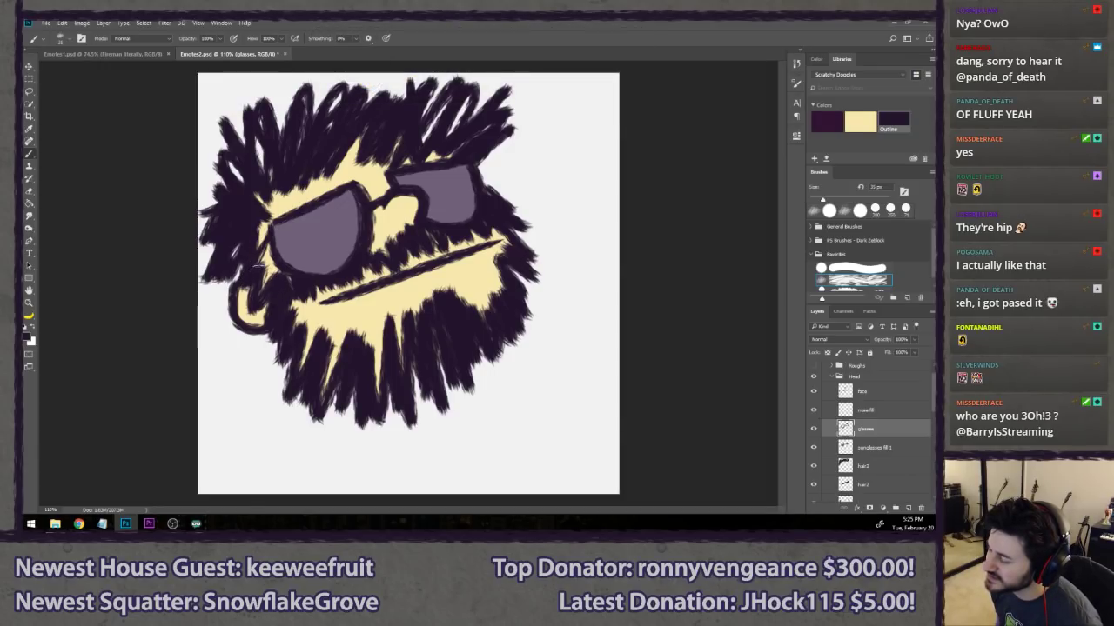
pyautogui.press(']')
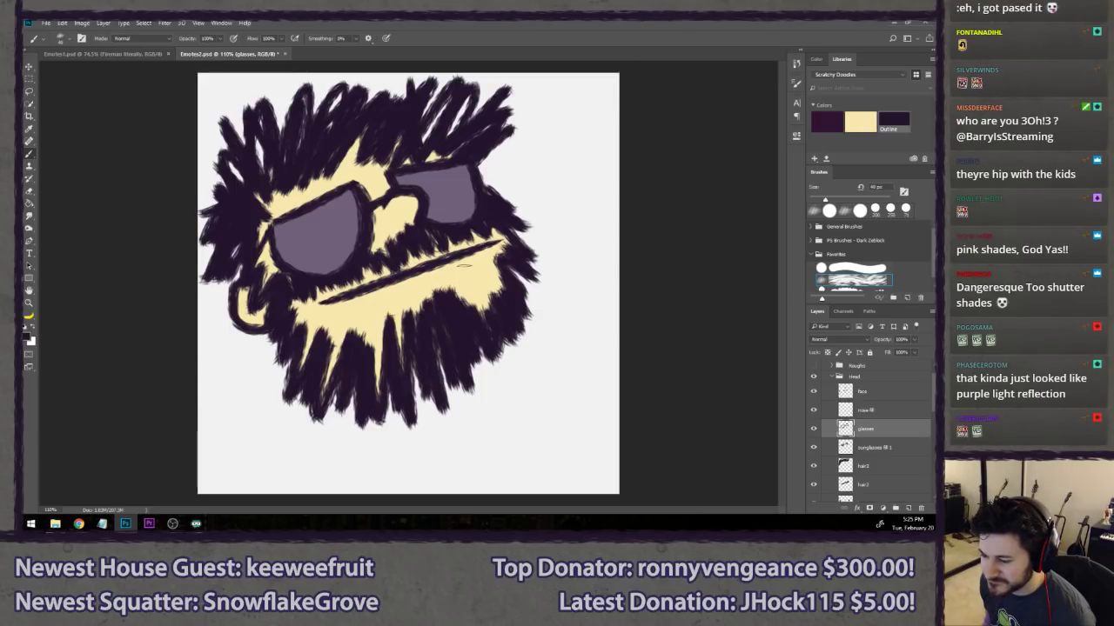
# - Create a layer named "sunglasses fill shine" above sunglasses fill 1 and clip it to that layer
pyautogui.press('l')
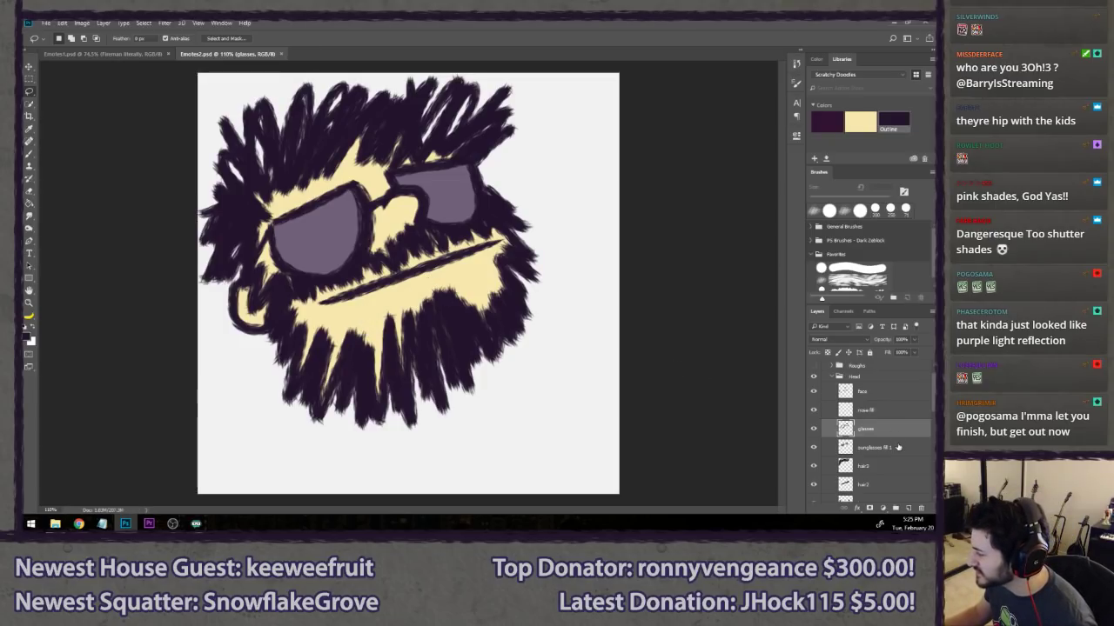
pyautogui.click(870, 447)
pyautogui.hotkey('ctrl', 'shift', 'n')
pyautogui.write('su')
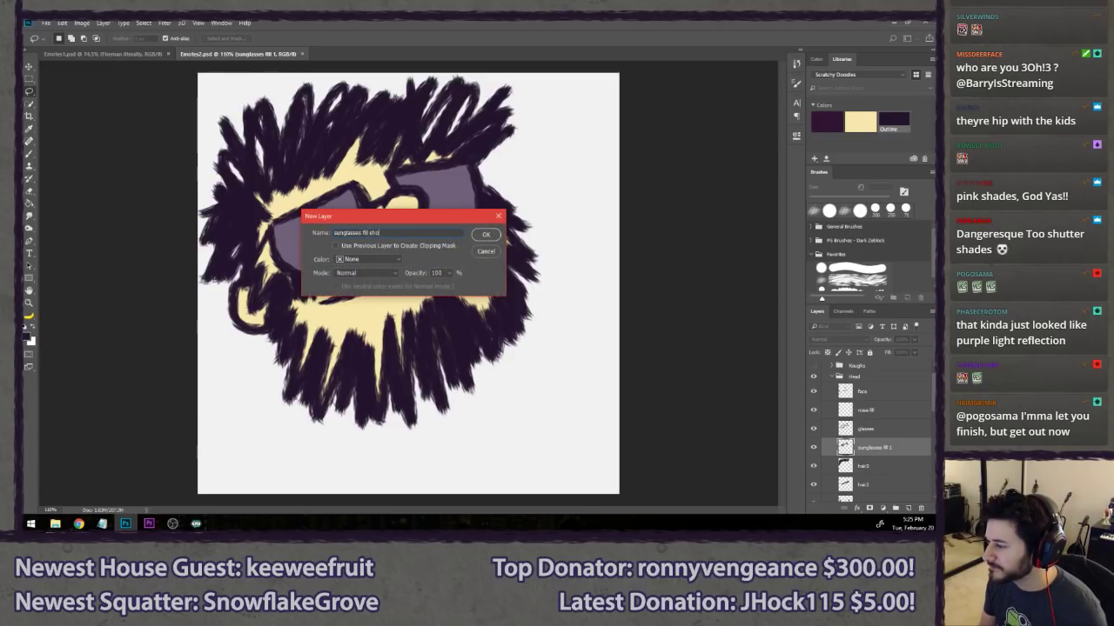
pyautogui.write('nglasses fill shine')
pyautogui.press('Return')
pyautogui.press('b')
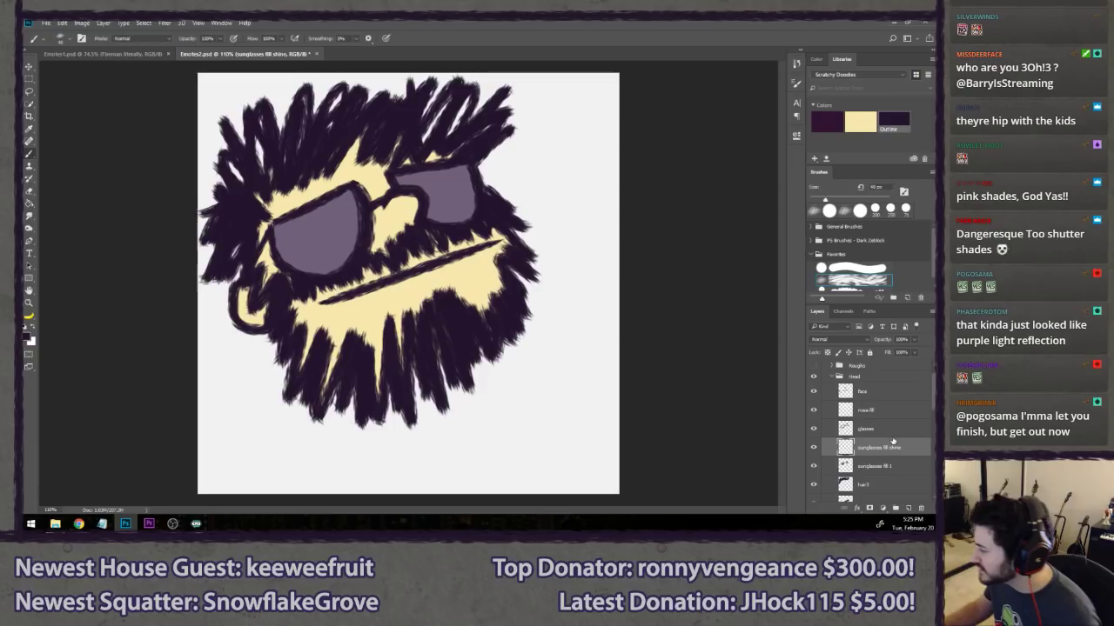
pyautogui.rightClick(909, 452)
pyautogui.click(857, 253)
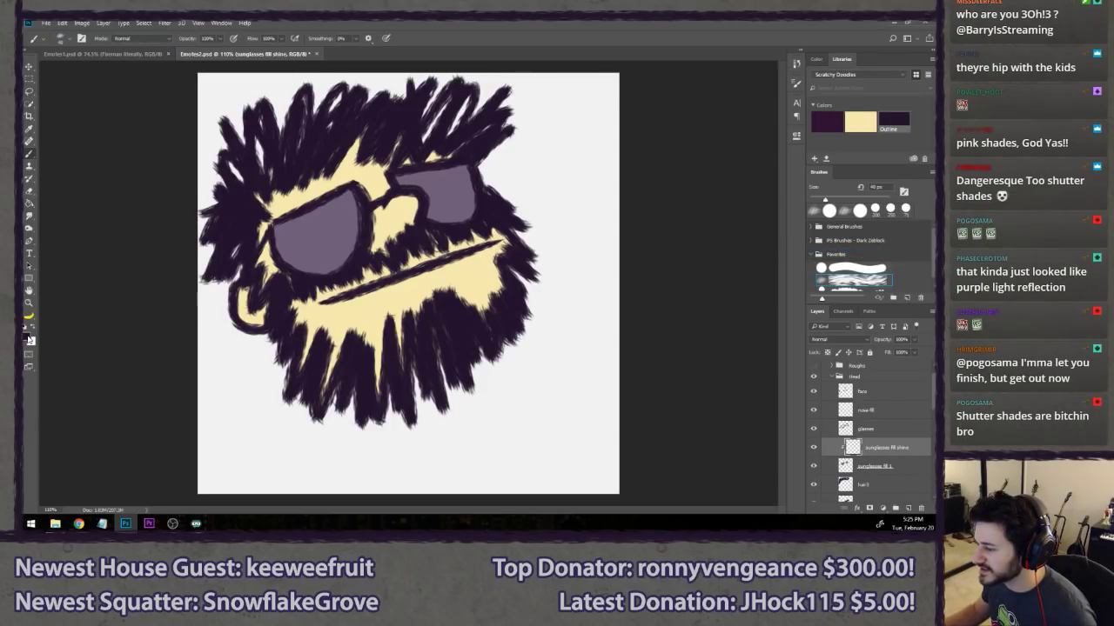
# - Change the foreground colour from muted purple to light lavender and select the smooth round brush at 40 px
pyautogui.click(31, 339)
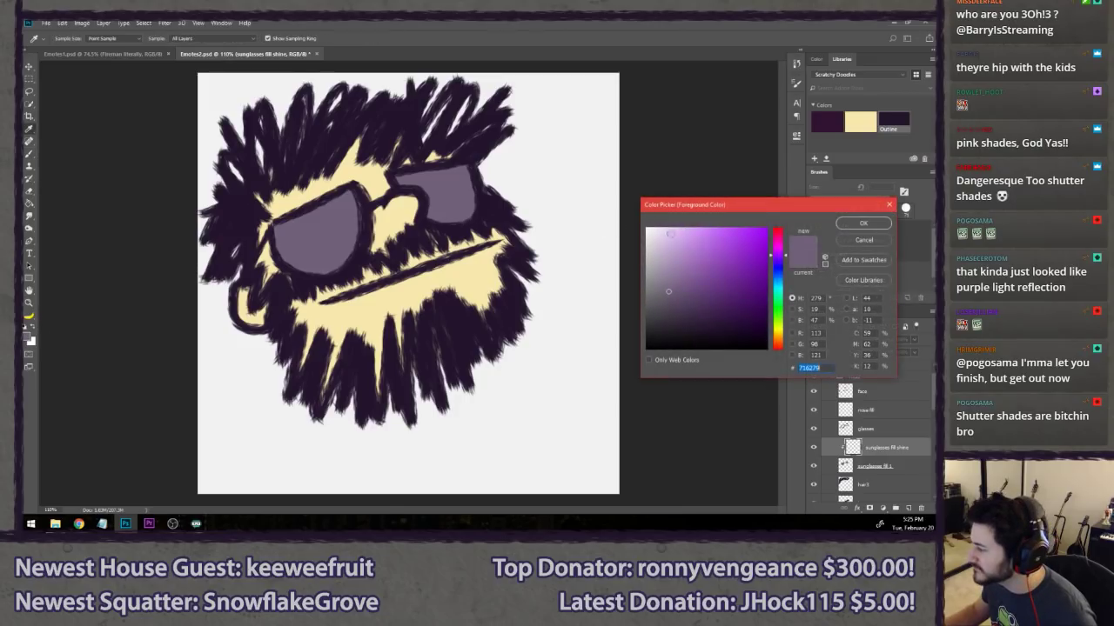
pyautogui.click(675, 240)
pyautogui.click(862, 222)
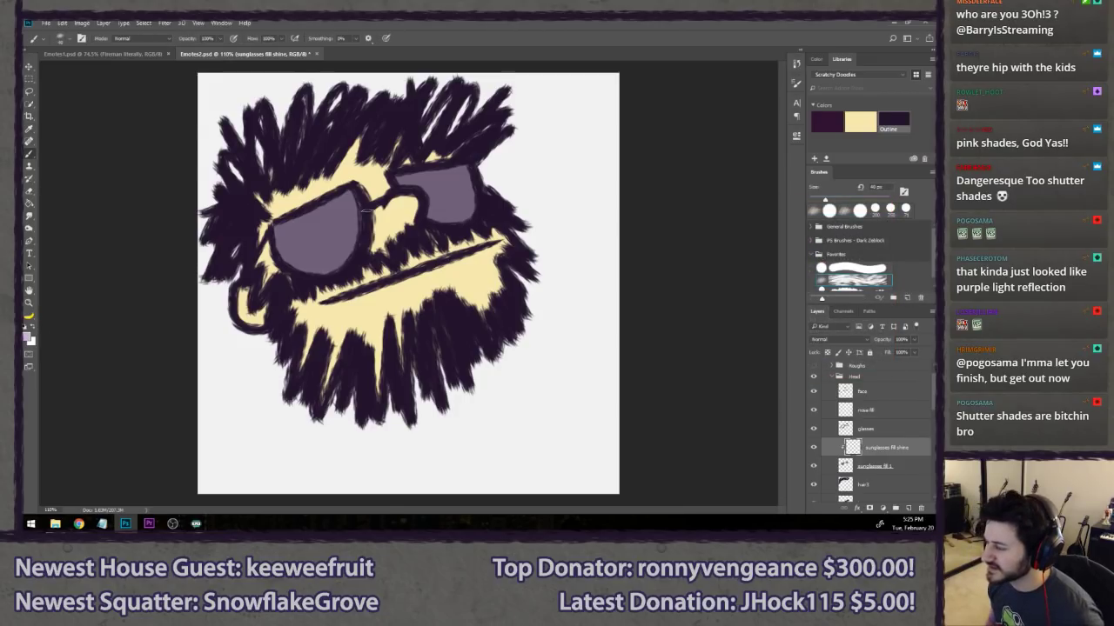
pyautogui.click(862, 269)
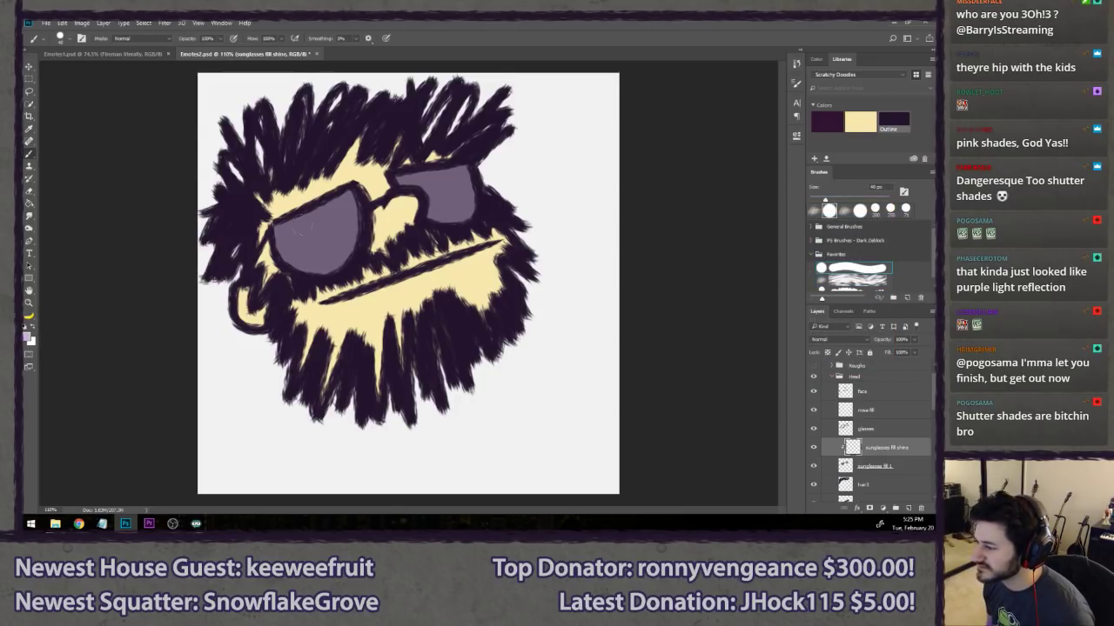
# - Paint two diagonal light lavender shine stripes across the larger lens, redoing the second one until its angle matches
pyautogui.moveTo(316, 200); pyautogui.dragTo(277, 290)
pyautogui.moveTo(351, 181)
pyautogui.mouseDown()
pyautogui.moveTo(313, 306)
pyautogui.moveTo(319, 277)
pyautogui.mouseUp()
pyautogui.hotkey('ctrl', 'z')
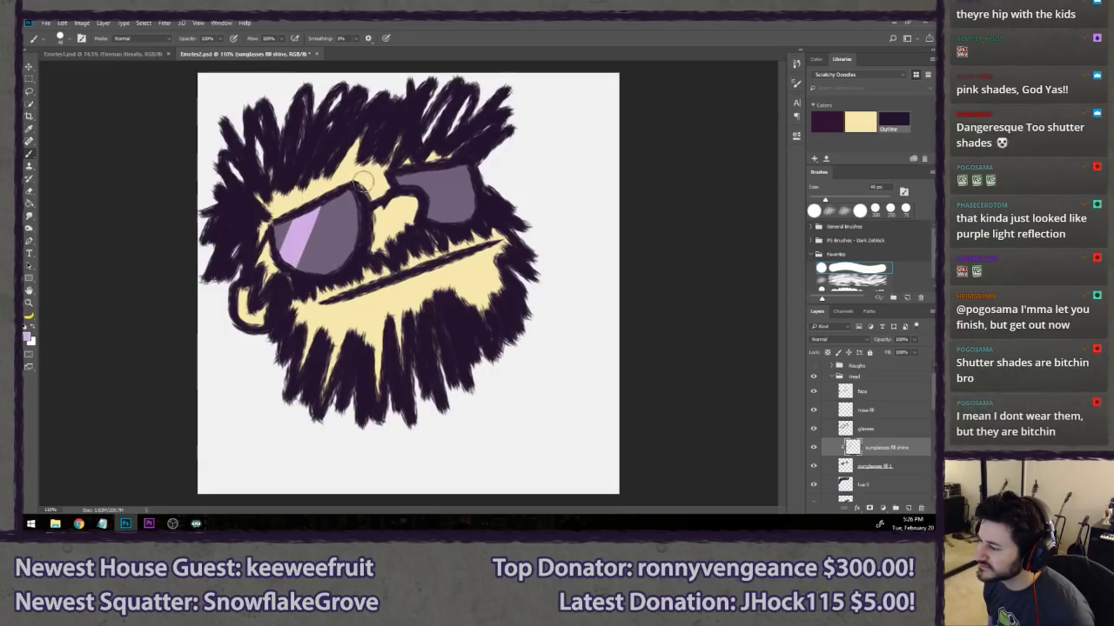
pyautogui.moveTo(362, 180); pyautogui.dragTo(313, 279)
pyautogui.hotkey('ctrl', 'z')
pyautogui.moveTo(360, 184); pyautogui.dragTo(312, 281)
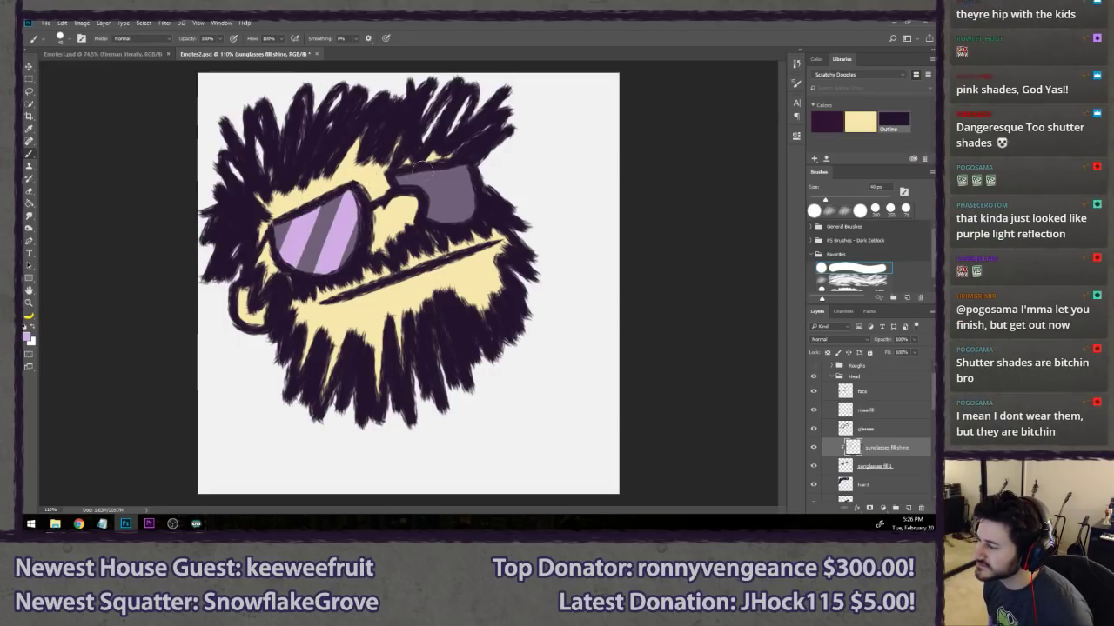
# - Paint two diagonal light lavender shine stripes across the smaller lens, undoing the first pair and repainting them
pyautogui.moveTo(424, 169); pyautogui.dragTo(406, 238)
pyautogui.moveTo(461, 157); pyautogui.dragTo(426, 266)
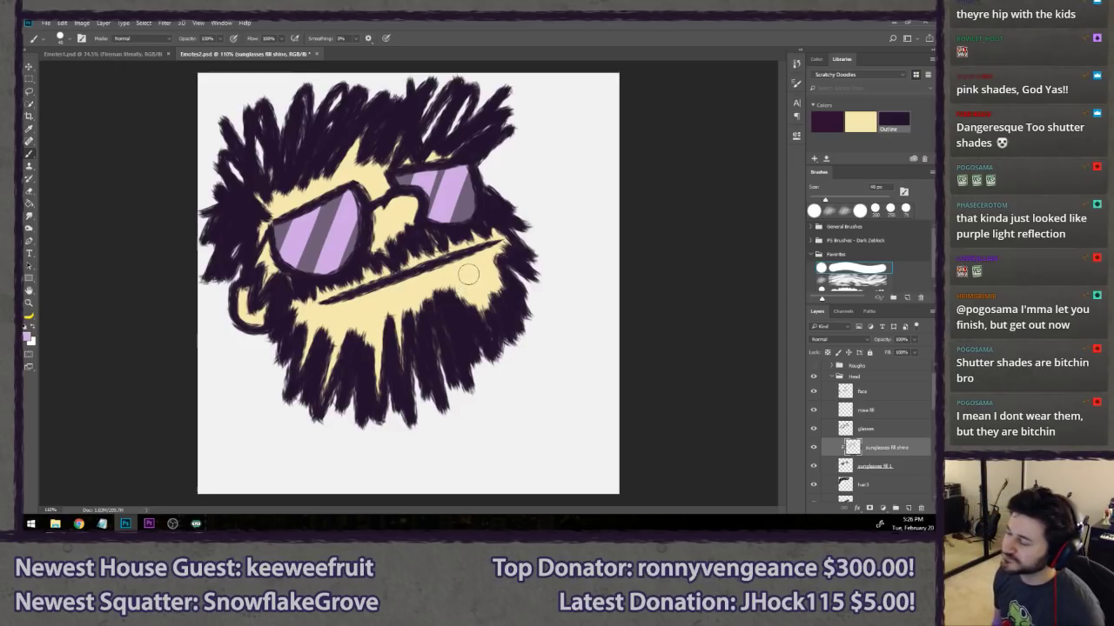
pyautogui.hotkey('ctrl', 'alt', 'z')
pyautogui.hotkey('ctrl', 'alt', 'z')
pyautogui.moveTo(470, 164); pyautogui.dragTo(442, 242)
pyautogui.moveTo(438, 153); pyautogui.dragTo(392, 256)
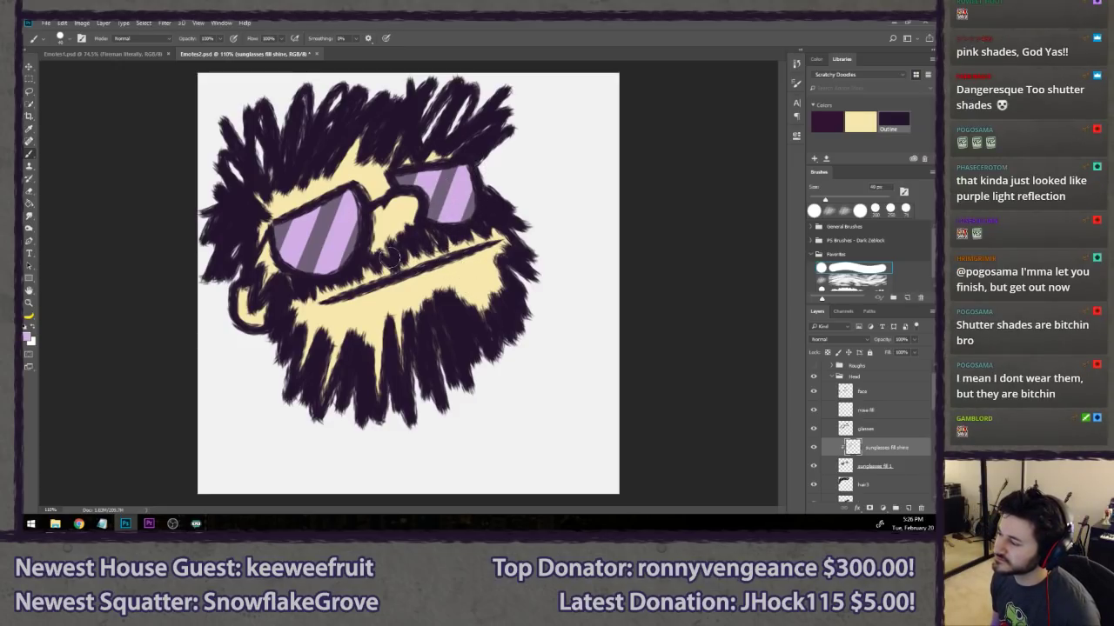
pyautogui.scroll(-10, 522, 327)
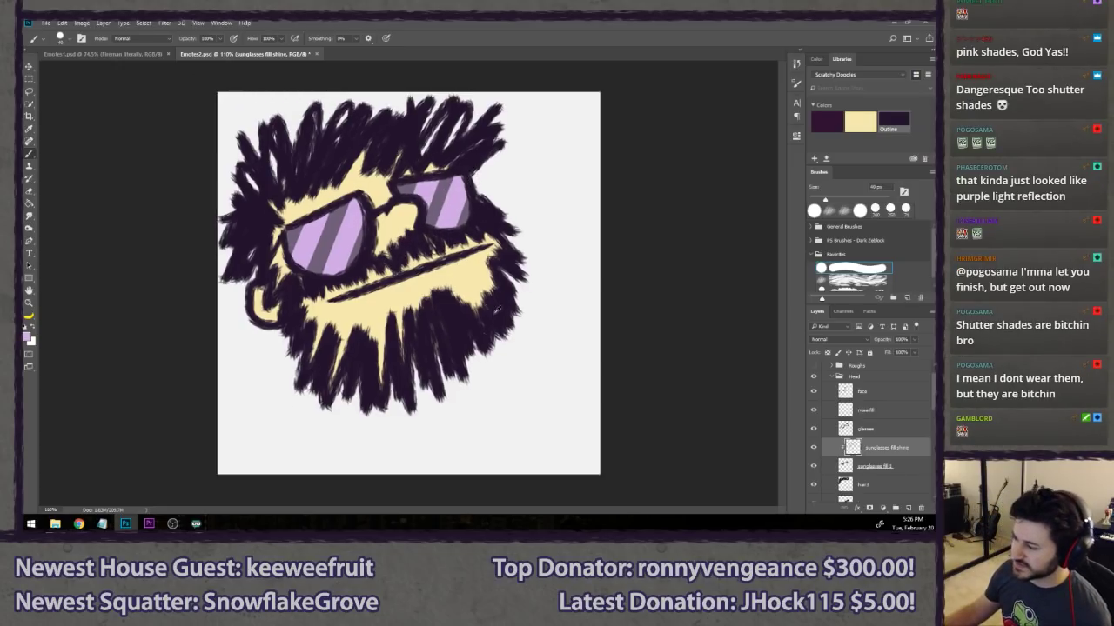
pyautogui.scroll(2, 523, 329)
pyautogui.scroll(3, 523, 329)
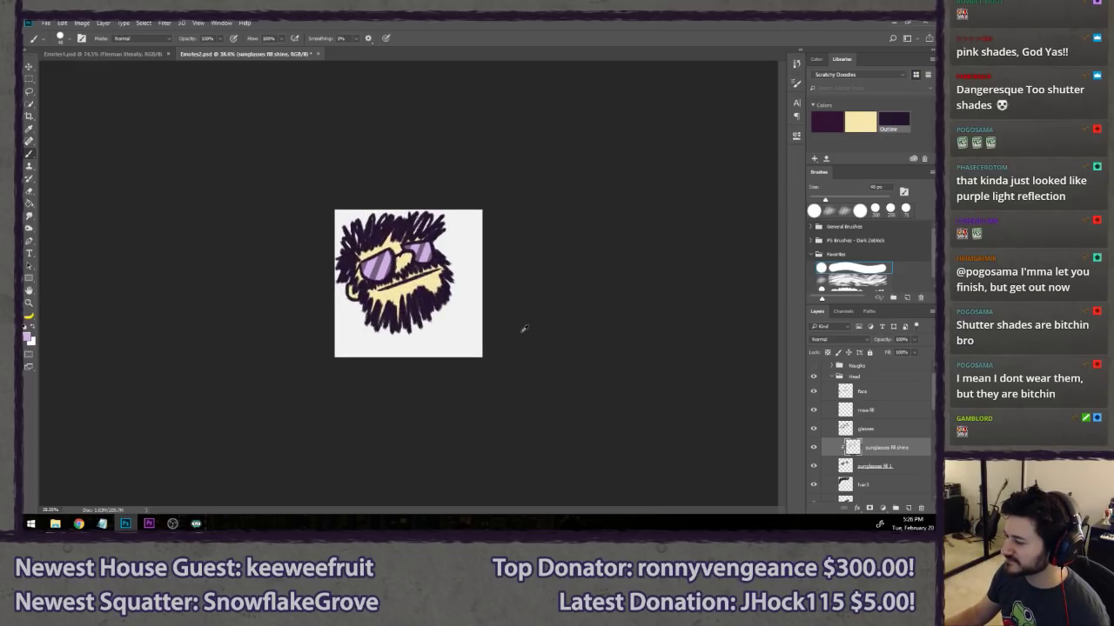
pyautogui.scroll(-5, 522, 329)
pyautogui.scroll(6, 523, 329)
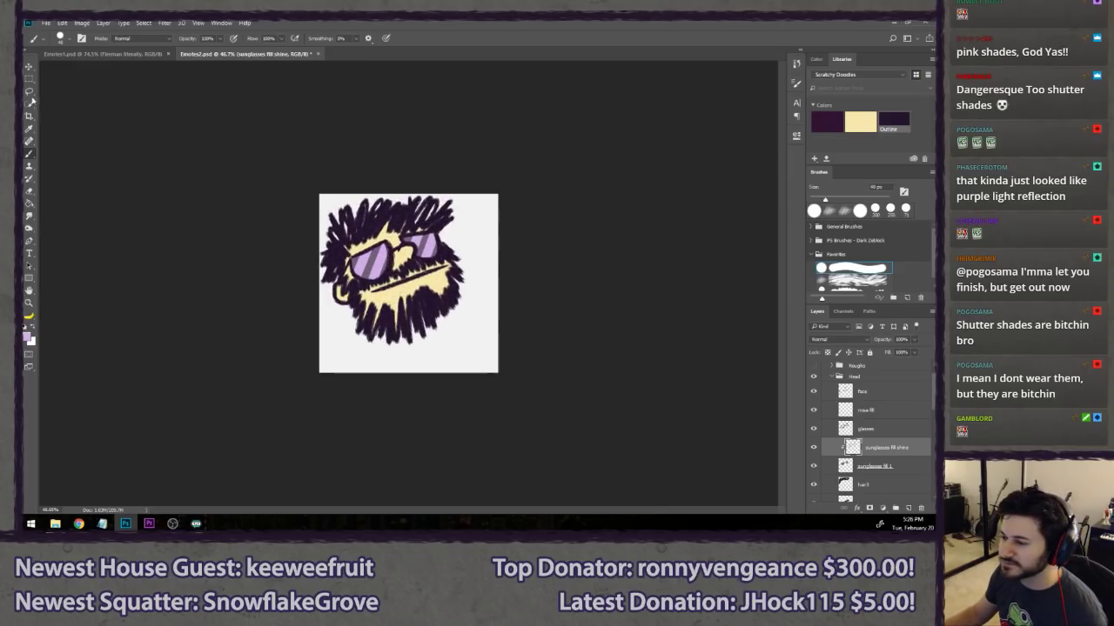
# - Select the hair1 layer and prepare the scratchy hair brush at 40 px in the dark Outline colour
pyautogui.click(29, 91)
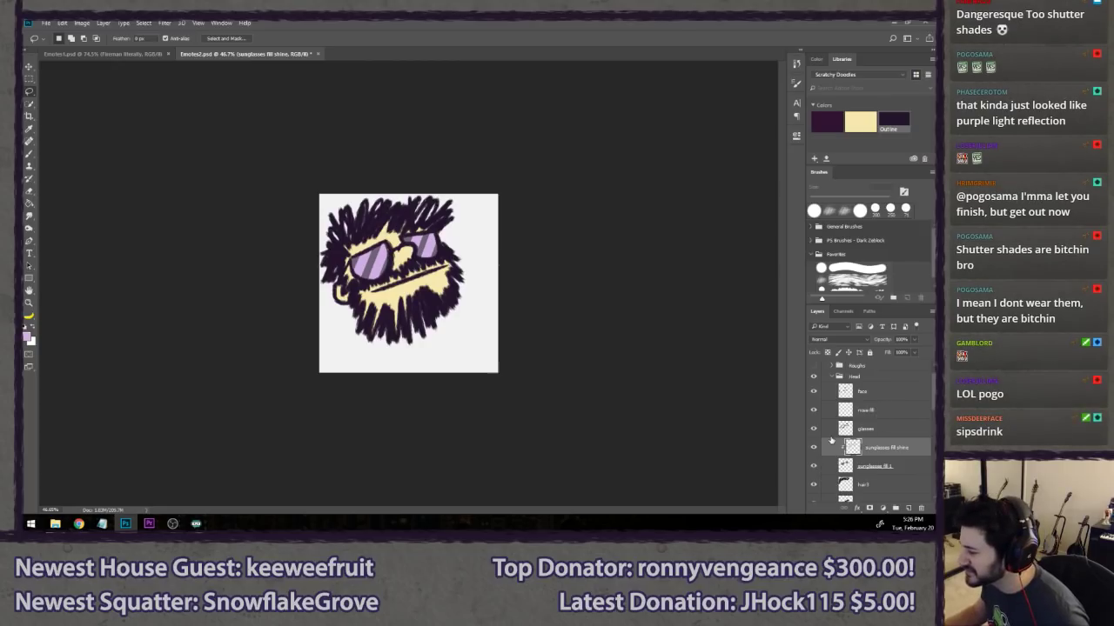
pyautogui.scroll(-3, 894, 440)
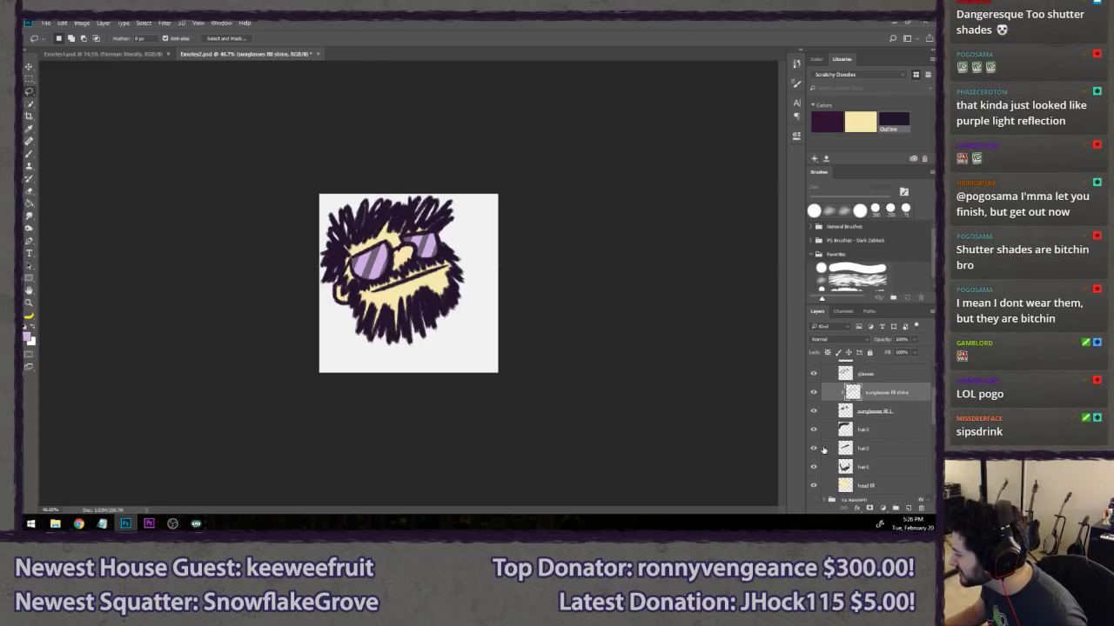
pyautogui.click(813, 466)
pyautogui.click(813, 467)
pyautogui.click(870, 466)
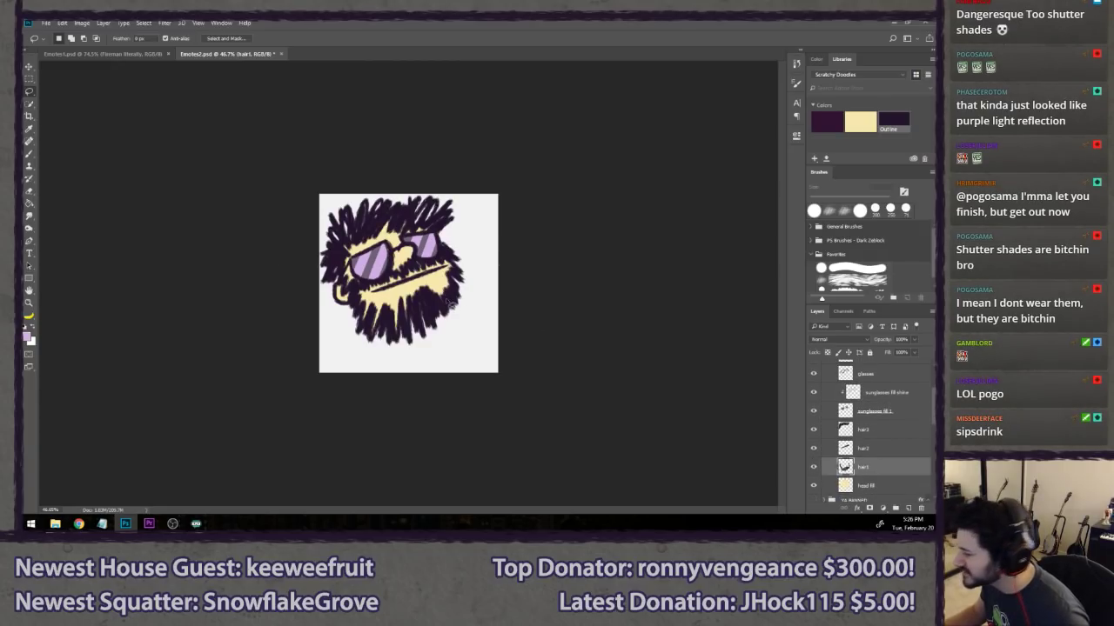
pyautogui.click(852, 269)
pyautogui.click(857, 281)
pyautogui.click(894, 125)
pyautogui.scroll(6, 560, 272)
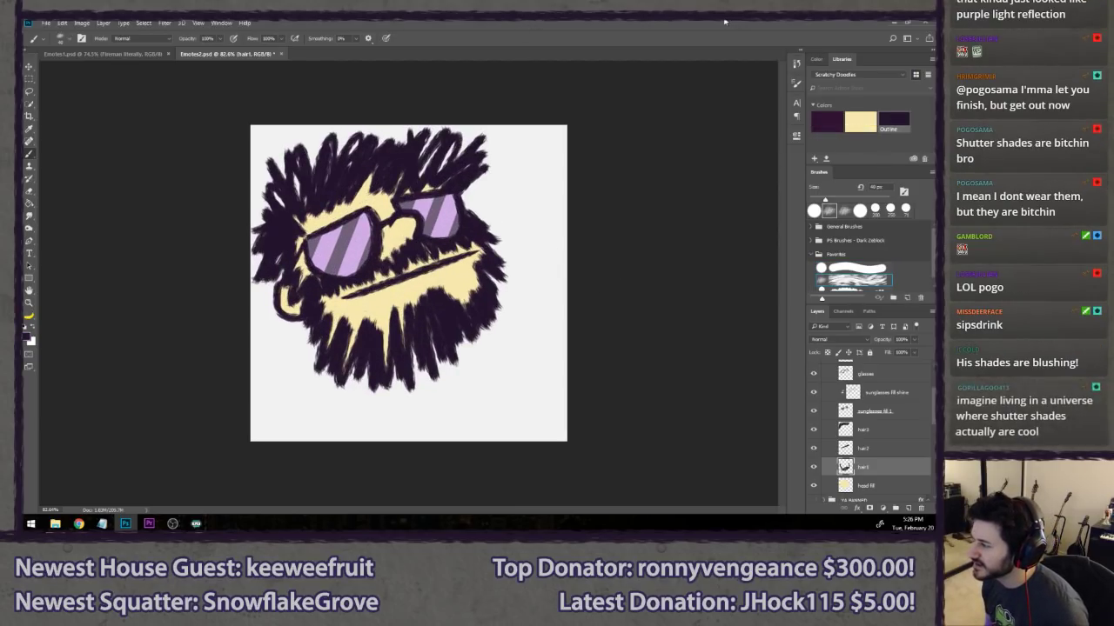
pyautogui.moveTo(465, 203); pyautogui.dragTo(476, 217)
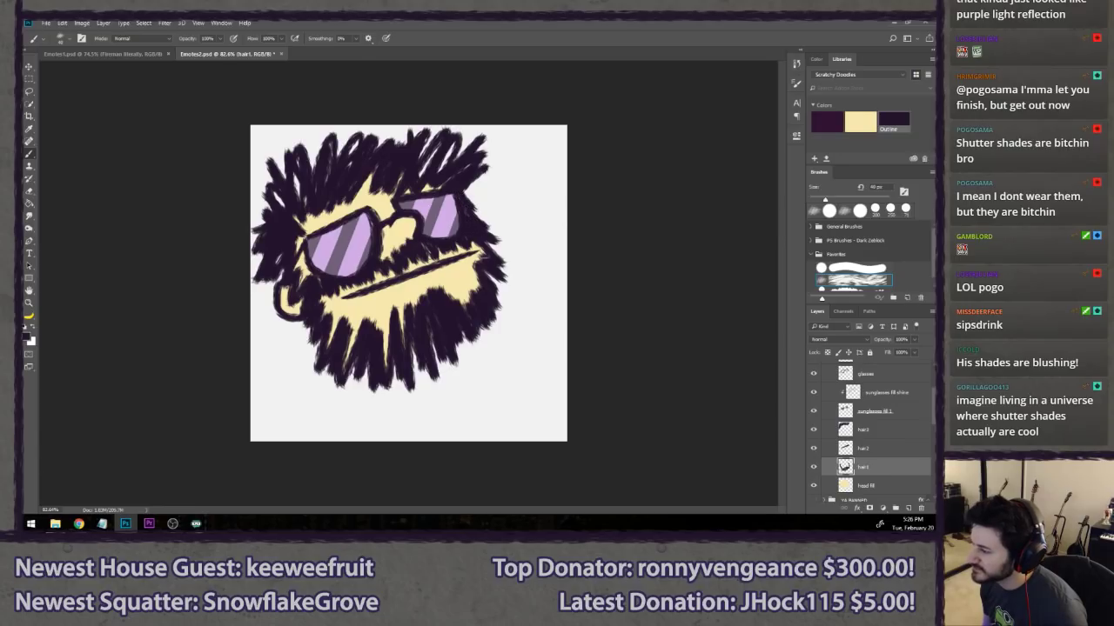
pyautogui.moveTo(499, 276)
pyautogui.mouseDown()
pyautogui.moveTo(487, 341)
pyautogui.moveTo(500, 319)
pyautogui.moveTo(496, 337)
pyautogui.moveTo(456, 373)
pyautogui.moveTo(427, 334)
pyautogui.moveTo(407, 360)
pyautogui.mouseUp()
pyautogui.hotkey('ctrl', 'z')
pyautogui.hotkey('ctrl', 'z')
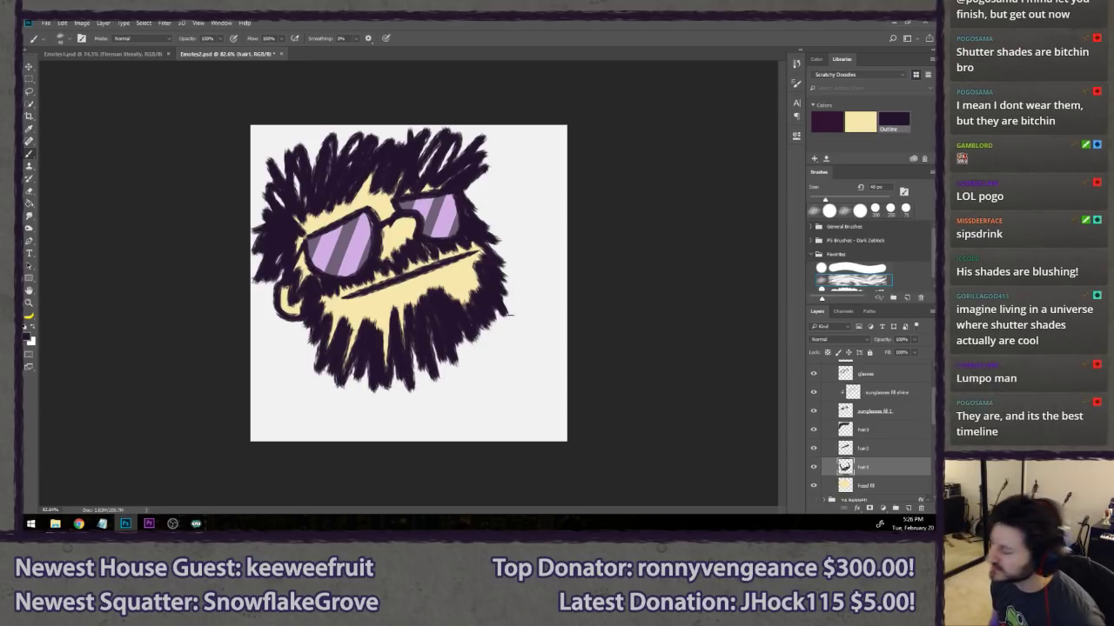
# - Erase the beard strokes below the mouth on the hair1 layer, enlarging the eraser to 80 px
pyautogui.press('e')
pyautogui.moveTo(497, 261)
pyautogui.mouseDown()
pyautogui.moveTo(478, 346)
pyautogui.moveTo(464, 343)
pyautogui.moveTo(458, 361)
pyautogui.moveTo(442, 337)
pyautogui.mouseUp()
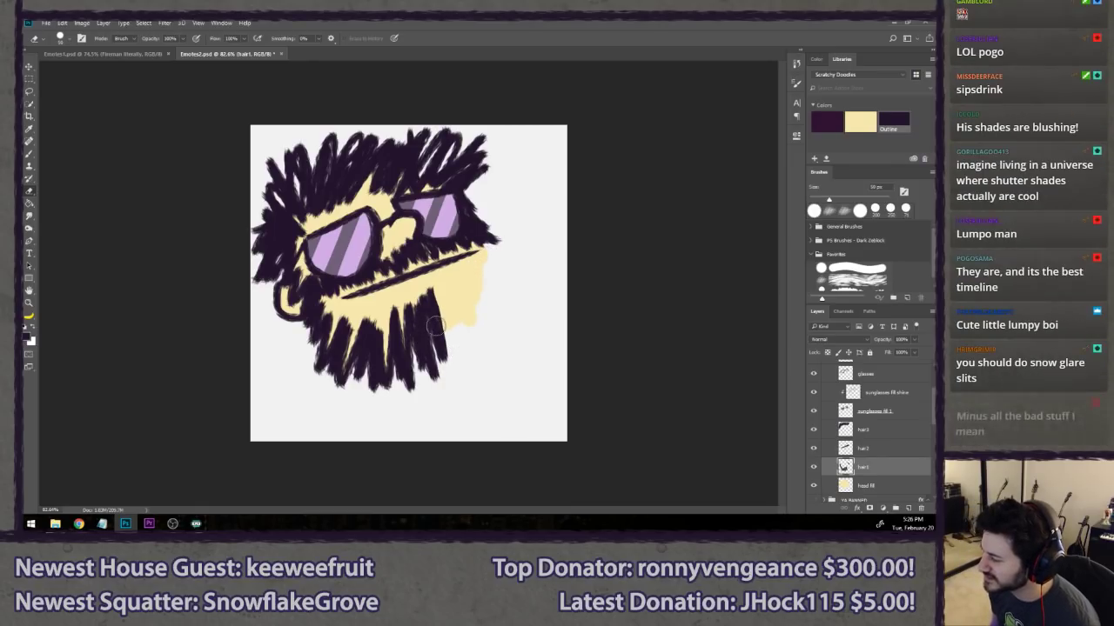
pyautogui.press(']')
pyautogui.press(']')
pyautogui.press(']')
pyautogui.moveTo(444, 298)
pyautogui.mouseDown()
pyautogui.moveTo(408, 303)
pyautogui.moveTo(444, 346)
pyautogui.moveTo(427, 367)
pyautogui.moveTo(421, 316)
pyautogui.moveTo(365, 384)
pyautogui.moveTo(358, 370)
pyautogui.moveTo(343, 382)
pyautogui.moveTo(324, 361)
pyautogui.moveTo(319, 370)
pyautogui.moveTo(321, 340)
pyautogui.mouseUp()
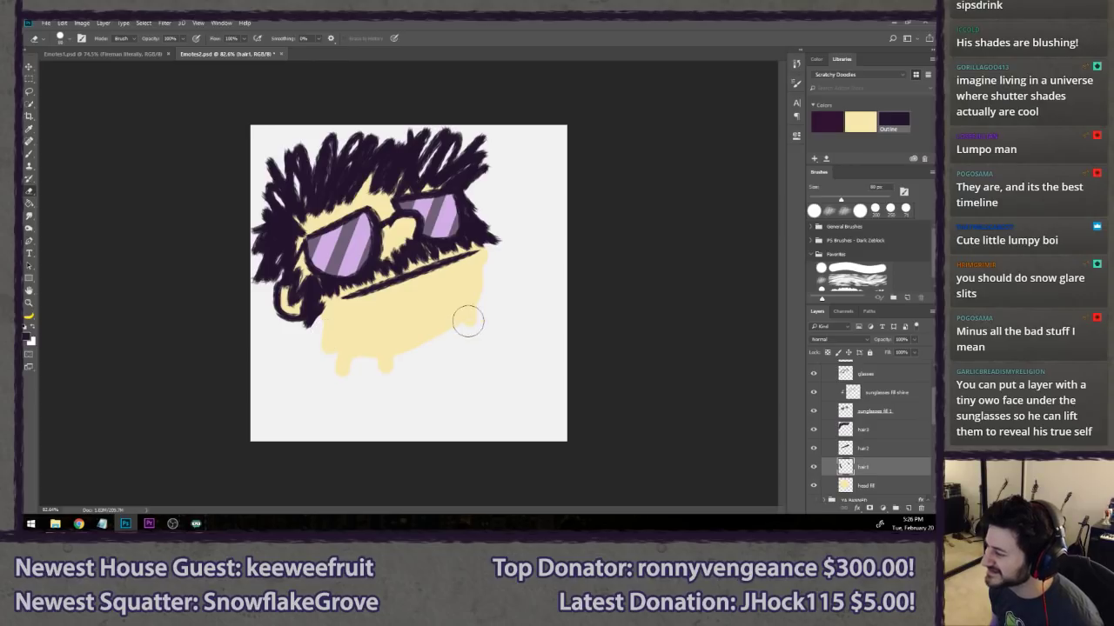
# - Repaint a wider, fuller beard around the jaw and chin with the scratchy brush, undoing and redoing the first stroke
pyautogui.press('b')
pyautogui.moveTo(493, 250); pyautogui.dragTo(513, 301)
pyautogui.hotkey('ctrl', 'z')
pyautogui.moveTo(484, 243)
pyautogui.mouseDown()
pyautogui.moveTo(515, 287)
pyautogui.moveTo(487, 348)
pyautogui.moveTo(448, 339)
pyautogui.moveTo(416, 357)
pyautogui.moveTo(312, 303)
pyautogui.moveTo(317, 314)
pyautogui.mouseUp()
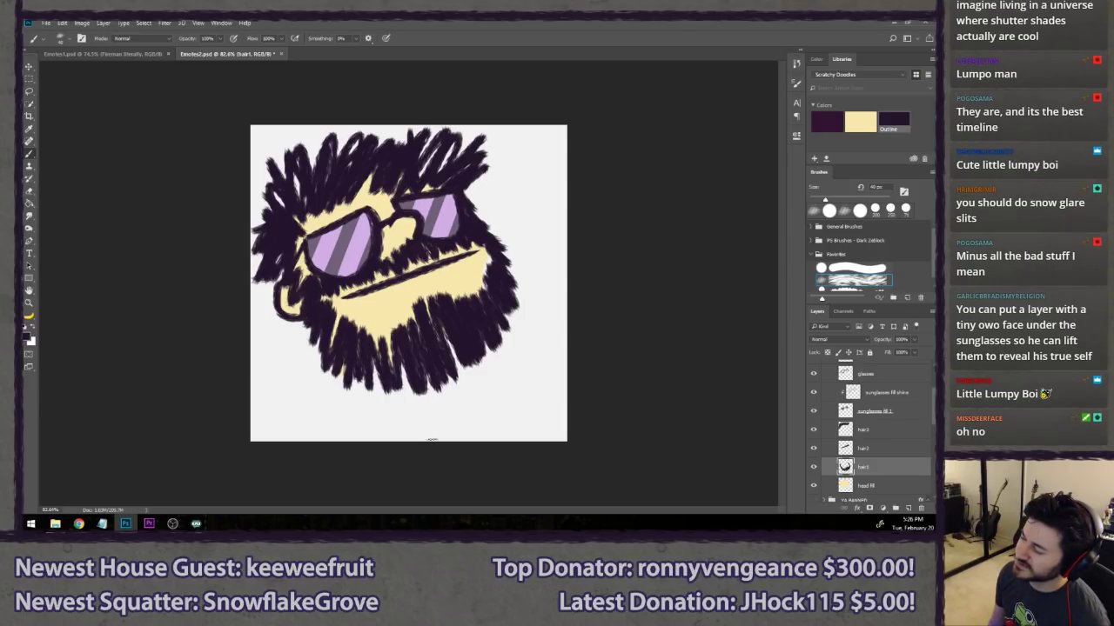
# - Compare the old and new beards by stepping through the history, and check the new one at emote size
pyautogui.hotkey('ctrl', 'alt', 'z')
pyautogui.hotkey('ctrl', 'alt', 'z')
pyautogui.hotkey('ctrl', 'shift', 'z')
pyautogui.hotkey('ctrl', 'shift', 'z')
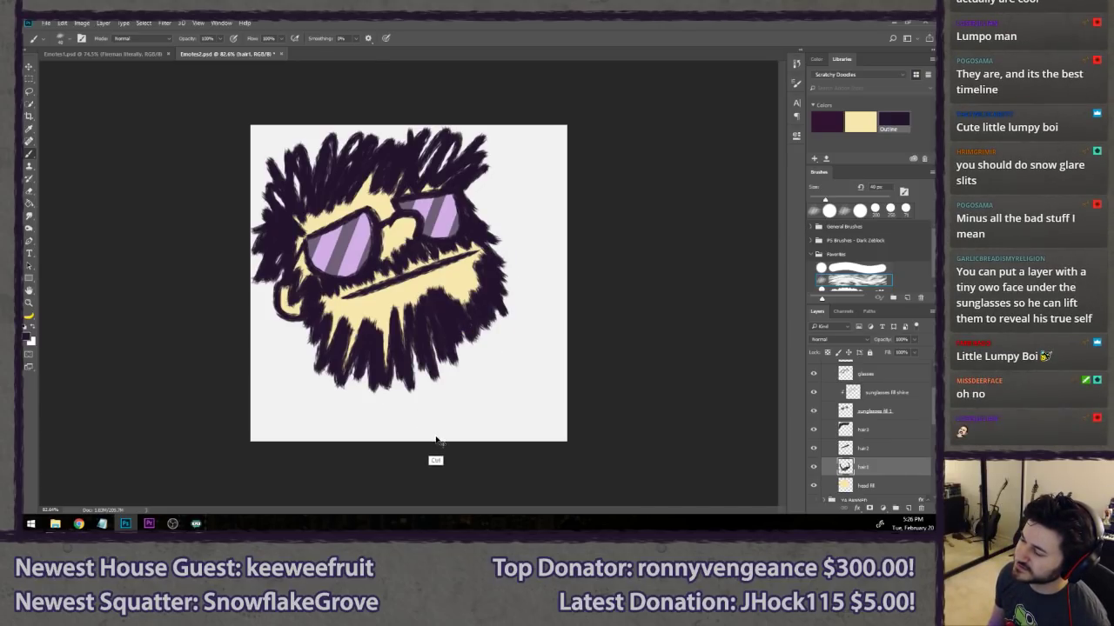
pyautogui.scroll(-6, 467, 453)
pyautogui.scroll(-2, 487, 449)
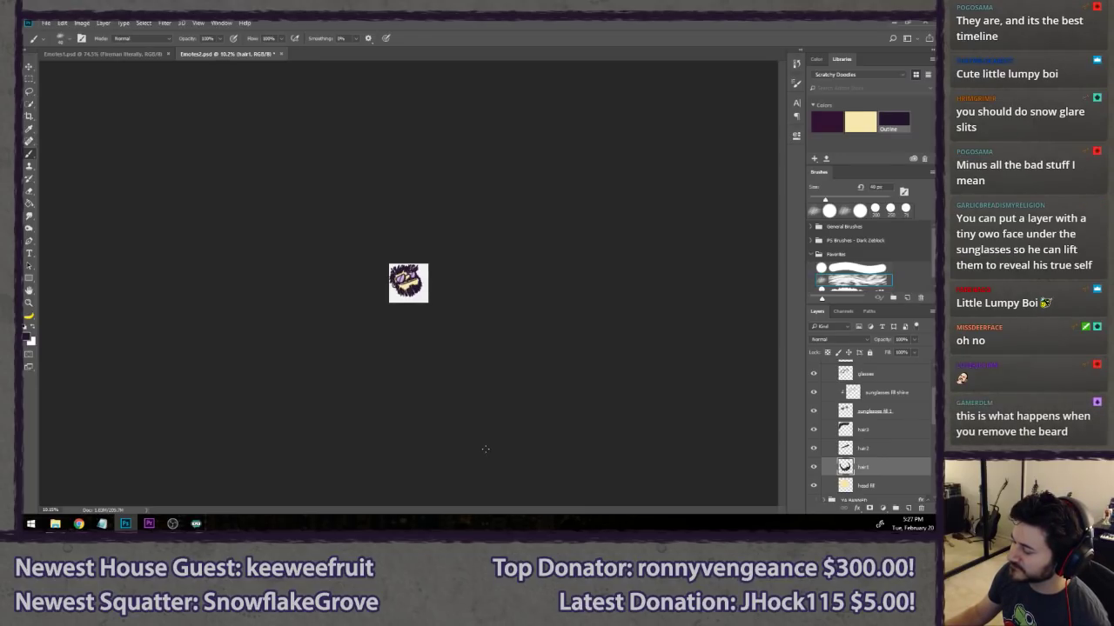
pyautogui.scroll(8, 462, 308)
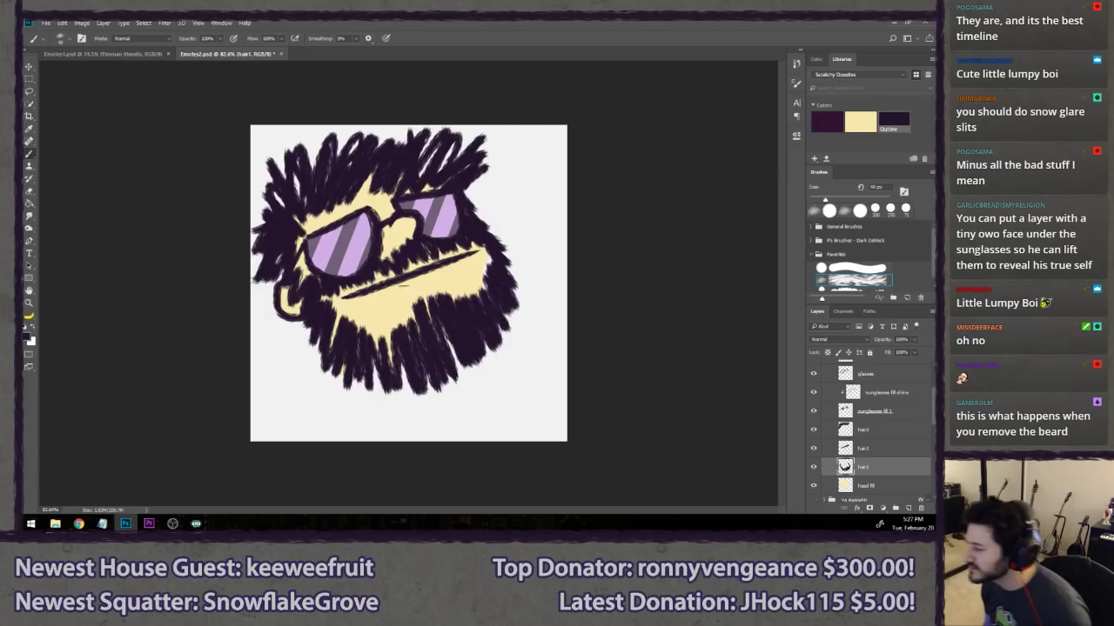
# - Fill in the chin area of the beard with denser dark scratchy strokes and check it at emote size
pyautogui.moveTo(441, 328)
pyautogui.mouseDown()
pyautogui.moveTo(454, 360)
pyautogui.moveTo(383, 360)
pyautogui.moveTo(370, 342)
pyautogui.moveTo(336, 346)
pyautogui.moveTo(346, 371)
pyautogui.moveTo(400, 374)
pyautogui.mouseUp()
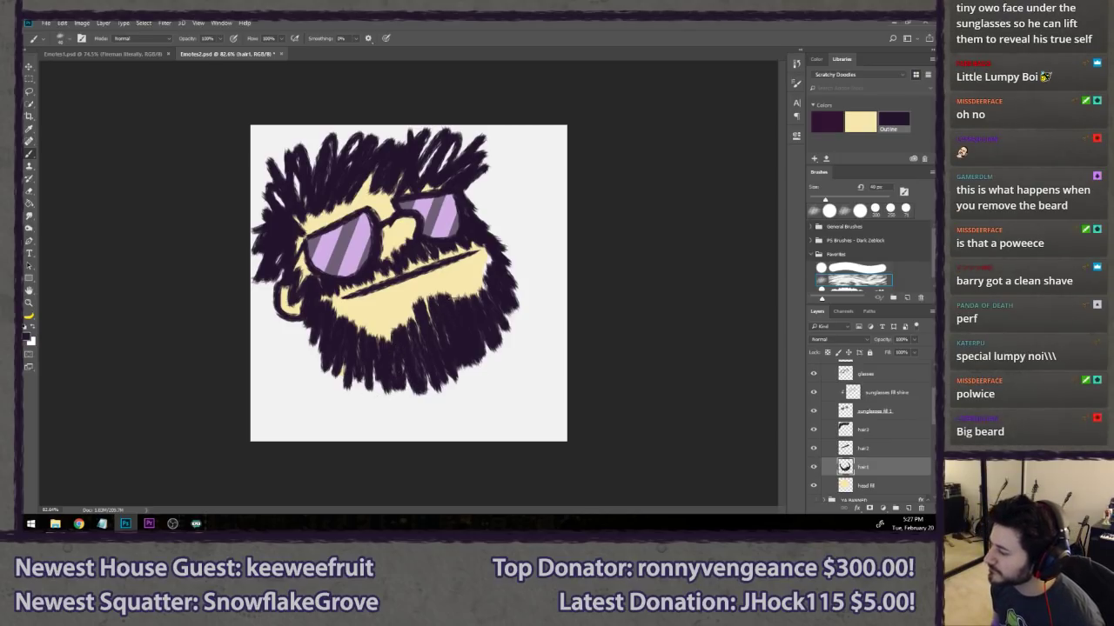
pyautogui.moveTo(459, 290)
pyautogui.mouseDown()
pyautogui.moveTo(434, 292)
pyautogui.moveTo(426, 332)
pyautogui.moveTo(402, 348)
pyautogui.mouseUp()
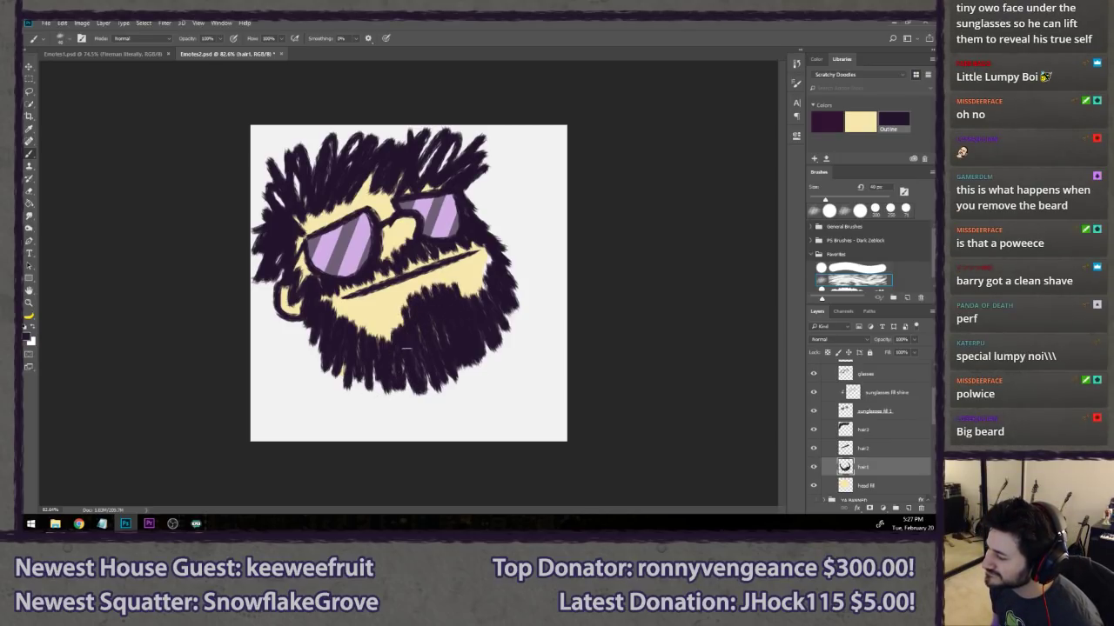
pyautogui.moveTo(465, 283)
pyautogui.mouseDown()
pyautogui.moveTo(469, 309)
pyautogui.moveTo(411, 301)
pyautogui.moveTo(412, 362)
pyautogui.moveTo(432, 358)
pyautogui.moveTo(455, 379)
pyautogui.mouseUp()
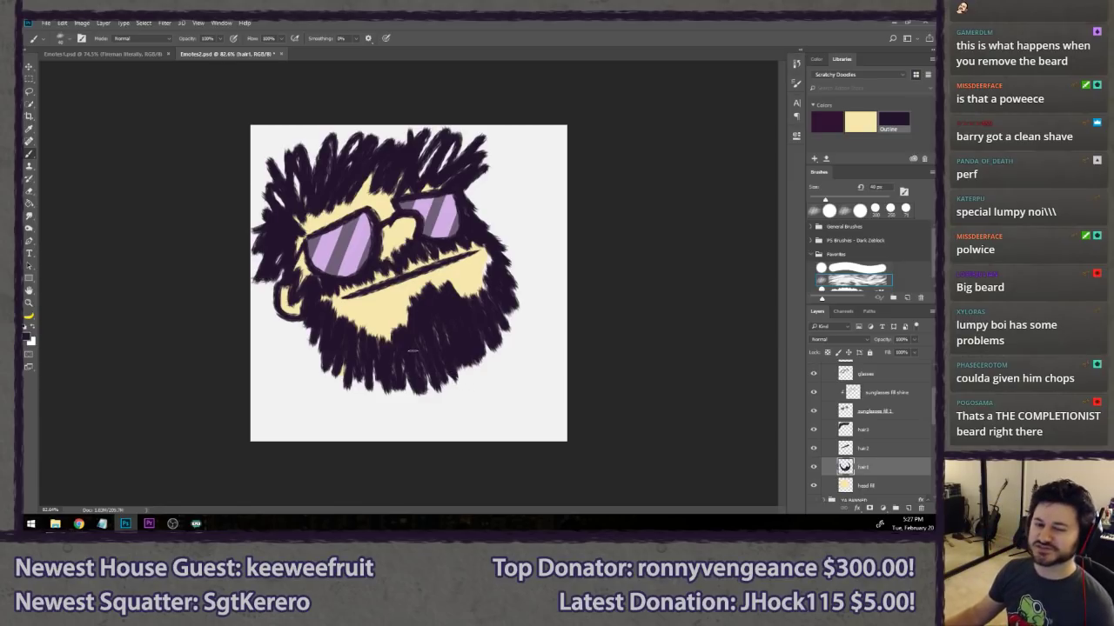
pyautogui.scroll(-6, 424, 346)
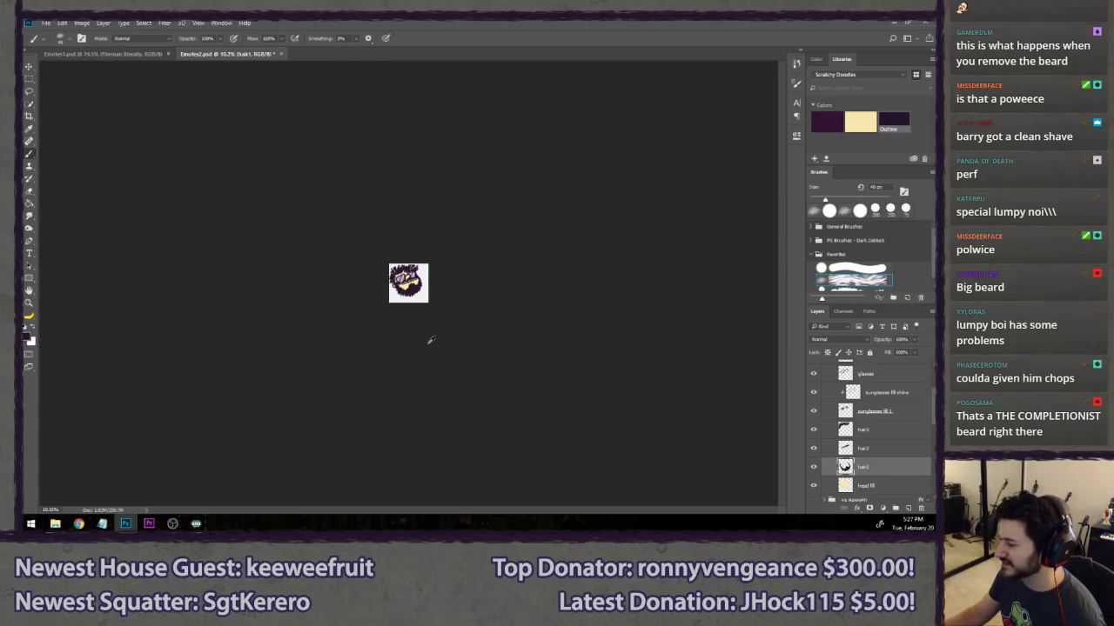
pyautogui.scroll(3, 431, 339)
pyautogui.scroll(2, 403, 316)
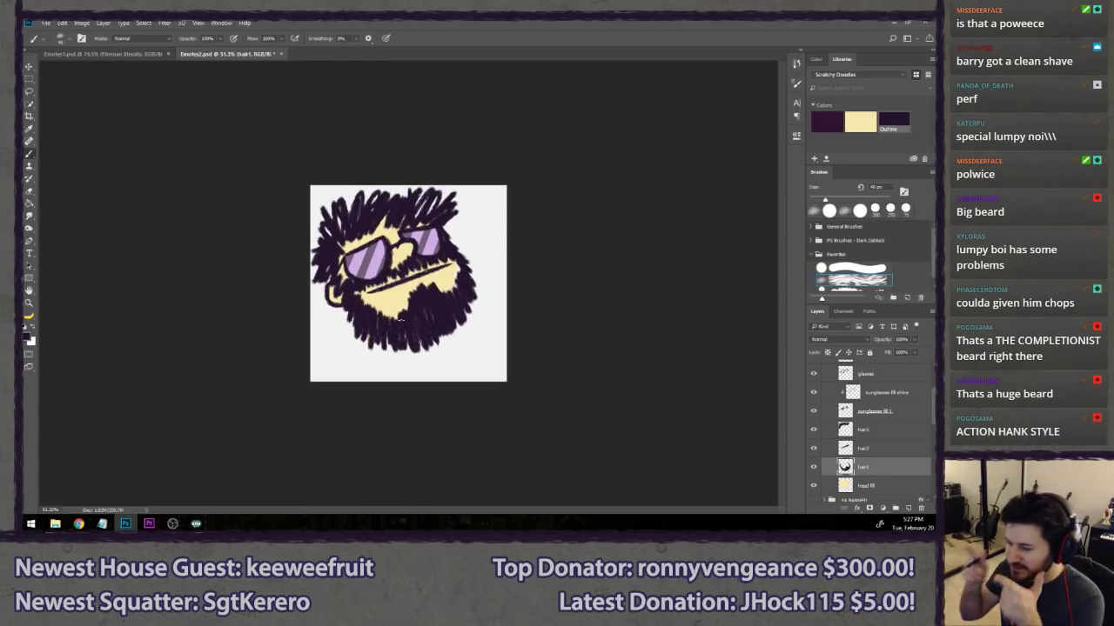
pyautogui.scroll(1, 462, 330)
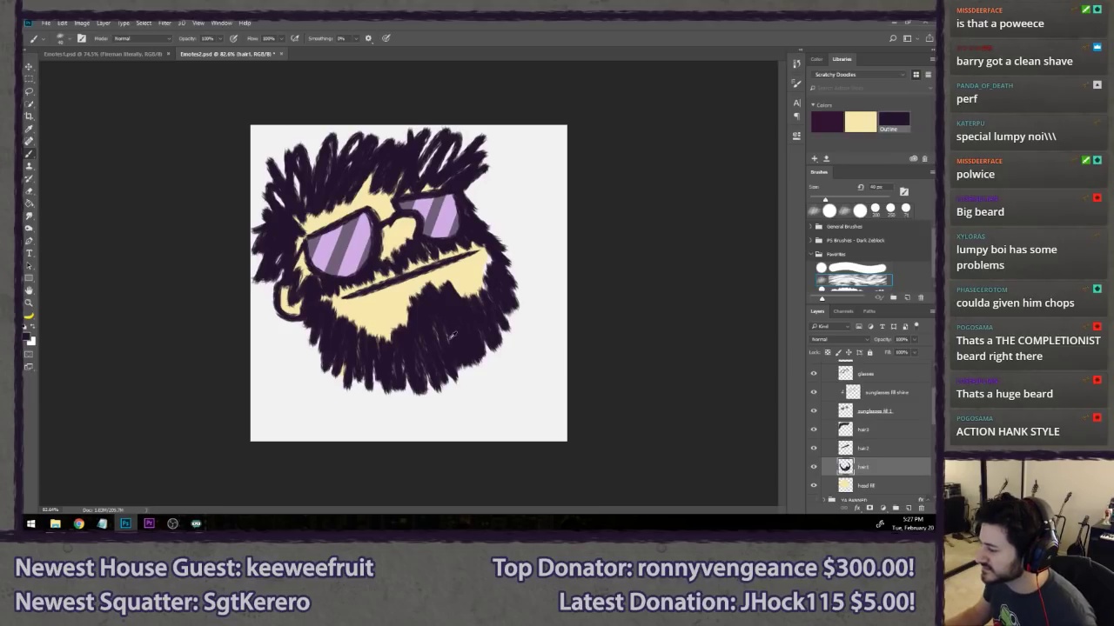
# - Select the head fill layer and prepare the smooth round brush at 125 px in the cream Fill colour
pyautogui.click(886, 489)
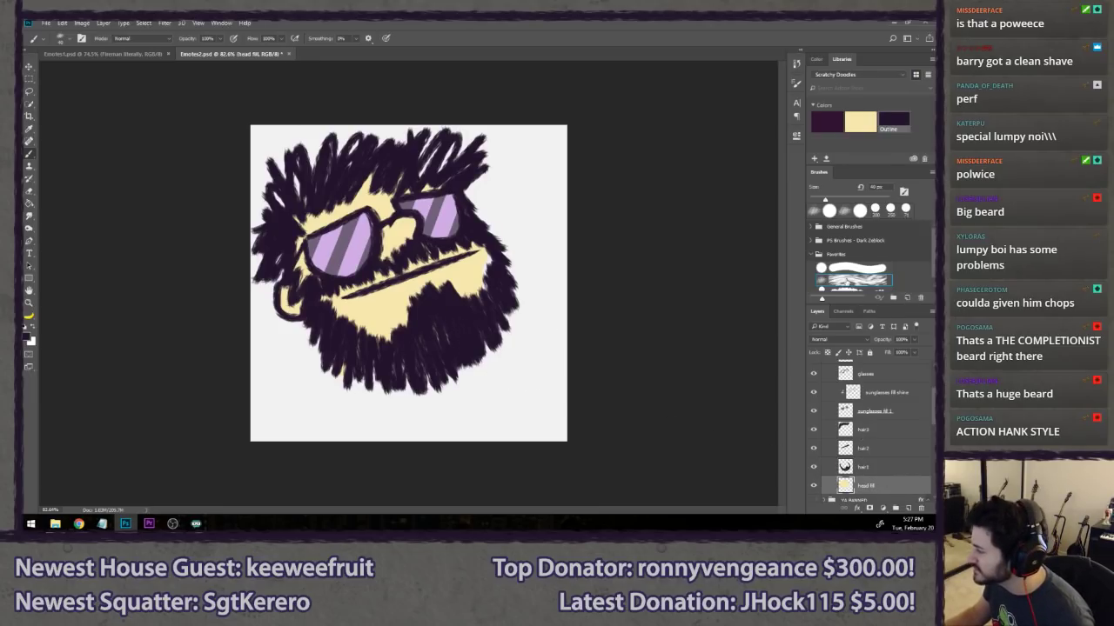
pyautogui.click(851, 268)
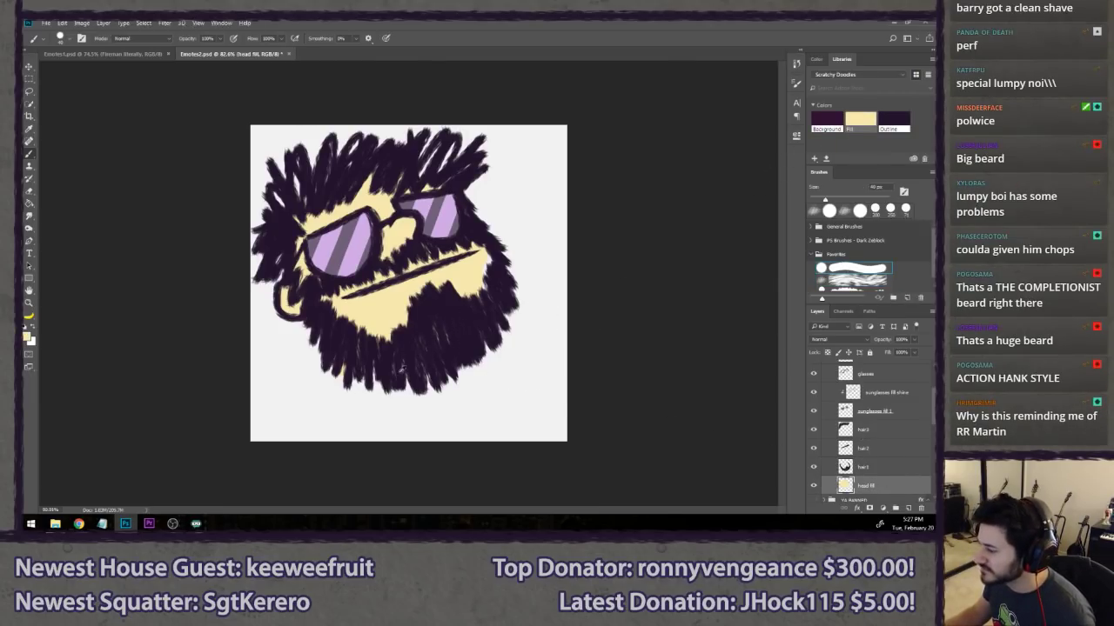
pyautogui.scroll(1, 401, 369)
pyautogui.hotkey('alt', 'e')
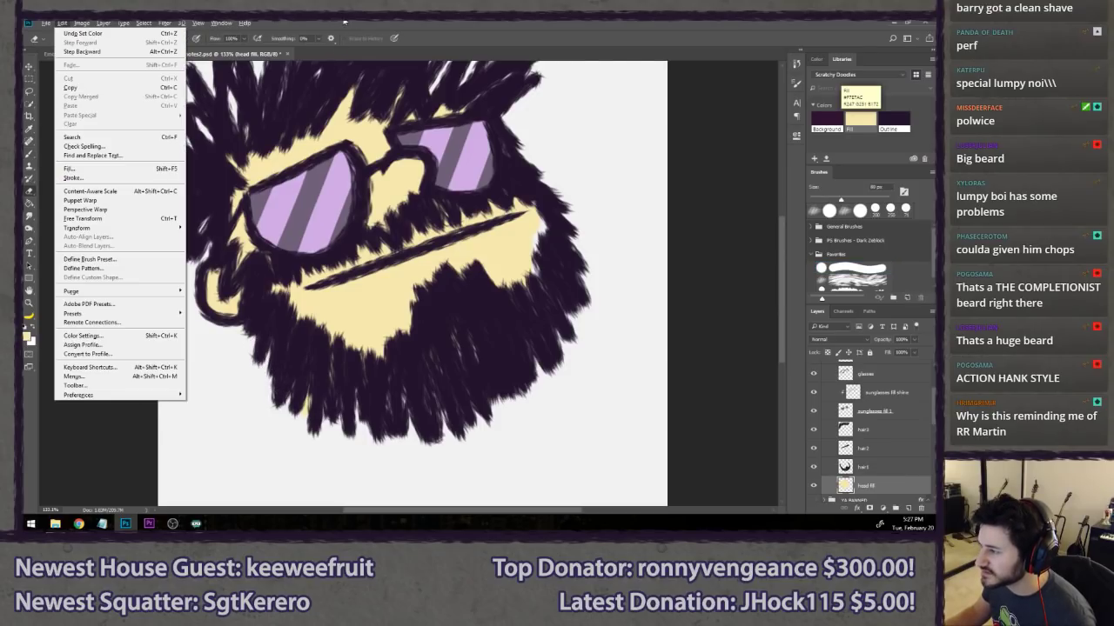
pyautogui.press('Escape')
pyautogui.press('b')
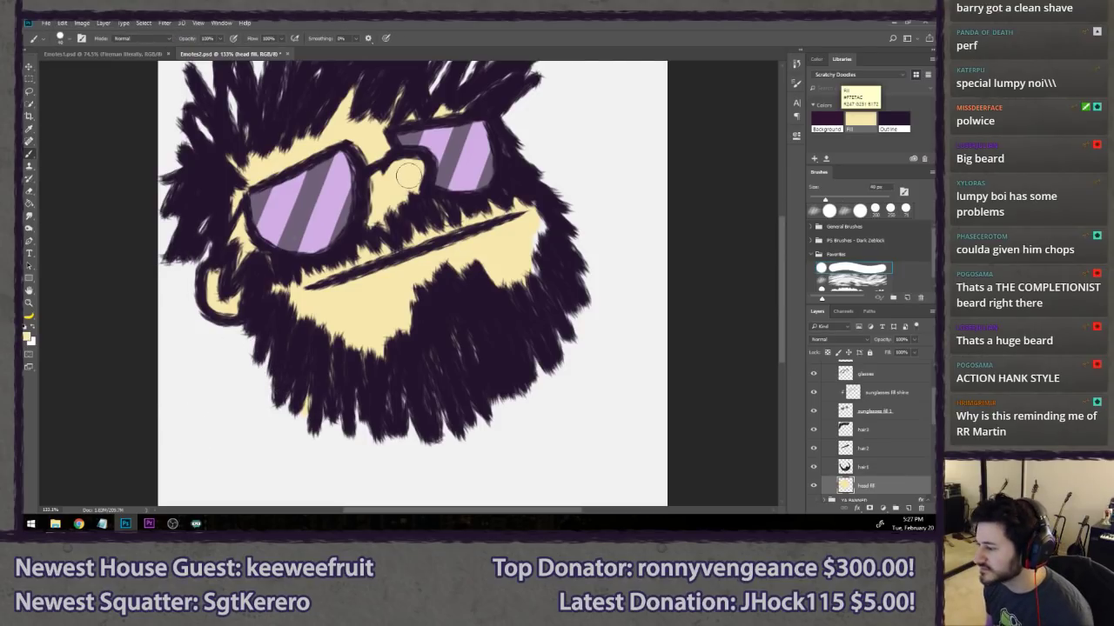
pyautogui.press(']')
pyautogui.press(']')
pyautogui.press(']')
pyautogui.press(']')
pyautogui.press(']')
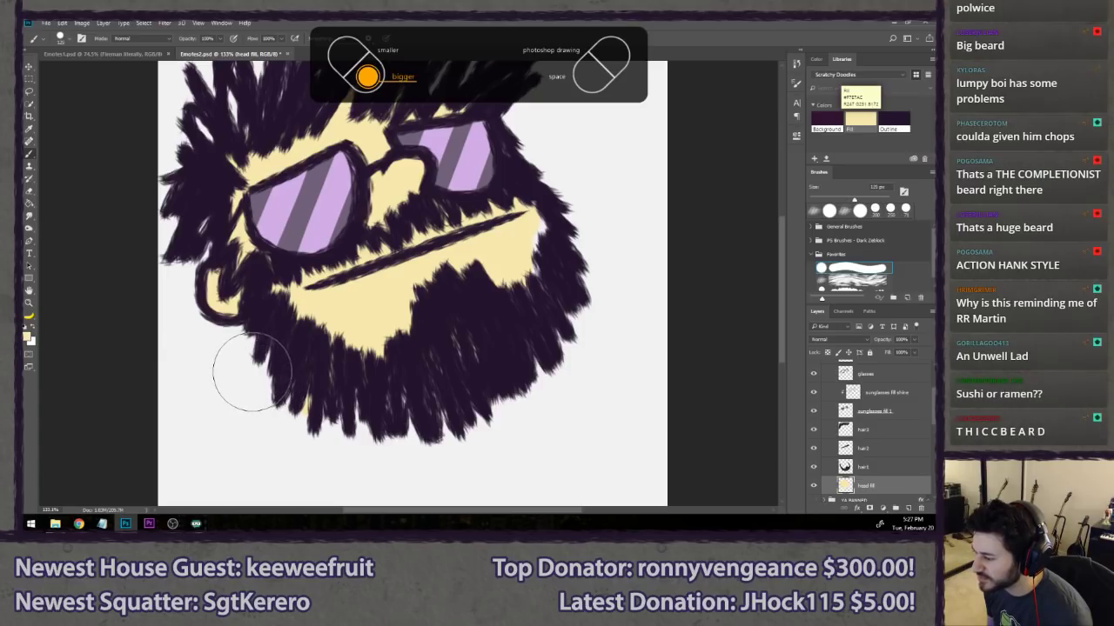
# - Erase the cream skin fill that spills past the beard's lower edge with the 80 px eraser
pyautogui.moveTo(250, 374); pyautogui.dragTo(289, 408)
pyautogui.press(']')
pyautogui.press(']')
pyautogui.hotkey('ctrl', 'z')
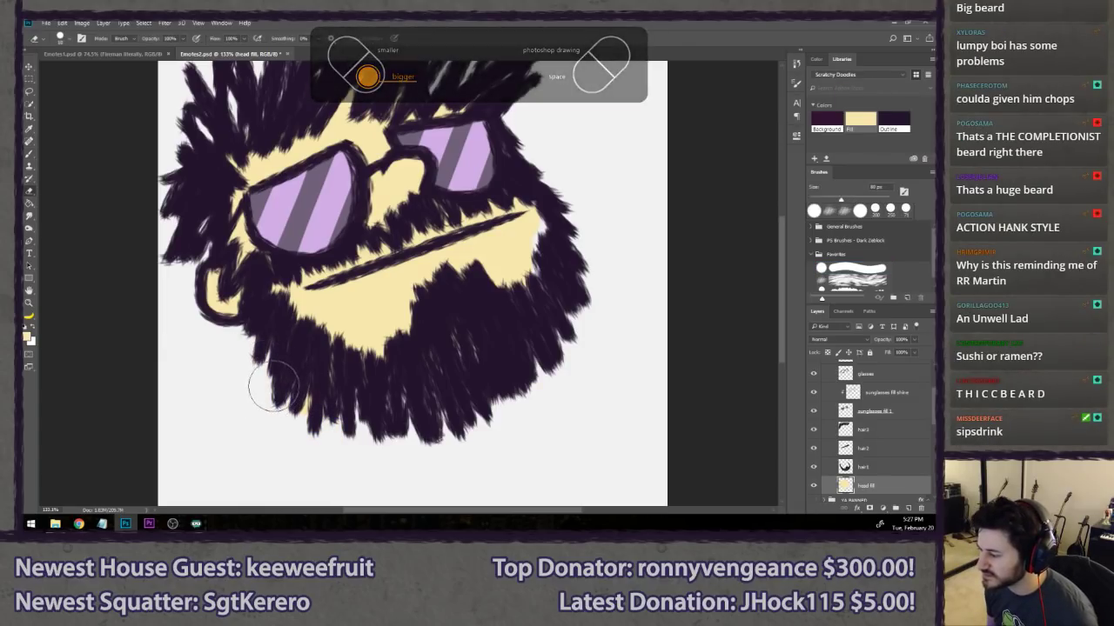
pyautogui.press('e')
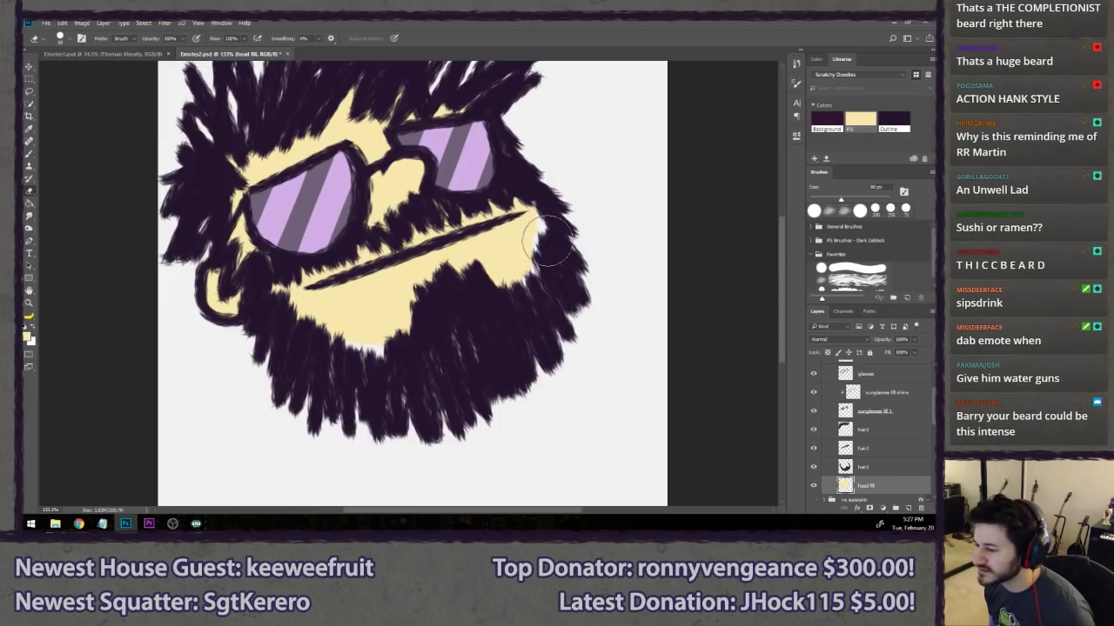
# - Paint cream over the gaps between skin and beard at the cheek and chin on the head fill layer
pyautogui.press('b')
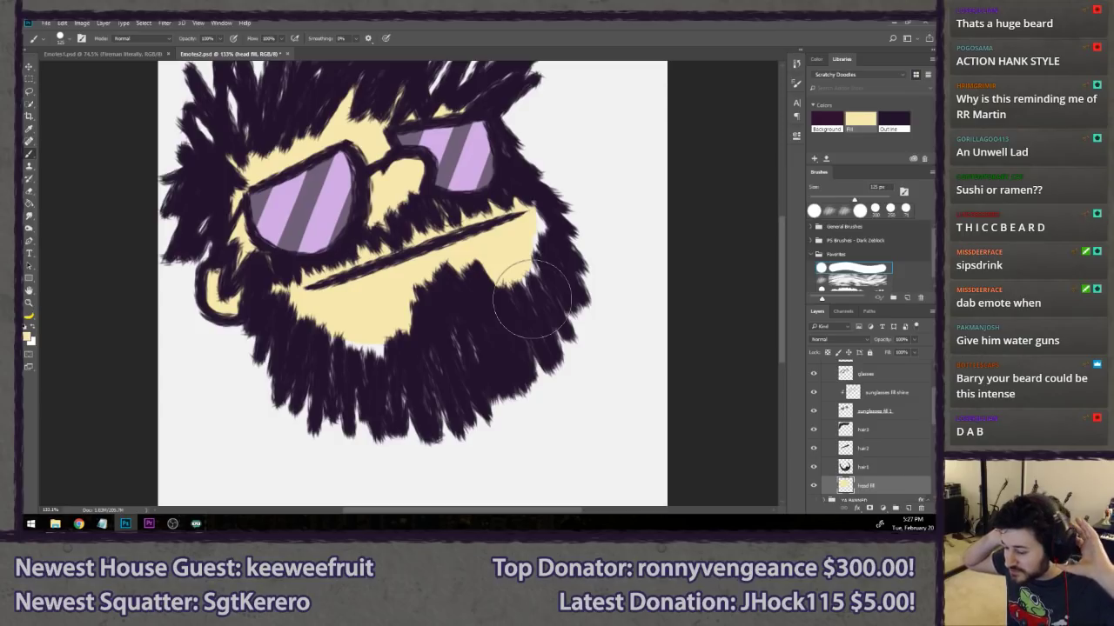
pyautogui.moveTo(531, 300)
pyautogui.mouseDown()
pyautogui.moveTo(414, 253)
pyautogui.moveTo(505, 258)
pyautogui.moveTo(506, 229)
pyautogui.moveTo(507, 261)
pyautogui.mouseUp()
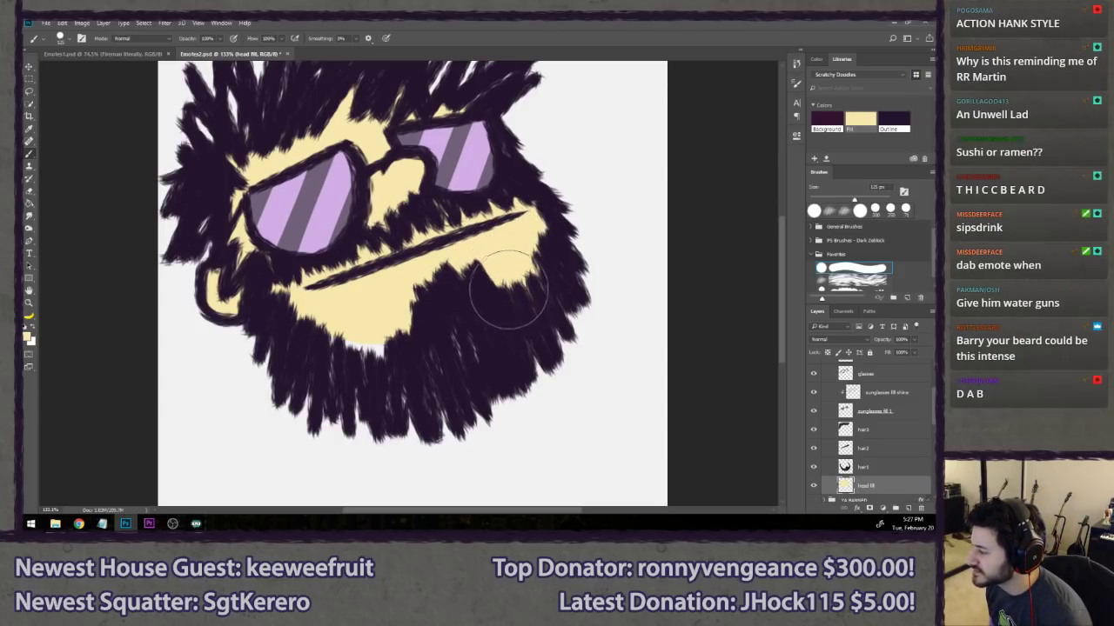
pyautogui.moveTo(456, 331); pyautogui.dragTo(340, 337)
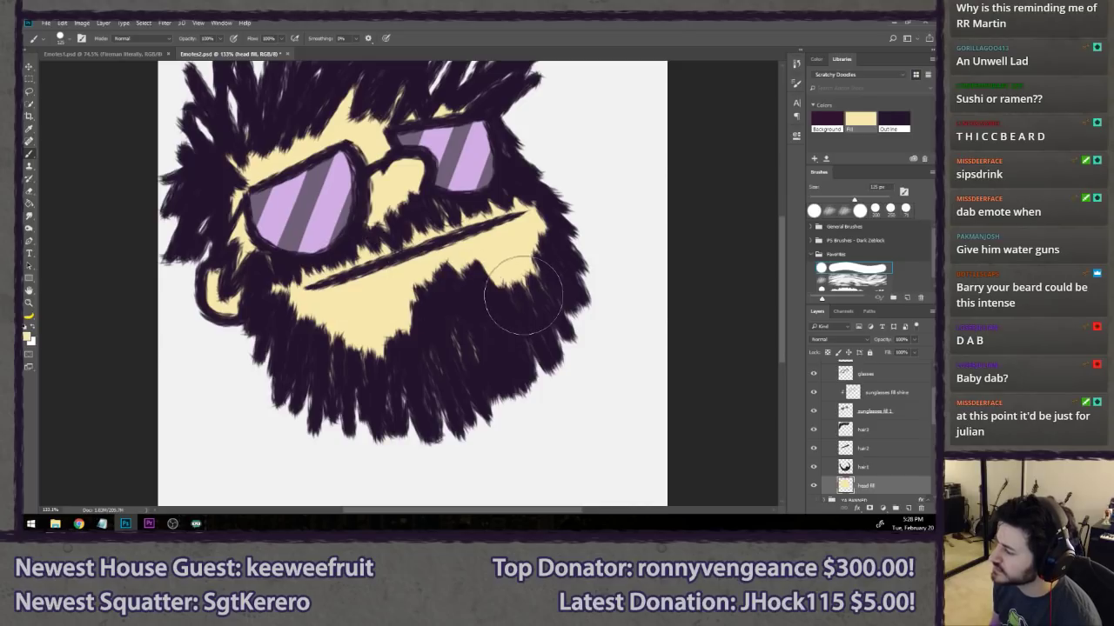
pyautogui.press('l')
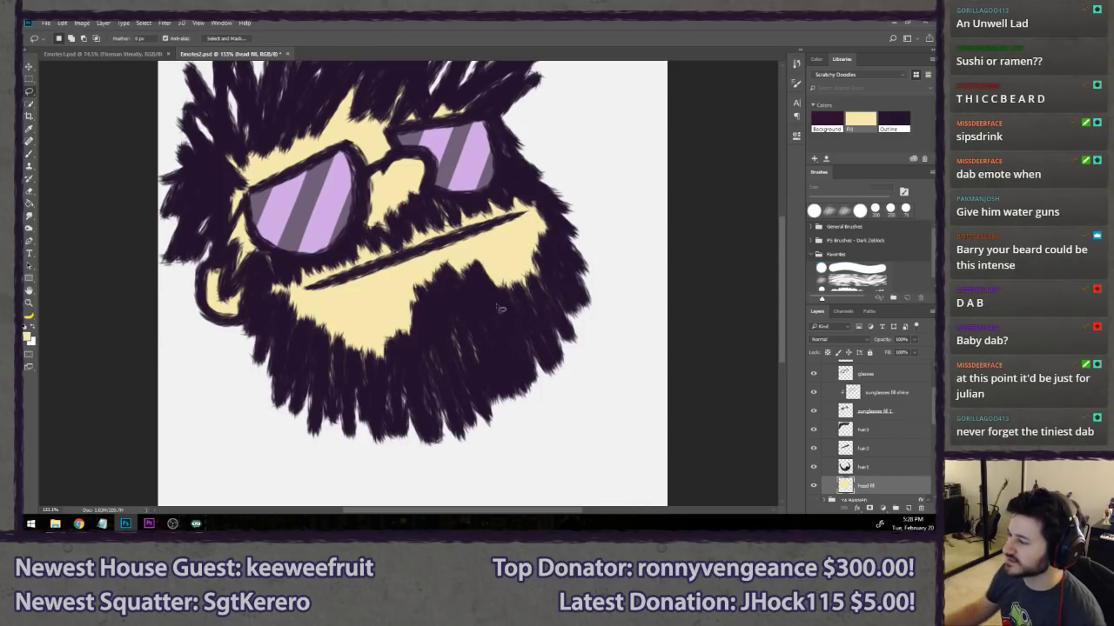
pyautogui.scroll(-9, 490, 300)
pyautogui.scroll(5, 484, 289)
pyautogui.scroll(1, 426, 270)
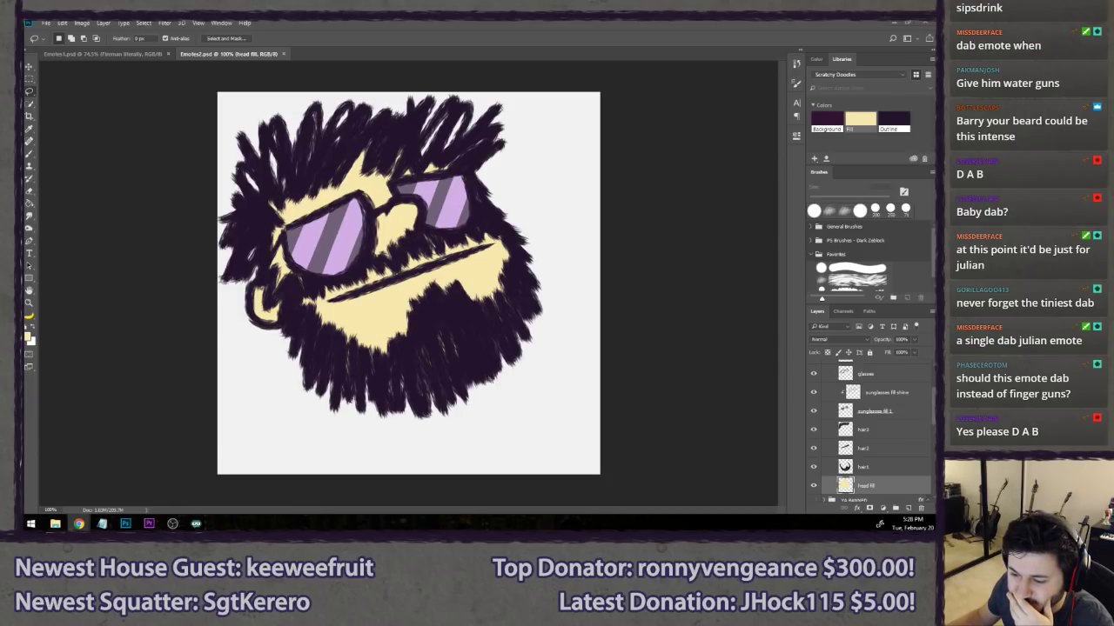
# - Switch to Chrome to view reference images of shutter shades and cool shades, and return to Photoshop
pyautogui.moveTo(21, 107); pyautogui.dragTo(283, 22)
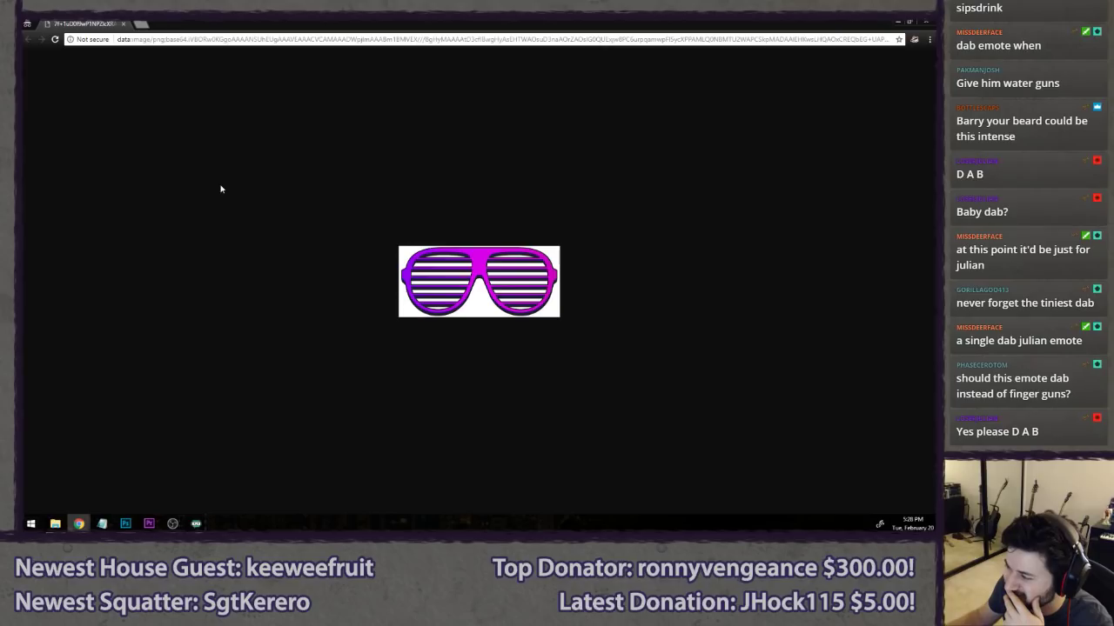
pyautogui.hotkey('alt', 'Tab')
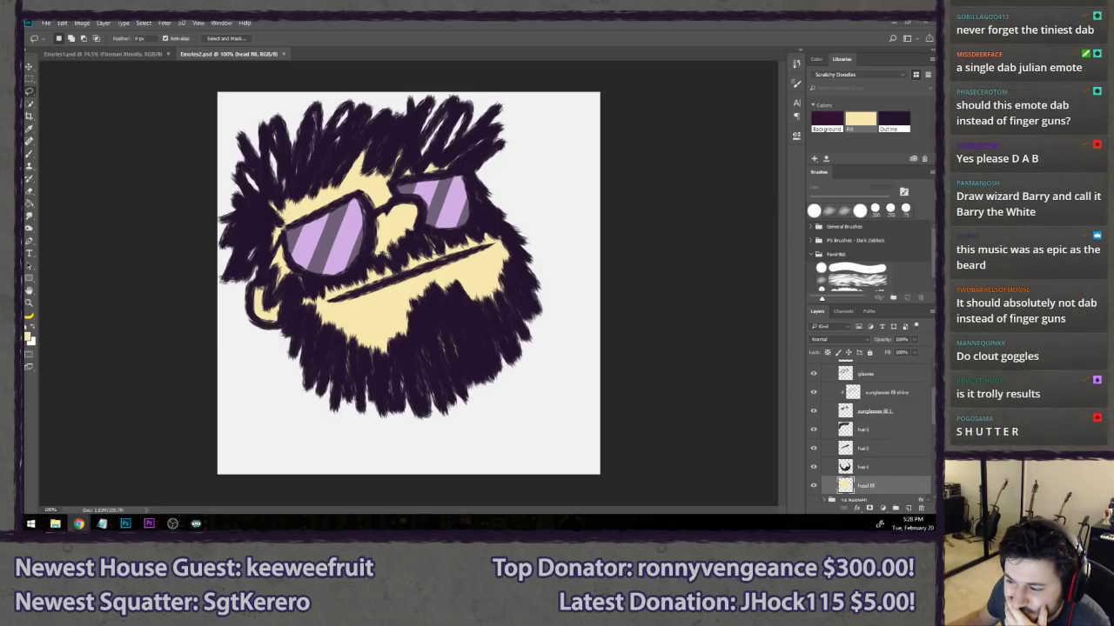
pyautogui.moveTo(21, 26); pyautogui.dragTo(228, 21)
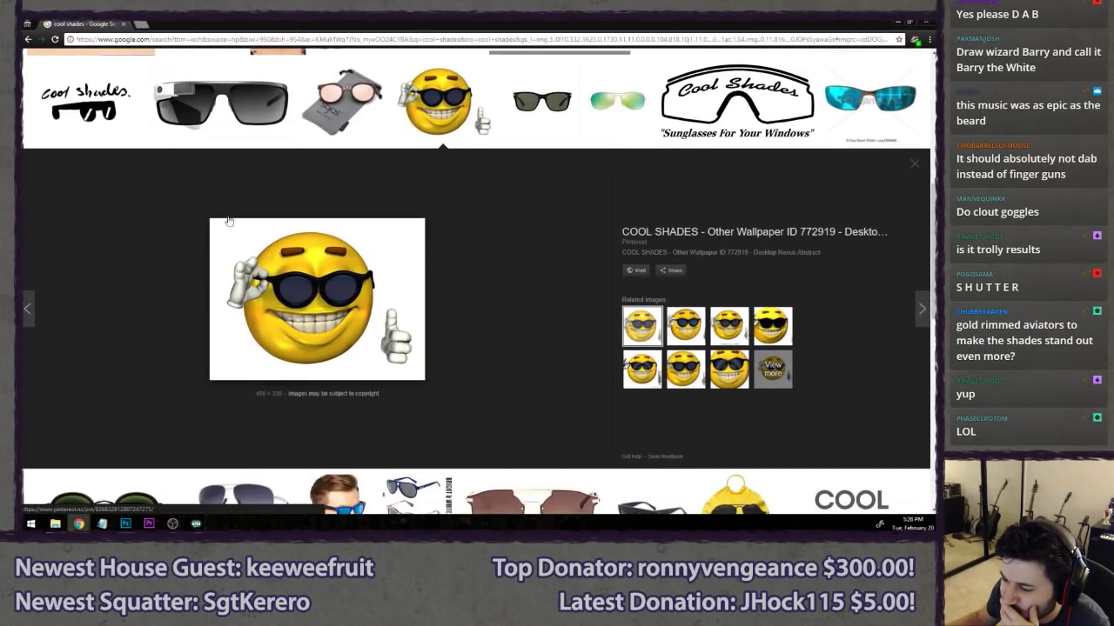
pyautogui.hotkey('alt', 'Tab')
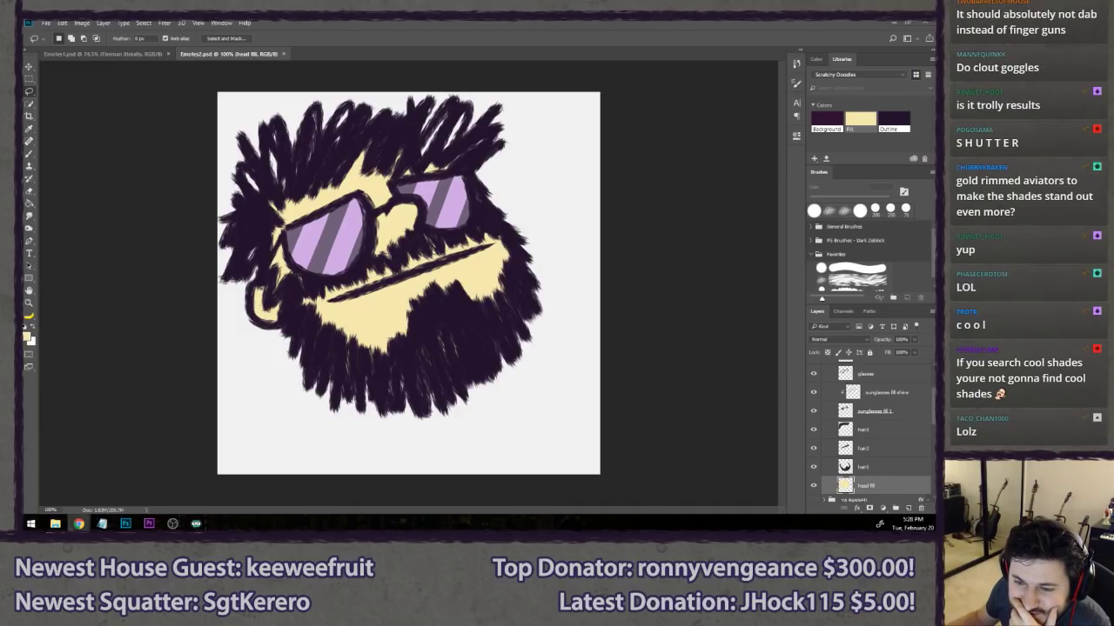
pyautogui.click(359, 22)
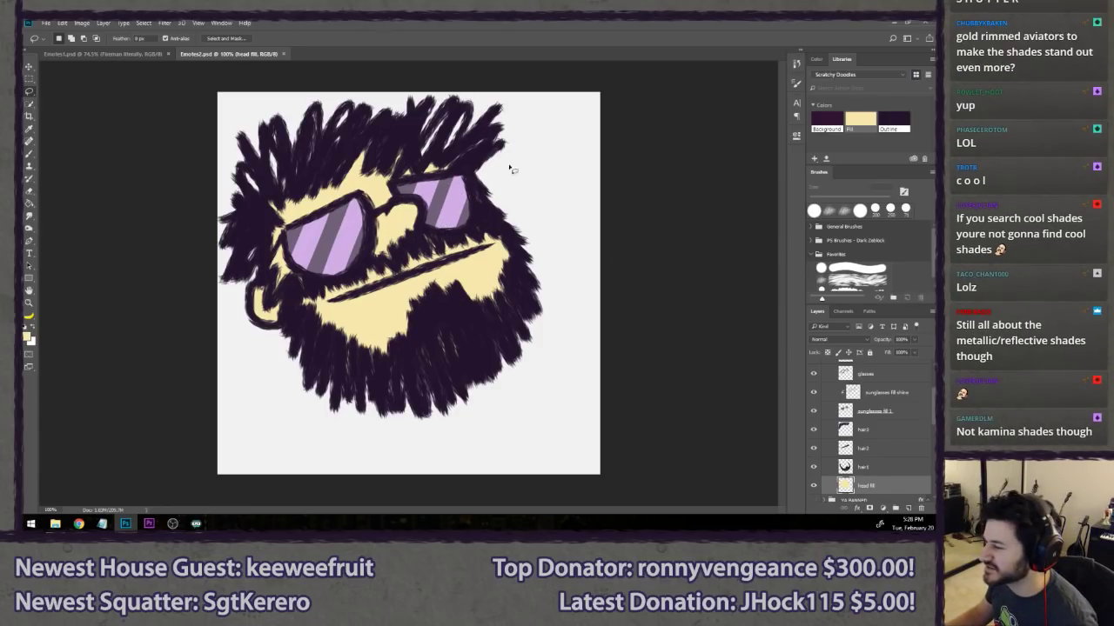
pyautogui.click(380, 193)
pyautogui.moveTo(539, 77)
pyautogui.mouseDown()
pyautogui.moveTo(626, 107)
pyautogui.moveTo(545, 190)
pyautogui.mouseUp()
pyautogui.hotkey('ctrl', 'd')
pyautogui.press('b')
pyautogui.moveTo(421, 179)
pyautogui.mouseDown()
pyautogui.moveTo(489, 156)
pyautogui.moveTo(587, 72)
pyautogui.mouseUp()
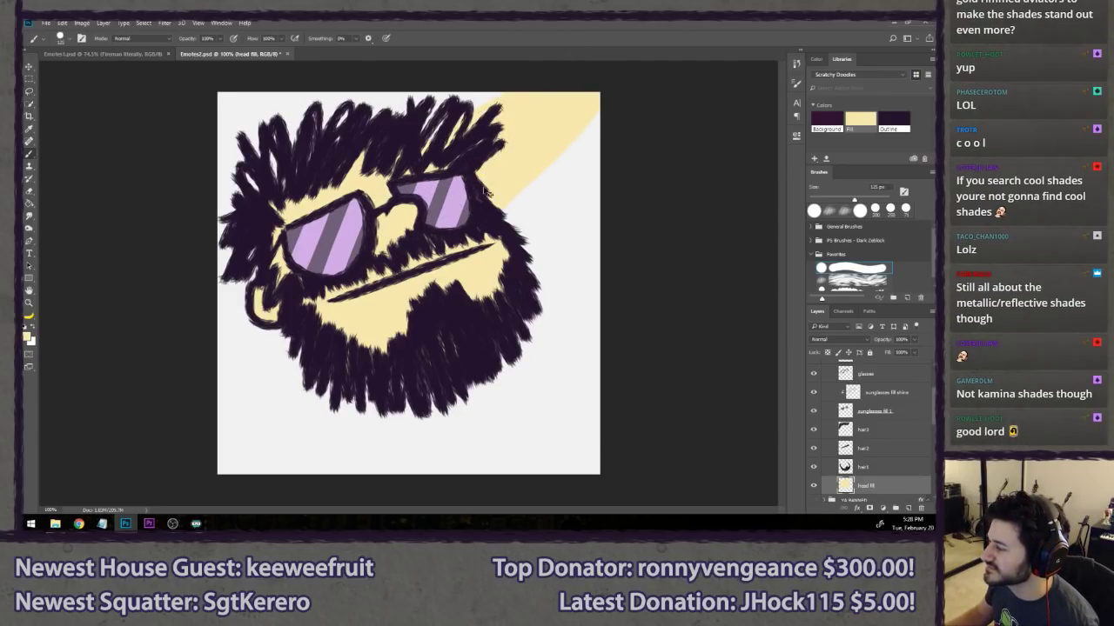
pyautogui.hotkey('ctrl', 'z')
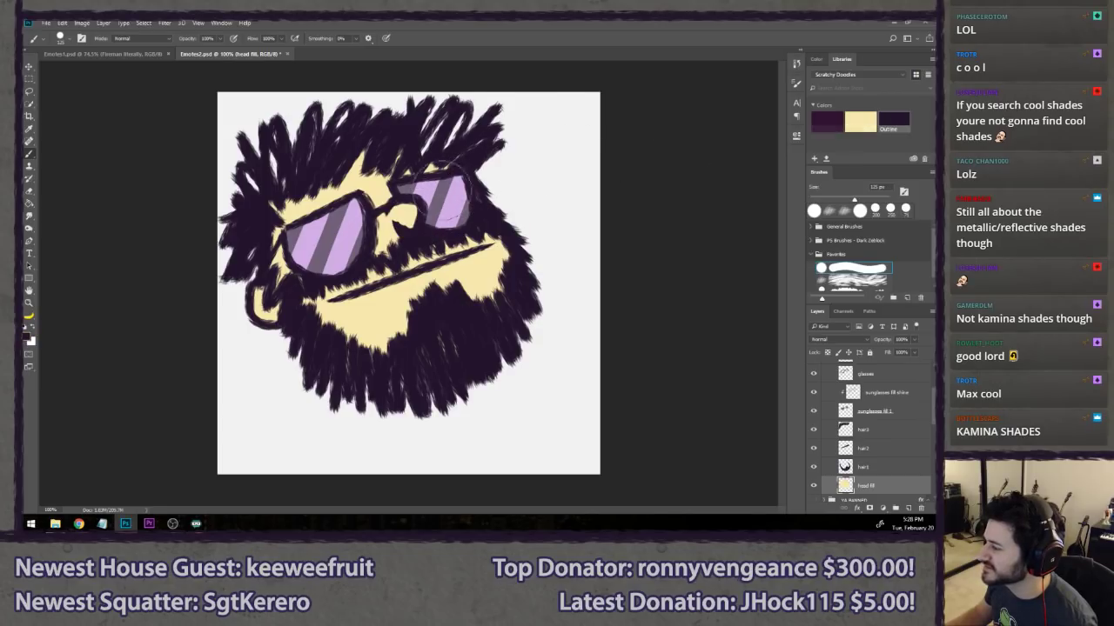
pyautogui.moveTo(421, 211)
pyautogui.mouseDown()
pyautogui.moveTo(542, 99)
pyautogui.moveTo(416, 228)
pyautogui.moveTo(121, 61)
pyautogui.mouseUp()
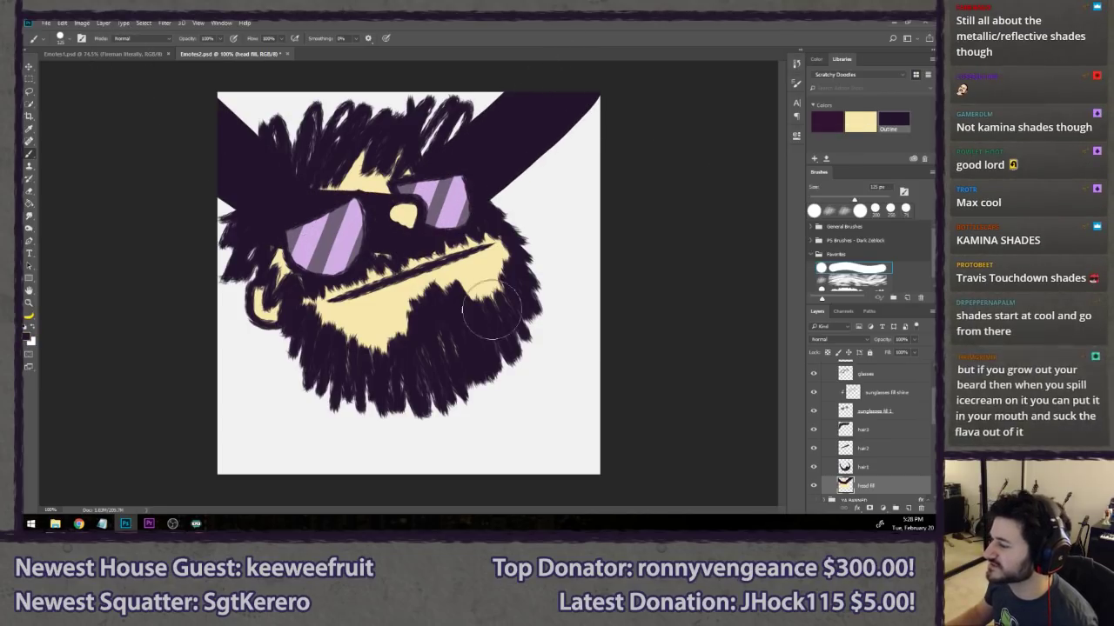
pyautogui.hotkey('ctrl', 'z')
pyautogui.press('l')
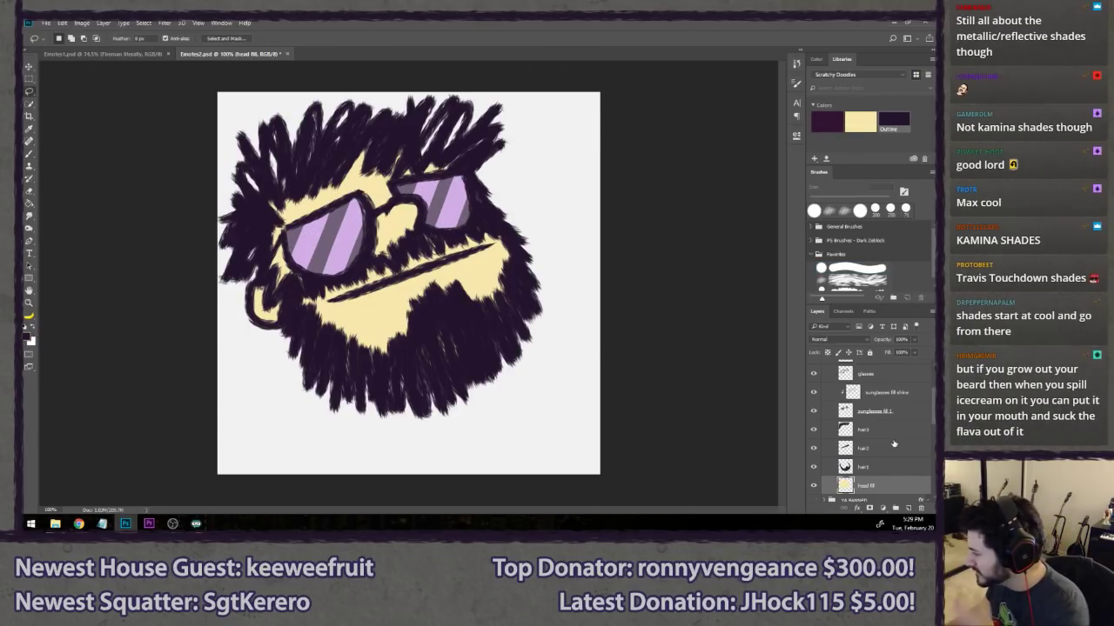
# - Add a Color Overlay in green #61d964 to the glasses layer that holds the sunglasses frame
pyautogui.scroll(1, 885, 431)
pyautogui.doubleClick(897, 398)
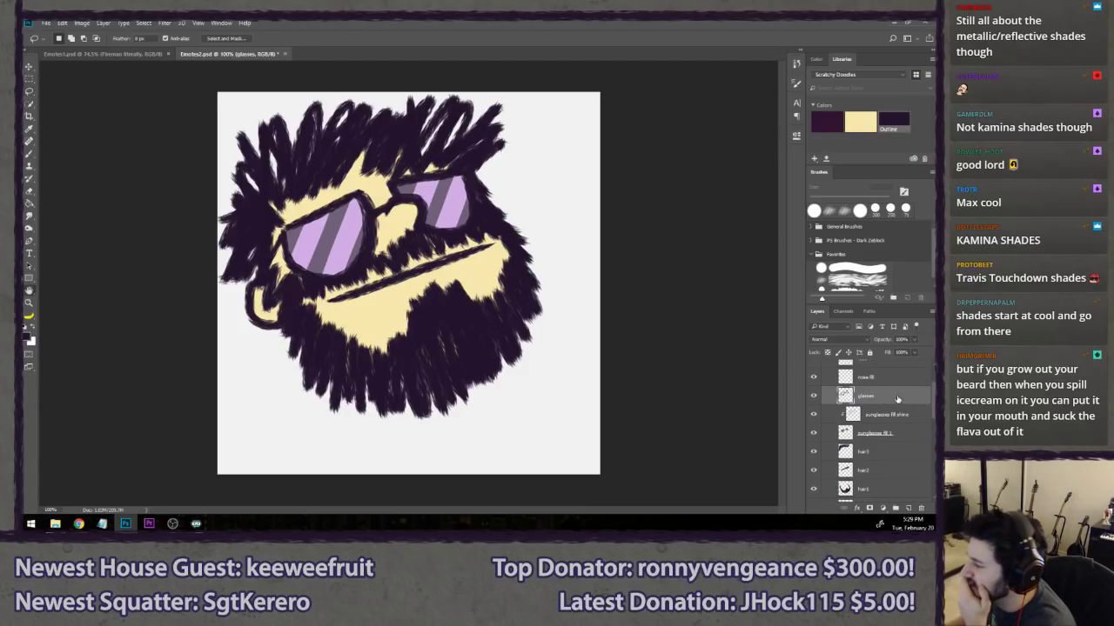
pyautogui.moveTo(632, 166); pyautogui.dragTo(643, 163)
pyautogui.click(609, 286)
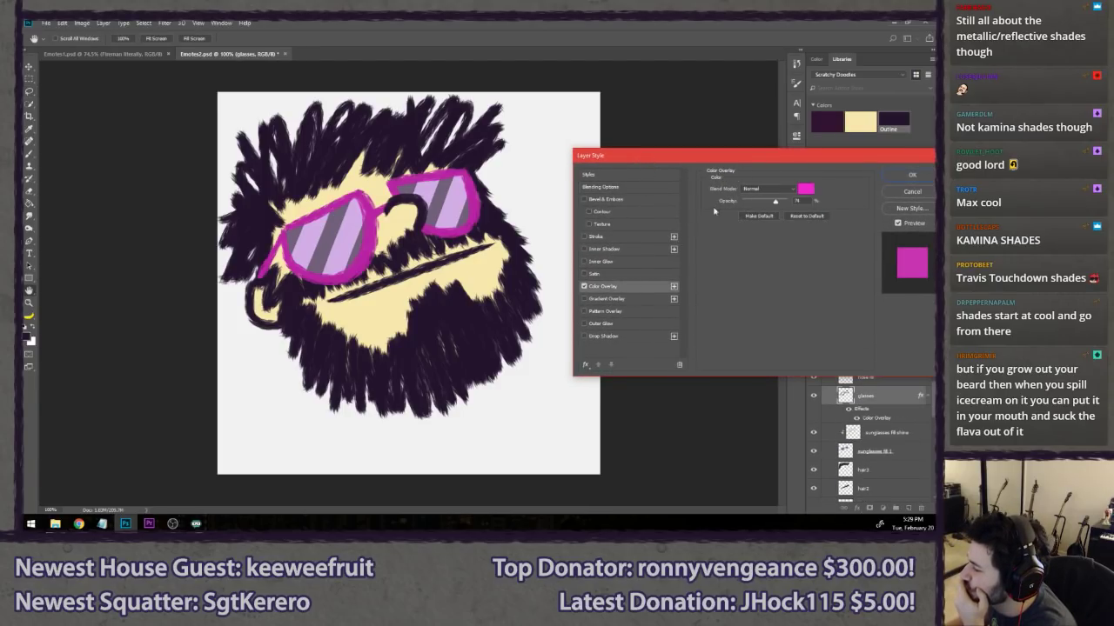
pyautogui.click(807, 189)
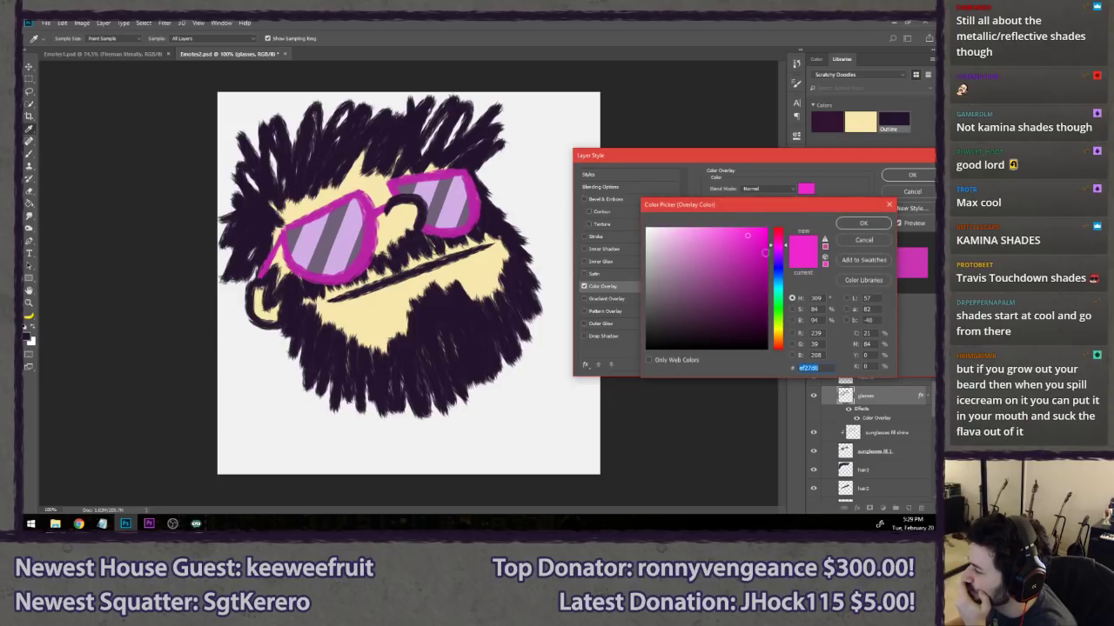
pyautogui.click(725, 240)
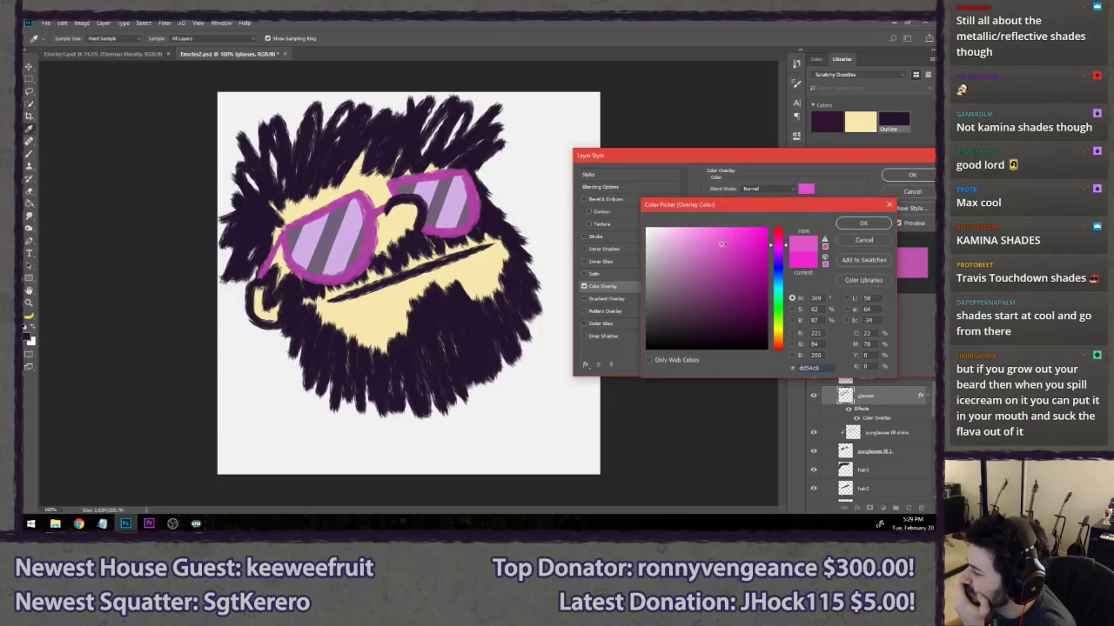
pyautogui.click(729, 241)
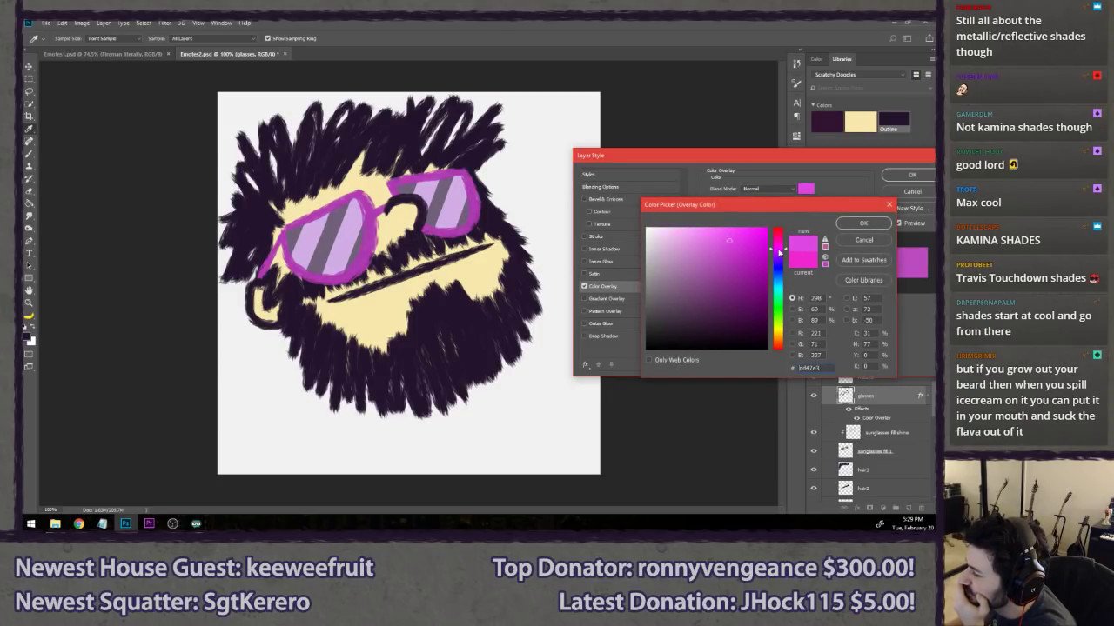
pyautogui.click(782, 309)
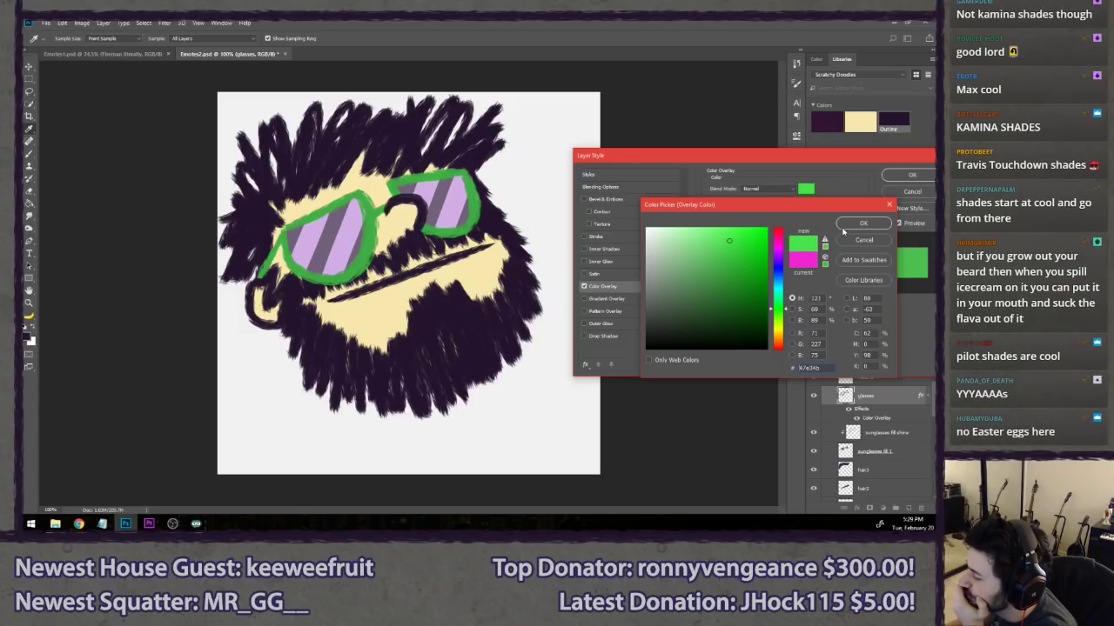
pyautogui.click(720, 243)
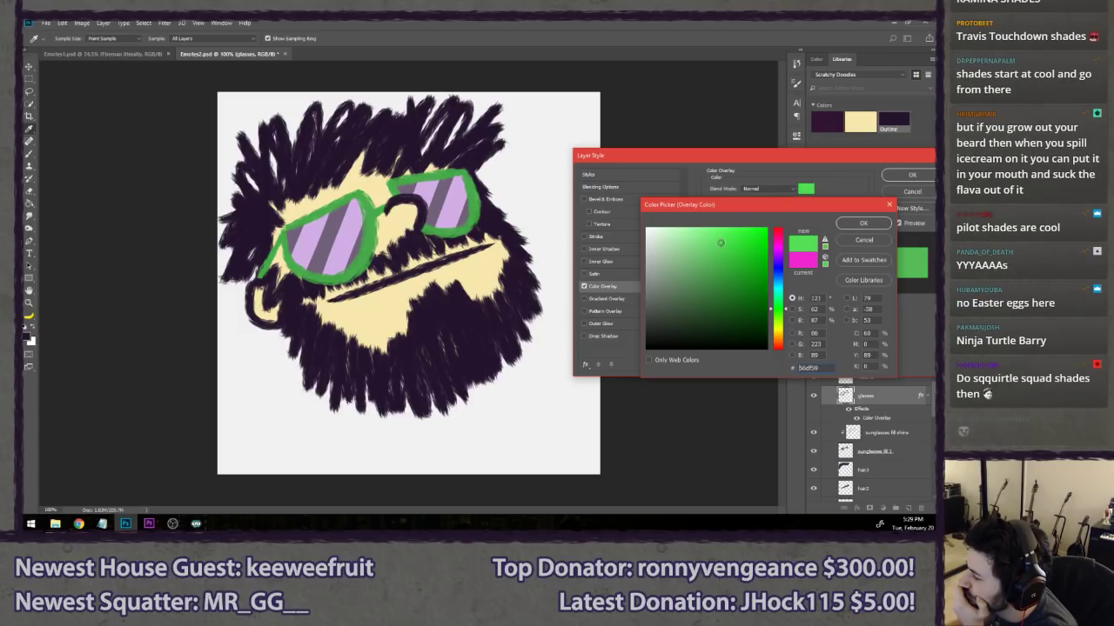
pyautogui.moveTo(721, 243); pyautogui.dragTo(713, 245)
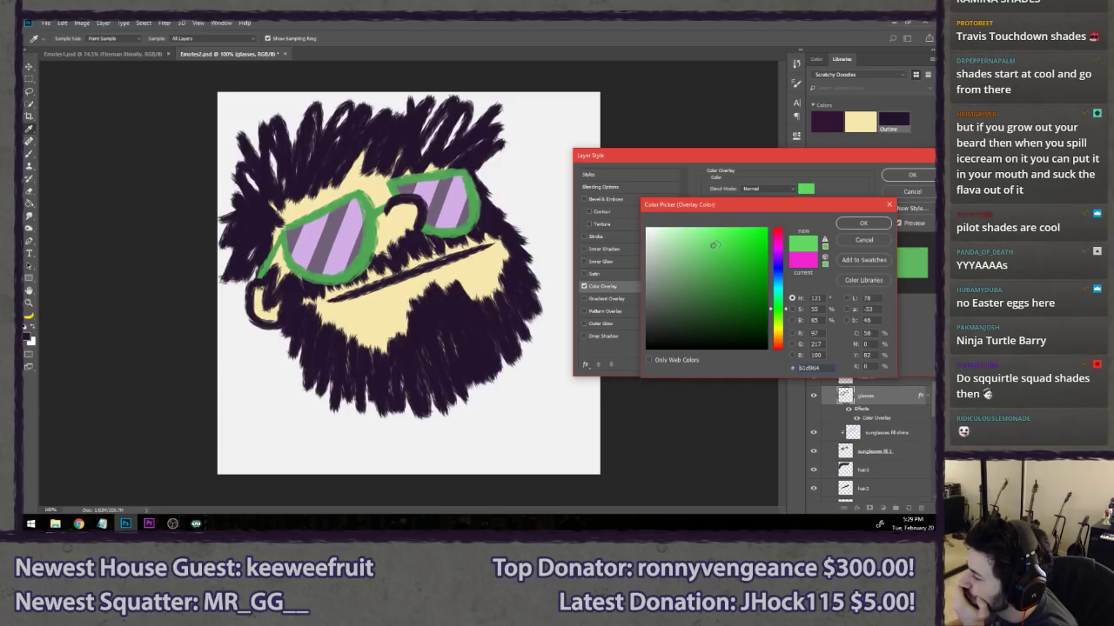
pyautogui.click(862, 224)
pyautogui.click(909, 174)
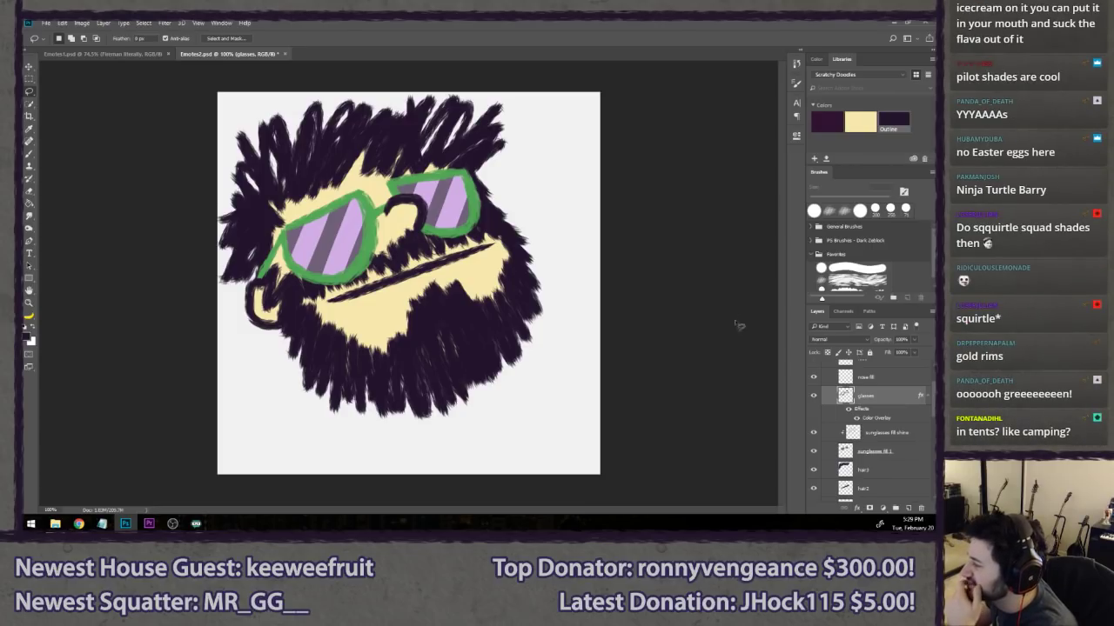
# - Add a Color Overlay in dark green #2d402e to the sunglasses fill 1 layer
pyautogui.doubleClick(911, 451)
pyautogui.moveTo(507, 116); pyautogui.dragTo(802, 218)
pyautogui.click(656, 347)
pyautogui.click(822, 249)
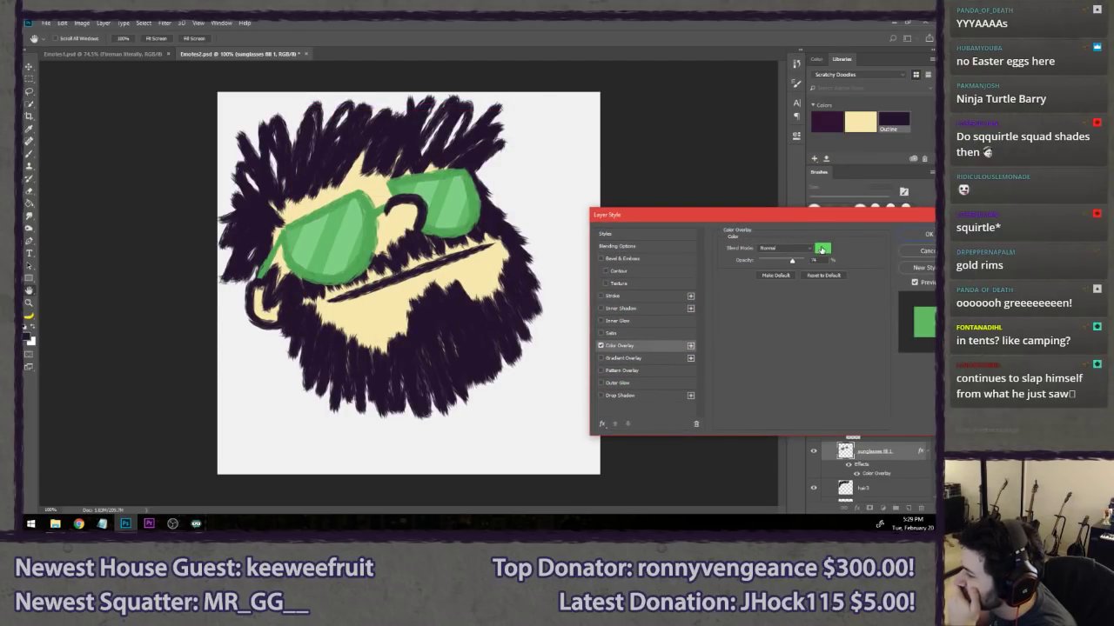
pyautogui.moveTo(718, 286); pyautogui.dragTo(681, 319)
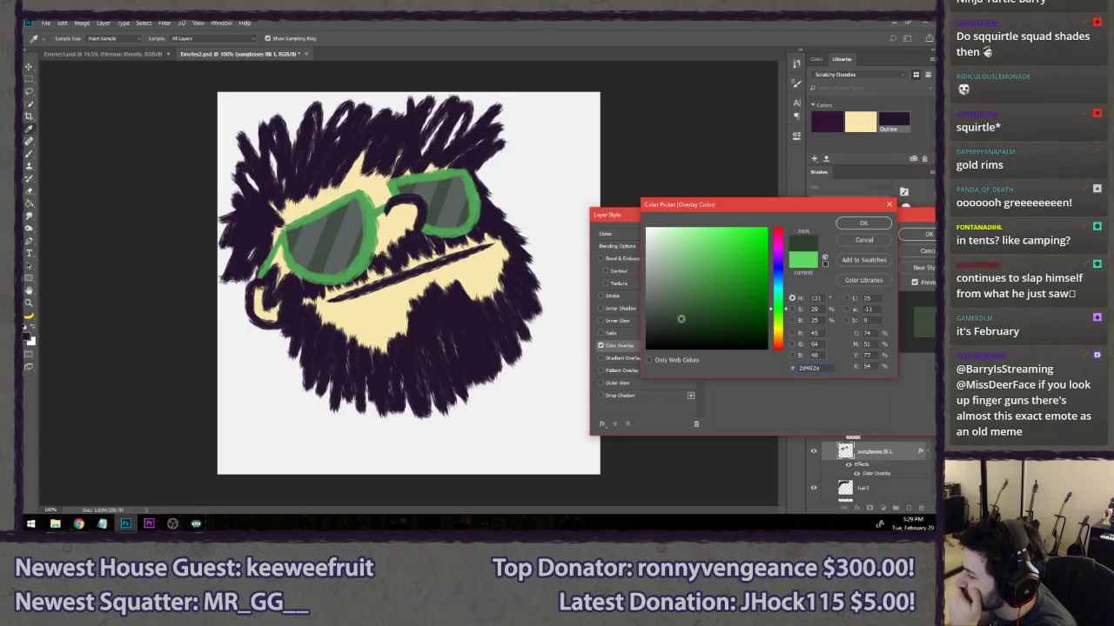
pyautogui.click(861, 224)
pyautogui.click(926, 234)
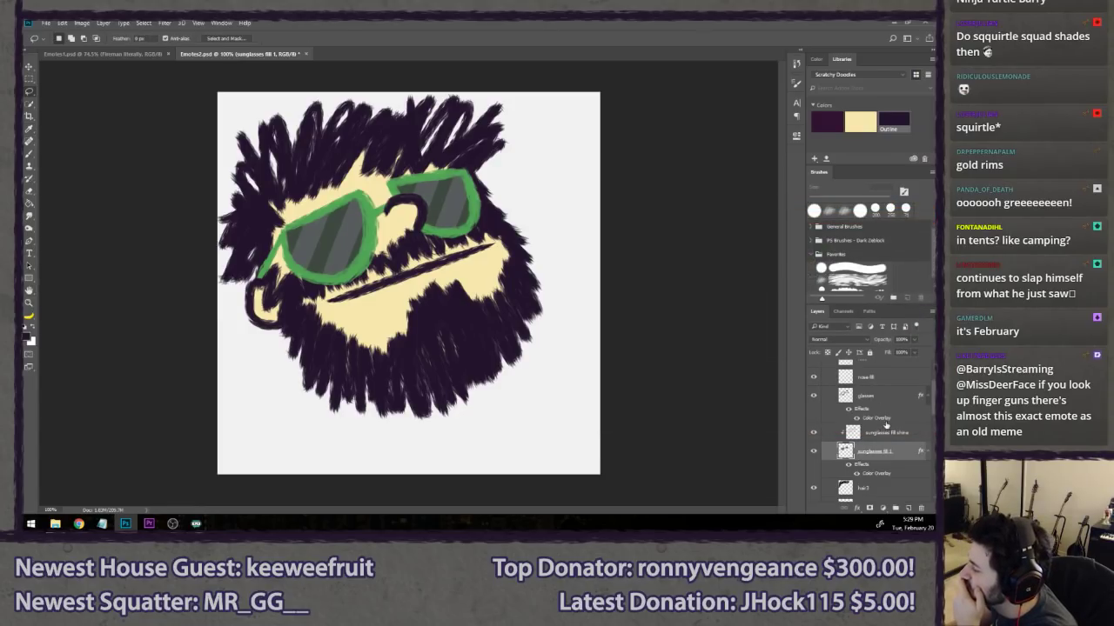
# - Add a Color Overlay in pale yellow-green #ecffd6 to the sunglasses fill shine layer
pyautogui.doubleClick(892, 435)
pyautogui.moveTo(474, 111); pyautogui.dragTo(773, 196)
pyautogui.click(621, 317)
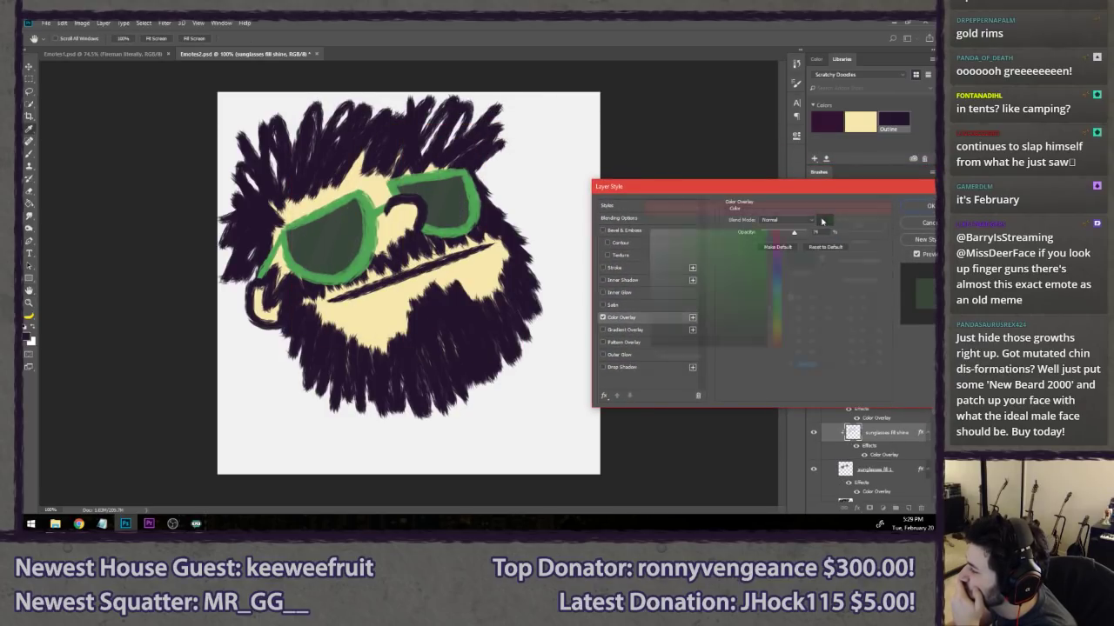
pyautogui.click(831, 224)
pyautogui.click(717, 234)
pyautogui.moveTo(718, 234); pyautogui.dragTo(671, 227)
pyautogui.moveTo(783, 306); pyautogui.dragTo(780, 296)
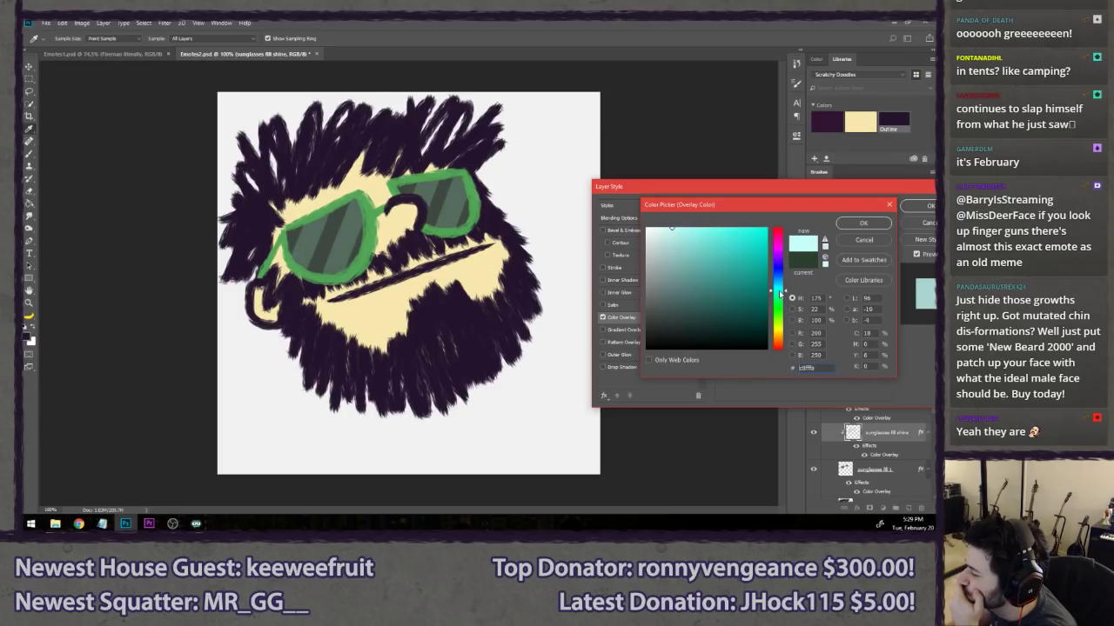
pyautogui.click(715, 219)
pyautogui.moveTo(715, 228); pyautogui.dragTo(665, 228)
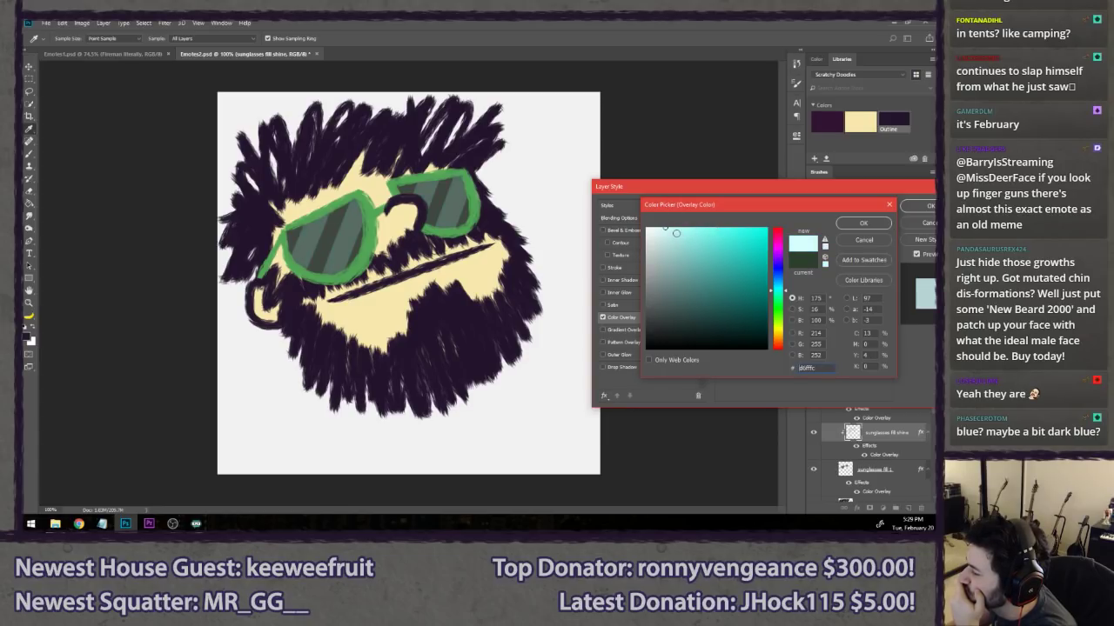
pyautogui.moveTo(786, 314); pyautogui.dragTo(783, 322)
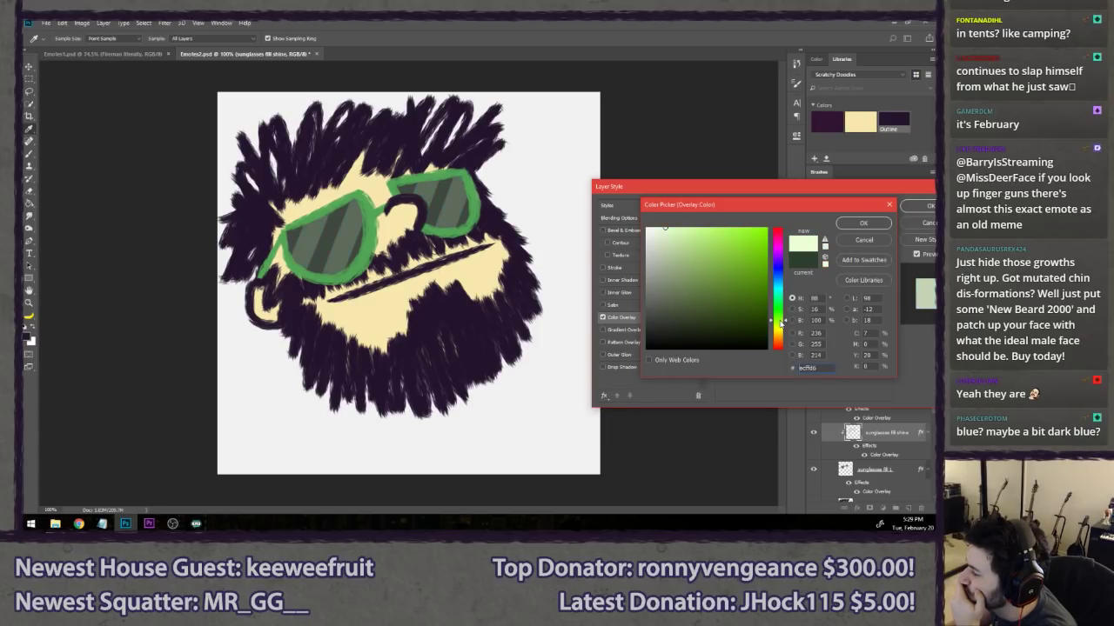
pyautogui.click(863, 224)
pyautogui.press('Return')
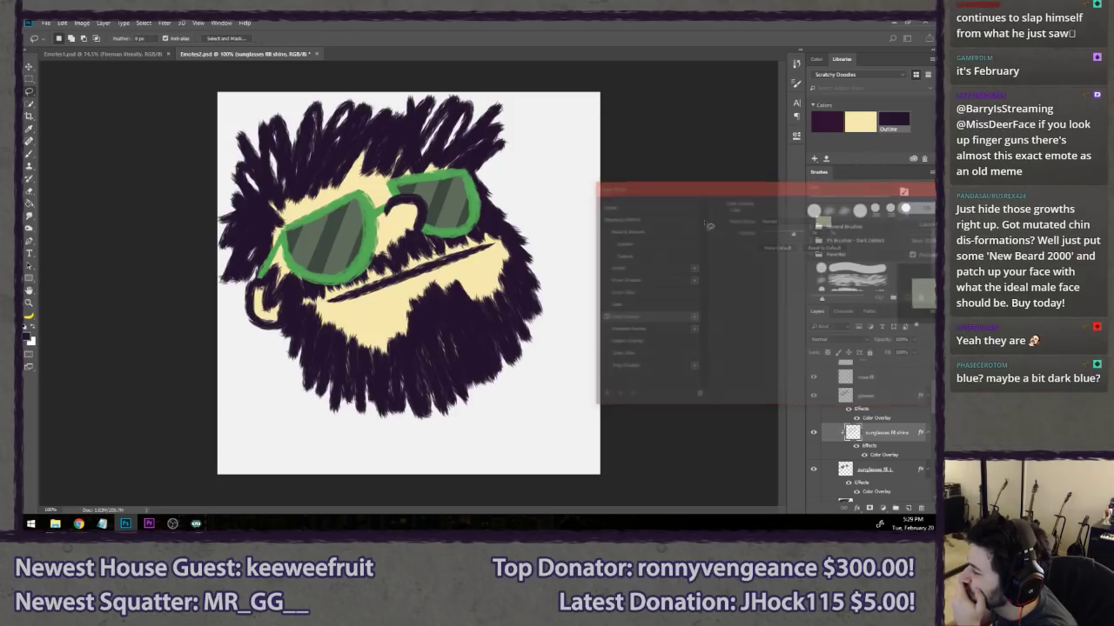
# - Check how the recoloured emote reads at small sizes and against the BG Dark layer, and hide that layer again
pyautogui.keyDown('alt'); pyautogui.scroll(-10, 565, 278); pyautogui.keyUp('alt')
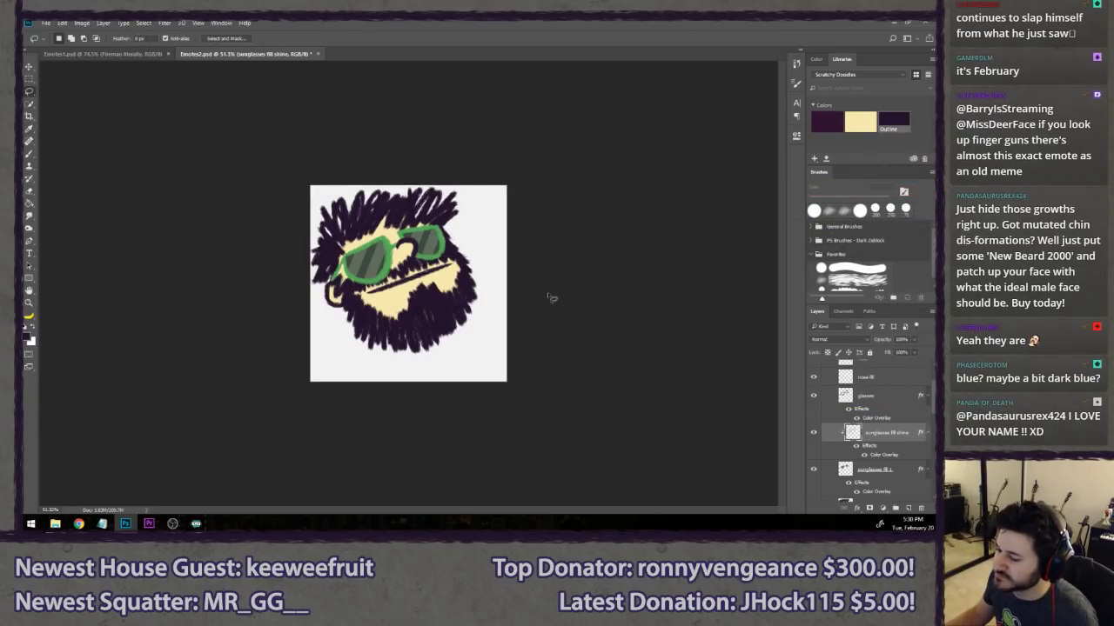
pyautogui.keyDown('alt'); pyautogui.scroll(8, 534, 293); pyautogui.keyUp('alt')
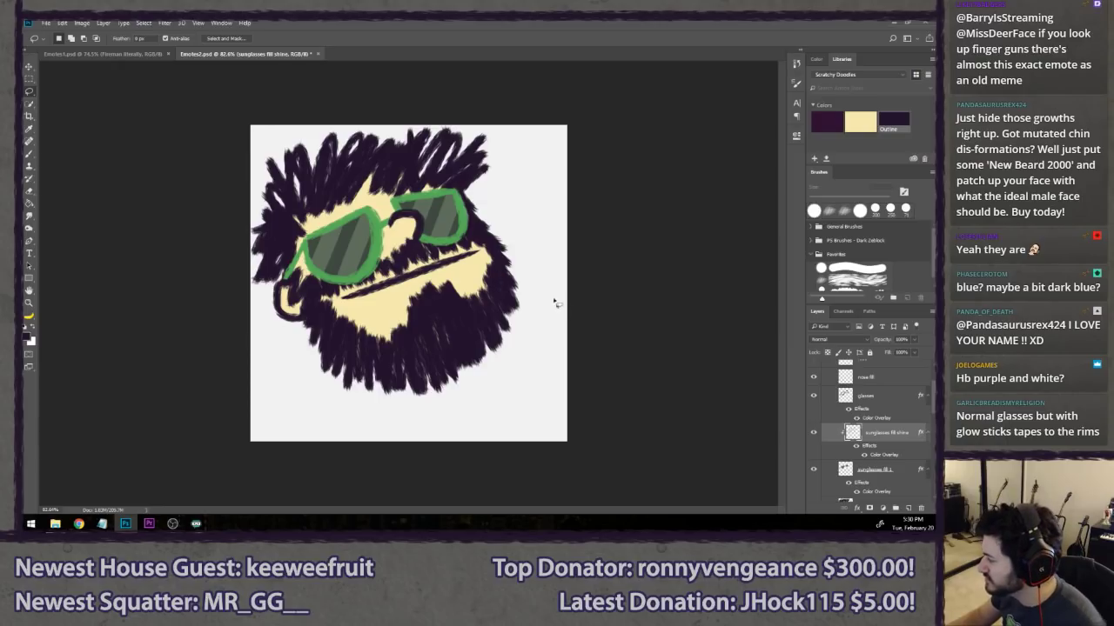
pyautogui.moveTo(545, 301); pyautogui.dragTo(357, 286)
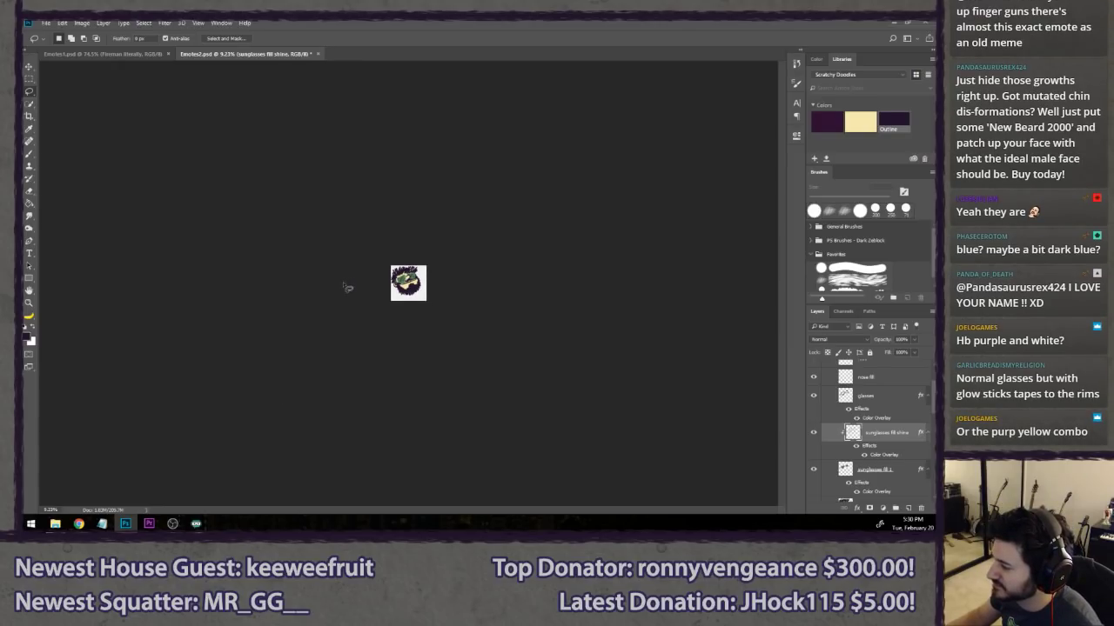
pyautogui.scroll(5, 280, 297)
pyautogui.scroll(-5, 844, 451)
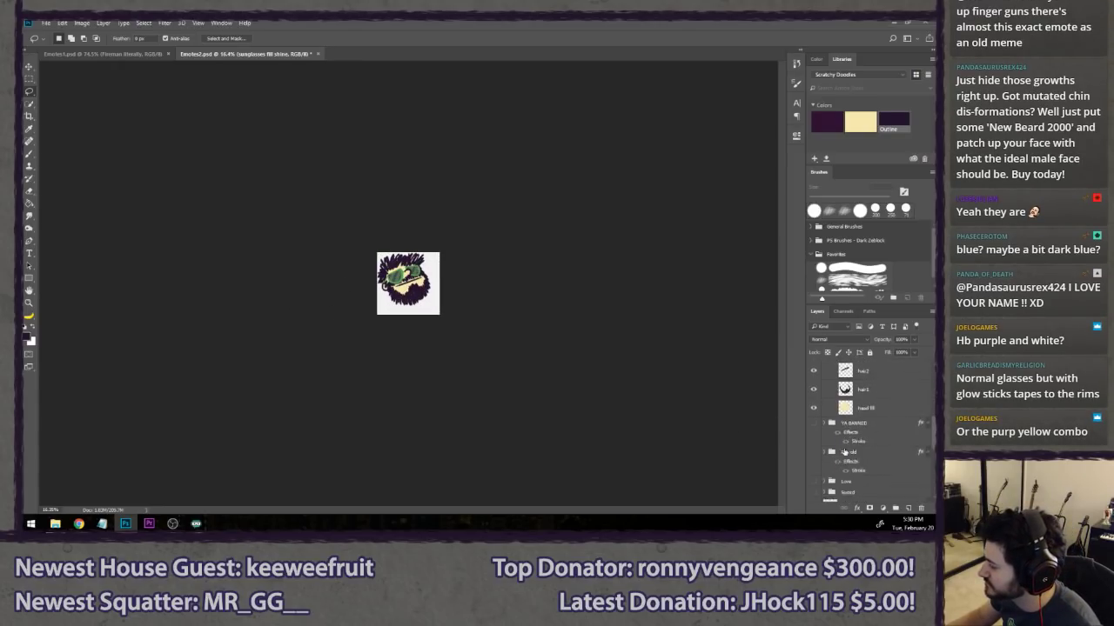
pyautogui.scroll(-5, 843, 452)
pyautogui.click(814, 461)
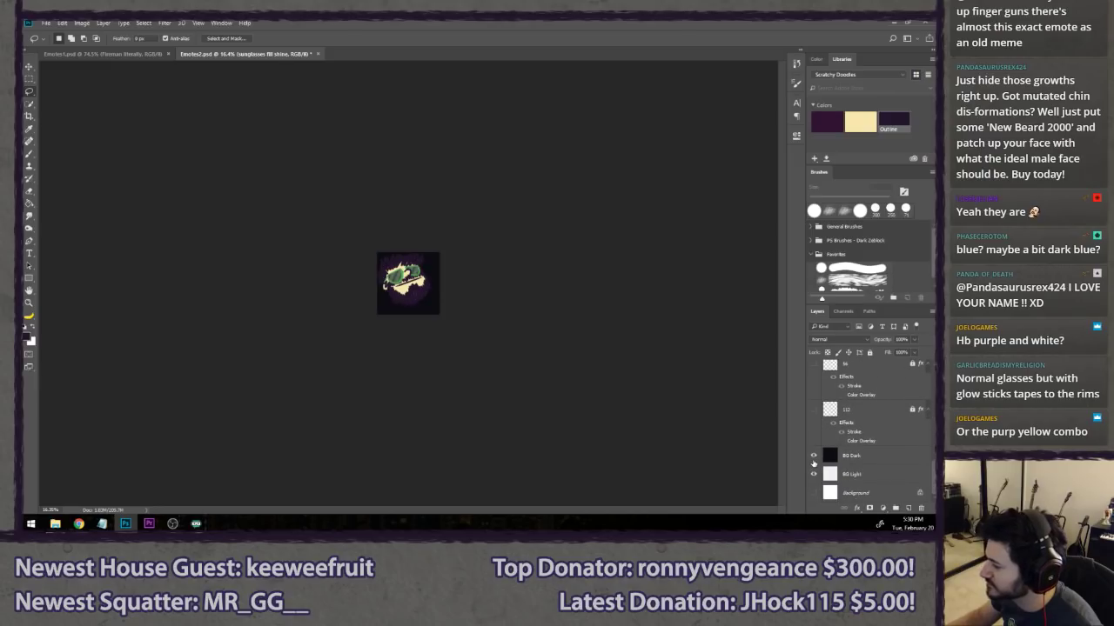
pyautogui.scroll(5, 425, 253)
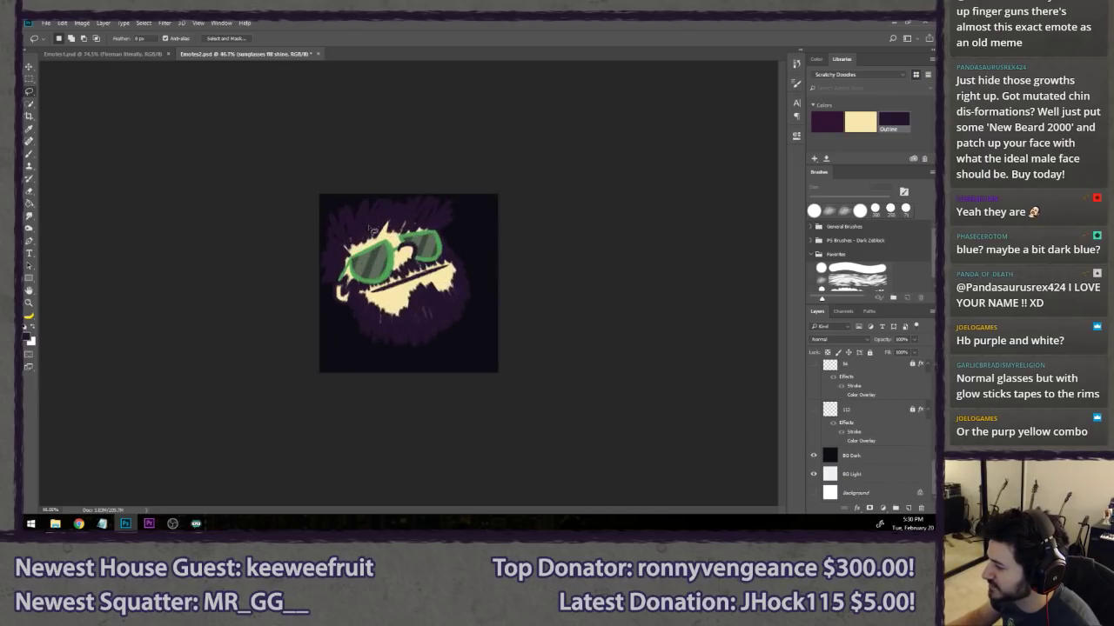
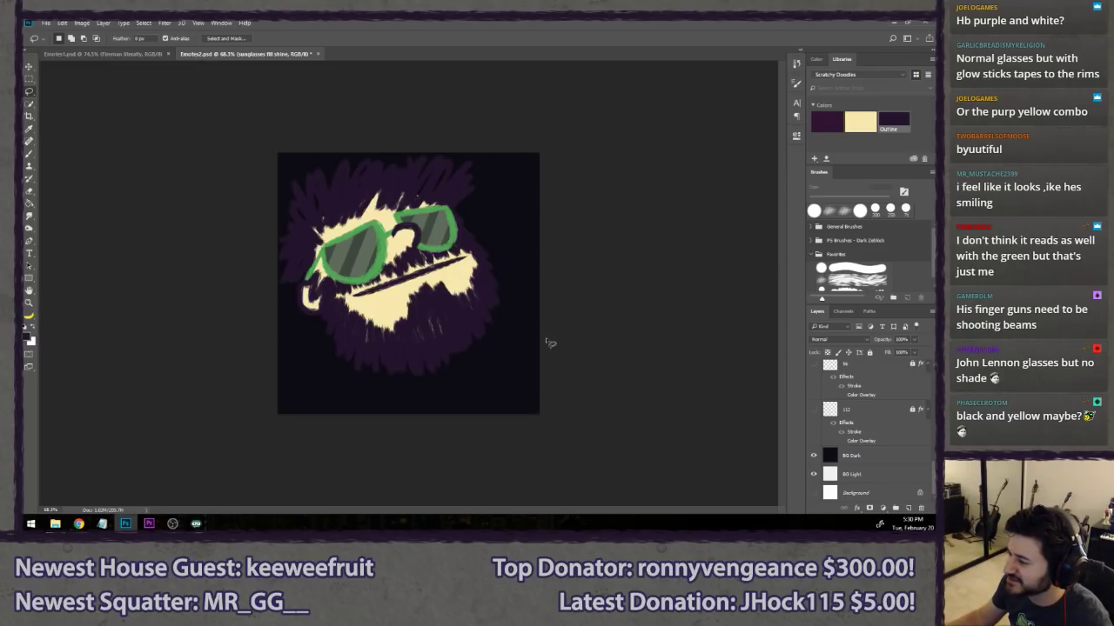
pyautogui.hotkey('ctrl', '+')
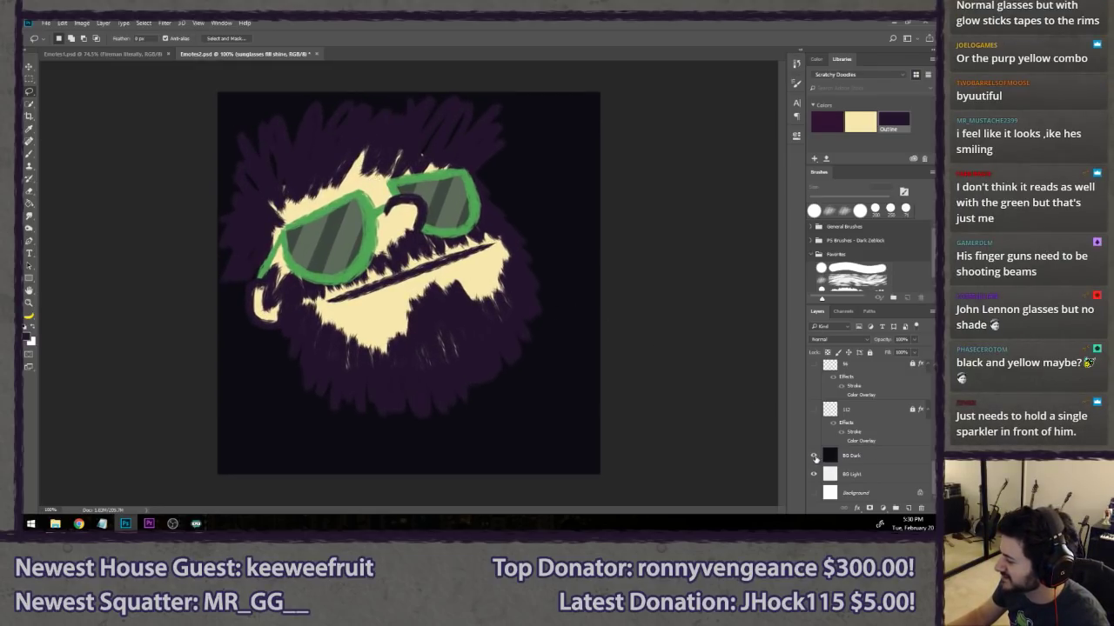
pyautogui.click(814, 456)
# - Change the glasses layer's Color Overlay to golden yellow #ffc105
pyautogui.scroll(5, 815, 461)
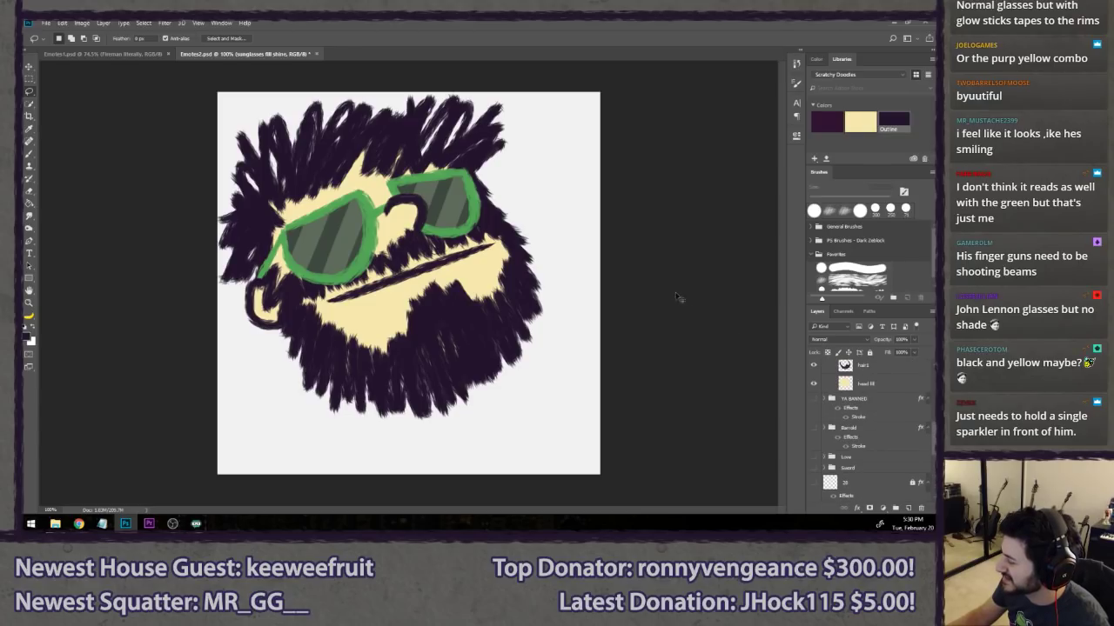
pyautogui.scroll(4, 886, 423)
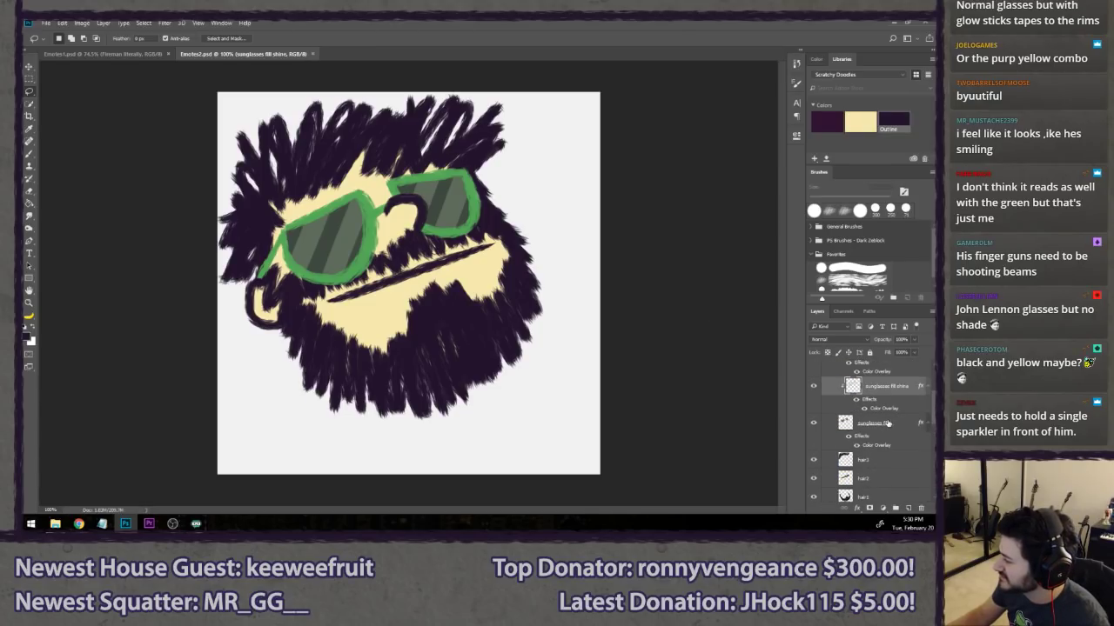
pyautogui.scroll(2, 887, 423)
pyautogui.doubleClick(876, 405)
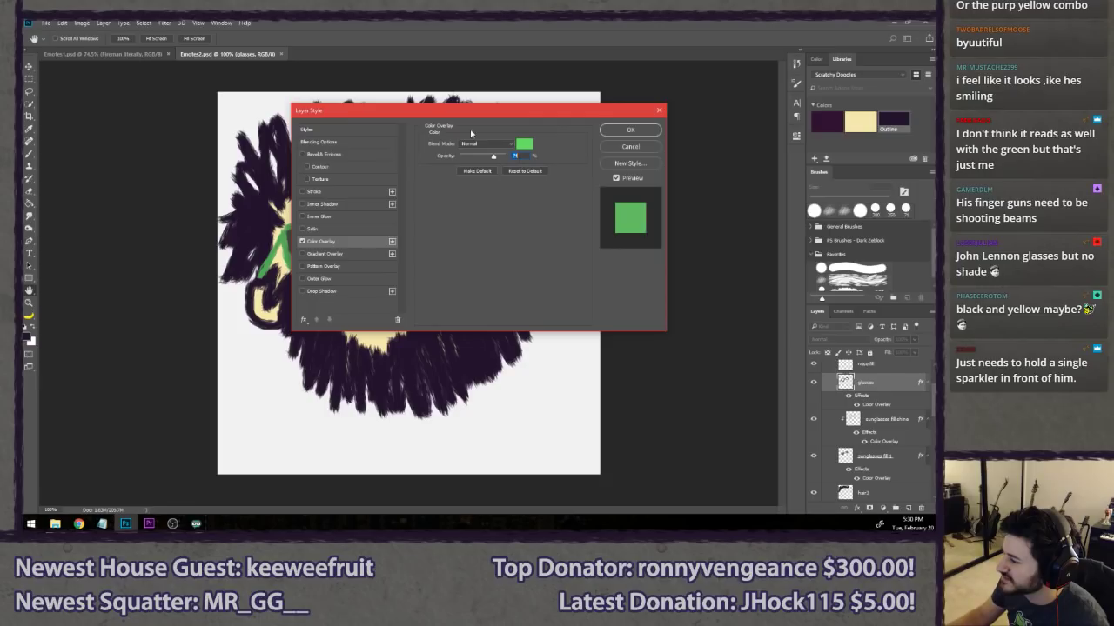
pyautogui.moveTo(474, 111); pyautogui.dragTo(764, 198)
pyautogui.click(816, 231)
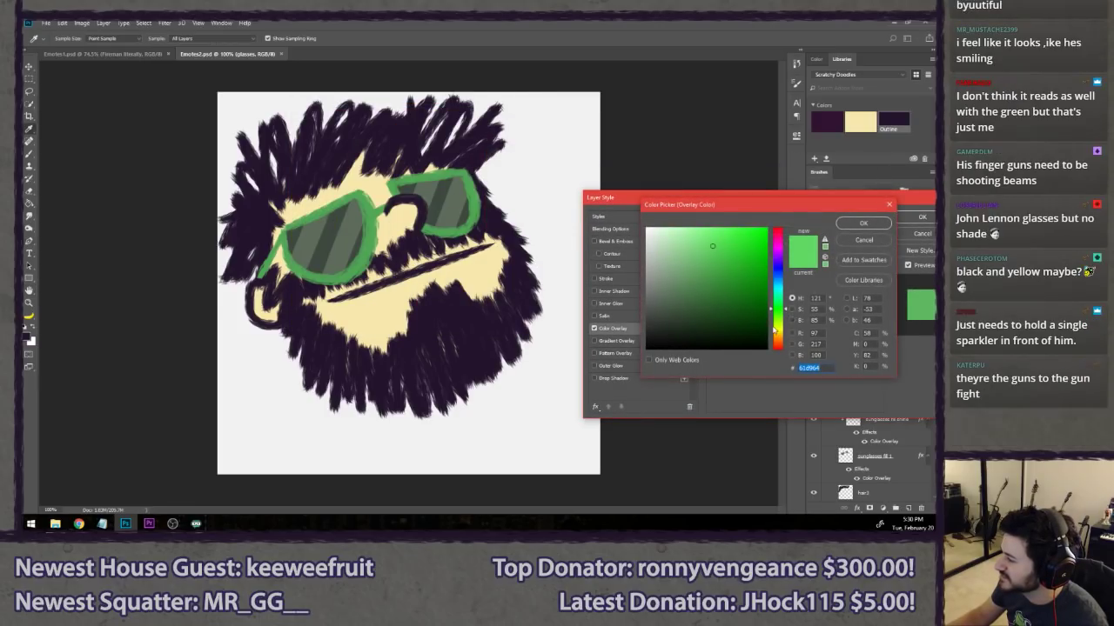
pyautogui.click(774, 329)
pyautogui.click(742, 243)
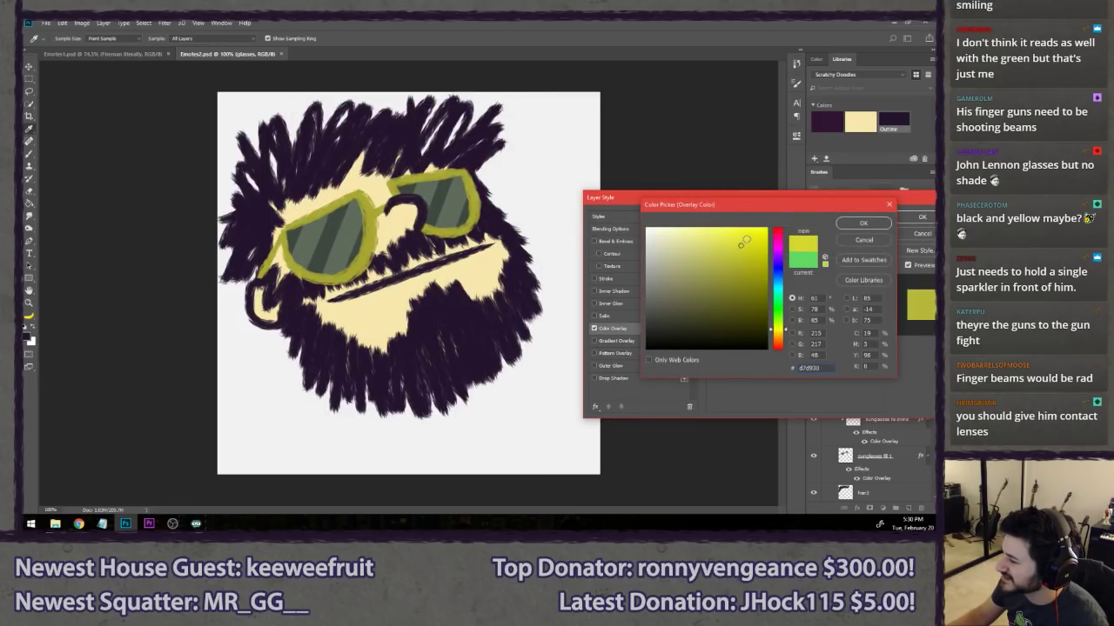
pyautogui.moveTo(742, 243); pyautogui.dragTo(765, 228)
pyautogui.click(780, 334)
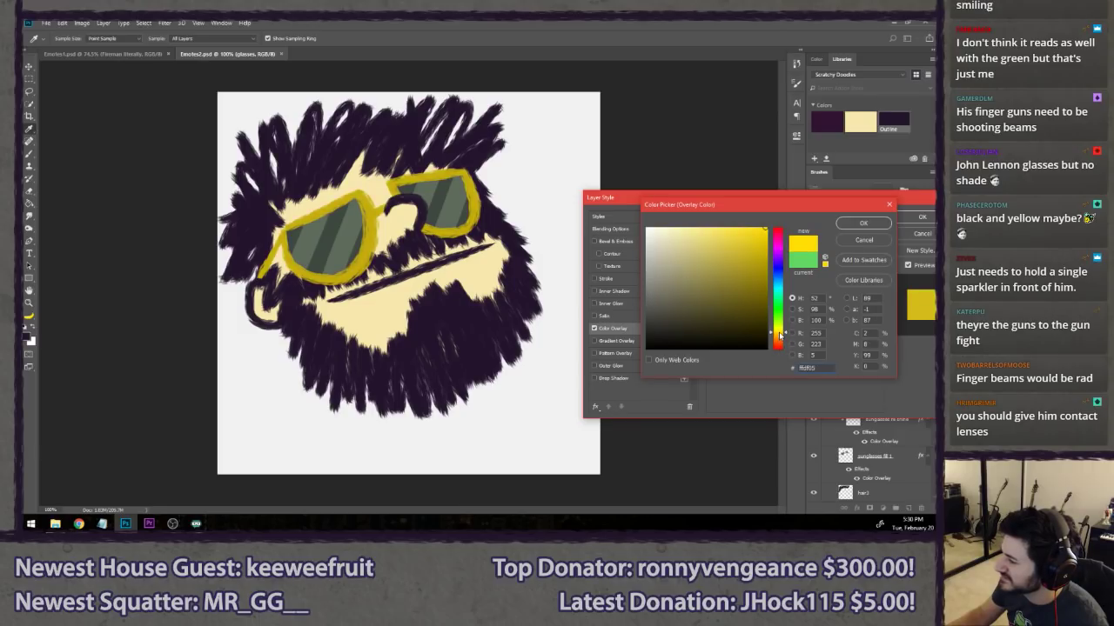
pyautogui.moveTo(780, 334); pyautogui.dragTo(781, 335)
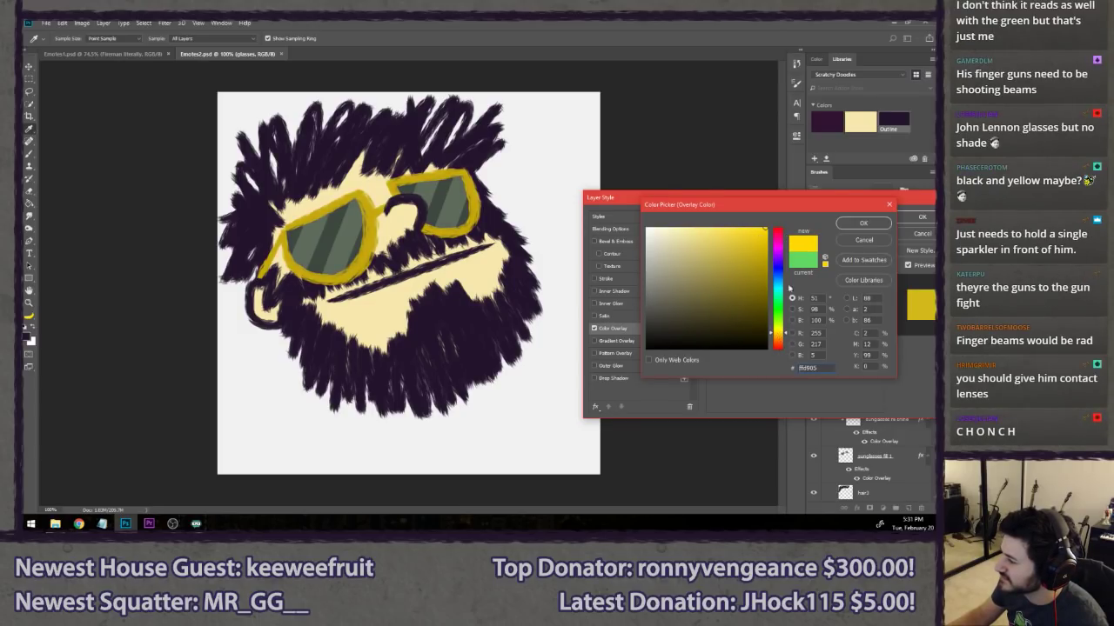
pyautogui.click(781, 336)
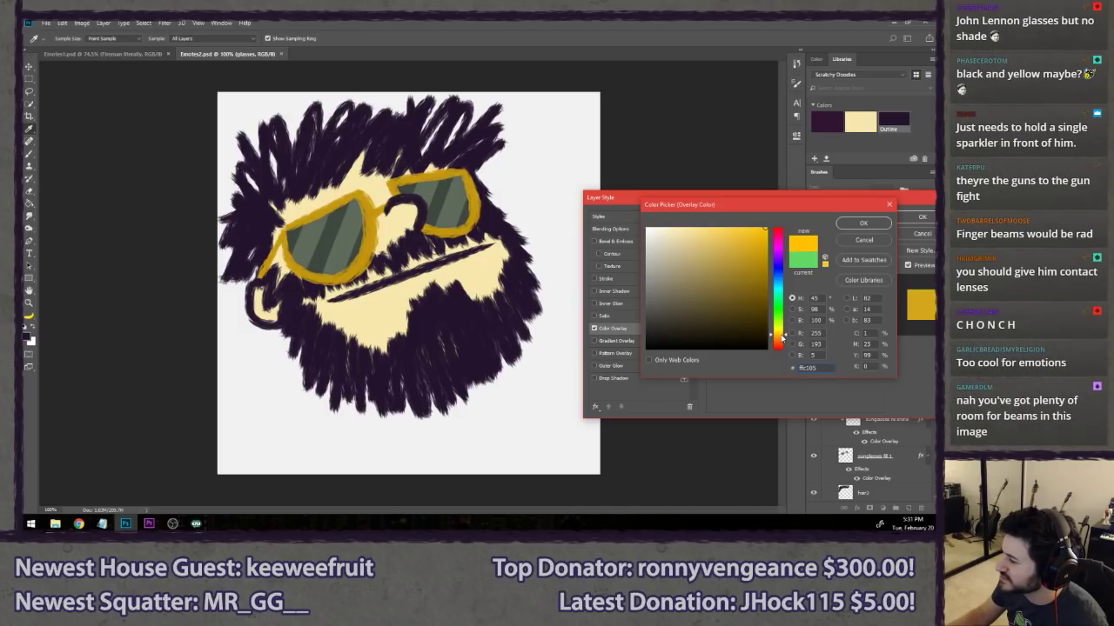
pyautogui.click(840, 223)
pyautogui.click(921, 216)
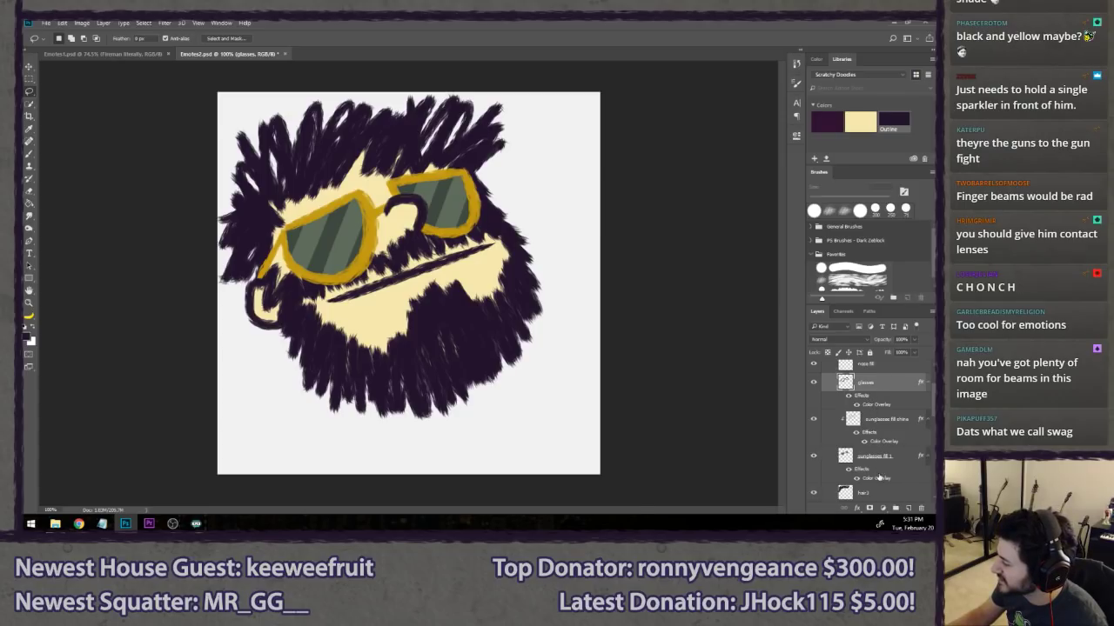
# - Darken the sunglasses fill 1 layer's Color Overlay to near-black green #060e06
pyautogui.doubleClick(881, 478)
pyautogui.moveTo(513, 103); pyautogui.dragTo(779, 188)
pyautogui.click(785, 221)
pyautogui.moveTo(711, 318); pyautogui.dragTo(715, 343)
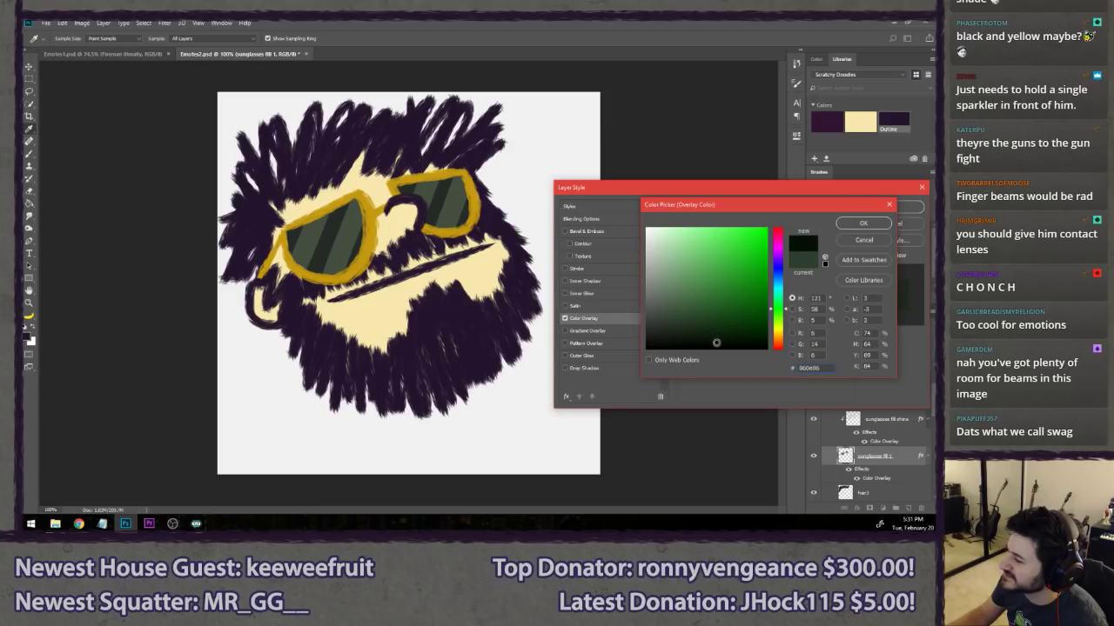
pyautogui.click(863, 224)
pyautogui.click(909, 207)
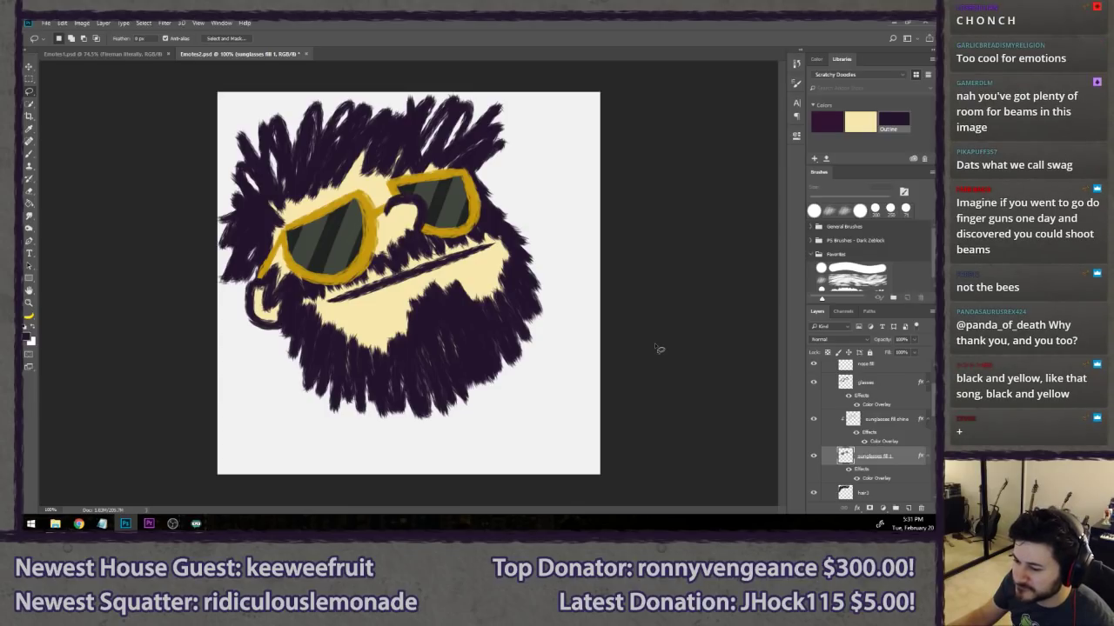
# - Undo the golden frame and near-black lens recolours, and check how the green version reads at small size
pyautogui.hotkey('ctrl', 'alt', 'z')
pyautogui.hotkey('ctrl', 'alt', 'z')
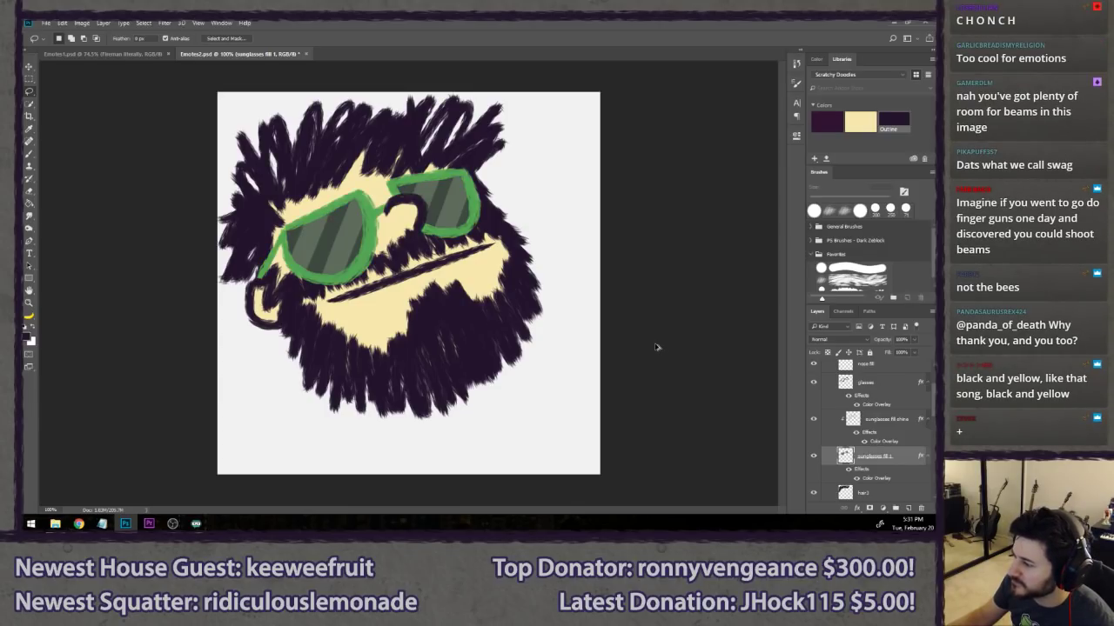
pyautogui.hotkey('ctrl', 'z')
pyautogui.hotkey('ctrl', 'z')
pyautogui.hotkey('ctrl', 'z')
pyautogui.hotkey('ctrl', 'z')
pyautogui.hotkey('ctrl', 'z')
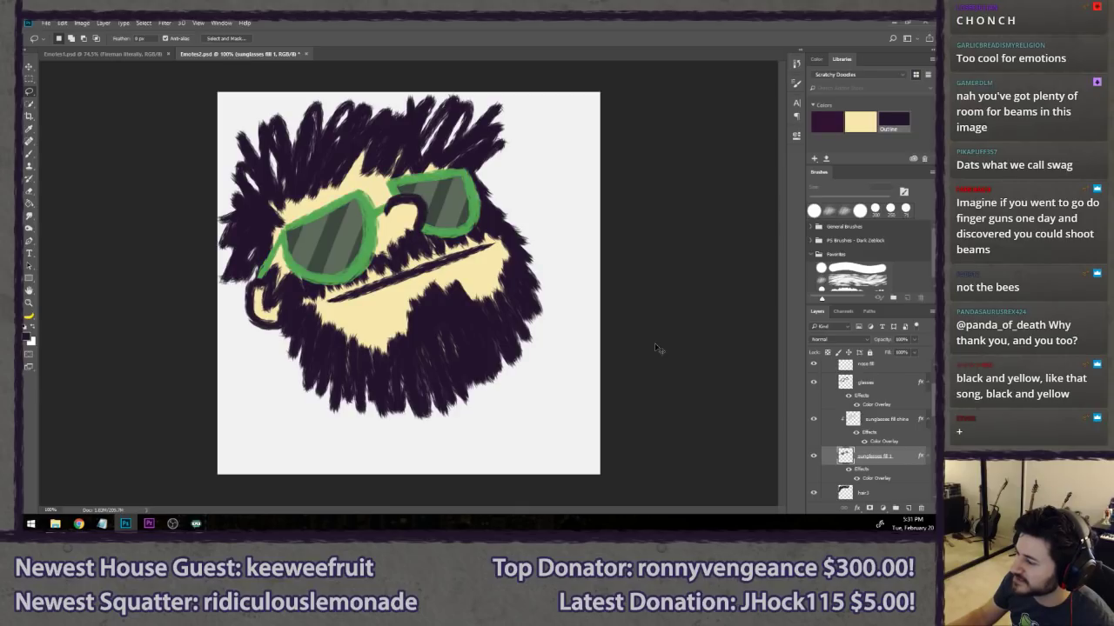
pyautogui.hotkey('ctrl', 'z')
pyautogui.hotkey('ctrl', 'z')
pyautogui.hotkey('ctrl', 'z')
pyautogui.hotkey('ctrl', 'z')
pyautogui.hotkey('ctrl', 'z')
pyautogui.hotkey('ctrl', 'z')
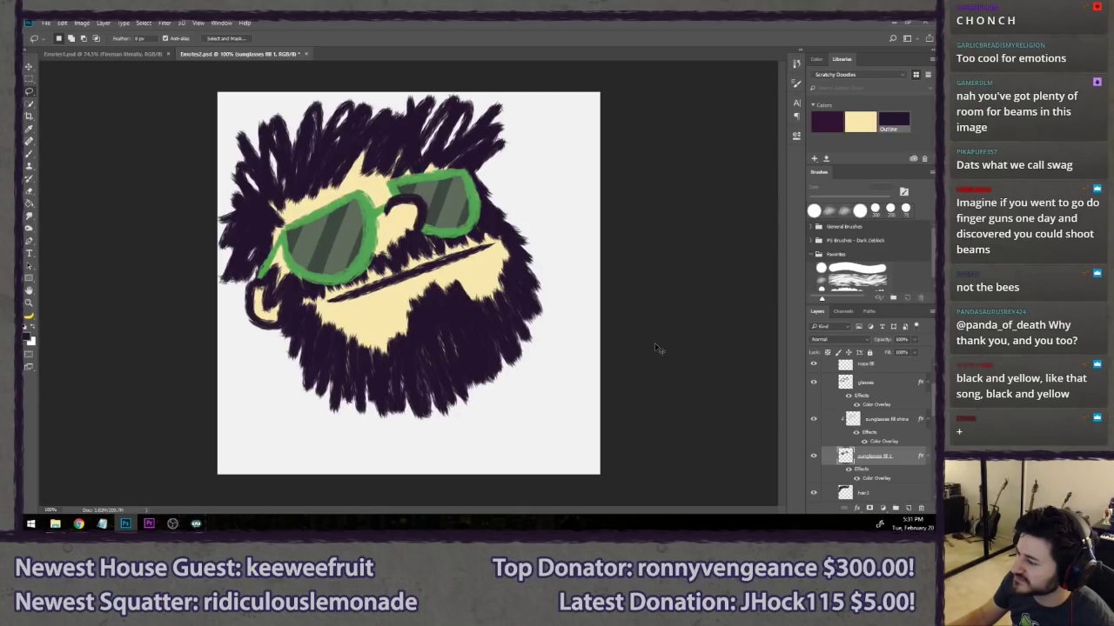
pyautogui.hotkey('ctrl', 'z')
pyautogui.scroll(-8, 657, 348)
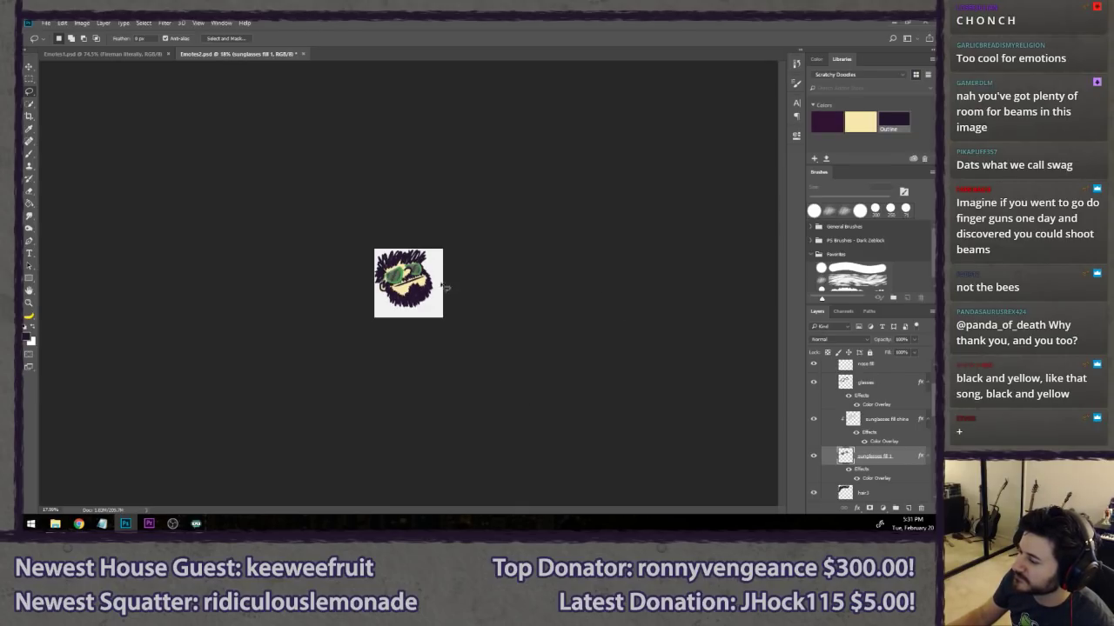
pyautogui.scroll(6, 443, 288)
pyautogui.scroll(2, 376, 276)
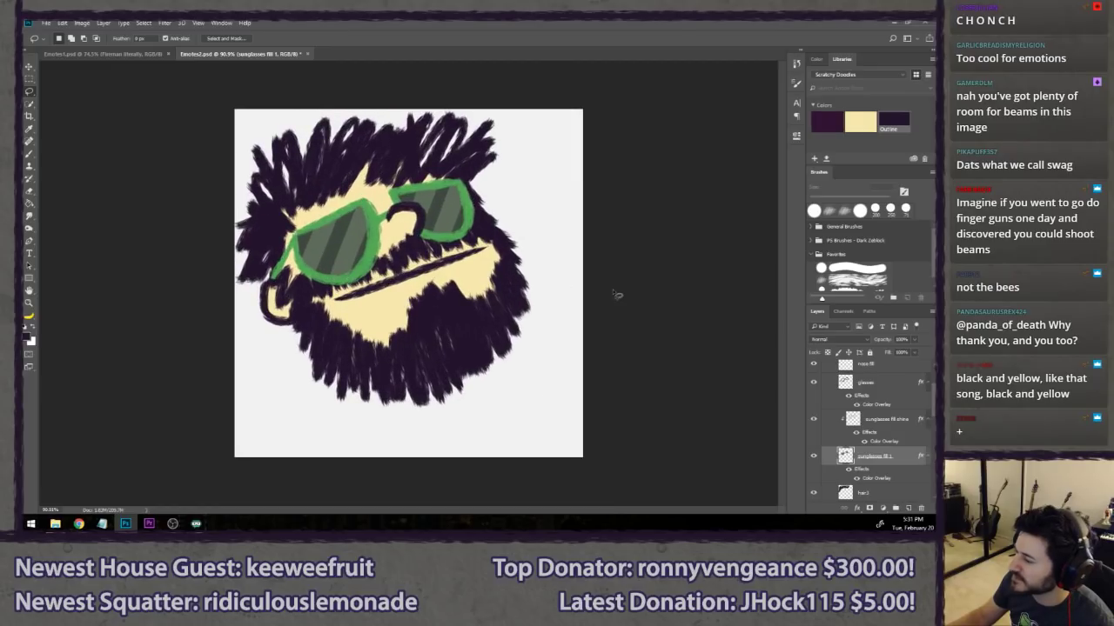
# - Try several green tones for the glasses layer's Color Overlay and apply the bright green #1df359
pyautogui.click(886, 409)
pyautogui.doubleClick(884, 405)
pyautogui.click(787, 221)
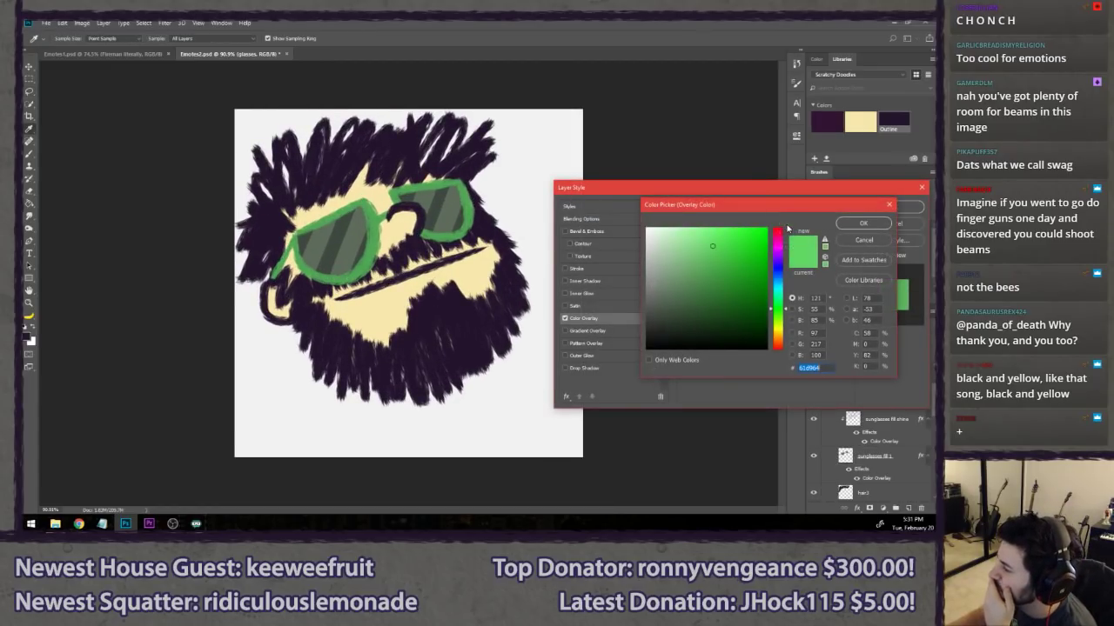
pyautogui.click(779, 312)
pyautogui.moveTo(780, 311); pyautogui.dragTo(779, 305)
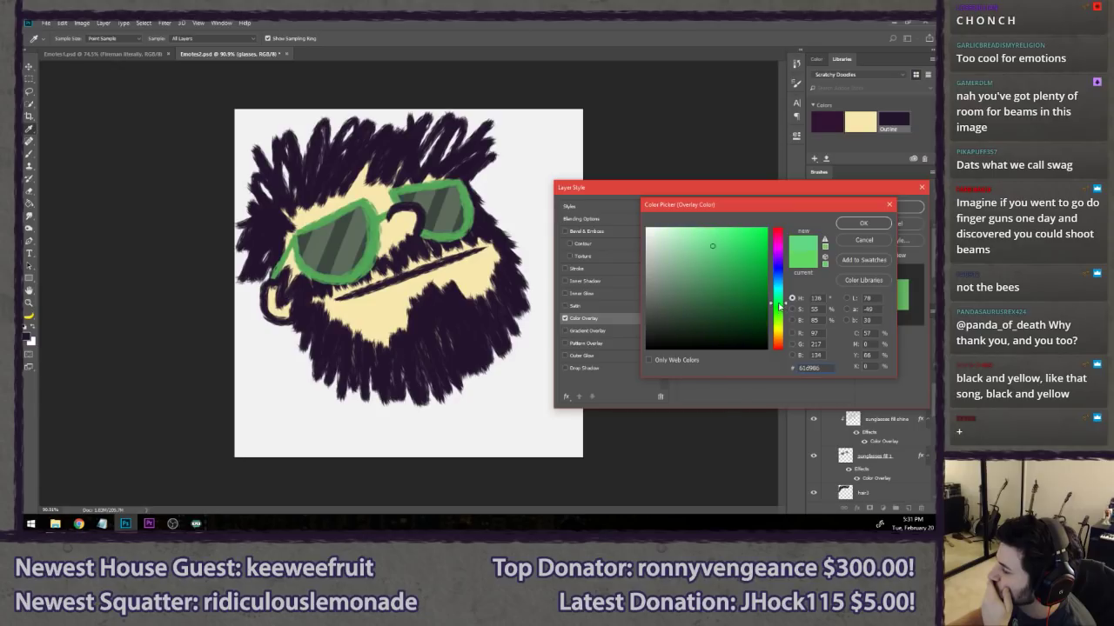
pyautogui.click(744, 254)
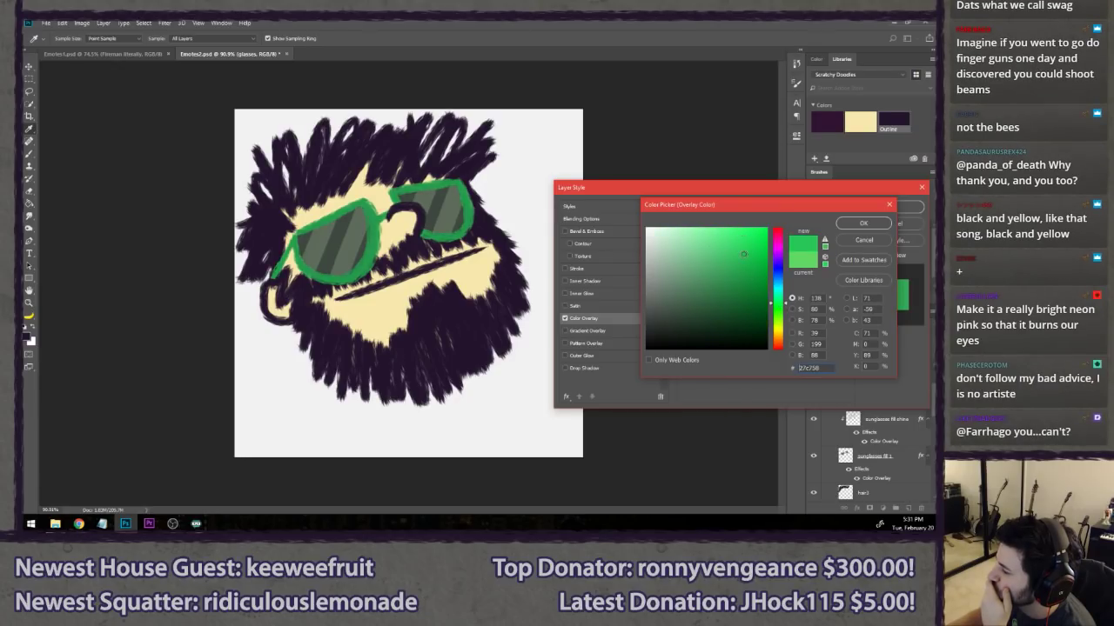
pyautogui.moveTo(742, 254); pyautogui.dragTo(741, 243)
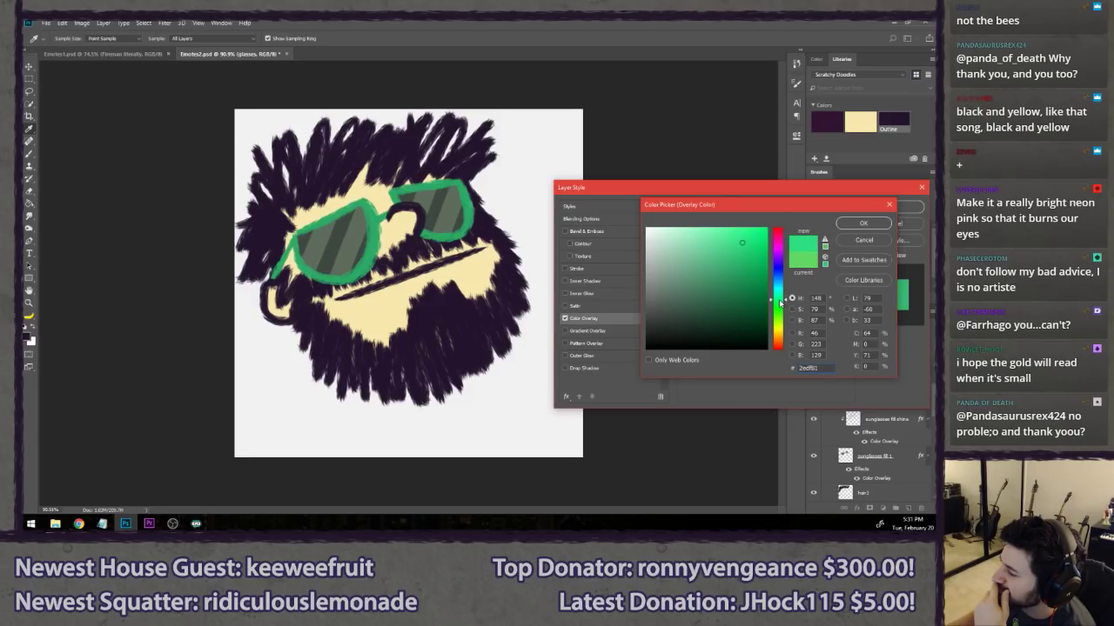
pyautogui.click(757, 240)
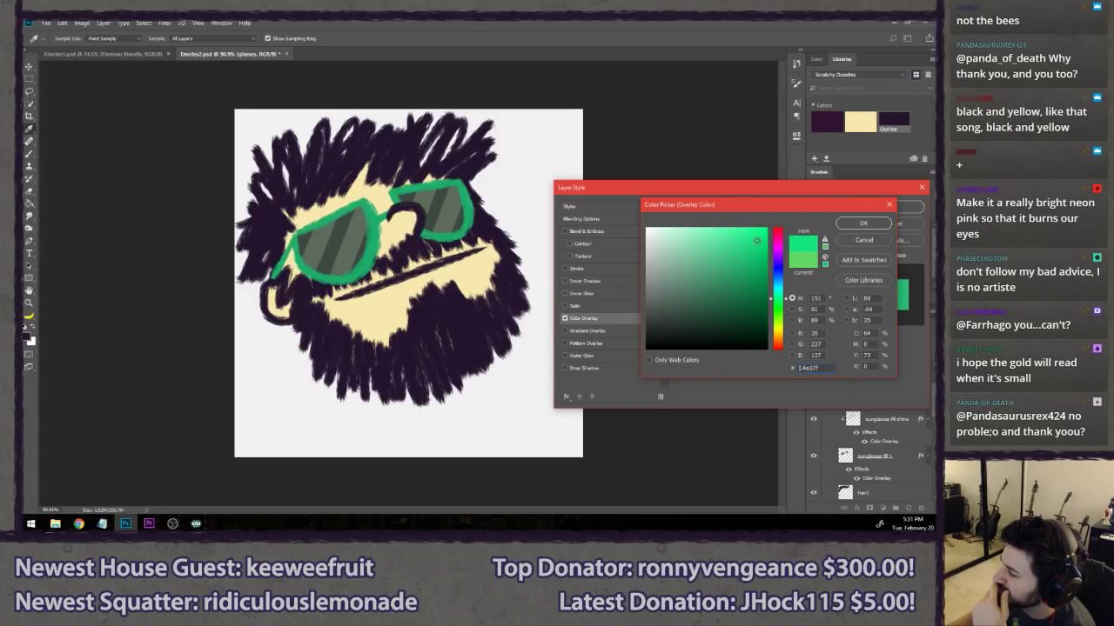
pyautogui.click(749, 239)
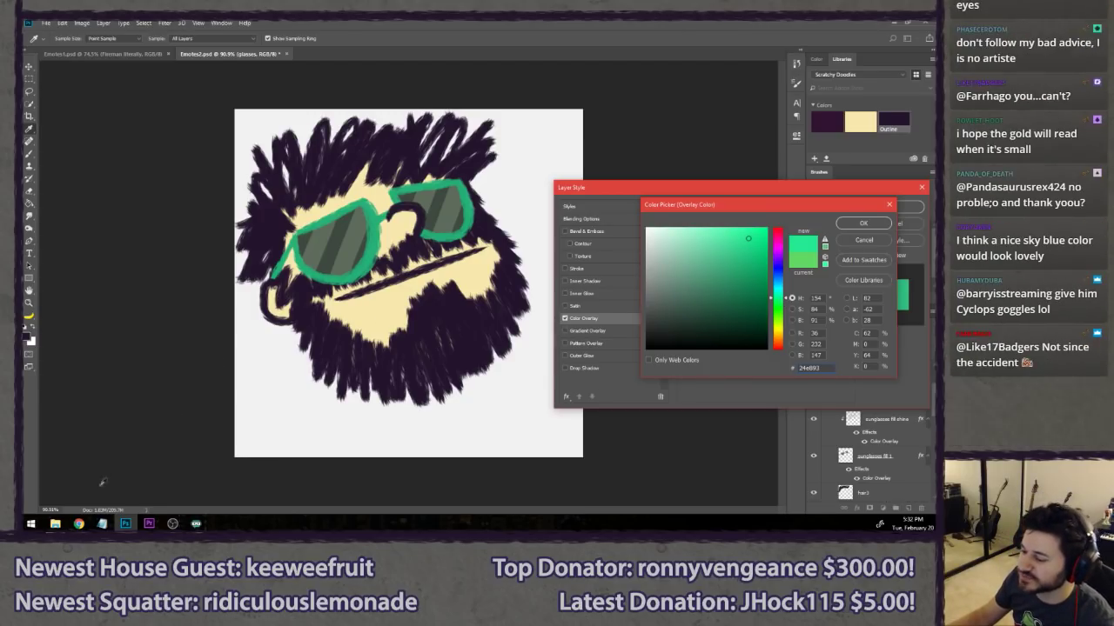
pyautogui.click(56, 524)
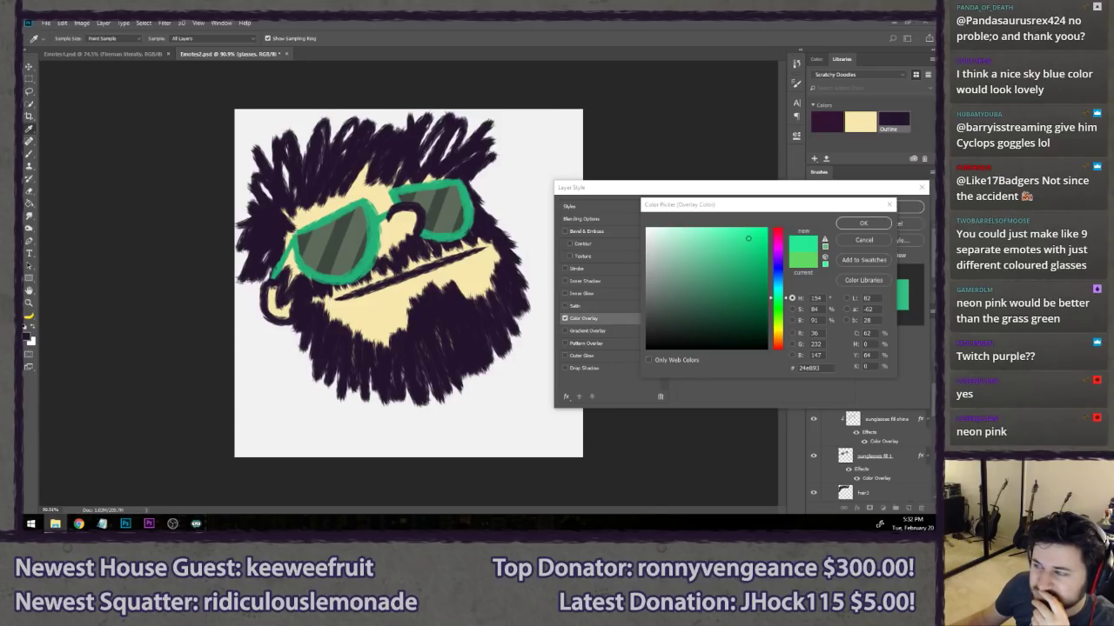
pyautogui.click(734, 208)
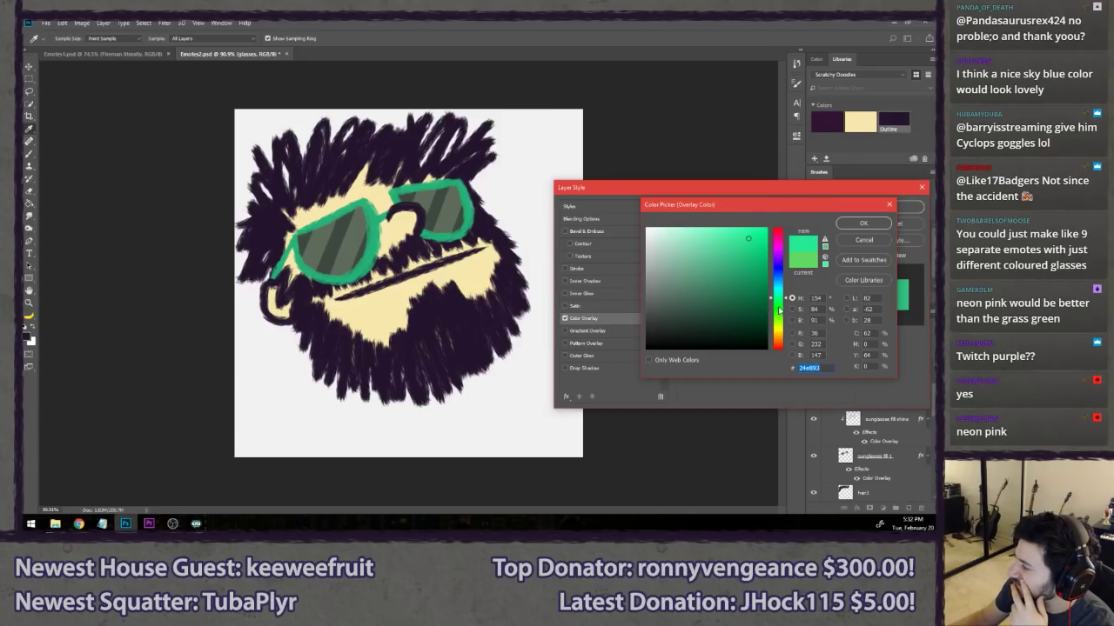
pyautogui.click(780, 308)
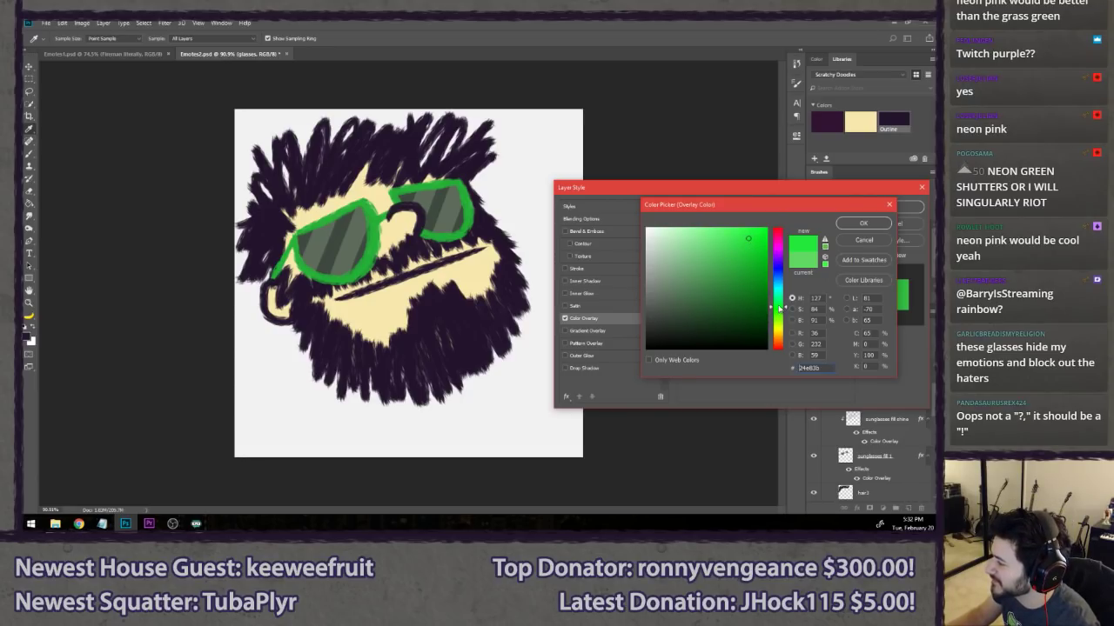
pyautogui.moveTo(778, 311); pyautogui.dragTo(780, 306)
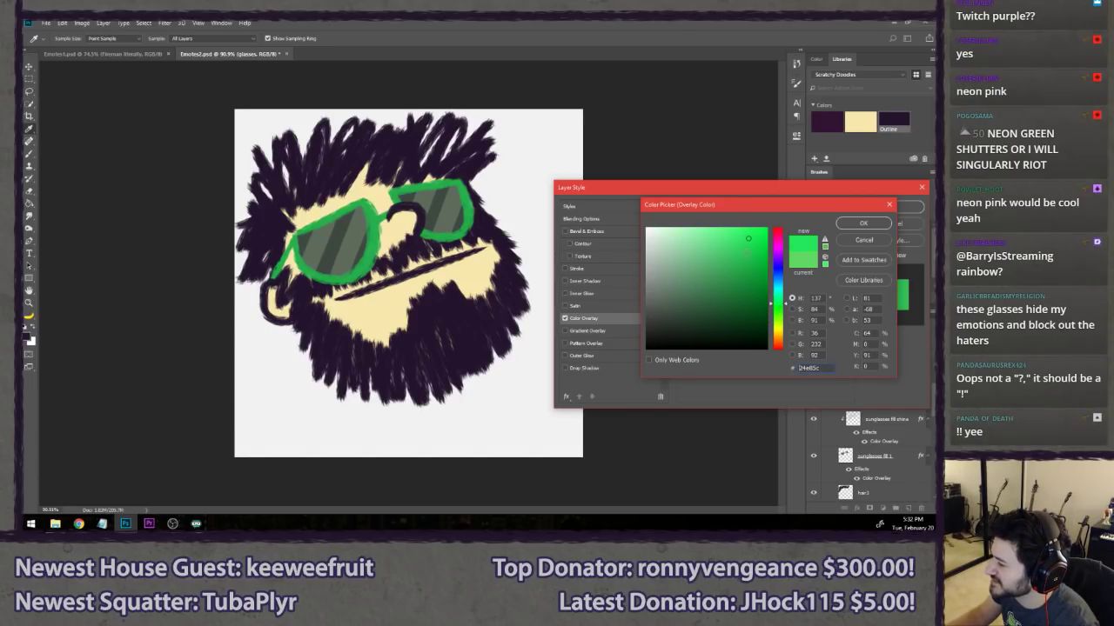
pyautogui.click(754, 235)
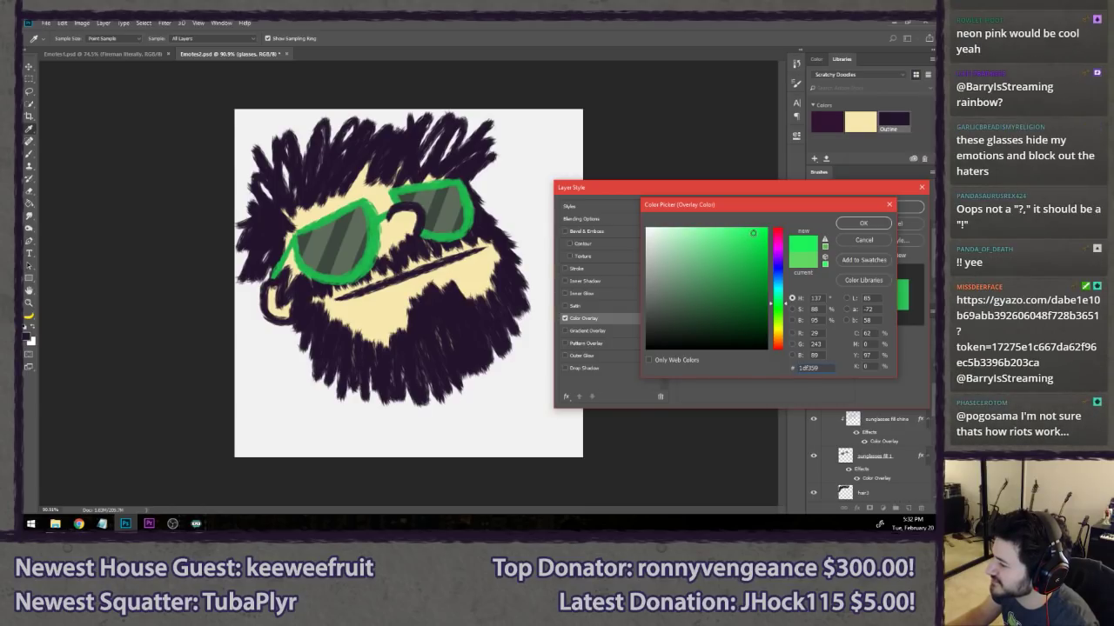
pyautogui.click(863, 223)
pyautogui.click(892, 210)
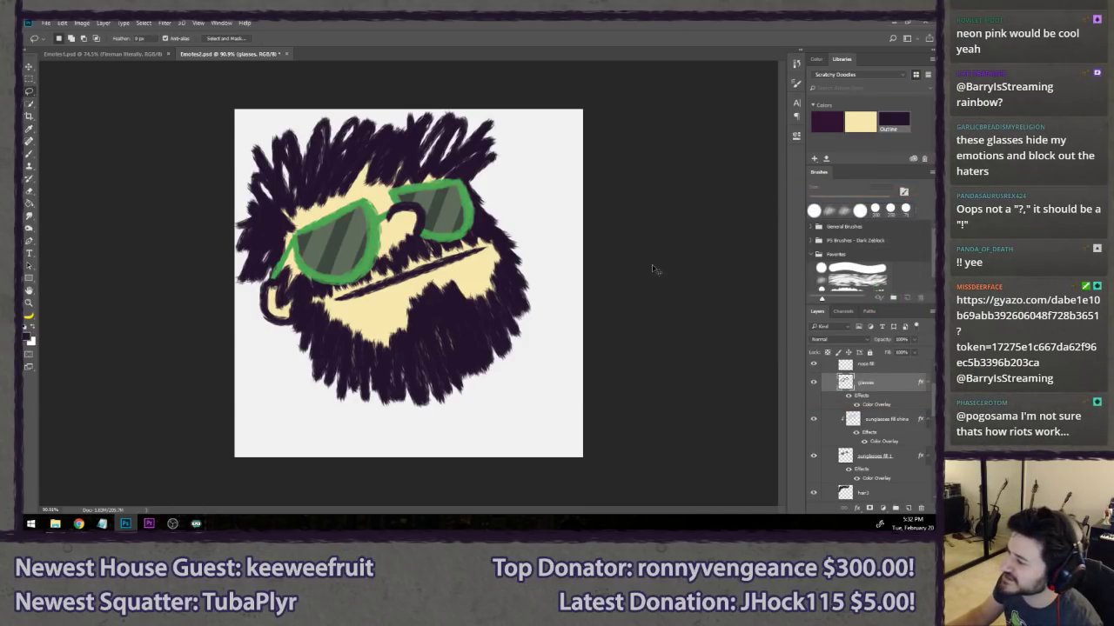
# - Check how the emote with the brighter green frame reads at very small size
pyautogui.scroll(-1, 660, 290)
pyautogui.scroll(-6, 643, 294)
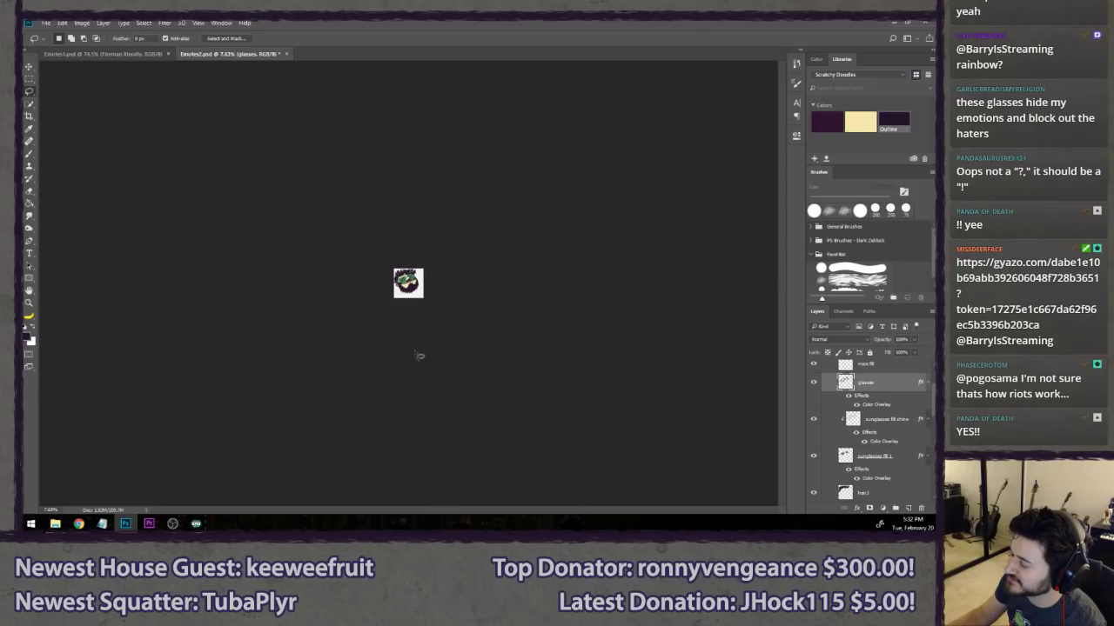
pyautogui.scroll(6, 386, 324)
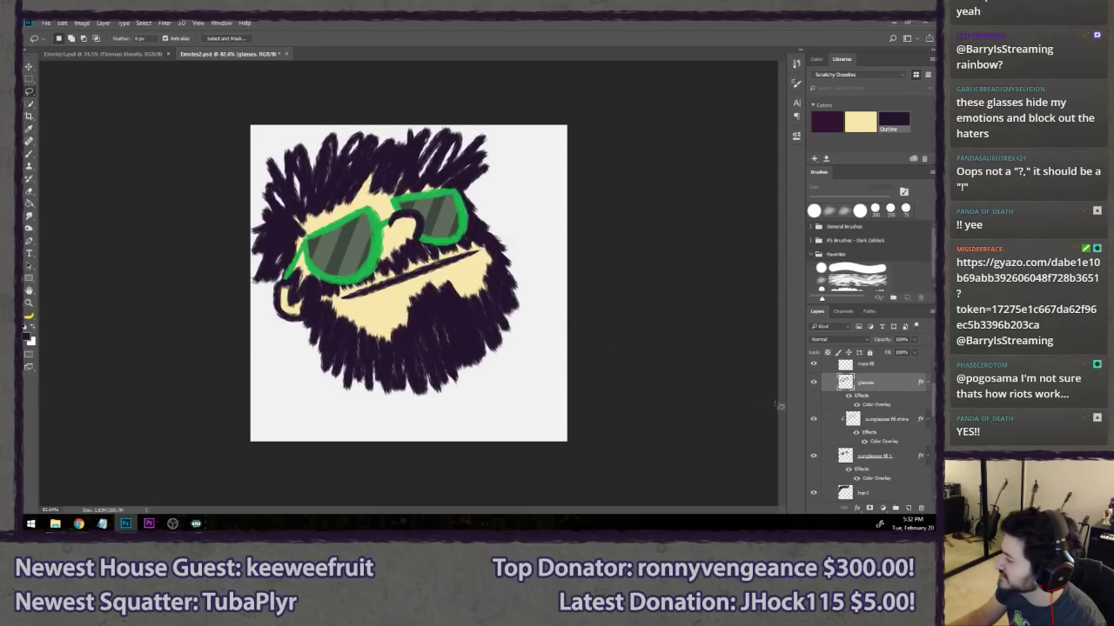
# - Inspect the sunglasses fill shine layer's overlay colour and view the shared Gyazo mock-up of the emote in the browser, keeping the colour as is
pyautogui.doubleClick(886, 442)
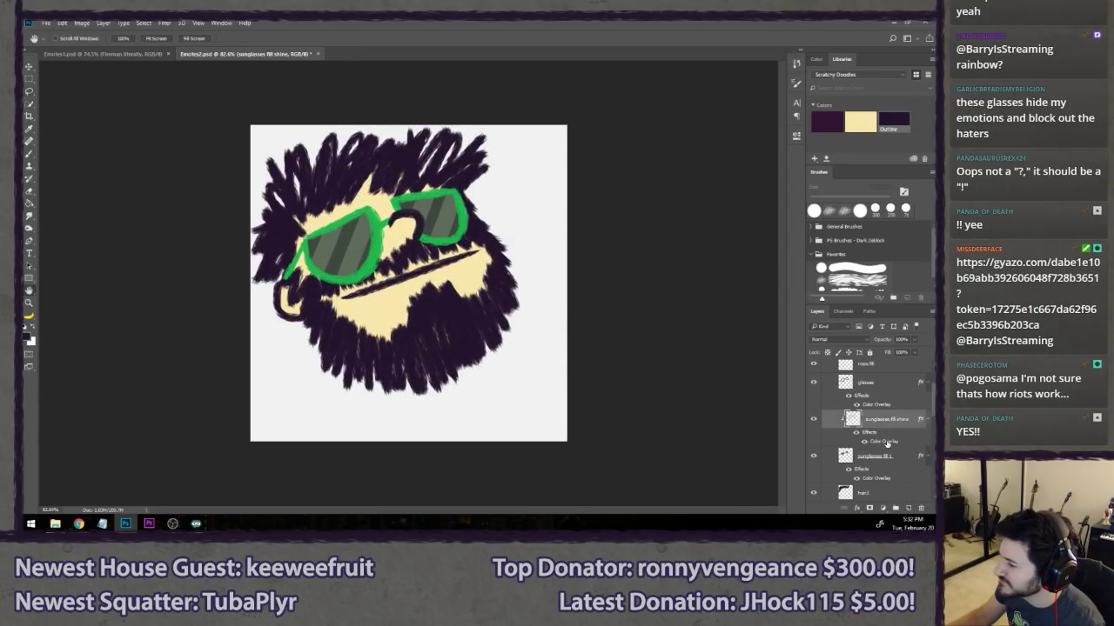
pyautogui.click(785, 221)
pyautogui.hotkey('alt', 'Tab')
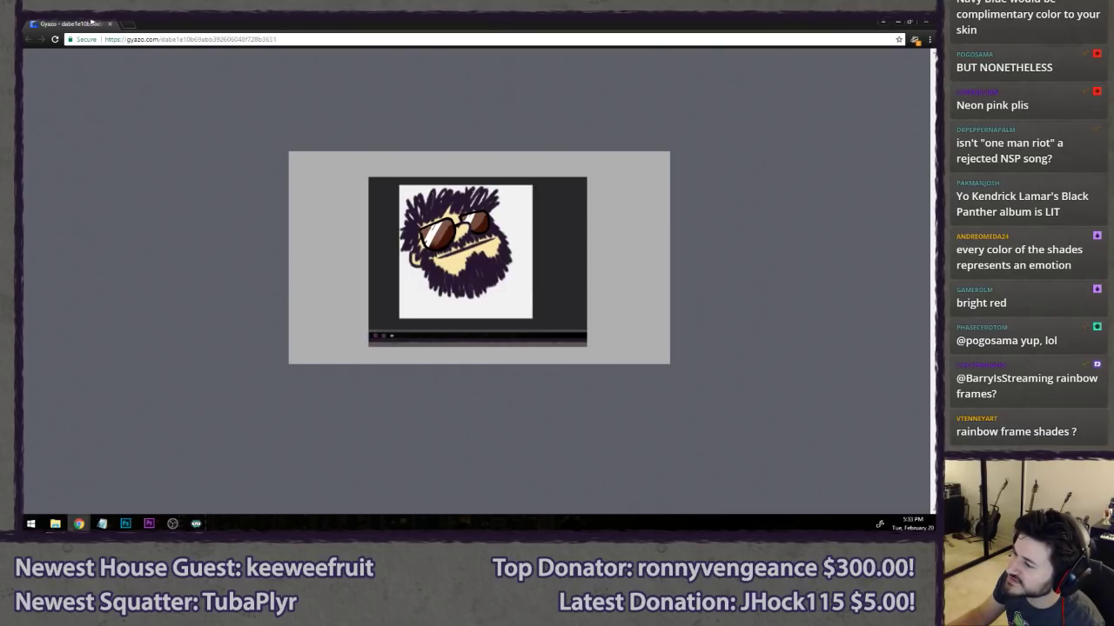
pyautogui.hotkey('alt', 'Tab')
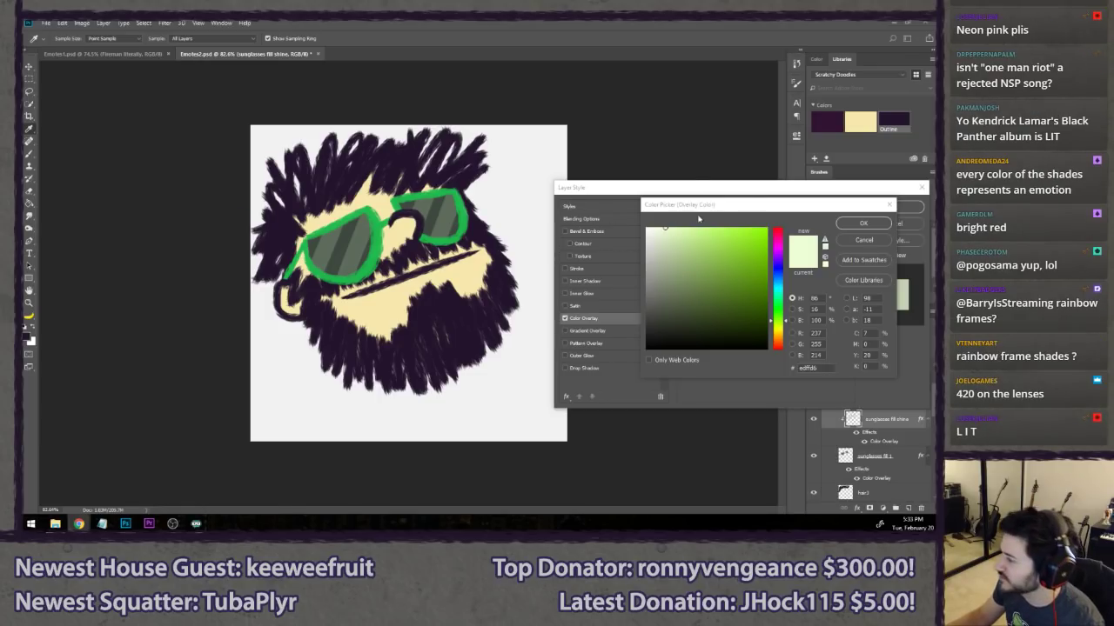
pyautogui.click(856, 226)
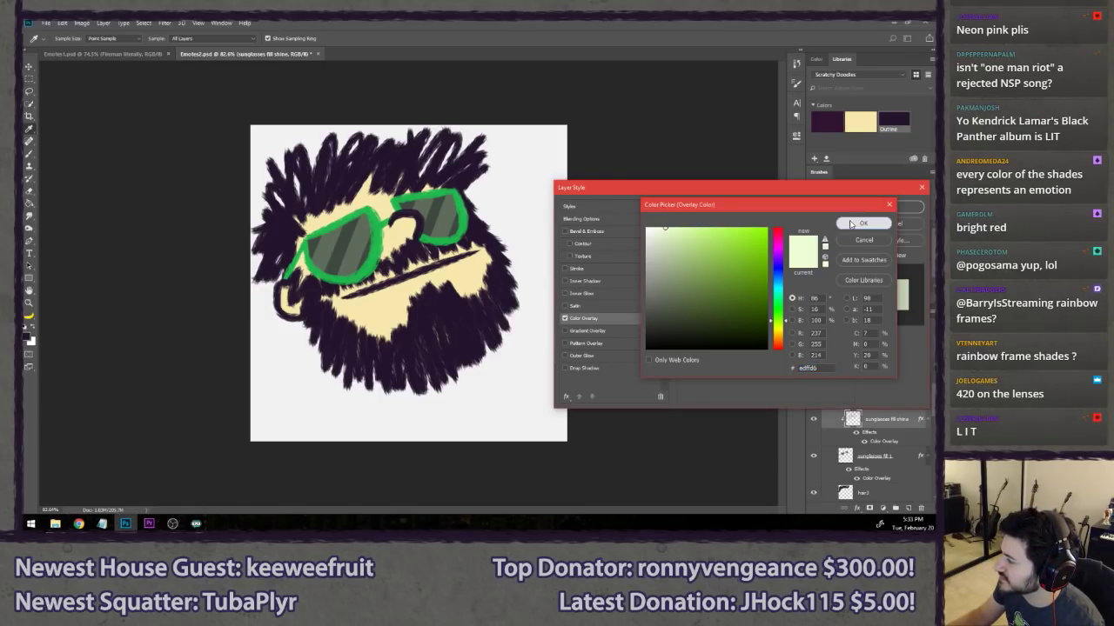
pyautogui.click(857, 224)
pyautogui.click(909, 206)
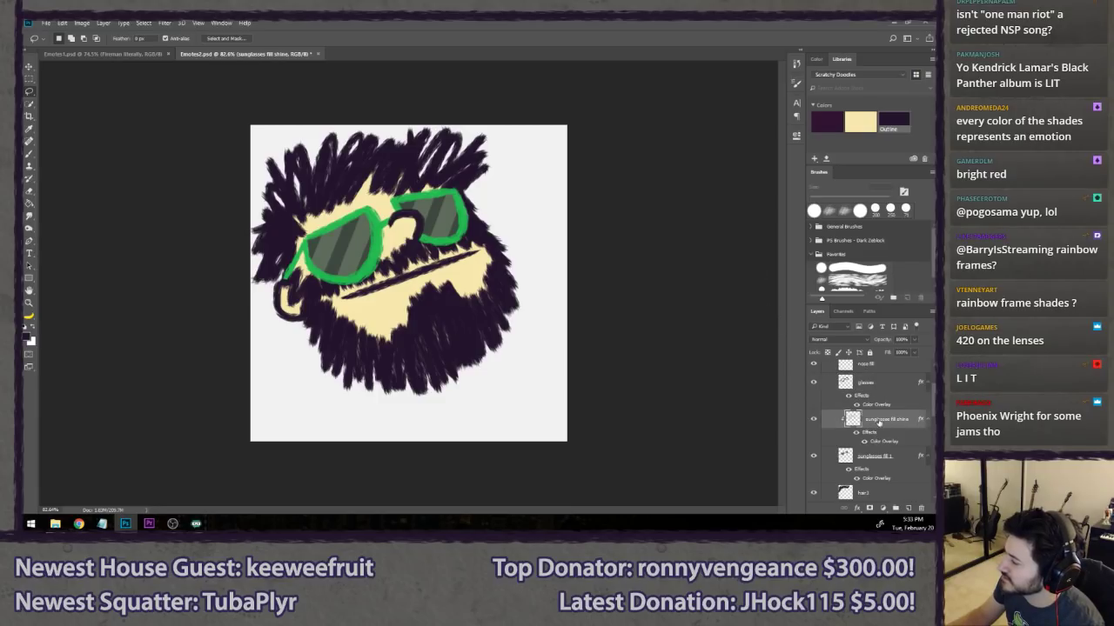
# - Replace the glasses layer's Color Overlay with a Gradient Overlay using the rainbow spectrum preset
pyautogui.doubleClick(875, 404)
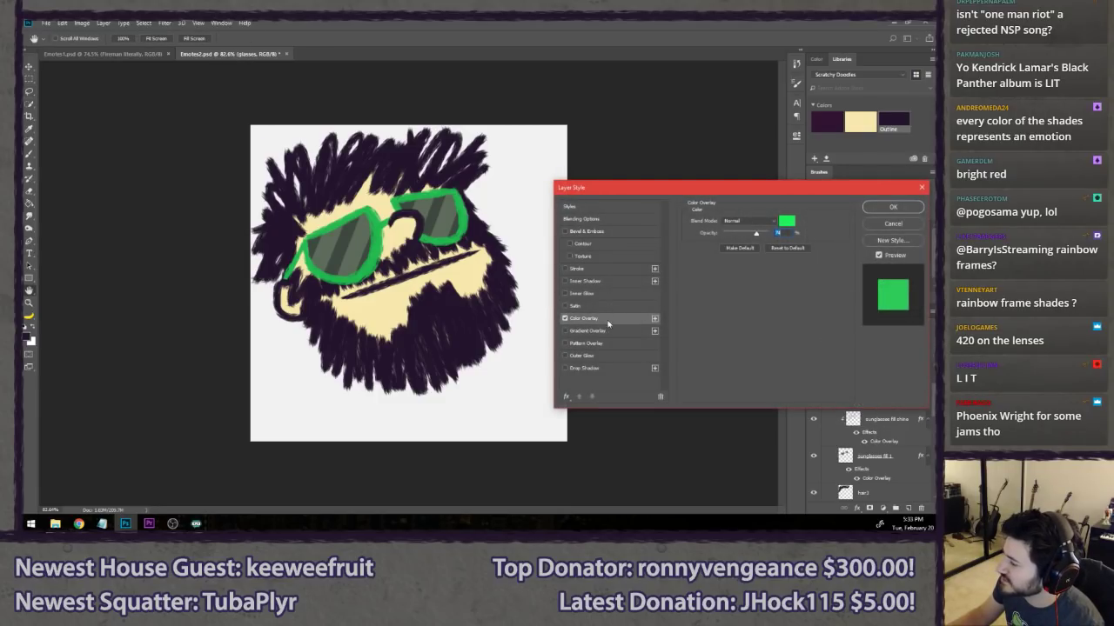
pyautogui.click(587, 330)
pyautogui.click(748, 241)
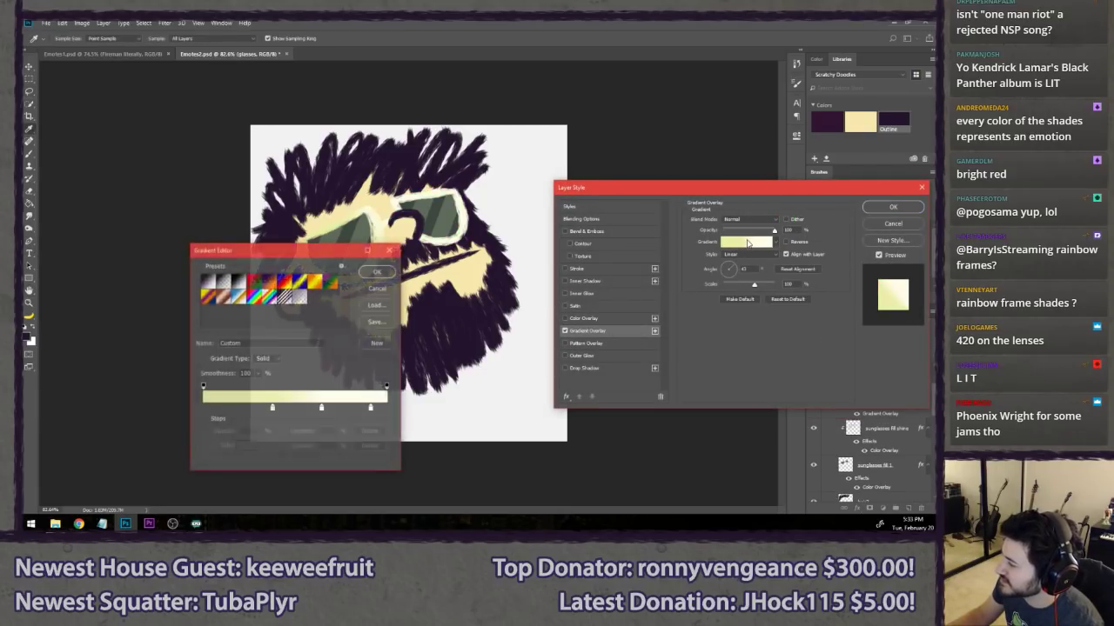
pyautogui.click(256, 298)
pyautogui.click(373, 273)
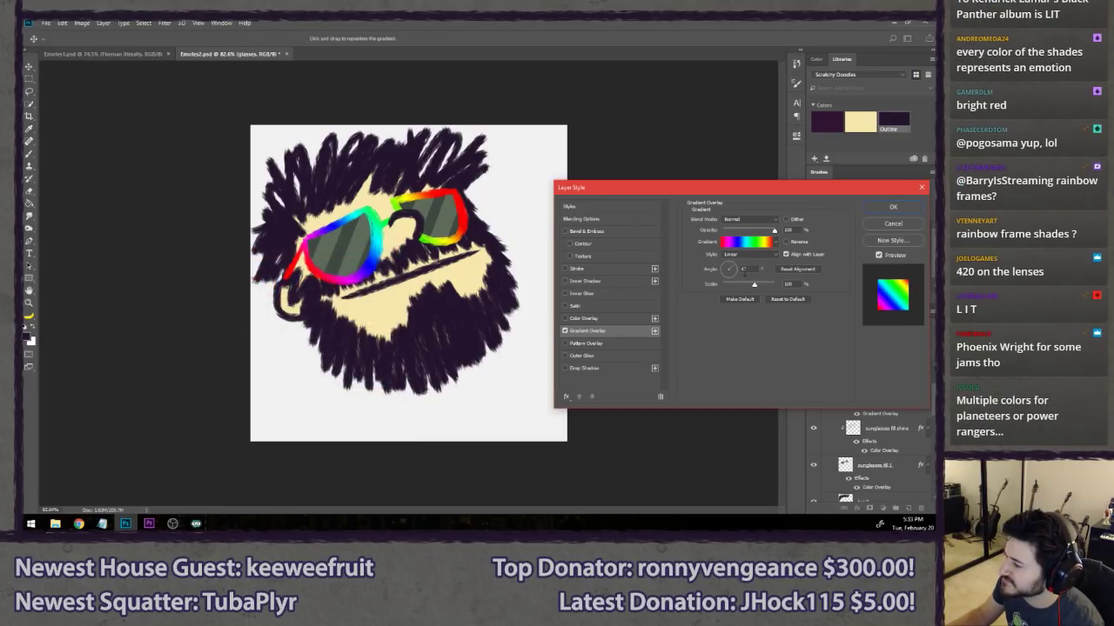
# - Try several angles for the glasses' rainbow Gradient Overlay and set the angle to 25°
pyautogui.moveTo(733, 269); pyautogui.dragTo(731, 273)
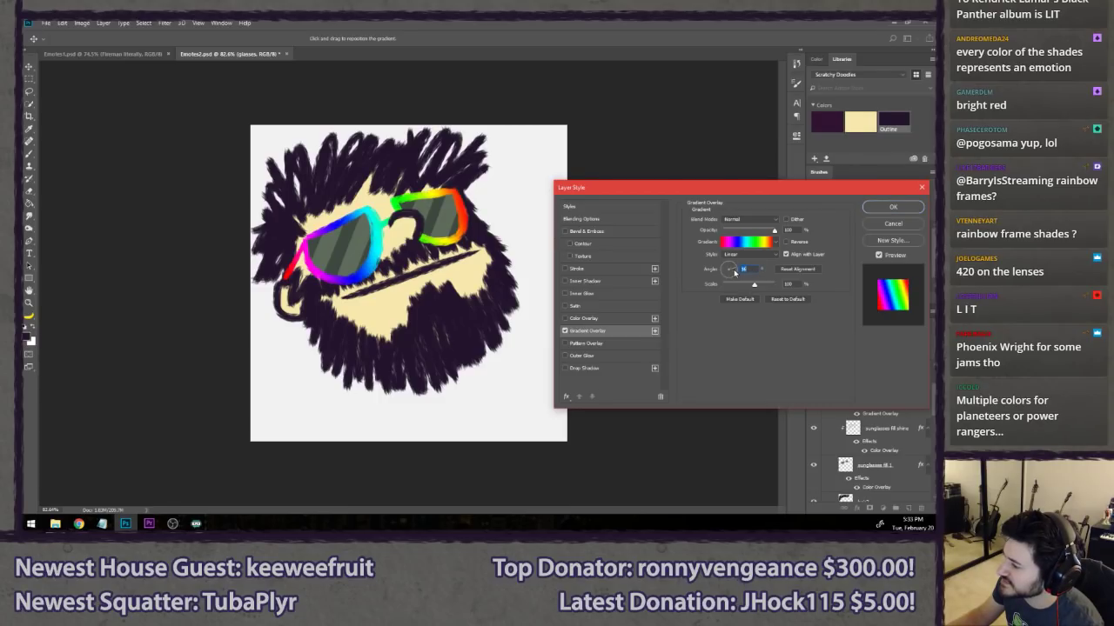
pyautogui.click(737, 264)
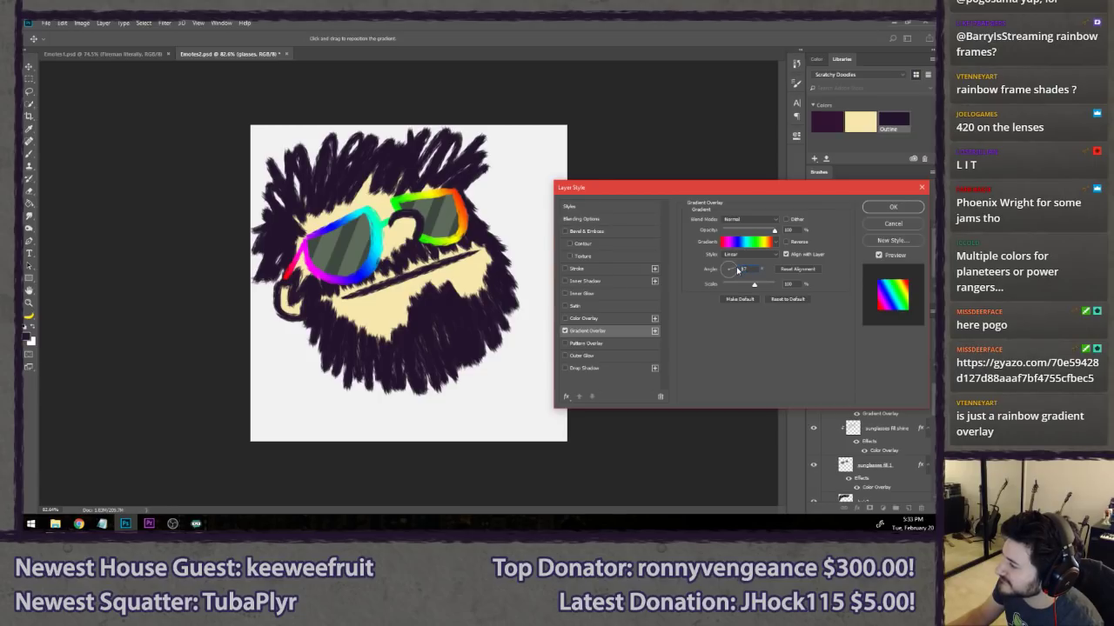
pyautogui.doubleClick(738, 270)
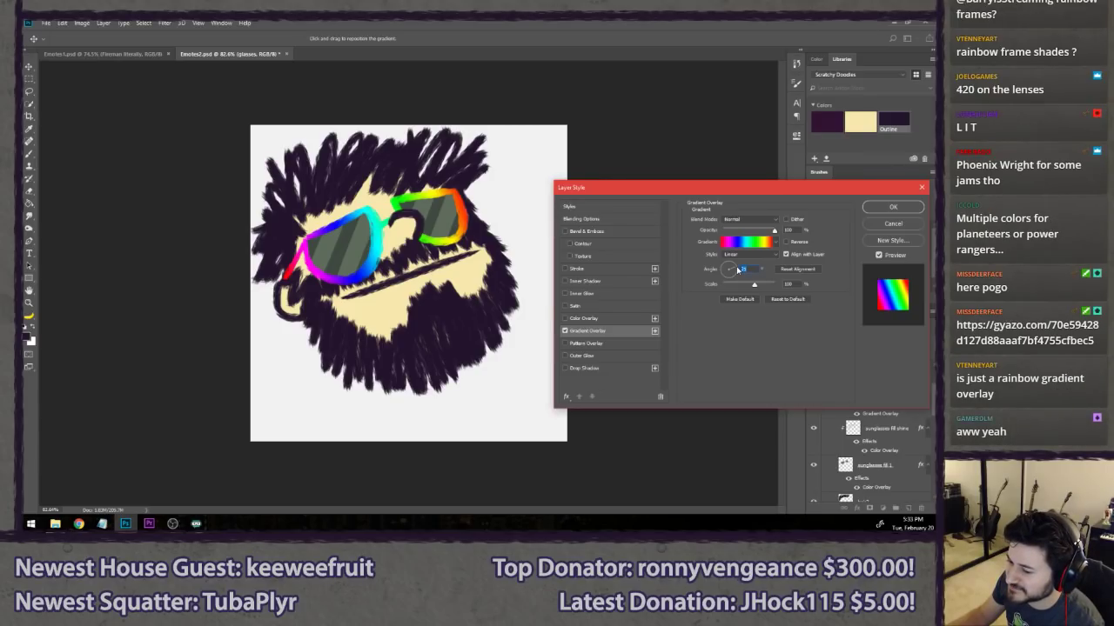
pyautogui.write('25')
# - Switch to the browser to look at the shared Gyazo mock-up of the emote, and return to Photoshop
pyautogui.hotkey('alt', 'Tab')
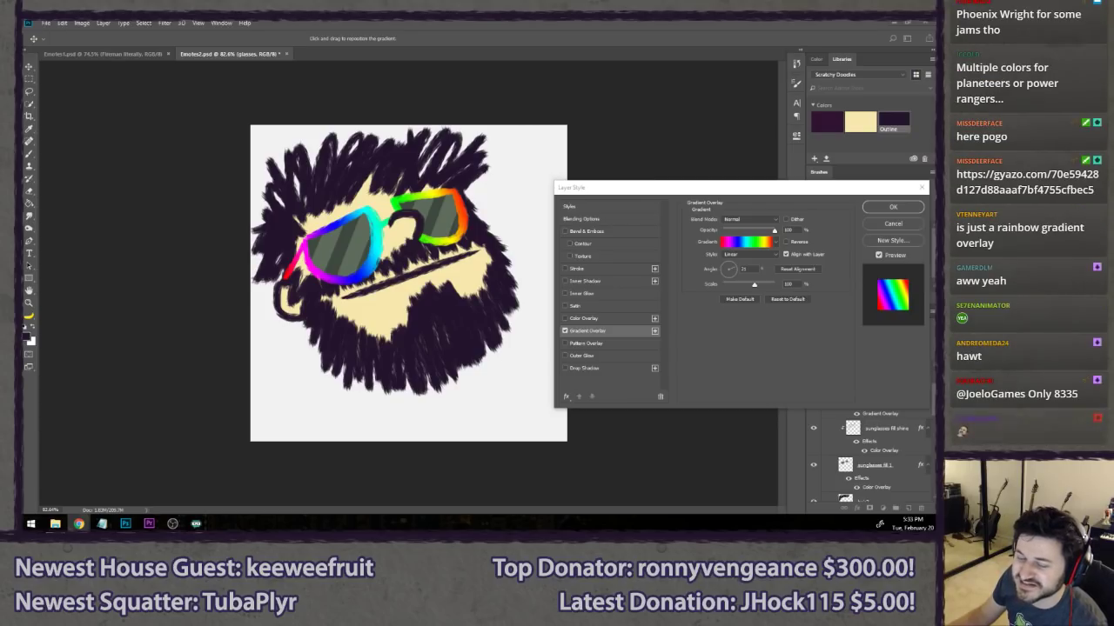
pyautogui.moveTo(21, 80); pyautogui.dragTo(348, 23)
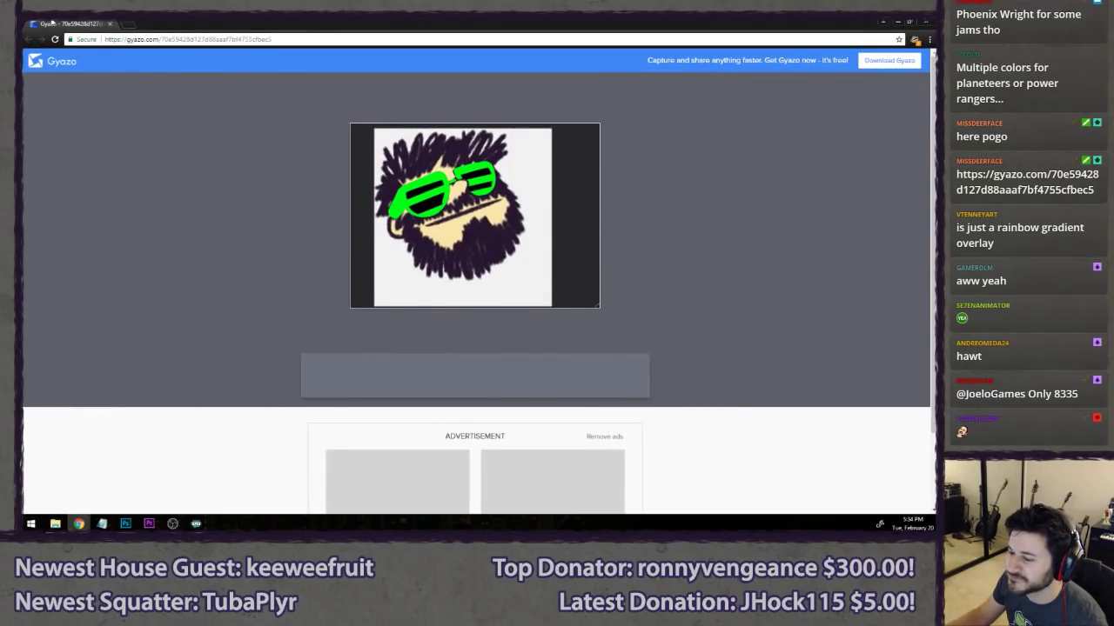
pyautogui.hotkey('alt', 'Tab')
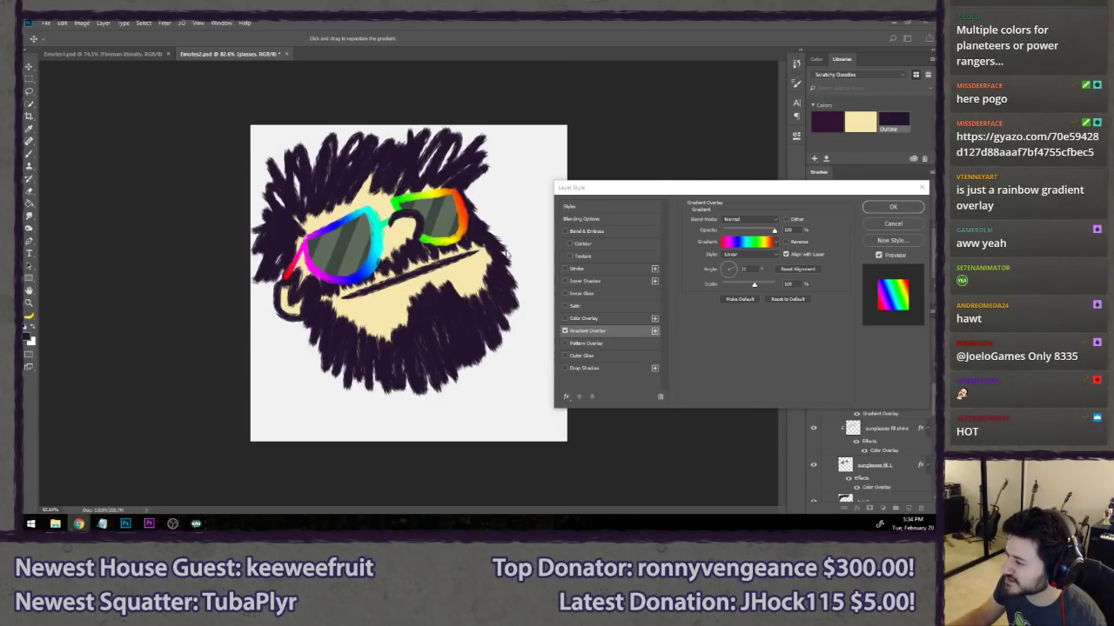
# - Fine-tune the angle of the rainbow Gradient Overlay in small increments and apply the layer style to the glasses
pyautogui.click(750, 269)
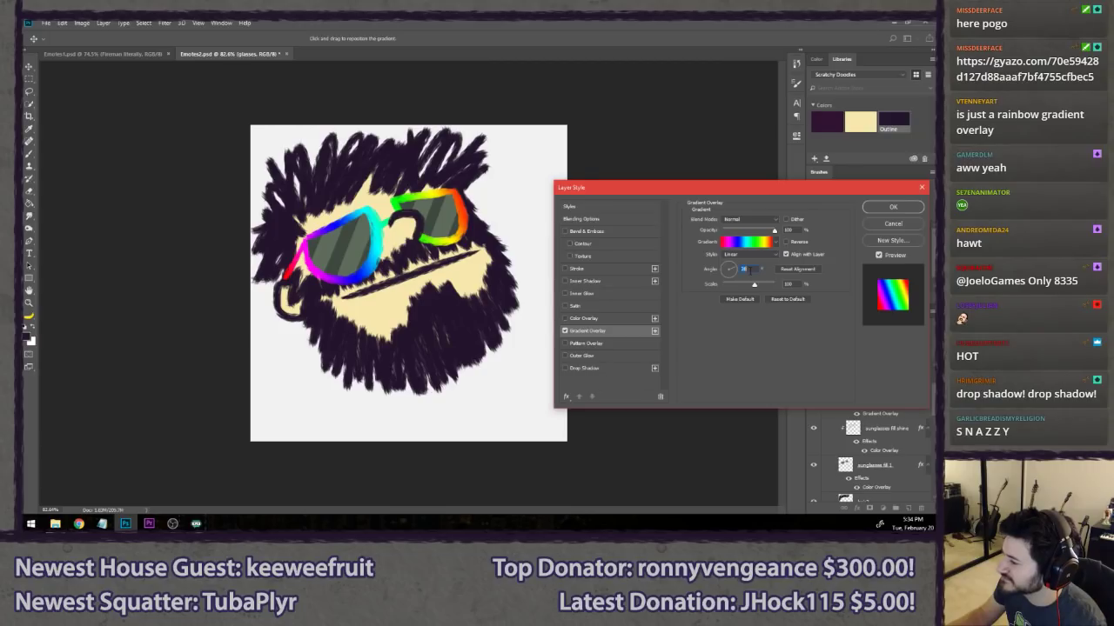
pyautogui.press('Up')
pyautogui.press('Up')
pyautogui.press('Up')
pyautogui.press('Up')
pyautogui.press('Up')
pyautogui.press('Up')
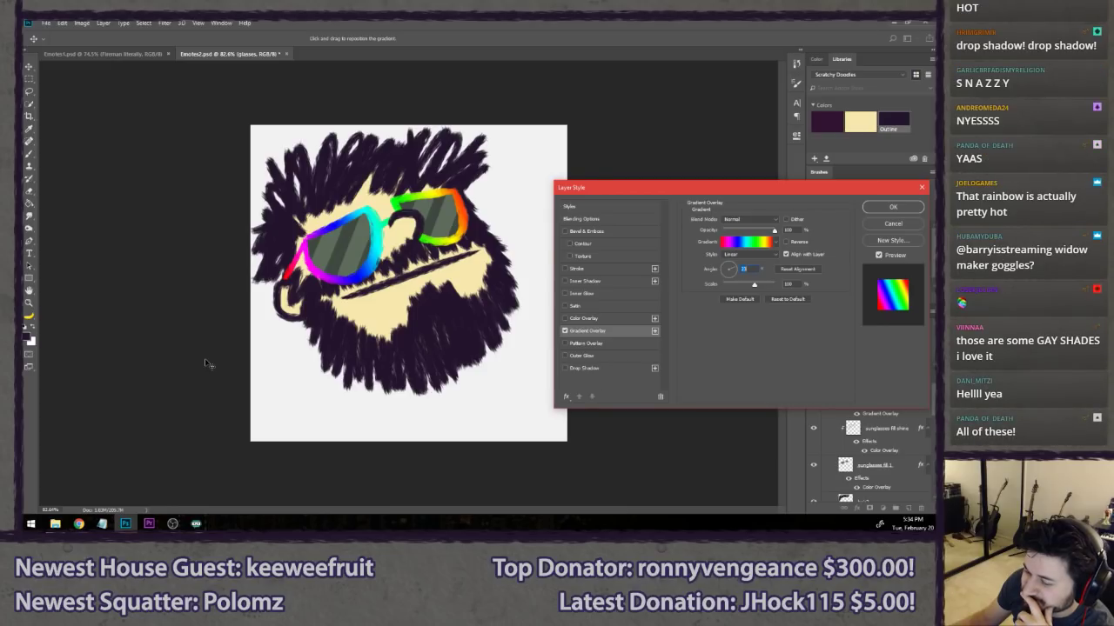
pyautogui.click(893, 206)
# - Compare the rainbow frame with the previous green one and check how the rainbow version reads at reduced size
pyautogui.hotkey('ctrl', 'z')
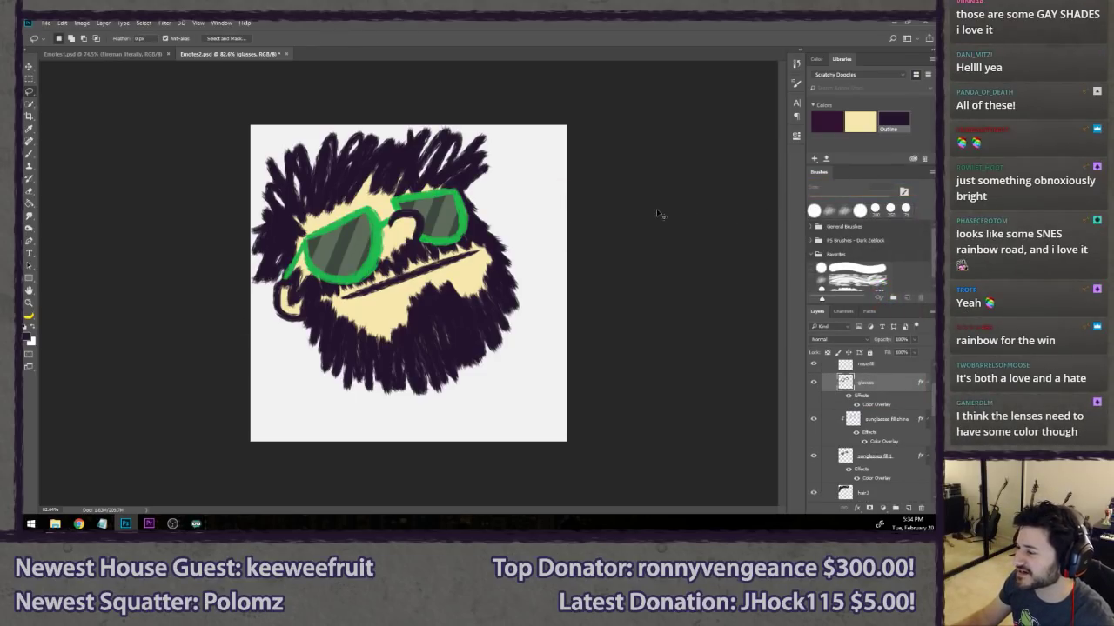
pyautogui.hotkey('ctrl', 'z')
pyautogui.hotkey('ctrl', '-')
pyautogui.hotkey('ctrl', '-')
pyautogui.hotkey('ctrl', '-')
pyautogui.hotkey('ctrl', '-')
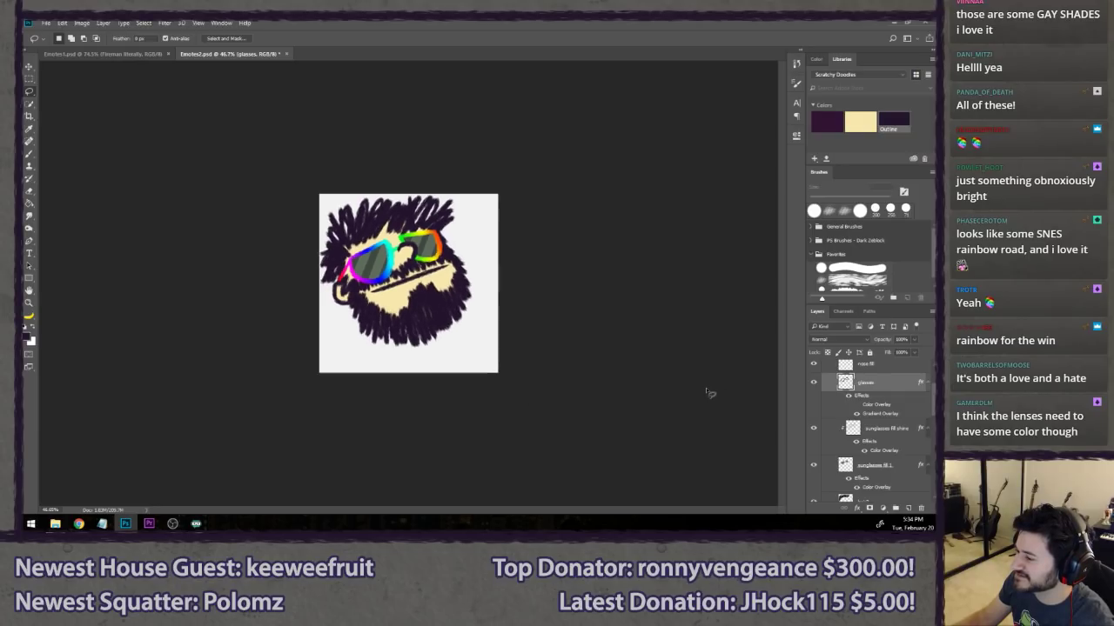
pyautogui.hotkey('ctrl', '0')
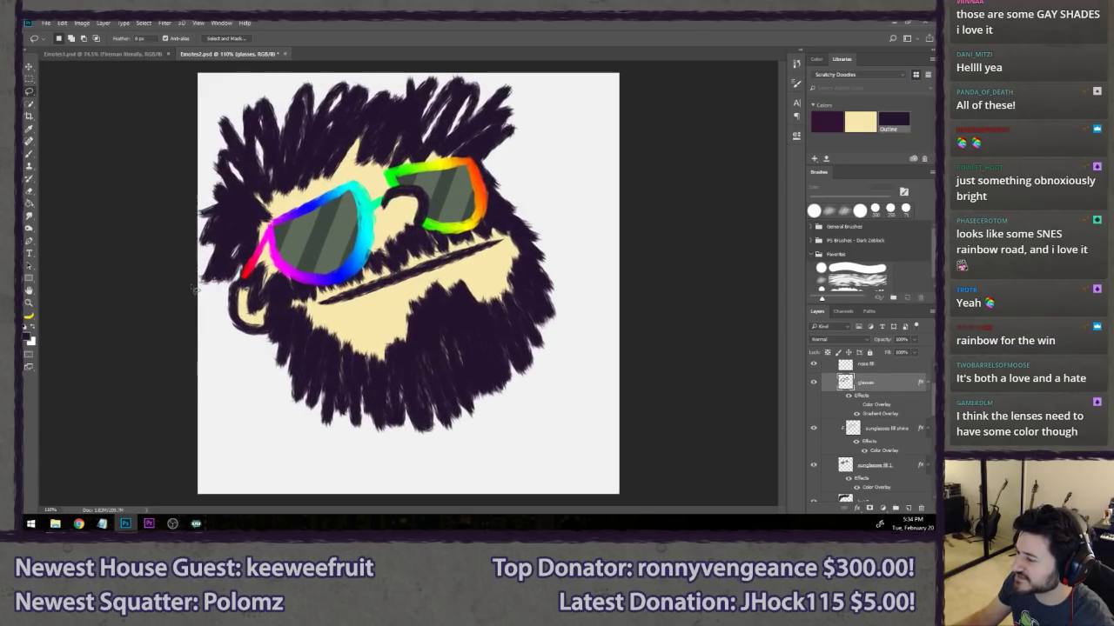
pyautogui.scroll(-2, 193, 287)
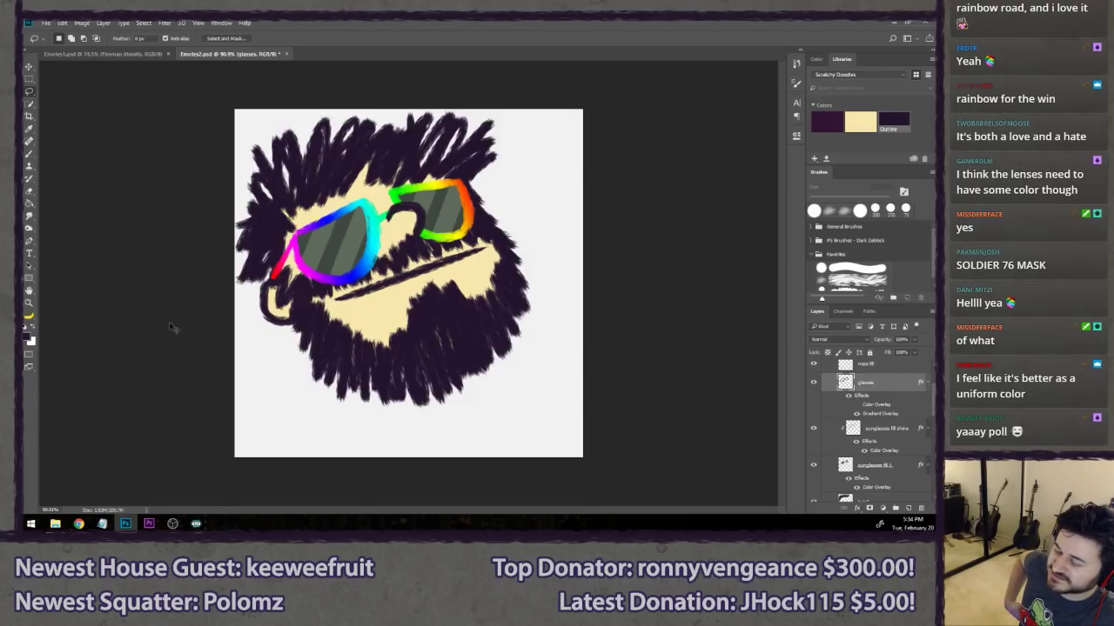
# - Toggle between the green and rainbow frame versions to compare them again, ending on the rainbow version
pyautogui.hotkey('ctrl', 'z')
pyautogui.hotkey('ctrl', 'z')
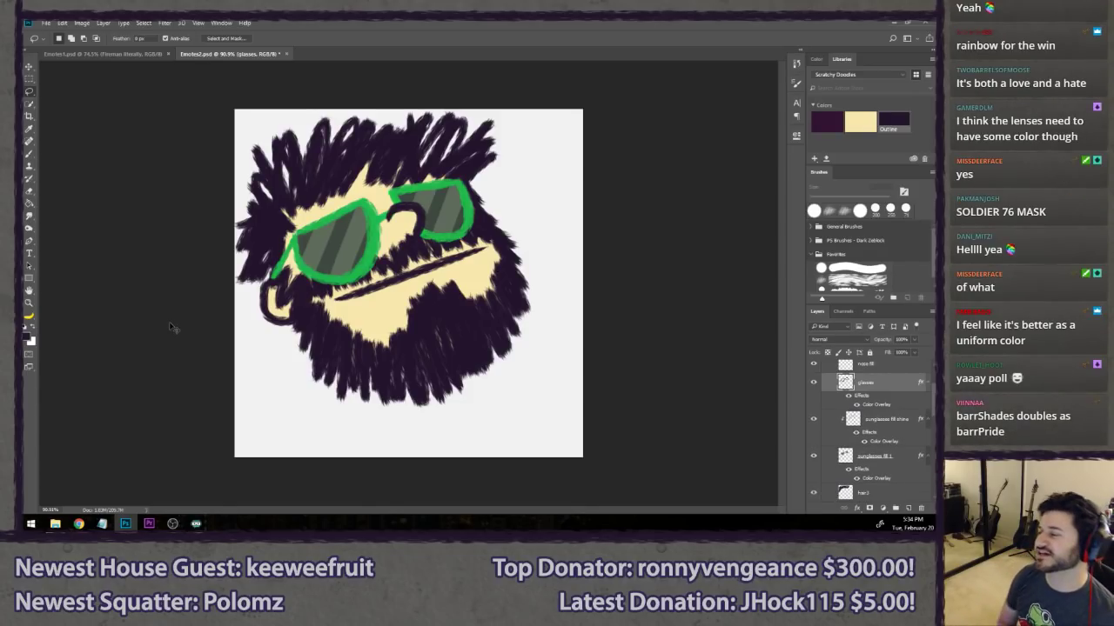
pyautogui.hotkey('ctrl', 'z')
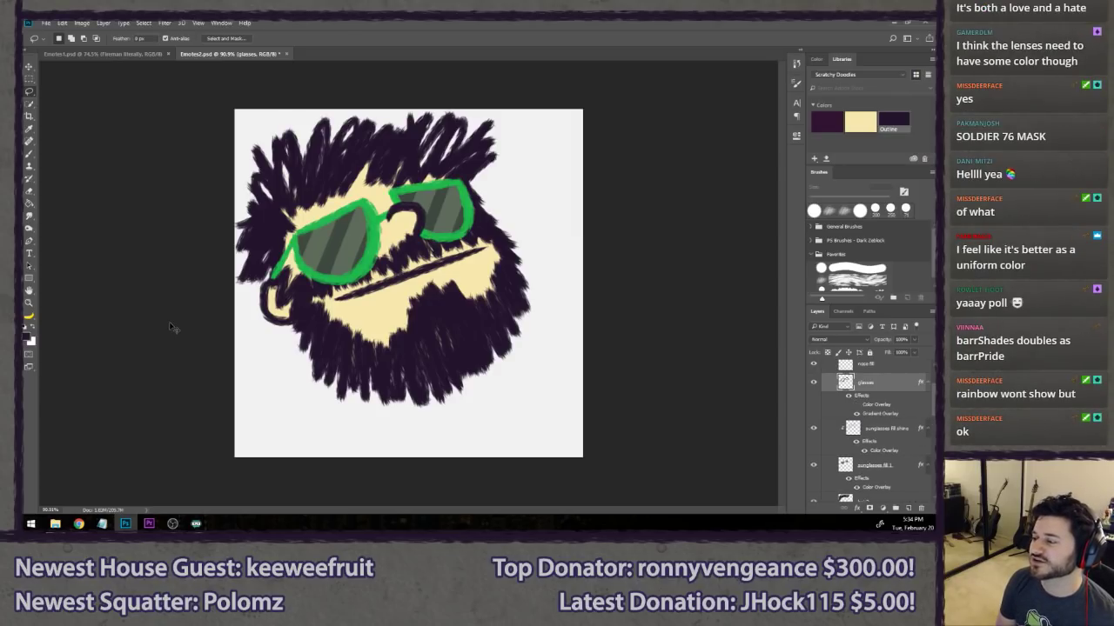
pyautogui.hotkey('ctrl', 'z')
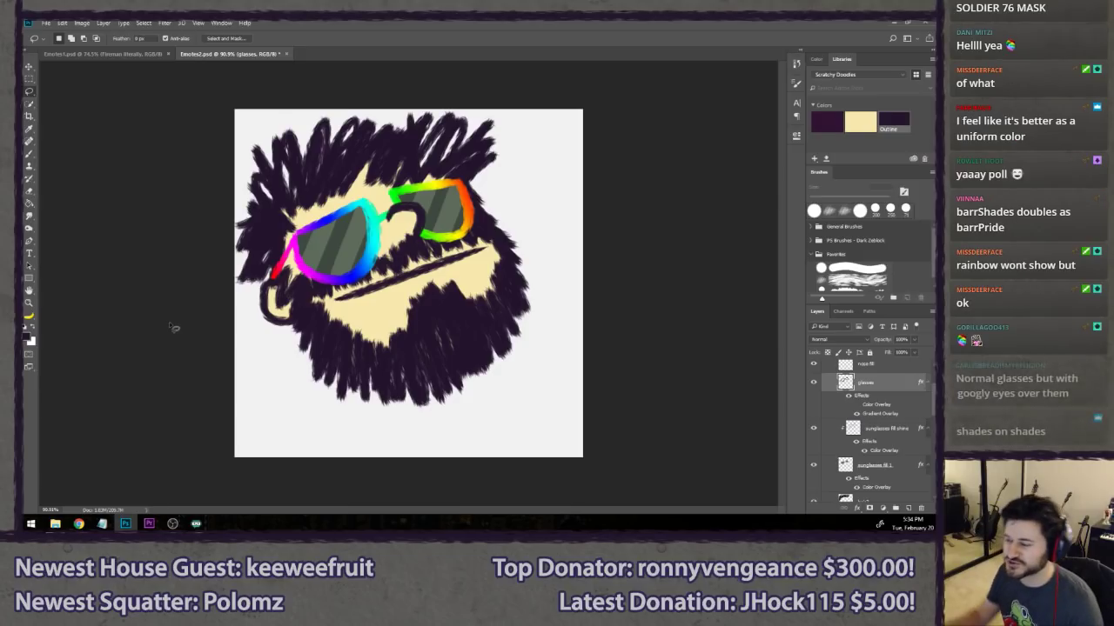
# - Check how the emote with the rainbow frame reads at very small size, about 4% zoom, and return to full view
pyautogui.hotkey('ctrl', '-')
pyautogui.hotkey('ctrl', '-')
pyautogui.hotkey('ctrl', '-')
pyautogui.hotkey('ctrl', '-')
pyautogui.hotkey('ctrl', '-')
pyautogui.hotkey('ctrl', '-')
pyautogui.hotkey('ctrl', '-')
pyautogui.hotkey('ctrl', '-')
pyautogui.hotkey('ctrl', '-')
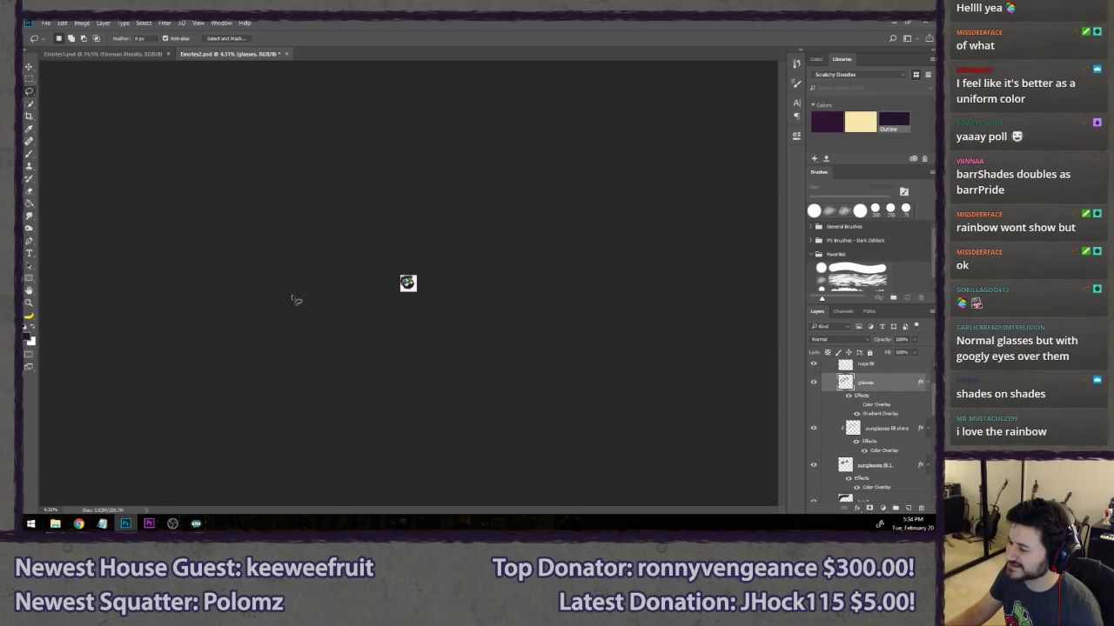
pyautogui.hotkey('ctrl', '+')
pyautogui.hotkey('ctrl', '+')
pyautogui.hotkey('ctrl', '+')
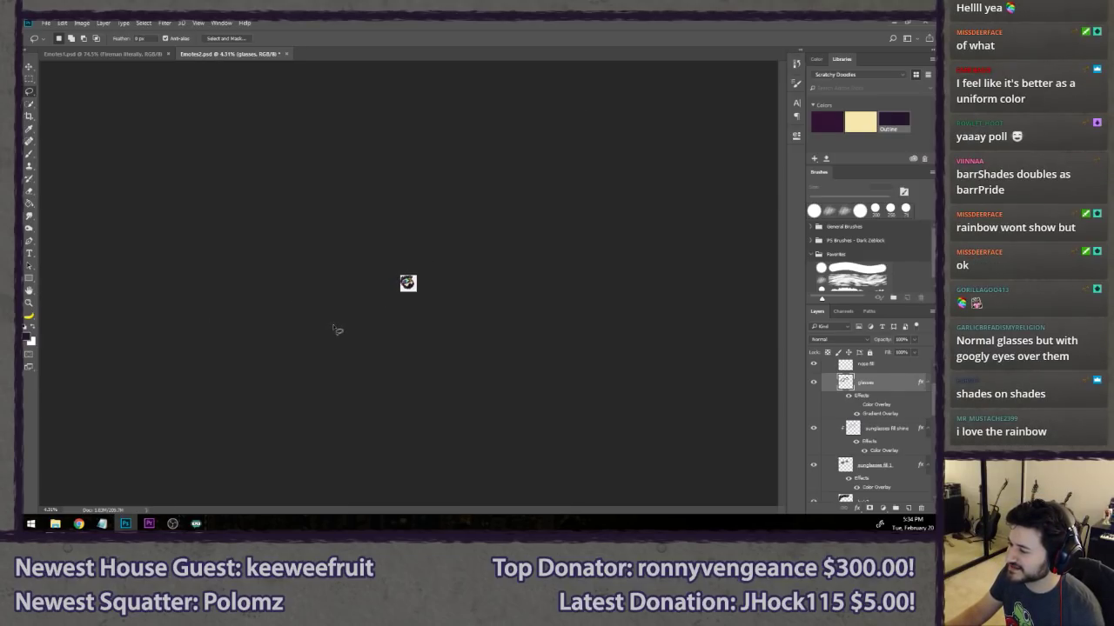
pyautogui.hotkey('ctrl', '+')
pyautogui.hotkey('ctrl', '+')
pyautogui.hotkey('ctrl', '+')
pyautogui.hotkey('ctrl', '+')
pyautogui.hotkey('ctrl', '+')
pyautogui.hotkey('ctrl', '+')
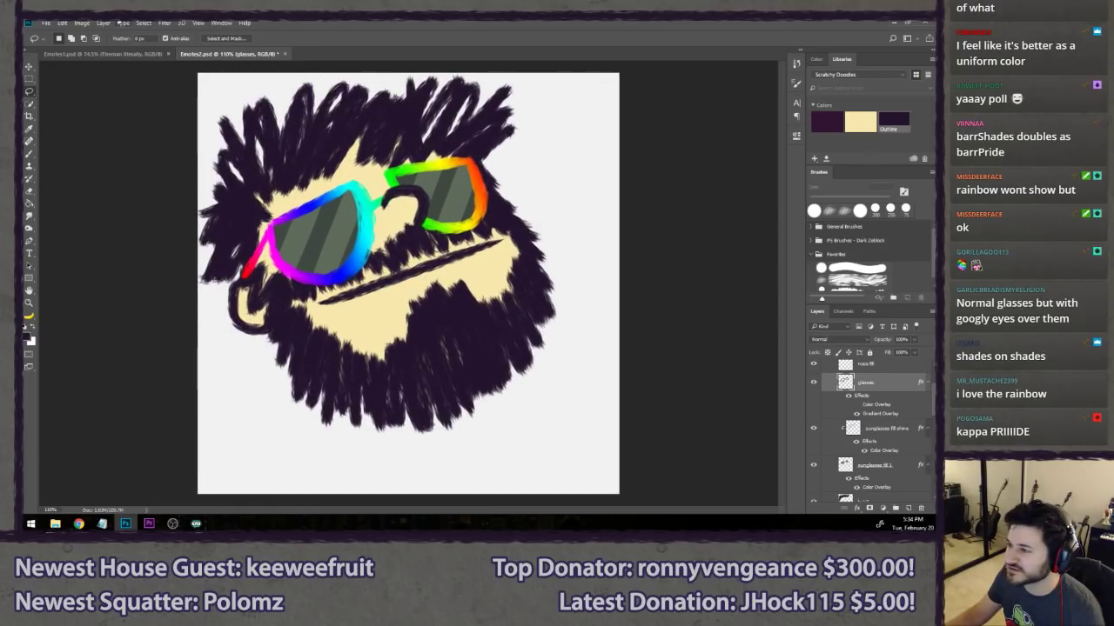
# - Add a Brightness/Contrast adjustment layer clipped to the glasses layer and try strongly lowering the brightness with it
pyautogui.click(104, 23)
pyautogui.moveTo(161, 148)
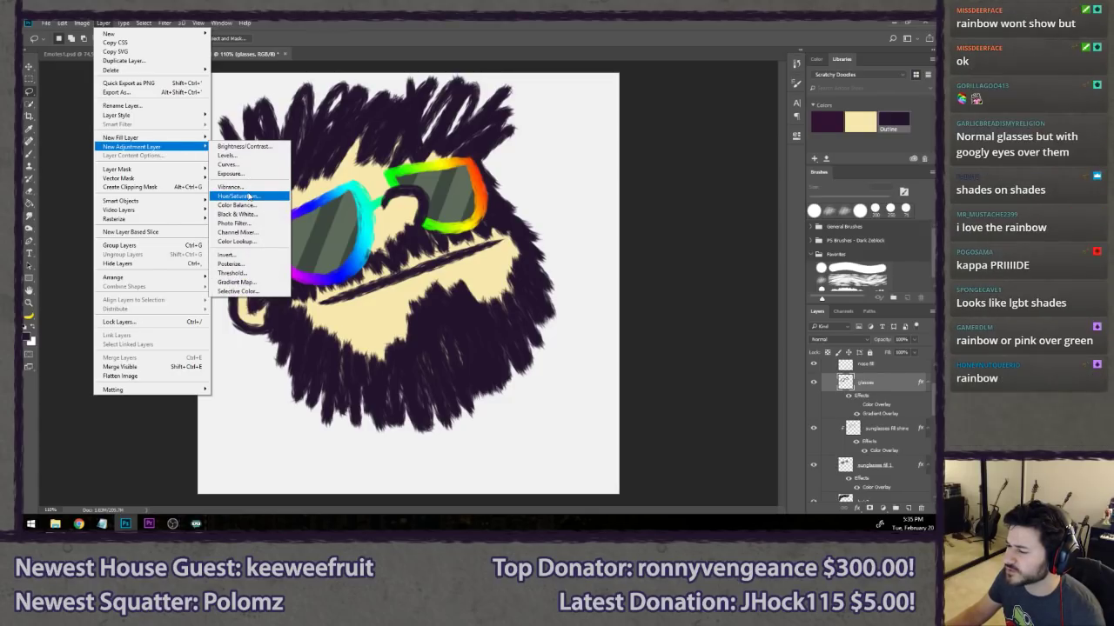
pyautogui.click(244, 146)
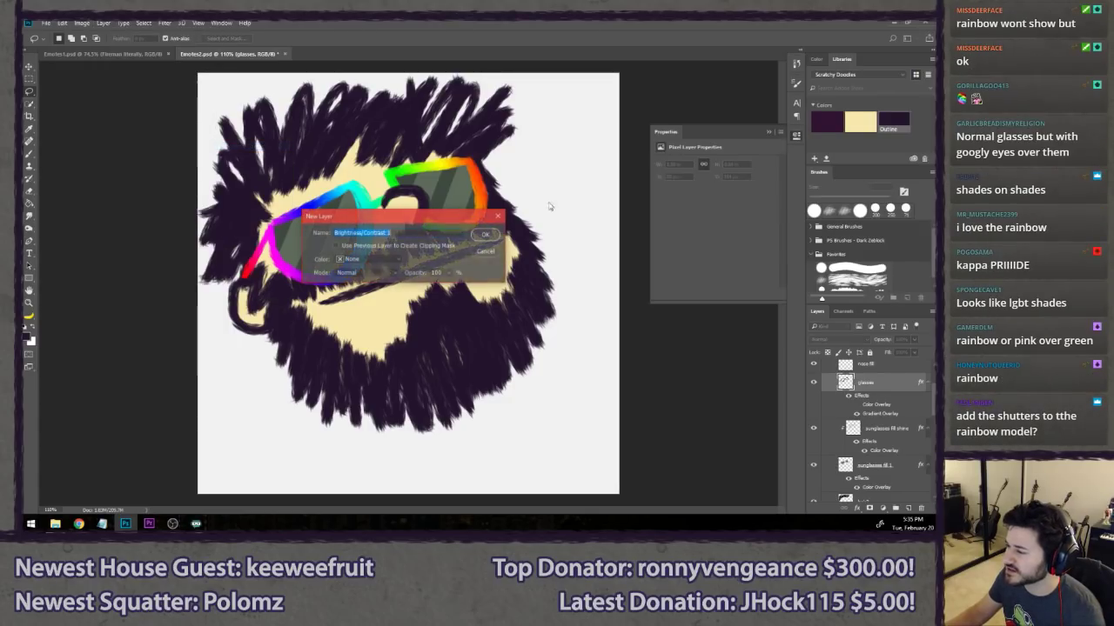
pyautogui.click(445, 246)
pyautogui.click(486, 234)
pyautogui.moveTo(747, 180); pyautogui.dragTo(665, 179)
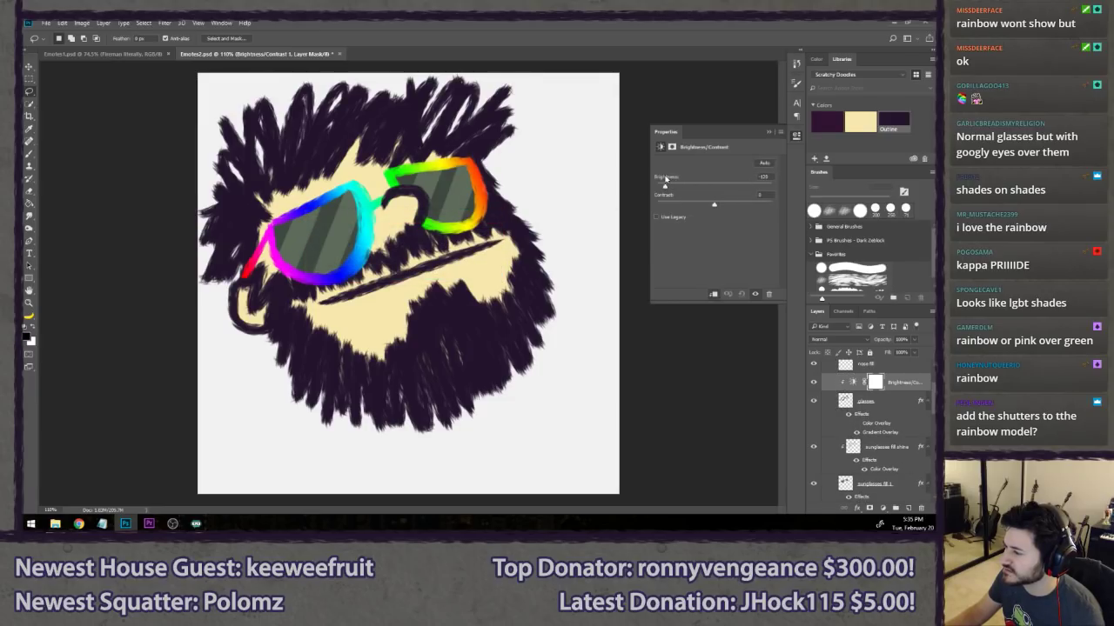
pyautogui.click(765, 162)
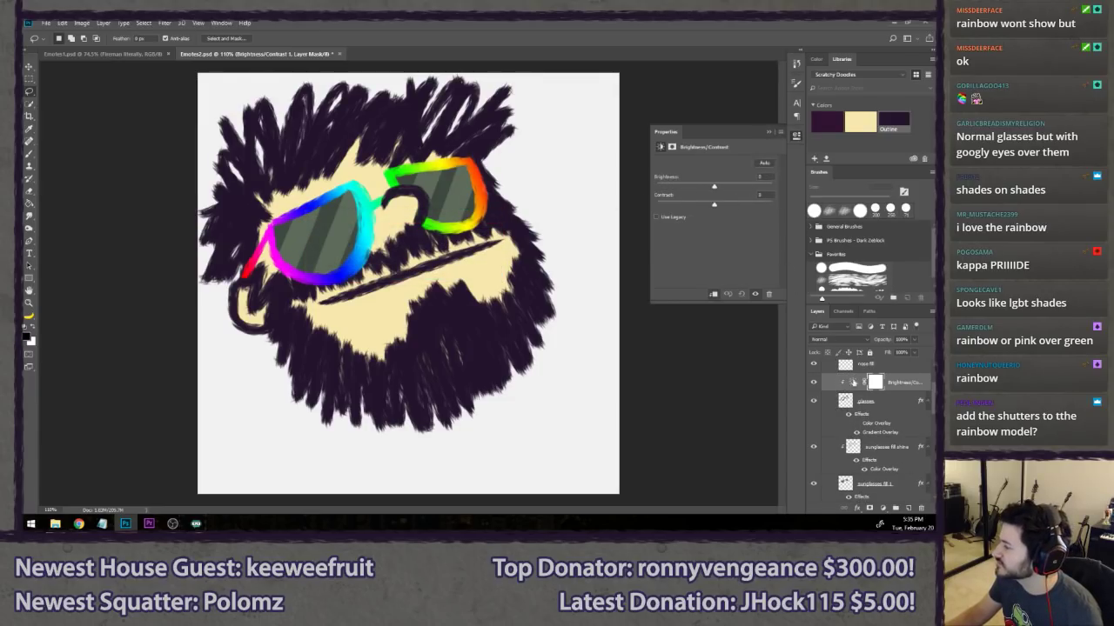
# - Rasterize the glasses layer's style and try new brightness and contrast values in the clipped adjustment layer
pyautogui.rightClick(899, 403)
pyautogui.click(802, 219)
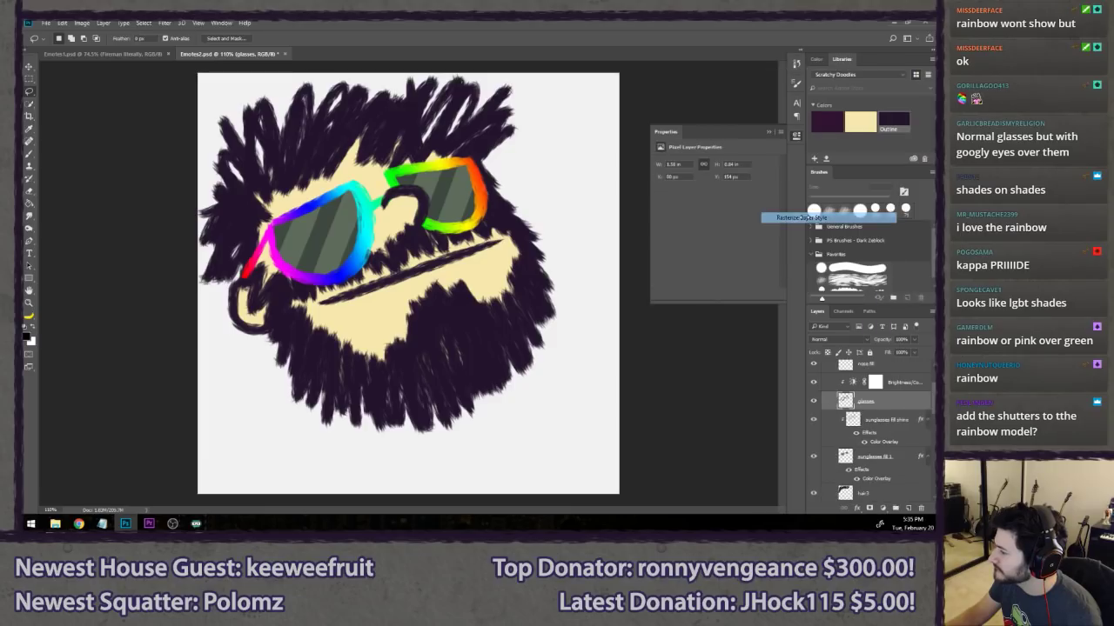
pyautogui.click(853, 383)
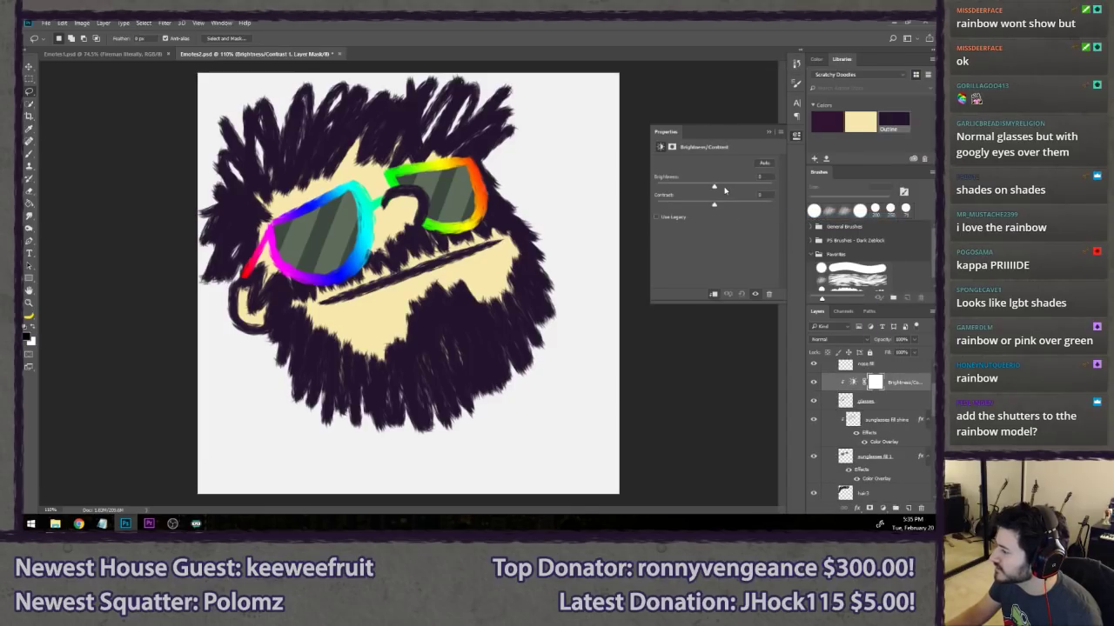
pyautogui.moveTo(725, 190)
pyautogui.mouseDown()
pyautogui.moveTo(736, 188)
pyautogui.moveTo(709, 189)
pyautogui.moveTo(763, 202)
pyautogui.moveTo(664, 199)
pyautogui.moveTo(745, 199)
pyautogui.moveTo(734, 187)
pyautogui.moveTo(655, 183)
pyautogui.moveTo(735, 185)
pyautogui.moveTo(715, 186)
pyautogui.mouseUp()
# - Undo the brightness and contrast trials, the glasses layer's style rasterization and the Brightness/Contrast adjustment layer
pyautogui.hotkey('ctrl', 'z')
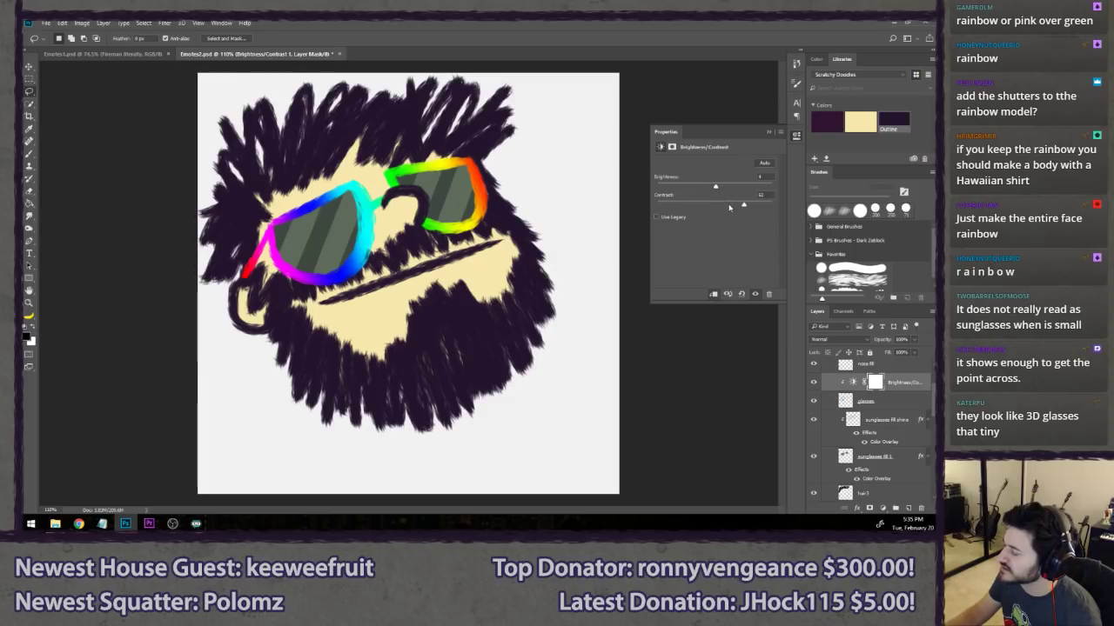
pyautogui.hotkey('ctrl', 'e')
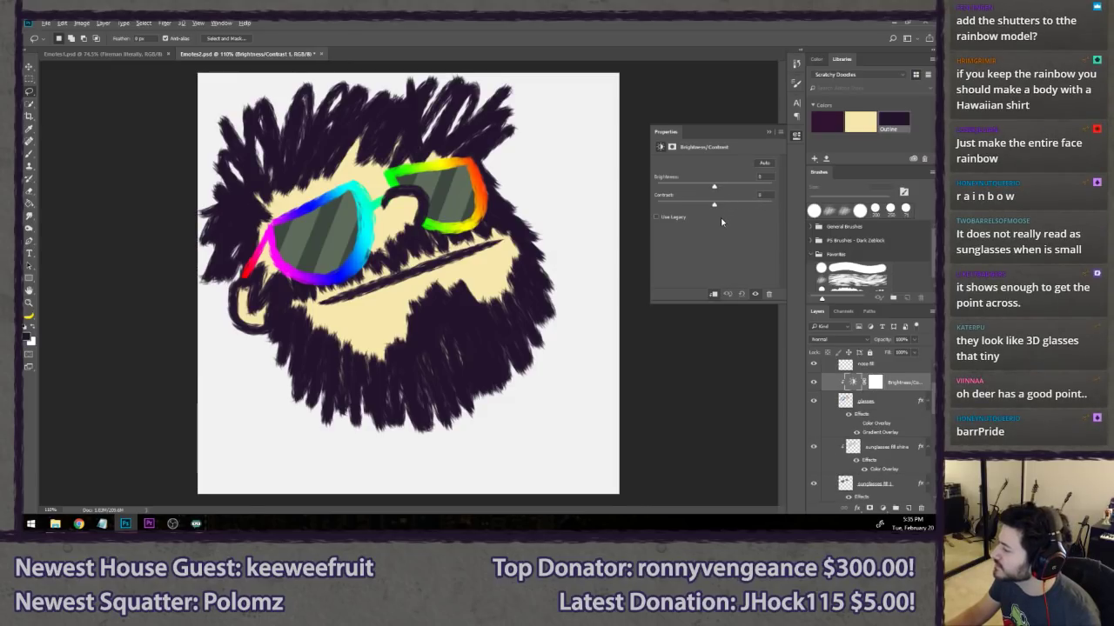
pyautogui.click(769, 132)
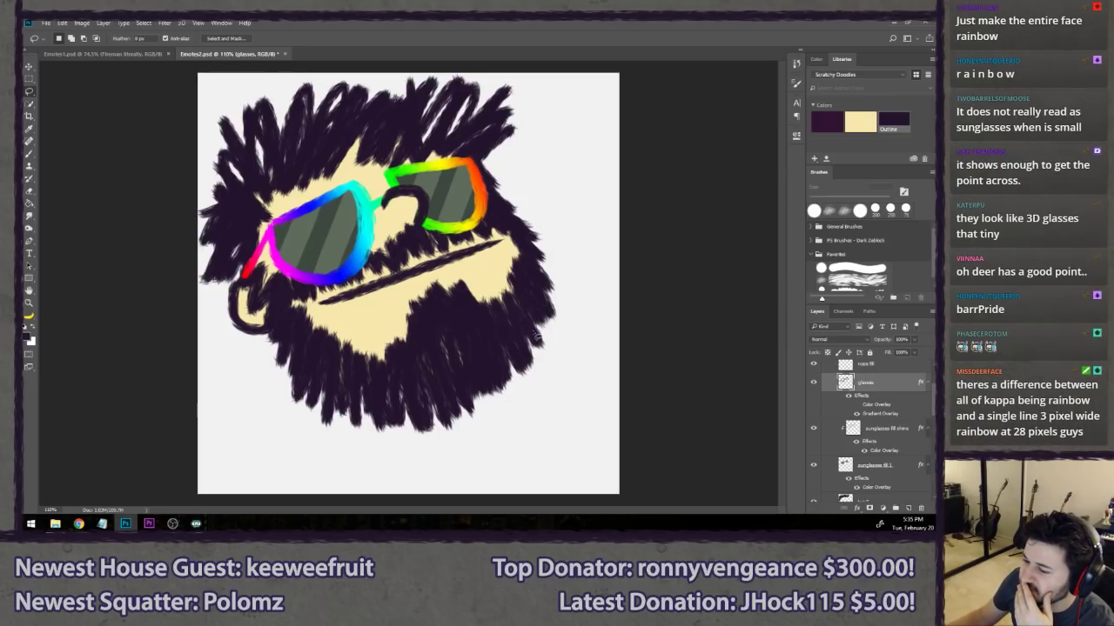
# - Add an Exposure adjustment layer clipped to the glasses layer and rasterize the glasses layer's style
pyautogui.click(103, 23)
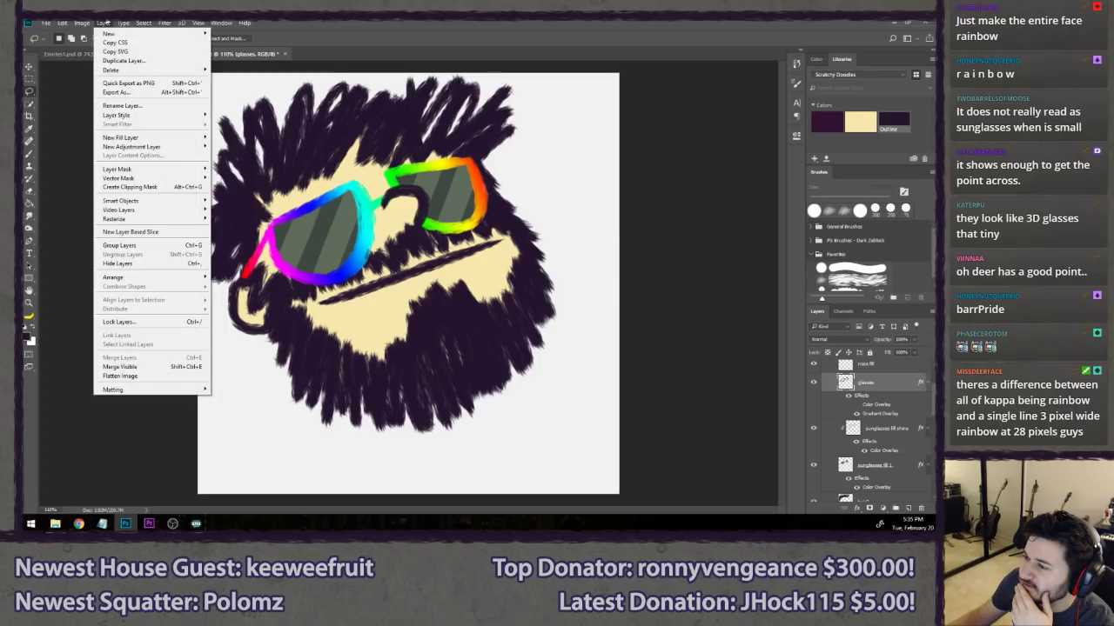
pyautogui.moveTo(168, 151)
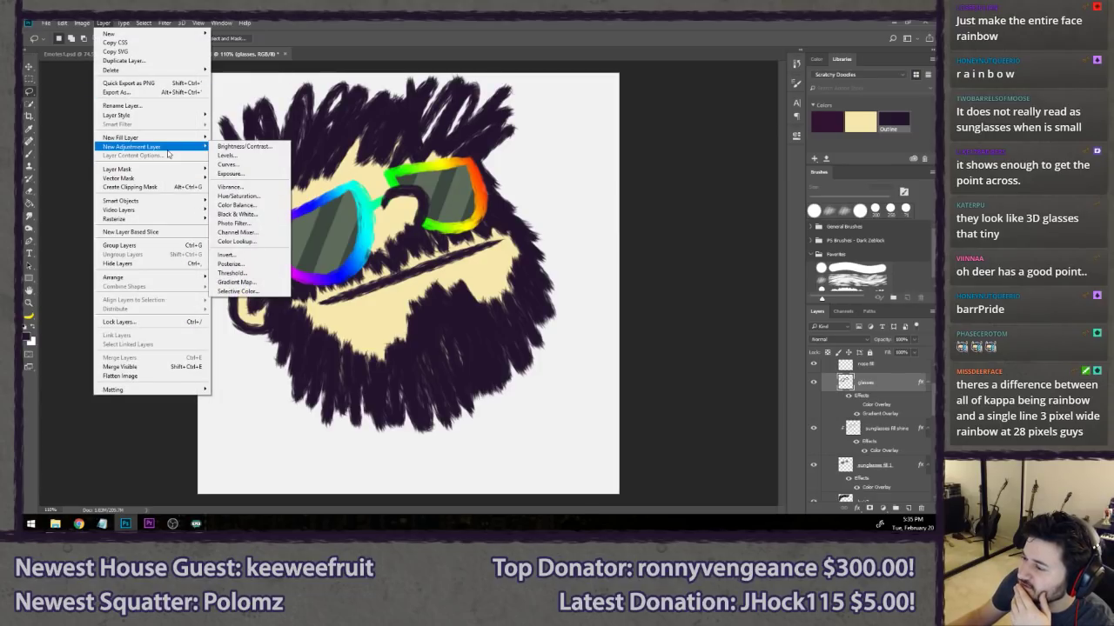
pyautogui.click(248, 174)
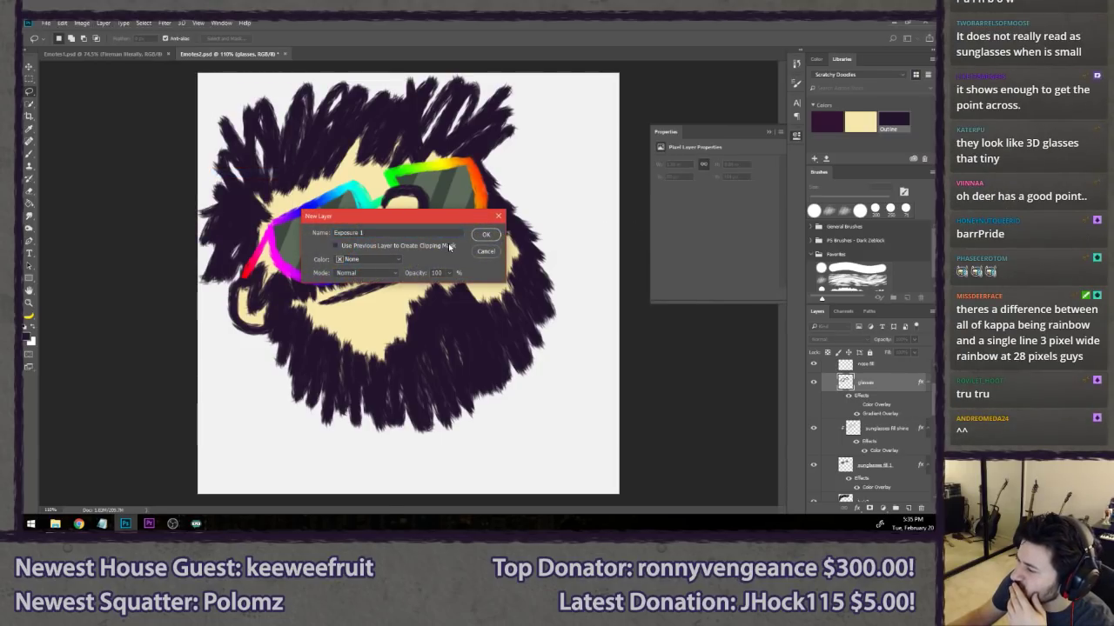
pyautogui.click(485, 234)
pyautogui.rightClick(887, 383)
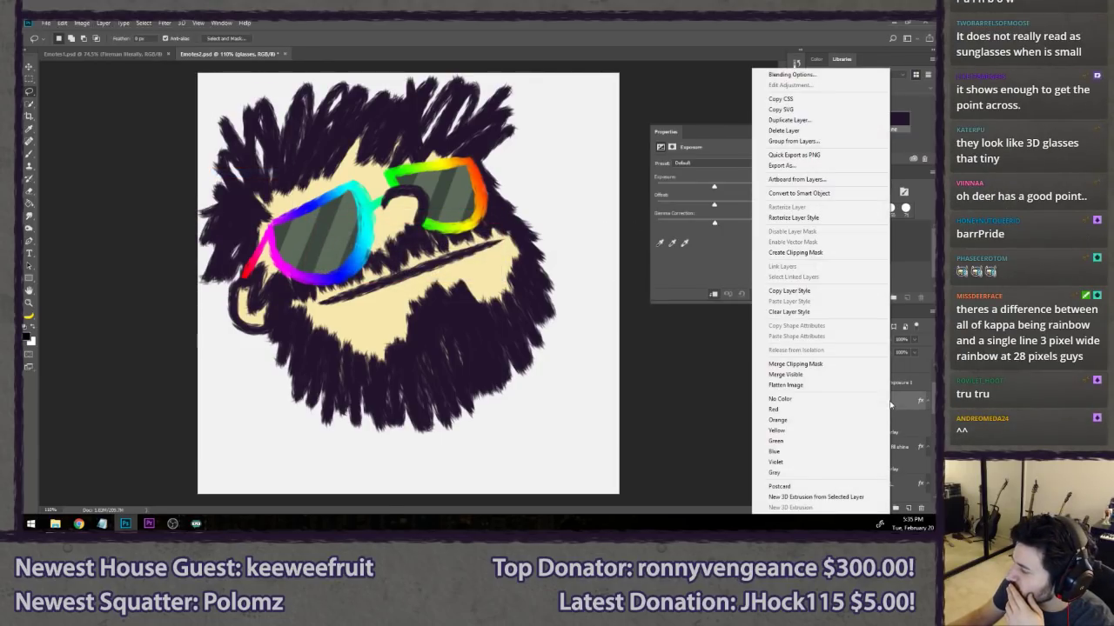
pyautogui.click(765, 217)
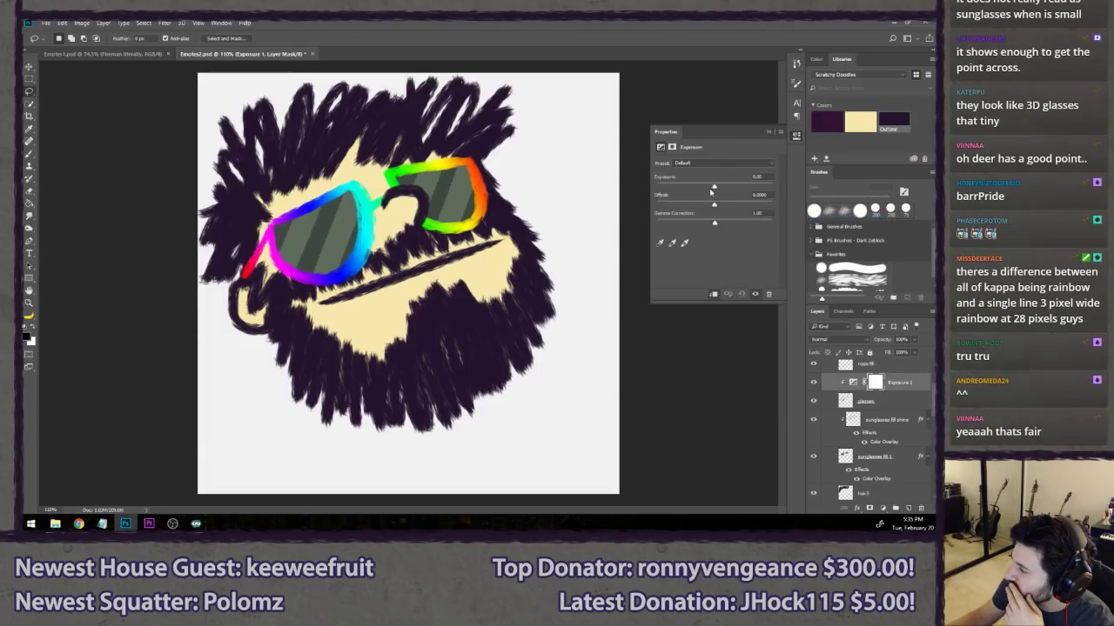
# - Try new exposure and gamma values in the adjustment layer clipped to the glasses layer
pyautogui.moveTo(711, 192)
pyautogui.mouseDown()
pyautogui.moveTo(721, 188)
pyautogui.moveTo(700, 181)
pyautogui.moveTo(731, 207)
pyautogui.moveTo(701, 207)
pyautogui.moveTo(713, 184)
pyautogui.mouseUp()
pyautogui.moveTo(716, 227); pyautogui.dragTo(705, 186)
pyautogui.click(769, 133)
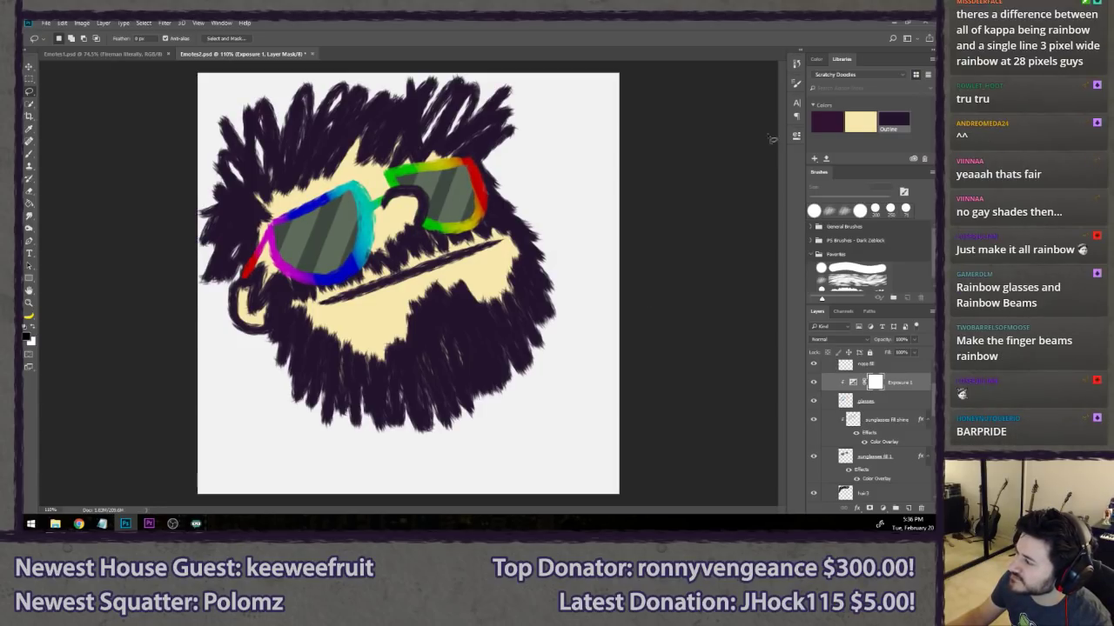
# - Compare the emote at thumbnail size with the Exposure adjustment layer shown and hidden
pyautogui.scroll(-10, 583, 331)
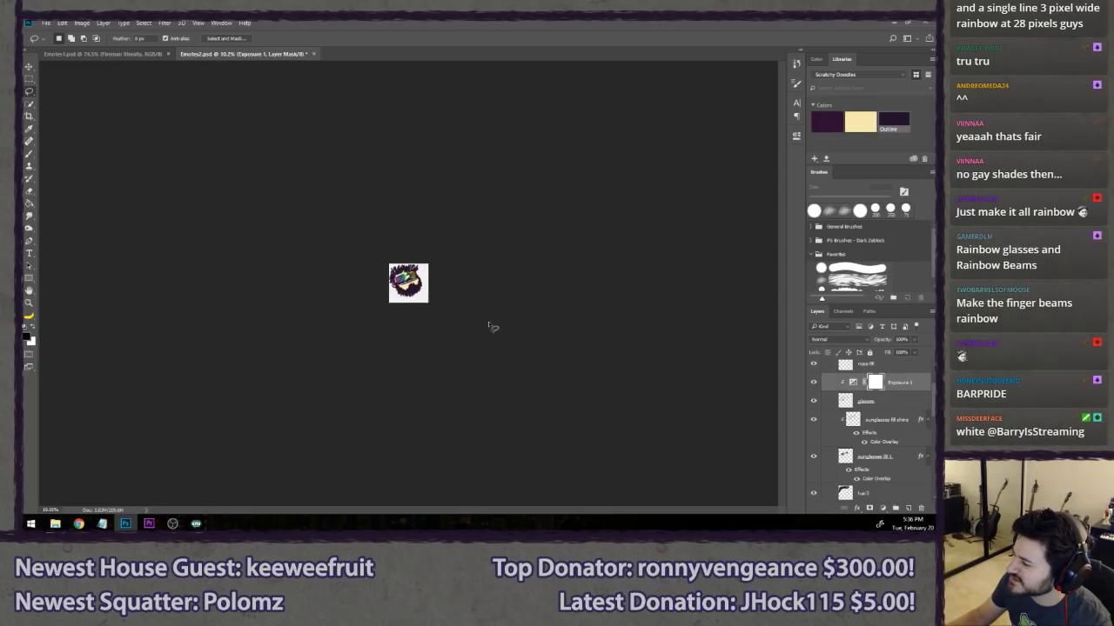
pyautogui.click(814, 384)
pyautogui.click(815, 384)
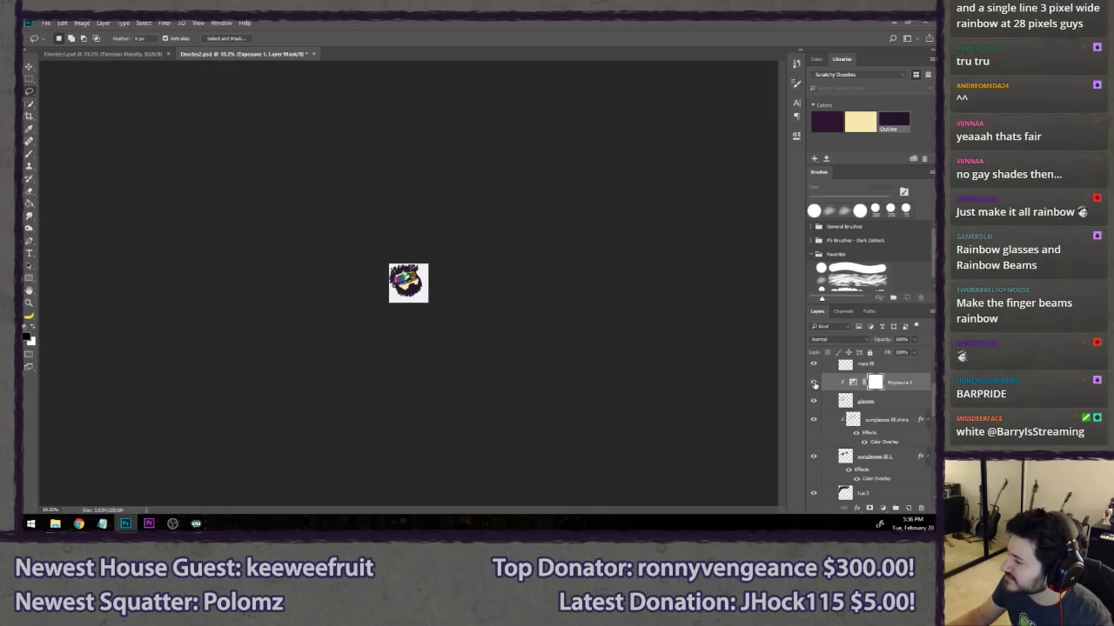
pyautogui.click(815, 385)
pyautogui.click(815, 385)
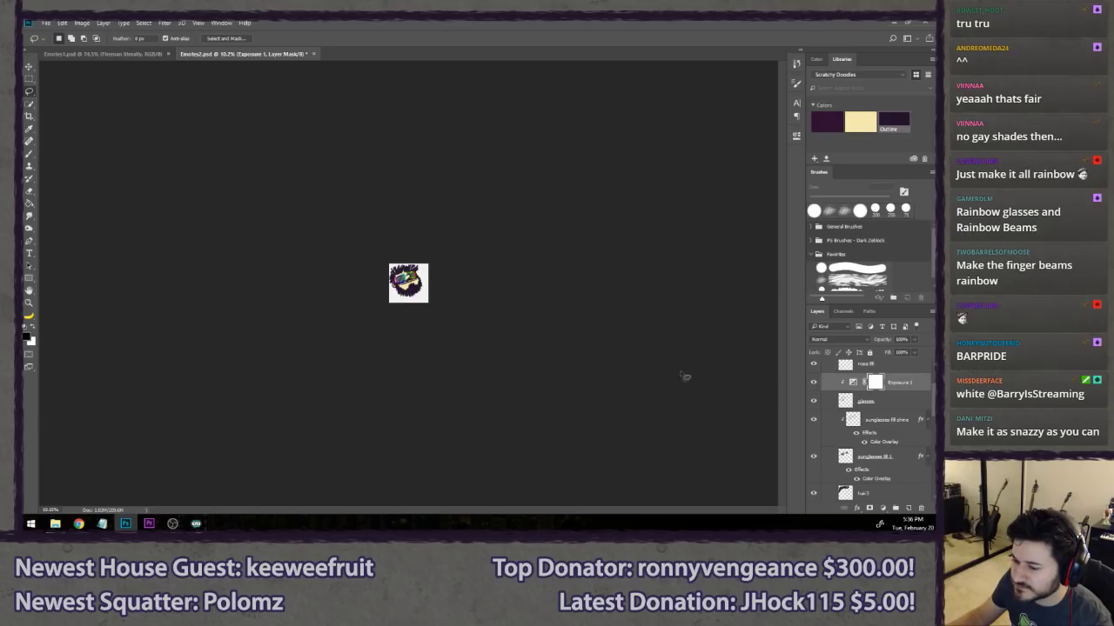
pyautogui.scroll(5, 370, 317)
pyautogui.scroll(4, 370, 317)
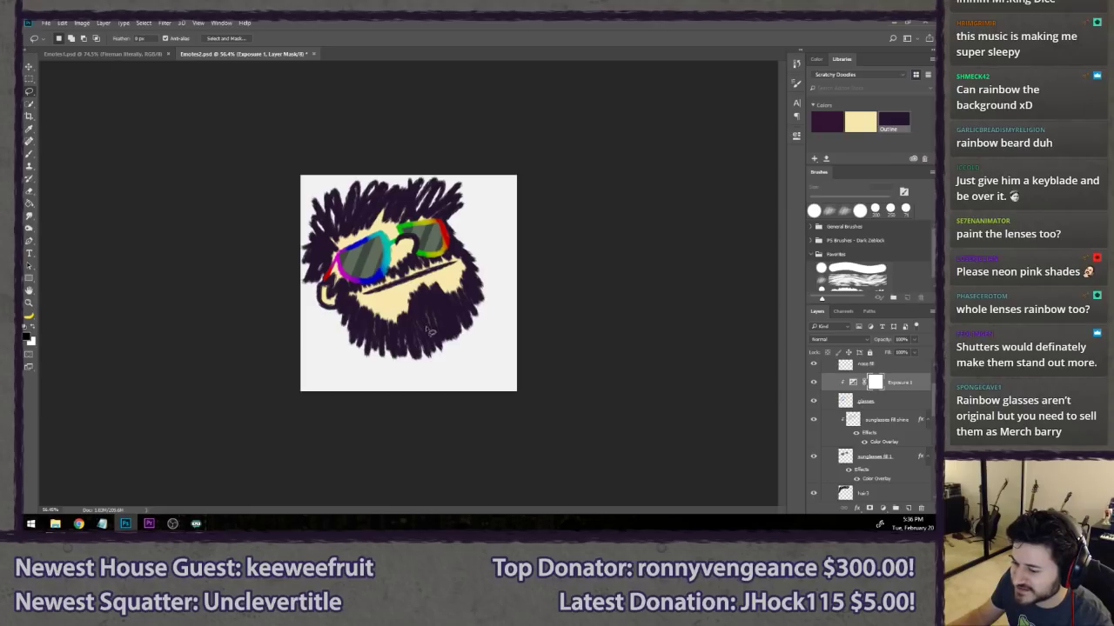
pyautogui.scroll(4, 426, 326)
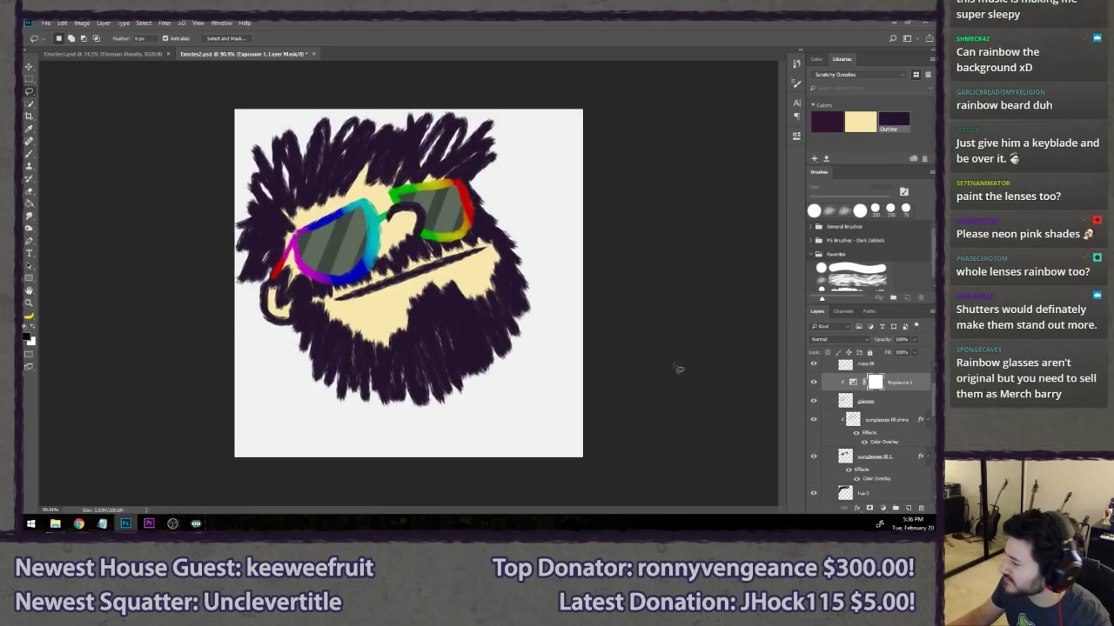
# - Undo the test brush stroke on the glasses layer, the Exposure adjustment layer and the layer style rasterization
pyautogui.click(899, 402)
pyautogui.press('b')
pyautogui.moveTo(298, 250)
pyautogui.mouseDown()
pyautogui.moveTo(415, 248)
pyautogui.moveTo(400, 252)
pyautogui.mouseUp()
pyautogui.hotkey('ctrl', 'z')
pyautogui.hotkey('ctrl', 'alt', 'z')
pyautogui.hotkey('ctrl', 'alt', 'z')
pyautogui.hotkey('ctrl', 'alt', 'z')
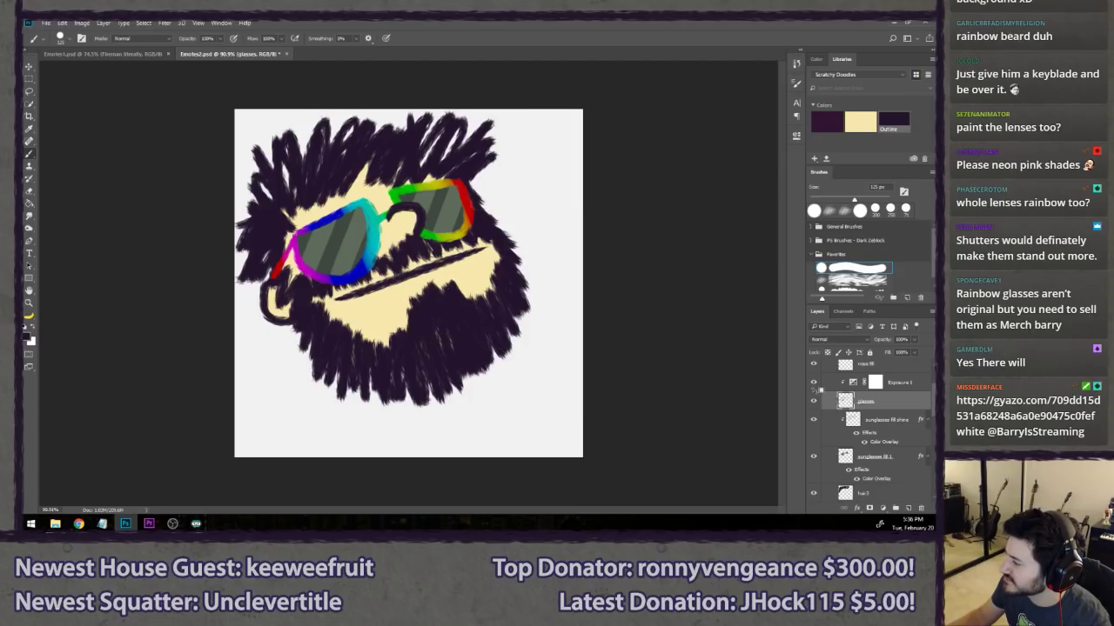
pyautogui.hotkey('ctrl', 'alt', 'z')
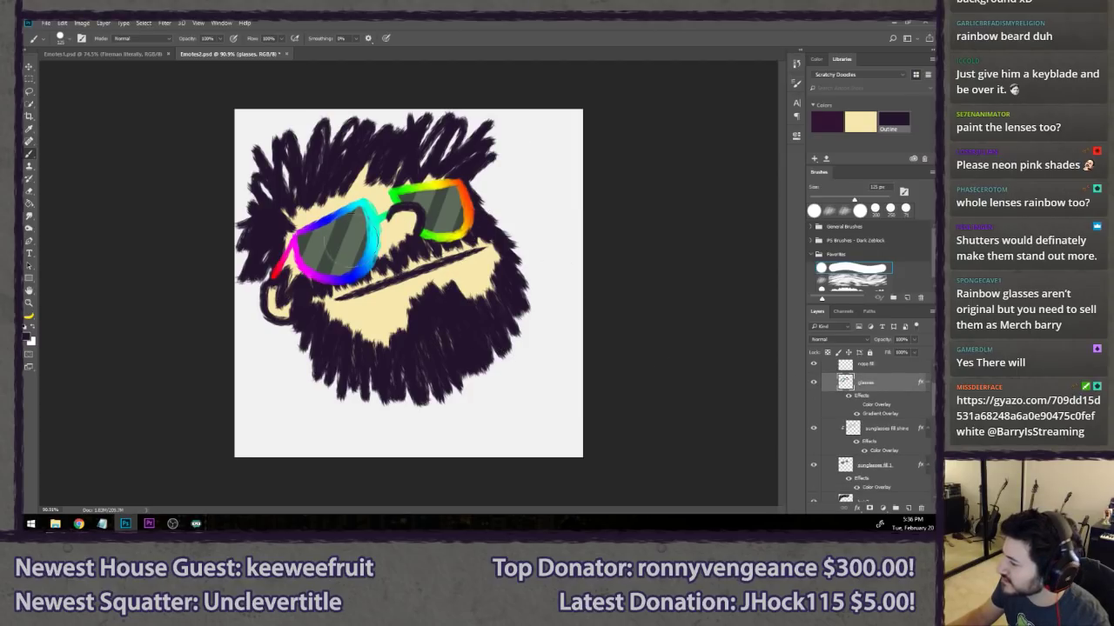
# - Try painting broad strokes with the rainbow overlay across the face on the glasses layer and undo them
pyautogui.moveTo(315, 256); pyautogui.dragTo(388, 228)
pyautogui.hotkey('ctrl', 'z')
pyautogui.moveTo(301, 306)
pyautogui.mouseDown()
pyautogui.moveTo(261, 337)
pyautogui.moveTo(535, 186)
pyautogui.moveTo(530, 236)
pyautogui.moveTo(426, 155)
pyautogui.mouseUp()
pyautogui.hotkey('ctrl', 'z')
pyautogui.hotkey('ctrl', 'z')
pyautogui.hotkey('ctrl', 'z')
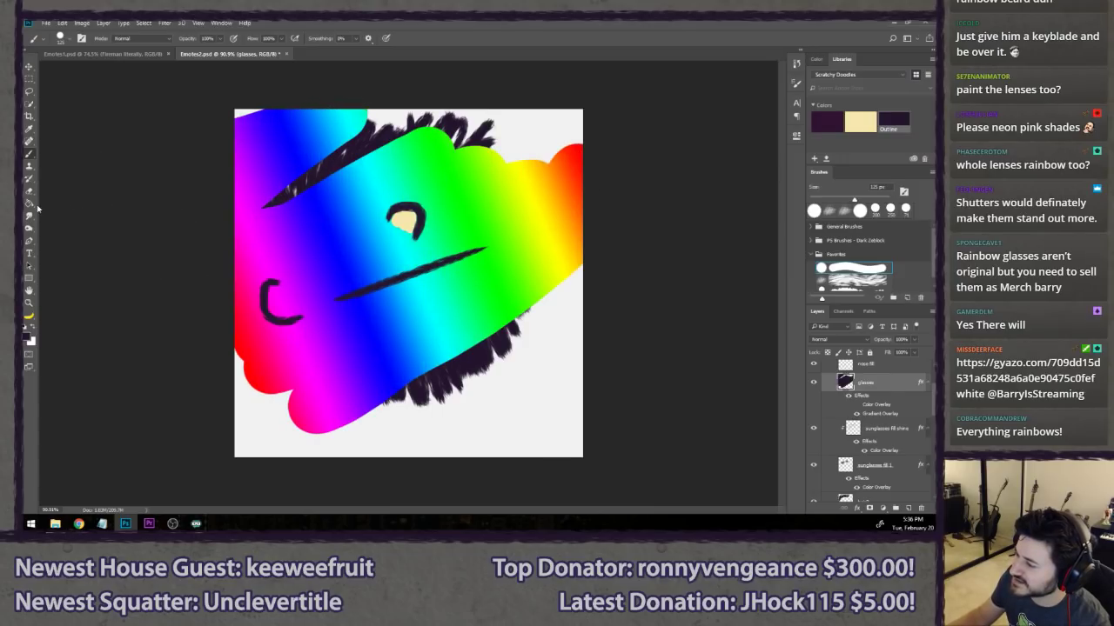
pyautogui.hotkey('ctrl', 'z')
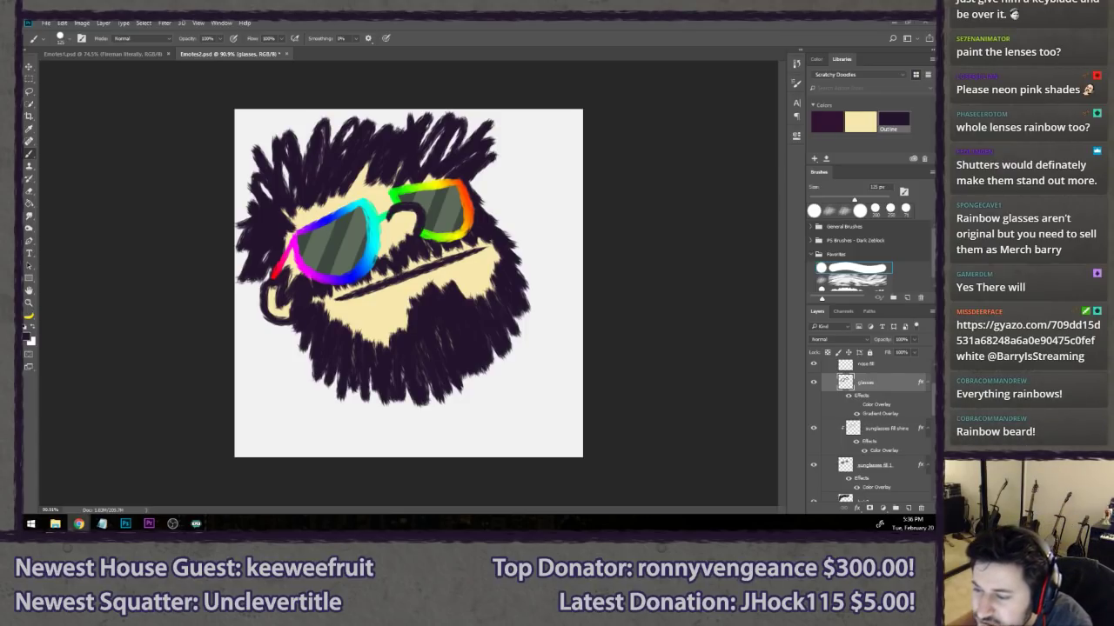
# - Switch to Chrome, examine the tiny emote in the shared Gyazo screenshot at different zoom levels, and close the page
pyautogui.moveTo(24, 141); pyautogui.dragTo(444, 19)
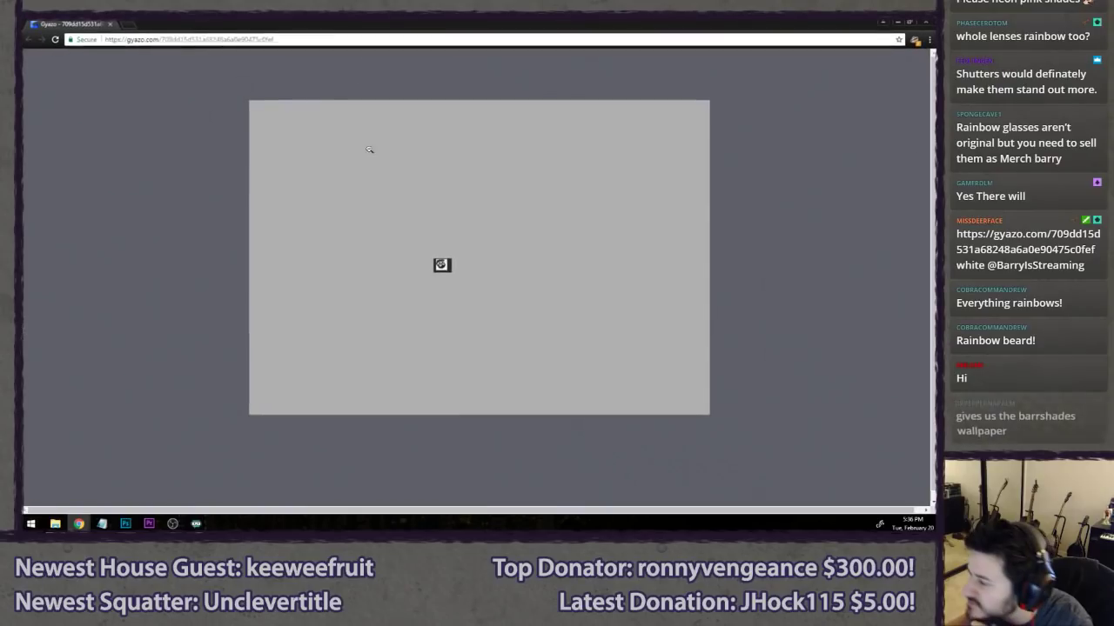
pyautogui.click(442, 279)
pyautogui.click(442, 280)
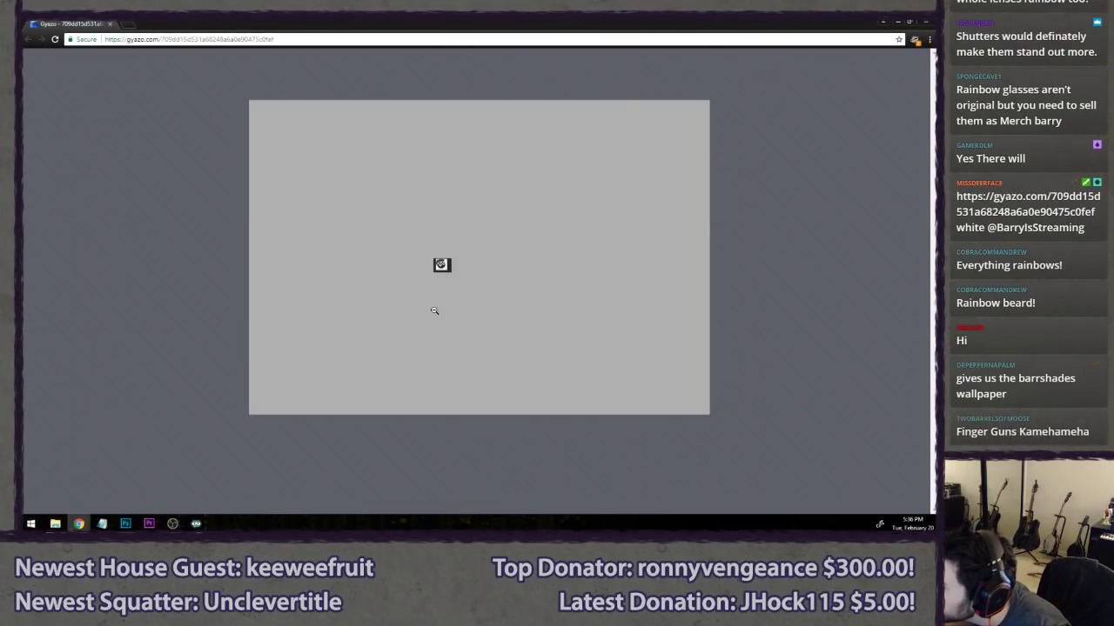
pyautogui.scroll(9, 441, 270)
pyautogui.scroll(-6, 521, 465)
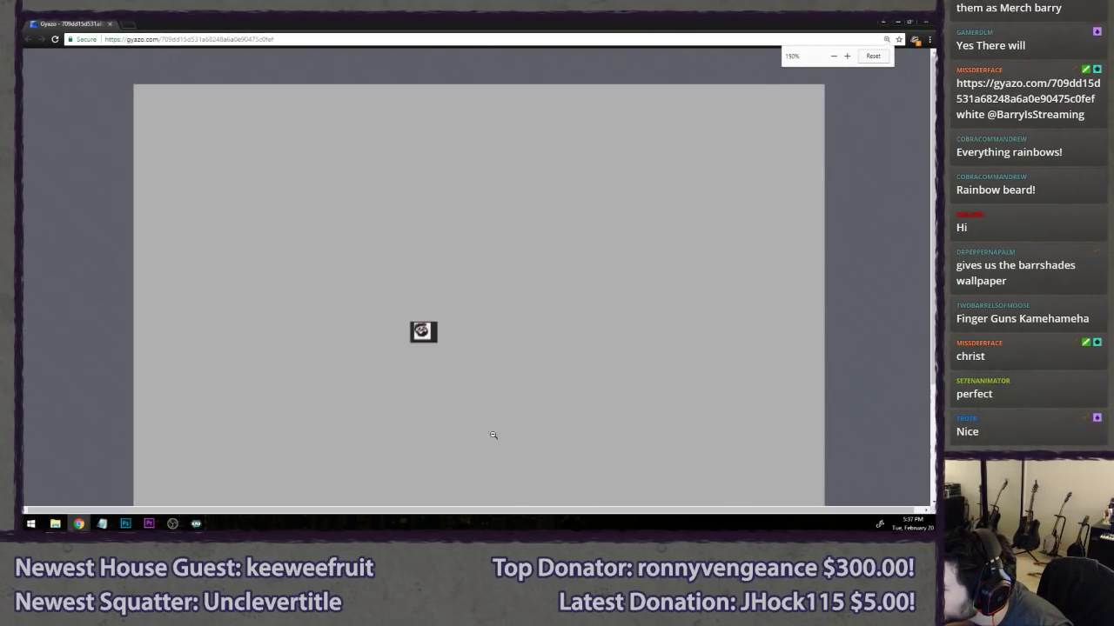
pyautogui.scroll(-6, 430, 356)
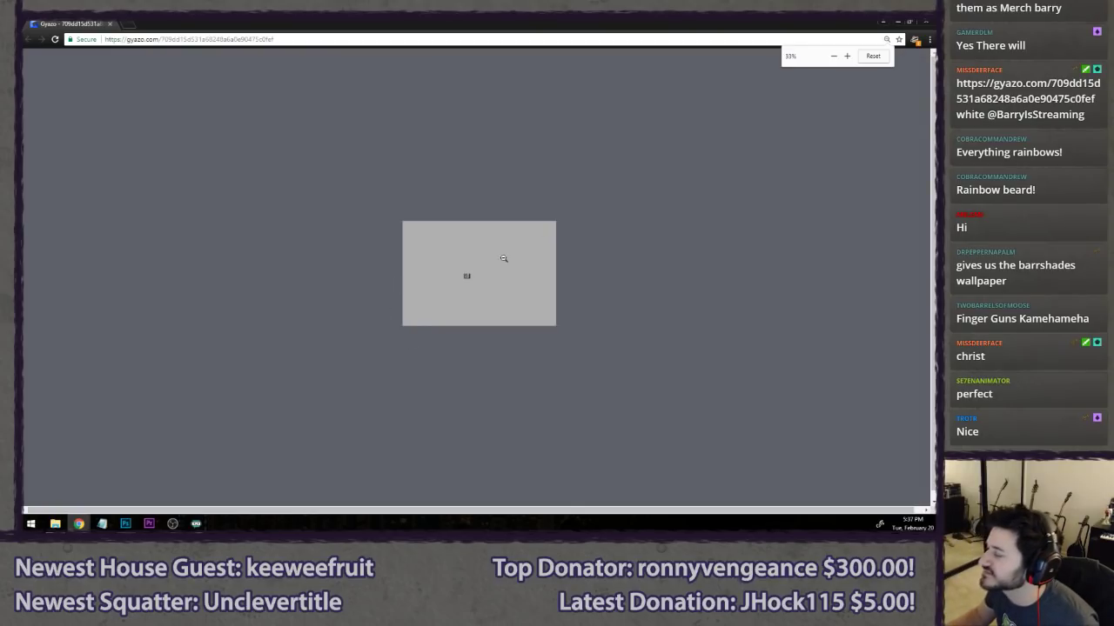
pyautogui.scroll(6, 503, 258)
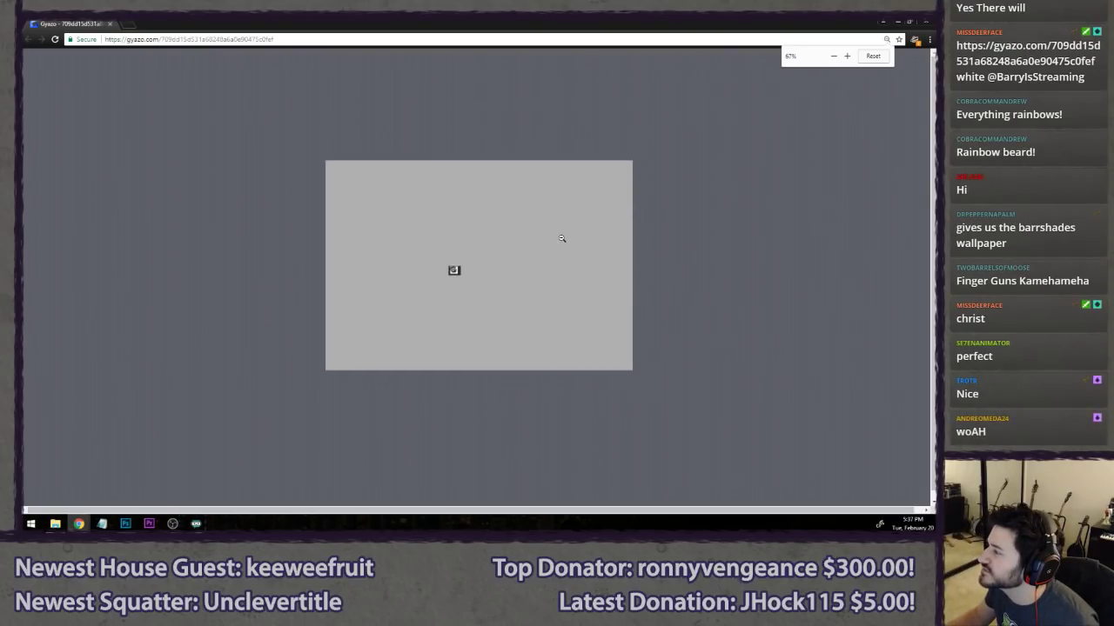
pyautogui.click(441, 277)
pyautogui.click(449, 234)
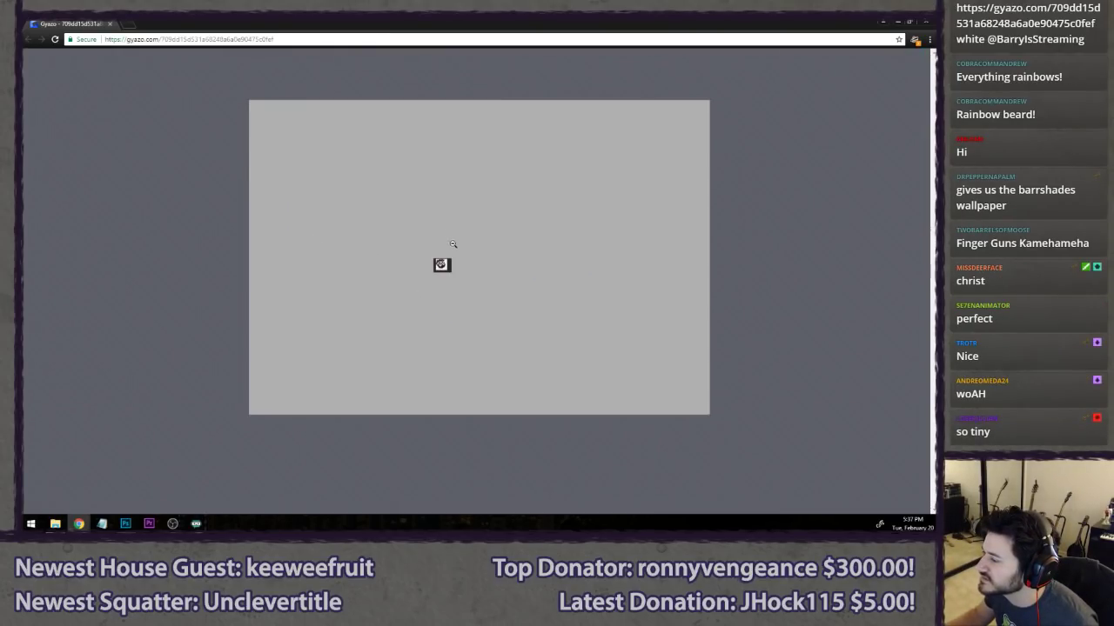
pyautogui.middleClick(58, 22)
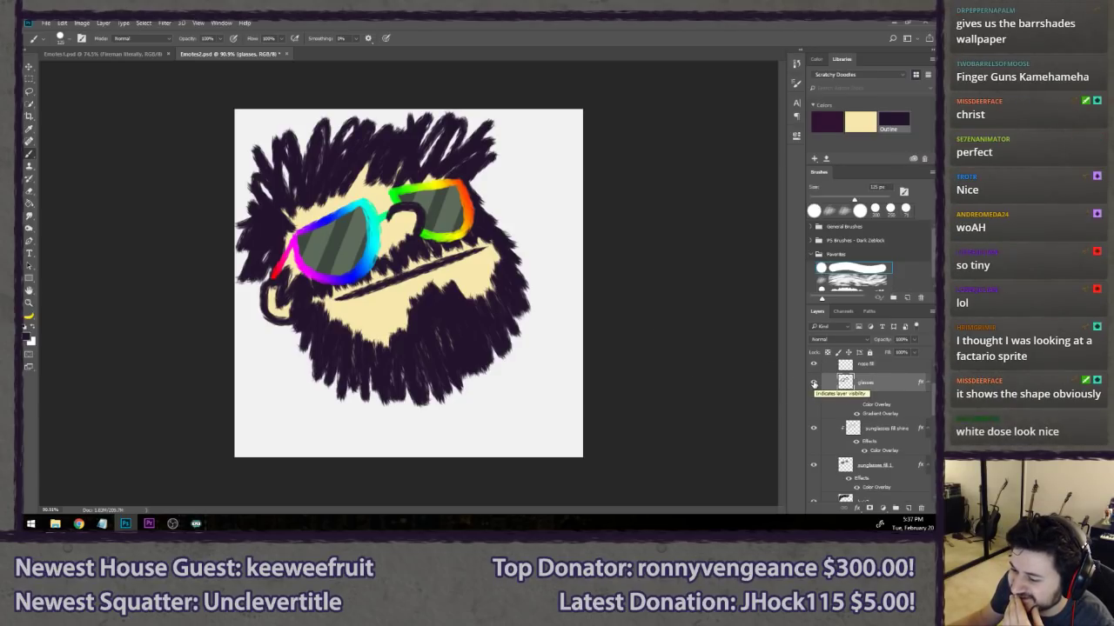
# - Replace the glasses layer's rainbow gradient with its Color Overlay, set to pure white at full opacity
pyautogui.click(856, 405)
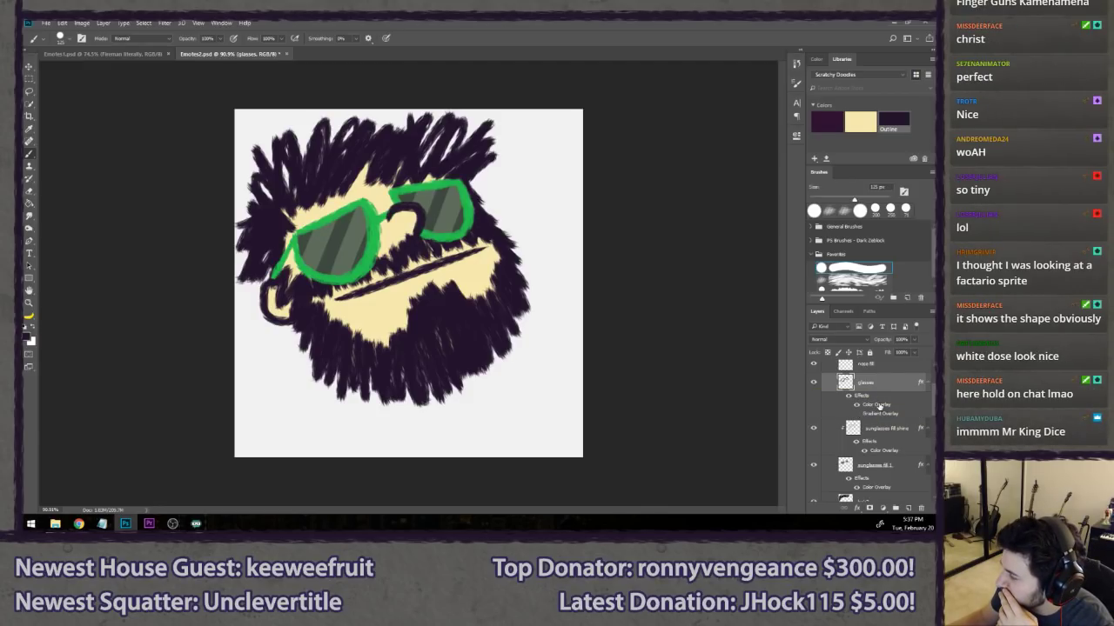
pyautogui.doubleClick(875, 405)
pyautogui.click(789, 225)
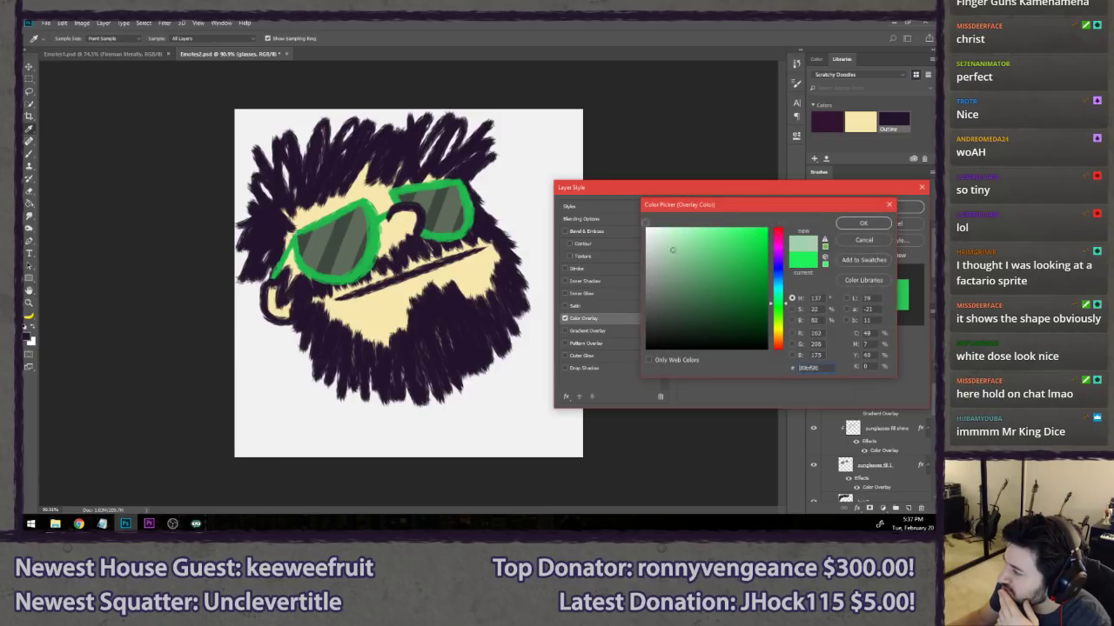
pyautogui.click(647, 228)
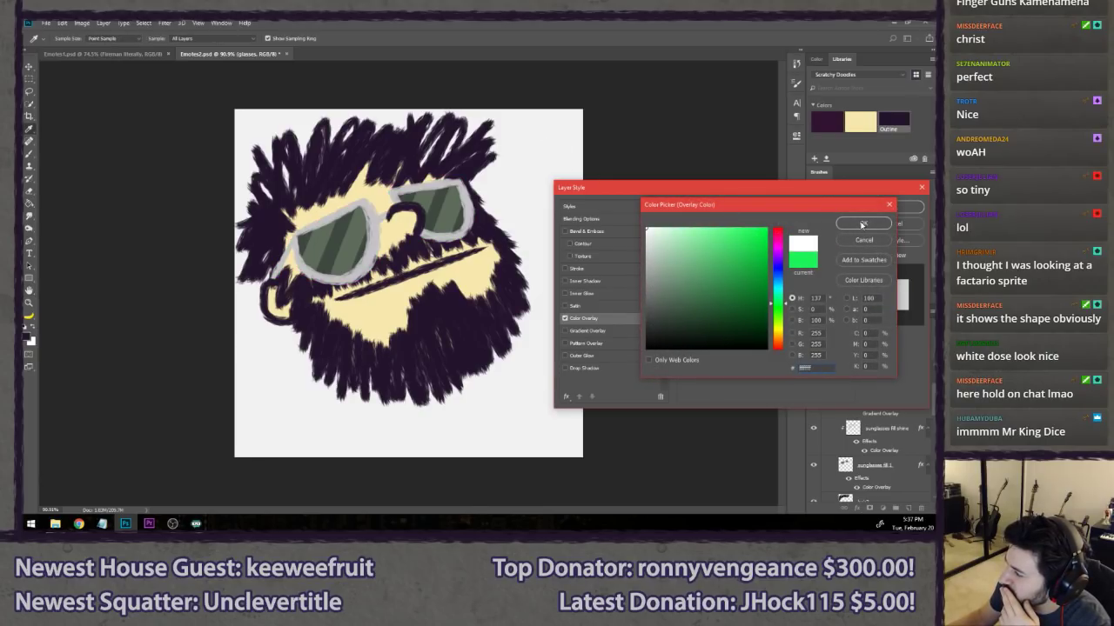
pyautogui.click(862, 224)
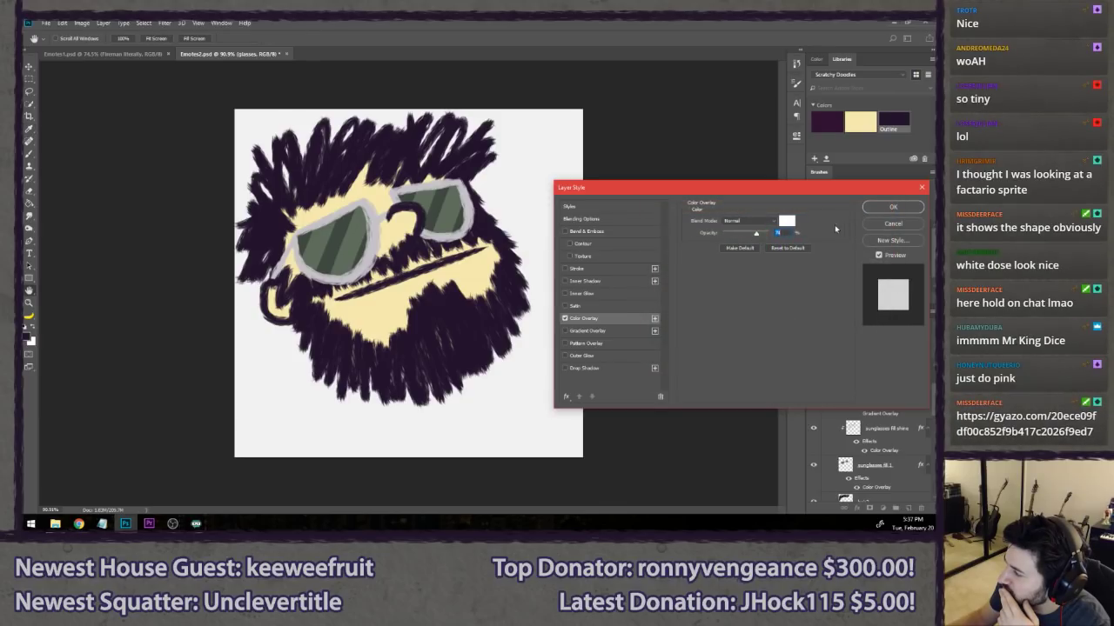
pyautogui.moveTo(760, 234); pyautogui.dragTo(769, 233)
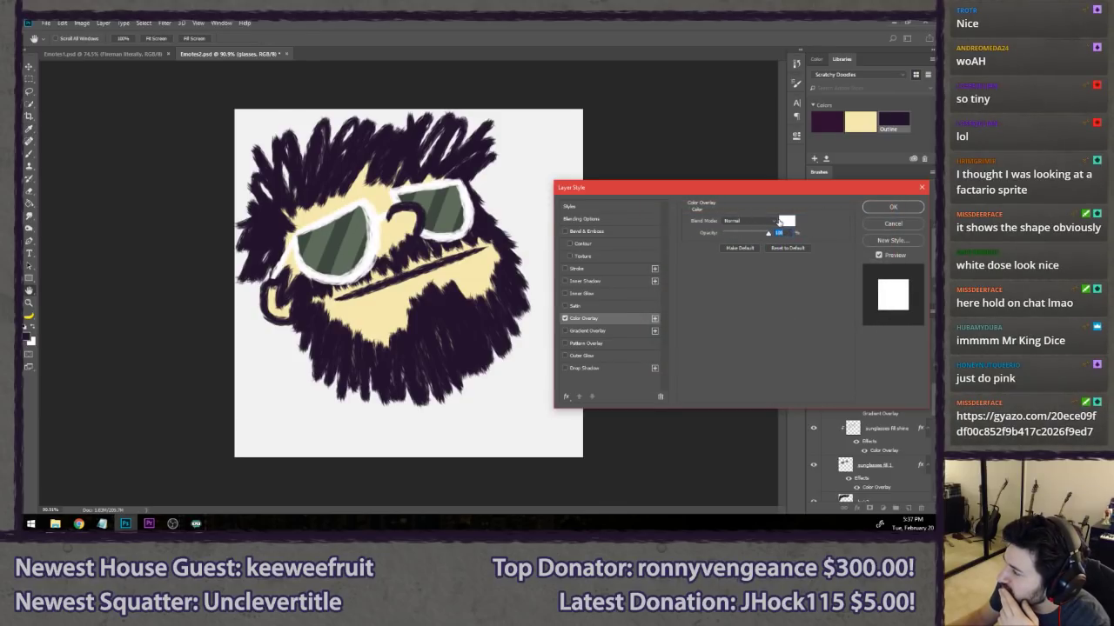
pyautogui.click(786, 223)
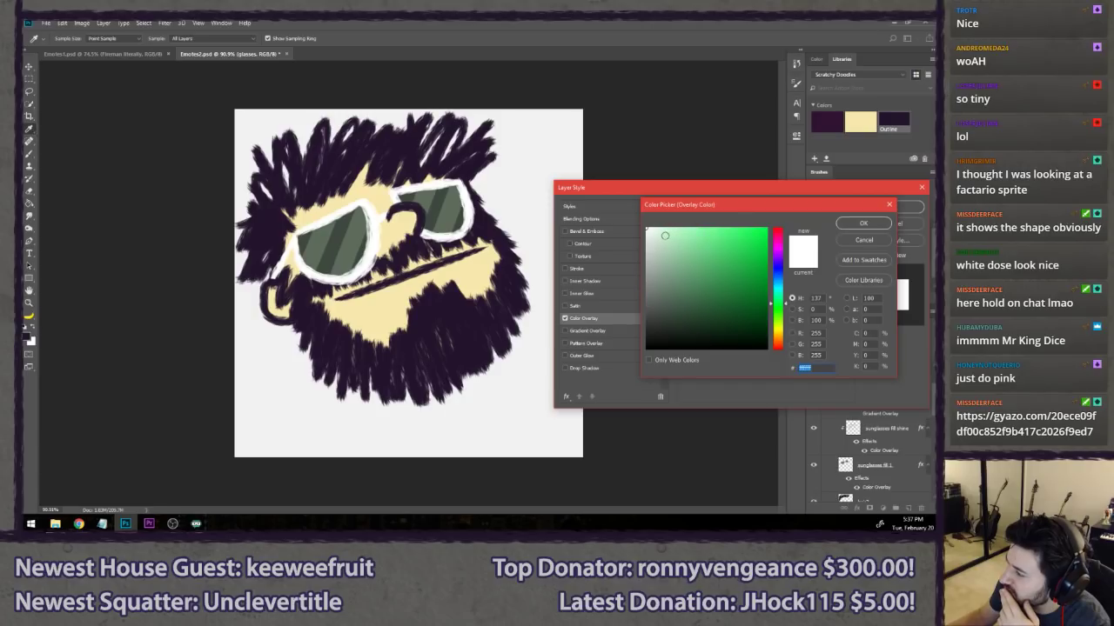
# - Switch to Chrome to examine the shared Gyazo mock-up of the emote with white frames, and return to Photoshop
pyautogui.hotkey('alt', 'Tab')
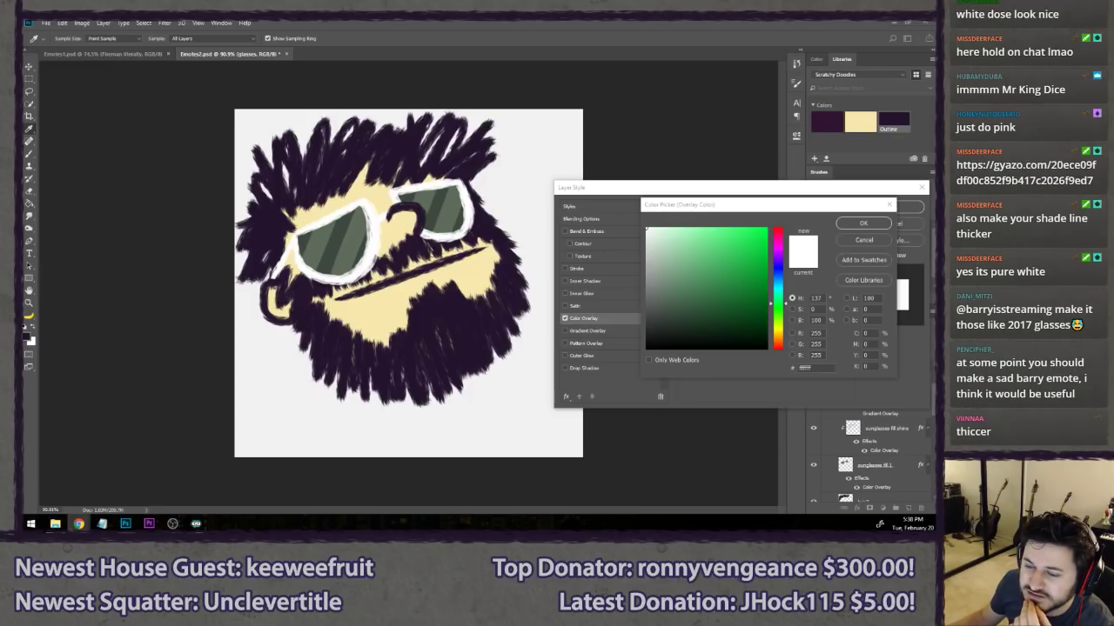
pyautogui.moveTo(24, 99); pyautogui.dragTo(284, 22)
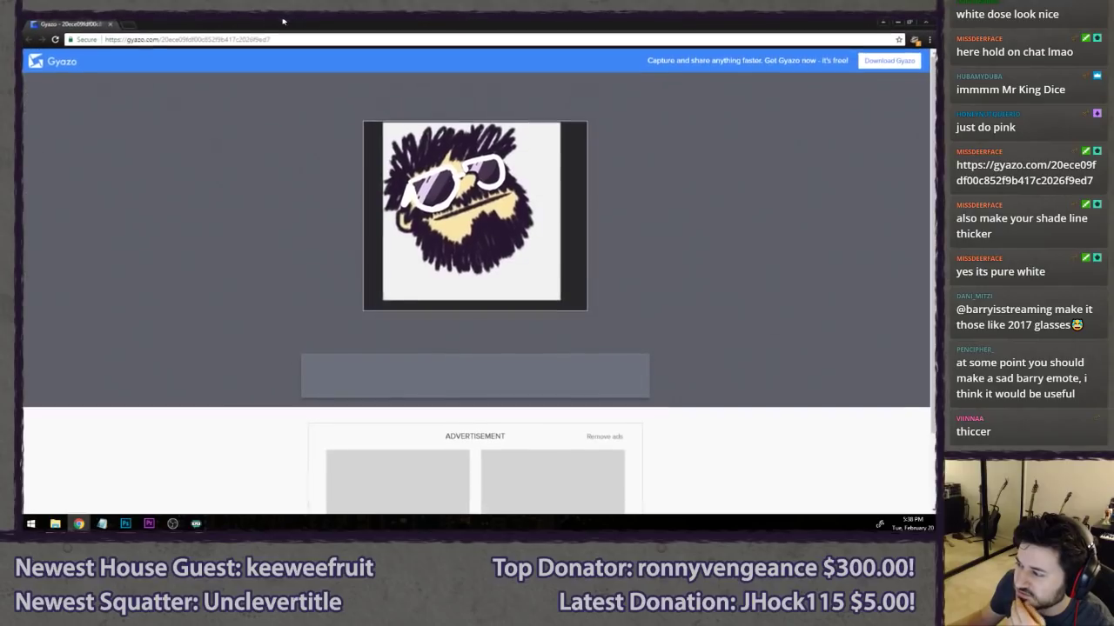
pyautogui.click(424, 220)
pyautogui.click(460, 232)
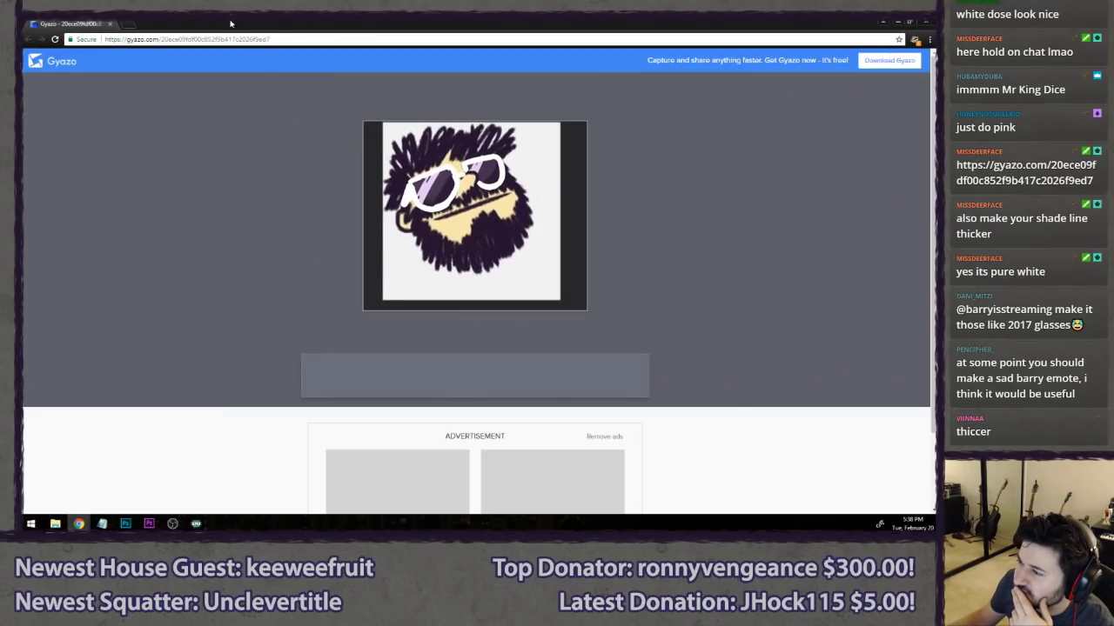
pyautogui.moveTo(233, 24); pyautogui.dragTo(272, 104)
pyautogui.hotkey('alt', 'Tab')
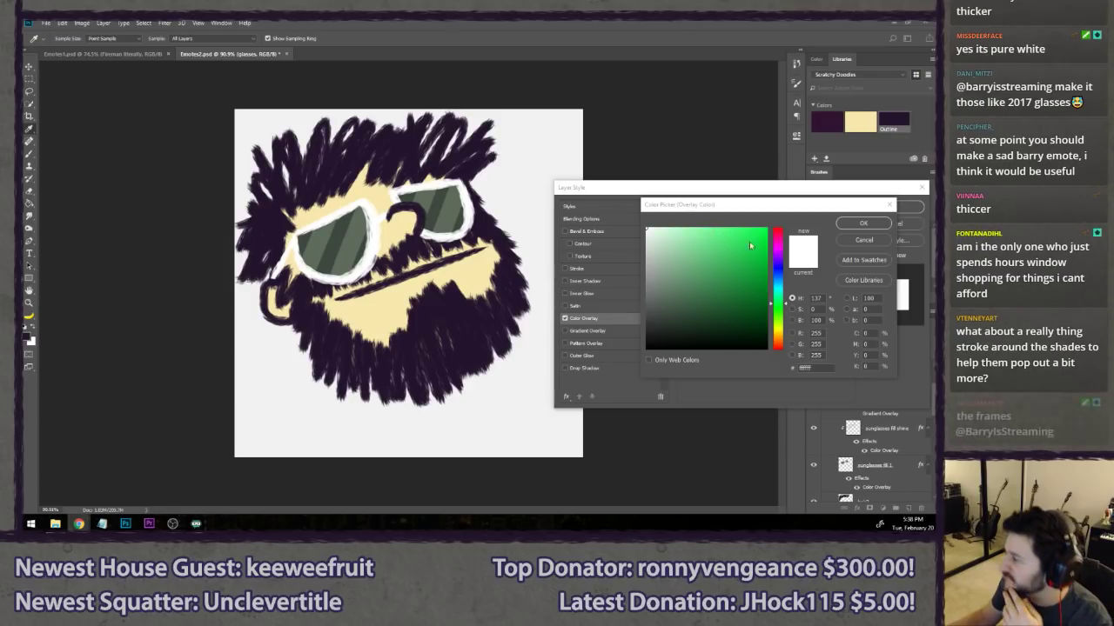
# - Accept the white overlay colour and apply the layer style to the glasses layer
pyautogui.click(863, 224)
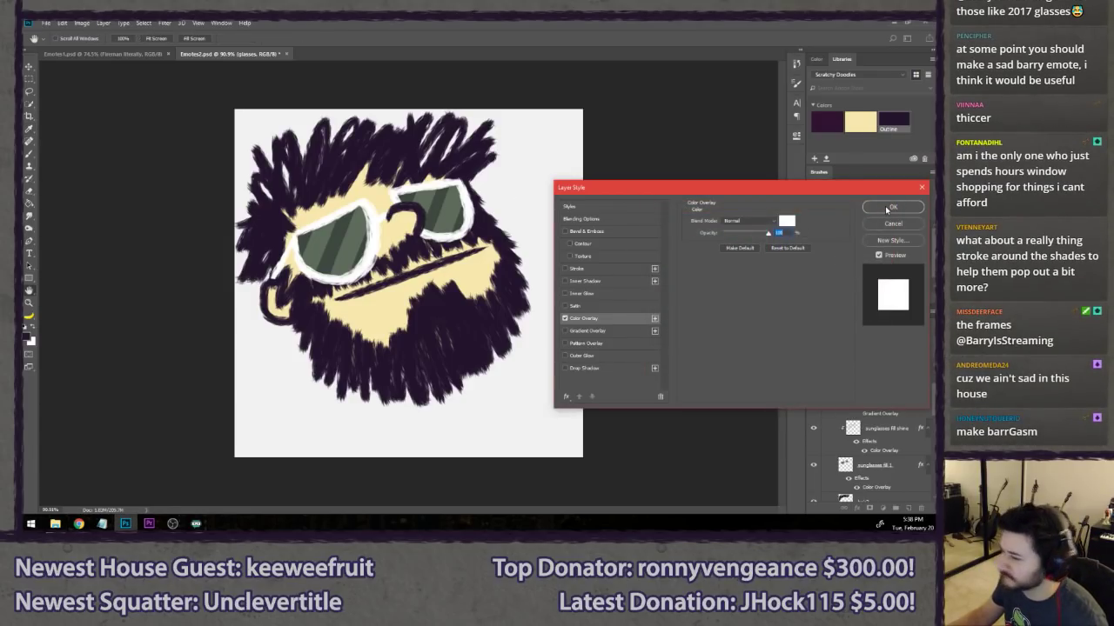
pyautogui.click(884, 205)
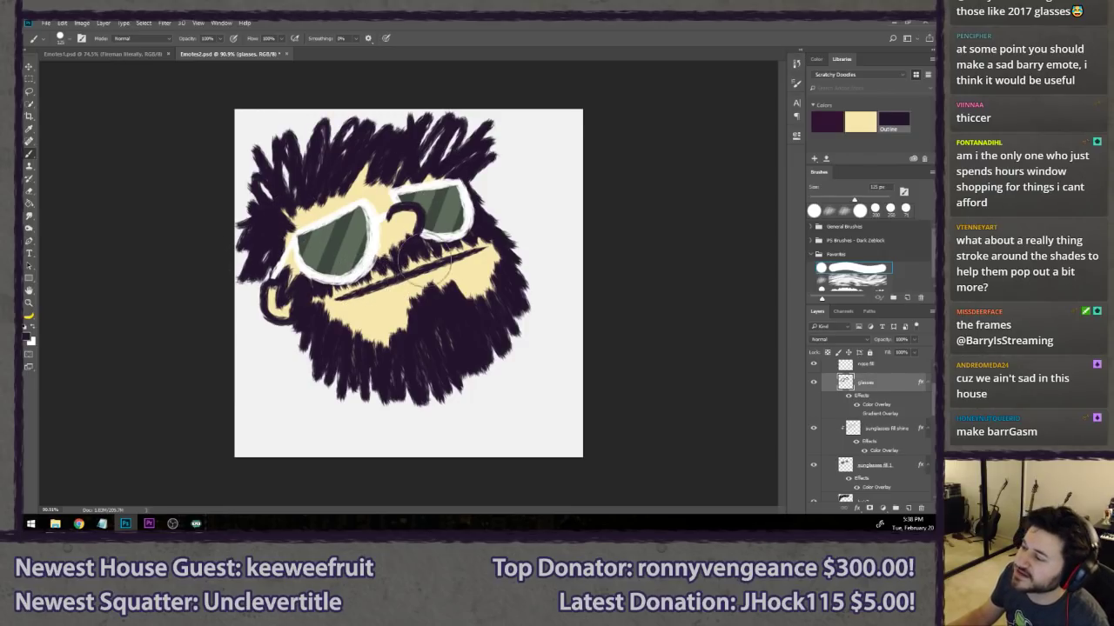
# - Try painting over the white frames on the glasses layer with the large 125 px brush
pyautogui.moveTo(349, 214)
pyautogui.mouseDown()
pyautogui.moveTo(351, 240)
pyautogui.moveTo(261, 261)
pyautogui.mouseUp()
pyautogui.hotkey('ctrl', 'z')
pyautogui.moveTo(424, 204)
pyautogui.mouseDown()
pyautogui.moveTo(392, 161)
pyautogui.moveTo(406, 293)
pyautogui.mouseUp()
pyautogui.hotkey('ctrl', 'z')
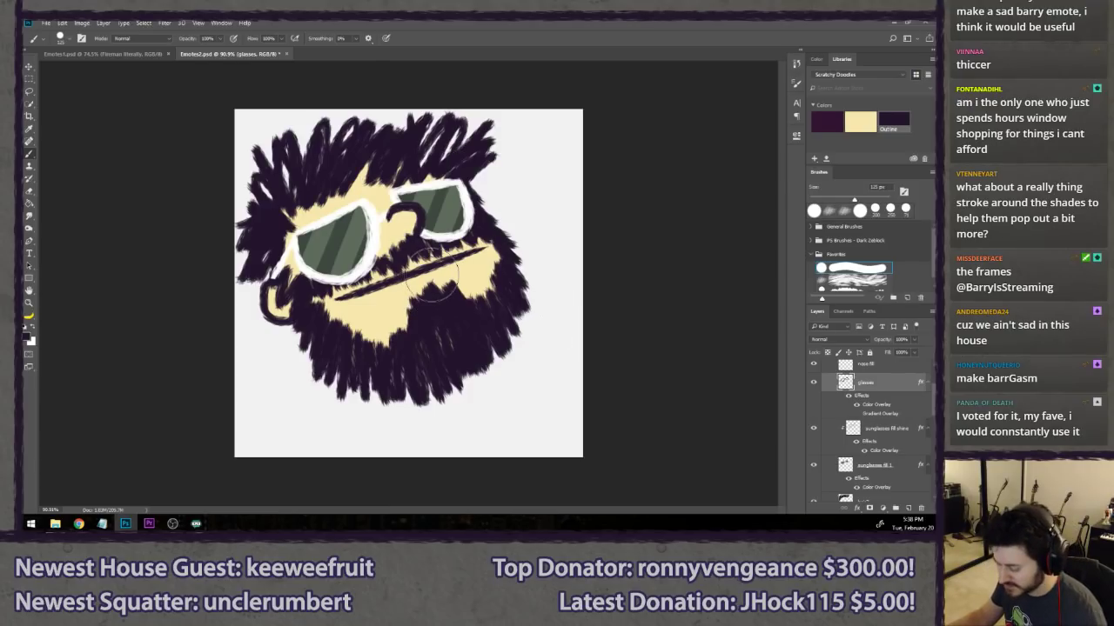
# - Reduce the brush size to 25 px
pyautogui.press('[')
pyautogui.press('[')
pyautogui.press('[')
pyautogui.press('[')
pyautogui.press('[')
pyautogui.press('[')
pyautogui.press('[')
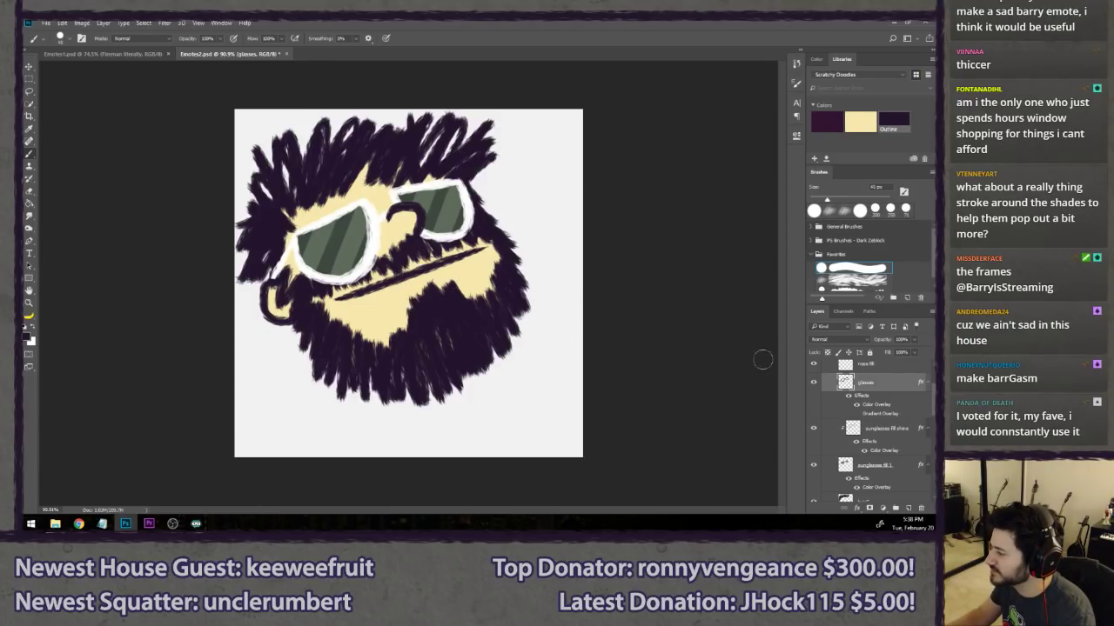
pyautogui.press('[')
pyautogui.press('[')
pyautogui.press('[')
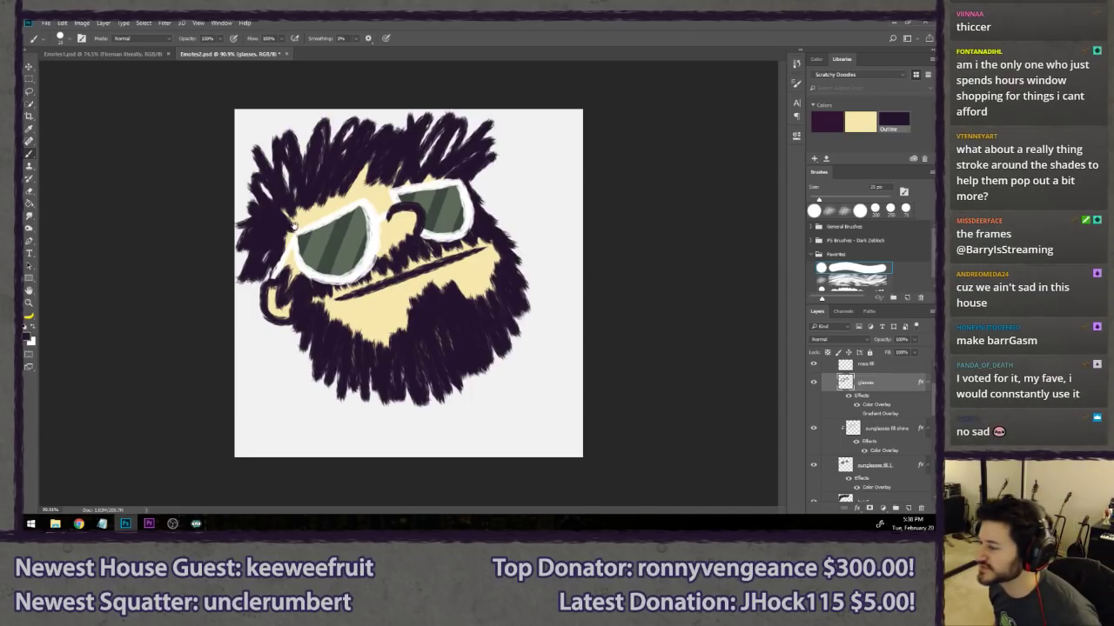
# - Try thickening the white temple arm between the near lens and the ear with the smooth round brush
pyautogui.press('z')
pyautogui.moveTo(290, 206); pyautogui.dragTo(318, 198)
pyautogui.press('b')
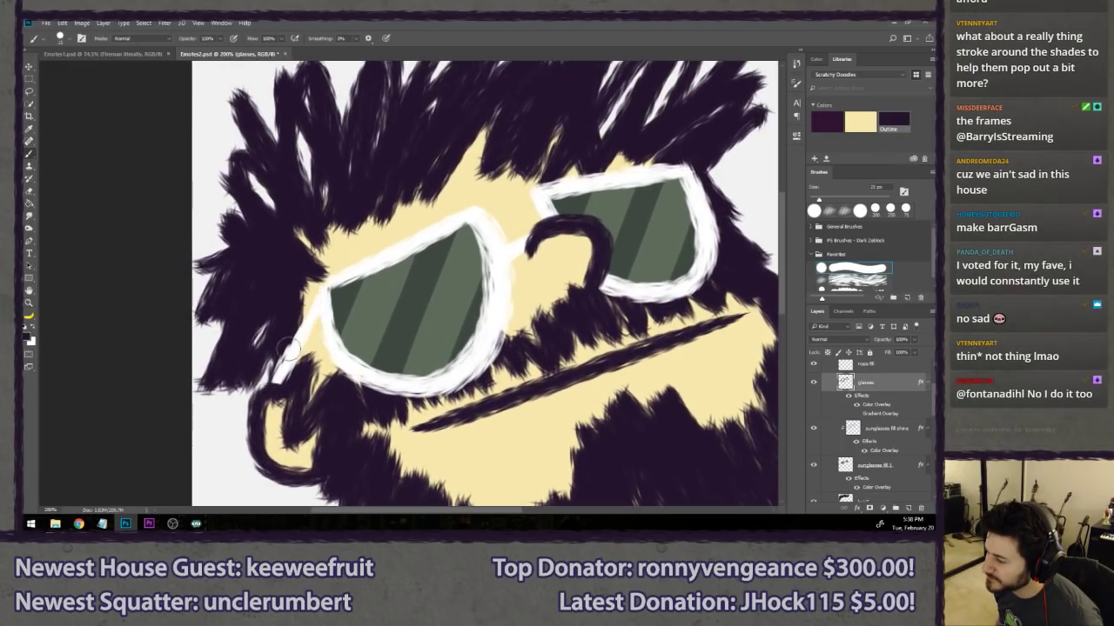
pyautogui.moveTo(281, 372)
pyautogui.mouseDown()
pyautogui.moveTo(319, 318)
pyautogui.moveTo(284, 346)
pyautogui.moveTo(288, 374)
pyautogui.moveTo(314, 315)
pyautogui.mouseUp()
pyautogui.hotkey('ctrl', 'z')
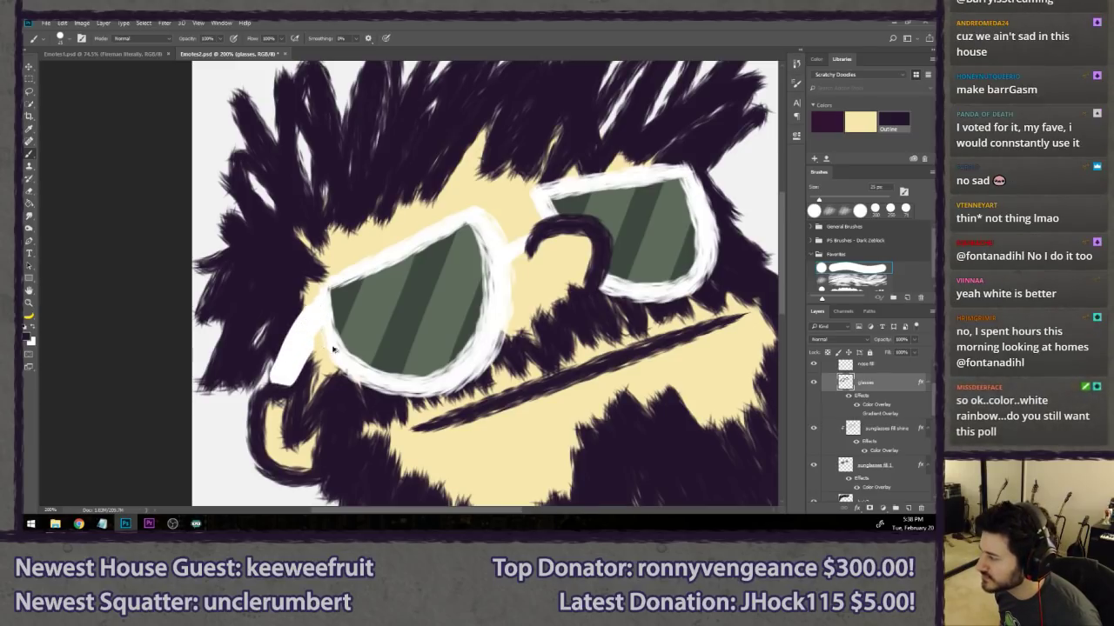
pyautogui.hotkey('ctrl', 'z')
# - Thicken the temple arm and both white lens frames with the dry bristle brush, enlarging it to 30 px for the frames
pyautogui.click(851, 279)
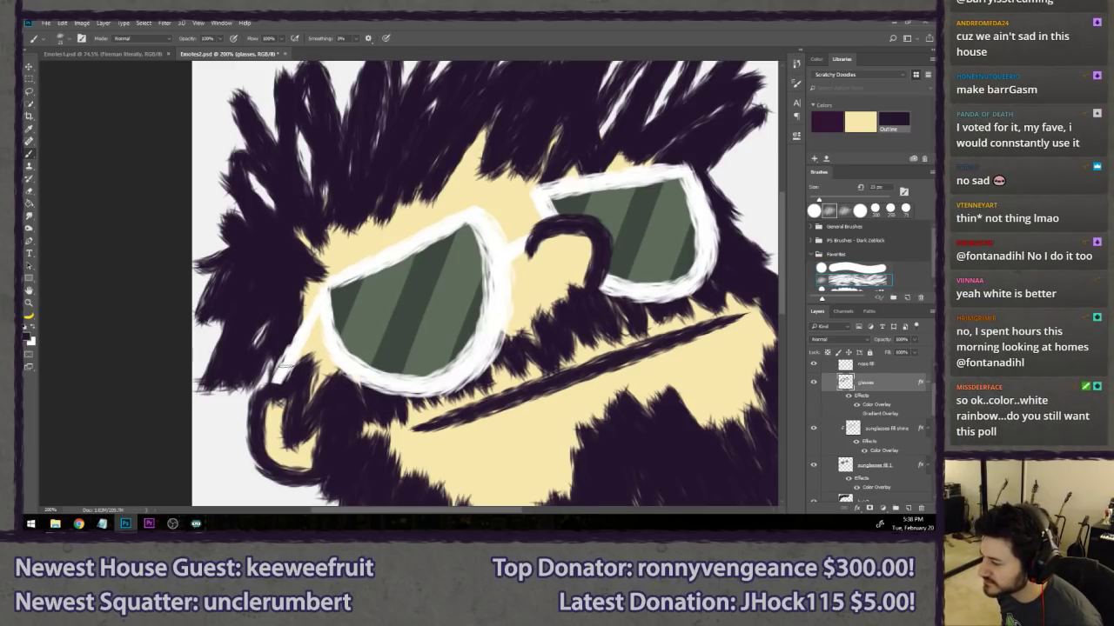
pyautogui.moveTo(313, 333)
pyautogui.mouseDown()
pyautogui.moveTo(284, 374)
pyautogui.moveTo(317, 327)
pyautogui.mouseUp()
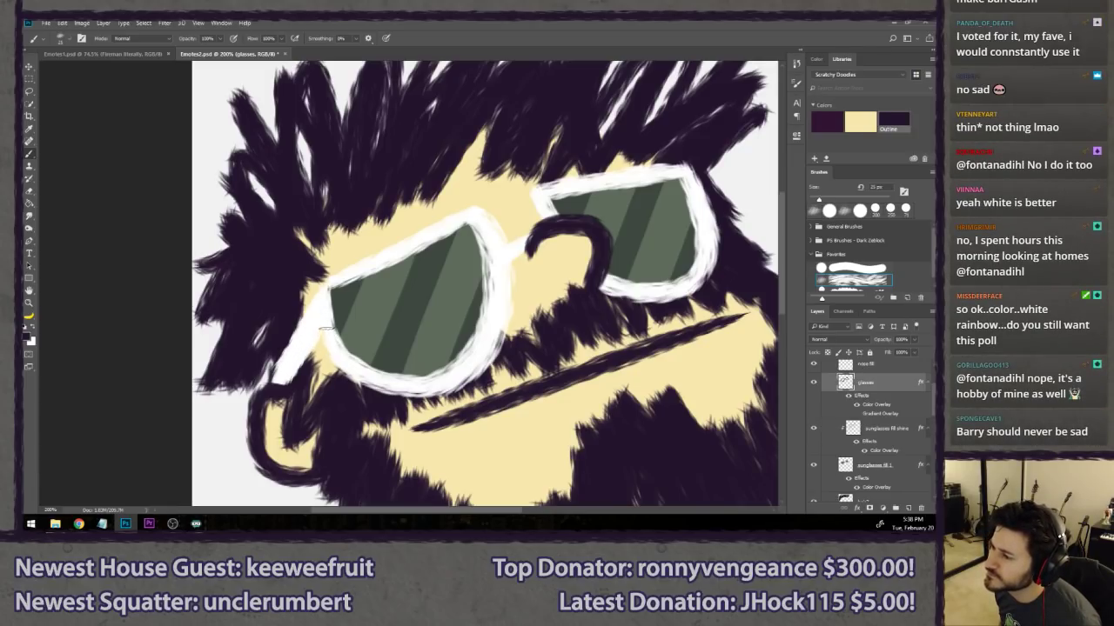
pyautogui.press(']')
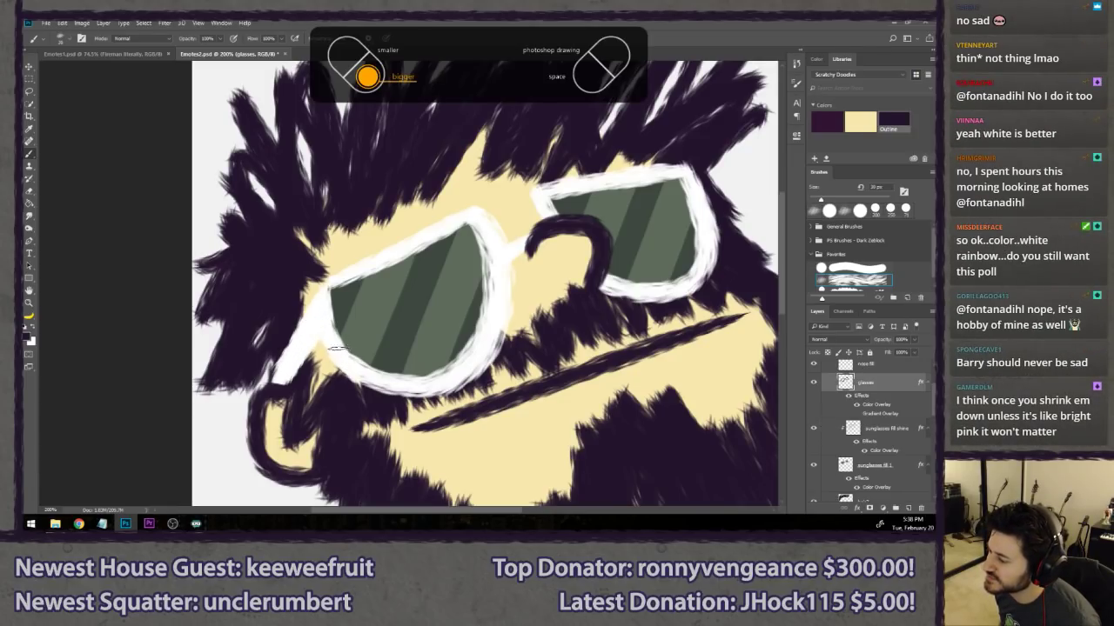
pyautogui.moveTo(339, 351)
pyautogui.mouseDown()
pyautogui.moveTo(383, 390)
pyautogui.moveTo(347, 358)
pyautogui.moveTo(433, 386)
pyautogui.mouseUp()
pyautogui.hotkey('ctrl', 'z')
pyautogui.moveTo(319, 286)
pyautogui.mouseDown()
pyautogui.moveTo(467, 209)
pyautogui.moveTo(489, 235)
pyautogui.moveTo(498, 323)
pyautogui.moveTo(458, 377)
pyautogui.moveTo(373, 379)
pyautogui.moveTo(337, 347)
pyautogui.moveTo(317, 291)
pyautogui.mouseUp()
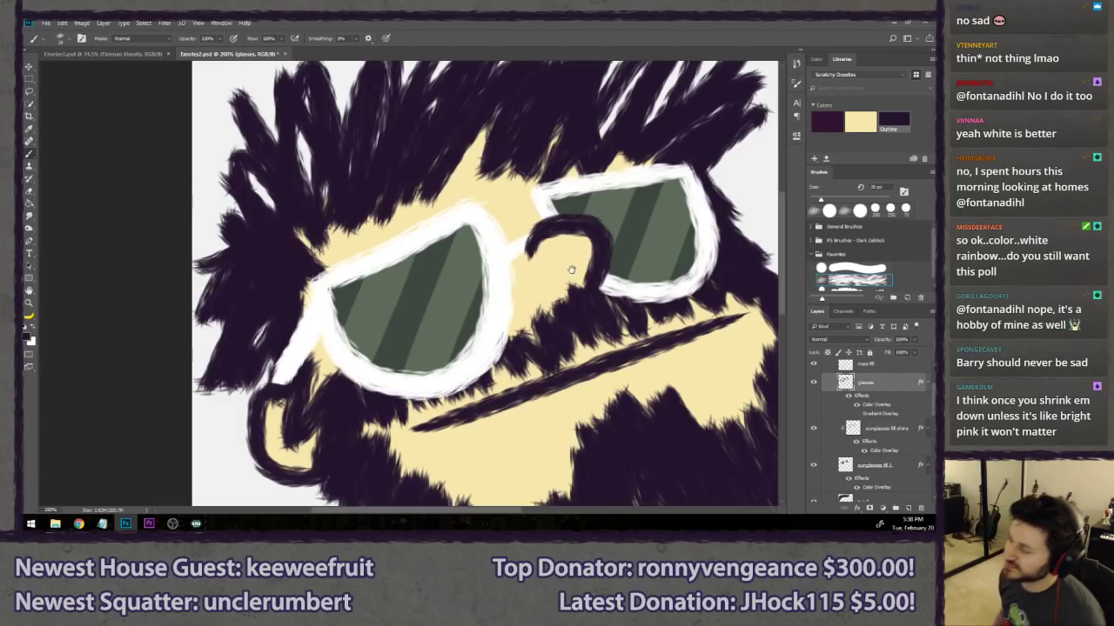
pyautogui.moveTo(565, 271); pyautogui.dragTo(448, 308)
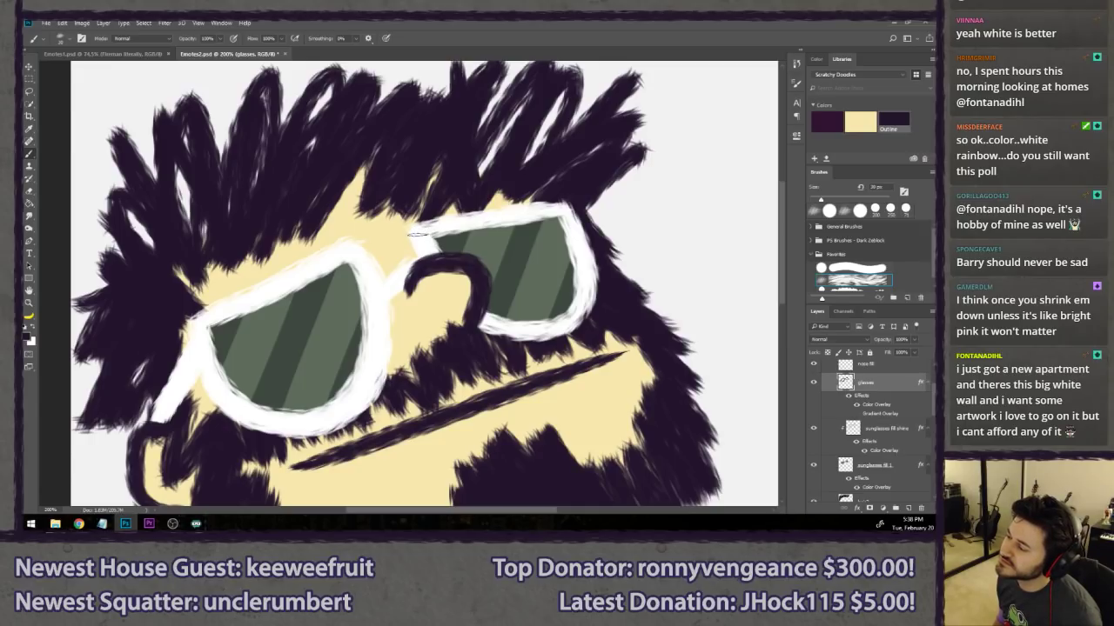
pyautogui.moveTo(418, 231)
pyautogui.mouseDown()
pyautogui.moveTo(559, 207)
pyautogui.moveTo(529, 211)
pyautogui.moveTo(567, 213)
pyautogui.moveTo(578, 233)
pyautogui.moveTo(565, 209)
pyautogui.moveTo(592, 301)
pyautogui.moveTo(572, 330)
pyautogui.moveTo(477, 315)
pyautogui.mouseUp()
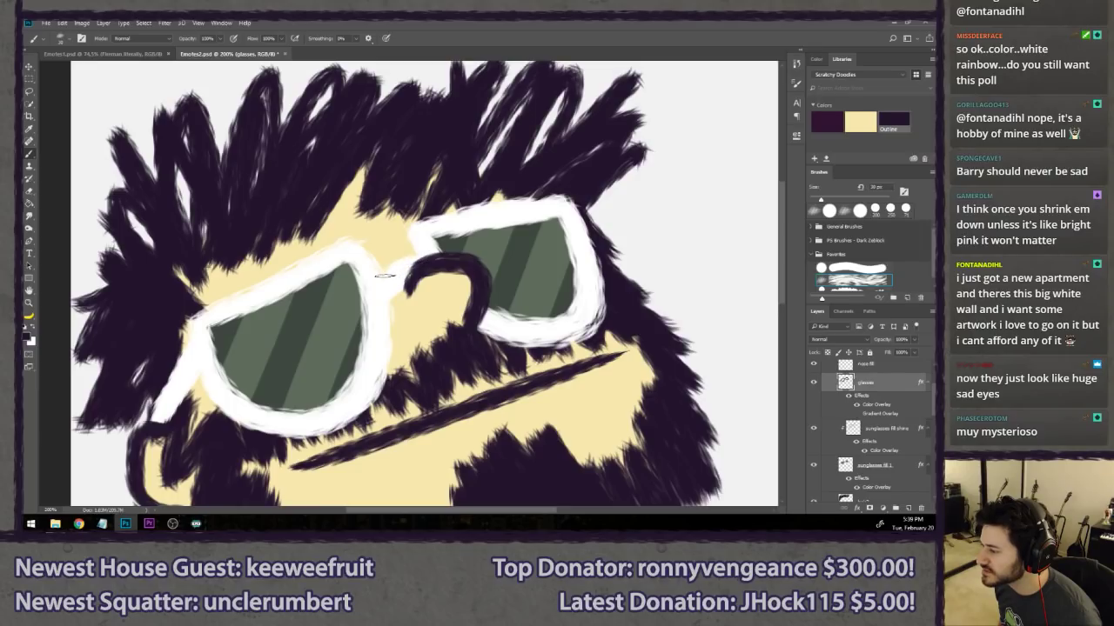
pyautogui.press('e')
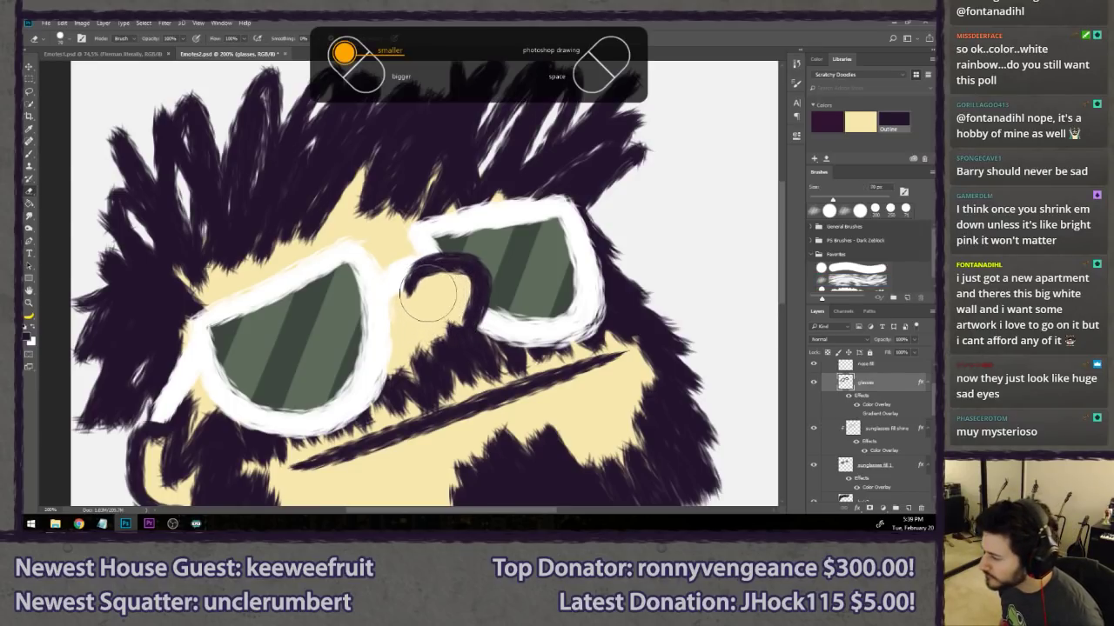
pyautogui.press('[')
pyautogui.press('[')
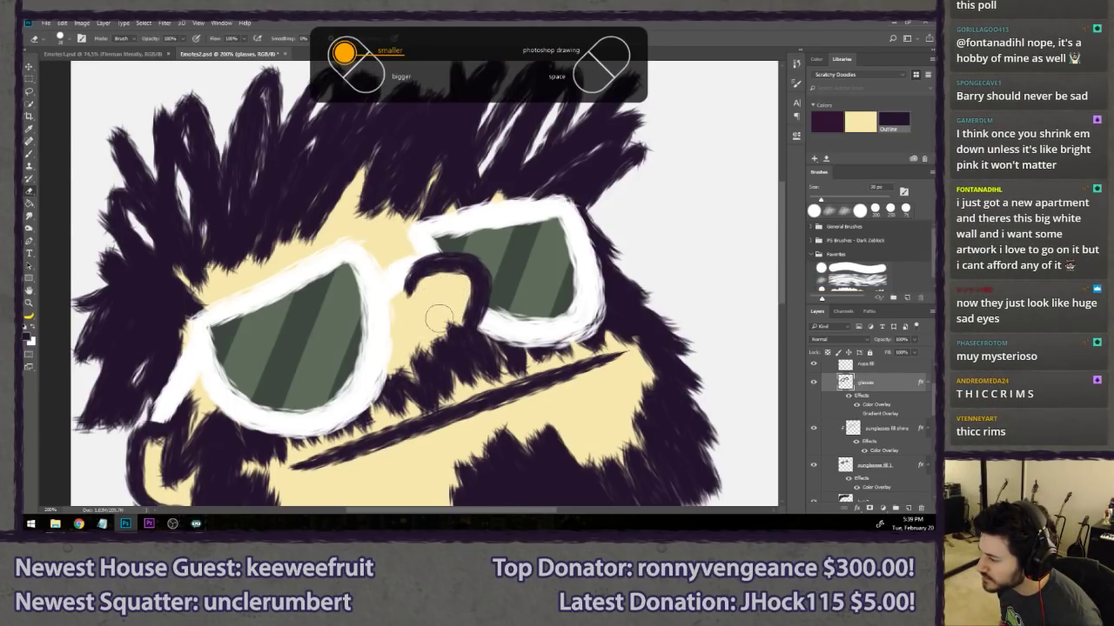
pyautogui.press('b')
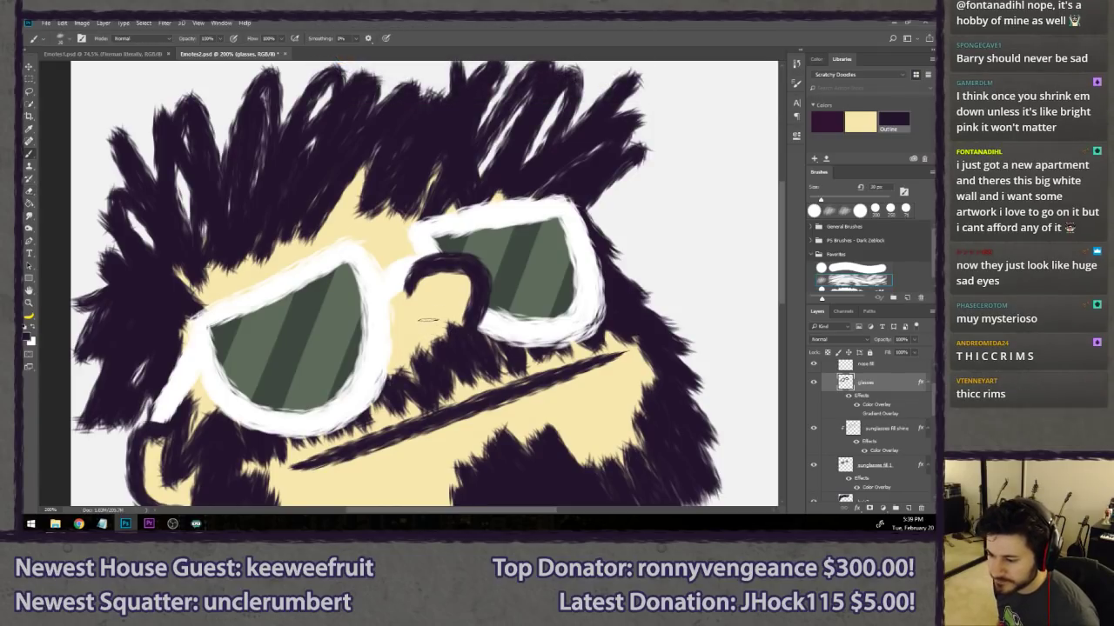
# - Swap the glasses' white Color Overlay for the rainbow Gradient Overlay, compare it at tiny emote size, and restore the white overlay
pyautogui.hotkey('ctrl', '-')
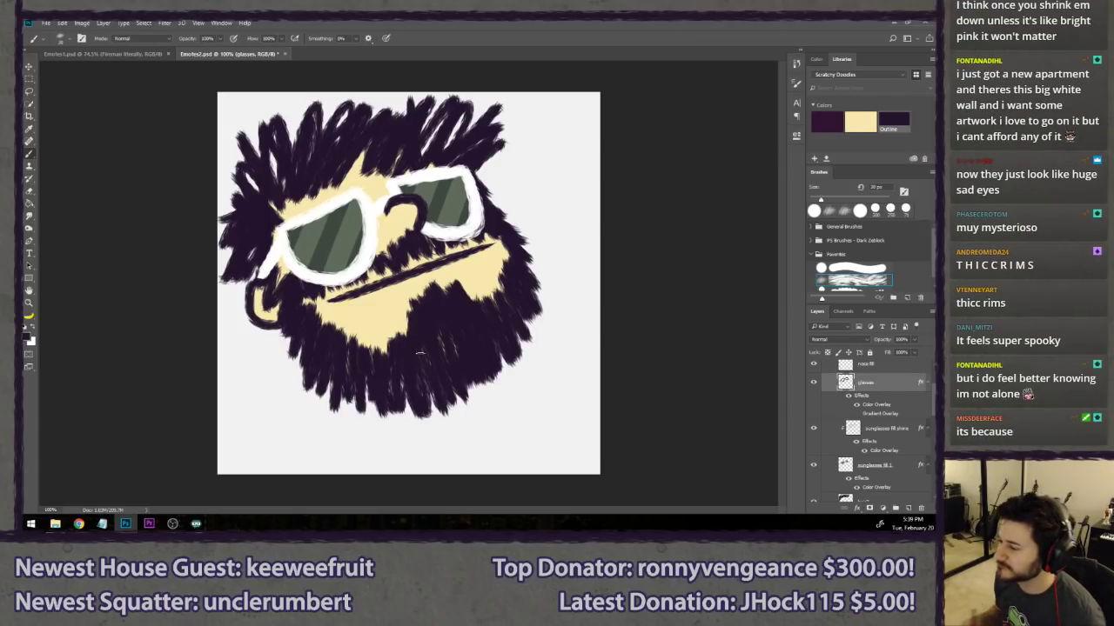
pyautogui.scroll(2, 867, 423)
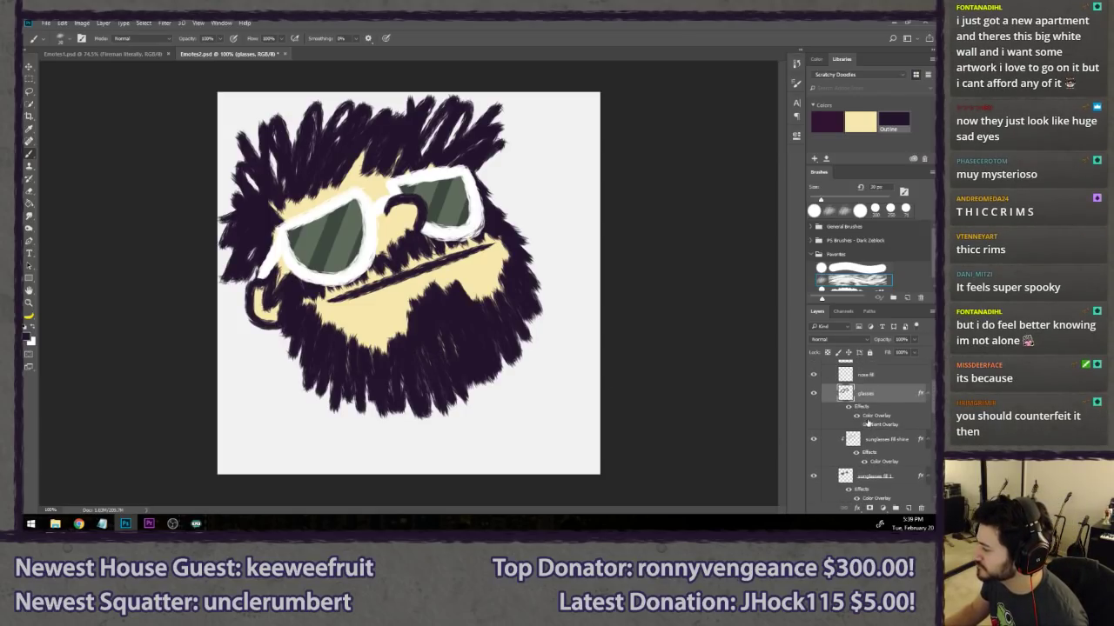
pyautogui.click(856, 416)
pyautogui.click(857, 424)
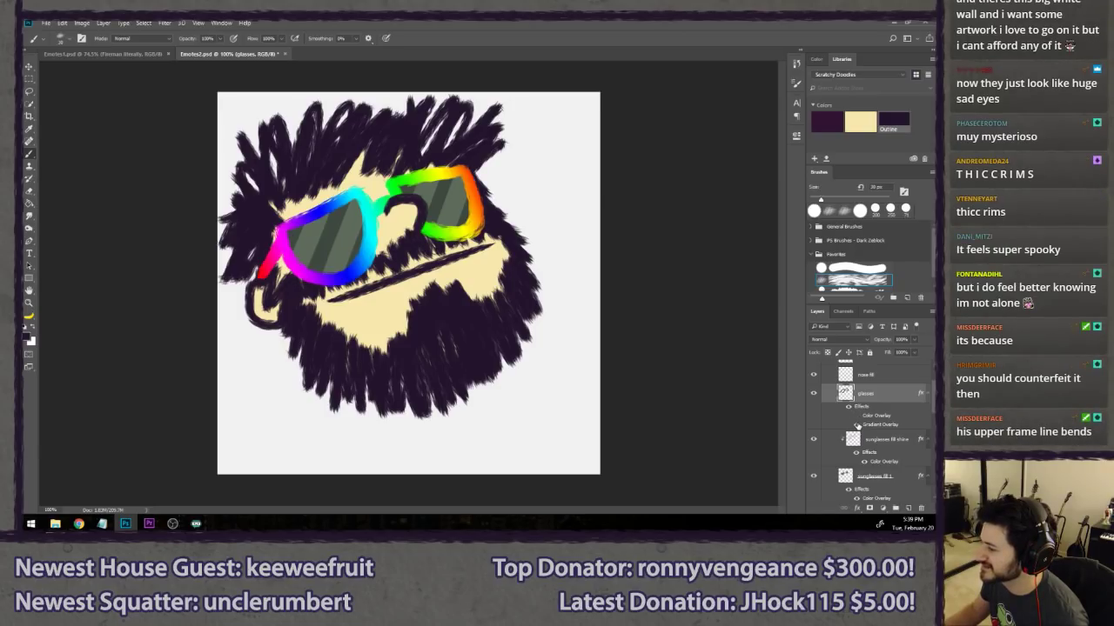
pyautogui.scroll(-8, 670, 408)
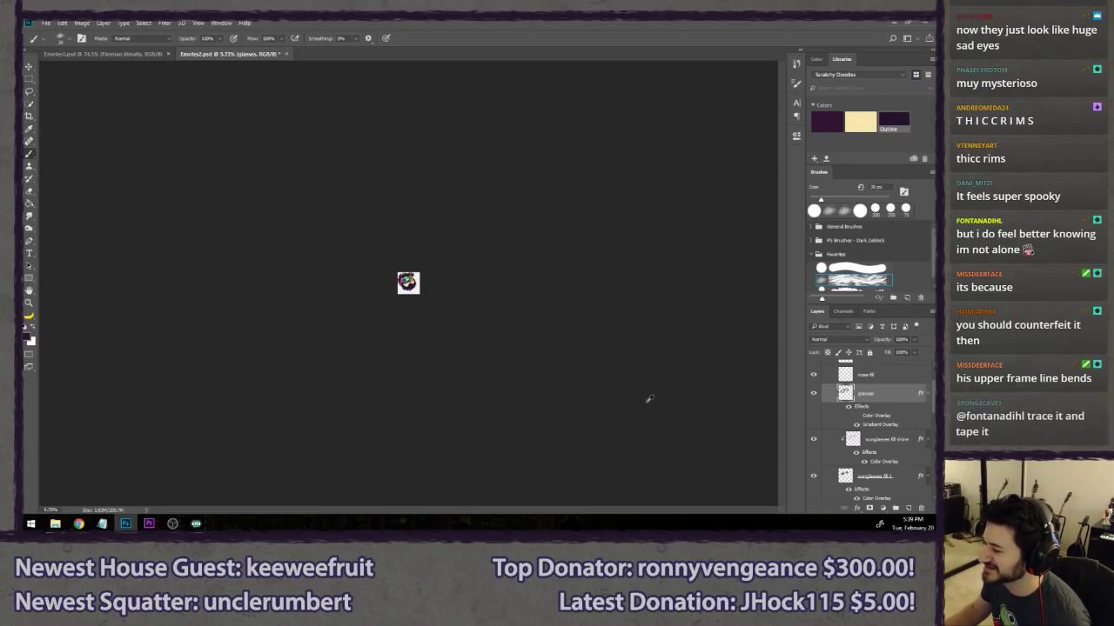
pyautogui.scroll(-3, 648, 399)
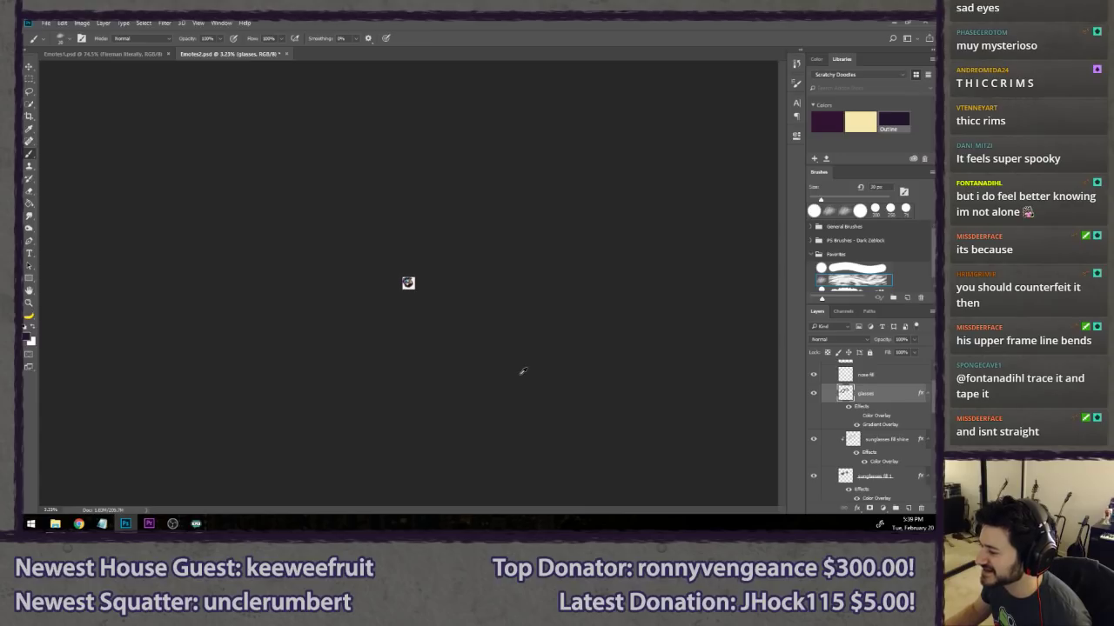
pyautogui.scroll(10, 502, 374)
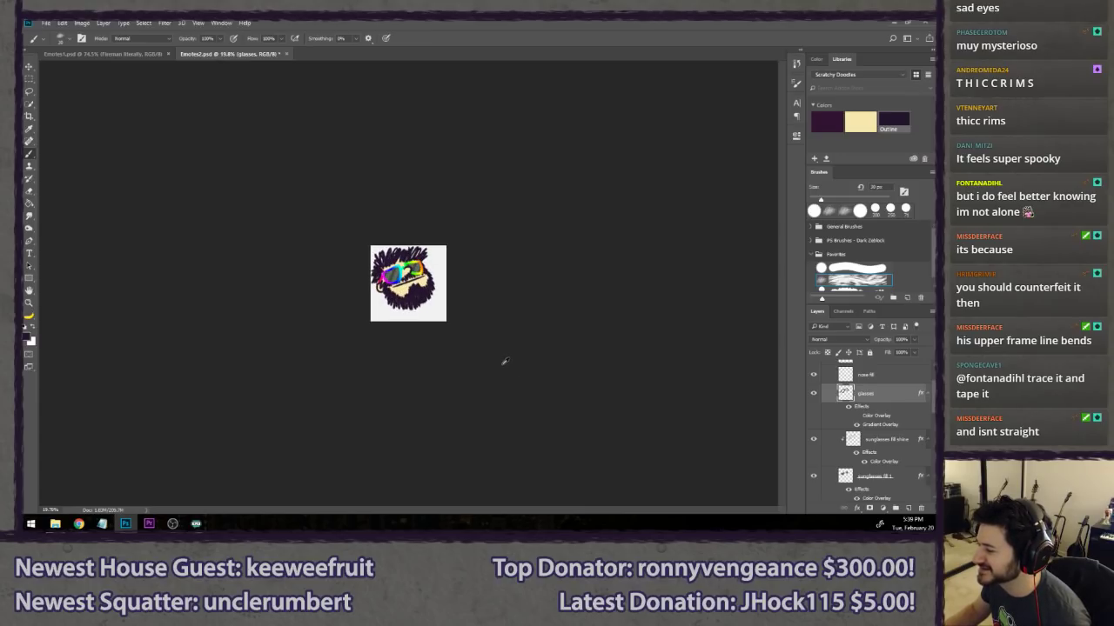
pyautogui.click(856, 425)
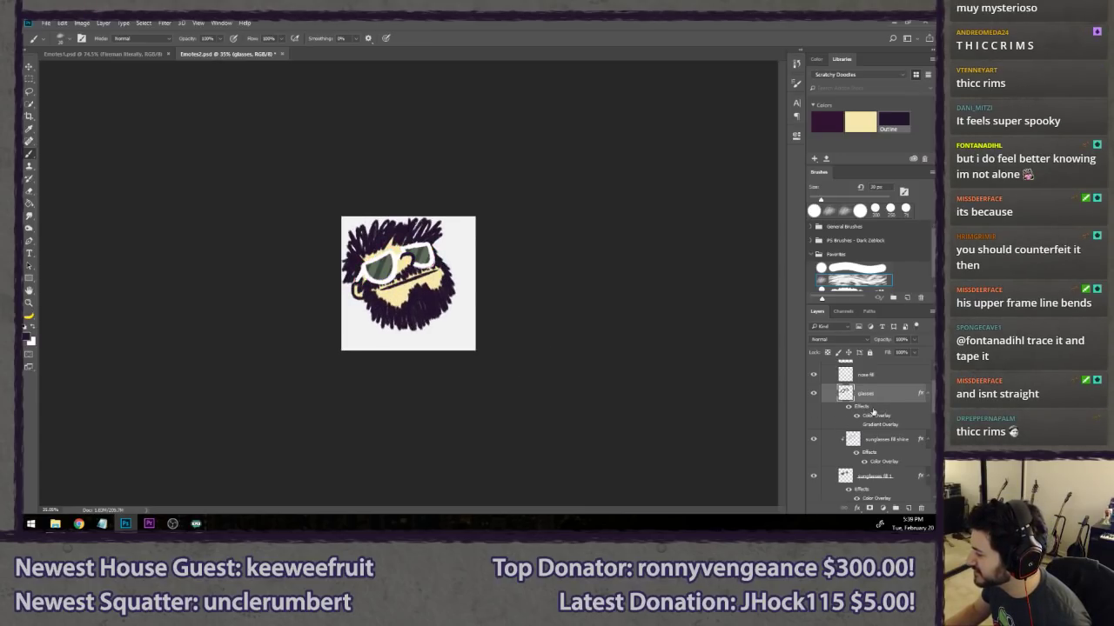
pyautogui.scroll(2, 875, 396)
pyautogui.scroll(-2, 888, 431)
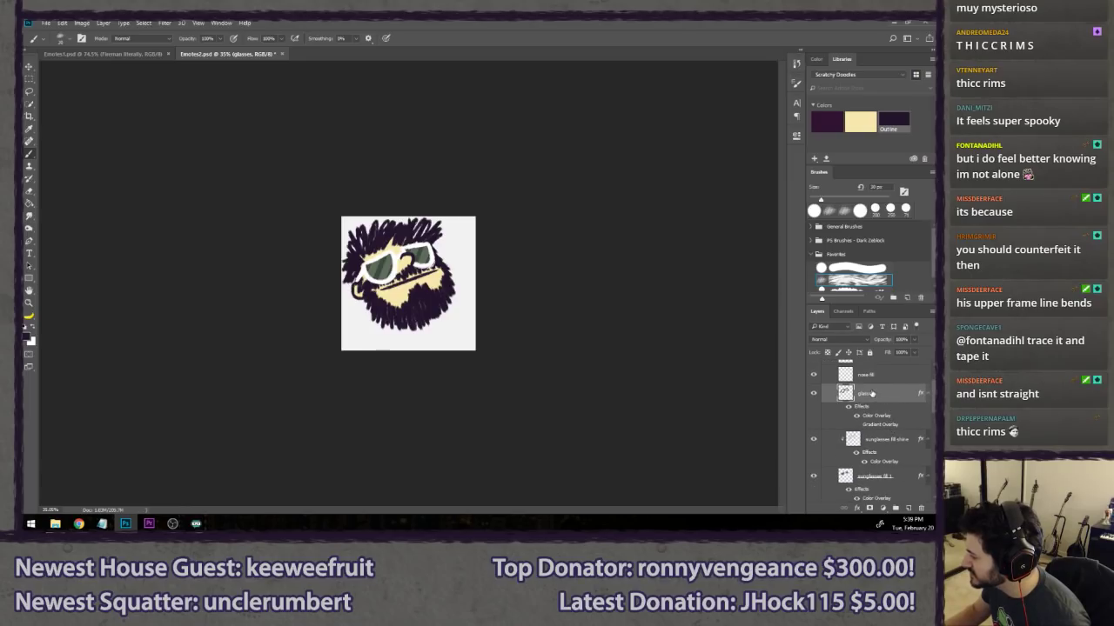
pyautogui.scroll(-1, 896, 461)
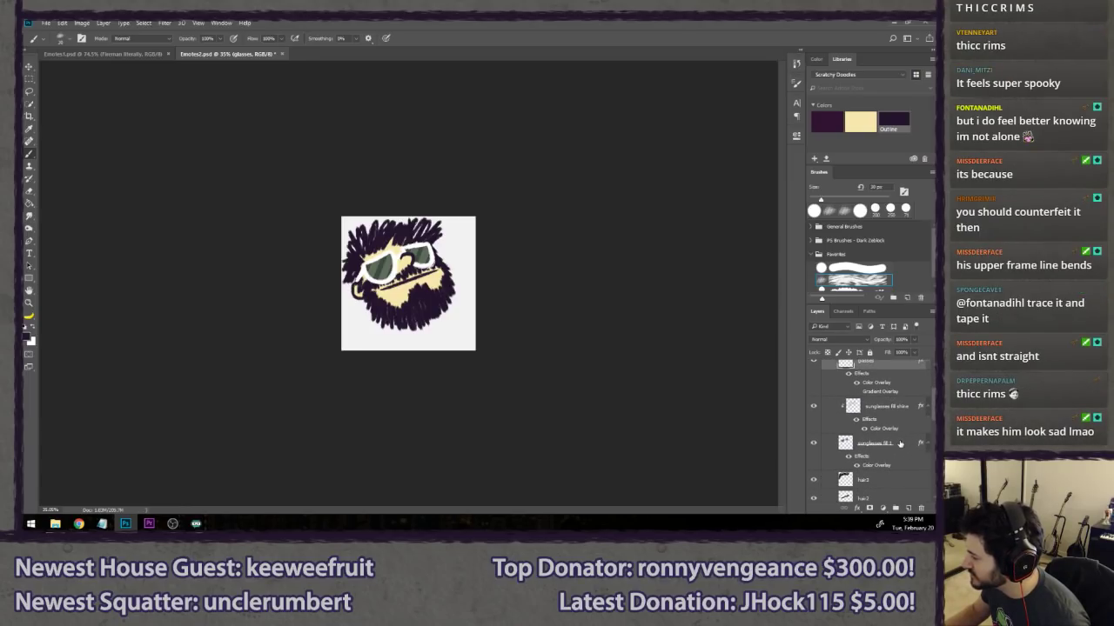
pyautogui.click(900, 444)
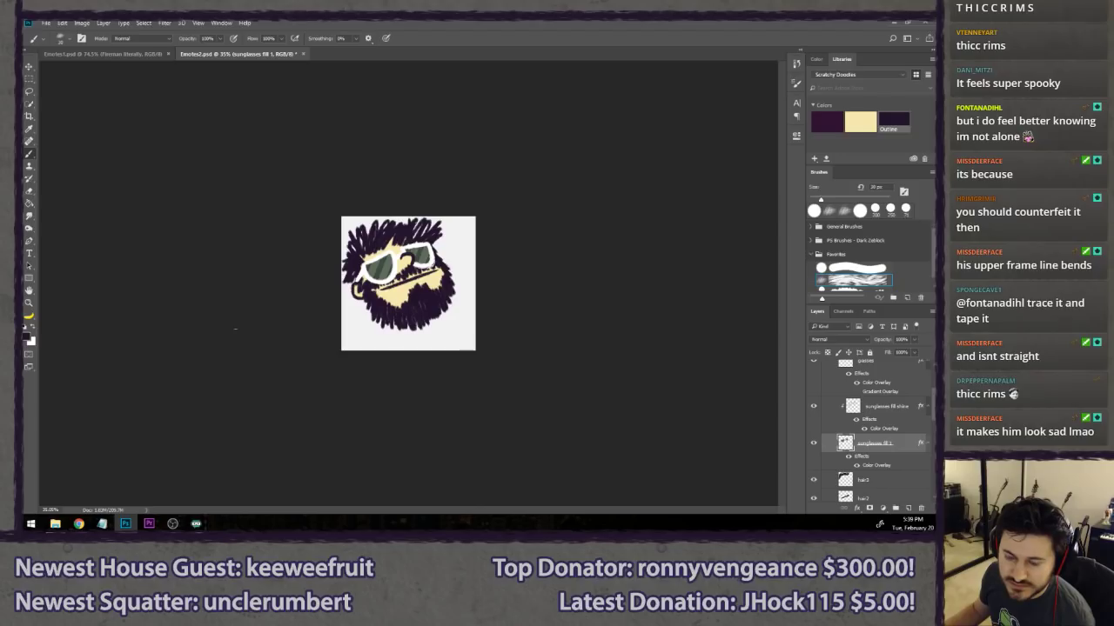
pyautogui.hotkey('ctrl', '1')
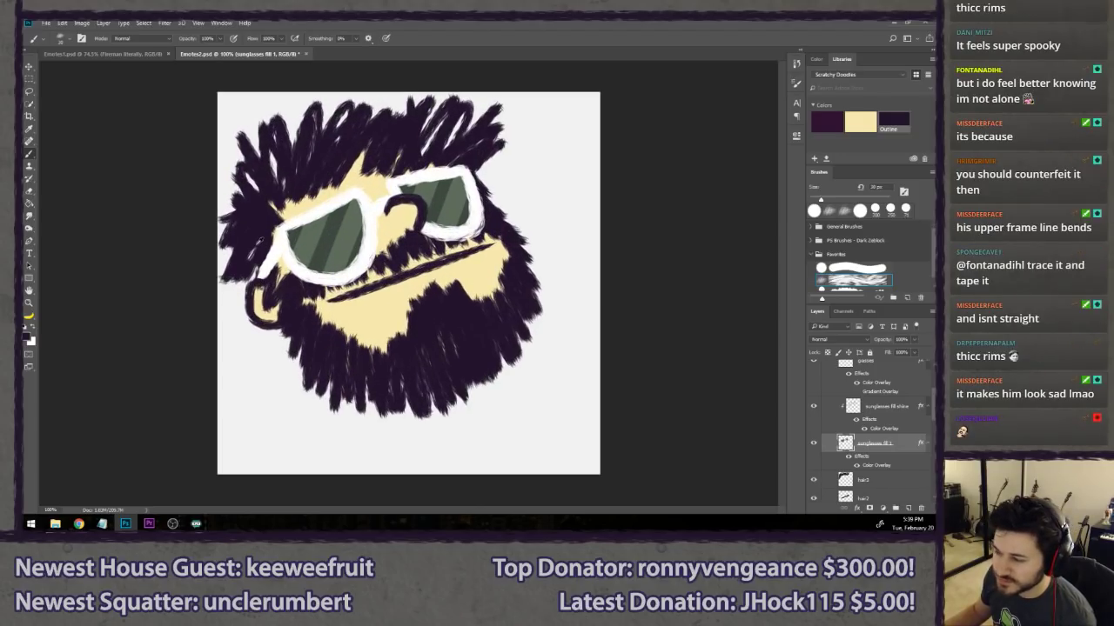
pyautogui.doubleClick(873, 466)
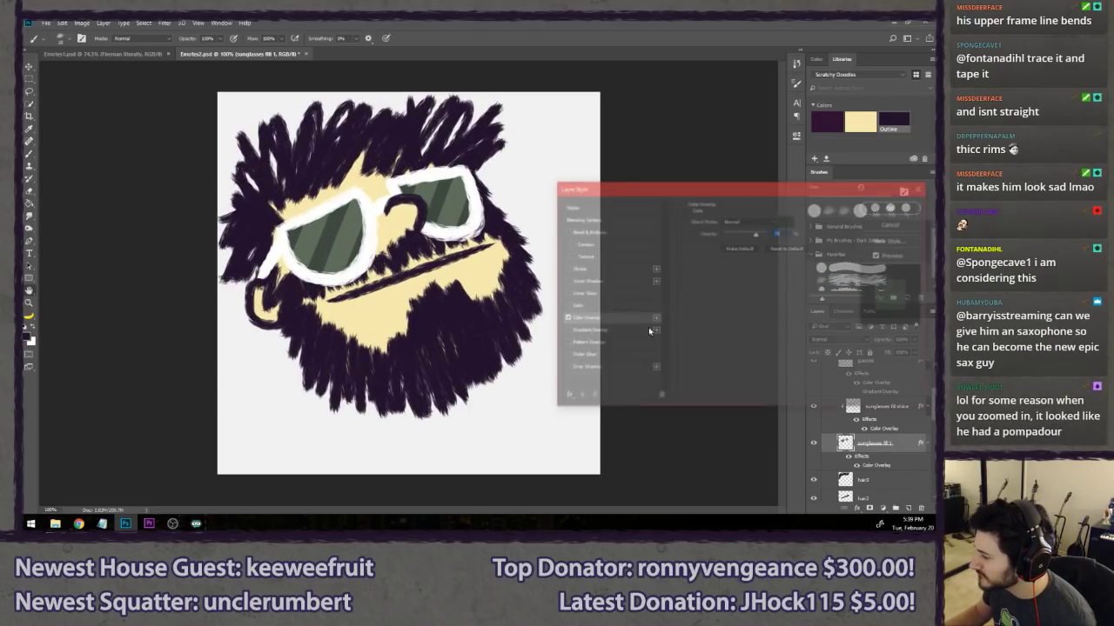
pyautogui.press('Return')
# - With the shine layer temporarily hidden, set the sunglasses fill 1 Color Overlay to the dark purple 24152c sampled from the beard
pyautogui.click(887, 409)
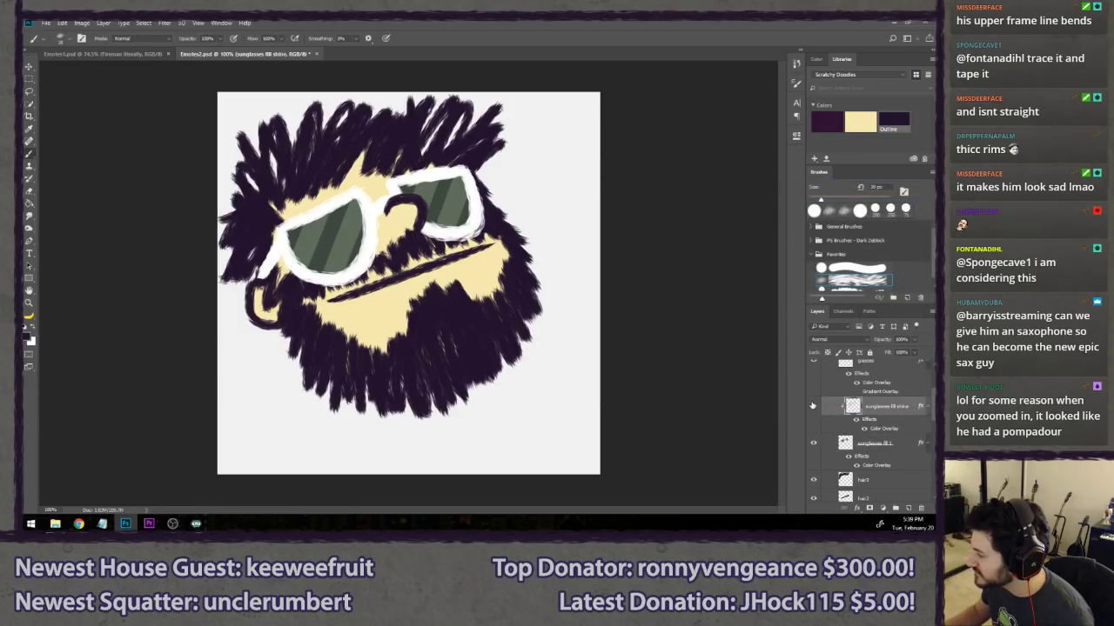
pyautogui.doubleClick(876, 467)
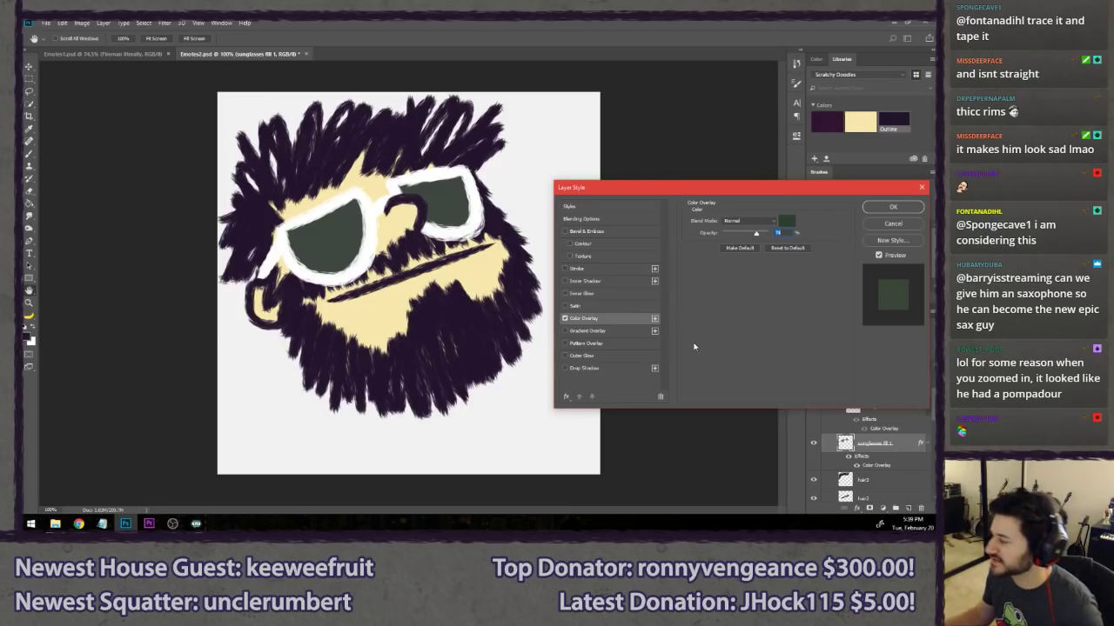
pyautogui.click(788, 219)
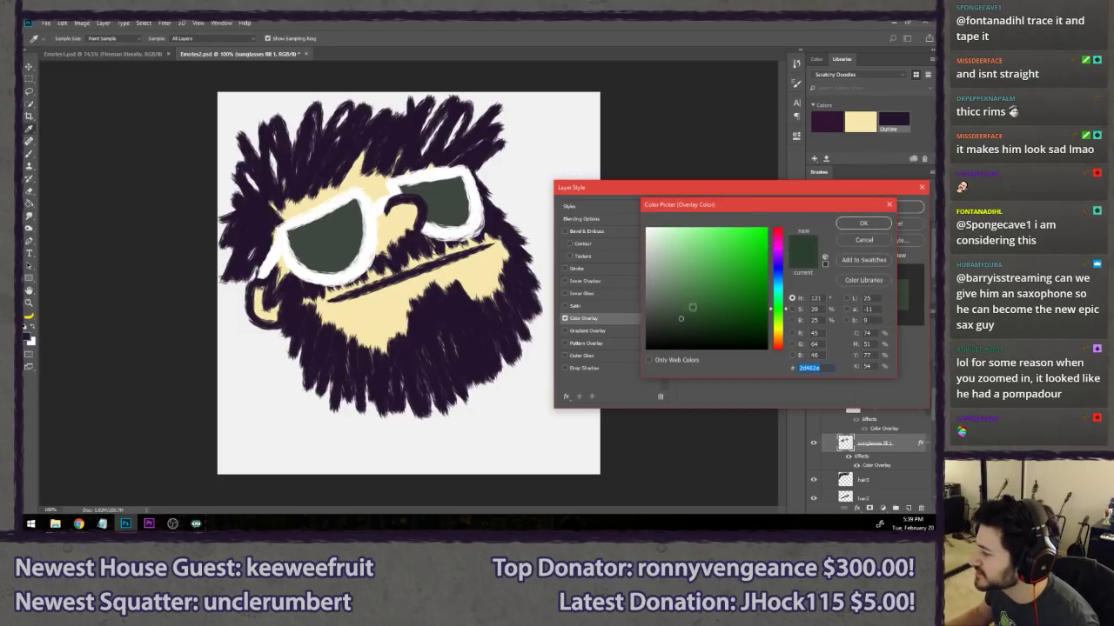
pyautogui.click(465, 294)
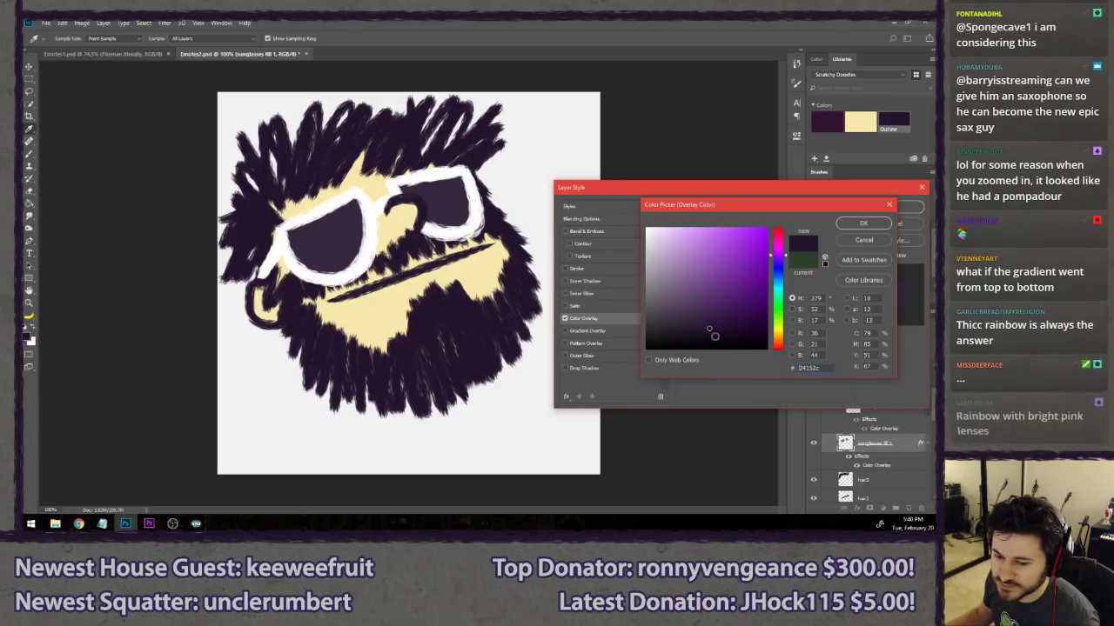
pyautogui.click(866, 224)
pyautogui.click(904, 207)
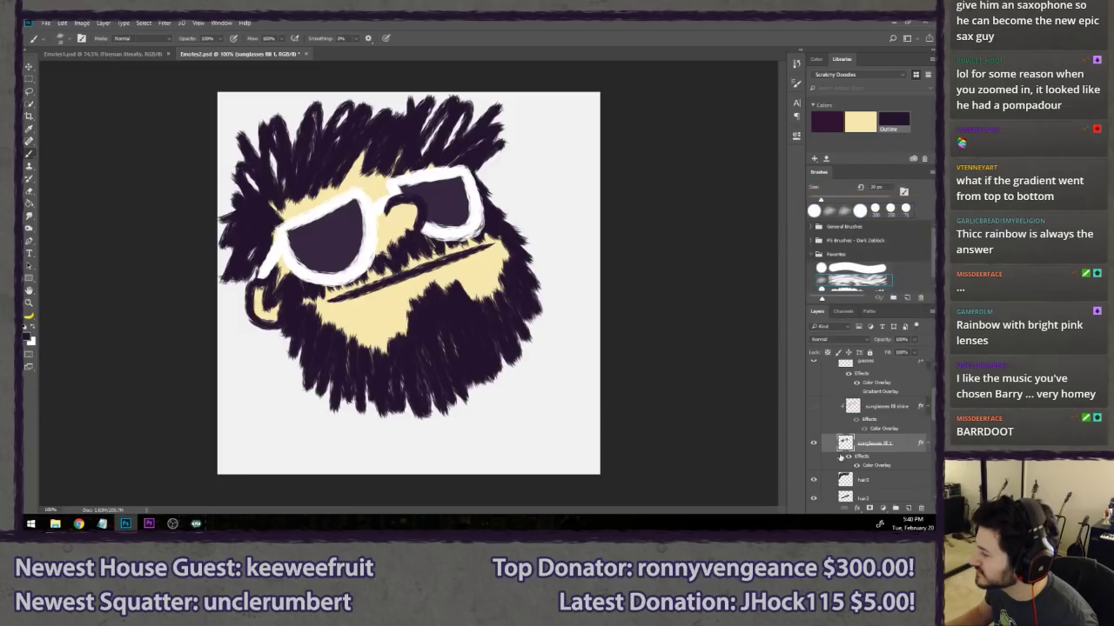
pyautogui.click(813, 407)
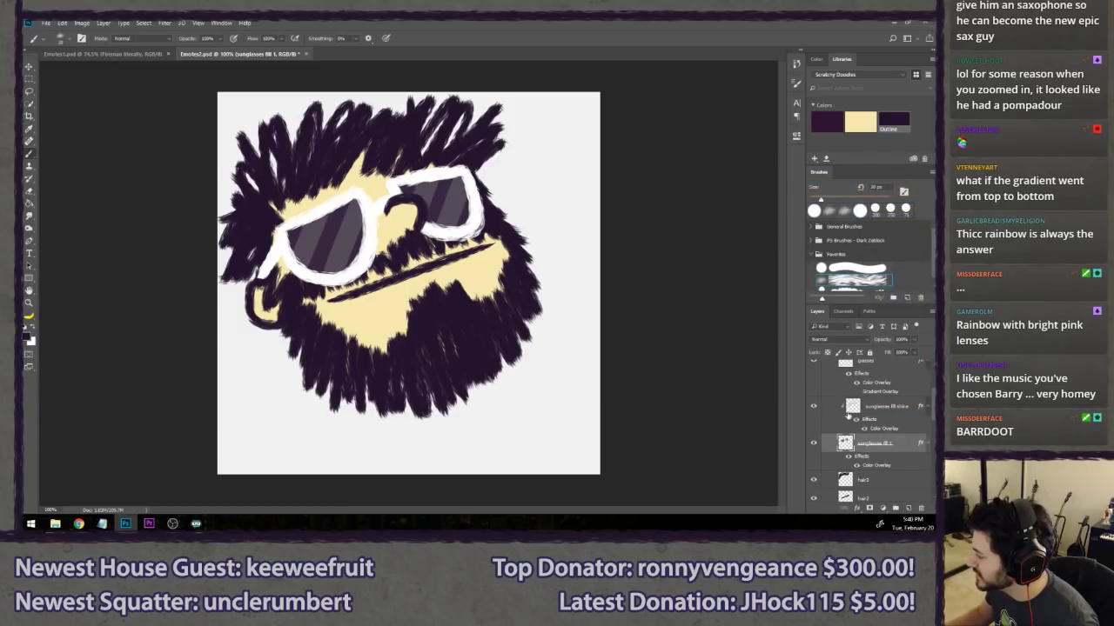
# - Set the sunglasses fill shine layer's Color Overlay to full opacity and a pale purple, e1bef4
pyautogui.doubleClick(883, 430)
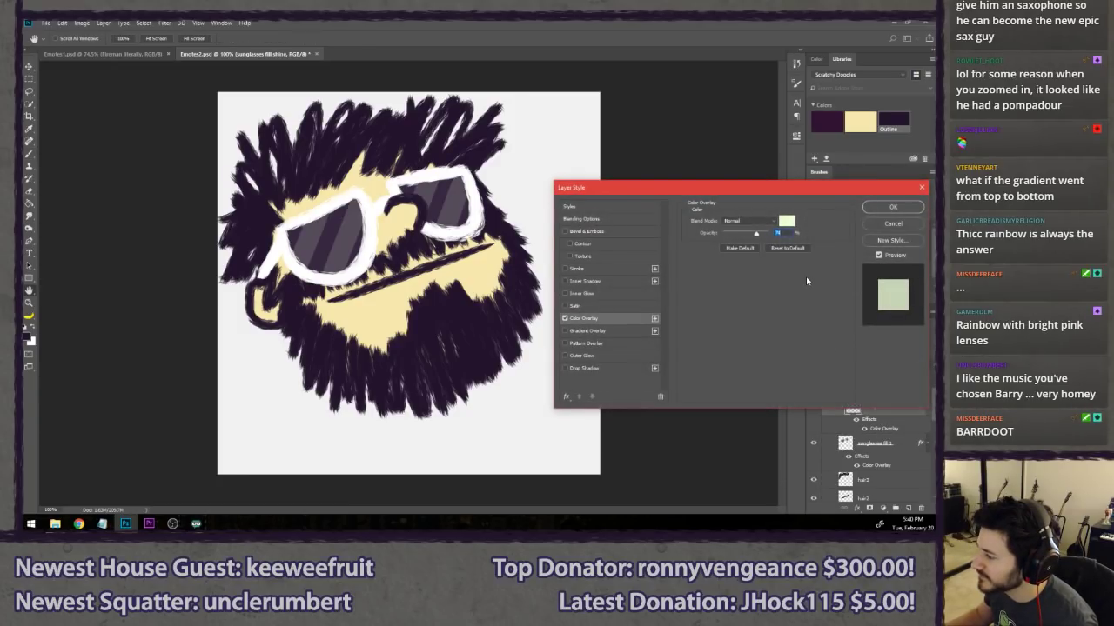
pyautogui.moveTo(758, 236); pyautogui.dragTo(777, 230)
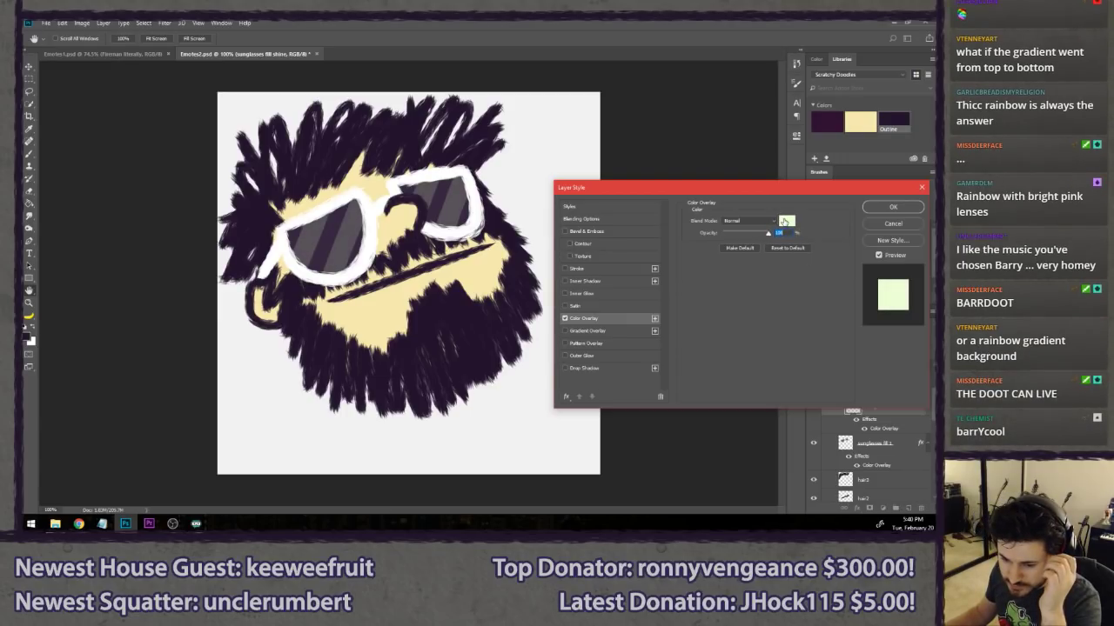
pyautogui.click(784, 222)
pyautogui.click(448, 317)
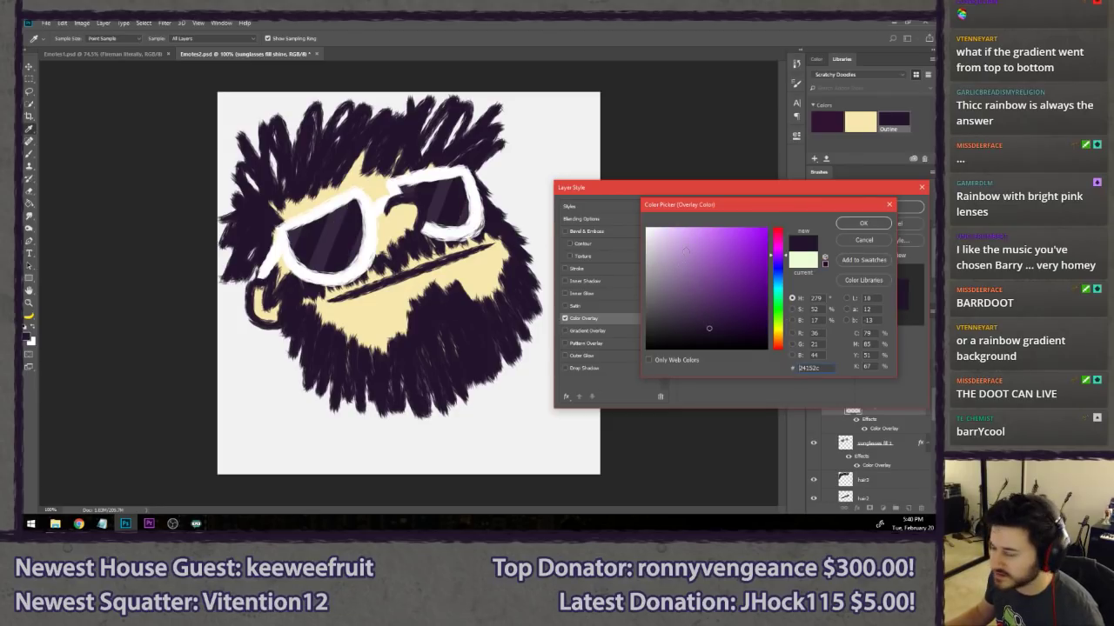
pyautogui.moveTo(685, 240); pyautogui.dragTo(674, 229)
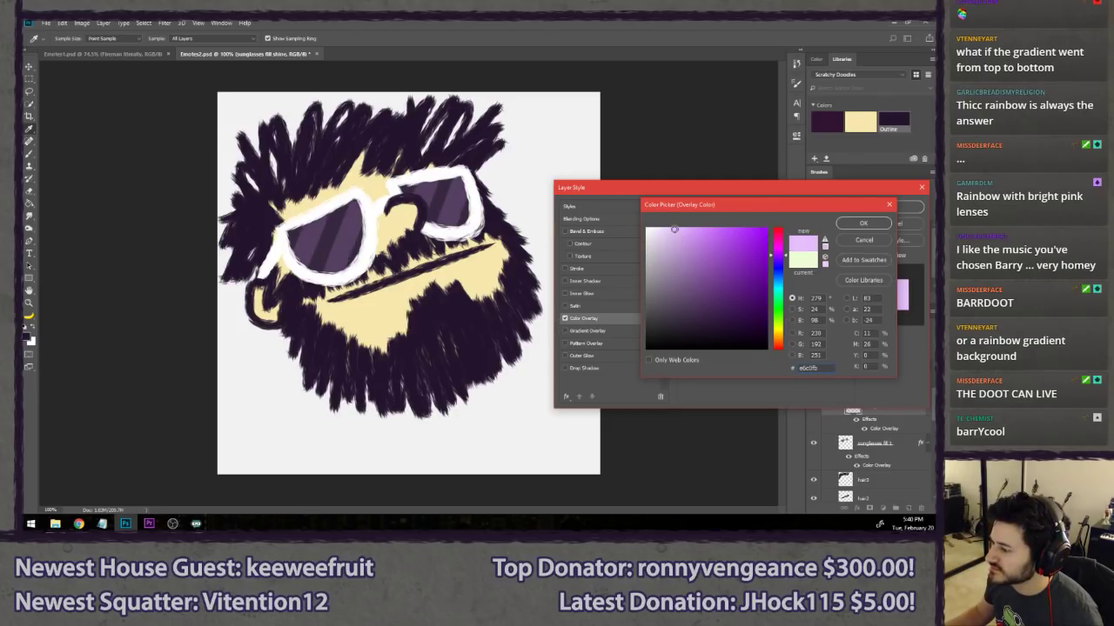
pyautogui.click(859, 223)
pyautogui.click(892, 208)
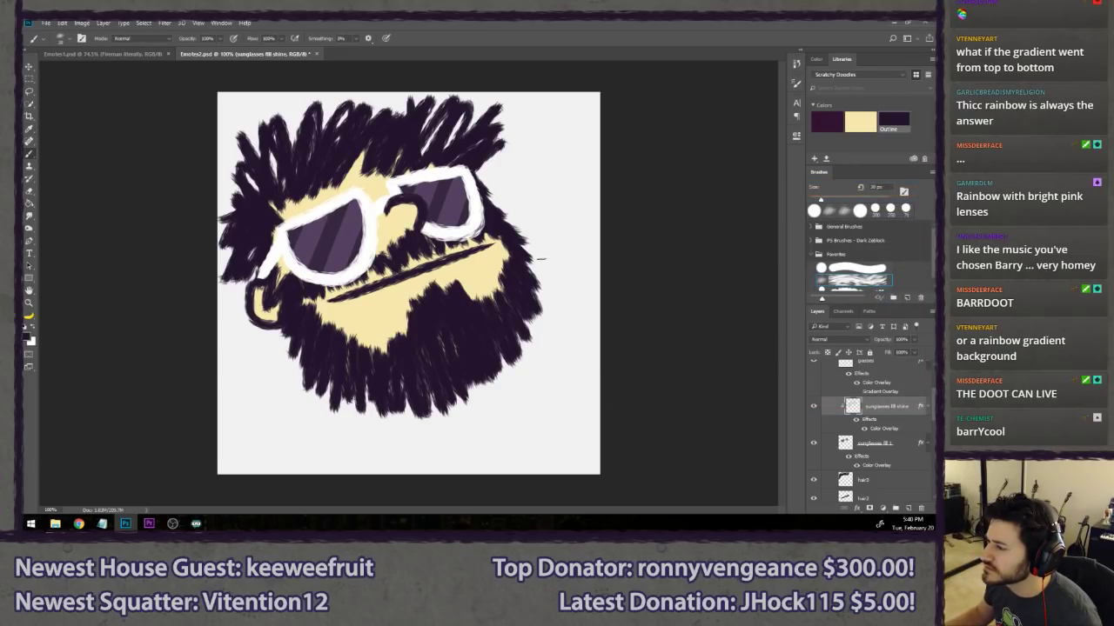
# - Check the overlay colour of the sunglasses fill shine layer
pyautogui.doubleClick(880, 432)
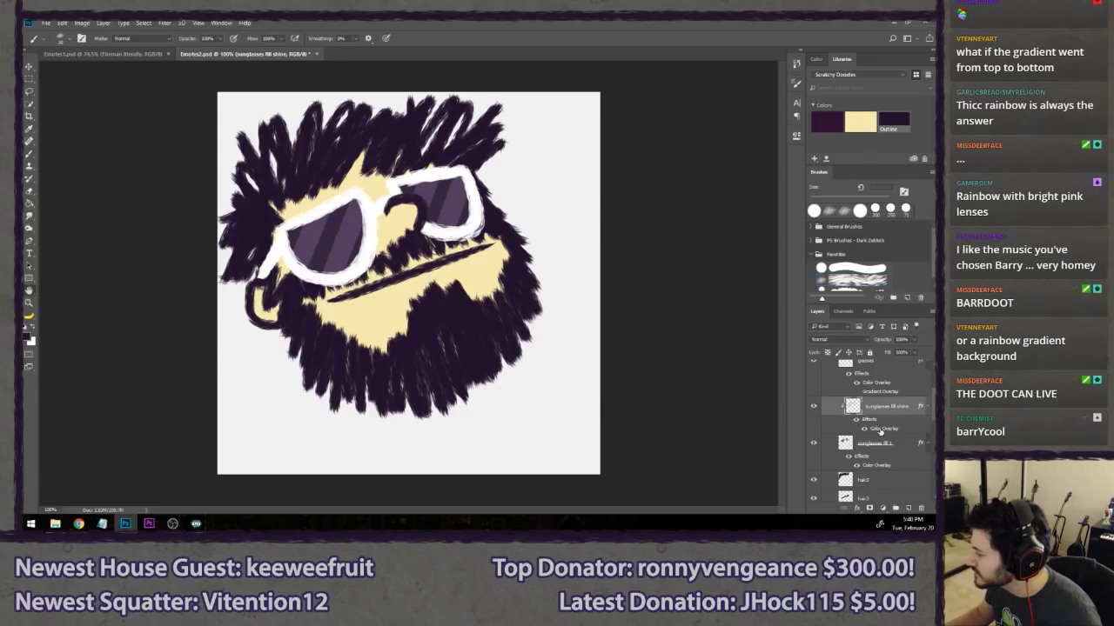
pyautogui.click(787, 221)
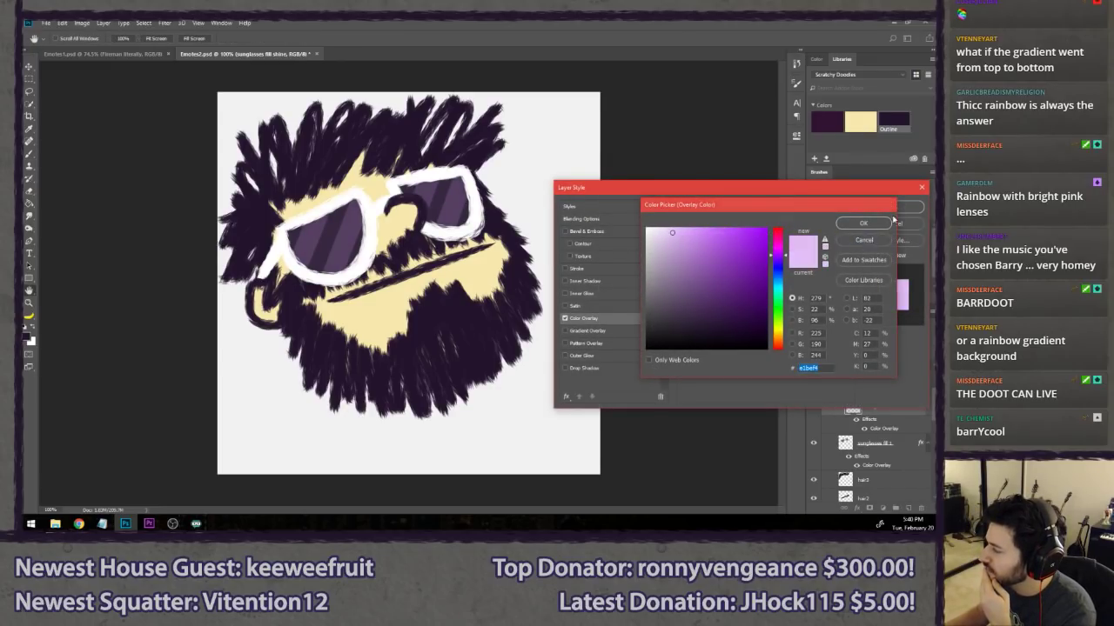
pyautogui.click(863, 223)
pyautogui.click(909, 207)
# - Release the sunglasses fill shine layer from its clipping mask and delete all of its painted shine
pyautogui.rightClick(890, 416)
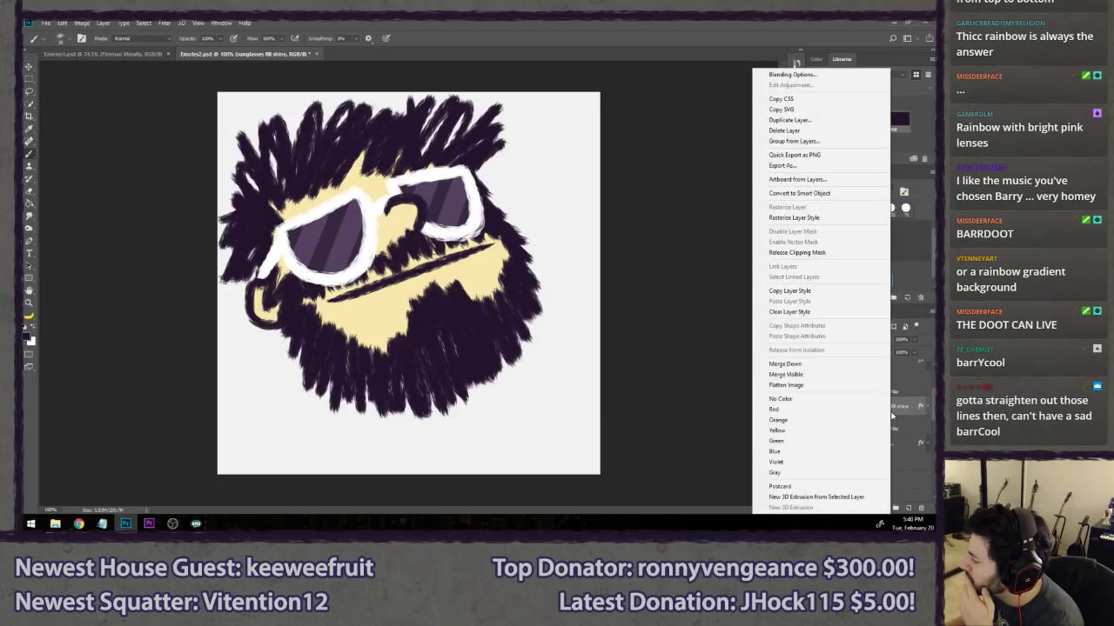
pyautogui.click(794, 254)
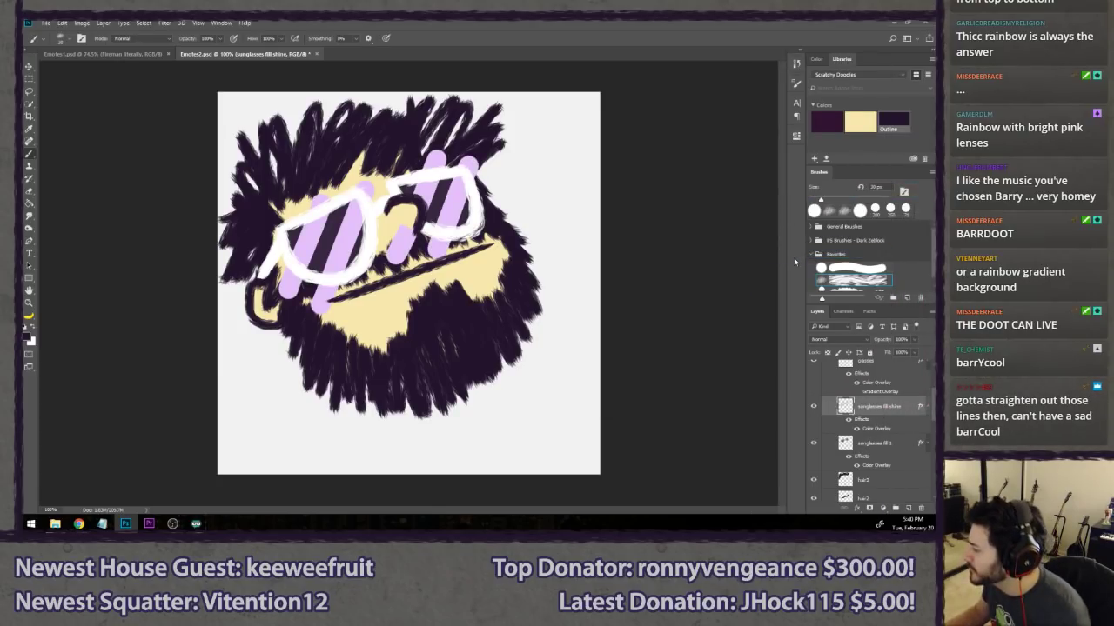
pyautogui.hotkey('ctrl', 'alt', 'g')
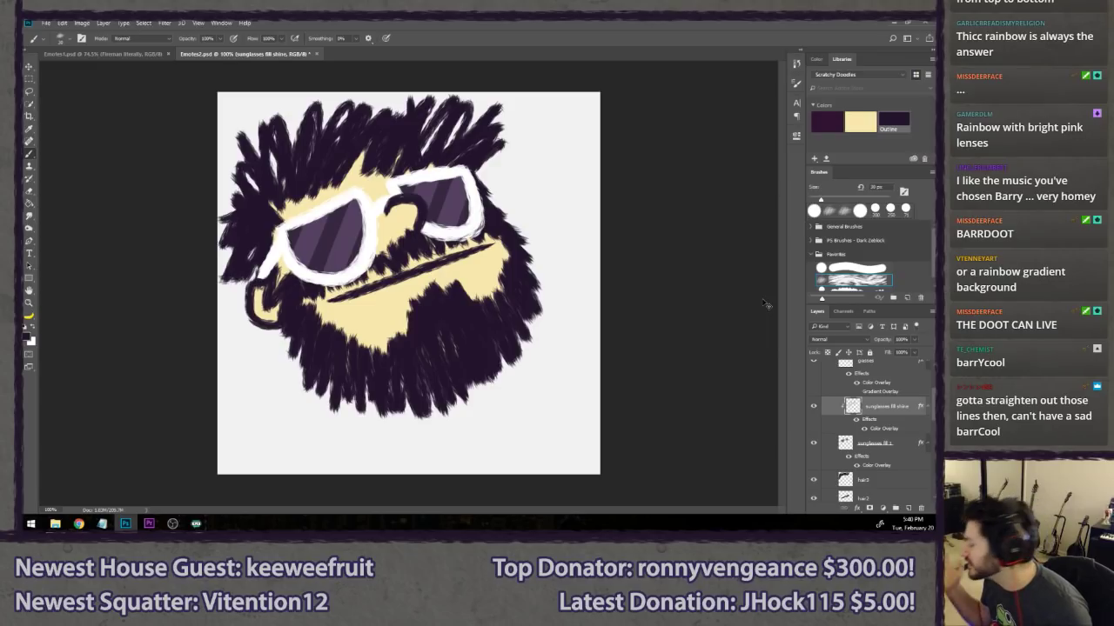
pyautogui.hotkey('ctrl', 'alt', 'g')
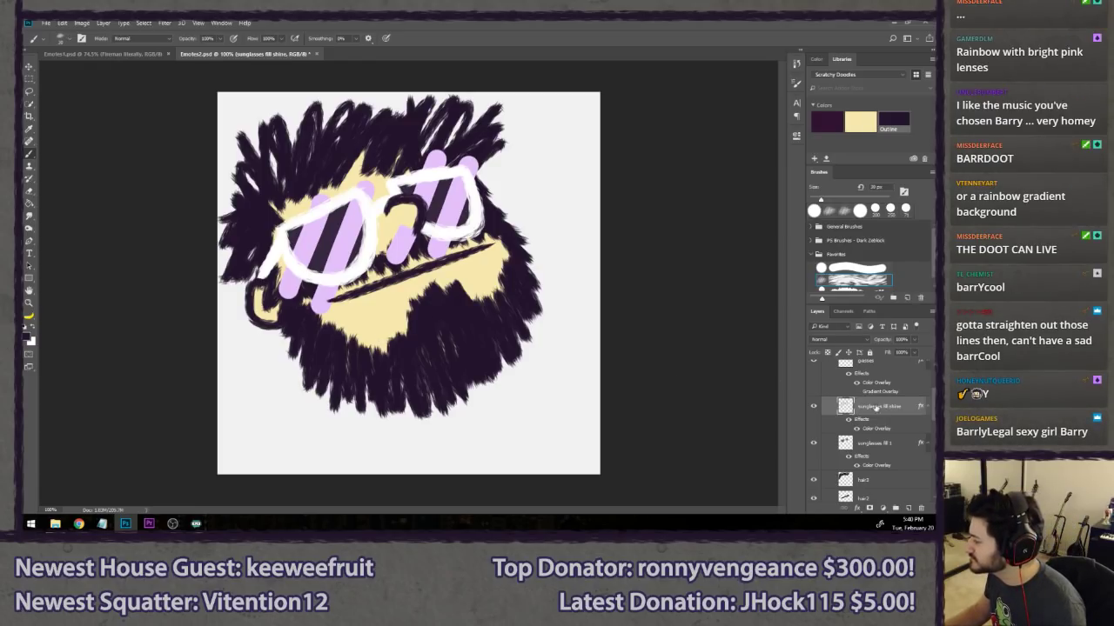
pyautogui.hotkey('ctrl', 'a')
pyautogui.press('Delete')
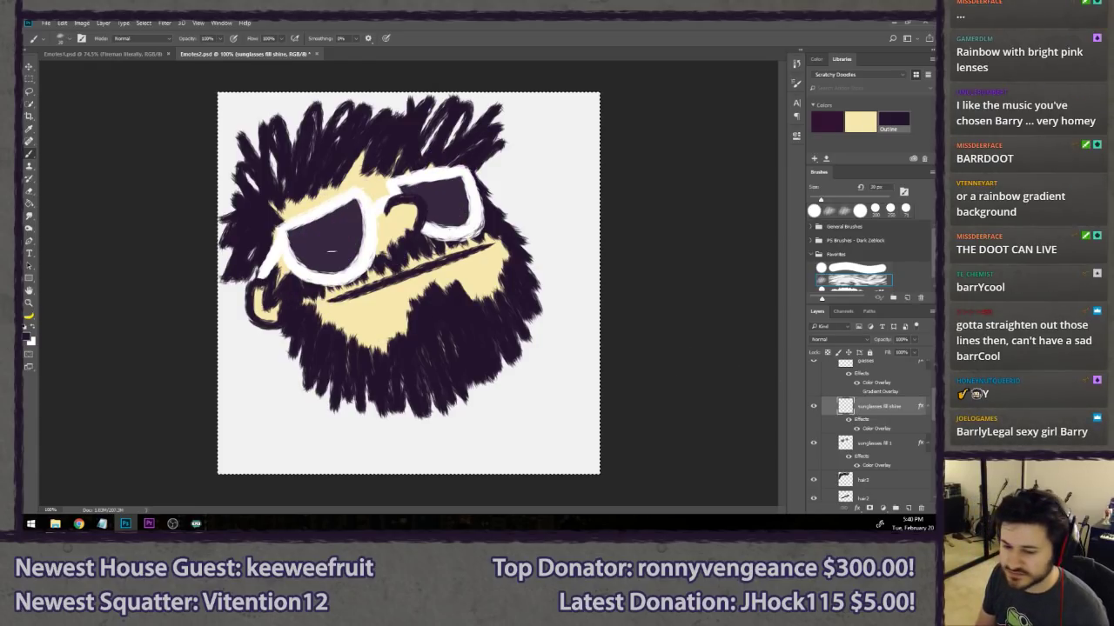
pyautogui.press('l')
pyautogui.hotkey('ctrl', 'd')
pyautogui.press('b')
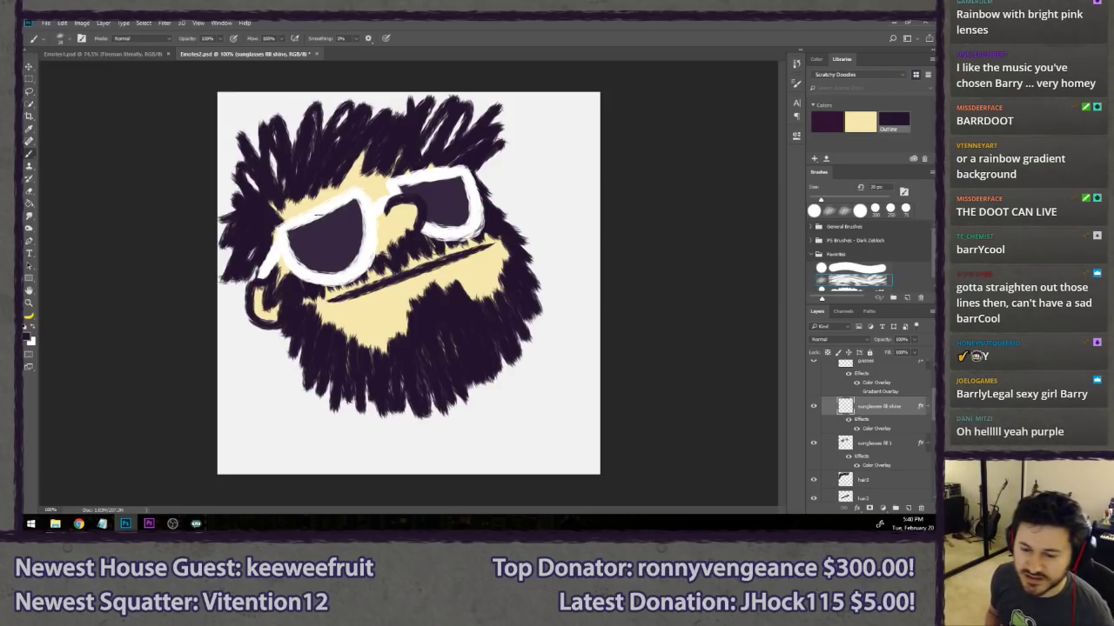
# - Choose the solid round brush from Favorites, try a wide shine streak across the larger lens, undo it and reduce the brush to 10 px
pyautogui.click(852, 267)
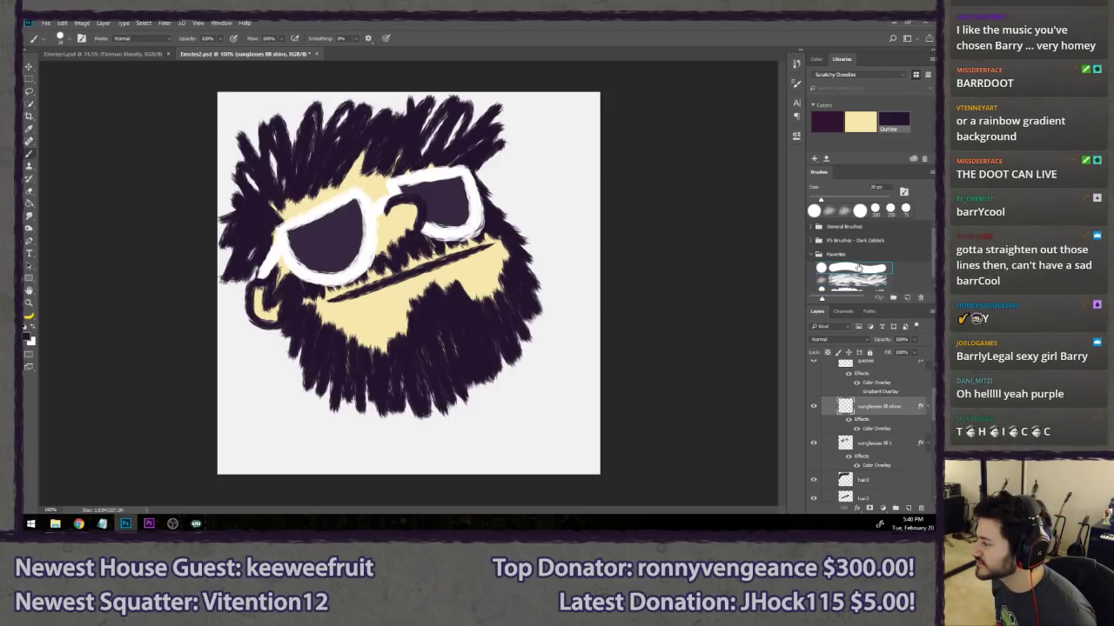
pyautogui.press('[')
pyautogui.moveTo(314, 224)
pyautogui.mouseDown()
pyautogui.moveTo(335, 200)
pyautogui.moveTo(296, 277)
pyautogui.moveTo(329, 204)
pyautogui.moveTo(316, 243)
pyautogui.mouseUp()
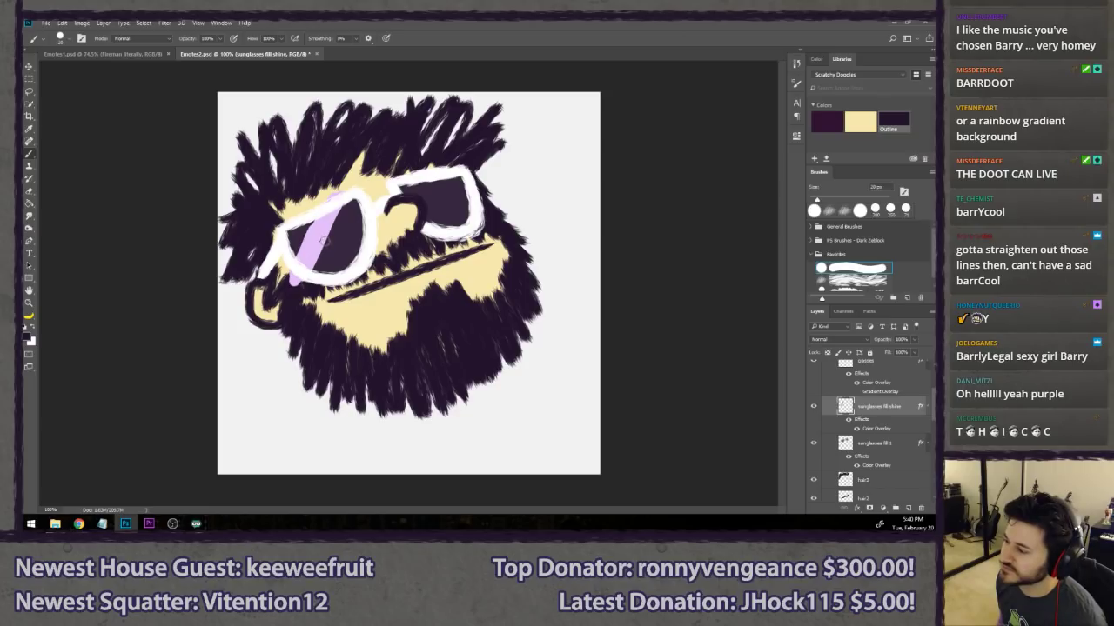
pyautogui.hotkey('ctrl', 'z')
pyautogui.hotkey('ctrl', 'z')
pyautogui.hotkey('ctrl', 'z')
pyautogui.press('[')
pyautogui.press('[')
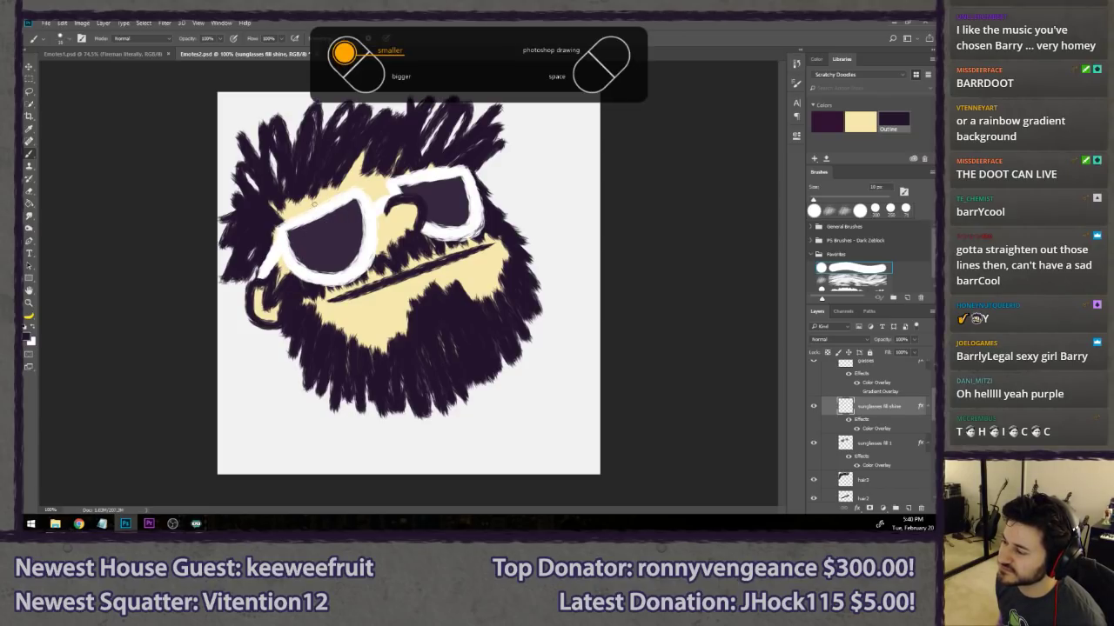
# - Paint a diagonal pale purple shine band across the larger lens, widening the brush to 15 px, and nudge it slightly down and left
pyautogui.hotkey('ctrl', 'z')
pyautogui.hotkey('ctrl', 'z')
pyautogui.hotkey('ctrl', 'z')
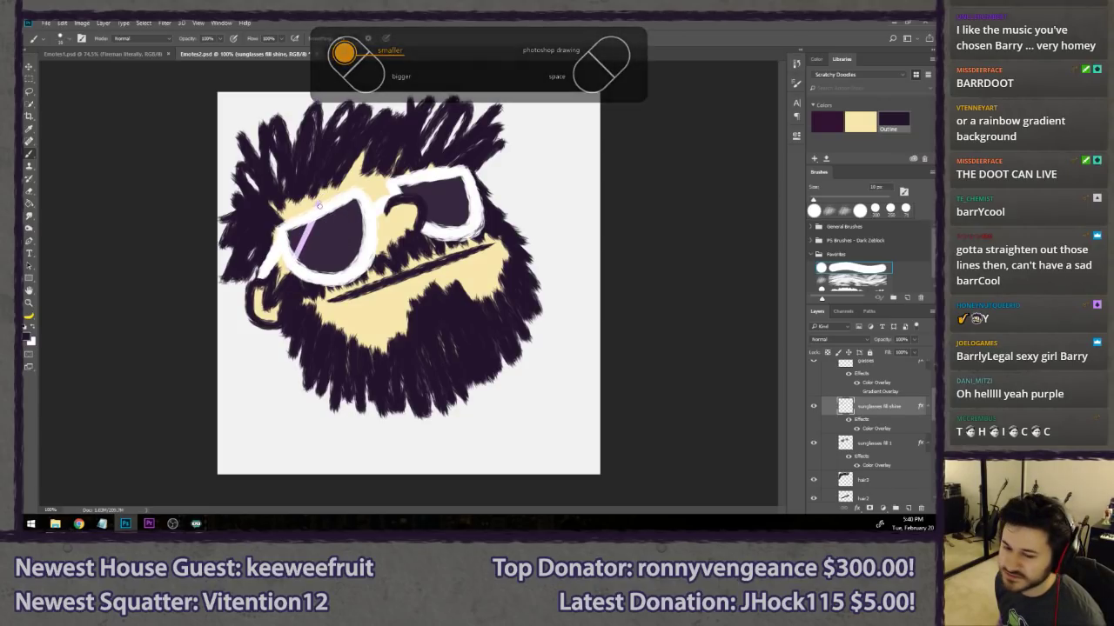
pyautogui.moveTo(329, 199); pyautogui.dragTo(296, 292)
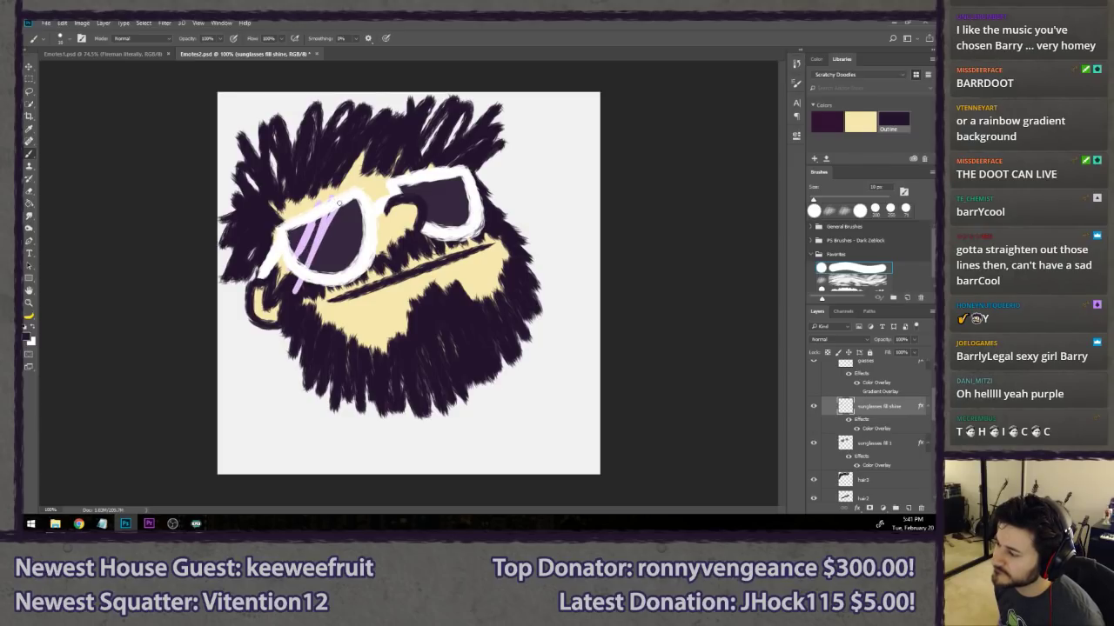
pyautogui.hotkey('ctrl', 'z')
pyautogui.moveTo(339, 191); pyautogui.dragTo(299, 266)
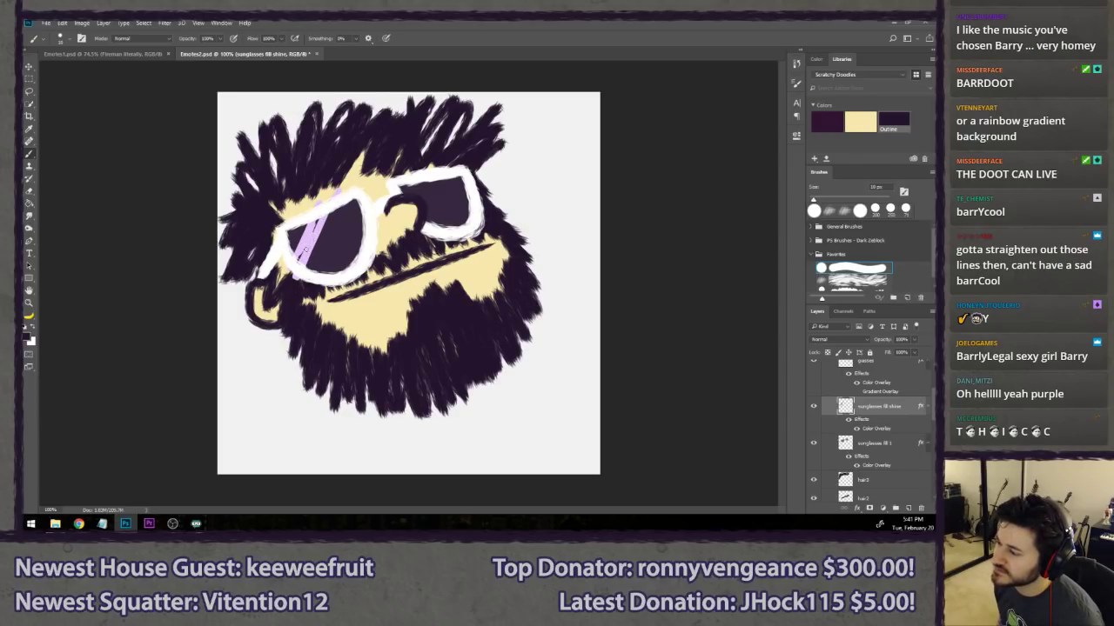
pyautogui.hotkey('ctrl', 'z')
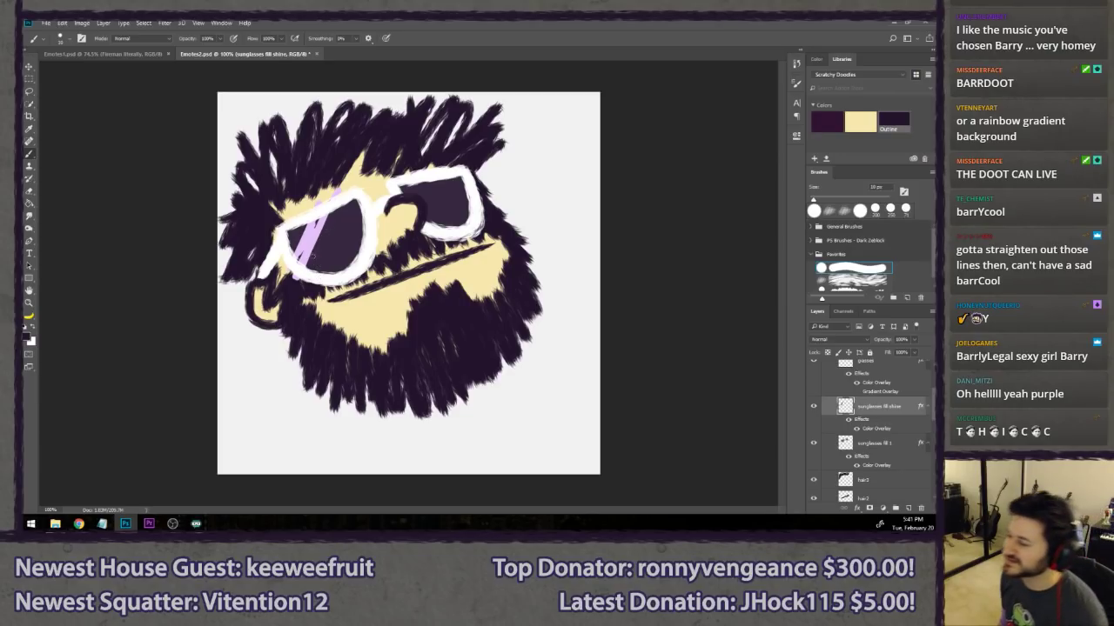
pyautogui.moveTo(300, 273); pyautogui.dragTo(340, 191)
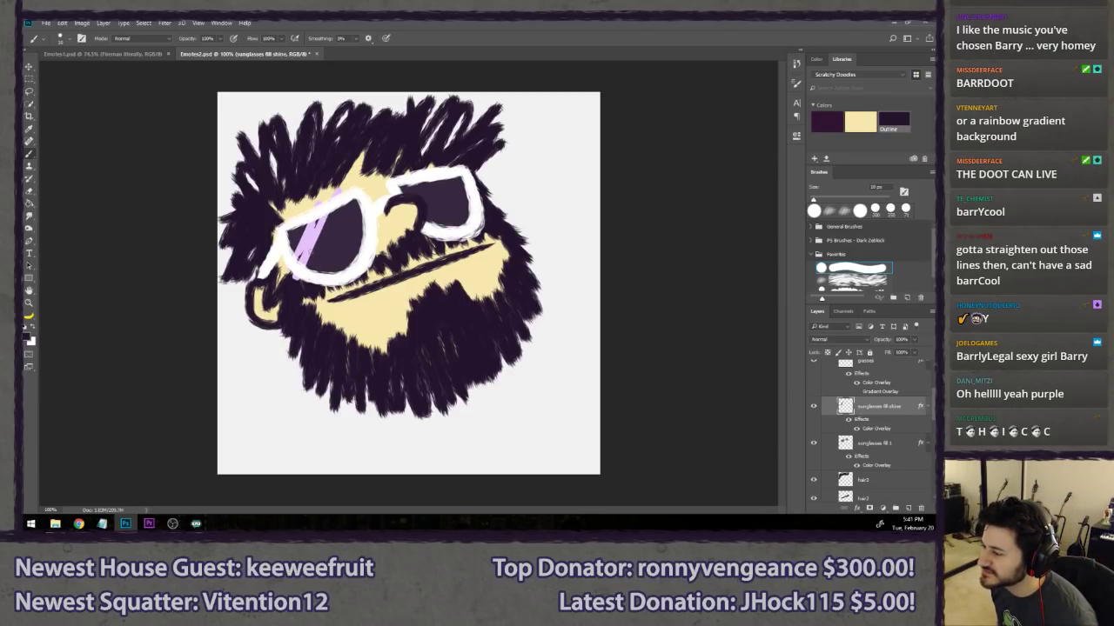
pyautogui.press(']')
pyautogui.moveTo(300, 273); pyautogui.dragTo(343, 188)
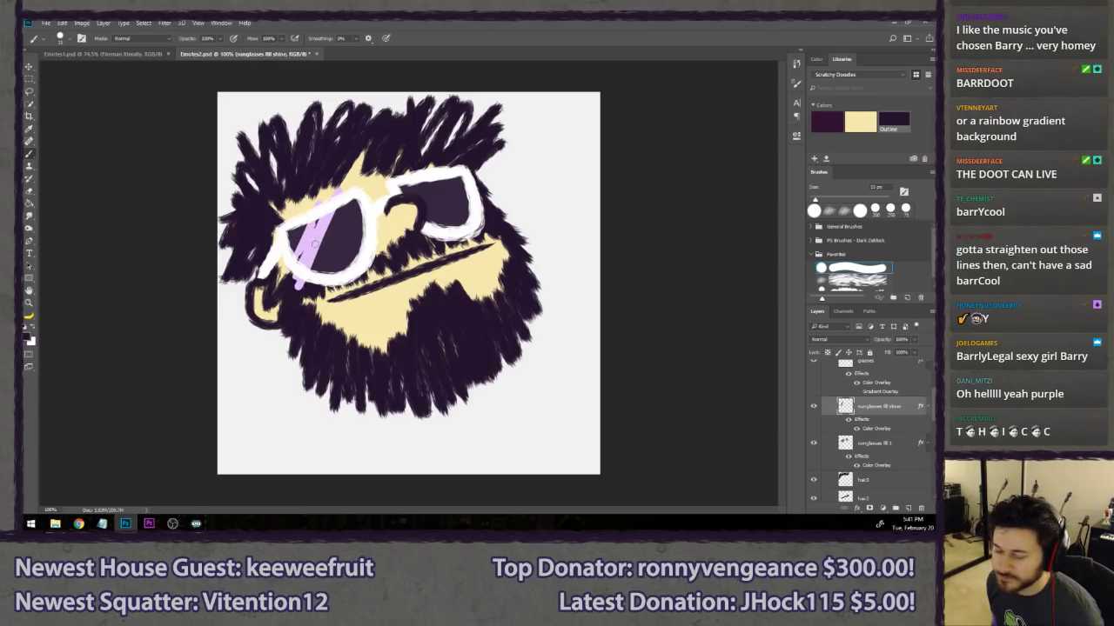
pyautogui.press('v')
pyautogui.moveTo(315, 248)
pyautogui.mouseDown()
pyautogui.moveTo(330, 229)
pyautogui.moveTo(311, 253)
pyautogui.mouseUp()
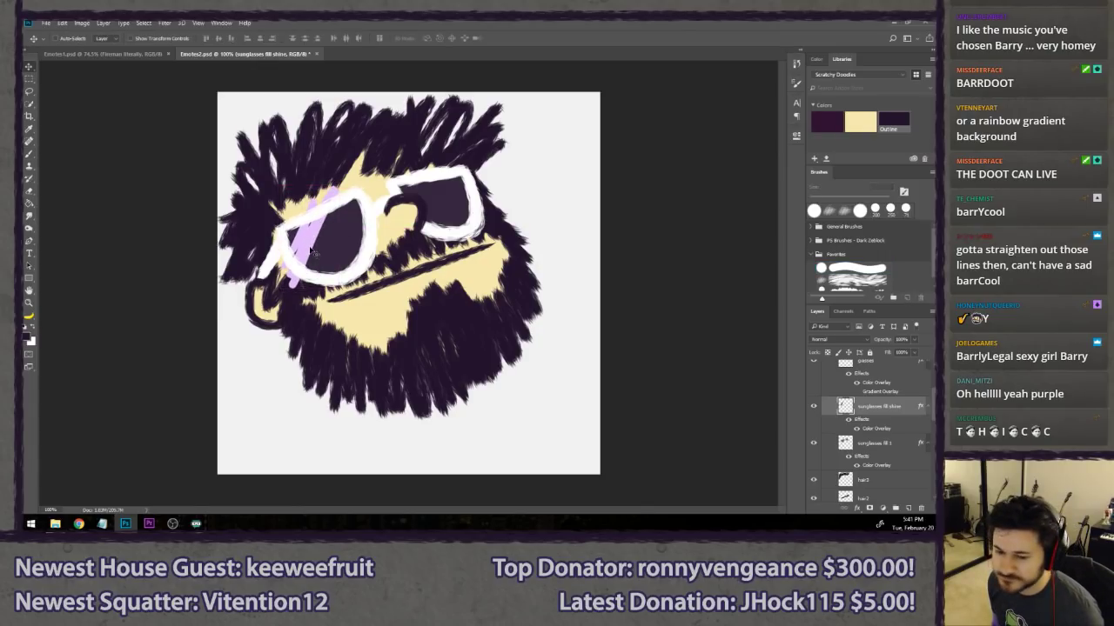
# - Paint a matching shine streak on the smaller lens and erase the shine that overshoots the larger lens's frame
pyautogui.press('b')
pyautogui.moveTo(399, 204)
pyautogui.mouseDown()
pyautogui.moveTo(425, 185)
pyautogui.moveTo(424, 220)
pyautogui.moveTo(422, 177)
pyautogui.moveTo(412, 201)
pyautogui.moveTo(427, 182)
pyautogui.mouseUp()
pyautogui.hotkey('ctrl', 'z')
pyautogui.hotkey('ctrl', 'z')
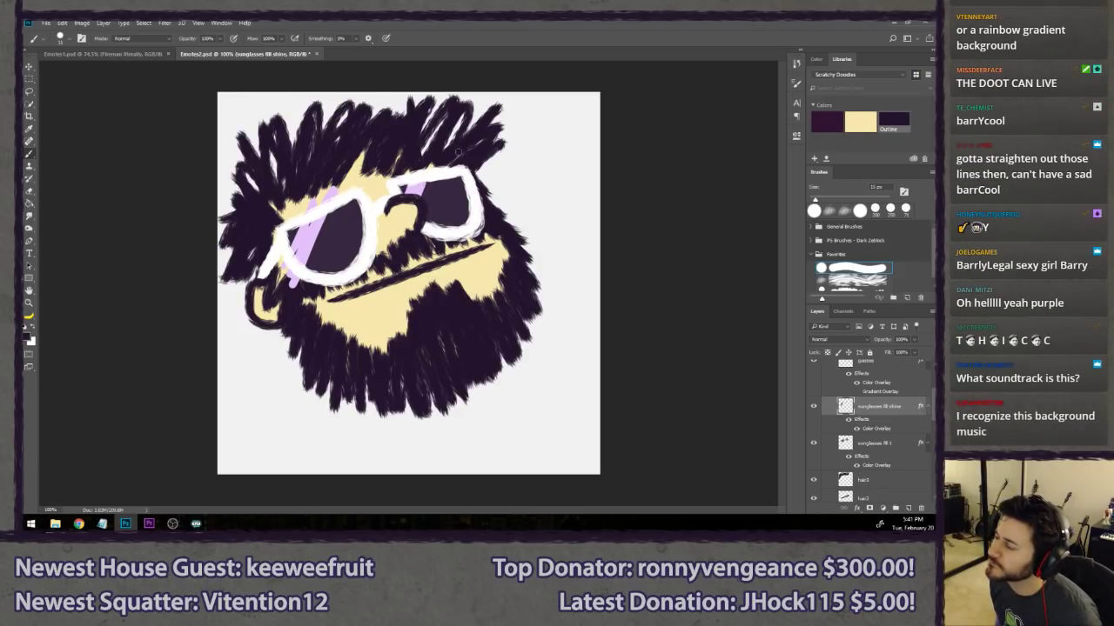
pyautogui.press('e')
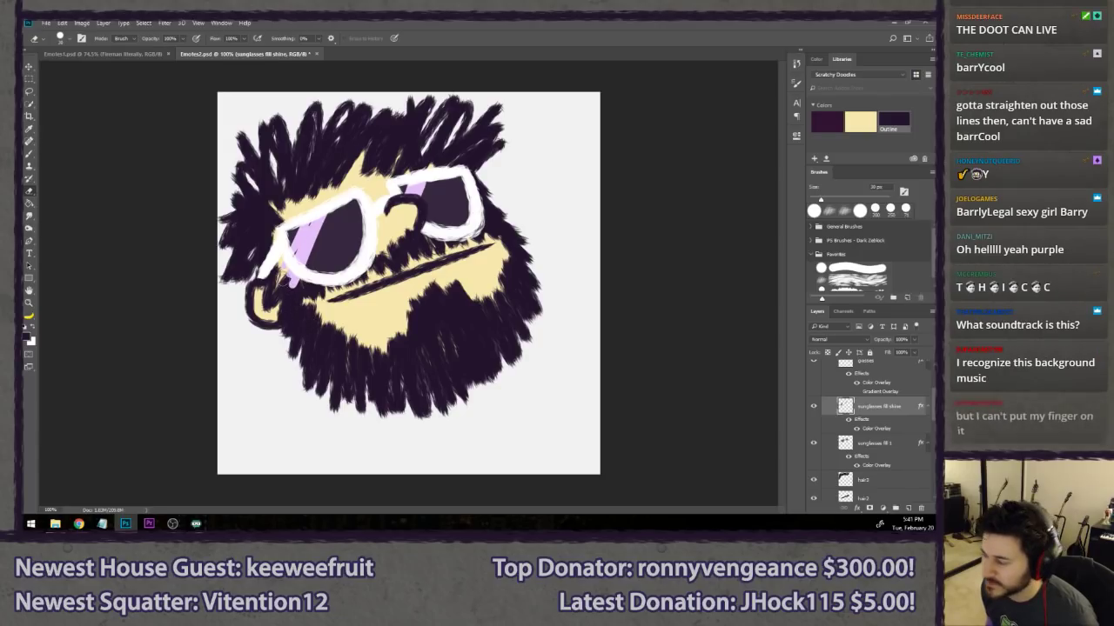
pyautogui.moveTo(296, 287); pyautogui.dragTo(290, 281)
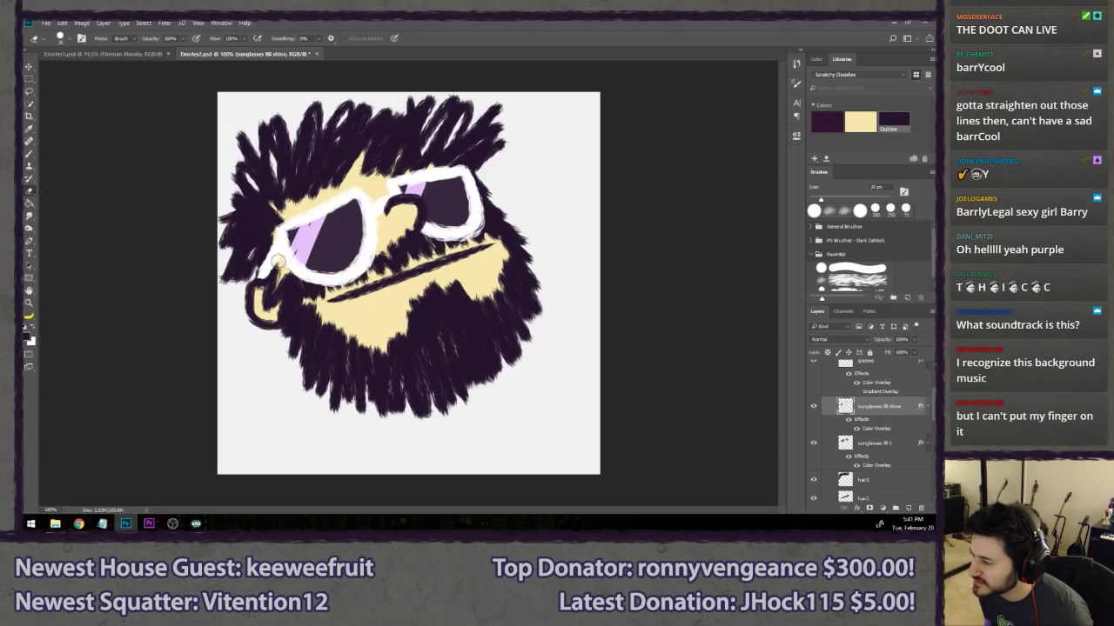
pyautogui.press('l')
pyautogui.scroll(-10, 186, 233)
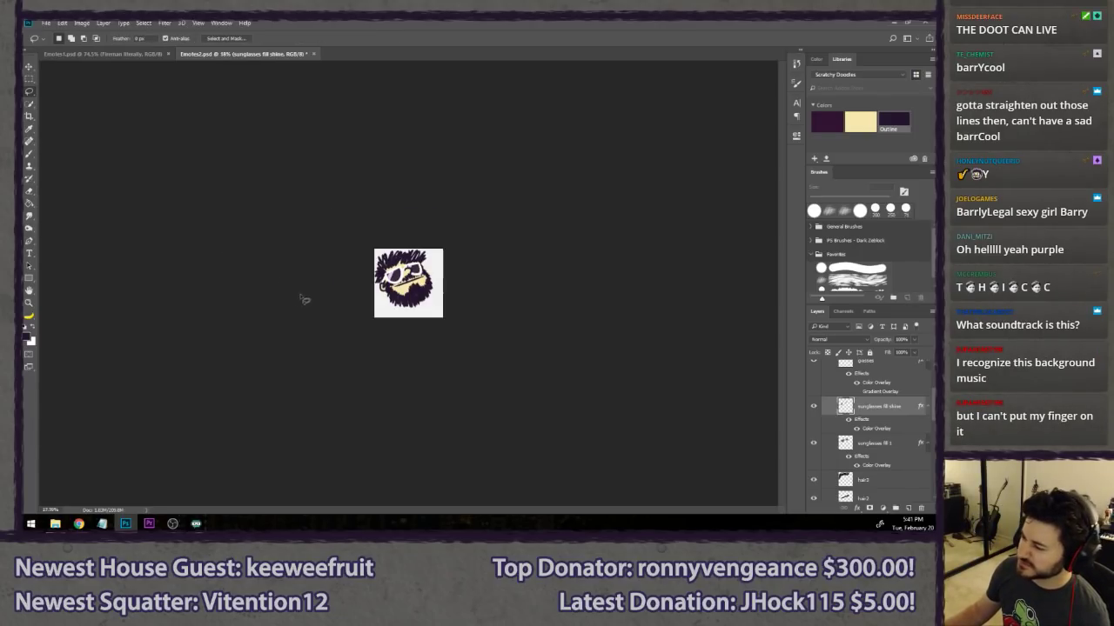
pyautogui.scroll(6, 362, 322)
pyautogui.scroll(2, 348, 310)
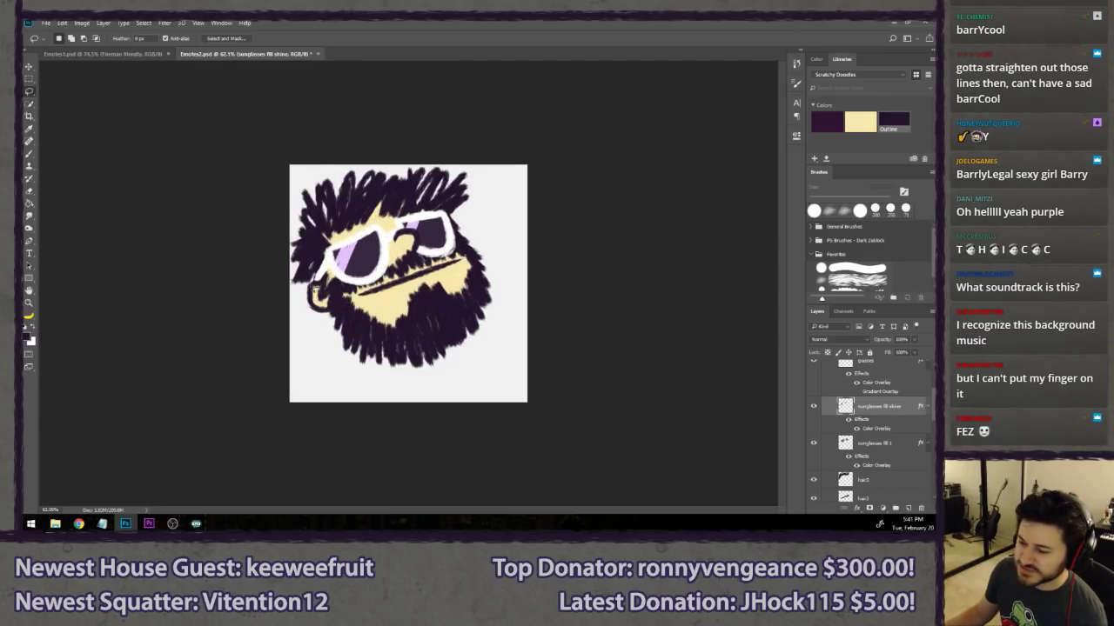
# - Add a new layer named sunglasses shadow directly above the sunglasses fill 1 layer
pyautogui.click(886, 443)
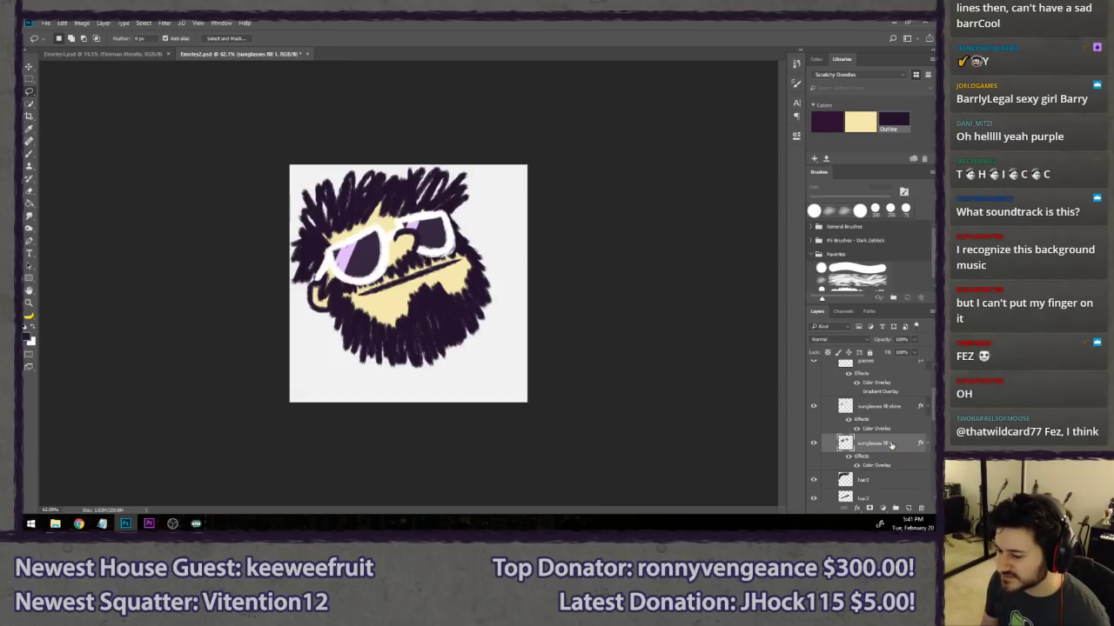
pyautogui.hotkey('ctrl', 'shift', 'n')
pyautogui.write('sunglas')
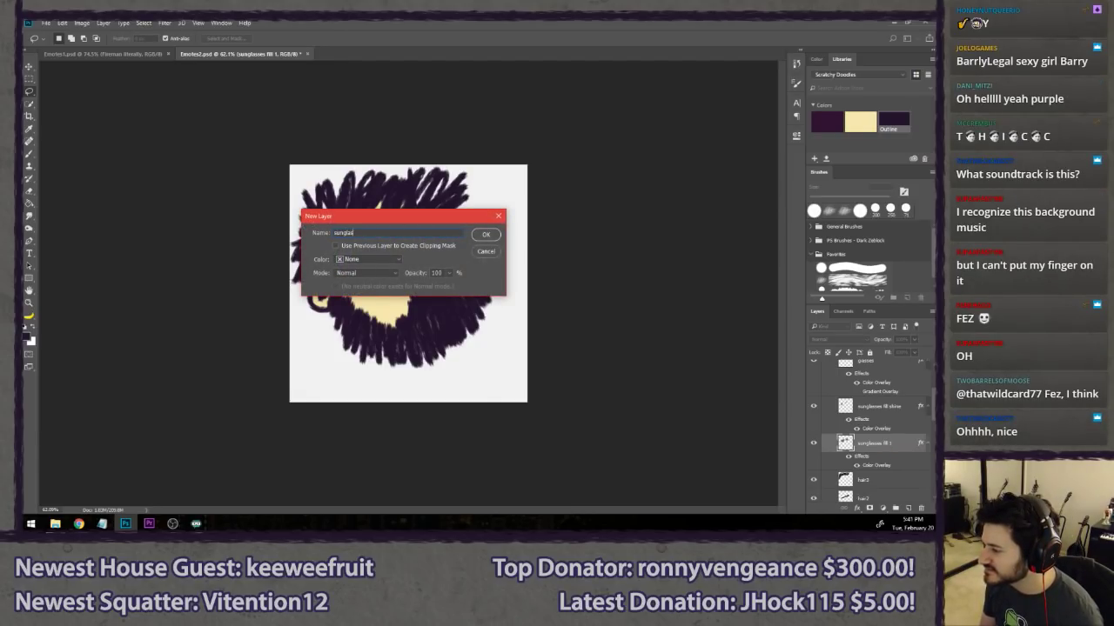
pyautogui.write('ses a')
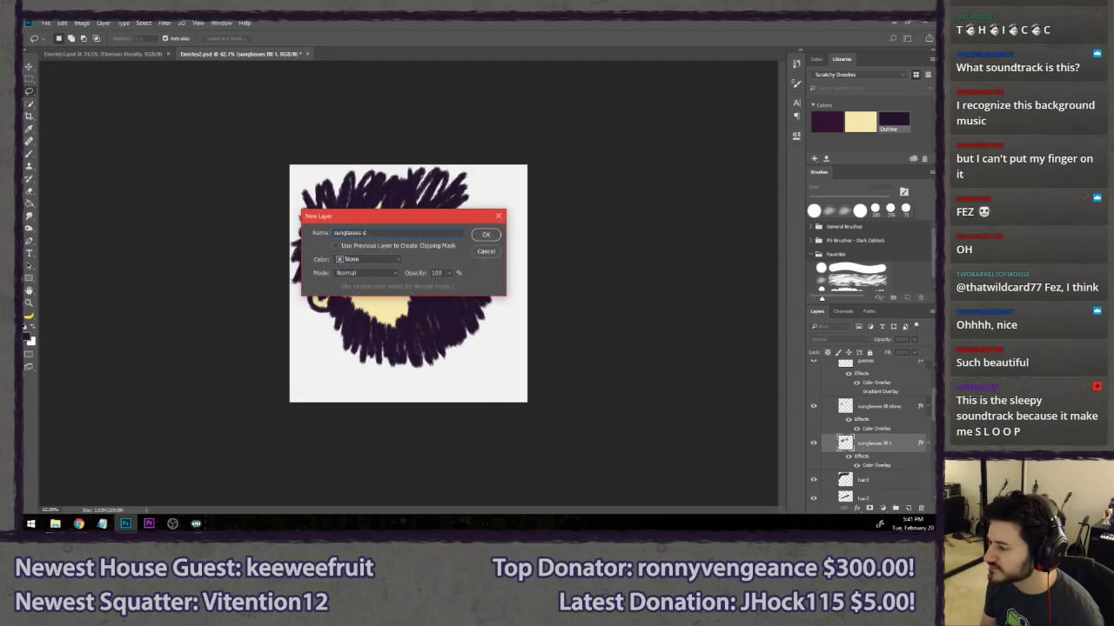
pyautogui.write('hadow')
pyautogui.press('Return')
# - With a larger brush and the dark colour sampled from the beard, paint a shadow along the larger lens's lower right side
pyautogui.press('b')
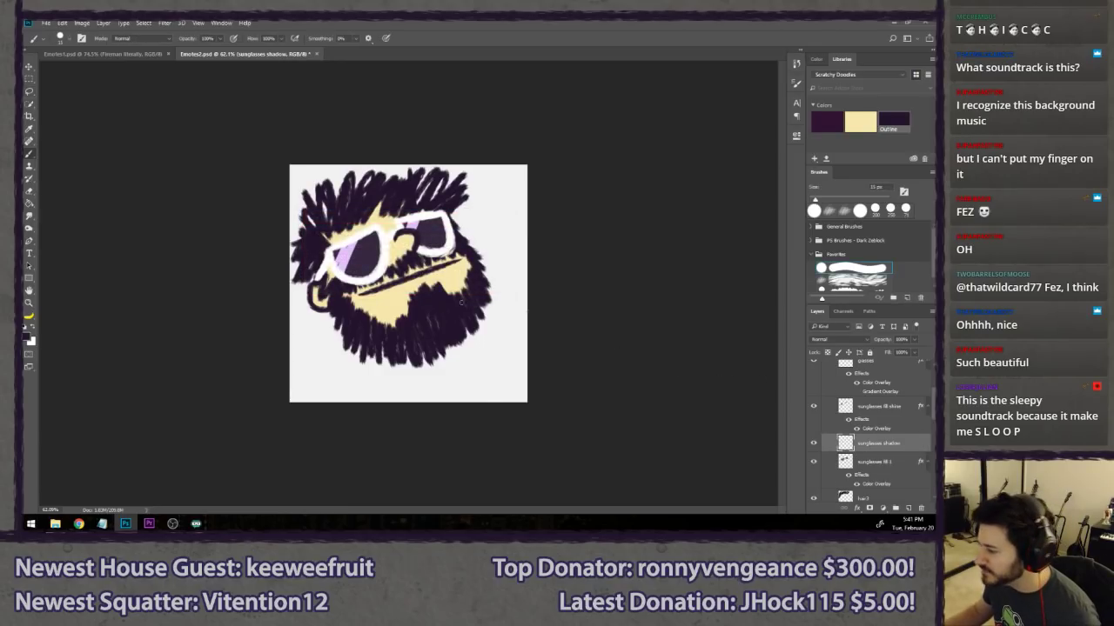
pyautogui.moveTo(430, 302); pyautogui.dragTo(463, 309)
pyautogui.keyDown('alt'); pyautogui.click(475, 300); pyautogui.keyUp('alt')
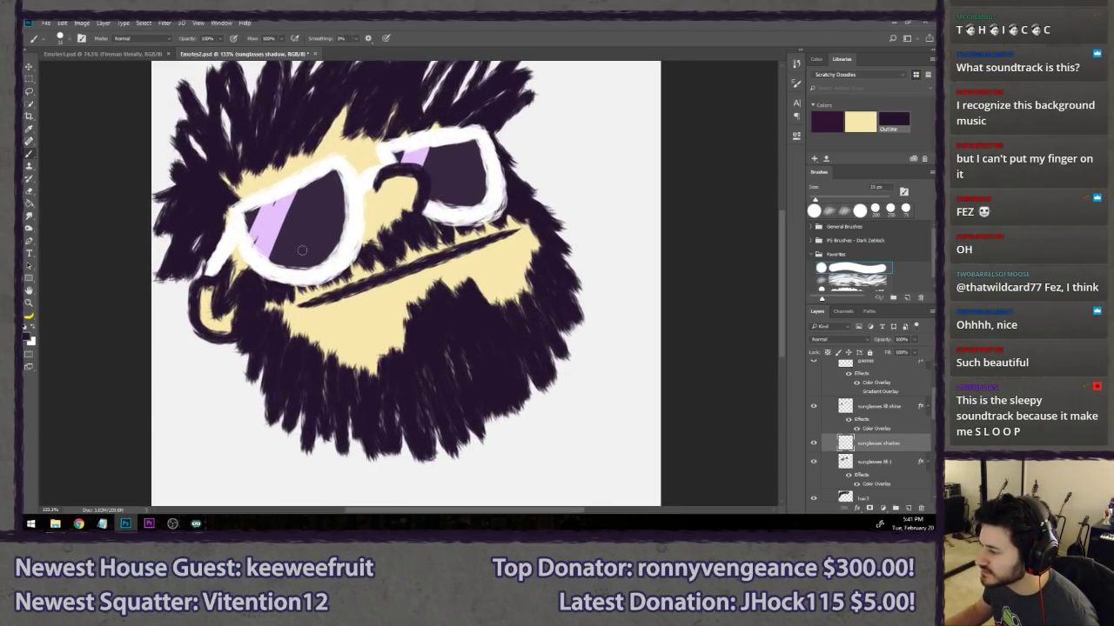
pyautogui.moveTo(340, 230); pyautogui.dragTo(293, 267)
pyautogui.hotkey('ctrl', 'z')
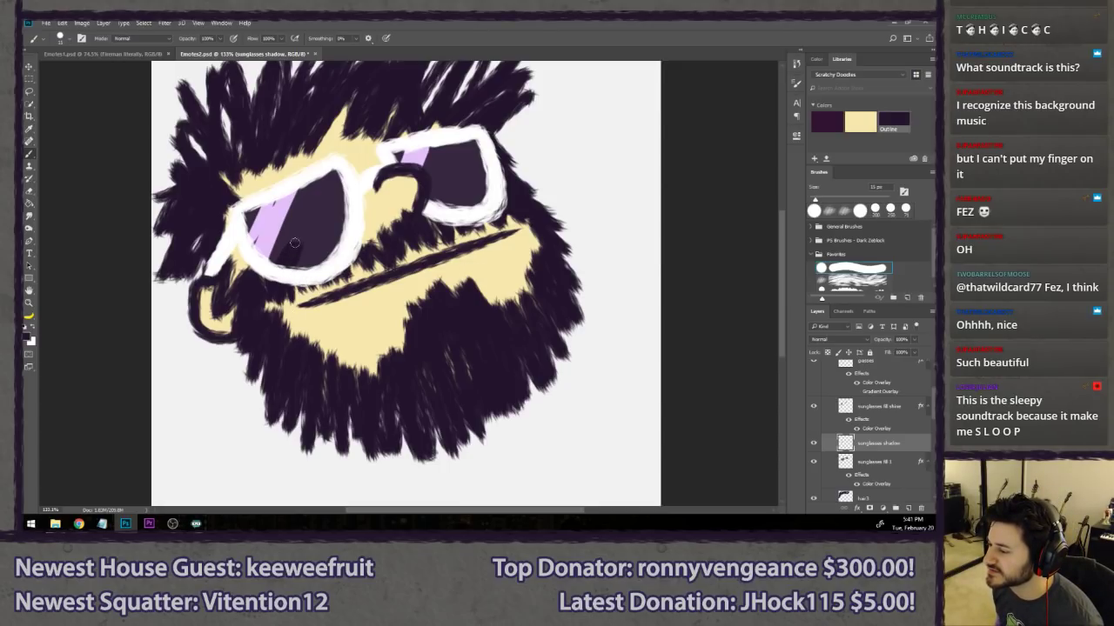
pyautogui.press(']')
pyautogui.moveTo(304, 254)
pyautogui.mouseDown()
pyautogui.moveTo(281, 280)
pyautogui.moveTo(335, 230)
pyautogui.moveTo(348, 245)
pyautogui.moveTo(344, 212)
pyautogui.mouseUp()
pyautogui.hotkey('ctrl', 'z')
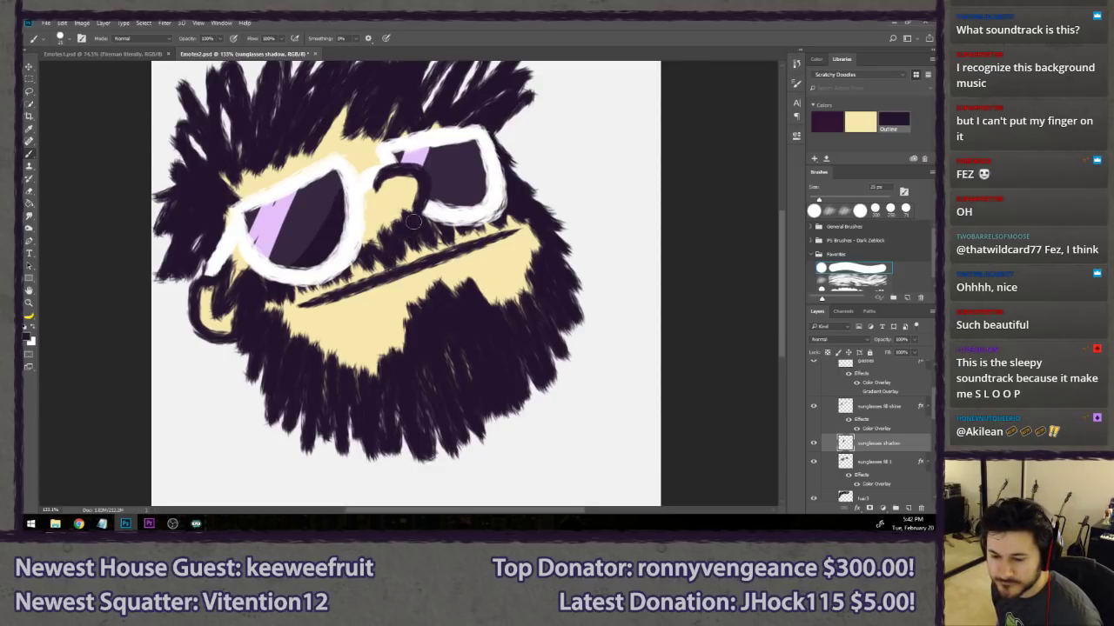
# - Paint a matching shadow along the lower part of the smaller lens on the sunglasses shadow layer
pyautogui.moveTo(437, 207)
pyautogui.mouseDown()
pyautogui.moveTo(476, 192)
pyautogui.moveTo(485, 161)
pyautogui.moveTo(459, 209)
pyautogui.moveTo(432, 209)
pyautogui.moveTo(465, 199)
pyautogui.moveTo(485, 162)
pyautogui.moveTo(474, 193)
pyautogui.moveTo(425, 202)
pyautogui.moveTo(456, 202)
pyautogui.moveTo(486, 175)
pyautogui.moveTo(482, 213)
pyautogui.mouseUp()
pyautogui.hotkey('ctrl', 'z')
pyautogui.hotkey('ctrl', 'z')
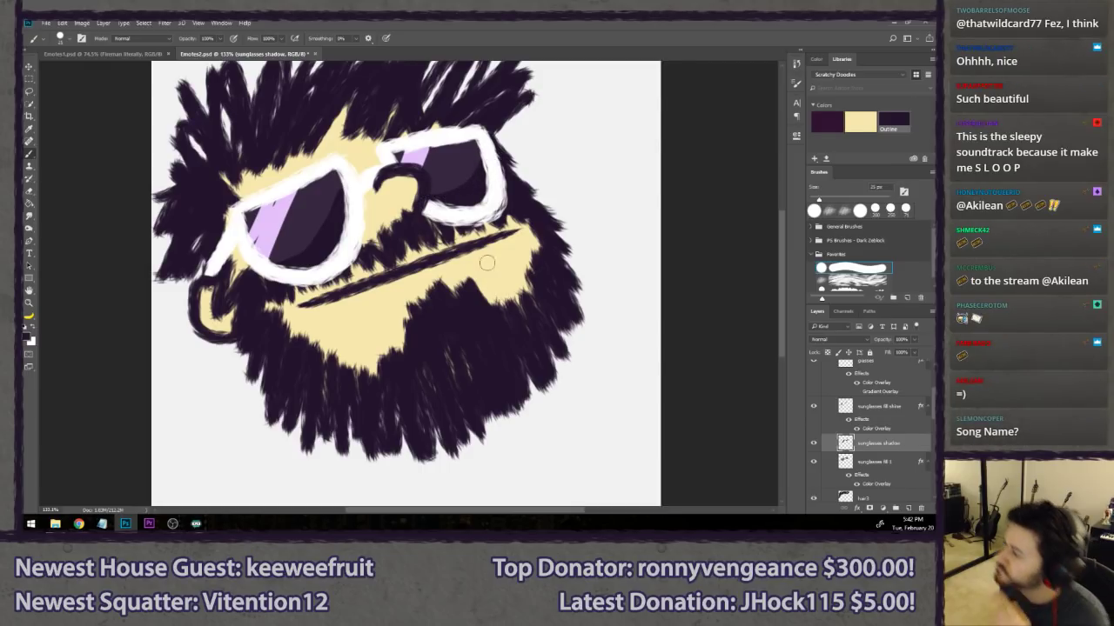
pyautogui.press('e')
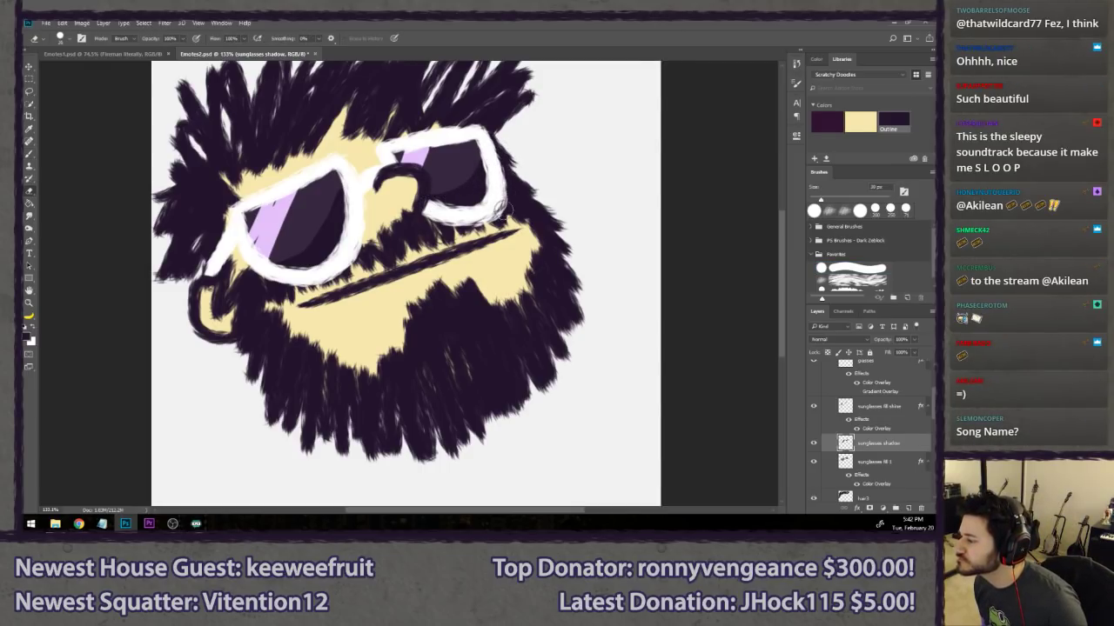
pyautogui.press('l')
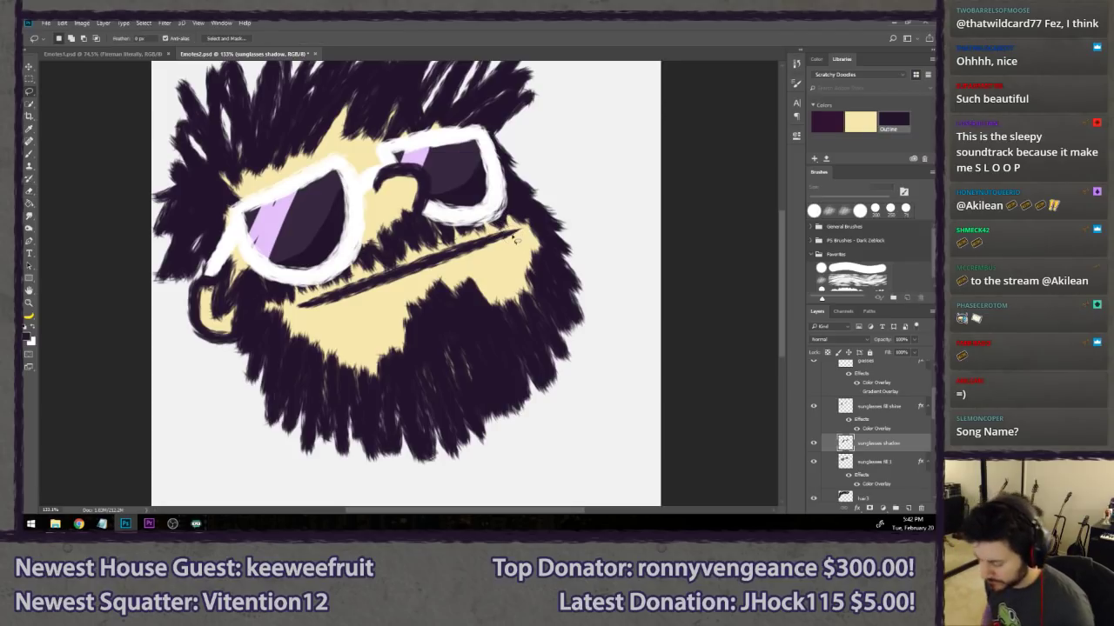
# - Try a dark purple 3e224d Color Overlay on the sunglasses shadow layer
pyautogui.doubleClick(912, 451)
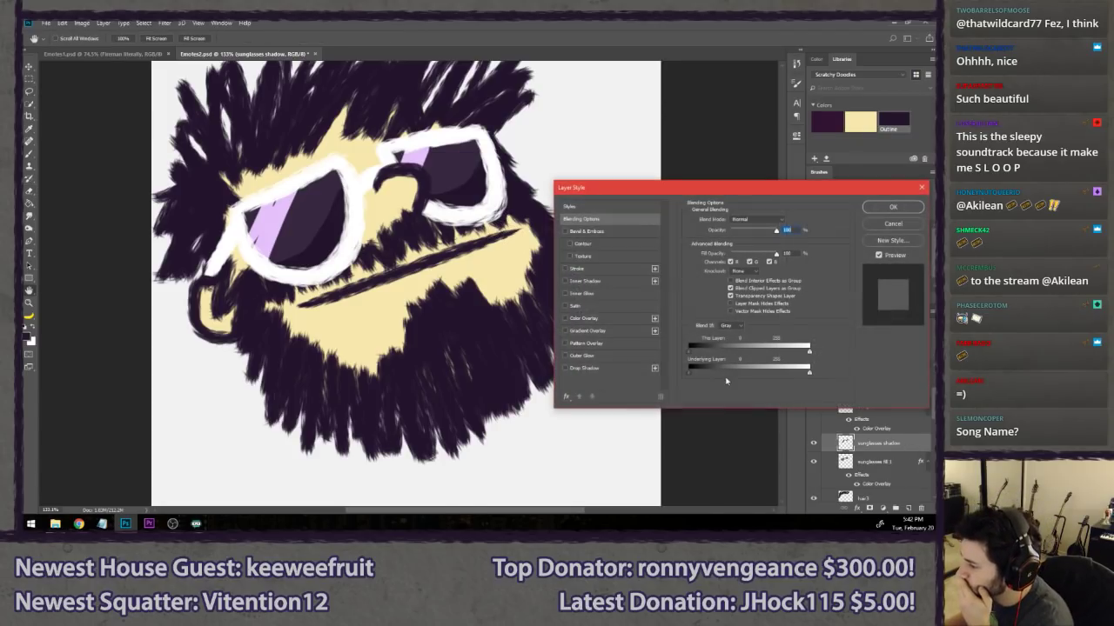
pyautogui.click(614, 319)
pyautogui.click(786, 221)
pyautogui.click(255, 324)
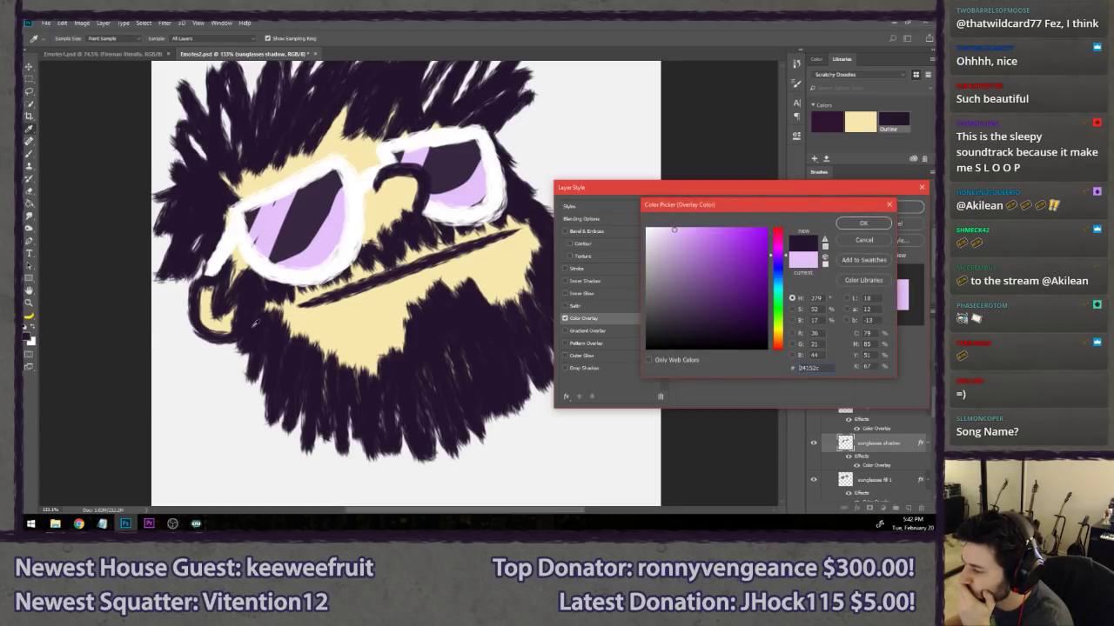
pyautogui.moveTo(712, 326); pyautogui.dragTo(712, 319)
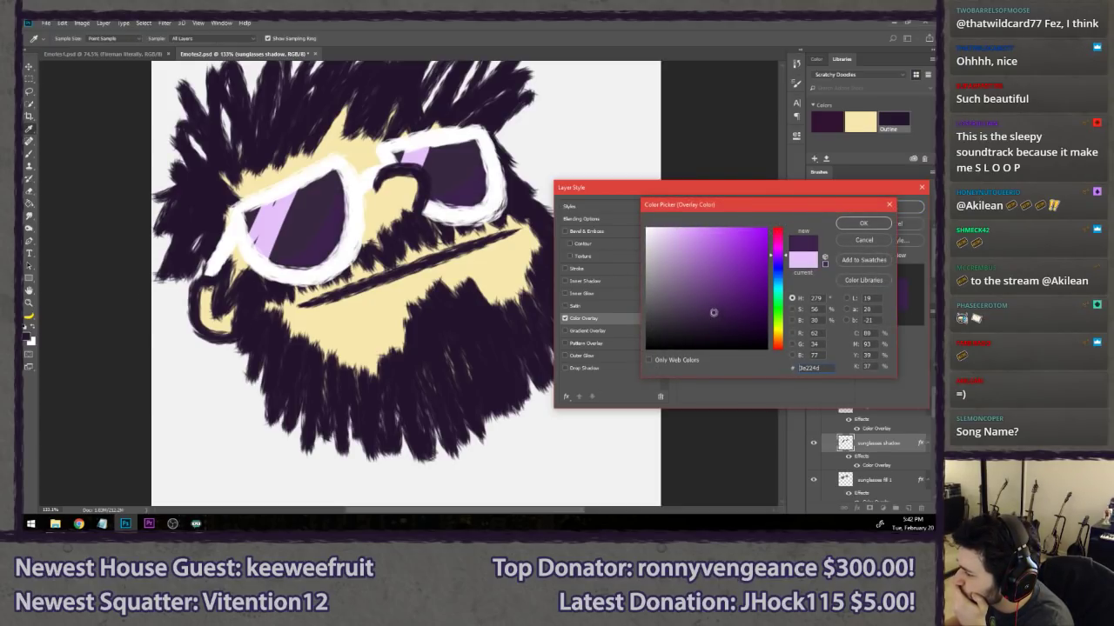
pyautogui.click(863, 237)
pyautogui.click(888, 224)
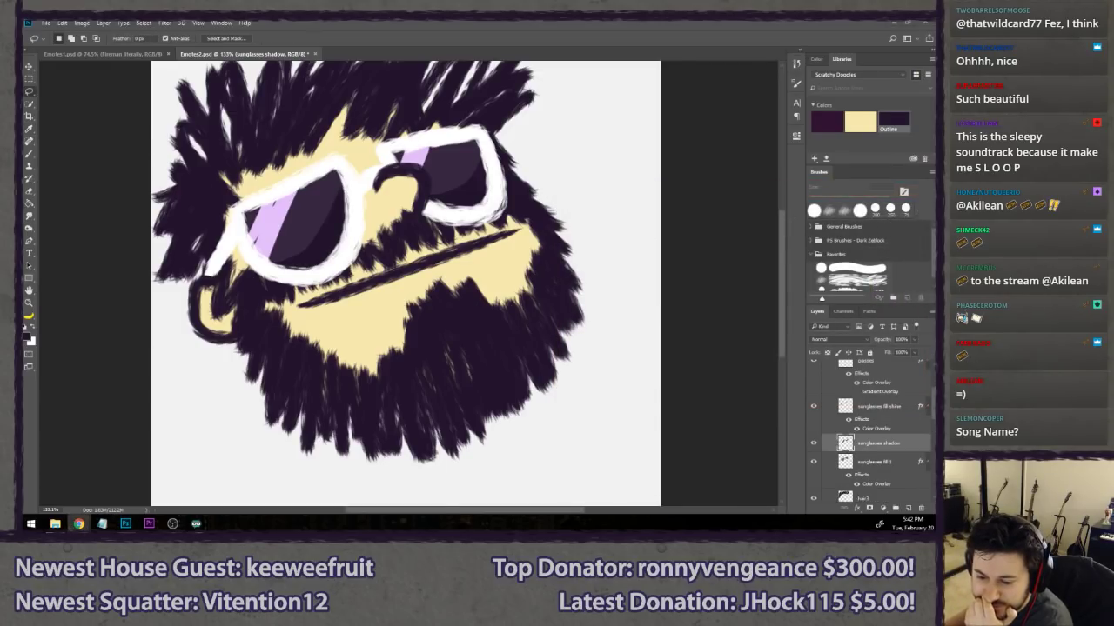
# - Paste the copied reference screenshot of the emote above the hair3 layer and move it to the canvas's lower right corner
pyautogui.scroll(-1, 865, 453)
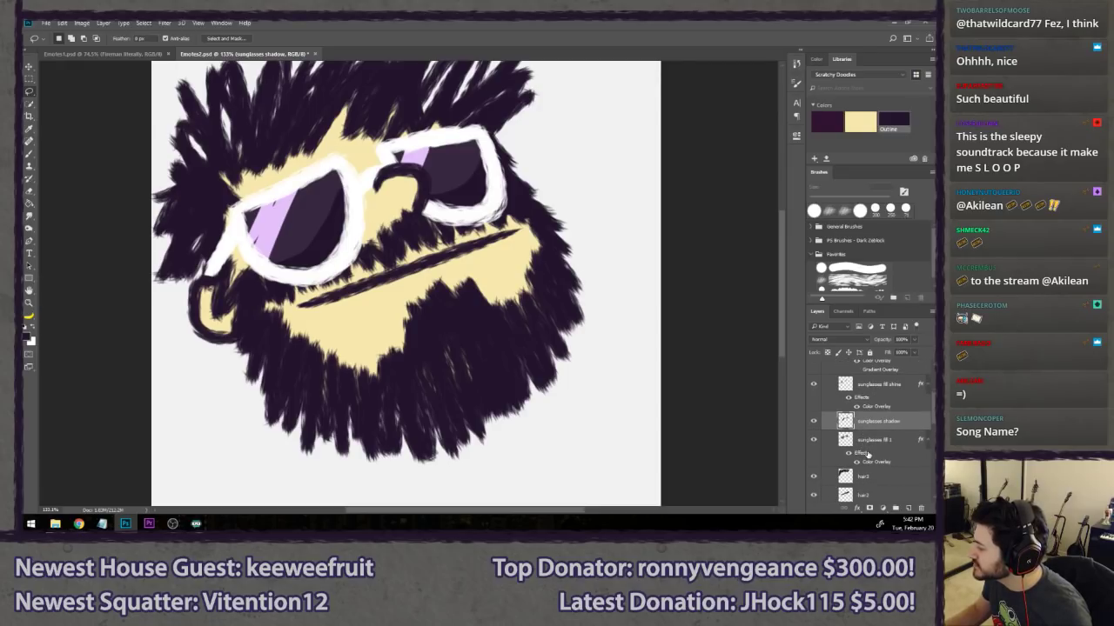
pyautogui.click(876, 477)
pyautogui.hotkey('ctrl', 'v')
pyautogui.press('v')
pyautogui.moveTo(466, 346); pyautogui.dragTo(649, 475)
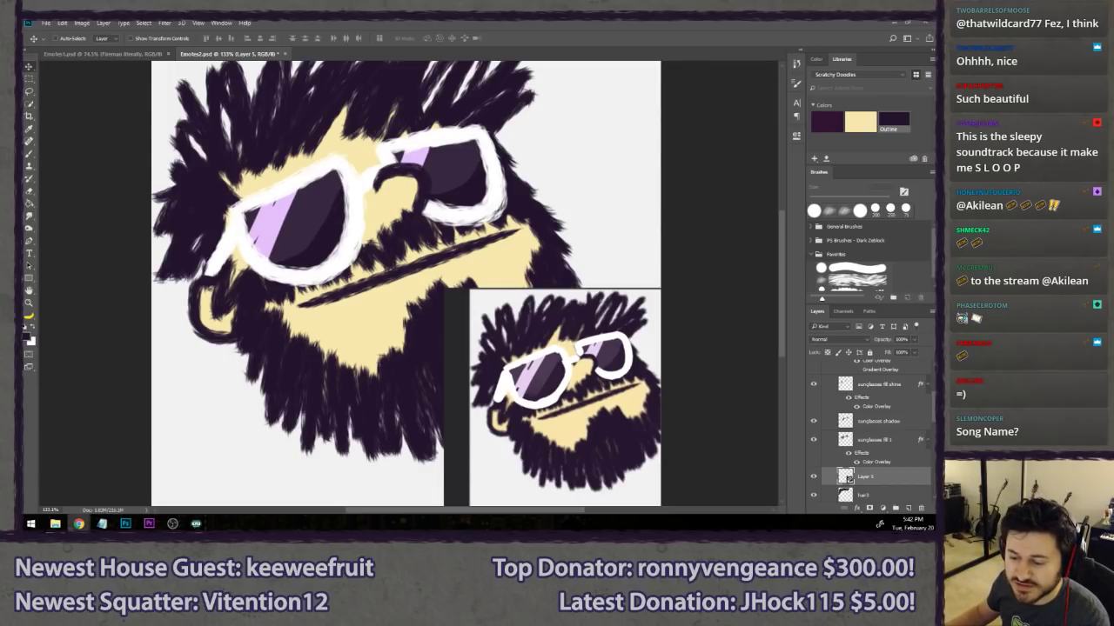
# - Give the sunglasses shadow layer a Color Overlay in the dark purple sampled from the pasted reference's lens
pyautogui.click(535, 22)
pyautogui.scroll(2, 838, 453)
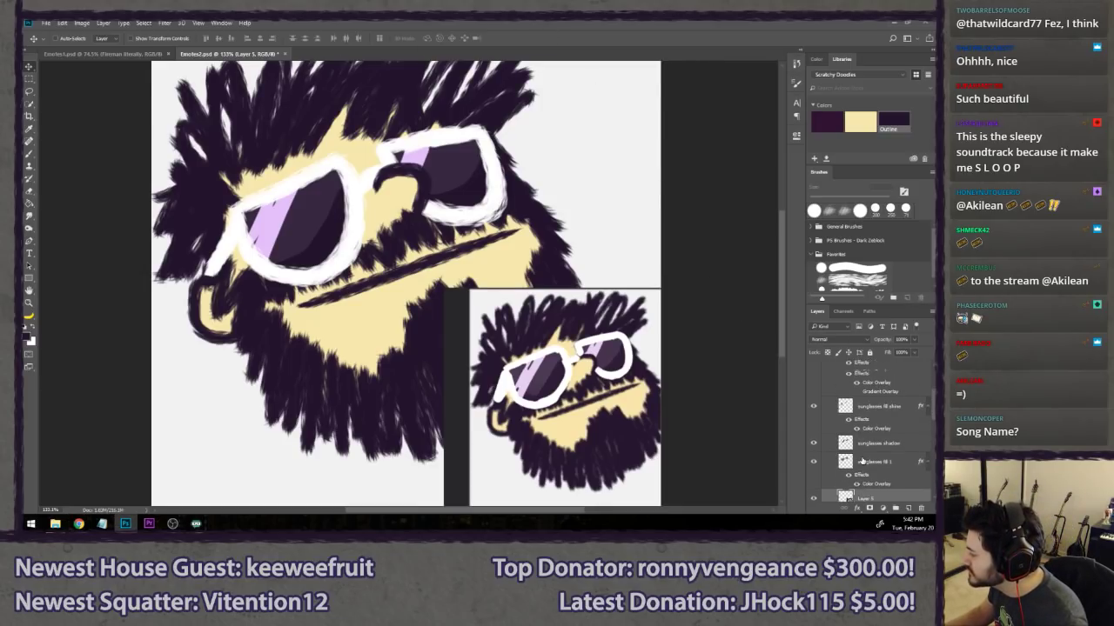
pyautogui.doubleClick(876, 462)
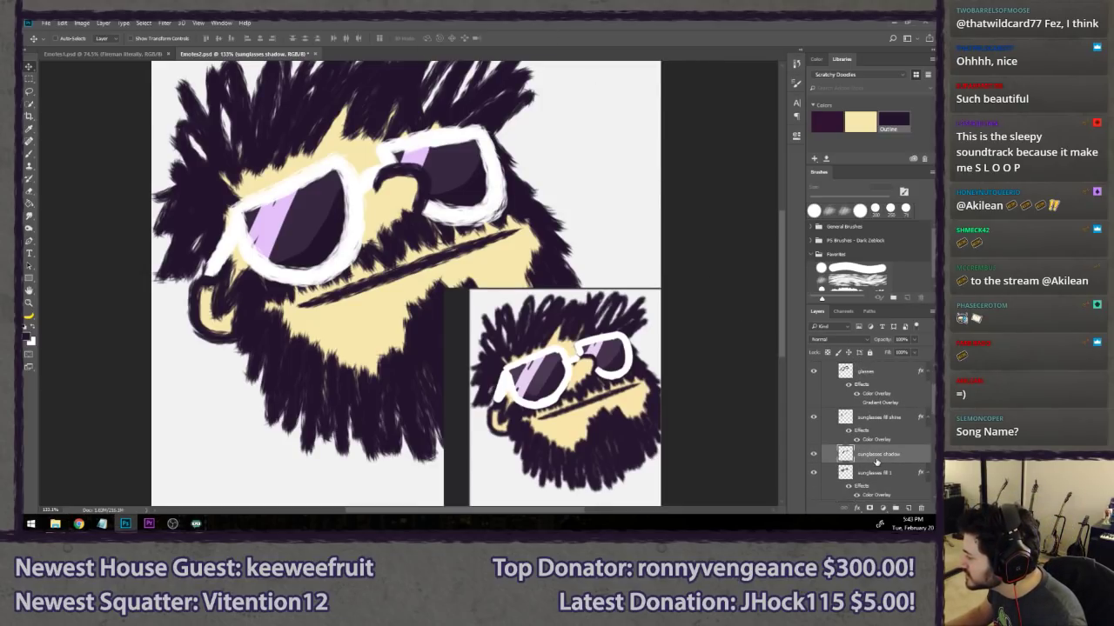
pyautogui.moveTo(728, 189); pyautogui.dragTo(723, 99)
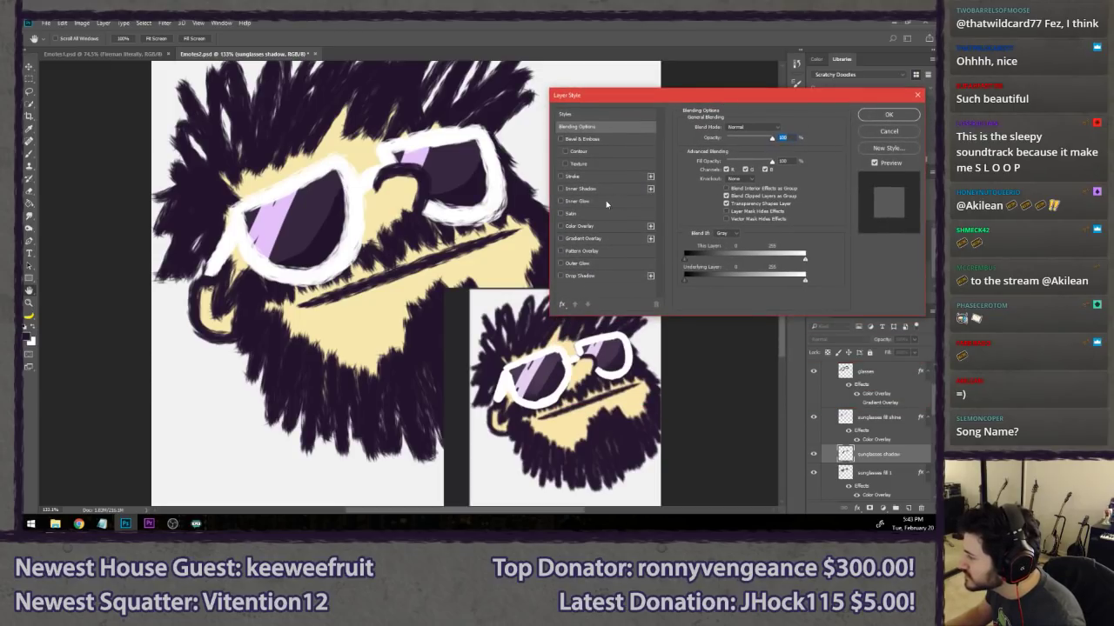
pyautogui.click(581, 226)
pyautogui.click(782, 128)
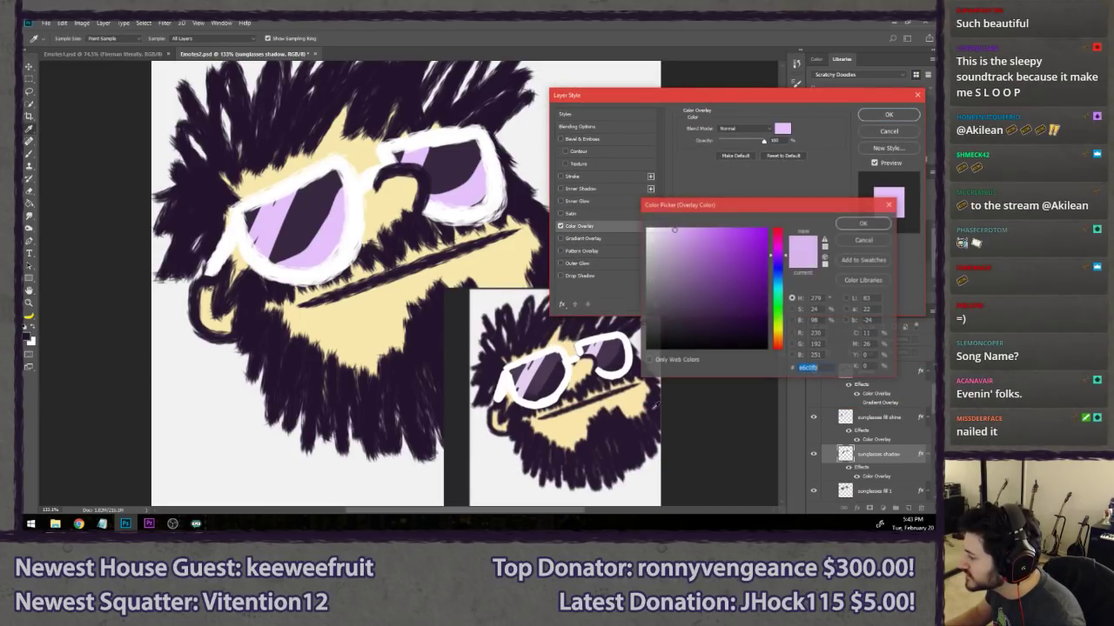
pyautogui.click(622, 362)
pyautogui.click(872, 222)
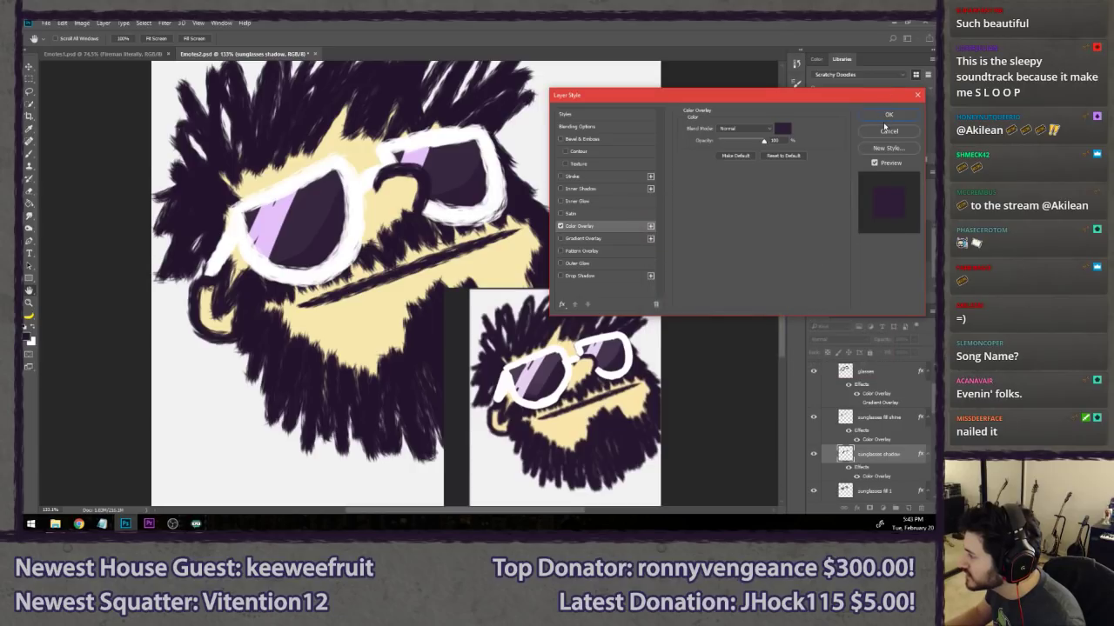
pyautogui.click(888, 116)
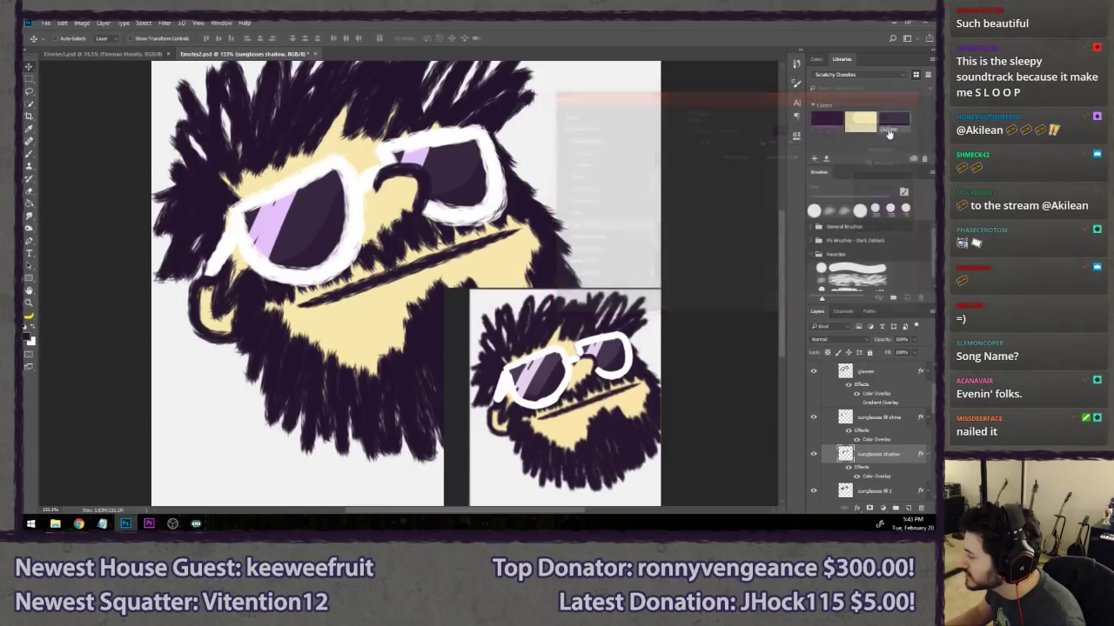
# - Change the sunglasses fill shine layer's Color Overlay to a paler lilac sampled from the reference
pyautogui.click(882, 420)
pyautogui.doubleClick(875, 442)
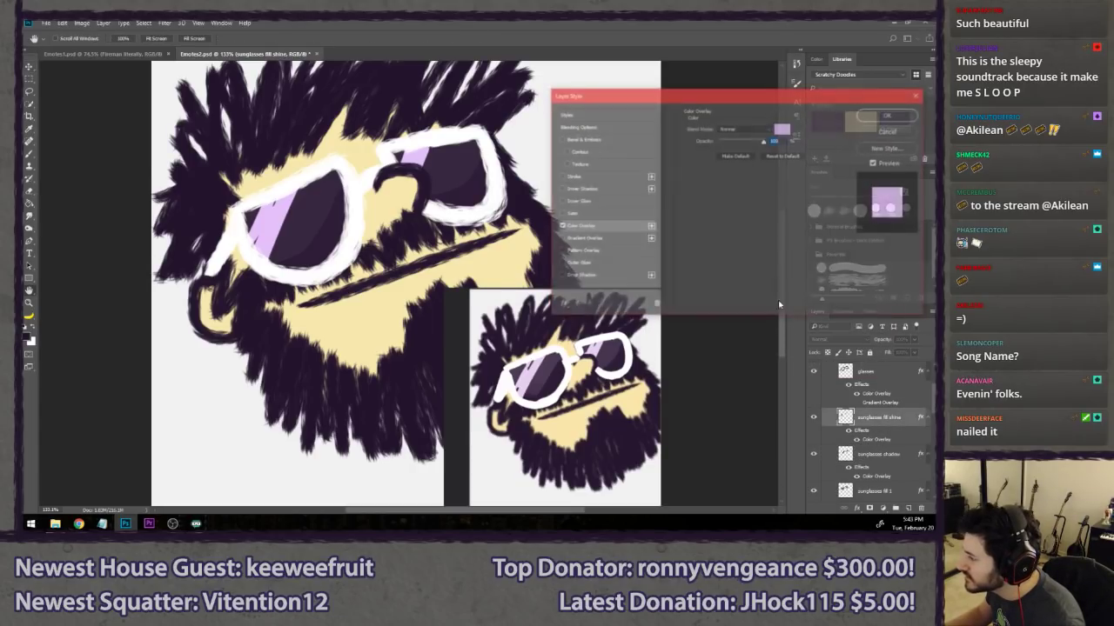
pyautogui.click(781, 129)
pyautogui.click(838, 224)
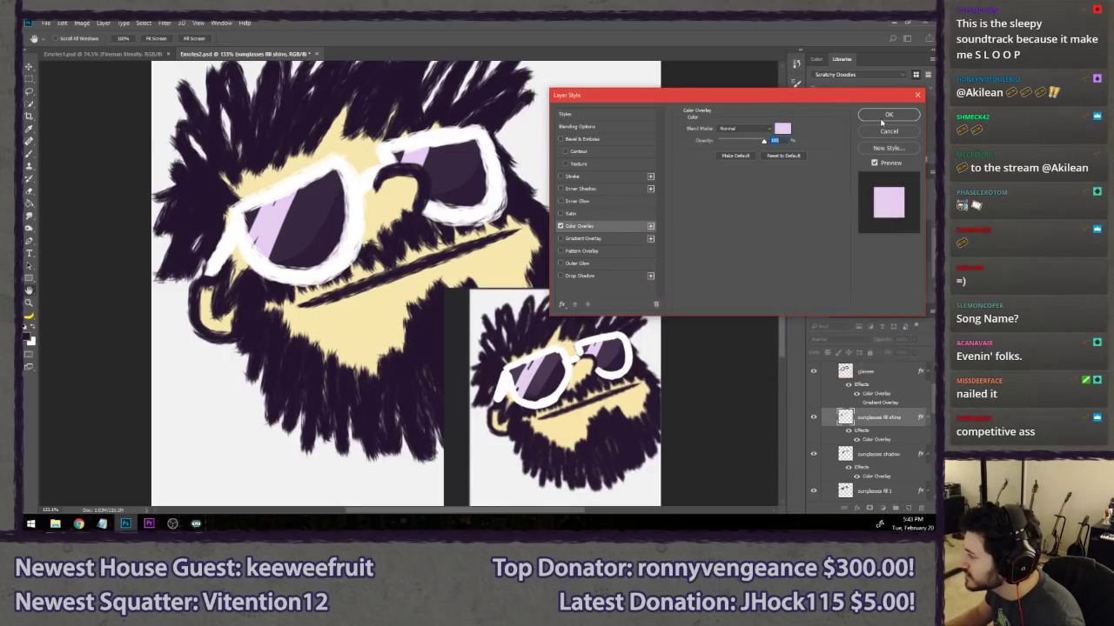
pyautogui.click(888, 114)
# - Set the sunglasses fill 1 layer's Color Overlay to 100% opacity and the muted purple 4c3a53 sampled from the reference
pyautogui.scroll(-2, 903, 484)
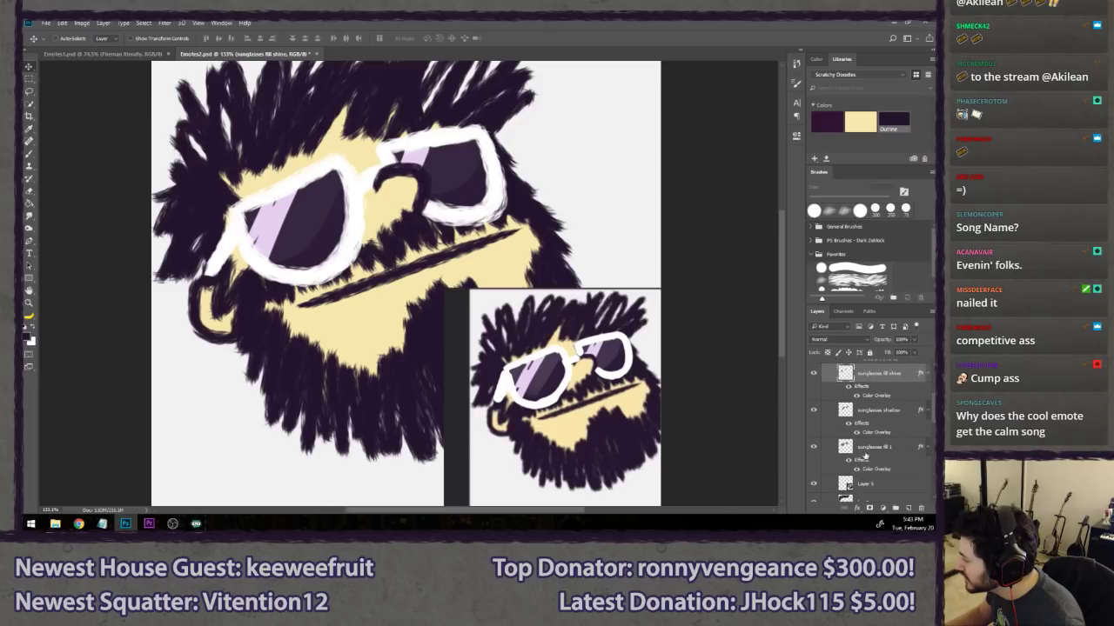
pyautogui.click(814, 411)
pyautogui.click(814, 411)
pyautogui.click(814, 447)
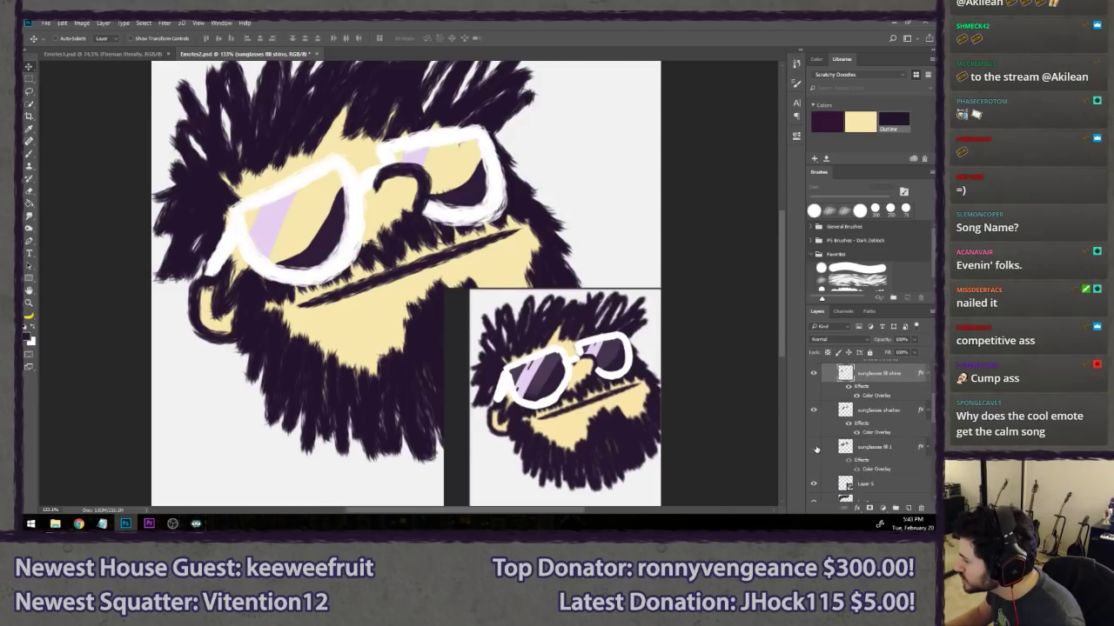
pyautogui.click(815, 447)
pyautogui.doubleClick(877, 470)
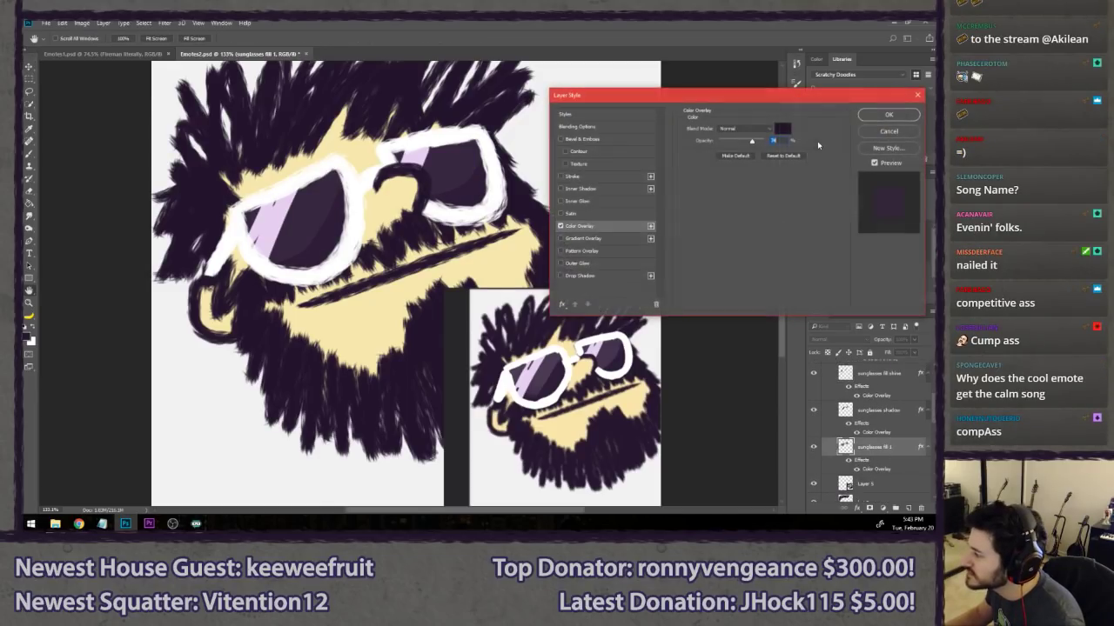
pyautogui.moveTo(756, 143); pyautogui.dragTo(765, 141)
pyautogui.click(783, 129)
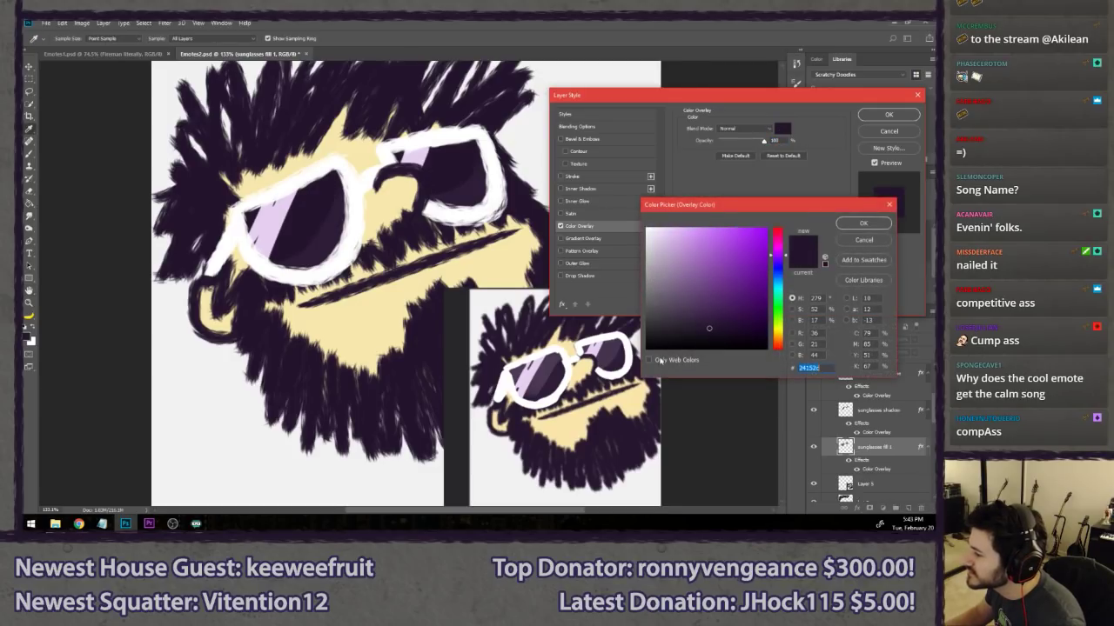
pyautogui.click(545, 374)
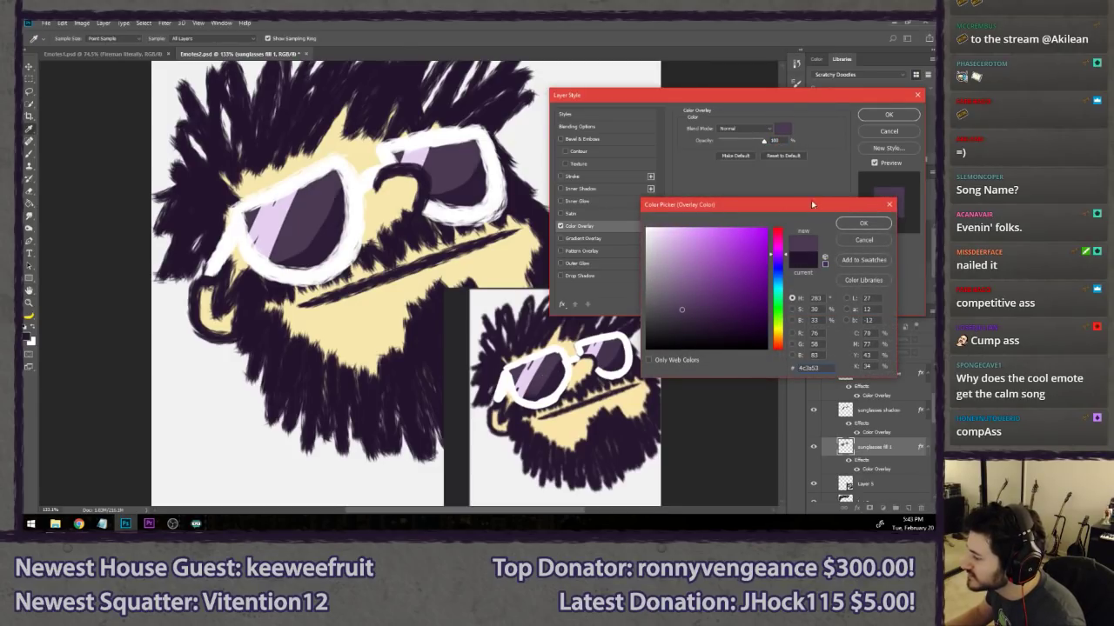
pyautogui.click(863, 223)
pyautogui.click(888, 114)
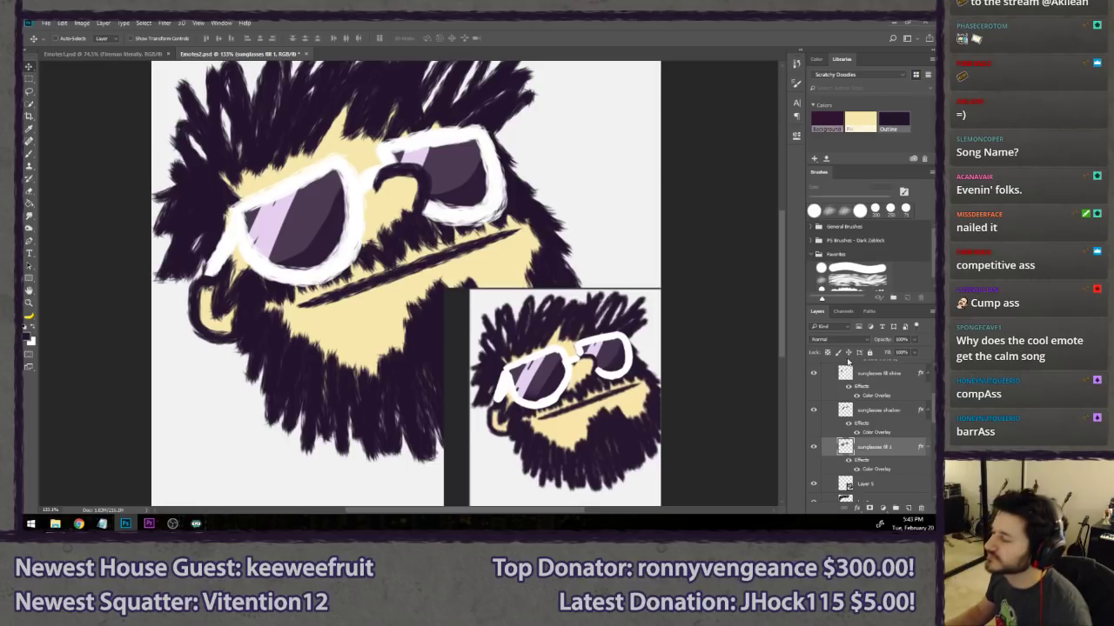
# - Remove the pasted reference layer and check the emote at a small display size
pyautogui.click(857, 482)
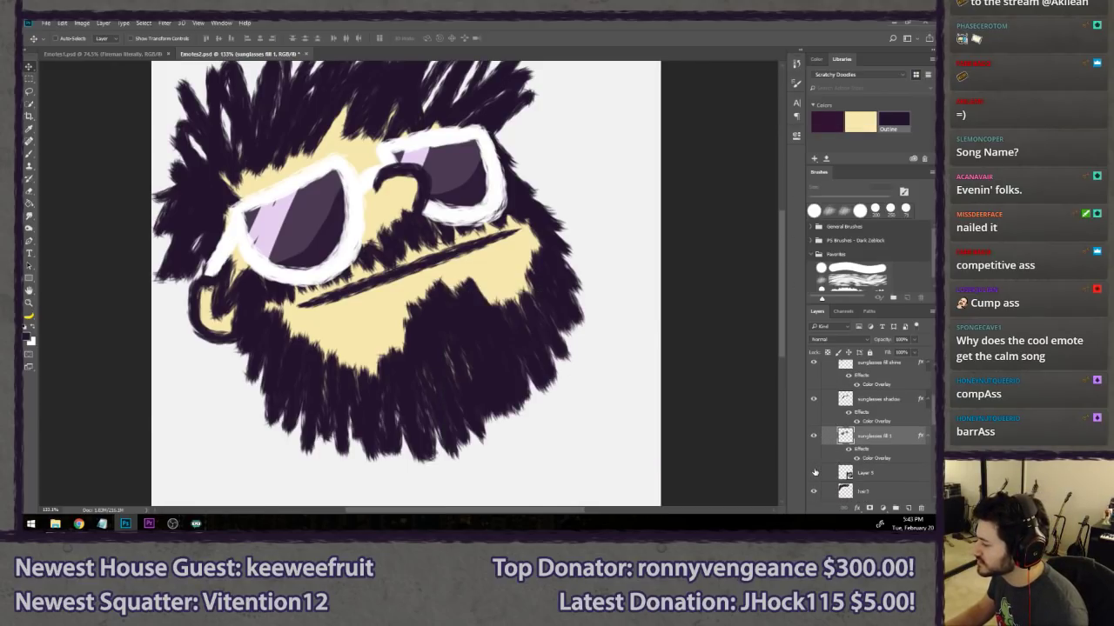
pyautogui.scroll(-10, 565, 344)
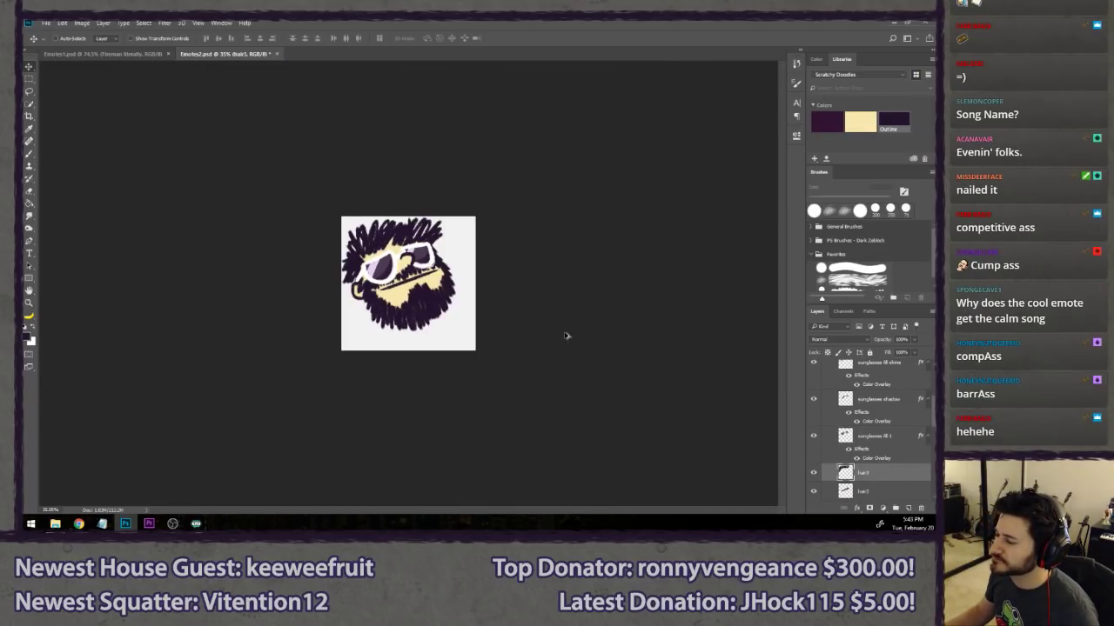
pyautogui.scroll(10, 479, 352)
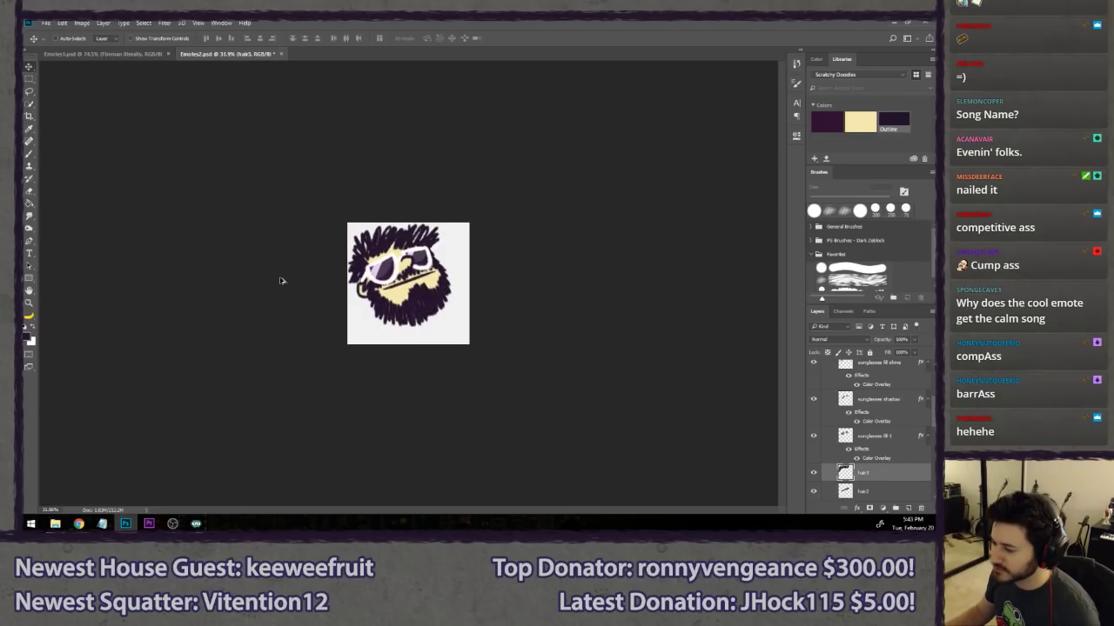
pyautogui.press('l')
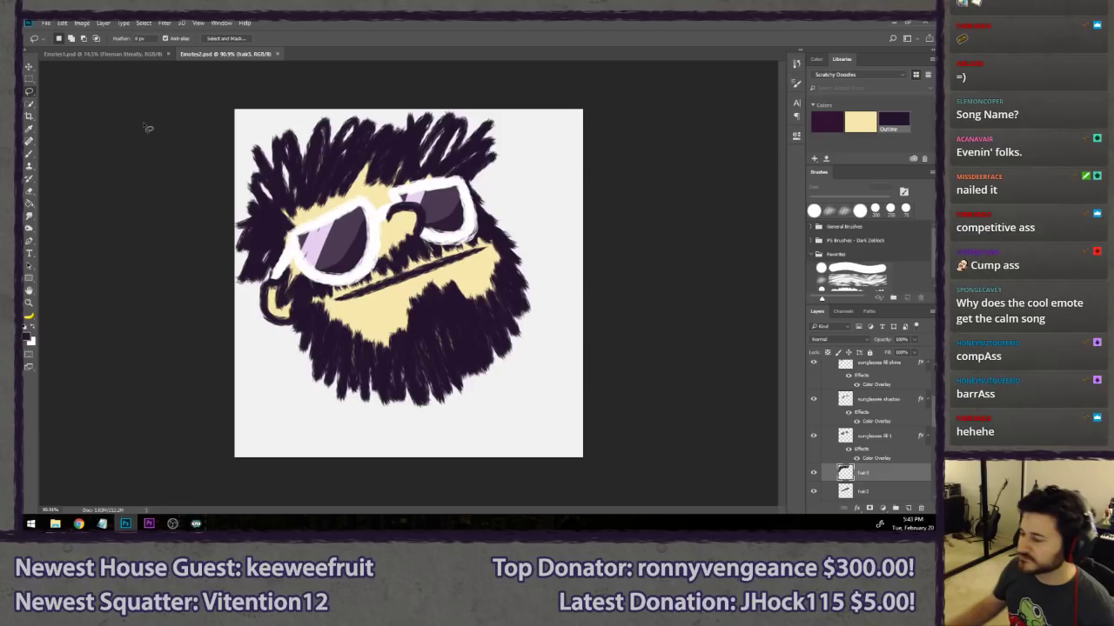
# - Try the rainbow Gradient Overlay on the glasses layer at small size, and compare it with the white Color Overlay
pyautogui.scroll(3, 860, 452)
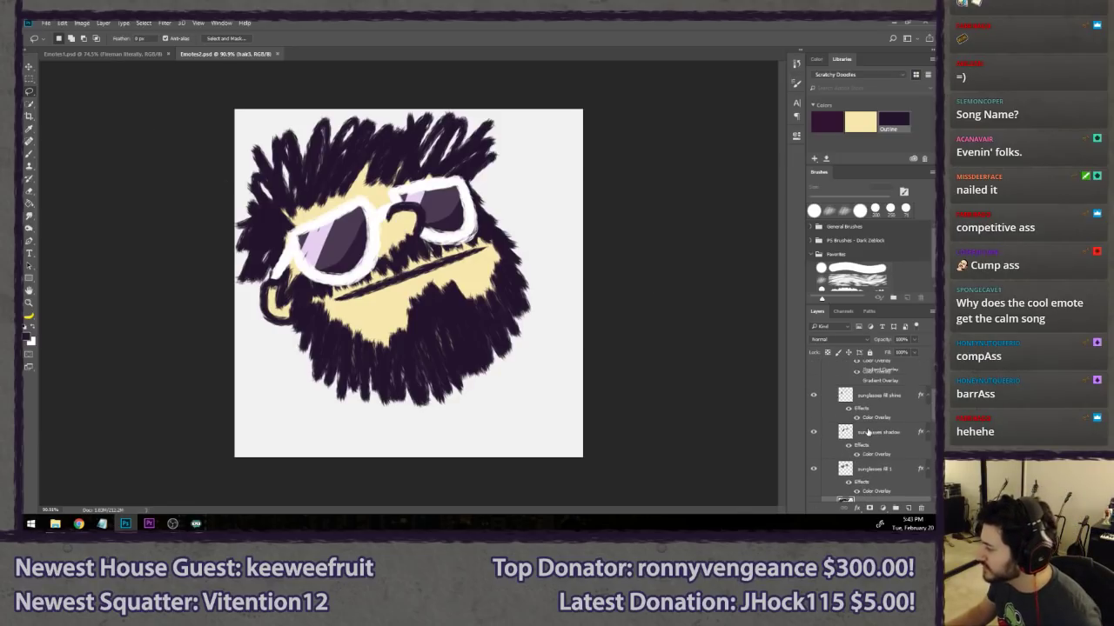
pyautogui.click(856, 402)
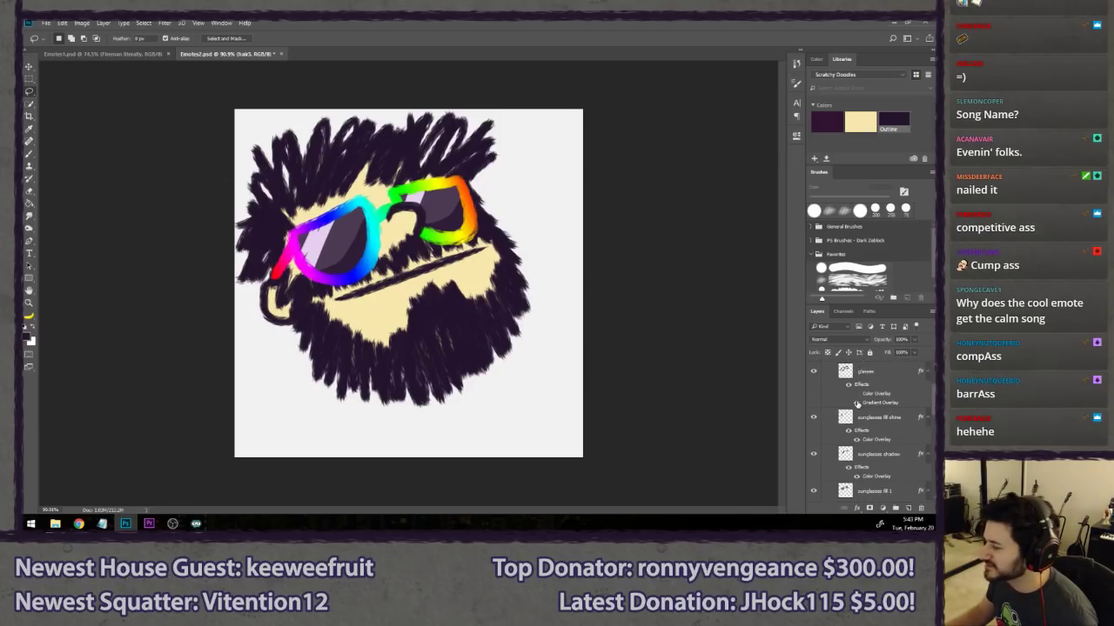
pyautogui.scroll(-13, 600, 322)
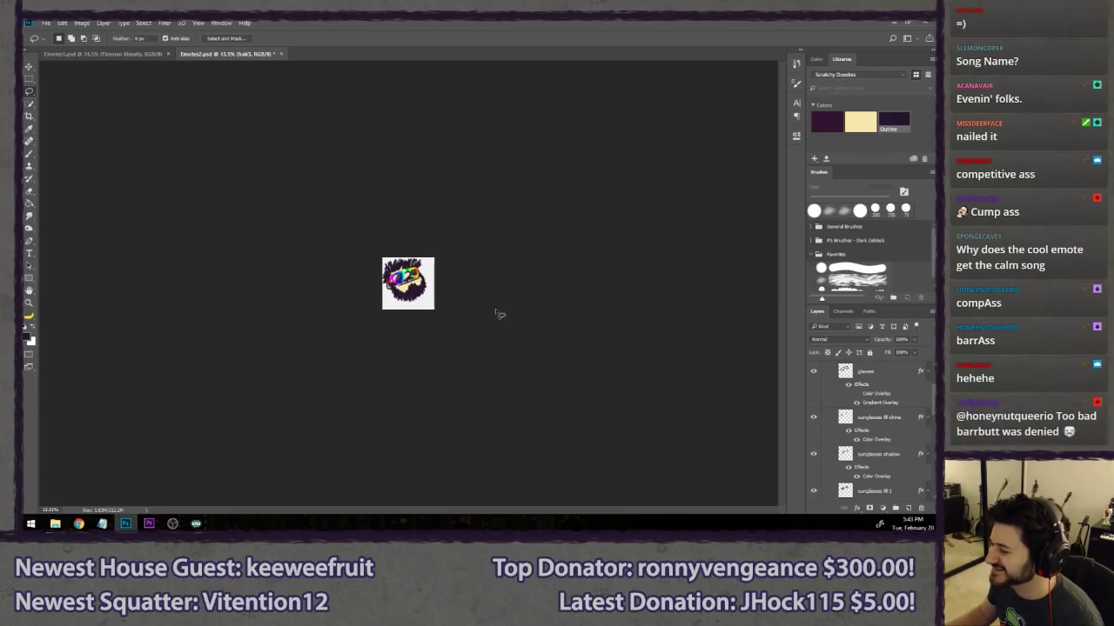
pyautogui.scroll(19, 497, 313)
pyautogui.click(856, 402)
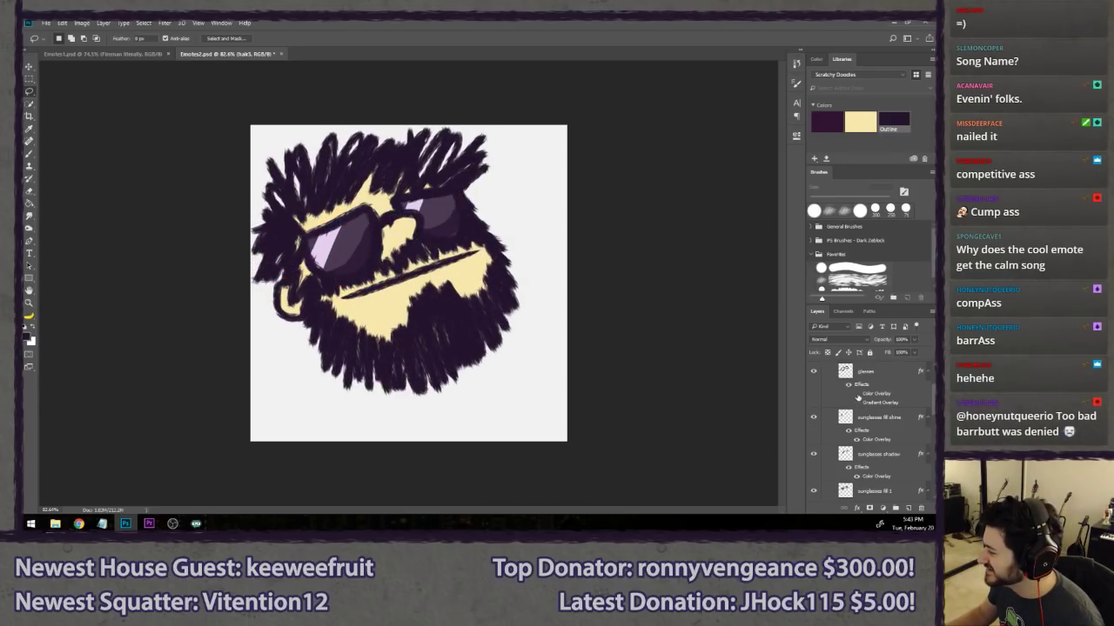
pyautogui.click(856, 393)
pyautogui.scroll(-20, 584, 337)
pyautogui.scroll(9, 541, 331)
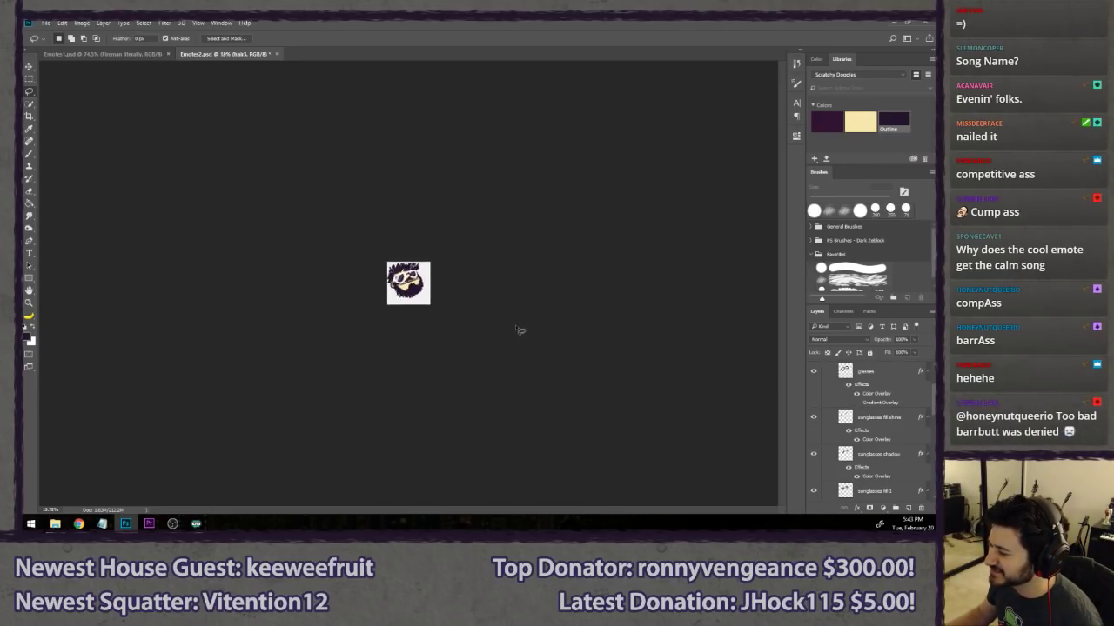
pyautogui.scroll(-1, 648, 276)
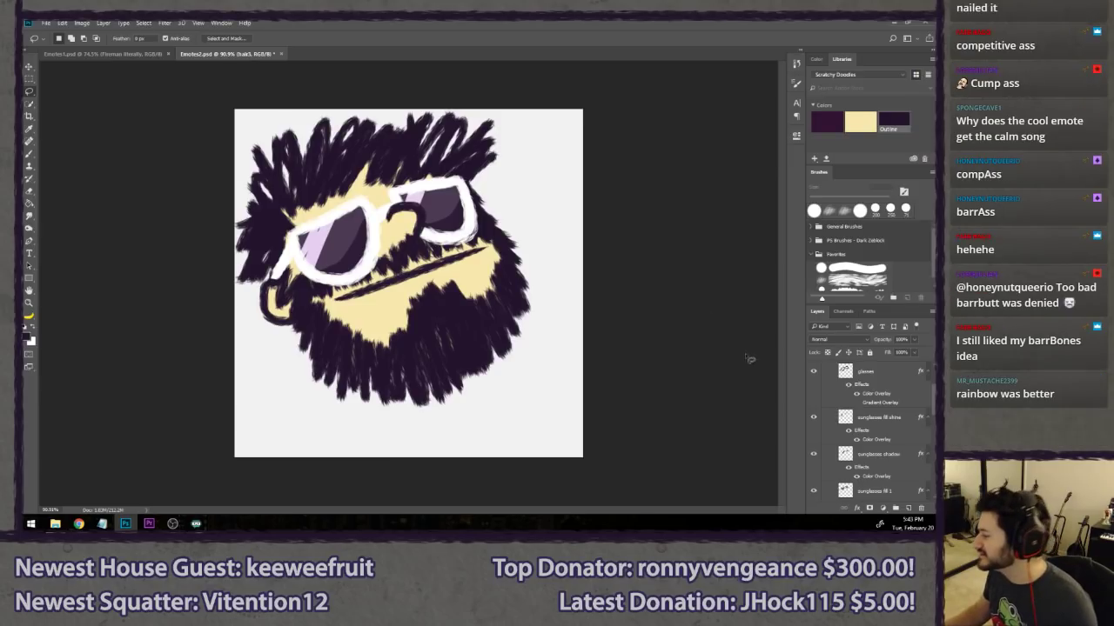
# - Switch the glasses frame to the rainbow Gradient Overlay again and judge the emote at tiny and enlarged sizes
pyautogui.click(813, 372)
pyautogui.click(813, 372)
pyautogui.click(856, 402)
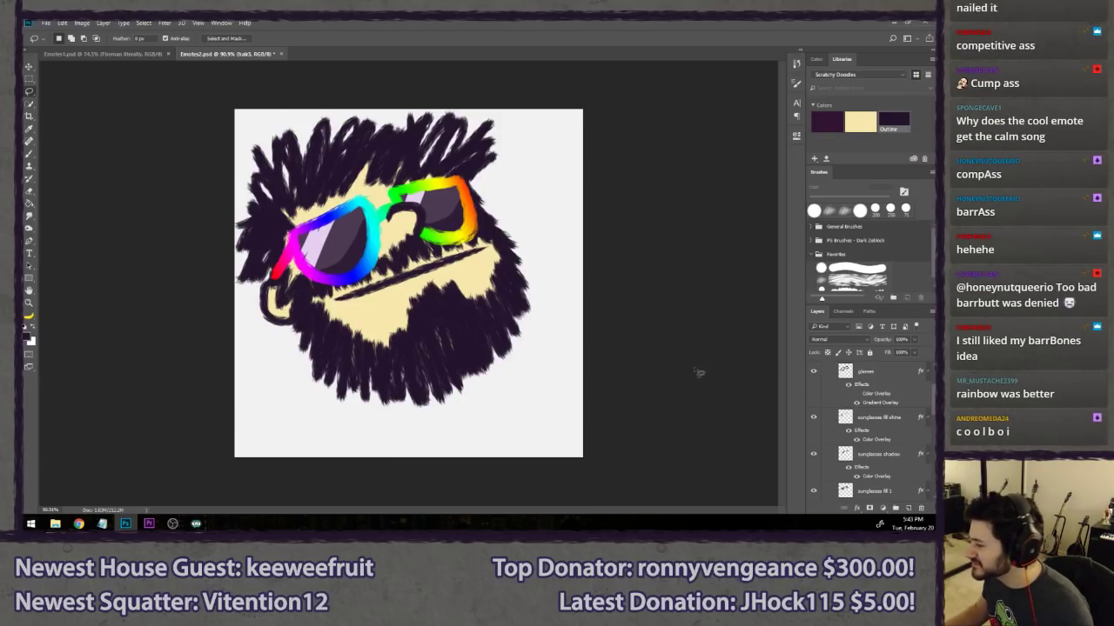
pyautogui.scroll(-8, 522, 345)
pyautogui.scroll(-1, 356, 337)
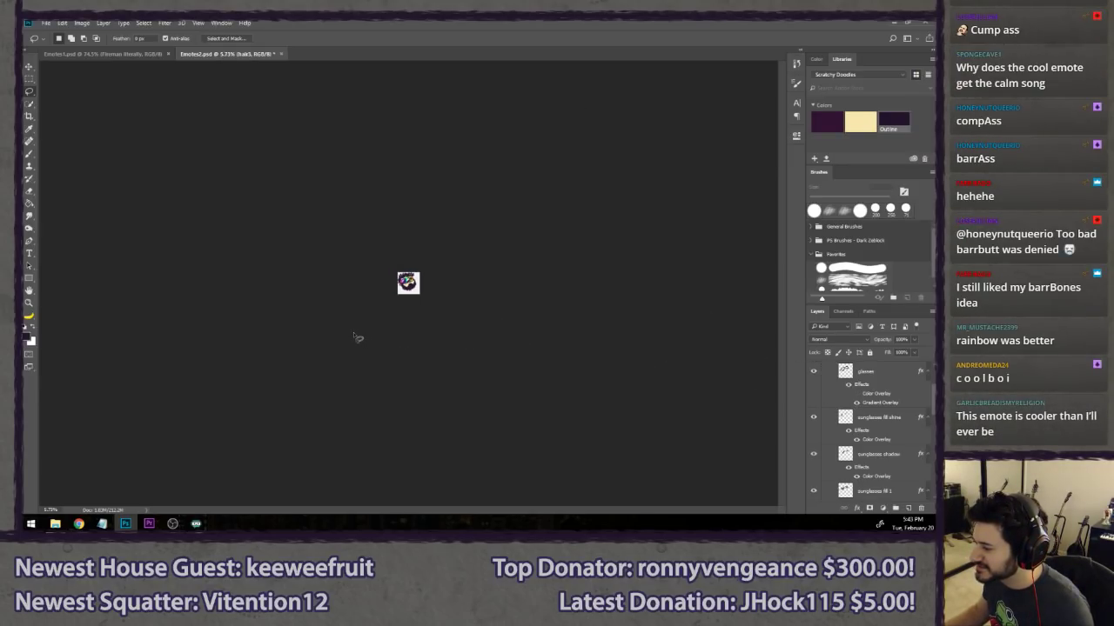
pyautogui.scroll(-1, 355, 327)
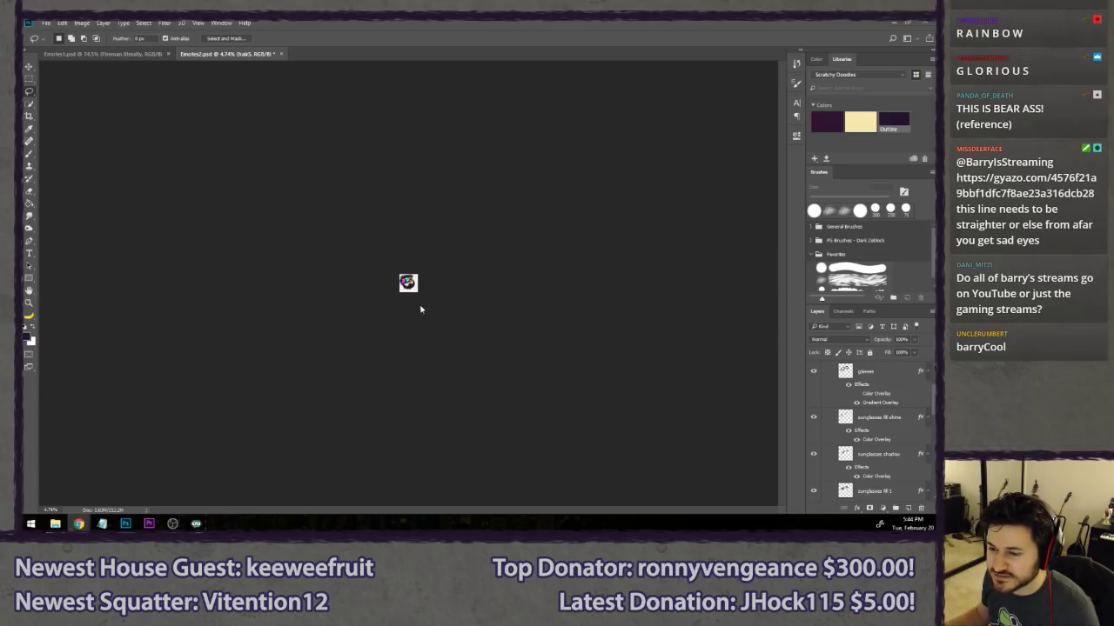
pyautogui.scroll(10, 418, 308)
pyautogui.scroll(2, 347, 278)
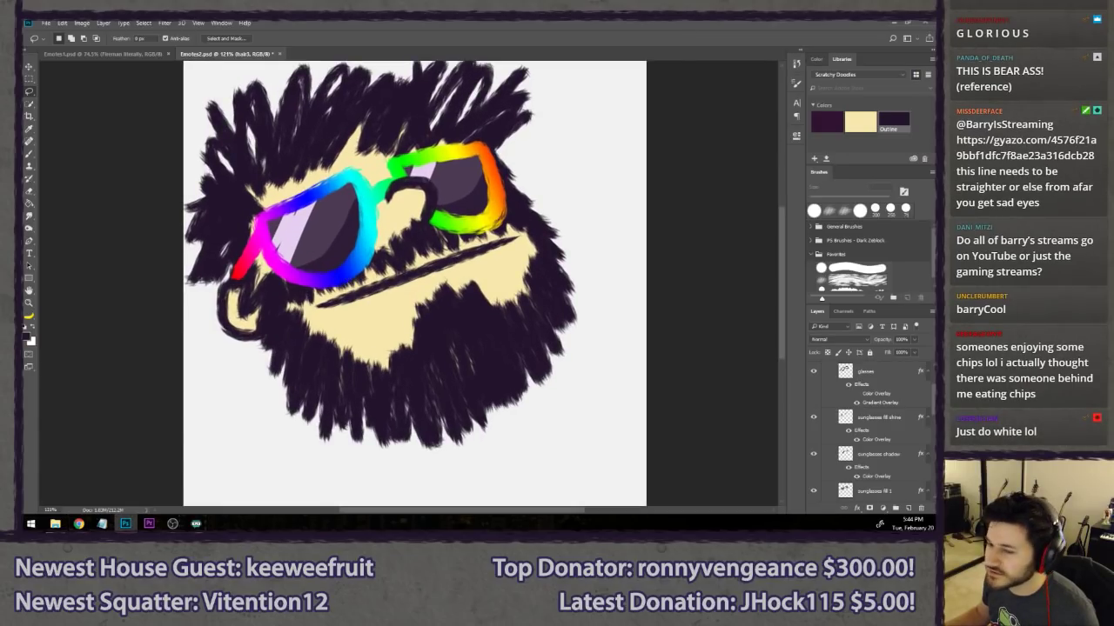
# - Switch to Chrome to examine the marked-up Gyazo screenshot of the glasses frame, and return to Photoshop
pyautogui.click(79, 523)
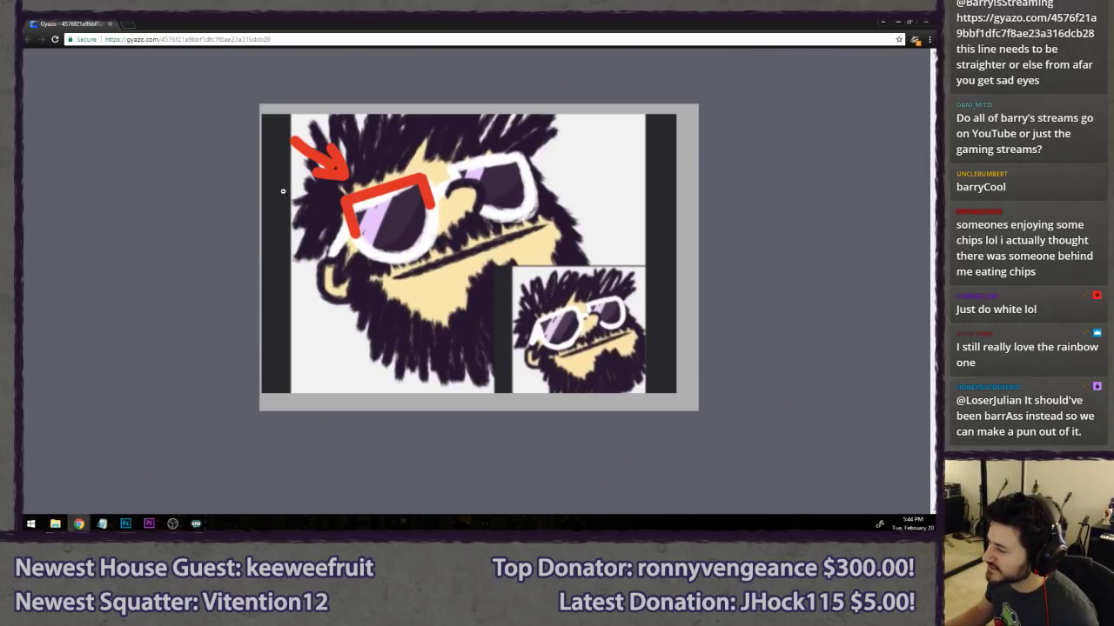
pyautogui.hotkey('alt', 'Tab')
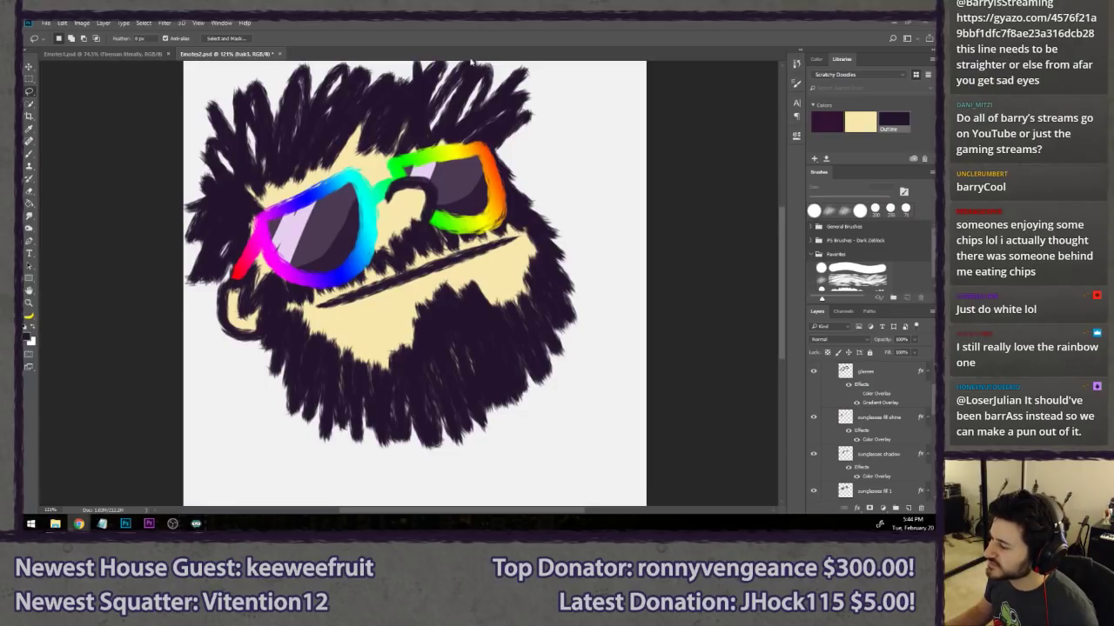
# - Select the glasses layer with the Eraser ready and replace its rainbow Gradient Overlay with the white Color Overlay
pyautogui.keyDown('ctrl'); pyautogui.click(306, 239); pyautogui.keyUp('ctrl')
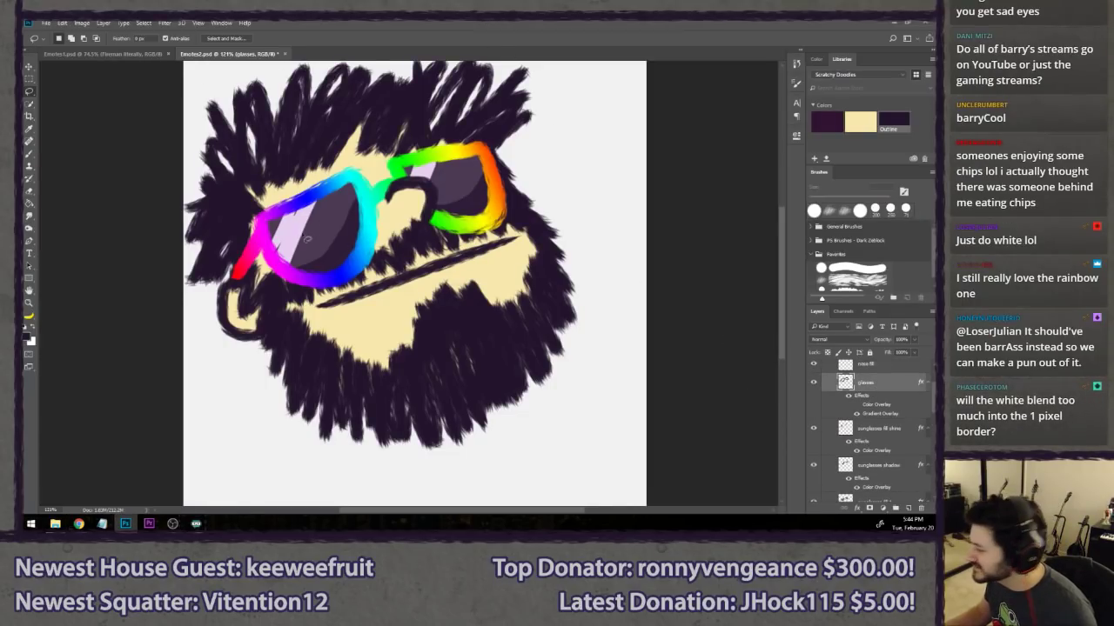
pyautogui.press('e')
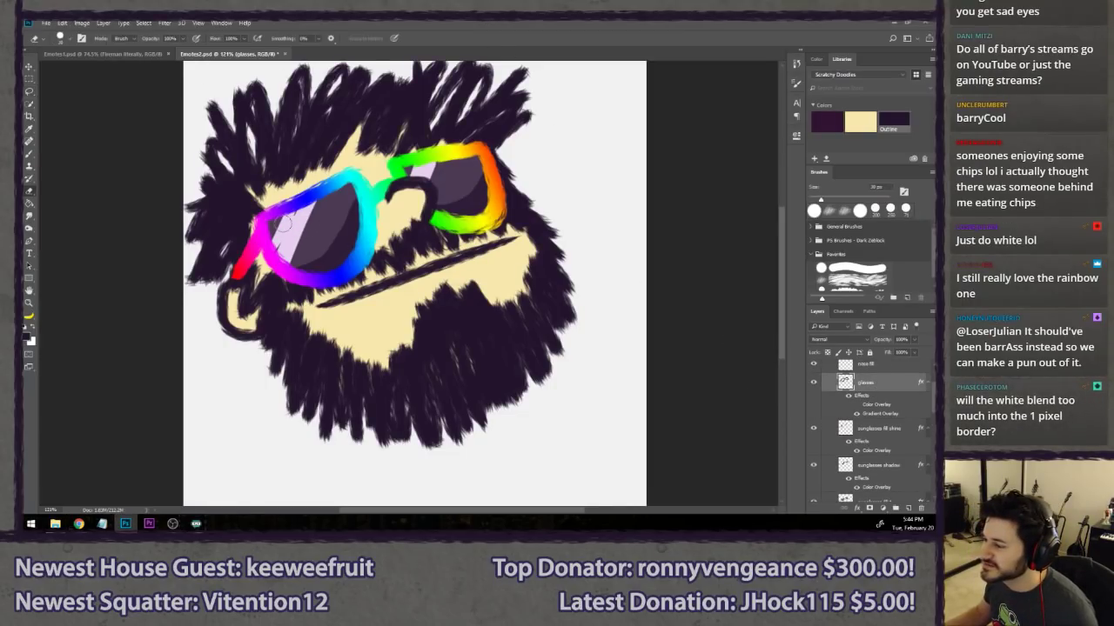
pyautogui.click(857, 414)
pyautogui.click(857, 406)
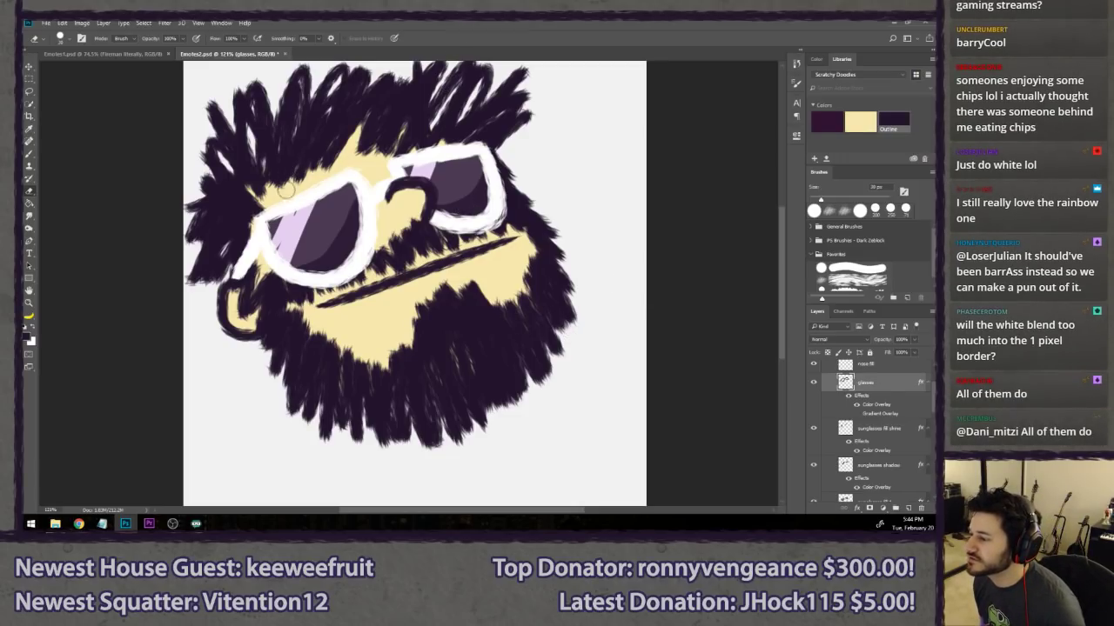
# - Erase the upper rim of the larger lens with a bigger Eraser and try repainting it in white with the textured favourite brush
pyautogui.press(']')
pyautogui.press(']')
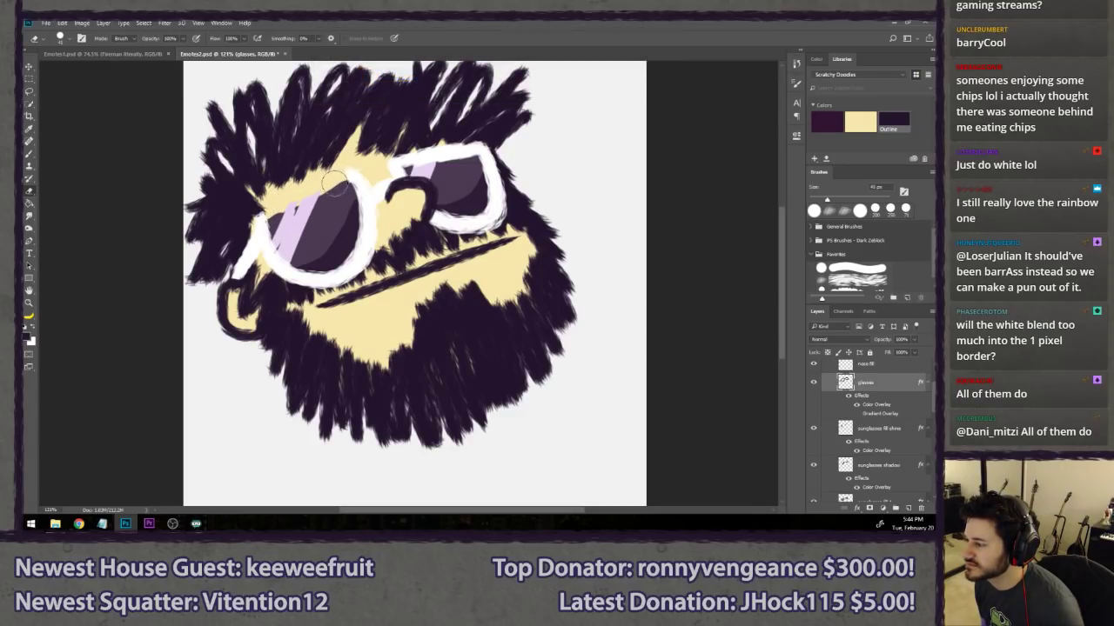
pyautogui.press('b')
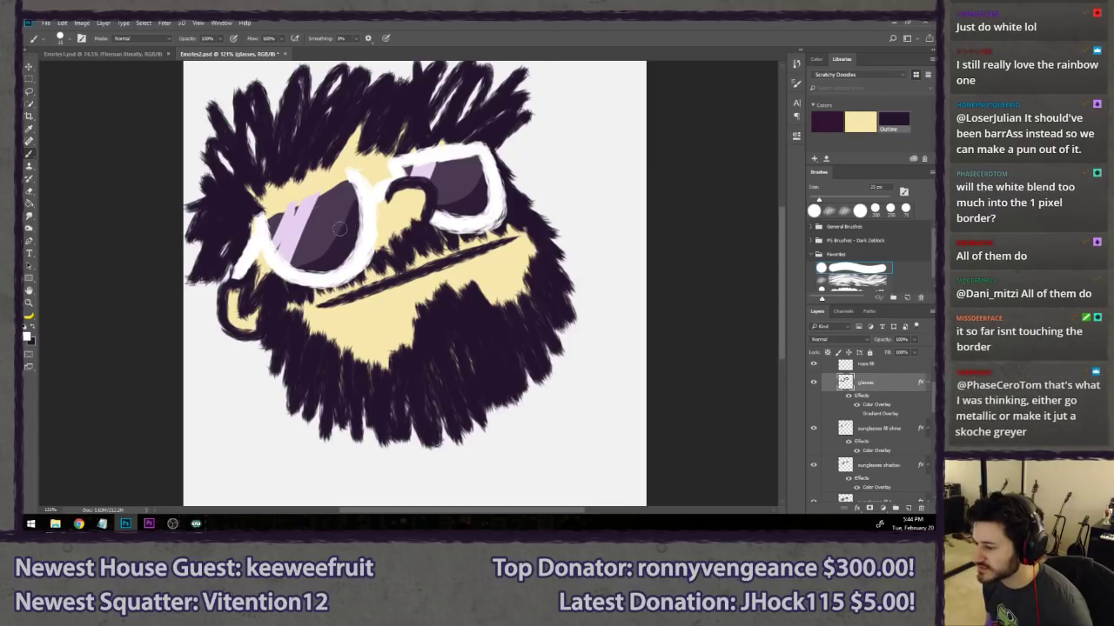
pyautogui.click(848, 279)
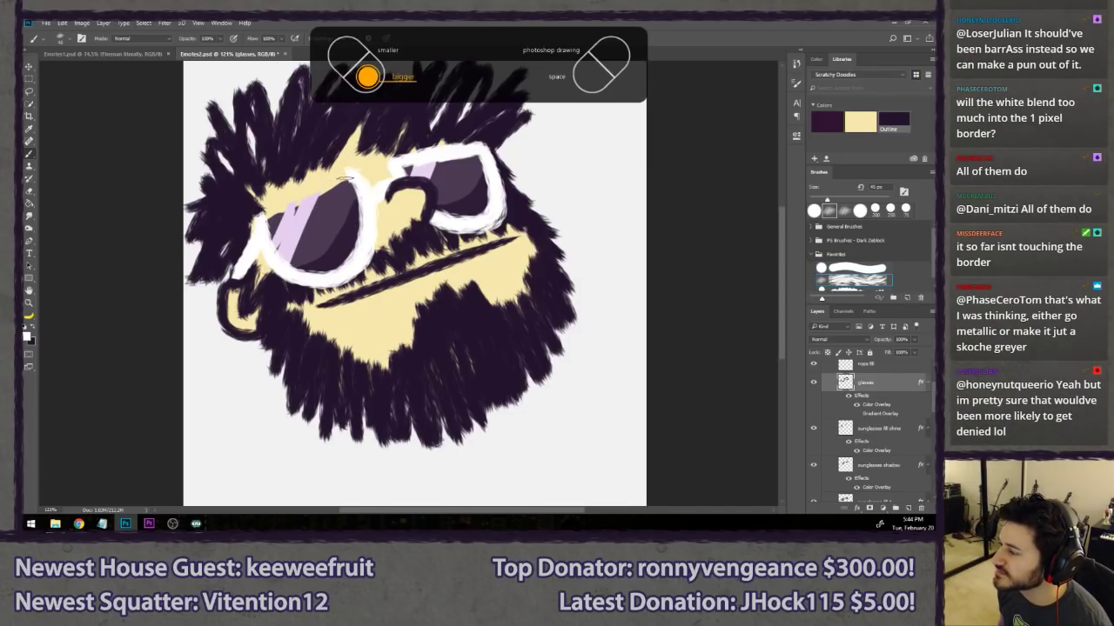
pyautogui.moveTo(348, 177); pyautogui.dragTo(259, 209)
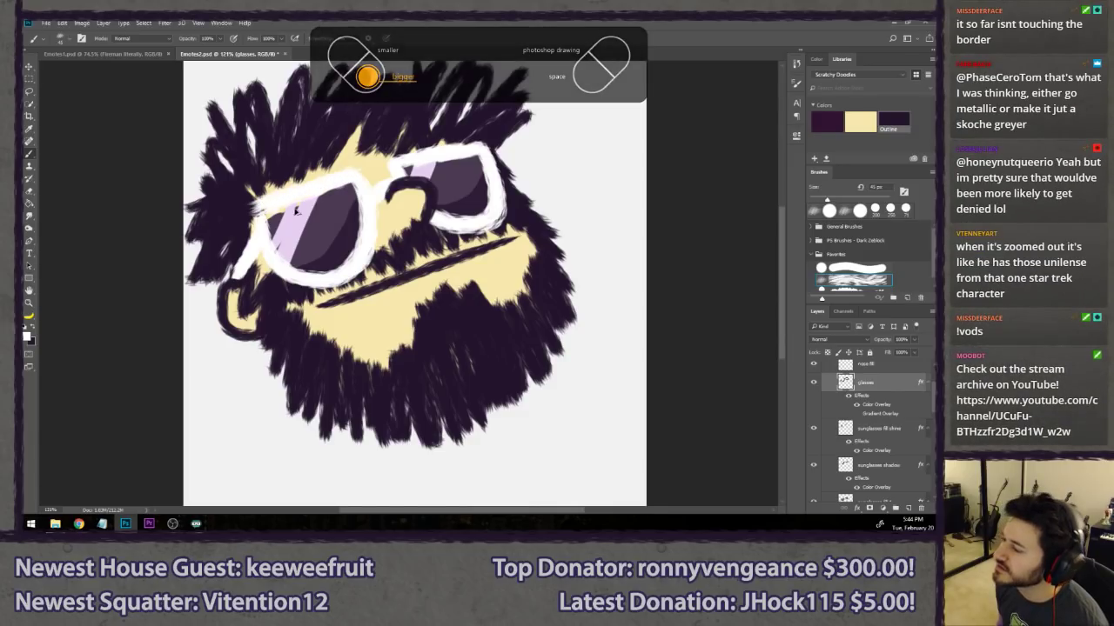
pyautogui.hotkey('ctrl', 'z')
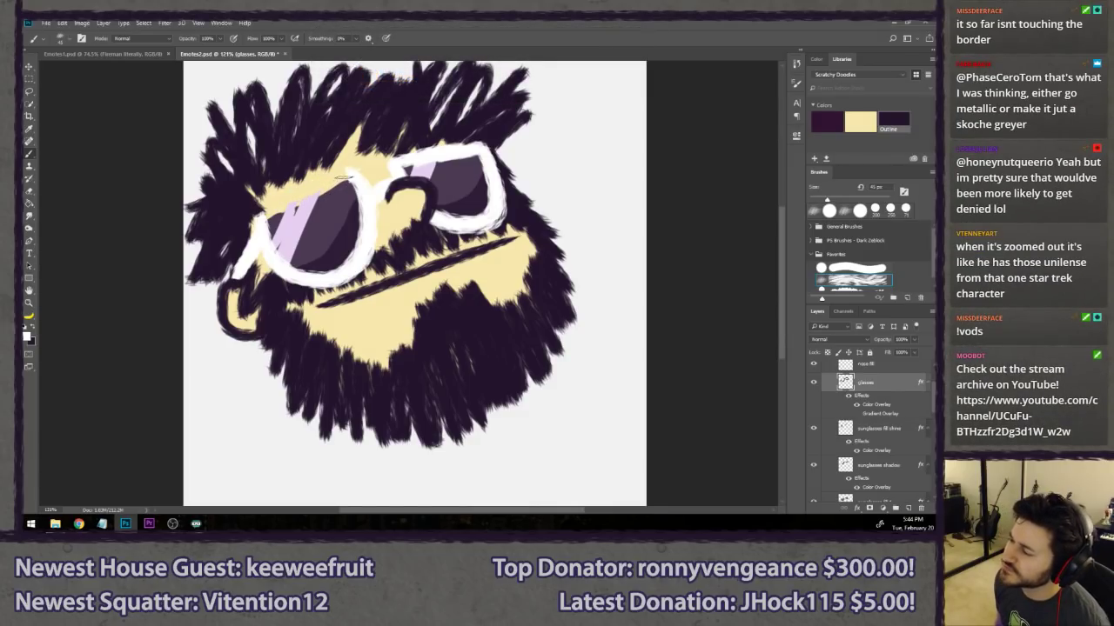
pyautogui.hotkey('ctrl', 'z')
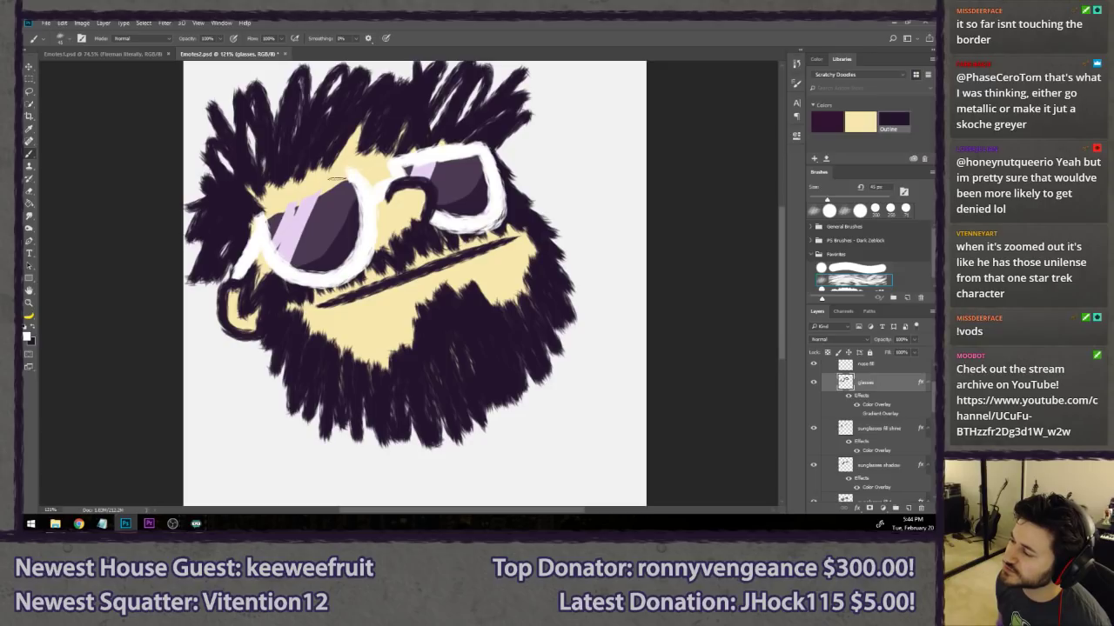
pyautogui.moveTo(336, 178); pyautogui.dragTo(253, 212)
pyautogui.hotkey('ctrl', 'z')
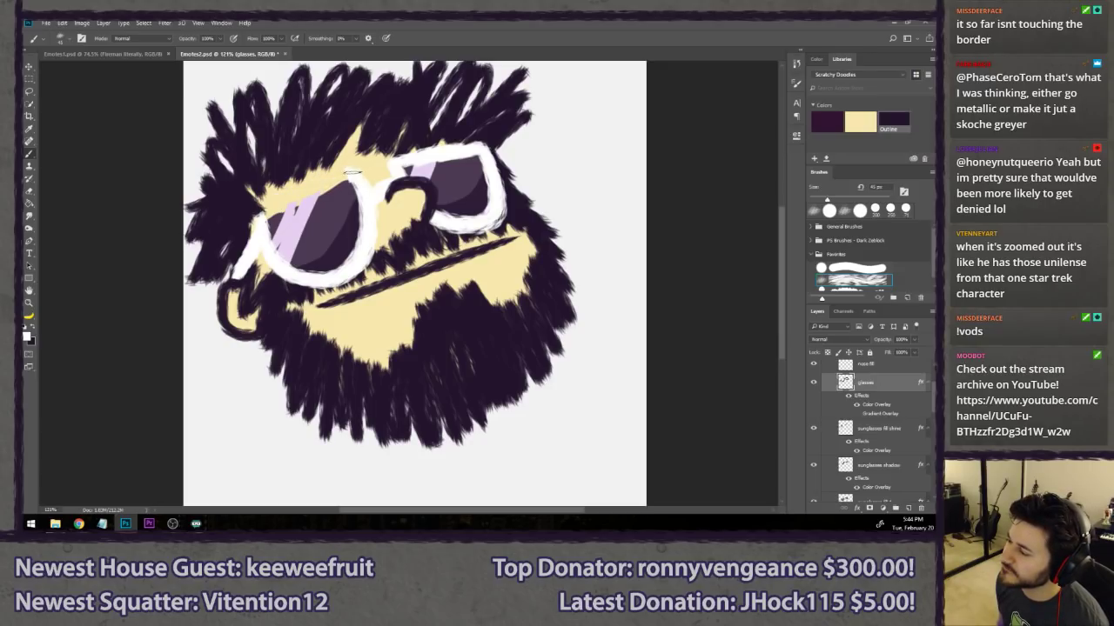
pyautogui.moveTo(352, 173); pyautogui.dragTo(258, 211)
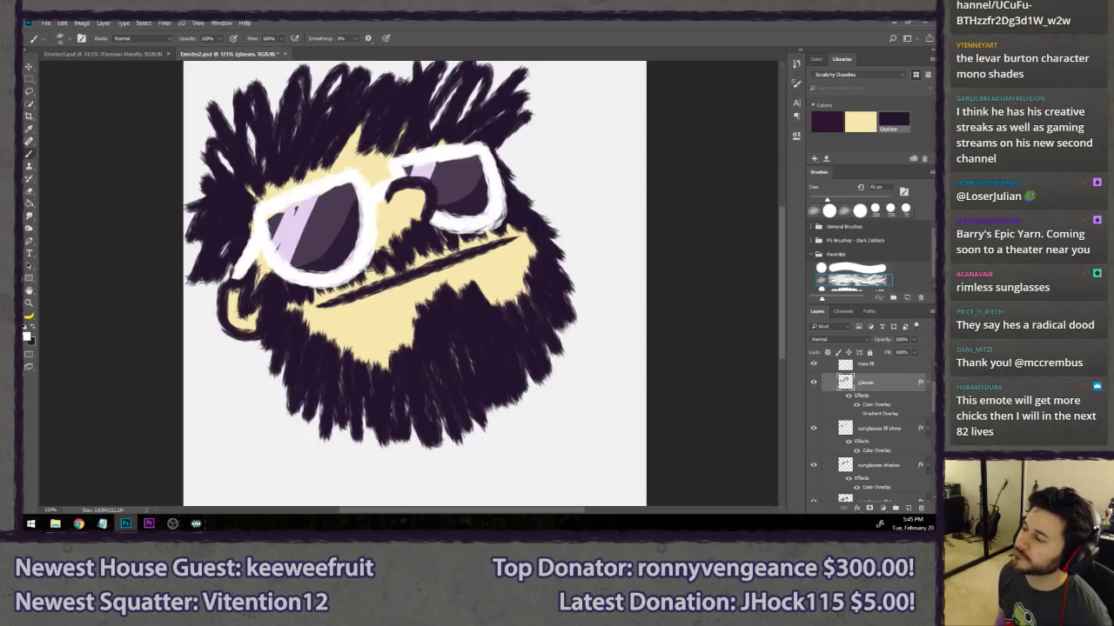
# - Undo the repainted upper rim of the larger lens and step back through the erasing before it
pyautogui.hotkey('ctrl', 'alt', 'z')
pyautogui.hotkey('ctrl', 'alt', 'z')
pyautogui.hotkey('ctrl', 'alt', 'z')
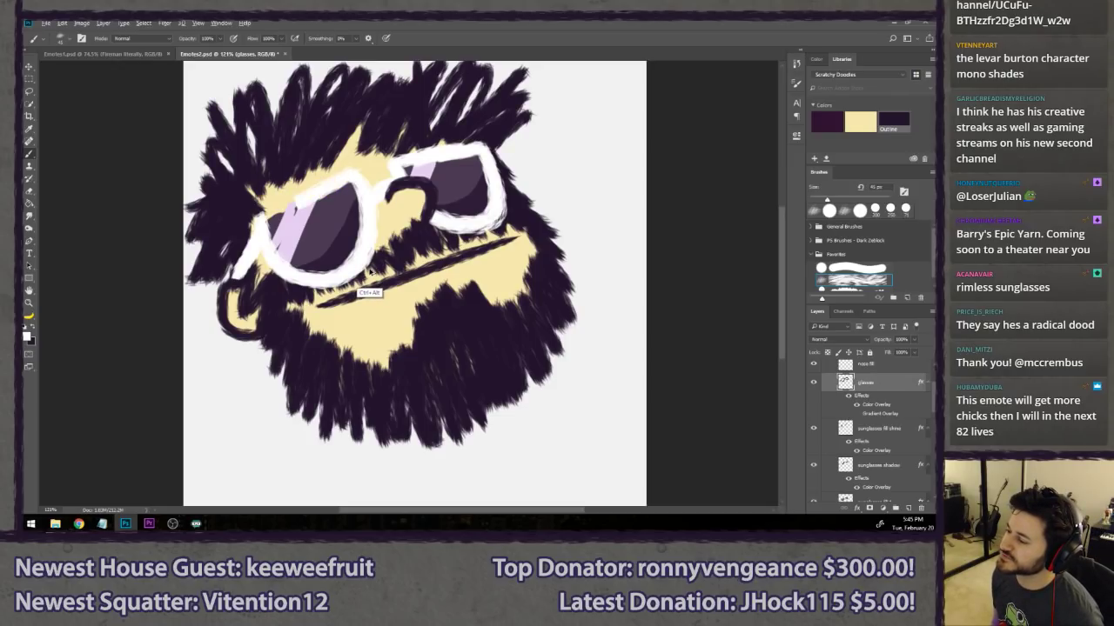
# - Compare the white glasses frame before and after the recent strokes, close up and at reduced size
pyautogui.hotkey('ctrl', 'alt', 'z')
pyautogui.hotkey('ctrl', 'z')
pyautogui.hotkey('ctrl', 'z')
pyautogui.hotkey('ctrl', 'z')
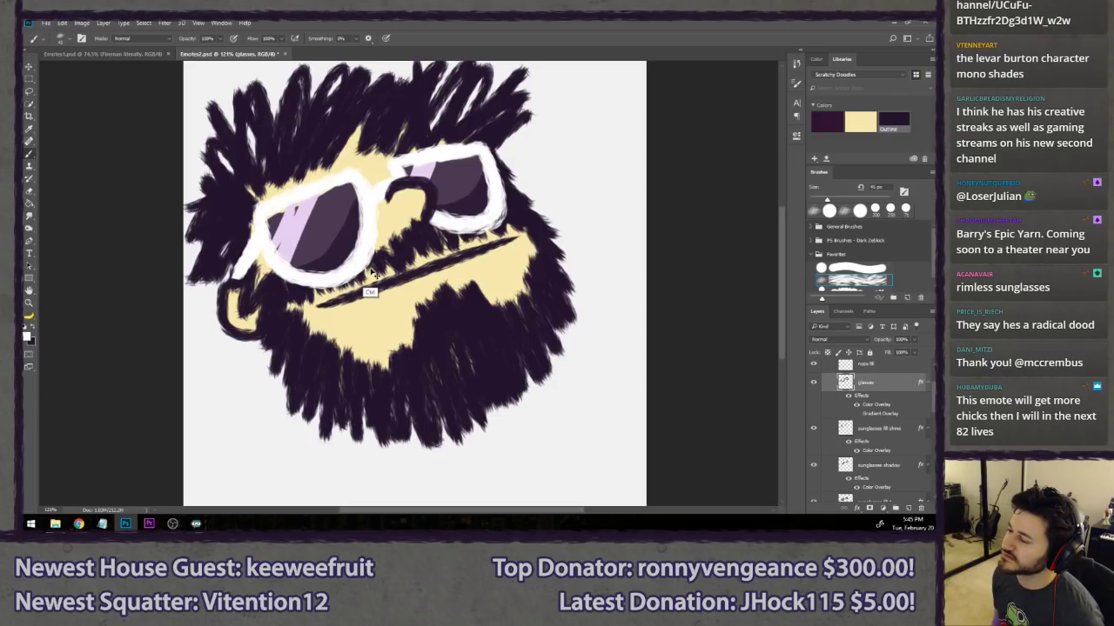
pyautogui.scroll(-6, 346, 277)
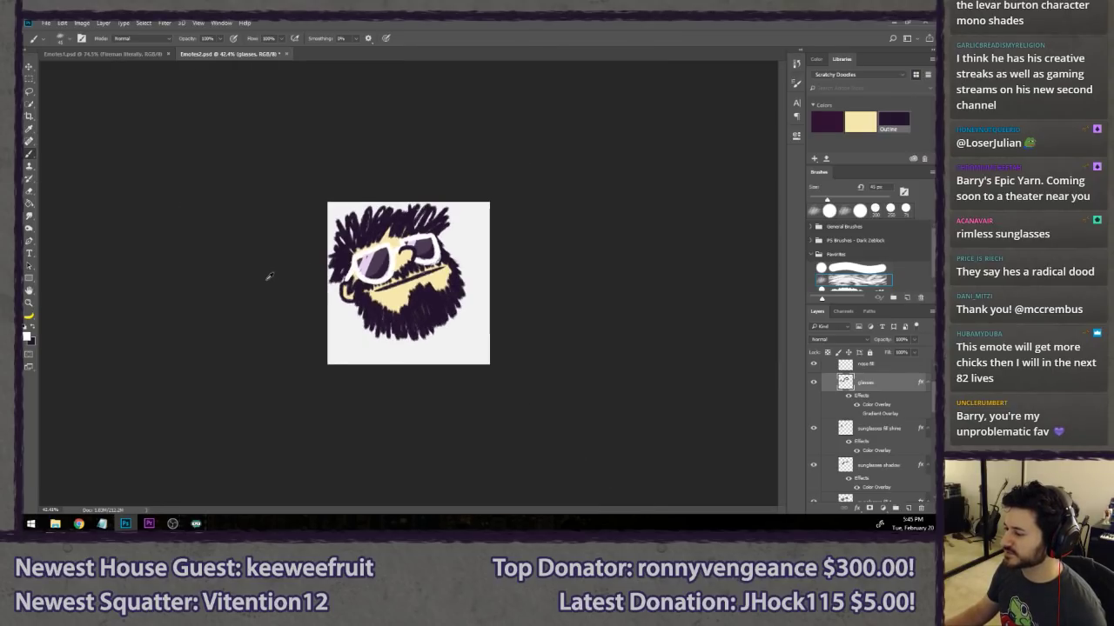
pyautogui.scroll(7, 409, 270)
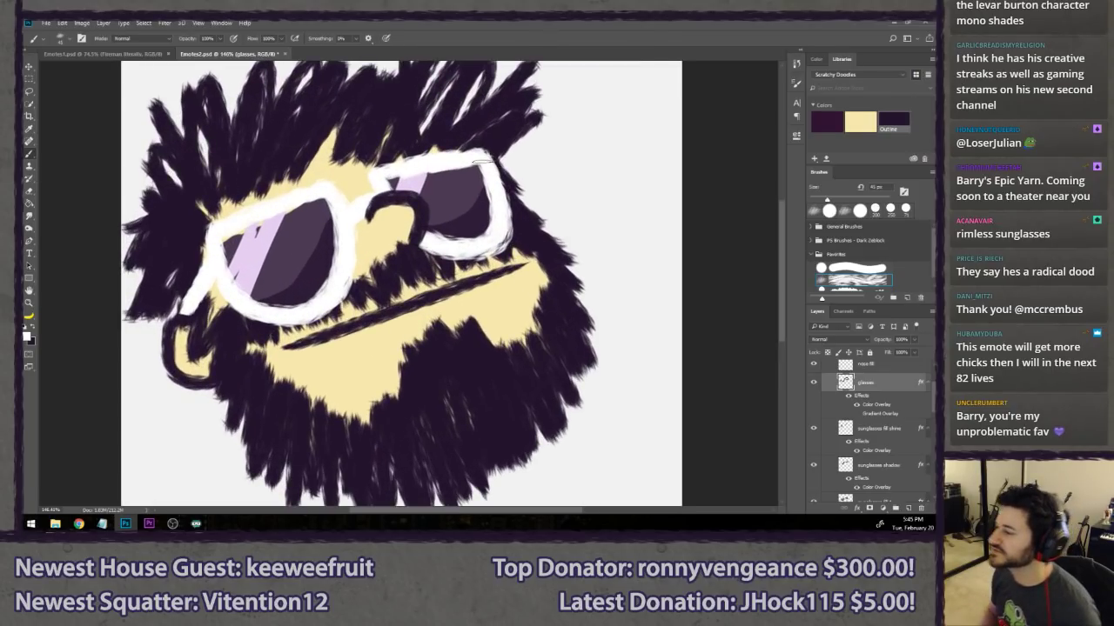
# - Erase the upper rim of the right-hand lens on the glasses layer and repaint it in white
pyautogui.press('e')
pyautogui.moveTo(412, 160)
pyautogui.mouseDown()
pyautogui.moveTo(393, 172)
pyautogui.moveTo(390, 150)
pyautogui.moveTo(457, 173)
pyautogui.moveTo(462, 142)
pyautogui.moveTo(489, 146)
pyautogui.moveTo(388, 162)
pyautogui.mouseUp()
pyautogui.press('b')
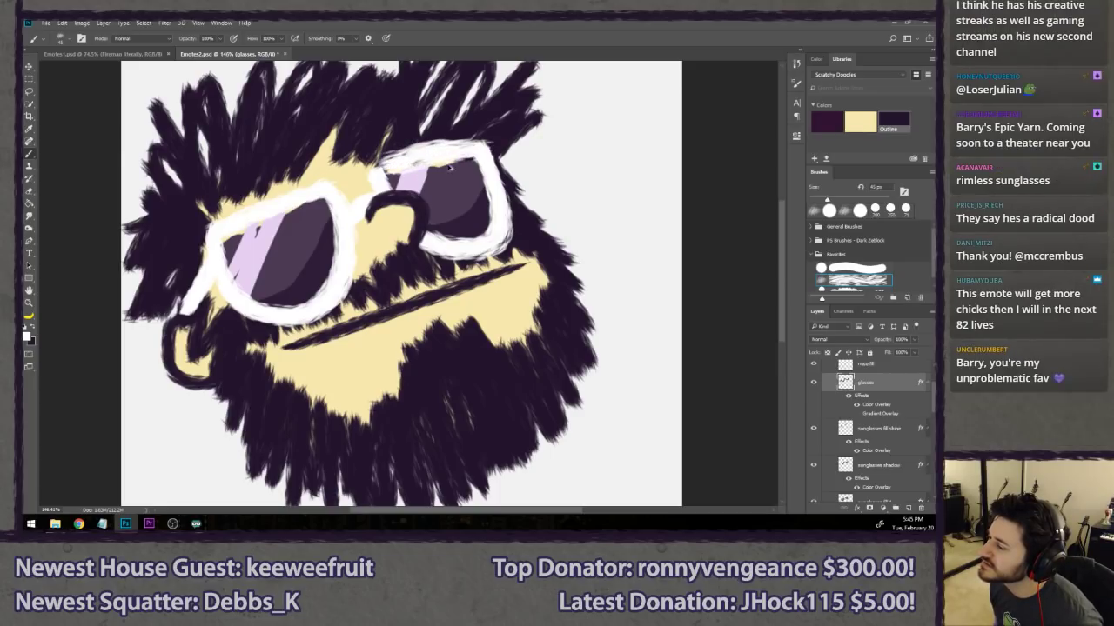
pyautogui.hotkey('ctrl', 'z')
pyautogui.moveTo(487, 150); pyautogui.dragTo(377, 171)
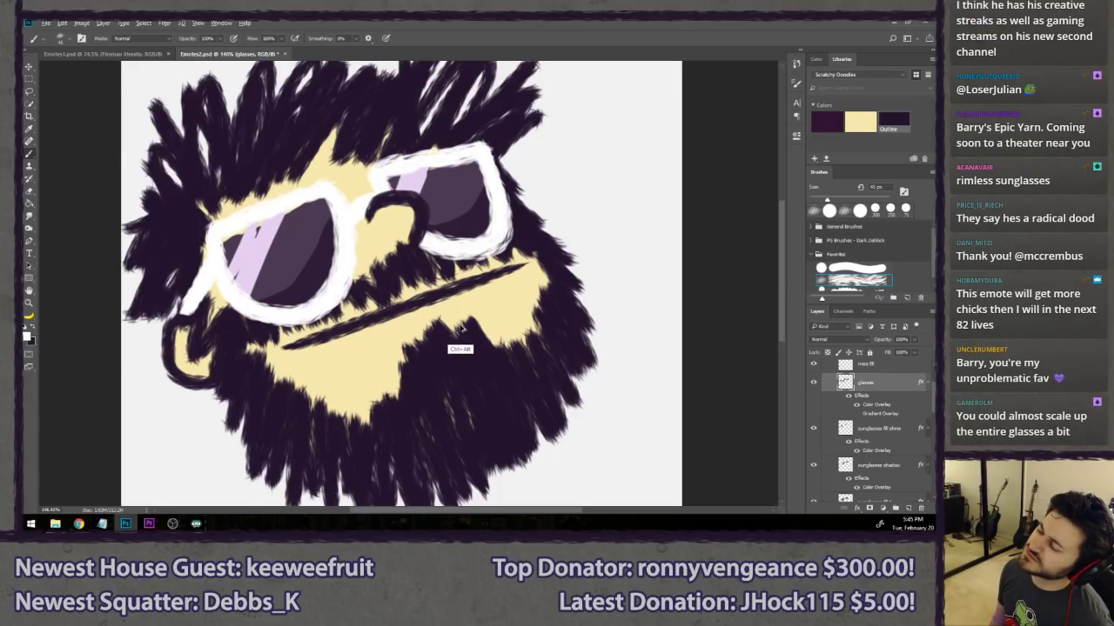
# - Compare the right-hand lens's upper rim with its earlier versions and undo the newly painted rim stroke
pyautogui.hotkey('ctrl', 'alt', 'z')
pyautogui.hotkey('ctrl', 'alt', 'z')
pyautogui.hotkey('ctrl', 'alt', 'z')
pyautogui.hotkey('ctrl', 'alt', 'z')
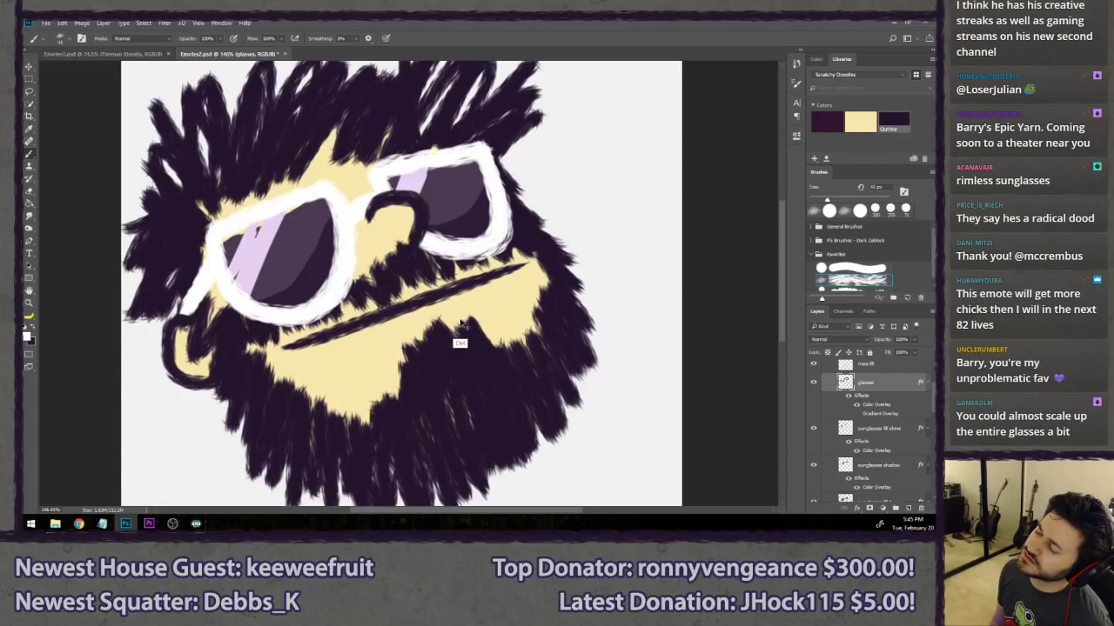
pyautogui.hotkey('ctrl', 'z')
pyautogui.hotkey('ctrl', 'z')
pyautogui.hotkey('ctrl', 'z')
pyautogui.hotkey('ctrl', 'z')
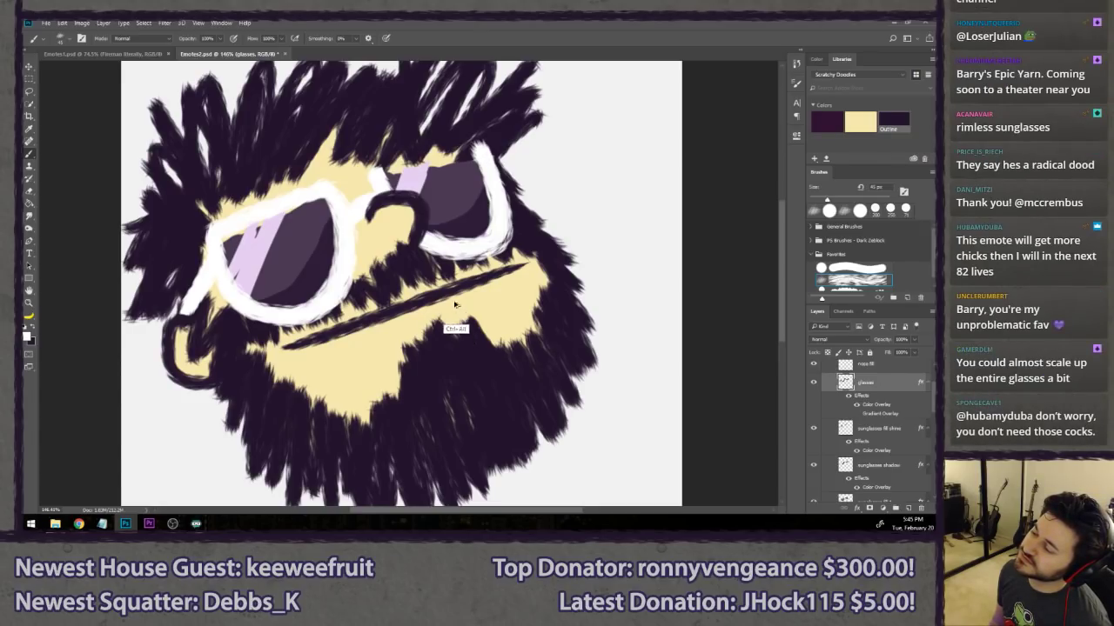
# - Paint a new white upper rim across the right-hand lens, redoing the stroke until its line fits the frame
pyautogui.moveTo(370, 172); pyautogui.dragTo(482, 150)
pyautogui.hotkey('ctrl', 'z')
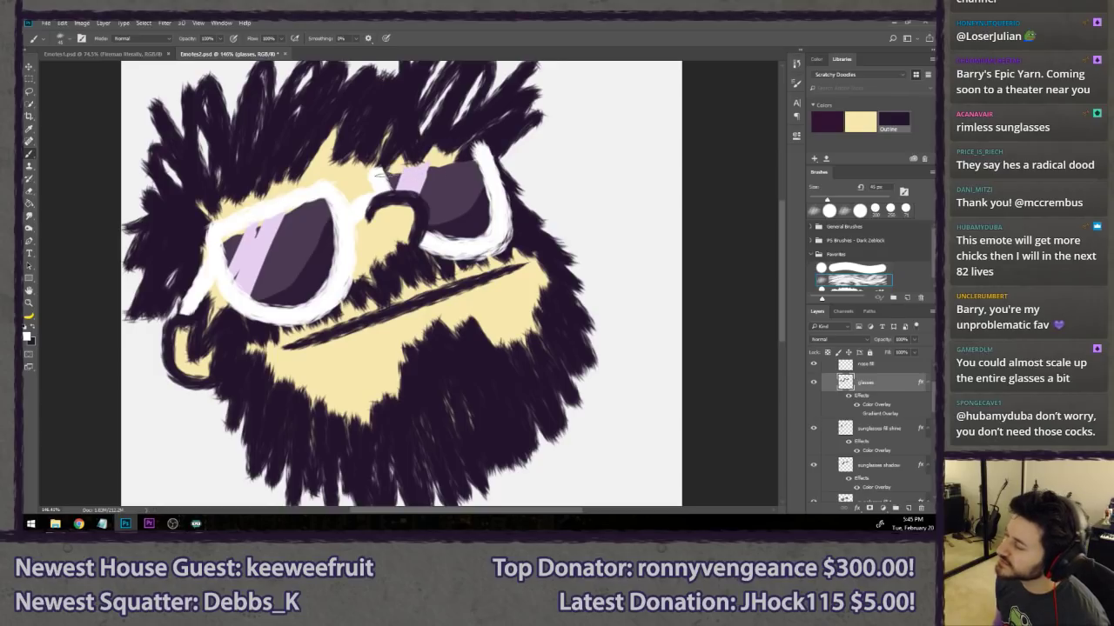
pyautogui.moveTo(371, 173); pyautogui.dragTo(483, 150)
pyautogui.hotkey('ctrl', 'z')
pyautogui.moveTo(366, 174)
pyautogui.mouseDown()
pyautogui.moveTo(482, 146)
pyautogui.moveTo(484, 160)
pyautogui.mouseUp()
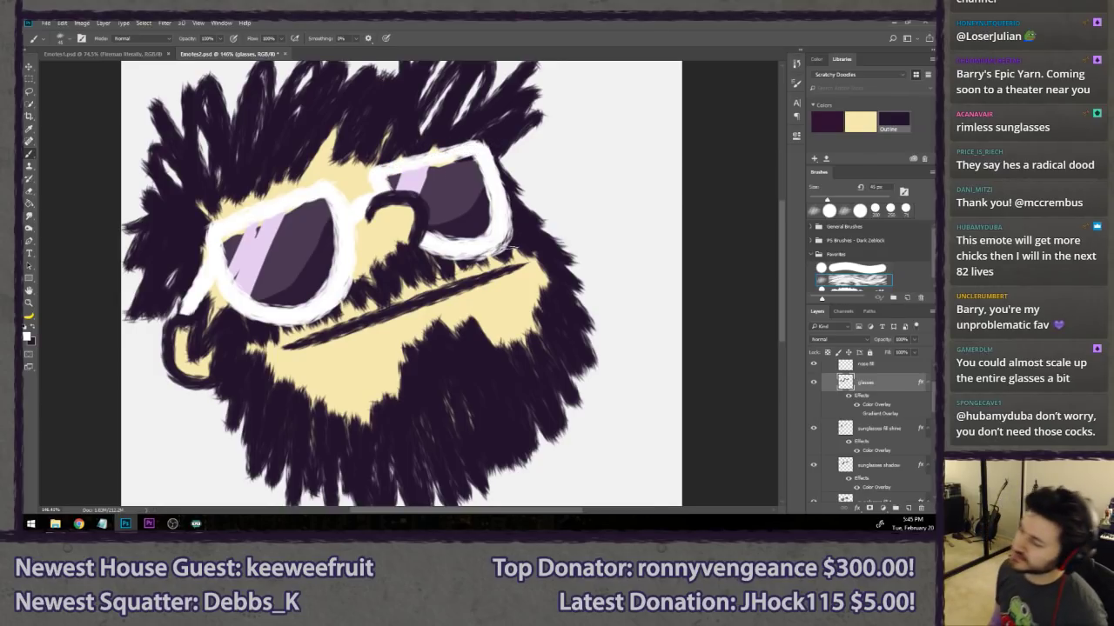
# - Compare the repainted upper rim of the right-hand lens with the previous rim
pyautogui.hotkey('ctrl', 'alt', 'z')
pyautogui.hotkey('ctrl', 'alt', 'z')
pyautogui.hotkey('ctrl', 'alt', 'z')
pyautogui.hotkey('ctrl', 'alt', 'z')
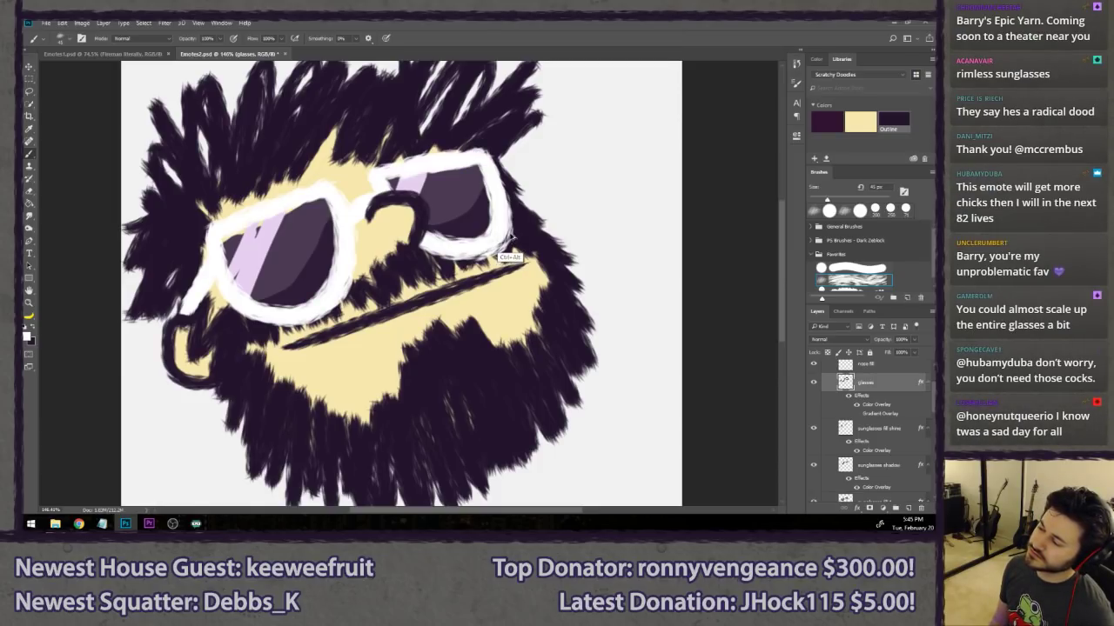
pyautogui.hotkey('ctrl', 'z')
pyautogui.hotkey('ctrl', 'z')
pyautogui.hotkey('ctrl', 'z')
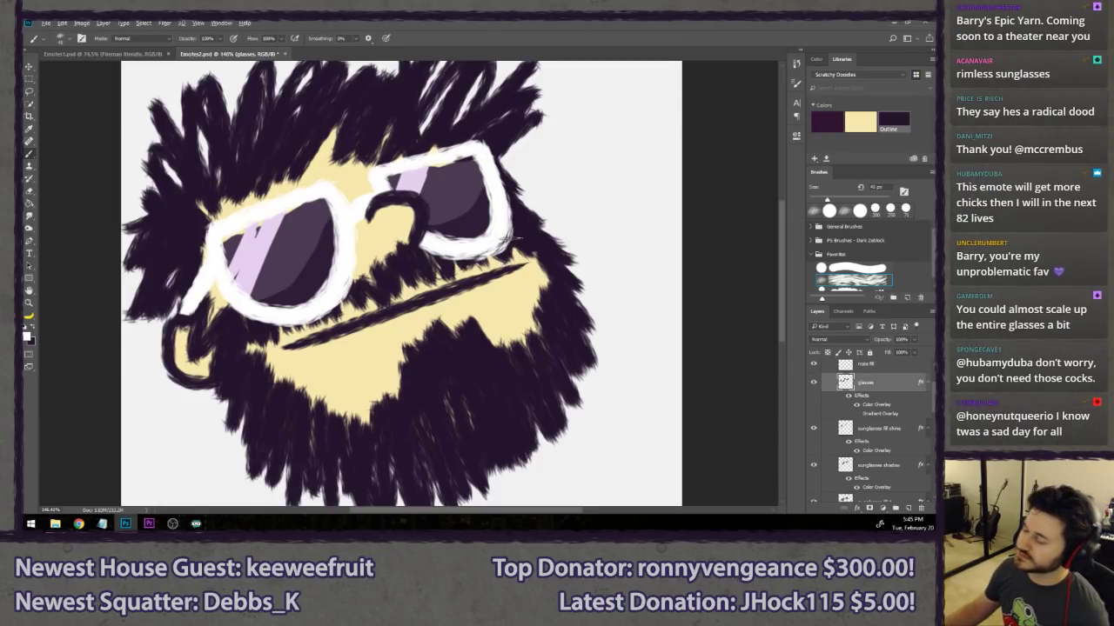
# - Check how the repainted sunglasses rim reads with the whole emote shown at small size
pyautogui.hotkey('ctrl', '-')
pyautogui.hotkey('ctrl', '-')
pyautogui.hotkey('ctrl', '-')
pyautogui.hotkey('ctrl', '-')
pyautogui.hotkey('ctrl', '-')
pyautogui.hotkey('ctrl', 'z')
pyautogui.hotkey('ctrl', 'z')
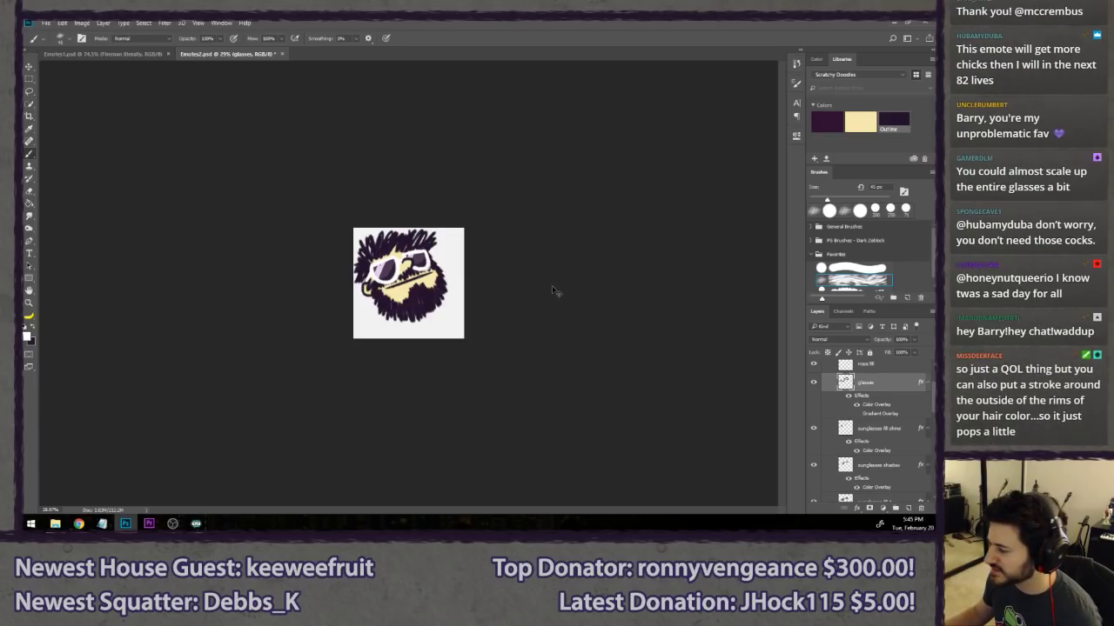
pyautogui.hotkey('ctrl', '0')
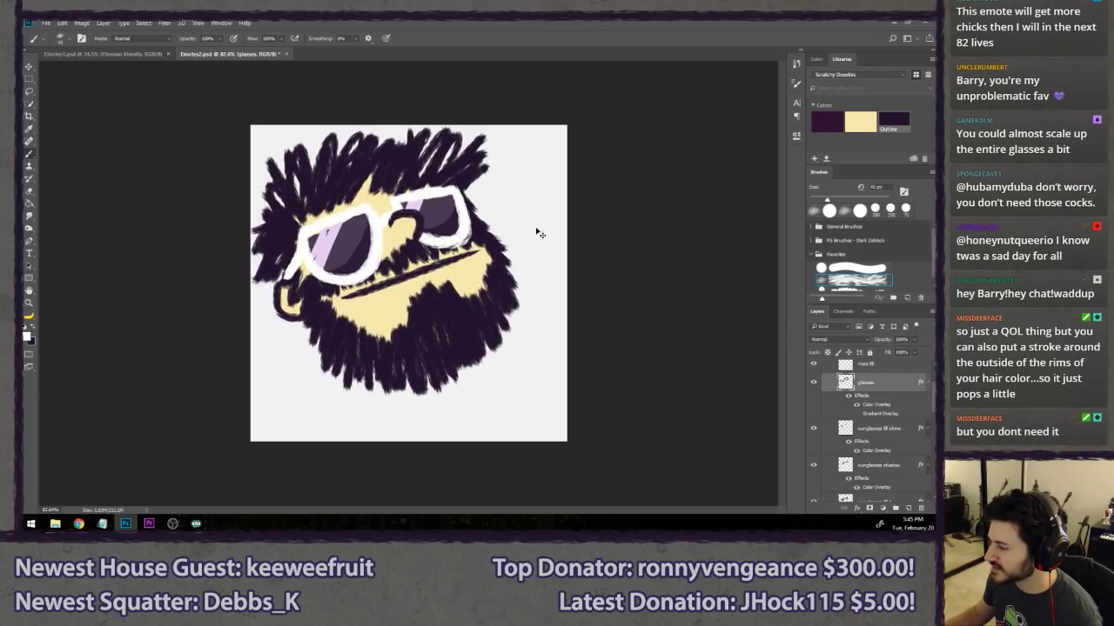
# - Select all the sunglasses layers together, from glasses down to sunglasses fill 1
pyautogui.click(31, 93)
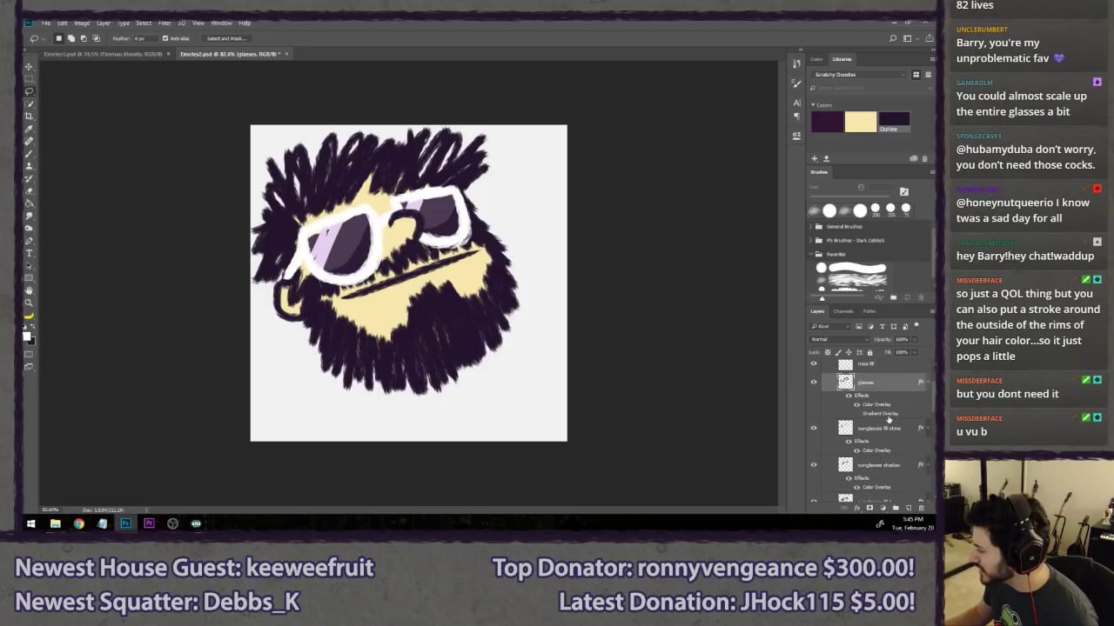
pyautogui.scroll(-2, 885, 463)
pyautogui.keyDown('shift'); pyautogui.click(885, 461); pyautogui.keyUp('shift')
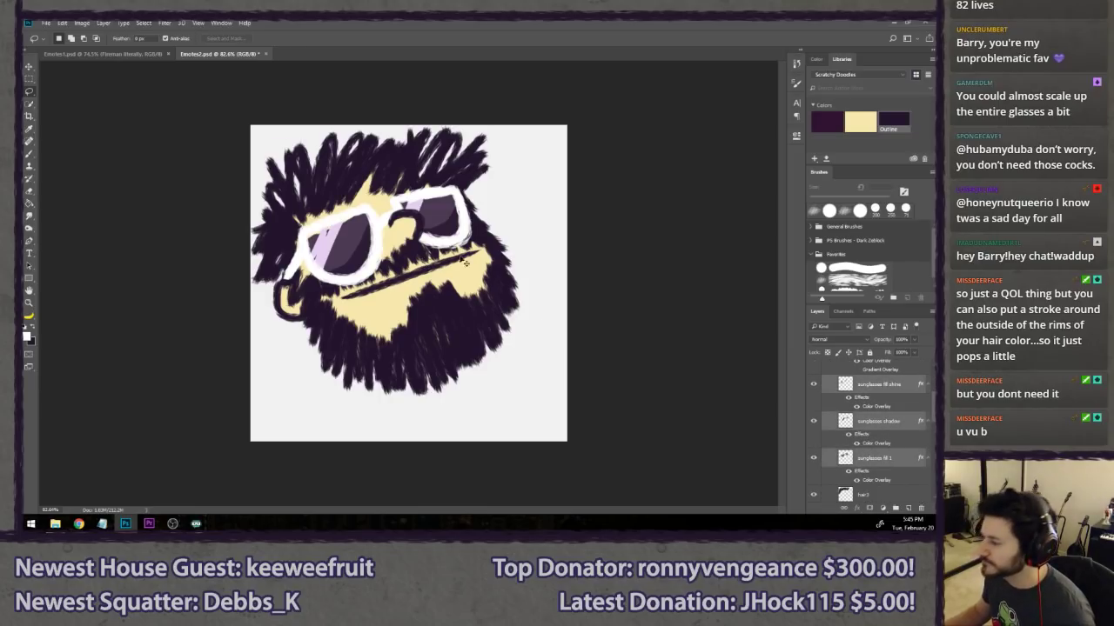
# - Try enlarging the selected sunglasses layers to about 137% and judge them at small emote size
pyautogui.hotkey('ctrl', 't')
pyautogui.moveTo(470, 285); pyautogui.dragTo(503, 289)
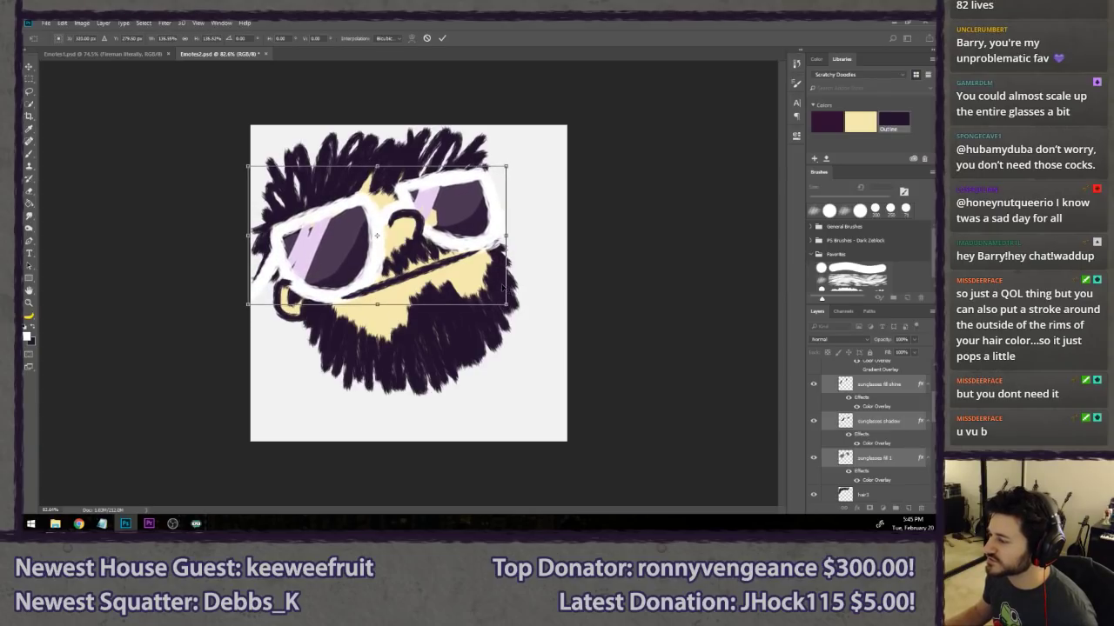
pyautogui.press('Return')
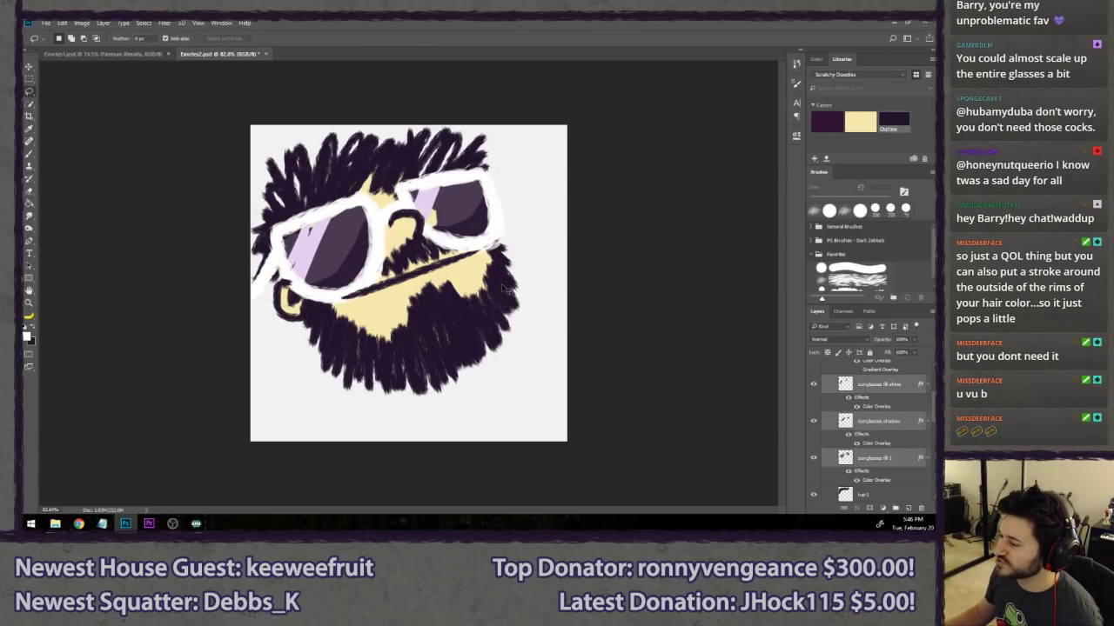
pyautogui.scroll(-6, 502, 287)
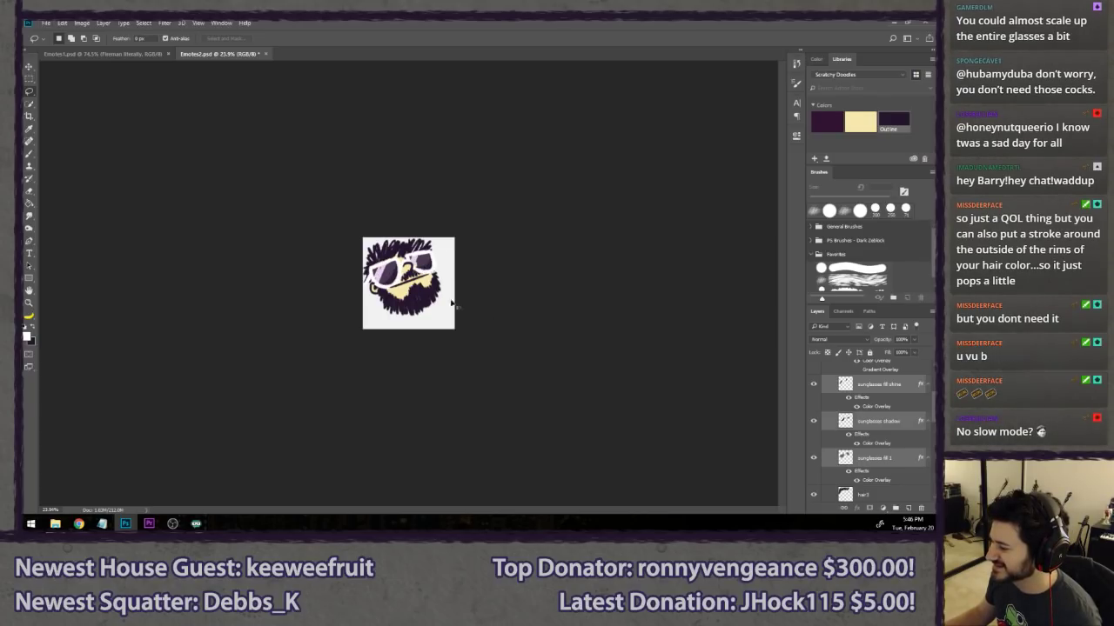
pyautogui.scroll(3, 376, 261)
pyautogui.scroll(3, 374, 259)
# - Scale the selected sunglasses layers up slightly about their centre
pyautogui.hotkey('ctrl', 't')
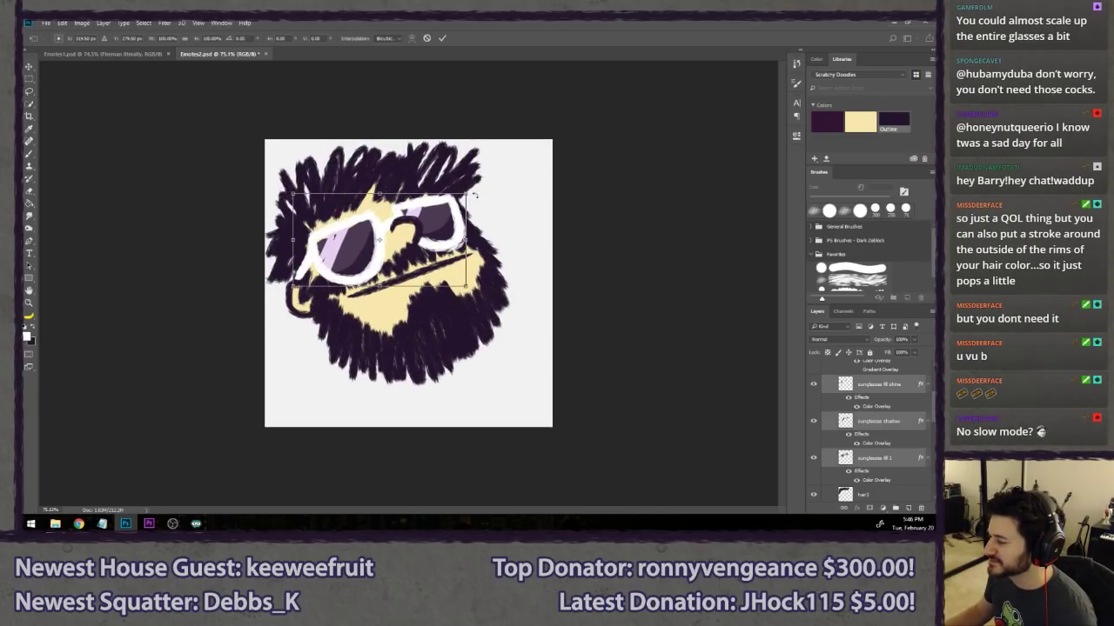
pyautogui.moveTo(467, 196); pyautogui.dragTo(481, 185)
pyautogui.press('Return')
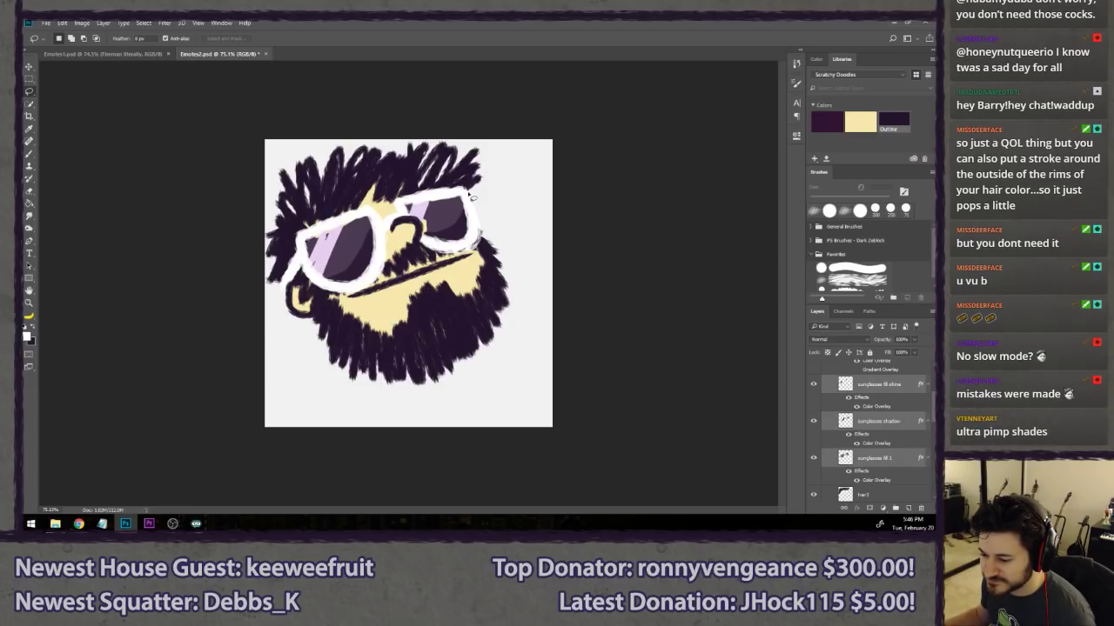
# - Preview the emote at tiny size on light and dark backgrounds, leaving the BG Dark layer visible
pyautogui.scroll(-10, 382, 307)
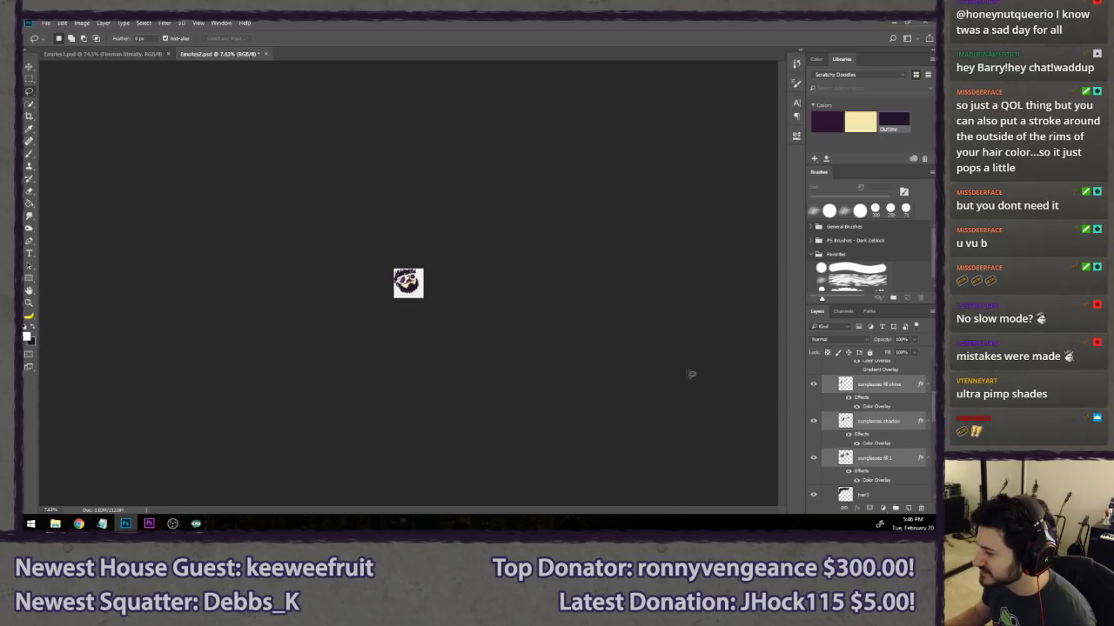
pyautogui.scroll(-6, 820, 490)
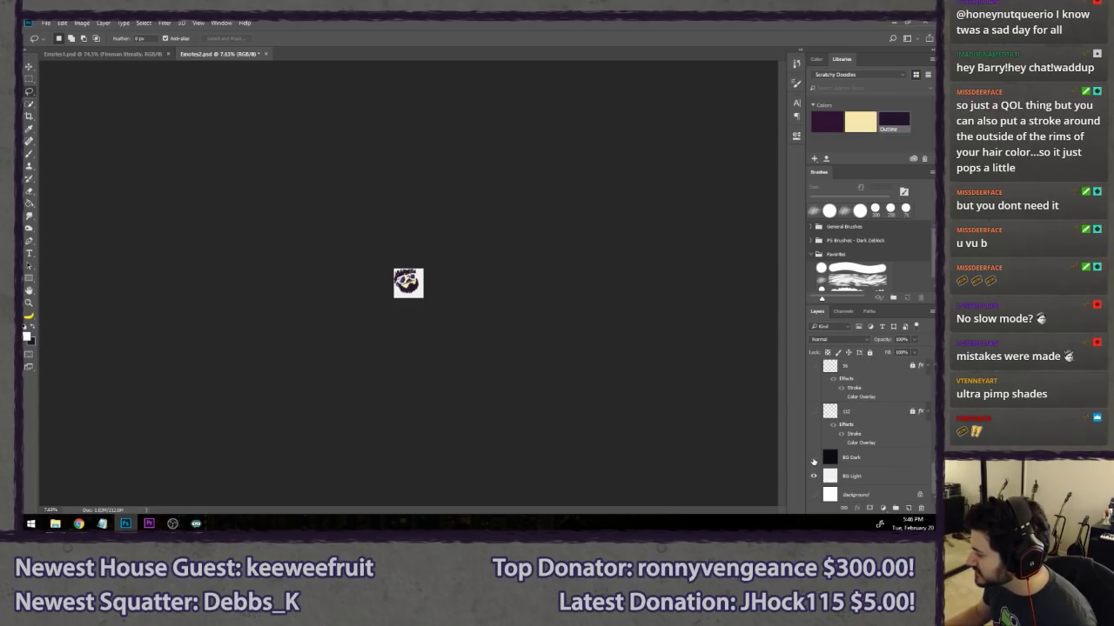
pyautogui.click(814, 459)
pyautogui.click(814, 459)
pyautogui.scroll(6, 438, 306)
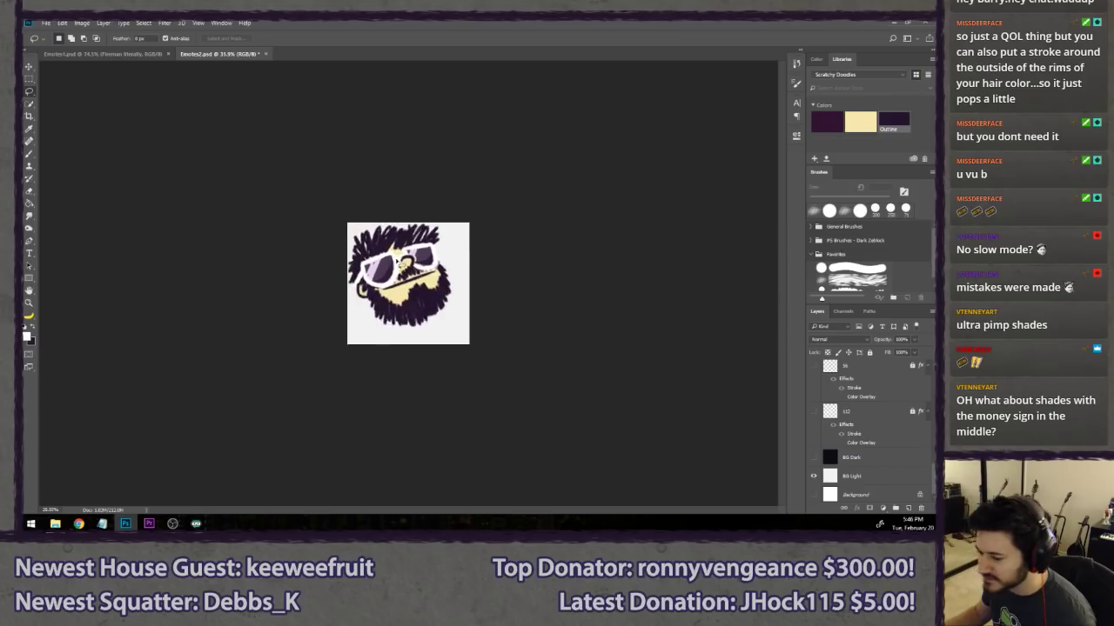
pyautogui.scroll(4, 407, 282)
pyautogui.scroll(1, 407, 278)
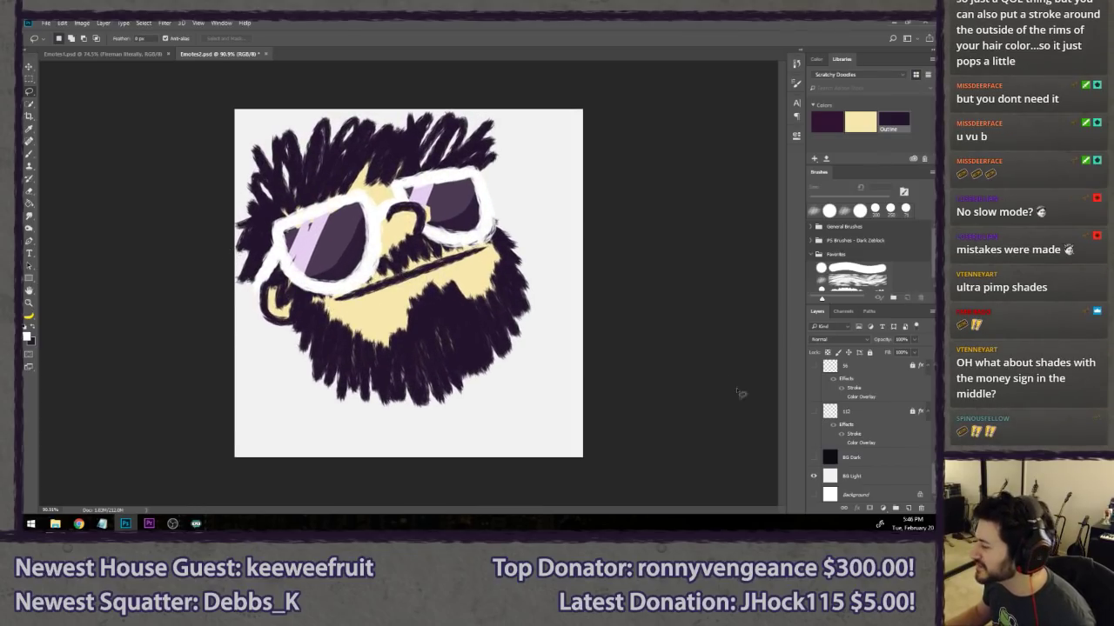
pyautogui.click(814, 459)
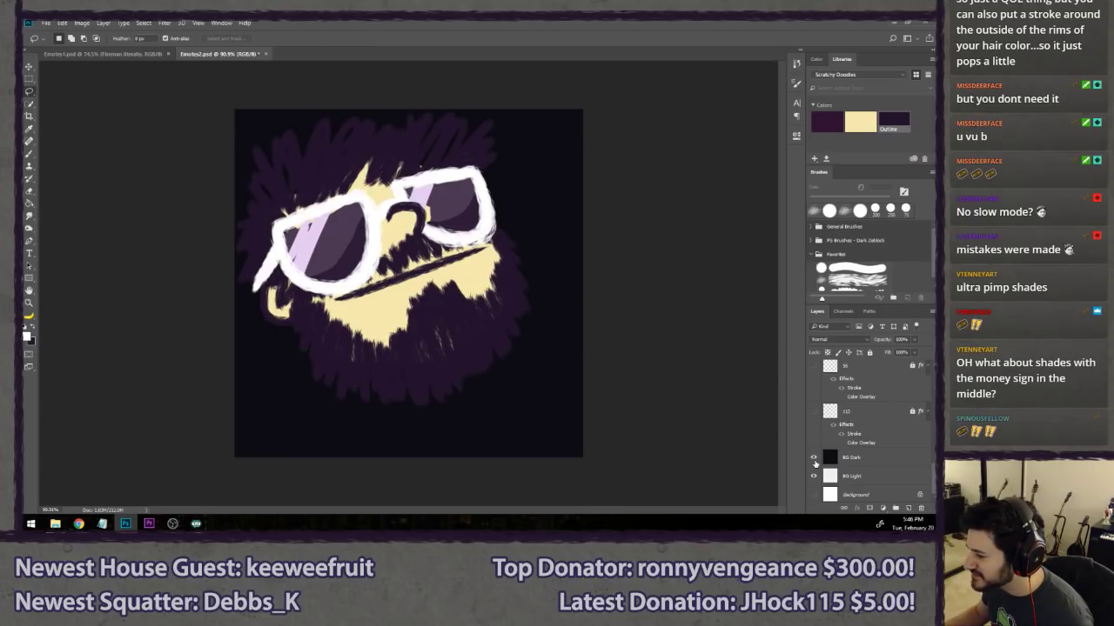
# - Fill the gap beside the nose in the right-hand lens with the brush on the sunglasses fill 1 layer
pyautogui.scroll(6, 864, 450)
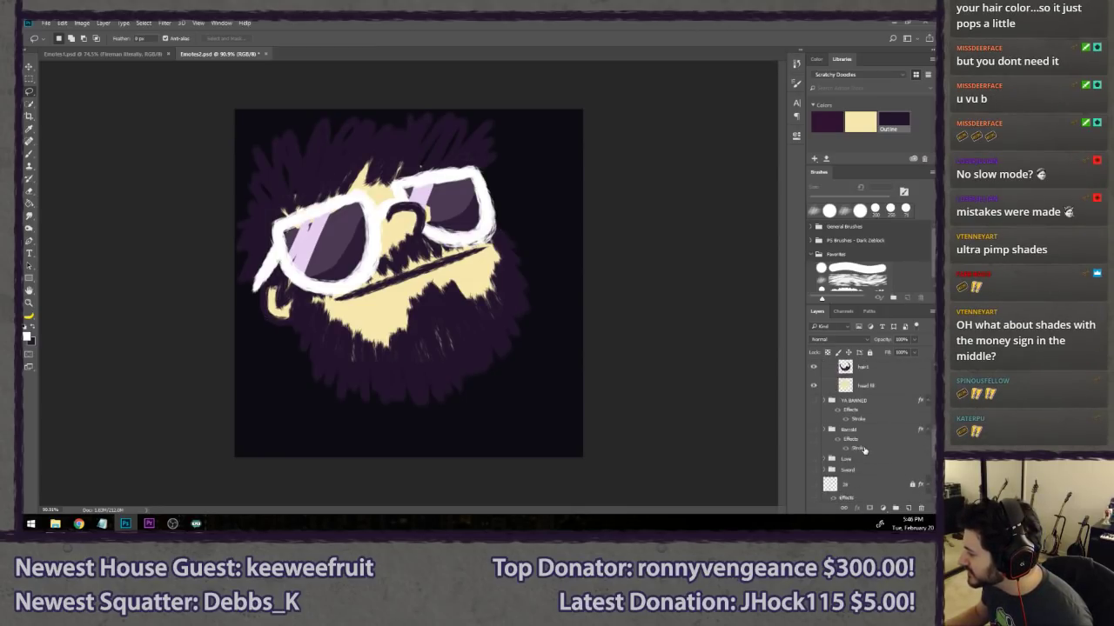
pyautogui.scroll(5, 864, 450)
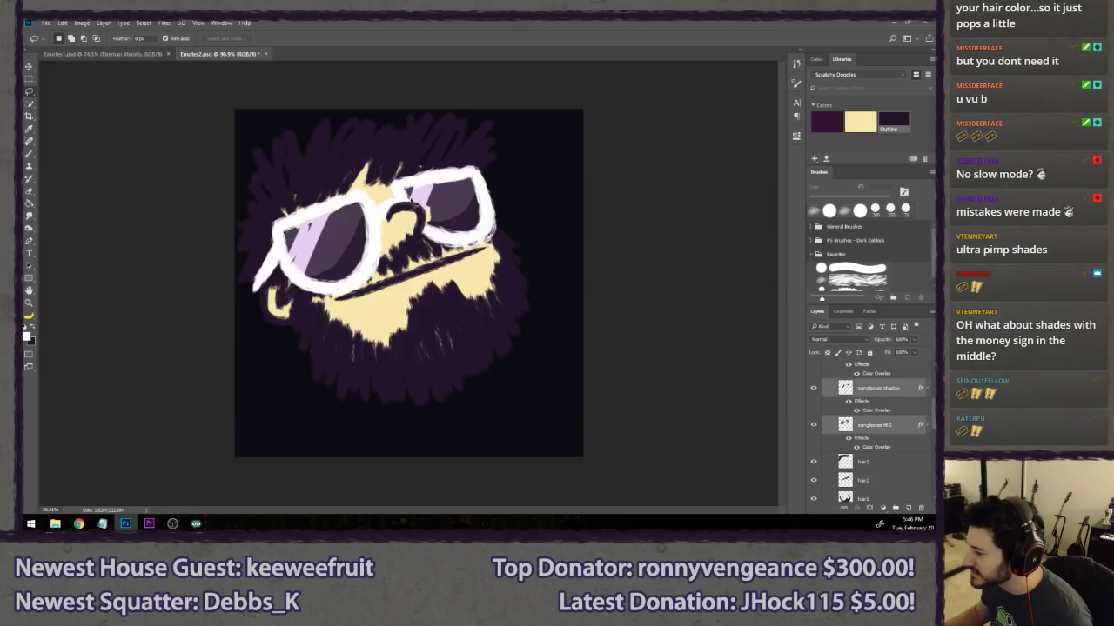
pyautogui.scroll(2, 348, 174)
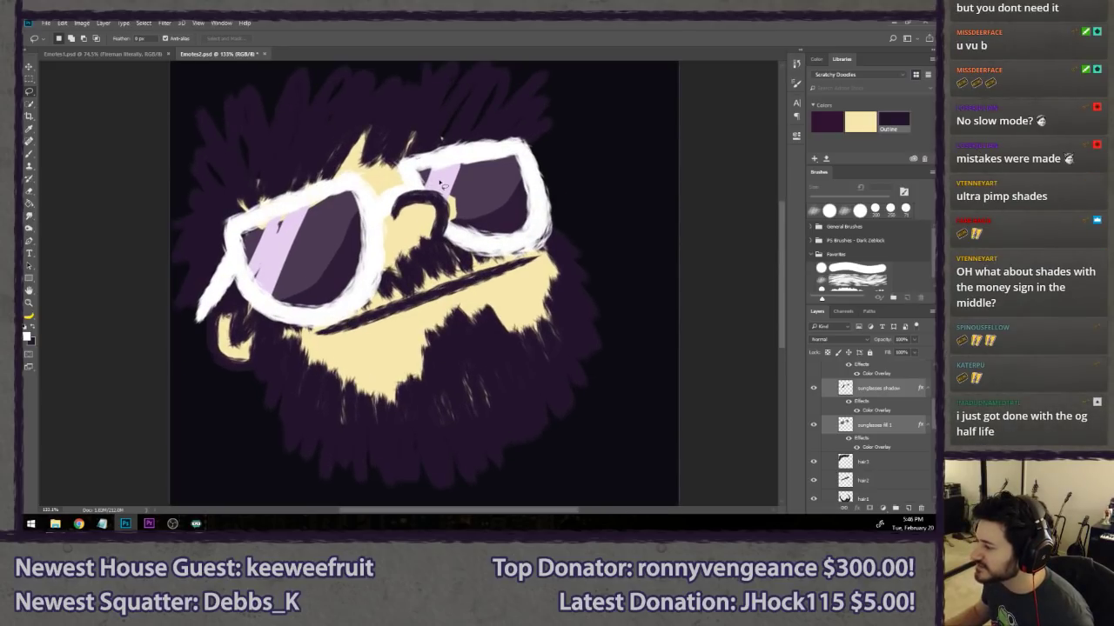
pyautogui.click(888, 425)
pyautogui.press('b')
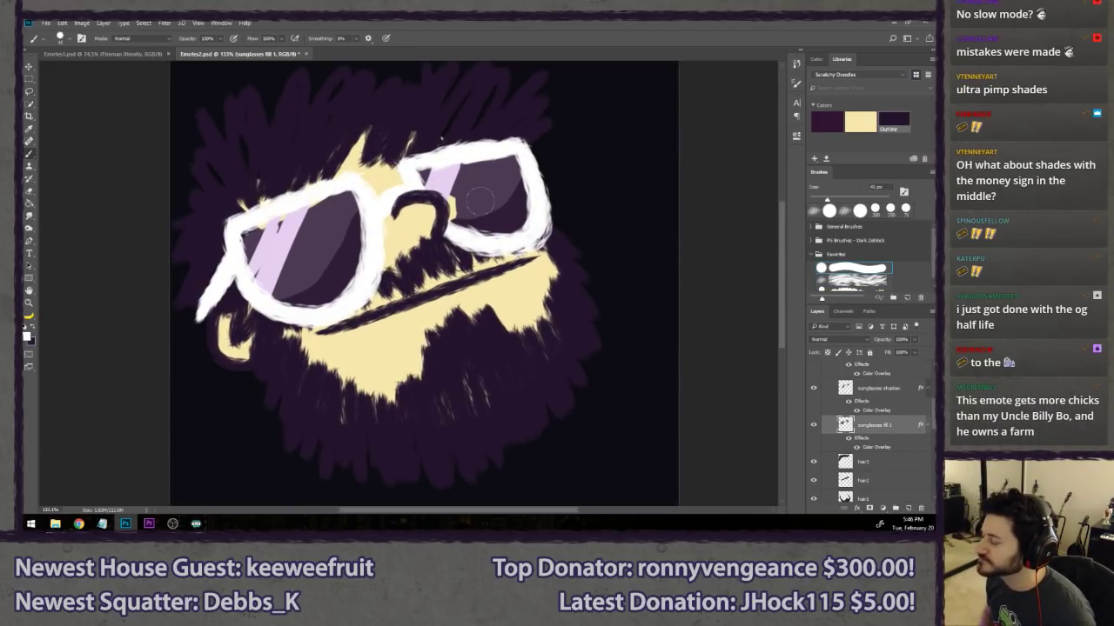
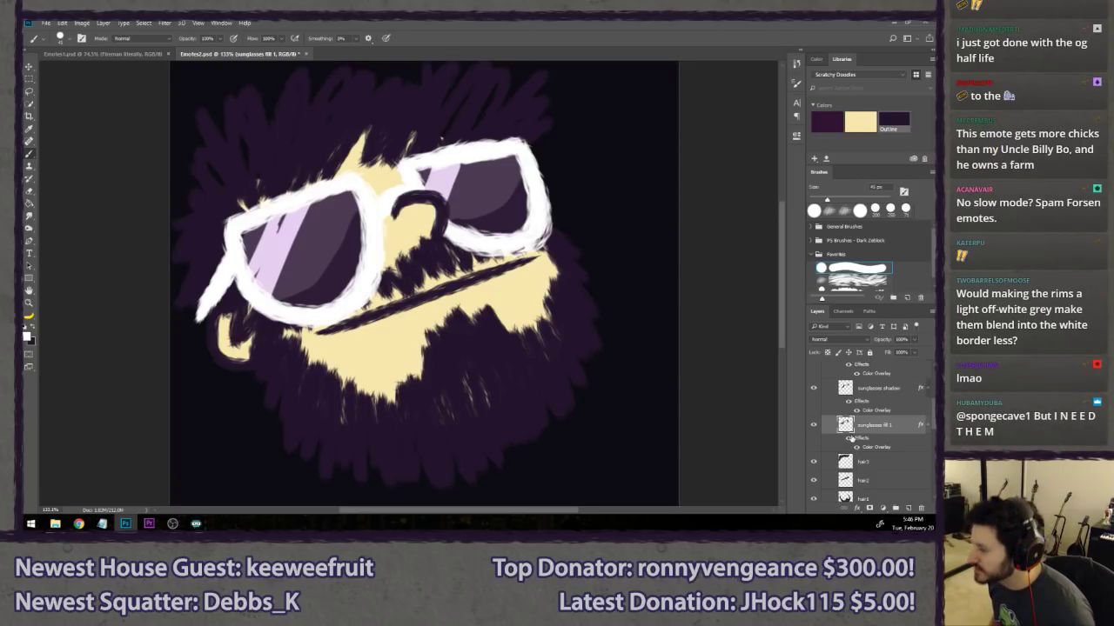
# - Paint over the dark gap in the left-hand lens's shine stripe on the sunglasses fill shine layer, using a smaller brush
pyautogui.click(879, 390)
pyautogui.moveTo(449, 304); pyautogui.dragTo(469, 332)
pyautogui.scroll(1, 870, 409)
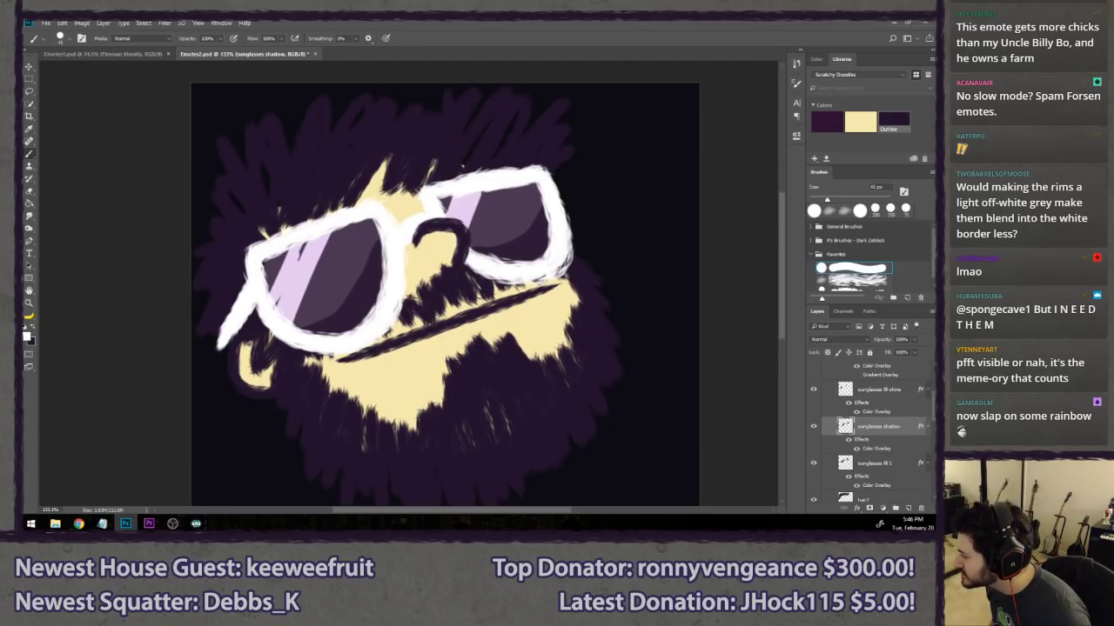
pyautogui.click(901, 396)
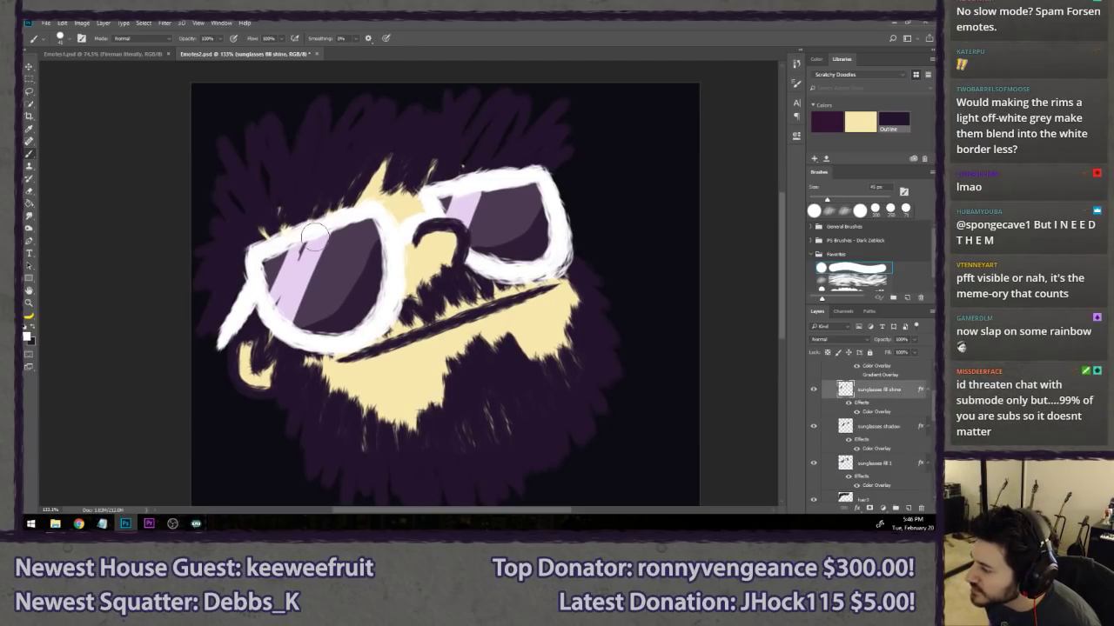
pyautogui.press('[')
pyautogui.press('[')
pyautogui.press('[')
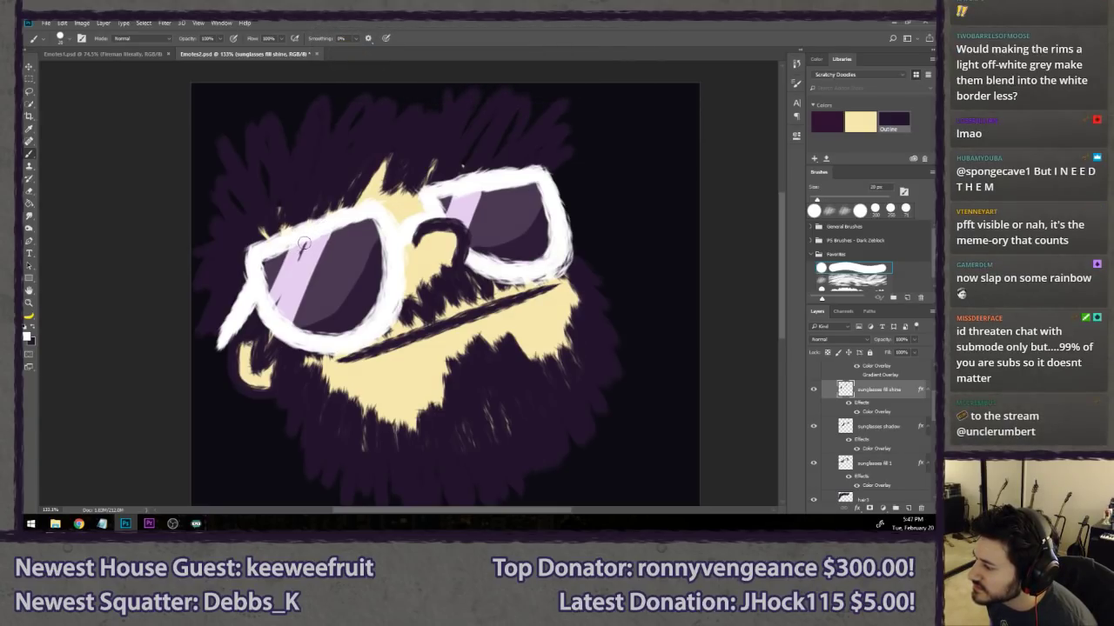
pyautogui.press('[')
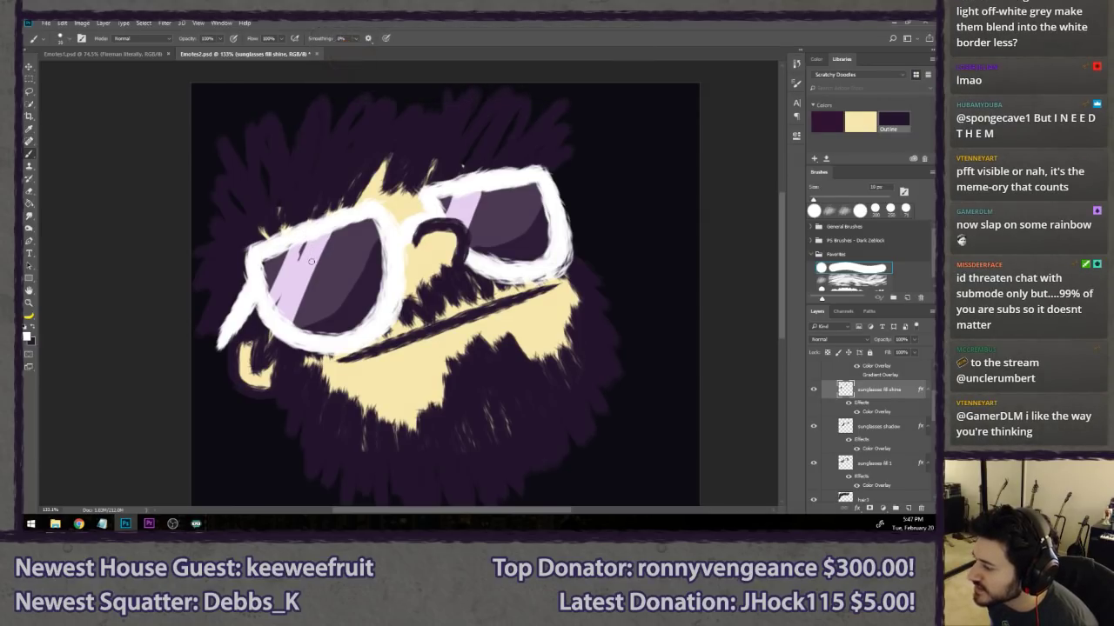
pyautogui.press(']')
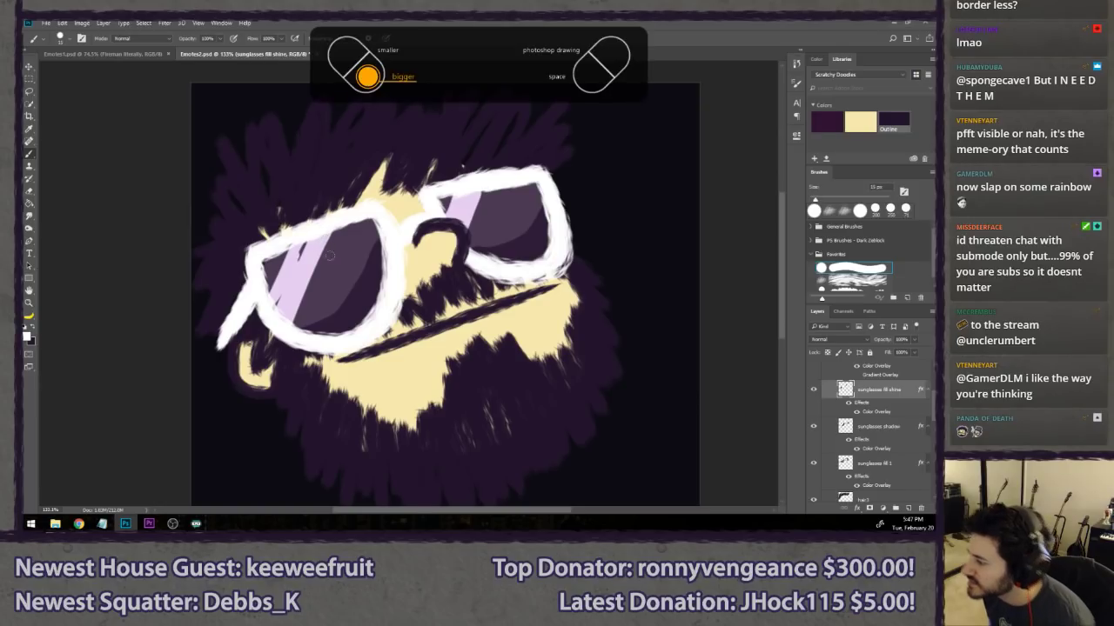
# - Extend the white temple arm down toward the ear with a 20 px rough brush on the glasses layer
pyautogui.press('space')
pyautogui.moveTo(388, 285); pyautogui.dragTo(431, 307)
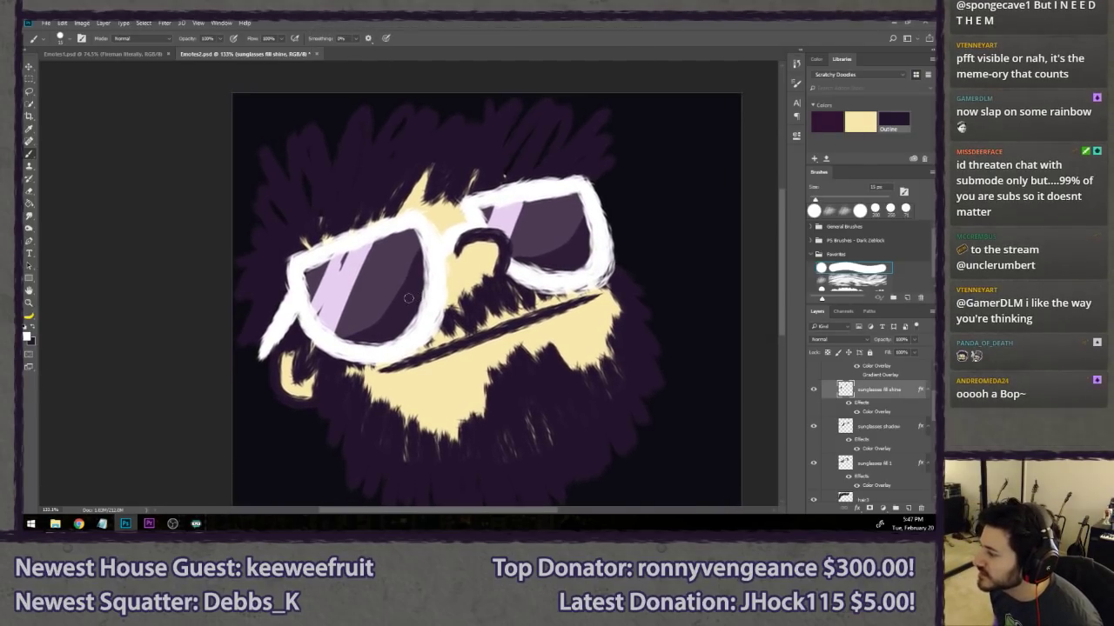
pyautogui.press('e')
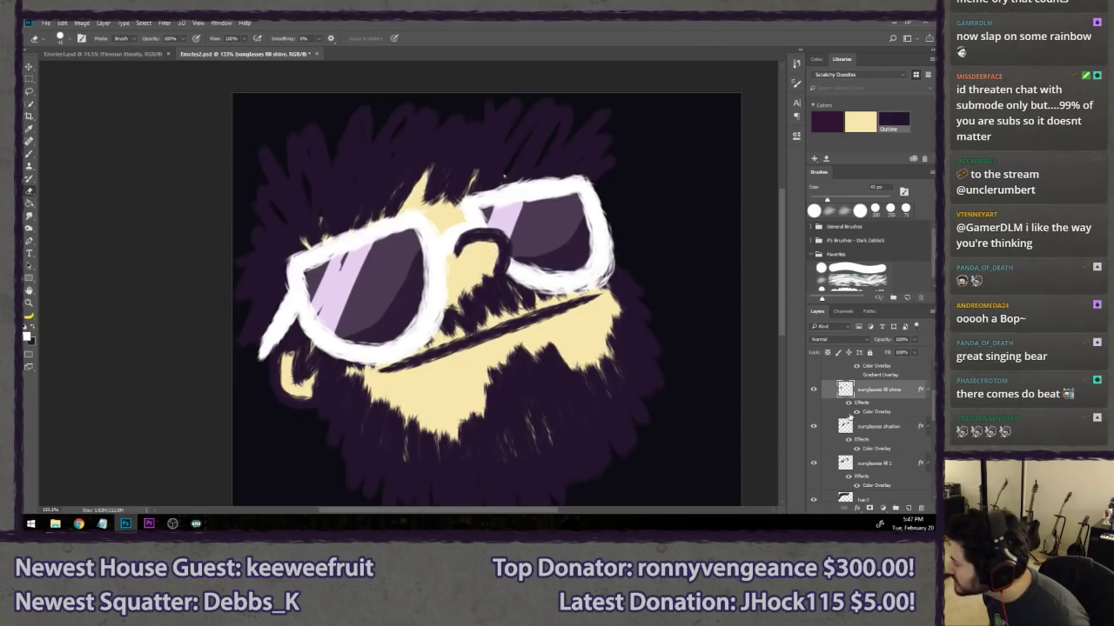
pyautogui.scroll(2, 931, 403)
pyautogui.click(893, 385)
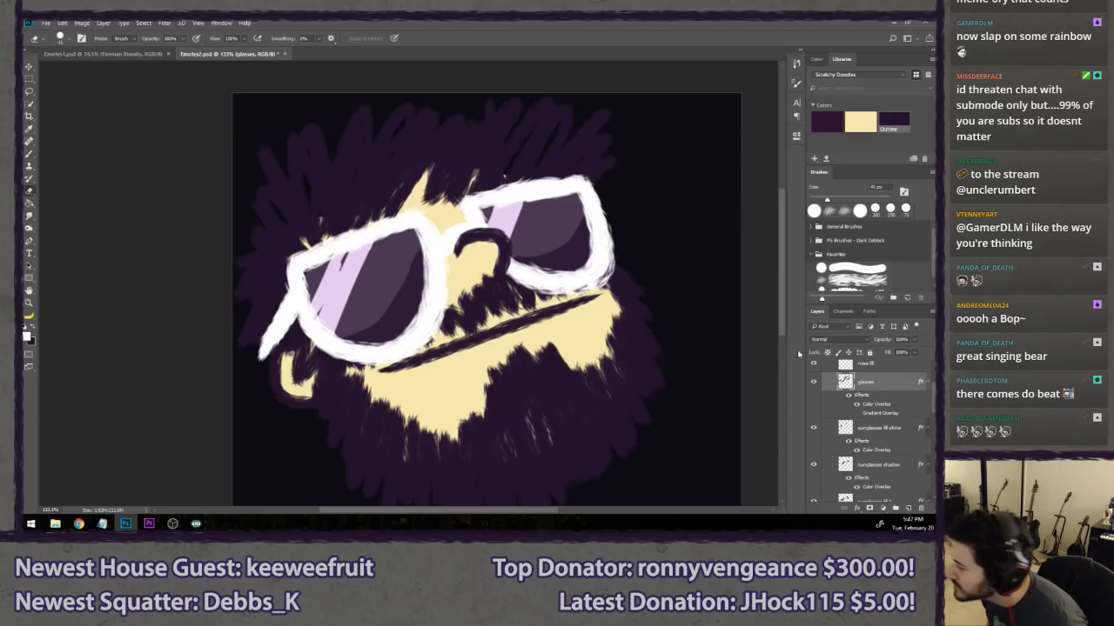
pyautogui.press('b')
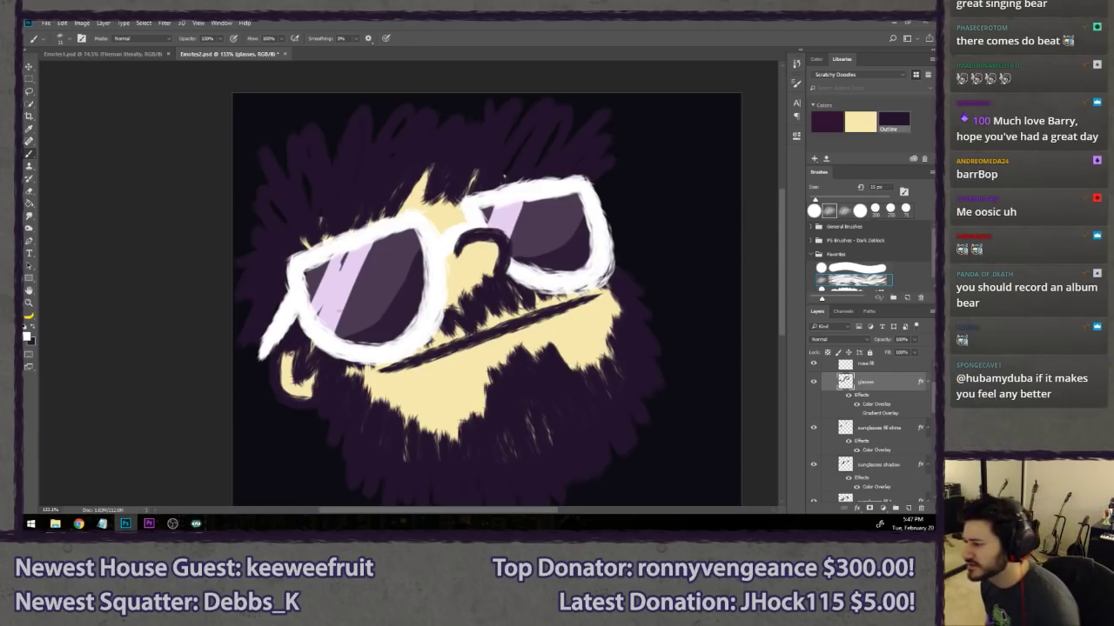
pyautogui.press(']')
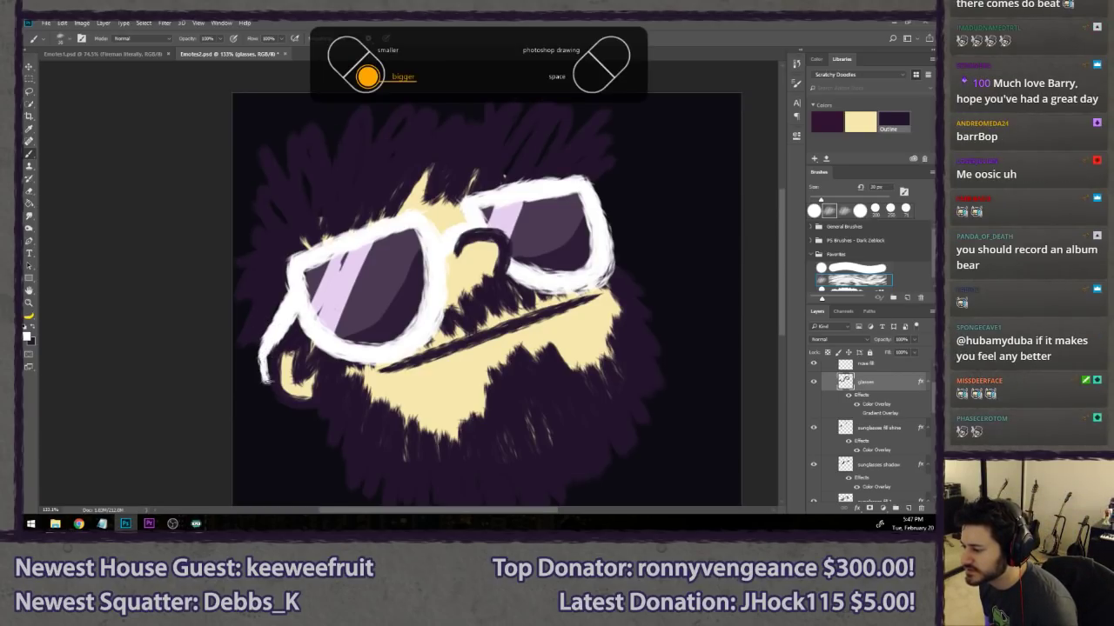
pyautogui.press('[')
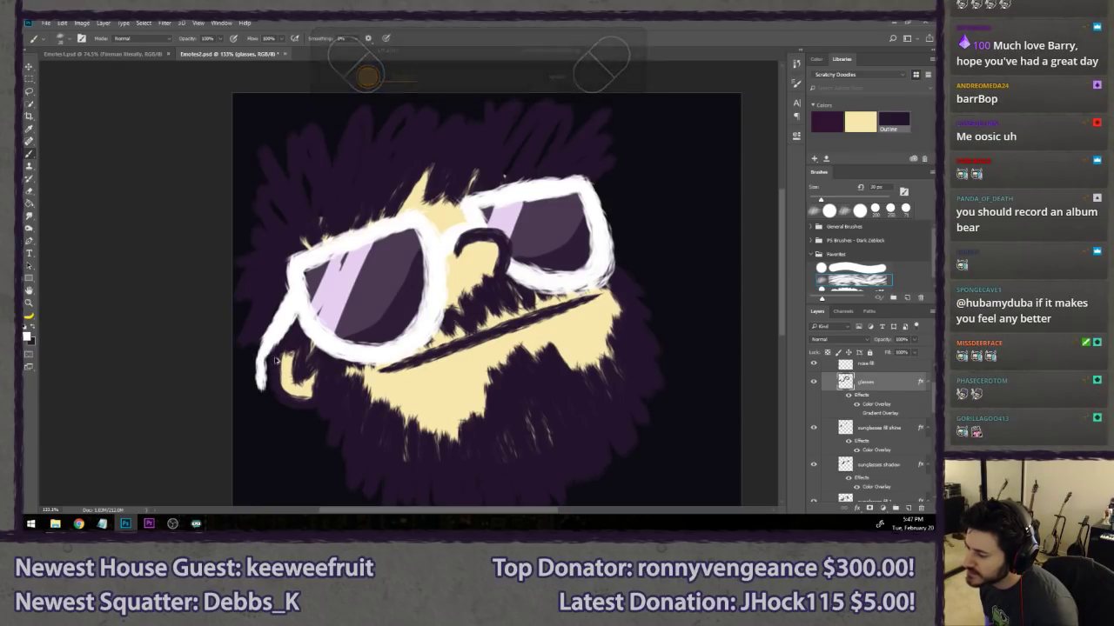
pyautogui.moveTo(266, 352); pyautogui.dragTo(262, 383)
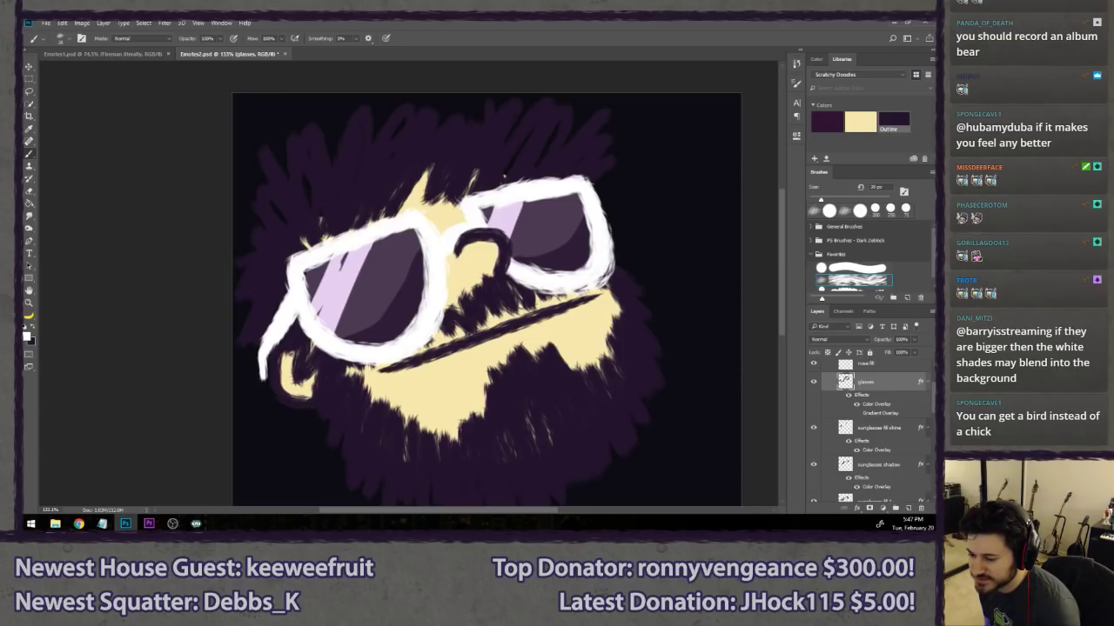
pyautogui.moveTo(297, 369)
pyautogui.mouseDown()
pyautogui.moveTo(315, 358)
pyautogui.moveTo(324, 315)
pyautogui.moveTo(289, 328)
pyautogui.mouseUp()
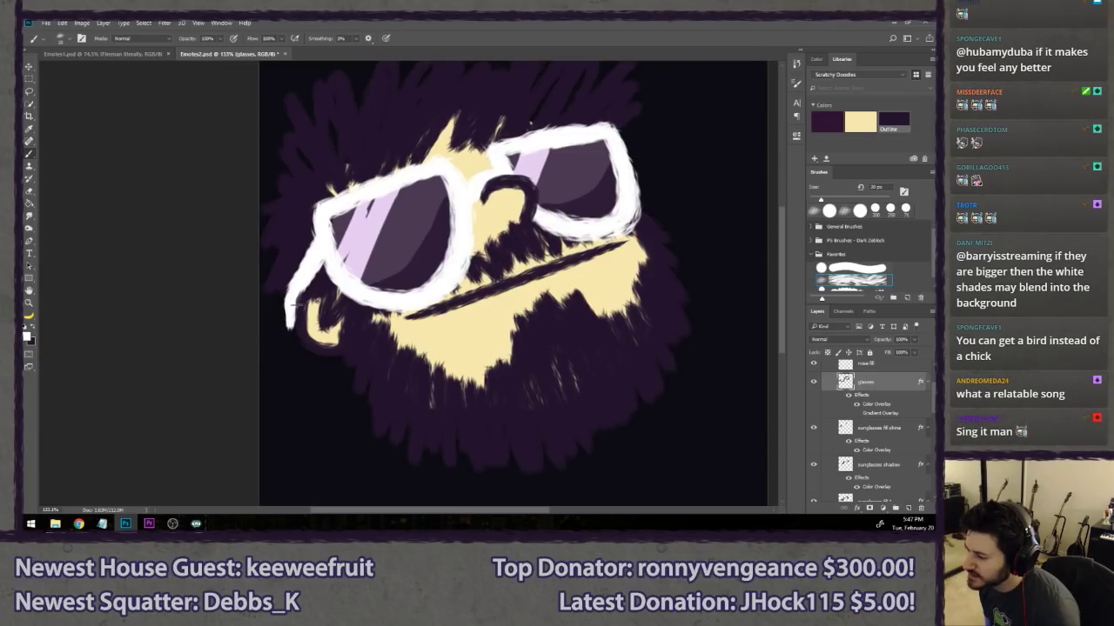
# - Preview the emote at reduced size on dark and light backgrounds, leaving the BG Dark layer hidden
pyautogui.press('l')
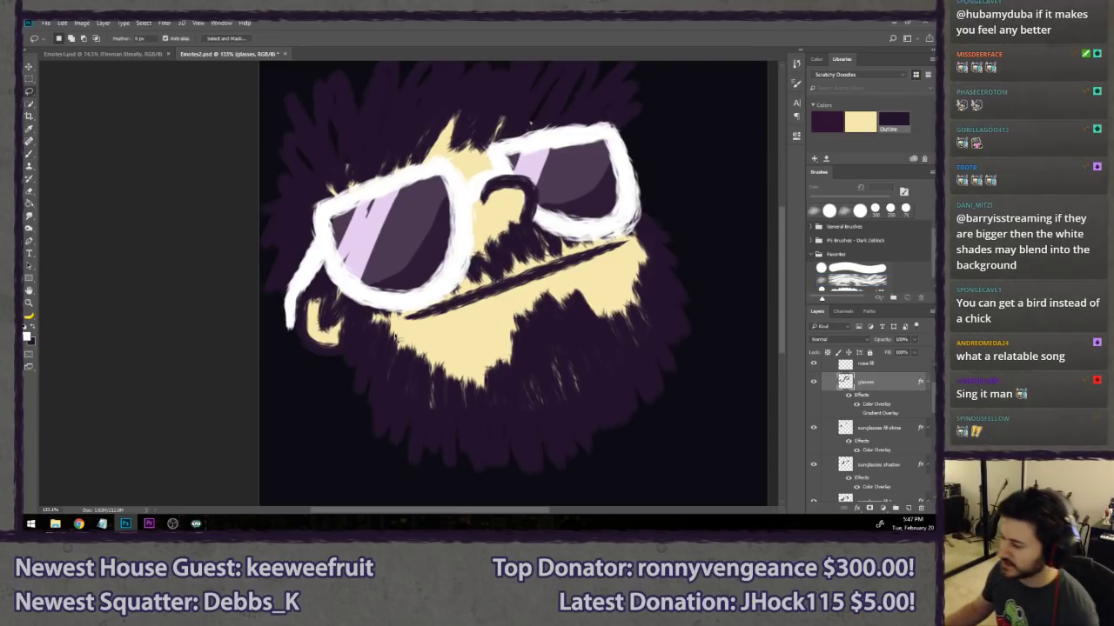
pyautogui.scroll(-3, 525, 341)
pyautogui.scroll(-4, 525, 341)
pyautogui.scroll(3, 479, 283)
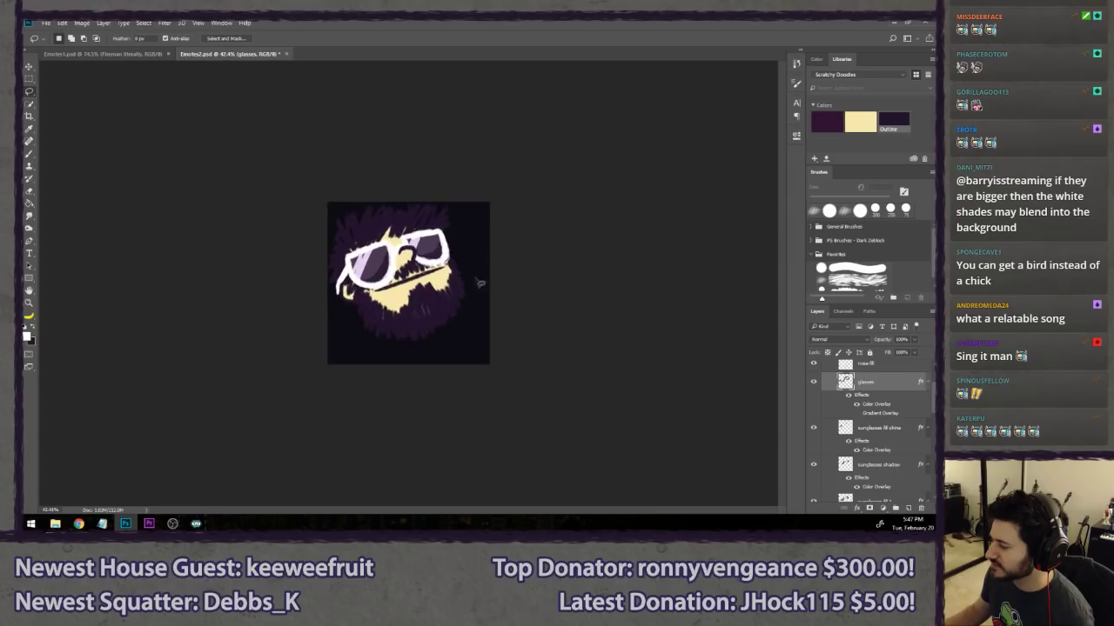
pyautogui.scroll(-5, 814, 407)
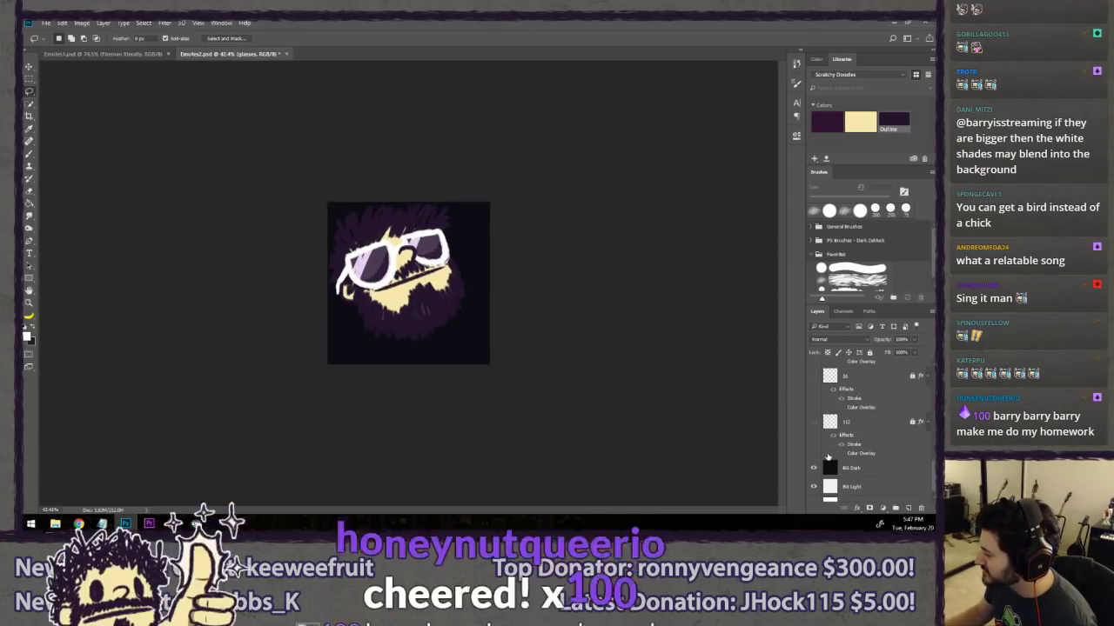
pyautogui.click(814, 456)
pyautogui.click(815, 456)
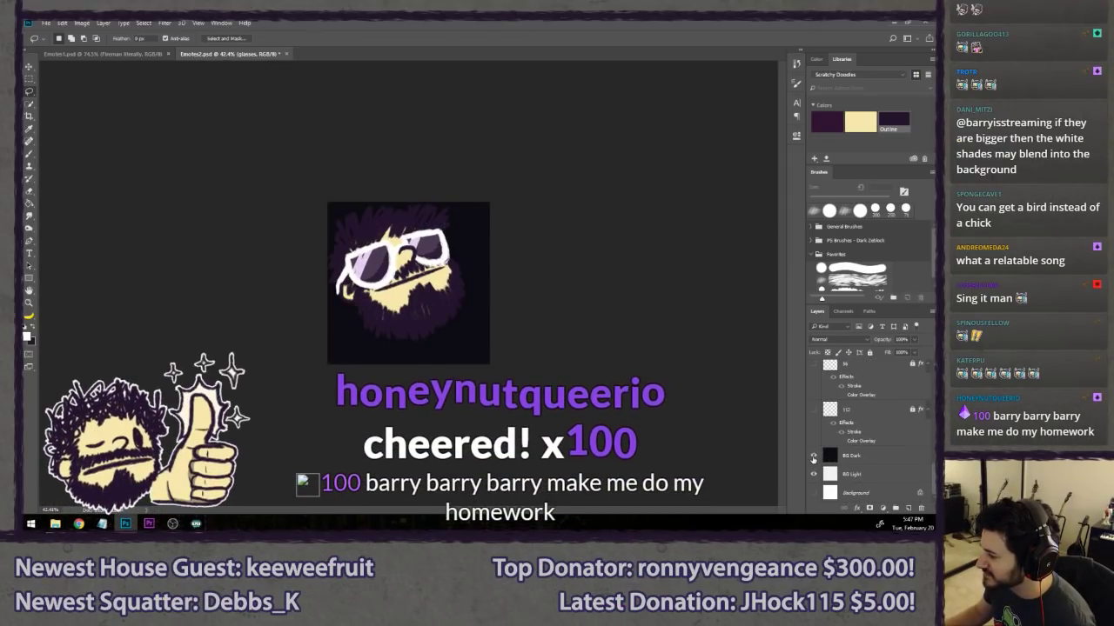
pyautogui.click(815, 456)
pyautogui.click(815, 456)
pyautogui.click(814, 456)
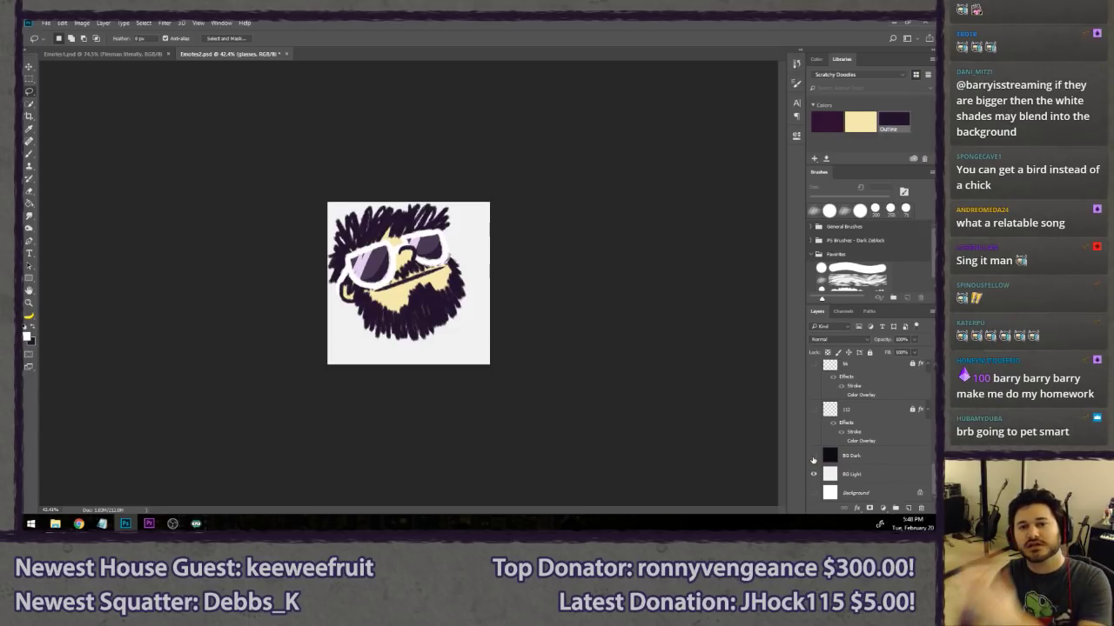
# - Switch the glasses layer's rims from the white Color Overlay to the rainbow Gradient Overlay
pyautogui.hotkey('ctrl', '0')
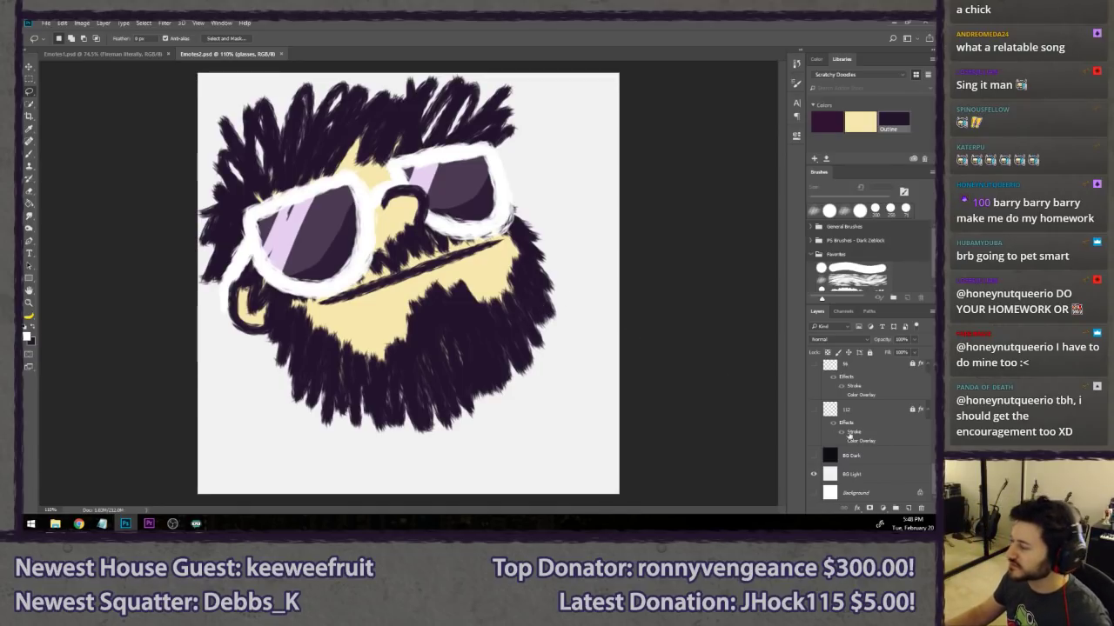
pyautogui.scroll(3, 850, 435)
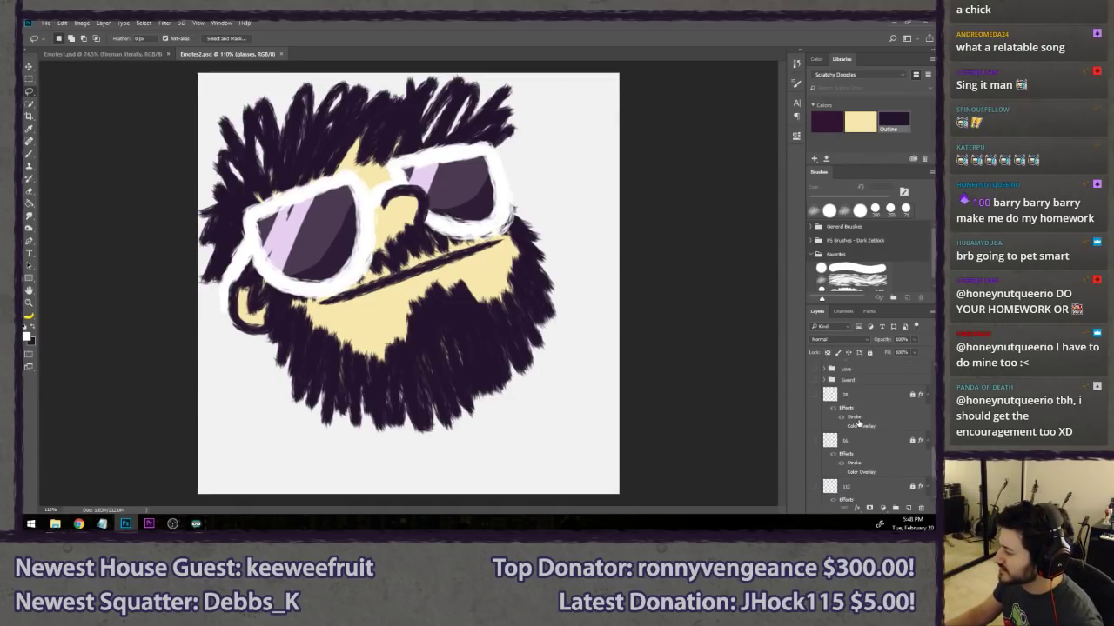
pyautogui.scroll(5, 859, 423)
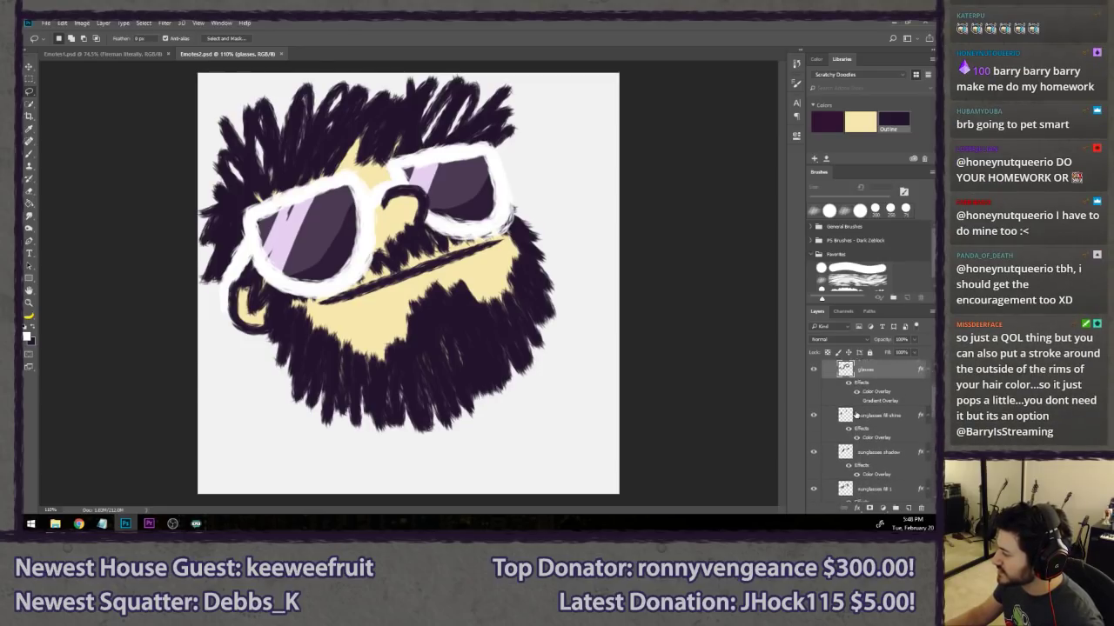
pyautogui.scroll(1, 857, 416)
pyautogui.click(857, 412)
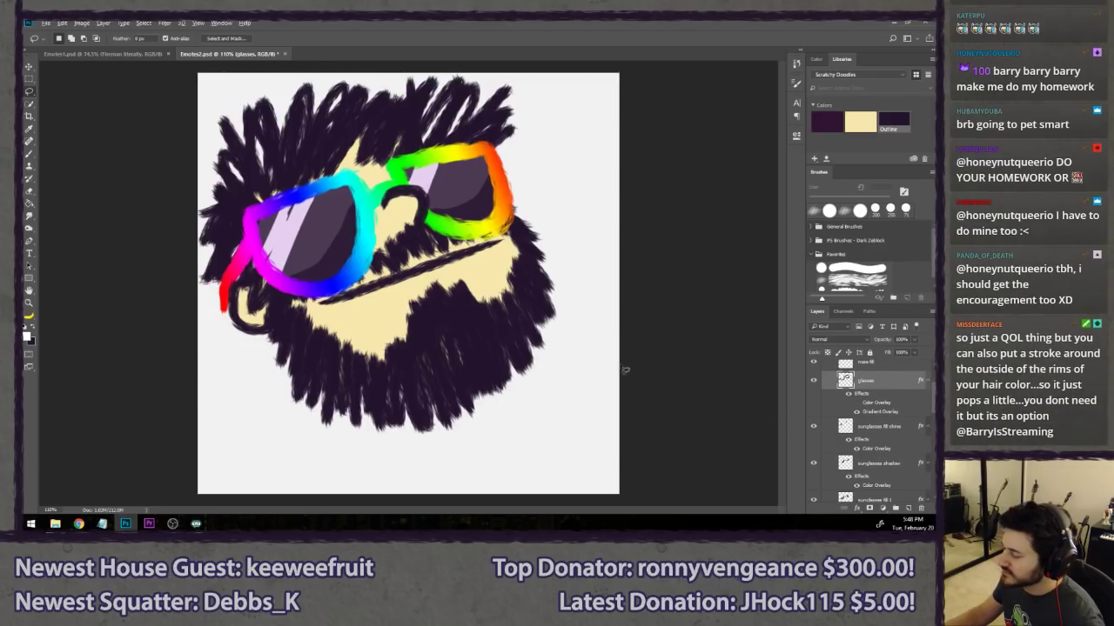
# - Preview the rainbow-rimmed emote at tiny and large sizes against the light background to judge its readability
pyautogui.scroll(-15, 625, 370)
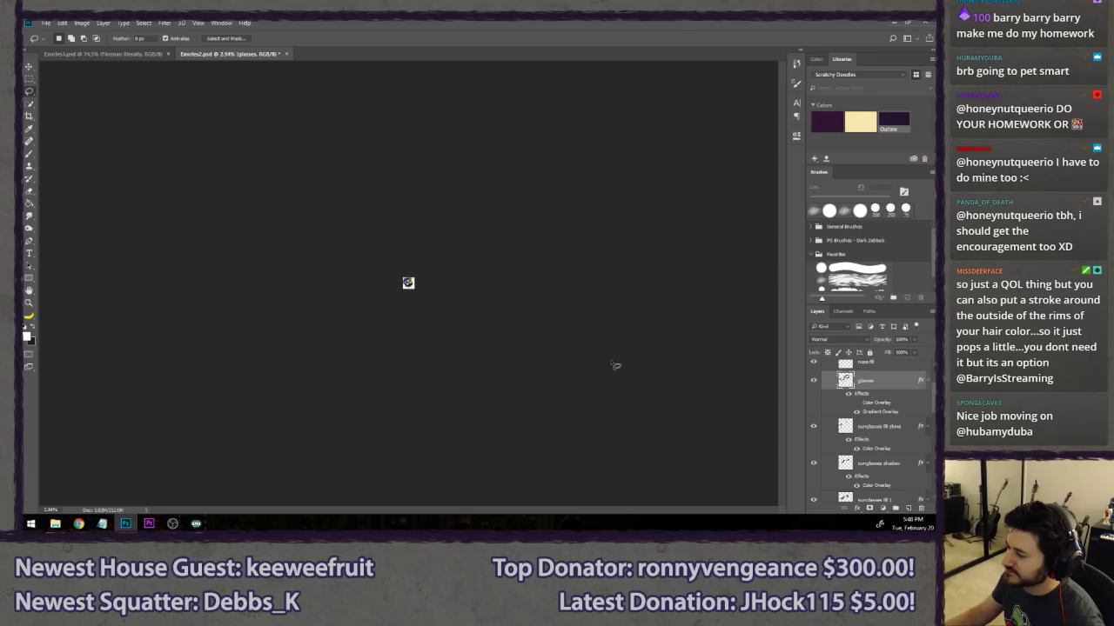
pyautogui.hotkey('ctrl', '+')
pyautogui.hotkey('ctrl', '+')
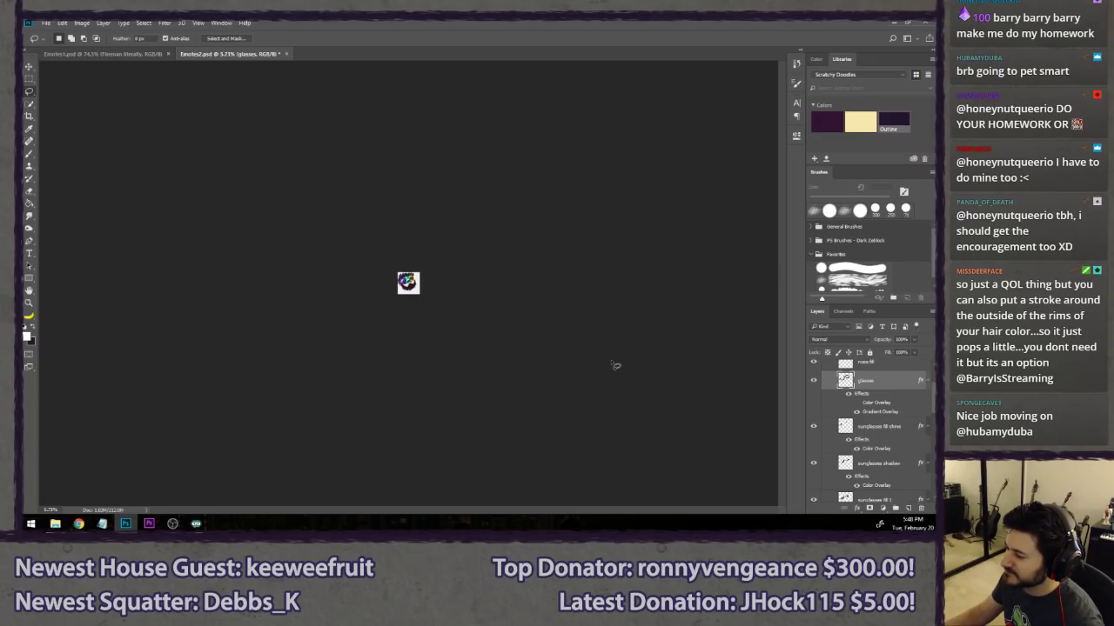
pyautogui.hotkey('ctrl', '+')
pyautogui.hotkey('ctrl', '+')
pyautogui.hotkey('ctrl', '+')
pyautogui.hotkey('ctrl', '+')
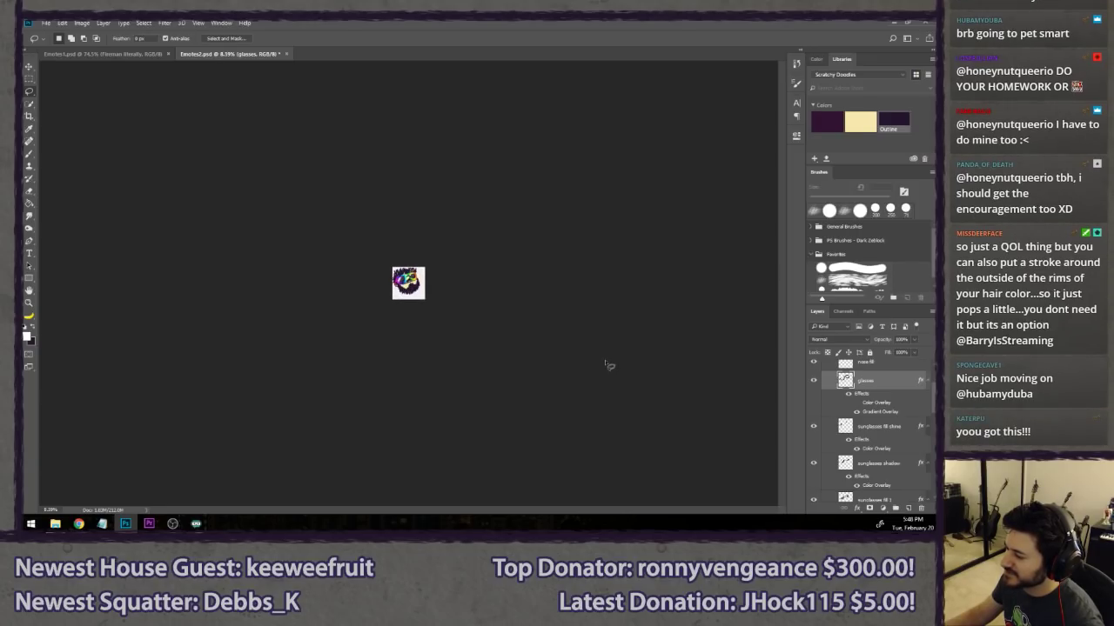
pyautogui.hotkey('ctrl', '+')
pyautogui.hotkey('ctrl', '+')
pyautogui.hotkey('ctrl', '+')
pyautogui.hotkey('ctrl', '+')
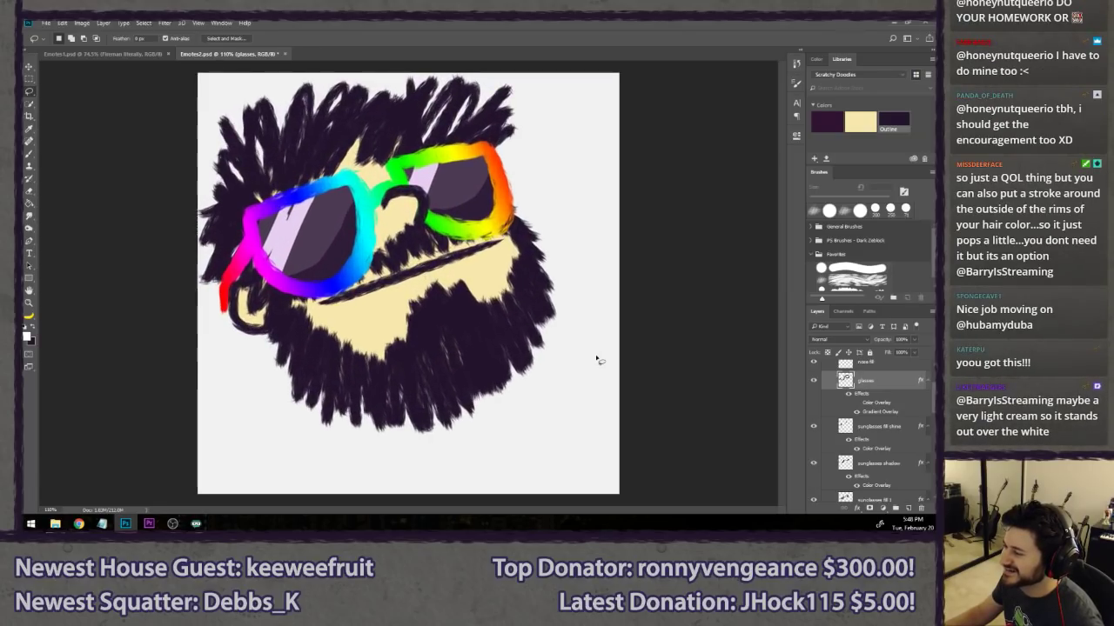
pyautogui.hotkey('ctrl', '-')
pyautogui.hotkey('ctrl', '-')
pyautogui.hotkey('ctrl', '-')
pyautogui.hotkey('ctrl', '-')
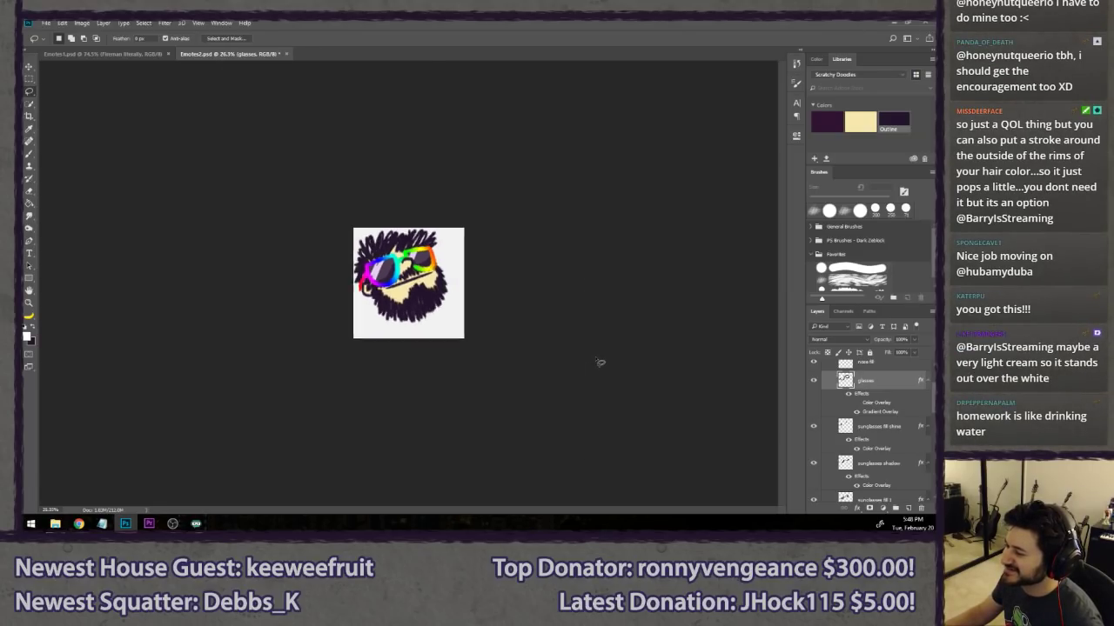
pyautogui.hotkey('ctrl', '-')
pyautogui.hotkey('ctrl', '-')
pyautogui.hotkey('ctrl', '-')
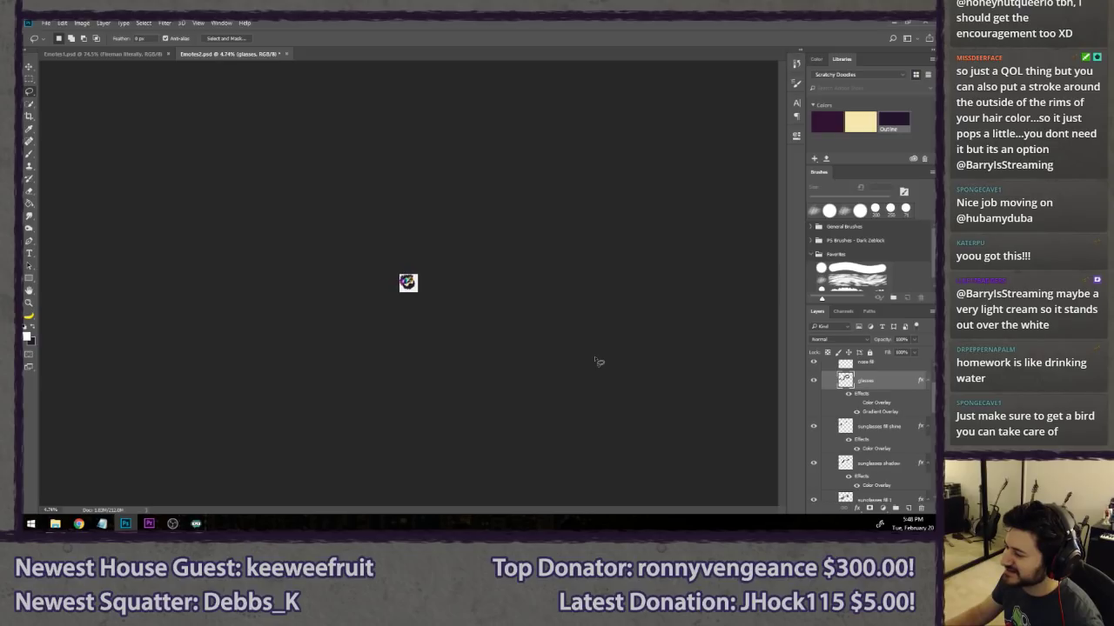
pyautogui.hotkey('ctrl', '+')
pyautogui.hotkey('ctrl', '+')
pyautogui.hotkey('ctrl', '+')
pyautogui.hotkey('ctrl', '+')
pyautogui.hotkey('ctrl', '+')
pyautogui.hotkey('ctrl', '+')
pyautogui.hotkey('ctrl', '+')
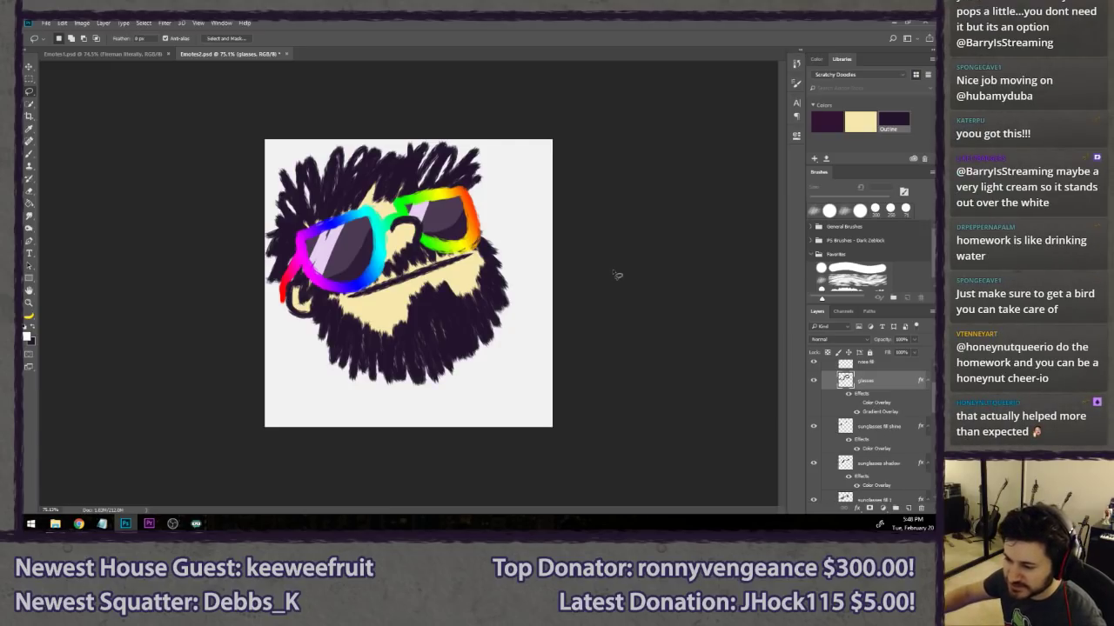
# - Switch the glasses layer back to Color Overlay and try the pale cream colour #f2ebd6 for the rims
pyautogui.click(856, 410)
pyautogui.doubleClick(877, 403)
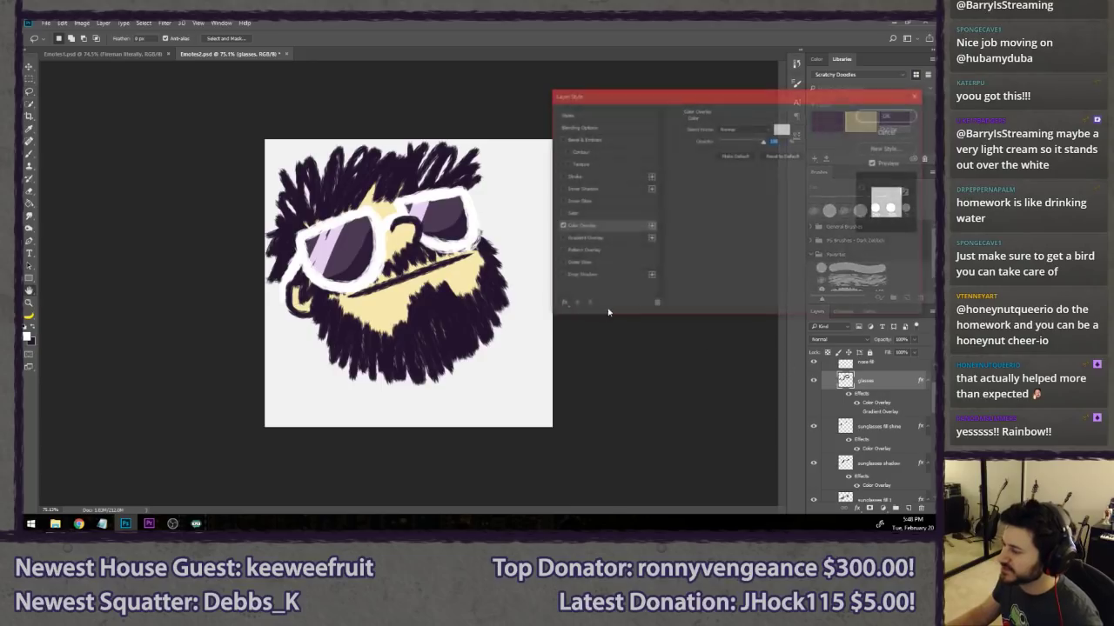
pyautogui.click(782, 129)
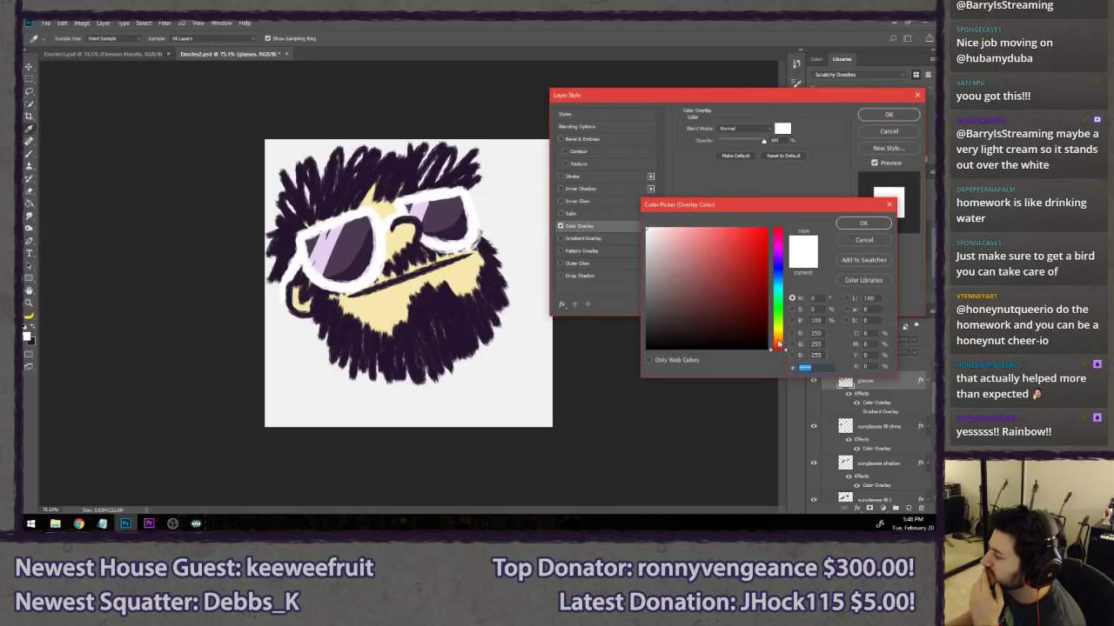
pyautogui.moveTo(780, 345); pyautogui.dragTo(778, 334)
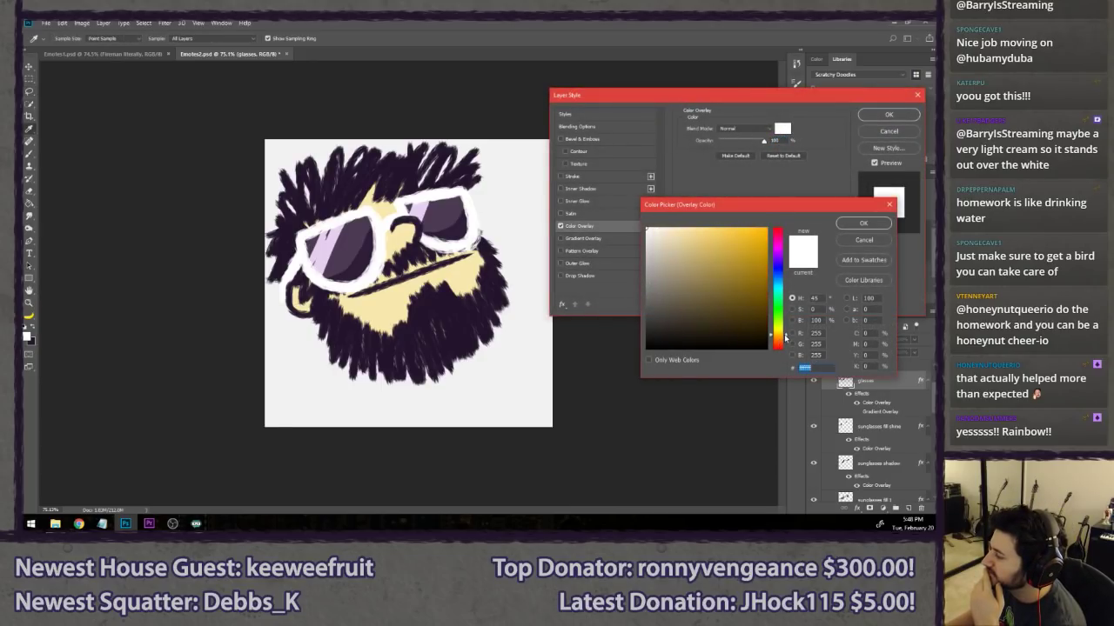
pyautogui.click(655, 229)
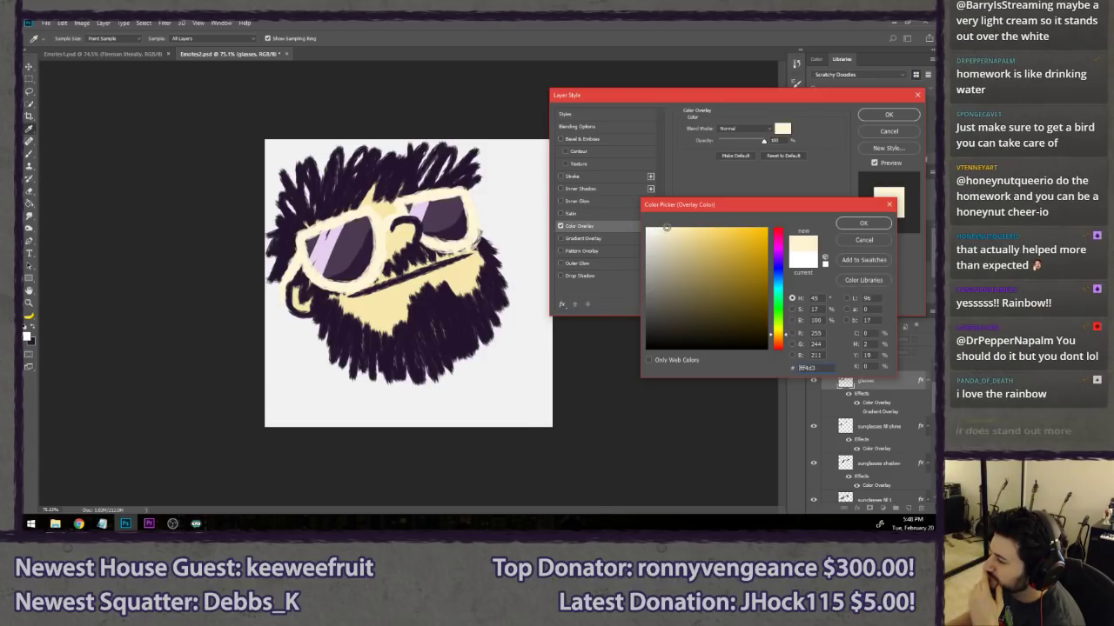
pyautogui.click(666, 229)
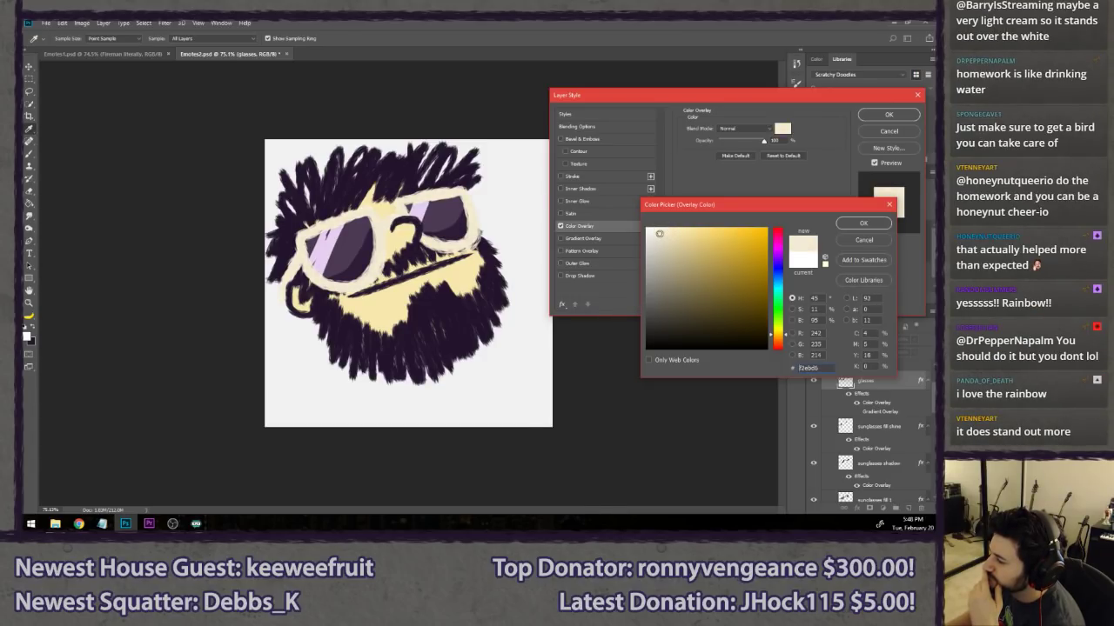
# - Set the glasses layer's Color Overlay to neon green #4dff66 and apply the layer style
pyautogui.moveTo(778, 316); pyautogui.dragTo(781, 308)
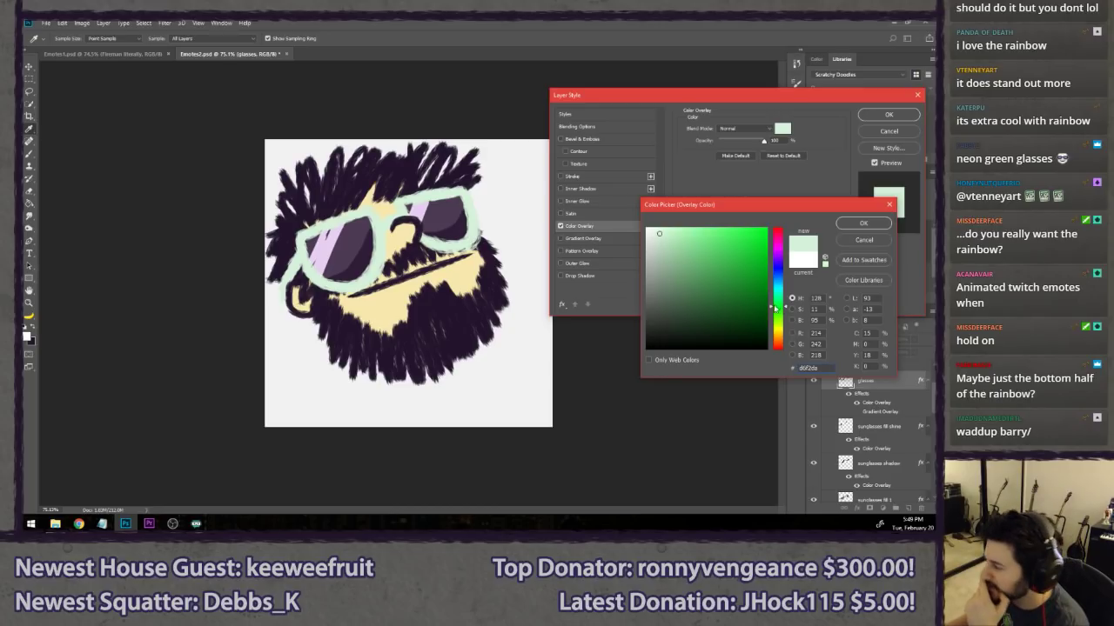
pyautogui.moveTo(673, 231); pyautogui.dragTo(722, 232)
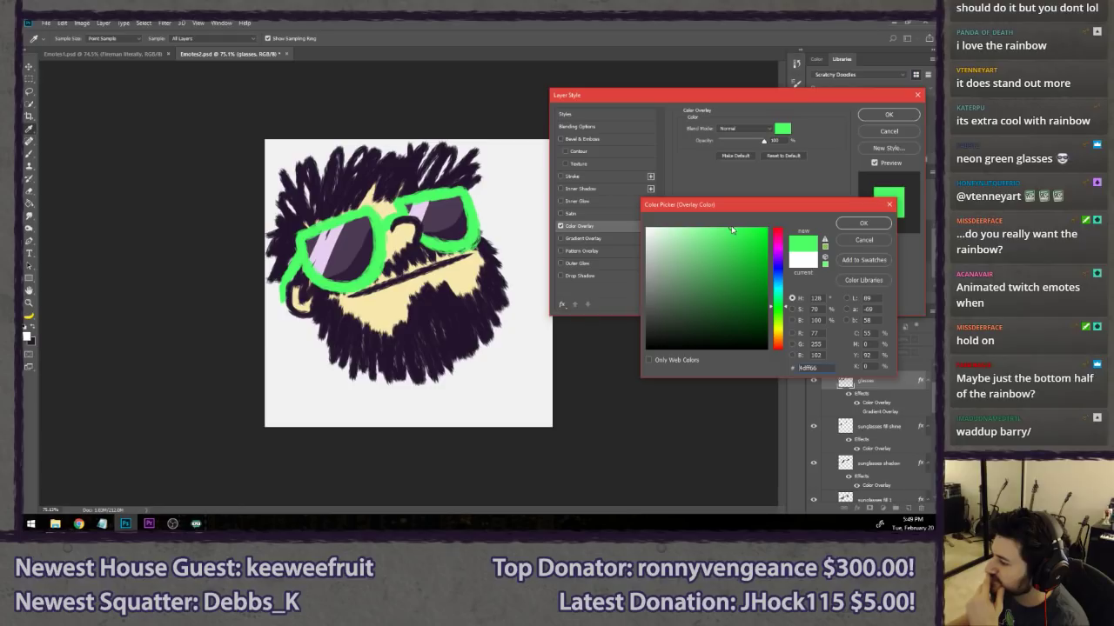
pyautogui.click(862, 224)
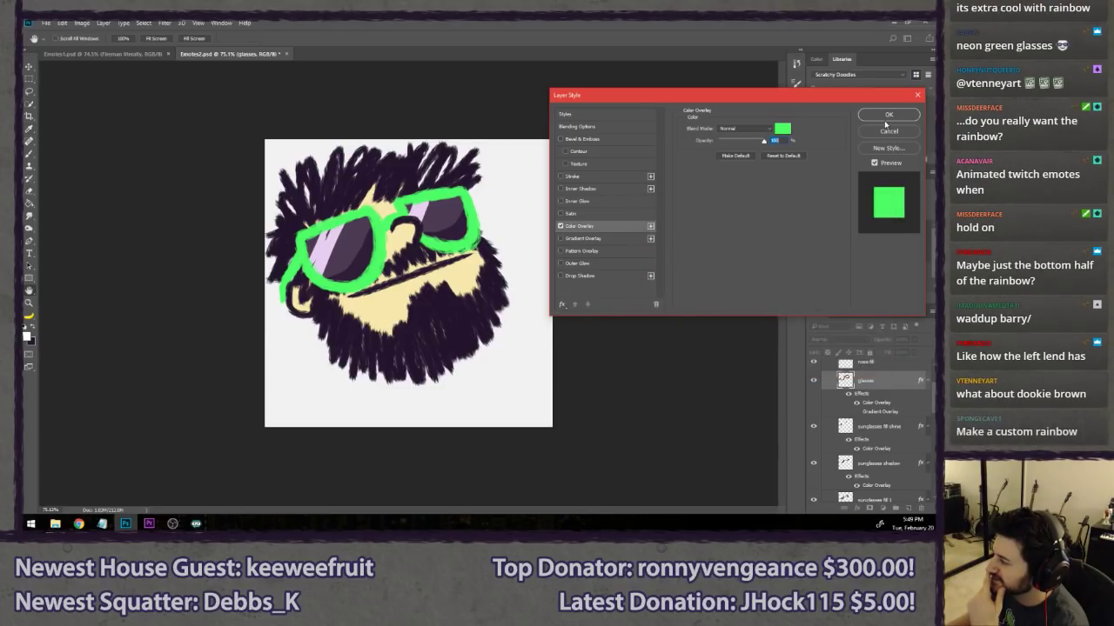
pyautogui.click(888, 114)
# - Preview the neon-green-rimmed emote at tiny and large sizes, toggling the BG Dark backdrop to judge its readability
pyautogui.press('l')
pyautogui.scroll(-3, 487, 296)
pyautogui.scroll(-4, 487, 291)
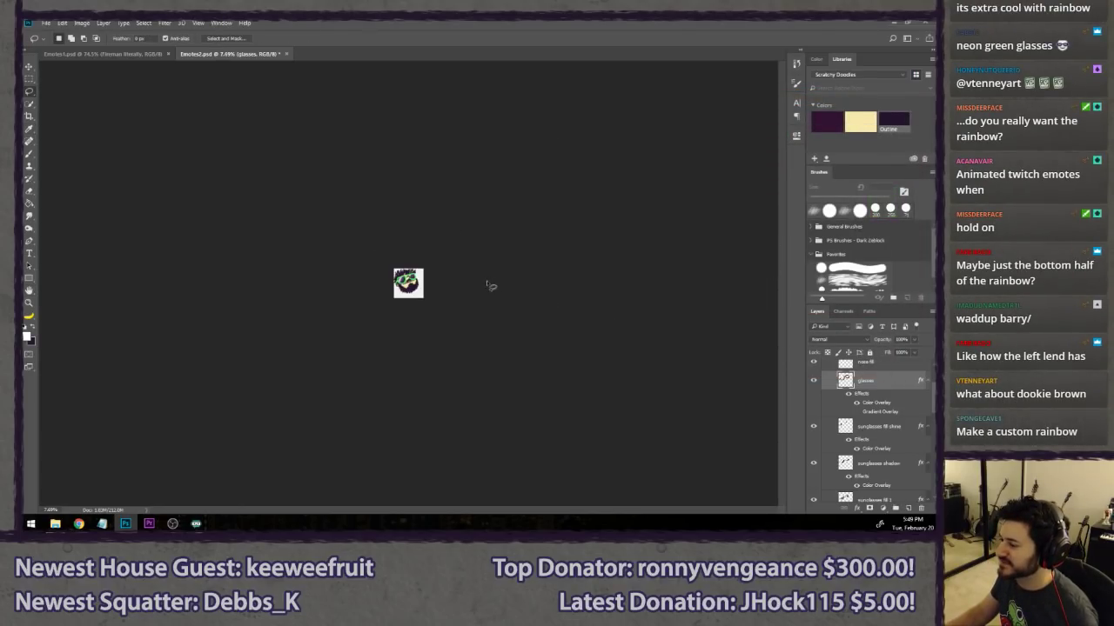
pyautogui.scroll(2, 466, 279)
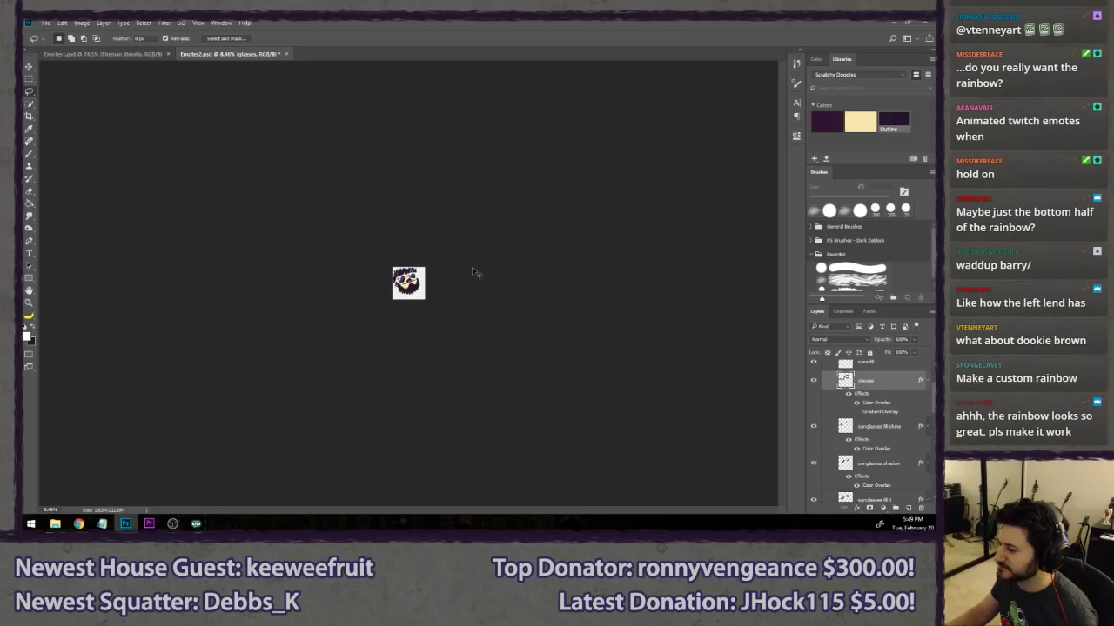
pyautogui.scroll(-5, 857, 420)
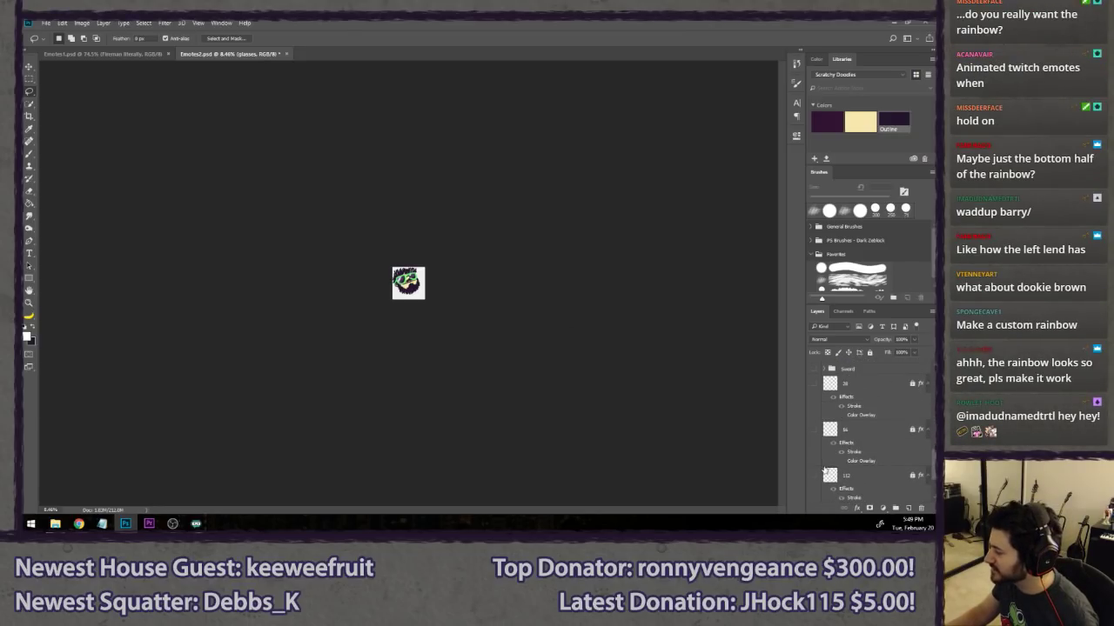
pyautogui.click(815, 455)
pyautogui.click(814, 455)
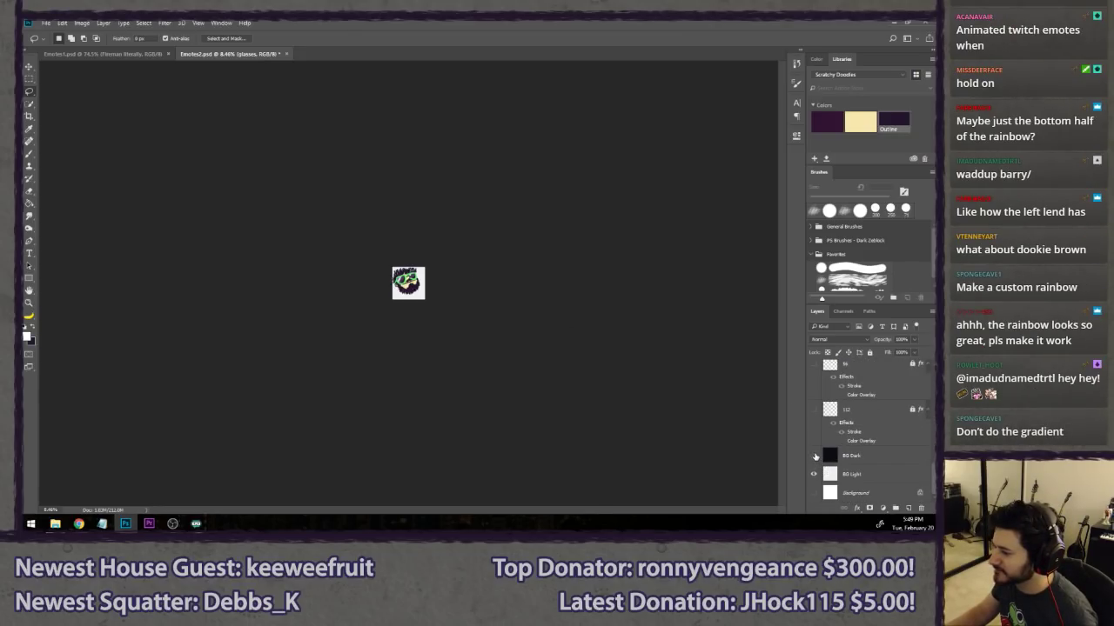
pyautogui.click(814, 456)
pyautogui.click(815, 456)
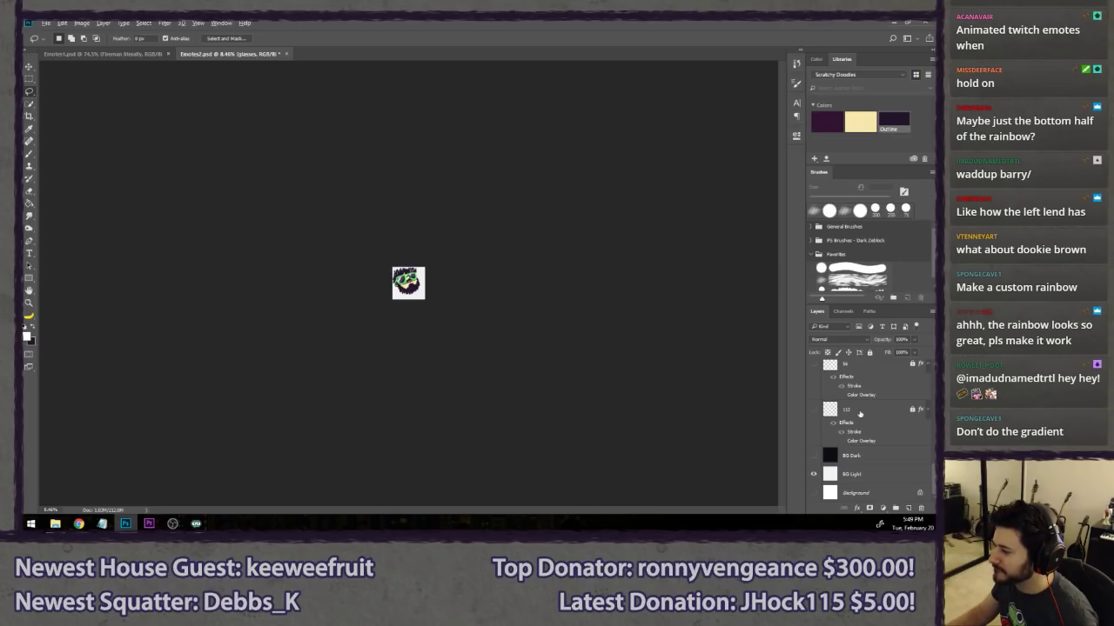
pyautogui.scroll(5, 595, 320)
pyautogui.scroll(3, 860, 451)
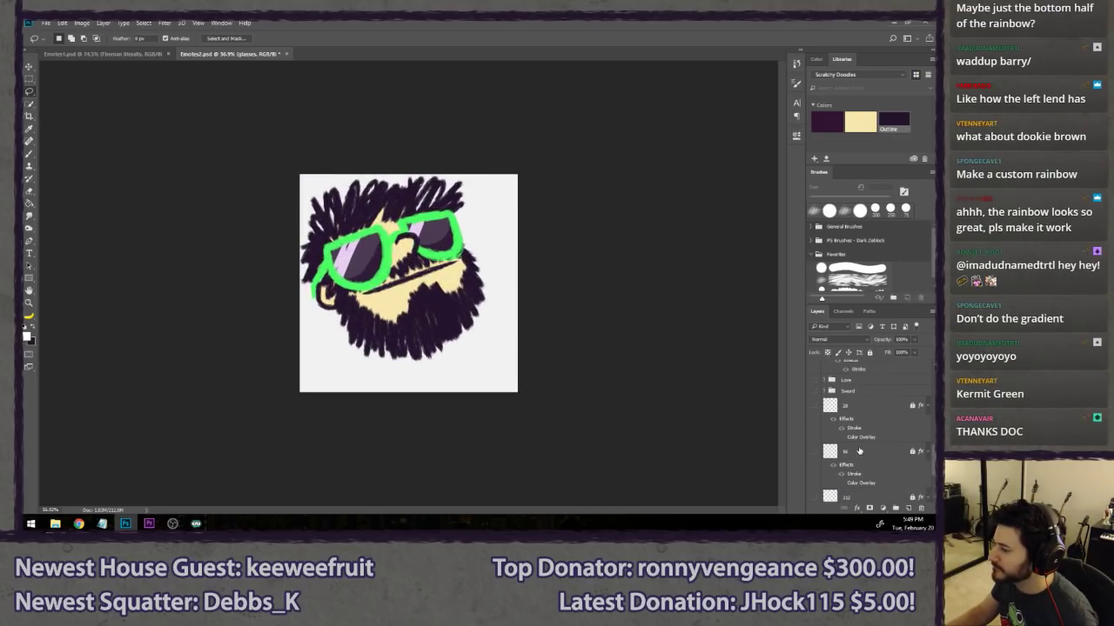
pyautogui.scroll(8, 860, 451)
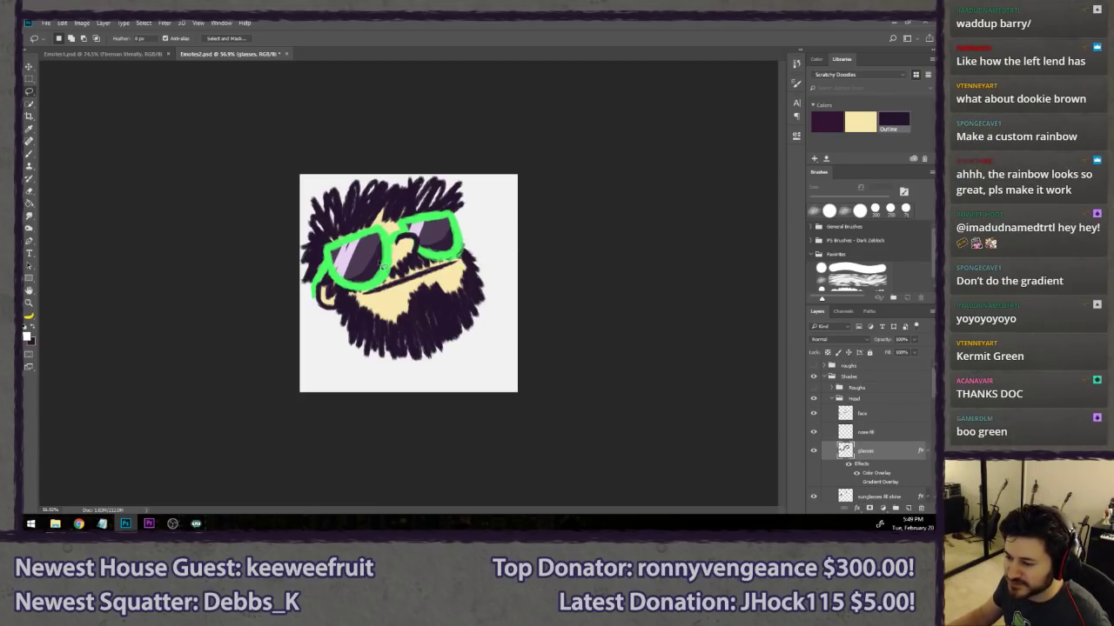
pyautogui.scroll(5, 333, 288)
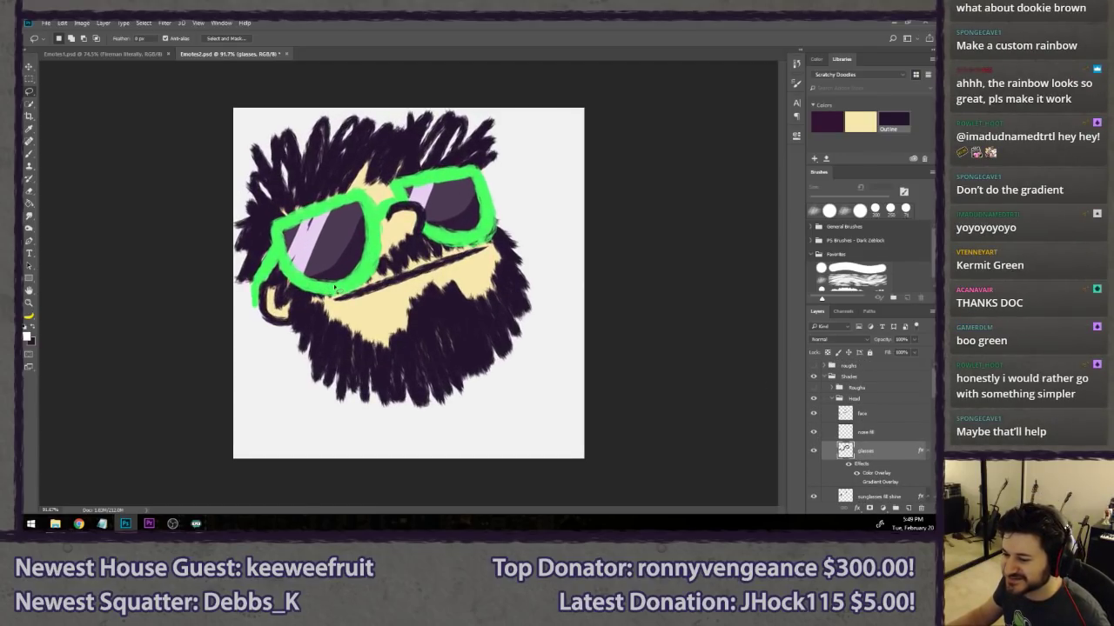
pyautogui.scroll(-2, 333, 287)
pyautogui.scroll(2, 332, 287)
pyautogui.scroll(-1, 545, 328)
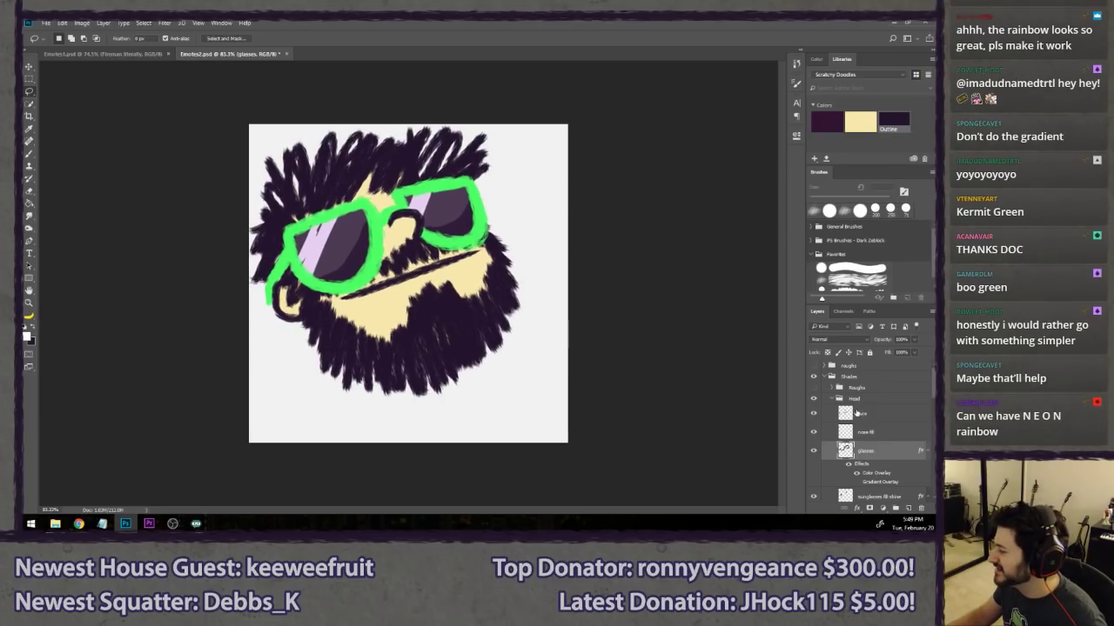
# - Switch the glasses layer's rims from Color Overlay to the rainbow Gradient Overlay and open that effect's settings
pyautogui.scroll(-1, 861, 450)
pyautogui.click(857, 452)
pyautogui.click(858, 461)
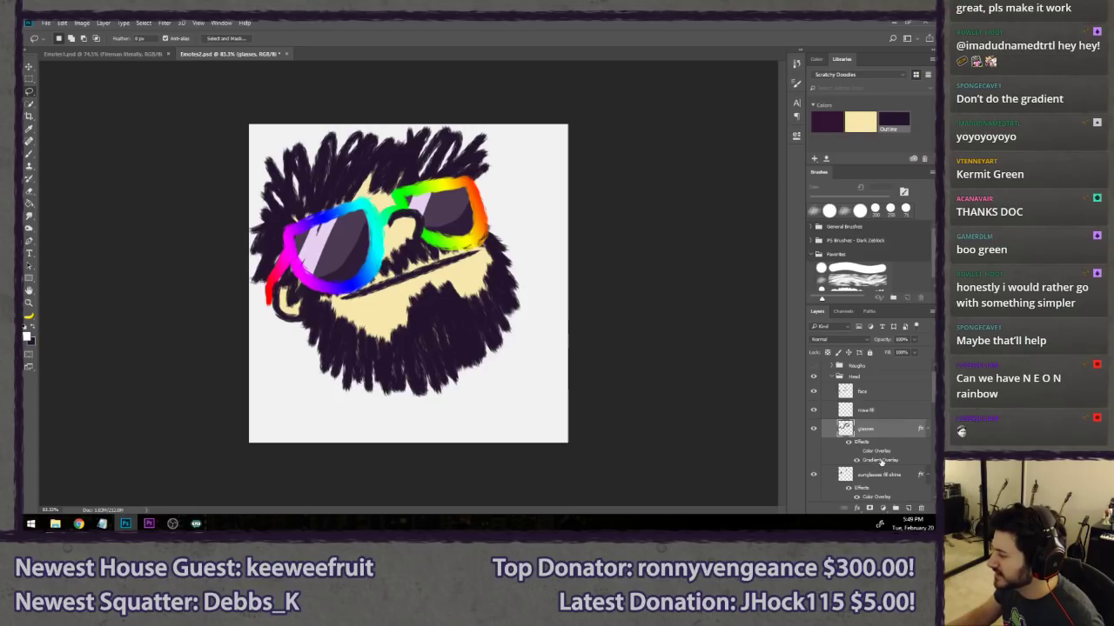
pyautogui.doubleClick(881, 462)
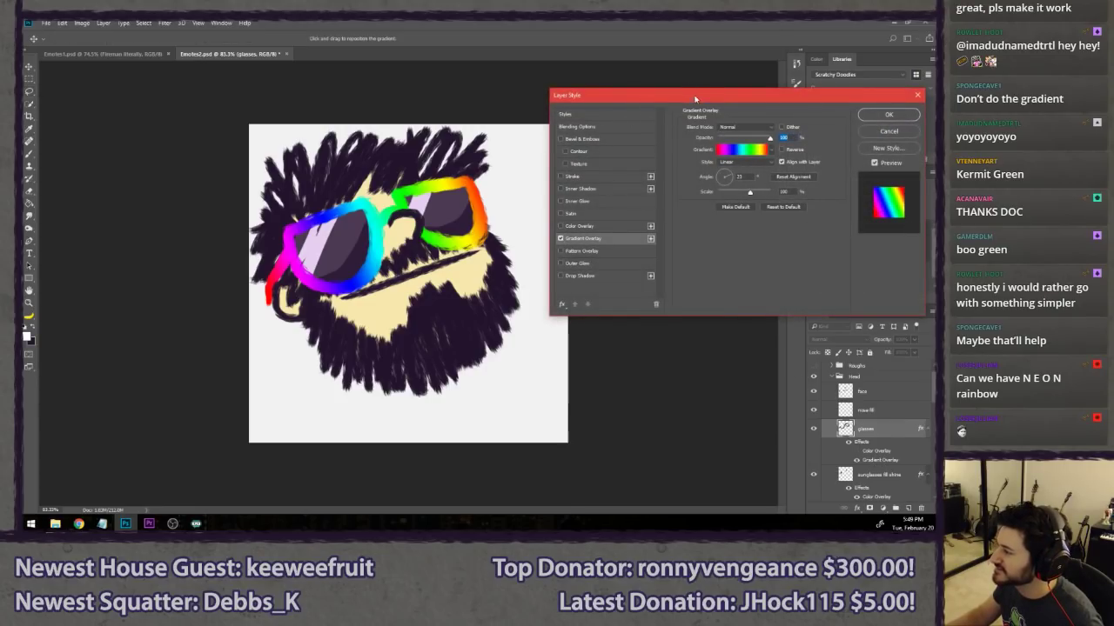
pyautogui.click(740, 148)
pyautogui.moveTo(246, 250); pyautogui.dragTo(688, 158)
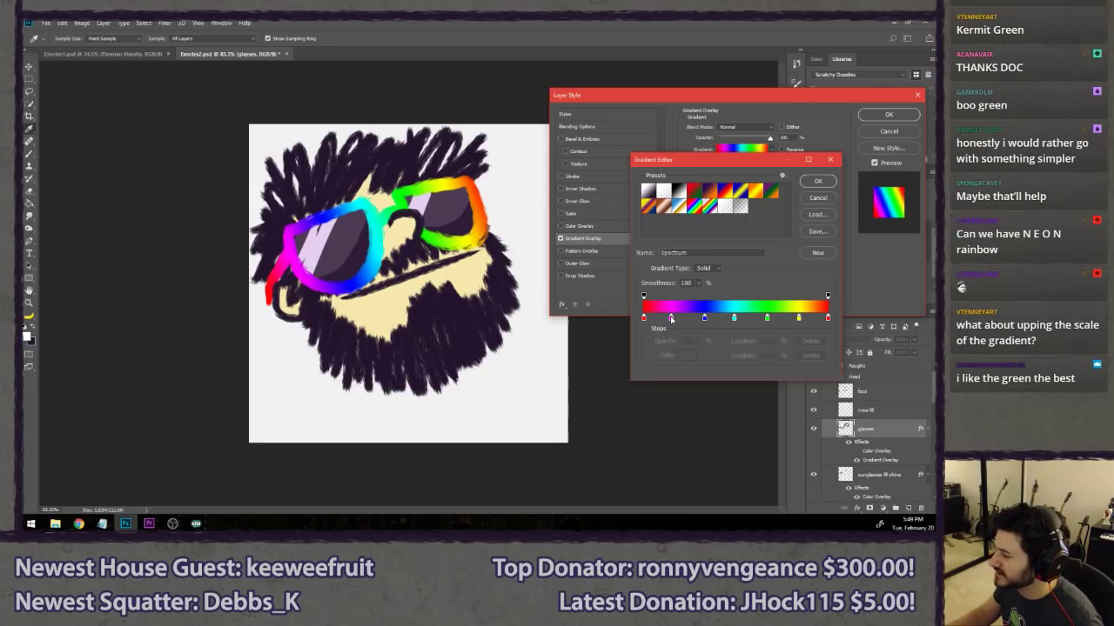
pyautogui.click(644, 319)
pyautogui.click(809, 356)
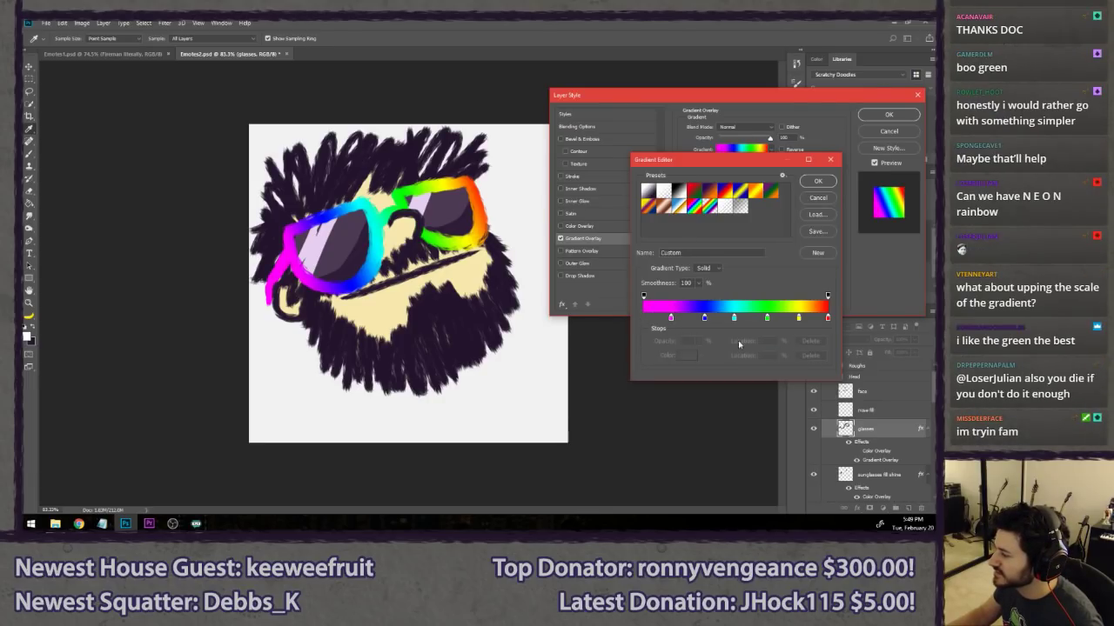
pyautogui.moveTo(671, 319); pyautogui.dragTo(687, 355)
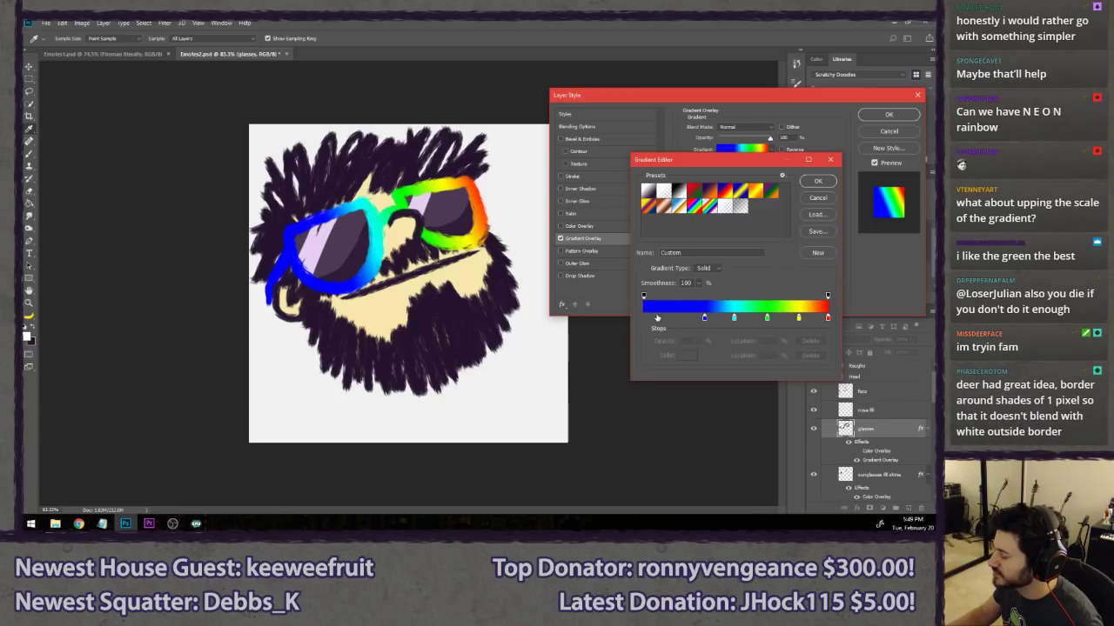
pyautogui.hotkey('ctrl', 'z')
pyautogui.moveTo(671, 318); pyautogui.dragTo(736, 319)
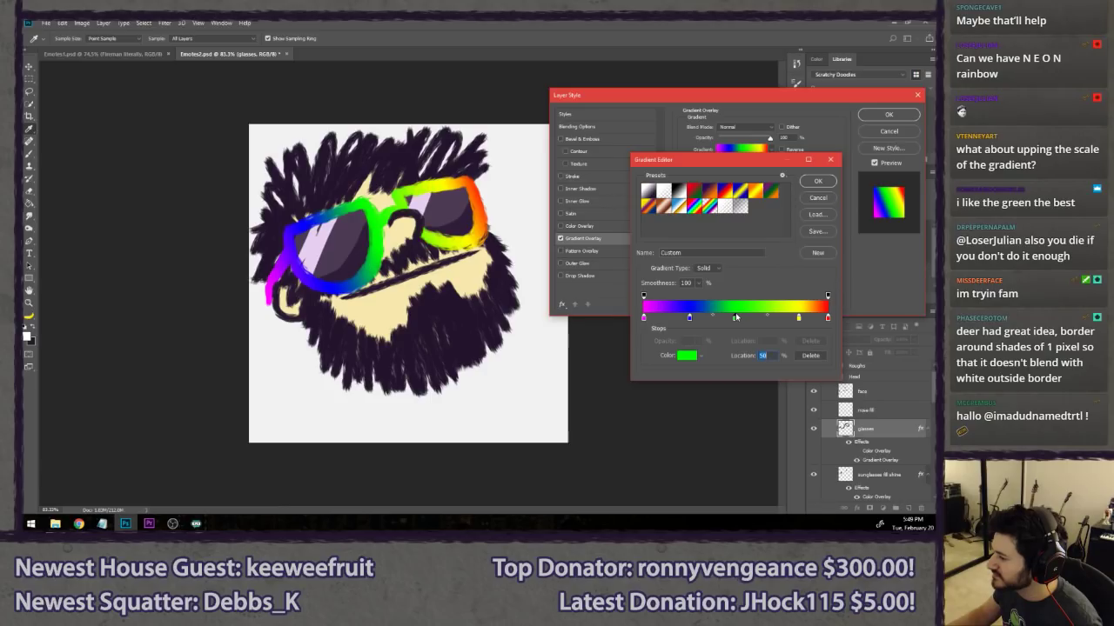
pyautogui.moveTo(799, 319); pyautogui.dragTo(783, 320)
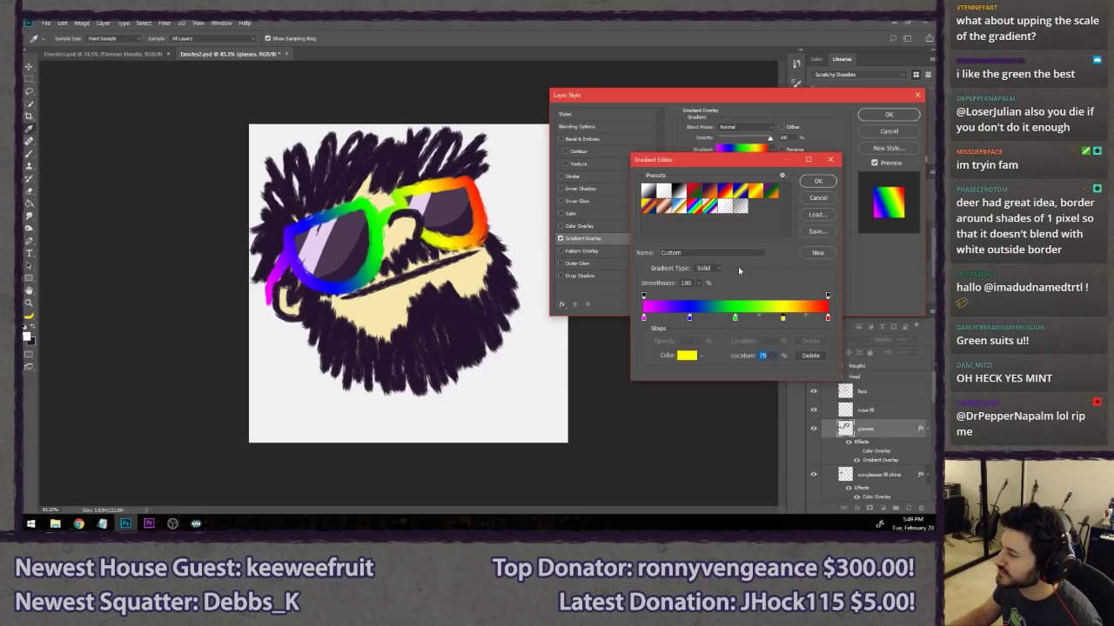
pyautogui.click(818, 199)
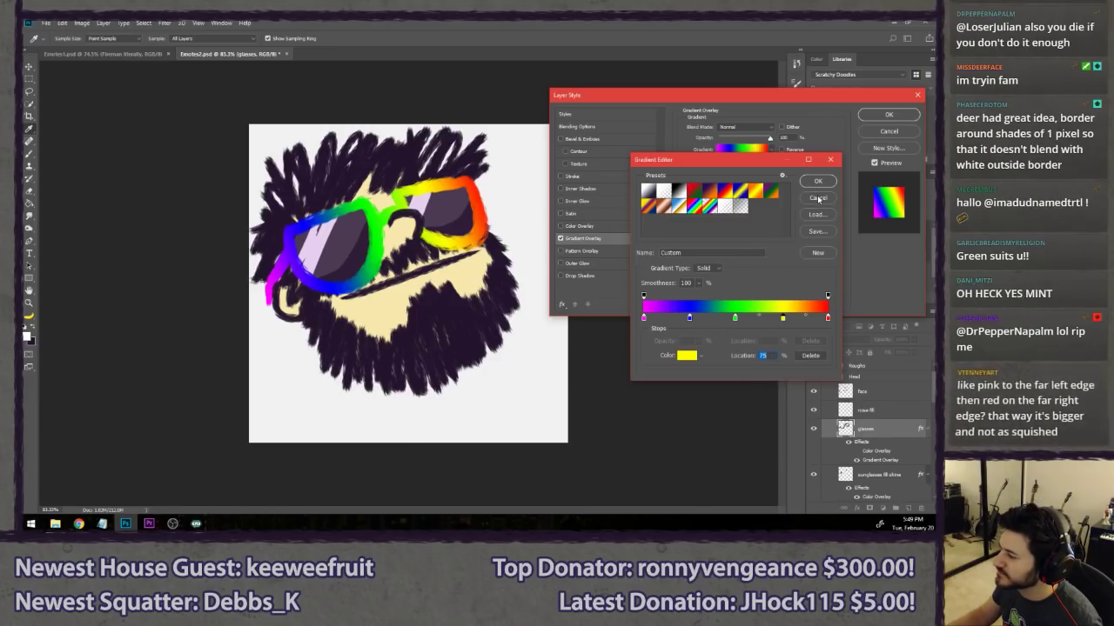
# - Try a rim gradient without the yellow and final red stops, with green at the end, cyan at 75%, blue midway and magenta at 25%
pyautogui.click(741, 149)
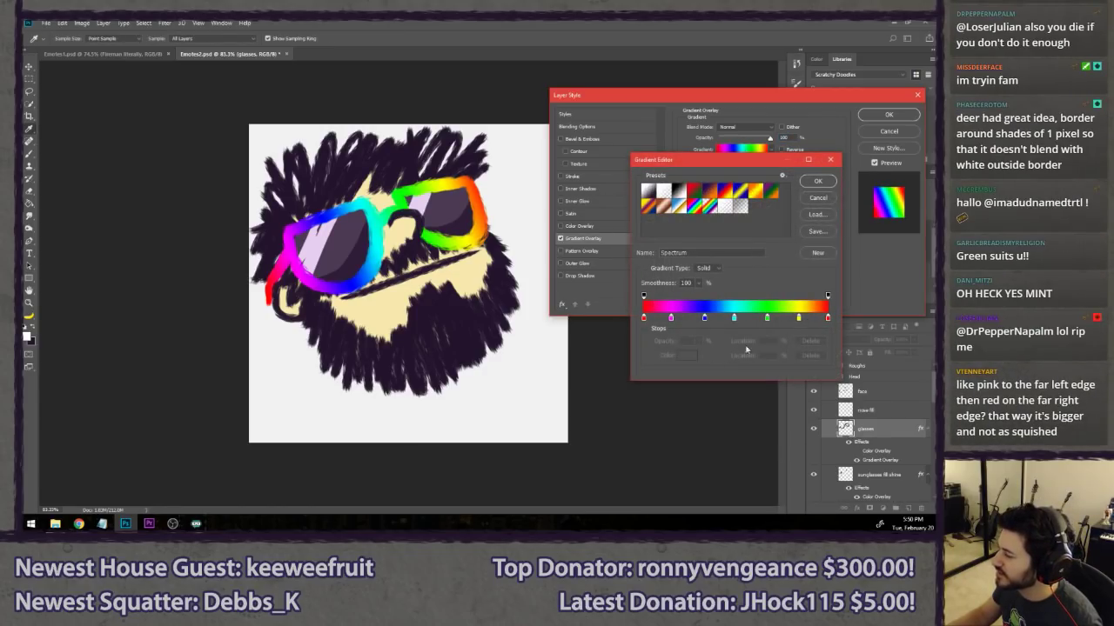
pyautogui.click(828, 319)
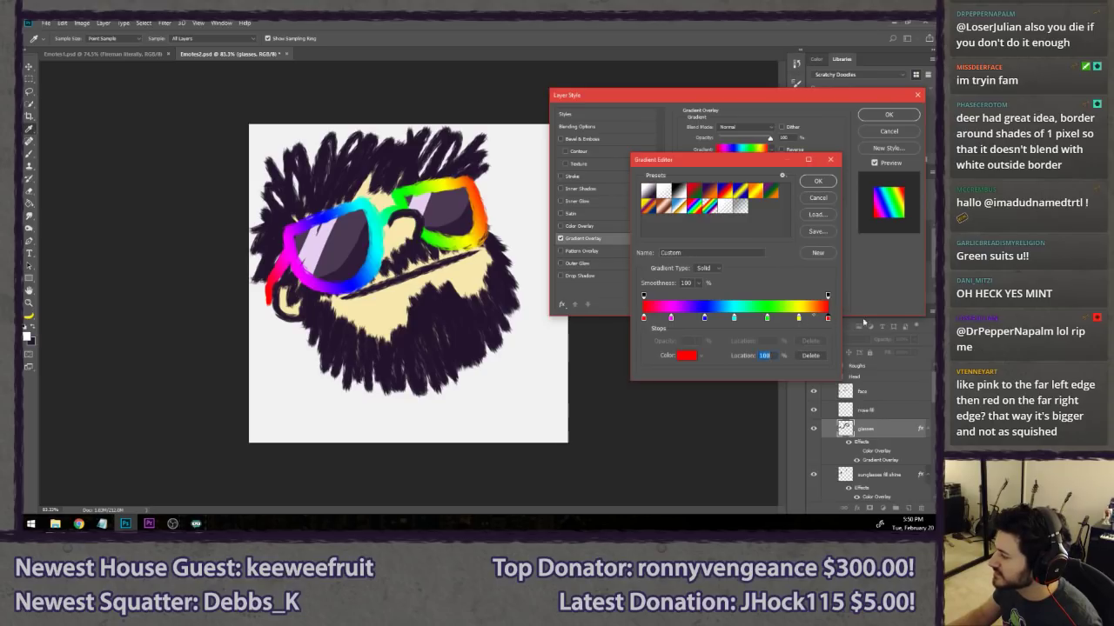
pyautogui.click(809, 357)
pyautogui.click(798, 318)
pyautogui.press('Delete')
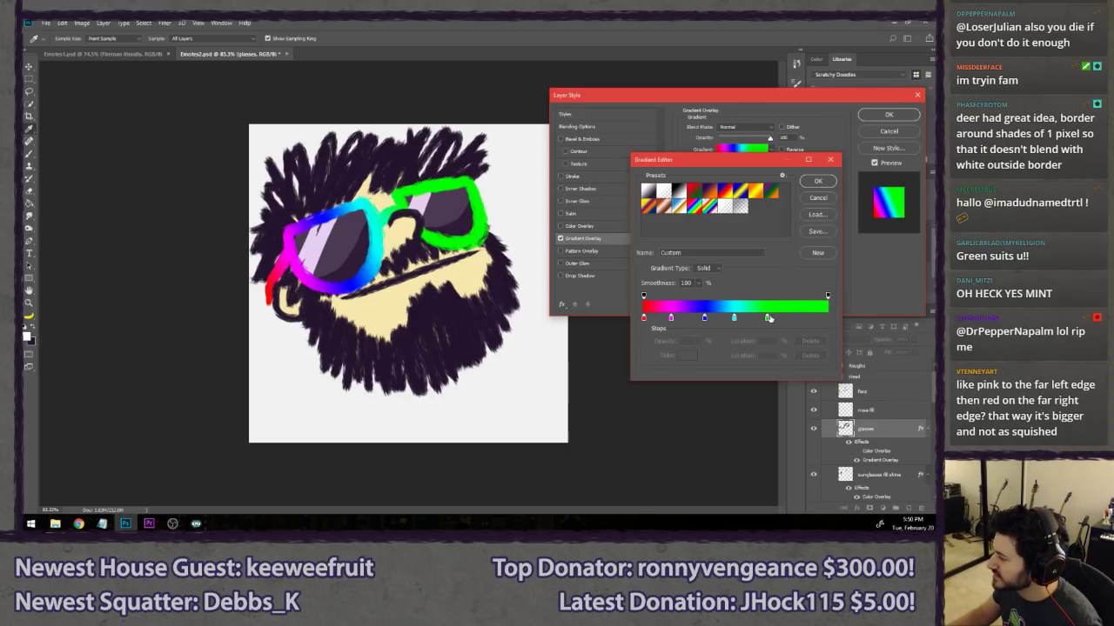
pyautogui.moveTo(768, 318); pyautogui.dragTo(827, 318)
pyautogui.moveTo(734, 318); pyautogui.dragTo(782, 321)
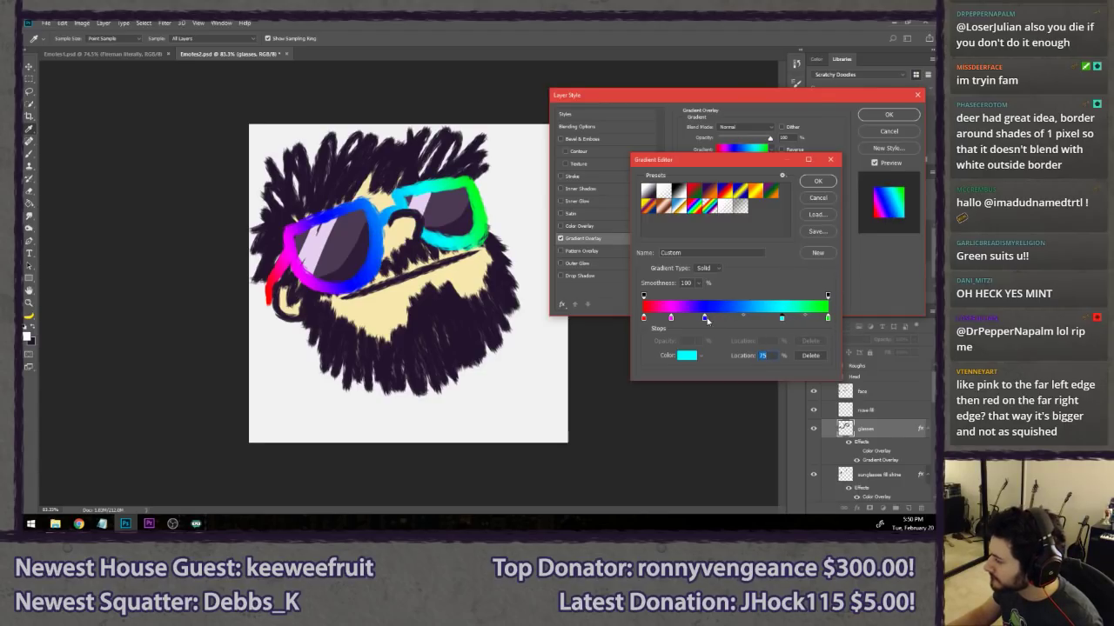
pyautogui.moveTo(707, 319)
pyautogui.mouseDown()
pyautogui.moveTo(735, 318)
pyautogui.moveTo(690, 319)
pyautogui.mouseUp()
pyautogui.click(671, 319)
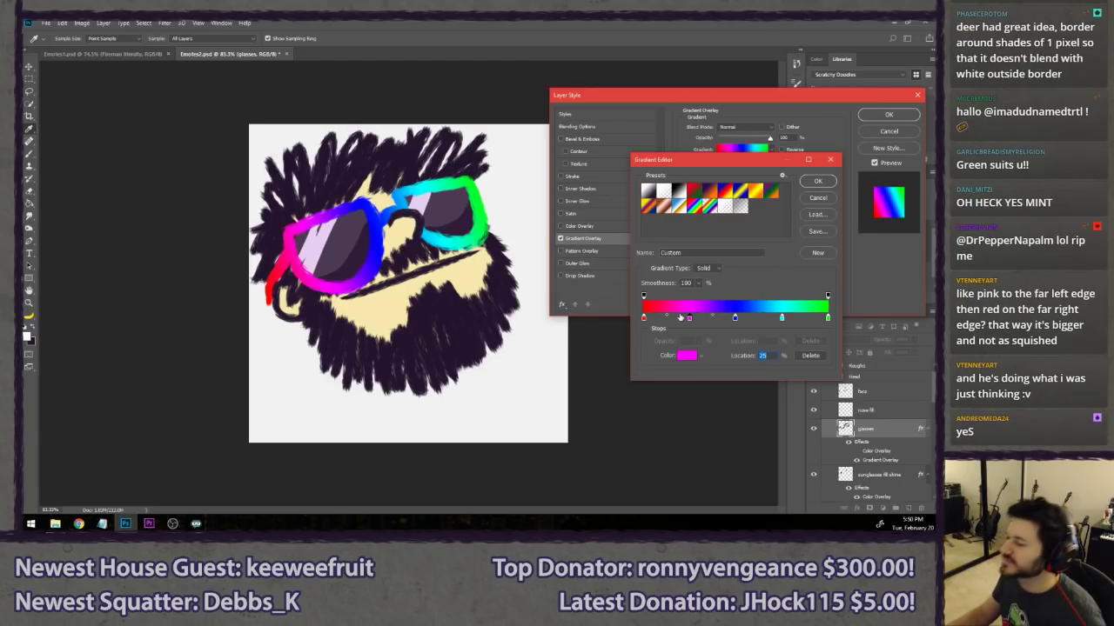
pyautogui.click(817, 181)
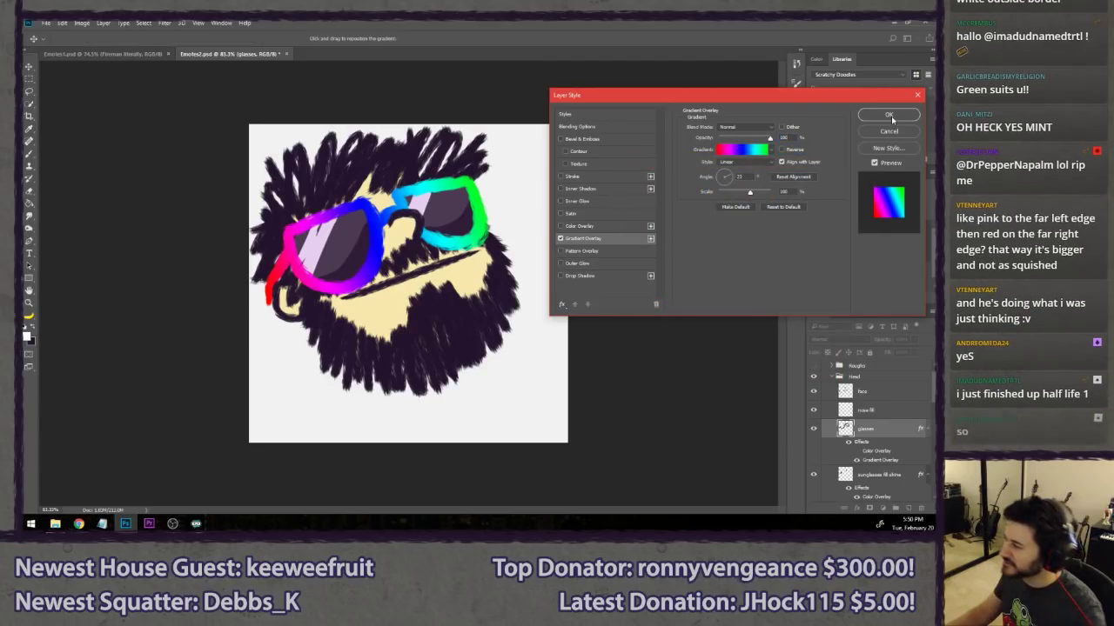
pyautogui.click(888, 114)
# - Switch the glasses layer back to Color Overlay and set the overlay colour to white #ffffff
pyautogui.press('l')
pyautogui.scroll(-3, 269, 317)
pyautogui.scroll(-4, 270, 318)
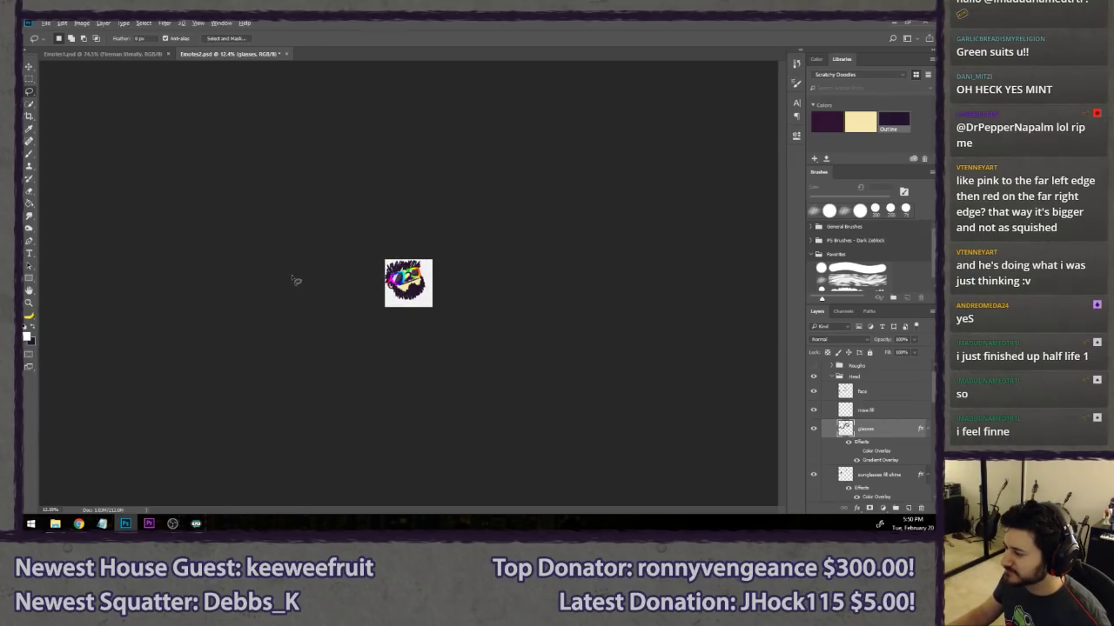
pyautogui.scroll(5, 296, 280)
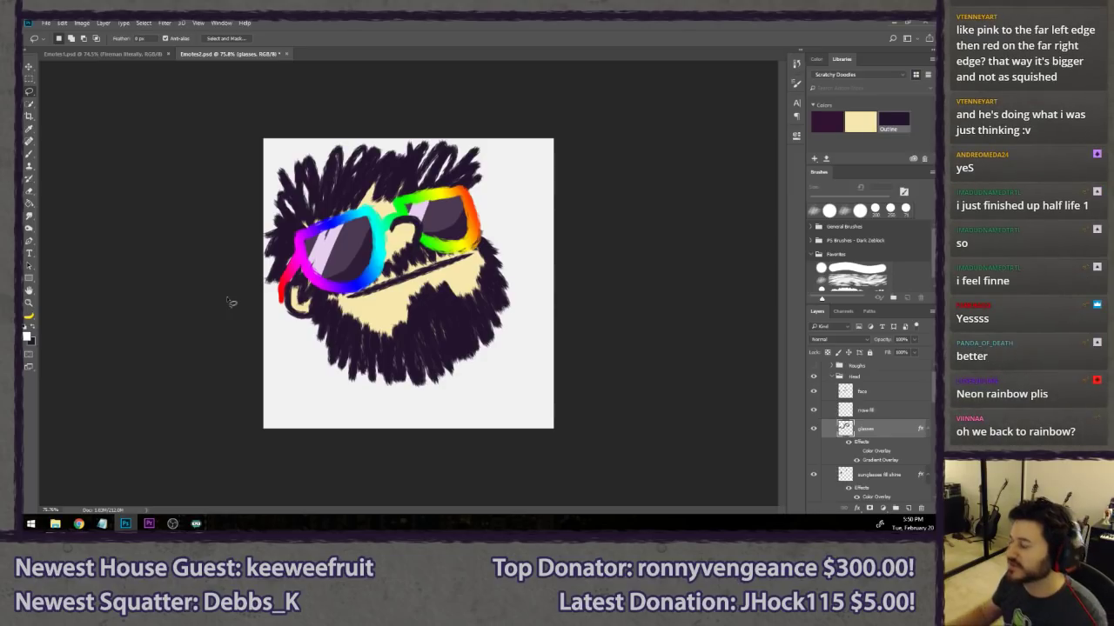
pyautogui.click(856, 452)
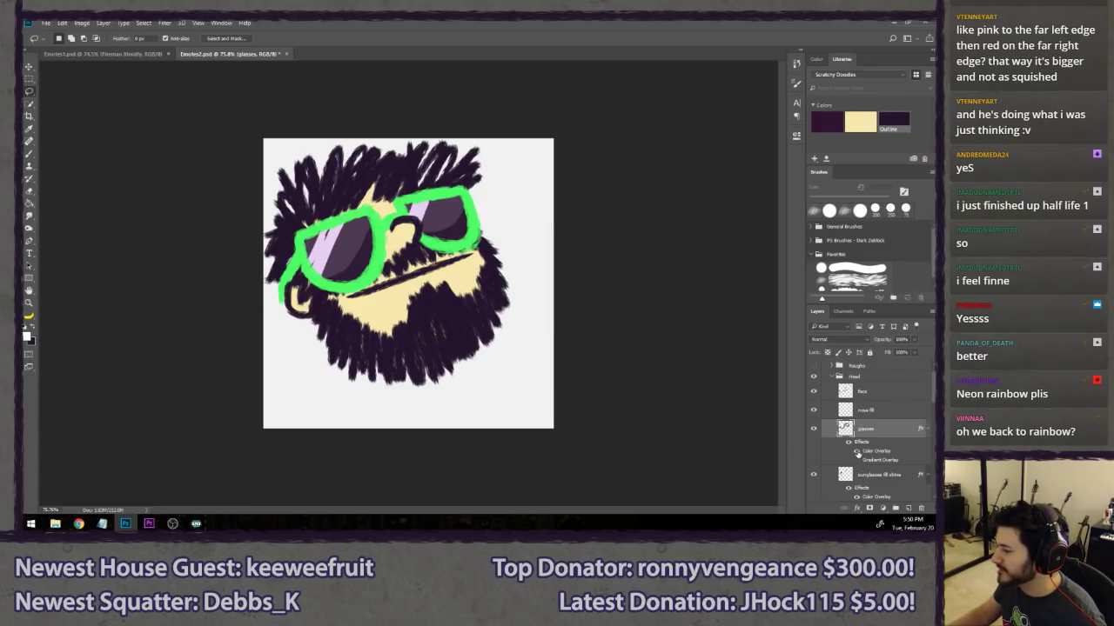
pyautogui.doubleClick(879, 451)
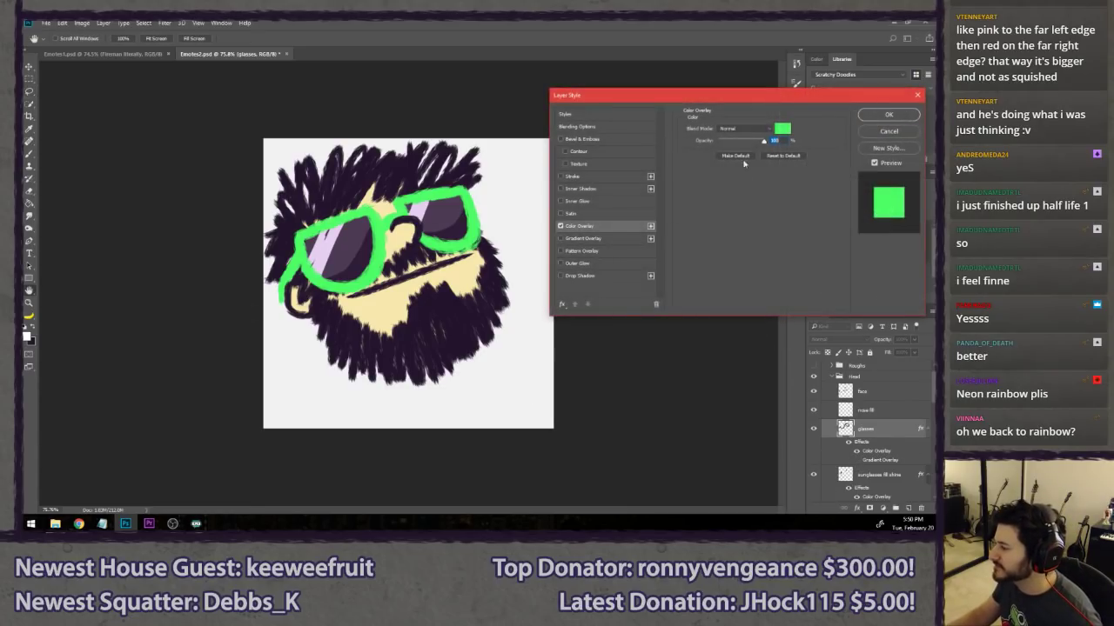
pyautogui.click(783, 129)
pyautogui.write('ffffff')
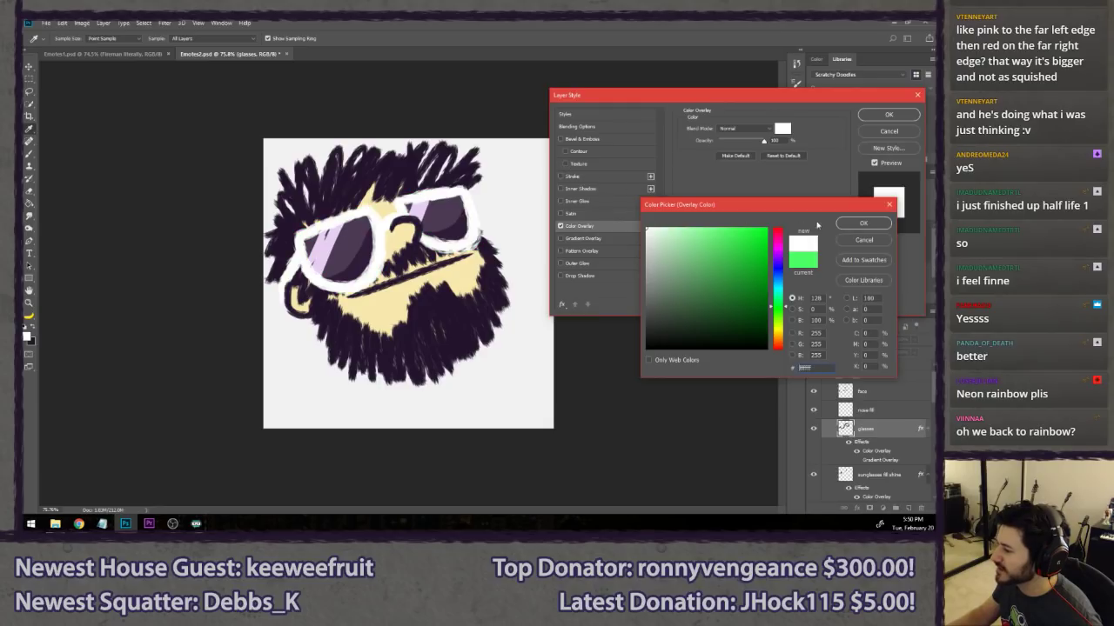
pyautogui.click(863, 223)
# - Add an outside Stroke to the glasses layer, using the dark purple #24152c sampled from the beard
pyautogui.click(596, 177)
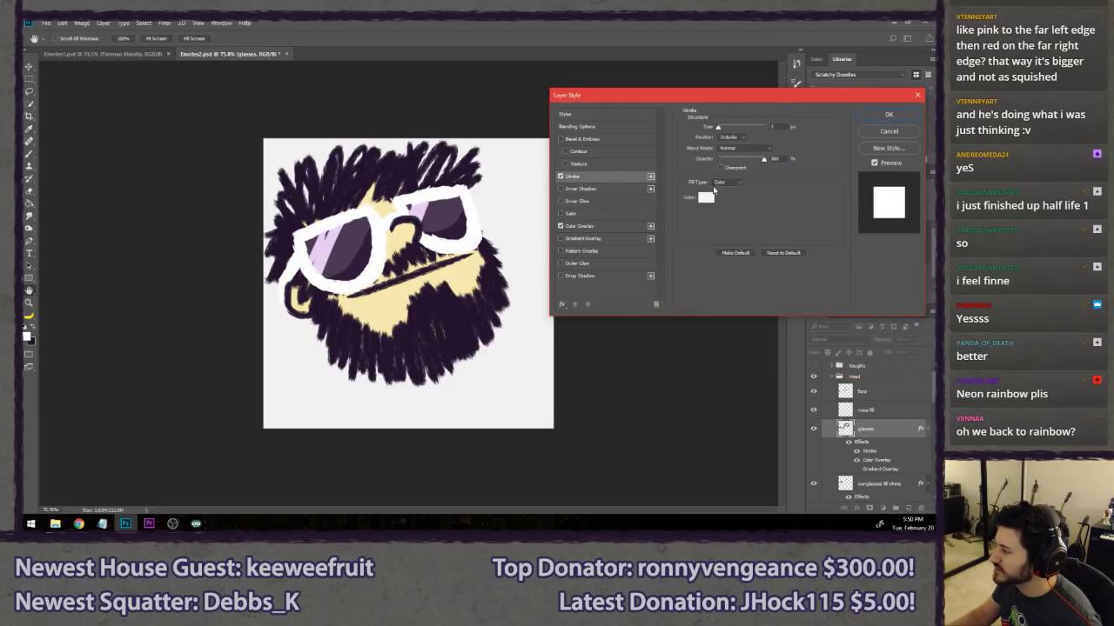
pyautogui.click(708, 197)
pyautogui.moveTo(728, 294); pyautogui.dragTo(520, 388)
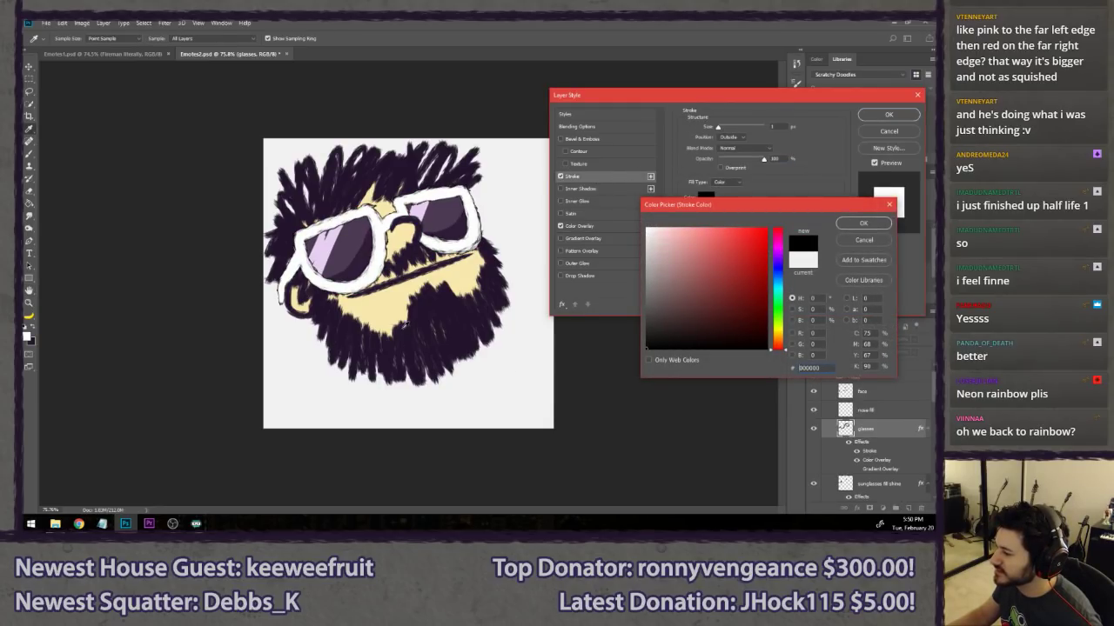
pyautogui.click(433, 301)
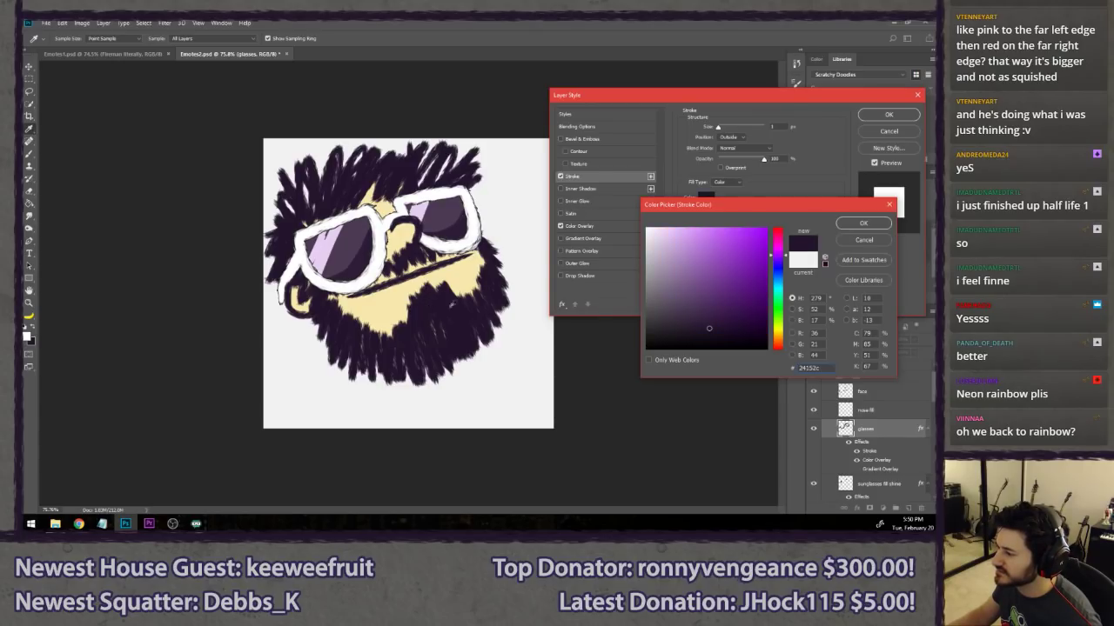
pyautogui.click(862, 224)
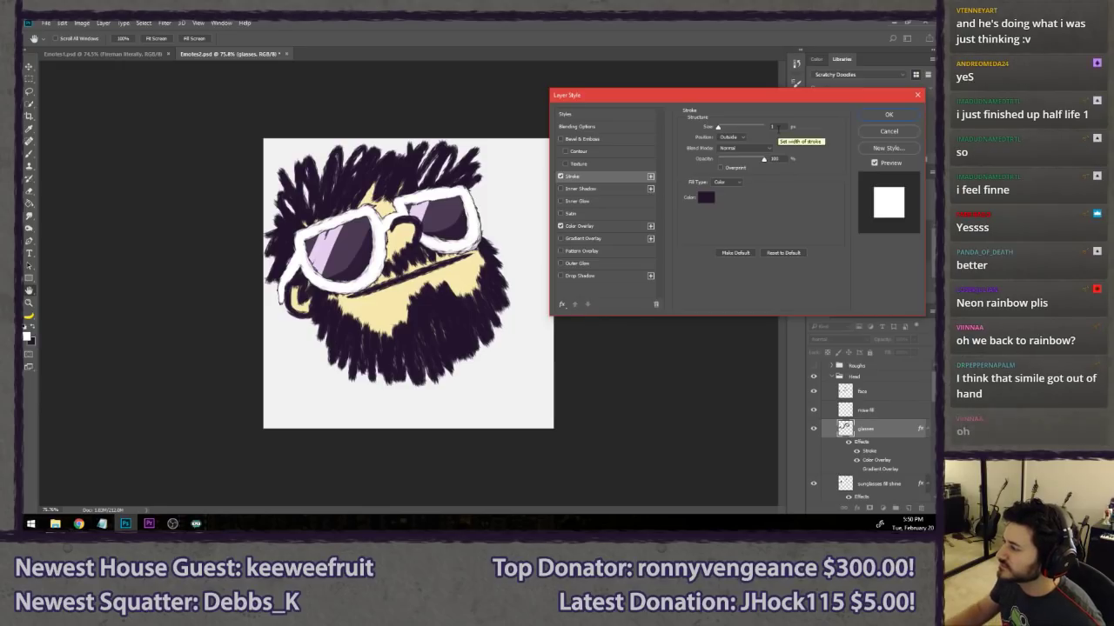
# - Thicken the glasses layer's stroke by a few pixels and apply the layer style
pyautogui.click(772, 126)
pyautogui.press('Up')
pyautogui.press('Up')
pyautogui.press('Up')
pyautogui.press('Up')
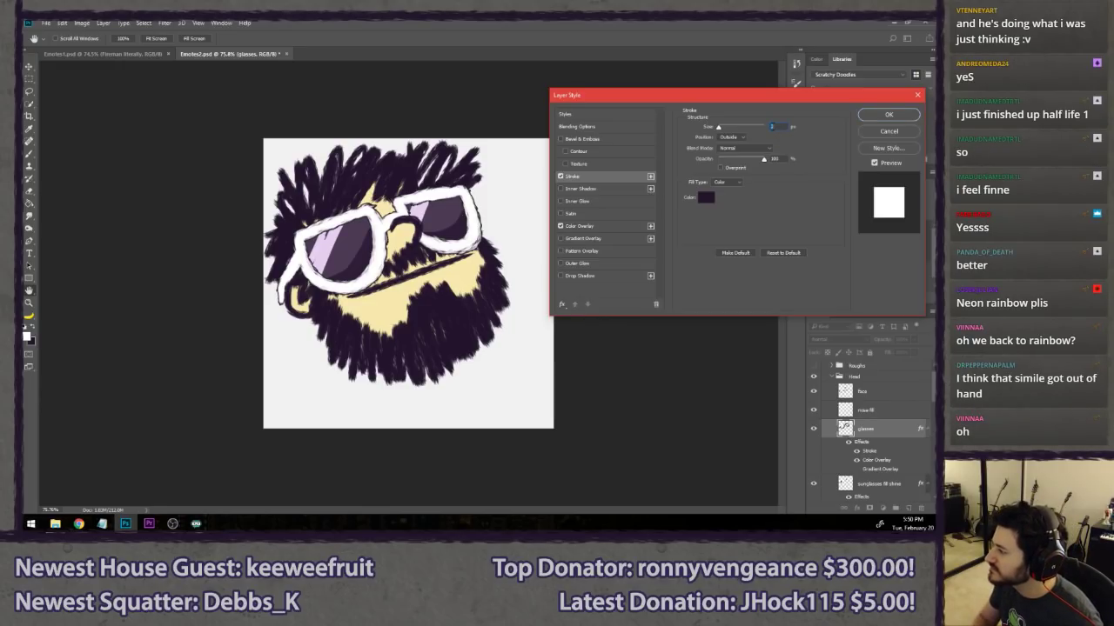
pyautogui.press('Up')
pyautogui.press('Up')
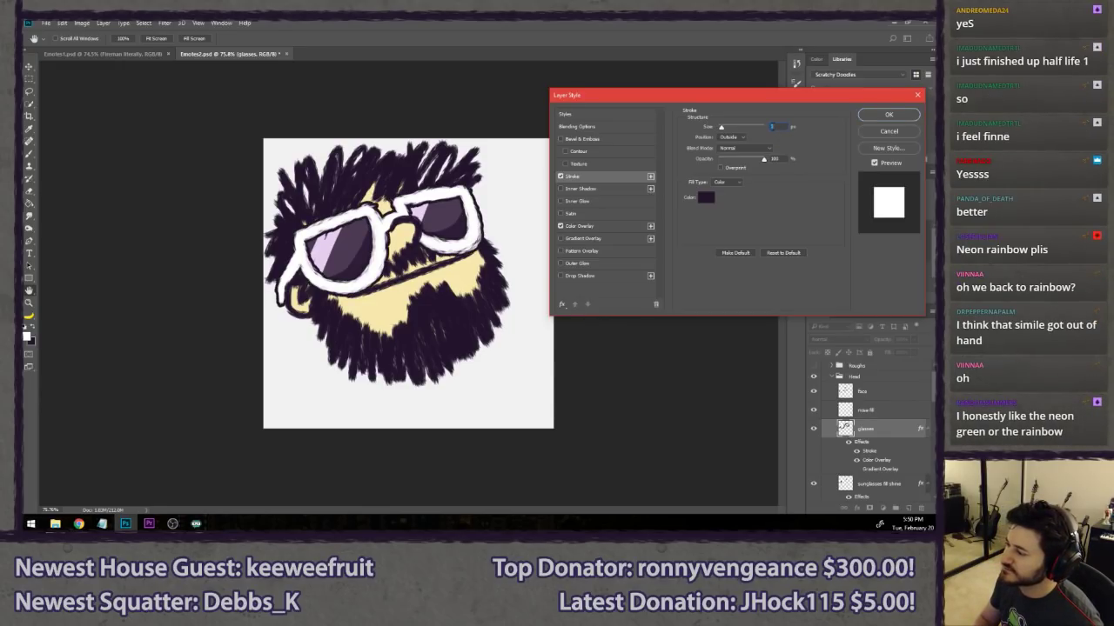
pyautogui.press('Down')
pyautogui.press('Return')
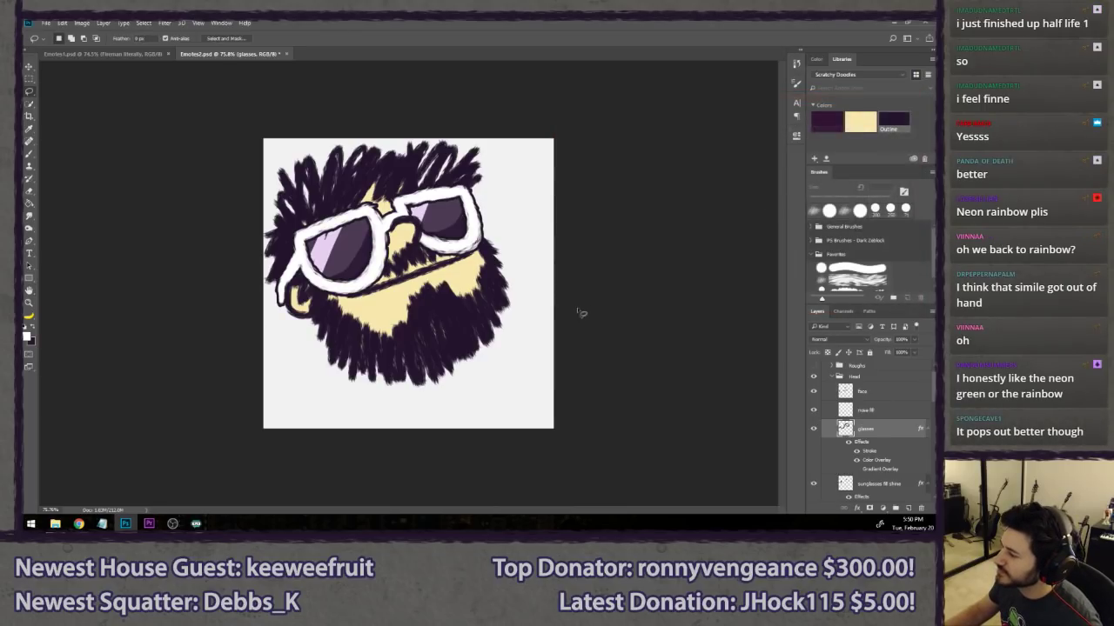
# - Check how the white rims with the dark outline read at small and large view sizes
pyautogui.scroll(-7, 517, 288)
pyautogui.scroll(7, 336, 321)
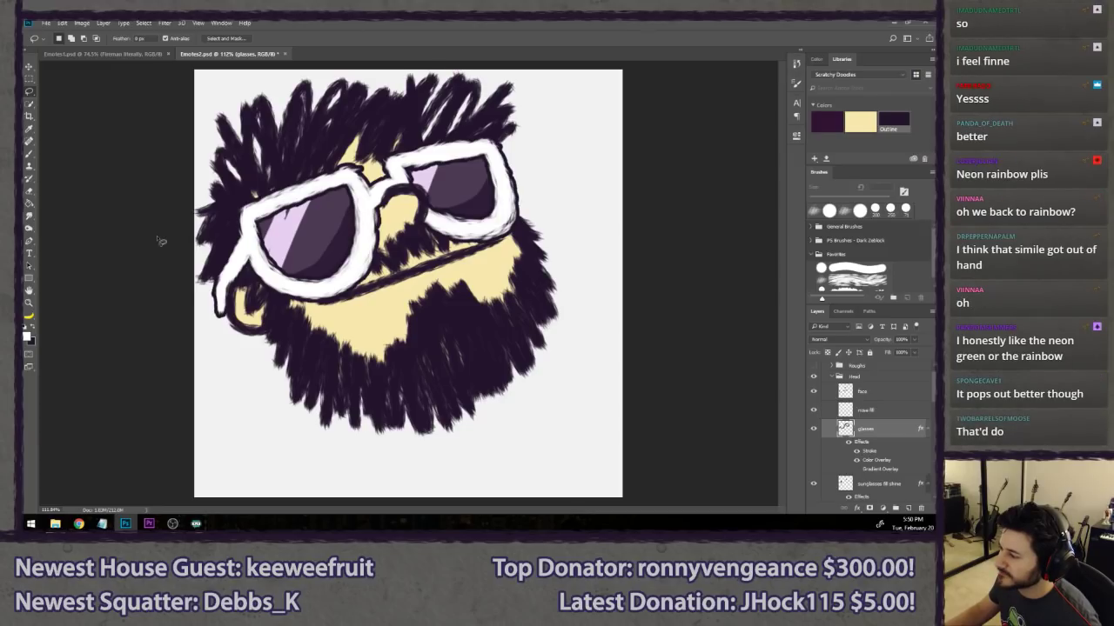
pyautogui.scroll(-2, 186, 249)
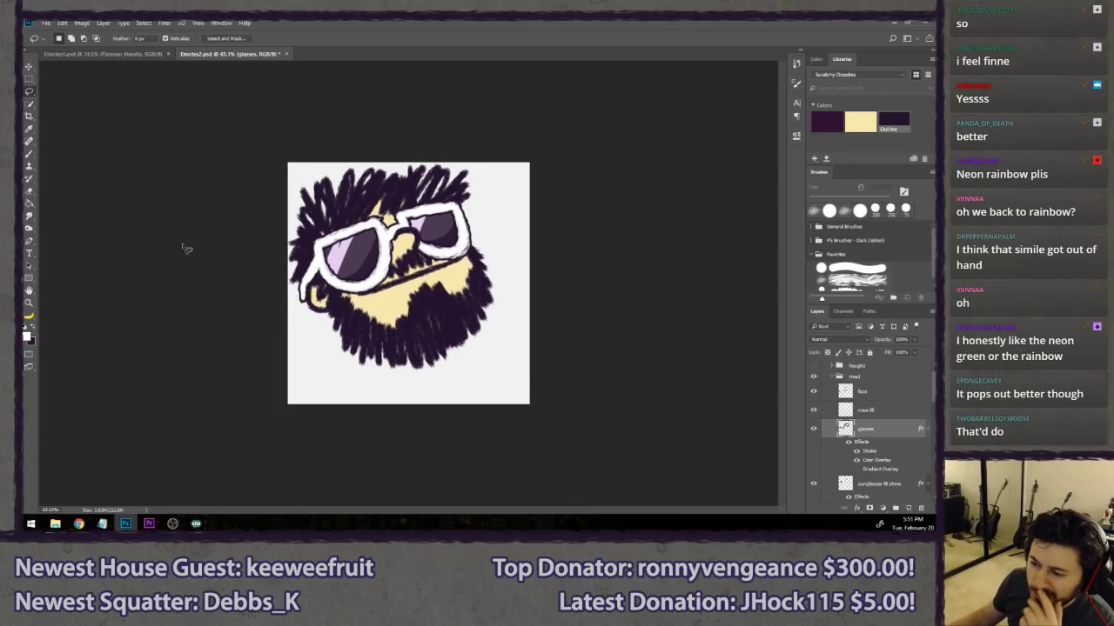
pyautogui.scroll(-4, 187, 252)
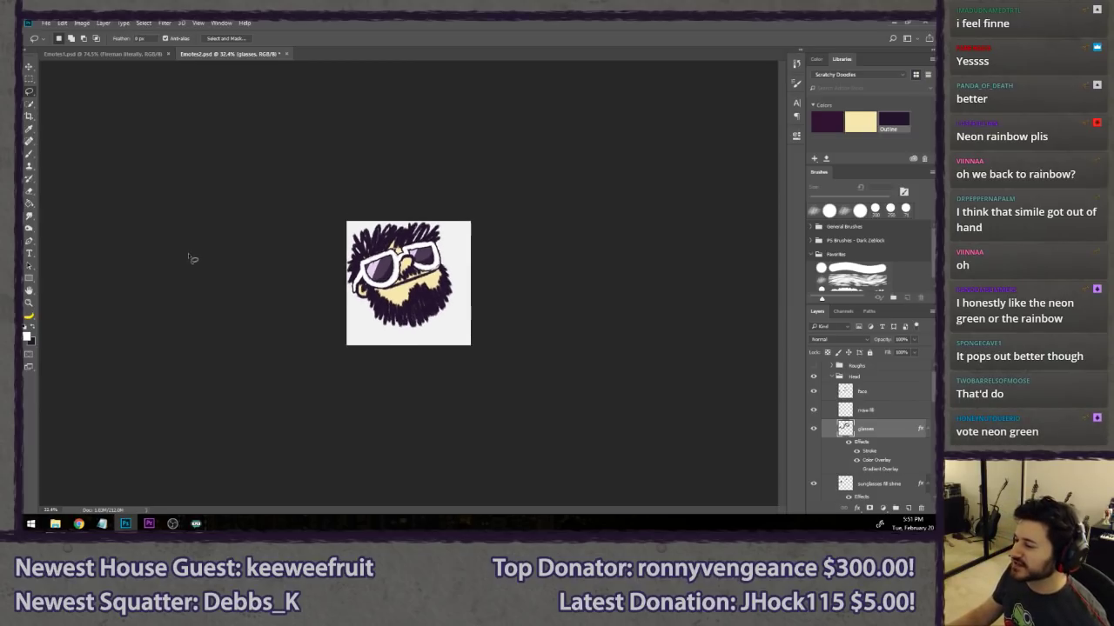
pyautogui.scroll(5, 209, 269)
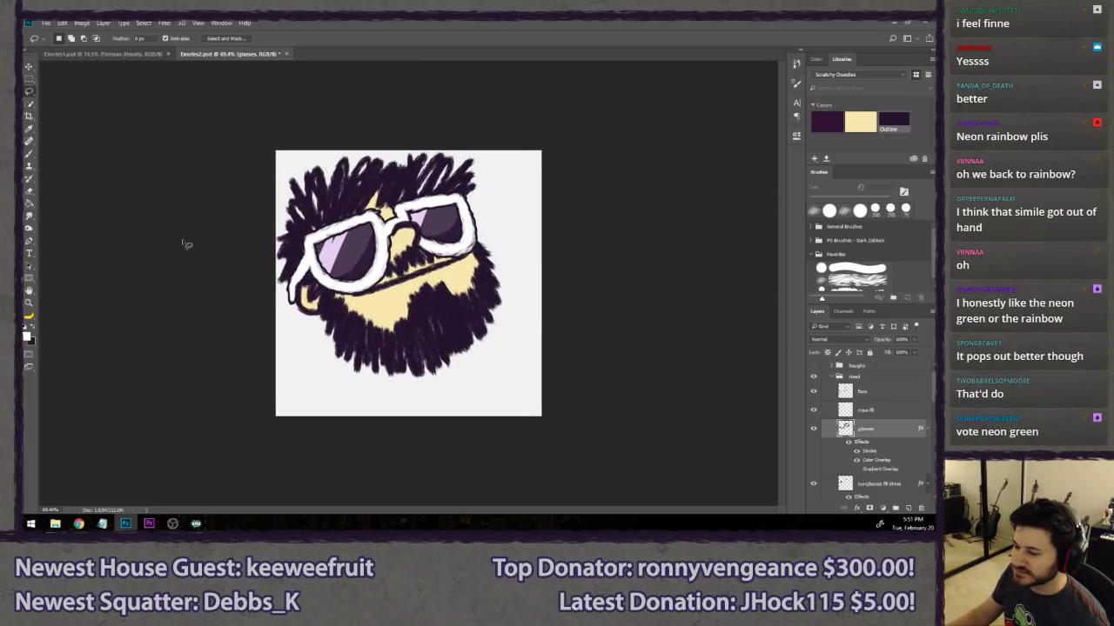
pyautogui.scroll(2, 184, 246)
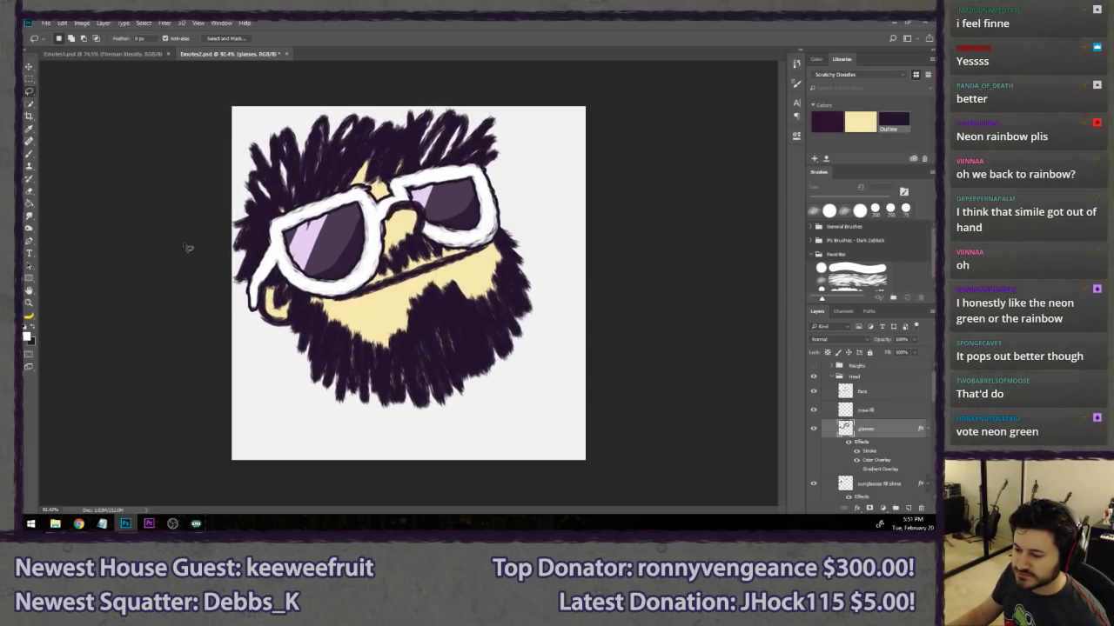
# - Change the glasses layer's Color Overlay to neon green #32f156 and apply the layer style
pyautogui.doubleClick(876, 460)
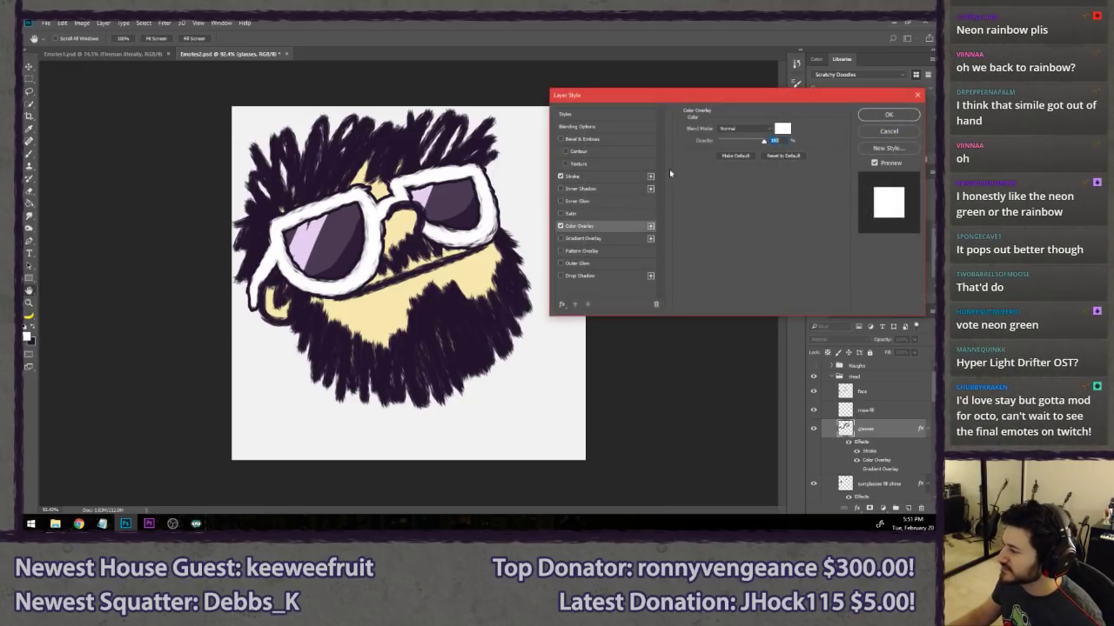
pyautogui.click(782, 130)
pyautogui.click(775, 313)
pyautogui.moveTo(734, 259)
pyautogui.mouseDown()
pyautogui.moveTo(726, 236)
pyautogui.moveTo(742, 234)
pyautogui.mouseUp()
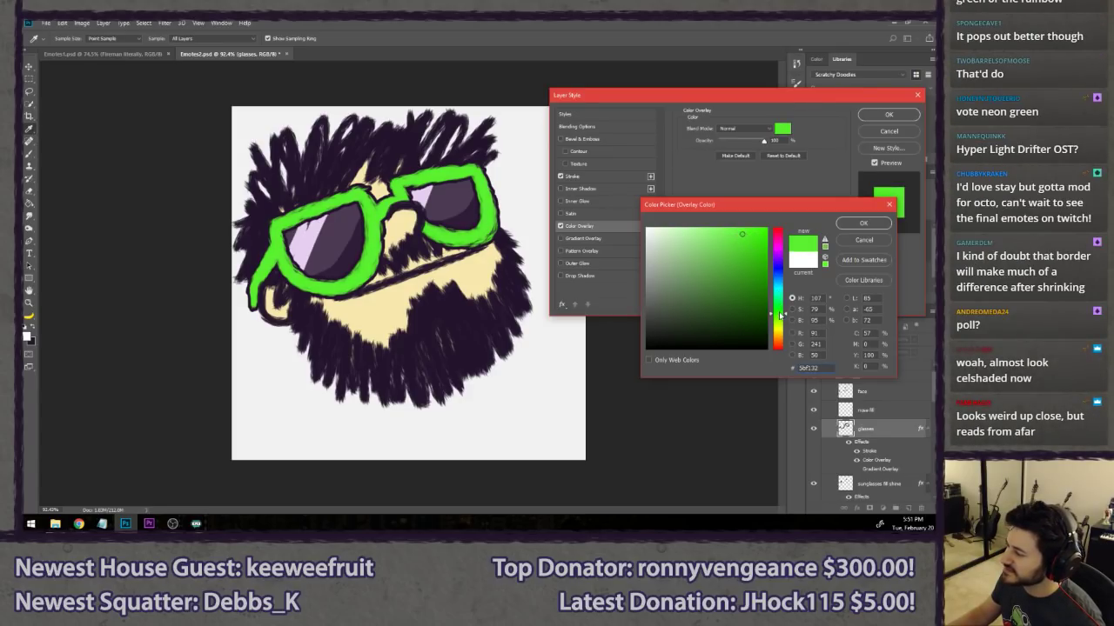
pyautogui.moveTo(784, 314); pyautogui.dragTo(780, 304)
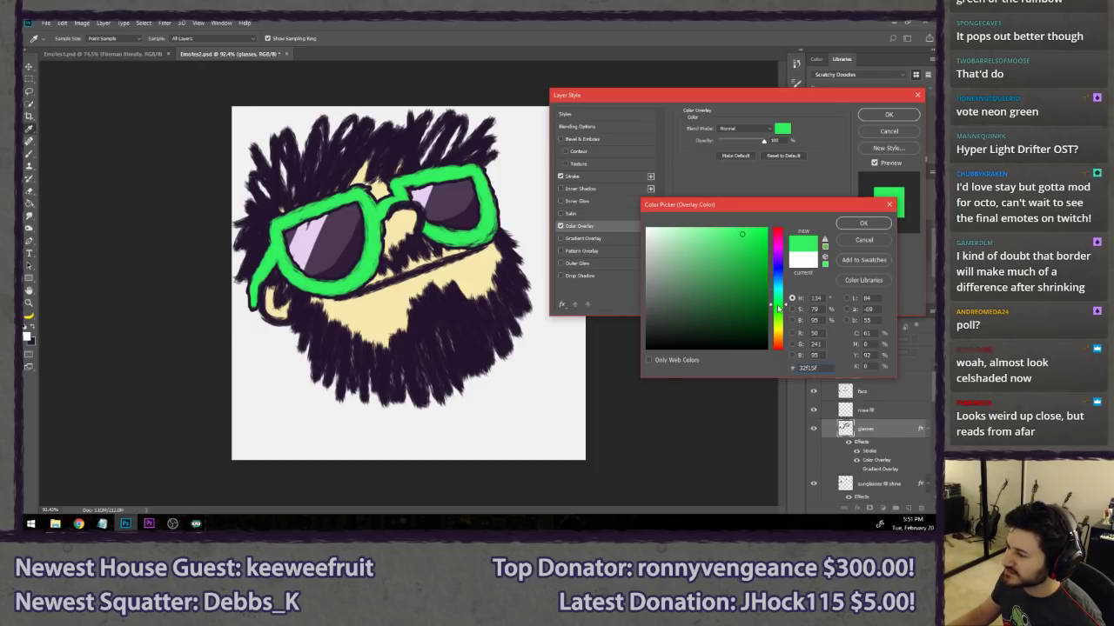
pyautogui.click(863, 225)
pyautogui.click(888, 115)
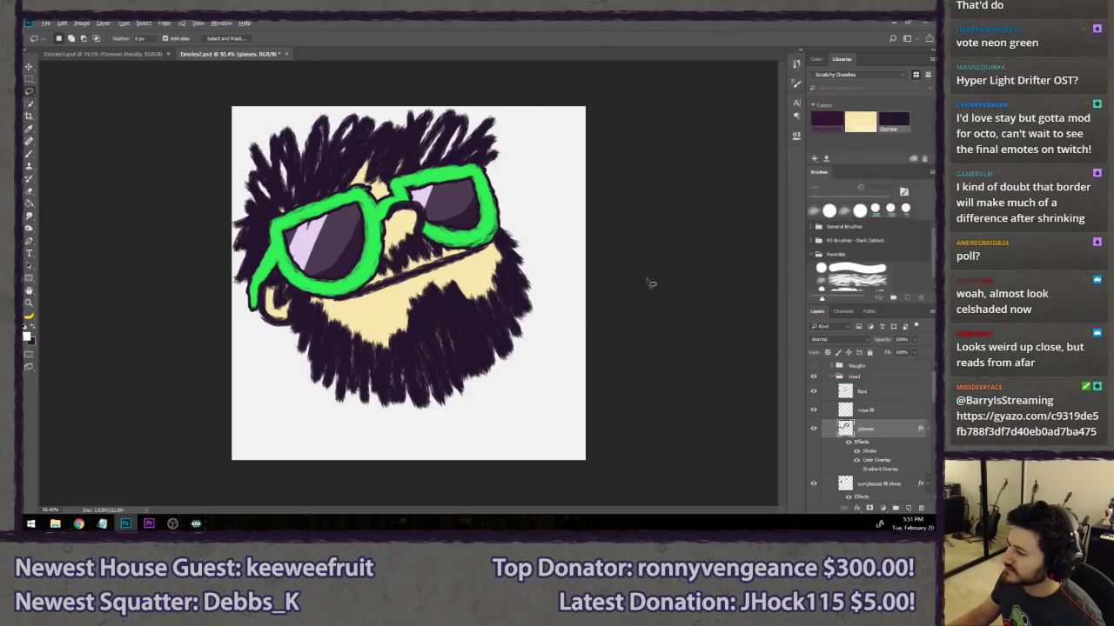
# - Check the green rims at a small size, view the rainbow-lens mock-up on Gyazo in Chrome, and return to Photoshop
pyautogui.press('l')
pyautogui.scroll(-8, 401, 241)
pyautogui.scroll(3, 294, 253)
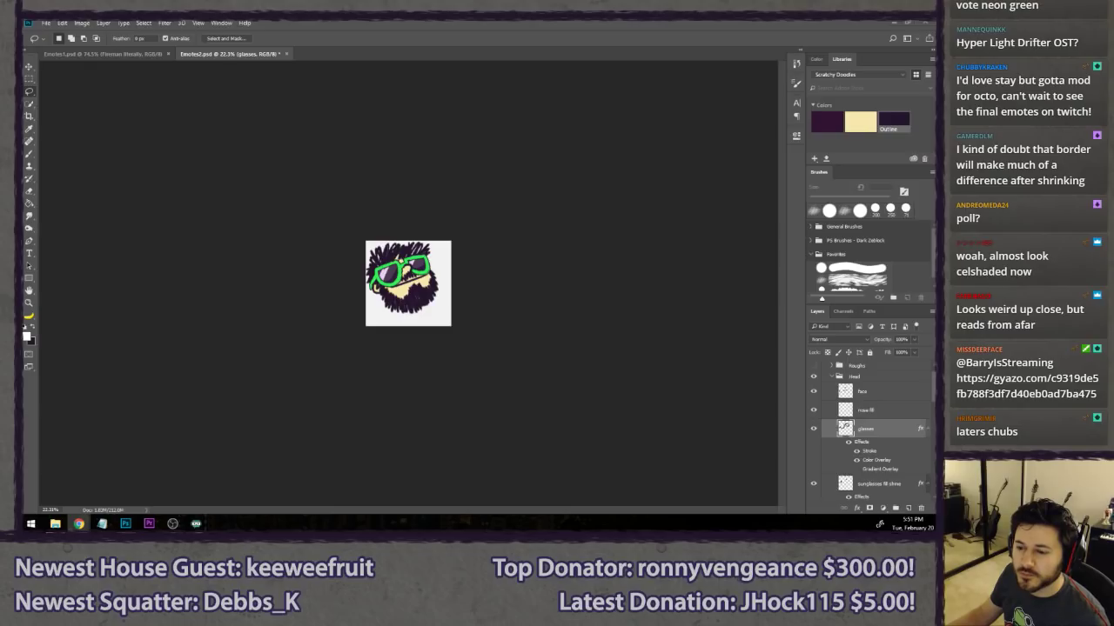
pyautogui.click(78, 523)
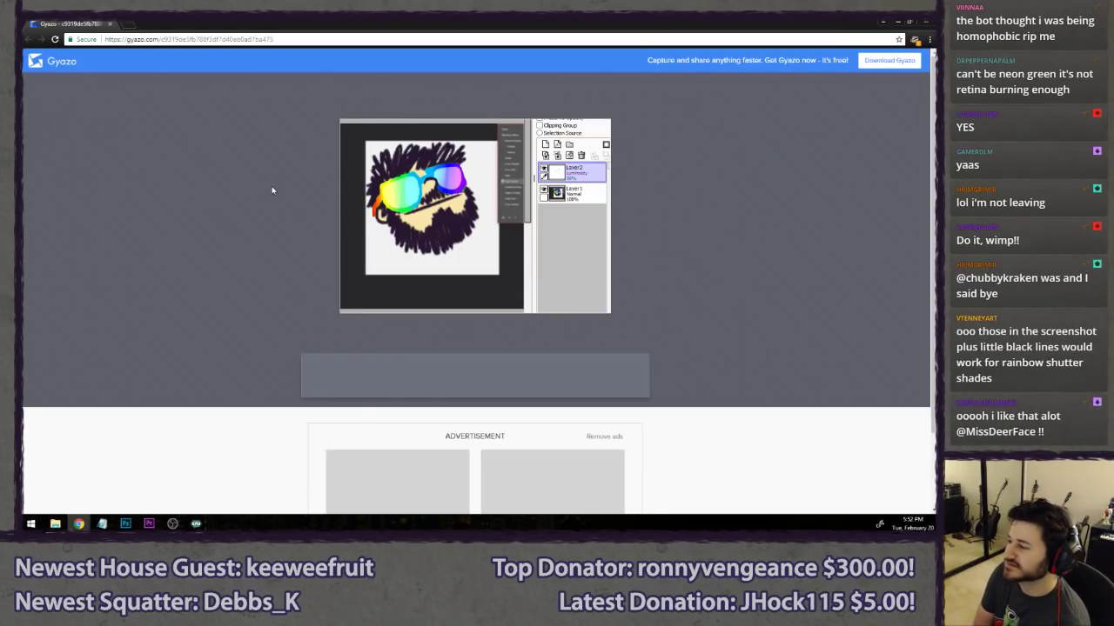
pyautogui.moveTo(245, 21); pyautogui.dragTo(21, 61)
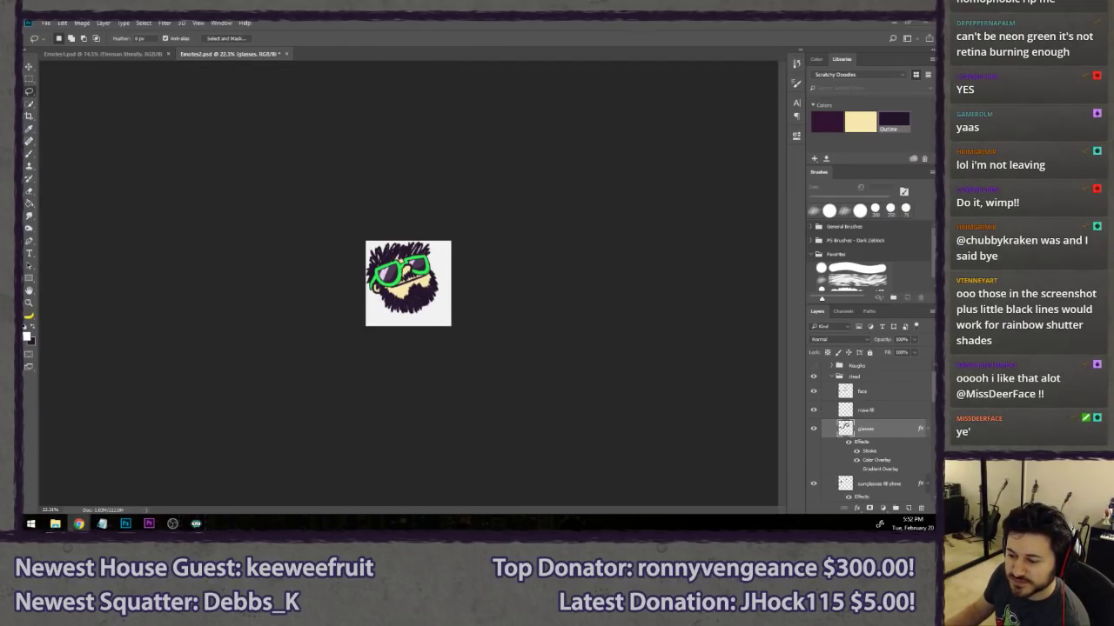
pyautogui.click(405, 22)
# - Switch the glasses layer from Color Overlay to the rainbow Gradient Overlay with the Stroke hidden, and check it at a small size
pyautogui.scroll(8, 360, 302)
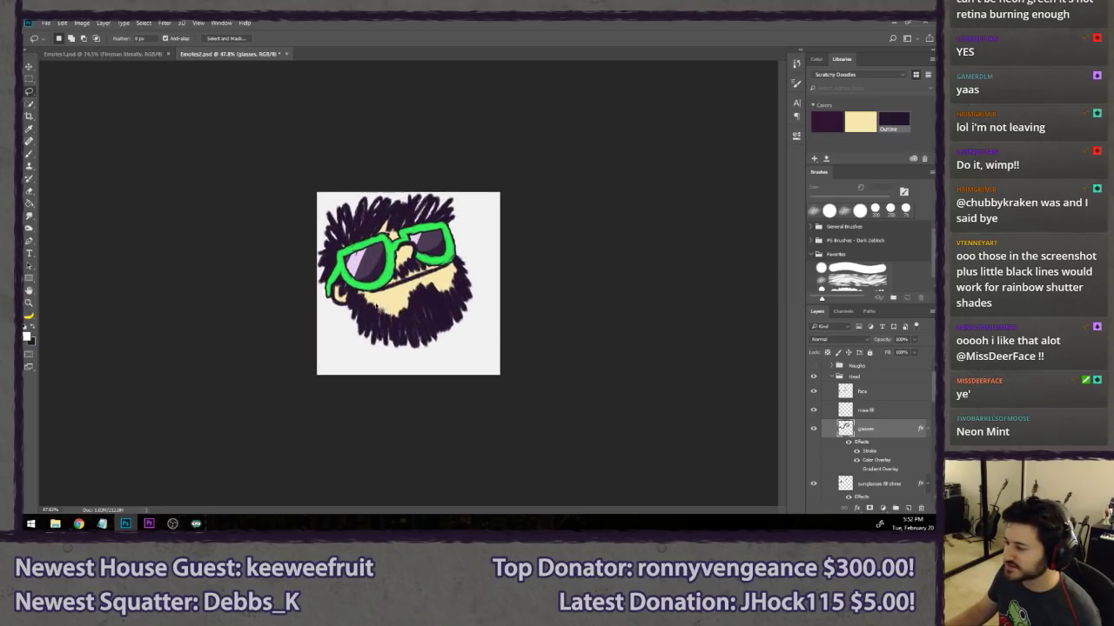
pyautogui.scroll(3, 353, 306)
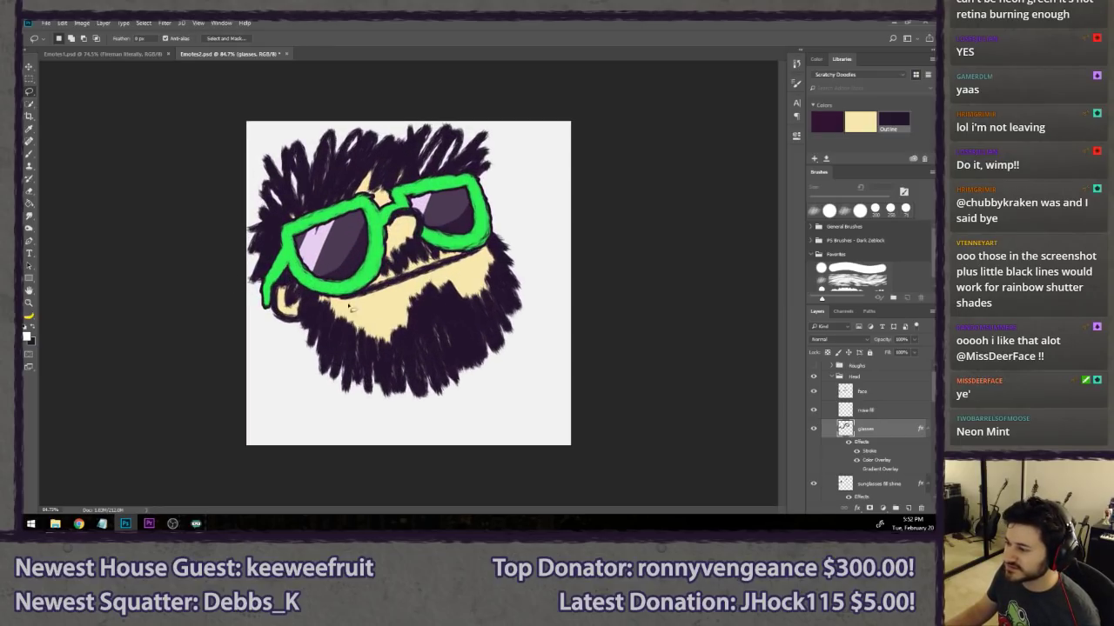
pyautogui.click(857, 460)
pyautogui.click(857, 469)
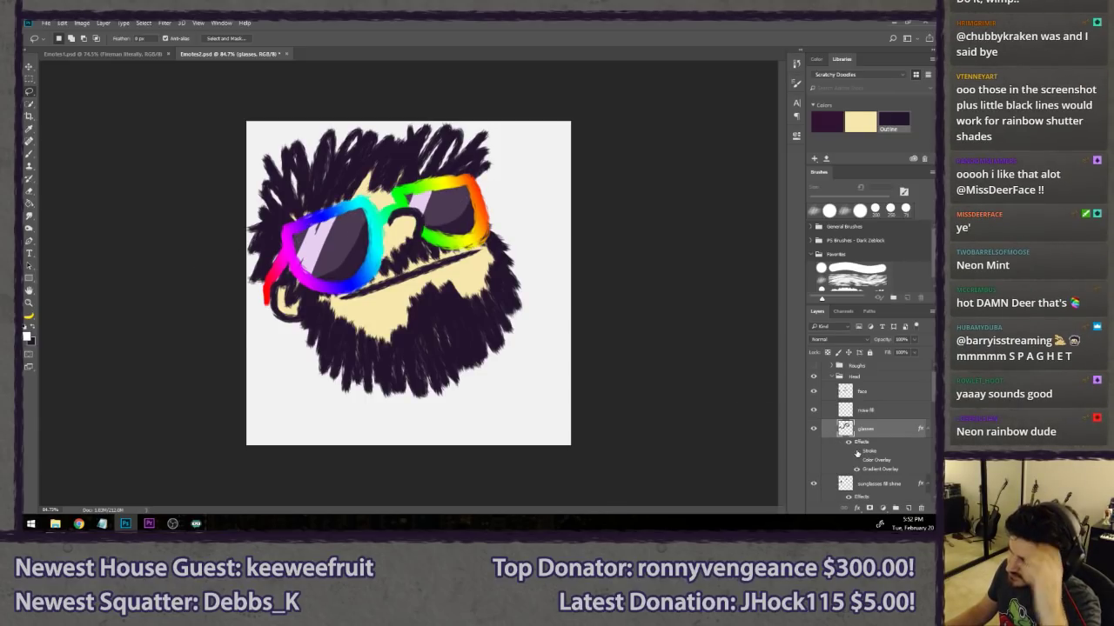
pyautogui.scroll(-15, 576, 298)
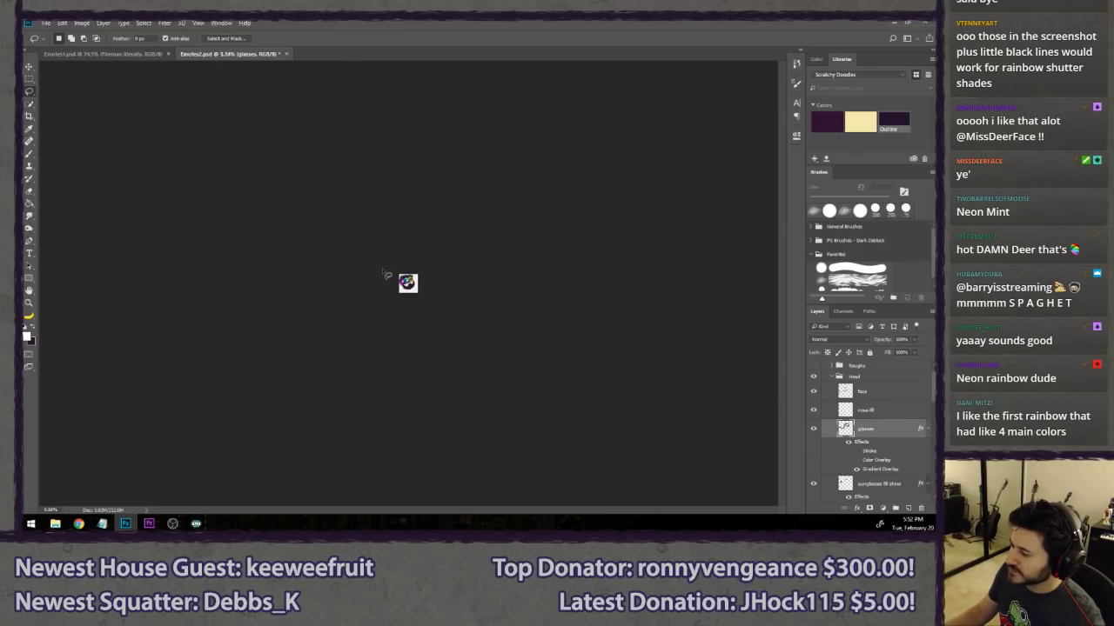
pyautogui.hotkey('ctrl', '0')
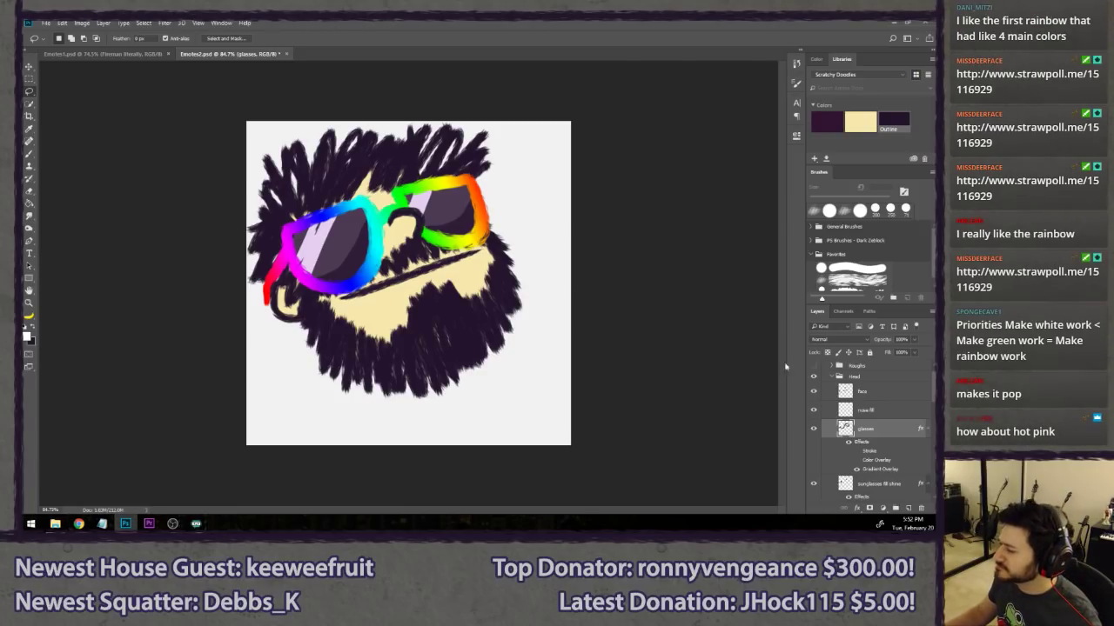
pyautogui.scroll(-1, 867, 464)
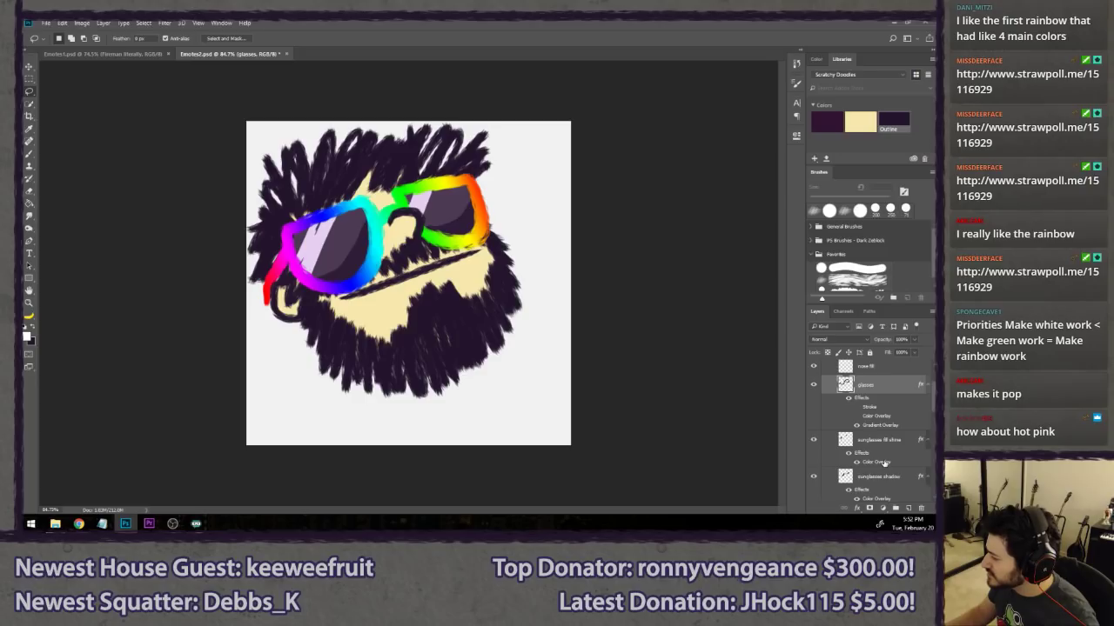
pyautogui.scroll(-1, 870, 456)
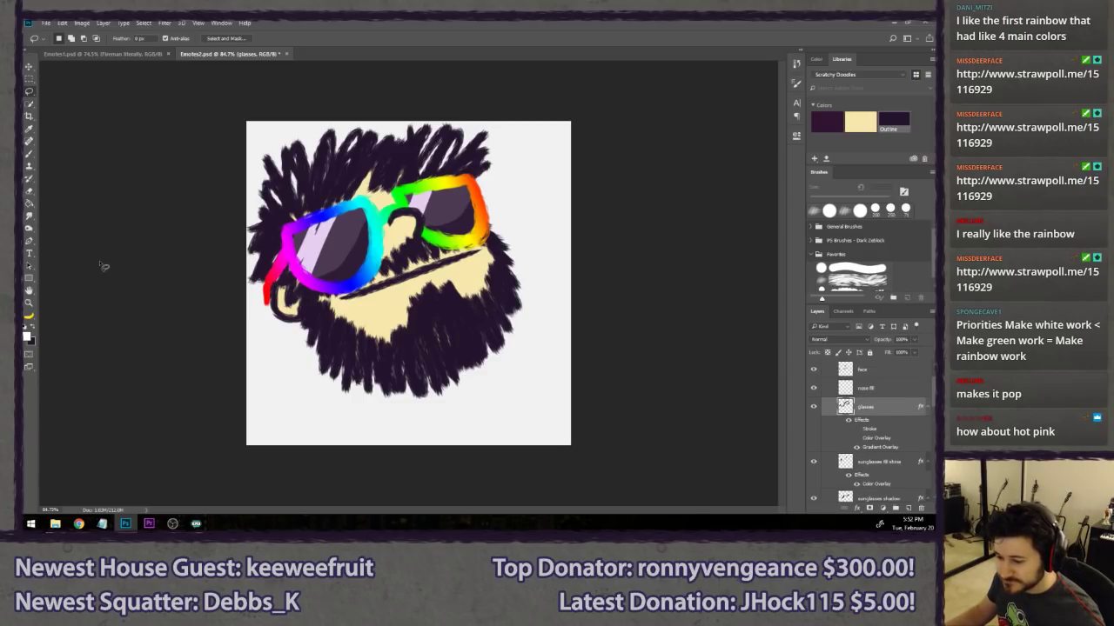
# - Try hot pink rims by switching the glasses layer back to Color Overlay and changing the overlay colour to pink
pyautogui.click(857, 447)
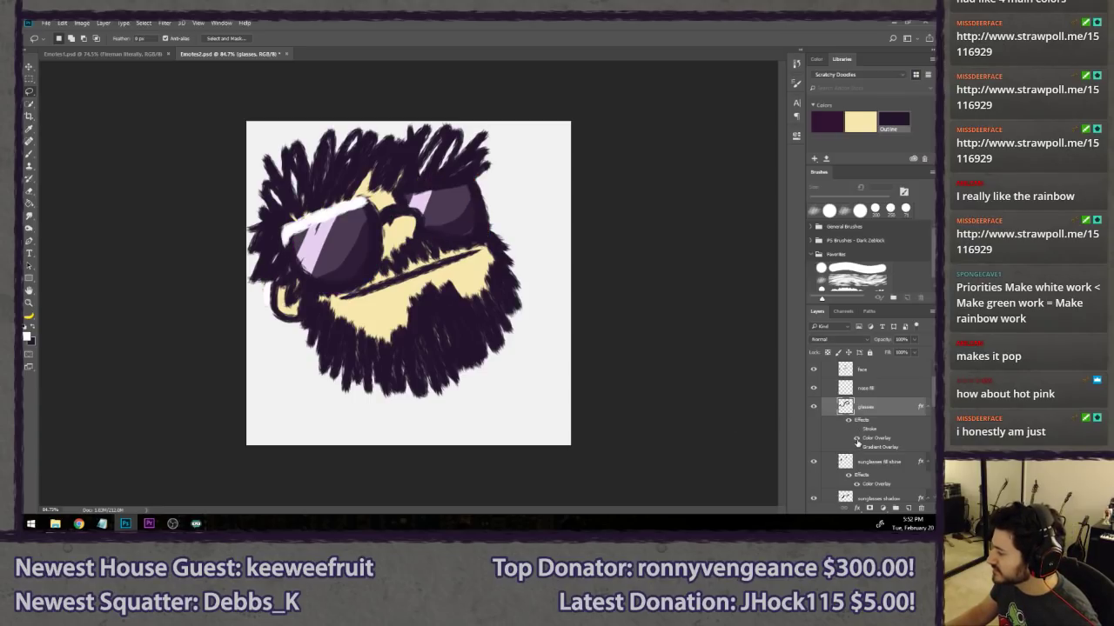
pyautogui.click(857, 438)
pyautogui.doubleClick(875, 439)
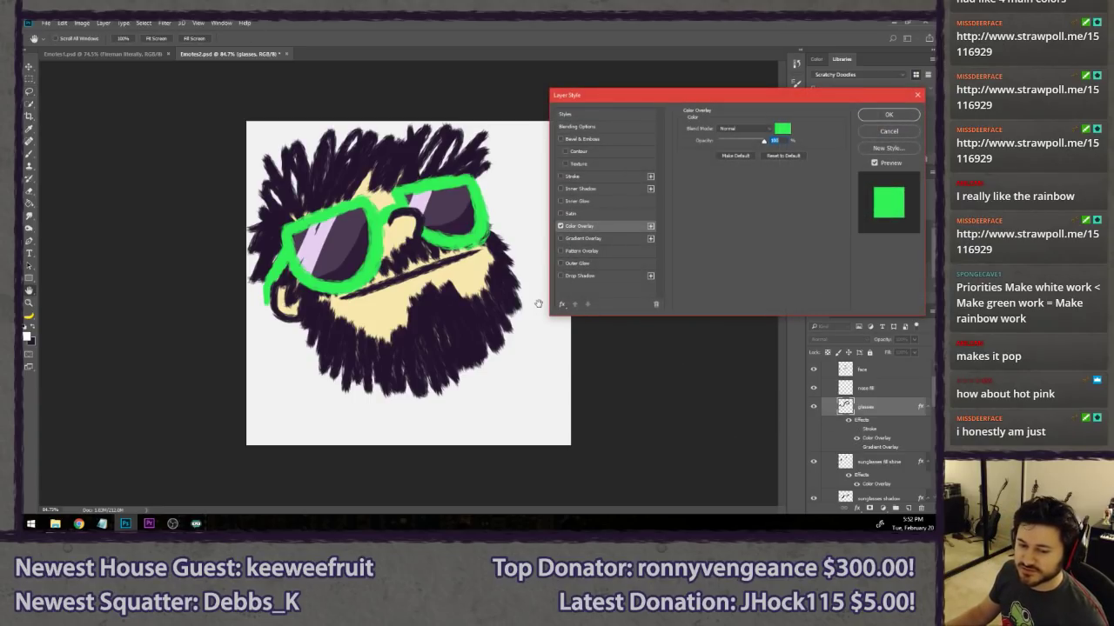
pyautogui.click(782, 128)
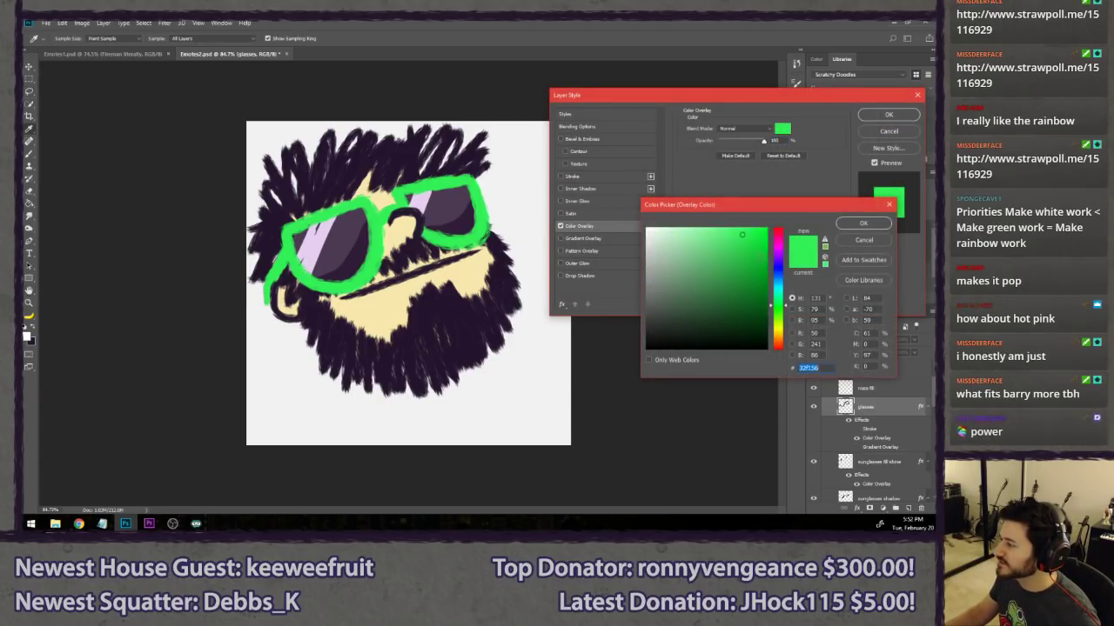
pyautogui.click(779, 249)
pyautogui.click(862, 225)
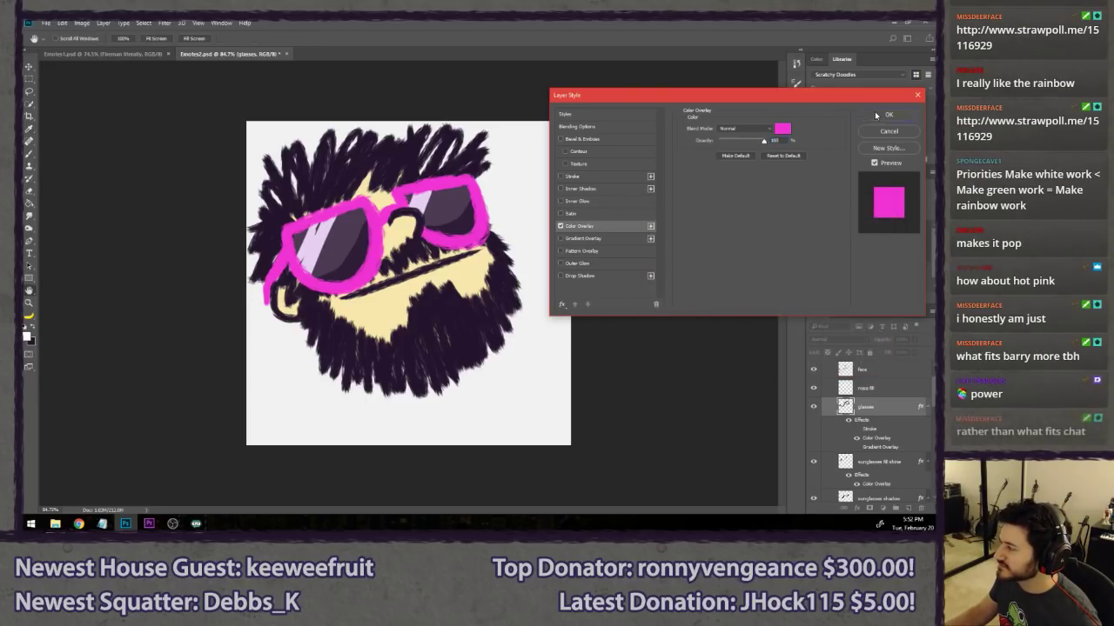
pyautogui.click(888, 114)
# - Compare the pink rims at a small size with the glasses layer's Stroke shown and hidden
pyautogui.scroll(-6, 552, 244)
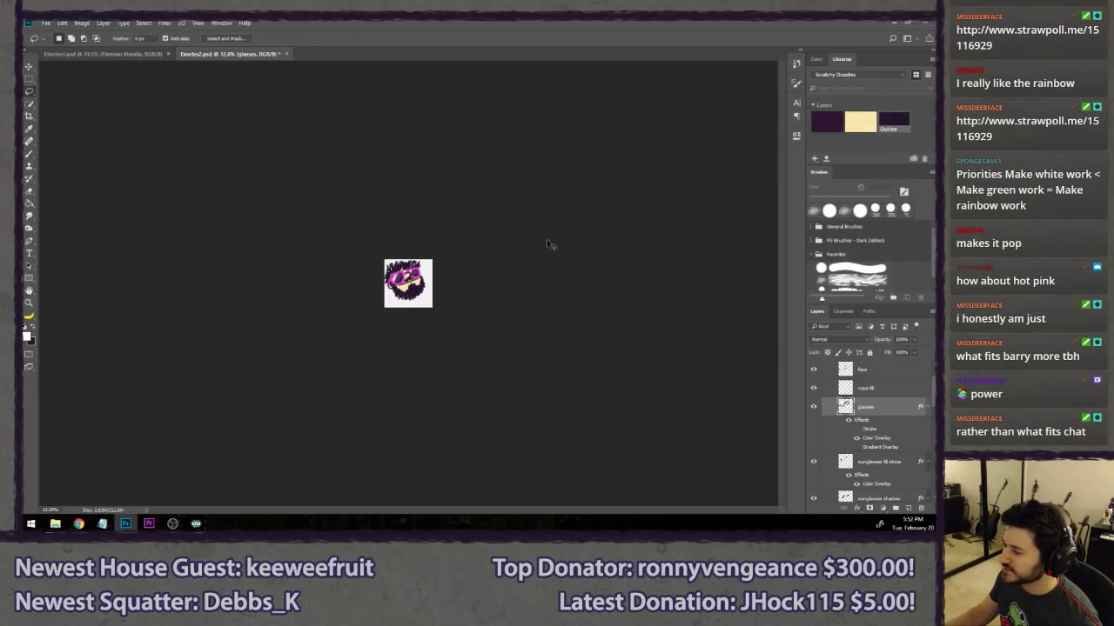
pyautogui.hotkey('ctrl', 'z')
pyautogui.hotkey('ctrl', 'z')
pyautogui.hotkey('ctrl', 'z')
pyautogui.hotkey('ctrl', 'z')
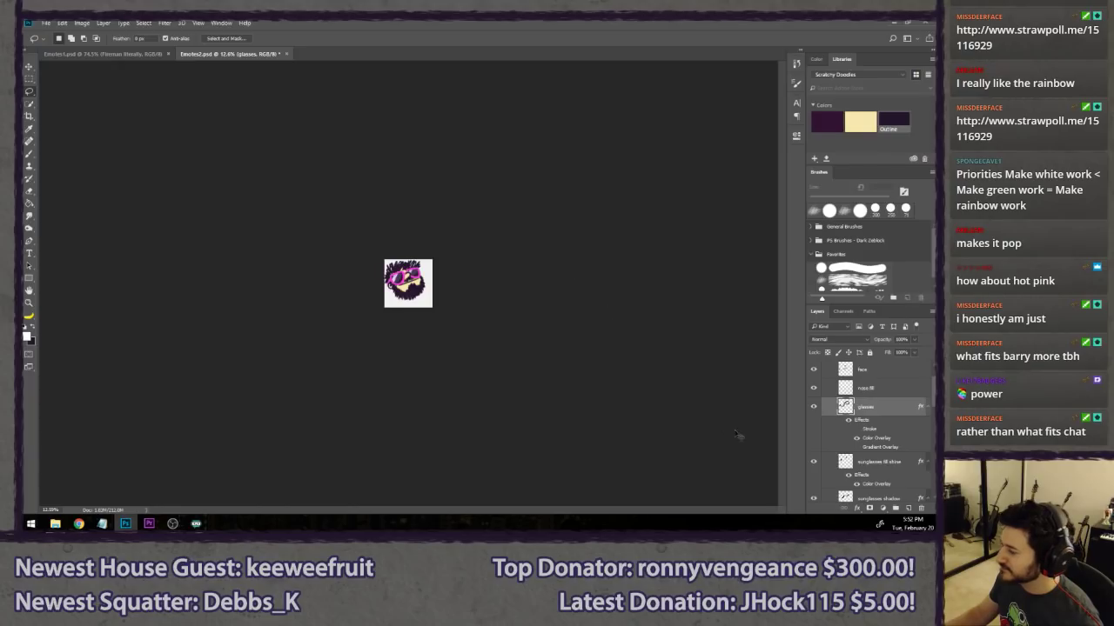
pyautogui.click(856, 428)
pyautogui.scroll(5, 442, 266)
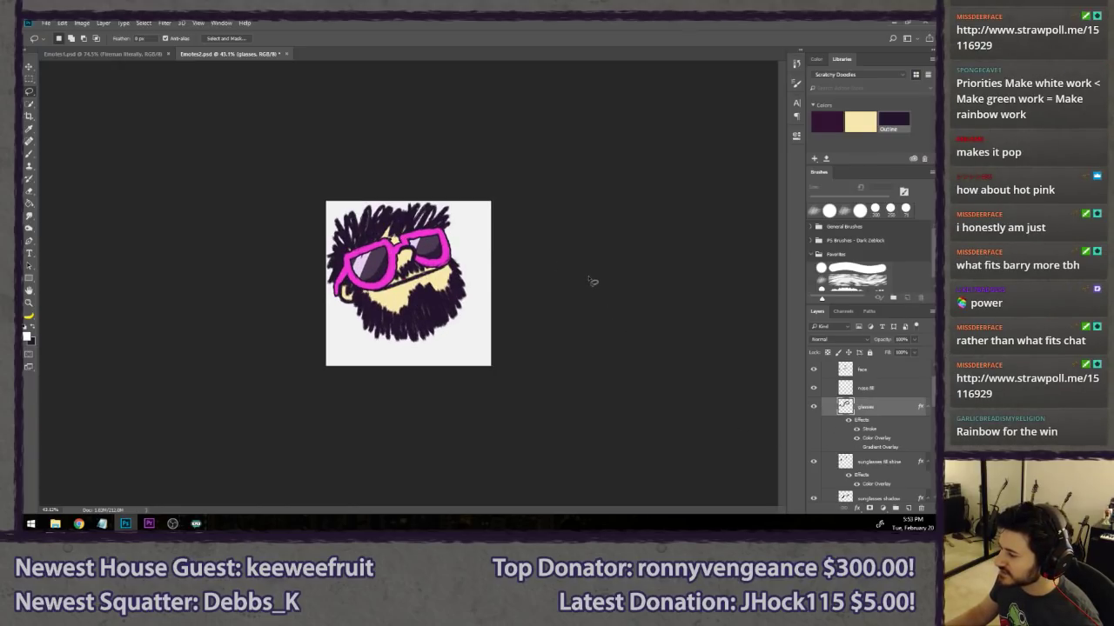
pyautogui.click(857, 430)
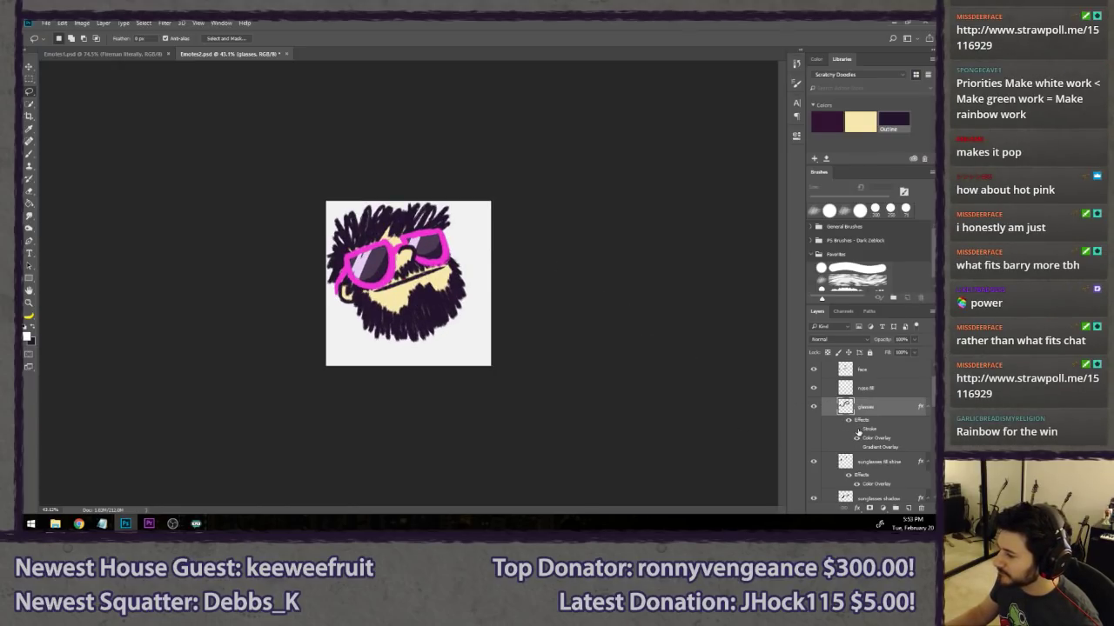
# - Undo the Stroke visibility changes and the pink overlay colour on the glasses layer
pyautogui.hotkey('ctrl', 'alt', 'z')
pyautogui.hotkey('ctrl', 'alt', 'z')
pyautogui.hotkey('ctrl', 'alt', 'z')
pyautogui.hotkey('ctrl', 'alt', 'z')
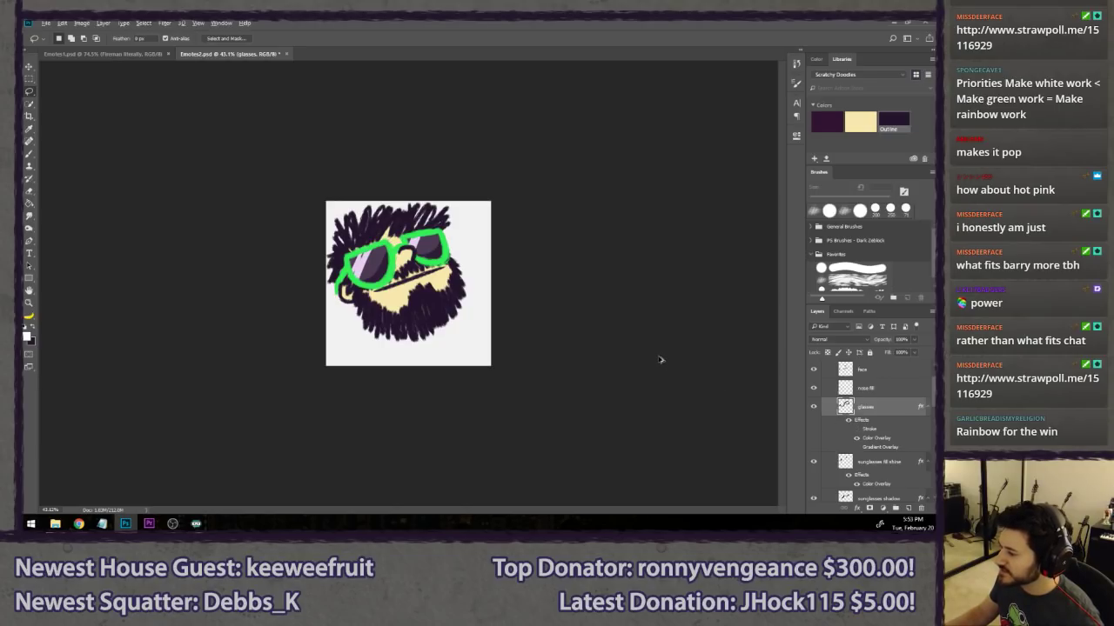
pyautogui.hotkey('ctrl', 'shift', 'z')
pyautogui.scroll(2, 652, 344)
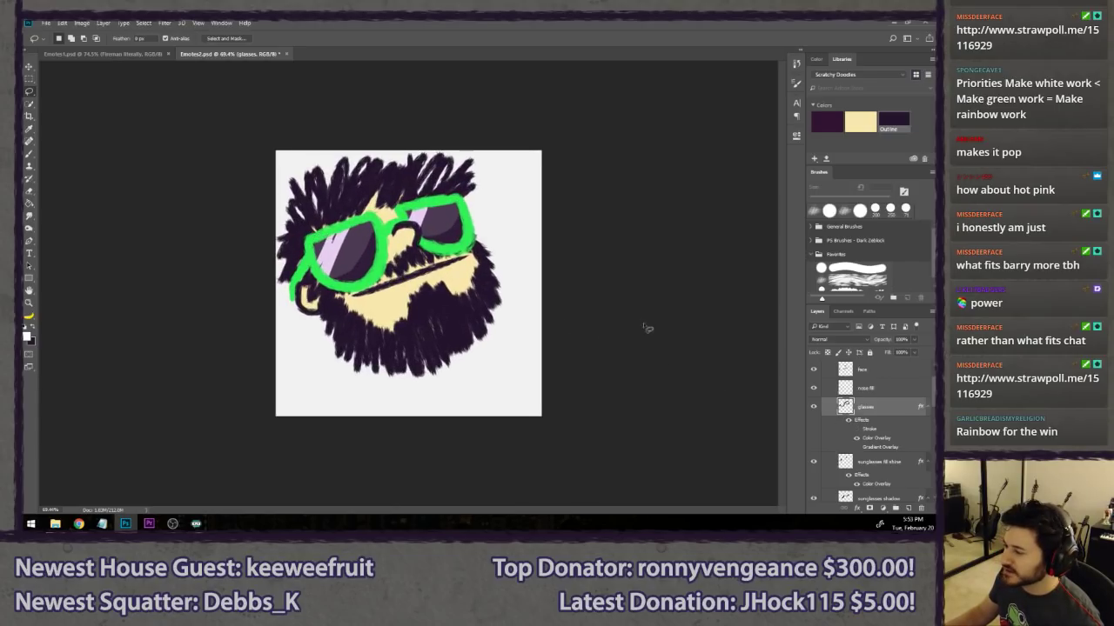
# - Hide the glasses layer's Color Overlay and show its rainbow Gradient Overlay instead
pyautogui.click(856, 438)
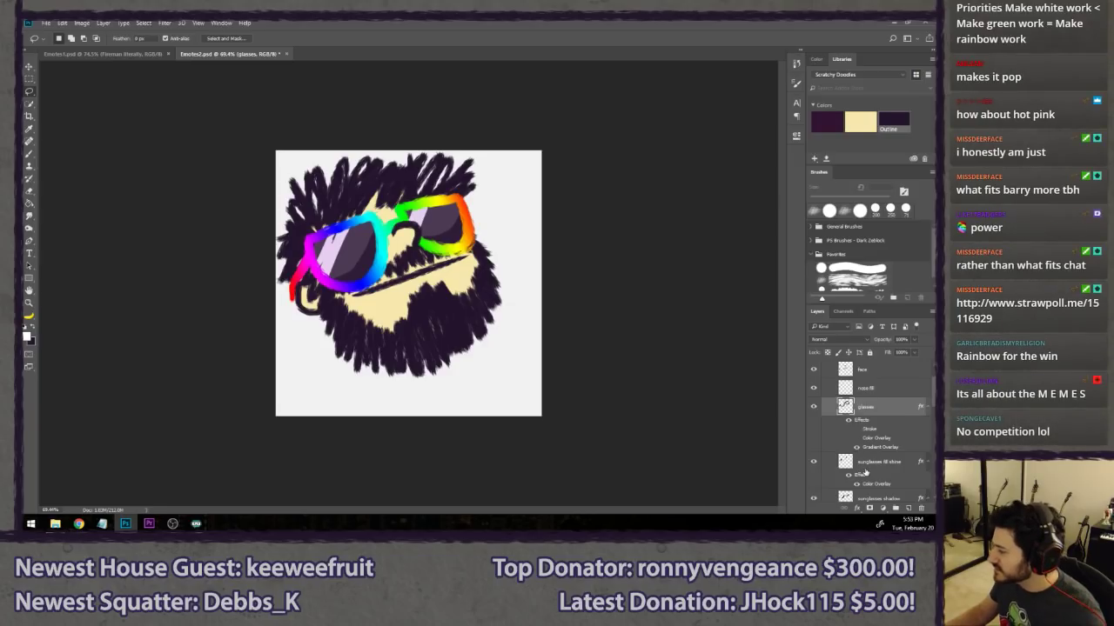
pyautogui.scroll(-1, 871, 469)
pyautogui.scroll(-1, 870, 468)
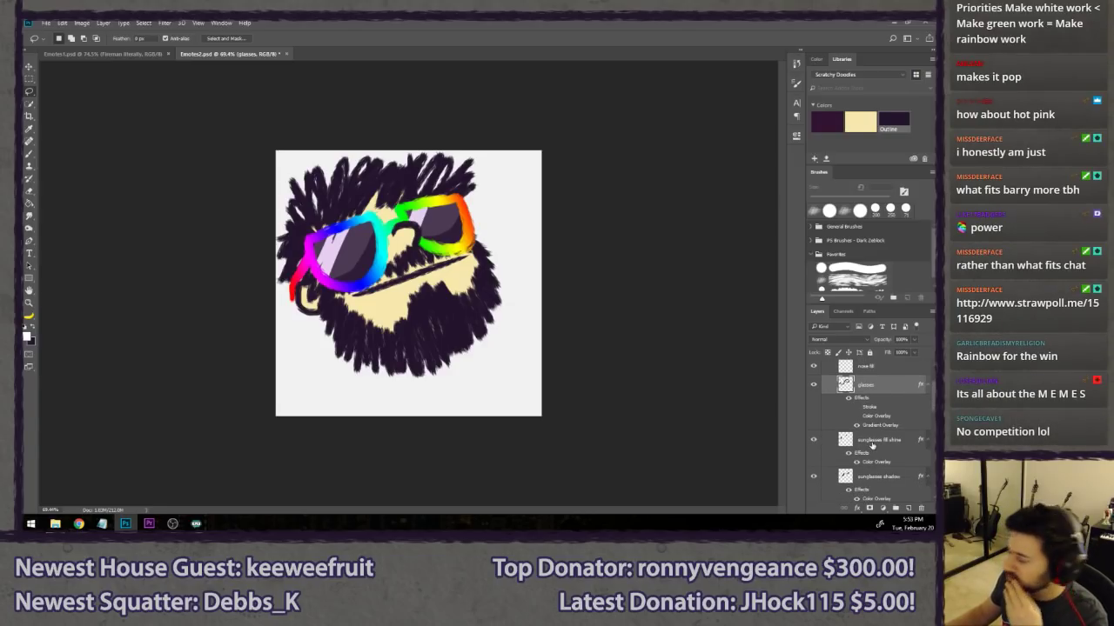
pyautogui.scroll(4, 880, 392)
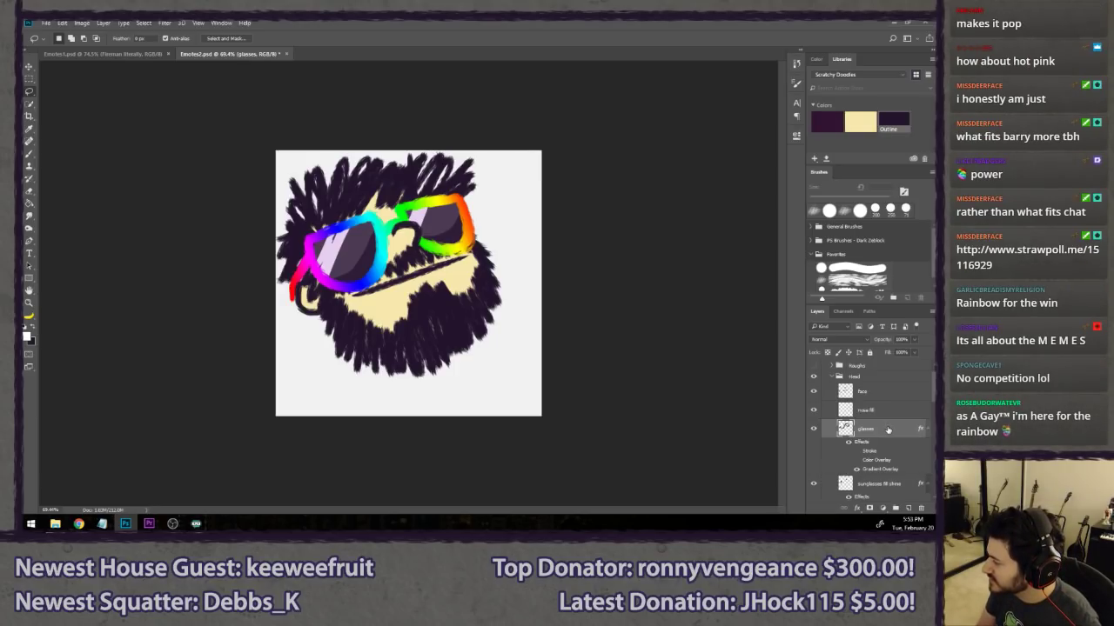
# - Create a layer named "glasses rainbow" directly below the glasses layer and ready the Brush tool for painting on it
pyautogui.hotkey('ctrl', 'shift', 'n')
pyautogui.write('glasses ra')
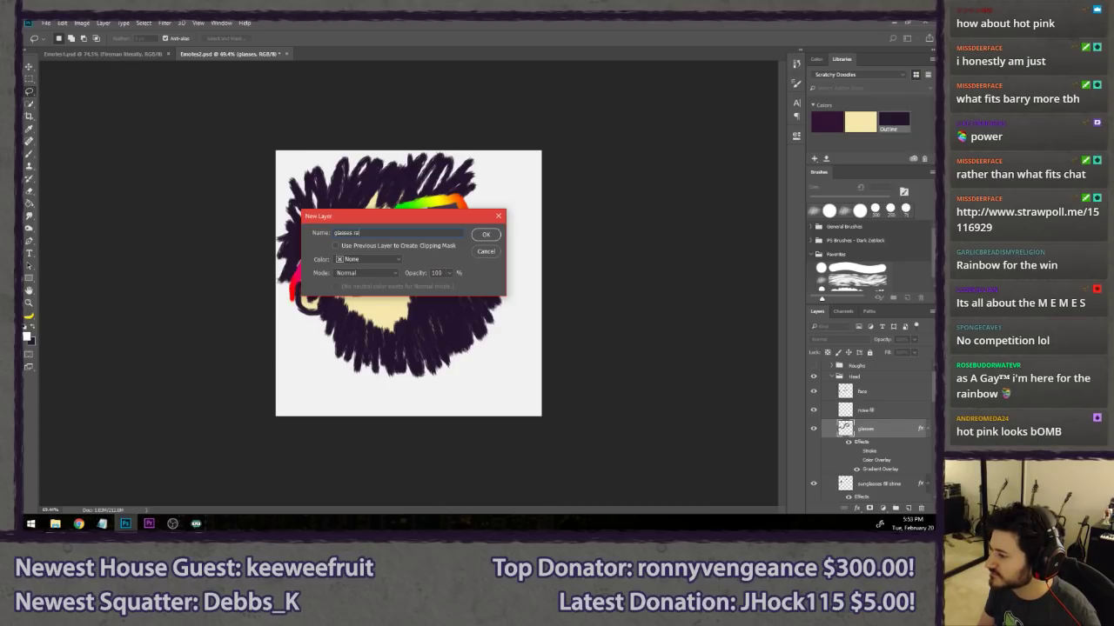
pyautogui.write('inbow')
pyautogui.press('Return')
pyautogui.moveTo(888, 429); pyautogui.dragTo(890, 476)
pyautogui.press('b')
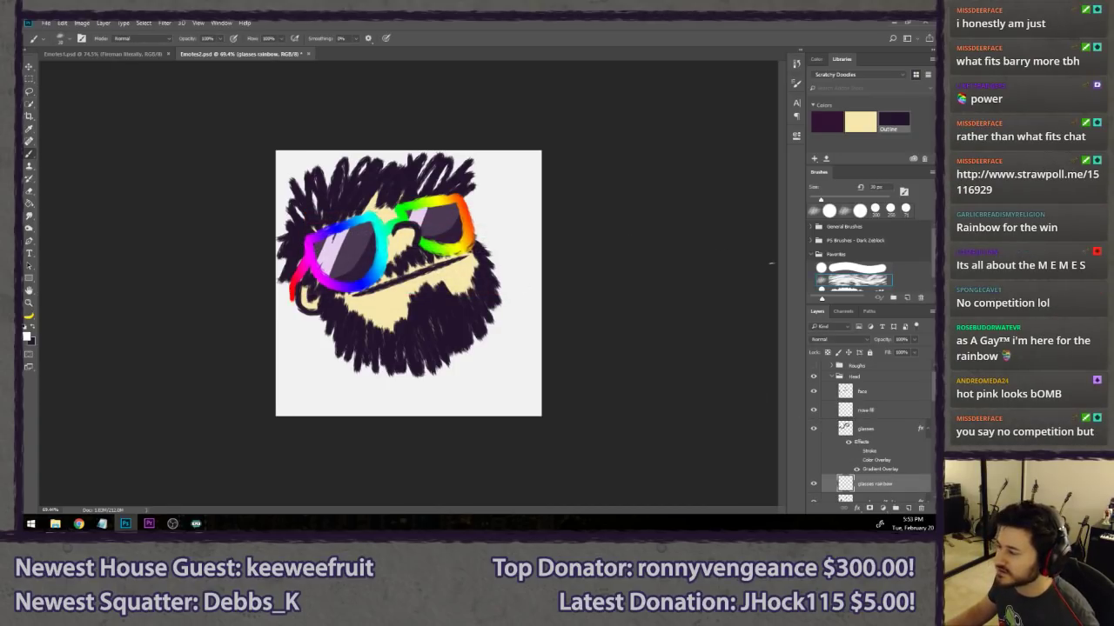
pyautogui.scroll(3, 374, 259)
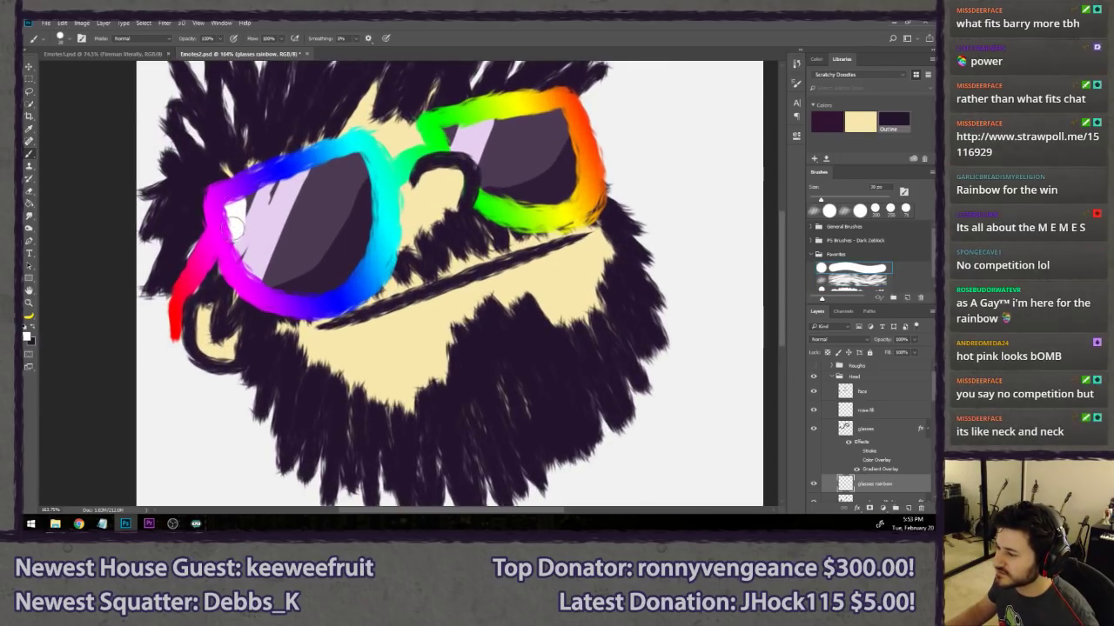
# - Paint both lenses of the glasses solid white on the glasses rainbow layer
pyautogui.moveTo(233, 224)
pyautogui.mouseDown()
pyautogui.moveTo(260, 185)
pyautogui.moveTo(252, 245)
pyautogui.moveTo(277, 184)
pyautogui.moveTo(247, 266)
pyautogui.moveTo(299, 288)
pyautogui.moveTo(328, 286)
pyautogui.moveTo(363, 233)
pyautogui.moveTo(360, 160)
pyautogui.moveTo(290, 184)
pyautogui.moveTo(262, 241)
pyautogui.moveTo(264, 265)
pyautogui.moveTo(306, 187)
pyautogui.moveTo(296, 210)
pyautogui.moveTo(343, 170)
pyautogui.moveTo(342, 237)
pyautogui.moveTo(317, 280)
pyautogui.moveTo(345, 199)
pyautogui.moveTo(305, 266)
pyautogui.moveTo(321, 216)
pyautogui.moveTo(303, 221)
pyautogui.moveTo(294, 259)
pyautogui.moveTo(340, 236)
pyautogui.mouseUp()
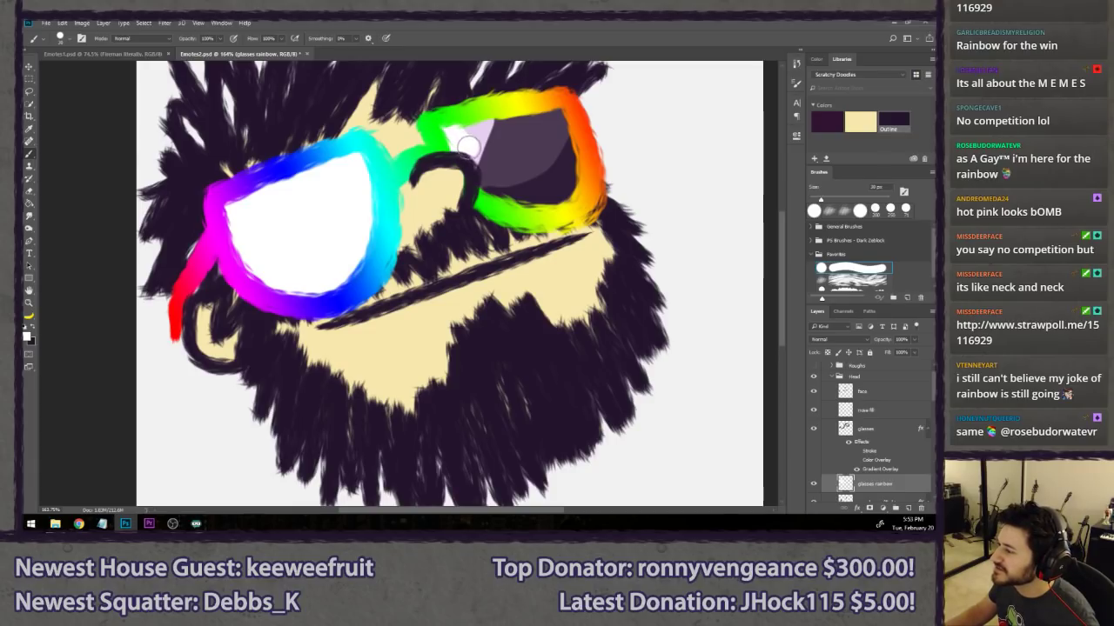
pyautogui.moveTo(468, 147)
pyautogui.mouseDown()
pyautogui.moveTo(511, 198)
pyautogui.moveTo(567, 197)
pyautogui.moveTo(556, 116)
pyautogui.moveTo(473, 118)
pyautogui.moveTo(469, 130)
pyautogui.moveTo(520, 188)
pyautogui.moveTo(544, 189)
pyautogui.moveTo(558, 157)
pyautogui.moveTo(544, 128)
pyautogui.moveTo(545, 169)
pyautogui.moveTo(530, 146)
pyautogui.moveTo(531, 175)
pyautogui.moveTo(517, 123)
pyautogui.moveTo(515, 151)
pyautogui.moveTo(503, 129)
pyautogui.moveTo(535, 158)
pyautogui.mouseUp()
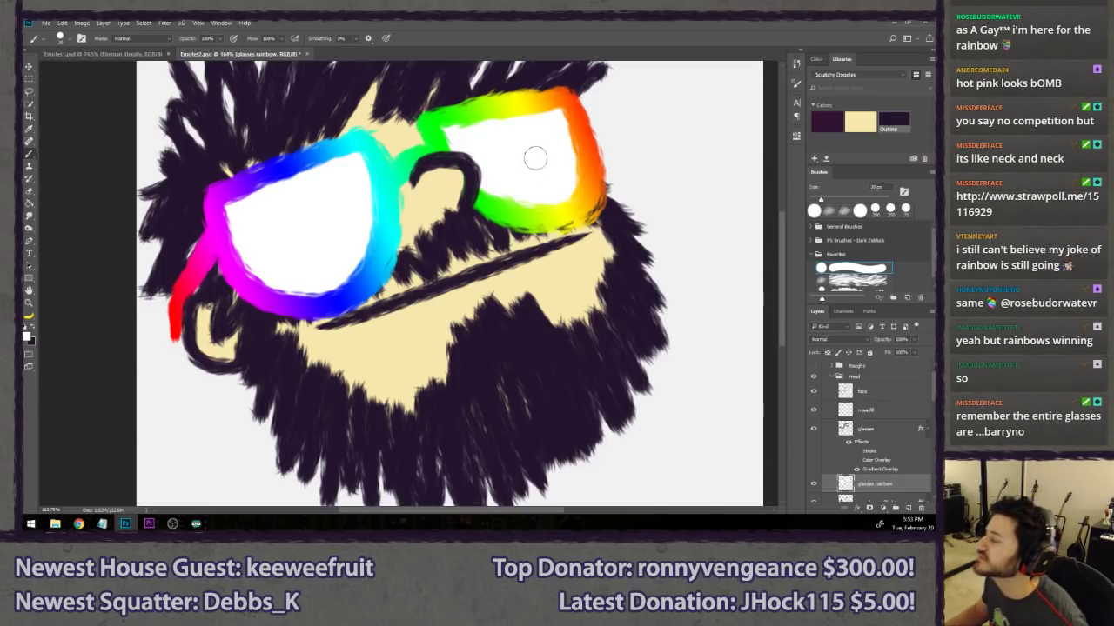
pyautogui.scroll(3, 496, 144)
pyautogui.scroll(-2, 877, 432)
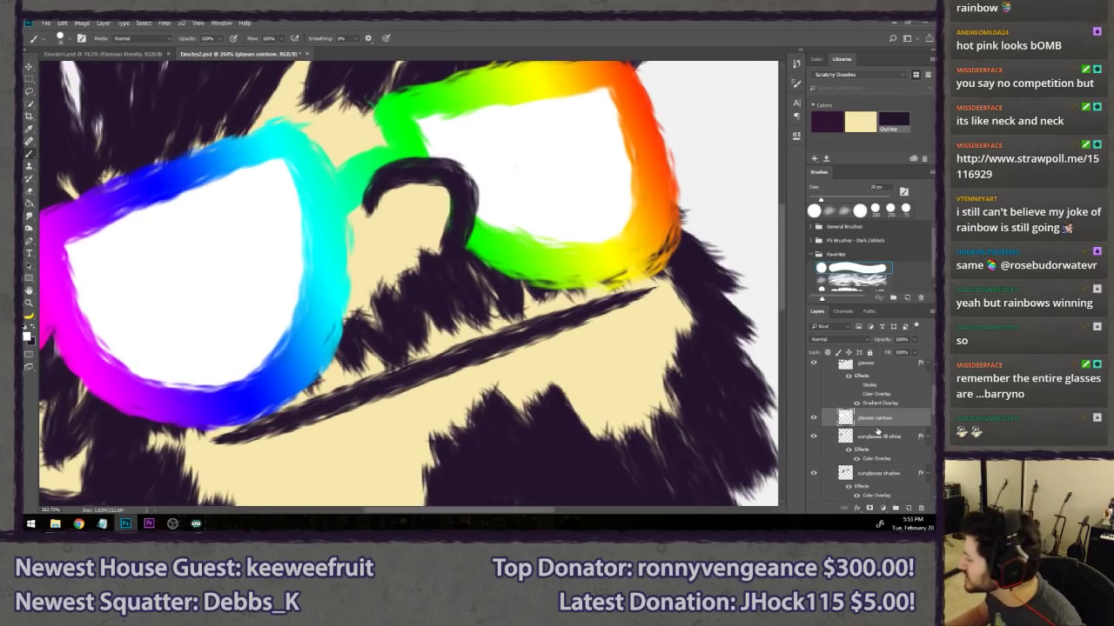
pyautogui.scroll(-4, 877, 431)
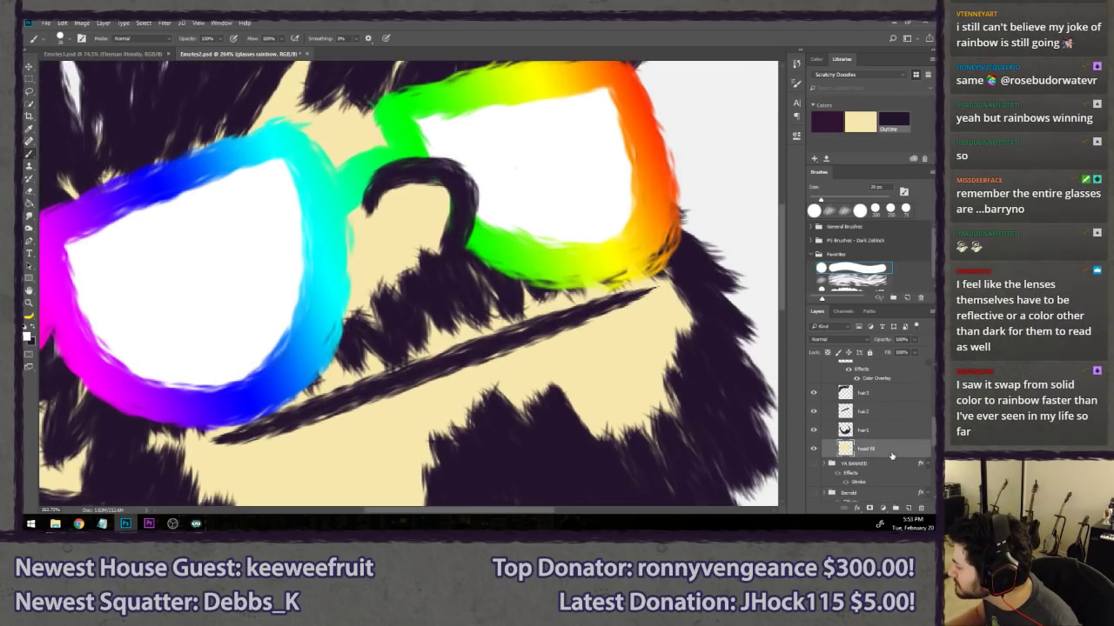
pyautogui.click(890, 449)
pyautogui.scroll(5, 891, 453)
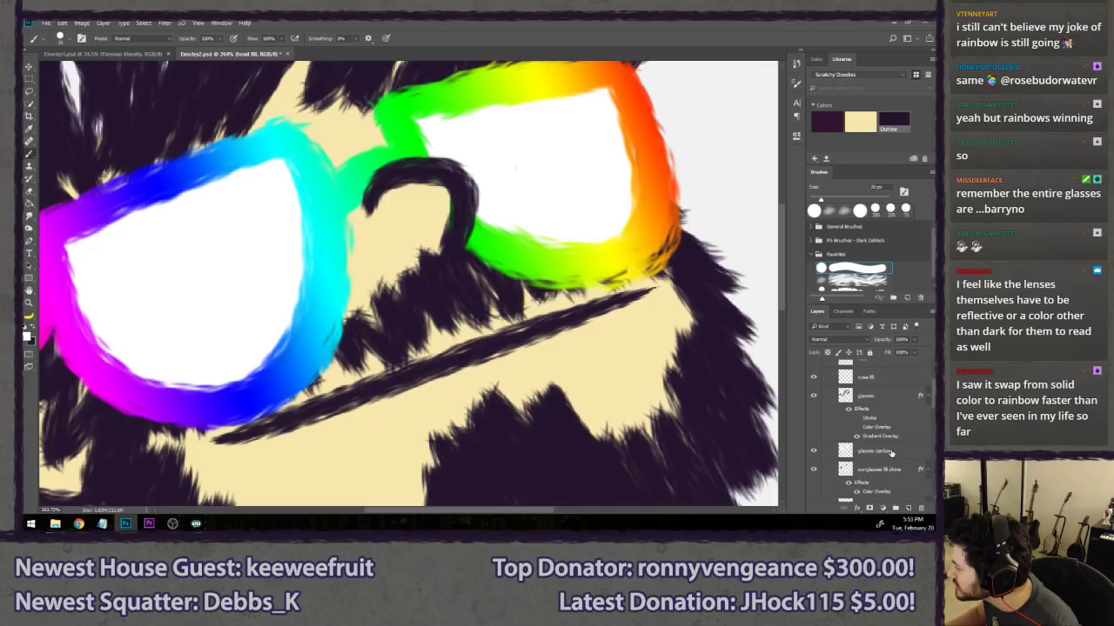
pyautogui.scroll(2, 891, 453)
pyautogui.click(883, 421)
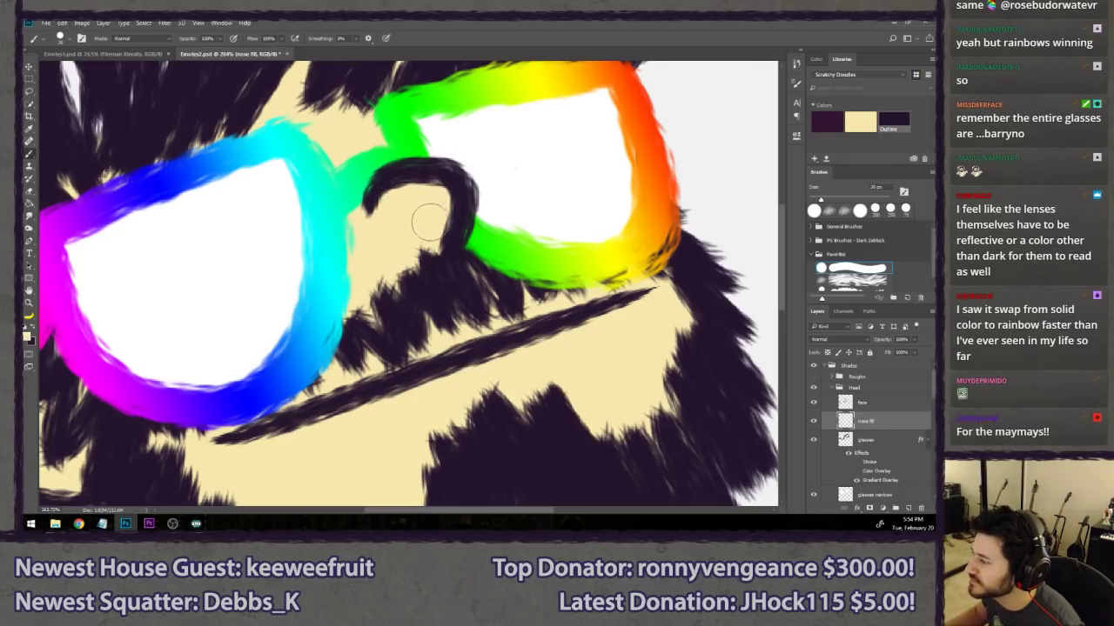
pyautogui.press('l')
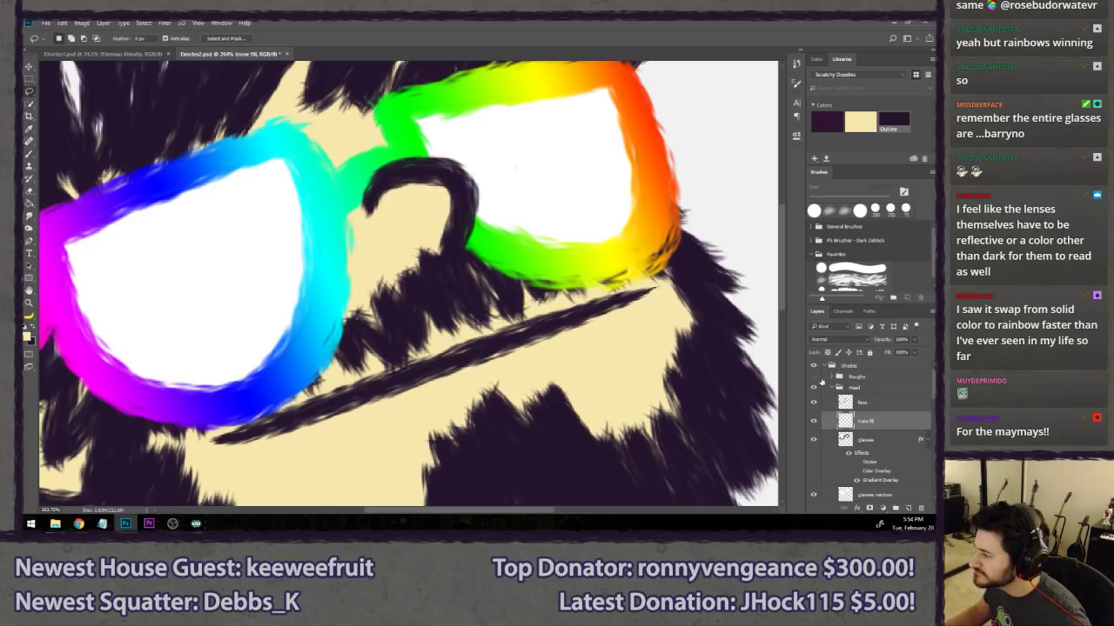
# - Return to the glasses rainbow layer and sample the lens's white as the brush colour, ending on the Lasso tool
pyautogui.scroll(-2, 885, 441)
pyautogui.click(897, 461)
pyautogui.press('b')
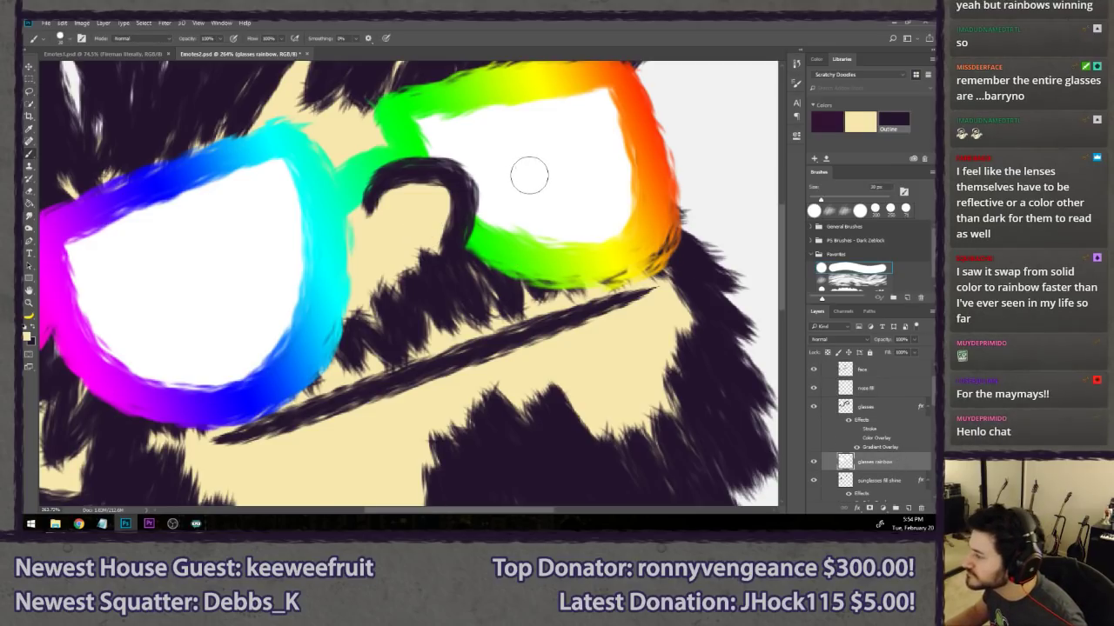
pyautogui.keyDown('alt'); pyautogui.click(583, 163); pyautogui.keyUp('alt')
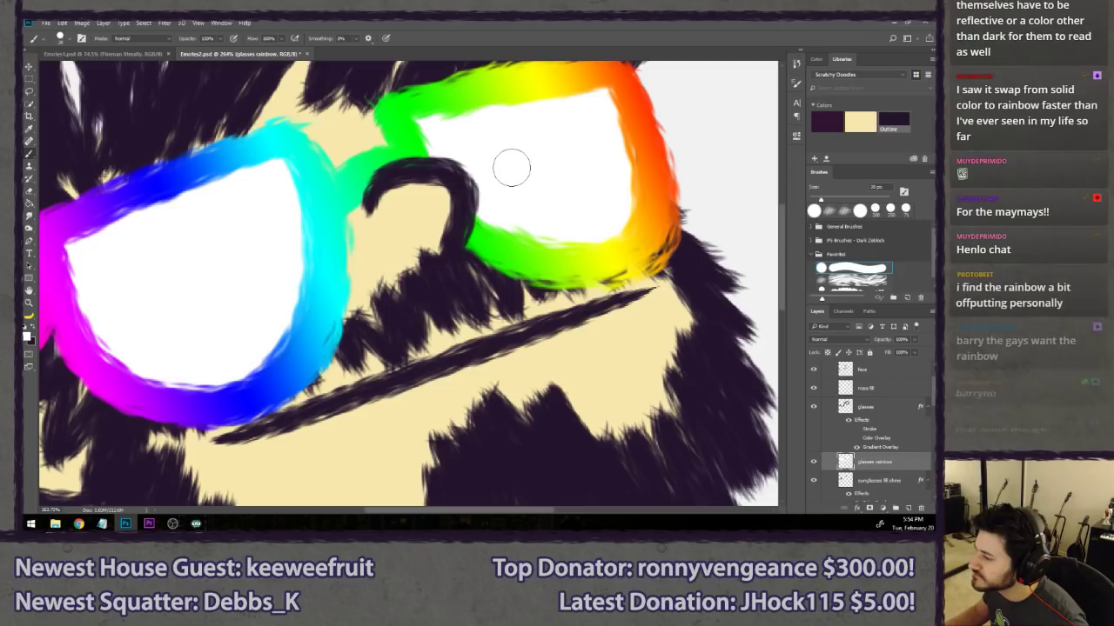
pyautogui.press('l')
# - Copy the glasses layer's style and paste it onto the glasses rainbow layer
pyautogui.scroll(-5, 424, 304)
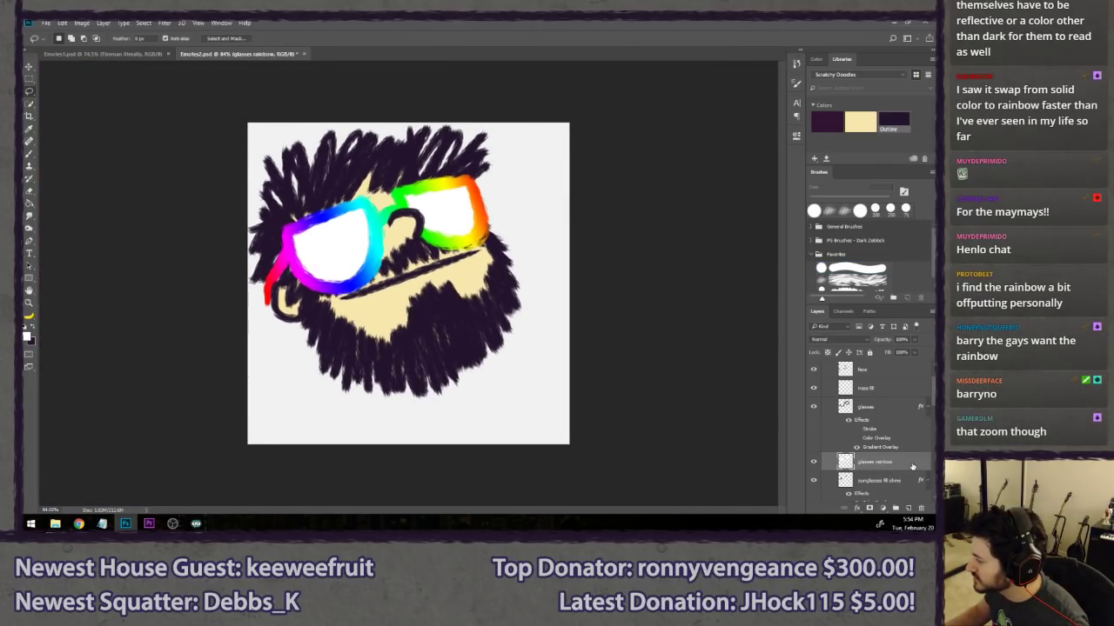
pyautogui.doubleClick(912, 467)
pyautogui.press('Escape')
pyautogui.rightClick(886, 406)
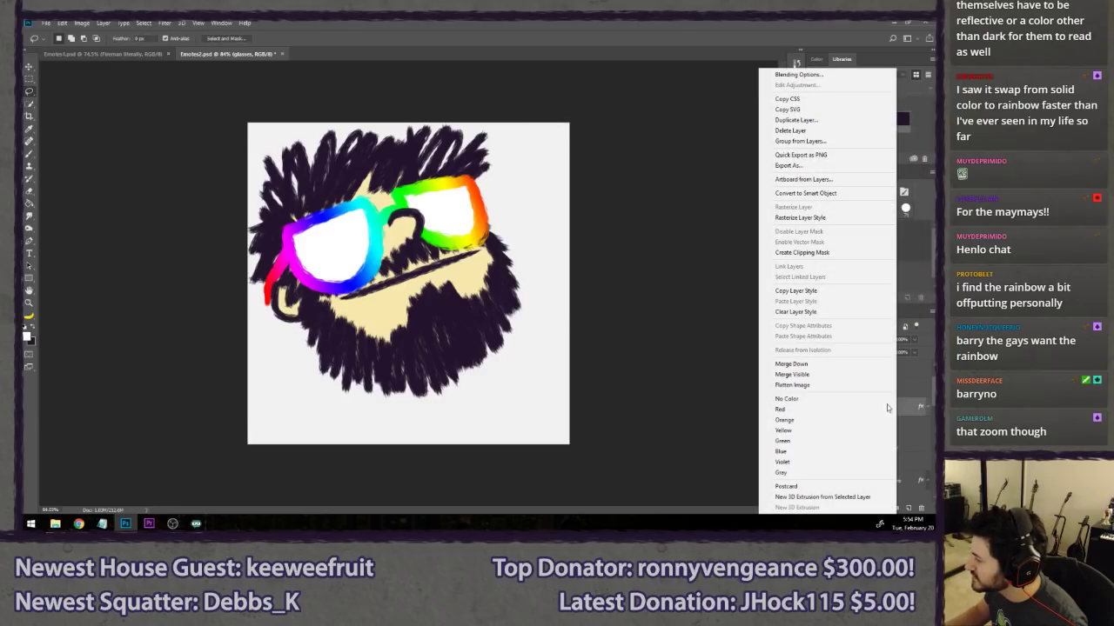
pyautogui.click(795, 290)
pyautogui.rightClick(885, 463)
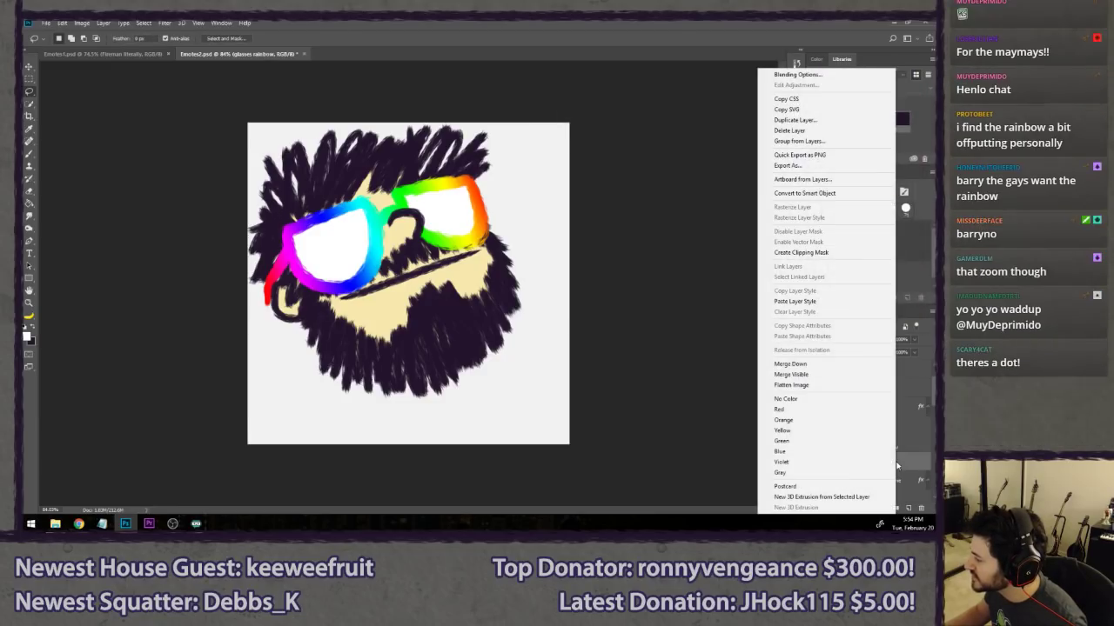
pyautogui.click(811, 301)
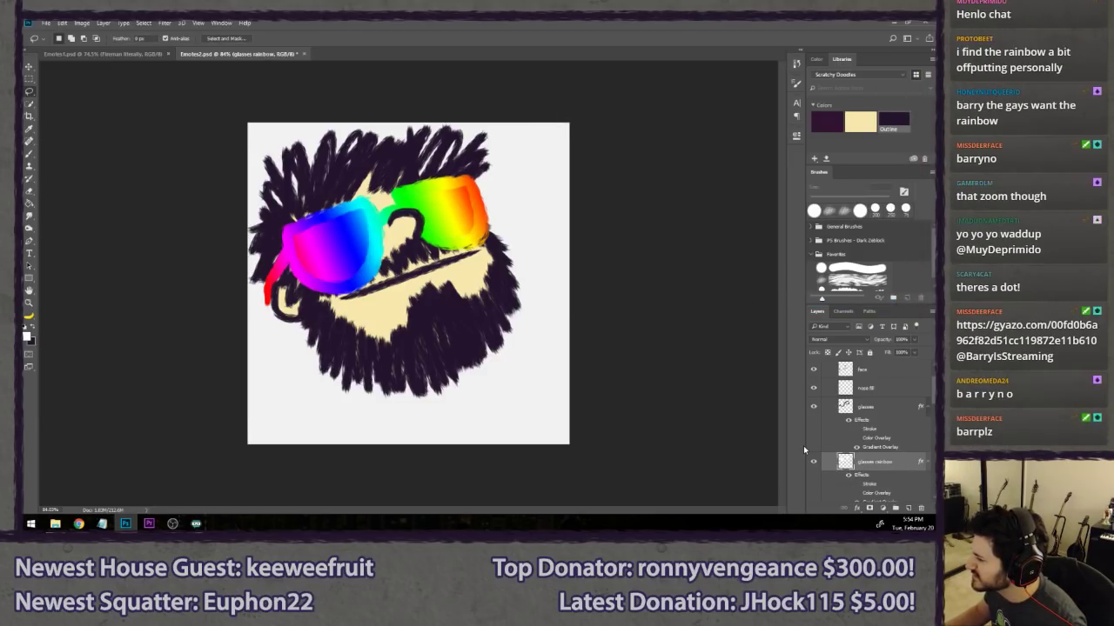
# - Compare the glasses rainbow layer's Gradient Overlay with Align with Layer and Reverse switched on and off
pyautogui.scroll(-1, 886, 471)
pyautogui.doubleClick(876, 483)
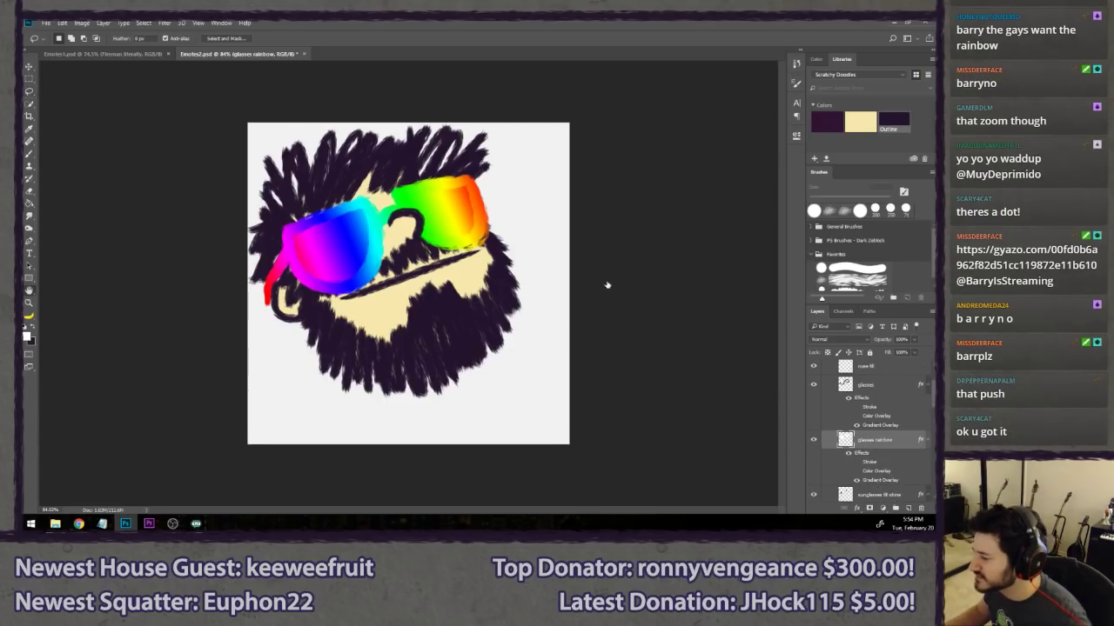
pyautogui.click(781, 162)
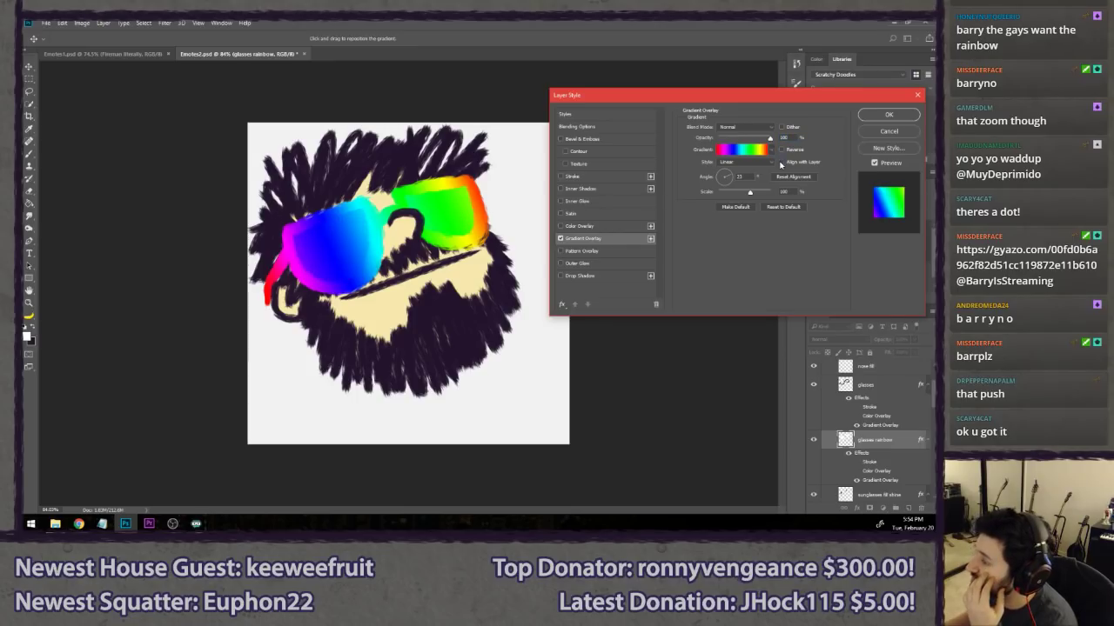
pyautogui.click(782, 162)
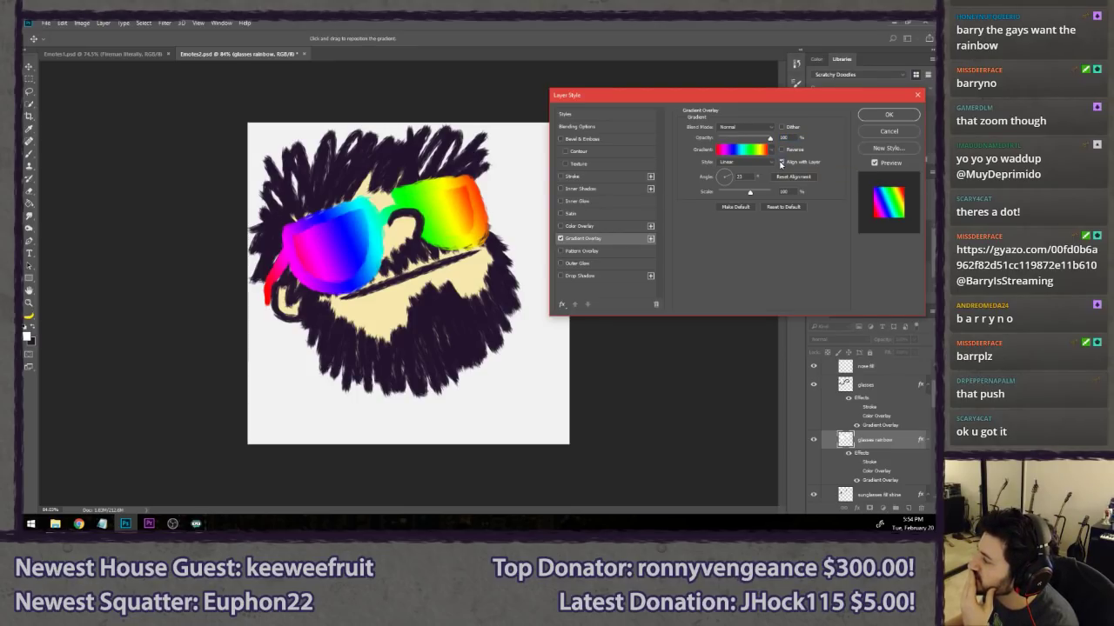
pyautogui.click(782, 161)
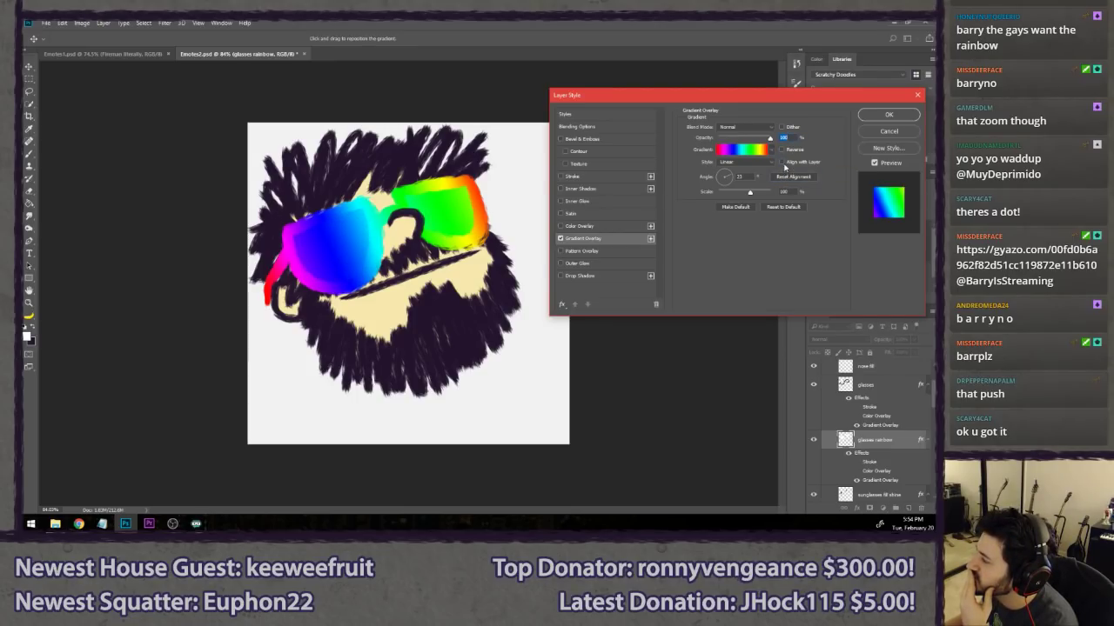
pyautogui.click(782, 162)
pyautogui.click(781, 149)
pyautogui.click(782, 150)
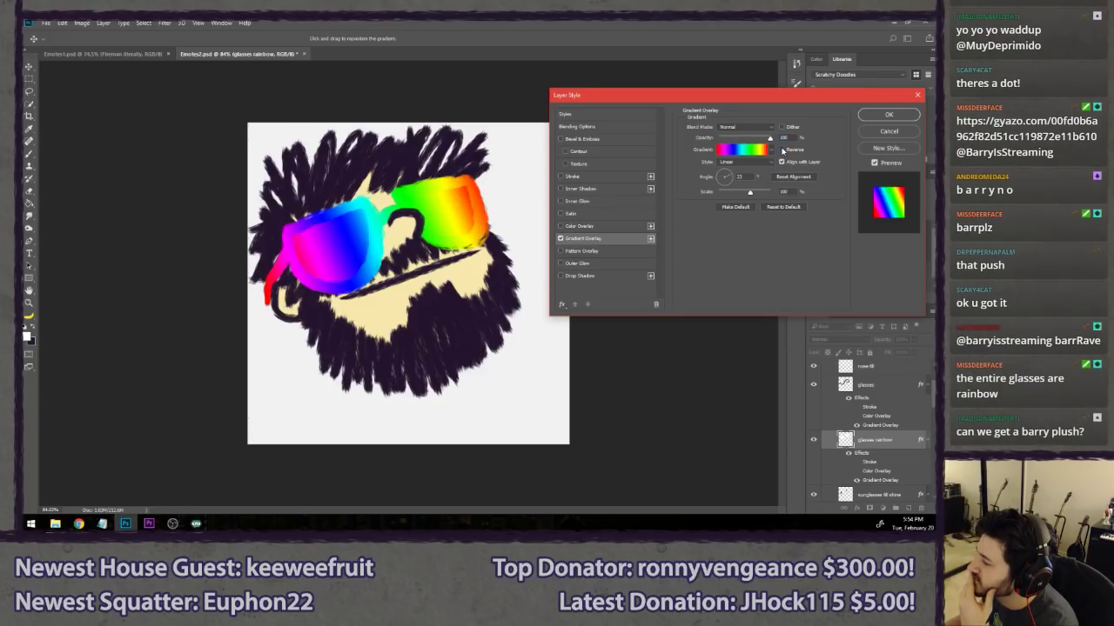
# - Try the lens gradient at about half opacity, then restore it to 100%
pyautogui.moveTo(769, 139); pyautogui.dragTo(745, 136)
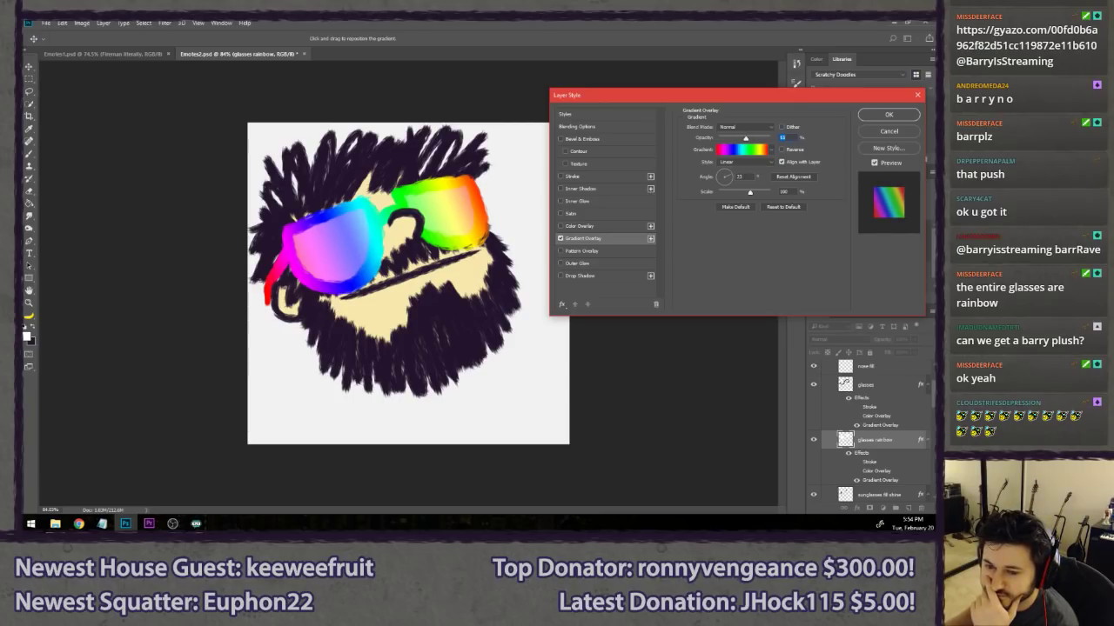
pyautogui.click(78, 522)
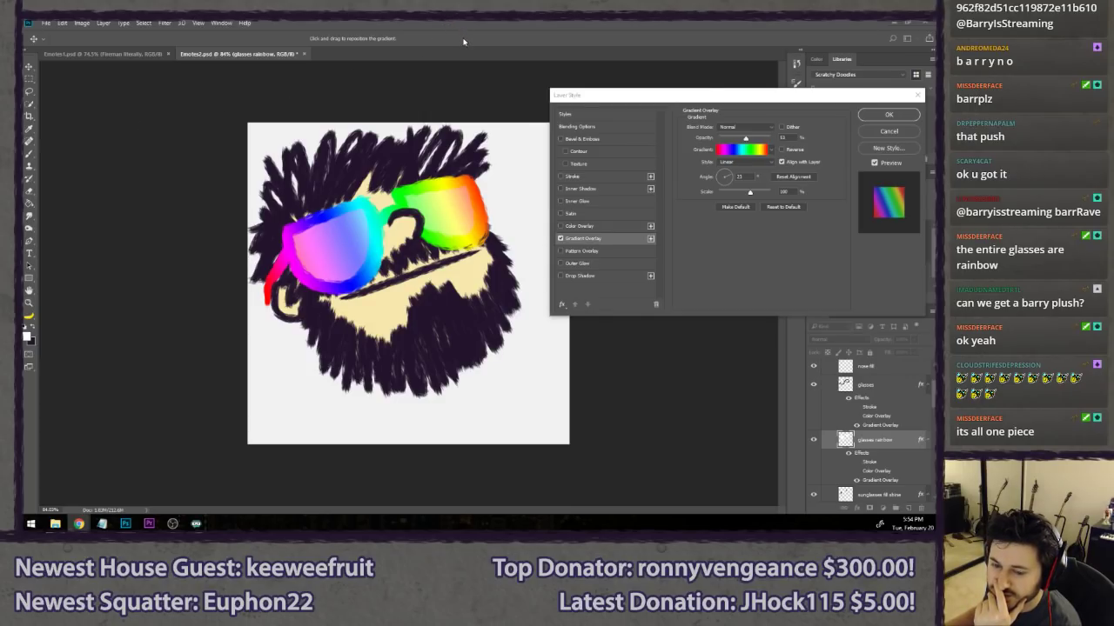
pyautogui.click(740, 105)
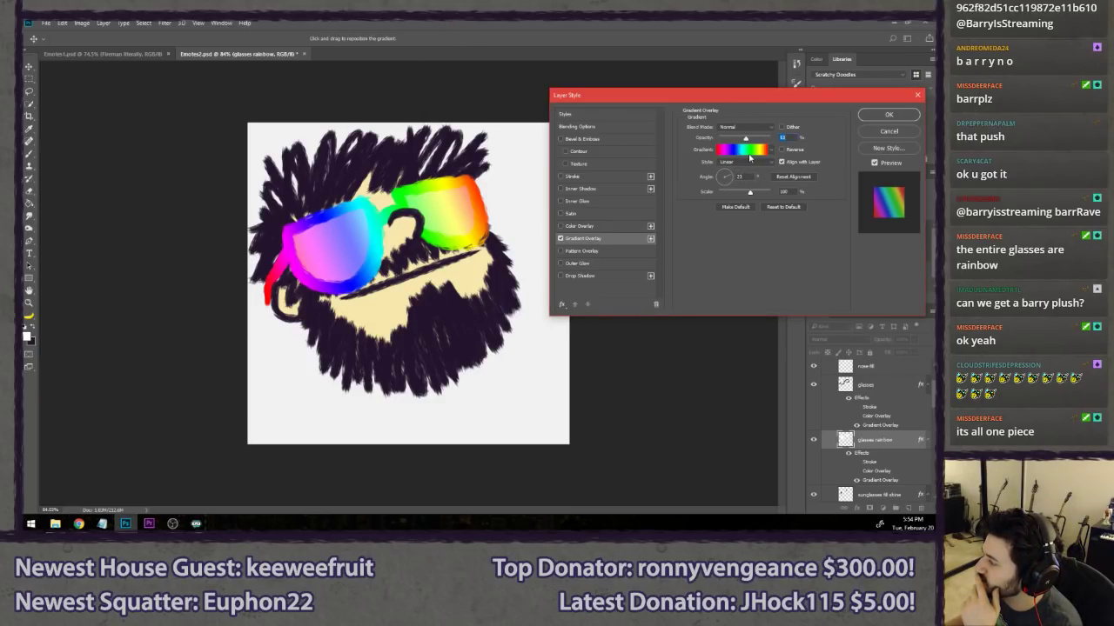
pyautogui.moveTo(746, 137); pyautogui.dragTo(795, 140)
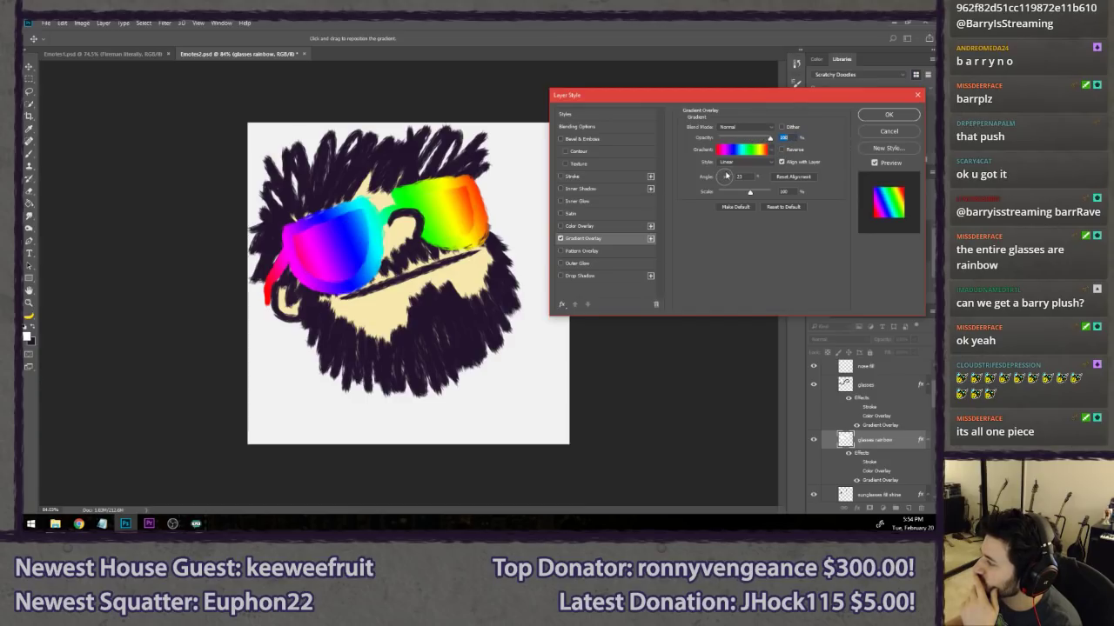
# - Rotate the lens gradient's angle roughly half a turn and reduce its scale to about 75%
pyautogui.click(742, 177)
pyautogui.scroll(-10, 744, 179)
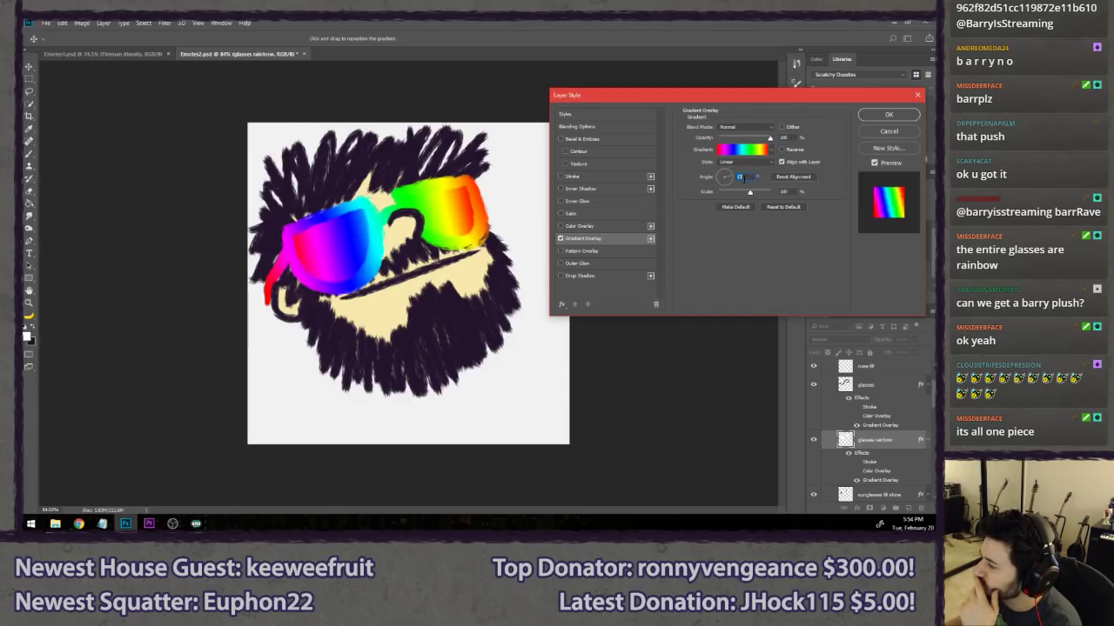
pyautogui.press('Up')
pyautogui.press('Up')
pyautogui.press('Up')
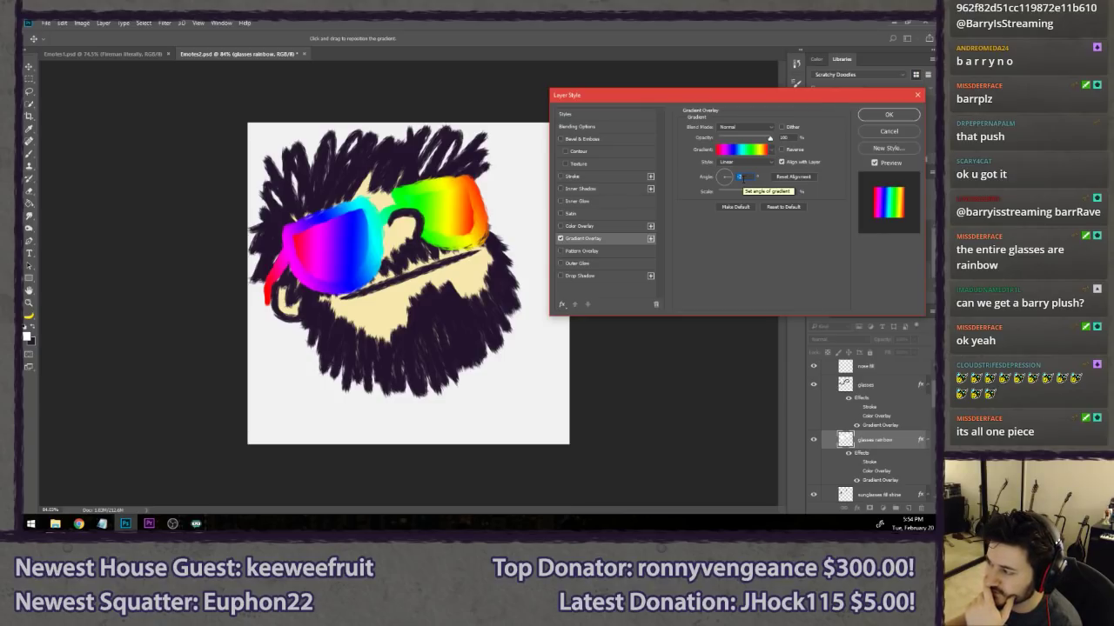
pyautogui.press('Up')
pyautogui.press('Up')
pyautogui.press('Up')
pyautogui.press('Up')
pyautogui.press('Up')
pyautogui.press('Up')
pyautogui.press('Up')
pyautogui.press('Up')
pyautogui.press('Up')
pyautogui.press('Up')
pyautogui.press('Up')
pyautogui.press('Up')
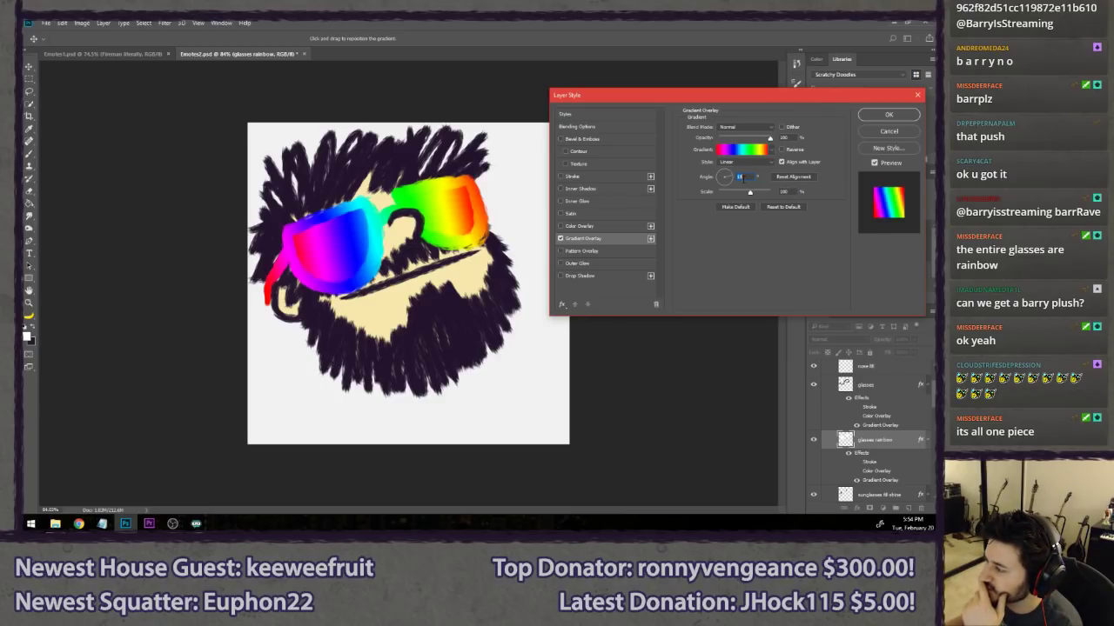
pyautogui.press('Up')
pyautogui.press('Up')
pyautogui.press('Up')
pyautogui.press('Up')
pyautogui.press('Up')
pyautogui.press('Up')
pyautogui.press('Up')
pyautogui.press('Up')
pyautogui.press('Up')
pyautogui.press('Up')
pyautogui.press('Up')
pyautogui.press('Up')
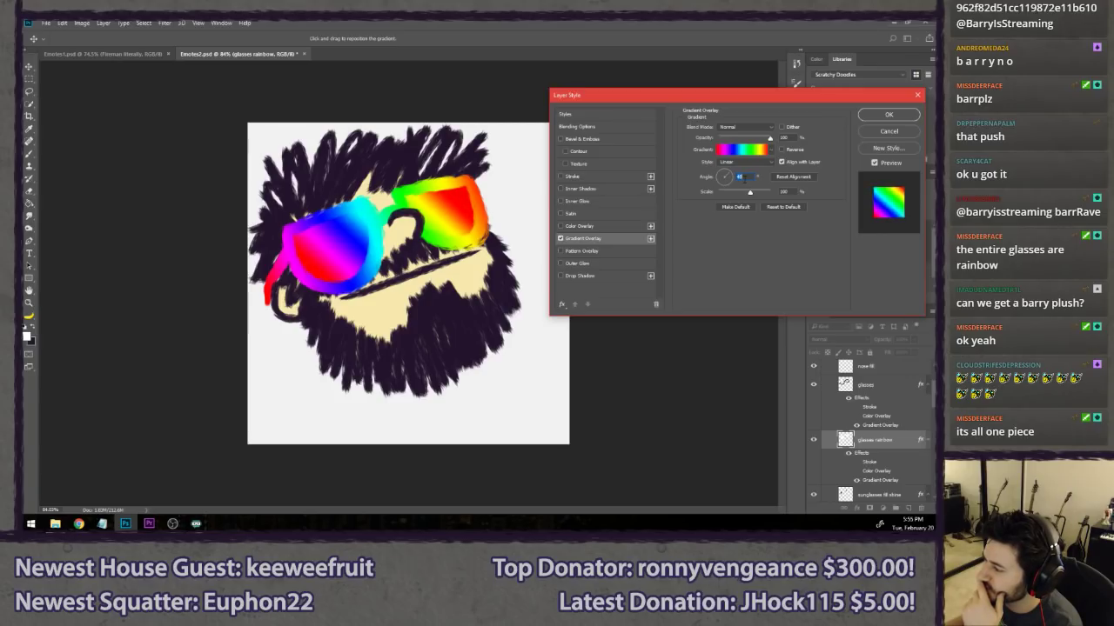
pyautogui.press('Up')
pyautogui.press('Up')
pyautogui.press('Up')
pyautogui.press('Up')
pyautogui.press('Up')
pyautogui.press('Up')
pyautogui.press('Up')
pyautogui.press('Up')
pyautogui.press('Up')
pyautogui.press('Up')
pyautogui.press('Up')
pyautogui.press('Up')
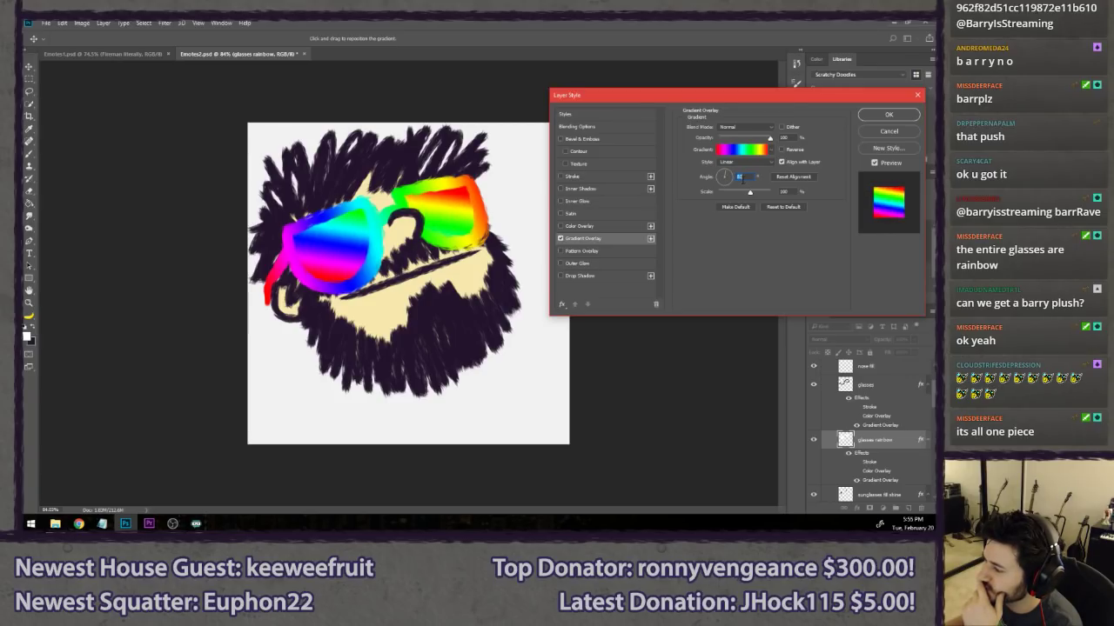
pyautogui.press('Up')
pyautogui.press('Up')
pyautogui.press('Up')
pyautogui.press('Up')
pyautogui.press('Up')
pyautogui.press('Up')
pyautogui.press('Up')
pyautogui.press('Up')
pyautogui.press('Up')
pyautogui.press('Up')
pyautogui.press('Up')
pyautogui.press('Up')
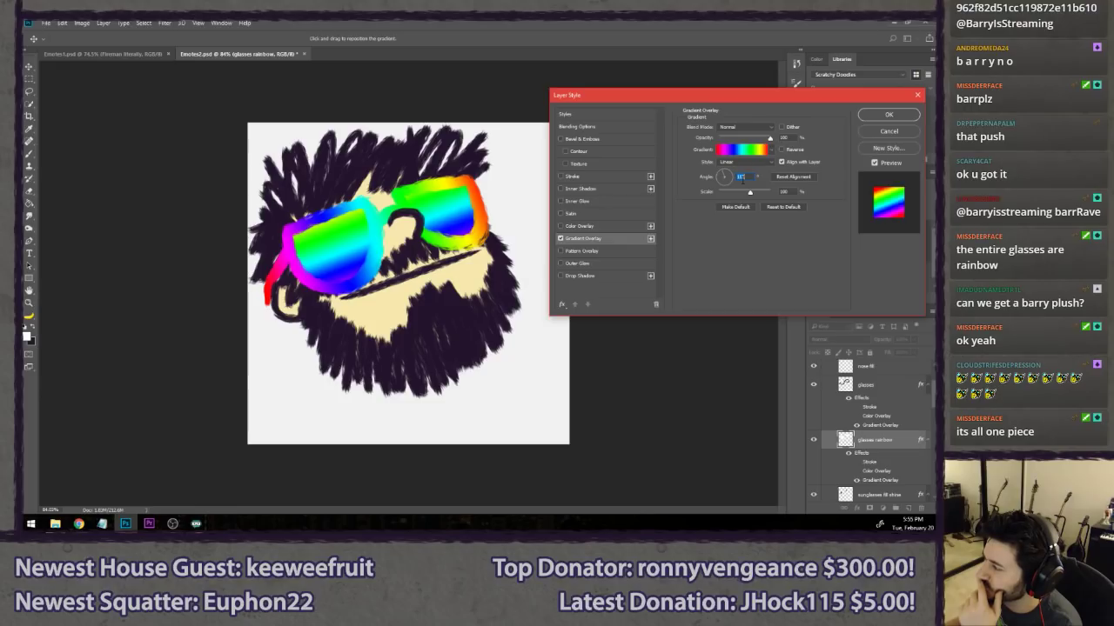
pyautogui.press('Up')
pyautogui.press('Up')
pyautogui.press('Up')
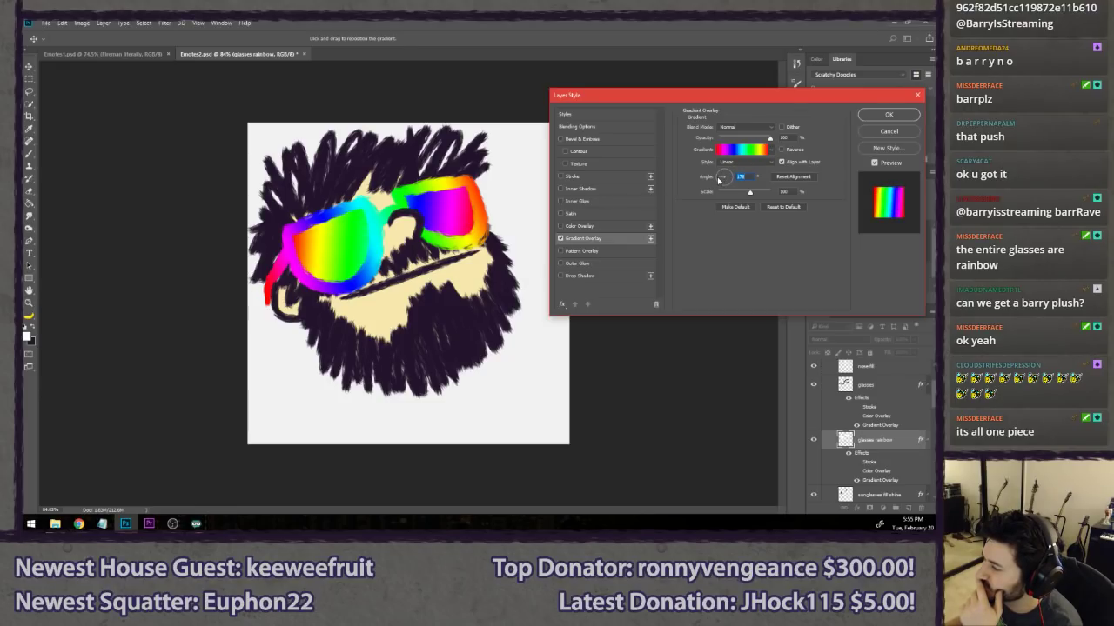
pyautogui.press('Up')
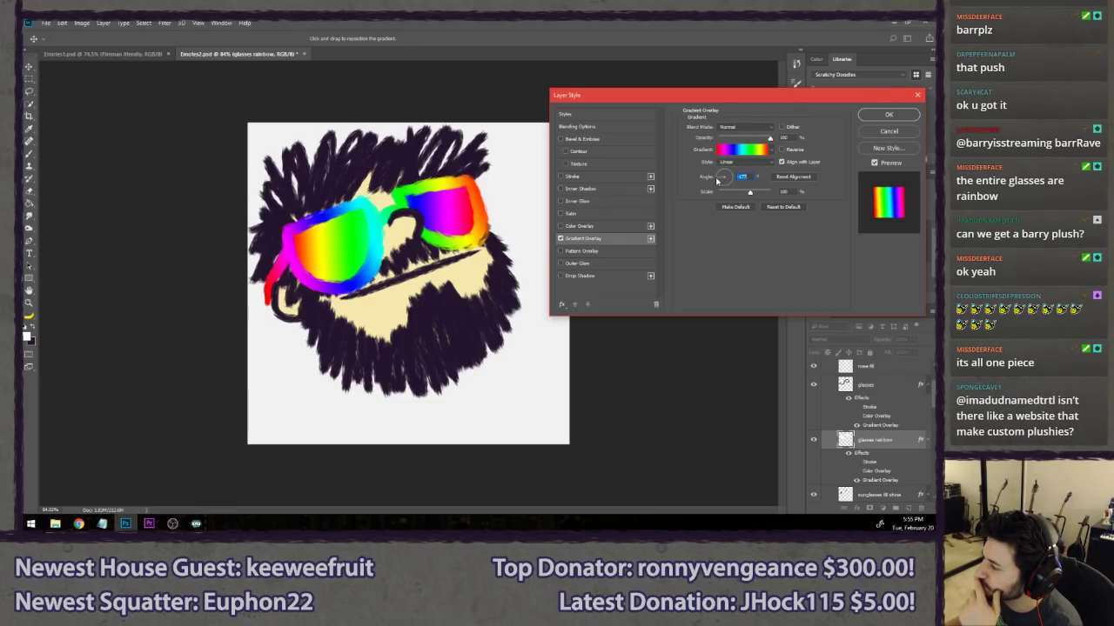
pyautogui.press('Up')
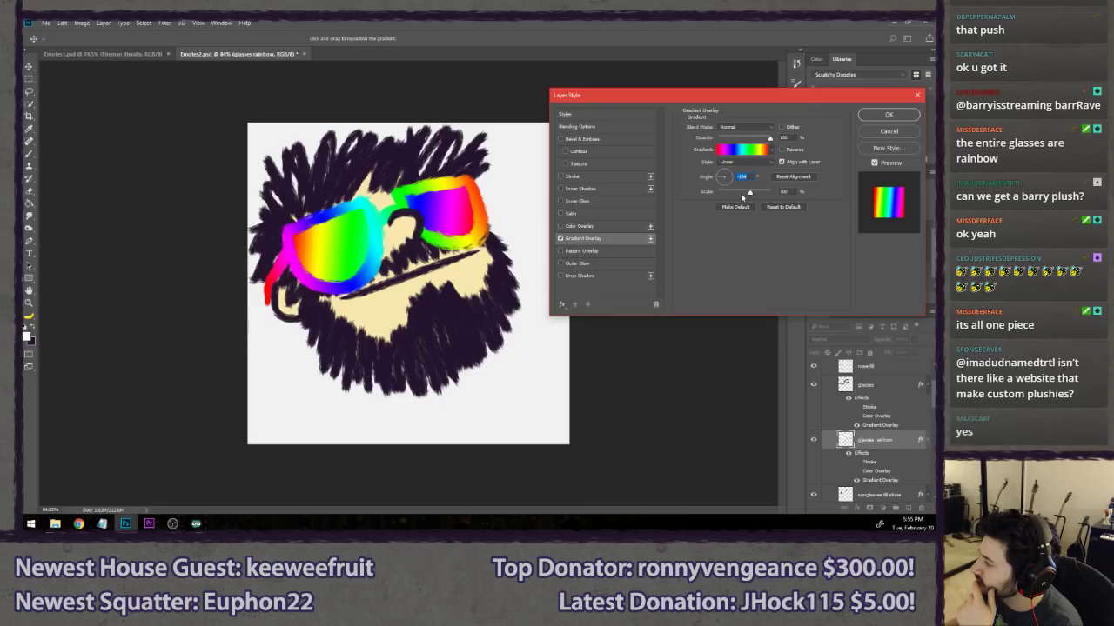
pyautogui.moveTo(753, 194); pyautogui.dragTo(741, 192)
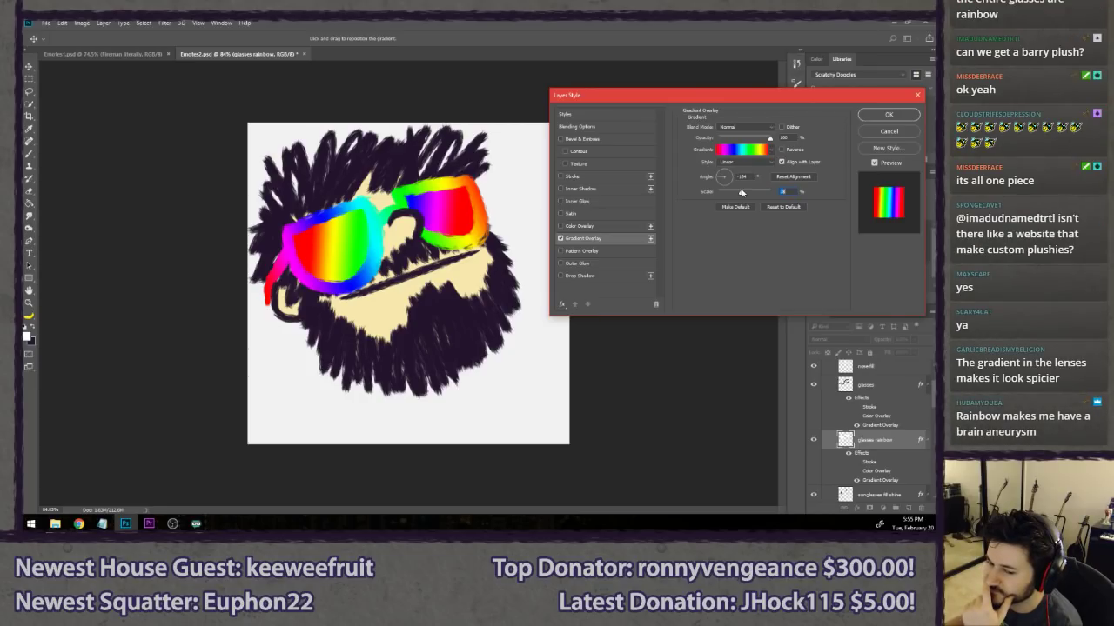
pyautogui.moveTo(741, 192); pyautogui.dragTo(739, 193)
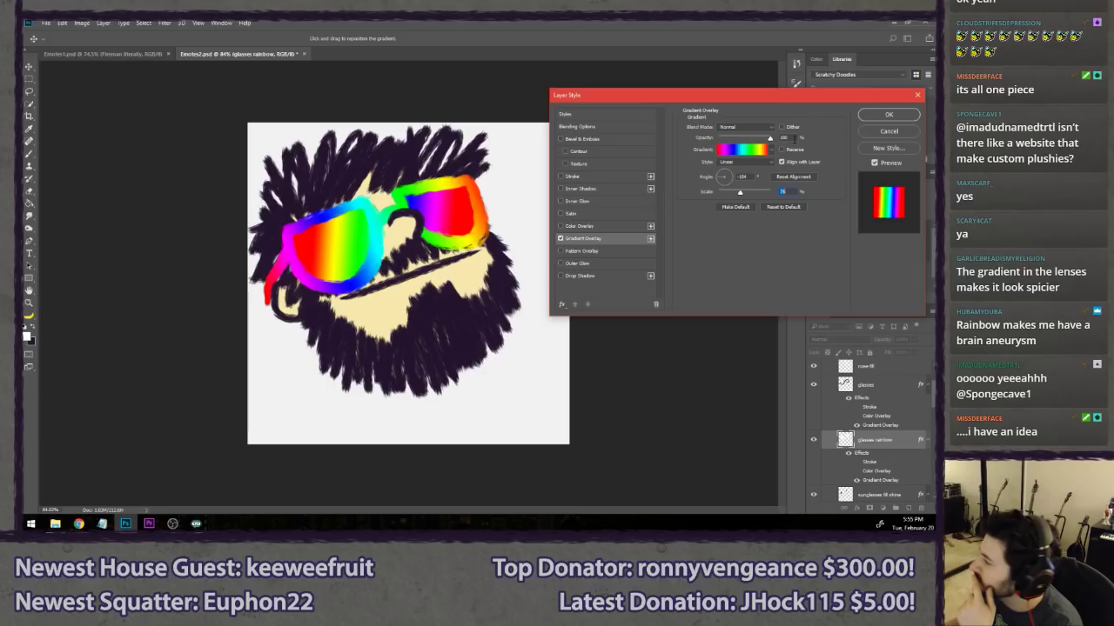
# - Set the lens Gradient Overlay's blend mode to Color, keeping its opacity at 100%
pyautogui.moveTo(769, 139)
pyautogui.mouseDown()
pyautogui.moveTo(735, 139)
pyautogui.moveTo(751, 138)
pyautogui.mouseUp()
pyautogui.click(753, 129)
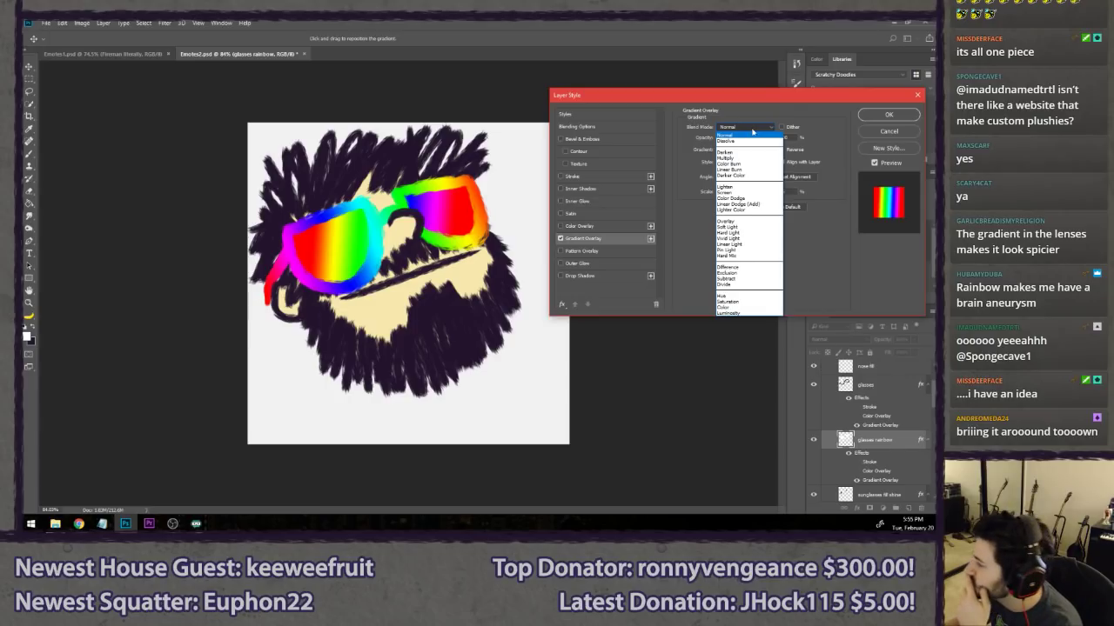
pyautogui.click(746, 308)
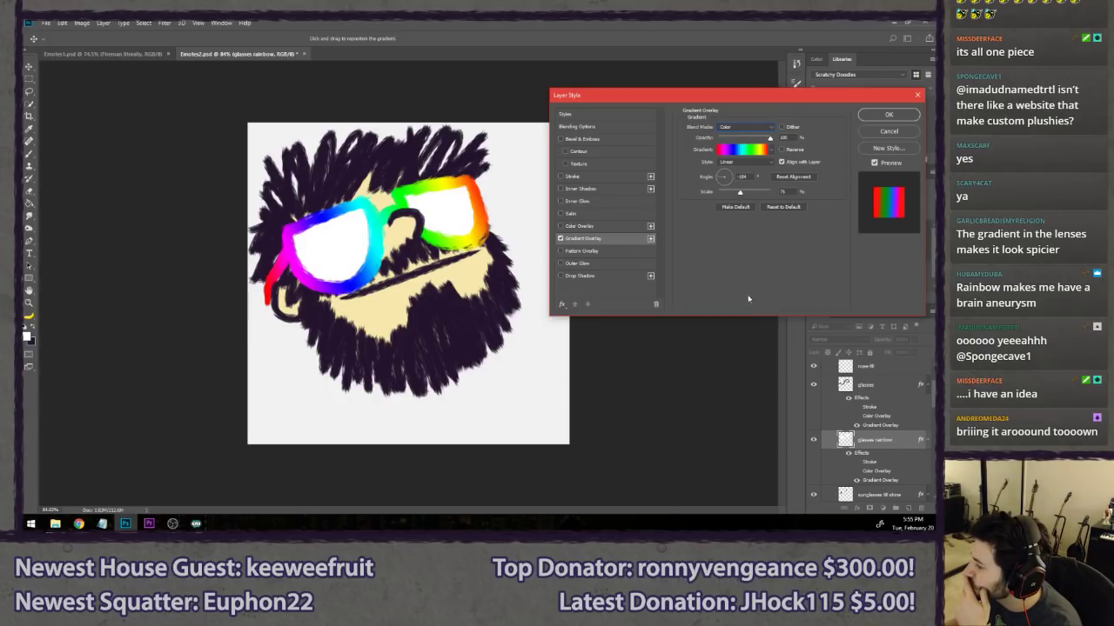
# - Set the lens Gradient Overlay's blend mode back to Normal and lower its opacity to about 57%
pyautogui.scroll(-1, 745, 126)
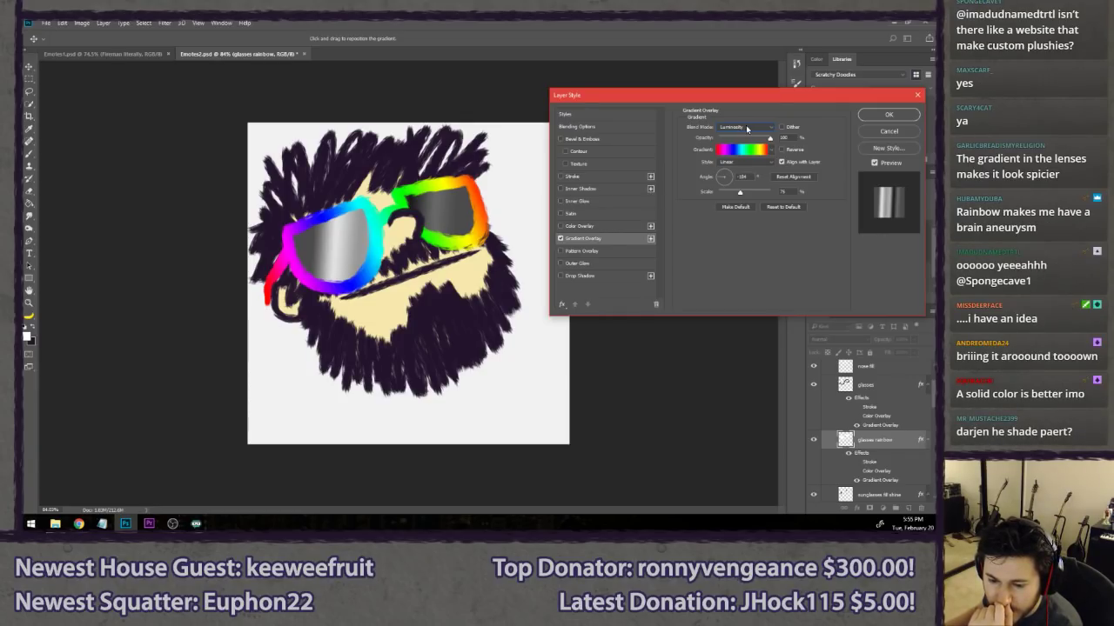
pyautogui.click(746, 126)
pyautogui.click(735, 129)
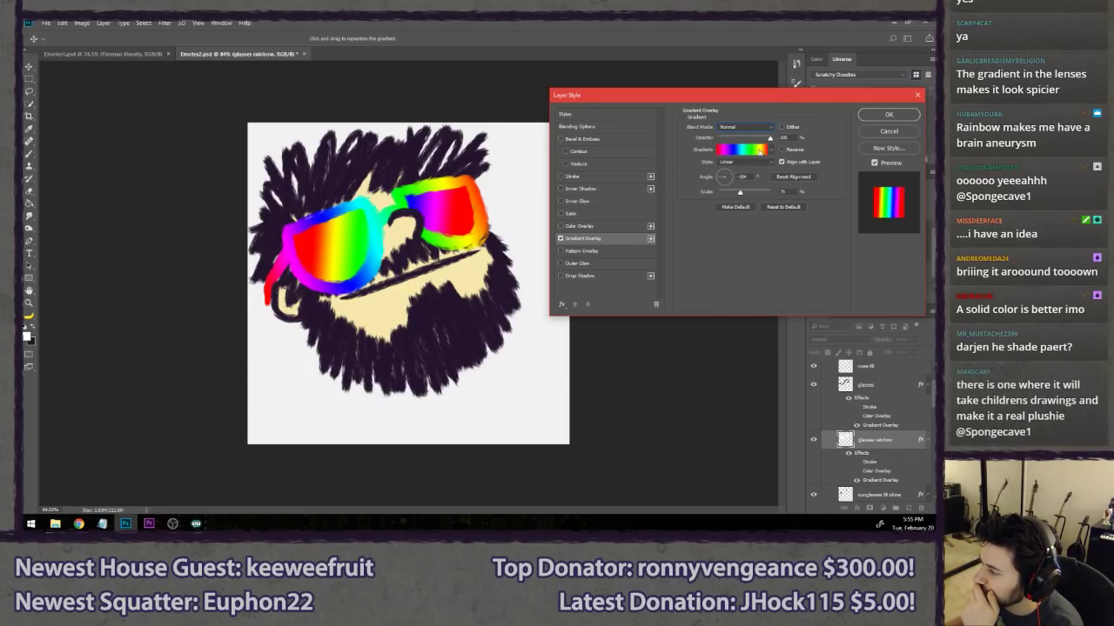
pyautogui.moveTo(769, 137); pyautogui.dragTo(748, 132)
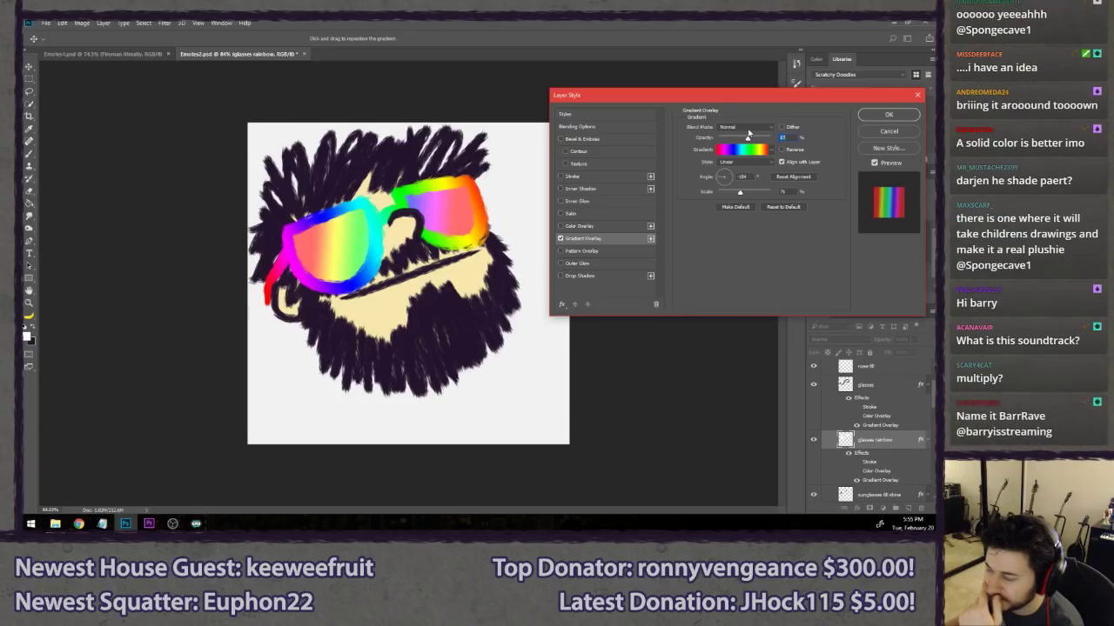
# - Compare the lens gradient with Align with Layer off and on, keep it on, and apply the layer style
pyautogui.click(782, 162)
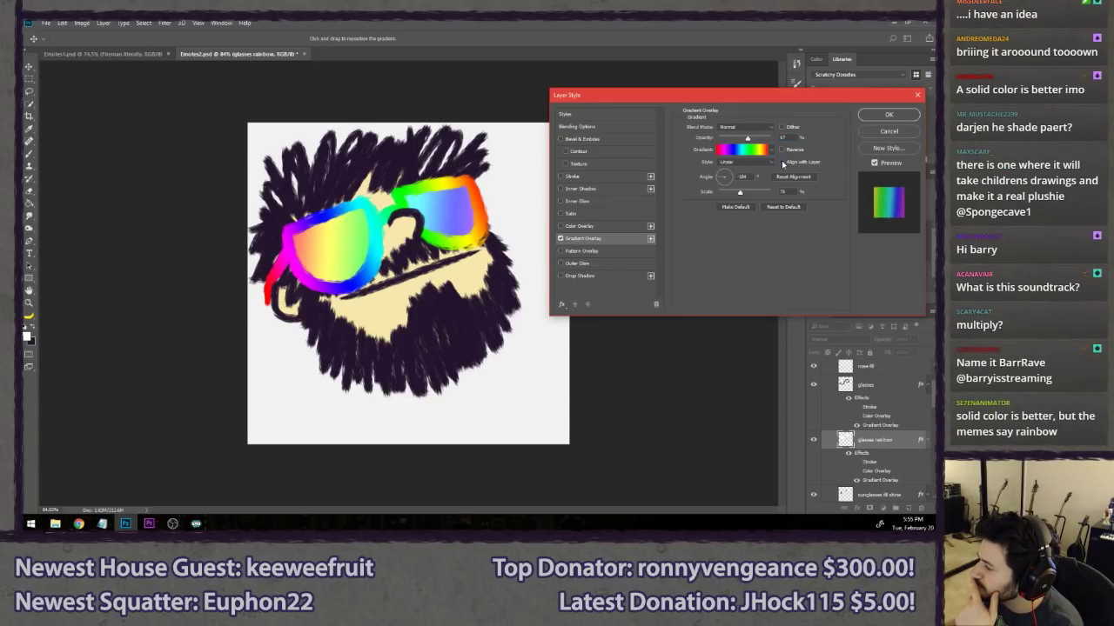
pyautogui.click(783, 162)
pyautogui.click(782, 163)
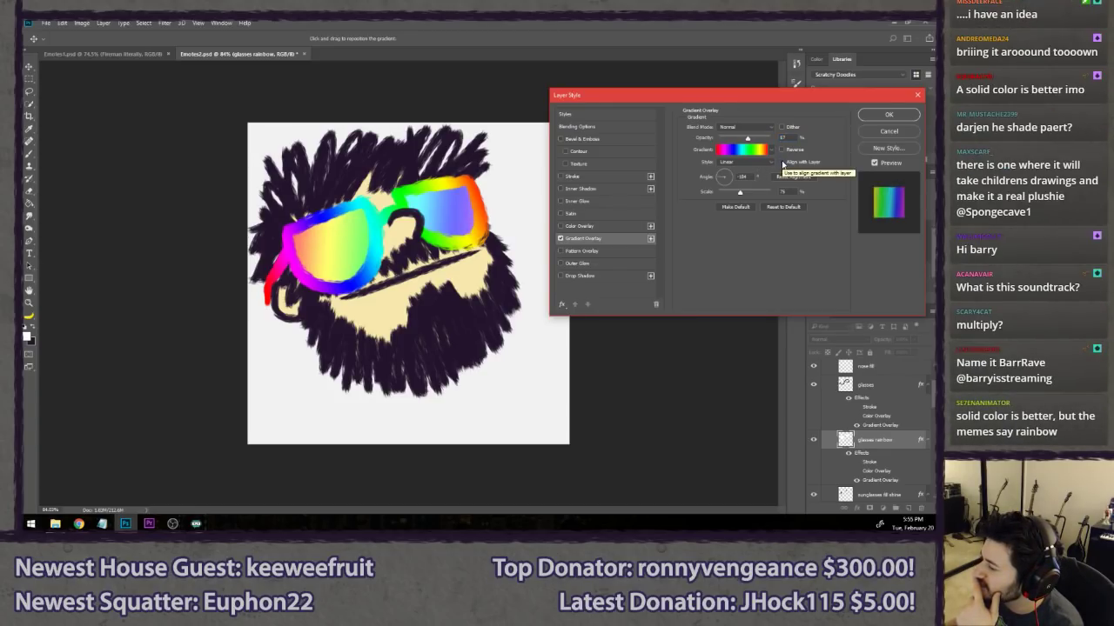
pyautogui.click(782, 162)
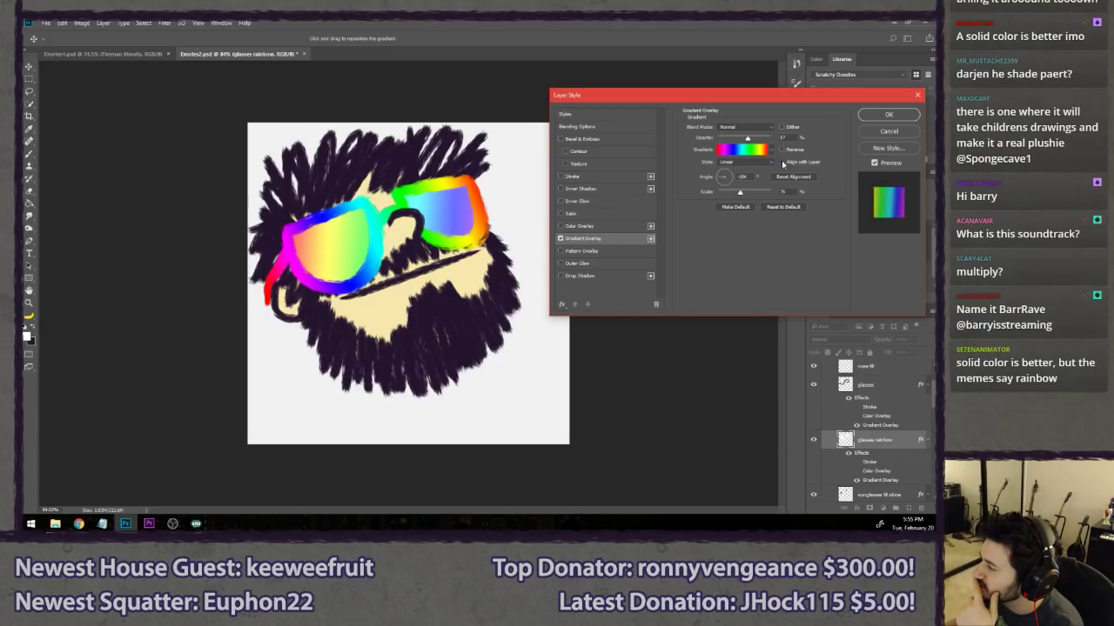
pyautogui.click(782, 162)
pyautogui.click(888, 114)
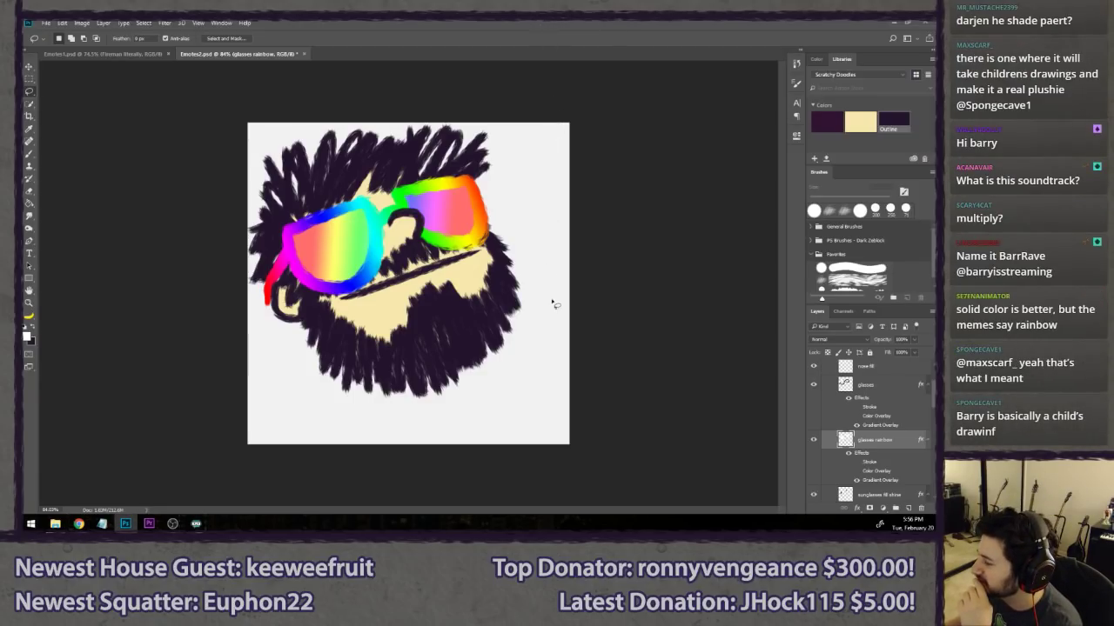
# - Examine how the rainbow glasses read on the emote at small and large display sizes
pyautogui.scroll(-6, 495, 261)
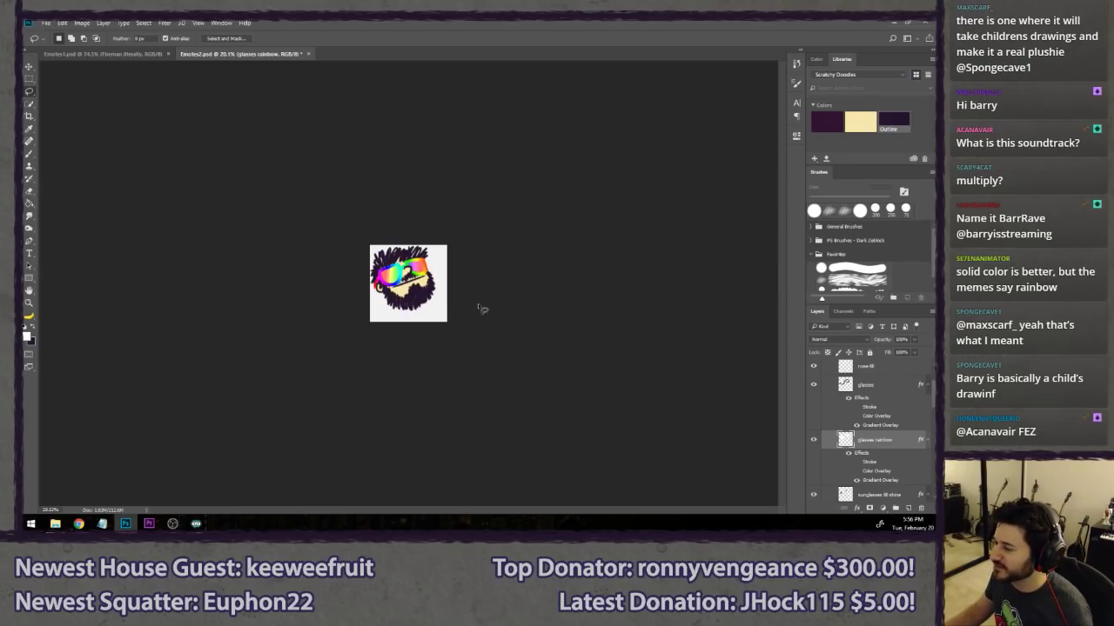
pyautogui.scroll(4, 435, 318)
pyautogui.scroll(2, 416, 303)
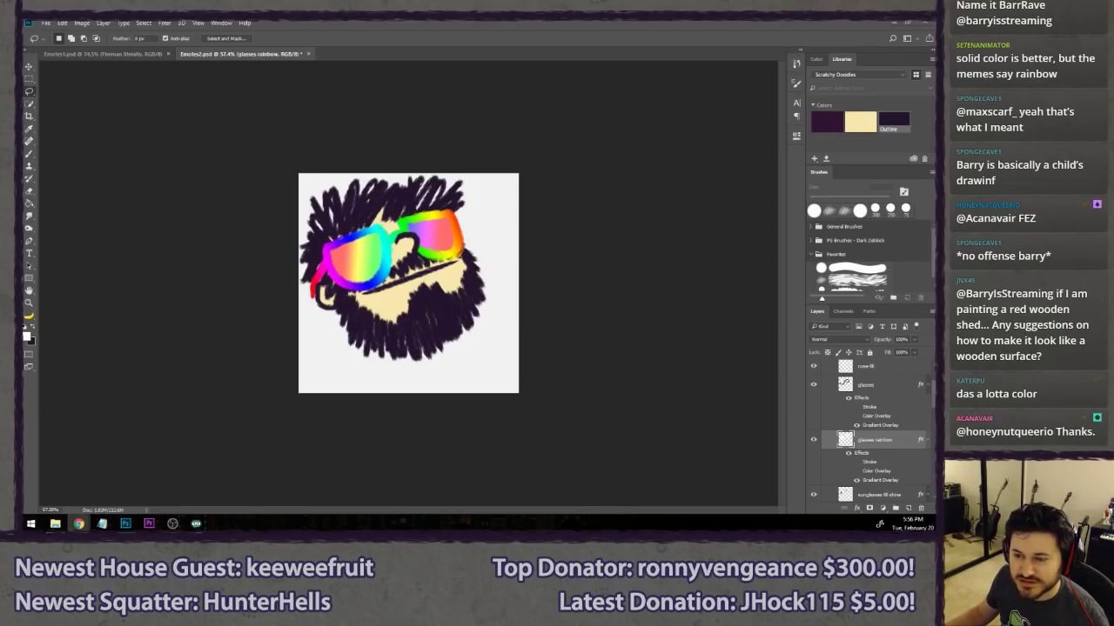
pyautogui.click(392, 22)
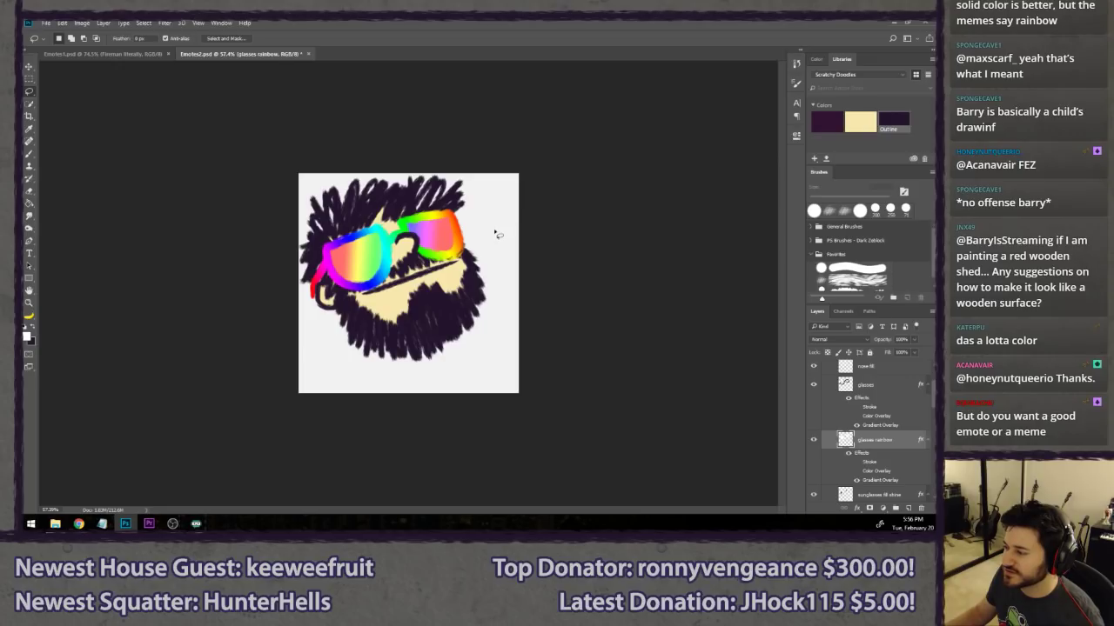
pyautogui.moveTo(501, 273)
pyautogui.mouseDown()
pyautogui.moveTo(500, 348)
pyautogui.moveTo(425, 385)
pyautogui.moveTo(464, 377)
pyautogui.moveTo(470, 324)
pyautogui.mouseUp()
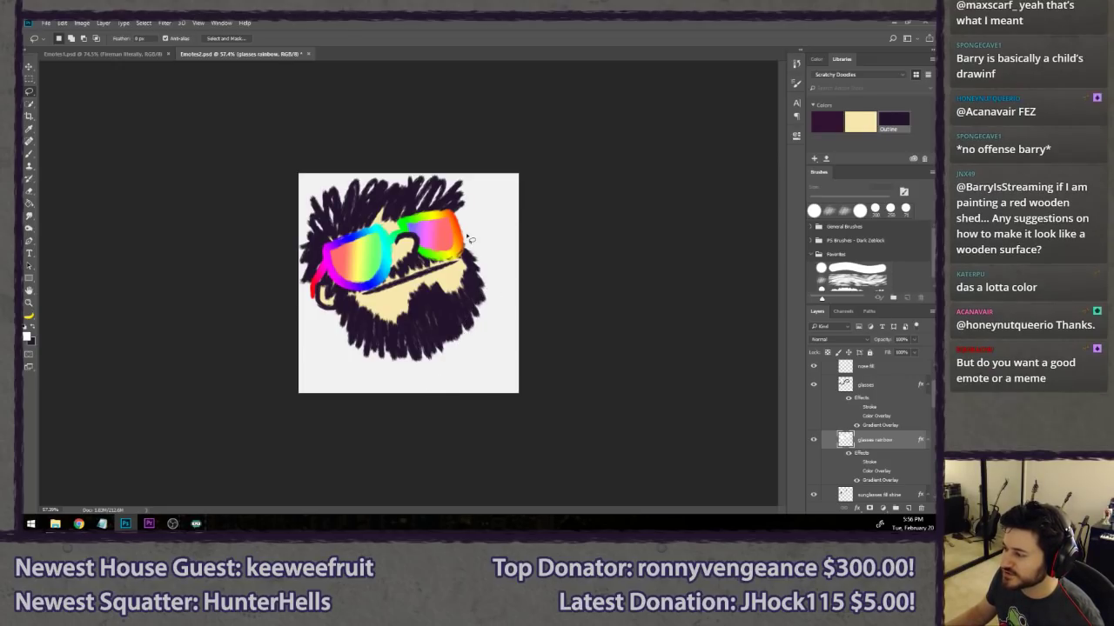
pyautogui.moveTo(481, 174); pyautogui.dragTo(477, 391)
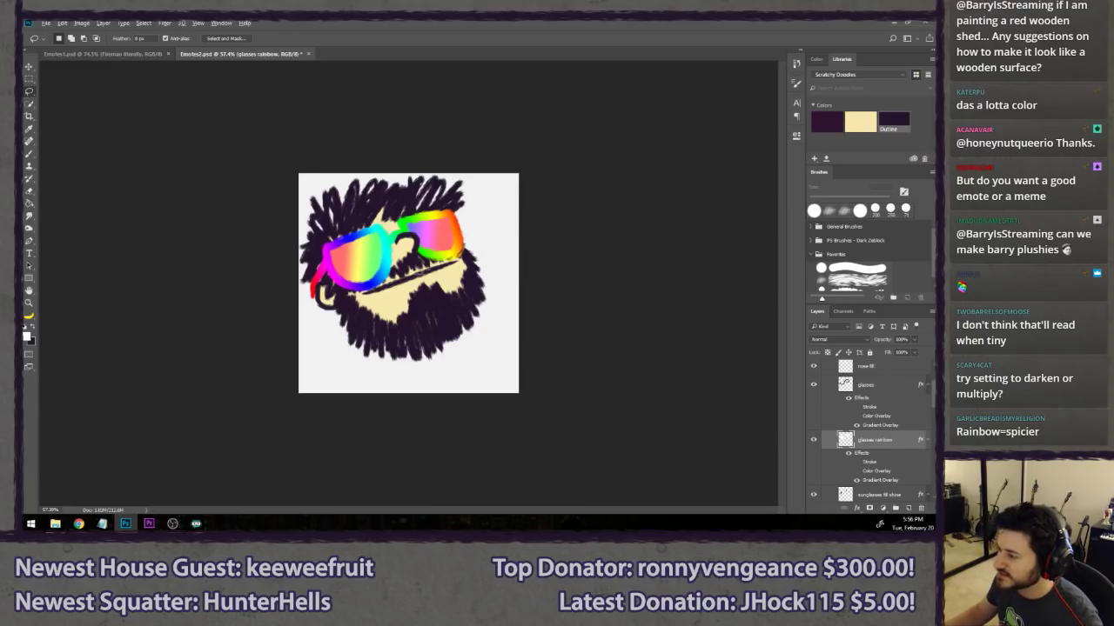
pyautogui.scroll(3, 418, 273)
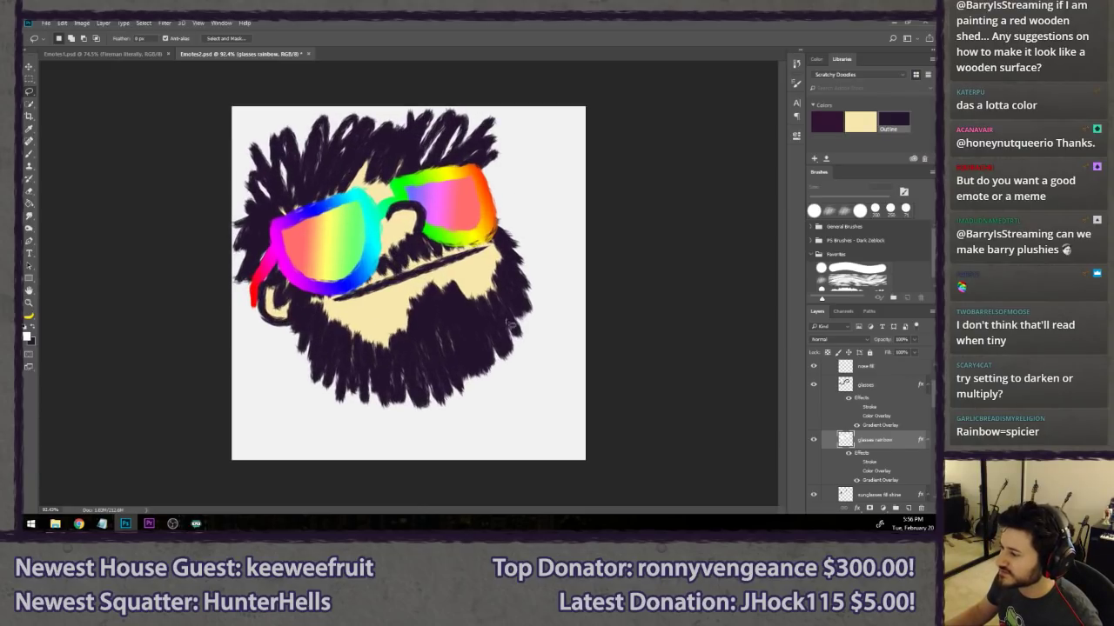
# - Rotate the glasses rim layer's Gradient Overlay roughly half a turn, fine-tune its angle, and apply the layer style
pyautogui.doubleClick(878, 426)
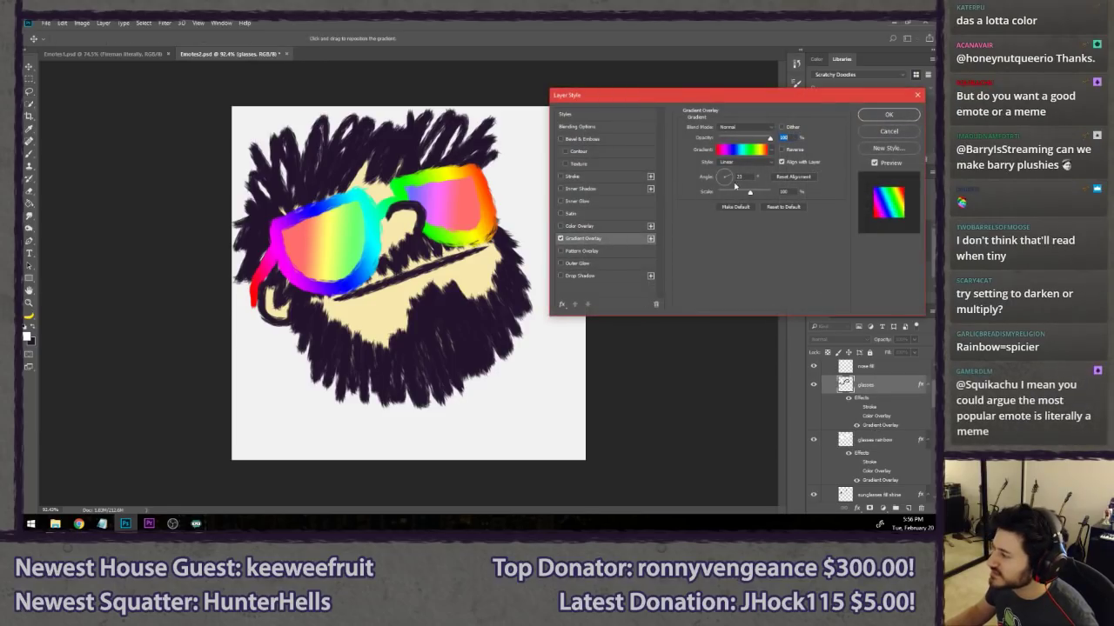
pyautogui.click(718, 182)
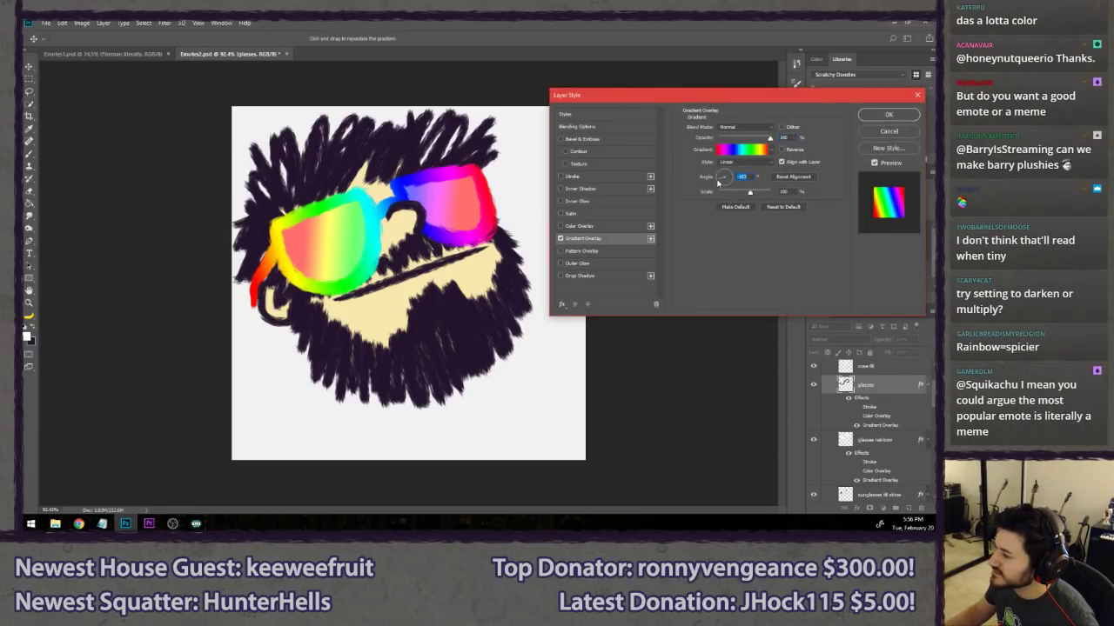
pyautogui.press('Up')
pyautogui.press('Up')
pyautogui.press('Up')
pyautogui.press('Up')
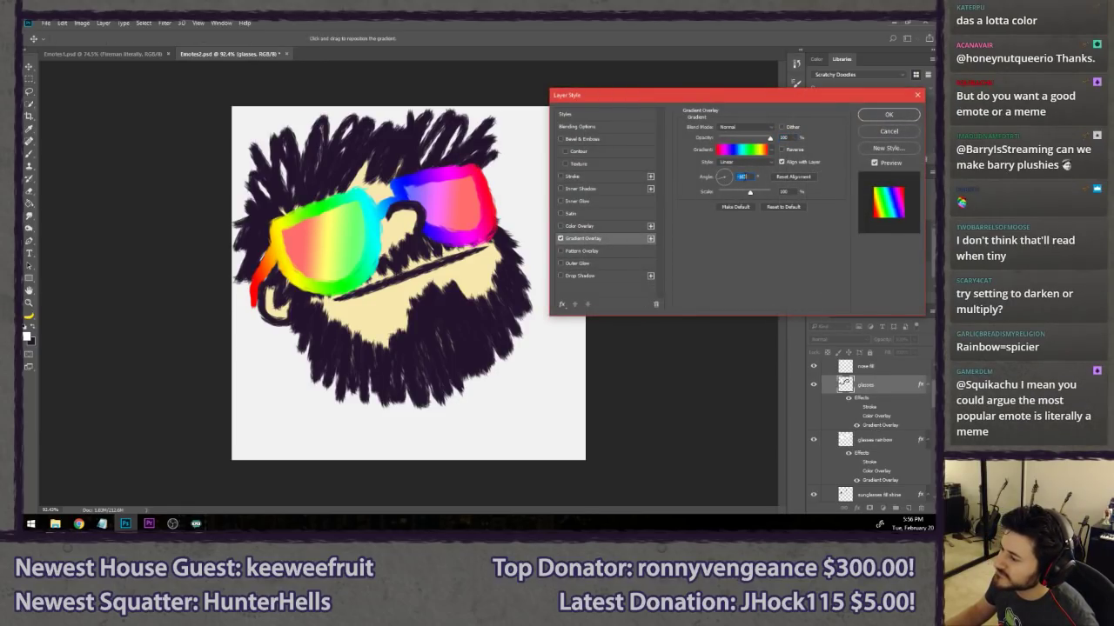
pyautogui.press('Up')
pyautogui.press('Up')
pyautogui.press('Up')
pyautogui.press('Up')
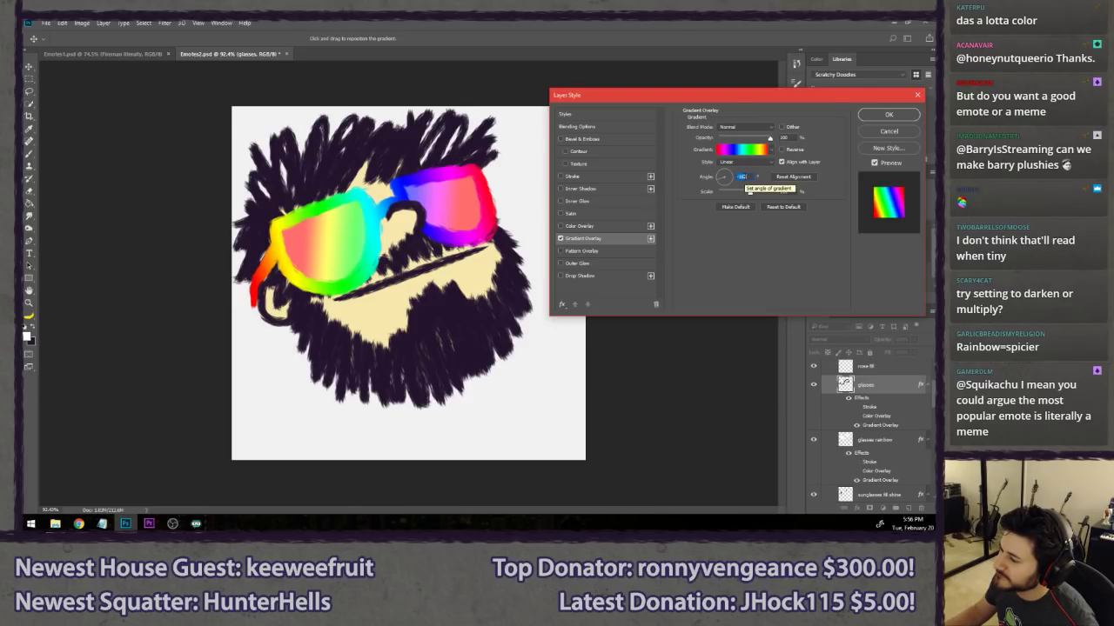
pyautogui.press('Up')
pyautogui.press('Up')
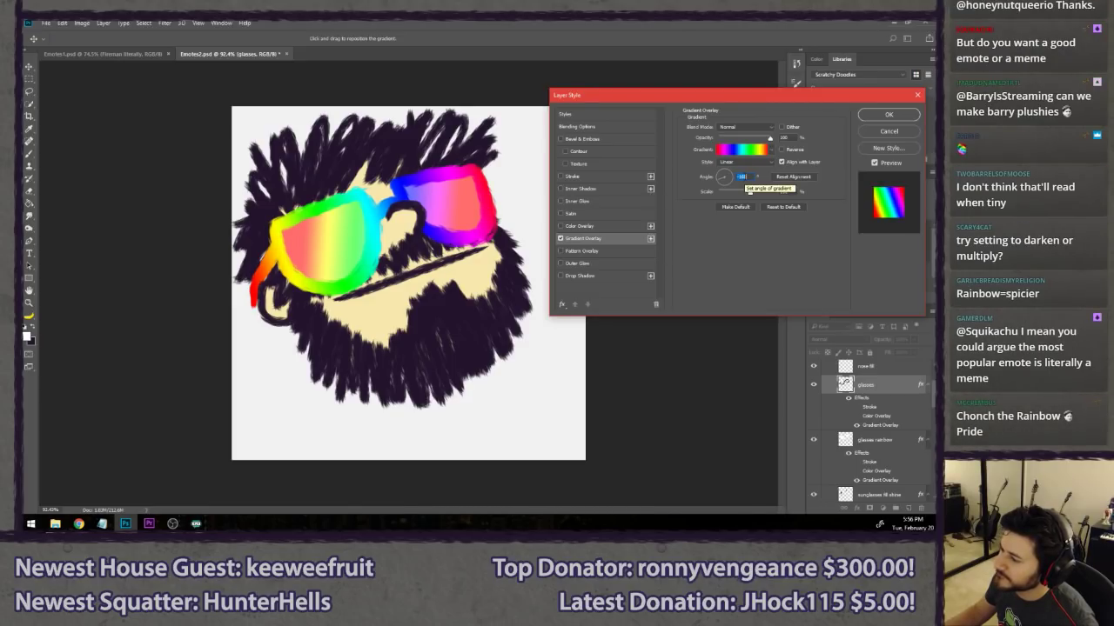
pyautogui.click(897, 116)
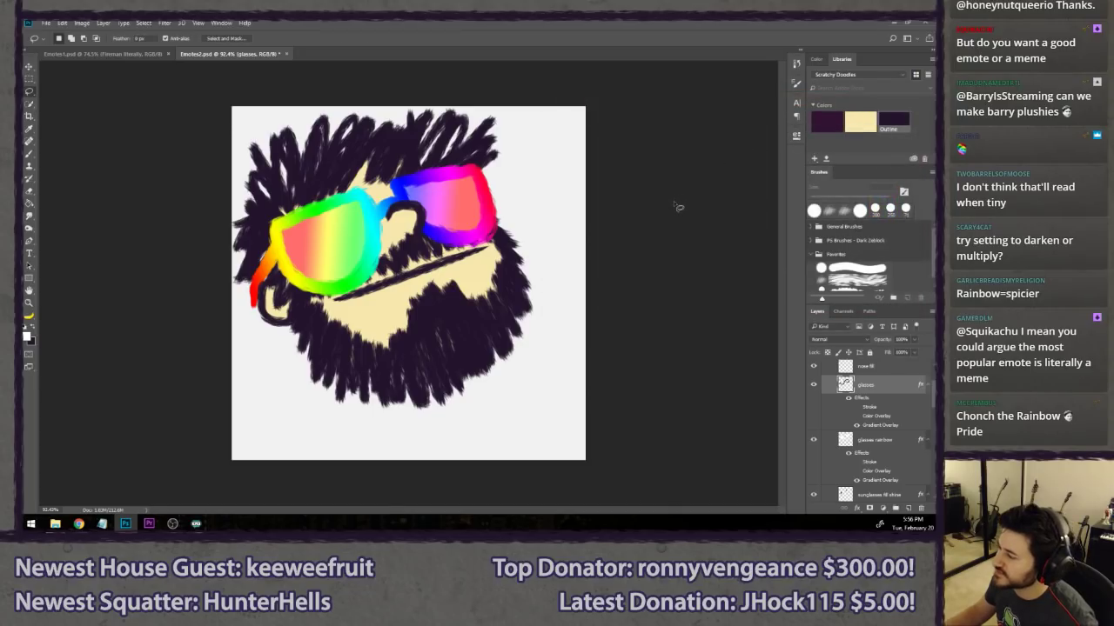
# - Check the rim gradient against its previous version and view the emote at thumbnail size
pyautogui.hotkey('ctrl', 'z')
pyautogui.hotkey('ctrl', '-')
pyautogui.hotkey('ctrl', '-')
pyautogui.scroll(-8, 661, 210)
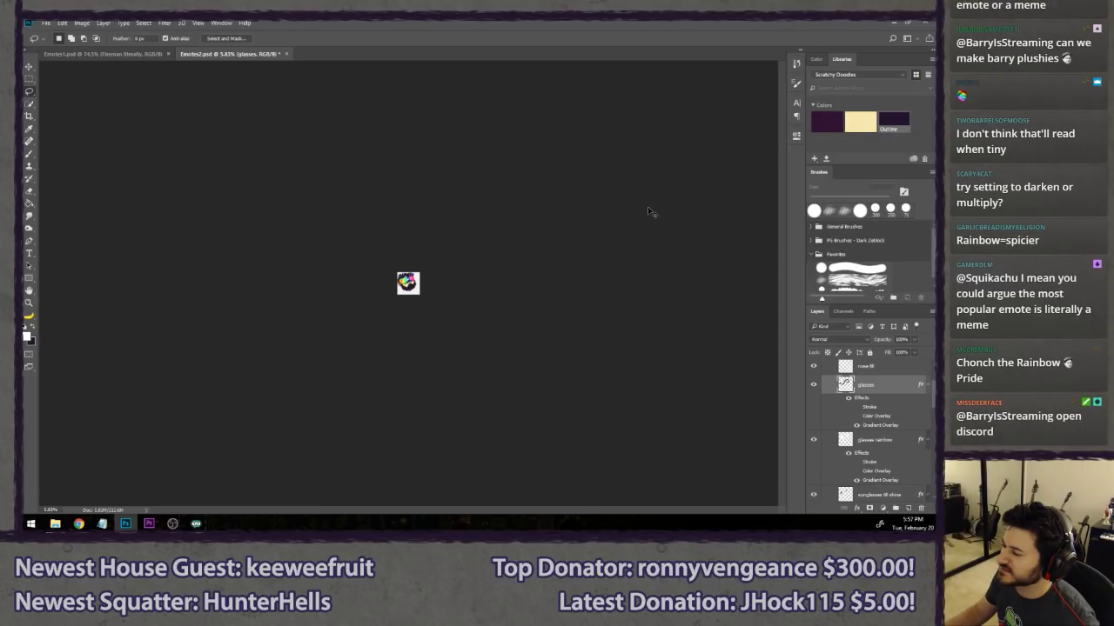
pyautogui.scroll(12, 649, 211)
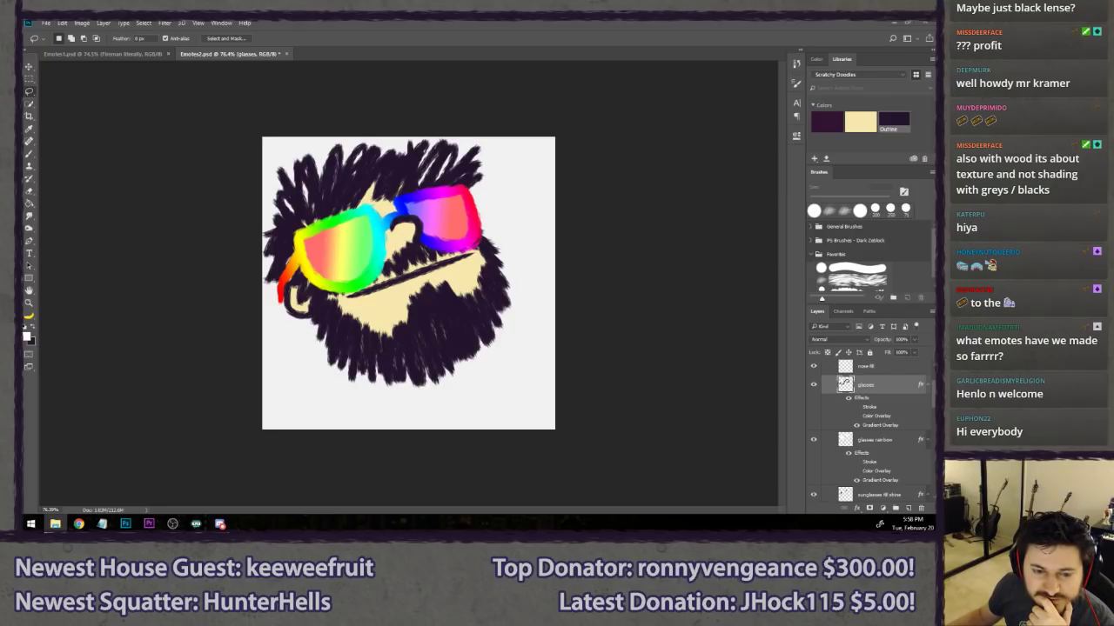
# - Copy the whole rainbow.png image, close it, and paste it into the emote document above the glasses layer
pyautogui.hotkey('ctrl', 'a')
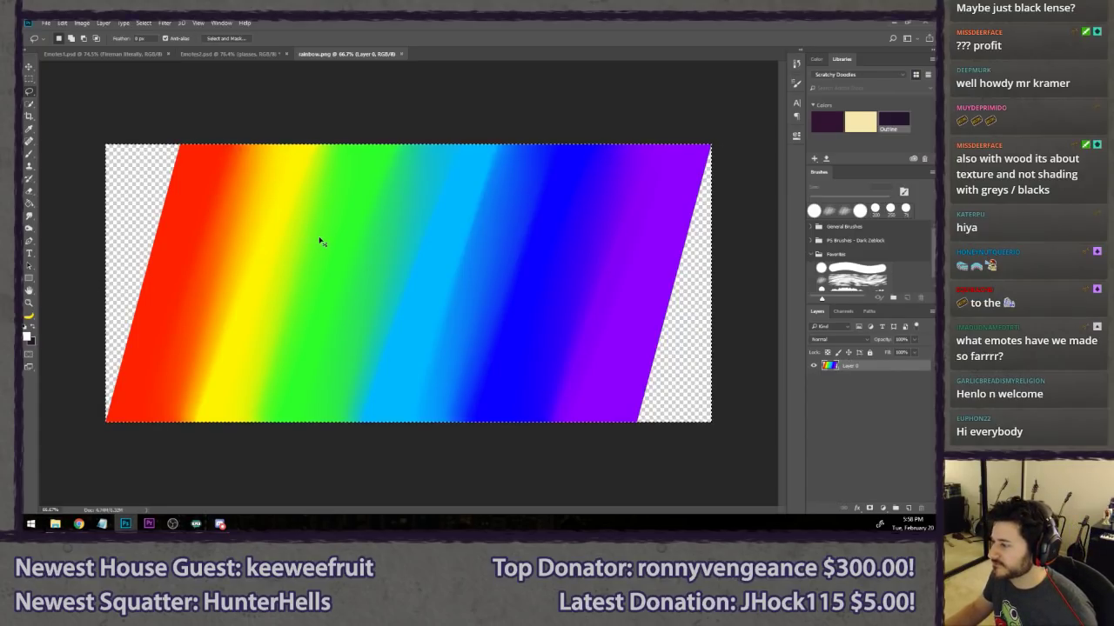
pyautogui.hotkey('ctrl', 'w')
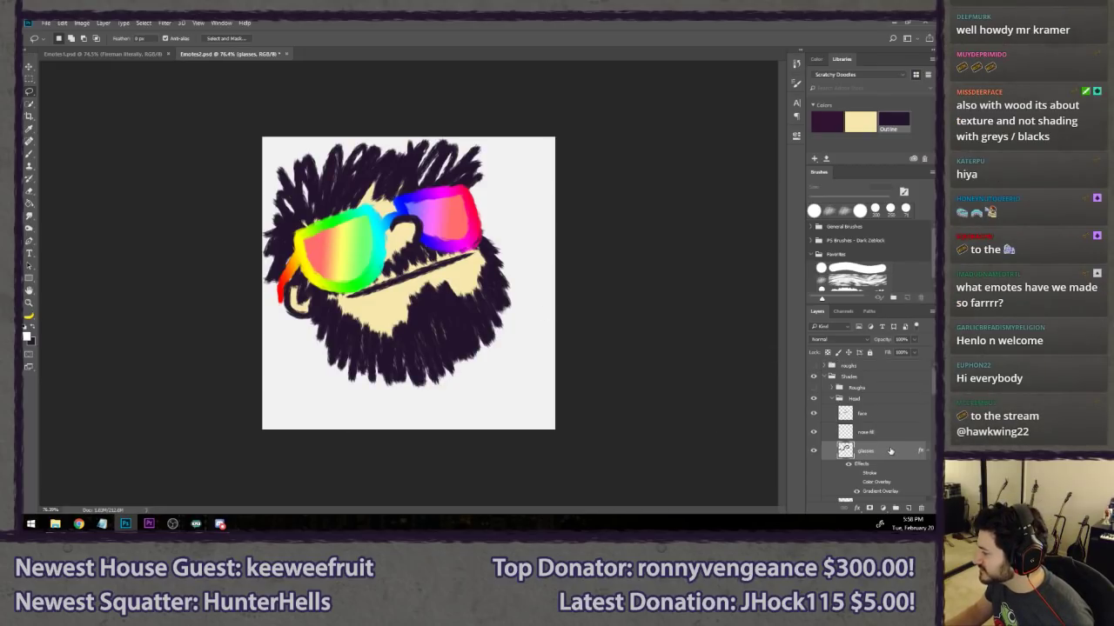
pyautogui.hotkey('ctrl', 'v')
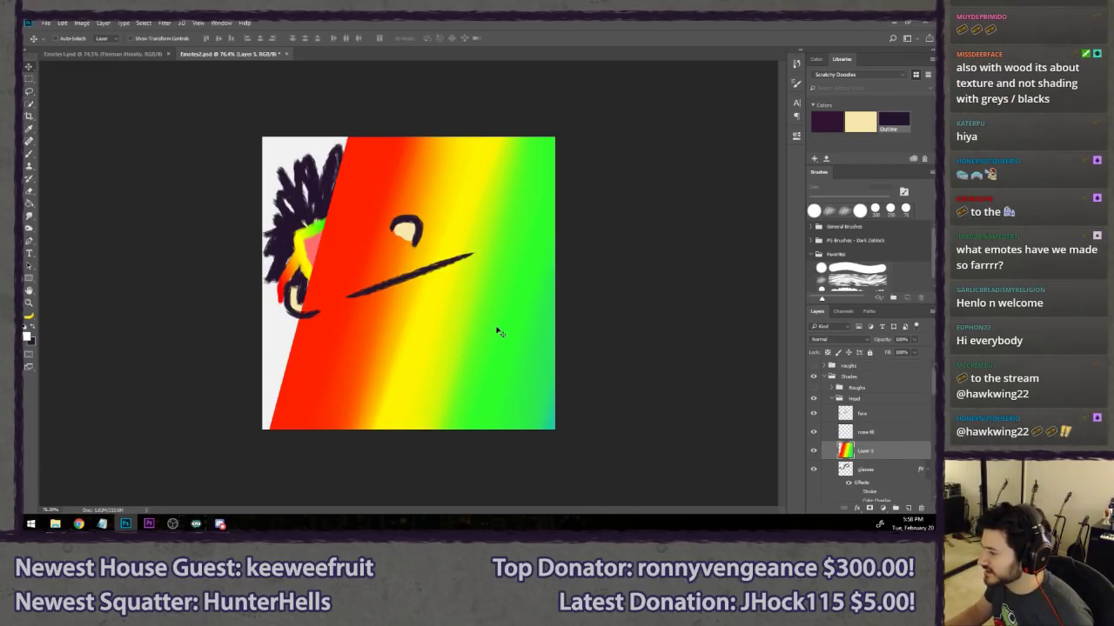
# - Scale the pasted rainbow to about 38% and position it across the glasses
pyautogui.hotkey('ctrl', 't')
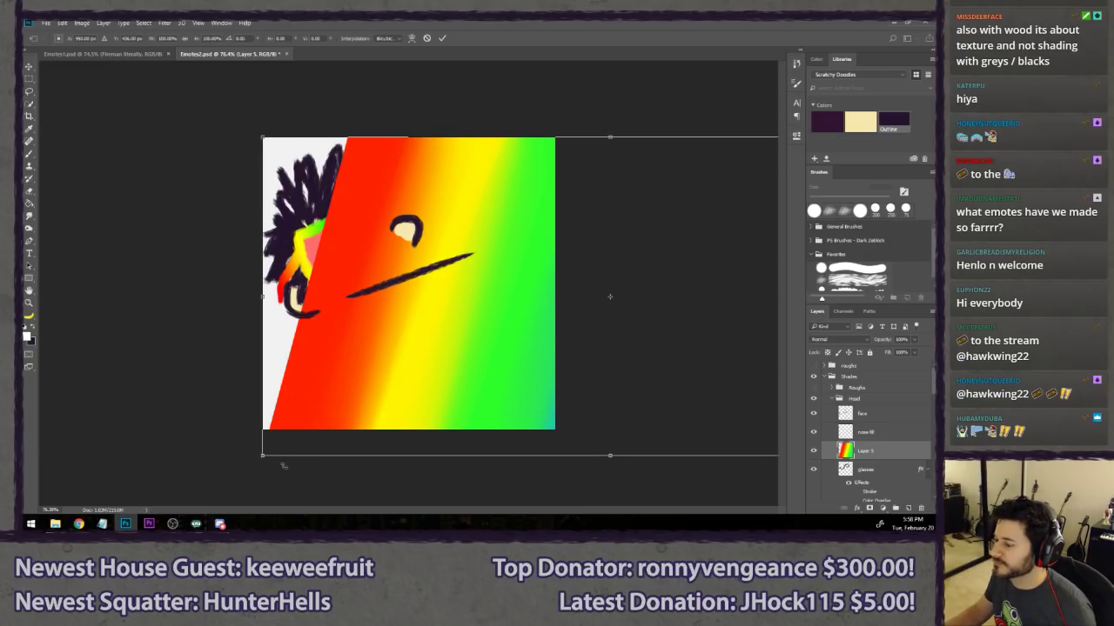
pyautogui.moveTo(263, 455); pyautogui.dragTo(270, 287)
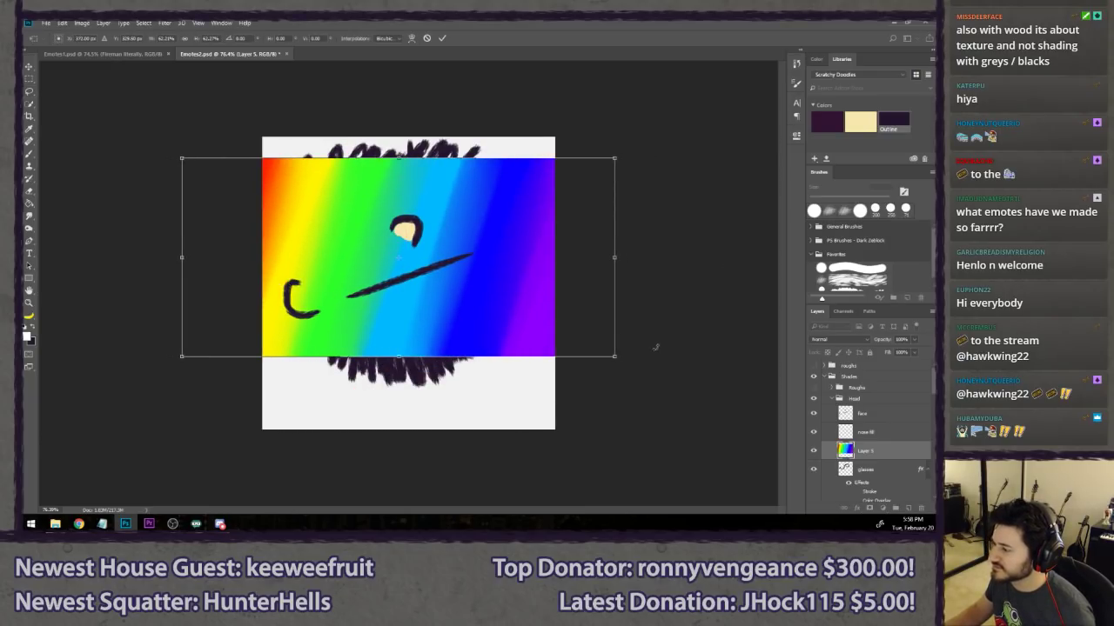
pyautogui.moveTo(626, 355); pyautogui.dragTo(502, 267)
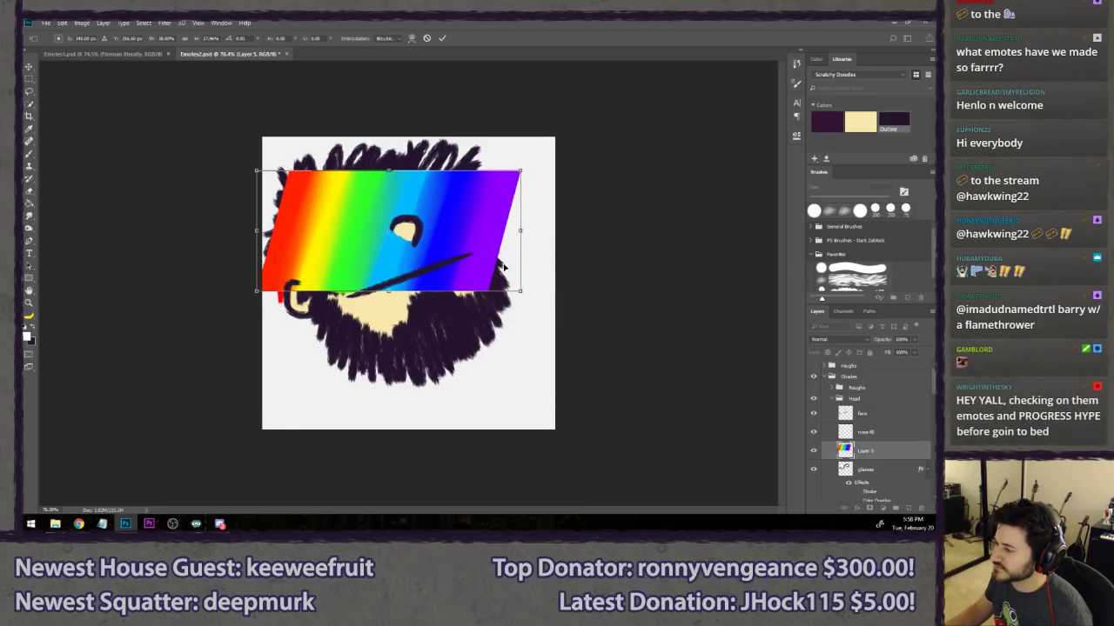
pyautogui.press('Return')
# - Clip the pasted rainbow layer to the glasses layer and hide the glasses layer's Gradient Overlay
pyautogui.rightClick(896, 454)
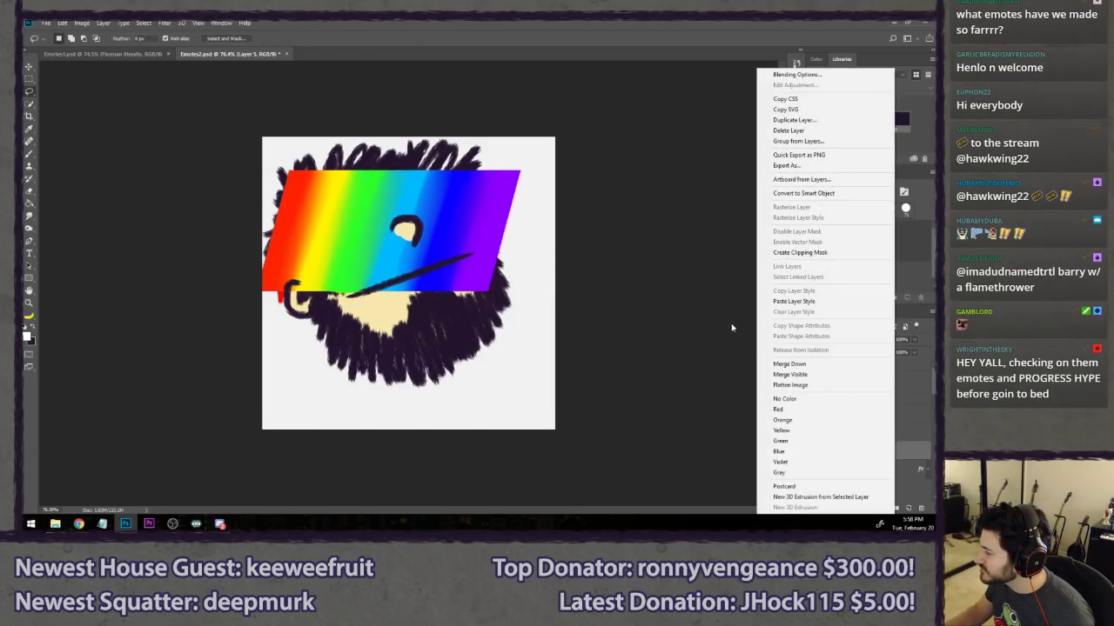
pyautogui.click(793, 252)
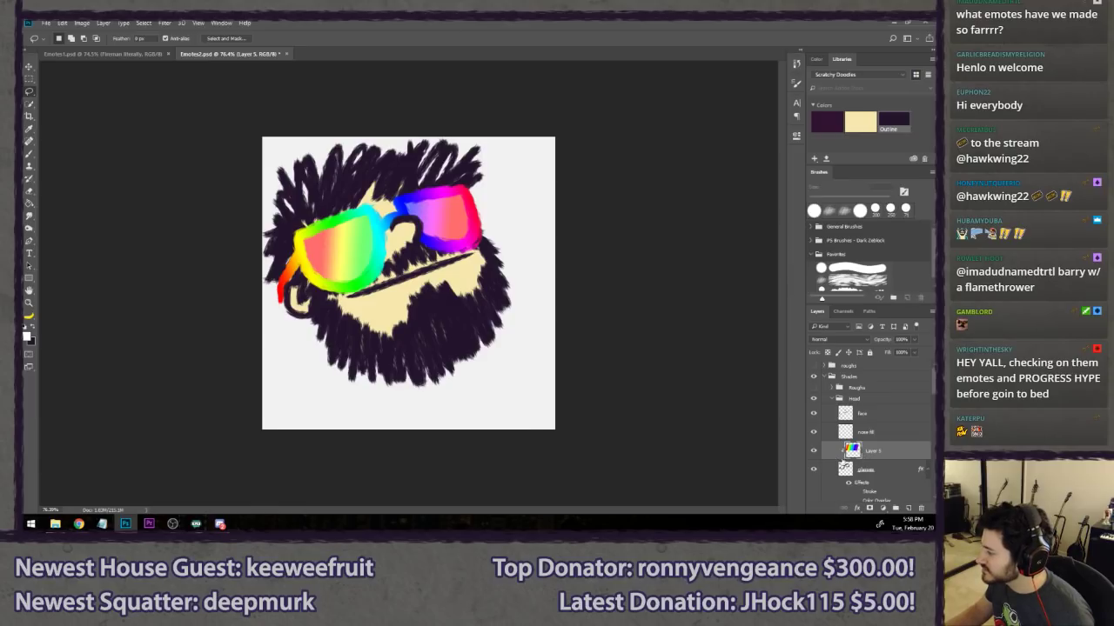
pyautogui.scroll(-2, 866, 478)
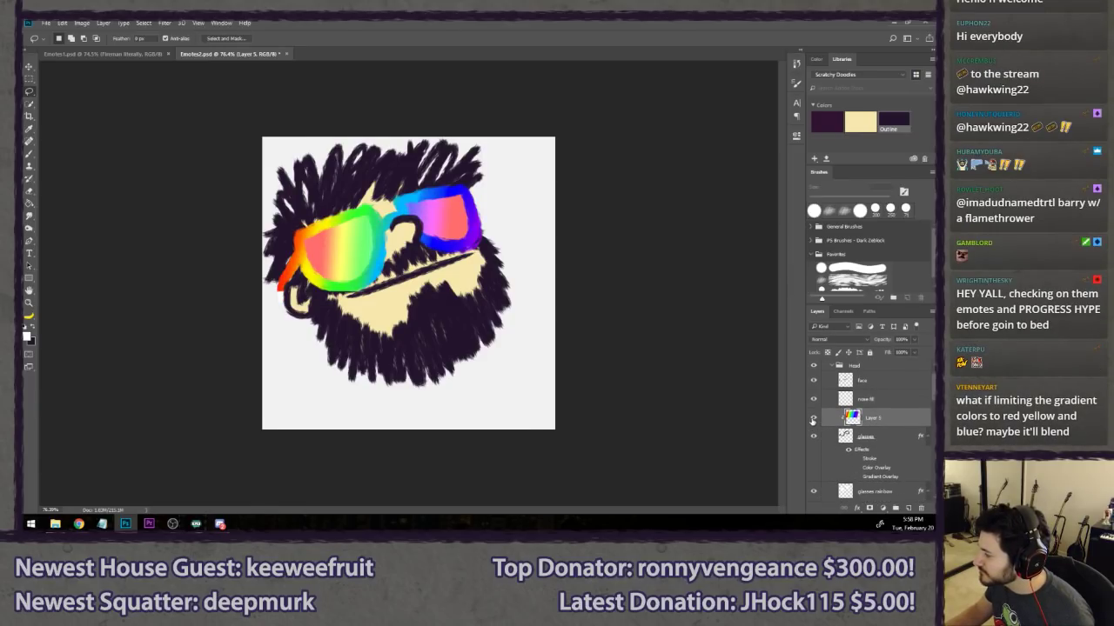
# - Compare the rims with the clipped rainbow layer hidden and shown
pyautogui.click(813, 418)
pyautogui.click(814, 418)
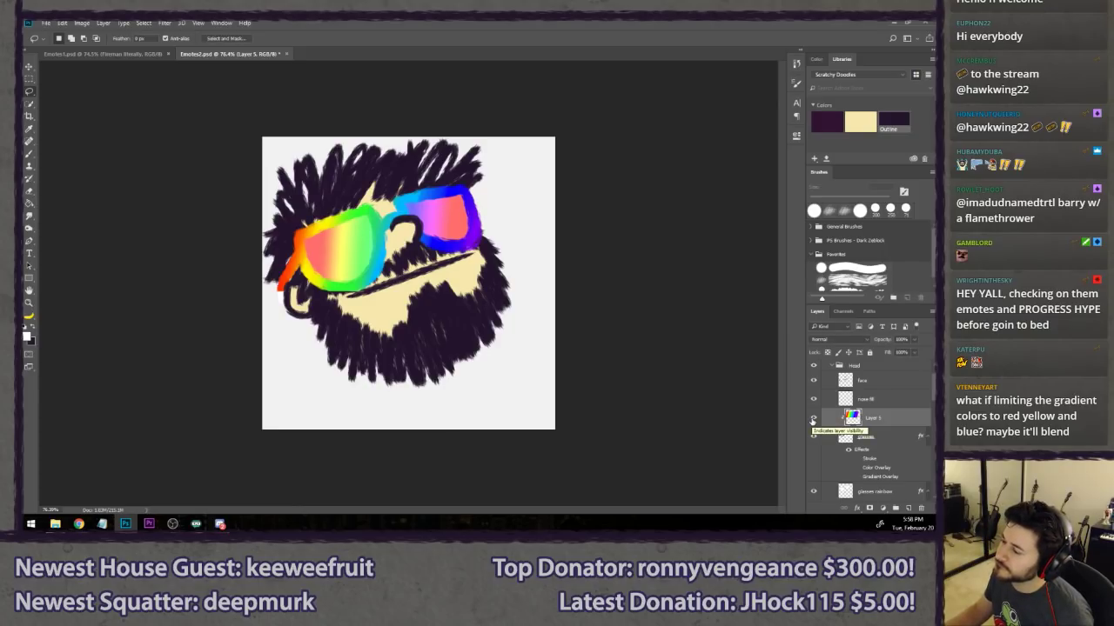
pyautogui.scroll(-4, 522, 341)
pyautogui.scroll(4, 227, 235)
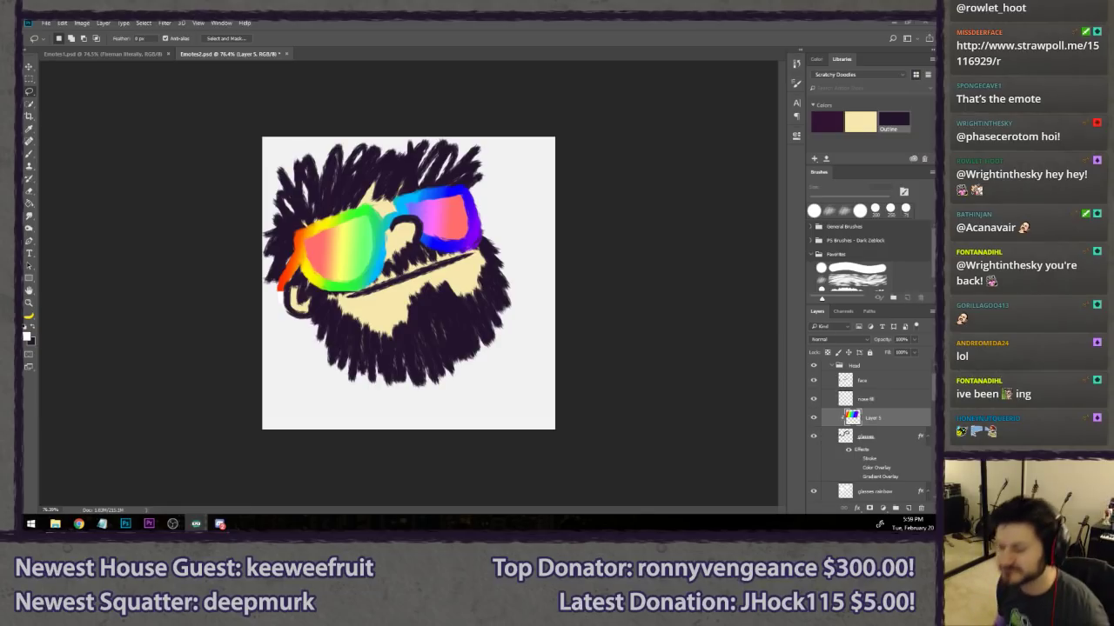
pyautogui.click(435, 21)
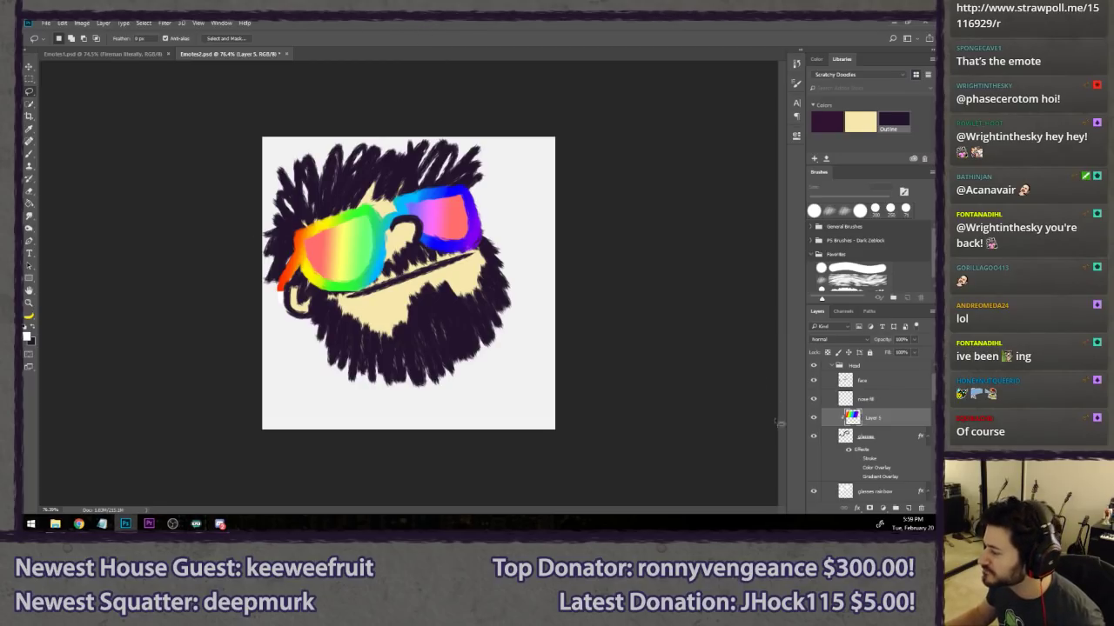
# - Undo the clipping mask and the hidden Gradient Overlay, and delete the pasted rainbow layer
pyautogui.hotkey('ctrl', 'alt', 'z')
pyautogui.hotkey('ctrl', 'alt', 'z')
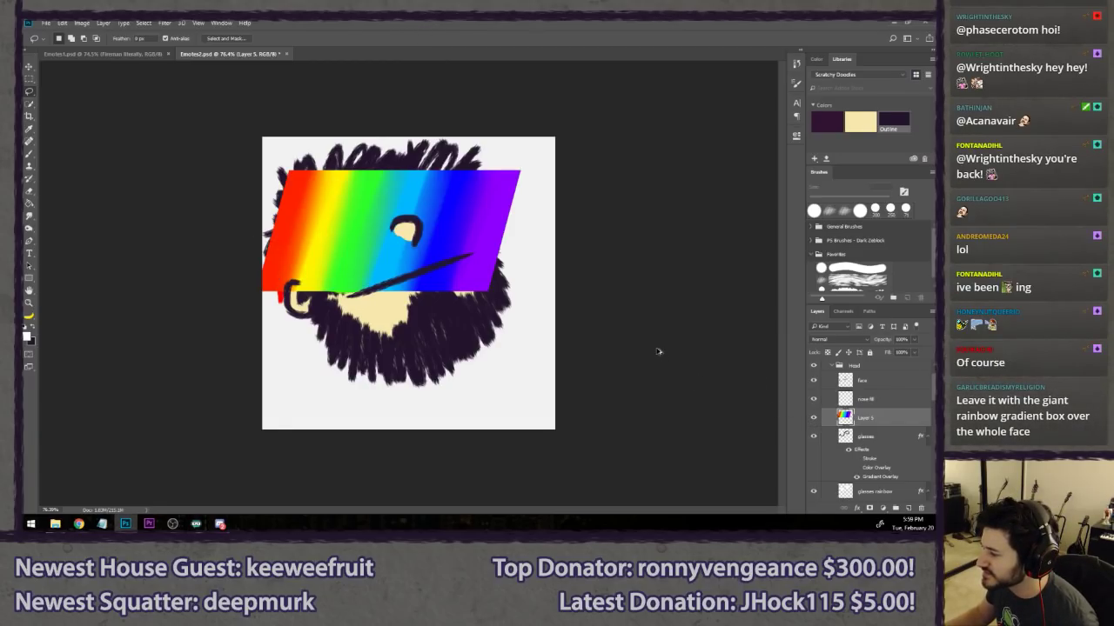
pyautogui.press('Delete')
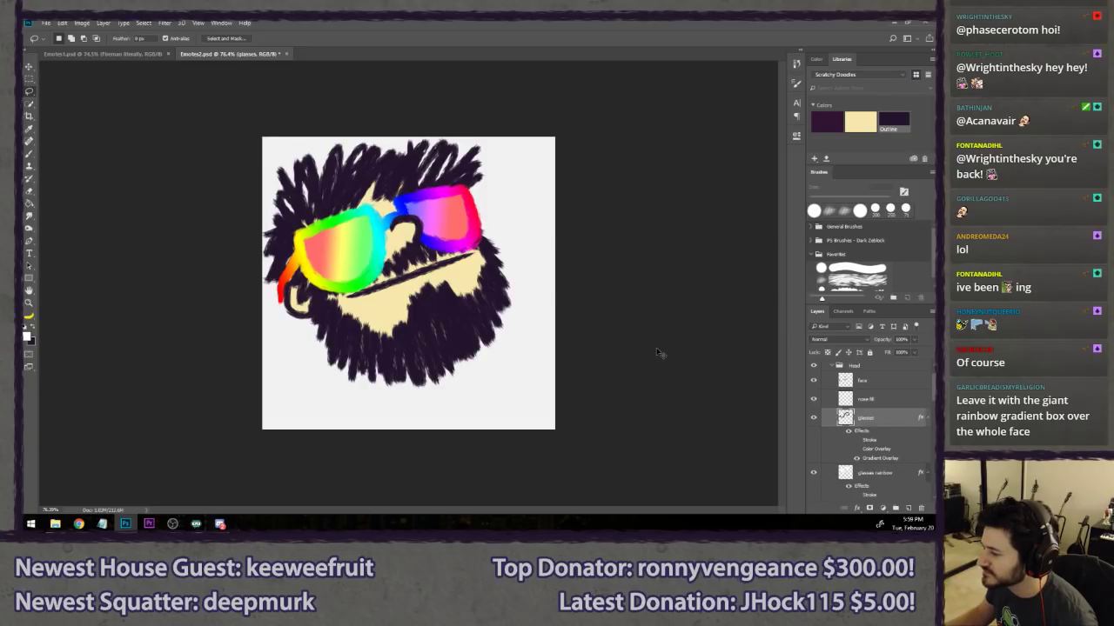
# - Restore the deleted rainbow layer together with its clipping to the glasses layer
pyautogui.hotkey('ctrl', 'z')
pyautogui.hotkey('ctrl', 'z')
pyautogui.hotkey('ctrl', 'z')
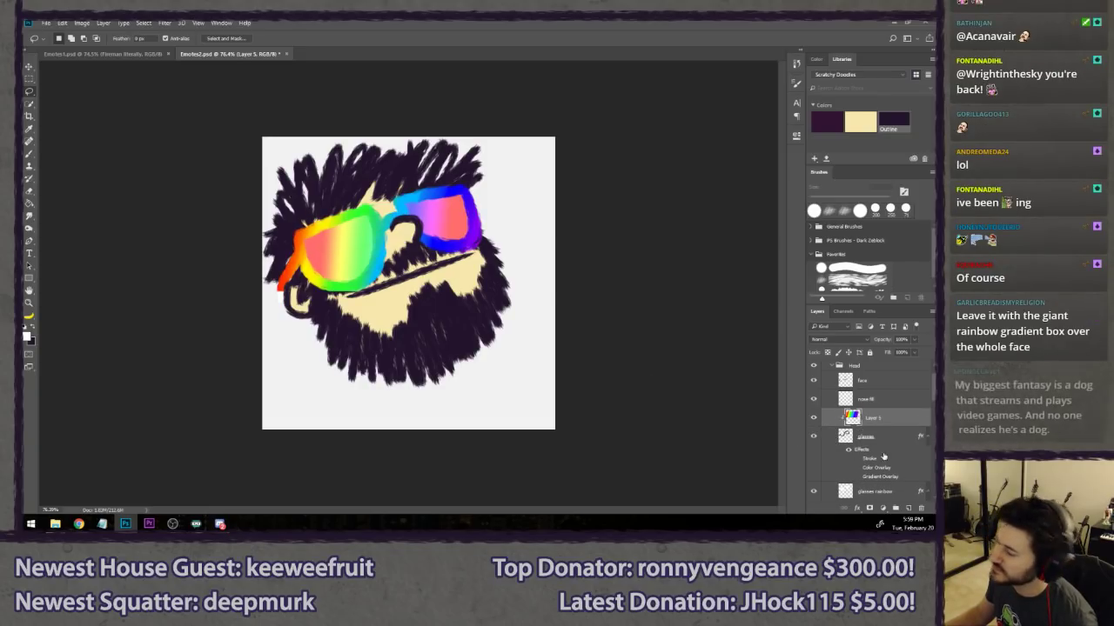
# - Shift the clipped rainbow slightly down to cover the whole glasses arm, compare the positions, and check the emote at small size
pyautogui.press('v')
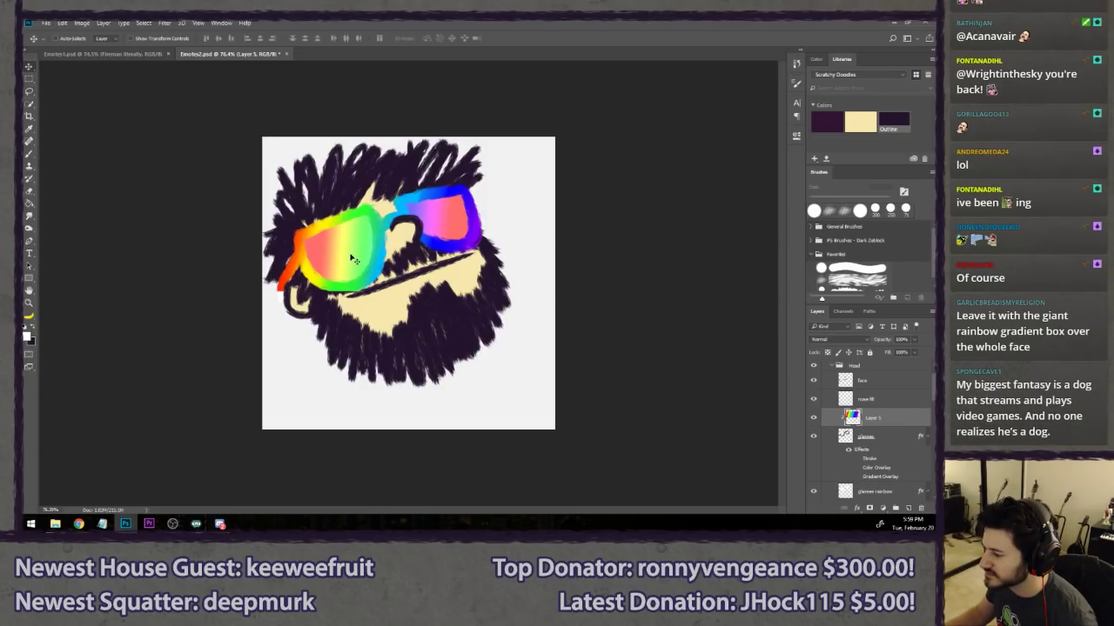
pyautogui.moveTo(352, 259); pyautogui.dragTo(351, 270)
pyautogui.hotkey('ctrl', 'z')
pyautogui.hotkey('ctrl', 'z')
pyautogui.hotkey('ctrl', 'z')
pyautogui.hotkey('ctrl', 'z')
pyautogui.hotkey('ctrl', 'z')
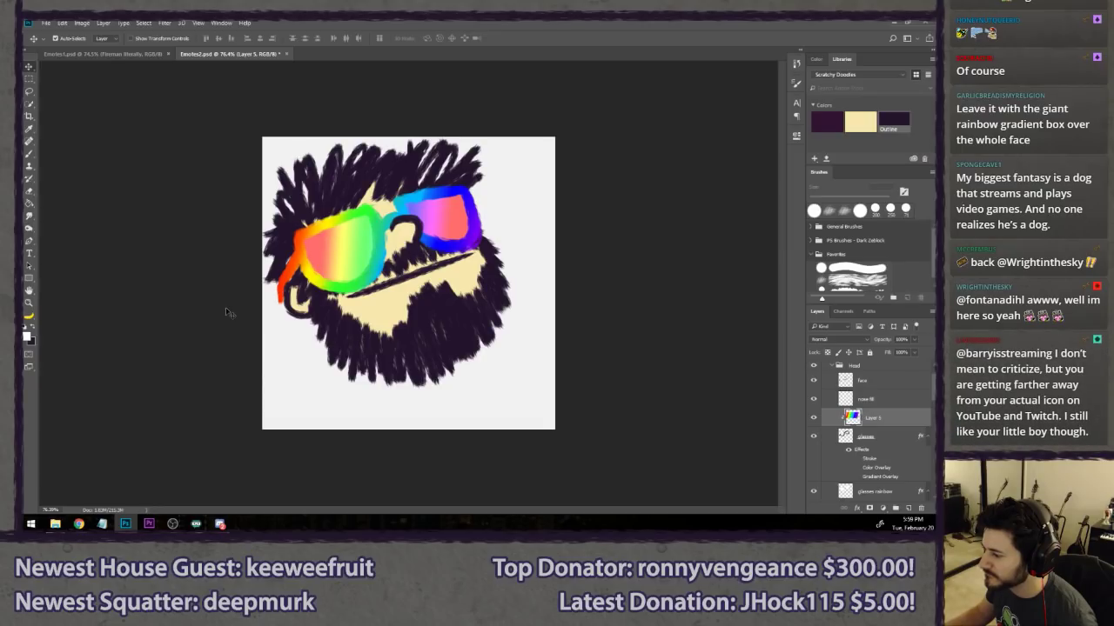
pyautogui.hotkey('ctrl', 'z')
pyautogui.hotkey('ctrl', 'z')
pyautogui.hotkey('ctrl', 'z')
pyautogui.press('l')
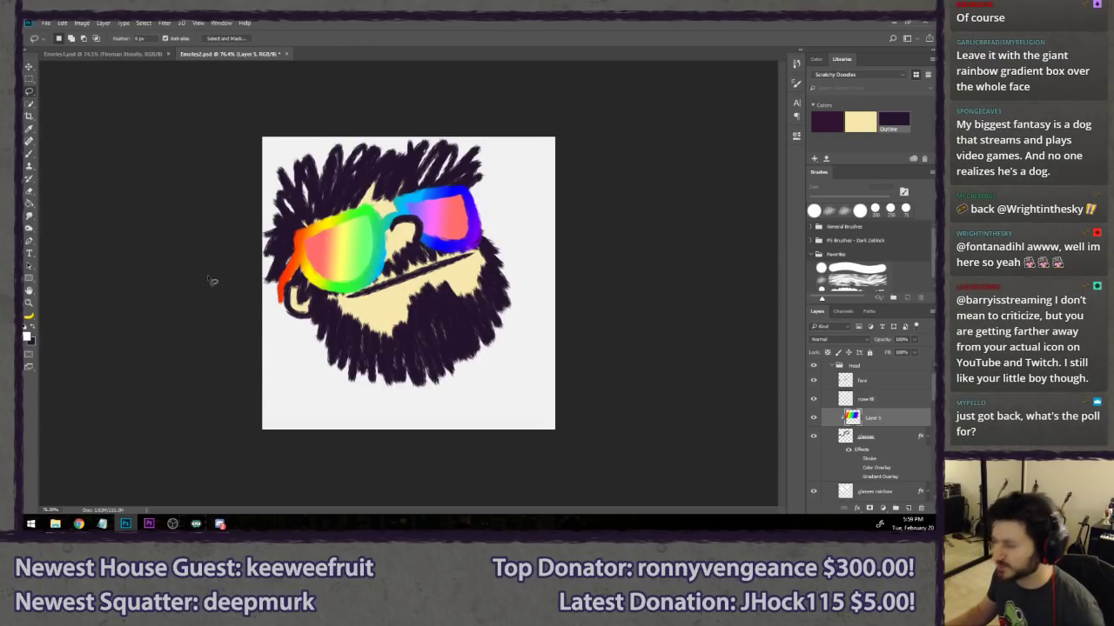
pyautogui.scroll(-5, 358, 357)
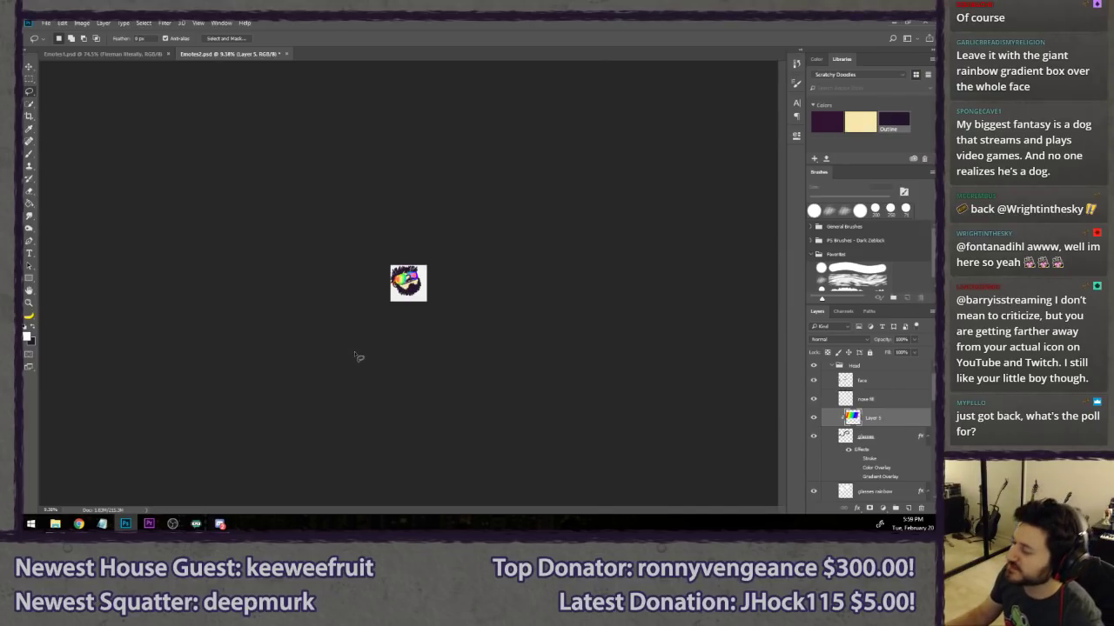
pyautogui.scroll(6, 335, 335)
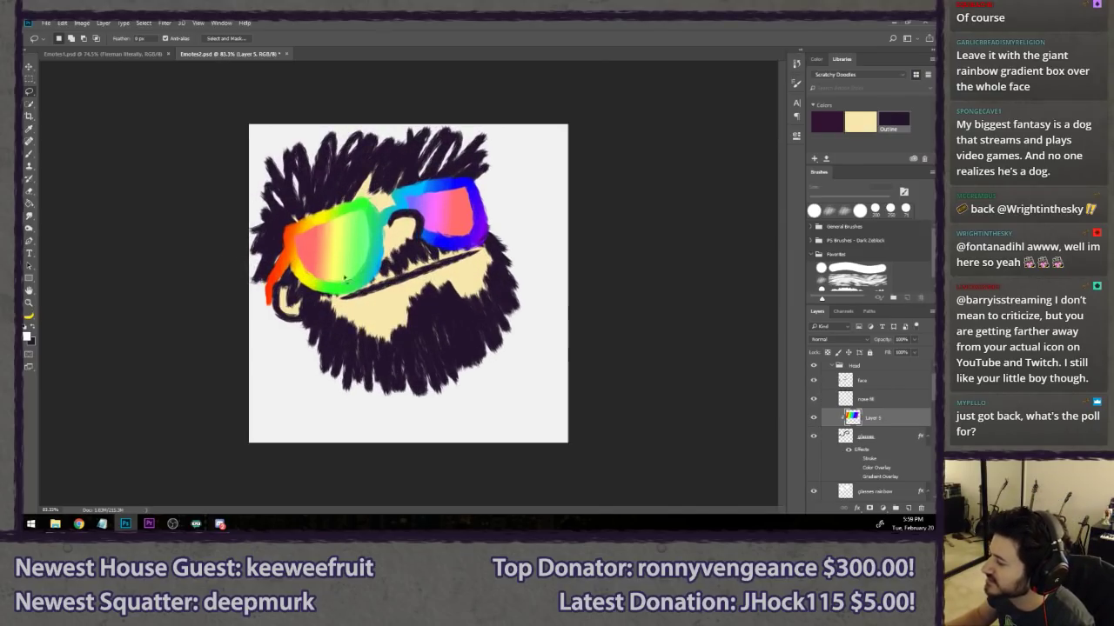
# - Hide the glasses rainbow layer while keeping the clipped rainbow on the rims shown
pyautogui.click(813, 418)
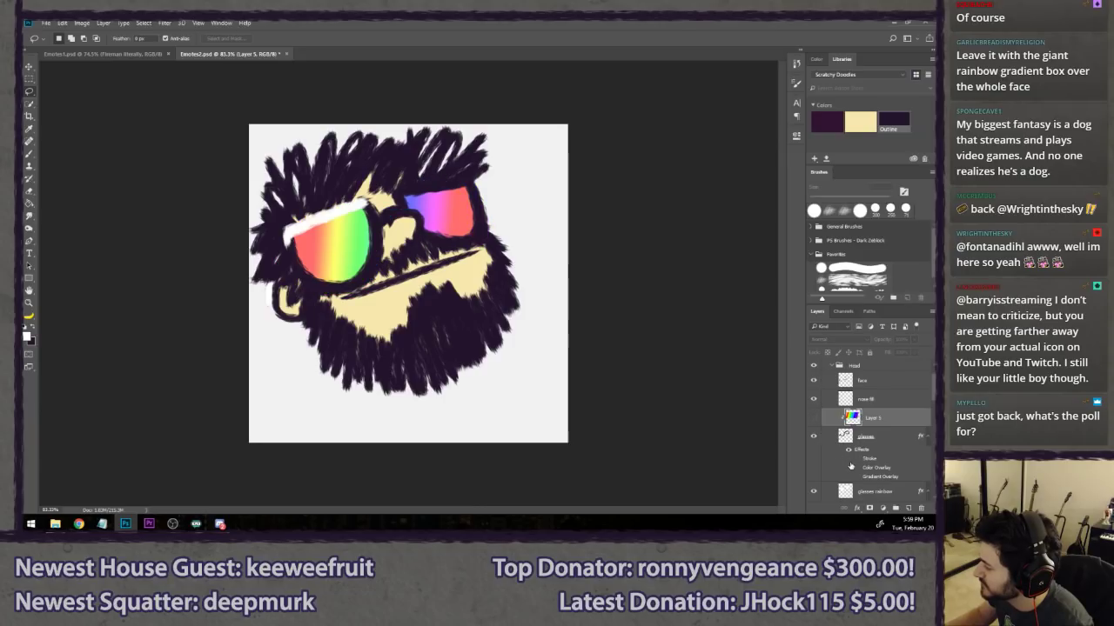
pyautogui.click(855, 468)
pyautogui.click(855, 468)
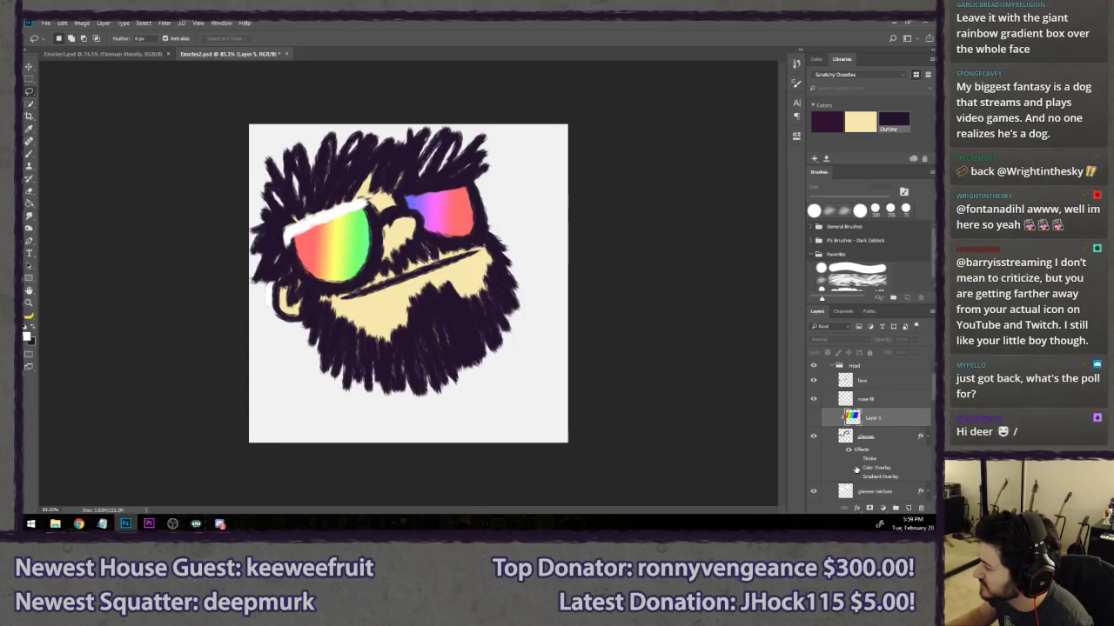
pyautogui.click(815, 493)
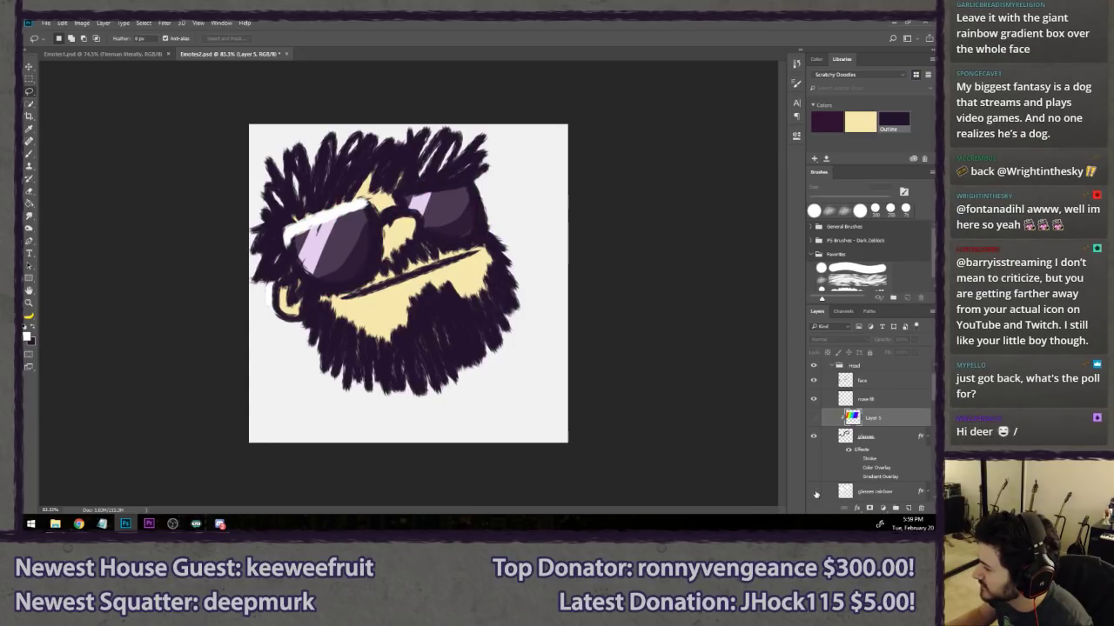
pyautogui.click(814, 418)
# - Duplicate the rainbow layer and place the original directly above the sunglasses fill shine layer
pyautogui.scroll(-2, 883, 416)
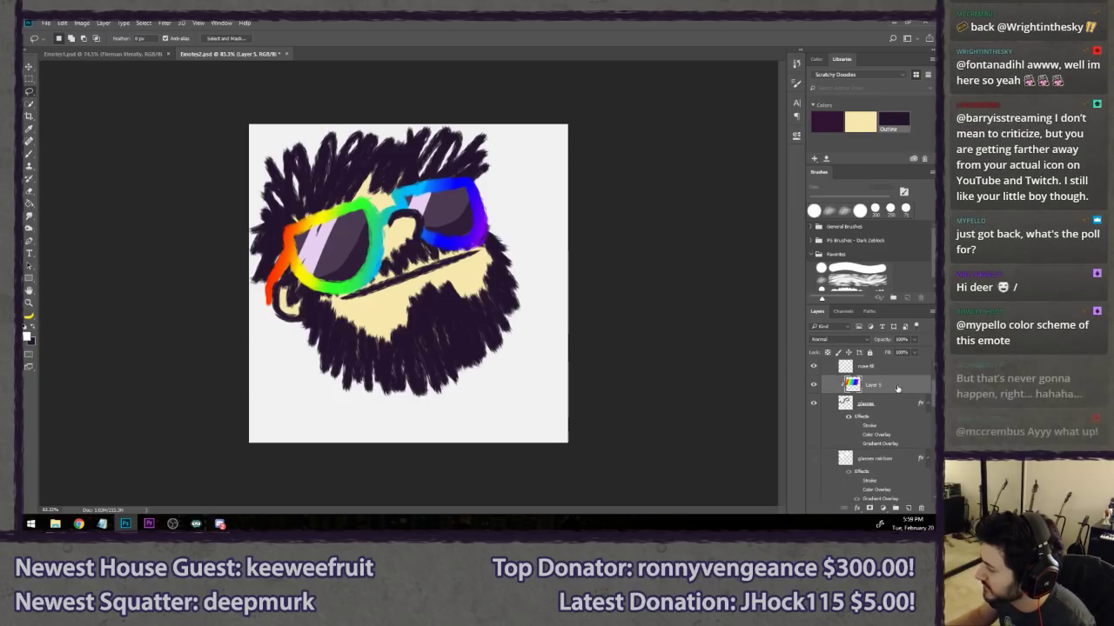
pyautogui.hotkey('ctrl', 'j')
pyautogui.press('v')
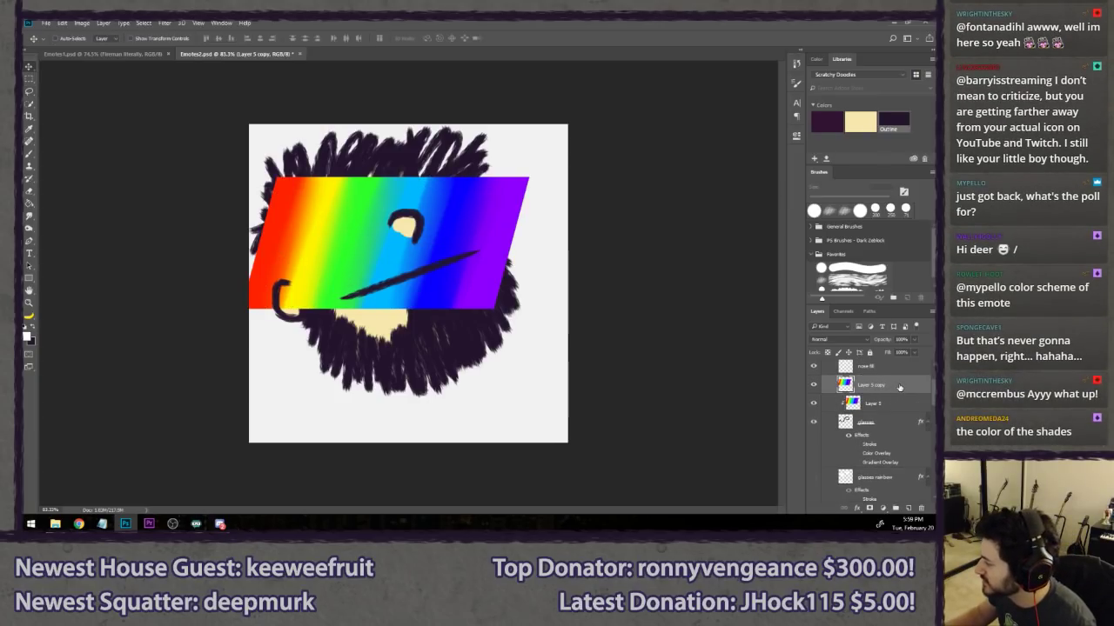
pyautogui.scroll(-1, 897, 376)
pyautogui.moveTo(896, 372); pyautogui.dragTo(874, 409)
pyautogui.scroll(-1, 874, 410)
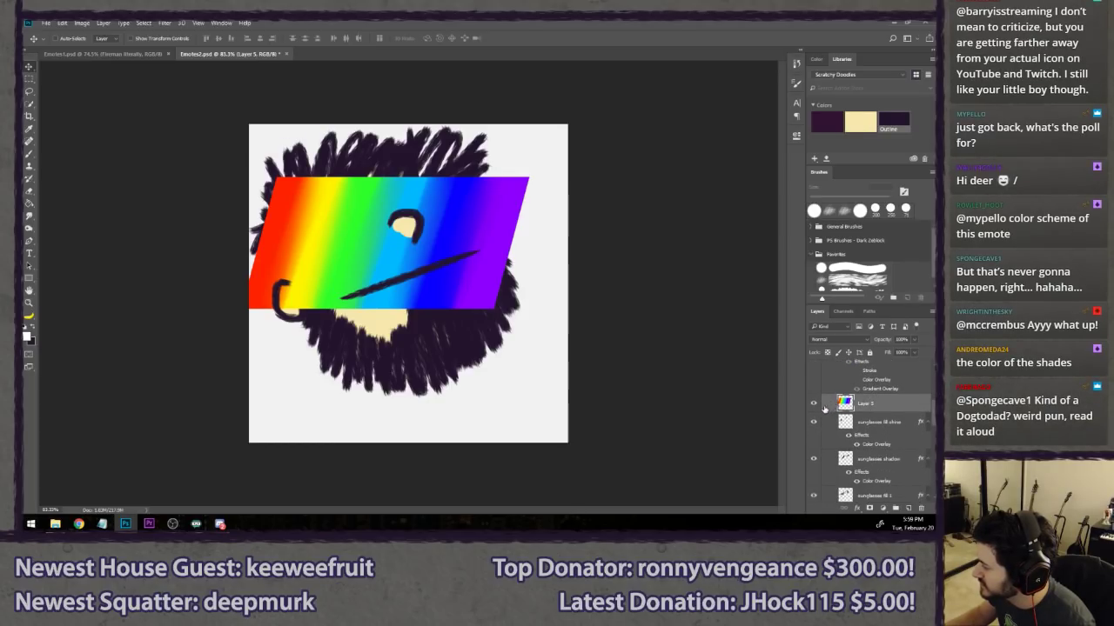
# - Clip the lower rainbow layer to the sunglasses fill shine layer and the rainbow copy to the glasses layer
pyautogui.rightClick(890, 411)
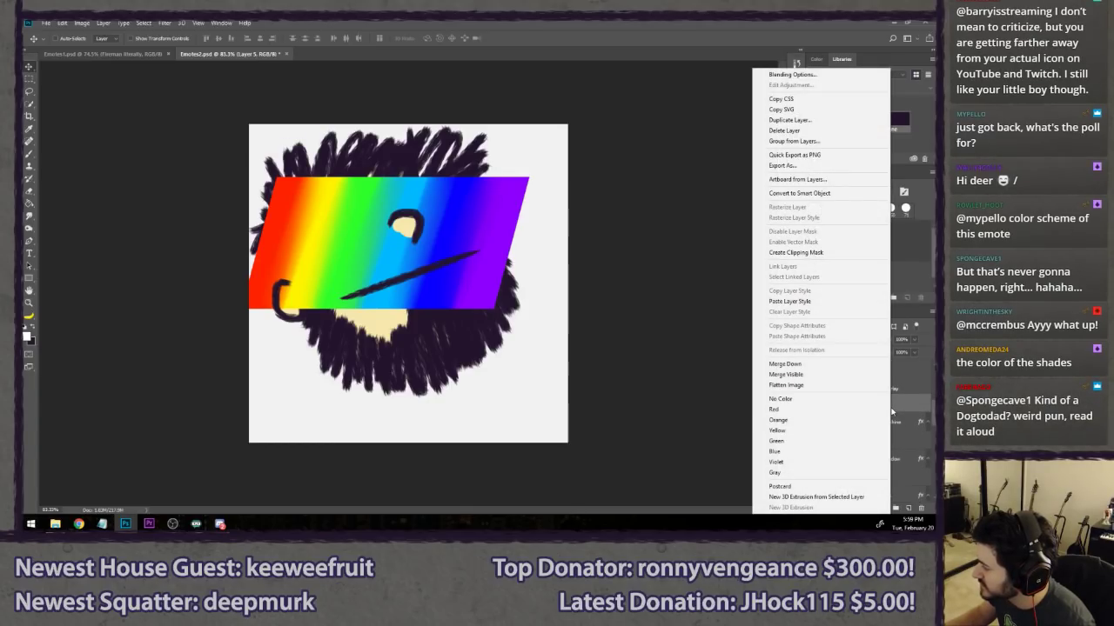
pyautogui.click(813, 253)
pyautogui.click(815, 397)
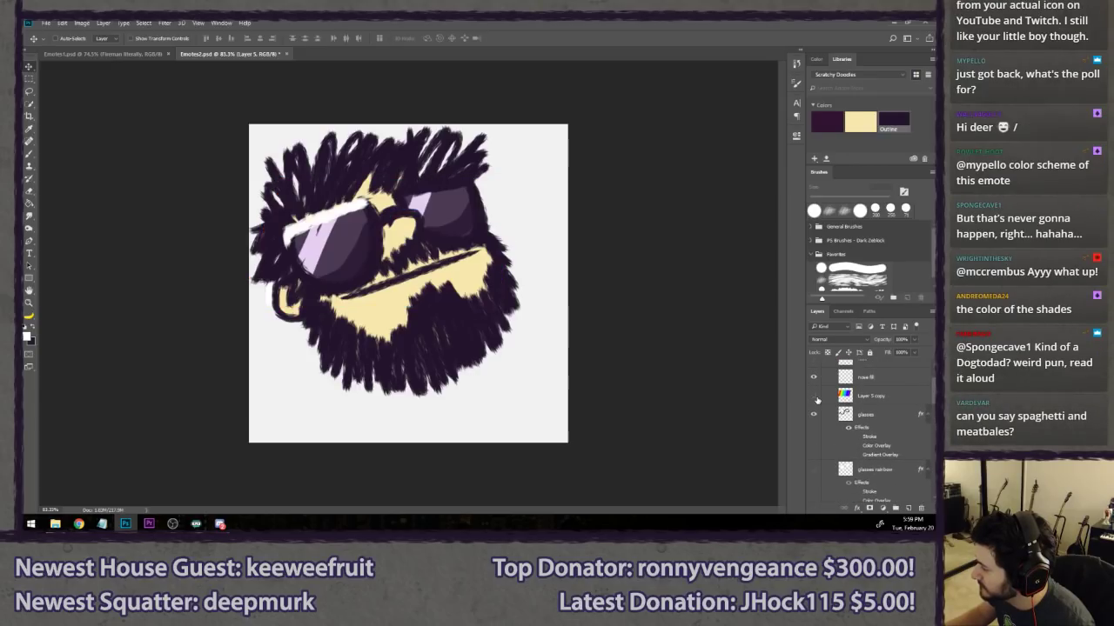
pyautogui.click(814, 397)
pyautogui.rightClick(913, 398)
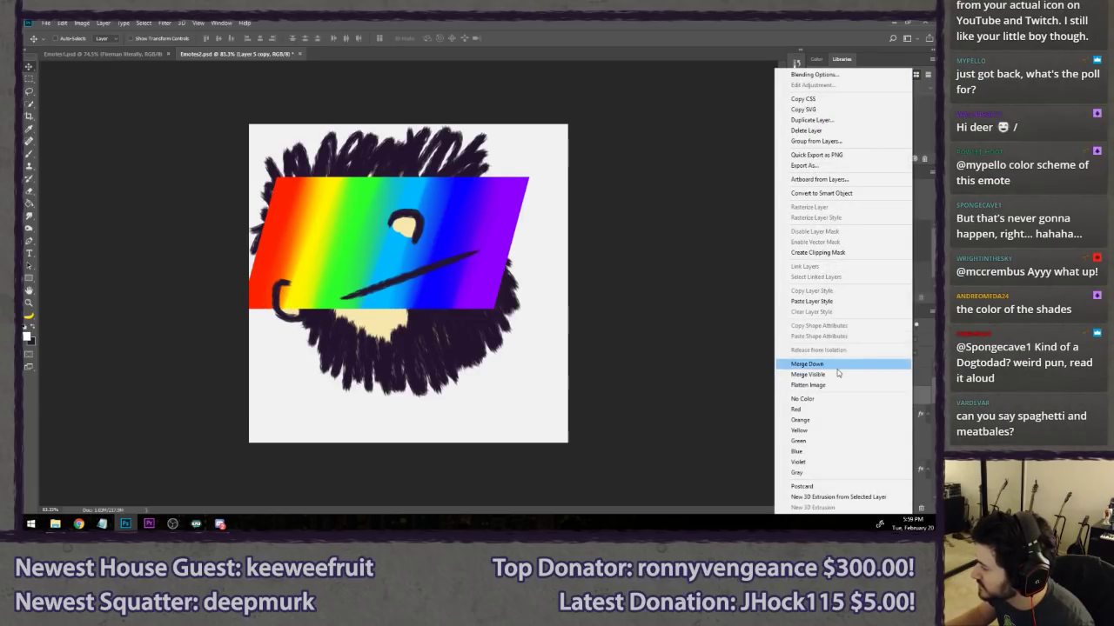
pyautogui.click(834, 253)
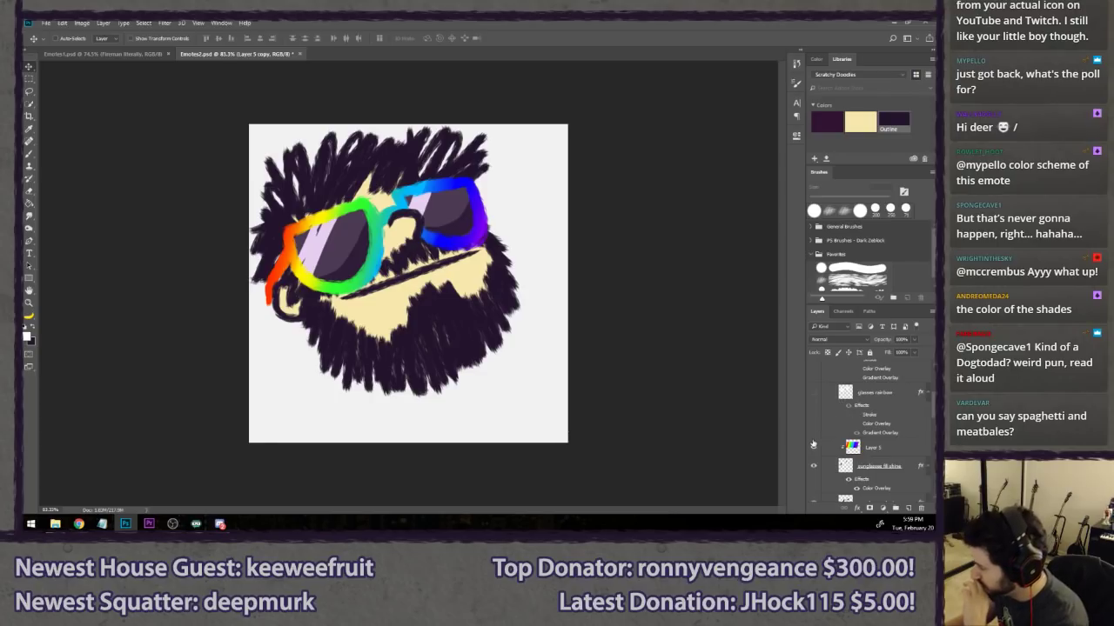
# - Compare the lenses with the Color Overlays of the shine, shadow and fill layers hidden and shown
pyautogui.click(815, 466)
pyautogui.click(815, 465)
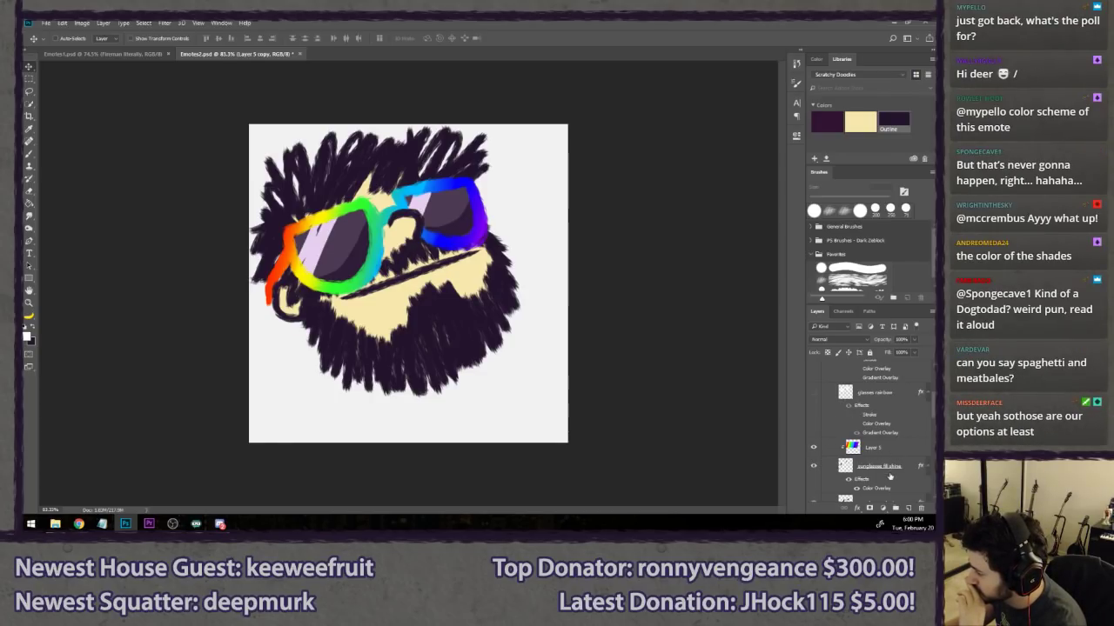
pyautogui.click(856, 489)
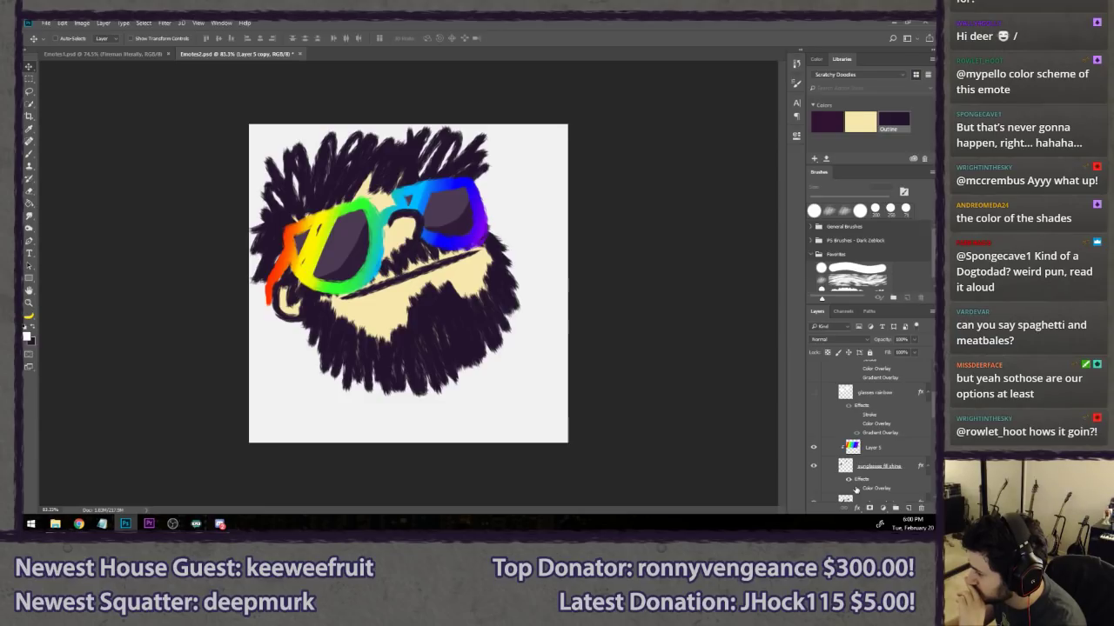
pyautogui.scroll(-3, 856, 487)
pyautogui.click(856, 472)
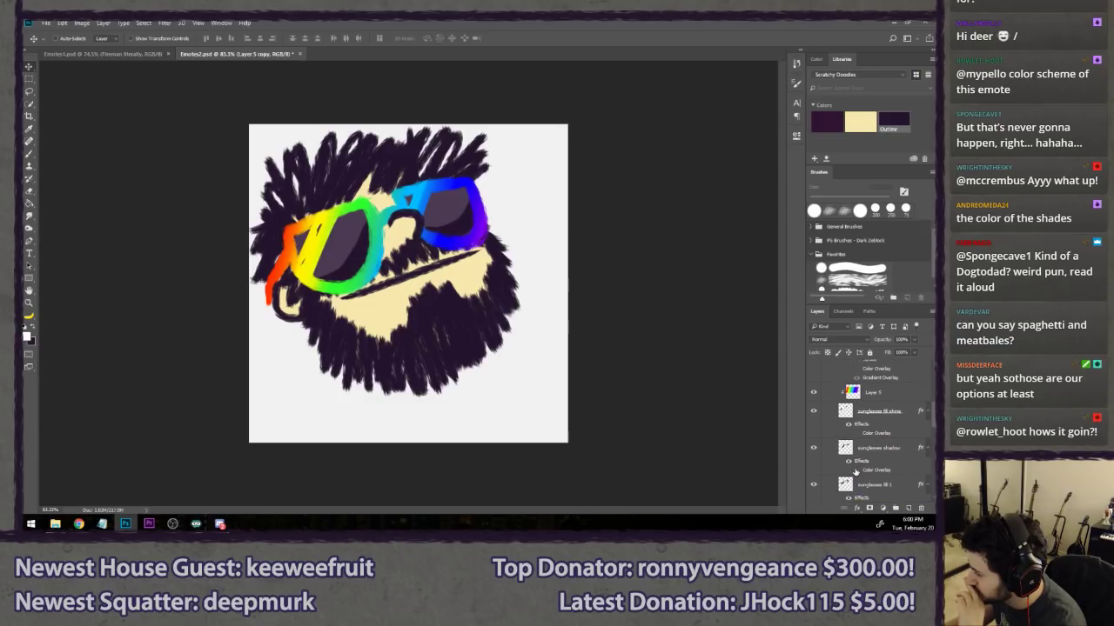
pyautogui.scroll(-1, 854, 471)
pyautogui.click(856, 486)
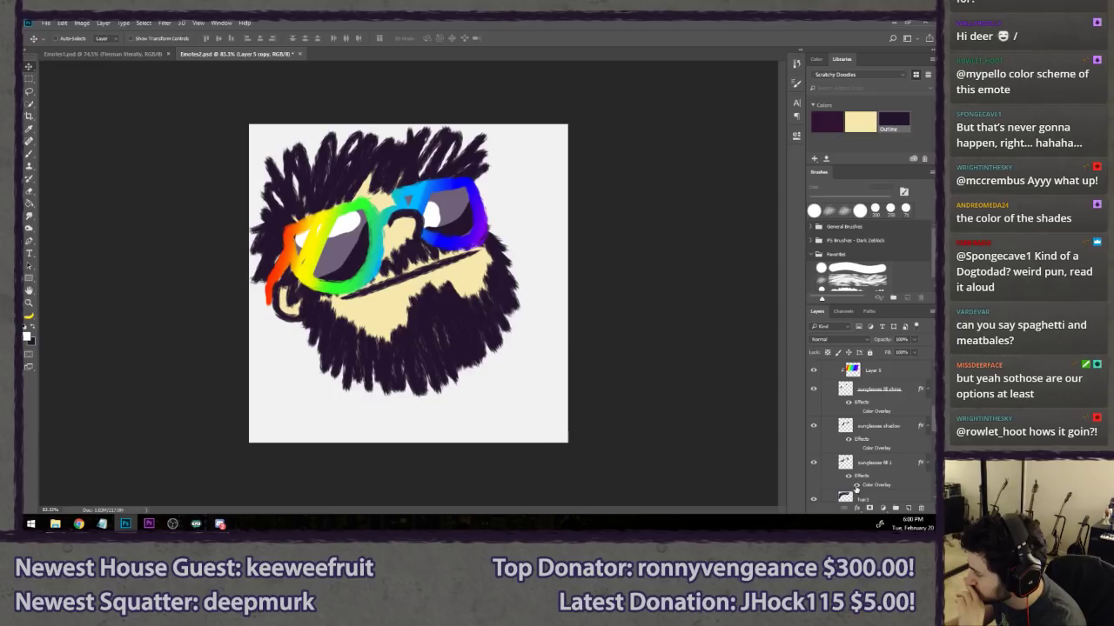
pyautogui.click(856, 485)
pyautogui.click(856, 449)
pyautogui.click(858, 411)
pyautogui.scroll(1, 858, 412)
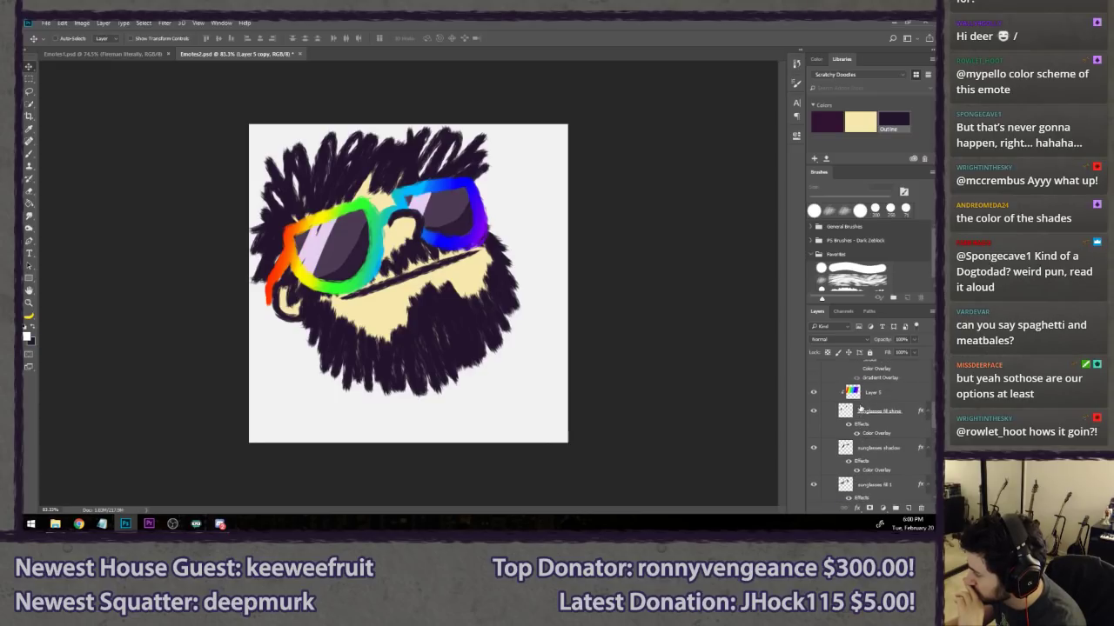
# - Hide the sunglasses shine, shadow and fill layers, and release the clipping mask of the lower rainbow layer
pyautogui.click(813, 412)
pyautogui.click(813, 448)
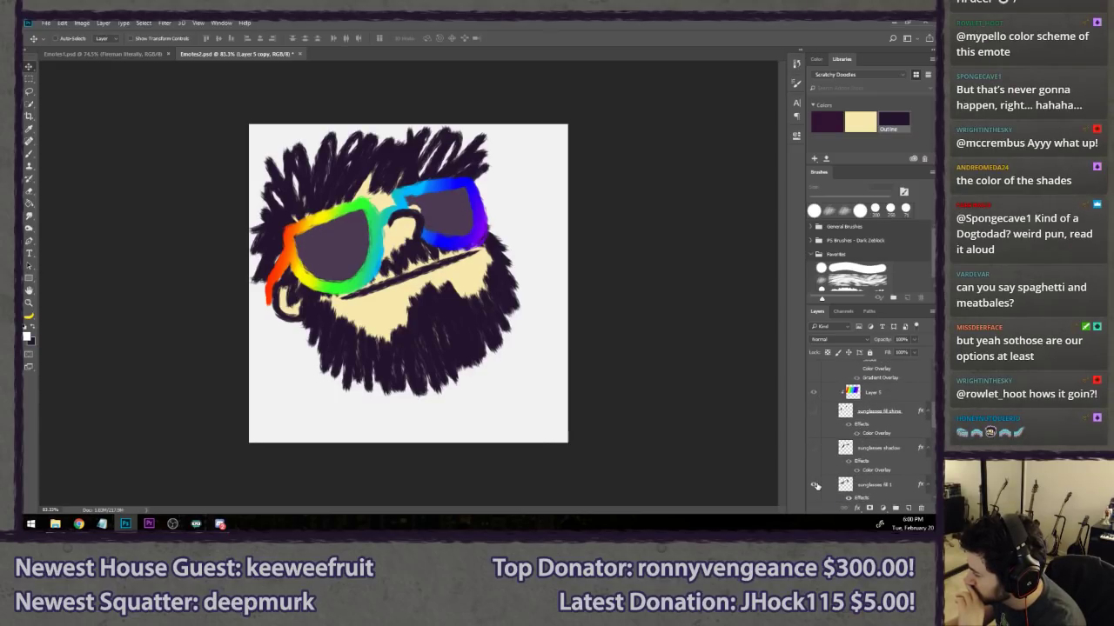
pyautogui.click(813, 484)
pyautogui.moveTo(892, 395); pyautogui.dragTo(896, 398)
pyautogui.rightClick(896, 398)
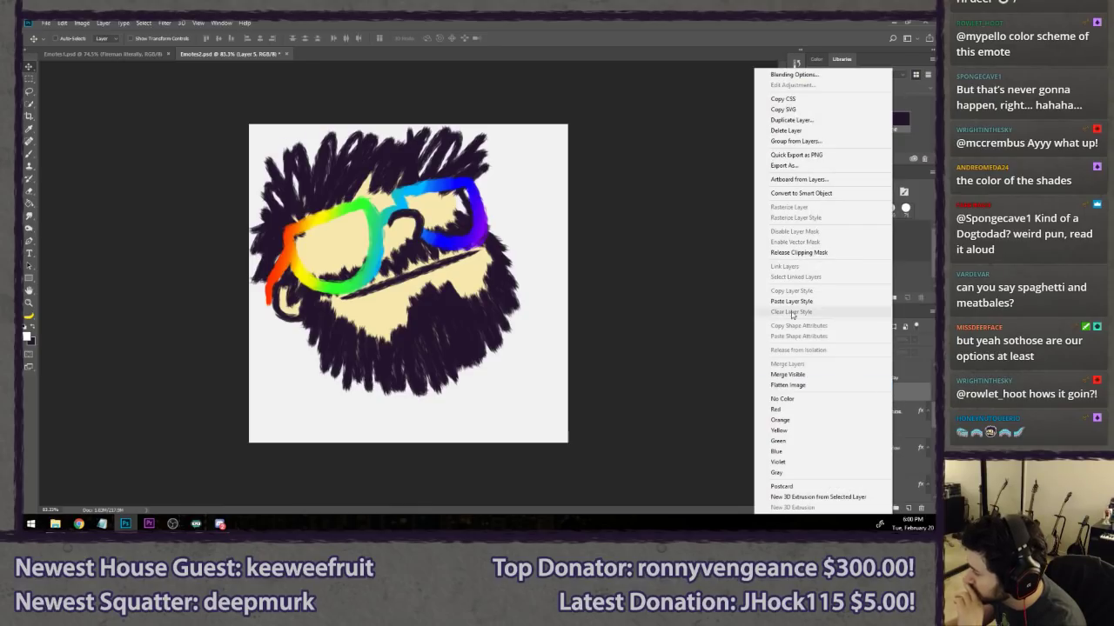
pyautogui.click(827, 256)
# - Show the sunglasses fill 1 layer, and hide the lower rainbow layer and move it directly above that fill
pyautogui.scroll(-1, 869, 403)
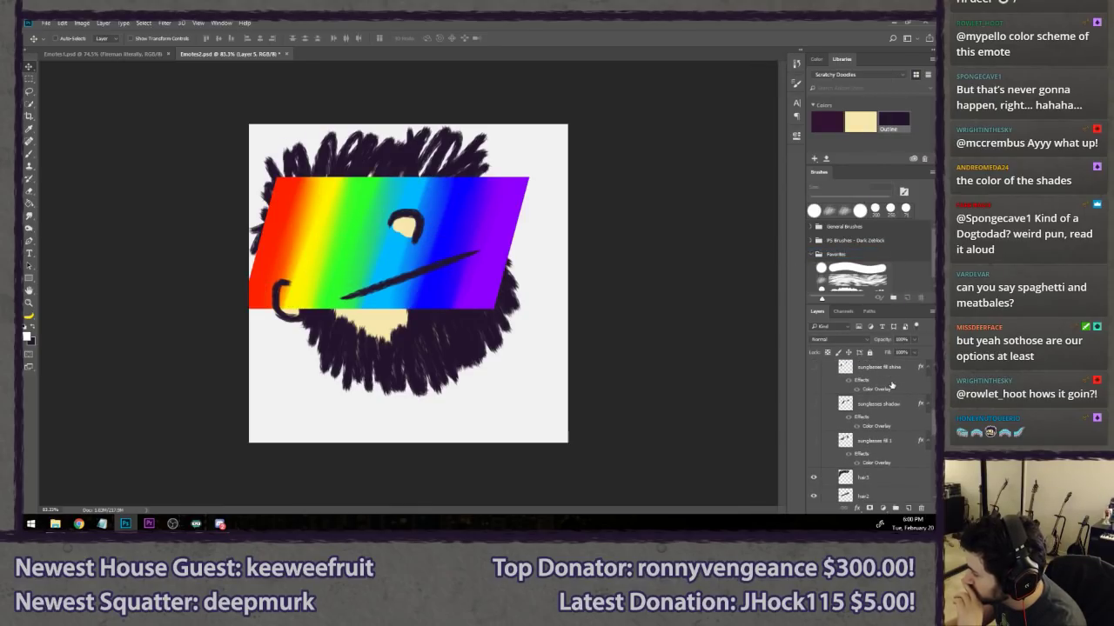
pyautogui.click(814, 463)
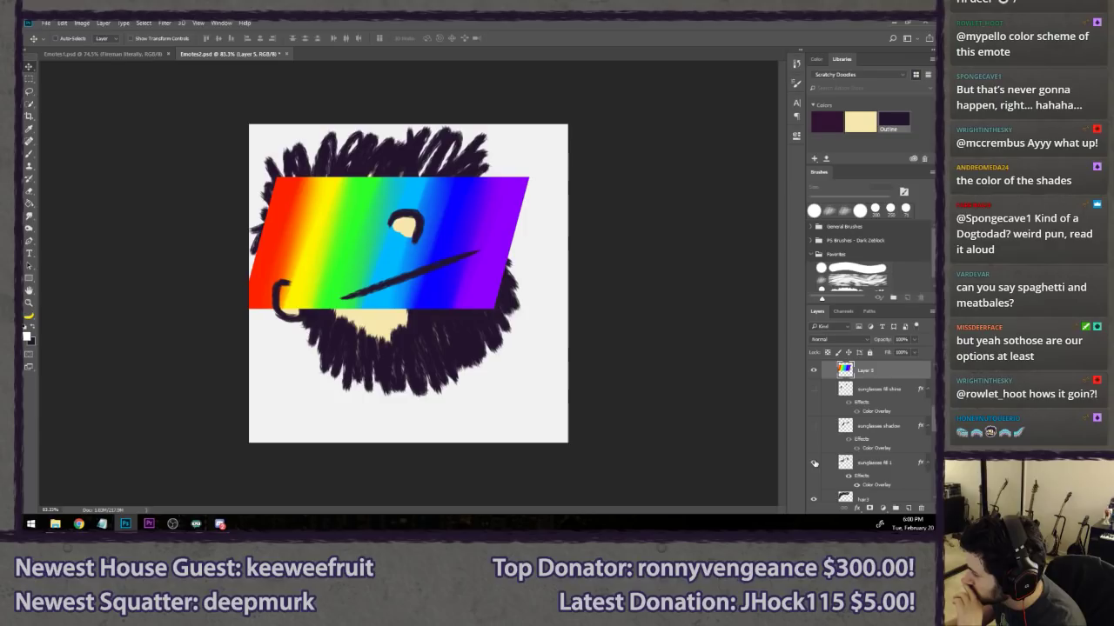
pyautogui.click(813, 371)
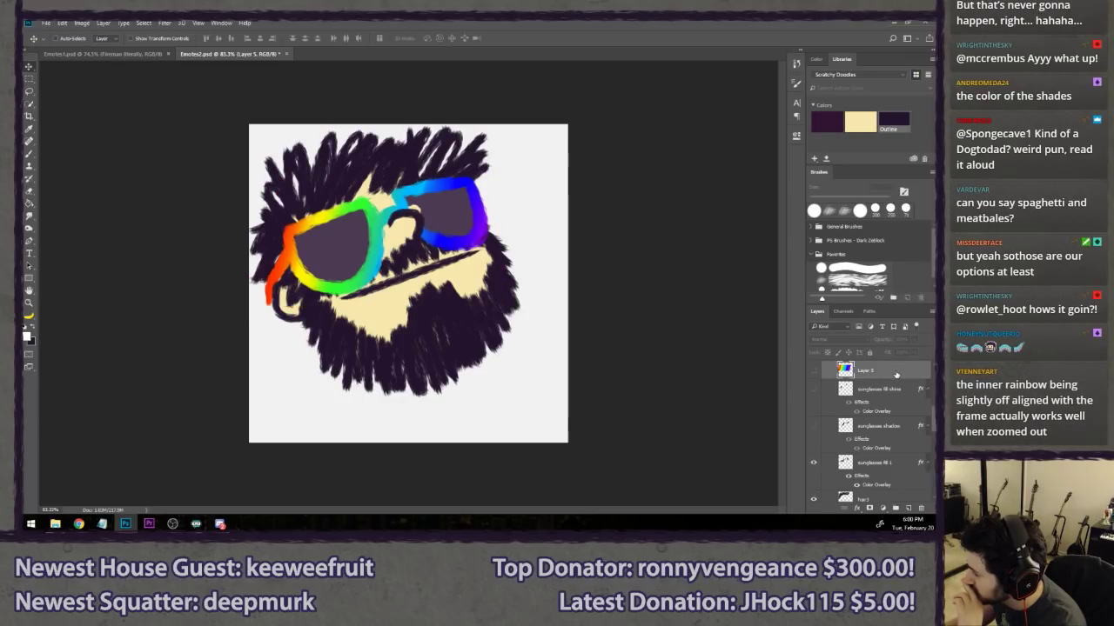
pyautogui.moveTo(895, 373); pyautogui.dragTo(877, 451)
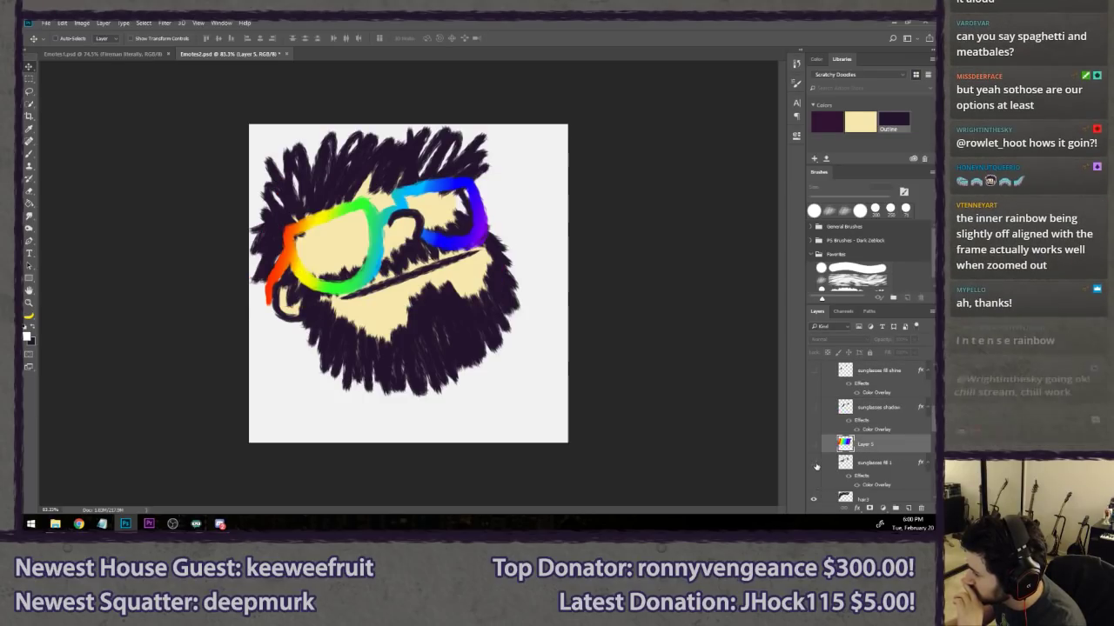
# - Paint over the small skin-coloured gap between the lens and the nose on the sunglasses fill 1 layer
pyautogui.click(831, 465)
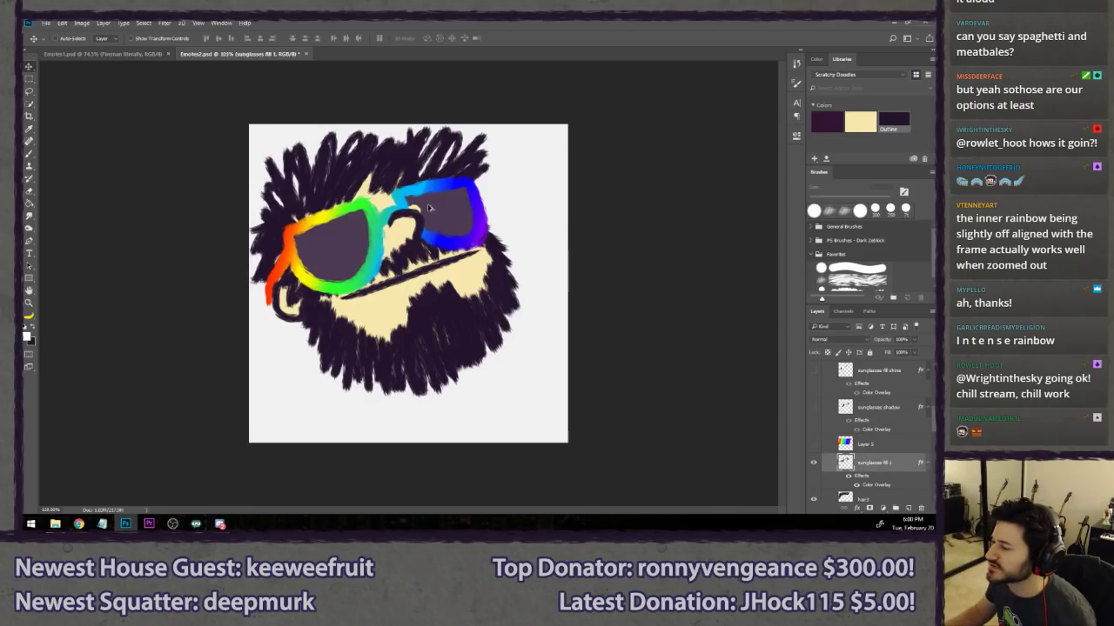
pyautogui.scroll(5, 363, 180)
pyautogui.press('b')
pyautogui.moveTo(417, 148); pyautogui.dragTo(415, 161)
pyautogui.hotkey('ctrl', 'z')
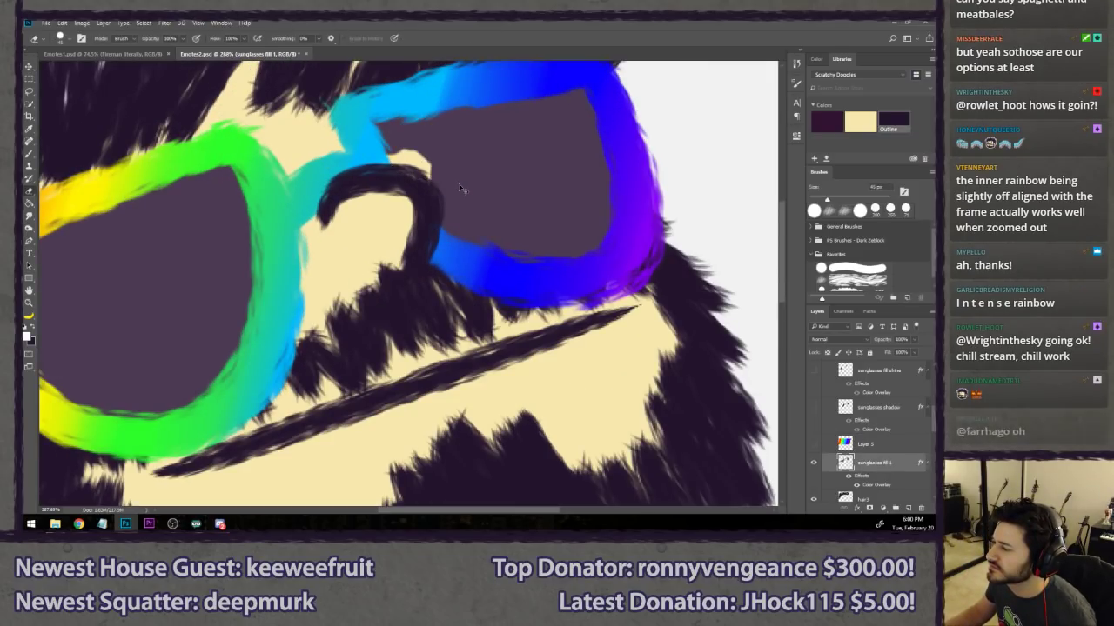
pyautogui.press('b')
pyautogui.keyDown('alt'); pyautogui.click(492, 169); pyautogui.keyUp('alt')
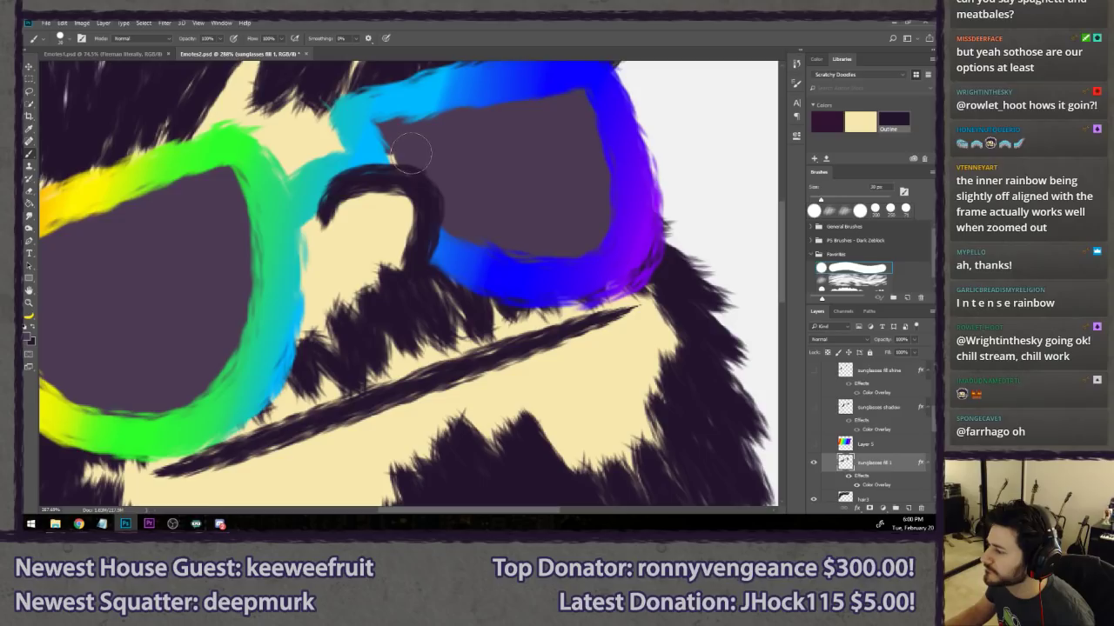
pyautogui.press('l')
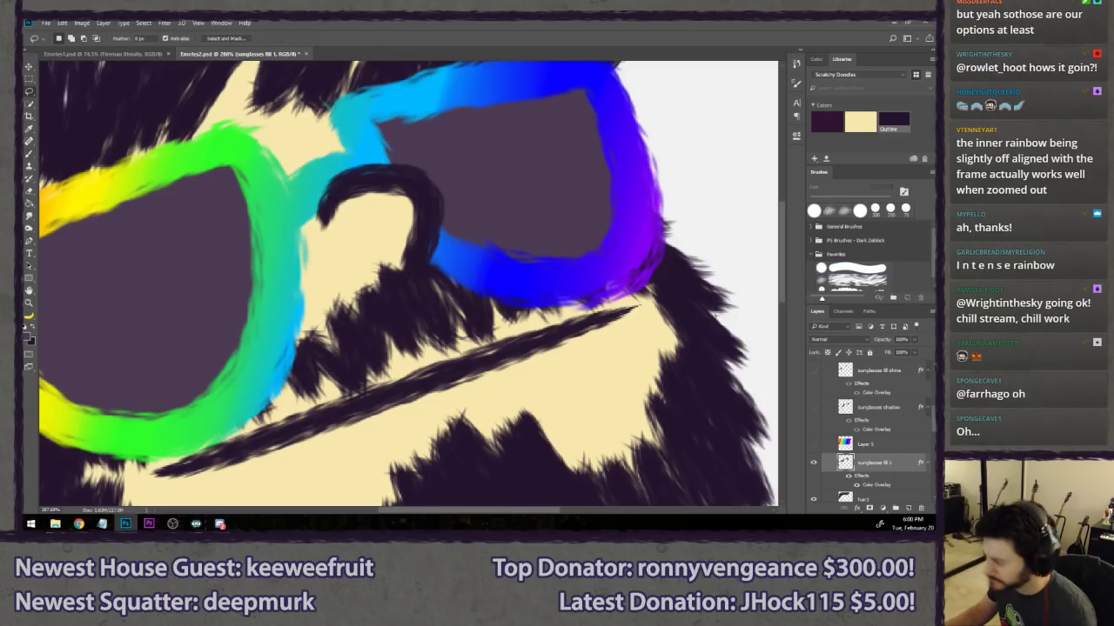
# - Show the lower rainbow layer and clip it to the sunglasses fill 1 layer
pyautogui.click(814, 444)
pyautogui.rightClick(892, 446)
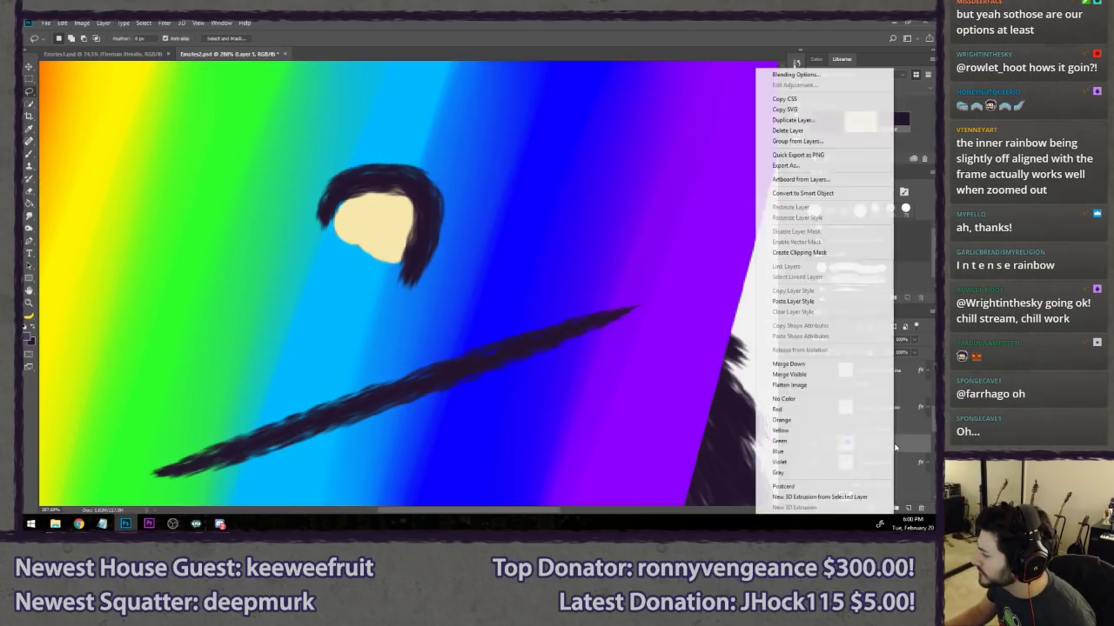
pyautogui.click(798, 252)
pyautogui.scroll(-3, 628, 326)
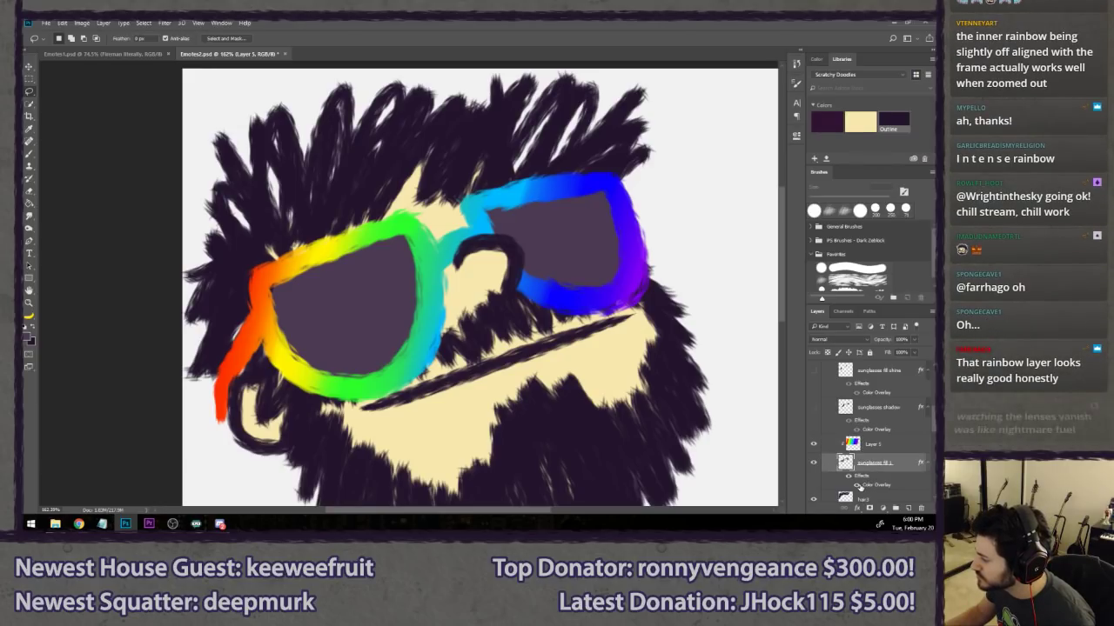
# - Hide the Color Overlay of sunglasses fill 1 and set the clipped rainbow layer's blend mode to Color
pyautogui.click(860, 462)
pyautogui.click(857, 484)
pyautogui.click(883, 444)
pyautogui.click(839, 339)
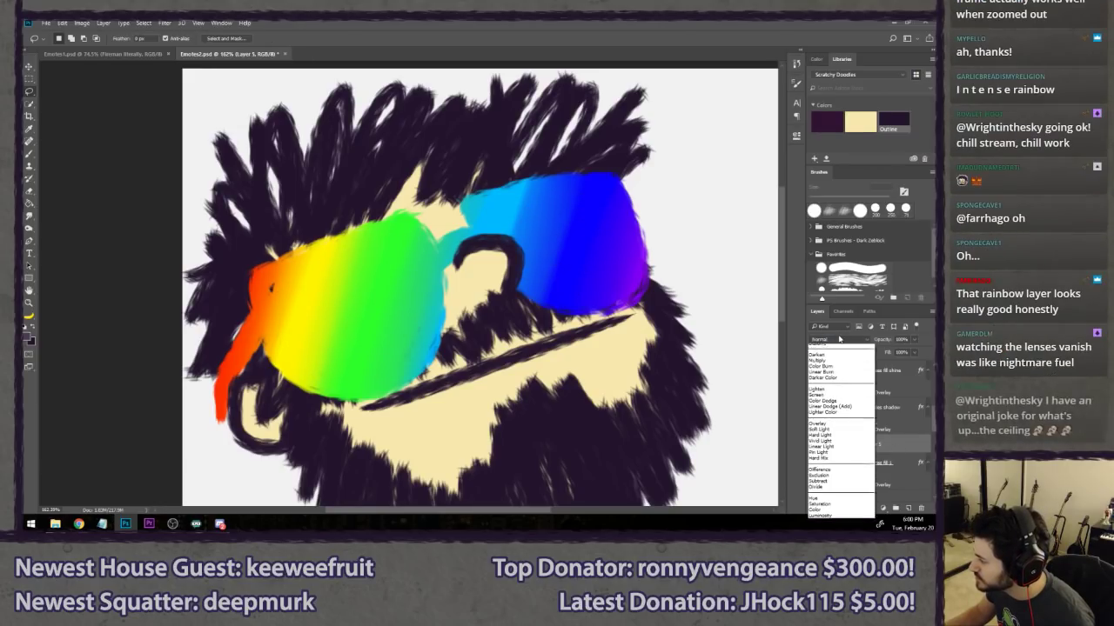
pyautogui.click(831, 525)
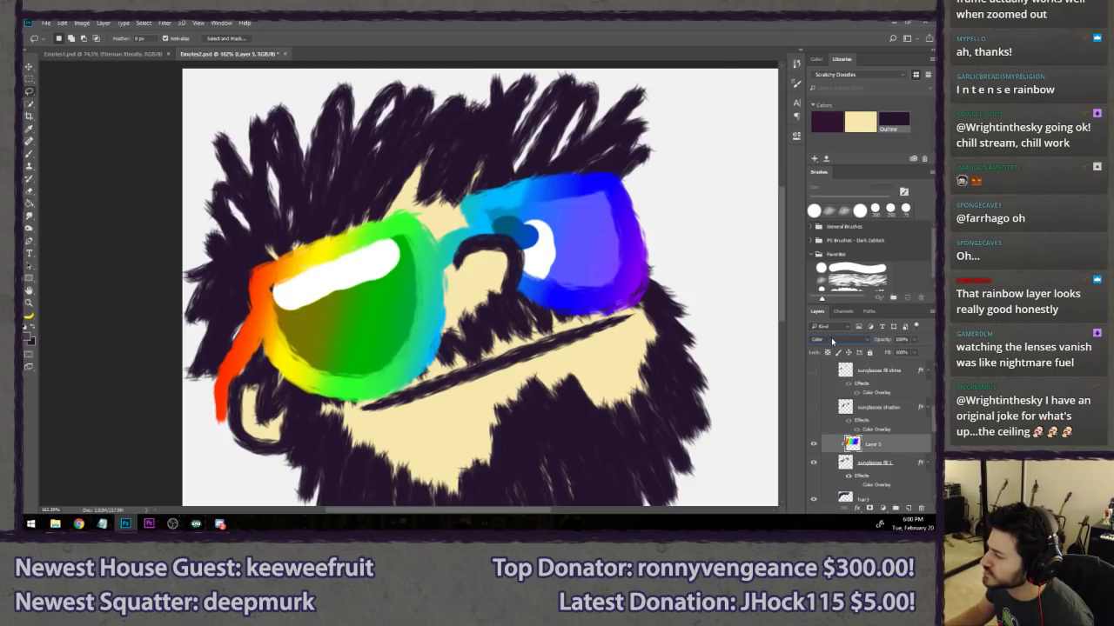
# - Try the Subtract, Exclusion and Linear Light blend modes on the clipped rainbow layer, ending on Pin Light
pyautogui.press('Down')
pyautogui.press('Up')
pyautogui.scroll(3, 832, 341)
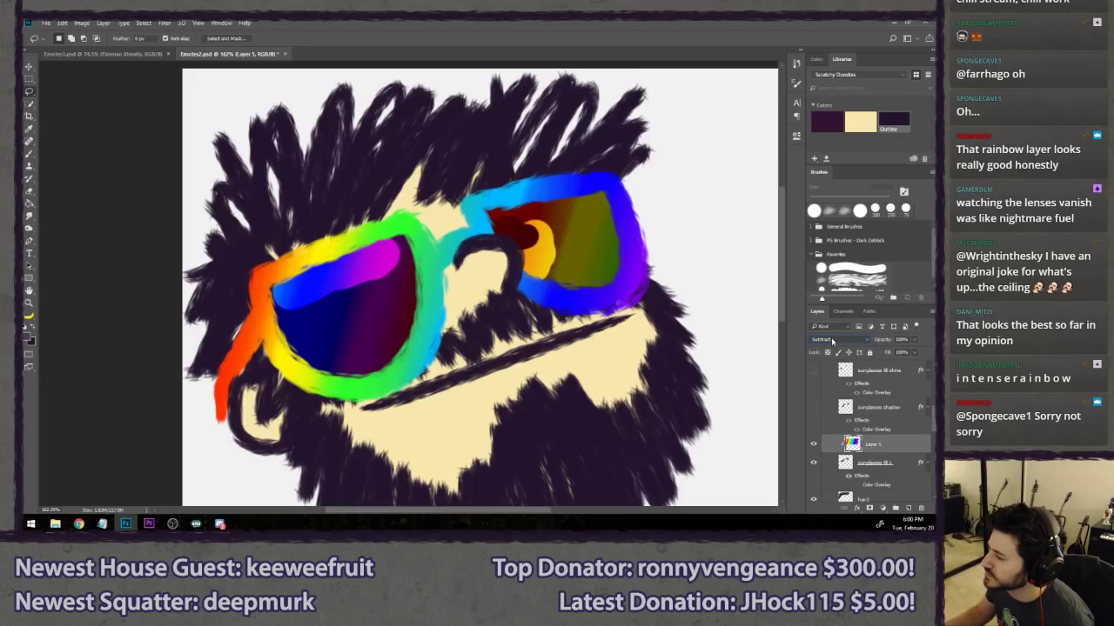
pyautogui.scroll(-1, 832, 341)
pyautogui.scroll(1, 832, 342)
pyautogui.scroll(4, 831, 341)
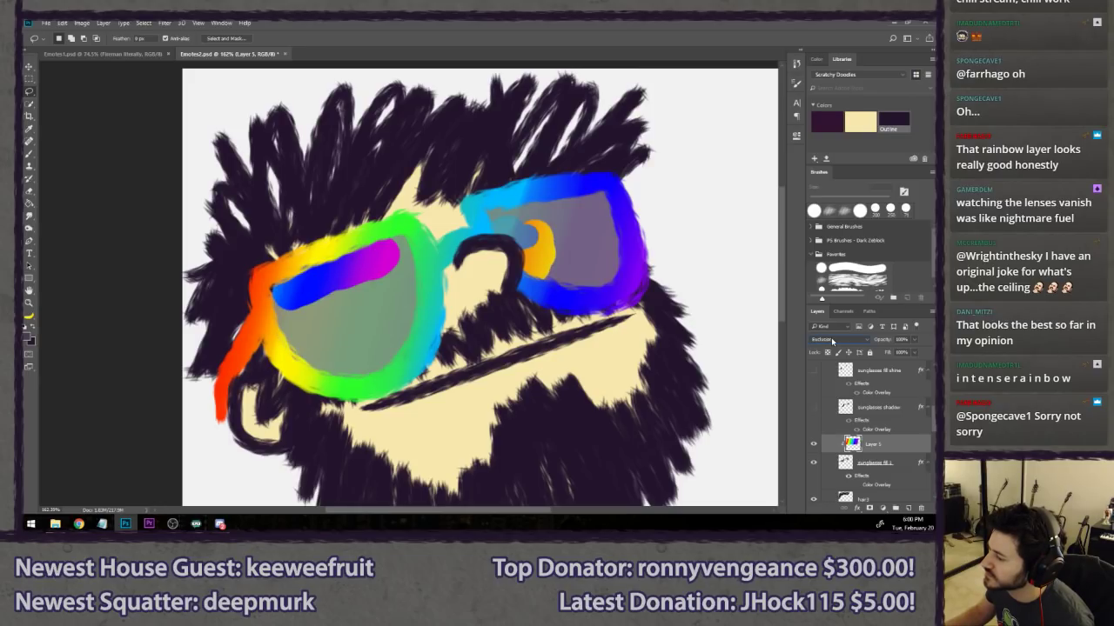
pyautogui.scroll(1, 832, 341)
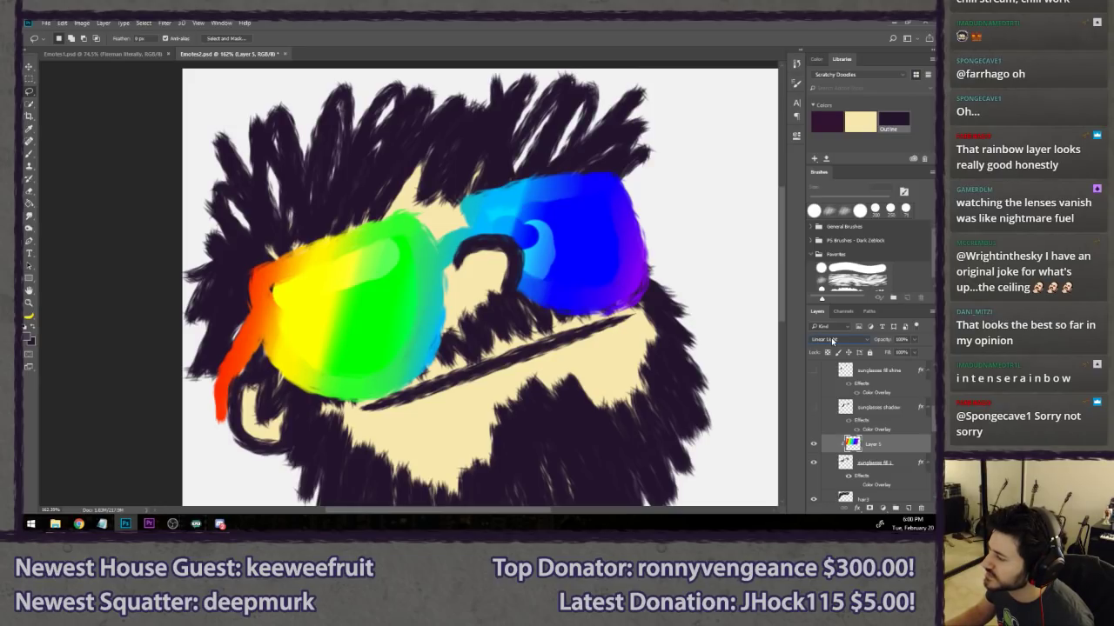
pyautogui.scroll(-1, 832, 341)
pyautogui.scroll(1, 832, 437)
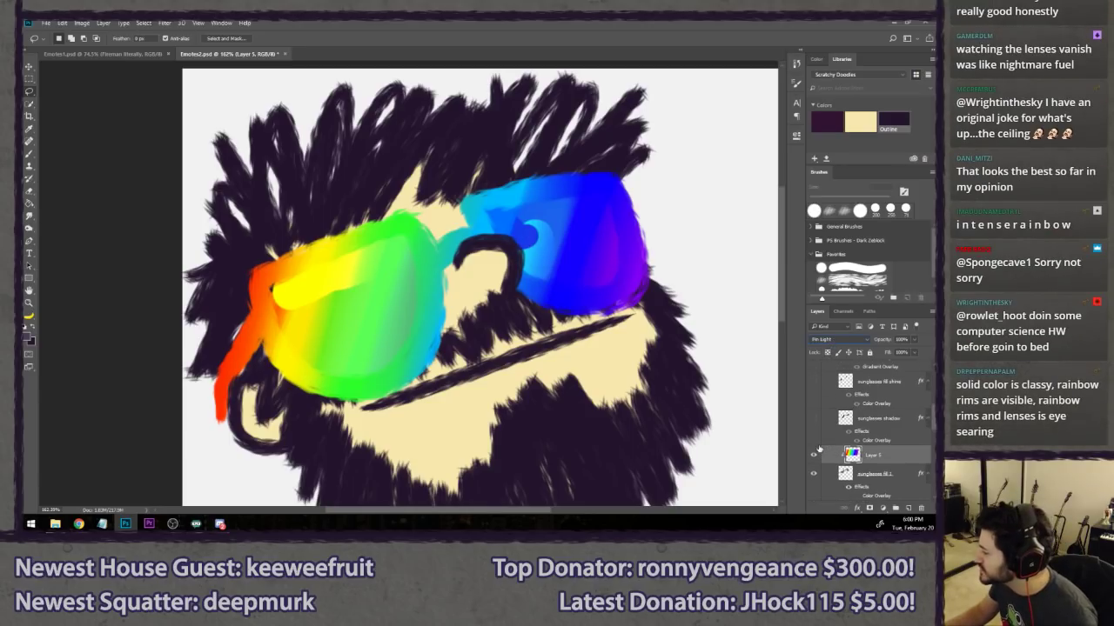
# - Toggle the clipped rainbow layer off and on to compare the lenses with and without it
pyautogui.click(813, 455)
pyautogui.click(813, 455)
pyautogui.click(813, 455)
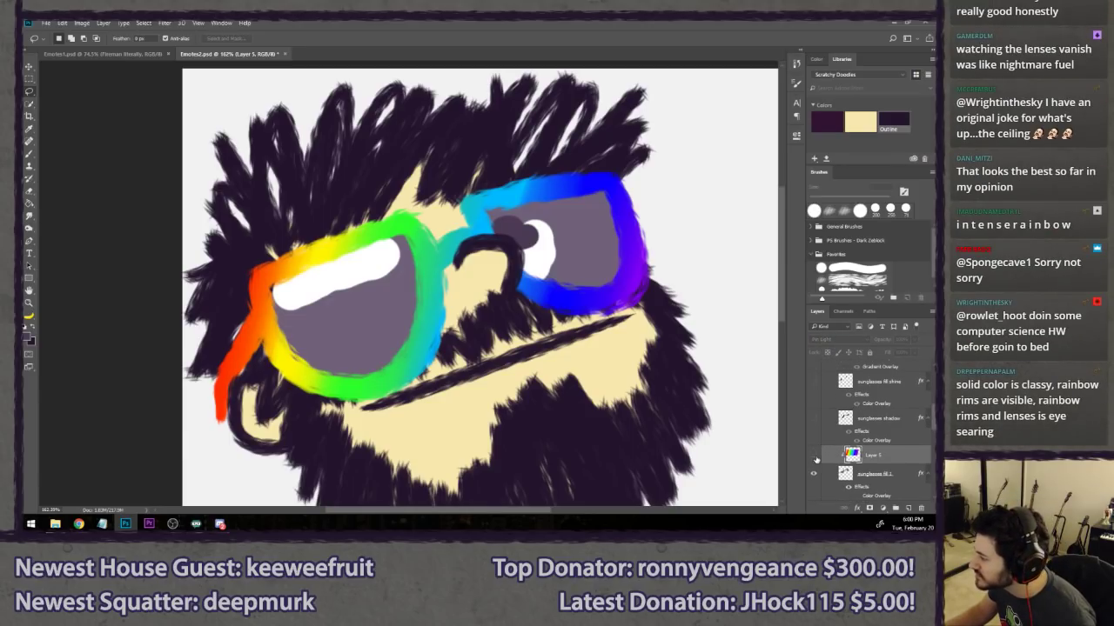
pyautogui.click(813, 455)
pyautogui.click(814, 455)
# - Re-enable the Color Overlay on sunglasses fill 1 and rasterize that layer's style
pyautogui.scroll(-2, 835, 473)
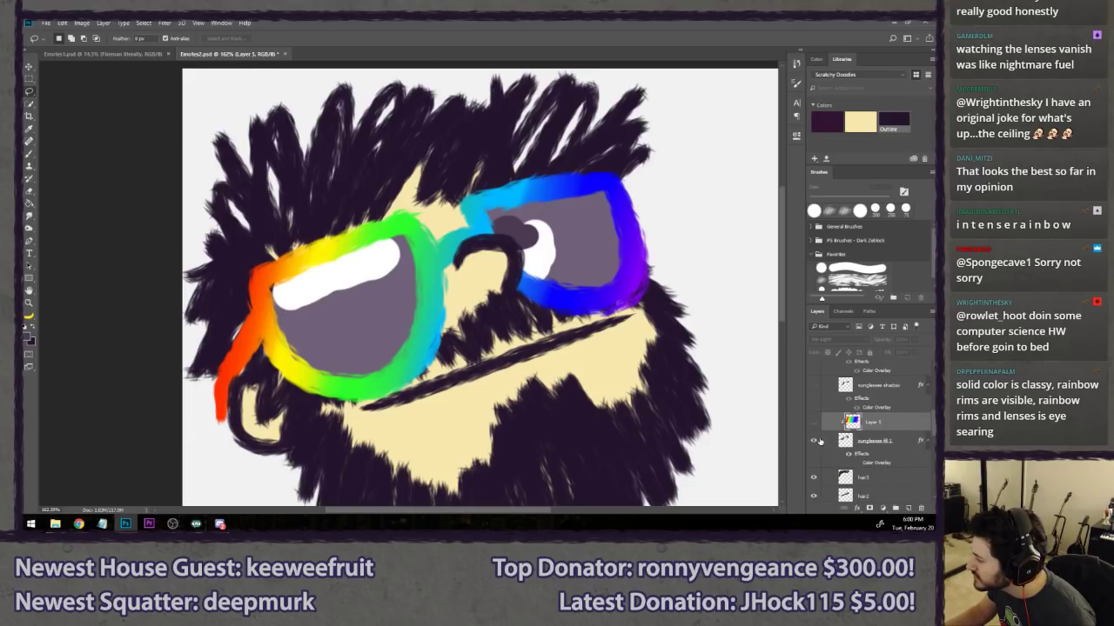
pyautogui.click(858, 465)
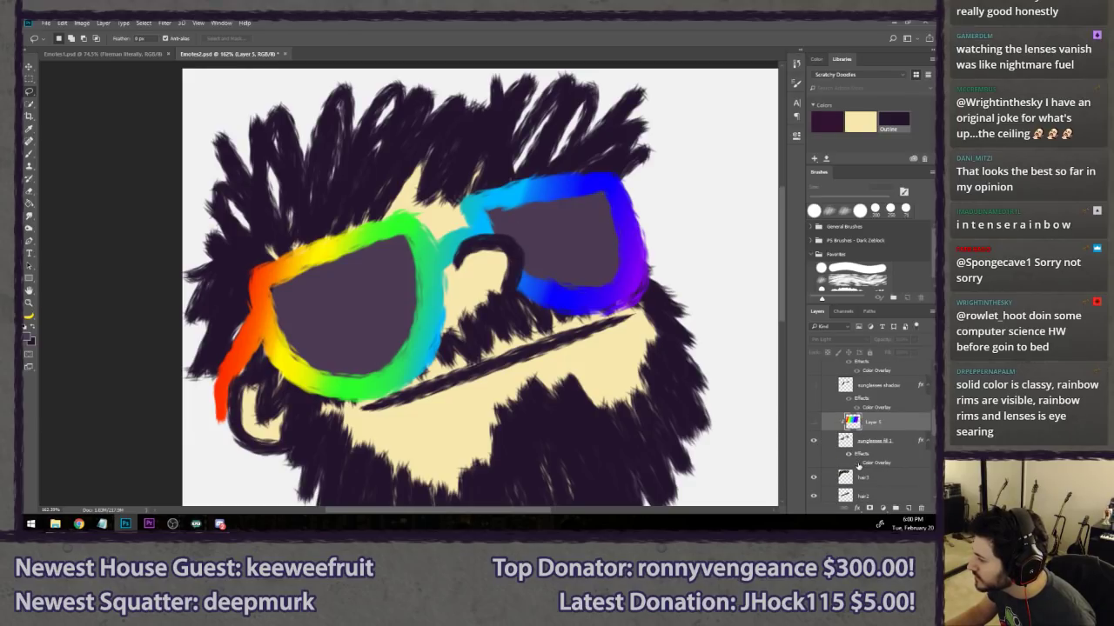
pyautogui.click(858, 465)
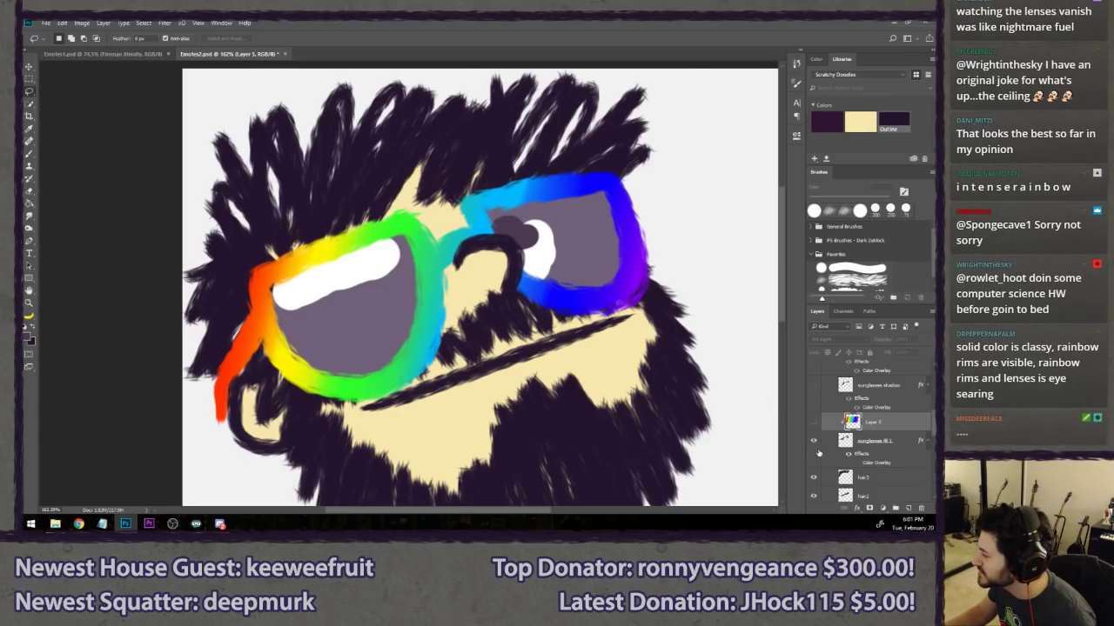
pyautogui.click(856, 463)
pyautogui.rightClick(905, 444)
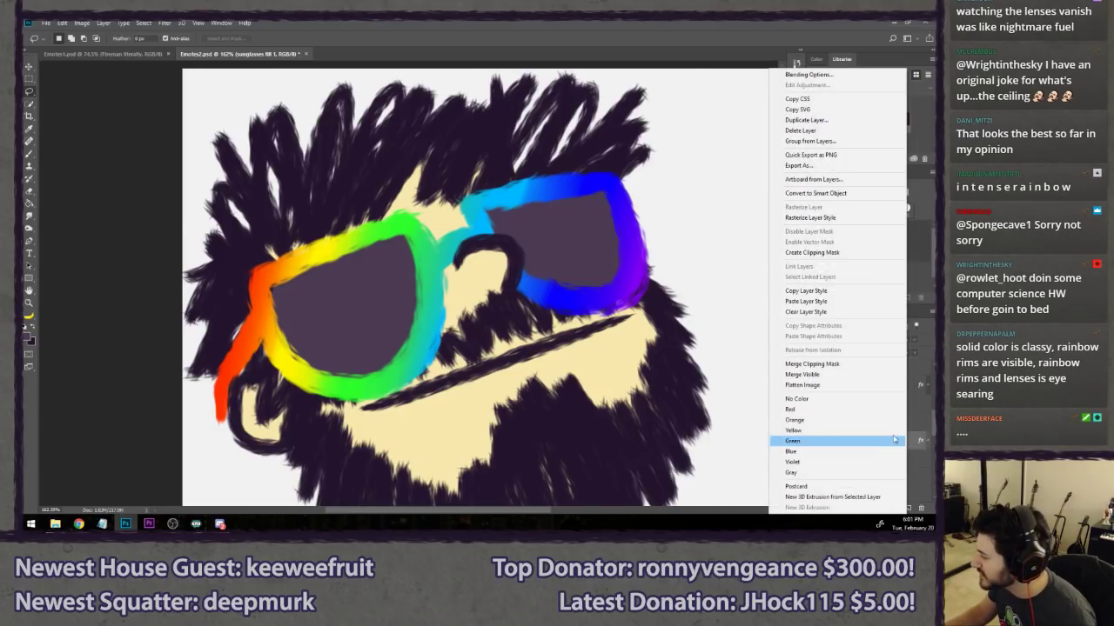
pyautogui.click(831, 216)
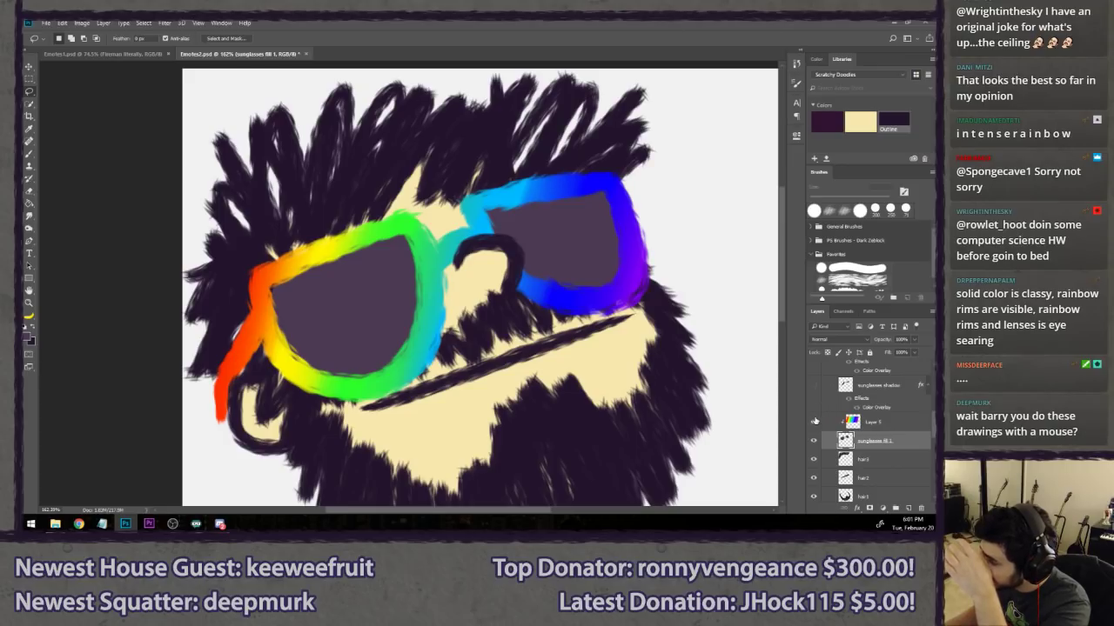
# - Show and select the clipped rainbow layer, and nudge it slightly over the lenses with the Move tool
pyautogui.click(813, 421)
pyautogui.click(900, 422)
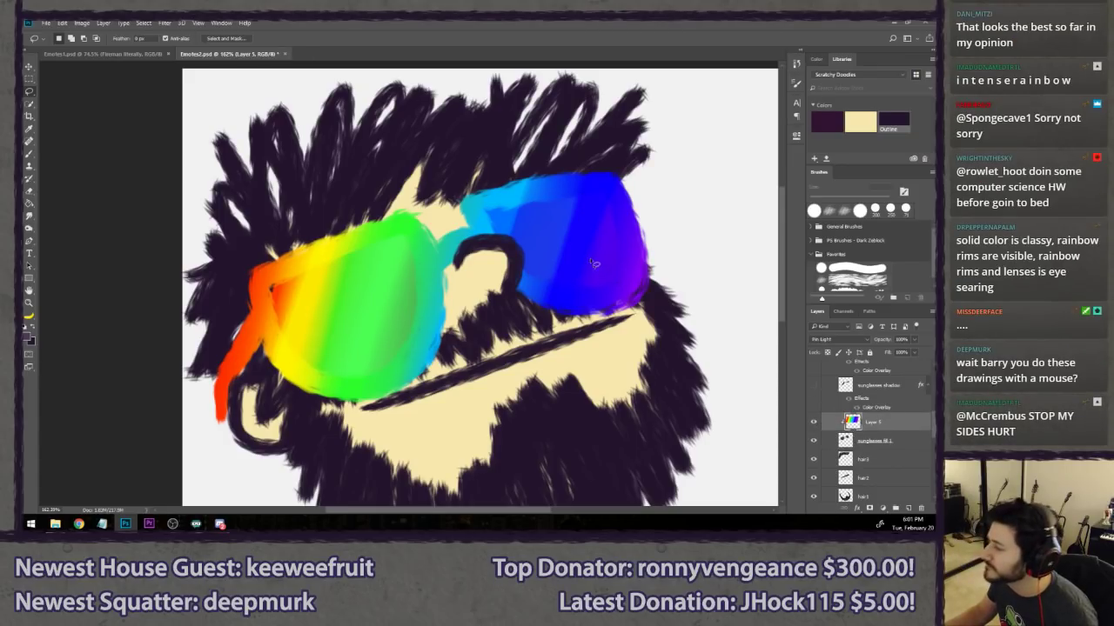
pyautogui.press('v')
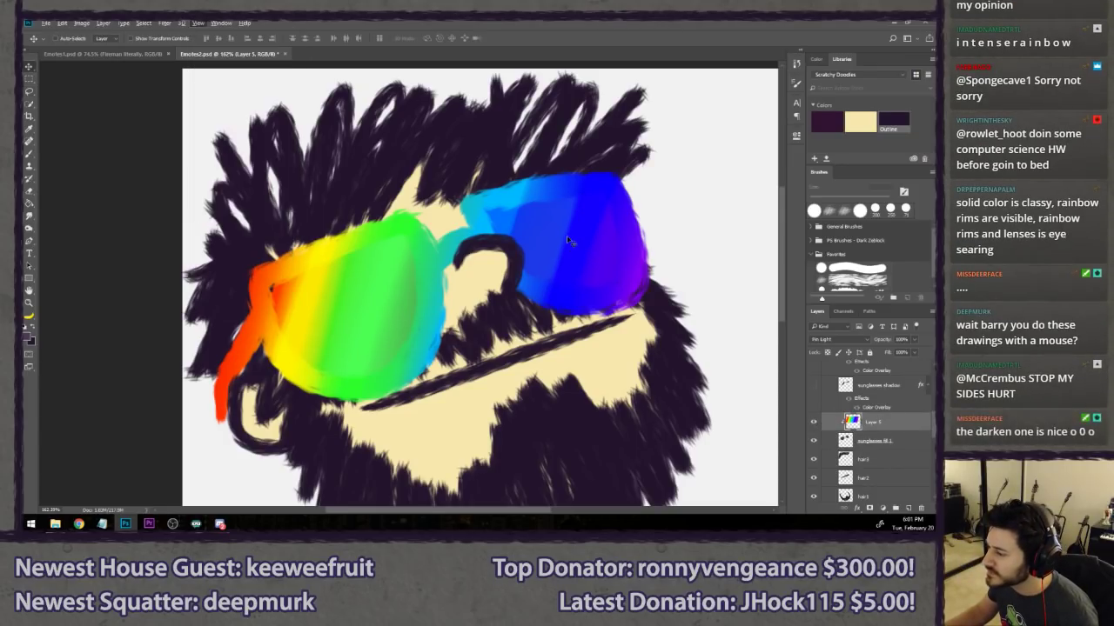
pyautogui.moveTo(566, 244); pyautogui.dragTo(562, 243)
pyautogui.hotkey('alt', 'l')
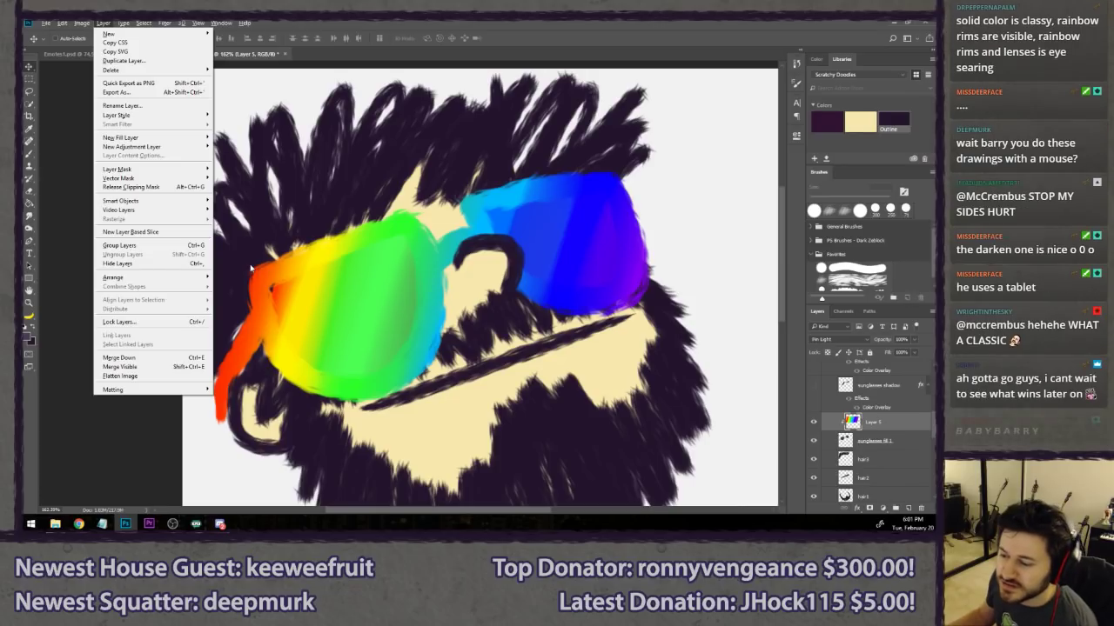
pyautogui.click(376, 21)
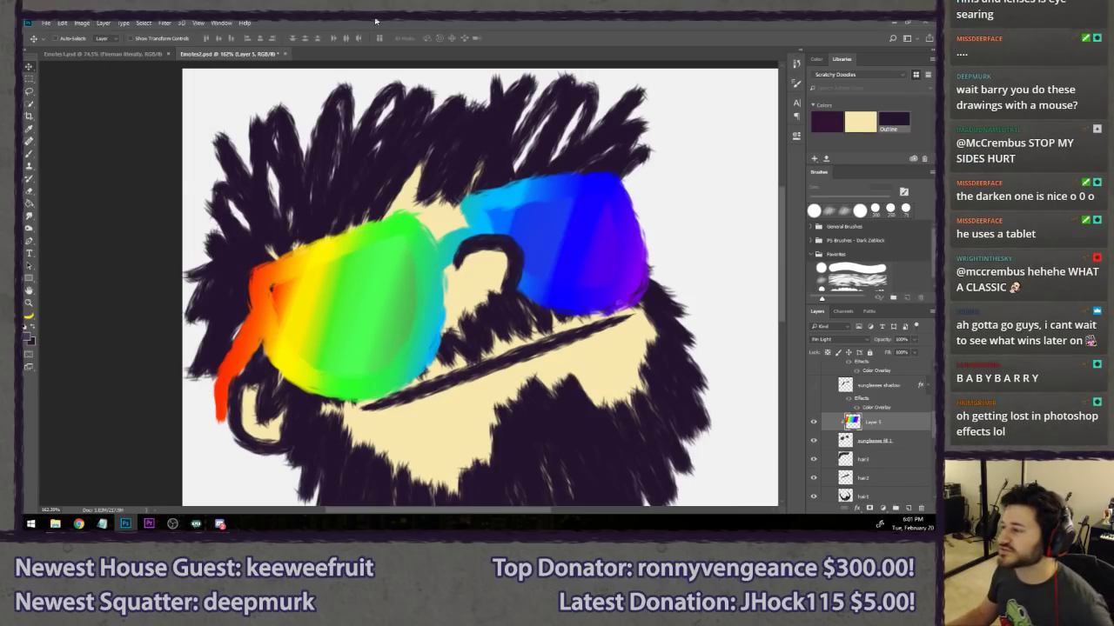
pyautogui.click(28, 90)
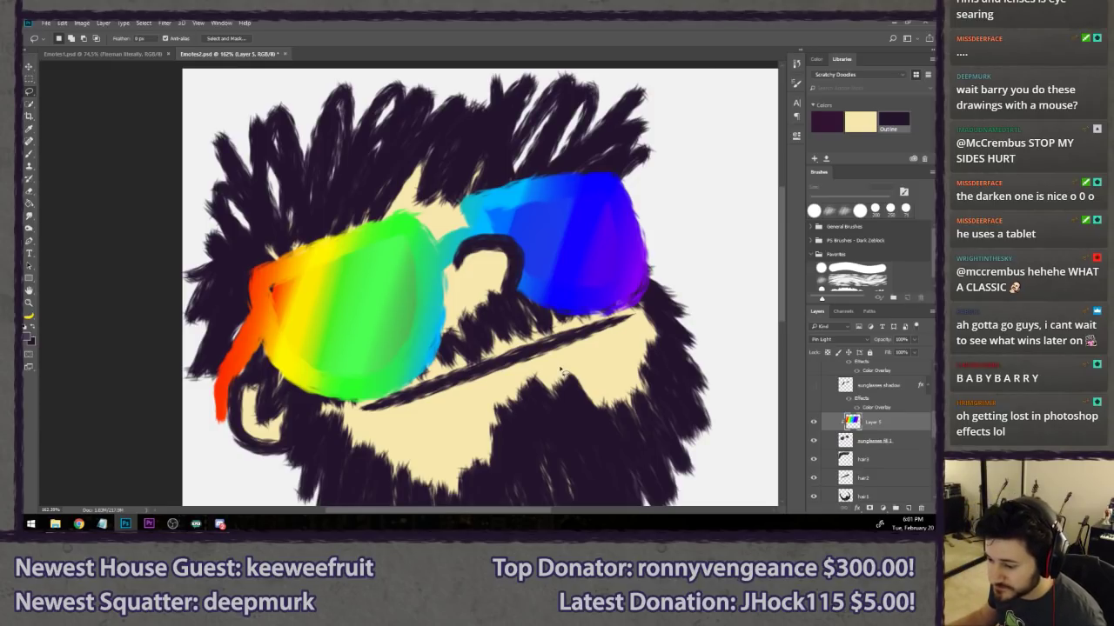
# - Toggle the clipped rainbow, glasses, nose fill and sunglasses fill 1 layers to check what each contributes to the sunglasses
pyautogui.click(815, 422)
pyautogui.click(814, 422)
pyautogui.click(814, 422)
pyautogui.click(814, 422)
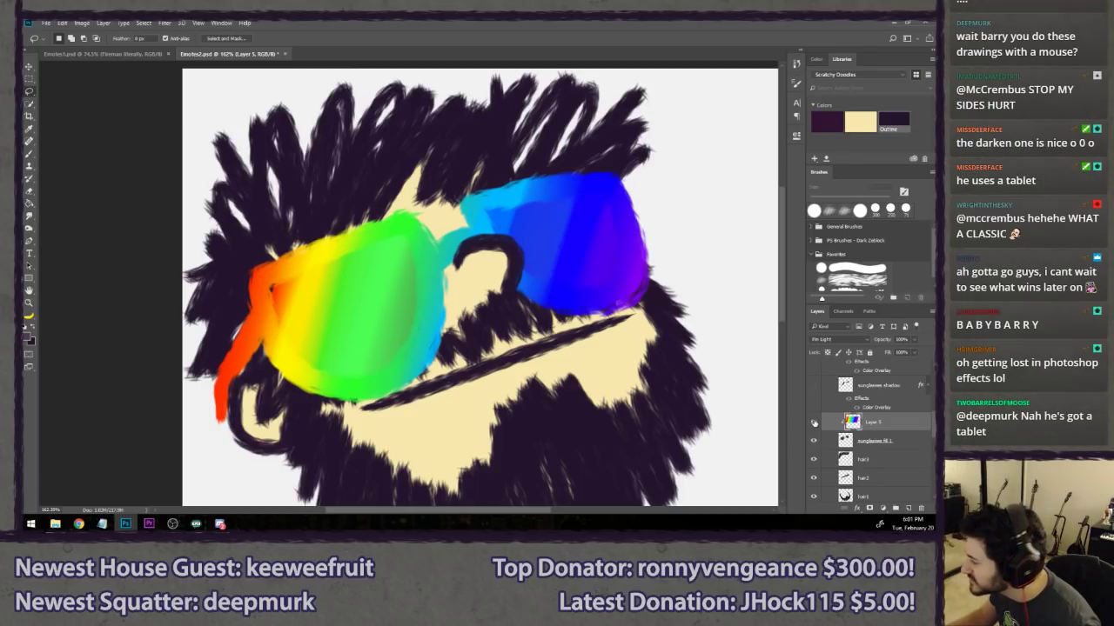
pyautogui.scroll(5, 815, 418)
pyautogui.click(813, 404)
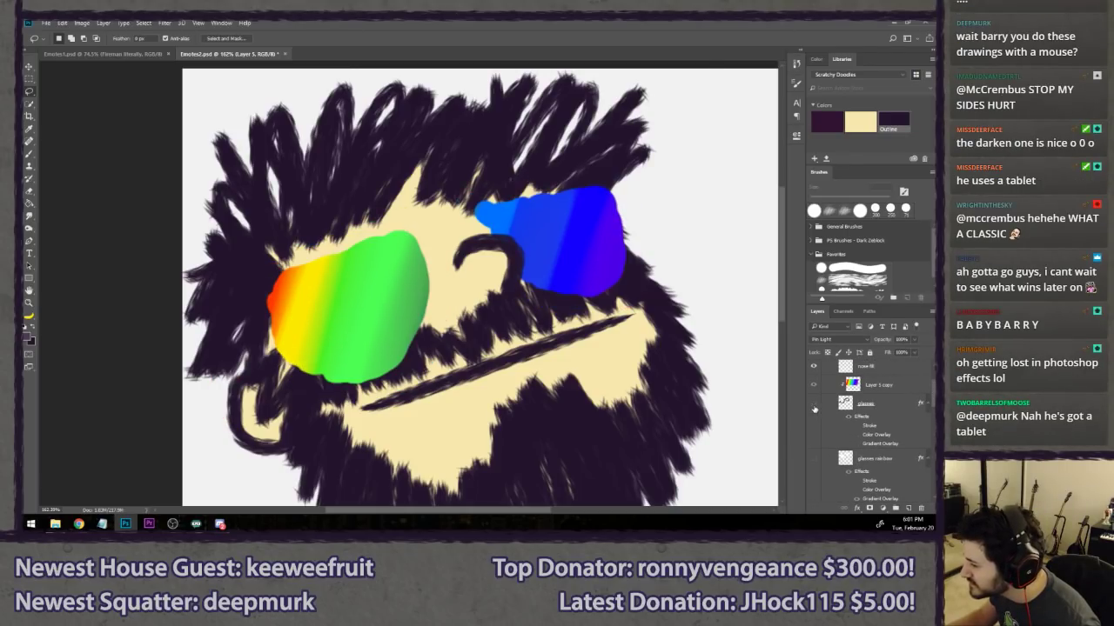
pyautogui.click(813, 404)
pyautogui.scroll(1, 814, 406)
pyautogui.click(814, 388)
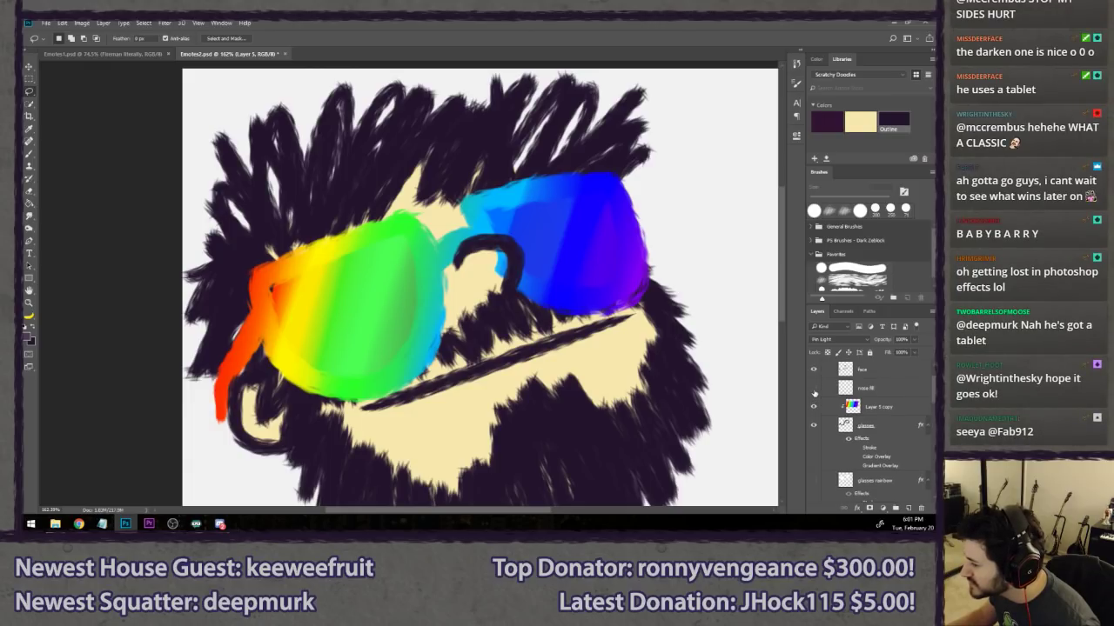
pyautogui.click(814, 388)
pyautogui.scroll(-3, 818, 417)
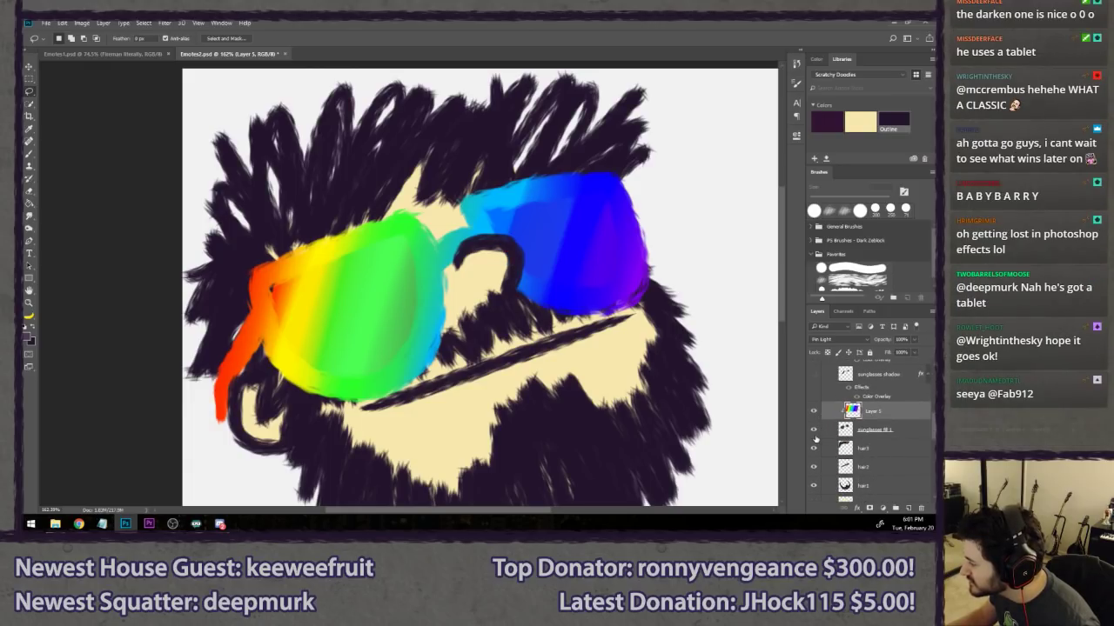
pyautogui.click(815, 429)
pyautogui.click(814, 429)
# - Try a broad brush scribble over the hair and glasses on sunglasses fill 1, and undo it
pyautogui.click(904, 433)
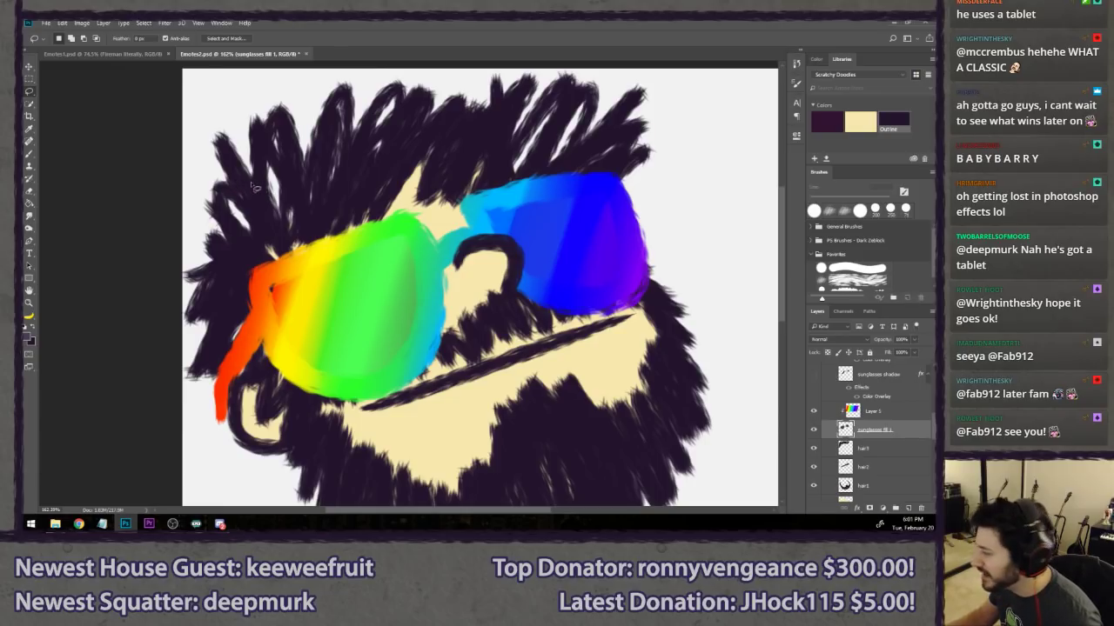
pyautogui.click(29, 153)
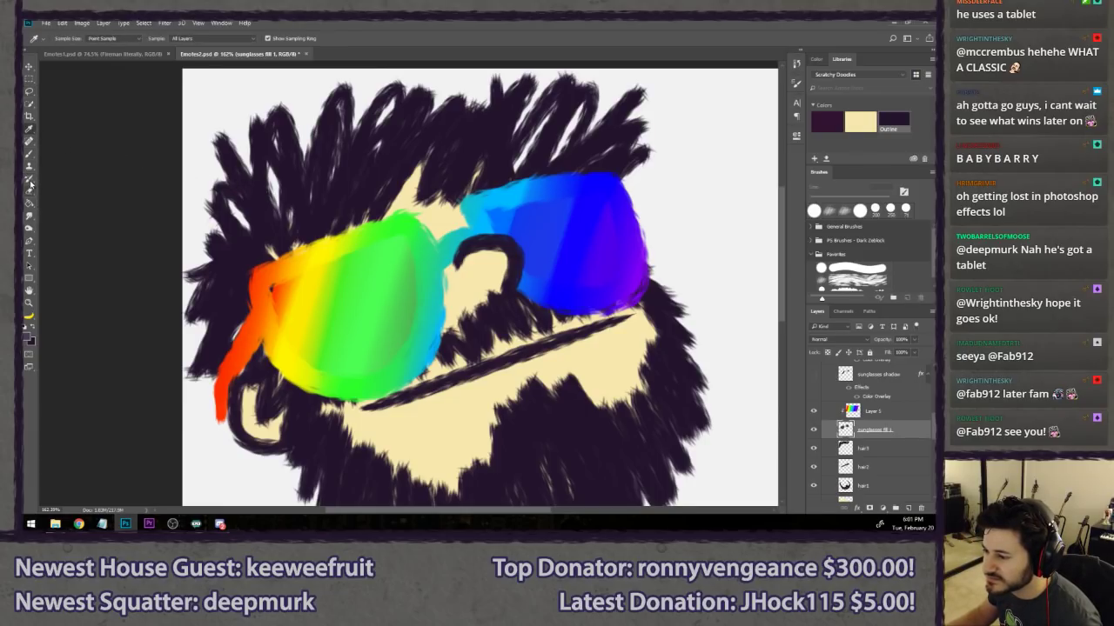
pyautogui.press('l')
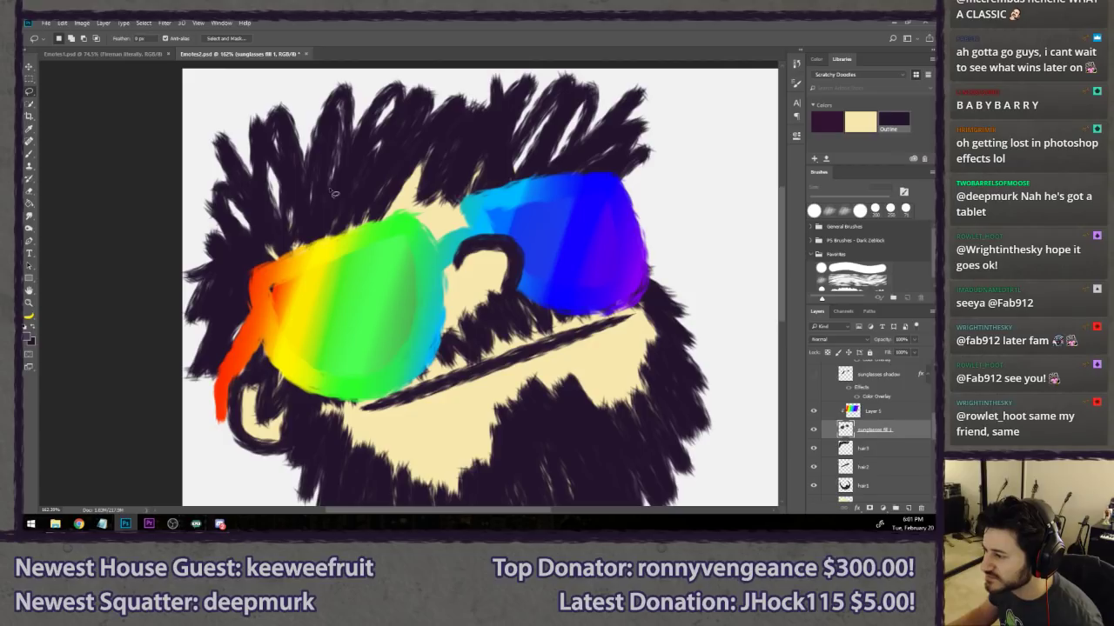
pyautogui.click(29, 153)
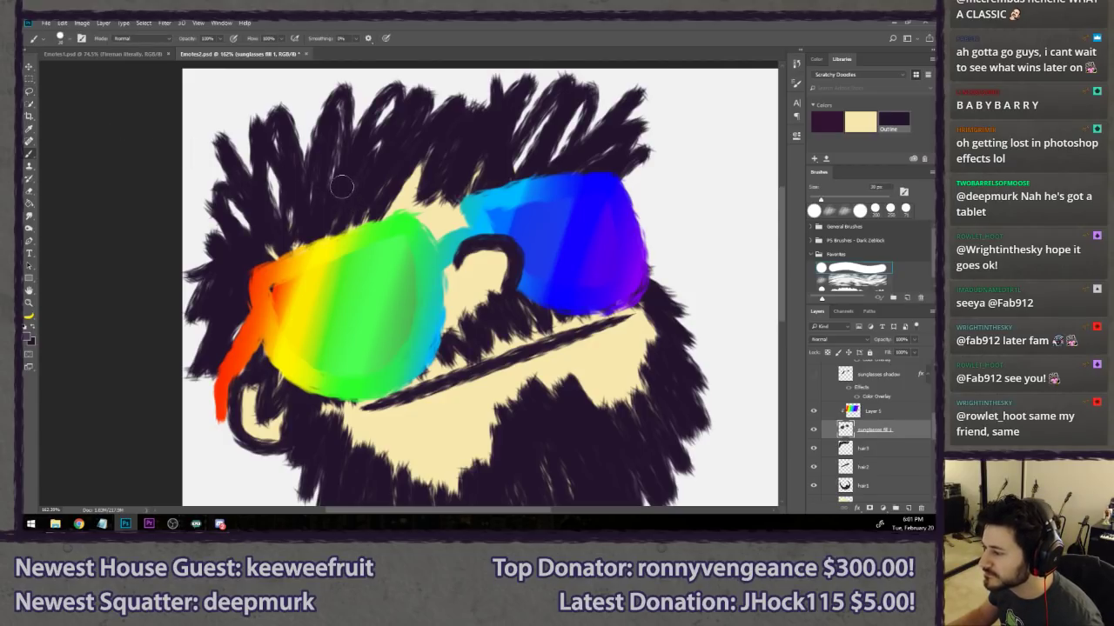
pyautogui.moveTo(343, 186)
pyautogui.mouseDown()
pyautogui.moveTo(332, 126)
pyautogui.moveTo(219, 222)
pyautogui.moveTo(475, 178)
pyautogui.moveTo(459, 283)
pyautogui.mouseUp()
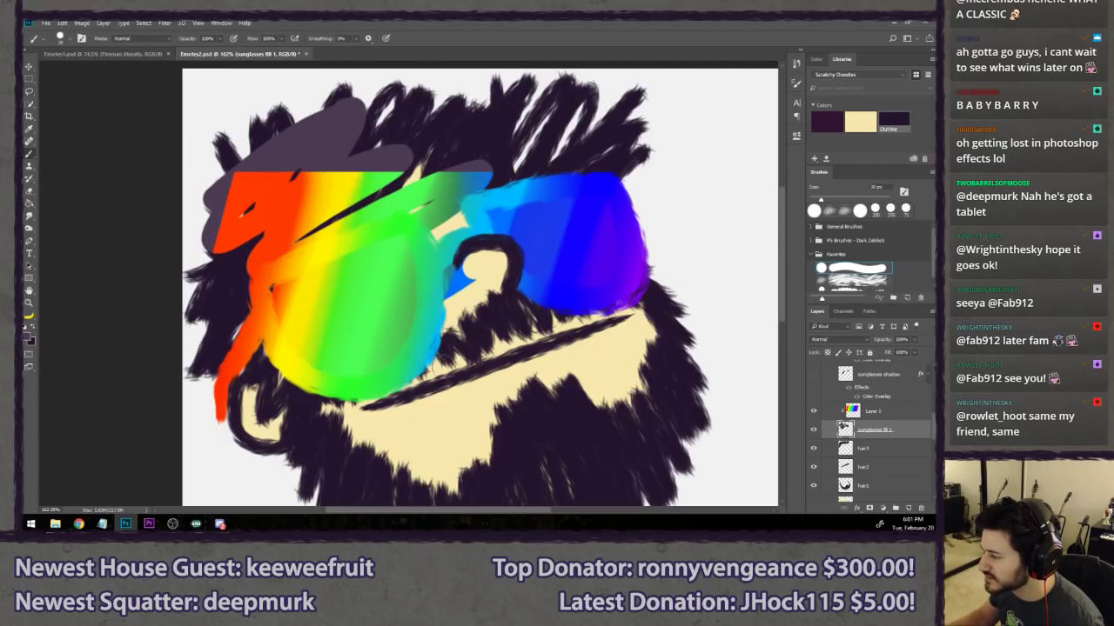
pyautogui.hotkey('ctrl', 'z')
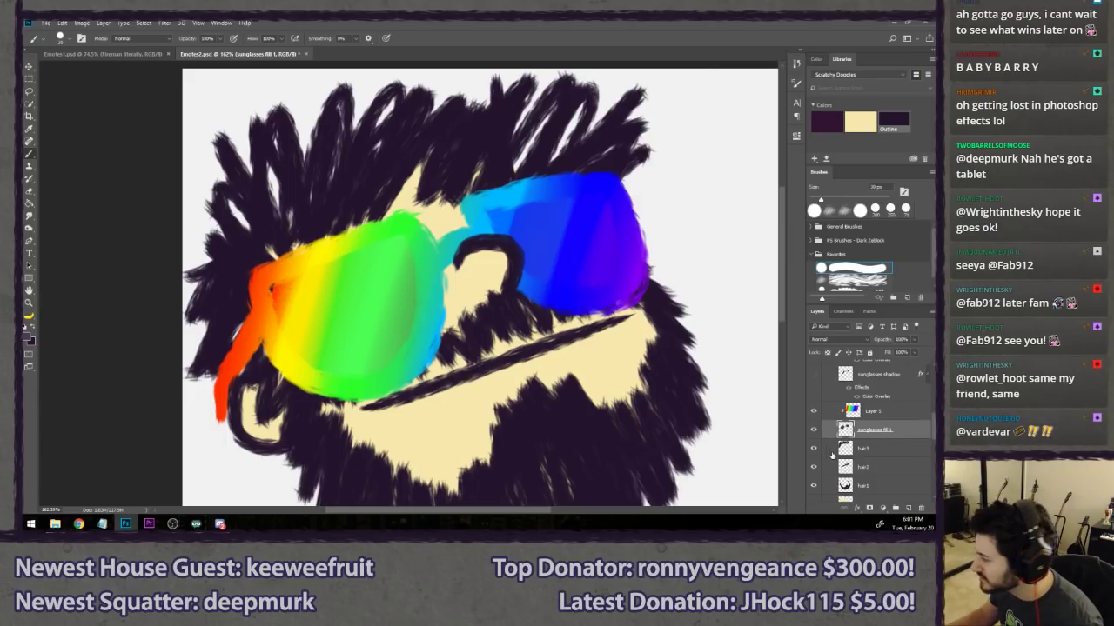
# - Touch up the outer corner of the green-rimmed lens on sunglasses fill 1 with the clipped rainbow layer hidden, and show the rainbow again
pyautogui.click(813, 411)
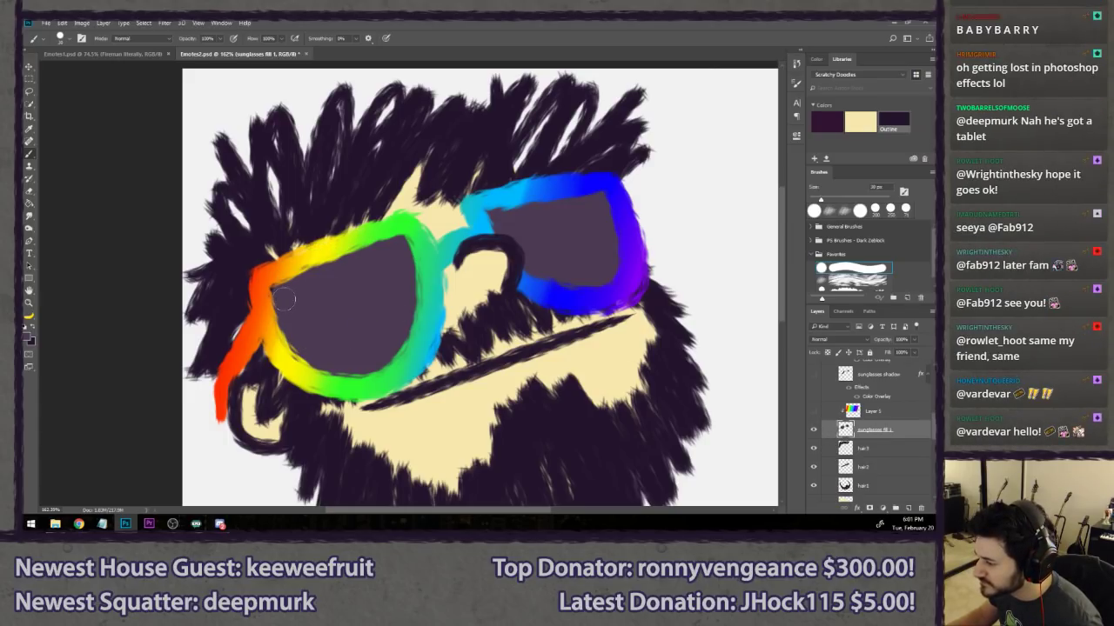
pyautogui.press('l')
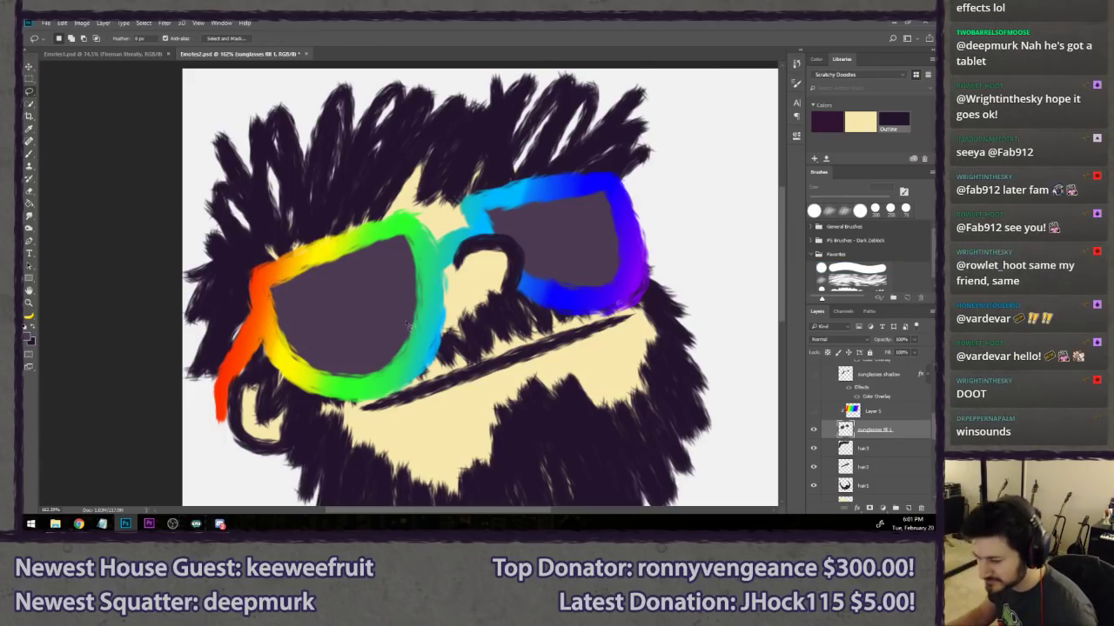
pyautogui.click(813, 410)
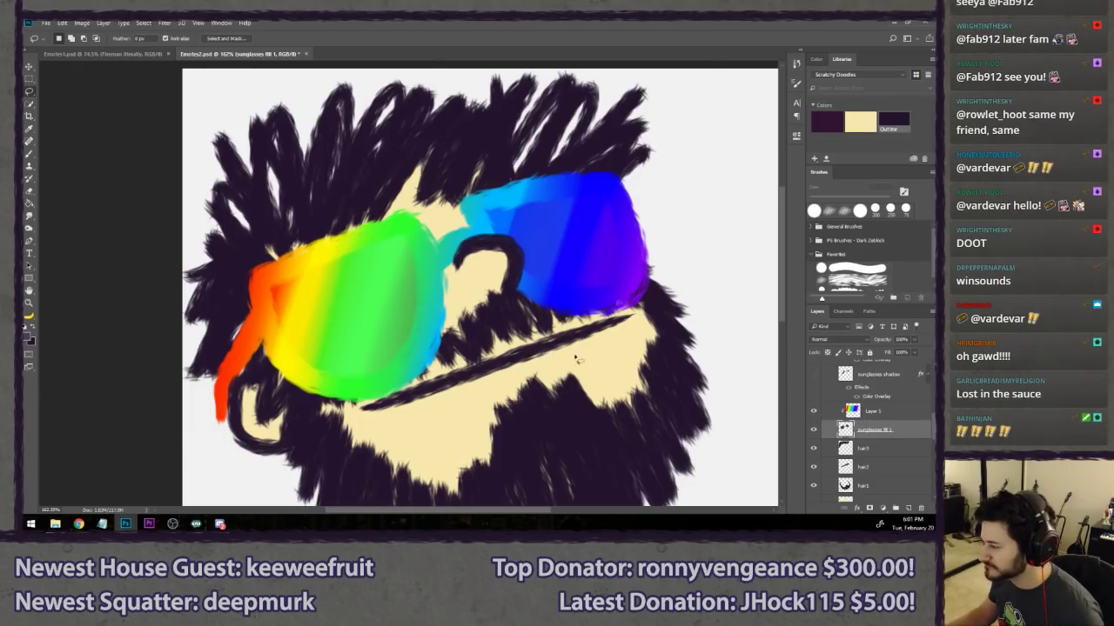
# - Reset the clipped rainbow layer to Normal, step through the darkening blend modes, and set it to Lighten
pyautogui.click(899, 411)
pyautogui.click(836, 339)
pyautogui.click(827, 347)
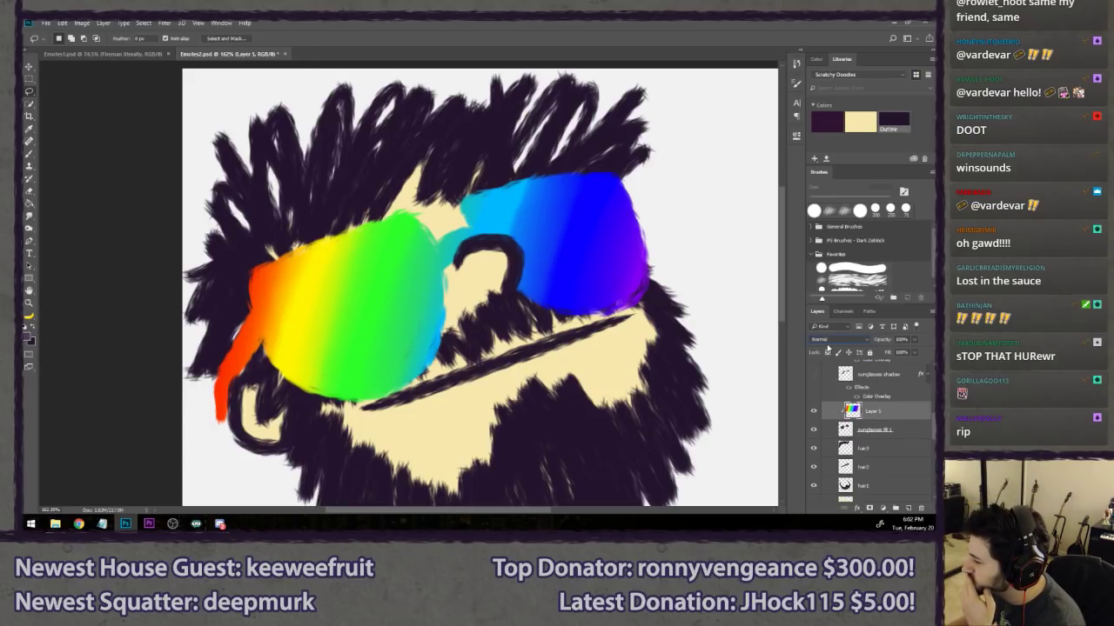
pyautogui.press('Down')
pyautogui.press('Down')
pyautogui.press('Down')
pyautogui.press('Down')
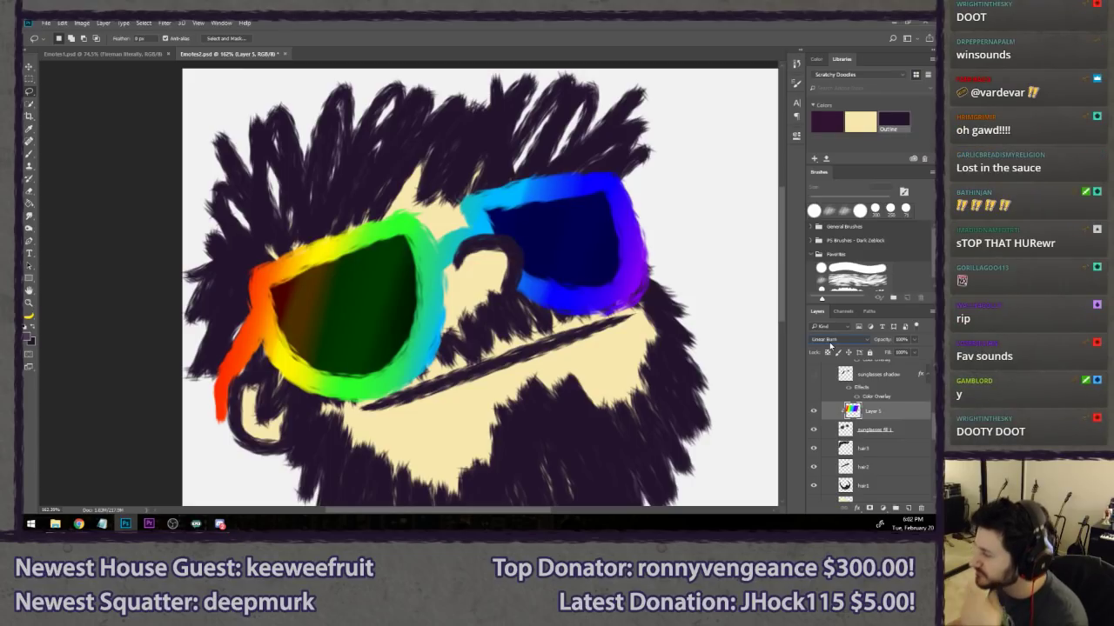
pyautogui.press('Down')
pyautogui.press('Down')
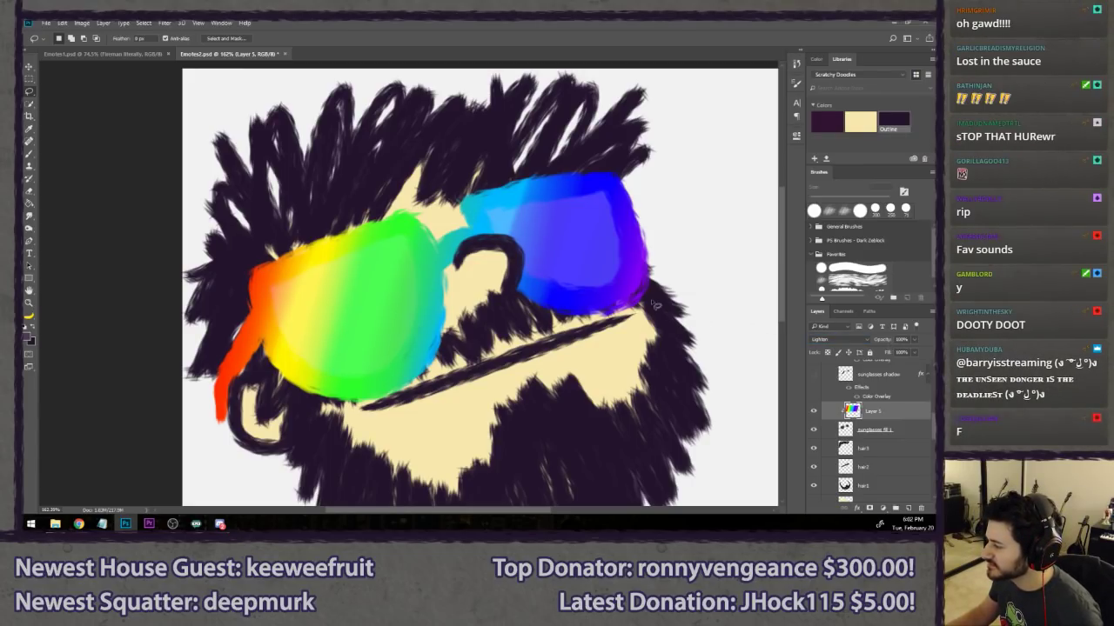
# - Move the clipped rainbow gradient slightly to the right across the lenses
pyautogui.press('v')
pyautogui.moveTo(583, 268)
pyautogui.mouseDown()
pyautogui.moveTo(558, 273)
pyautogui.moveTo(617, 271)
pyautogui.mouseUp()
pyautogui.press('l')
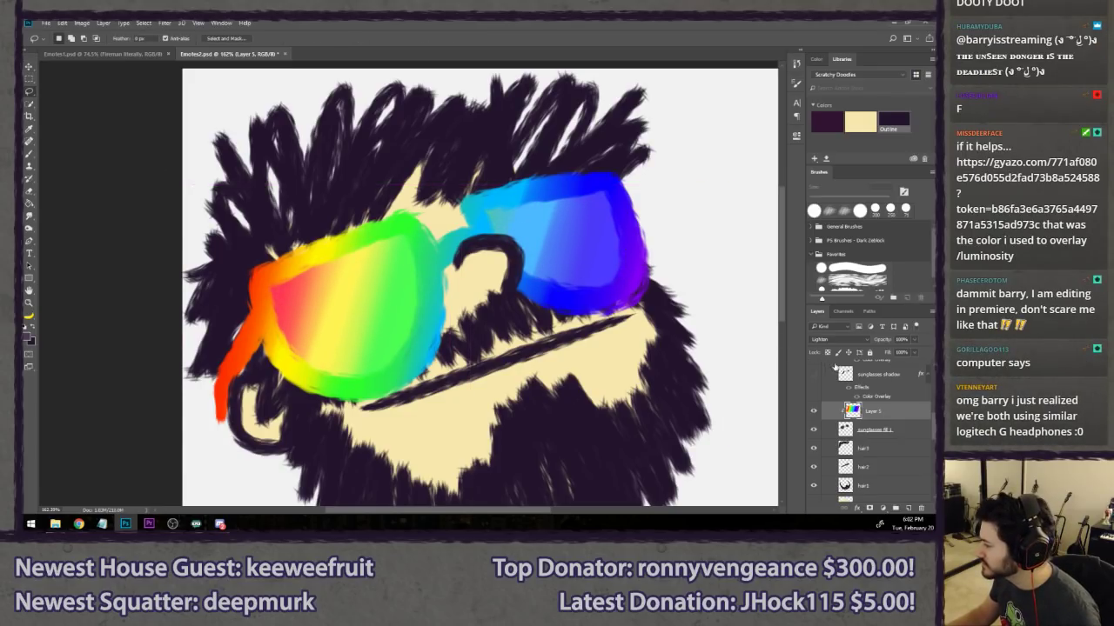
# - Compare the Screen and Color Dodge blend modes on the clipped rainbow layer at small emote size, ending on Color Dodge
pyautogui.click(835, 339)
pyautogui.click(836, 344)
pyautogui.press('Down')
pyautogui.press('Down')
pyautogui.press('Up')
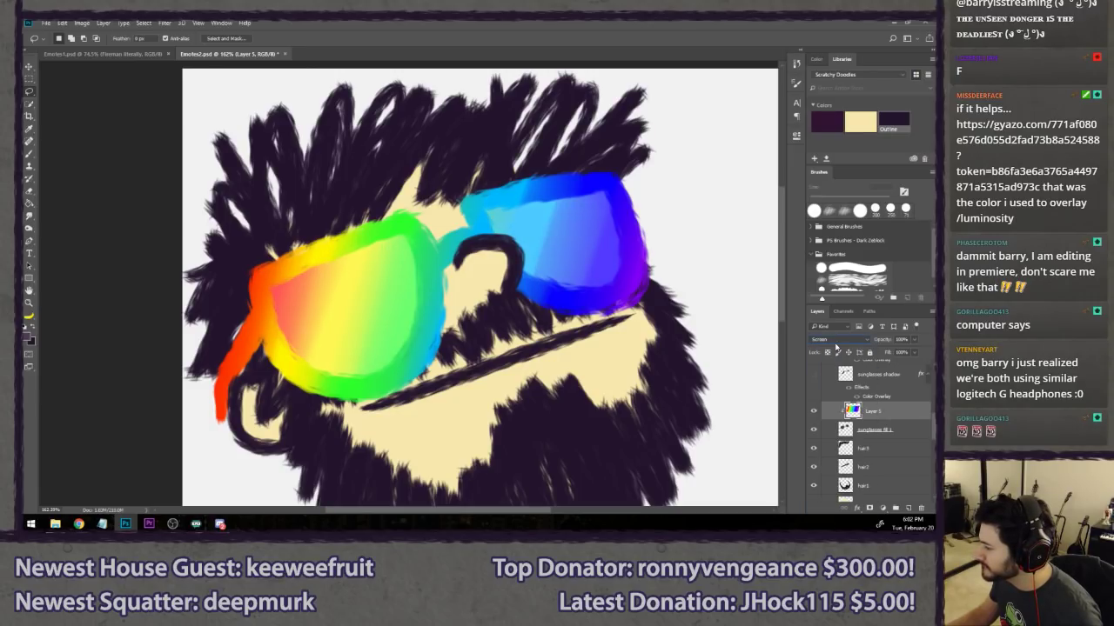
pyautogui.scroll(-6, 618, 344)
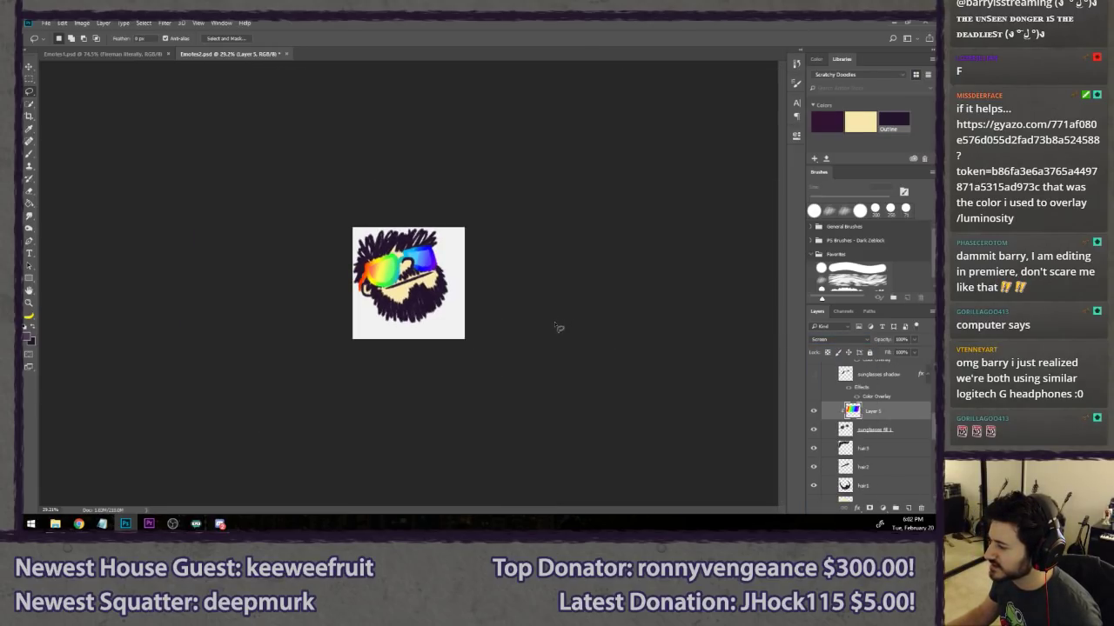
pyautogui.scroll(-1, 833, 341)
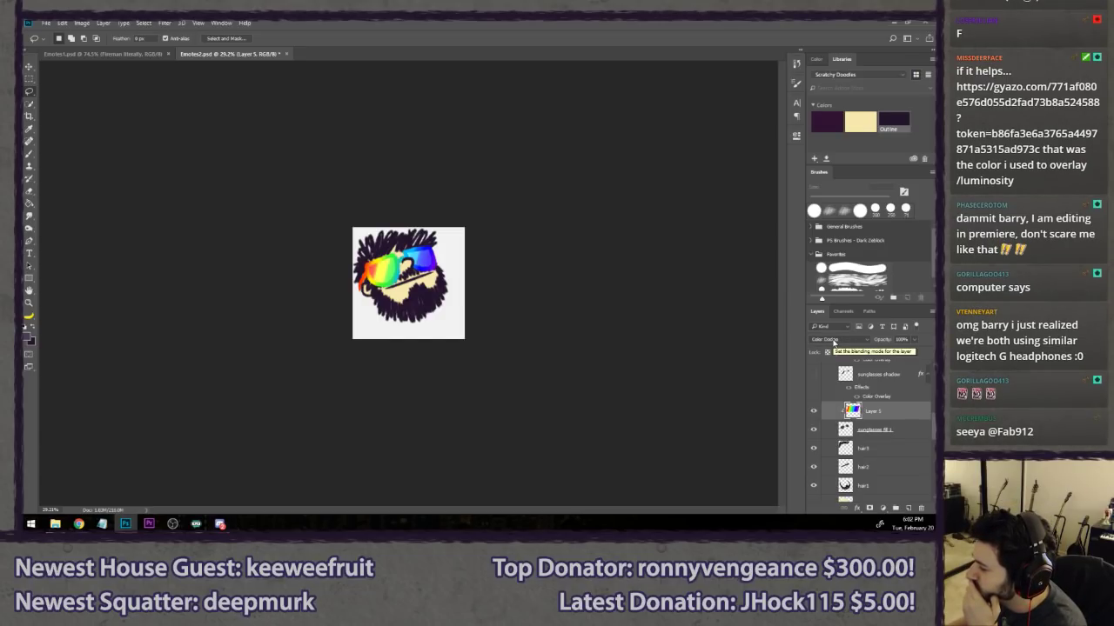
# - Step through the contrast, inversion and component blend modes on the clipped rainbow layer at small size, and set it to Screen
pyautogui.scroll(-3, 833, 341)
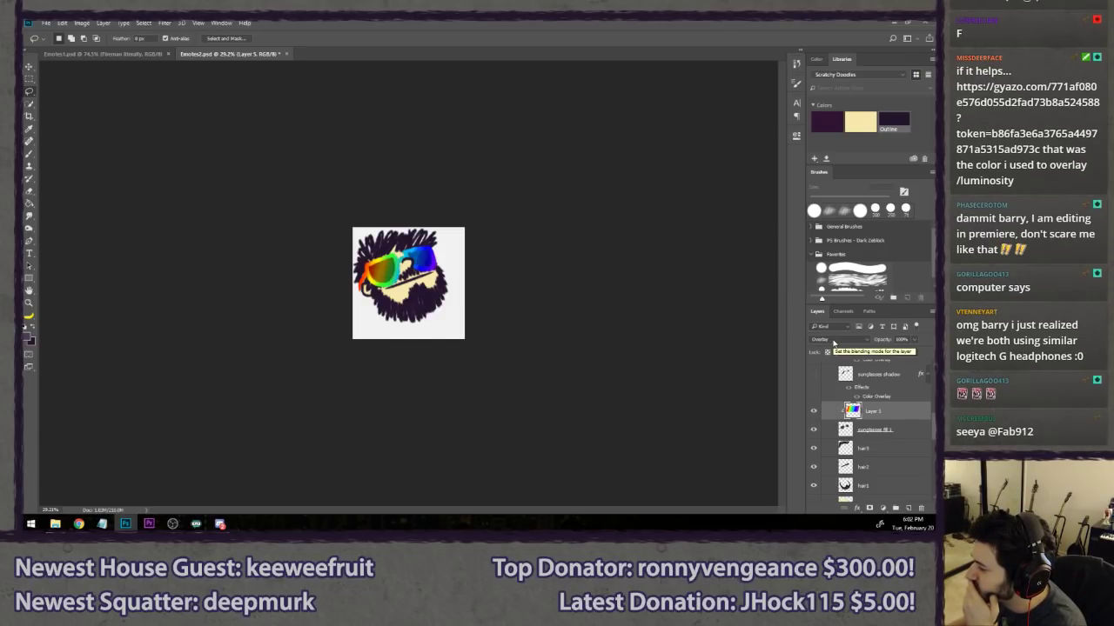
pyautogui.scroll(-5, 833, 341)
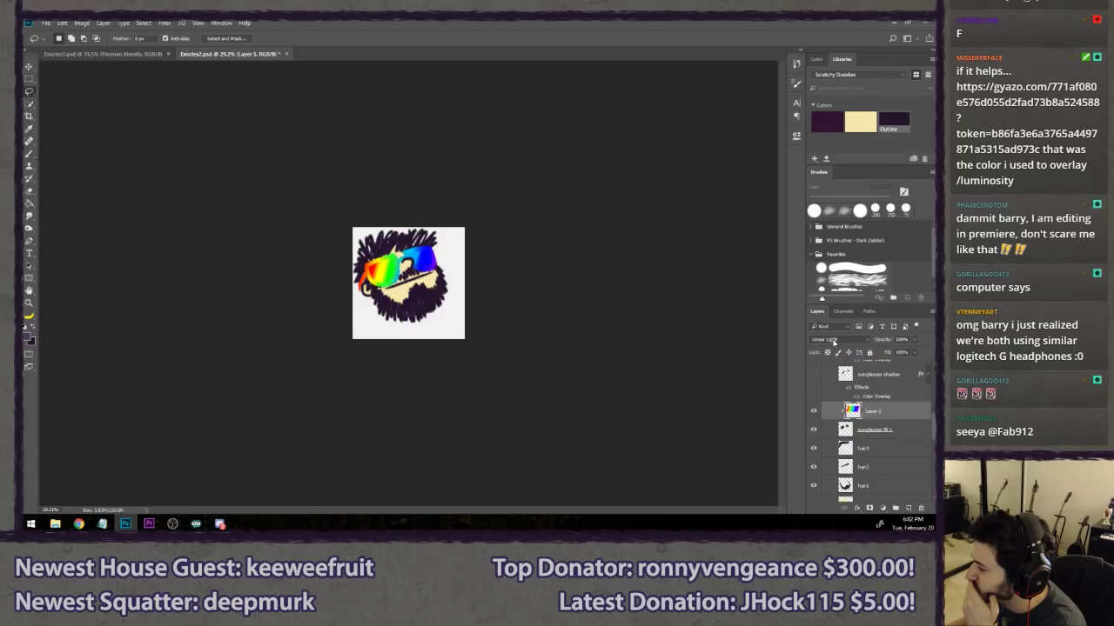
pyautogui.scroll(-3, 834, 341)
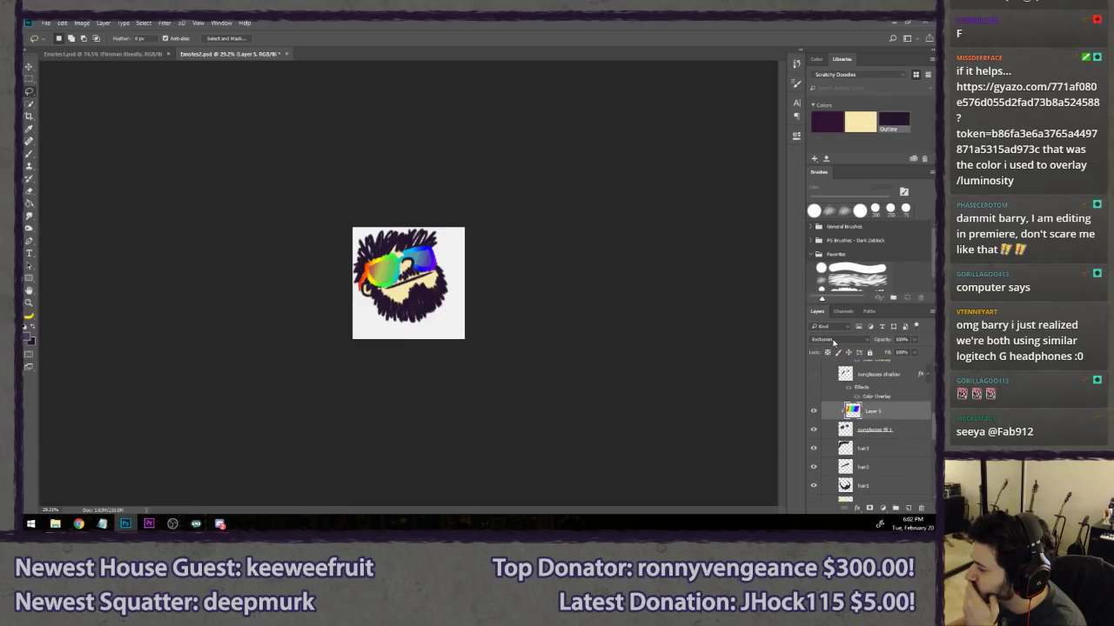
pyautogui.scroll(-2, 833, 341)
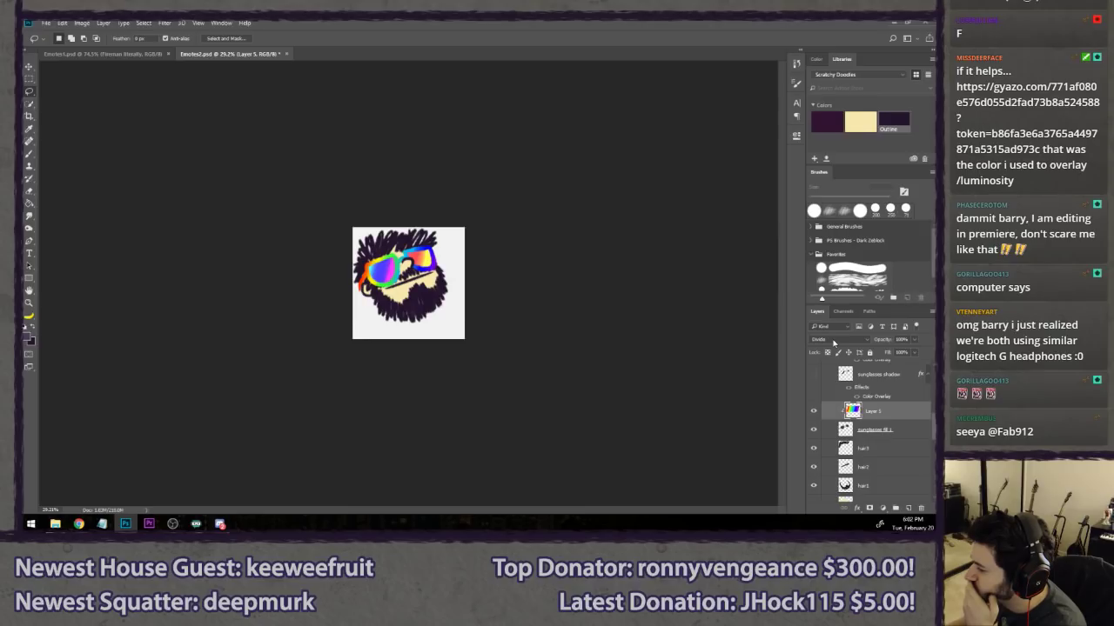
pyautogui.scroll(-1, 833, 341)
pyautogui.scroll(-1, 833, 342)
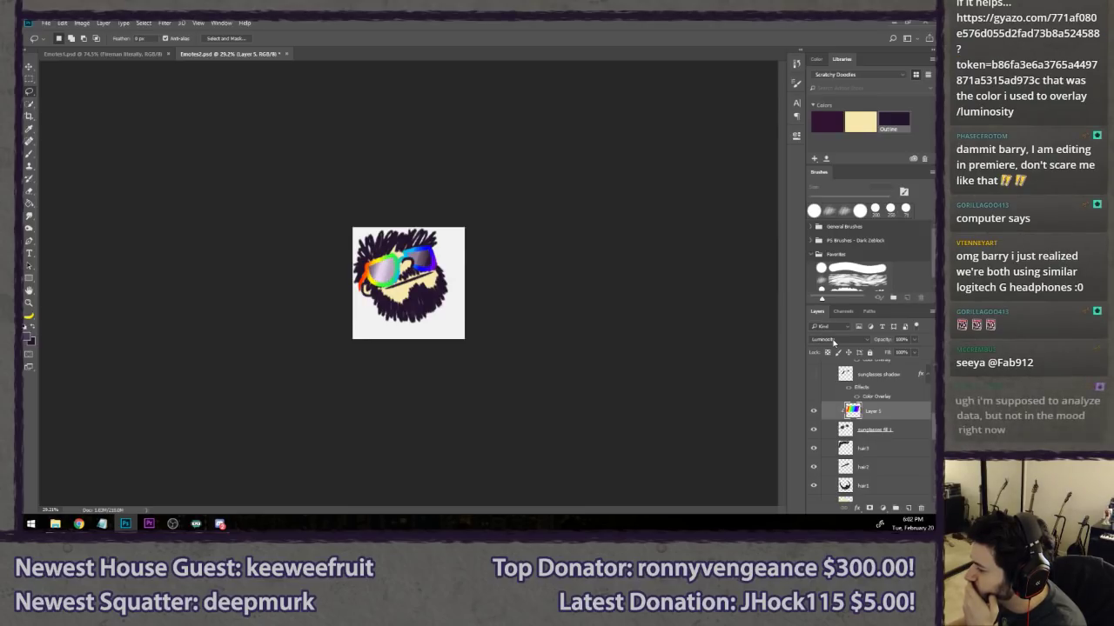
pyautogui.click(834, 342)
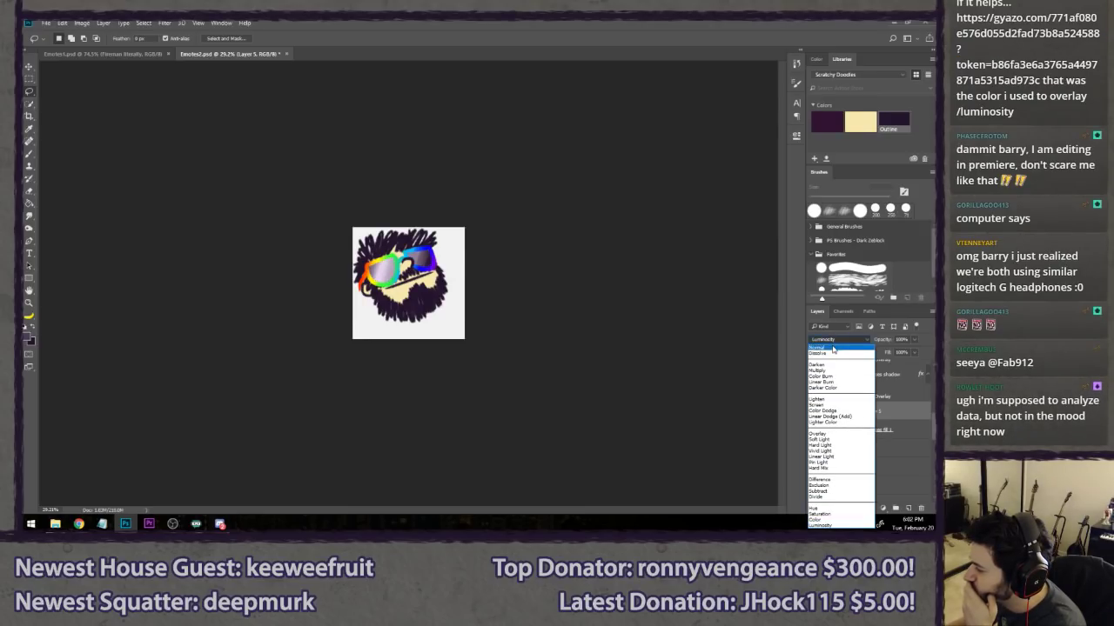
pyautogui.click(834, 408)
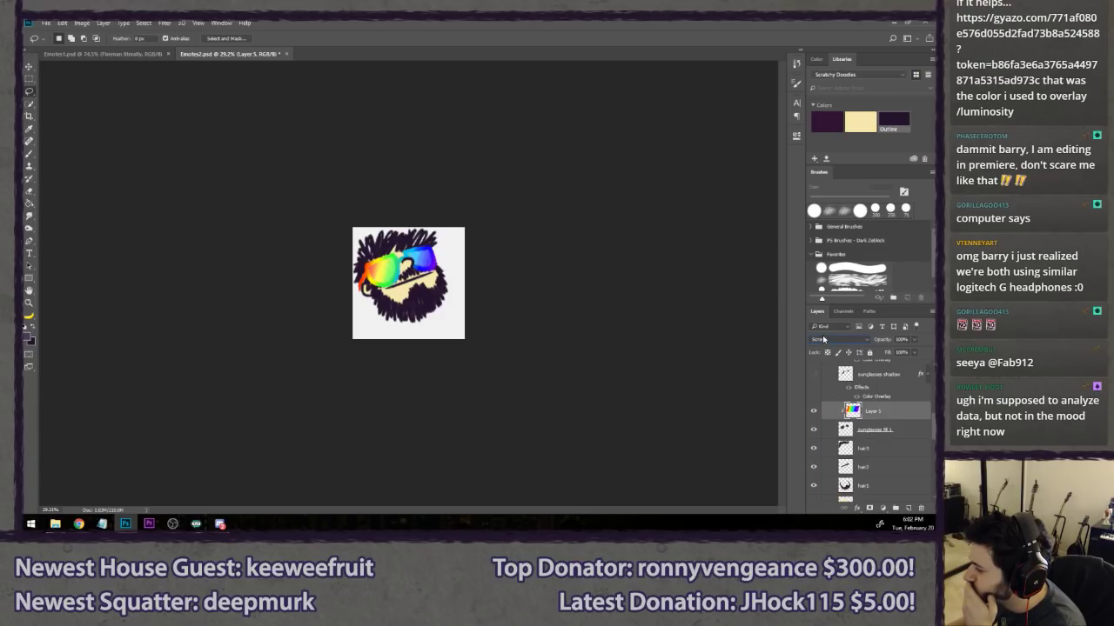
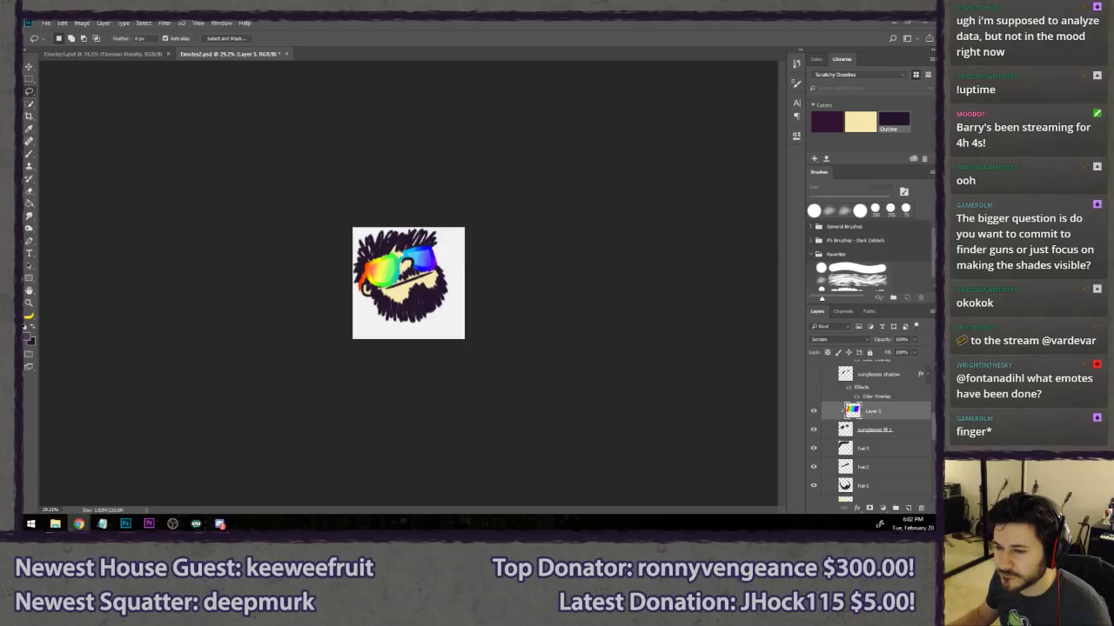
# - Compare the lenses up close with the clipped rainbow layer hidden and shown, leaving it visible
pyautogui.click(522, 39)
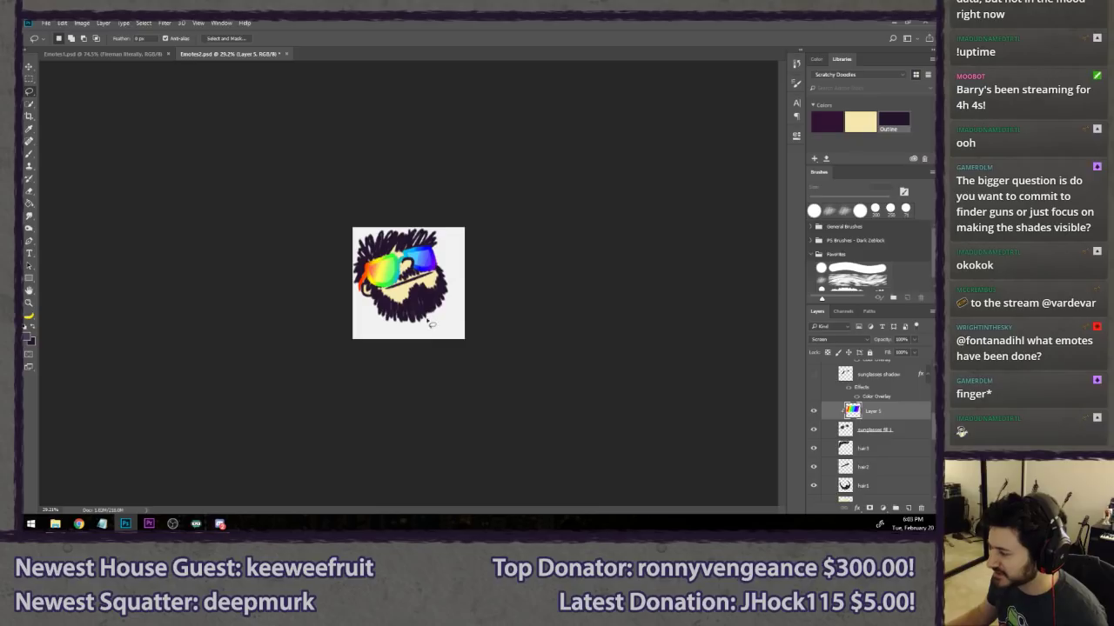
pyautogui.scroll(18, 419, 307)
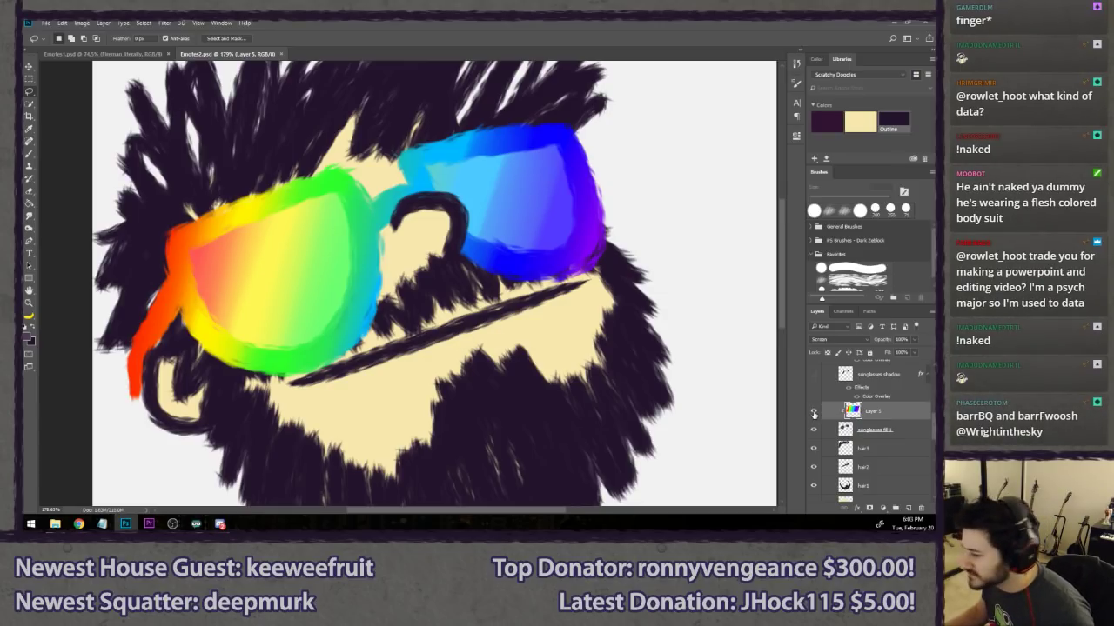
pyautogui.click(814, 413)
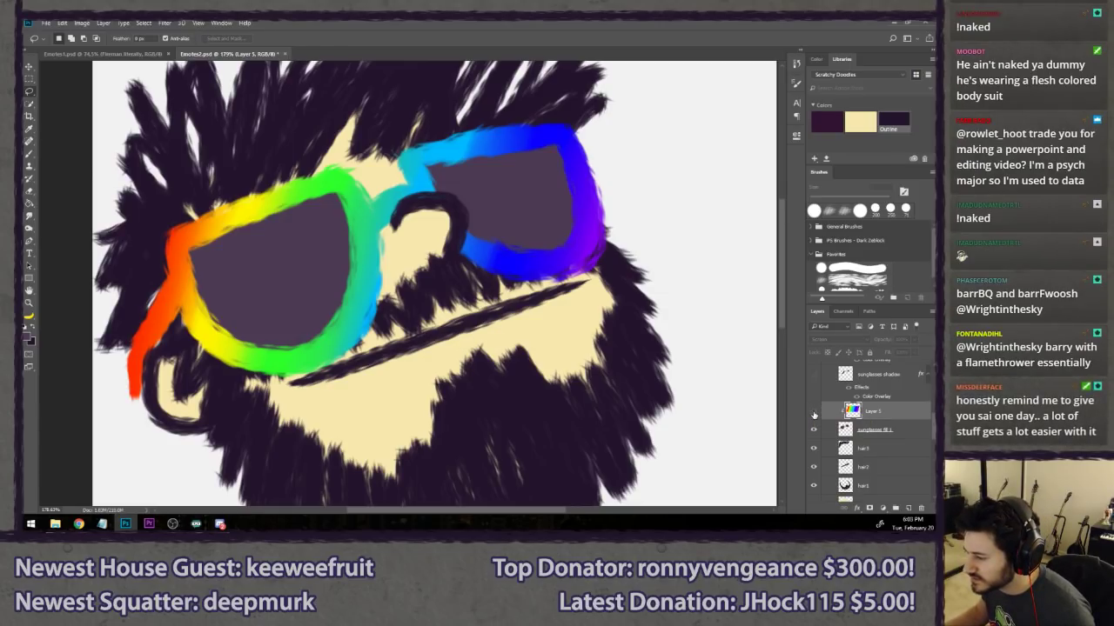
pyautogui.click(813, 412)
pyautogui.click(814, 413)
pyautogui.click(813, 412)
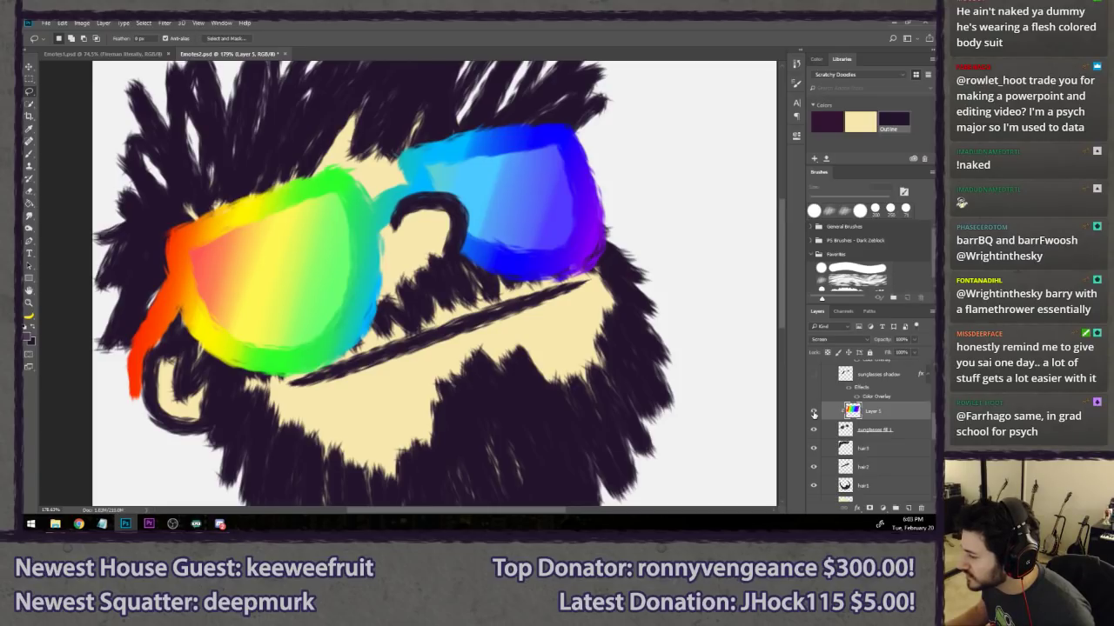
# - Create a new layer named sunglasses white directly above the clipped rainbow layer, ready for brush painting
pyautogui.hotkey('ctrl', 'shift', 'n')
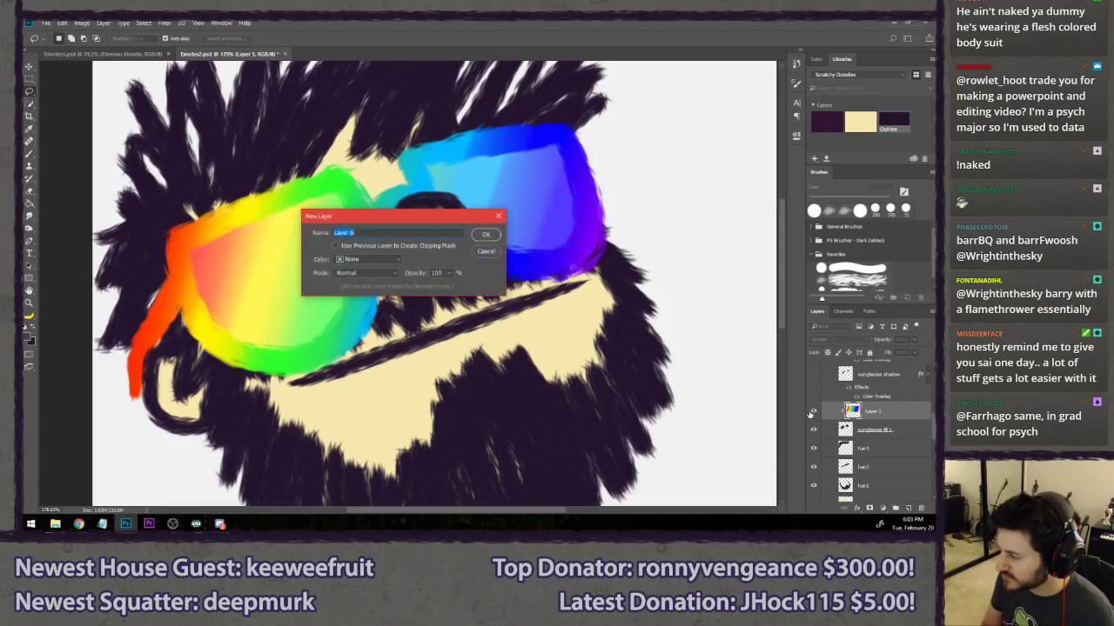
pyautogui.write('sunglasses white')
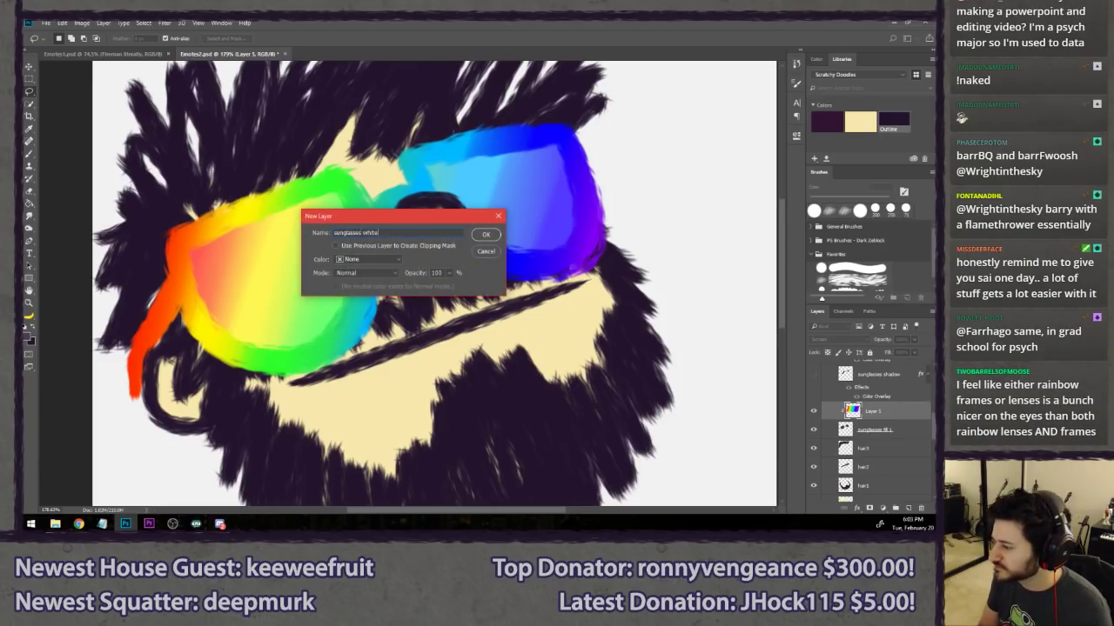
pyautogui.press('Return')
pyautogui.press('b')
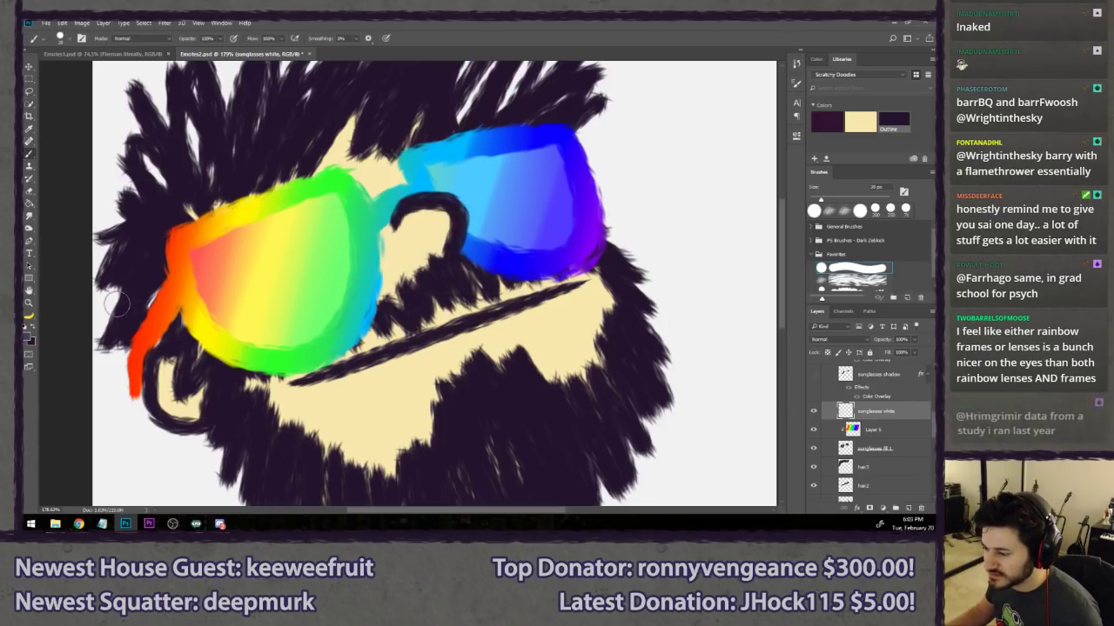
# - Paint both lens interiors solid white (ffffff) on the sunglasses white layer, staying inside the rainbow rims
pyautogui.click(27, 338)
pyautogui.write('ffffff')
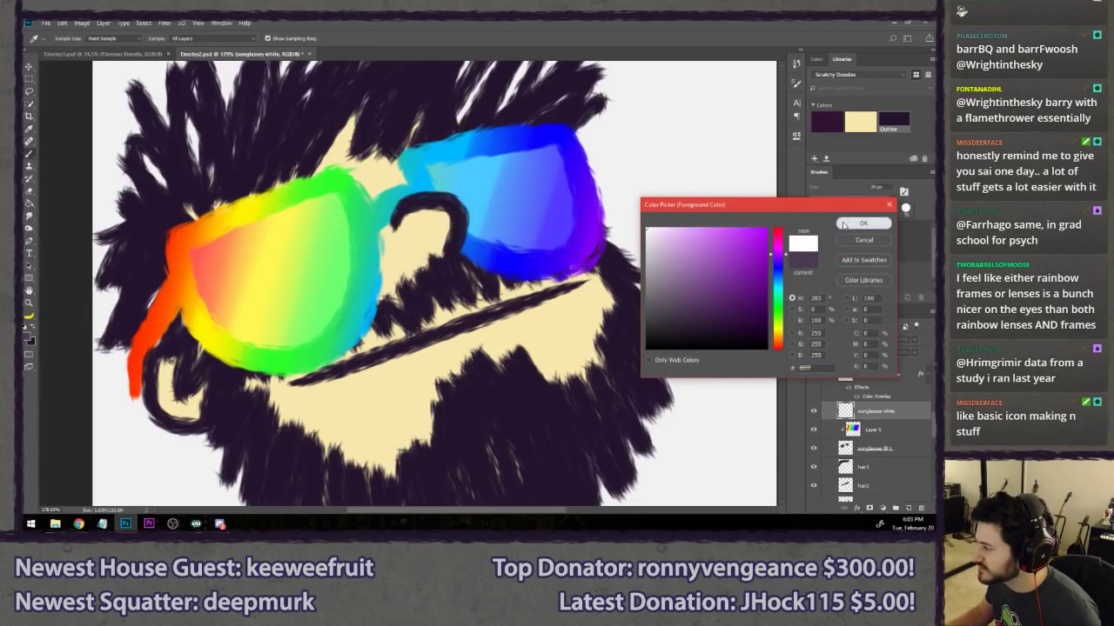
pyautogui.click(846, 224)
pyautogui.press('b')
pyautogui.moveTo(198, 255)
pyautogui.mouseDown()
pyautogui.moveTo(333, 201)
pyautogui.moveTo(344, 279)
pyautogui.moveTo(330, 324)
pyautogui.moveTo(248, 343)
pyautogui.moveTo(221, 320)
pyautogui.moveTo(199, 262)
pyautogui.moveTo(325, 220)
pyautogui.moveTo(330, 283)
pyautogui.moveTo(320, 309)
pyautogui.moveTo(251, 321)
pyautogui.moveTo(226, 297)
pyautogui.moveTo(222, 264)
pyautogui.moveTo(293, 242)
pyautogui.moveTo(314, 255)
pyautogui.moveTo(313, 288)
pyautogui.moveTo(243, 295)
pyautogui.moveTo(248, 273)
pyautogui.moveTo(303, 260)
pyautogui.moveTo(296, 283)
pyautogui.moveTo(244, 289)
pyautogui.mouseUp()
pyautogui.moveTo(435, 161)
pyautogui.mouseDown()
pyautogui.moveTo(478, 232)
pyautogui.moveTo(557, 240)
pyautogui.moveTo(550, 145)
pyautogui.moveTo(450, 158)
pyautogui.moveTo(445, 169)
pyautogui.moveTo(527, 166)
pyautogui.moveTo(549, 179)
pyautogui.moveTo(549, 194)
pyautogui.moveTo(476, 187)
pyautogui.moveTo(540, 198)
pyautogui.mouseUp()
pyautogui.moveTo(522, 204)
pyautogui.mouseDown()
pyautogui.moveTo(490, 219)
pyautogui.moveTo(542, 223)
pyautogui.mouseUp()
pyautogui.press('l')
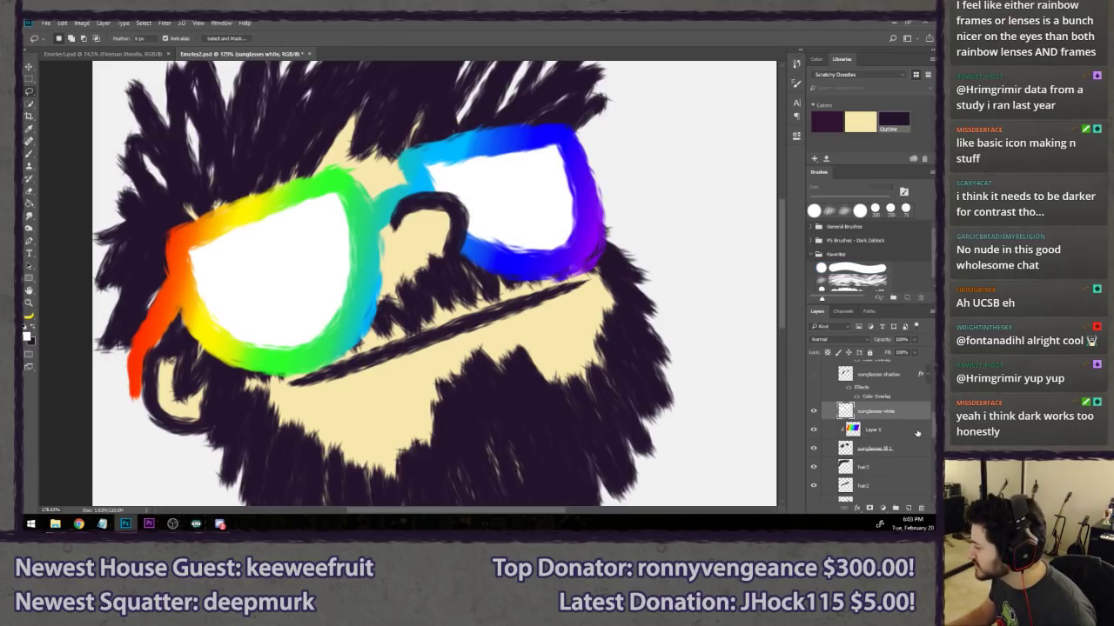
# - Set the clipped rainbow layer to Normal and the sunglasses white layer to Luminosity
pyautogui.click(871, 431)
pyautogui.click(837, 340)
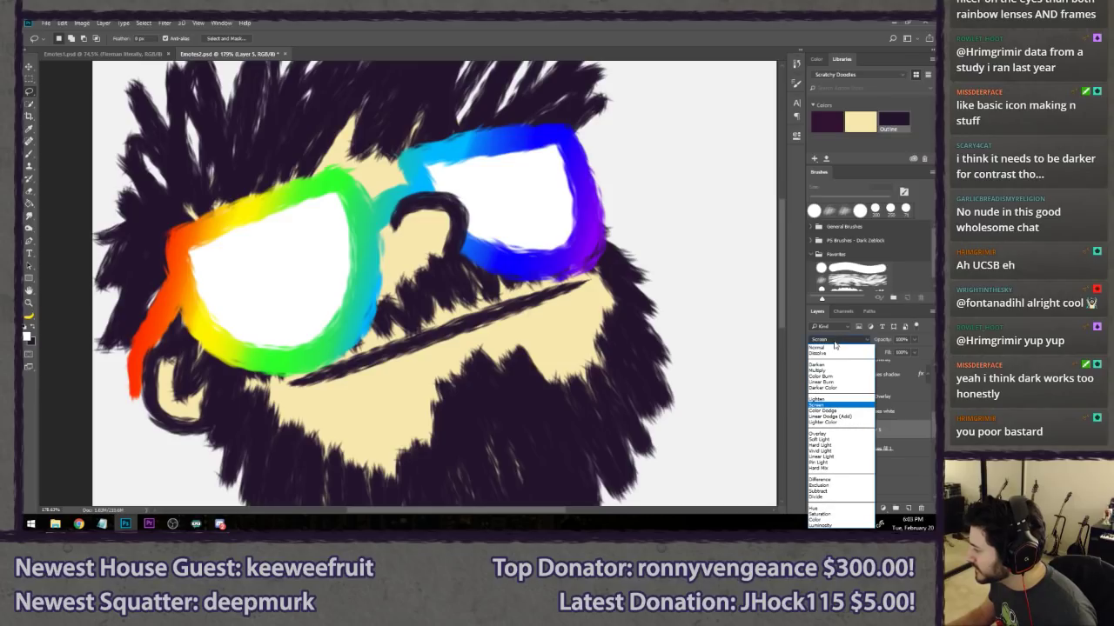
pyautogui.click(848, 359)
pyautogui.click(913, 412)
pyautogui.click(837, 340)
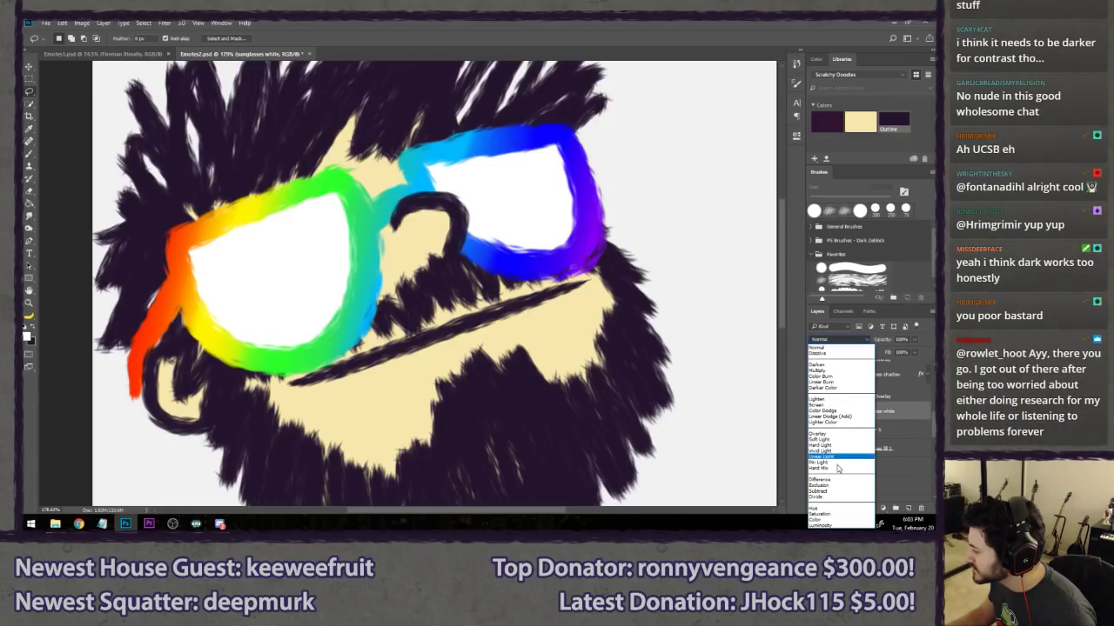
pyautogui.click(833, 527)
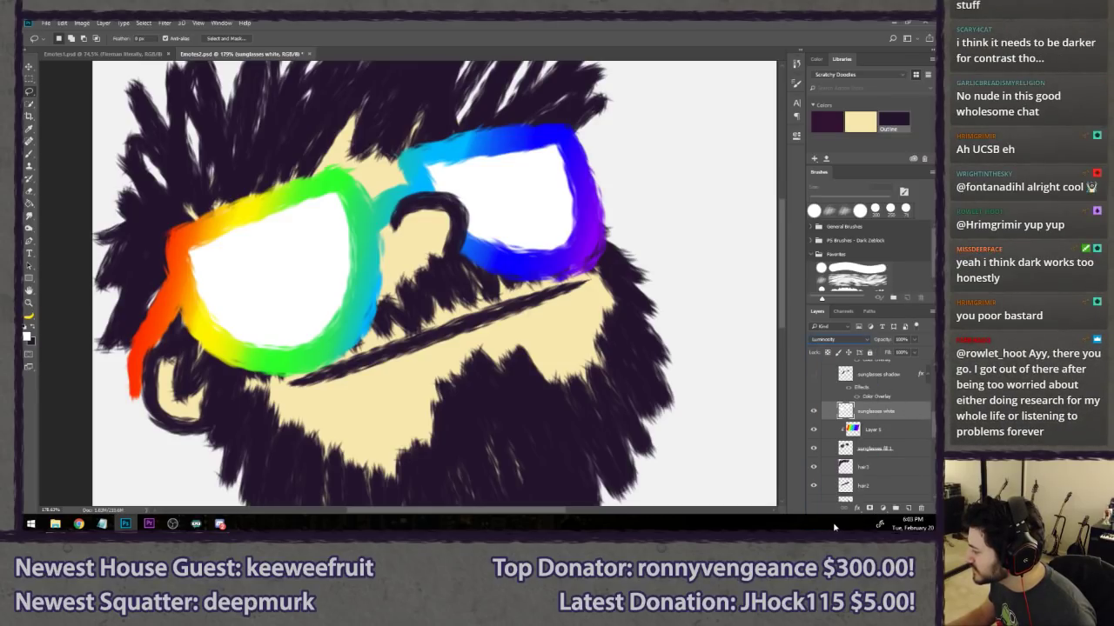
# - Merge the clipped rainbow layer with sunglasses fill 1, and reselect the sunglasses white layer
pyautogui.click(898, 430)
pyautogui.rightClick(902, 453)
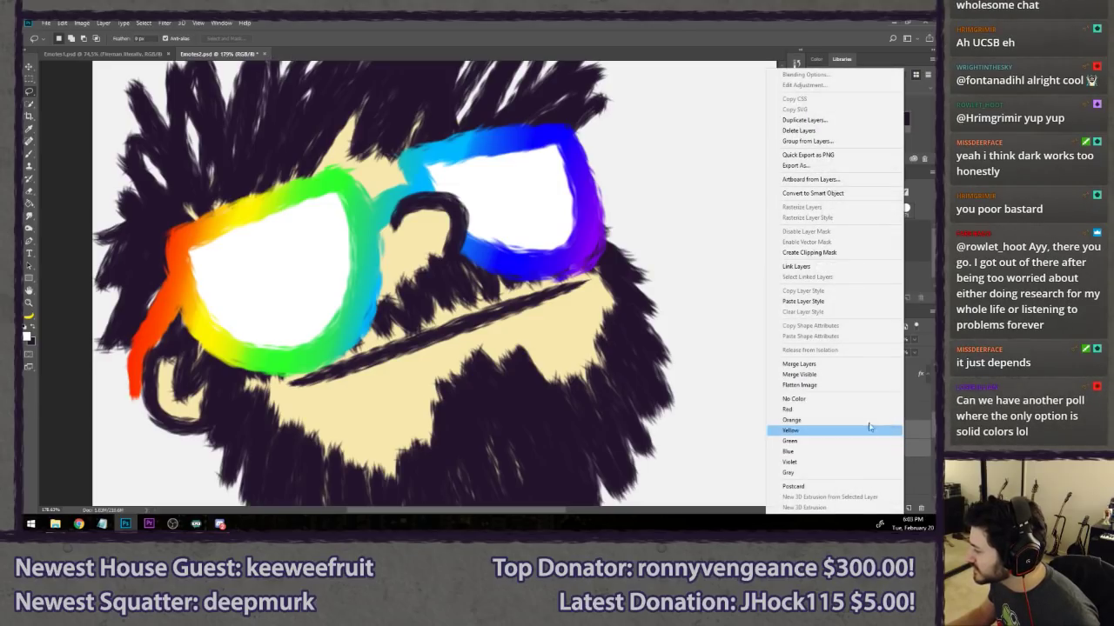
pyautogui.click(831, 365)
pyautogui.click(900, 415)
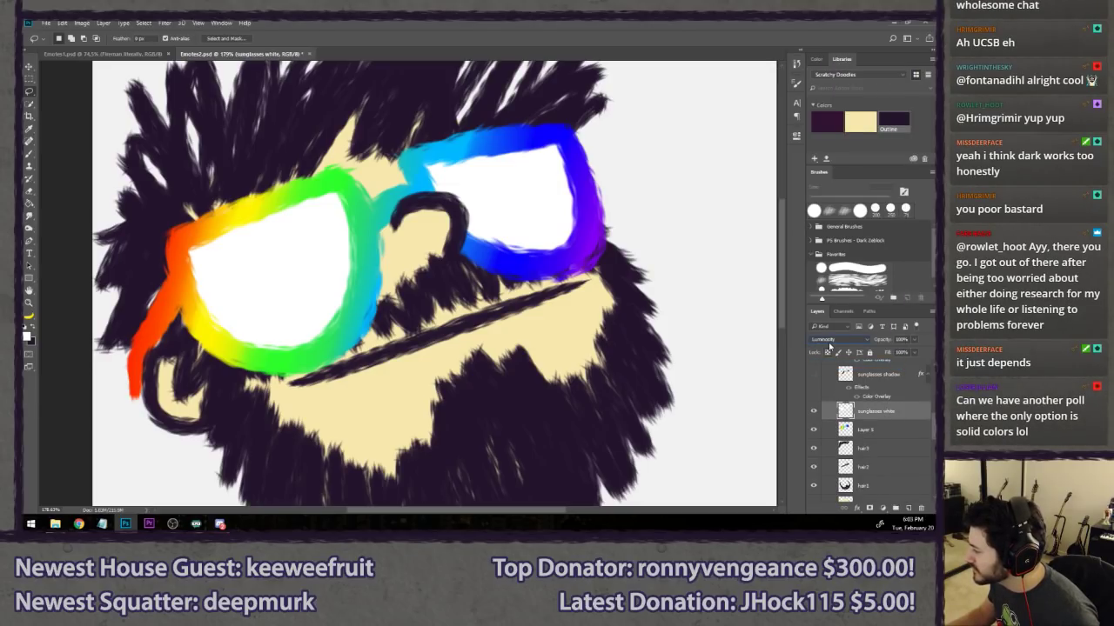
# - Lower the opacity of the sunglasses white layer and set its blend mode to Normal
pyautogui.moveTo(873, 341); pyautogui.dragTo(840, 348)
pyautogui.click(836, 341)
pyautogui.click(834, 356)
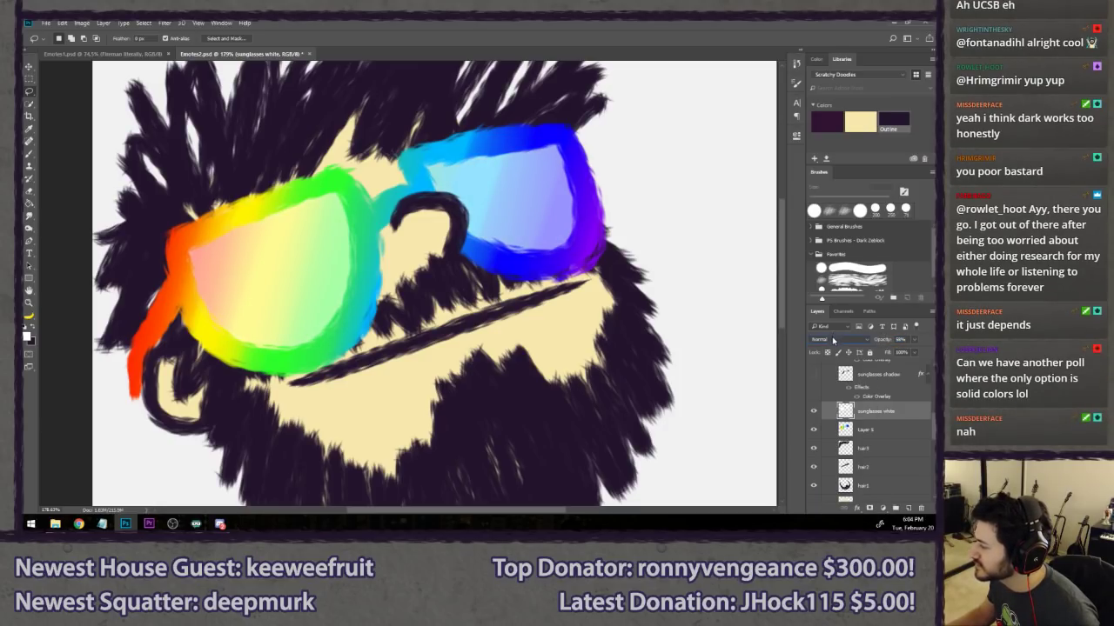
# - Step through the blend modes on the semi-transparent sunglasses white layer, from Screen and Color Dodge through Linear Light to Exclusion
pyautogui.scroll(-7, 832, 340)
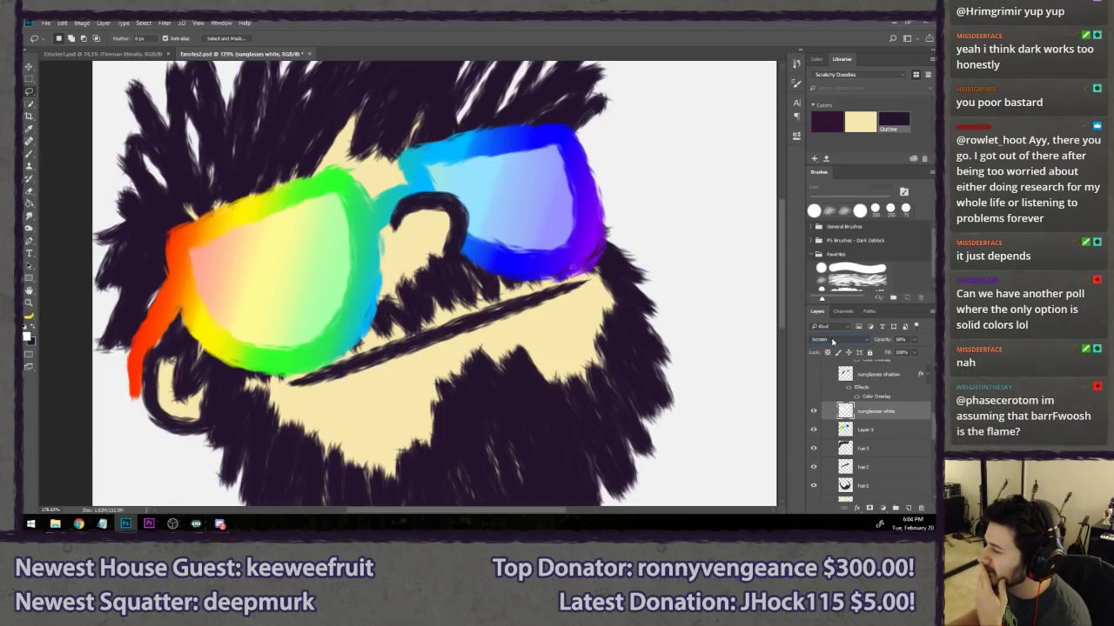
pyautogui.scroll(-4, 833, 340)
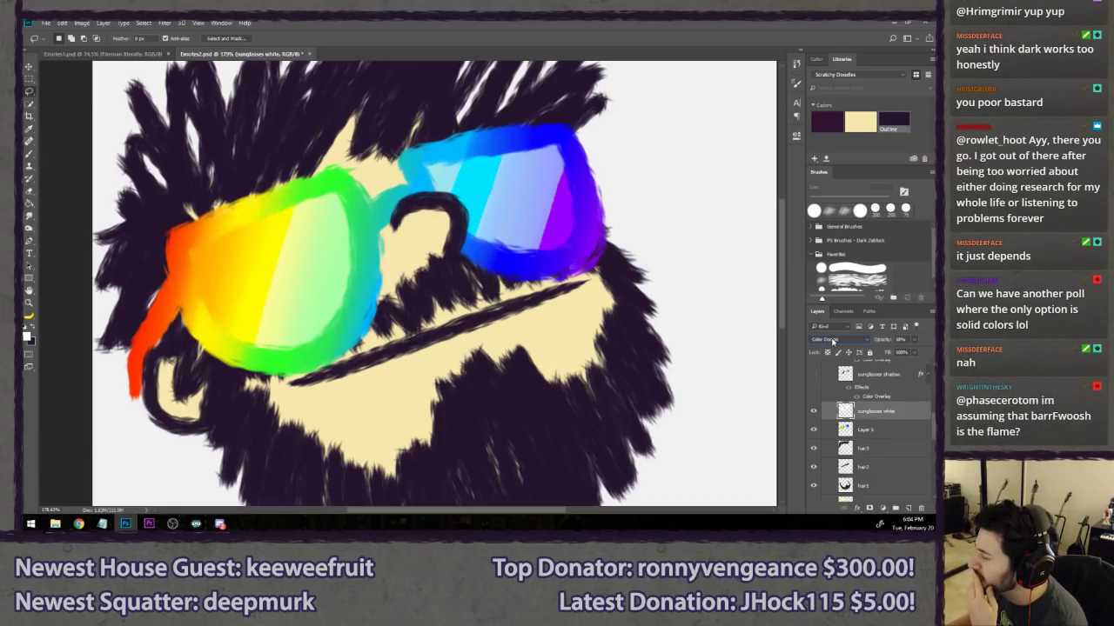
pyautogui.scroll(-2, 833, 340)
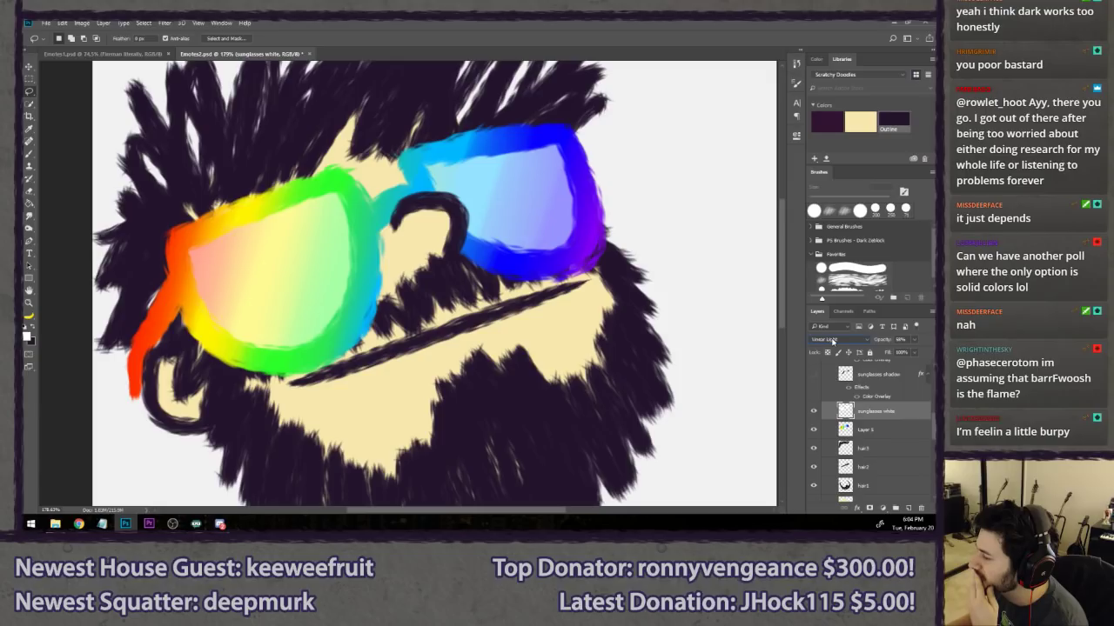
pyautogui.scroll(-4, 832, 341)
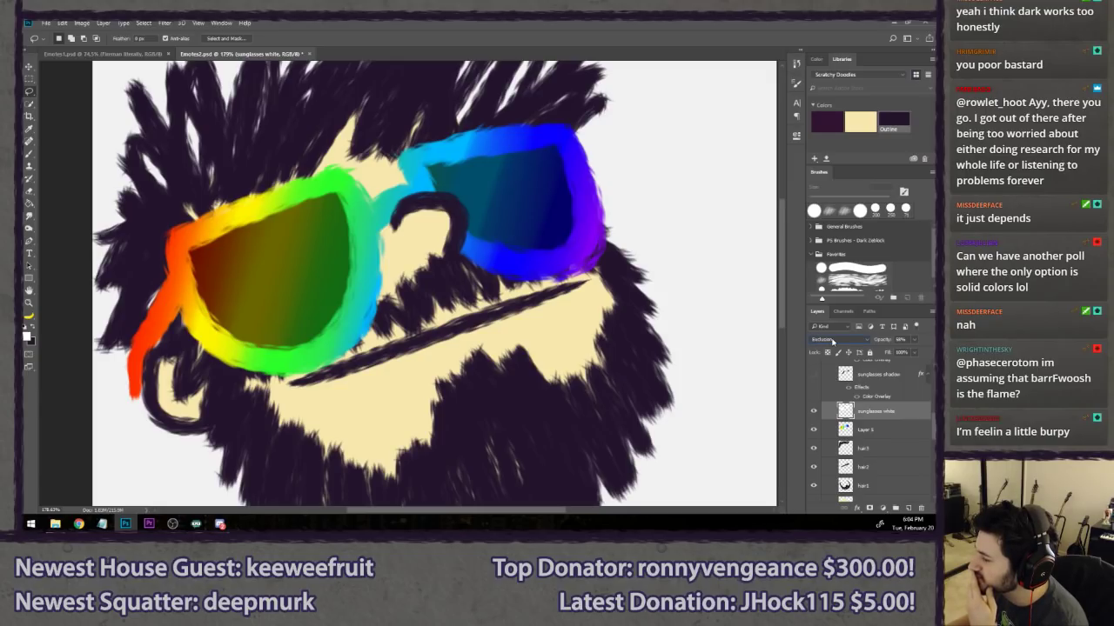
pyautogui.scroll(-1, 833, 340)
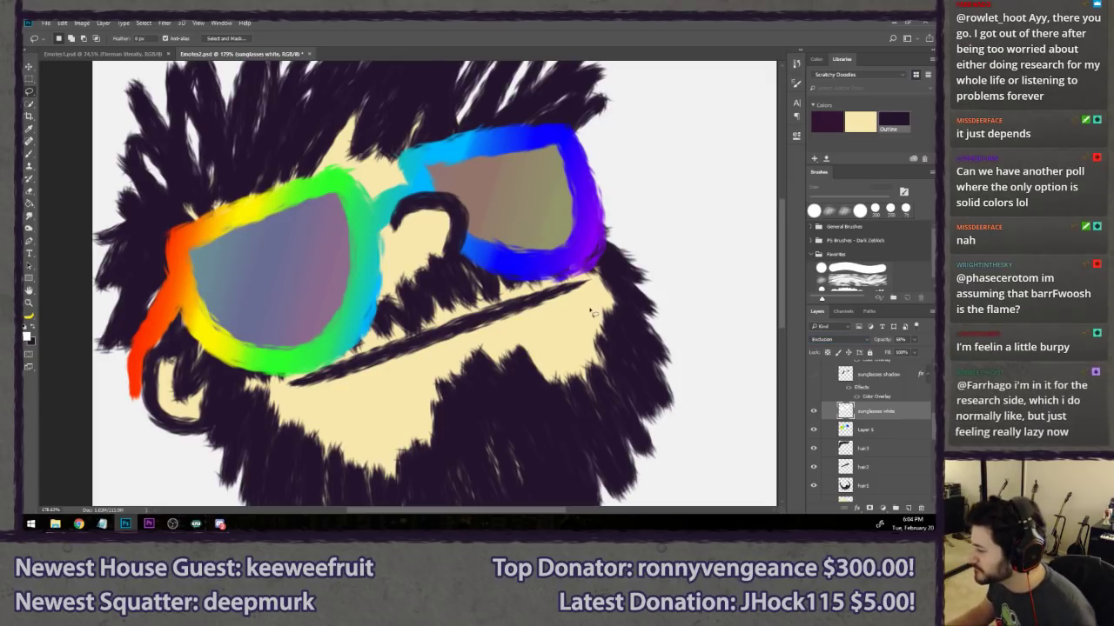
# - Undo the white layer's blend mode and opacity trials and the merge, back to the separate clipped rainbow layer
pyautogui.press('Down')
pyautogui.press('Down')
pyautogui.press('Up')
pyautogui.press('Up')
pyautogui.press('Up')
pyautogui.press('Up')
pyautogui.hotkey('shift', '-')
pyautogui.hotkey('shift', '-')
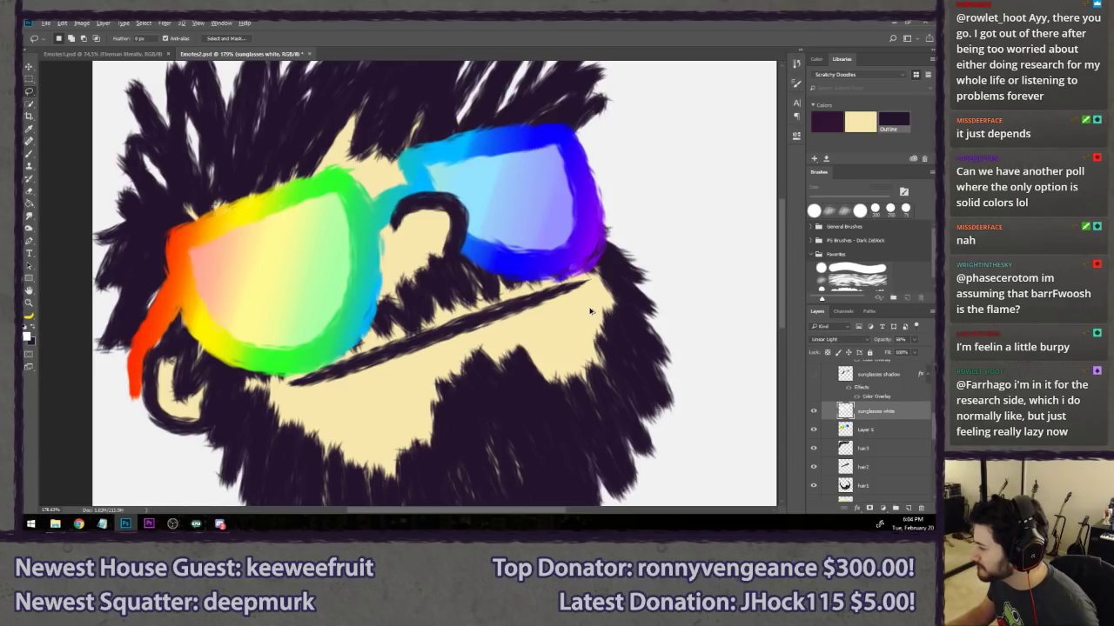
pyautogui.hotkey('shift', '-')
pyautogui.hotkey('shift', '-')
pyautogui.hotkey('shift', '-')
pyautogui.hotkey('shift', '-')
pyautogui.hotkey('shift', '-')
pyautogui.hotkey('shift', '-')
pyautogui.hotkey('shift', '-')
pyautogui.hotkey('shift', '-')
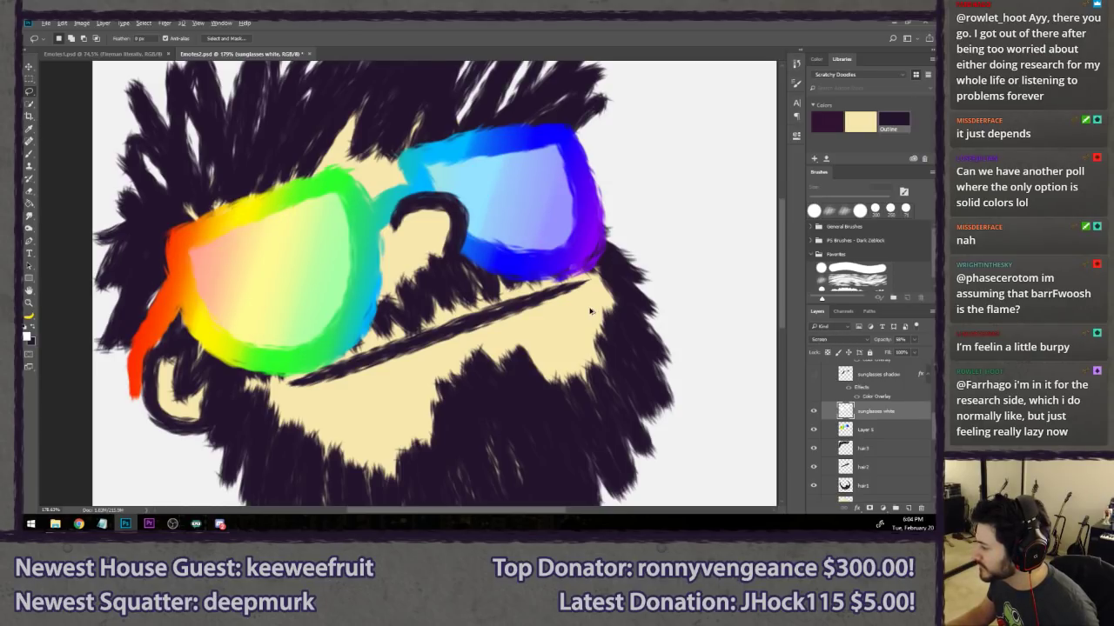
pyautogui.hotkey('shift', '-')
pyautogui.hotkey('shift', '-')
pyautogui.hotkey('shift', '-')
pyautogui.hotkey('shift', '-')
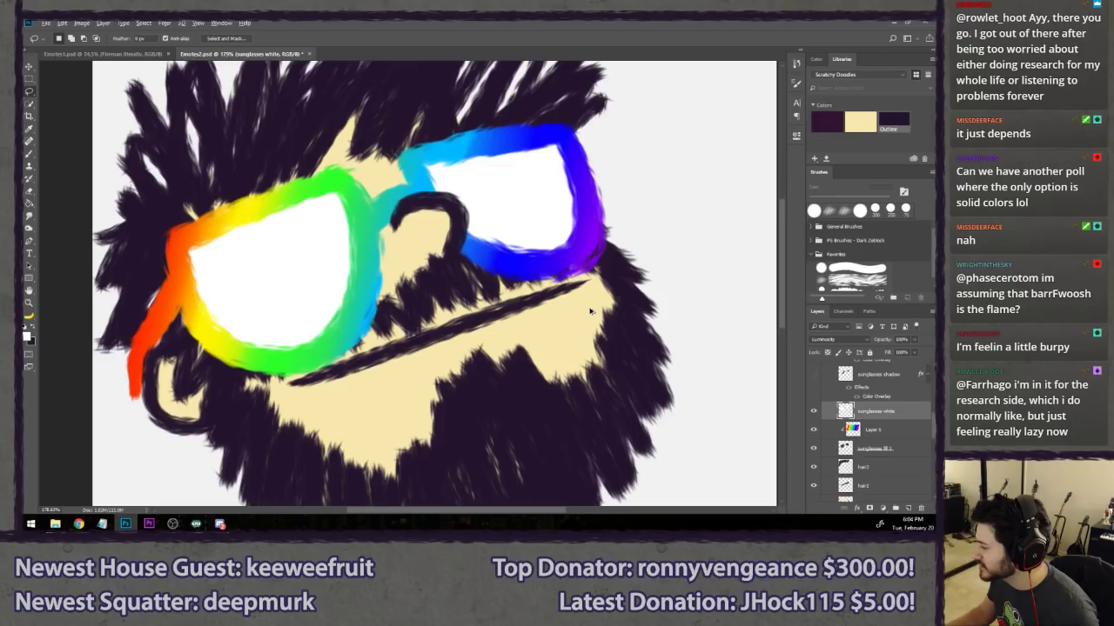
# - Delete the sunglasses white layer and set the clipped rainbow layer to Screen
pyautogui.click(896, 435)
pyautogui.click(917, 414)
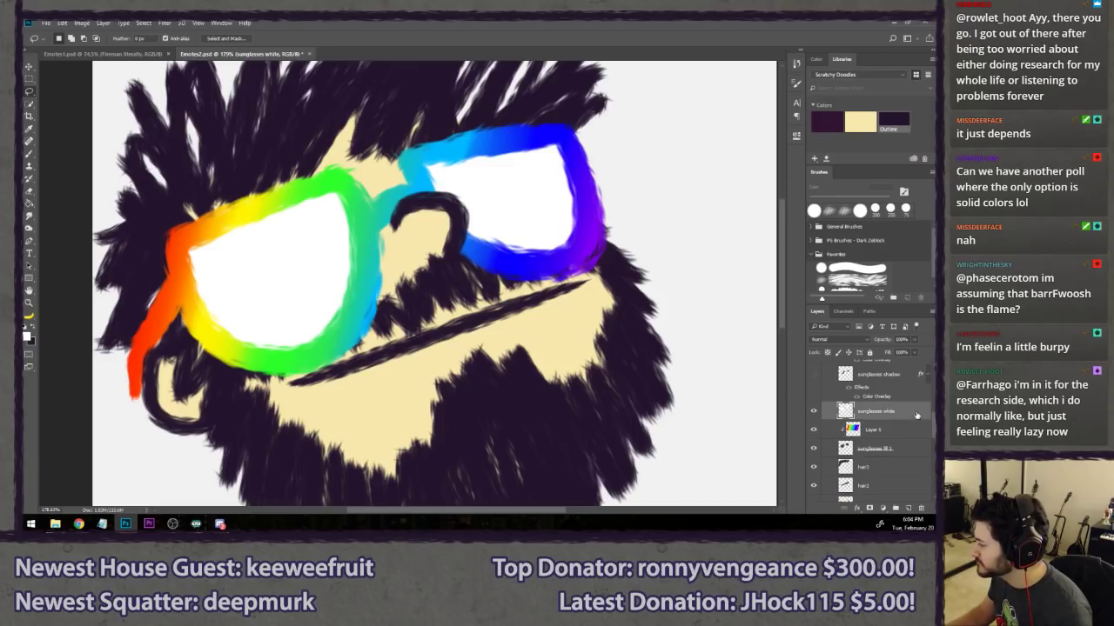
pyautogui.press('Delete')
pyautogui.click(835, 339)
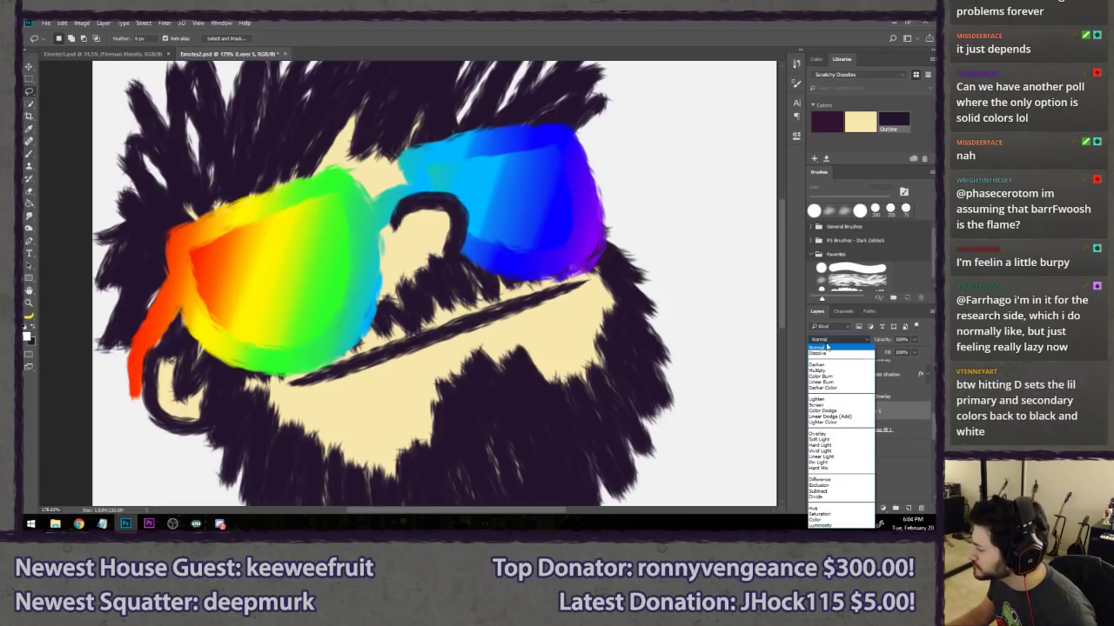
pyautogui.click(835, 405)
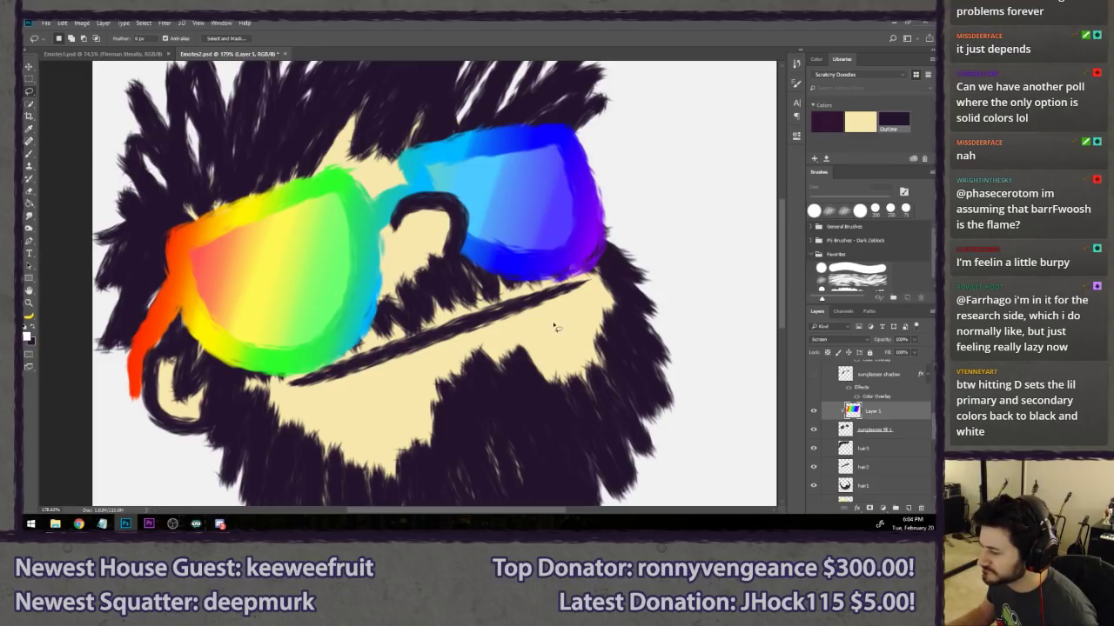
pyautogui.scroll(-5, 551, 329)
pyautogui.scroll(-6, 551, 329)
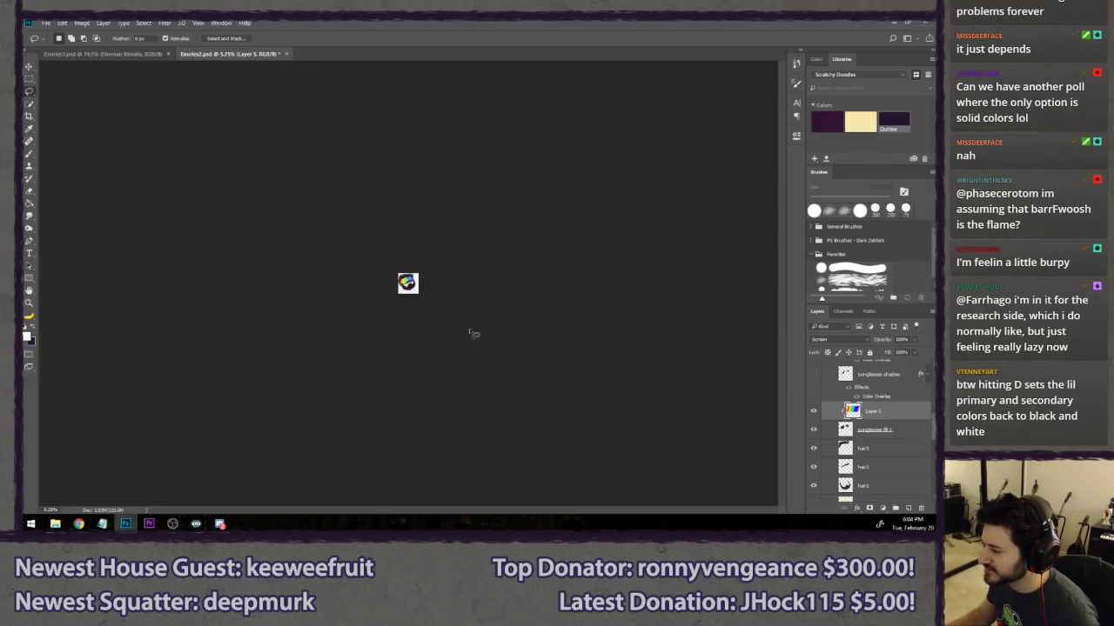
# - Lower the opacity of the clipped rainbow lens layer to about 62%
pyautogui.scroll(5, 316, 340)
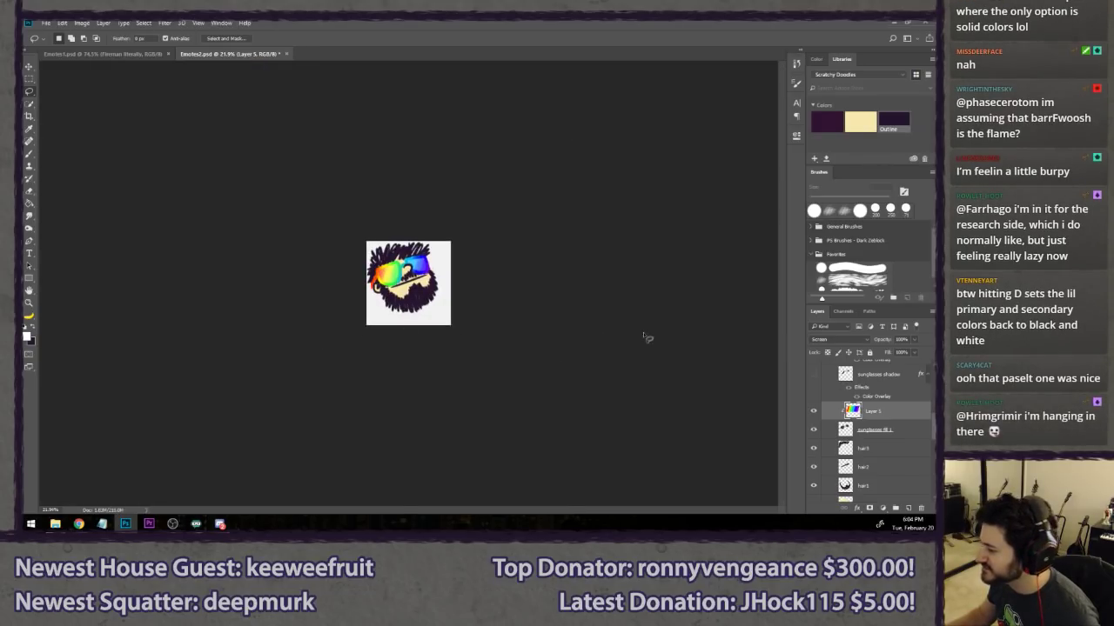
pyautogui.moveTo(881, 339); pyautogui.dragTo(861, 339)
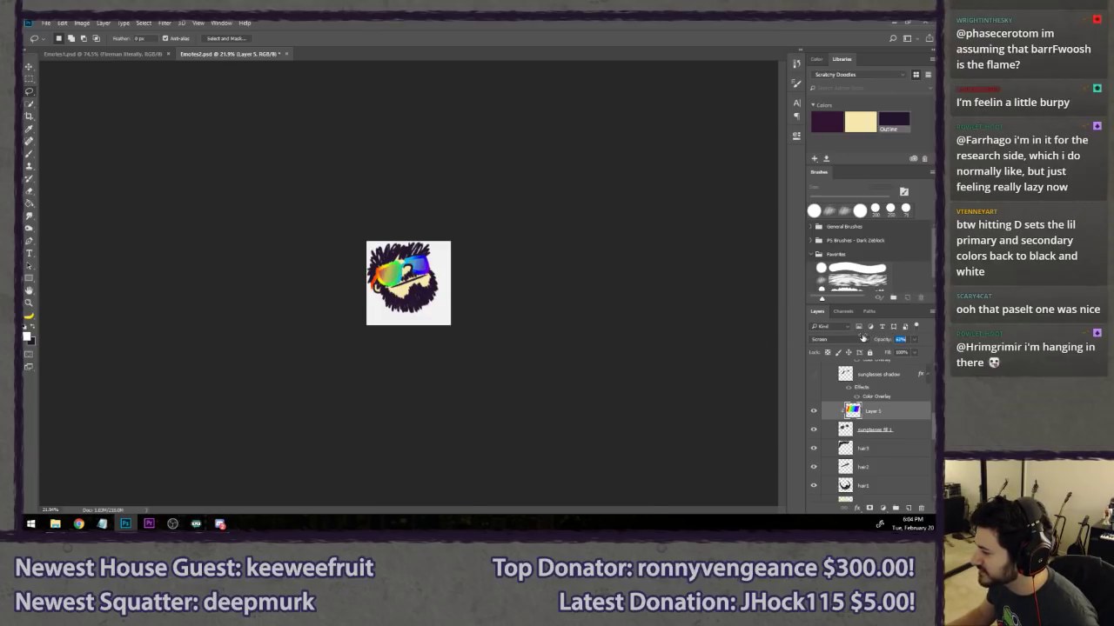
pyautogui.scroll(4, 434, 265)
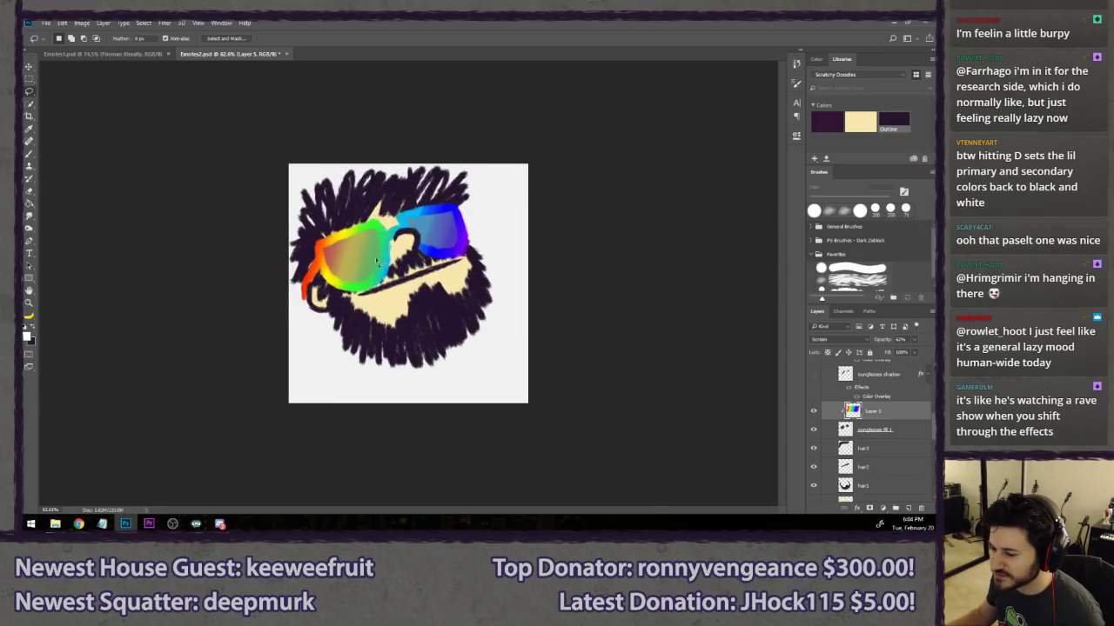
pyautogui.scroll(2, 354, 280)
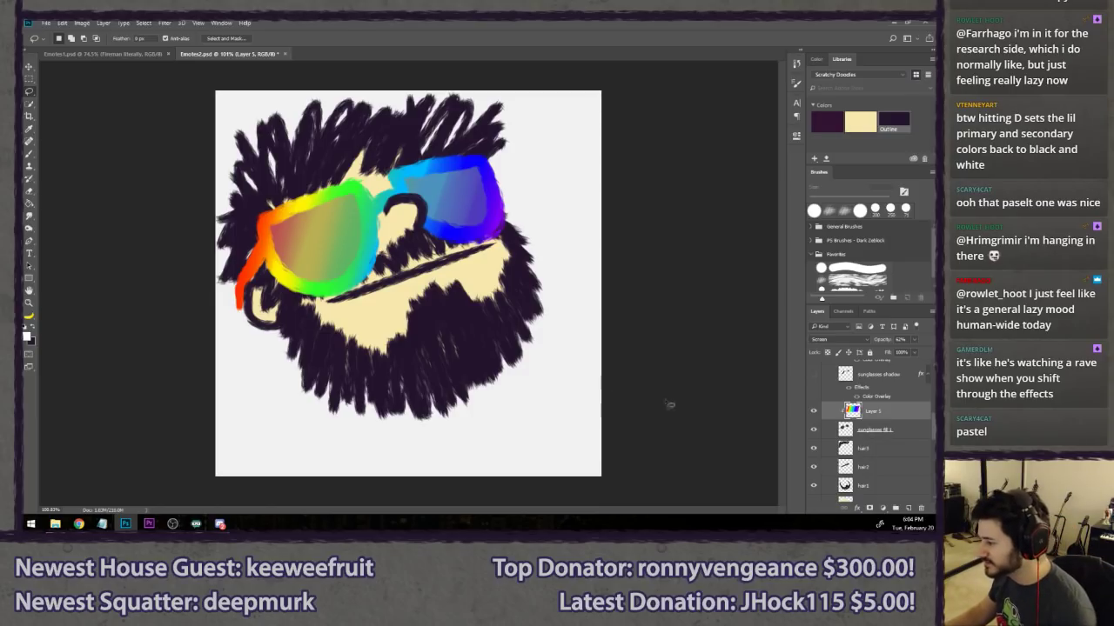
# - Set the clipped rainbow lens layer's blend mode to Color Dodge, comparing it with Screen at emote size
pyautogui.click(835, 339)
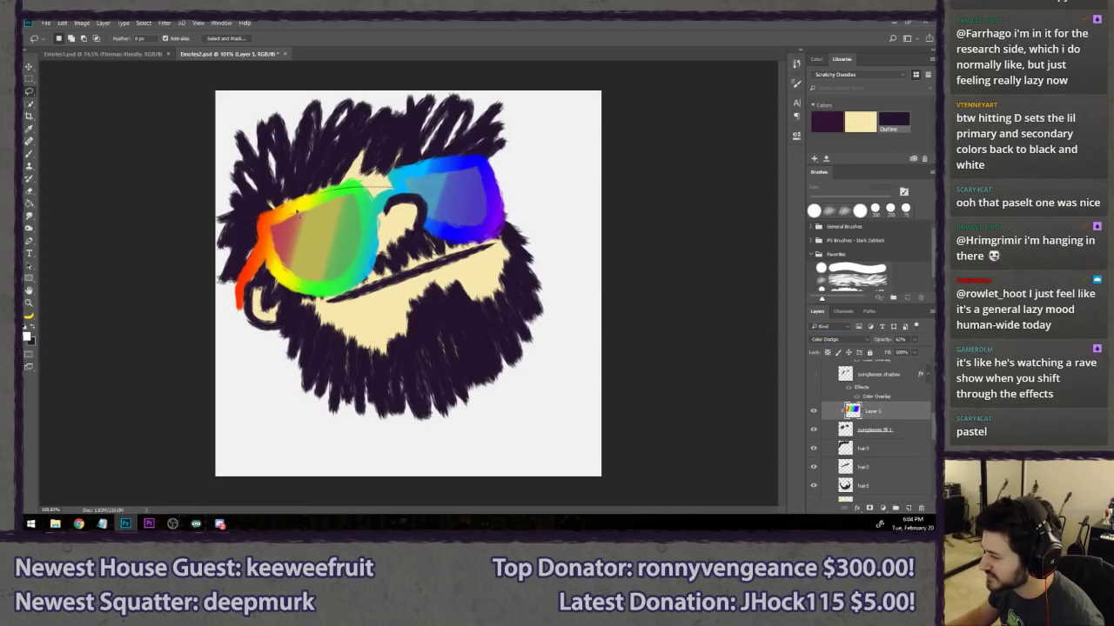
pyautogui.scroll(-6, 496, 230)
pyautogui.scroll(-3, 493, 318)
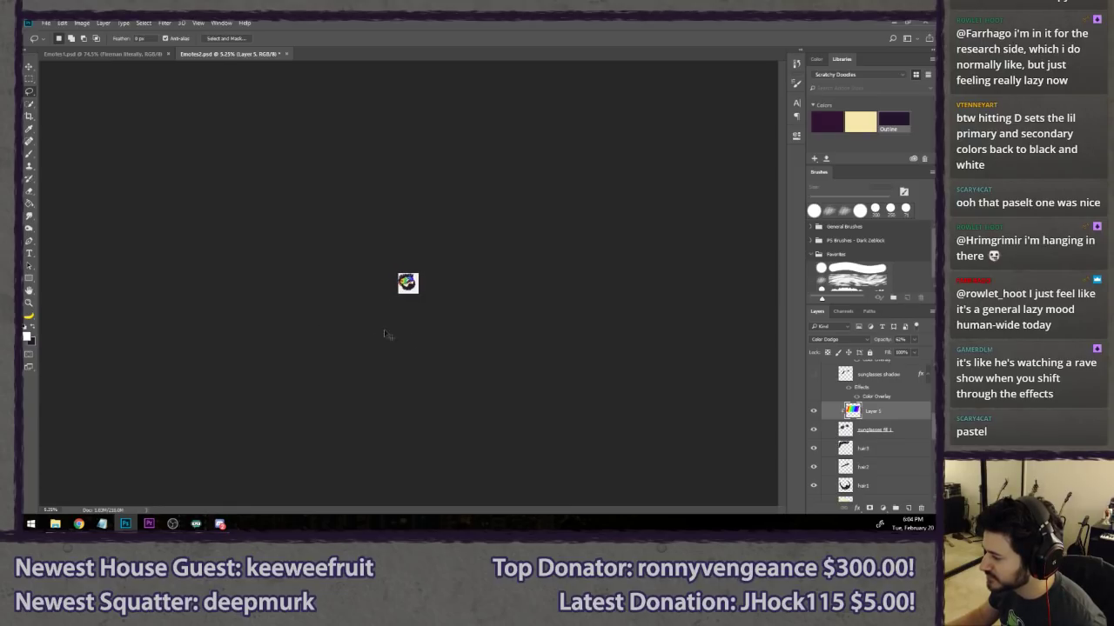
pyautogui.click(833, 342)
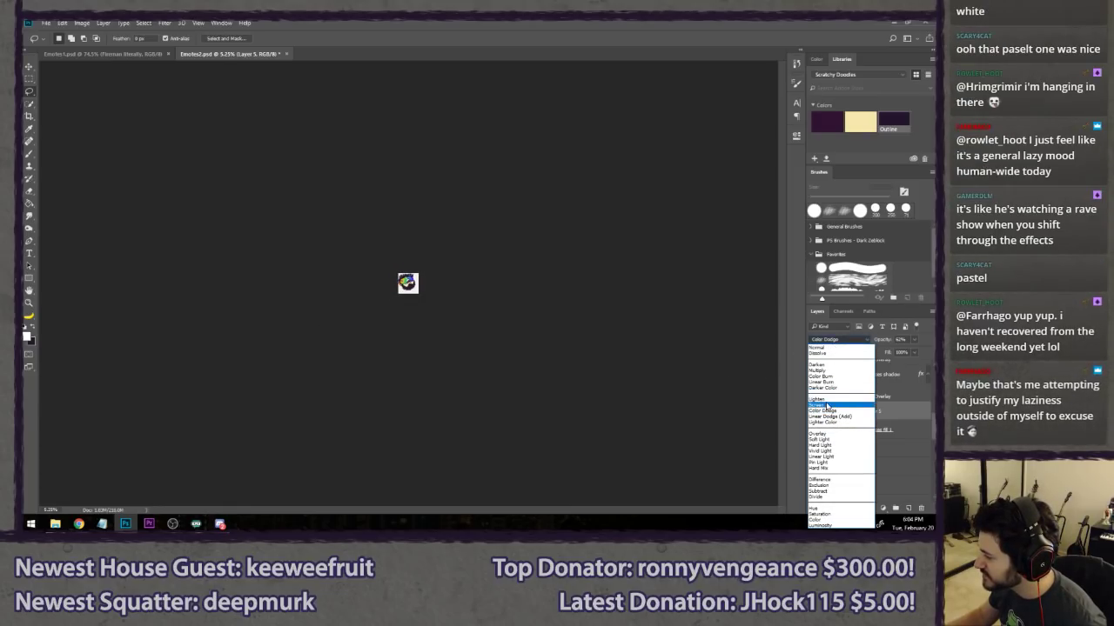
pyautogui.click(827, 405)
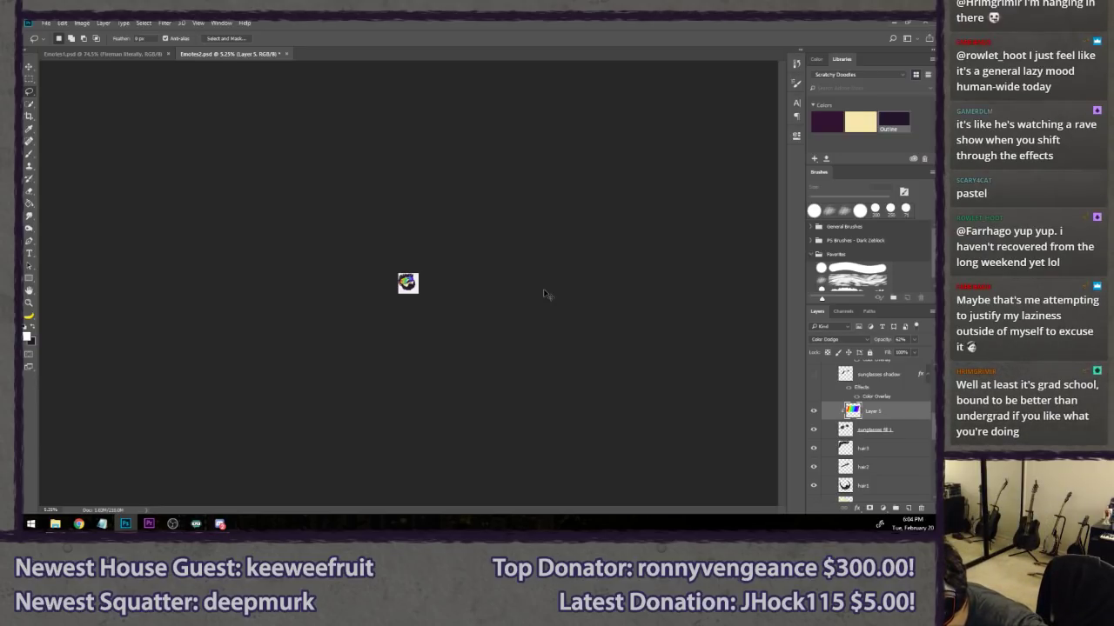
pyautogui.hotkey('shift', '+')
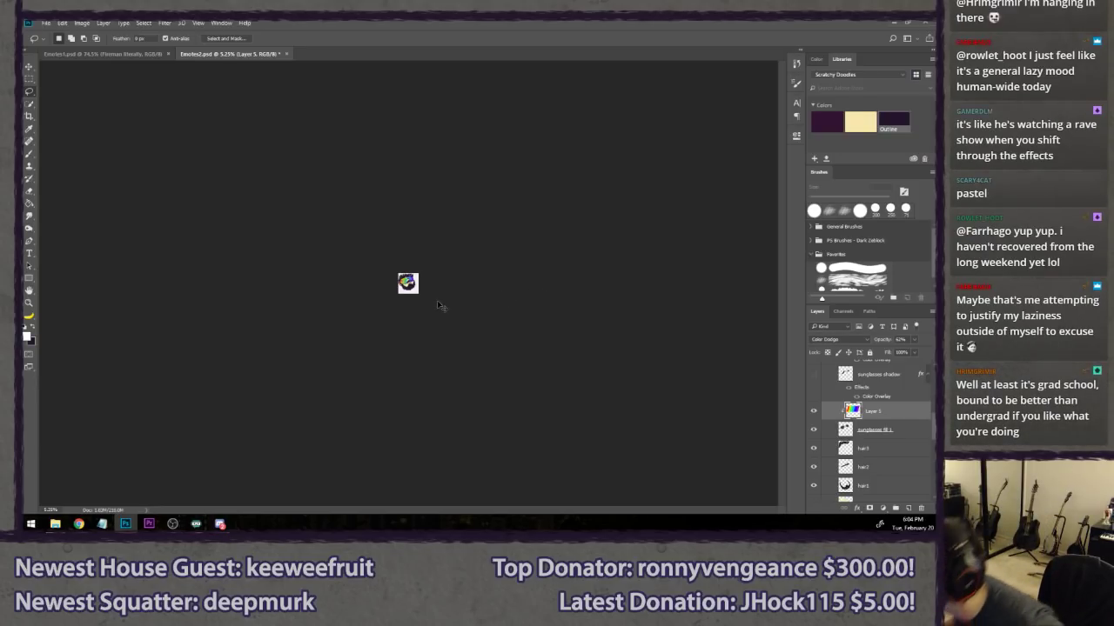
pyautogui.scroll(10, 416, 326)
pyautogui.scroll(4, 269, 307)
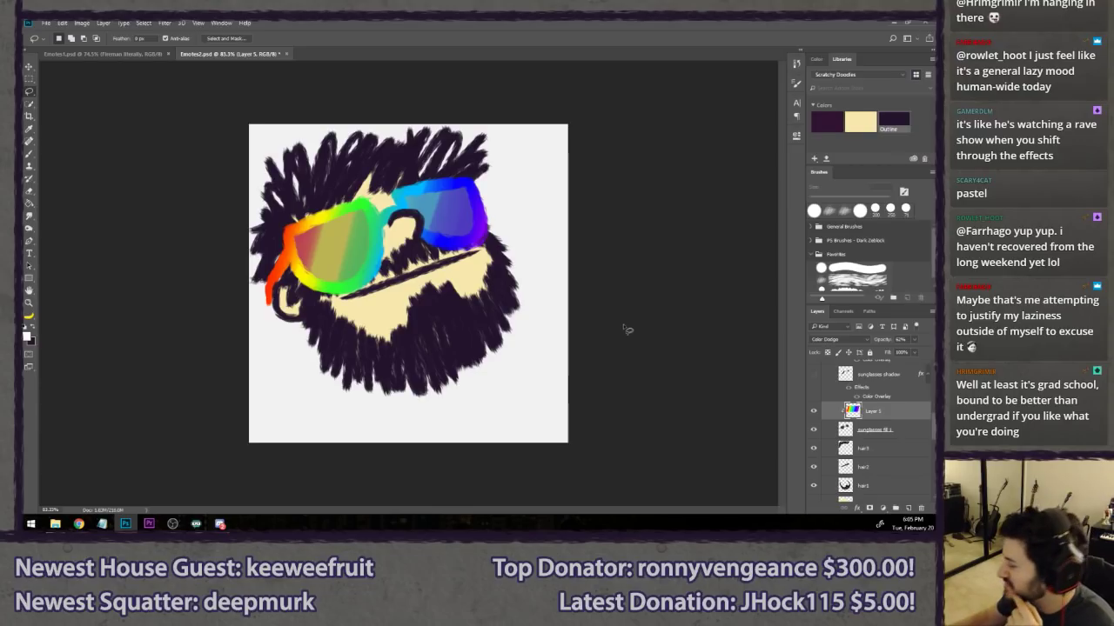
# - Step the rainbow lens layer through other blend modes such as Hard Light and Lighten, returning to Color Dodge
pyautogui.scroll(-5, 831, 339)
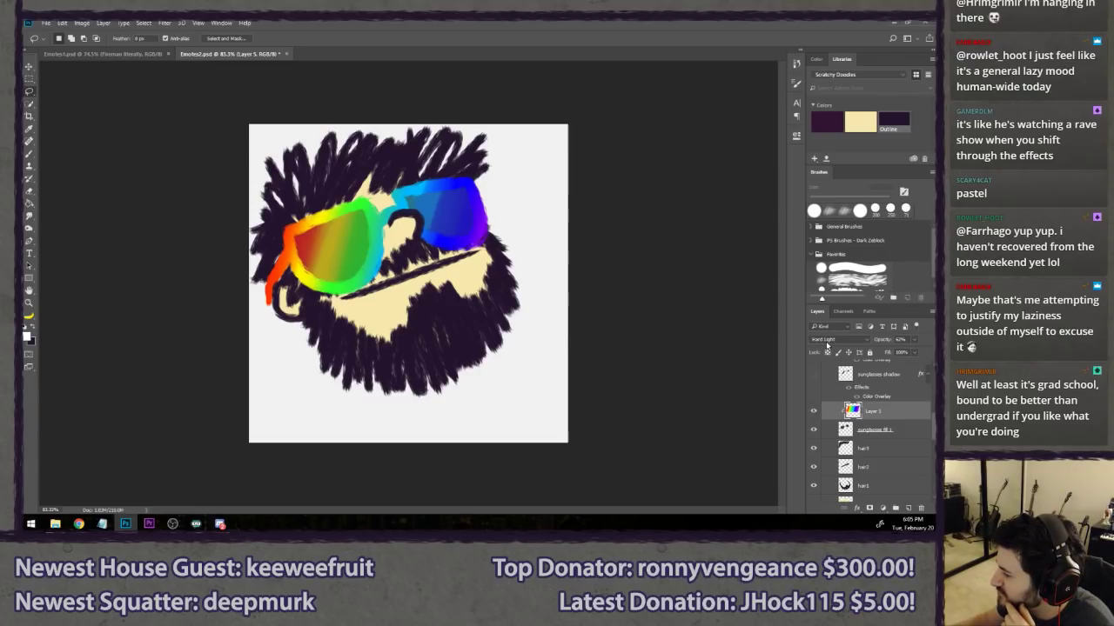
pyautogui.scroll(7, 831, 339)
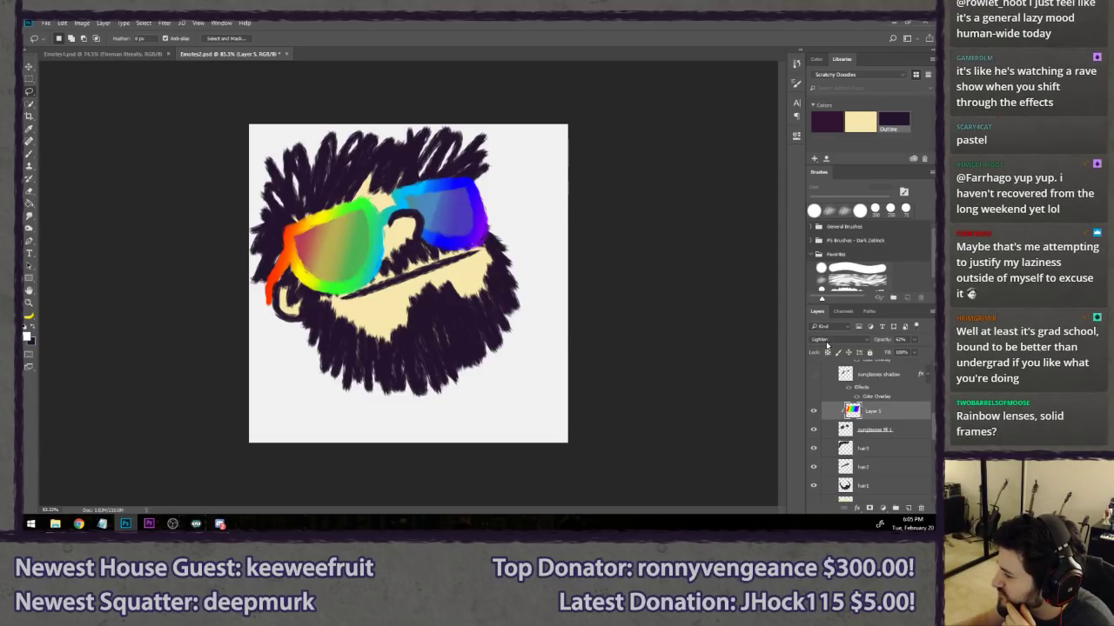
pyautogui.scroll(-2, 826, 340)
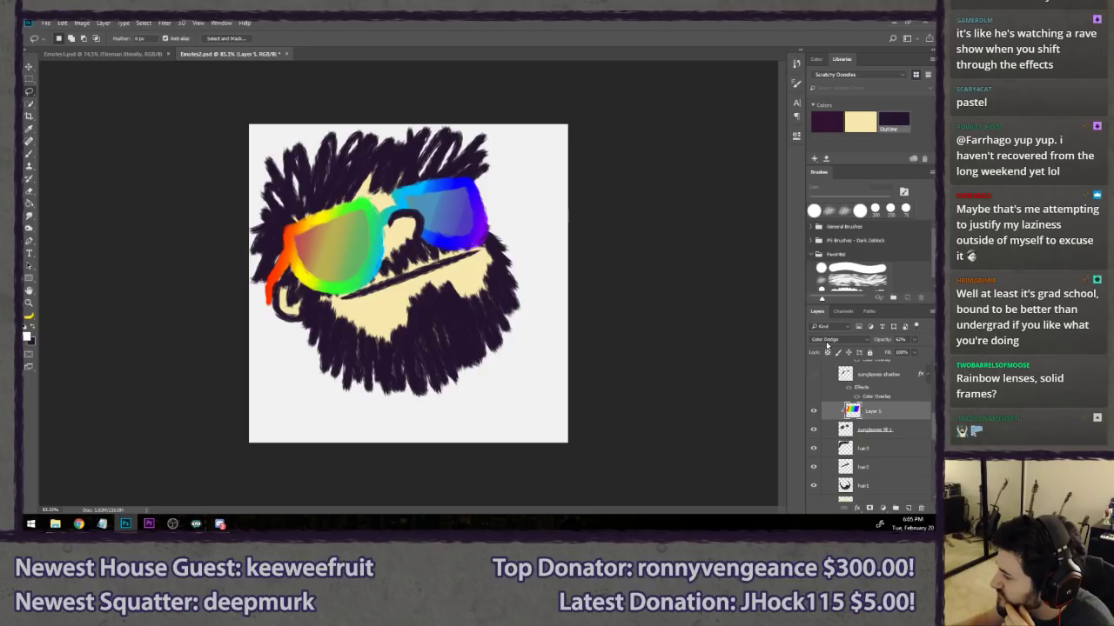
pyautogui.scroll(-2, 827, 339)
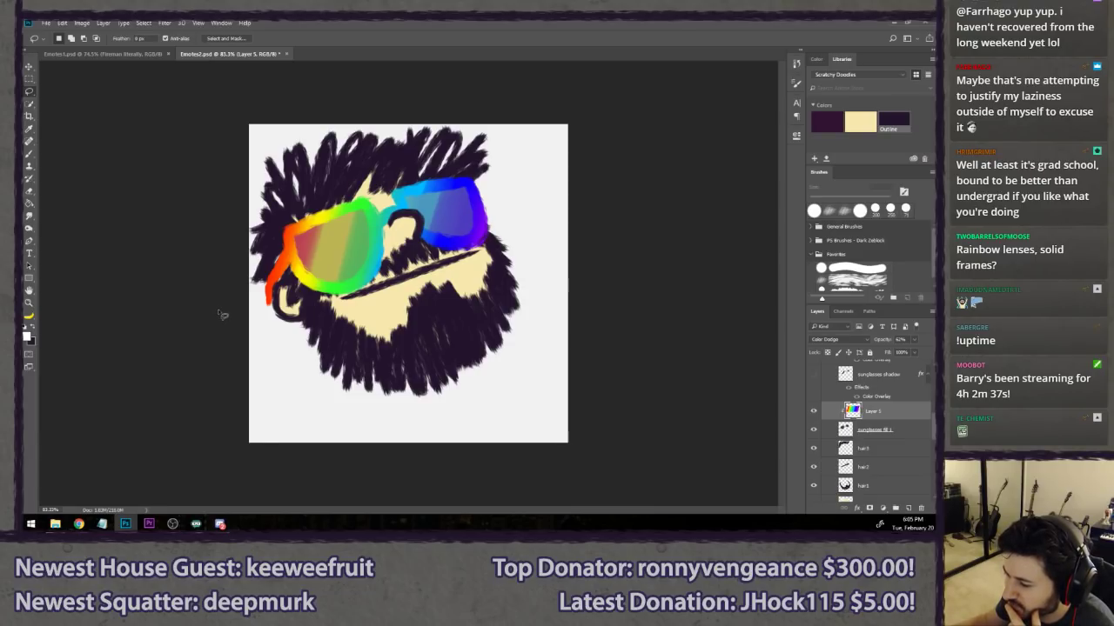
# - Try solid green frames by hiding the rainbow layer over the glasses and enabling their Color Overlay, then restore the rainbow frames
pyautogui.scroll(1, 861, 418)
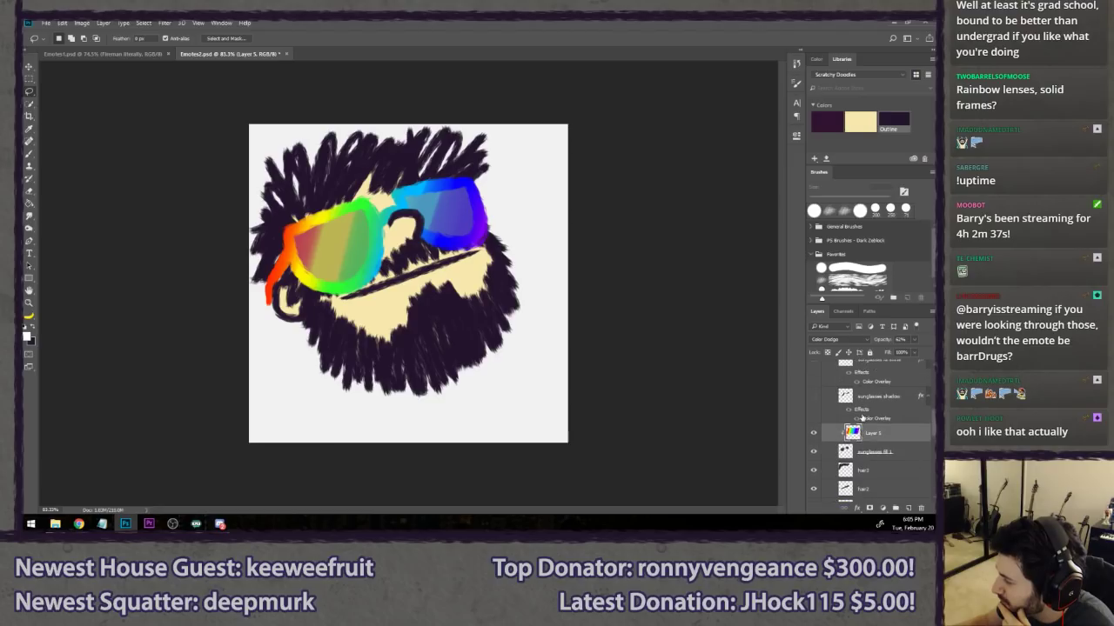
pyautogui.scroll(4, 857, 414)
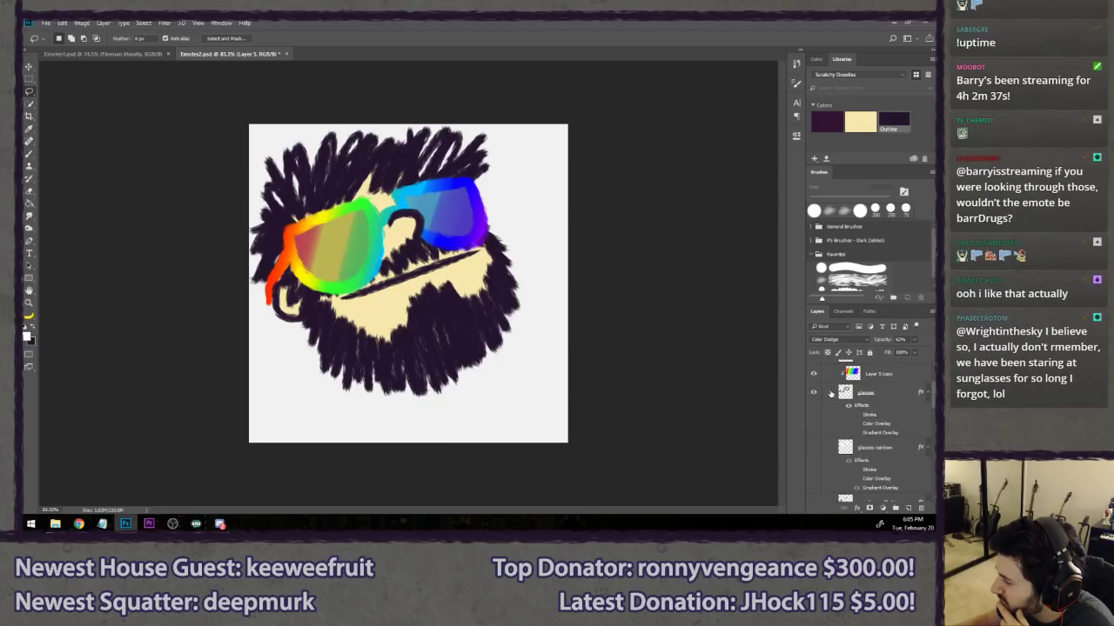
pyautogui.click(813, 374)
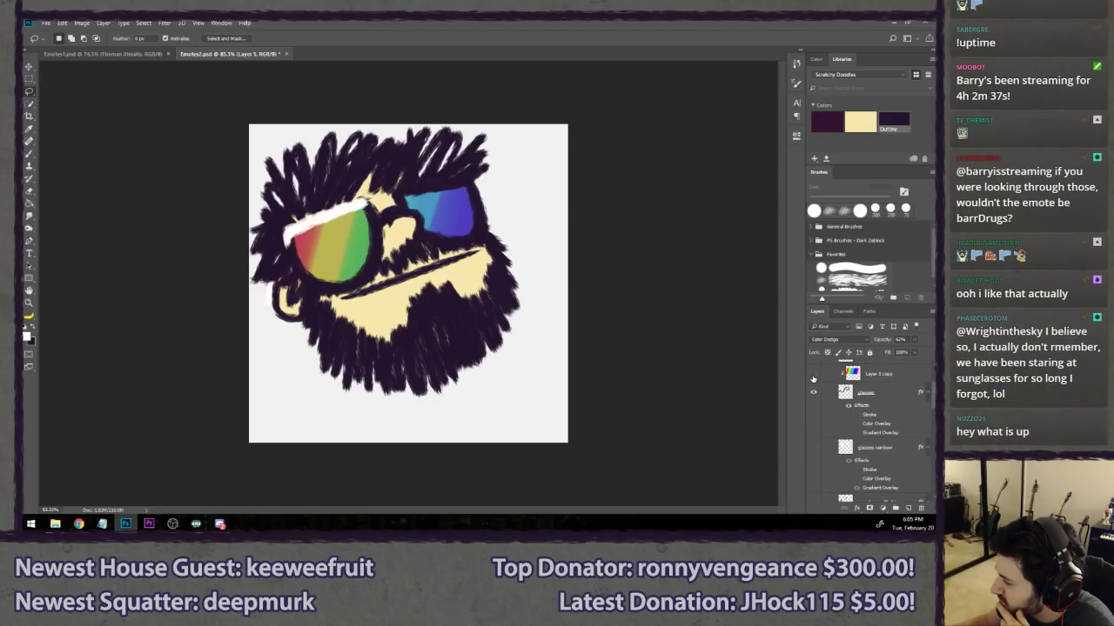
pyautogui.click(859, 424)
pyautogui.click(857, 424)
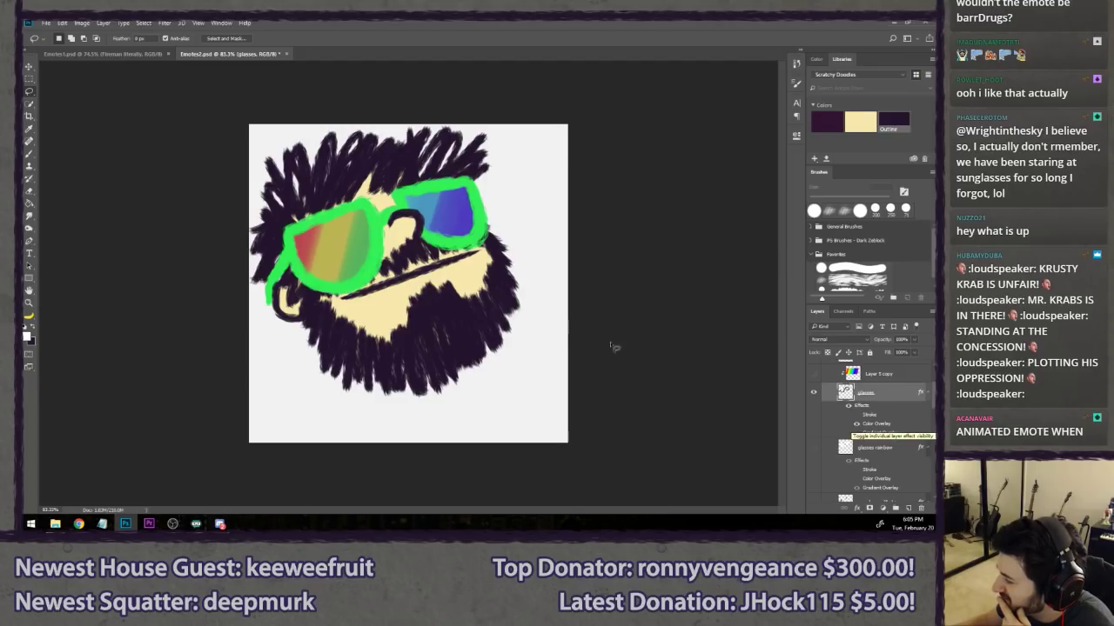
pyautogui.scroll(-5, 485, 391)
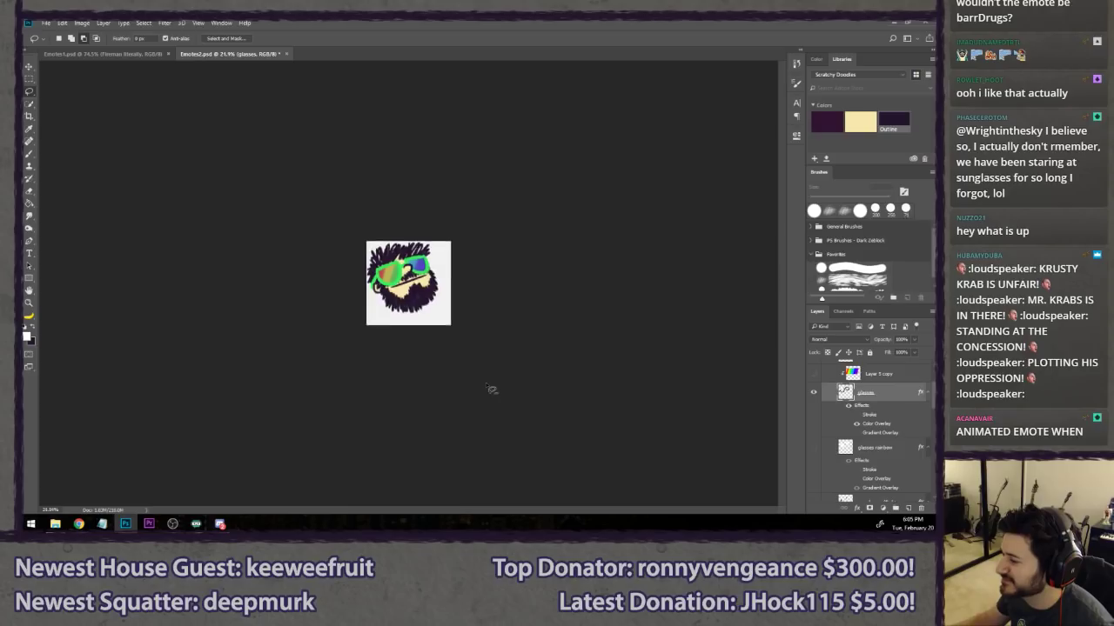
pyautogui.scroll(-5, 489, 388)
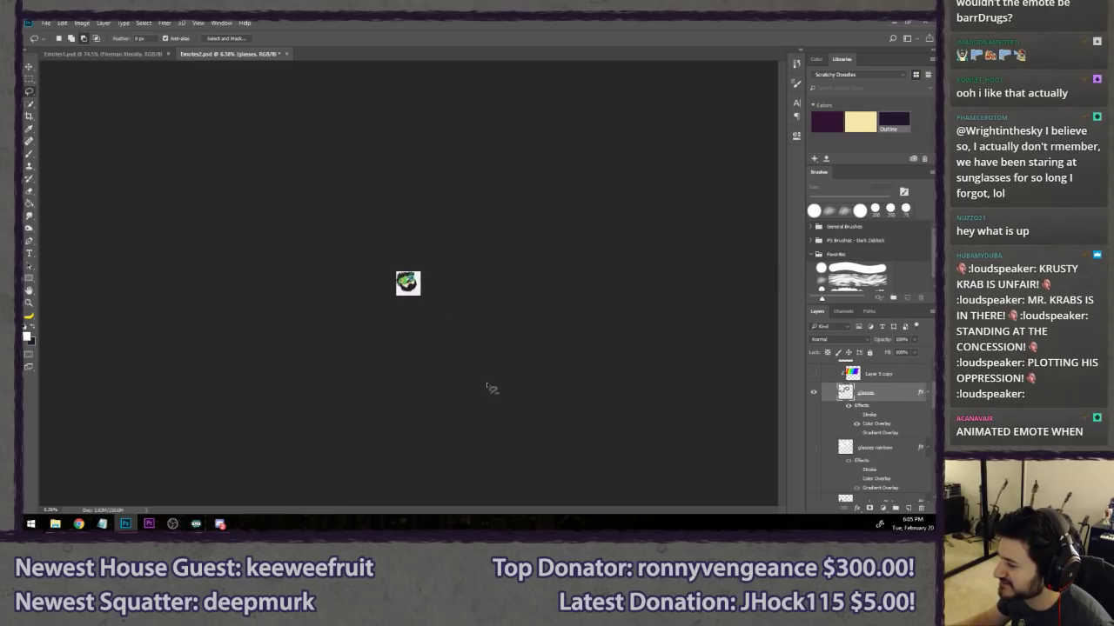
pyautogui.scroll(10, 489, 388)
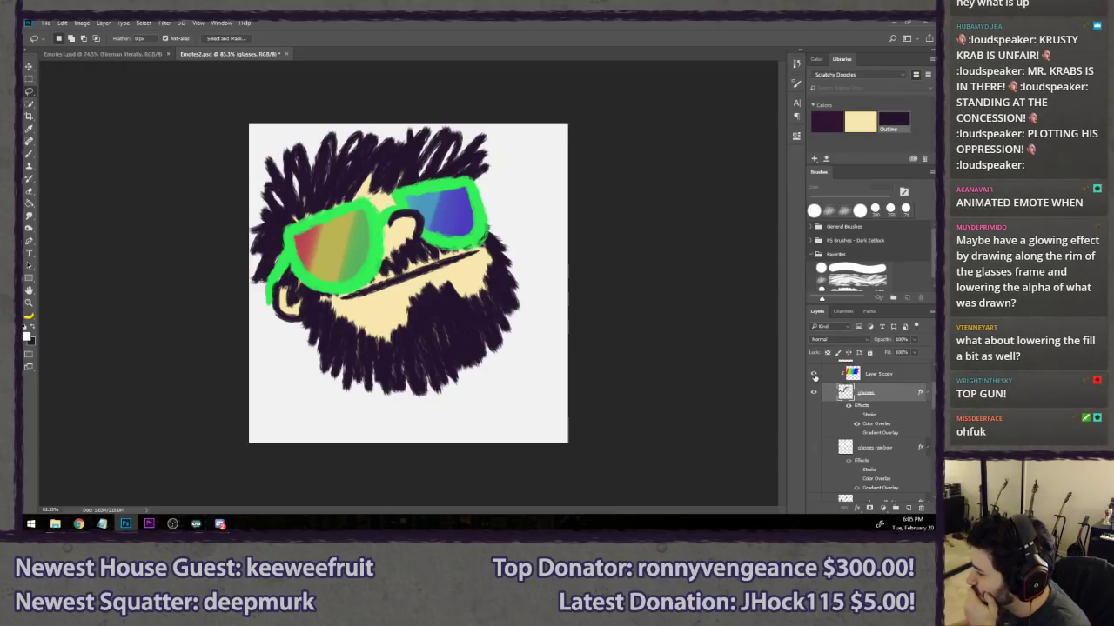
pyautogui.click(855, 424)
# - Darken the lenses by reducing the clipped rainbow lens layer's opacity and lowering its fill to about 70%
pyautogui.scroll(-5, 857, 426)
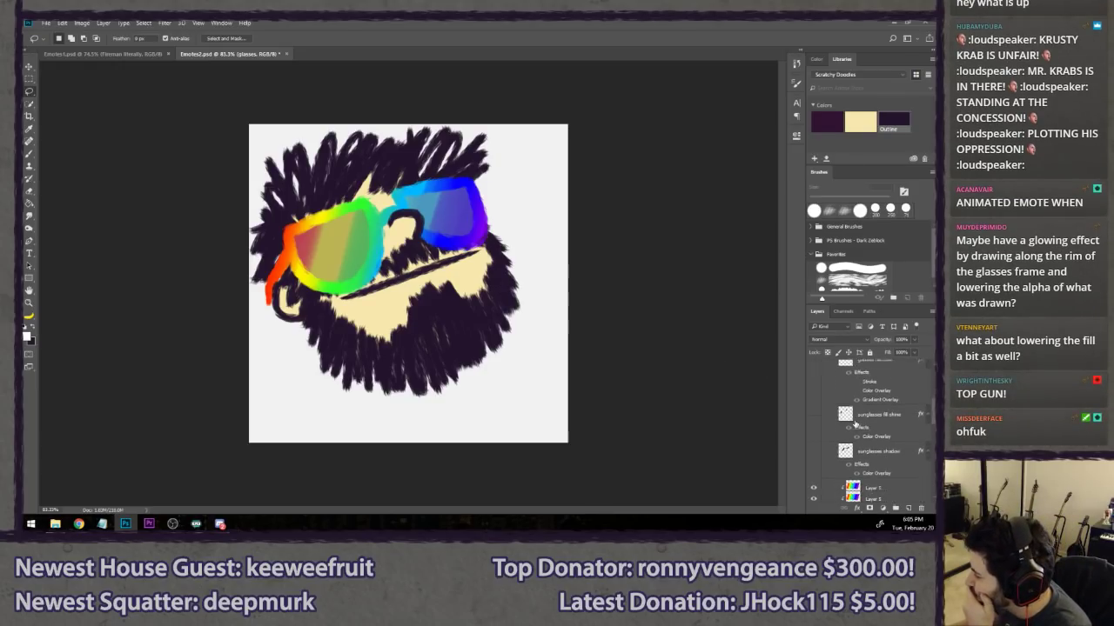
pyautogui.click(897, 447)
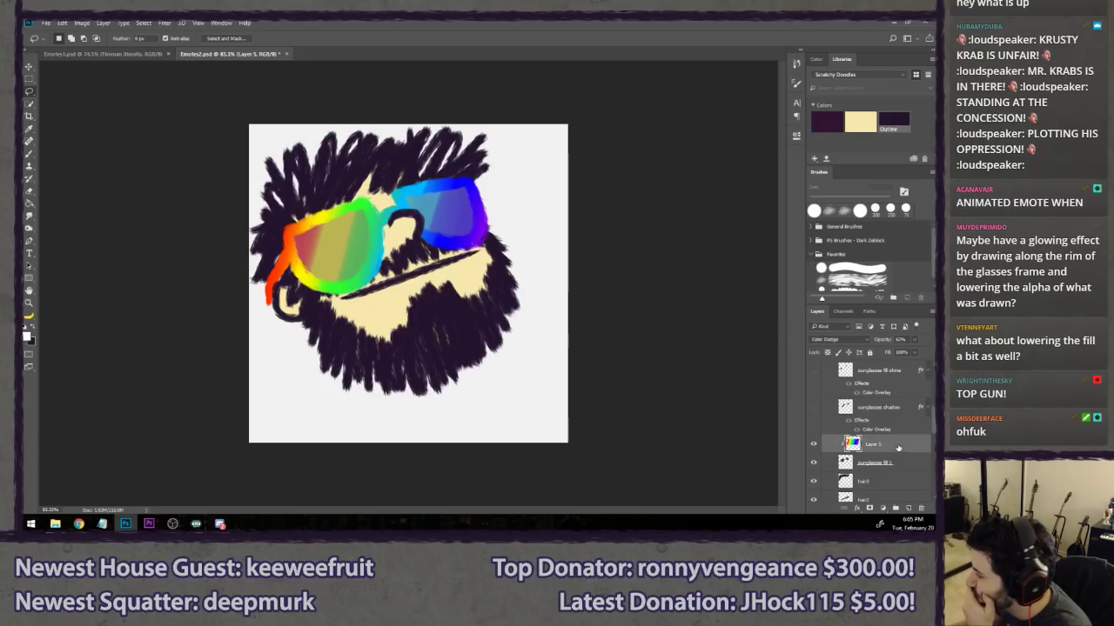
pyautogui.moveTo(888, 355); pyautogui.dragTo(905, 331)
pyautogui.press('Return')
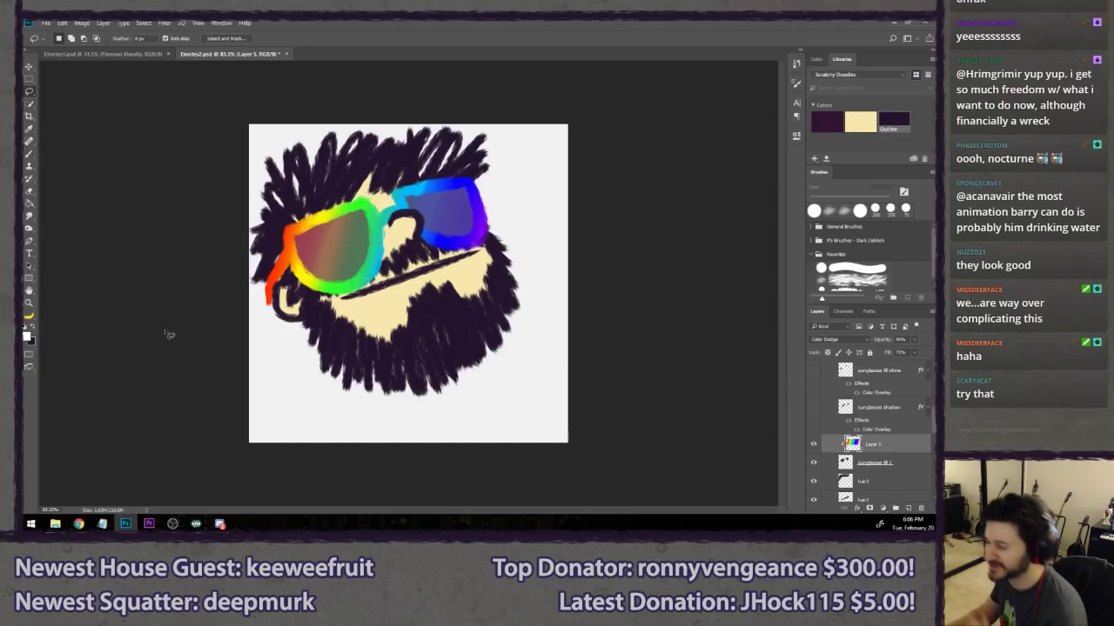
# - Check the darker rainbow lenses at emote size and save the document
pyautogui.scroll(-5, 204, 331)
pyautogui.scroll(-2, 287, 344)
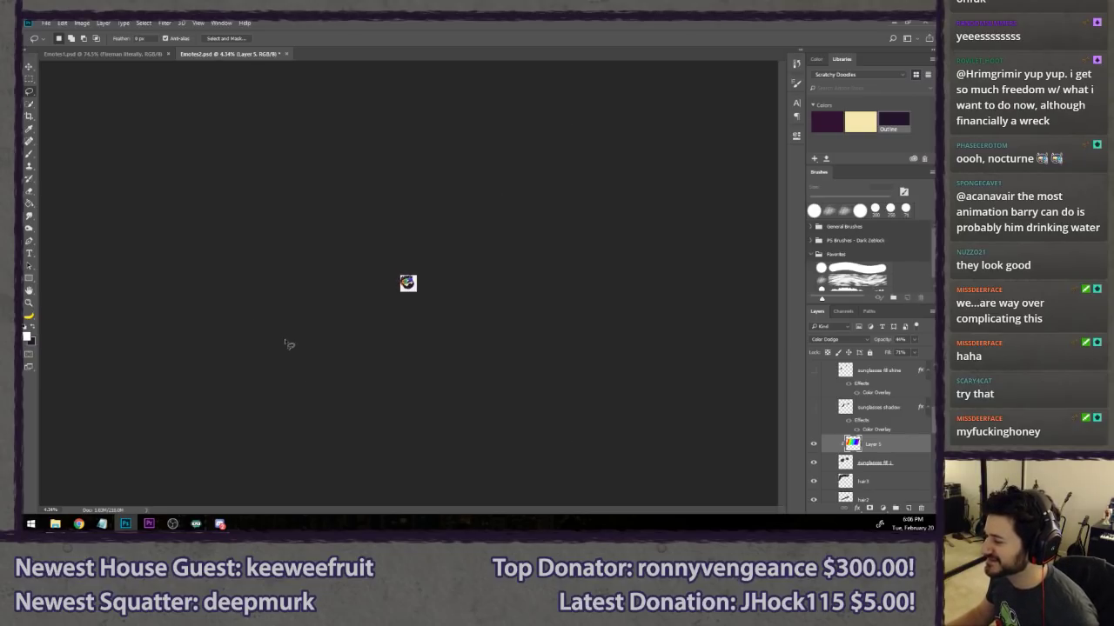
pyautogui.scroll(10, 291, 346)
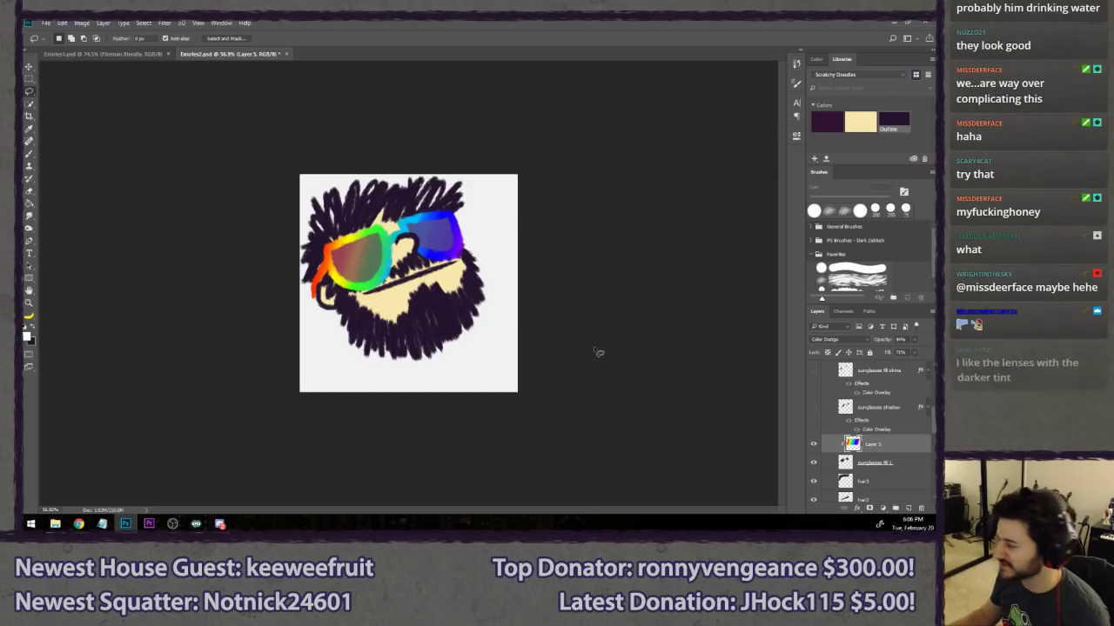
pyautogui.hotkey('ctrl', 's')
pyautogui.scroll(-8, 584, 378)
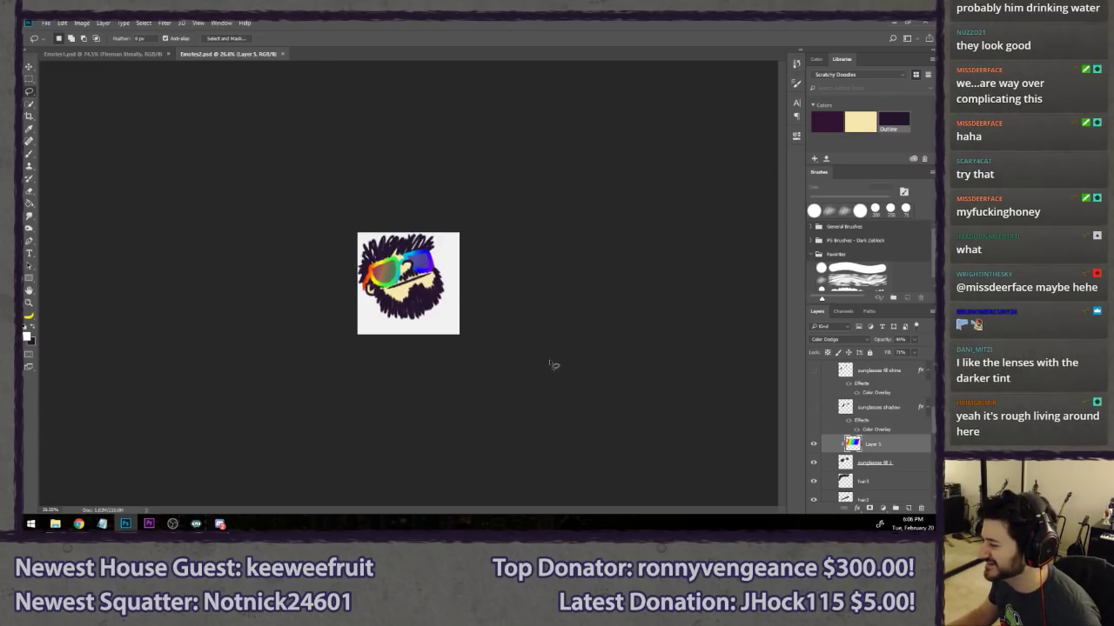
pyautogui.scroll(7, 423, 348)
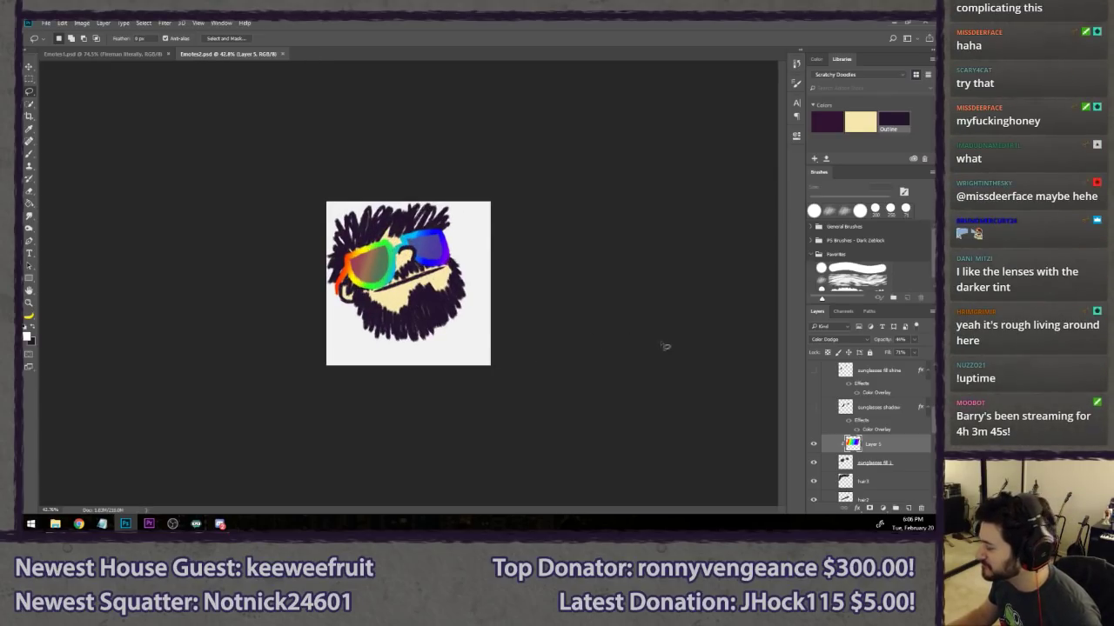
# - Collapse the Head group and create a new group named Hands above it in the Shades group
pyautogui.scroll(3, 870, 426)
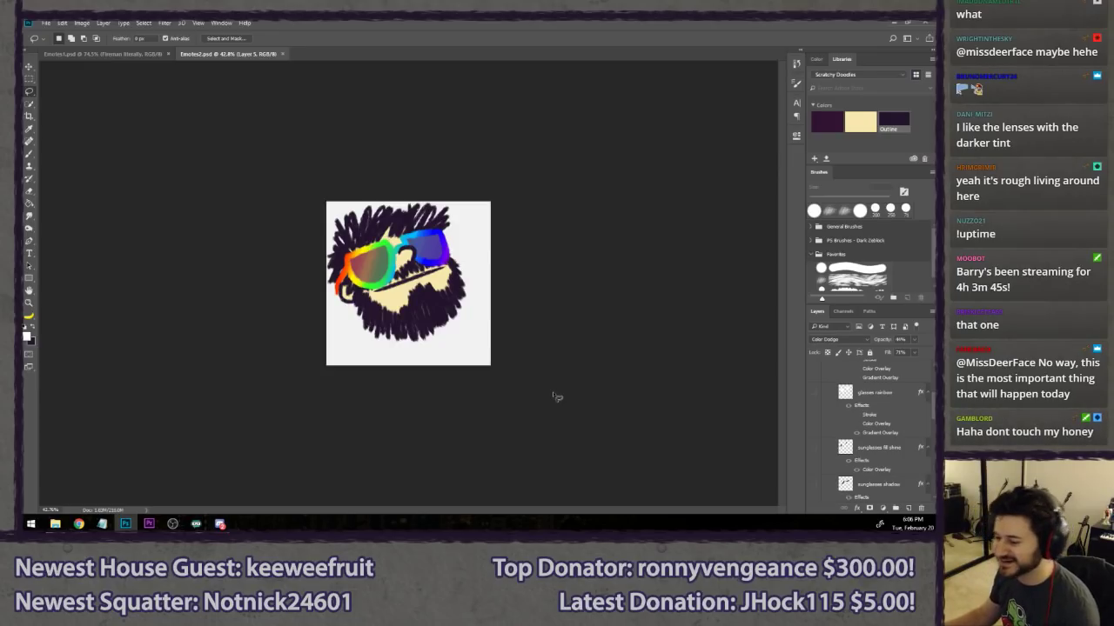
pyautogui.scroll(5, 842, 416)
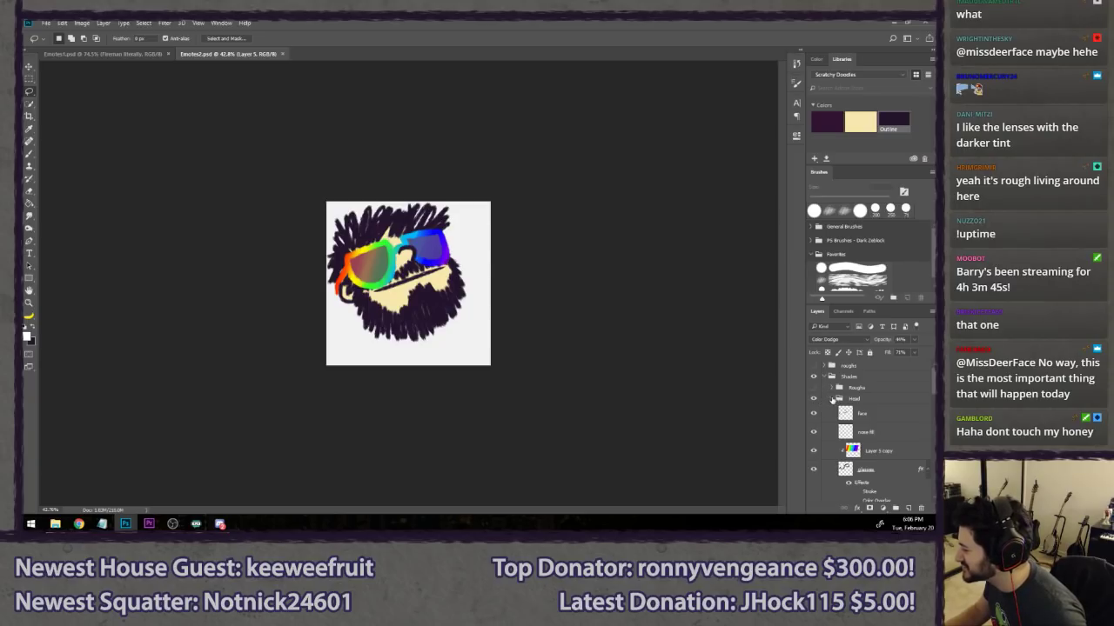
pyautogui.click(832, 399)
pyautogui.click(895, 509)
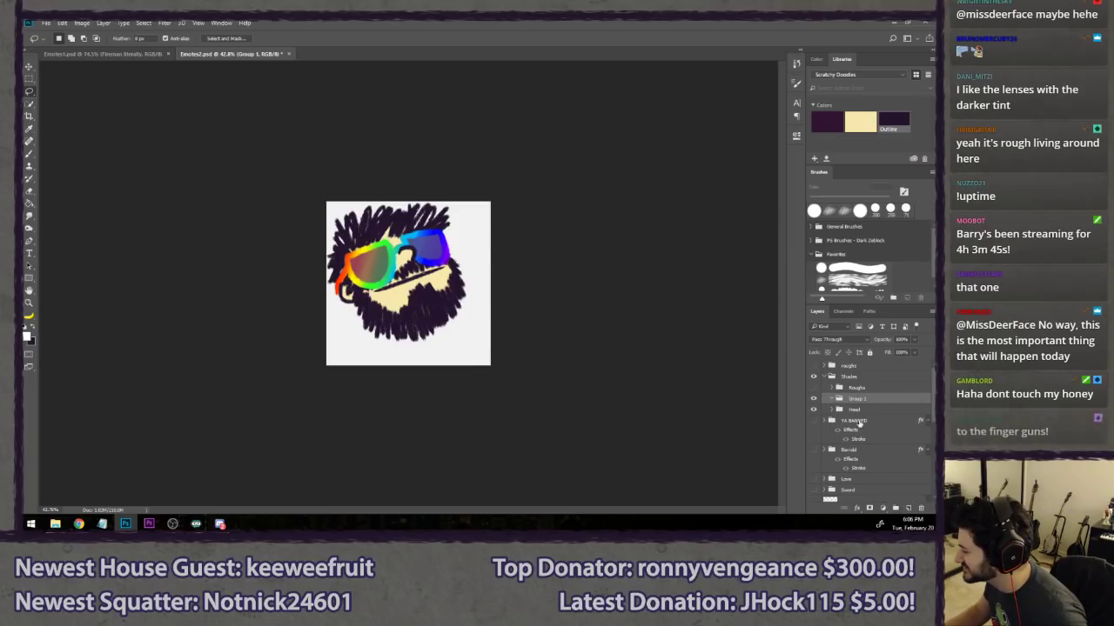
pyautogui.doubleClick(858, 398)
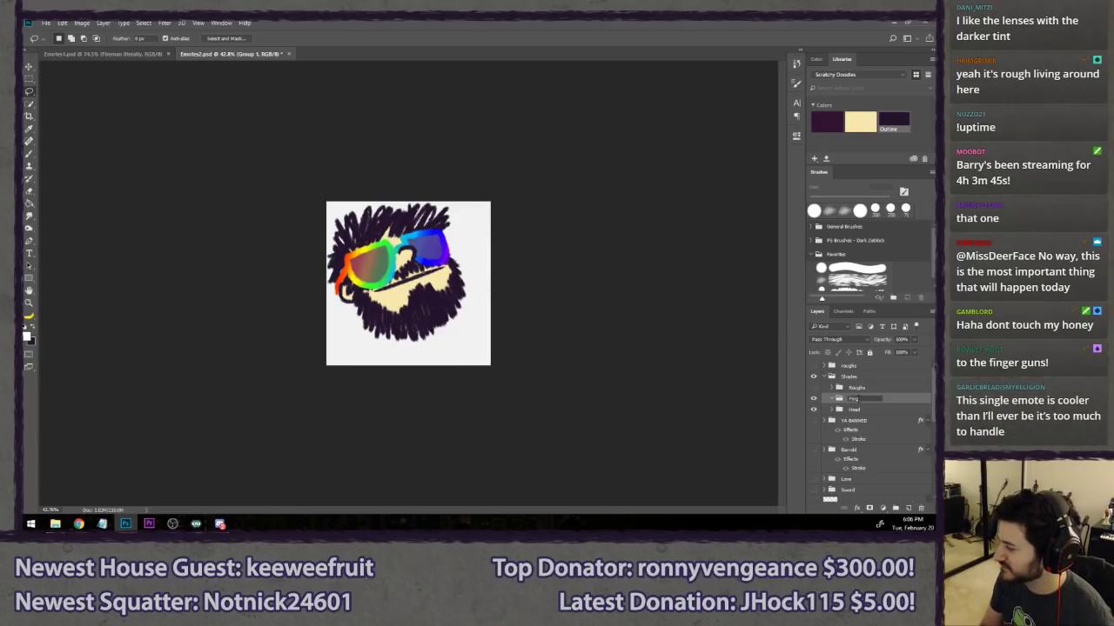
pyautogui.write('Hands')
pyautogui.press('Return')
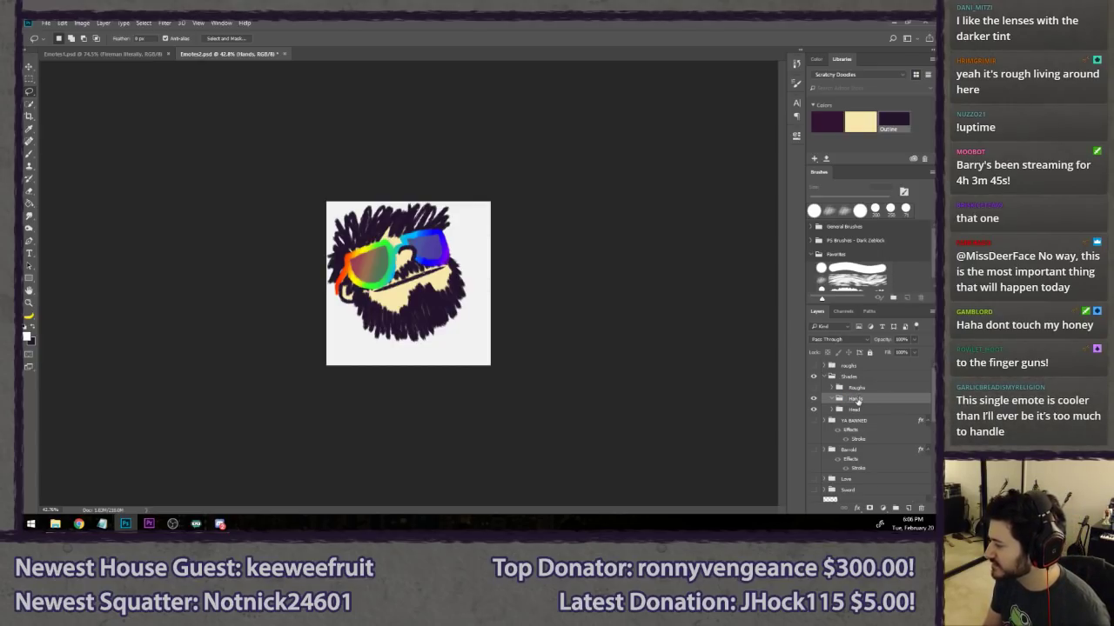
# - Add a layer named roughs inside the Hands group and ready the Brush tool for sketching
pyautogui.hotkey('ctrl', 'shift', 'n')
pyautogui.write('roughs')
pyautogui.press('Return')
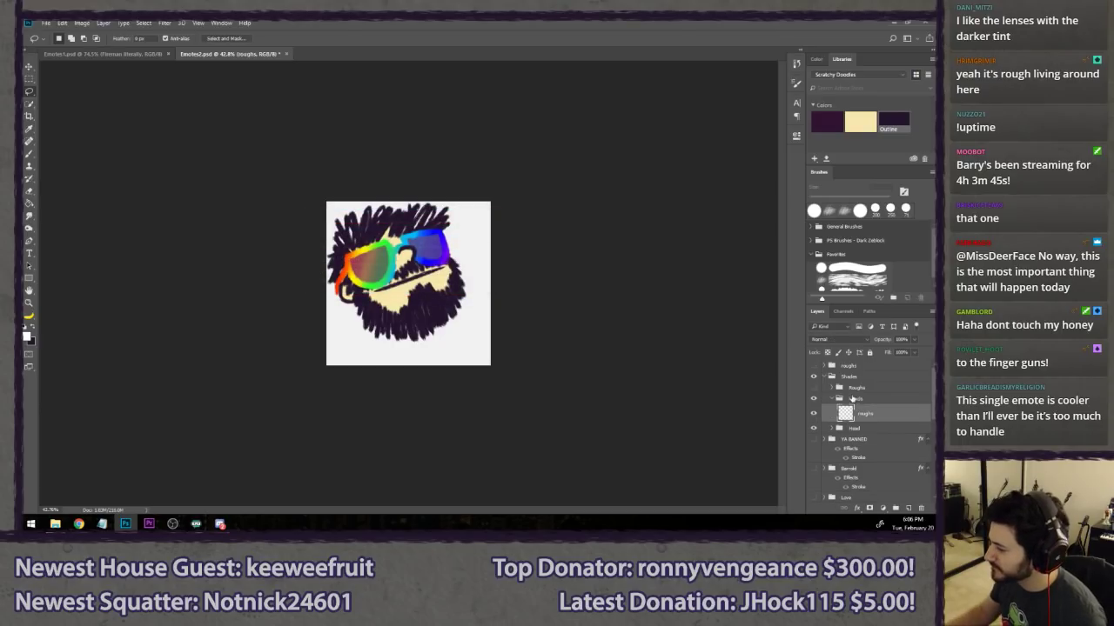
pyautogui.press('b')
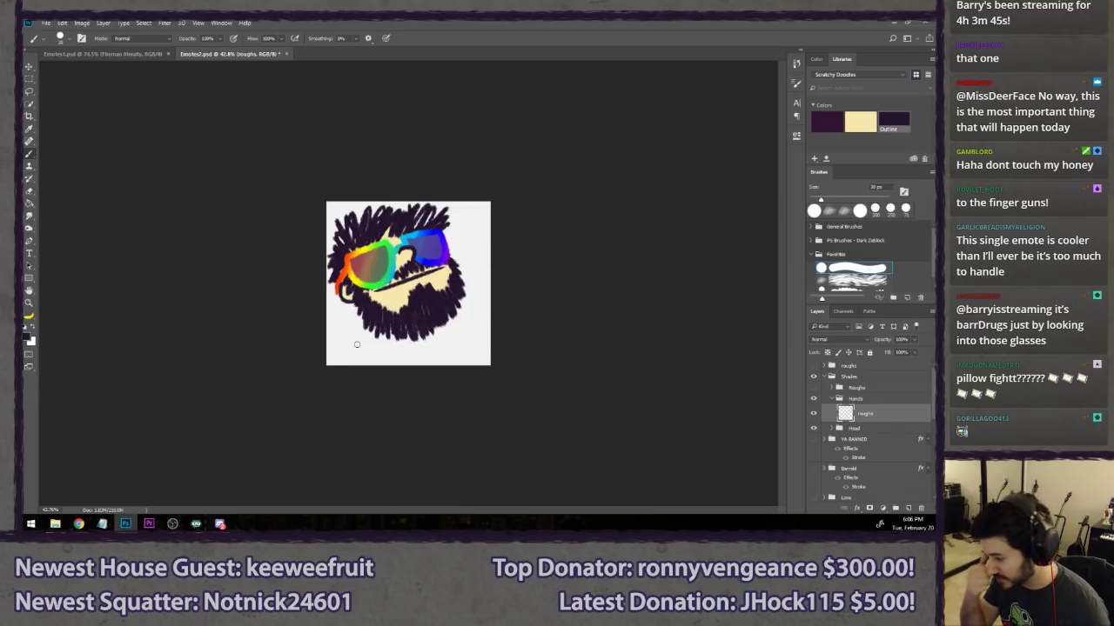
# - Choose the textured scratchy brush from the Favorites presets for sketching and save the document
pyautogui.click(853, 278)
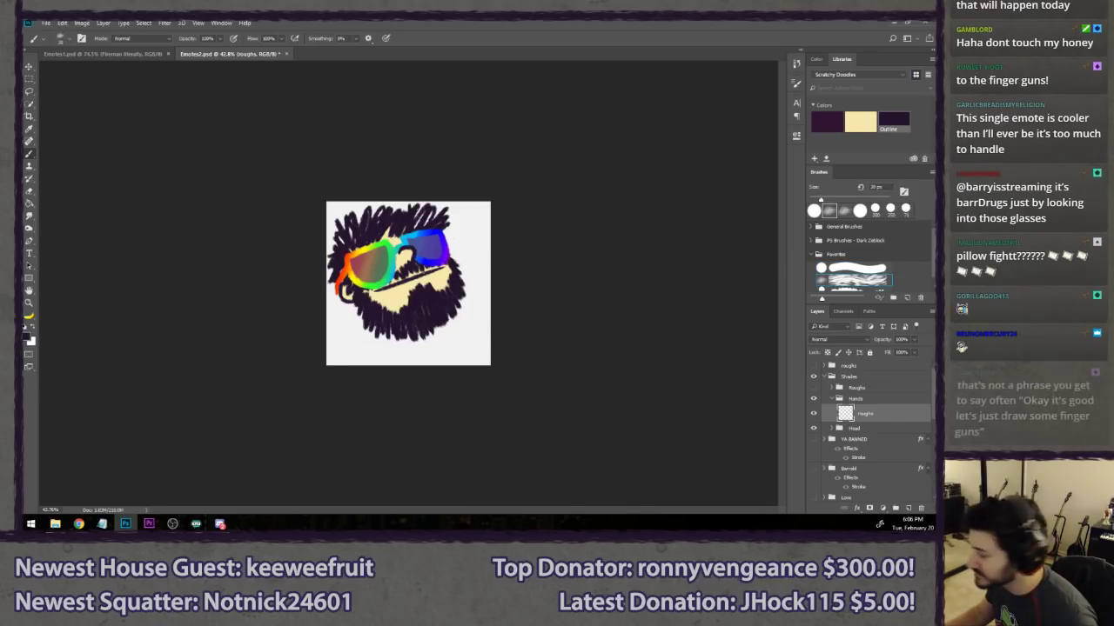
pyautogui.scroll(5, 412, 257)
pyautogui.hotkey('ctrl', 's')
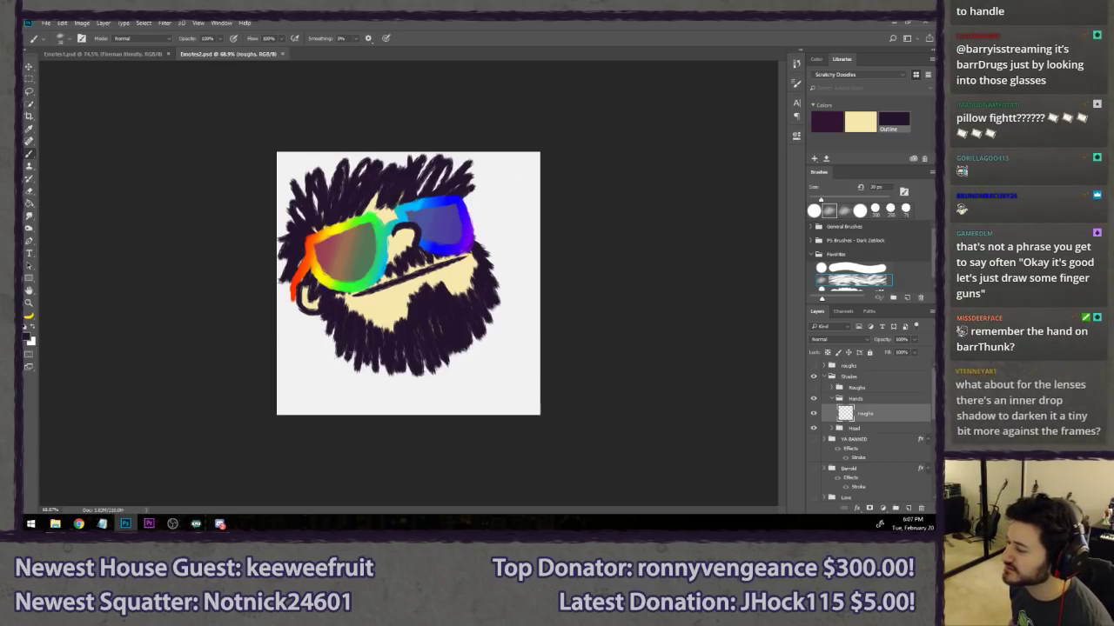
# - Fade the Head group by lowering its opacity, and make the roughs layer in the Hands group active
pyautogui.click(859, 427)
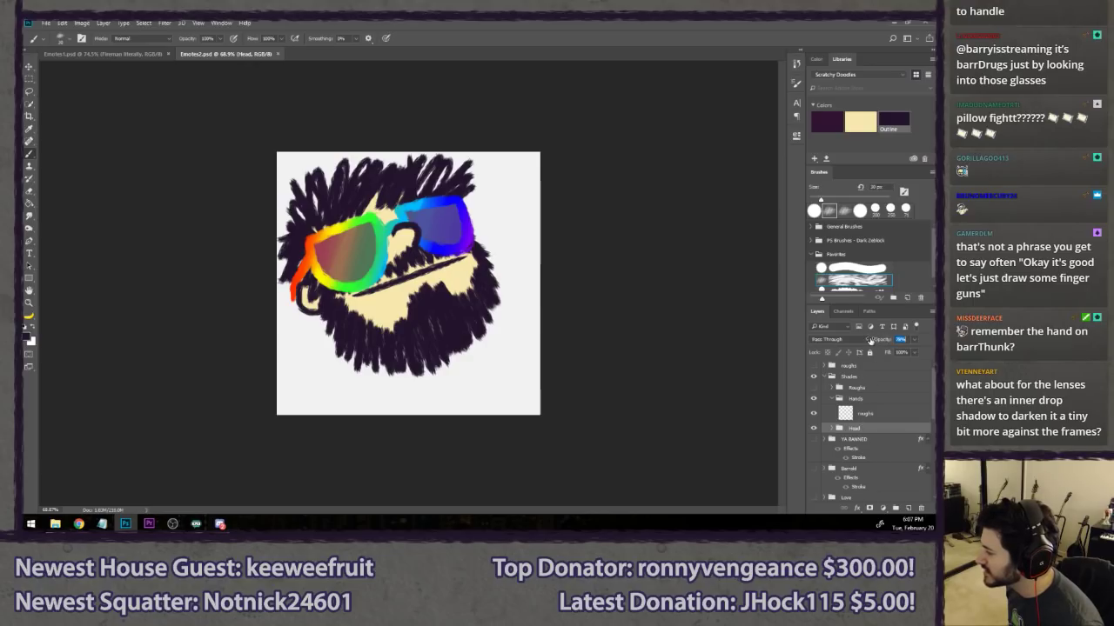
pyautogui.moveTo(881, 340); pyautogui.dragTo(852, 341)
pyautogui.click(857, 411)
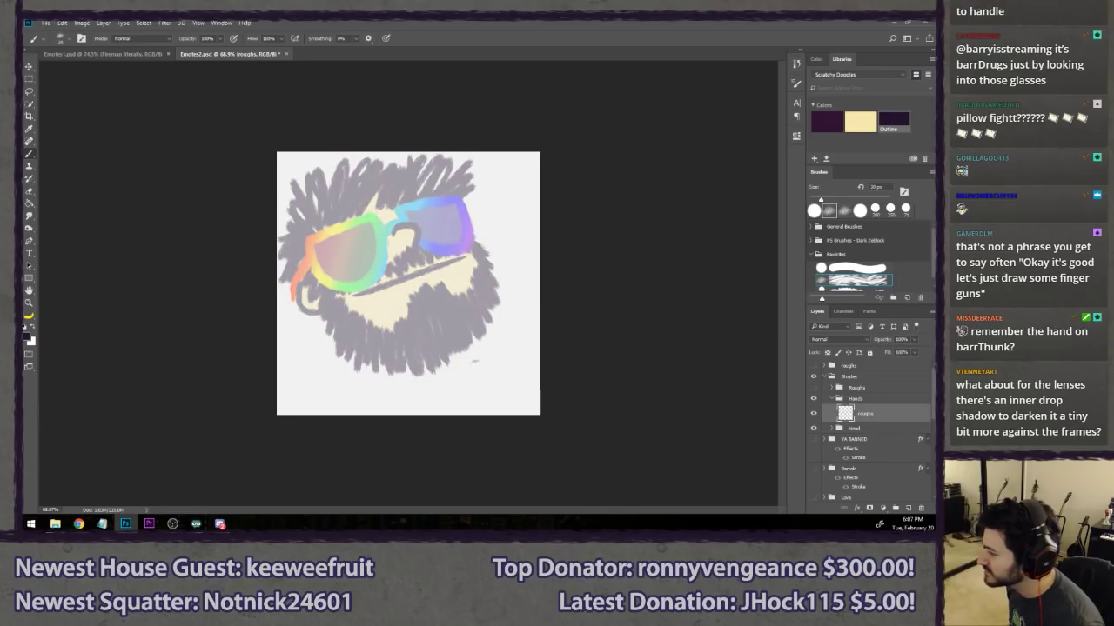
pyautogui.moveTo(328, 385)
pyautogui.mouseDown()
pyautogui.moveTo(403, 356)
pyautogui.moveTo(439, 414)
pyautogui.mouseUp()
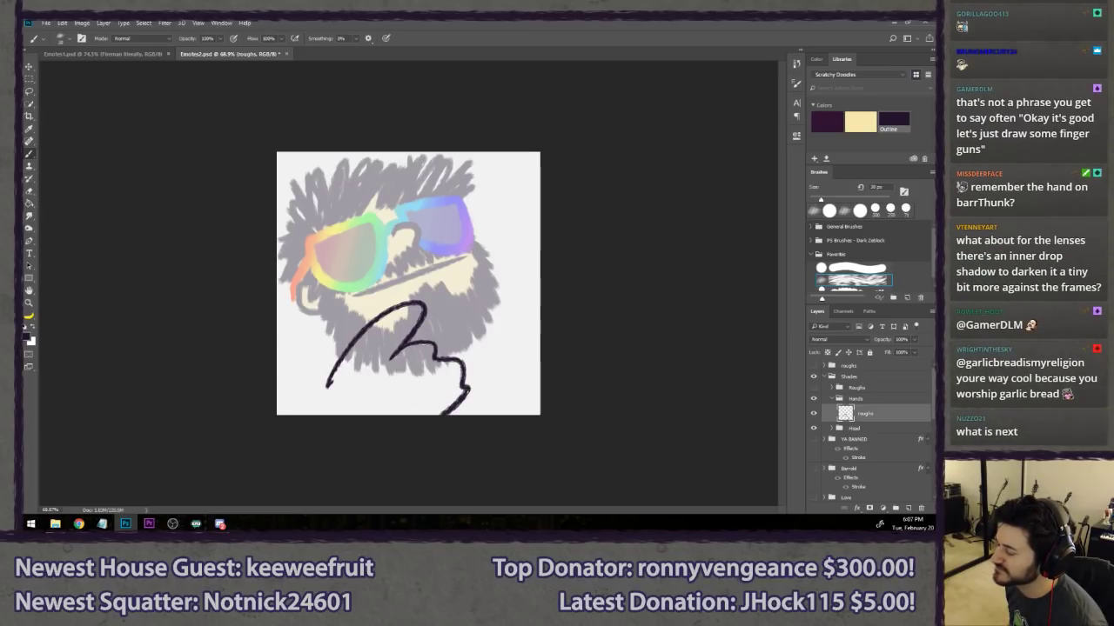
pyautogui.hotkey('ctrl', 'alt', 'z')
pyautogui.hotkey('ctrl', 'alt', 'z')
# - Rough in a hand over the beard with an upward-pointing index finger and both sides running to the canvas's lower edge
pyautogui.moveTo(329, 366)
pyautogui.mouseDown()
pyautogui.moveTo(441, 288)
pyautogui.moveTo(394, 353)
pyautogui.moveTo(443, 362)
pyautogui.moveTo(441, 414)
pyautogui.mouseUp()
pyautogui.hotkey('ctrl', 'alt', 'z')
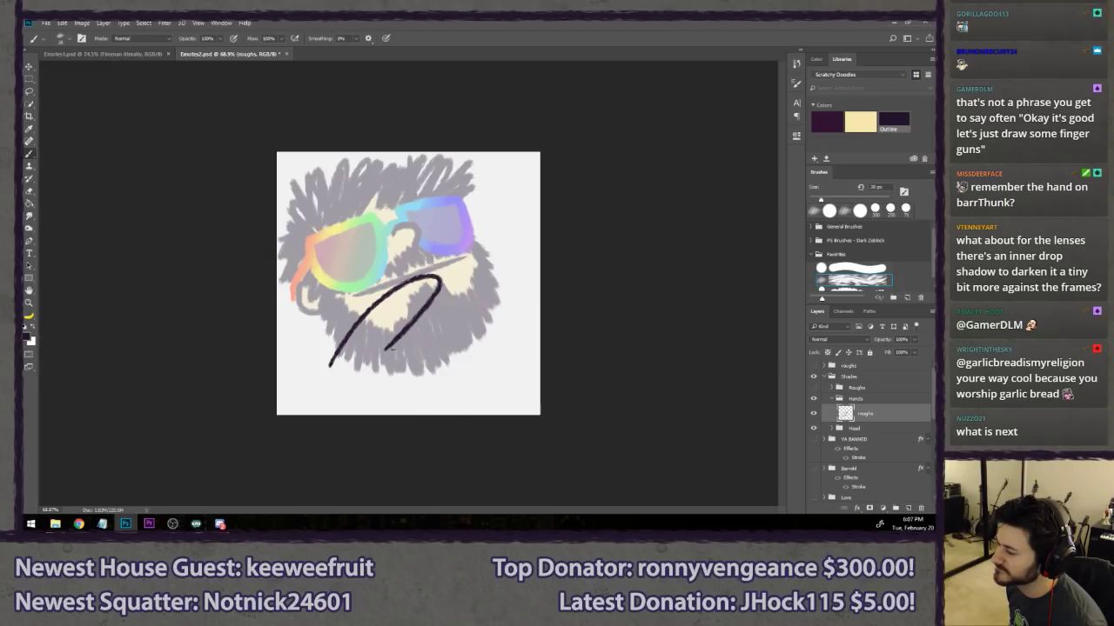
pyautogui.moveTo(385, 352)
pyautogui.mouseDown()
pyautogui.moveTo(425, 363)
pyautogui.moveTo(420, 409)
pyautogui.mouseUp()
pyautogui.hotkey('ctrl', 'alt', 'z')
pyautogui.moveTo(386, 348)
pyautogui.mouseDown()
pyautogui.moveTo(424, 373)
pyautogui.moveTo(441, 415)
pyautogui.mouseUp()
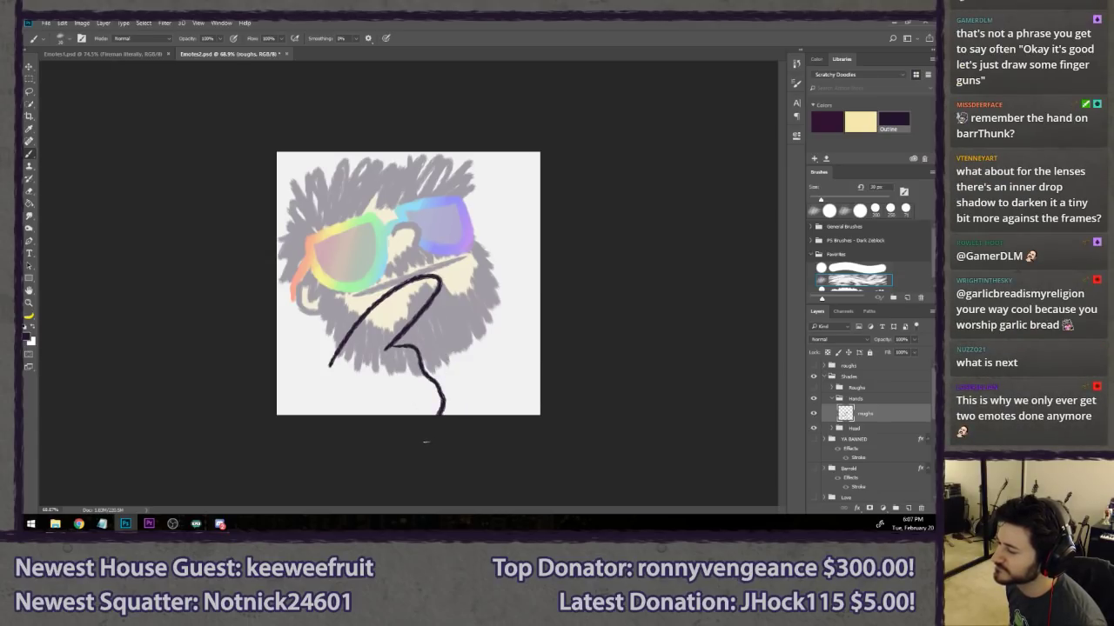
pyautogui.moveTo(325, 365); pyautogui.dragTo(322, 414)
pyautogui.hotkey('ctrl', 'alt', 'z')
pyautogui.moveTo(329, 365); pyautogui.dragTo(346, 416)
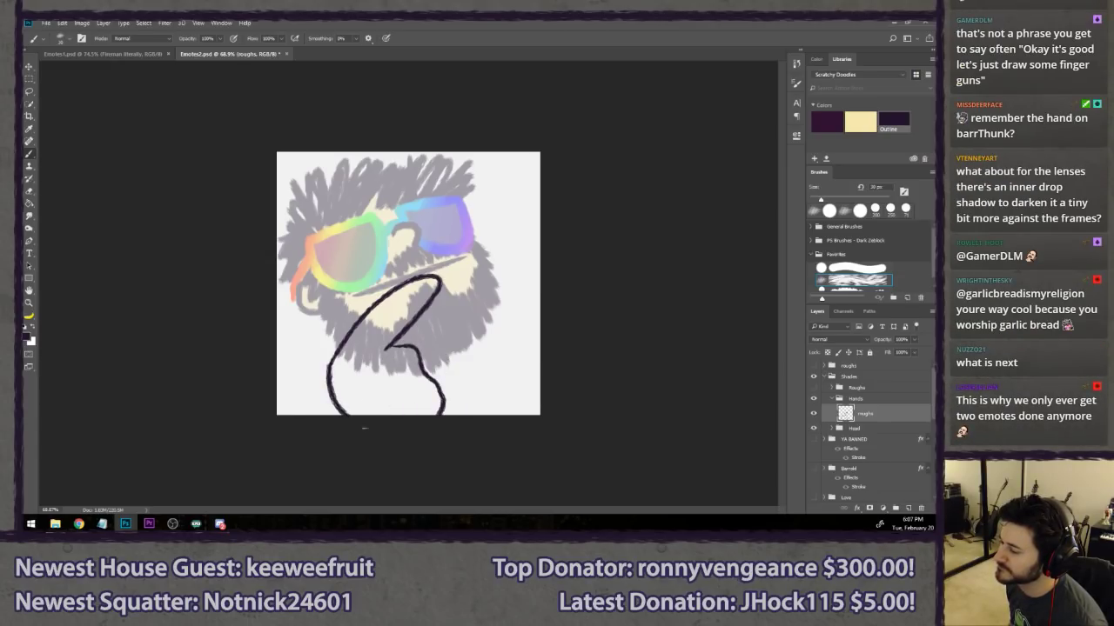
pyautogui.hotkey('ctrl', 'alt', 'z')
pyautogui.moveTo(329, 364); pyautogui.dragTo(335, 432)
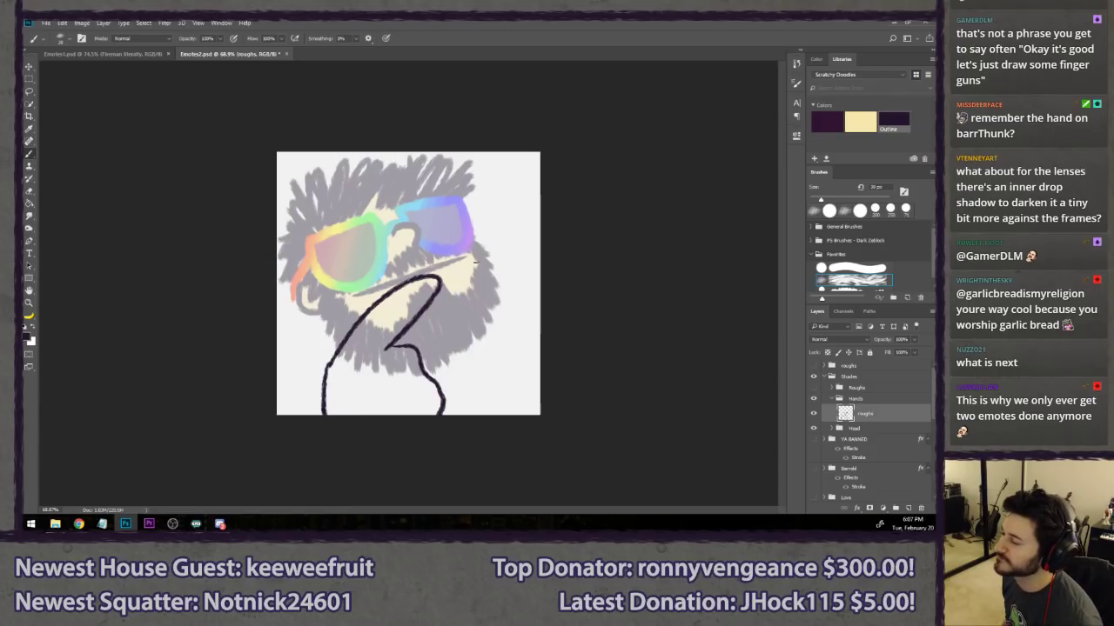
# - Sketch a second hand beside the beard at the canvas's right edge, with a pointing finger, curled fingers and wrist
pyautogui.moveTo(459, 285)
pyautogui.mouseDown()
pyautogui.moveTo(500, 298)
pyautogui.moveTo(489, 337)
pyautogui.moveTo(531, 358)
pyautogui.moveTo(542, 349)
pyautogui.mouseUp()
pyautogui.hotkey('ctrl', 'alt', 'z')
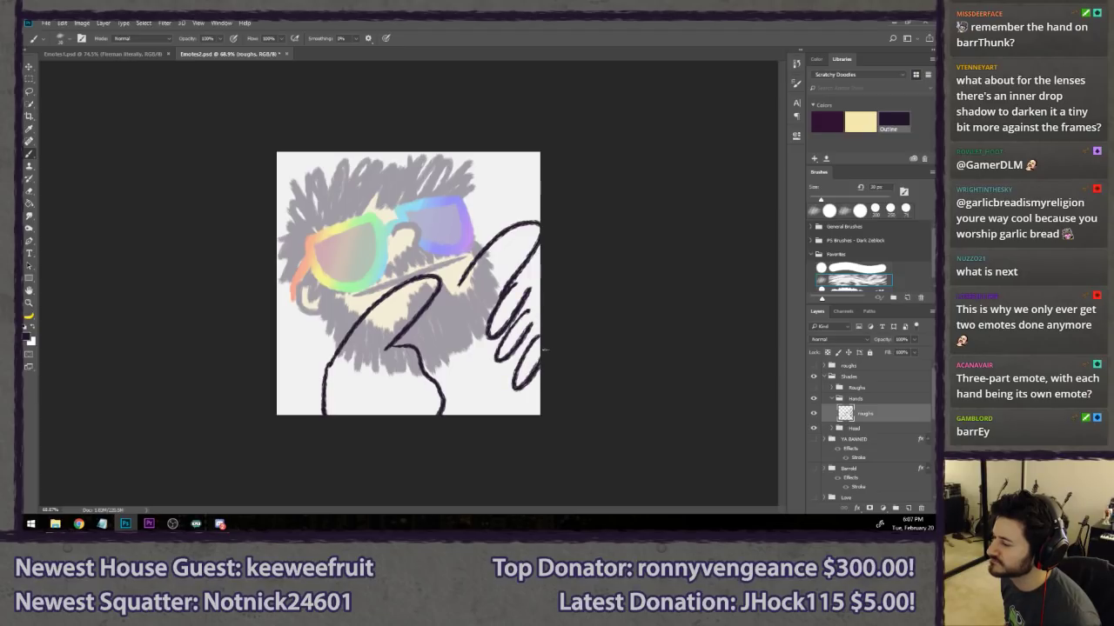
pyautogui.moveTo(529, 392); pyautogui.dragTo(473, 433)
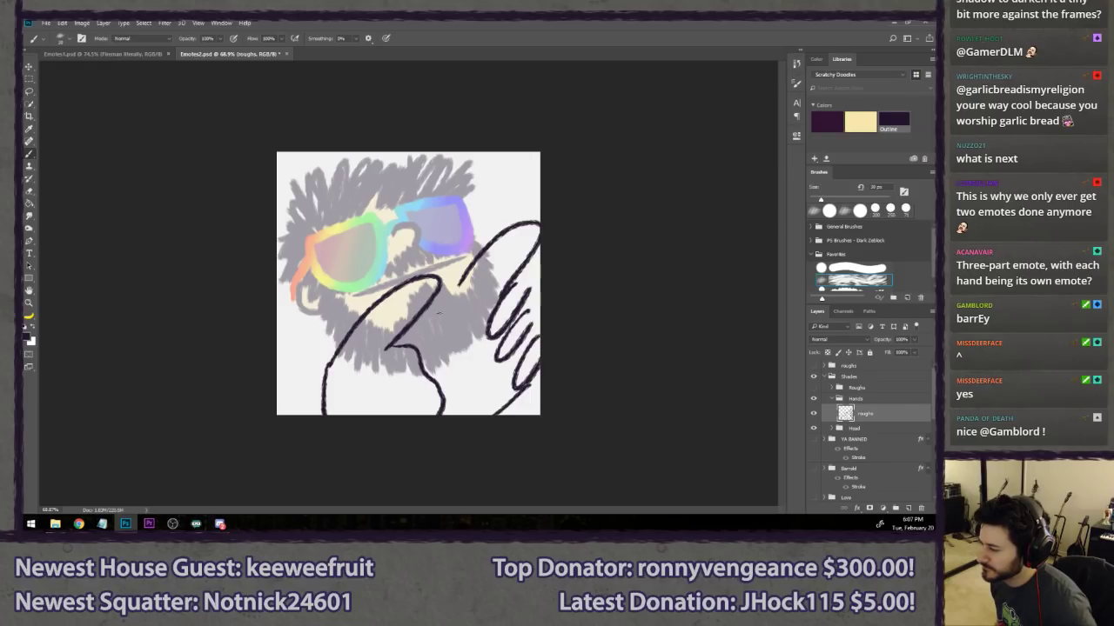
# - Add rough thumbs to both hands and draw the palm lines between them
pyautogui.moveTo(347, 309); pyautogui.dragTo(320, 375)
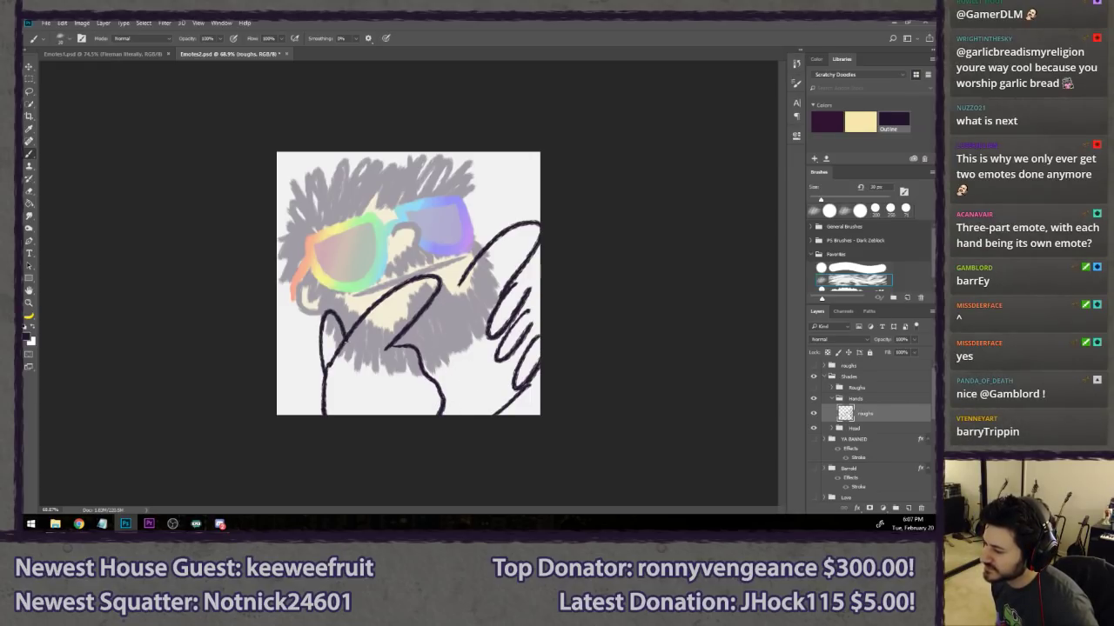
pyautogui.moveTo(464, 283)
pyautogui.mouseDown()
pyautogui.moveTo(430, 314)
pyautogui.moveTo(413, 266)
pyautogui.moveTo(398, 296)
pyautogui.mouseUp()
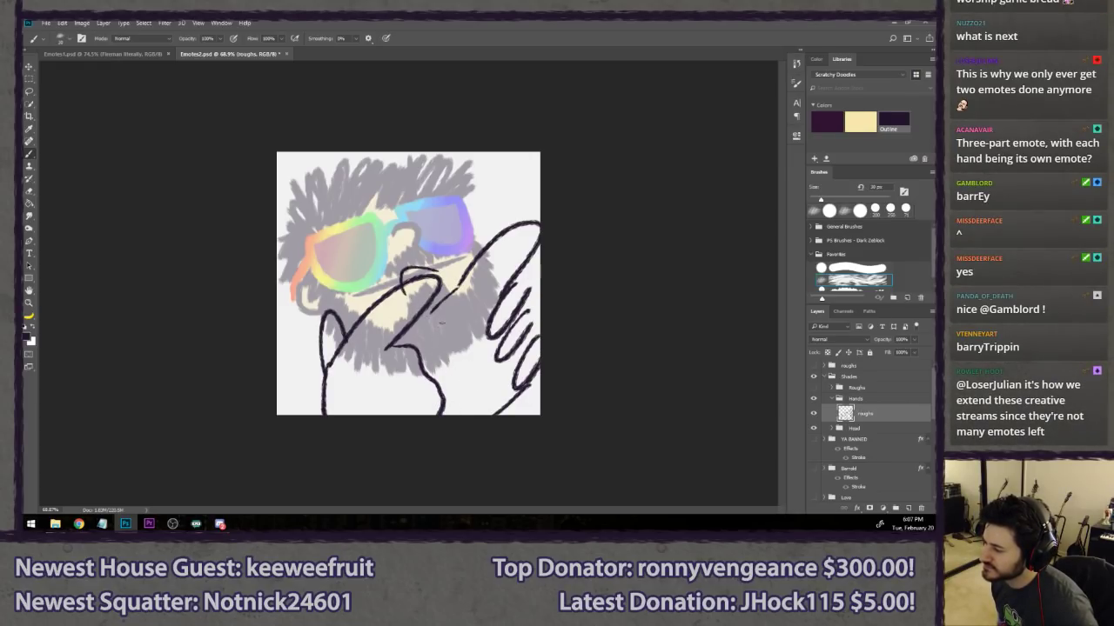
pyautogui.moveTo(472, 310); pyautogui.dragTo(490, 384)
pyautogui.moveTo(420, 331); pyautogui.dragTo(449, 411)
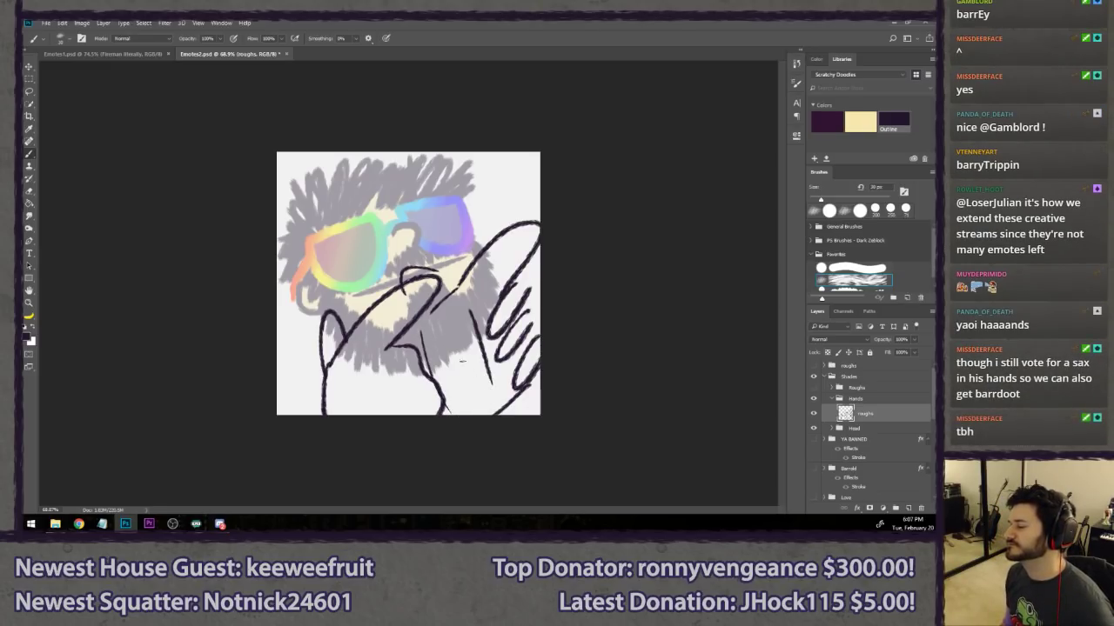
# - Scale the hands sketch down slightly and nudge it left so the second hand clears the canvas edge
pyautogui.hotkey('ctrl', 't')
pyautogui.moveTo(317, 218); pyautogui.dragTo(338, 236)
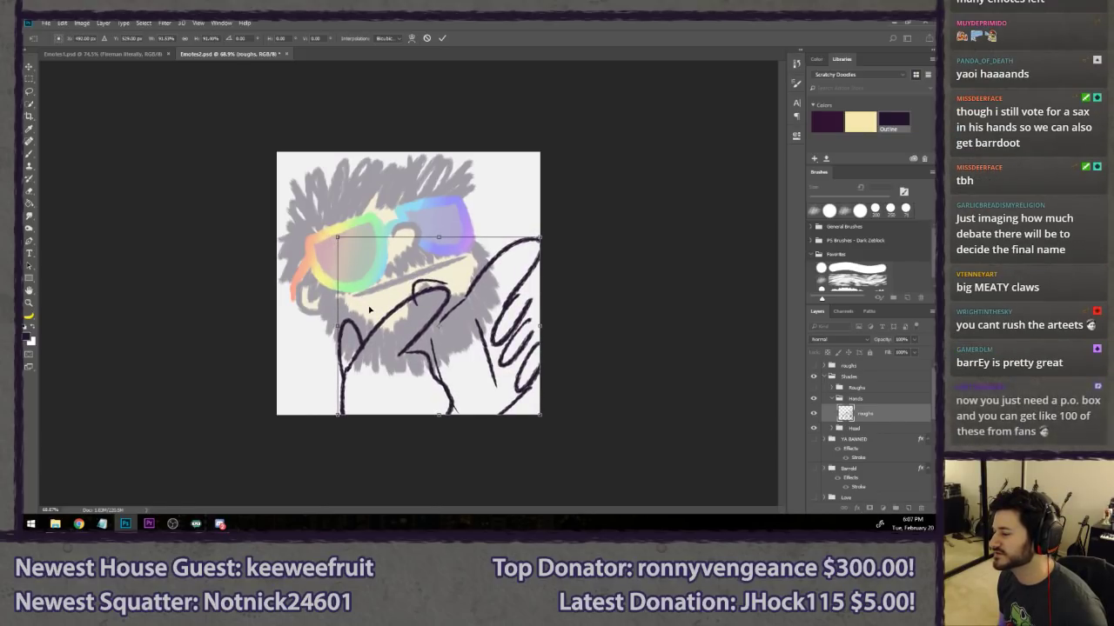
pyautogui.press('Left')
pyautogui.press('Left')
pyautogui.press('Left')
pyautogui.press('Left')
pyautogui.press('Left')
pyautogui.press('Left')
pyautogui.press('Left')
pyautogui.press('Left')
pyautogui.press('Left')
pyautogui.press('Left')
pyautogui.press('Left')
pyautogui.press('Left')
pyautogui.press('Left')
pyautogui.press('Left')
pyautogui.press('Left')
pyautogui.press('Left')
pyautogui.press('Left')
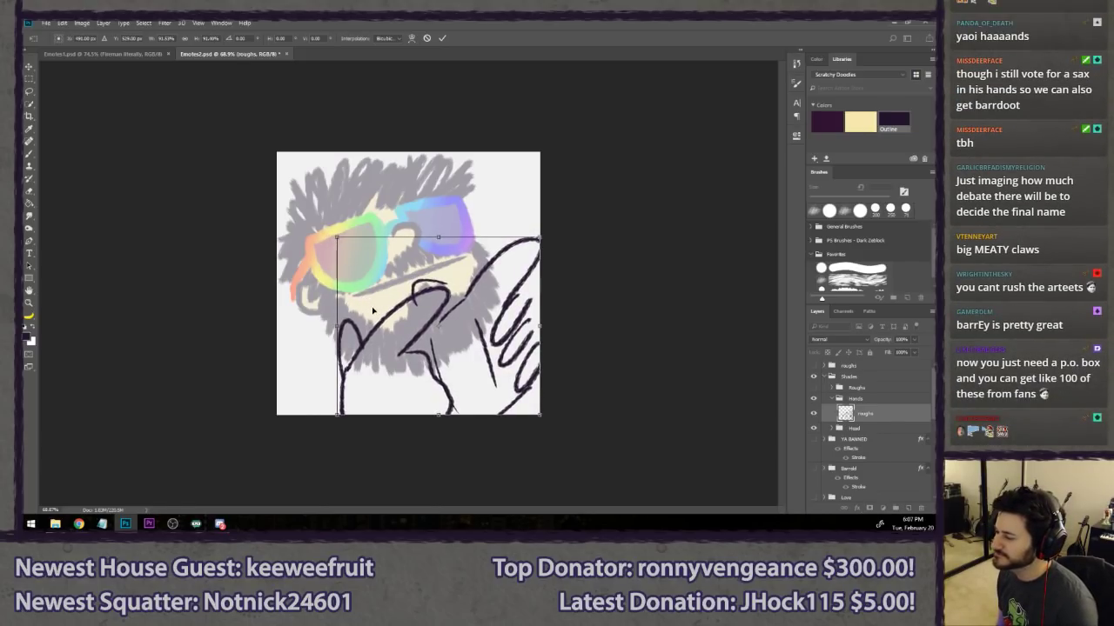
pyautogui.press('Return')
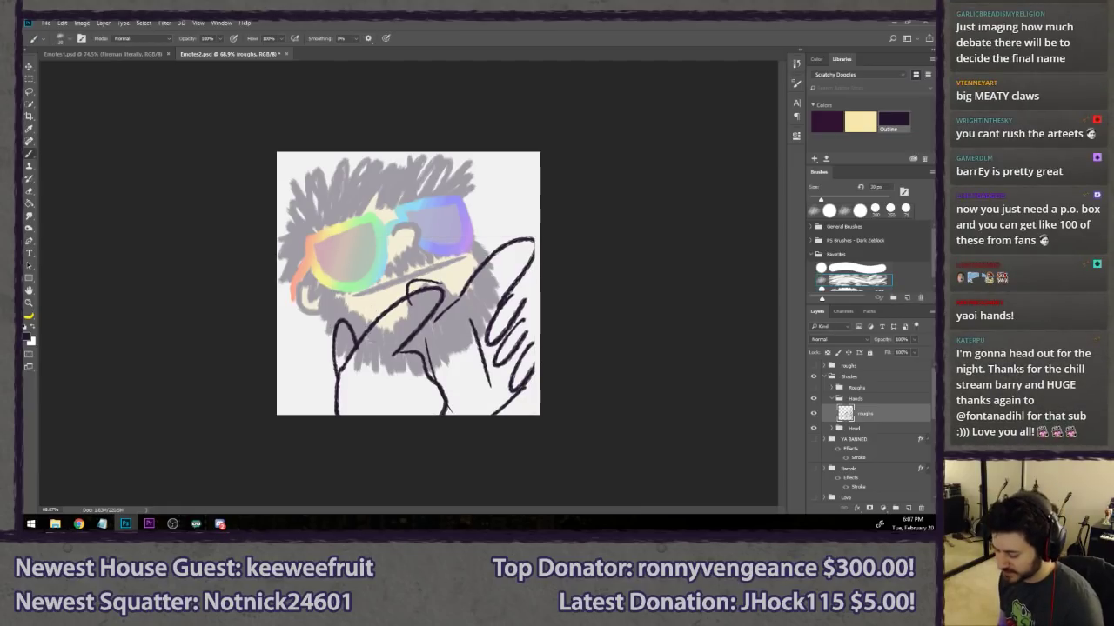
# - Lasso the left hand sketch, move it slightly left away from the other hand, and deselect it
pyautogui.moveTo(393, 299)
pyautogui.mouseDown()
pyautogui.moveTo(448, 293)
pyautogui.moveTo(431, 338)
pyautogui.moveTo(452, 368)
pyautogui.moveTo(463, 425)
pyautogui.moveTo(298, 404)
pyautogui.moveTo(357, 287)
pyautogui.mouseUp()
pyautogui.press('v')
pyautogui.moveTo(353, 379)
pyautogui.mouseDown()
pyautogui.moveTo(361, 370)
pyautogui.moveTo(354, 381)
pyautogui.mouseUp()
pyautogui.press('l')
pyautogui.hotkey('ctrl', 'd')
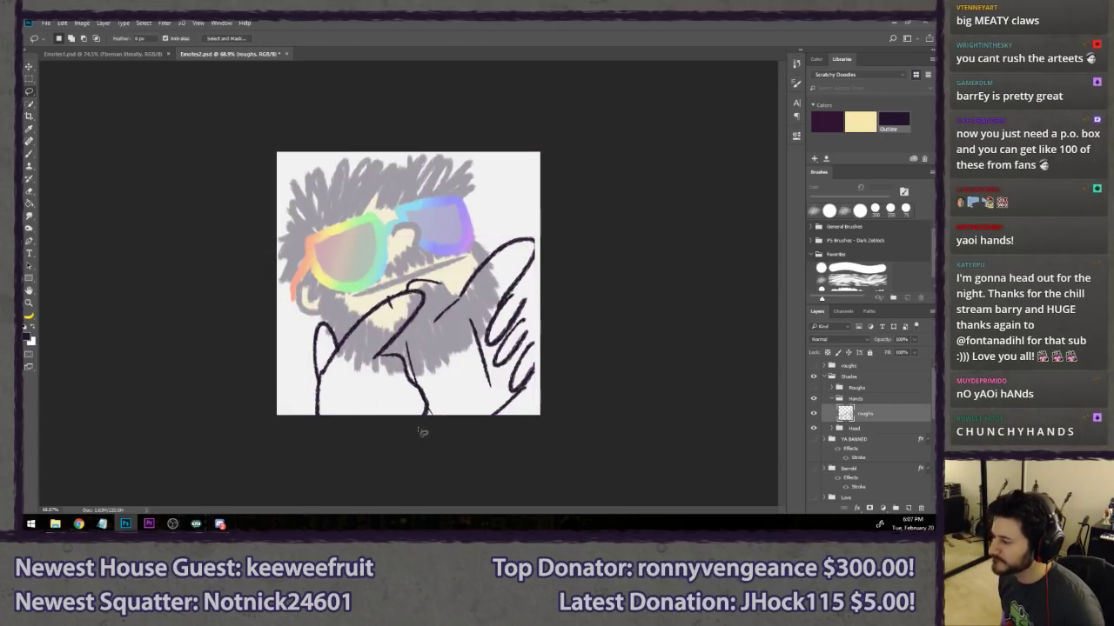
# - Lasso the right hand sketch, scale it down slightly, and reposition it within the canvas
pyautogui.moveTo(474, 250)
pyautogui.mouseDown()
pyautogui.moveTo(424, 337)
pyautogui.moveTo(447, 420)
pyautogui.moveTo(558, 425)
pyautogui.moveTo(594, 231)
pyautogui.moveTo(542, 256)
pyautogui.mouseUp()
pyautogui.hotkey('ctrl', 't')
pyautogui.moveTo(540, 207); pyautogui.dragTo(531, 223)
pyautogui.moveTo(504, 315)
pyautogui.mouseDown()
pyautogui.moveTo(534, 290)
pyautogui.moveTo(519, 304)
pyautogui.mouseUp()
pyautogui.press('Return')
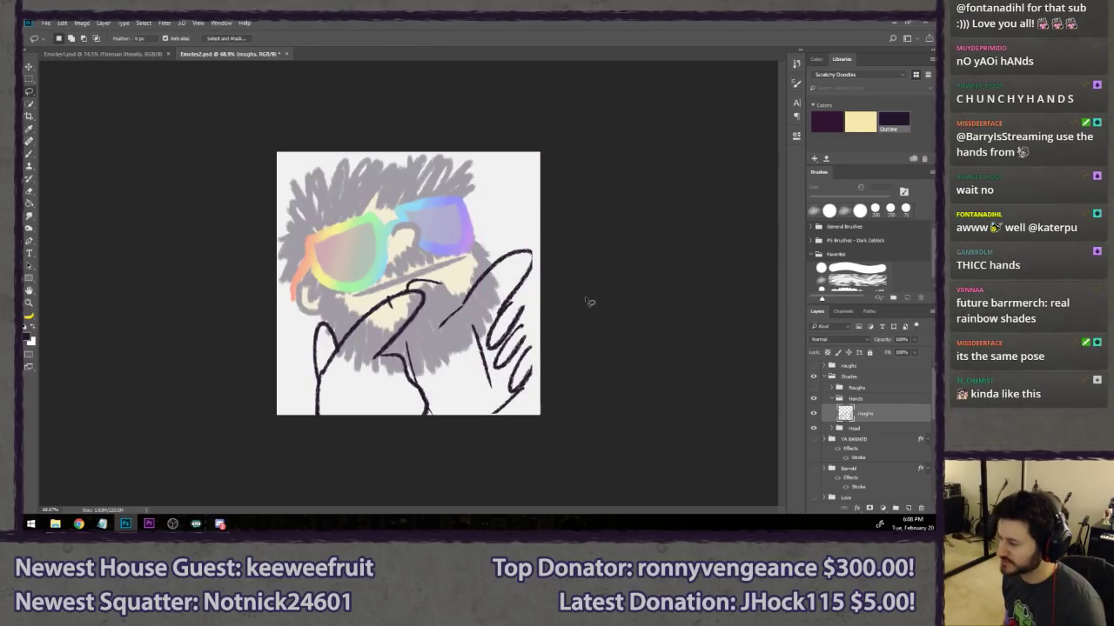
# - Erase the overlapping thumb and palm lines around the left hand, then return to the Brush tool
pyautogui.press('e')
pyautogui.moveTo(444, 281); pyautogui.dragTo(404, 281)
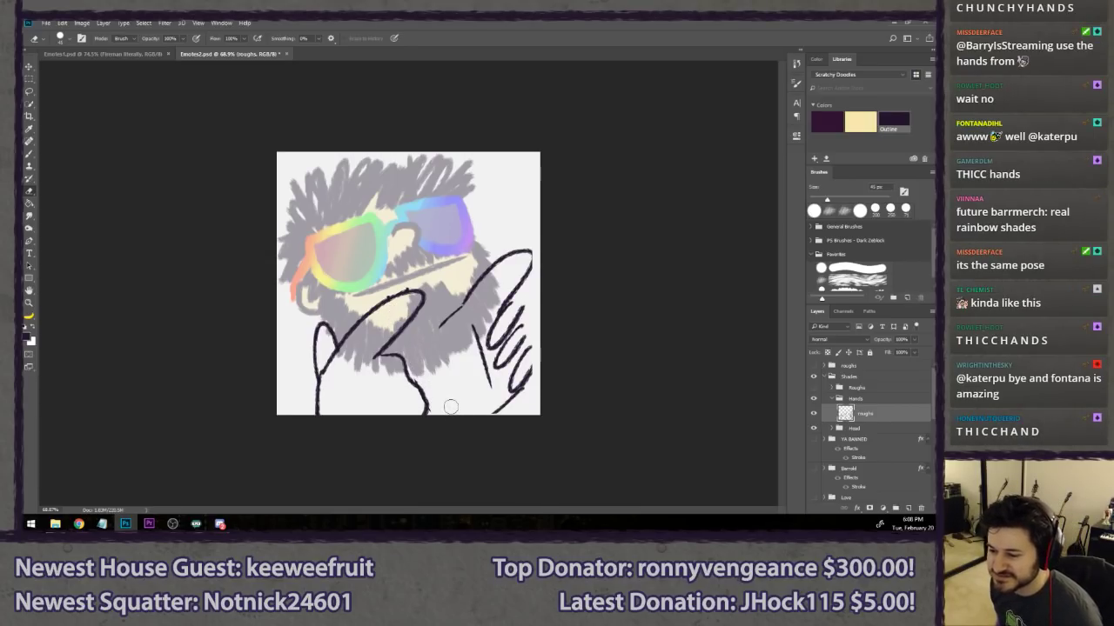
pyautogui.press('b')
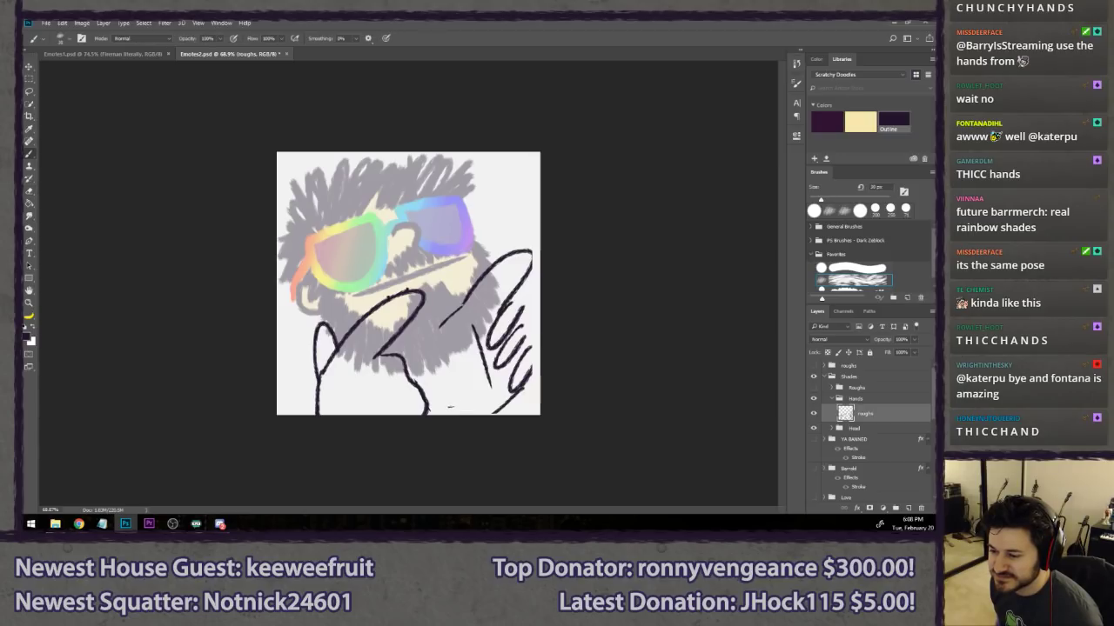
# - Compare the hands sketch with the top-hat character's group and at emote size, ending on the roughs layer in Hands
pyautogui.click(828, 377)
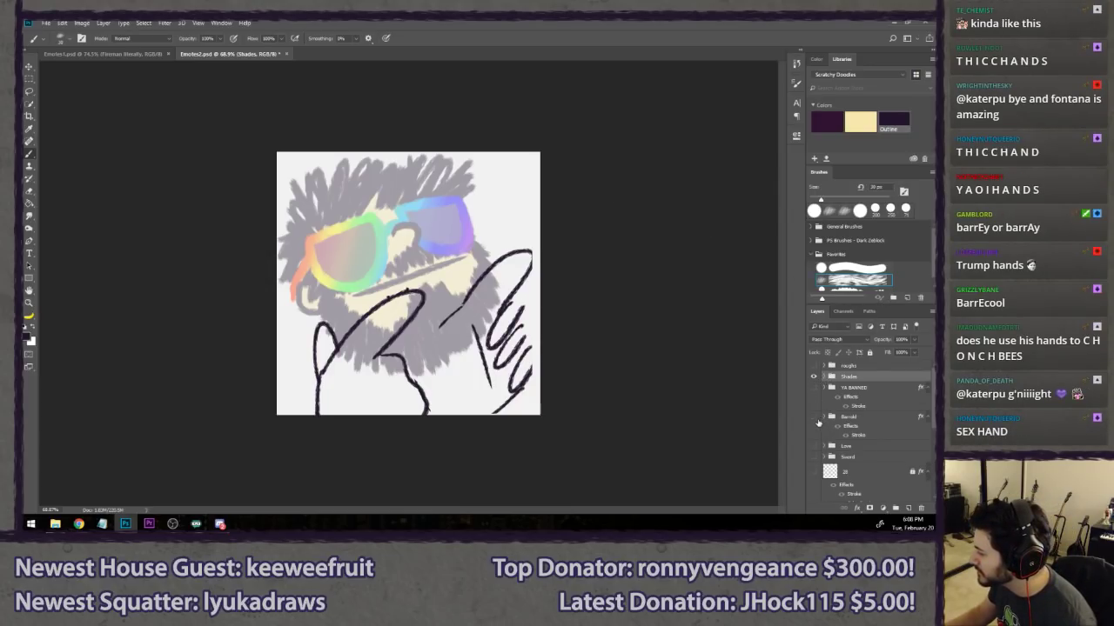
pyautogui.click(814, 419)
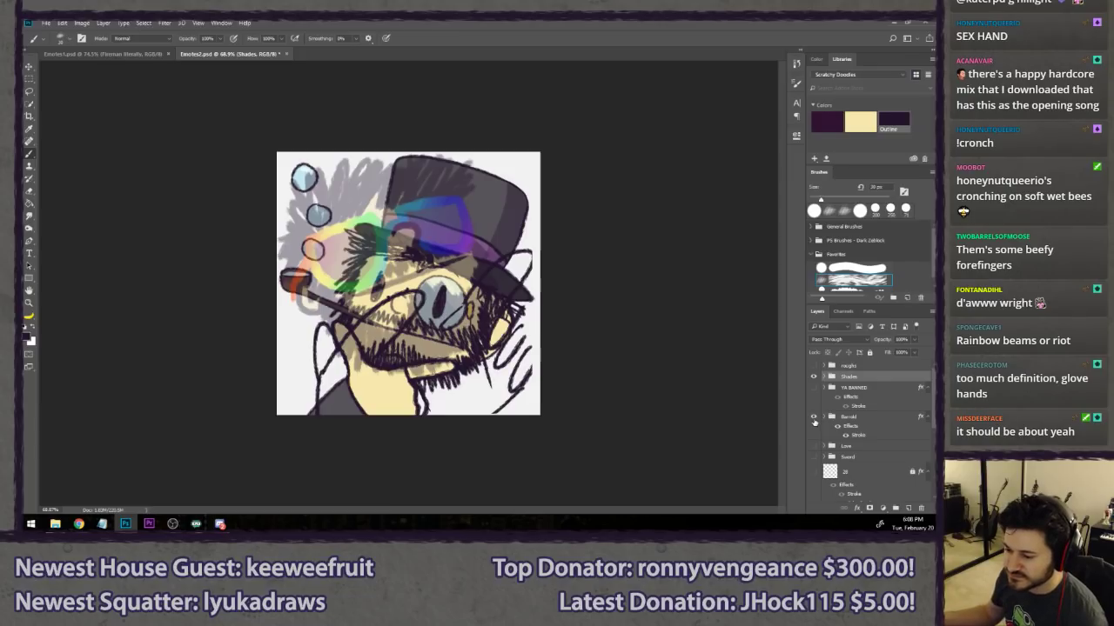
pyautogui.click(815, 418)
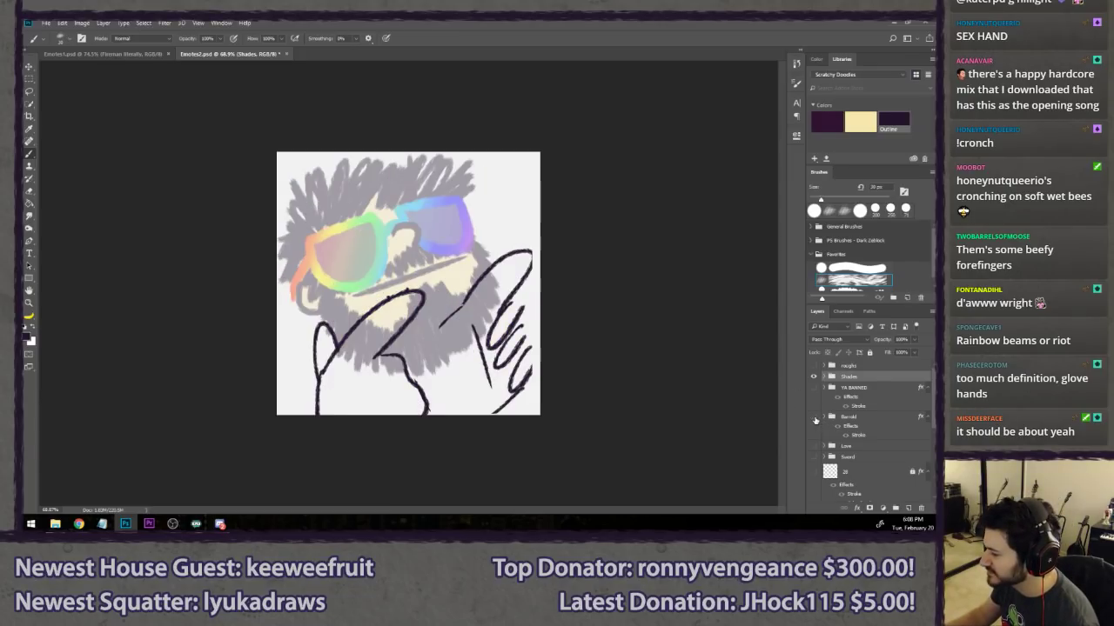
pyautogui.click(814, 418)
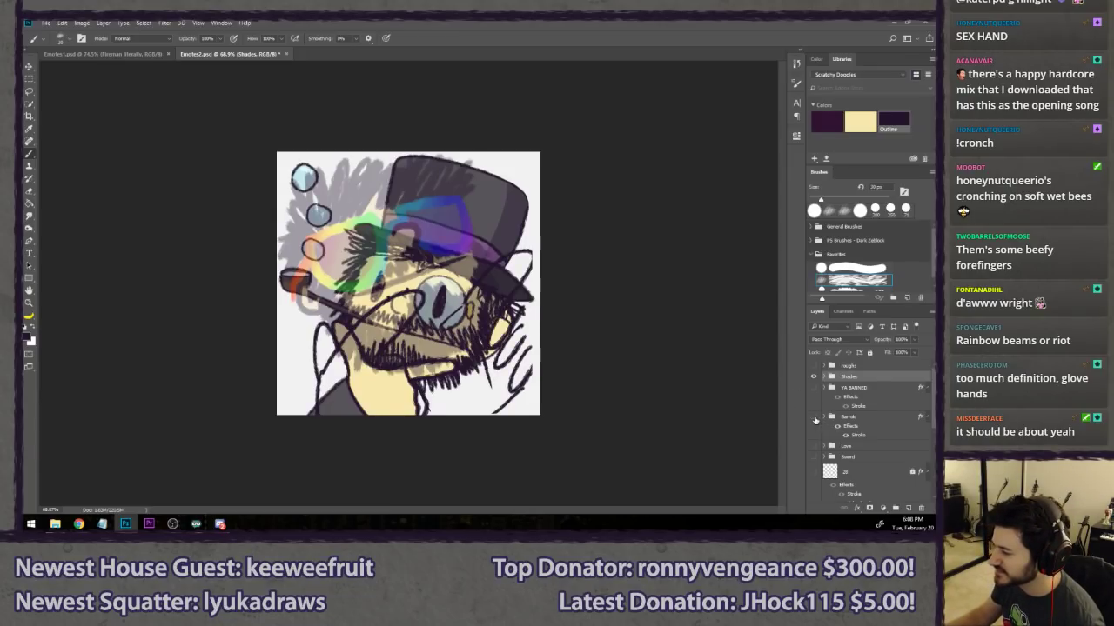
pyautogui.click(814, 418)
pyautogui.scroll(-5, 510, 390)
pyautogui.scroll(1, 512, 389)
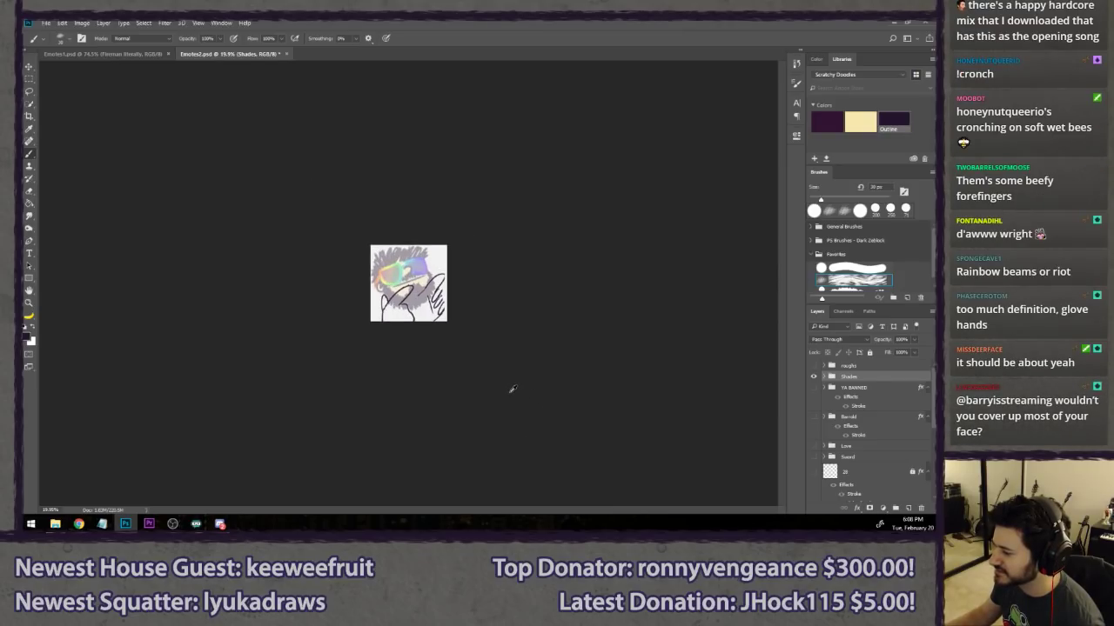
pyautogui.scroll(6, 512, 389)
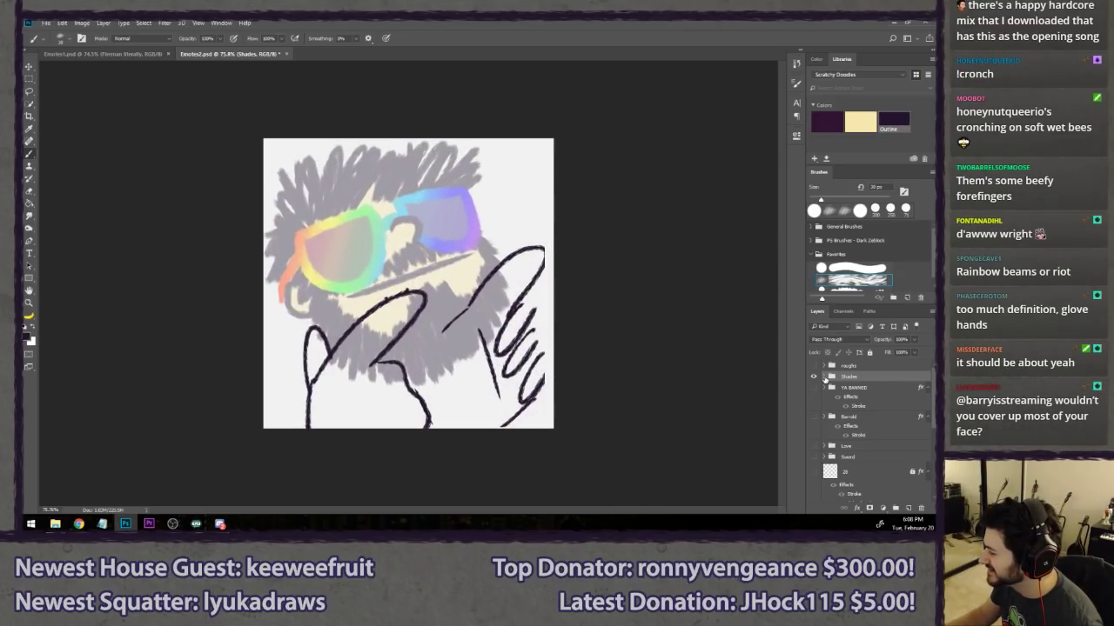
pyautogui.click(823, 376)
pyautogui.click(881, 417)
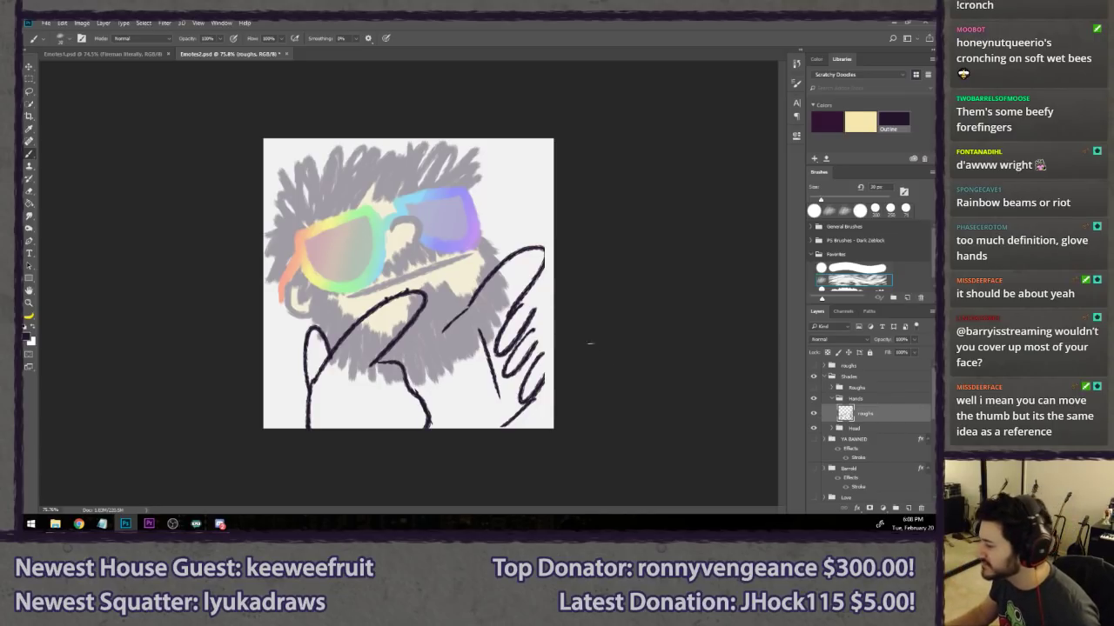
# - Add a layer named hand1 to the Hands group and place it beneath the roughs layer
pyautogui.press('l')
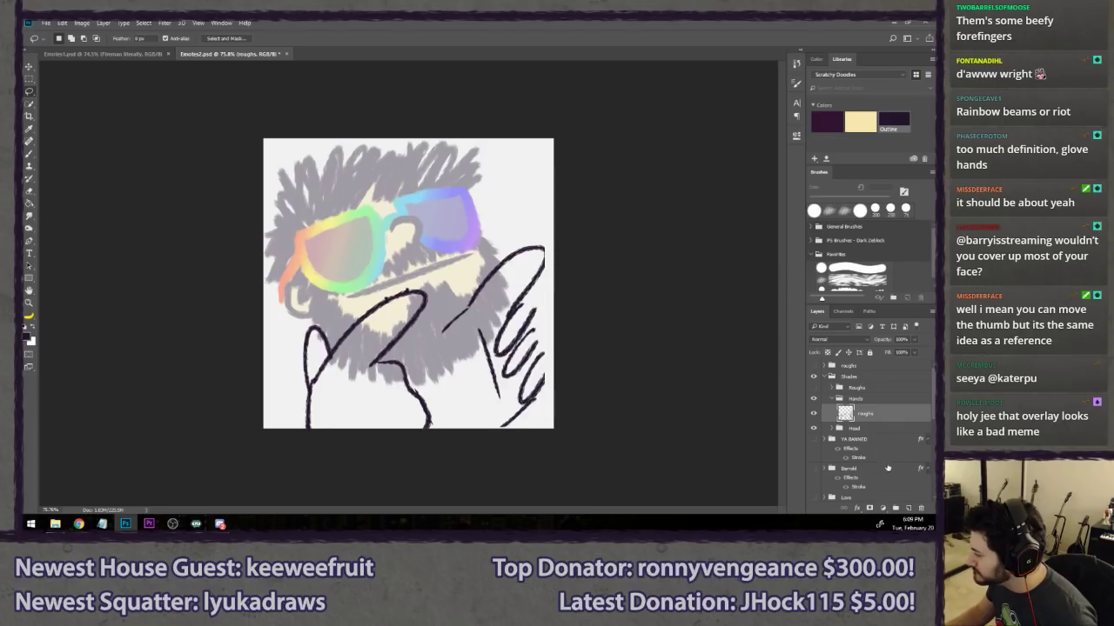
pyautogui.hotkey('ctrl', 'shift', 'n')
pyautogui.write('hand1')
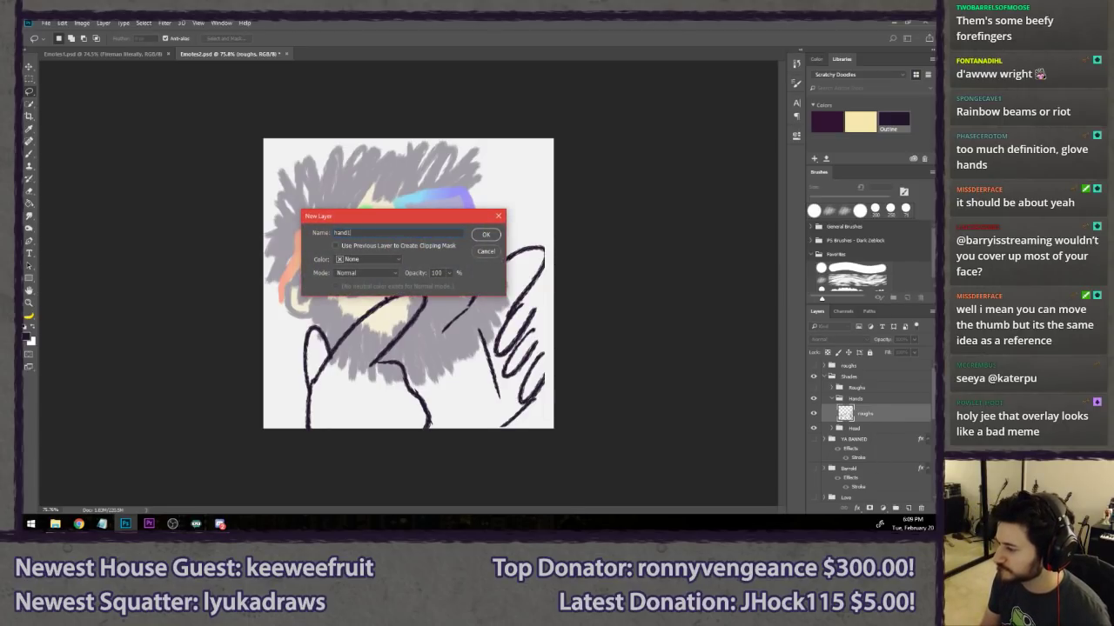
pyautogui.press('Return')
pyautogui.moveTo(886, 430); pyautogui.dragTo(889, 409)
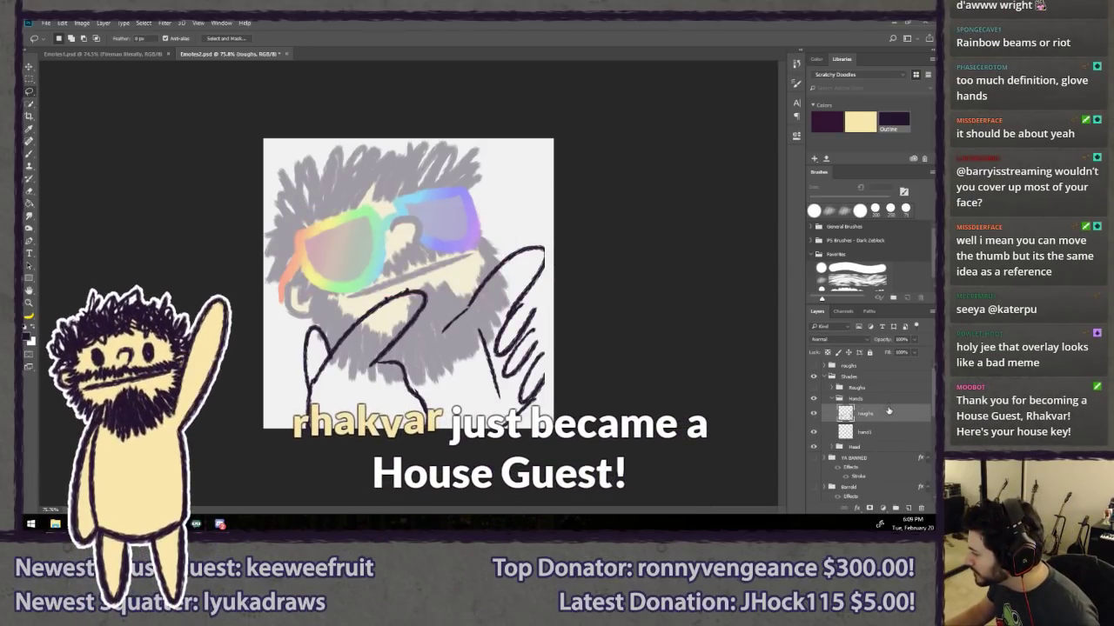
# - Lower the roughs layer's opacity, ready the Brush on the hand1 layer, and save the document
pyautogui.moveTo(881, 341); pyautogui.dragTo(860, 342)
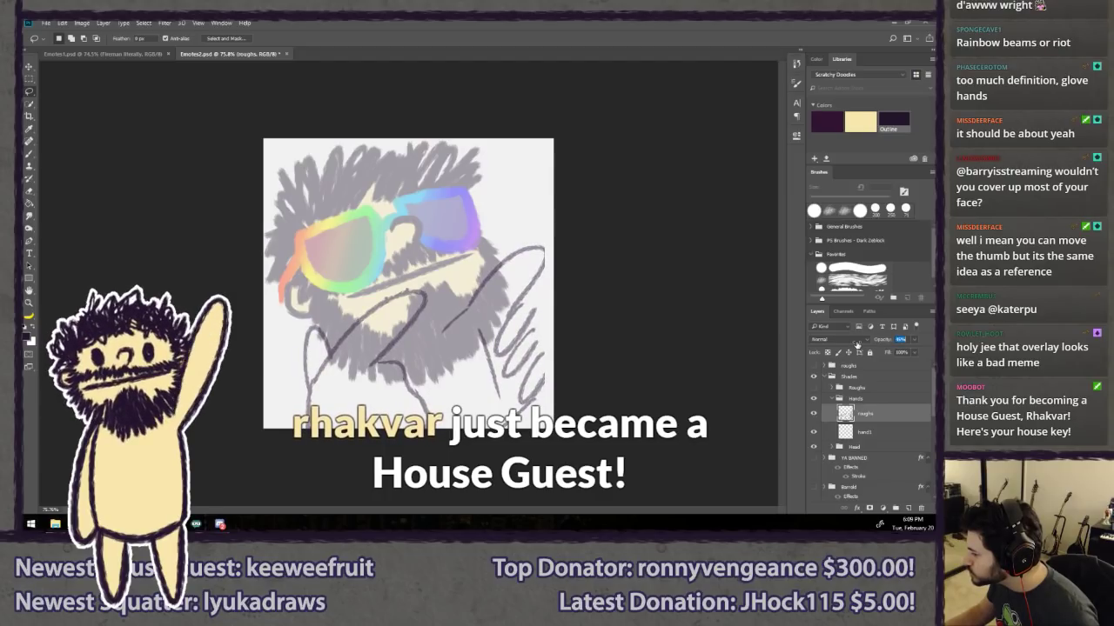
pyautogui.click(887, 433)
pyautogui.press('b')
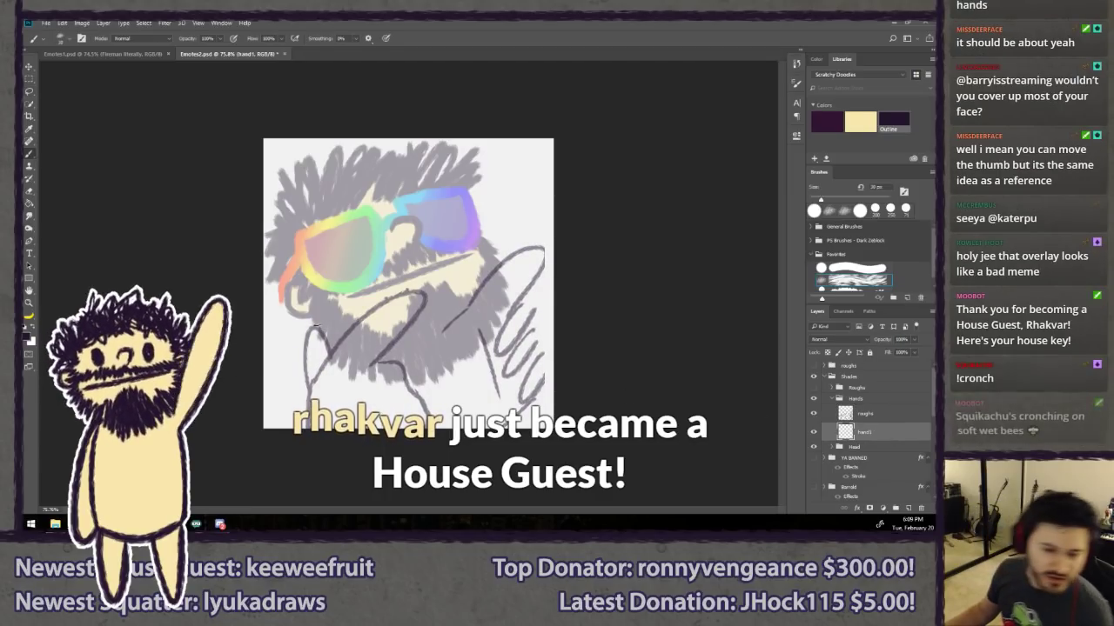
pyautogui.hotkey('ctrl', 's')
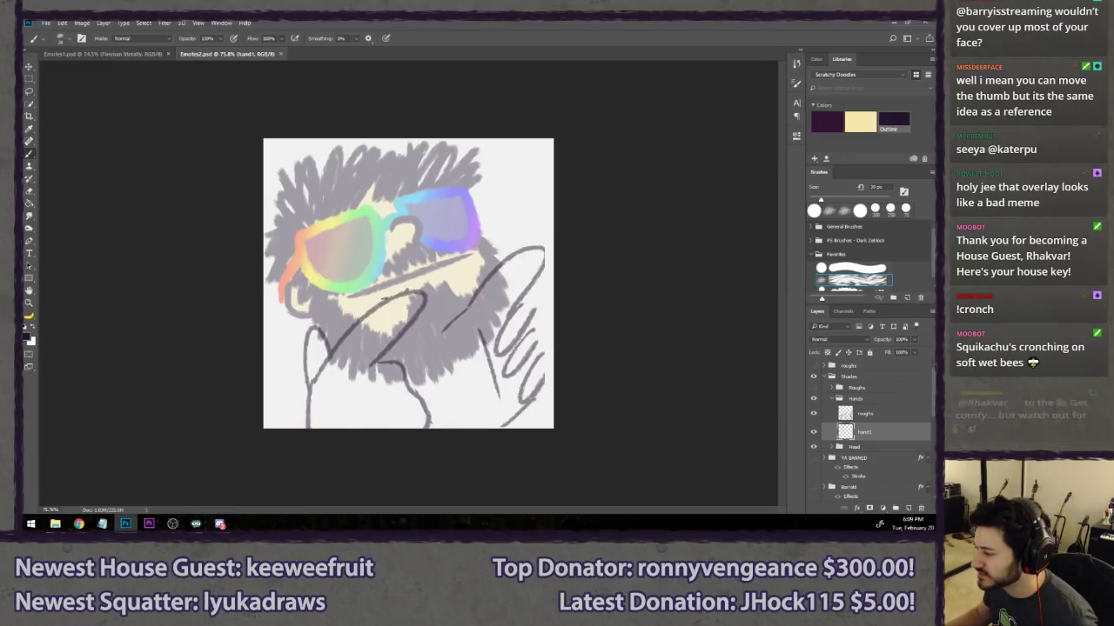
pyautogui.scroll(3, 396, 339)
pyautogui.scroll(1, 395, 338)
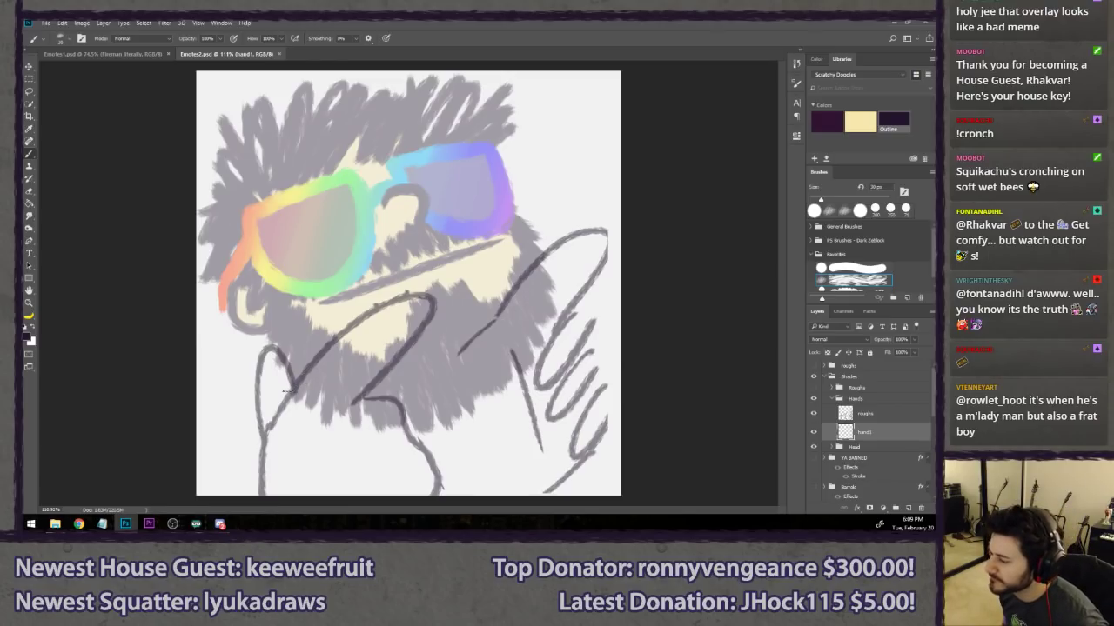
pyautogui.moveTo(284, 394); pyautogui.dragTo(349, 402)
pyautogui.hotkey('ctrl', 'z')
pyautogui.moveTo(275, 405)
pyautogui.mouseDown()
pyautogui.moveTo(412, 344)
pyautogui.moveTo(355, 407)
pyautogui.mouseUp()
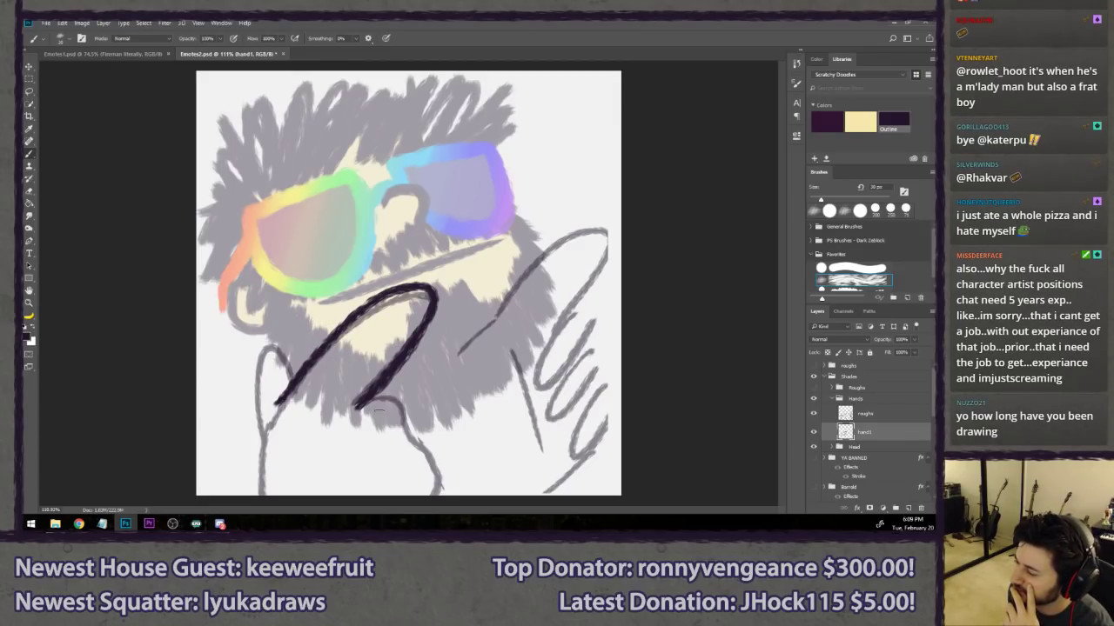
pyautogui.moveTo(356, 400)
pyautogui.mouseDown()
pyautogui.moveTo(399, 413)
pyautogui.moveTo(442, 490)
pyautogui.mouseUp()
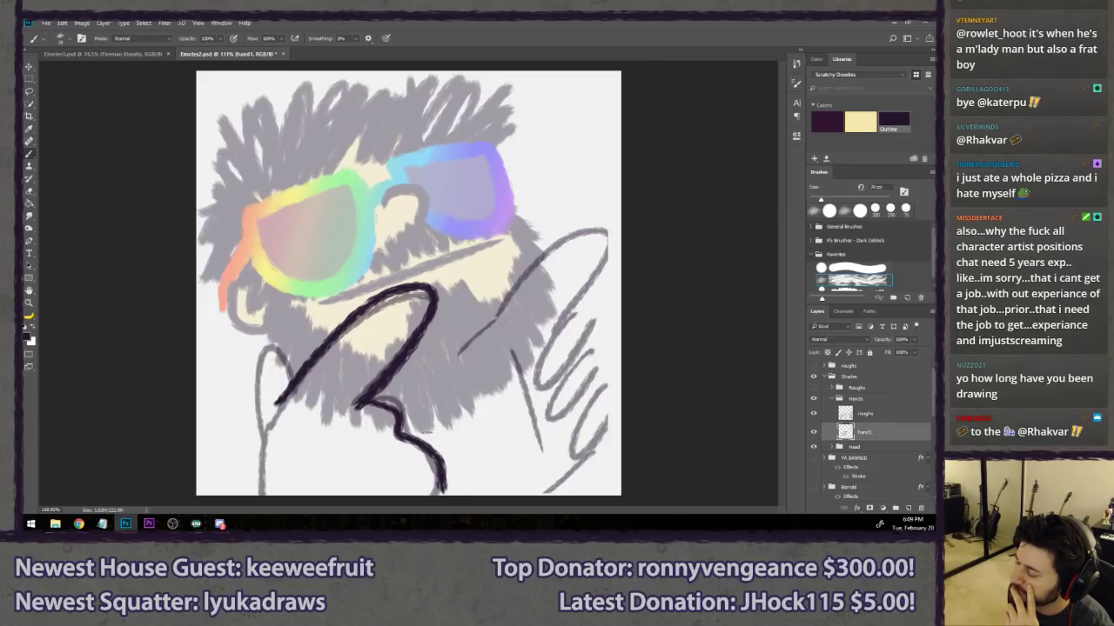
pyautogui.hotkey('ctrl', 'z')
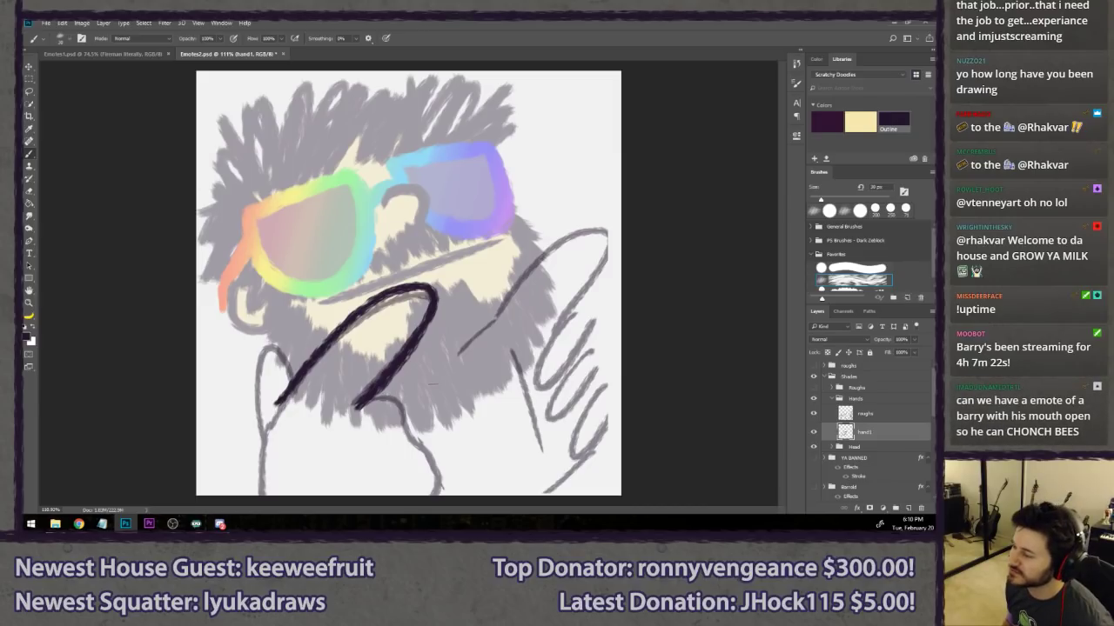
pyautogui.hotkey('ctrl', 'z')
pyautogui.moveTo(287, 400)
pyautogui.mouseDown()
pyautogui.moveTo(427, 336)
pyautogui.moveTo(357, 399)
pyautogui.mouseUp()
pyautogui.hotkey('ctrl', 'z')
pyautogui.moveTo(287, 402); pyautogui.dragTo(352, 394)
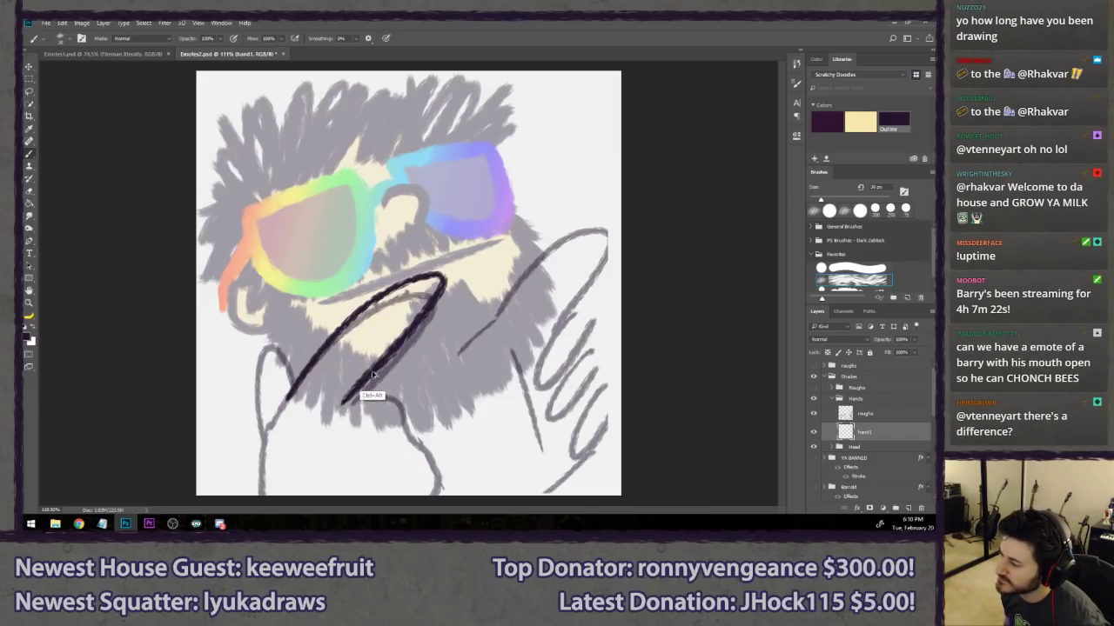
pyautogui.hotkey('ctrl', 'z')
# - Ink the left hand's long pointing finger and its knuckle and palm edge down to the canvas's lower edge on hand1
pyautogui.moveTo(287, 402)
pyautogui.mouseDown()
pyautogui.moveTo(348, 411)
pyautogui.moveTo(405, 398)
pyautogui.moveTo(448, 494)
pyautogui.mouseUp()
pyautogui.hotkey('ctrl', 'z')
pyautogui.moveTo(352, 405)
pyautogui.mouseDown()
pyautogui.moveTo(396, 402)
pyautogui.moveTo(457, 494)
pyautogui.mouseUp()
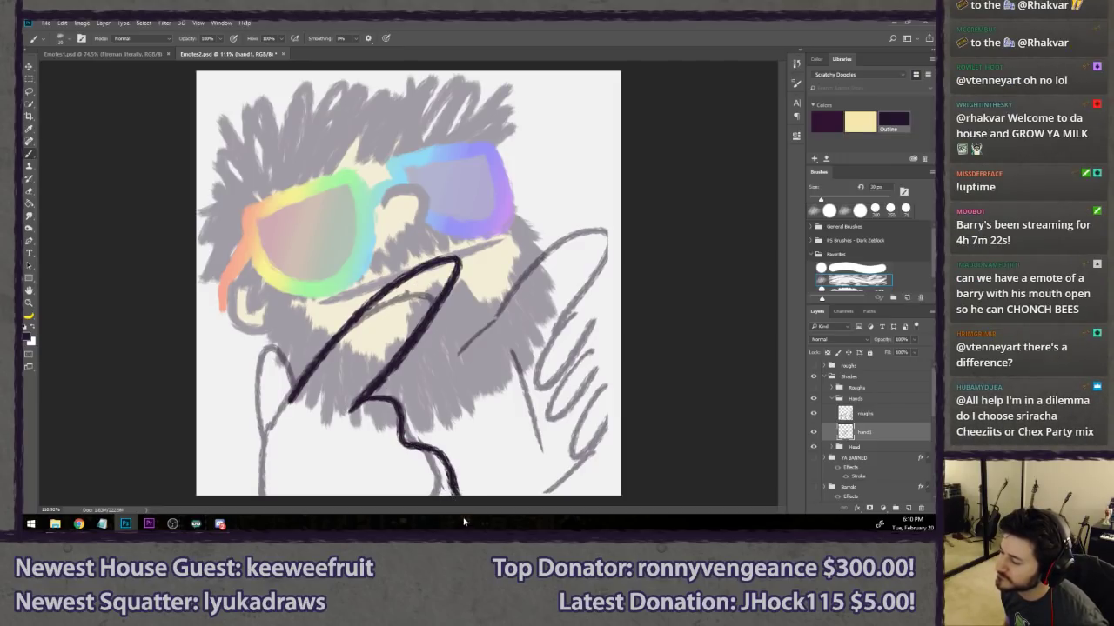
# - Redraw the wrist line below the first hand's pointing finger and ink the opposite wrist edge down to the canvas border
pyautogui.hotkey('ctrl', 'alt', 'z')
pyautogui.moveTo(360, 404)
pyautogui.mouseDown()
pyautogui.moveTo(379, 405)
pyautogui.moveTo(463, 529)
pyautogui.mouseUp()
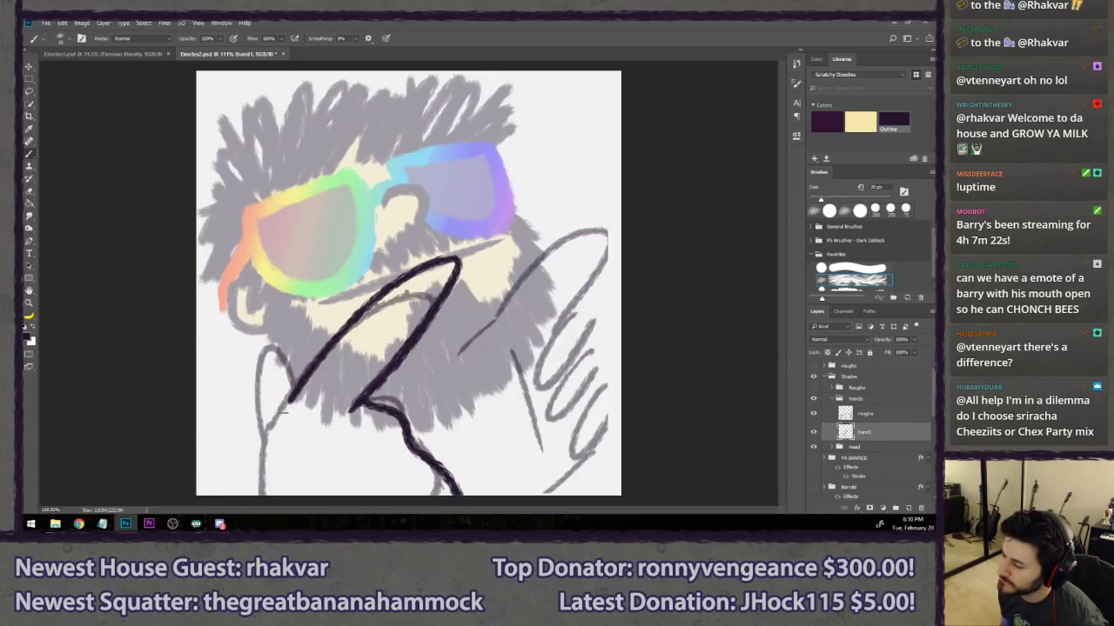
pyautogui.moveTo(285, 398); pyautogui.dragTo(261, 494)
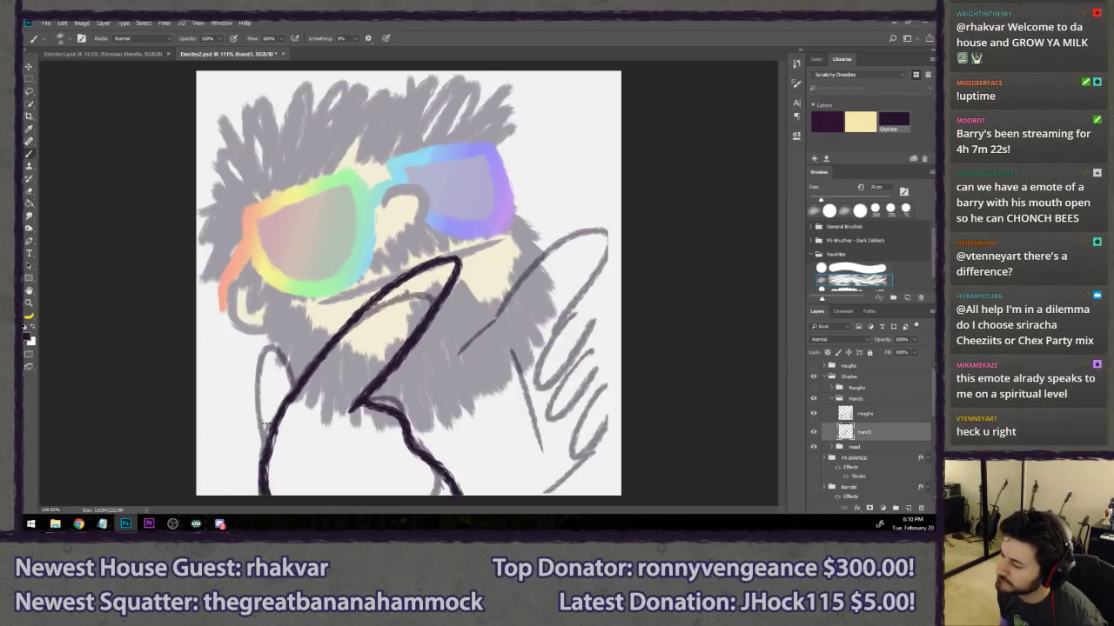
# - Ink the rounded thumb outline on the outer side of the first hand, reworking the stroke until it meets the pointing finger
pyautogui.moveTo(264, 424)
pyautogui.mouseDown()
pyautogui.moveTo(297, 372)
pyautogui.moveTo(310, 397)
pyautogui.mouseUp()
pyautogui.moveTo(266, 375); pyautogui.dragTo(300, 383)
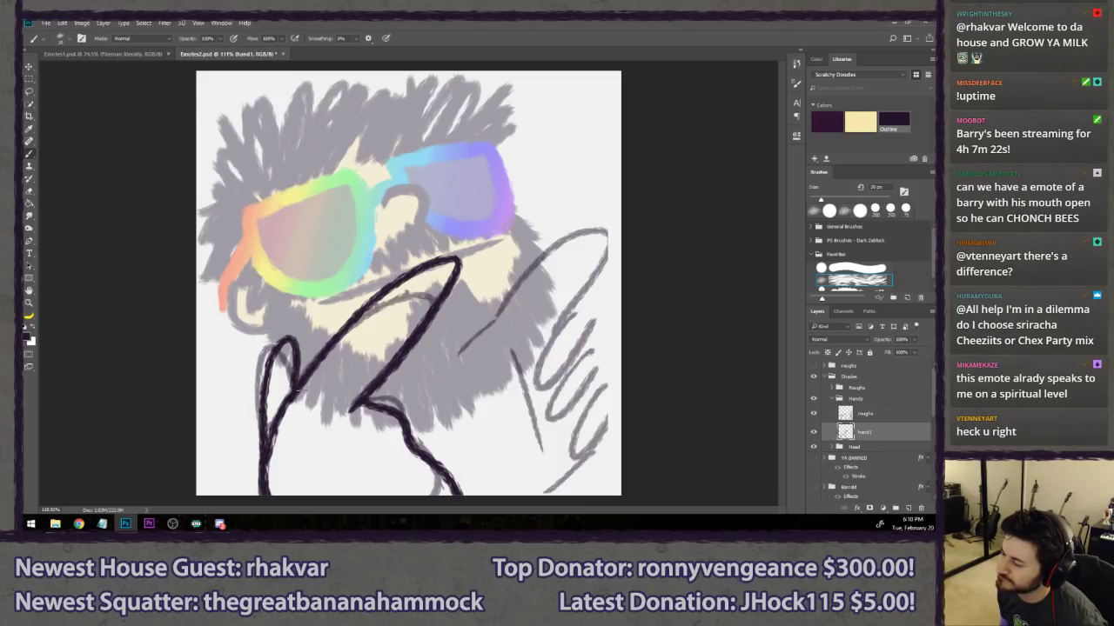
pyautogui.hotkey('ctrl', 'z')
pyautogui.moveTo(265, 456); pyautogui.dragTo(306, 379)
pyautogui.hotkey('ctrl', 'z')
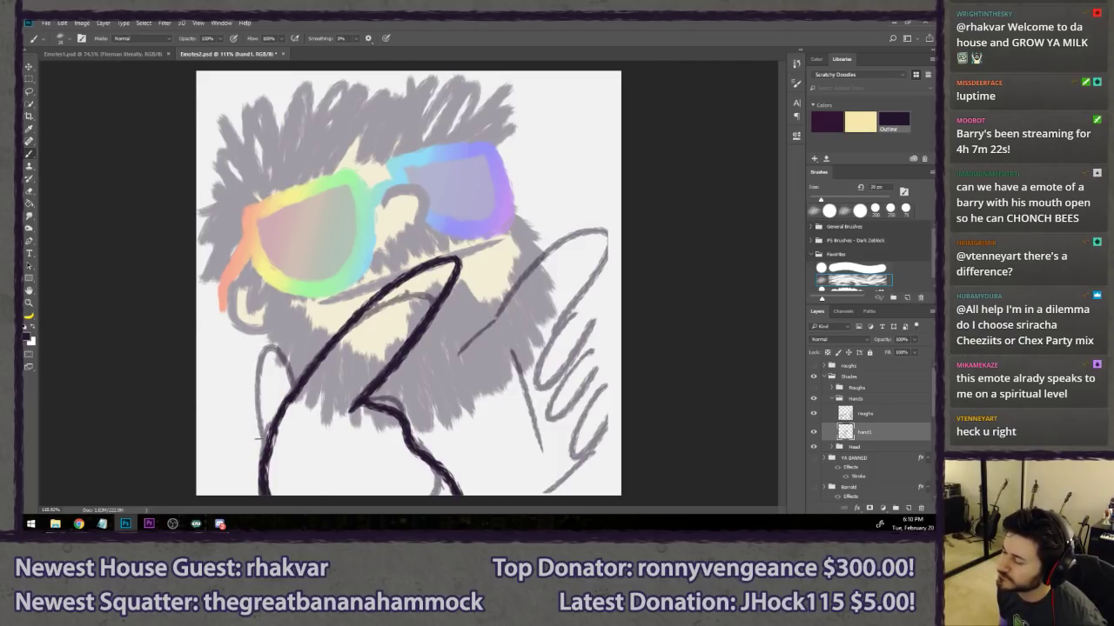
pyautogui.moveTo(263, 470)
pyautogui.mouseDown()
pyautogui.moveTo(238, 395)
pyautogui.moveTo(280, 403)
pyautogui.mouseUp()
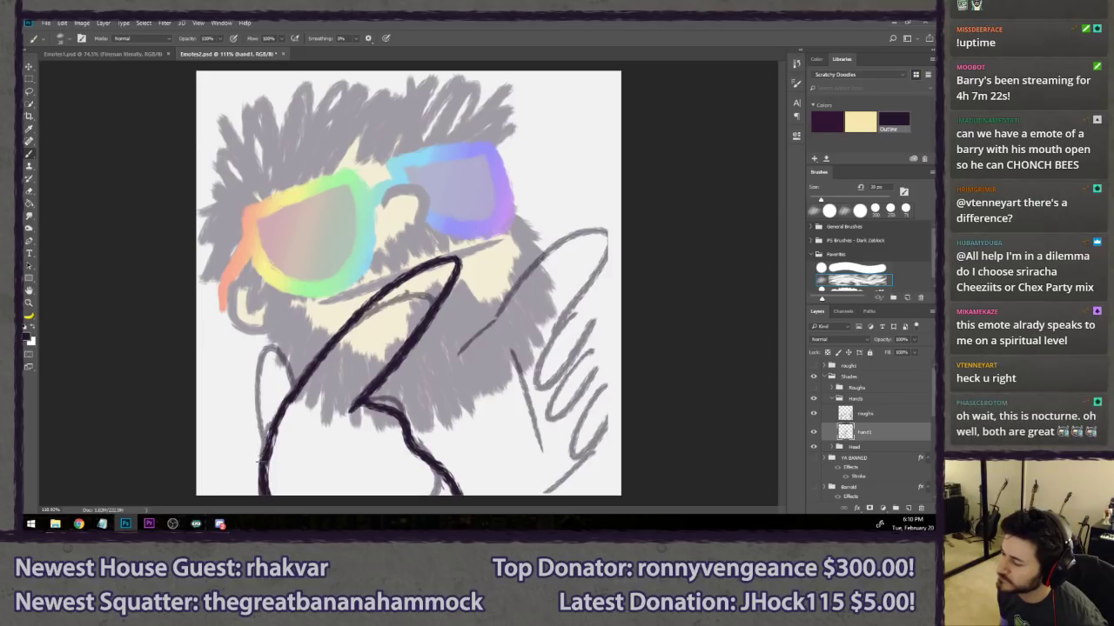
pyautogui.hotkey('ctrl', 'z')
pyautogui.moveTo(261, 488); pyautogui.dragTo(296, 393)
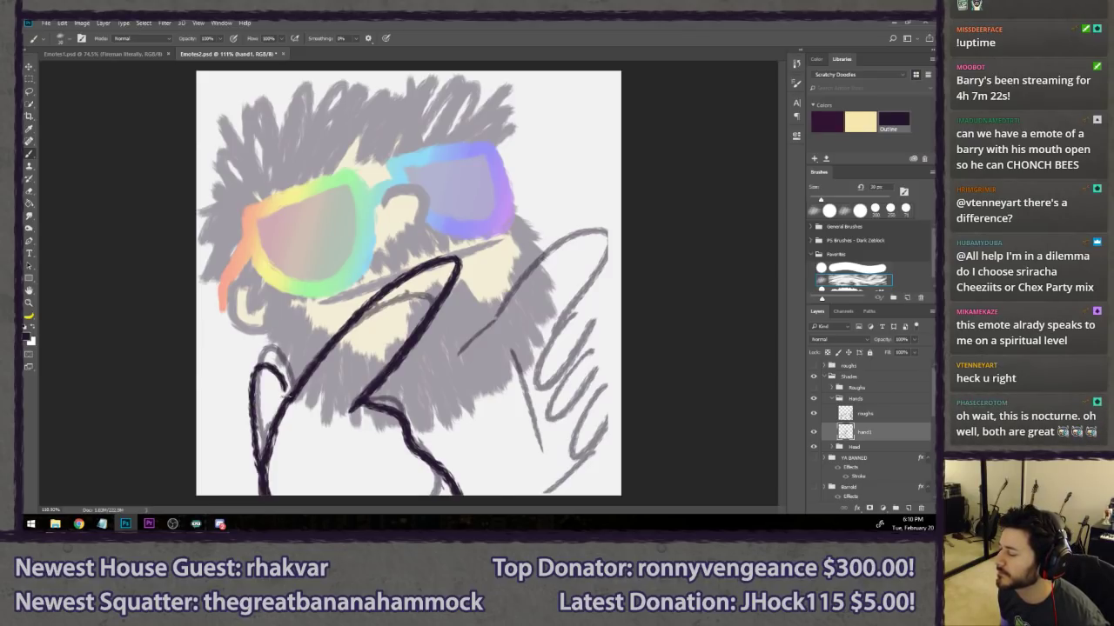
pyautogui.hotkey('ctrl', 'z')
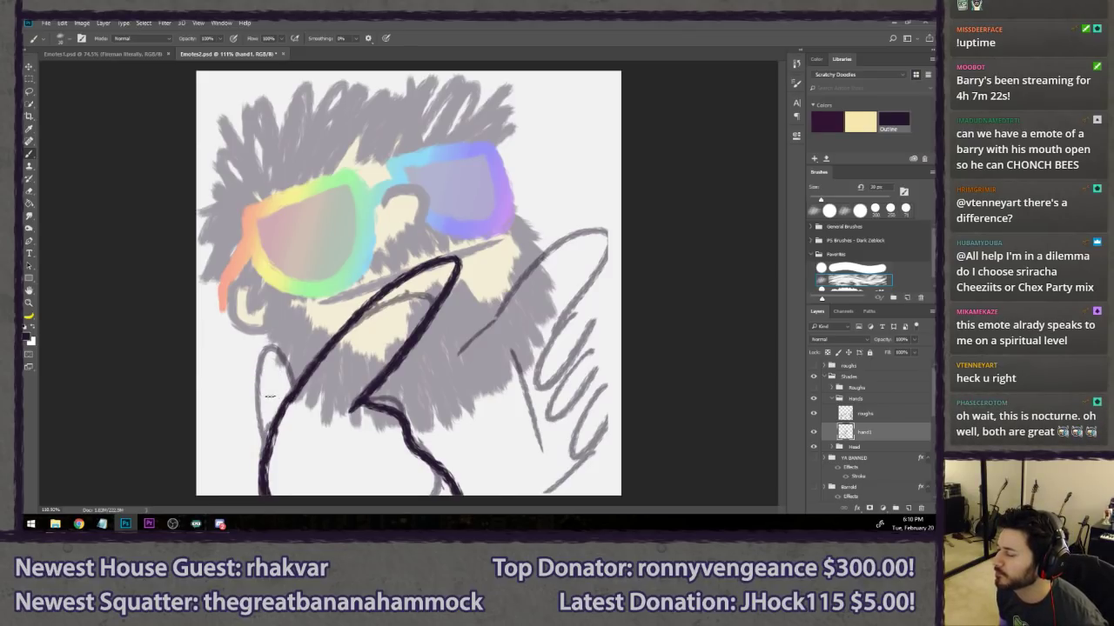
pyautogui.moveTo(267, 442); pyautogui.dragTo(292, 405)
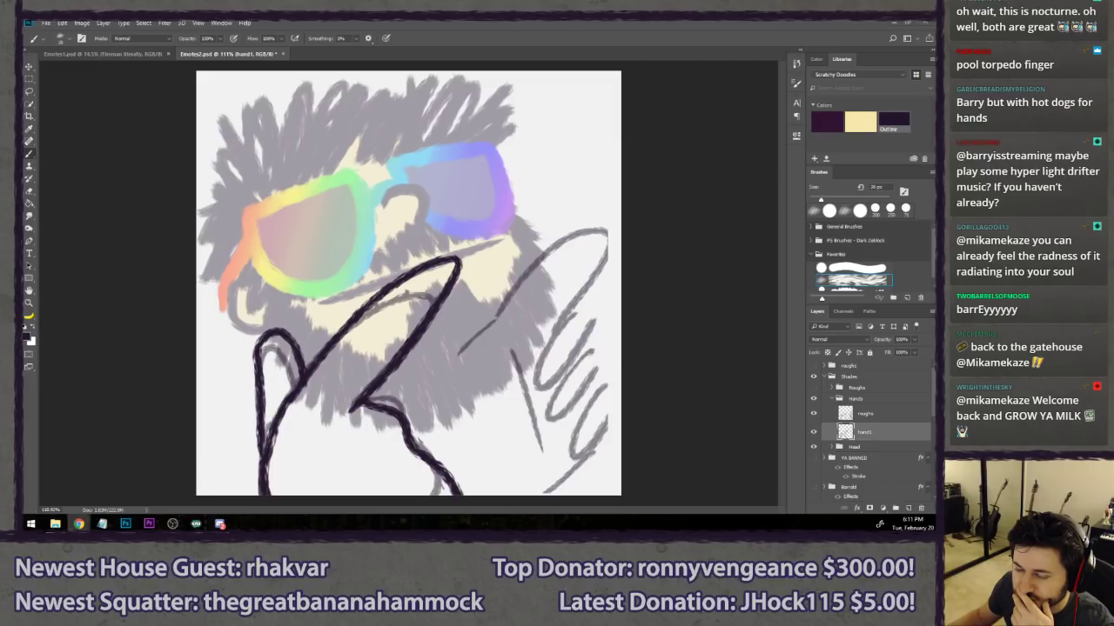
# - Ink the second hand's raised index finger and its first curled fingers over the rough sketch
pyautogui.click(414, 203)
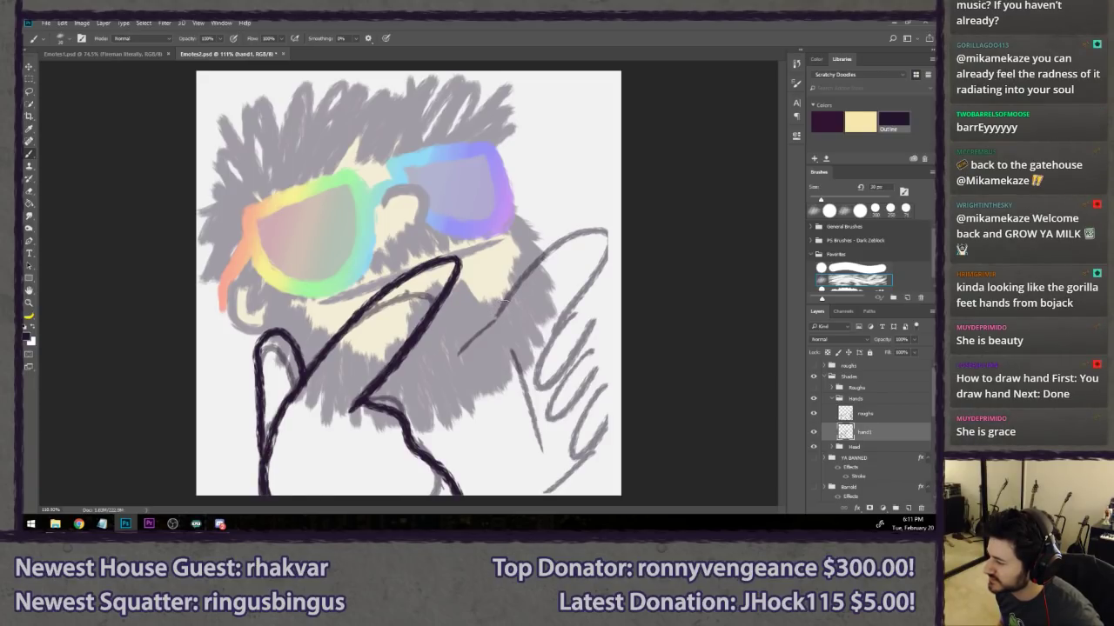
pyautogui.moveTo(483, 324)
pyautogui.mouseDown()
pyautogui.moveTo(563, 306)
pyautogui.moveTo(544, 324)
pyautogui.mouseUp()
pyautogui.hotkey('ctrl', 'z')
pyautogui.moveTo(473, 332)
pyautogui.mouseDown()
pyautogui.moveTo(543, 312)
pyautogui.moveTo(570, 317)
pyautogui.moveTo(601, 364)
pyautogui.moveTo(575, 376)
pyautogui.moveTo(554, 367)
pyautogui.moveTo(509, 427)
pyautogui.moveTo(583, 369)
pyautogui.mouseUp()
pyautogui.hotkey('ctrl', 'z')
pyautogui.hotkey('ctrl', 'z')
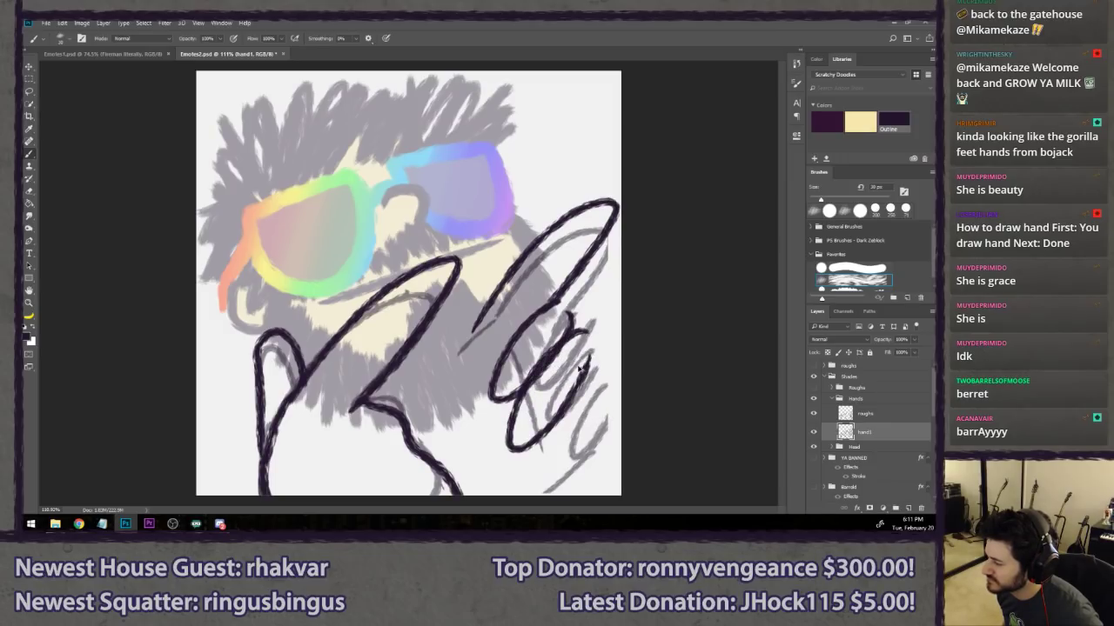
# - Replace the second hand's oversized second curled finger with a shorter, rounder outline beneath the first curled finger
pyautogui.hotkey('ctrl', 'z')
pyautogui.moveTo(583, 329)
pyautogui.mouseDown()
pyautogui.moveTo(522, 387)
pyautogui.moveTo(586, 339)
pyautogui.moveTo(595, 357)
pyautogui.moveTo(567, 383)
pyautogui.mouseUp()
pyautogui.hotkey('ctrl', 'z')
pyautogui.hotkey('ctrl', 'z')
pyautogui.hotkey('ctrl', 'z')
pyautogui.hotkey('ctrl', 'z')
pyautogui.moveTo(593, 323)
pyautogui.mouseDown()
pyautogui.moveTo(597, 356)
pyautogui.moveTo(579, 341)
pyautogui.moveTo(551, 358)
pyautogui.moveTo(522, 428)
pyautogui.moveTo(563, 356)
pyautogui.moveTo(557, 430)
pyautogui.moveTo(567, 401)
pyautogui.mouseUp()
pyautogui.hotkey('ctrl', 'z')
pyautogui.hotkey('ctrl', 'z')
pyautogui.hotkey('ctrl', 'z')
pyautogui.hotkey('ctrl', 'z')
pyautogui.hotkey('ctrl', 'z')
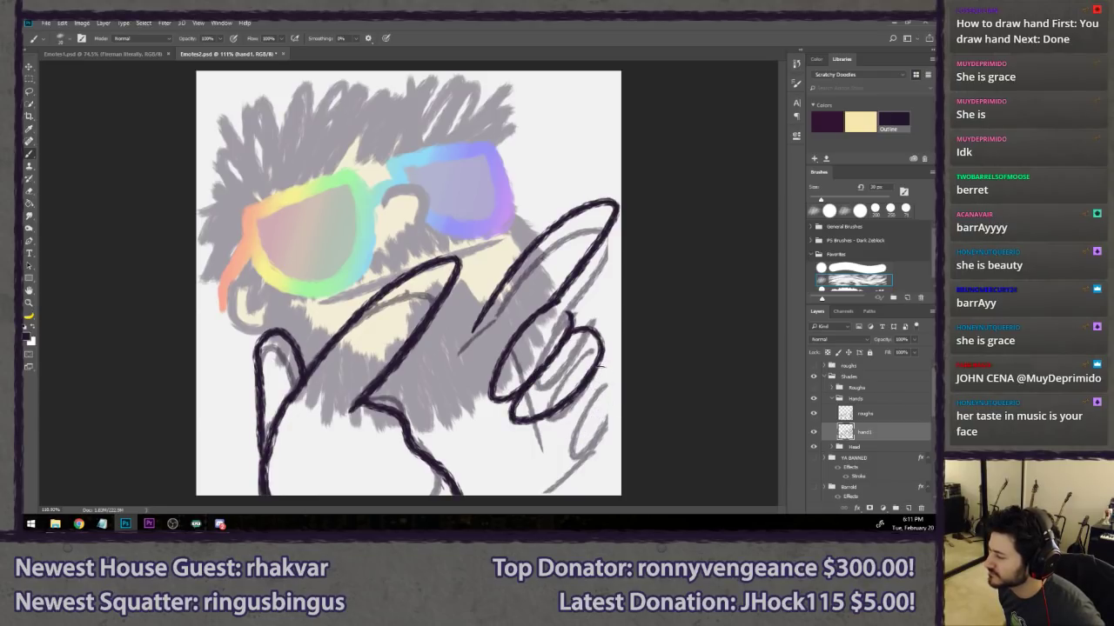
# - Ink the third curled finger below the second one on the second hand
pyautogui.moveTo(600, 366)
pyautogui.mouseDown()
pyautogui.moveTo(572, 412)
pyautogui.moveTo(606, 385)
pyautogui.moveTo(562, 426)
pyautogui.moveTo(572, 397)
pyautogui.moveTo(560, 426)
pyautogui.moveTo(608, 369)
pyautogui.moveTo(549, 428)
pyautogui.mouseUp()
pyautogui.hotkey('ctrl', 'z')
pyautogui.hotkey('ctrl', 'z')
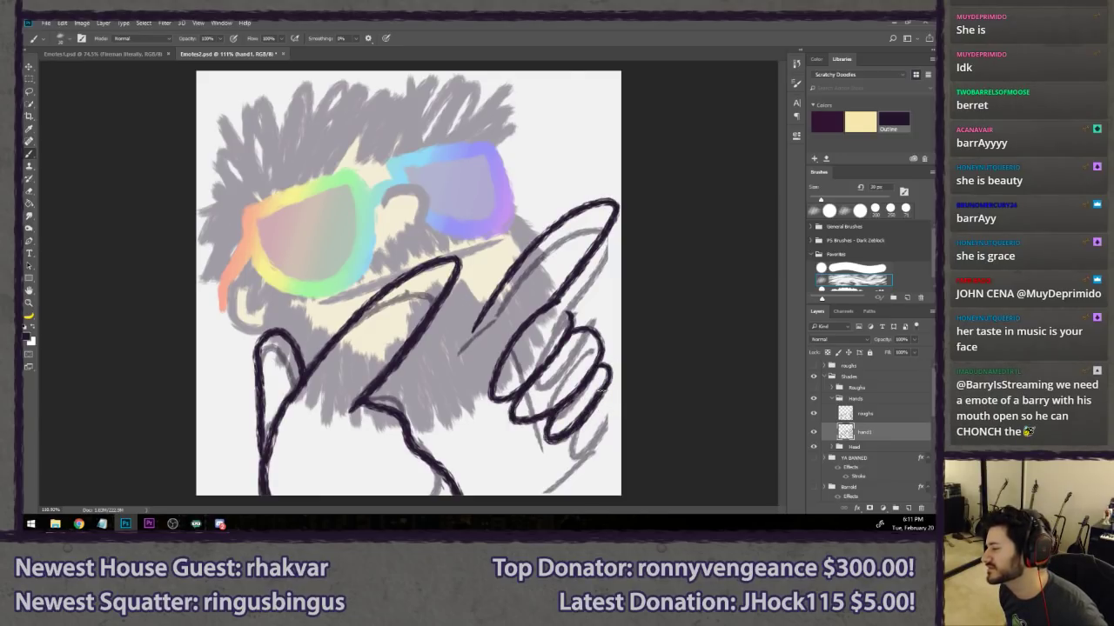
# - Try several outlines for a fourth curled finger at the lower end of the second hand
pyautogui.moveTo(600, 391)
pyautogui.mouseDown()
pyautogui.moveTo(584, 439)
pyautogui.moveTo(558, 462)
pyautogui.mouseUp()
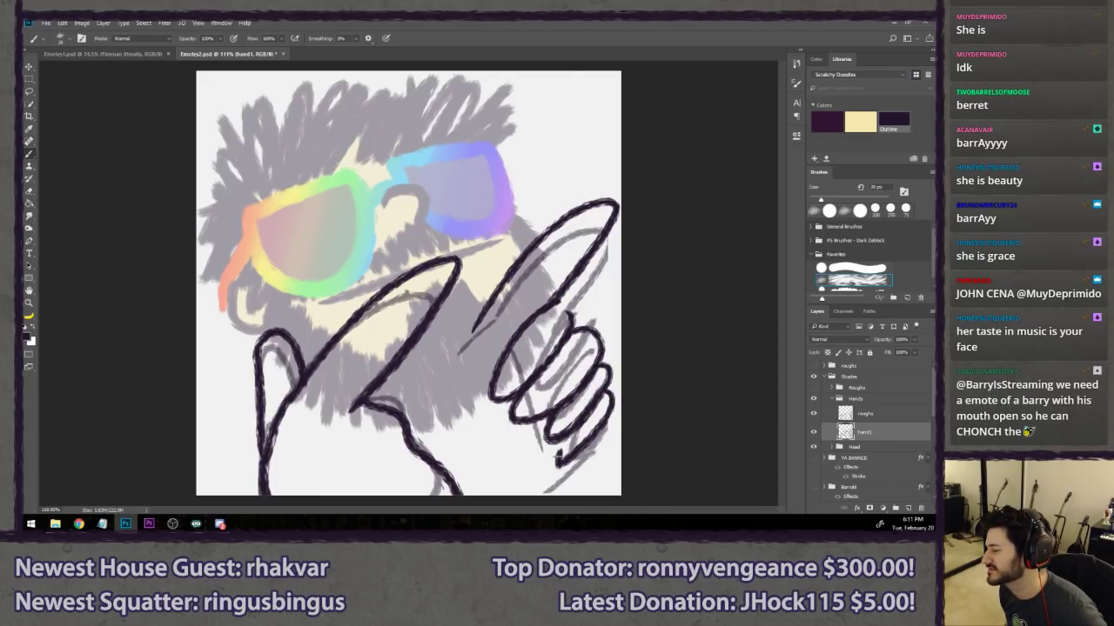
pyautogui.hotkey('ctrl', 'z')
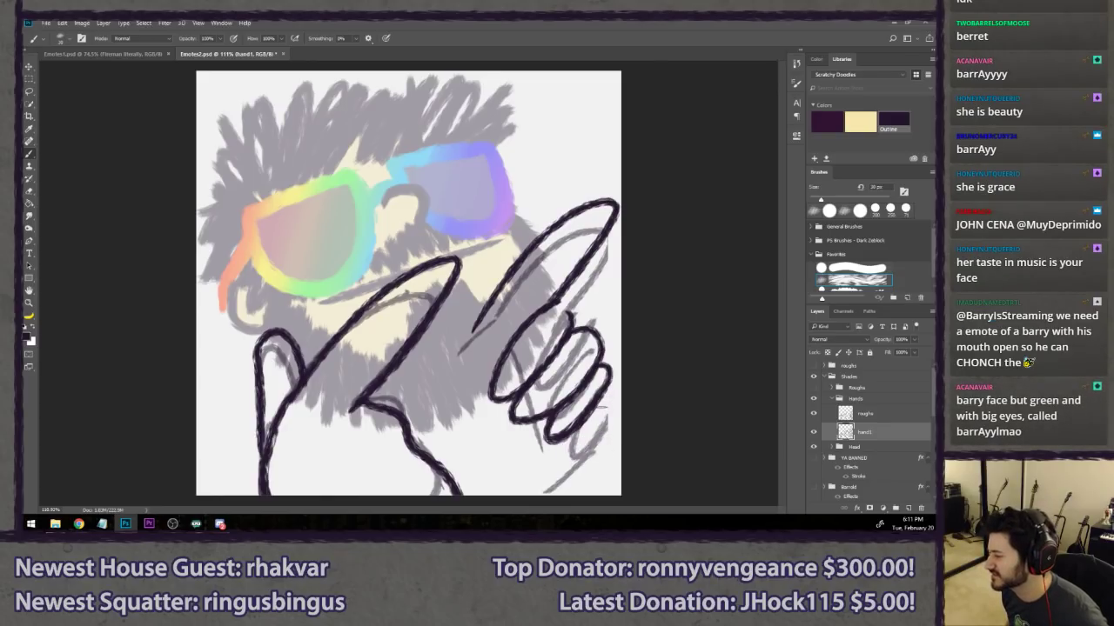
pyautogui.moveTo(609, 383); pyautogui.dragTo(559, 459)
pyautogui.hotkey('ctrl', 'z')
pyautogui.moveTo(611, 379); pyautogui.dragTo(564, 452)
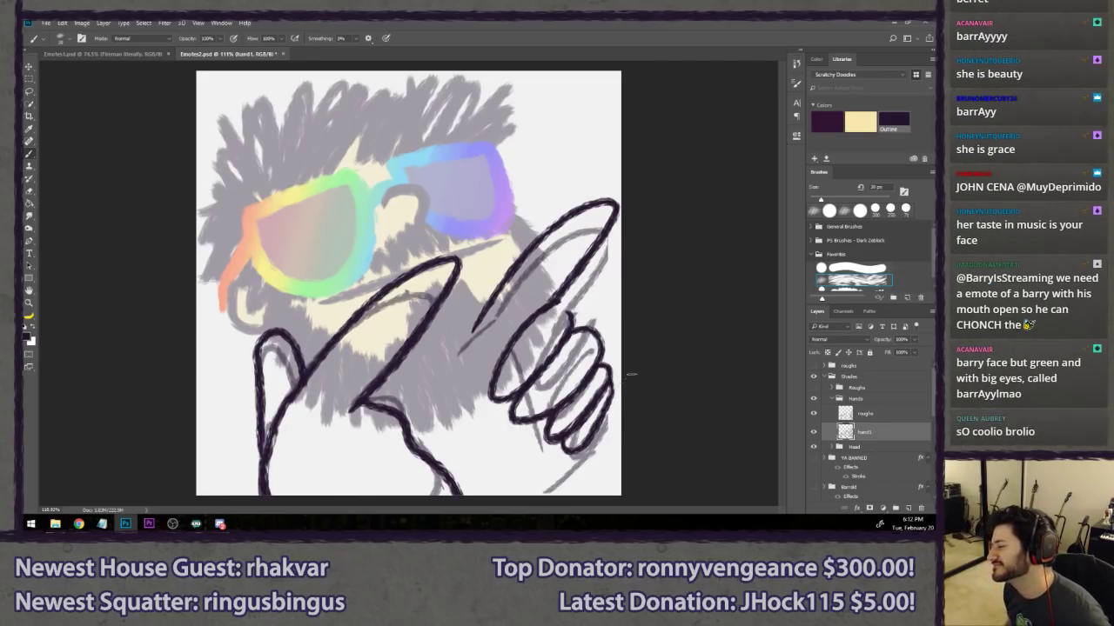
pyautogui.hotkey('ctrl', 'z')
pyautogui.moveTo(610, 384); pyautogui.dragTo(566, 447)
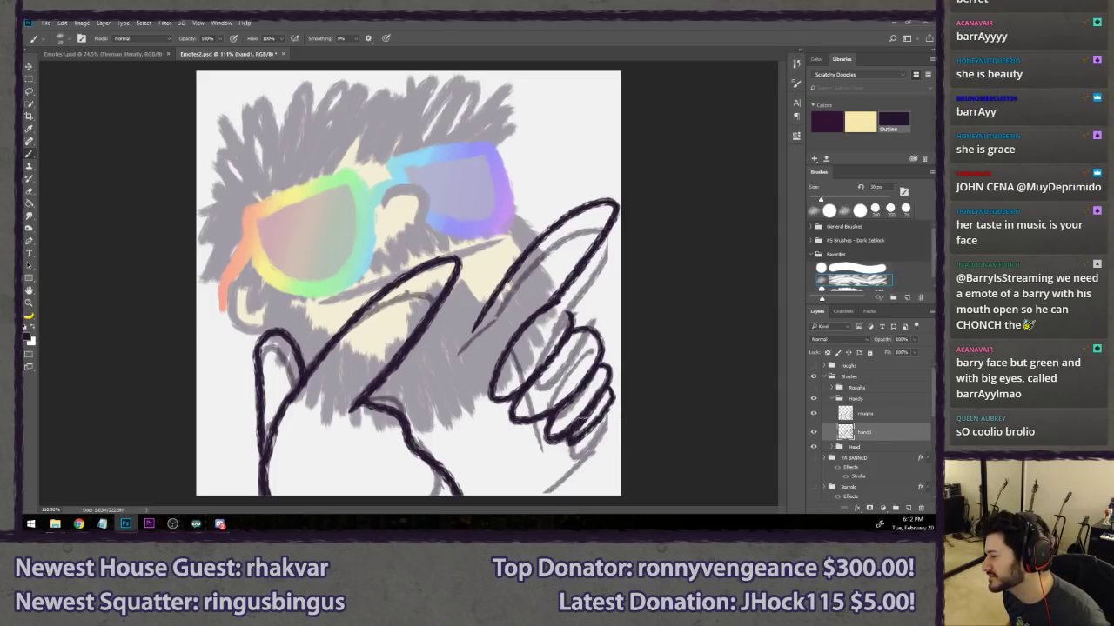
pyautogui.hotkey('ctrl', 'z')
pyautogui.moveTo(611, 384); pyautogui.dragTo(564, 451)
pyautogui.hotkey('ctrl', 'z')
pyautogui.moveTo(613, 386); pyautogui.dragTo(581, 446)
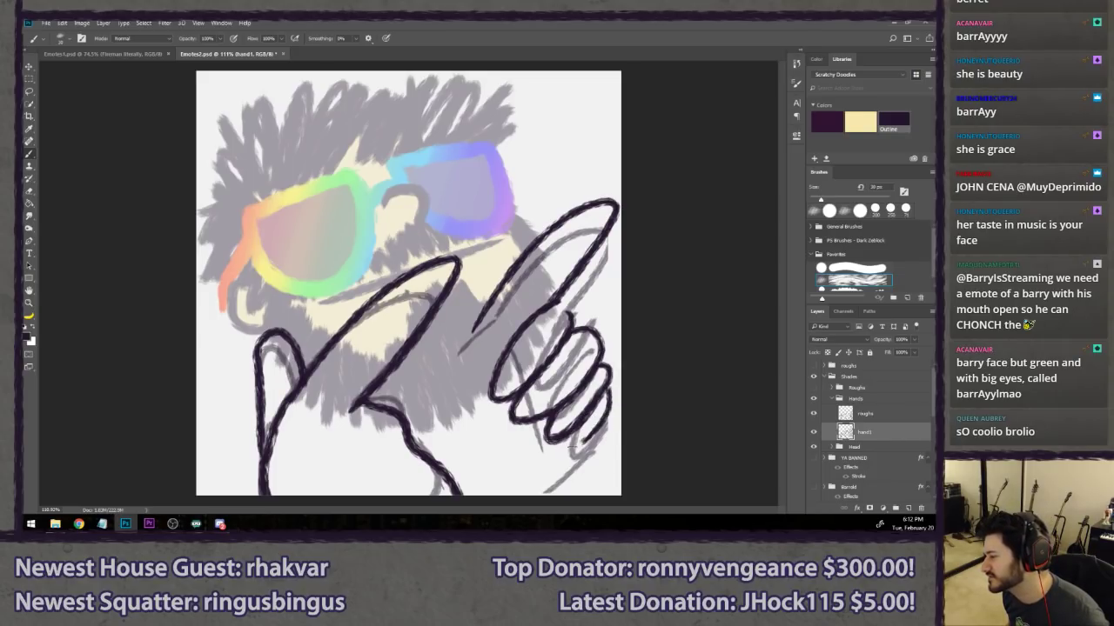
pyautogui.hotkey('ctrl', 'z')
pyautogui.moveTo(611, 388); pyautogui.dragTo(550, 459)
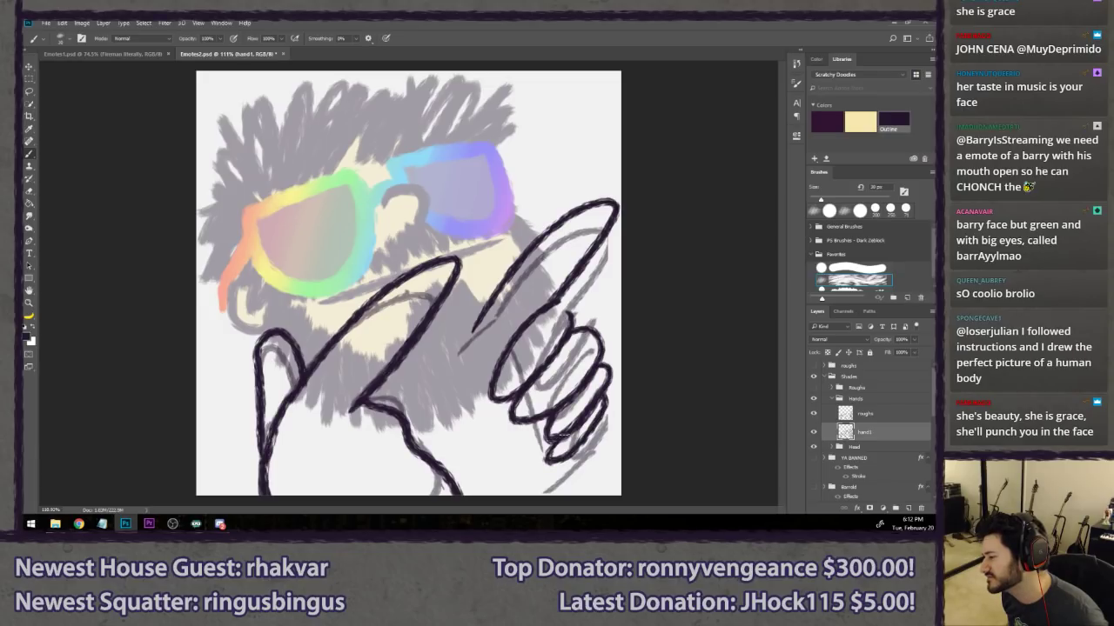
pyautogui.hotkey('ctrl', 'z')
pyautogui.moveTo(608, 392)
pyautogui.mouseDown()
pyautogui.moveTo(587, 455)
pyautogui.moveTo(557, 449)
pyautogui.mouseUp()
pyautogui.hotkey('ctrl', 'z')
pyautogui.moveTo(611, 388); pyautogui.dragTo(564, 459)
pyautogui.hotkey('ctrl', 'z')
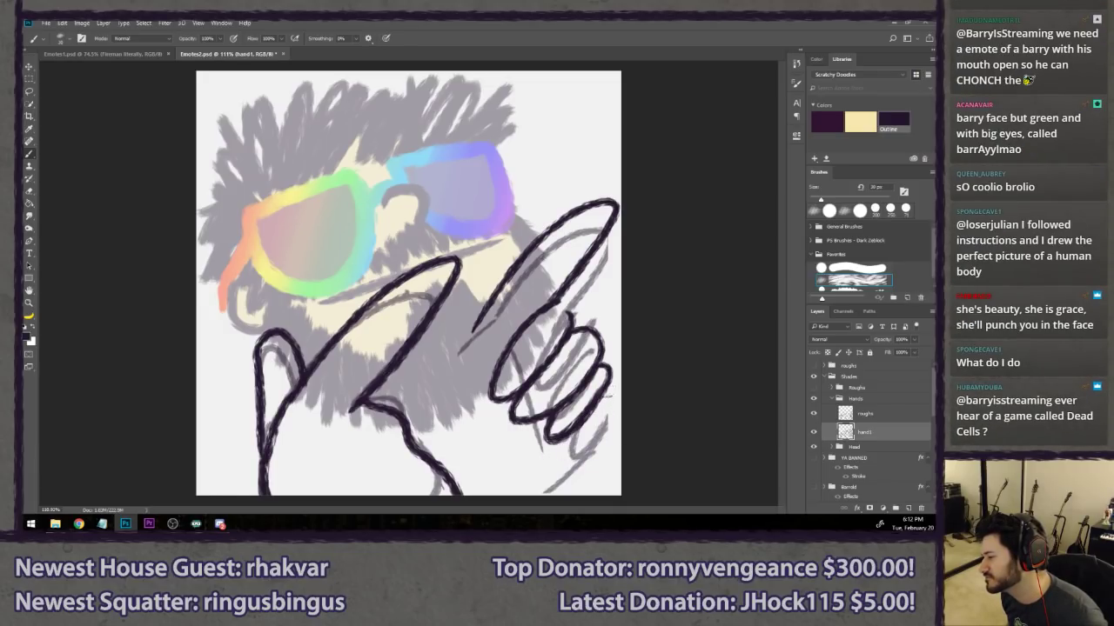
pyautogui.moveTo(613, 386)
pyautogui.mouseDown()
pyautogui.moveTo(596, 432)
pyautogui.moveTo(610, 449)
pyautogui.moveTo(578, 419)
pyautogui.mouseUp()
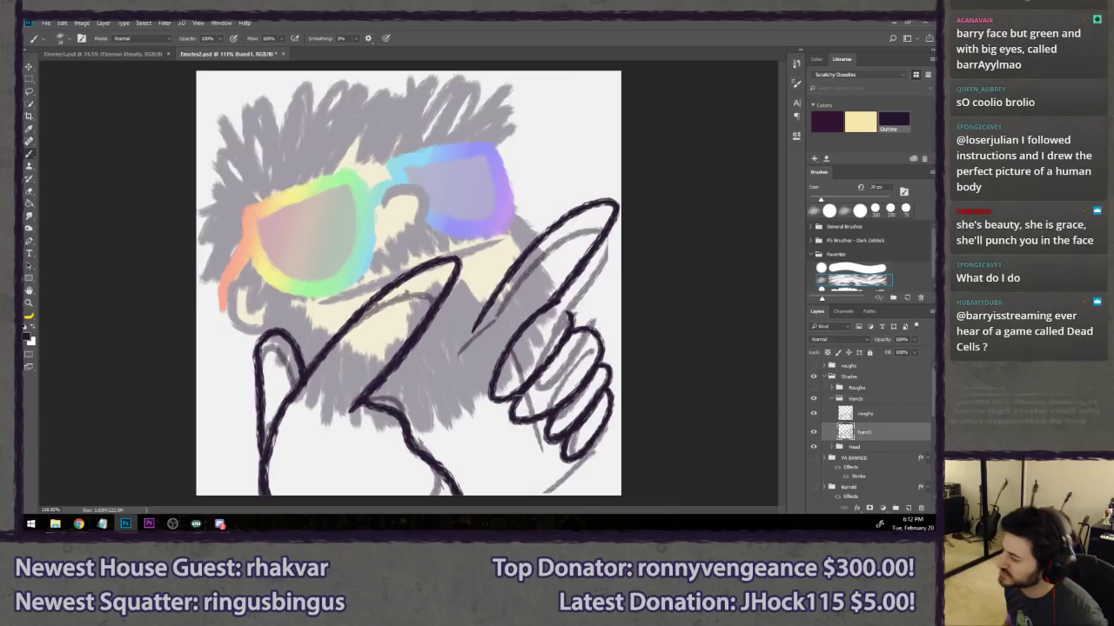
# - Try extending the second hand's index finger line into a thumb and wrist that cross the first hand
pyautogui.moveTo(470, 335); pyautogui.dragTo(408, 405)
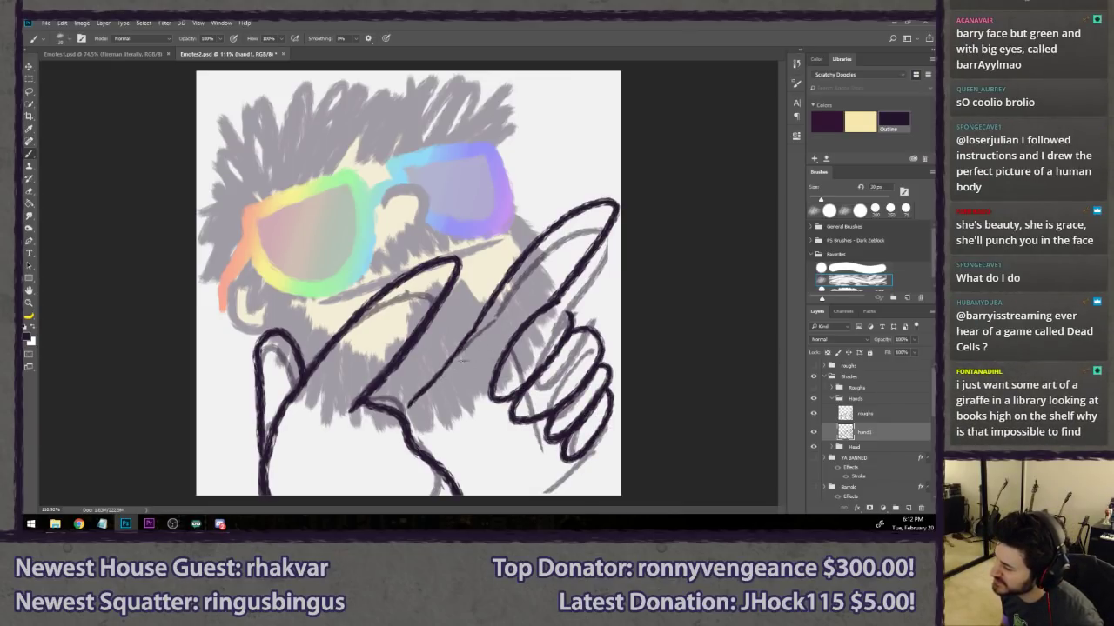
pyautogui.hotkey('ctrl', 'z')
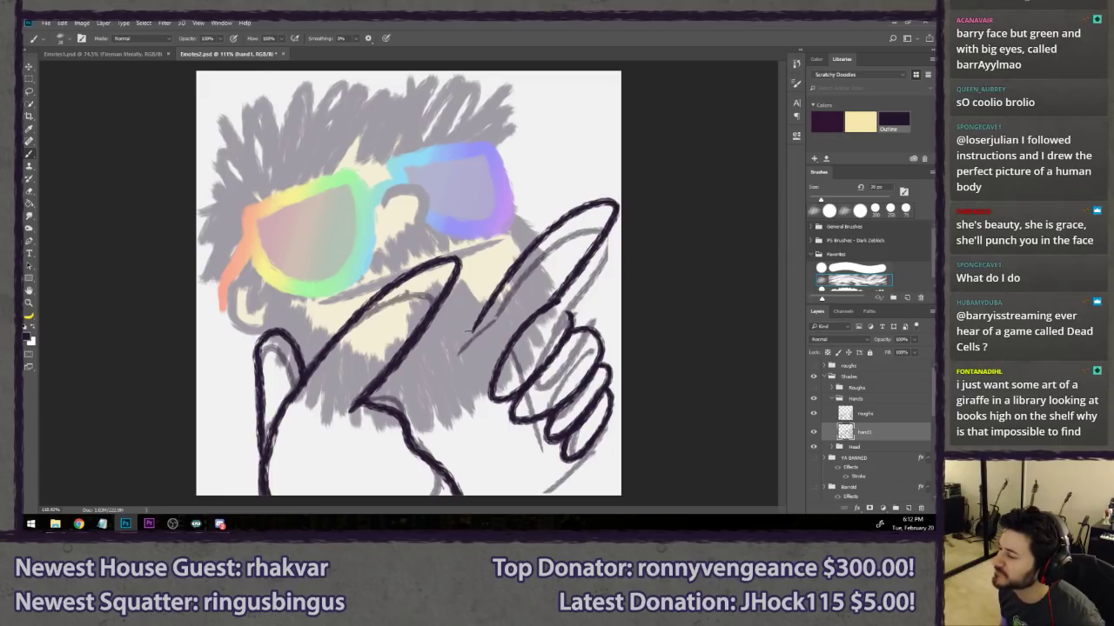
pyautogui.moveTo(478, 327)
pyautogui.mouseDown()
pyautogui.moveTo(445, 343)
pyautogui.moveTo(440, 253)
pyautogui.moveTo(412, 362)
pyautogui.mouseUp()
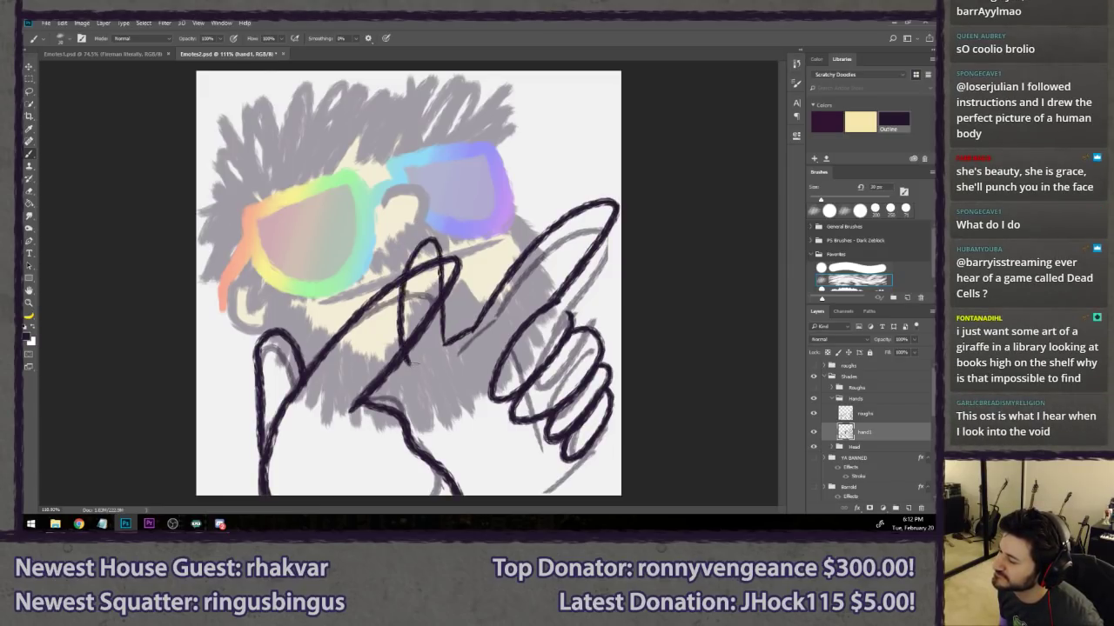
pyautogui.hotkey('ctrl', 'z')
pyautogui.hotkey('ctrl', 'z')
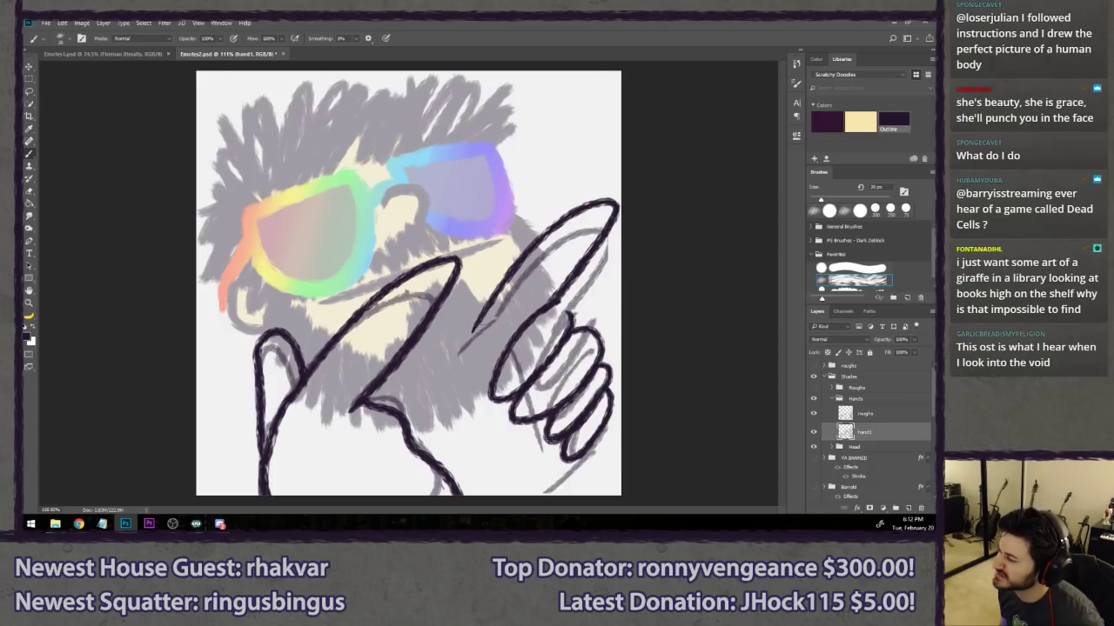
pyautogui.moveTo(474, 328); pyautogui.dragTo(382, 396)
pyautogui.hotkey('ctrl', 'z')
pyautogui.moveTo(448, 361); pyautogui.dragTo(402, 396)
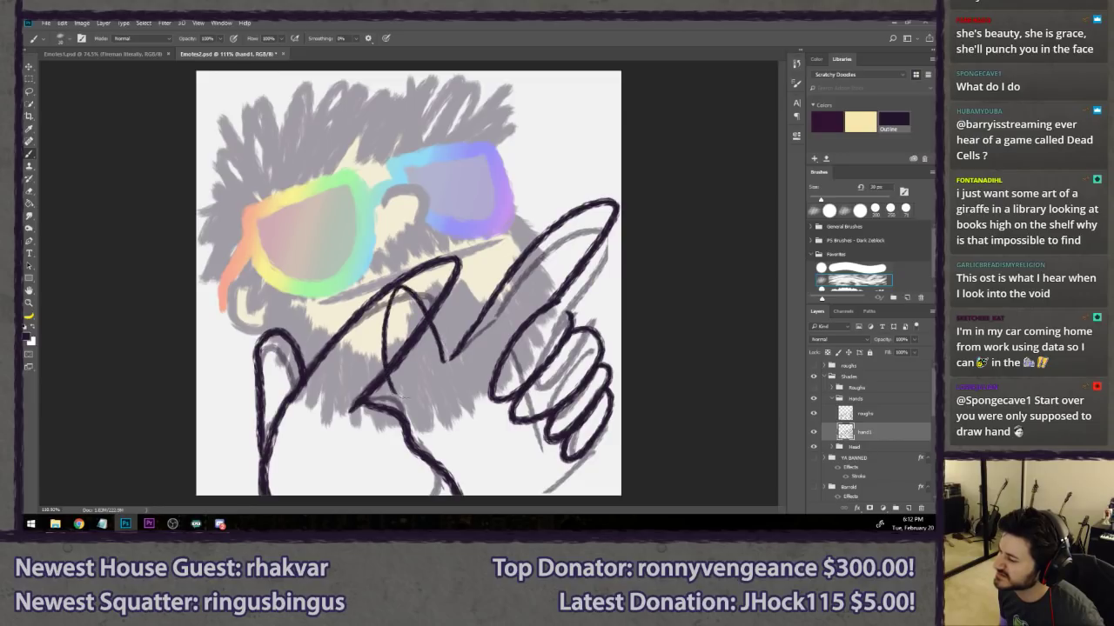
pyautogui.hotkey('ctrl', 'z')
pyautogui.moveTo(450, 358)
pyautogui.mouseDown()
pyautogui.moveTo(430, 323)
pyautogui.moveTo(401, 397)
pyautogui.mouseUp()
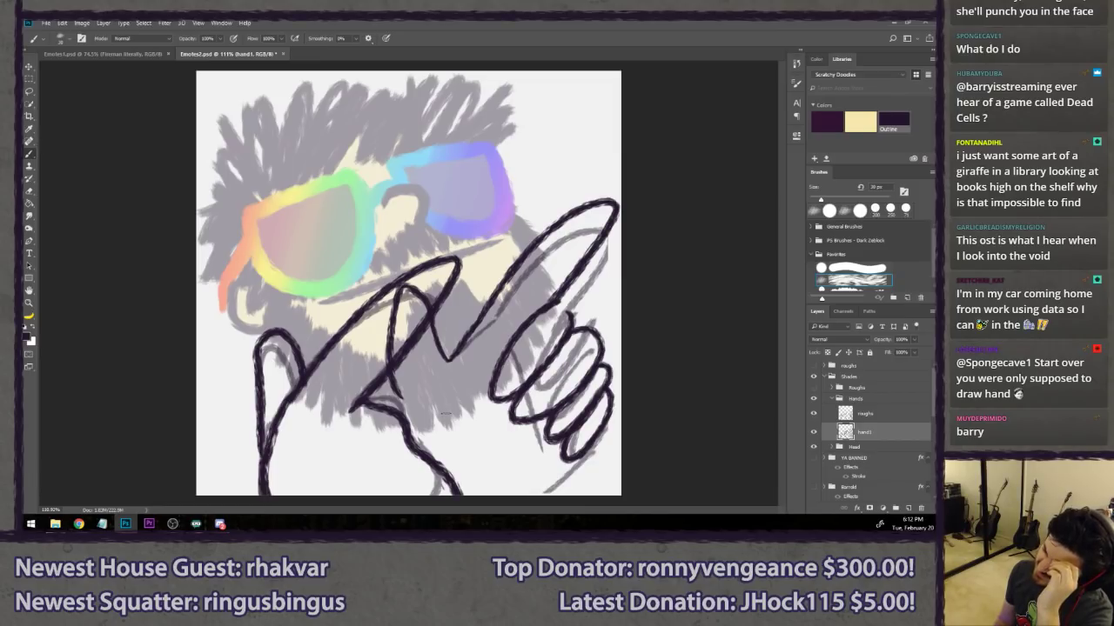
pyautogui.moveTo(396, 388); pyautogui.dragTo(438, 461)
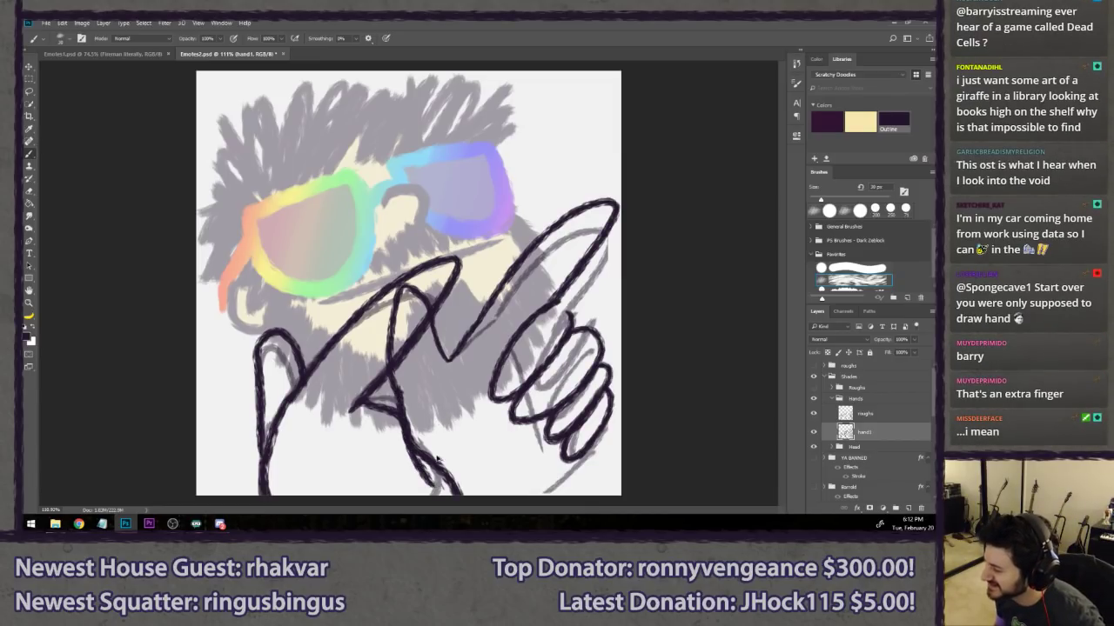
pyautogui.hotkey('ctrl', 'z')
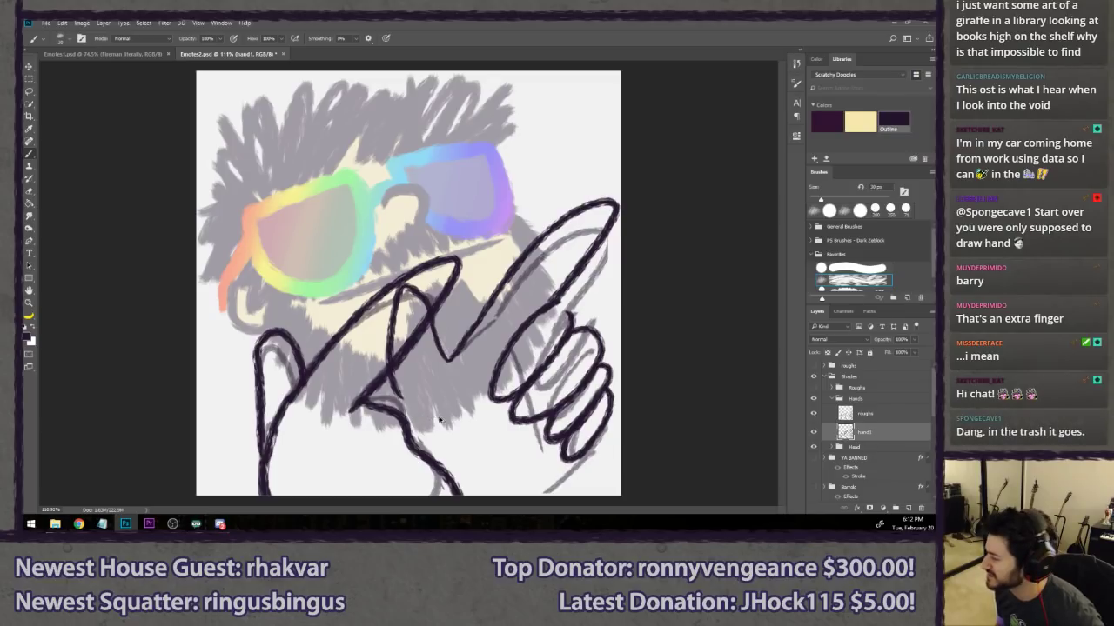
# - Undo the second hand's thumb, index finger line extension and fourth curled finger
pyautogui.hotkey('ctrl', 'z')
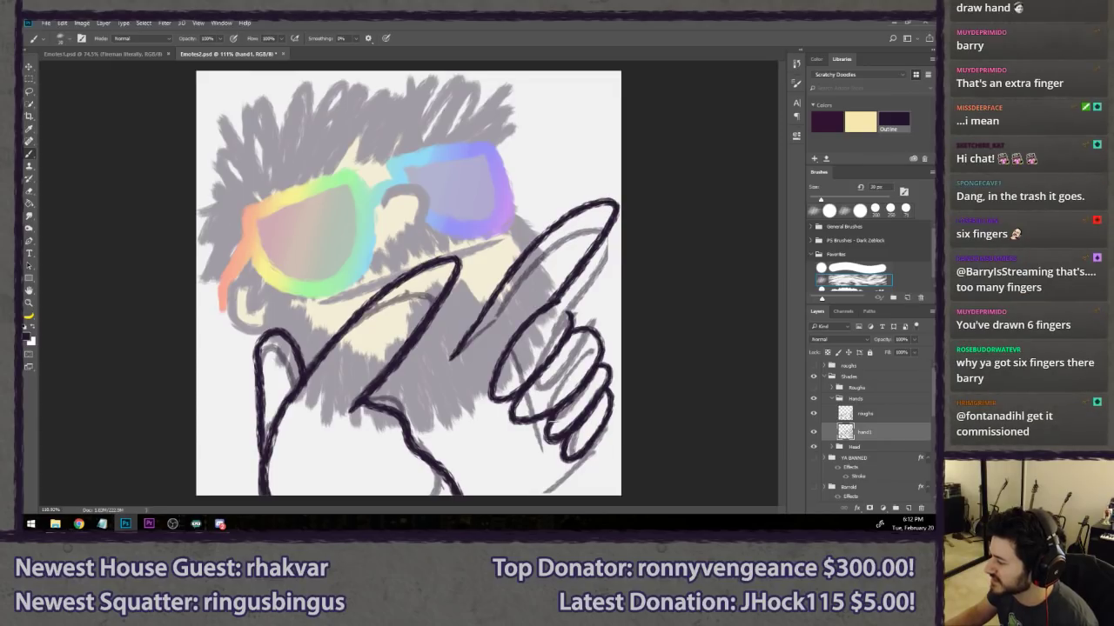
pyautogui.hotkey('ctrl', 'z')
pyautogui.hotkey('ctrl', 'z')
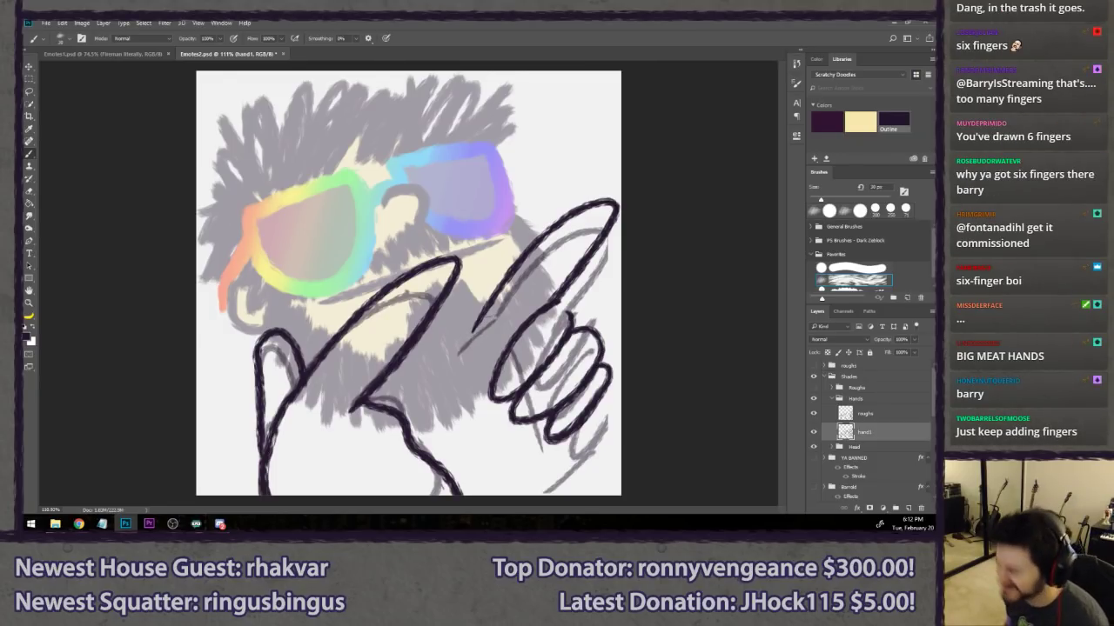
# - Lasso the second hand's line art, cut it to a new layer and name that layer hand2
pyautogui.press('l')
pyautogui.moveTo(474, 295)
pyautogui.mouseDown()
pyautogui.moveTo(616, 177)
pyautogui.moveTo(661, 295)
pyautogui.moveTo(598, 448)
pyautogui.moveTo(526, 477)
pyautogui.moveTo(456, 372)
pyautogui.moveTo(448, 327)
pyautogui.mouseUp()
pyautogui.rightClick(536, 314)
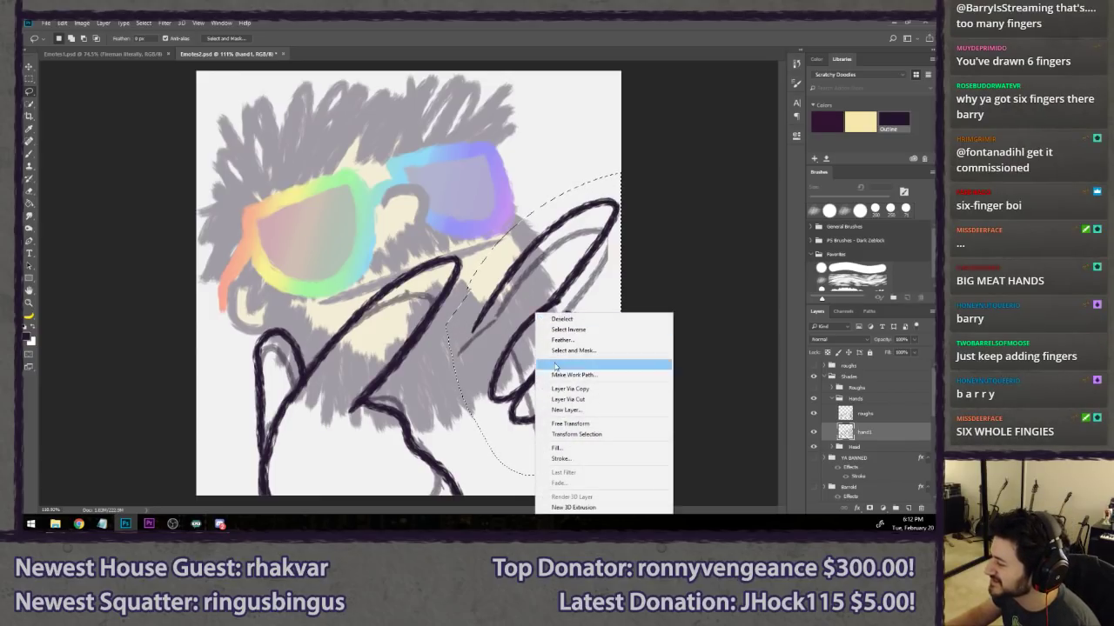
pyautogui.click(570, 398)
pyautogui.doubleClick(863, 432)
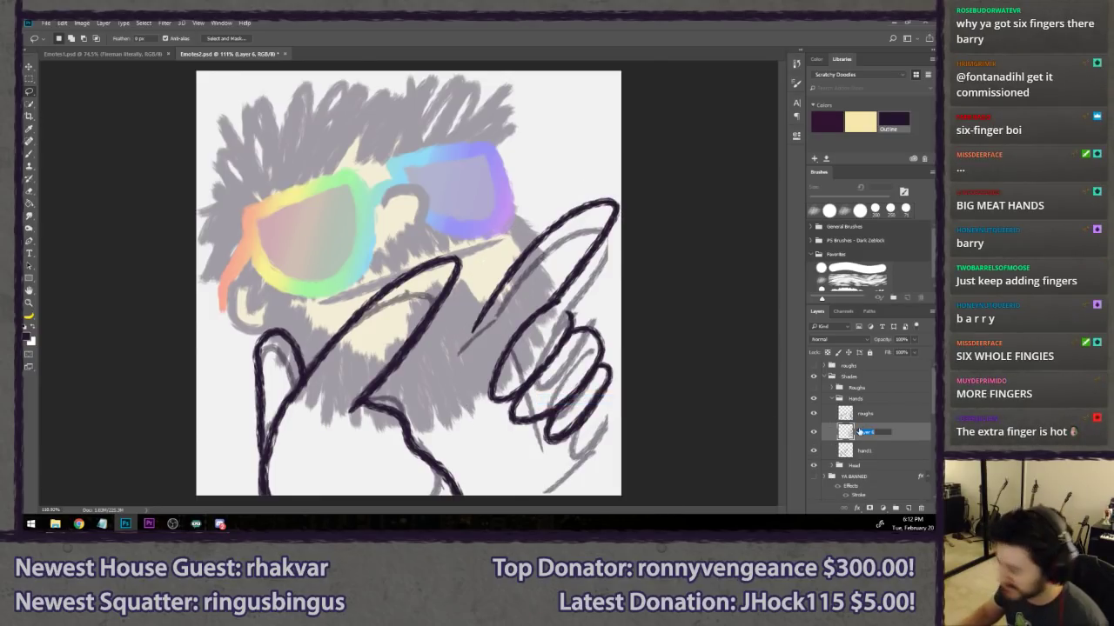
pyautogui.write('hand2')
pyautogui.press('Return')
# - Extend the second hand's index finger line down to the base of its thumb on the hand2 layer
pyautogui.press('b')
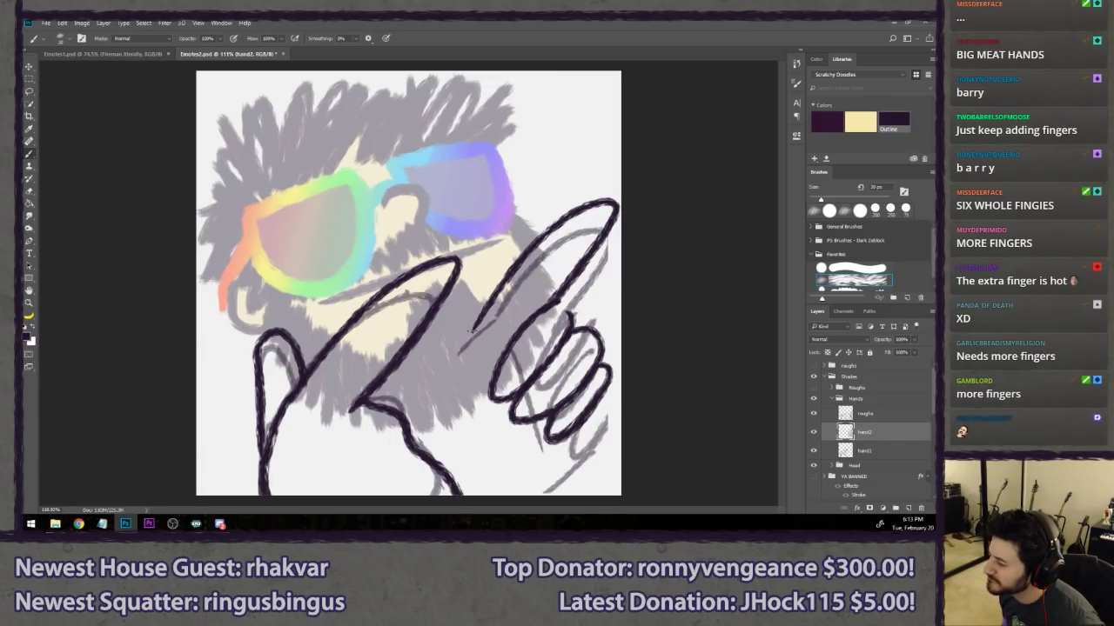
pyautogui.moveTo(477, 324)
pyautogui.mouseDown()
pyautogui.moveTo(440, 353)
pyautogui.moveTo(428, 266)
pyautogui.moveTo(395, 376)
pyautogui.mouseUp()
pyautogui.hotkey('ctrl', 'z')
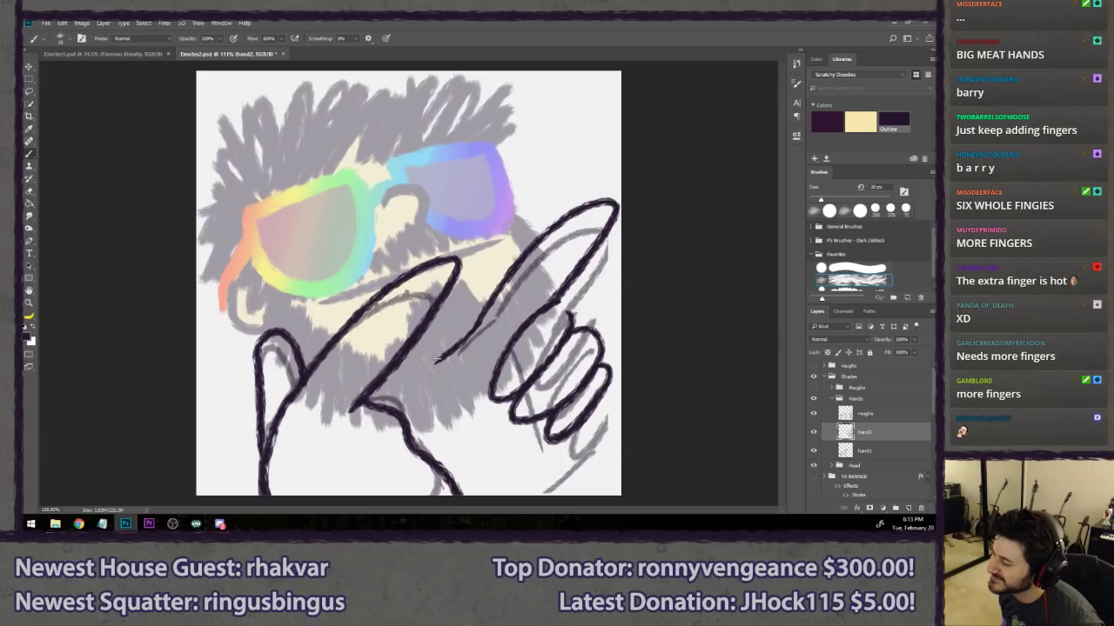
pyautogui.moveTo(417, 308)
pyautogui.mouseDown()
pyautogui.moveTo(442, 259)
pyautogui.moveTo(400, 291)
pyautogui.mouseUp()
pyautogui.hotkey('ctrl', 'z')
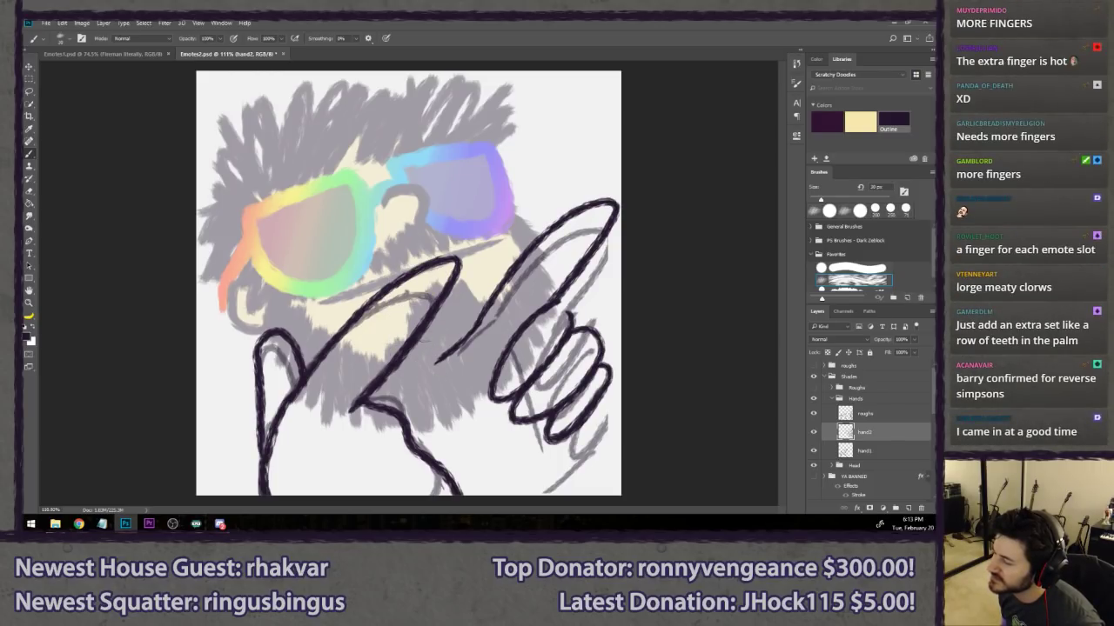
# - Try several rounded thumb outlines for the second hand, crossing the first hand's index finger
pyautogui.moveTo(395, 376)
pyautogui.mouseDown()
pyautogui.moveTo(425, 272)
pyautogui.moveTo(442, 355)
pyautogui.mouseUp()
pyautogui.hotkey('ctrl', 'z')
pyautogui.hotkey('ctrl', 'z')
pyautogui.hotkey('ctrl', 'z')
pyautogui.hotkey('ctrl', 'z')
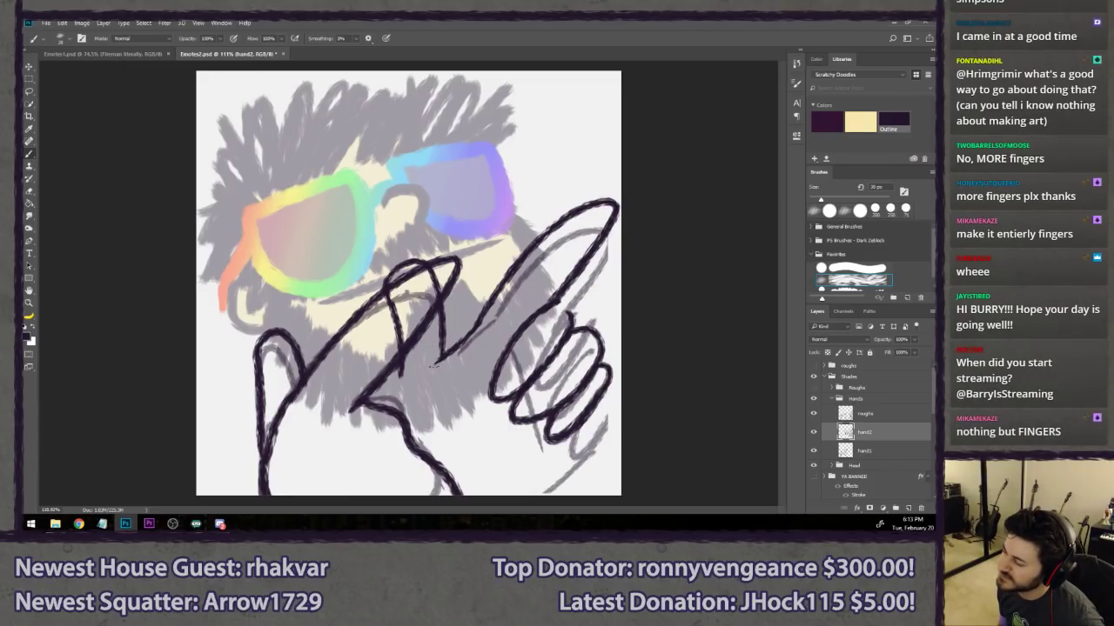
pyautogui.hotkey('ctrl', 'z')
pyautogui.moveTo(396, 374)
pyautogui.mouseDown()
pyautogui.moveTo(442, 361)
pyautogui.moveTo(396, 358)
pyautogui.mouseUp()
pyautogui.moveTo(383, 304); pyautogui.dragTo(446, 361)
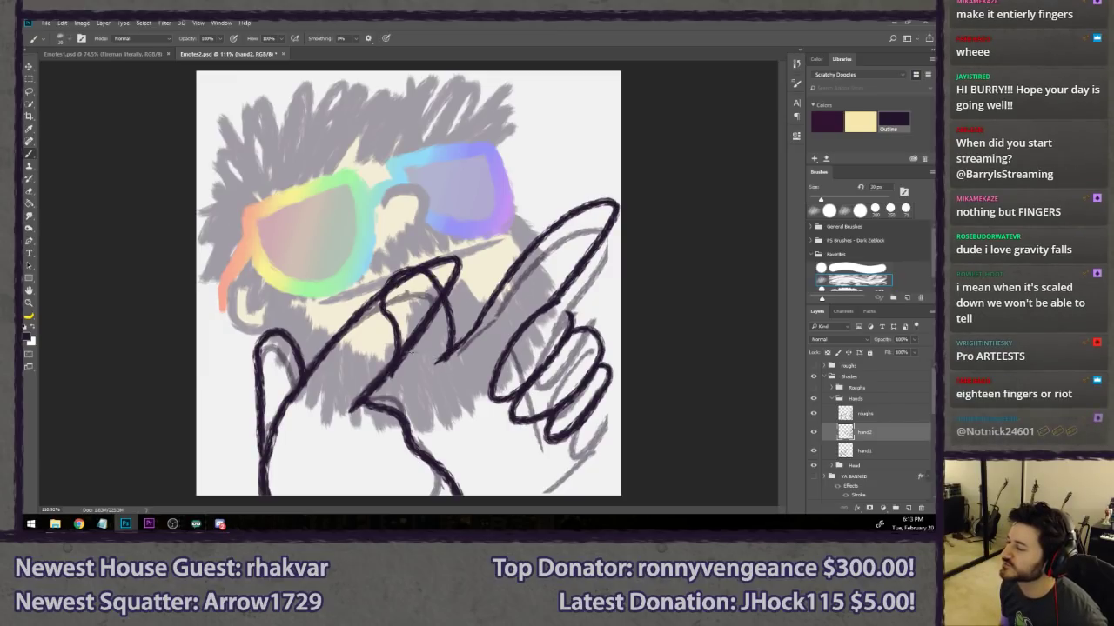
pyautogui.hotkey('ctrl', 'z')
pyautogui.moveTo(390, 382); pyautogui.dragTo(435, 310)
pyautogui.hotkey('ctrl', 'z')
pyautogui.moveTo(392, 380)
pyautogui.mouseDown()
pyautogui.moveTo(374, 305)
pyautogui.moveTo(438, 367)
pyautogui.mouseUp()
pyautogui.hotkey('ctrl', 'z')
# - Draw the second hand's rounded thumb outline across the first hand's index finger, joining the index finger line
pyautogui.moveTo(382, 305); pyautogui.dragTo(405, 379)
pyautogui.moveTo(364, 318)
pyautogui.mouseDown()
pyautogui.moveTo(435, 312)
pyautogui.moveTo(444, 370)
pyautogui.moveTo(392, 300)
pyautogui.moveTo(441, 357)
pyautogui.mouseUp()
pyautogui.hotkey('ctrl', 'z')
pyautogui.hotkey('ctrl', 'z')
pyautogui.hotkey('ctrl', 'z')
pyautogui.hotkey('ctrl', 'z')
pyautogui.hotkey('ctrl', 'z')
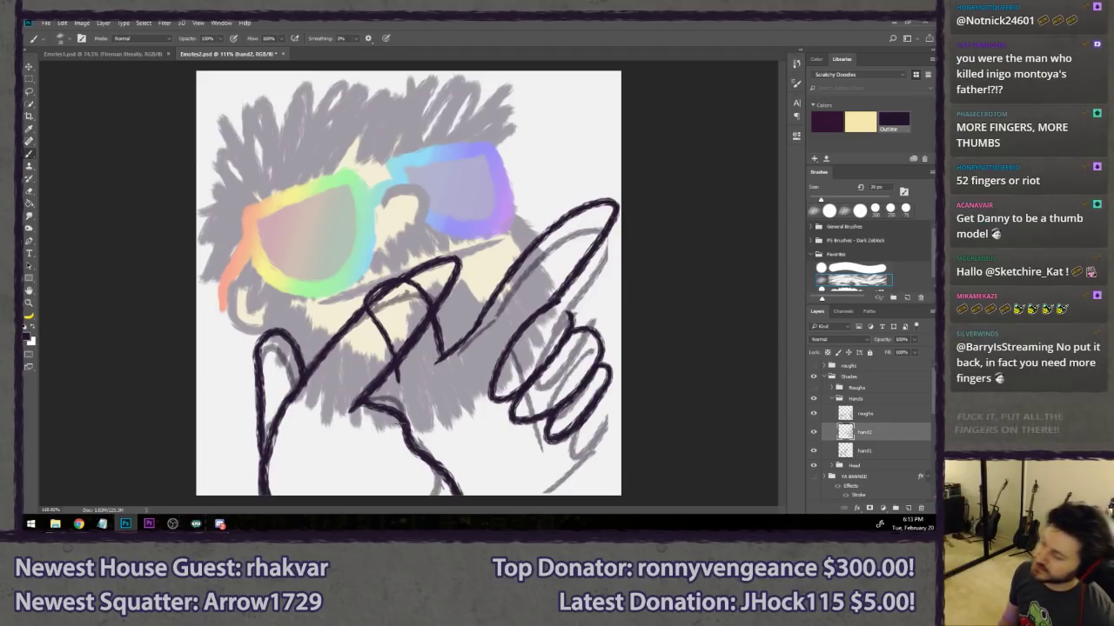
# - Draw the second hand's palm edge from the thumb to the canvas bottom and its outer edge below the curled fingers
pyautogui.moveTo(396, 382)
pyautogui.mouseDown()
pyautogui.moveTo(407, 428)
pyautogui.moveTo(398, 442)
pyautogui.moveTo(443, 520)
pyautogui.moveTo(450, 494)
pyautogui.mouseUp()
pyautogui.moveTo(602, 402); pyautogui.dragTo(539, 497)
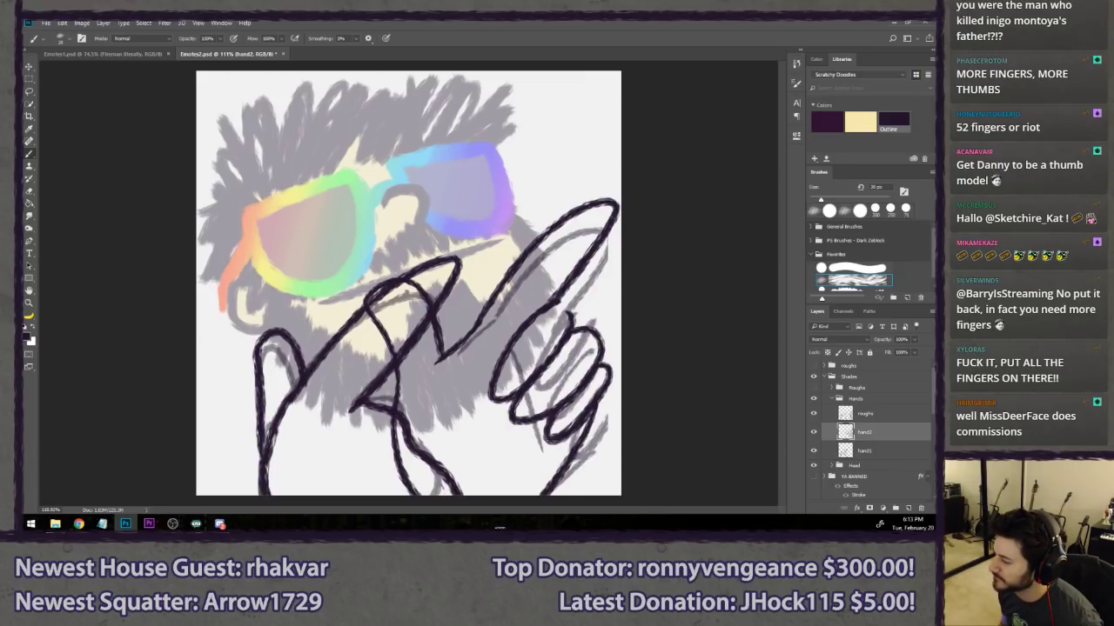
pyautogui.hotkey('ctrl', 'z')
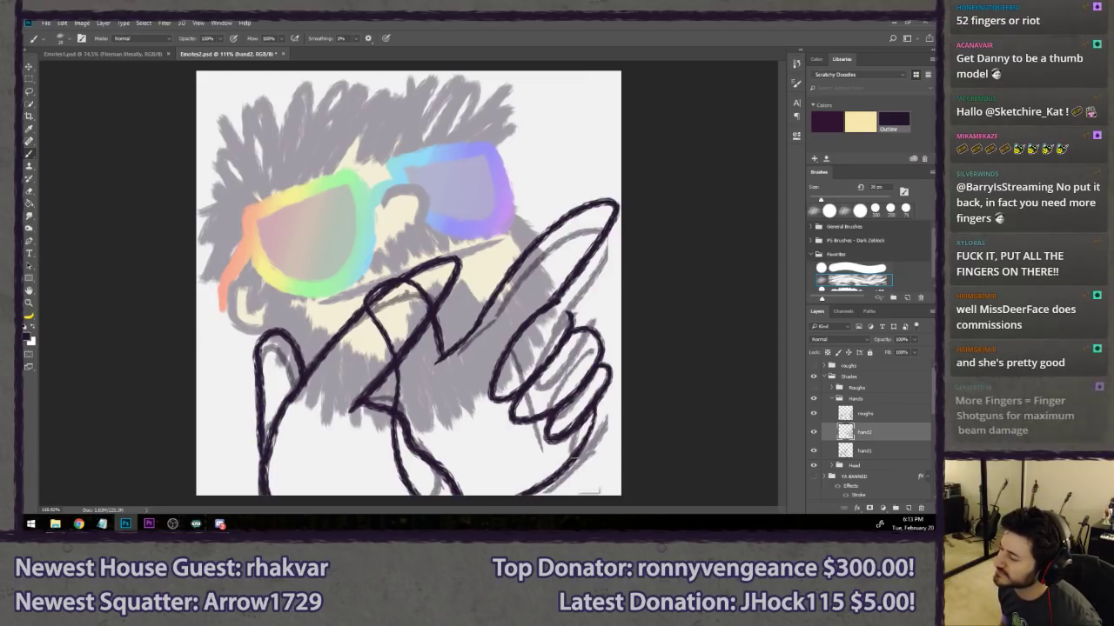
pyautogui.hotkey('ctrl', 'z')
pyautogui.moveTo(595, 411); pyautogui.dragTo(495, 505)
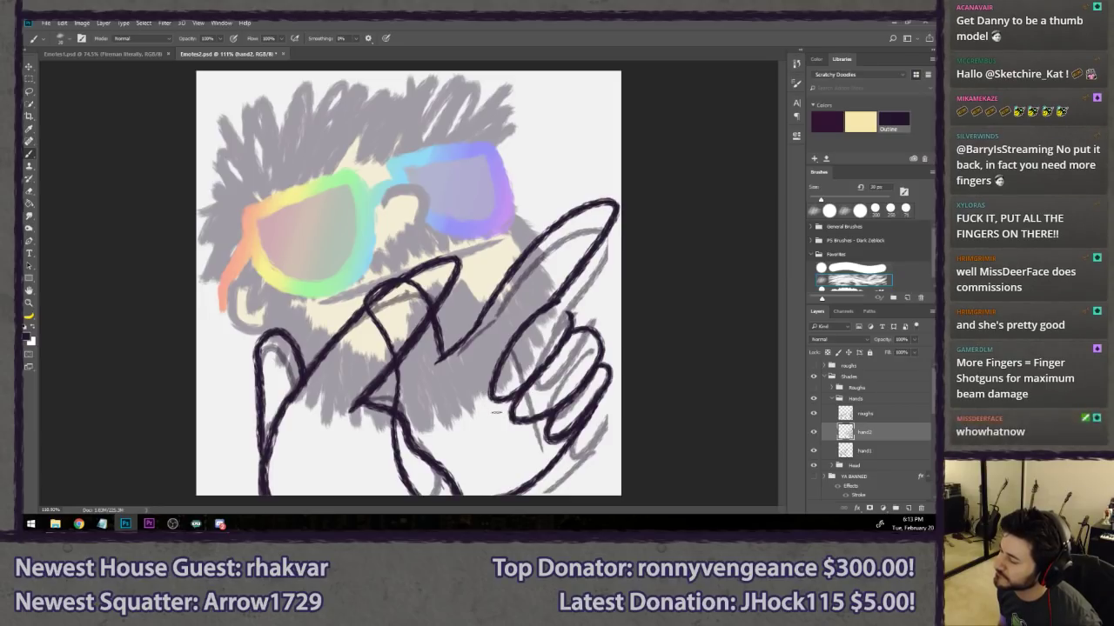
# - Try crease lines in the second hand's palm beside the curled fingers
pyautogui.moveTo(479, 380); pyautogui.dragTo(532, 455)
pyautogui.hotkey('ctrl', 'z')
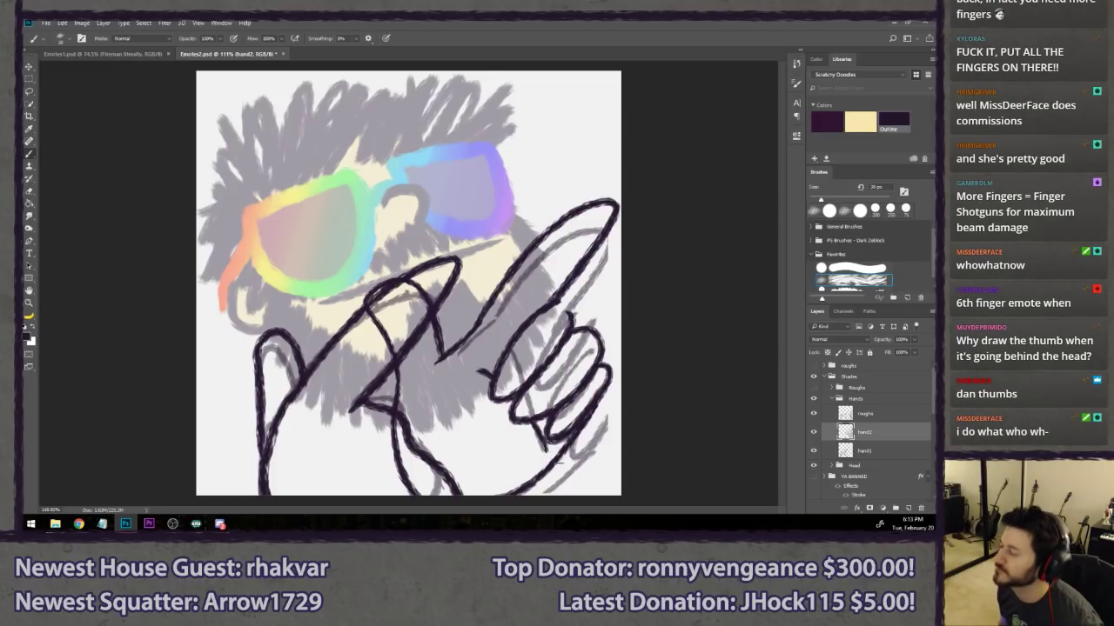
pyautogui.moveTo(466, 392); pyautogui.dragTo(526, 454)
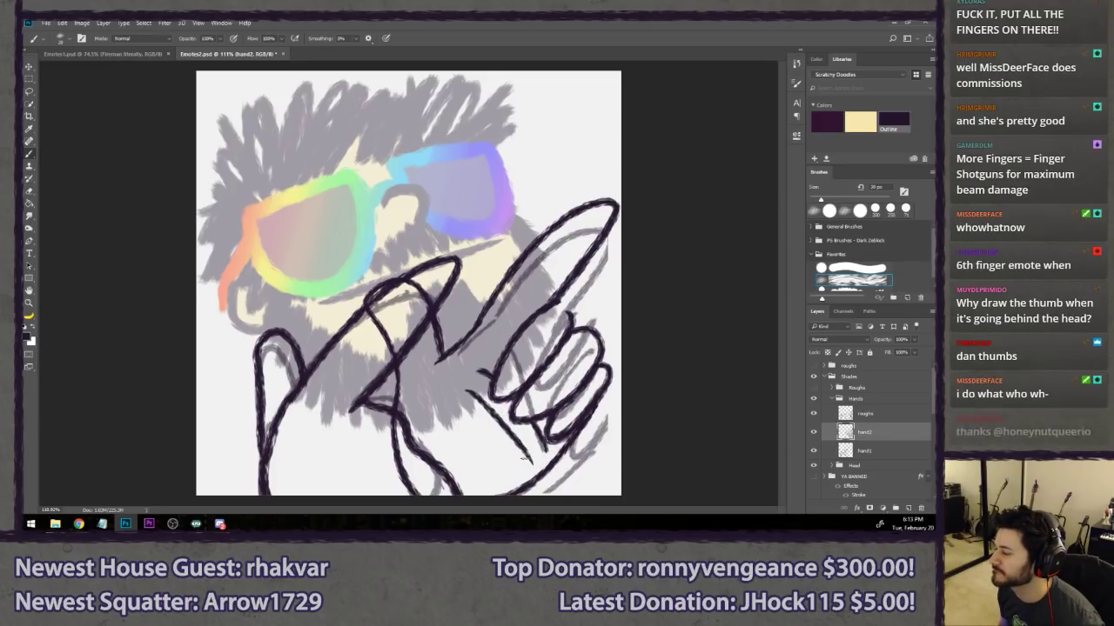
pyautogui.hotkey('ctrl', 'z')
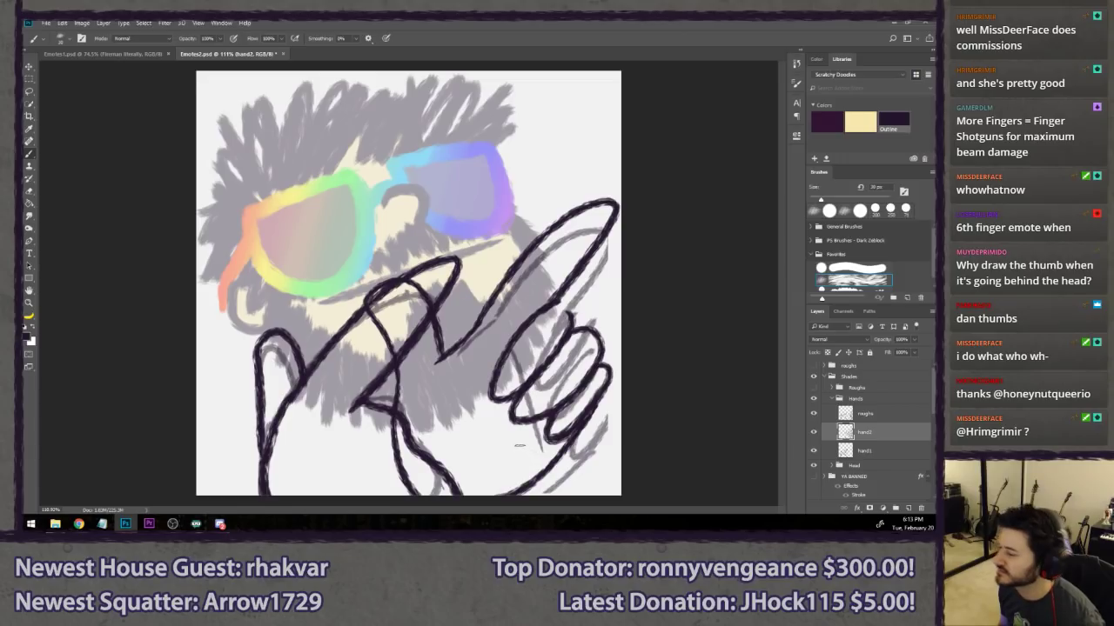
# - Reorder the layers so hand2 lies beneath hand1, and add a layer named hand1 fill between them
pyautogui.press('l')
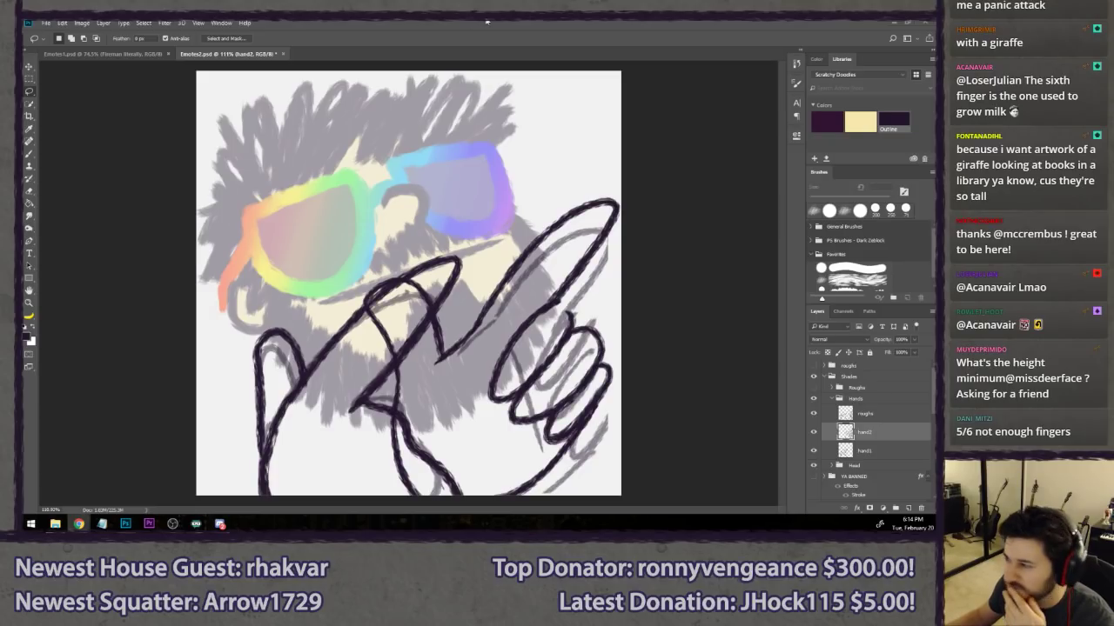
pyautogui.click(579, 182)
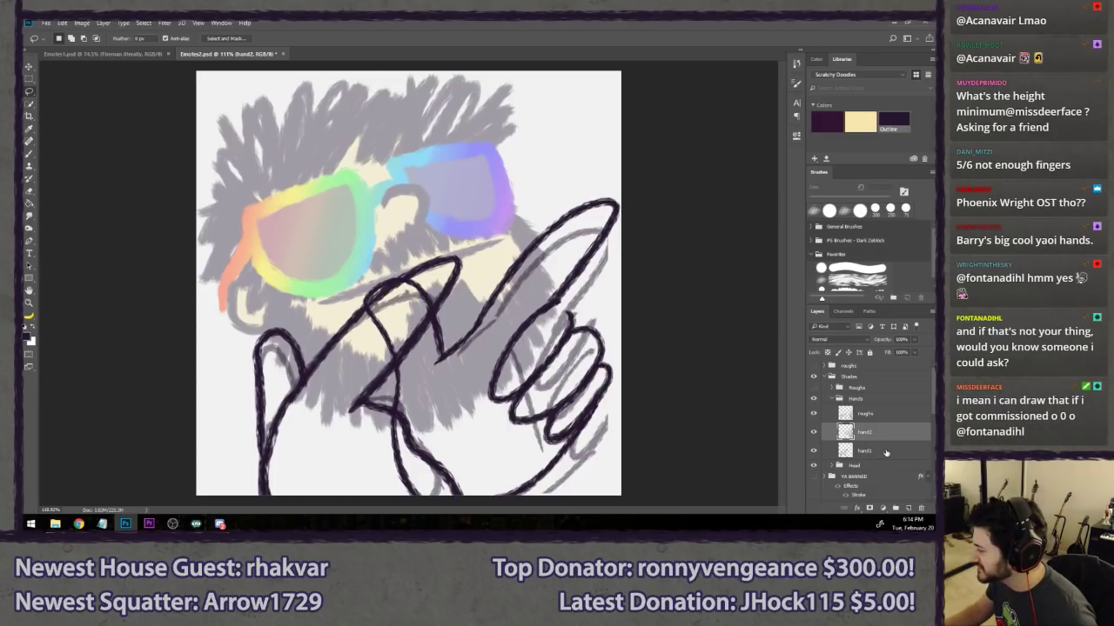
pyautogui.moveTo(887, 450); pyautogui.dragTo(886, 446)
pyautogui.hotkey('ctrl', 'shift', 'n')
pyautogui.write('hand1 fill')
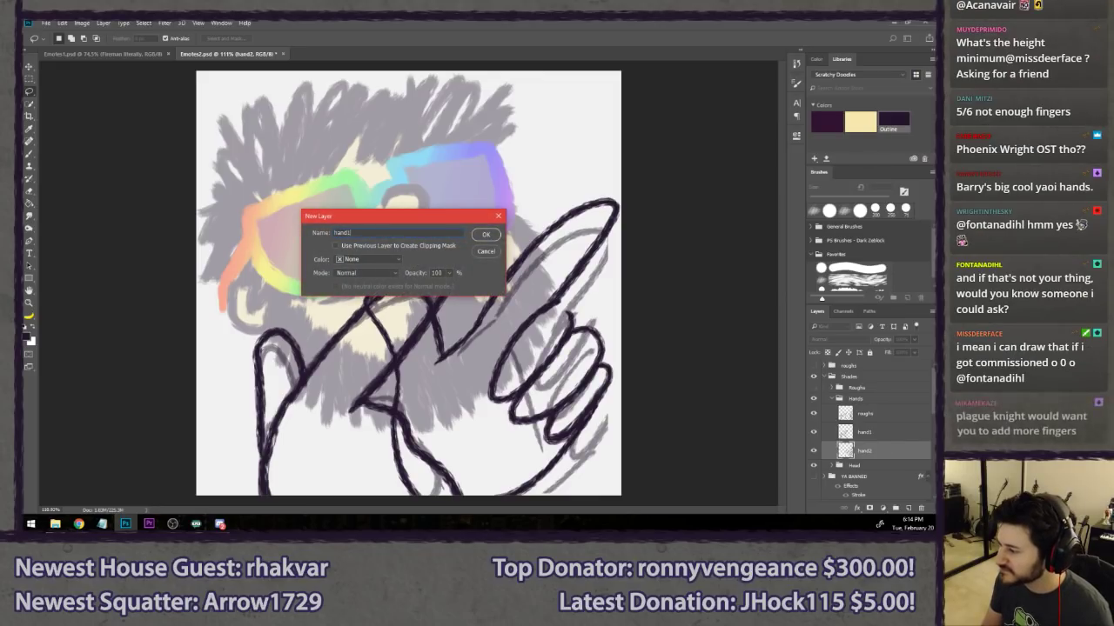
pyautogui.press('Return')
# - Paint the first hand's thumb with the cream fill colour using the solid round brush, and hide the roughs layer
pyautogui.press('b')
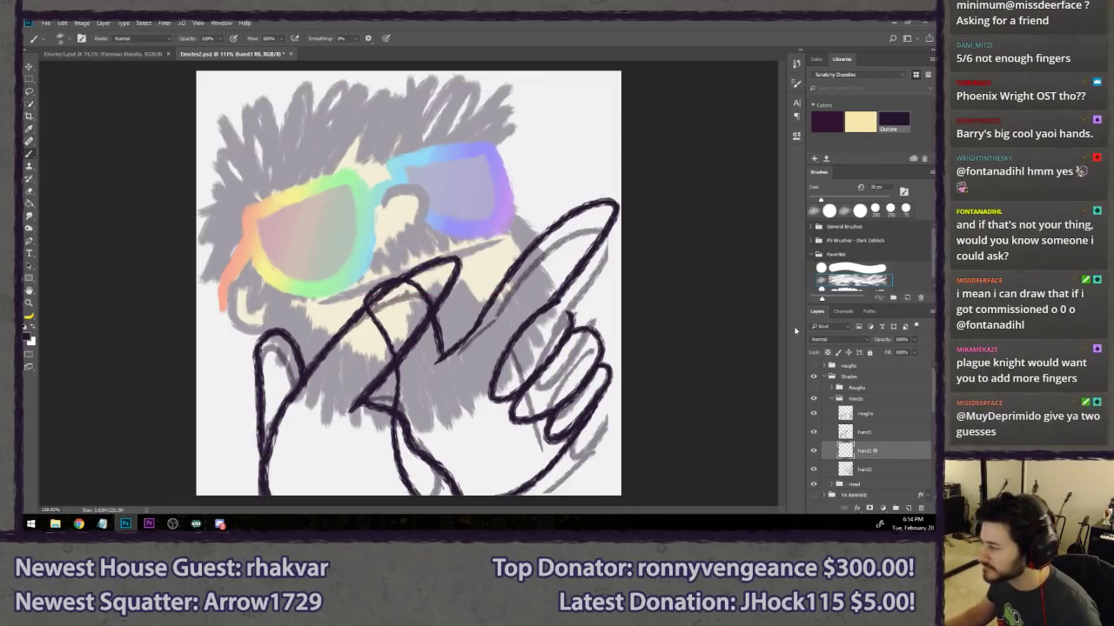
pyautogui.click(859, 122)
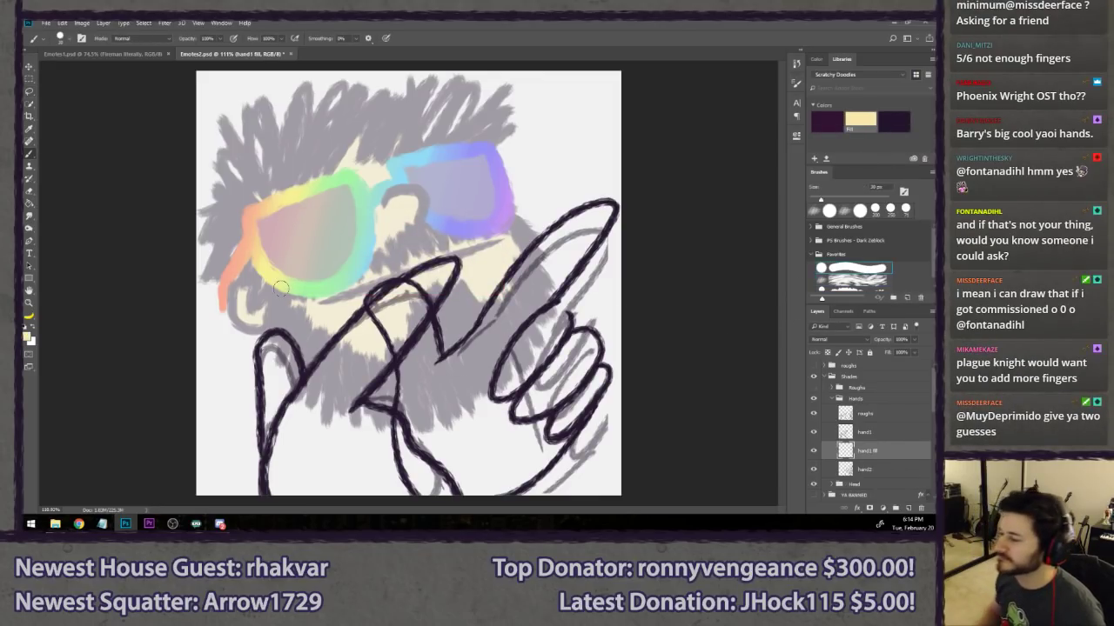
pyautogui.moveTo(268, 408)
pyautogui.mouseDown()
pyautogui.moveTo(266, 349)
pyautogui.moveTo(279, 345)
pyautogui.moveTo(298, 401)
pyautogui.moveTo(275, 355)
pyautogui.moveTo(284, 426)
pyautogui.mouseUp()
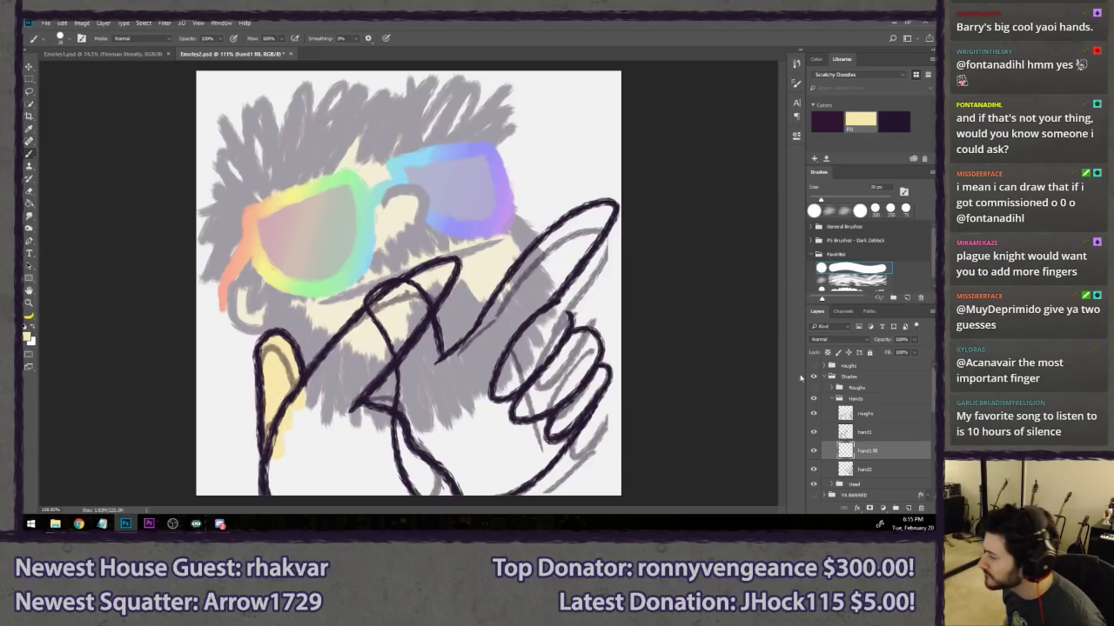
pyautogui.click(814, 414)
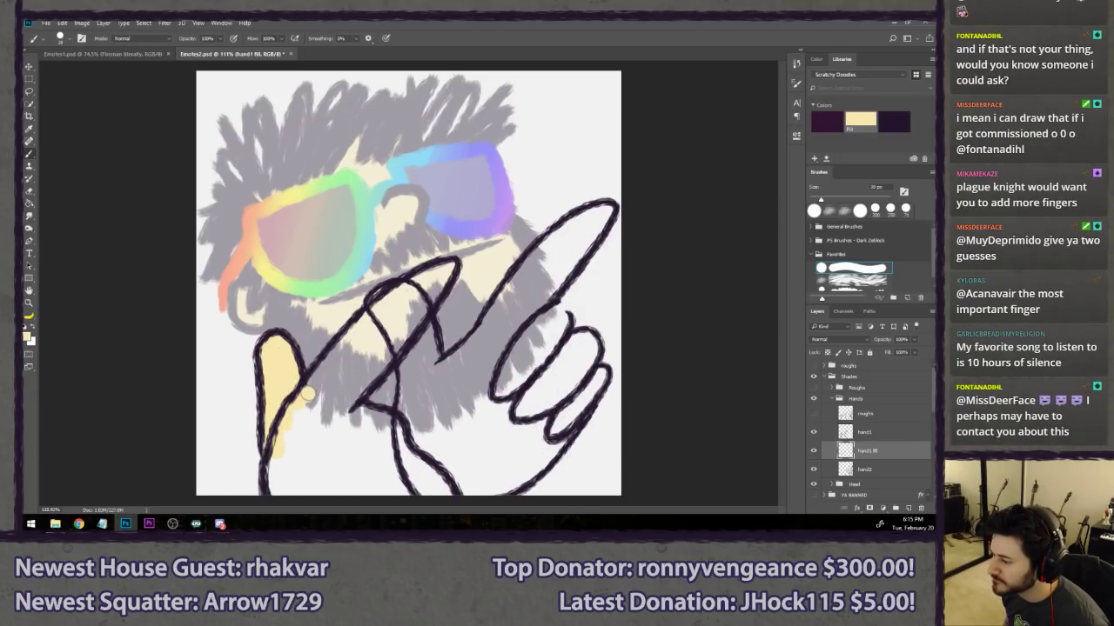
# - Paint the first hand's index finger, palm and wrist cream on the hand1 fill layer, enlarging the brush for the palm
pyautogui.moveTo(307, 393); pyautogui.dragTo(324, 360)
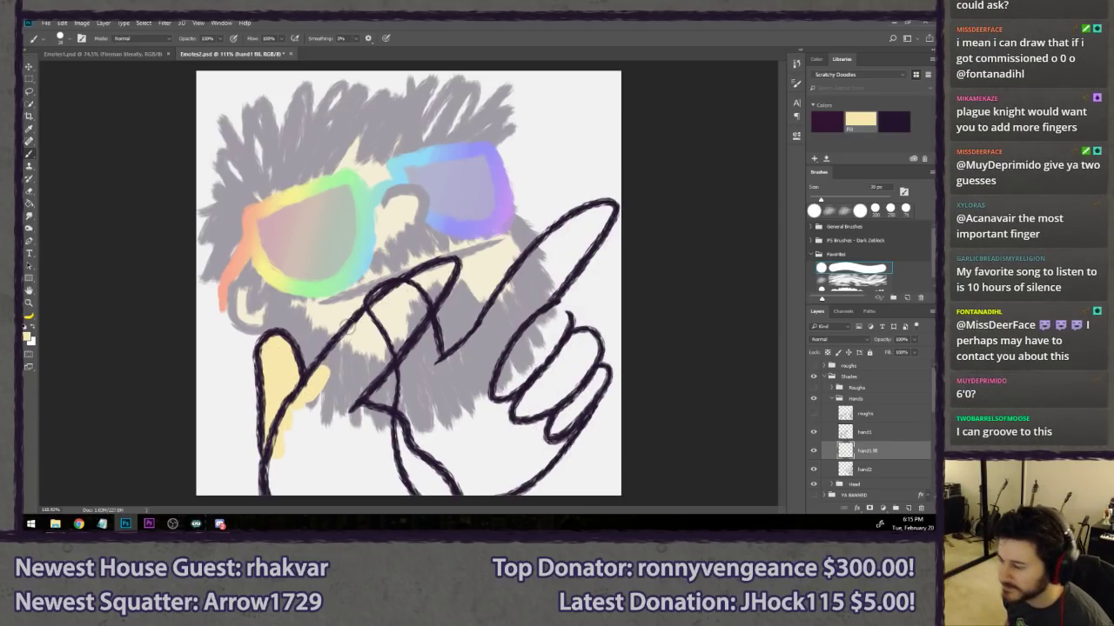
pyautogui.moveTo(406, 291)
pyautogui.mouseDown()
pyautogui.moveTo(432, 274)
pyautogui.moveTo(388, 358)
pyautogui.moveTo(360, 383)
pyautogui.moveTo(417, 301)
pyautogui.moveTo(390, 301)
pyautogui.moveTo(314, 380)
pyautogui.moveTo(383, 323)
pyautogui.moveTo(324, 398)
pyautogui.moveTo(392, 426)
pyautogui.moveTo(396, 441)
pyautogui.mouseUp()
pyautogui.press(']')
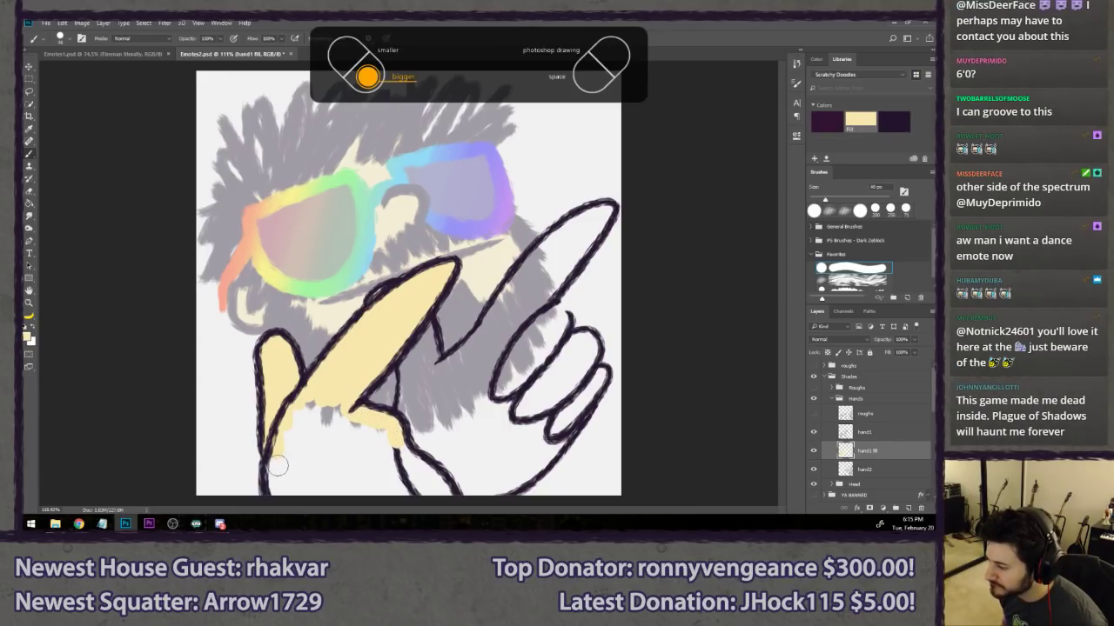
pyautogui.moveTo(276, 462); pyautogui.dragTo(280, 490)
pyautogui.moveTo(283, 438)
pyautogui.mouseDown()
pyautogui.moveTo(309, 407)
pyautogui.moveTo(293, 493)
pyautogui.moveTo(330, 405)
pyautogui.moveTo(312, 500)
pyautogui.moveTo(307, 485)
pyautogui.moveTo(414, 474)
pyautogui.moveTo(396, 443)
pyautogui.moveTo(441, 496)
pyautogui.moveTo(348, 495)
pyautogui.moveTo(338, 419)
pyautogui.moveTo(348, 463)
pyautogui.moveTo(352, 430)
pyautogui.moveTo(363, 430)
pyautogui.moveTo(385, 437)
pyautogui.moveTo(414, 479)
pyautogui.moveTo(376, 481)
pyautogui.moveTo(368, 444)
pyautogui.mouseUp()
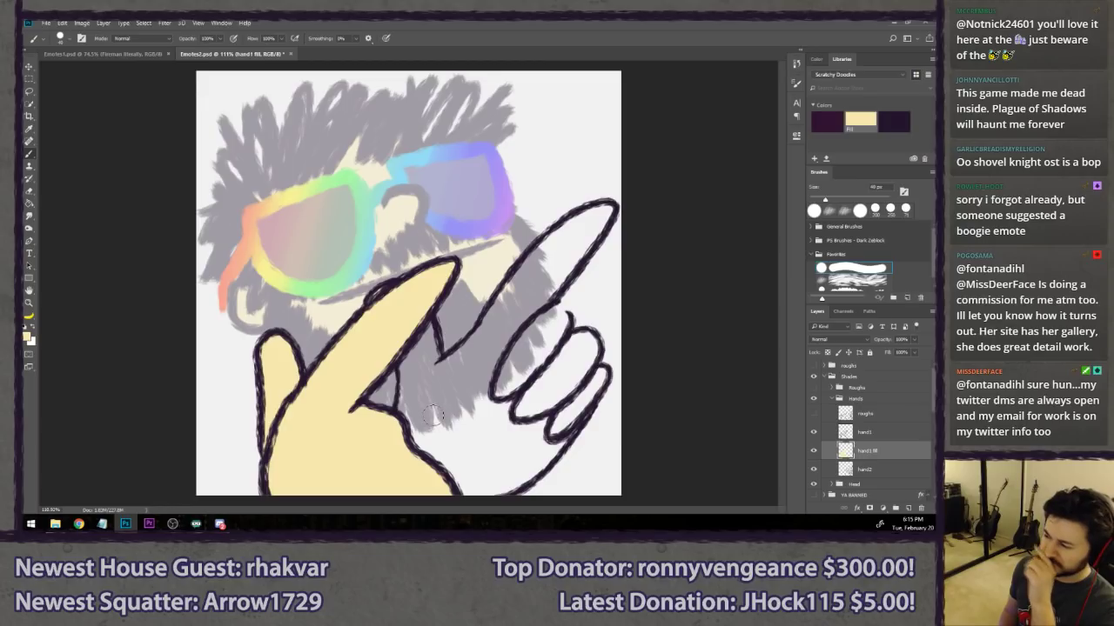
# - Hide the hand1 and hand1 fill layers, and add a layer named hand2 fill beneath hand2
pyautogui.moveTo(428, 416); pyautogui.dragTo(470, 416)
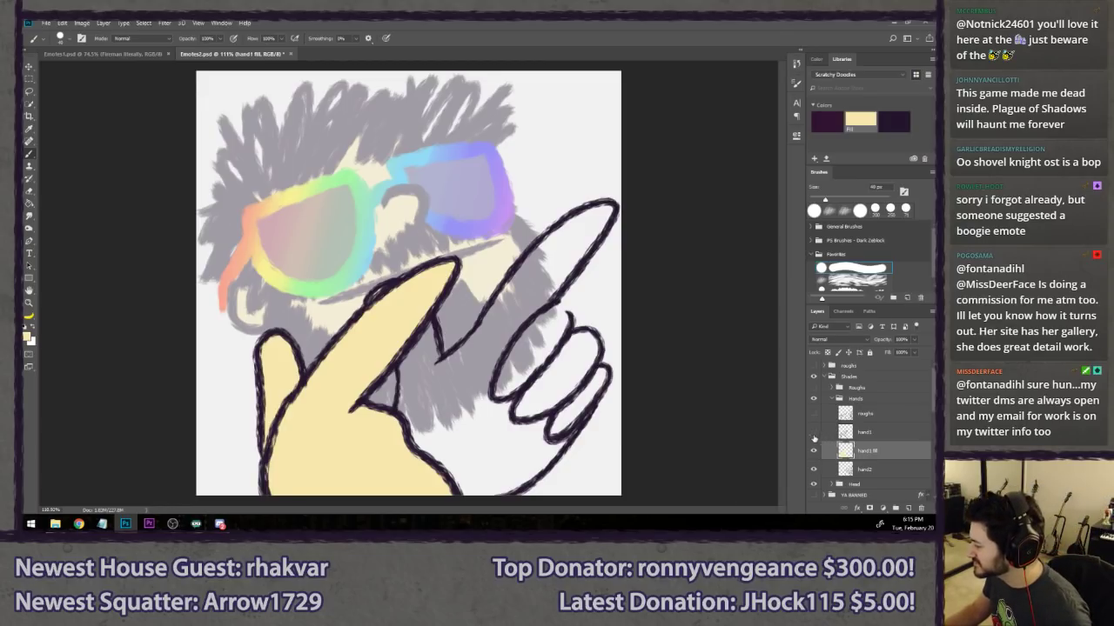
pyautogui.click(814, 451)
pyautogui.click(892, 471)
pyautogui.hotkey('ctrl', 'shift', 'n')
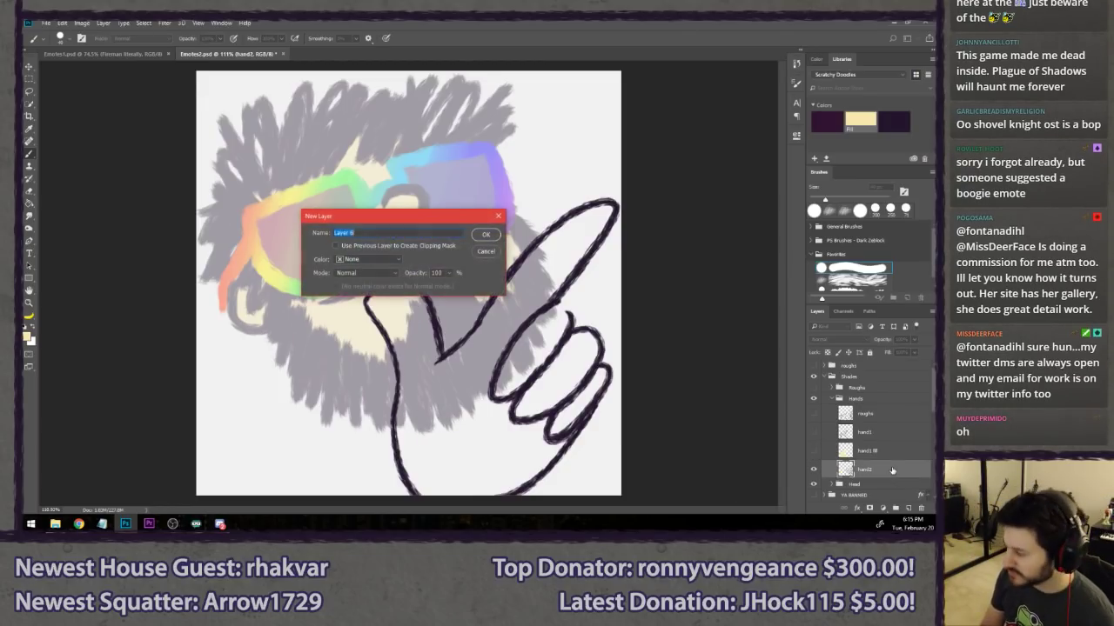
pyautogui.write('hand2 fill')
pyautogui.press('Return')
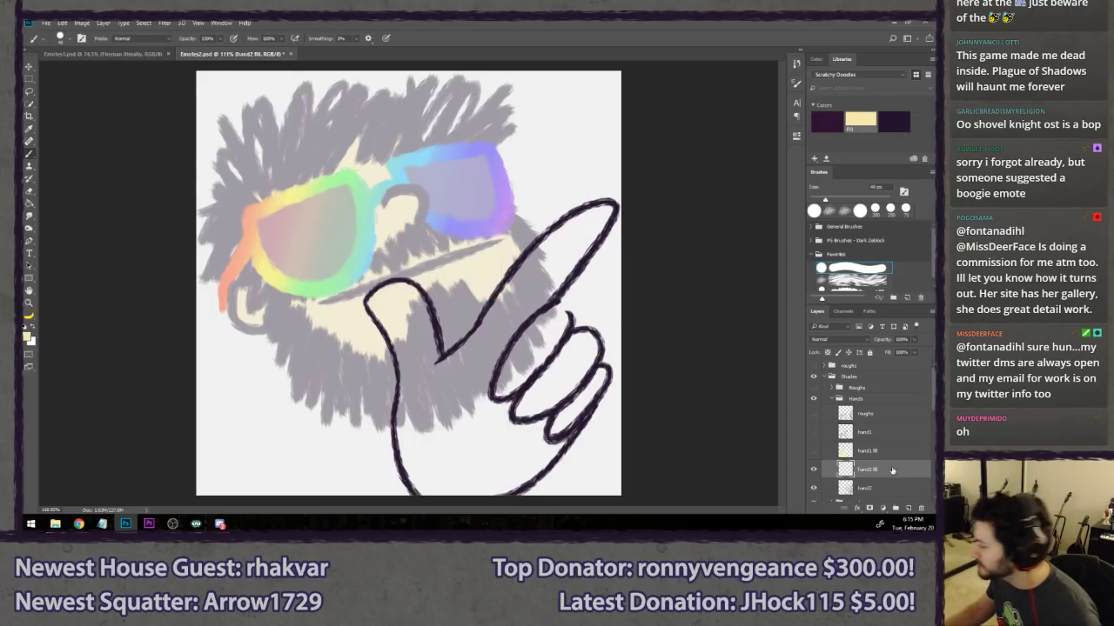
pyautogui.moveTo(880, 494); pyautogui.dragTo(884, 466)
pyautogui.click(887, 490)
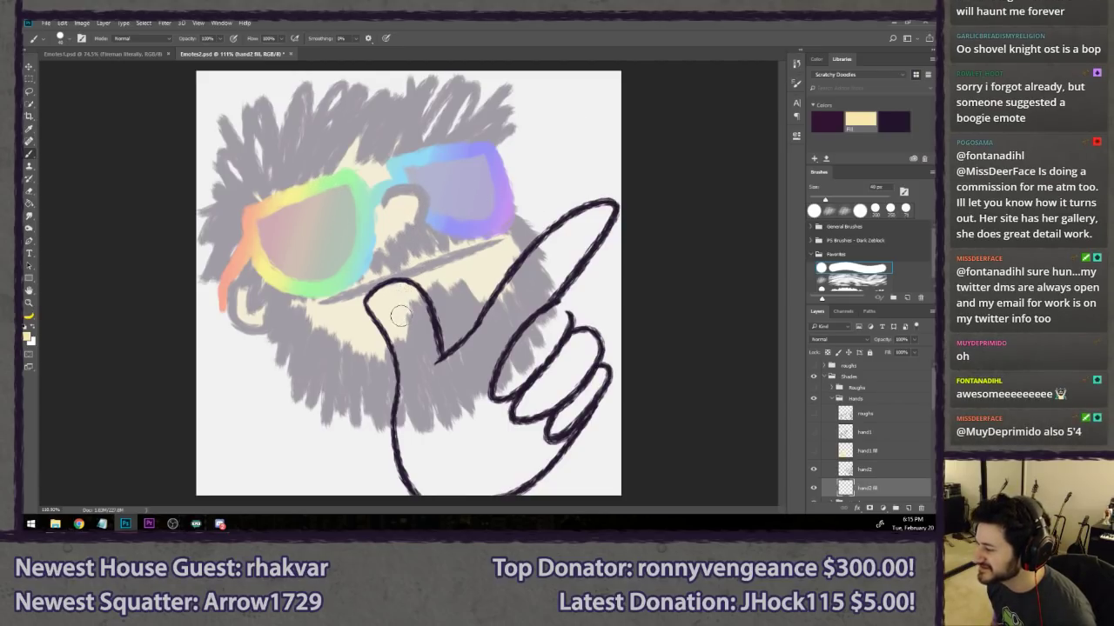
# - Paint the second hand's thumb and the adjoining side of its palm cream on hand2 fill, adjusting the brush size
pyautogui.moveTo(402, 306); pyautogui.dragTo(387, 315)
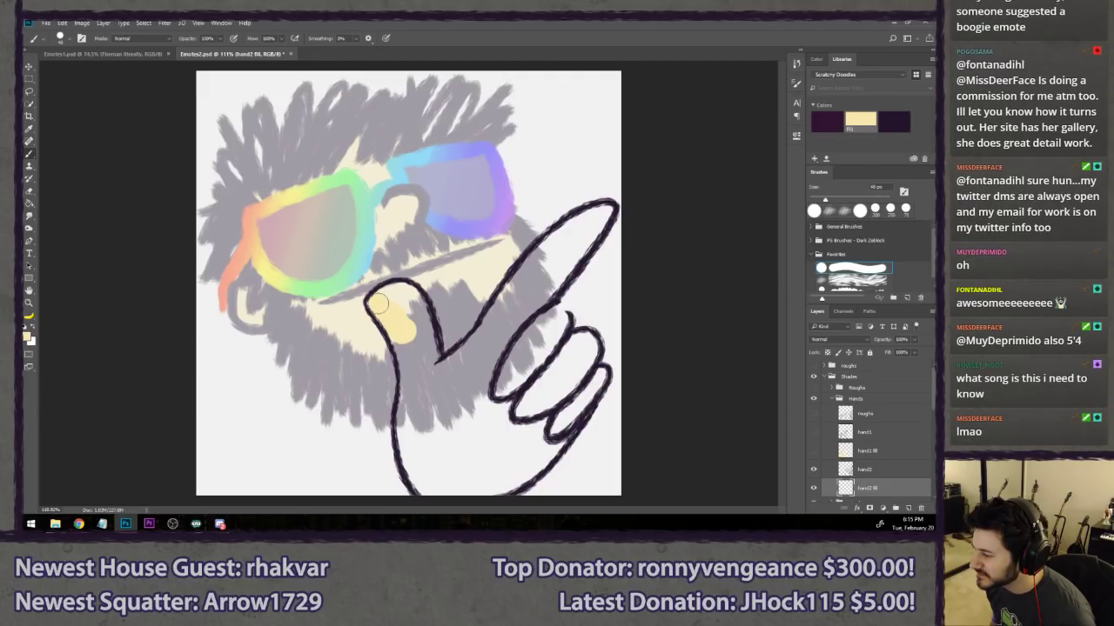
pyautogui.press('[')
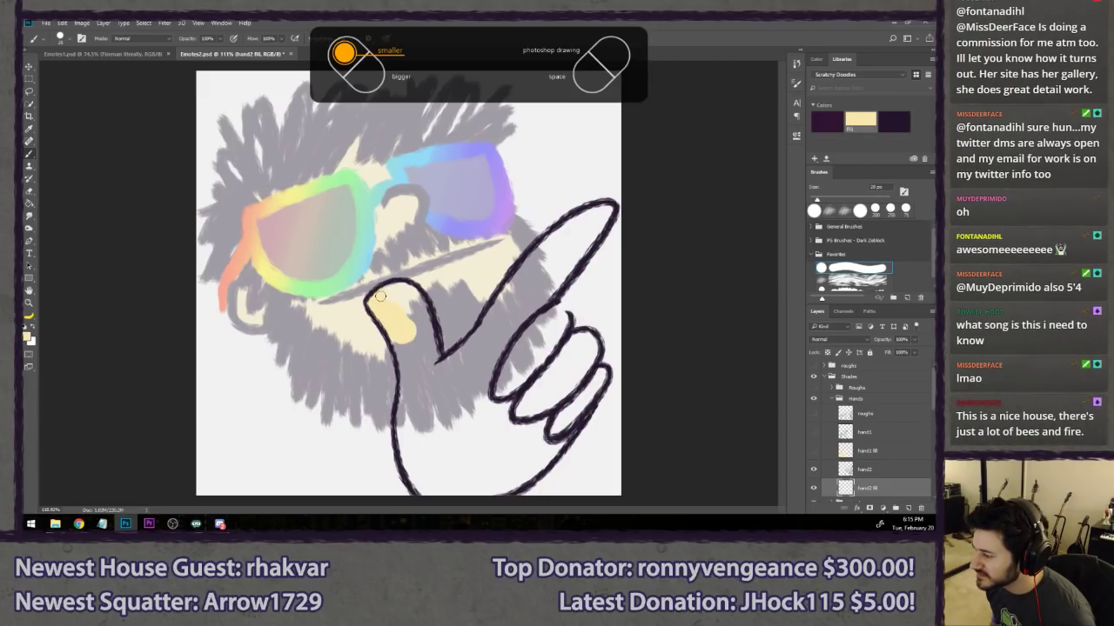
pyautogui.press(']')
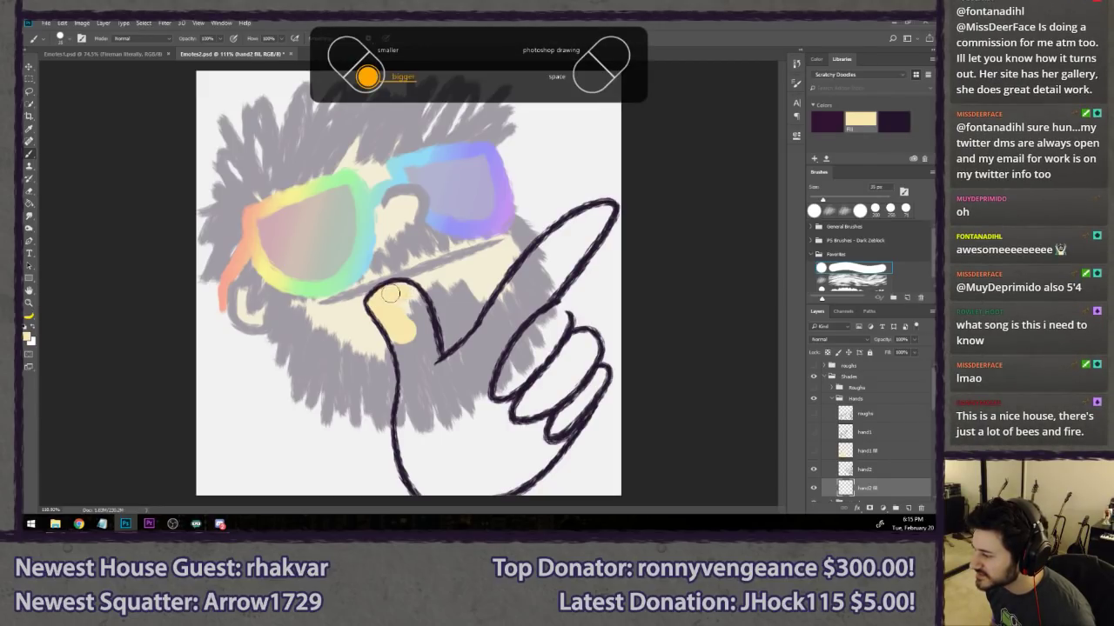
pyautogui.moveTo(411, 296)
pyautogui.mouseDown()
pyautogui.moveTo(421, 324)
pyautogui.moveTo(401, 306)
pyautogui.moveTo(418, 337)
pyautogui.moveTo(422, 323)
pyautogui.moveTo(431, 365)
pyautogui.moveTo(405, 343)
pyautogui.moveTo(409, 358)
pyautogui.moveTo(395, 331)
pyautogui.moveTo(409, 362)
pyautogui.mouseUp()
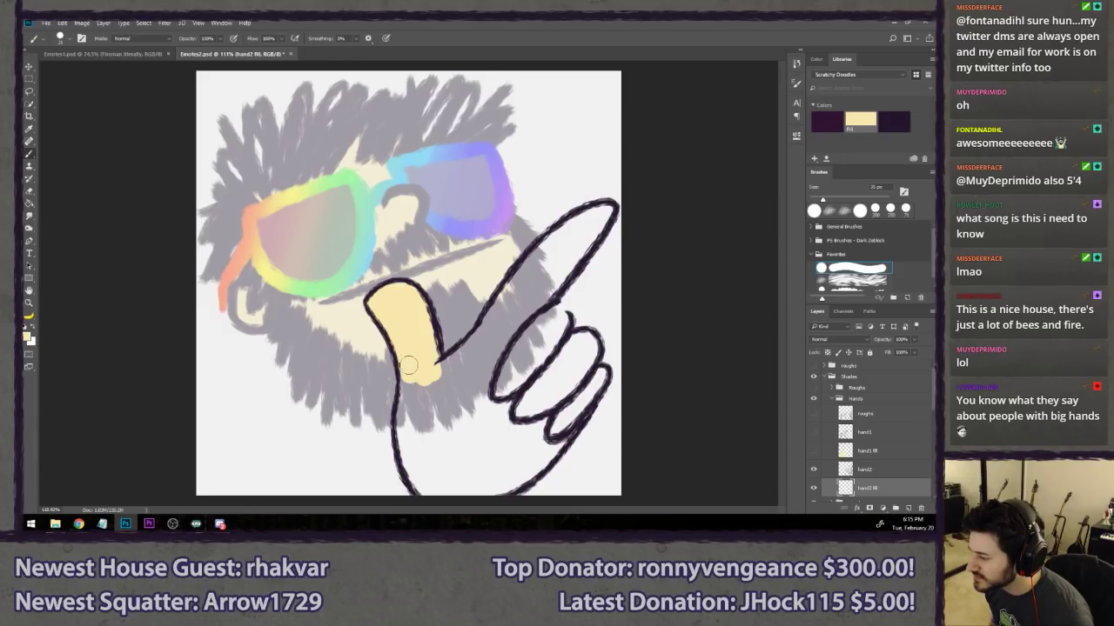
pyautogui.press(']')
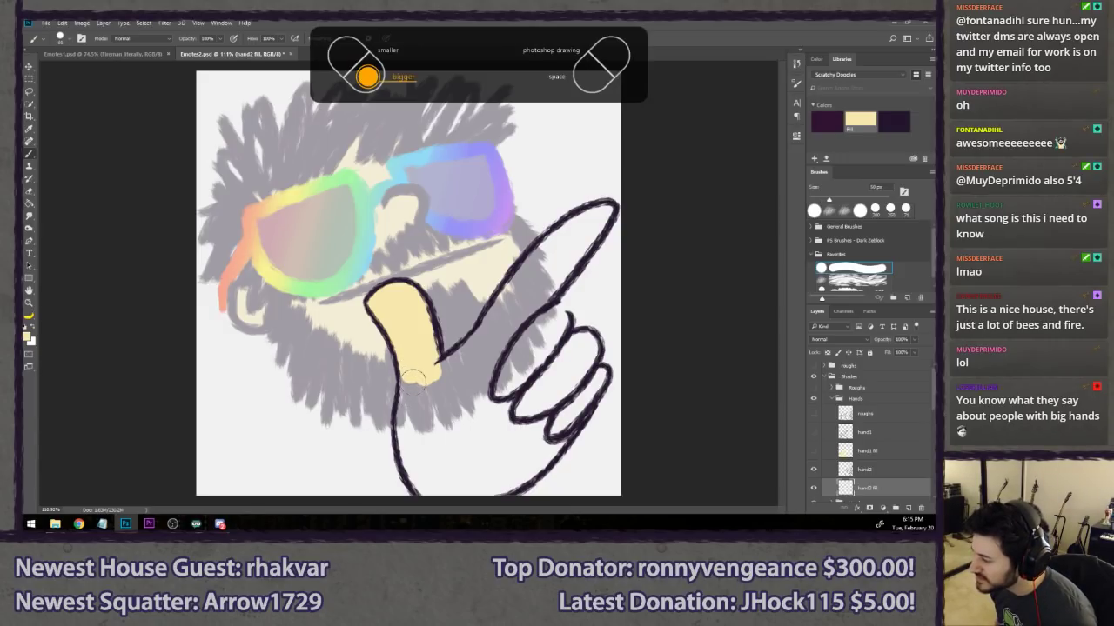
pyautogui.moveTo(413, 378)
pyautogui.mouseDown()
pyautogui.moveTo(409, 422)
pyautogui.moveTo(462, 402)
pyautogui.mouseUp()
# - Paint the second hand's index finger cream on the hand2 fill layer with a smaller brush
pyautogui.press('z')
pyautogui.moveTo(468, 394)
pyautogui.mouseDown()
pyautogui.moveTo(415, 368)
pyautogui.moveTo(357, 287)
pyautogui.mouseUp()
pyautogui.press('b')
pyautogui.moveTo(294, 332)
pyautogui.mouseDown()
pyautogui.moveTo(315, 426)
pyautogui.moveTo(333, 451)
pyautogui.moveTo(329, 283)
pyautogui.moveTo(346, 299)
pyautogui.moveTo(382, 302)
pyautogui.moveTo(345, 334)
pyautogui.mouseUp()
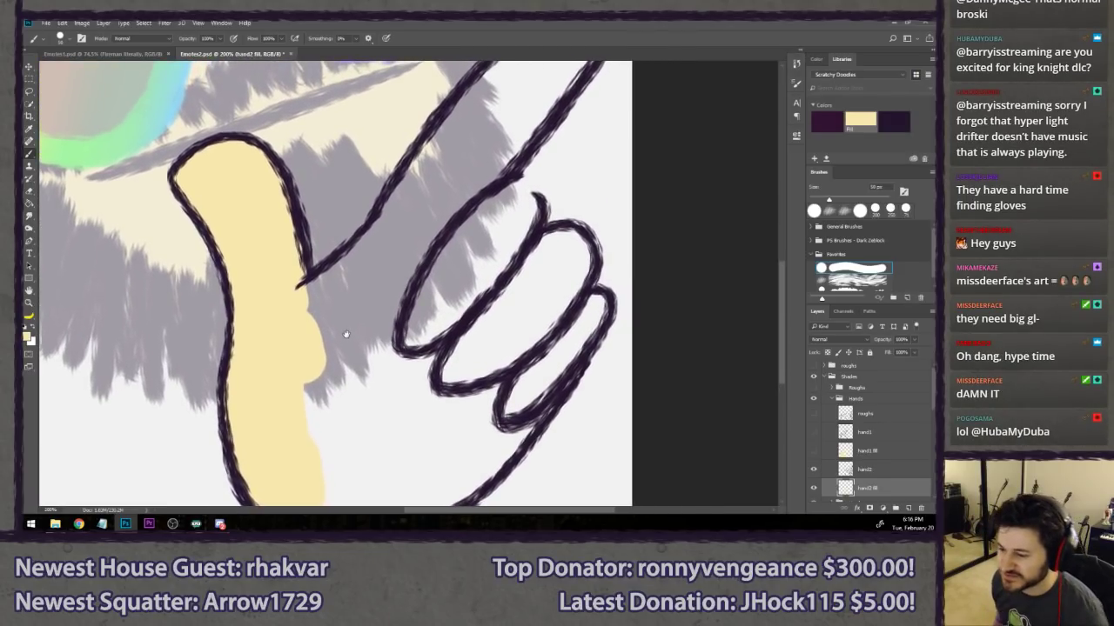
pyautogui.moveTo(396, 171); pyautogui.dragTo(338, 271)
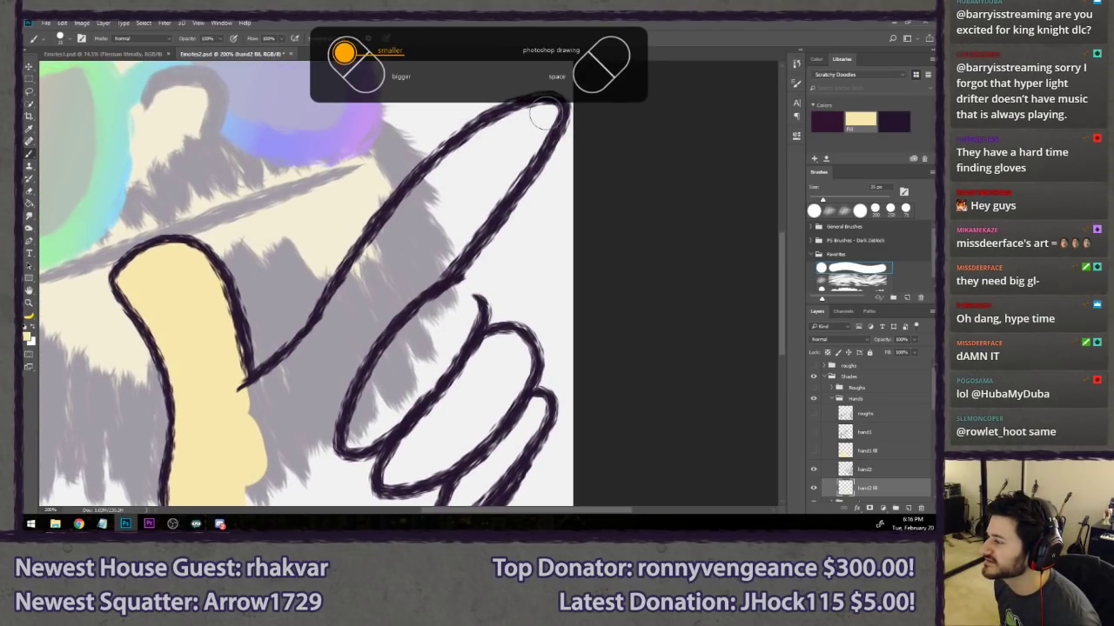
pyautogui.moveTo(542, 116)
pyautogui.mouseDown()
pyautogui.moveTo(429, 179)
pyautogui.moveTo(444, 169)
pyautogui.moveTo(400, 217)
pyautogui.moveTo(429, 190)
pyautogui.moveTo(435, 208)
pyautogui.moveTo(534, 129)
pyautogui.moveTo(464, 235)
pyautogui.moveTo(490, 181)
pyautogui.moveTo(409, 243)
pyautogui.moveTo(457, 234)
pyautogui.moveTo(441, 251)
pyautogui.moveTo(432, 240)
pyautogui.moveTo(416, 277)
pyautogui.moveTo(414, 247)
pyautogui.moveTo(366, 267)
pyautogui.moveTo(327, 352)
pyautogui.moveTo(374, 249)
pyautogui.mouseUp()
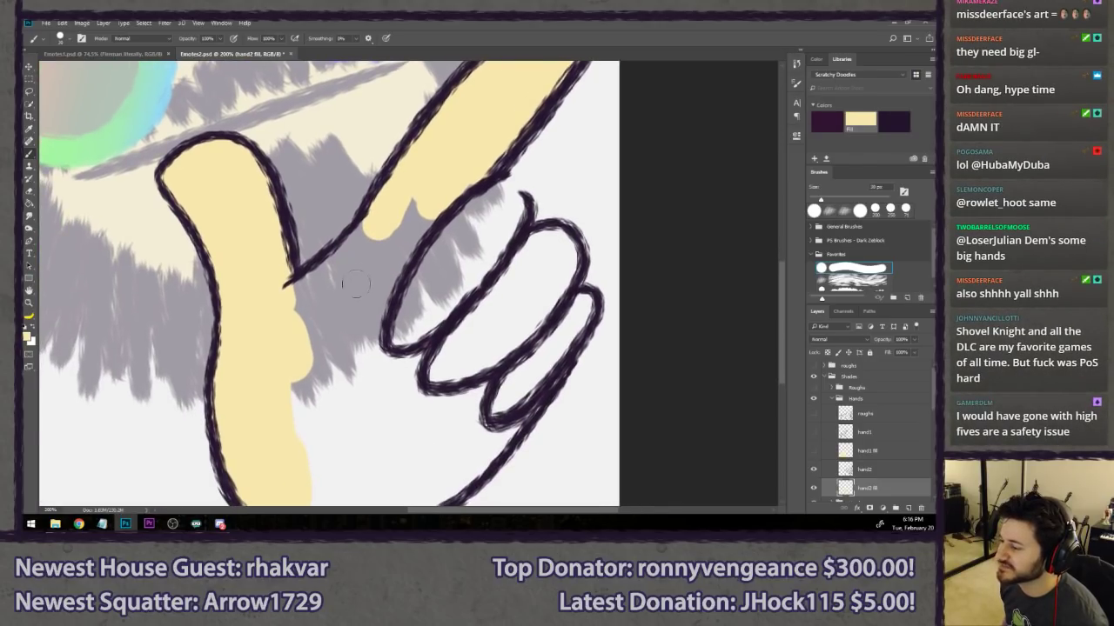
# - Paint the second hand's upper palm and curled fingers cream, enlarging the brush for the palm and reducing it for the fingers
pyautogui.press(']')
pyautogui.press(']')
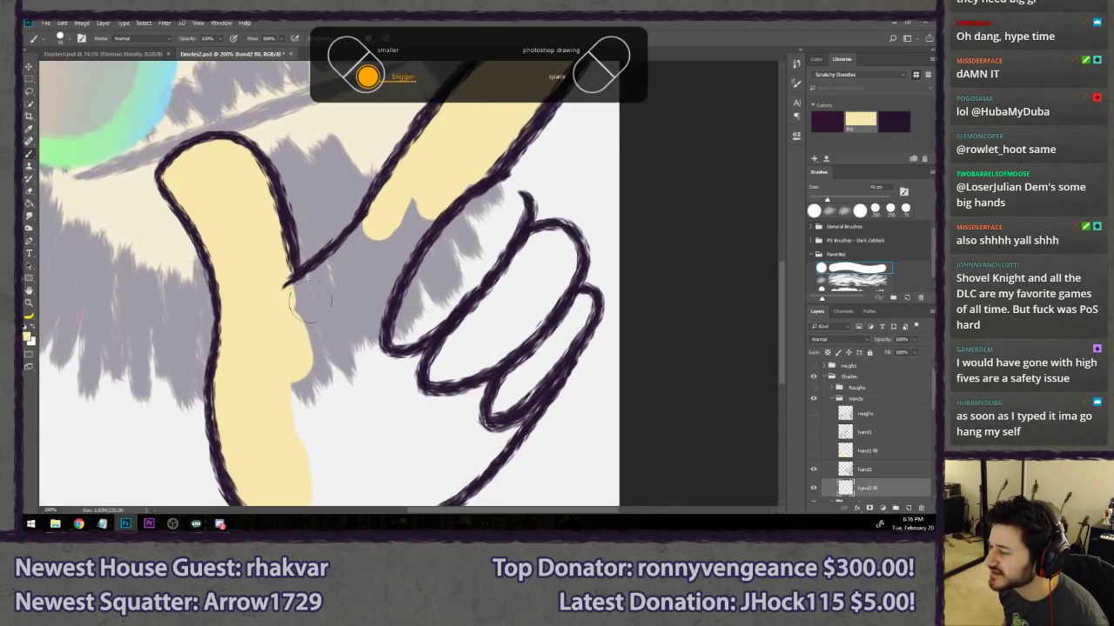
pyautogui.moveTo(310, 303)
pyautogui.mouseDown()
pyautogui.moveTo(409, 209)
pyautogui.moveTo(400, 260)
pyautogui.moveTo(322, 330)
pyautogui.moveTo(298, 421)
pyautogui.moveTo(305, 435)
pyautogui.moveTo(398, 332)
pyautogui.mouseUp()
pyautogui.moveTo(485, 204)
pyautogui.mouseDown()
pyautogui.moveTo(505, 224)
pyautogui.moveTo(497, 205)
pyautogui.moveTo(429, 274)
pyautogui.moveTo(440, 269)
pyautogui.moveTo(442, 324)
pyautogui.moveTo(476, 317)
pyautogui.moveTo(548, 248)
pyautogui.moveTo(558, 265)
pyautogui.moveTo(534, 309)
pyautogui.moveTo(449, 367)
pyautogui.moveTo(462, 357)
pyautogui.moveTo(438, 361)
pyautogui.moveTo(415, 282)
pyautogui.mouseUp()
pyautogui.press('[')
pyautogui.press('[')
pyautogui.press('[')
pyautogui.moveTo(548, 226)
pyautogui.mouseDown()
pyautogui.moveTo(532, 254)
pyautogui.moveTo(526, 247)
pyautogui.moveTo(452, 305)
pyautogui.moveTo(445, 297)
pyautogui.moveTo(488, 276)
pyautogui.moveTo(471, 318)
pyautogui.moveTo(504, 295)
pyautogui.moveTo(453, 368)
pyautogui.moveTo(442, 323)
pyautogui.mouseUp()
# - Fill the rest of the second hand's lower palm and wrist cream with the brush enlarged to 70 px
pyautogui.press(']')
pyautogui.press(']')
pyautogui.press(']')
pyautogui.press(']')
pyautogui.press(']')
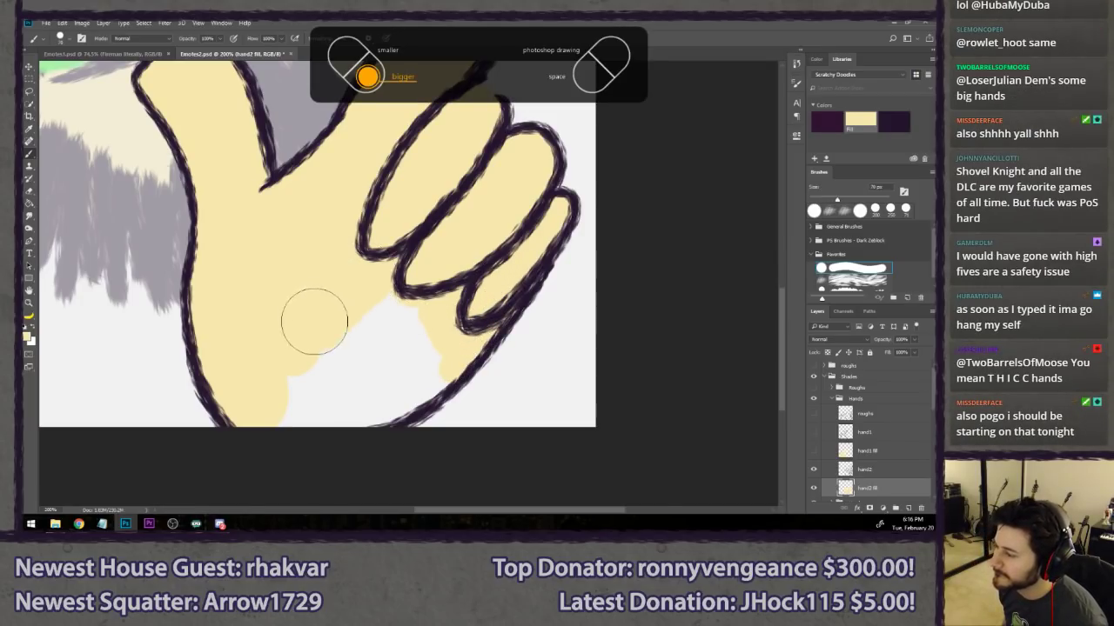
pyautogui.moveTo(314, 321)
pyautogui.mouseDown()
pyautogui.moveTo(324, 348)
pyautogui.moveTo(393, 311)
pyautogui.moveTo(420, 325)
pyautogui.moveTo(432, 350)
pyautogui.moveTo(385, 392)
pyautogui.moveTo(293, 398)
pyautogui.mouseUp()
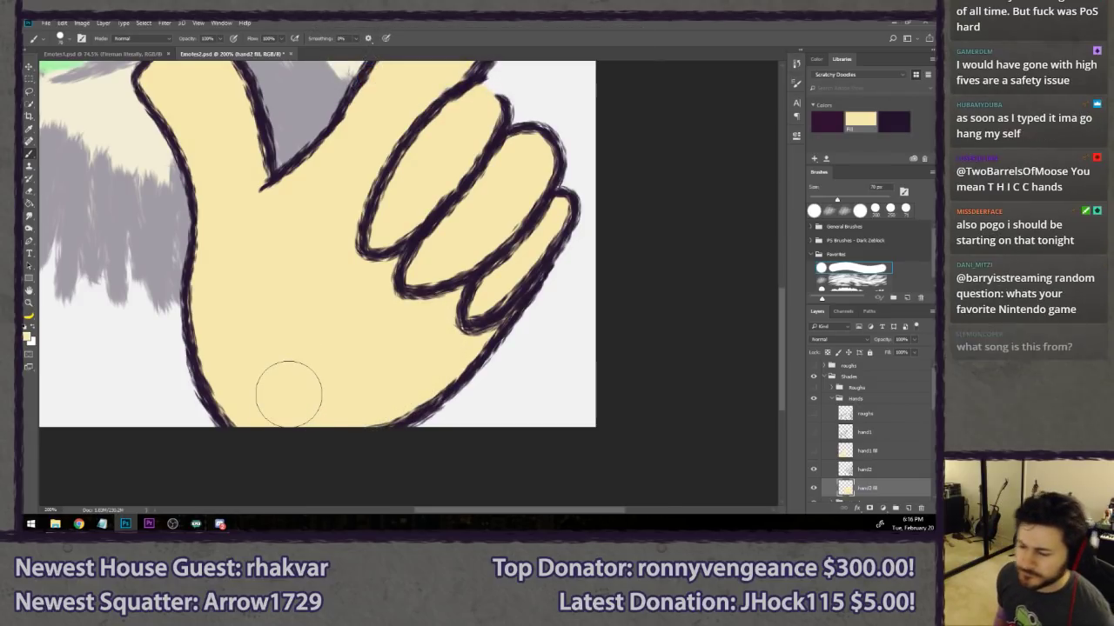
# - Show the hand1 and hand1 fill layers, set the Head group's opacity to 100%, and check the emote at small size
pyautogui.hotkey('ctrl', '-')
pyautogui.press('l')
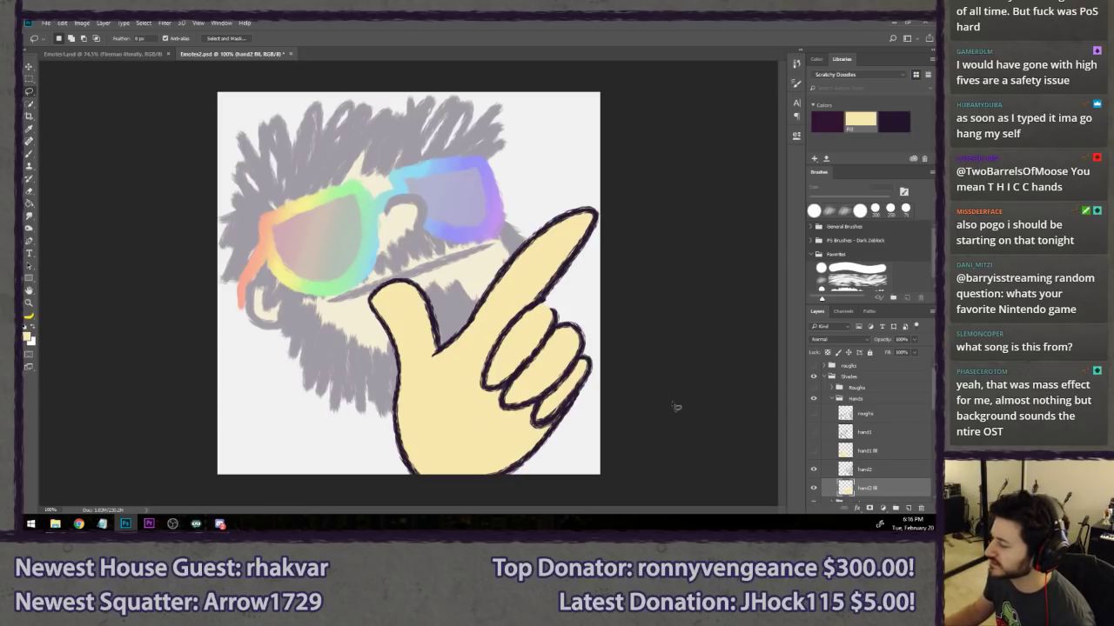
pyautogui.moveTo(813, 452); pyautogui.dragTo(814, 436)
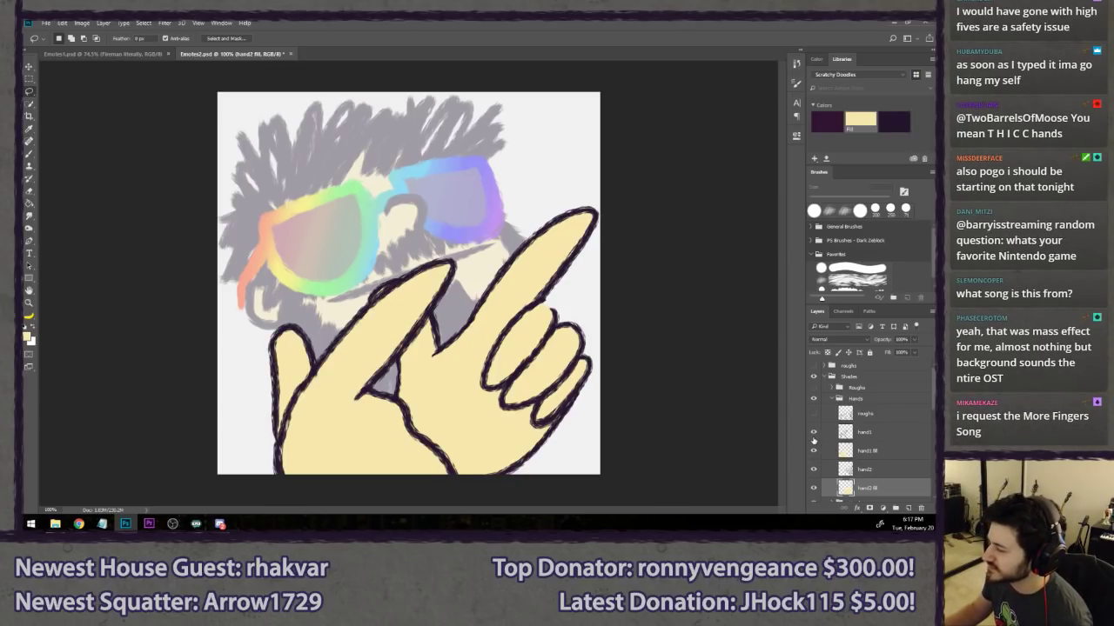
pyautogui.scroll(-2, 818, 426)
pyautogui.click(858, 459)
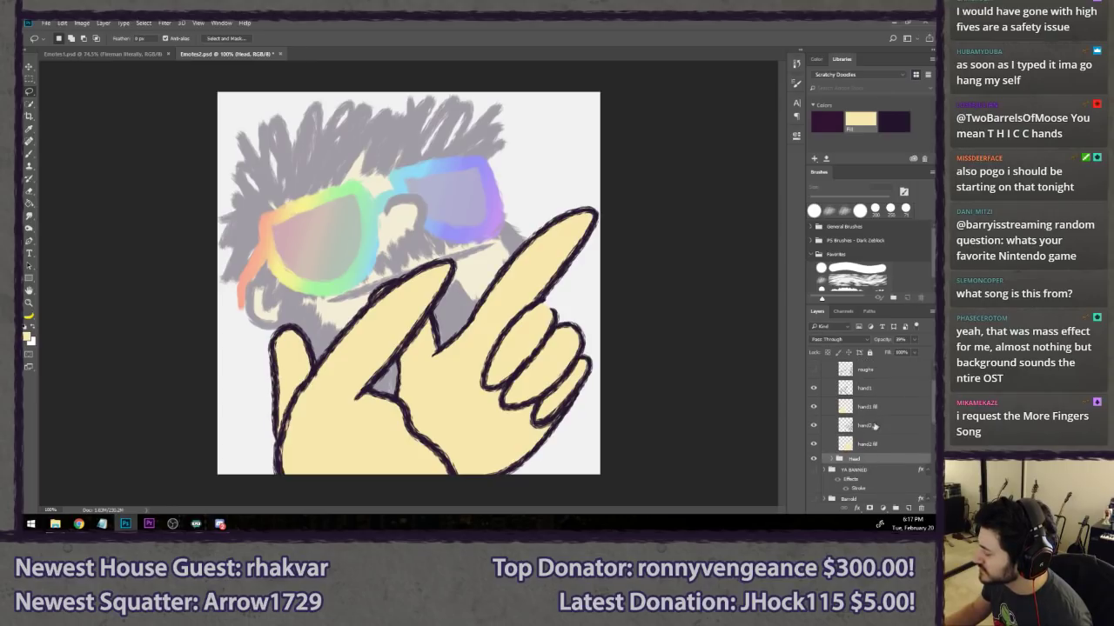
pyautogui.moveTo(882, 340); pyautogui.dragTo(935, 340)
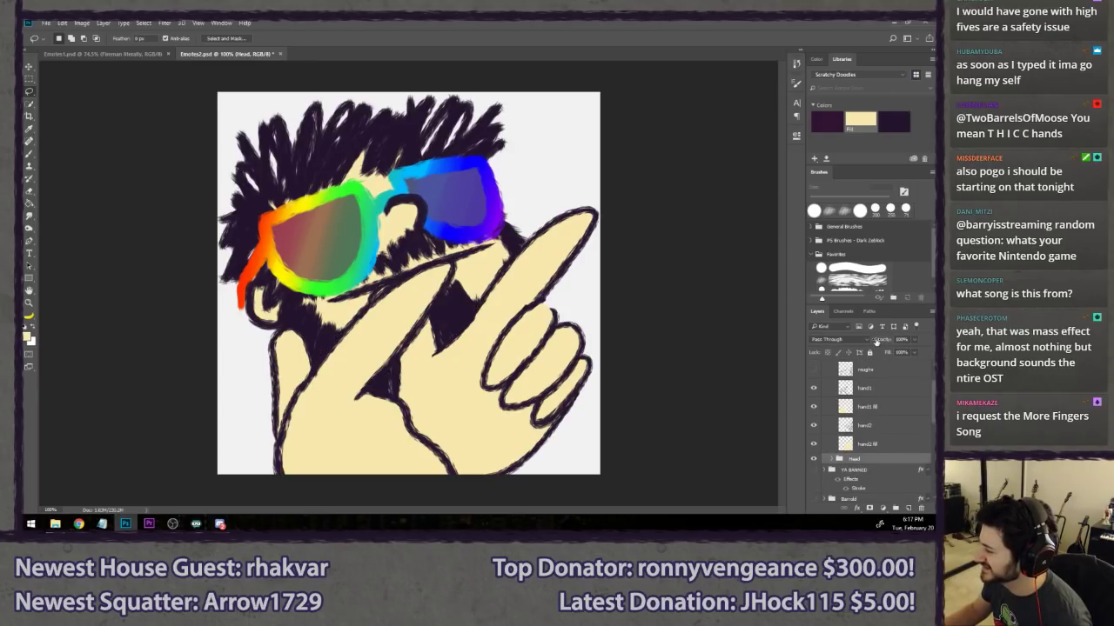
pyautogui.scroll(-4, 656, 381)
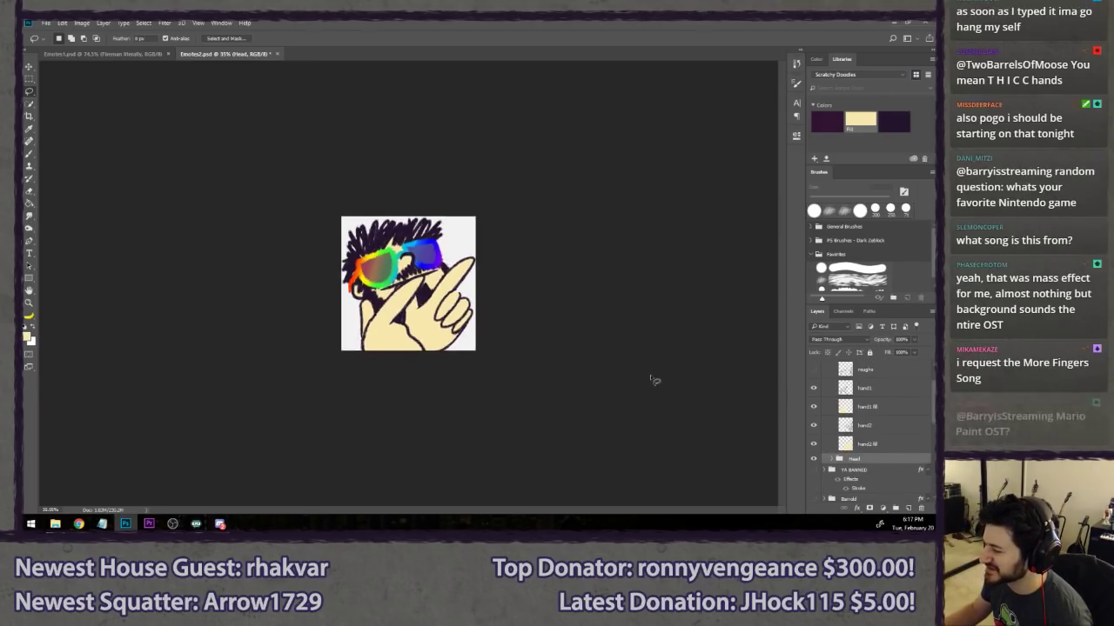
pyautogui.scroll(1, 655, 380)
pyautogui.scroll(-2, 655, 378)
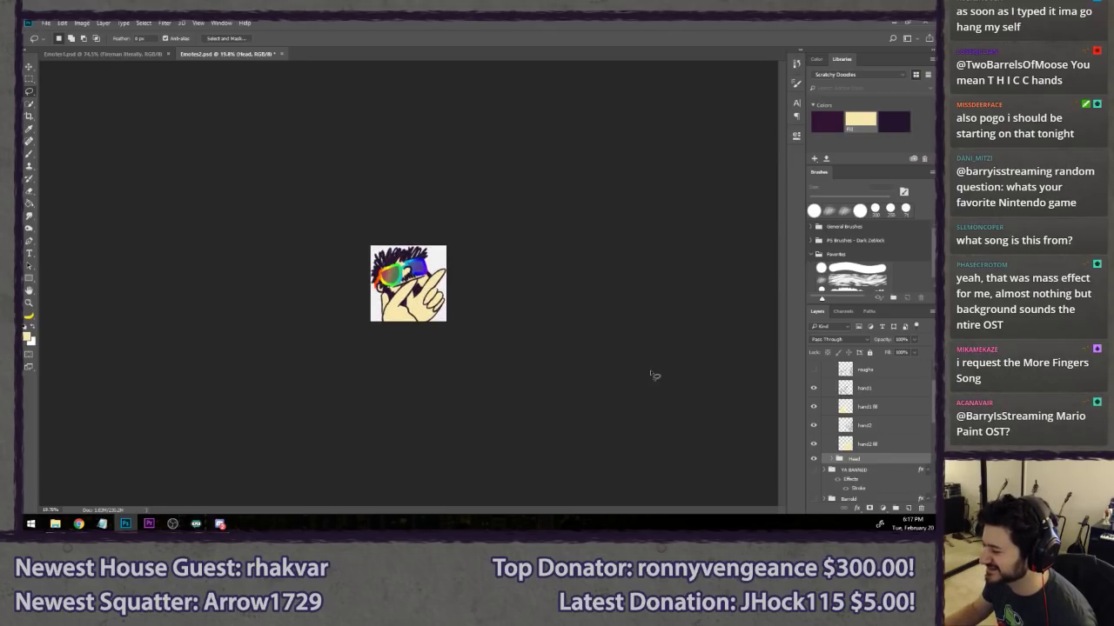
pyautogui.scroll(3, 651, 374)
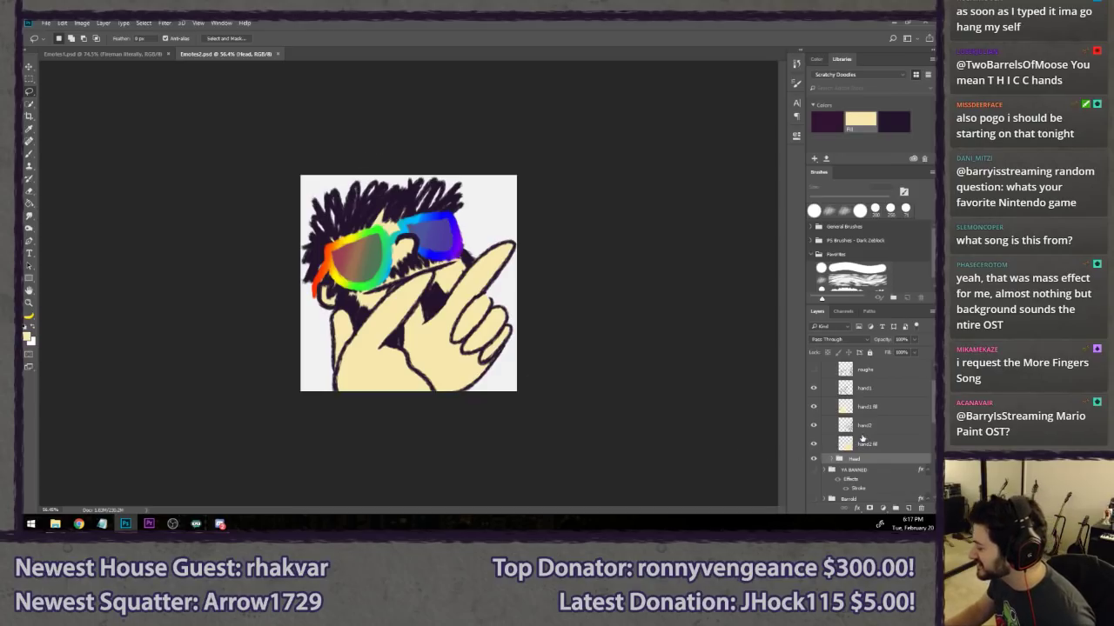
# - Try placing the hand2 and hand2 fill layers beneath the Head group and shifting the second hand behind the beard
pyautogui.click(886, 424)
pyautogui.keyDown('shift'); pyautogui.click(888, 444); pyautogui.keyUp('shift')
pyautogui.moveTo(888, 444); pyautogui.dragTo(866, 467)
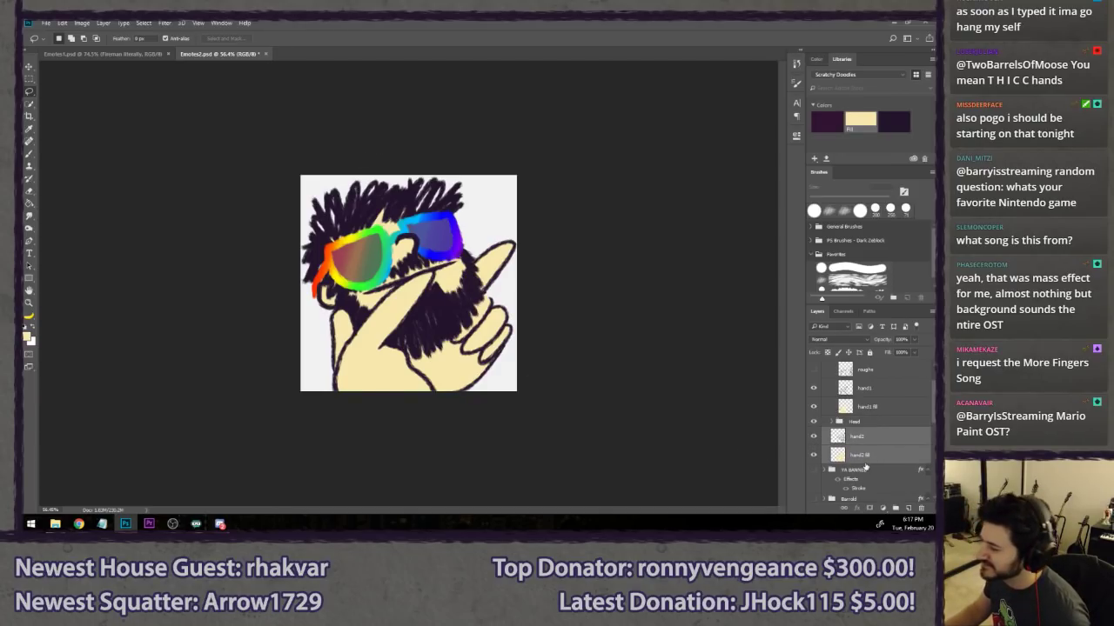
pyautogui.press('v')
pyautogui.moveTo(450, 335)
pyautogui.mouseDown()
pyautogui.moveTo(483, 356)
pyautogui.moveTo(461, 351)
pyautogui.mouseUp()
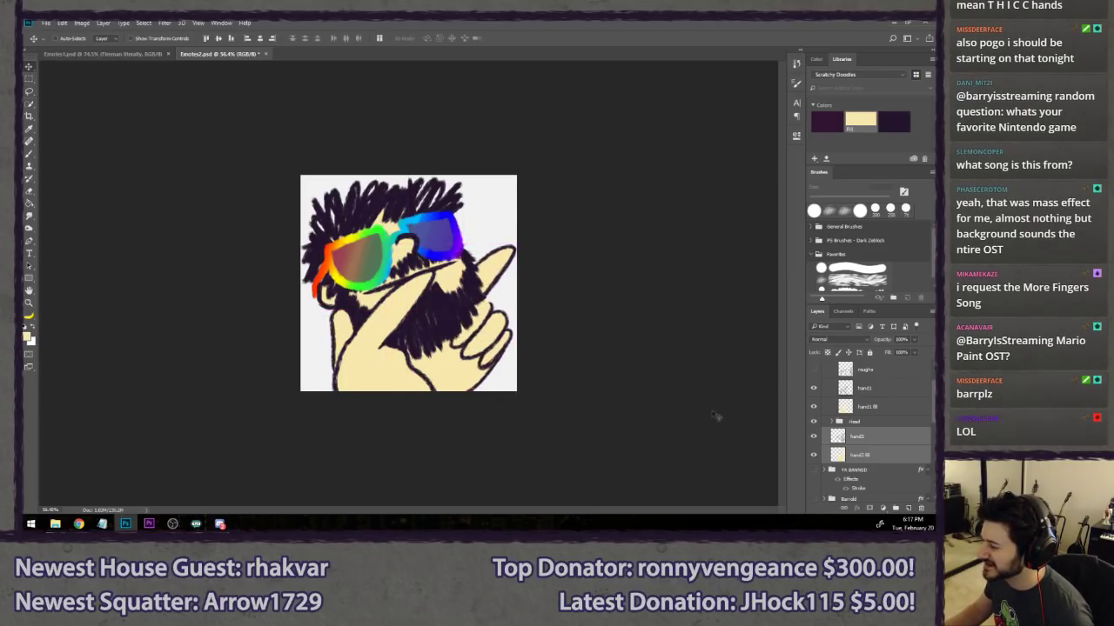
# - Try shifting the first hand sideways, and undo the hand moves and the layer reordering
pyautogui.click(878, 392)
pyautogui.keyDown('shift'); pyautogui.click(856, 407); pyautogui.keyUp('shift')
pyautogui.moveTo(415, 383); pyautogui.dragTo(392, 381)
pyautogui.hotkey('ctrl', 'z')
pyautogui.hotkey('ctrl', 'alt', 'z')
pyautogui.hotkey('ctrl', 'alt', 'z')
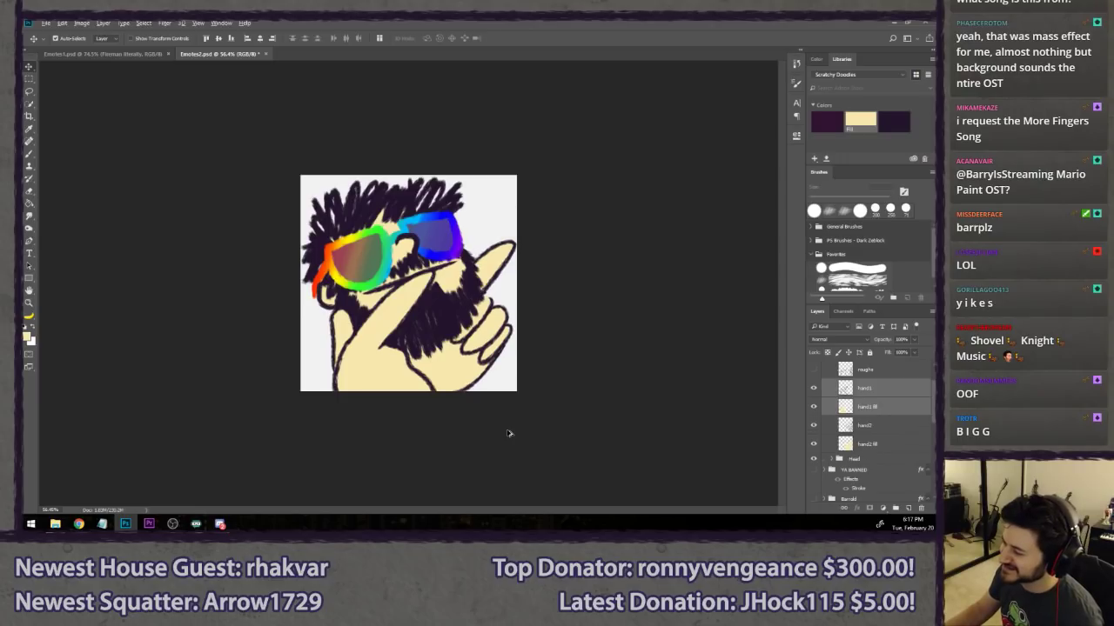
pyautogui.press('l')
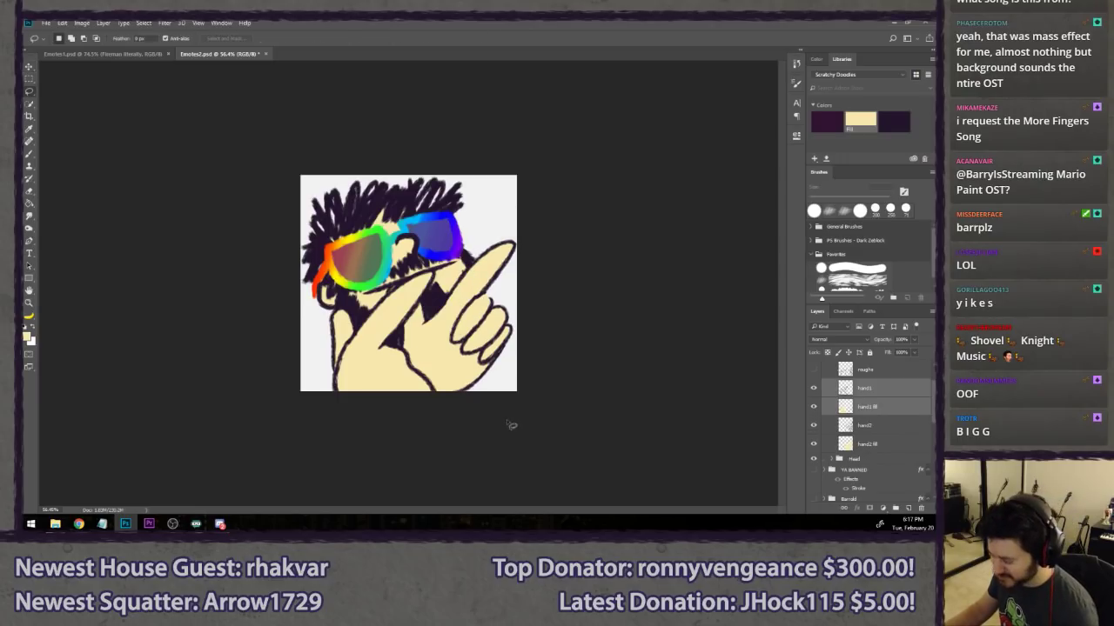
# - Scale the hand2 and hand2 fill layers together to about 91% and move the second hand lower on the canvas
pyautogui.click(857, 425)
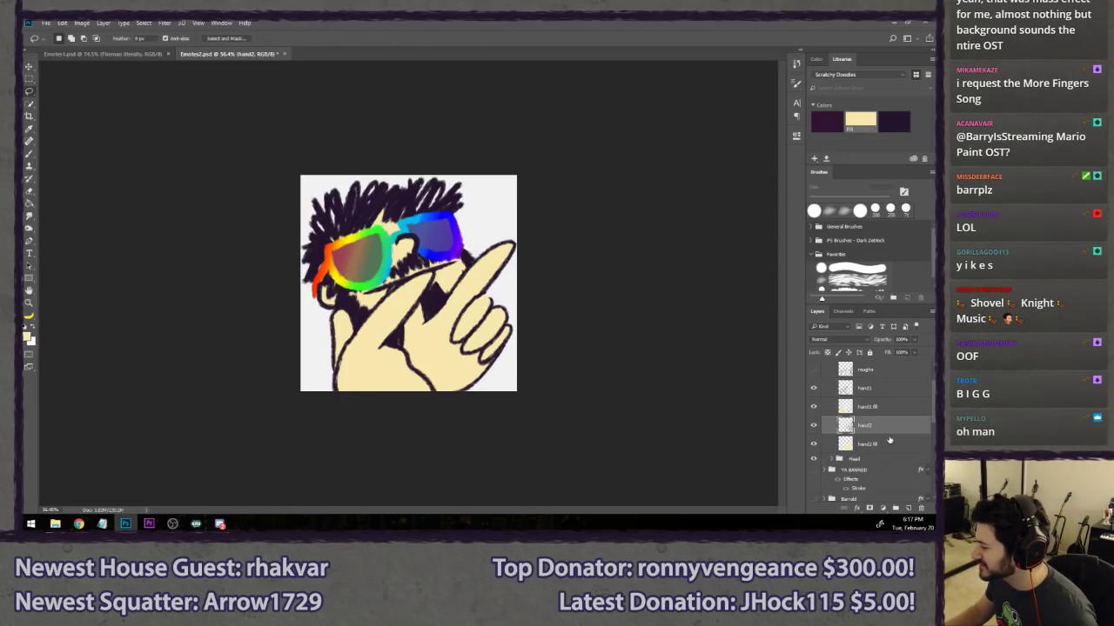
pyautogui.keyDown('shift'); pyautogui.click(856, 444); pyautogui.keyUp('shift')
pyautogui.hotkey('ctrl', 't')
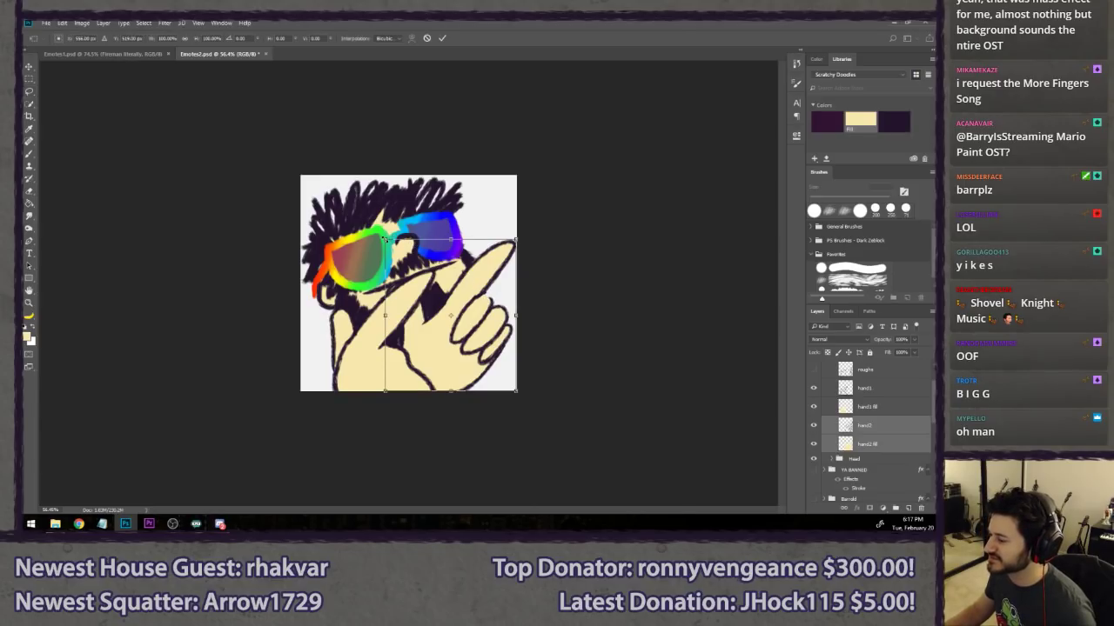
pyautogui.moveTo(383, 239); pyautogui.dragTo(396, 255)
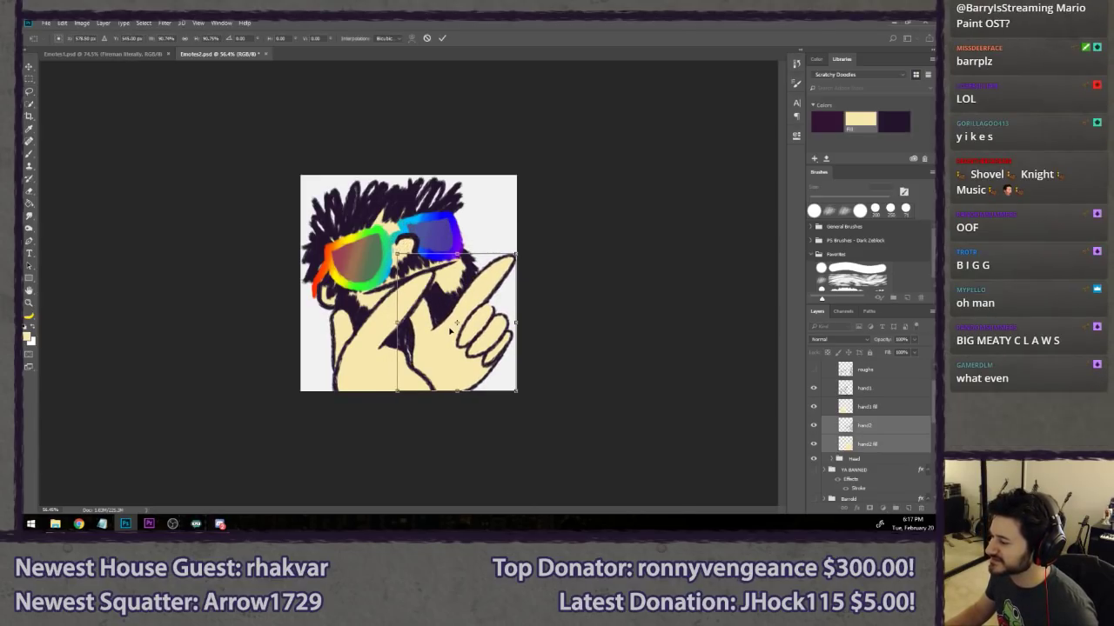
pyautogui.moveTo(468, 352); pyautogui.dragTo(468, 369)
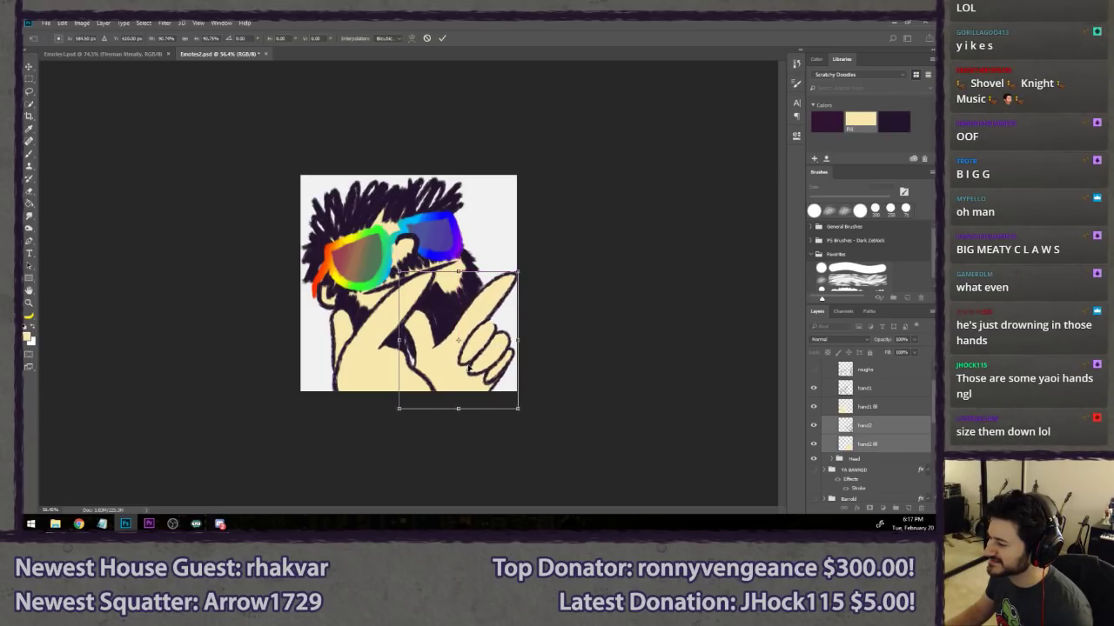
pyautogui.press('Return')
# - Scale the hand1 and hand1 fill layers down slightly together and move the first hand right, closer to the second hand
pyautogui.scroll(3, 526, 380)
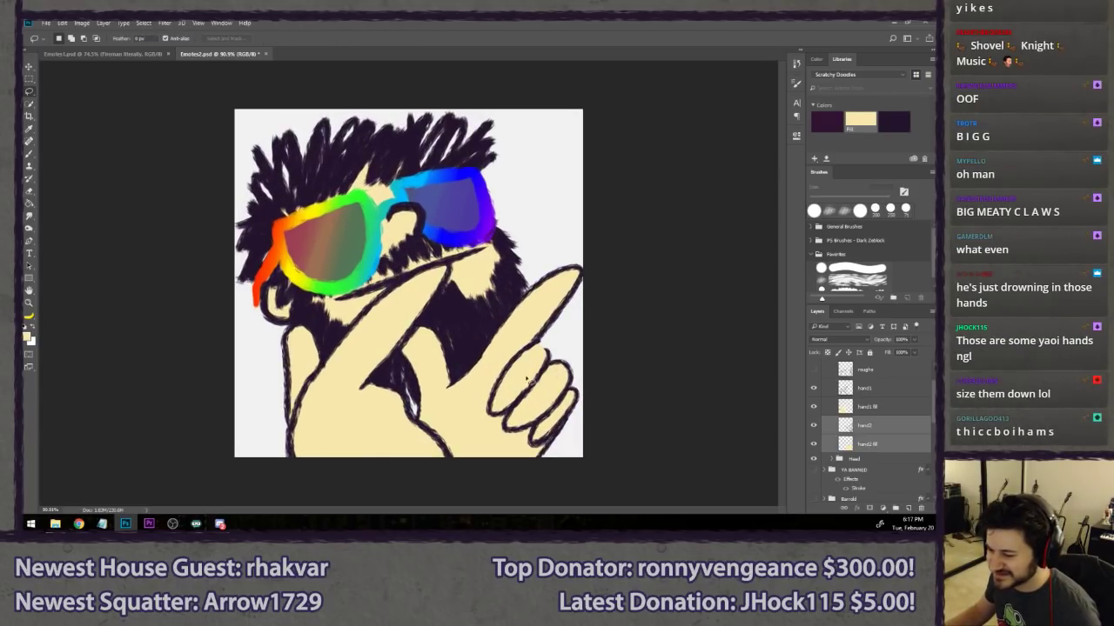
pyautogui.click(874, 388)
pyautogui.keyDown('shift'); pyautogui.click(874, 407); pyautogui.keyUp('shift')
pyautogui.hotkey('ctrl', 't')
pyautogui.moveTo(447, 266); pyautogui.dragTo(445, 259)
pyautogui.moveTo(396, 409); pyautogui.dragTo(447, 415)
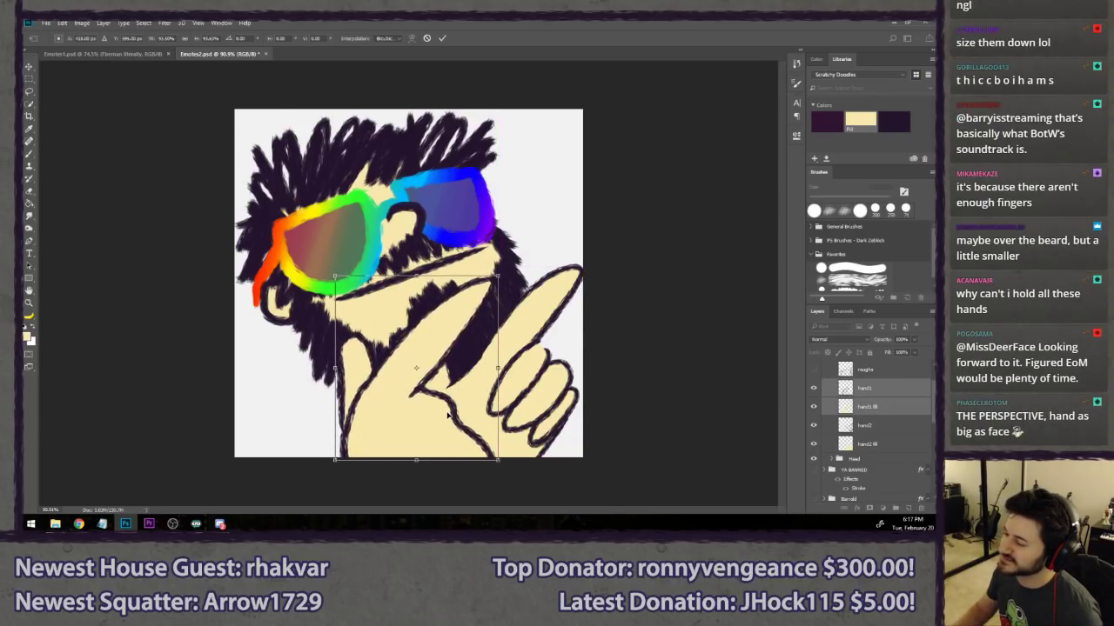
pyautogui.press('Return')
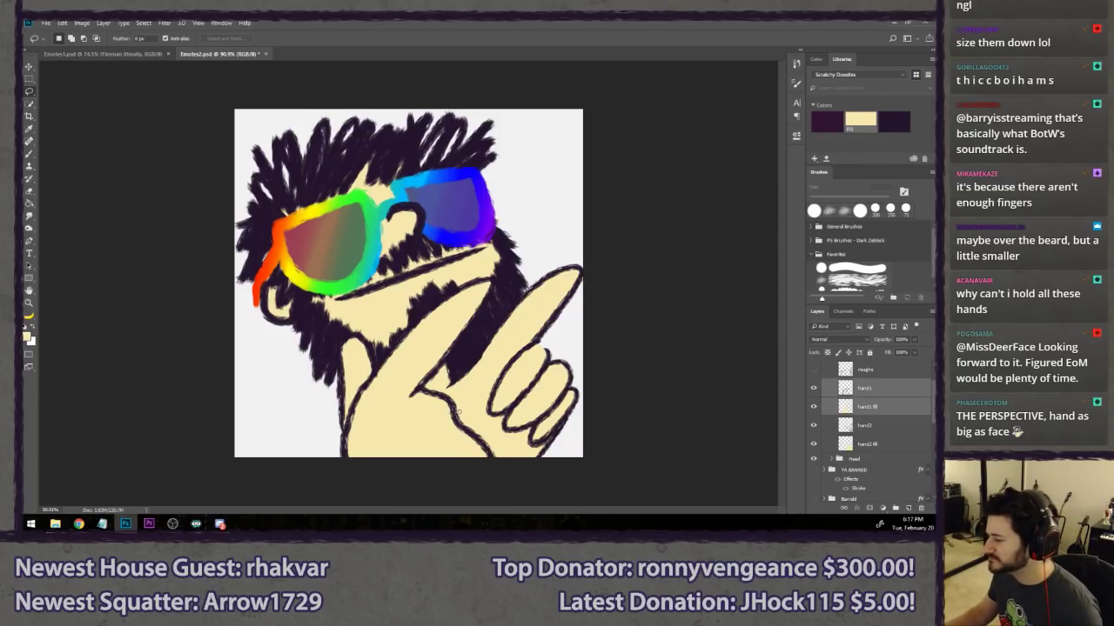
pyautogui.press('v')
pyautogui.moveTo(454, 412); pyautogui.dragTo(444, 422)
pyautogui.press('l')
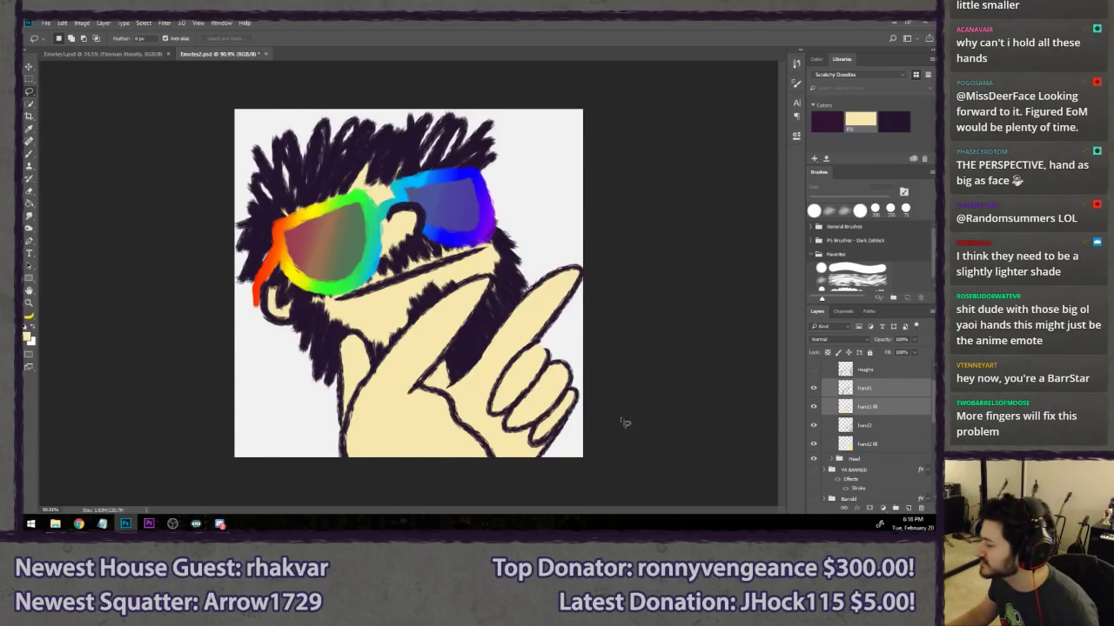
# - Move the whole Hands group slightly upward so that both hands sit higher over the beard
pyautogui.scroll(2, 872, 412)
pyautogui.click(878, 389)
pyautogui.press('v')
pyautogui.moveTo(498, 361); pyautogui.dragTo(497, 349)
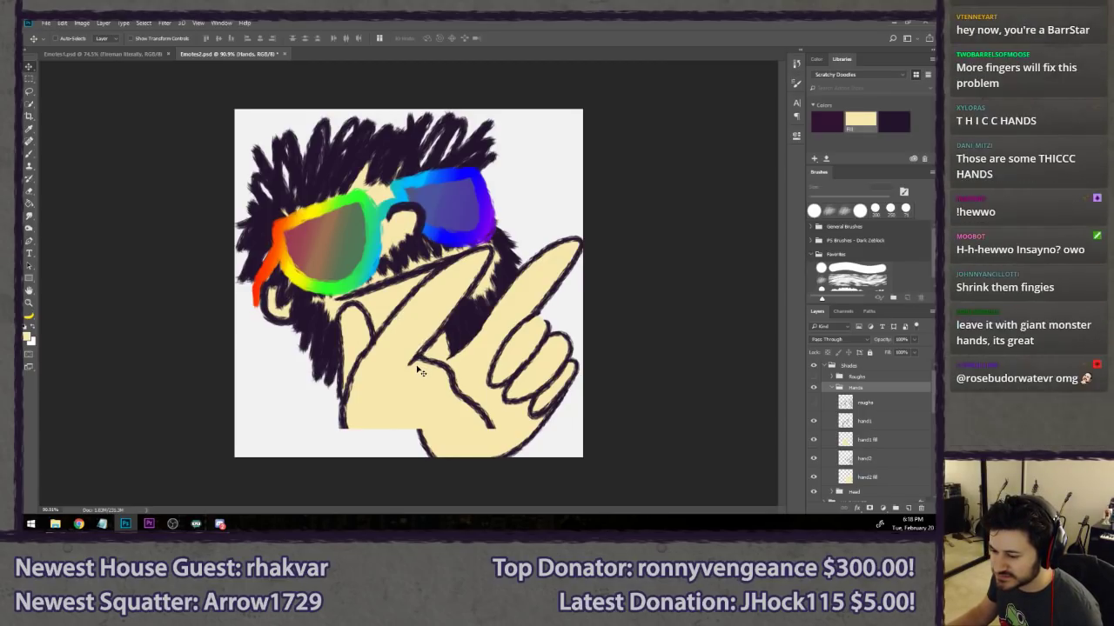
pyautogui.moveTo(420, 371); pyautogui.dragTo(416, 380)
pyautogui.press('l')
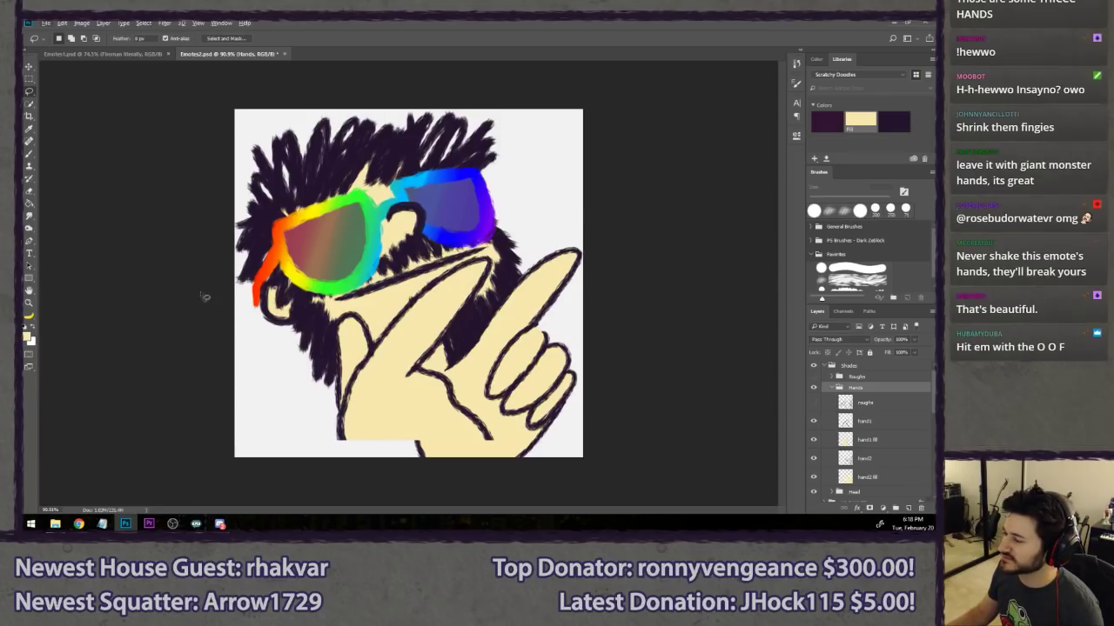
# - Compare the original and the resized hands by stepping through the edit history, and check the emote at small size
pyautogui.hotkey('ctrl', 'alt', 'z')
pyautogui.hotkey('ctrl', 'alt', 'z')
pyautogui.hotkey('ctrl', 'alt', 'z')
pyautogui.hotkey('ctrl', 'alt', 'z')
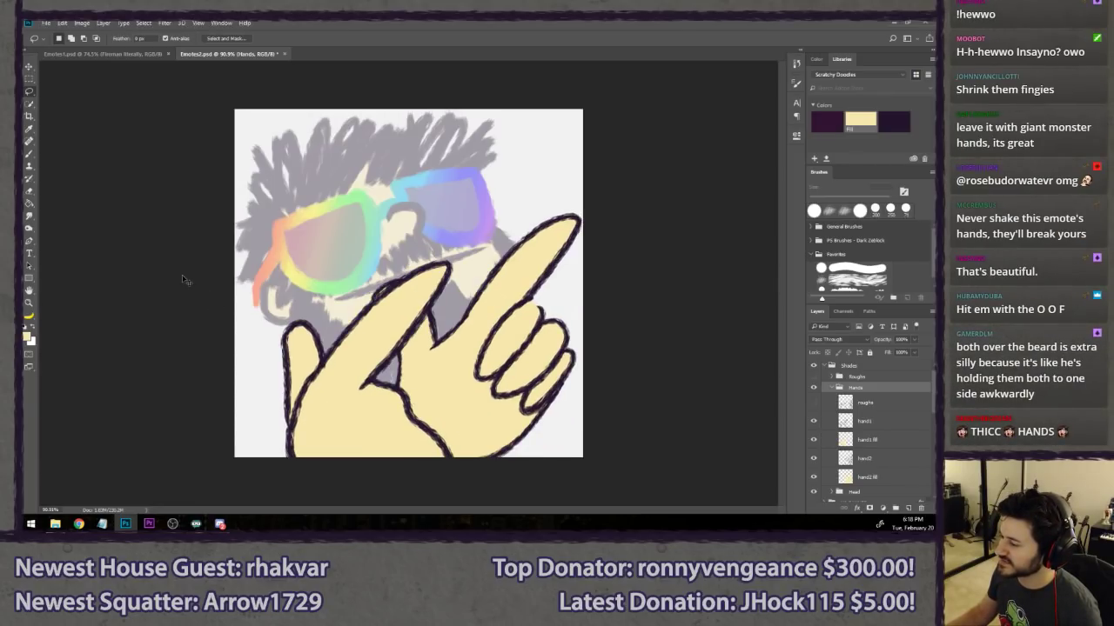
pyautogui.hotkey('ctrl', 'shift', 'z')
pyautogui.hotkey('ctrl', 'shift', 'z')
pyautogui.hotkey('ctrl', 'alt', 'z')
pyautogui.scroll(-12, 184, 280)
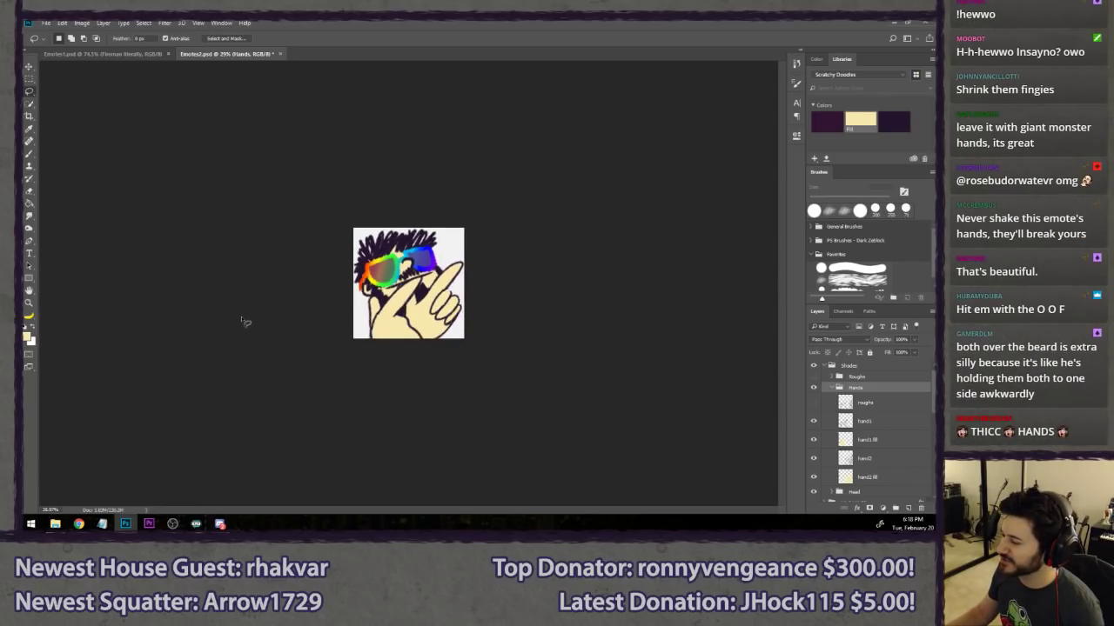
pyautogui.scroll(-2, 261, 332)
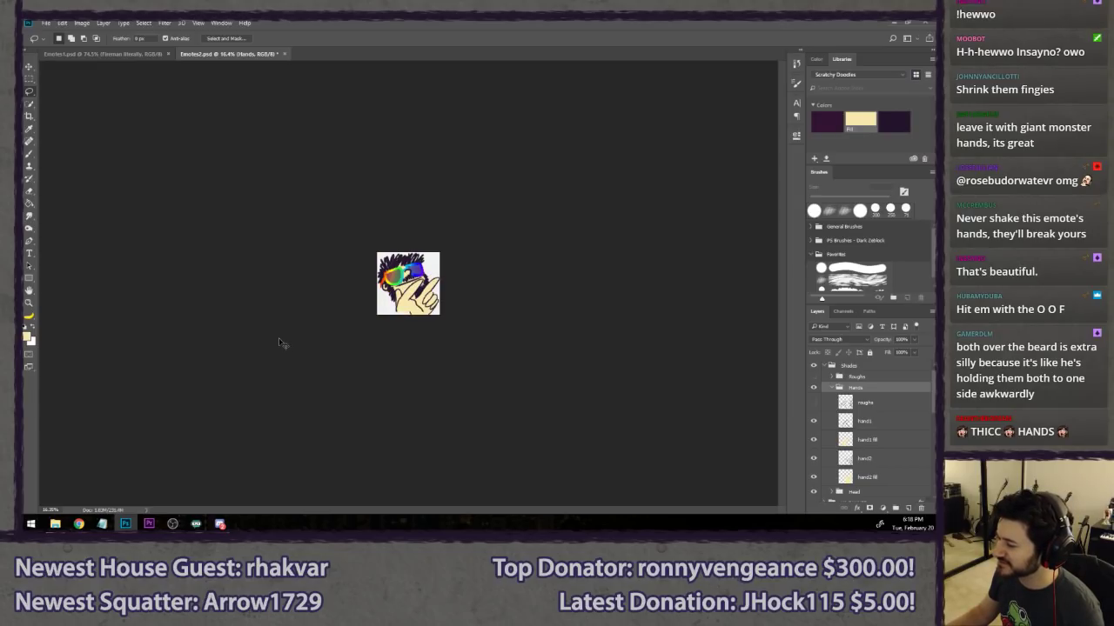
pyautogui.scroll(5, 400, 340)
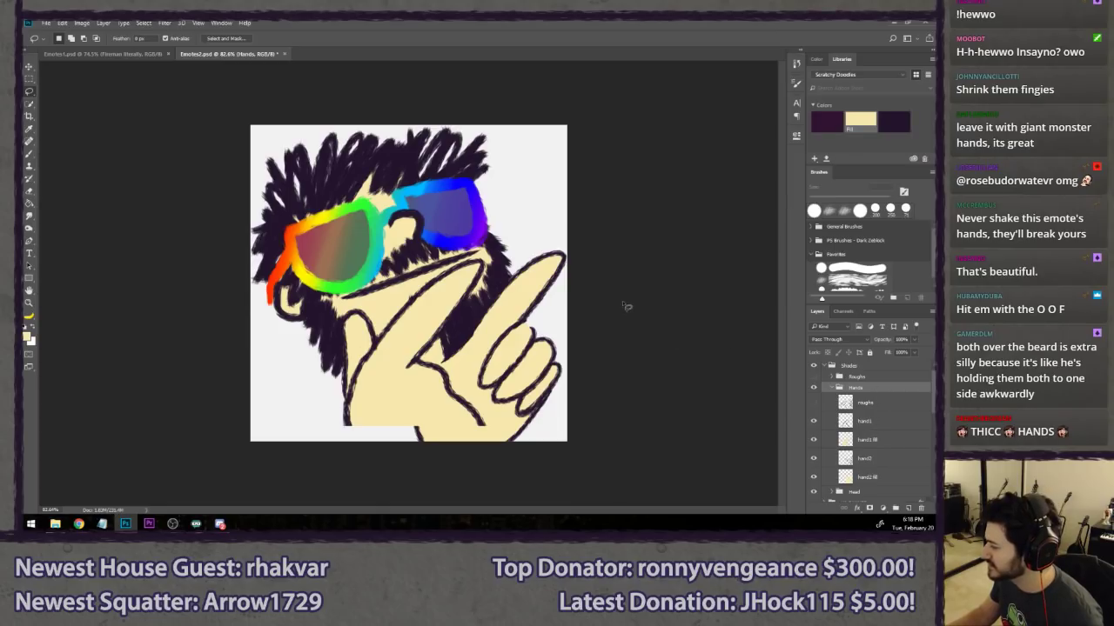
# - Try rotating the Hands group clockwise and repositioning it over the beard, and check the emote at small size
pyautogui.hotkey('ctrl', 't')
pyautogui.moveTo(605, 204); pyautogui.dragTo(612, 260)
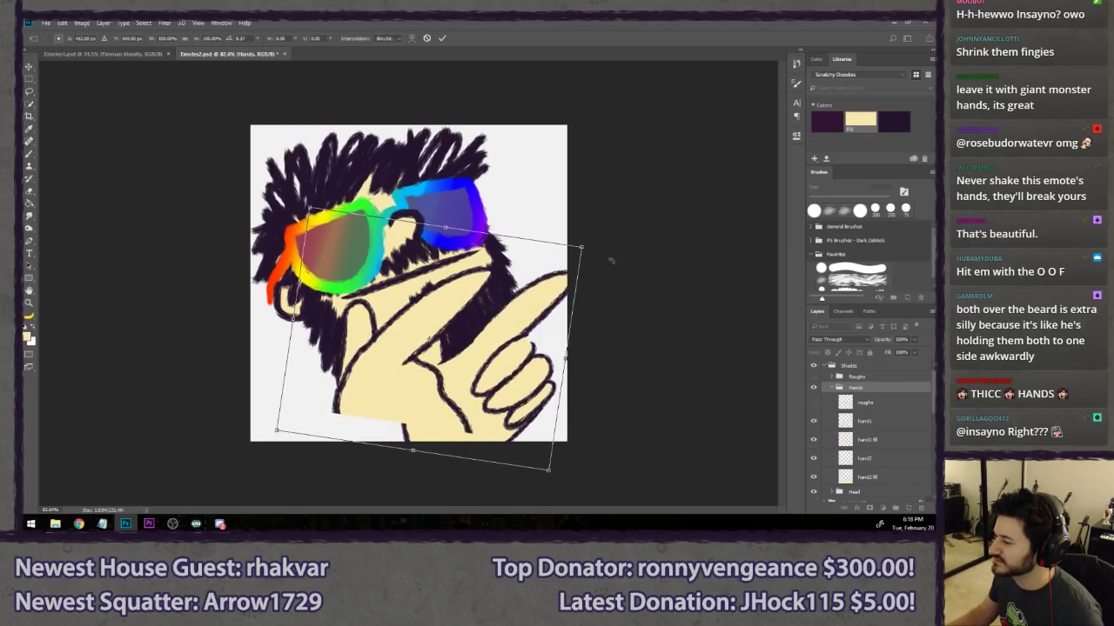
pyautogui.moveTo(548, 341)
pyautogui.mouseDown()
pyautogui.moveTo(548, 329)
pyautogui.moveTo(538, 345)
pyautogui.mouseUp()
pyautogui.moveTo(600, 247); pyautogui.dragTo(557, 255)
pyautogui.moveTo(525, 312); pyautogui.dragTo(533, 309)
pyautogui.press('Return')
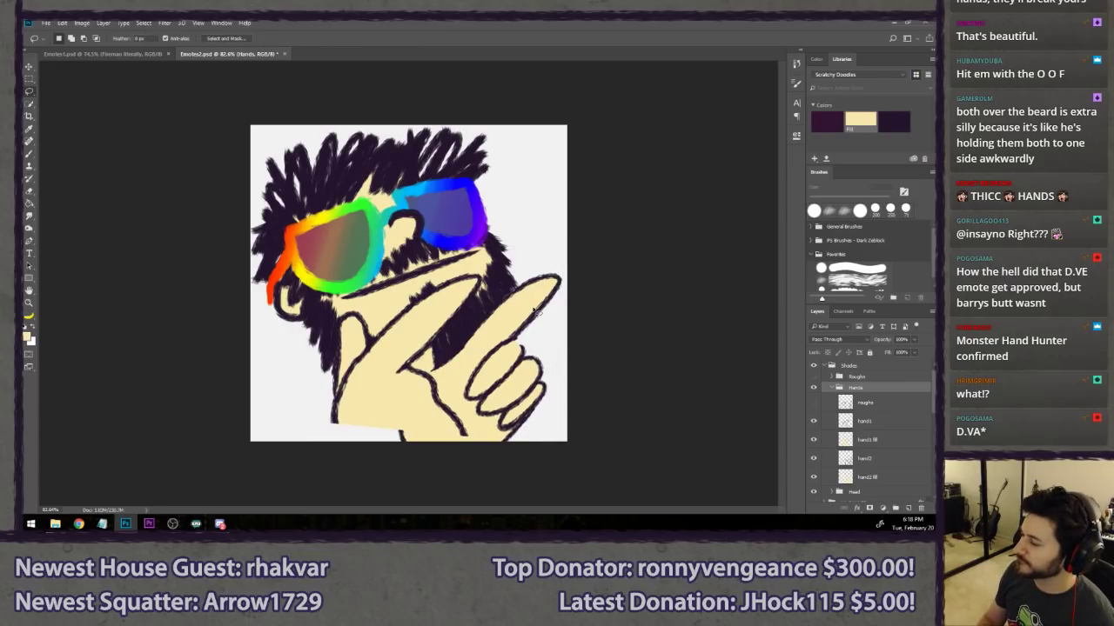
pyautogui.scroll(-8, 565, 364)
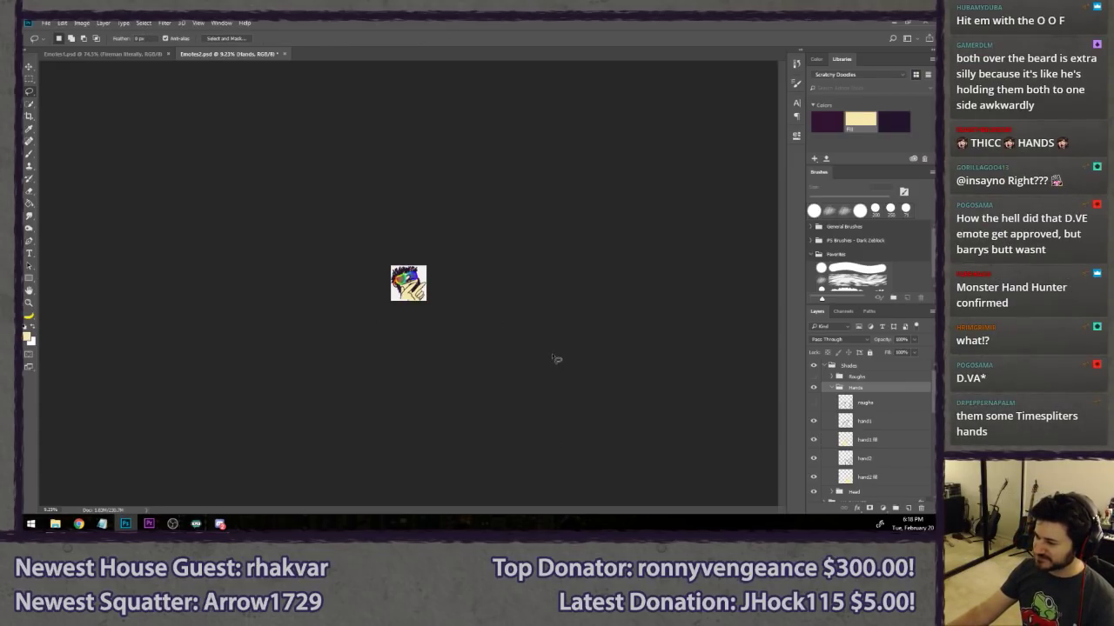
pyautogui.scroll(2, 320, 318)
pyautogui.scroll(4, 320, 318)
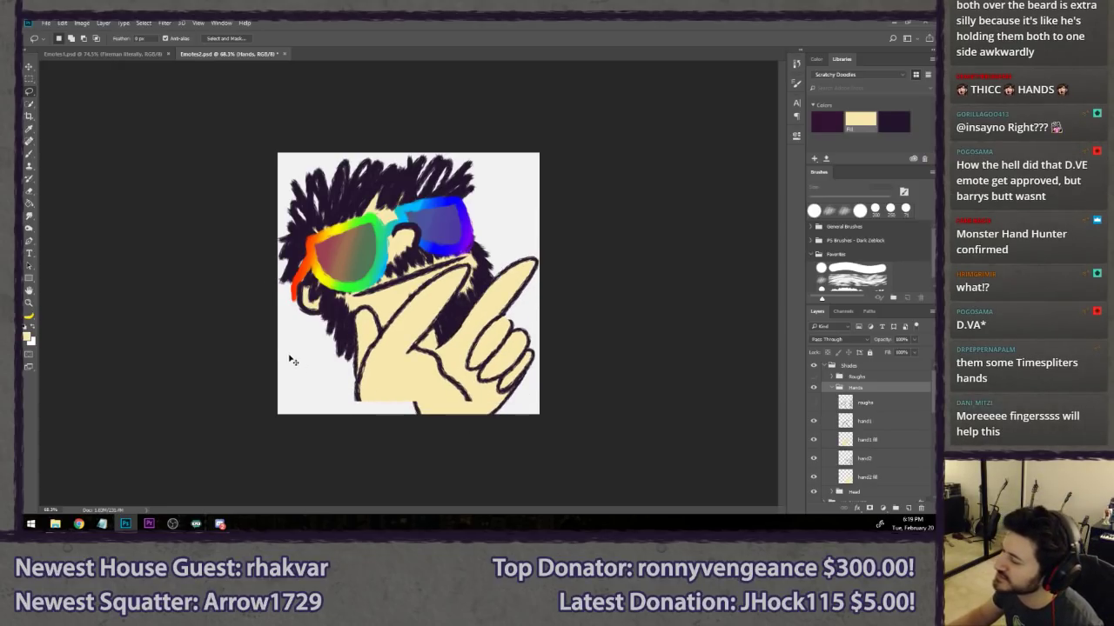
# - Rotate the hand1 and hand1 fill layers slightly clockwise together and nudge them slightly to the left
pyautogui.scroll(-3, 217, 297)
pyautogui.scroll(-1, 218, 296)
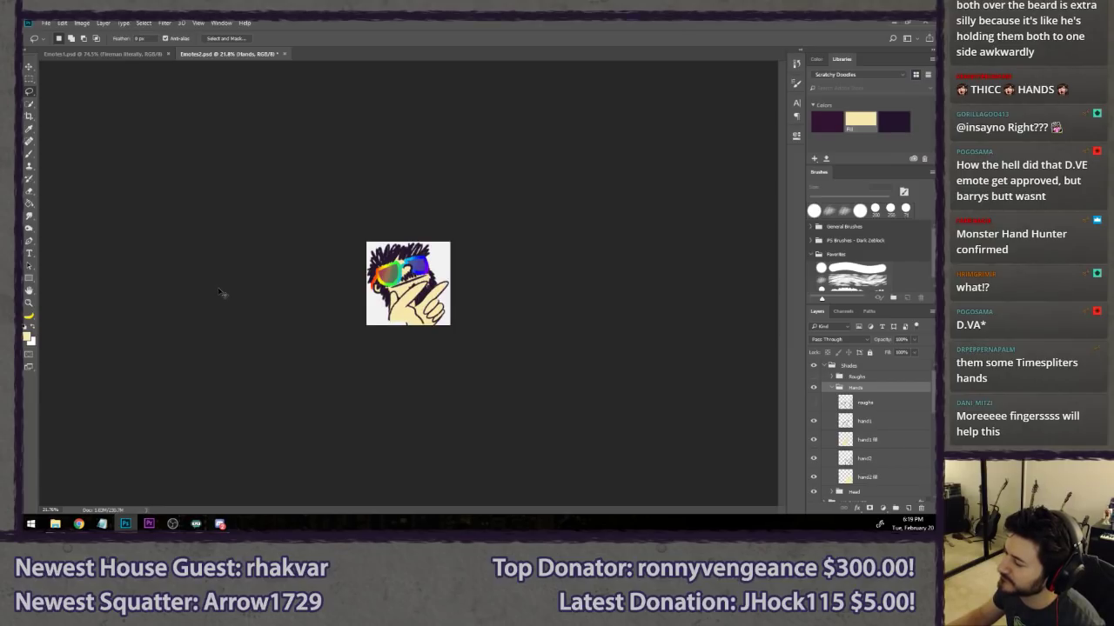
pyautogui.scroll(5, 223, 294)
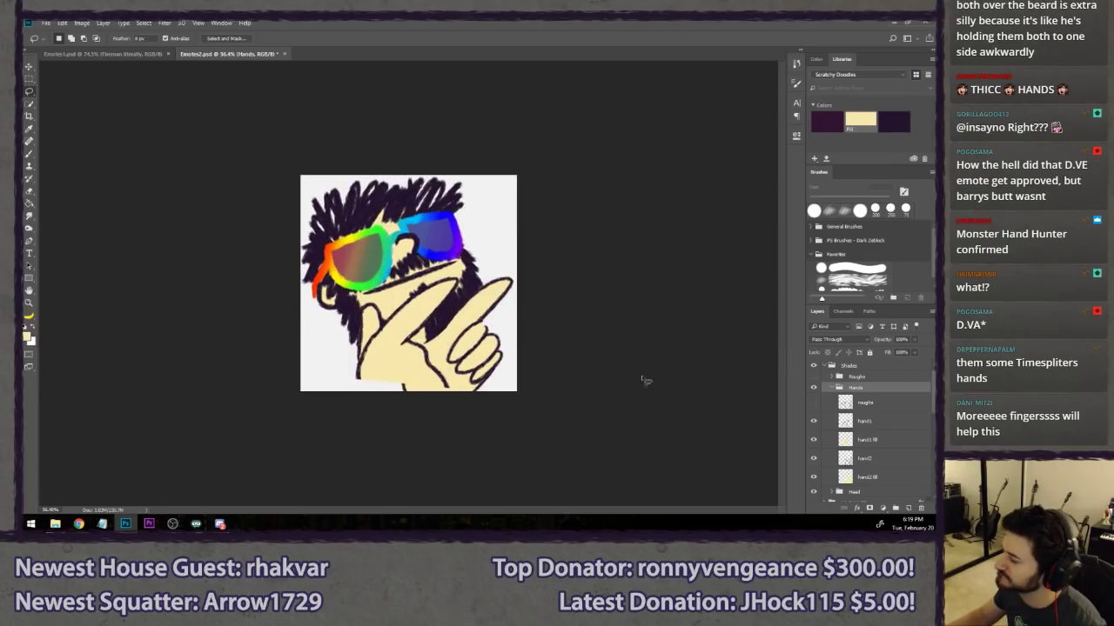
pyautogui.click(876, 424)
pyautogui.keyDown('shift'); pyautogui.click(870, 439); pyautogui.keyUp('shift')
pyautogui.hotkey('ctrl', 't')
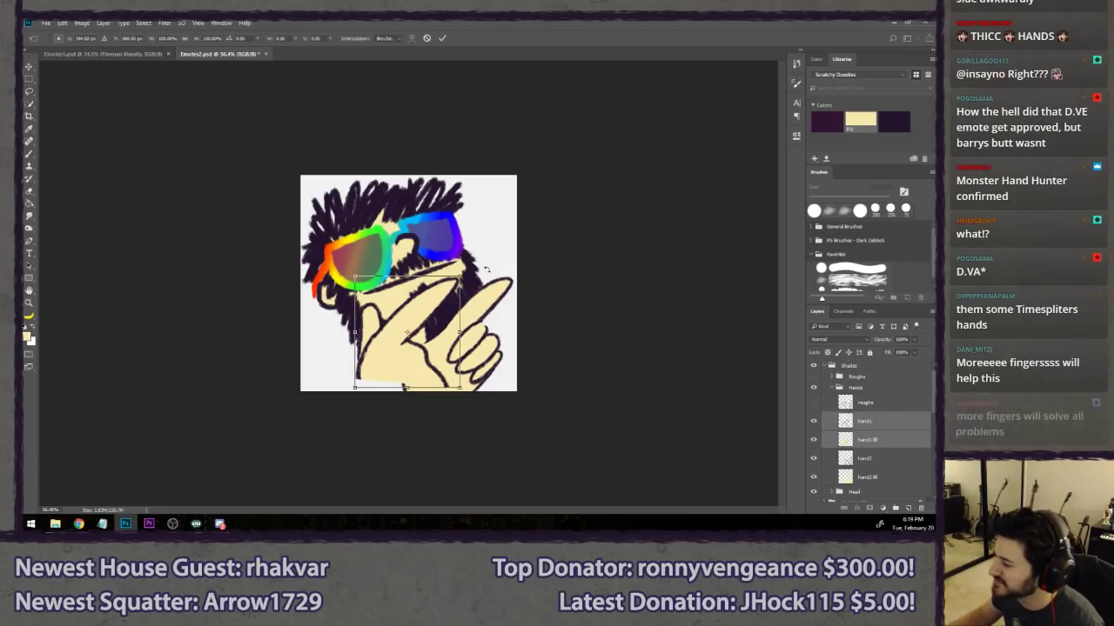
pyautogui.moveTo(486, 269); pyautogui.dragTo(496, 277)
pyautogui.moveTo(430, 374)
pyautogui.mouseDown()
pyautogui.moveTo(441, 380)
pyautogui.moveTo(447, 357)
pyautogui.moveTo(427, 374)
pyautogui.mouseUp()
pyautogui.press('Return')
# - Compare the first hand before and after its rotation by undoing and redoing, and check the emote at small size
pyautogui.hotkey('ctrl', 'z')
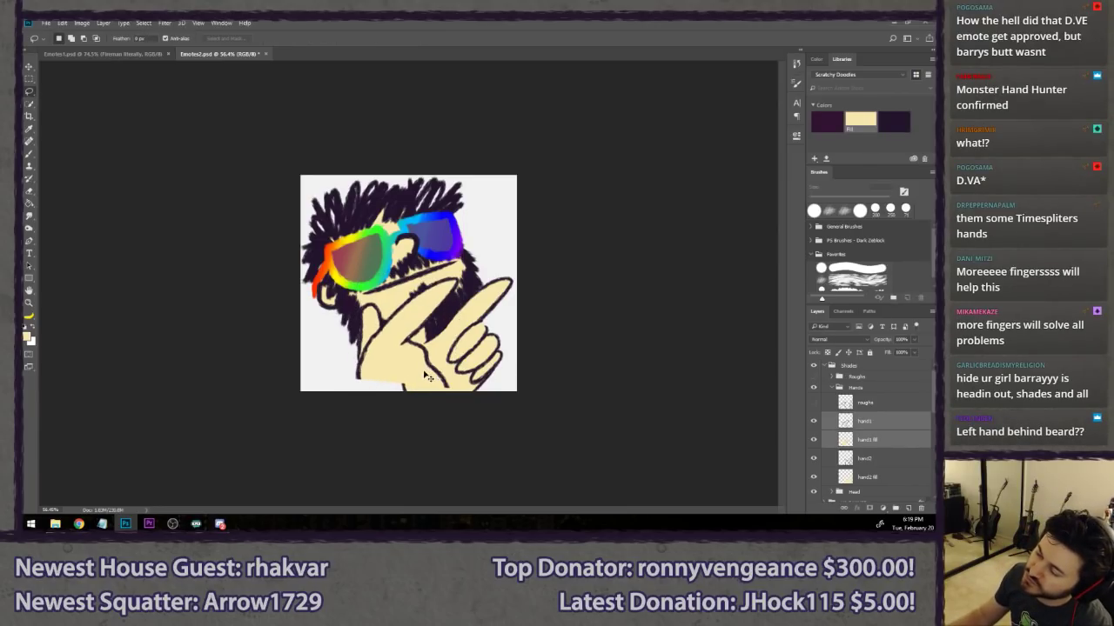
pyautogui.hotkey('ctrl', 'z')
pyautogui.scroll(-5, 560, 351)
pyautogui.scroll(-4, 559, 347)
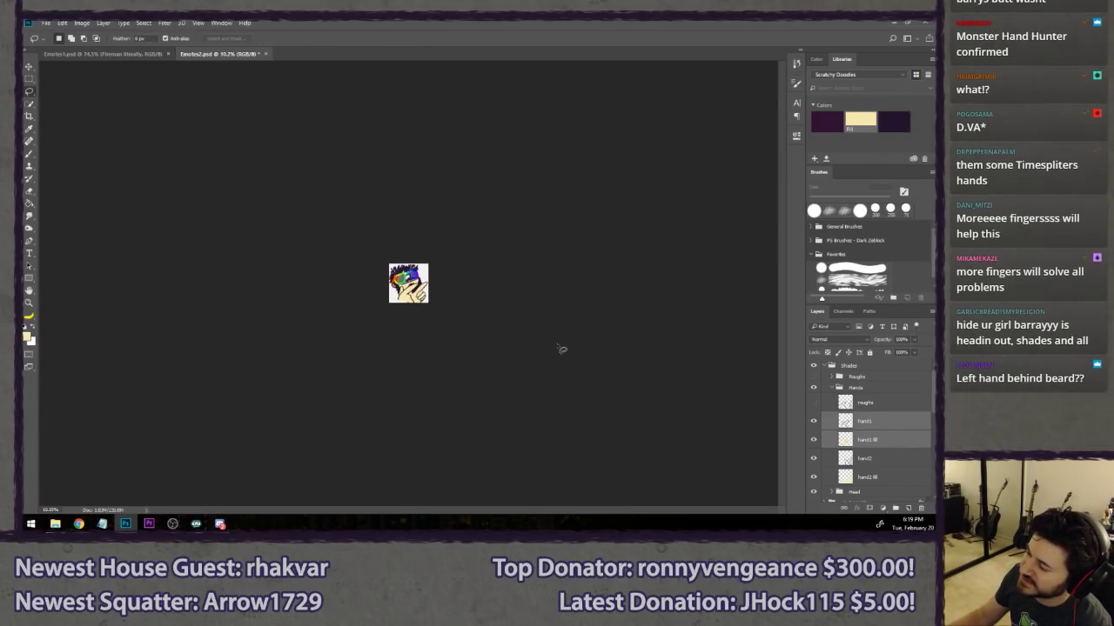
pyautogui.scroll(5, 561, 349)
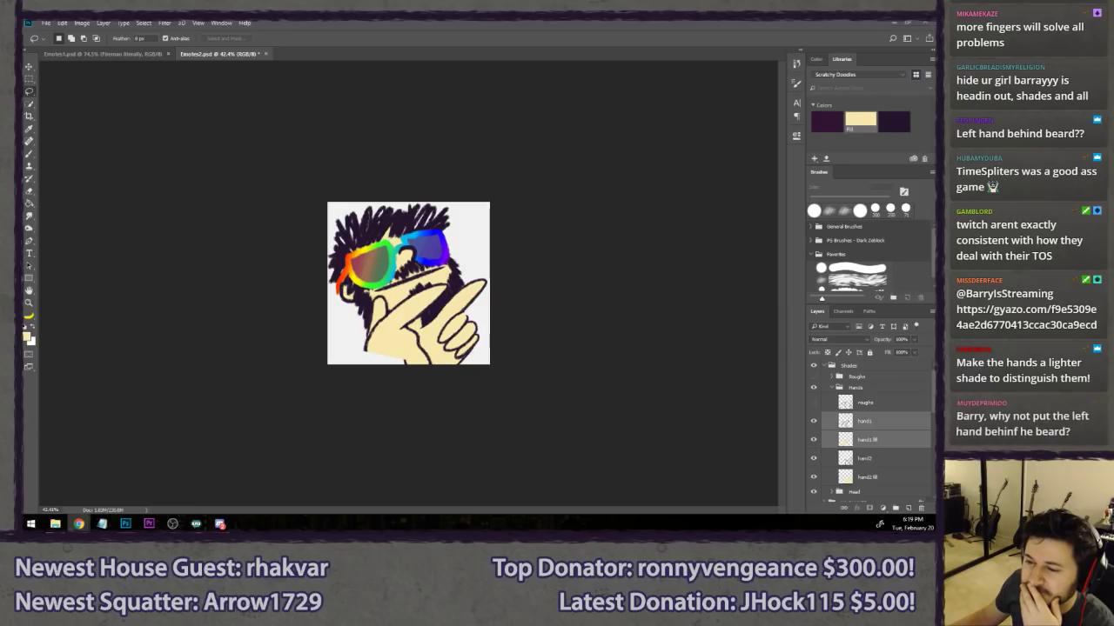
# - Examine the suggested hand pose in the Gyazo sketch in the browser at enlarged size, and close the page
pyautogui.moveTo(374, 94); pyautogui.dragTo(375, 20)
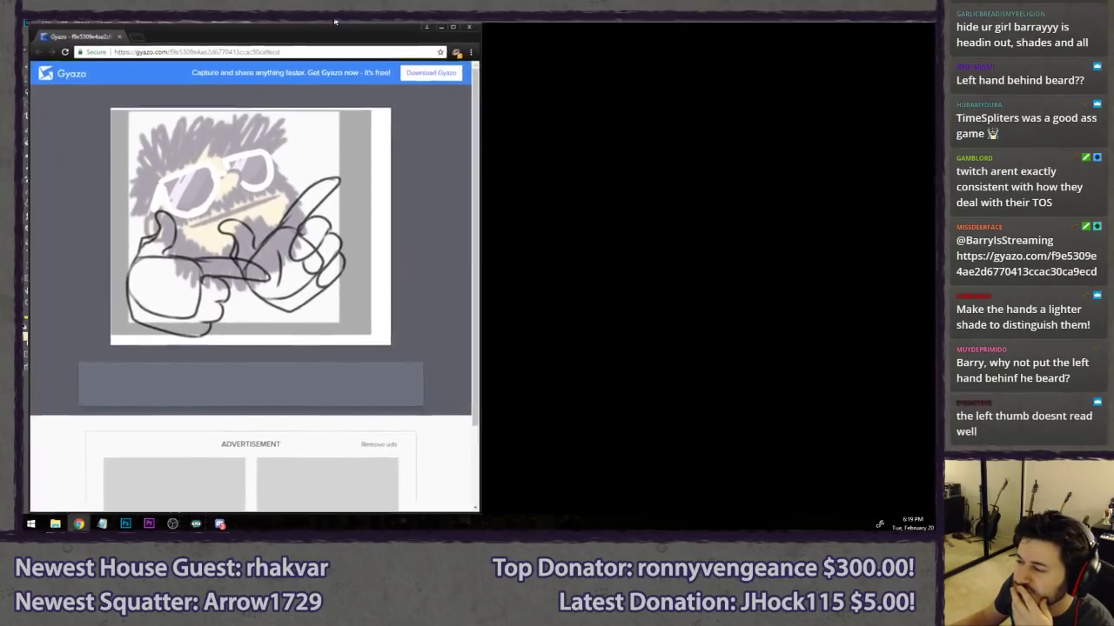
pyautogui.click(366, 269)
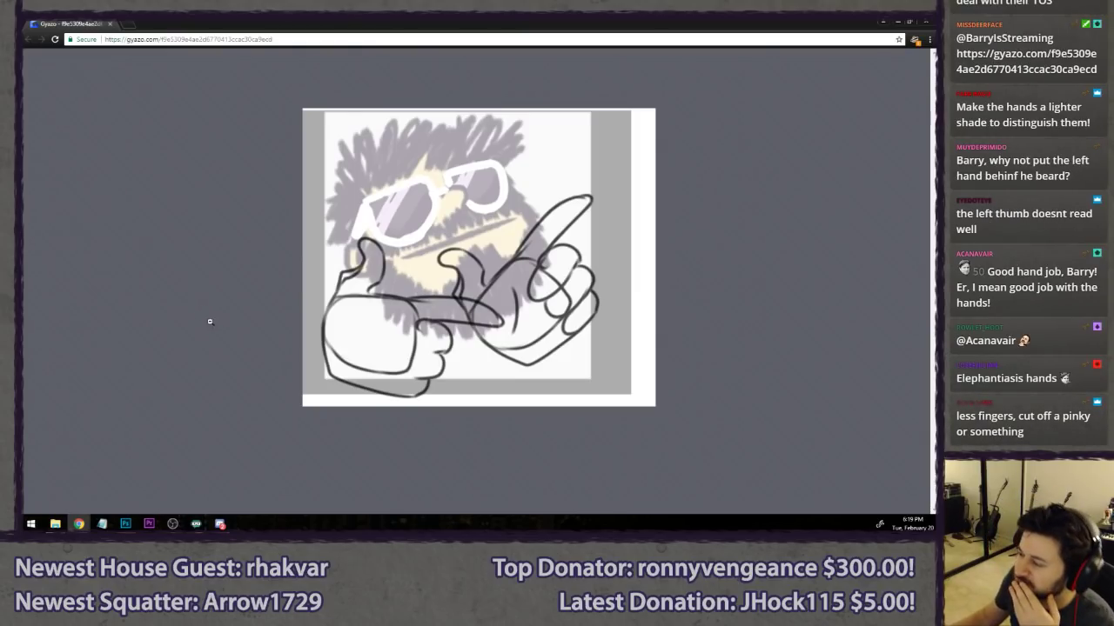
pyautogui.click(270, 287)
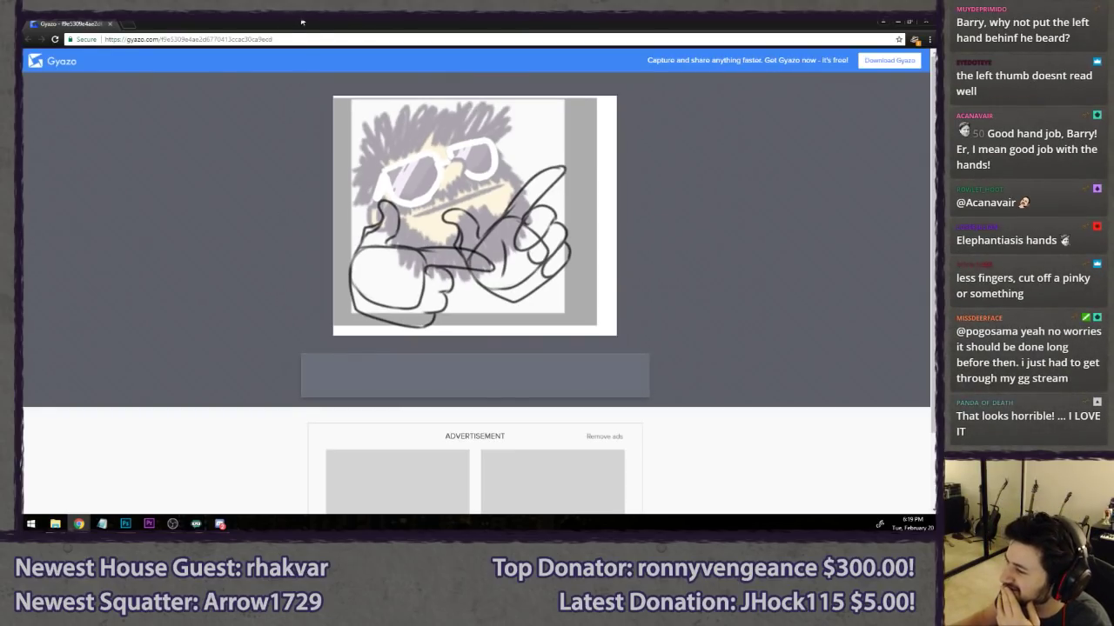
pyautogui.moveTo(302, 23); pyautogui.dragTo(280, 232)
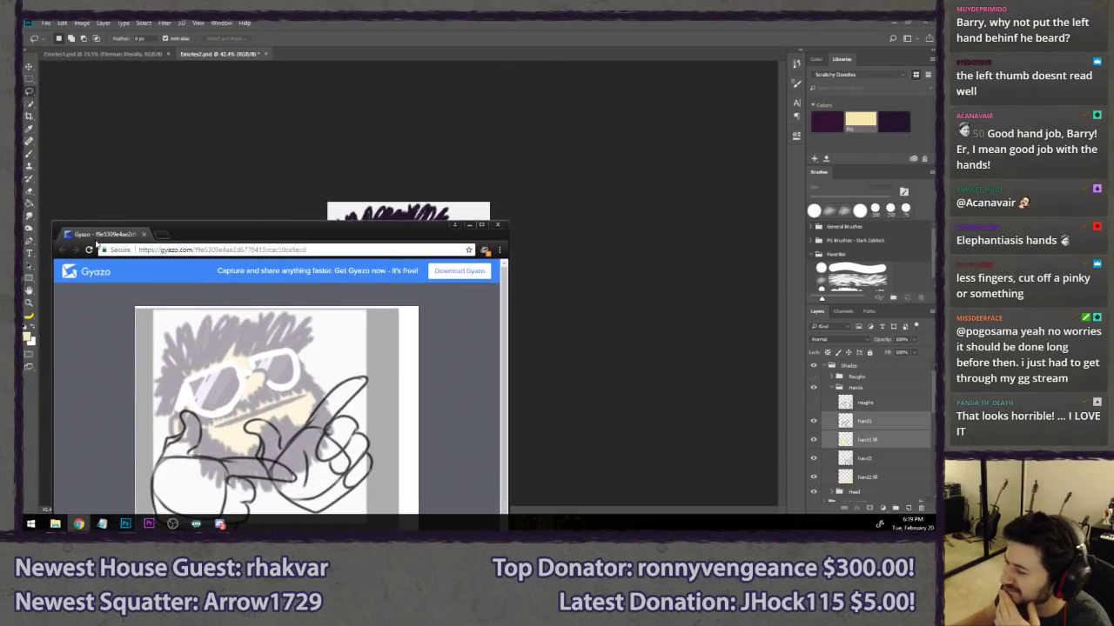
pyautogui.middleClick(107, 235)
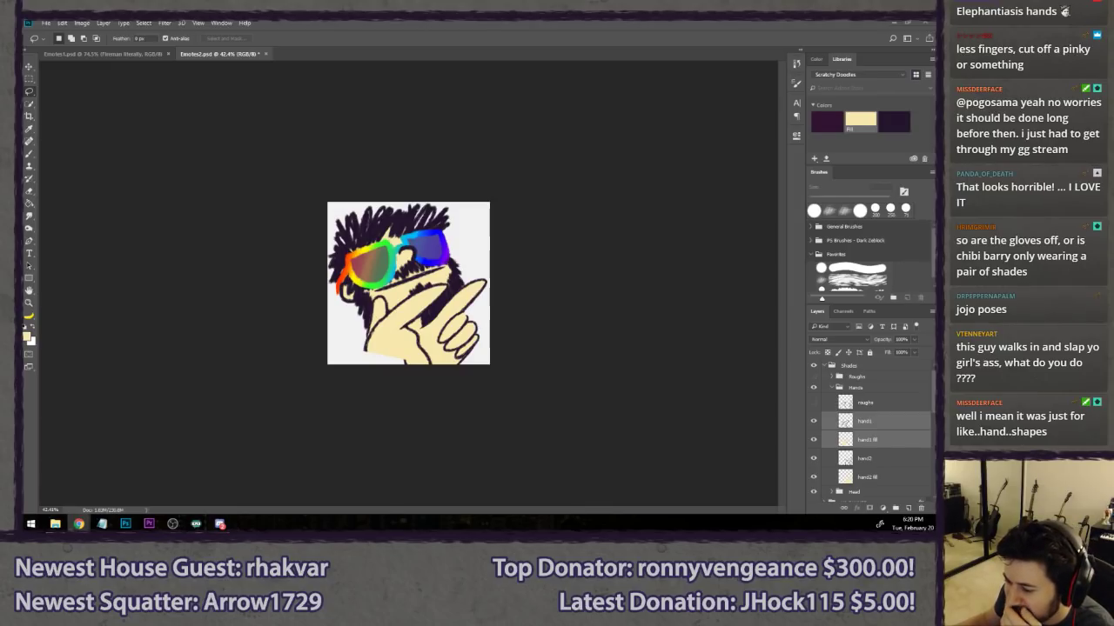
# - Place the Gyazo sketch beside the emote to compare the hand shapes, and move it away again
pyautogui.click(332, 21)
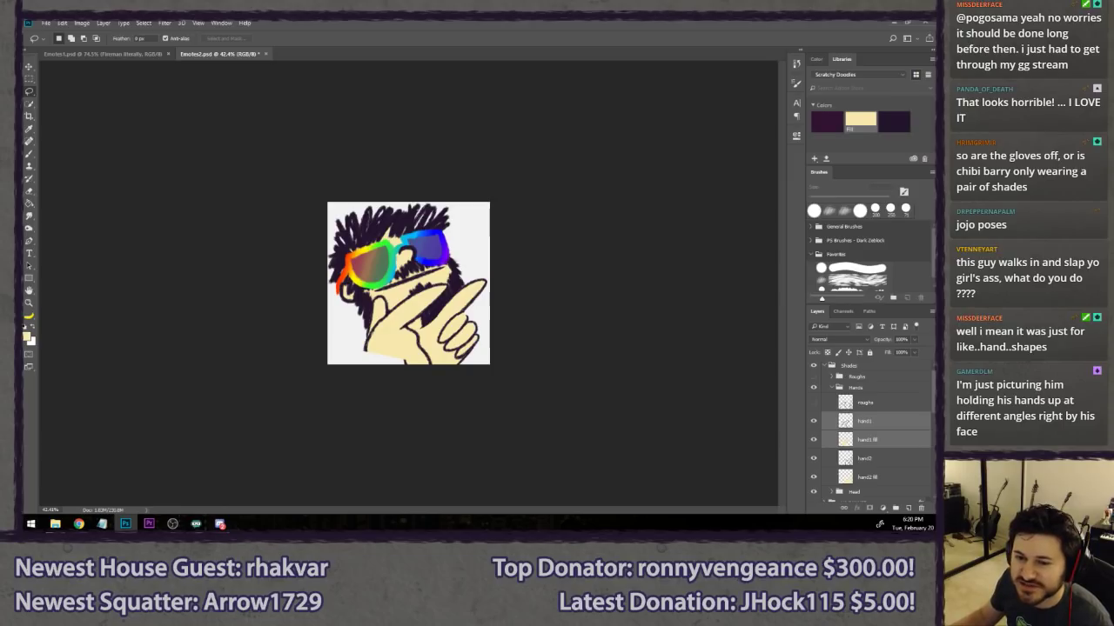
pyautogui.hotkey('alt', 'Tab')
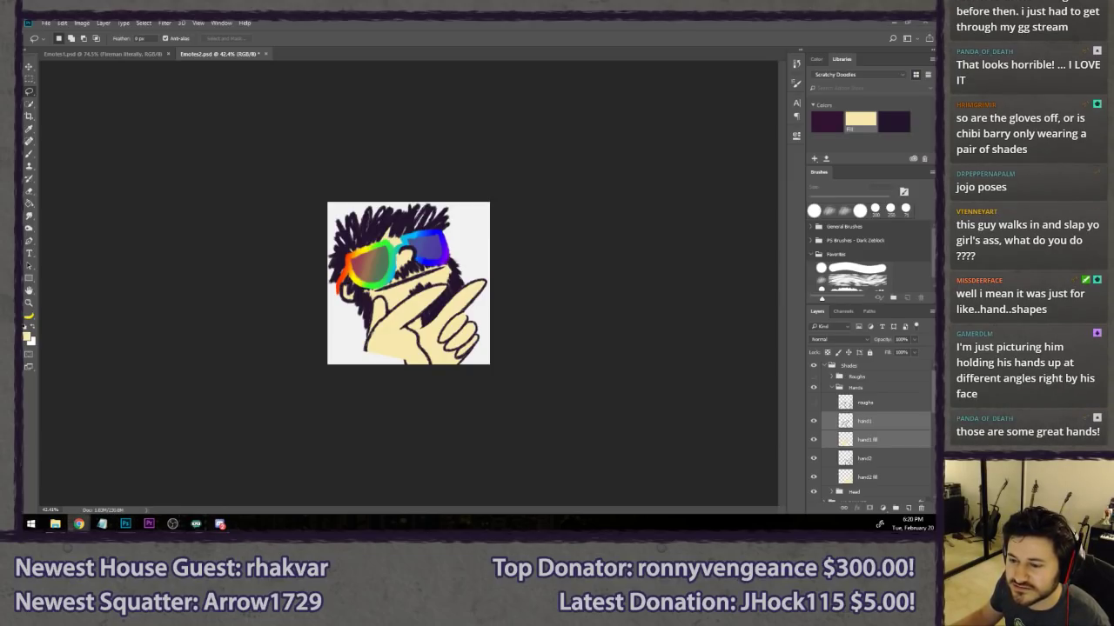
pyautogui.moveTo(24, 89); pyautogui.dragTo(669, 114)
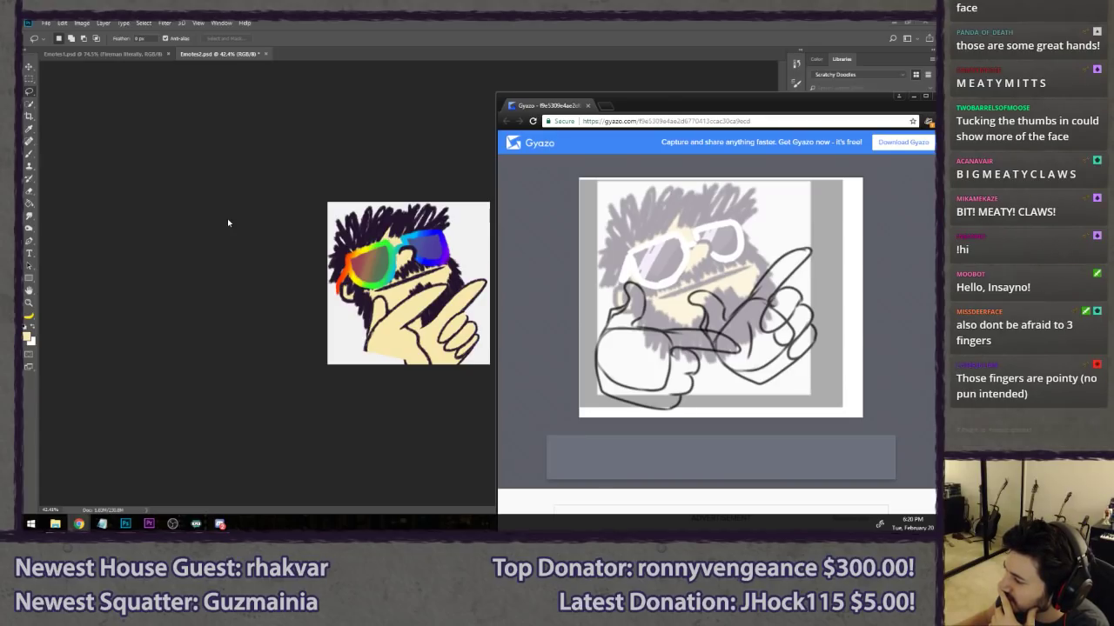
pyautogui.moveTo(642, 103); pyautogui.dragTo(26, 94)
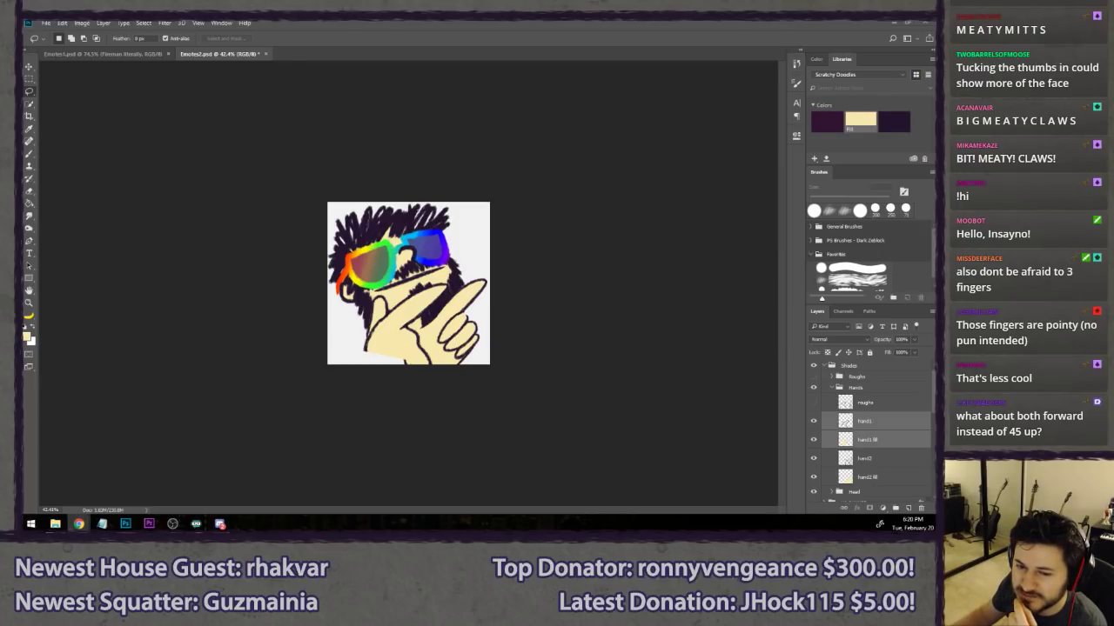
# - Move the Head group slightly up and scale it down proportionally to about 92%
pyautogui.scroll(-3, 870, 418)
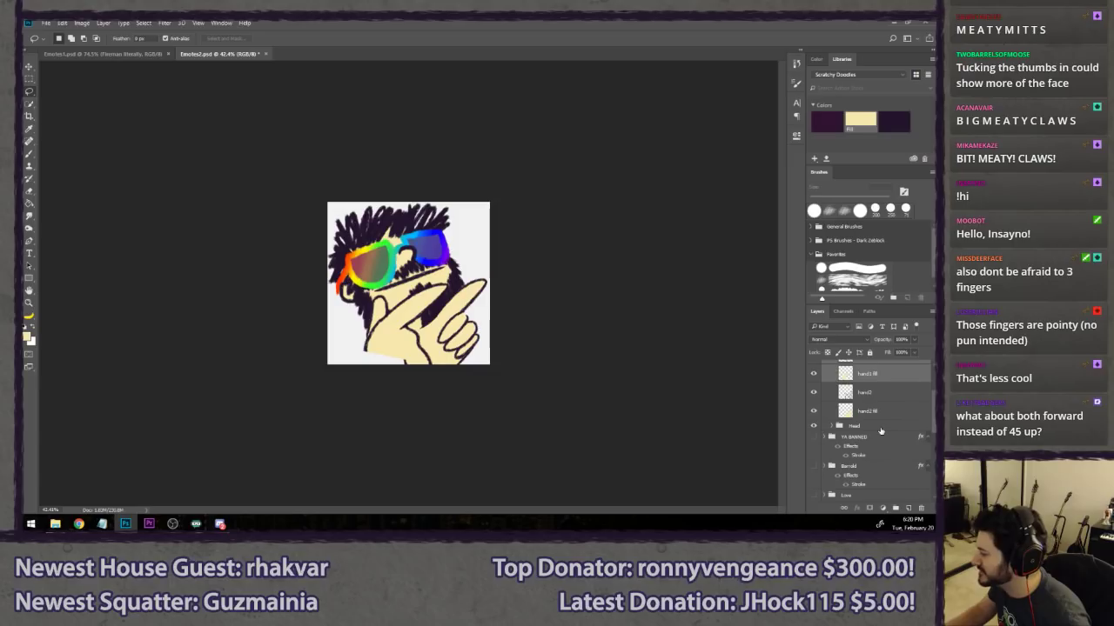
pyautogui.click(879, 426)
pyautogui.press('v')
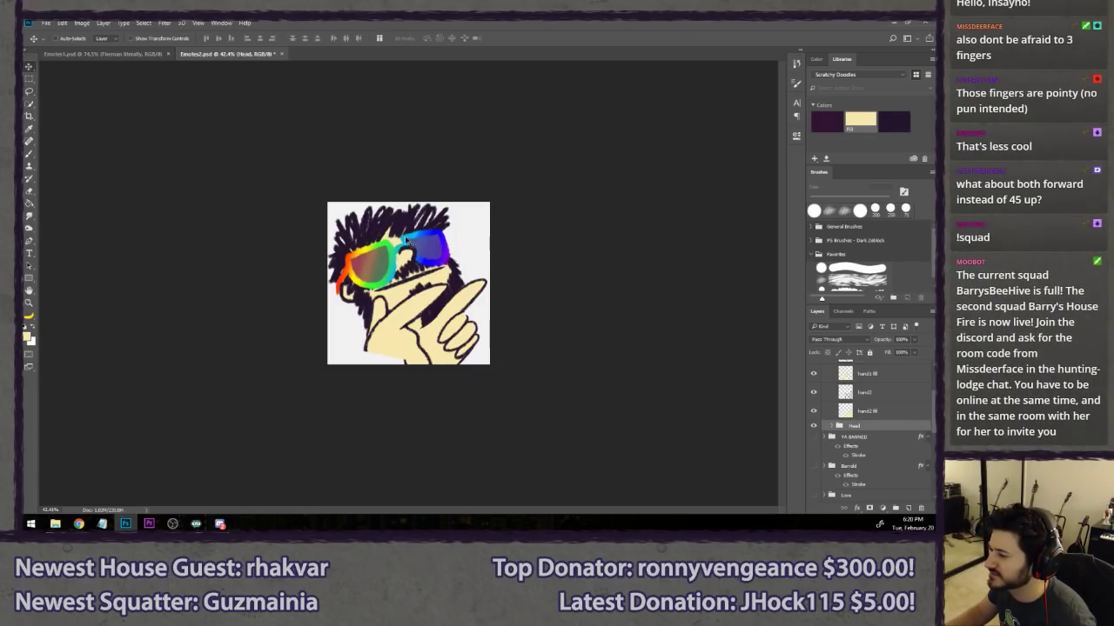
pyautogui.scroll(3, 409, 222)
pyautogui.moveTo(409, 221); pyautogui.dragTo(412, 216)
pyautogui.press('l')
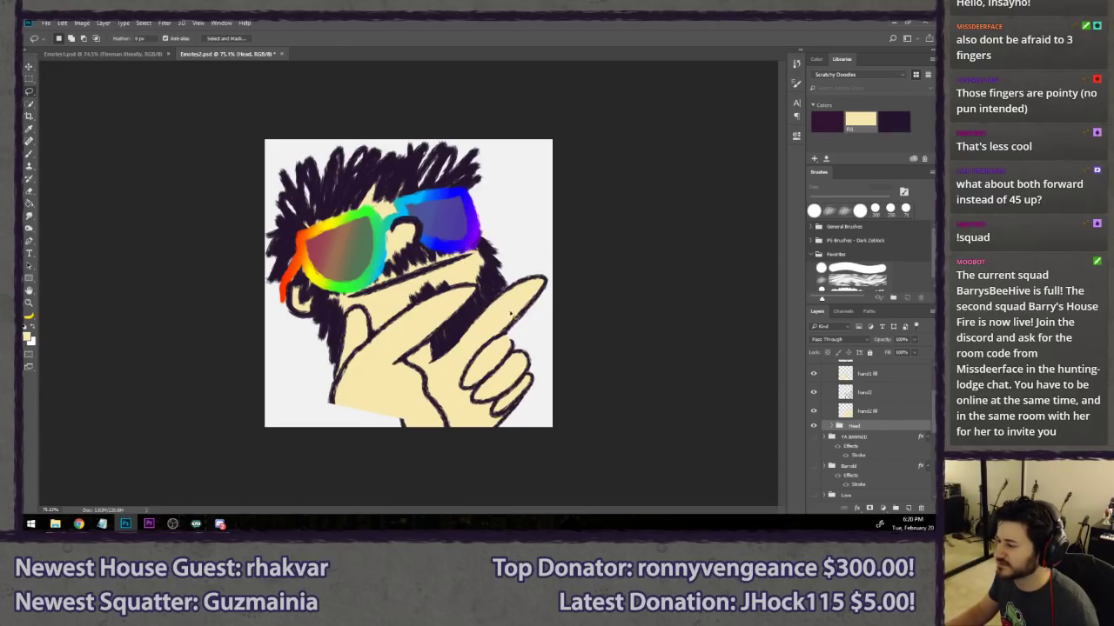
pyautogui.hotkey('ctrl', 't')
pyautogui.moveTo(534, 387); pyautogui.dragTo(510, 357)
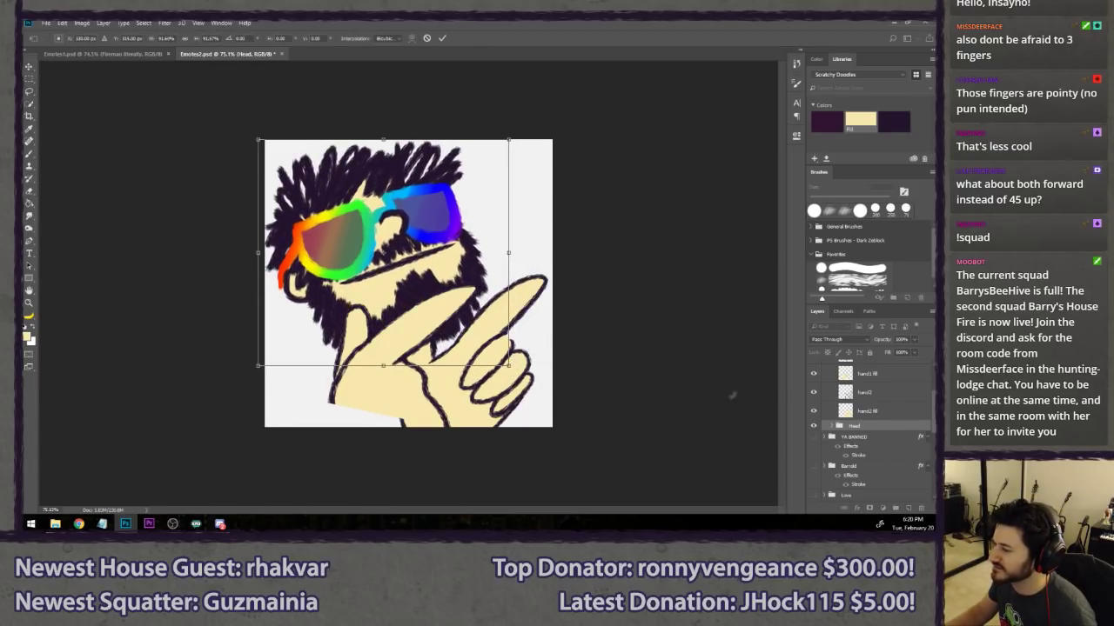
pyautogui.press('Return')
# - Scale the whole Hands group down proportionally to about 90% and reposition it over the beard
pyautogui.scroll(3, 885, 407)
pyautogui.click(886, 380)
pyautogui.hotkey('ctrl', 't')
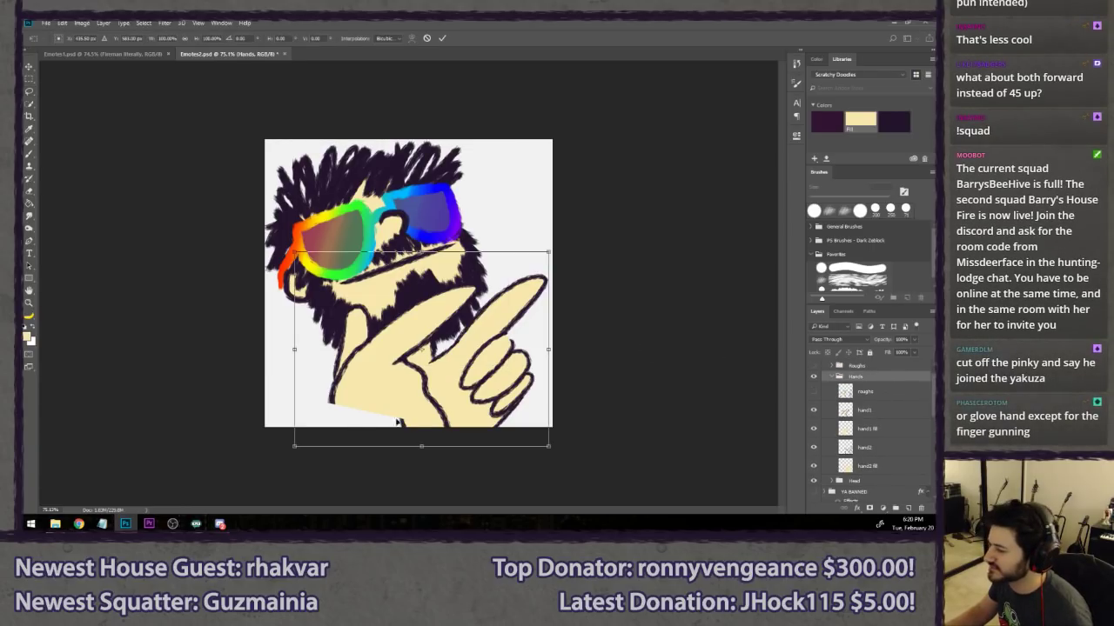
pyautogui.moveTo(299, 447); pyautogui.dragTo(320, 427)
pyautogui.moveTo(351, 385); pyautogui.dragTo(345, 381)
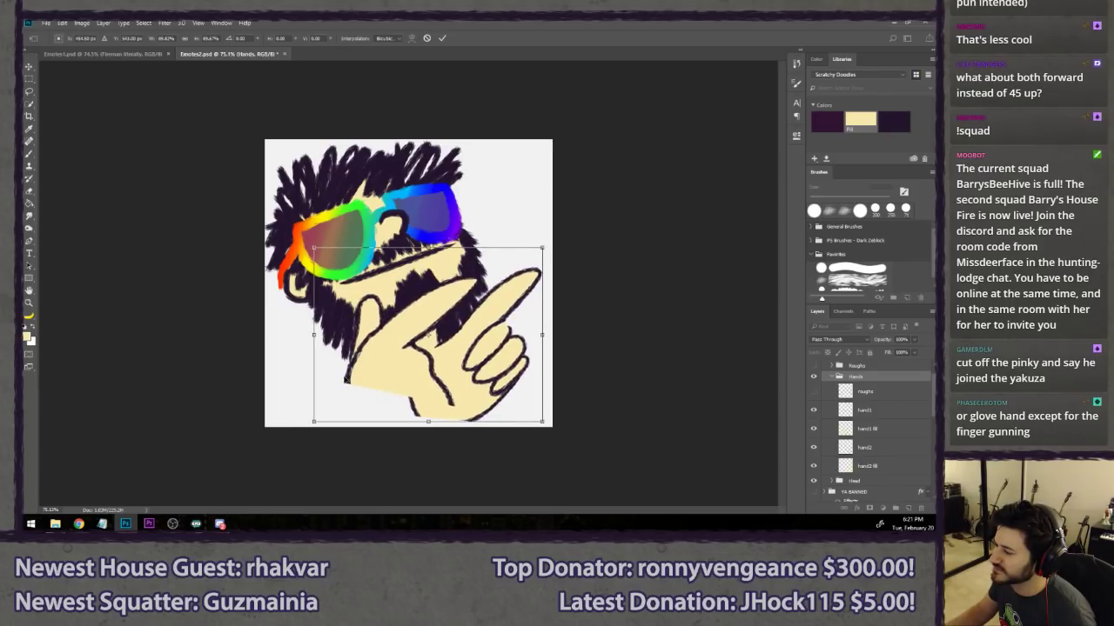
pyautogui.moveTo(463, 379); pyautogui.dragTo(385, 377)
pyautogui.press('Return')
# - Move the hand1 and hand1 fill layers left, farther away from the second hand
pyautogui.click(879, 410)
pyautogui.keyDown('shift'); pyautogui.click(889, 428); pyautogui.keyUp('shift')
pyautogui.press('v')
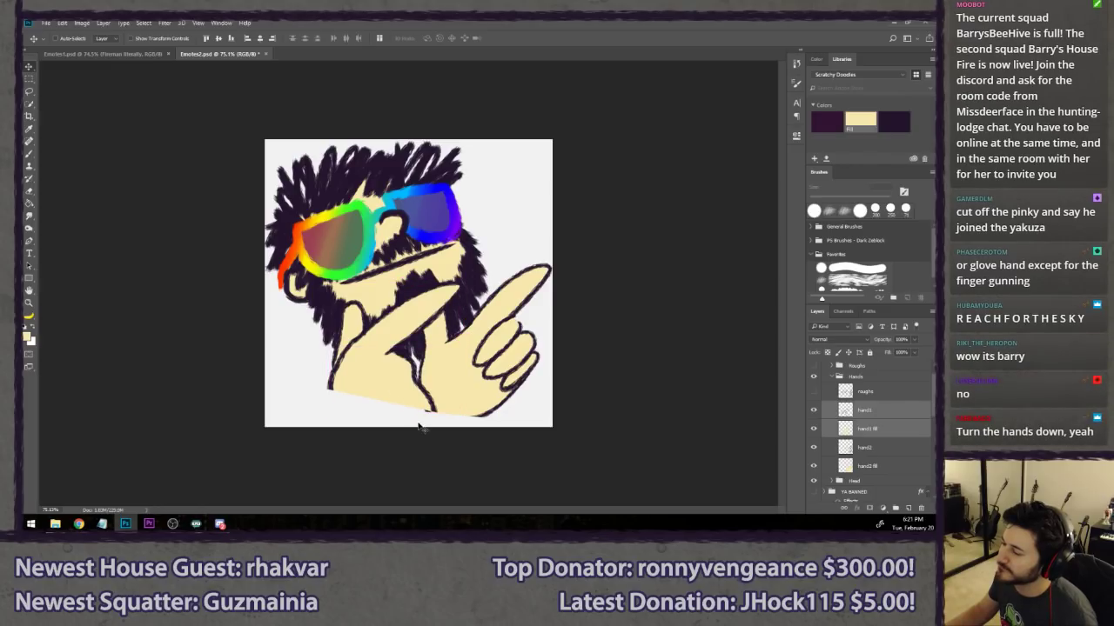
pyautogui.press('l')
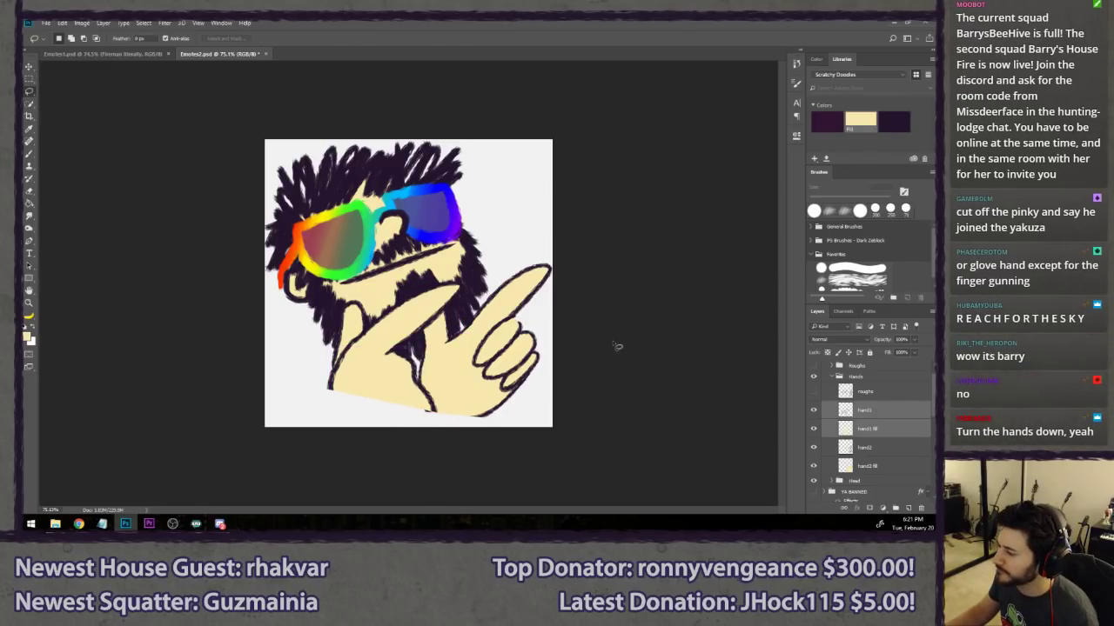
# - Rotate the hand2 and hand2 fill layers clockwise together and reposition them closer to the first hand
pyautogui.click(881, 447)
pyautogui.keyDown('shift'); pyautogui.click(894, 467); pyautogui.keyUp('shift')
pyautogui.hotkey('ctrl', 't')
pyautogui.moveTo(591, 448); pyautogui.dragTo(586, 447)
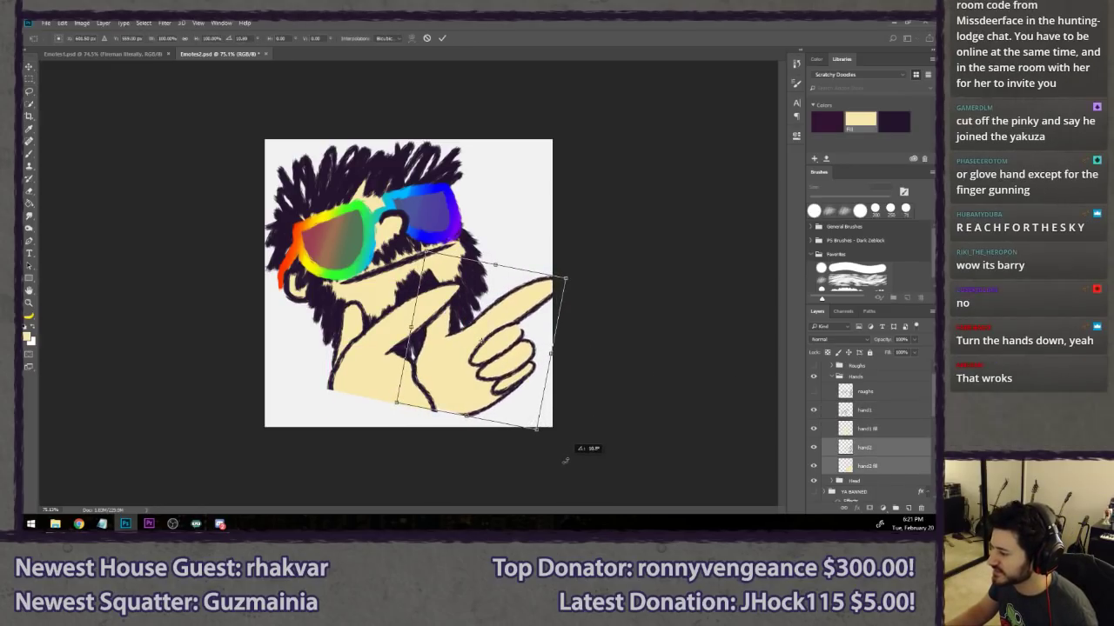
pyautogui.moveTo(499, 388)
pyautogui.mouseDown()
pyautogui.moveTo(492, 370)
pyautogui.moveTo(489, 383)
pyautogui.moveTo(525, 355)
pyautogui.mouseUp()
pyautogui.press('Return')
pyautogui.hotkey('ctrl', 't')
pyautogui.press('Return')
pyautogui.press('Return')
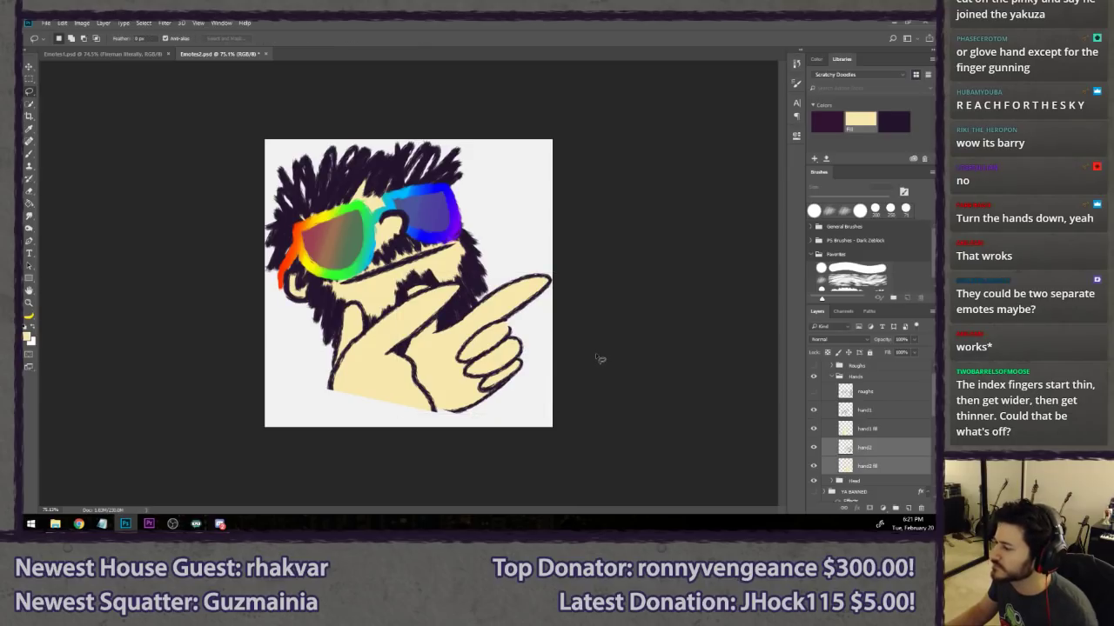
# - Rotate the hand1 and hand1 fill layers about 5 degrees counterclockwise and move them right to overlap the second hand
pyautogui.scroll(-5, 599, 362)
pyautogui.scroll(5, 602, 365)
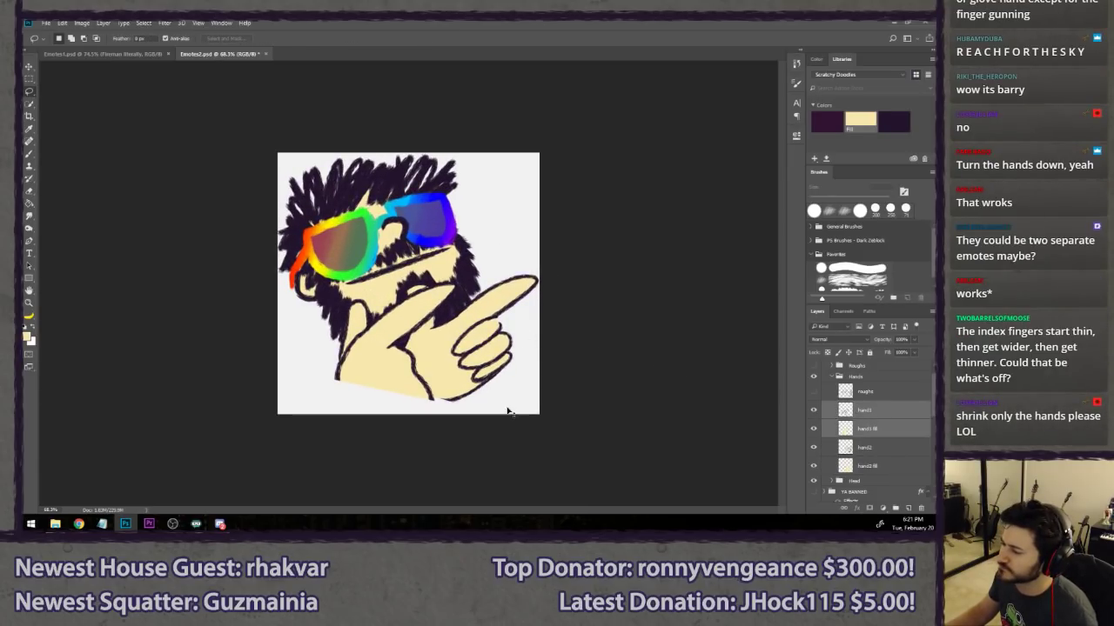
pyautogui.hotkey('ctrl', 't')
pyautogui.moveTo(508, 412); pyautogui.dragTo(522, 422)
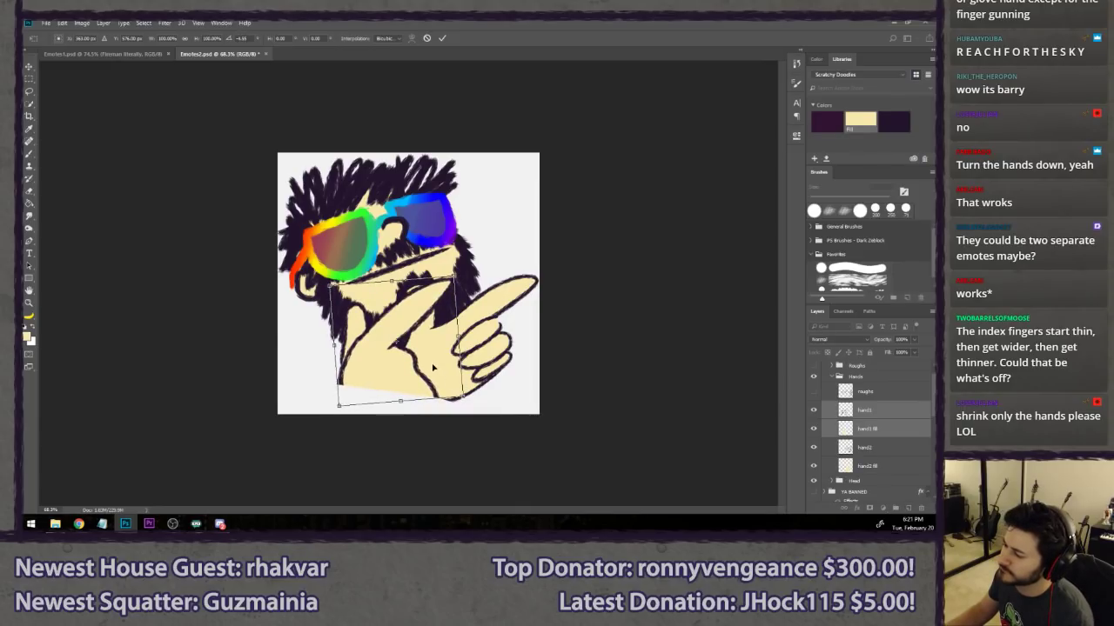
pyautogui.moveTo(432, 369); pyautogui.dragTo(450, 366)
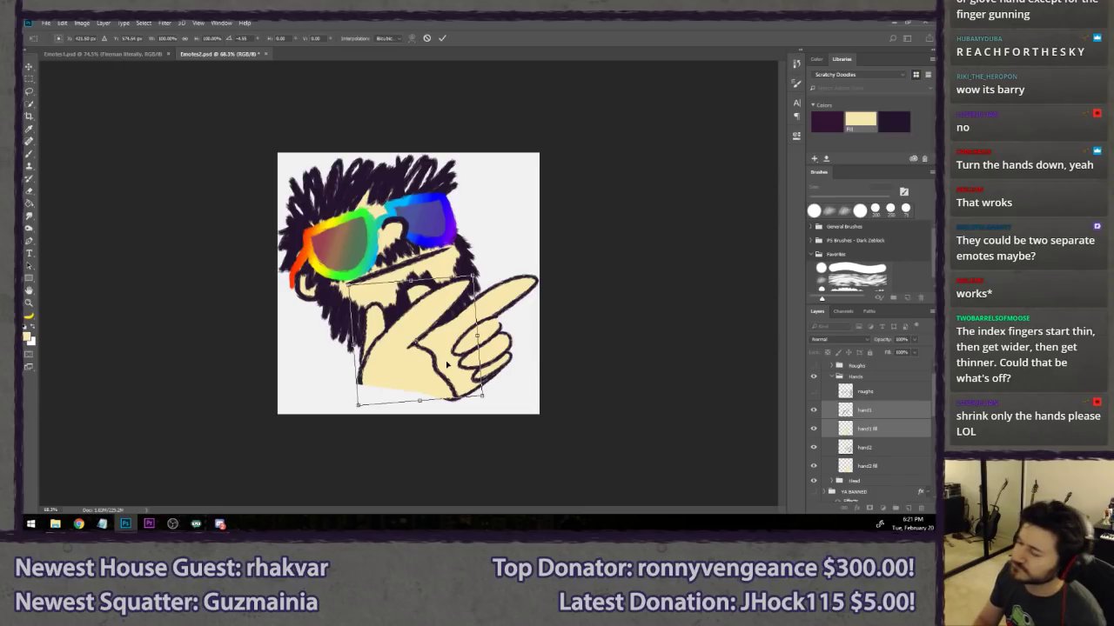
pyautogui.press('Return')
# - Compare the earlier and current hand arrangements at small and larger size by stepping through the edit history
pyautogui.scroll(-5, 435, 383)
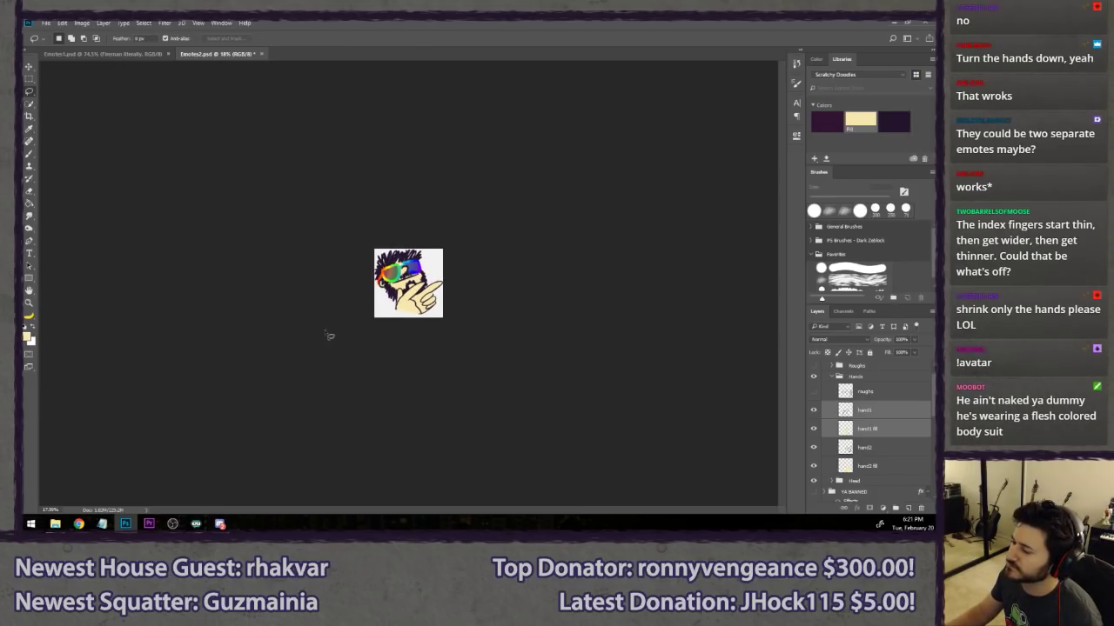
pyautogui.hotkey('ctrl', 'alt', 'z')
pyautogui.hotkey('ctrl', 'alt', 'z')
pyautogui.hotkey('ctrl', 'alt', 'z')
pyautogui.hotkey('ctrl', 'alt', 'z')
pyautogui.hotkey('ctrl', 'alt', 'z')
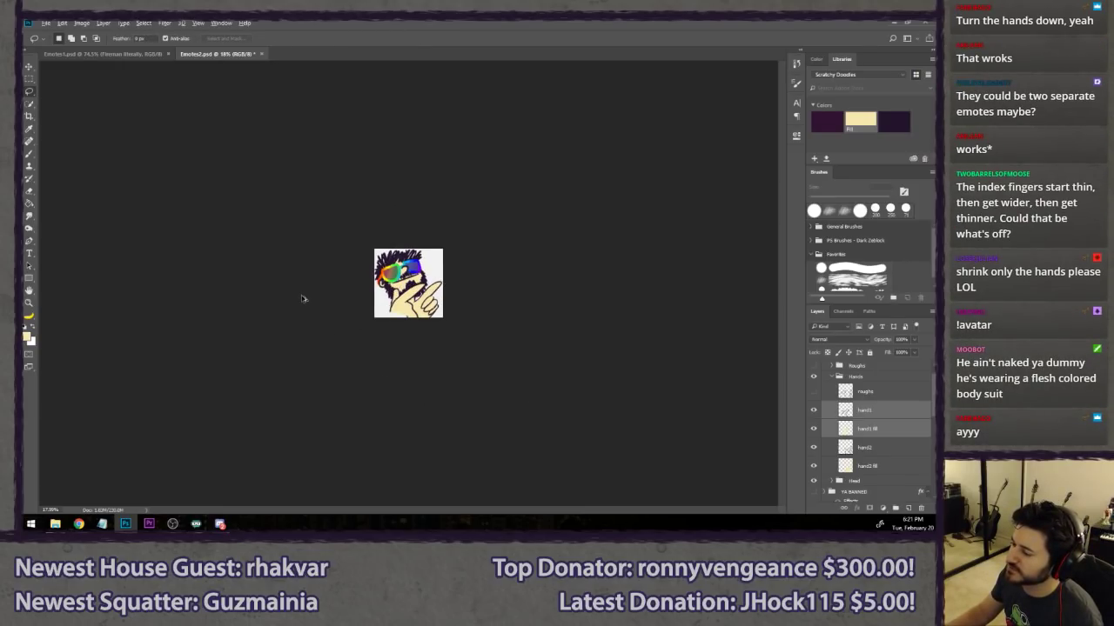
pyautogui.scroll(5, 296, 299)
pyautogui.hotkey('ctrl', 'alt', 'z')
pyautogui.hotkey('ctrl', 'alt', 'z')
pyautogui.hotkey('ctrl', 'alt', 'z')
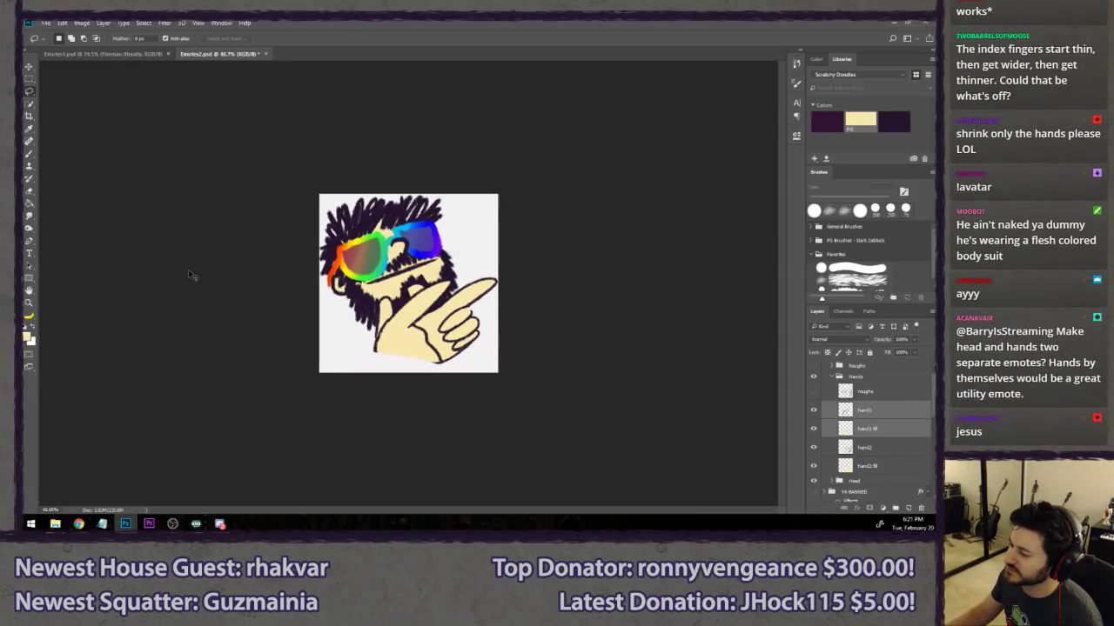
pyautogui.hotkey('ctrl', 'z')
pyautogui.hotkey('ctrl', 'z')
# - Check the emote at very small size and compare the latest hand change by repeatedly undoing and redoing it
pyautogui.scroll(-4, 196, 275)
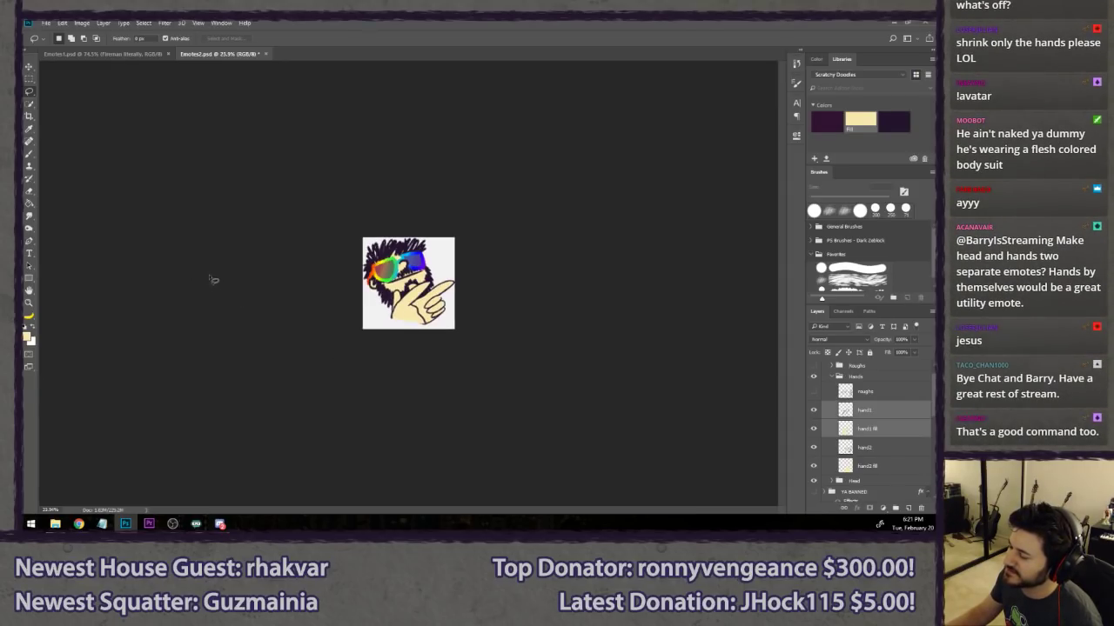
pyautogui.scroll(-3, 279, 281)
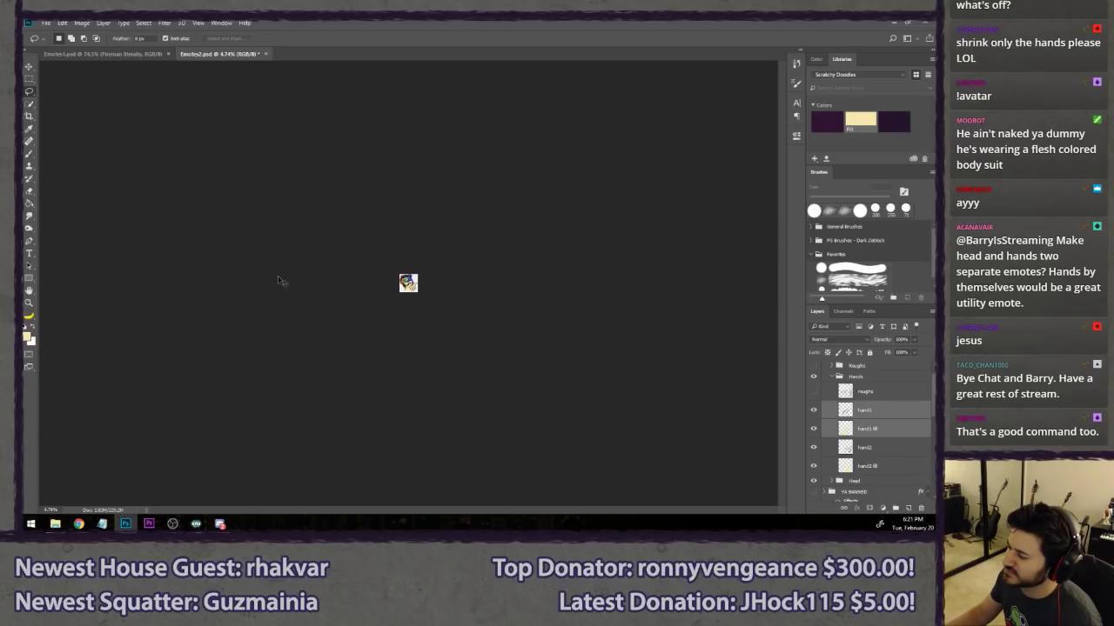
pyautogui.scroll(5, 291, 293)
pyautogui.scroll(2, 296, 294)
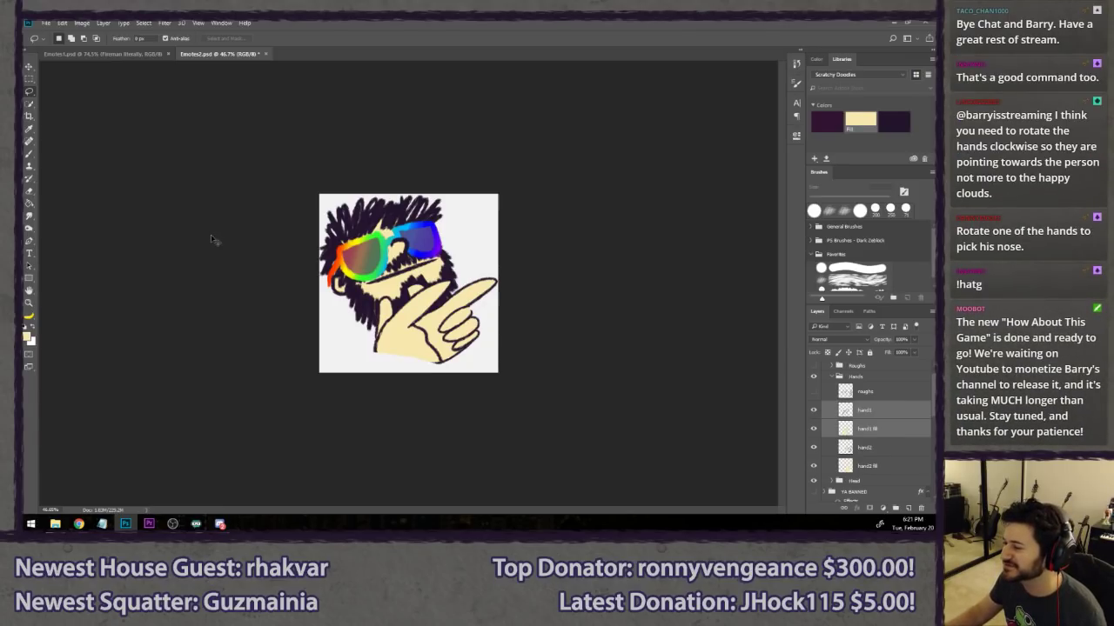
pyautogui.hotkey('ctrl', 'z')
pyautogui.hotkey('ctrl', 'z')
pyautogui.hotkey('ctrl', 'z')
pyautogui.hotkey('ctrl', 'z')
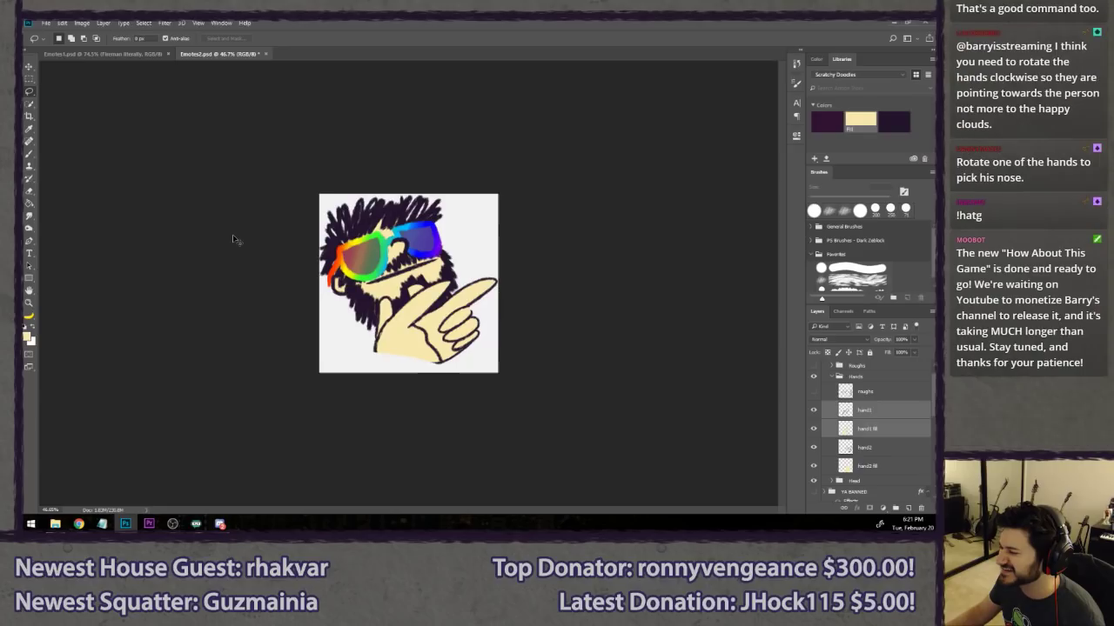
# - Compare the arrangements through the edit history and return to the one with the larger head and more upright hands
pyautogui.hotkey('ctrl', 'z')
pyautogui.hotkey('ctrl', 'z')
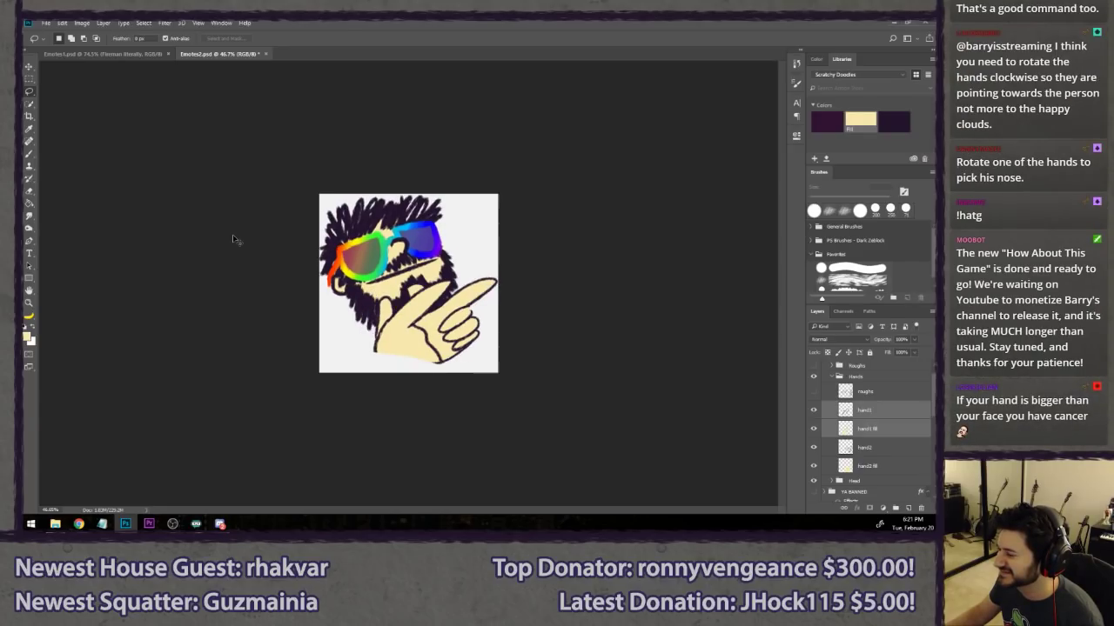
pyautogui.hotkey('ctrl', 'z')
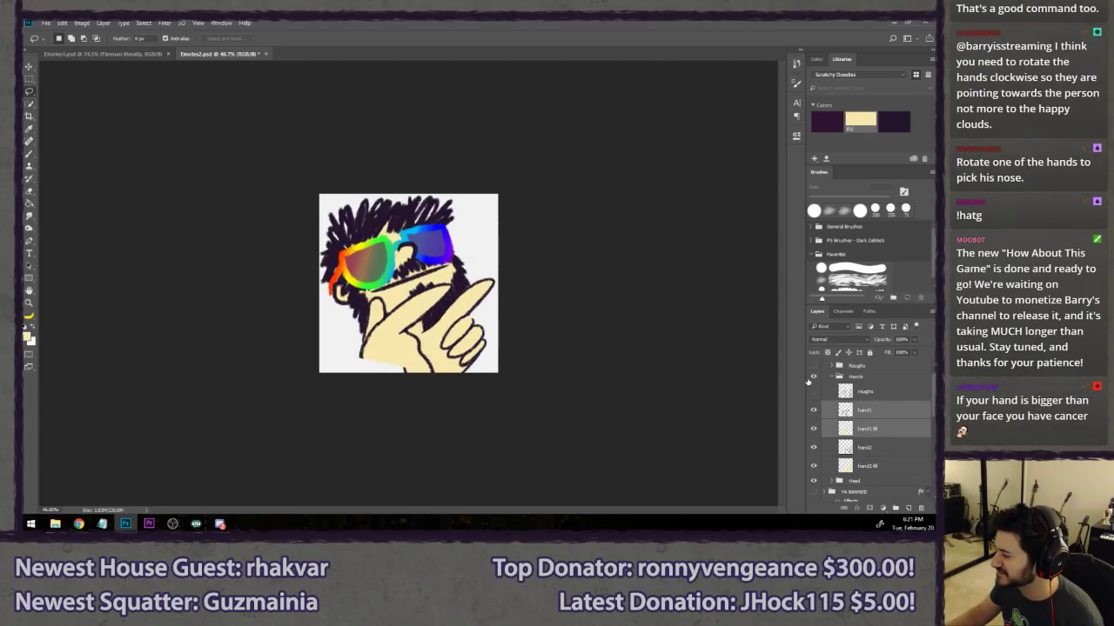
# - Hide the Head group so that only the two pointing hands show on the canvas
pyautogui.click(814, 376)
pyautogui.scroll(-1, 837, 407)
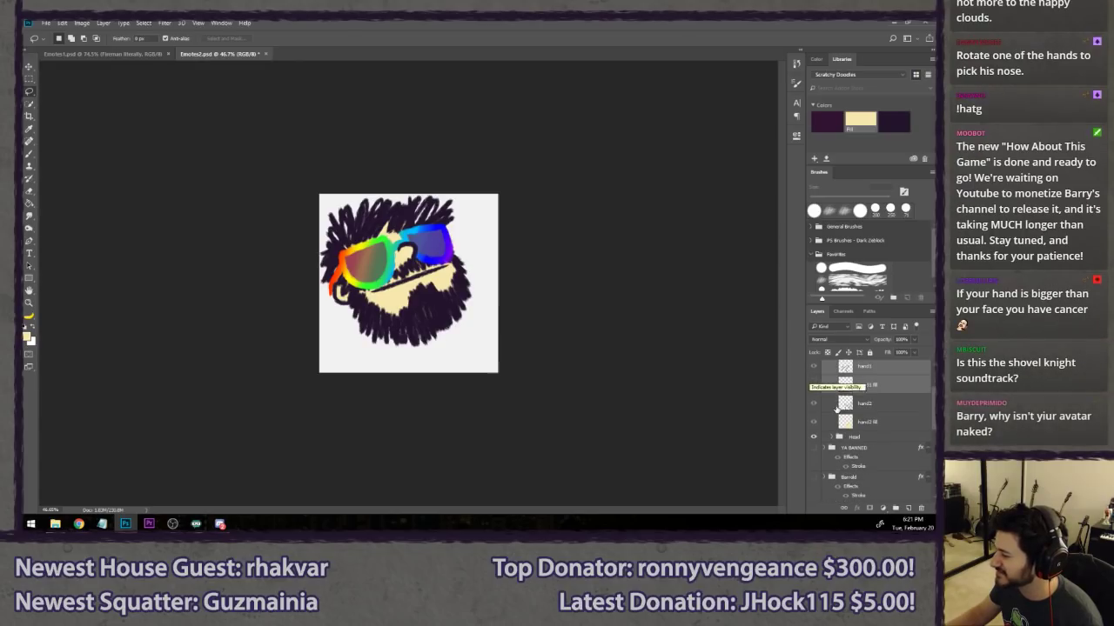
pyautogui.click(814, 436)
pyautogui.scroll(1, 817, 396)
pyautogui.click(813, 369)
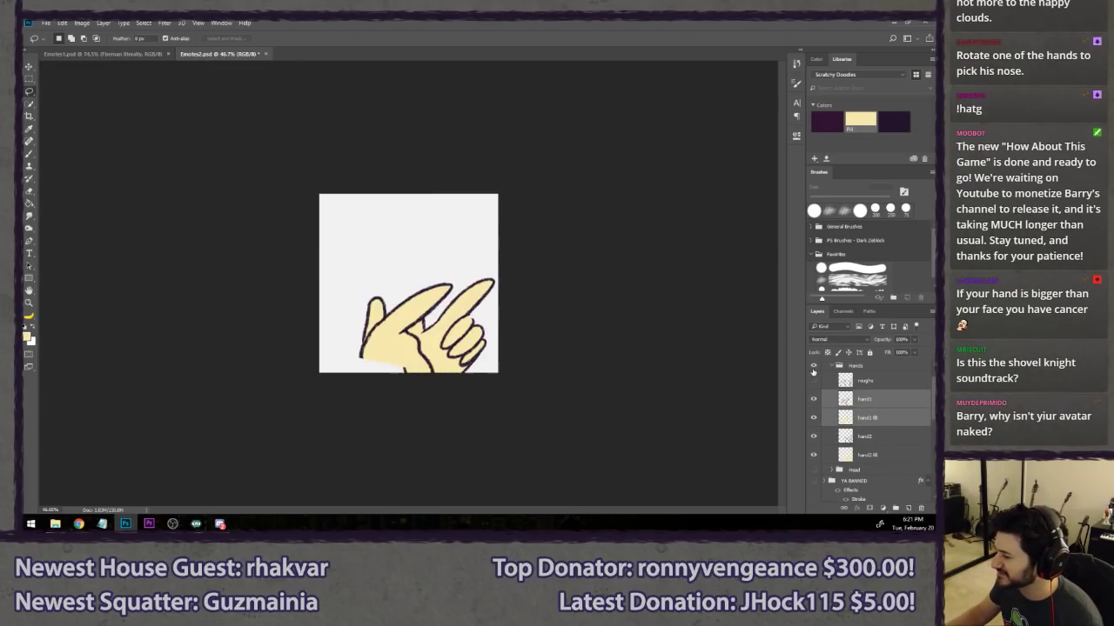
# - Enlarge the whole Hands group and move it up and left so both hands fill the canvas
pyautogui.click(861, 365)
pyautogui.hotkey('ctrl', 't')
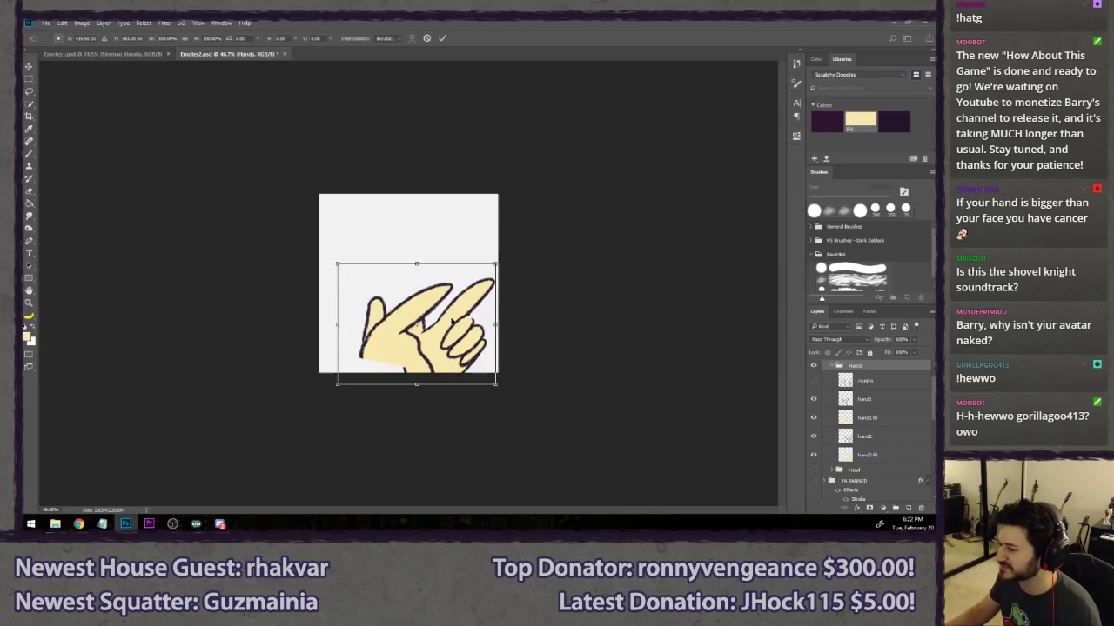
pyautogui.moveTo(479, 310); pyautogui.dragTo(459, 276)
pyautogui.moveTo(477, 229); pyautogui.dragTo(496, 214)
pyautogui.moveTo(486, 282); pyautogui.dragTo(490, 261)
pyautogui.press('Return')
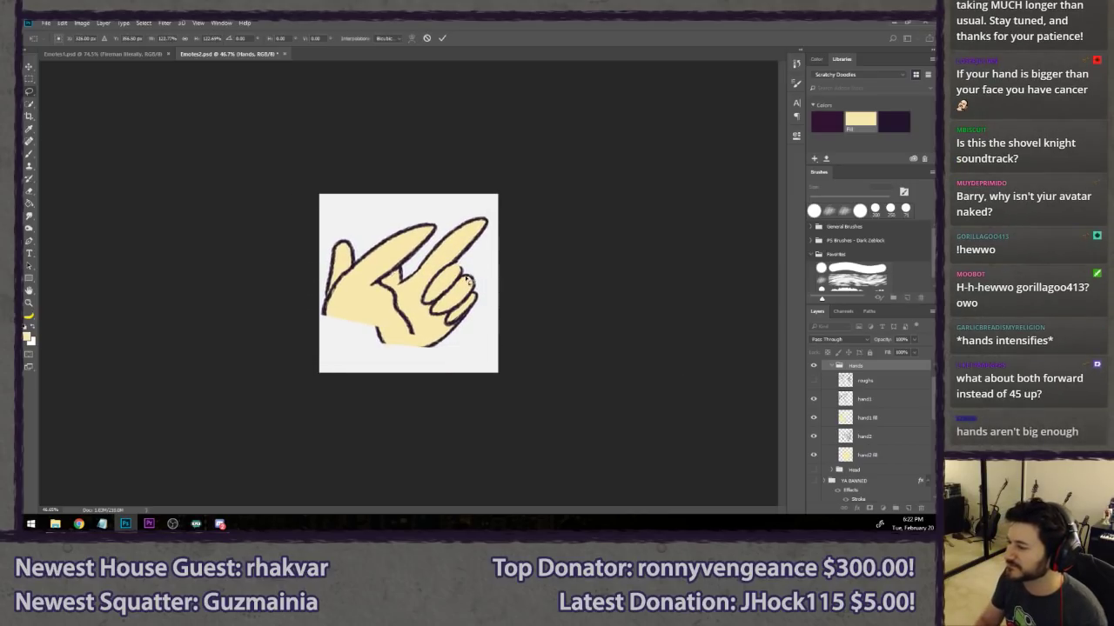
# - Nudge the enlarged Hands group toward the canvas centre and check the hands-only version at very small size
pyautogui.press('v')
pyautogui.moveTo(452, 290); pyautogui.dragTo(445, 297)
pyautogui.press('l')
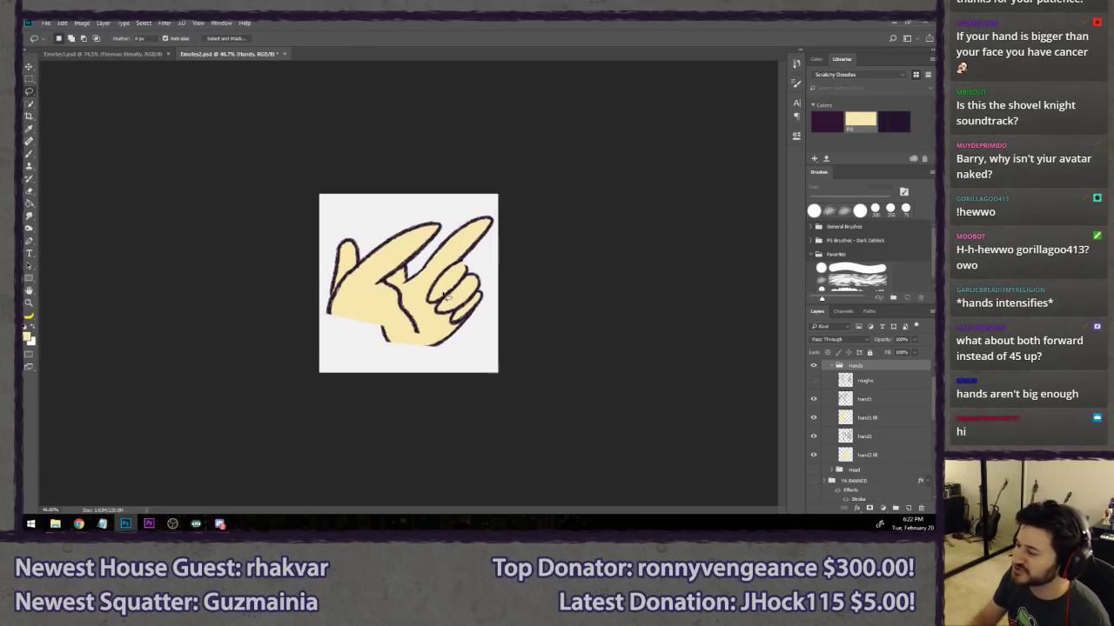
pyautogui.scroll(-4, 502, 348)
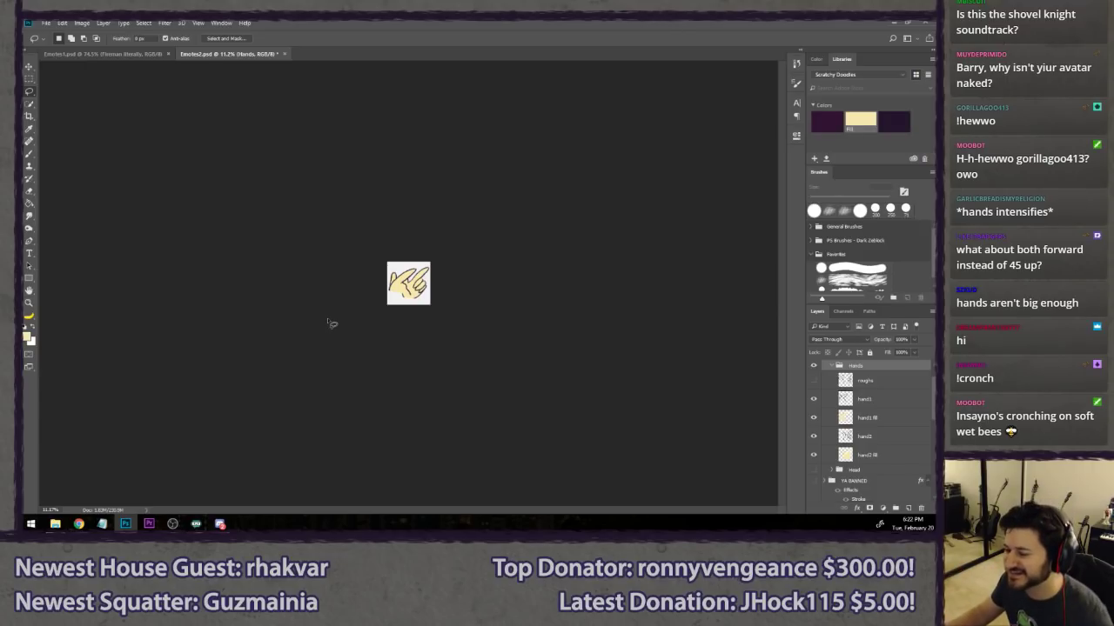
pyautogui.scroll(4, 333, 324)
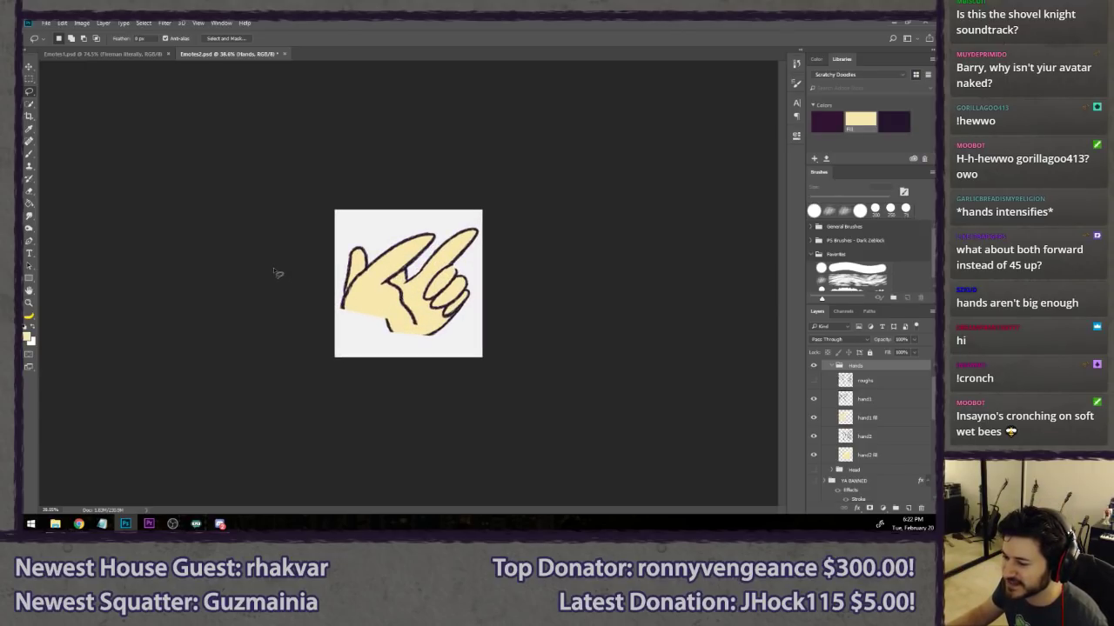
# - Step back through the edit history to undo the enlargement and move of the hands, and show the Head group again
pyautogui.hotkey('ctrl', 'alt', 'z')
pyautogui.hotkey('ctrl', 'alt', 'z')
pyautogui.hotkey('ctrl', 'alt', 'z')
pyautogui.hotkey('ctrl', 'alt', 'z')
pyautogui.hotkey('ctrl', 'alt', 'z')
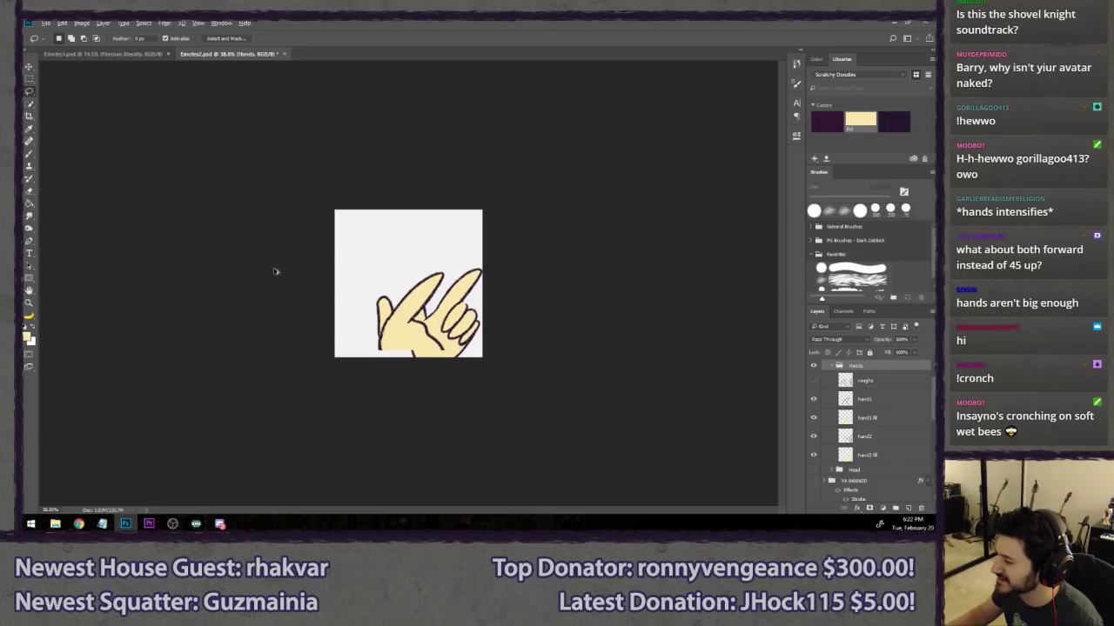
pyautogui.hotkey('ctrl', 'alt', 'z')
pyautogui.hotkey('ctrl', 'alt', 'z')
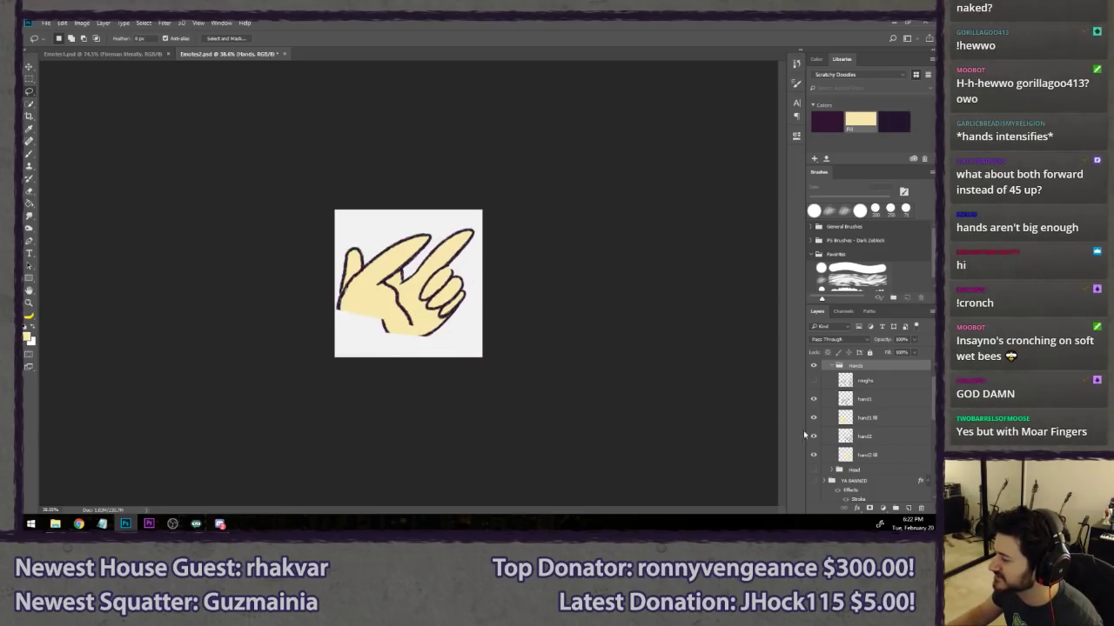
pyautogui.hotkey('ctrl', 'shift', 'z')
pyautogui.click(813, 470)
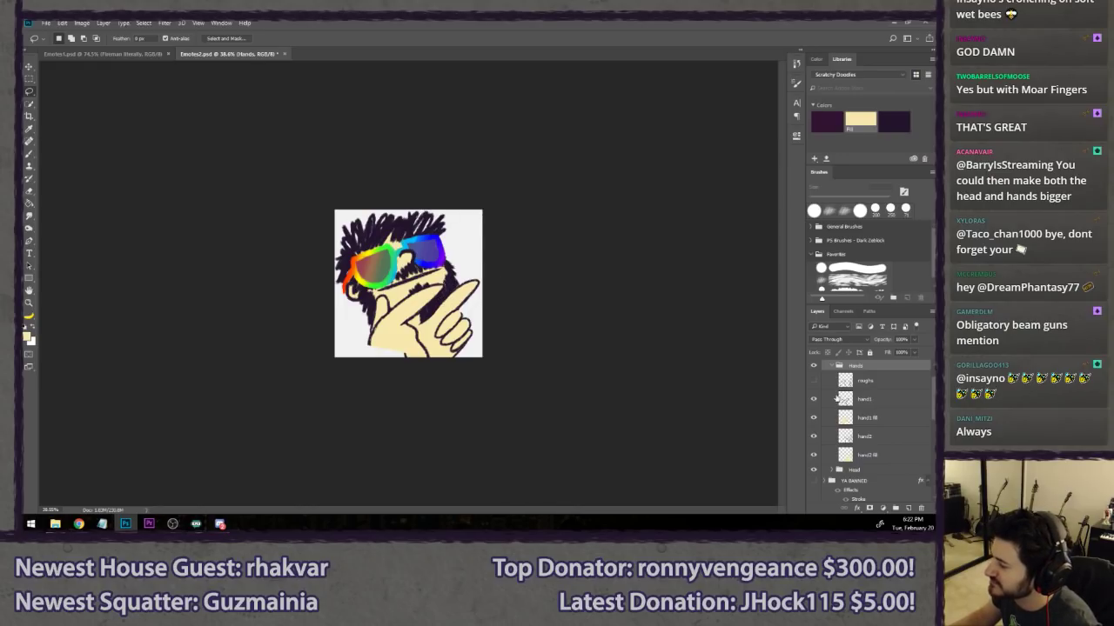
# - Try a white brush stroke on the hand1 layer across the beard and past the canvas edge, and undo it
pyautogui.scroll(1, 874, 392)
pyautogui.click(889, 397)
pyautogui.click(887, 416)
pyautogui.press('b')
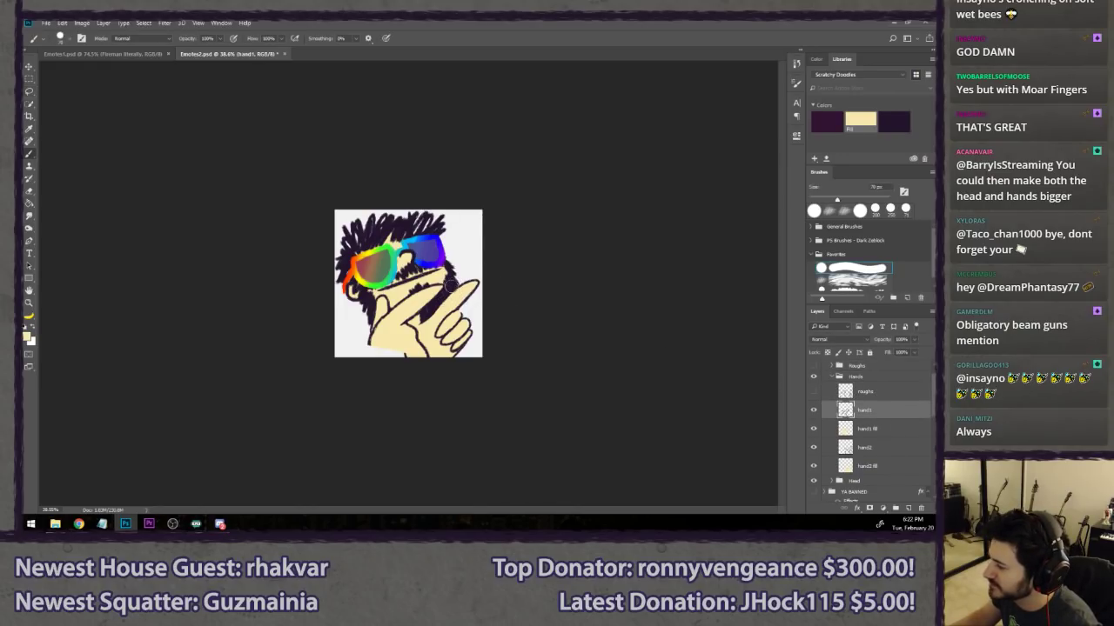
pyautogui.moveTo(479, 256)
pyautogui.mouseDown()
pyautogui.moveTo(412, 284)
pyautogui.moveTo(495, 241)
pyautogui.mouseUp()
pyautogui.hotkey('ctrl', 'z')
pyautogui.press('x')
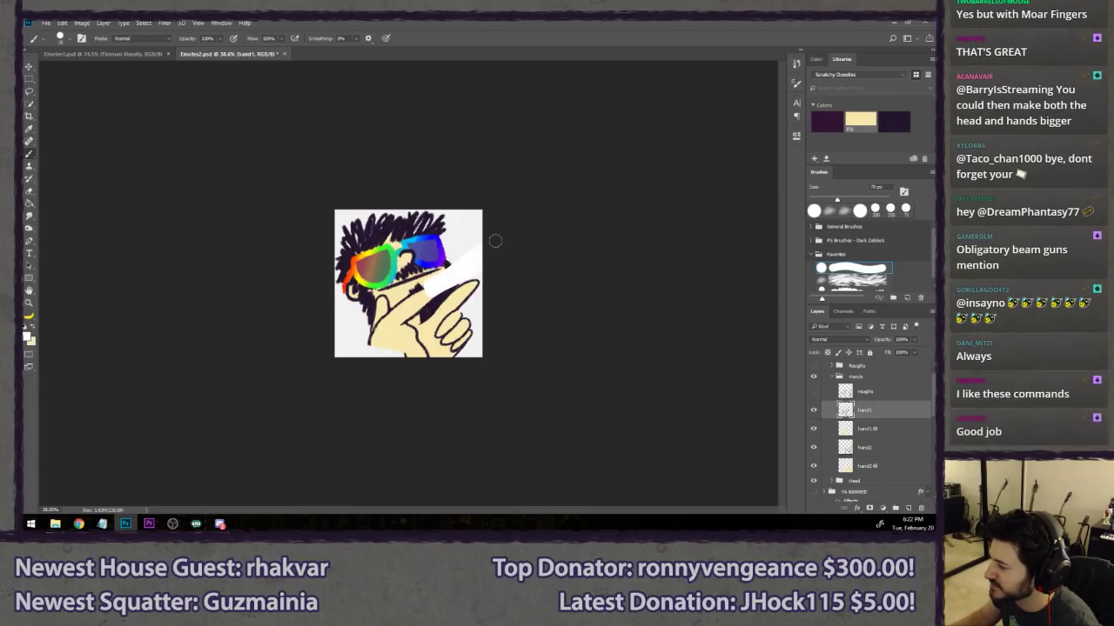
pyautogui.hotkey('ctrl', 'z')
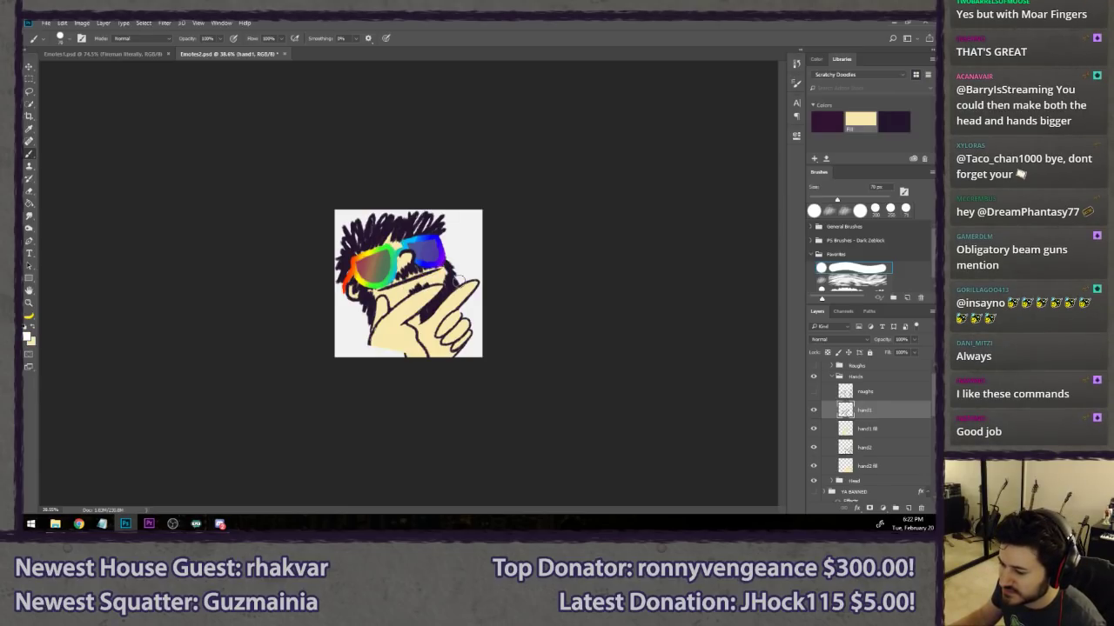
pyautogui.press('l')
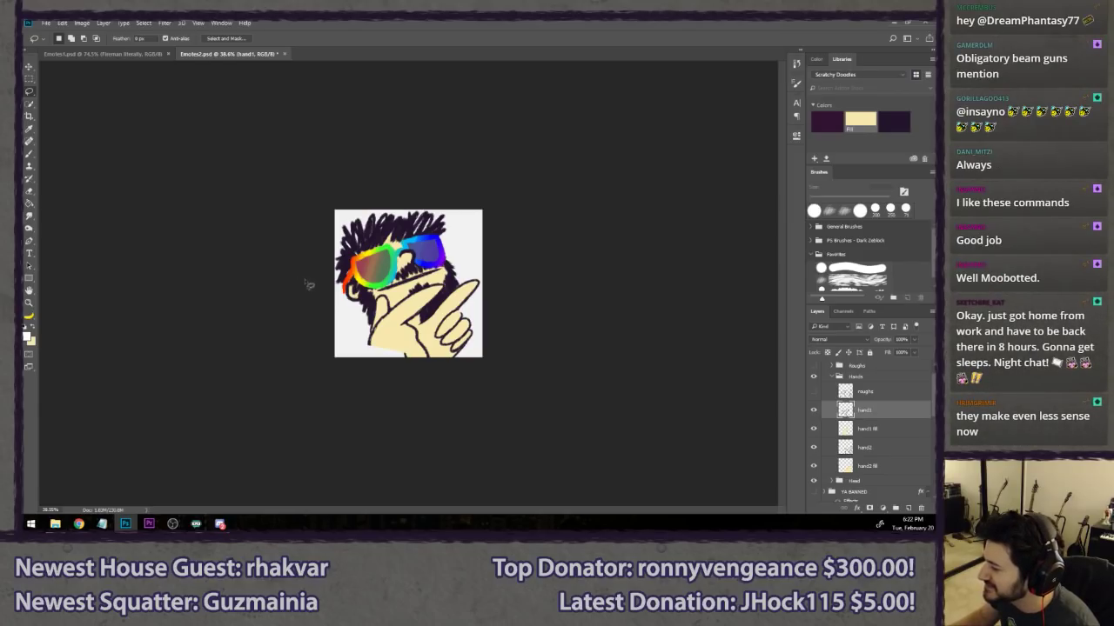
# - Rotate the whole Hands group about 14 degrees clockwise and shift it slightly left so the fingers point more forward
pyautogui.scroll(6, 308, 284)
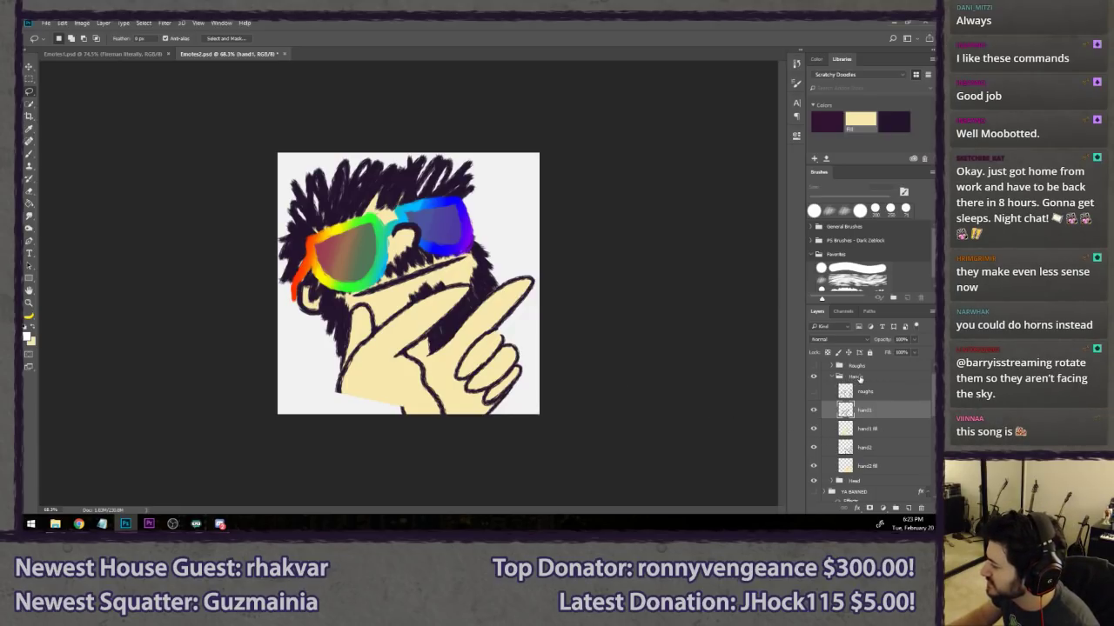
pyautogui.click(859, 379)
pyautogui.hotkey('ctrl', 't')
pyautogui.moveTo(599, 412); pyautogui.dragTo(559, 439)
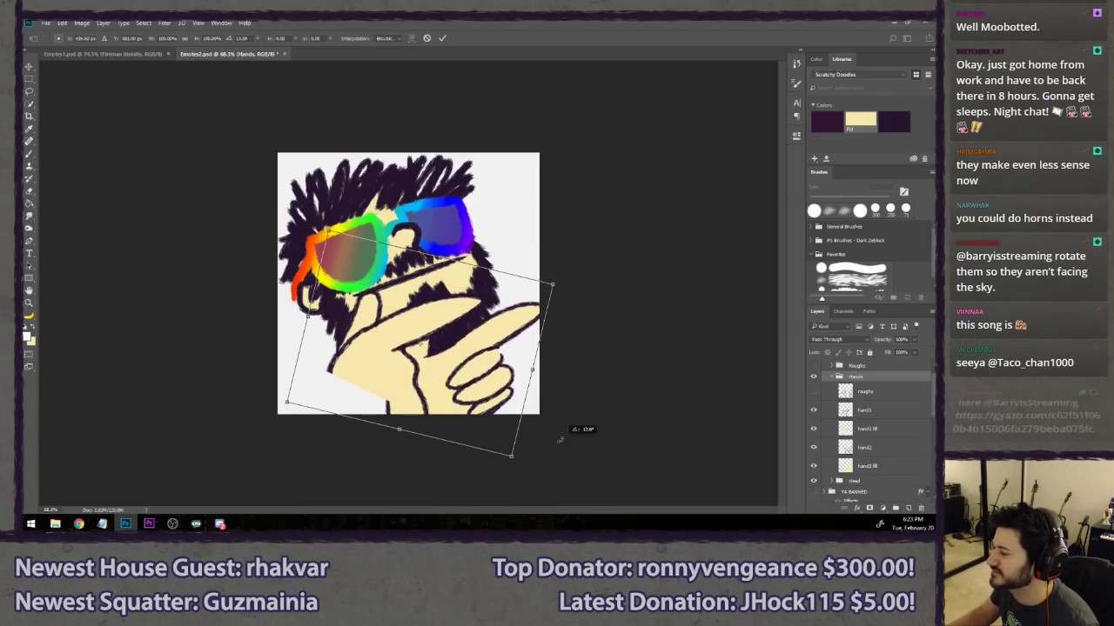
pyautogui.moveTo(501, 375); pyautogui.dragTo(492, 375)
pyautogui.press('Return')
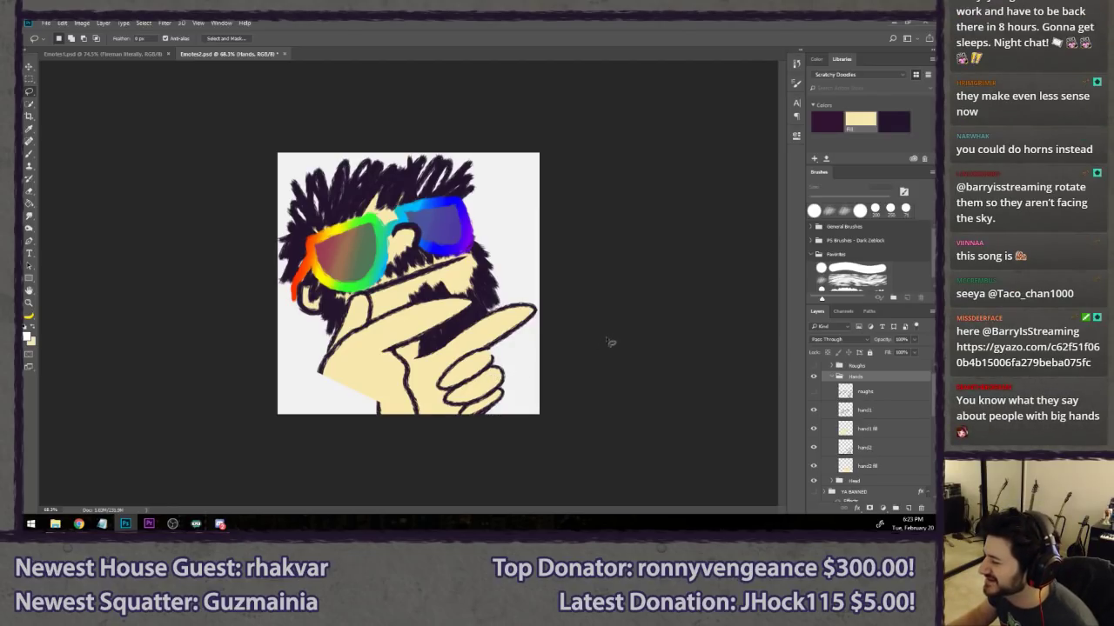
# - Nudge the hand2 and hand2 fill layers together slightly right, bringing the pointing fingertip to the canvas edge
pyautogui.click(889, 449)
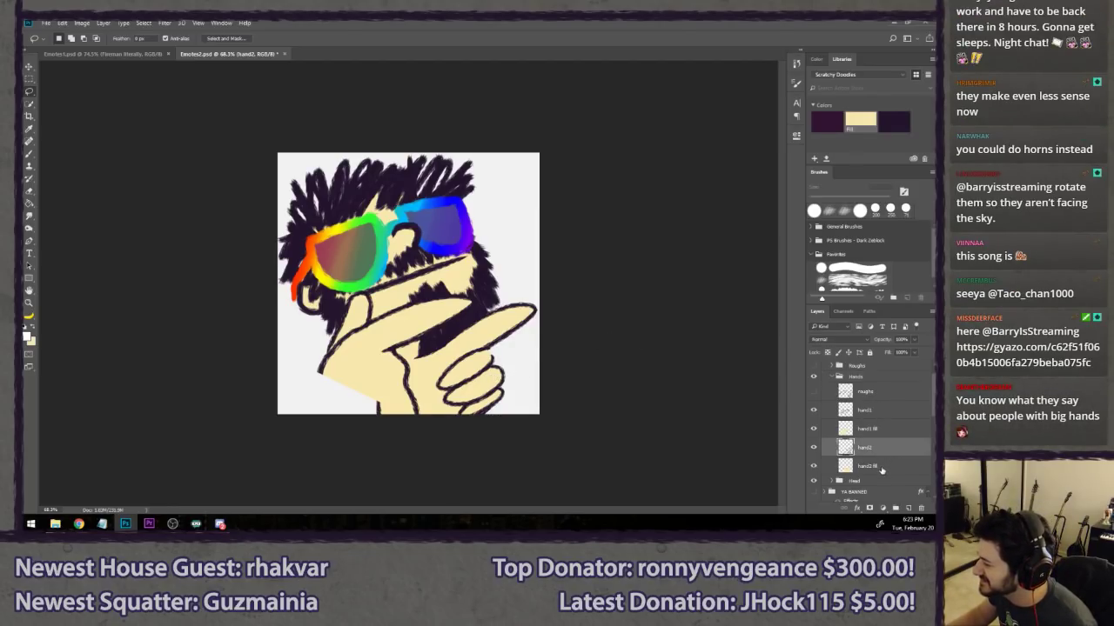
pyautogui.keyDown('shift'); pyautogui.click(889, 466); pyautogui.keyUp('shift')
pyautogui.hotkey('ctrl', 't')
pyautogui.moveTo(506, 339); pyautogui.dragTo(508, 340)
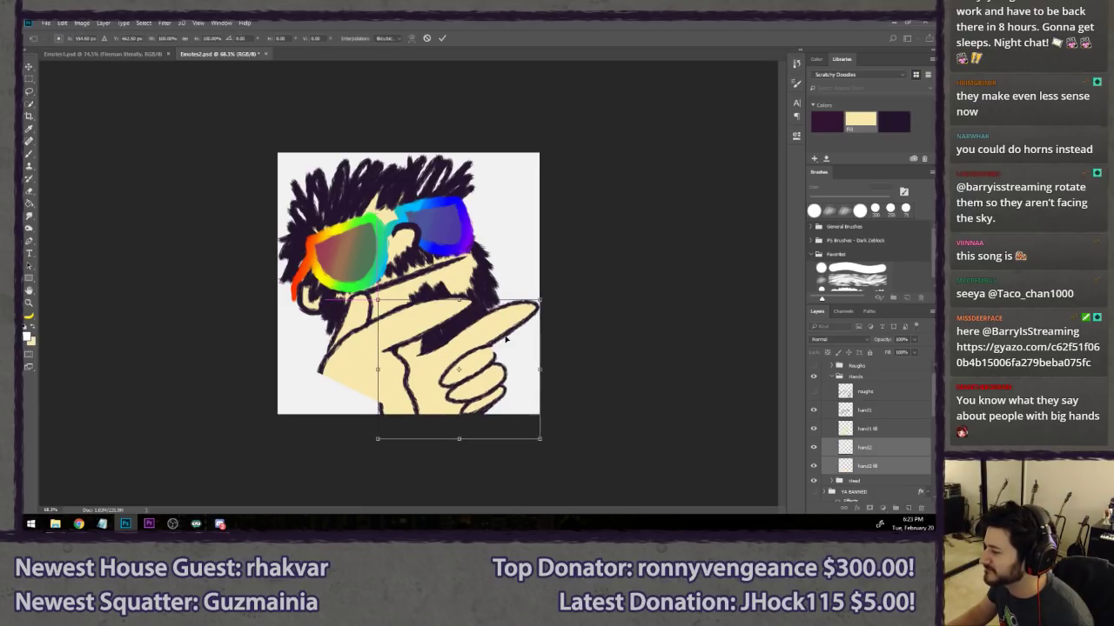
pyautogui.press('Return')
# - Adjust the rotation of the hand1 and hand1 fill layers together and reposition them against the second hand
pyautogui.click(887, 413)
pyautogui.keyDown('shift'); pyautogui.click(887, 428); pyautogui.keyUp('shift')
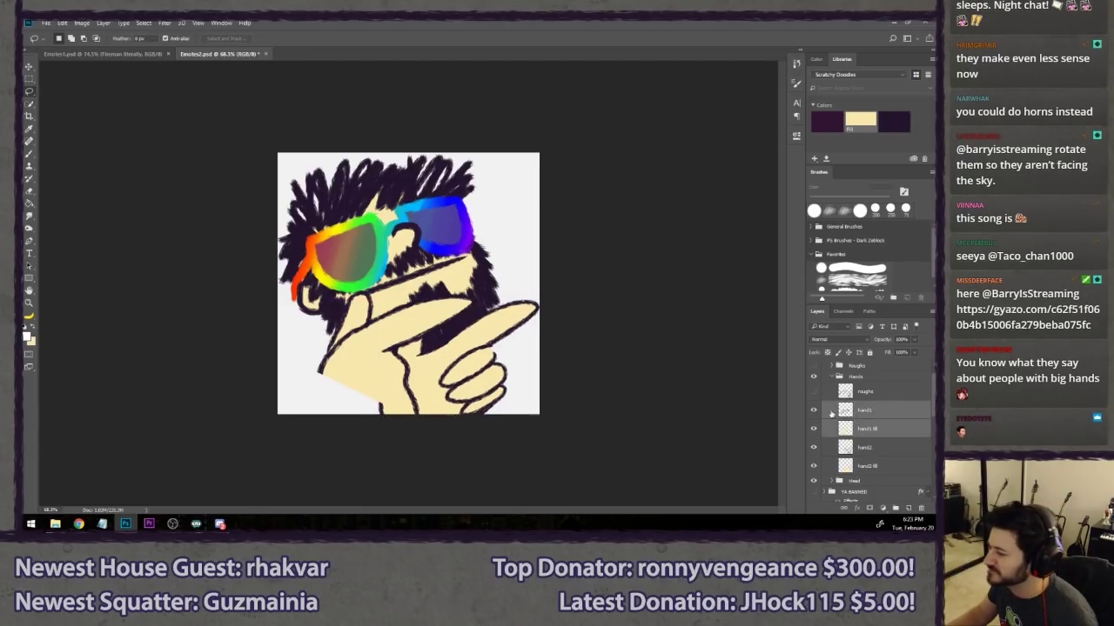
pyautogui.hotkey('ctrl', 't')
pyautogui.moveTo(534, 429); pyautogui.dragTo(503, 440)
pyautogui.moveTo(431, 375)
pyautogui.mouseDown()
pyautogui.moveTo(425, 383)
pyautogui.moveTo(440, 390)
pyautogui.mouseUp()
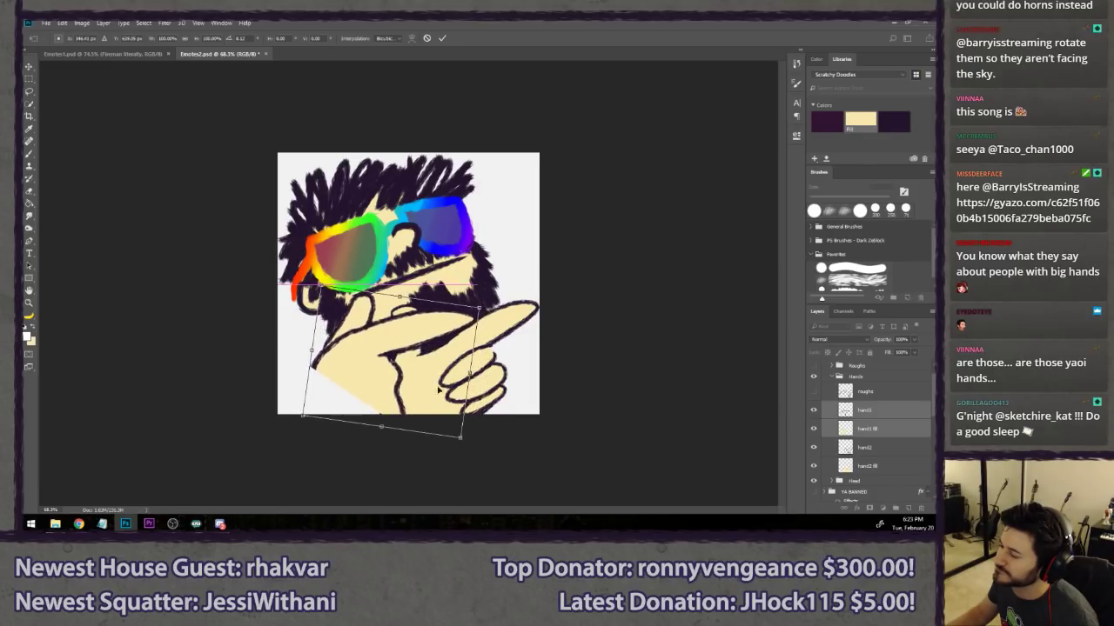
pyautogui.moveTo(493, 466); pyautogui.dragTo(504, 453)
pyautogui.moveTo(439, 382)
pyautogui.mouseDown()
pyautogui.moveTo(446, 389)
pyautogui.moveTo(454, 369)
pyautogui.mouseUp()
pyautogui.press('Return')
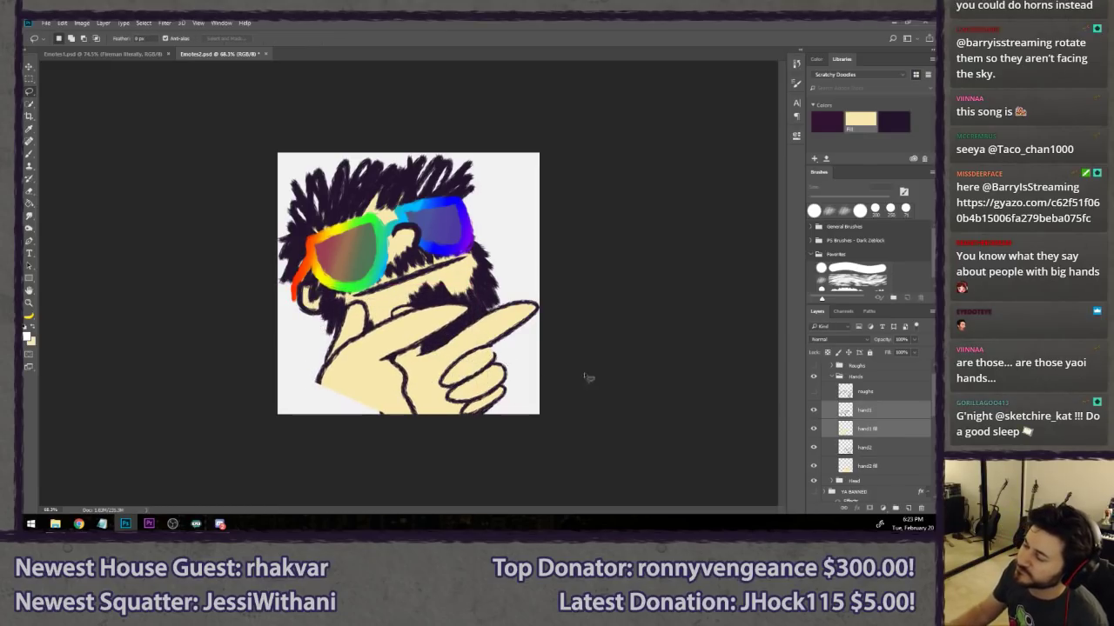
# - Check the emote at reduced size and move the hand1 and hand1 fill layers slightly right and up over the second hand
pyautogui.scroll(-4, 609, 365)
pyautogui.scroll(2, 565, 339)
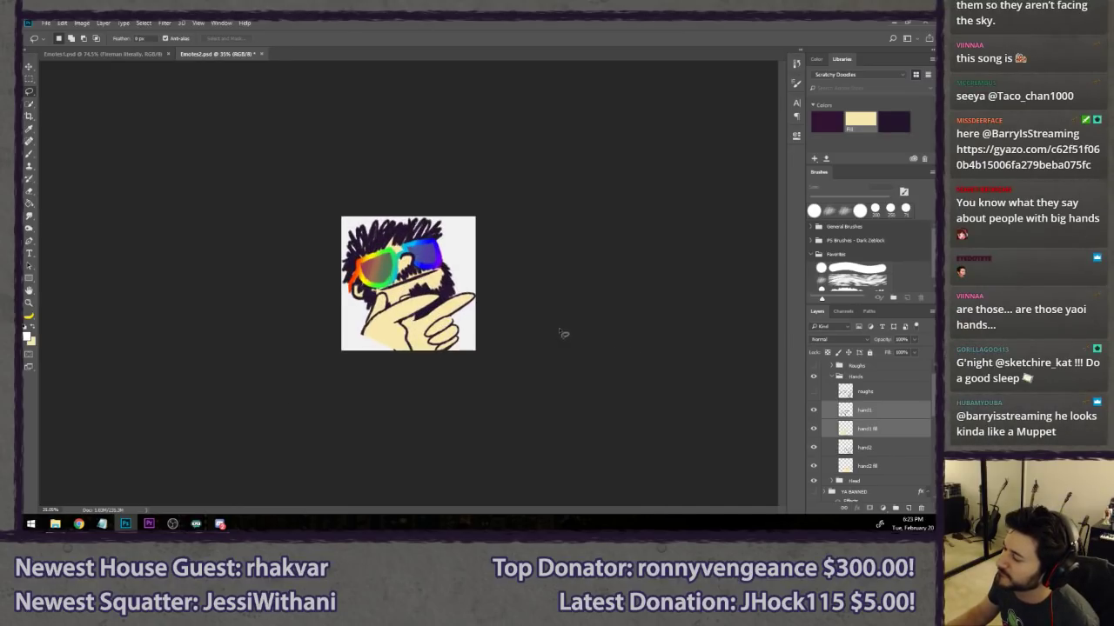
pyautogui.scroll(5, 561, 328)
pyautogui.press('v')
pyautogui.moveTo(380, 364); pyautogui.dragTo(401, 365)
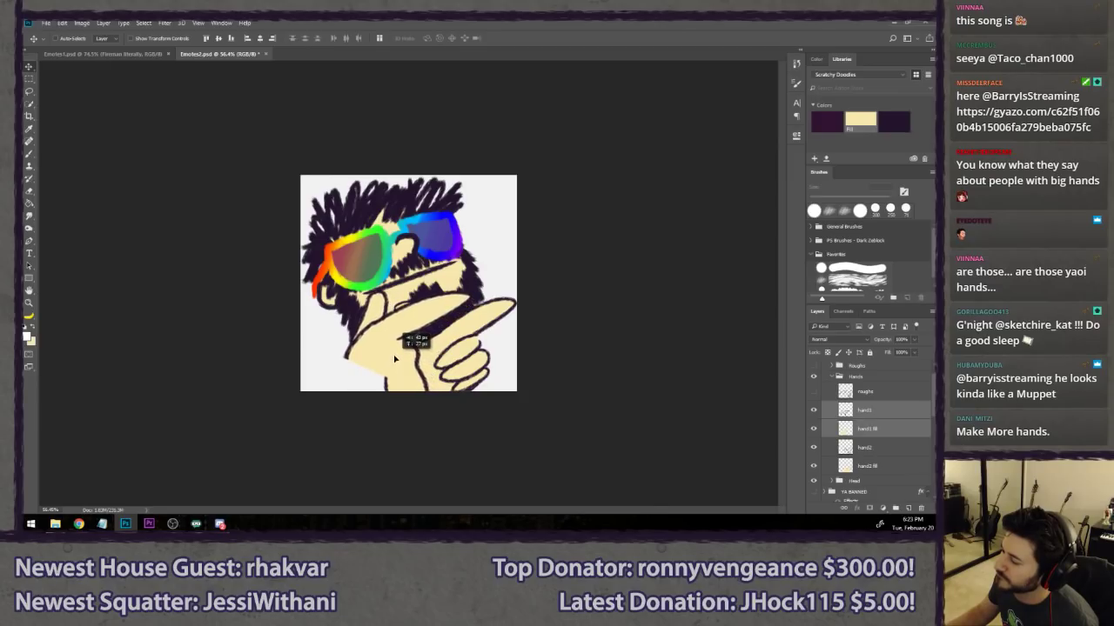
pyautogui.moveTo(488, 426); pyautogui.dragTo(481, 429)
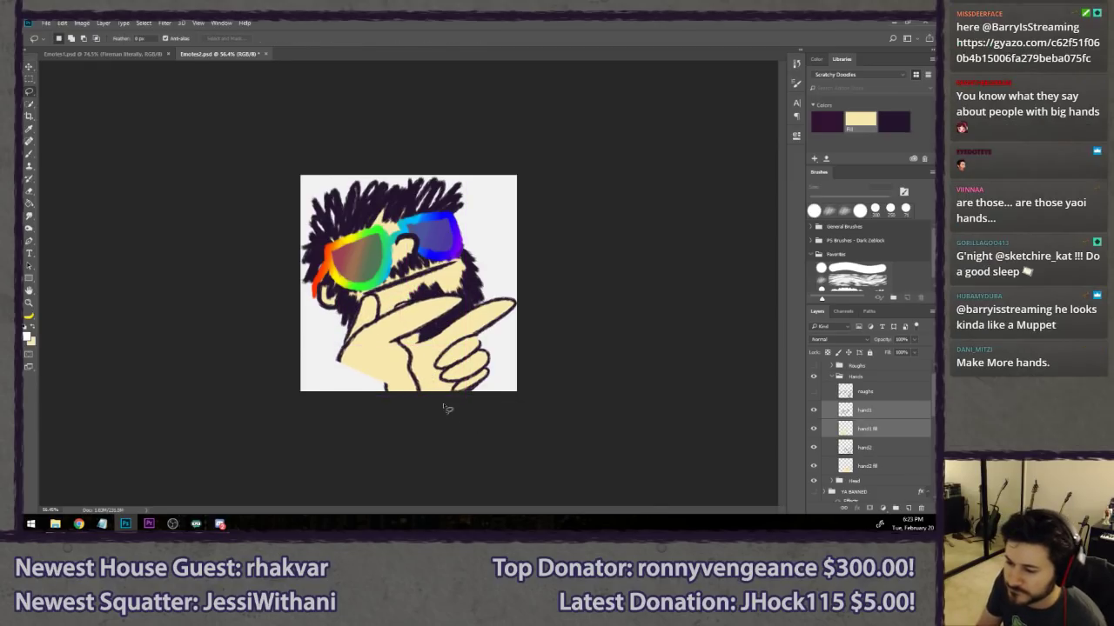
pyautogui.press('l')
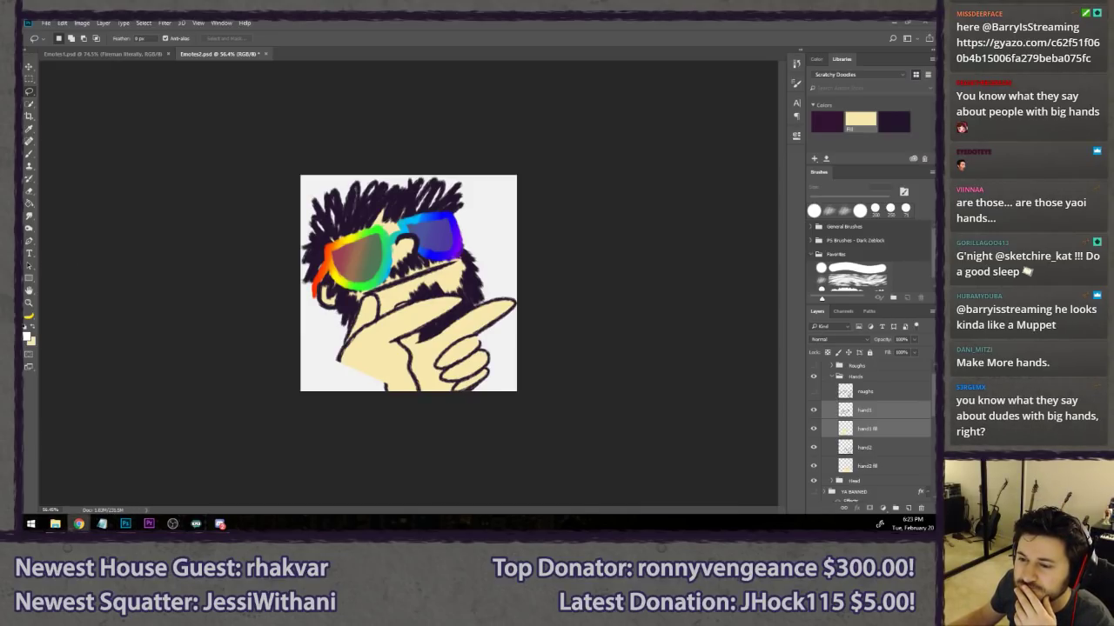
# - Switch to Chrome to examine the suggested hand-pose sketch on Gyazo, and move its window off the canvas
pyautogui.click(78, 523)
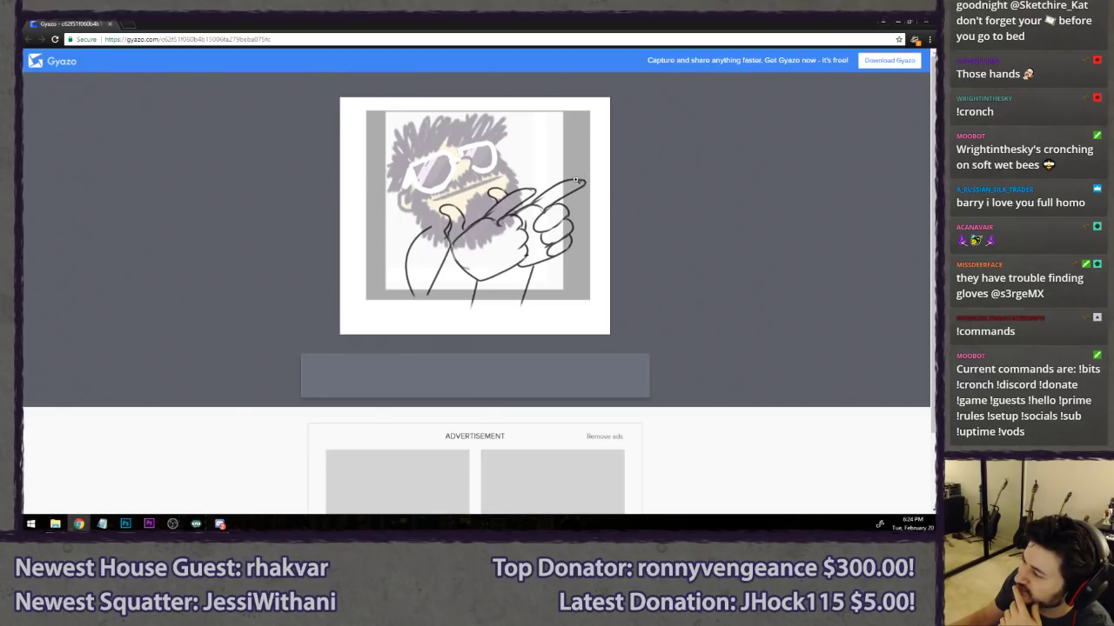
pyautogui.moveTo(218, 23)
pyautogui.mouseDown()
pyautogui.moveTo(288, 36)
pyautogui.moveTo(81, 246)
pyautogui.moveTo(261, 163)
pyautogui.moveTo(290, 115)
pyautogui.mouseUp()
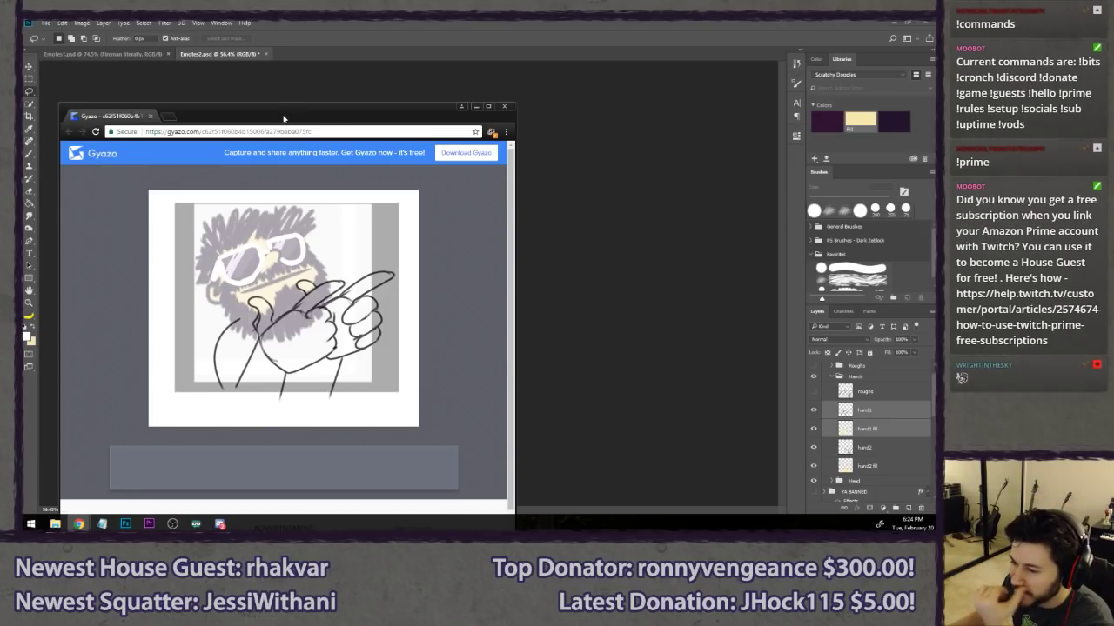
pyautogui.moveTo(283, 118); pyautogui.dragTo(23, 135)
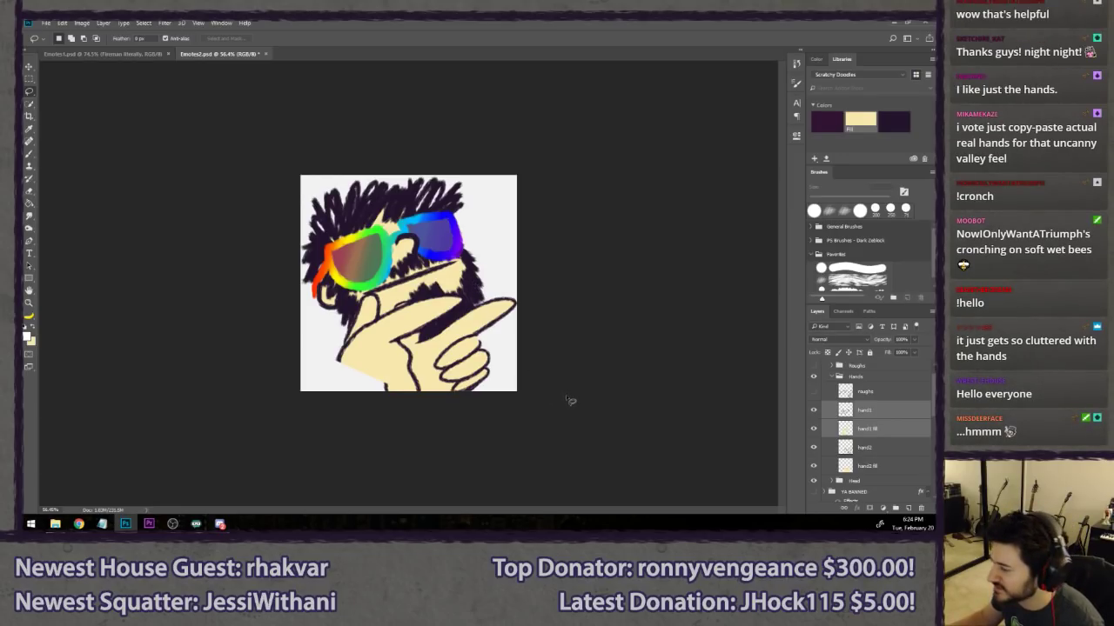
# - Preview the face without the hand1 layers, restore them, and hide the Head group to isolate both hands
pyautogui.click(814, 425)
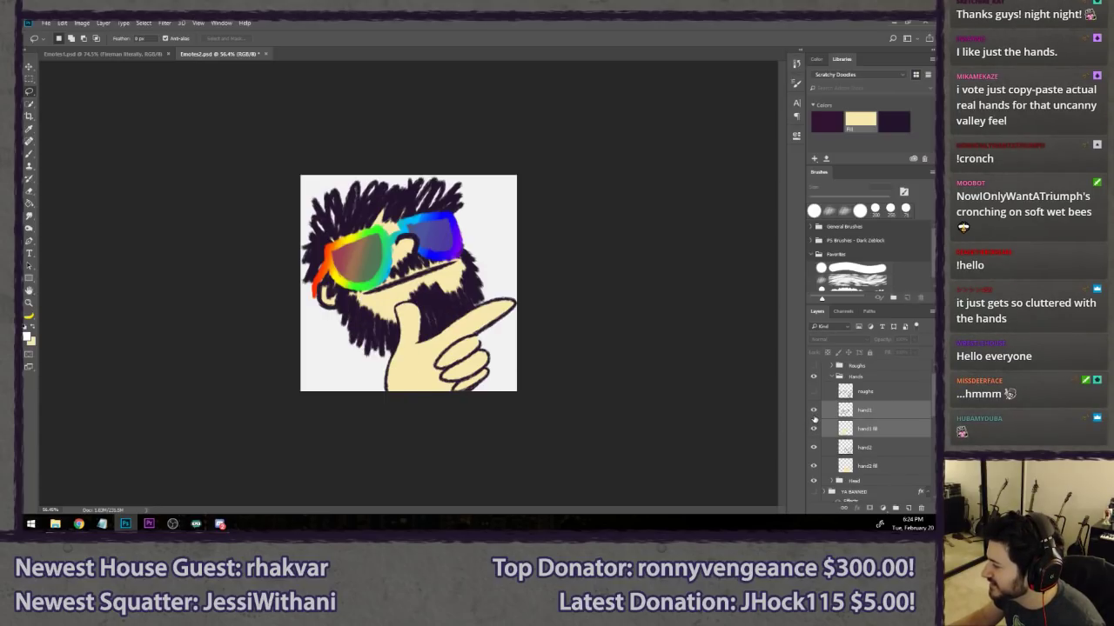
pyautogui.scroll(-2, 842, 435)
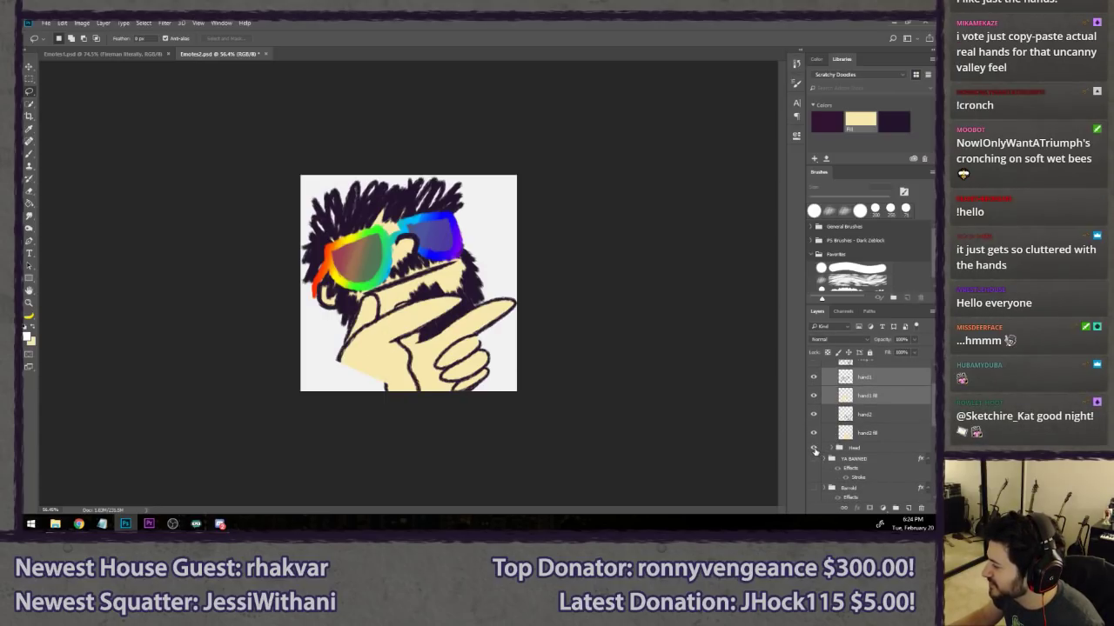
pyautogui.click(814, 448)
pyautogui.scroll(2, 835, 435)
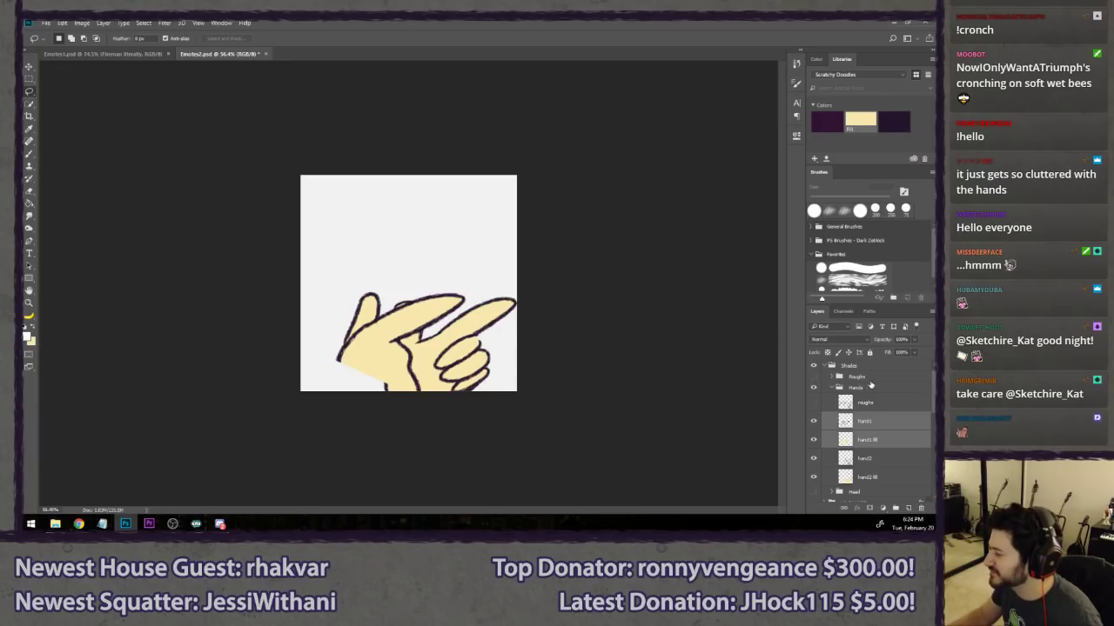
# - Move the Hands group up the canvas and scale it up so both hands fill the canvas width
pyautogui.click(870, 386)
pyautogui.hotkey('ctrl', 't')
pyautogui.moveTo(433, 386); pyautogui.dragTo(434, 294)
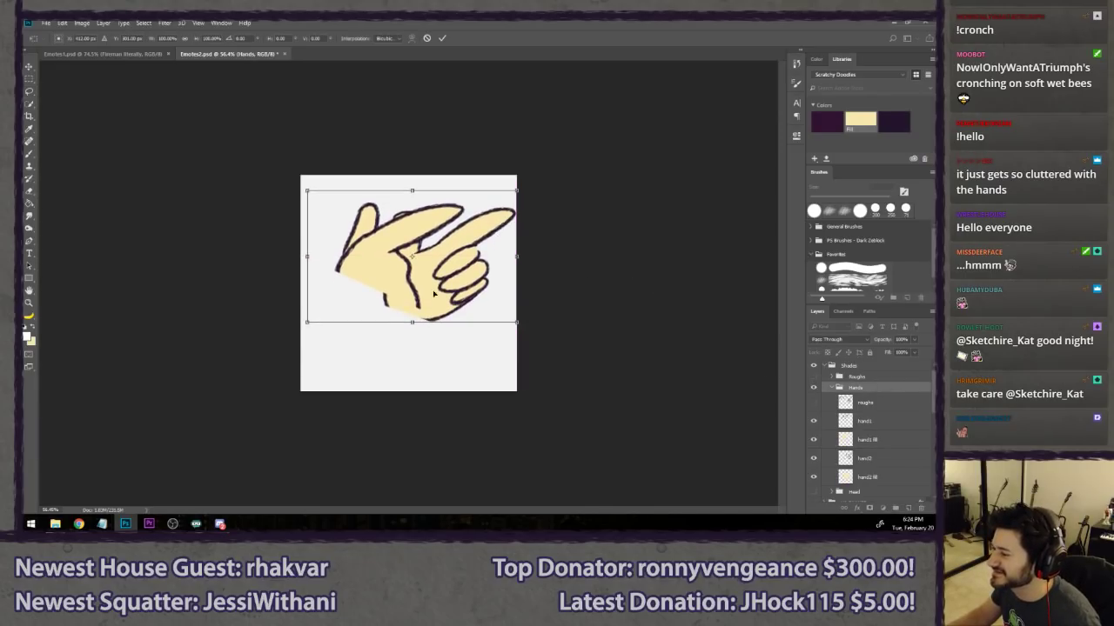
pyautogui.moveTo(308, 319); pyautogui.dragTo(323, 366)
pyautogui.press('Return')
# - Move the hand1 and hand1 fill layers together slightly right and up over the second hand
pyautogui.click(863, 421)
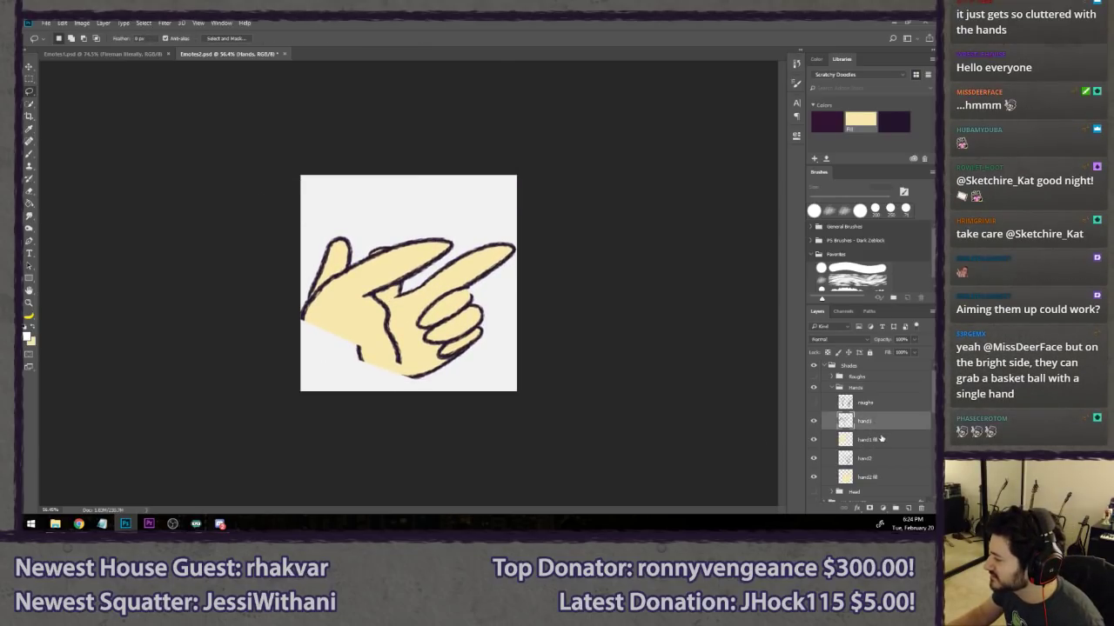
pyautogui.keyDown('shift'); pyautogui.click(864, 440); pyautogui.keyUp('shift')
pyautogui.press('l')
pyautogui.press('v')
pyautogui.moveTo(396, 261)
pyautogui.mouseDown()
pyautogui.moveTo(405, 256)
pyautogui.moveTo(410, 274)
pyautogui.moveTo(389, 294)
pyautogui.mouseUp()
pyautogui.press('l')
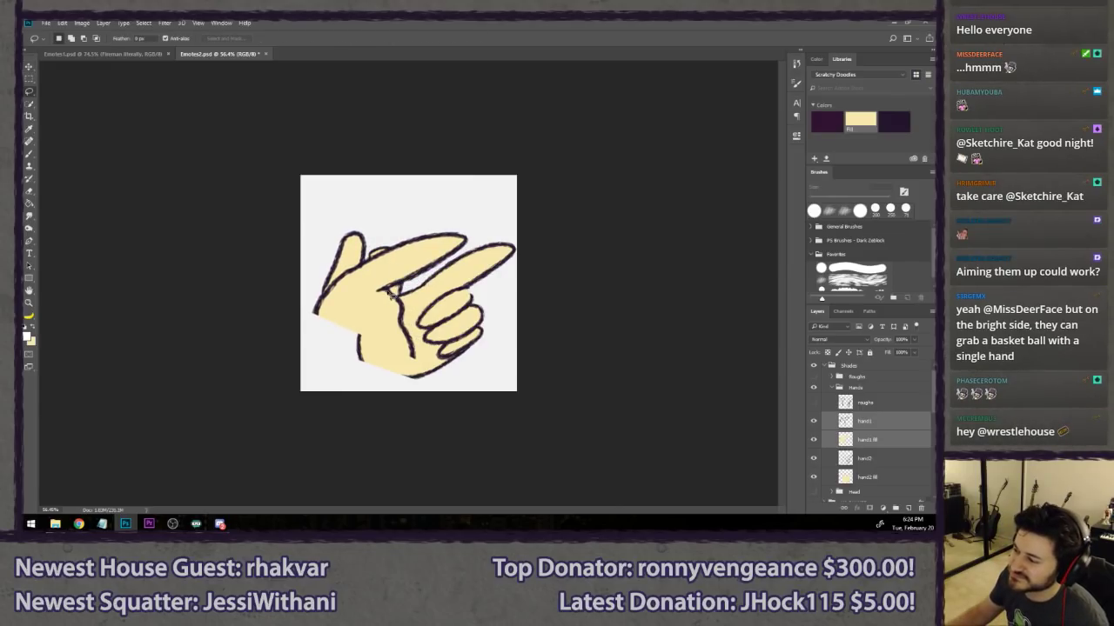
# - Brush a rounded outline closing the wrist end of the front hand on the hand1 layer, using the Outline swatch colour
pyautogui.click(890, 420)
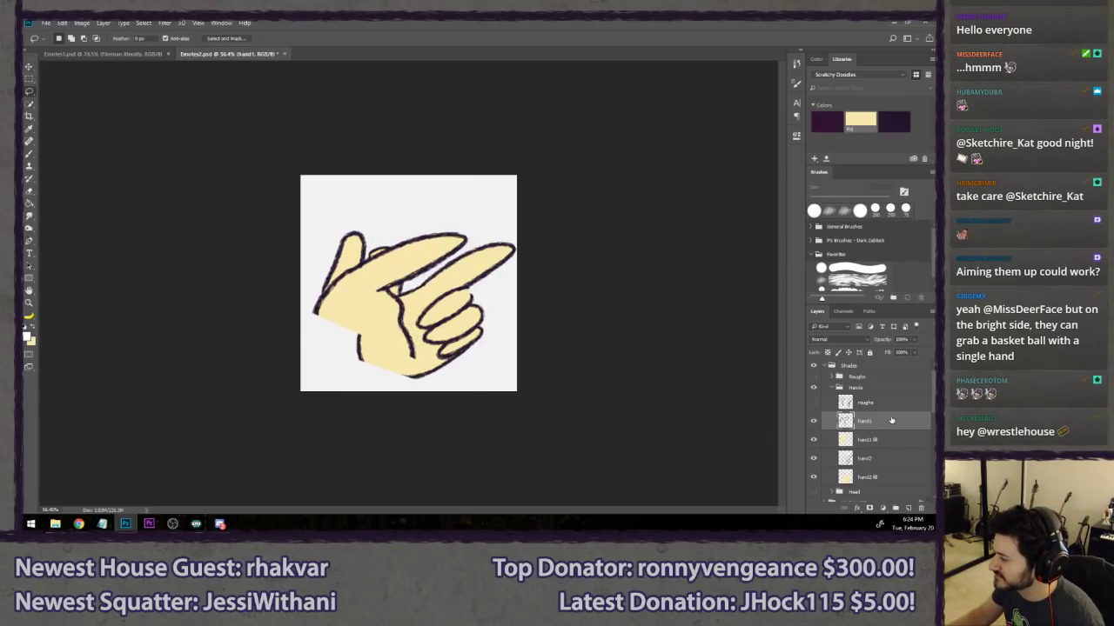
pyautogui.press('b')
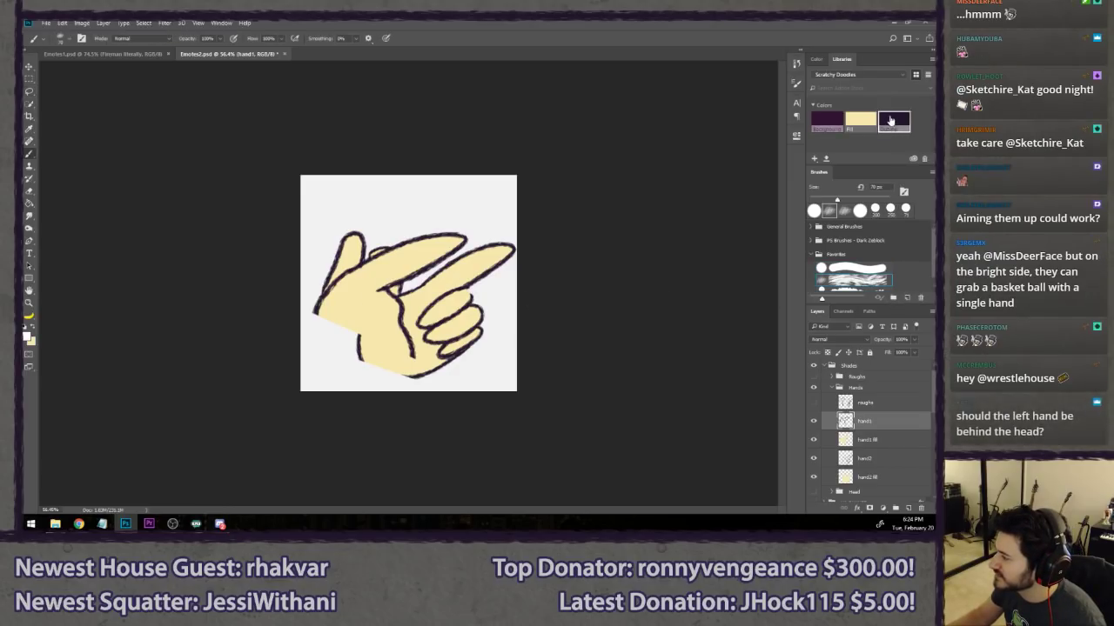
pyautogui.doubleClick(890, 121)
pyautogui.press('Return')
pyautogui.scroll(3, 323, 319)
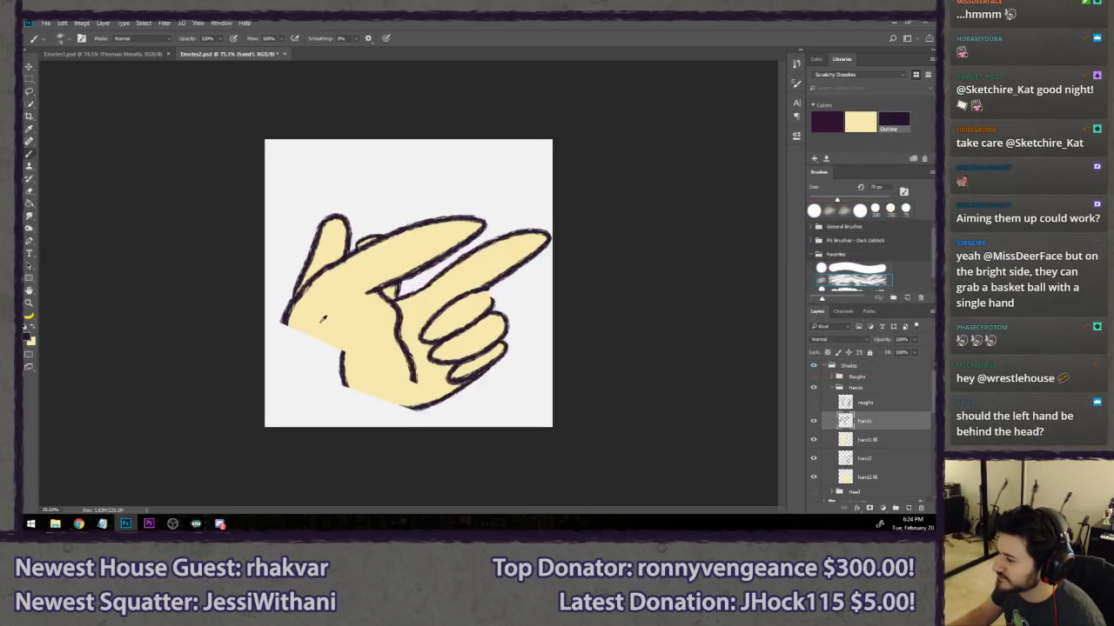
pyautogui.scroll(1, 323, 319)
pyautogui.moveTo(275, 323); pyautogui.dragTo(275, 383)
pyautogui.hotkey('ctrl', 'z')
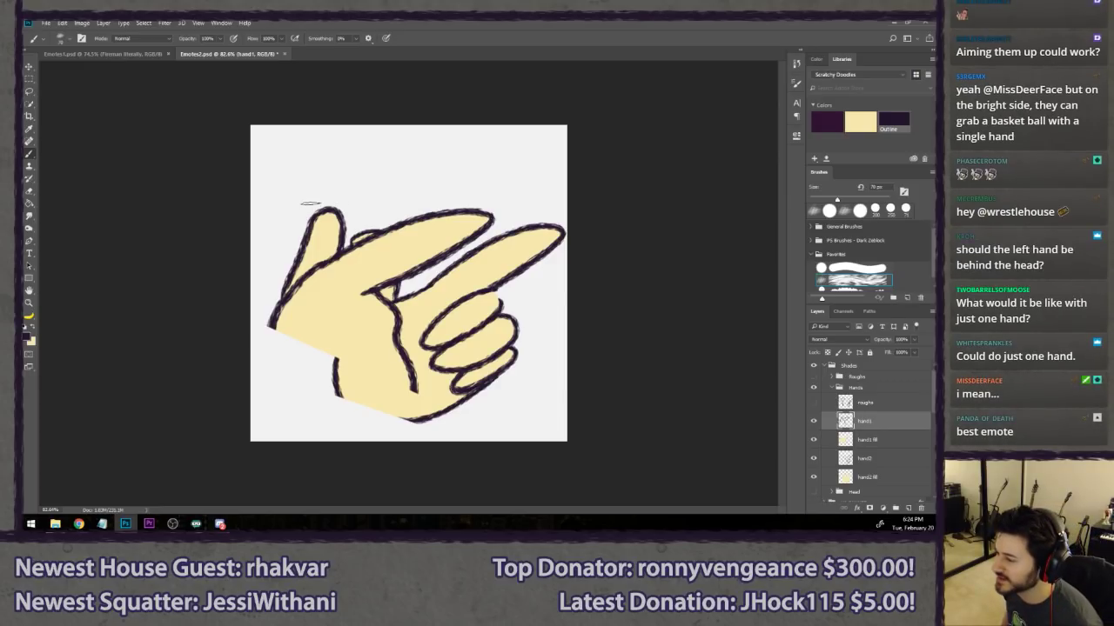
pyautogui.moveTo(268, 315); pyautogui.dragTo(282, 384)
pyautogui.hotkey('ctrl', 'z')
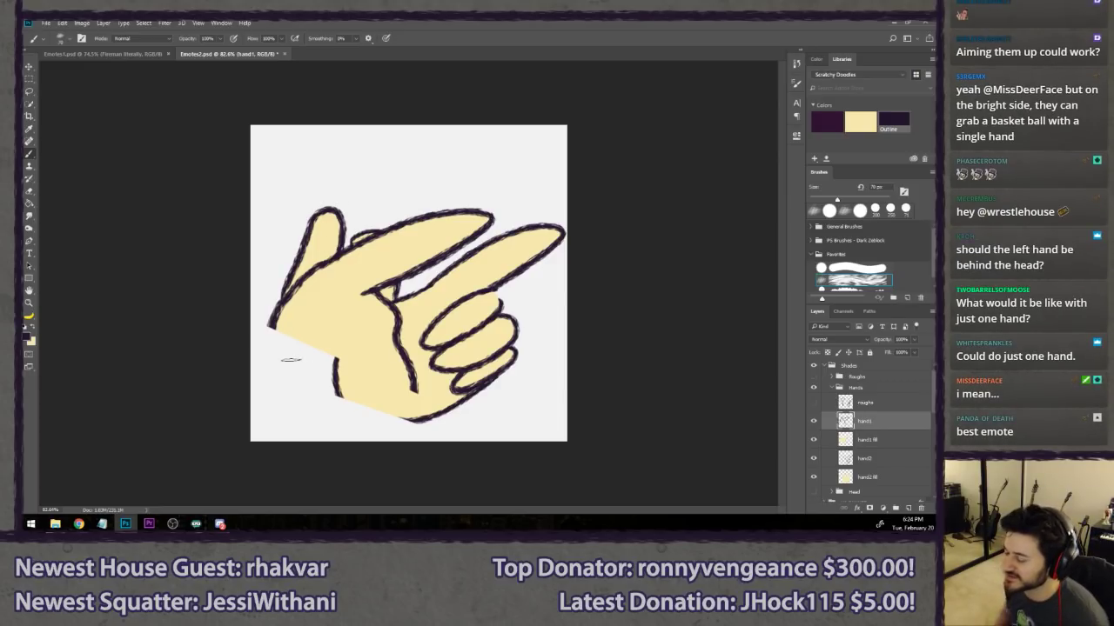
pyautogui.moveTo(419, 388)
pyautogui.mouseDown()
pyautogui.moveTo(376, 424)
pyautogui.moveTo(281, 430)
pyautogui.moveTo(270, 321)
pyautogui.mouseUp()
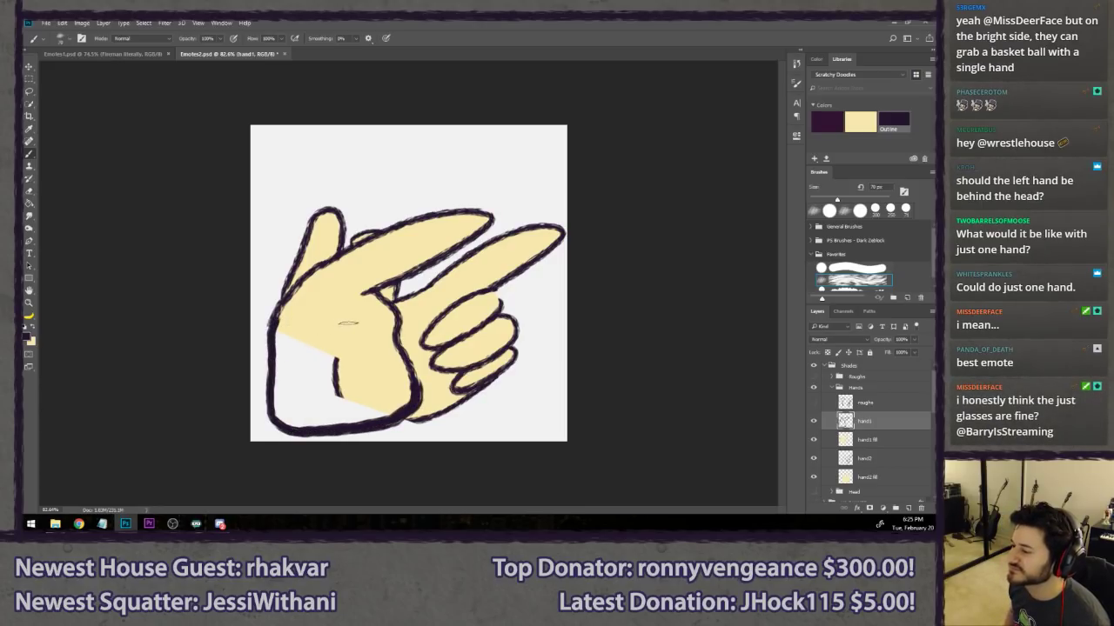
# - Paint the skin colour into the new wrist area on the hand1 fill layer with the smooth brush from Favorites
pyautogui.click(862, 441)
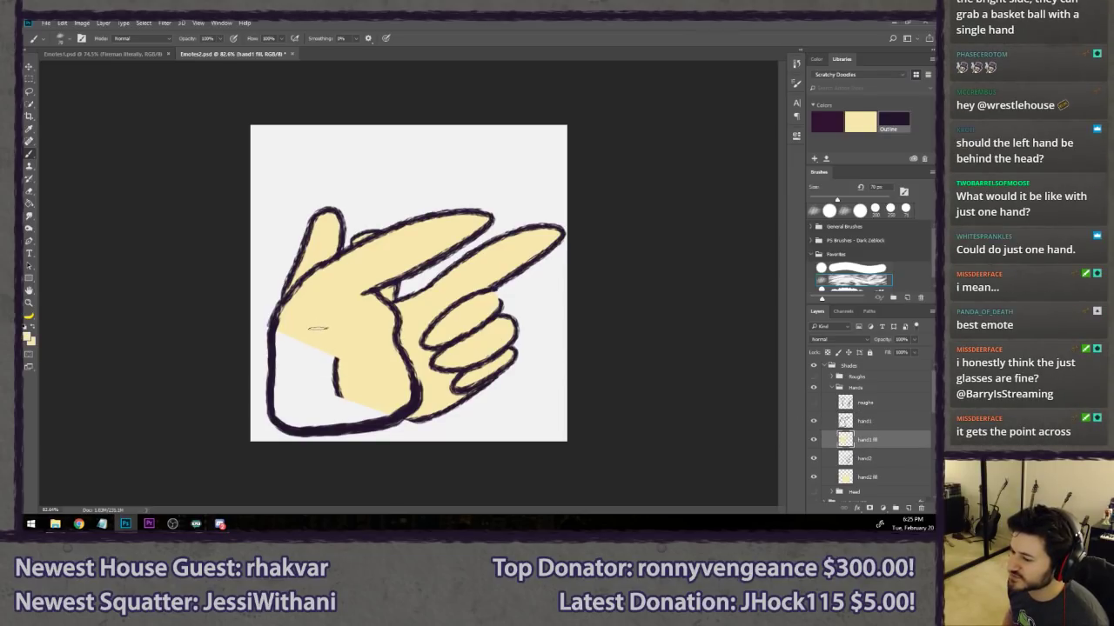
pyautogui.click(841, 269)
pyautogui.moveTo(281, 347)
pyautogui.mouseDown()
pyautogui.moveTo(286, 407)
pyautogui.moveTo(368, 406)
pyautogui.mouseUp()
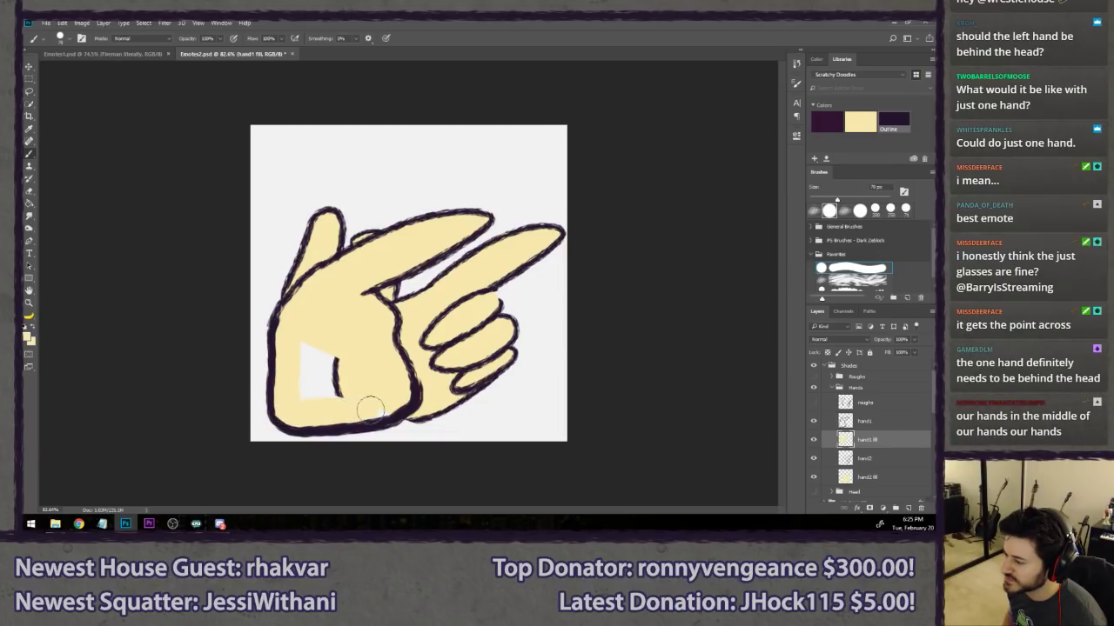
pyautogui.moveTo(337, 359)
pyautogui.mouseDown()
pyautogui.moveTo(316, 342)
pyautogui.moveTo(313, 365)
pyautogui.mouseUp()
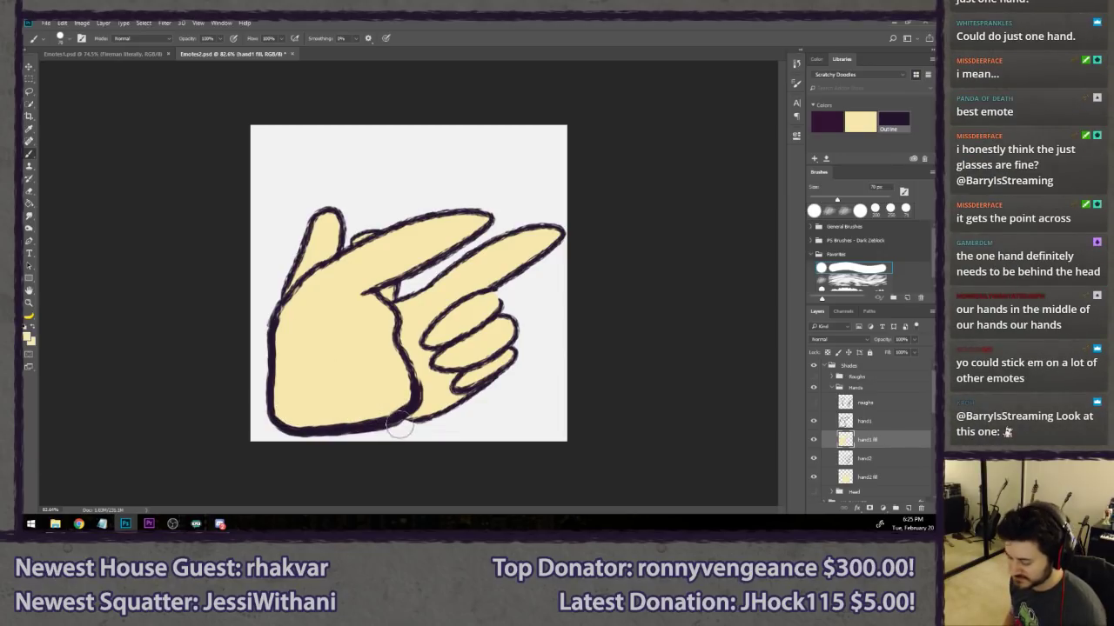
# - Move the whole Hands group up to centre it vertically on the canvas
pyautogui.press('l')
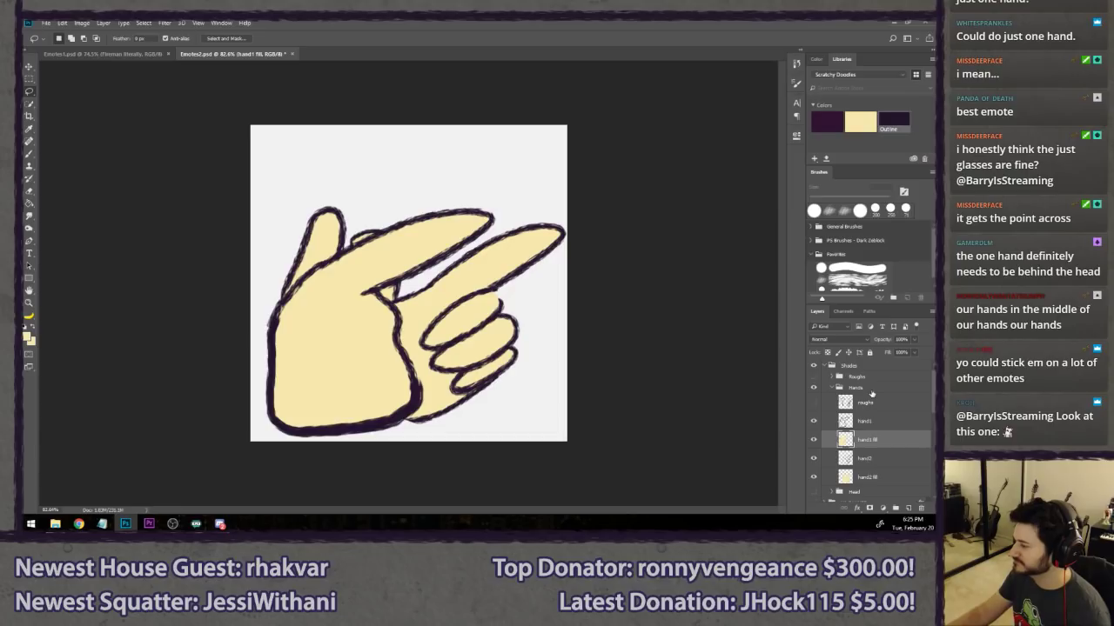
pyautogui.click(870, 390)
pyautogui.hotkey('ctrl', 't')
pyautogui.moveTo(522, 334); pyautogui.dragTo(494, 305)
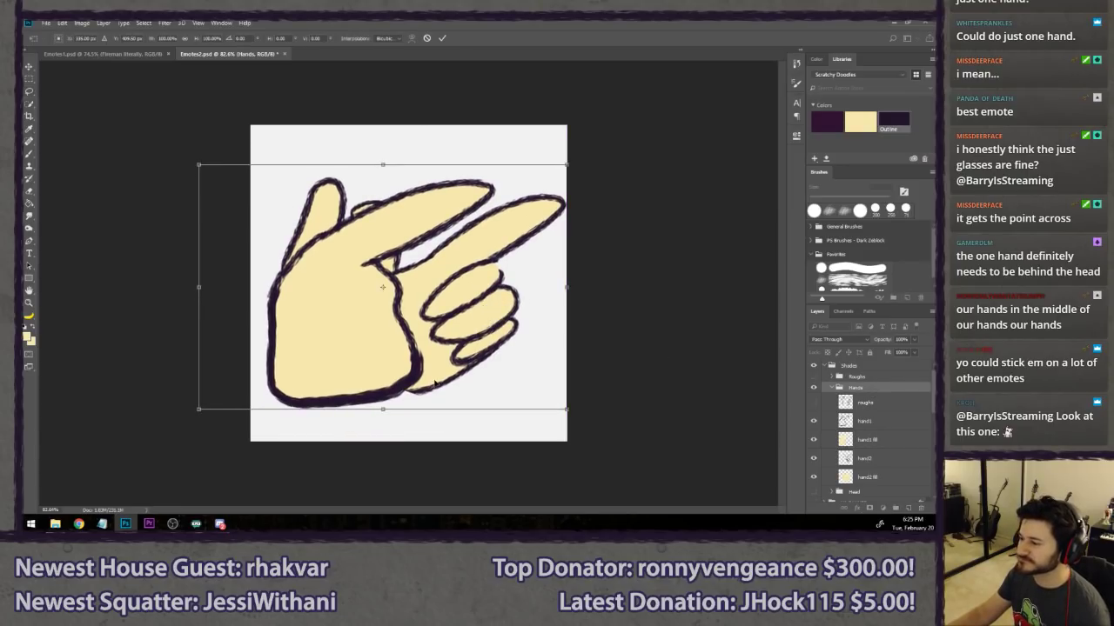
pyautogui.press('Return')
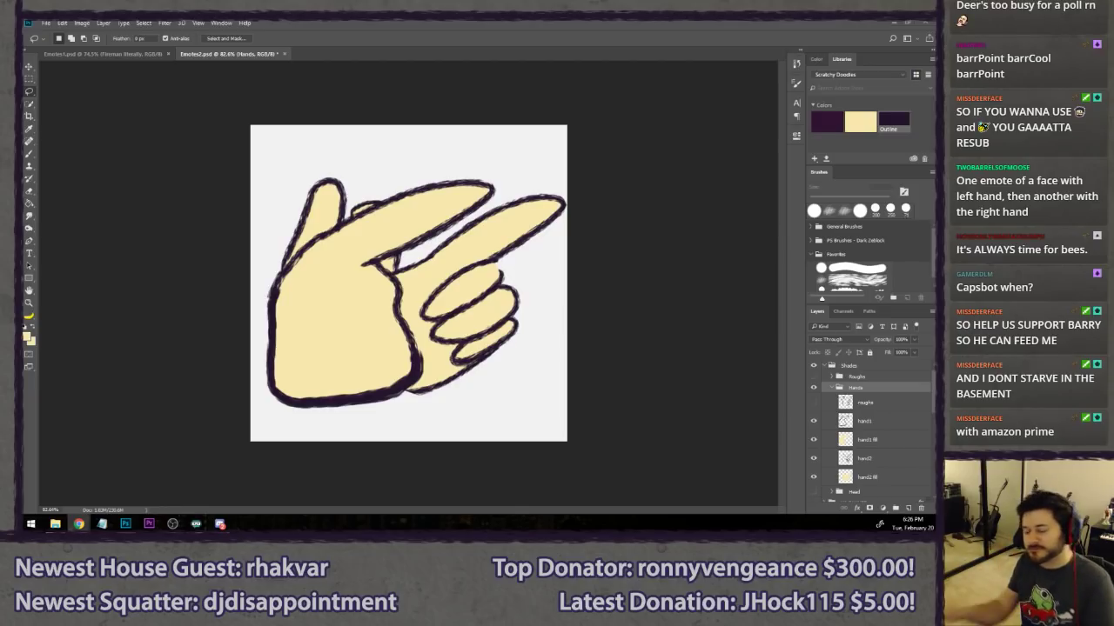
# - Switch to Chrome to examine the Gyazo hand sketch and the 1 EMOTE or 2 EMOTE poll, and move its window off the canvas
pyautogui.click(79, 524)
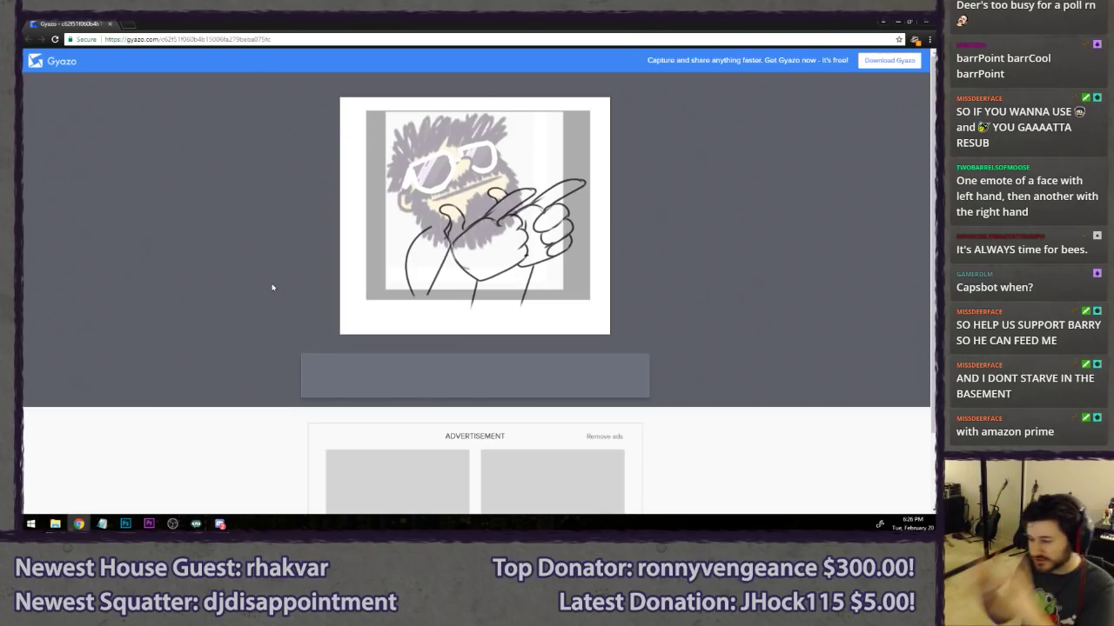
pyautogui.hotkey('alt', 'Tab')
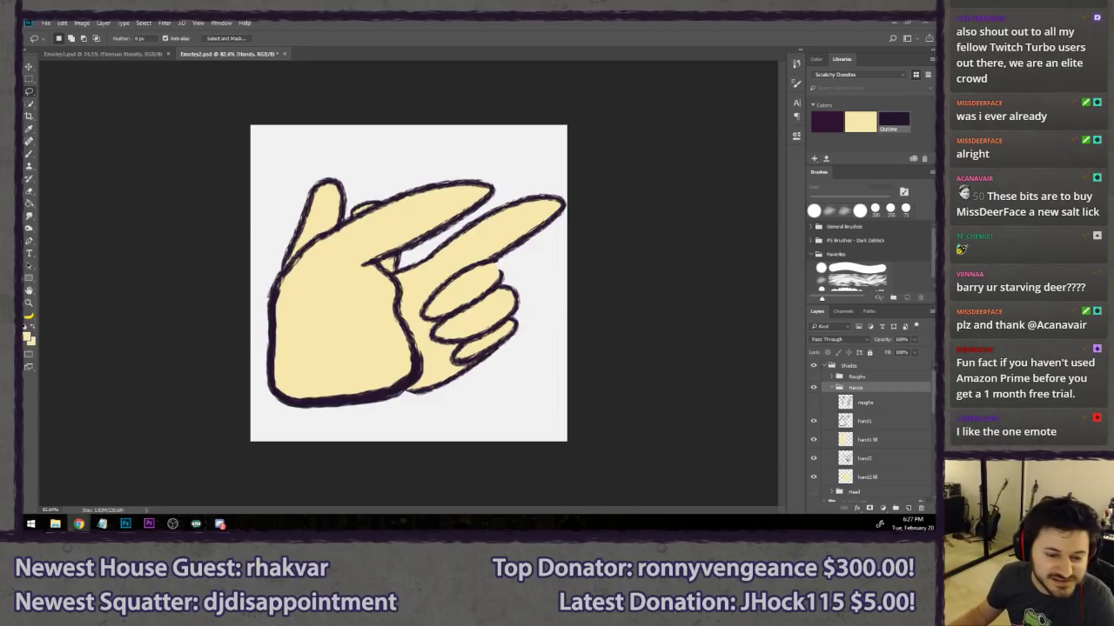
pyautogui.hotkey('alt', 'Tab')
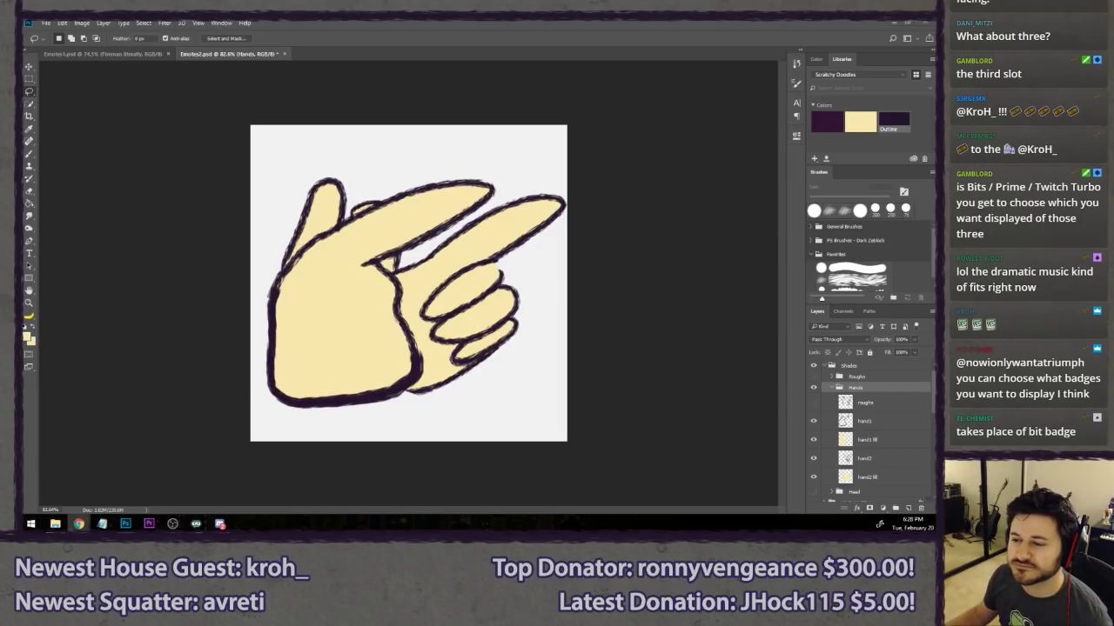
pyautogui.hotkey('alt', 'Tab')
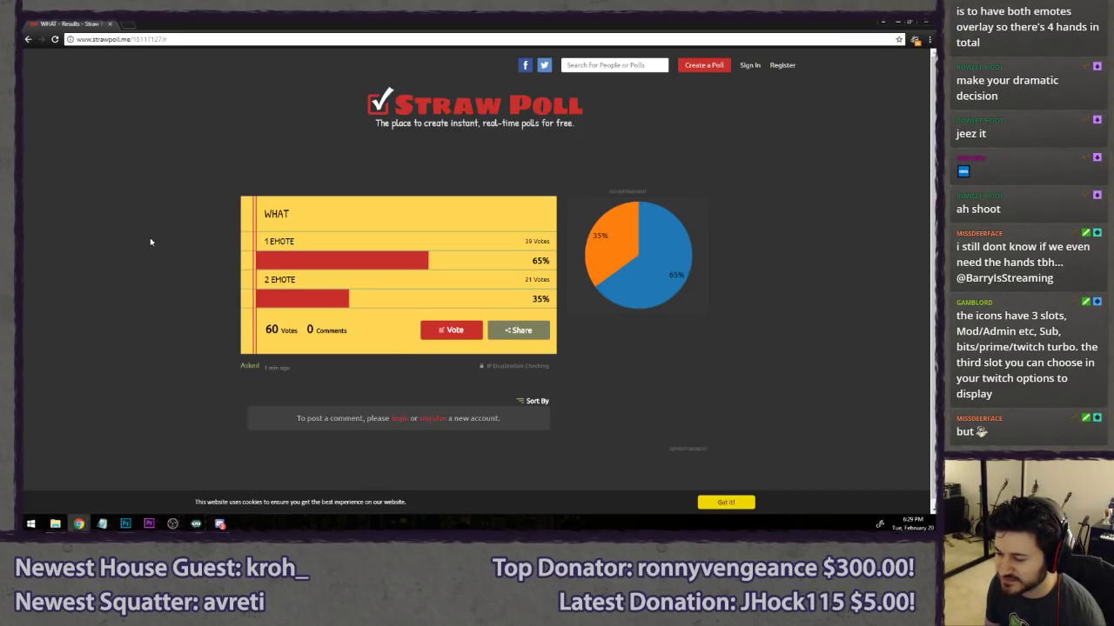
pyautogui.moveTo(193, 24); pyautogui.dragTo(19, 141)
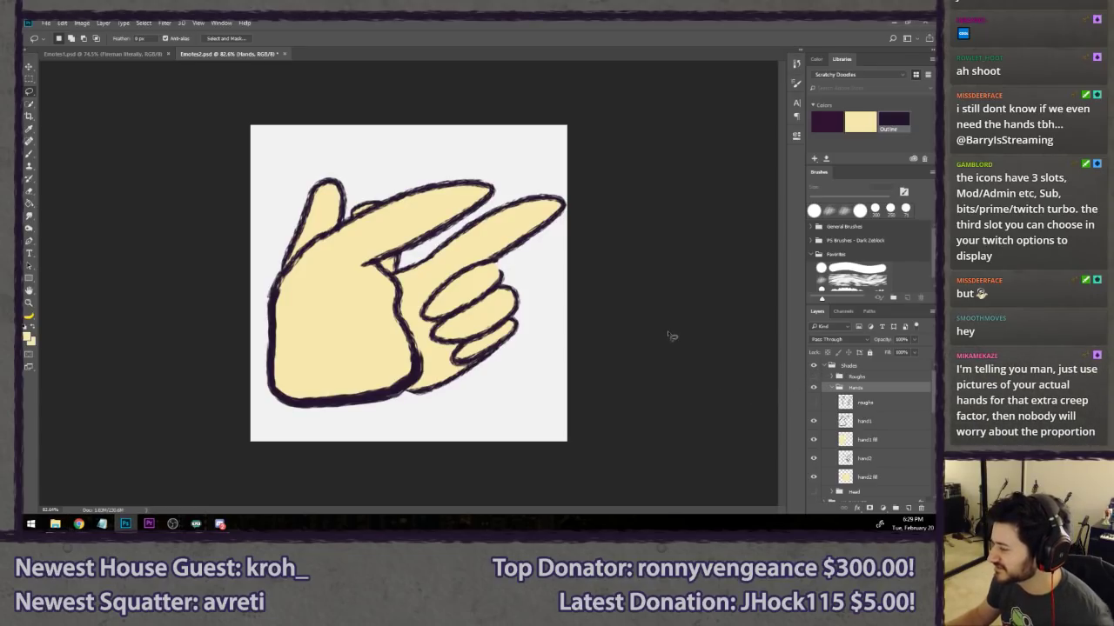
# - Undo the wrist drawing, scaling and moves of the hands back to their placement at the canvas's lower edge
pyautogui.hotkey('ctrl', 'alt', 'z')
pyautogui.hotkey('ctrl', 'alt', 'z')
pyautogui.hotkey('ctrl', 'alt', 'z')
pyautogui.hotkey('ctrl', 'alt', 'z')
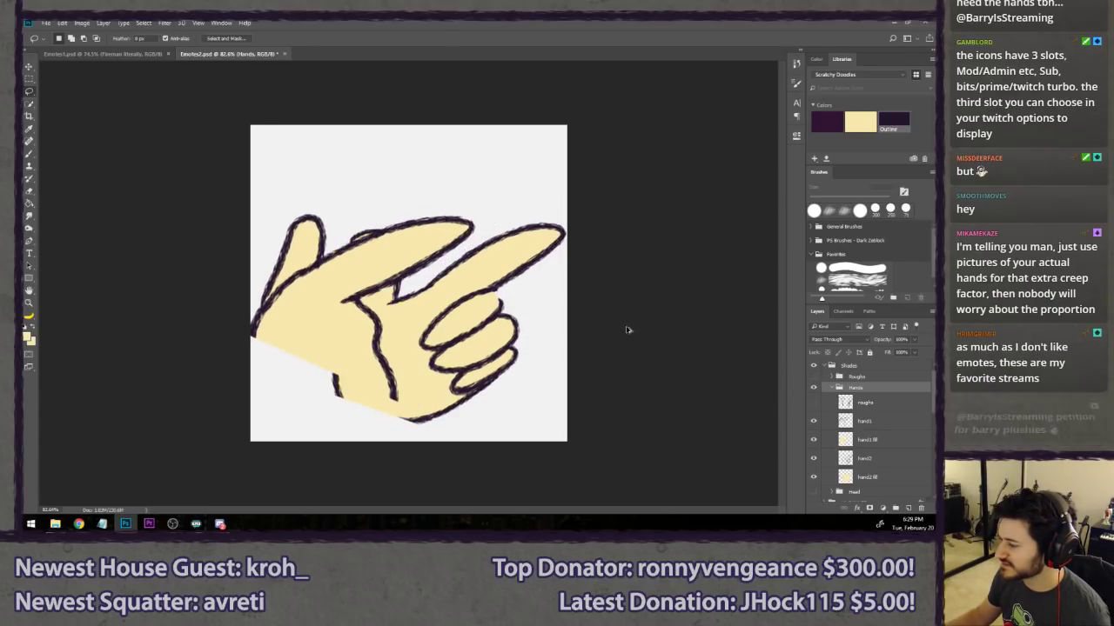
pyautogui.hotkey('ctrl', 'alt', 'z')
pyautogui.hotkey('ctrl', 'alt', 'z')
pyautogui.hotkey('ctrl', 'alt', 'z')
pyautogui.hotkey('ctrl', 'alt', 'z')
pyautogui.hotkey('ctrl', 'shift', 'z')
pyautogui.hotkey('ctrl', 'shift', 'z')
pyautogui.hotkey('ctrl', 'shift', 'z')
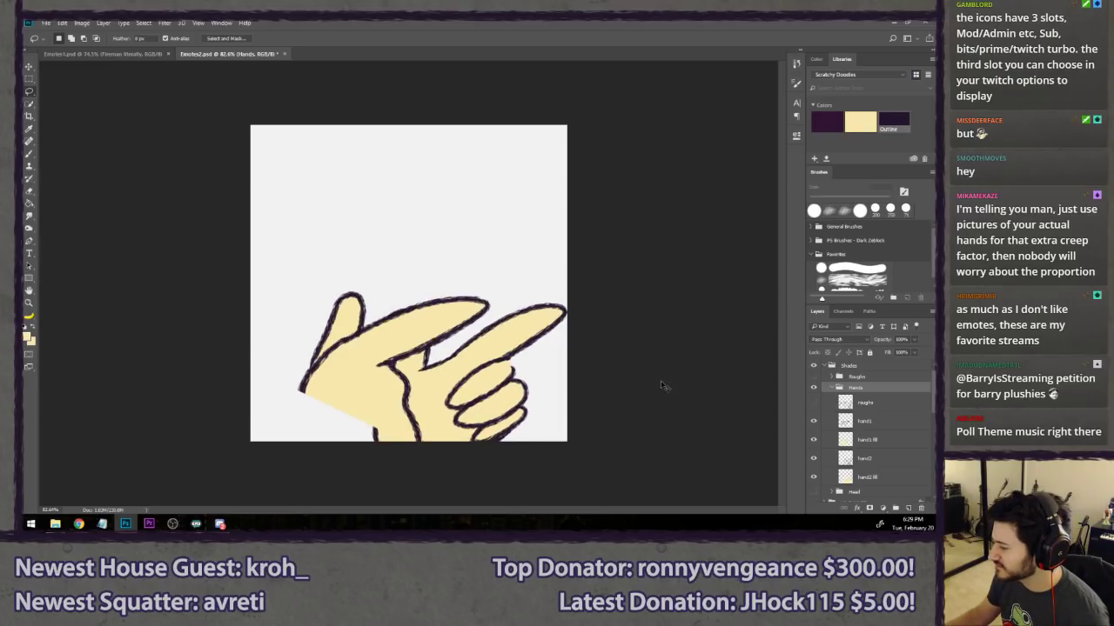
pyautogui.hotkey('ctrl', 'shift', 'z')
pyautogui.hotkey('ctrl', 'alt', 'z')
# - Hide the Hands group and show the Head group to view the sunglasses face alone
pyautogui.click(812, 388)
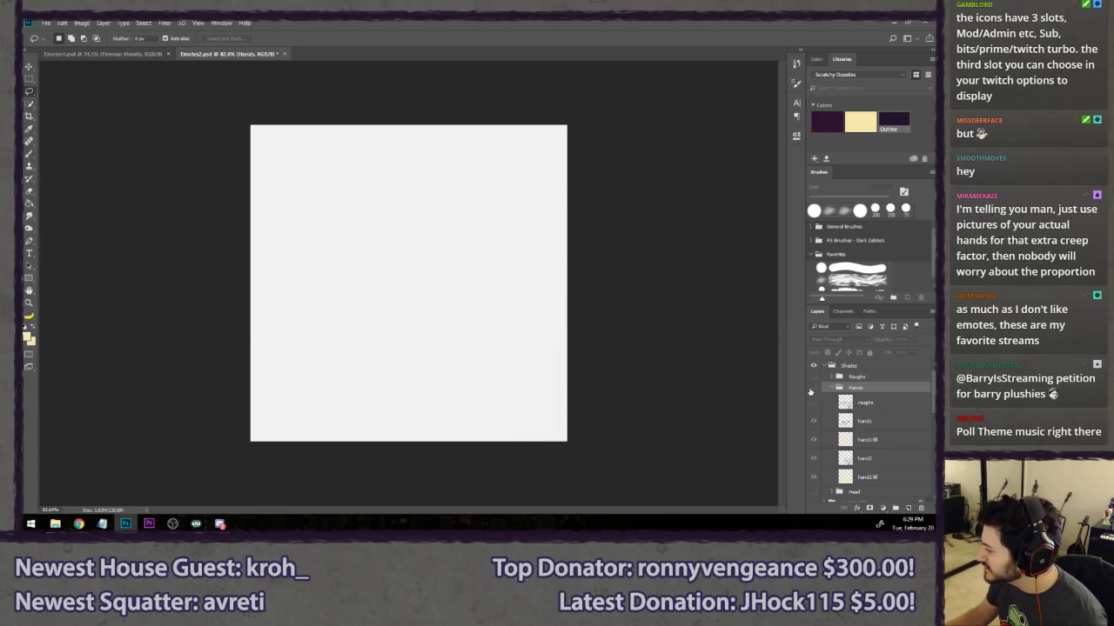
pyautogui.scroll(-3, 817, 437)
pyautogui.click(815, 436)
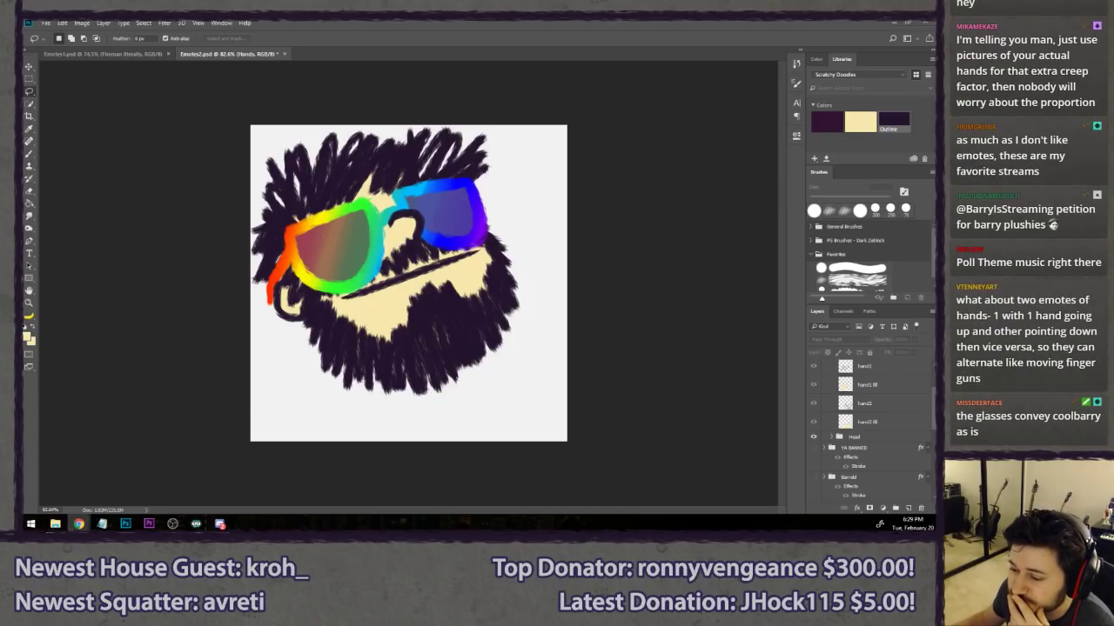
# - Bring the Straw Poll window over the canvas, examine the 1 EMOTE and 2 EMOTE votes, and move the window away
pyautogui.moveTo(23, 134); pyautogui.dragTo(271, 104)
pyautogui.moveTo(216, 254); pyautogui.dragTo(397, 278)
pyautogui.click(412, 278)
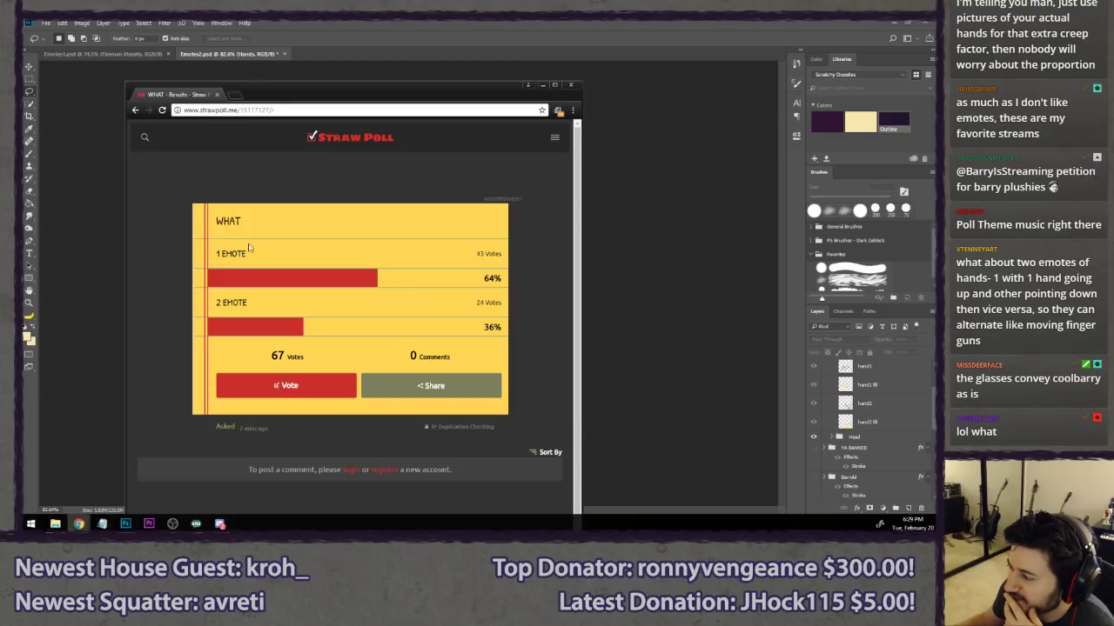
pyautogui.moveTo(198, 254); pyautogui.dragTo(352, 254)
pyautogui.click(443, 253)
pyautogui.moveTo(210, 255); pyautogui.dragTo(291, 253)
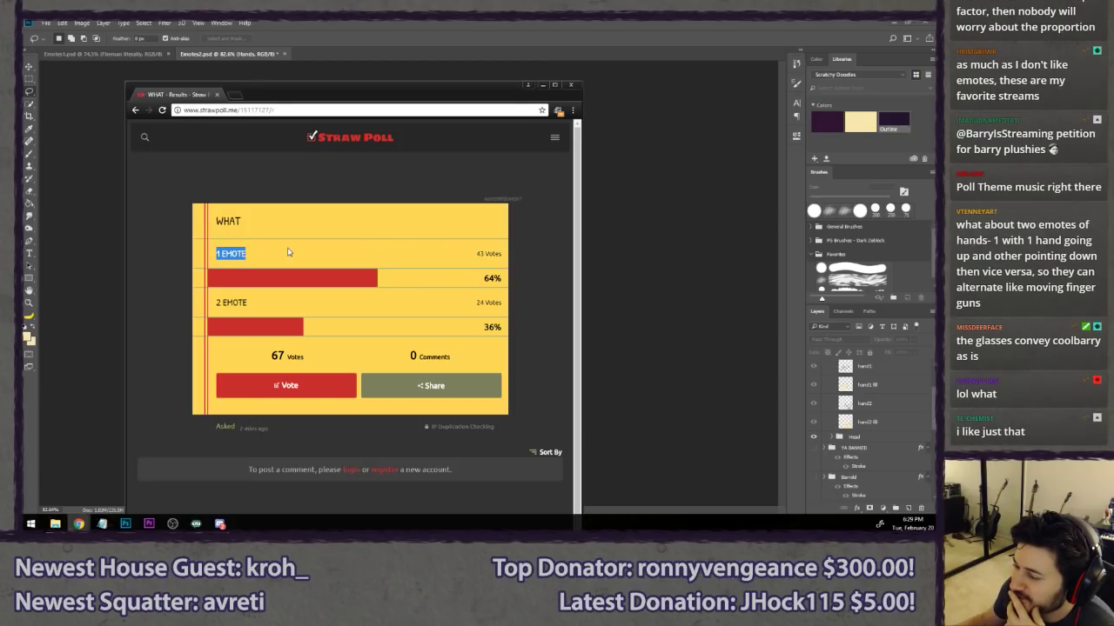
pyautogui.click(288, 252)
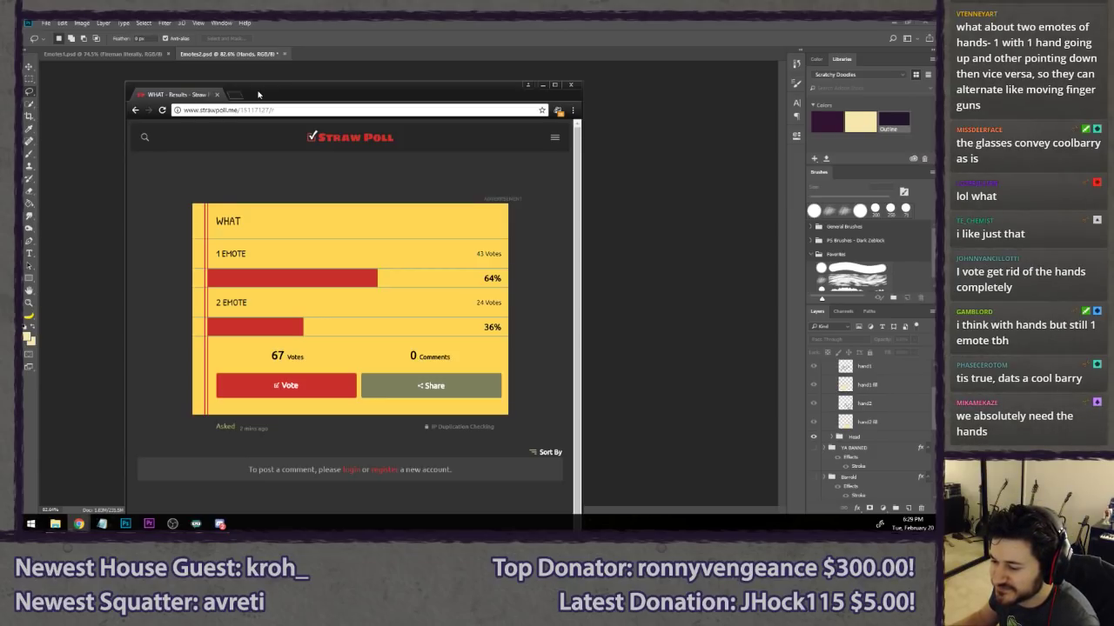
pyautogui.moveTo(258, 94); pyautogui.dragTo(0, 187)
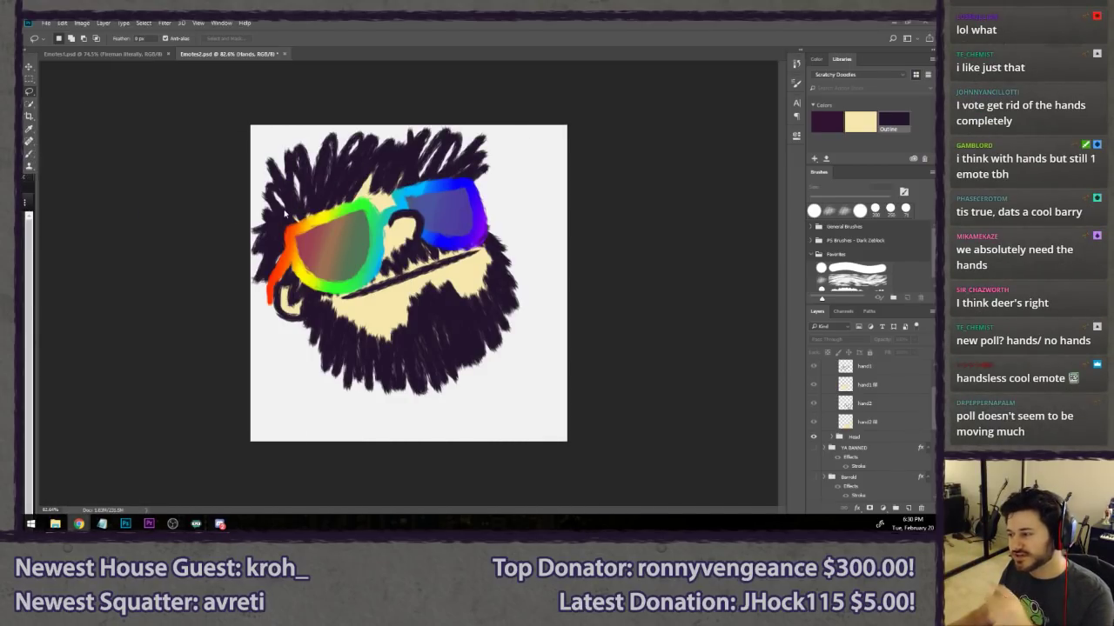
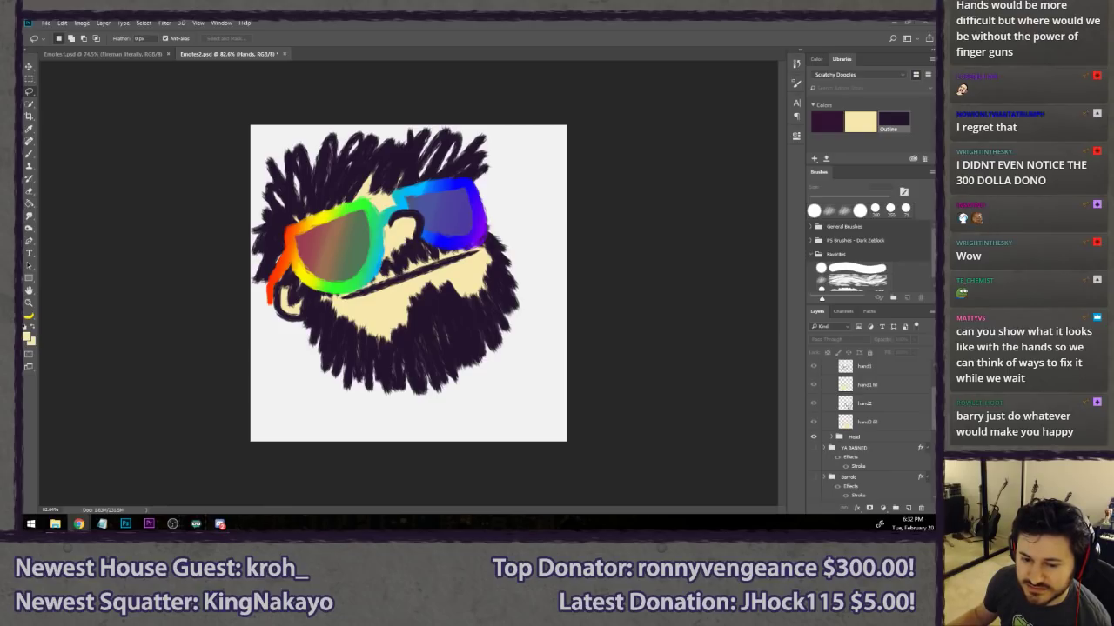
# - Switch to Chrome and enlarge the HOLD ME WITH poll page to examine the HANDS and NO HANDS votes
pyautogui.click(79, 523)
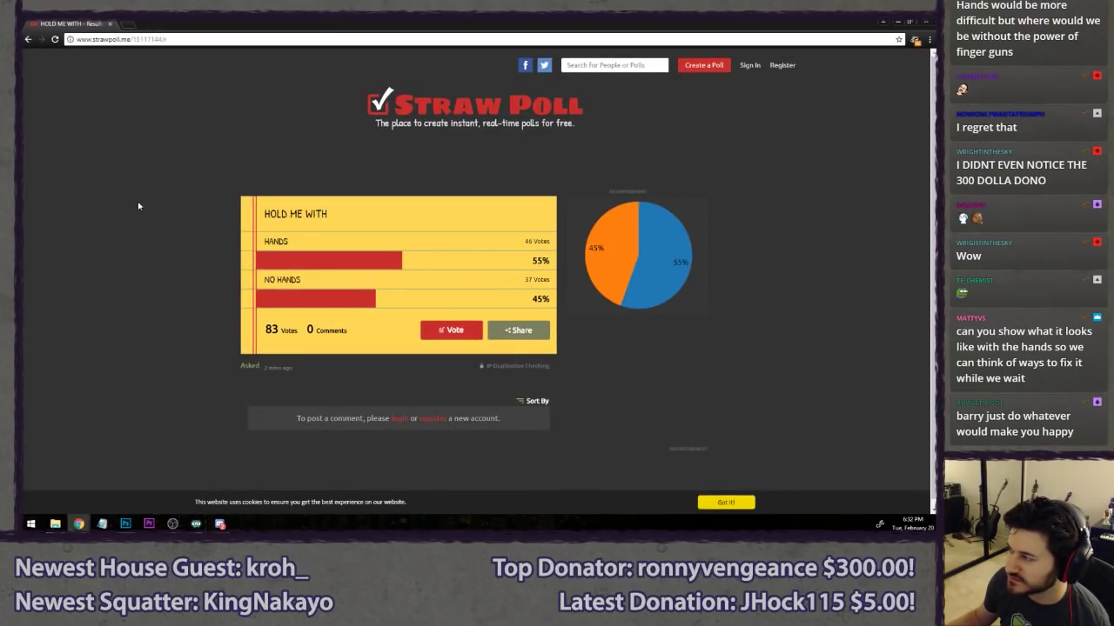
pyautogui.hotkey('ctrl', '+')
pyautogui.hotkey('ctrl', '+')
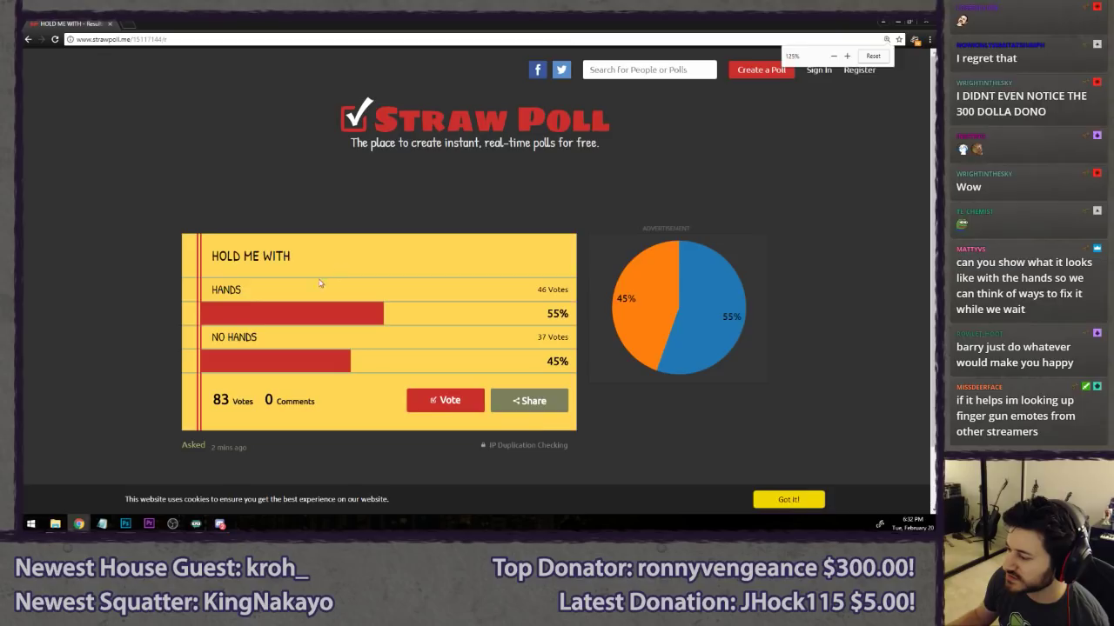
pyautogui.hotkey('ctrl', '+')
pyautogui.scroll(-2, 76, 249)
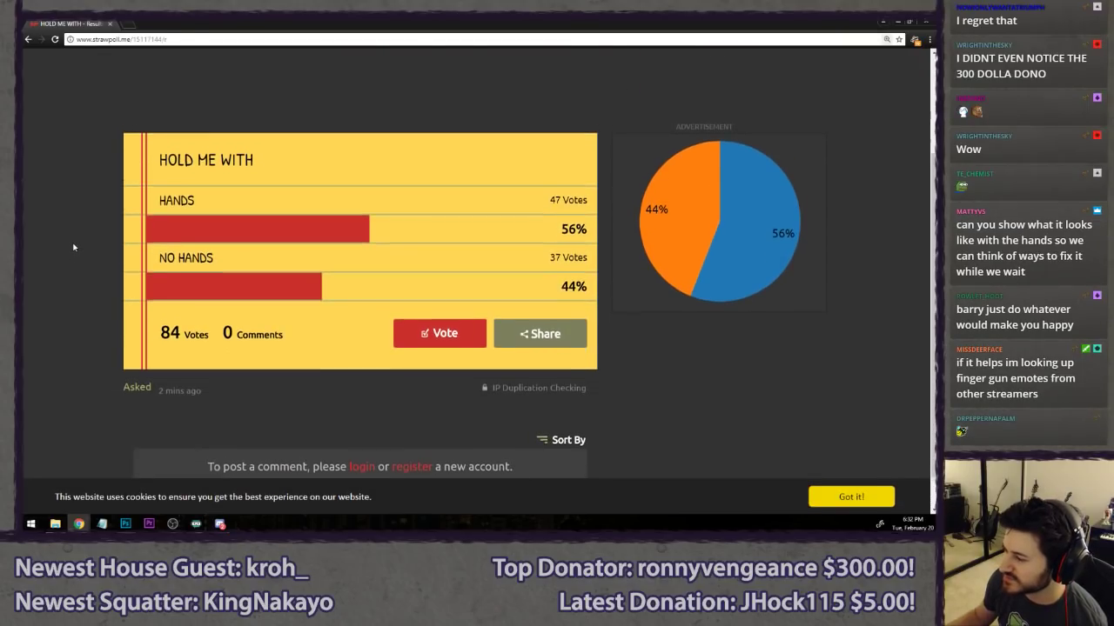
pyautogui.scroll(1, 73, 248)
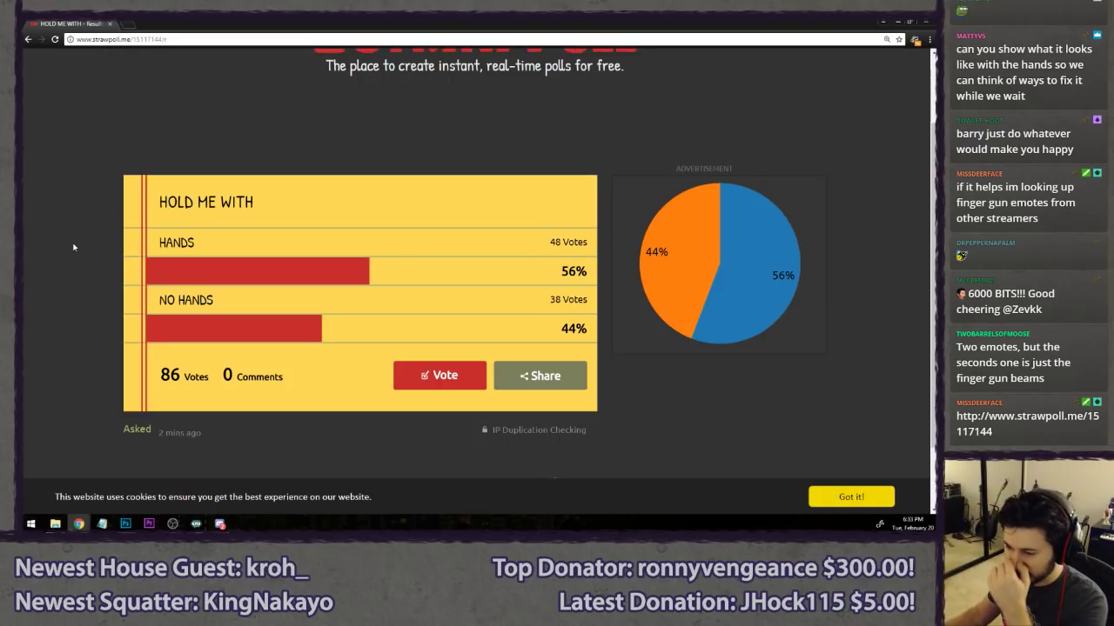
# - Return to Photoshop and show the Hands group over the head
pyautogui.hotkey('alt', 'Tab')
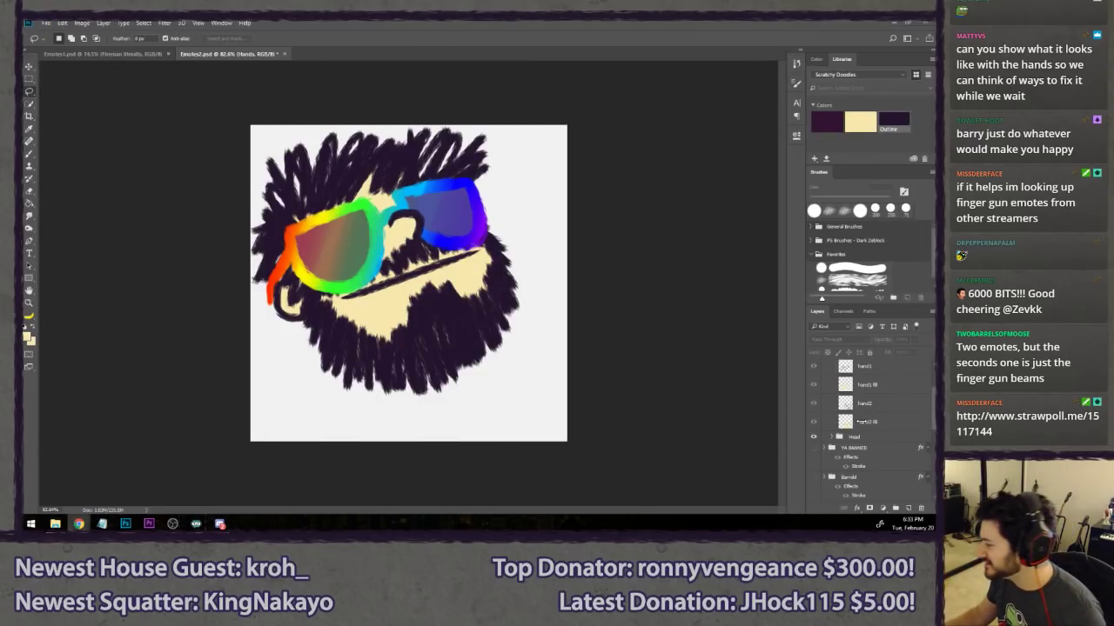
pyautogui.click(814, 387)
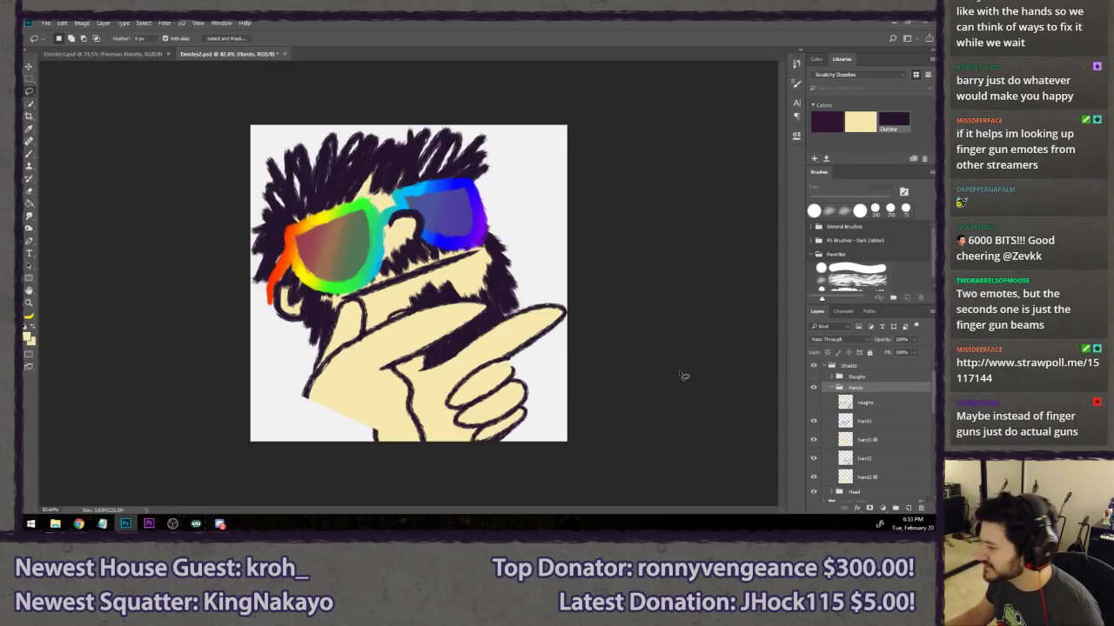
# - Rotate the hand1 and hand1 fill layers slightly counter-clockwise together
pyautogui.click(885, 424)
pyautogui.keyDown('shift'); pyautogui.click(867, 440); pyautogui.keyUp('shift')
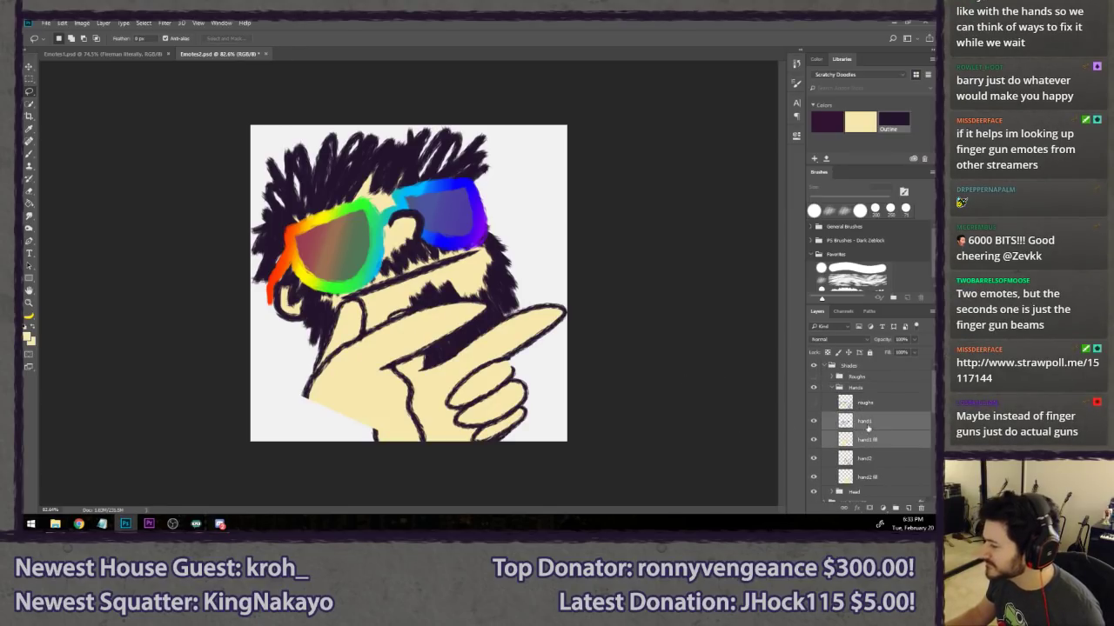
pyautogui.hotkey('ctrl', 't')
pyautogui.moveTo(515, 289); pyautogui.dragTo(506, 262)
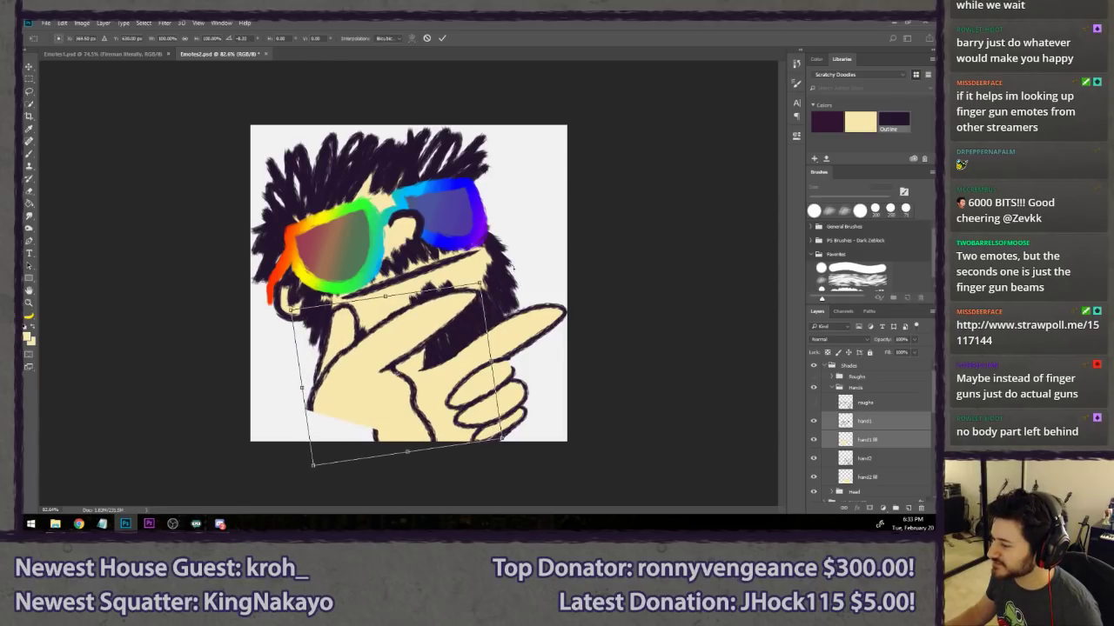
pyautogui.press('Return')
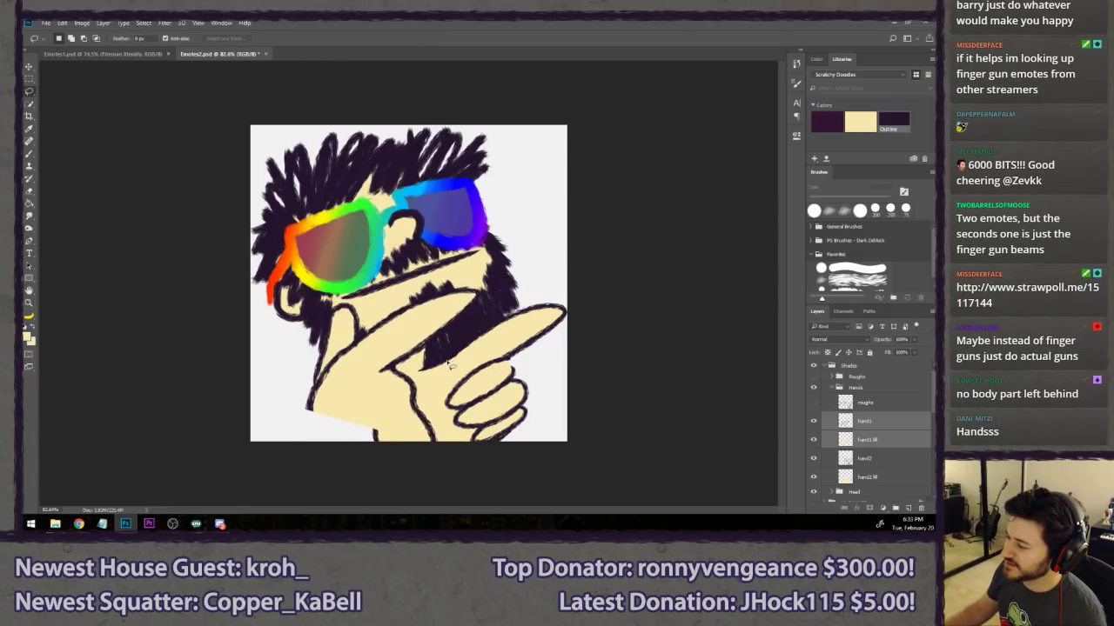
# - Examine how the emote with the rotated hand reads at thumbnail size and at larger sizes
pyautogui.hotkey('ctrl', '-')
pyautogui.hotkey('ctrl', '-')
pyautogui.hotkey('ctrl', '-')
pyautogui.hotkey('ctrl', '-')
pyautogui.hotkey('ctrl', '-')
pyautogui.hotkey('ctrl', '-')
pyautogui.hotkey('ctrl', '-')
pyautogui.hotkey('ctrl', '-')
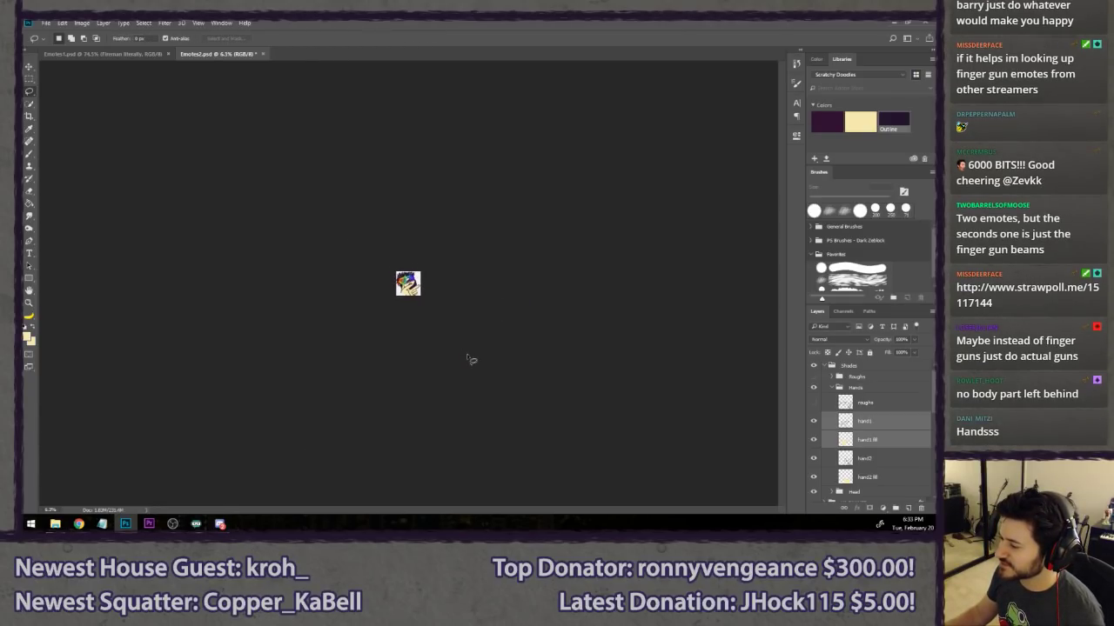
pyautogui.scroll(8, 467, 355)
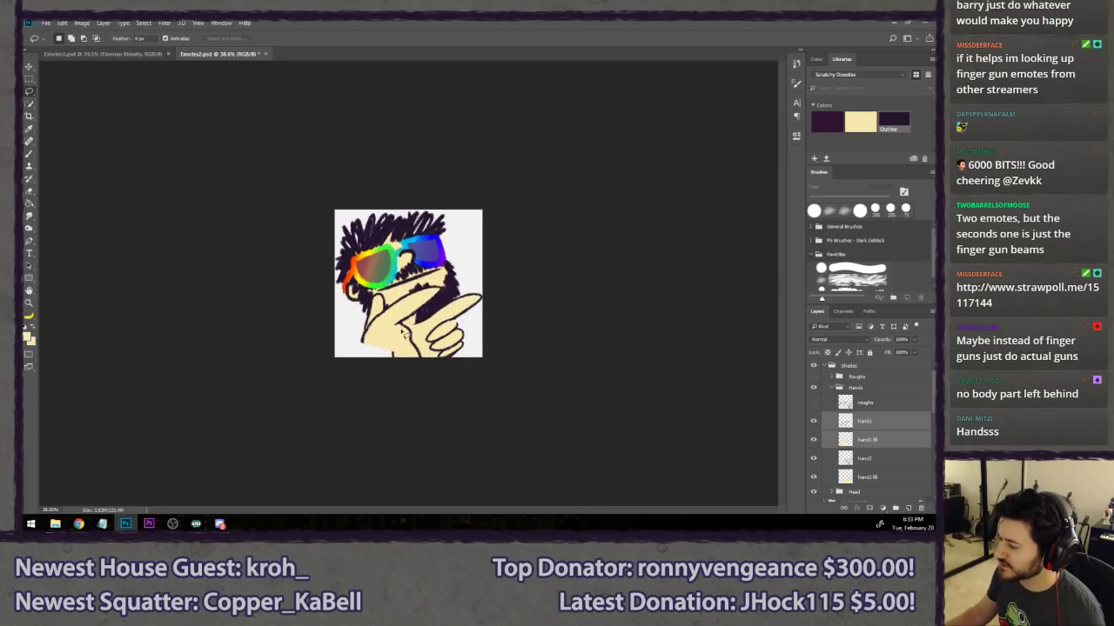
pyautogui.scroll(-4, 361, 359)
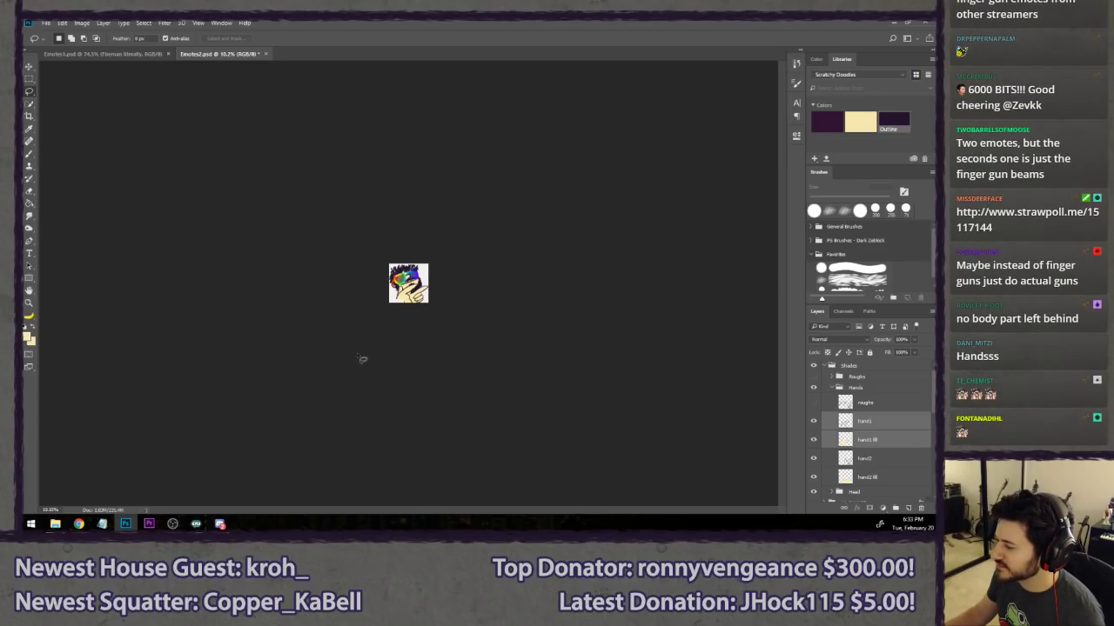
pyautogui.scroll(9, 361, 359)
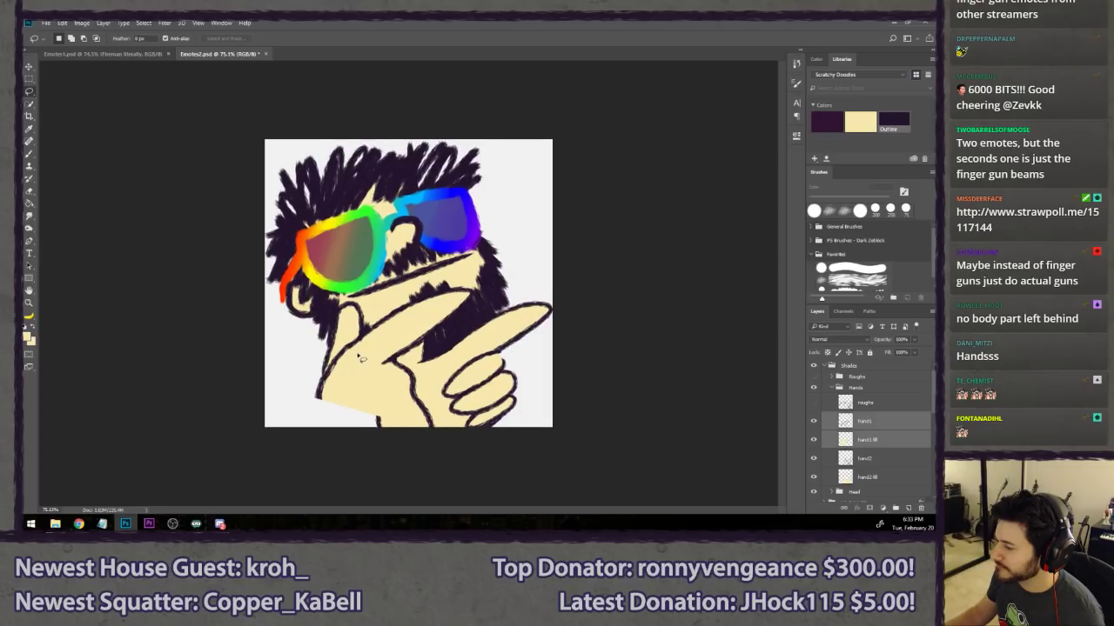
# - Move the hand2 and hand2 fill layers up so the front pointing hand sits closer to the back hand, and check it at thumbnail size
pyautogui.click(866, 458)
pyautogui.keyDown('shift'); pyautogui.click(866, 477); pyautogui.keyUp('shift')
pyautogui.press('v')
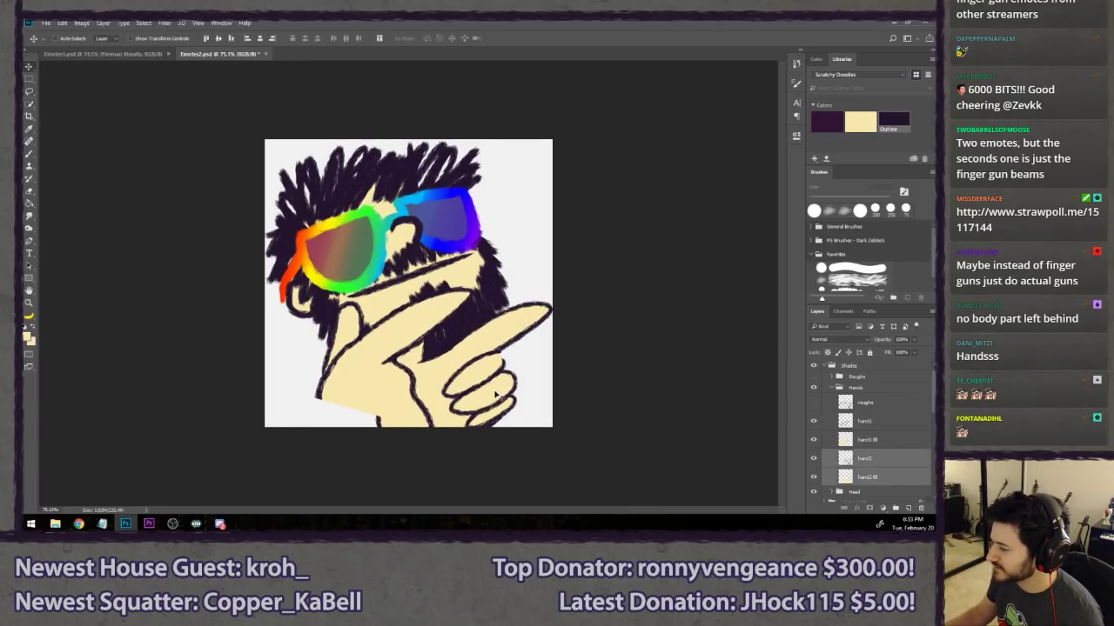
pyautogui.moveTo(496, 396); pyautogui.dragTo(496, 375)
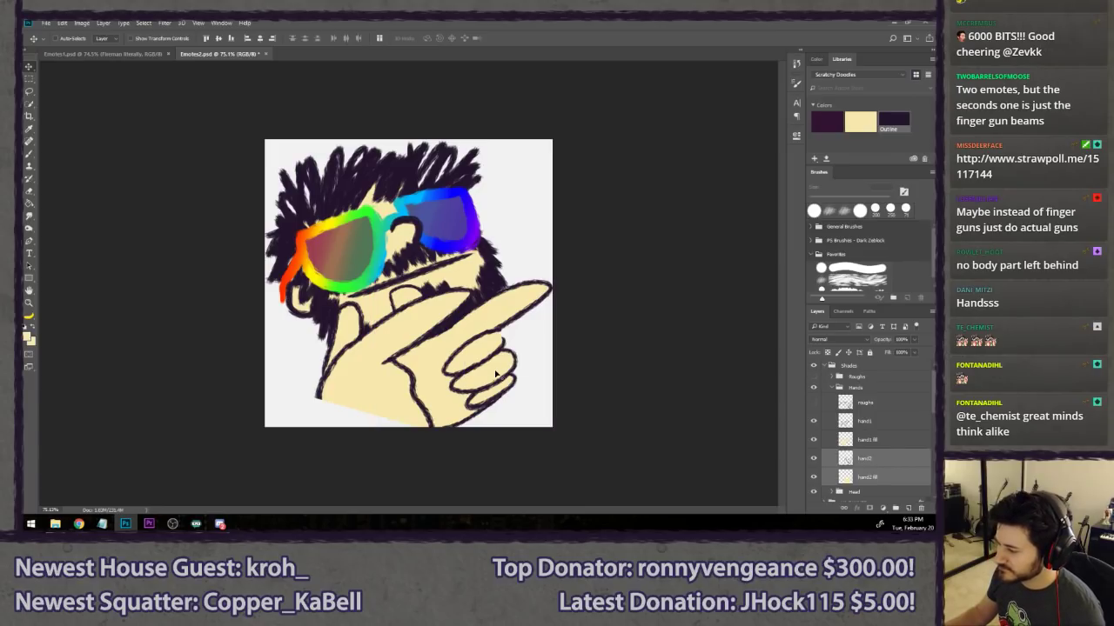
pyautogui.press('l')
pyautogui.scroll(-10, 368, 440)
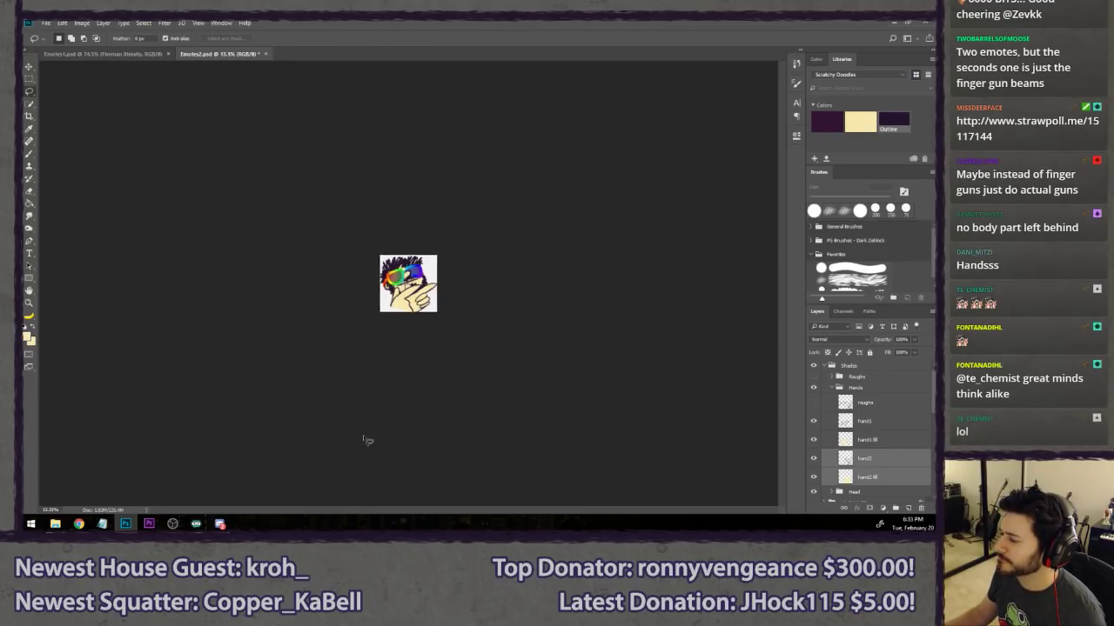
pyautogui.scroll(3, 293, 433)
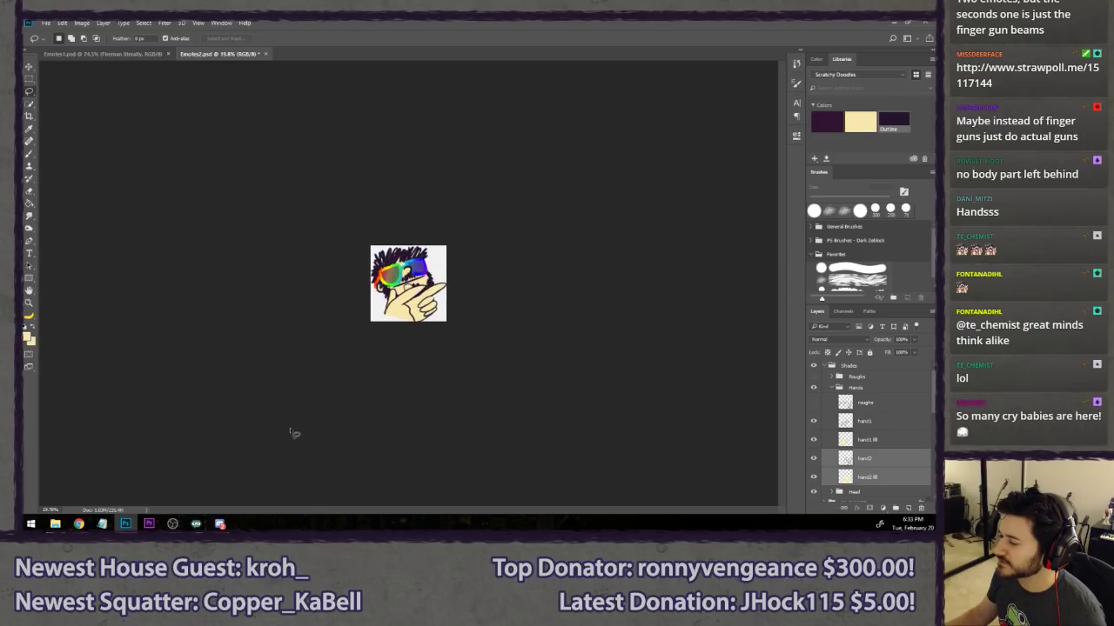
pyautogui.scroll(-3, 281, 430)
pyautogui.scroll(3, 342, 415)
pyautogui.scroll(3, 341, 415)
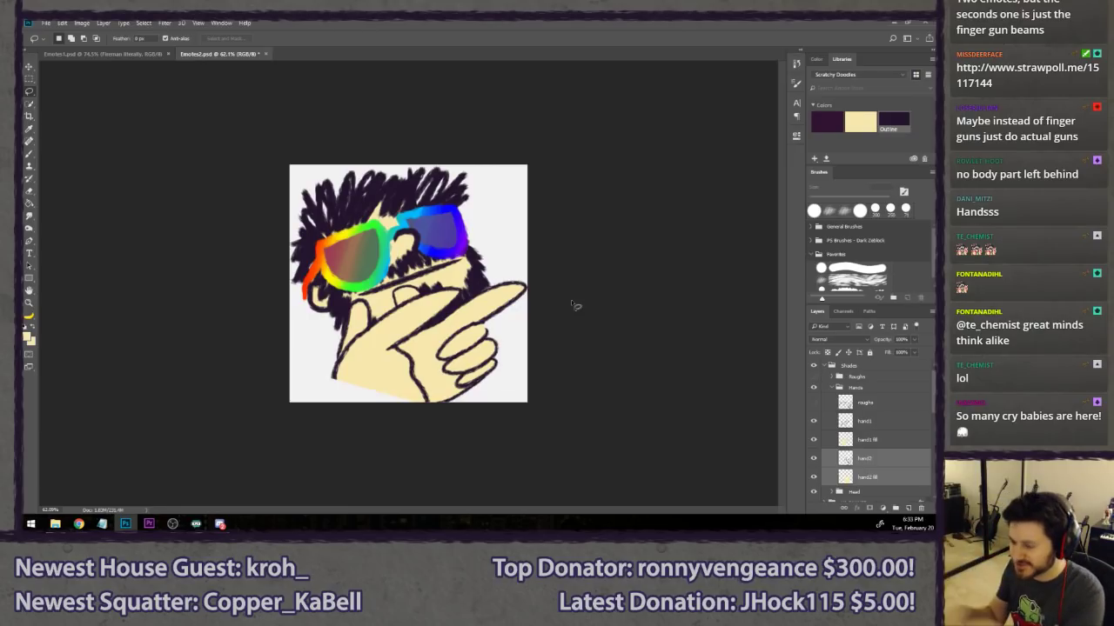
# - Scale the Head group down towards the canvas's upper-left corner to make room around the hands
pyautogui.scroll(-2, 861, 452)
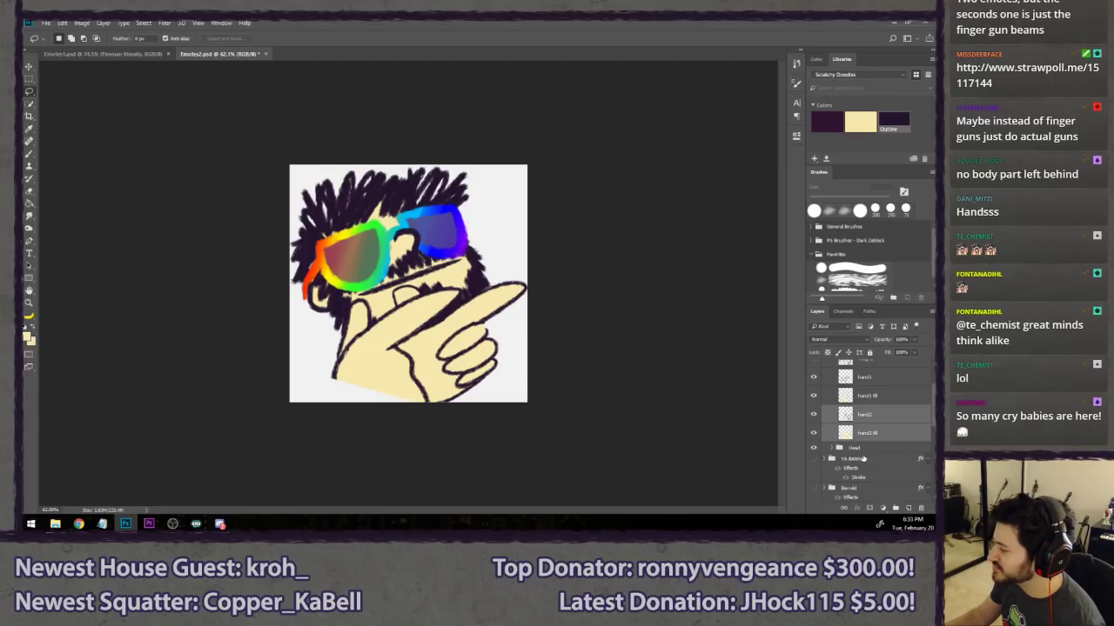
pyautogui.click(856, 447)
pyautogui.hotkey('ctrl', 't')
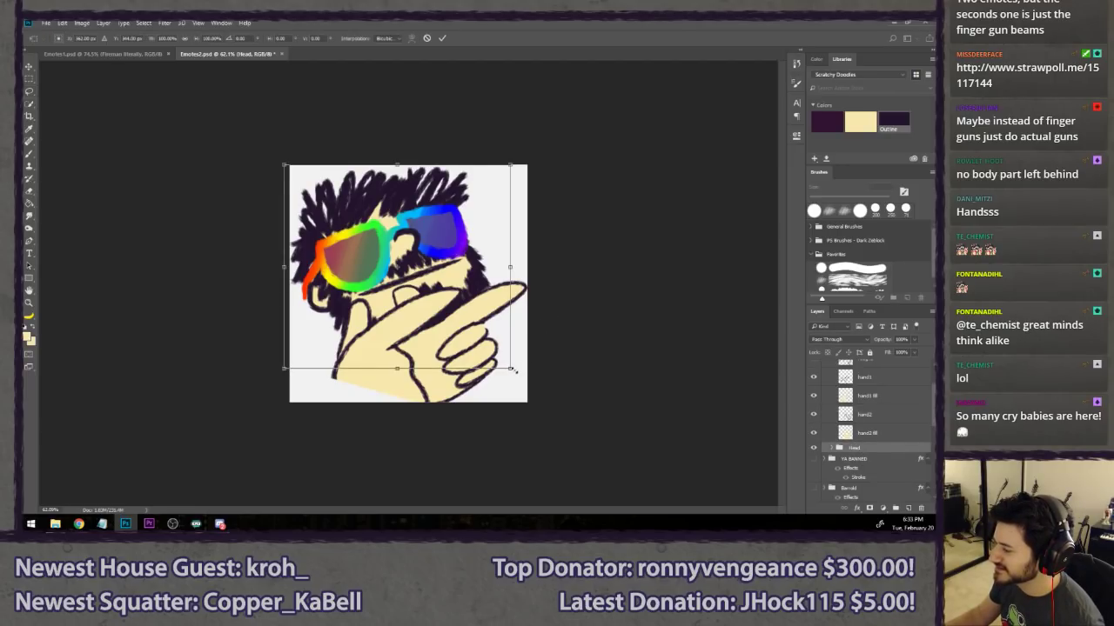
pyautogui.moveTo(514, 370); pyautogui.dragTo(485, 305)
pyautogui.press('Return')
pyautogui.press('l')
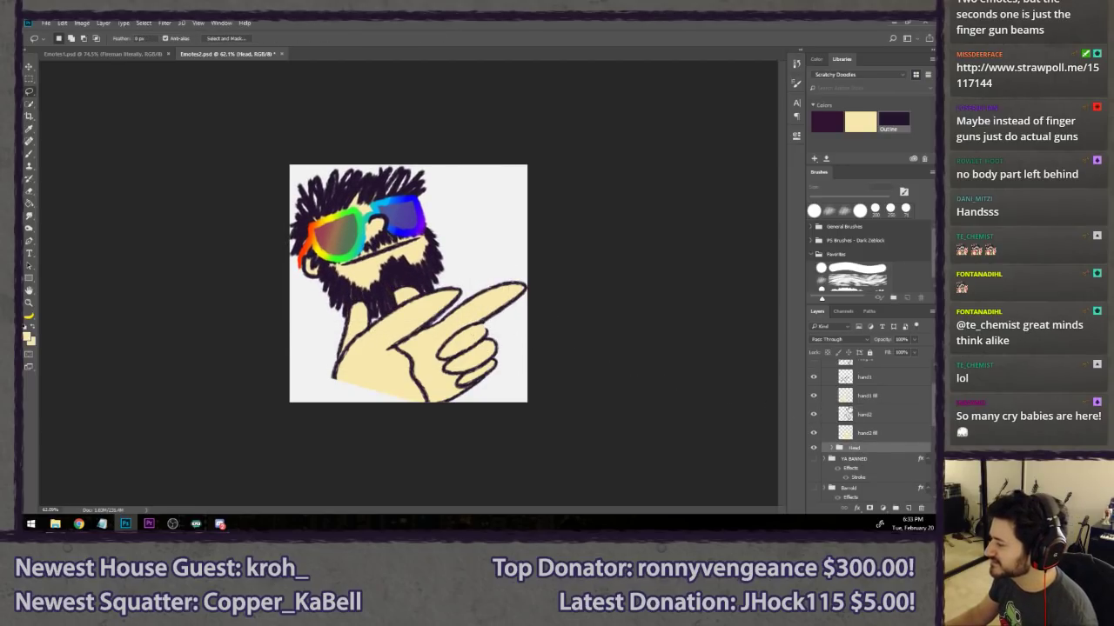
# - Scale the Hands group down to about 79%, move it up over the beard, and check the emote at thumbnail size
pyautogui.scroll(2, 862, 404)
pyautogui.click(883, 367)
pyautogui.hotkey('ctrl', 't')
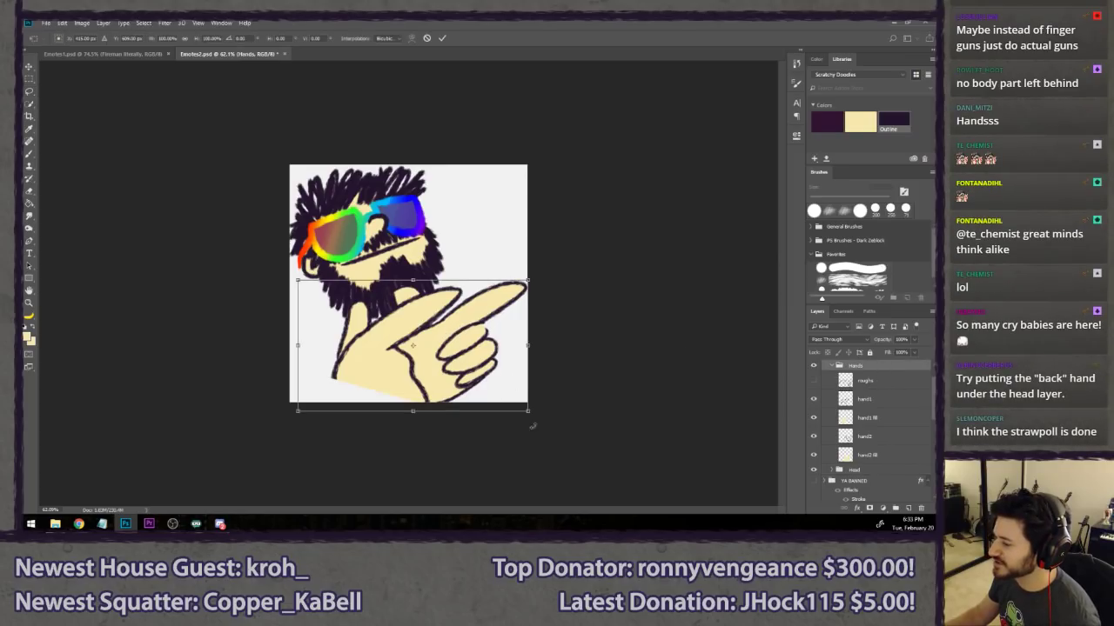
pyautogui.moveTo(528, 414); pyautogui.dragTo(490, 327)
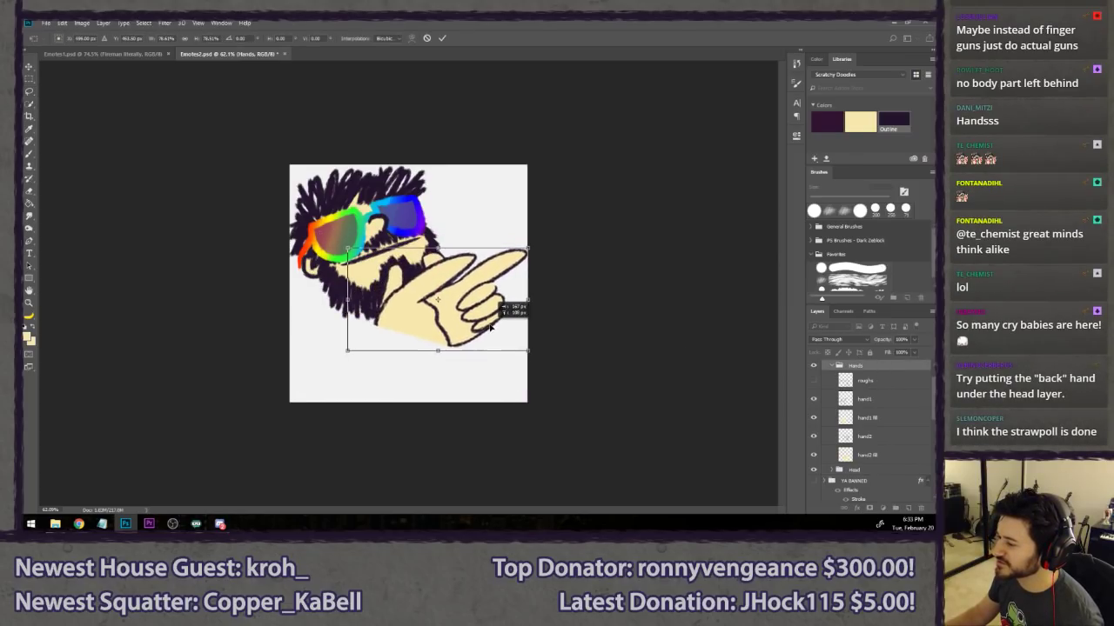
pyautogui.press('Return')
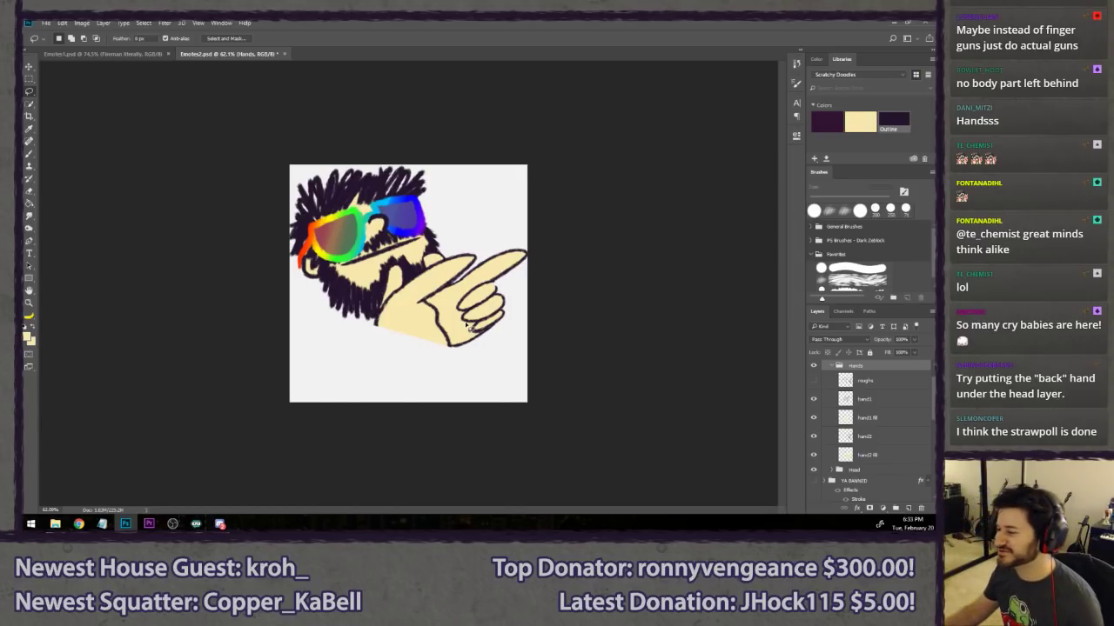
pyautogui.scroll(-15, 465, 323)
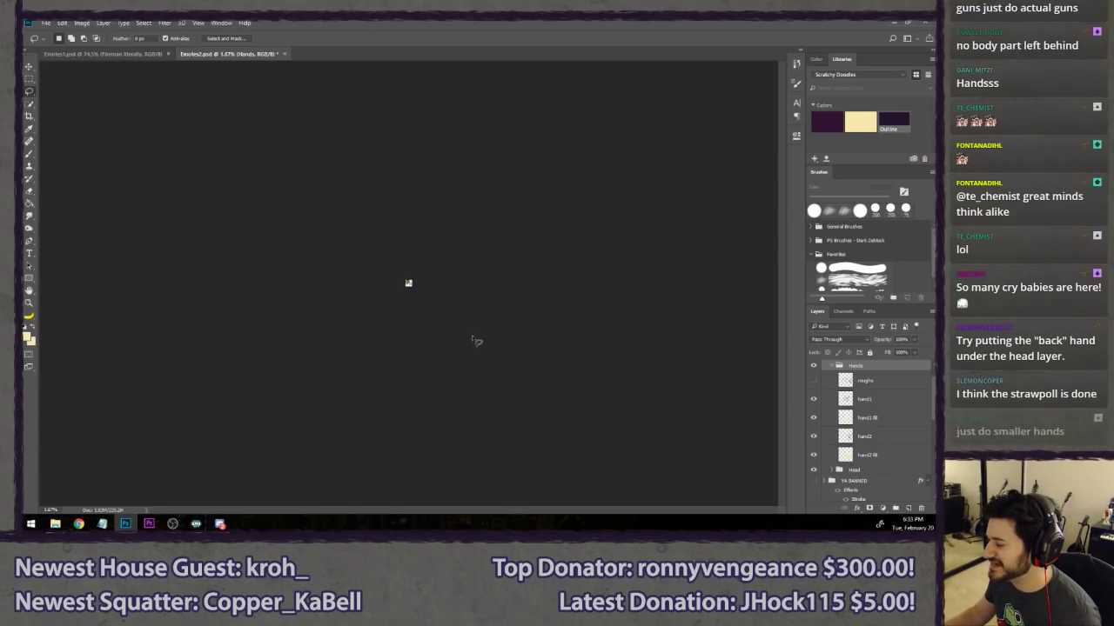
pyautogui.scroll(4, 476, 340)
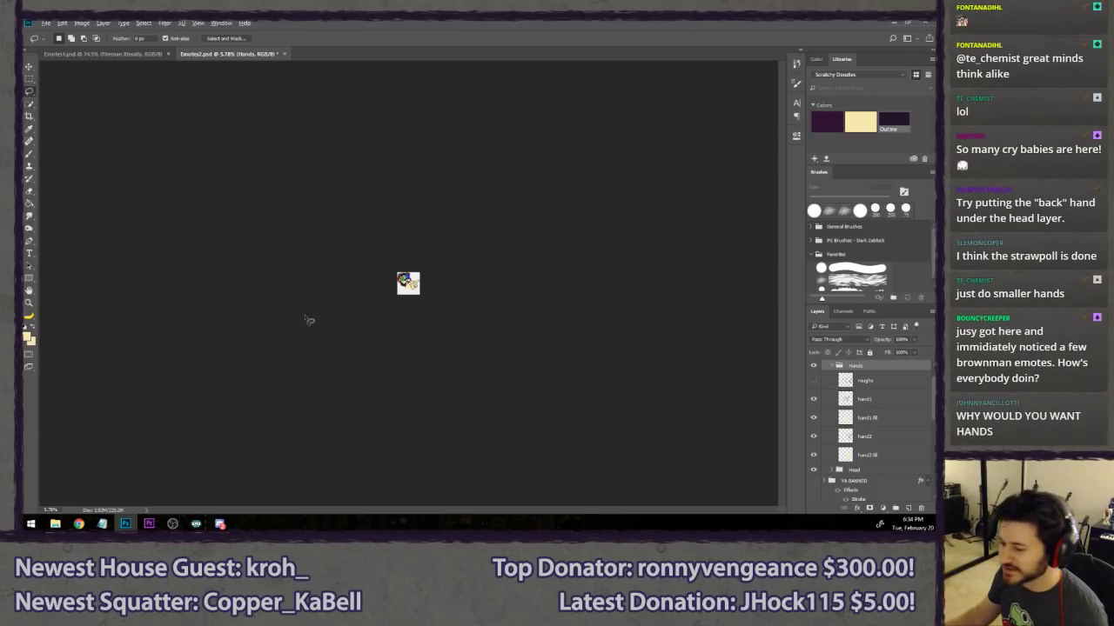
pyautogui.scroll(6, 306, 315)
pyautogui.scroll(2, 296, 305)
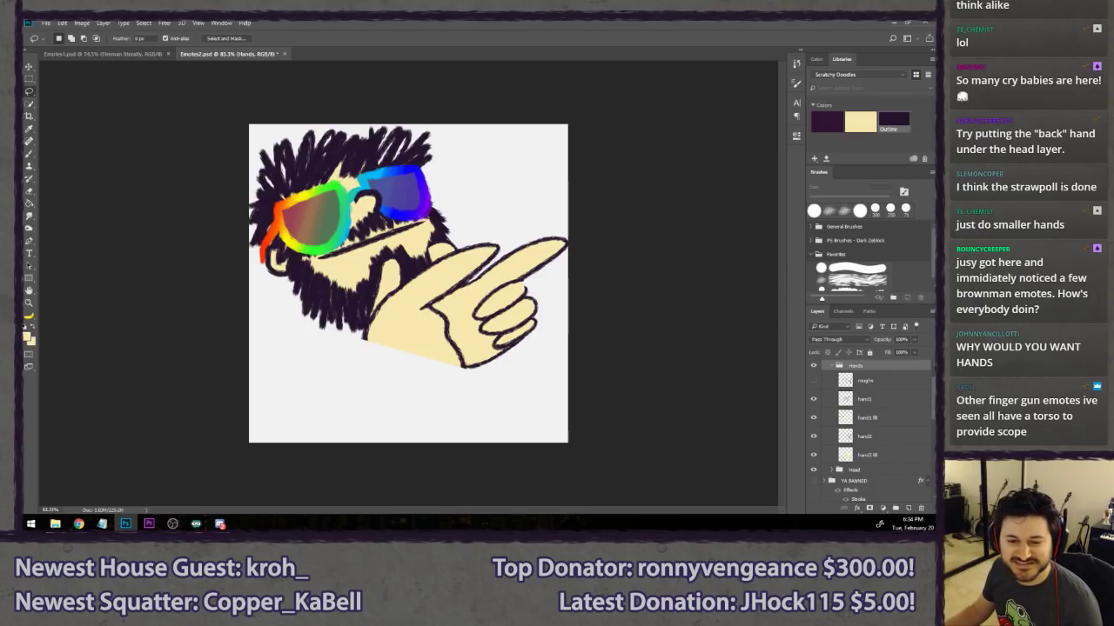
pyautogui.moveTo(23, 151); pyautogui.dragTo(0, 148)
pyautogui.hotkey('ctrl', '-')
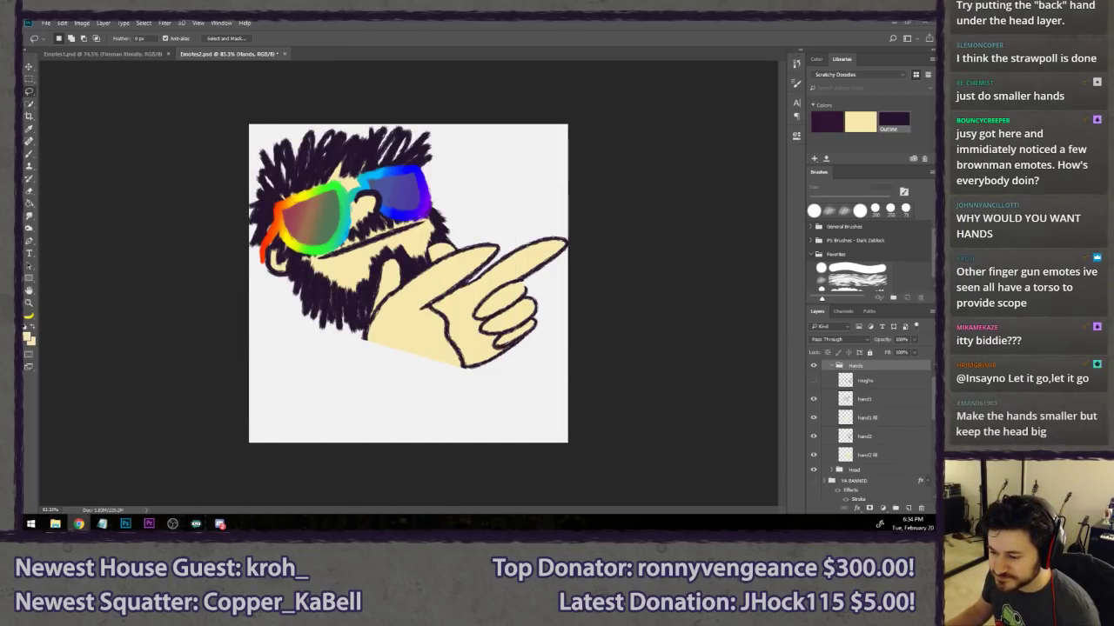
pyautogui.click(325, 21)
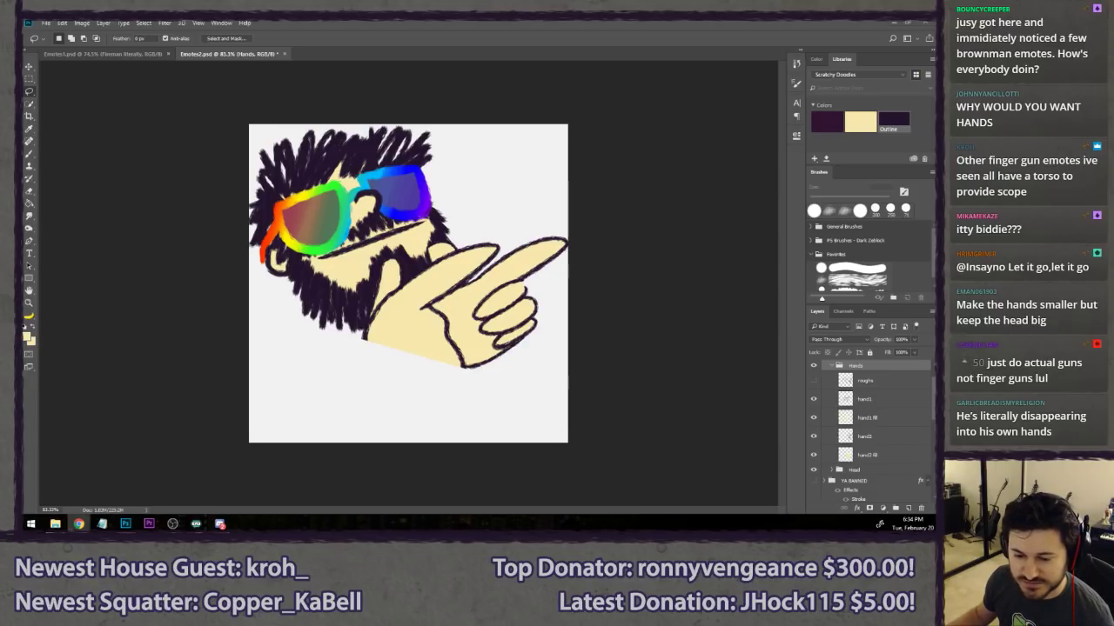
pyautogui.click(716, 336)
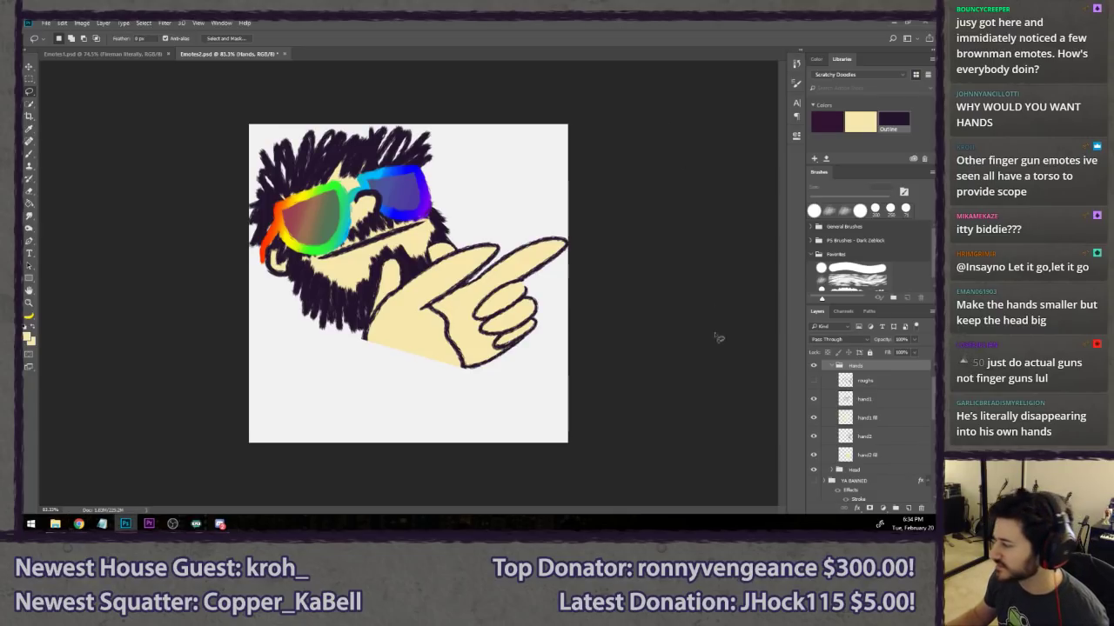
# - Paste the copied pistol image, flip it horizontally, tilt it upward and place it over the front pointing hand
pyautogui.hotkey('ctrl', 'v')
pyautogui.hotkey('ctrl', 't')
pyautogui.rightClick(449, 301)
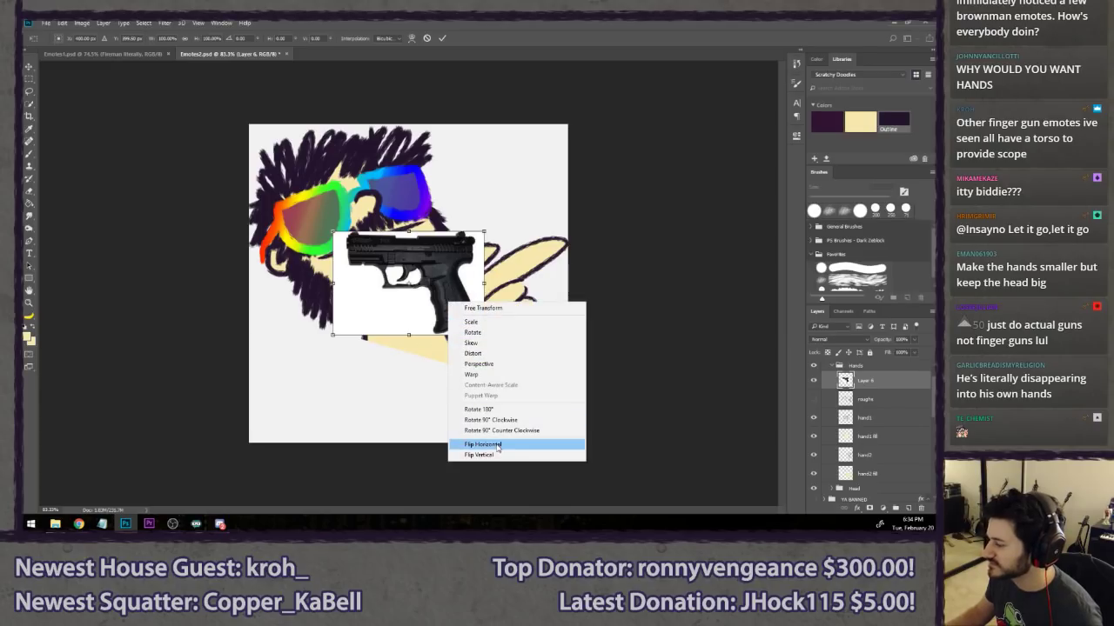
pyautogui.click(498, 447)
pyautogui.moveTo(510, 348); pyautogui.dragTo(519, 331)
pyautogui.moveTo(455, 309); pyautogui.dragTo(516, 315)
pyautogui.moveTo(586, 362); pyautogui.dragTo(595, 341)
pyautogui.moveTo(531, 316); pyautogui.dragTo(544, 309)
pyautogui.press('Return')
# - Paste a second pistol image, flip it horizontally, tilt it to match the first and place it over the back hand
pyautogui.hotkey('ctrl', 'v')
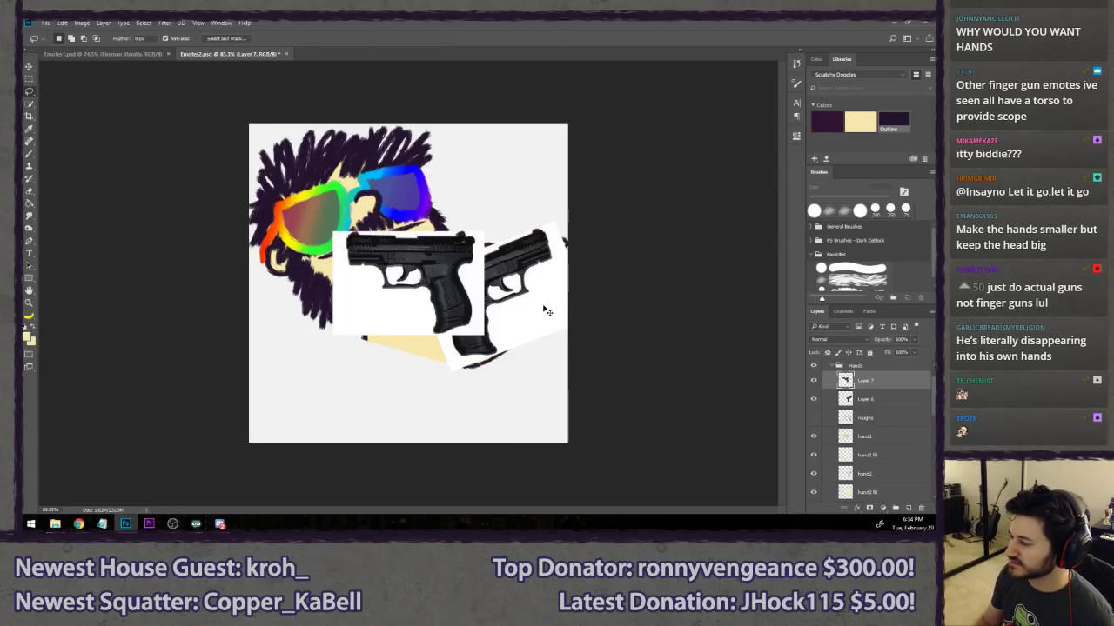
pyautogui.hotkey('ctrl', 't')
pyautogui.rightClick(435, 301)
pyautogui.click(489, 444)
pyautogui.moveTo(498, 347); pyautogui.dragTo(510, 323)
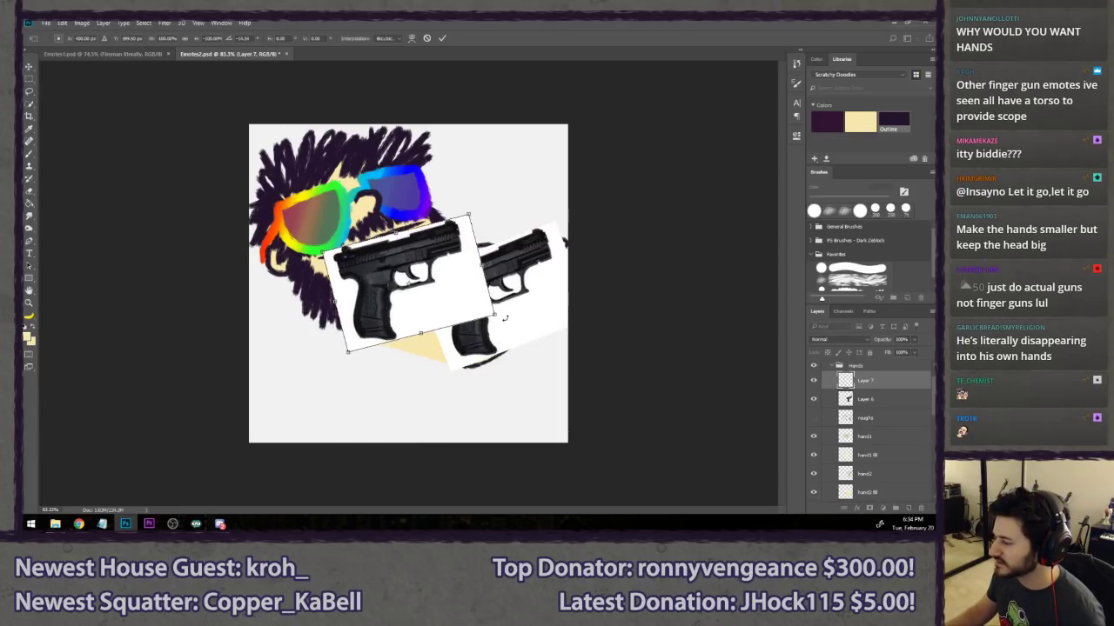
pyautogui.moveTo(460, 291)
pyautogui.mouseDown()
pyautogui.moveTo(502, 368)
pyautogui.moveTo(494, 317)
pyautogui.mouseUp()
pyautogui.moveTo(557, 360); pyautogui.dragTo(561, 344)
pyautogui.moveTo(499, 308); pyautogui.dragTo(497, 302)
pyautogui.press('Return')
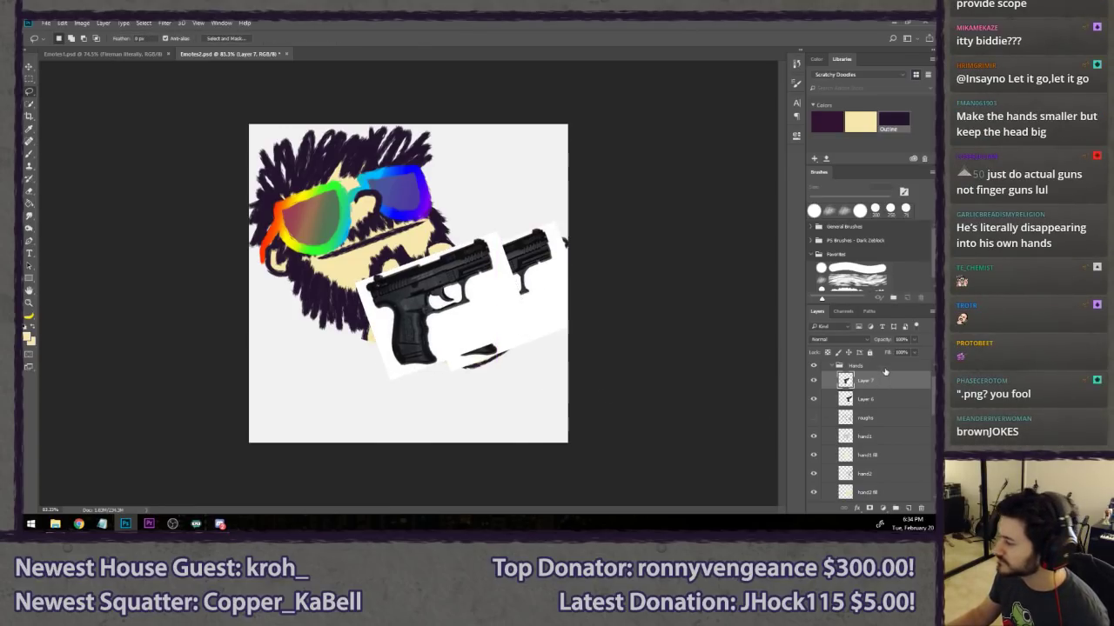
# - Set the blending mode of both pistol layers to Darker Color so their white backgrounds drop out
pyautogui.click(866, 340)
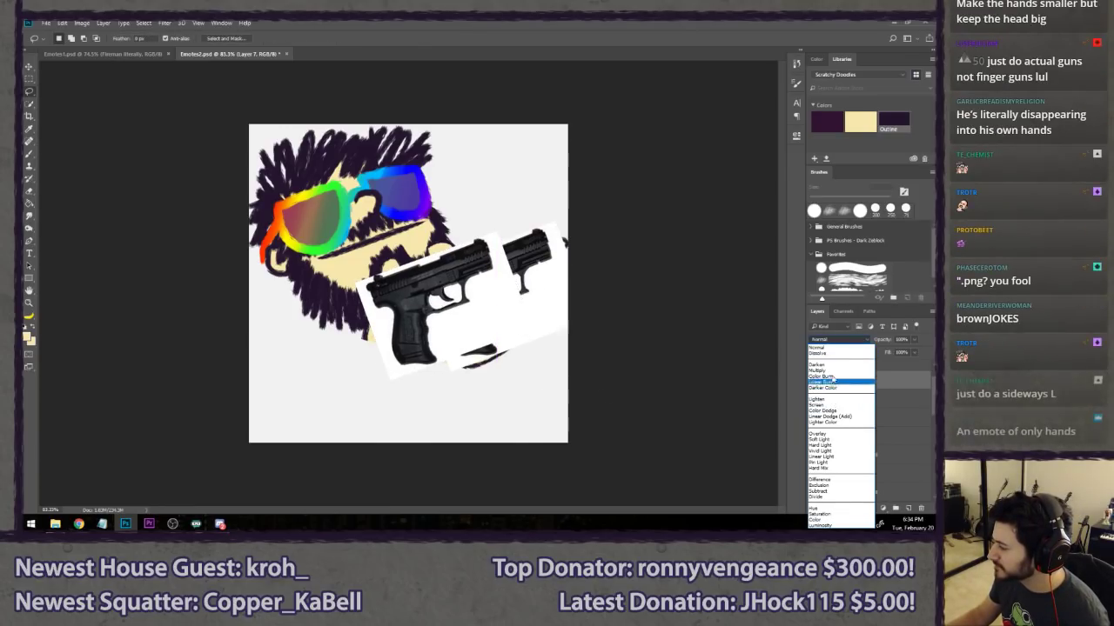
pyautogui.click(833, 366)
pyautogui.scroll(-3, 833, 341)
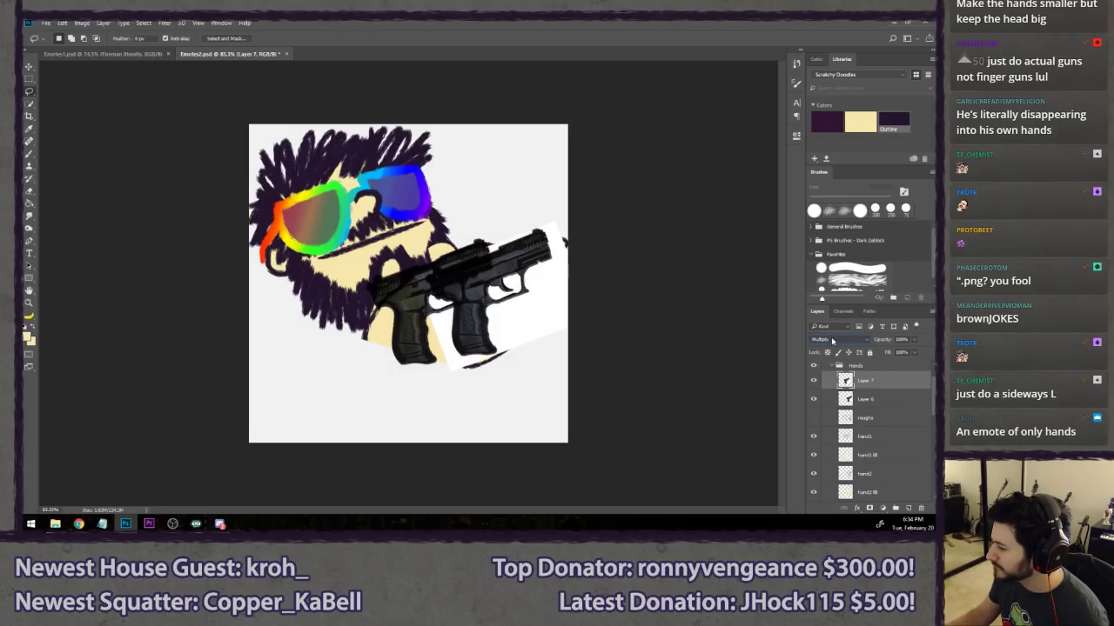
pyautogui.scroll(-2, 832, 342)
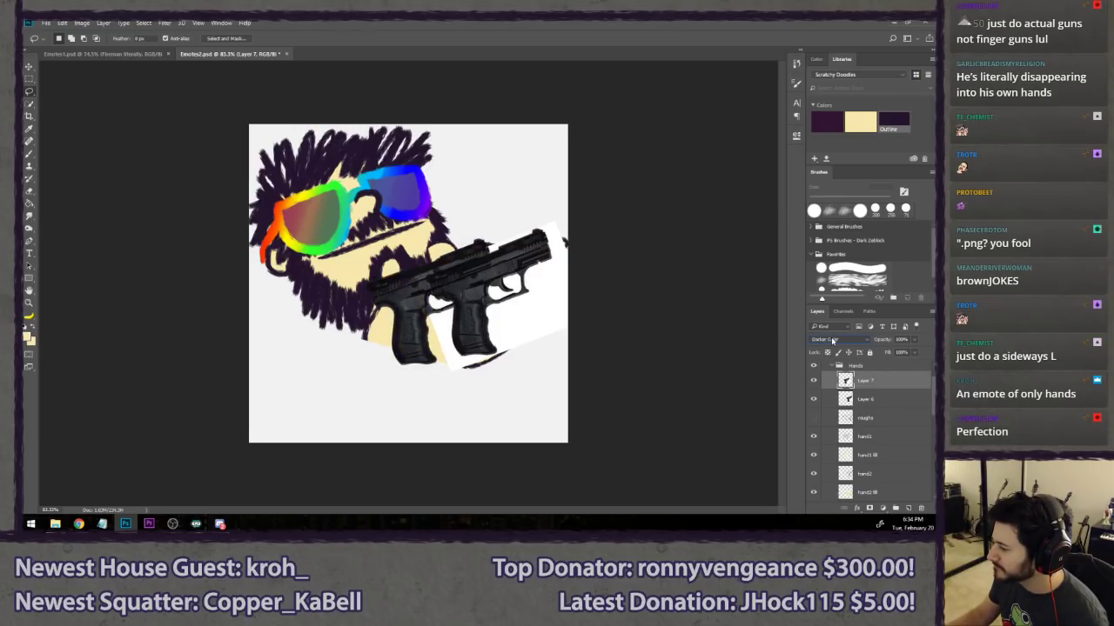
pyautogui.scroll(1, 832, 341)
pyautogui.click(875, 397)
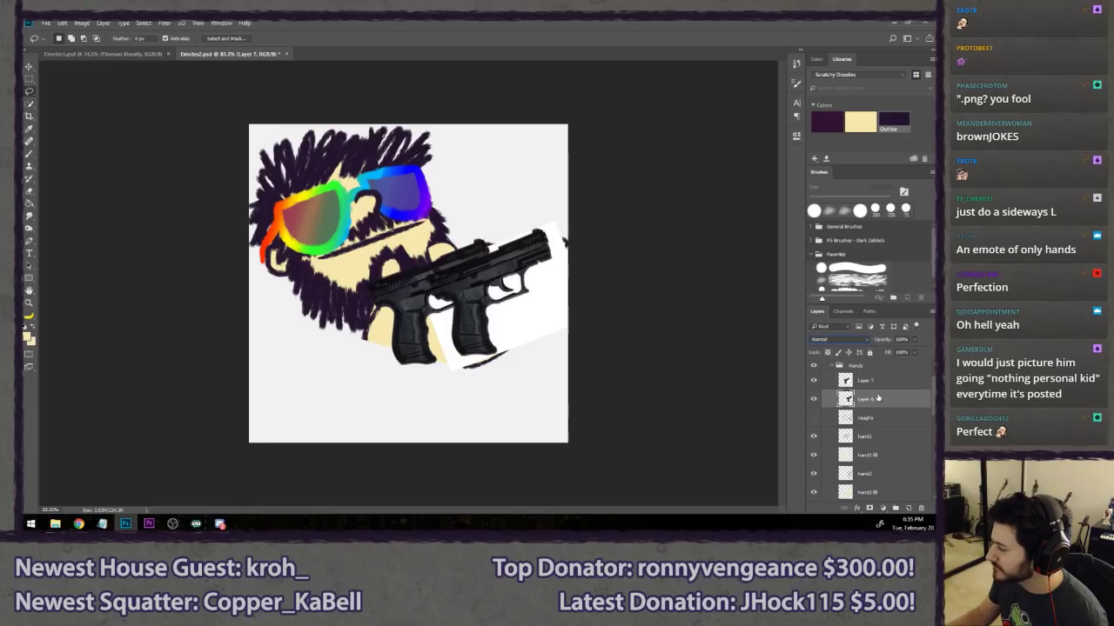
pyautogui.click(834, 343)
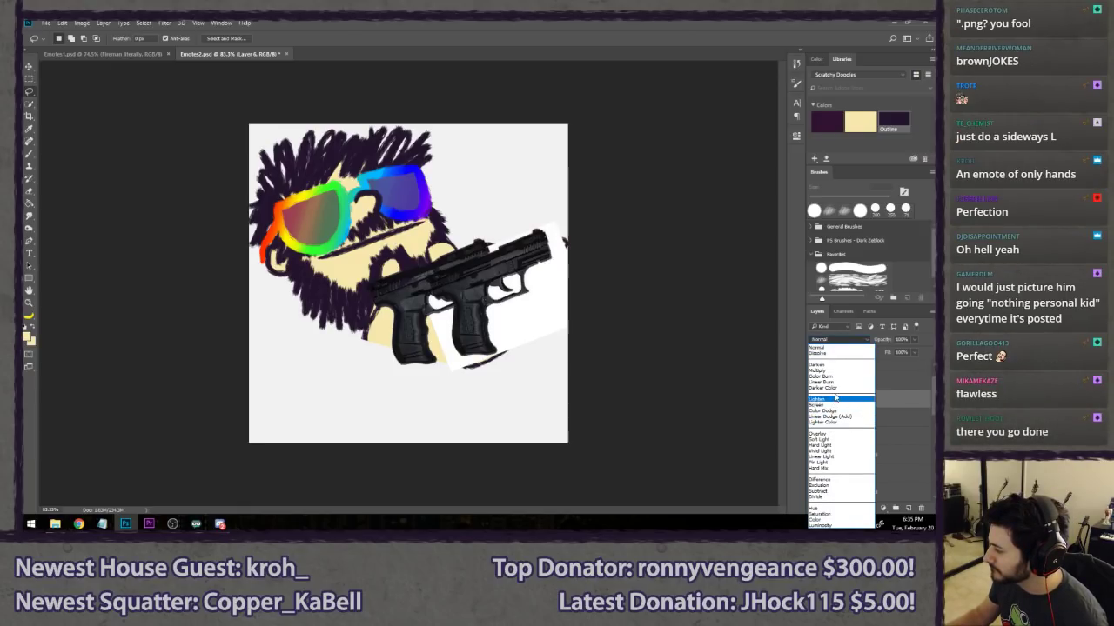
pyautogui.click(837, 389)
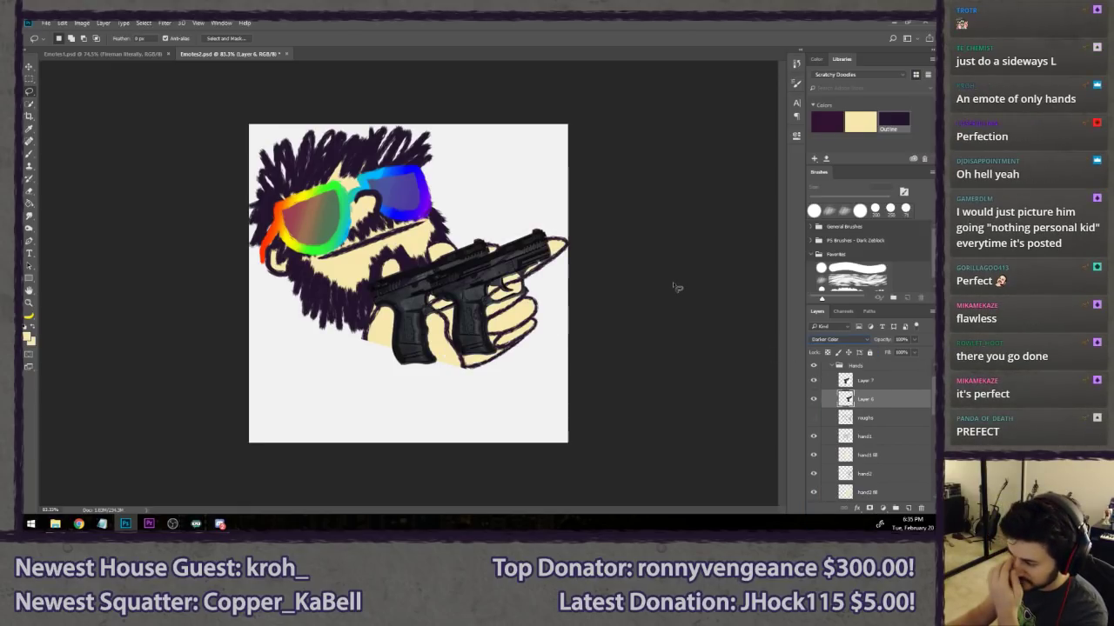
# - Delete both pistol layers from the Hands group
pyautogui.click(870, 417)
pyautogui.click(882, 385)
pyautogui.press('Delete')
pyautogui.press('Delete')
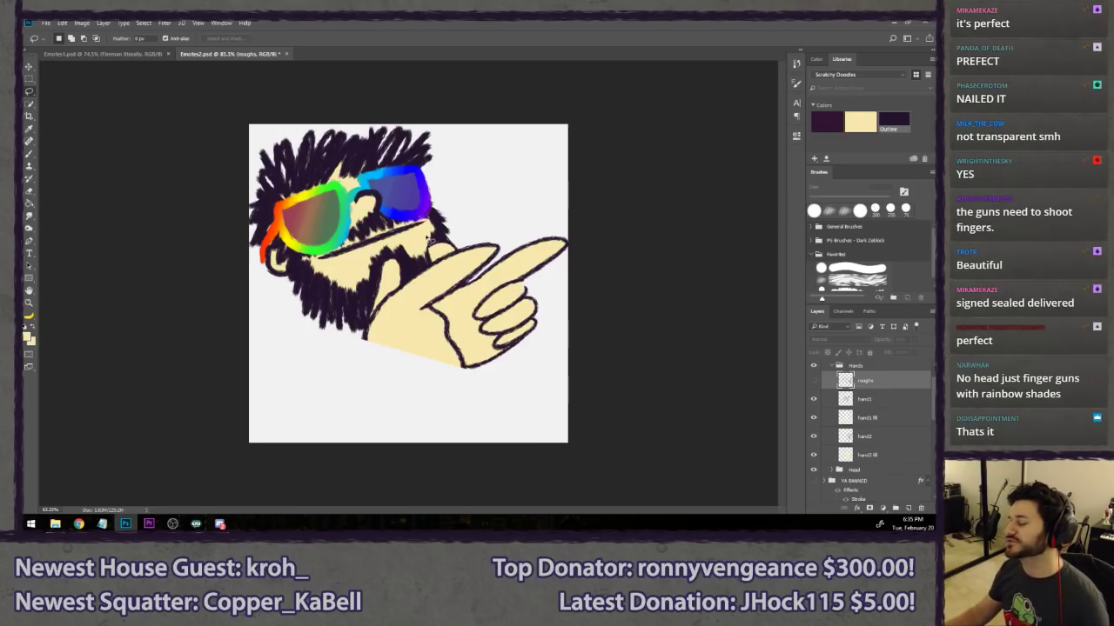
# - Undo everything back past the pistol images and the last resizing and repositioning of the head and hands
pyautogui.moveTo(480, 212); pyautogui.dragTo(514, 211)
pyautogui.keyDown('alt'); pyautogui.scroll(-4, 424, 303); pyautogui.keyUp('alt')
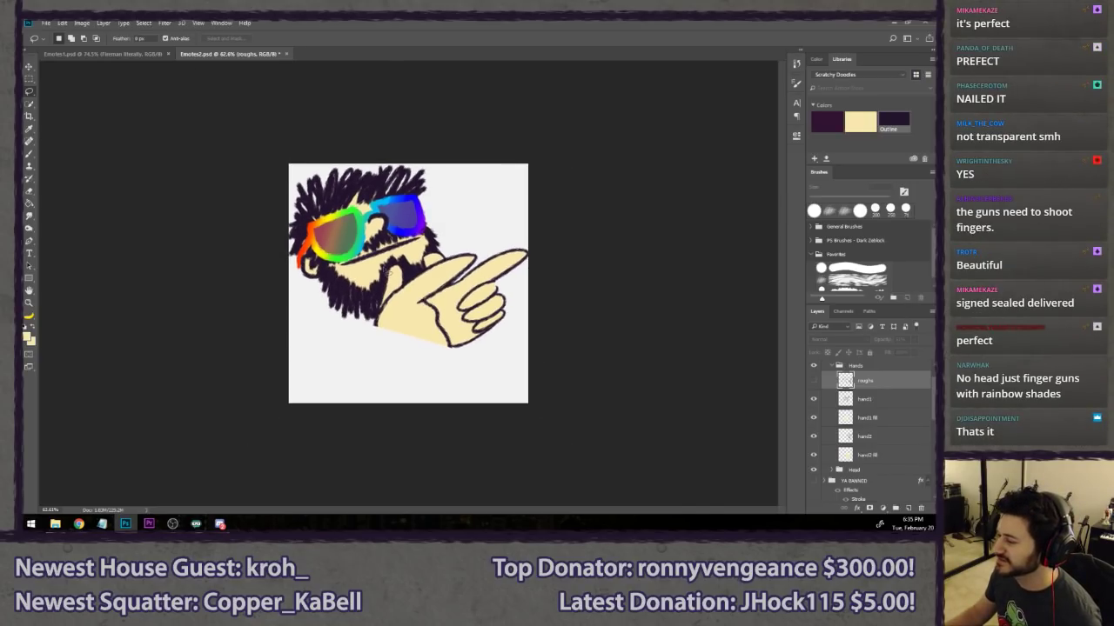
pyautogui.hotkey('ctrl', 'alt', 'z')
pyautogui.hotkey('ctrl', 'alt', 'z')
pyautogui.hotkey('ctrl', 'alt', 'z')
pyautogui.hotkey('ctrl', 'alt', 'z')
pyautogui.hotkey('ctrl', 'alt', 'z')
pyautogui.hotkey('ctrl', 'alt', 'z')
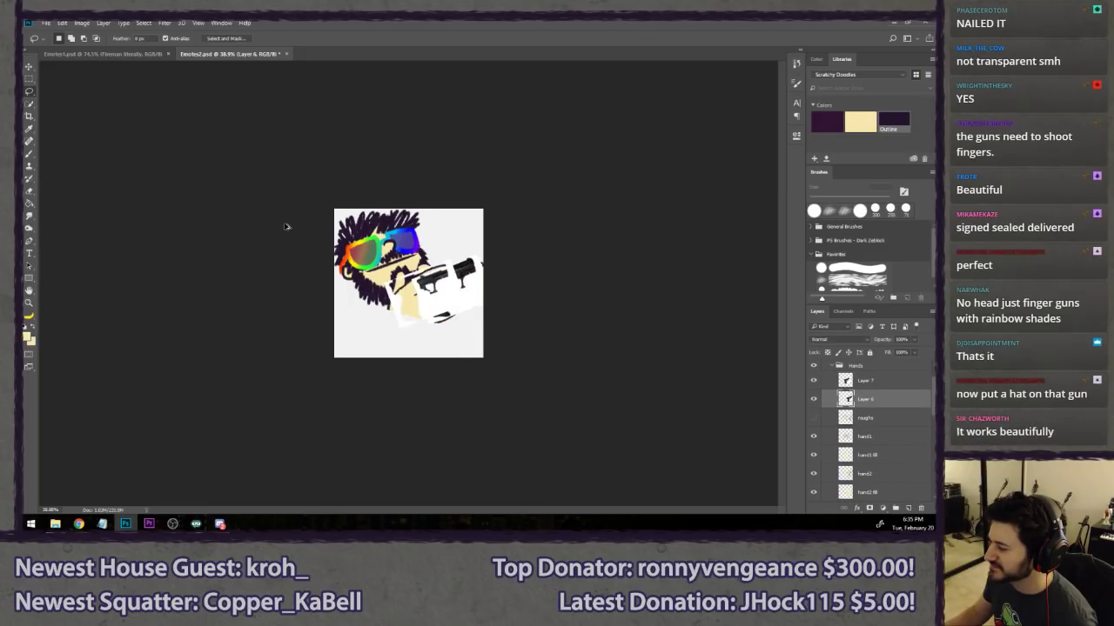
pyautogui.hotkey('ctrl', 'alt', 'z')
pyautogui.hotkey('ctrl', 'alt', 'z')
pyautogui.hotkey('ctrl', 'alt', 'z')
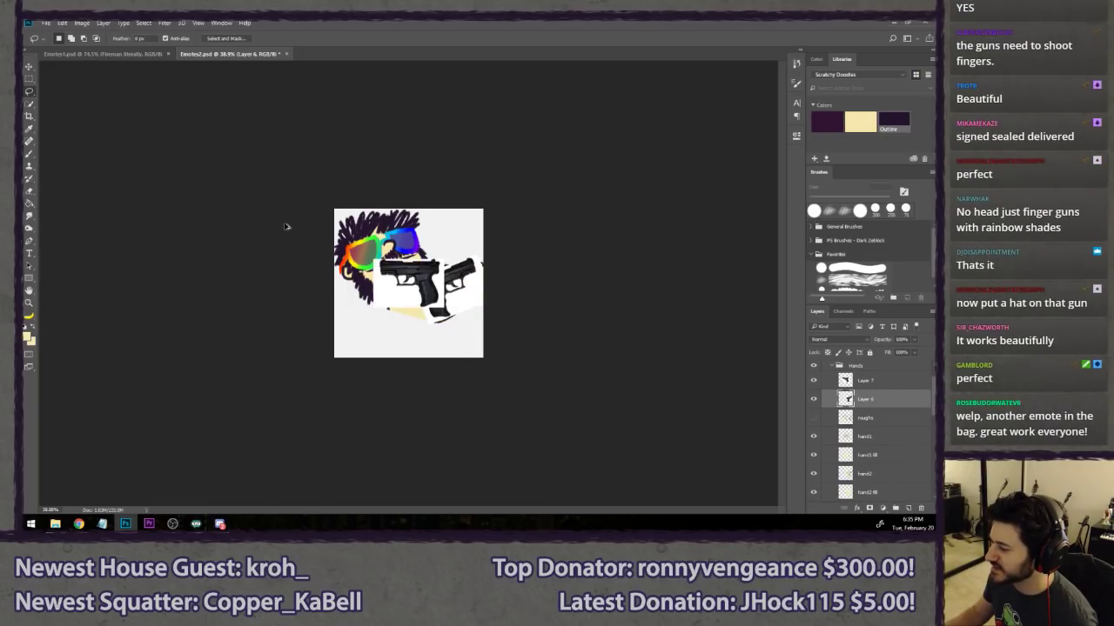
pyautogui.hotkey('ctrl', 'alt', 'z')
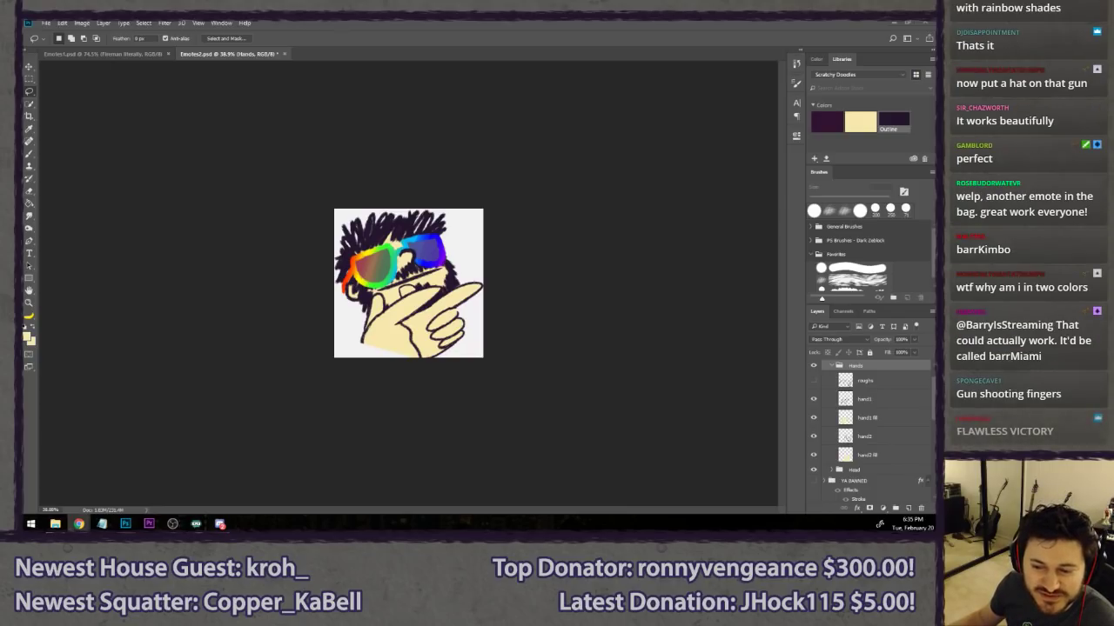
# - Check the HOLD ME WITH poll results in the browser, then return to Photoshop and review the emote at small size
pyautogui.moveTo(24, 131); pyautogui.dragTo(264, 105)
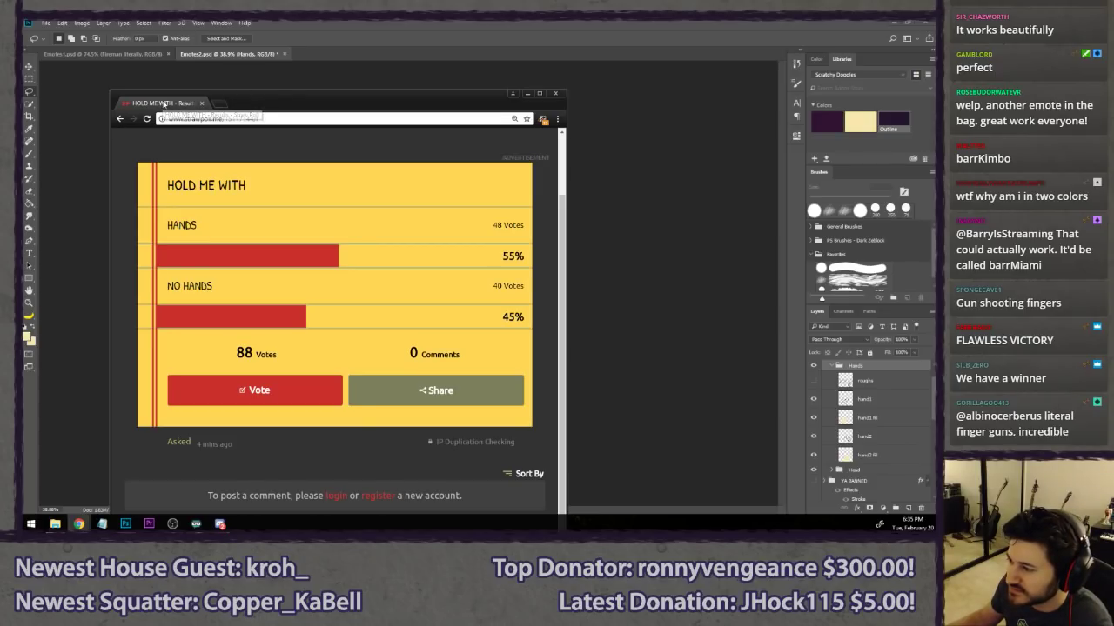
pyautogui.hotkey('alt', 'Tab')
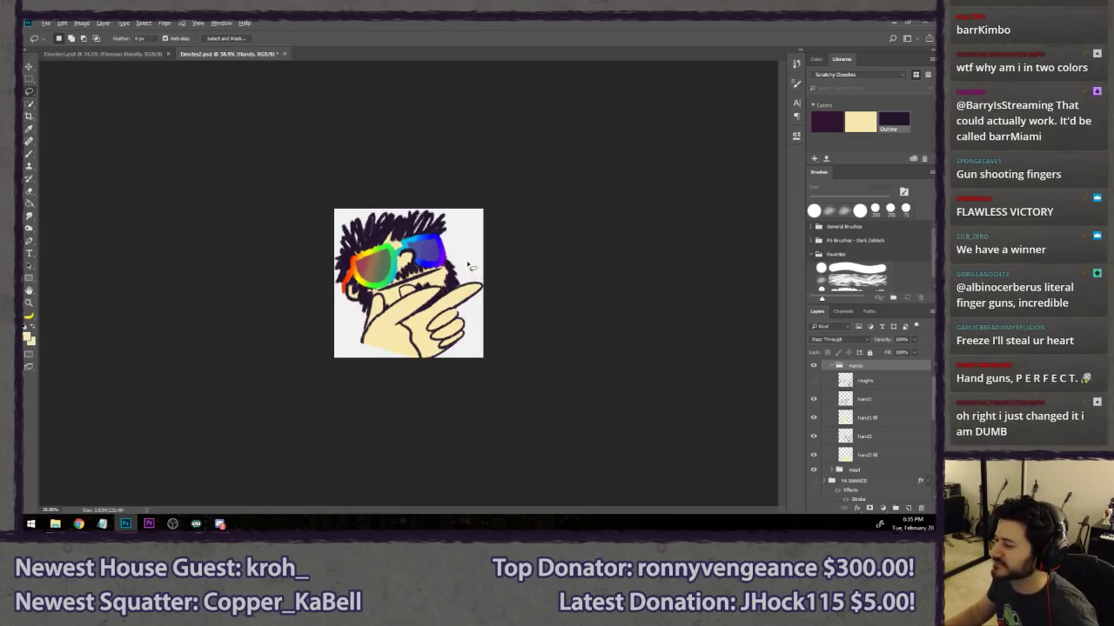
pyautogui.scroll(3, 504, 245)
pyautogui.scroll(-8, 598, 235)
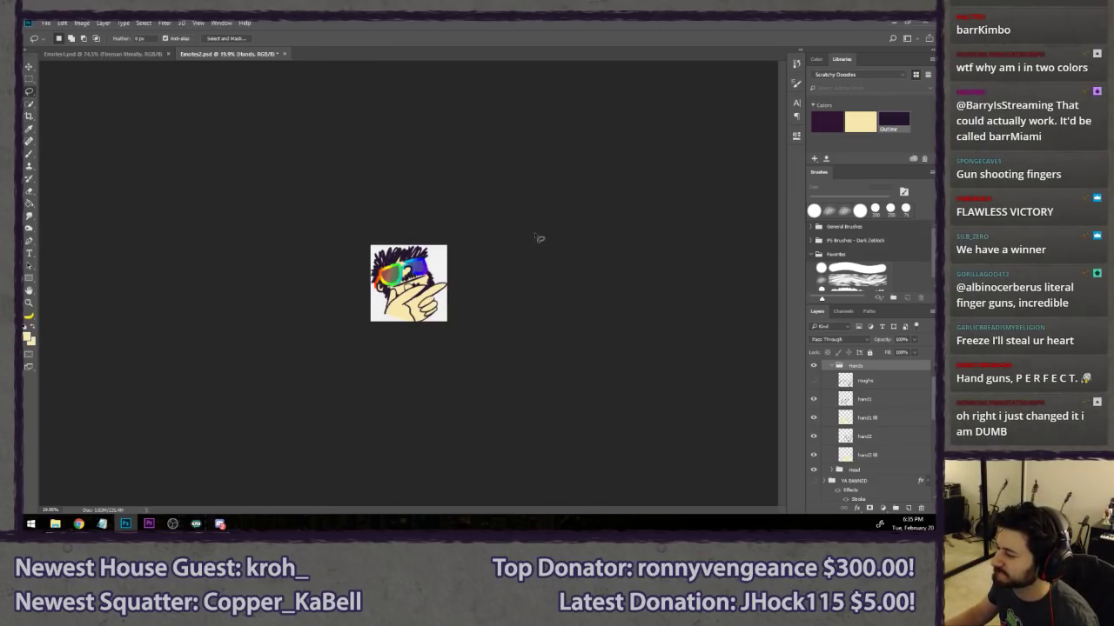
pyautogui.scroll(8, 528, 236)
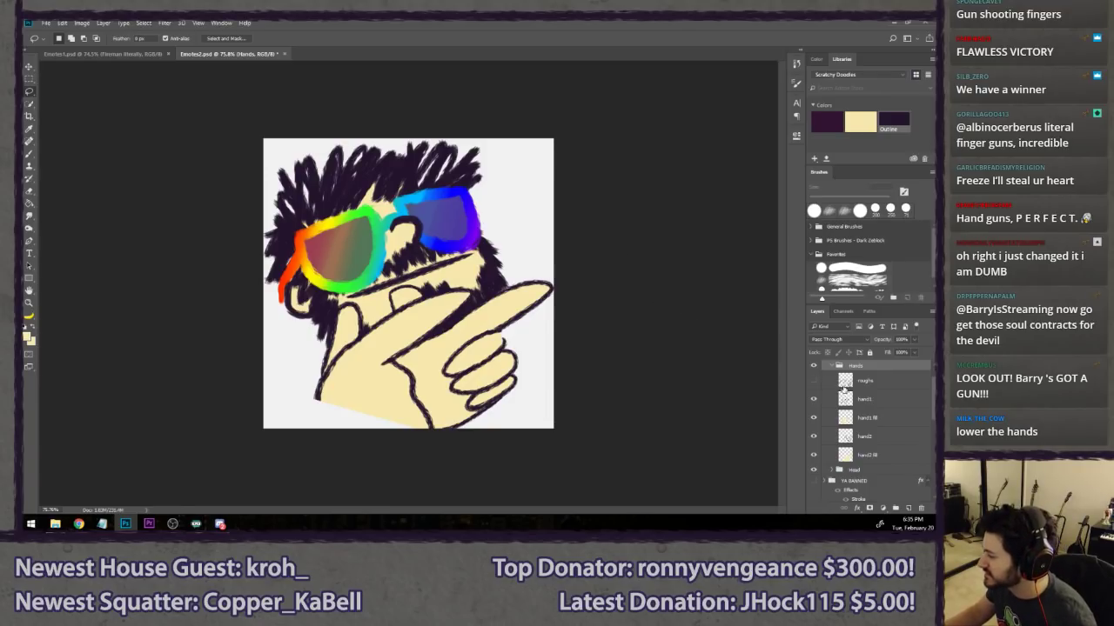
# - Move the Hands group slightly down so the hands cover less of the beard
pyautogui.press('v')
pyautogui.moveTo(470, 329); pyautogui.dragTo(469, 348)
pyautogui.press('l')
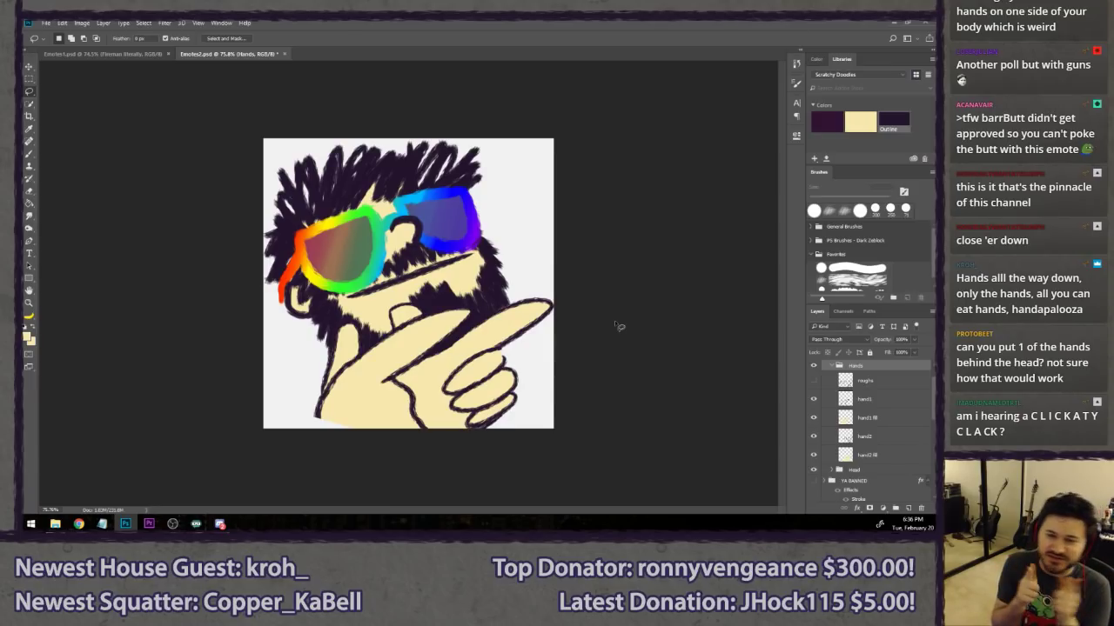
# - Place the hand2 and hand2 fill layers below the Head group so the back hand sits behind the head
pyautogui.click(884, 435)
pyautogui.keyDown('shift'); pyautogui.click(889, 453); pyautogui.keyUp('shift')
pyautogui.scroll(-3, 884, 435)
pyautogui.moveTo(892, 403); pyautogui.dragTo(882, 425)
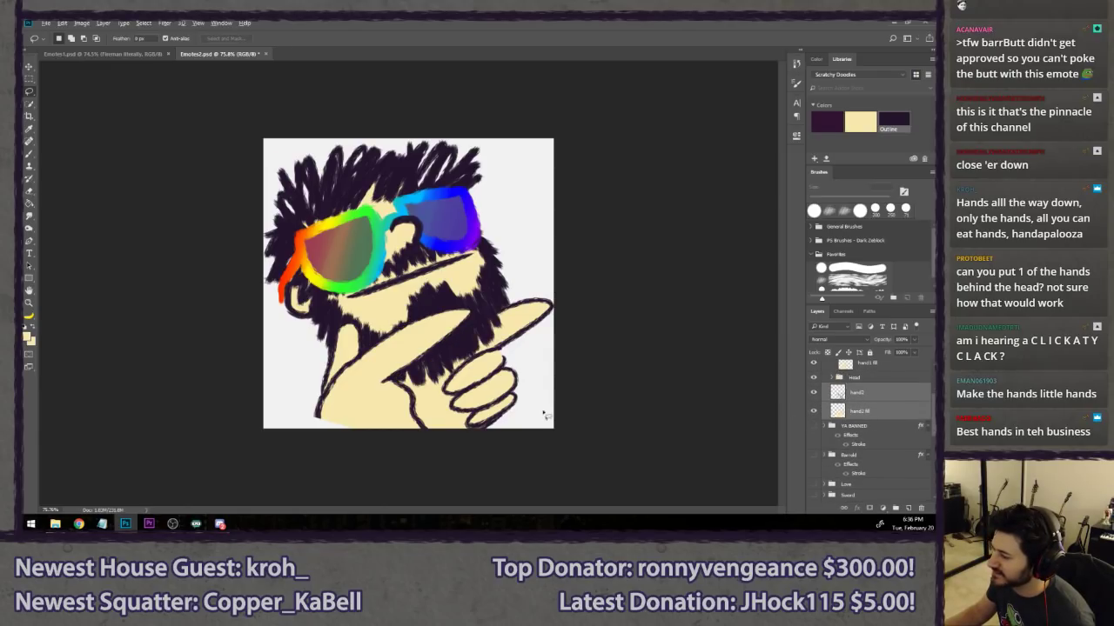
pyautogui.scroll(-5, 473, 380)
pyautogui.scroll(-3, 474, 383)
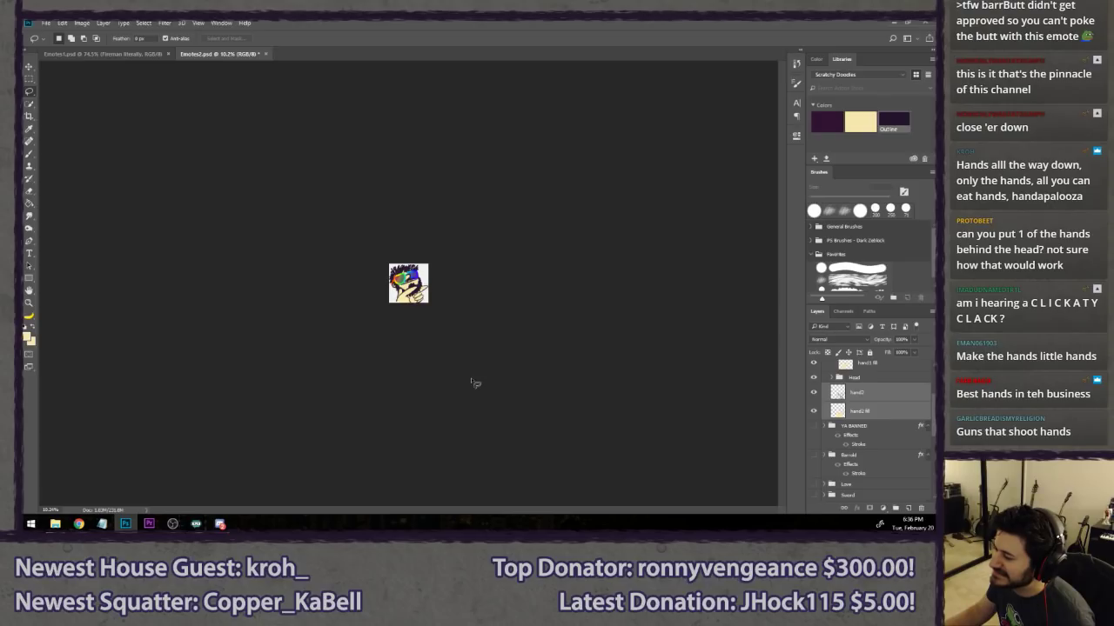
pyautogui.scroll(8, 475, 383)
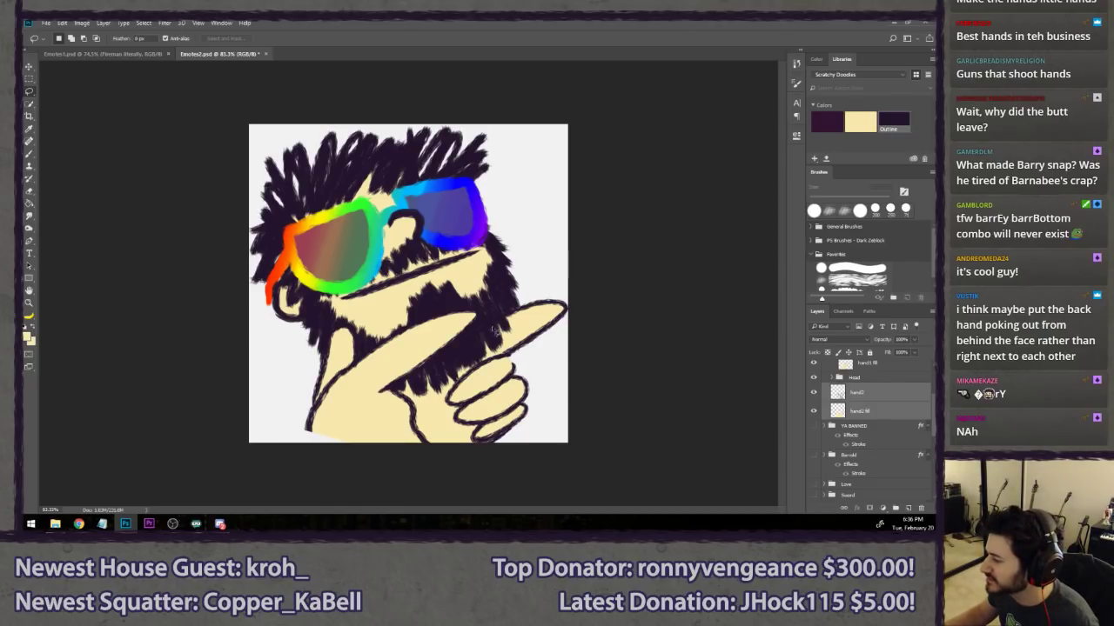
pyautogui.scroll(2, 882, 407)
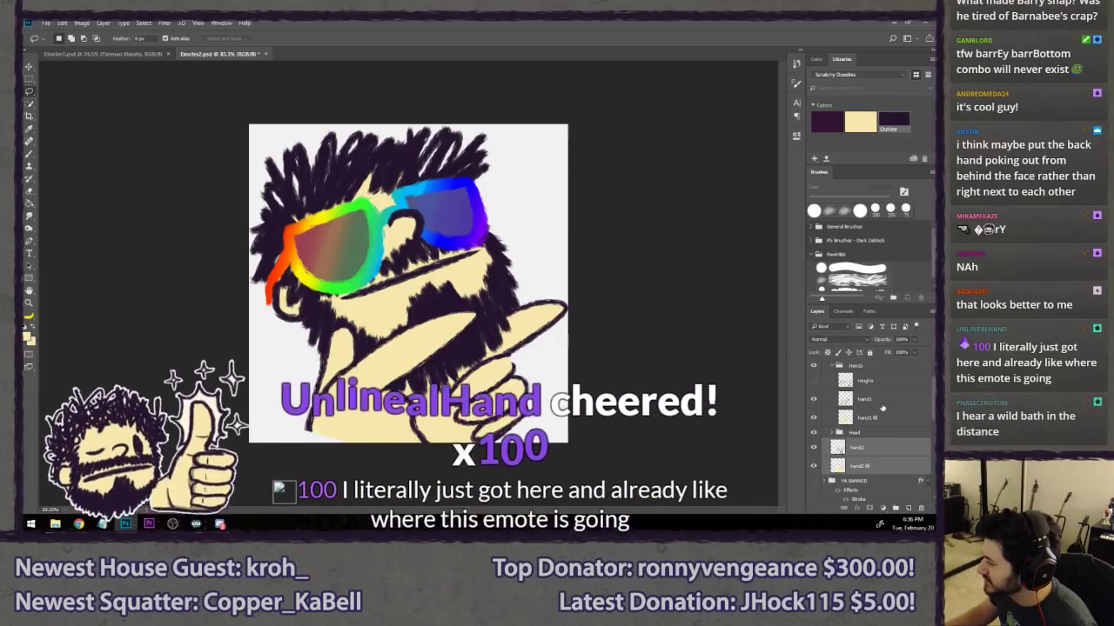
# - Toggle the last layer reordering to compare the back hand in front of and behind the head
pyautogui.click(884, 401)
pyautogui.keyDown('shift'); pyautogui.click(877, 417); pyautogui.keyUp('shift')
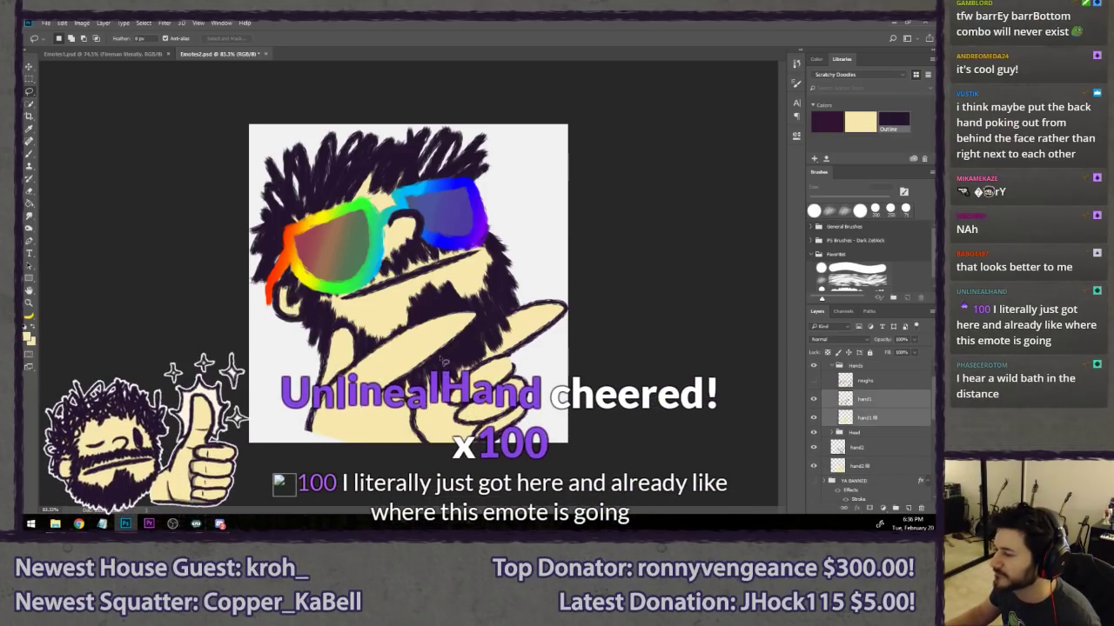
pyautogui.hotkey('ctrl', 'z')
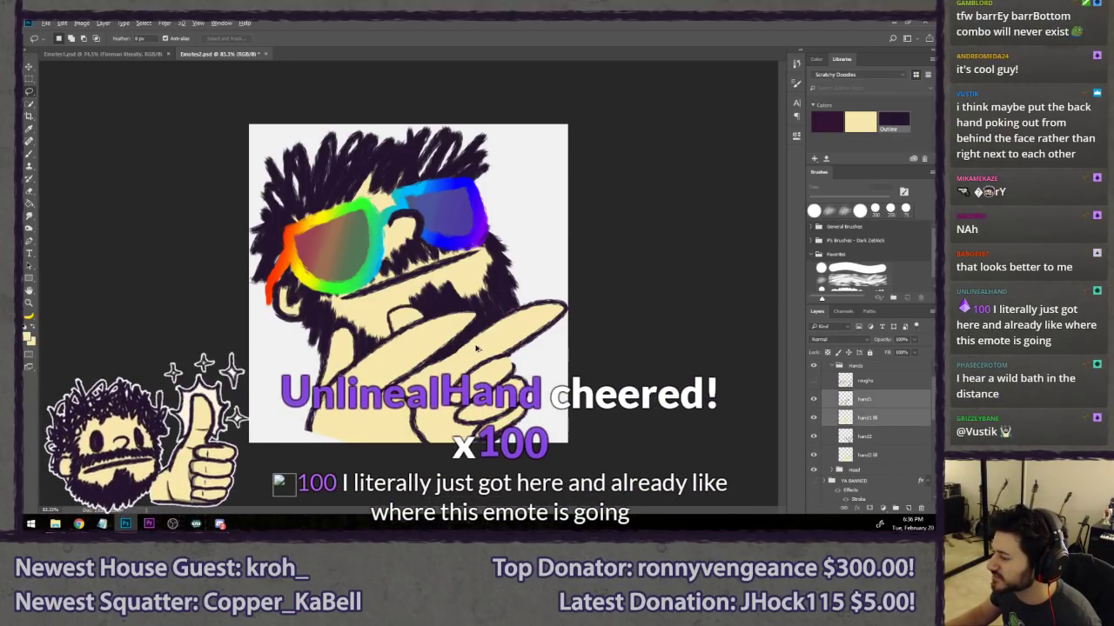
pyautogui.hotkey('ctrl', 'z')
pyautogui.hotkey('ctrl', 'z')
pyautogui.hotkey('ctrl', 'z')
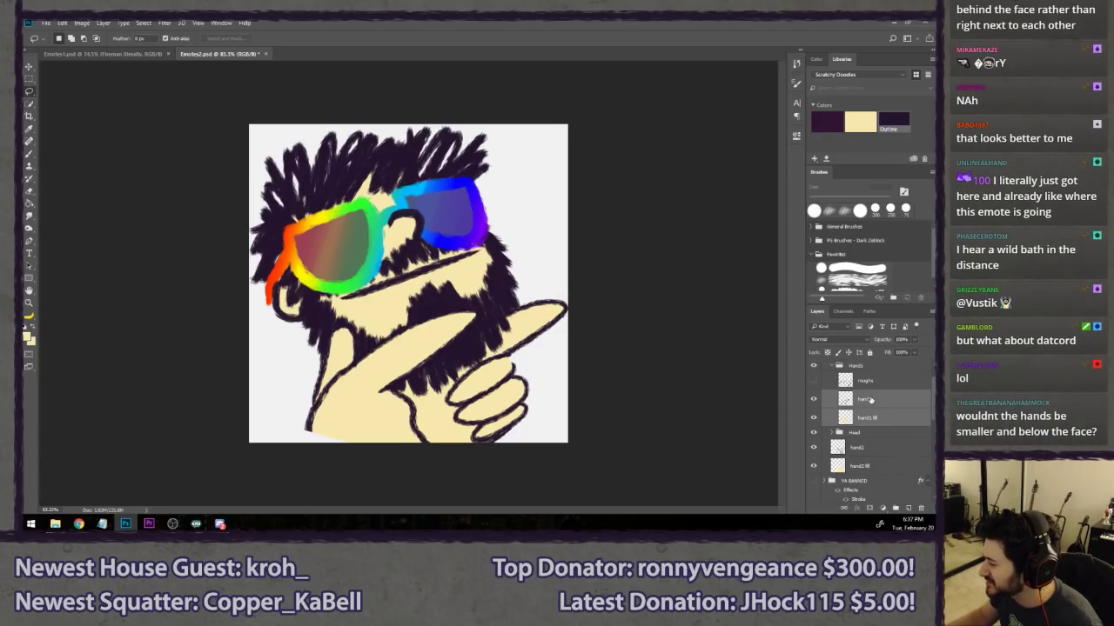
# - Delete the roughs layer from the Hands group and check the emote at small size
pyautogui.scroll(2, 870, 399)
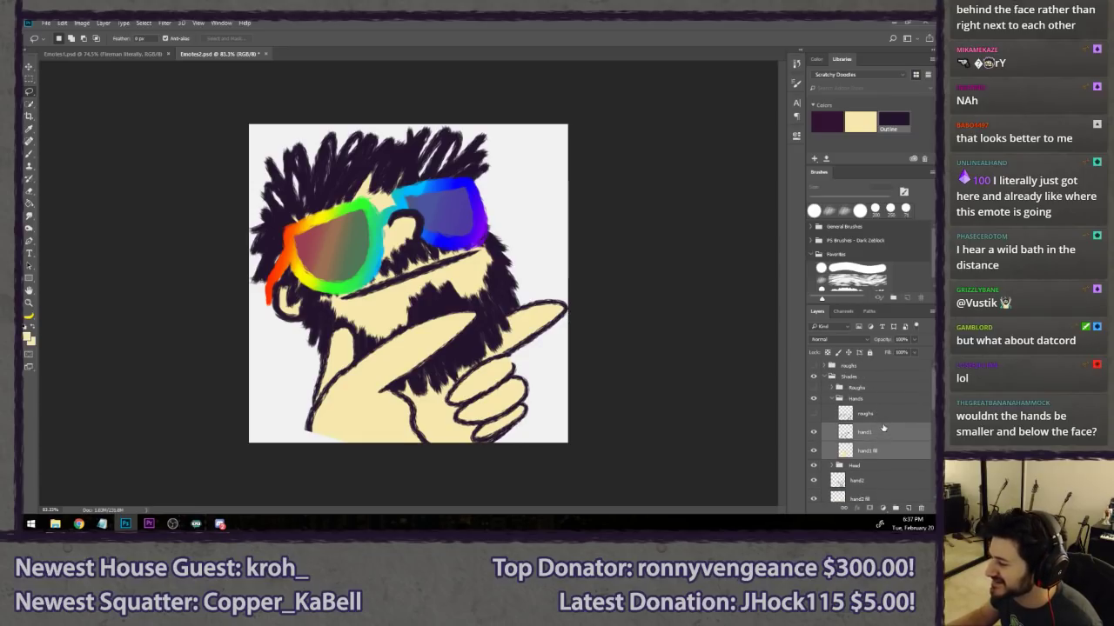
pyautogui.click(870, 414)
pyautogui.click(814, 414)
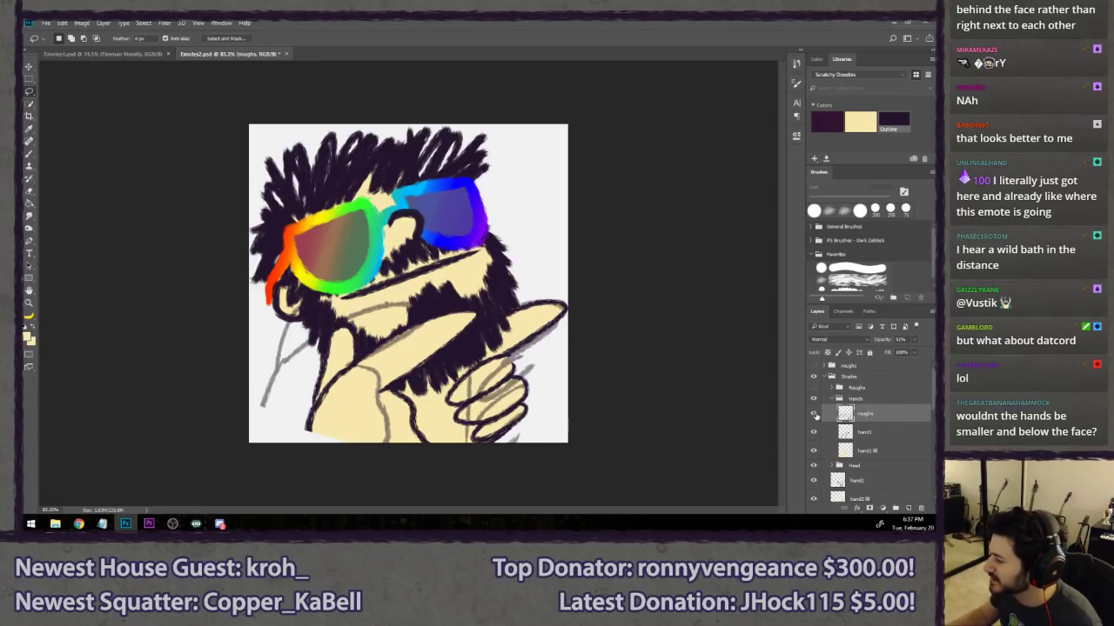
pyautogui.press('Delete')
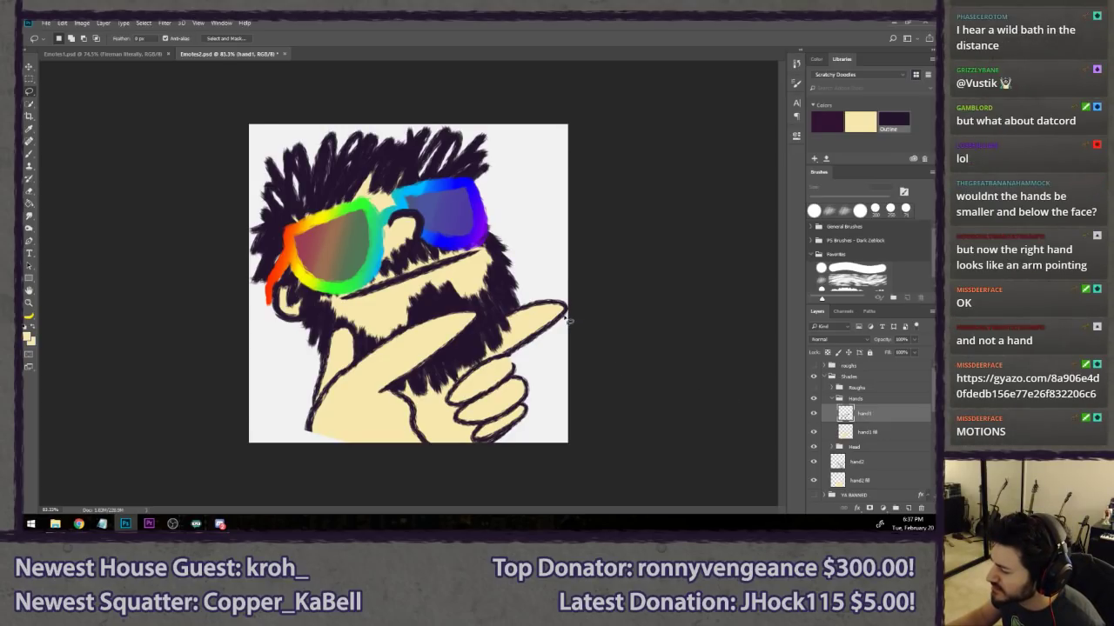
pyautogui.scroll(-5, 569, 320)
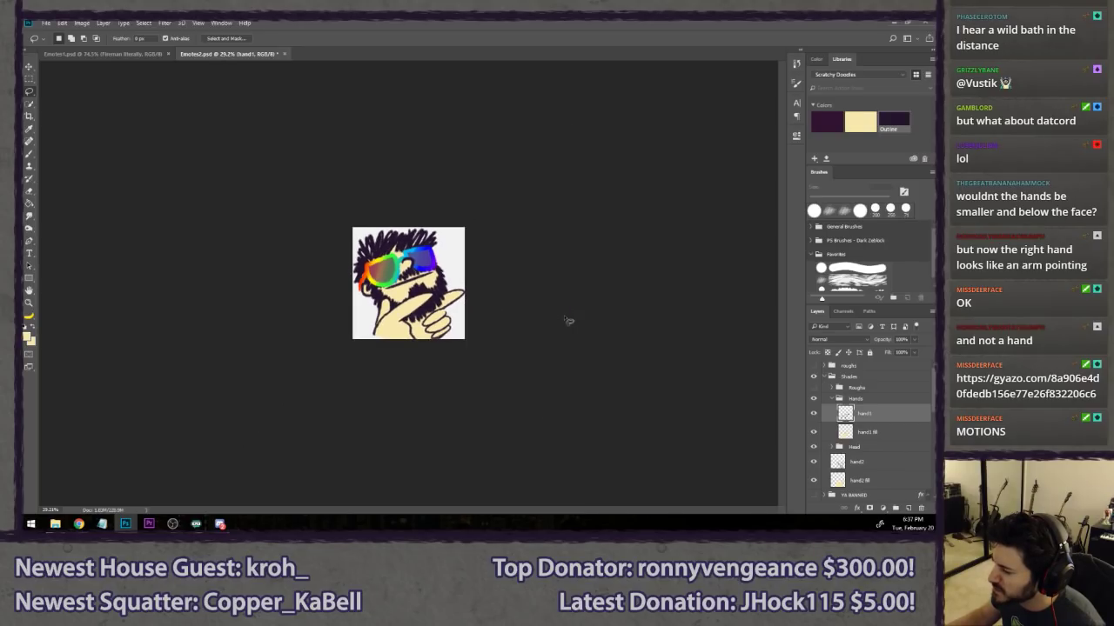
pyautogui.scroll(-2, 567, 320)
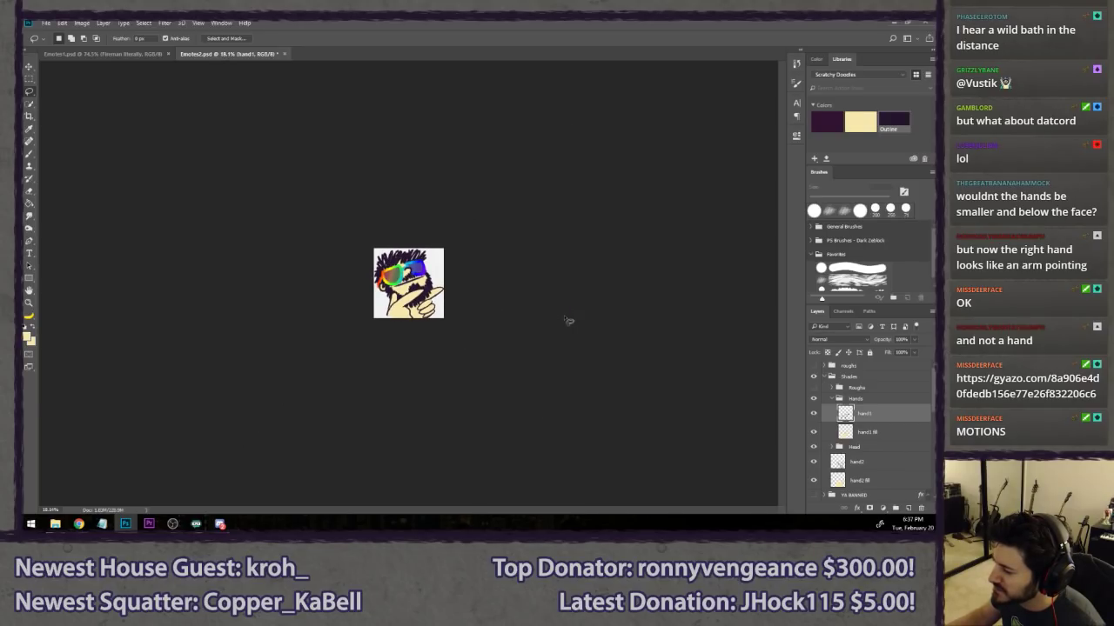
pyautogui.scroll(6, 568, 320)
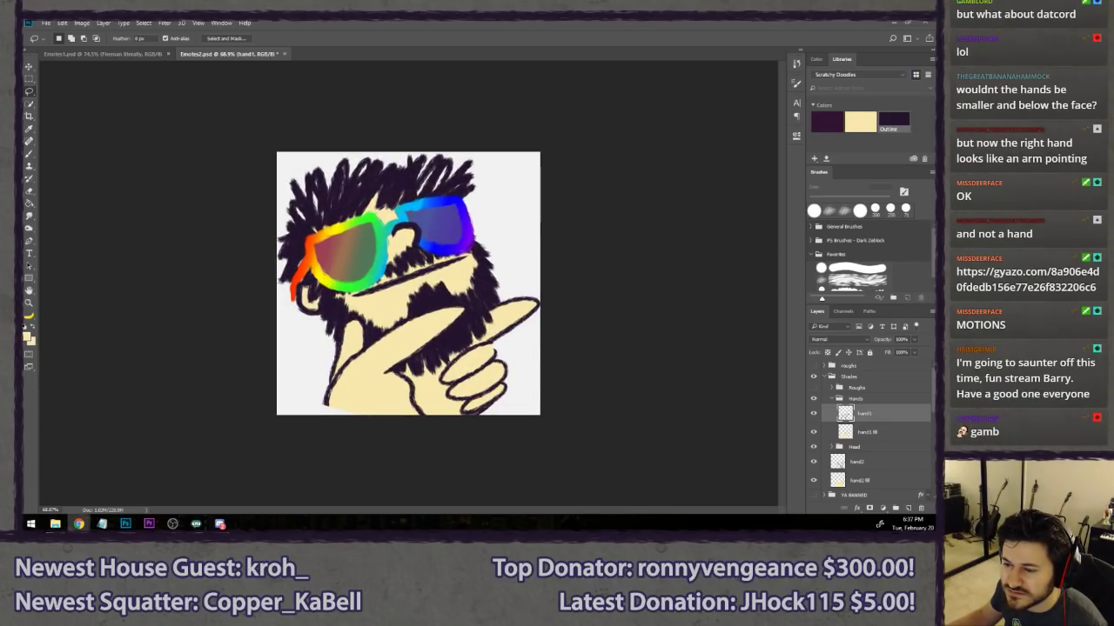
# - View the suggested hand-pose sketch on Gyazo in the browser, then close its page
pyautogui.moveTo(25, 112); pyautogui.dragTo(307, 20)
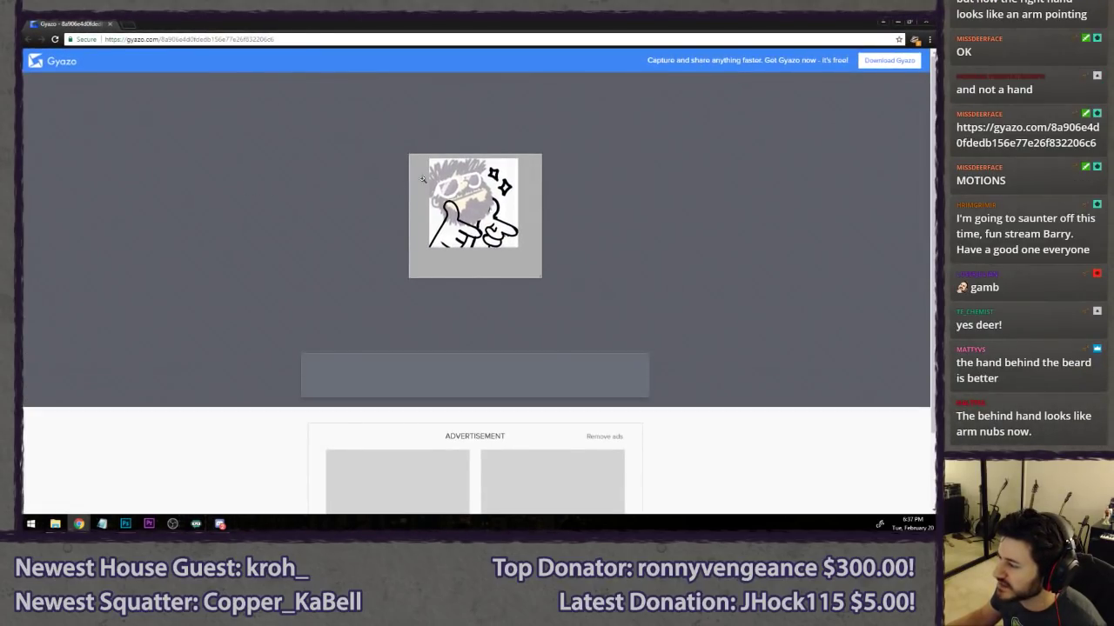
pyautogui.click(490, 178)
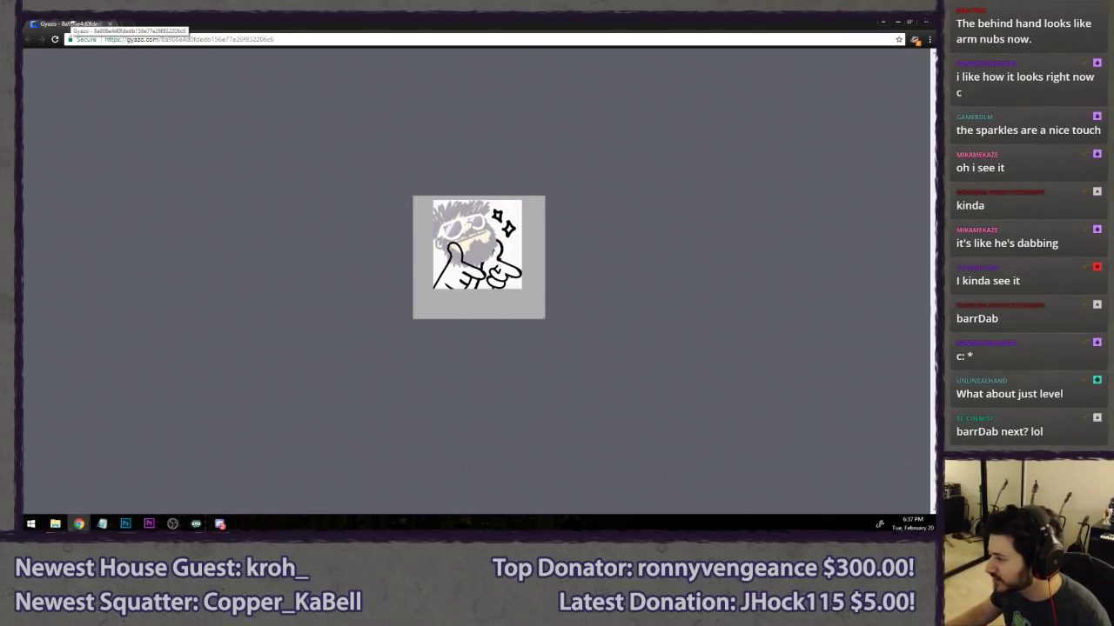
pyautogui.click(109, 23)
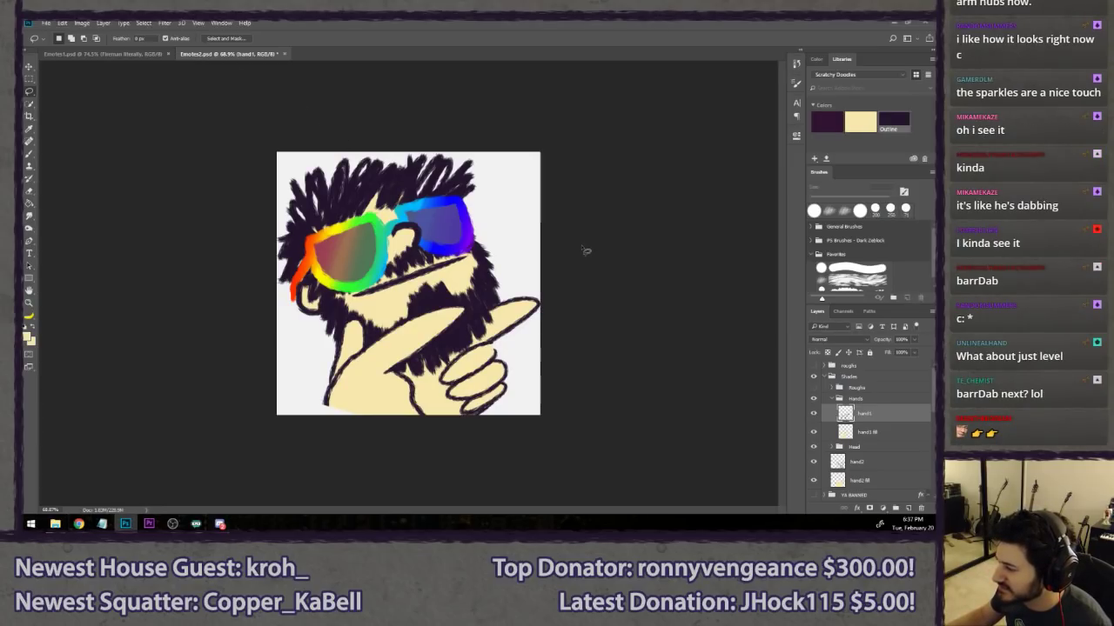
# - Enlarge the Hands group to about 111% and position it so the front hand runs off the canvas's bottom edge
pyautogui.click(873, 399)
pyautogui.hotkey('ctrl', 't')
pyautogui.moveTo(322, 302)
pyautogui.mouseDown()
pyautogui.moveTo(306, 287)
pyautogui.moveTo(322, 343)
pyautogui.mouseUp()
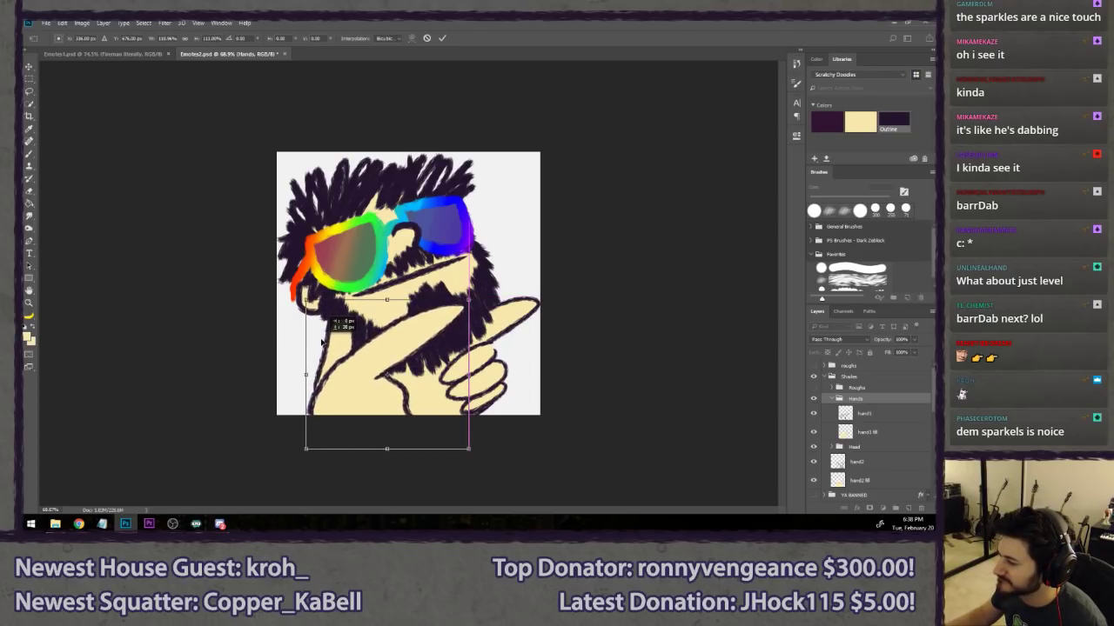
pyautogui.press('Return')
pyautogui.press('l')
pyautogui.scroll(-5, 243, 341)
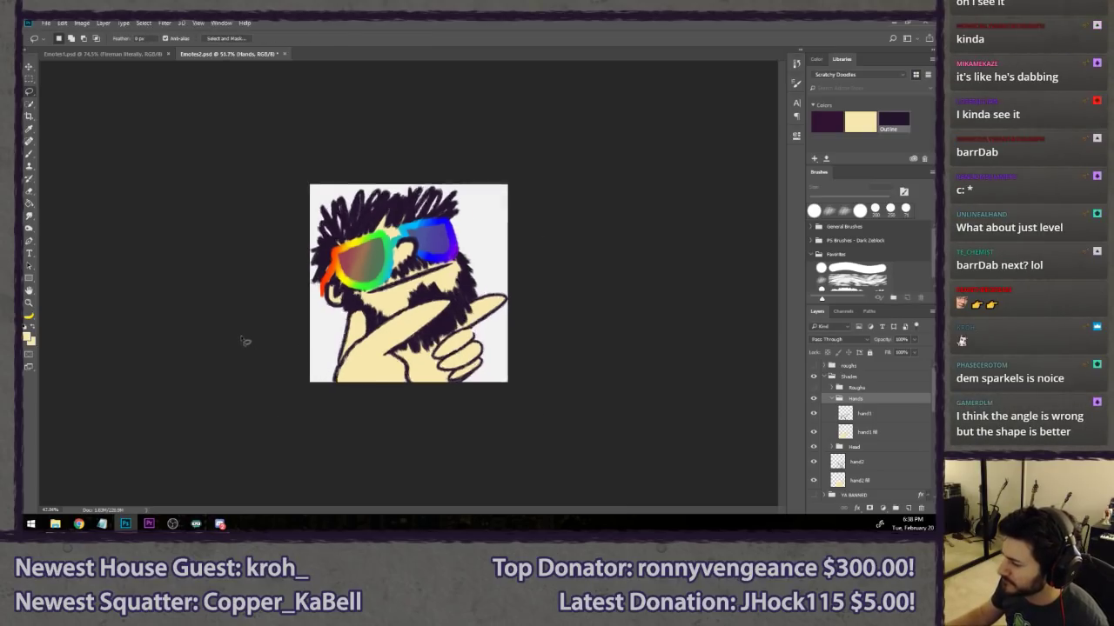
pyautogui.scroll(4, 154, 248)
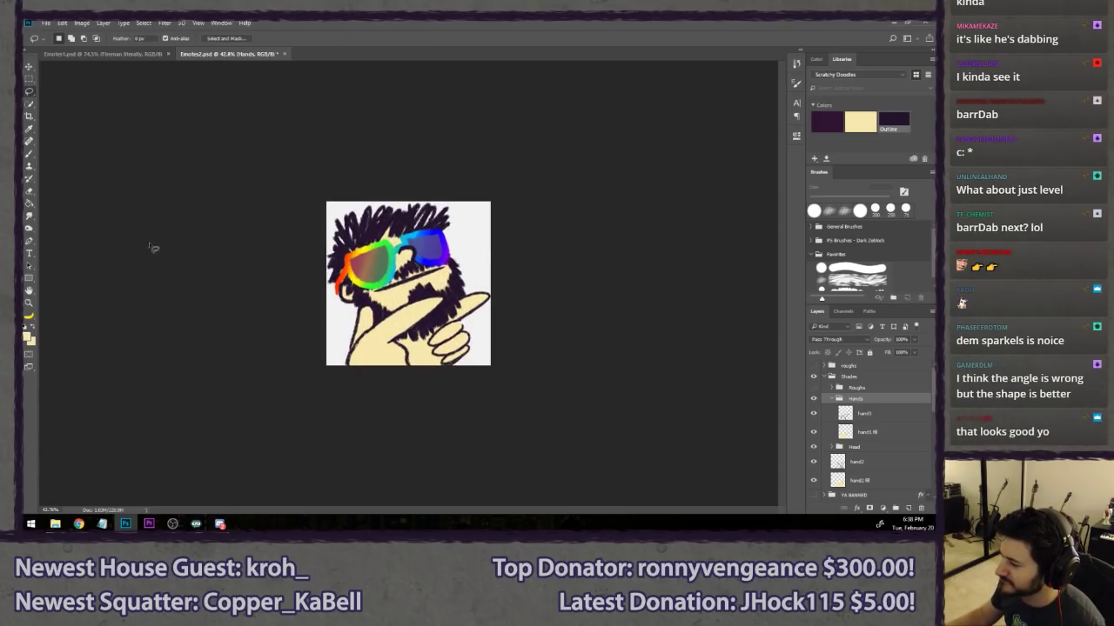
pyautogui.hotkey('ctrl', 'z')
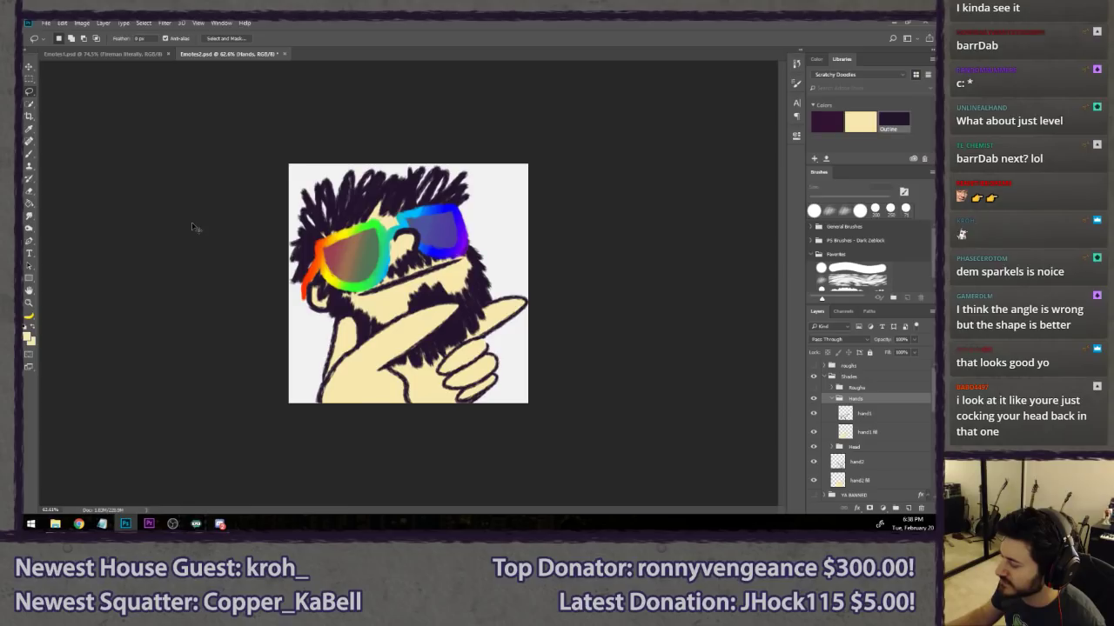
pyautogui.hotkey('ctrl', 'z')
pyautogui.hotkey('ctrl', 'z')
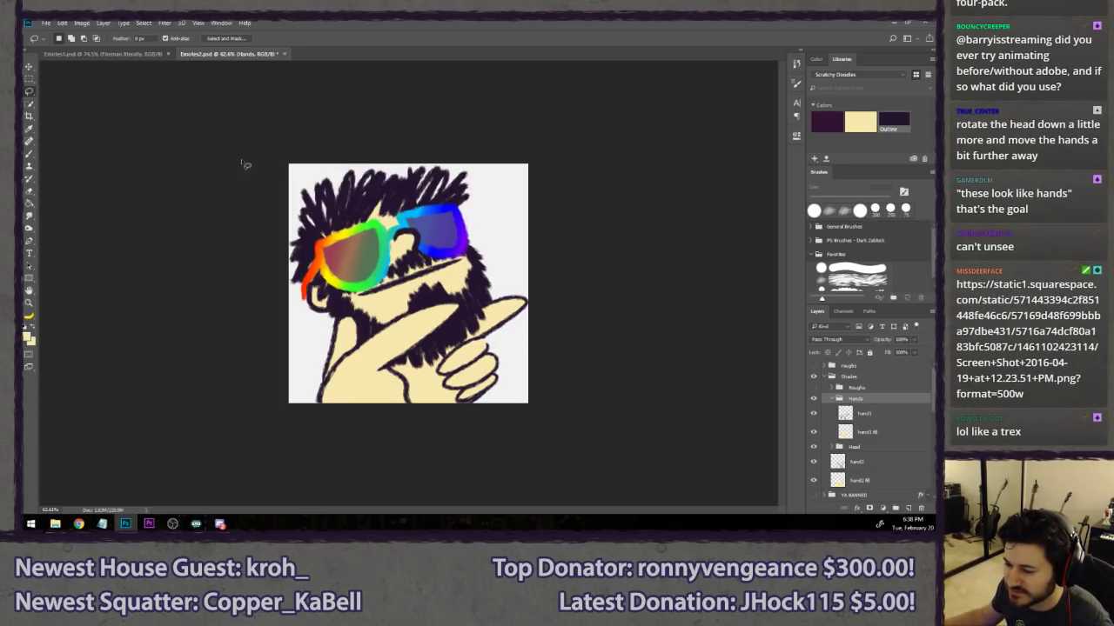
# - Examine the enlarged Mario sunglasses emote in the browser as a hand-pose reference, then close its page
pyautogui.click(79, 524)
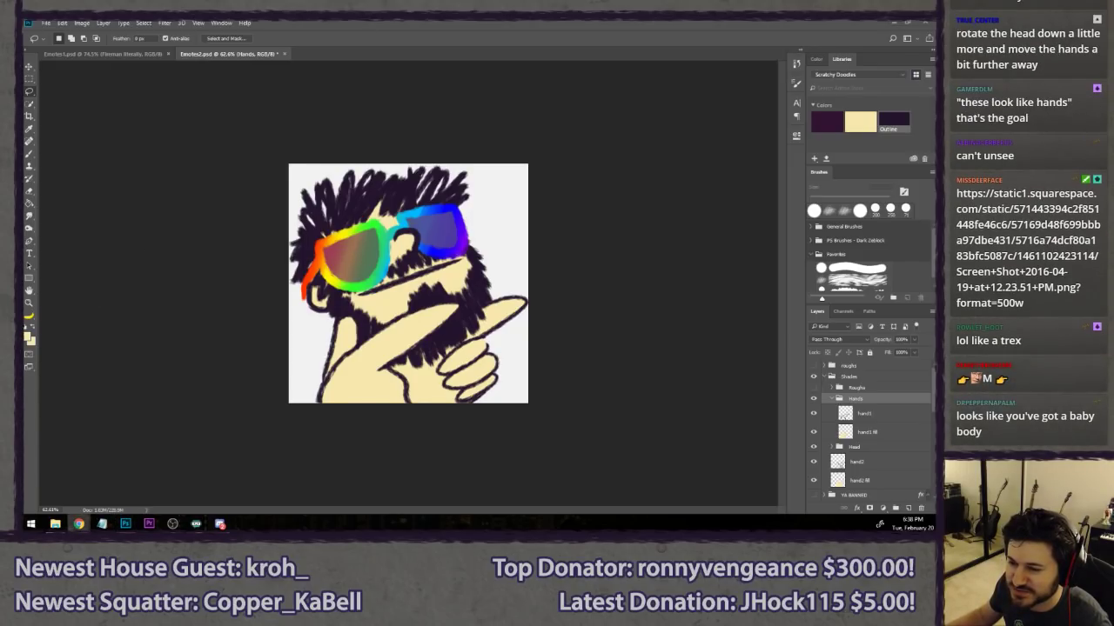
pyautogui.moveTo(25, 65); pyautogui.dragTo(492, 61)
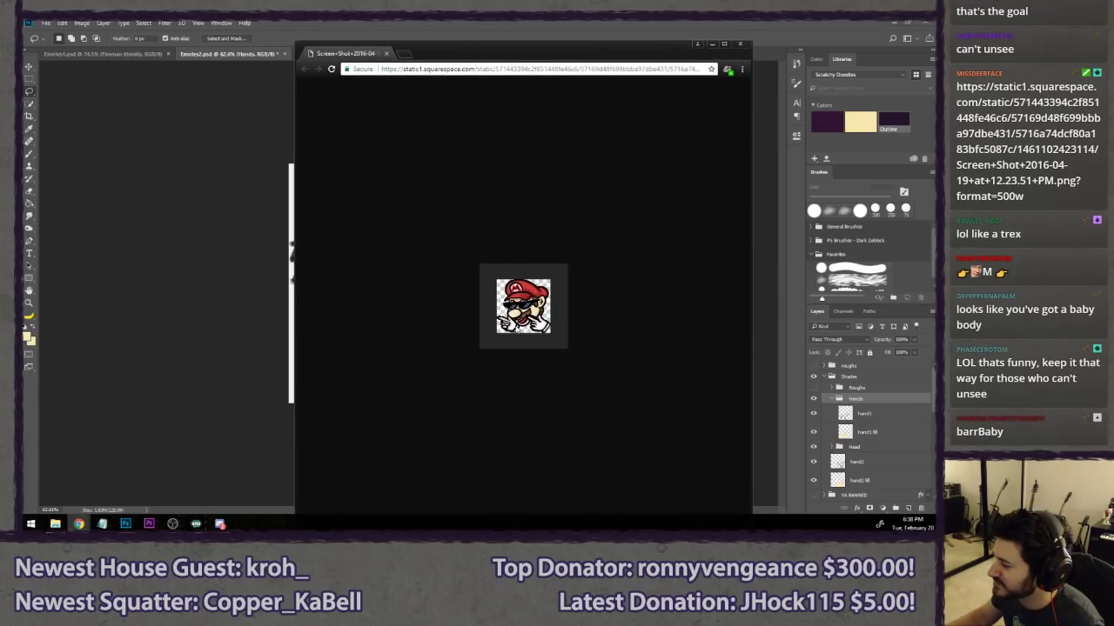
pyautogui.keyDown('ctrl'); pyautogui.scroll(8, 462, 368); pyautogui.keyUp('ctrl')
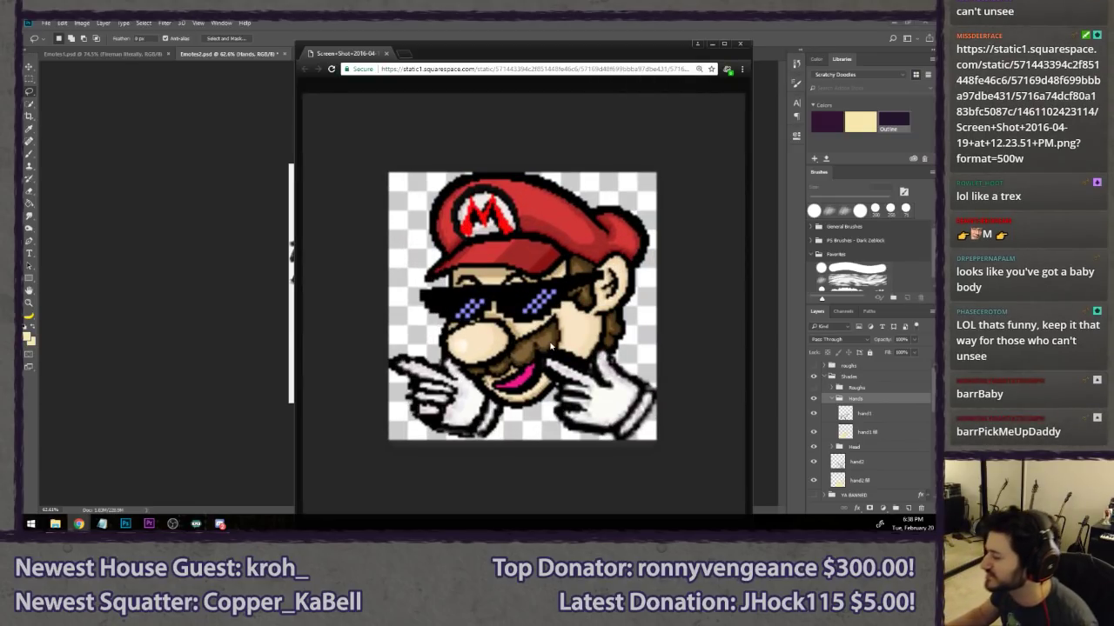
pyautogui.middleClick(356, 53)
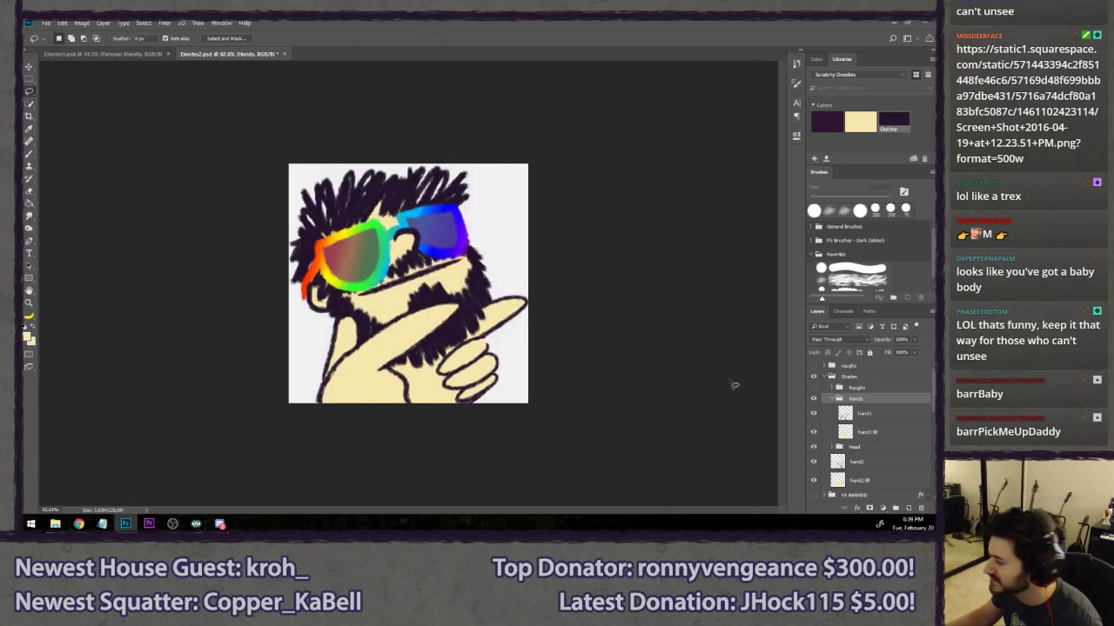
# - Move the hand2 and hand2 fill layers into the Hands group, directly below hand1 fill
pyautogui.click(880, 417)
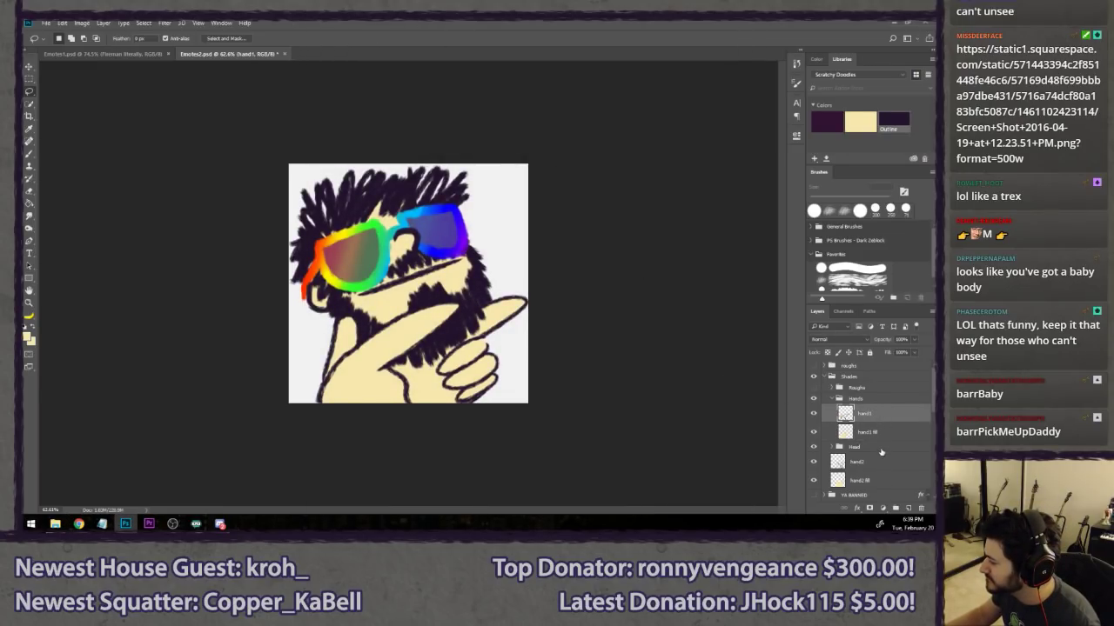
pyautogui.click(878, 466)
pyautogui.keyDown('shift'); pyautogui.click(882, 482); pyautogui.keyUp('shift')
pyautogui.moveTo(882, 481); pyautogui.dragTo(881, 443)
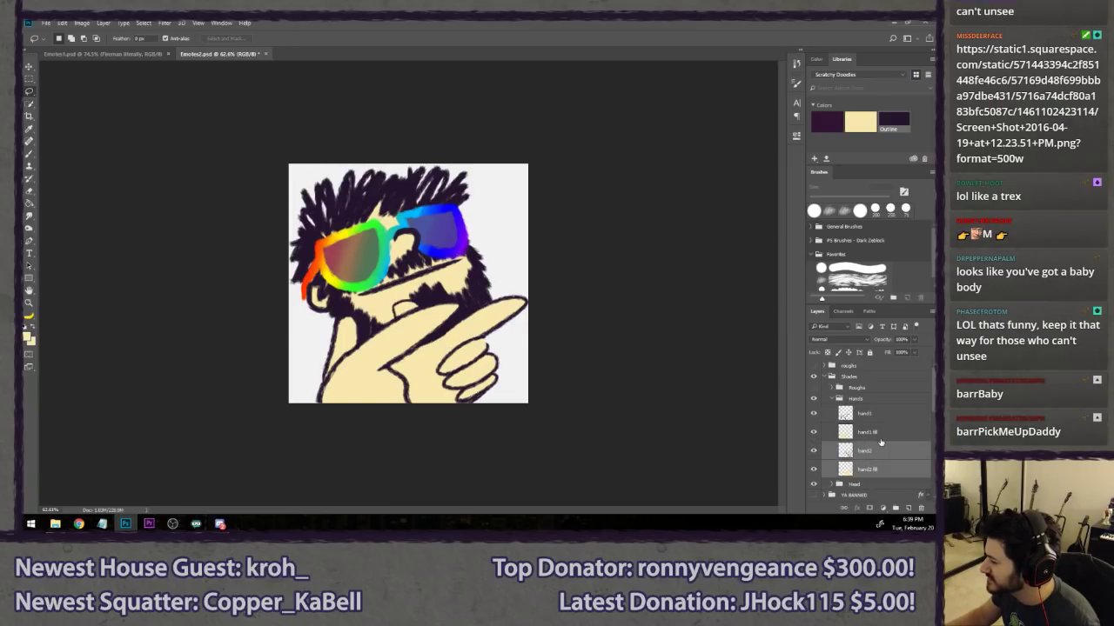
# - Shrink the Hands group and reposition it so both hands fit inside the canvas's lower right area
pyautogui.click(874, 400)
pyautogui.hotkey('ctrl', 't')
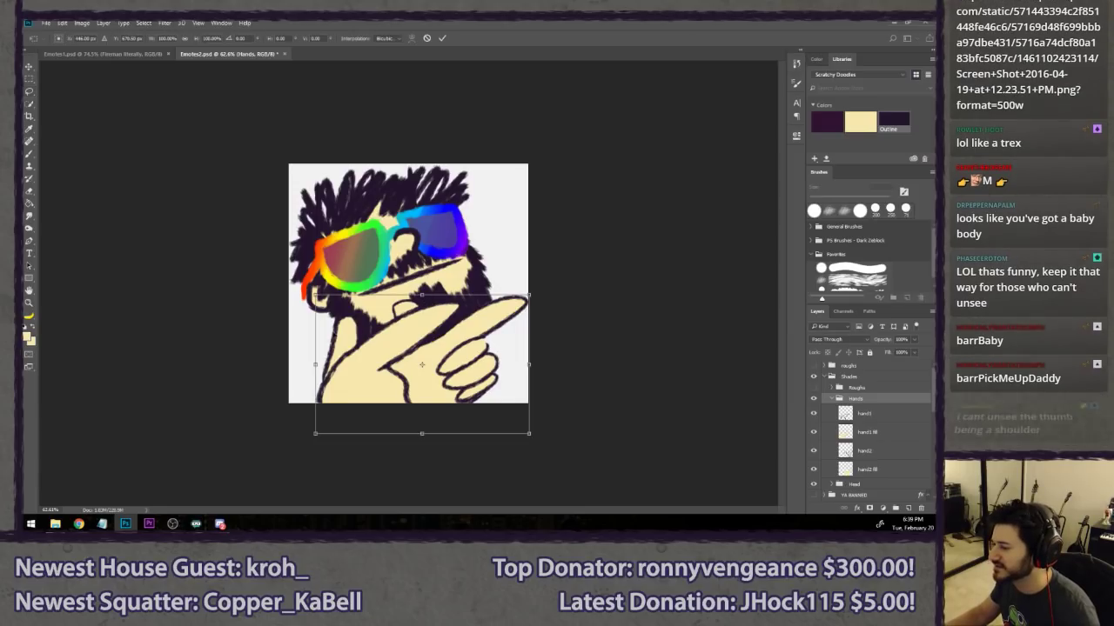
pyautogui.moveTo(316, 295); pyautogui.dragTo(344, 314)
pyautogui.moveTo(401, 388); pyautogui.dragTo(373, 374)
pyautogui.press('Return')
pyautogui.click(888, 416)
pyautogui.keyDown('shift'); pyautogui.click(890, 431); pyautogui.keyUp('shift')
pyautogui.press('v')
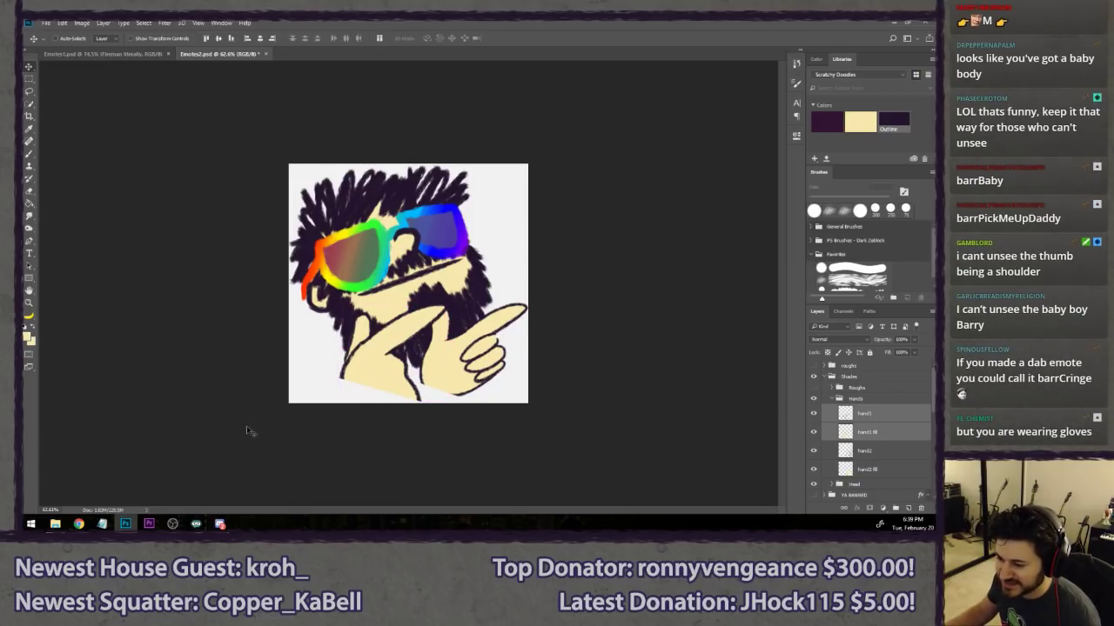
pyautogui.press('l')
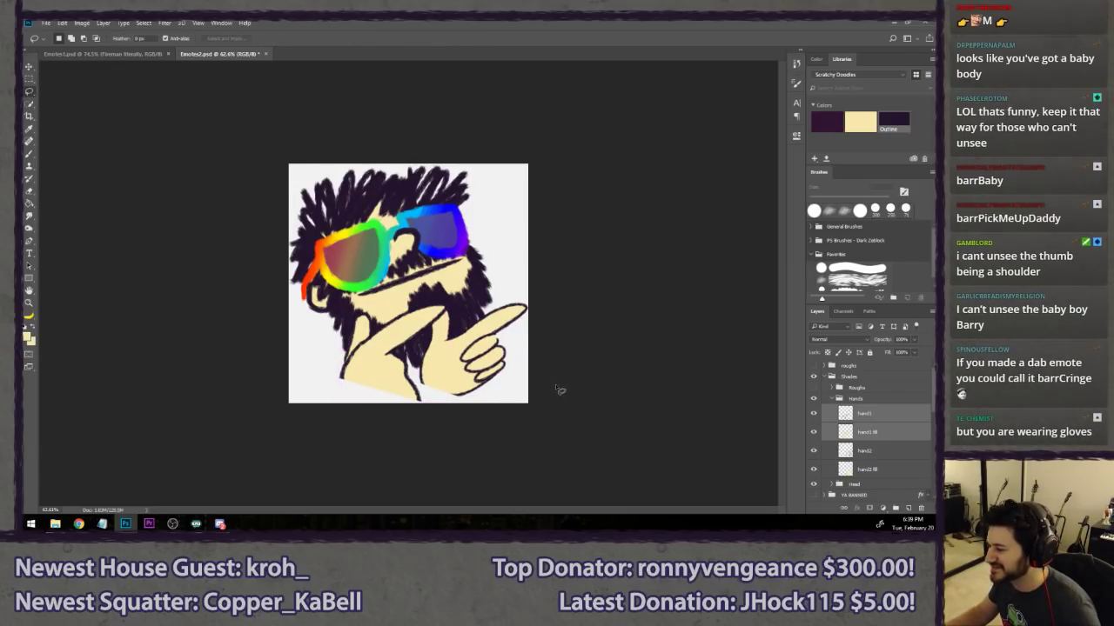
# - Move the hand2 and hand2 fill layers out of the Hands group to below the Head group
pyautogui.click(875, 456)
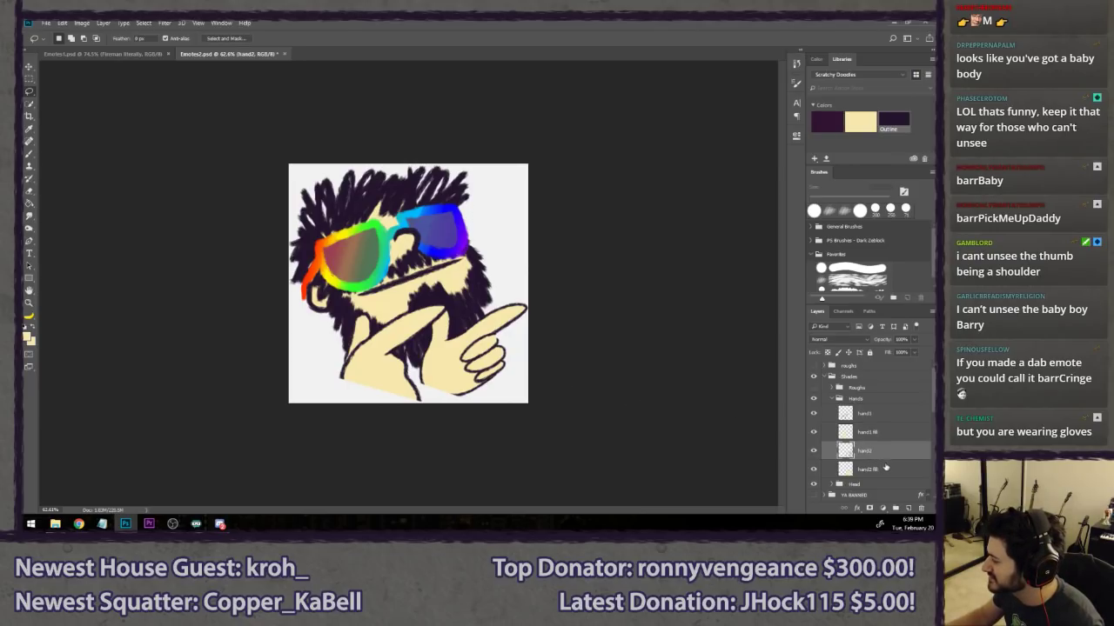
pyautogui.keyDown('shift'); pyautogui.click(888, 469); pyautogui.keyUp('shift')
pyautogui.press('v')
pyautogui.moveTo(482, 335); pyautogui.dragTo(488, 357)
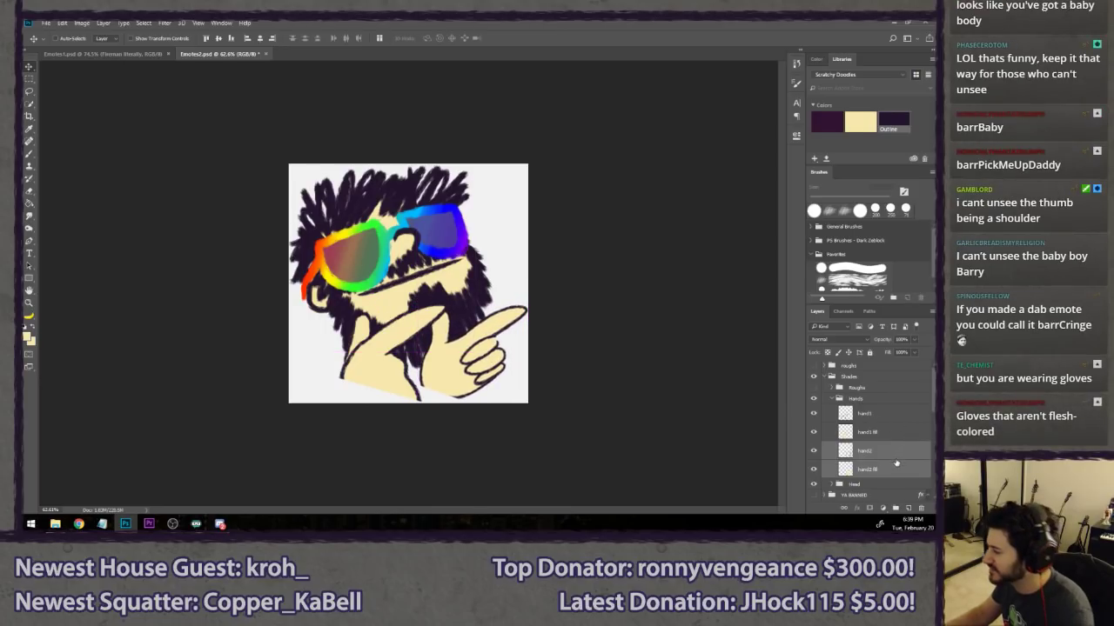
pyautogui.moveTo(895, 464)
pyautogui.mouseDown()
pyautogui.moveTo(888, 455)
pyautogui.moveTo(875, 470)
pyautogui.mouseUp()
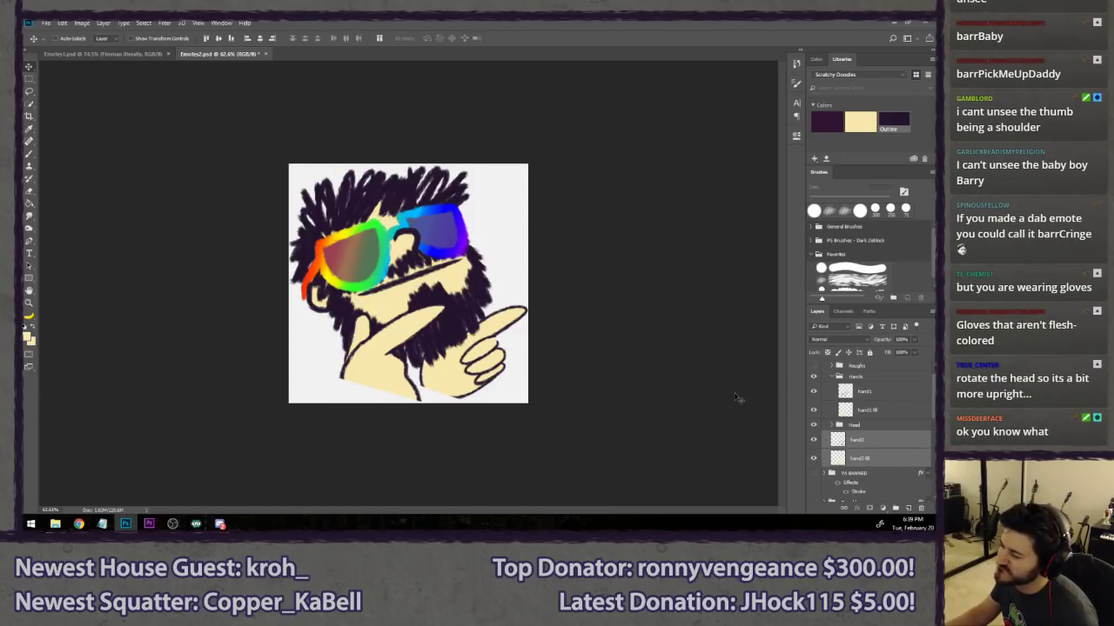
# - Move the hand1 outline and fill together rightward until they overlap the back hand, and check the emote at small size
pyautogui.scroll(-10, 609, 391)
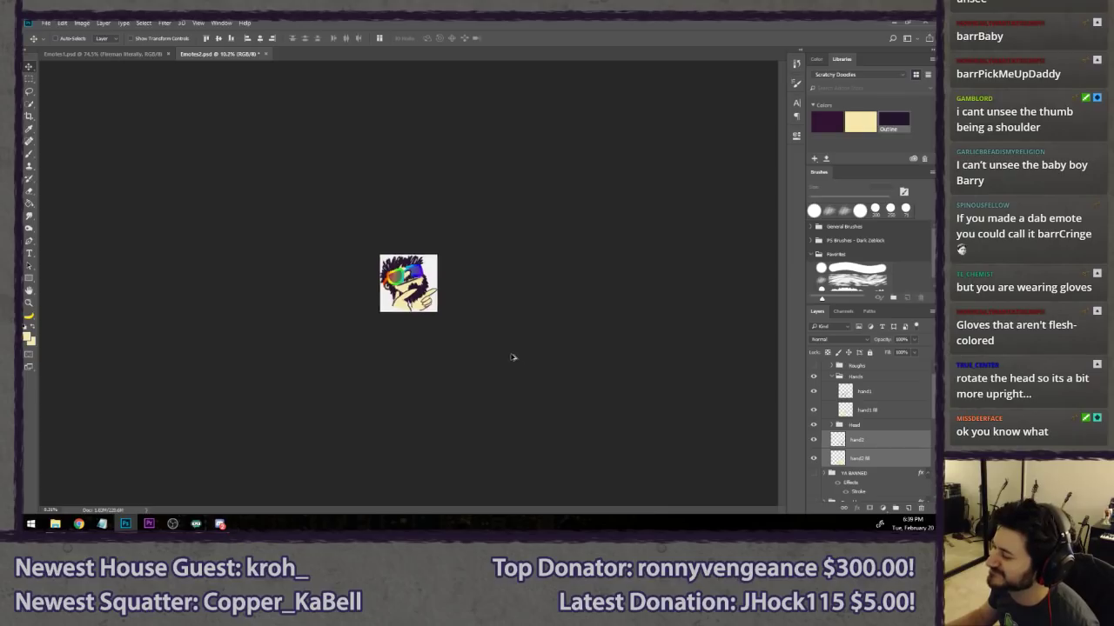
pyautogui.scroll(8, 468, 377)
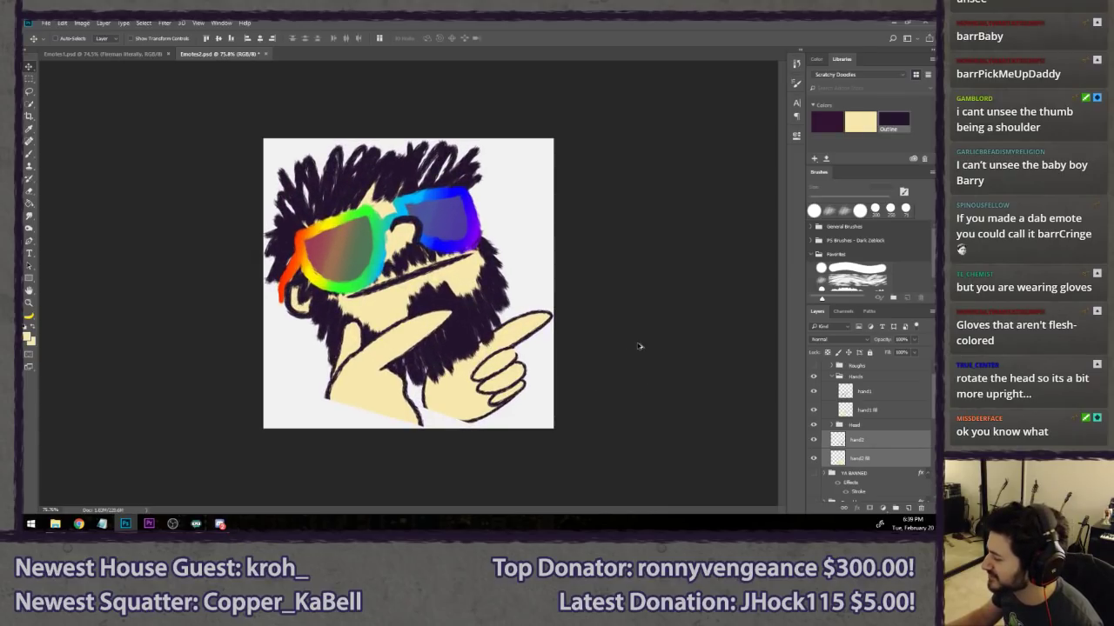
pyautogui.click(901, 399)
pyautogui.keyDown('shift'); pyautogui.click(894, 410); pyautogui.keyUp('shift')
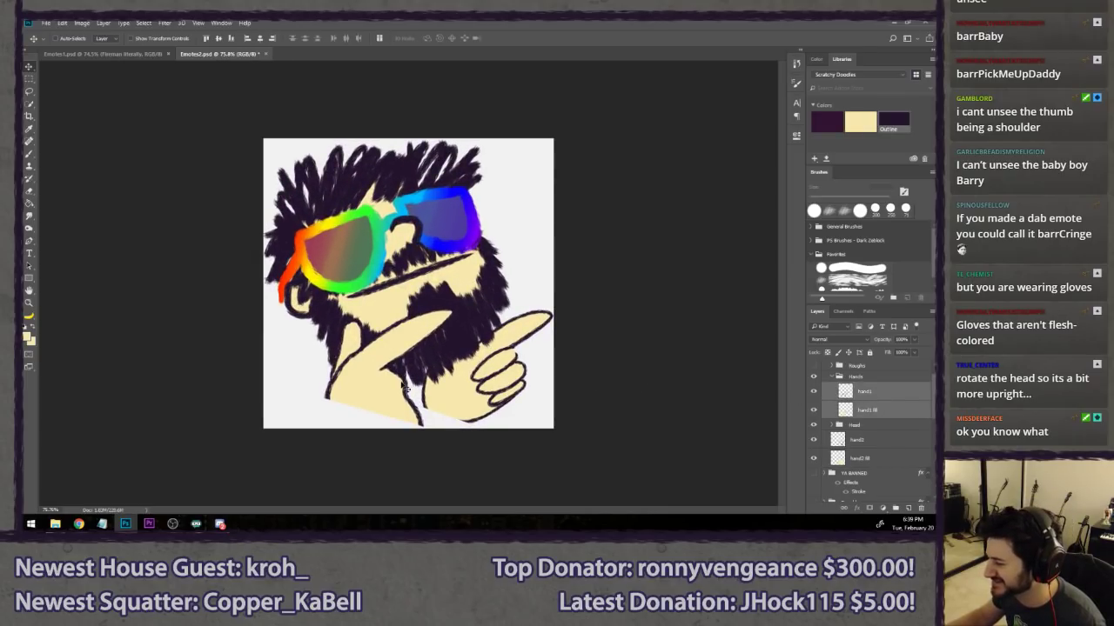
pyautogui.moveTo(397, 400); pyautogui.dragTo(431, 409)
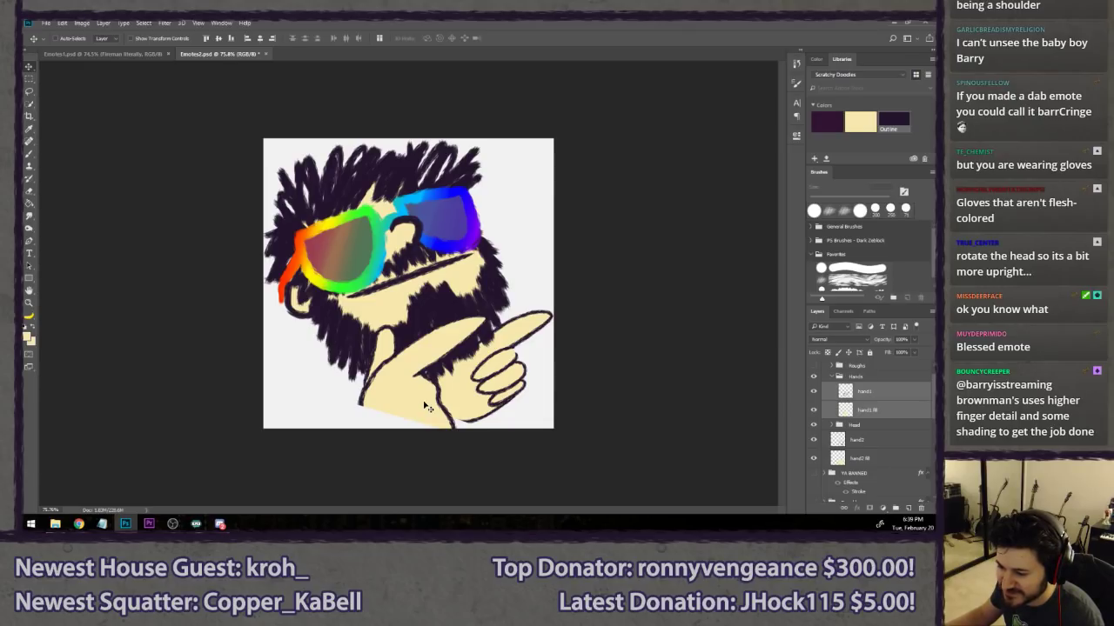
pyautogui.press('l')
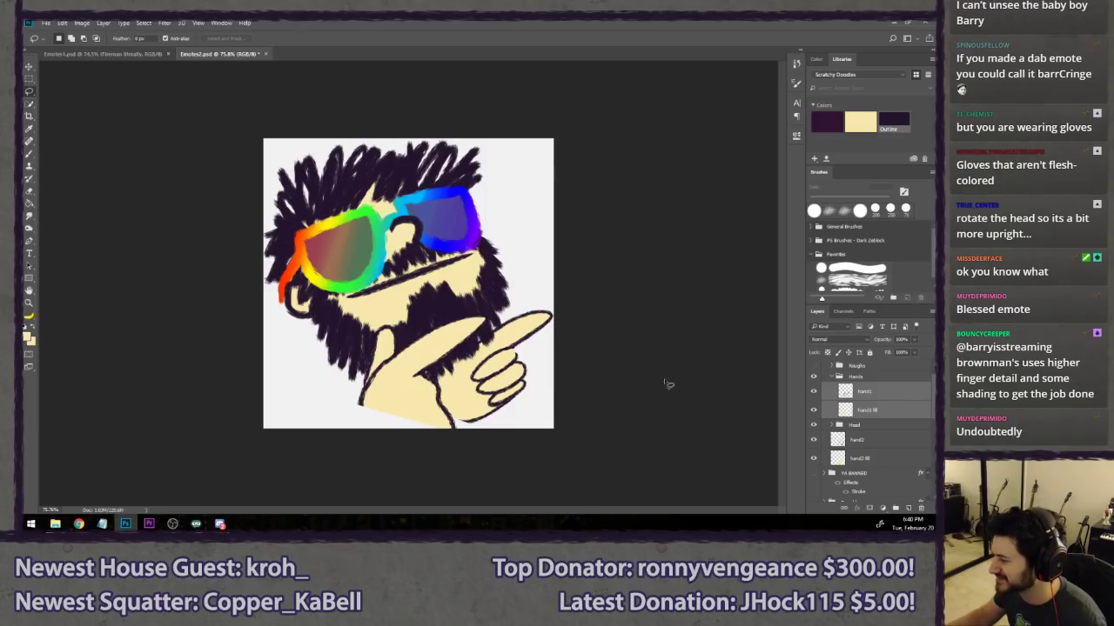
pyautogui.scroll(-3, 552, 412)
pyautogui.scroll(-2, 522, 399)
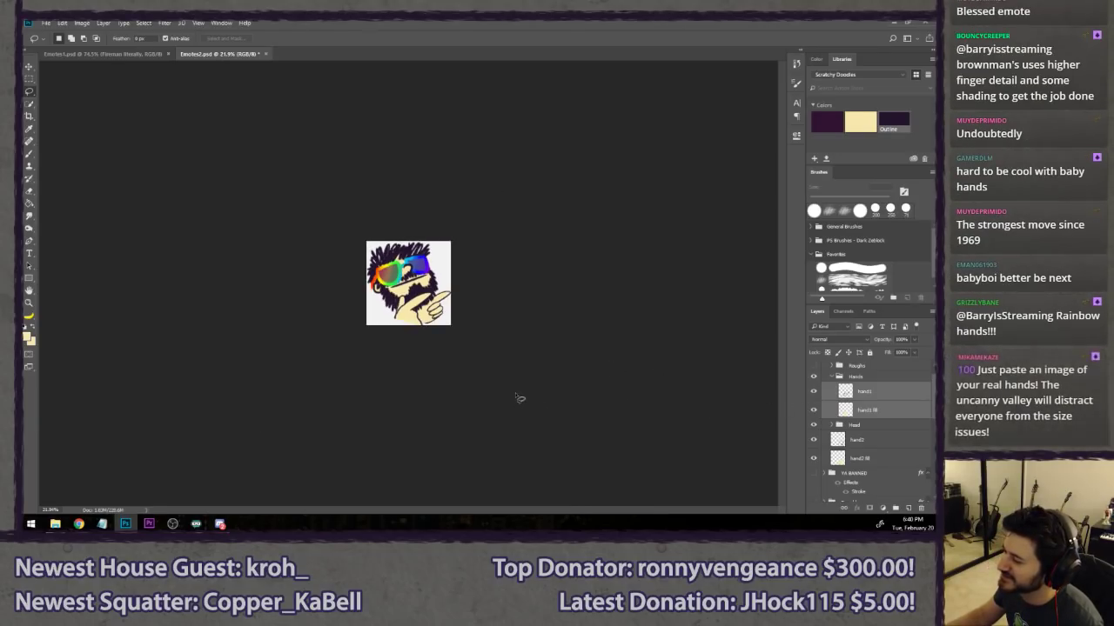
pyautogui.scroll(-1, 519, 398)
pyautogui.scroll(4, 520, 397)
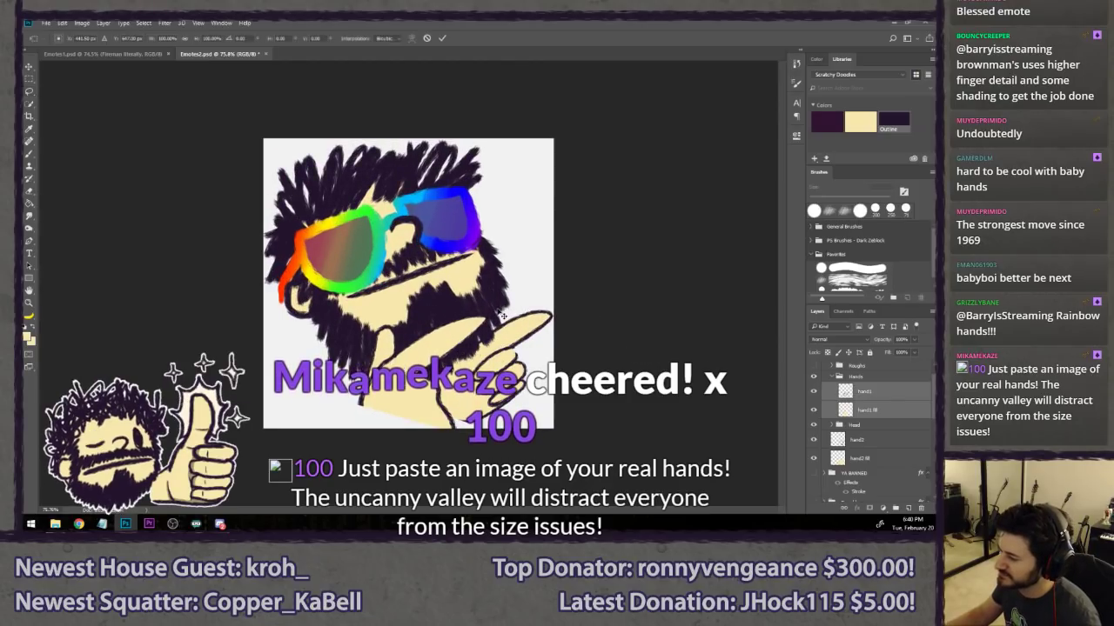
pyautogui.hotkey('ctrl', 't')
pyautogui.moveTo(489, 311)
pyautogui.mouseDown()
pyautogui.moveTo(497, 303)
pyautogui.moveTo(490, 311)
pyautogui.mouseUp()
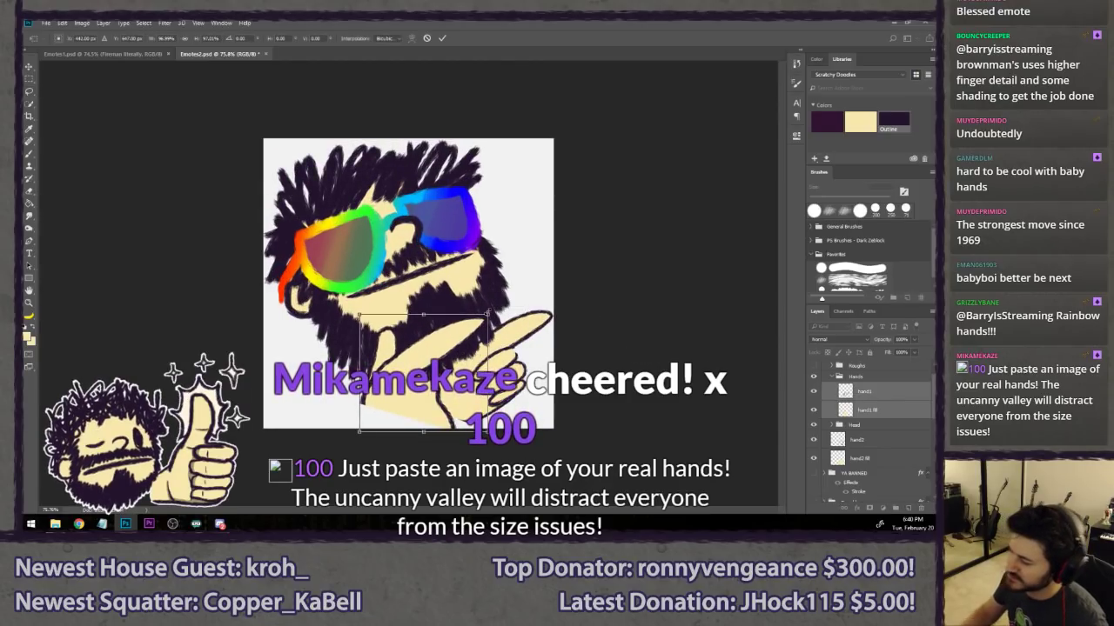
pyautogui.press('Escape')
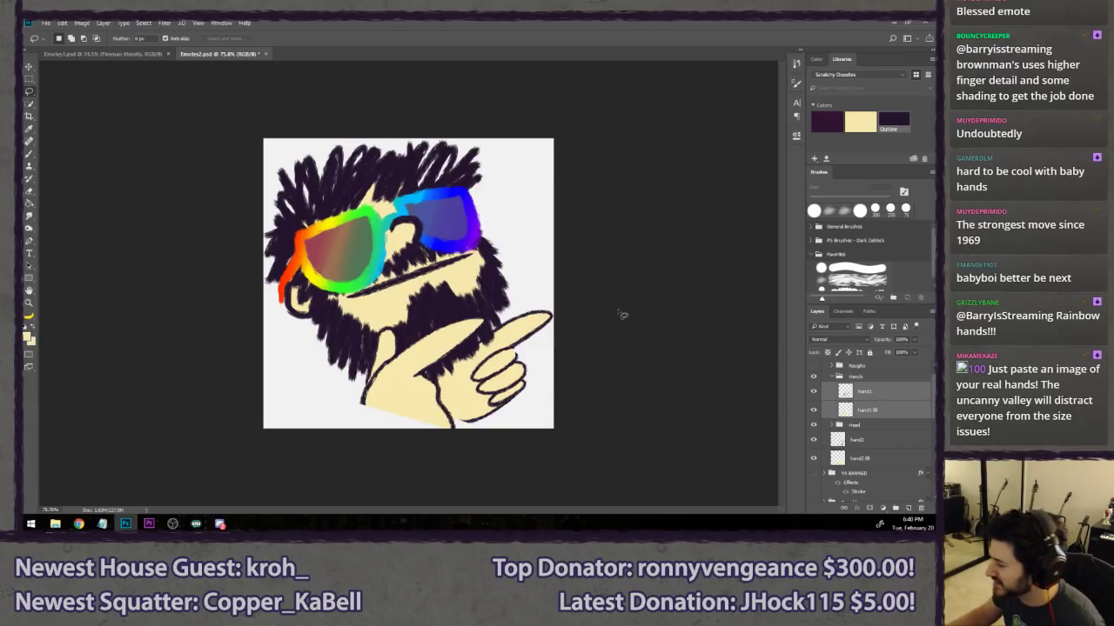
# - Add a layer named "hand detail" above hand1 and set up the scratchy favorite brush with the dark Outline color
pyautogui.click(878, 394)
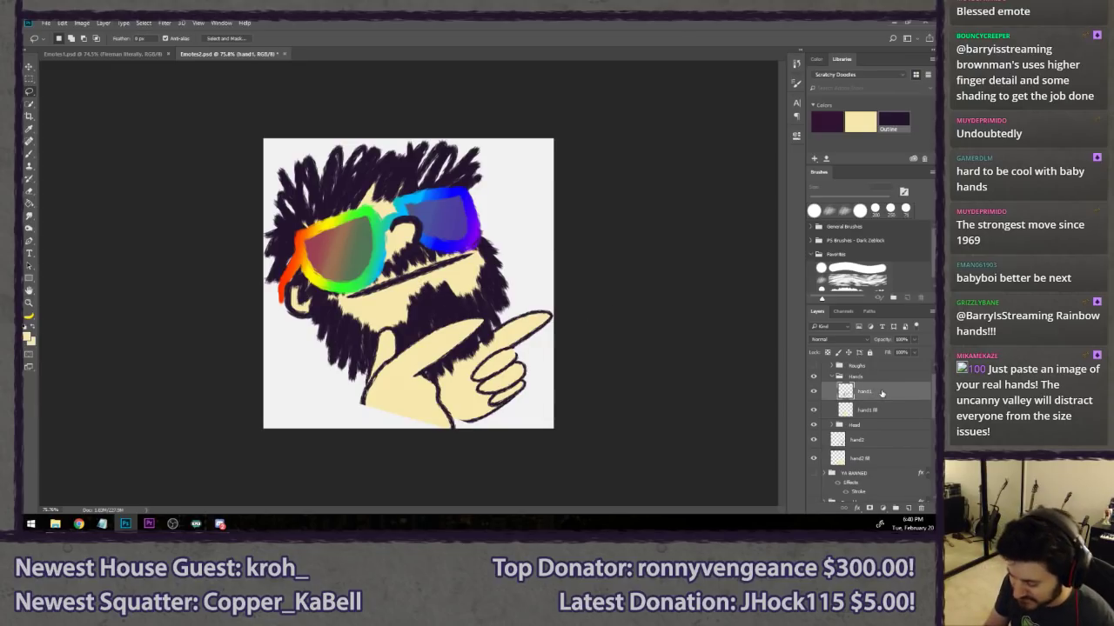
pyautogui.hotkey('ctrl', 'shift', 'n')
pyautogui.write('hand detail')
pyautogui.press('Return')
pyautogui.press('b')
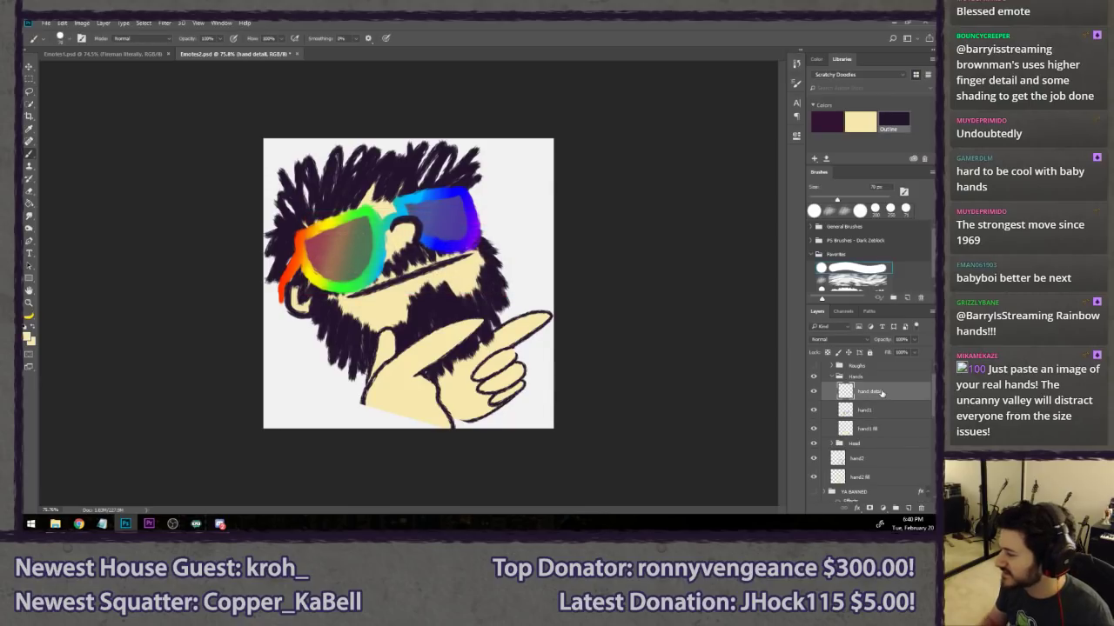
pyautogui.click(907, 123)
pyautogui.click(855, 281)
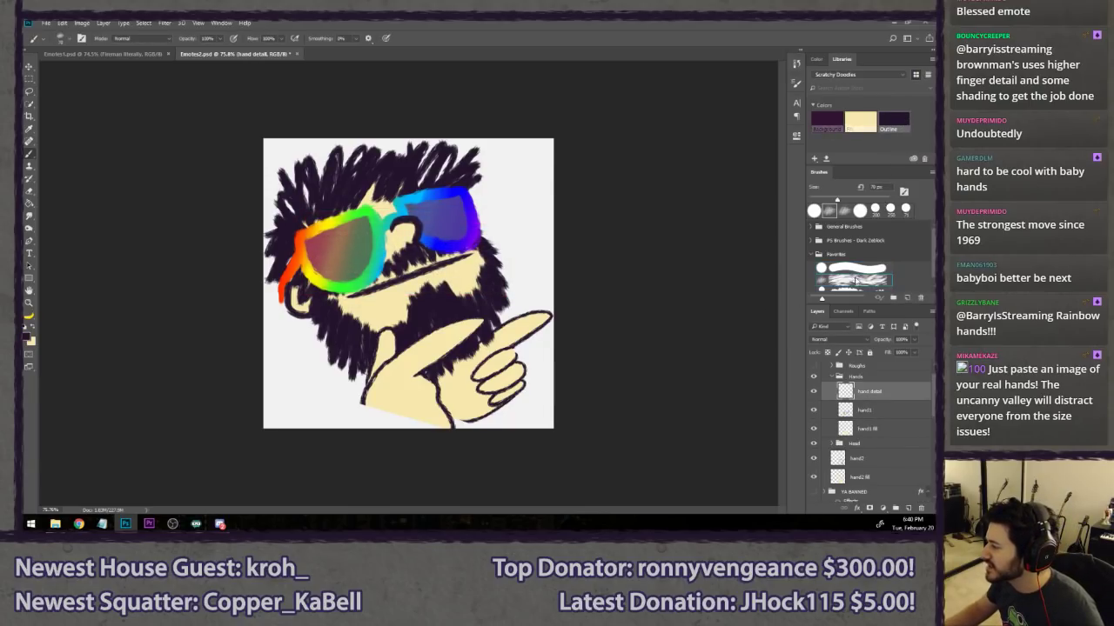
pyautogui.press('alt')
# - On the hand1 layer, set the brush to 40 px and try extending the left wrist outline to the canvas's bottom edge
pyautogui.scroll(5, 520, 359)
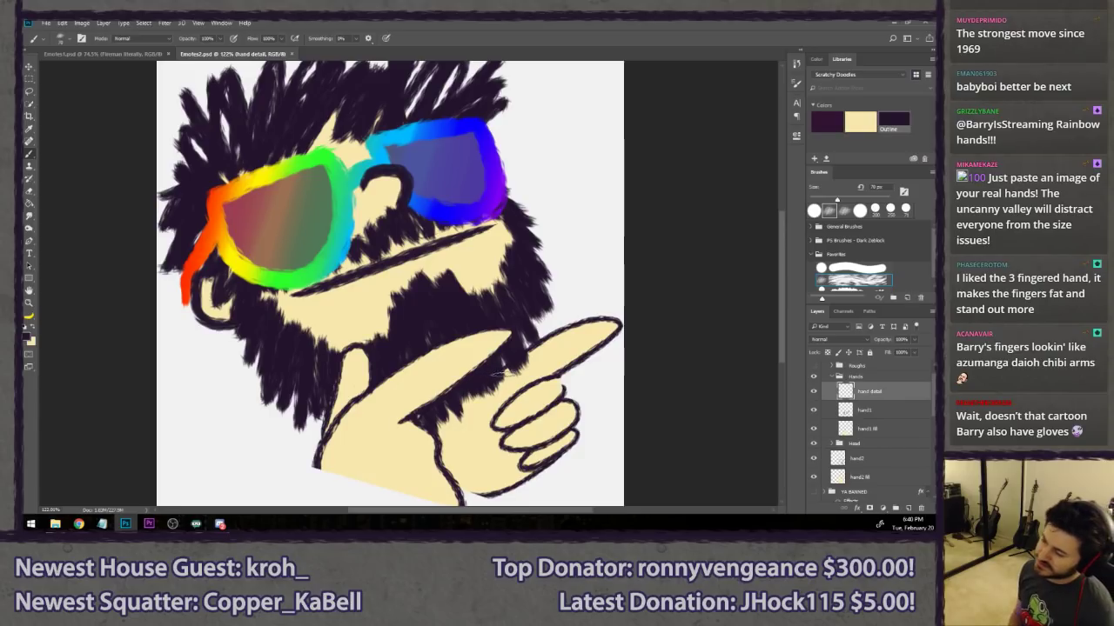
pyautogui.press('z')
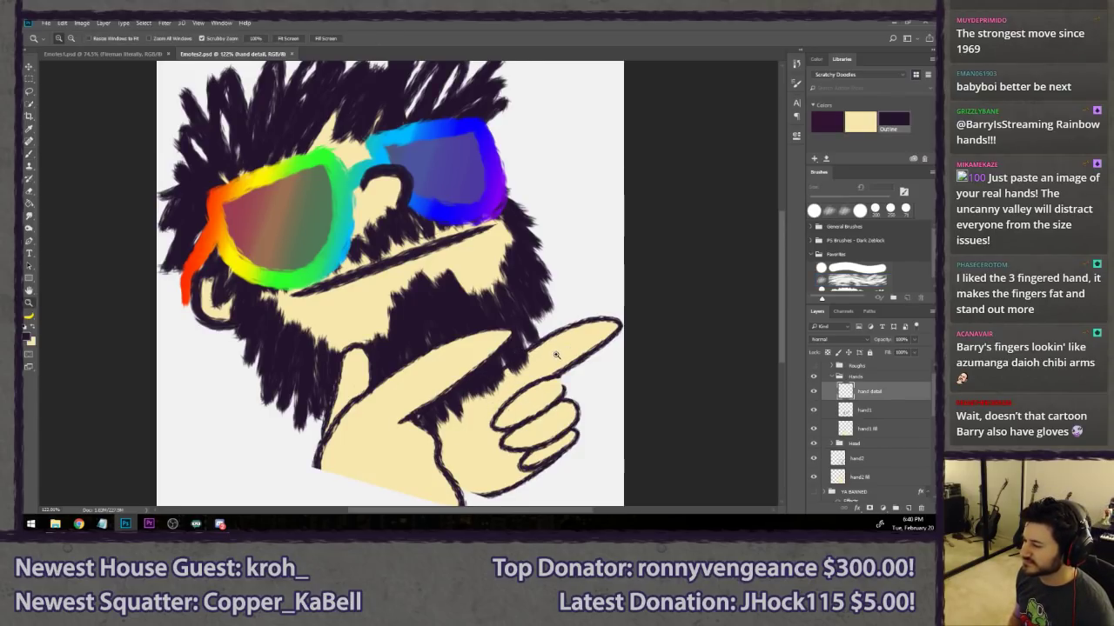
pyautogui.click(557, 355)
pyautogui.moveTo(425, 408); pyautogui.dragTo(488, 268)
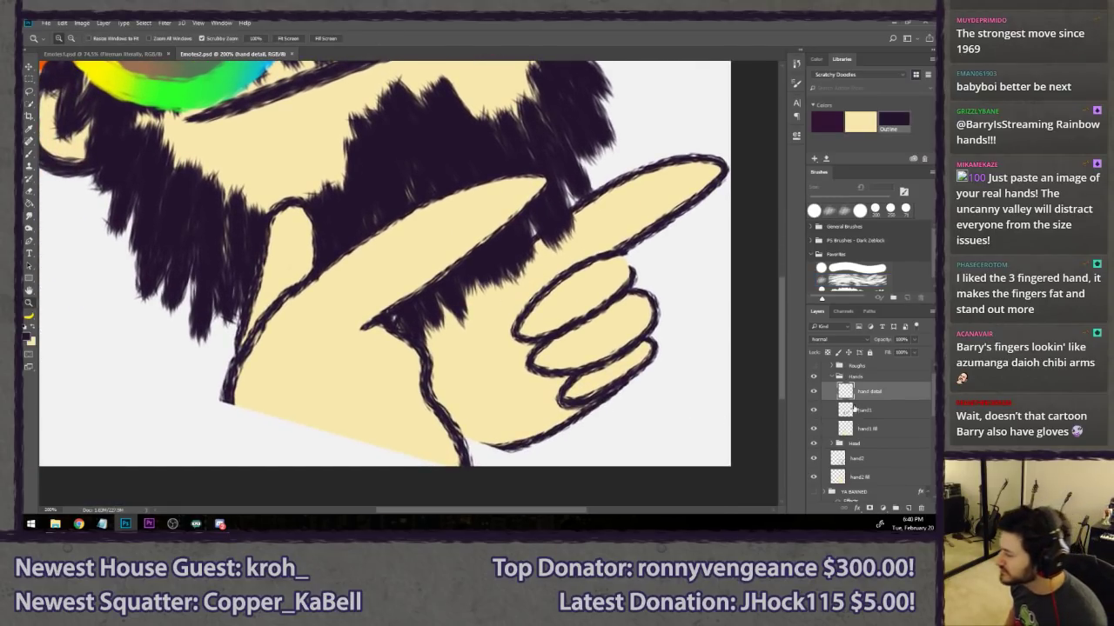
pyautogui.press('b')
pyautogui.click(857, 409)
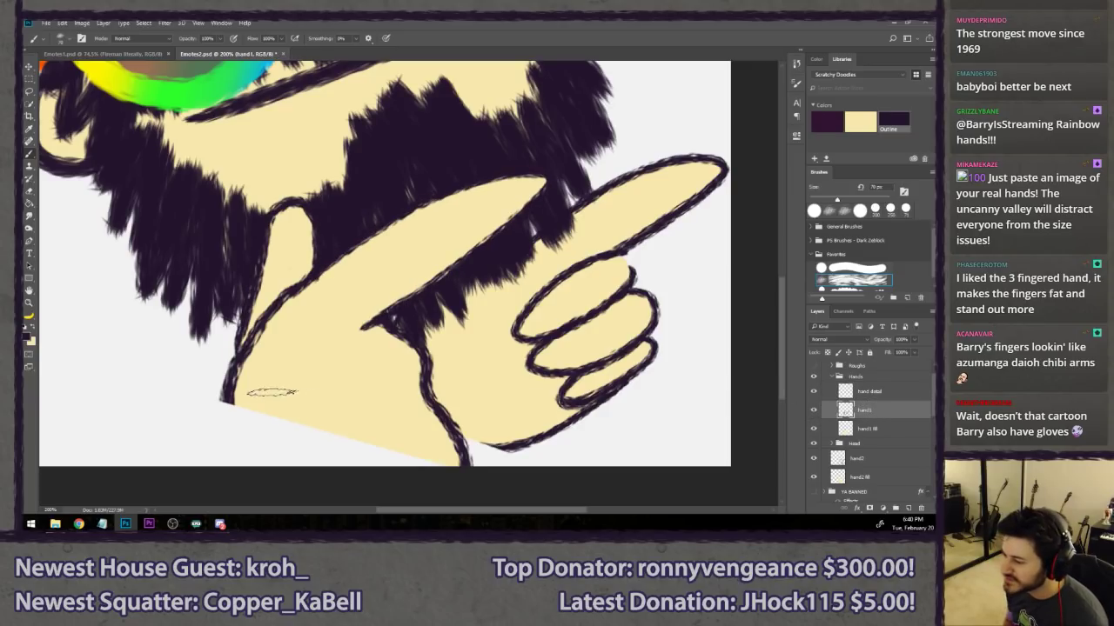
pyautogui.press('[')
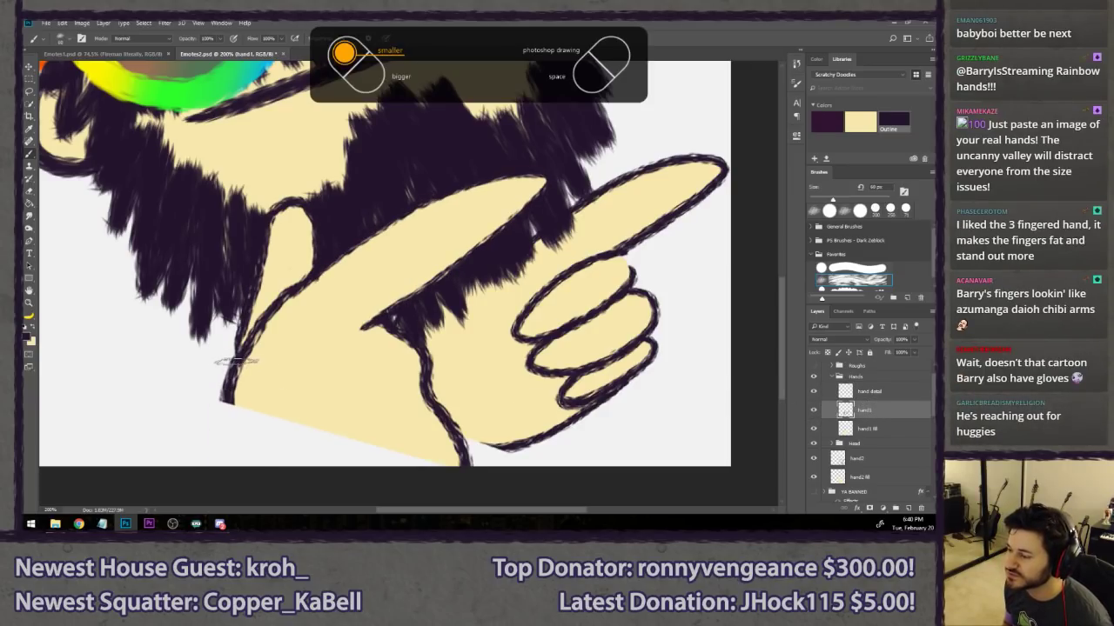
pyautogui.moveTo(234, 385); pyautogui.dragTo(235, 464)
pyautogui.hotkey('ctrl', 'z')
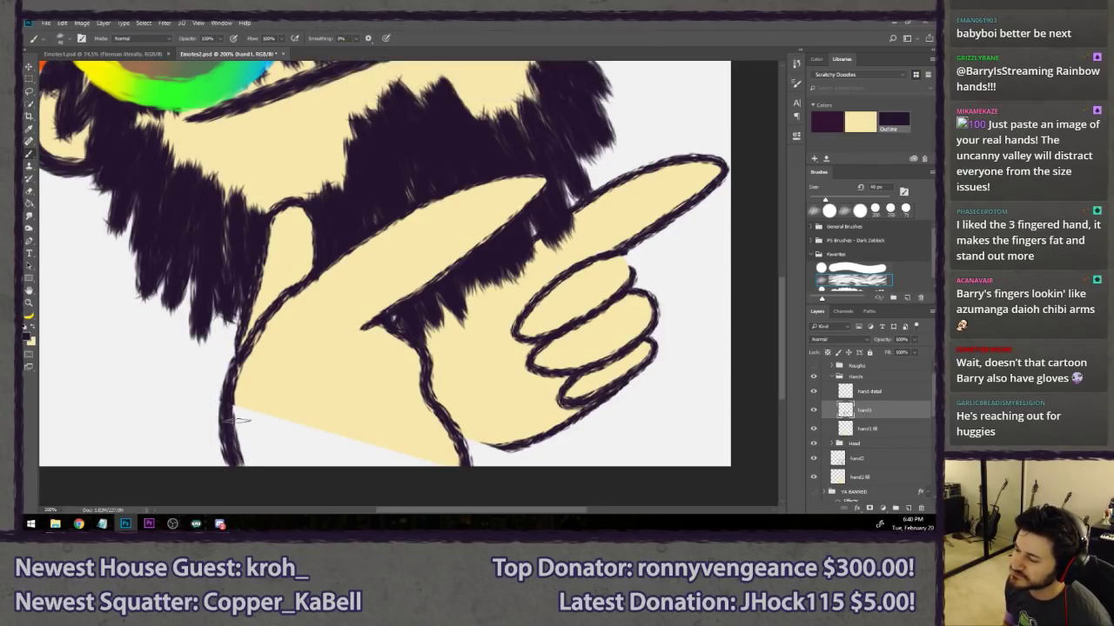
pyautogui.hotkey('ctrl', 'z')
# - Erase the rough end of hand1's left wrist outline and redraw the line down past the canvas's bottom edge
pyautogui.press('e')
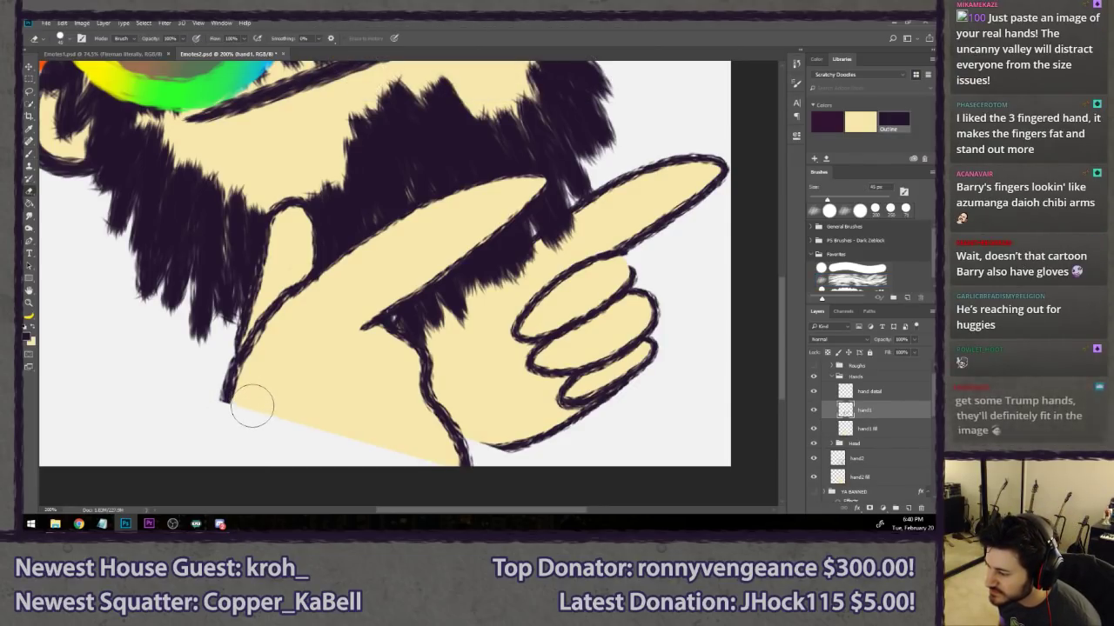
pyautogui.moveTo(252, 406)
pyautogui.mouseDown()
pyautogui.moveTo(231, 423)
pyautogui.moveTo(211, 420)
pyautogui.moveTo(192, 388)
pyautogui.mouseUp()
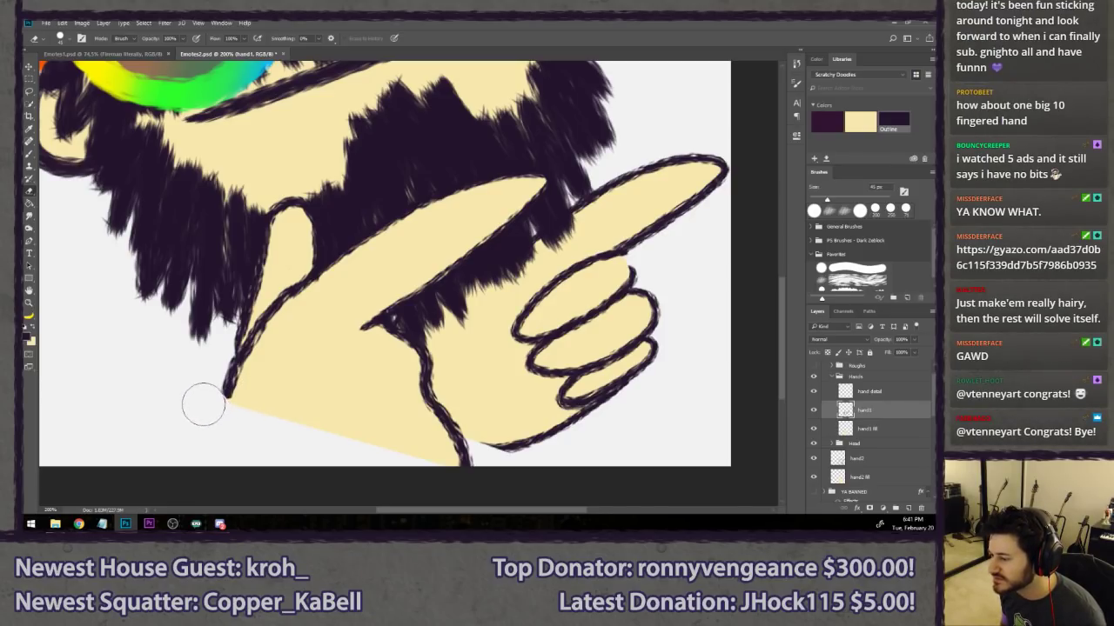
pyautogui.press('b')
pyautogui.moveTo(225, 388); pyautogui.dragTo(230, 464)
pyautogui.hotkey('ctrl', 'z')
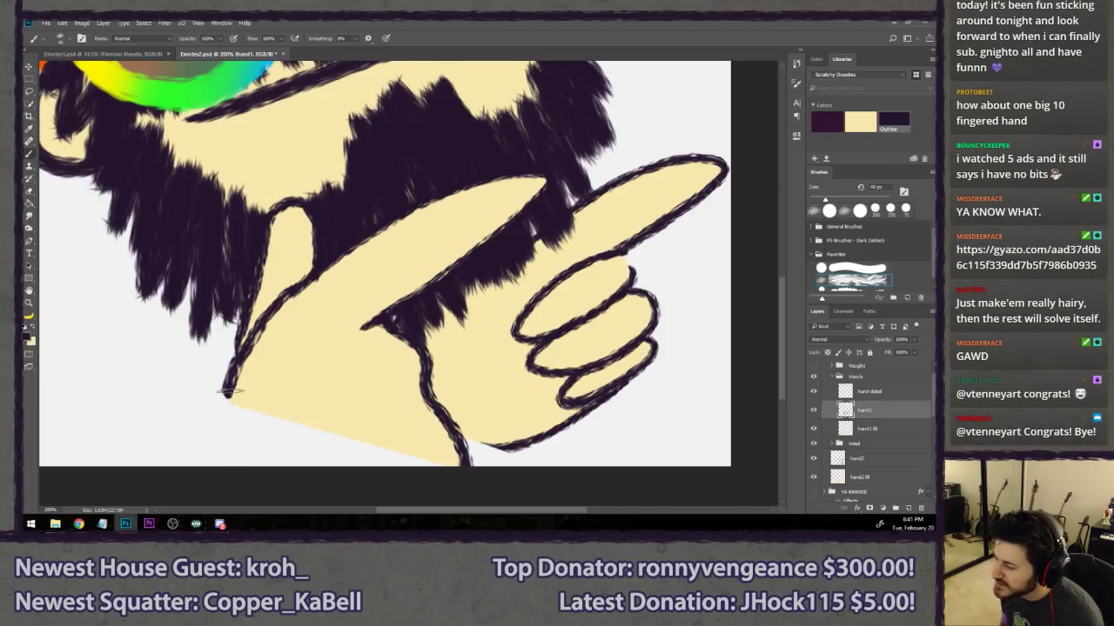
pyautogui.moveTo(231, 378); pyautogui.dragTo(227, 481)
pyautogui.hotkey('ctrl', 'z')
pyautogui.moveTo(228, 383); pyautogui.dragTo(251, 488)
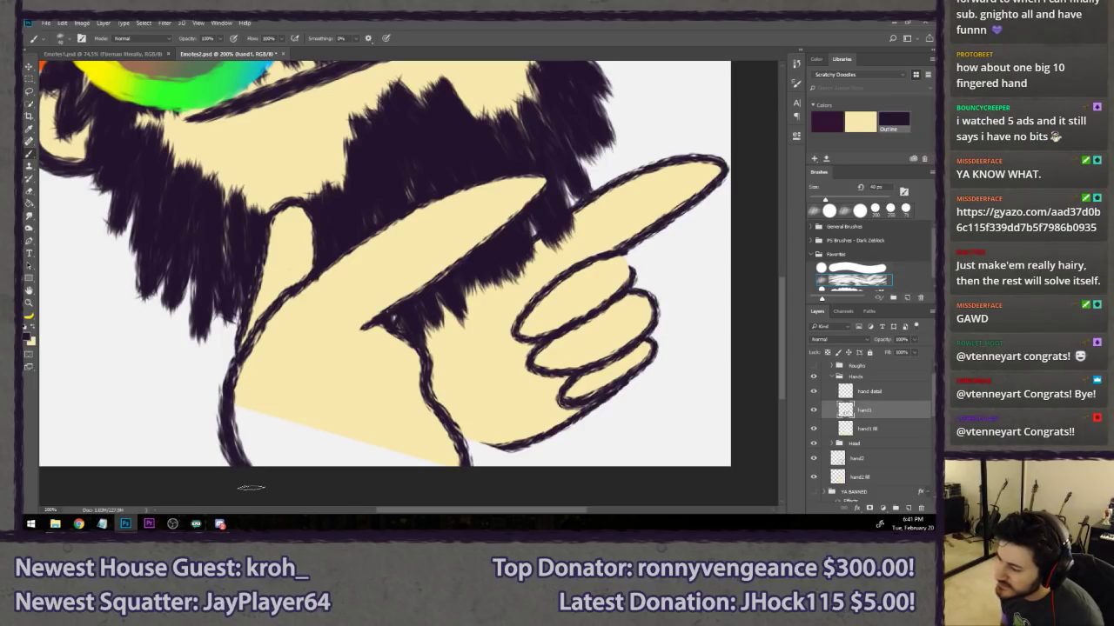
pyautogui.hotkey('ctrl', 'z')
pyautogui.moveTo(229, 385); pyautogui.dragTo(233, 489)
pyautogui.hotkey('ctrl', 'z')
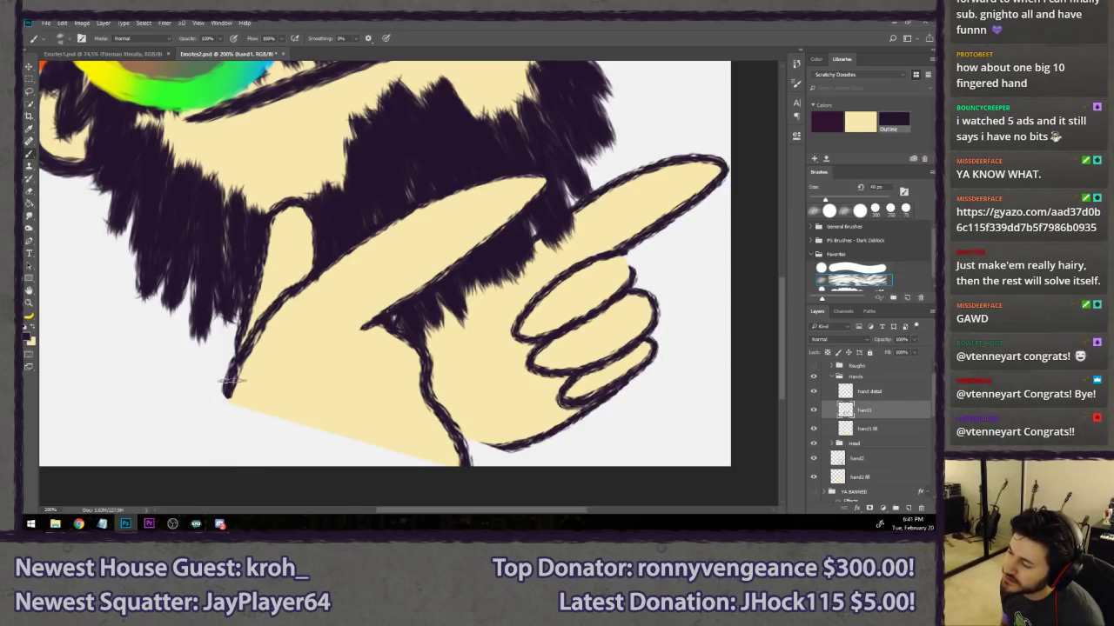
pyautogui.moveTo(233, 381)
pyautogui.mouseDown()
pyautogui.moveTo(222, 421)
pyautogui.moveTo(236, 489)
pyautogui.mouseUp()
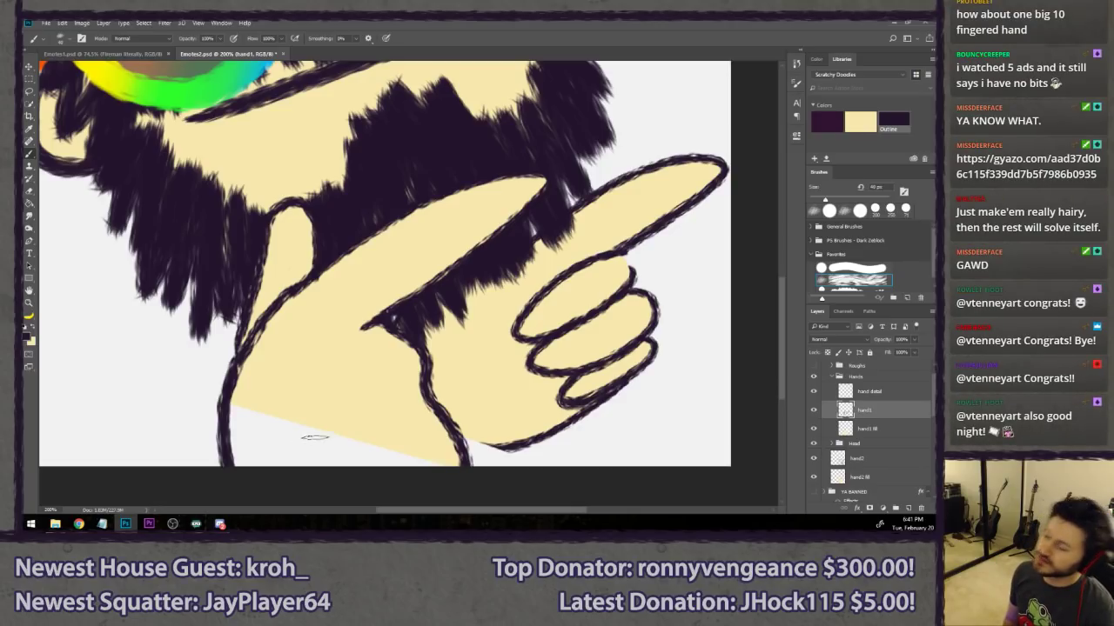
# - On the hand2 layer, redraw the back hand's lower outline so it curves up to meet the front hand's wrist
pyautogui.press('e')
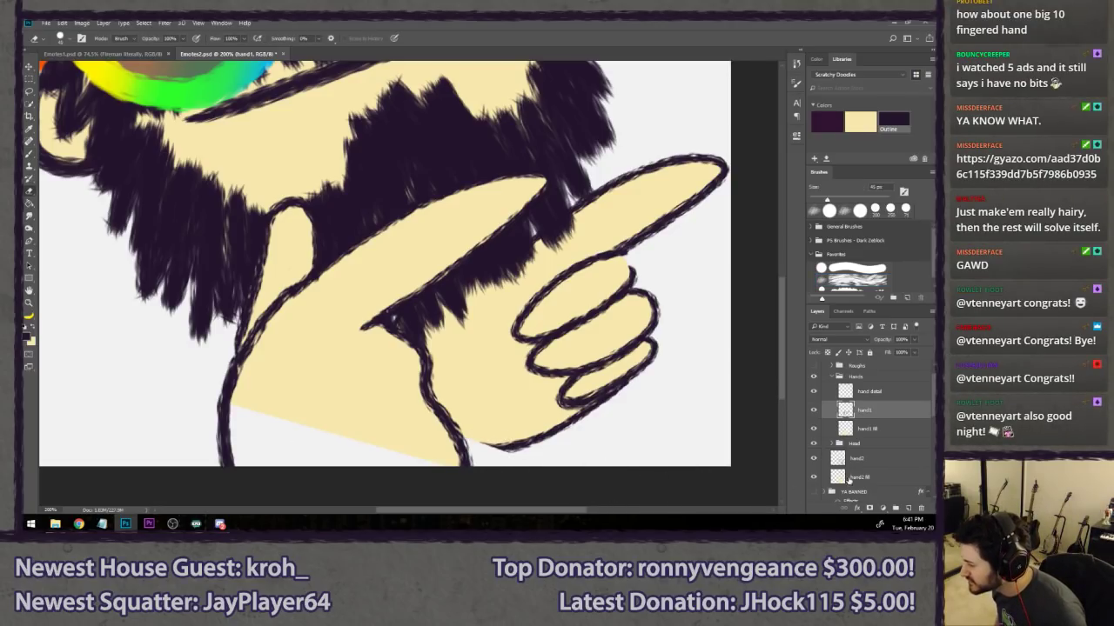
pyautogui.click(857, 458)
pyautogui.moveTo(485, 431)
pyautogui.mouseDown()
pyautogui.moveTo(470, 457)
pyautogui.moveTo(507, 477)
pyautogui.moveTo(454, 428)
pyautogui.mouseUp()
pyautogui.press('b')
pyautogui.hotkey('ctrl', 'z')
pyautogui.hotkey('ctrl', 'z')
pyautogui.moveTo(521, 446); pyautogui.dragTo(444, 439)
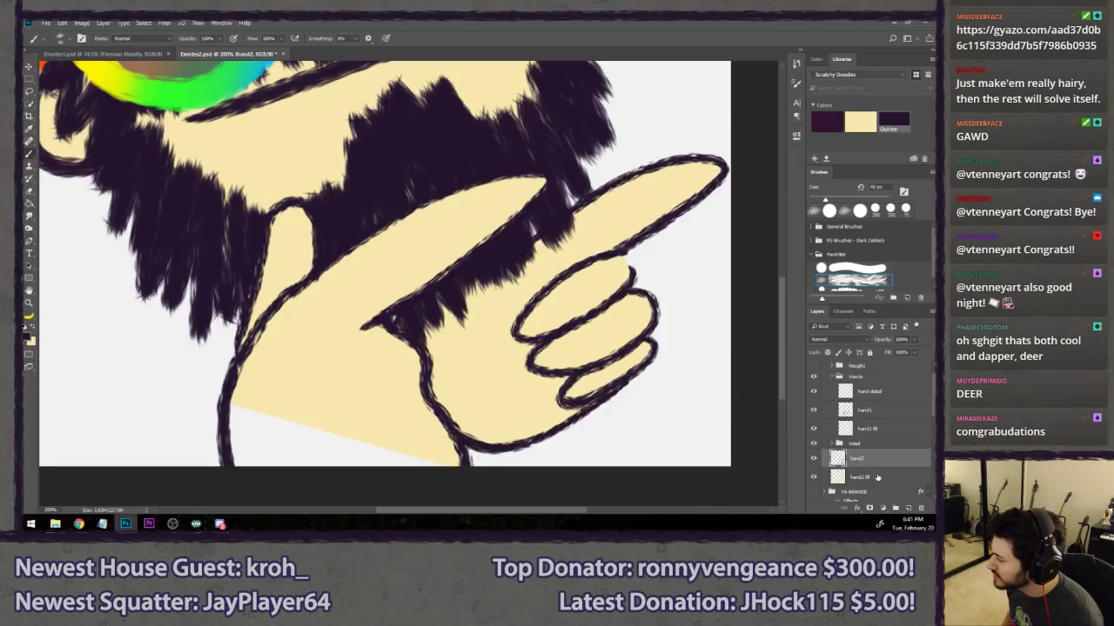
# - On the hand1 fill layer, use the solid favorite brush in skin color to extend the front wrist's fill down to the canvas's bottom edge
pyautogui.click(877, 478)
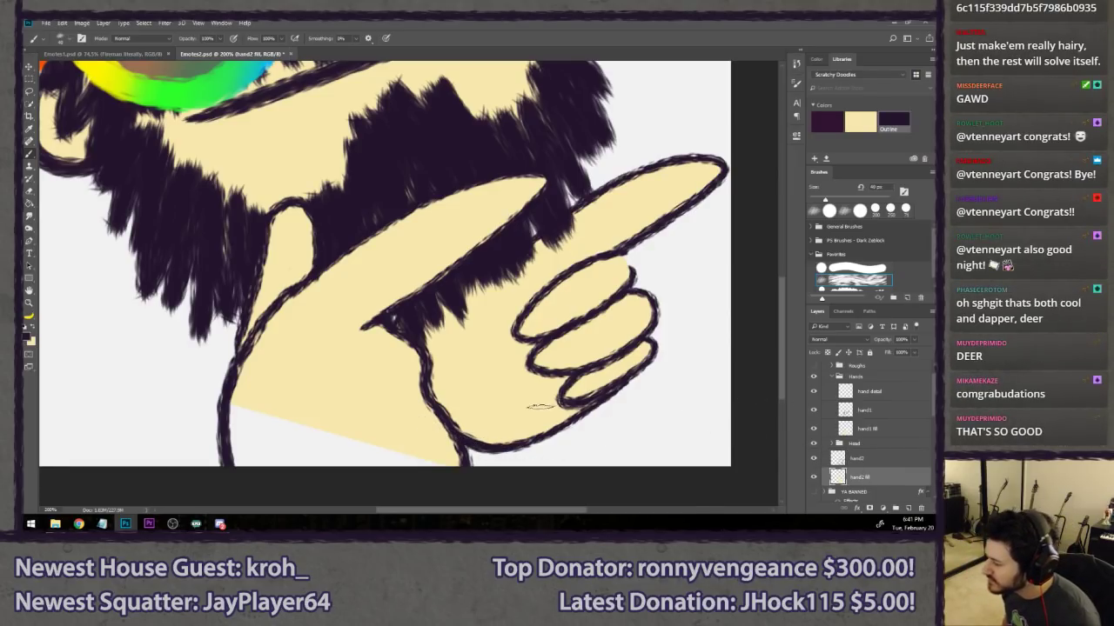
pyautogui.click(857, 268)
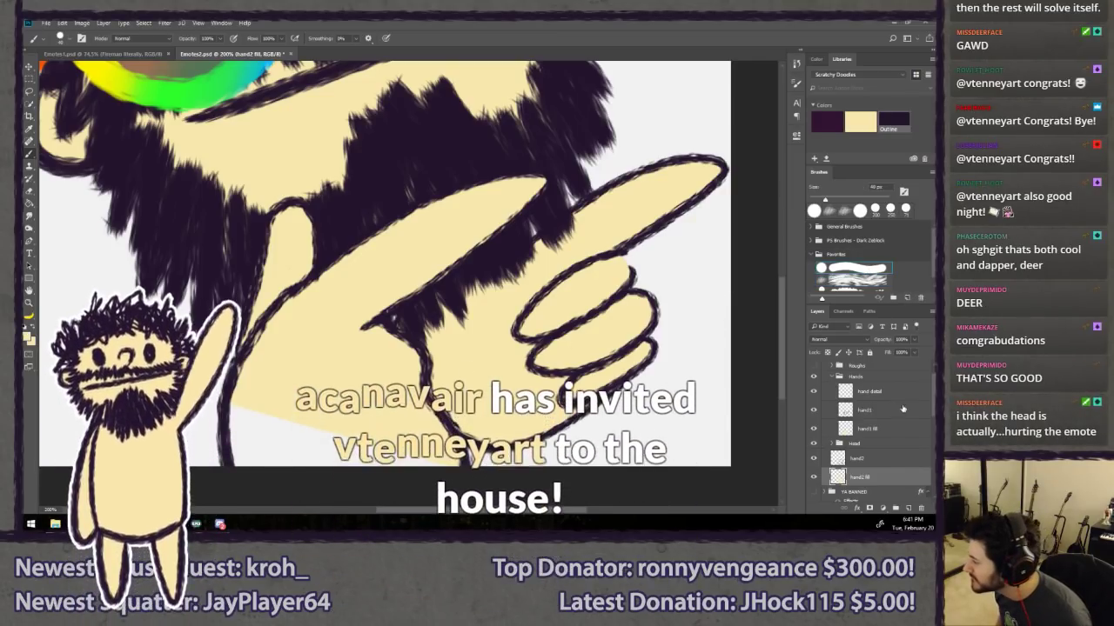
pyautogui.click(875, 428)
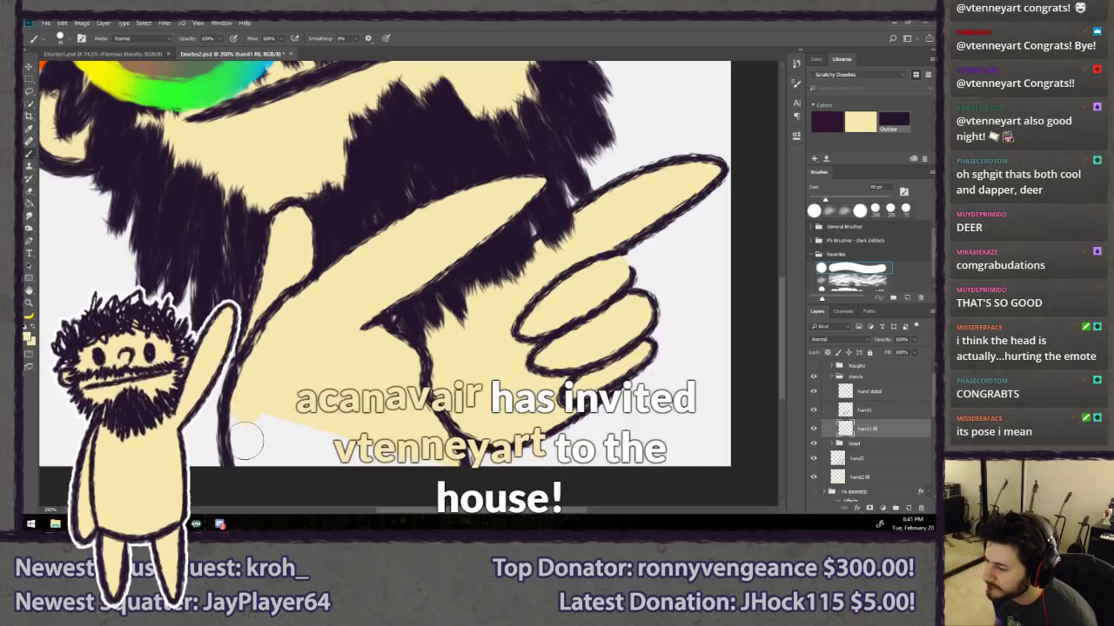
pyautogui.moveTo(249, 438)
pyautogui.mouseDown()
pyautogui.moveTo(247, 447)
pyautogui.moveTo(269, 417)
pyautogui.moveTo(314, 458)
pyautogui.mouseUp()
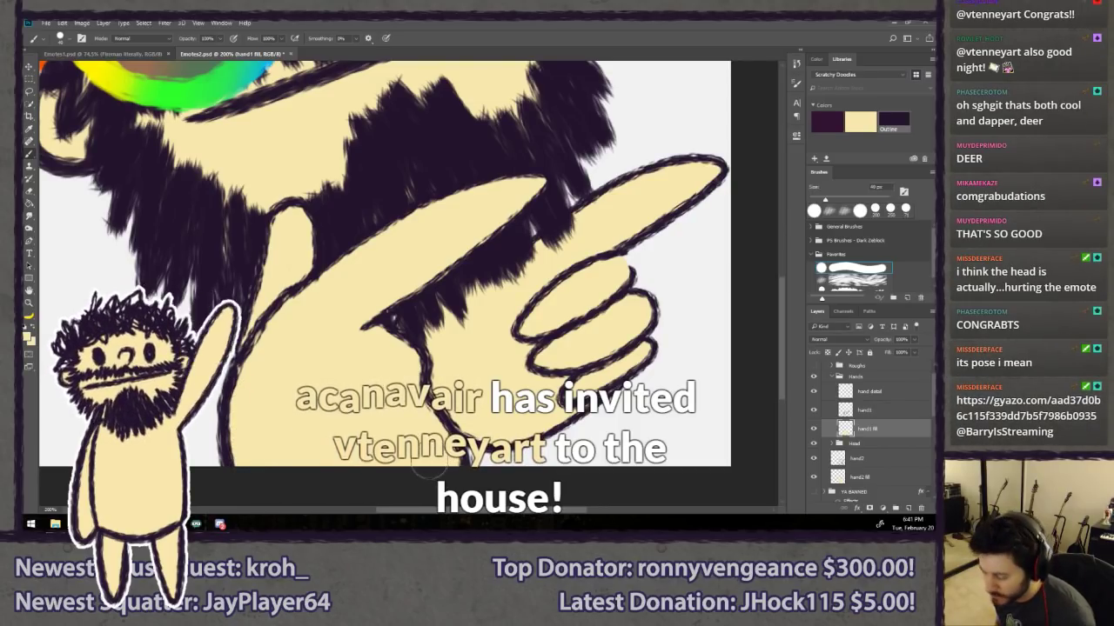
pyautogui.press('l')
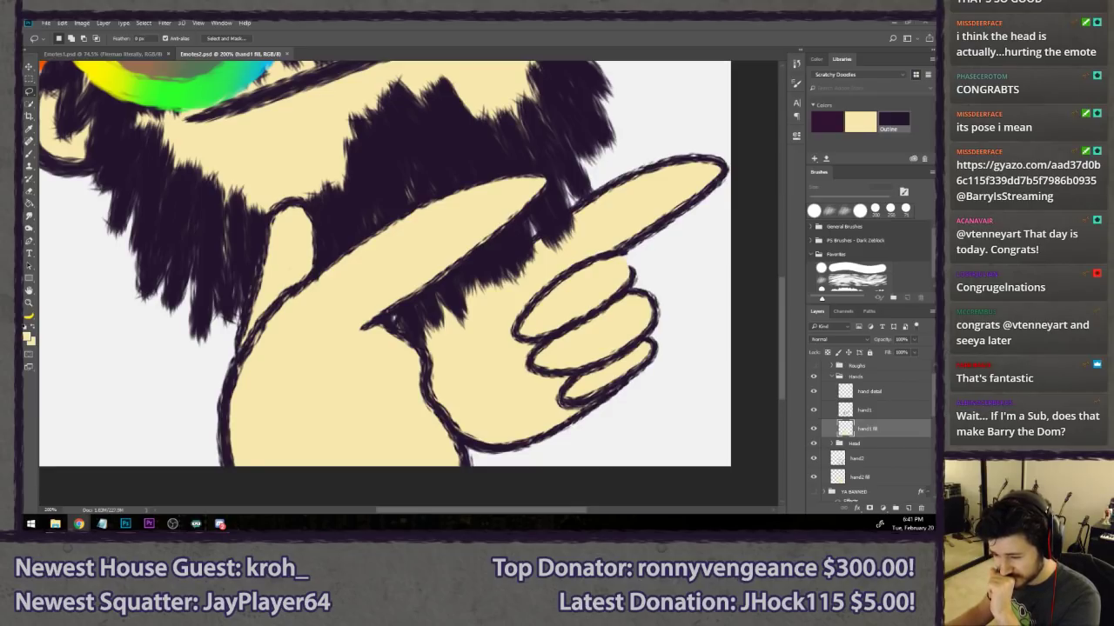
# - Switch to Chrome to examine the Gyazo reference sketch of the sunglasses emote up close, and return to Photoshop
pyautogui.click(79, 524)
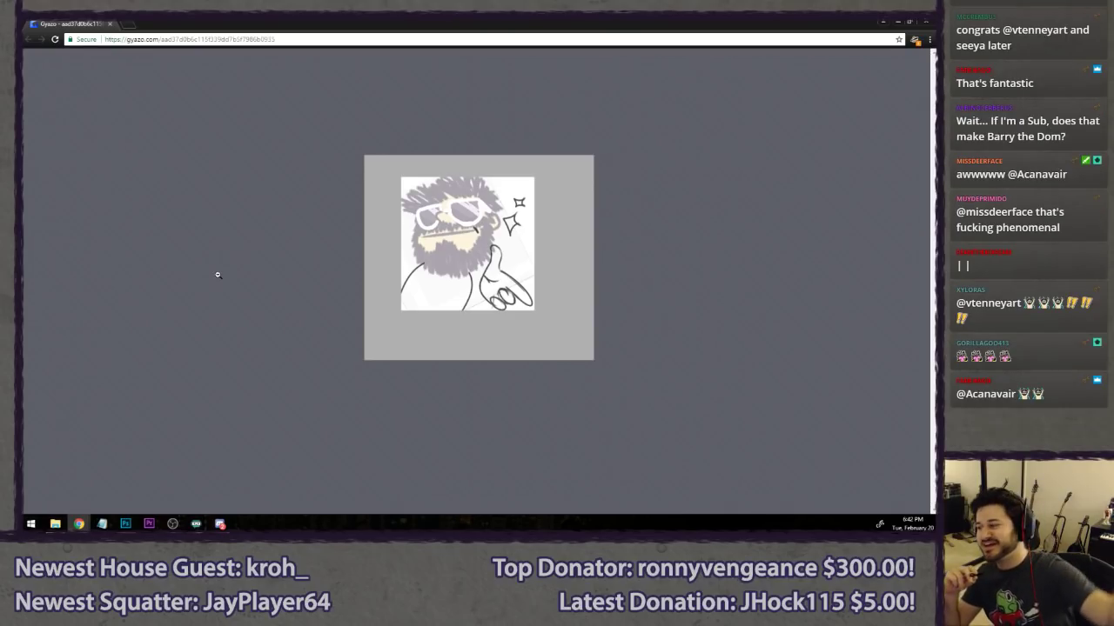
pyautogui.click(385, 235)
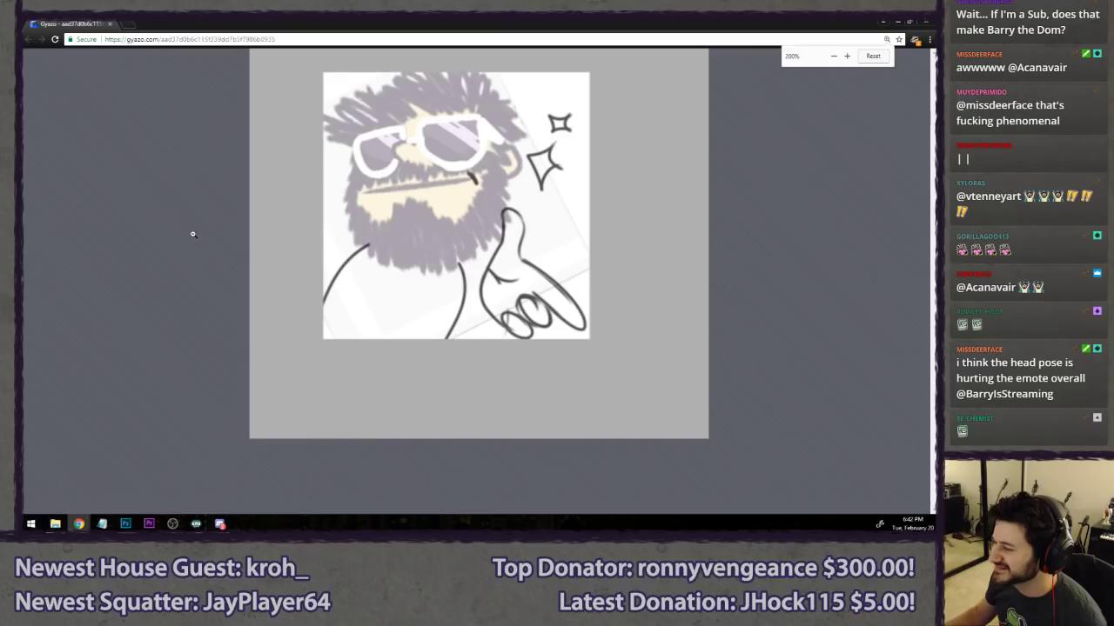
pyautogui.click(193, 235)
pyautogui.moveTo(194, 239); pyautogui.dragTo(307, 254)
pyautogui.click(366, 262)
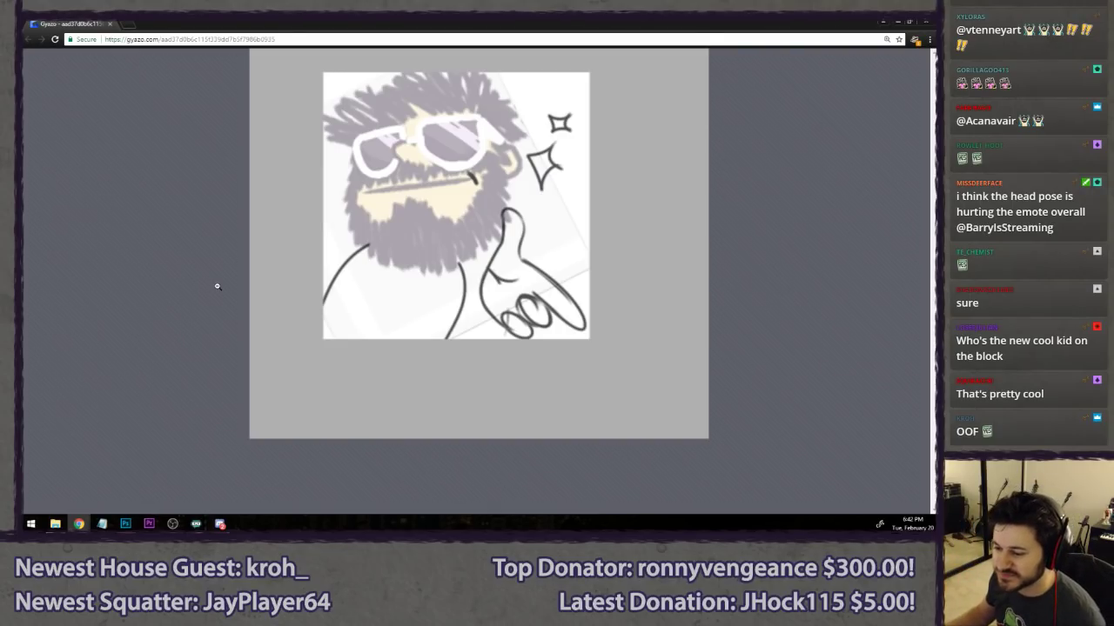
pyautogui.hotkey('ctrl', '-')
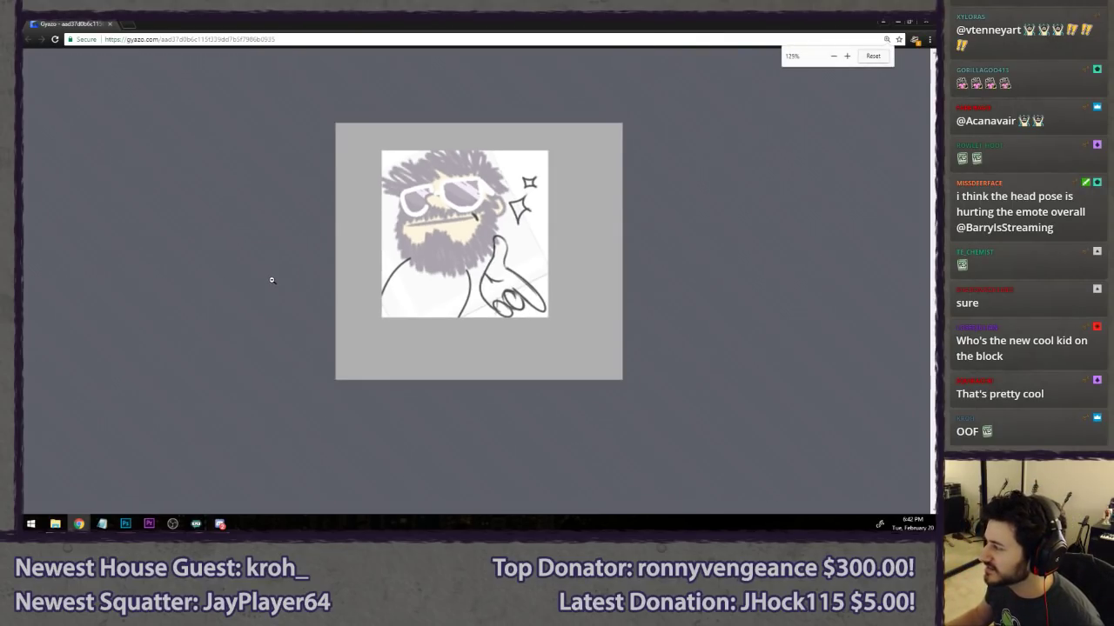
pyautogui.hotkey('ctrl', '-')
pyautogui.hotkey('ctrl', '-')
pyautogui.moveTo(264, 22); pyautogui.dragTo(22, 313)
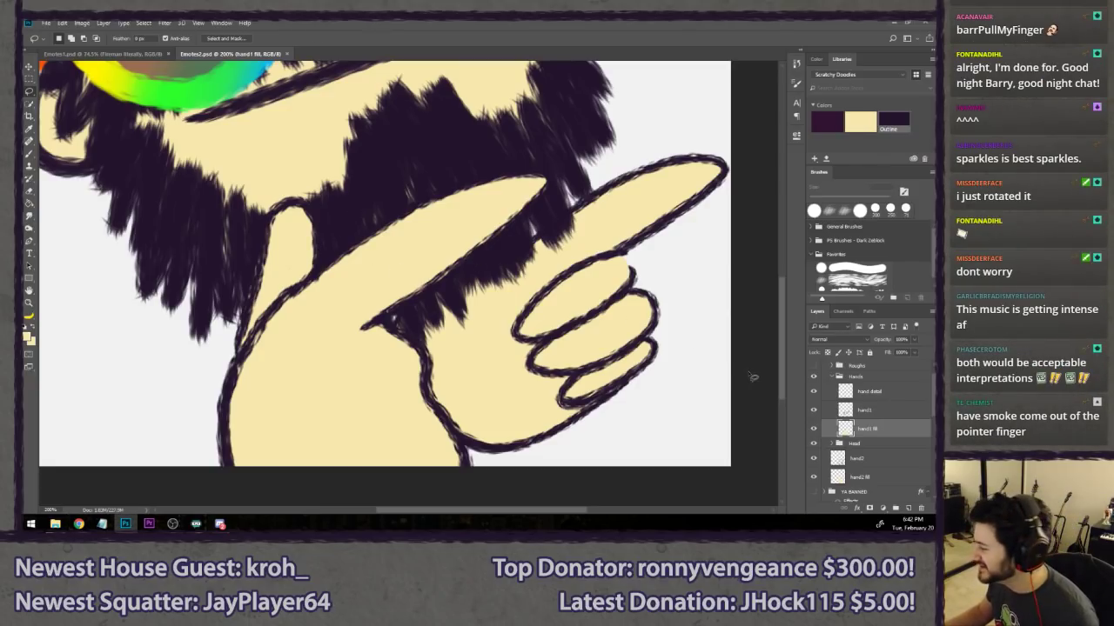
# - Try painting skin color over the base of the back hand's pointing finger on the hand1 fill layer
pyautogui.press('b')
pyautogui.click(889, 391)
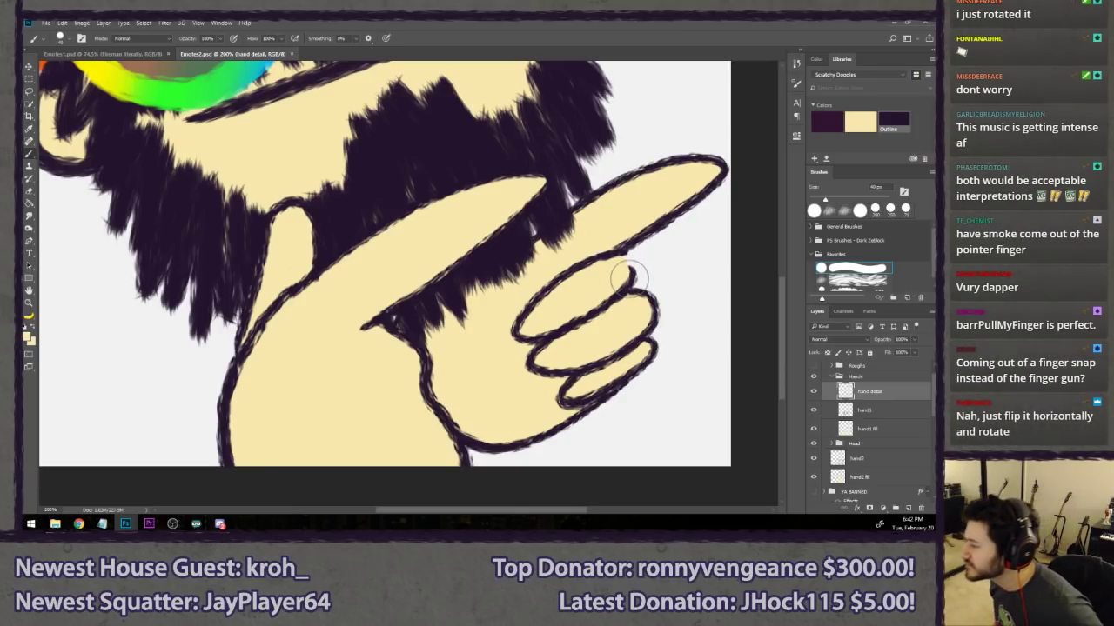
pyautogui.click(870, 429)
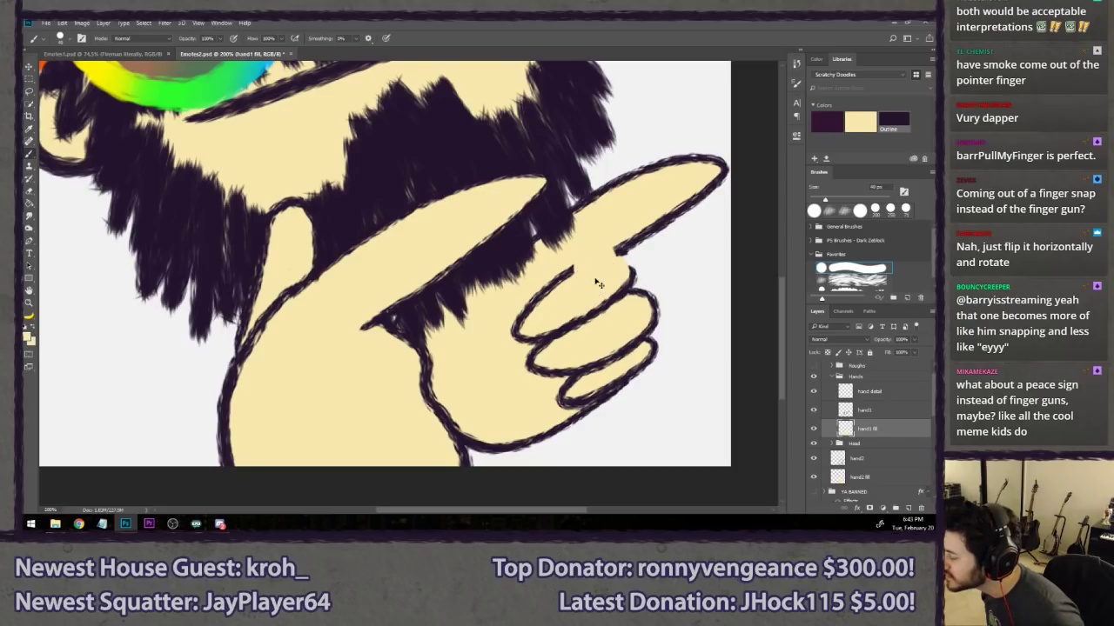
pyautogui.click(873, 479)
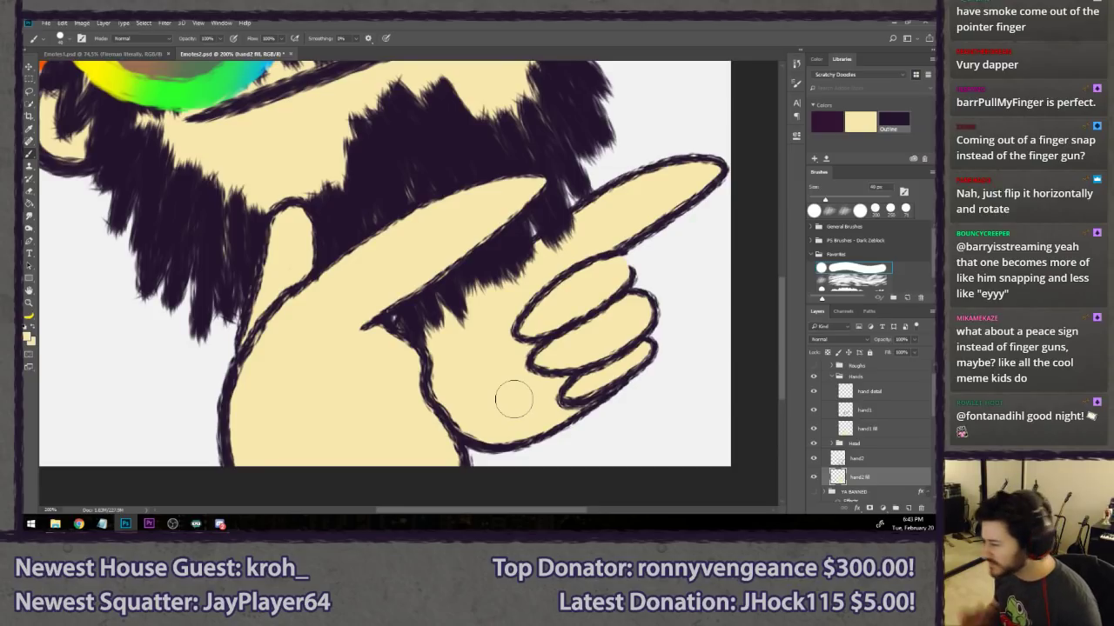
# - Make the hand detail layer active and set up the scratchy favorite brush at 20 px with the dark Outline color
pyautogui.click(875, 460)
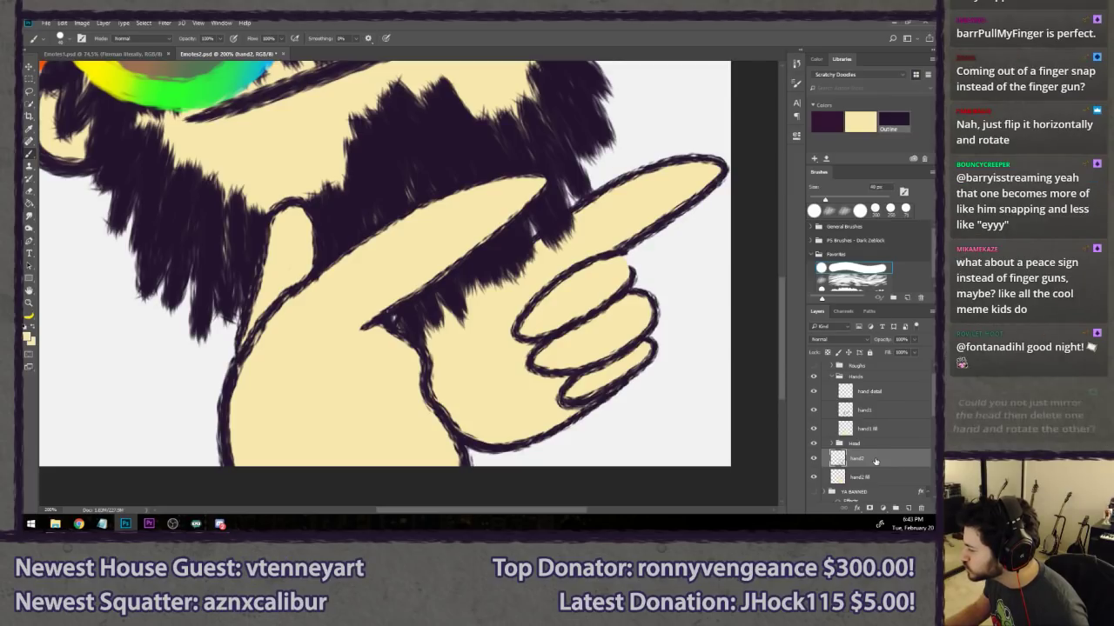
pyautogui.click(870, 392)
pyautogui.click(850, 284)
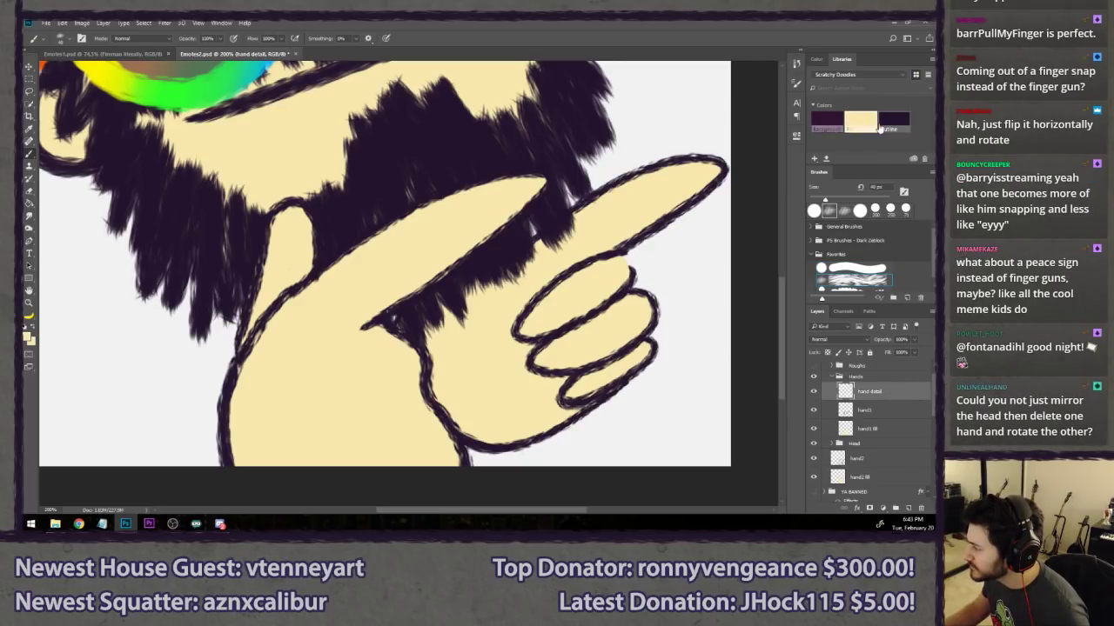
pyautogui.click(886, 120)
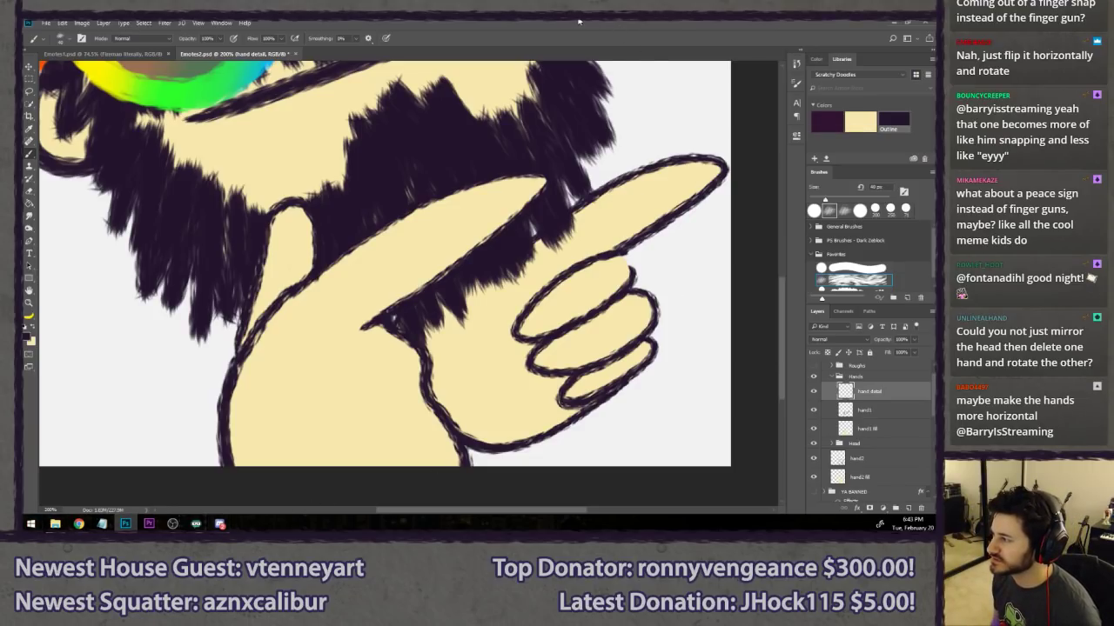
pyautogui.press('[')
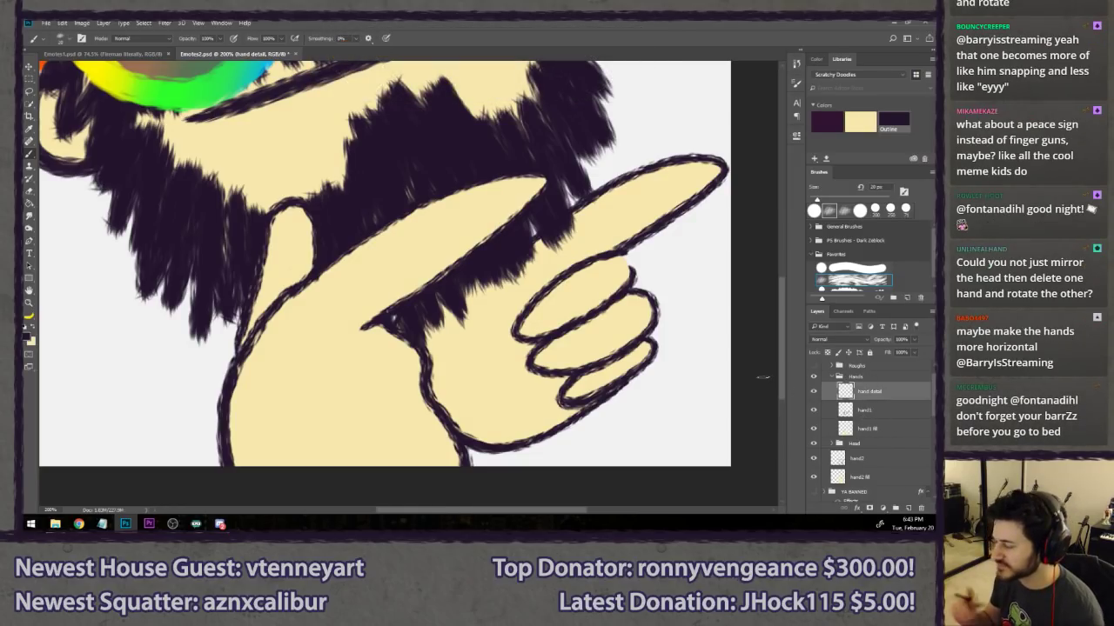
# - Try rotating the whole Shades group clockwise by about 16 degrees to level the head, and undo it
pyautogui.scroll(-5, 696, 348)
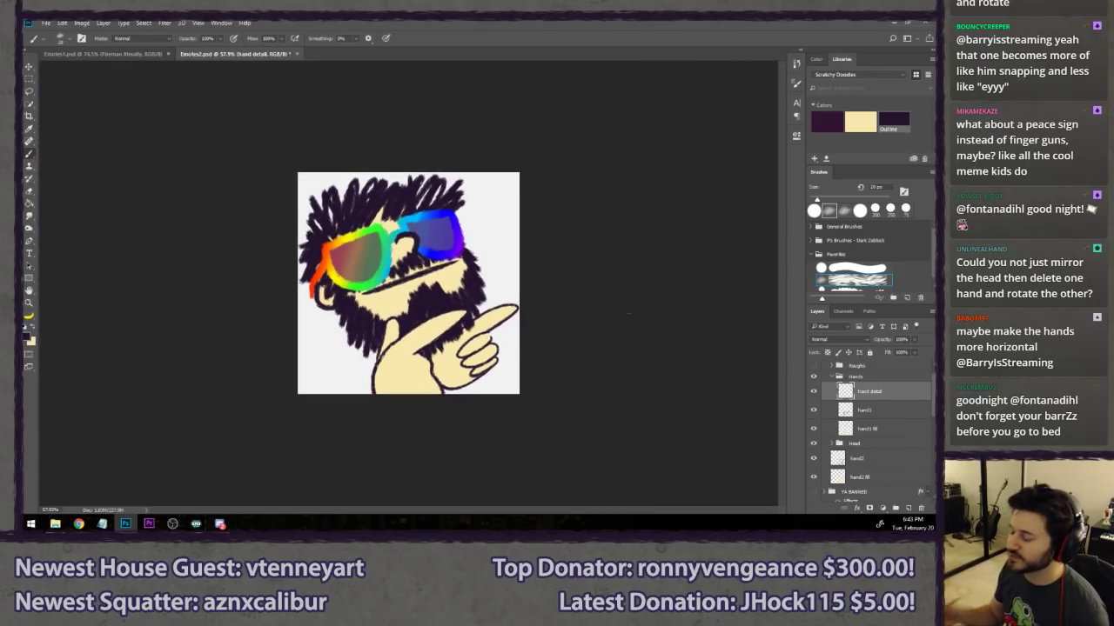
pyautogui.scroll(1, 868, 380)
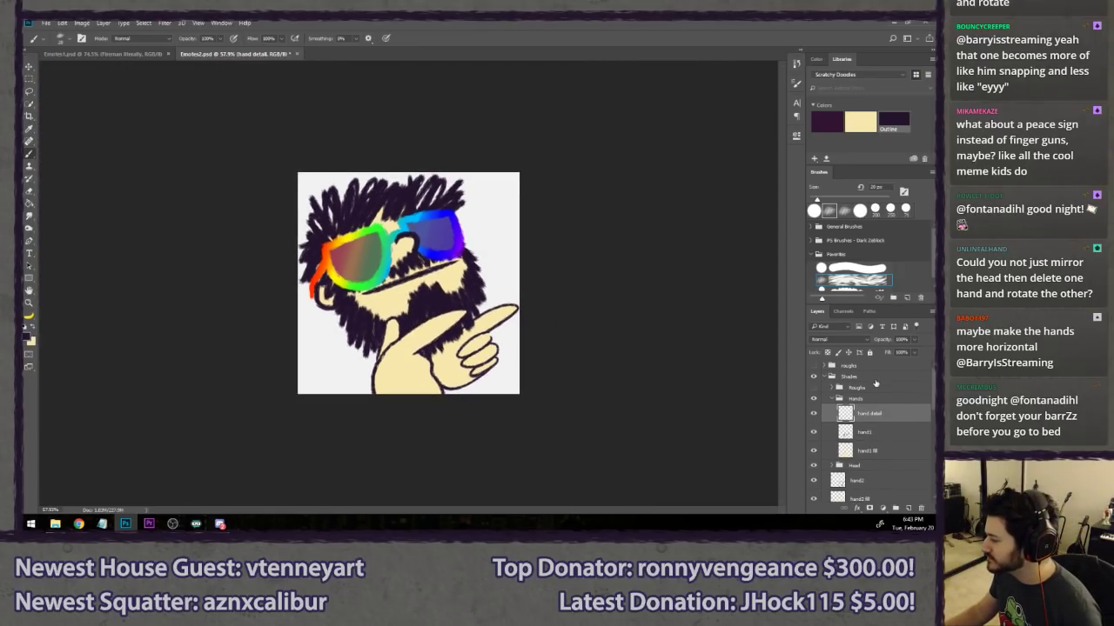
pyautogui.click(842, 373)
pyautogui.hotkey('ctrl', 't')
pyautogui.moveTo(590, 376); pyautogui.dragTo(559, 419)
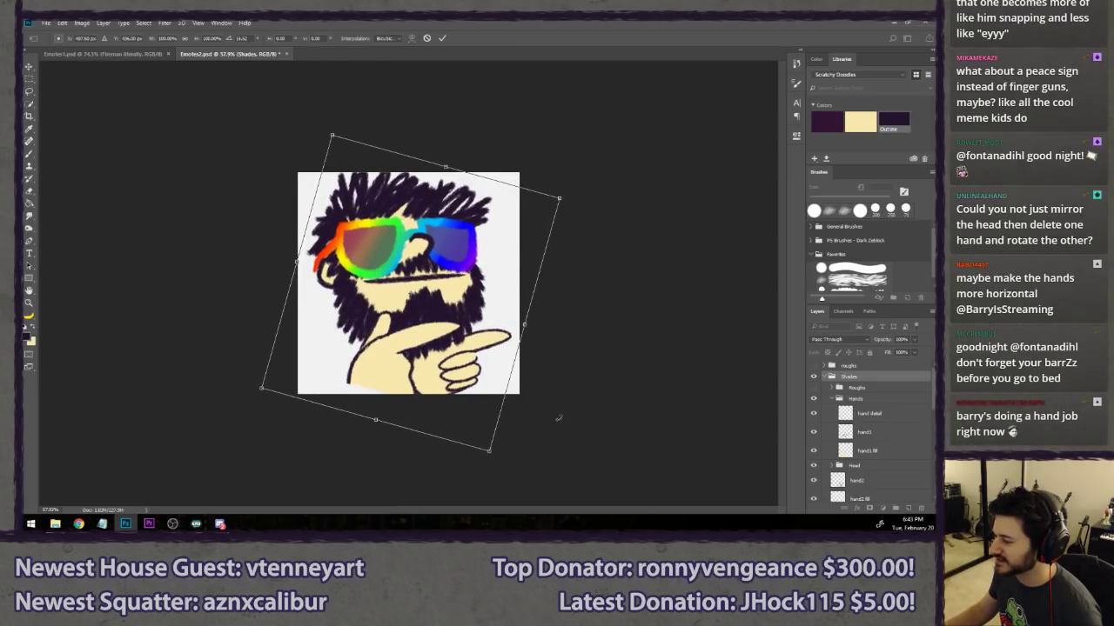
pyautogui.press('Return')
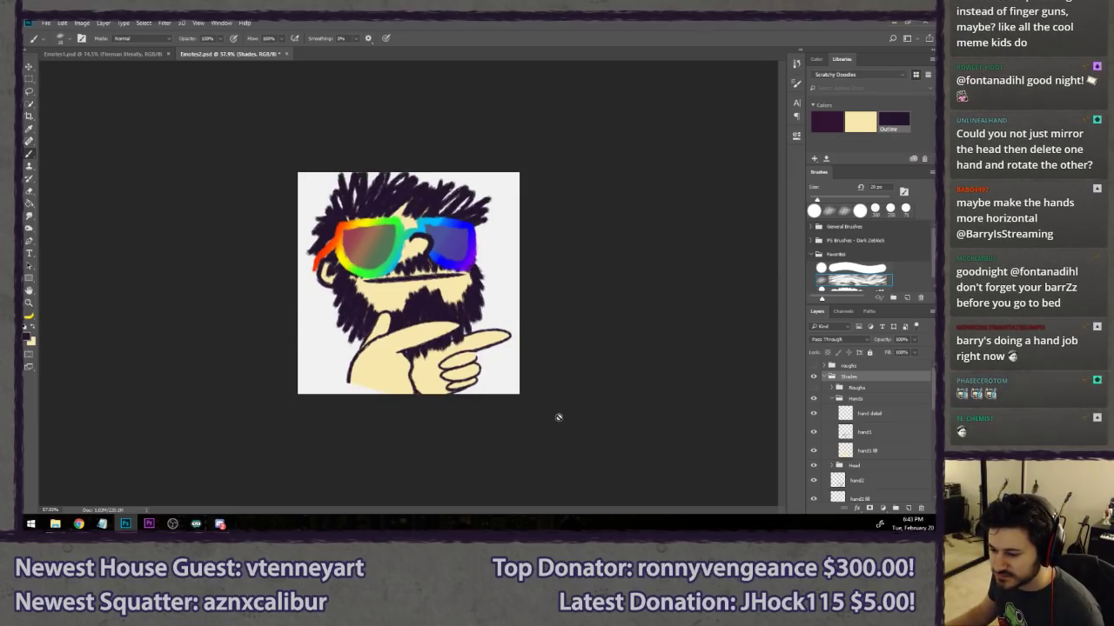
pyautogui.hotkey('ctrl', 'z')
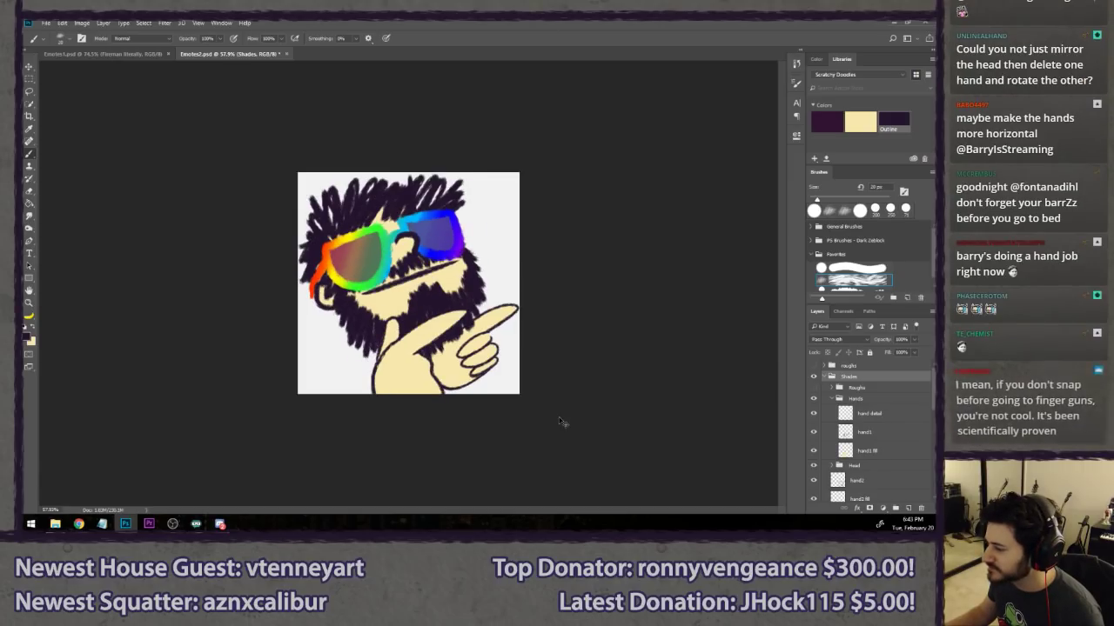
pyautogui.hotkey('ctrl', 'z')
pyautogui.hotkey('ctrl', 'z')
# - Examine how the whole emote reads at a very small size and again at a larger size
pyautogui.hotkey('ctrl', '-')
pyautogui.hotkey('ctrl', '-')
pyautogui.hotkey('ctrl', '-')
pyautogui.hotkey('ctrl', '-')
pyautogui.hotkey('ctrl', '-')
pyautogui.hotkey('ctrl', '-')
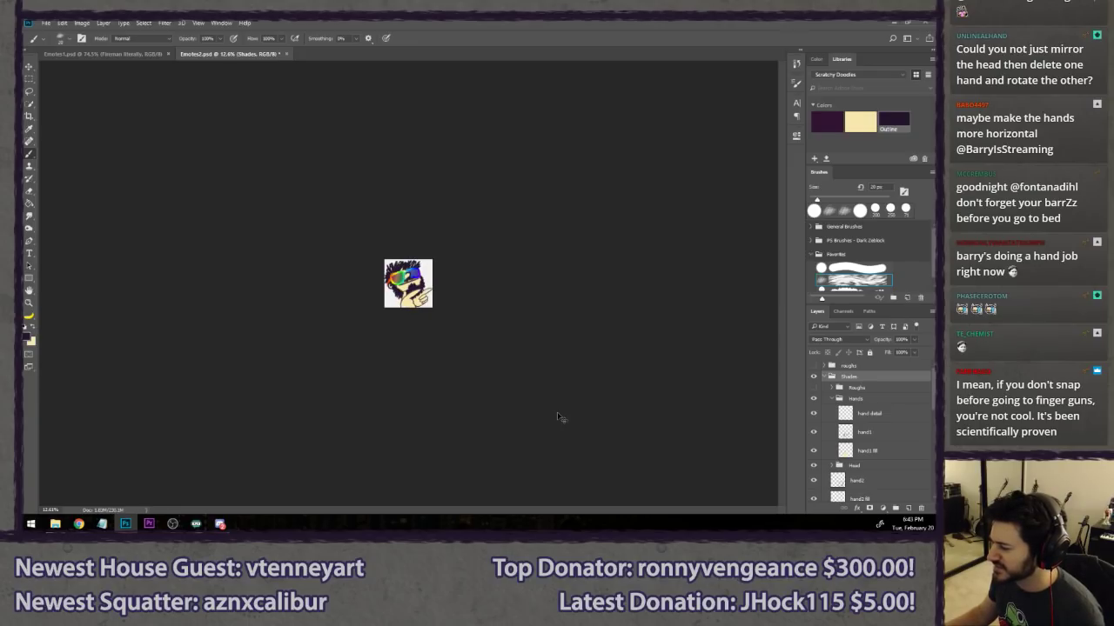
pyautogui.hotkey('ctrl', '+')
pyautogui.hotkey('ctrl', '+')
pyautogui.hotkey('ctrl', '+')
pyautogui.hotkey('ctrl', '+')
pyautogui.hotkey('ctrl', '+')
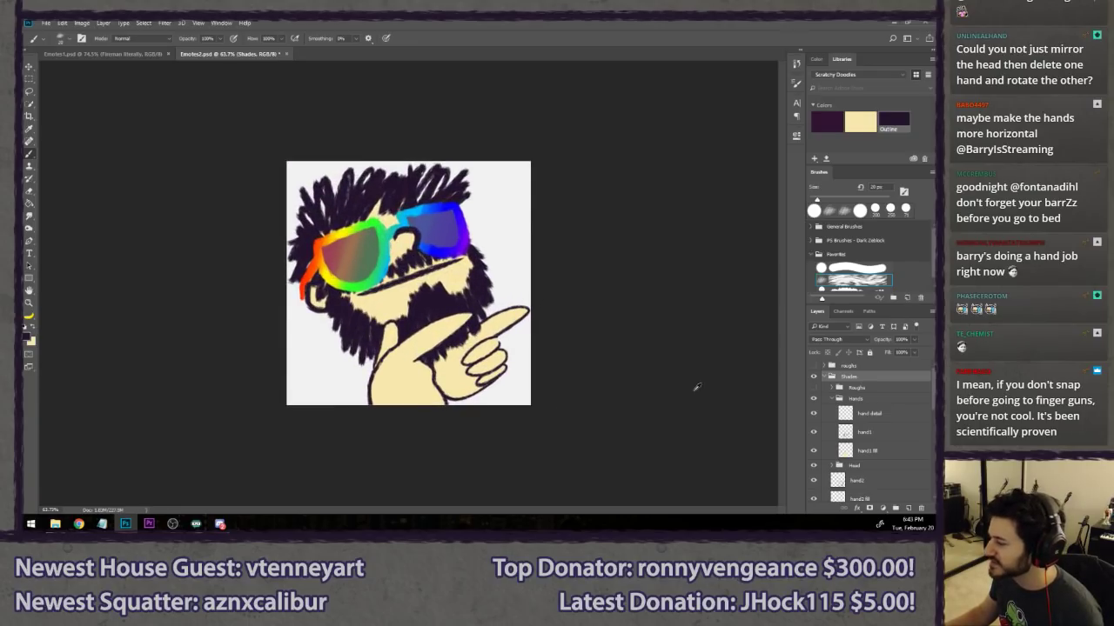
pyautogui.hotkey('ctrl', '+')
pyautogui.hotkey('ctrl', '+')
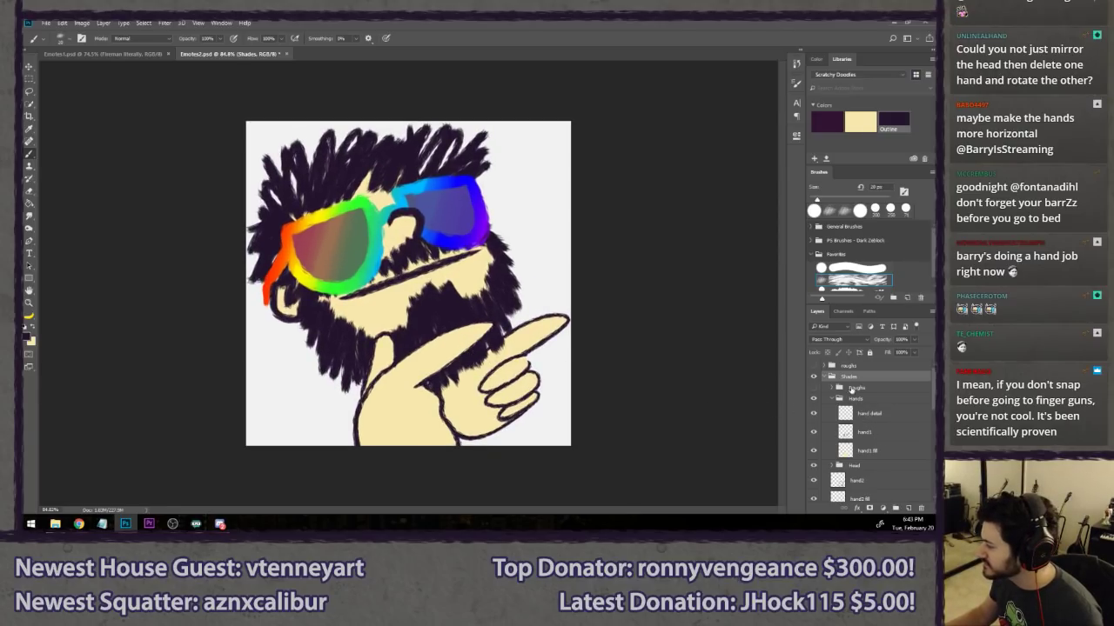
# - Try moving the Hands group, Head group and both hand2 layers together, and undo the move
pyautogui.click(877, 401)
pyautogui.scroll(-2, 877, 443)
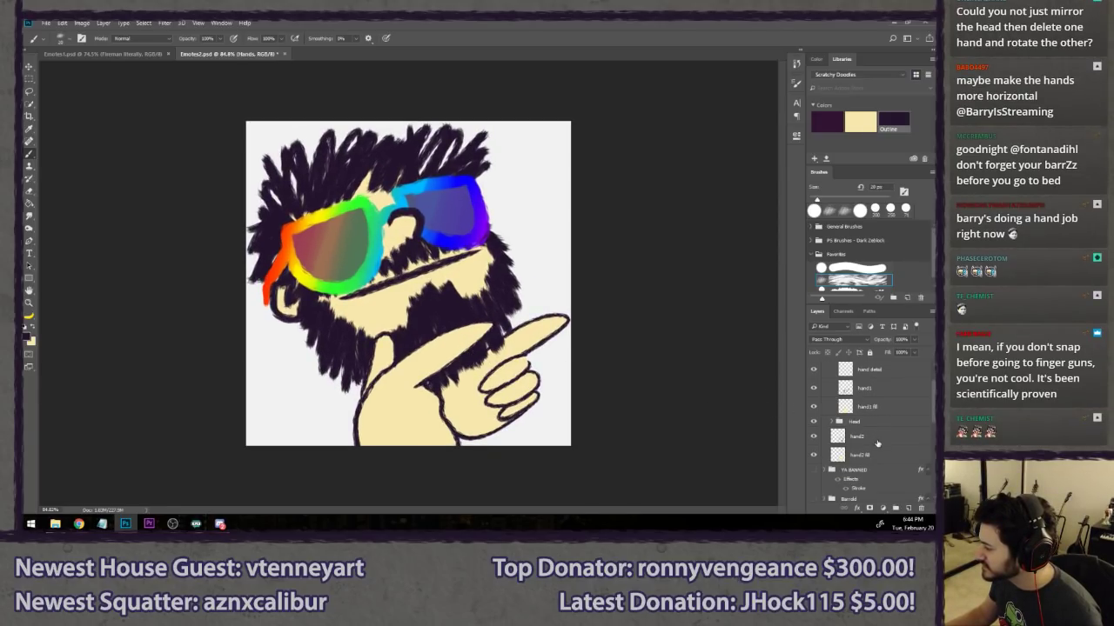
pyautogui.keyDown('shift'); pyautogui.click(877, 456); pyautogui.keyUp('shift')
pyautogui.press('v')
pyautogui.moveTo(466, 262); pyautogui.dragTo(467, 262)
pyautogui.hotkey('ctrl', 'z')
pyautogui.press('l')
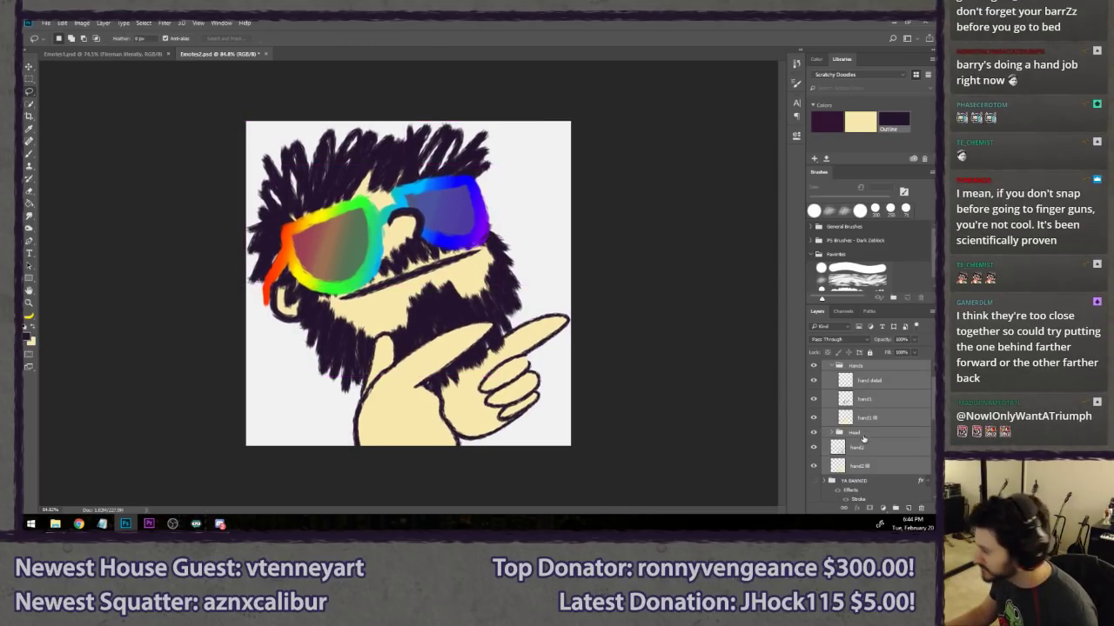
# - Try repositioning the Head group on its own and check the hair against the canvas's upper edge
pyautogui.click(876, 431)
pyautogui.press('v')
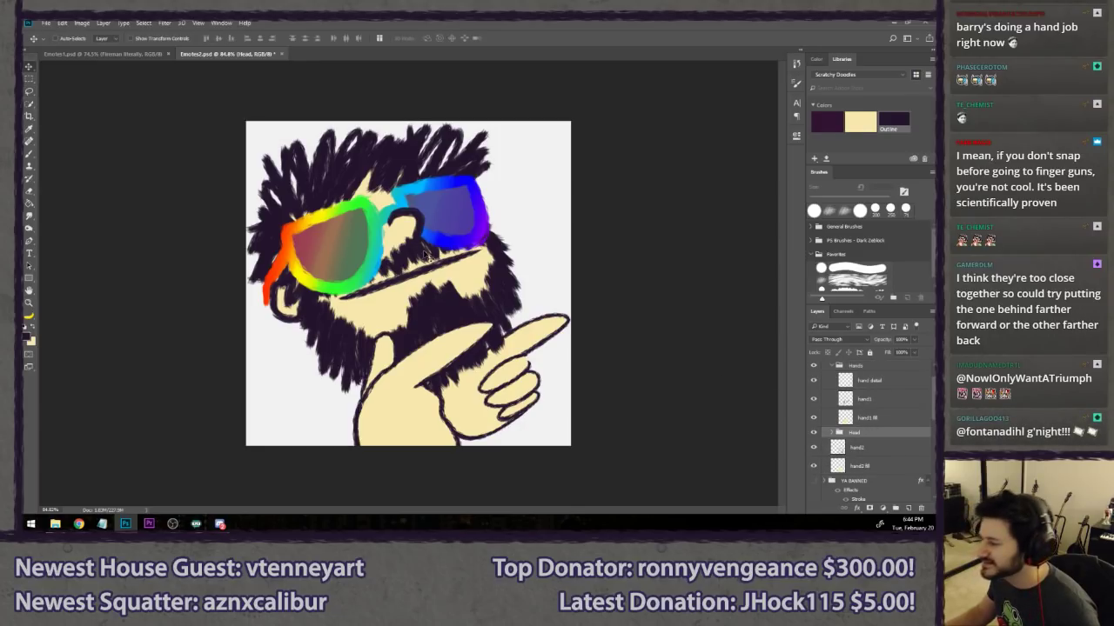
pyautogui.moveTo(423, 248); pyautogui.dragTo(425, 254)
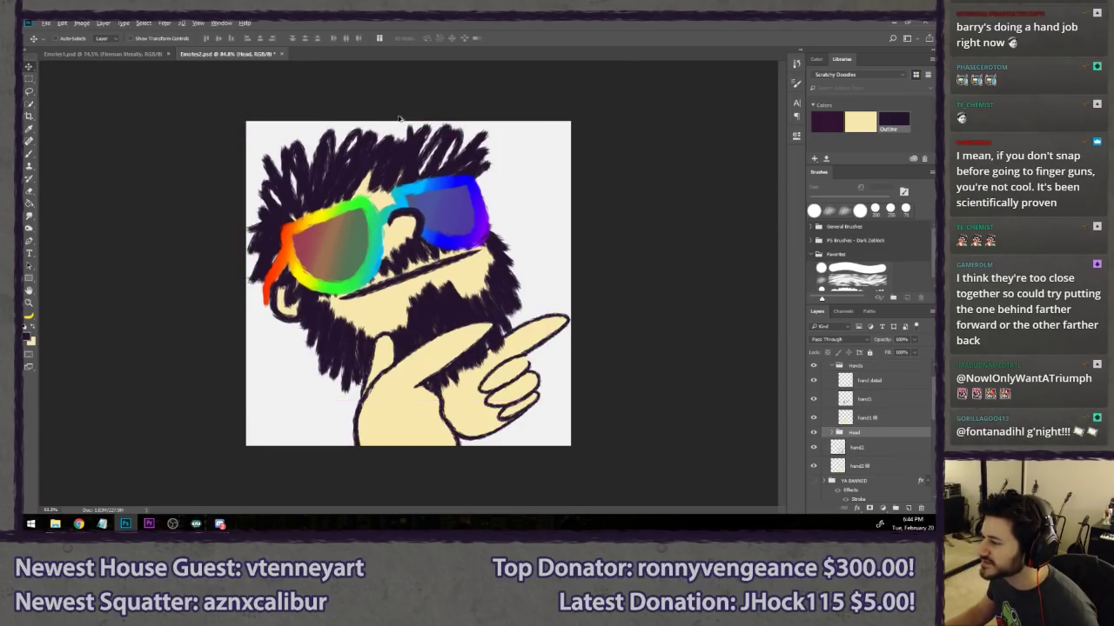
pyautogui.scroll(2, 402, 118)
pyautogui.moveTo(417, 123); pyautogui.dragTo(409, 215)
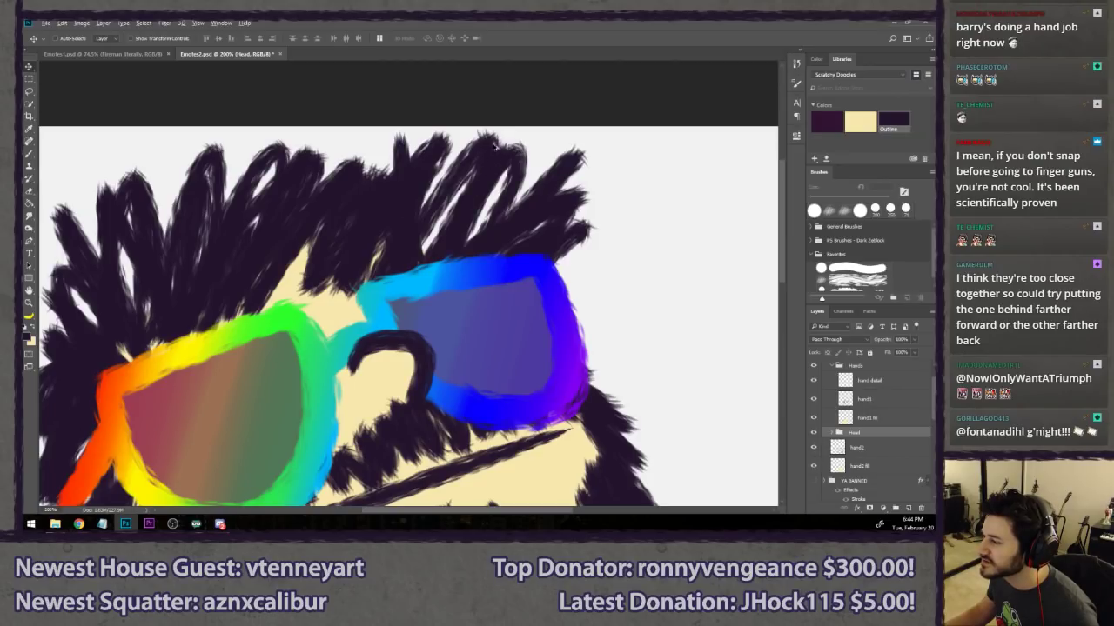
pyautogui.scroll(2, 493, 146)
pyautogui.hotkey('ctrl', '0')
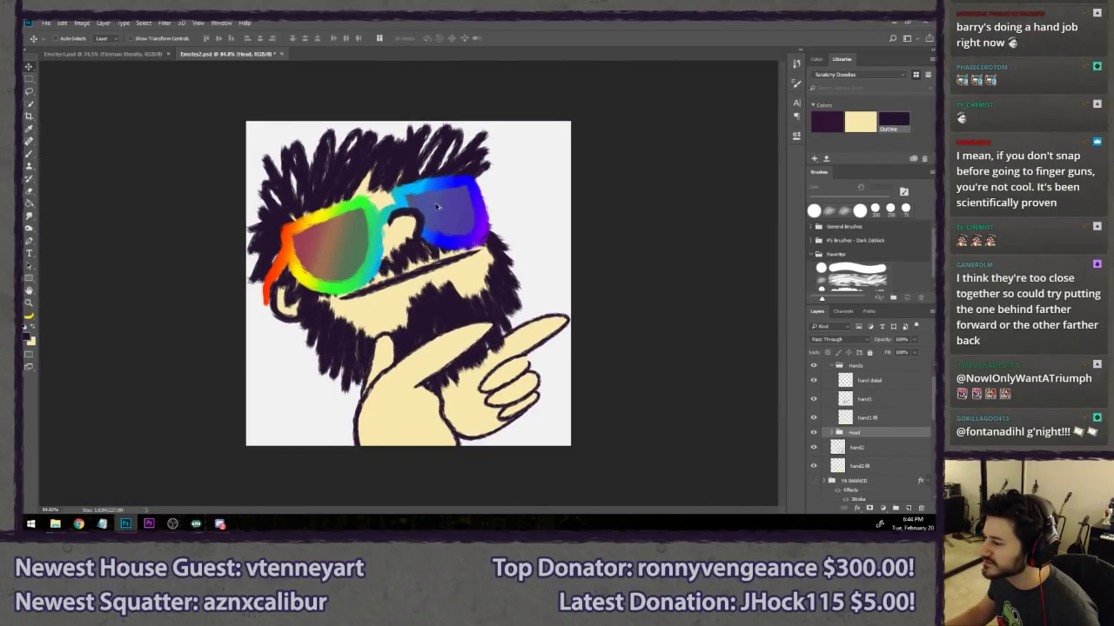
pyautogui.click(31, 94)
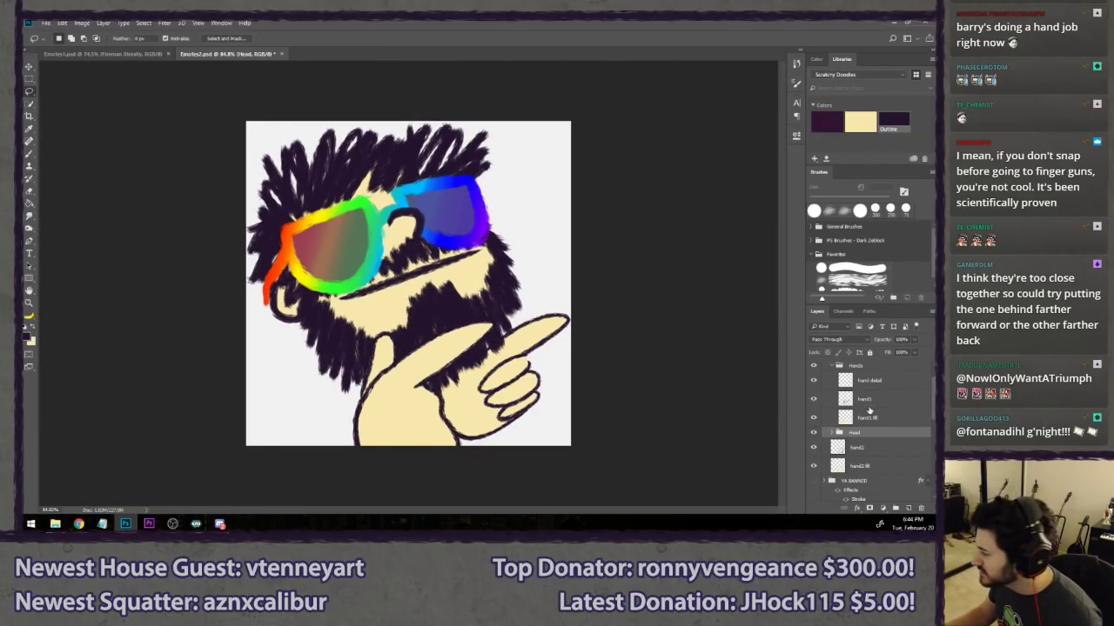
# - On the hand detail layer, draw short crease lines across the middle and base of the back hand's pointing finger
pyautogui.click(892, 384)
pyautogui.press('b')
pyautogui.scroll(3, 530, 334)
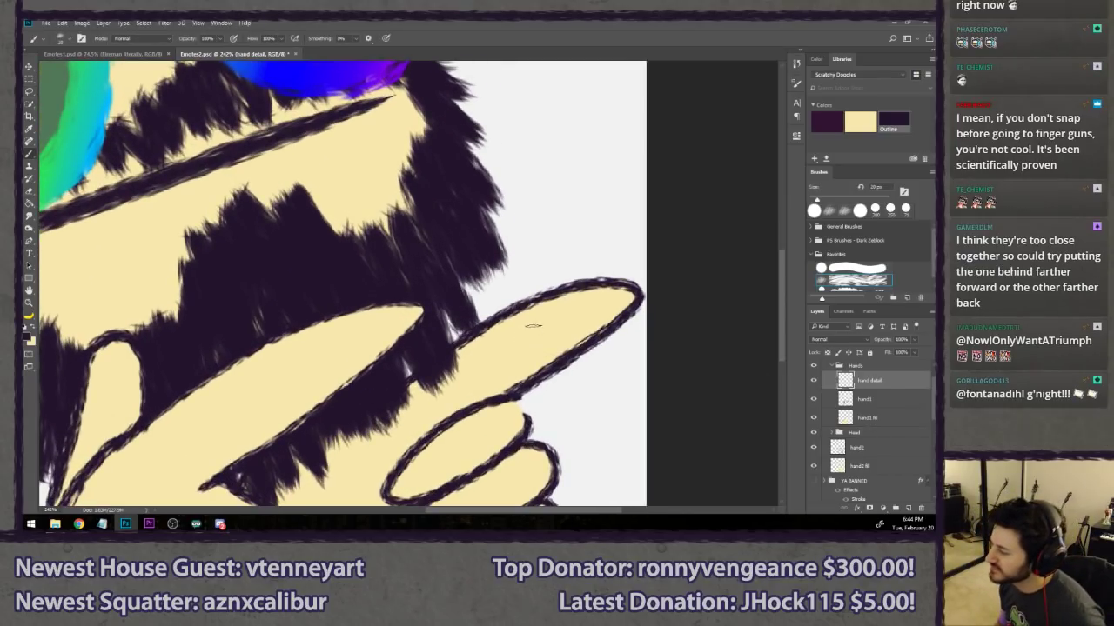
pyautogui.moveTo(528, 315); pyautogui.dragTo(549, 352)
pyautogui.moveTo(437, 408)
pyautogui.mouseDown()
pyautogui.moveTo(445, 353)
pyautogui.moveTo(479, 351)
pyautogui.moveTo(414, 348)
pyautogui.moveTo(410, 335)
pyautogui.moveTo(426, 329)
pyautogui.mouseUp()
pyautogui.hotkey('ctrl', 'alt', 'z')
pyautogui.hotkey('ctrl', 'alt', 'z')
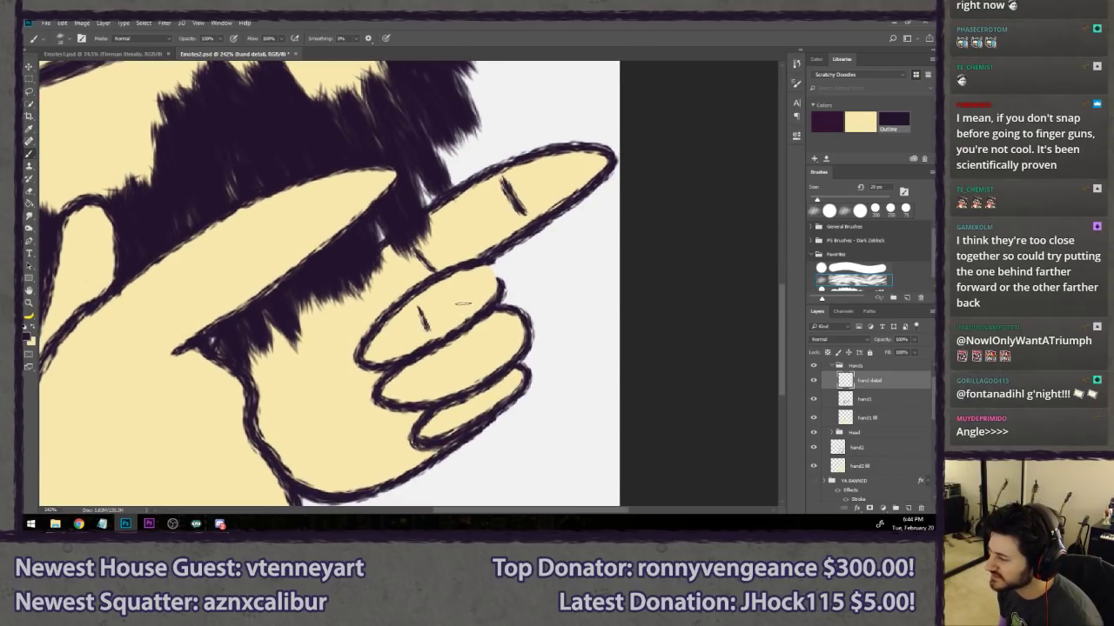
# - Try adding short crease lines on the back hand's uppermost curled finger, and undo them
pyautogui.moveTo(457, 287); pyautogui.dragTo(470, 307)
pyautogui.moveTo(487, 271); pyautogui.dragTo(500, 287)
pyautogui.hotkey('ctrl', 'alt', 'z')
pyautogui.hotkey('ctrl', 'alt', 'z')
pyautogui.hotkey('ctrl', 'alt', 'z')
pyautogui.hotkey('ctrl', 'alt', 'z')
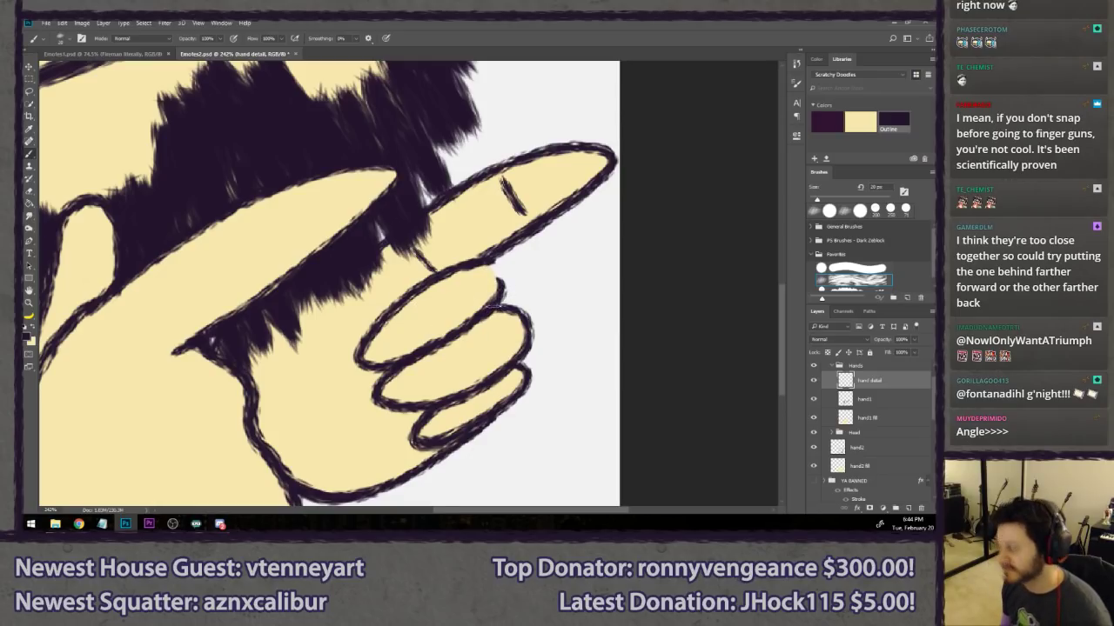
# - Draw one short crease line across each of the back hand's three curled fingers on the hand detail layer
pyautogui.moveTo(432, 297)
pyautogui.mouseDown()
pyautogui.moveTo(447, 314)
pyautogui.moveTo(384, 361)
pyautogui.mouseUp()
pyautogui.hotkey('ctrl', 'alt', 'z')
pyautogui.hotkey('ctrl', 'alt', 'z')
pyautogui.hotkey('ctrl', 'alt', 'z')
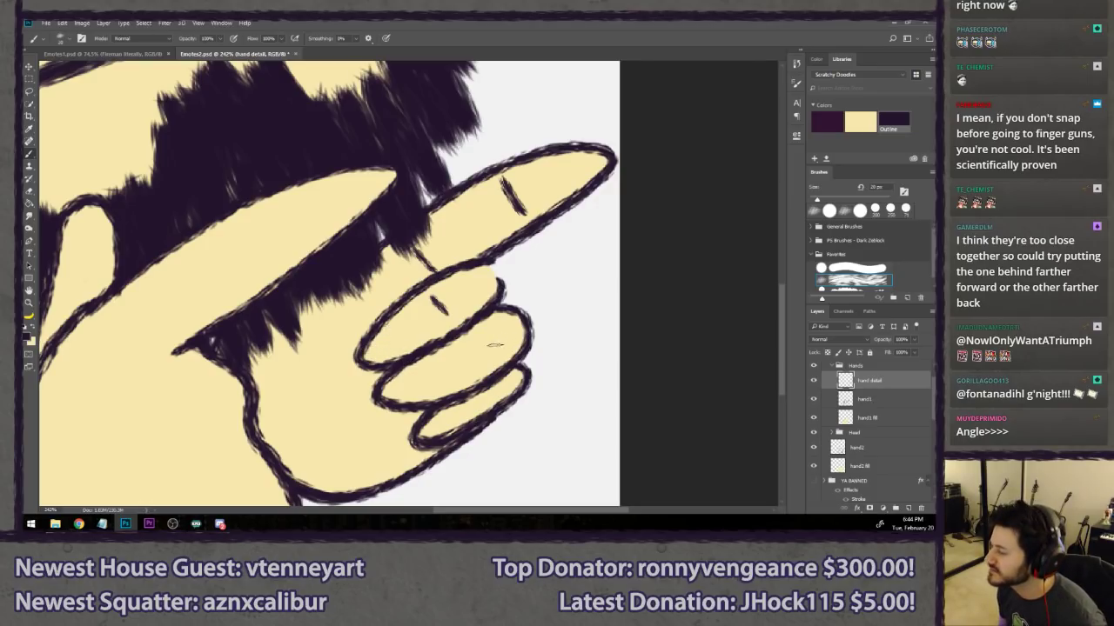
pyautogui.moveTo(473, 337); pyautogui.dragTo(500, 415)
pyautogui.hotkey('ctrl', 'alt', 'z')
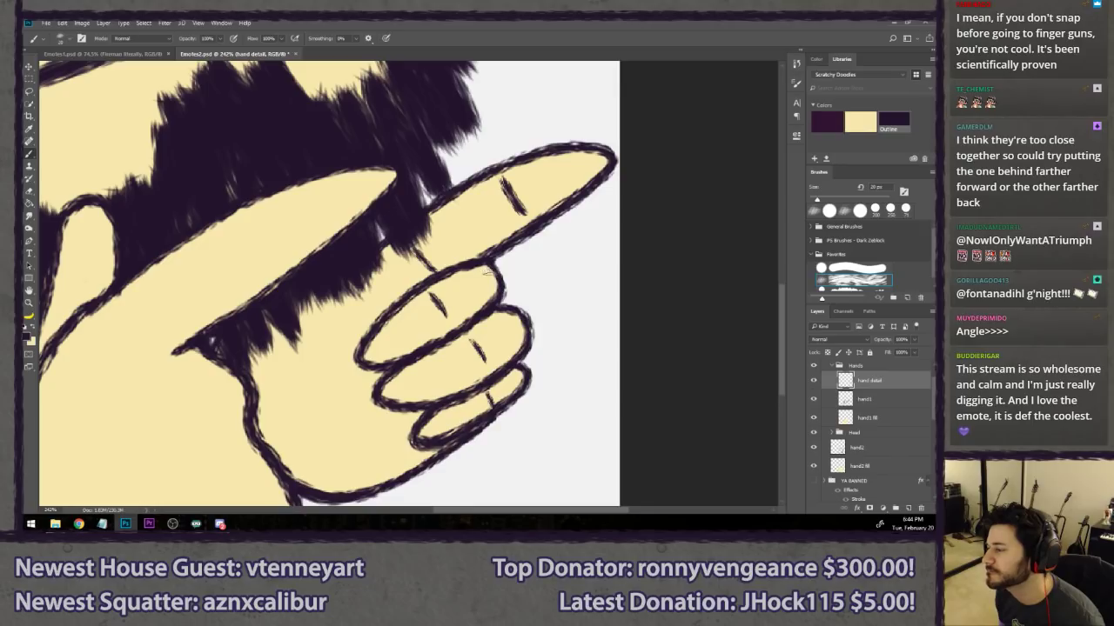
# - Draw two crease lines across the front hand's pointing finger and one short crease across its thumb
pyautogui.moveTo(336, 373); pyautogui.dragTo(391, 317)
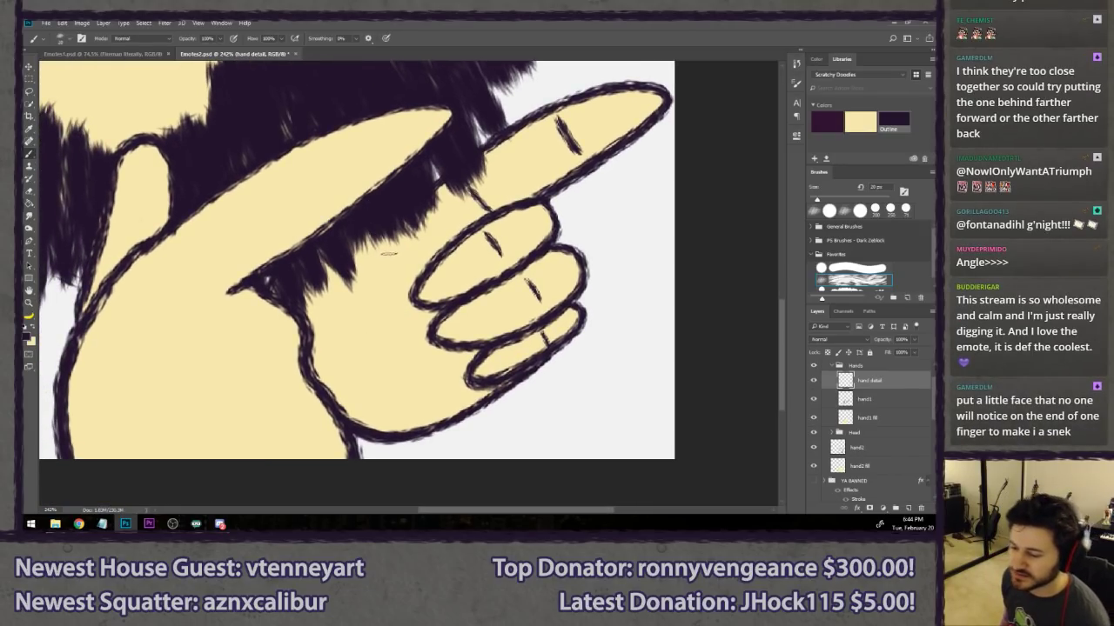
pyautogui.moveTo(282, 268)
pyautogui.mouseDown()
pyautogui.moveTo(366, 186)
pyautogui.moveTo(330, 268)
pyautogui.moveTo(294, 262)
pyautogui.mouseUp()
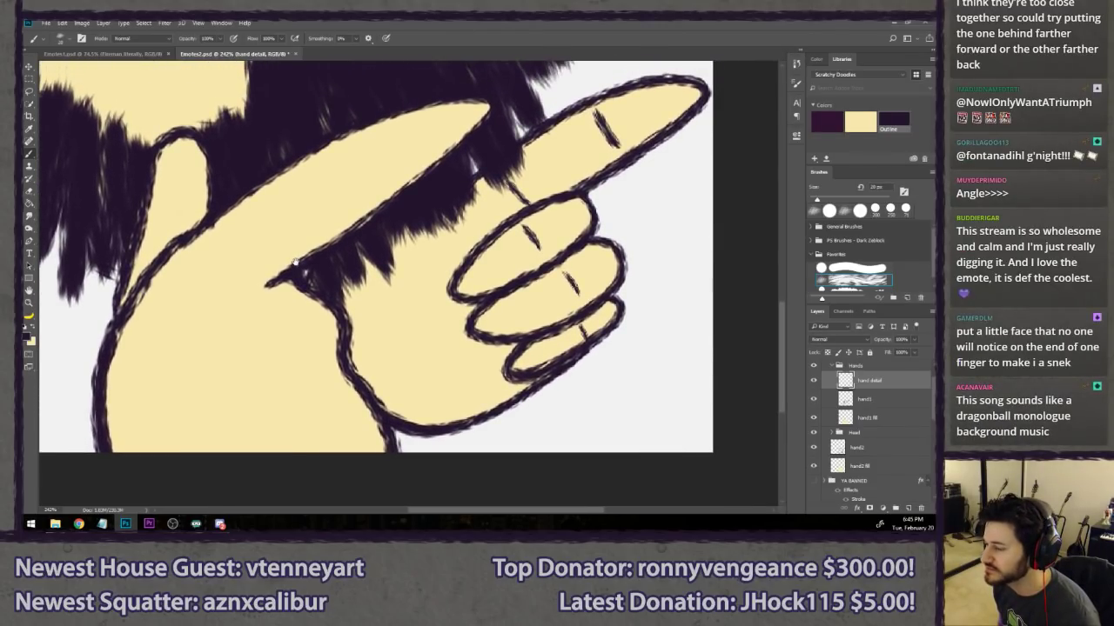
pyautogui.moveTo(291, 204); pyautogui.dragTo(313, 237)
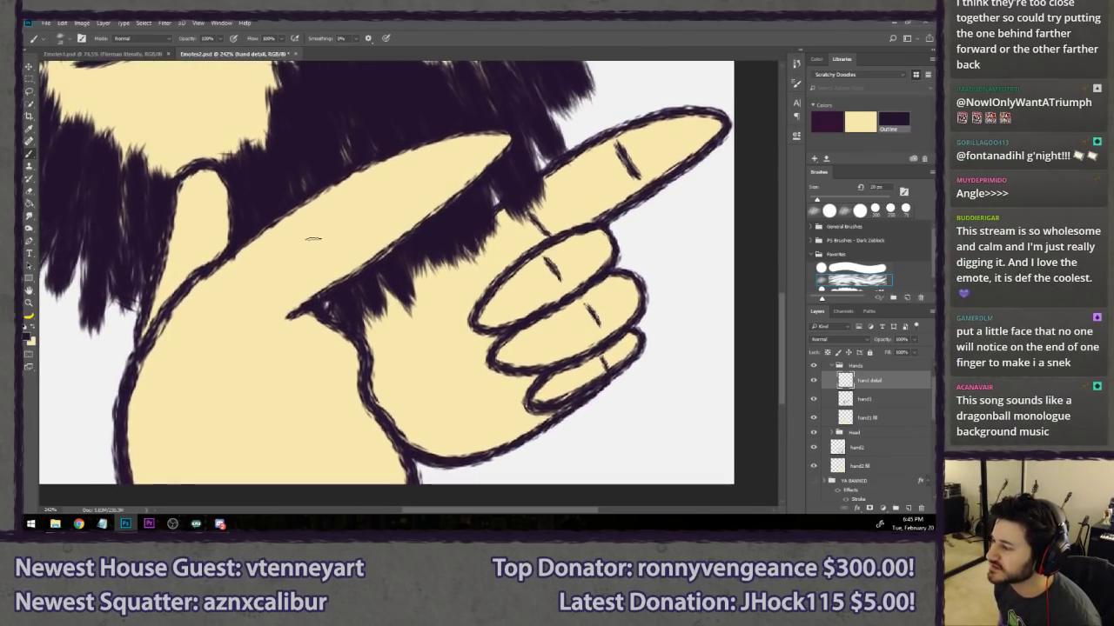
pyautogui.moveTo(351, 202); pyautogui.dragTo(375, 241)
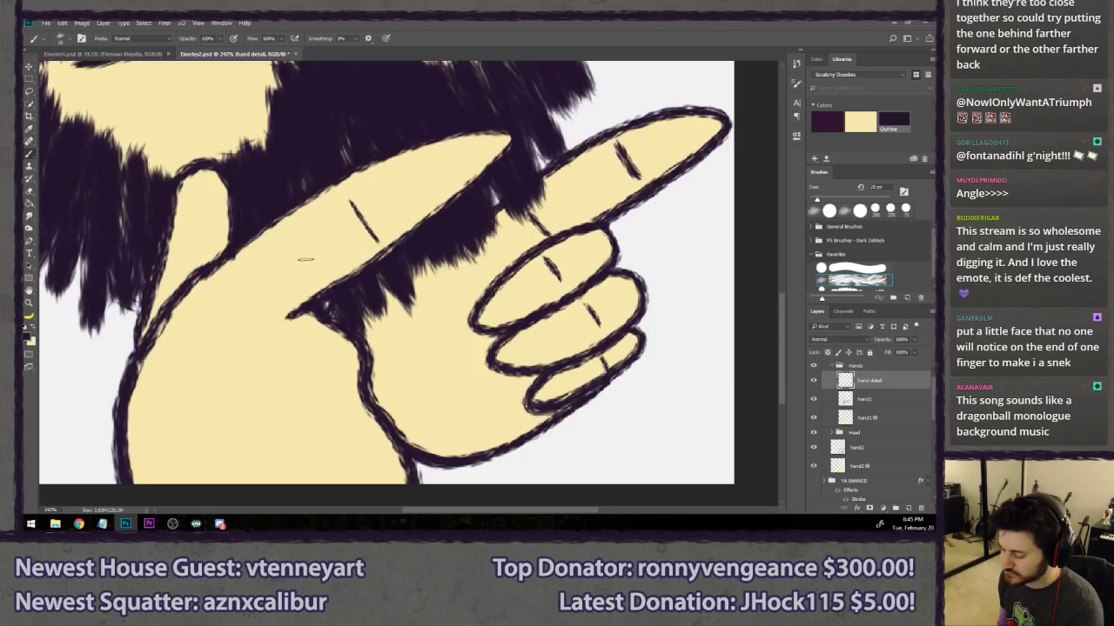
pyautogui.hotkey('ctrl', 'z')
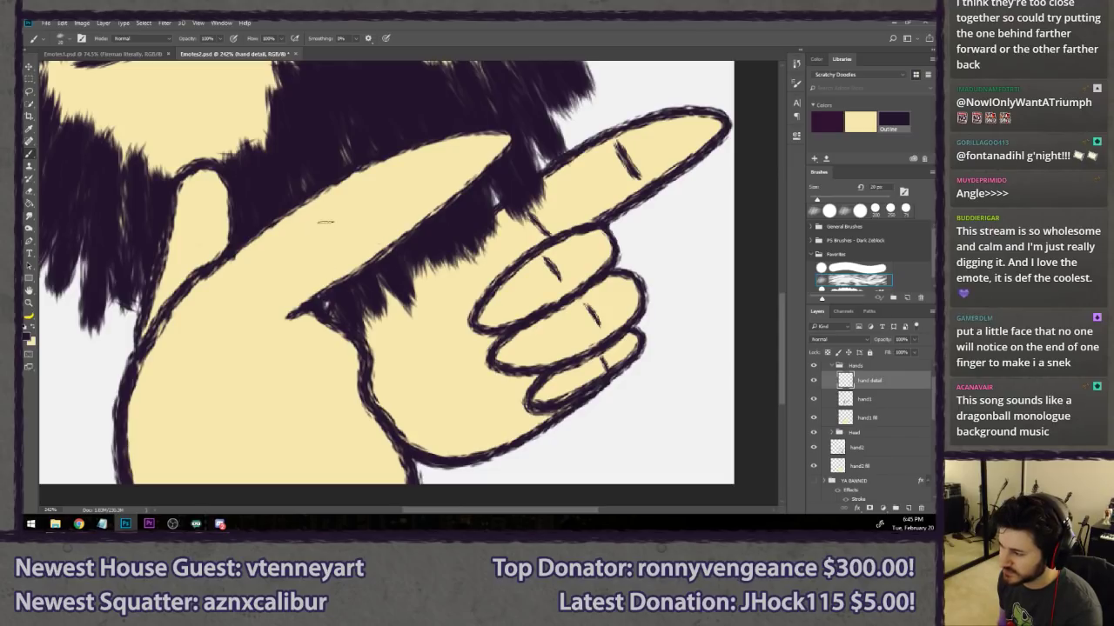
pyautogui.moveTo(331, 209); pyautogui.dragTo(364, 250)
pyautogui.moveTo(410, 173); pyautogui.dragTo(428, 204)
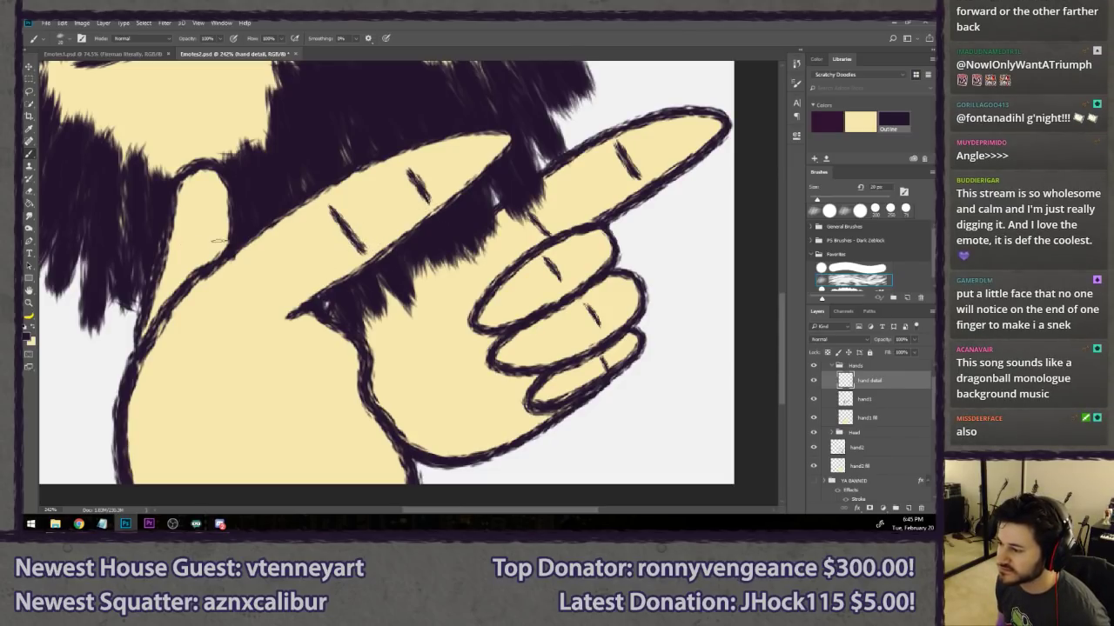
pyautogui.moveTo(187, 241); pyautogui.dragTo(229, 248)
pyautogui.hotkey('ctrl', 'z')
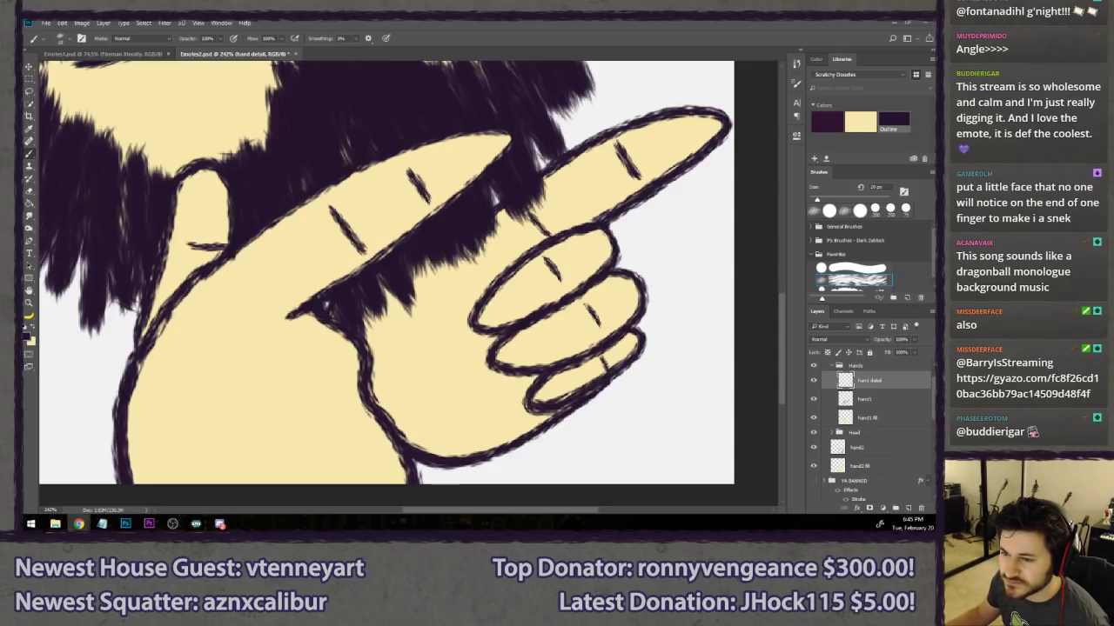
# - Switch to the browser to examine the pointing-hands reference sketch on Gyazo, and return to Photoshop
pyautogui.click(78, 523)
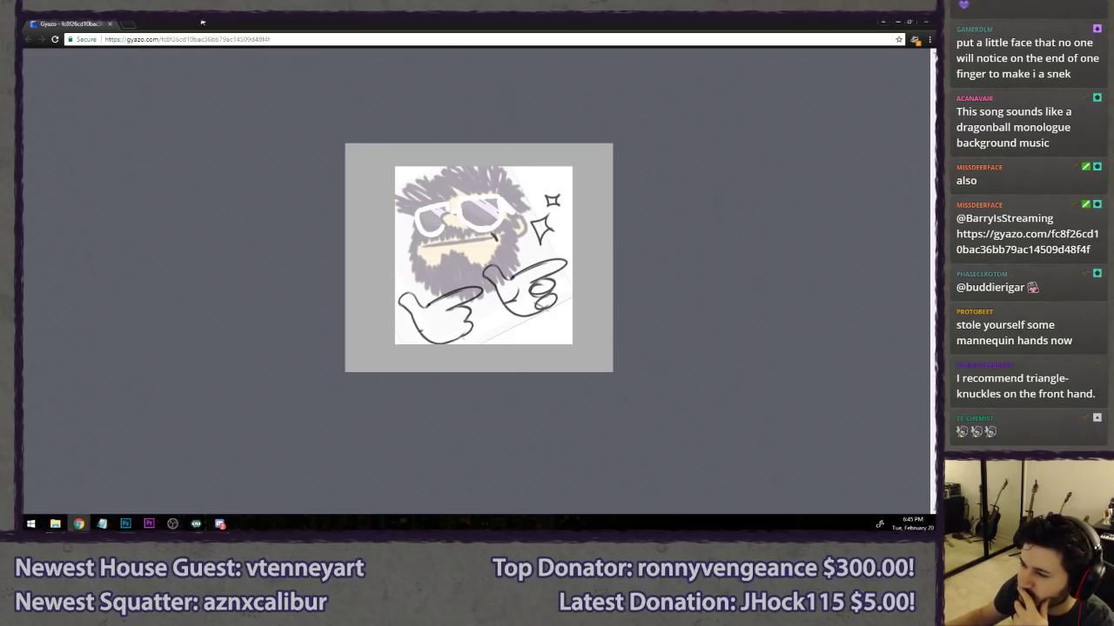
pyautogui.hotkey('alt', 'Tab')
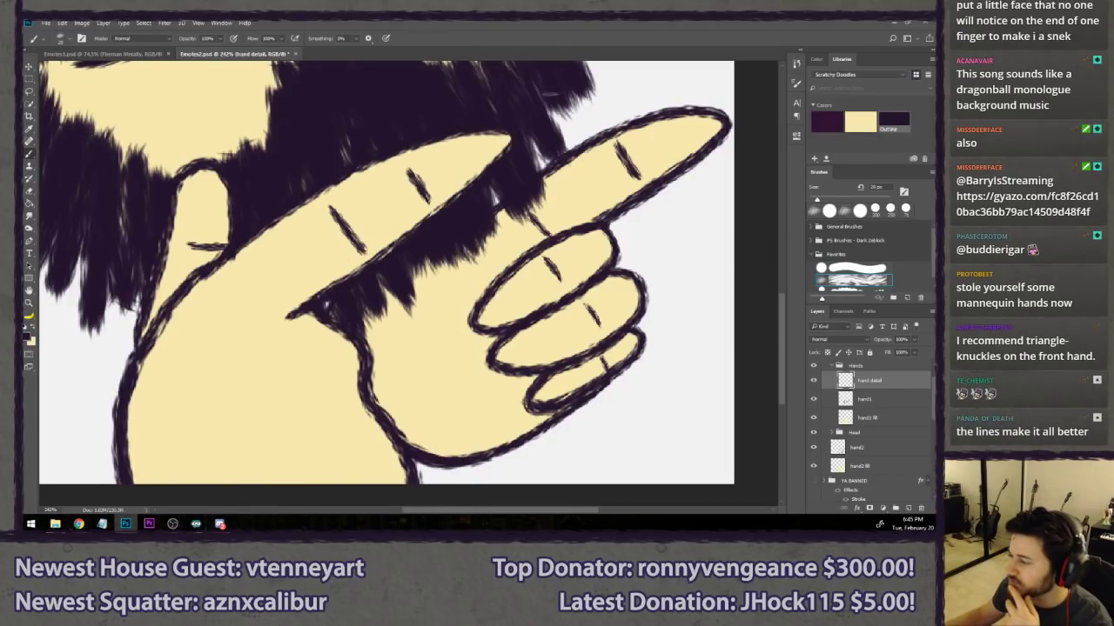
# - Try drawing arrow-shaped knuckle marks on the back of the front hand, and undo them
pyautogui.moveTo(297, 338)
pyautogui.mouseDown()
pyautogui.moveTo(281, 370)
pyautogui.moveTo(318, 382)
pyautogui.mouseUp()
pyautogui.hotkey('ctrl', 'z')
pyautogui.moveTo(301, 342)
pyautogui.mouseDown()
pyautogui.moveTo(328, 356)
pyautogui.moveTo(318, 381)
pyautogui.mouseUp()
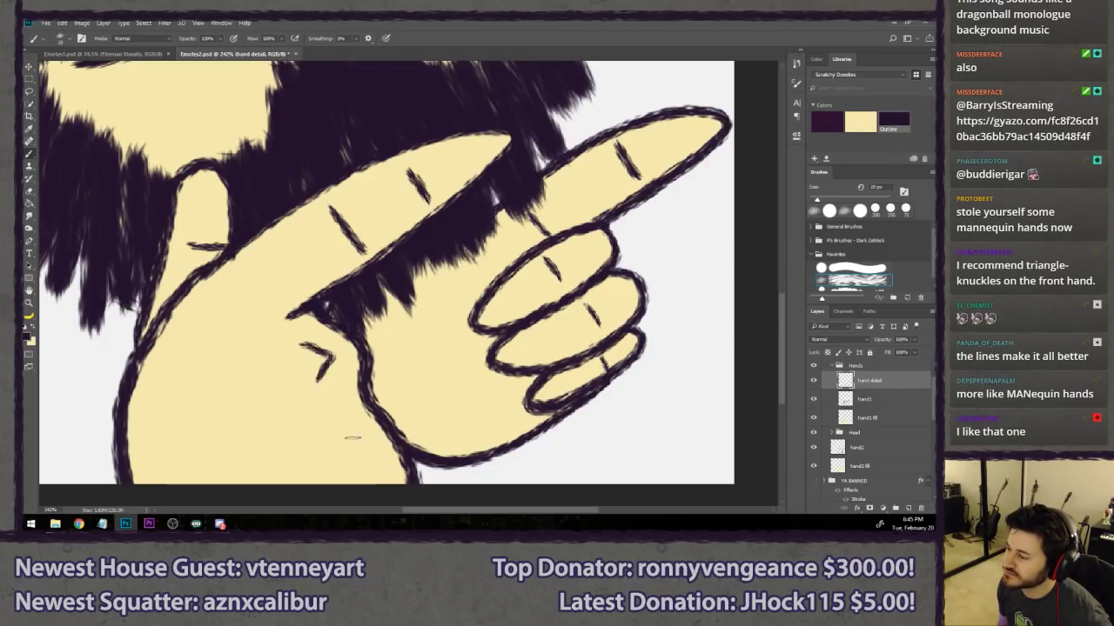
pyautogui.moveTo(346, 424); pyautogui.dragTo(369, 470)
pyautogui.hotkey('ctrl', 'alt', 'z')
pyautogui.hotkey('ctrl', 'alt', 'z')
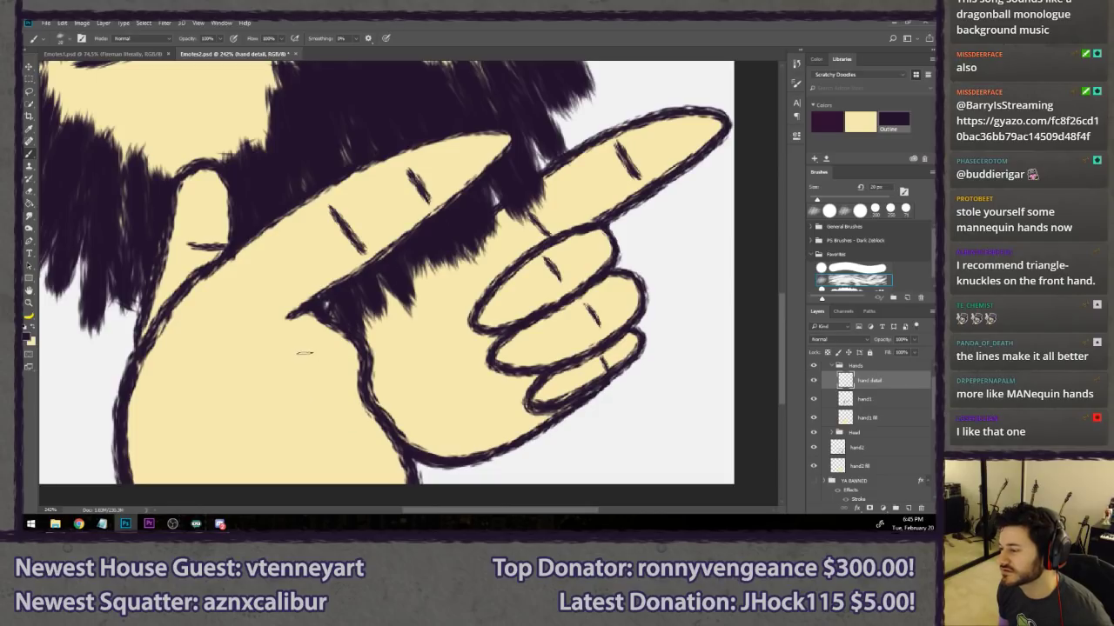
# - Try curved knuckle marks along the front hand's inner edge down to the canvas's lower edge, and undo them
pyautogui.moveTo(304, 346)
pyautogui.mouseDown()
pyautogui.moveTo(338, 374)
pyautogui.moveTo(340, 419)
pyautogui.mouseUp()
pyautogui.hotkey('ctrl', 'alt', 'z')
pyautogui.hotkey('ctrl', 'z')
pyautogui.hotkey('ctrl', 'z')
pyautogui.moveTo(325, 381); pyautogui.dragTo(351, 419)
pyautogui.hotkey('ctrl', 'z')
pyautogui.moveTo(377, 467); pyautogui.dragTo(400, 489)
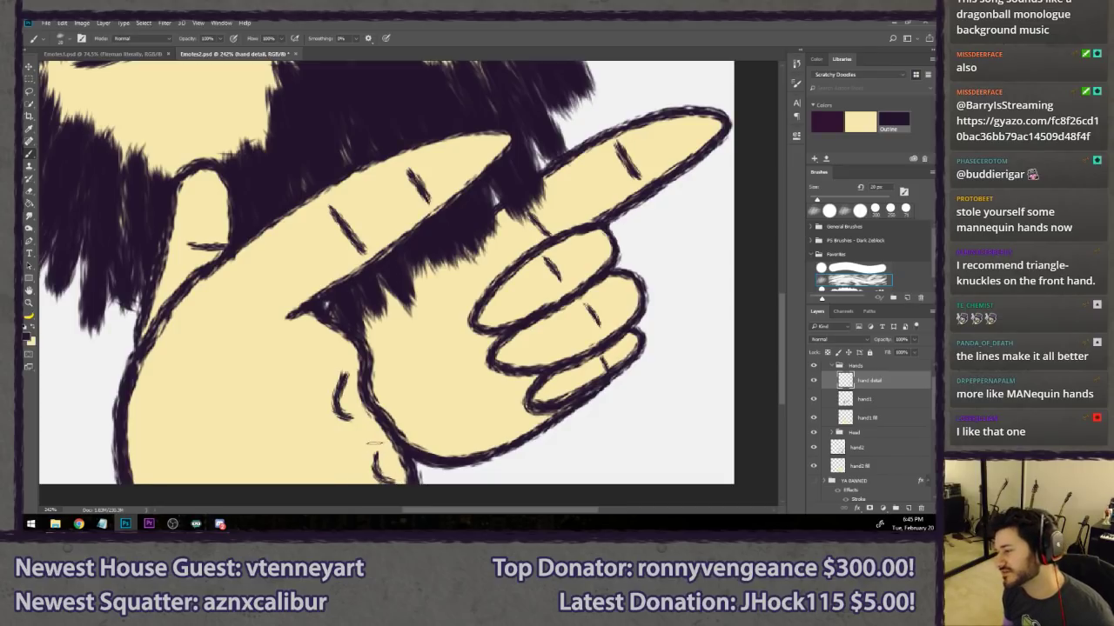
pyautogui.hotkey('ctrl', 'z')
pyautogui.hotkey('ctrl', 'z')
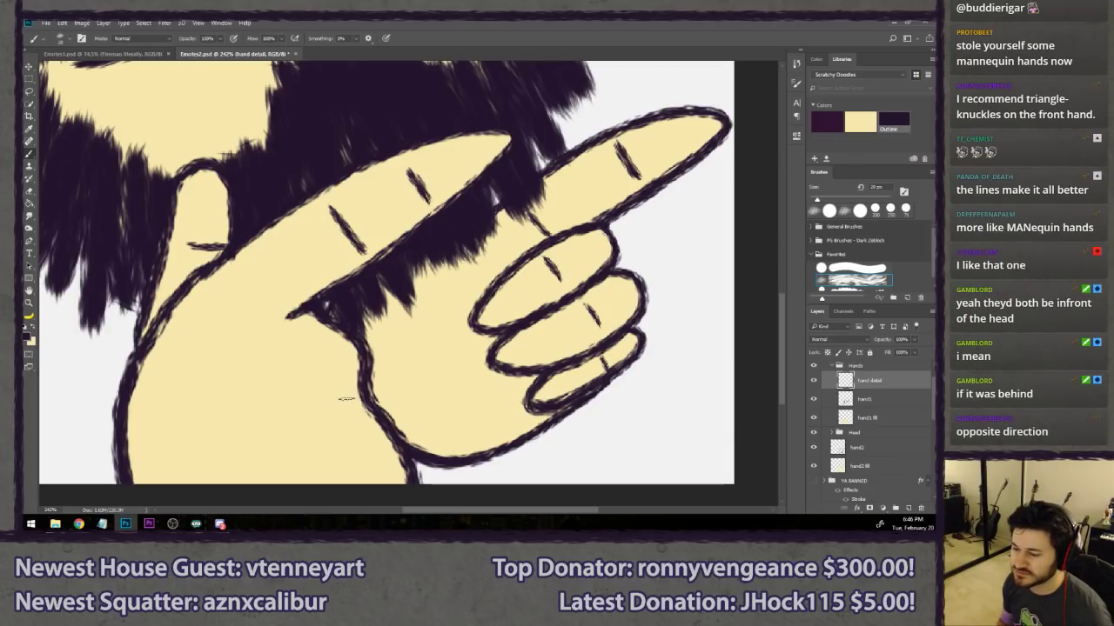
# - Try a row of small hooked knuckle marks running from below the front hand's pointing finger towards the canvas's lower edge, and undo them
pyautogui.moveTo(284, 340); pyautogui.dragTo(316, 340)
pyautogui.moveTo(309, 344); pyautogui.dragTo(312, 365)
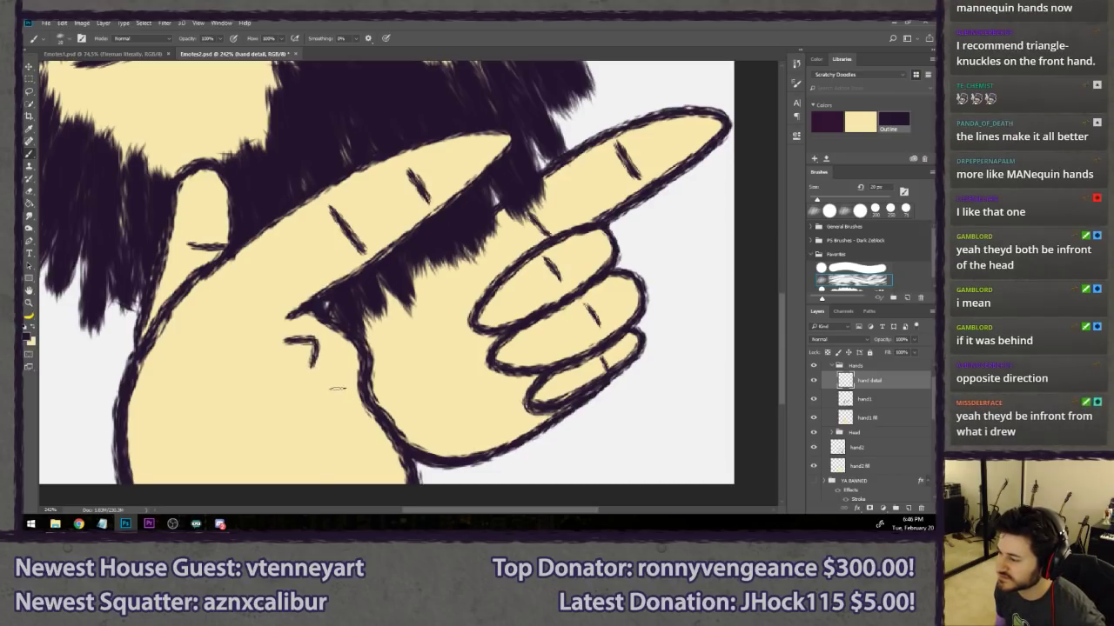
pyautogui.moveTo(345, 398); pyautogui.dragTo(357, 427)
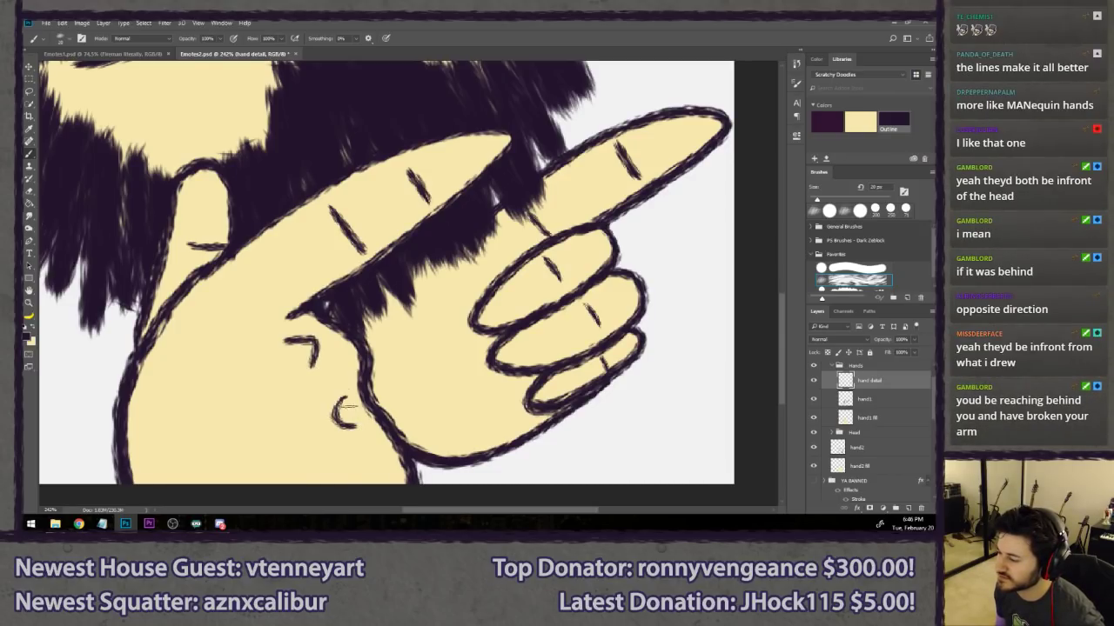
pyautogui.hotkey('ctrl', 'z')
pyautogui.moveTo(323, 391)
pyautogui.mouseDown()
pyautogui.moveTo(341, 395)
pyautogui.moveTo(350, 424)
pyautogui.moveTo(393, 461)
pyautogui.mouseUp()
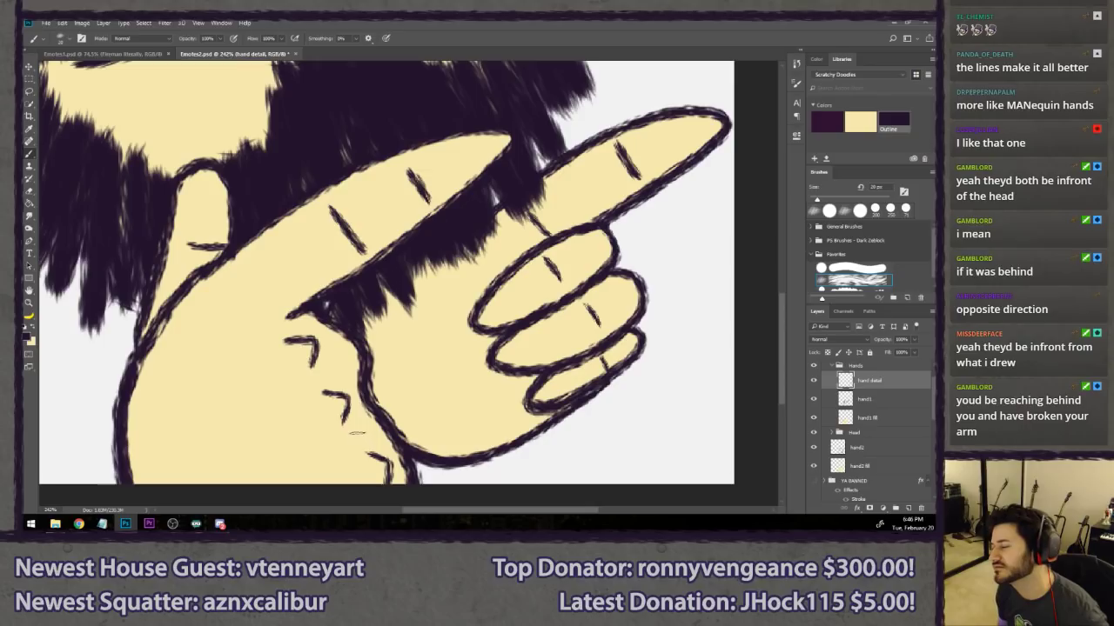
pyautogui.hotkey('ctrl', 'z')
pyautogui.hotkey('ctrl', 'z')
pyautogui.hotkey('ctrl', 'z')
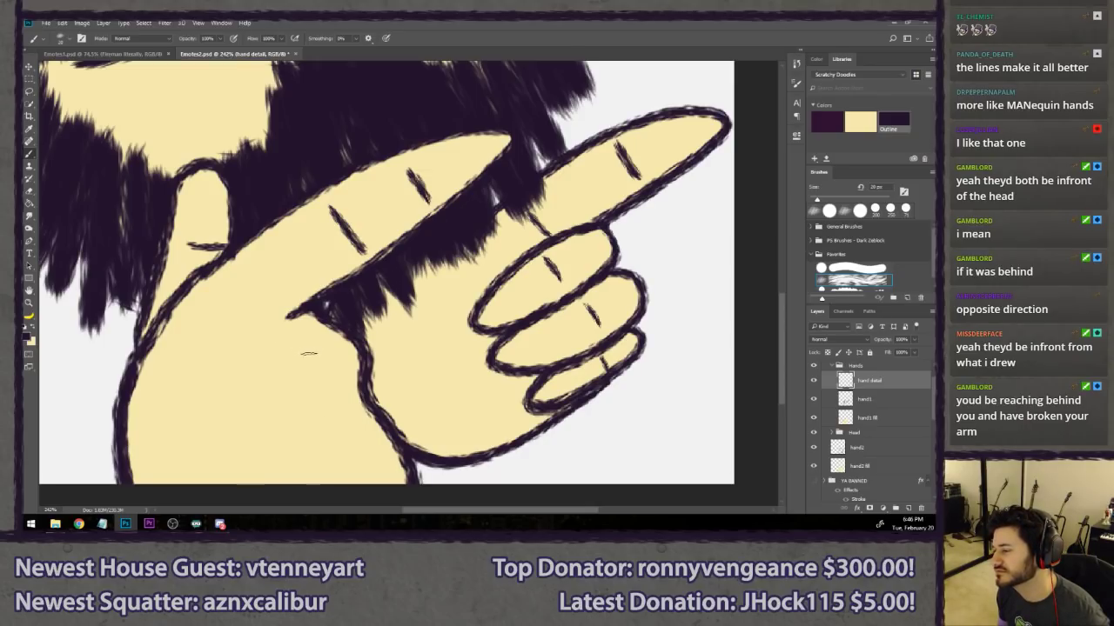
# - Try two steeper, larger angled knuckle marks near the front hand's inner edge, and undo them
pyautogui.moveTo(294, 338); pyautogui.dragTo(322, 371)
pyautogui.moveTo(327, 411); pyautogui.dragTo(349, 450)
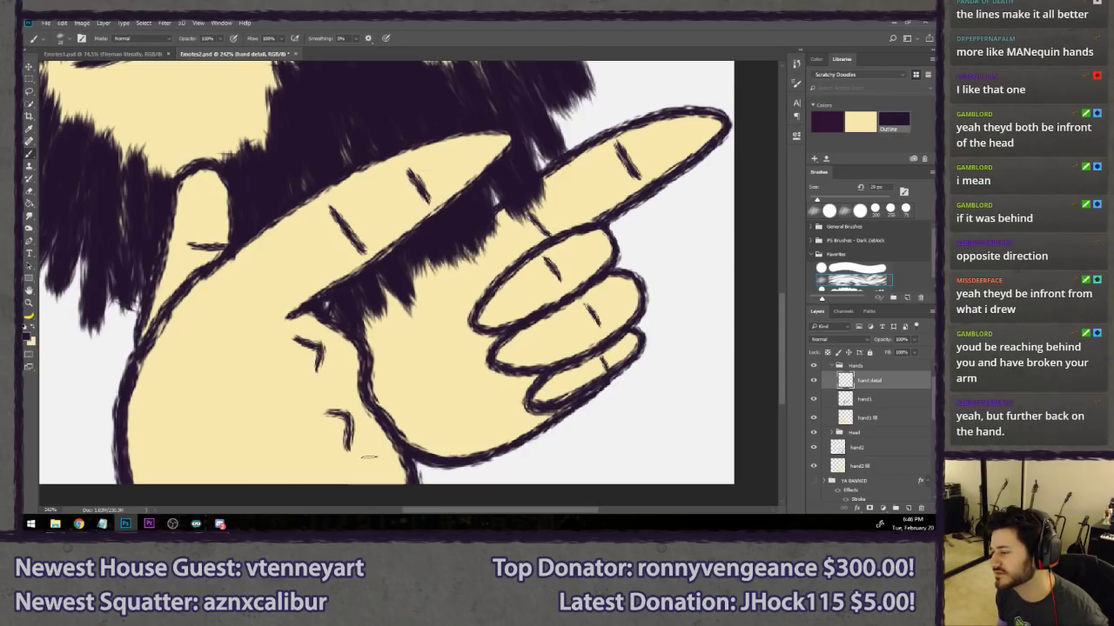
pyautogui.hotkey('ctrl', 'z')
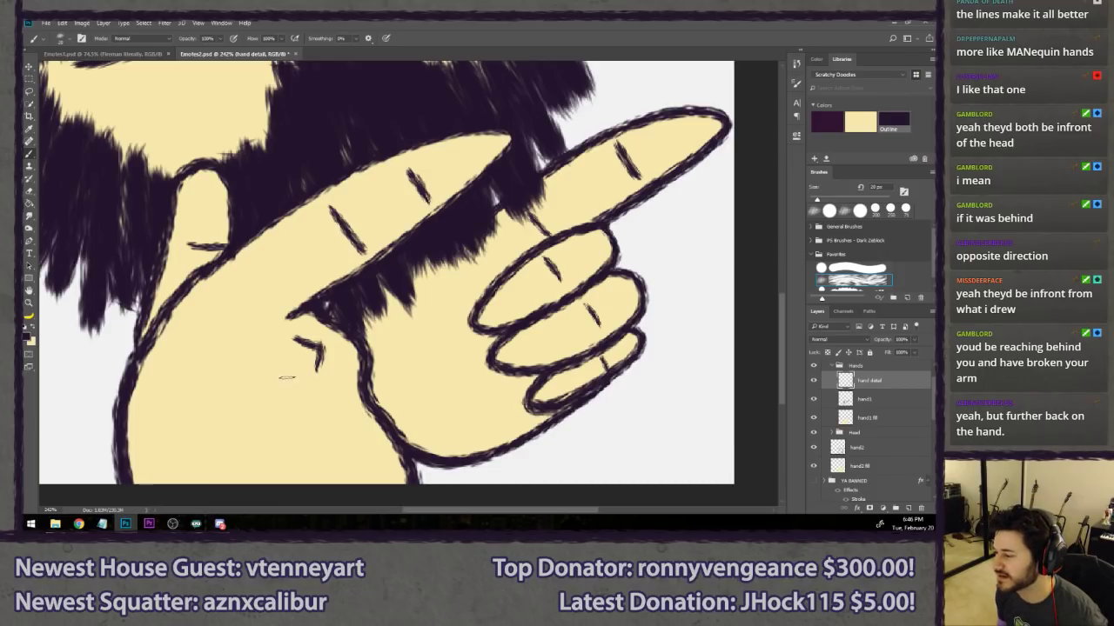
pyautogui.hotkey('ctrl', 'z')
# - Try angled knuckle marks farther back on the front hand, check them against the whole emote, and undo them
pyautogui.moveTo(254, 355)
pyautogui.mouseDown()
pyautogui.moveTo(332, 433)
pyautogui.moveTo(332, 474)
pyautogui.moveTo(375, 495)
pyautogui.mouseUp()
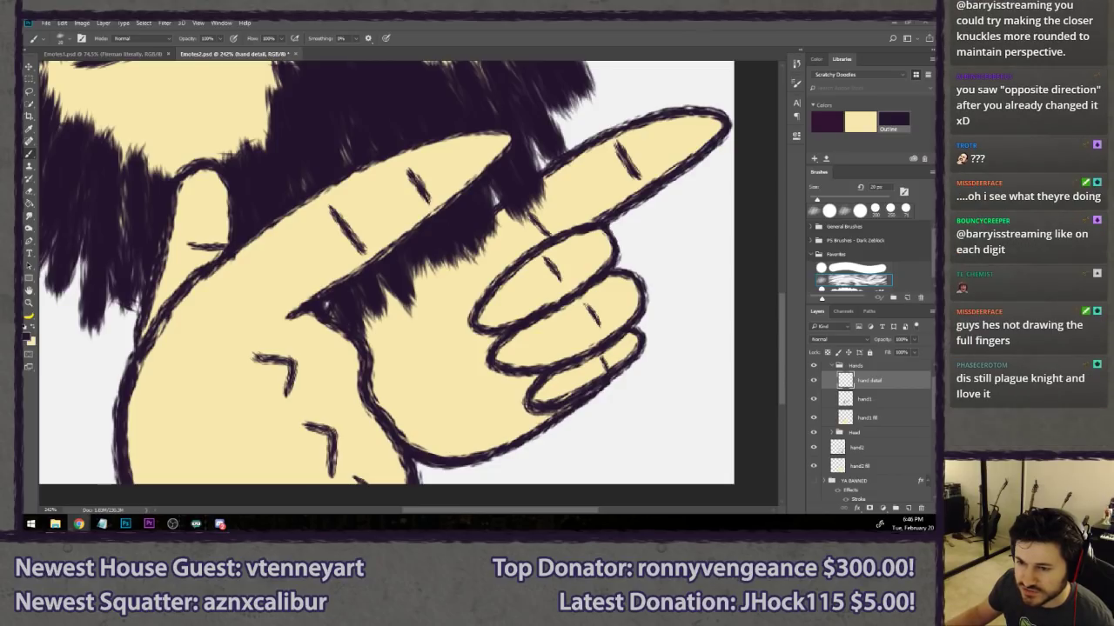
pyautogui.click(402, 84)
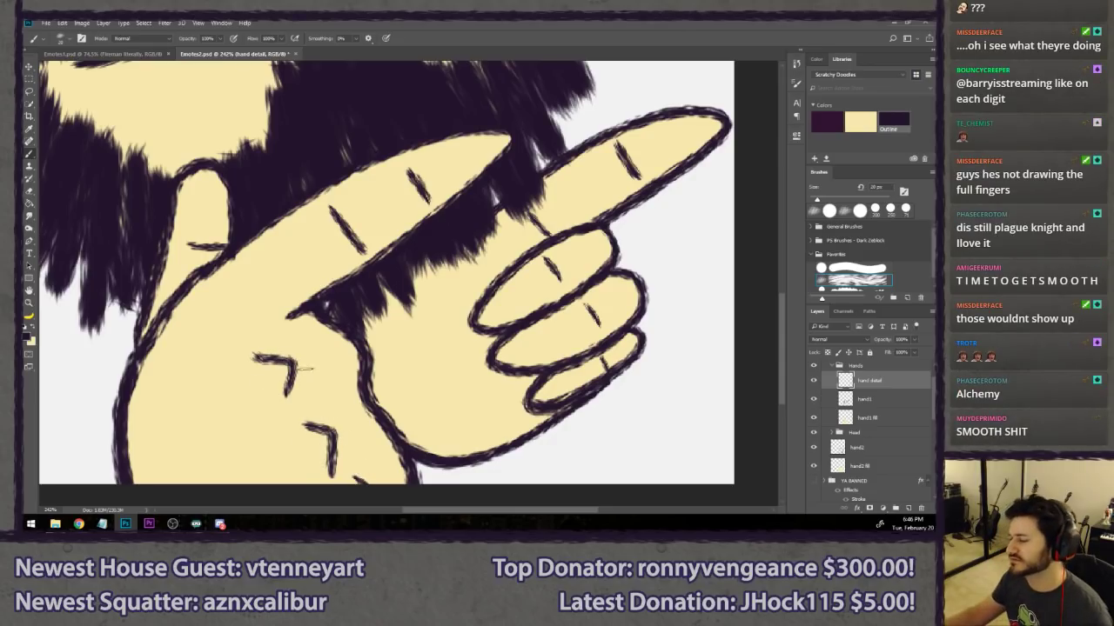
pyautogui.scroll(-6, 307, 370)
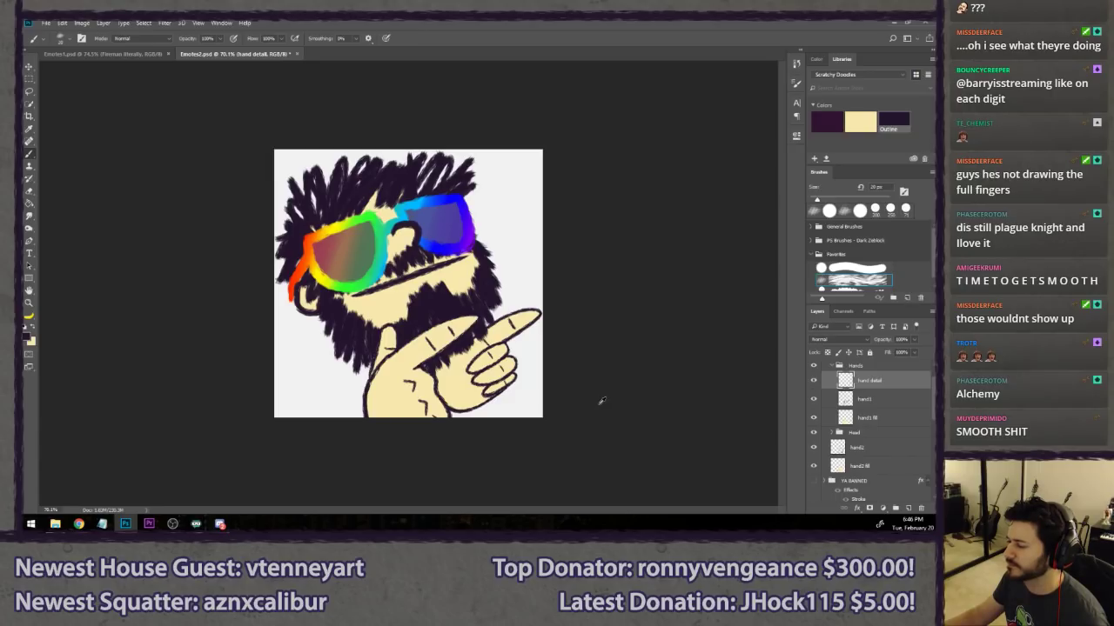
pyautogui.scroll(4, 596, 427)
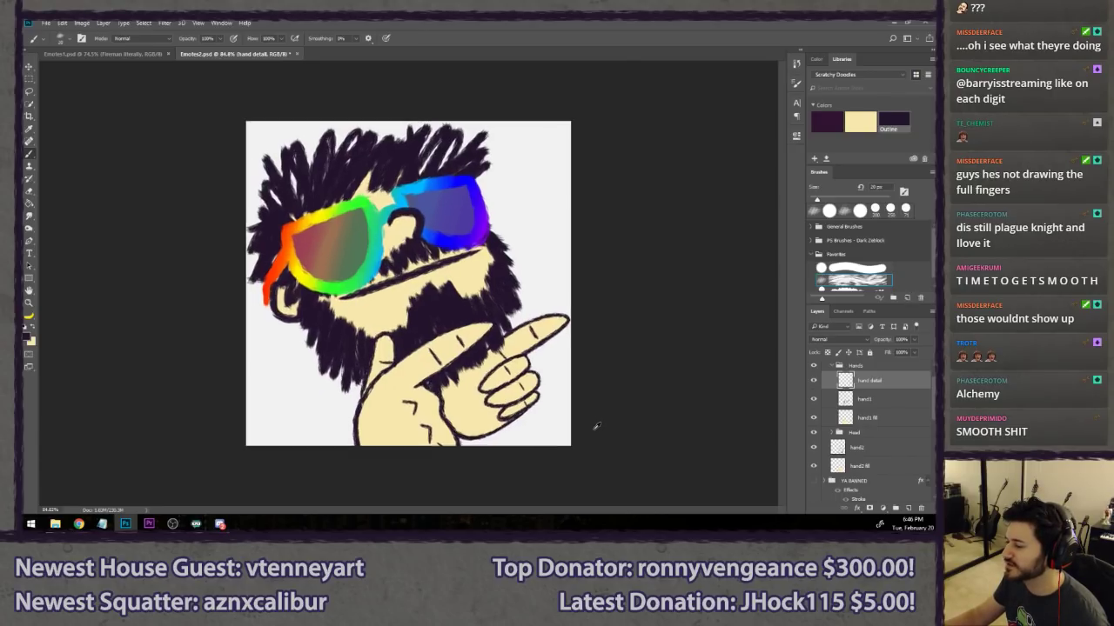
pyautogui.scroll(-2, 541, 422)
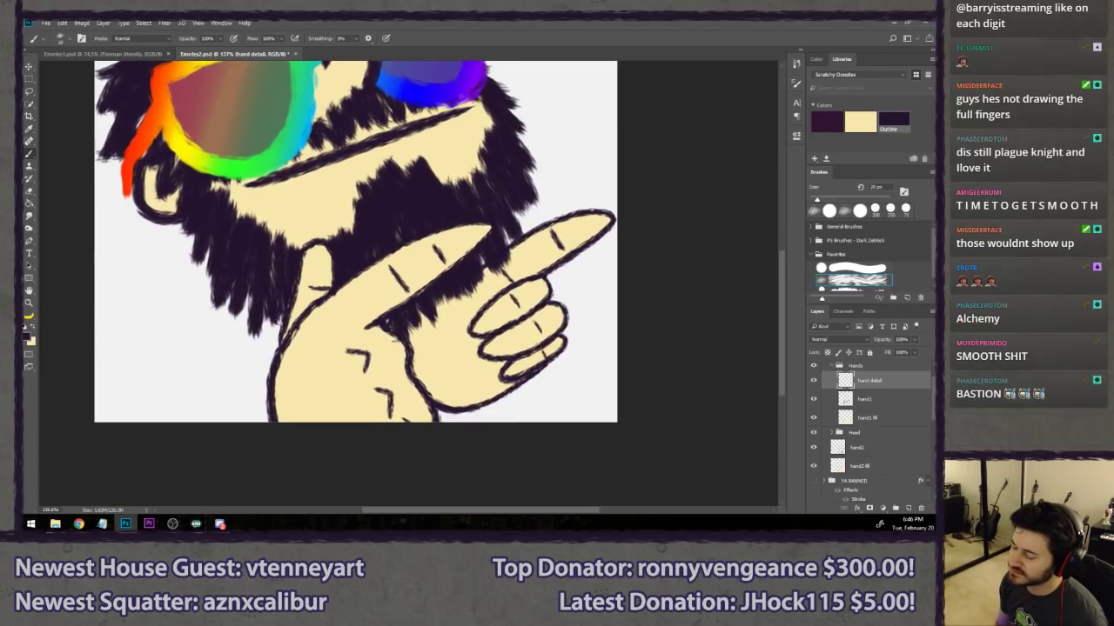
pyautogui.hotkey('ctrl', 'alt', 'z')
pyautogui.hotkey('ctrl', 'alt', 'z')
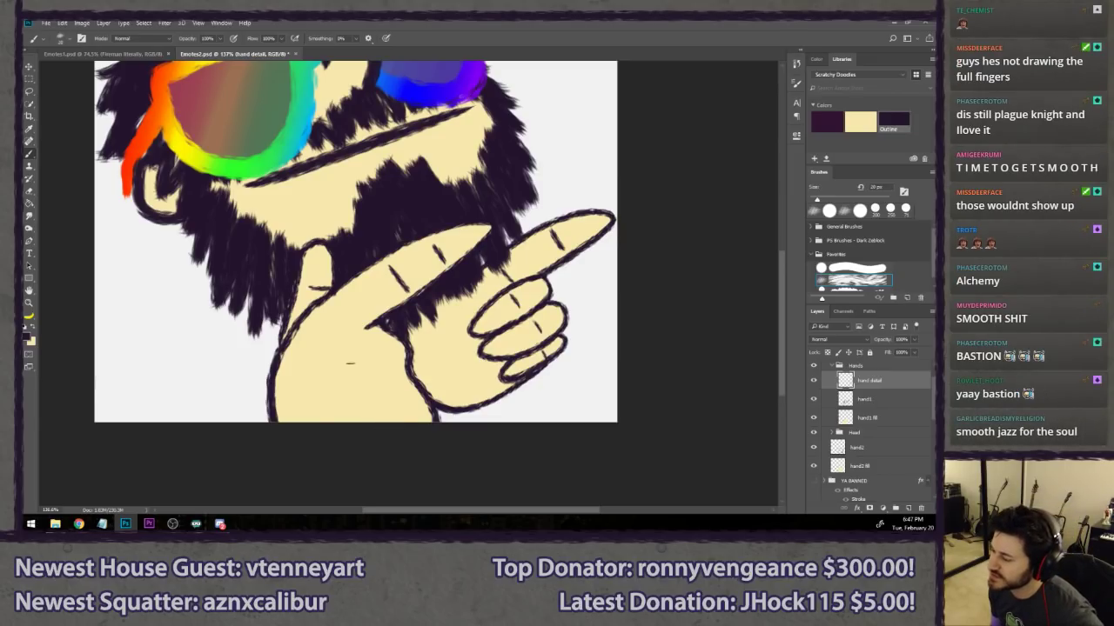
# - Try redrawing the front hand's set-back knuckle marks with an extra mark near its inner lower edge, and undo them all
pyautogui.moveTo(348, 348); pyautogui.dragTo(369, 376)
pyautogui.moveTo(350, 349); pyautogui.dragTo(364, 379)
pyautogui.hotkey('ctrl', 'z')
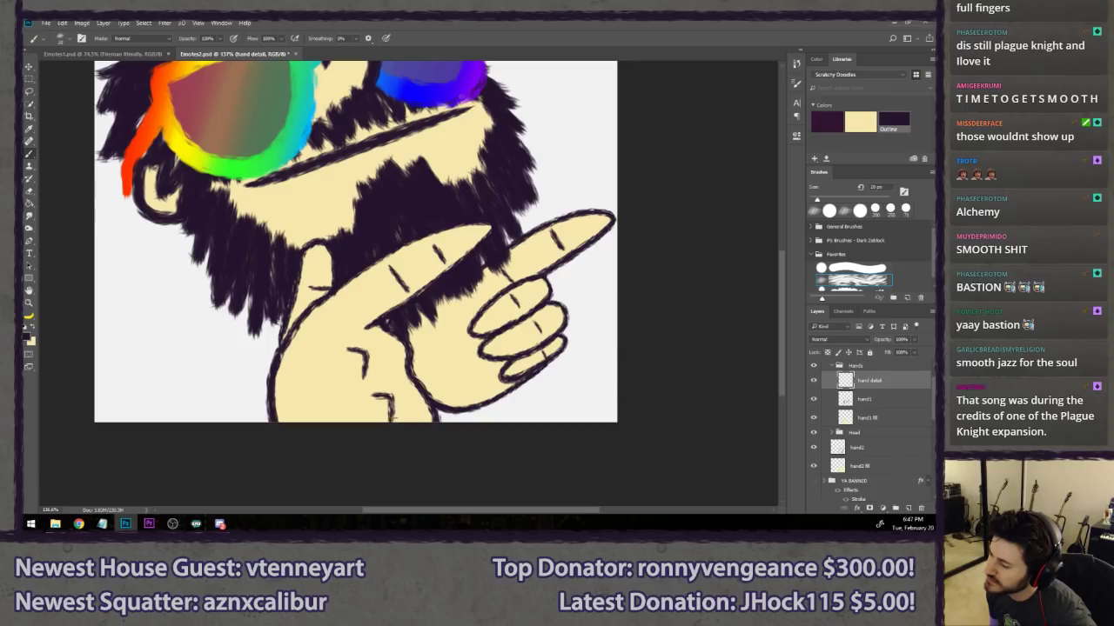
pyautogui.moveTo(374, 390)
pyautogui.mouseDown()
pyautogui.moveTo(391, 414)
pyautogui.moveTo(406, 360)
pyautogui.mouseUp()
pyautogui.hotkey('ctrl', 'z')
pyautogui.hotkey('ctrl', 'z')
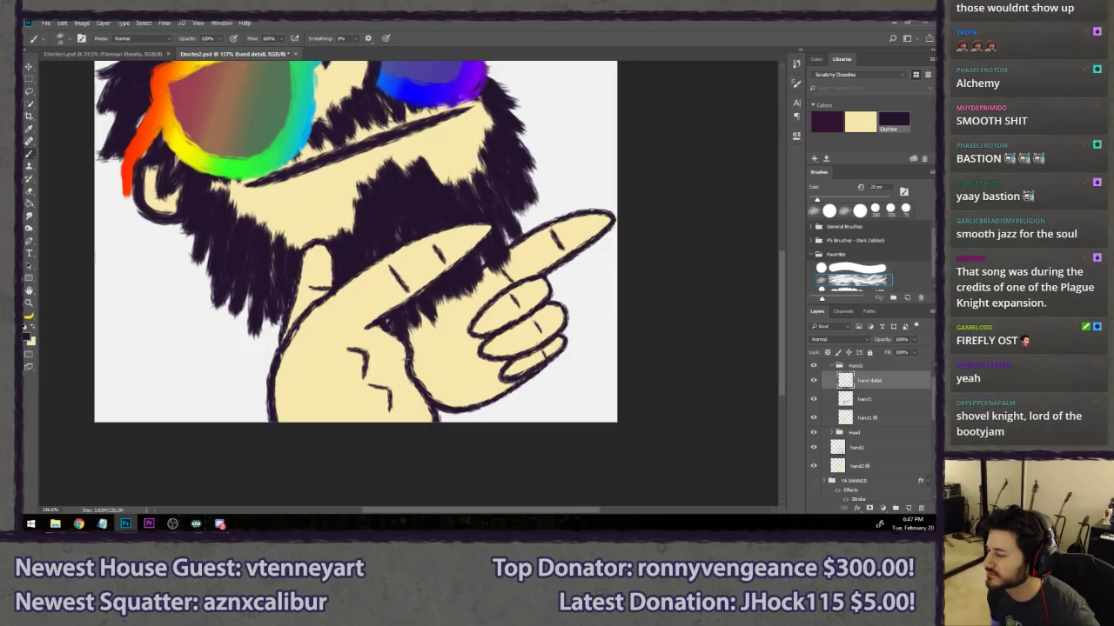
pyautogui.moveTo(424, 401); pyautogui.dragTo(409, 415)
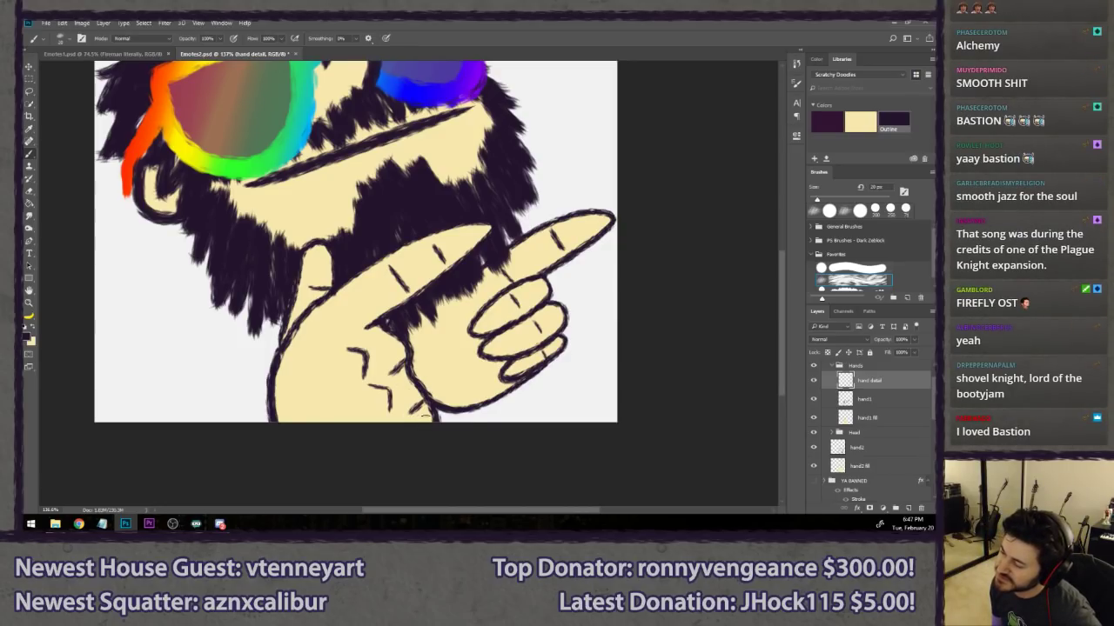
pyautogui.hotkey('ctrl', 'alt', 'z')
pyautogui.hotkey('ctrl', 'alt', 'z')
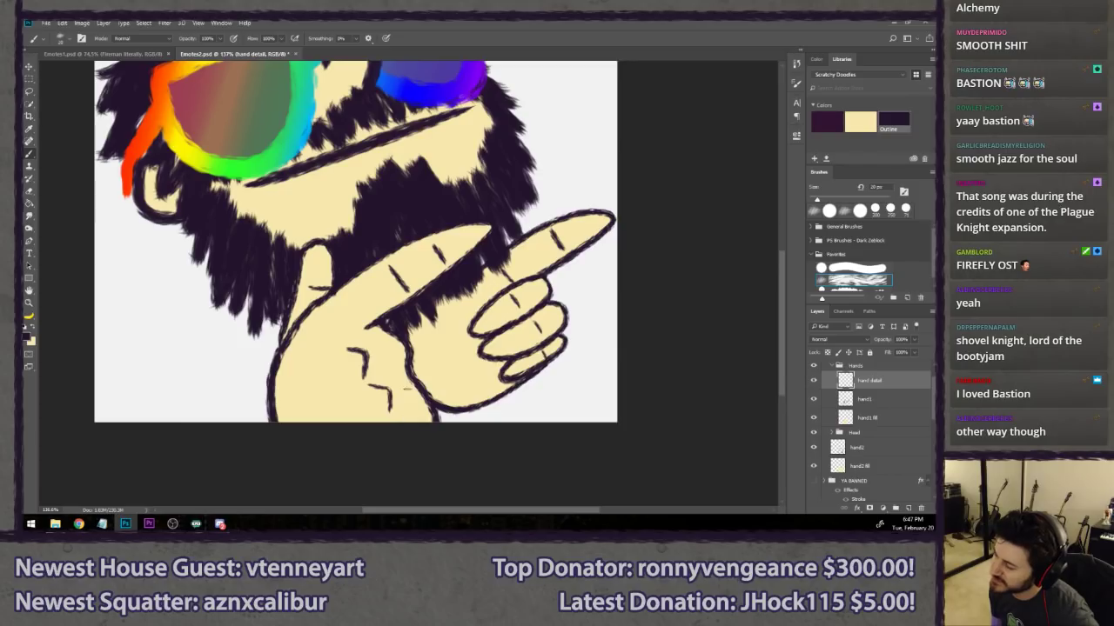
pyautogui.hotkey('ctrl', 'alt', 'z')
pyautogui.hotkey('ctrl', 'alt', 'z')
# - Draw two angled knuckle marks, one below the other, on the back of the front hand
pyautogui.moveTo(357, 340); pyautogui.dragTo(387, 420)
pyautogui.hotkey('ctrl', 'alt', 'z')
pyautogui.hotkey('ctrl', 'alt', 'z')
pyautogui.hotkey('ctrl', 'alt', 'z')
pyautogui.moveTo(369, 382); pyautogui.dragTo(390, 403)
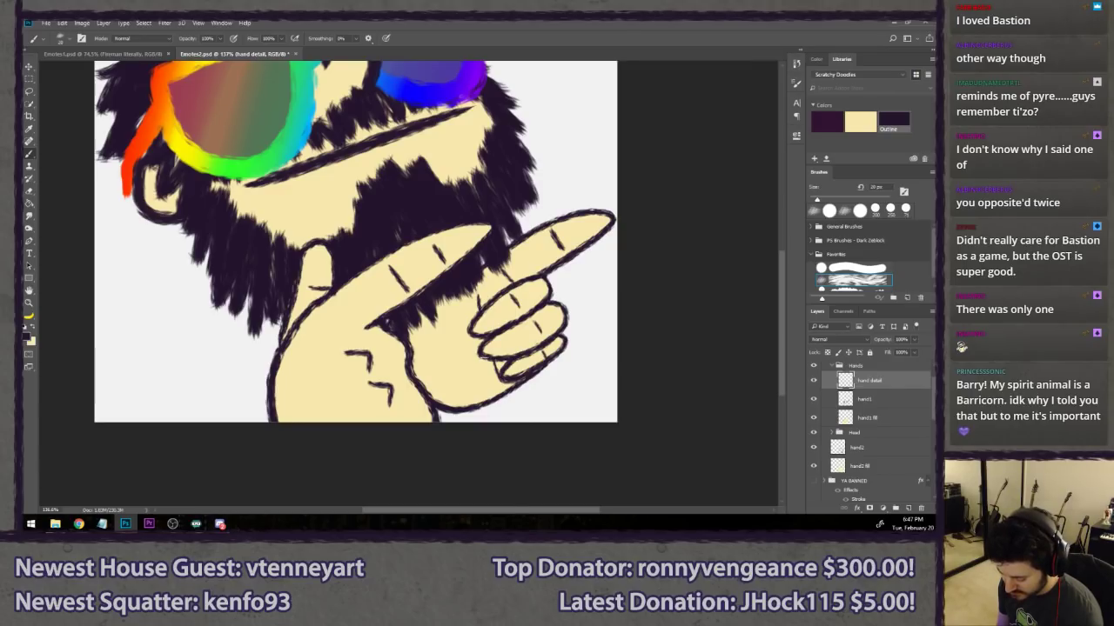
# - Draw a long crease down the back hand's palm beside the curled fingers, and check the emote at a very small size
pyautogui.moveTo(481, 389); pyautogui.dragTo(445, 320)
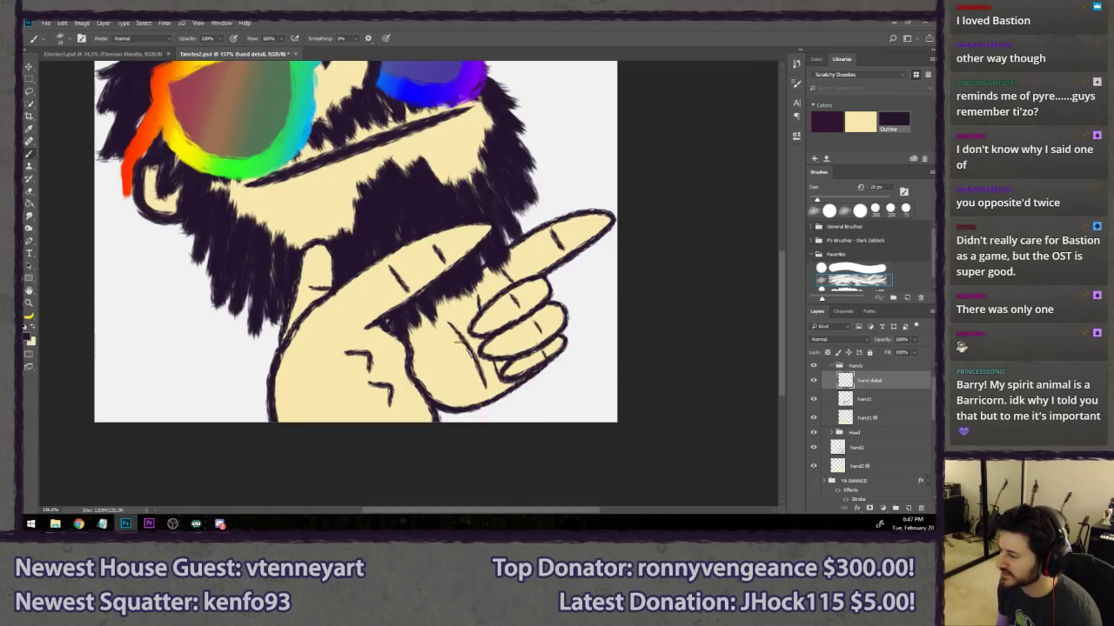
pyautogui.scroll(-8, 588, 364)
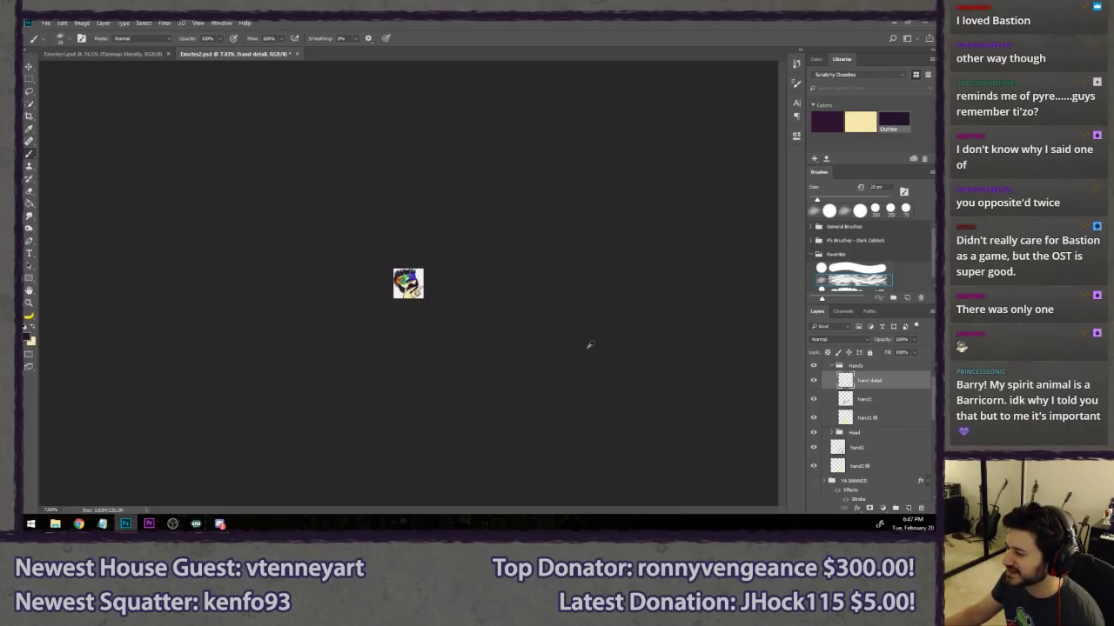
pyautogui.scroll(6, 585, 348)
pyautogui.scroll(4, 583, 364)
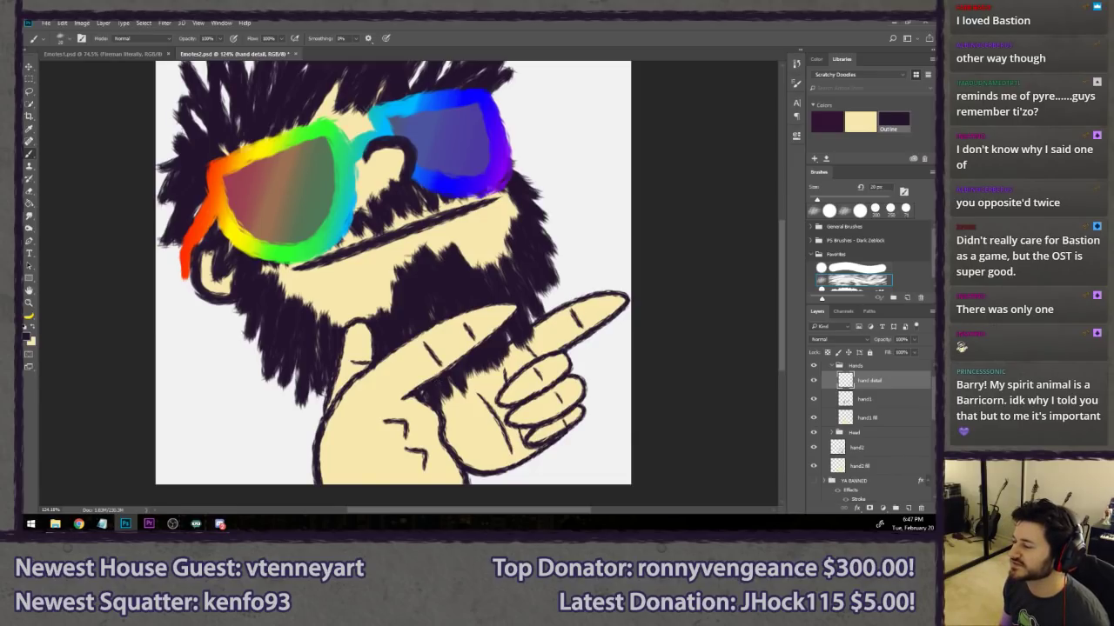
# - Erase the front index finger's two creases and draw a pair of short parallel crease lines at its middle joint
pyautogui.press('e')
pyautogui.moveTo(428, 346)
pyautogui.mouseDown()
pyautogui.moveTo(441, 355)
pyautogui.moveTo(470, 330)
pyautogui.mouseUp()
pyautogui.press('b')
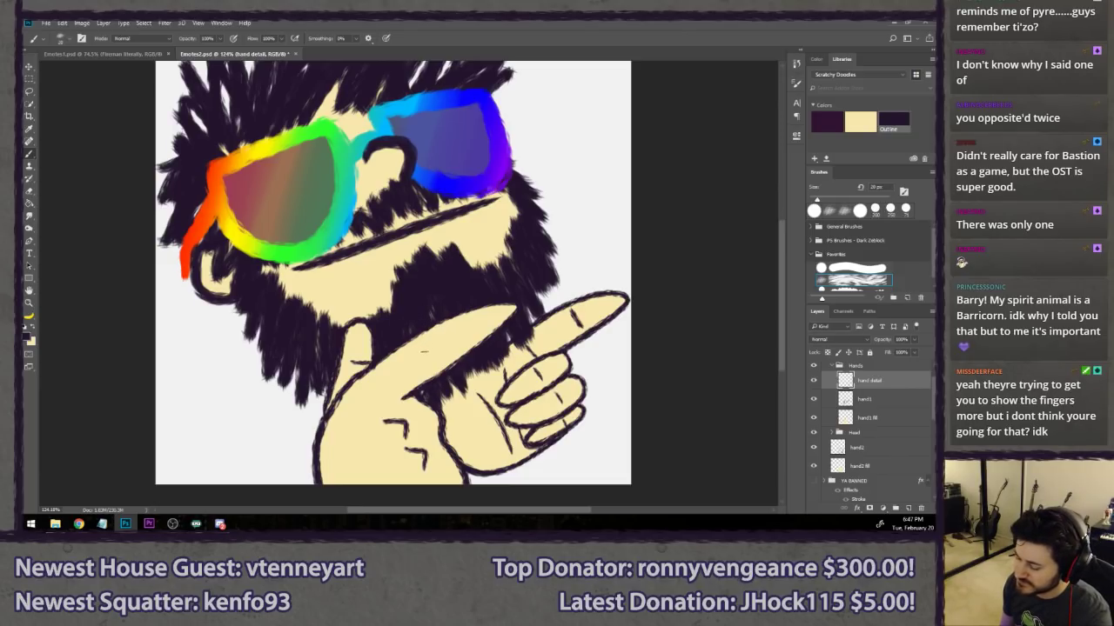
pyautogui.moveTo(422, 356); pyautogui.dragTo(435, 374)
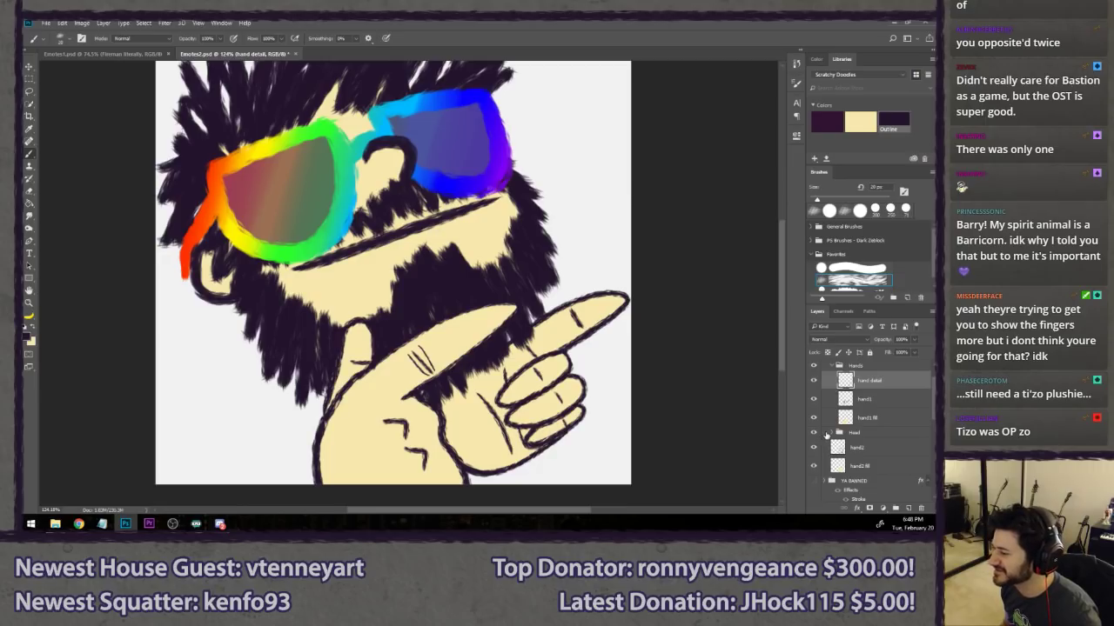
# - Try erasing the front index fingertip's outline on the hand1 layer, fade the head group to check it, and undo both changes
pyautogui.click(873, 400)
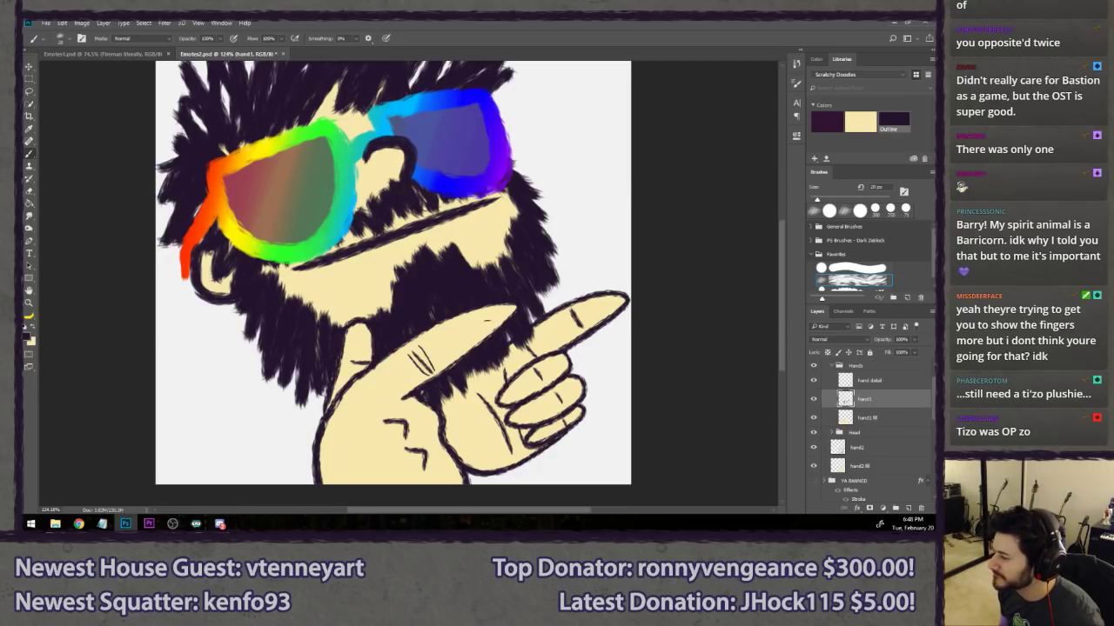
pyautogui.press('e')
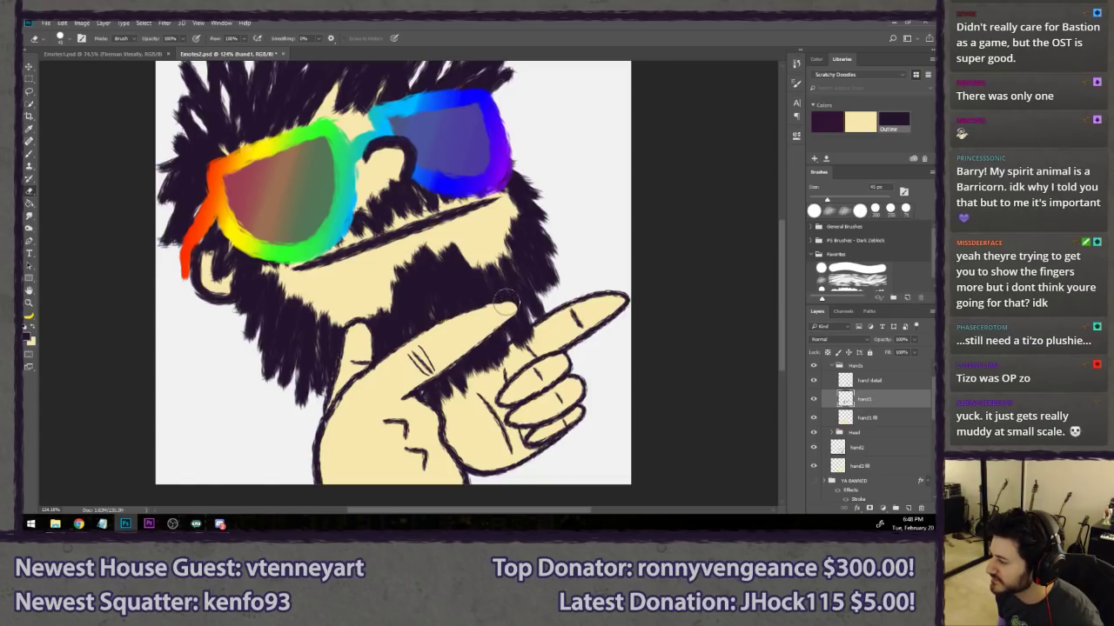
pyautogui.press('b')
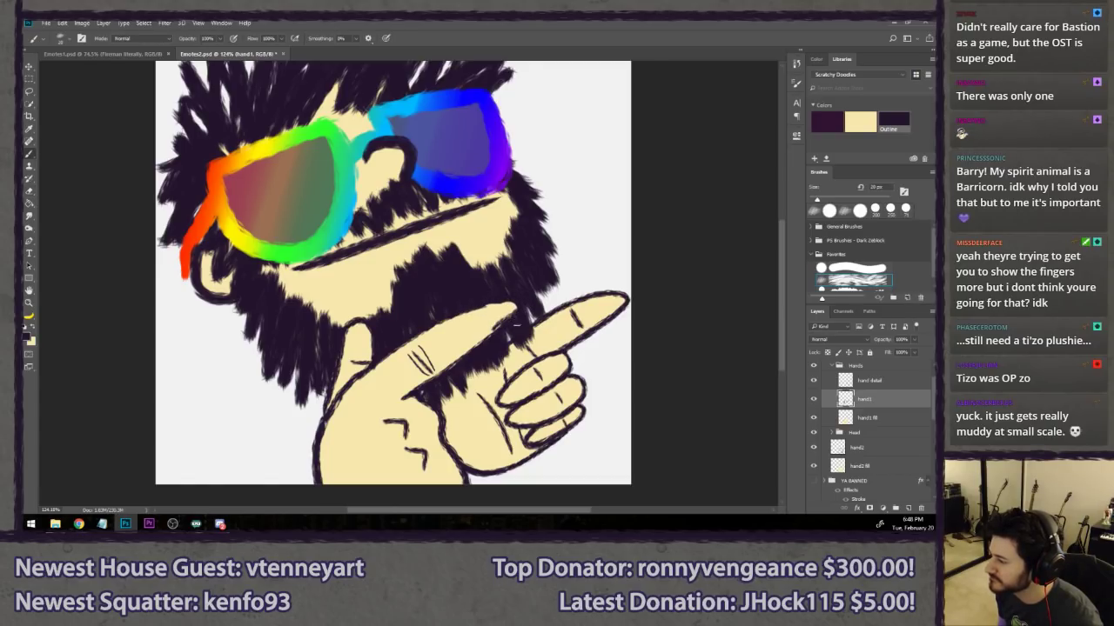
pyautogui.click(873, 433)
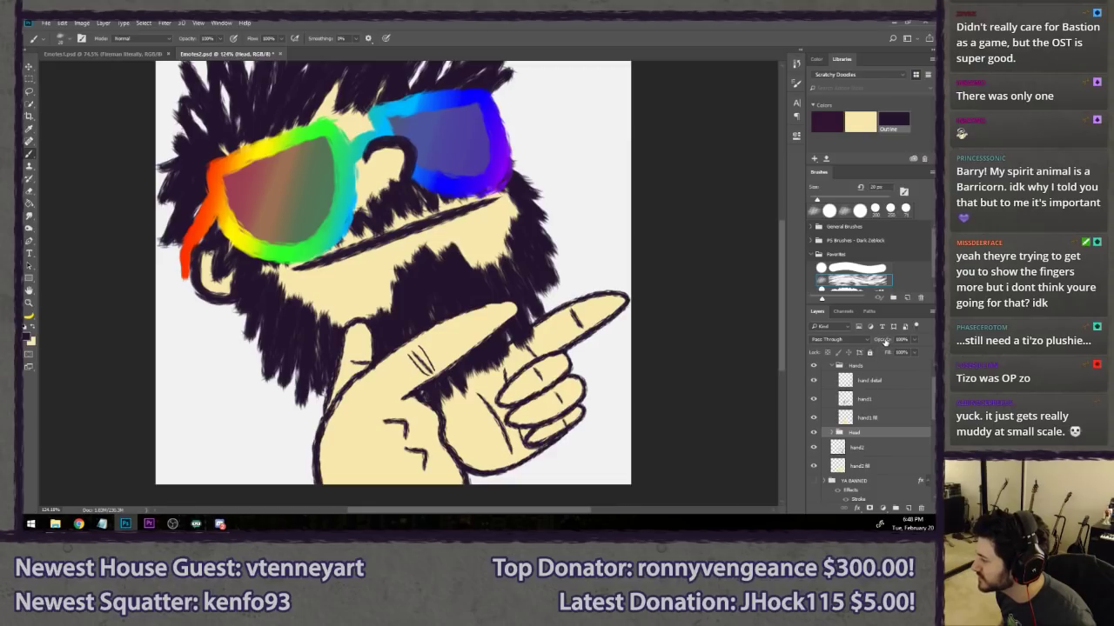
pyautogui.moveTo(884, 342); pyautogui.dragTo(852, 342)
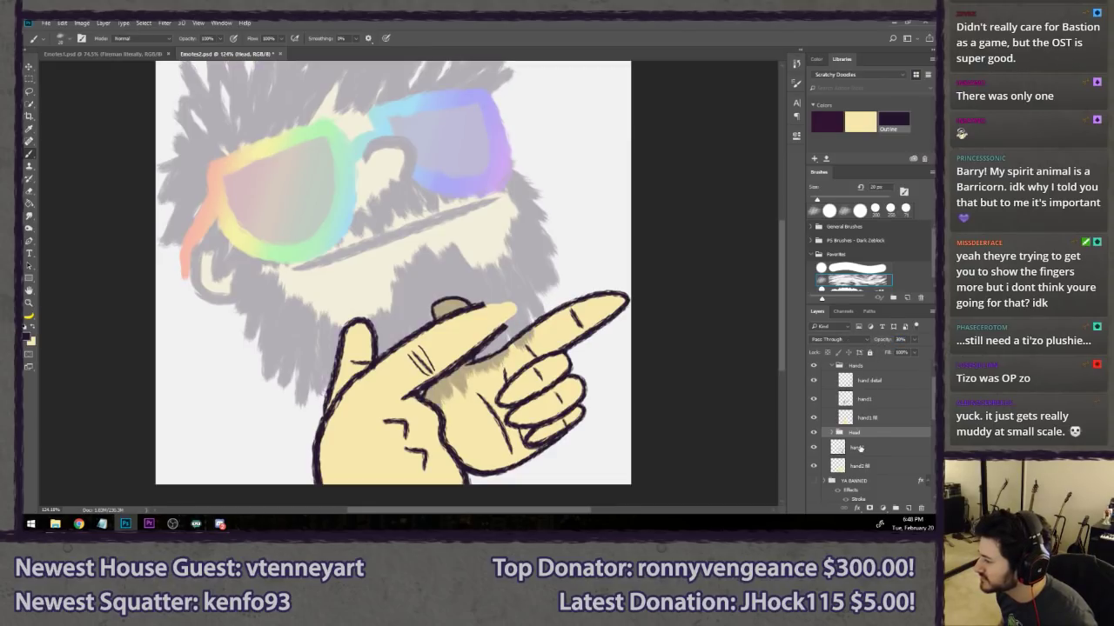
pyautogui.click(876, 400)
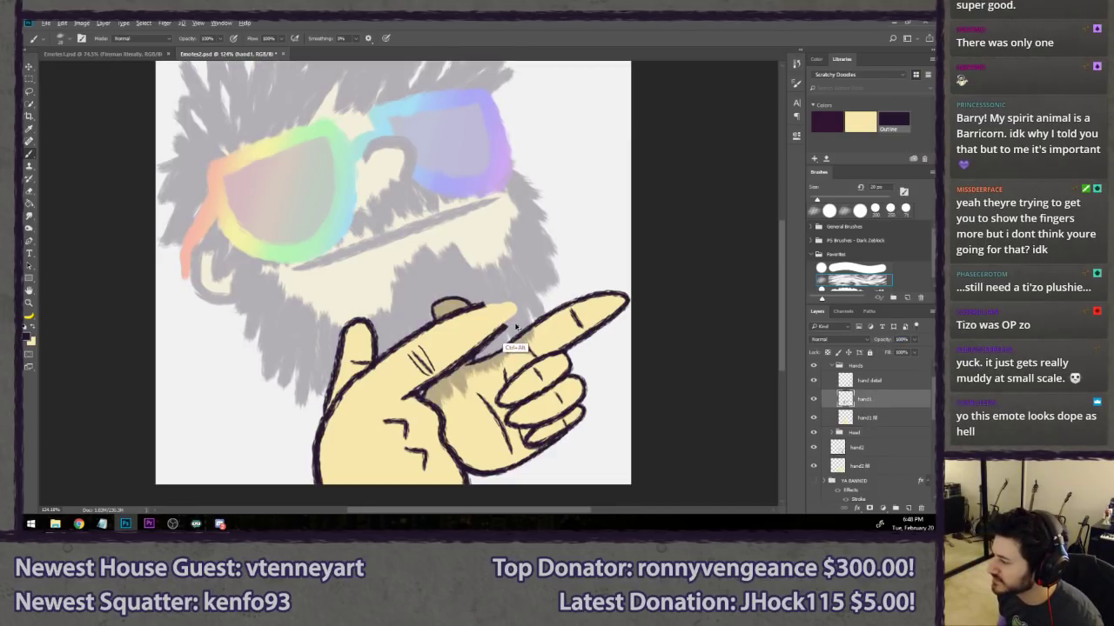
pyautogui.hotkey('ctrl', 'alt', 'z')
# - Fade the Head group to roughly half opacity and set up the Eraser on the hand1 layer around the front index fingertip
pyautogui.click(868, 432)
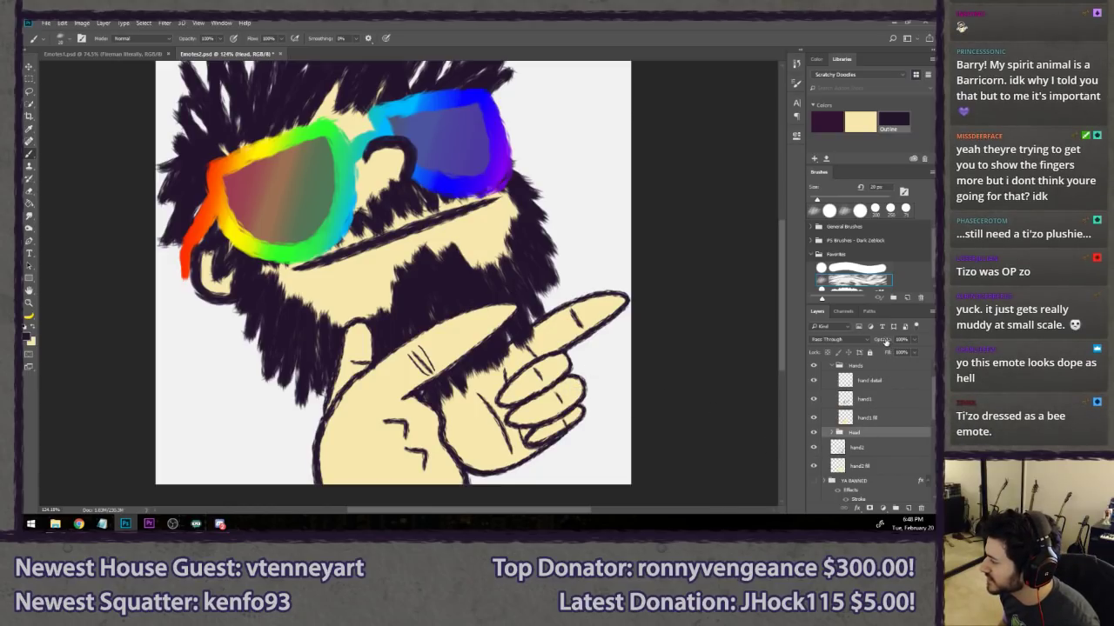
pyautogui.moveTo(886, 342); pyautogui.dragTo(861, 346)
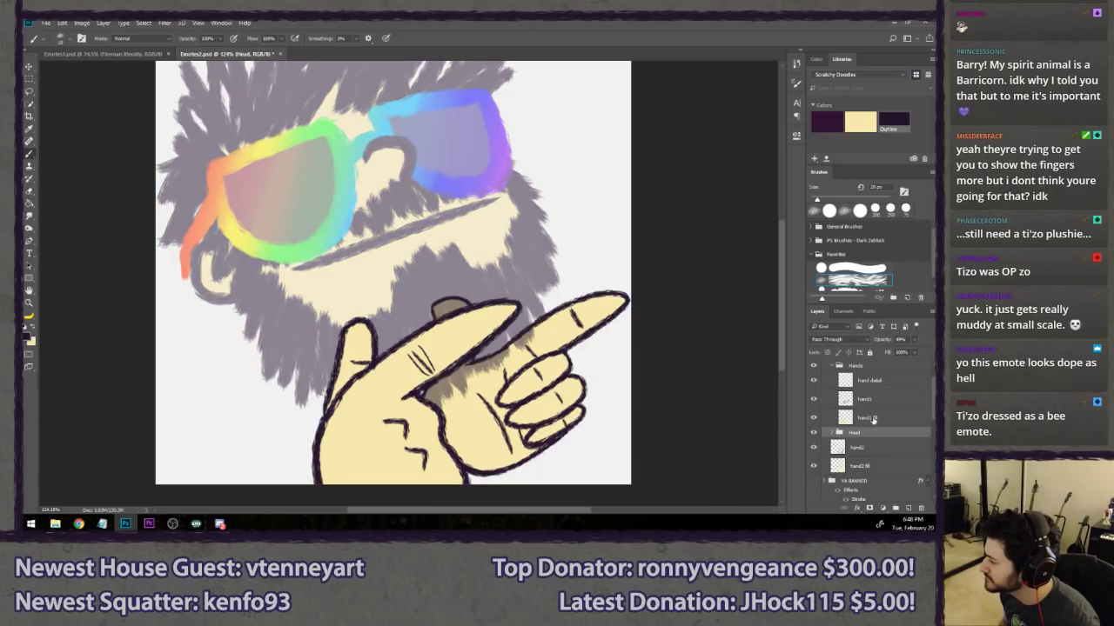
pyautogui.click(881, 400)
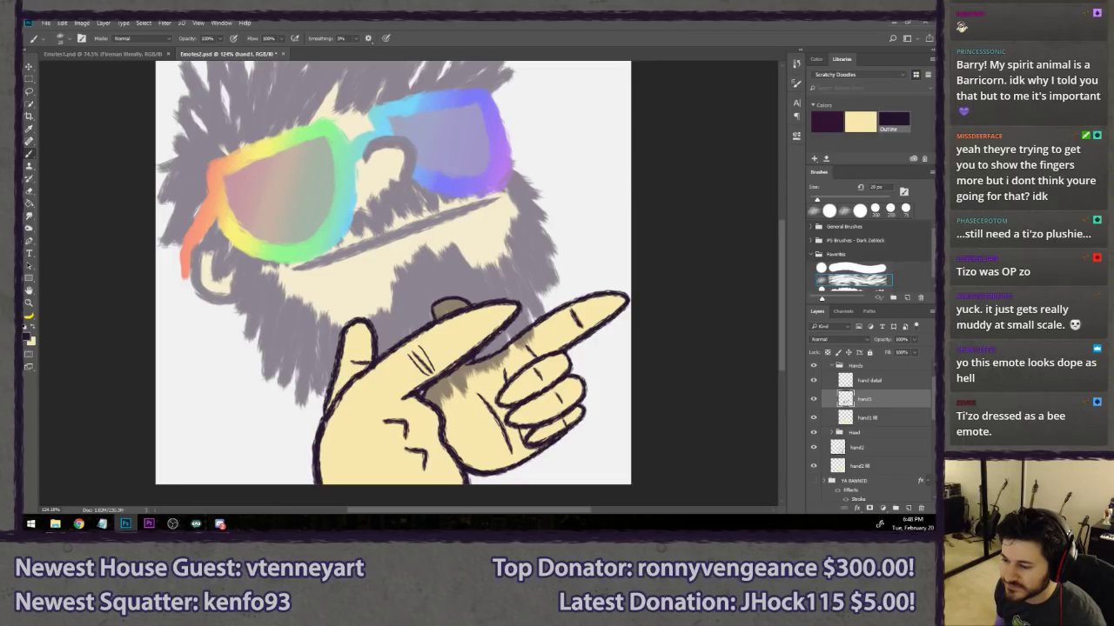
pyautogui.press('e')
pyautogui.scroll(1, 510, 321)
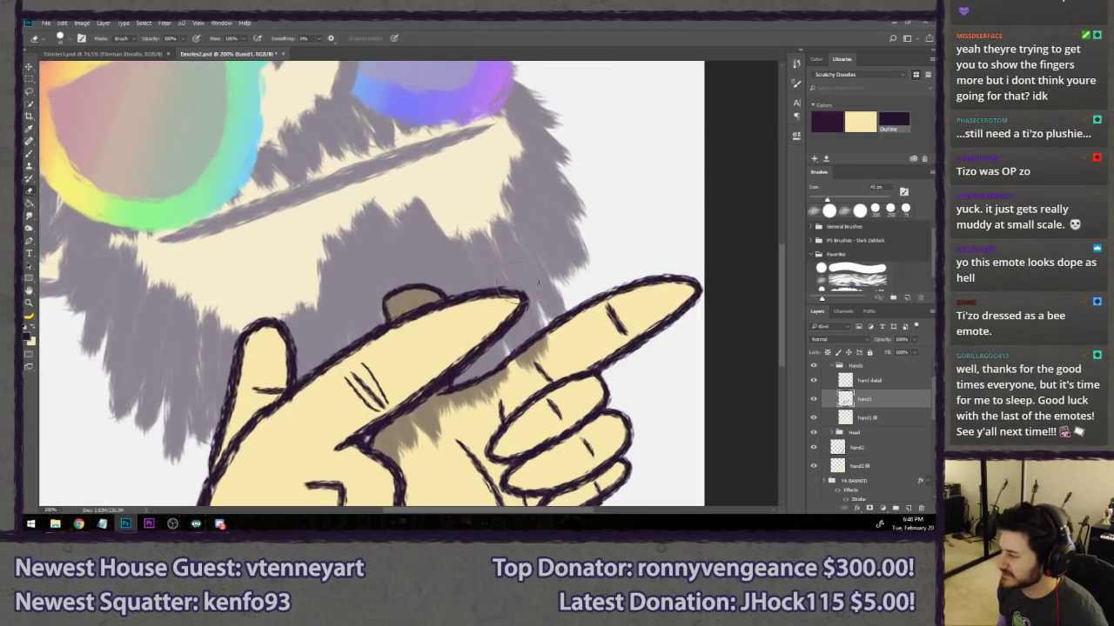
# - Erase the outline around the tip of the pointed finger crossing the beard on the hand1 layer, then reduce the eraser to 25 px
pyautogui.moveTo(518, 283)
pyautogui.mouseDown()
pyautogui.moveTo(527, 277)
pyautogui.moveTo(493, 310)
pyautogui.mouseUp()
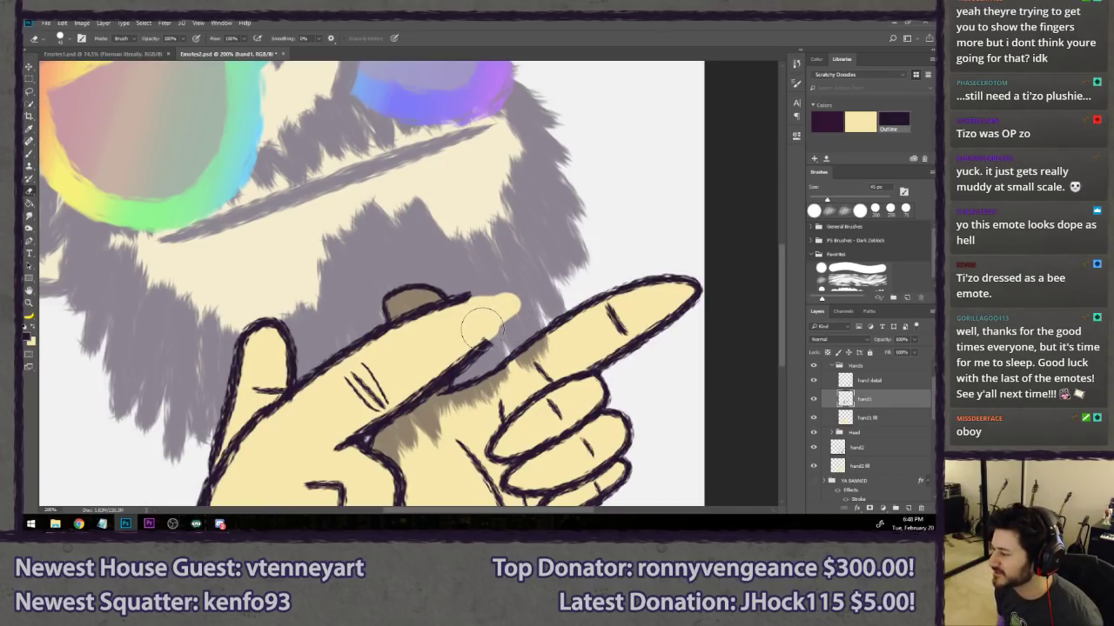
pyautogui.press('[')
pyautogui.press('[')
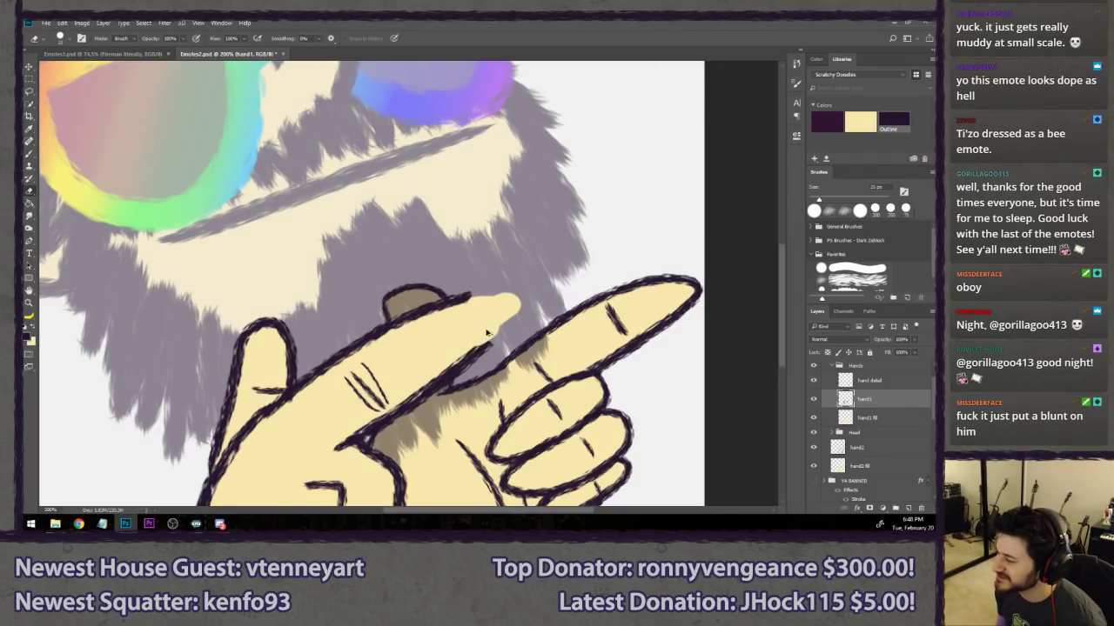
# - Try several dark scratchy brush strokes to redraw the tip outline of the finger crossing the beard
pyautogui.press('b')
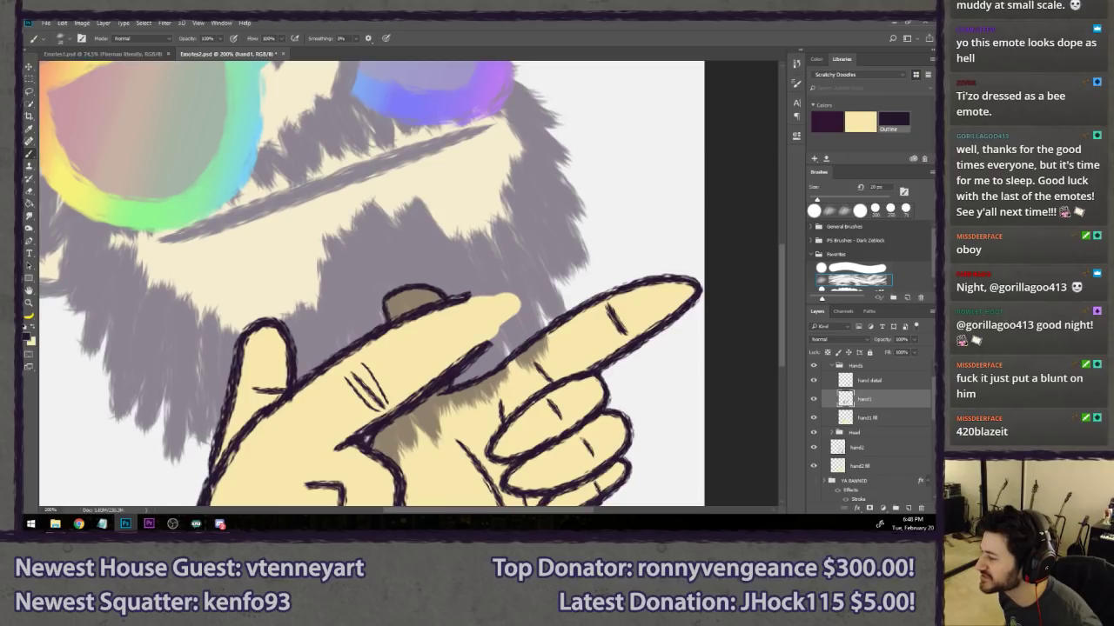
pyautogui.moveTo(454, 294); pyautogui.dragTo(498, 320)
pyautogui.hotkey('ctrl', 'z')
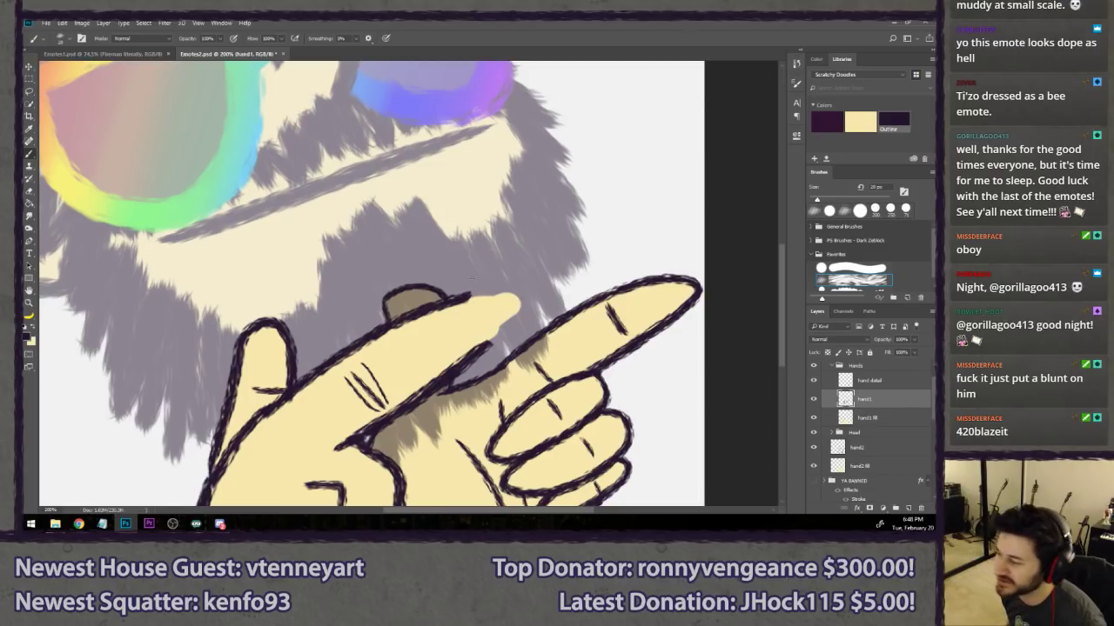
pyautogui.moveTo(470, 294); pyautogui.dragTo(492, 343)
pyautogui.hotkey('ctrl', 'z')
pyautogui.hotkey('ctrl', 'z')
pyautogui.hotkey('ctrl', 'z')
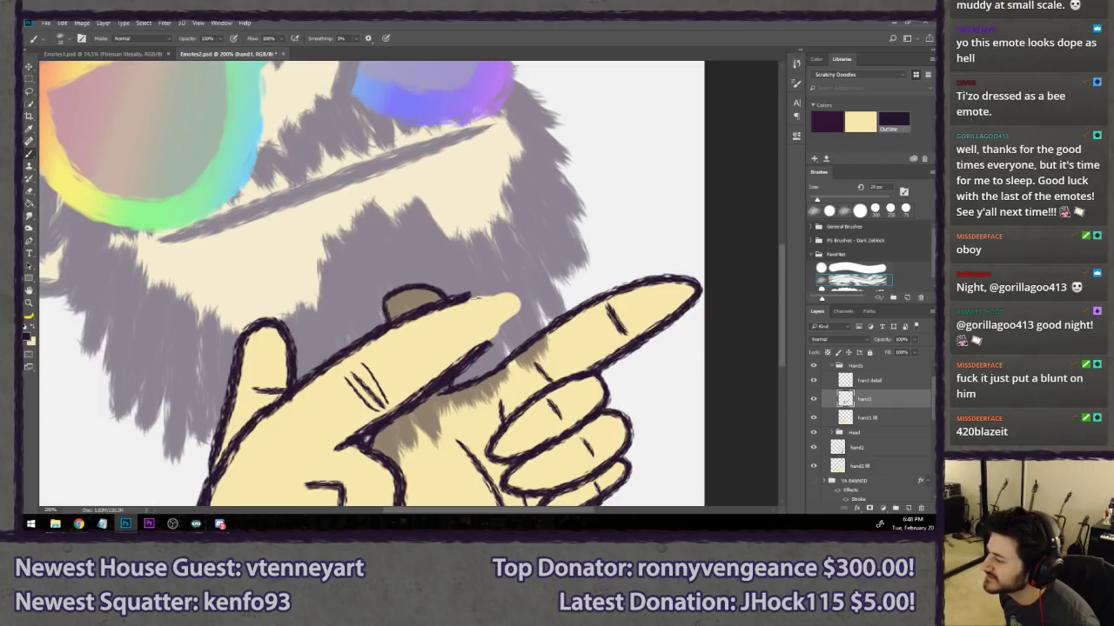
pyautogui.moveTo(456, 295)
pyautogui.mouseDown()
pyautogui.moveTo(499, 293)
pyautogui.moveTo(492, 341)
pyautogui.mouseUp()
pyautogui.hotkey('ctrl', 'z')
pyautogui.moveTo(454, 296); pyautogui.dragTo(489, 348)
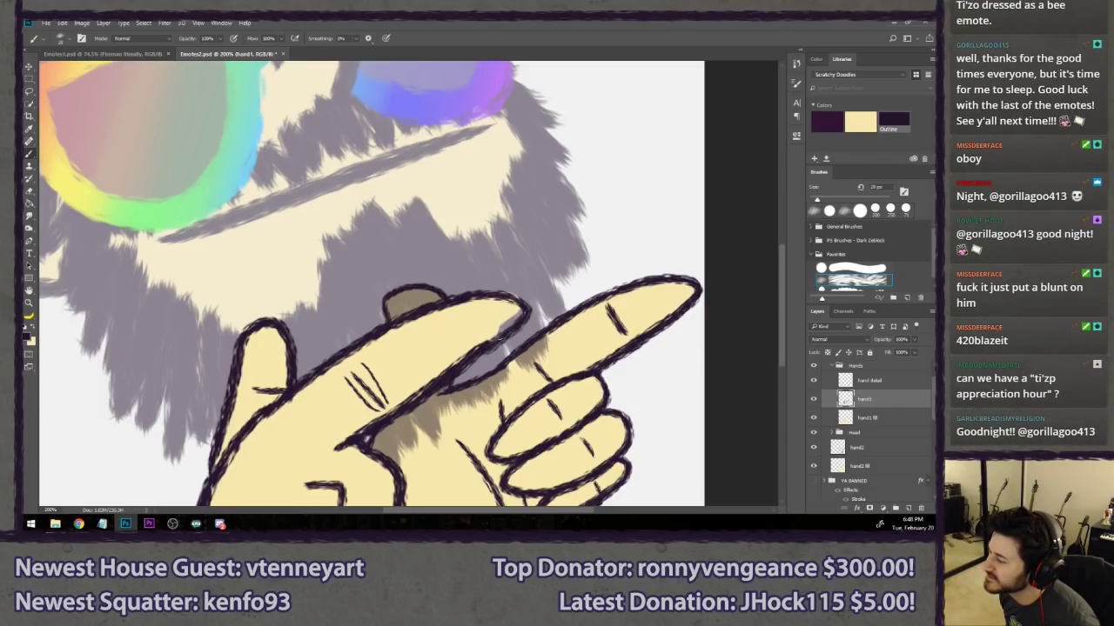
pyautogui.hotkey('ctrl', 'z')
pyautogui.moveTo(455, 295); pyautogui.dragTo(484, 342)
pyautogui.hotkey('ctrl', 'z')
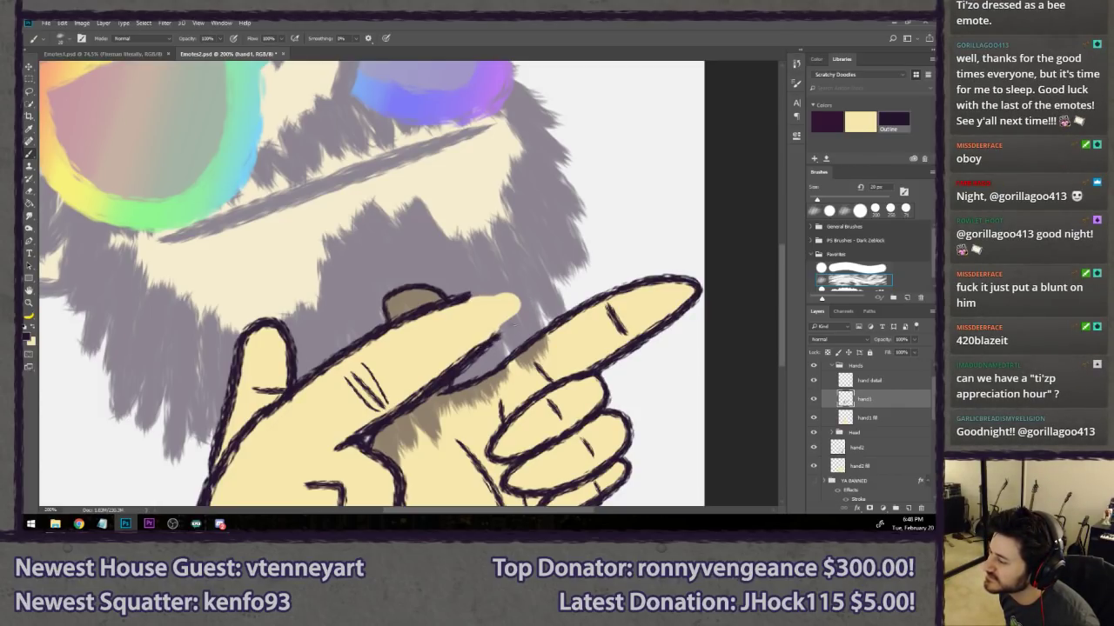
pyautogui.moveTo(461, 294); pyautogui.dragTo(487, 341)
pyautogui.hotkey('ctrl', 'z')
pyautogui.moveTo(444, 298)
pyautogui.mouseDown()
pyautogui.moveTo(538, 290)
pyautogui.moveTo(479, 356)
pyautogui.moveTo(431, 310)
pyautogui.mouseUp()
pyautogui.hotkey('ctrl', 'z')
# - Erase the remaining upper and lower outline of the finger crossing the beard, back to its base
pyautogui.press('e')
pyautogui.moveTo(404, 365)
pyautogui.mouseDown()
pyautogui.moveTo(382, 378)
pyautogui.moveTo(414, 345)
pyautogui.mouseUp()
pyautogui.moveTo(500, 294); pyautogui.dragTo(470, 320)
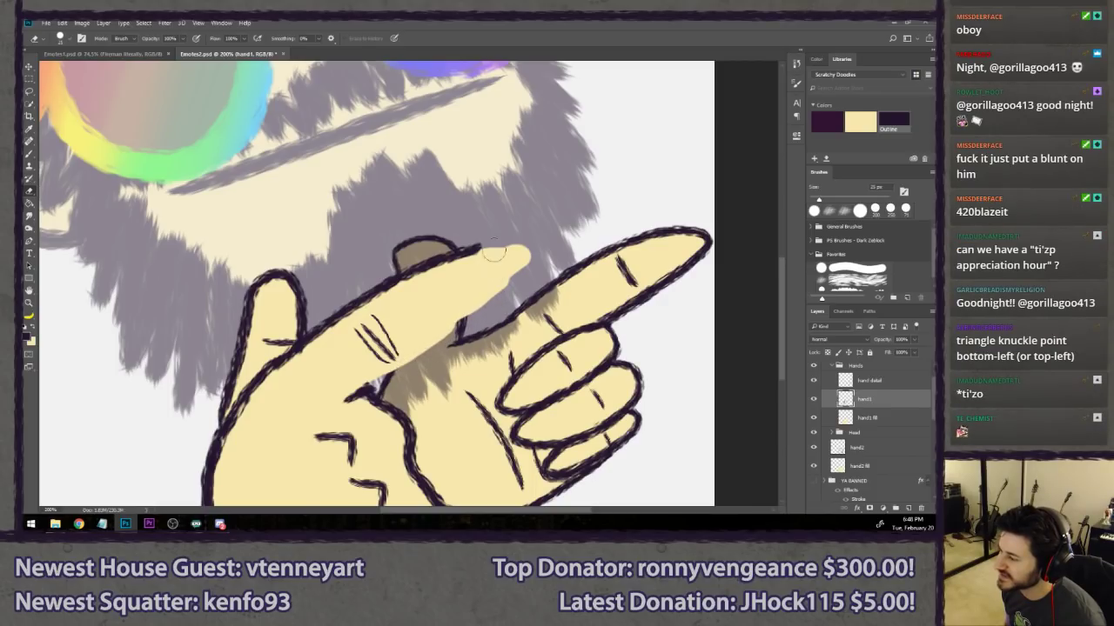
pyautogui.moveTo(506, 248)
pyautogui.mouseDown()
pyautogui.moveTo(419, 267)
pyautogui.moveTo(324, 329)
pyautogui.moveTo(318, 348)
pyautogui.moveTo(387, 376)
pyautogui.moveTo(348, 378)
pyautogui.moveTo(353, 406)
pyautogui.moveTo(364, 348)
pyautogui.mouseUp()
# - Try a new dark outline for the whole finger over its existing skin fill
pyautogui.press('b')
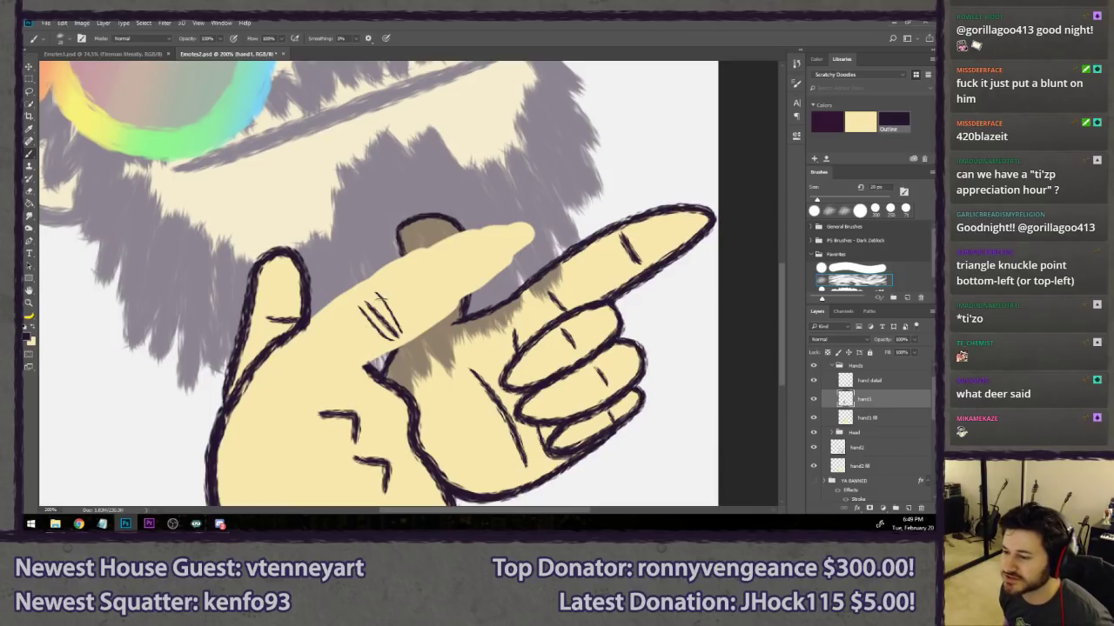
pyautogui.moveTo(300, 318)
pyautogui.mouseDown()
pyautogui.moveTo(518, 225)
pyautogui.moveTo(373, 366)
pyautogui.mouseUp()
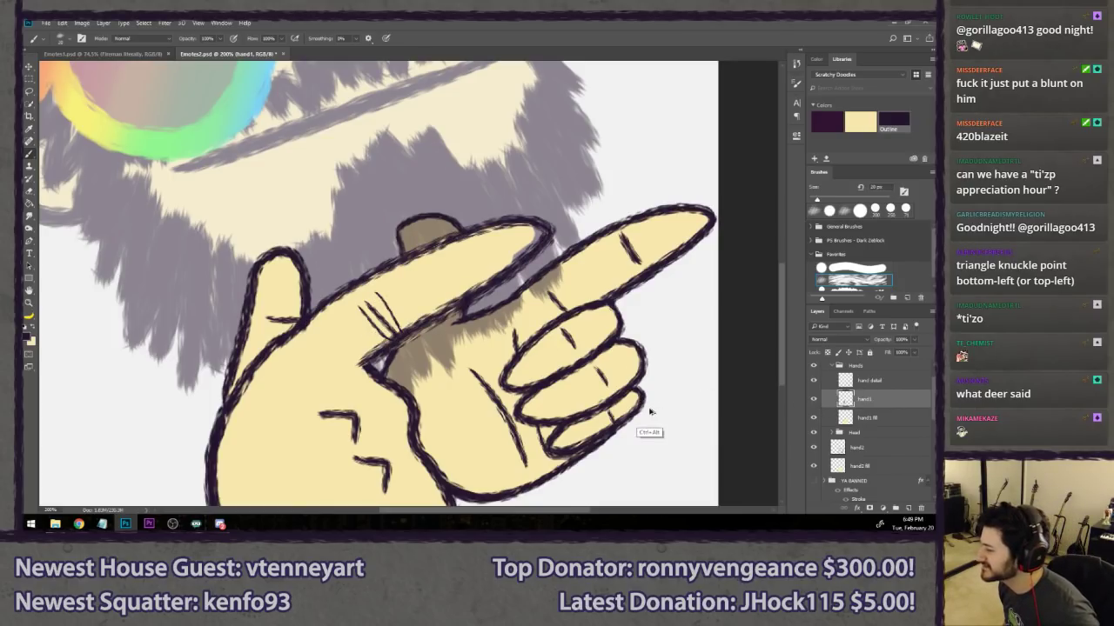
pyautogui.hotkey('ctrl', 'z')
# - Erase the finger's crease lines on the hand detail layer and its skin fill on the hand1 fill layer
pyautogui.click(858, 383)
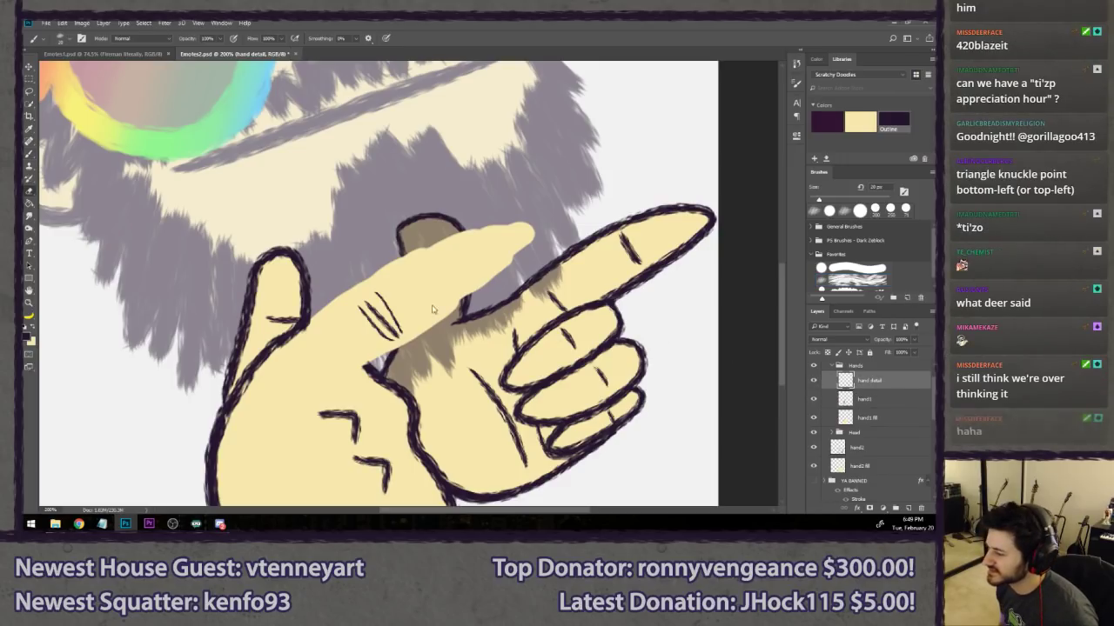
pyautogui.press('e')
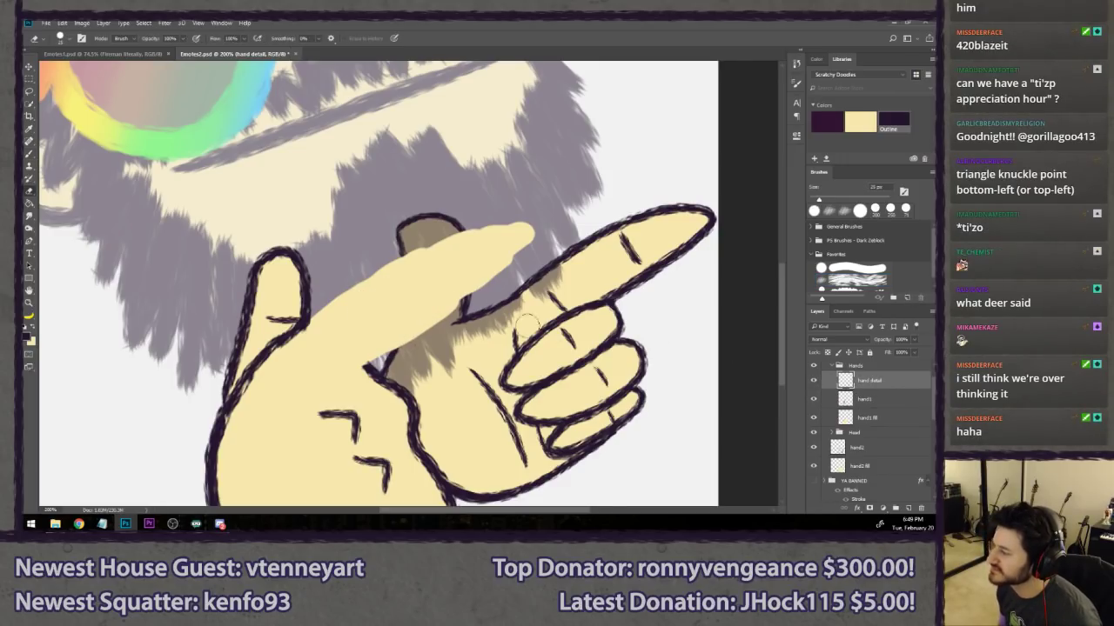
pyautogui.click(882, 419)
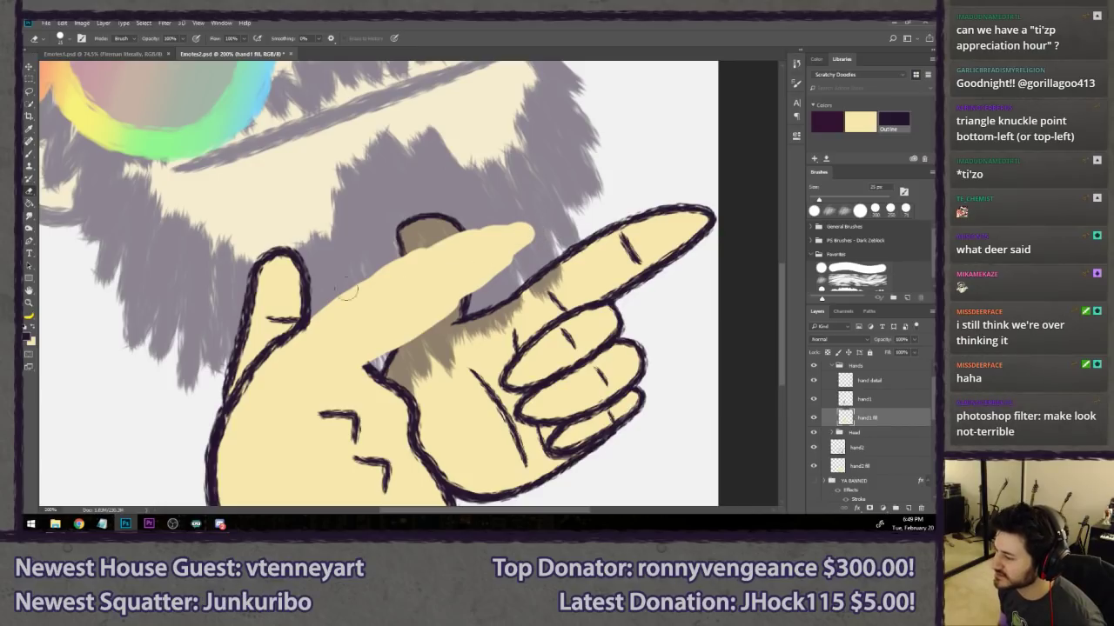
pyautogui.press('[')
pyautogui.press(']')
pyautogui.press(']')
pyautogui.moveTo(339, 300)
pyautogui.mouseDown()
pyautogui.moveTo(378, 352)
pyautogui.moveTo(374, 300)
pyautogui.moveTo(408, 309)
pyautogui.moveTo(383, 256)
pyautogui.moveTo(419, 321)
pyautogui.moveTo(444, 327)
pyautogui.moveTo(466, 248)
pyautogui.moveTo(503, 267)
pyautogui.moveTo(536, 235)
pyautogui.mouseUp()
# - Draw a new raised, tapered finger outline on the hand1 layer, from beside the thumb to the tip and back to the palm
pyautogui.click(879, 383)
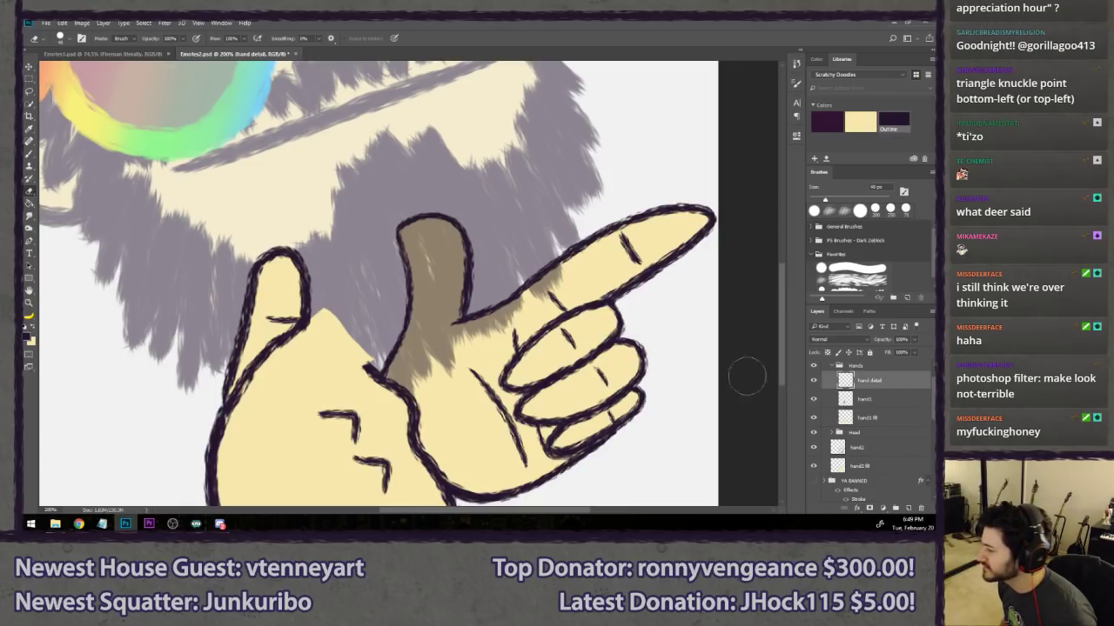
pyautogui.click(852, 399)
pyautogui.press('b')
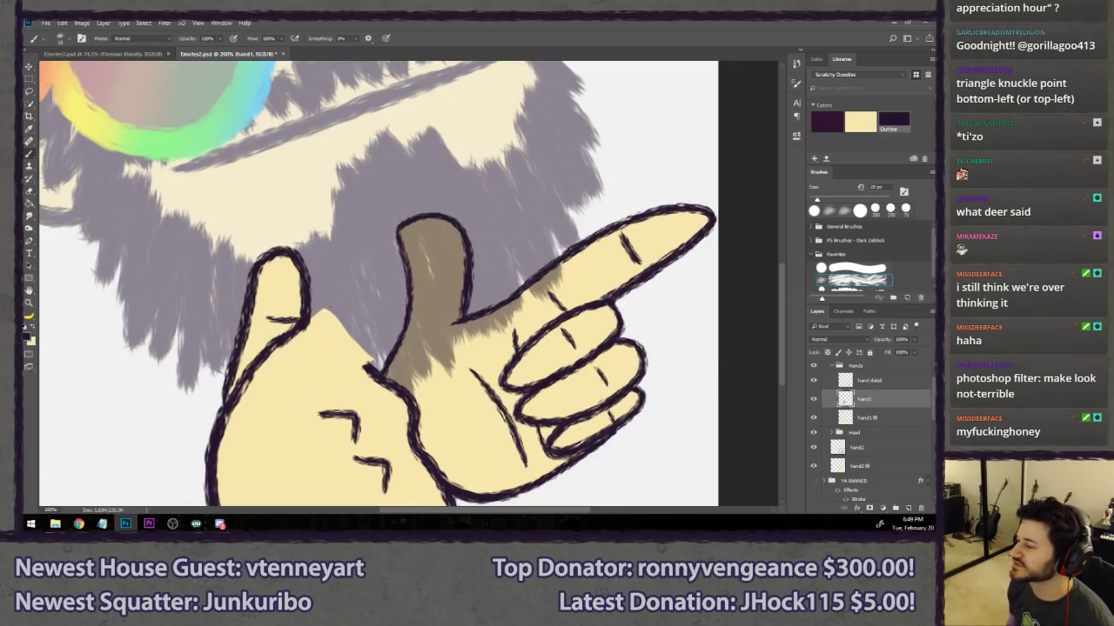
pyautogui.moveTo(308, 325)
pyautogui.mouseDown()
pyautogui.moveTo(587, 198)
pyautogui.moveTo(386, 373)
pyautogui.mouseUp()
pyautogui.hotkey('ctrl', 'z')
pyautogui.moveTo(310, 315)
pyautogui.mouseDown()
pyautogui.moveTo(530, 197)
pyautogui.moveTo(348, 381)
pyautogui.mouseUp()
pyautogui.hotkey('ctrl', 'z')
pyautogui.moveTo(306, 326)
pyautogui.mouseDown()
pyautogui.moveTo(393, 253)
pyautogui.moveTo(419, 326)
pyautogui.moveTo(358, 383)
pyautogui.mouseUp()
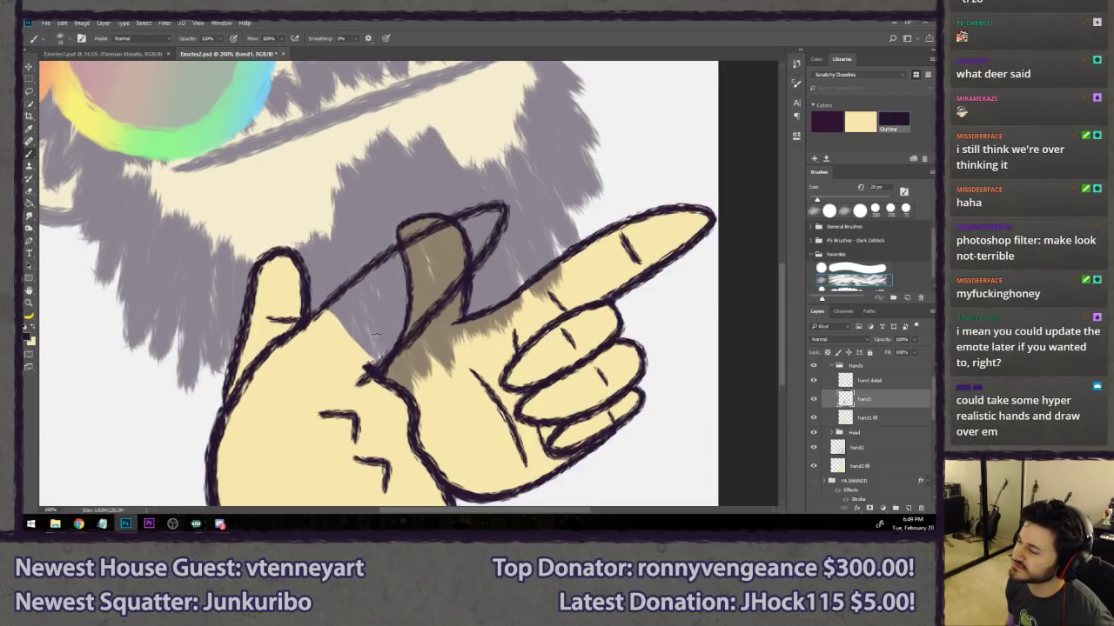
pyautogui.hotkey('ctrl', 'z')
pyautogui.moveTo(309, 304); pyautogui.dragTo(365, 370)
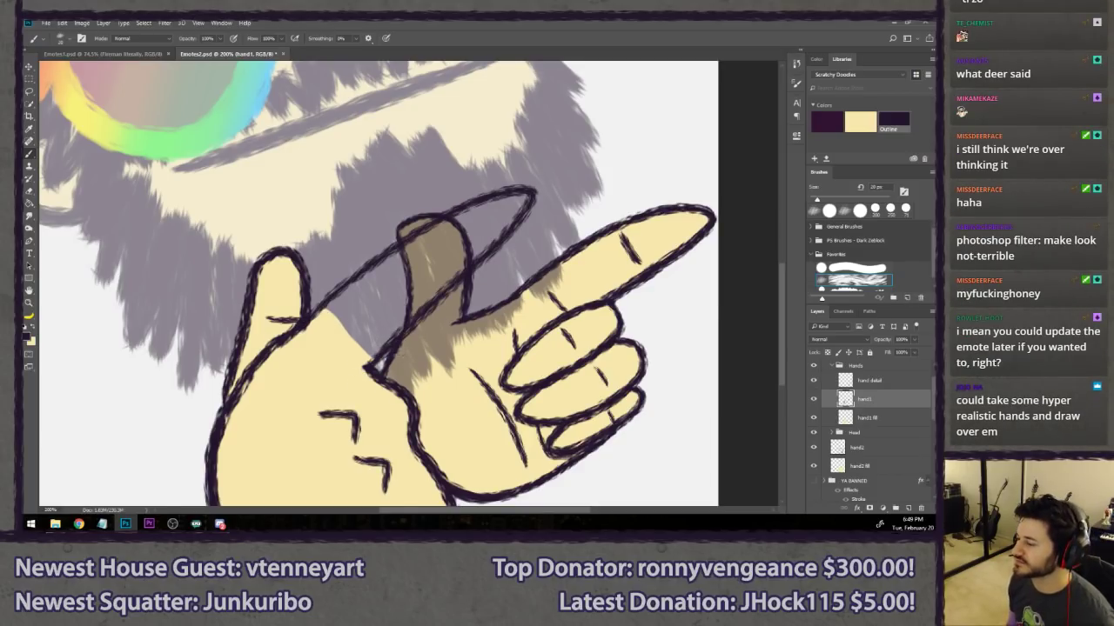
# - Compare the earlier and redrawn finger versions on the whole emote at small size
pyautogui.scroll(-5, 397, 351)
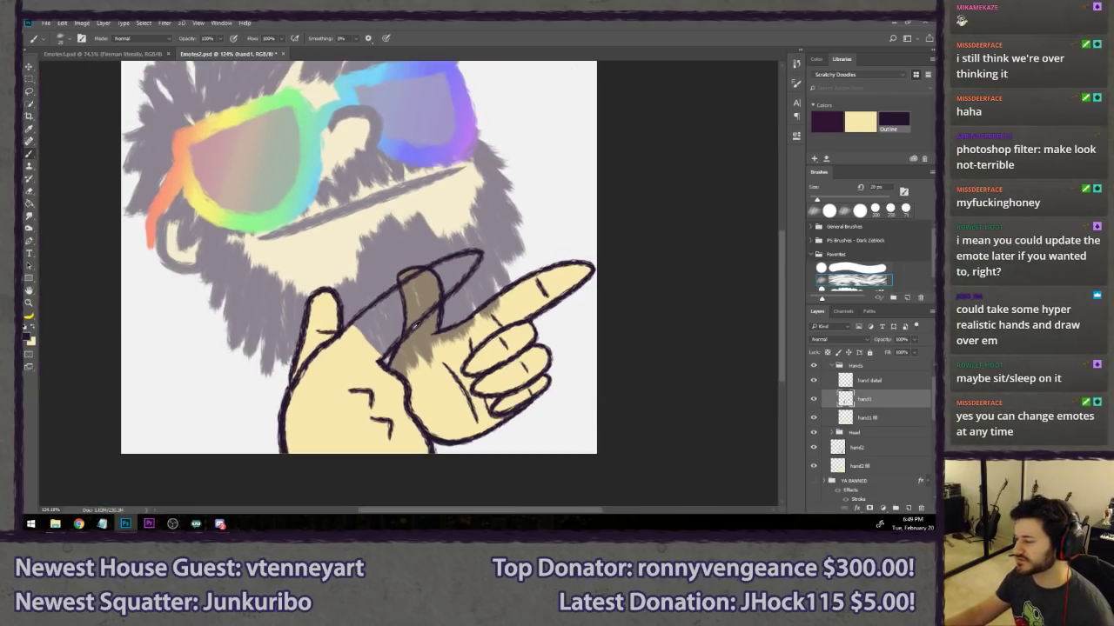
pyautogui.hotkey('ctrl', 'z')
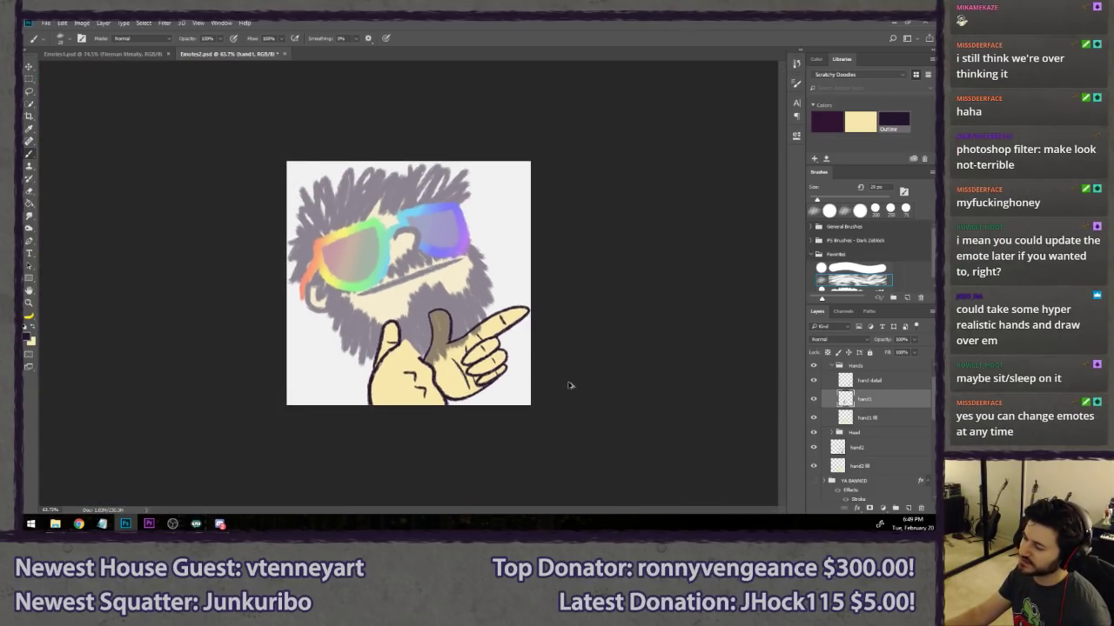
pyautogui.hotkey('ctrl', 'z')
pyautogui.hotkey('ctrl', 'shift', 'z')
pyautogui.hotkey('ctrl', 'shift', 'z')
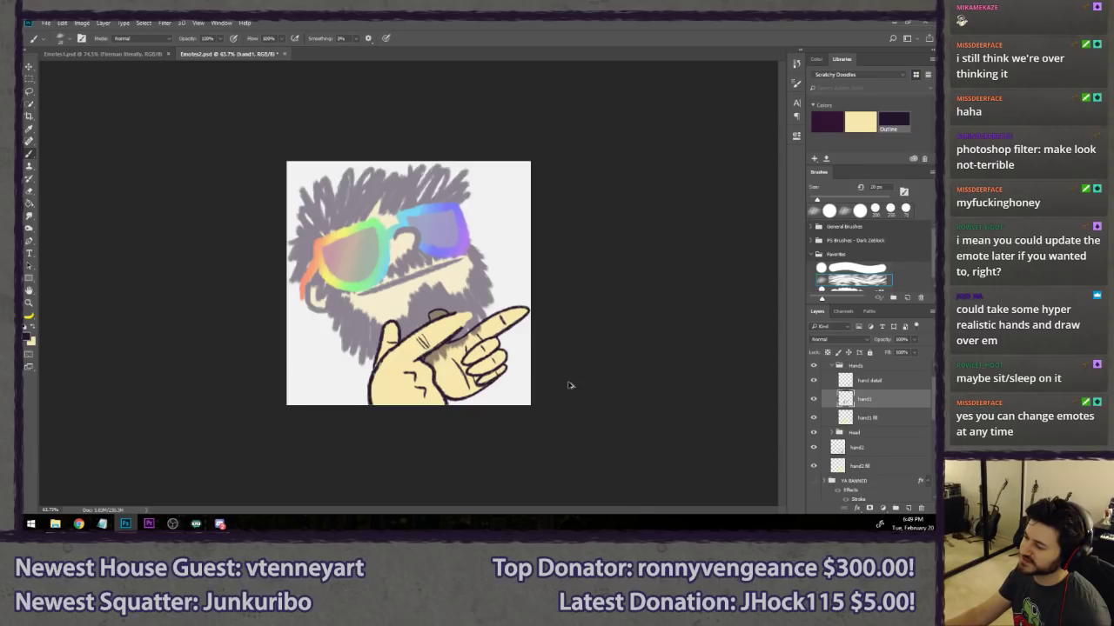
pyautogui.hotkey('ctrl', 'shift', 'z')
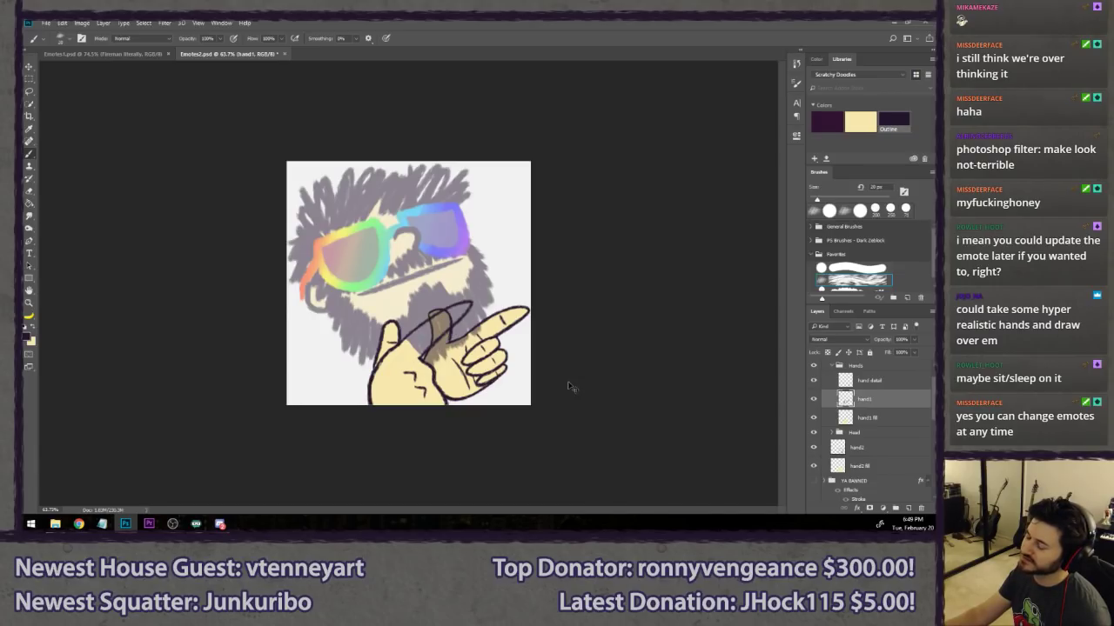
pyautogui.hotkey('ctrl', 'z')
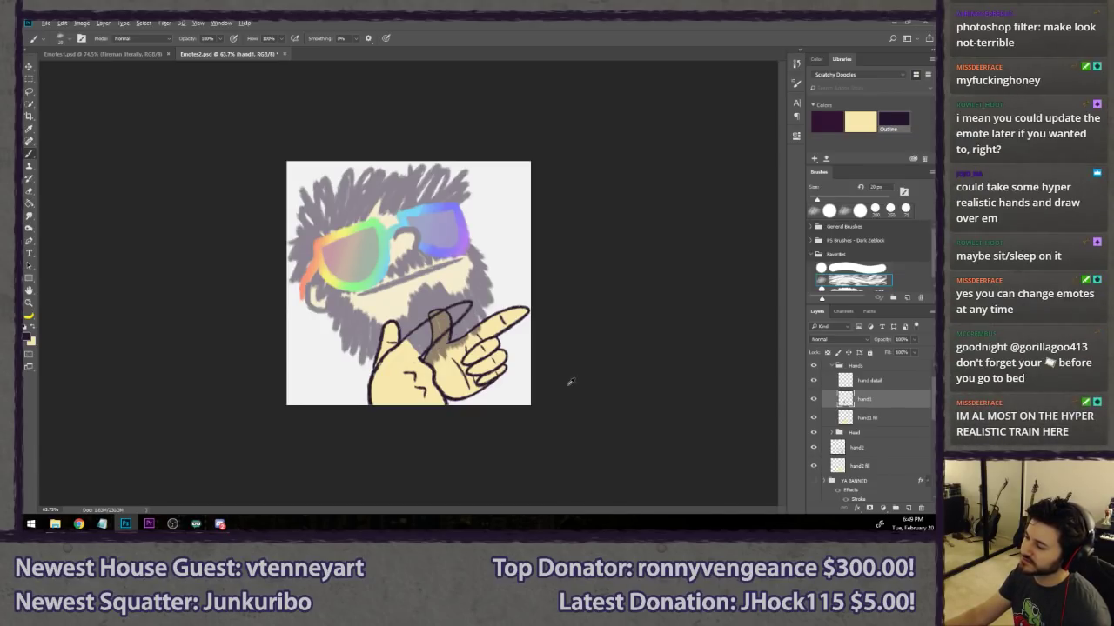
# - Try a fingernail line near the tip of the redrawn finger on the hand1 layer
pyautogui.scroll(10, 548, 409)
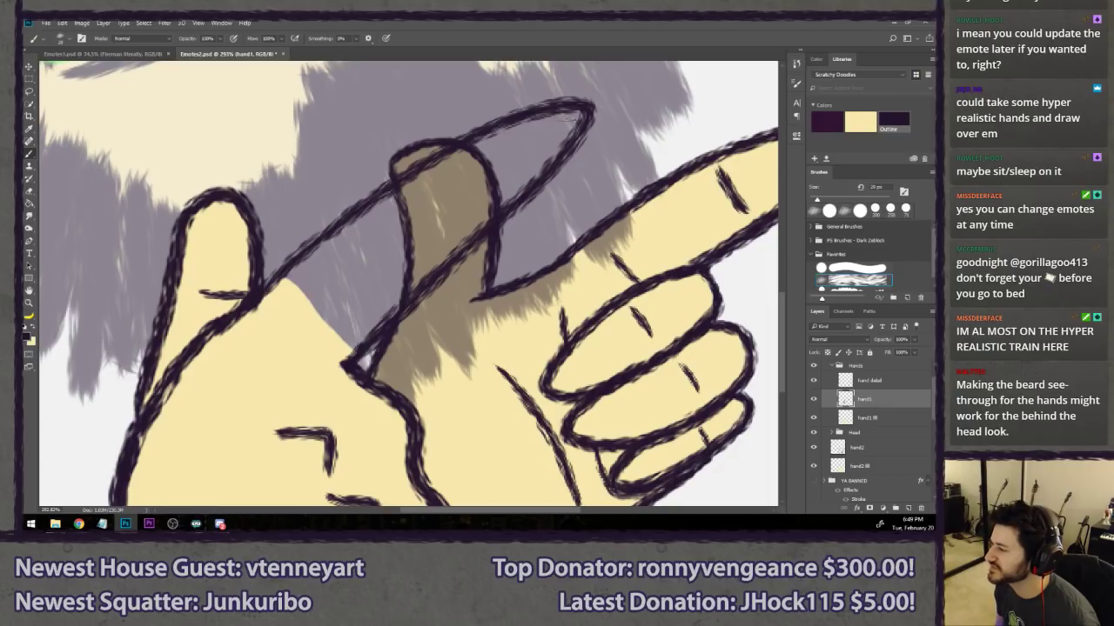
pyautogui.moveTo(512, 124); pyautogui.dragTo(527, 165)
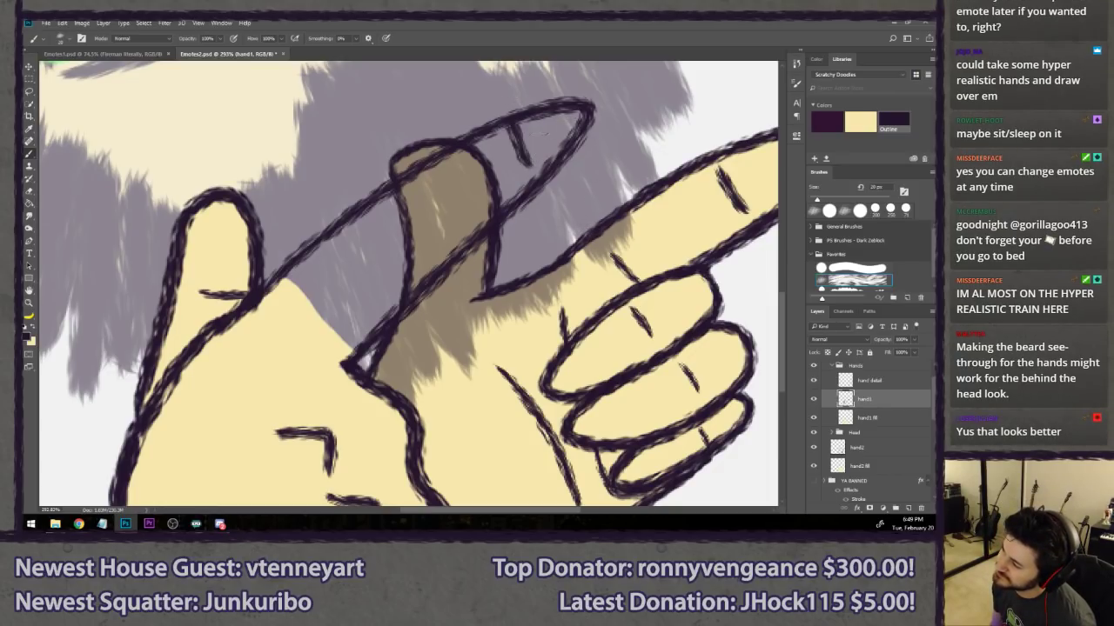
pyautogui.moveTo(574, 107); pyautogui.dragTo(542, 163)
pyautogui.hotkey('ctrl', 'alt', 'z')
pyautogui.hotkey('ctrl', 'alt', 'z')
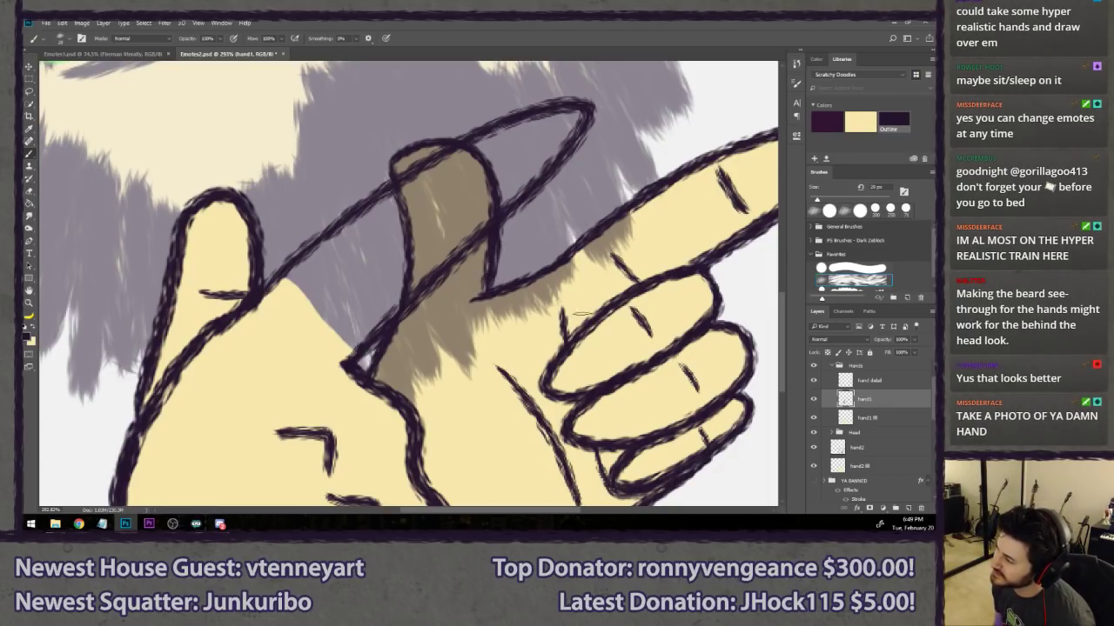
# - Fill the redrawn finger with the cream skin colour on the hand1 fill layer using the solid round brush
pyautogui.click(889, 418)
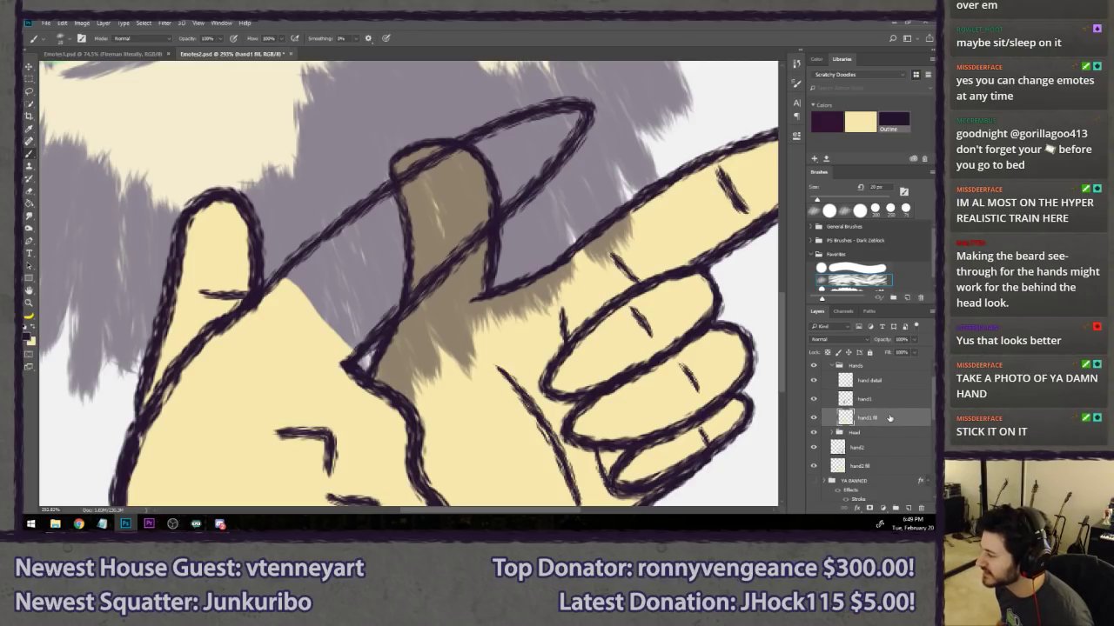
pyautogui.click(857, 268)
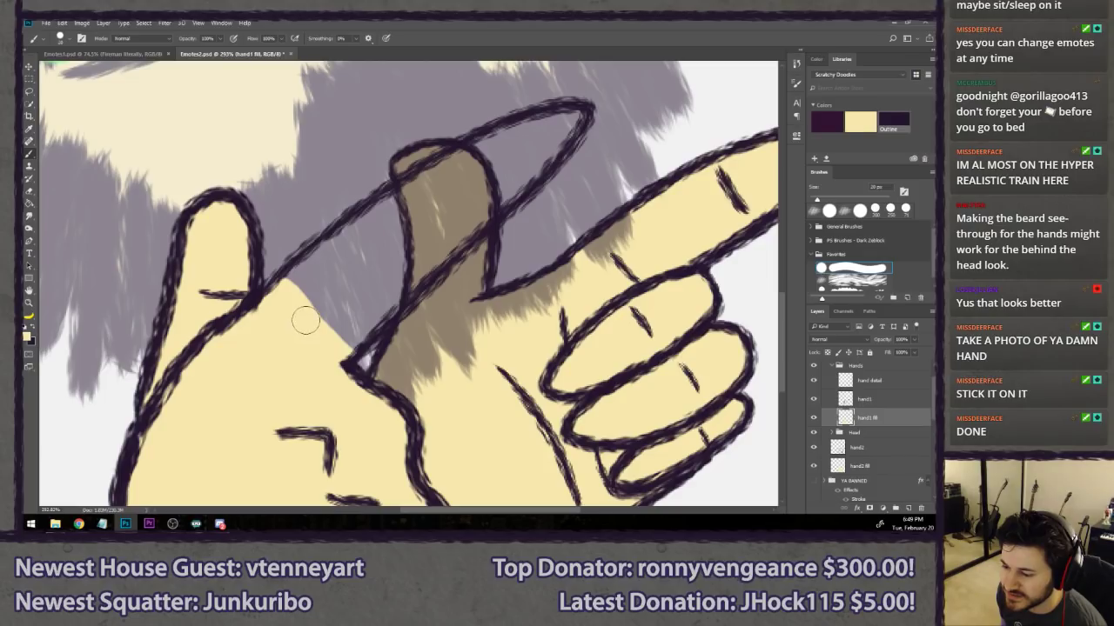
pyautogui.moveTo(300, 303)
pyautogui.mouseDown()
pyautogui.moveTo(287, 268)
pyautogui.moveTo(327, 259)
pyautogui.moveTo(311, 318)
pyautogui.moveTo(348, 328)
pyautogui.moveTo(374, 311)
pyautogui.moveTo(414, 274)
pyautogui.moveTo(383, 240)
pyautogui.moveTo(352, 250)
pyautogui.moveTo(357, 237)
pyautogui.moveTo(437, 181)
pyautogui.moveTo(410, 231)
pyautogui.moveTo(418, 263)
pyautogui.moveTo(466, 225)
pyautogui.moveTo(444, 179)
pyautogui.moveTo(532, 129)
pyautogui.moveTo(480, 181)
pyautogui.moveTo(497, 186)
pyautogui.moveTo(496, 177)
pyautogui.moveTo(392, 235)
pyautogui.mouseUp()
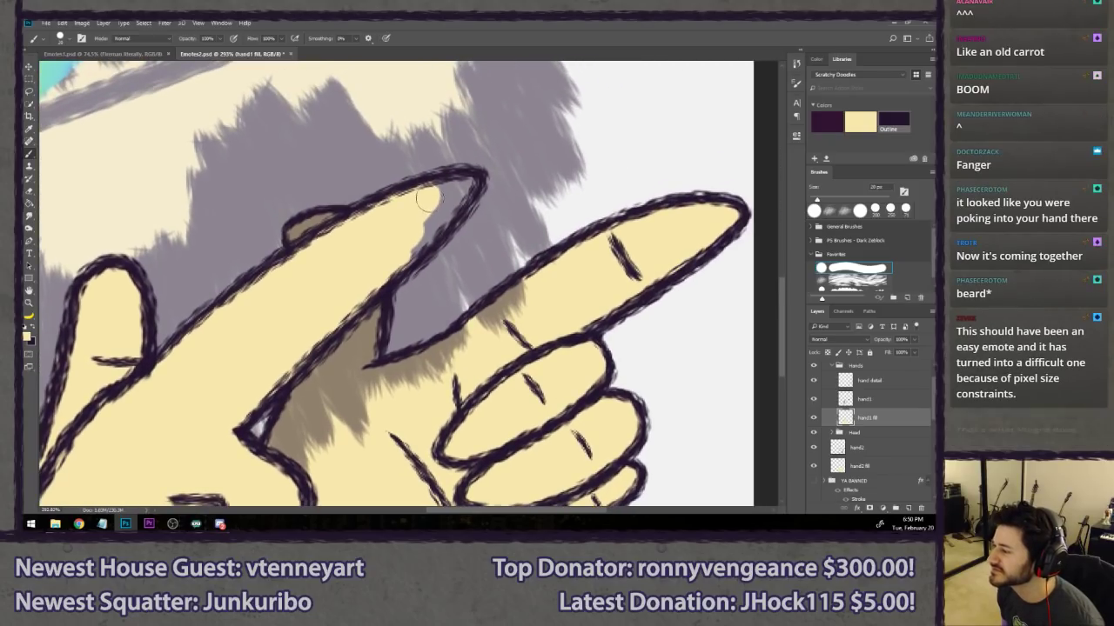
pyautogui.press('[')
pyautogui.moveTo(448, 186)
pyautogui.mouseDown()
pyautogui.moveTo(462, 181)
pyautogui.moveTo(376, 276)
pyautogui.mouseUp()
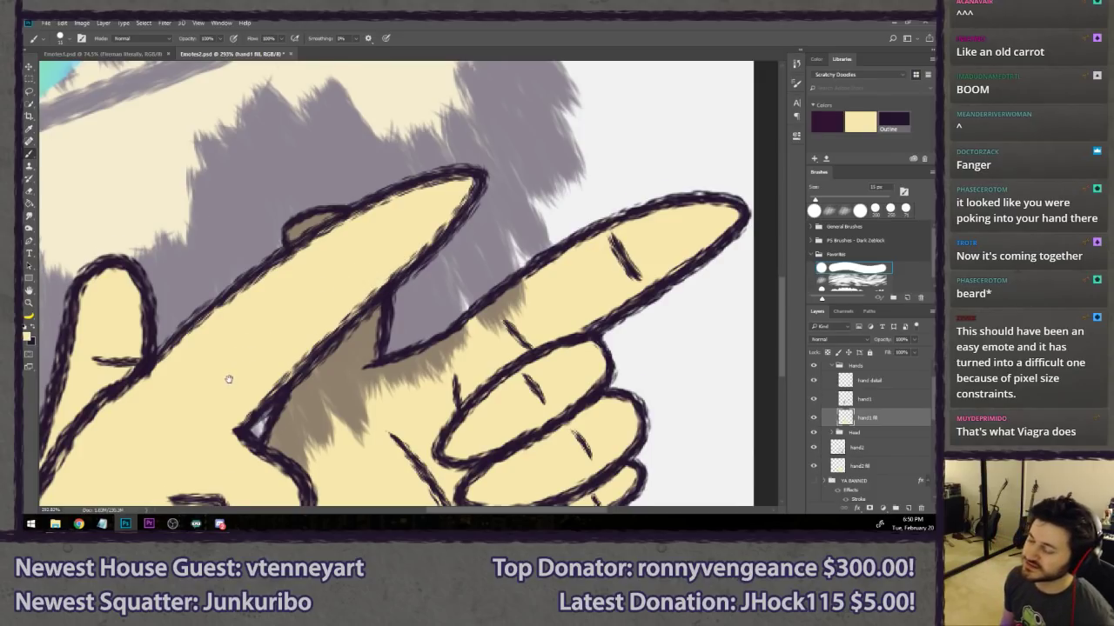
pyautogui.scroll(-4, 286, 311)
pyautogui.hotkey('ctrl', '1')
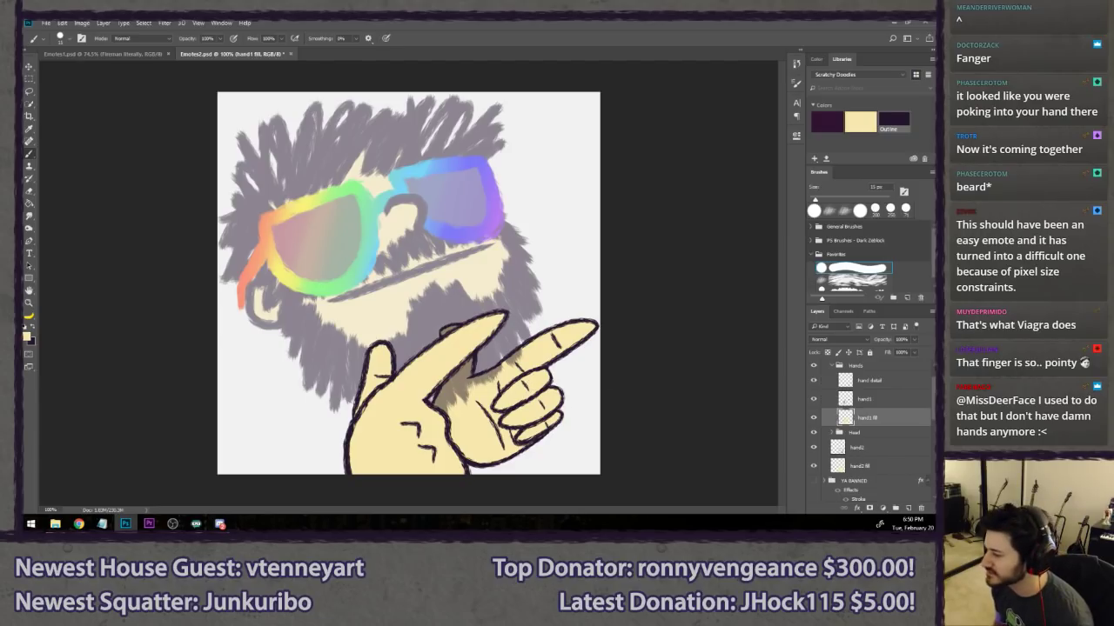
# - Draw a dark fingernail outline at the tip of the redrawn finger on the hand detail layer using the scratchy brush
pyautogui.press('z')
pyautogui.click(463, 364)
pyautogui.click(877, 383)
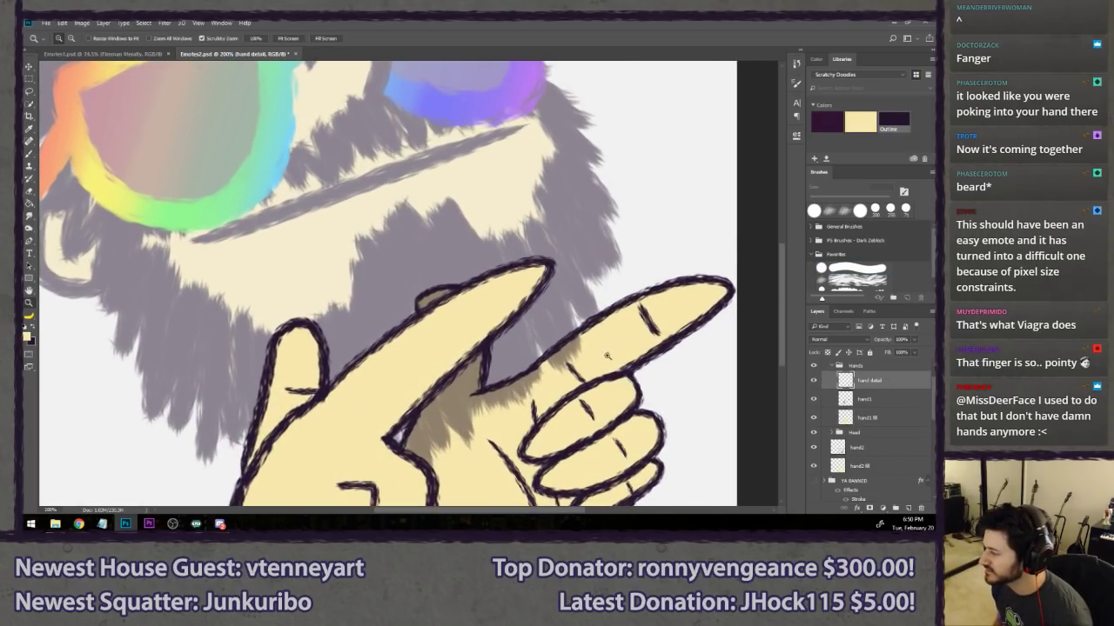
pyautogui.press('b')
pyautogui.click(514, 291)
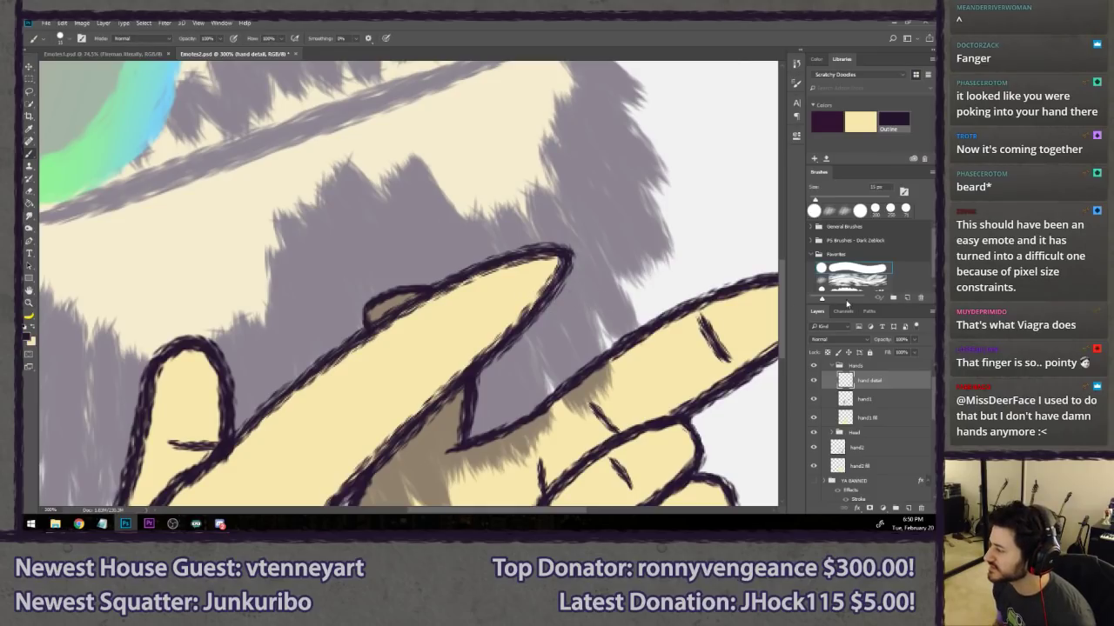
pyautogui.moveTo(496, 272)
pyautogui.mouseDown()
pyautogui.moveTo(520, 296)
pyautogui.moveTo(552, 280)
pyautogui.moveTo(520, 310)
pyautogui.moveTo(511, 227)
pyautogui.mouseUp()
pyautogui.hotkey('ctrl', 'alt', 'z')
pyautogui.hotkey('ctrl', 'alt', 'z')
pyautogui.hotkey('ctrl', 'z')
pyautogui.hotkey('ctrl', 'alt', 'z')
pyautogui.hotkey('ctrl', 'alt', 'z')
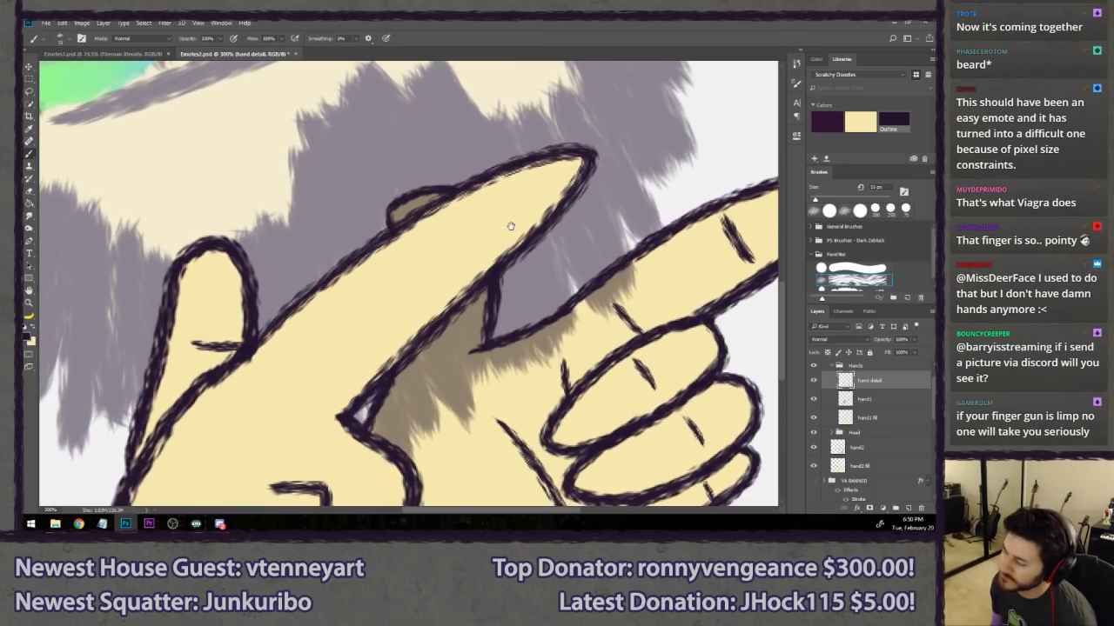
pyautogui.moveTo(498, 183); pyautogui.dragTo(523, 228)
pyautogui.moveTo(499, 186)
pyautogui.mouseDown()
pyautogui.moveTo(569, 163)
pyautogui.moveTo(539, 222)
pyautogui.moveTo(519, 173)
pyautogui.moveTo(532, 228)
pyautogui.mouseUp()
pyautogui.hotkey('ctrl', 'z')
pyautogui.hotkey('ctrl', 'z')
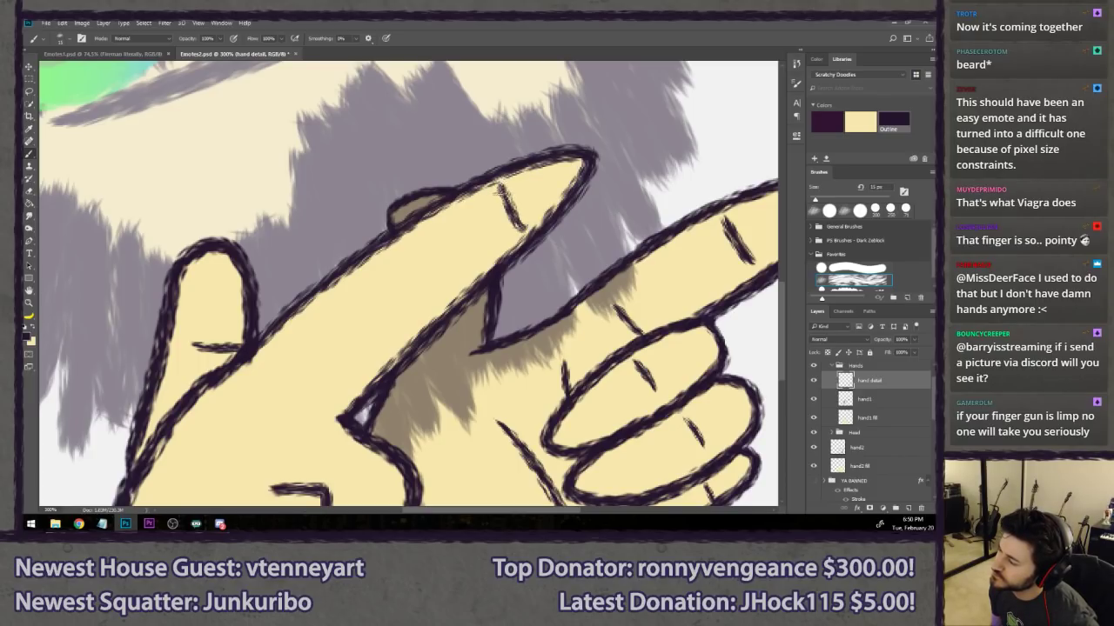
pyautogui.moveTo(503, 183); pyautogui.dragTo(533, 227)
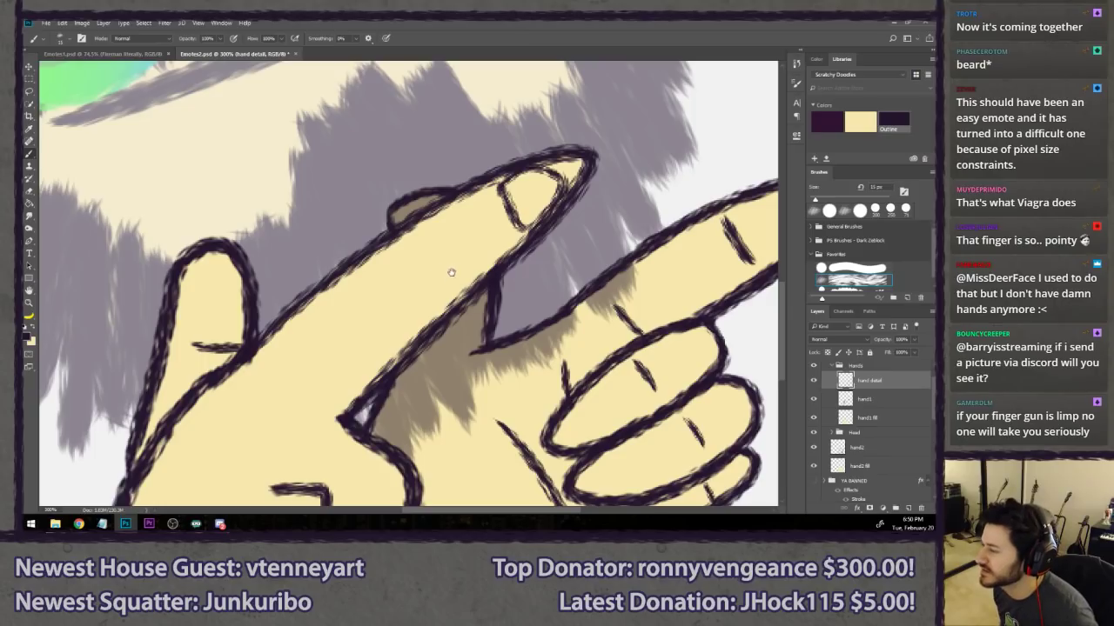
pyautogui.moveTo(520, 223); pyautogui.dragTo(566, 183)
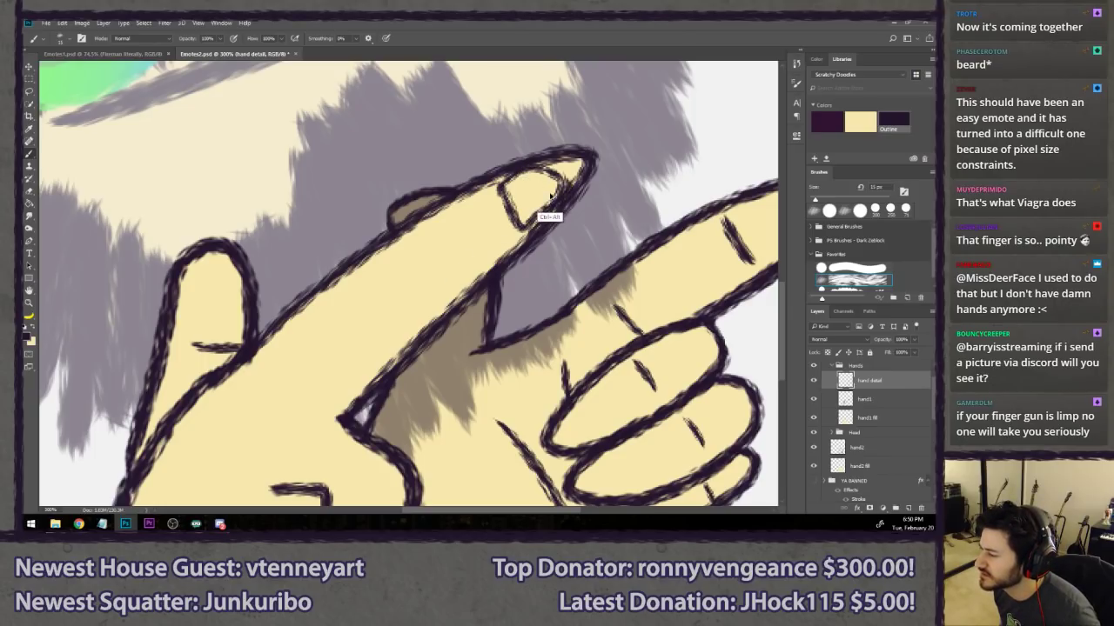
pyautogui.hotkey('ctrl', 'z')
pyautogui.hotkey('ctrl', 'z')
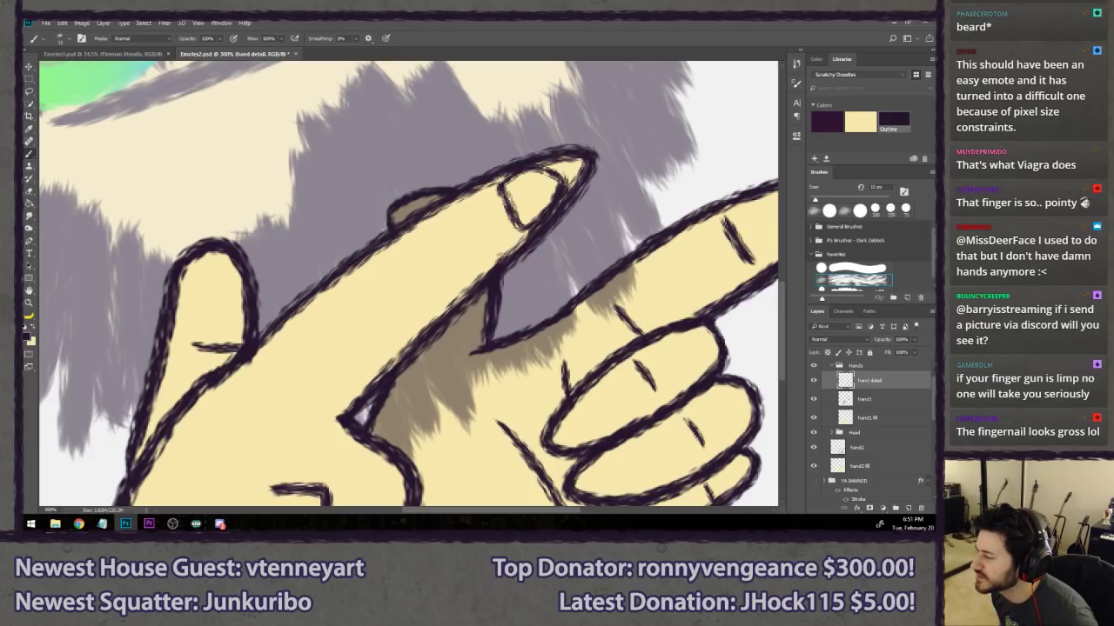
# - Draw three short dark knuckle creases across the middle of the redrawn finger and one crease nearer the nail on the hand detail layer
pyautogui.moveTo(431, 315); pyautogui.dragTo(445, 252)
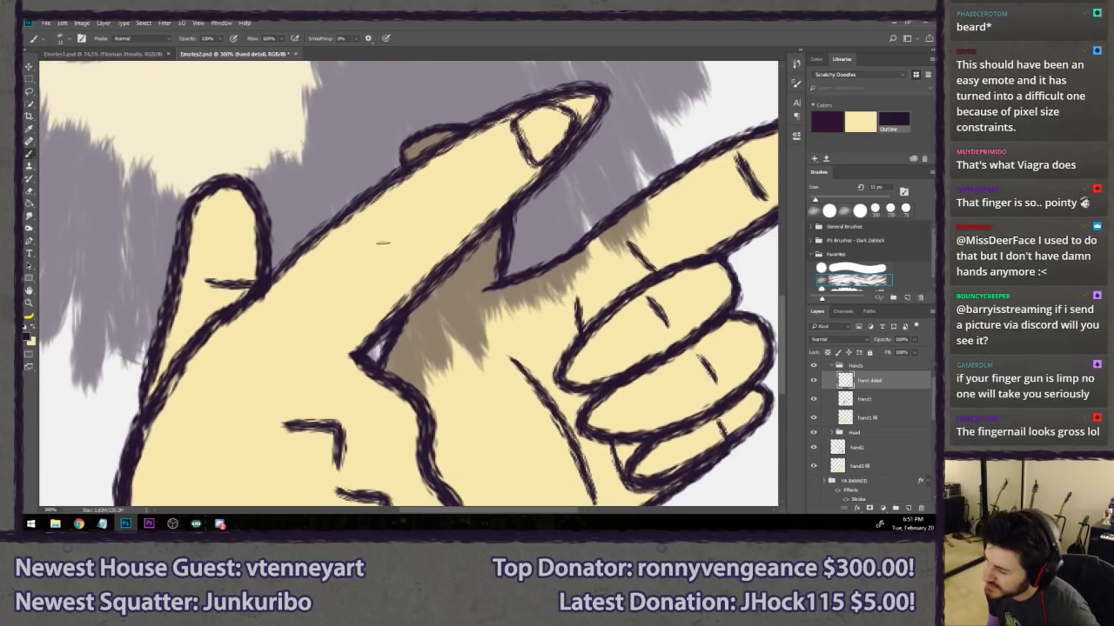
pyautogui.moveTo(360, 228); pyautogui.dragTo(409, 291)
pyautogui.hotkey('ctrl', 'z')
pyautogui.moveTo(353, 232); pyautogui.dragTo(395, 271)
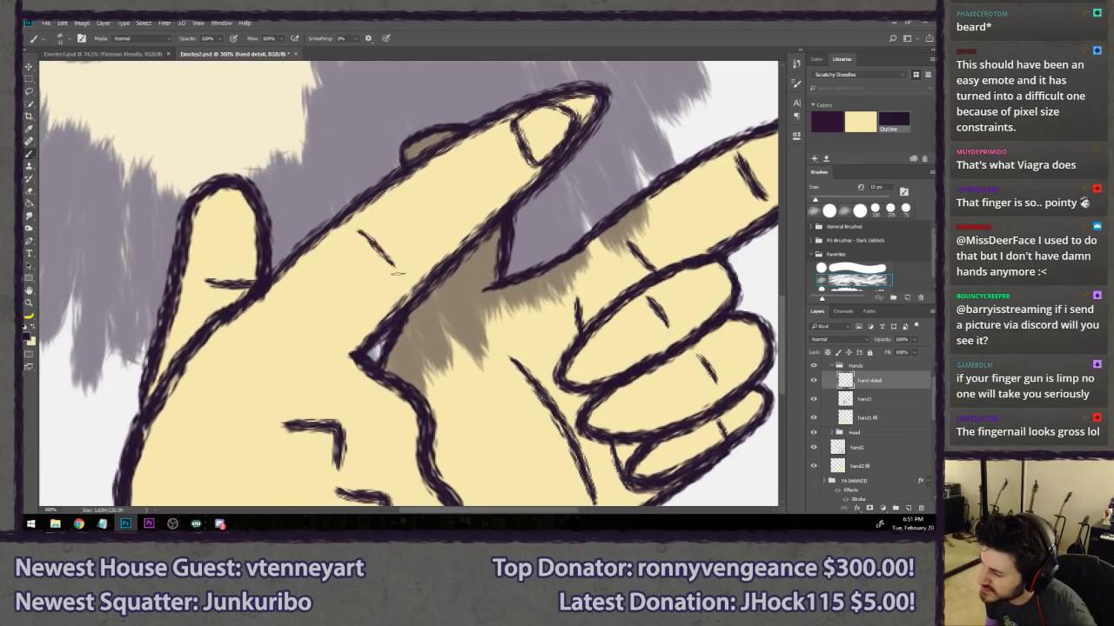
pyautogui.moveTo(348, 235); pyautogui.dragTo(395, 276)
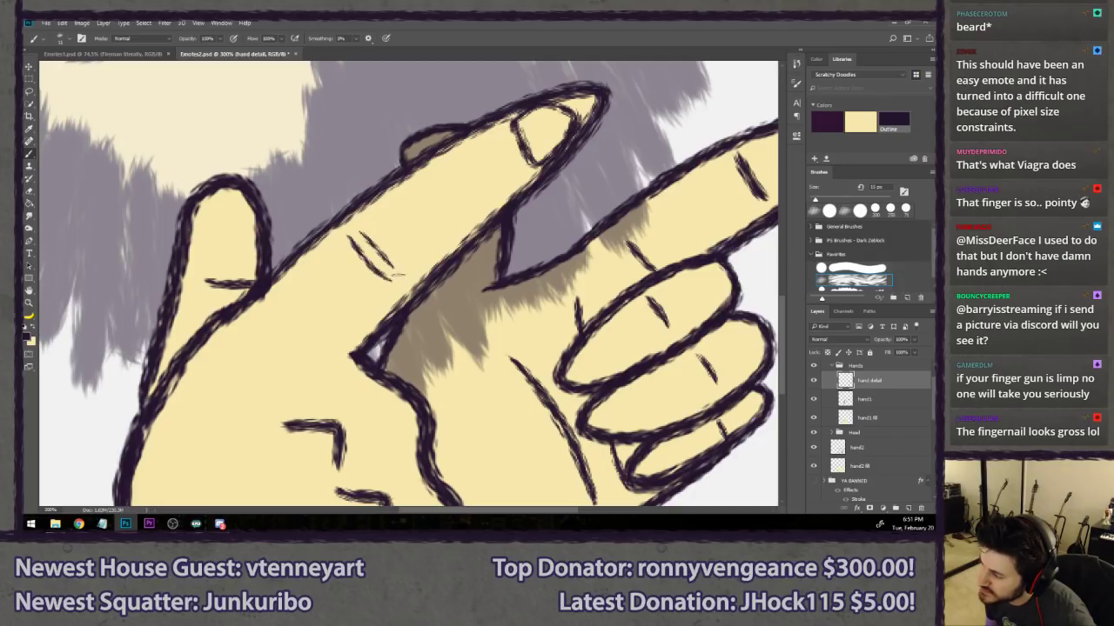
pyautogui.moveTo(369, 218); pyautogui.dragTo(409, 268)
pyautogui.hotkey('ctrl', 'z')
pyautogui.moveTo(372, 222); pyautogui.dragTo(407, 270)
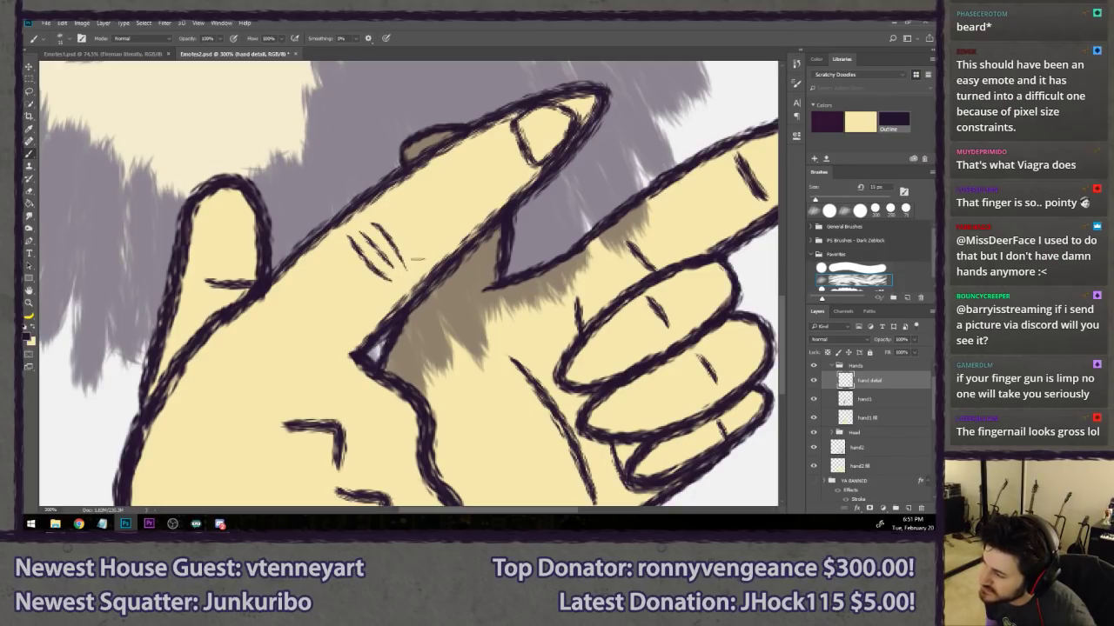
pyautogui.moveTo(447, 173); pyautogui.dragTo(479, 215)
pyautogui.hotkey('ctrl', 'z')
pyautogui.moveTo(453, 171); pyautogui.dragTo(469, 195)
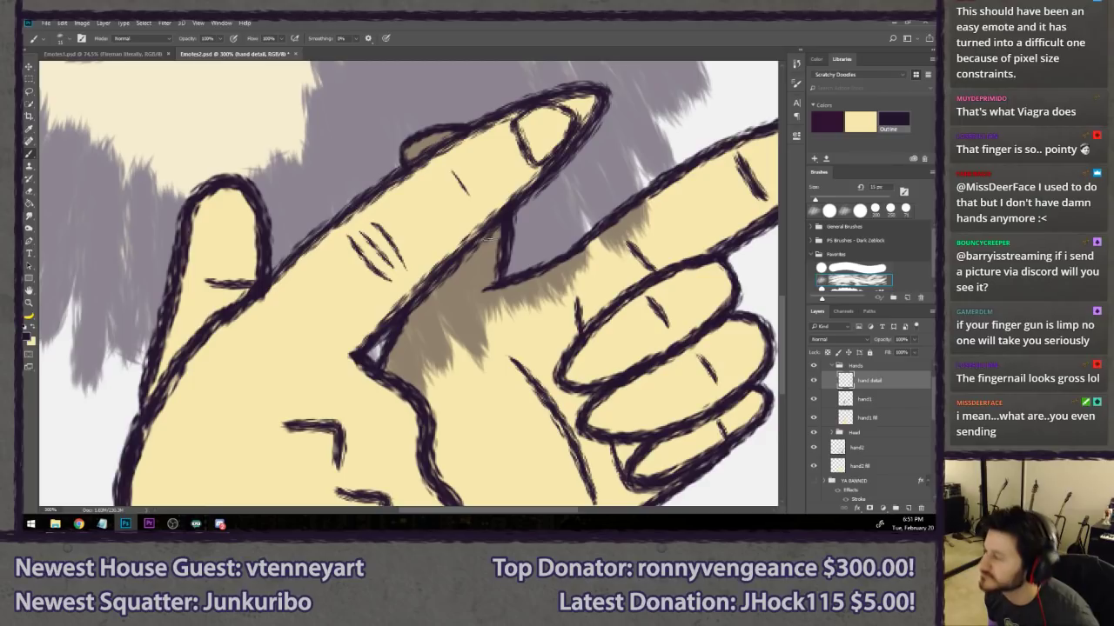
# - Select the group of knuckle creases on the redrawn finger with the Lasso and move them slightly toward the fingertip
pyautogui.hotkey('ctrl', '1')
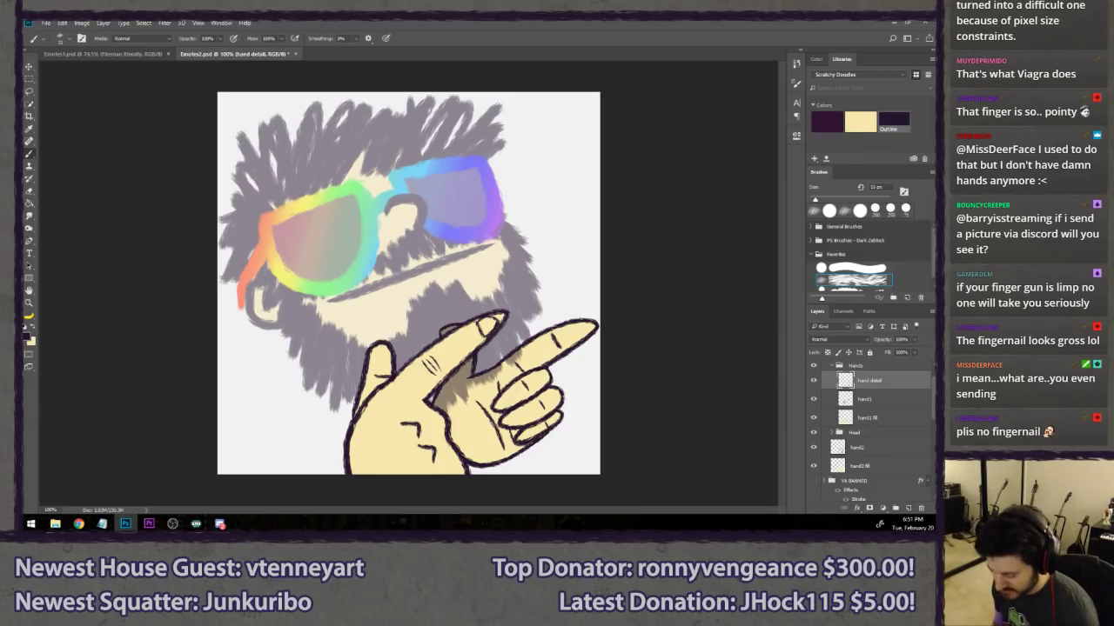
pyautogui.press('l')
pyautogui.moveTo(431, 352)
pyautogui.mouseDown()
pyautogui.moveTo(409, 360)
pyautogui.moveTo(439, 399)
pyautogui.moveTo(454, 360)
pyautogui.mouseUp()
pyautogui.press('v')
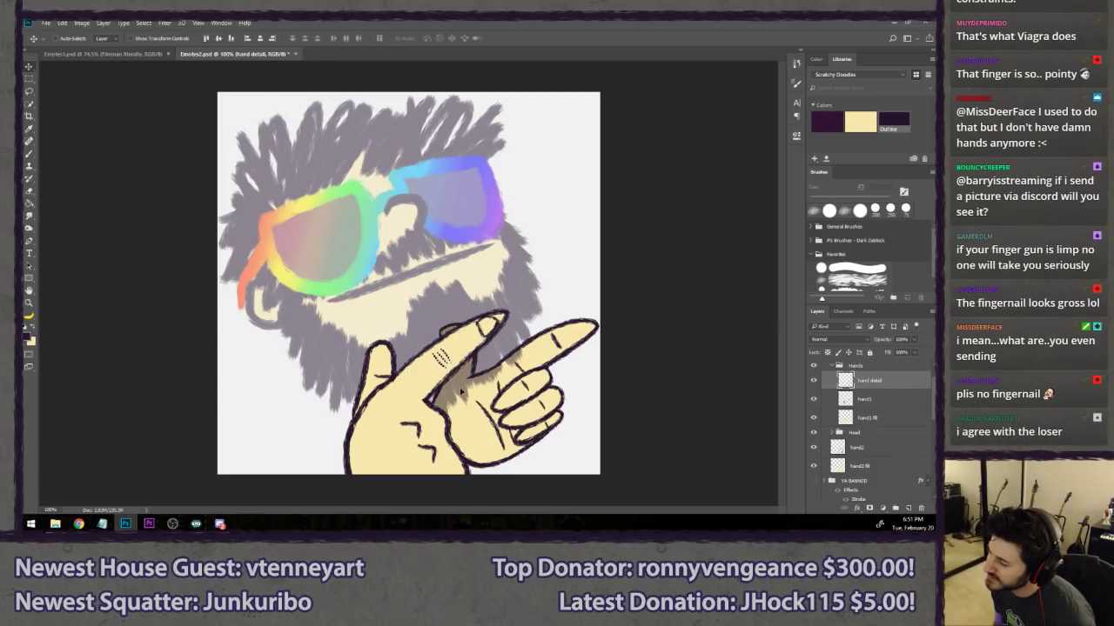
pyautogui.press('l')
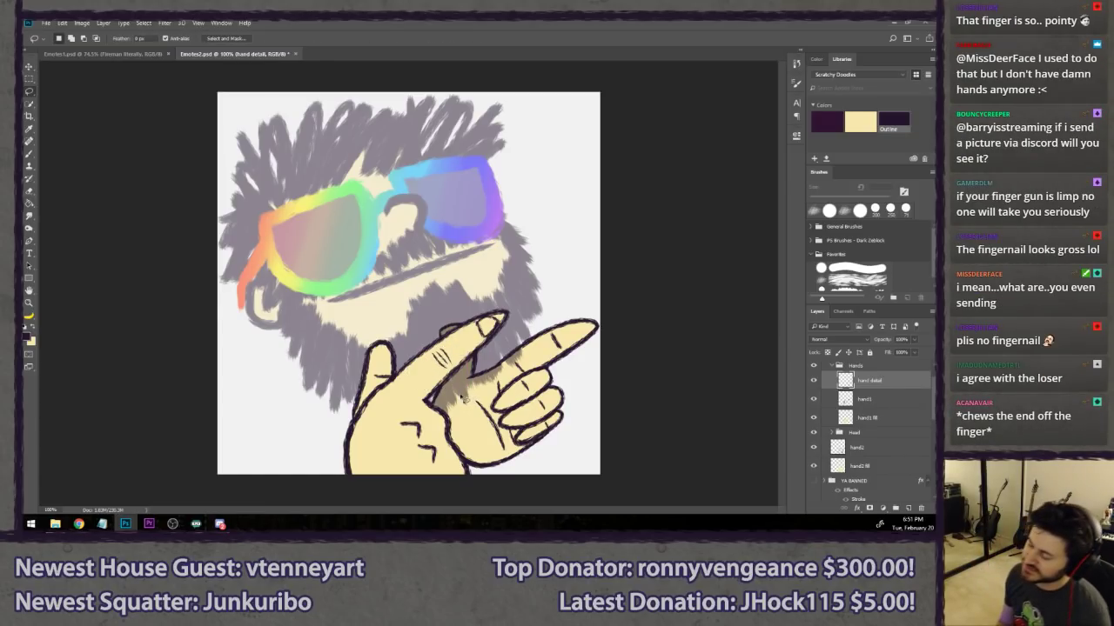
# - Erase the fingernail outline at the tip of the redrawn finger on the hand detail layer
pyautogui.press('b')
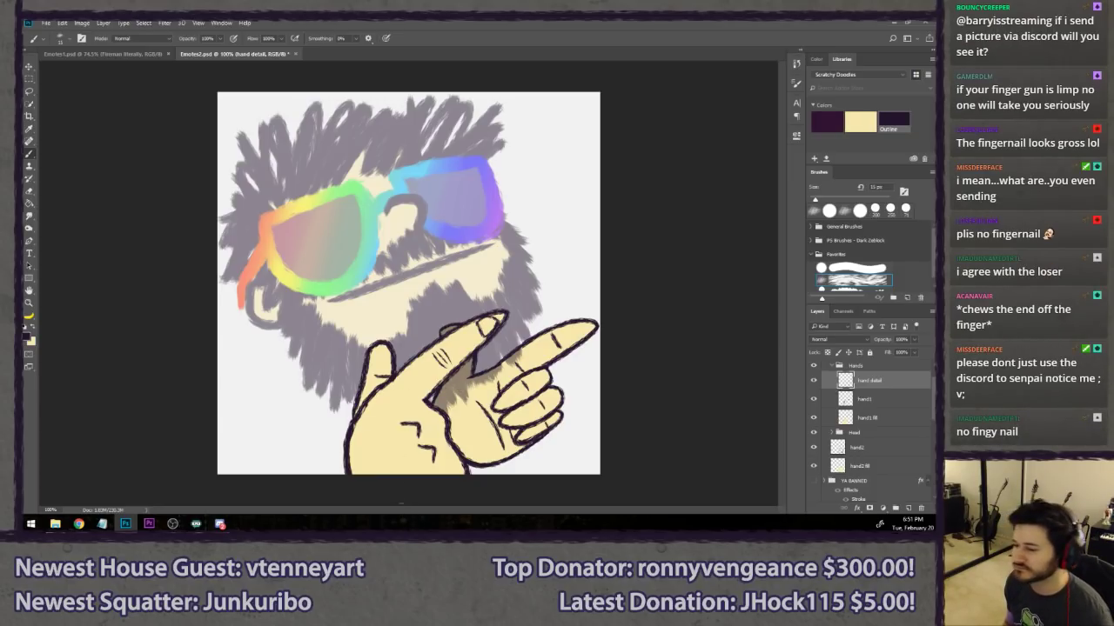
pyautogui.press('l')
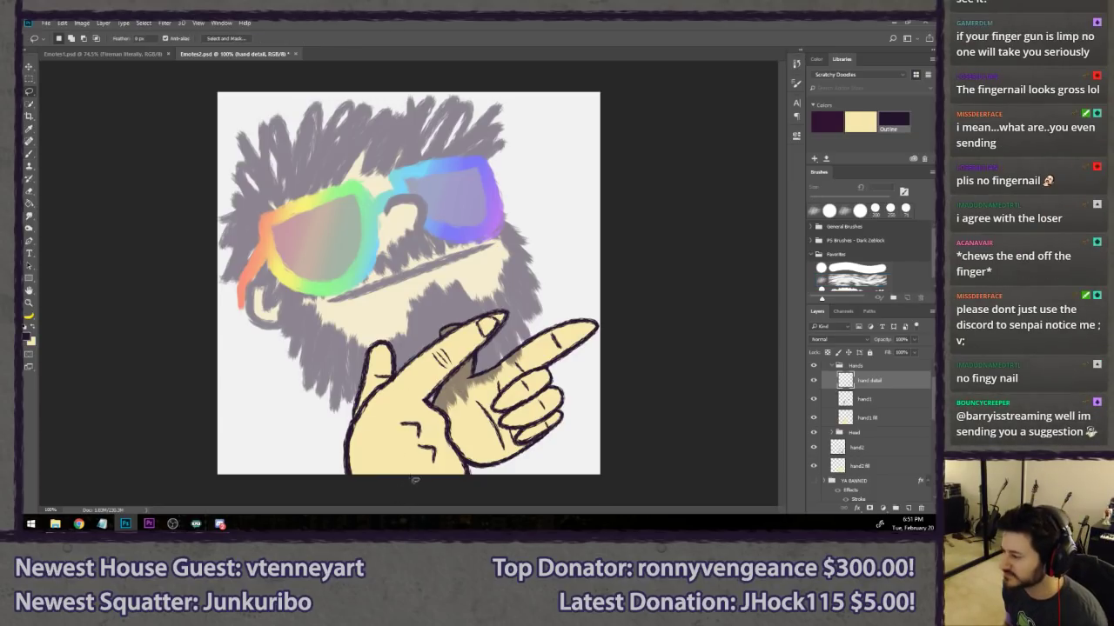
pyautogui.press('e')
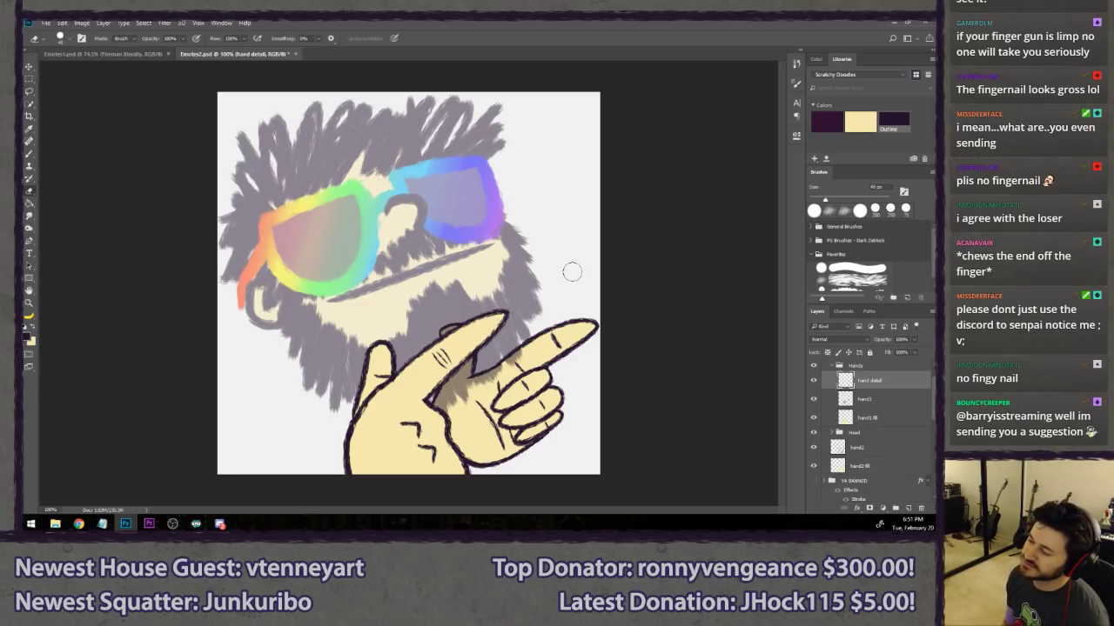
pyautogui.press('l')
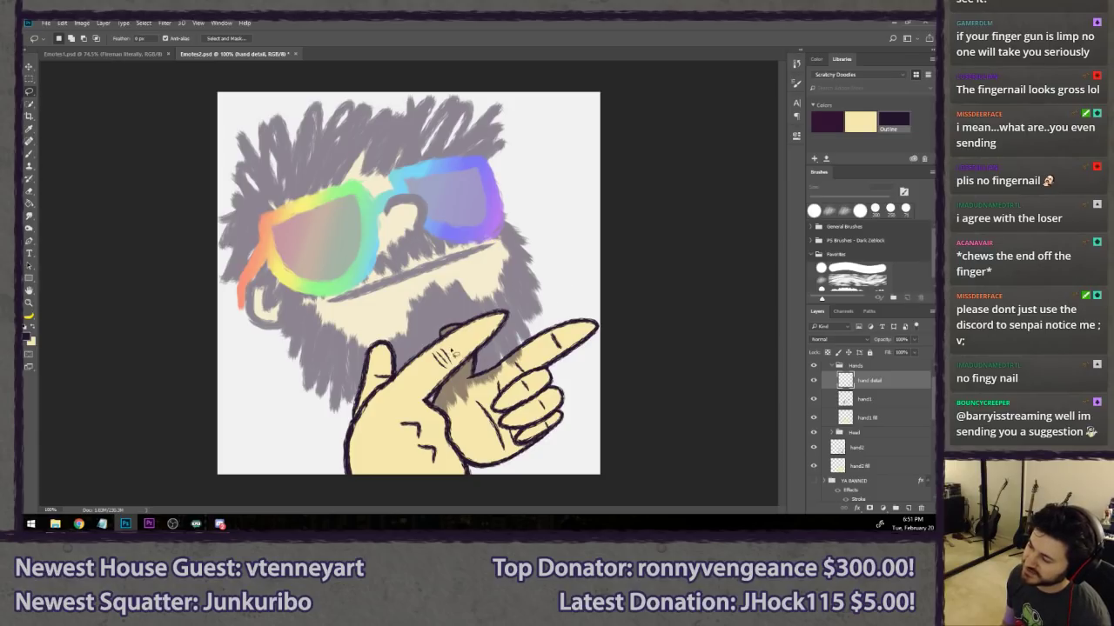
pyautogui.press('b')
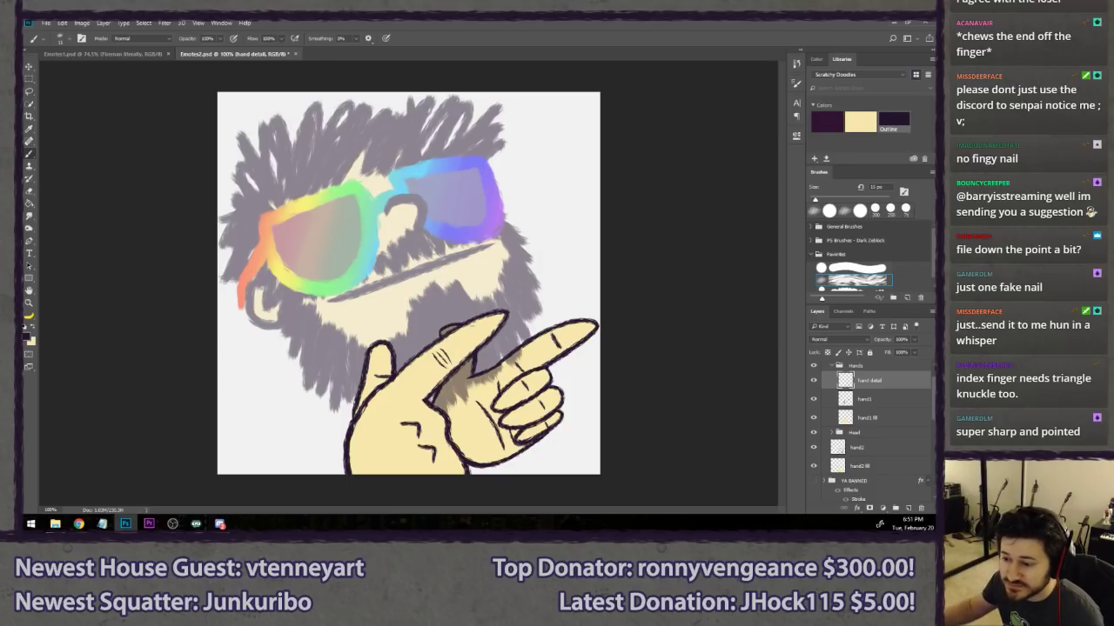
# - Raise the Head group to full opacity so the hair, beard and glasses have solid colours
pyautogui.click(28, 91)
pyautogui.scroll(-2, 180, 219)
pyautogui.scroll(-2, 180, 220)
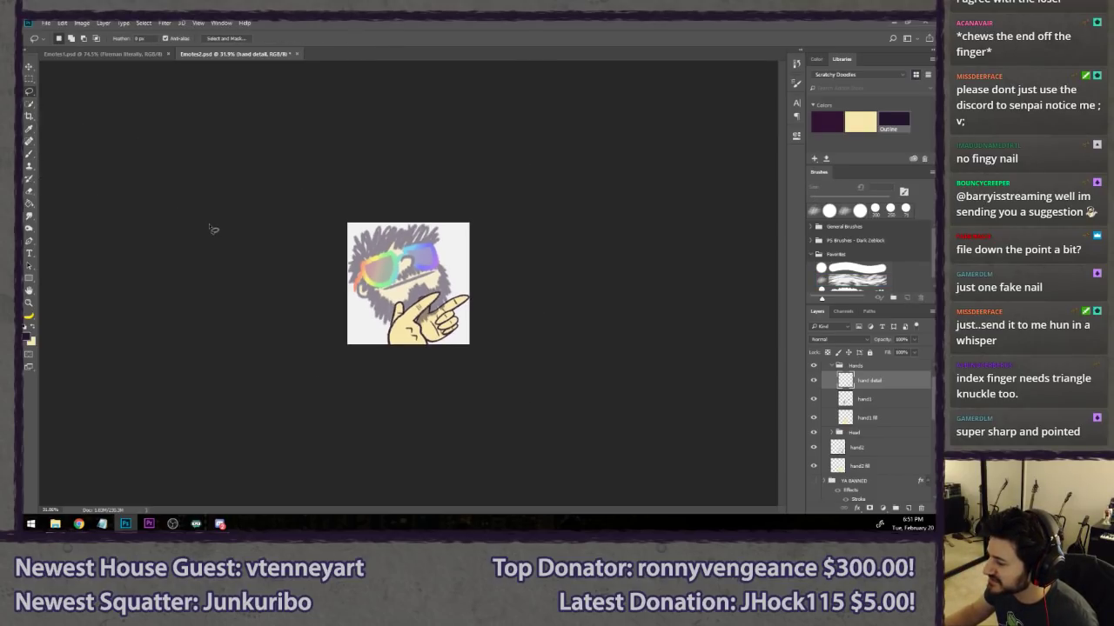
pyautogui.scroll(-2, 178, 254)
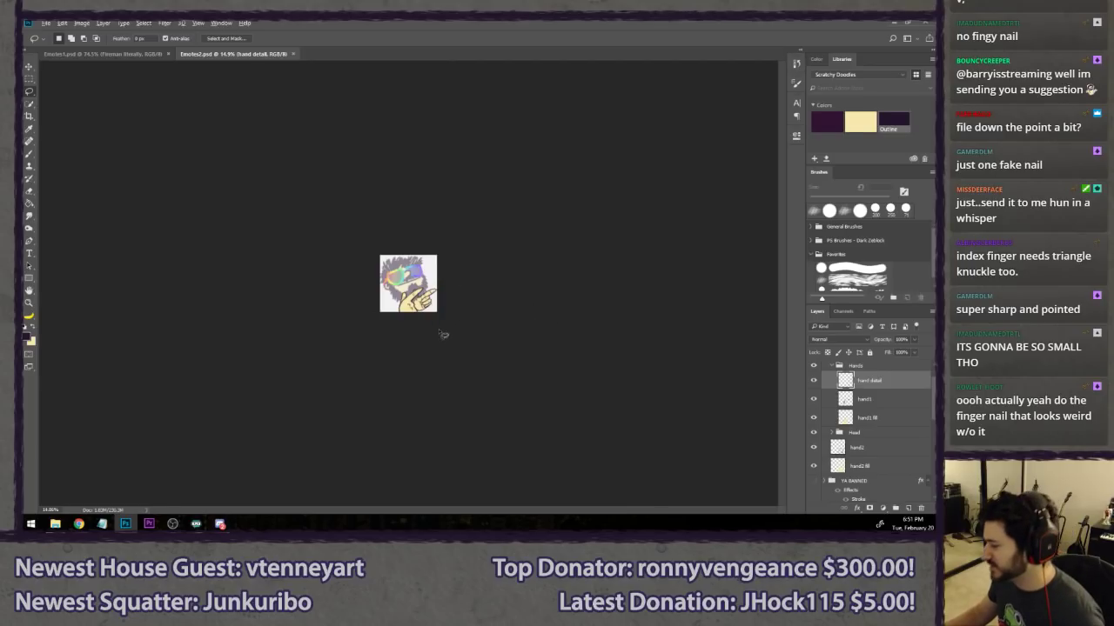
pyautogui.scroll(-2, 403, 315)
pyautogui.scroll(5, 403, 315)
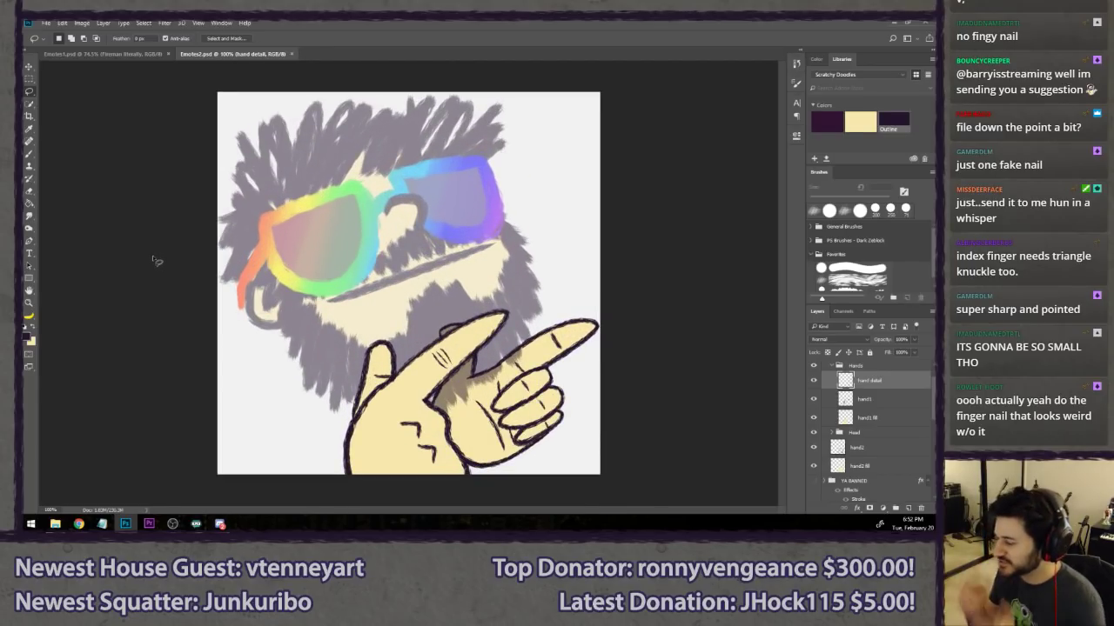
pyautogui.click(880, 433)
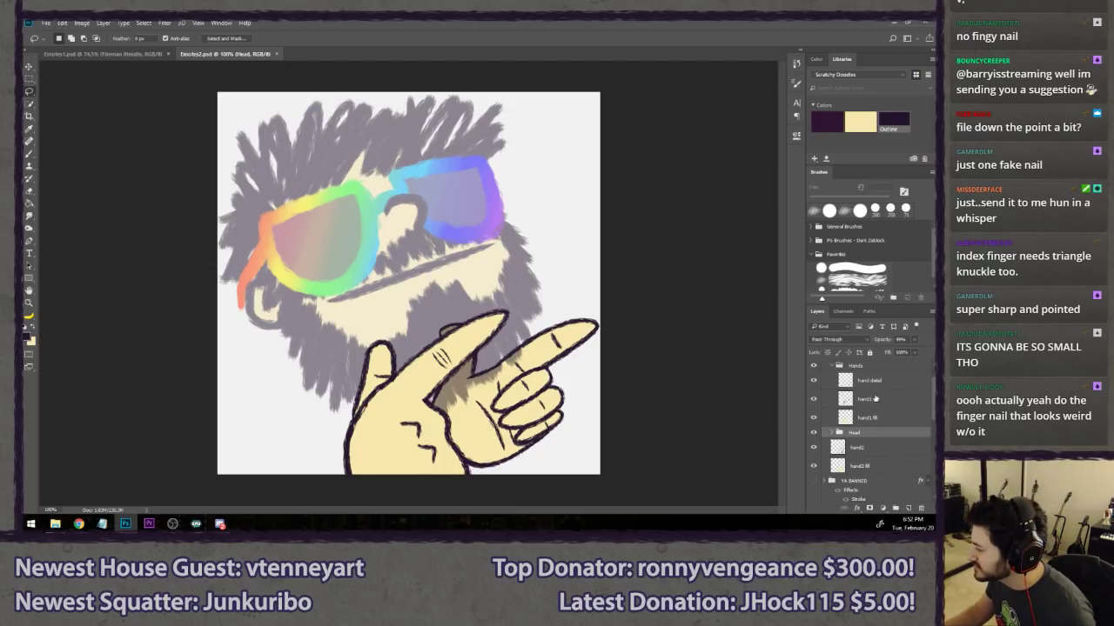
pyautogui.moveTo(876, 344); pyautogui.dragTo(924, 345)
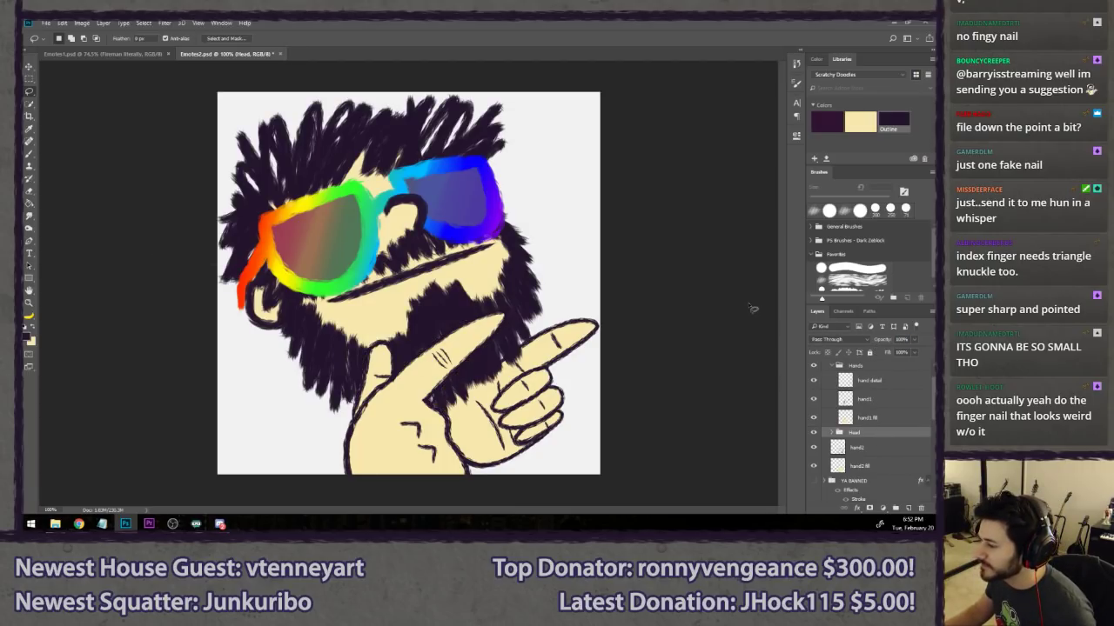
pyautogui.click(864, 450)
pyautogui.keyDown('shift'); pyautogui.click(859, 466); pyautogui.keyUp('shift')
pyautogui.hotkey('ctrl', 't')
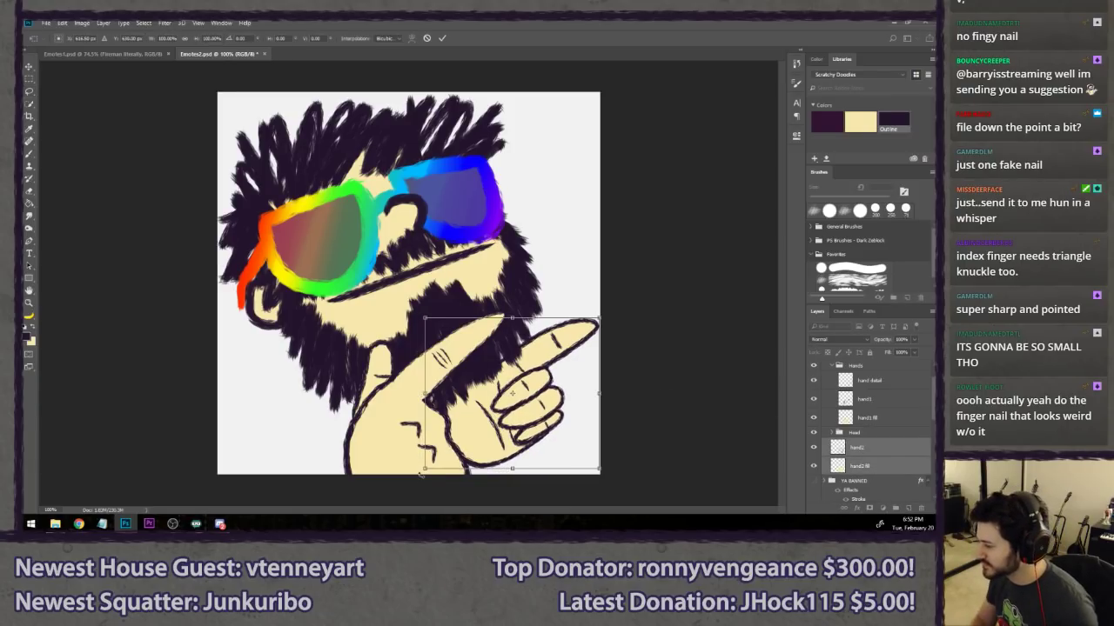
pyautogui.press('Return')
# - Cut the second hand's crease lines from the hand detail layer onto a new layer and place it directly above hand2
pyautogui.click(865, 383)
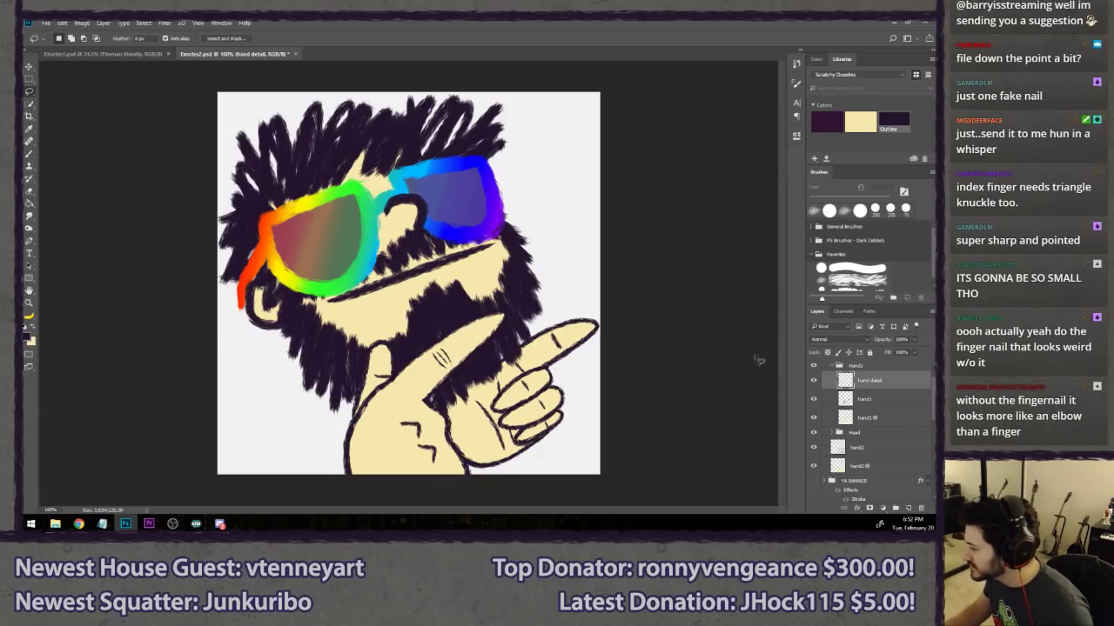
pyautogui.moveTo(617, 307)
pyautogui.mouseDown()
pyautogui.moveTo(598, 300)
pyautogui.moveTo(513, 335)
pyautogui.moveTo(459, 384)
pyautogui.moveTo(497, 483)
pyautogui.mouseUp()
pyautogui.rightClick(551, 381)
pyautogui.click(579, 256)
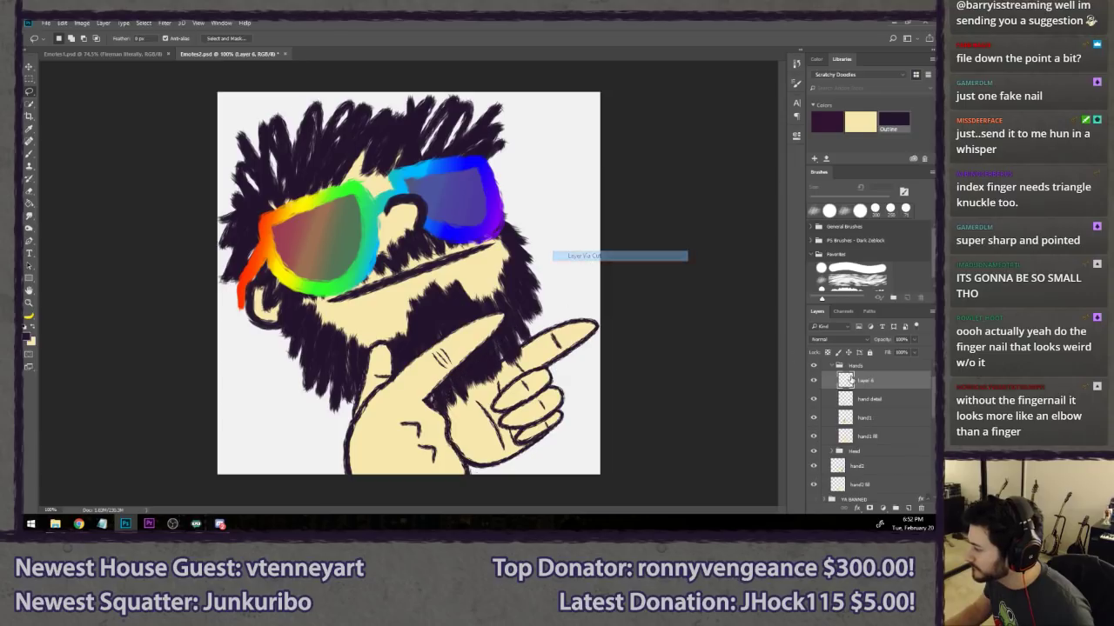
pyautogui.moveTo(851, 381); pyautogui.dragTo(861, 451)
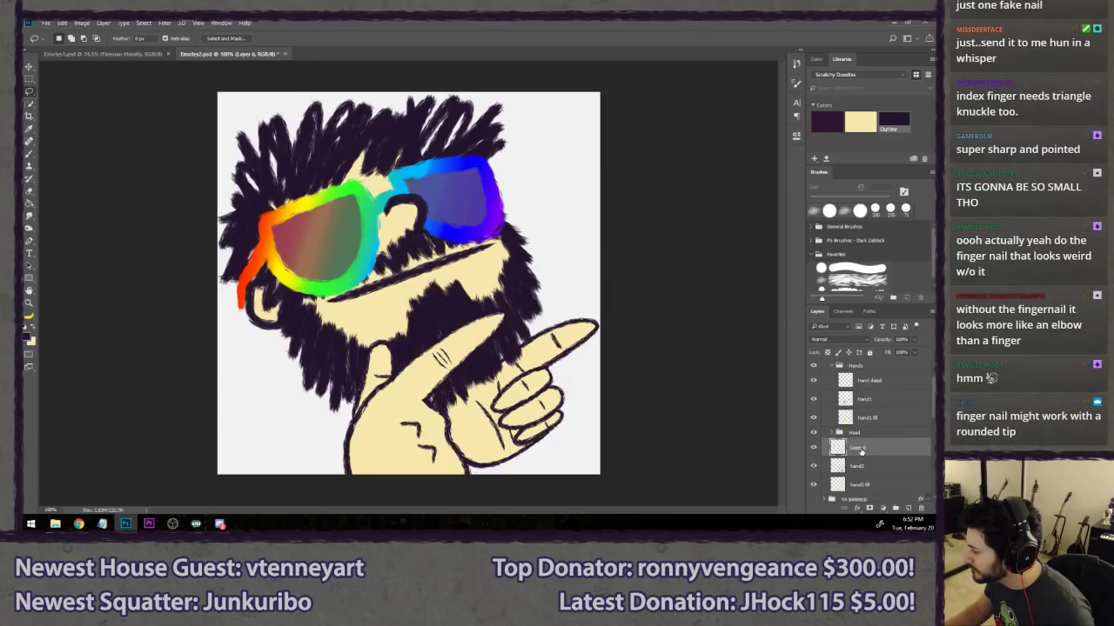
# - Rename the cut crease layer as Hand detail 2 and the group containing the first hand as Hands 1
pyautogui.doubleClick(858, 448)
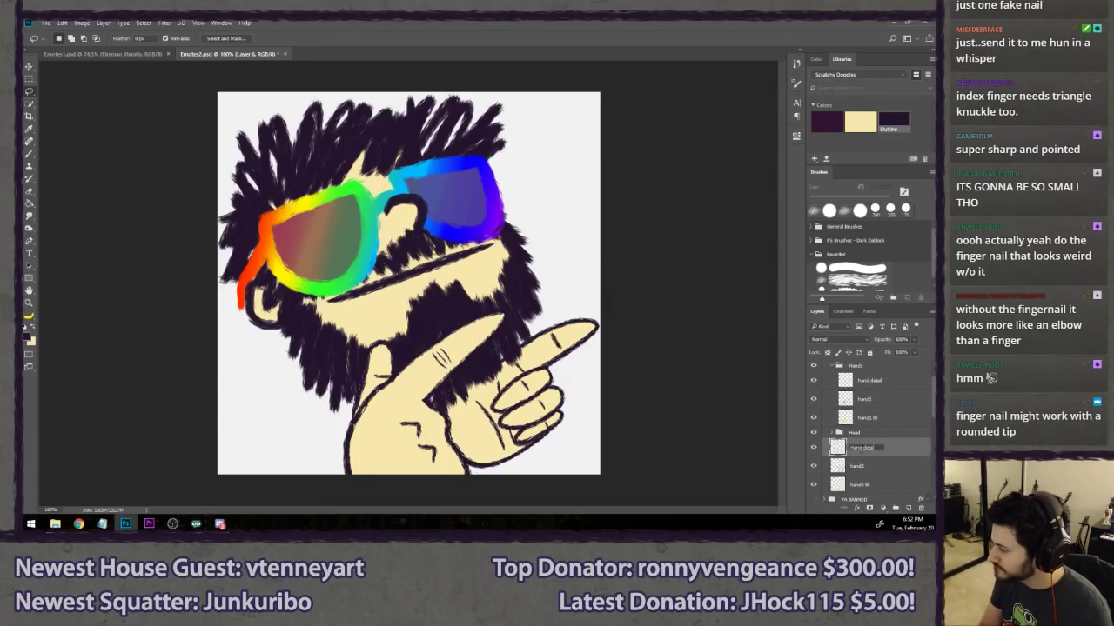
pyautogui.write('hand detail 2')
pyautogui.press('Return')
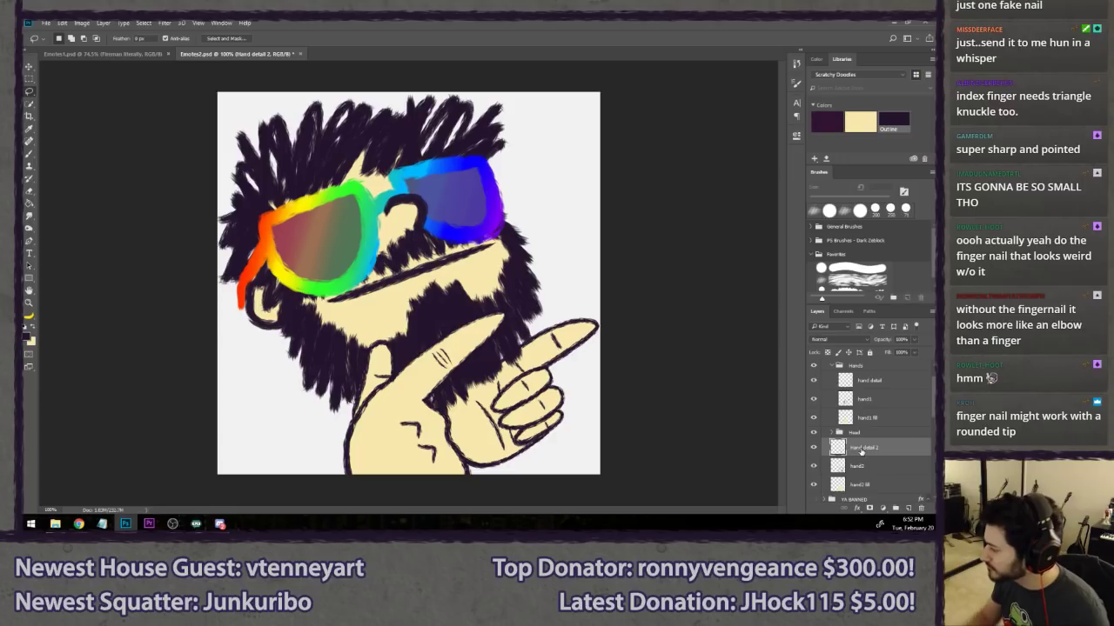
pyautogui.click(858, 367)
pyautogui.doubleClick(859, 366)
pyautogui.write('Hands 1')
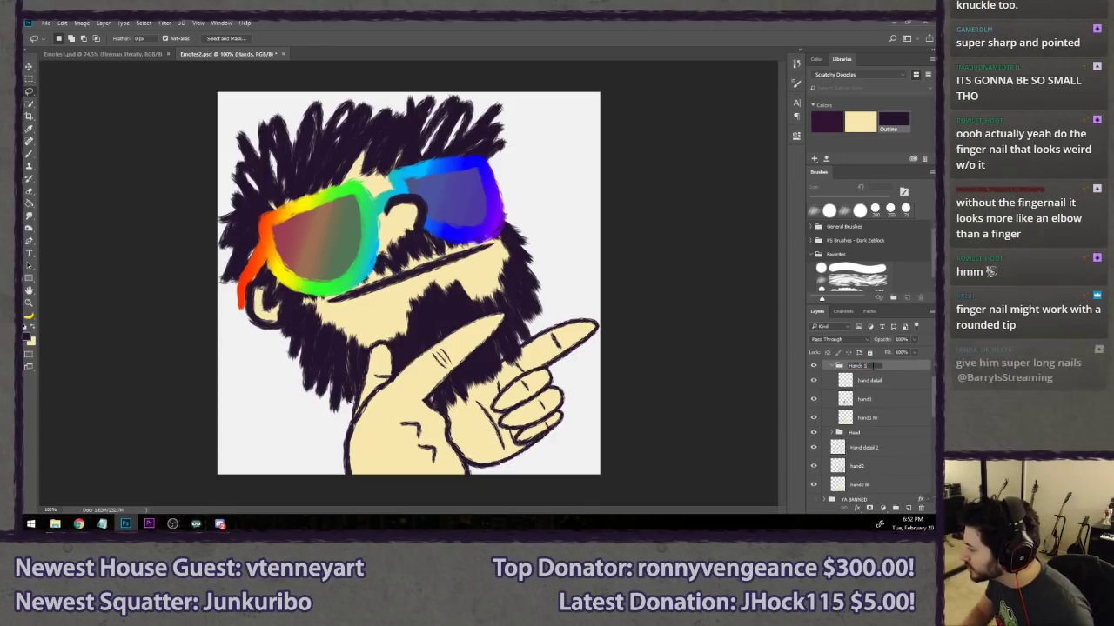
pyautogui.press('Return')
# - Create a group named Hand 2 and put the Hand detail 2, hand2 and hand2 fill layers in it
pyautogui.click(886, 448)
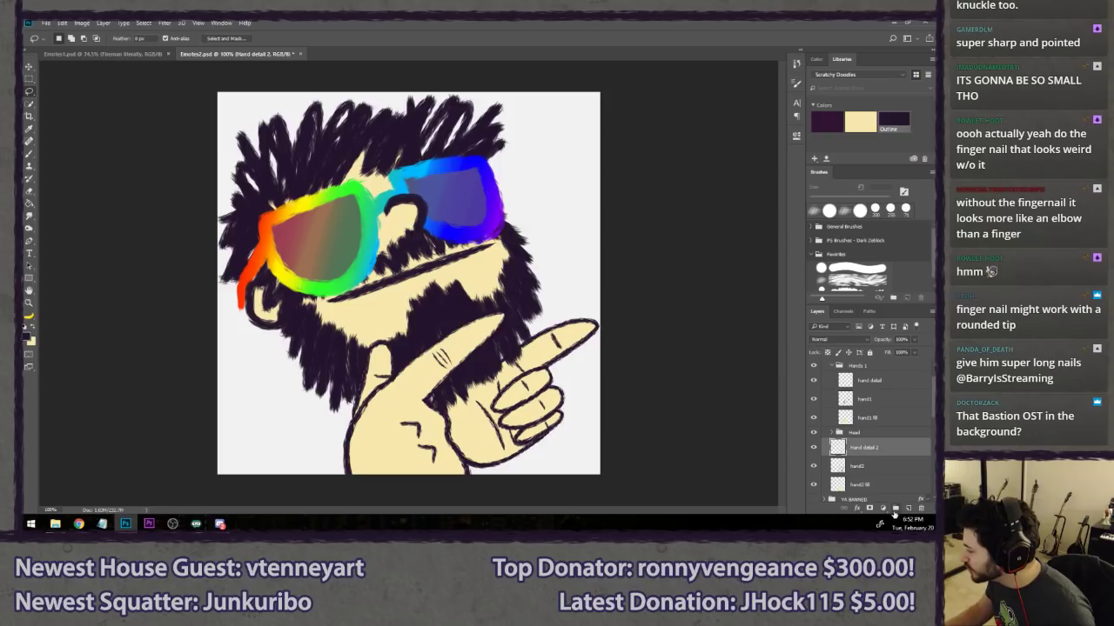
pyautogui.click(895, 508)
pyautogui.doubleClick(857, 443)
pyautogui.write('Hand 2')
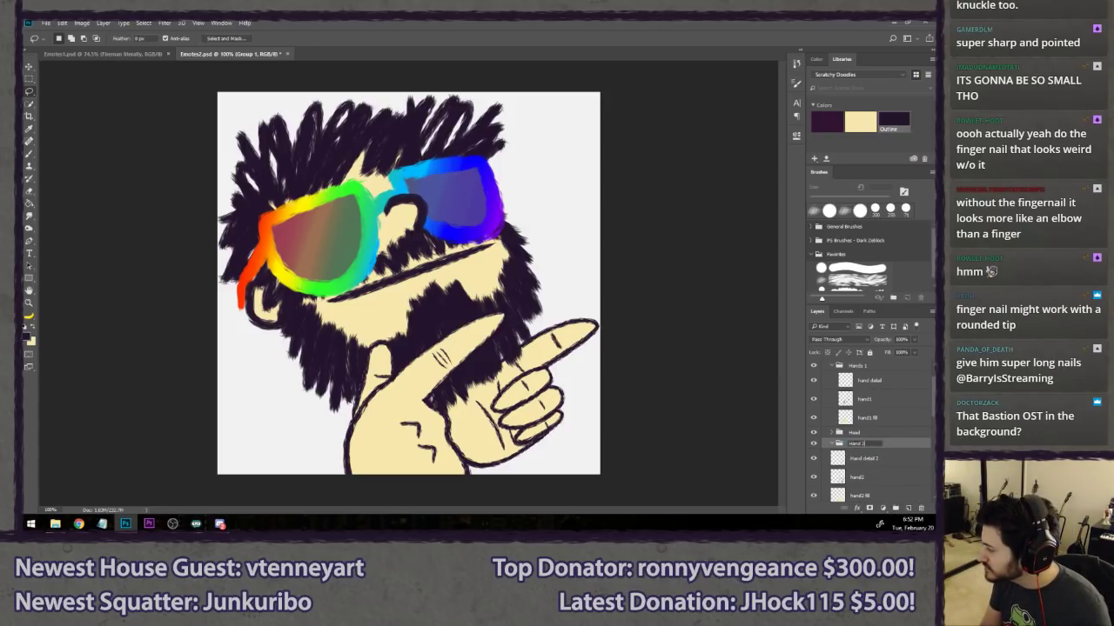
pyautogui.press('Return')
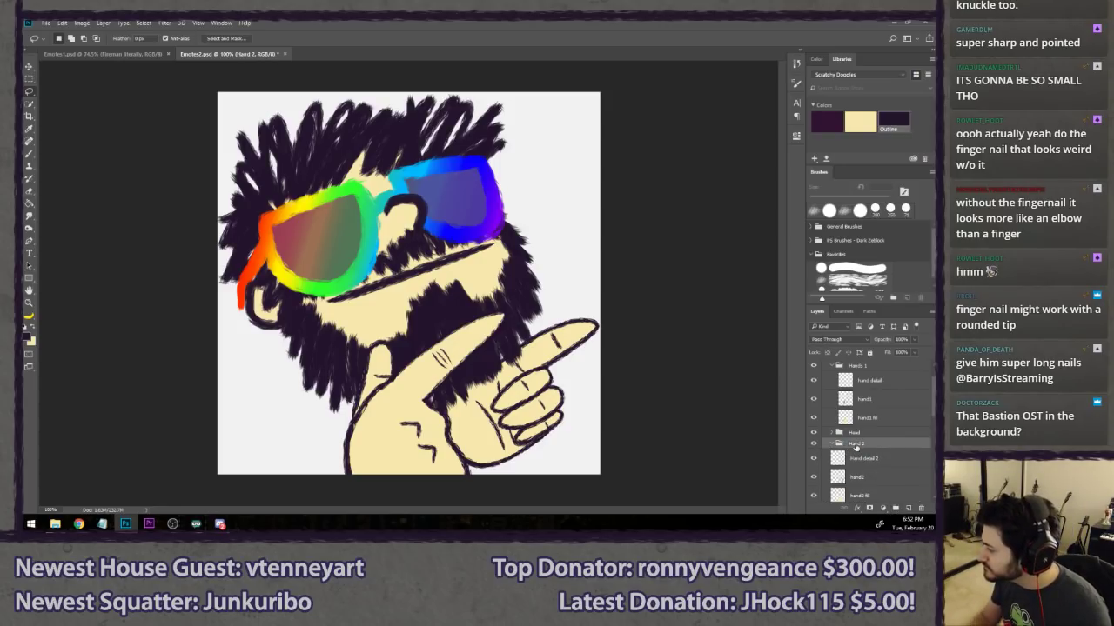
pyautogui.click(867, 456)
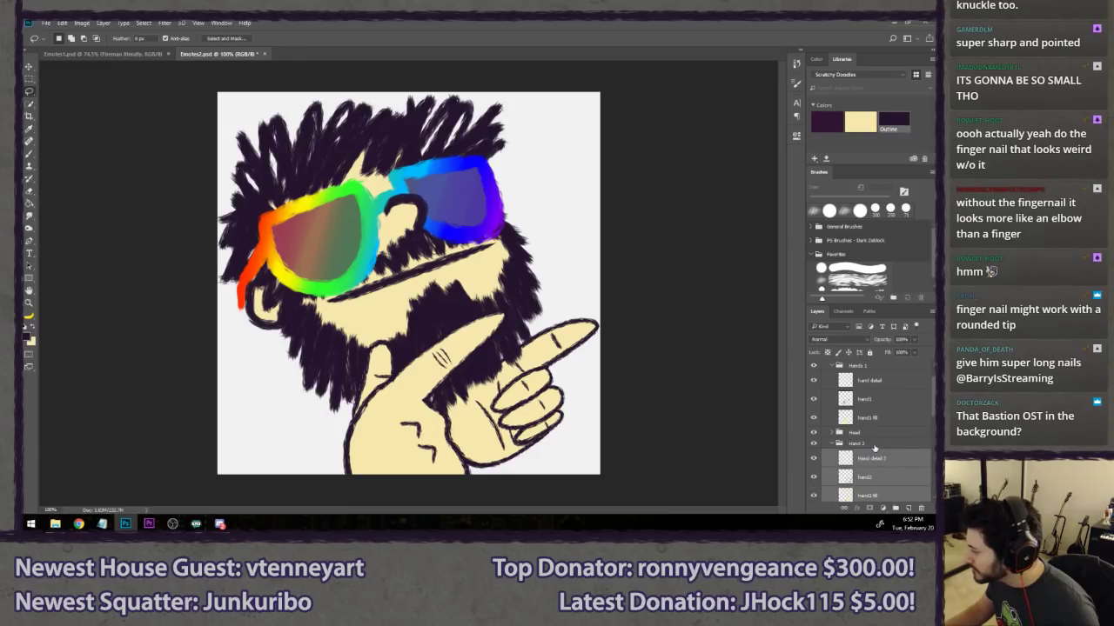
# - Scale the Hand 2 group slightly larger from its lower-left corner so it reaches the canvas's bottom edge
pyautogui.click(875, 444)
pyautogui.hotkey('ctrl', 't')
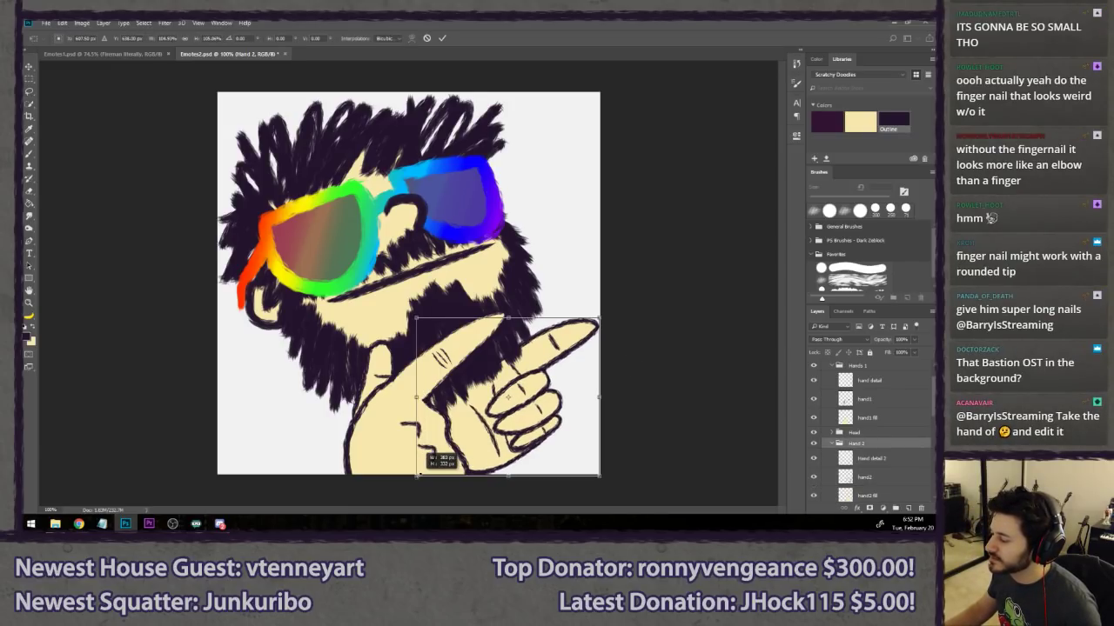
pyautogui.moveTo(420, 475); pyautogui.dragTo(417, 476)
pyautogui.press('Return')
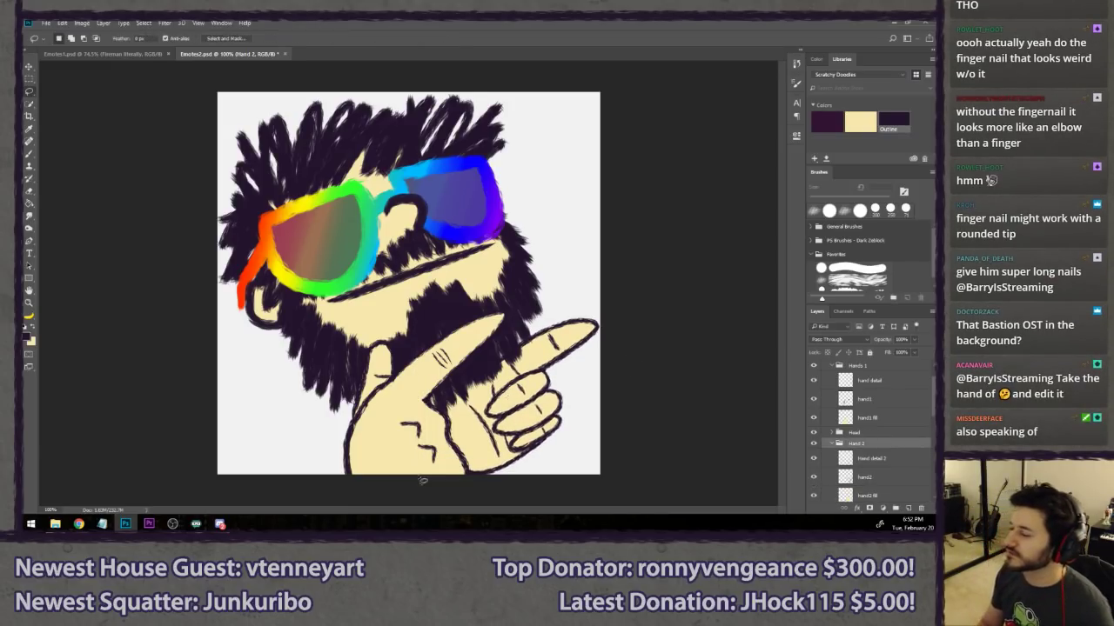
pyautogui.scroll(-10, 355, 452)
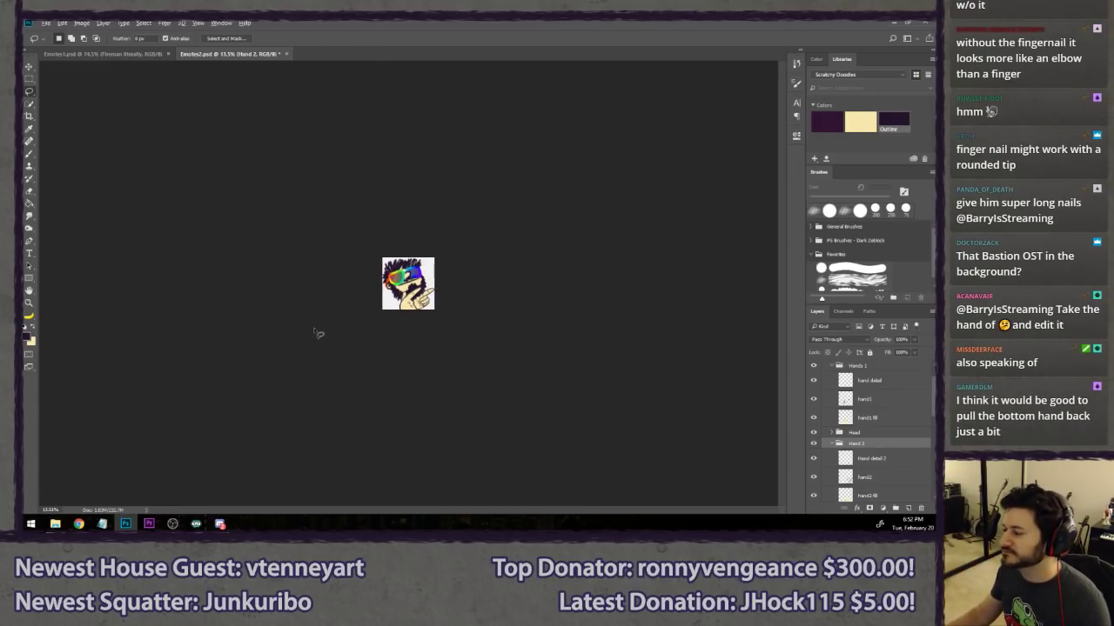
pyautogui.scroll(8, 249, 293)
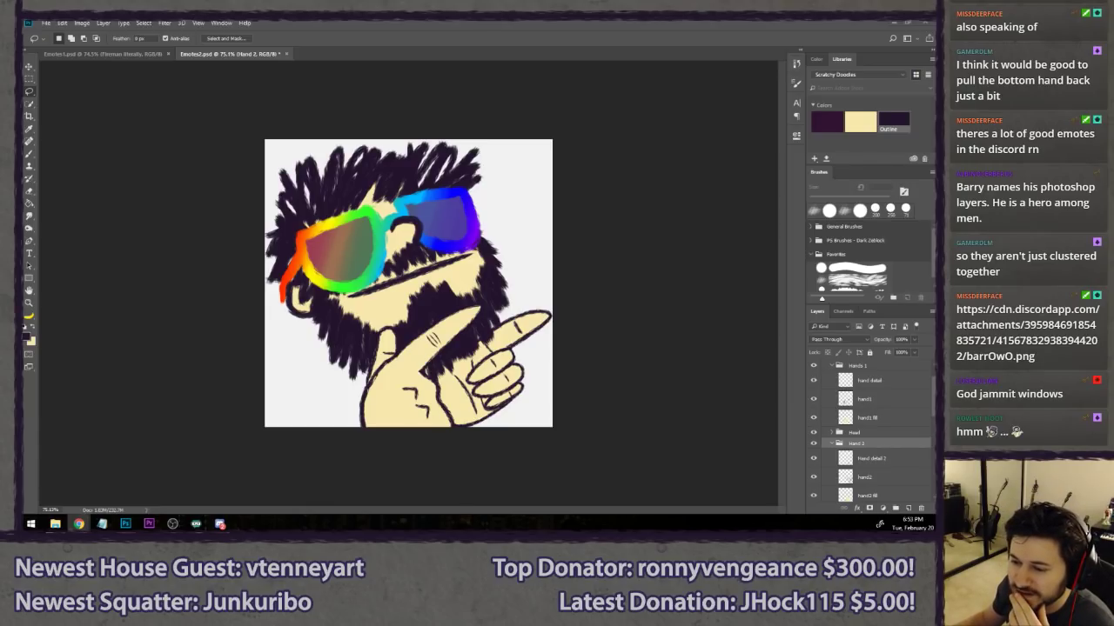
# - Switch to Chrome, examine the barrOwO.png emote sketch enlarged and at original size, and return to Photoshop
pyautogui.click(78, 523)
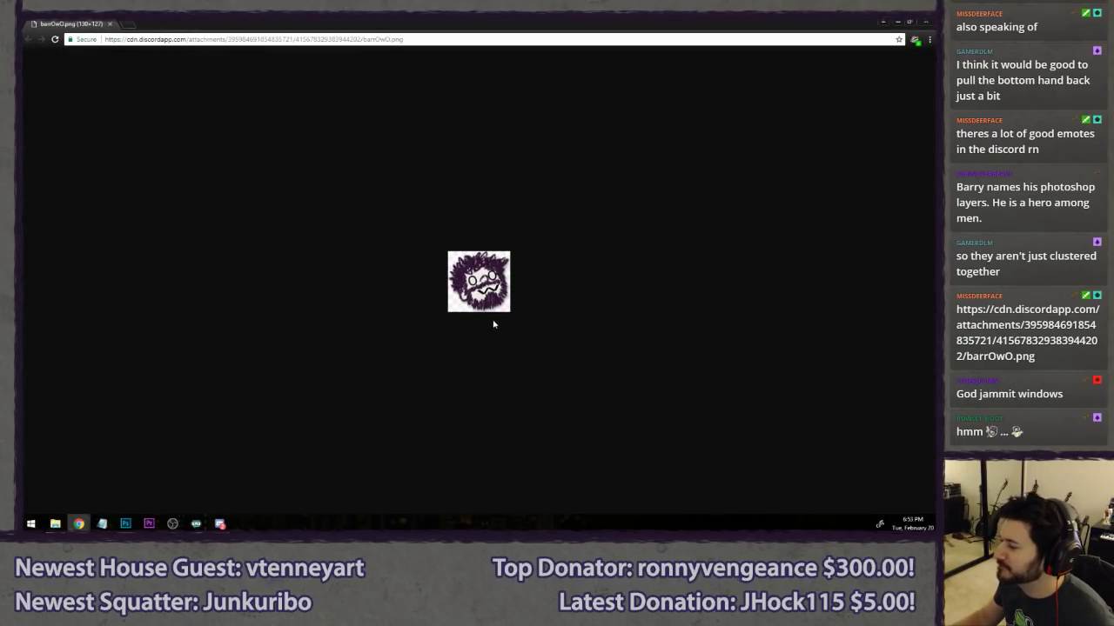
pyautogui.scroll(9, 493, 323)
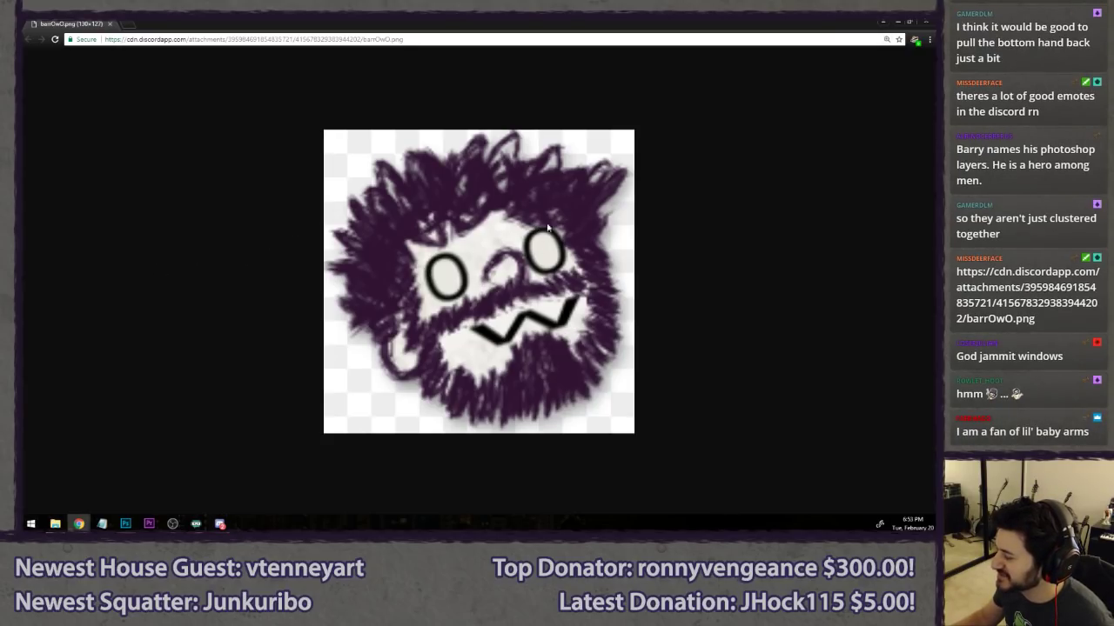
pyautogui.scroll(-6, 174, 273)
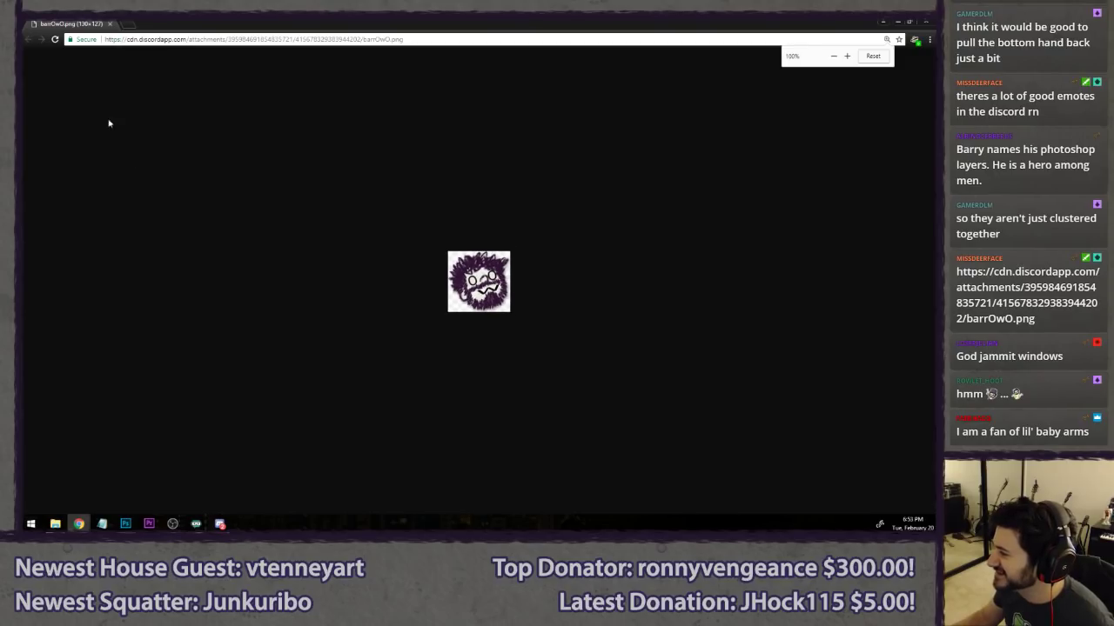
pyautogui.hotkey('alt', 'Tab')
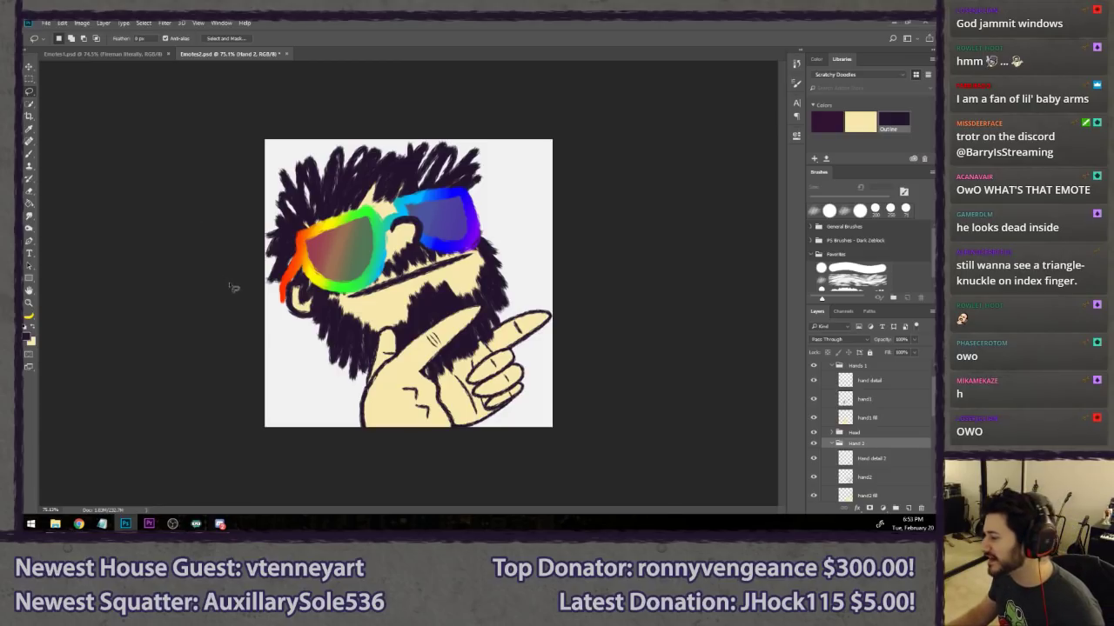
# - Brush an extra knuckle crease at the base of the first hand's index finger on the hand detail layer, with a 25 px brush
pyautogui.press('b')
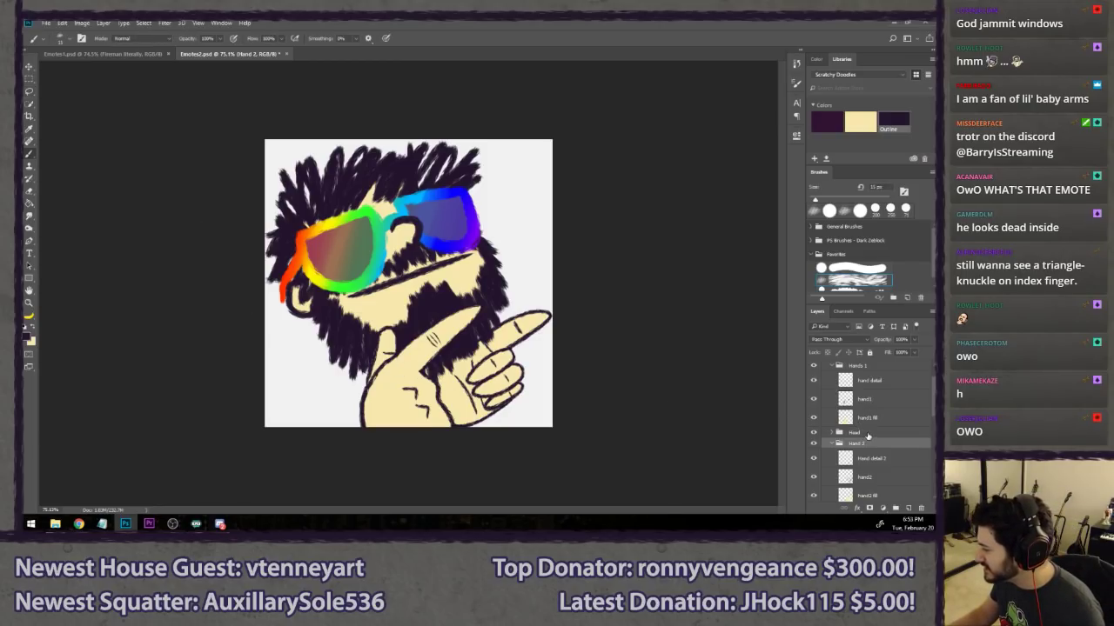
pyautogui.scroll(1, 866, 435)
pyautogui.click(870, 391)
pyautogui.scroll(10, 407, 412)
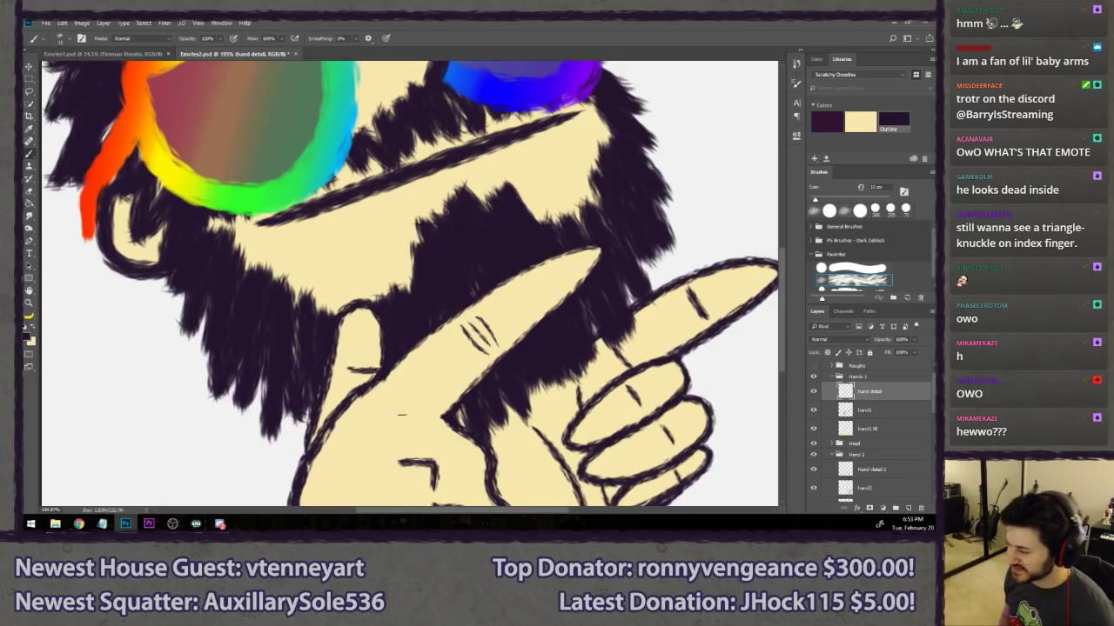
pyautogui.moveTo(386, 417)
pyautogui.mouseDown()
pyautogui.moveTo(369, 359)
pyautogui.moveTo(371, 384)
pyautogui.moveTo(383, 348)
pyautogui.moveTo(383, 398)
pyautogui.mouseUp()
pyautogui.hotkey('ctrl', 'z')
pyautogui.press(']')
pyautogui.hotkey('ctrl', 'z')
pyautogui.hotkey('ctrl', 'z')
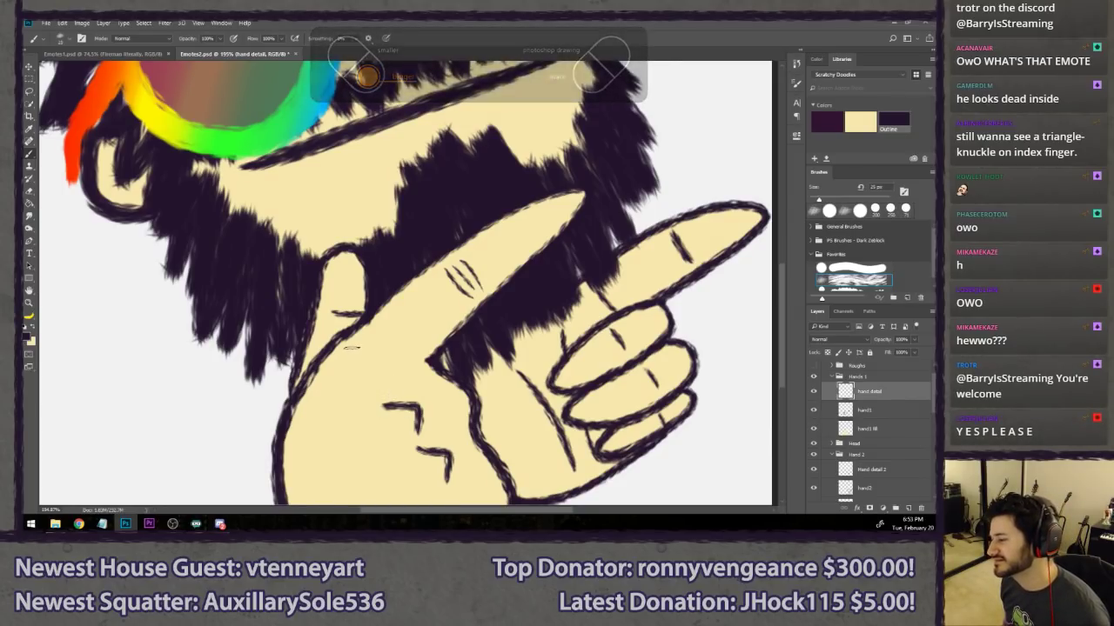
pyautogui.moveTo(346, 349); pyautogui.dragTo(393, 400)
pyautogui.hotkey('ctrl', 'z')
pyautogui.moveTo(346, 346)
pyautogui.mouseDown()
pyautogui.moveTo(381, 376)
pyautogui.moveTo(351, 292)
pyautogui.mouseUp()
pyautogui.hotkey('ctrl', '-')
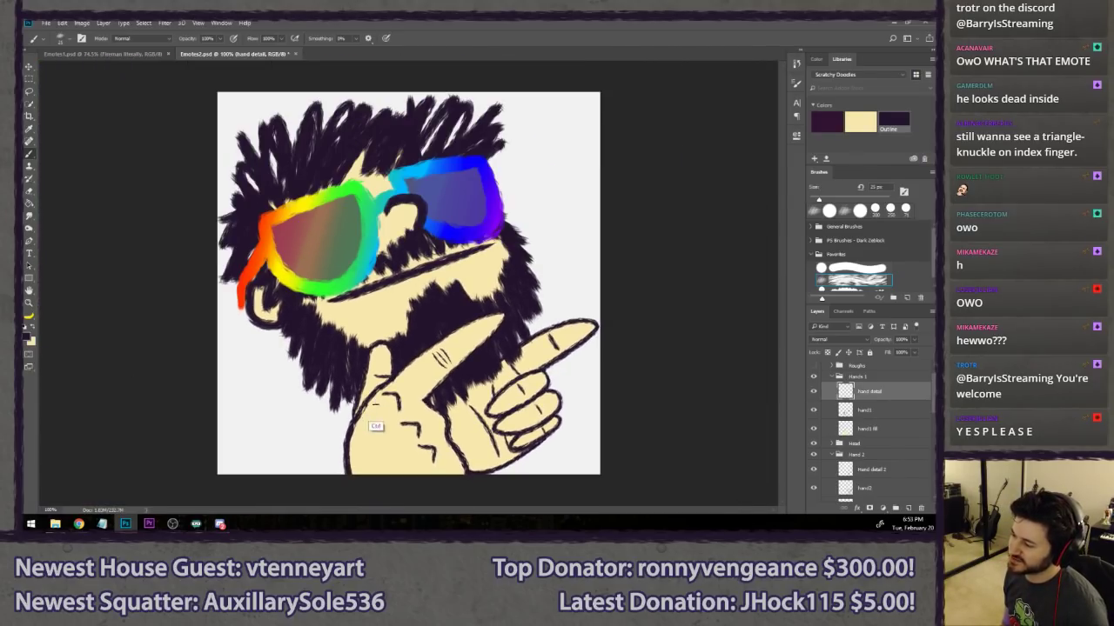
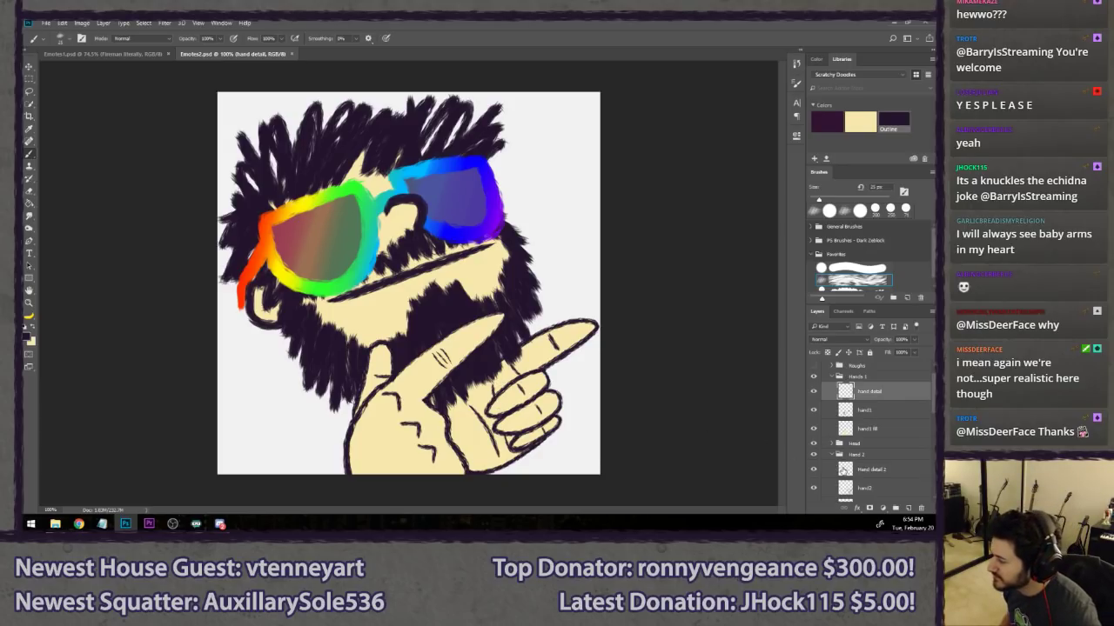
# - Brush a short crease mark on the second hand's curled fingers on the Hand detail 2 layer, then reselect the hand detail layer
pyautogui.click(843, 470)
pyautogui.moveTo(502, 412); pyautogui.dragTo(513, 416)
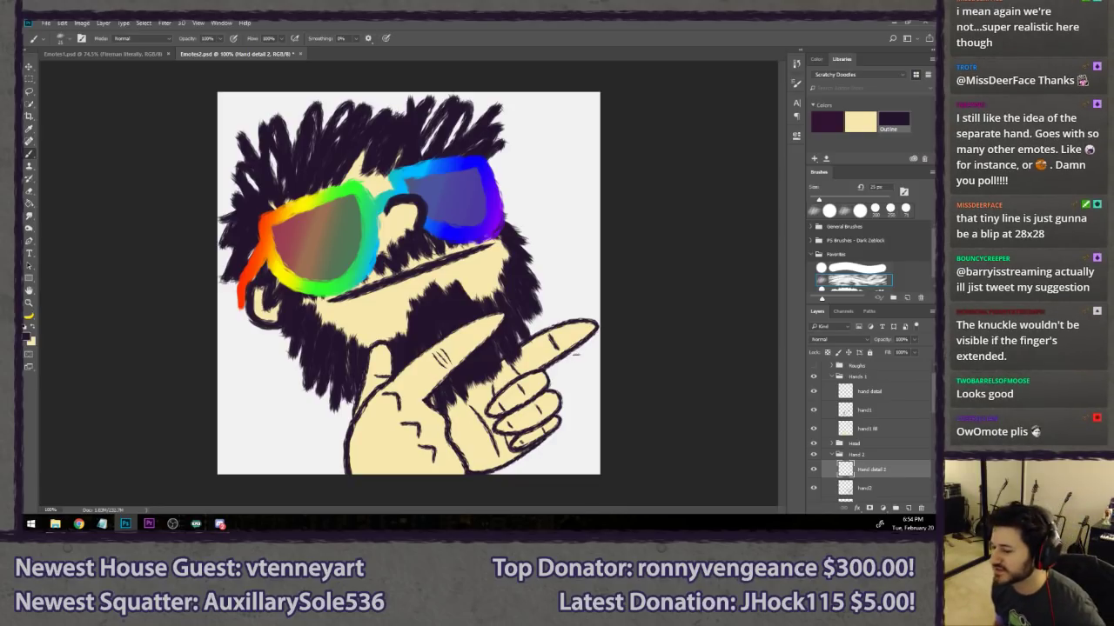
pyautogui.click(866, 391)
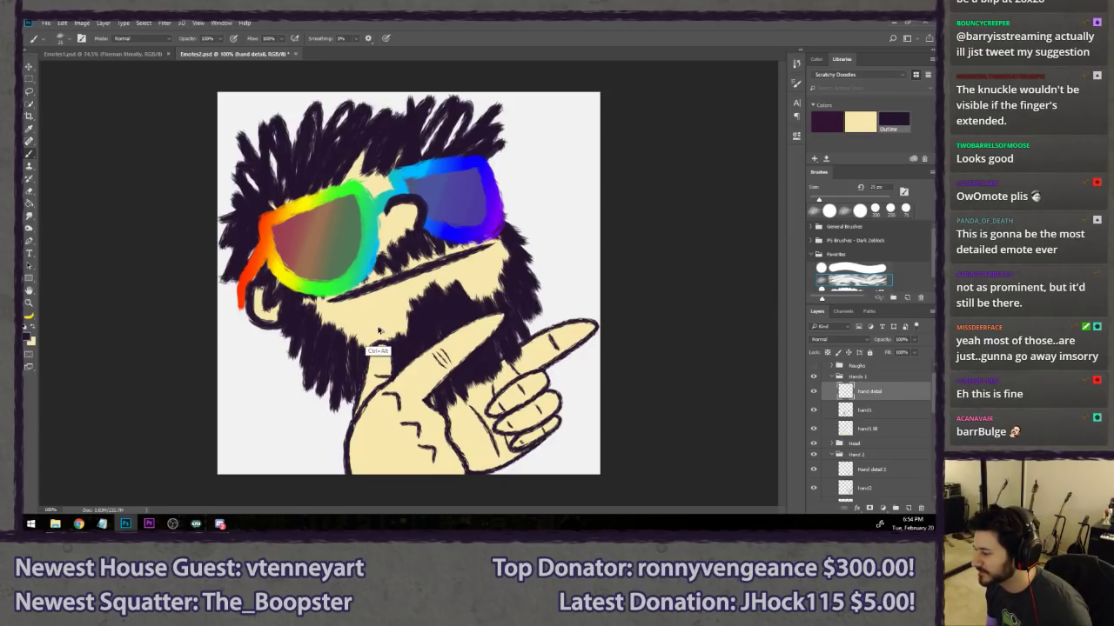
# - Rotate the Hands 1 group slightly clockwise and check how the pose reads at small emote size
pyautogui.press('l')
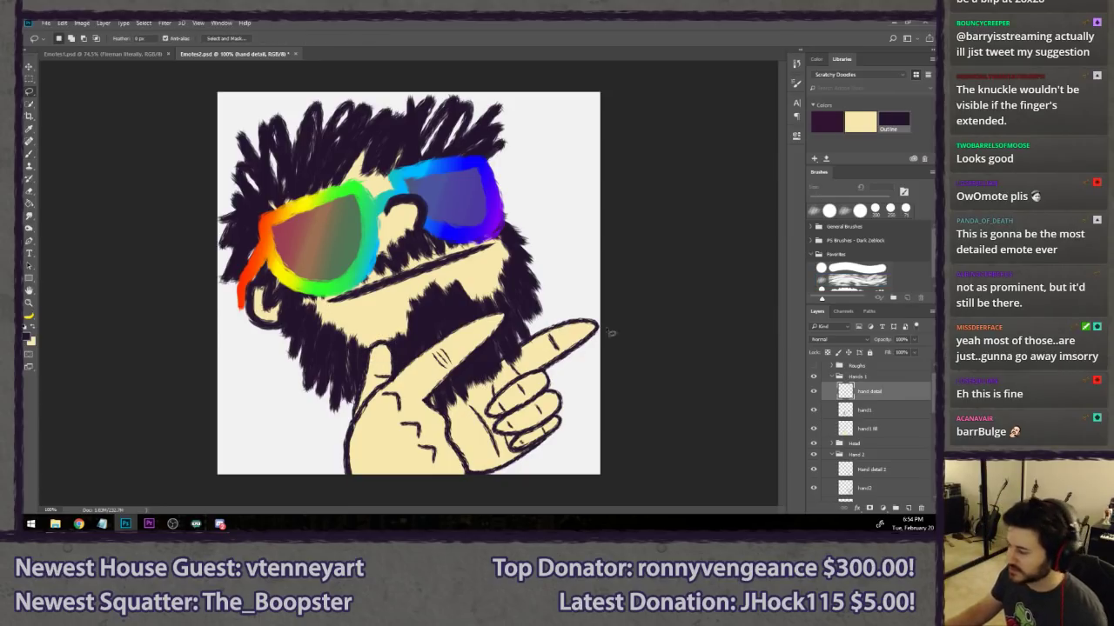
pyautogui.moveTo(691, 359)
pyautogui.mouseDown()
pyautogui.moveTo(645, 314)
pyautogui.moveTo(569, 292)
pyautogui.moveTo(590, 298)
pyautogui.mouseUp()
pyautogui.scroll(5, 214, 241)
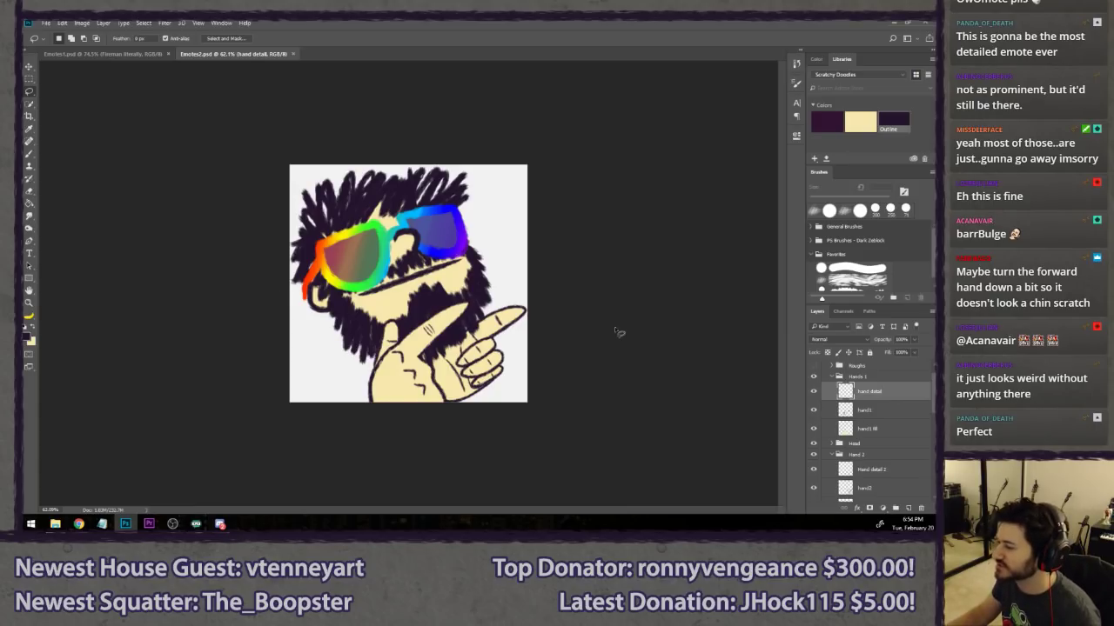
pyautogui.click(889, 376)
pyautogui.hotkey('ctrl', 't')
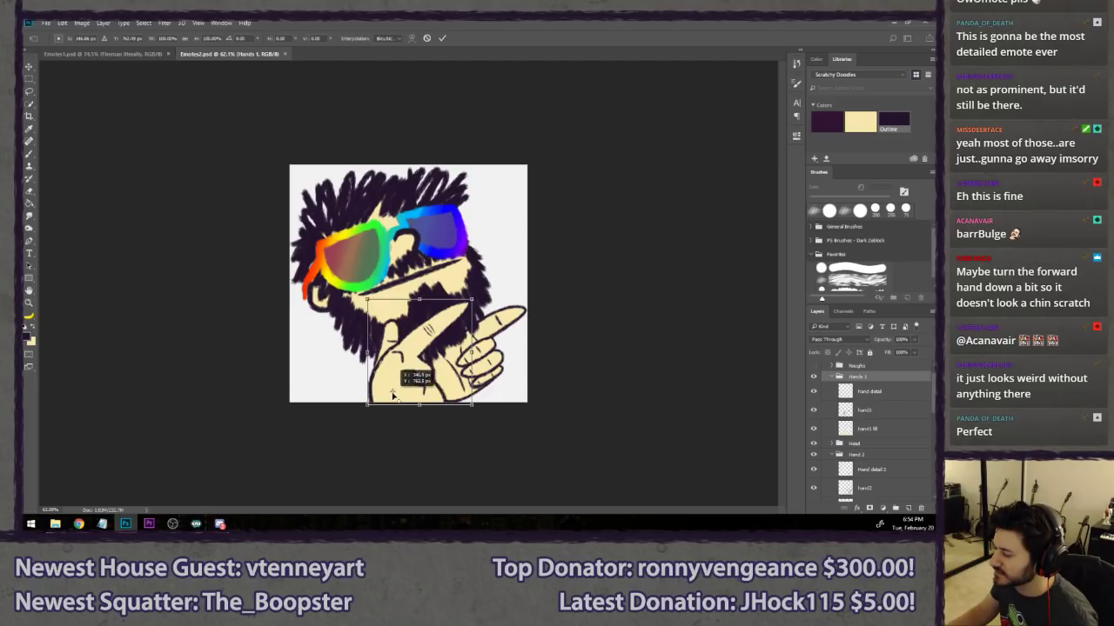
pyautogui.moveTo(547, 266); pyautogui.dragTo(576, 281)
pyautogui.press('Return')
pyautogui.press('l')
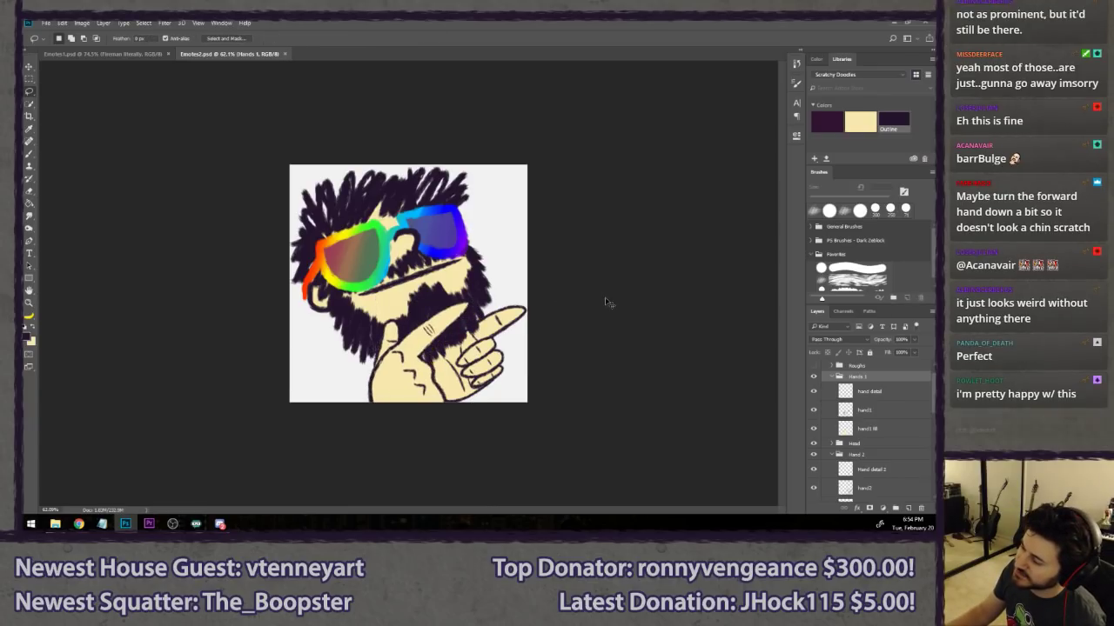
pyautogui.scroll(-5, 612, 300)
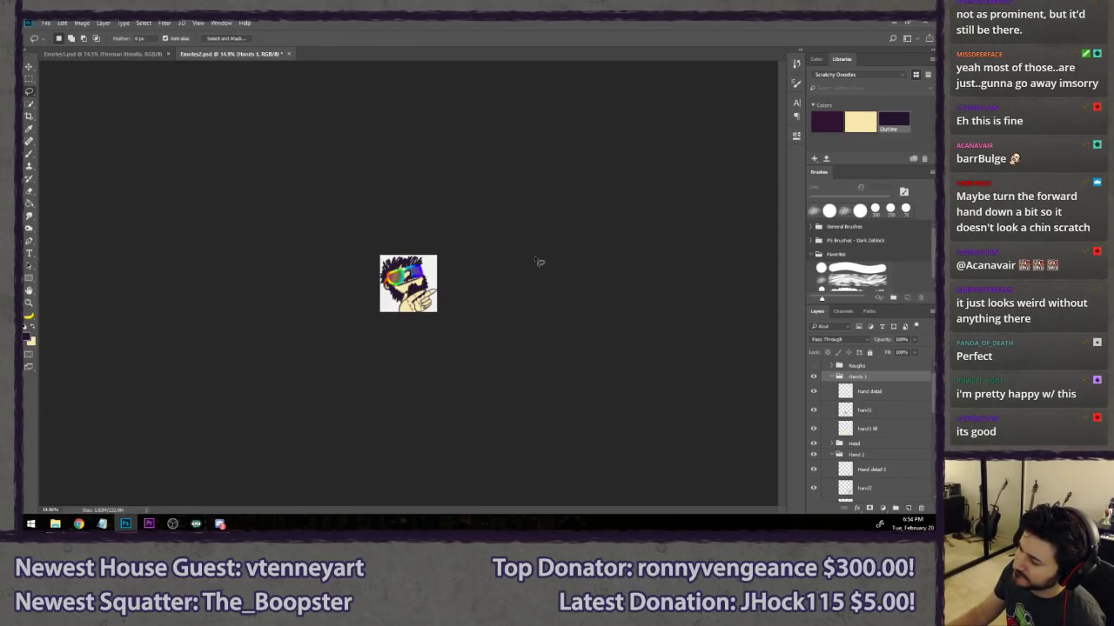
pyautogui.scroll(2, 495, 305)
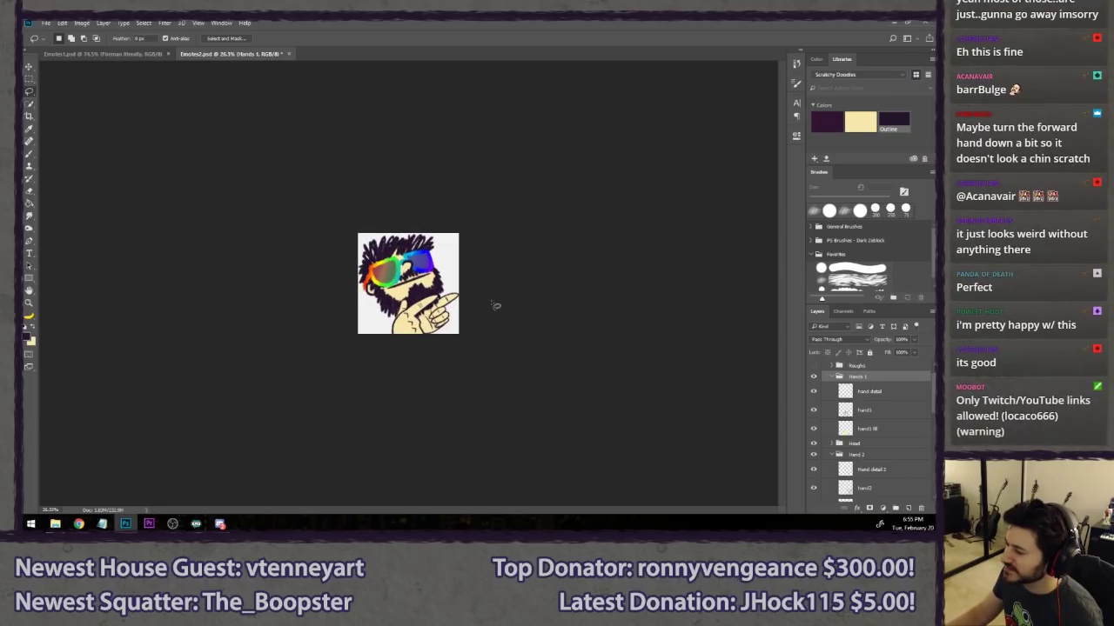
pyautogui.scroll(3, 522, 310)
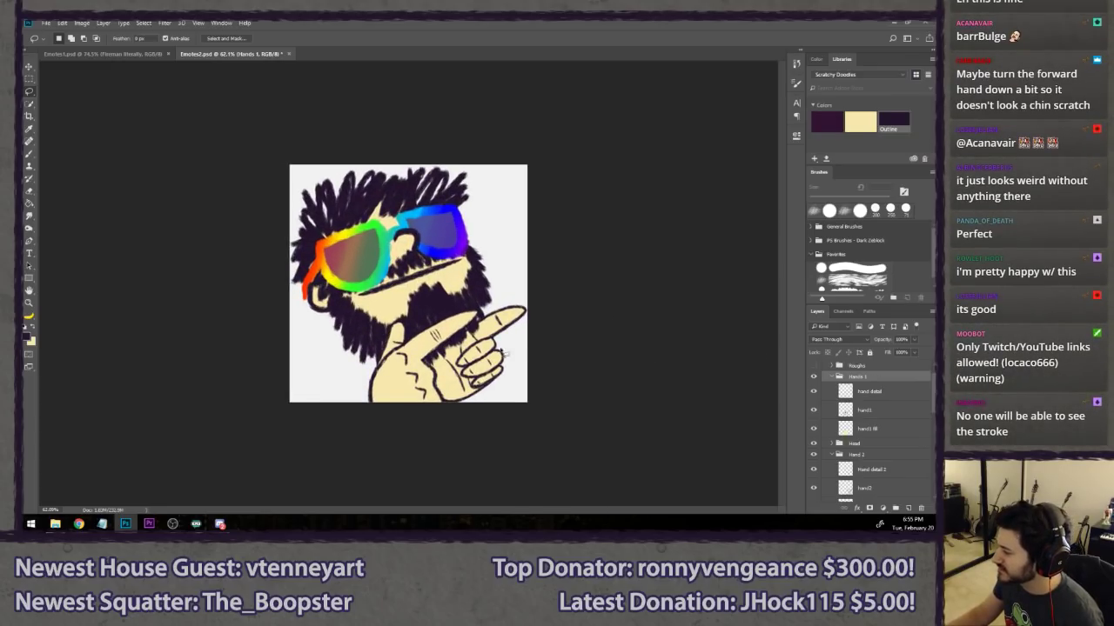
# - Try moving the Hands 1 group closer to the second hand so the two hands overlap more
pyautogui.press('v')
pyautogui.moveTo(442, 369); pyautogui.dragTo(488, 360)
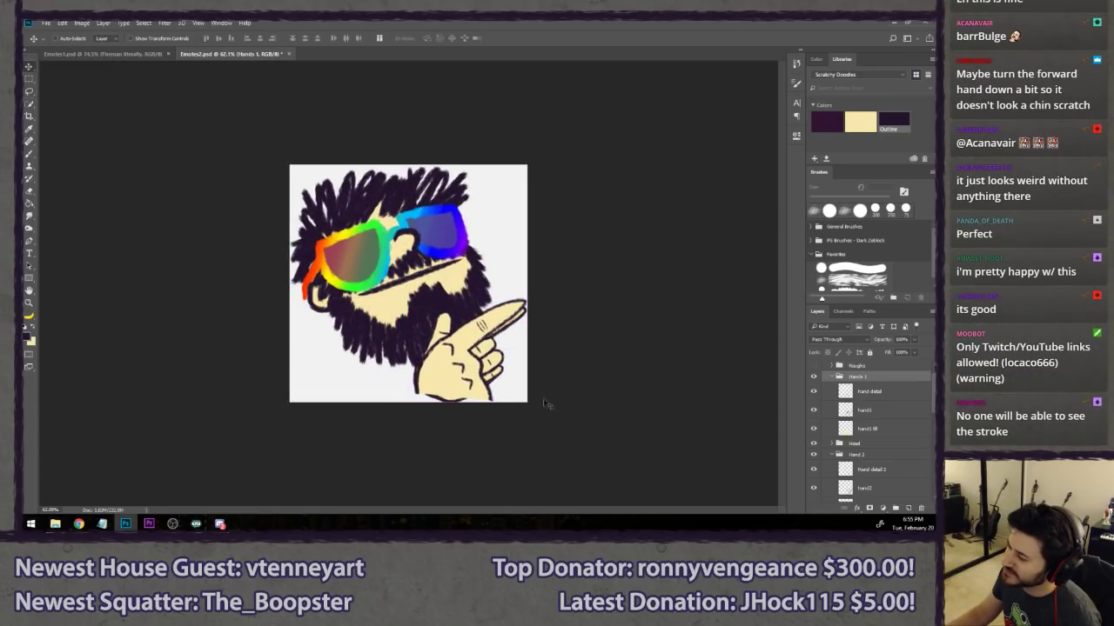
pyautogui.moveTo(513, 397); pyautogui.dragTo(431, 388)
pyautogui.press('l')
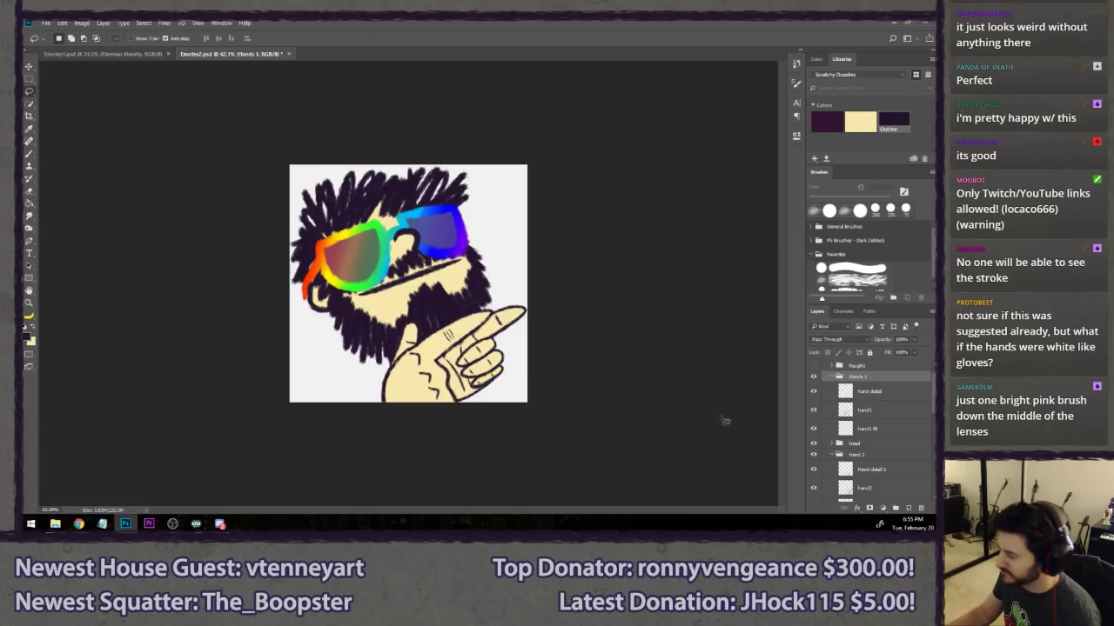
# - Try shifting the Hand 2 group past the canvas's right edge and moving the Hands 1 group right after it
pyautogui.click(876, 455)
pyautogui.press('v')
pyautogui.moveTo(504, 359); pyautogui.dragTo(539, 366)
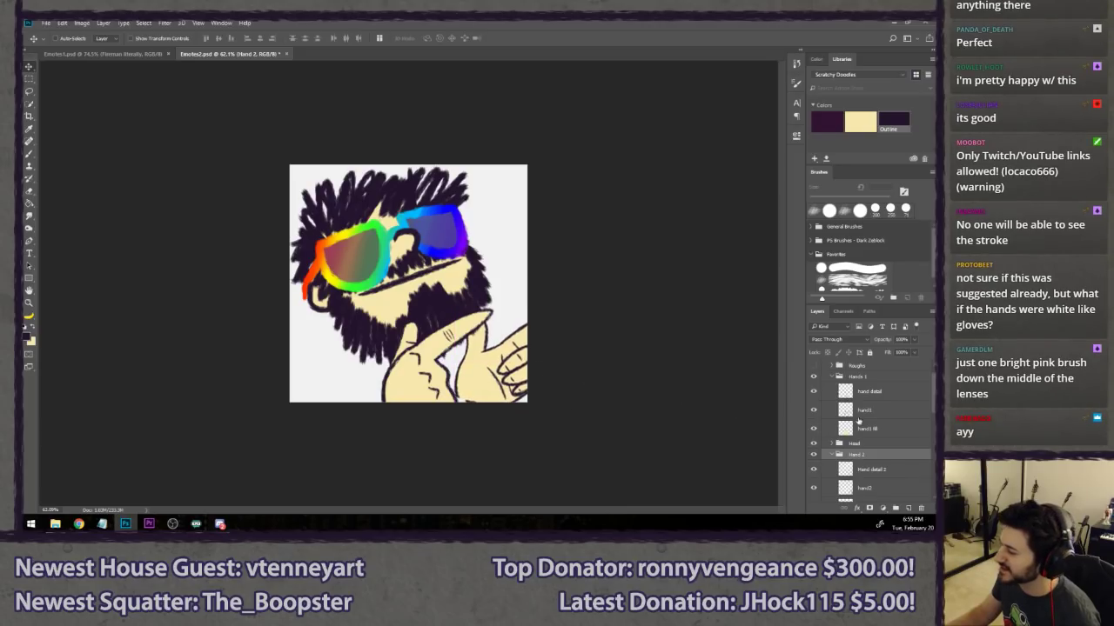
pyautogui.click(873, 380)
pyautogui.moveTo(414, 368); pyautogui.dragTo(439, 361)
pyautogui.scroll(-4, 368, 391)
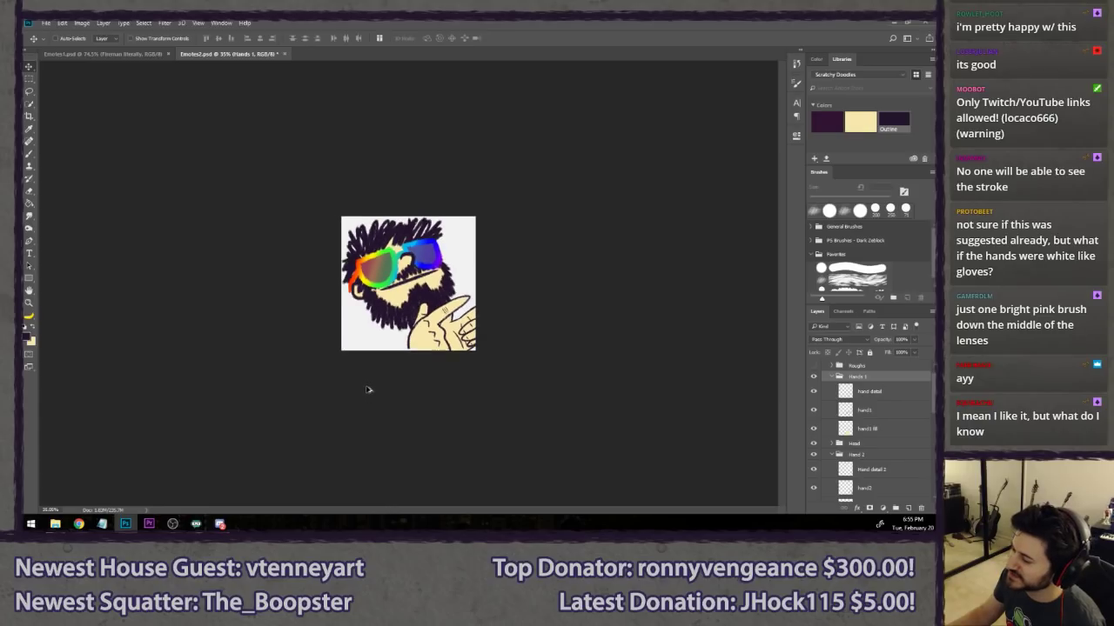
# - Undo the trial moves of both hand groups
pyautogui.hotkey('ctrl', 'alt', 'z')
pyautogui.hotkey('ctrl', 'alt', 'z')
pyautogui.hotkey('ctrl', 'alt', 'z')
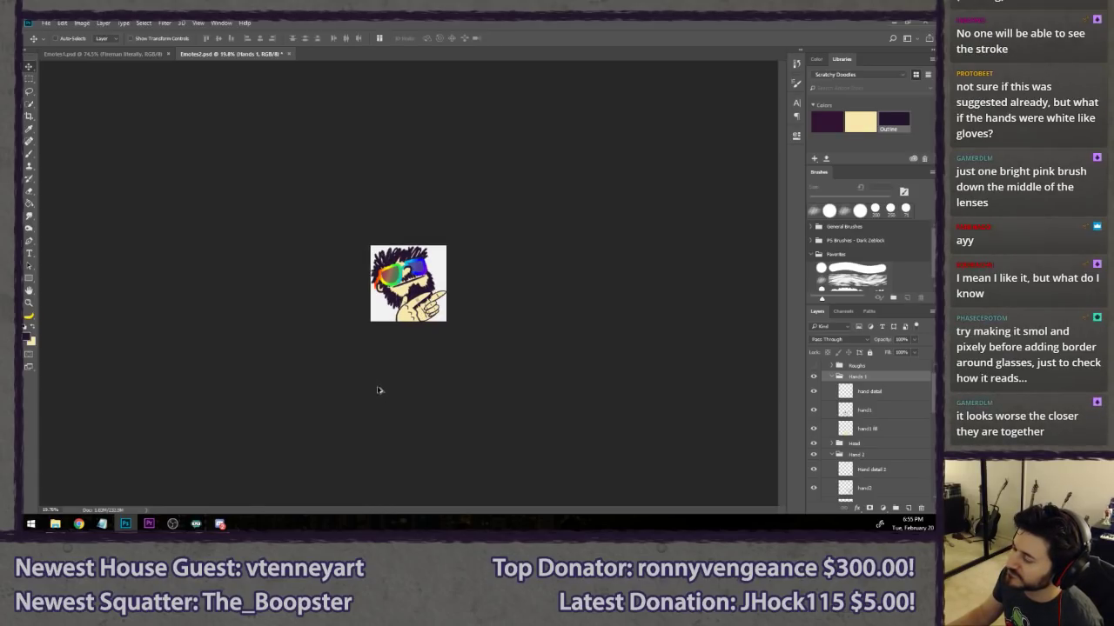
pyautogui.scroll(4, 376, 391)
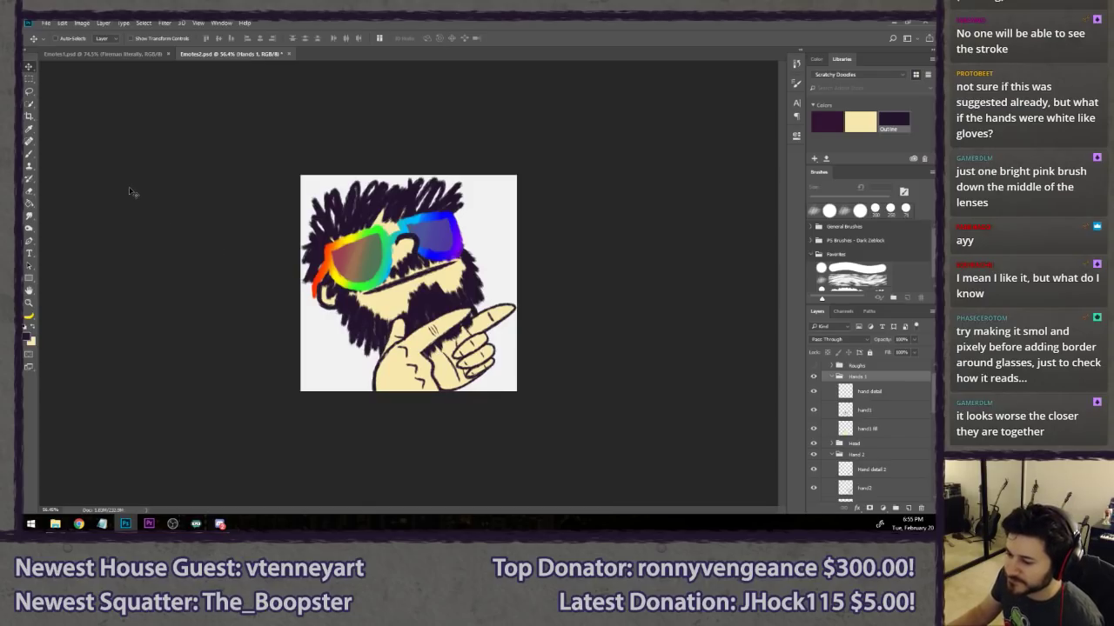
# - Move the Hands 1 group to the canvas's lower-left corner, away from the second hand
pyautogui.click(28, 90)
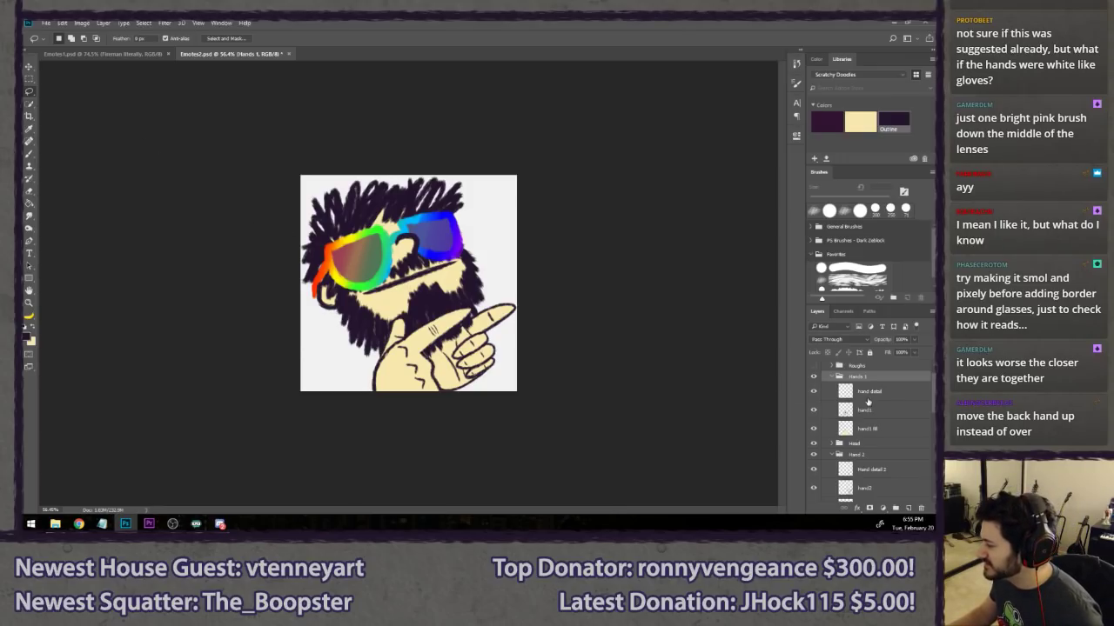
pyautogui.press('v')
pyautogui.moveTo(389, 353)
pyautogui.mouseDown()
pyautogui.moveTo(379, 372)
pyautogui.moveTo(326, 375)
pyautogui.moveTo(352, 372)
pyautogui.mouseUp()
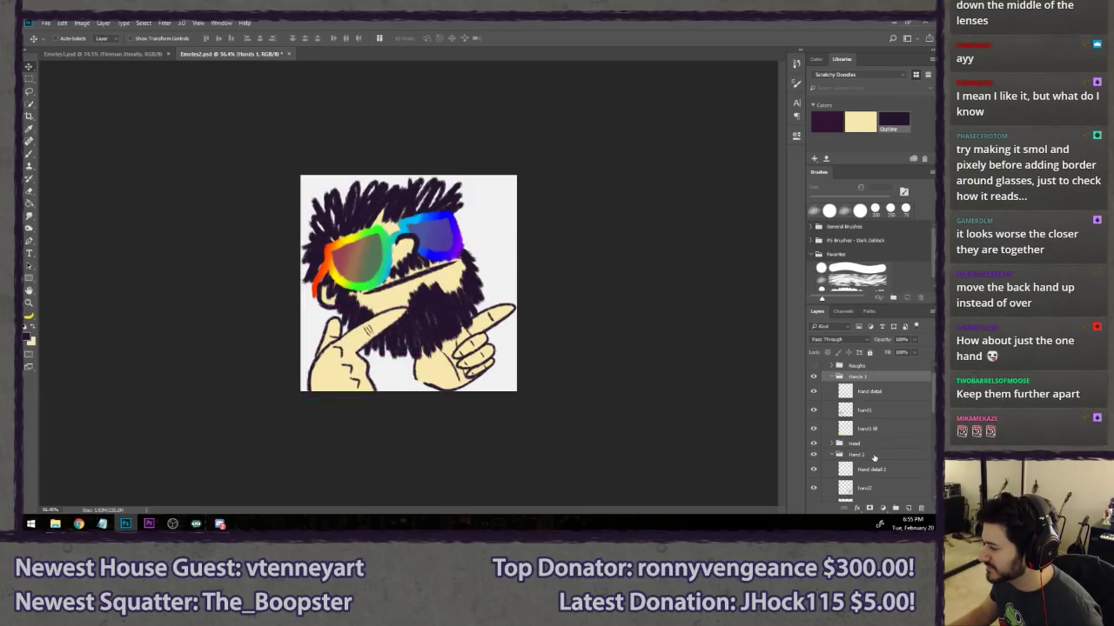
# - Nudge the Hand 2 group and place it inside the Hands 1 group, below hand1 fill and above the Head group
pyautogui.click(857, 454)
pyautogui.moveTo(468, 376)
pyautogui.mouseDown()
pyautogui.moveTo(468, 351)
pyautogui.moveTo(459, 366)
pyautogui.mouseUp()
pyautogui.moveTo(893, 457); pyautogui.dragTo(884, 440)
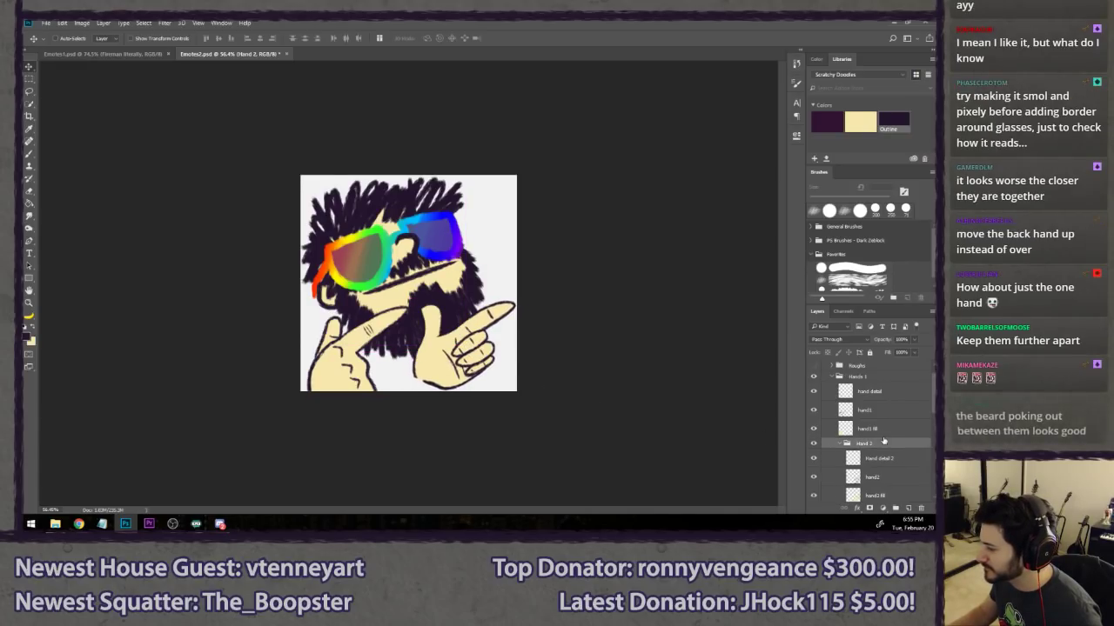
# - Shift the Hand 2 group slightly right and rotate it about 16 degrees counterclockwise so its index finger points more upward
pyautogui.moveTo(474, 362)
pyautogui.mouseDown()
pyautogui.moveTo(501, 317)
pyautogui.moveTo(478, 260)
pyautogui.moveTo(488, 318)
pyautogui.moveTo(467, 338)
pyautogui.moveTo(495, 370)
pyautogui.mouseUp()
pyautogui.hotkey('ctrl', 't')
pyautogui.moveTo(556, 396); pyautogui.dragTo(523, 363)
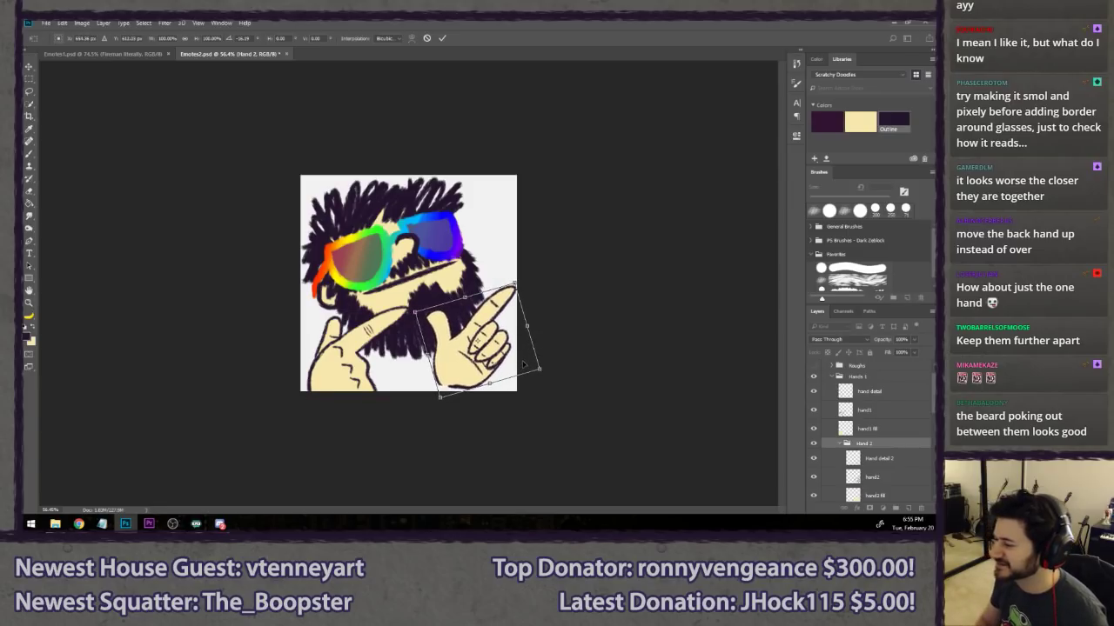
pyautogui.press('Return')
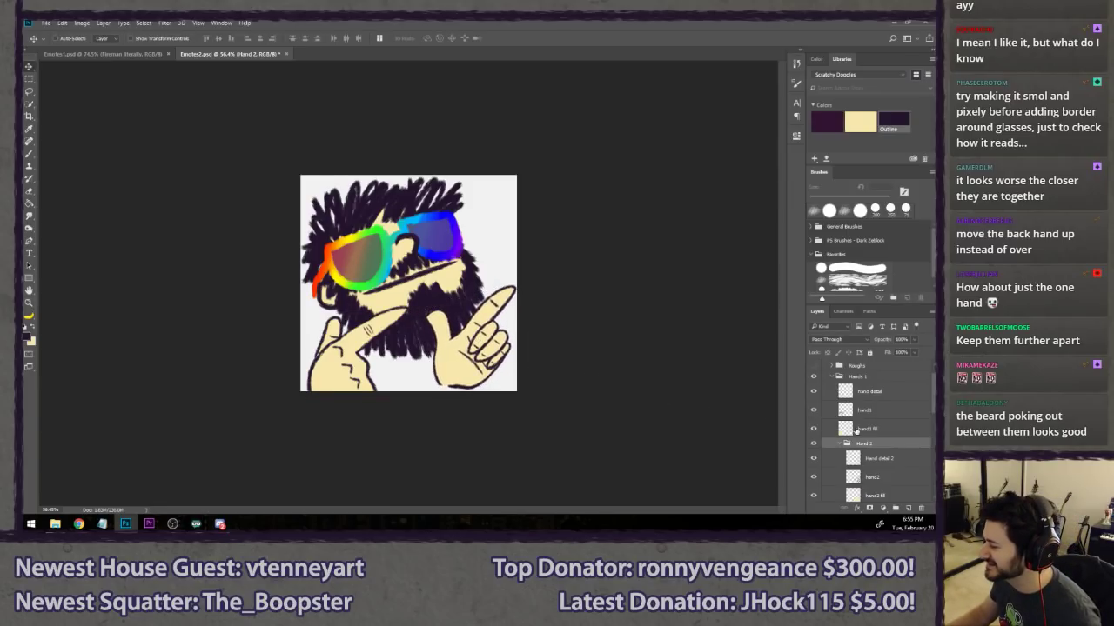
pyautogui.click(885, 379)
pyautogui.hotkey('ctrl', 't')
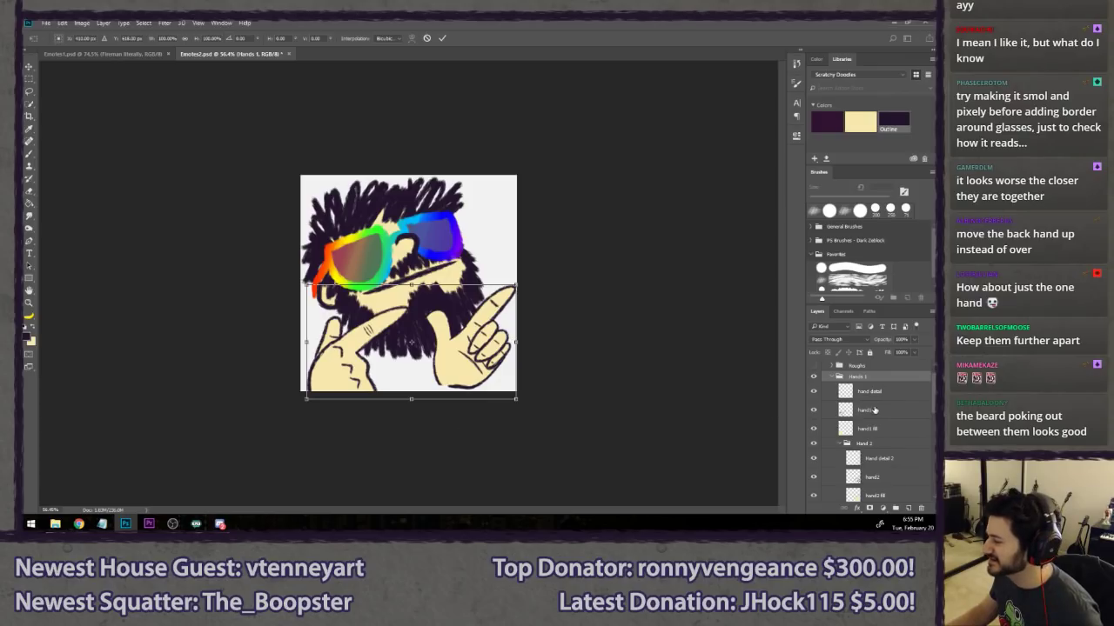
pyautogui.press('Return')
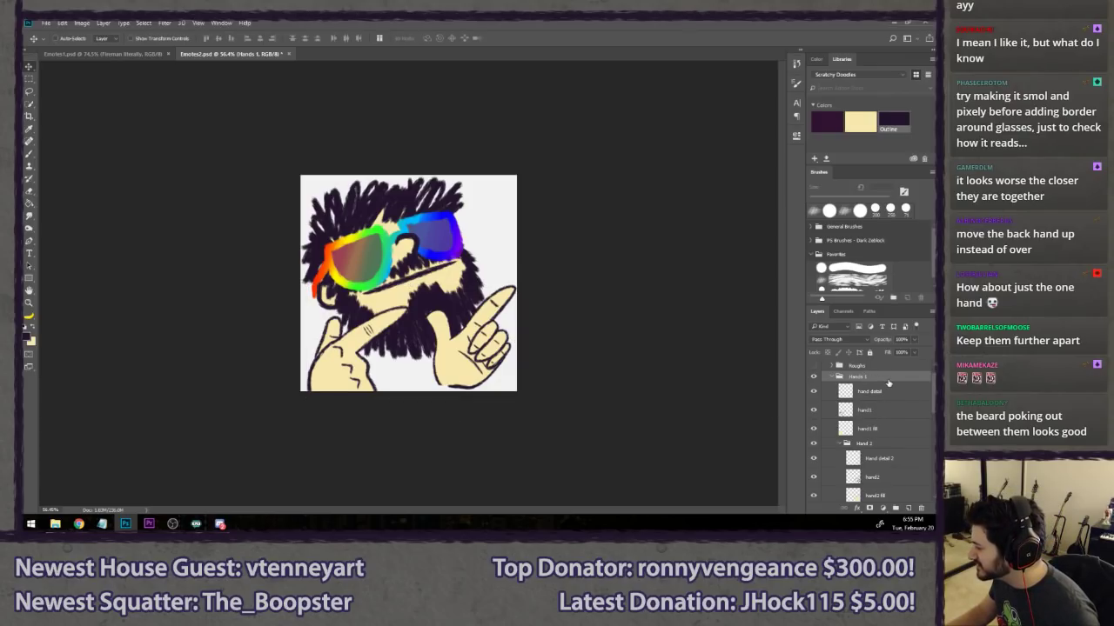
# - Toggle the visibility of the Hand 2 and Hands 1 groups to check which layers each group controls
pyautogui.click(888, 394)
pyautogui.scroll(-1, 880, 447)
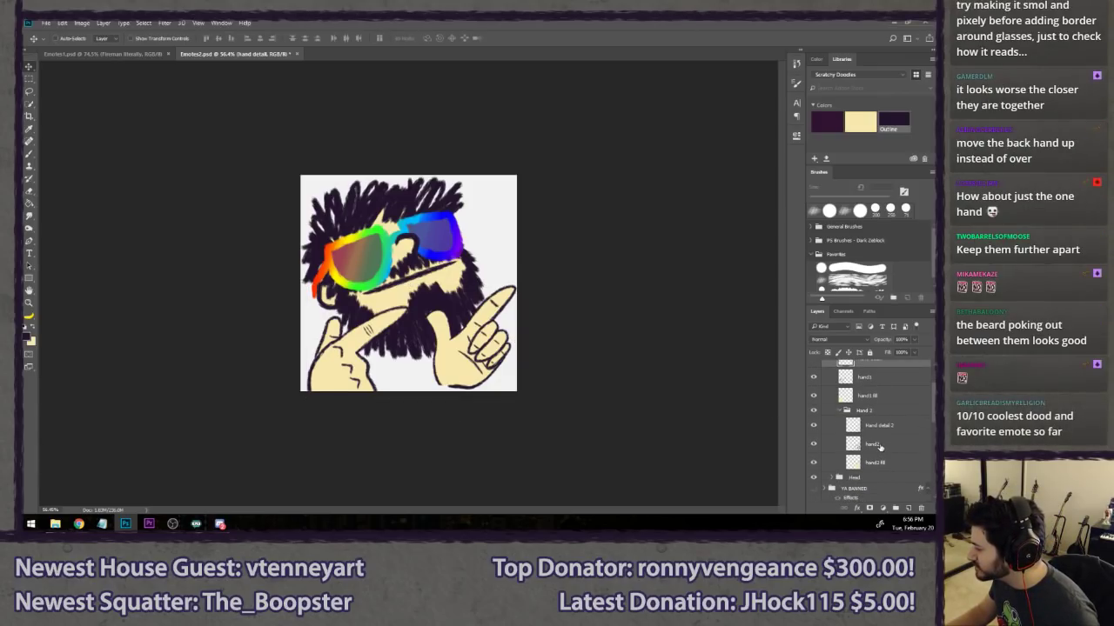
pyautogui.click(815, 412)
pyautogui.click(816, 412)
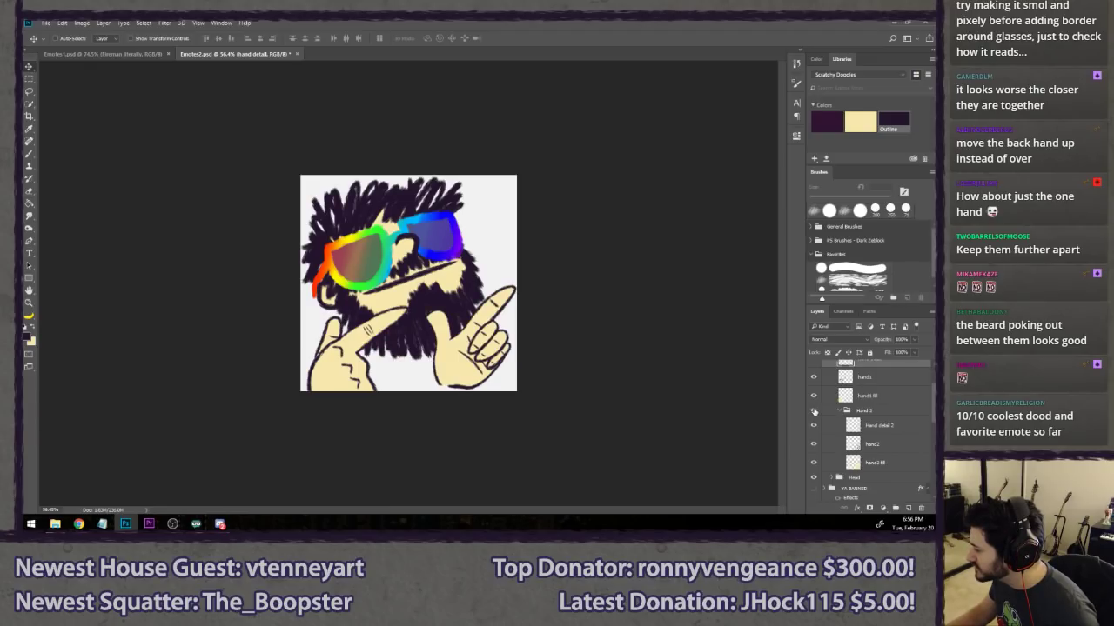
pyautogui.scroll(1, 815, 411)
pyautogui.click(814, 378)
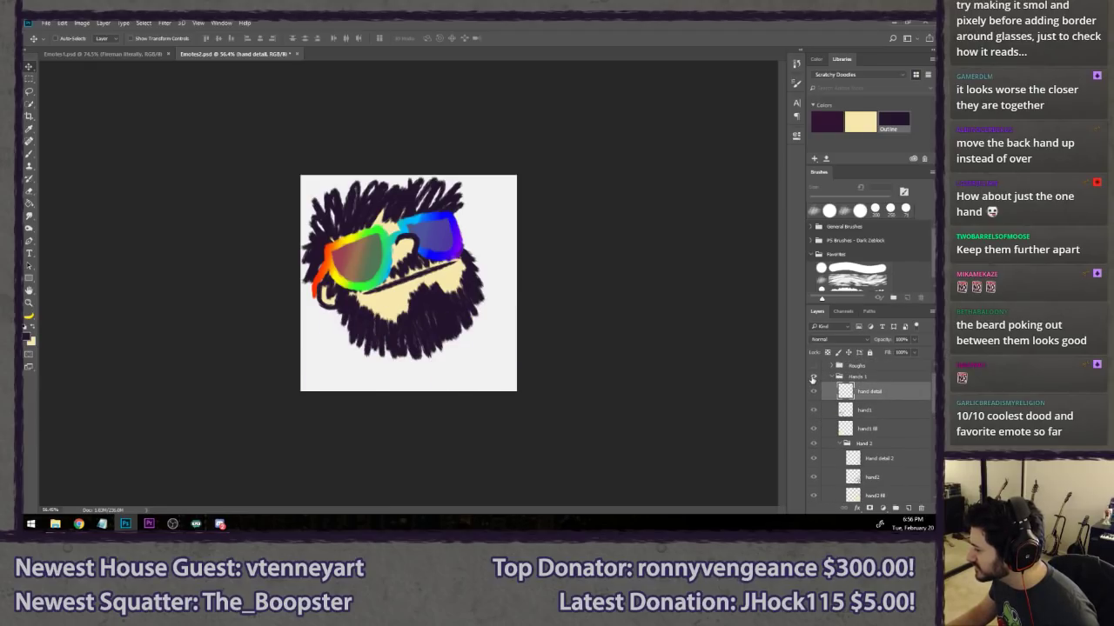
pyautogui.click(814, 378)
pyautogui.scroll(1, 815, 378)
pyautogui.click(814, 399)
pyautogui.click(814, 398)
pyautogui.click(814, 399)
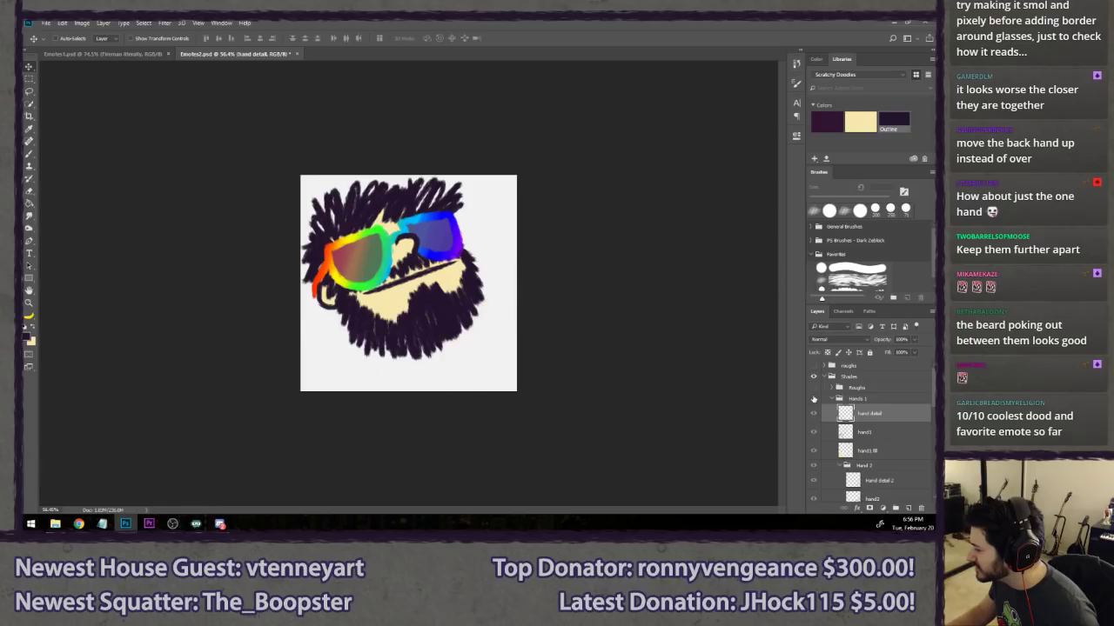
pyautogui.click(813, 398)
# - Take the Hand 2 group out of the Hands 1 group, placing it between the Hands 1 and Head groups
pyautogui.scroll(-1, 857, 444)
pyautogui.click(858, 433)
pyautogui.scroll(-1, 860, 440)
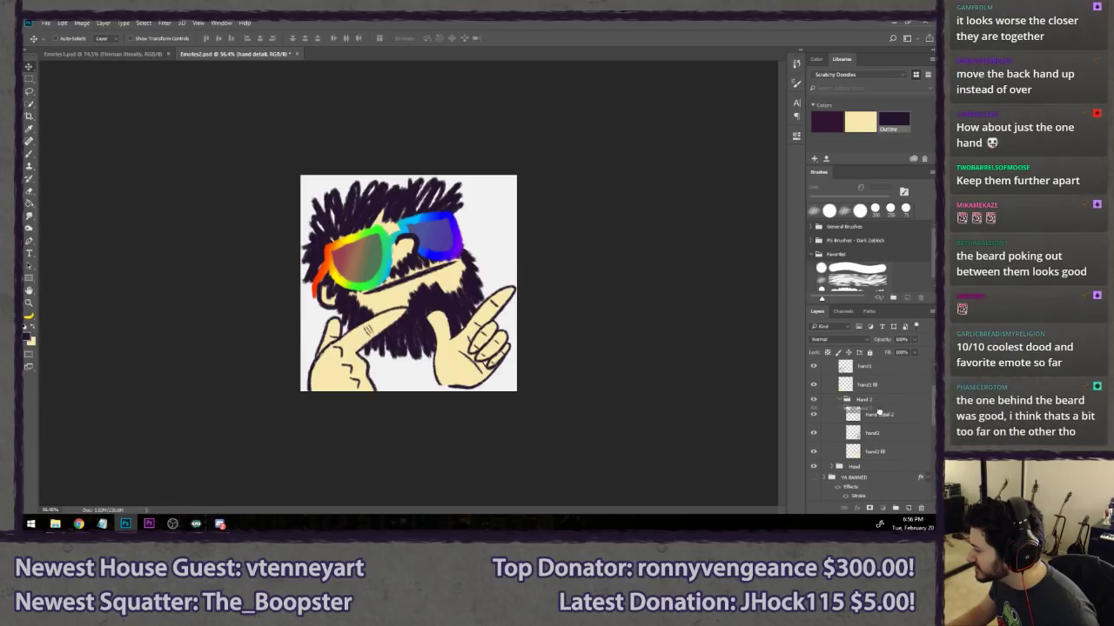
pyautogui.scroll(3, 862, 461)
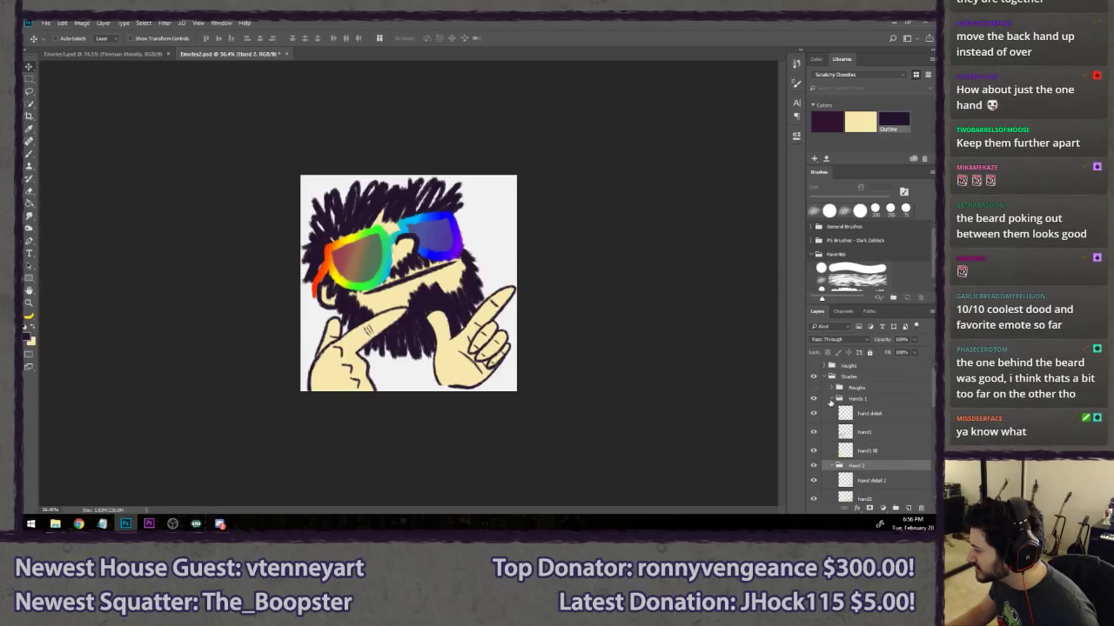
pyautogui.click(848, 398)
pyautogui.hotkey('ctrl', 't')
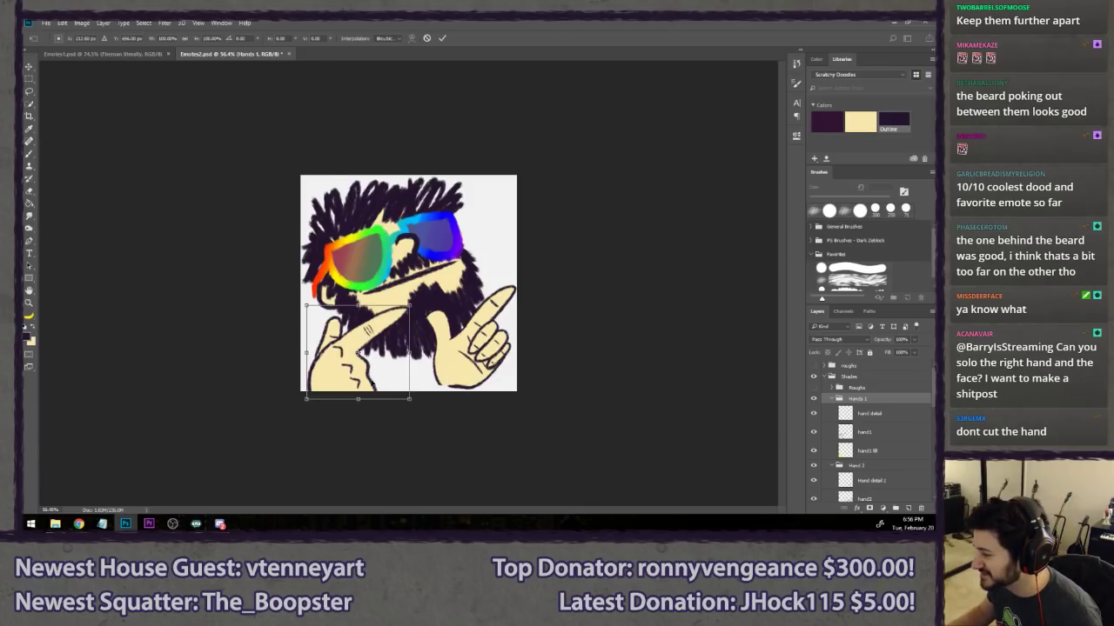
pyautogui.press('Return')
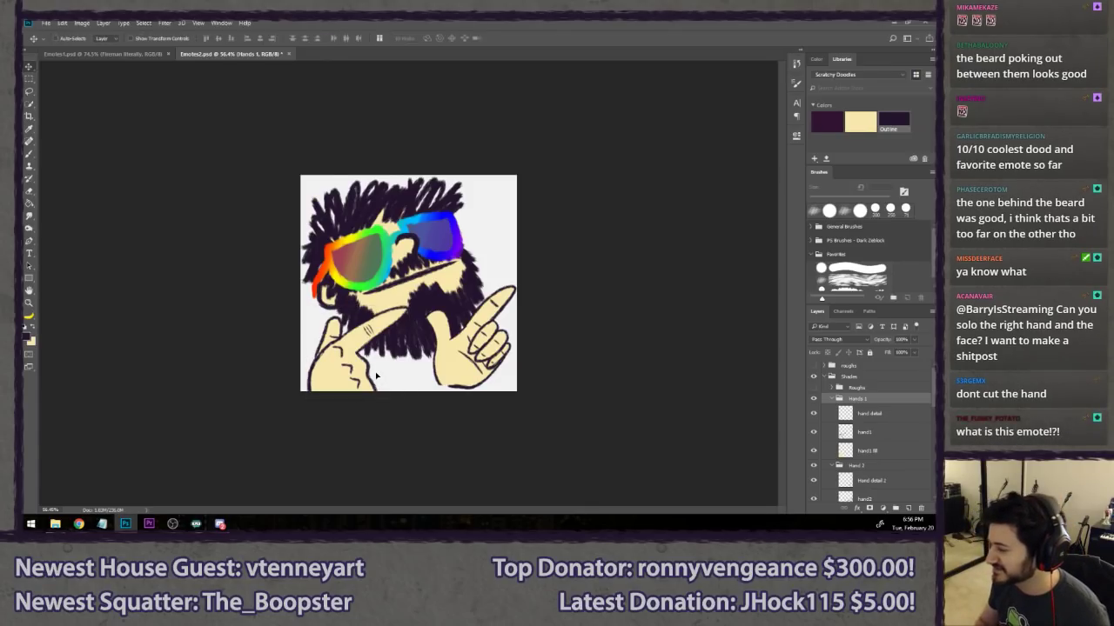
# - Compare the emote with only one hand by hiding and restoring the Hands 1 and Hand 2 groups in turn
pyautogui.click(814, 398)
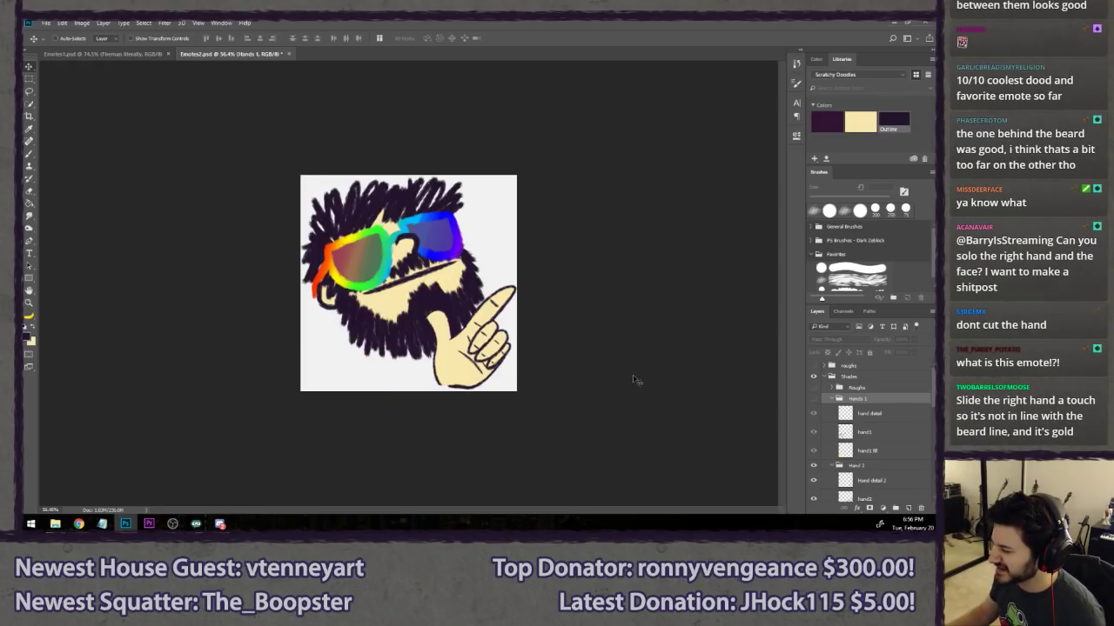
pyautogui.click(814, 398)
pyautogui.click(813, 466)
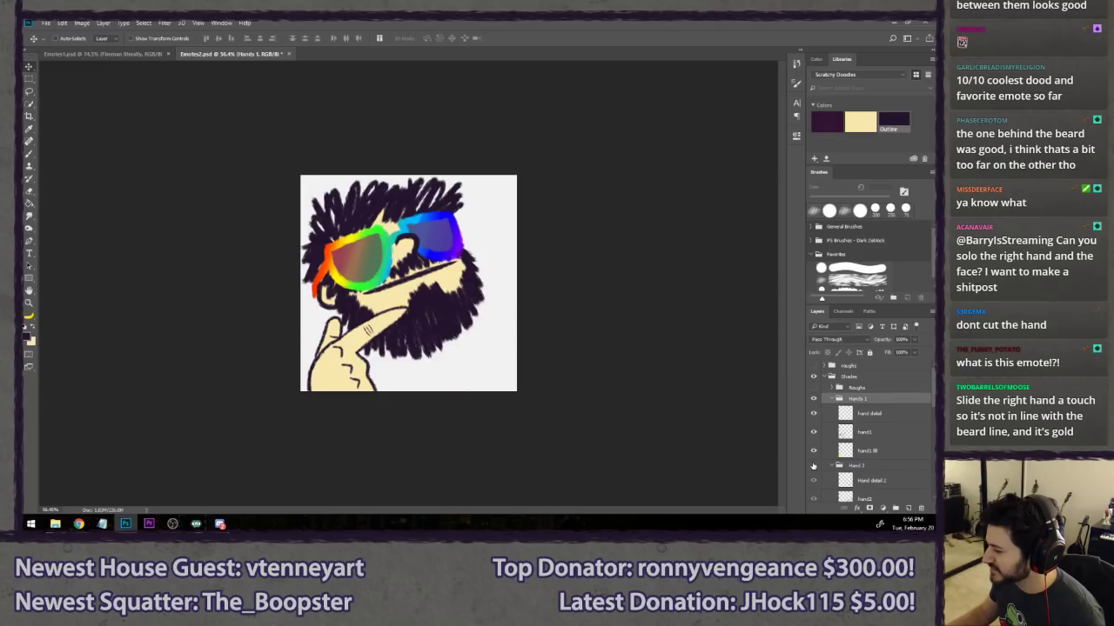
pyautogui.click(814, 466)
# - Hide the Hands 1 and Head groups to view the Hand 2 drawing on its own
pyautogui.click(814, 399)
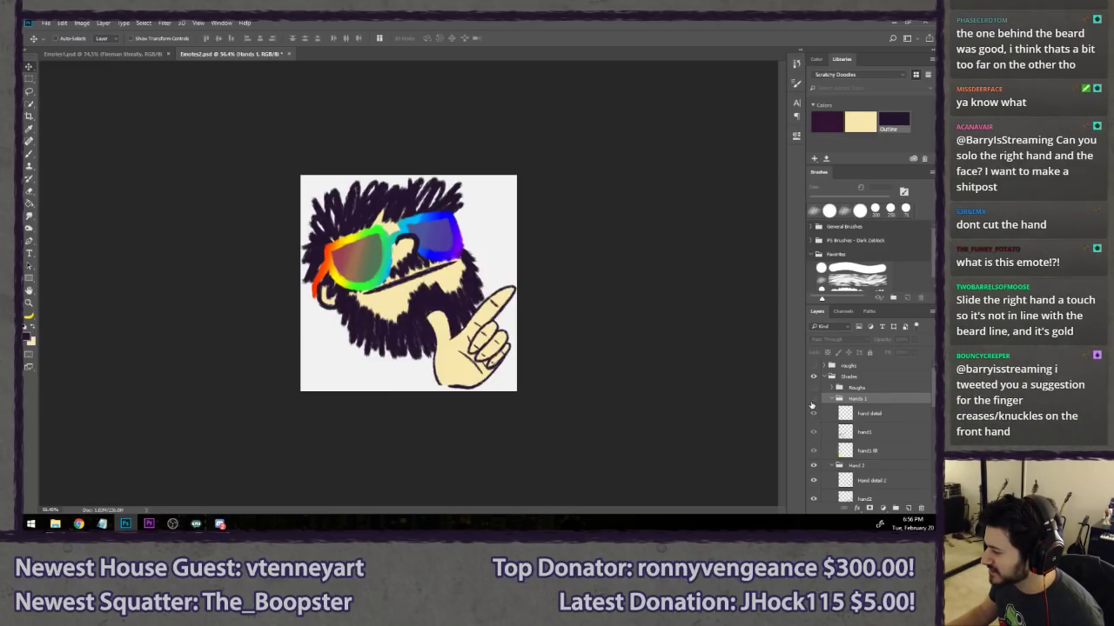
pyautogui.scroll(3, 557, 274)
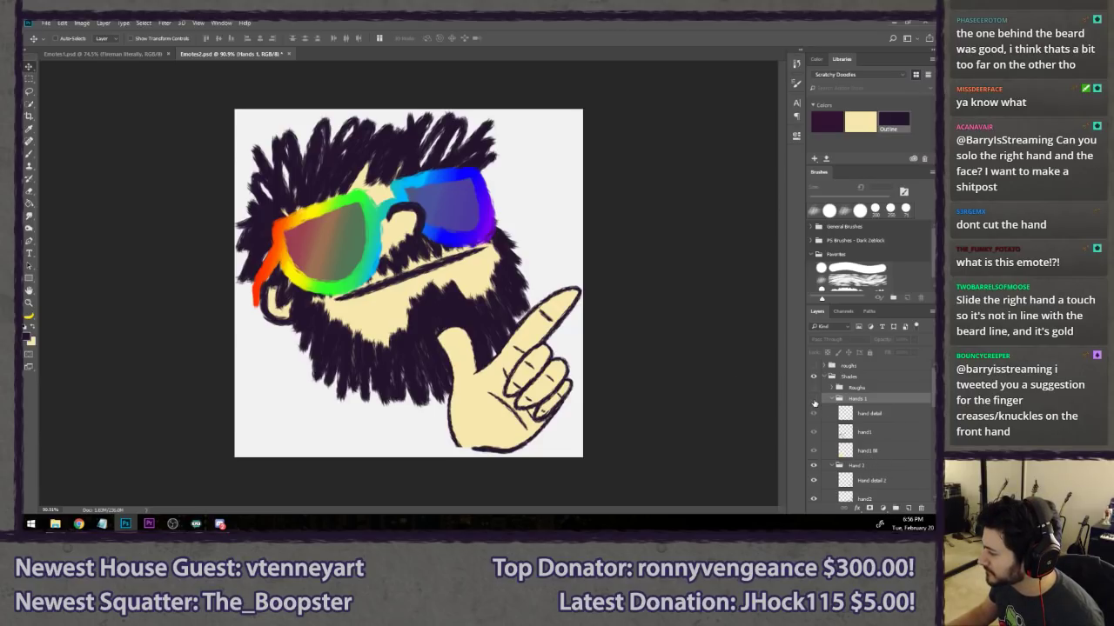
pyautogui.click(813, 465)
pyautogui.click(814, 465)
pyautogui.scroll(-2, 815, 467)
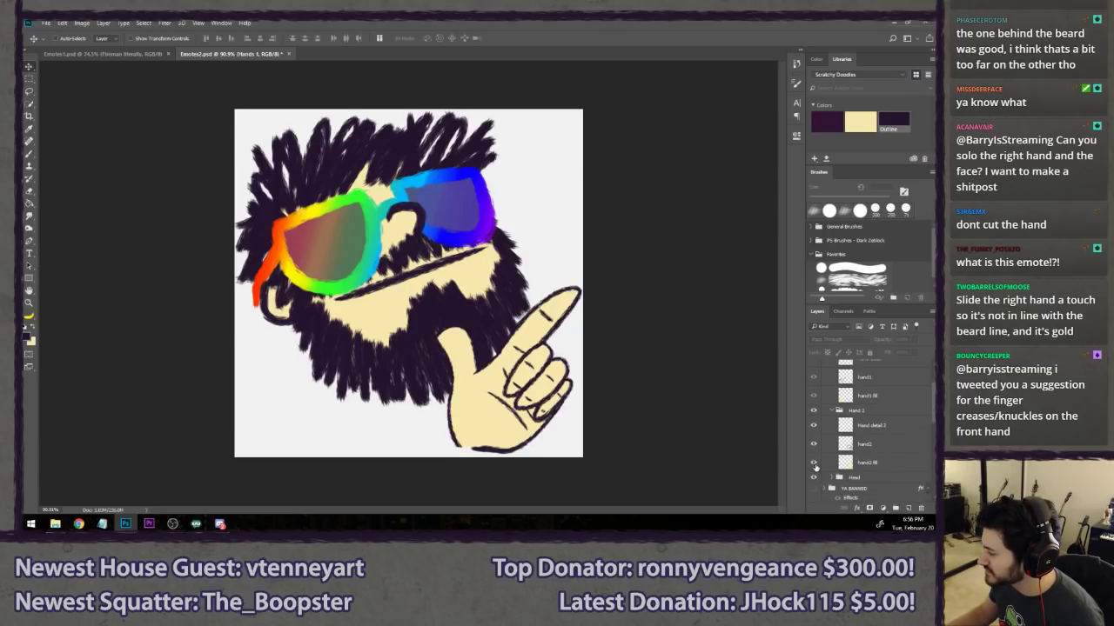
pyautogui.scroll(-1, 815, 467)
pyautogui.click(814, 468)
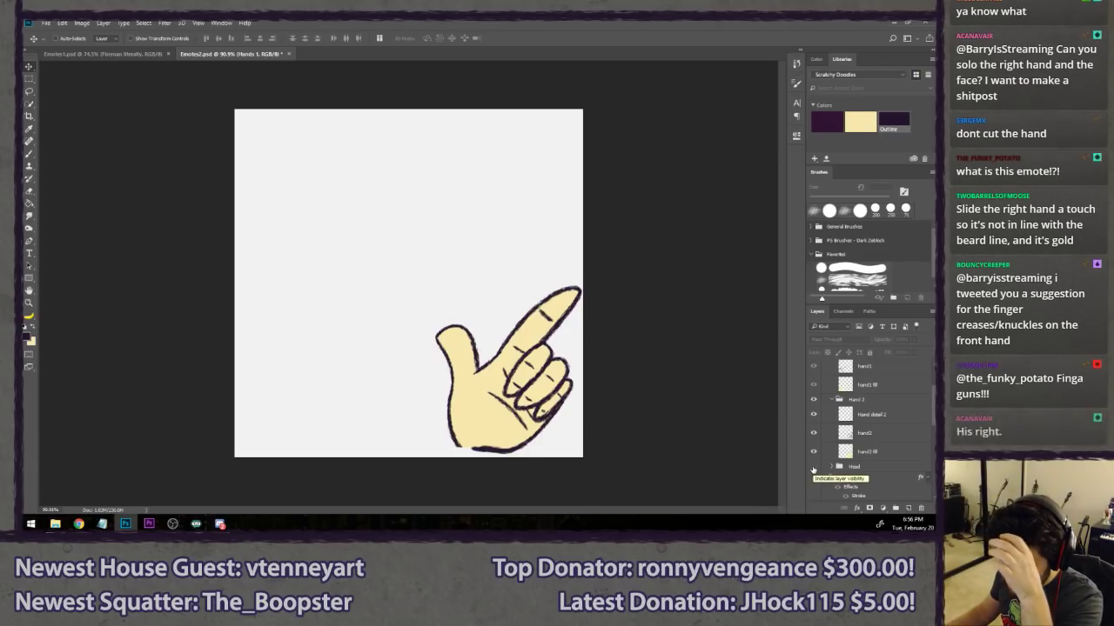
pyautogui.hotkey('alt', 'Tab')
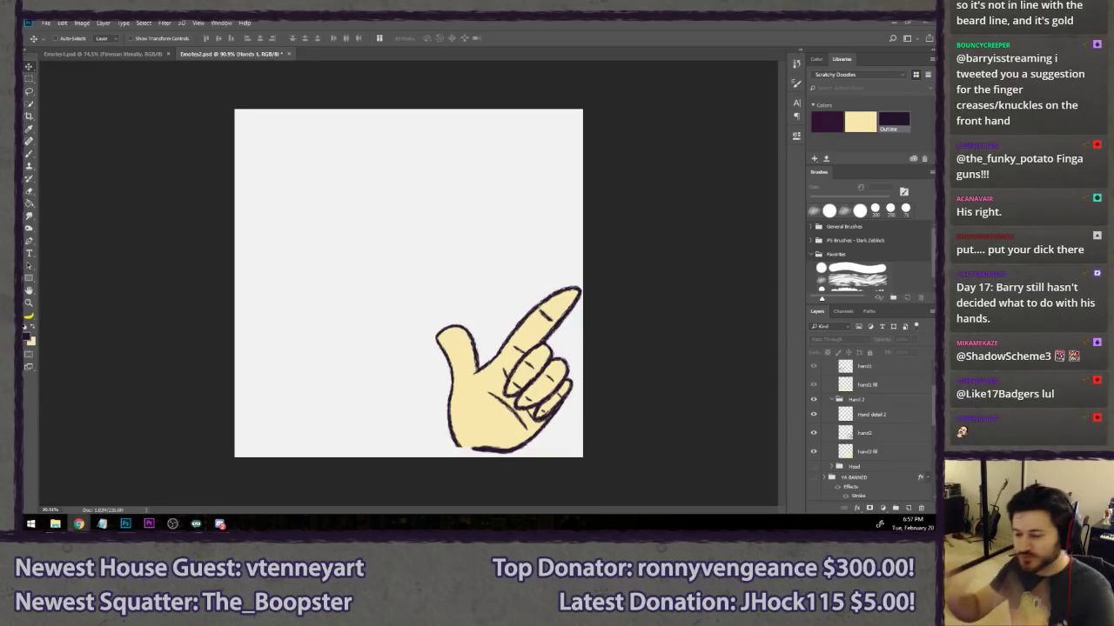
pyautogui.click(122, 281)
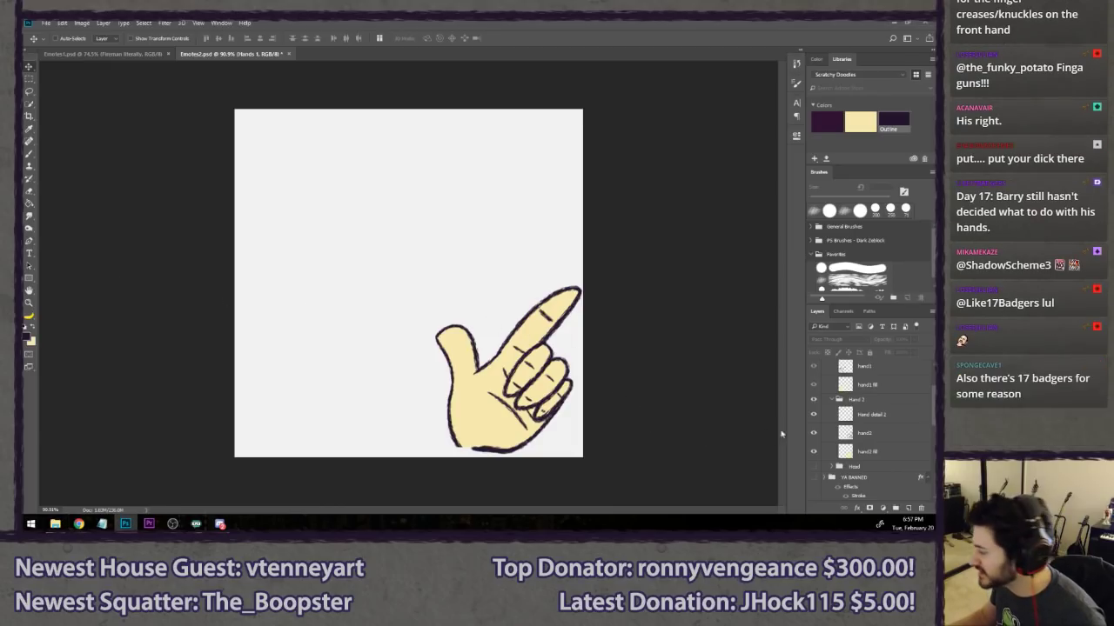
# - Show the Head and Hands 1 groups again
pyautogui.click(813, 466)
pyautogui.scroll(3, 815, 426)
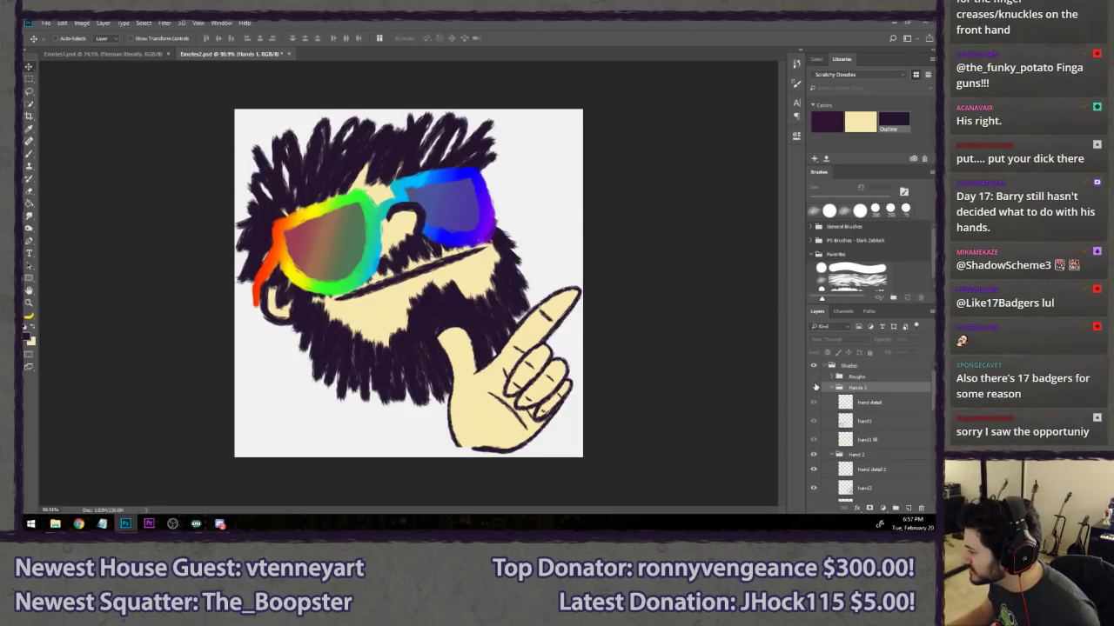
pyautogui.click(815, 388)
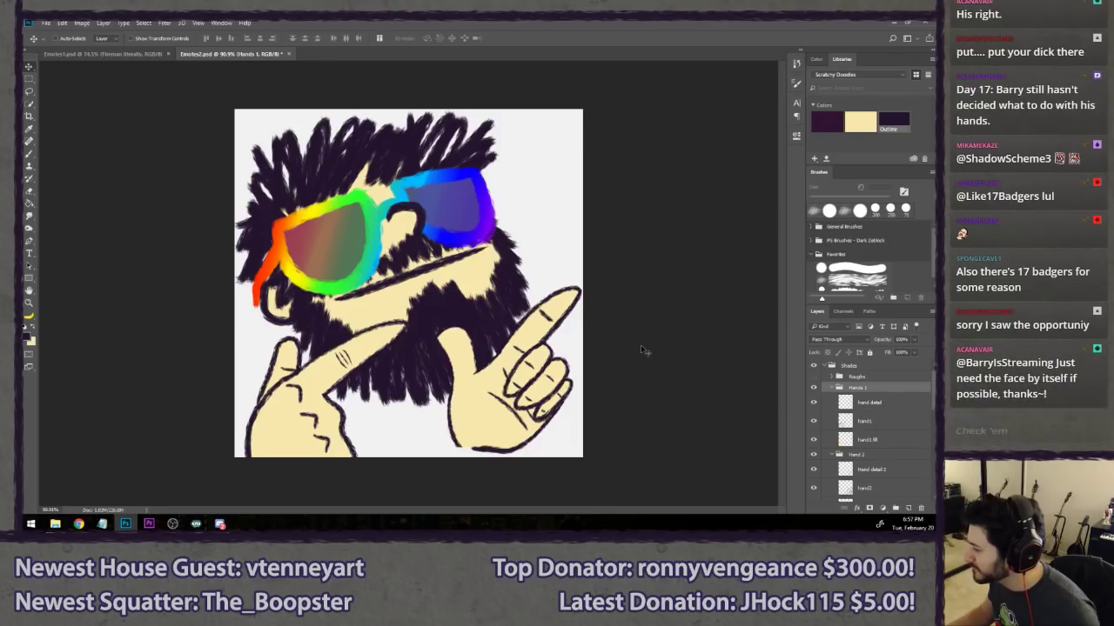
# - Step back to the state before the Hand 2 group was reordered, shifted and rotated, with Hands 1 at the canvas's lower-left corner
pyautogui.hotkey('ctrl', 'alt', 'z')
pyautogui.hotkey('ctrl', 'alt', 'z')
pyautogui.hotkey('ctrl', 'alt', 'z')
pyautogui.hotkey('ctrl', 'alt', 'z')
pyautogui.hotkey('ctrl', 'alt', 'z')
pyautogui.hotkey('ctrl', 'alt', 'z')
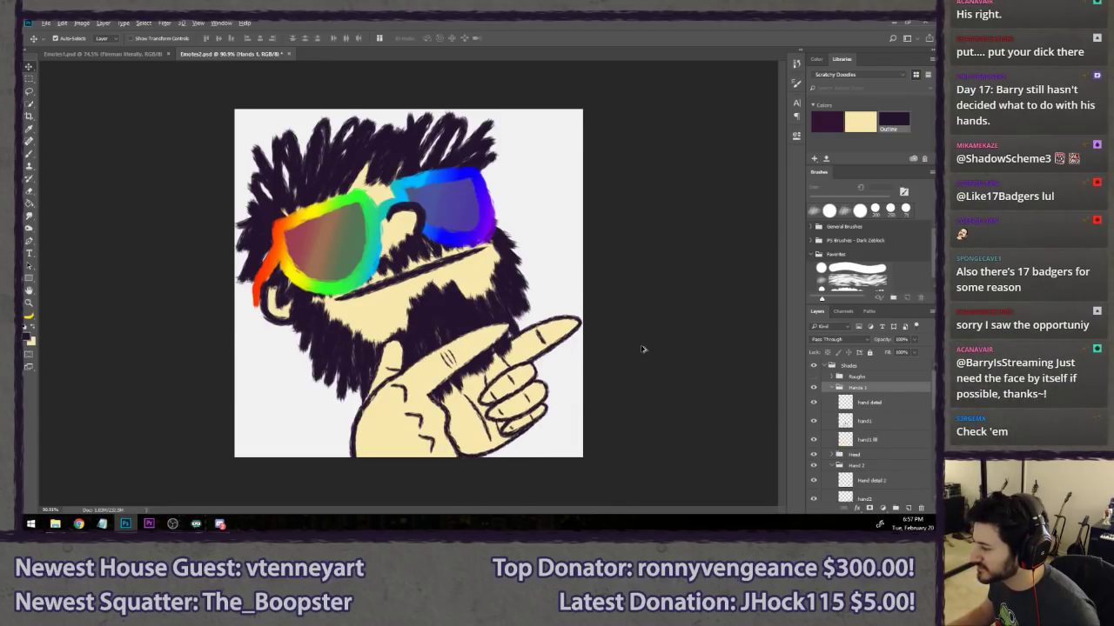
pyautogui.hotkey('ctrl', 'shift', 'z')
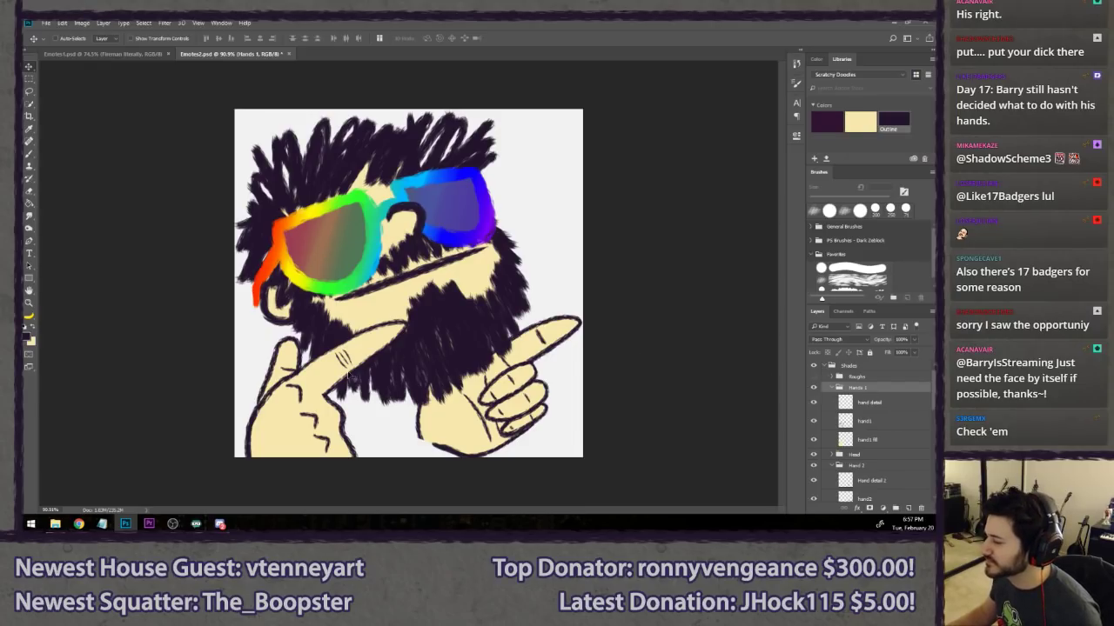
# - Move the Hands 1 group up so its index finger overlaps the beard below the mouth, and check it at small size
pyautogui.moveTo(338, 400); pyautogui.dragTo(345, 370)
pyautogui.scroll(-6, 355, 380)
pyautogui.scroll(-6, 355, 380)
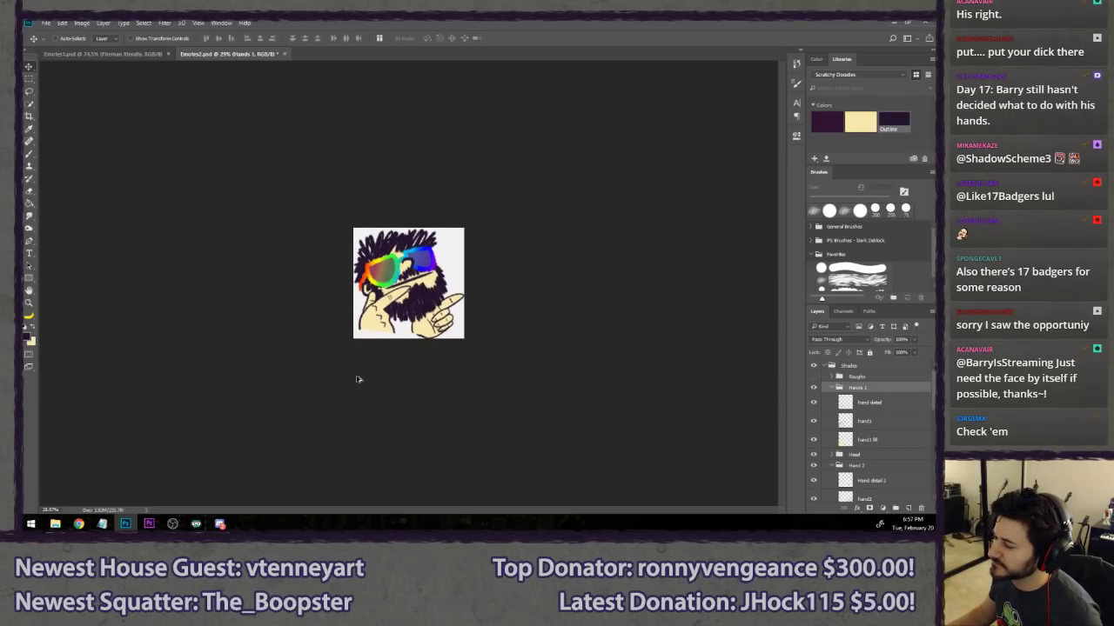
pyautogui.scroll(5, 258, 370)
pyautogui.scroll(1, 258, 369)
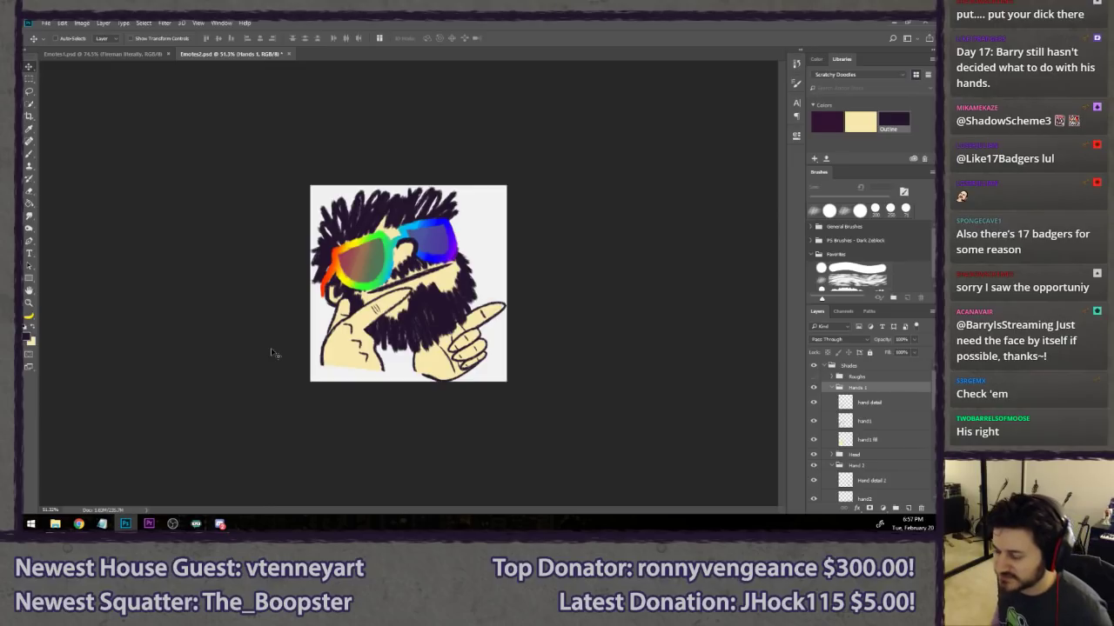
pyautogui.scroll(4, 476, 303)
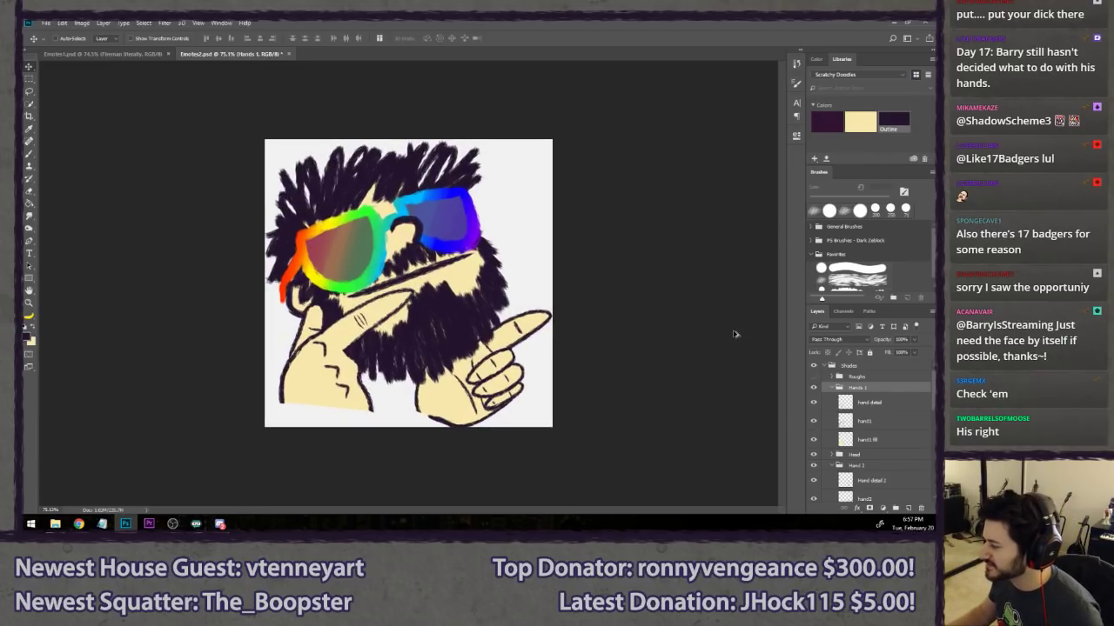
# - Hide both hand groups to view the face by itself, and show them again
pyautogui.click(812, 388)
pyautogui.click(813, 466)
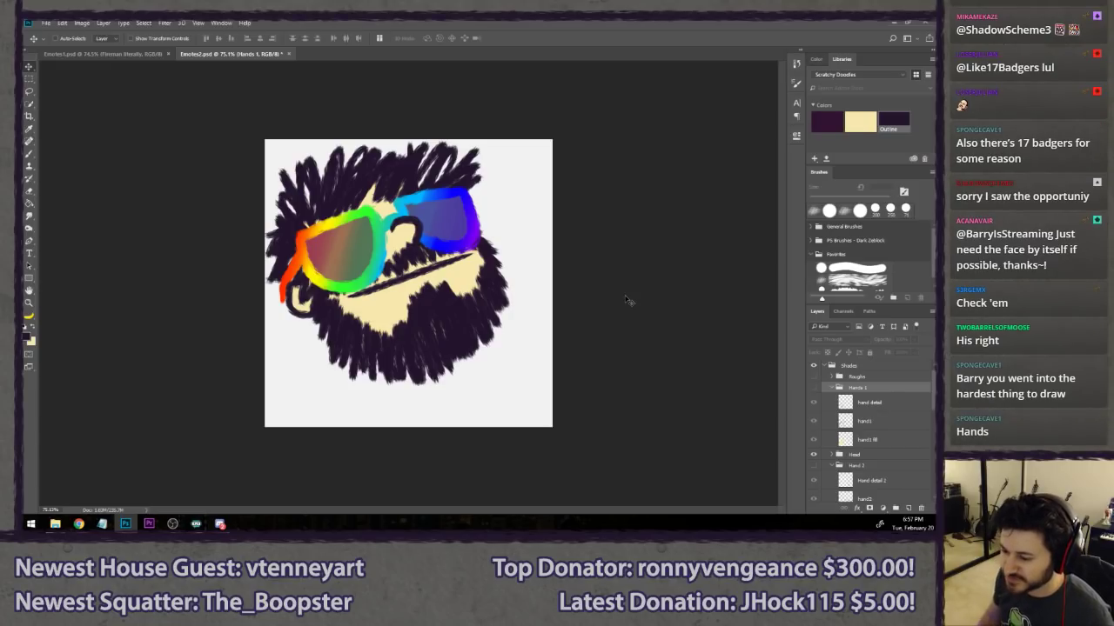
pyautogui.click(812, 389)
pyautogui.click(814, 467)
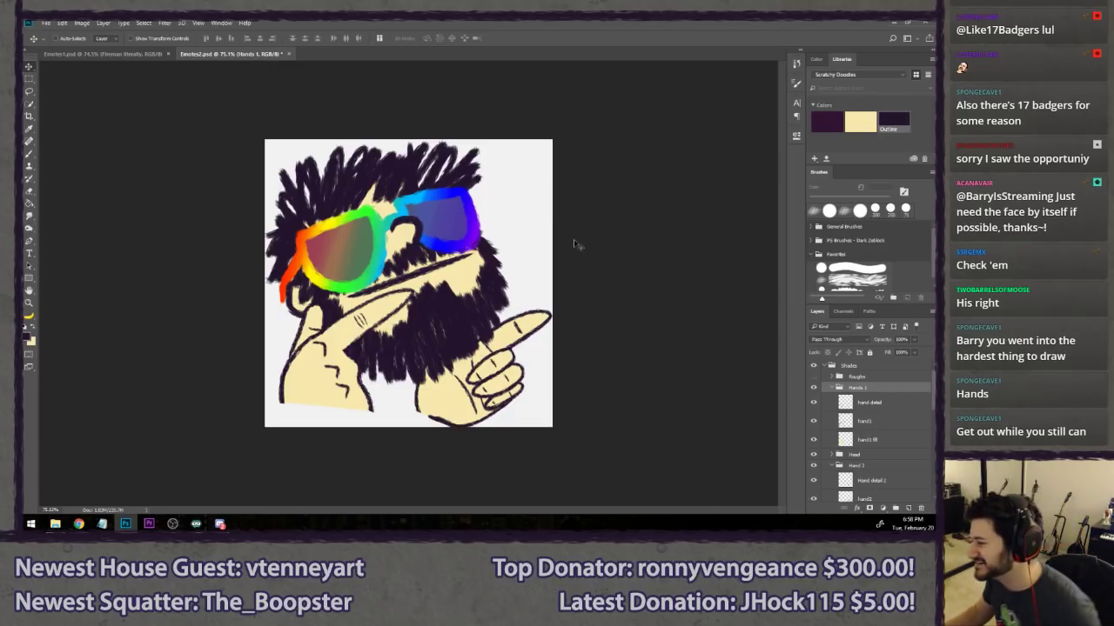
# - Switch to Chrome, enlarge the Gyazo mock-up of the emote with photographic hands, and return to Photoshop
pyautogui.click(30, 91)
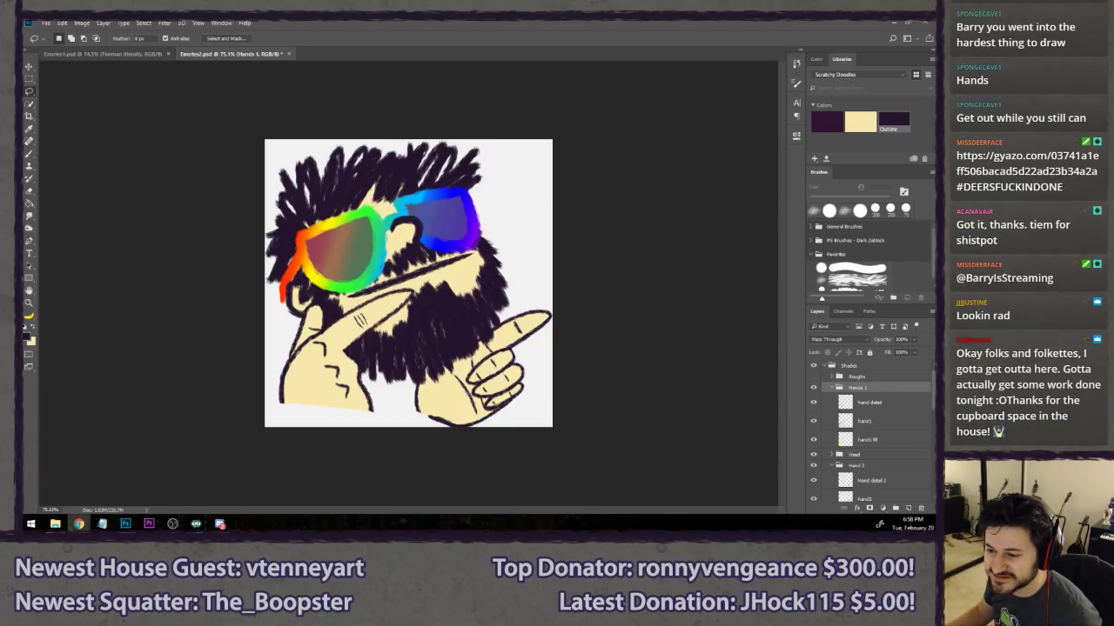
pyautogui.click(78, 524)
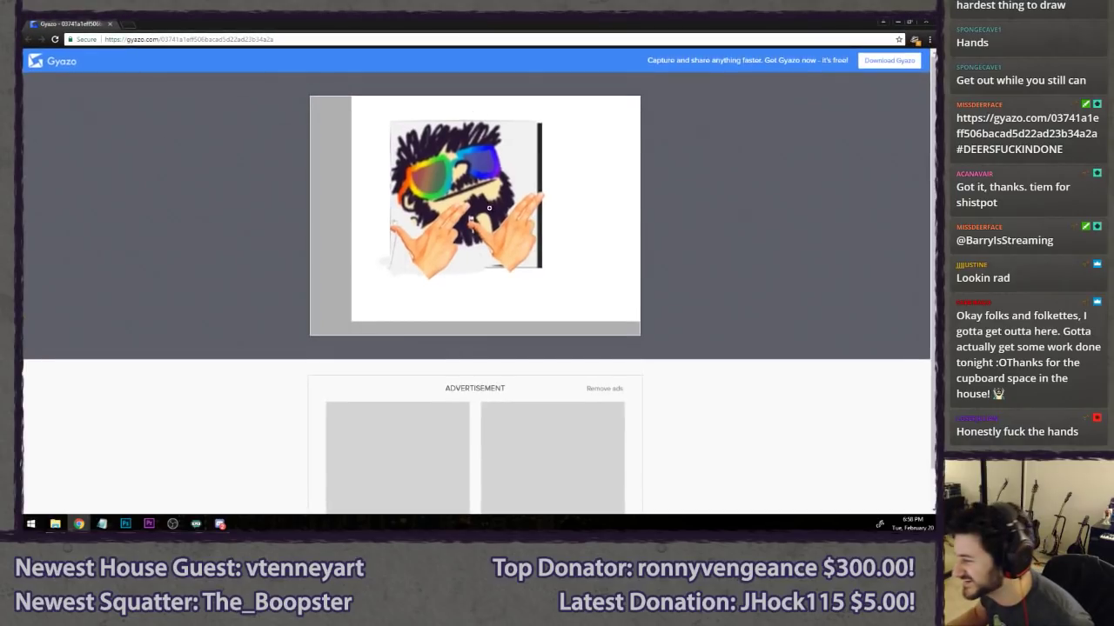
pyautogui.click(489, 208)
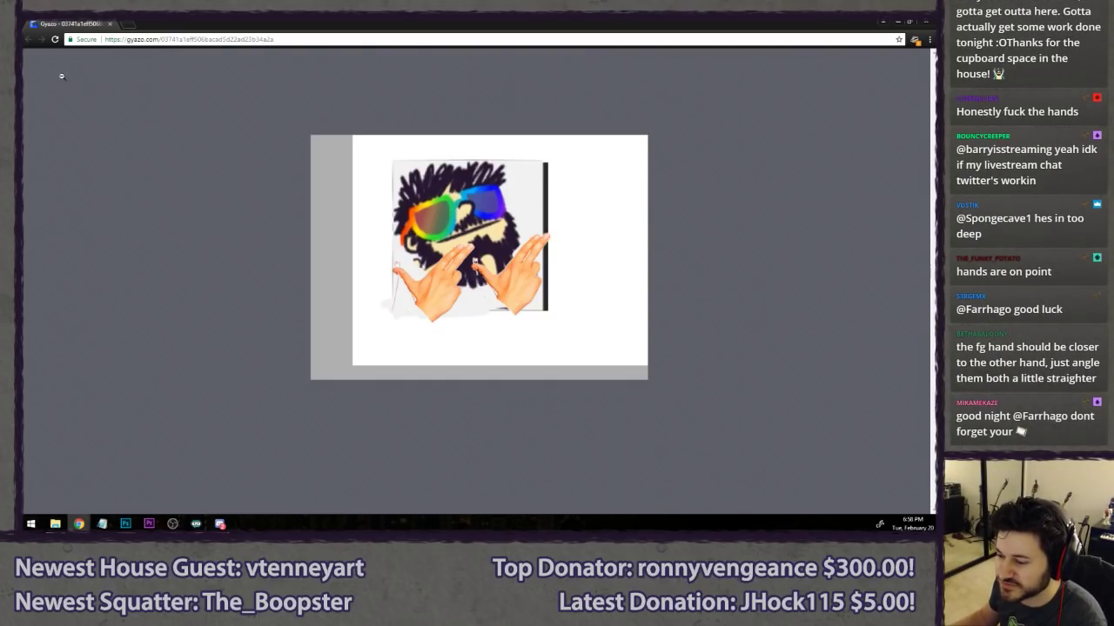
pyautogui.hotkey('alt', 'Tab')
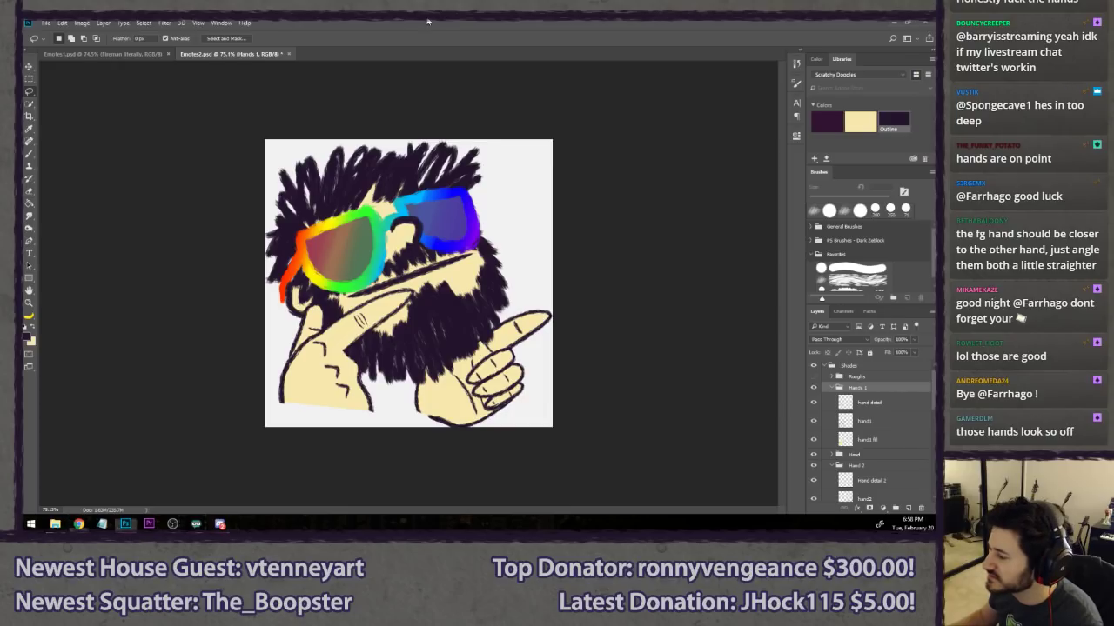
# - Try the Hands 1 group over the beard and glasses, settle it near the canvas's lower-left corner, and check it at small size
pyautogui.scroll(-6, 214, 338)
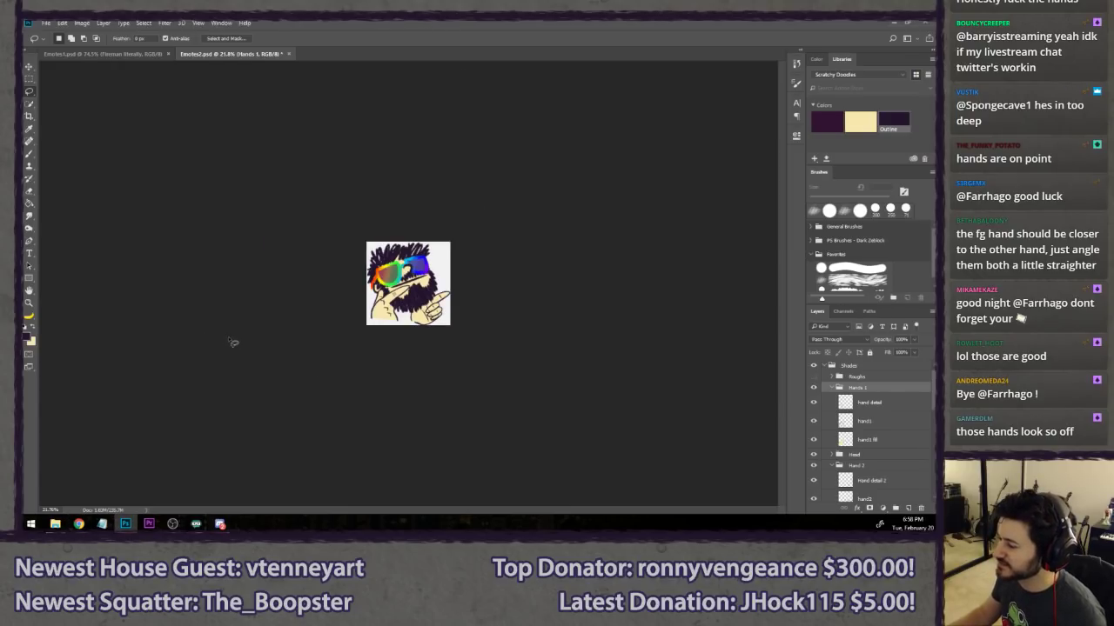
pyautogui.scroll(6, 213, 342)
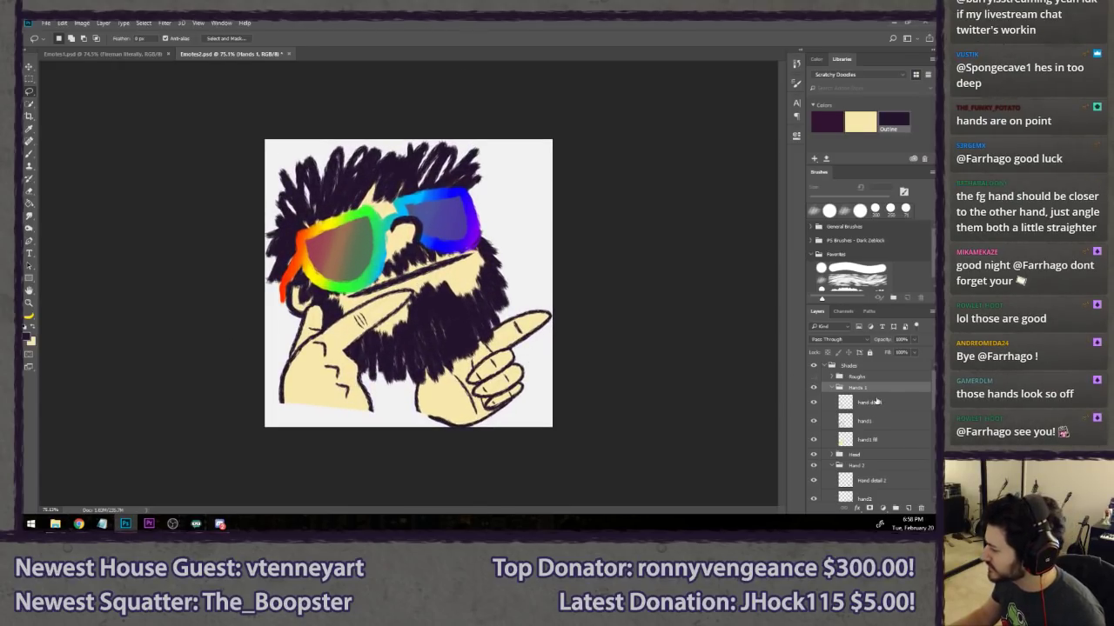
pyautogui.press('v')
pyautogui.moveTo(346, 338)
pyautogui.mouseDown()
pyautogui.moveTo(348, 353)
pyautogui.moveTo(396, 337)
pyautogui.moveTo(398, 318)
pyautogui.moveTo(409, 320)
pyautogui.mouseUp()
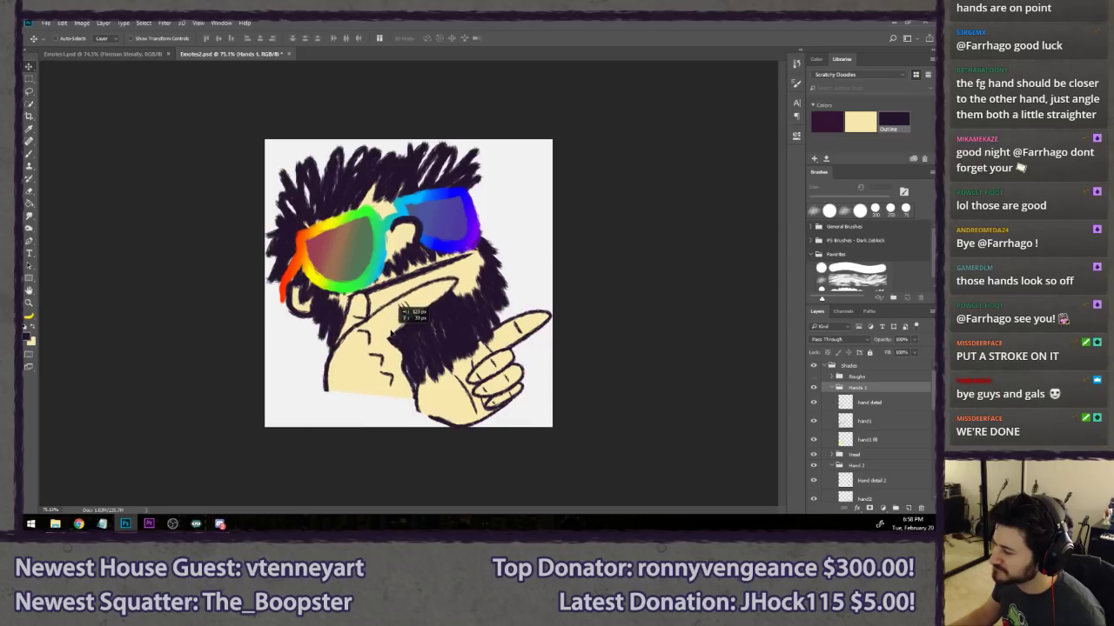
pyautogui.moveTo(451, 419); pyautogui.dragTo(451, 339)
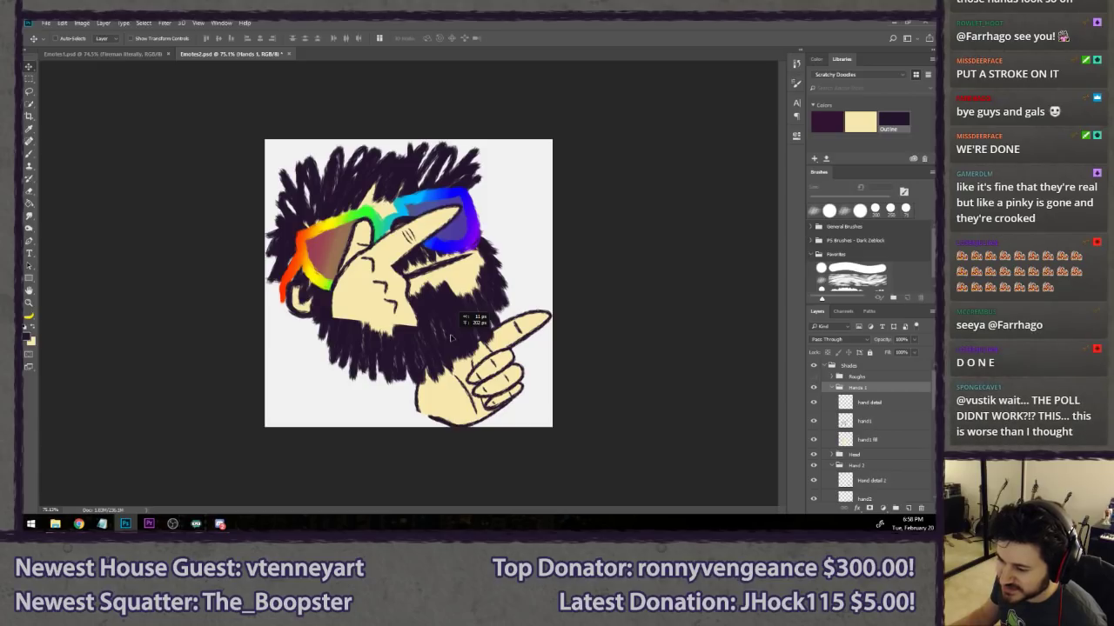
pyautogui.moveTo(450, 339); pyautogui.dragTo(386, 422)
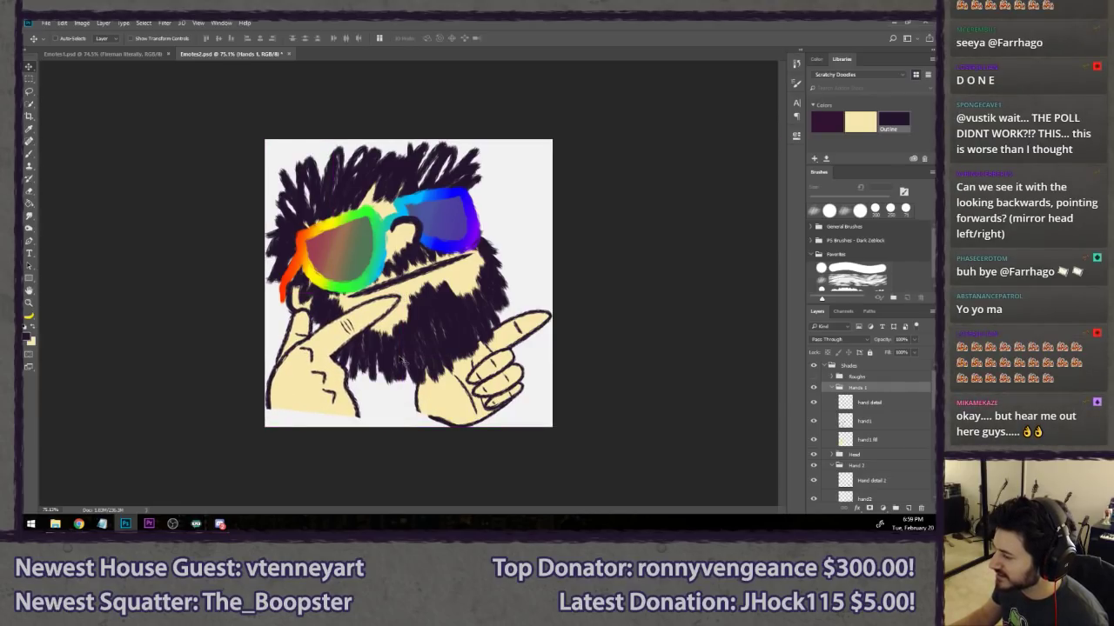
pyautogui.scroll(-5, 392, 364)
pyautogui.scroll(5, 355, 306)
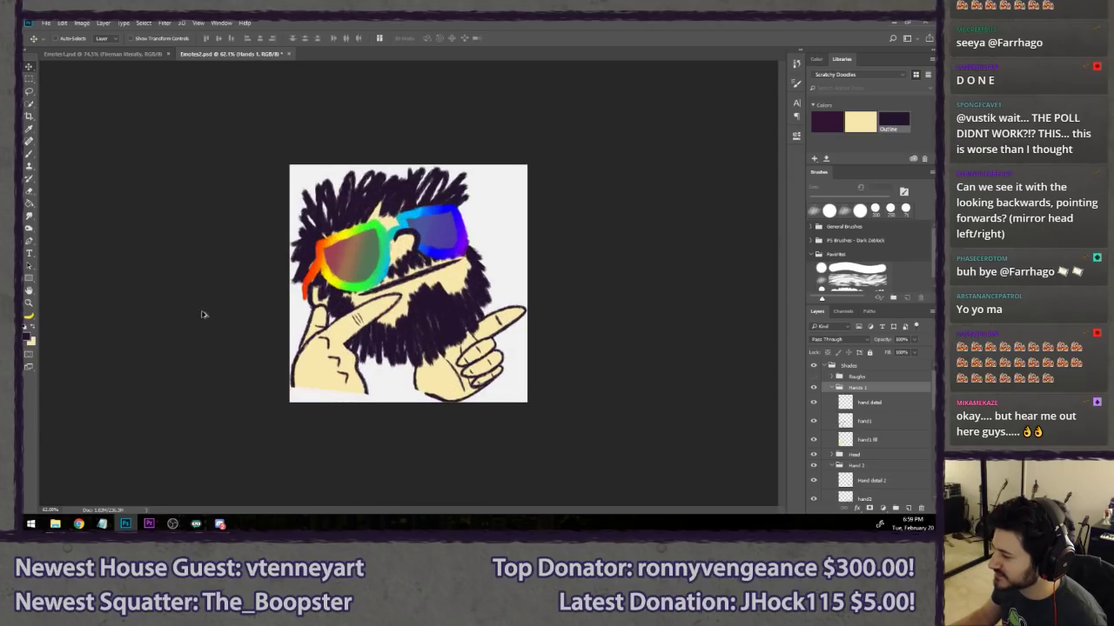
# - Nudge the Hand 2 group, check it at small size, and place it above the Head group in the layer order
pyautogui.click(867, 467)
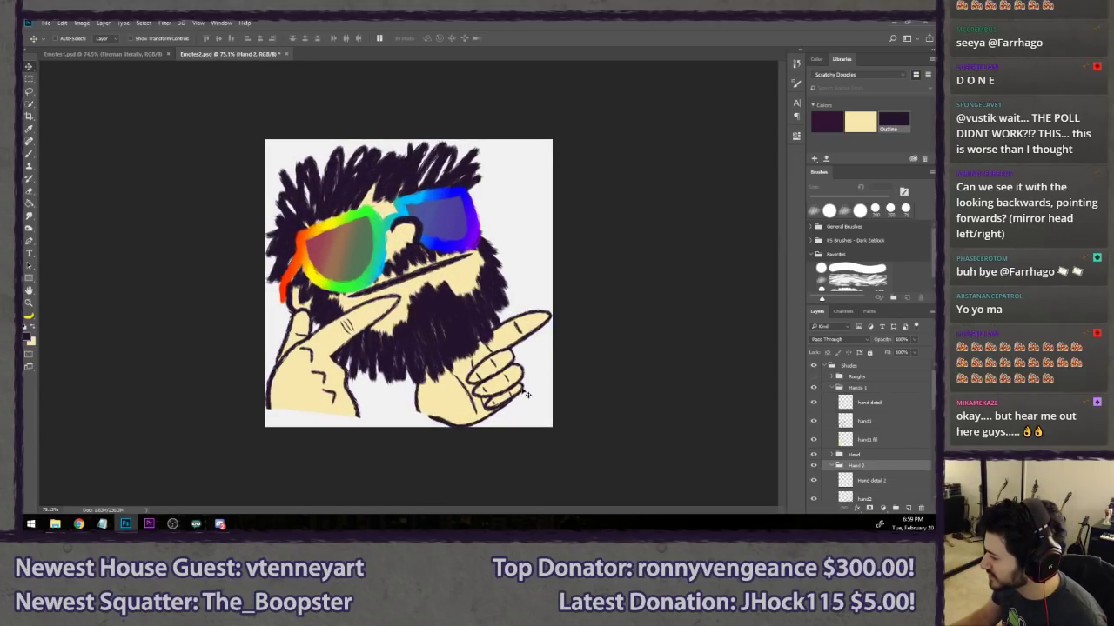
pyautogui.moveTo(494, 392); pyautogui.dragTo(489, 386)
pyautogui.scroll(-5, 488, 388)
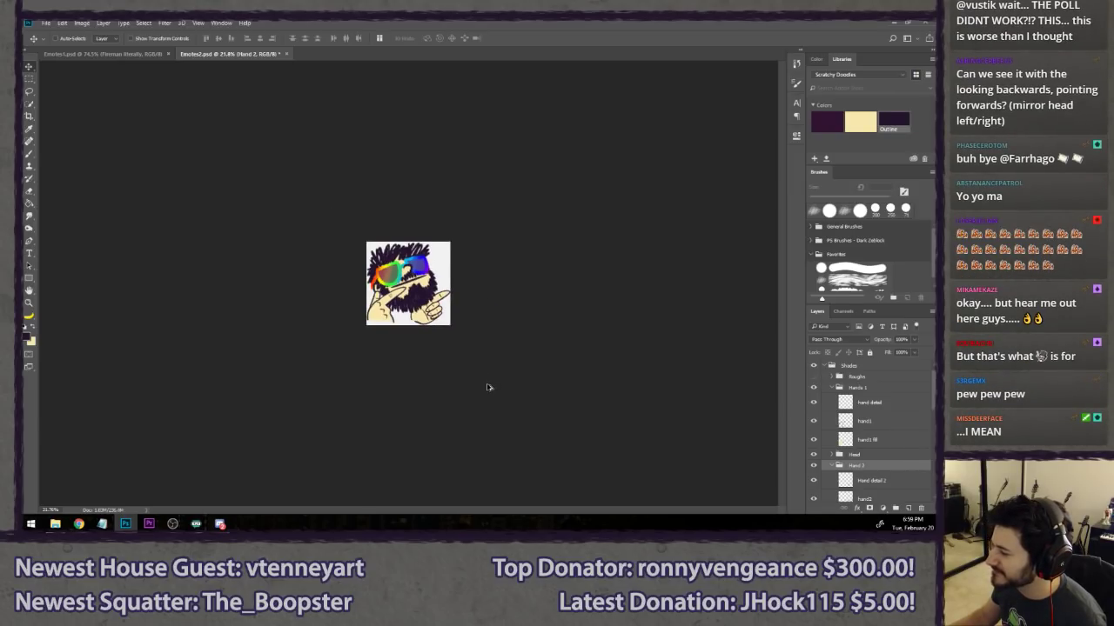
pyautogui.scroll(2, 488, 388)
pyautogui.moveTo(871, 465); pyautogui.dragTo(869, 454)
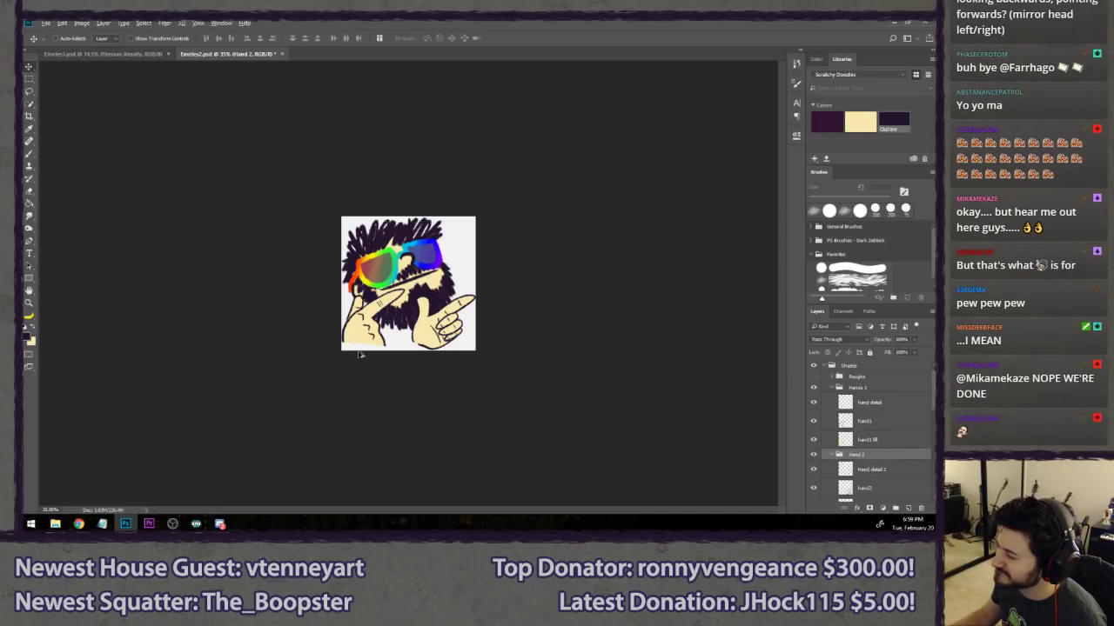
# - Move the Hands 1 group across the beard so it overlaps the wrist of the Hand 2 group
pyautogui.scroll(2, 266, 331)
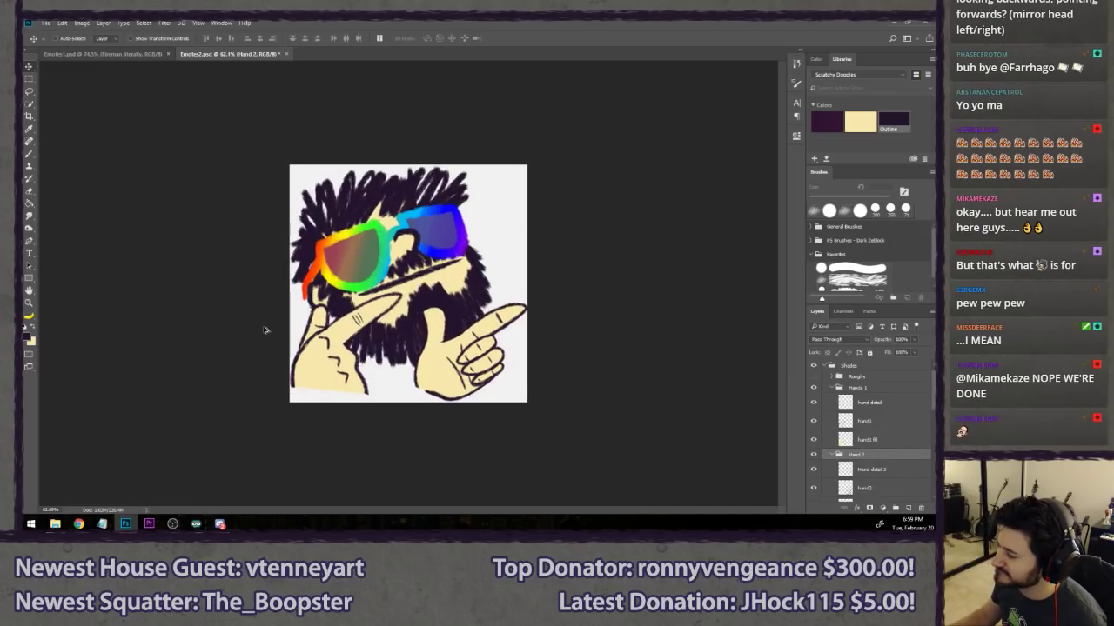
pyautogui.click(861, 388)
pyautogui.moveTo(315, 352); pyautogui.dragTo(398, 365)
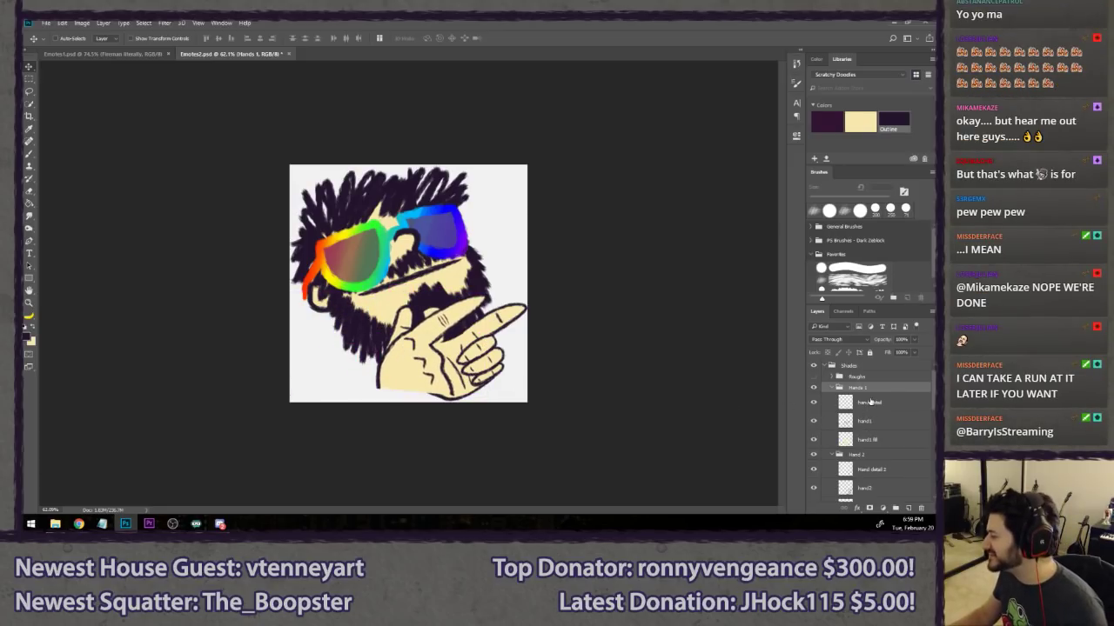
# - Scale the Head group down toward the canvas's upper-left corner, clear of the hands
pyautogui.scroll(-3, 905, 443)
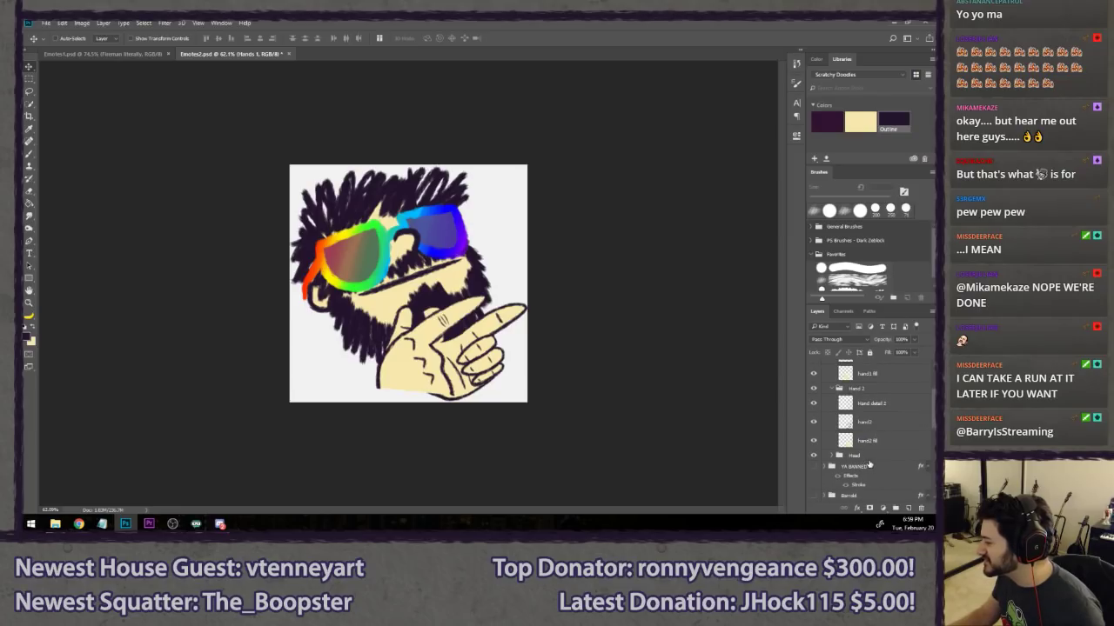
pyautogui.click(867, 461)
pyautogui.hotkey('ctrl', 't')
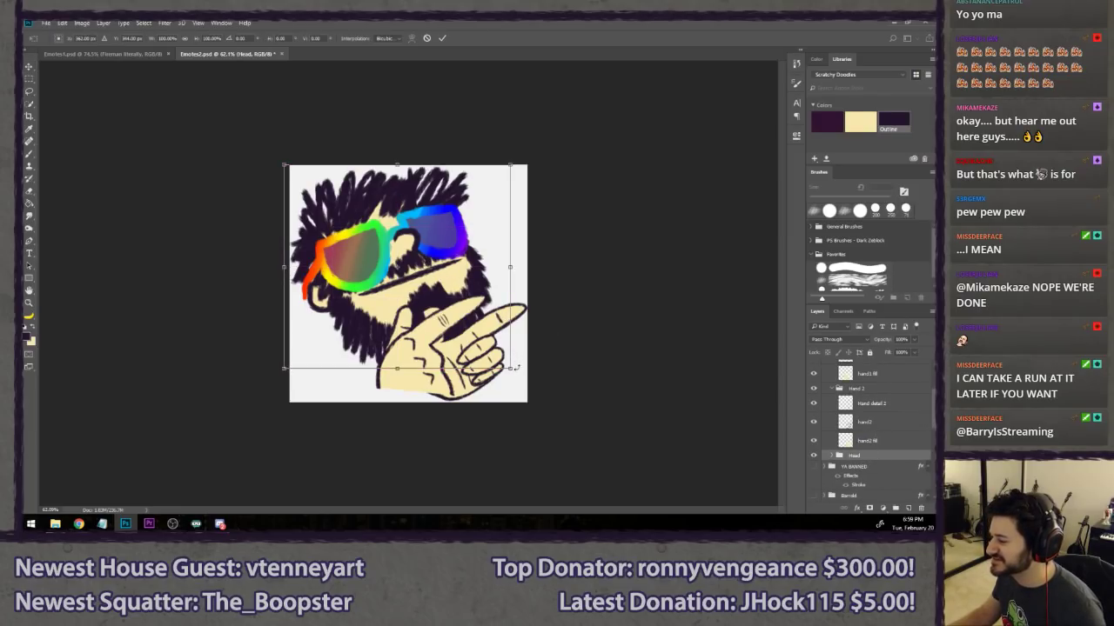
pyautogui.moveTo(515, 367); pyautogui.dragTo(445, 310)
pyautogui.press('Return')
# - Scale both hand groups together to about 88% and move them up over the beard's right side
pyautogui.scroll(2, 876, 393)
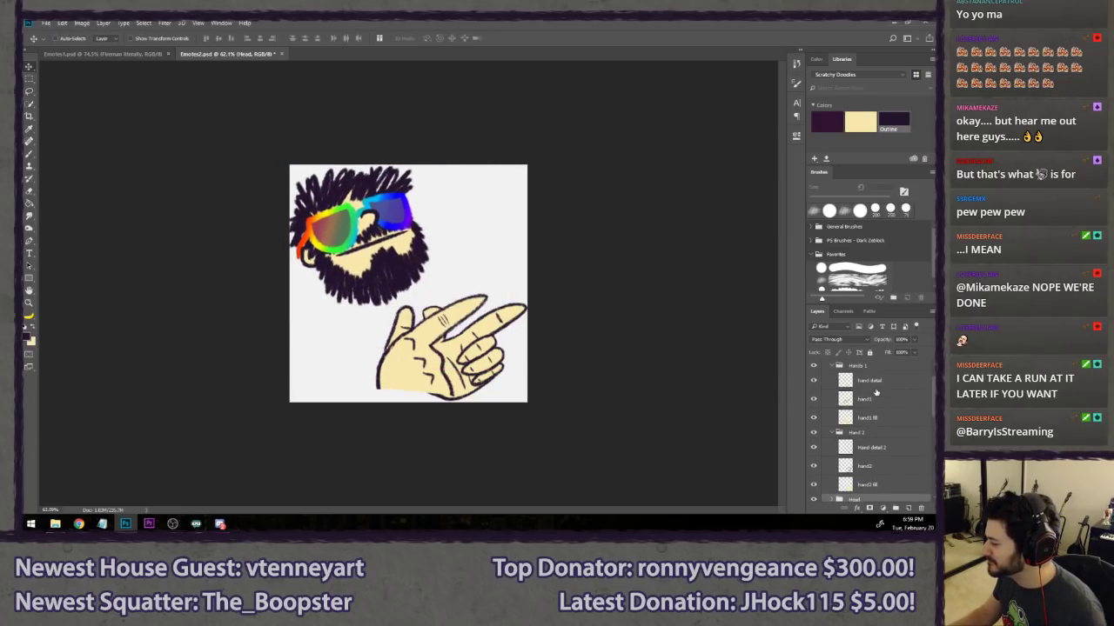
pyautogui.click(875, 365)
pyautogui.hotkey('ctrl', 't')
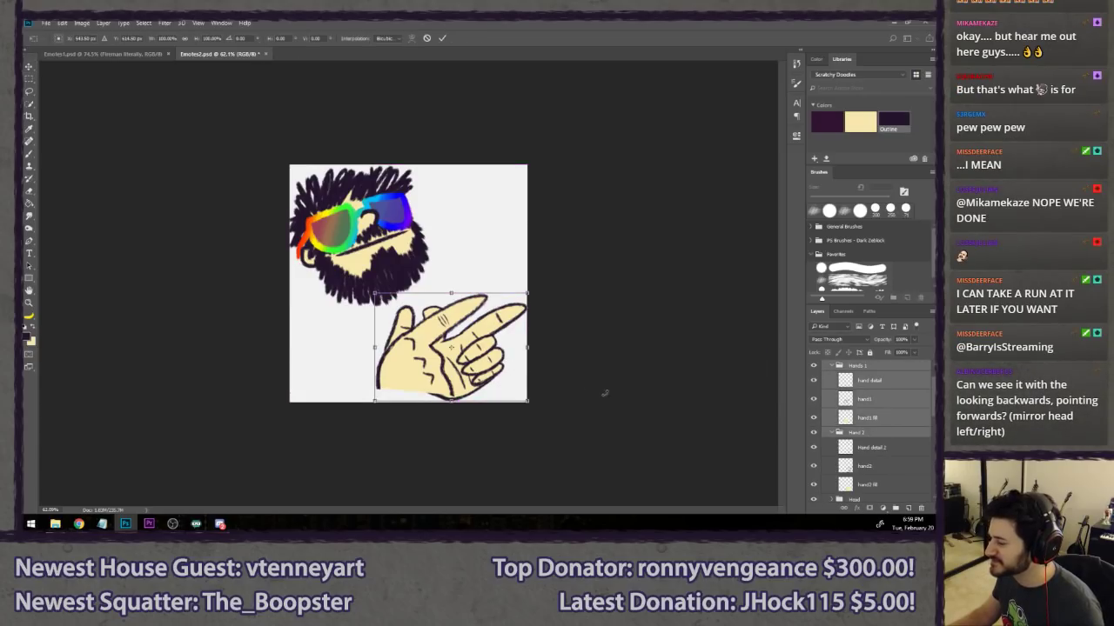
pyautogui.moveTo(529, 402); pyautogui.dragTo(495, 308)
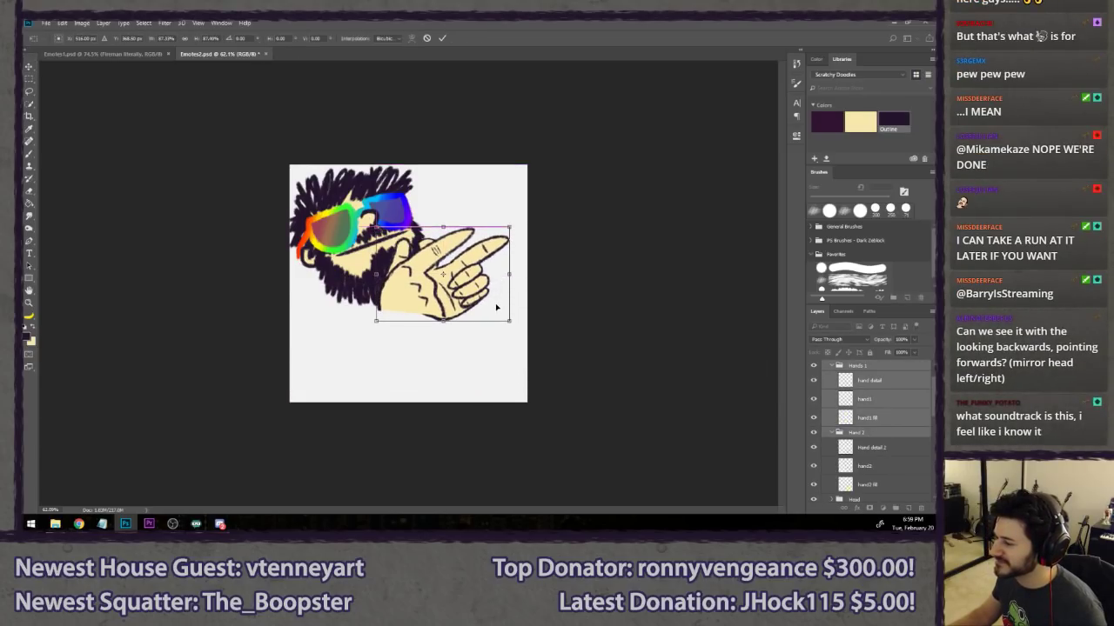
pyautogui.press('Return')
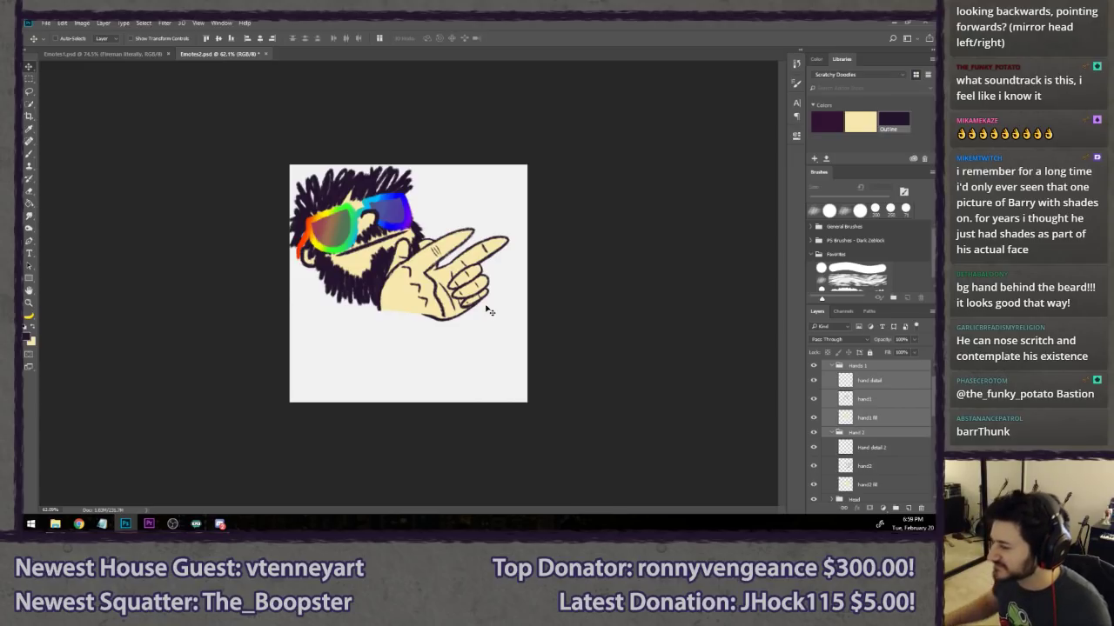
# - Check the emote at small size and compare it with and without the last hands transform
pyautogui.scroll(-10, 522, 270)
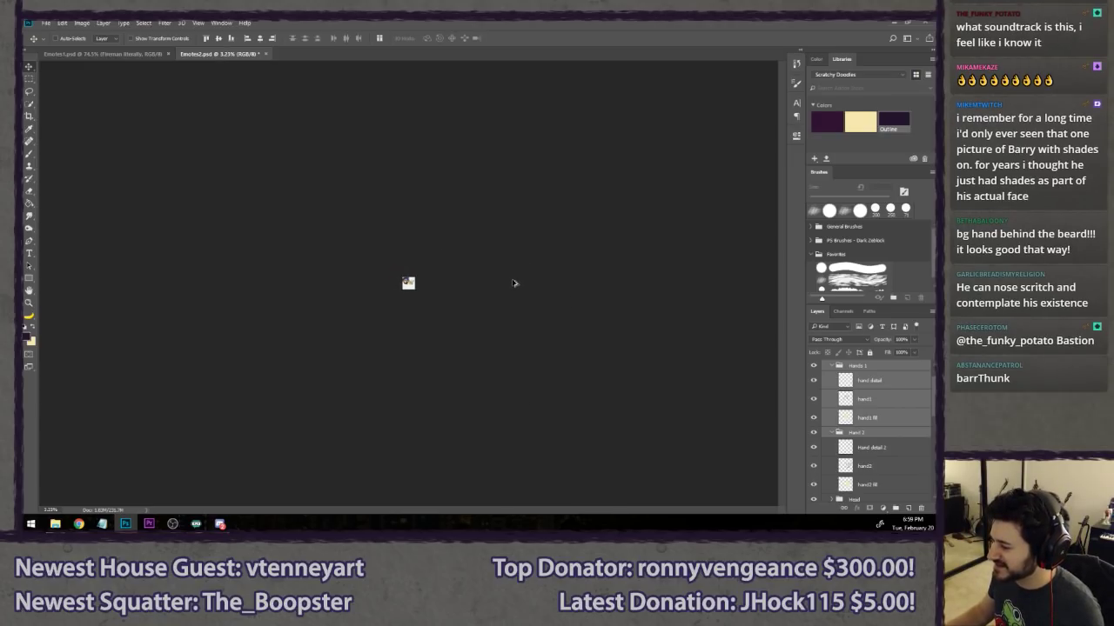
pyautogui.scroll(6, 490, 289)
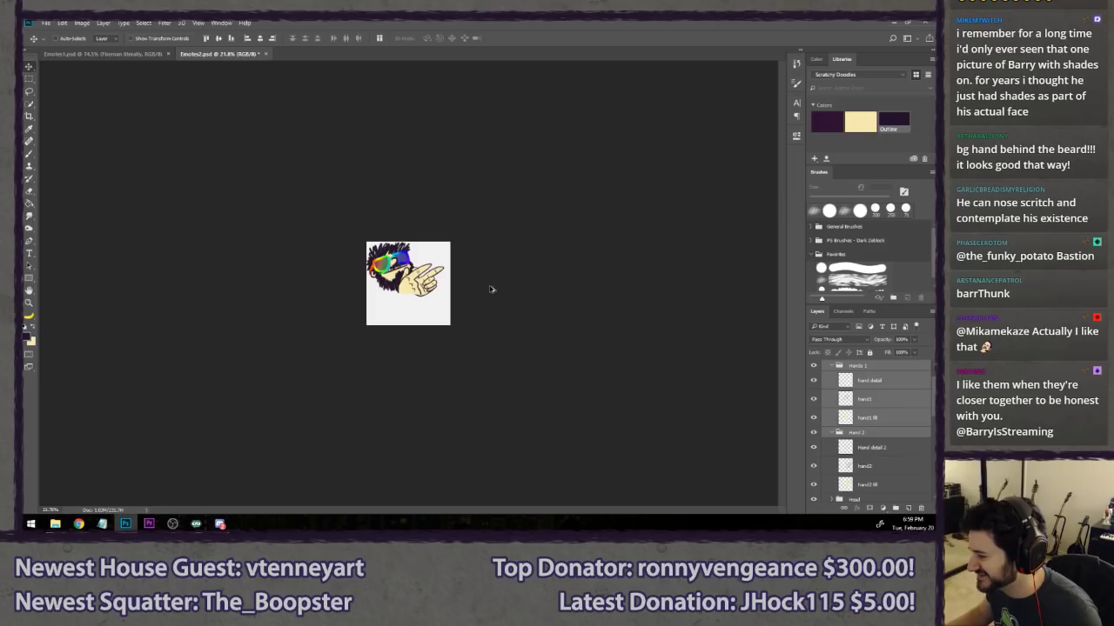
pyautogui.scroll(4, 491, 289)
pyautogui.hotkey('ctrl', 'z')
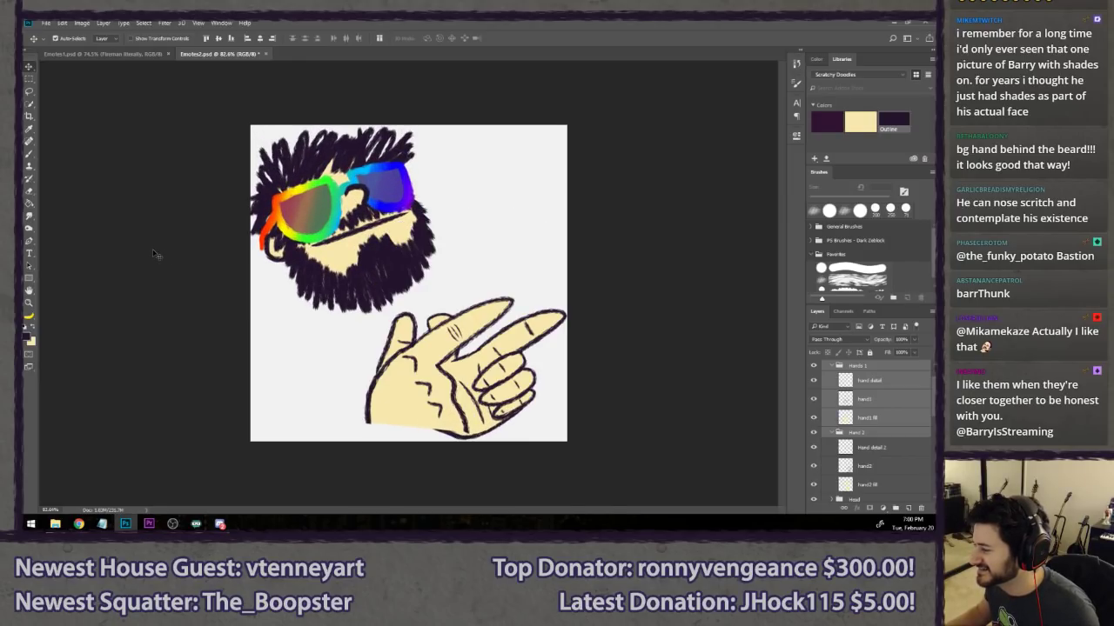
pyautogui.hotkey('ctrl', 'z')
# - Scale the entire Shades group up to about 108% and check it at small size
pyautogui.scroll(1, 866, 398)
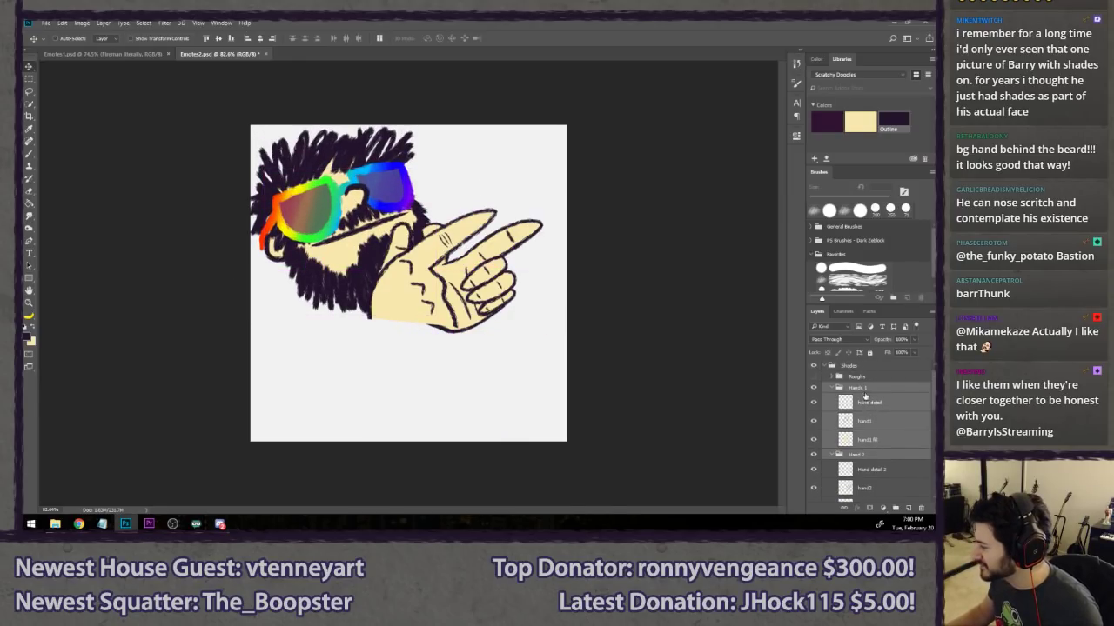
pyautogui.click(878, 369)
pyautogui.hotkey('ctrl', 't')
pyautogui.moveTo(582, 484); pyautogui.dragTo(629, 497)
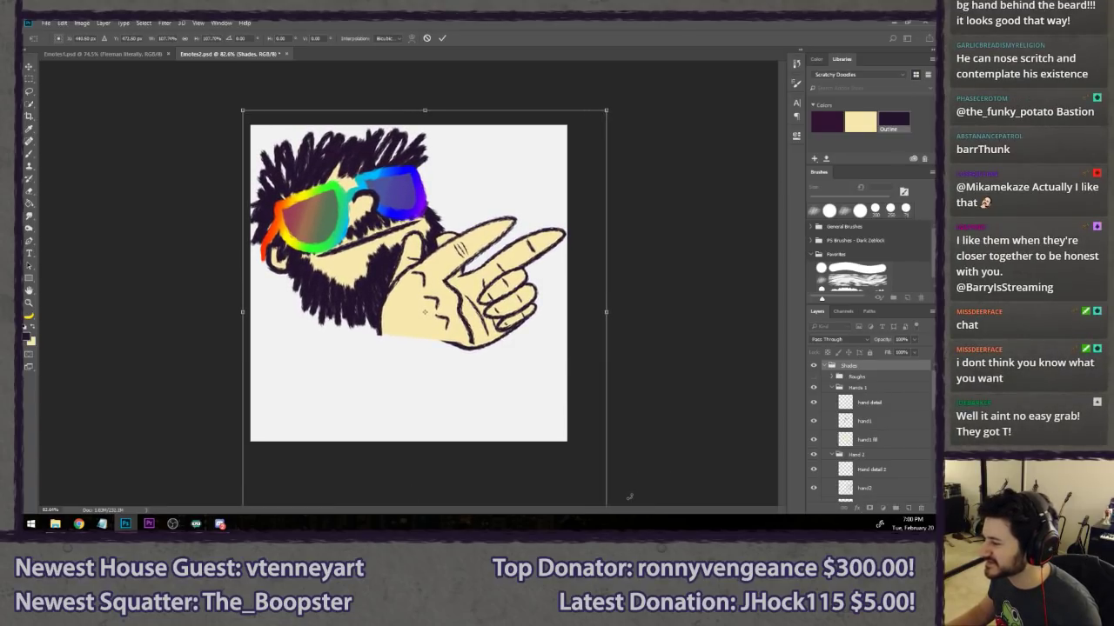
pyautogui.press('Return')
pyautogui.scroll(-3, 585, 470)
pyautogui.scroll(-2, 581, 468)
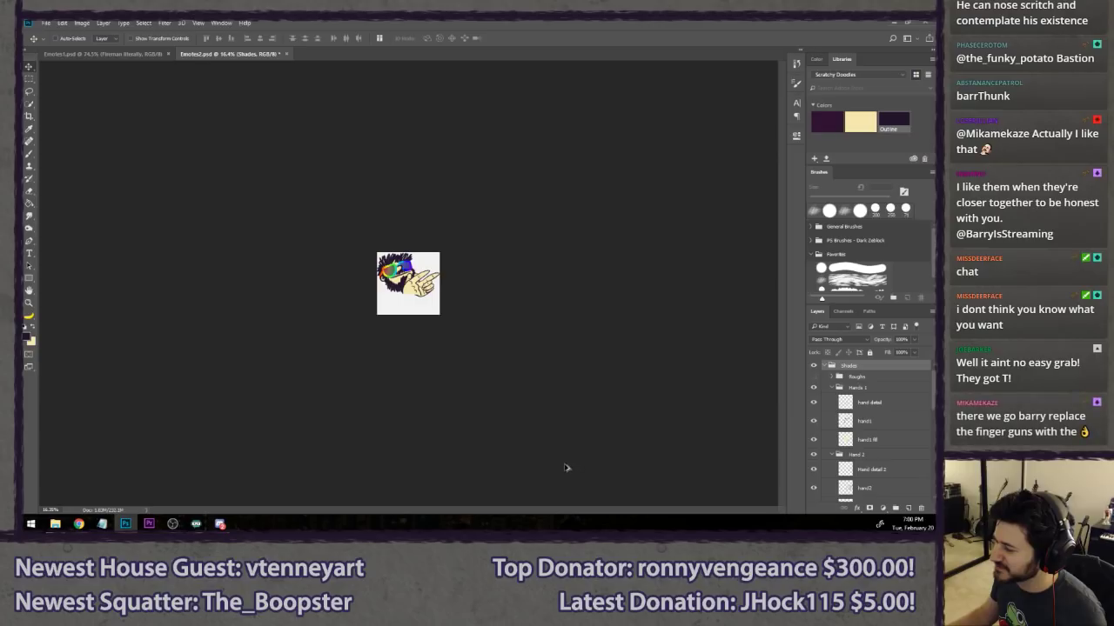
pyautogui.scroll(3, 233, 307)
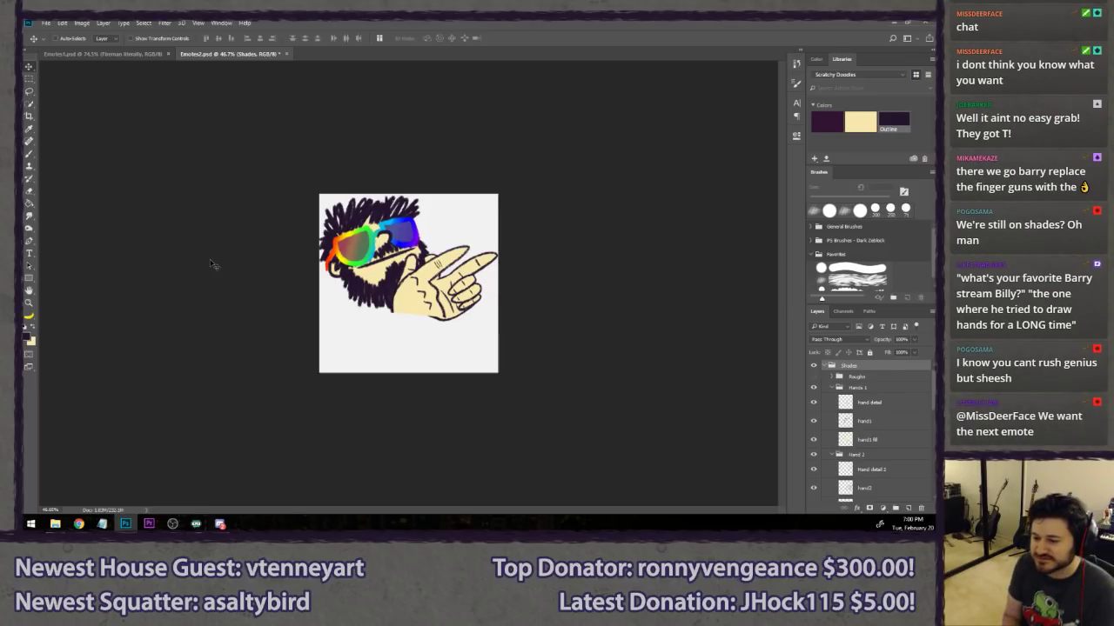
# - Undo the scaling of the Shades group, both hand groups, and the Head group
pyautogui.hotkey('ctrl', 'alt', 'z')
pyautogui.hotkey('ctrl', 'alt', 'z')
pyautogui.hotkey('ctrl', 'alt', 'z')
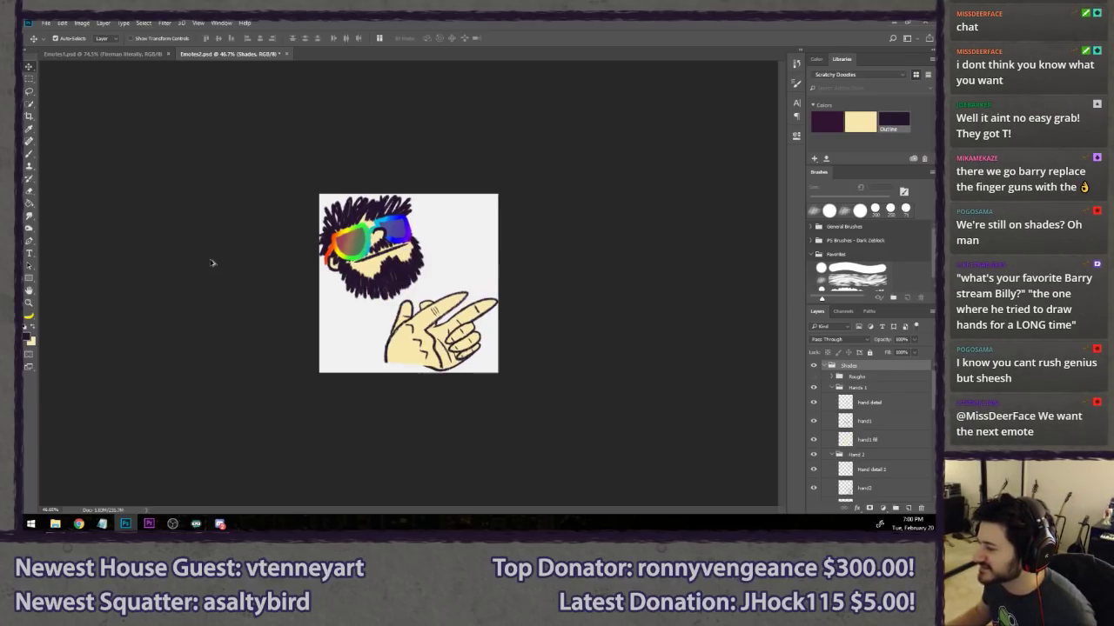
pyautogui.hotkey('ctrl', 'z')
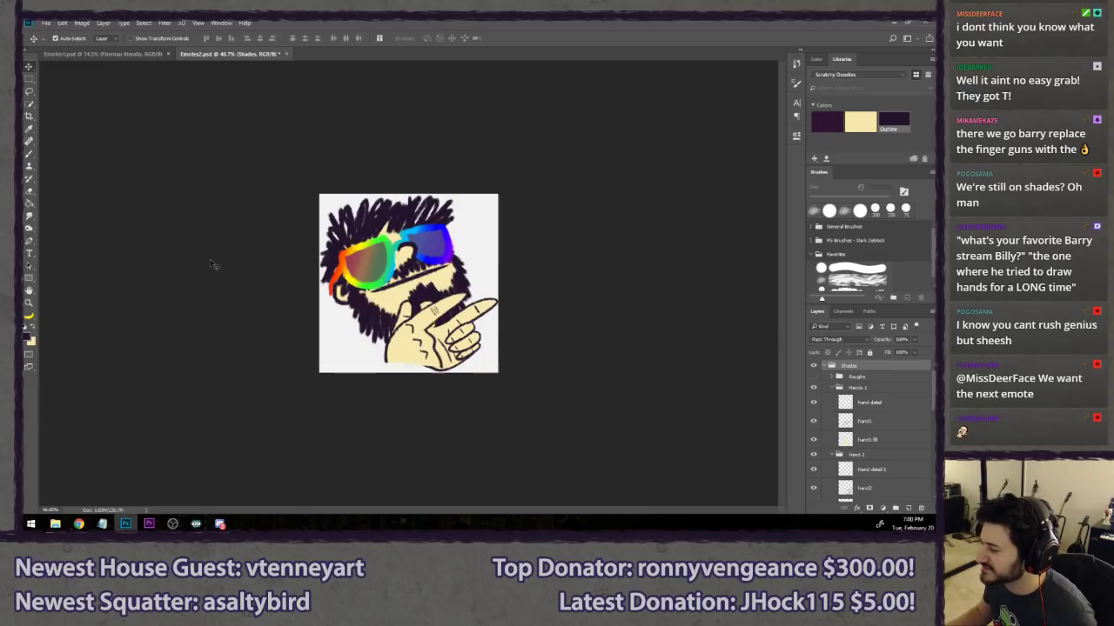
# - Place the Head group between Hands 1 and Hand 2 in the layer order and check the emote at small size
pyautogui.scroll(-2, 886, 457)
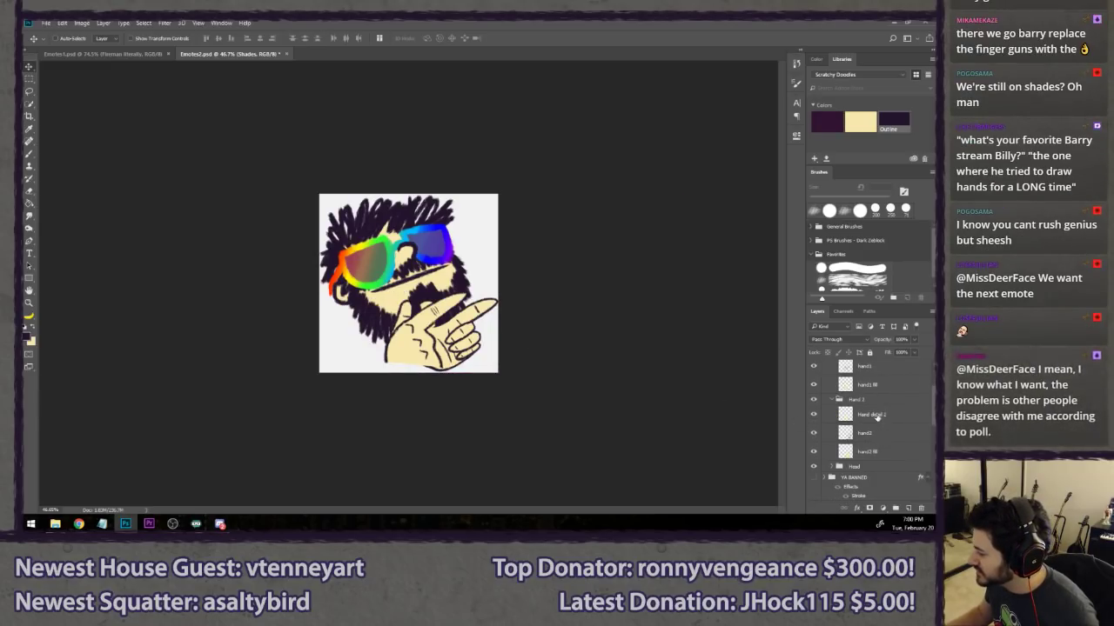
pyautogui.moveTo(873, 467); pyautogui.dragTo(866, 397)
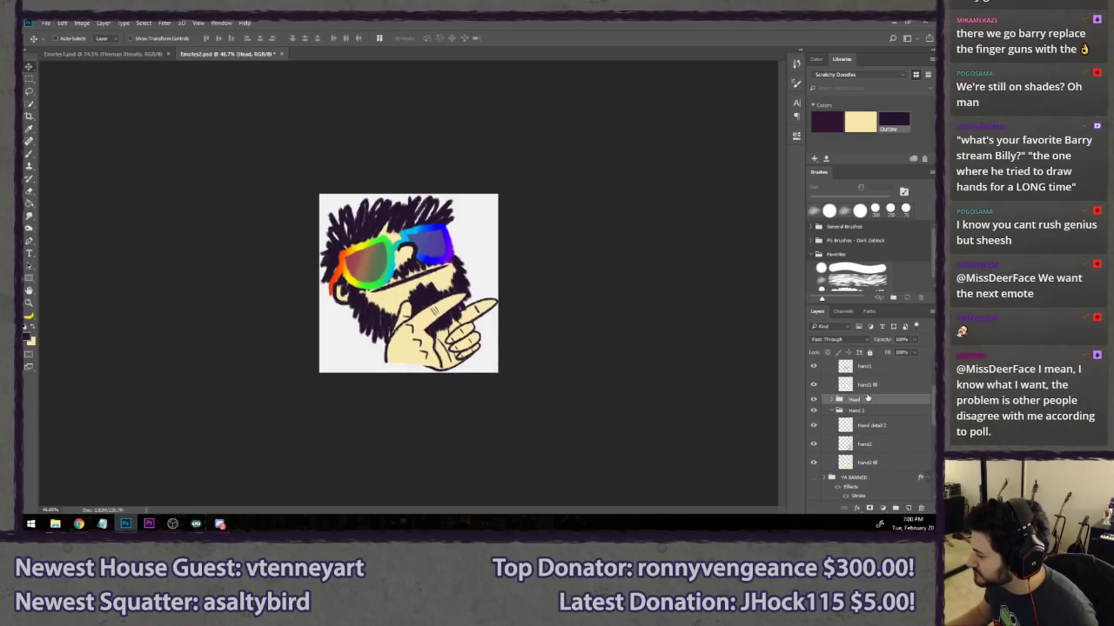
pyautogui.scroll(-4, 406, 410)
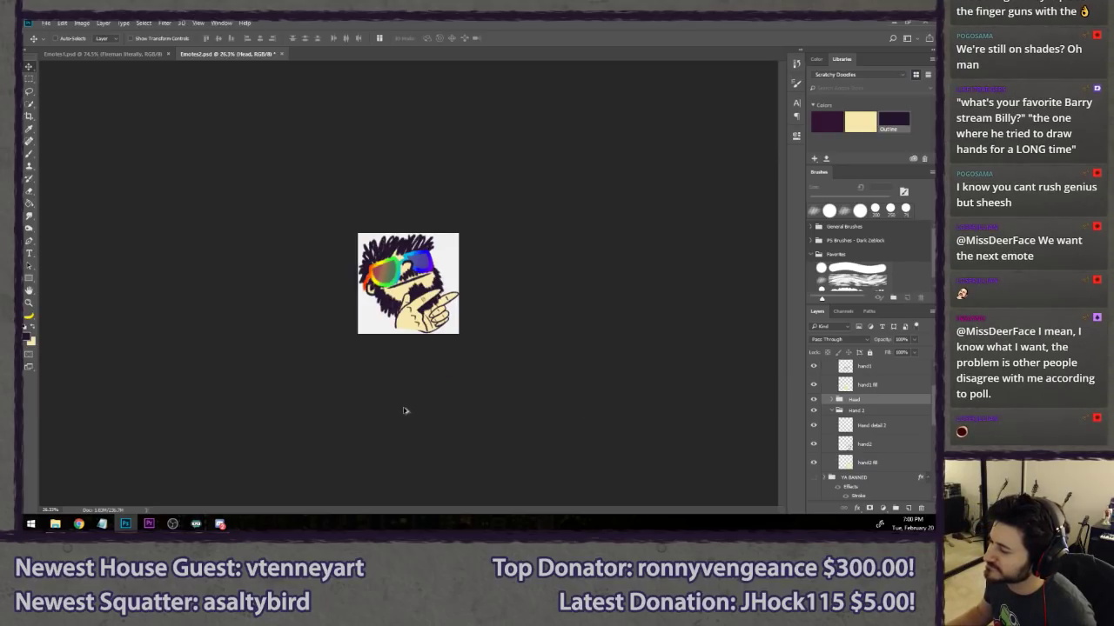
pyautogui.scroll(-2, 356, 383)
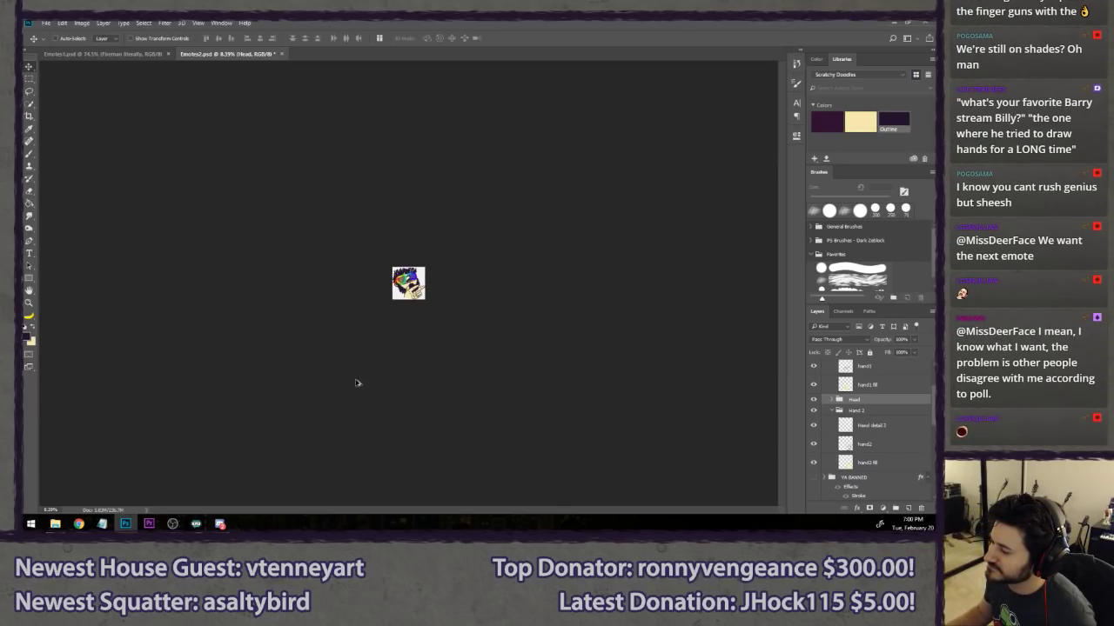
pyautogui.scroll(4, 357, 383)
pyautogui.scroll(5, 274, 355)
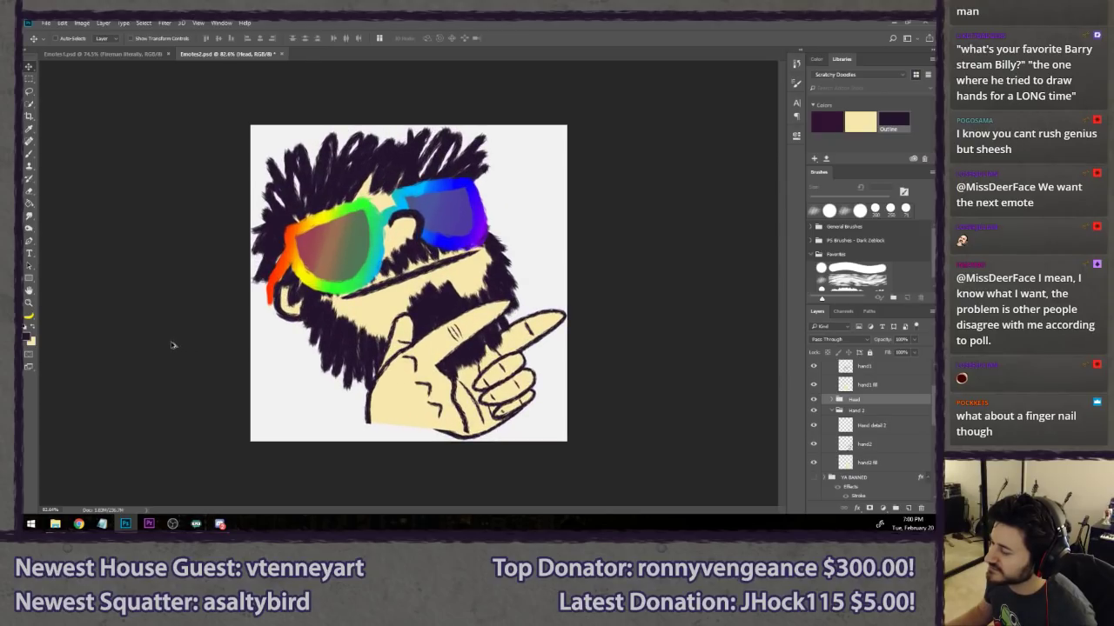
# - Try to move the Hands 1 group slightly down toward the canvas's bottom edge
pyautogui.scroll(-1, 855, 459)
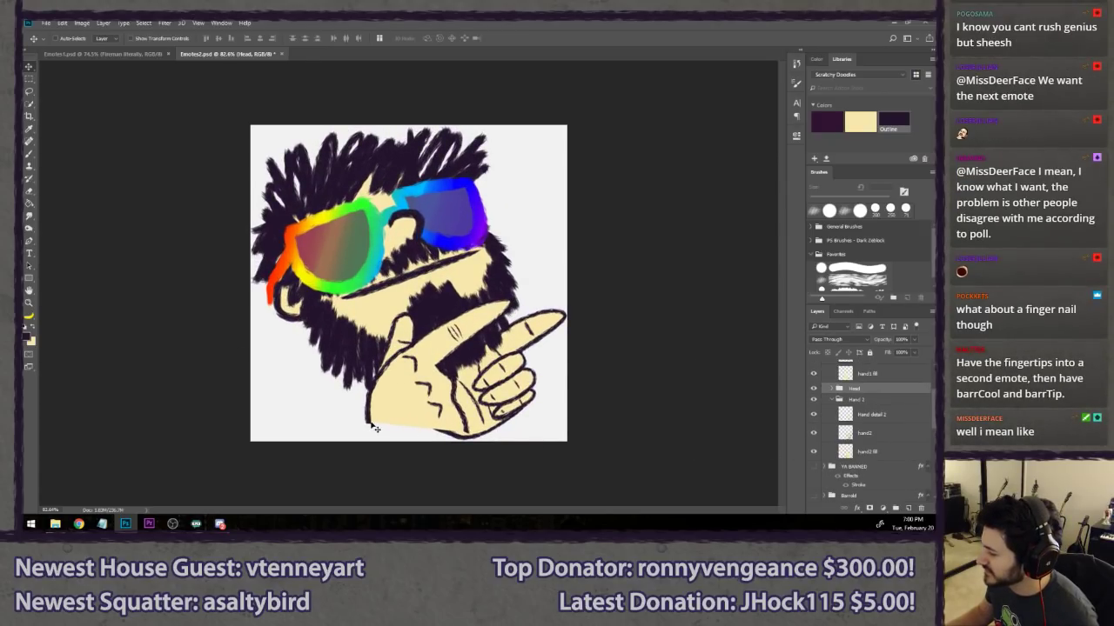
pyautogui.scroll(3, 866, 388)
pyautogui.click(857, 398)
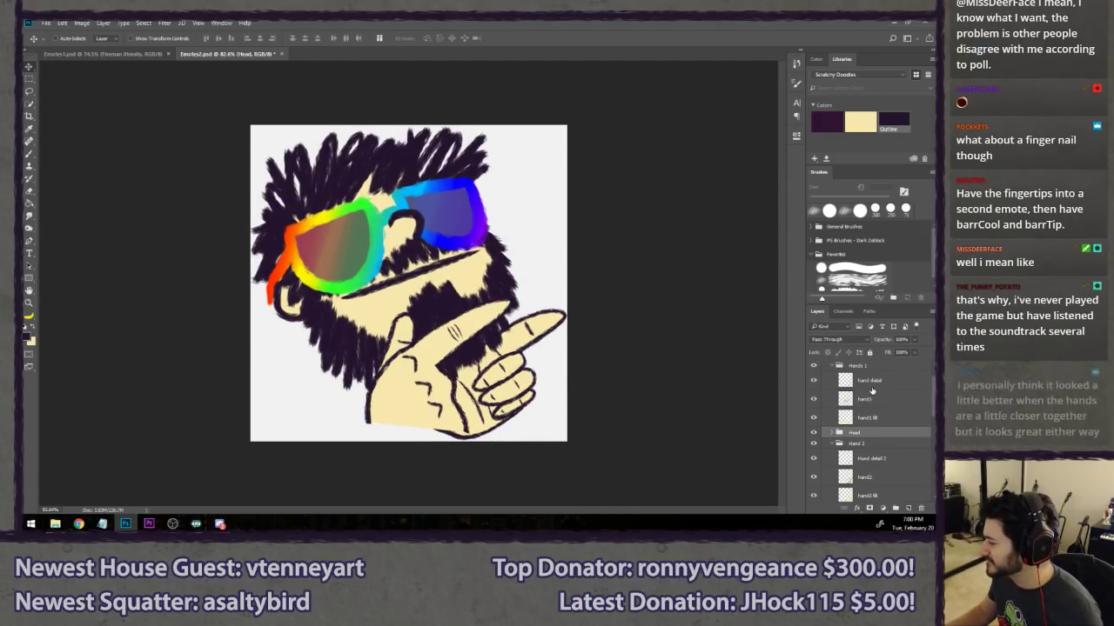
pyautogui.moveTo(438, 394); pyautogui.dragTo(429, 437)
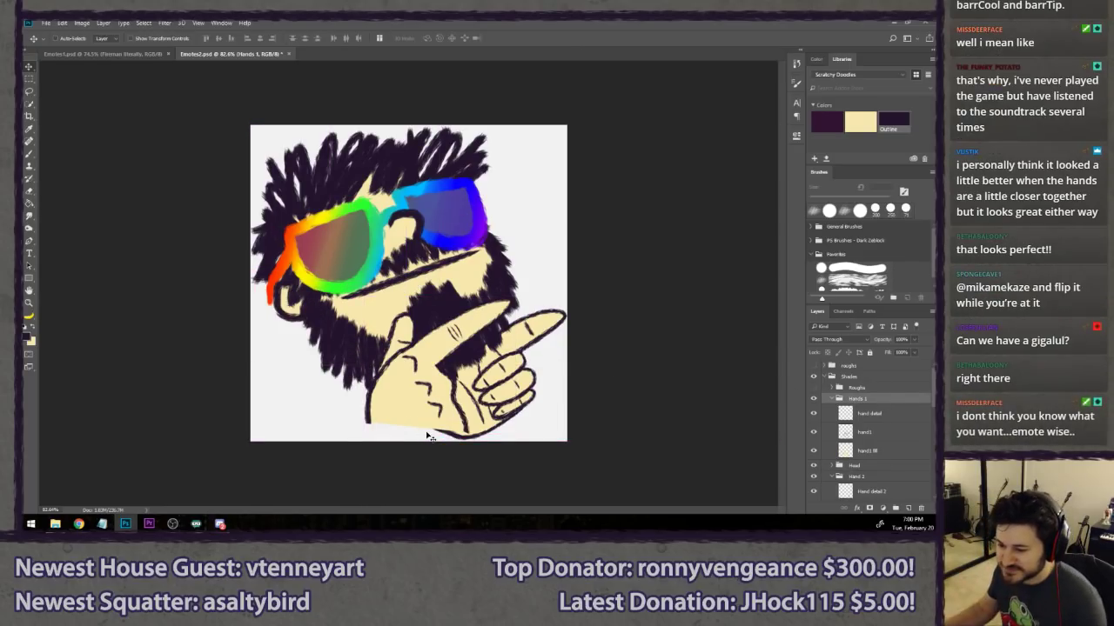
# - On the hand1 layer, brush the wrist outline's left and right sides down to the canvas's bottom edge
pyautogui.press('l')
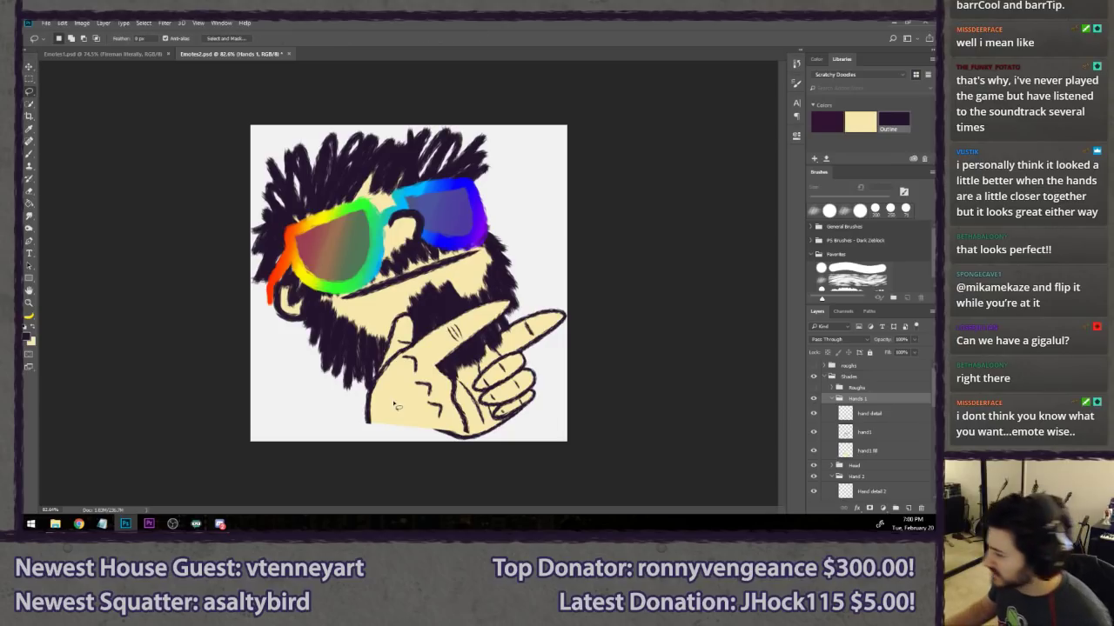
pyautogui.click(888, 419)
pyautogui.click(879, 434)
pyautogui.press('b')
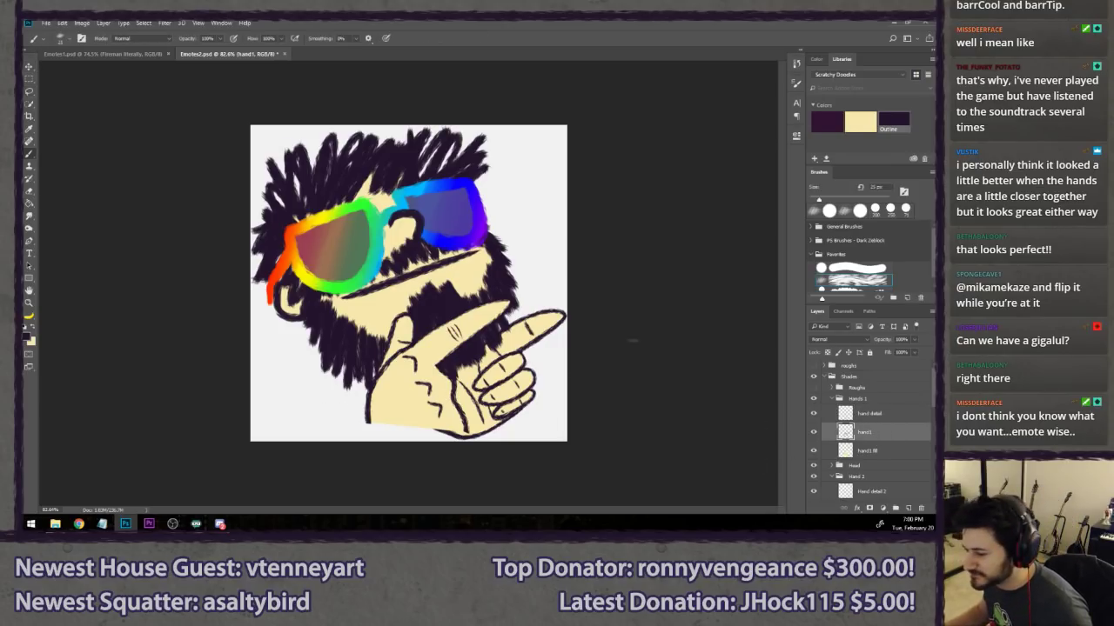
pyautogui.click(851, 285)
pyautogui.scroll(6, 409, 355)
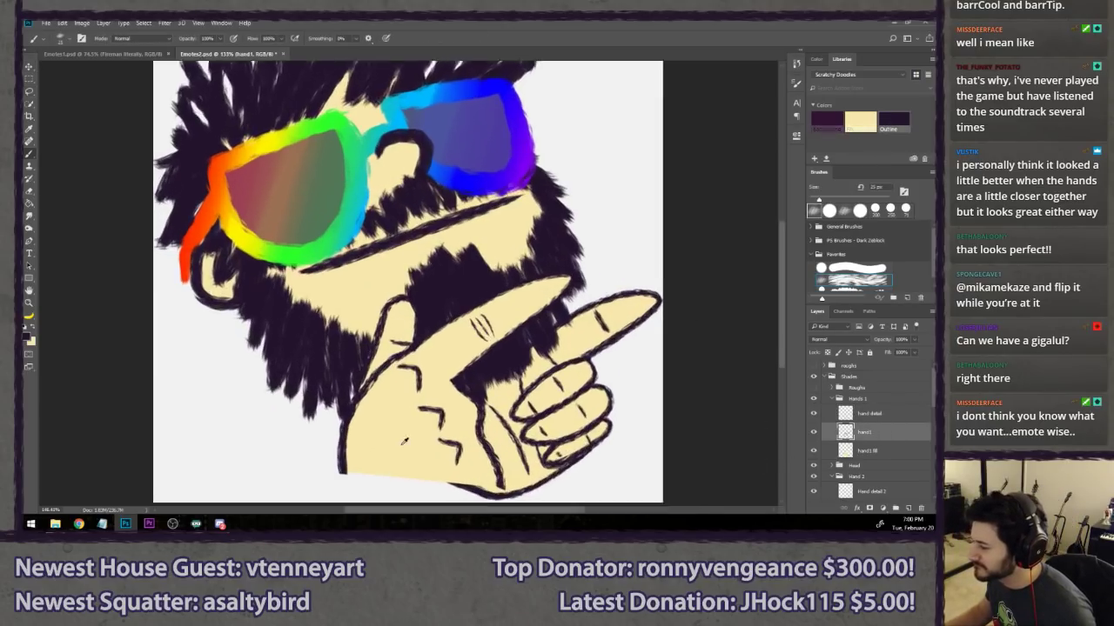
pyautogui.moveTo(356, 438); pyautogui.dragTo(344, 386)
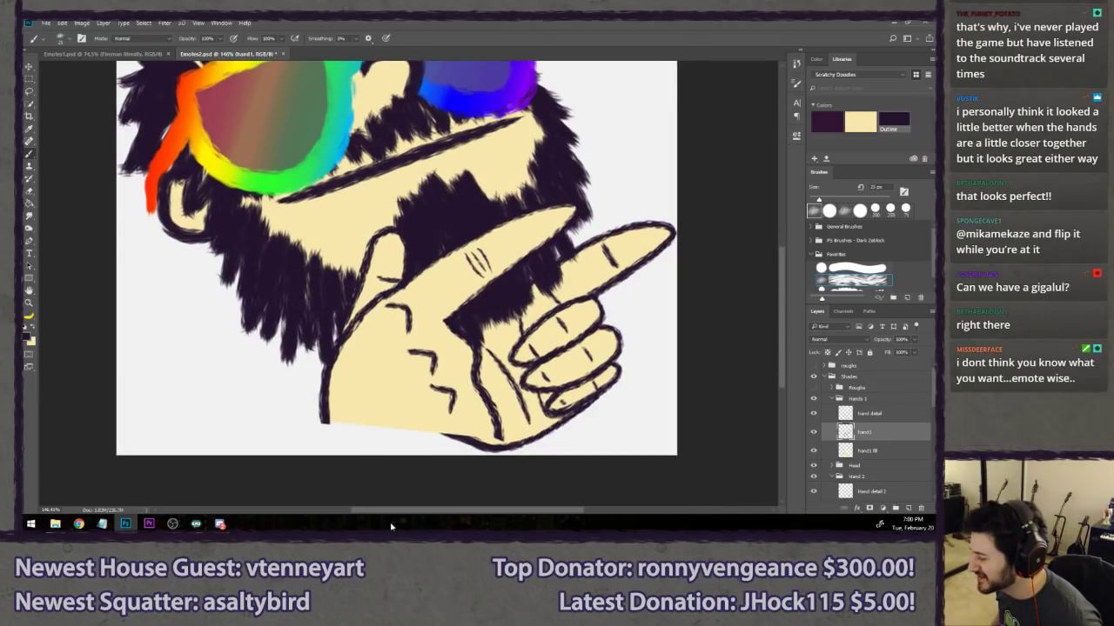
pyautogui.press('e')
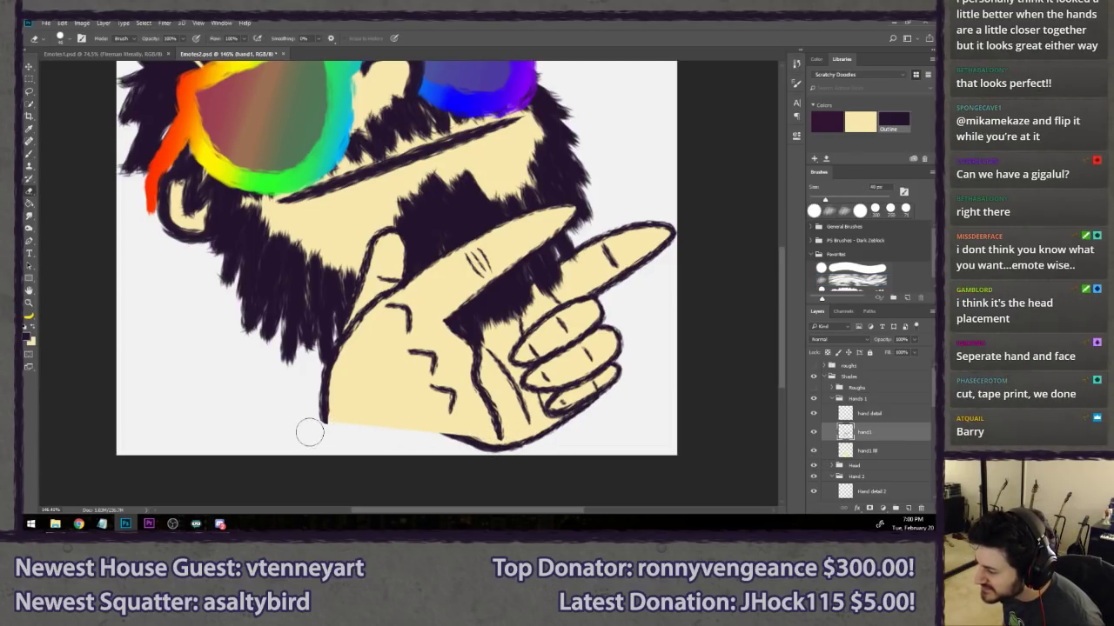
pyautogui.press('b')
pyautogui.moveTo(323, 409); pyautogui.dragTo(347, 461)
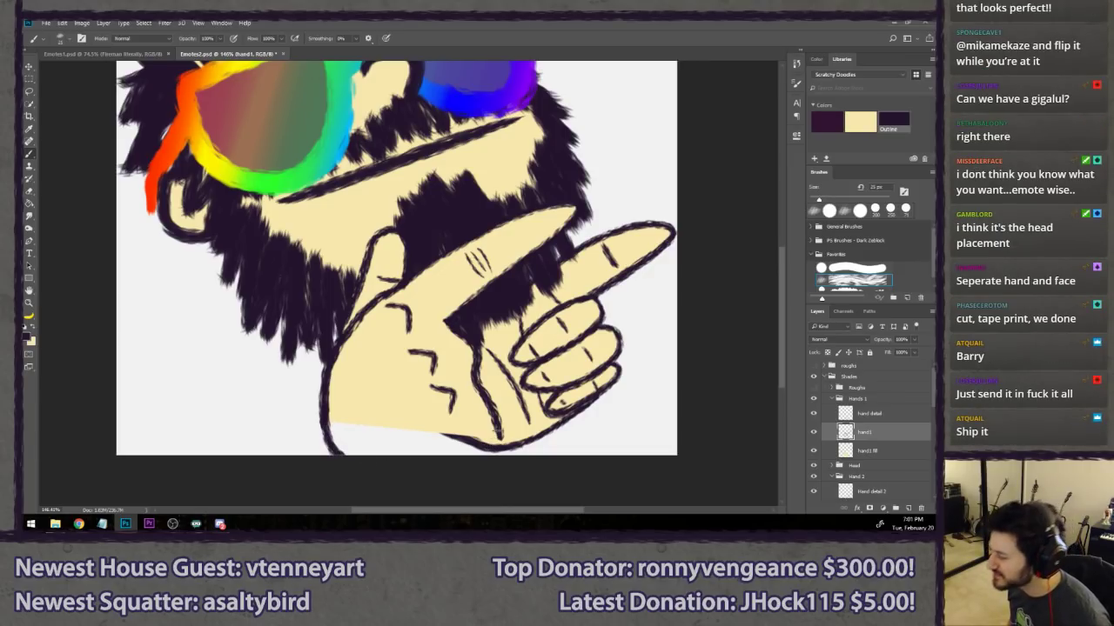
pyautogui.moveTo(497, 431); pyautogui.dragTo(501, 453)
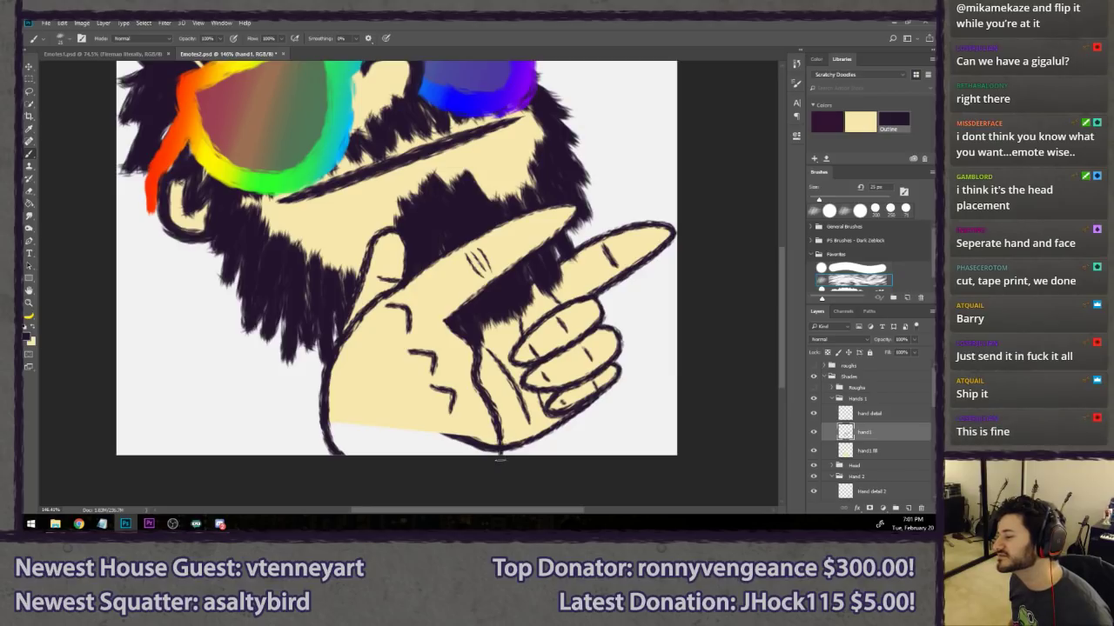
# - On the hand1 fill layer, paint the empty wrist area down to the canvas's bottom edge in the skin colour with the solid brush
pyautogui.click(896, 451)
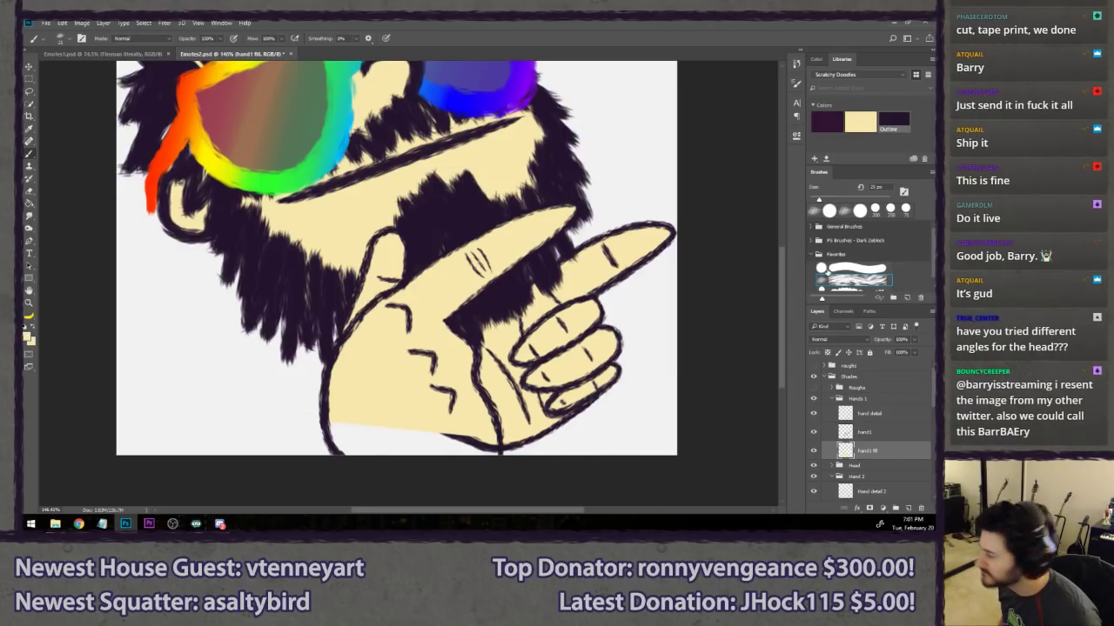
pyautogui.click(848, 268)
pyautogui.moveTo(334, 414)
pyautogui.mouseDown()
pyautogui.moveTo(353, 454)
pyautogui.moveTo(344, 423)
pyautogui.moveTo(355, 419)
pyautogui.moveTo(374, 442)
pyautogui.moveTo(401, 450)
pyautogui.moveTo(403, 435)
pyautogui.moveTo(423, 454)
pyautogui.moveTo(431, 429)
pyautogui.moveTo(484, 449)
pyautogui.mouseUp()
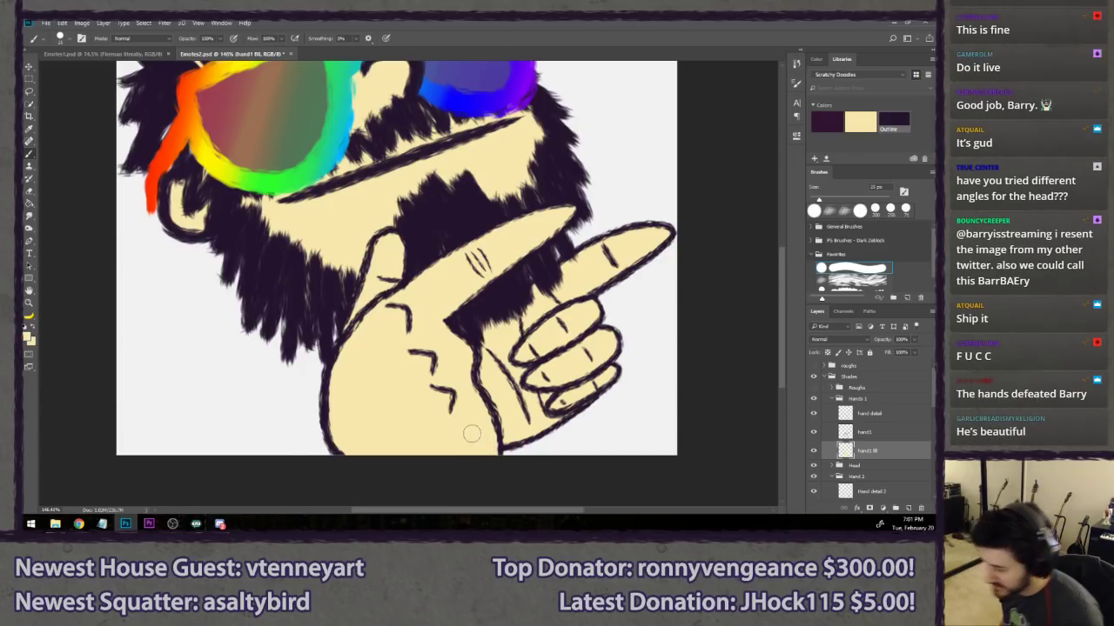
# - On the hand detail layer, brush one more short angled crease in the outline colour near the wrist's lower end with the scratchy brush
pyautogui.click(866, 414)
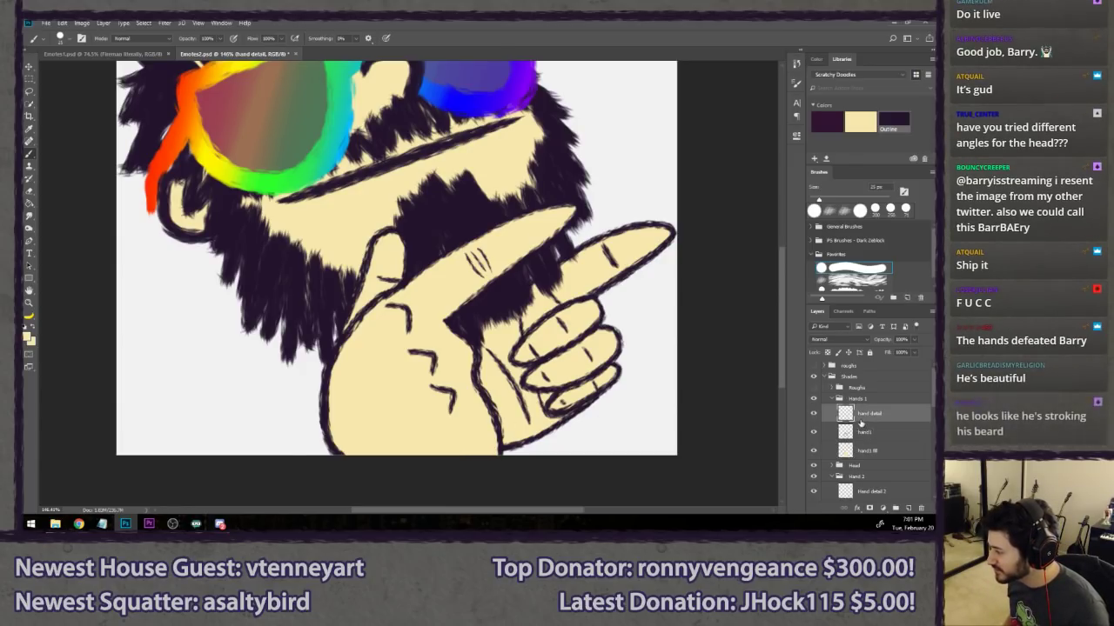
pyautogui.click(856, 271)
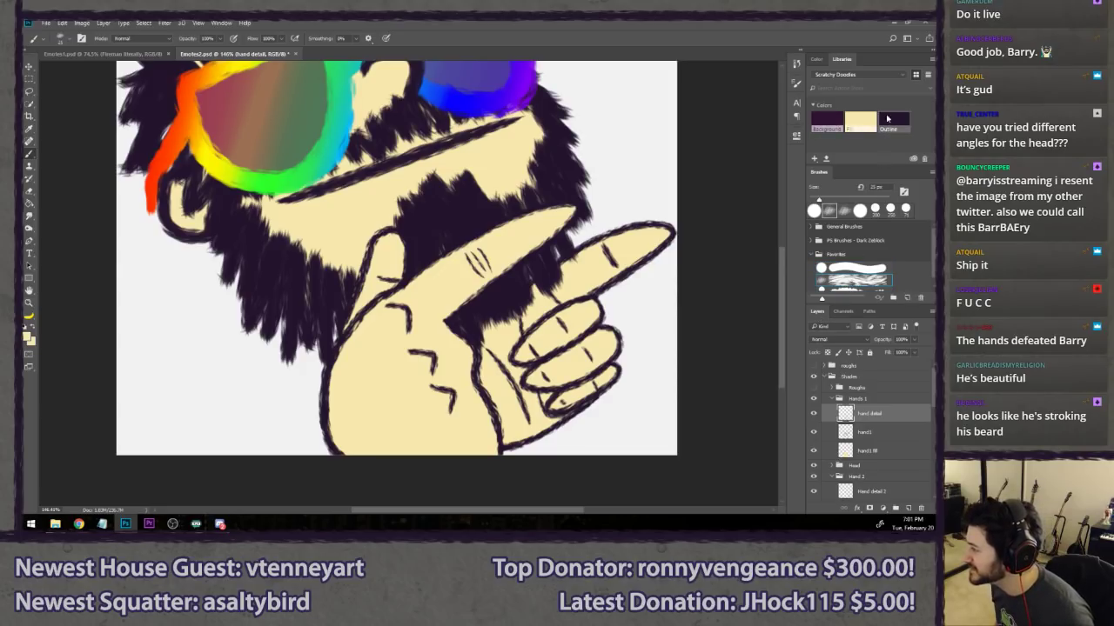
pyautogui.moveTo(454, 430)
pyautogui.mouseDown()
pyautogui.moveTo(475, 432)
pyautogui.moveTo(475, 445)
pyautogui.moveTo(475, 432)
pyautogui.moveTo(475, 443)
pyautogui.mouseUp()
pyautogui.hotkey('ctrl', 'z')
pyautogui.hotkey('ctrl', 'z')
pyautogui.hotkey('ctrl', 'z')
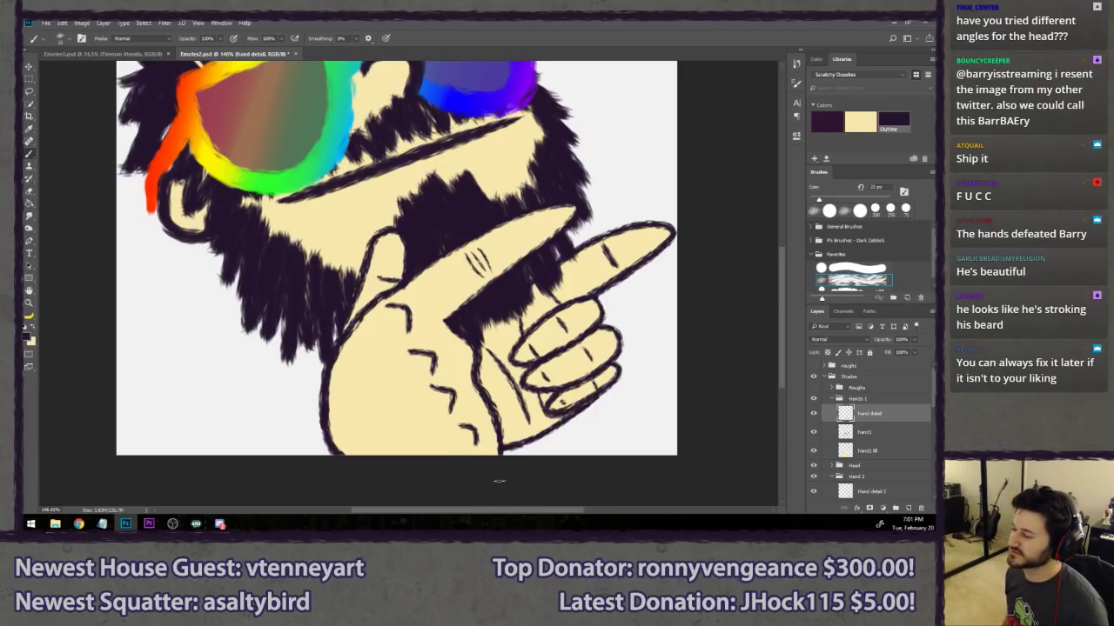
# - View the whole emote at 100% and save the document
pyautogui.press('l')
pyautogui.hotkey('ctrl', '1')
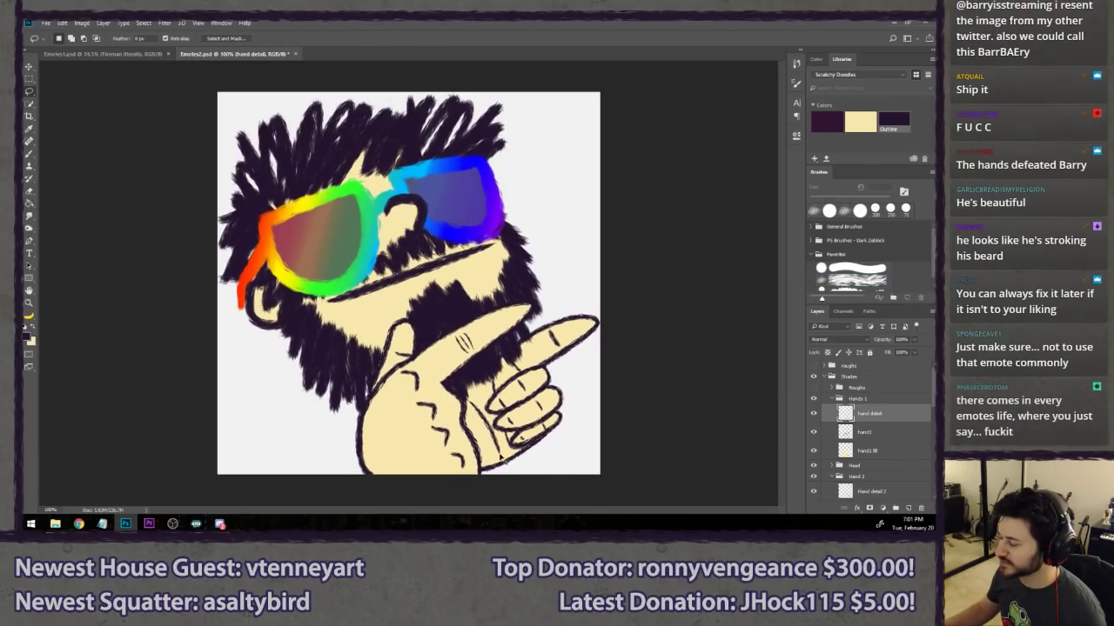
pyautogui.hotkey('ctrl', 's')
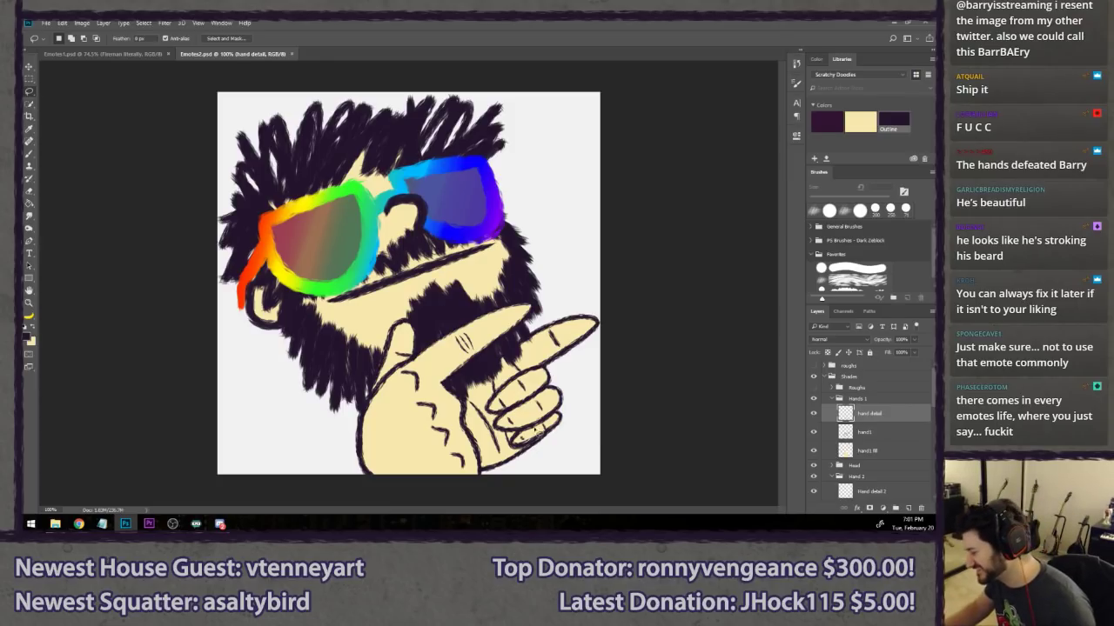
# - Switch the canvas backdrop from light to dark by changing the background layer's visibility
pyautogui.scroll(-5, 883, 455)
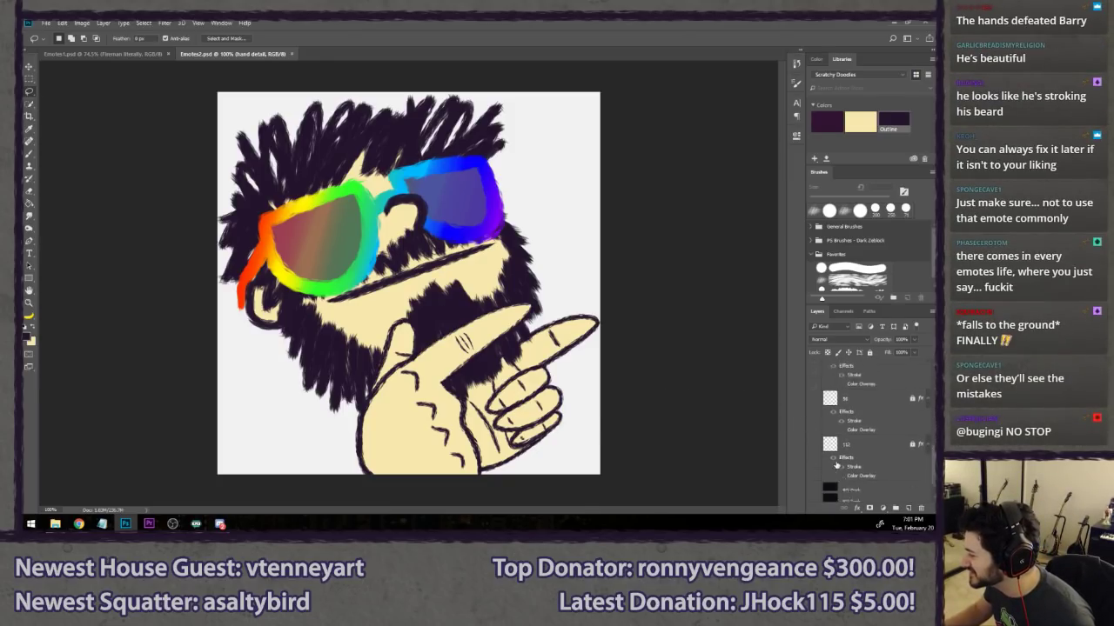
pyautogui.click(812, 458)
pyautogui.scroll(5, 856, 470)
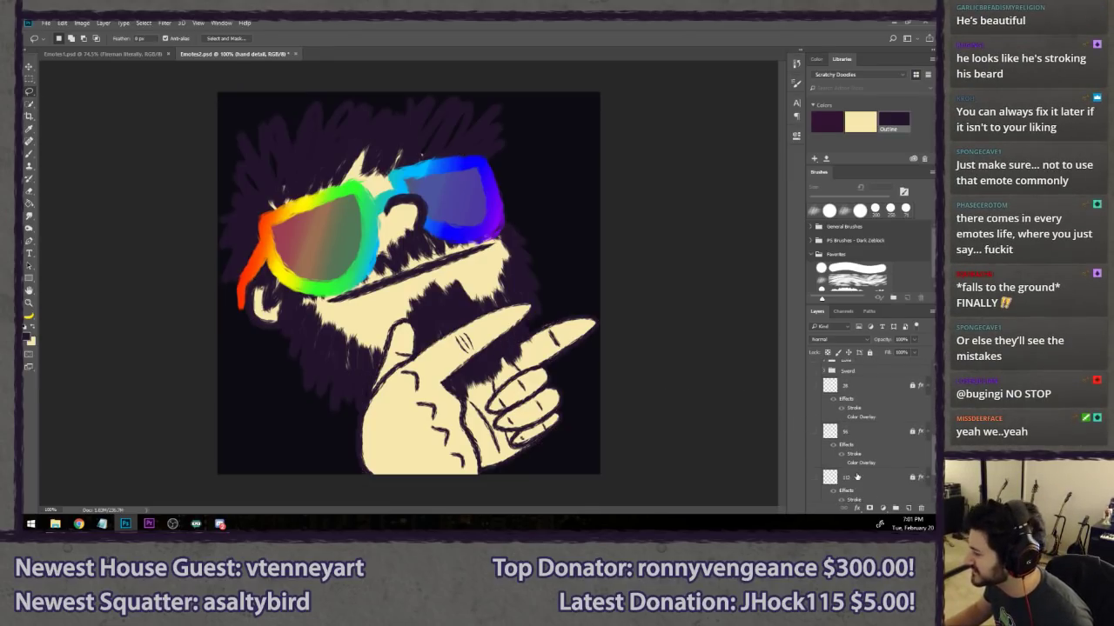
# - Add a 1 px outside Stroke in colour f1f1f1 to the Shades group, leaving Color Overlay off
pyautogui.scroll(3, 857, 470)
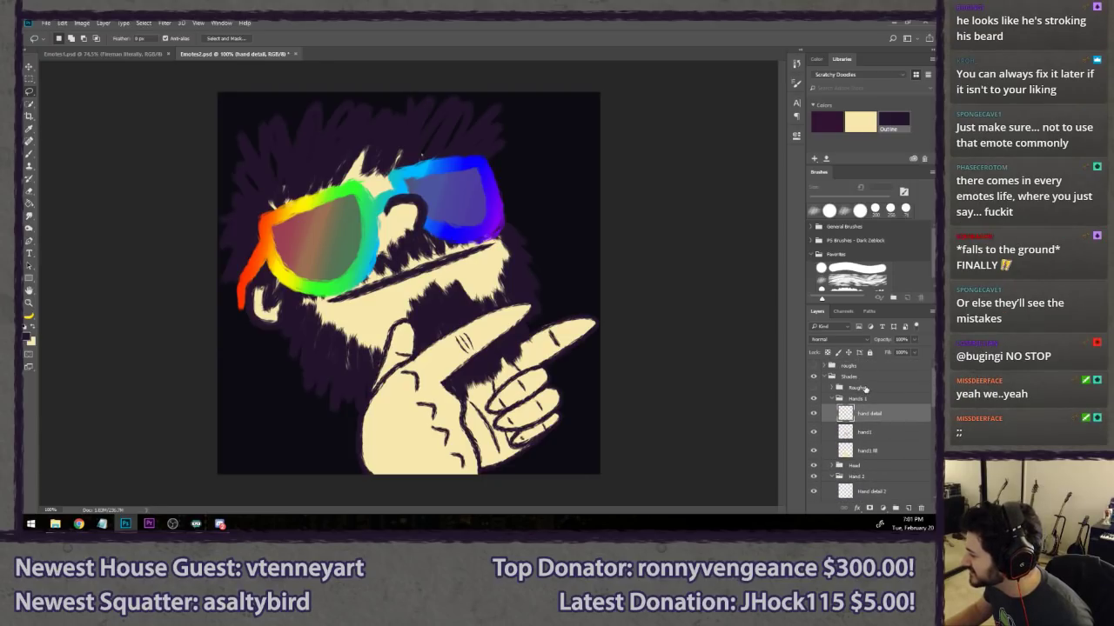
pyautogui.click(872, 378)
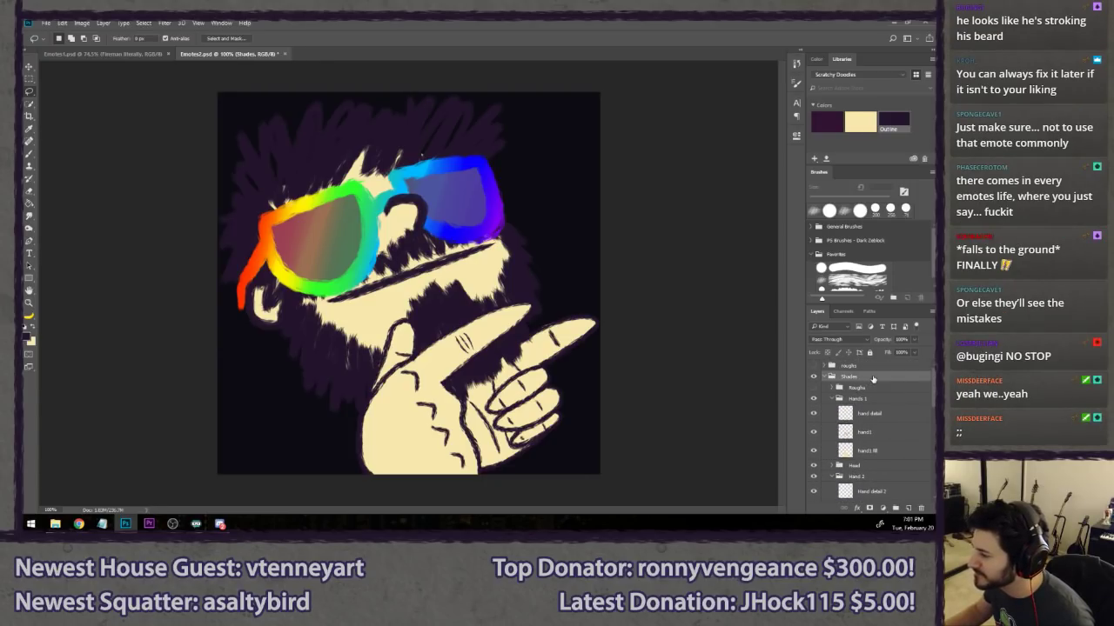
pyautogui.doubleClick(875, 380)
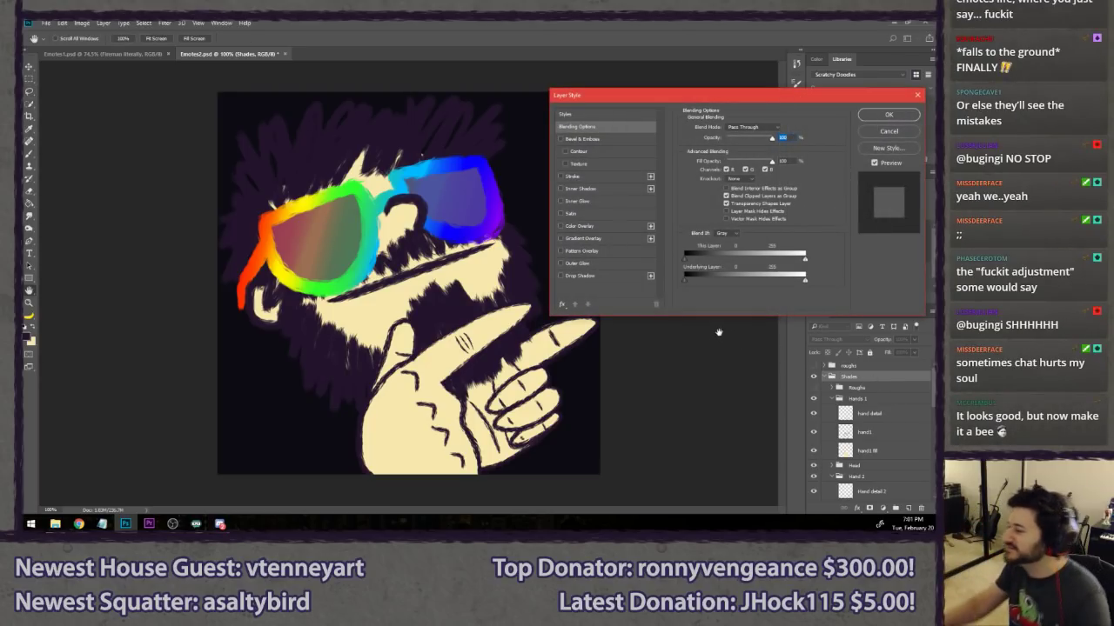
pyautogui.click(611, 225)
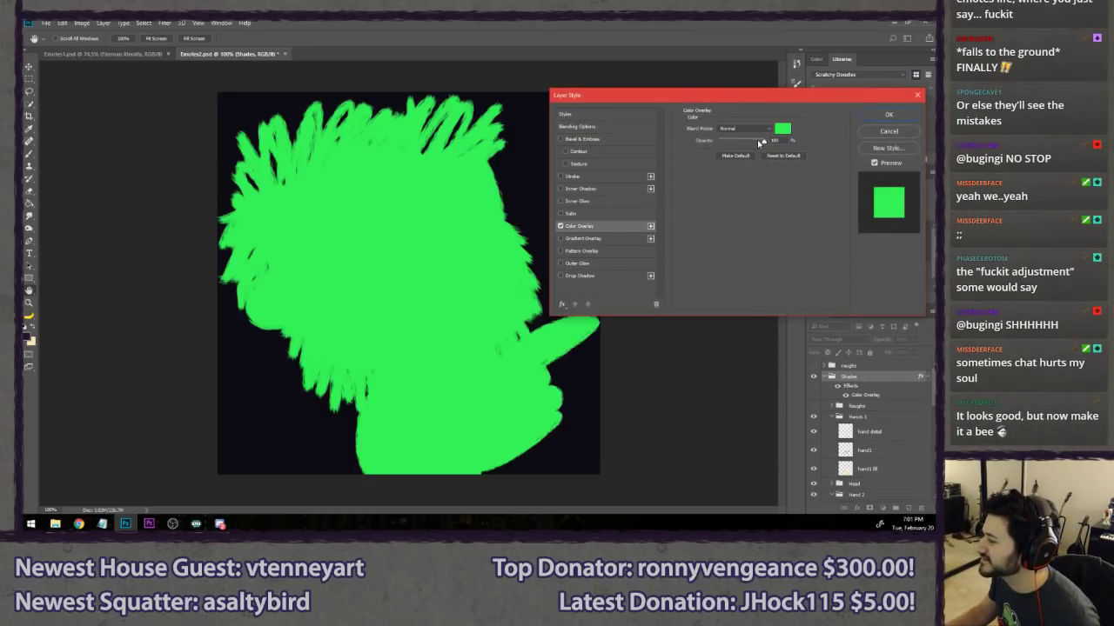
pyautogui.click(562, 225)
pyautogui.click(571, 176)
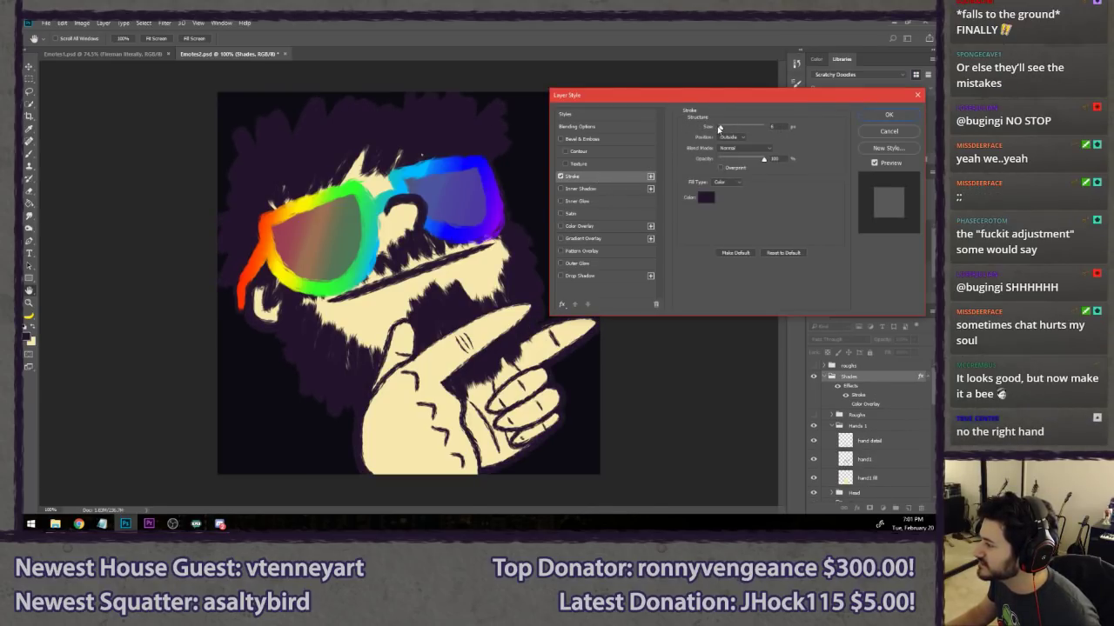
pyautogui.moveTo(720, 127); pyautogui.dragTo(707, 128)
pyautogui.click(704, 199)
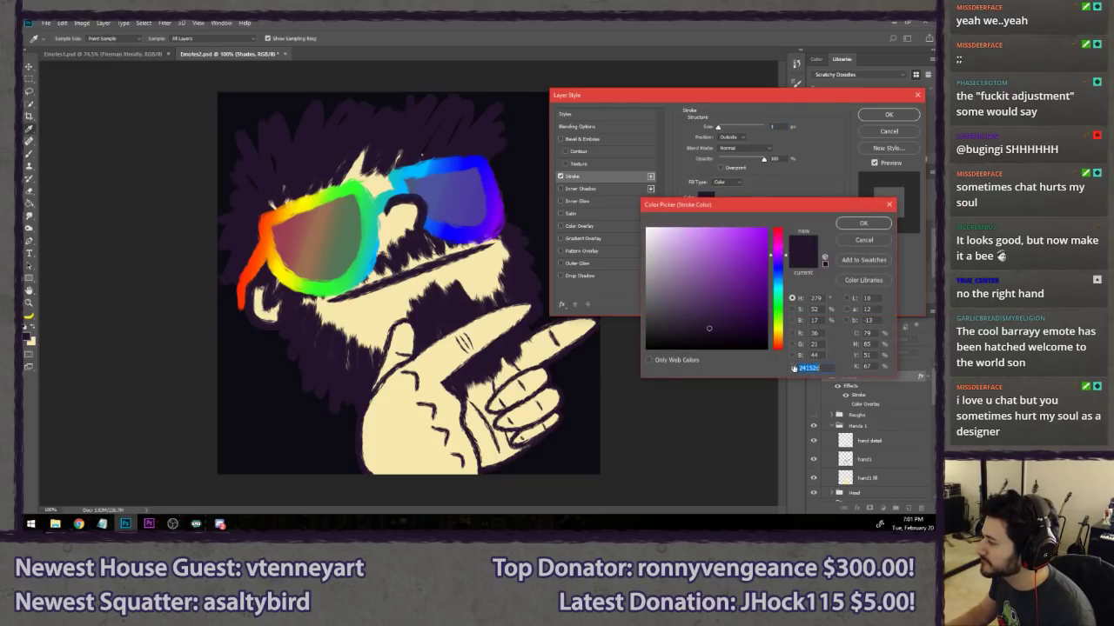
pyautogui.write('f1f1f1')
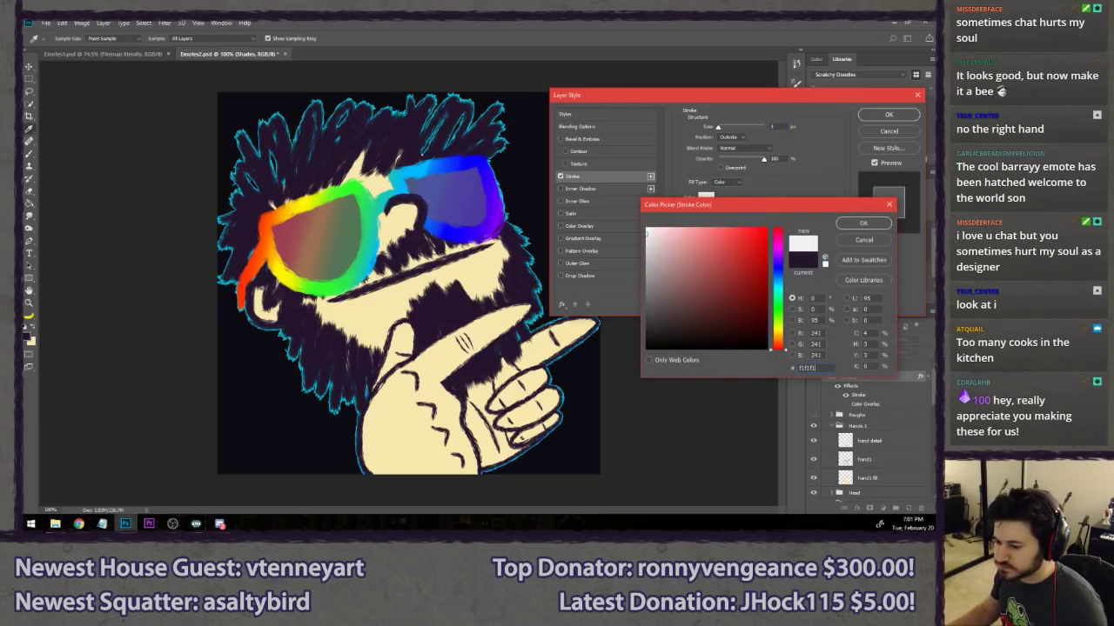
pyautogui.press('Return')
pyautogui.click(886, 116)
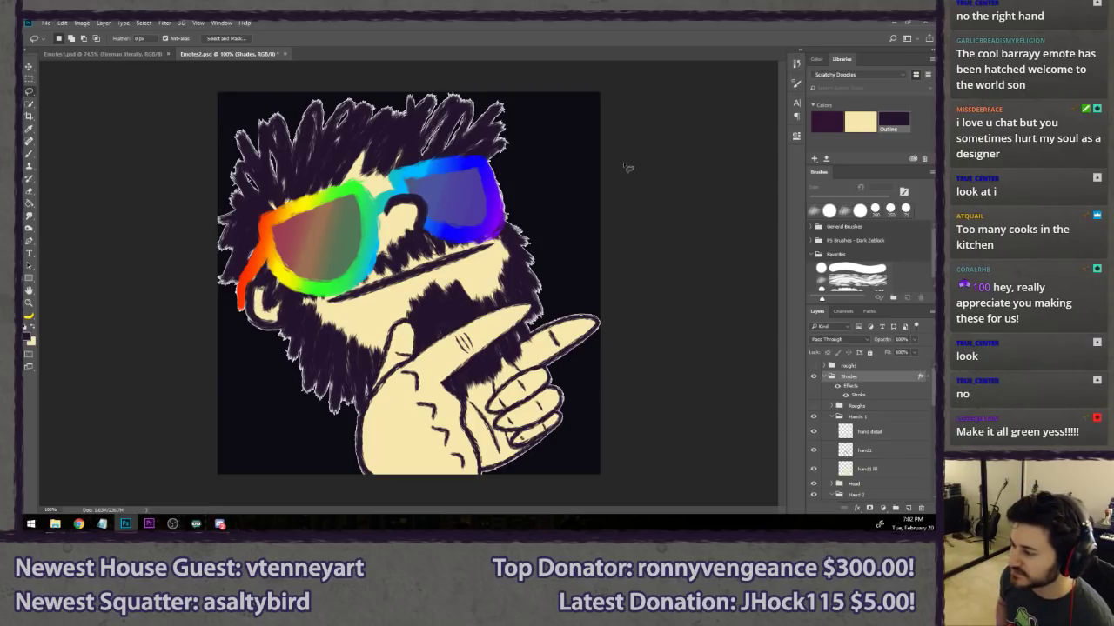
# - Delete the Roughs group inside the Shades group after checking its contents
pyautogui.click(872, 407)
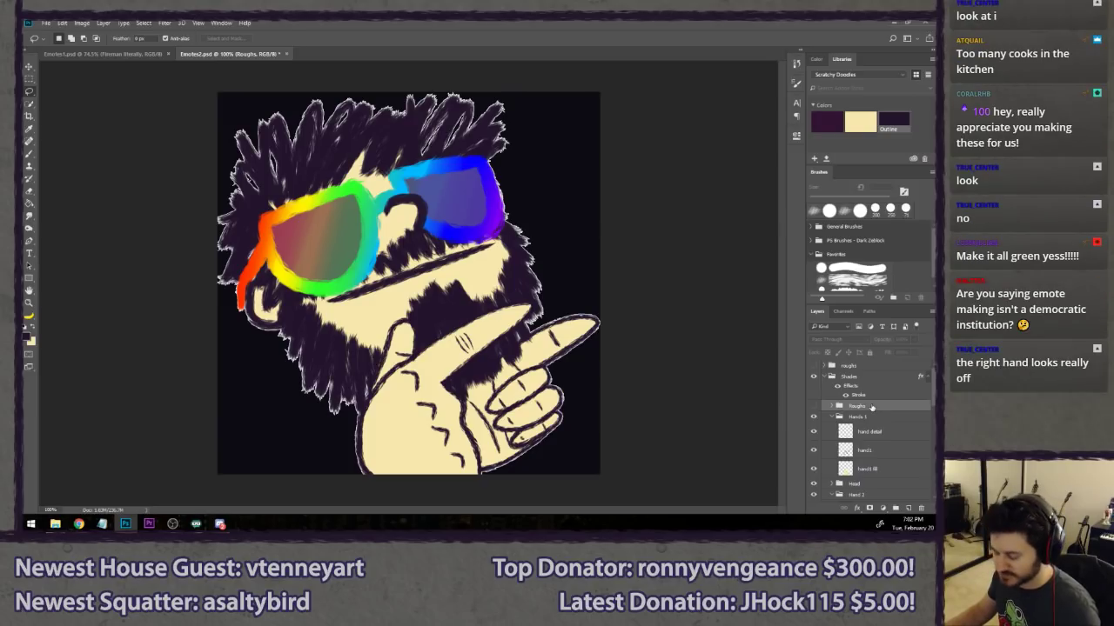
pyautogui.click(814, 407)
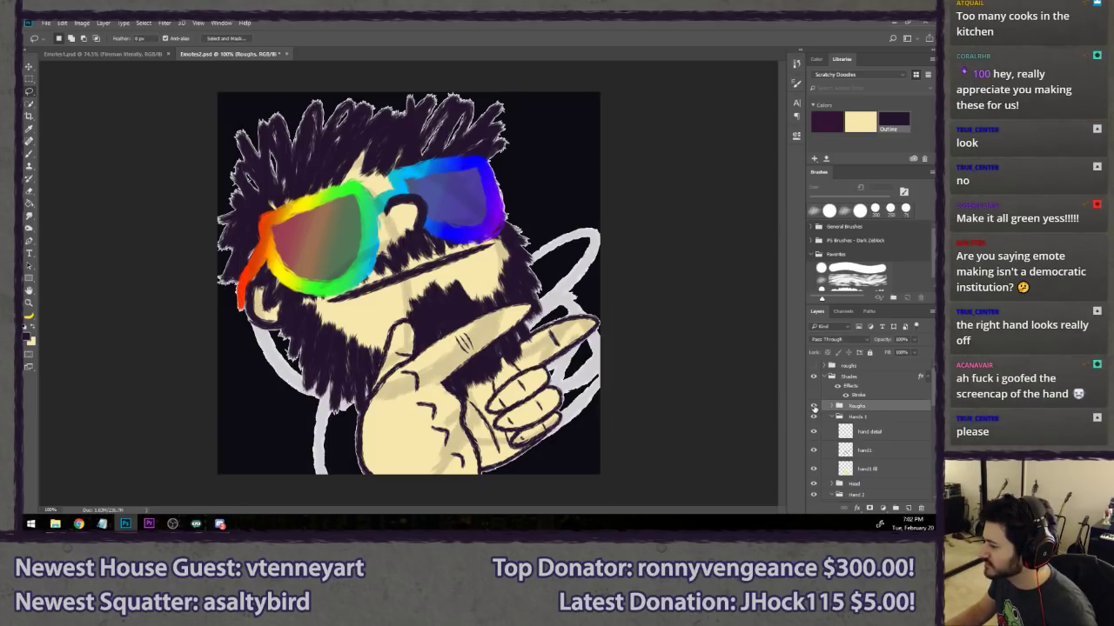
pyautogui.press('Delete')
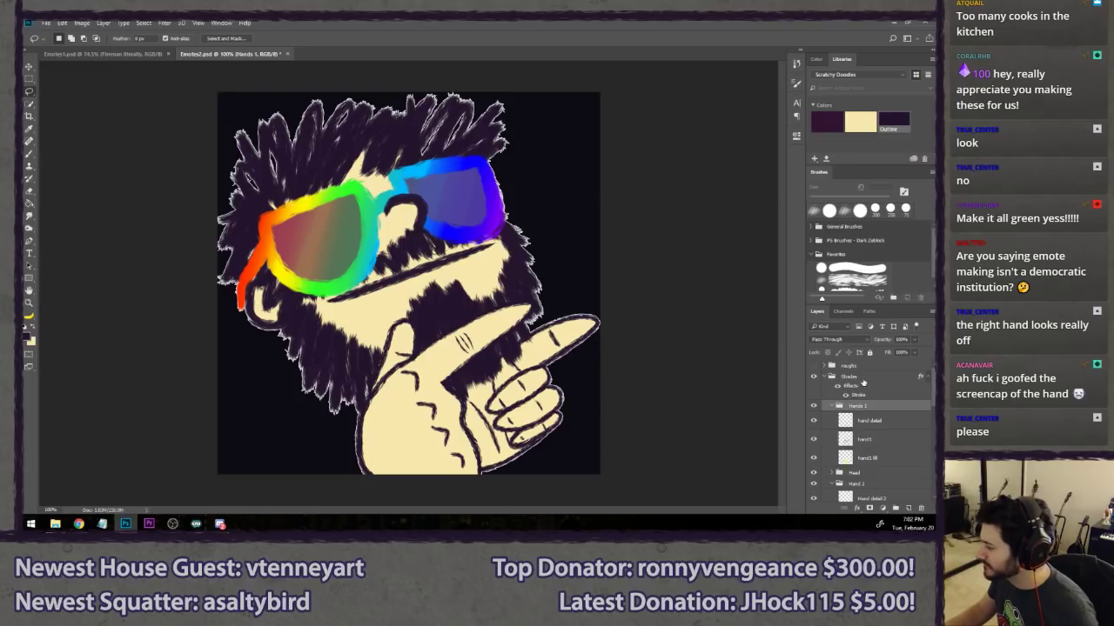
pyautogui.click(864, 382)
pyautogui.hotkey('ctrl', 't')
pyautogui.press('Escape')
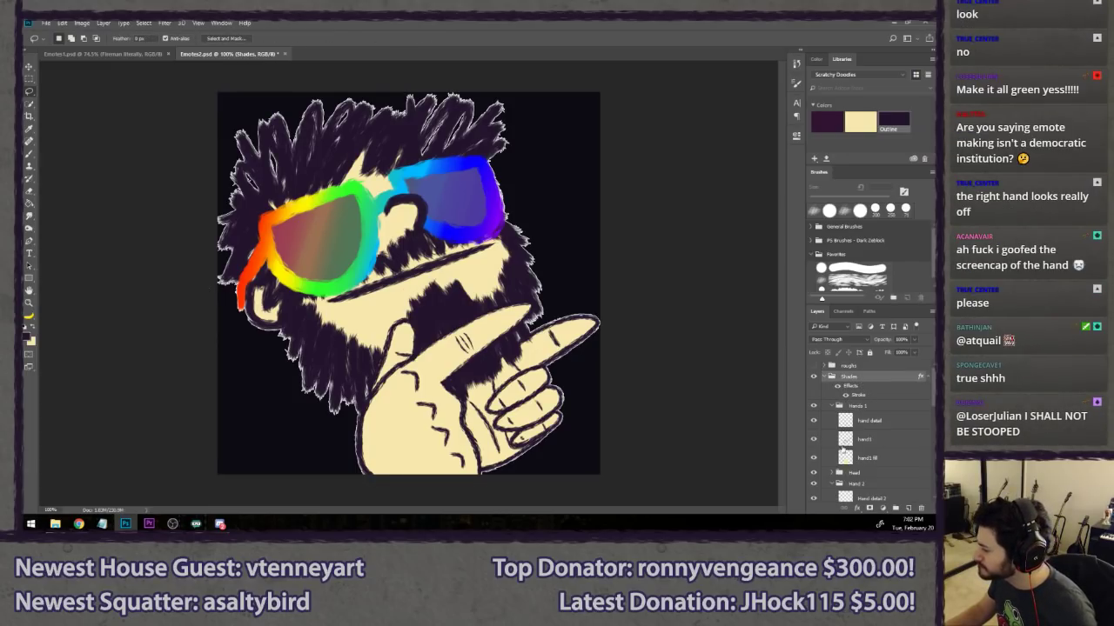
# - Expand the Head group and turn on the glasses layer's Stroke effect
pyautogui.scroll(-3, 864, 448)
pyautogui.scroll(2, 864, 451)
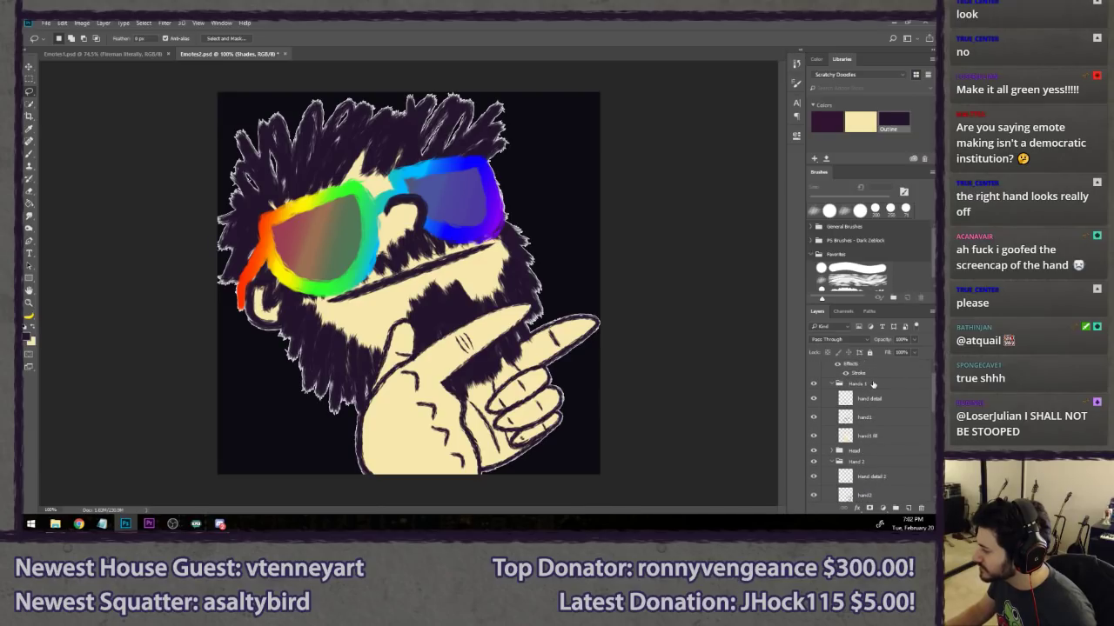
pyautogui.click(873, 384)
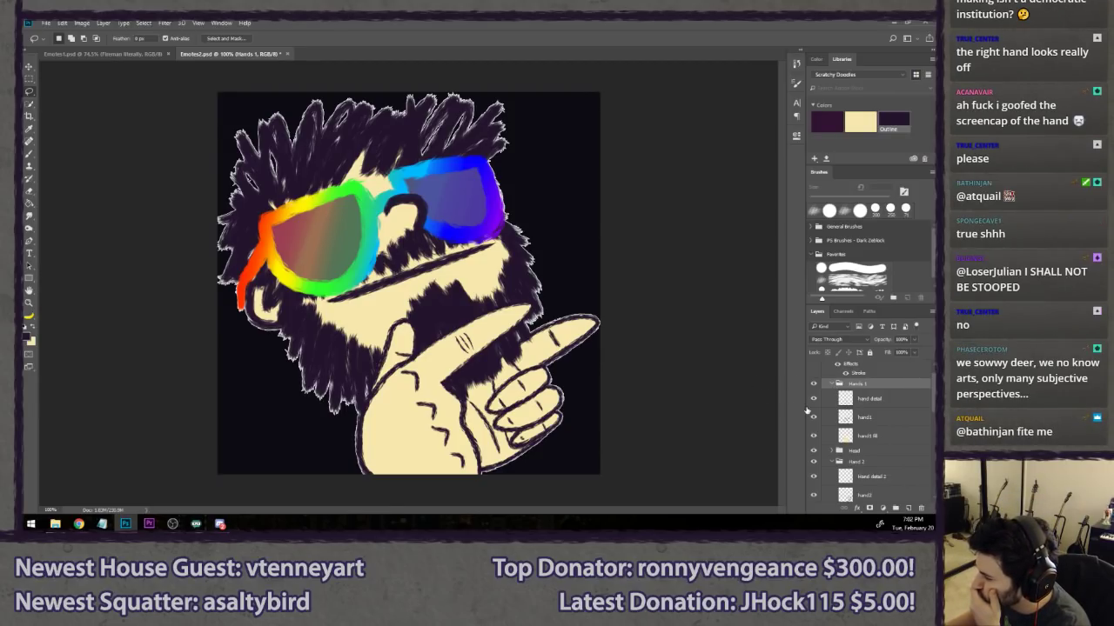
pyautogui.click(831, 452)
pyautogui.scroll(-3, 870, 452)
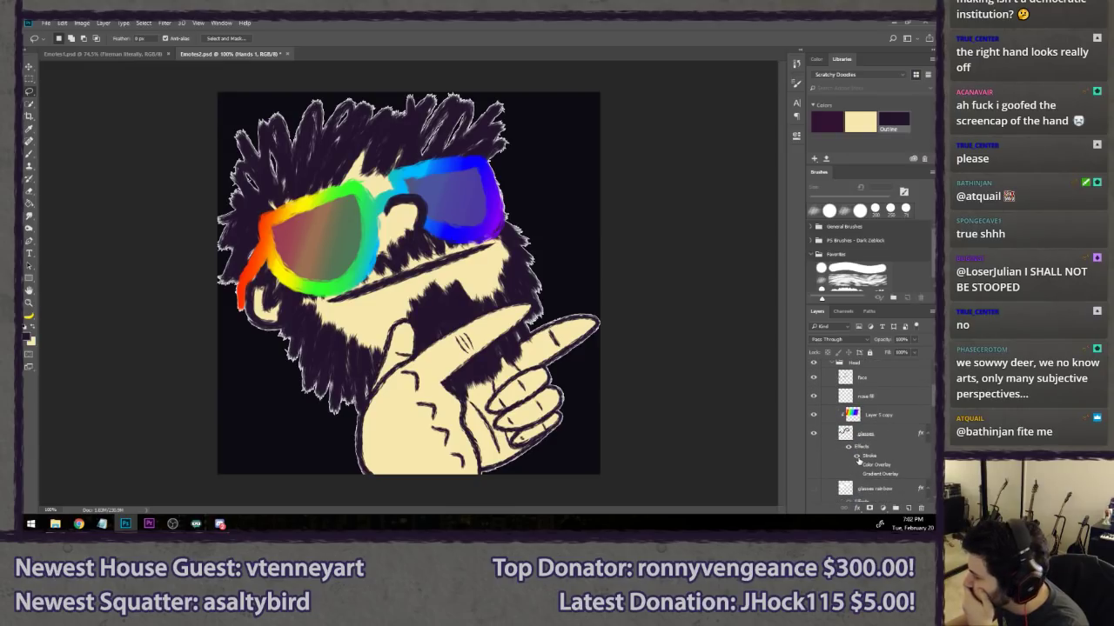
pyautogui.click(858, 457)
pyautogui.click(858, 458)
pyautogui.click(858, 458)
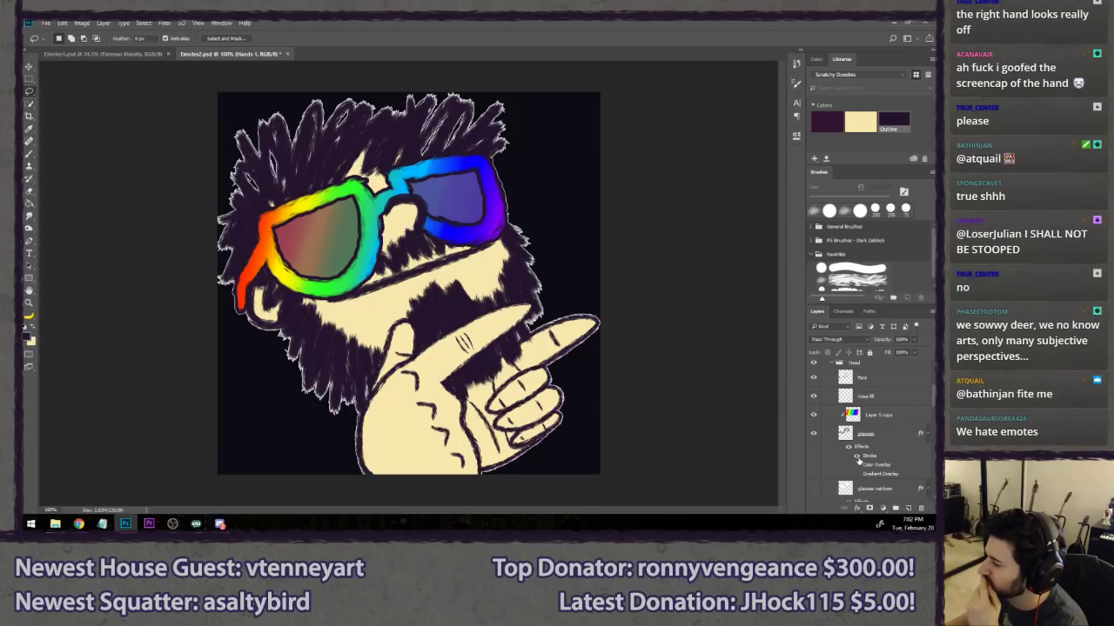
# - Try ffffff, f1f1f1, red and green as the glasses layer's stroke colour, and discard the changes
pyautogui.doubleClick(869, 456)
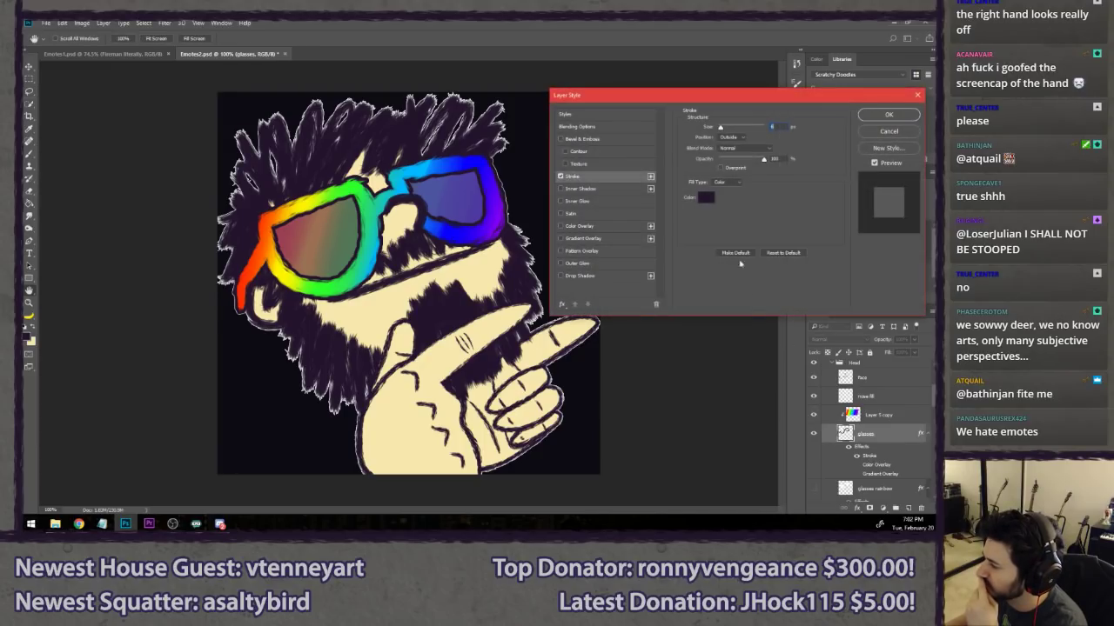
pyautogui.click(706, 197)
pyautogui.write('ffffff')
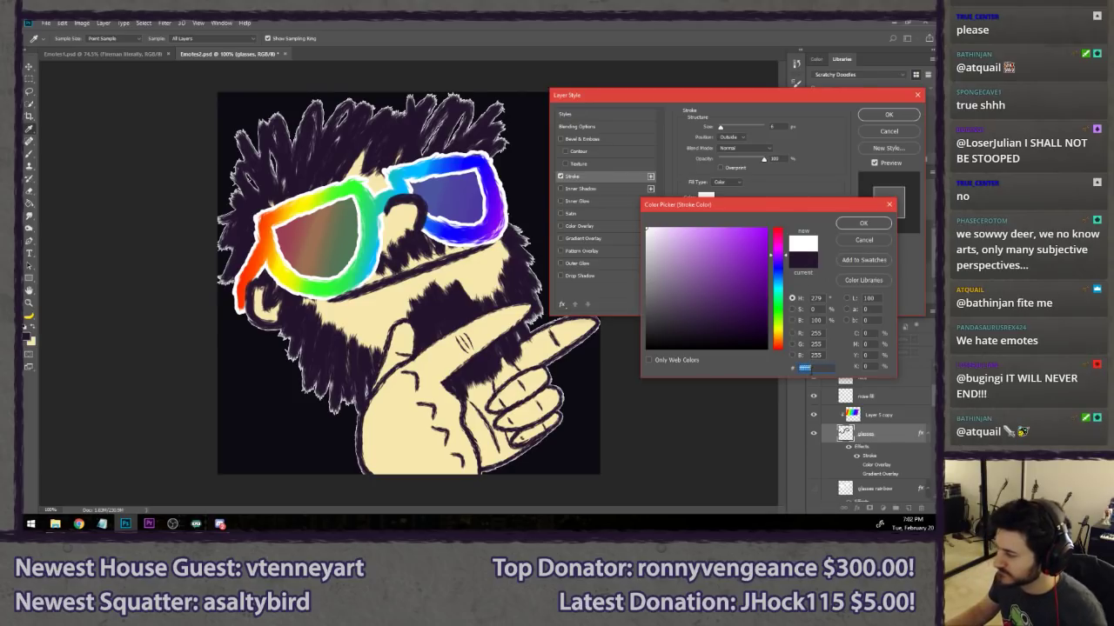
pyautogui.write('f1f1f1')
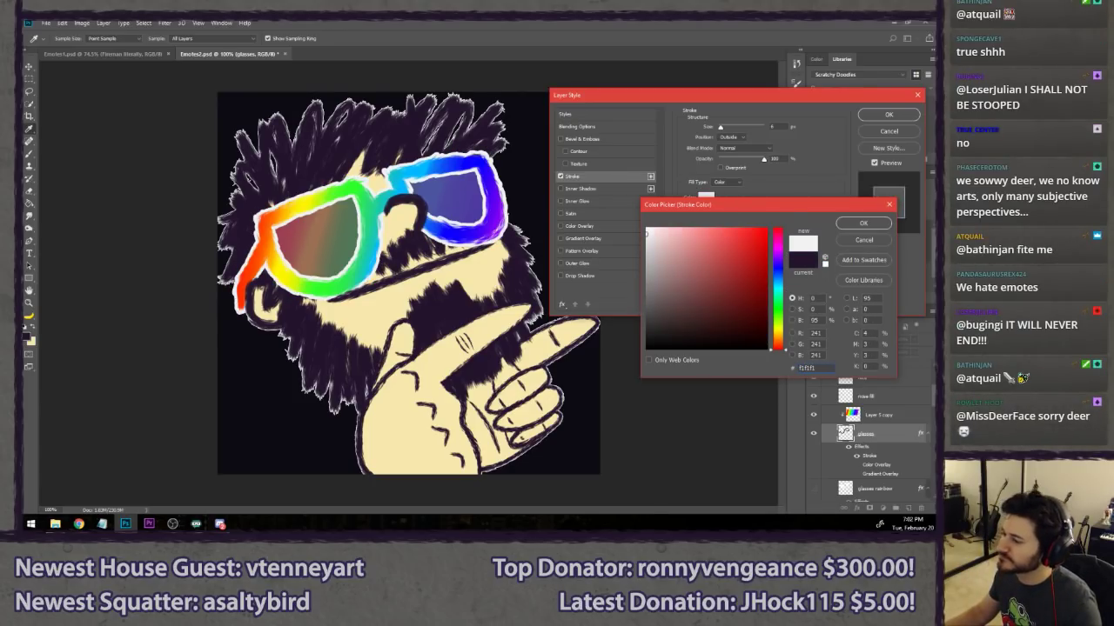
pyautogui.click(753, 229)
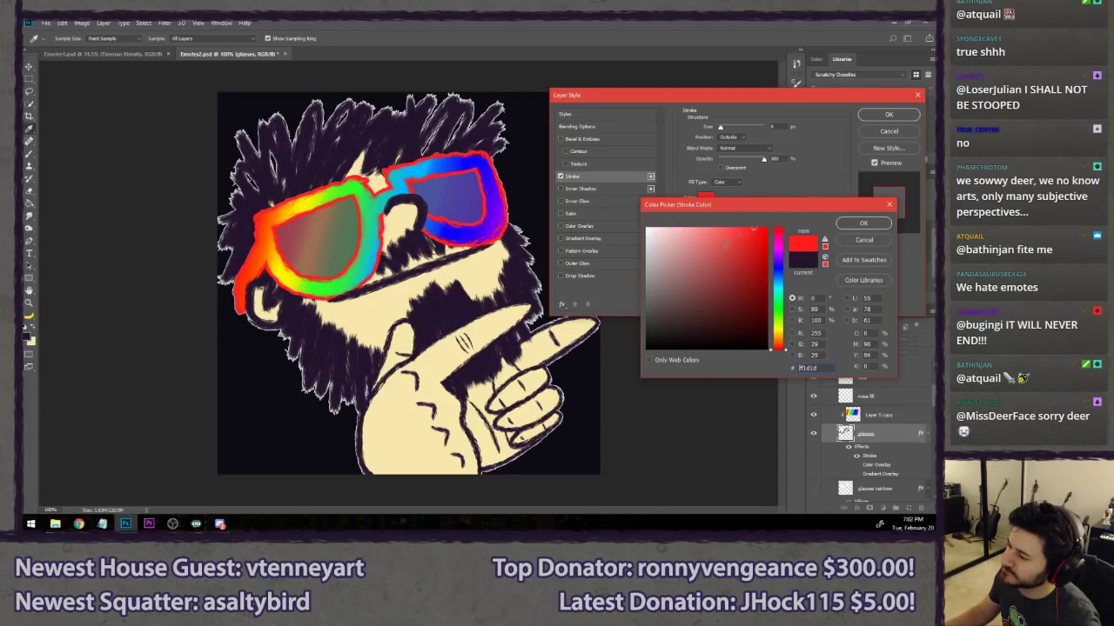
pyautogui.moveTo(781, 258); pyautogui.dragTo(778, 237)
pyautogui.click(780, 300)
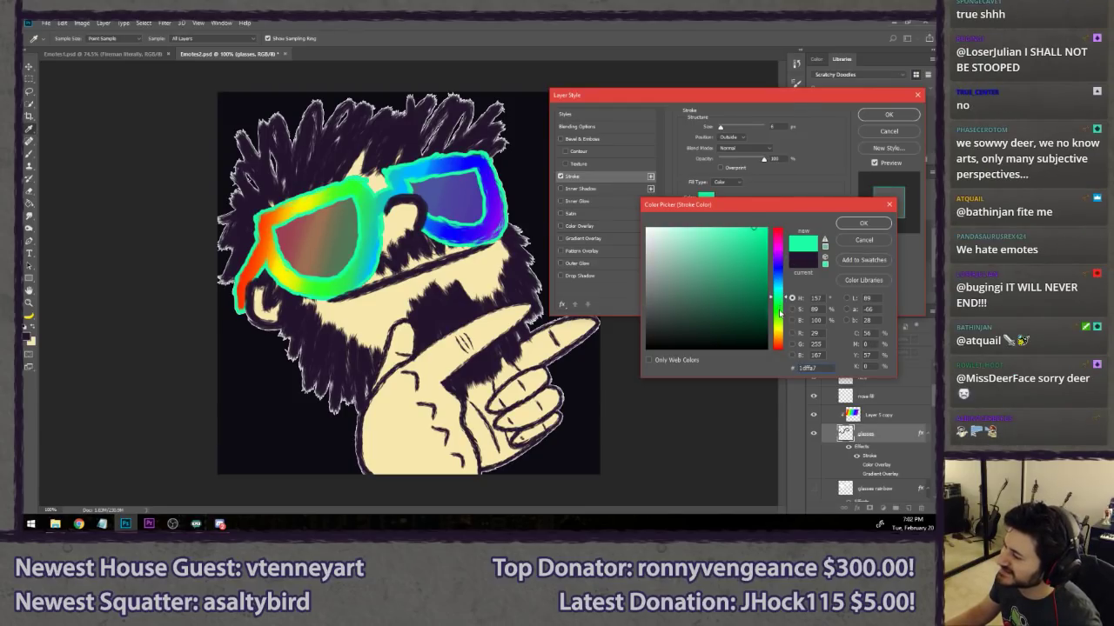
pyautogui.moveTo(779, 333); pyautogui.dragTo(779, 333)
pyautogui.click(851, 238)
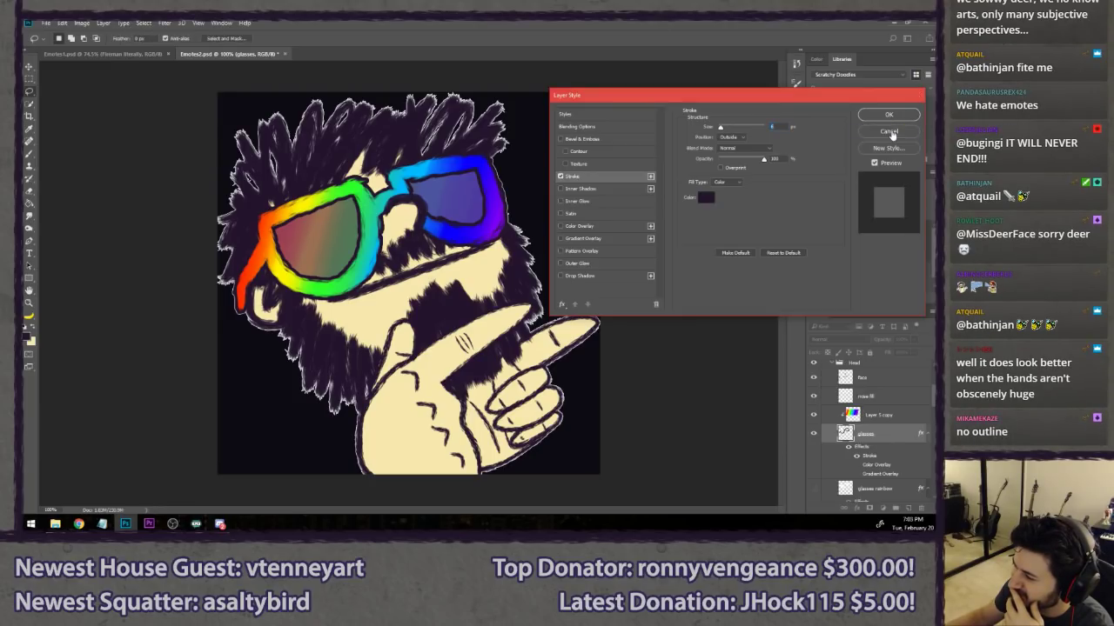
pyautogui.click(889, 132)
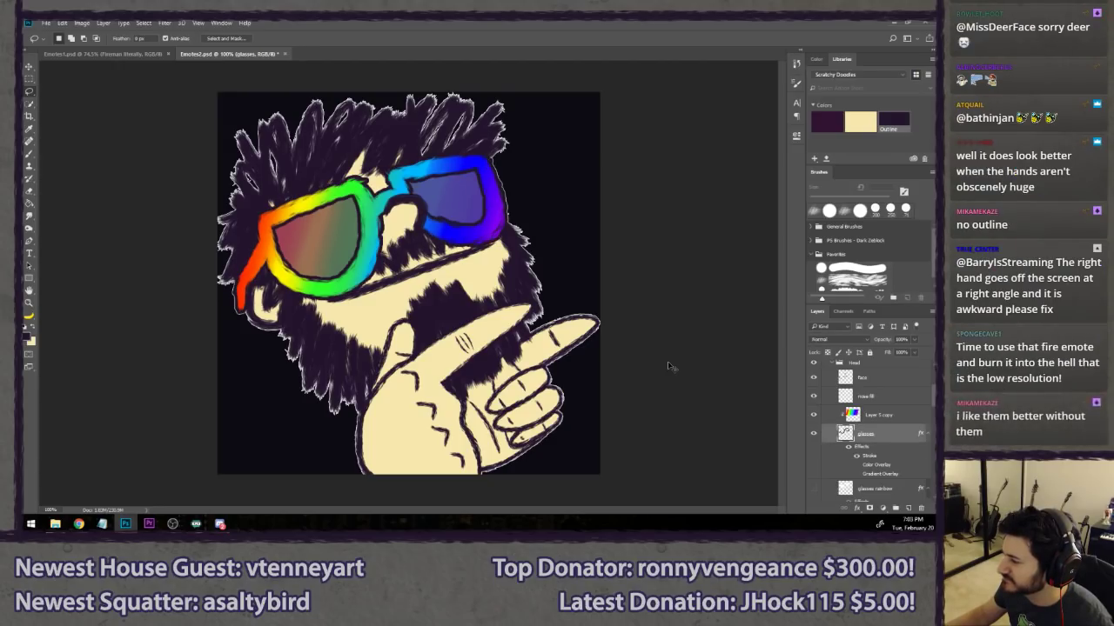
# - Compare the emote with and without the dark glasses stroke, and check it at small and near-full size
pyautogui.hotkey('ctrl', 'z')
pyautogui.hotkey('ctrl', 'z')
pyautogui.hotkey('ctrl', 'z')
pyautogui.hotkey('ctrl', 'z')
pyautogui.hotkey('ctrl', 'z')
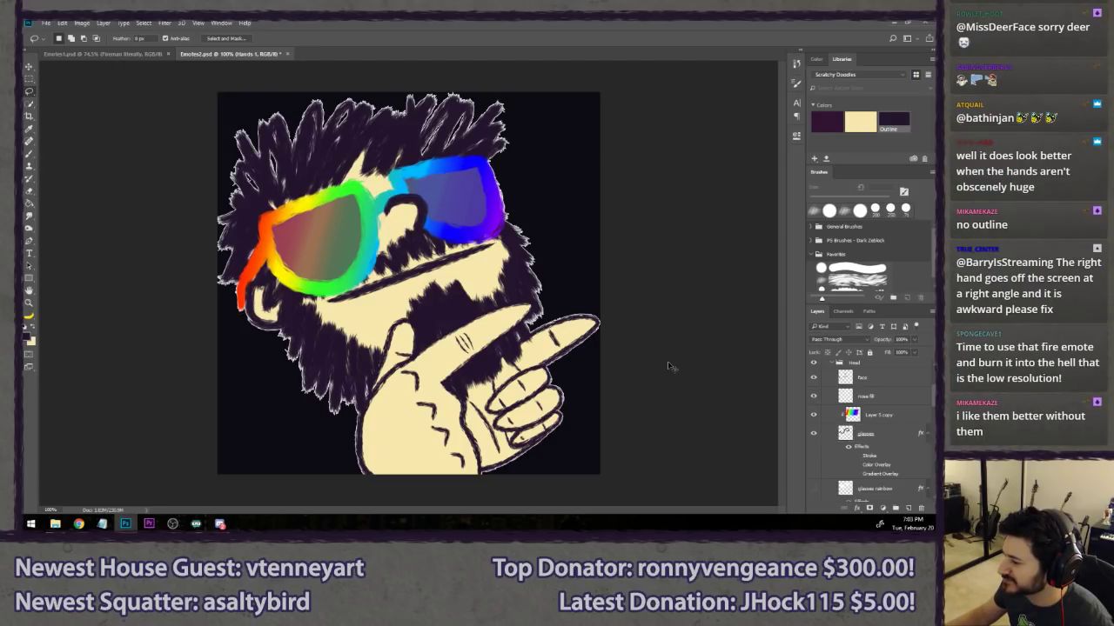
pyautogui.hotkey('ctrl', 'z')
pyautogui.moveTo(667, 361); pyautogui.dragTo(610, 320)
pyautogui.hotkey('ctrl', 'z')
pyautogui.hotkey('ctrl', 'z')
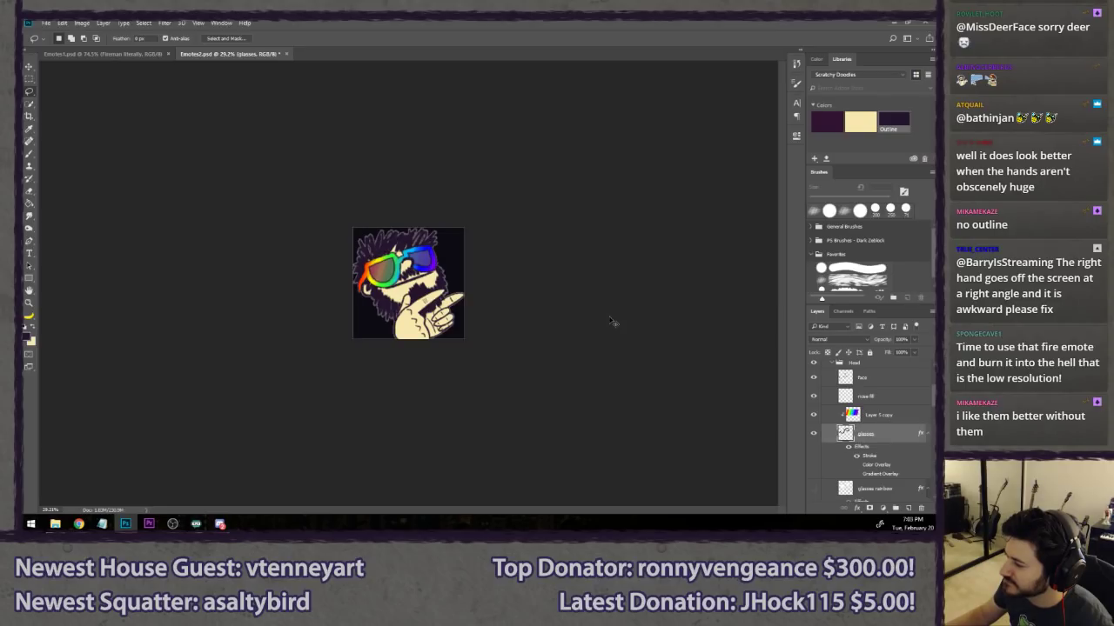
pyautogui.scroll(-10, 610, 319)
pyautogui.scroll(6, 408, 303)
pyautogui.scroll(5, 368, 297)
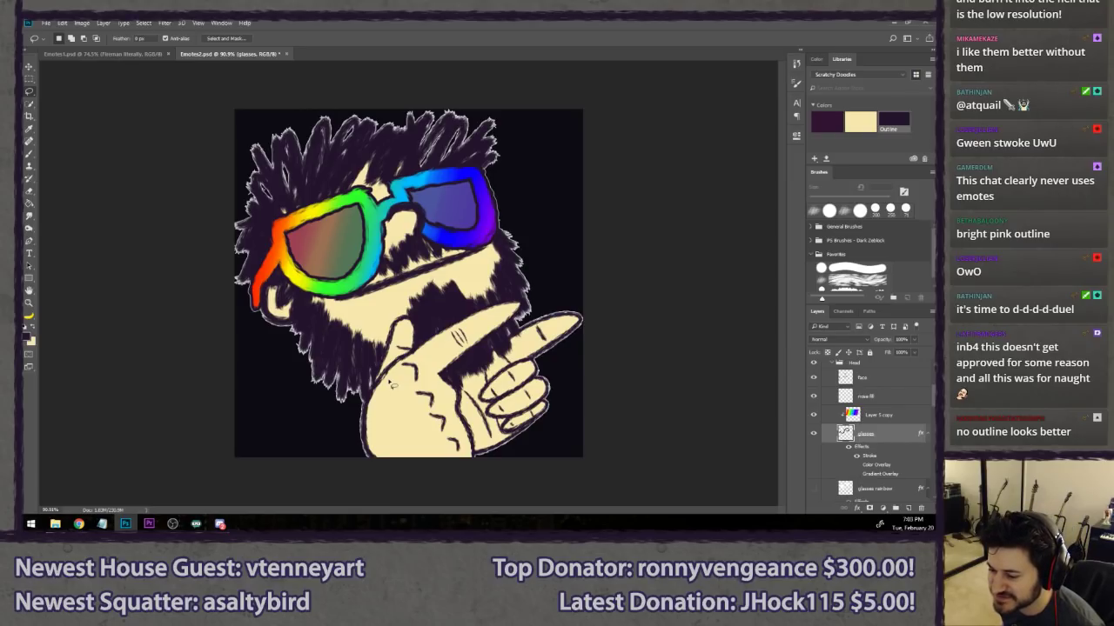
# - Undo the dark stroke on the glasses layer and check the emote at small and full size
pyautogui.hotkey('ctrl', 'z')
pyautogui.scroll(-15, 395, 348)
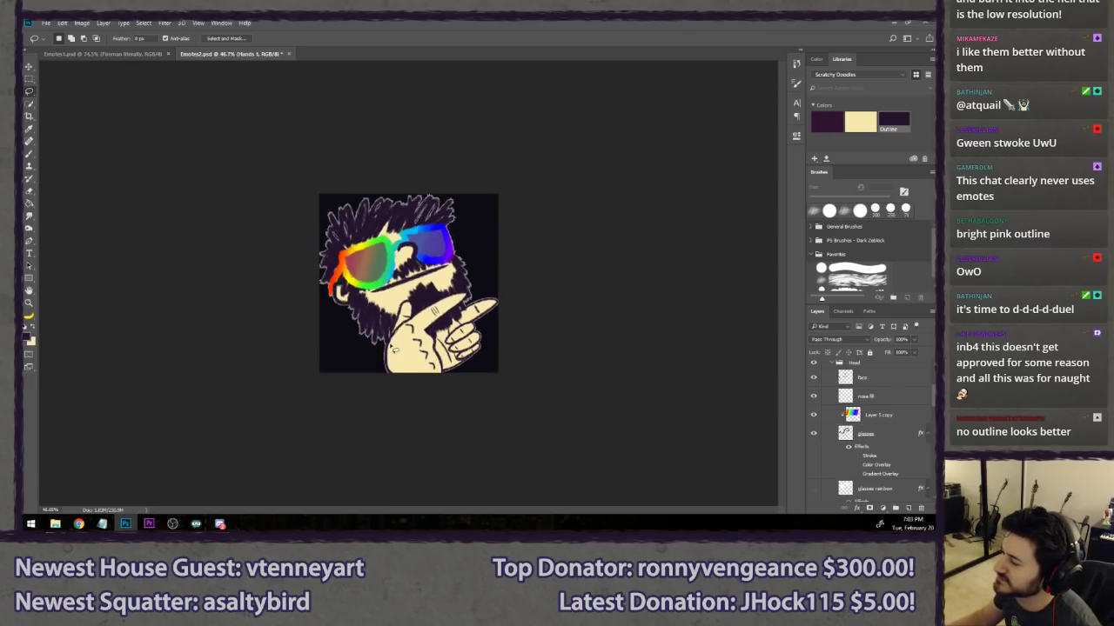
pyautogui.scroll(-3, 391, 340)
pyautogui.scroll(6, 313, 338)
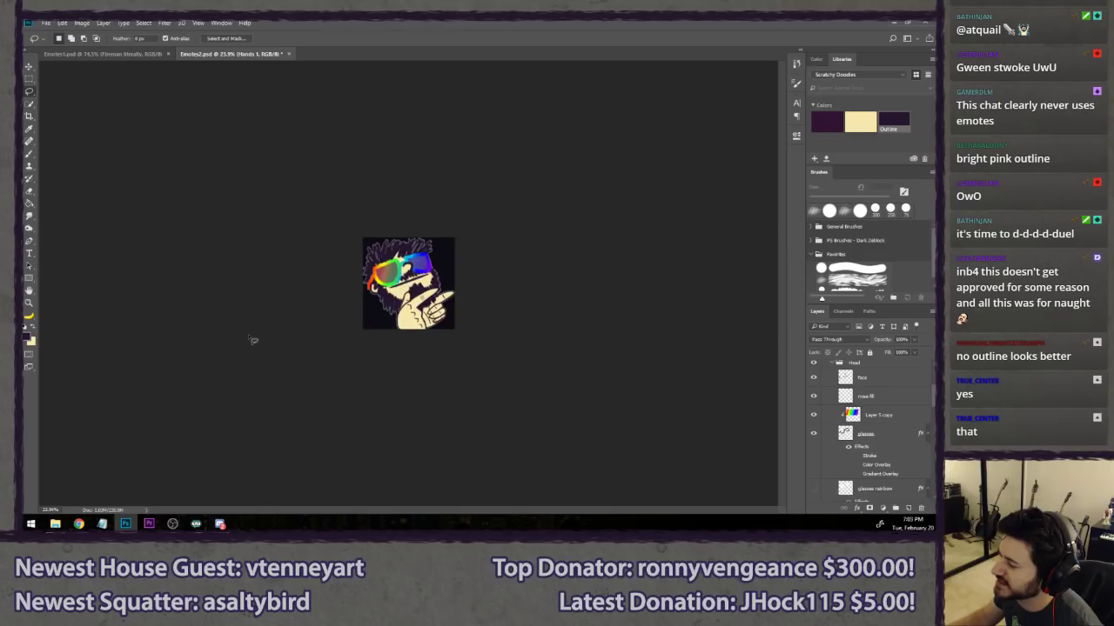
pyautogui.scroll(4, 184, 332)
pyautogui.scroll(-2, 184, 332)
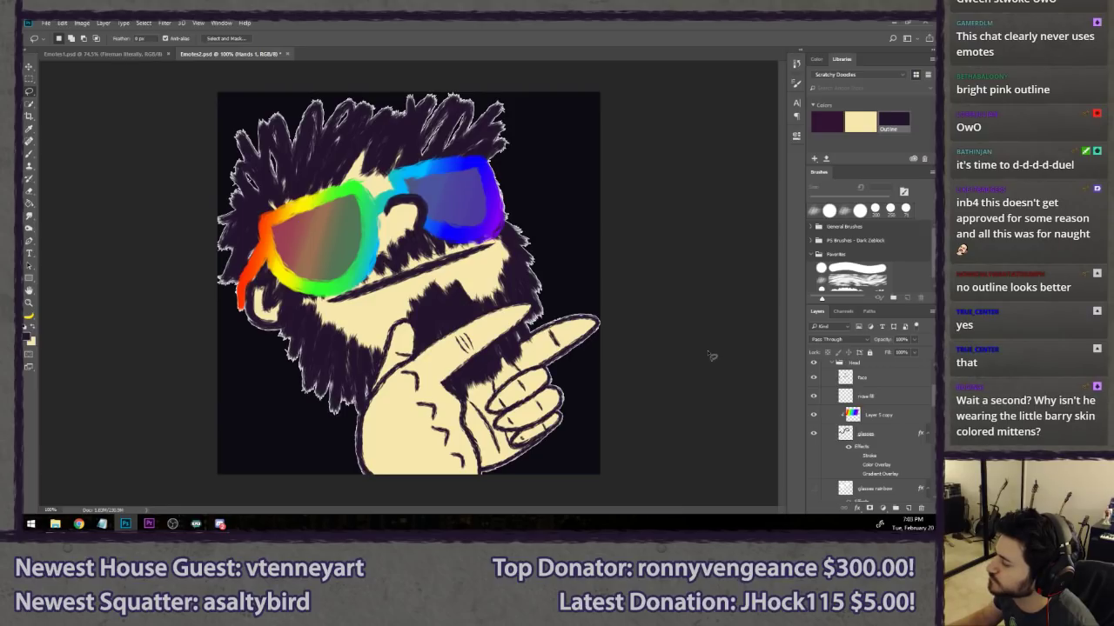
# - Add a new layer named shade directly above the hair3 layer, beneath the sunglasses fill
pyautogui.scroll(-6, 891, 448)
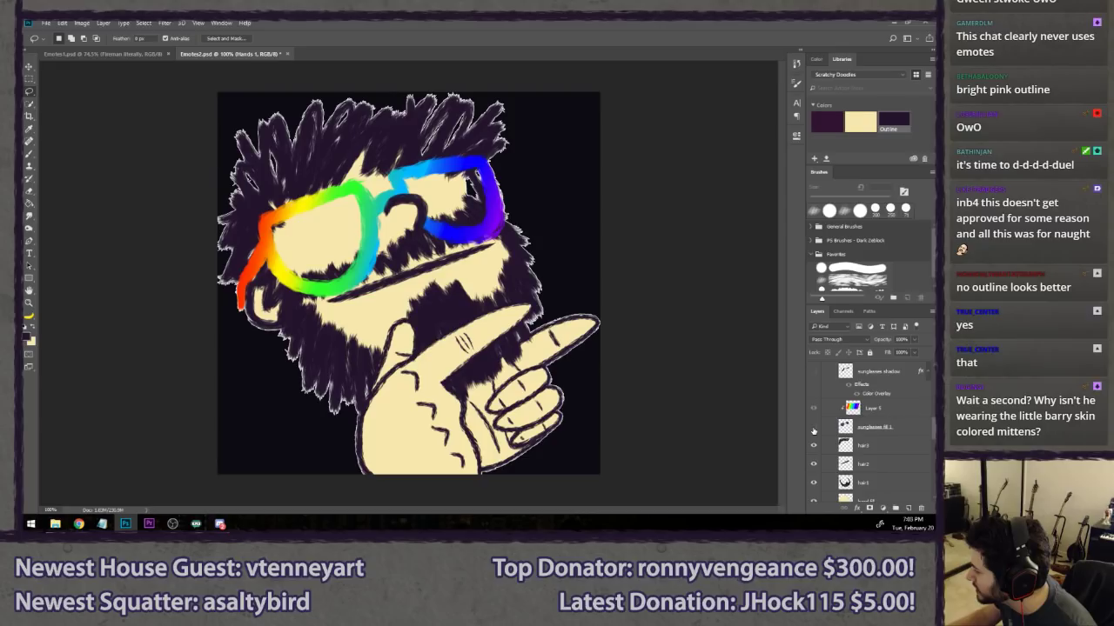
pyautogui.click(885, 446)
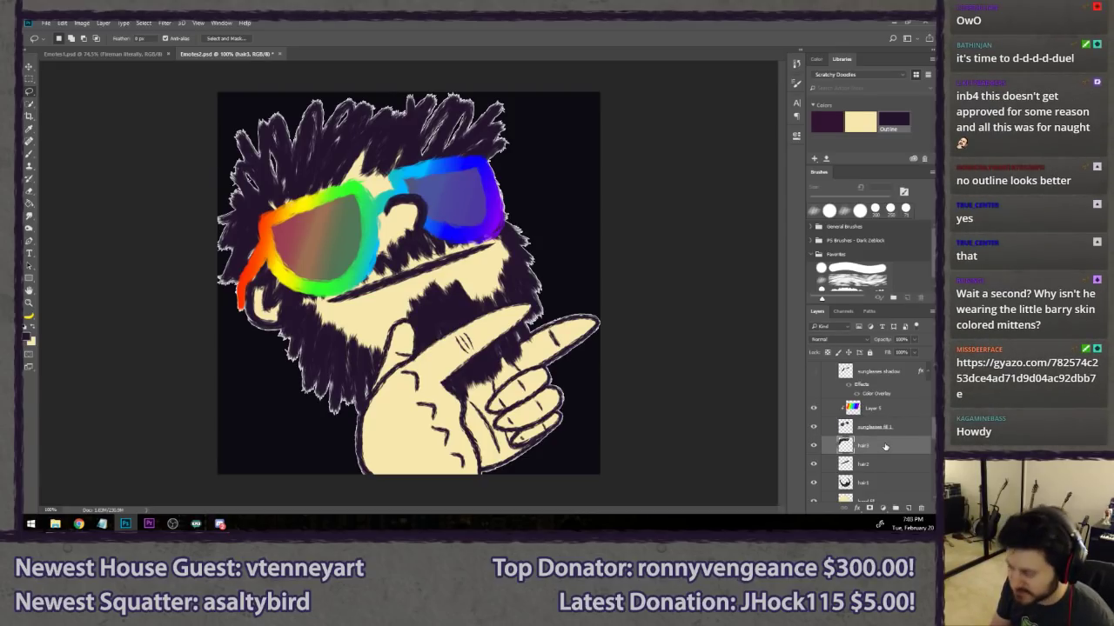
pyautogui.hotkey('ctrl', 'shift', 'n')
pyautogui.write('shad')
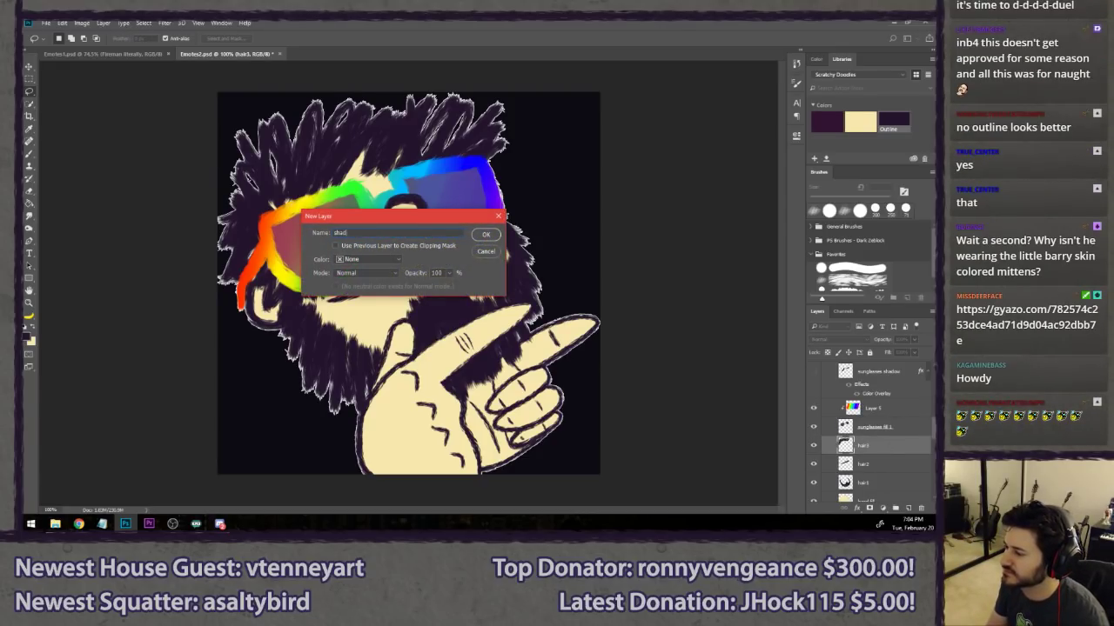
pyautogui.write('e')
pyautogui.press('Return')
# - Paint a dark shadow along the edges of the glasses frames with a larger brush and lower the shade layer's opacity to about 60%
pyautogui.press('b')
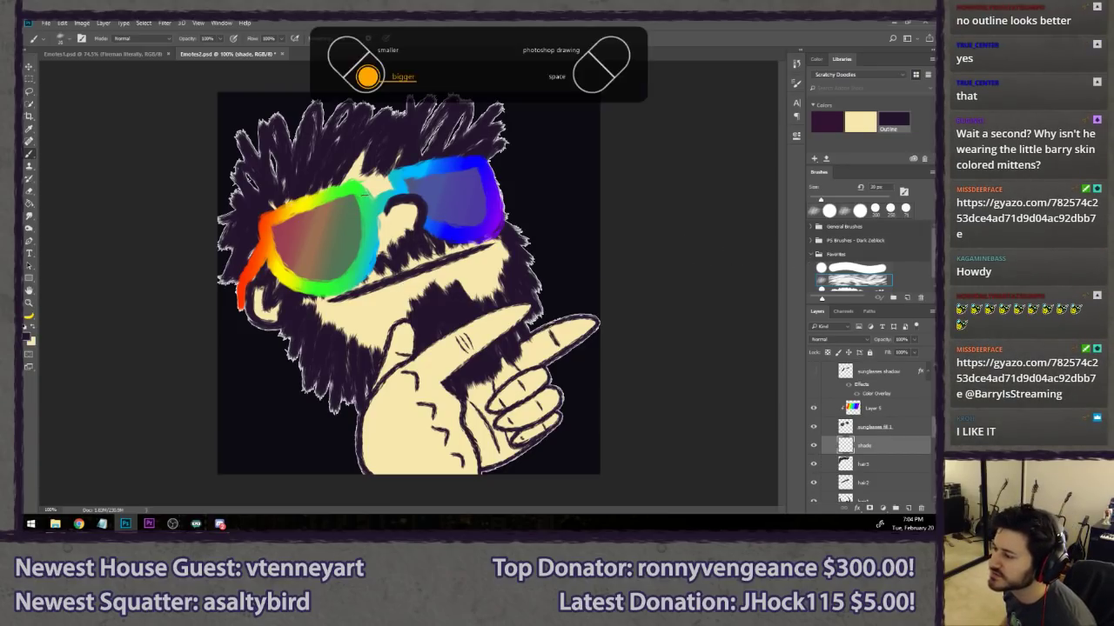
pyautogui.press(']')
pyautogui.press(']')
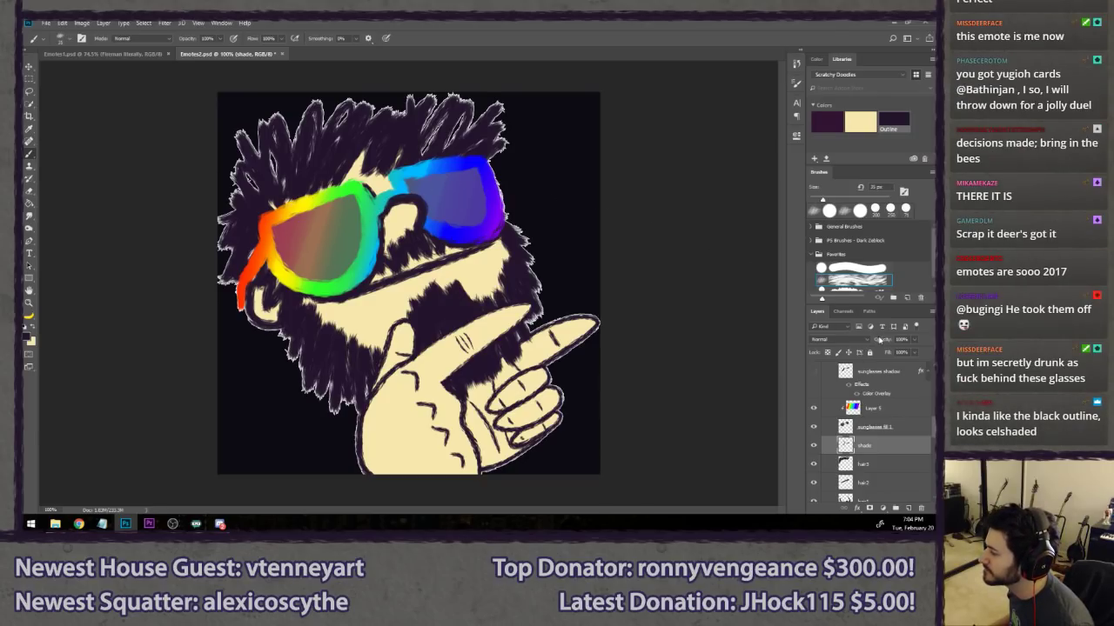
pyautogui.moveTo(871, 341); pyautogui.dragTo(857, 343)
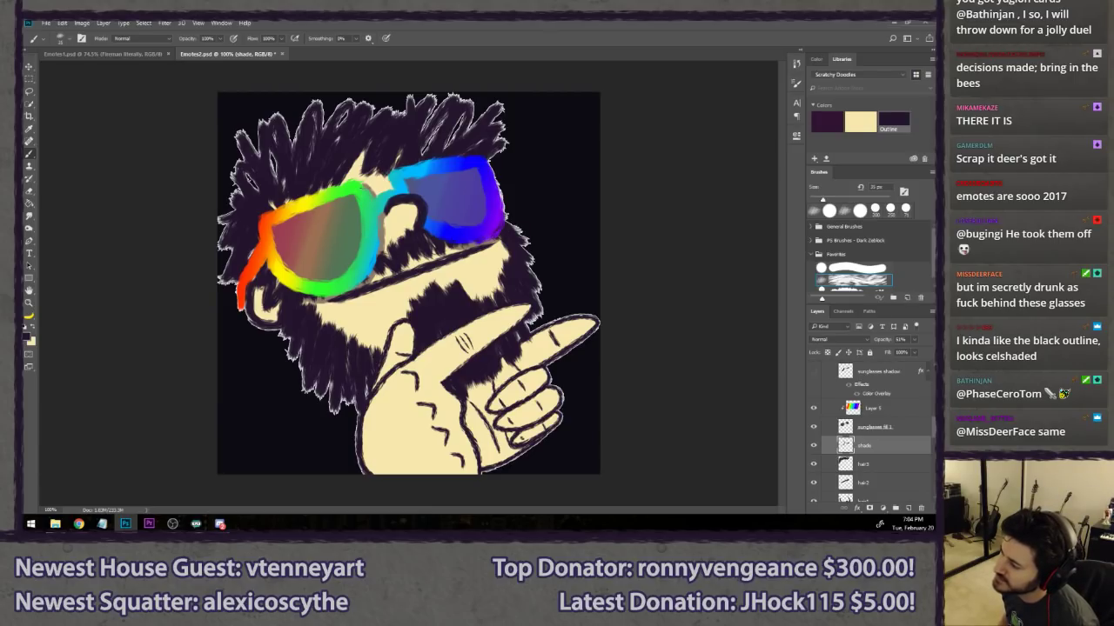
pyautogui.moveTo(385, 221); pyautogui.dragTo(382, 259)
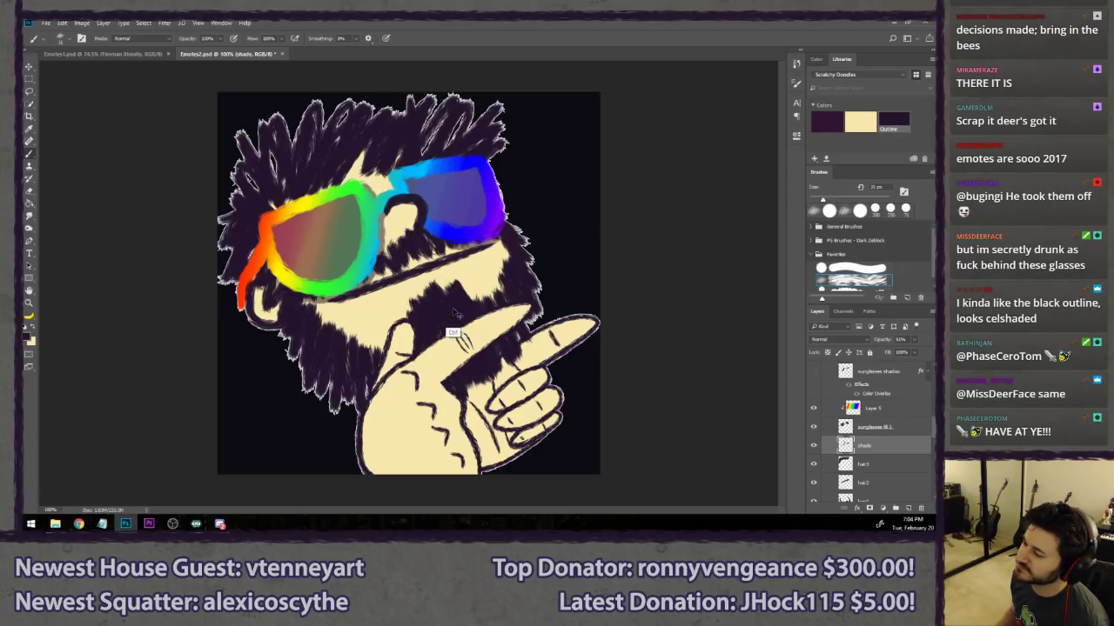
pyautogui.hotkey('ctrl', 'shift', 'z')
pyautogui.hotkey('ctrl', 'alt', 'z')
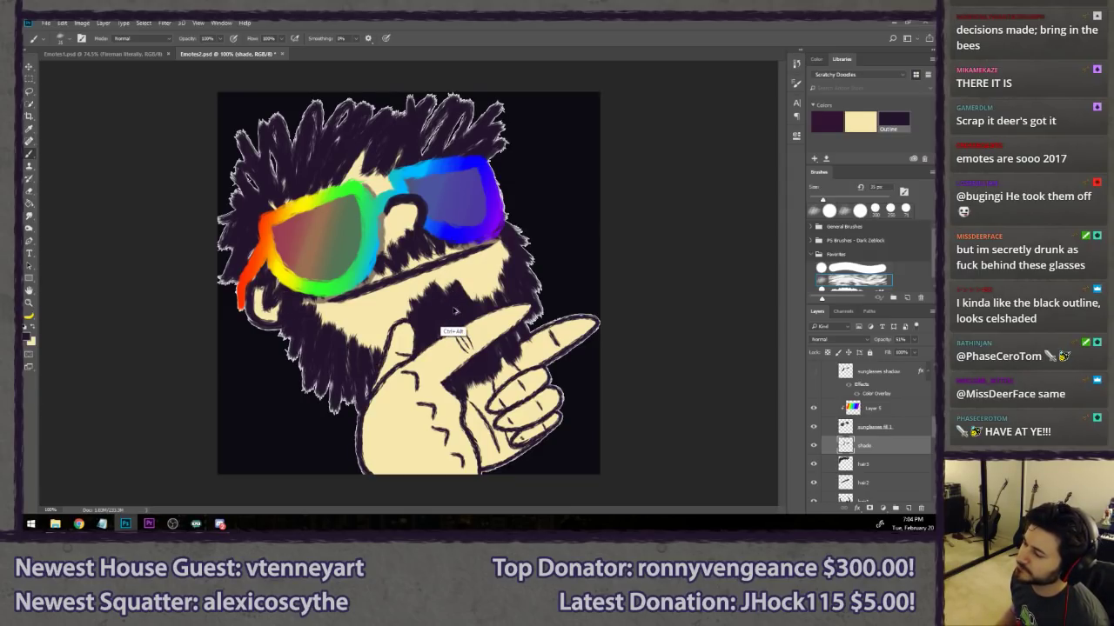
# - Compare the emote with and without the shade layer at small size and close up
pyautogui.scroll(-4, 445, 311)
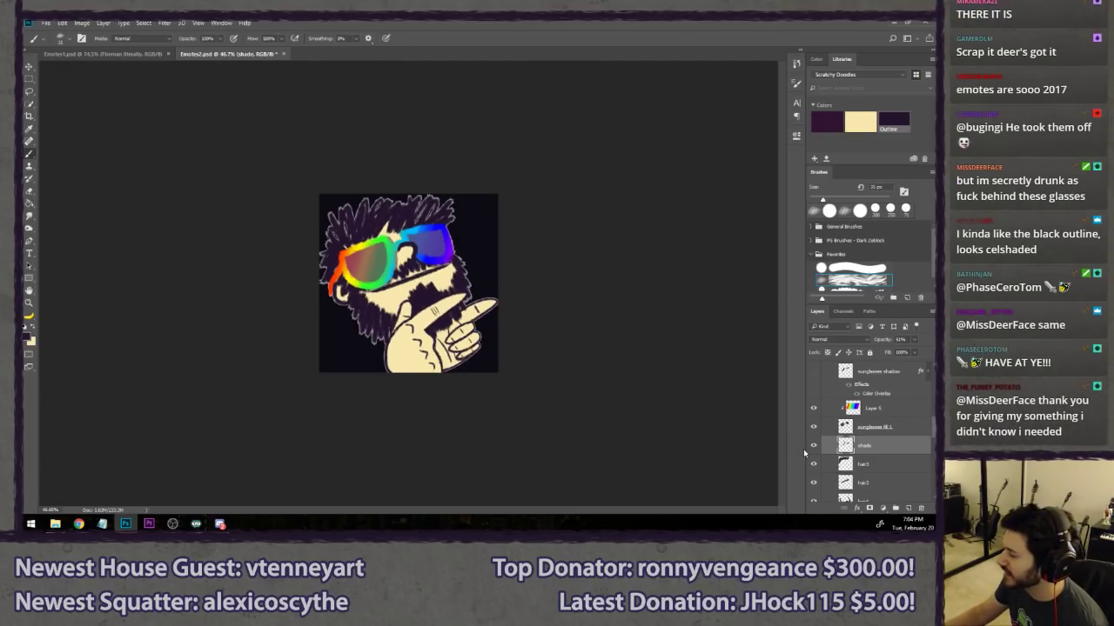
pyautogui.click(816, 446)
pyautogui.click(815, 447)
pyautogui.click(815, 446)
pyautogui.scroll(-3, 687, 374)
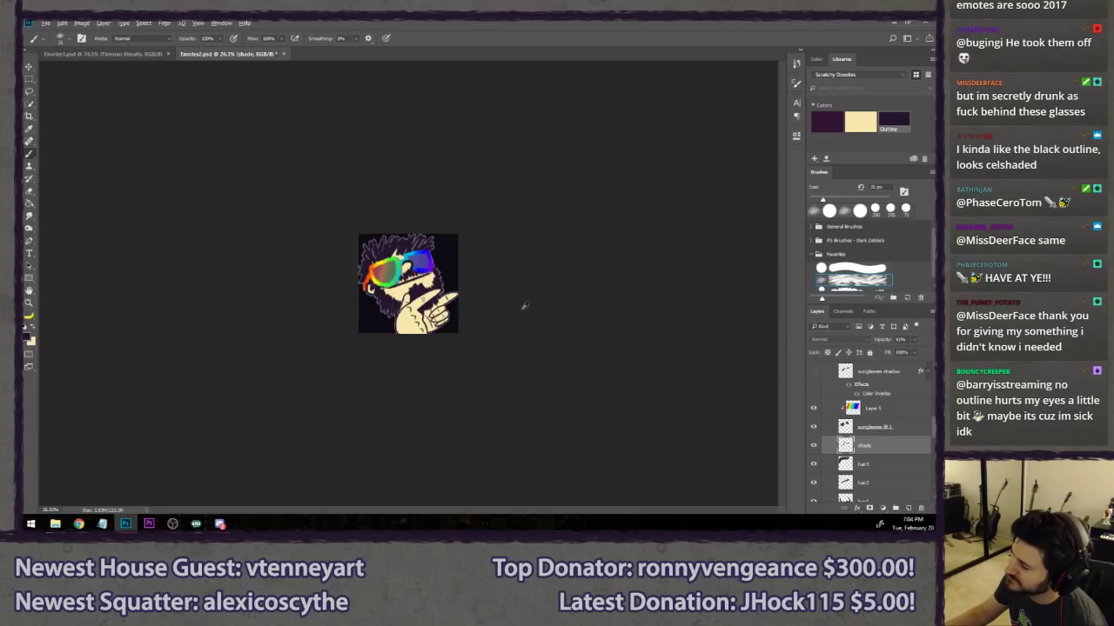
pyautogui.scroll(5, 525, 305)
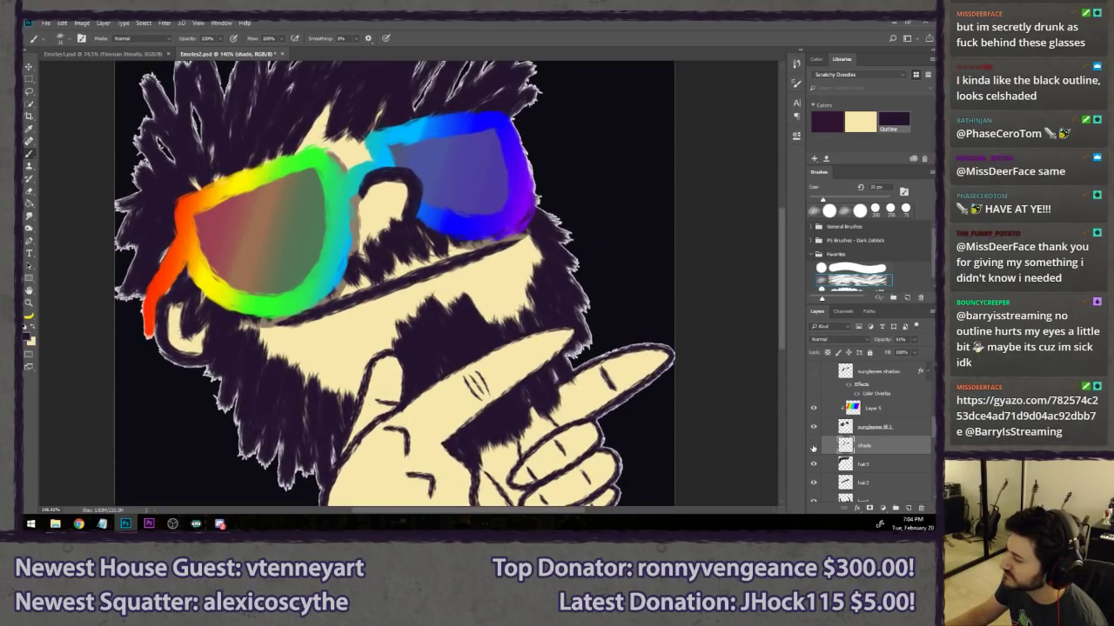
pyautogui.click(813, 446)
pyautogui.click(813, 447)
pyautogui.scroll(-3, 570, 401)
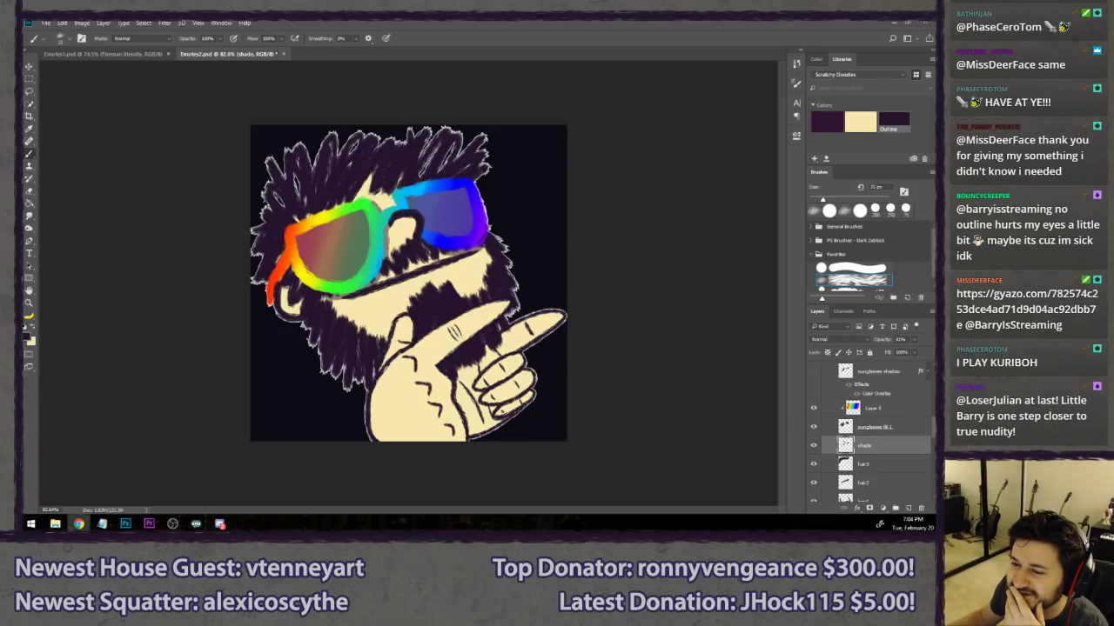
# - Switch to Chrome to view the shared Gyazo image, close its tab, and return to Photoshop
pyautogui.click(79, 523)
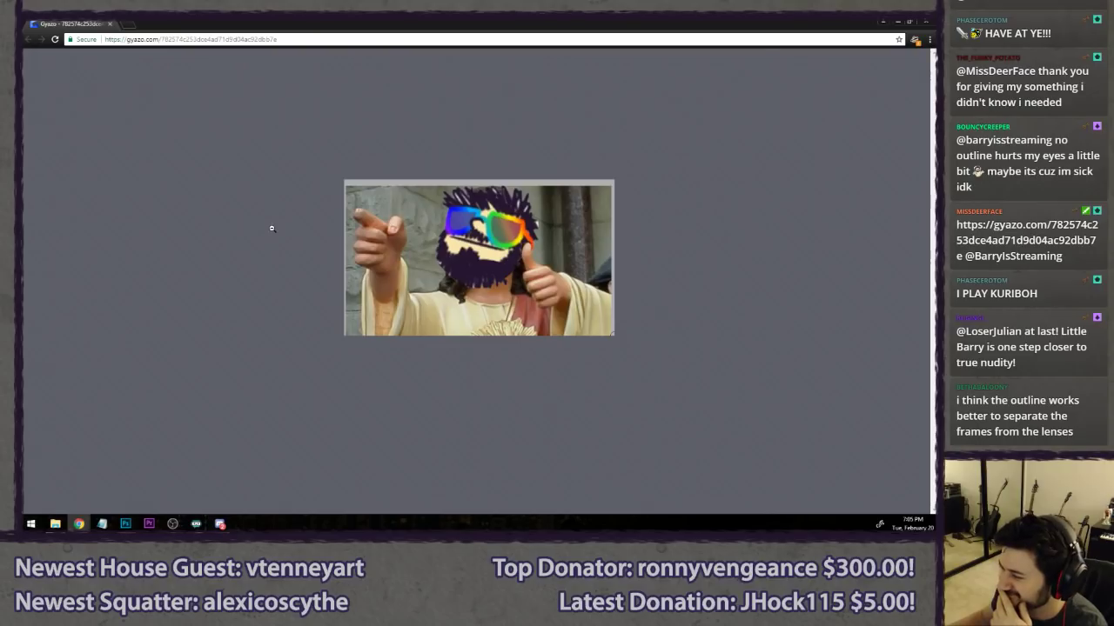
pyautogui.middleClick(81, 25)
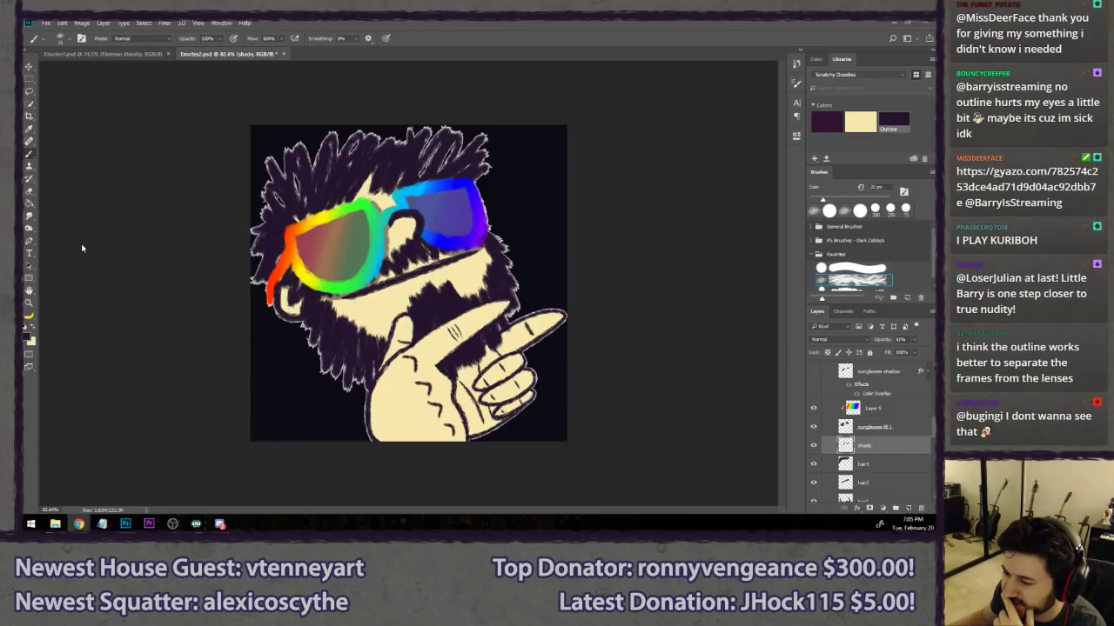
pyautogui.click(491, 26)
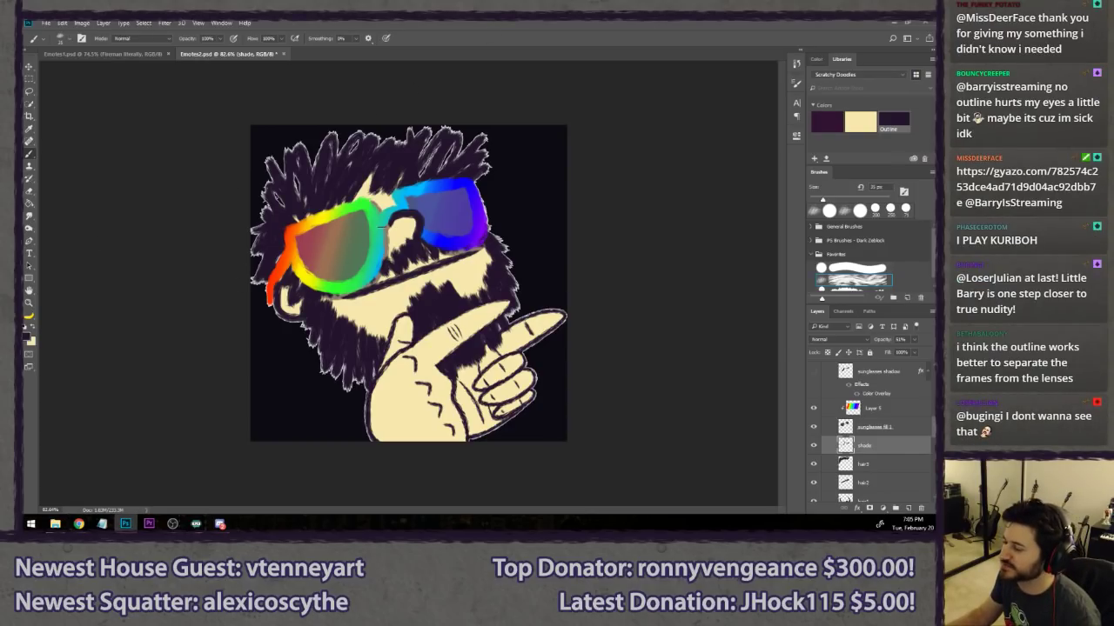
pyautogui.press('l')
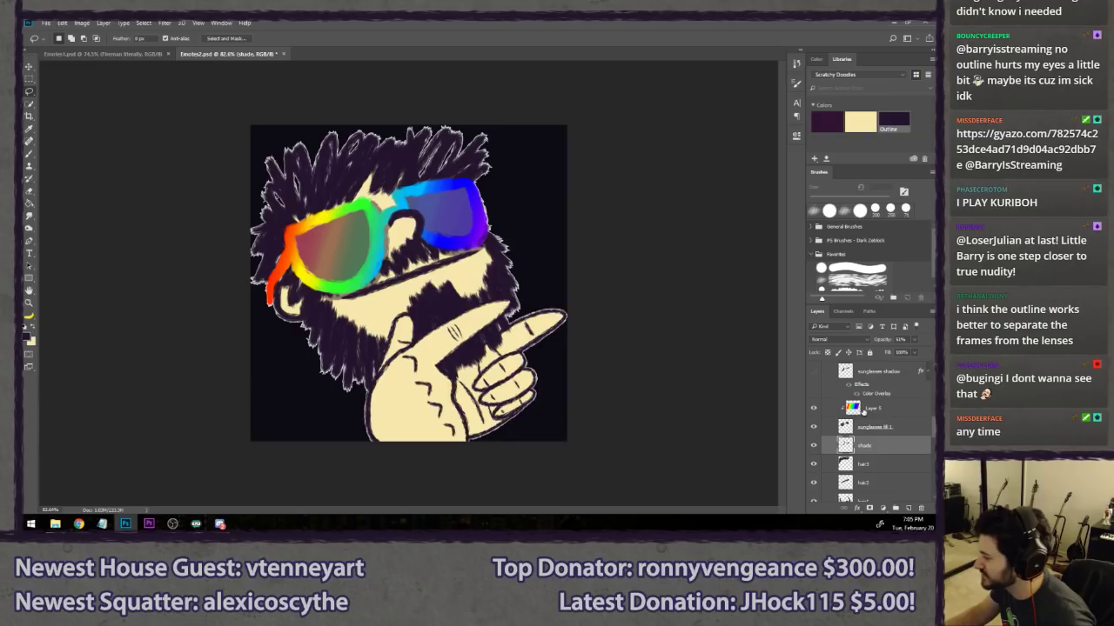
pyautogui.click(863, 409)
pyautogui.click(103, 23)
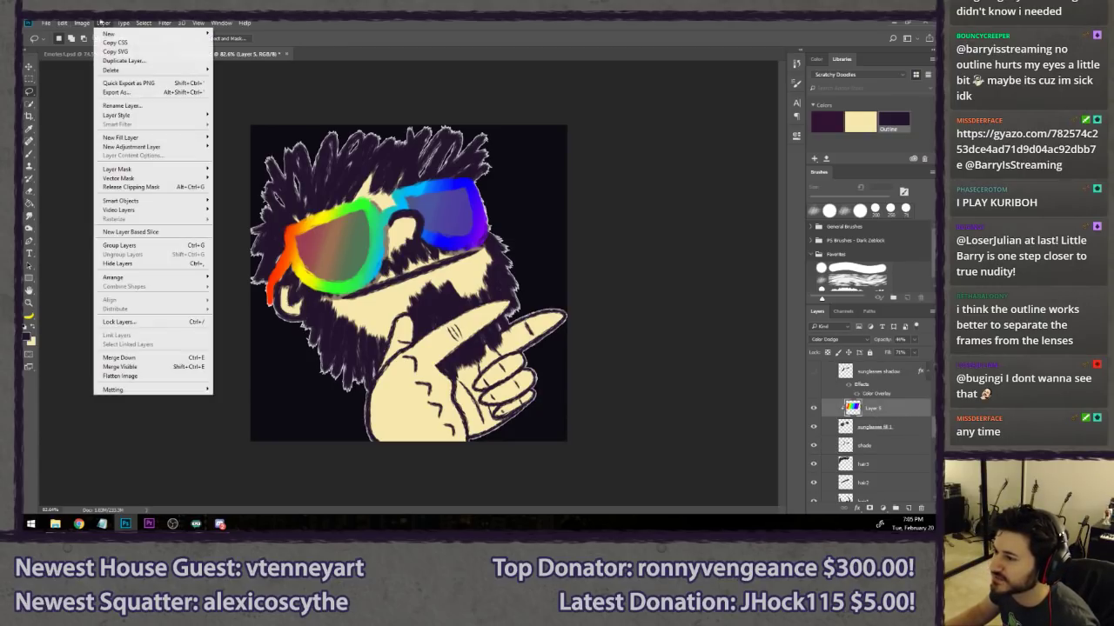
pyautogui.moveTo(182, 149)
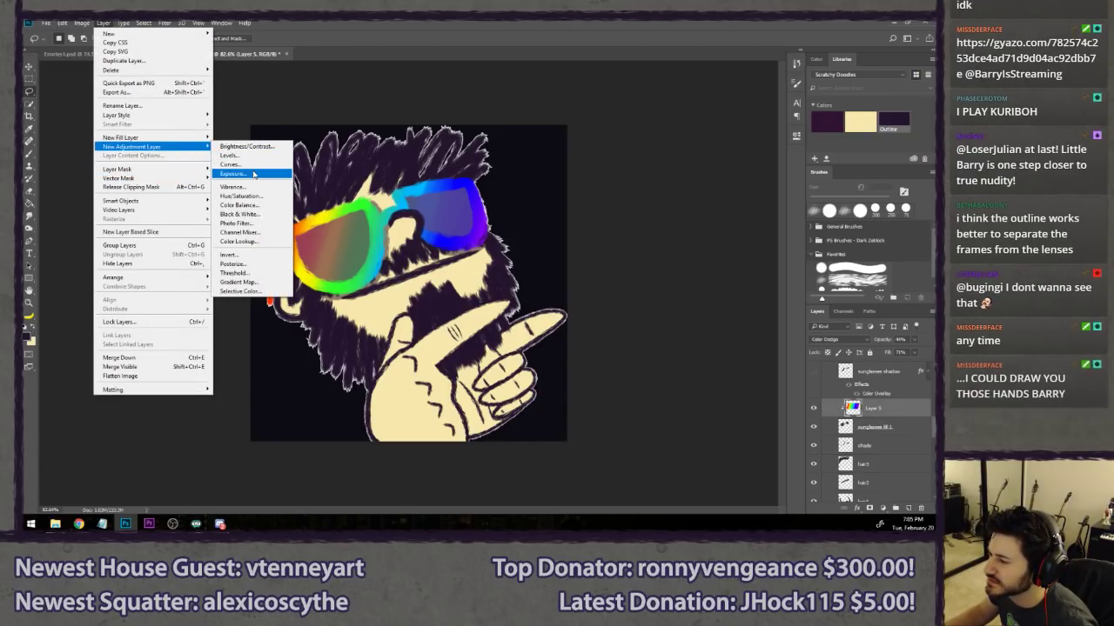
pyautogui.click(254, 174)
pyautogui.click(487, 235)
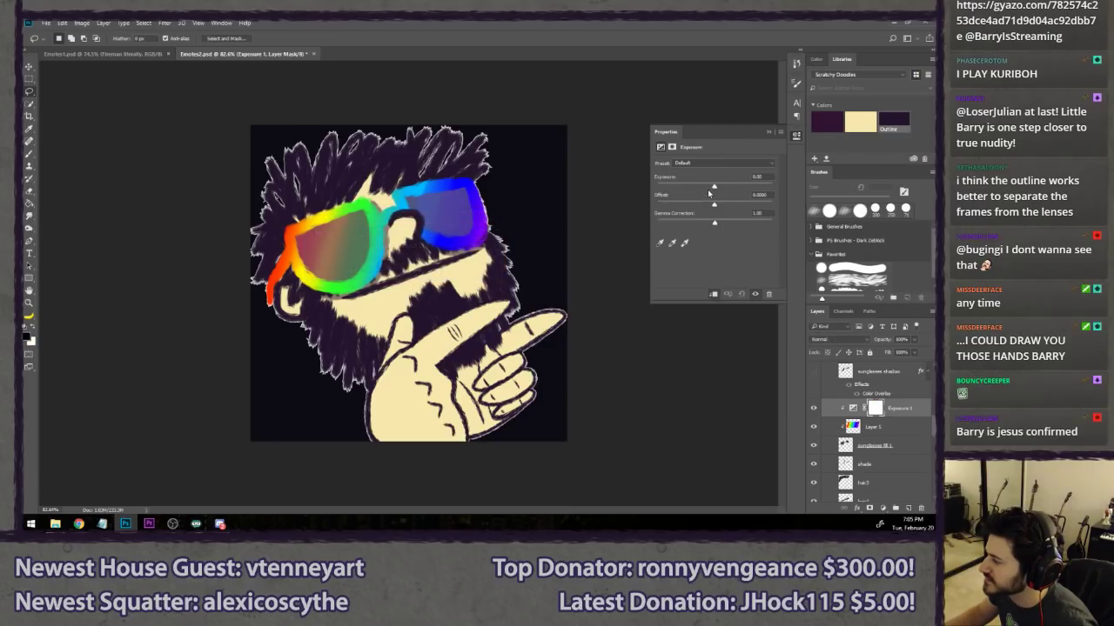
pyautogui.click(769, 133)
pyautogui.hotkey('ctrl', 'z')
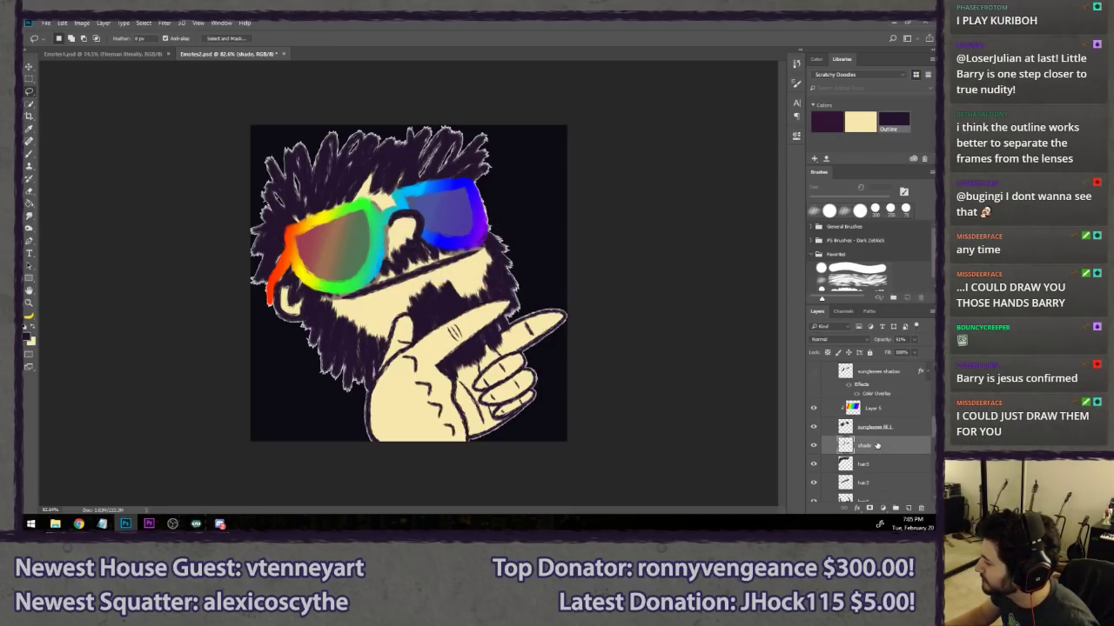
# - Try brightening the glasses' rainbow frames with an Exposure adjustment clipped to Layer 5 copy, changing its exposure and gamma correction
pyautogui.scroll(3, 876, 443)
pyautogui.scroll(3, 877, 436)
pyautogui.click(888, 415)
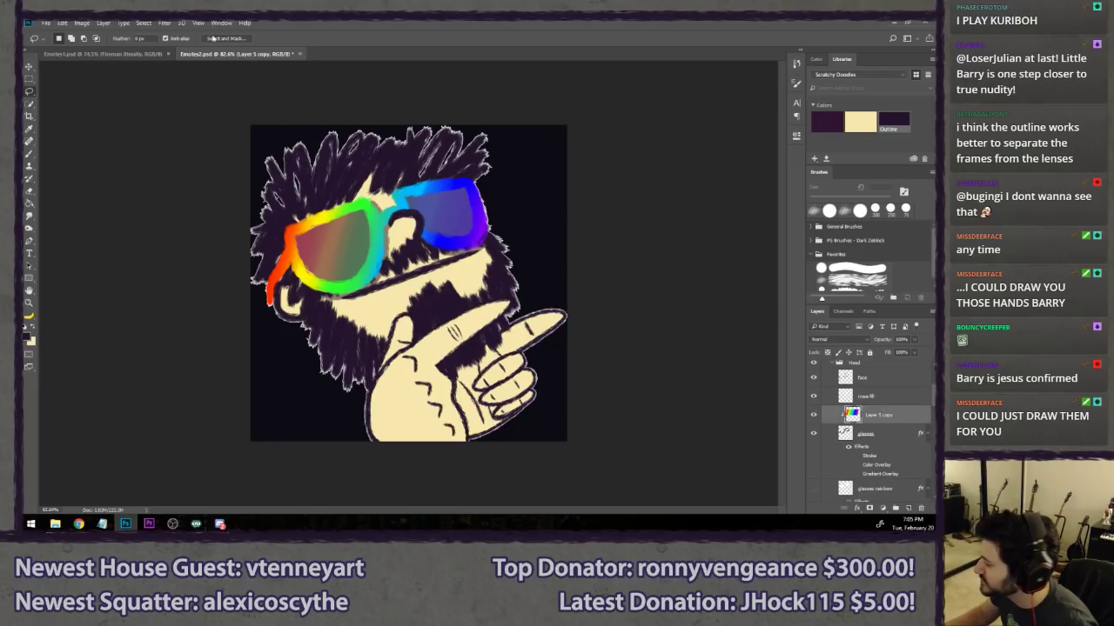
pyautogui.click(112, 23)
pyautogui.moveTo(174, 146)
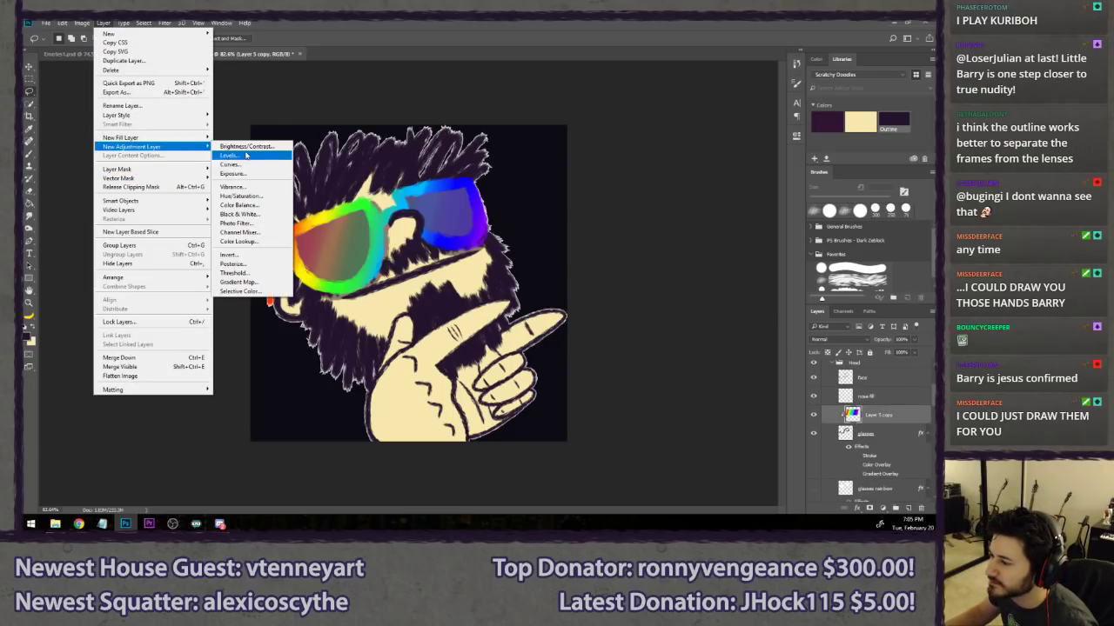
pyautogui.click(233, 173)
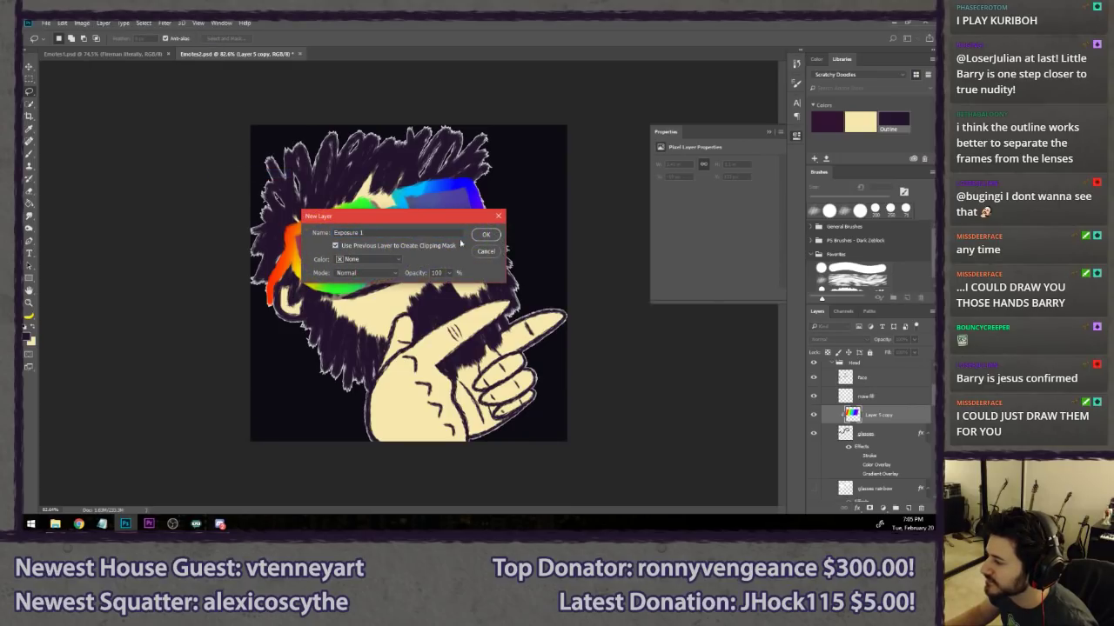
pyautogui.press('Return')
pyautogui.moveTo(713, 187); pyautogui.dragTo(698, 218)
pyautogui.hotkey('ctrl', 'z')
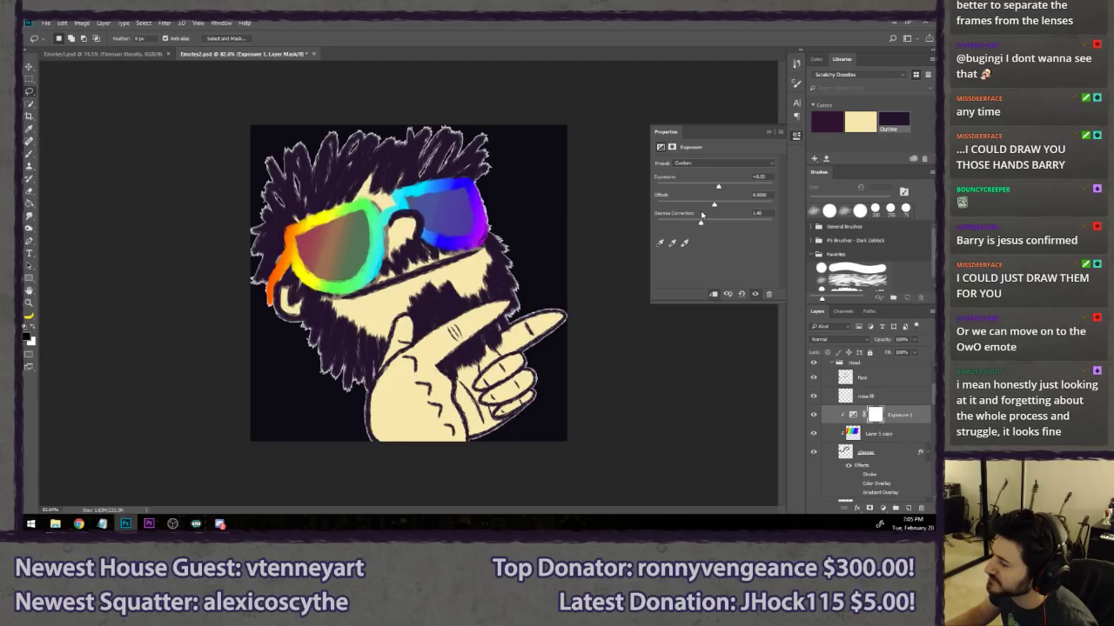
pyautogui.click(768, 132)
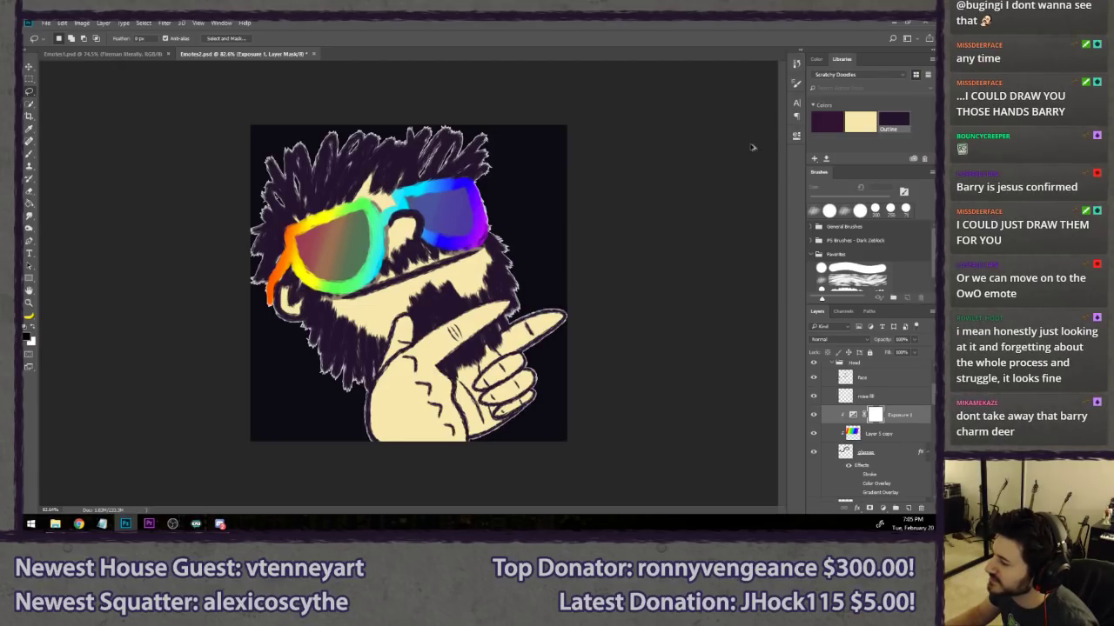
# - Check the readability of the brightened glasses frames at emote size and at a larger size
pyautogui.scroll(-5, 575, 312)
pyautogui.scroll(-4, 575, 312)
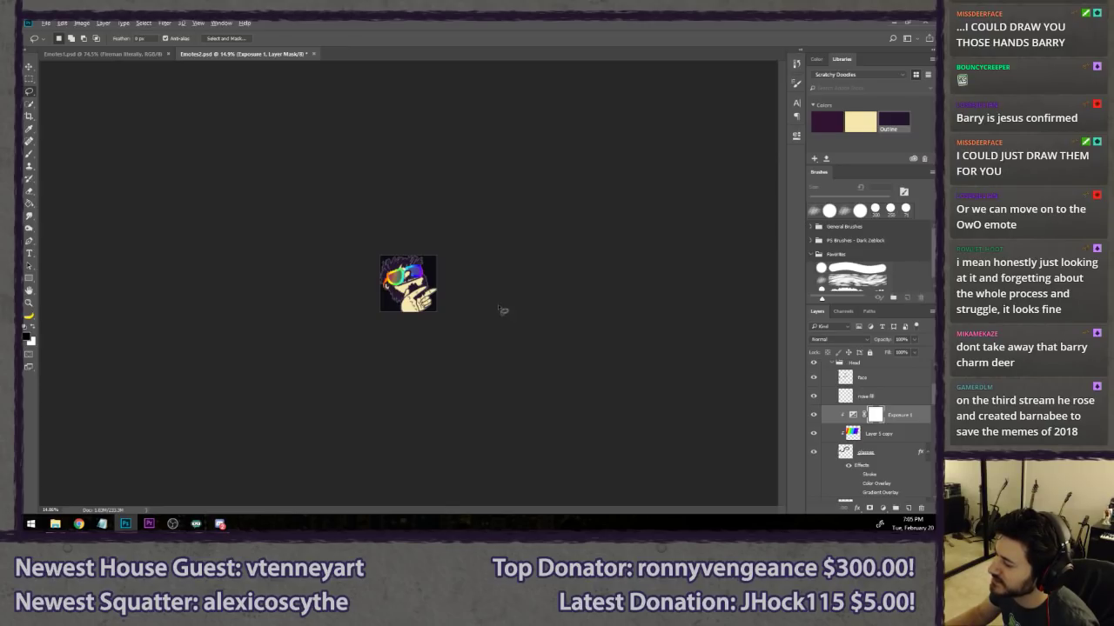
pyautogui.scroll(6, 504, 311)
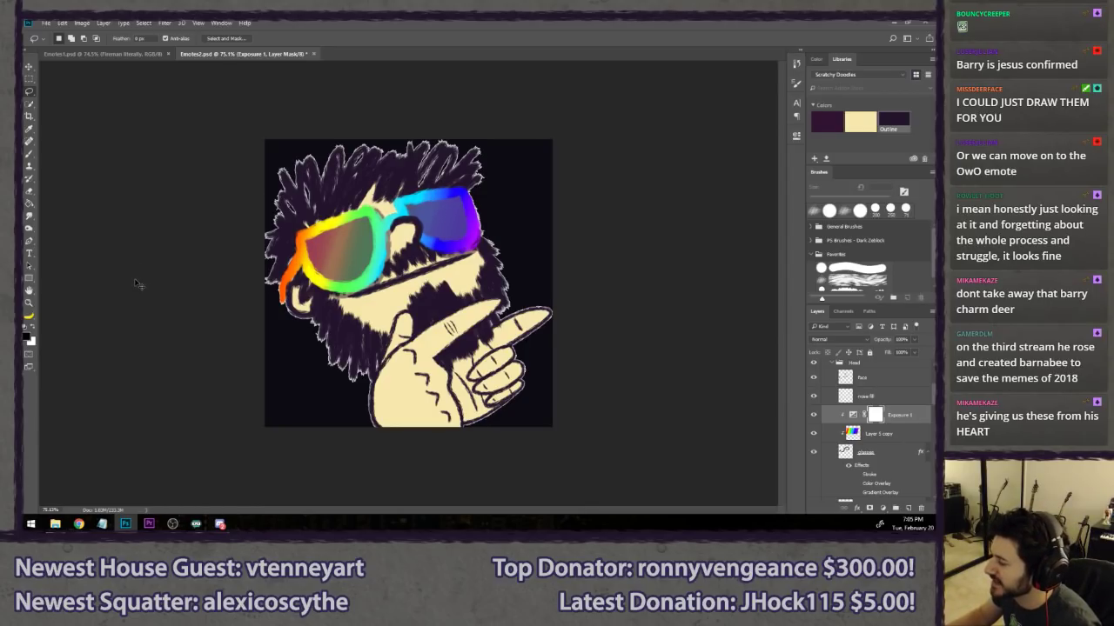
# - Add a Black & White adjustment layer at the top of the Shades group to judge the emote's contrast
pyautogui.scroll(3, 880, 403)
pyautogui.click(876, 405)
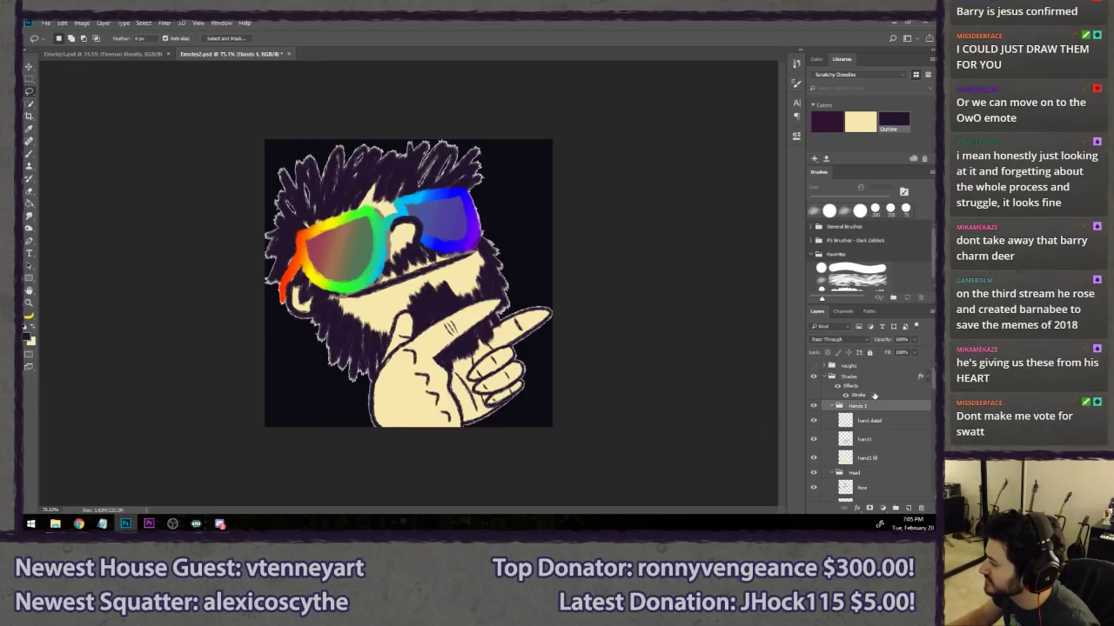
pyautogui.click(873, 380)
pyautogui.click(102, 23)
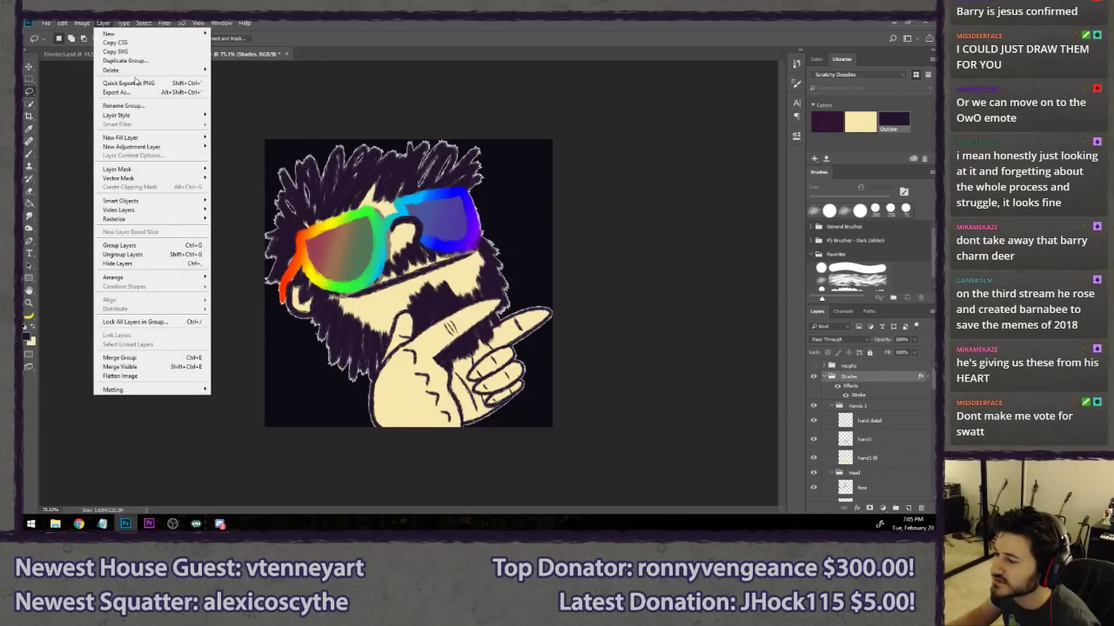
pyautogui.moveTo(168, 148)
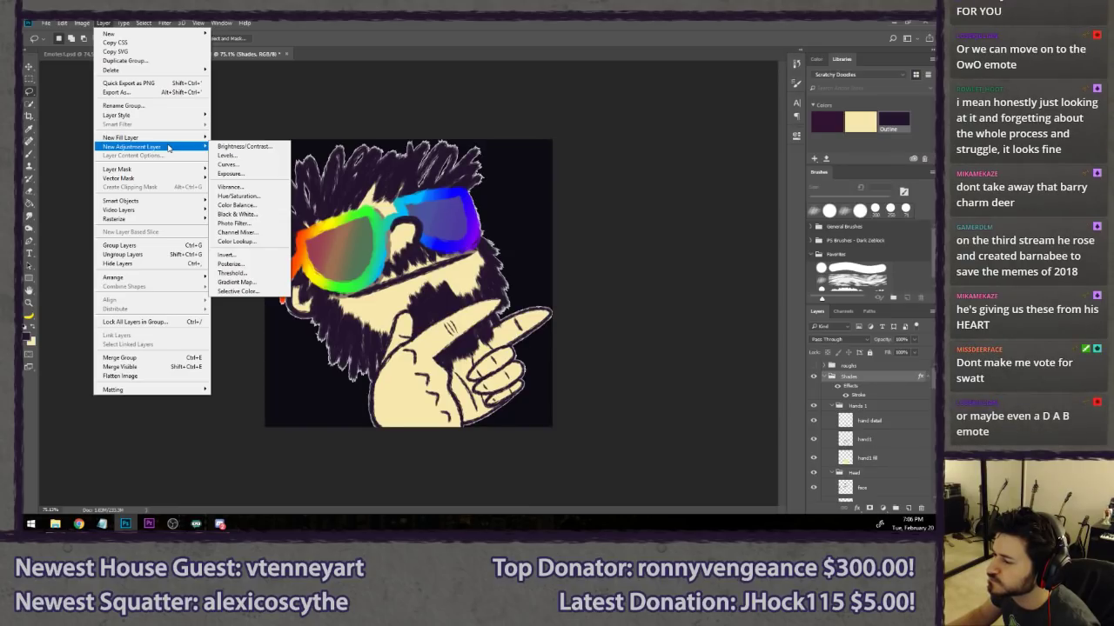
pyautogui.click(236, 214)
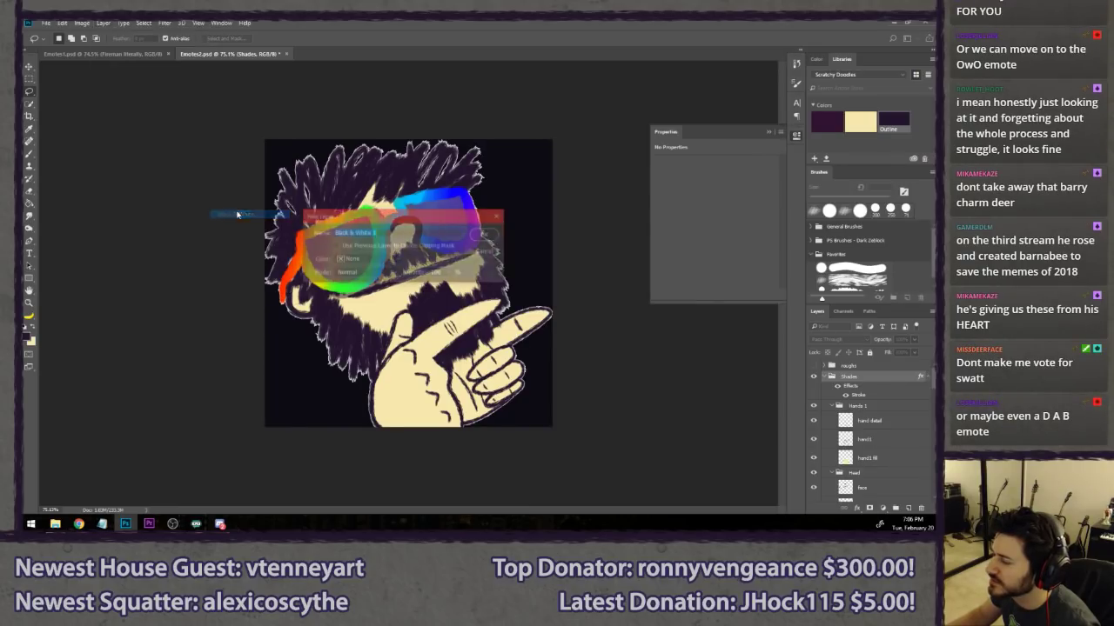
pyautogui.click(486, 235)
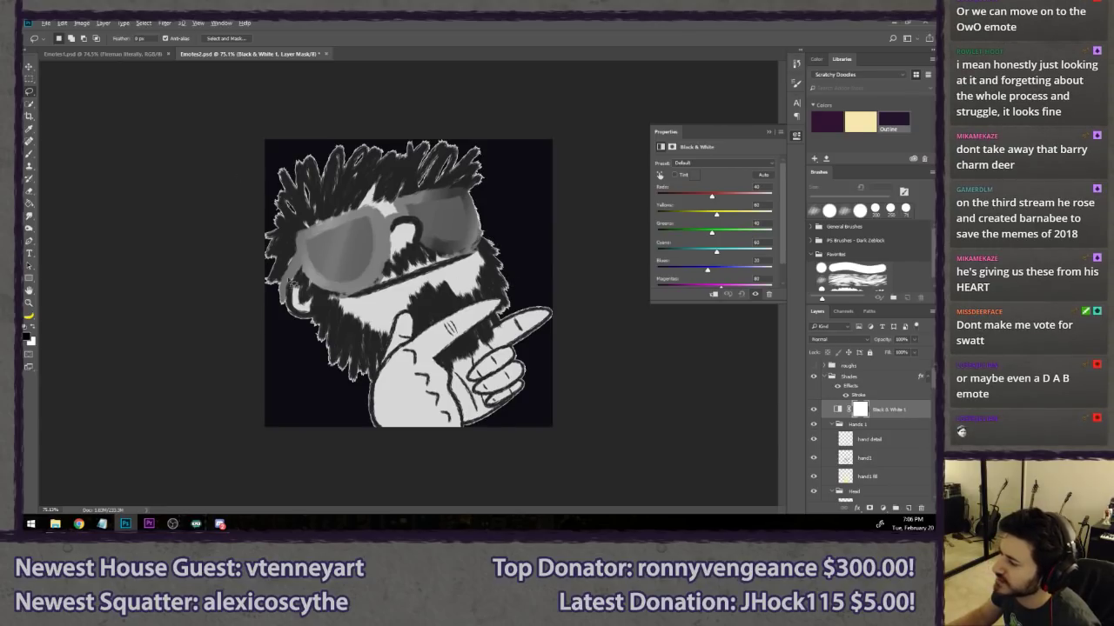
# - Examine the emote's contrast in greyscale and undo the Black & White adjustment layer
pyautogui.scroll(-6, 298, 290)
pyautogui.scroll(5, 261, 297)
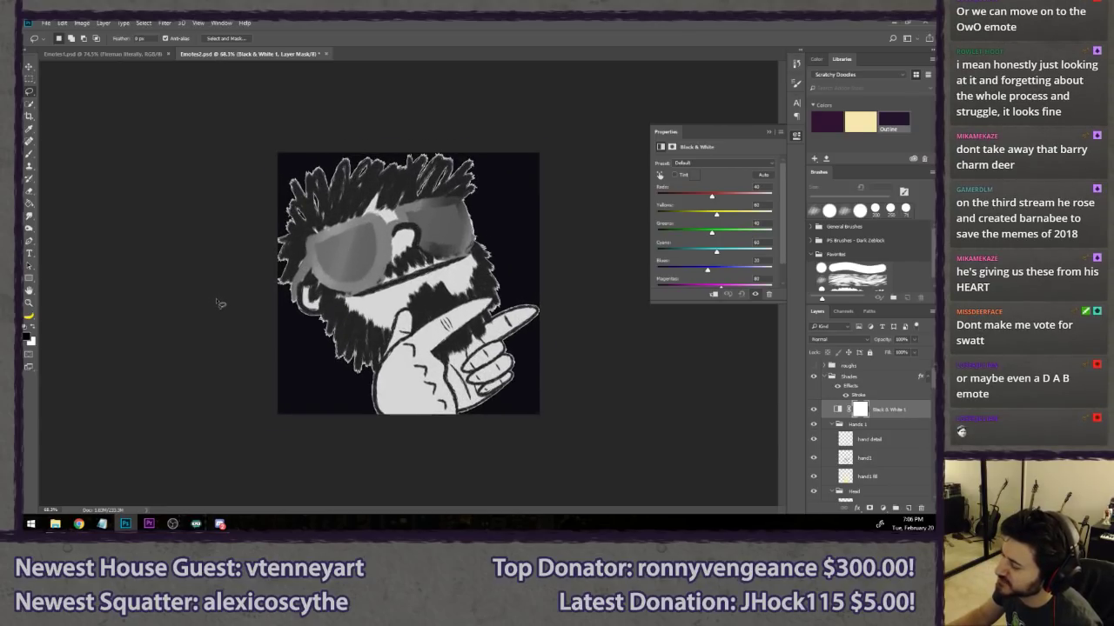
pyautogui.scroll(2, 220, 303)
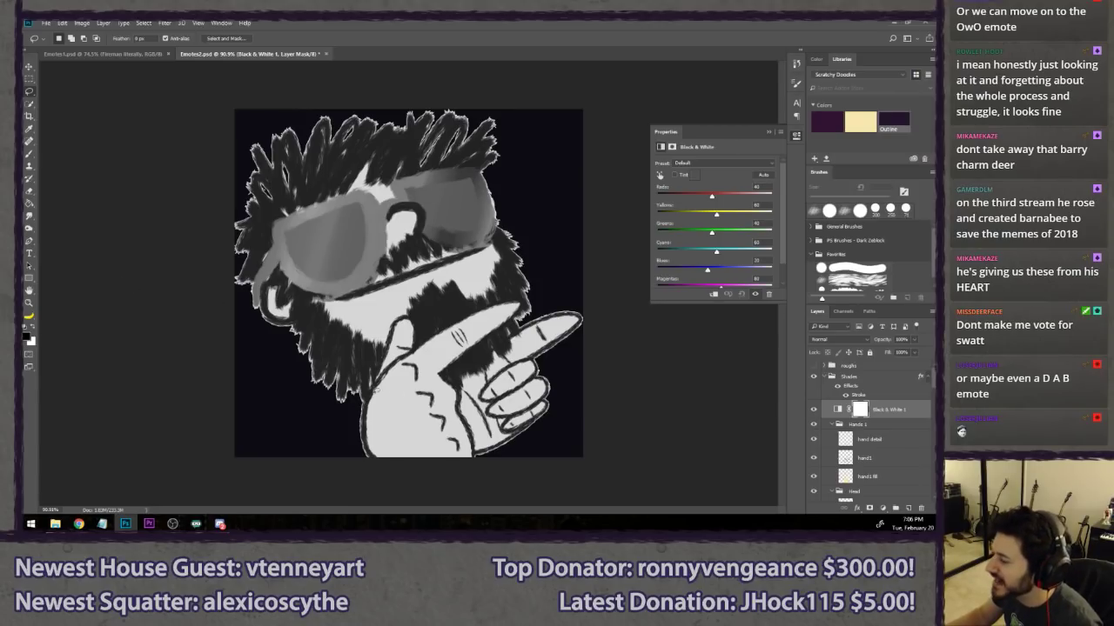
pyautogui.hotkey('ctrl', 'z')
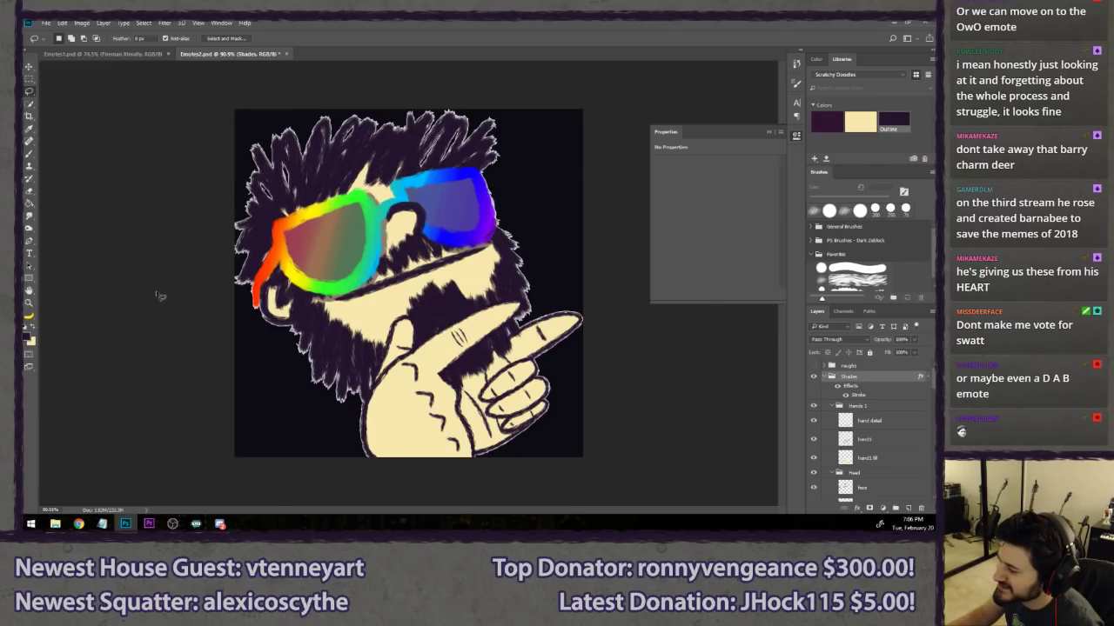
pyautogui.click(772, 137)
# - Compare the rainbow frames with and without the Exposure change at emote size and at a larger size
pyautogui.scroll(-3, 591, 329)
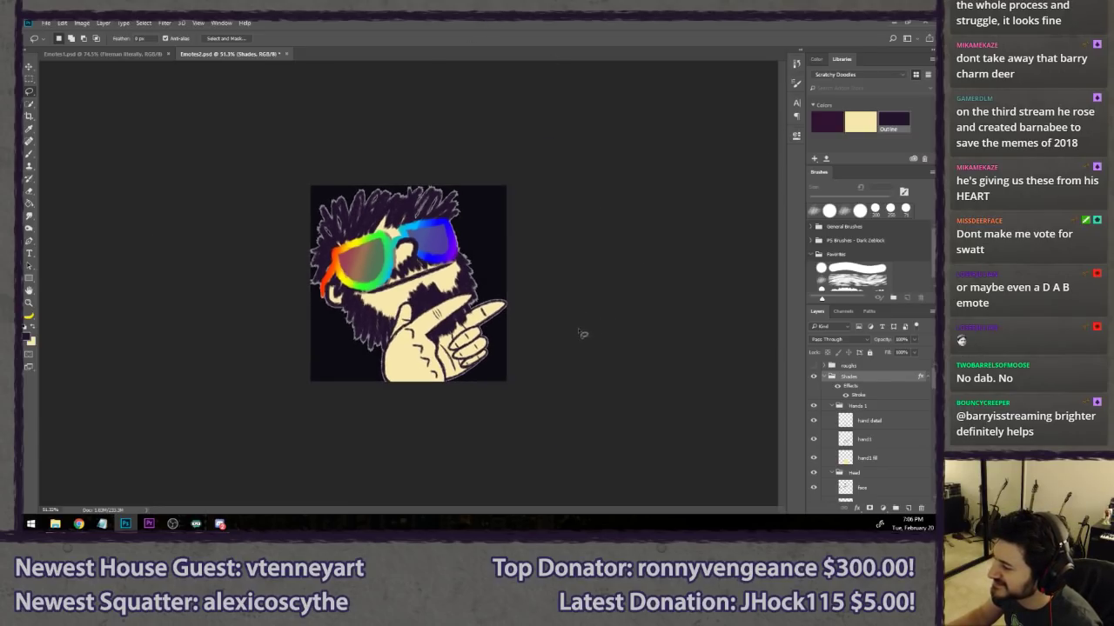
pyautogui.scroll(-3, 579, 334)
pyautogui.scroll(3, 566, 338)
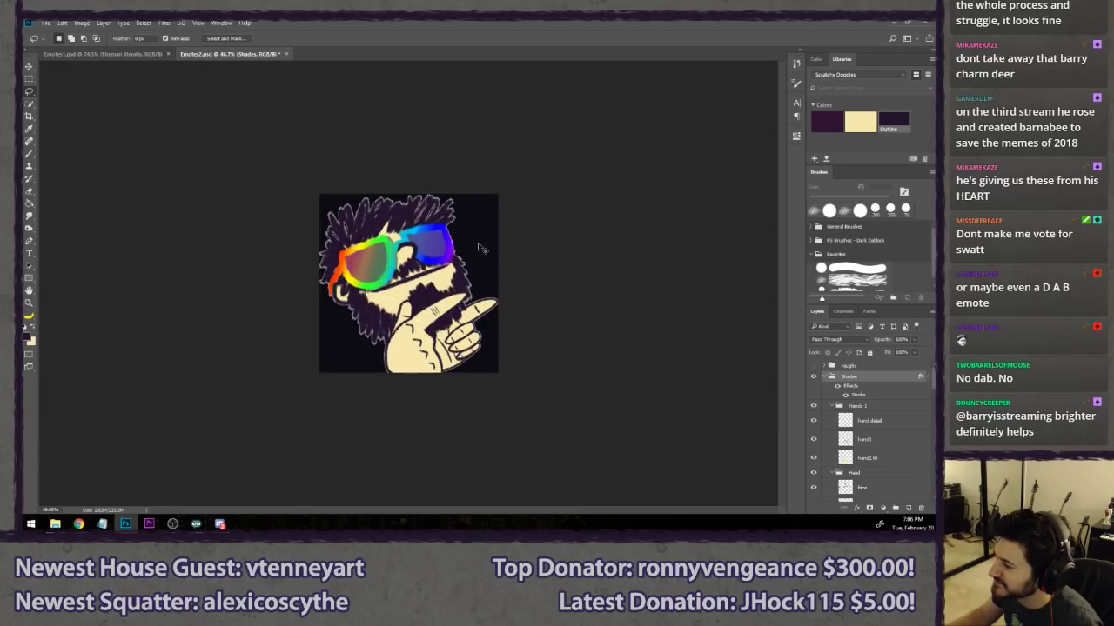
pyautogui.hotkey('ctrl', 'shift', 'z')
pyautogui.hotkey('ctrl', 'shift', 'z')
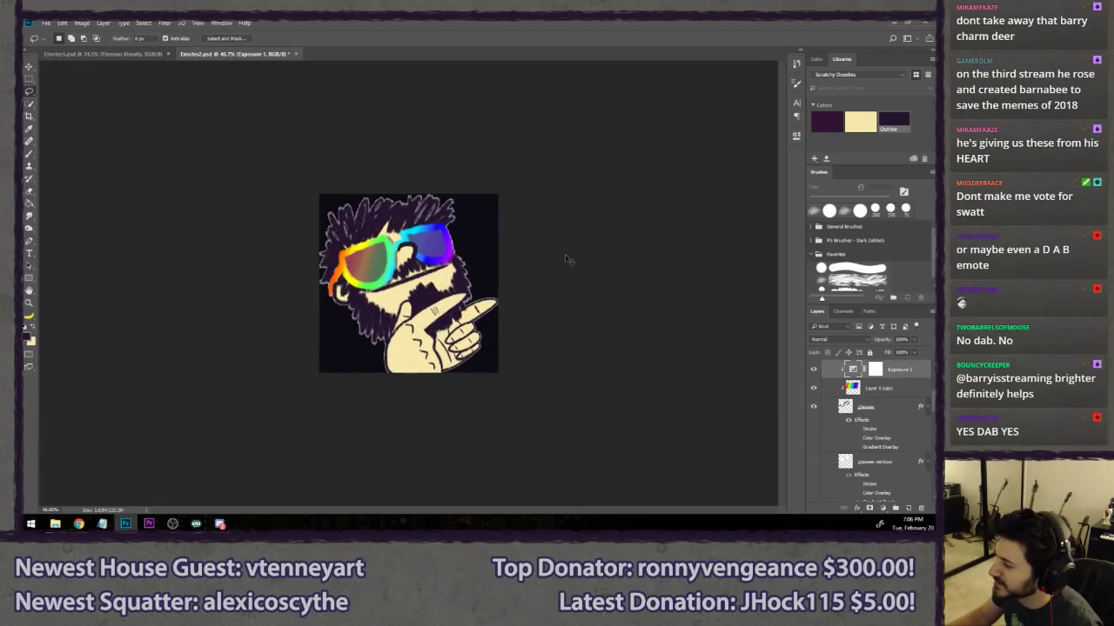
pyautogui.scroll(-3, 566, 259)
pyautogui.hotkey('ctrl', 'alt', 'z')
pyautogui.hotkey('ctrl', 'alt', 'z')
pyautogui.hotkey('ctrl', 'alt', 'z')
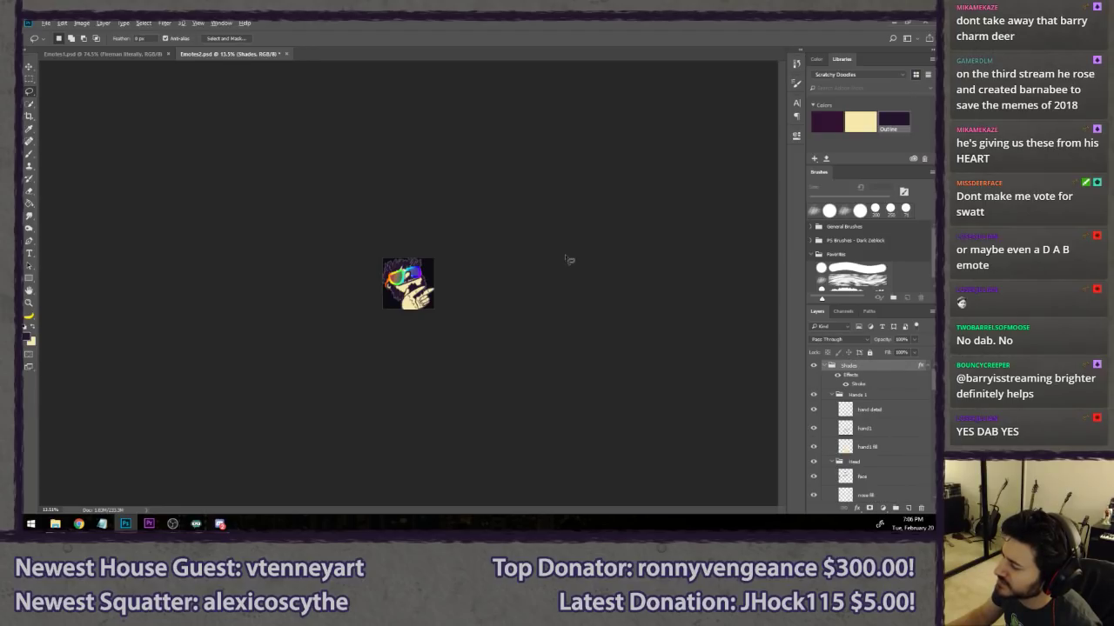
pyautogui.scroll(1, 451, 274)
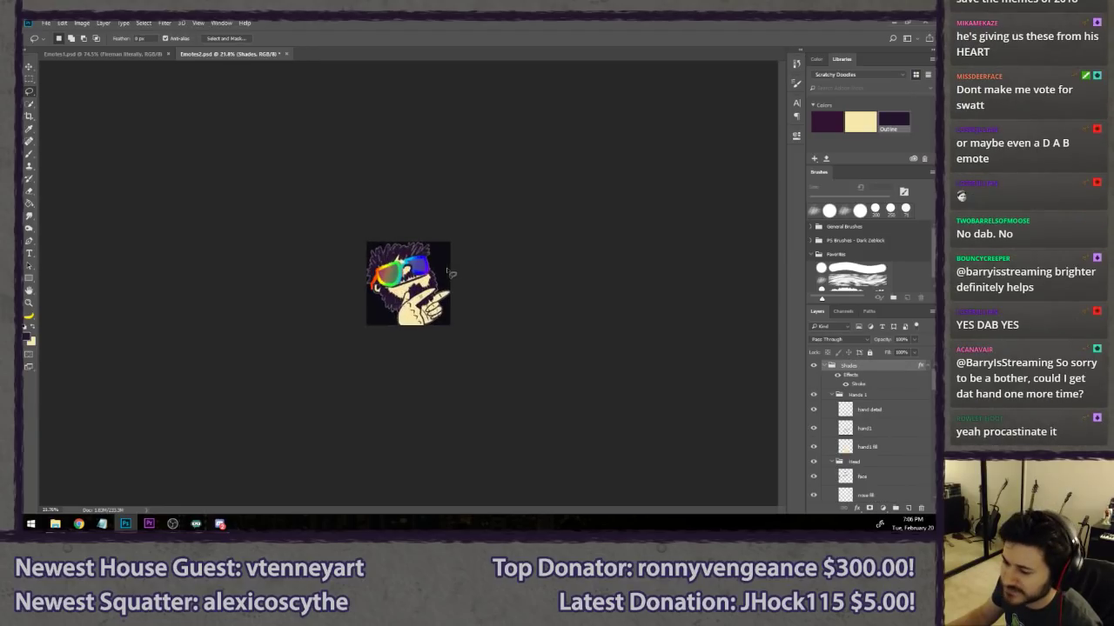
pyautogui.scroll(3, 451, 272)
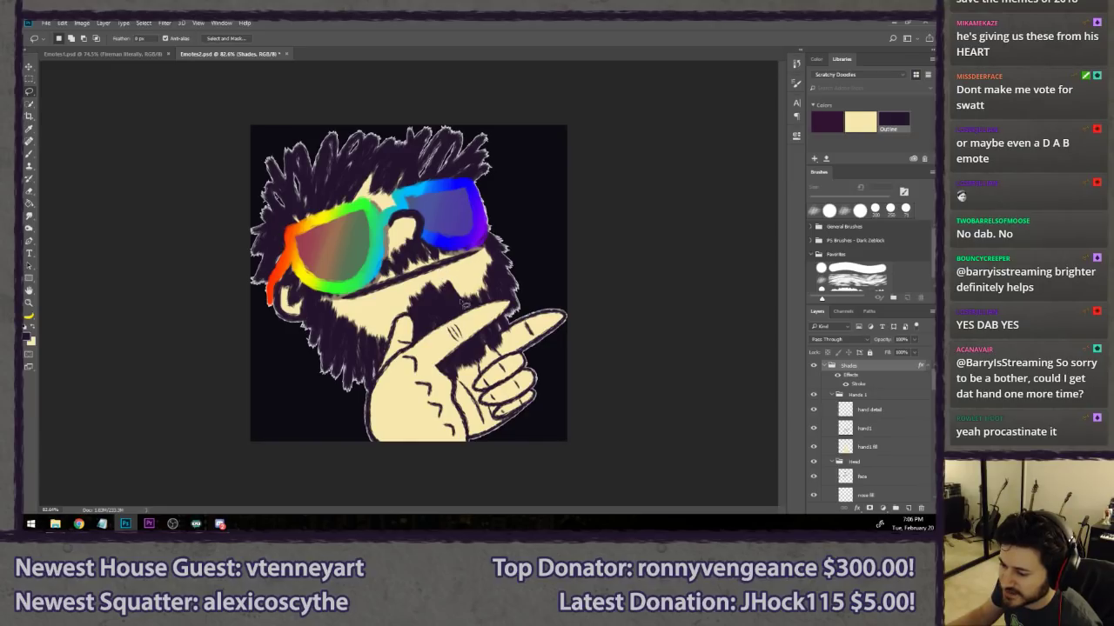
pyautogui.scroll(2, 474, 359)
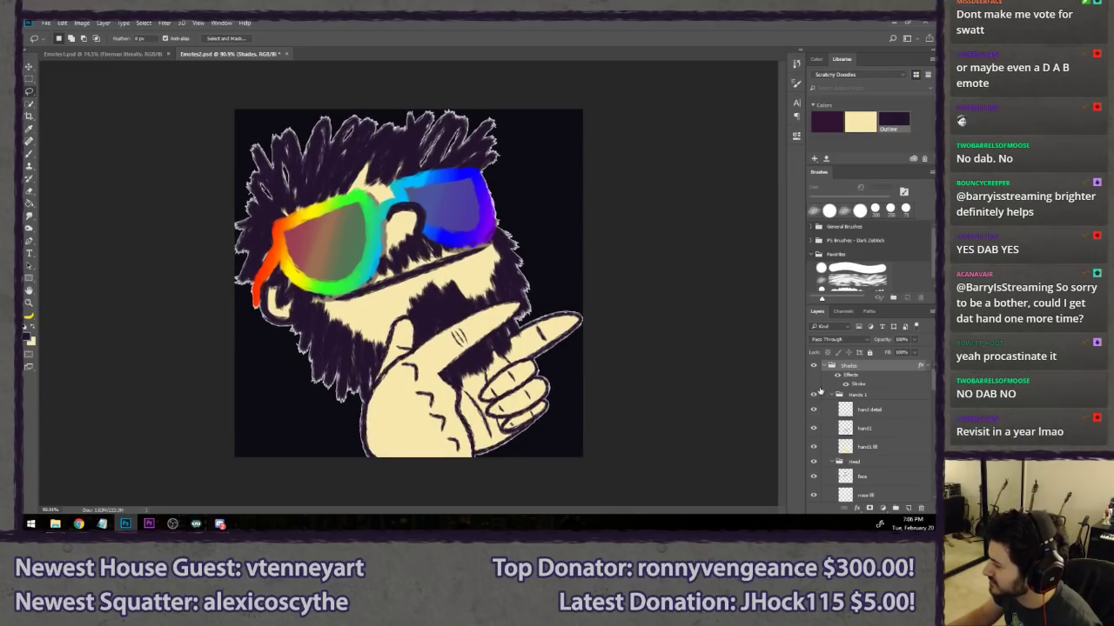
pyautogui.scroll(1, 818, 404)
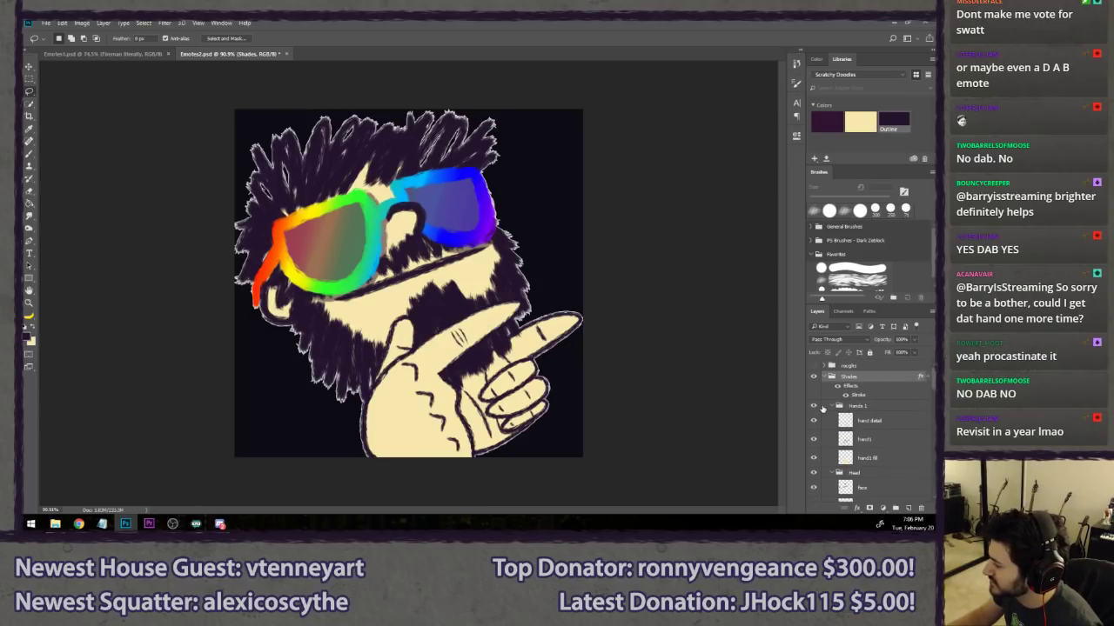
# - Try repositioning the Hands 1 group higher over the beard and face
pyautogui.click(813, 405)
pyautogui.click(813, 405)
pyautogui.click(864, 406)
pyautogui.press('v')
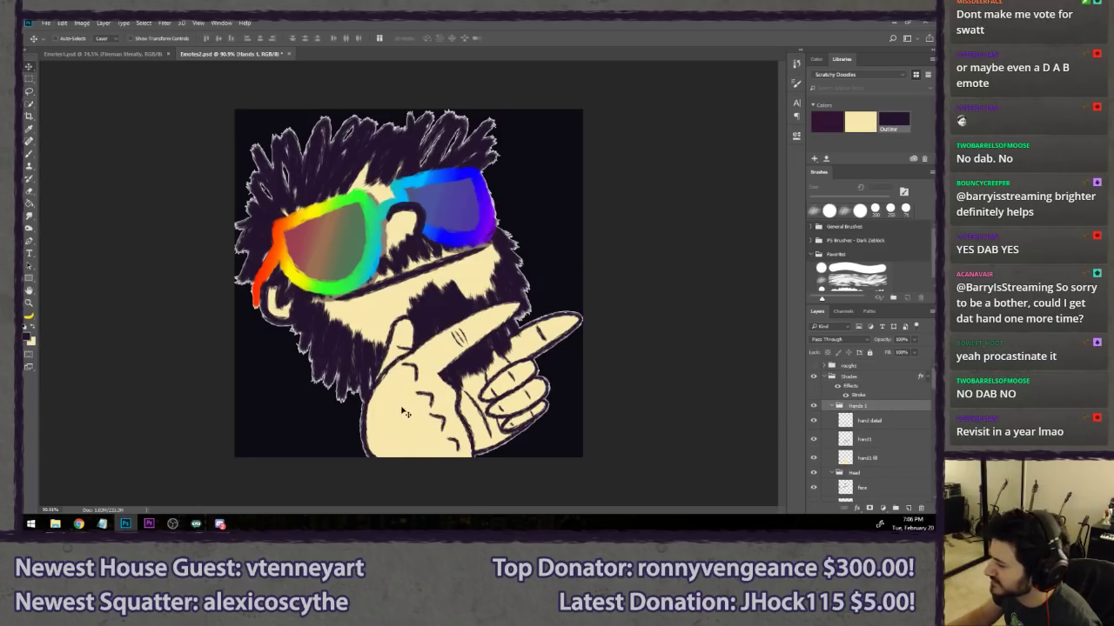
pyautogui.moveTo(403, 413); pyautogui.dragTo(403, 396)
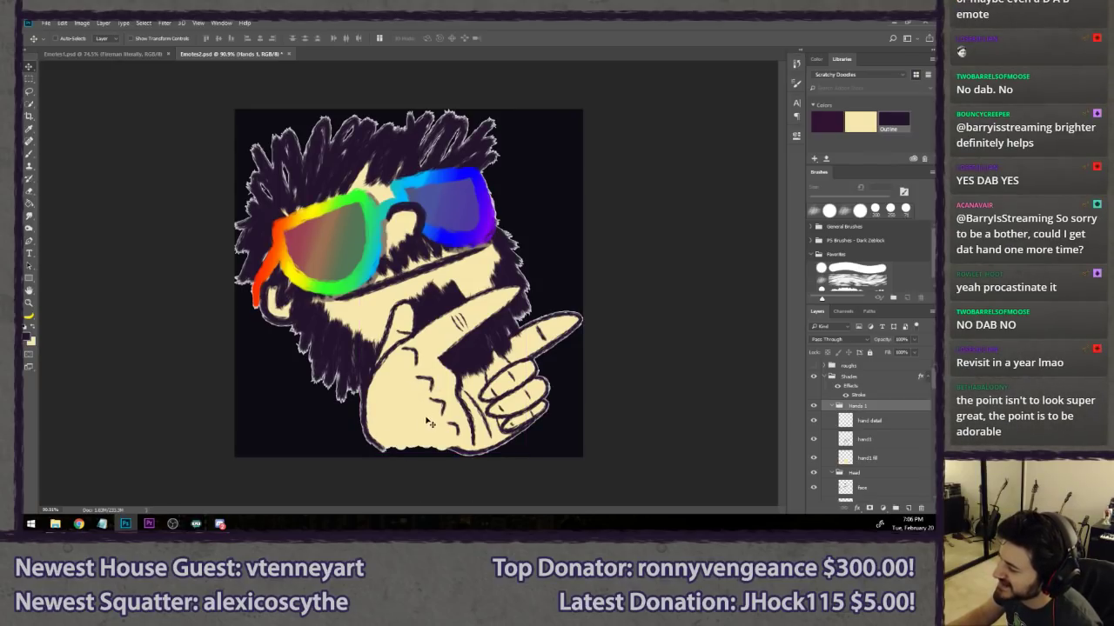
pyautogui.moveTo(429, 424); pyautogui.dragTo(377, 358)
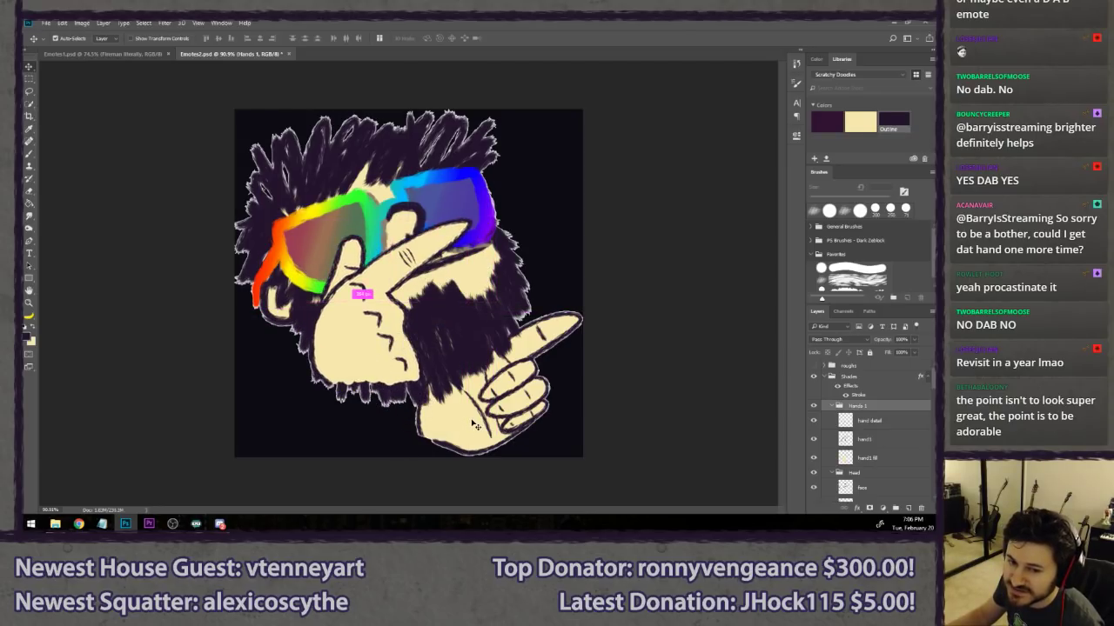
pyautogui.hotkey('ctrl', 'z')
pyautogui.press('l')
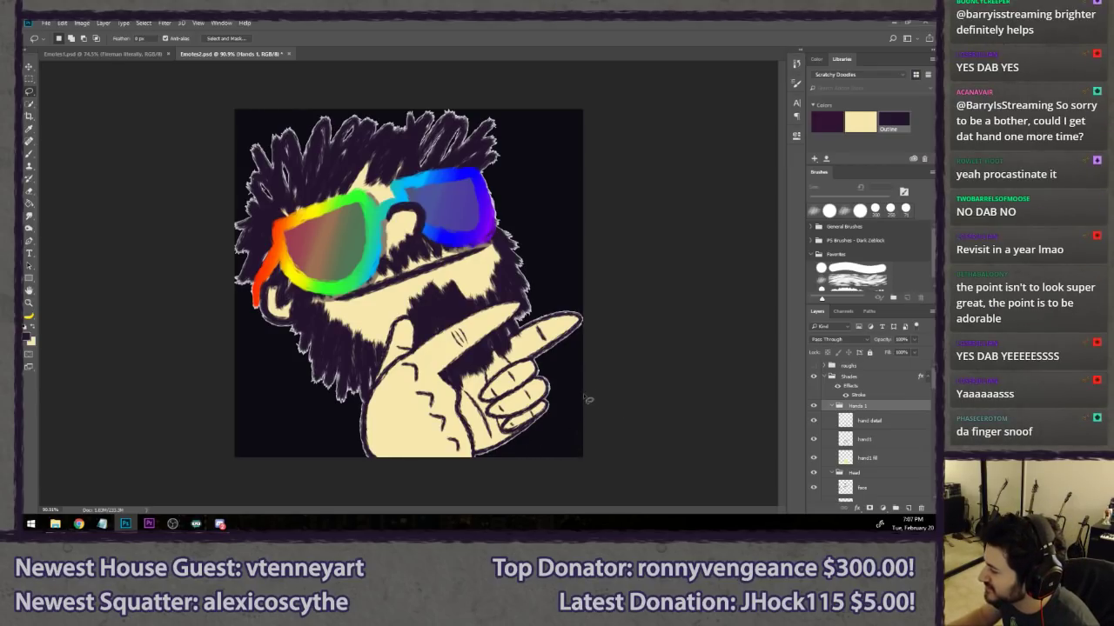
pyautogui.press('v')
pyautogui.moveTo(416, 453)
pyautogui.mouseDown()
pyautogui.moveTo(347, 459)
pyautogui.moveTo(364, 386)
pyautogui.moveTo(351, 346)
pyautogui.moveTo(352, 387)
pyautogui.moveTo(349, 346)
pyautogui.moveTo(289, 367)
pyautogui.moveTo(405, 426)
pyautogui.mouseUp()
pyautogui.press('l')
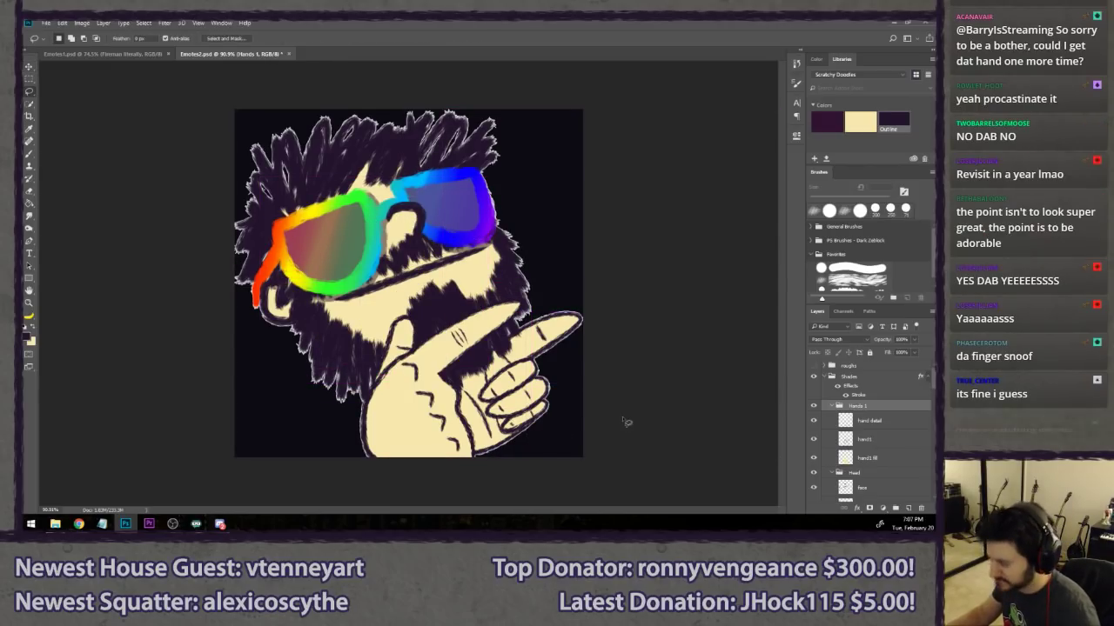
# - Delete the Exposure adjustment layer clipped above Layer 5 copy
pyautogui.scroll(-10, 637, 391)
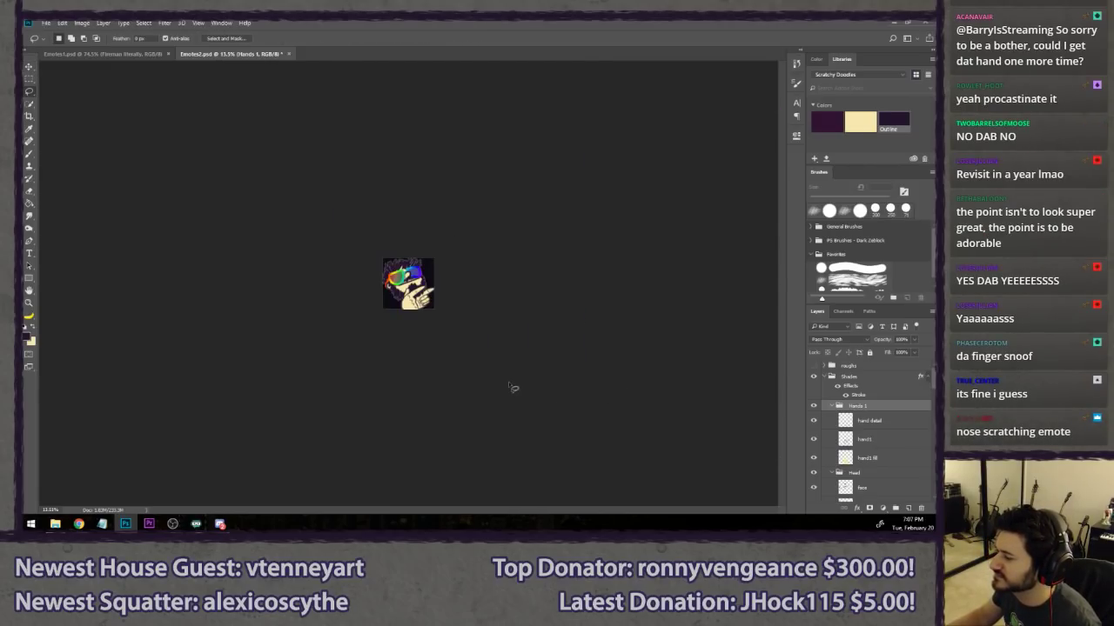
pyautogui.scroll(5, 453, 395)
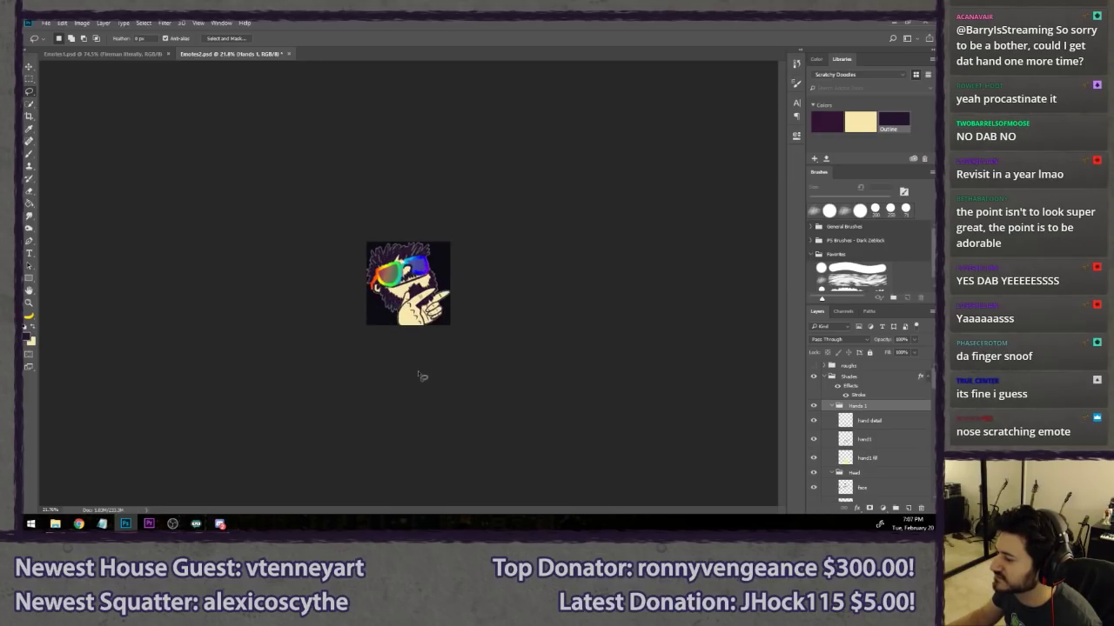
pyautogui.scroll(-1, 870, 433)
pyautogui.scroll(-3, 870, 432)
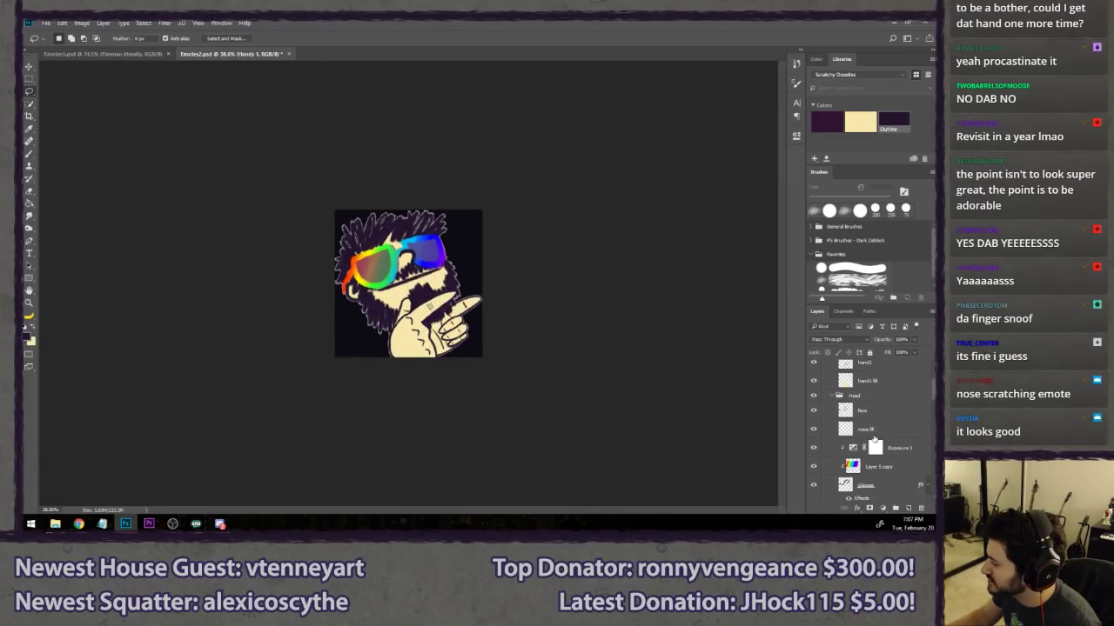
pyautogui.doubleClick(853, 449)
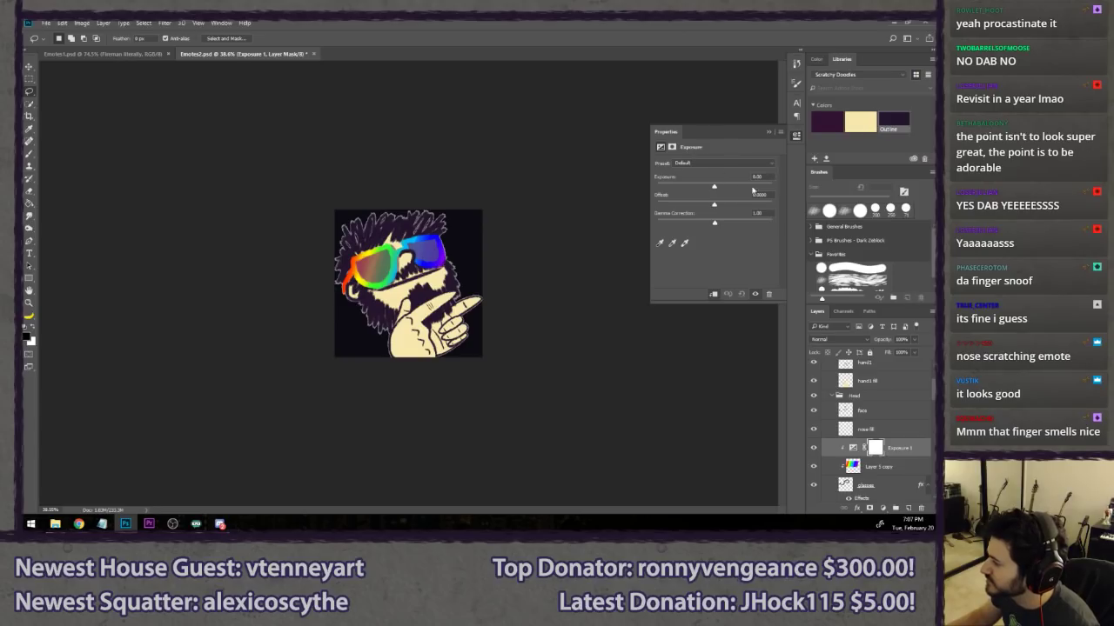
pyautogui.press('Delete')
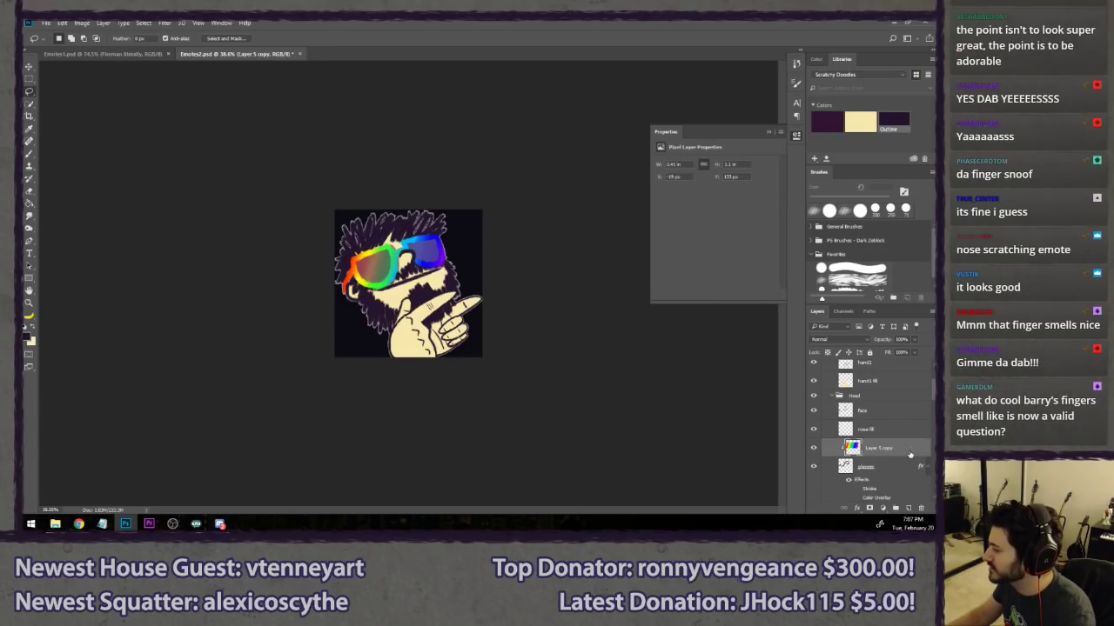
# - Try a Vibrance adjustment layer clipped to Layer 5 copy, varying the colour intensity of the rainbow frames
pyautogui.click(102, 23)
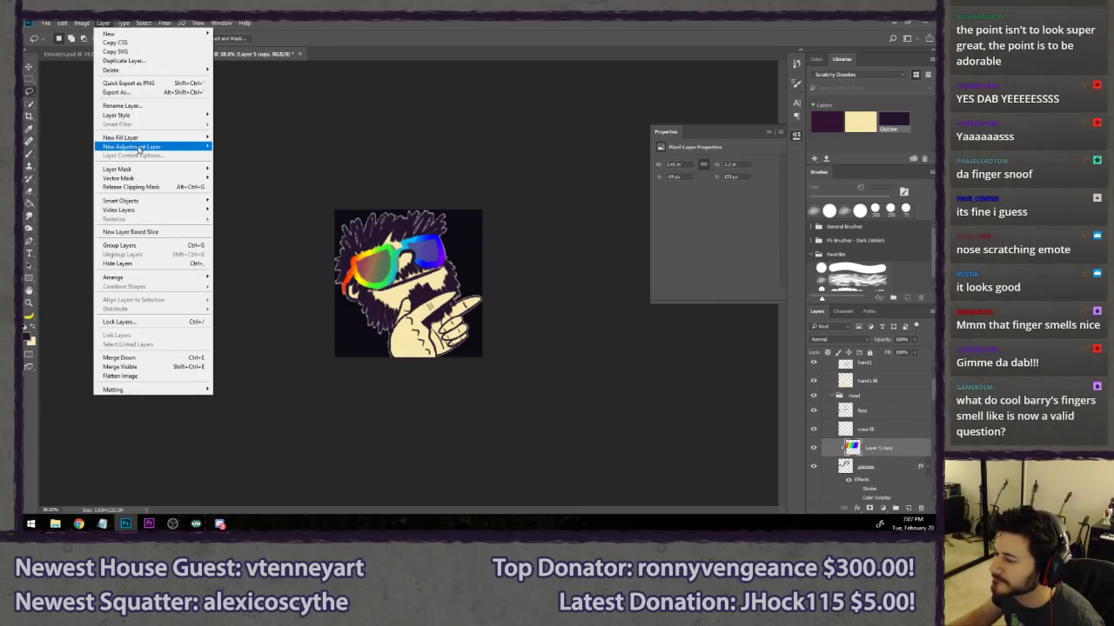
pyautogui.moveTo(141, 148)
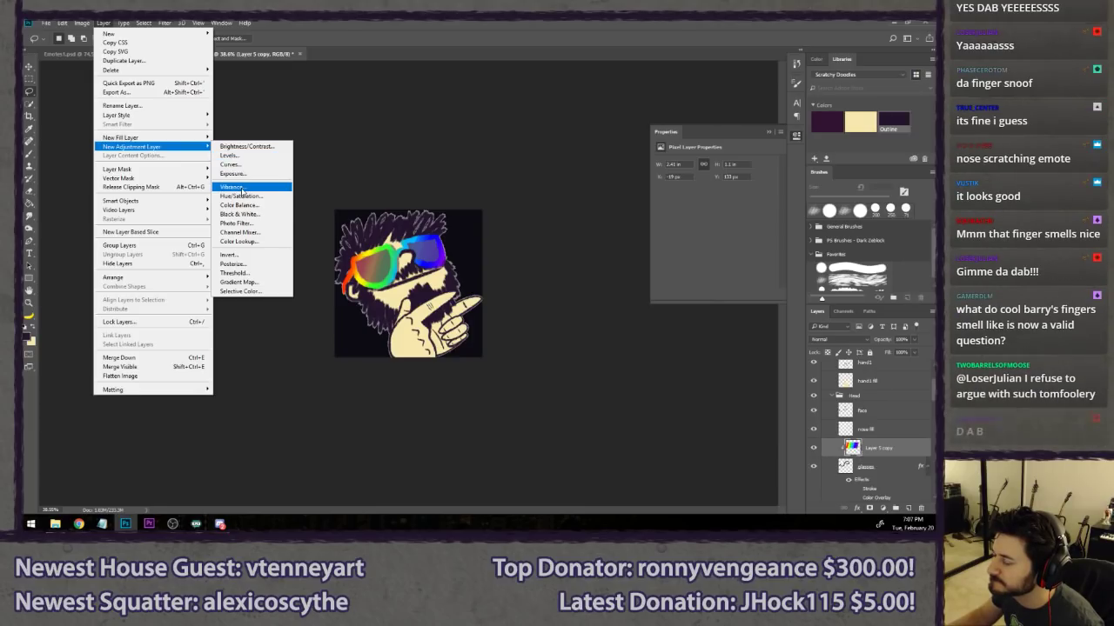
pyautogui.click(240, 188)
pyautogui.click(422, 247)
pyautogui.click(484, 234)
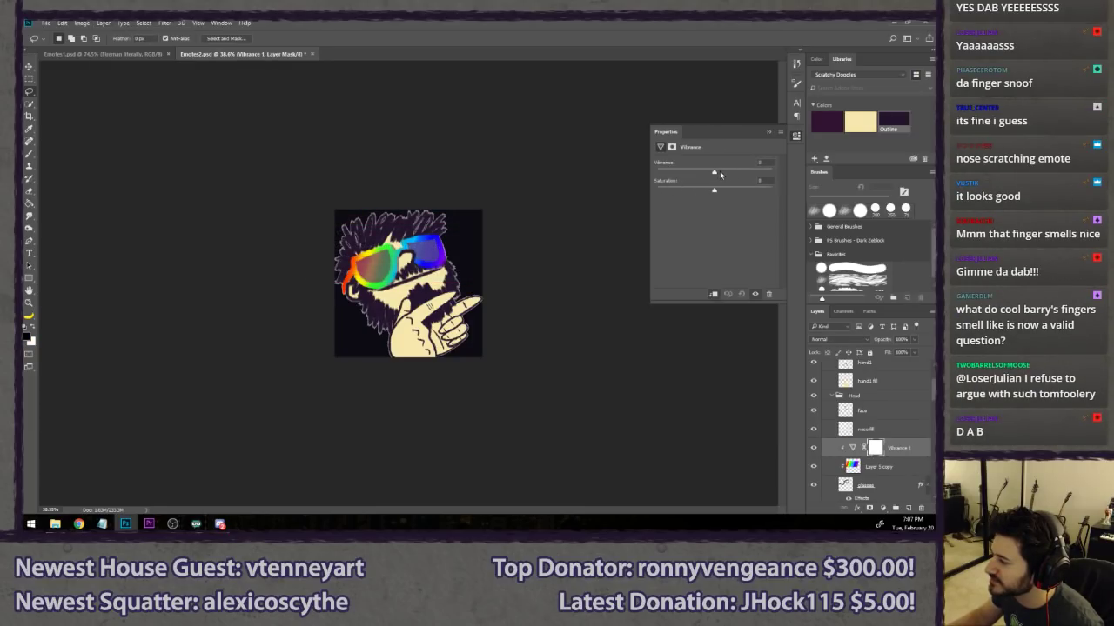
pyautogui.moveTo(720, 171); pyautogui.dragTo(766, 169)
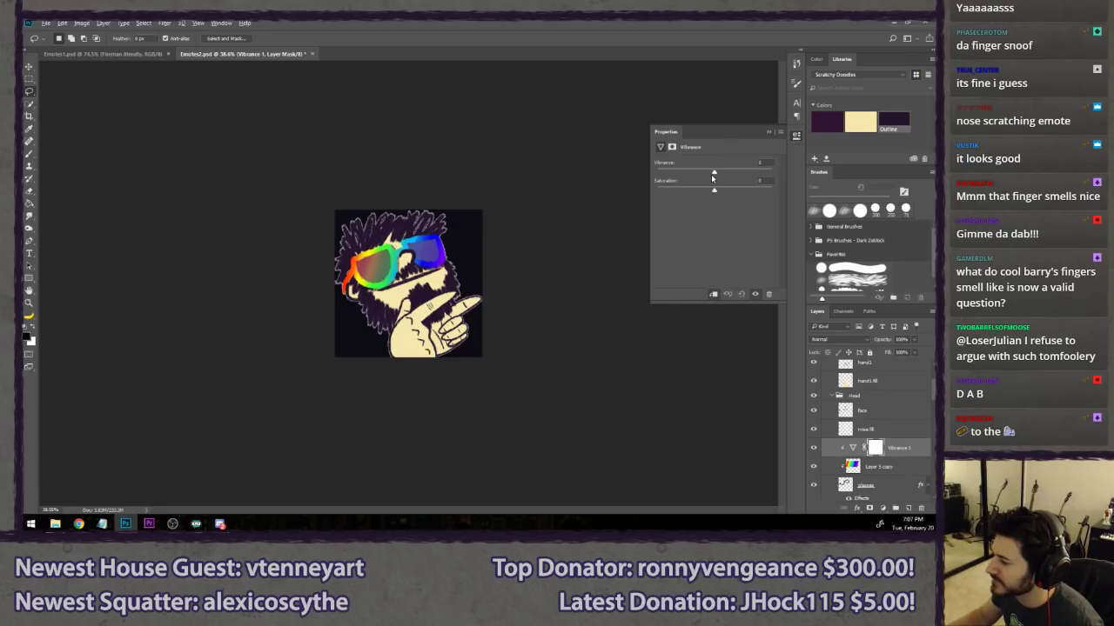
# - Compare the frames with and without the Vibrance settings and delete the Vibrance adjustment layer
pyautogui.press('Delete')
pyautogui.hotkey('ctrl', 'shift', 'z')
pyautogui.hotkey('ctrl', 'shift', 'z')
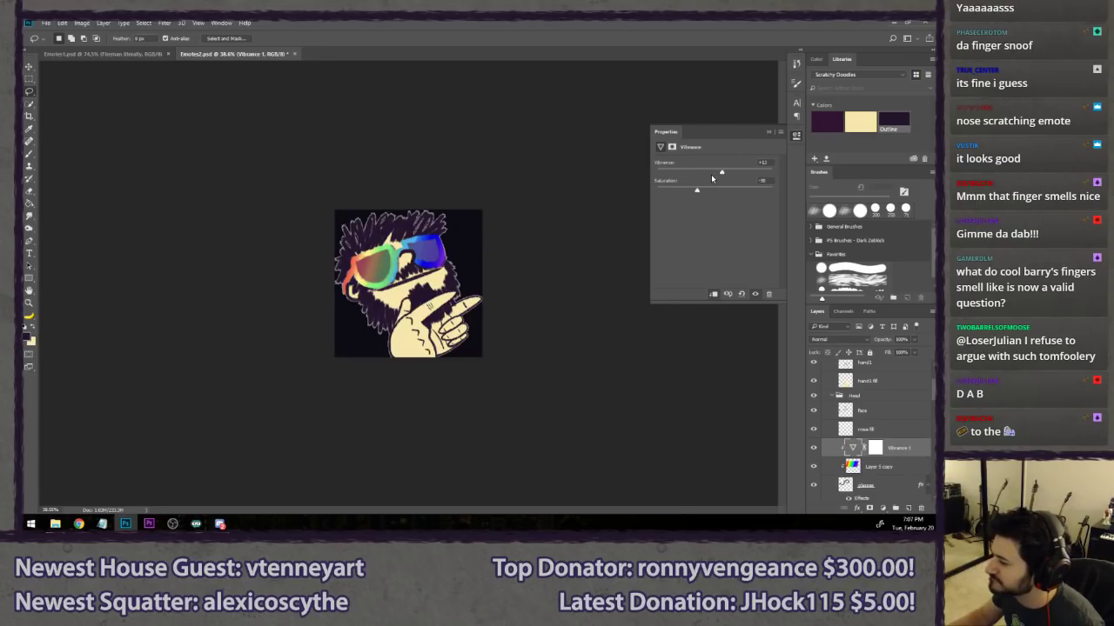
pyautogui.hotkey('ctrl', 'z')
pyautogui.hotkey('ctrl', 'z')
pyautogui.press('Delete')
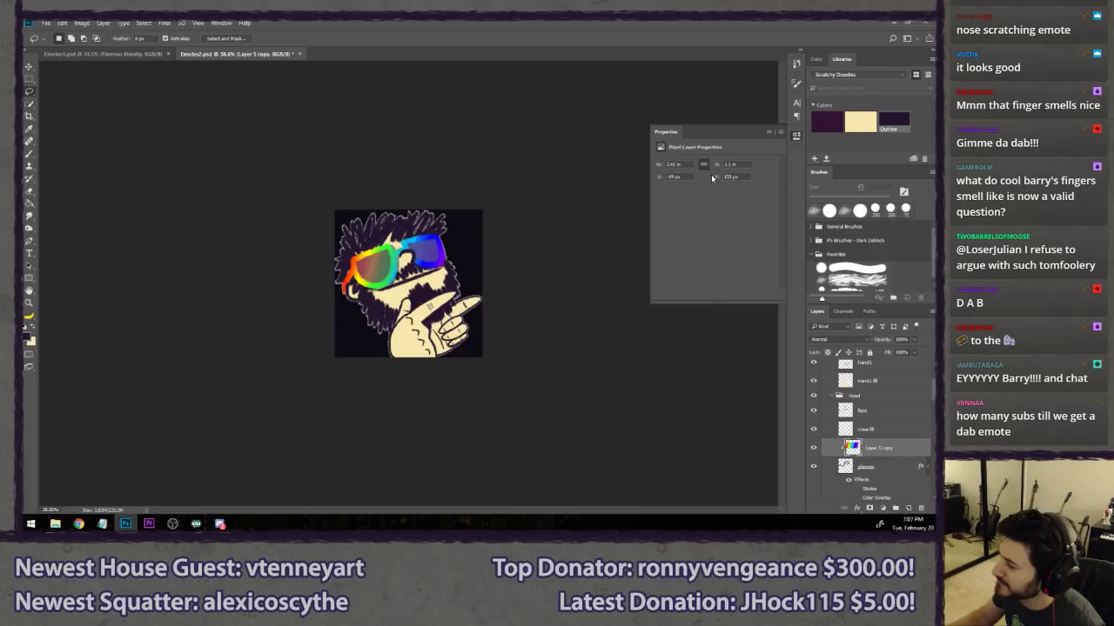
pyautogui.click(769, 131)
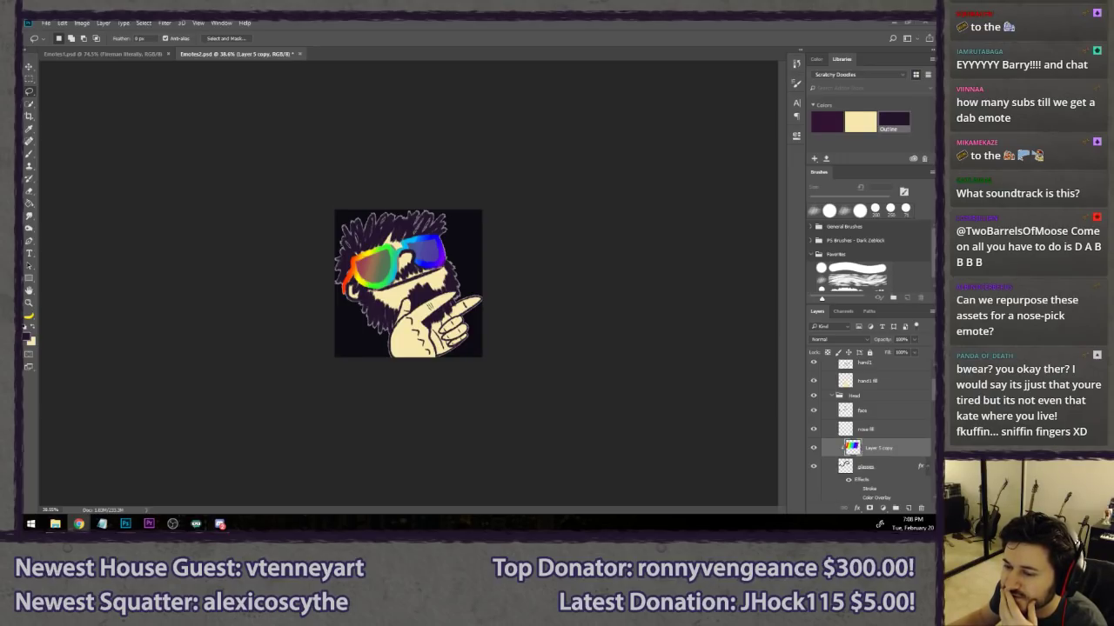
# - Switch to Chrome to view the tweeted hand sketch about curving the finger creases, and return to Photoshop
pyautogui.moveTo(24, 65); pyautogui.dragTo(362, 51)
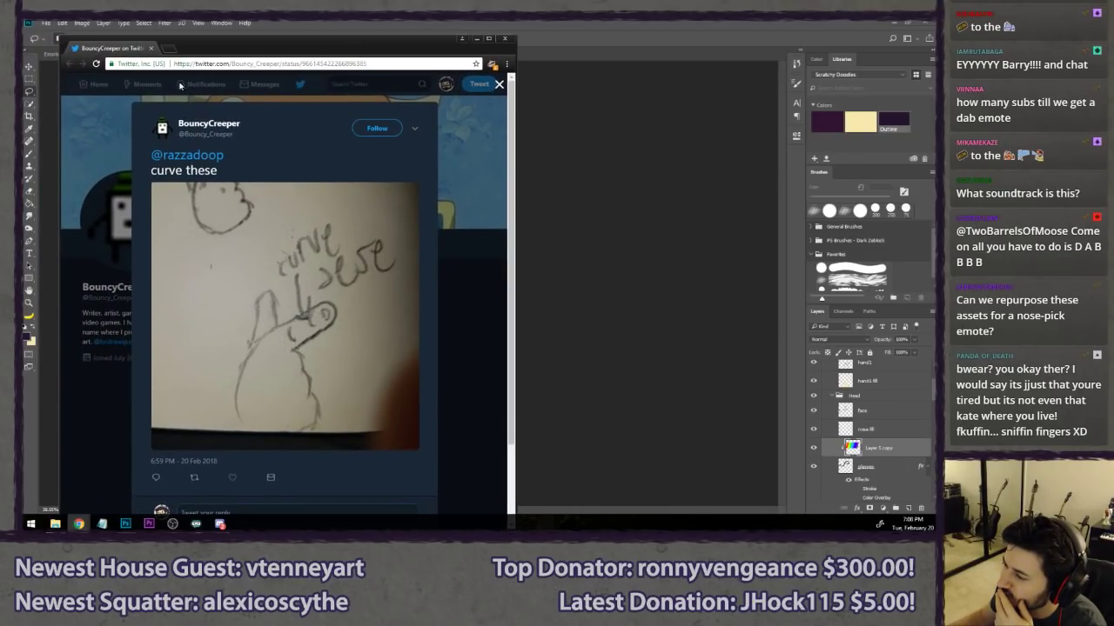
pyautogui.hotkey('alt', 'Tab')
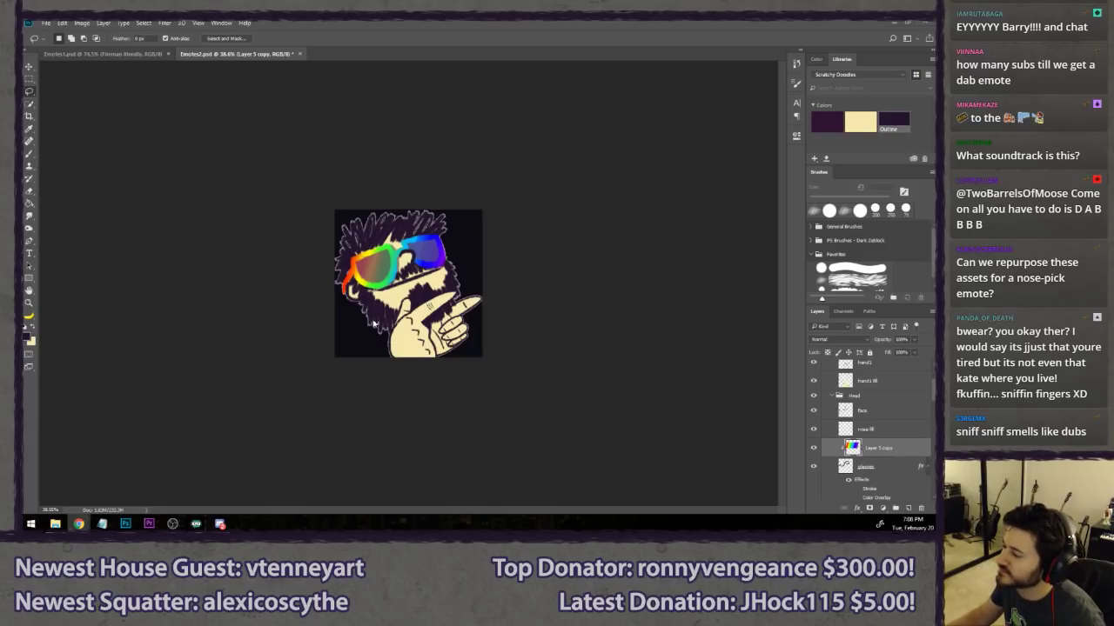
# - Delete the three straight crease lines on the upper index finger from the hand detail layer
pyautogui.scroll(18, 498, 353)
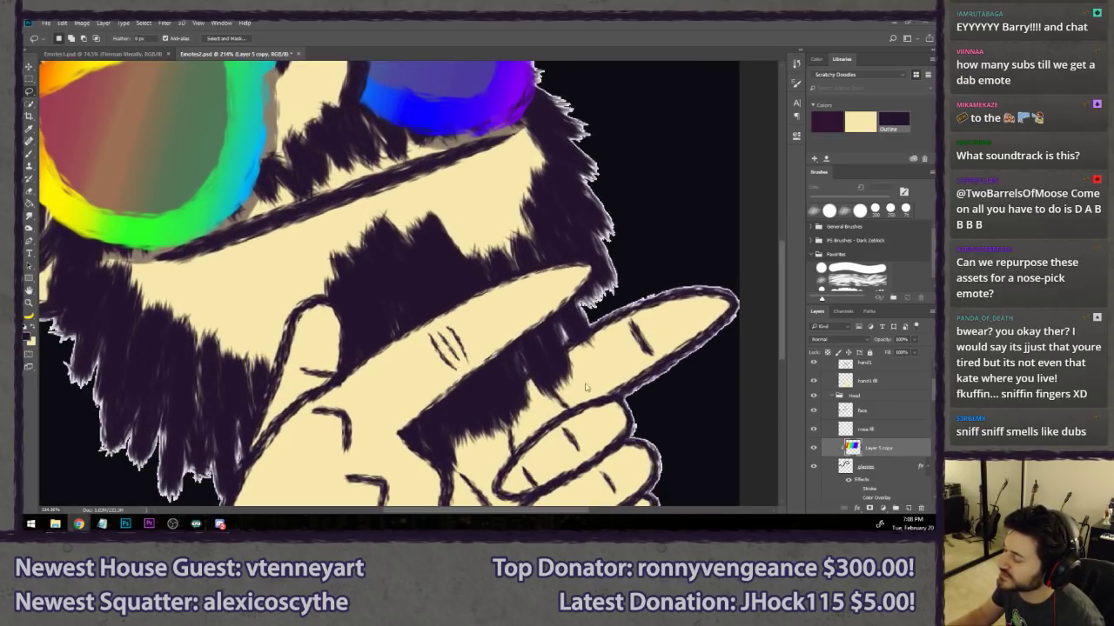
pyautogui.scroll(3, 866, 426)
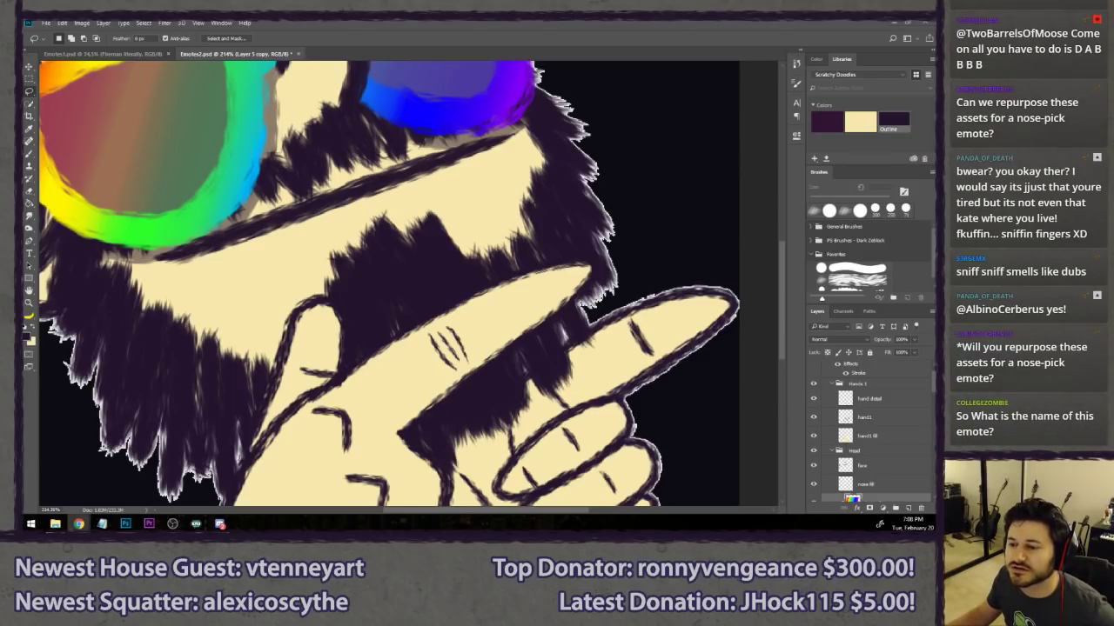
pyautogui.click(492, 21)
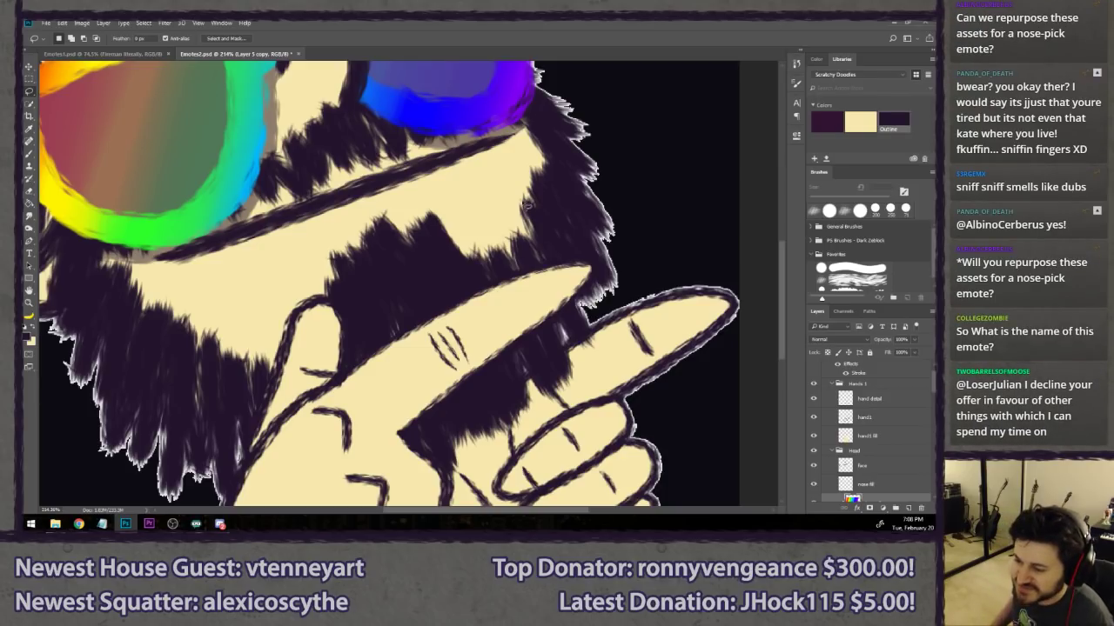
pyautogui.scroll(1, 817, 418)
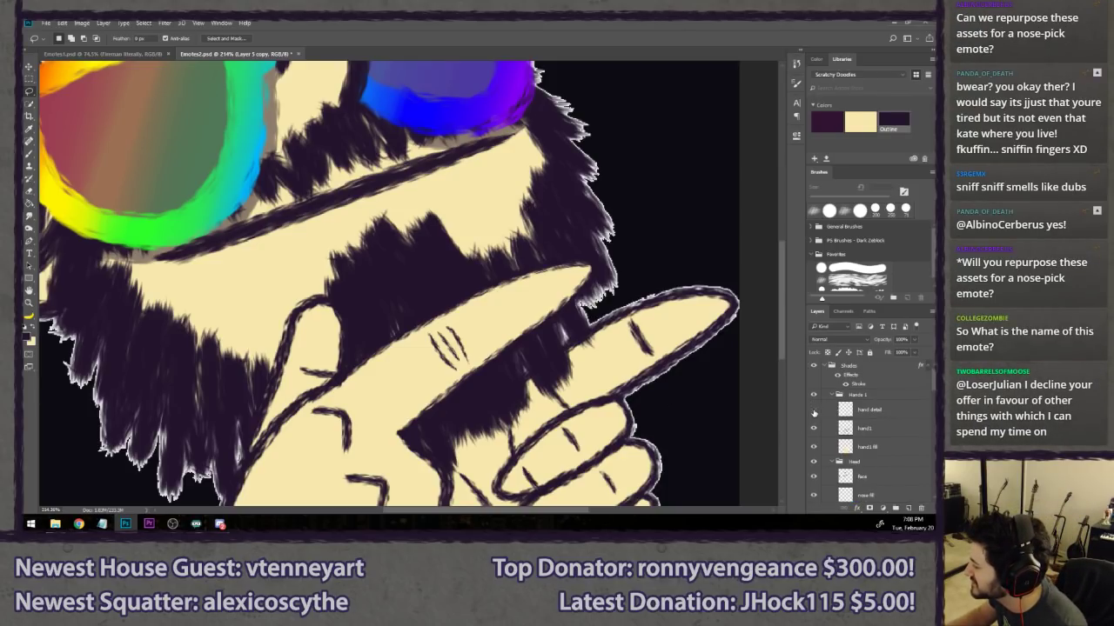
pyautogui.click(857, 409)
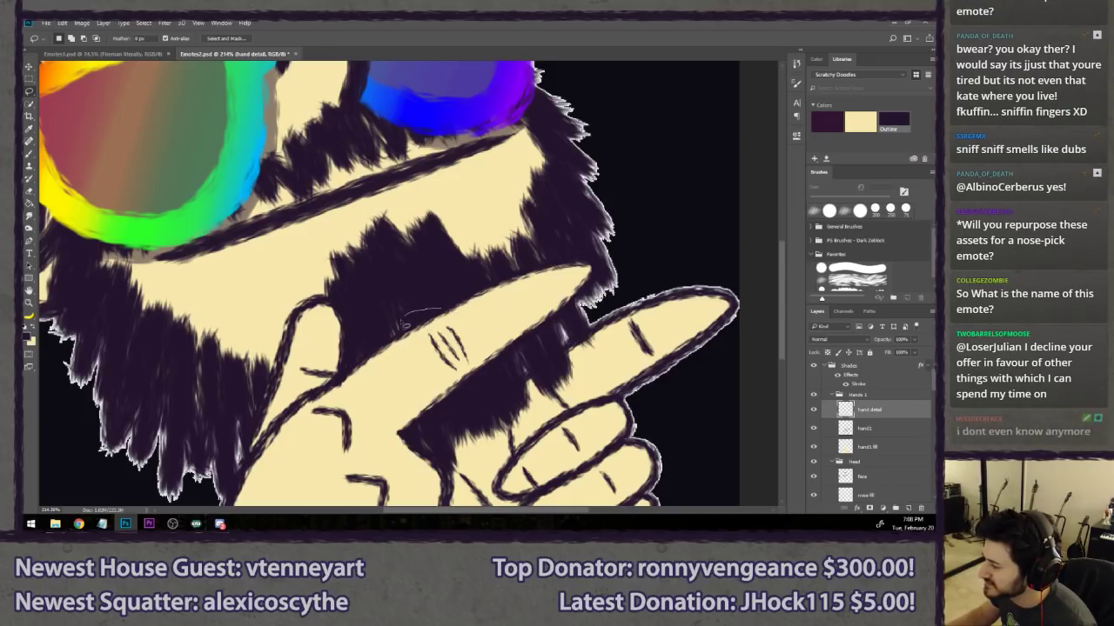
pyautogui.moveTo(470, 294); pyautogui.dragTo(399, 320)
pyautogui.press('Delete')
pyautogui.hotkey('ctrl', 'd')
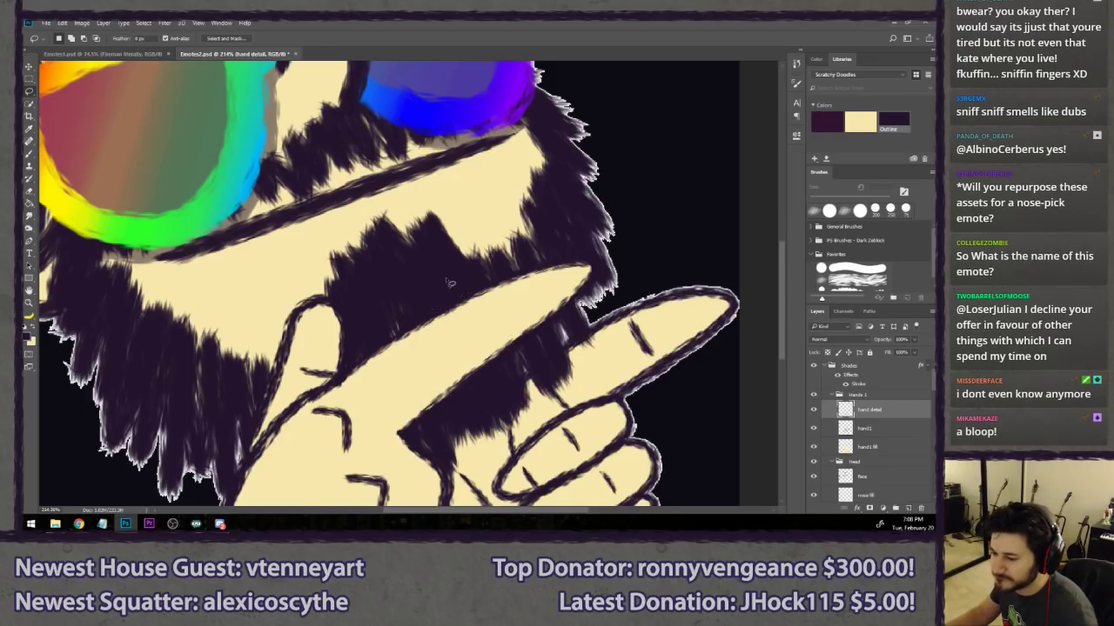
# - Redraw the index finger's creases as short curved lines with a smaller 15 px brush on the hand detail layer
pyautogui.press('b')
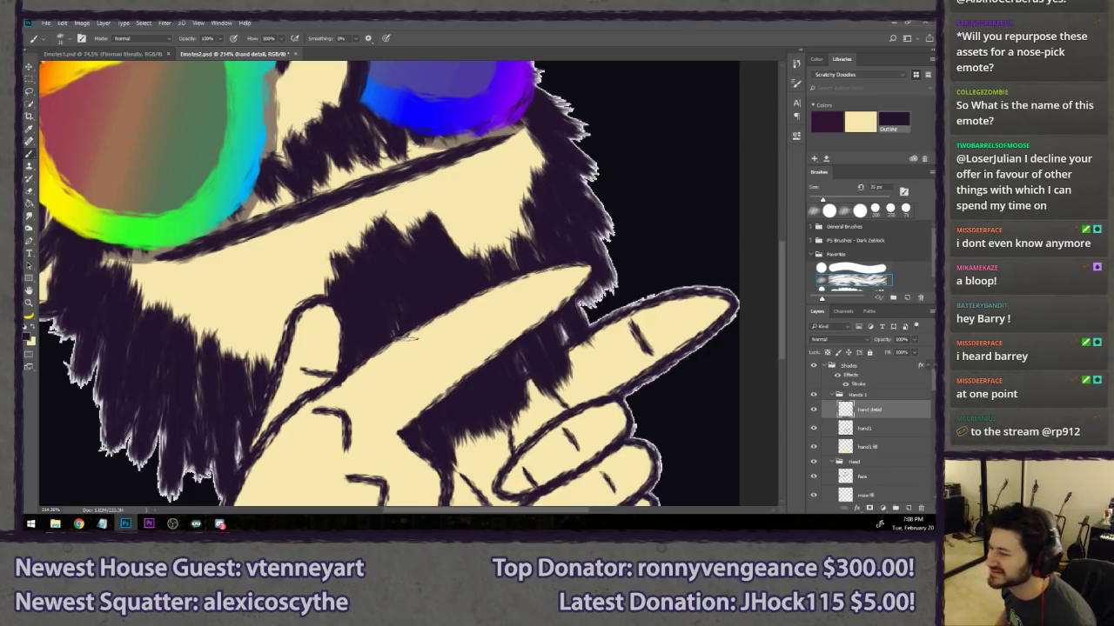
pyautogui.press('[')
pyautogui.moveTo(435, 336)
pyautogui.mouseDown()
pyautogui.moveTo(460, 362)
pyautogui.moveTo(440, 368)
pyautogui.moveTo(458, 364)
pyautogui.mouseUp()
pyautogui.hotkey('ctrl', 'z')
pyautogui.press('[')
pyautogui.hotkey('ctrl', 'z')
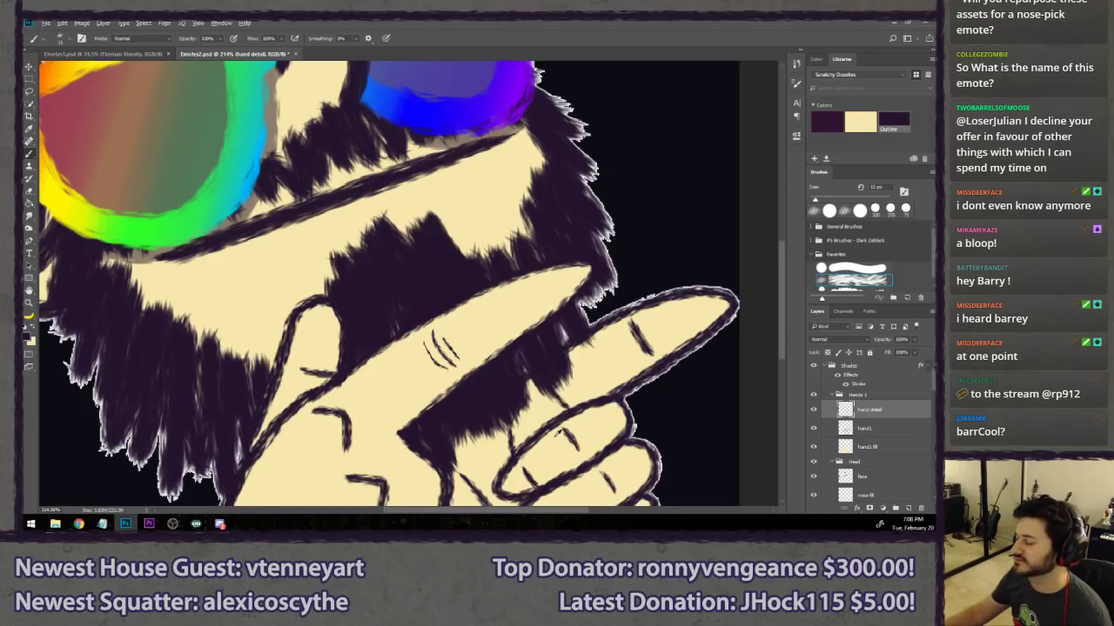
pyautogui.scroll(-6, 557, 434)
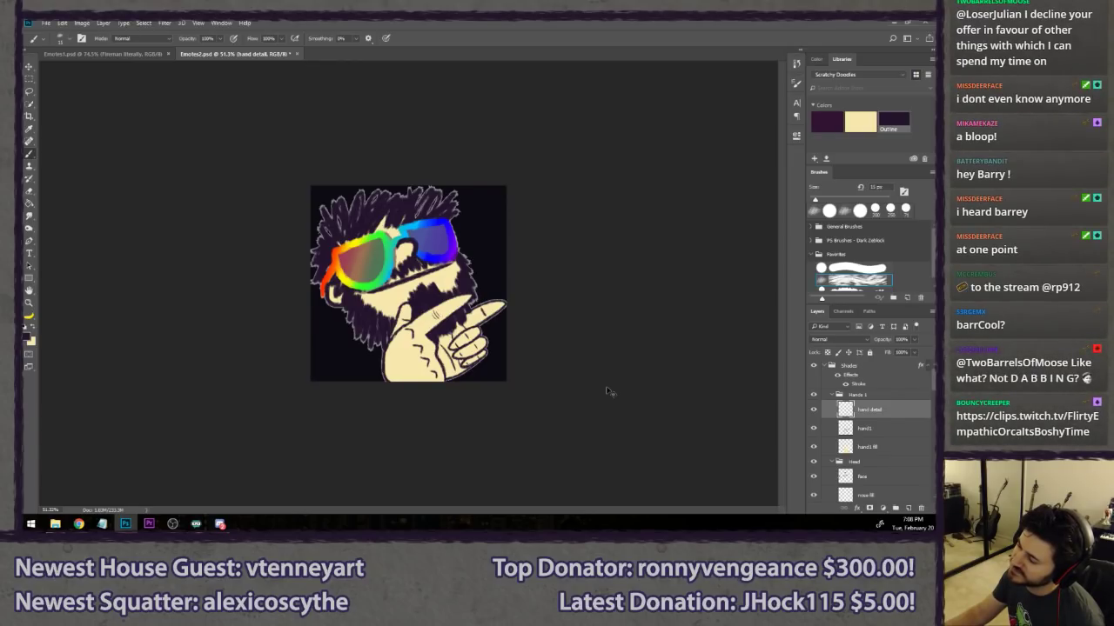
pyautogui.scroll(3, 609, 383)
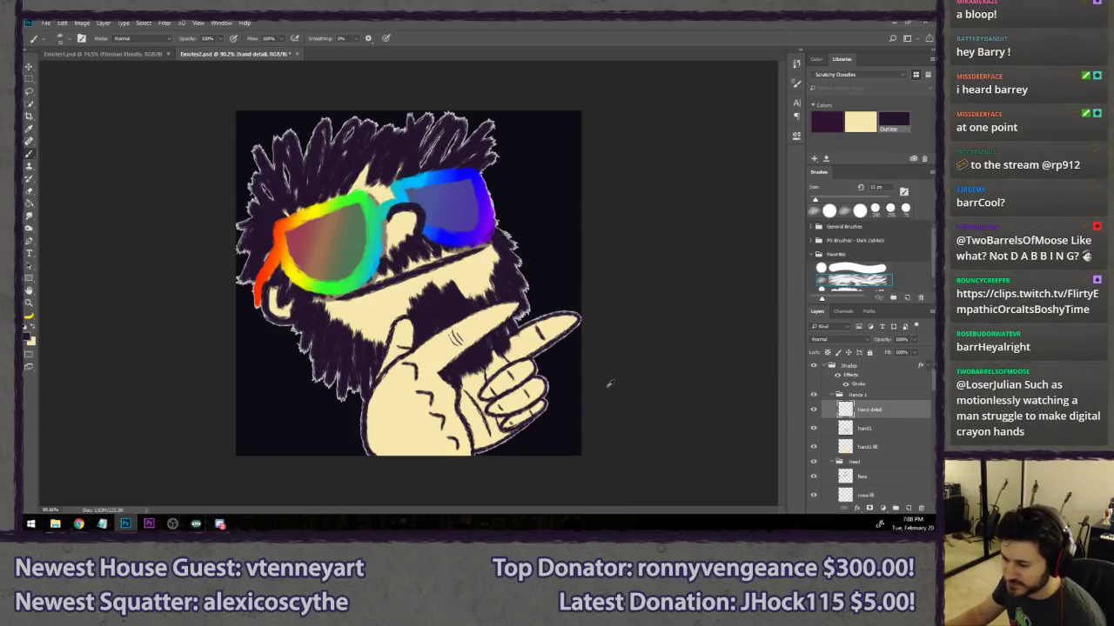
pyautogui.scroll(1, 609, 380)
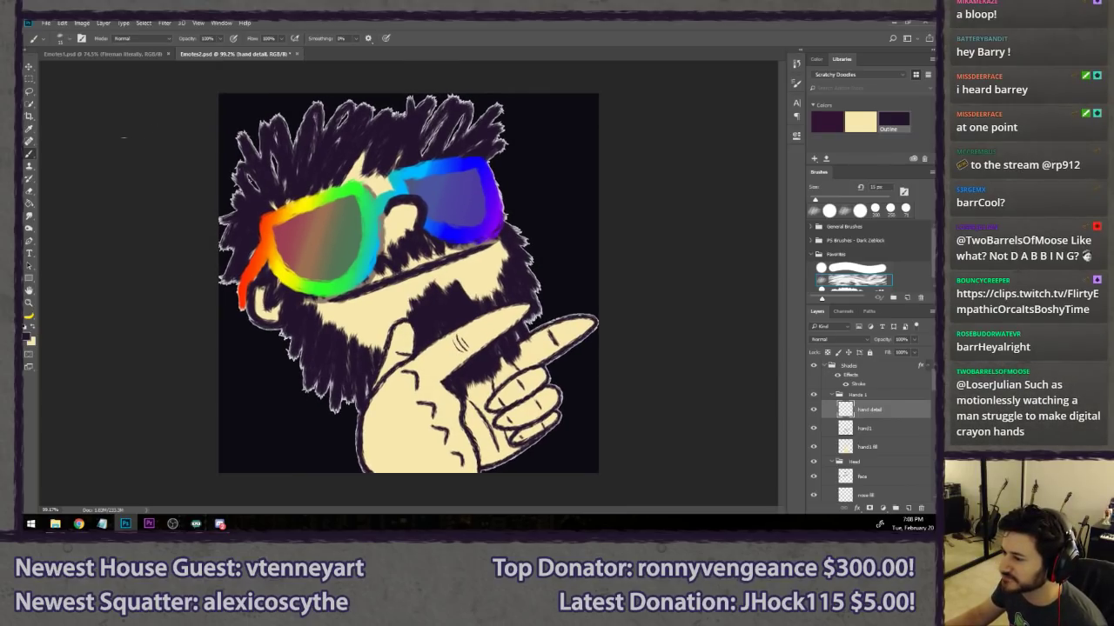
# - Enable the Stroke effect on the glasses layer, comparing the rainbow frames with and without the outline
pyautogui.click(30, 92)
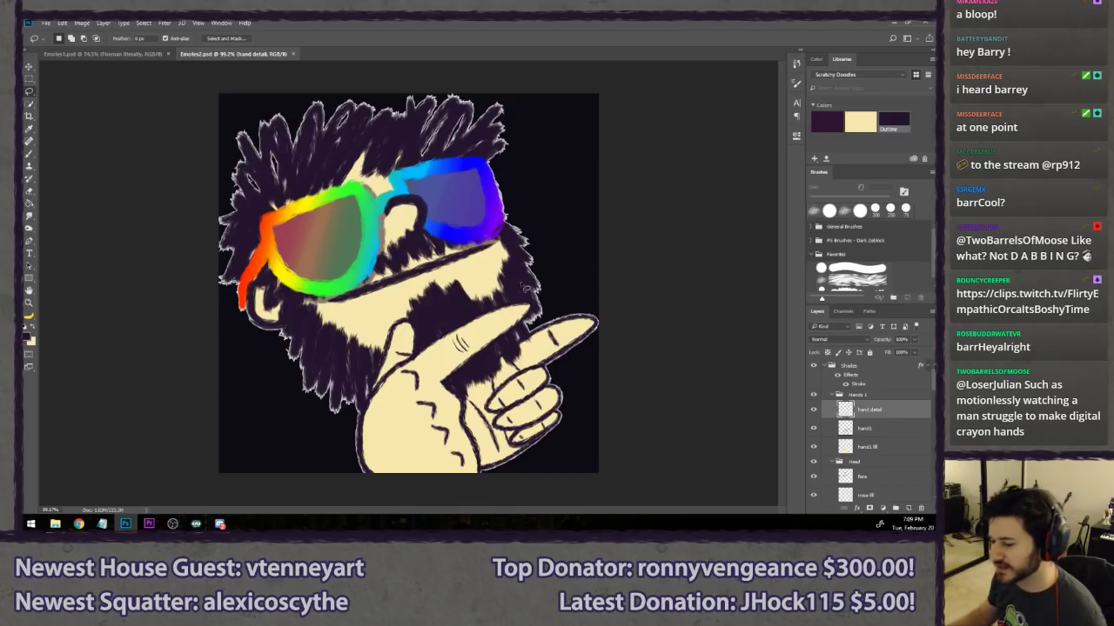
pyautogui.scroll(-3, 882, 412)
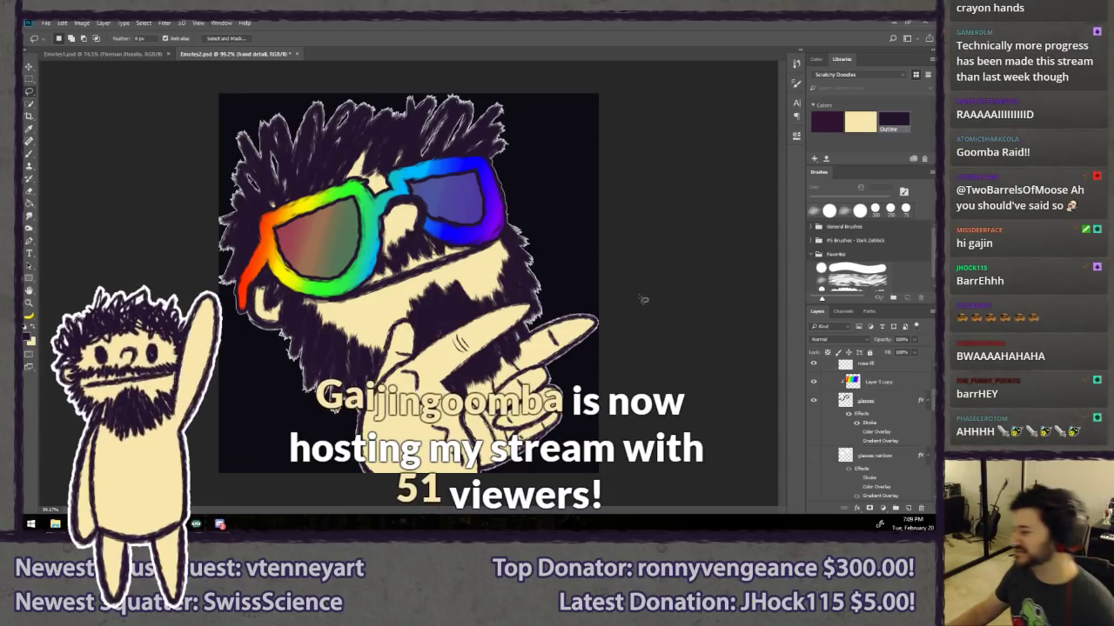
pyautogui.click(857, 423)
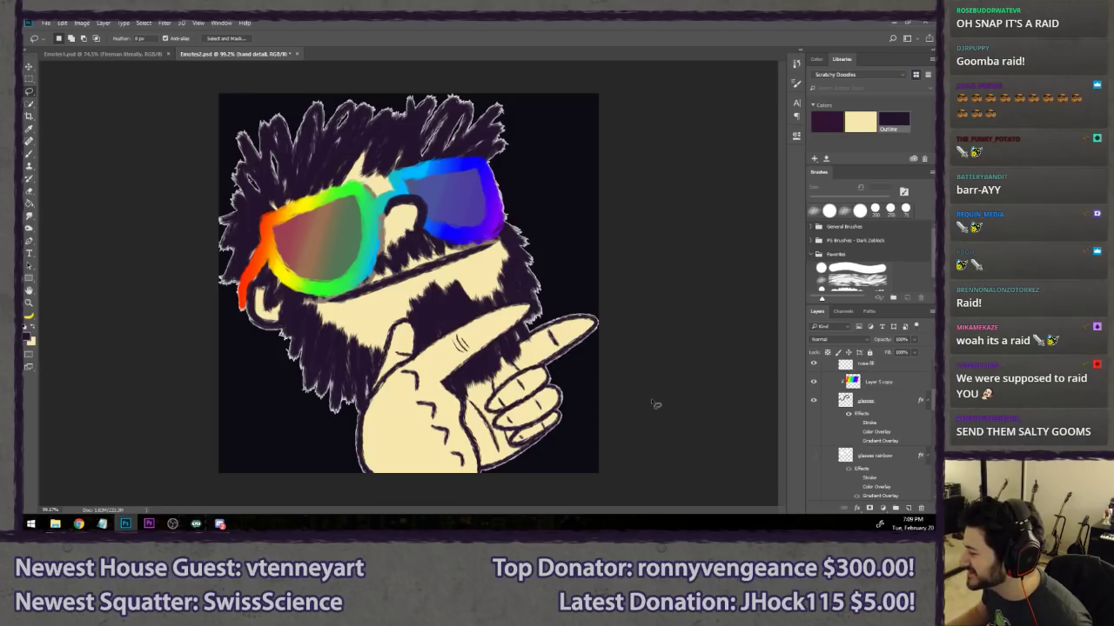
pyautogui.click(857, 422)
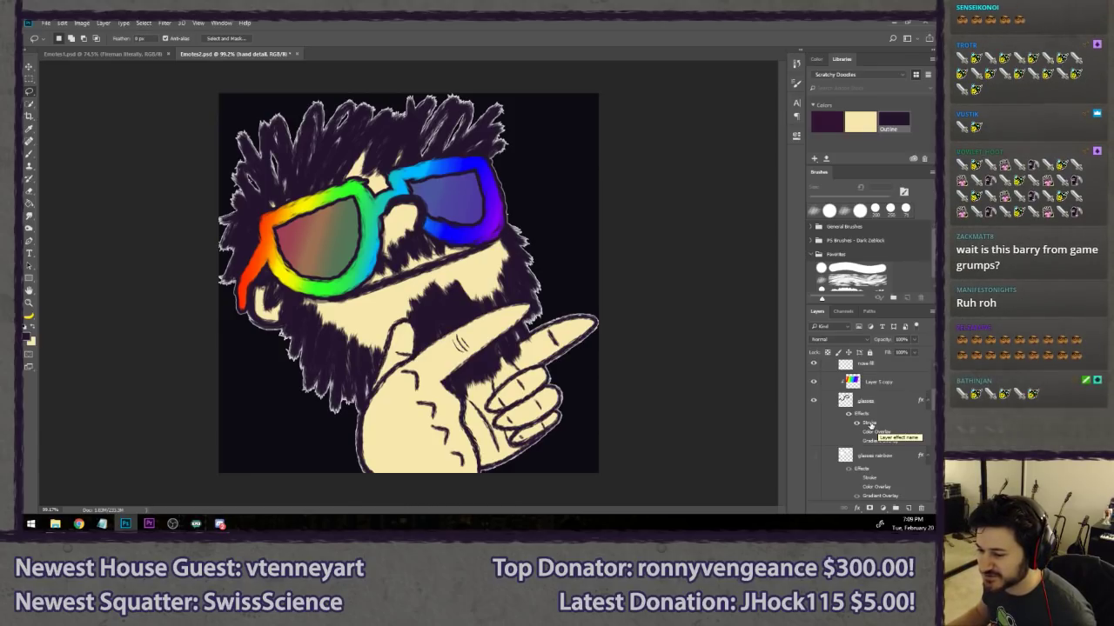
# - Try a light purple for the glasses' stroke and settle on dark purple #24152c sampled from the beard
pyautogui.doubleClick(868, 422)
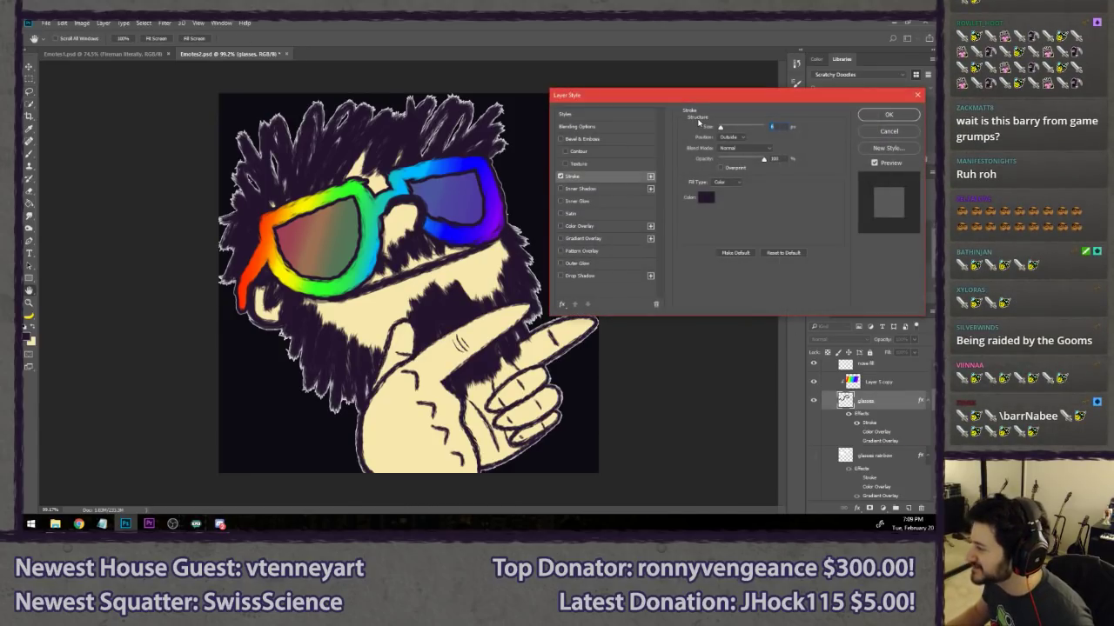
pyautogui.moveTo(700, 102); pyautogui.dragTo(694, 189)
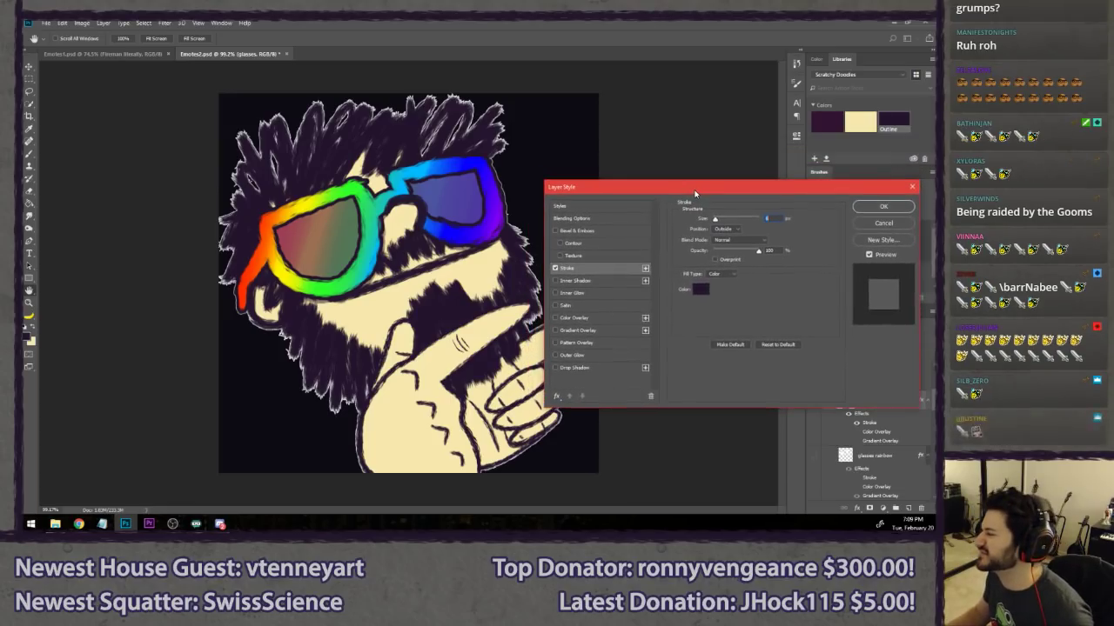
pyautogui.click(704, 293)
pyautogui.click(672, 257)
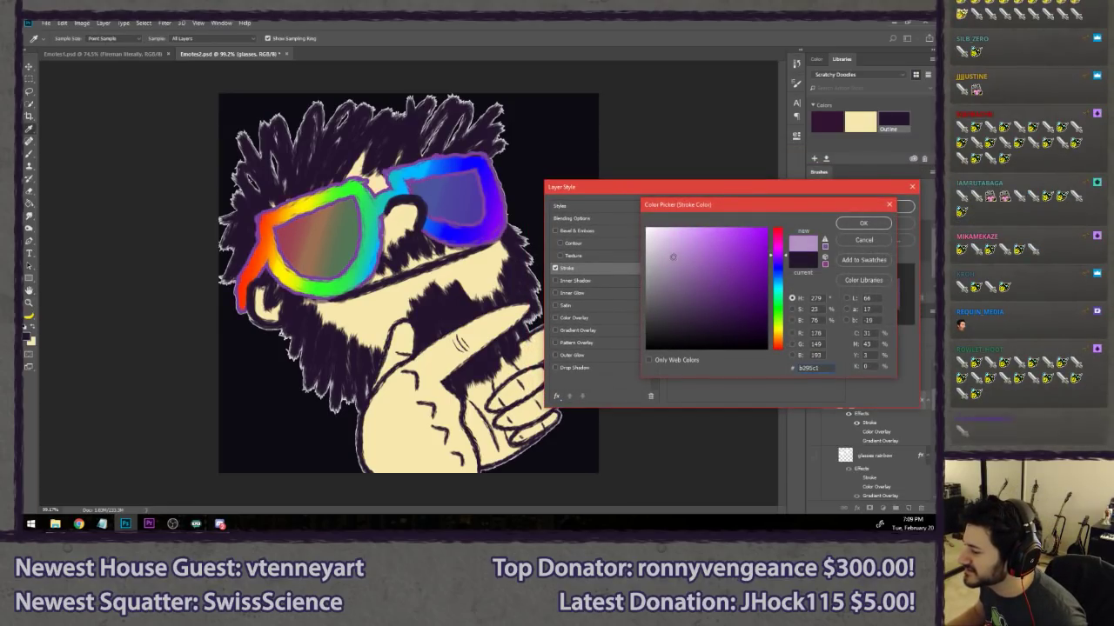
pyautogui.click(667, 253)
pyautogui.moveTo(679, 250)
pyautogui.mouseDown()
pyautogui.moveTo(681, 310)
pyautogui.moveTo(650, 348)
pyautogui.moveTo(674, 335)
pyautogui.mouseUp()
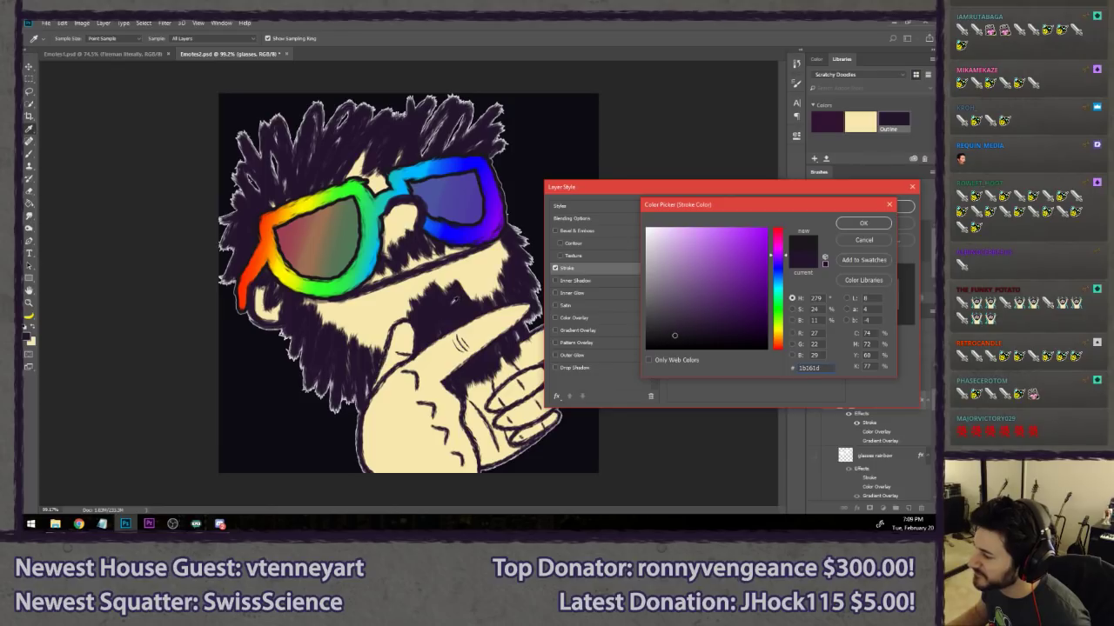
pyautogui.click(439, 305)
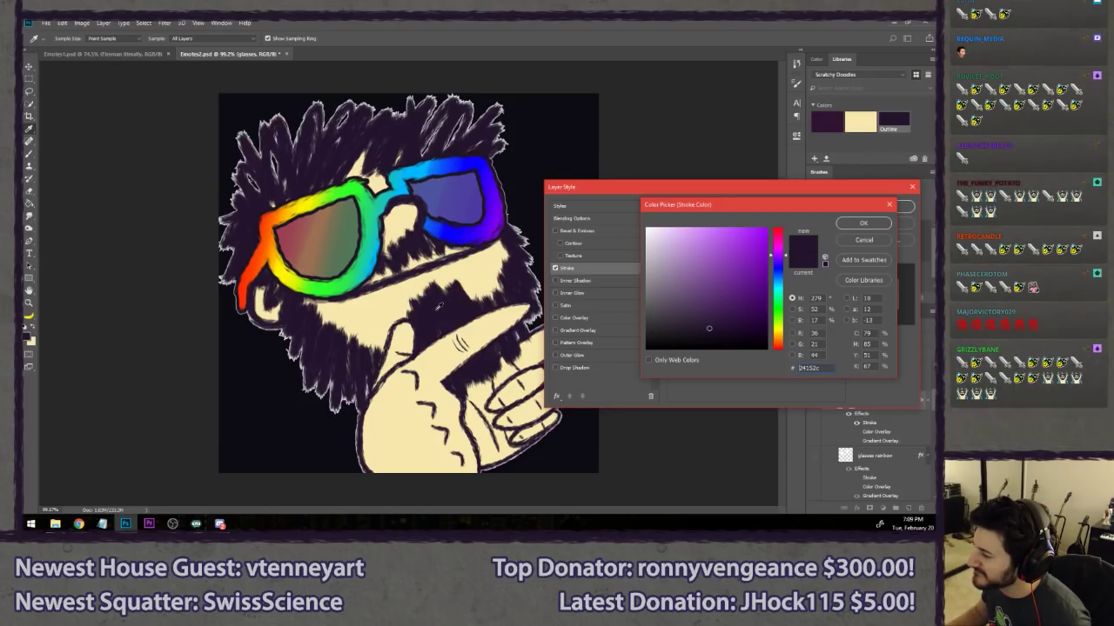
pyautogui.click(862, 223)
pyautogui.press('Return')
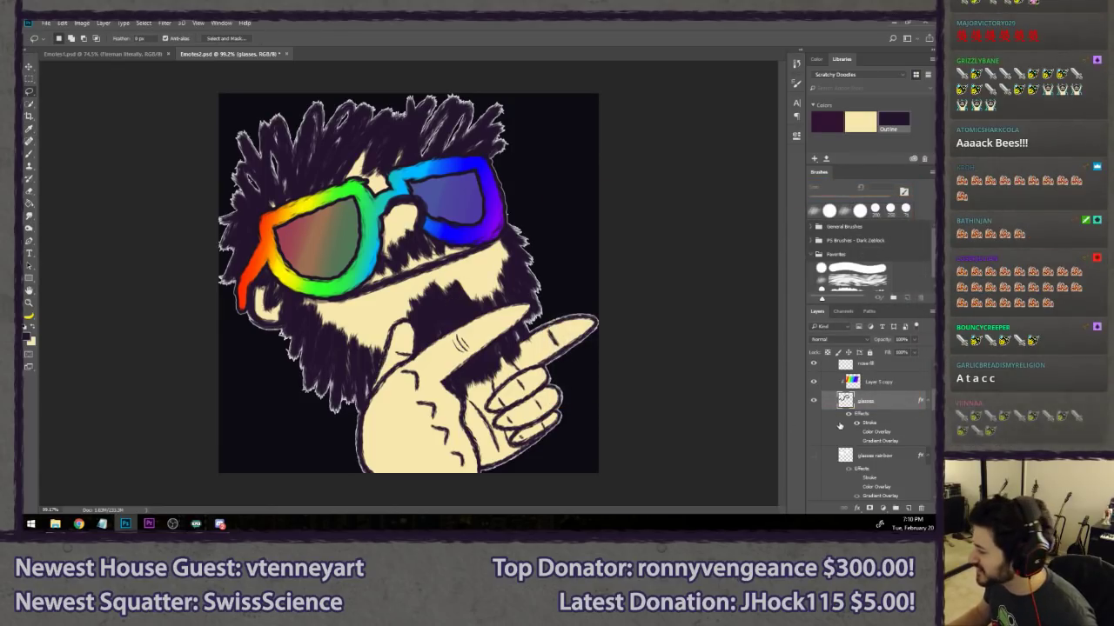
# - Reduce the size of the glasses layer's stroke by one pixel
pyautogui.doubleClick(867, 424)
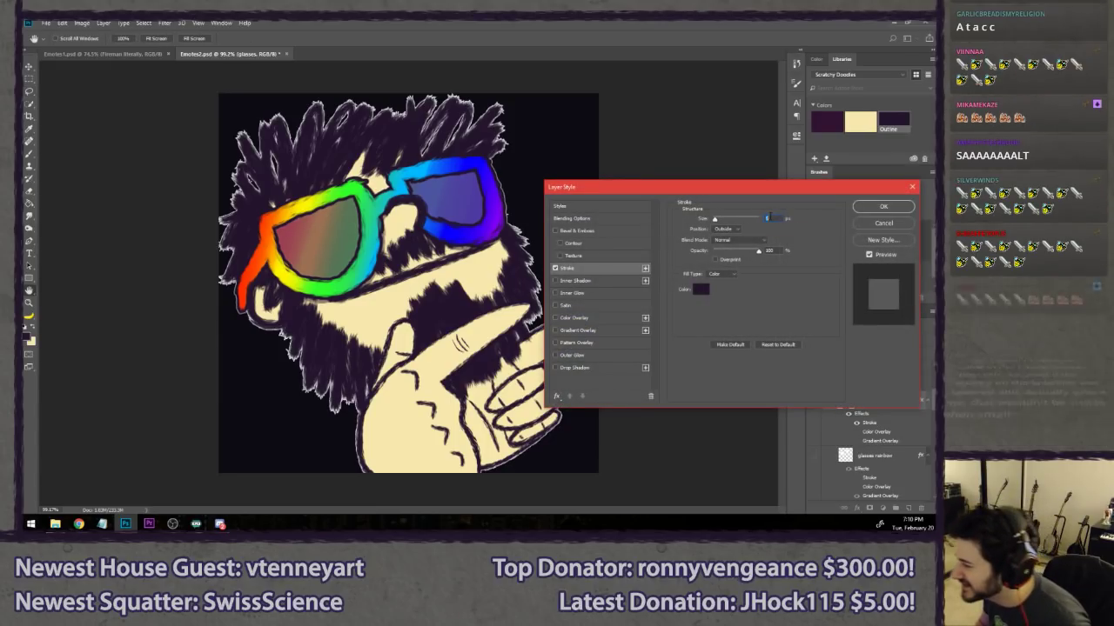
pyautogui.press('Down')
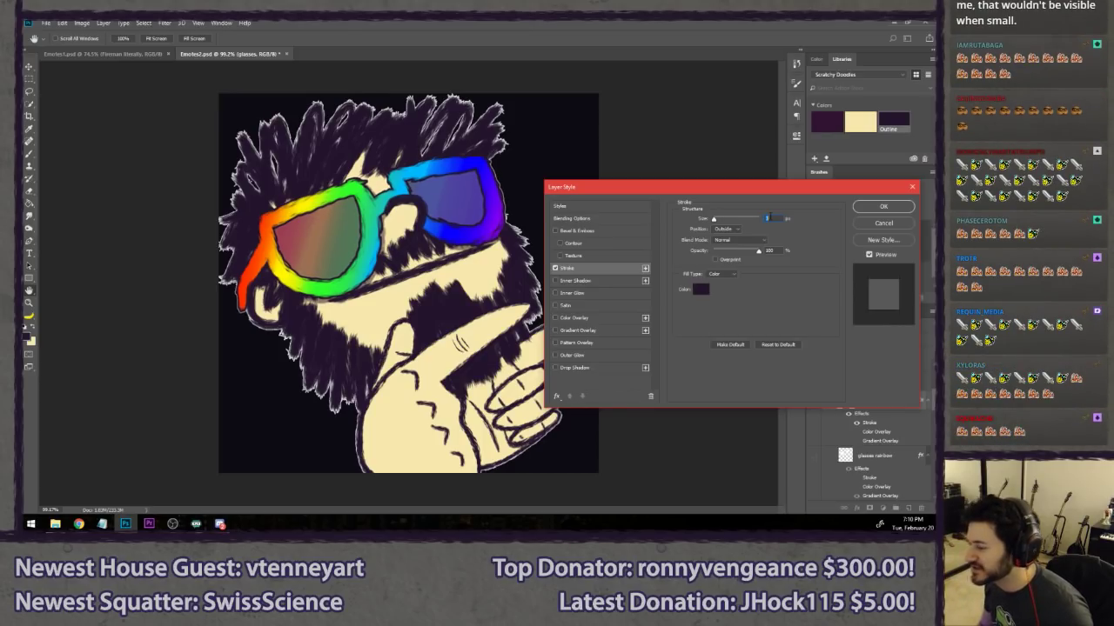
pyautogui.click(883, 206)
# - Examine the readability of the outlined glasses and the whole emote at large and very small sizes
pyautogui.scroll(5, 290, 274)
pyautogui.scroll(-10, 358, 286)
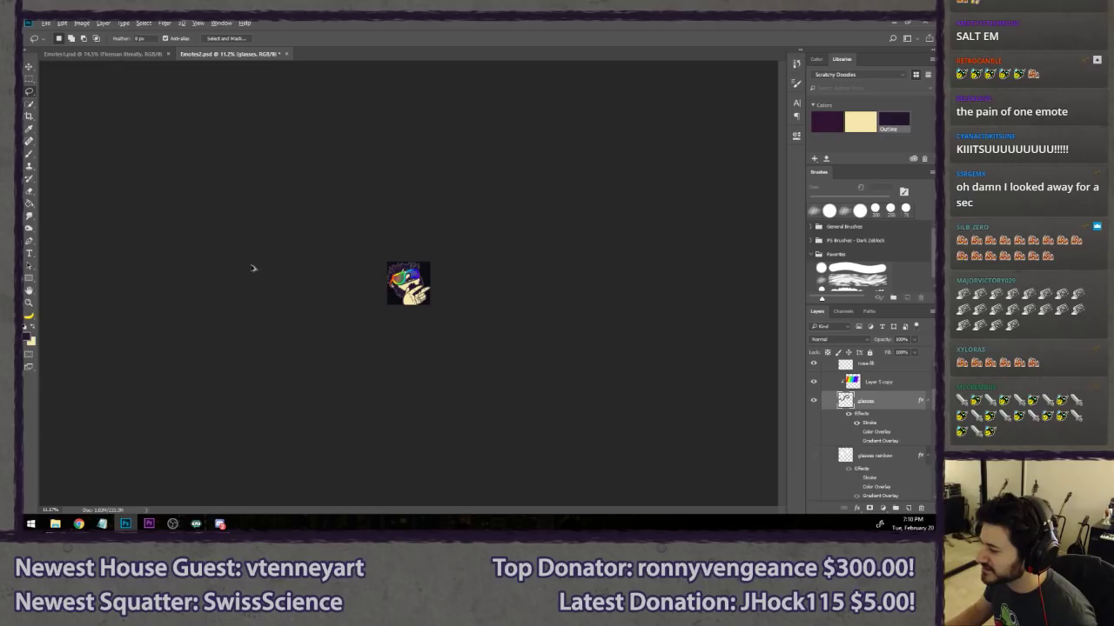
pyautogui.scroll(2, 288, 277)
pyautogui.scroll(3, 235, 267)
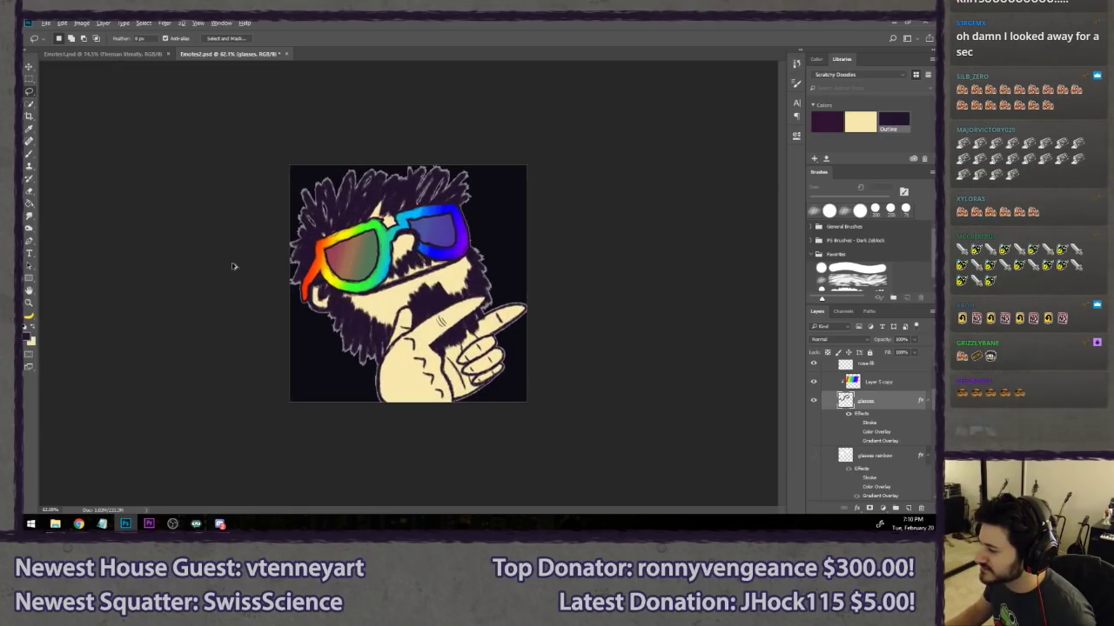
pyautogui.scroll(-2, 235, 268)
pyautogui.scroll(-1, 235, 267)
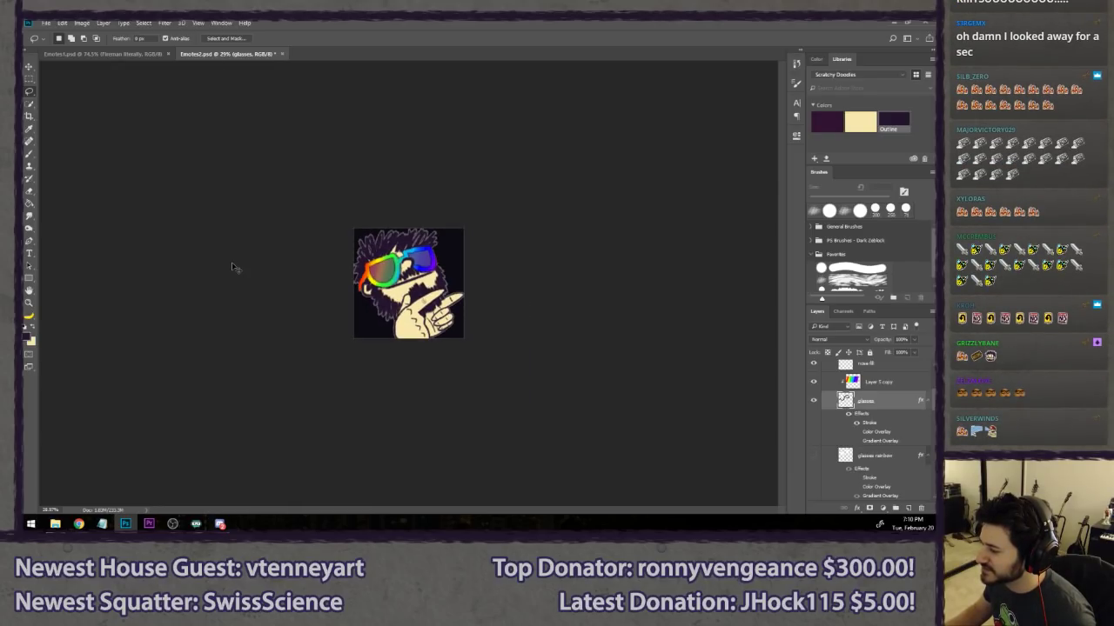
pyautogui.scroll(-2, 235, 268)
pyautogui.hotkey('ctrl', '-')
pyautogui.hotkey('ctrl', '-')
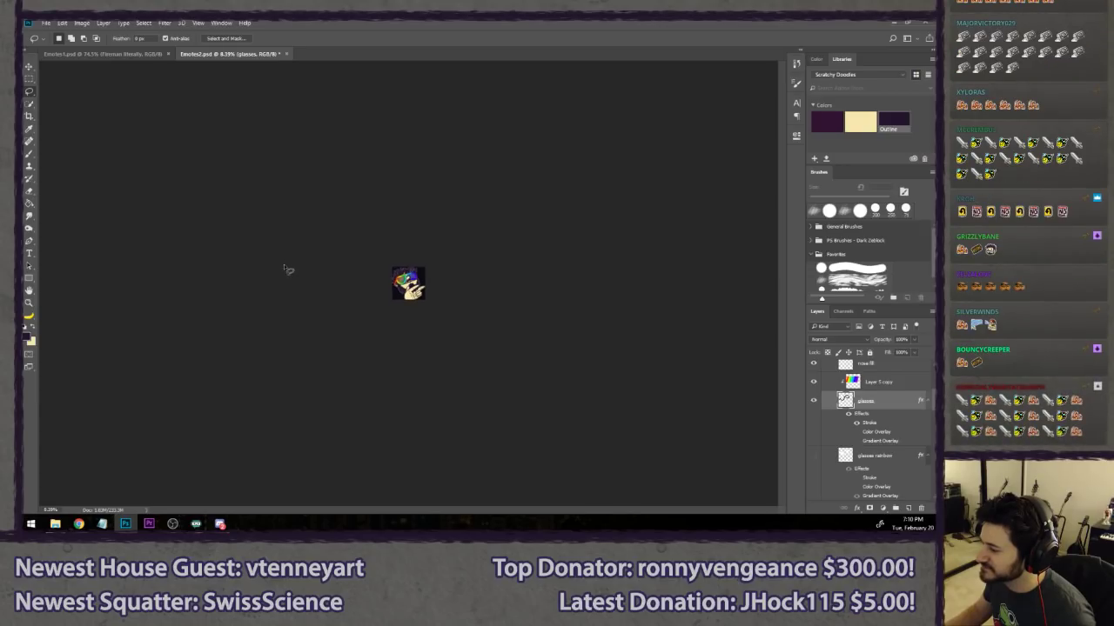
pyautogui.hotkey('ctrl', '-')
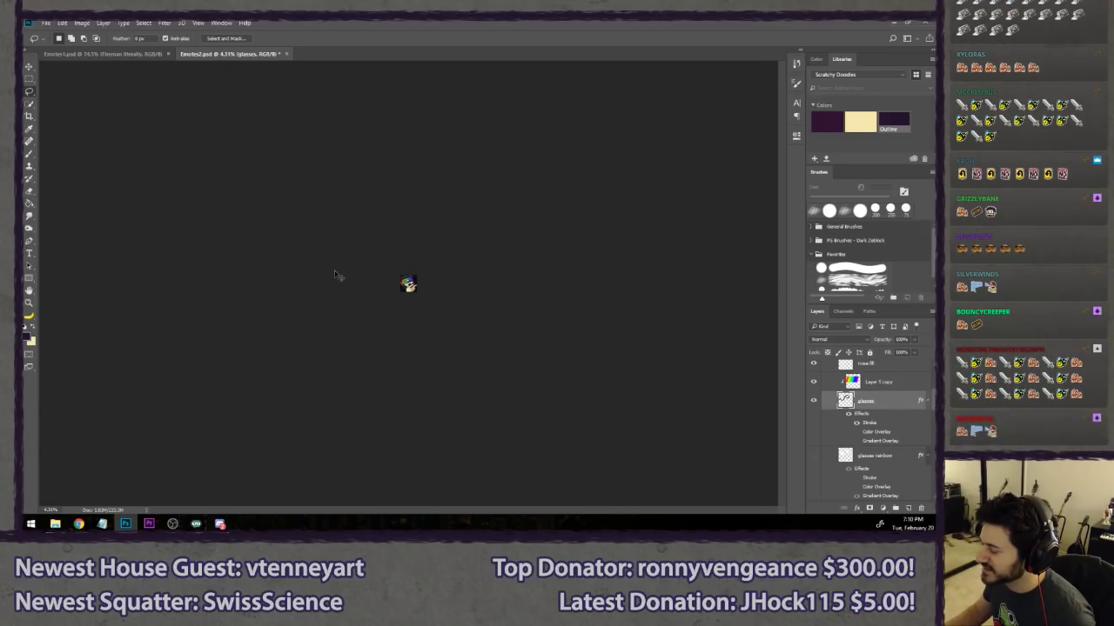
pyautogui.scroll(15, 337, 277)
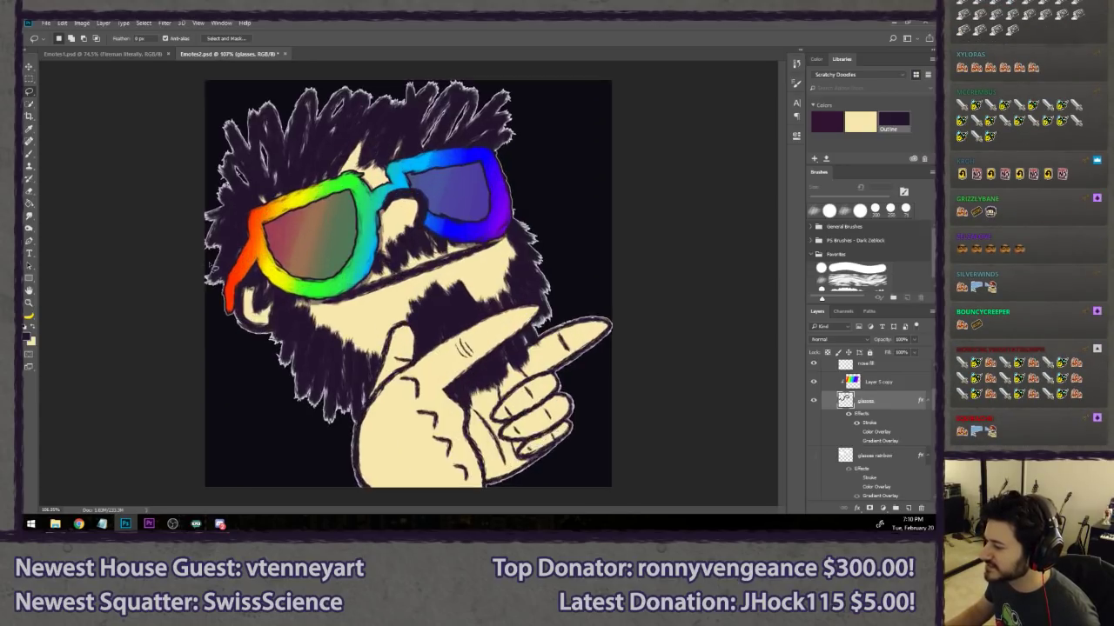
pyautogui.scroll(-3, 351, 278)
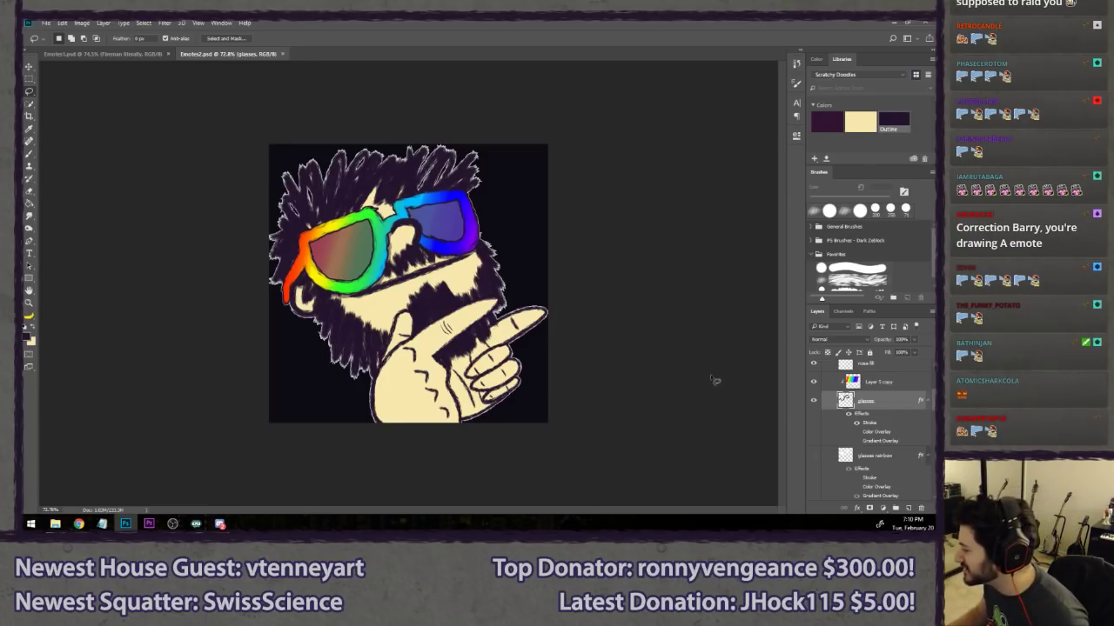
# - Select the Hands 1 group inside the Shades group and collapse it
pyautogui.scroll(-4, 861, 398)
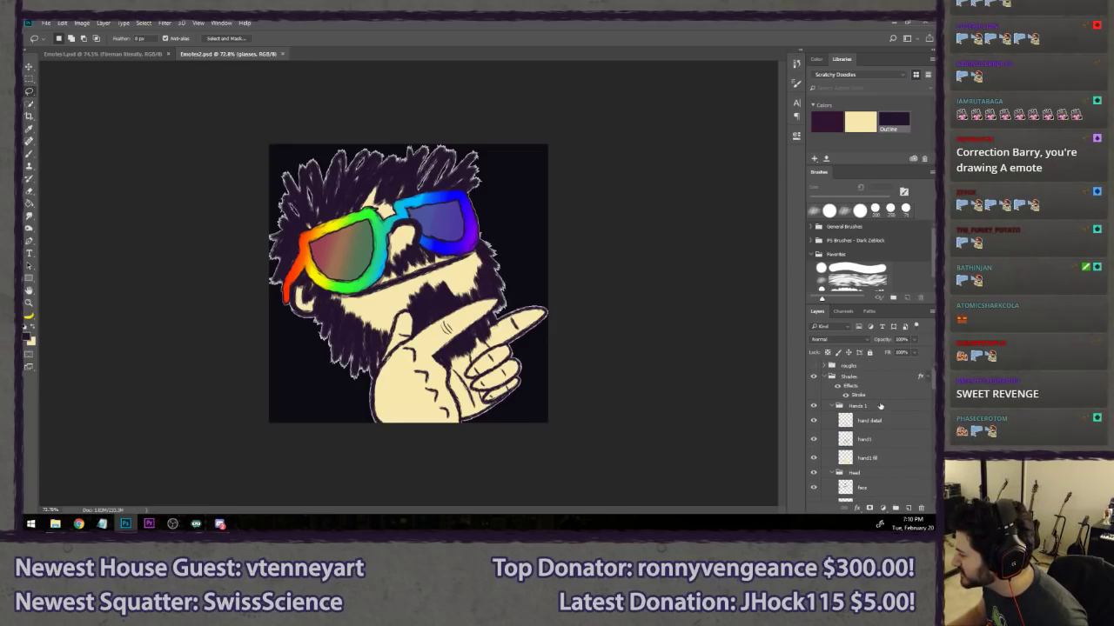
pyautogui.rightClick(877, 376)
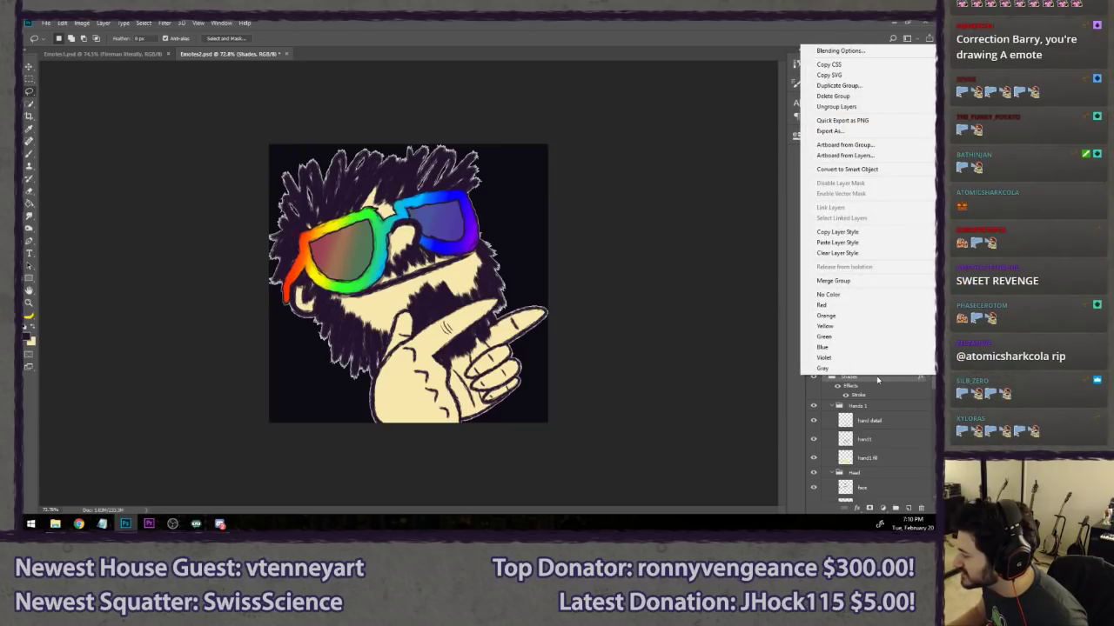
pyautogui.press('Escape')
pyautogui.click(875, 407)
pyautogui.scroll(-8, 876, 407)
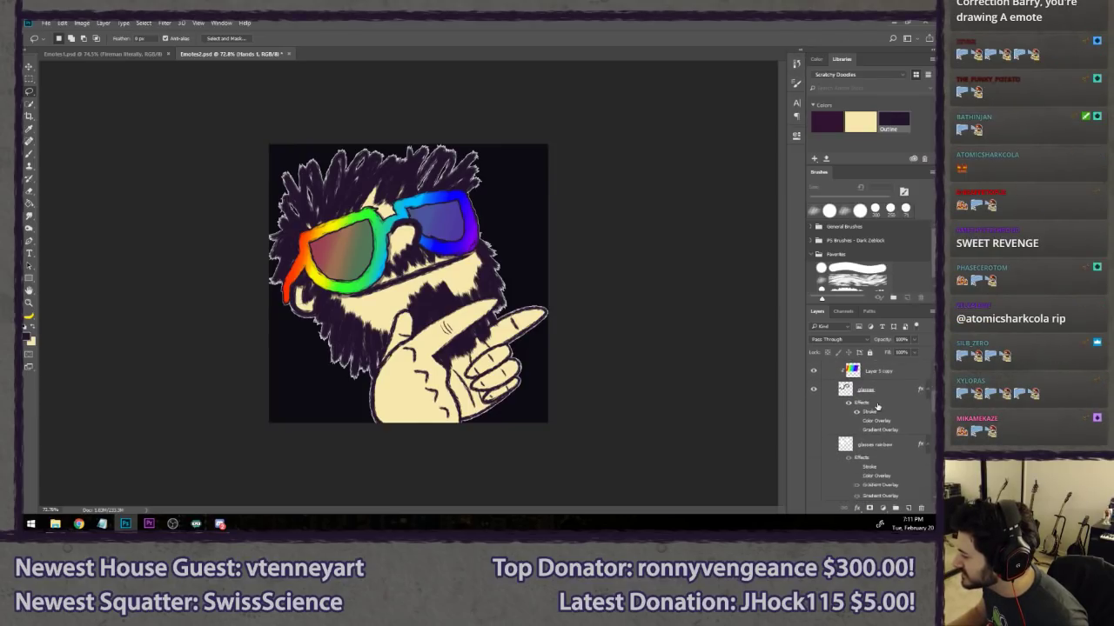
pyautogui.scroll(-5, 877, 407)
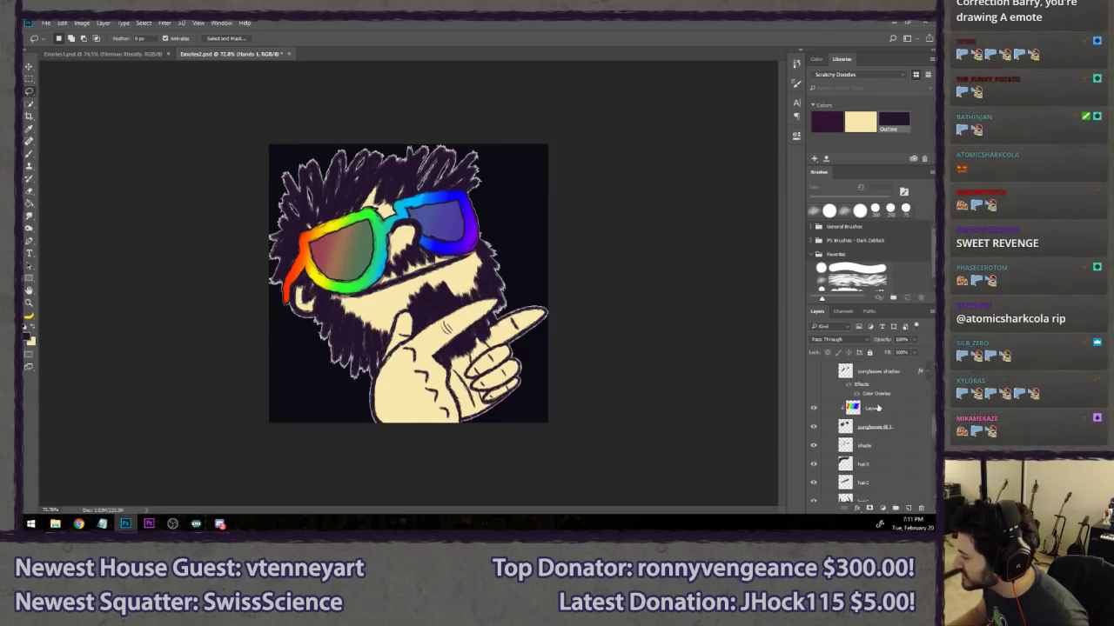
pyautogui.click(836, 406)
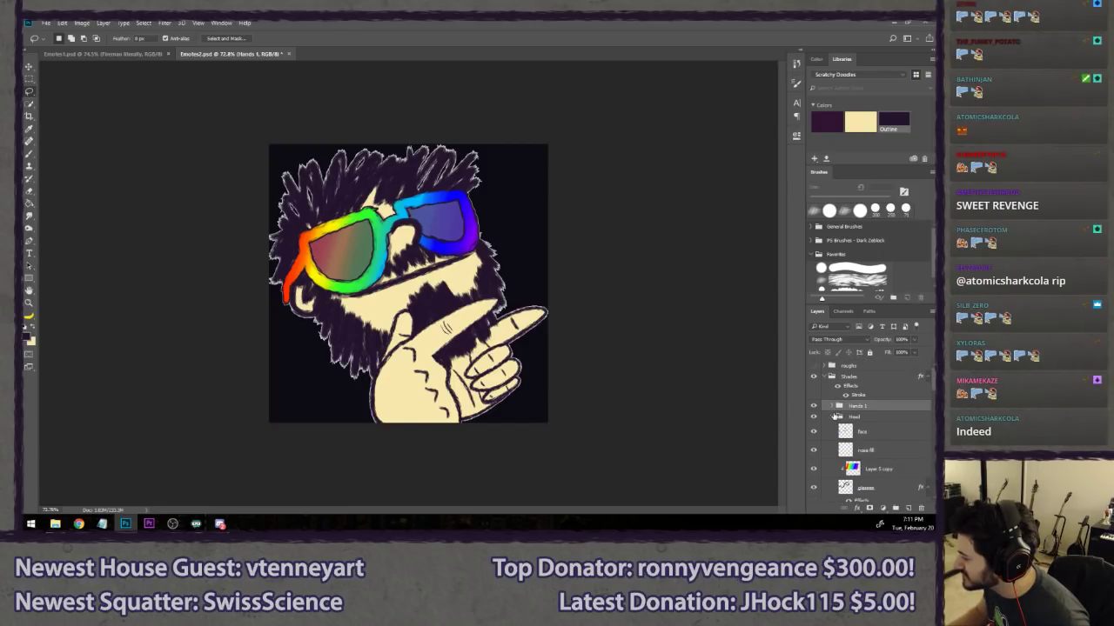
# - Try to merge the Hands 1, Head and Hand 2 groups into a single layer
pyautogui.click(835, 417)
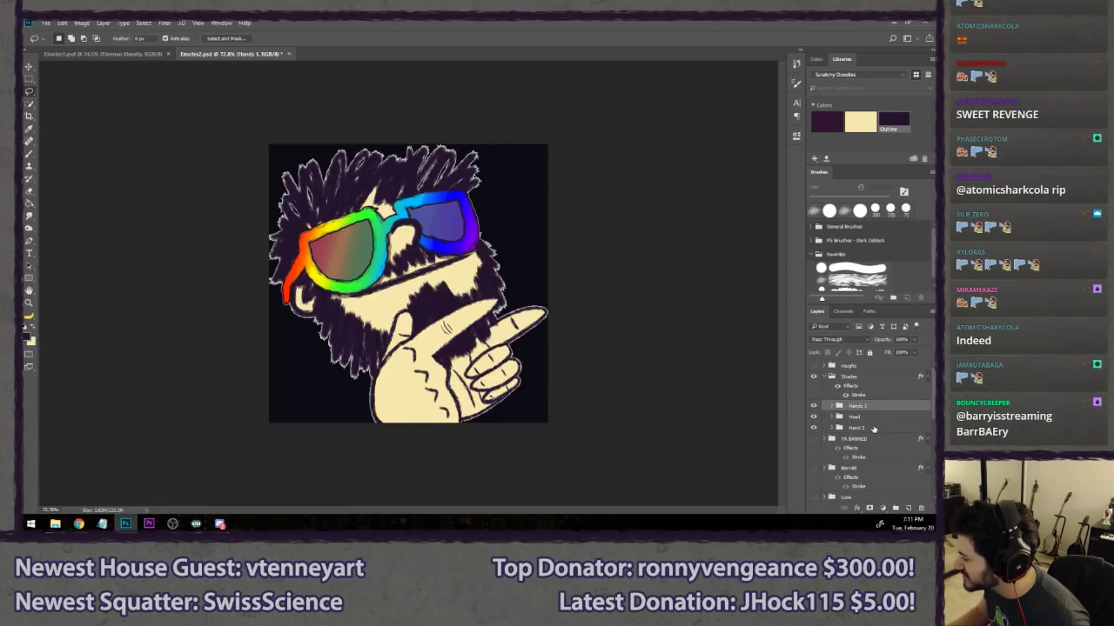
pyautogui.keyDown('shift'); pyautogui.click(873, 428); pyautogui.keyUp('shift')
pyautogui.rightClick(875, 428)
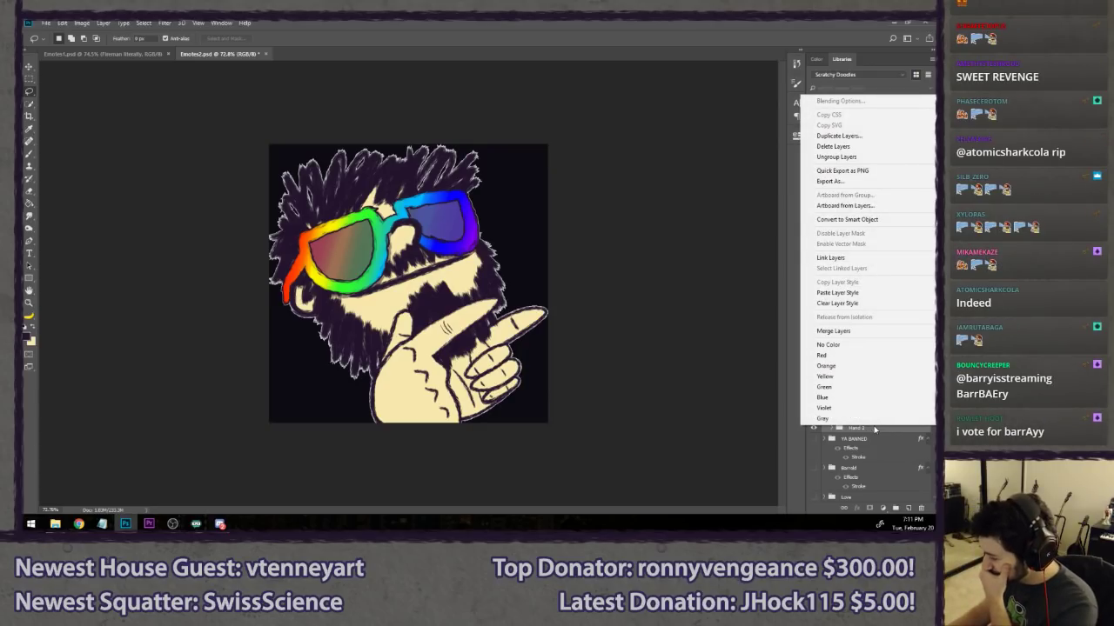
pyautogui.click(842, 331)
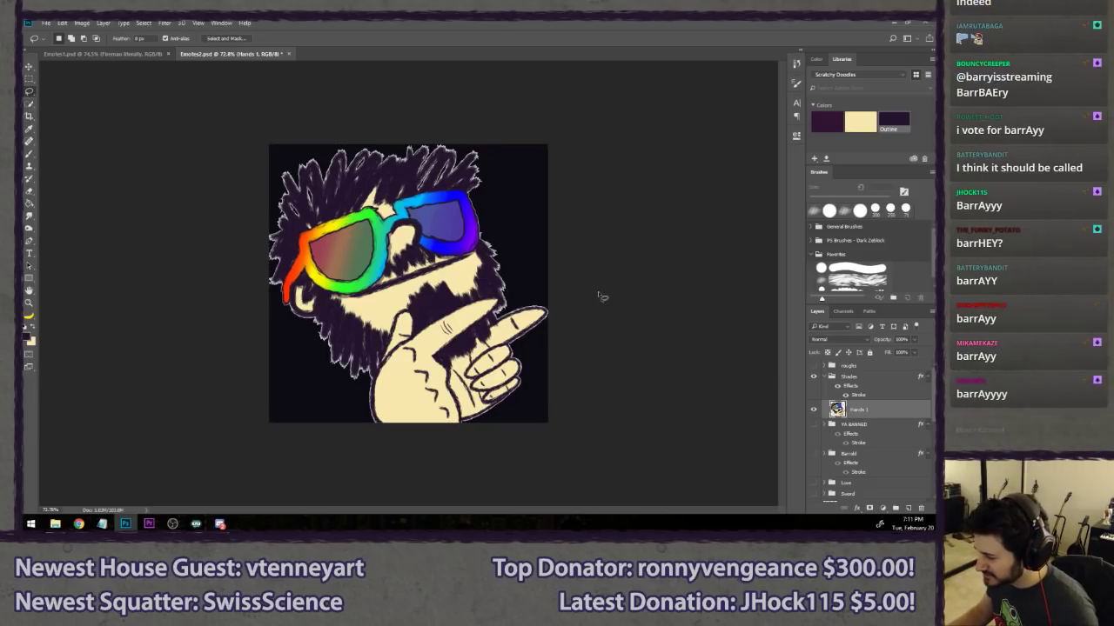
pyautogui.hotkey('ctrl', 'a')
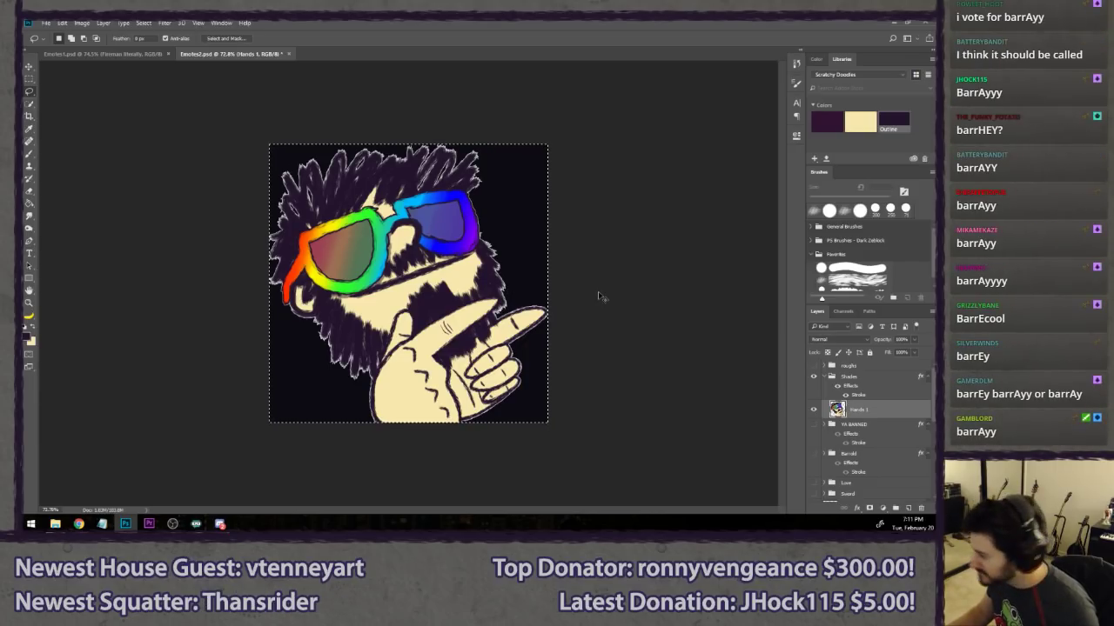
pyautogui.hotkey('ctrl', 'z')
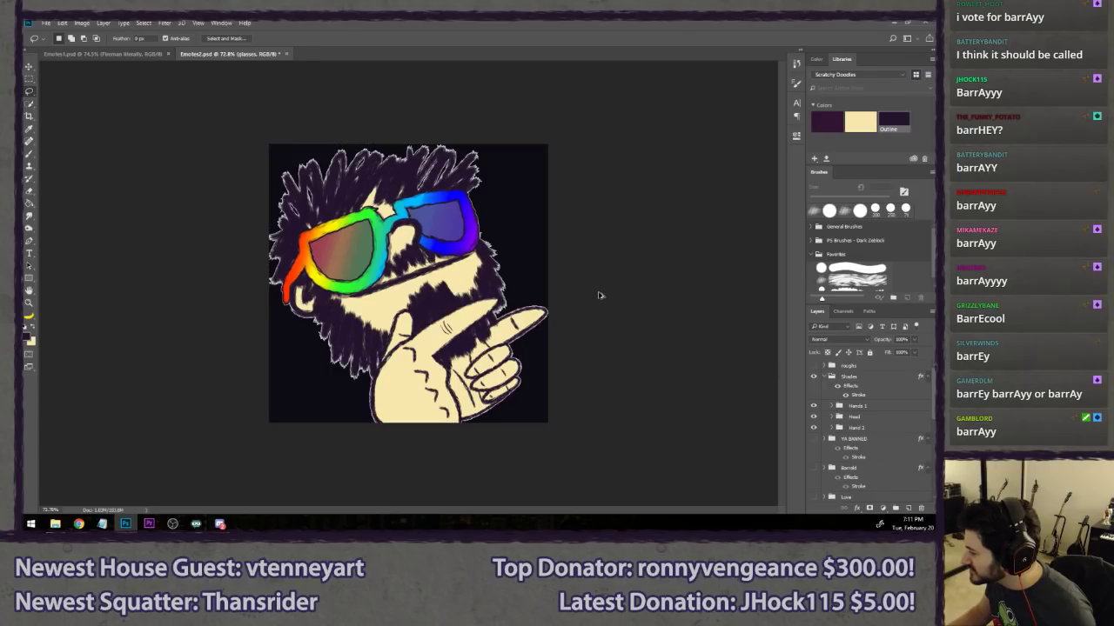
# - Create a merged copy of the Hands 1, Head and Hand 2 groups on a new layer and hide the original groups
pyautogui.click(846, 406)
pyautogui.hotkey('ctrl', 'alt', 'shift', 'e')
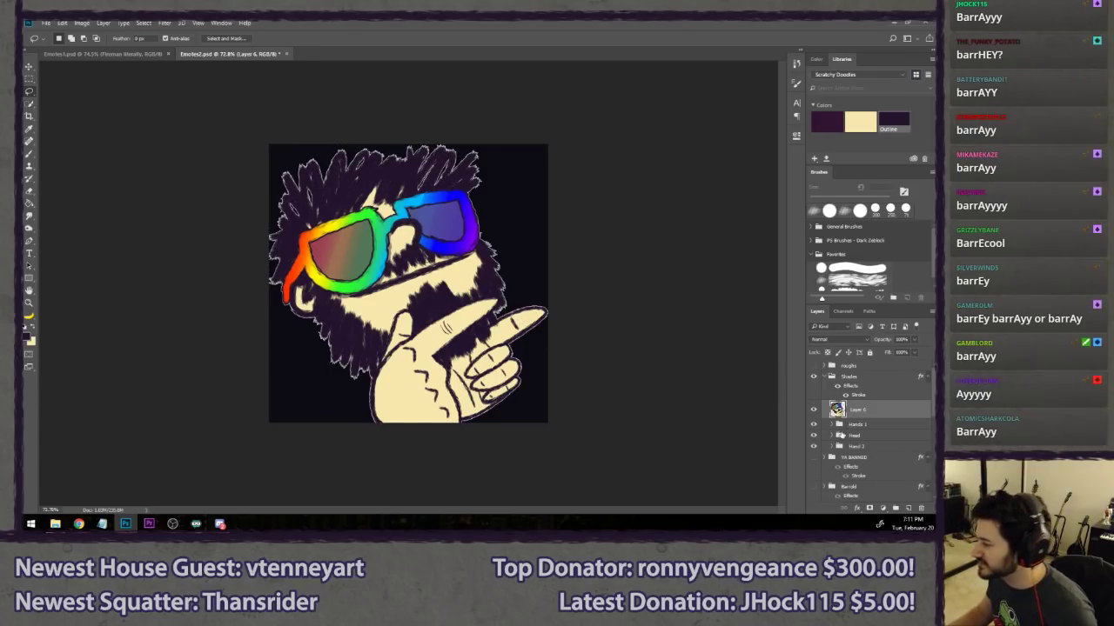
pyautogui.moveTo(813, 425); pyautogui.dragTo(816, 446)
pyautogui.click(812, 411)
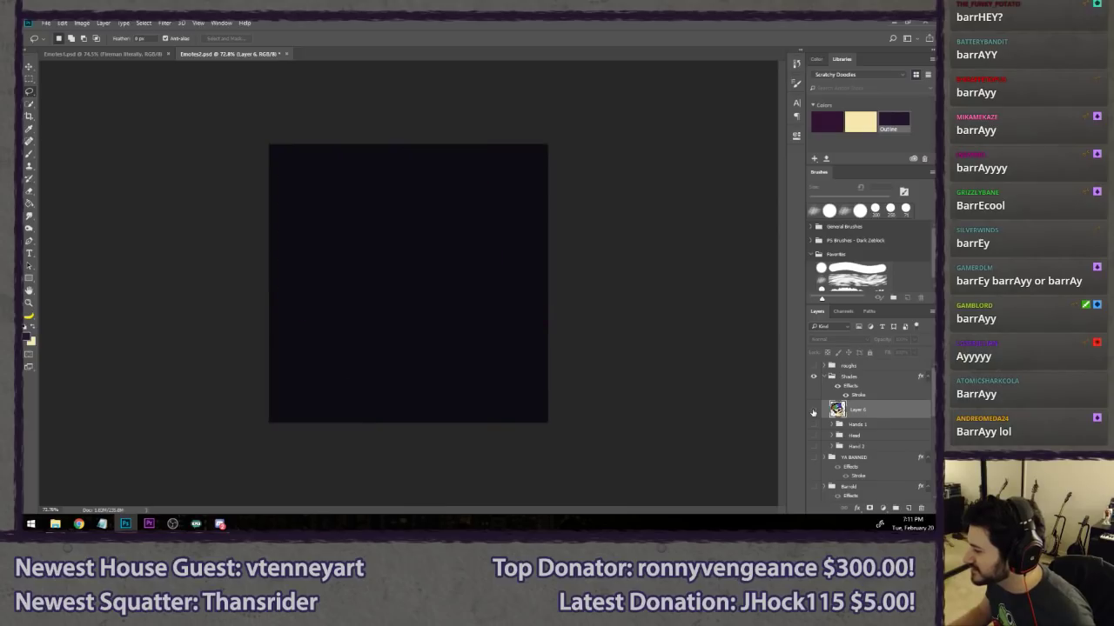
pyautogui.click(813, 411)
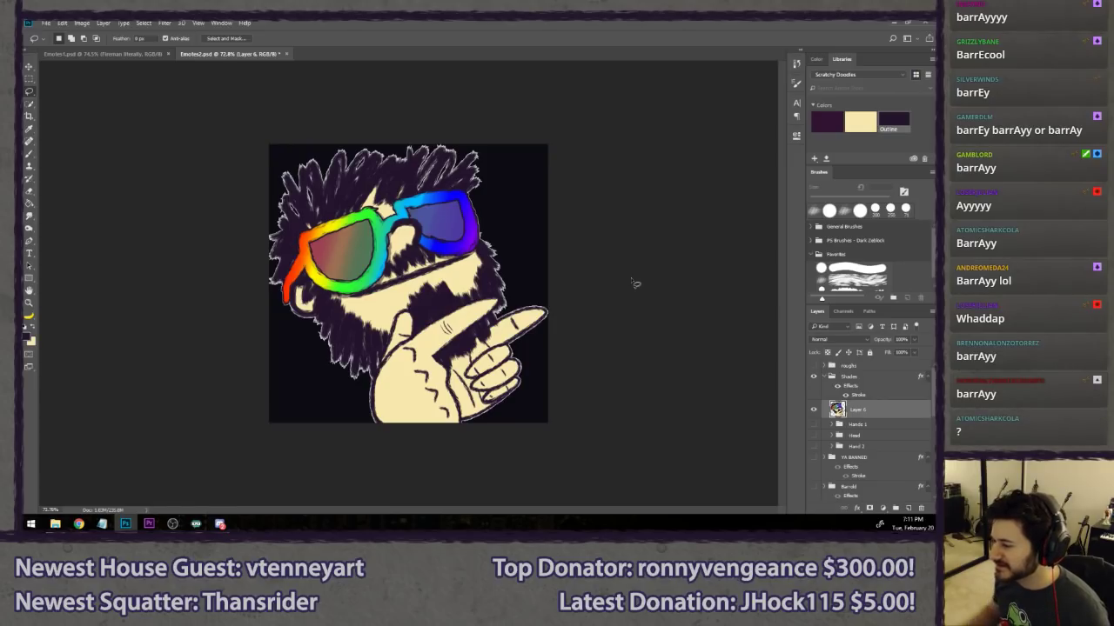
# - Crop the canvas at its existing bounds to discard the merged artwork's pixels outside it
pyautogui.press('c')
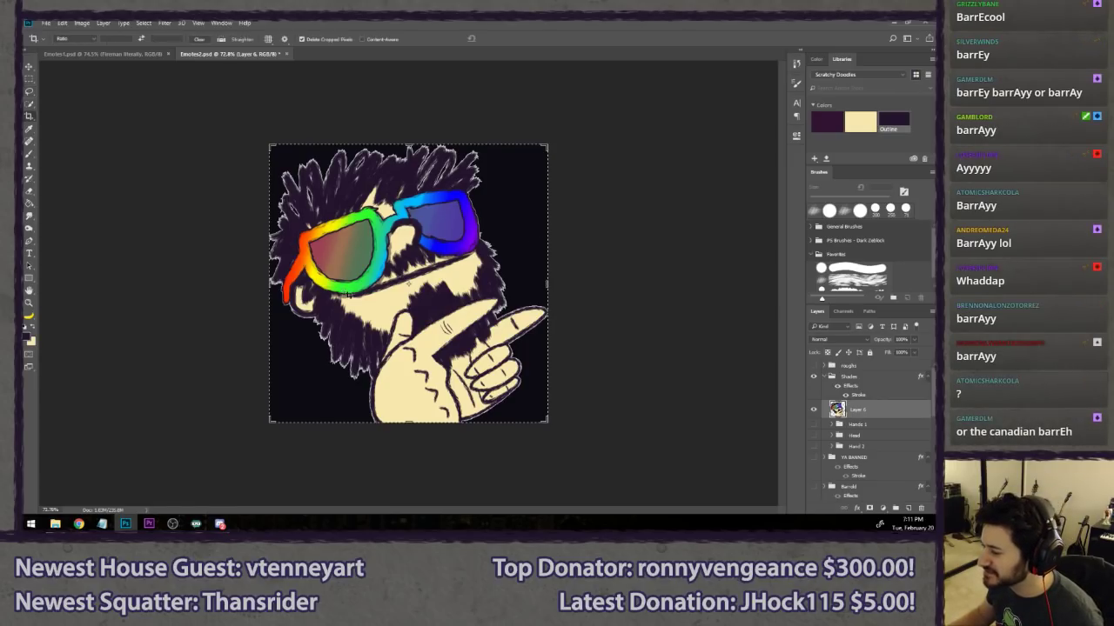
pyautogui.press('Return')
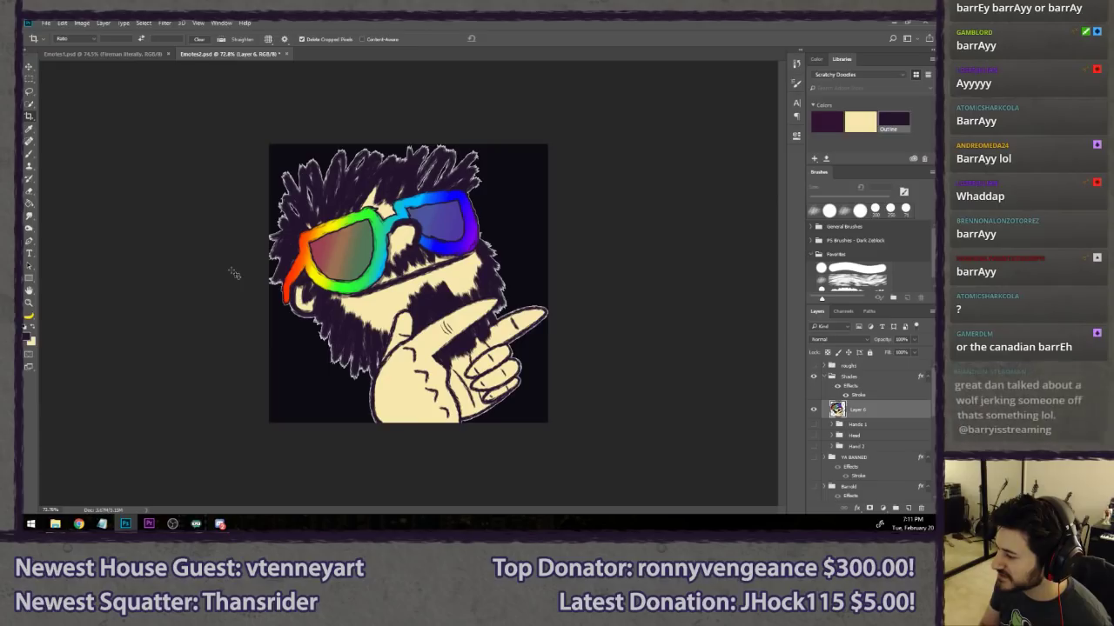
pyautogui.press('l')
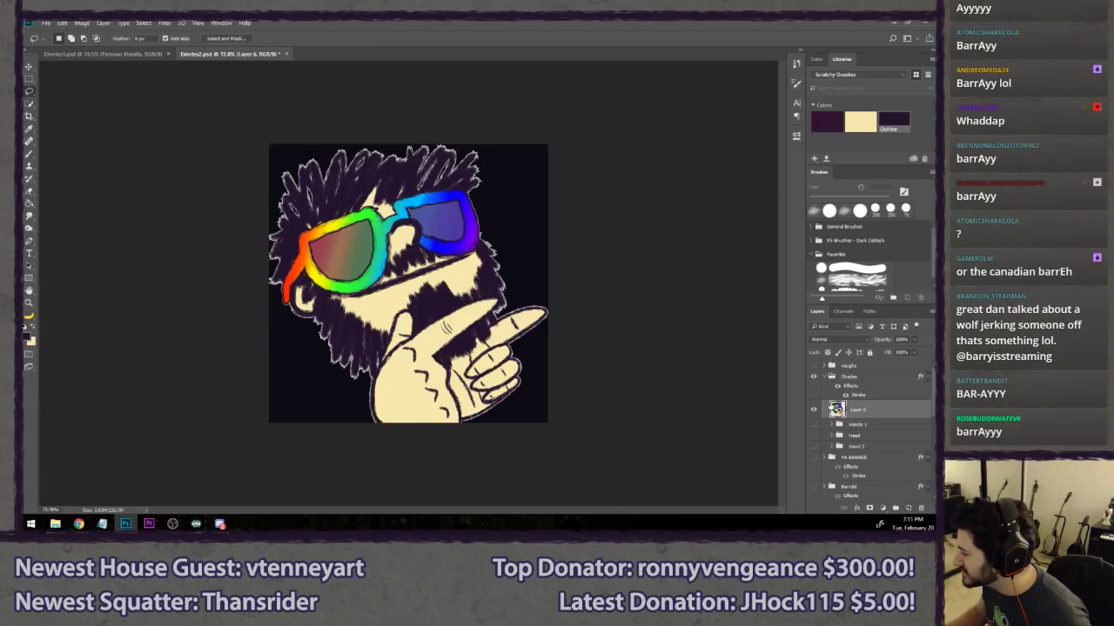
# - Hide the BG Dark and BG Light layers and show the 112 size-guide layer
pyautogui.scroll(-5, 877, 407)
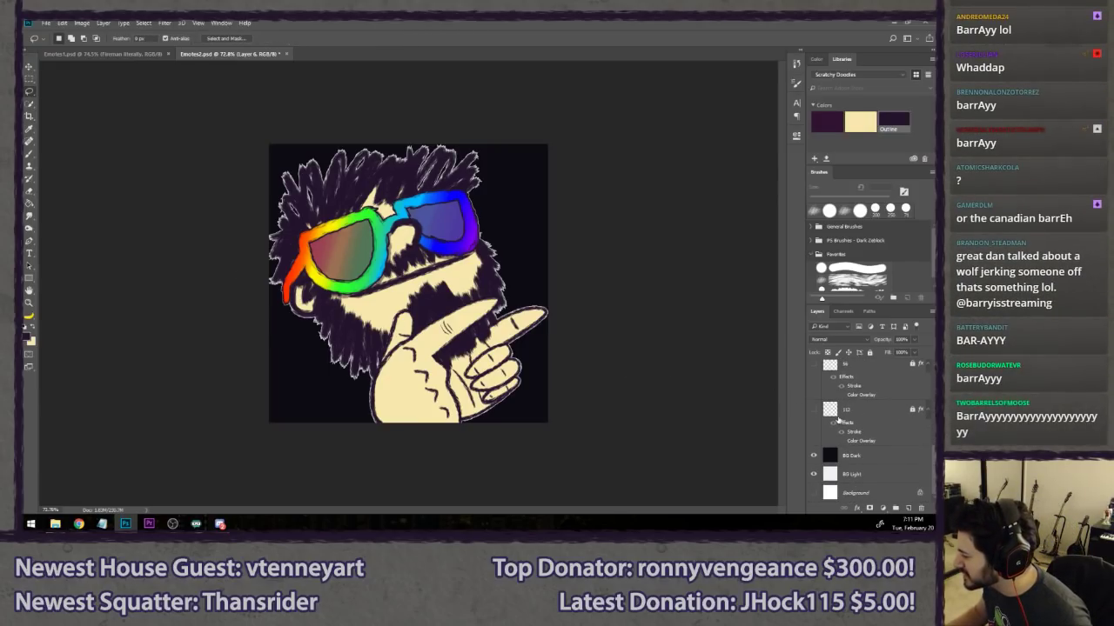
pyautogui.moveTo(813, 455); pyautogui.dragTo(813, 474)
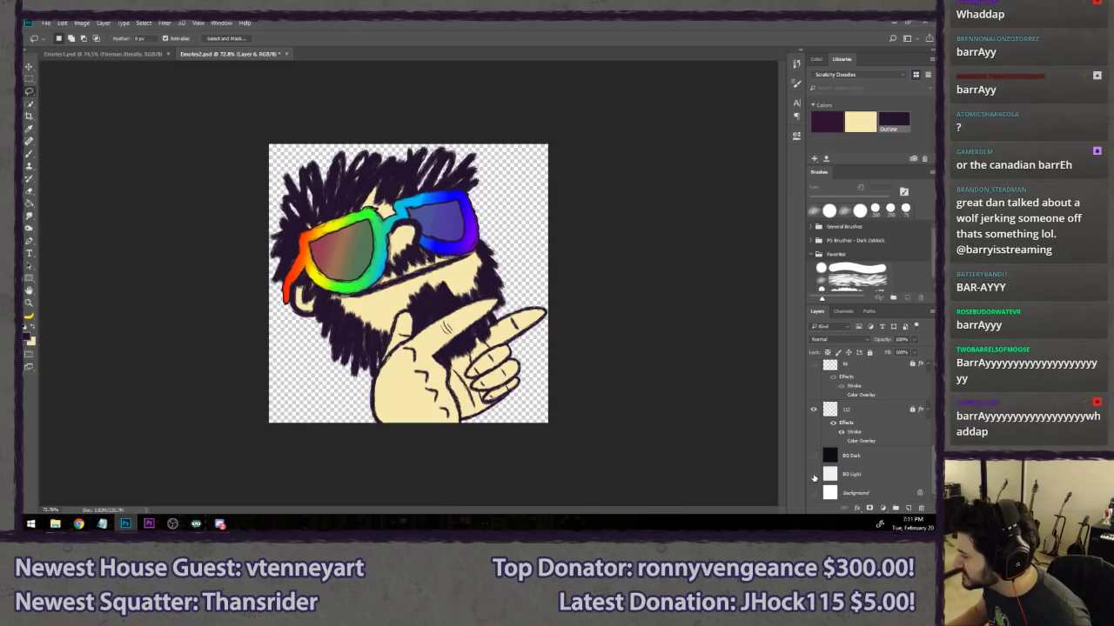
pyautogui.scroll(2, 869, 459)
pyautogui.scroll(3, 869, 459)
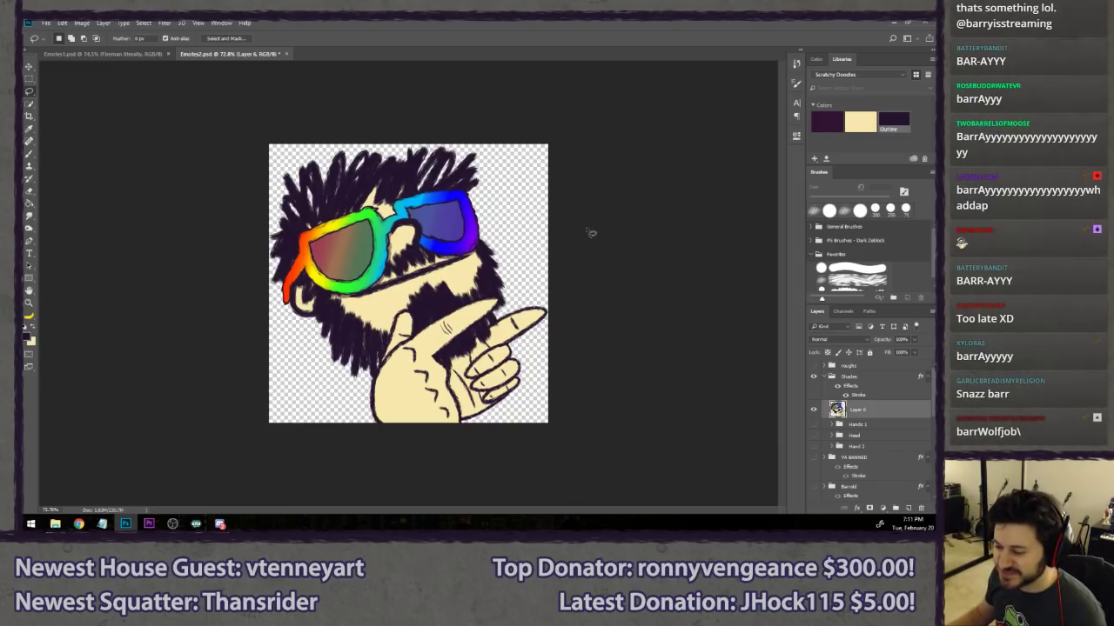
# - Scale the merged emote layer down proportionally so it fits inside the 112 guide frame, and nudge it slightly right
pyautogui.hotkey('ctrl', 't')
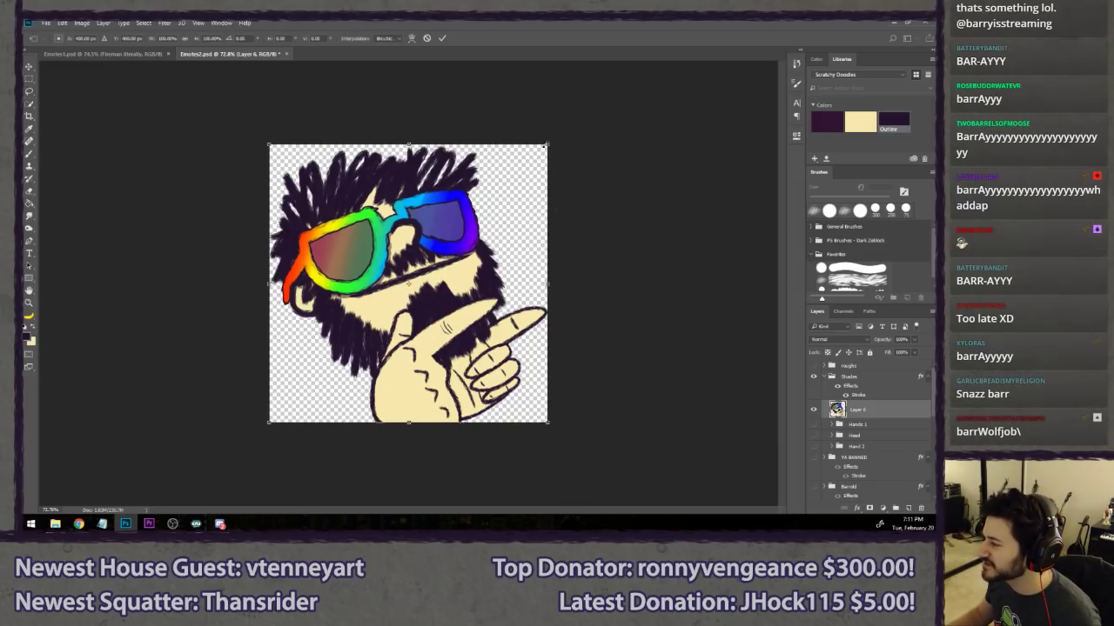
pyautogui.moveTo(546, 145); pyautogui.dragTo(435, 246)
pyautogui.scroll(6, 399, 280)
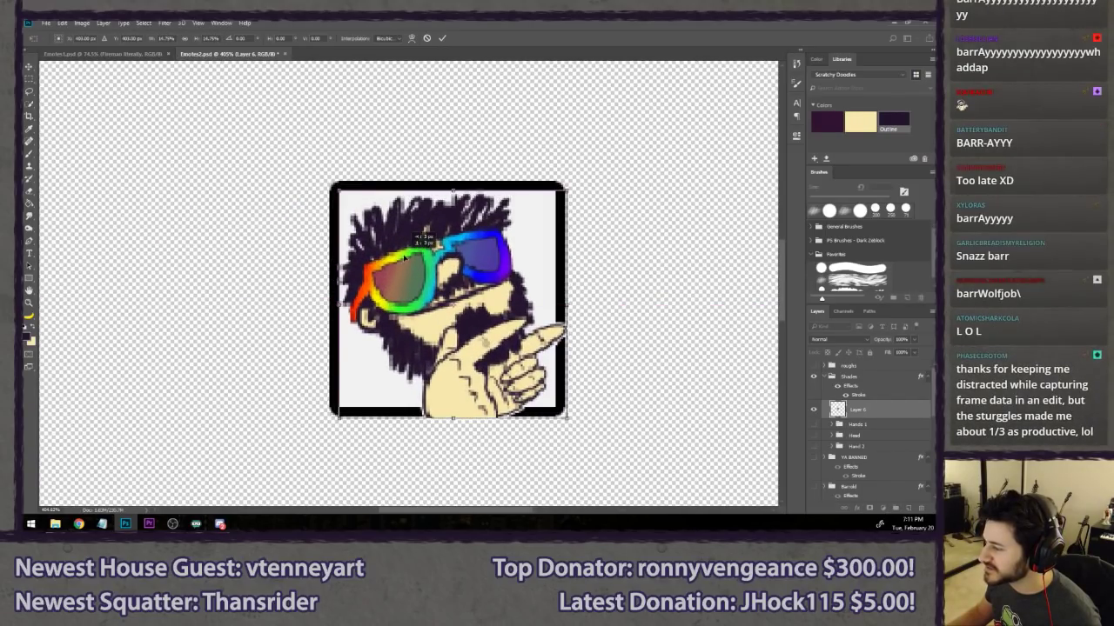
pyautogui.moveTo(566, 416); pyautogui.dragTo(557, 409)
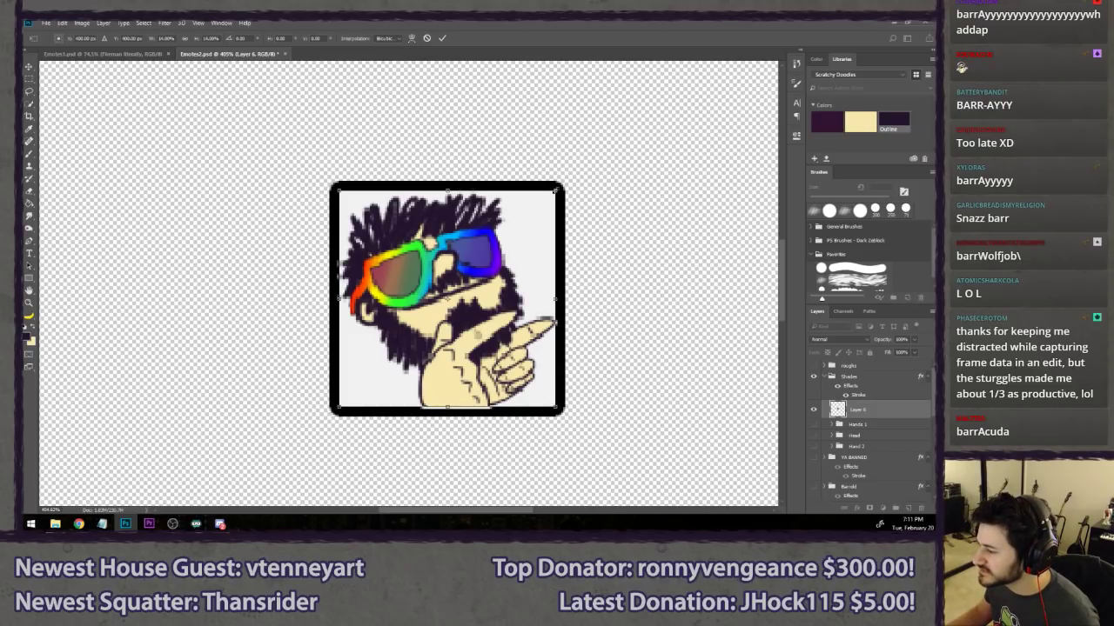
pyautogui.moveTo(562, 184); pyautogui.dragTo(550, 197)
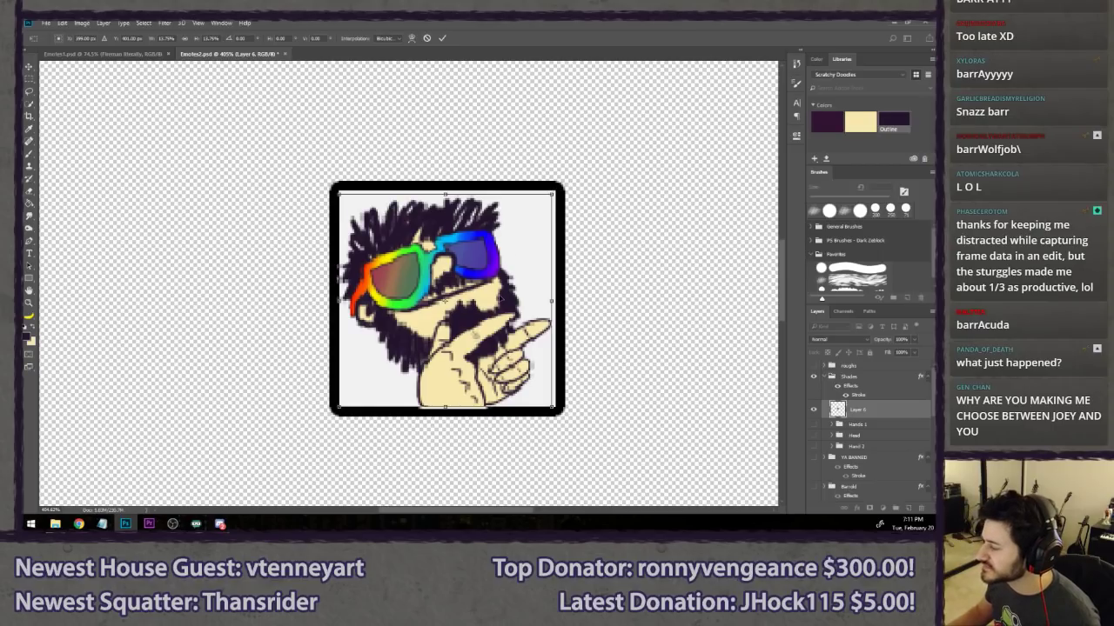
pyautogui.press('Right')
pyautogui.press('l')
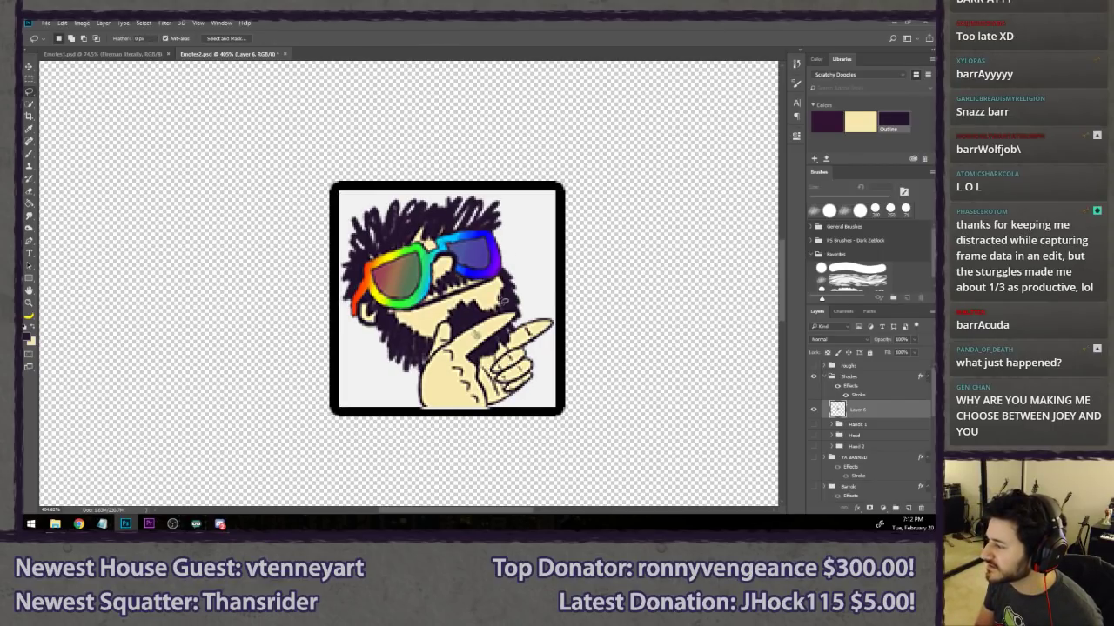
# - Crop the canvas to the 112 guide square and hide the guide layer
pyautogui.moveTo(532, 416); pyautogui.dragTo(490, 269)
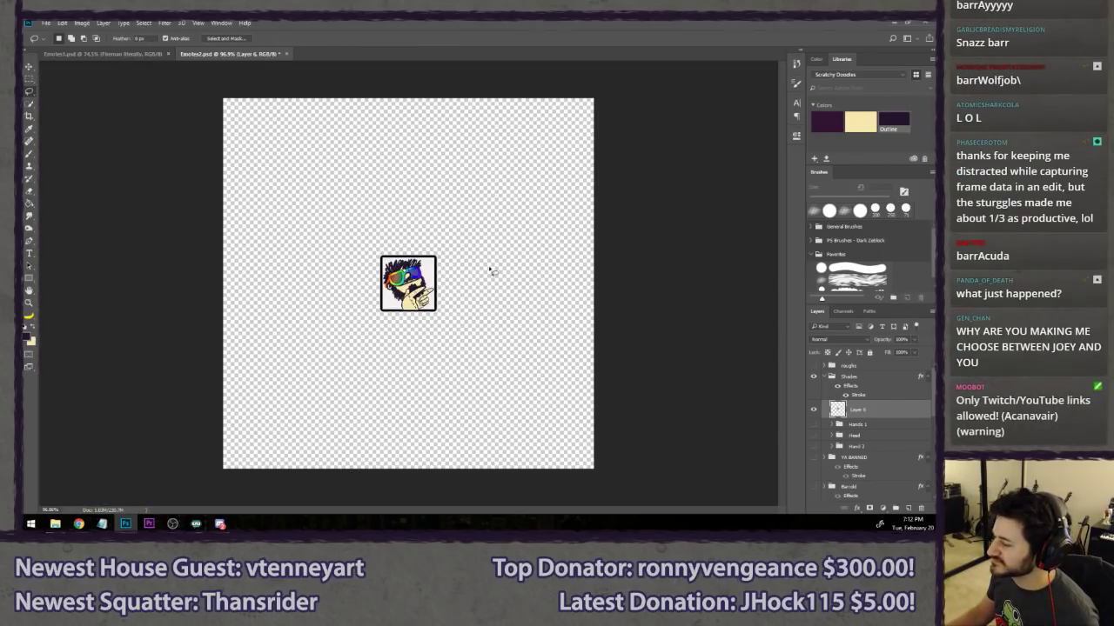
pyautogui.hotkey('ctrl', '1')
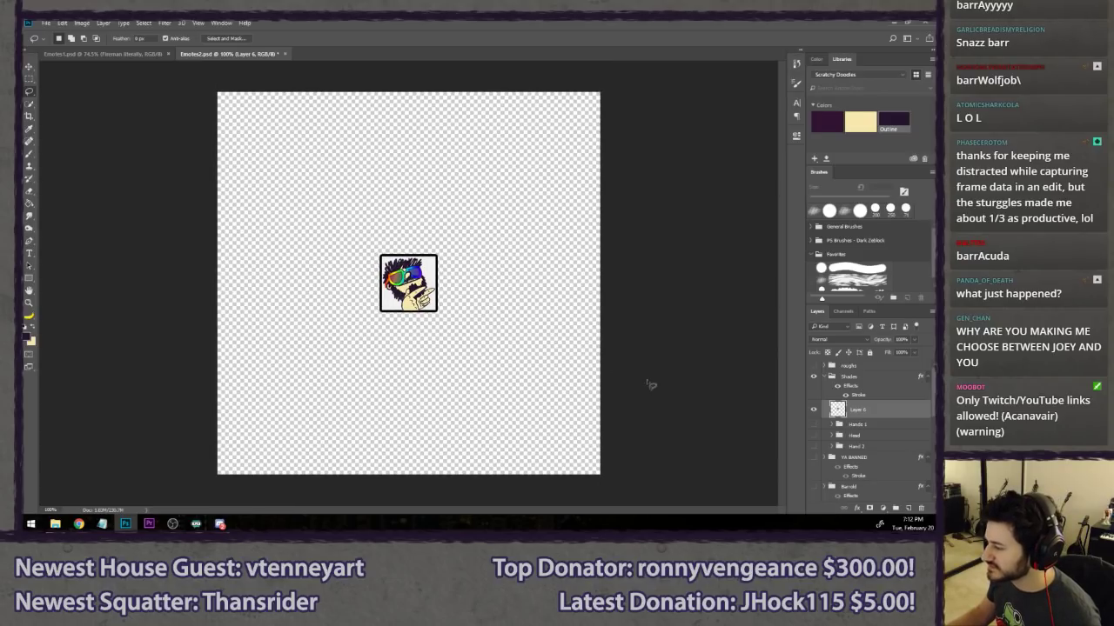
pyautogui.scroll(-5, 851, 443)
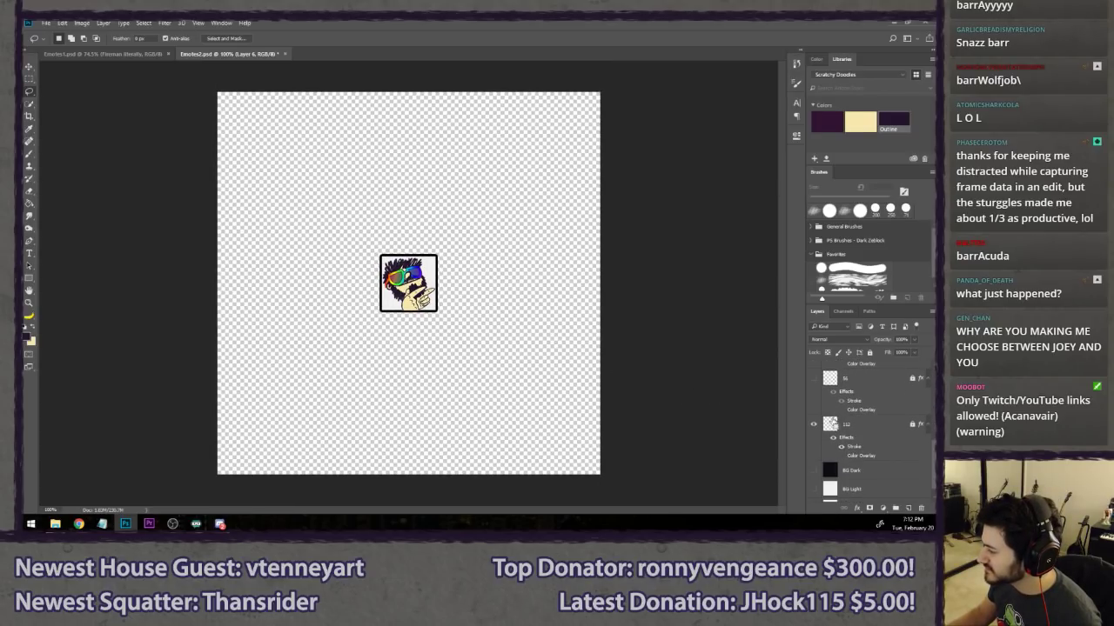
pyautogui.press('c')
pyautogui.press('Return')
pyautogui.press('l')
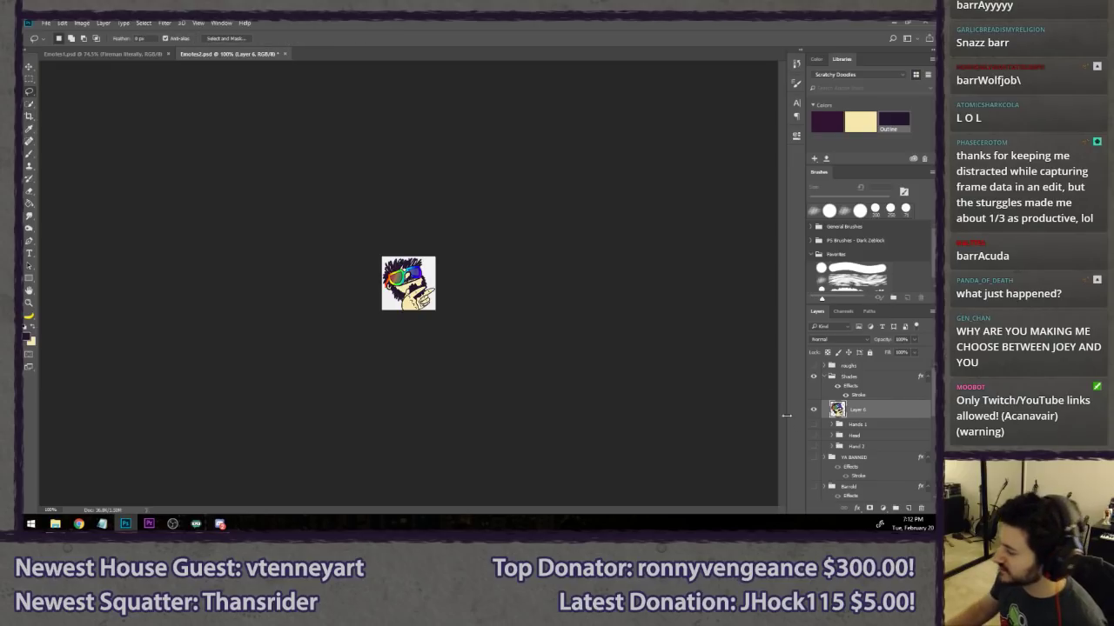
pyautogui.scroll(-5, 822, 426)
pyautogui.click(813, 439)
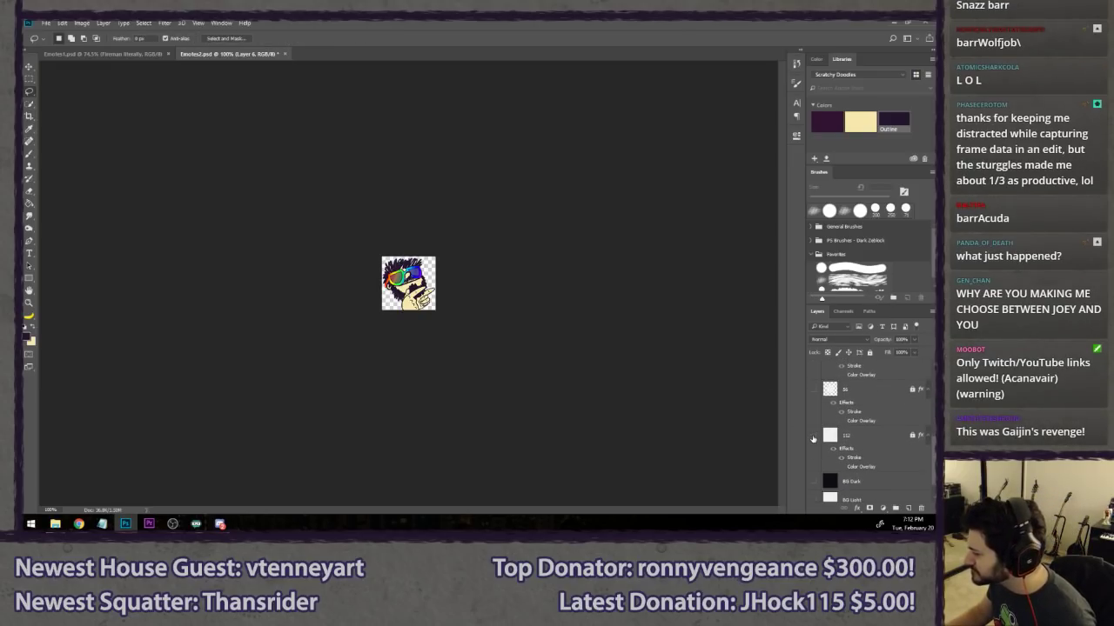
# - Save the cropped emote as a PNG named Shades 112 in the Emotes folder
pyautogui.hotkey('ctrl', 'shift', 's')
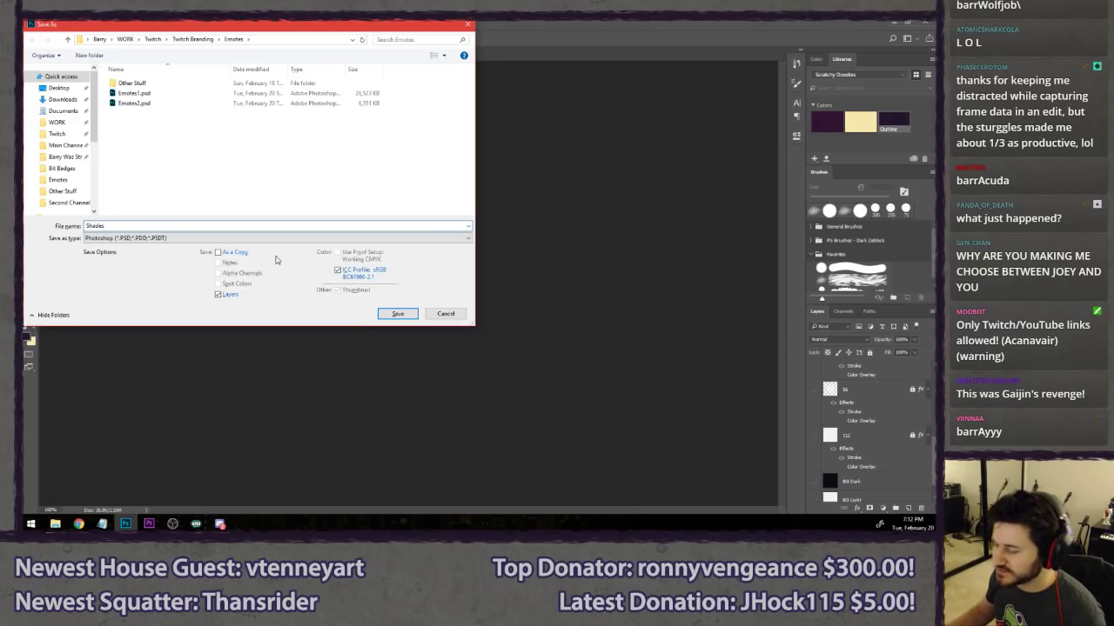
pyautogui.write('Shades 112')
pyautogui.click(162, 239)
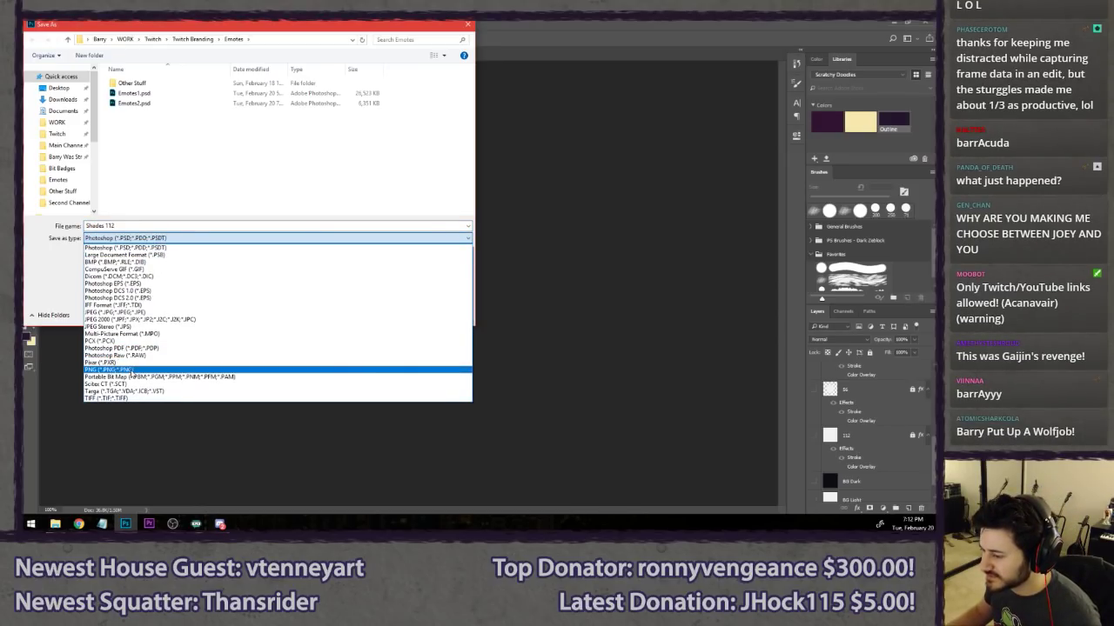
pyautogui.click(162, 369)
pyautogui.click(407, 315)
pyautogui.click(499, 243)
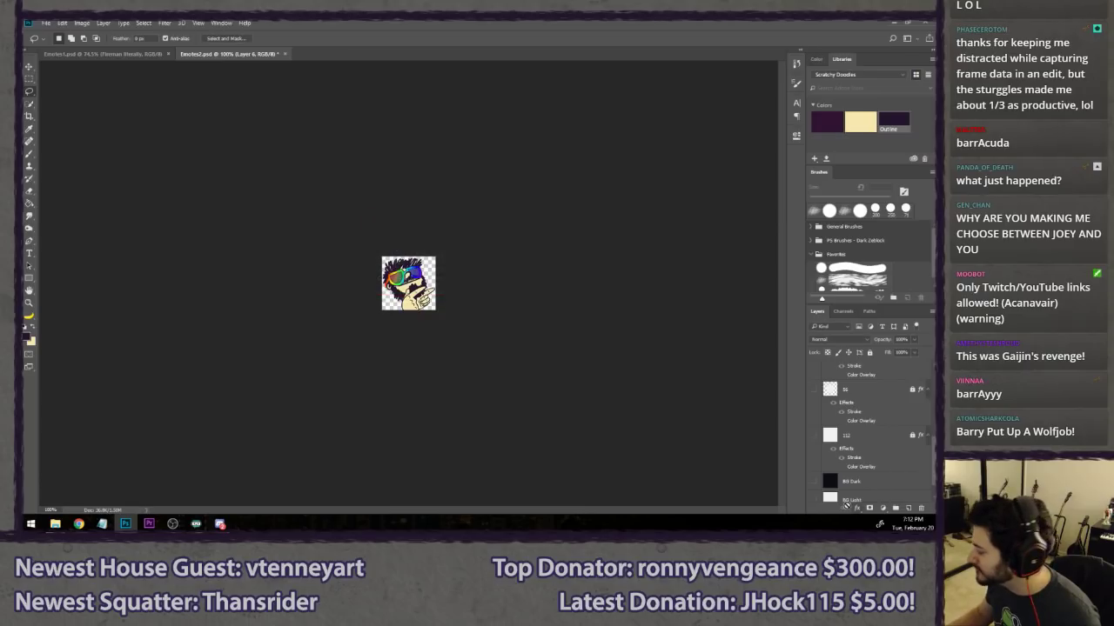
# - Compare the small emote's readability against the BG Dark layer and a transparent background
pyautogui.click(814, 483)
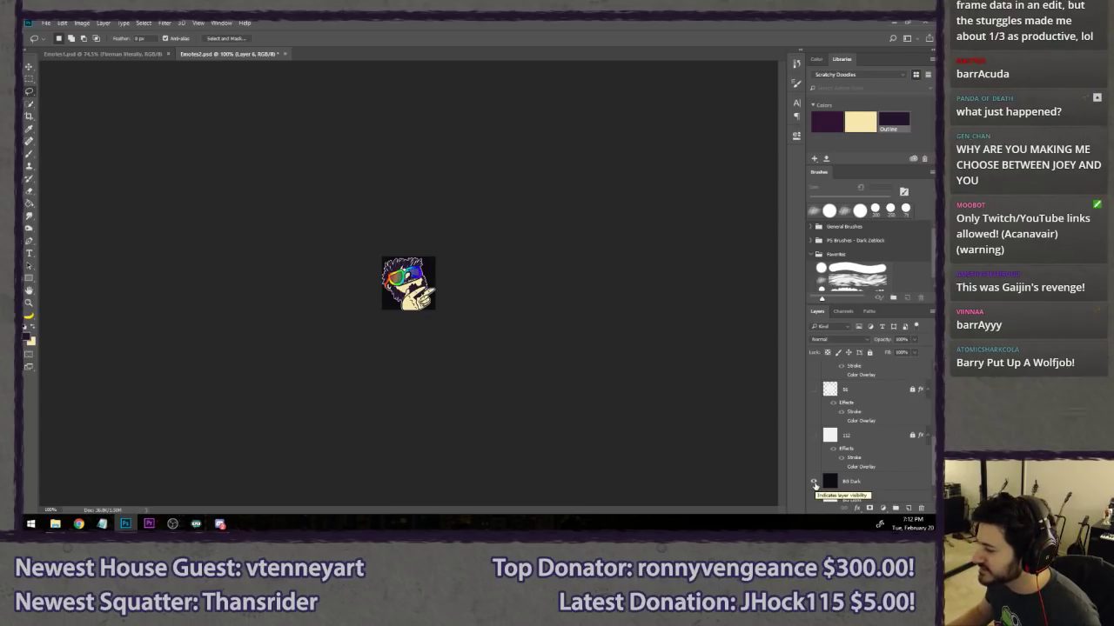
pyautogui.click(815, 484)
pyautogui.click(815, 485)
pyautogui.click(815, 485)
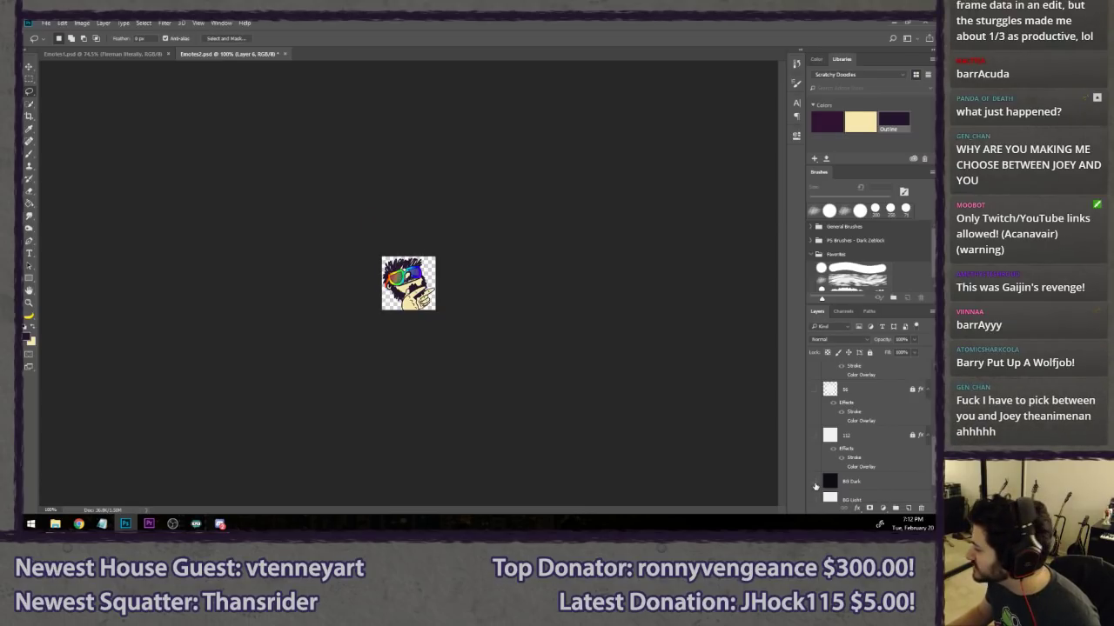
pyautogui.click(815, 485)
pyautogui.click(815, 486)
# - Scale the merged emote layer down proportionally to fit inside the 56 guide frame
pyautogui.scroll(5, 862, 389)
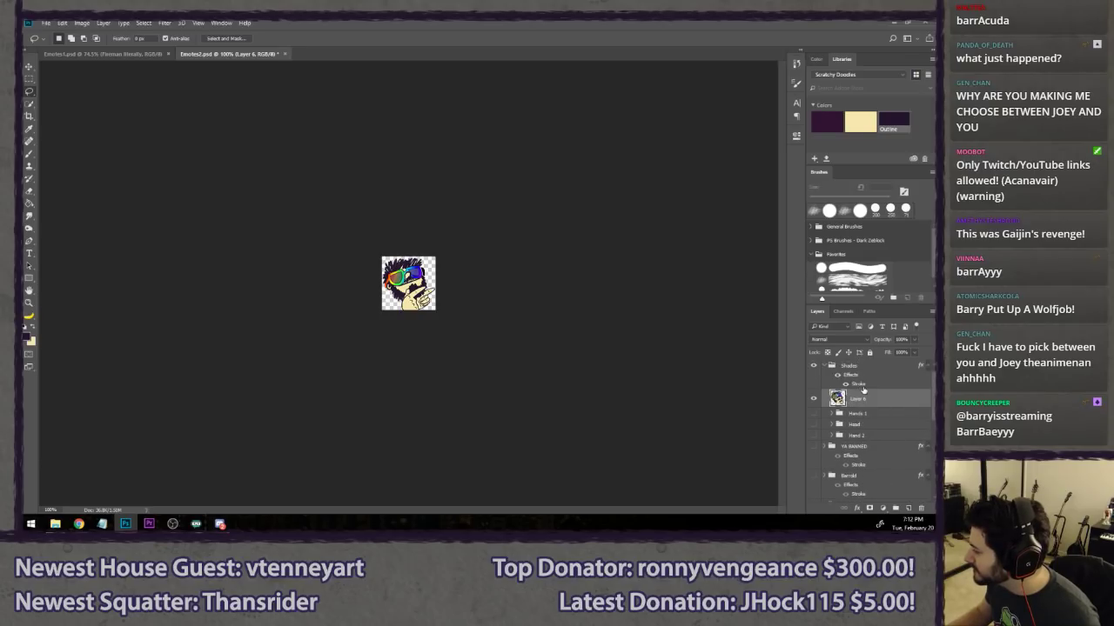
pyautogui.scroll(1, 863, 390)
pyautogui.moveTo(378, 270); pyautogui.dragTo(455, 267)
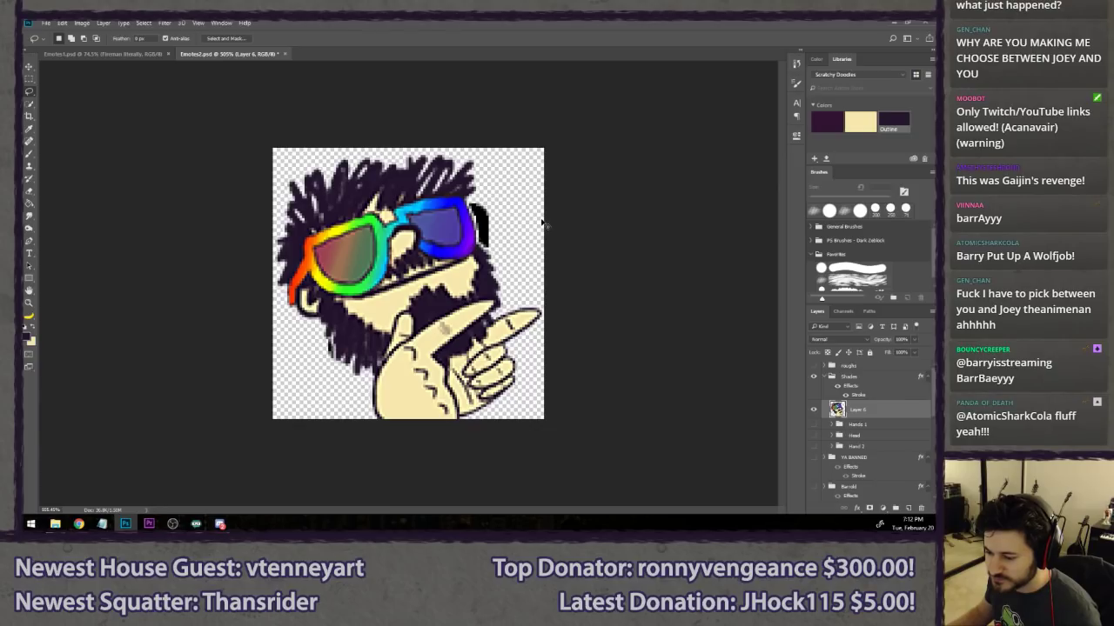
pyautogui.hotkey('ctrl', 't')
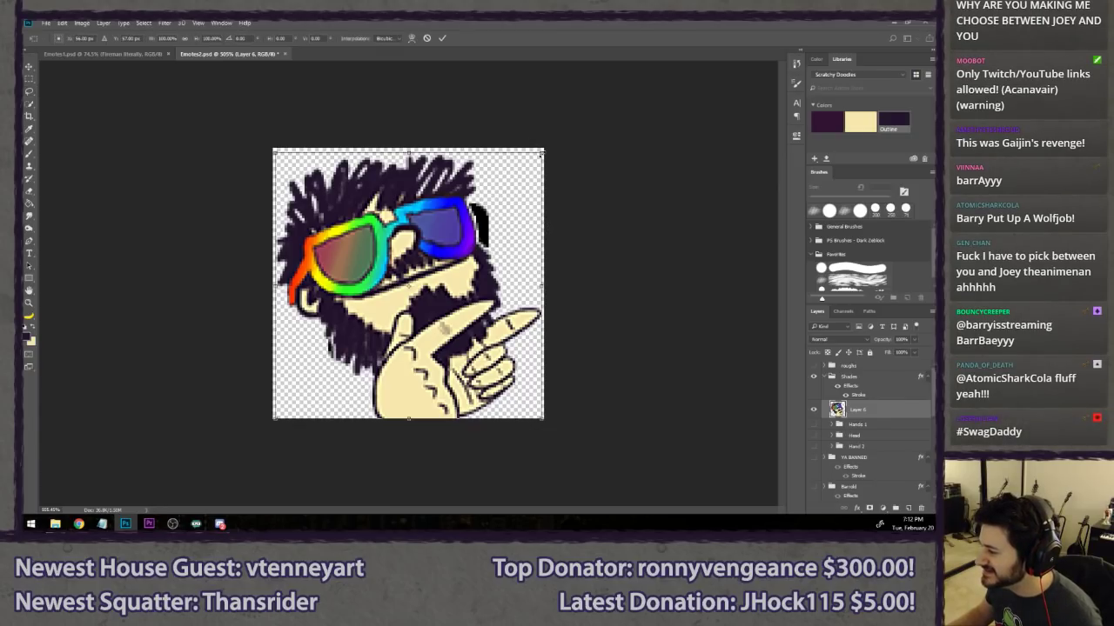
pyautogui.moveTo(543, 150); pyautogui.dragTo(475, 214)
pyautogui.moveTo(440, 255); pyautogui.dragTo(475, 216)
pyautogui.scroll(3, 472, 240)
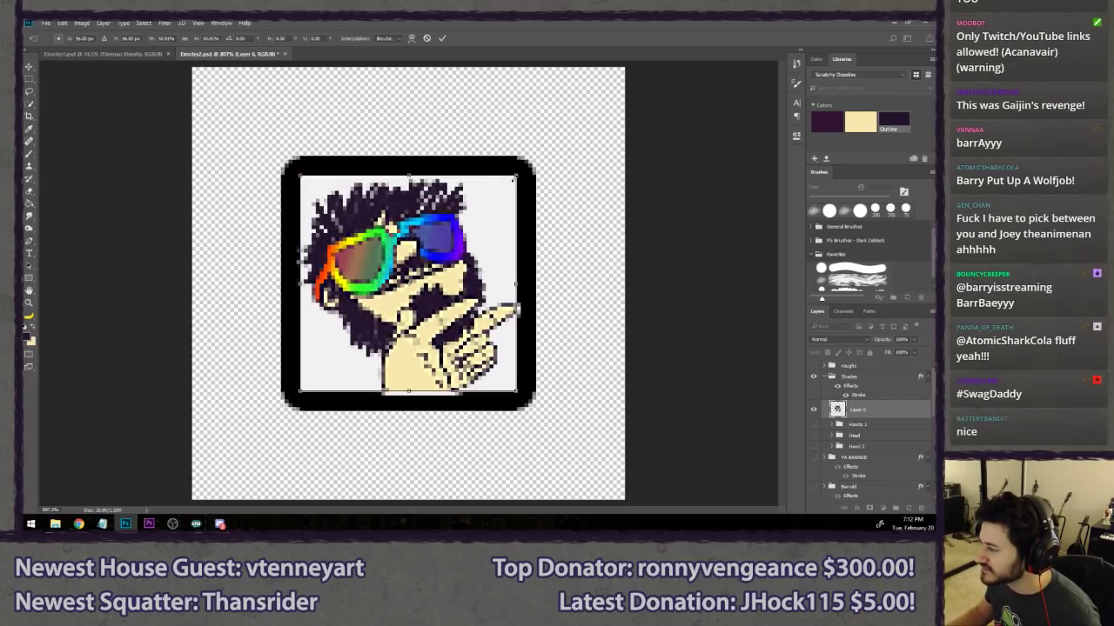
pyautogui.moveTo(516, 176); pyautogui.dragTo(512, 183)
pyautogui.press('Return')
pyautogui.press('l')
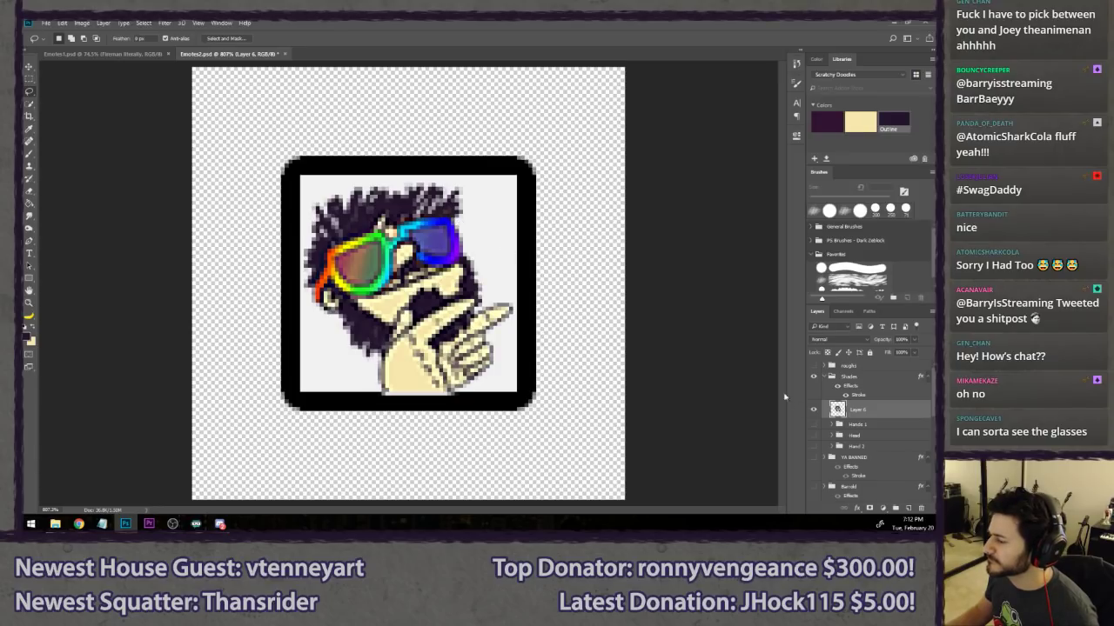
# - Try cropping the canvas to the 56 guide square, view the emote at actual size, and revert to the full-size artwork
pyautogui.scroll(-4, 848, 426)
pyautogui.keyDown('ctrl'); pyautogui.click(830, 455); pyautogui.keyUp('ctrl')
pyautogui.press('c')
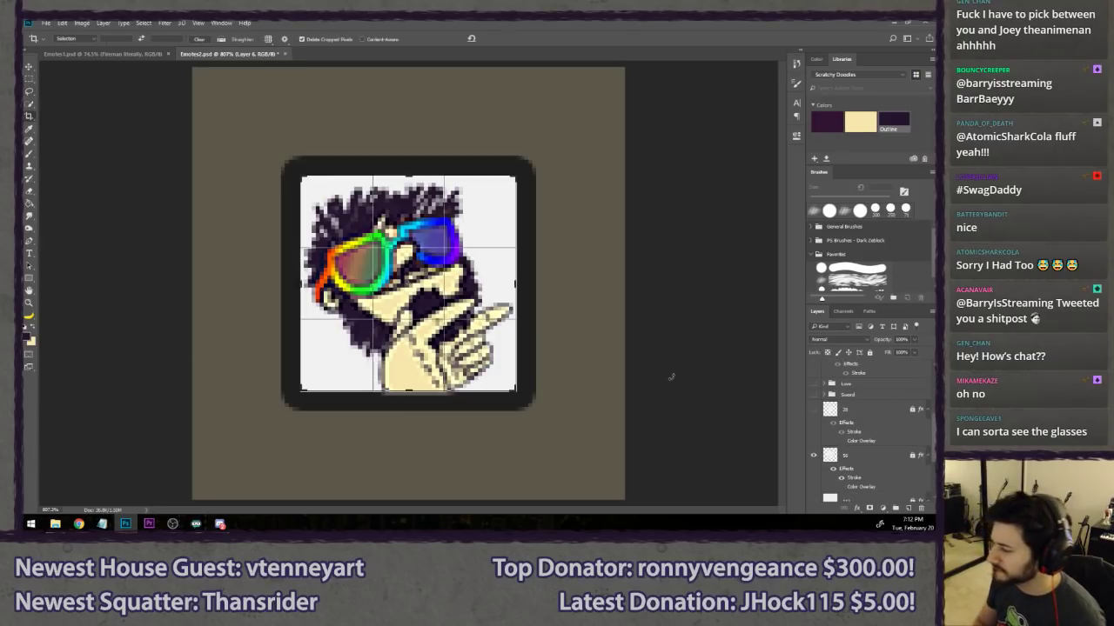
pyautogui.press('Return')
pyautogui.press('l')
pyautogui.scroll(-8, 290, 298)
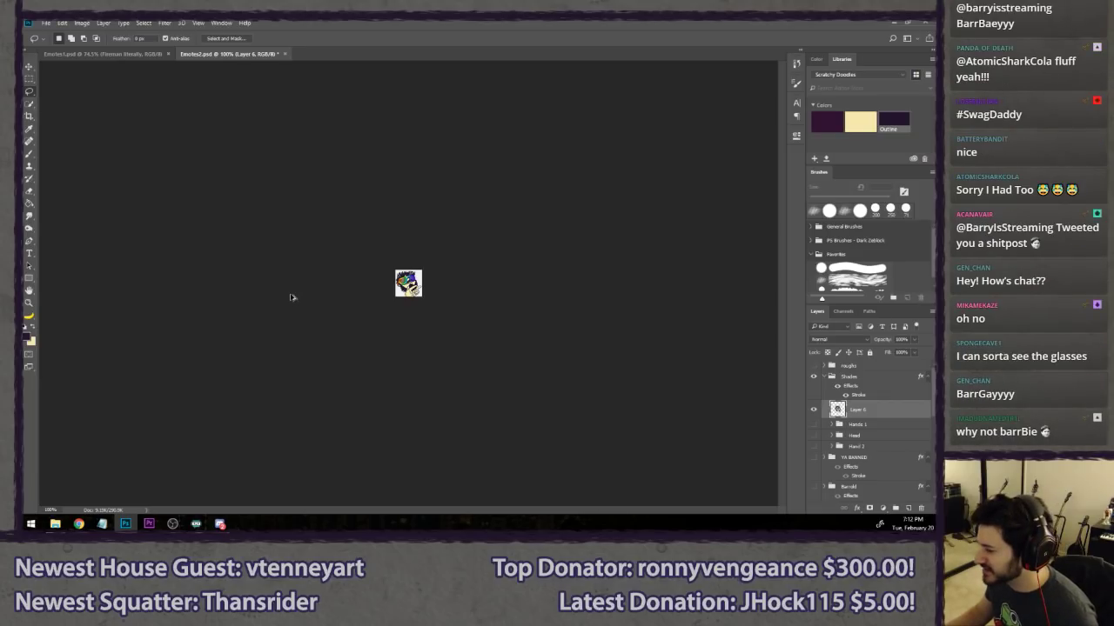
pyautogui.scroll(6, 291, 297)
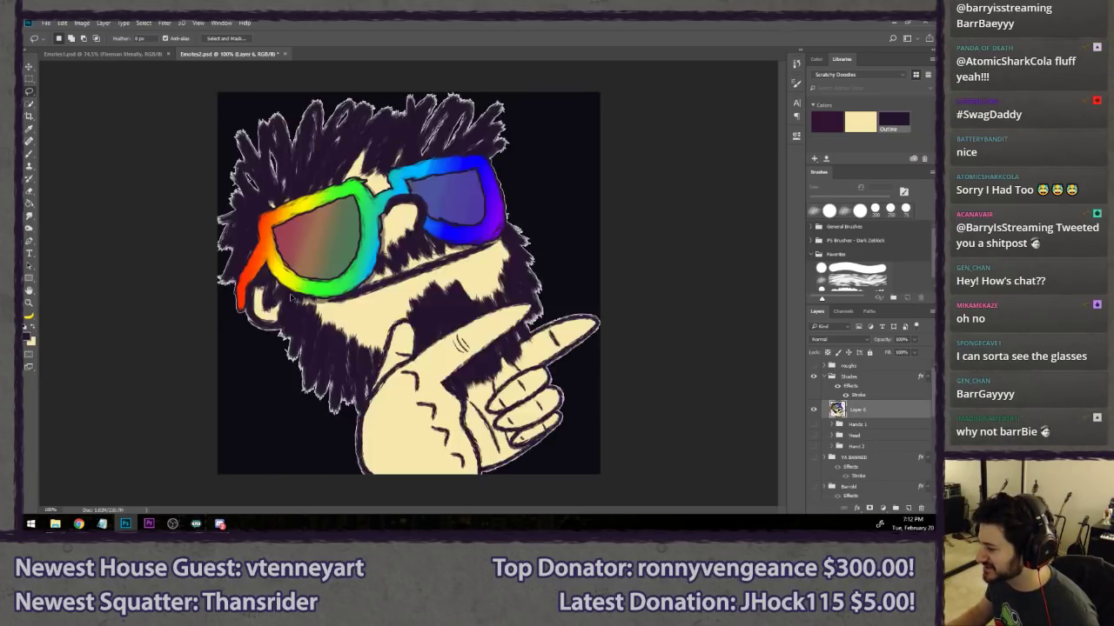
# - Delete the merged emote layer and show the Hands 1, Head and Hand 2 groups
pyautogui.press('Delete')
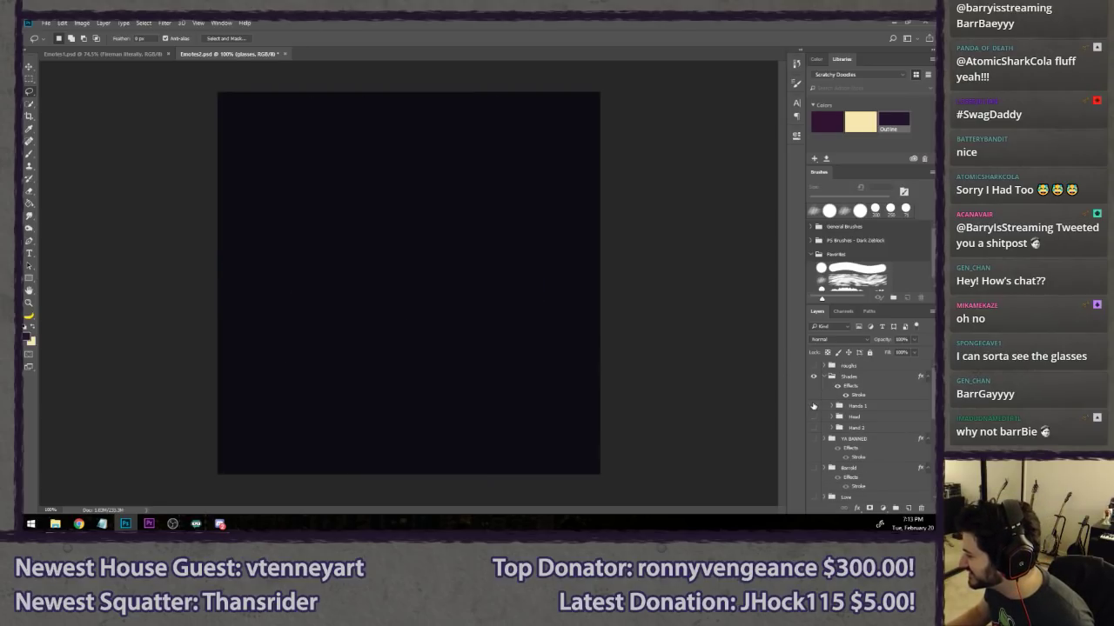
pyautogui.moveTo(813, 406); pyautogui.dragTo(813, 428)
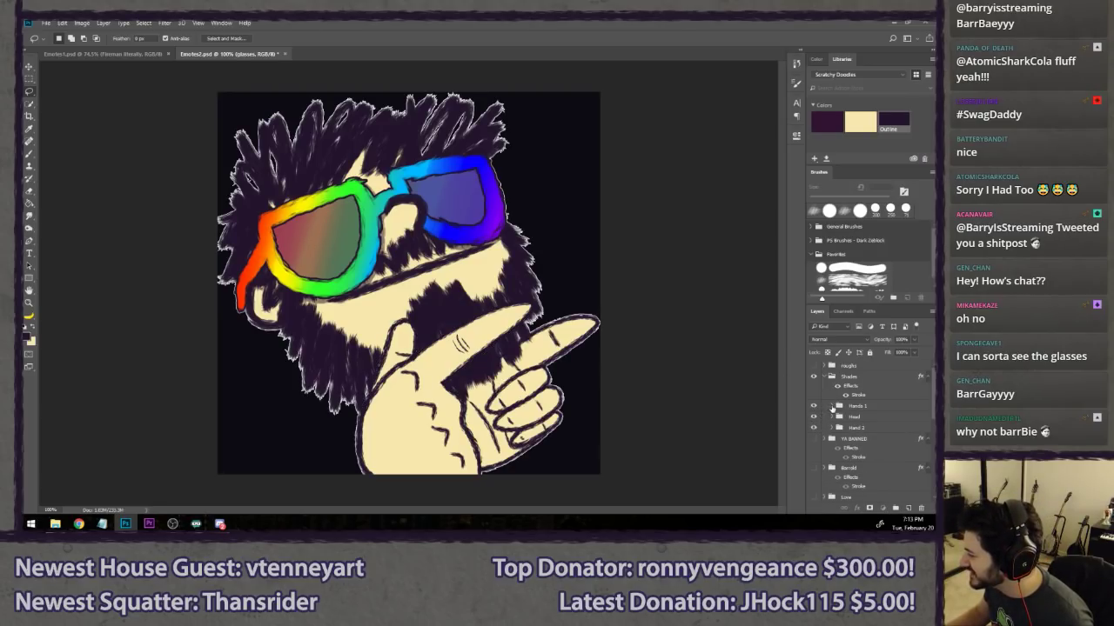
# - Add a layer named "hand outline again" above the hand detail layer in the Hands 1 group and save the document
pyautogui.click(832, 406)
pyautogui.scroll(-3, 833, 430)
pyautogui.scroll(2, 857, 416)
pyautogui.click(877, 401)
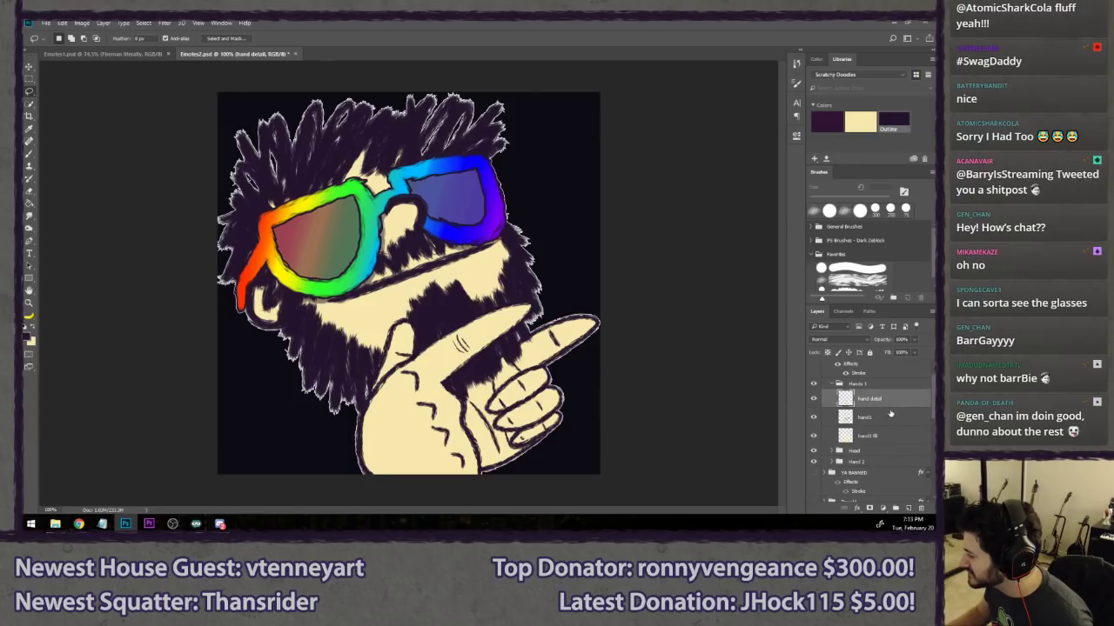
pyautogui.hotkey('ctrl', 'shift', 'n')
pyautogui.write('hand outl')
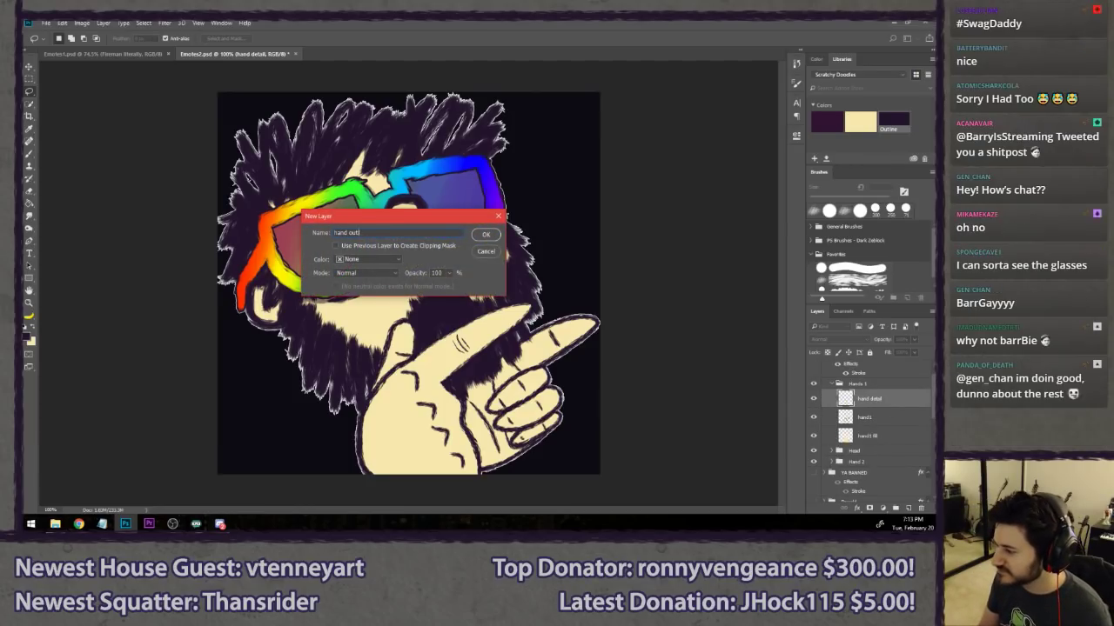
pyautogui.write('ine again')
pyautogui.press('Return')
pyautogui.press('b')
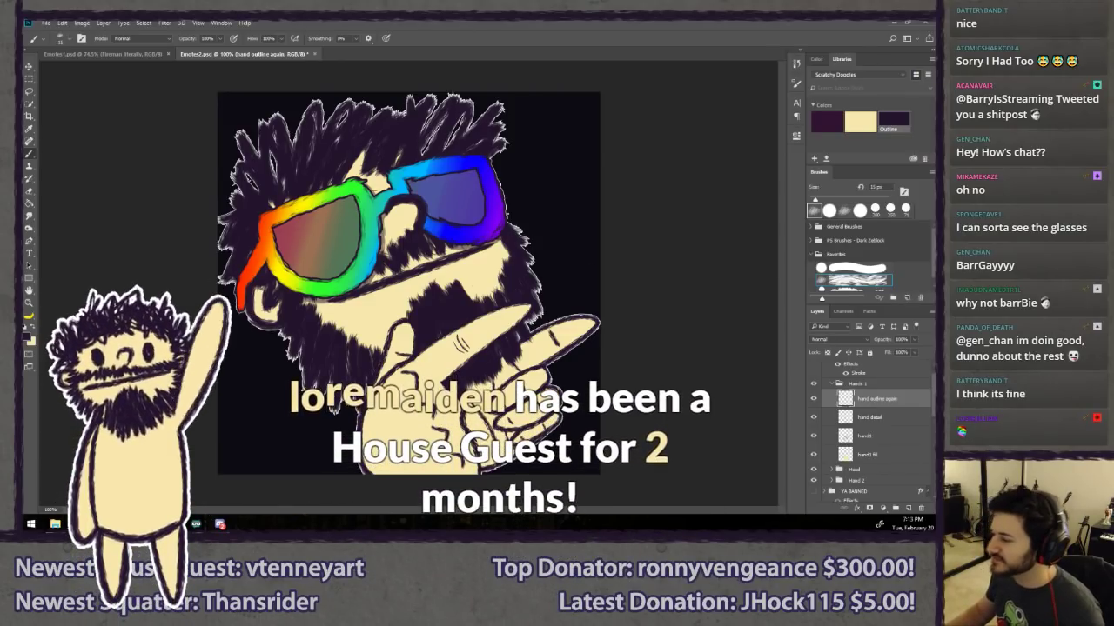
pyautogui.hotkey('ctrl', 's')
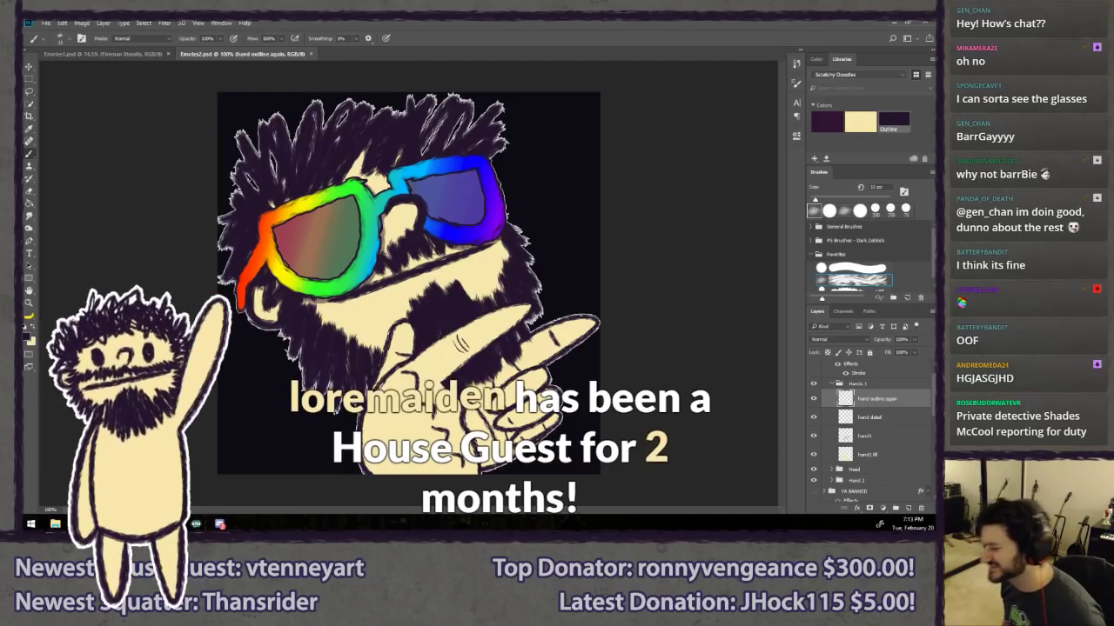
# - Enlarge the brush to 40 px and thicken the front hand's outline along the wrist, palm and thumb
pyautogui.hotkey('ctrl', 'space')
pyautogui.click(461, 346)
pyautogui.moveTo(366, 392); pyautogui.dragTo(400, 254)
pyautogui.press(']')
pyautogui.press(']')
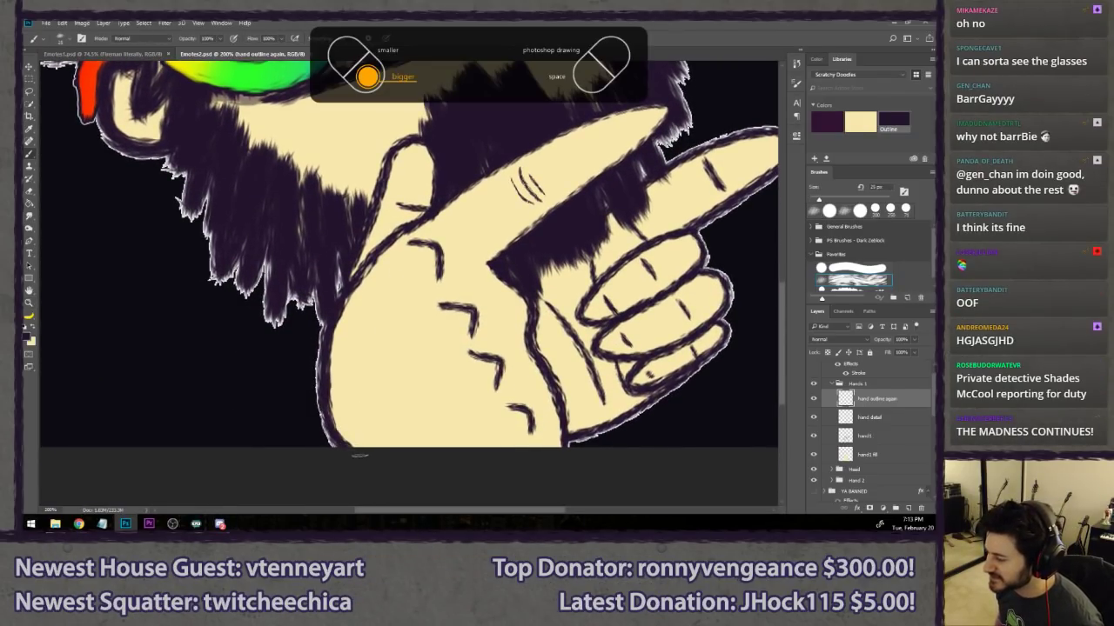
pyautogui.press(']')
pyautogui.press(']')
pyautogui.press(']')
pyautogui.moveTo(350, 445); pyautogui.dragTo(332, 416)
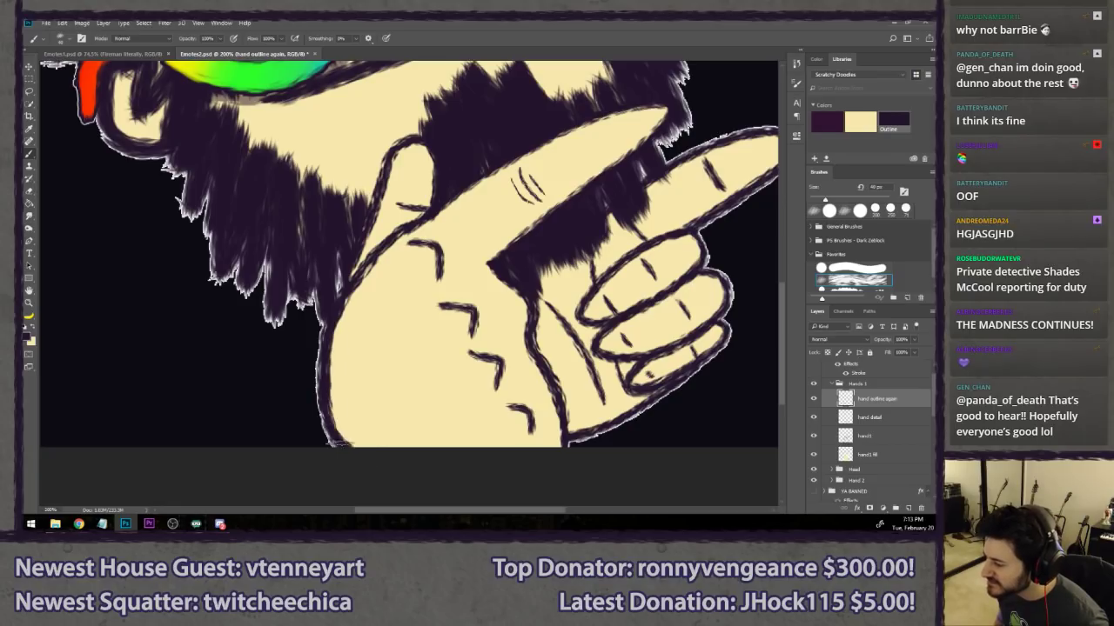
pyautogui.moveTo(343, 446)
pyautogui.mouseDown()
pyautogui.moveTo(322, 383)
pyautogui.moveTo(357, 280)
pyautogui.moveTo(518, 151)
pyautogui.moveTo(598, 113)
pyautogui.moveTo(652, 107)
pyautogui.moveTo(665, 113)
pyautogui.moveTo(644, 147)
pyautogui.moveTo(495, 264)
pyautogui.moveTo(526, 305)
pyautogui.moveTo(526, 344)
pyautogui.moveTo(553, 396)
pyautogui.moveTo(565, 446)
pyautogui.mouseUp()
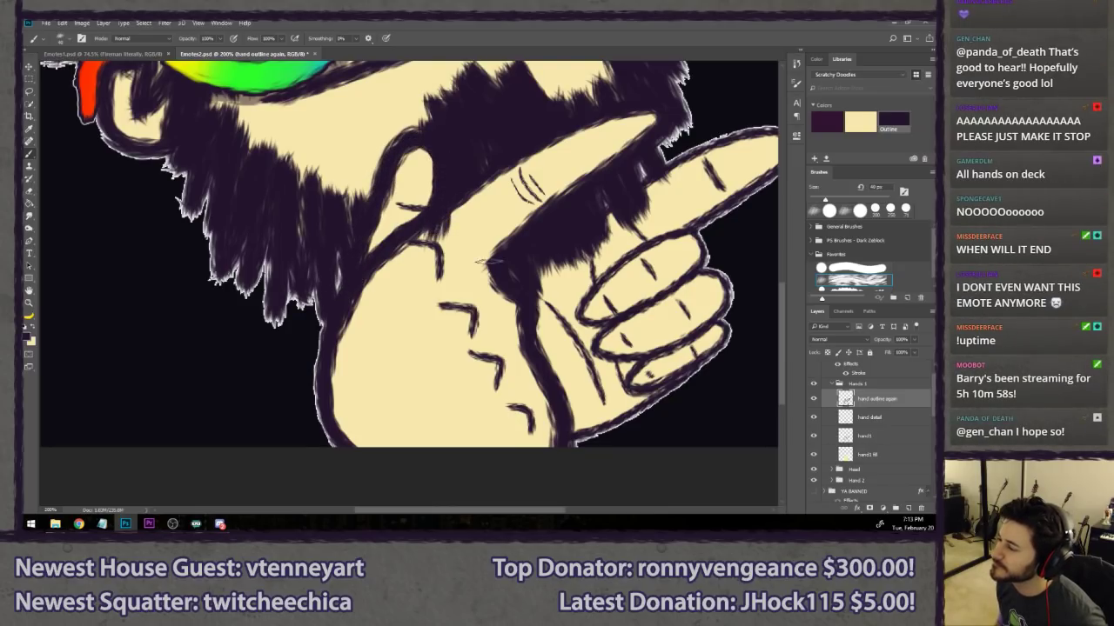
pyautogui.hotkey('ctrl', 'z')
# - Continue the thick dark outline around the rest of the hand, including the pointing finger and the outer edge of the curled fingers
pyautogui.moveTo(334, 320)
pyautogui.mouseDown()
pyautogui.moveTo(393, 148)
pyautogui.moveTo(421, 137)
pyautogui.moveTo(441, 158)
pyautogui.moveTo(435, 204)
pyautogui.mouseUp()
pyautogui.moveTo(573, 267); pyautogui.dragTo(387, 315)
pyautogui.moveTo(427, 244)
pyautogui.mouseDown()
pyautogui.moveTo(539, 185)
pyautogui.moveTo(585, 190)
pyautogui.moveTo(599, 204)
pyautogui.moveTo(564, 195)
pyautogui.mouseUp()
pyautogui.hotkey('ctrl', 'z')
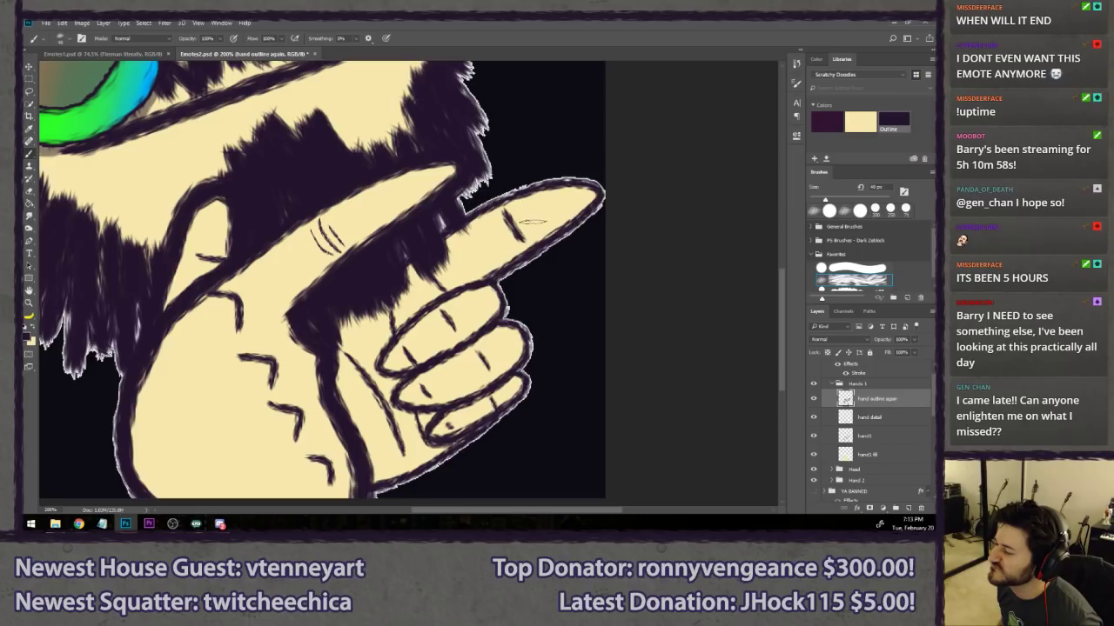
pyautogui.moveTo(410, 253)
pyautogui.mouseDown()
pyautogui.moveTo(532, 183)
pyautogui.moveTo(593, 193)
pyautogui.moveTo(592, 210)
pyautogui.moveTo(487, 281)
pyautogui.moveTo(498, 290)
pyautogui.moveTo(489, 320)
pyautogui.moveTo(531, 333)
pyautogui.moveTo(516, 359)
pyautogui.moveTo(536, 355)
pyautogui.moveTo(516, 399)
pyautogui.moveTo(396, 481)
pyautogui.moveTo(373, 487)
pyautogui.moveTo(332, 464)
pyautogui.moveTo(319, 360)
pyautogui.mouseUp()
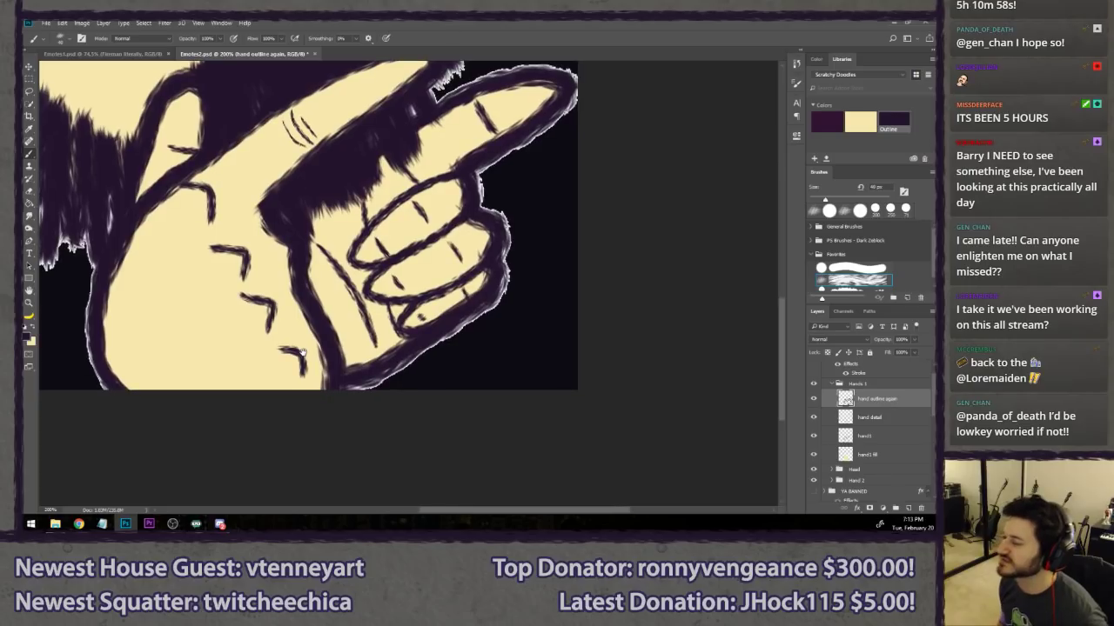
# - Check the thickened hand outline at a smaller view size and erase the excess beside the pointing fingertip
pyautogui.hotkey('ctrl', '-')
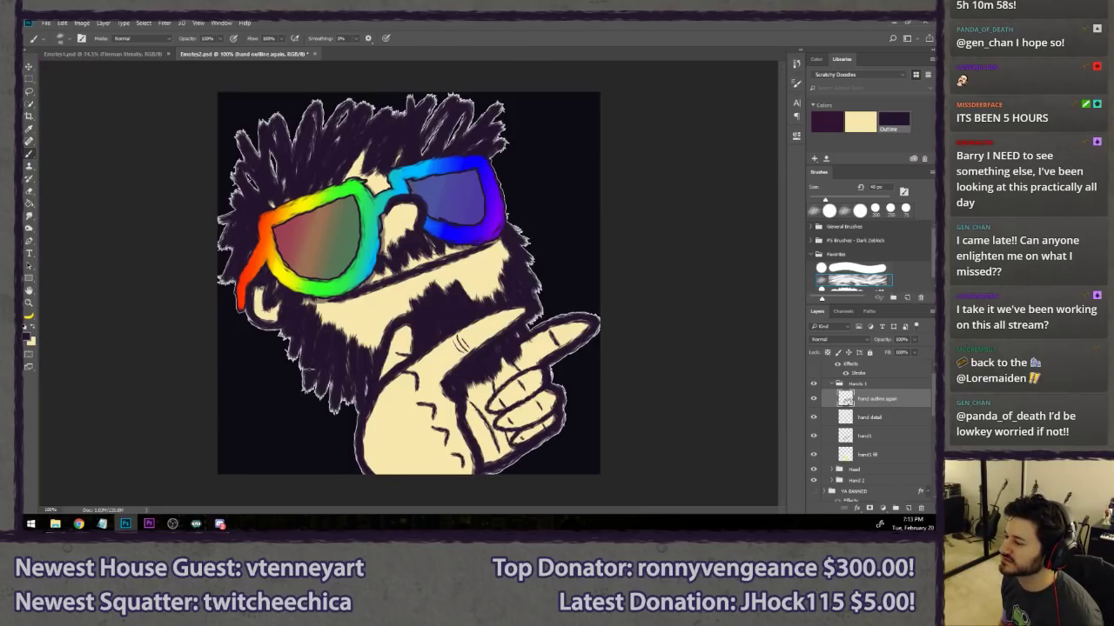
pyautogui.scroll(-7, 327, 374)
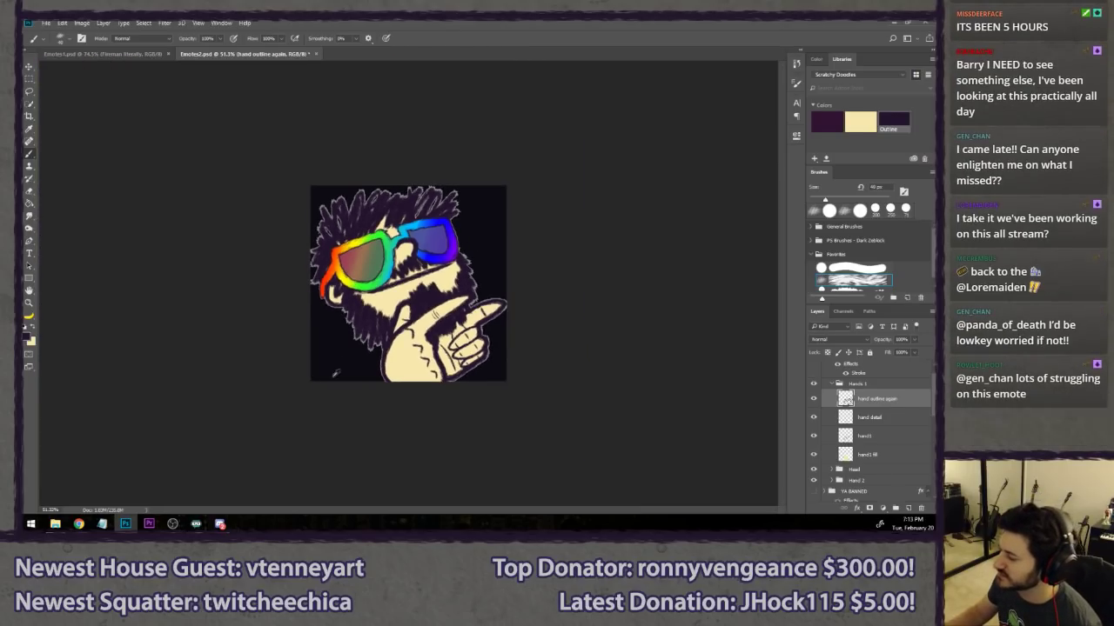
pyautogui.scroll(12, 597, 384)
pyautogui.press('e')
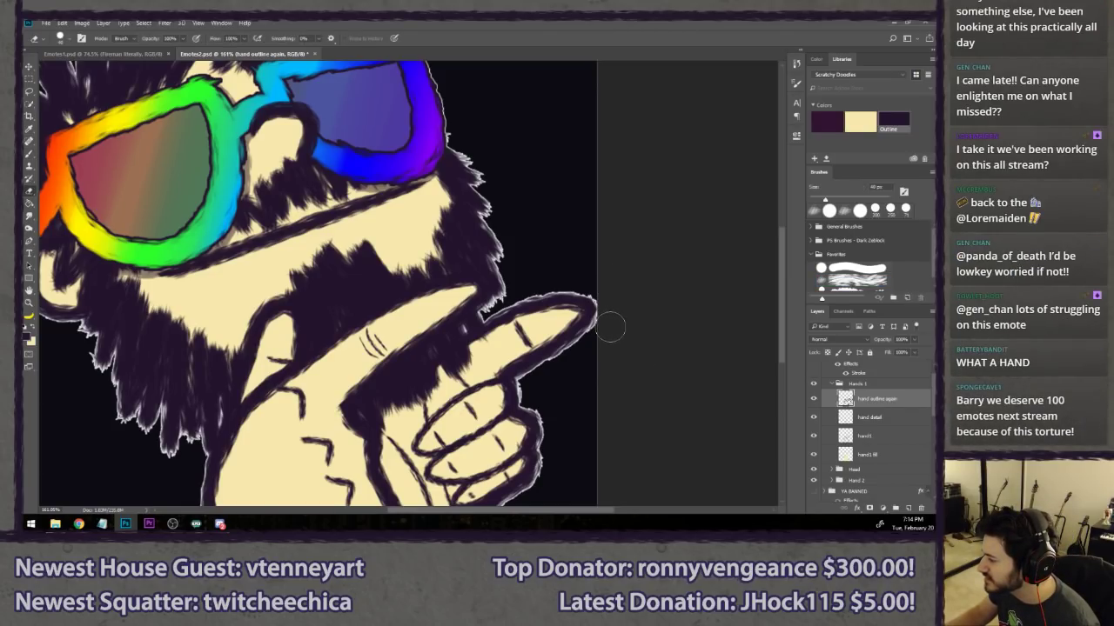
pyautogui.click(609, 331)
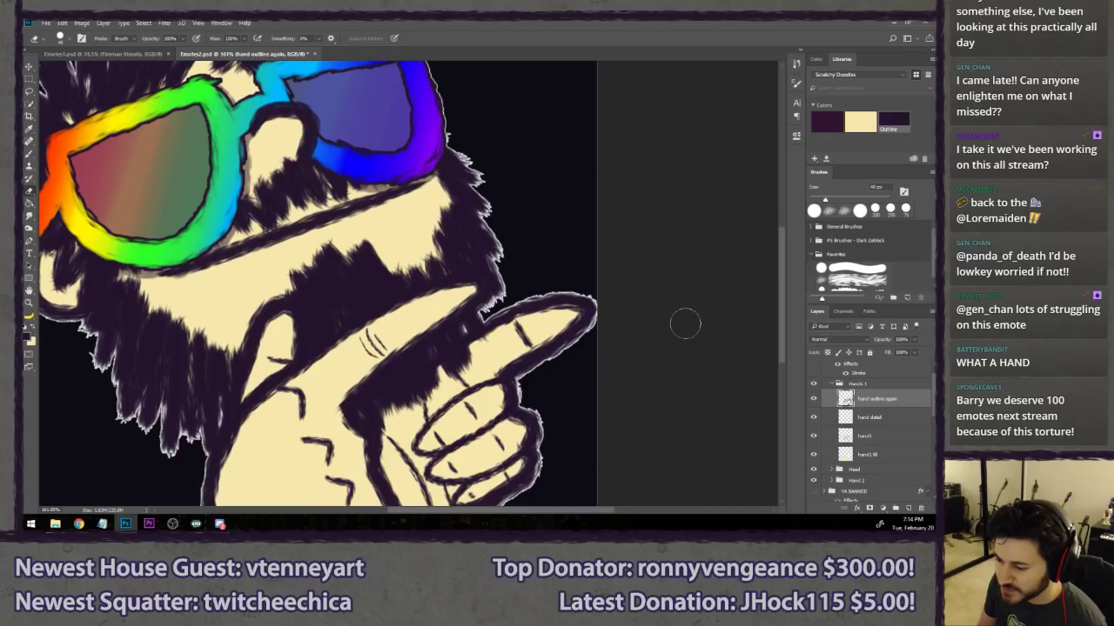
pyautogui.press('l')
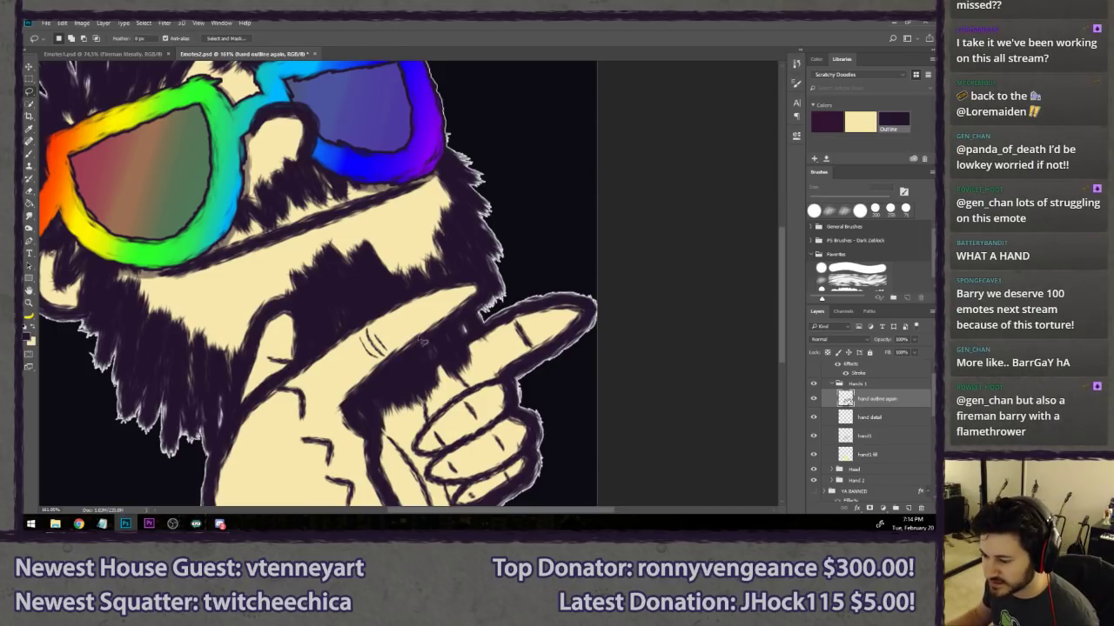
# - Add a layer named "hand shadow" above Hand detail 2 in the Hand 2 group
pyautogui.moveTo(345, 352); pyautogui.dragTo(445, 248)
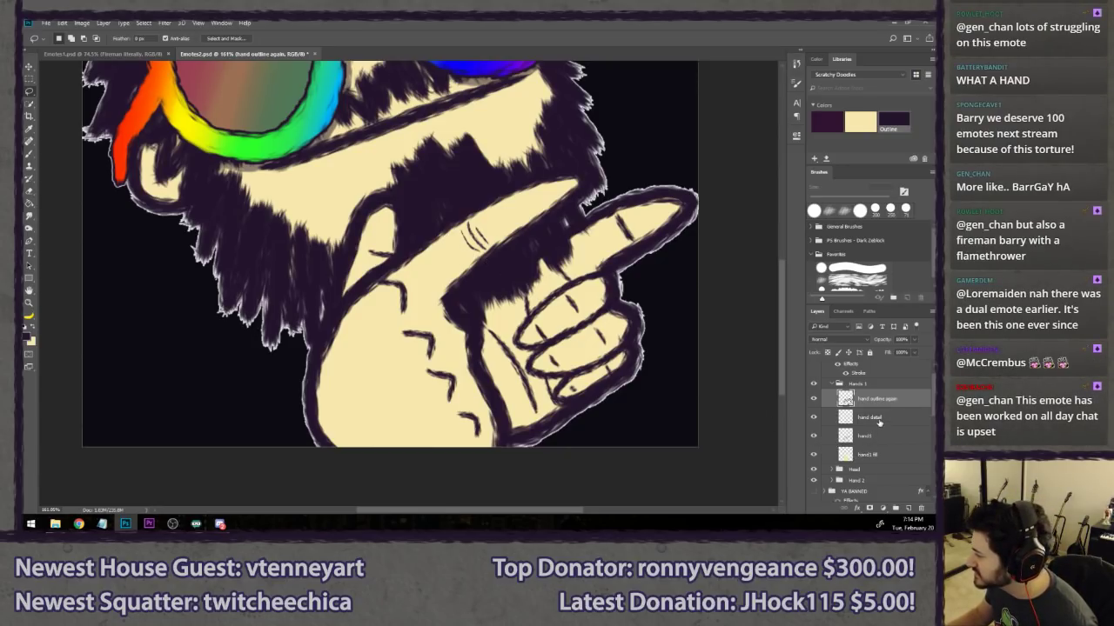
pyautogui.scroll(-1, 868, 423)
pyautogui.click(832, 426)
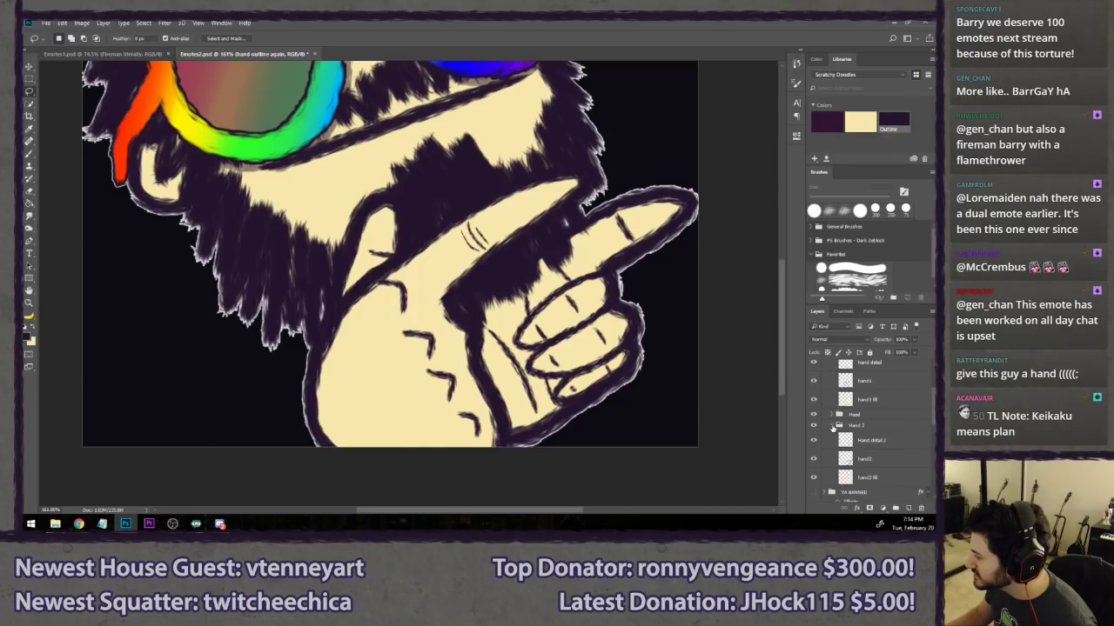
pyautogui.click(871, 441)
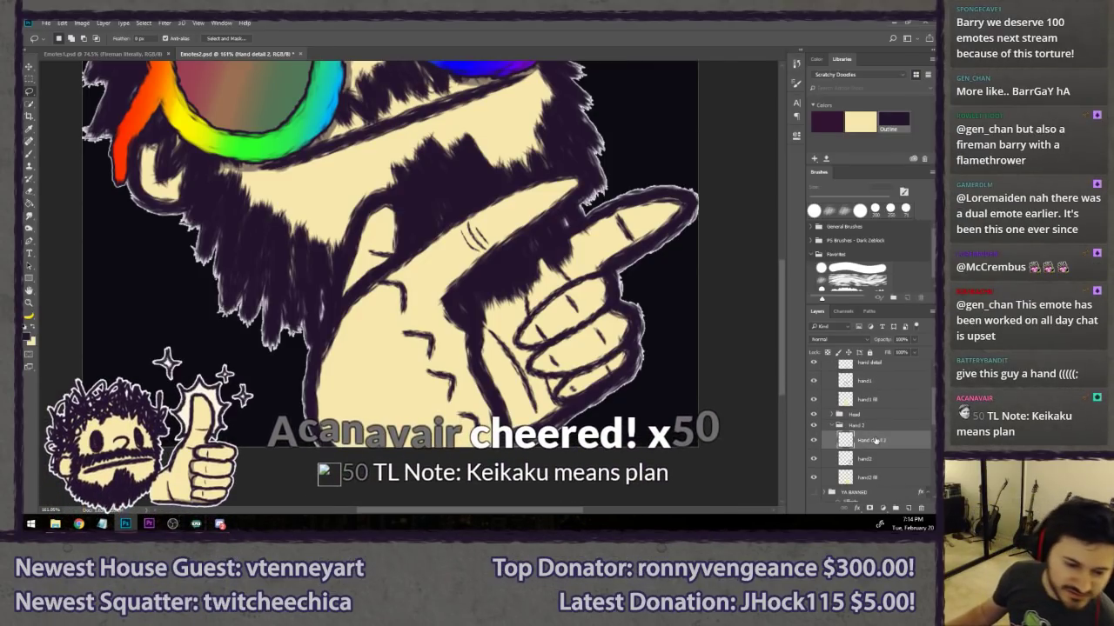
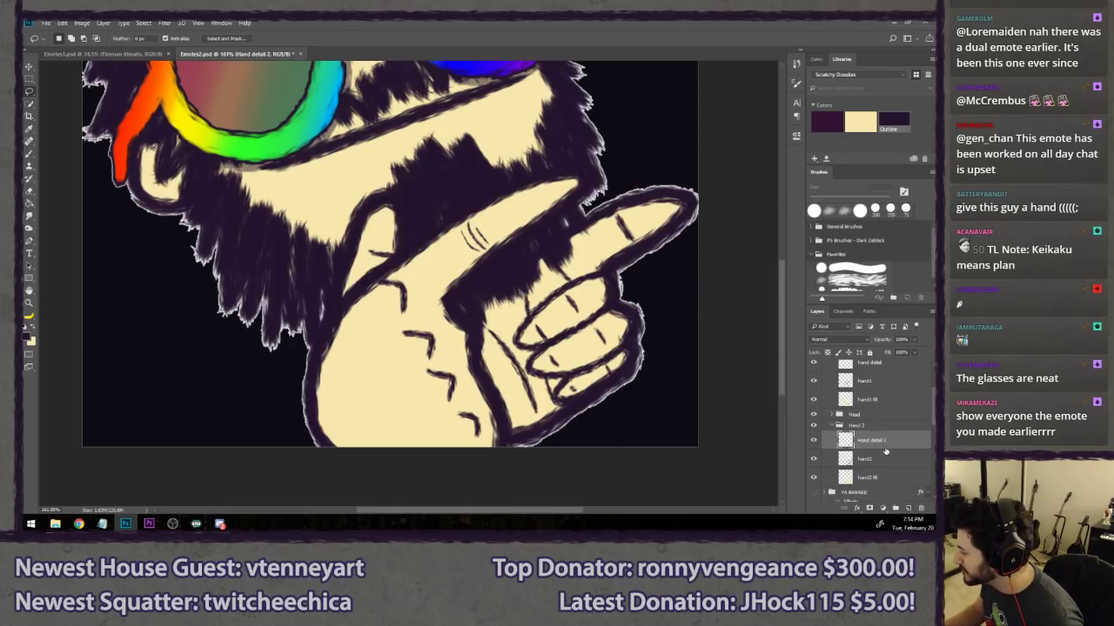
pyautogui.hotkey('ctrl', 'shift', 'n')
pyautogui.write('hand s')
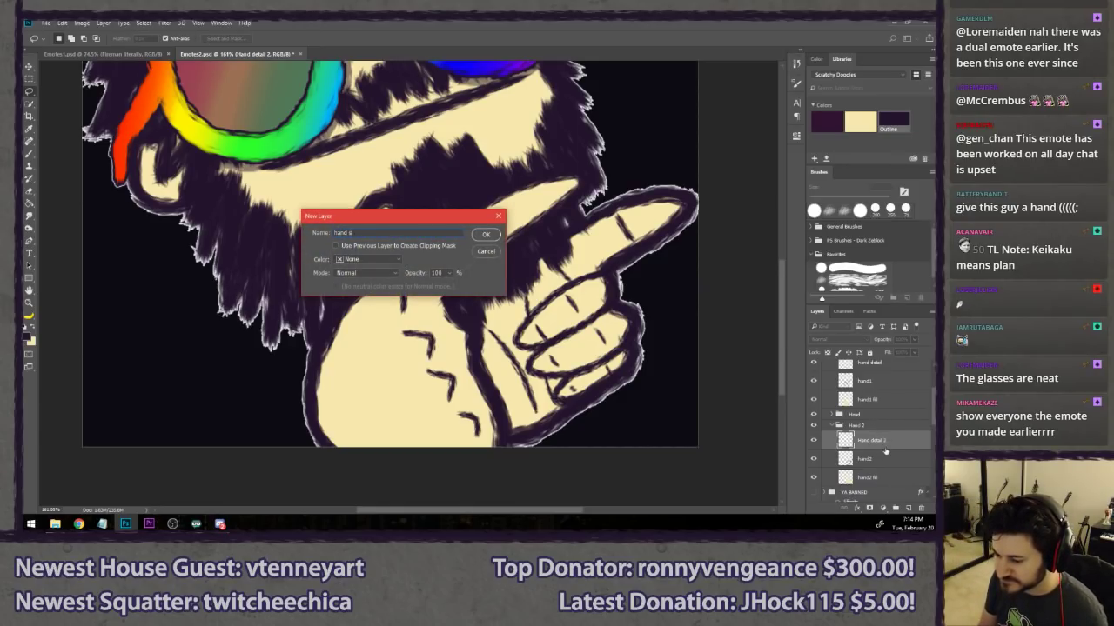
pyautogui.write('hadow')
pyautogui.press('Return')
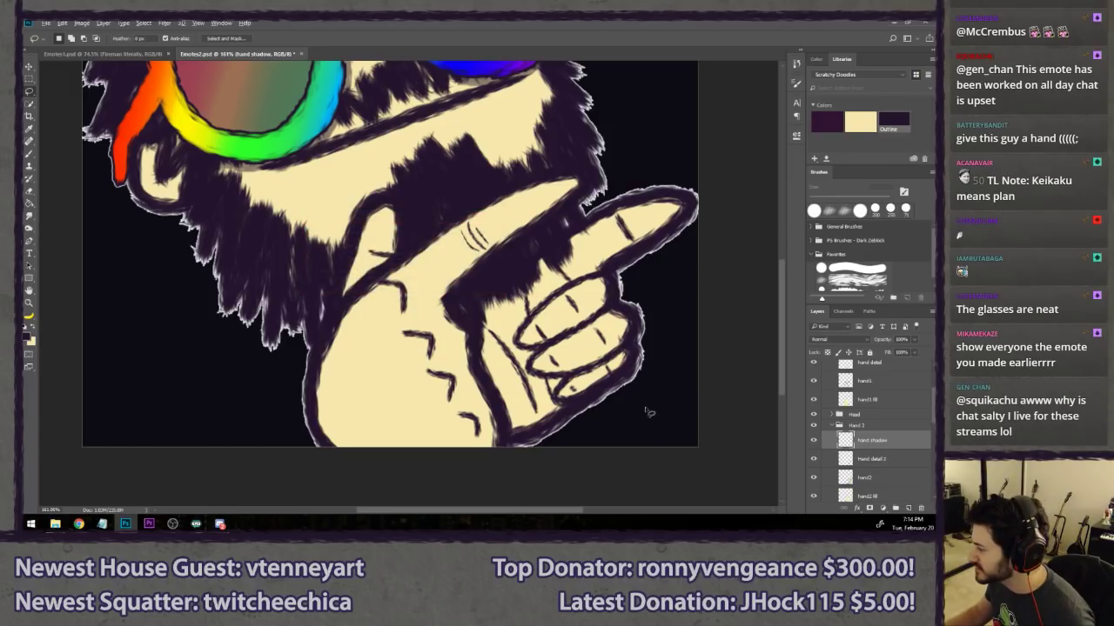
# - Show the fireman flamethrower emote in the other open document, then return to the Shades emote document
pyautogui.scroll(-5, 648, 412)
pyautogui.hotkey('ctrl', 'Tab')
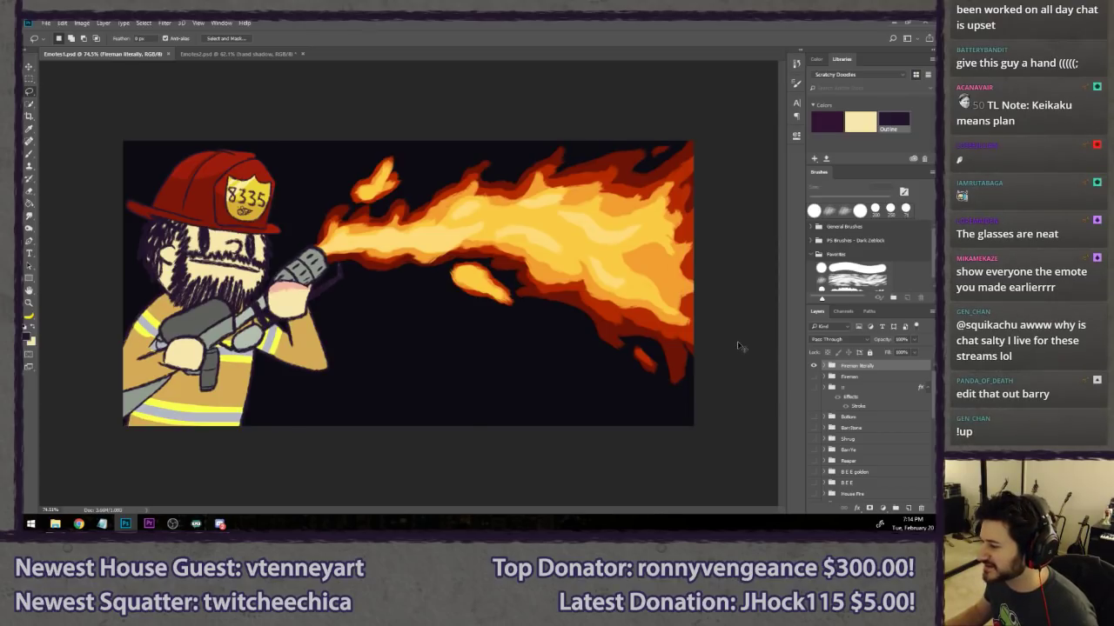
pyautogui.hotkey('ctrl', 'Tab')
pyautogui.hotkey('ctrl', 'Tab')
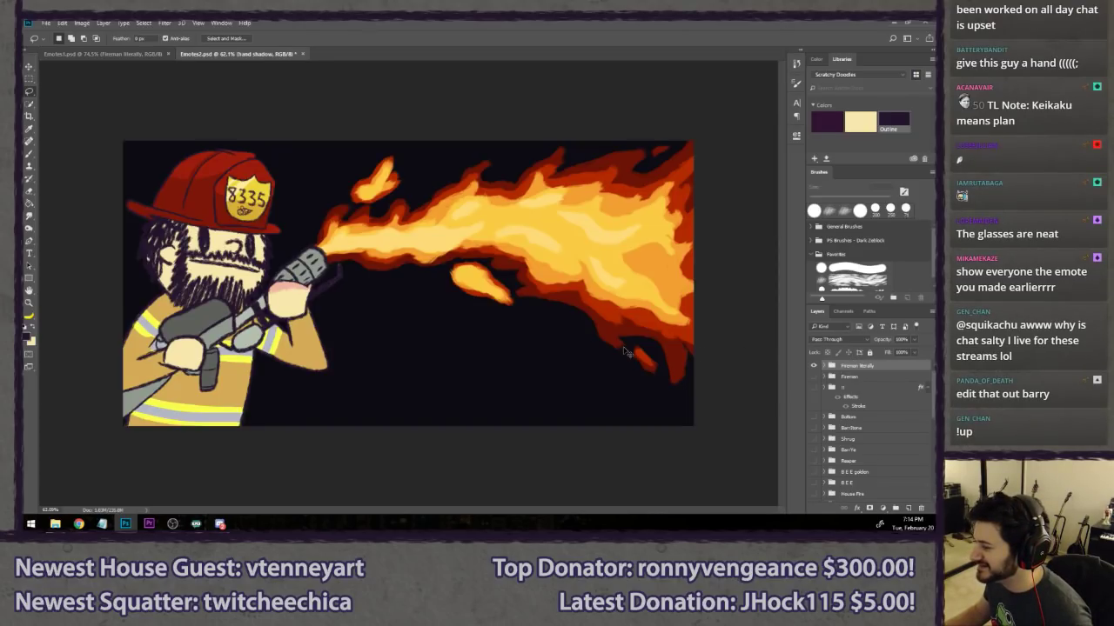
pyautogui.hotkey('ctrl', 'Tab')
pyautogui.scroll(3, 567, 378)
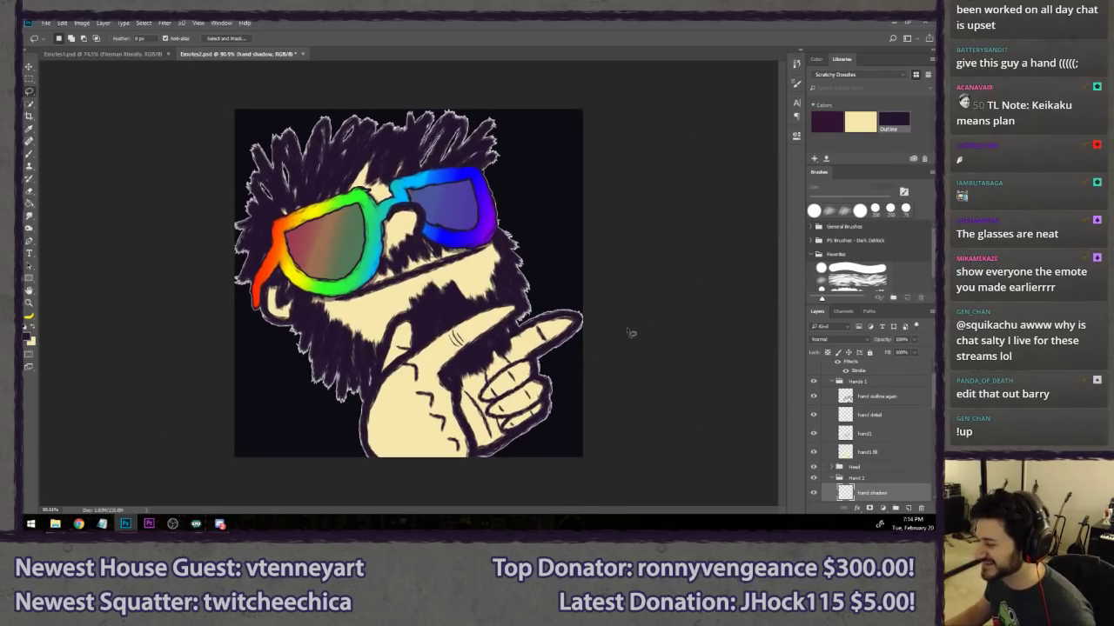
pyautogui.scroll(1, 688, 283)
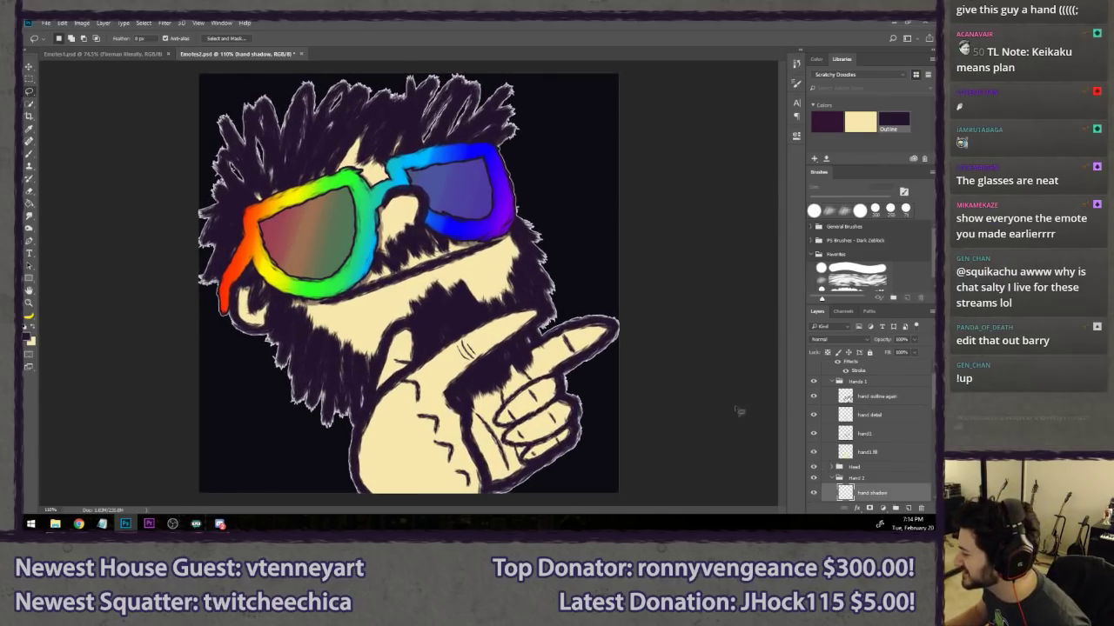
# - Move the hand shadow layer directly above hand2 fill and make it a clipping mask on that fill
pyautogui.scroll(-2, 848, 449)
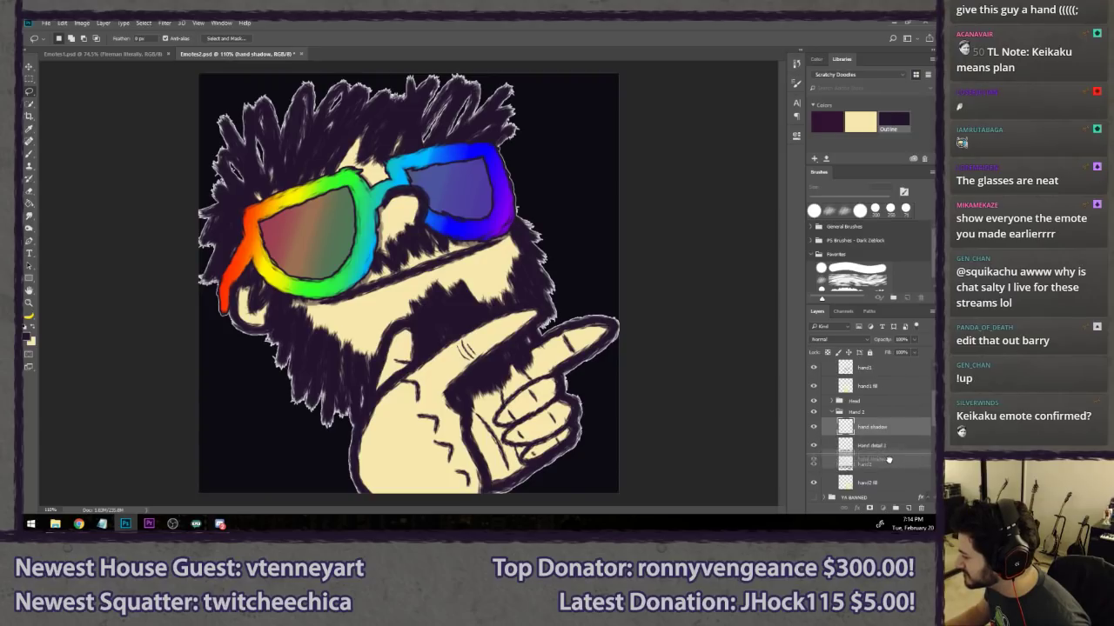
pyautogui.rightClick(892, 467)
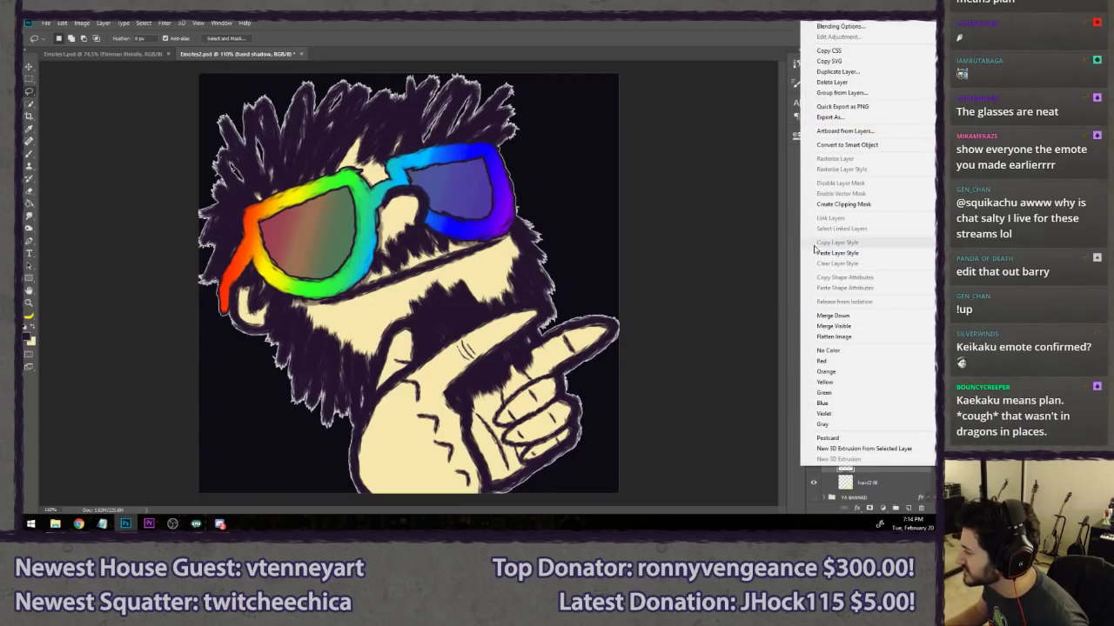
pyautogui.click(840, 204)
# - Choose the solid round brush from the favorites and set the foreground colour to the darker tan #cdb768
pyautogui.press('b')
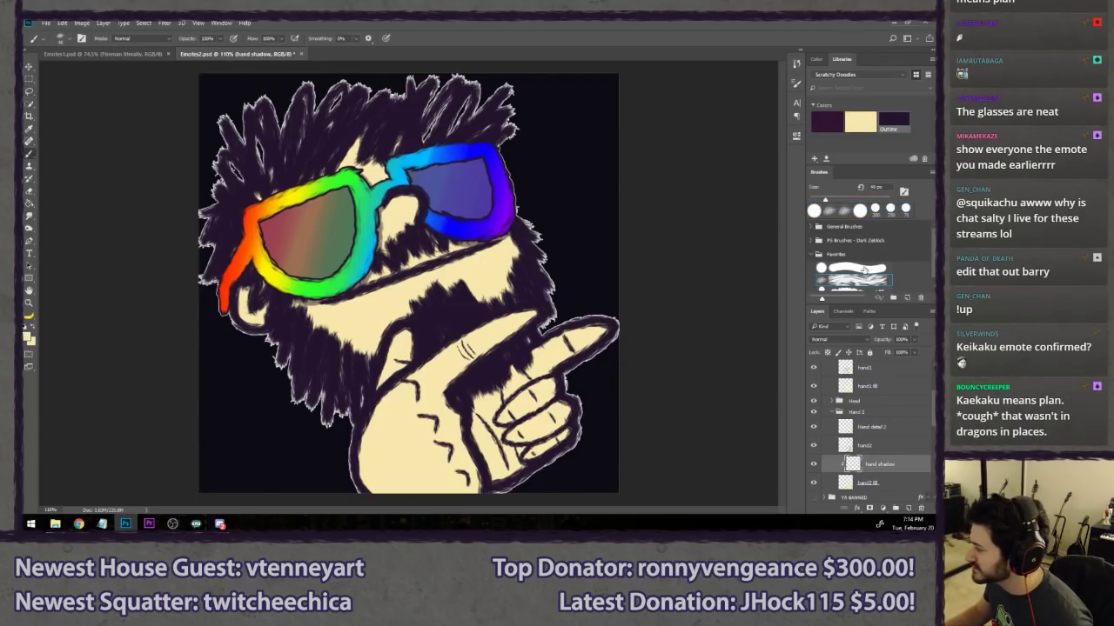
pyautogui.click(864, 268)
pyautogui.click(29, 336)
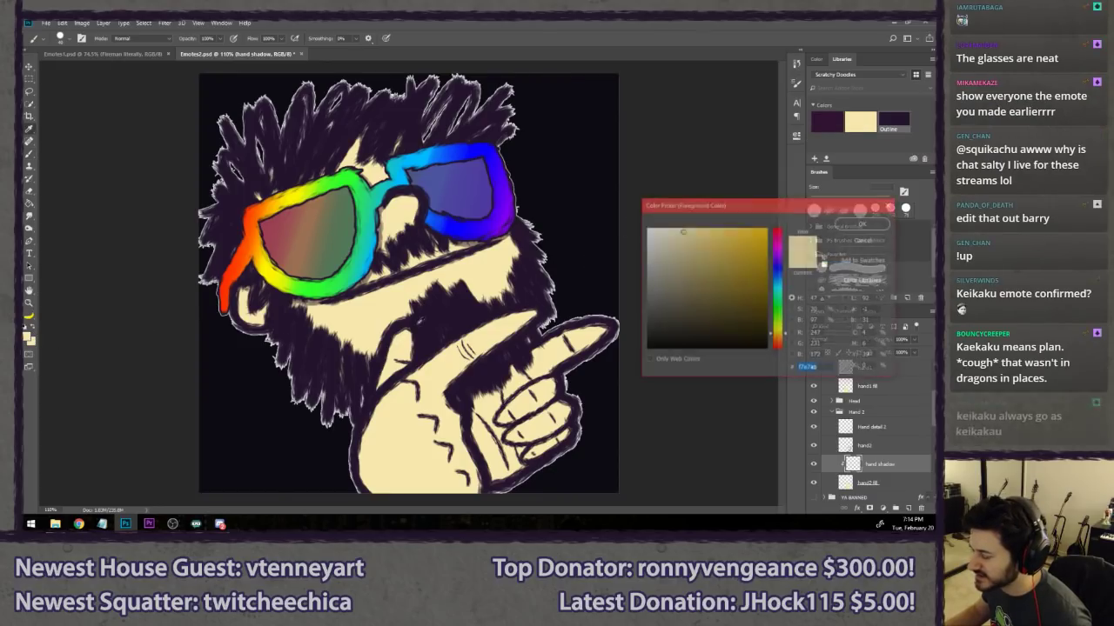
pyautogui.moveTo(706, 238); pyautogui.dragTo(705, 251)
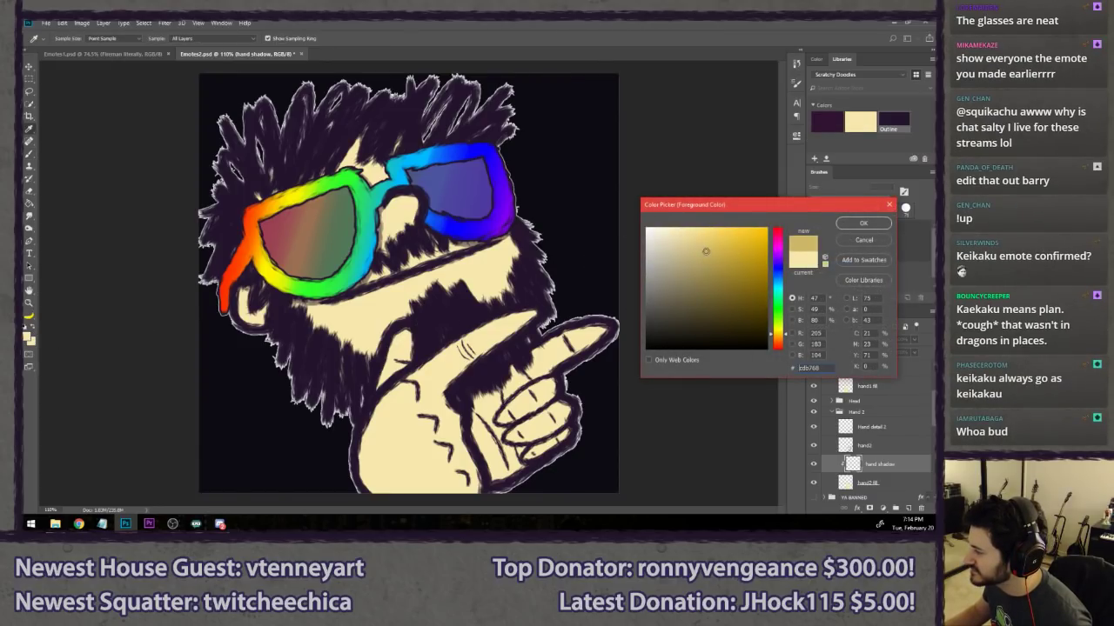
pyautogui.click(863, 223)
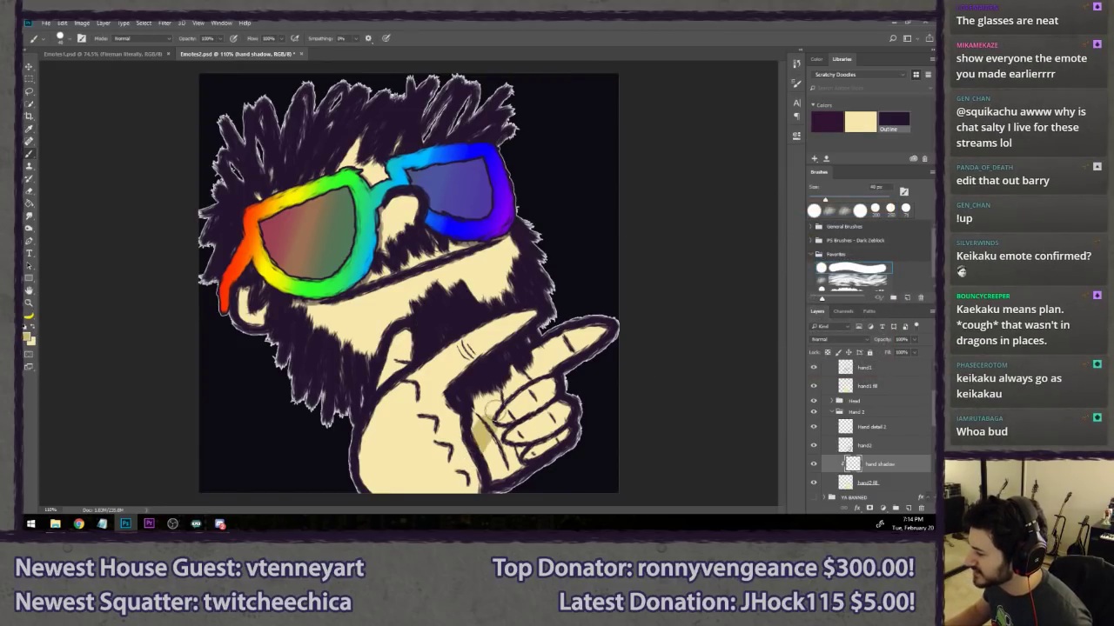
# - Darken the foreground colour to the deeper tan #978852 for the hand shadow
pyautogui.click(28, 336)
pyautogui.click(712, 272)
pyautogui.click(875, 223)
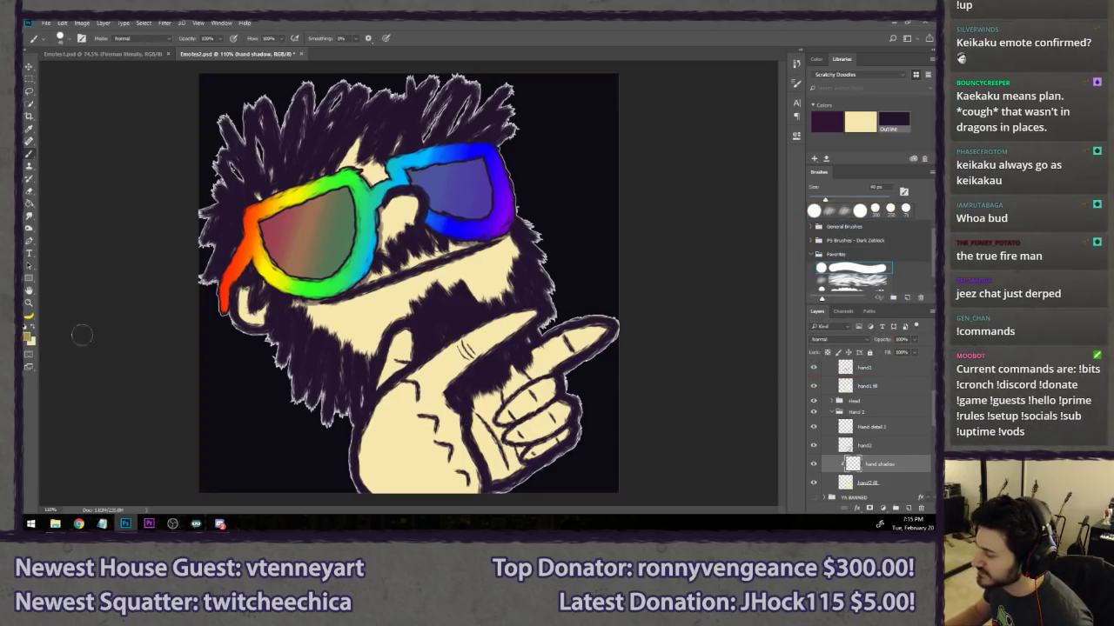
pyautogui.click(28, 336)
pyautogui.click(702, 278)
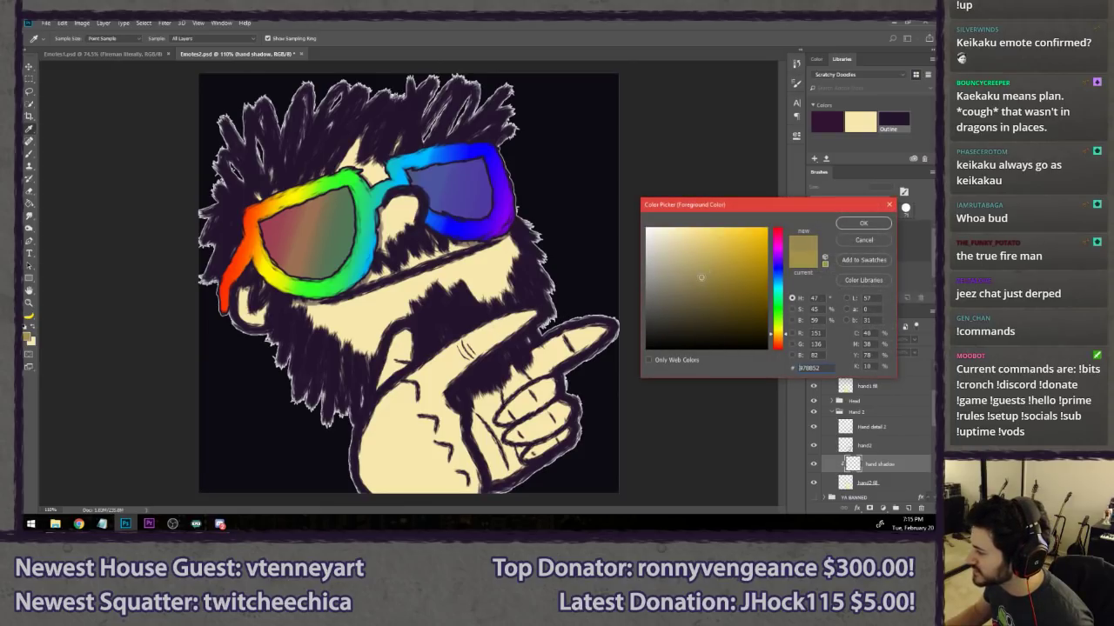
pyautogui.click(849, 223)
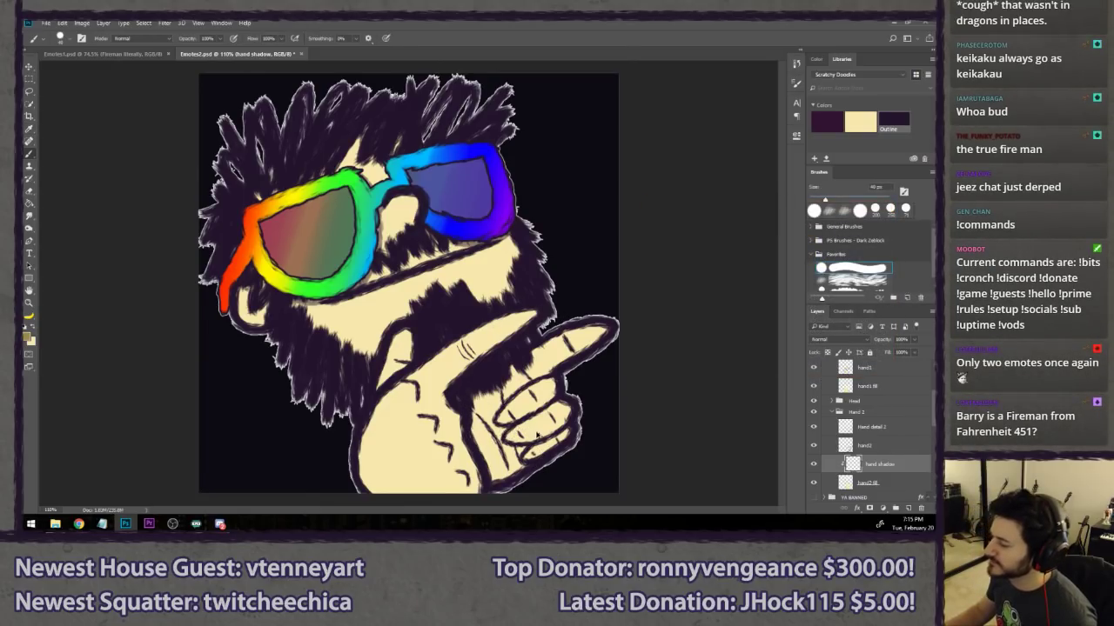
# - Paint shadow over the palm and the base of the pointing finger, and clean up the curled fingers with a 20 px eraser
pyautogui.scroll(3, 537, 433)
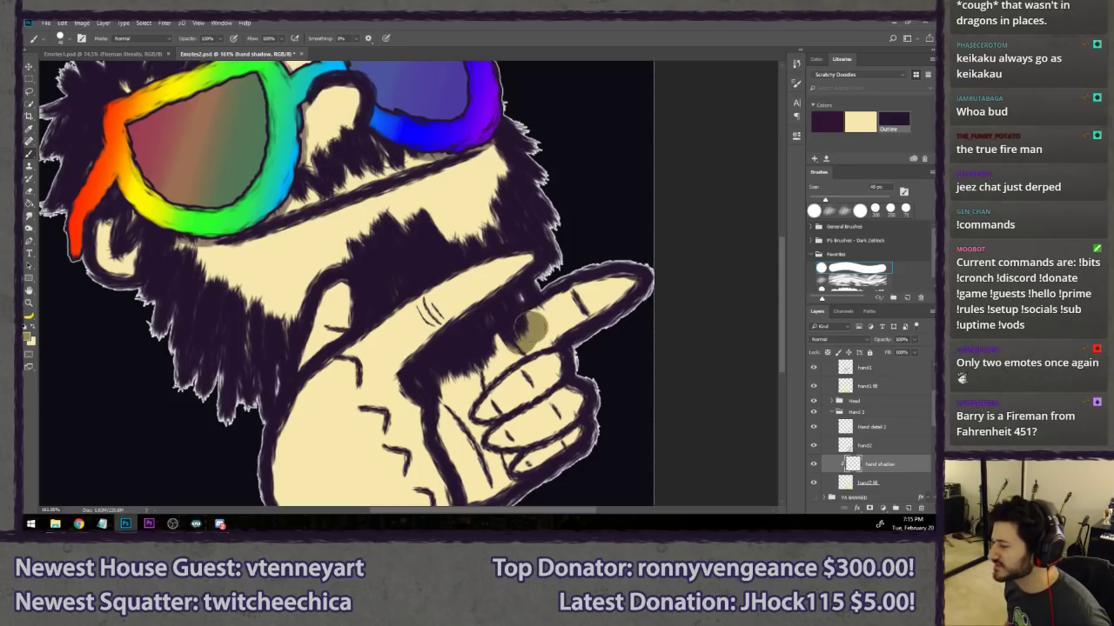
pyautogui.moveTo(531, 327); pyautogui.dragTo(506, 368)
pyautogui.hotkey('ctrl', 'z')
pyautogui.moveTo(520, 324)
pyautogui.mouseDown()
pyautogui.moveTo(465, 388)
pyautogui.moveTo(493, 344)
pyautogui.moveTo(435, 406)
pyautogui.moveTo(456, 384)
pyautogui.moveTo(447, 411)
pyautogui.moveTo(480, 471)
pyautogui.moveTo(435, 428)
pyautogui.moveTo(473, 462)
pyautogui.moveTo(469, 445)
pyautogui.moveTo(486, 442)
pyautogui.moveTo(478, 472)
pyautogui.moveTo(506, 450)
pyautogui.moveTo(511, 467)
pyautogui.moveTo(523, 465)
pyautogui.moveTo(515, 404)
pyautogui.mouseUp()
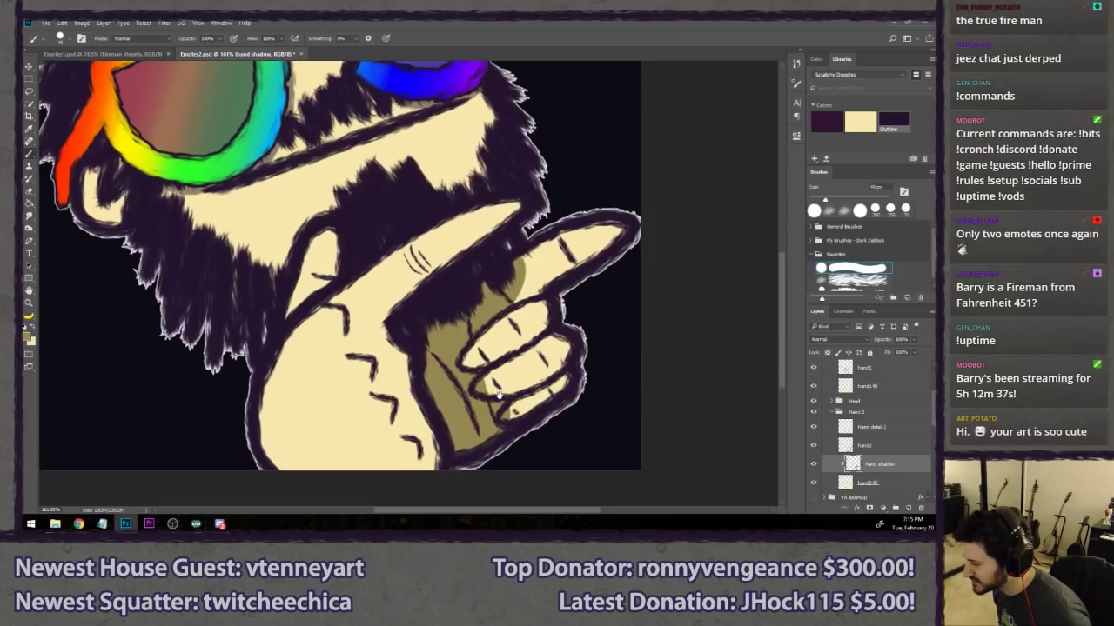
pyautogui.press('e')
pyautogui.press('[')
pyautogui.press('[')
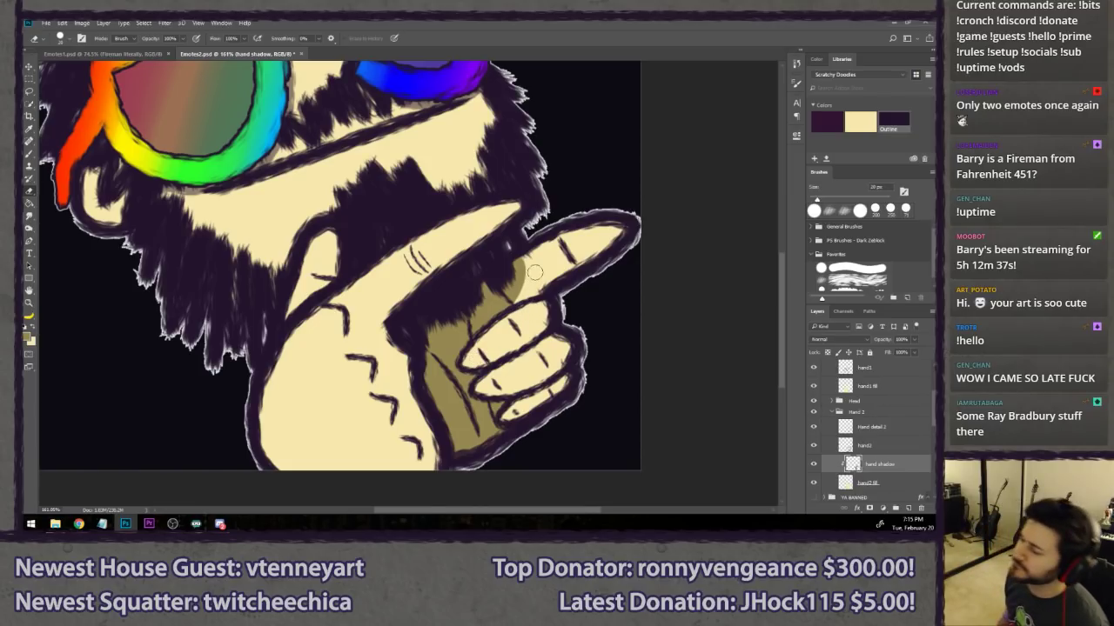
# - Extend the shadow with the 40 px brush over the inner halves of the three curled fingers
pyautogui.press('b')
pyautogui.moveTo(513, 289); pyautogui.dragTo(533, 341)
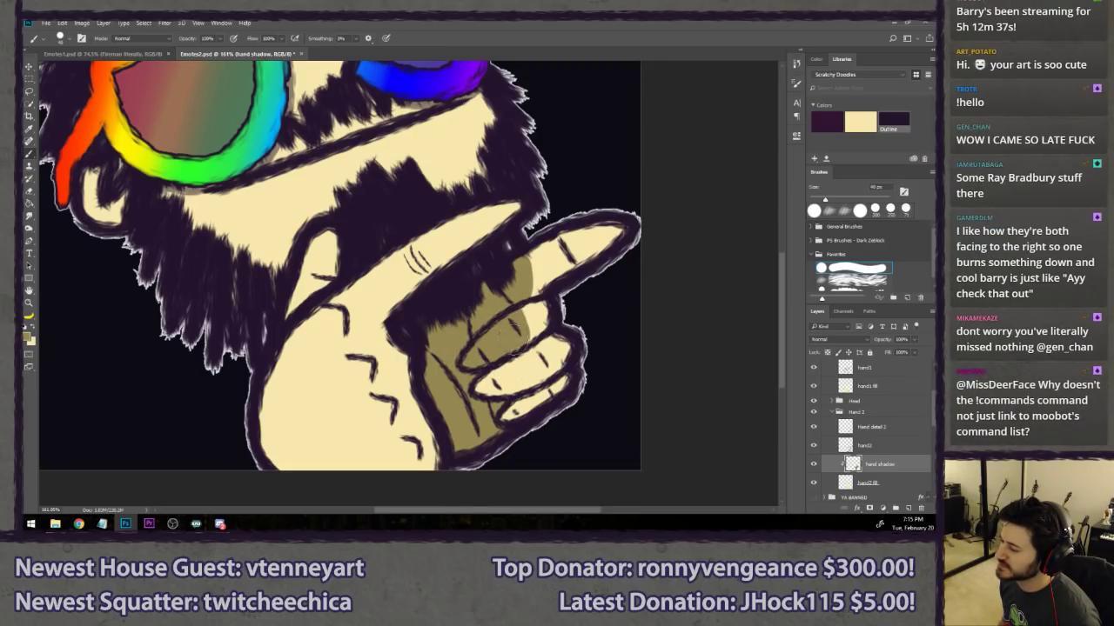
pyautogui.moveTo(529, 368)
pyautogui.mouseDown()
pyautogui.moveTo(526, 359)
pyautogui.moveTo(486, 387)
pyautogui.moveTo(525, 402)
pyautogui.moveTo(507, 423)
pyautogui.mouseUp()
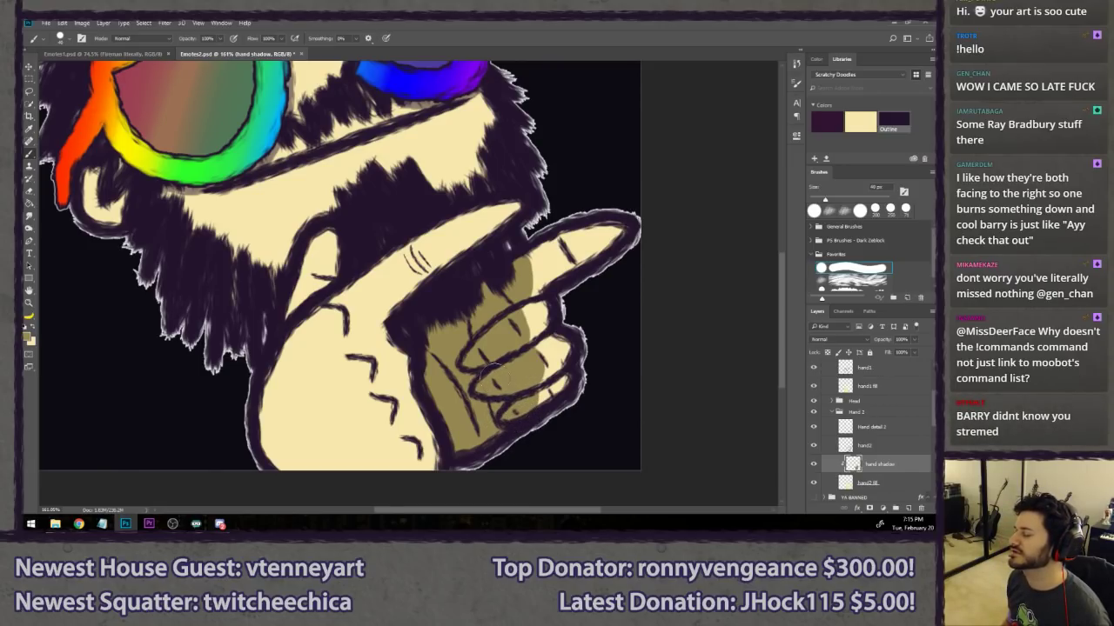
# - Check the shaded hand at a reduced size and select the hand1 fill layer in the Hands 1 group
pyautogui.scroll(-8, 486, 382)
pyautogui.scroll(-3, 589, 405)
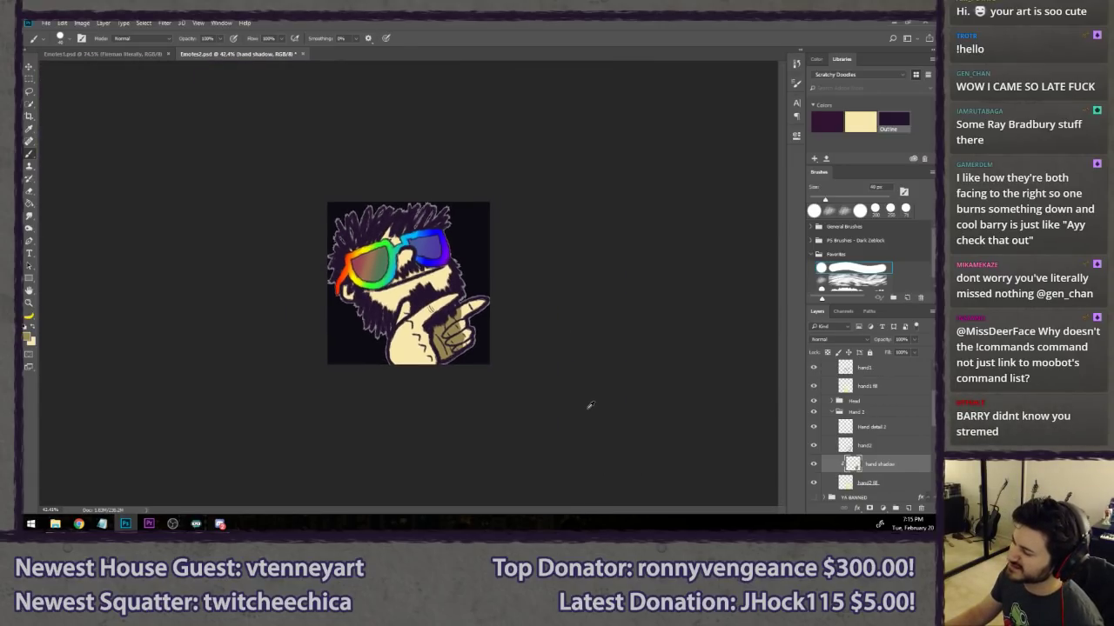
pyautogui.scroll(5, 589, 405)
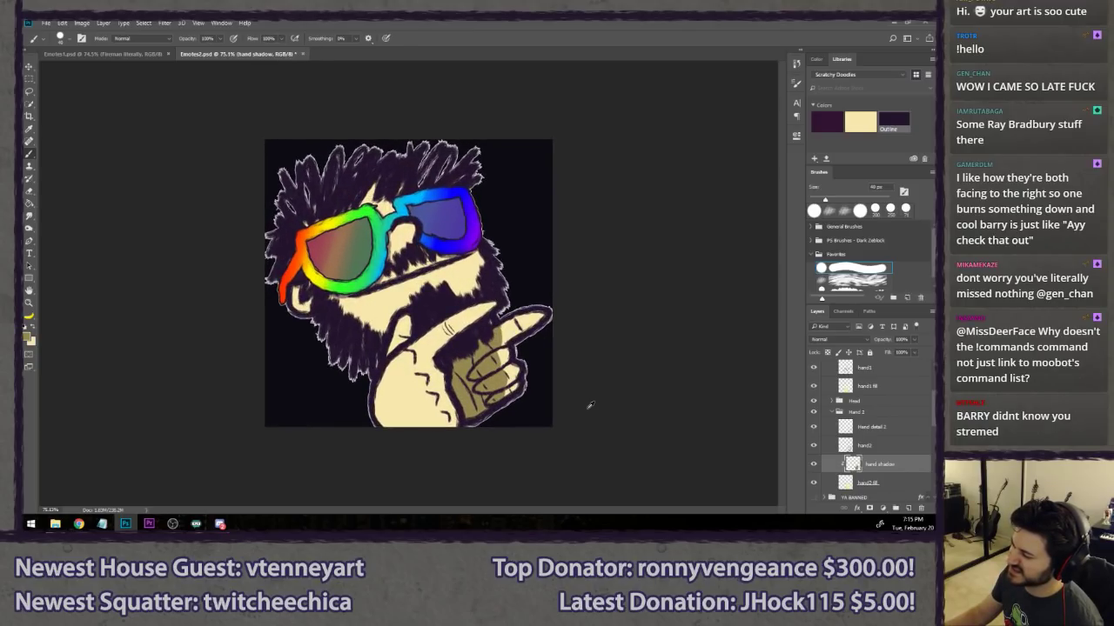
pyautogui.scroll(3, 489, 372)
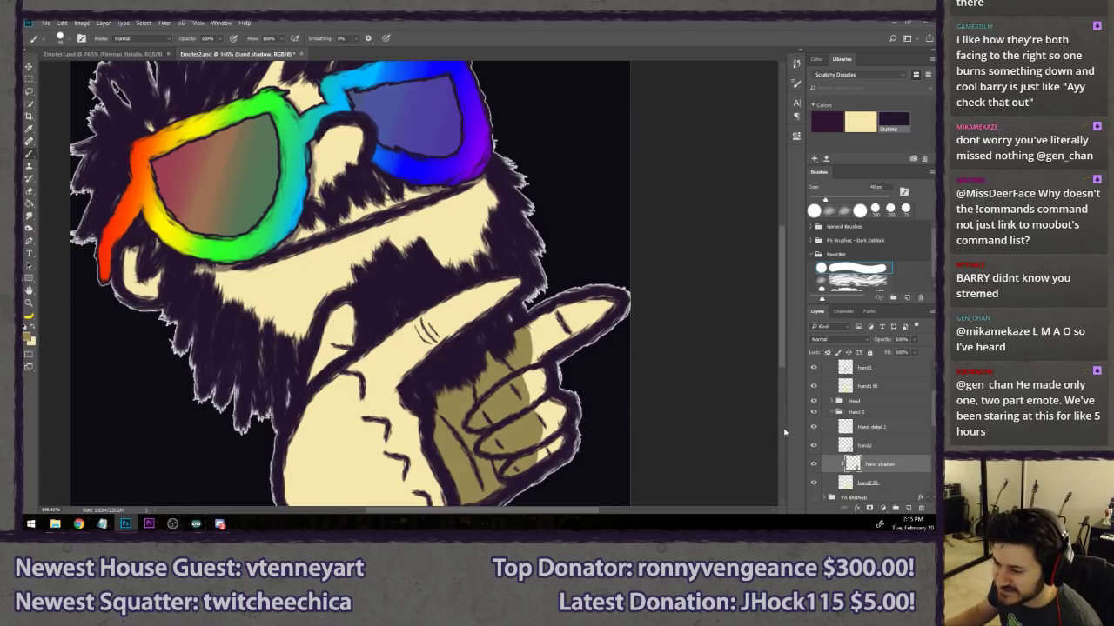
pyautogui.scroll(2, 878, 467)
pyautogui.click(883, 440)
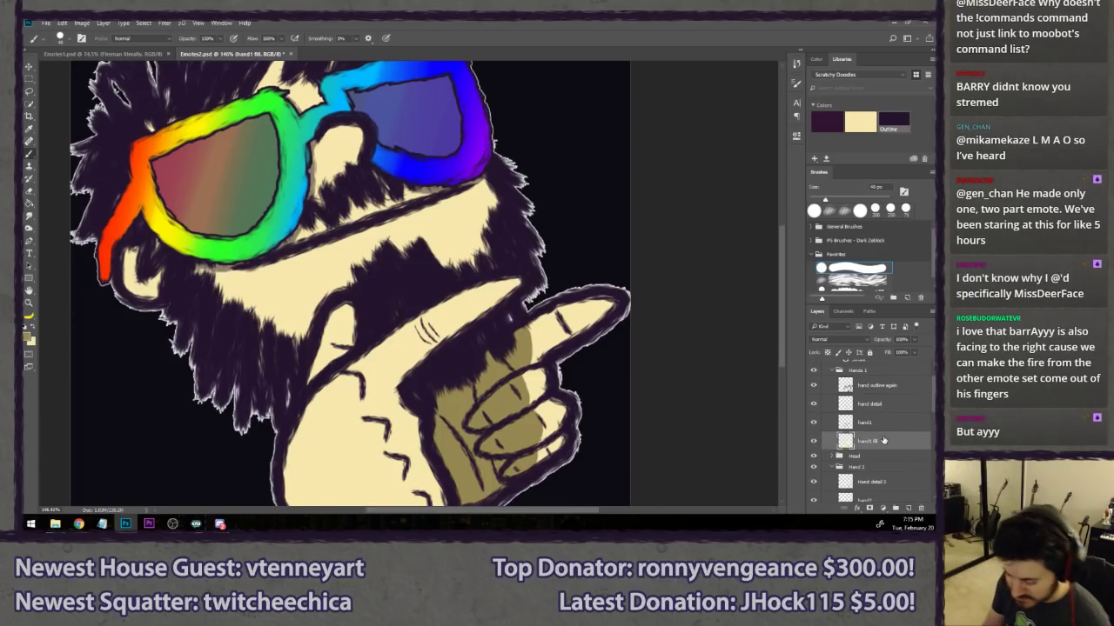
# - Create a layer named "hand1 shadow" above the hand1 fill layer and clip it to that fill
pyautogui.hotkey('ctrl', 'shift', 'n')
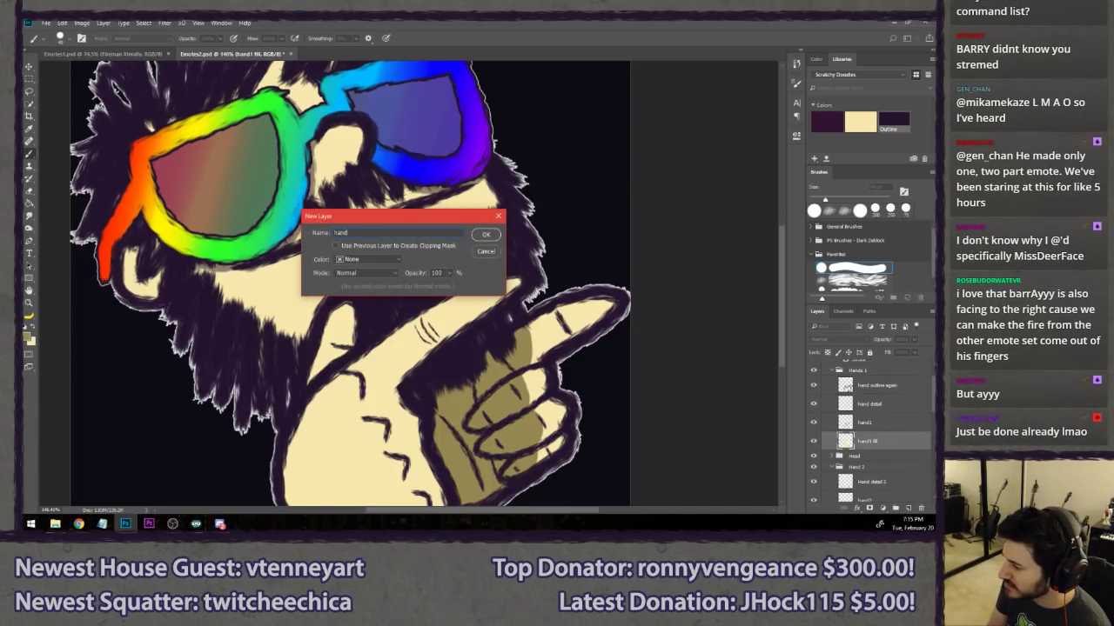
pyautogui.press('Return')
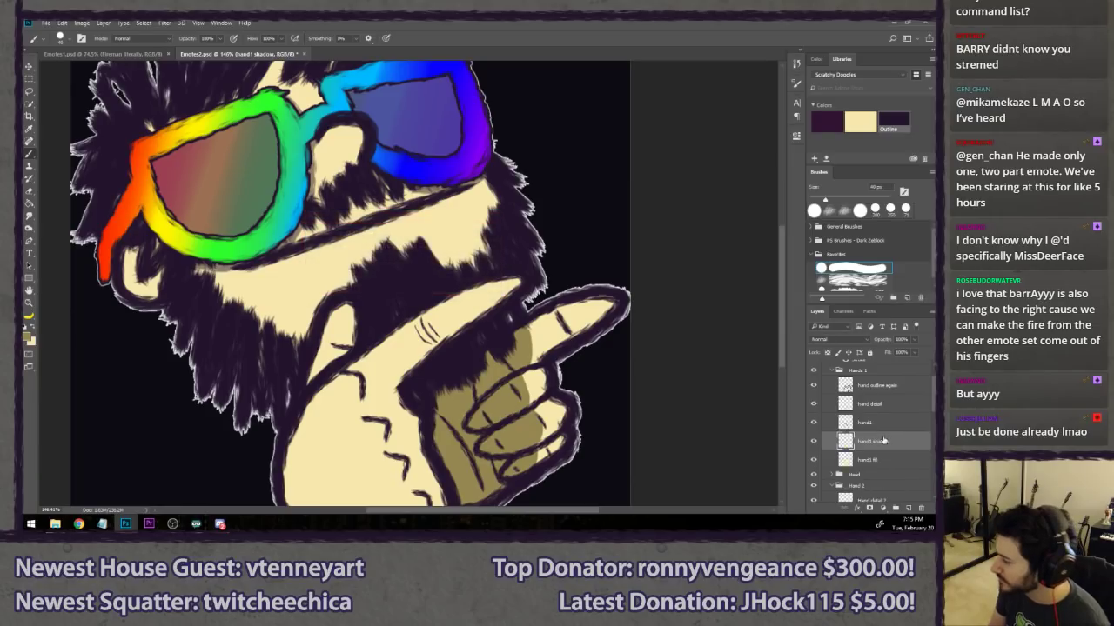
pyautogui.rightClick(883, 440)
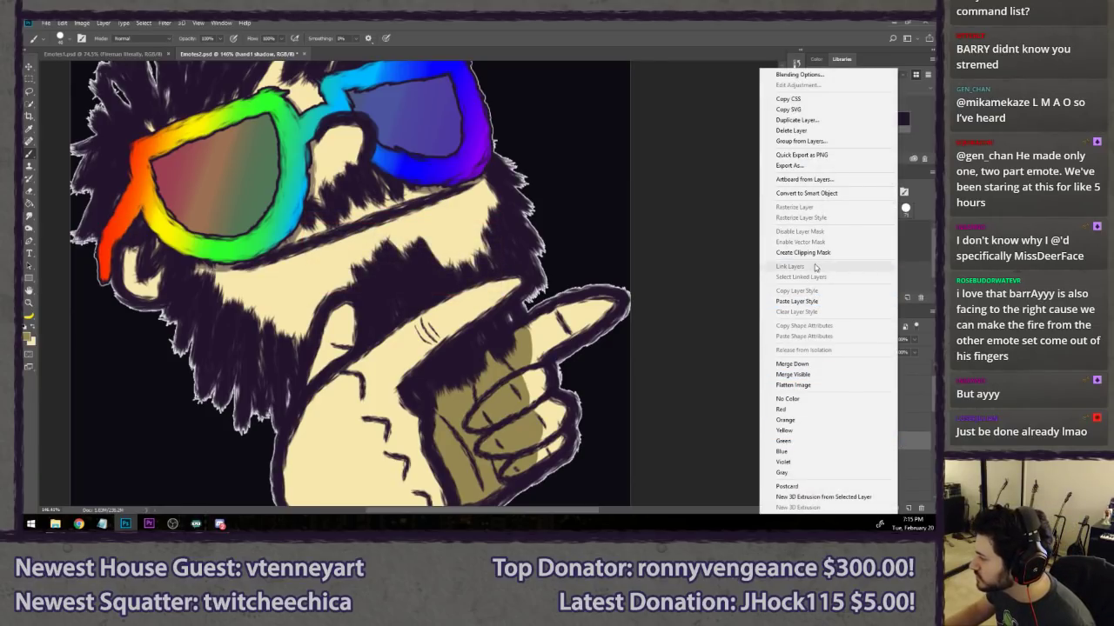
pyautogui.click(817, 253)
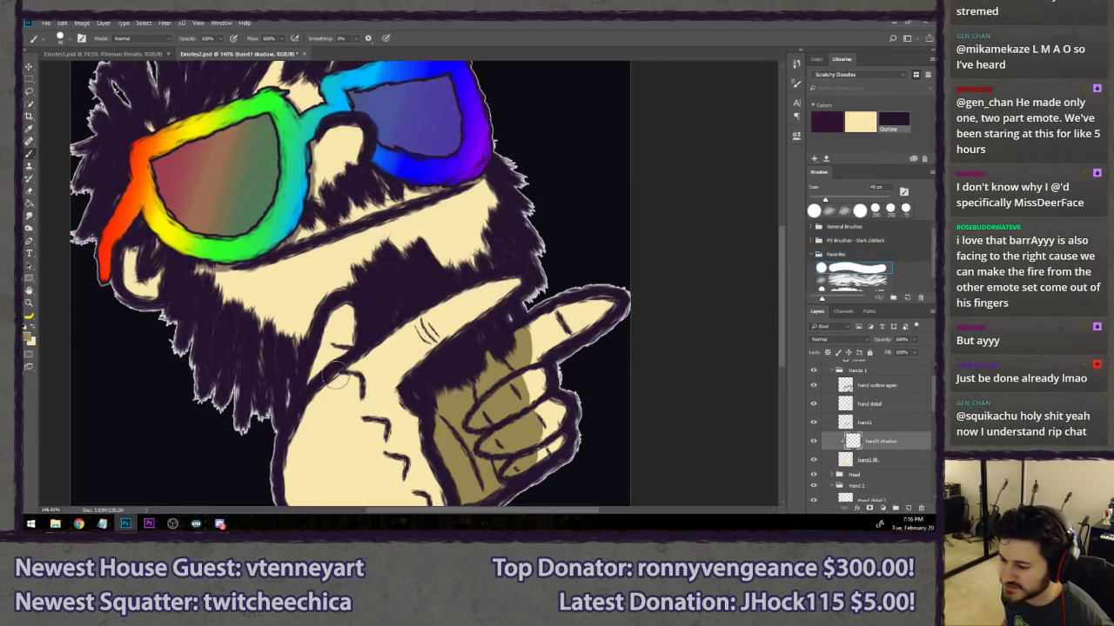
# - Paint an olive shadow down the inner side of the raised thumb on the hand1 shadow layer
pyautogui.moveTo(337, 375); pyautogui.dragTo(397, 278)
pyautogui.moveTo(411, 205)
pyautogui.mouseDown()
pyautogui.moveTo(415, 251)
pyautogui.moveTo(428, 248)
pyautogui.moveTo(418, 231)
pyautogui.moveTo(426, 235)
pyautogui.moveTo(402, 273)
pyautogui.mouseUp()
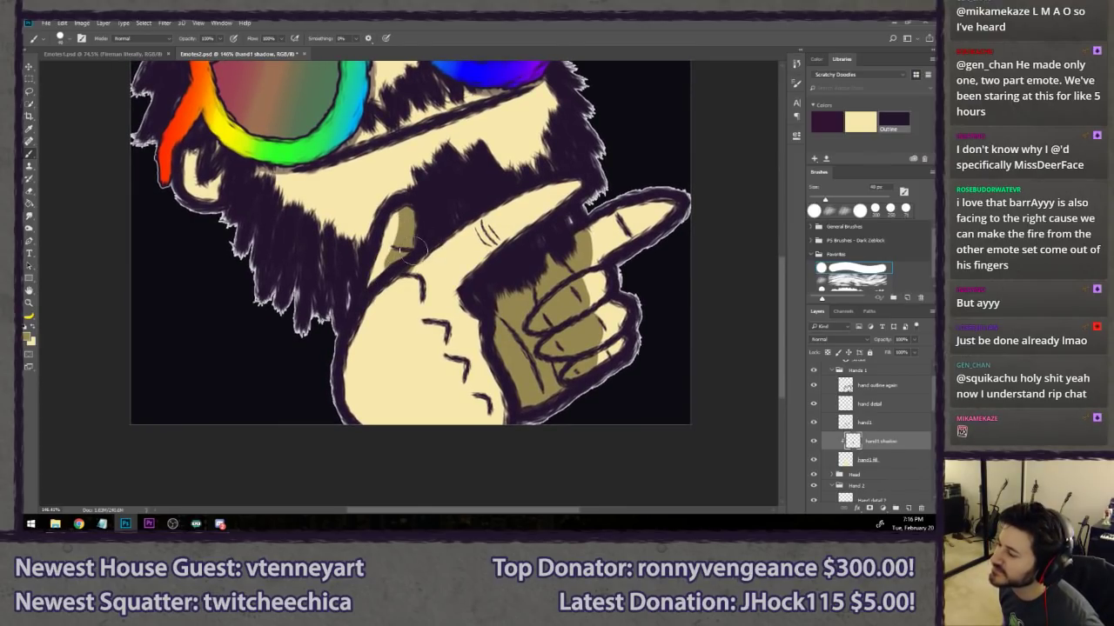
pyautogui.hotkey('ctrl', 'z')
pyautogui.moveTo(413, 208)
pyautogui.mouseDown()
pyautogui.moveTo(390, 285)
pyautogui.moveTo(409, 290)
pyautogui.moveTo(392, 297)
pyautogui.moveTo(390, 325)
pyautogui.moveTo(389, 302)
pyautogui.moveTo(434, 274)
pyautogui.mouseUp()
pyautogui.press('e')
pyautogui.hotkey('ctrl', 'z')
pyautogui.press(']')
pyautogui.press(']')
pyautogui.press(']')
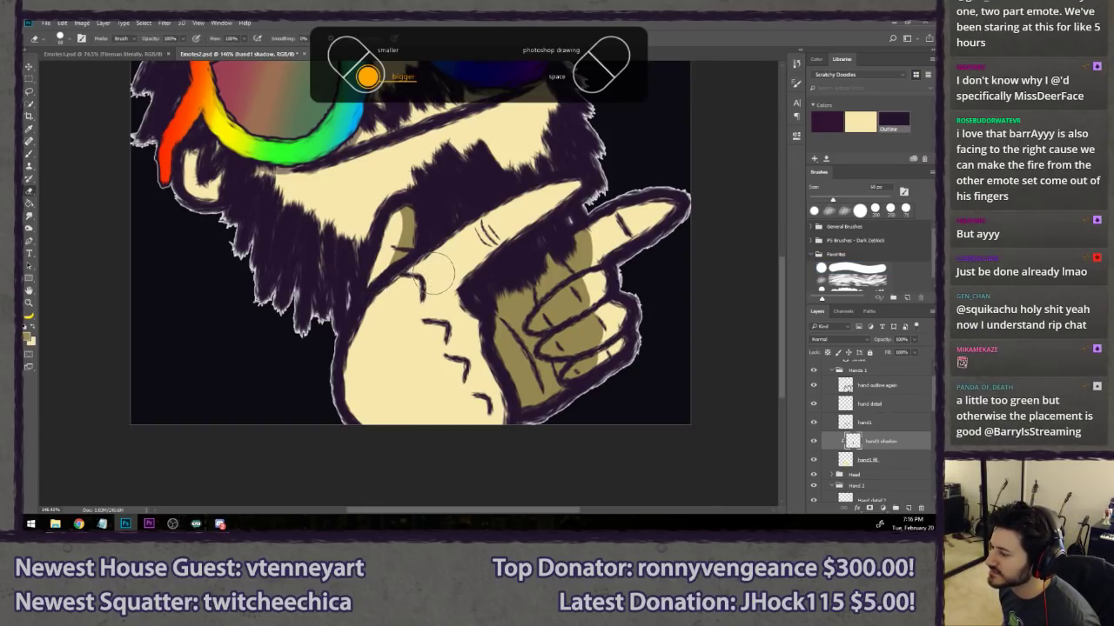
pyautogui.press('[')
pyautogui.press('[')
pyautogui.press('b')
pyautogui.moveTo(578, 187)
pyautogui.mouseDown()
pyautogui.moveTo(554, 215)
pyautogui.moveTo(452, 284)
pyautogui.moveTo(422, 306)
pyautogui.mouseUp()
pyautogui.hotkey('ctrl', 'z')
pyautogui.moveTo(581, 177); pyautogui.dragTo(470, 287)
pyautogui.hotkey('ctrl', 'z')
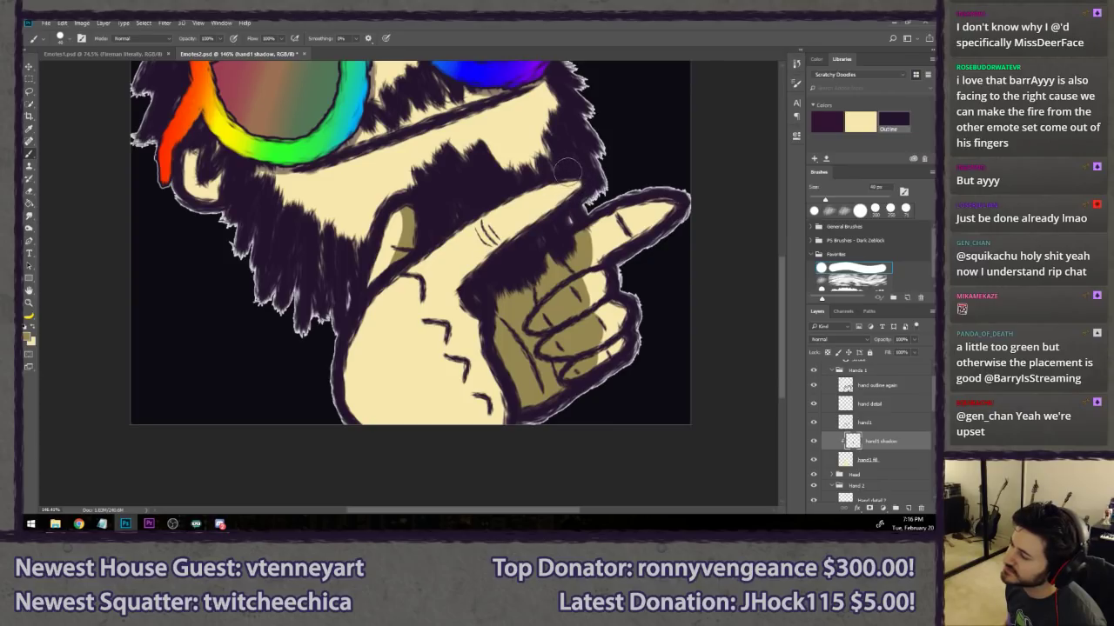
pyautogui.moveTo(573, 167)
pyautogui.mouseDown()
pyautogui.moveTo(559, 213)
pyautogui.moveTo(474, 274)
pyautogui.moveTo(497, 285)
pyautogui.mouseUp()
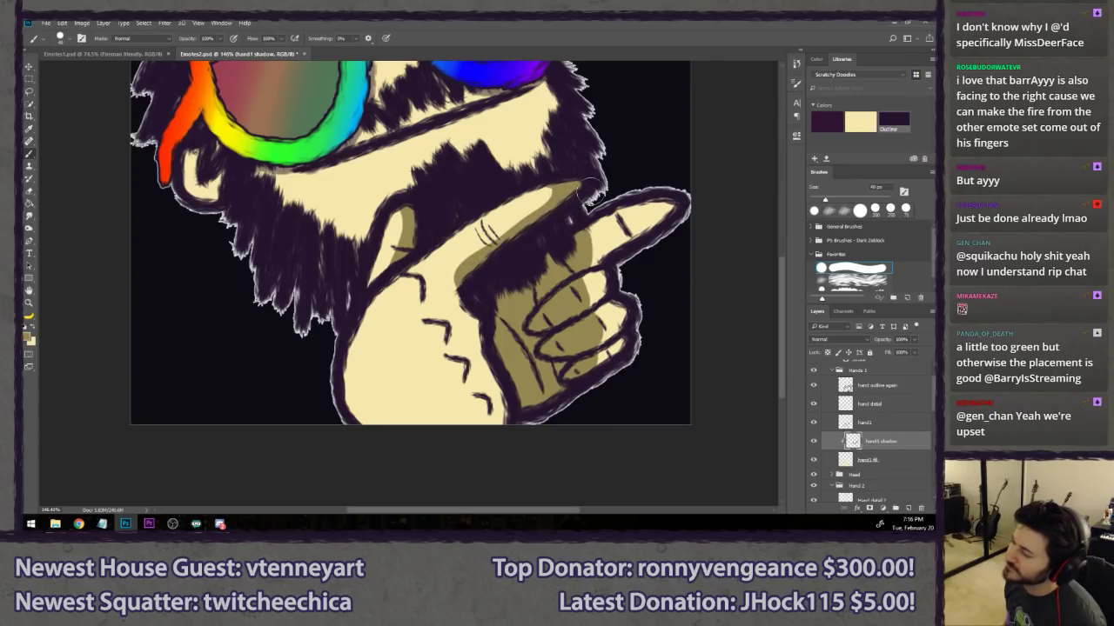
pyautogui.hotkey('ctrl', 'z')
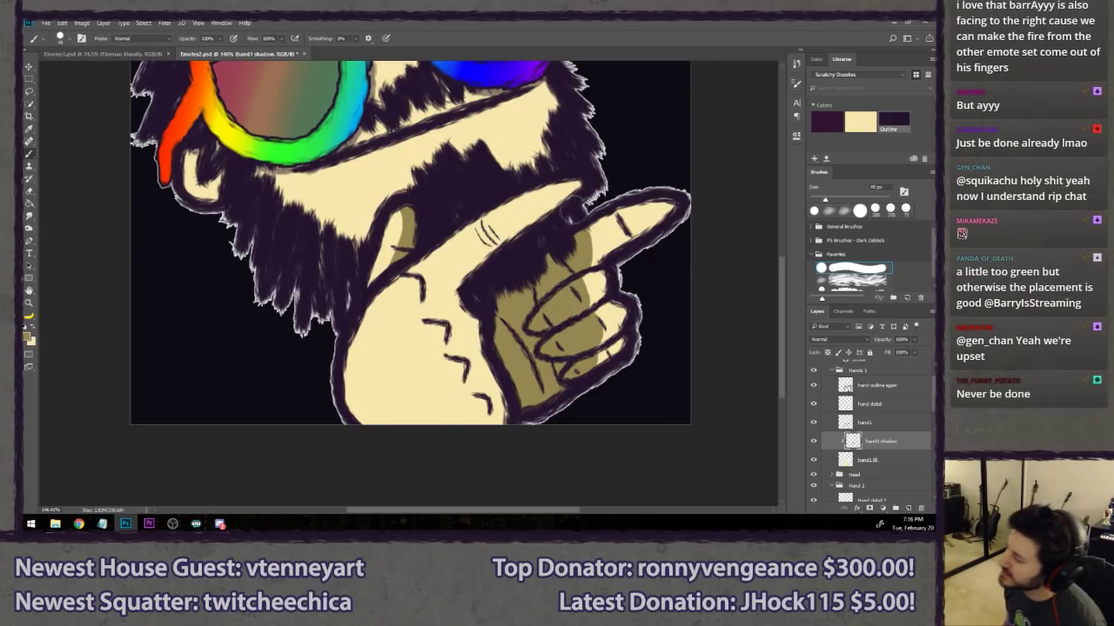
pyautogui.moveTo(470, 287); pyautogui.dragTo(607, 165)
pyautogui.hotkey('ctrl', 'z')
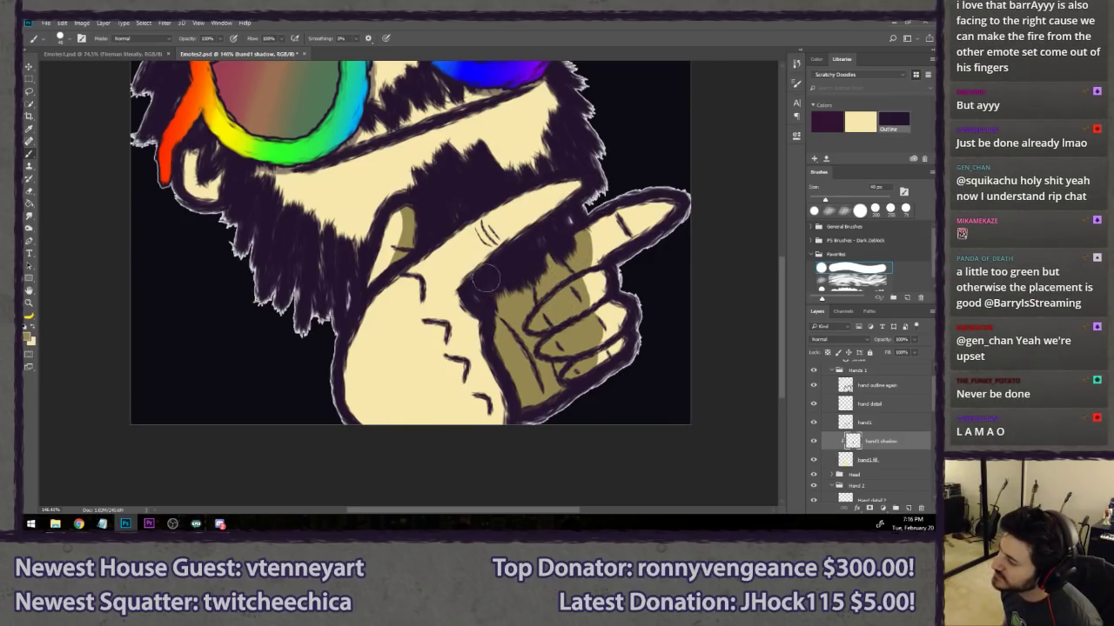
# - Paint olive shadows with the 40 px brush along the front hand's index finger underside and across the base of the hand
pyautogui.moveTo(481, 284)
pyautogui.mouseDown()
pyautogui.moveTo(472, 291)
pyautogui.moveTo(601, 177)
pyautogui.mouseUp()
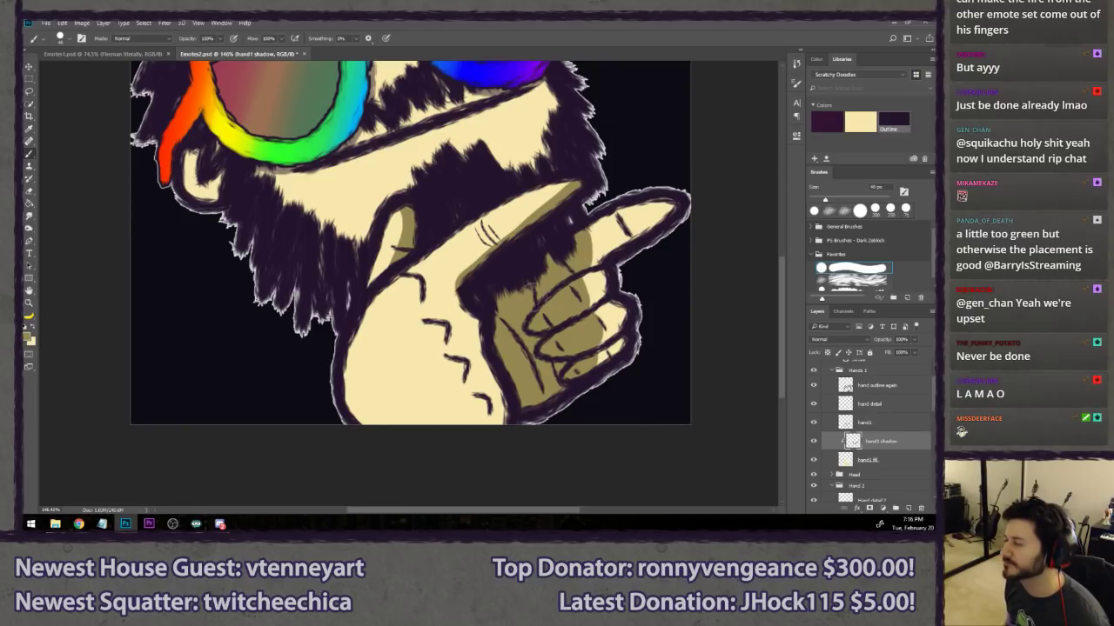
pyautogui.moveTo(498, 370)
pyautogui.mouseDown()
pyautogui.moveTo(478, 405)
pyautogui.moveTo(345, 438)
pyautogui.mouseUp()
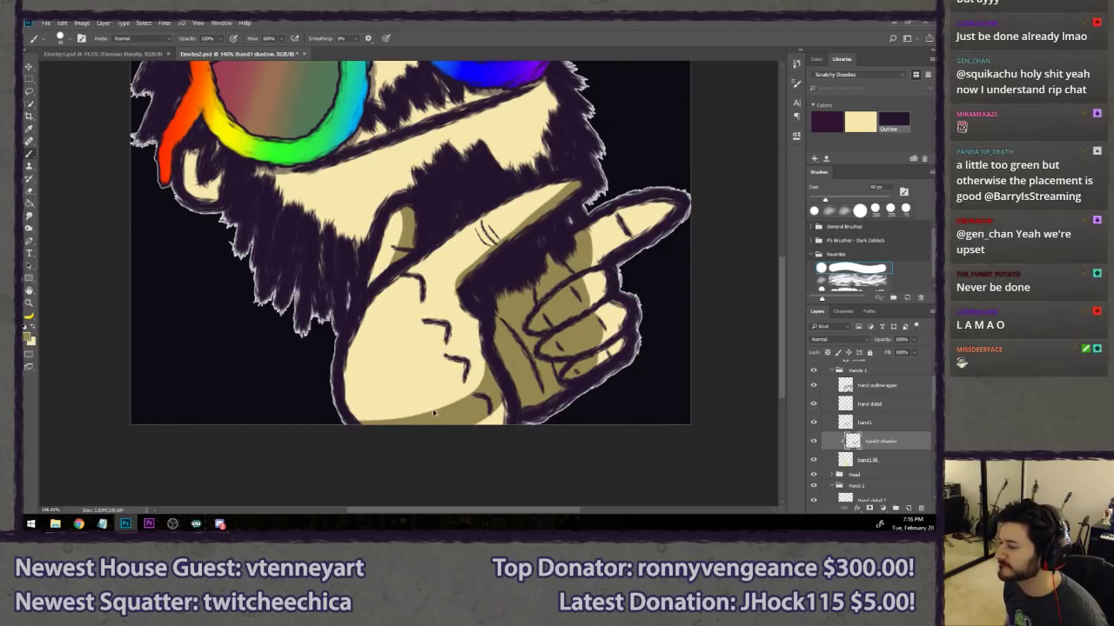
pyautogui.hotkey('ctrl', 'z')
pyautogui.moveTo(496, 357)
pyautogui.mouseDown()
pyautogui.moveTo(395, 414)
pyautogui.moveTo(346, 402)
pyautogui.mouseUp()
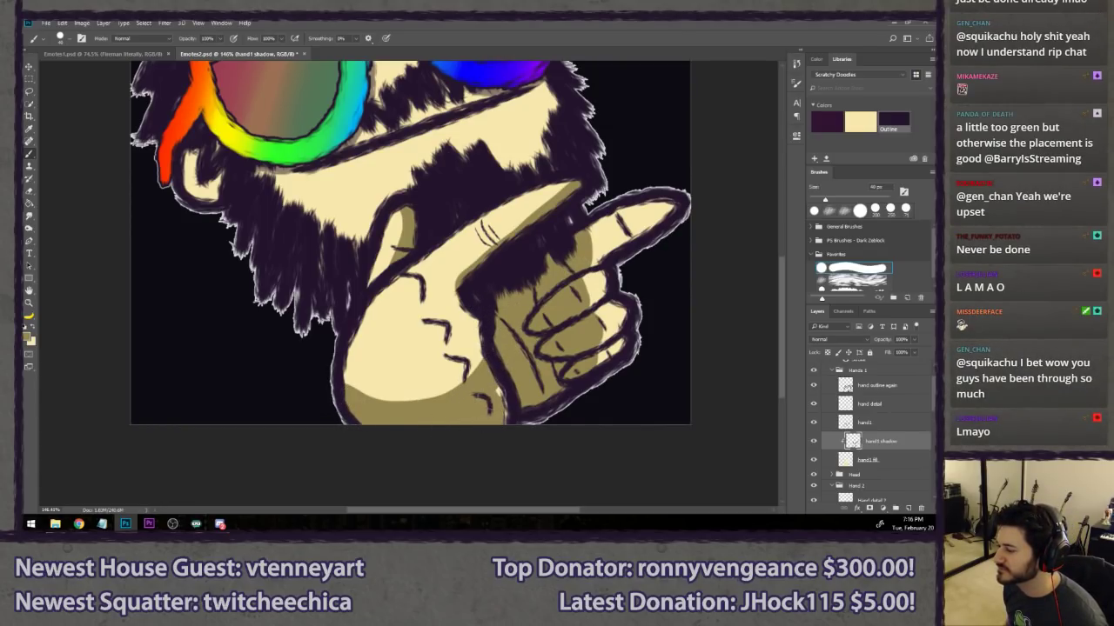
# - Examine the emote at small and large sizes, comparing it with and without the hand1 shadow layer
pyautogui.scroll(-5, 487, 440)
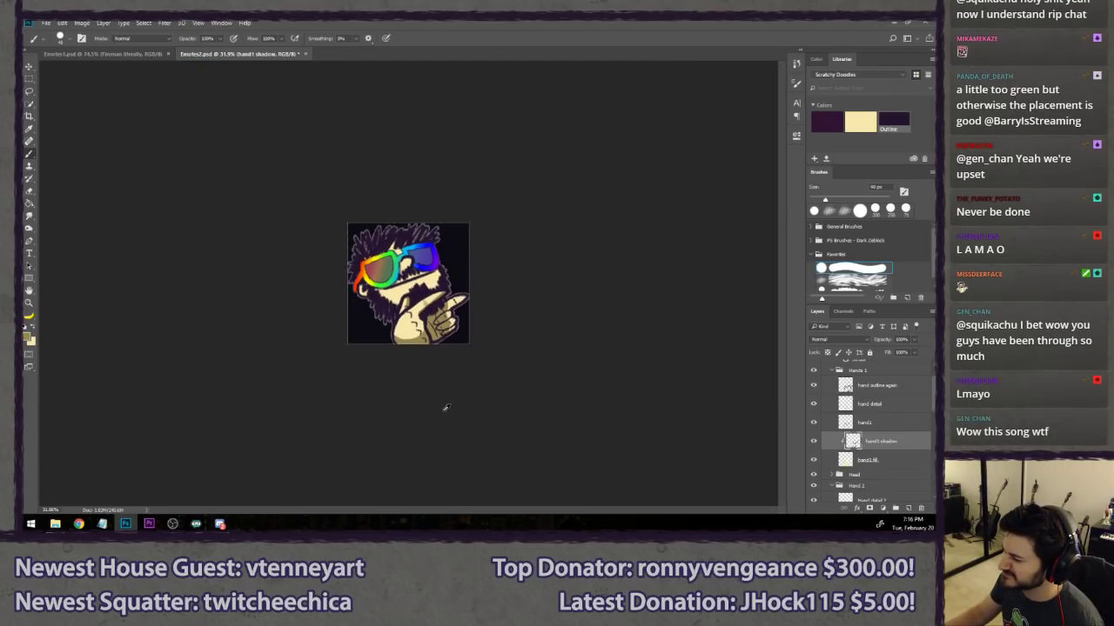
pyautogui.scroll(2, 440, 405)
pyautogui.scroll(-6, 194, 247)
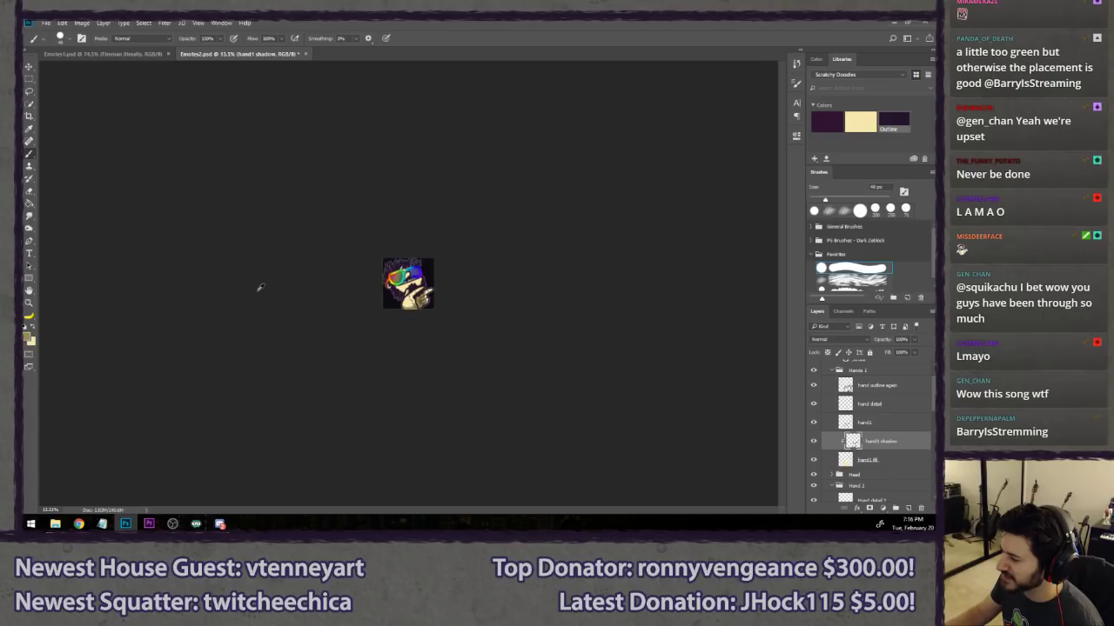
pyautogui.scroll(5, 252, 280)
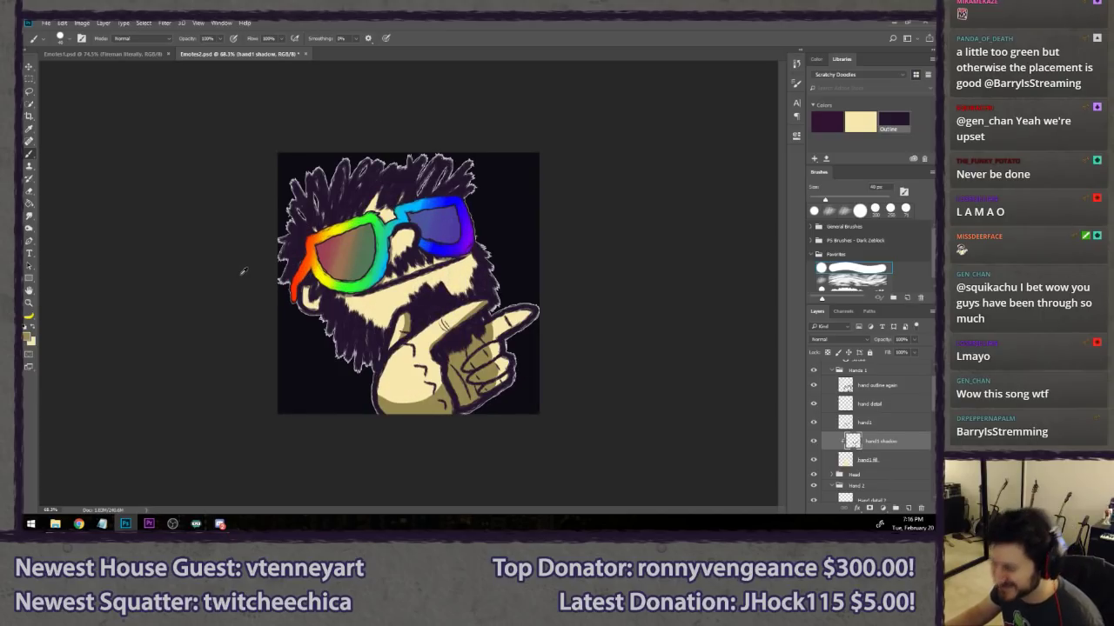
pyautogui.click(29, 92)
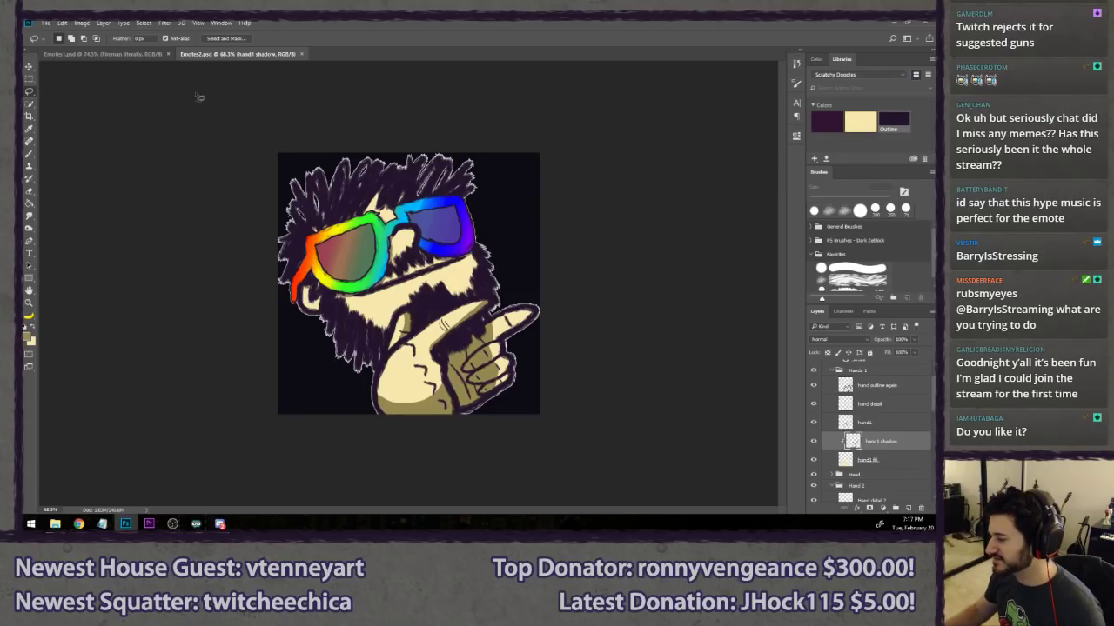
pyautogui.click(814, 442)
pyautogui.click(813, 442)
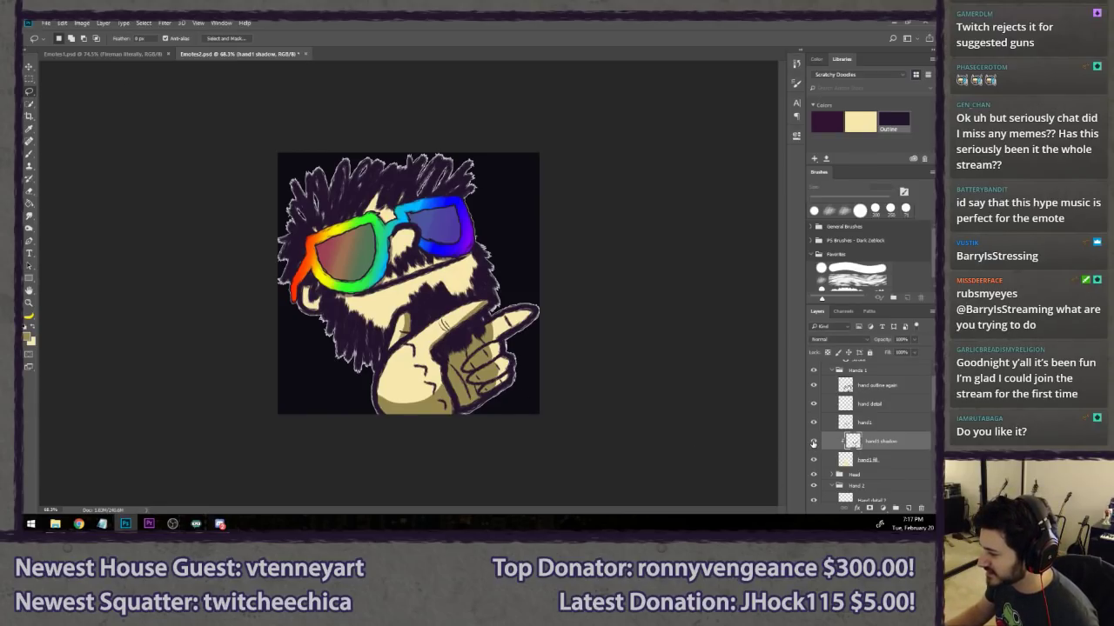
pyautogui.scroll(-5, 261, 385)
pyautogui.scroll(-1, 261, 371)
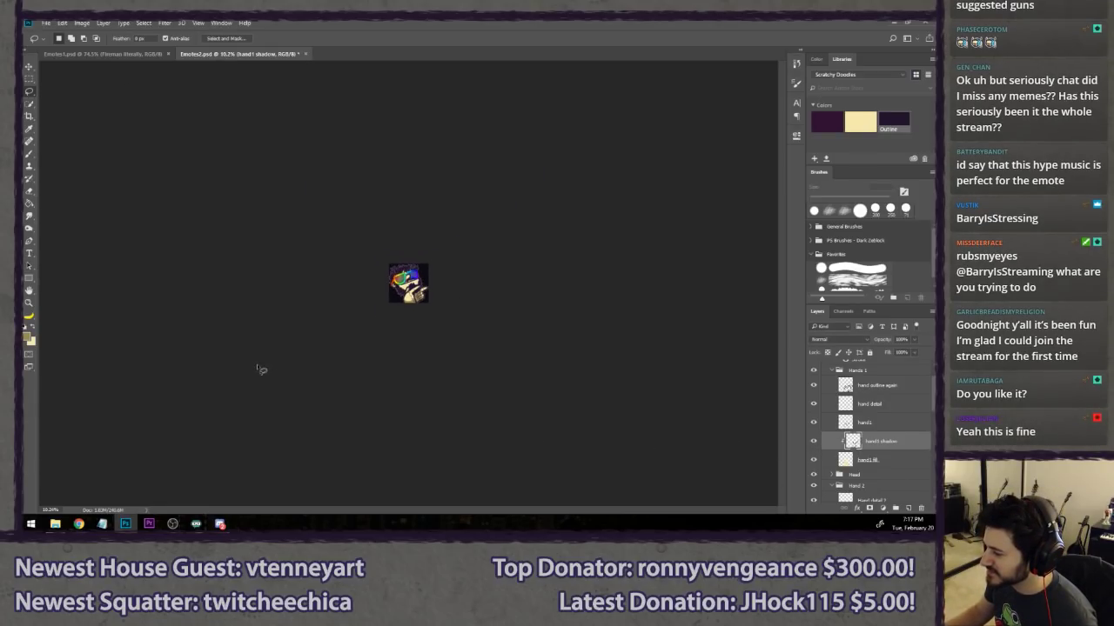
pyautogui.scroll(6, 261, 370)
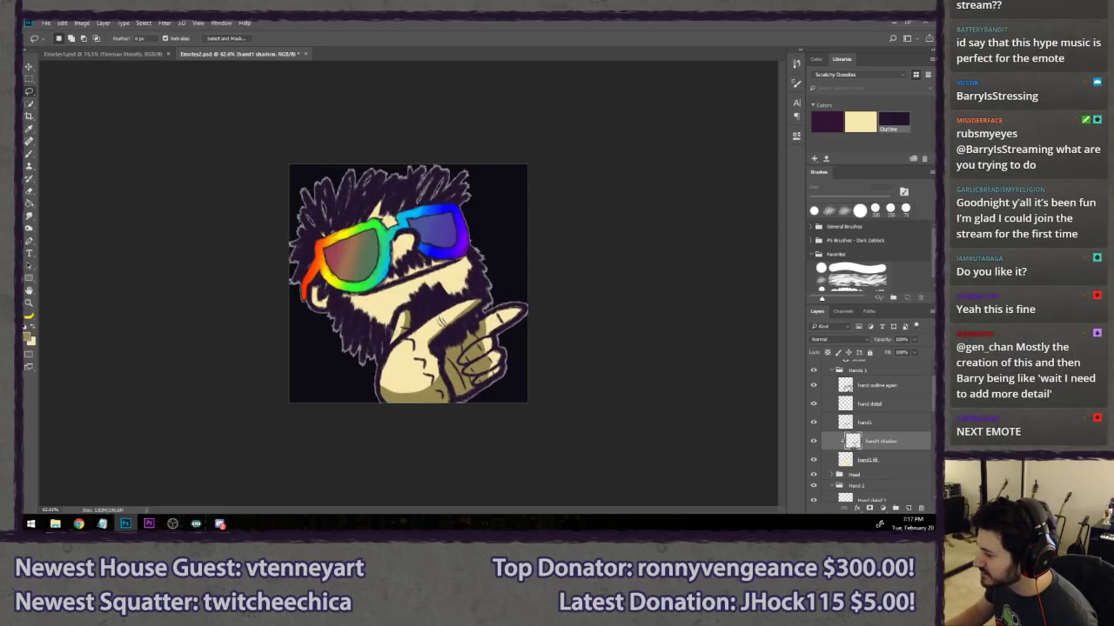
# - Compare the emote with and without the "hand outline again" layer, checking it at several sizes
pyautogui.click(816, 387)
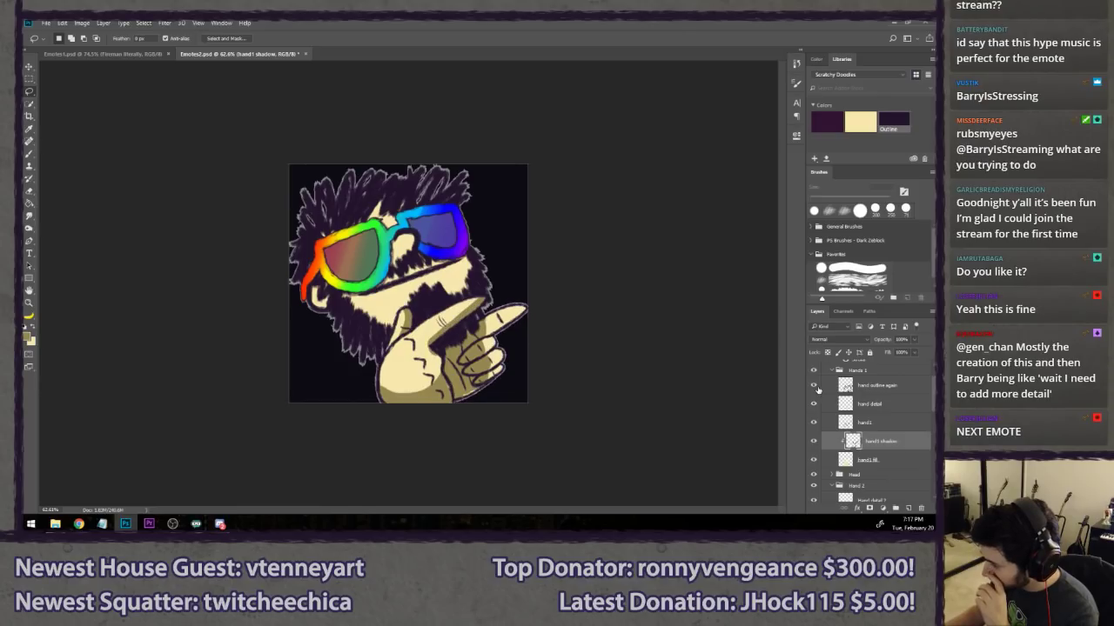
pyautogui.click(815, 387)
pyautogui.click(815, 387)
pyautogui.click(815, 387)
pyautogui.click(816, 387)
pyautogui.scroll(-15, 520, 448)
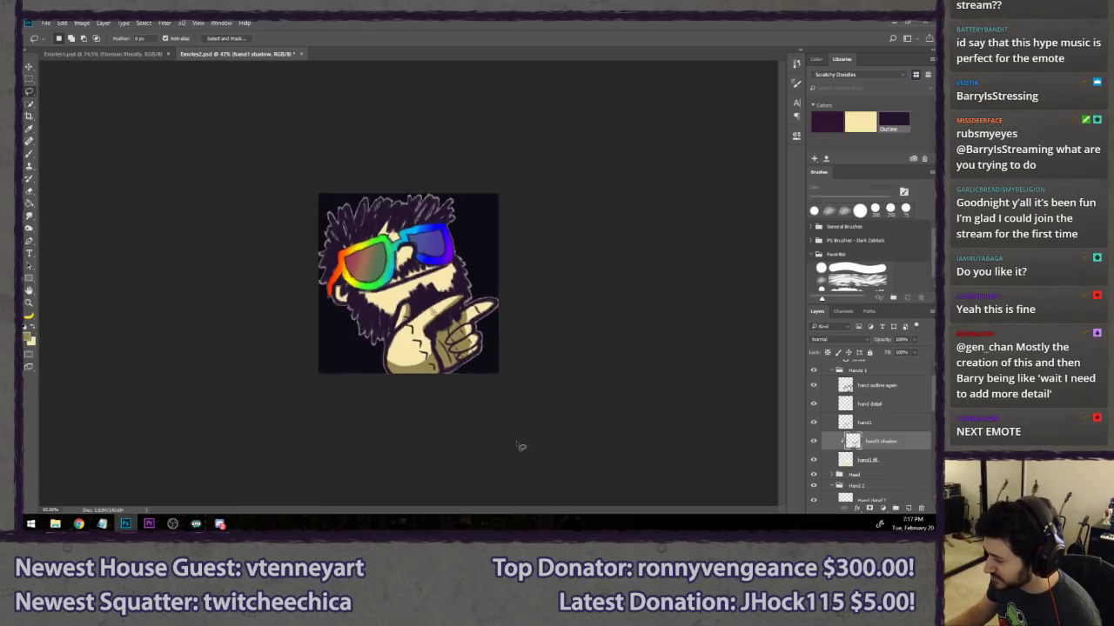
pyautogui.scroll(15, 421, 347)
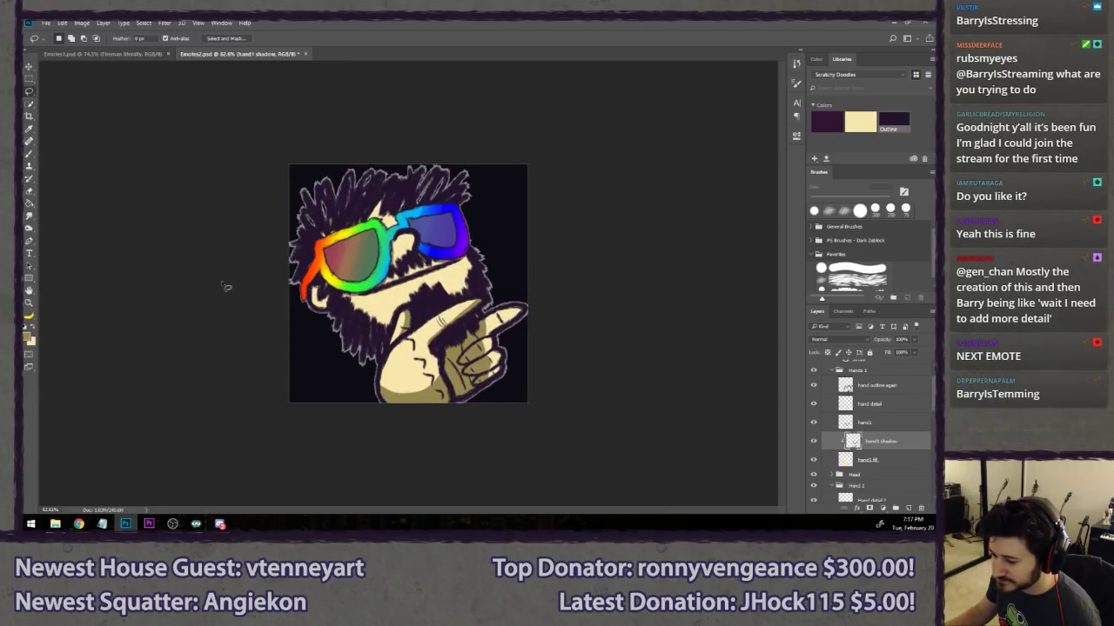
pyautogui.scroll(2, 212, 292)
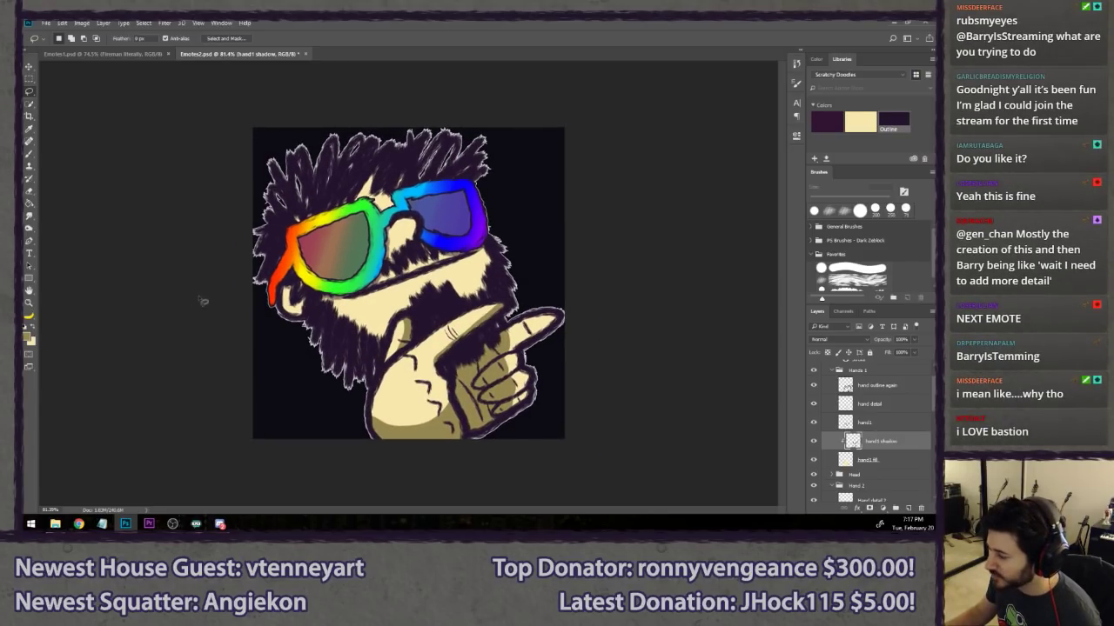
pyautogui.click(813, 385)
pyautogui.click(814, 385)
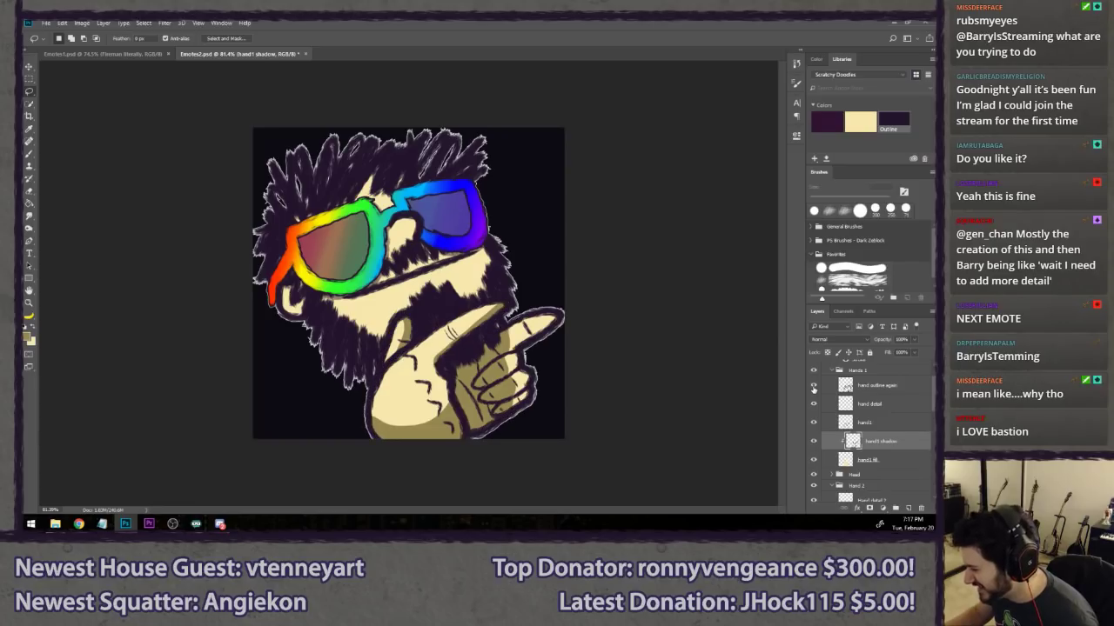
# - Compare the hand with and without its hand1 shadow shading and judge how the emote reads at different sizes
pyautogui.click(813, 441)
pyautogui.click(814, 441)
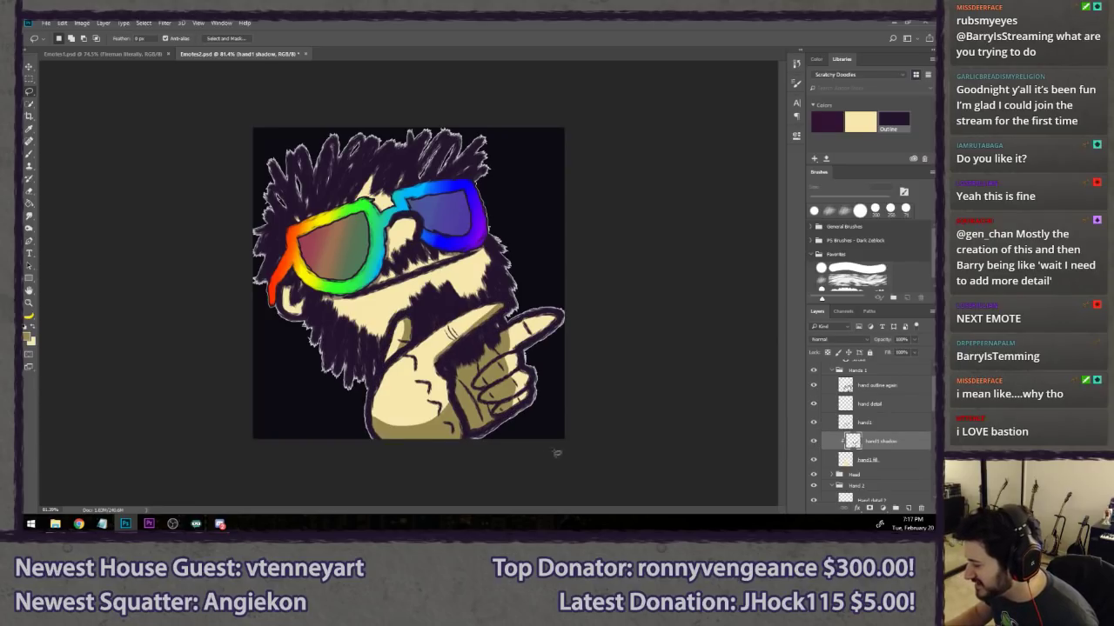
pyautogui.scroll(-3, 511, 456)
pyautogui.click(814, 441)
pyautogui.click(813, 441)
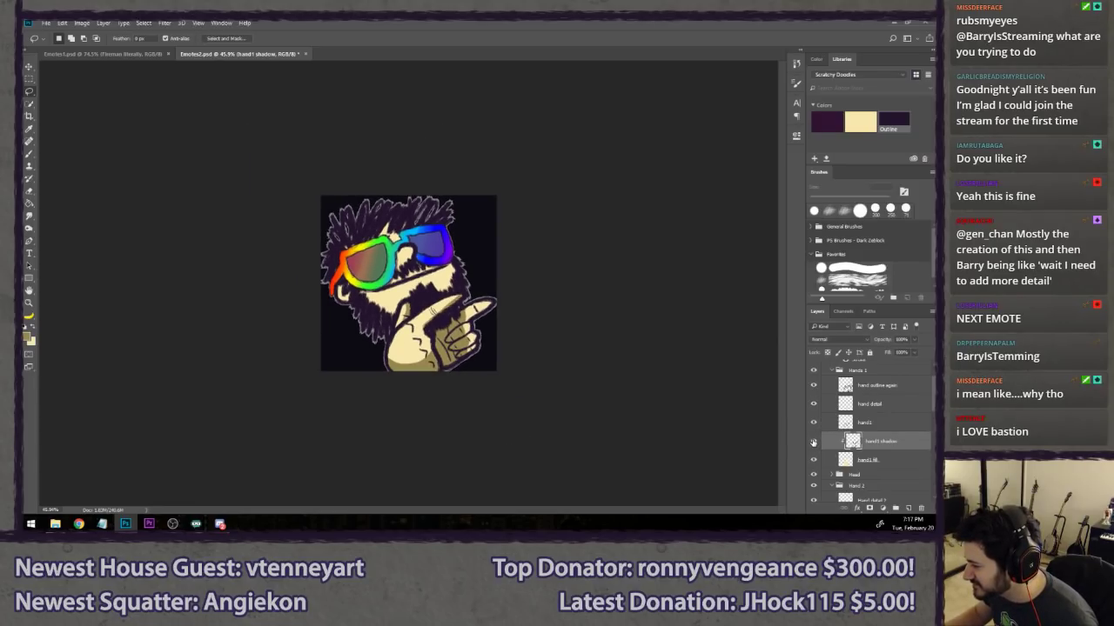
pyautogui.click(814, 441)
pyautogui.click(814, 441)
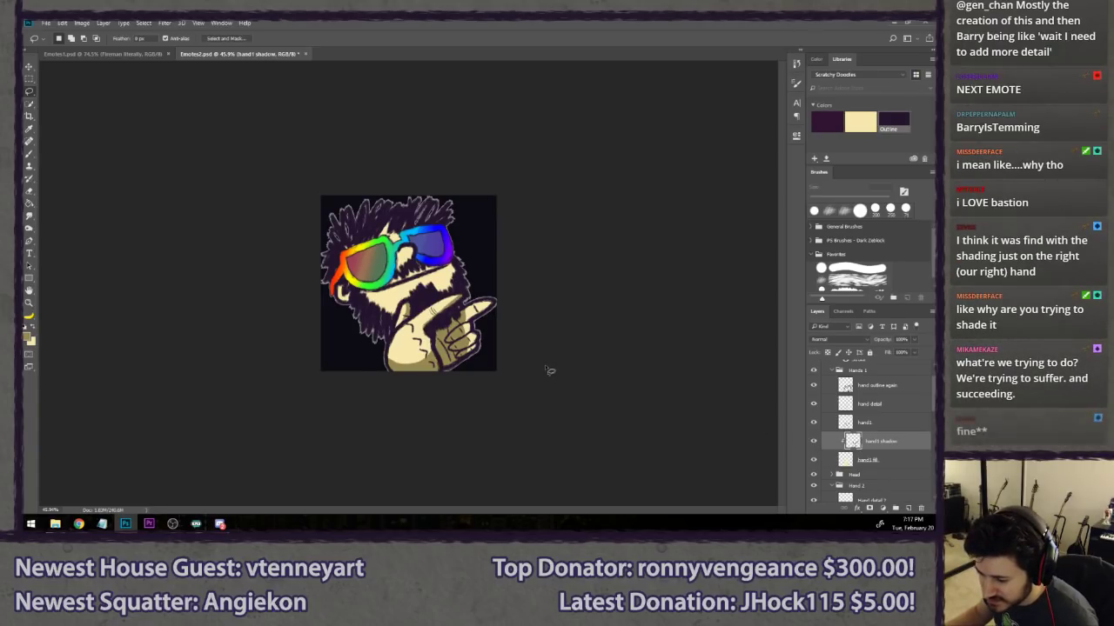
pyautogui.scroll(2, 549, 371)
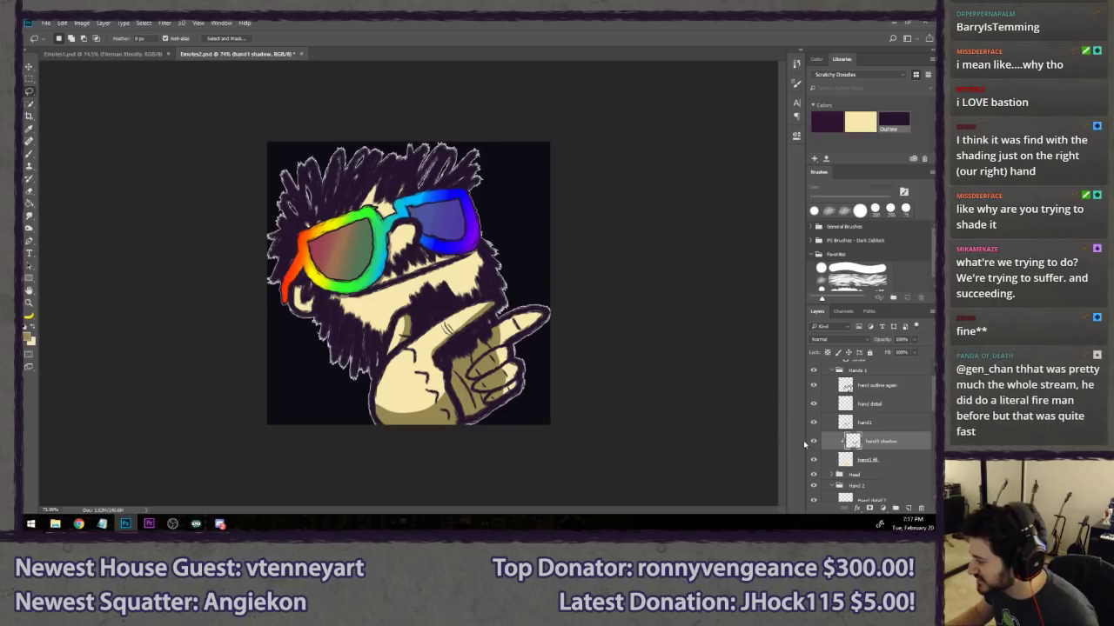
pyautogui.click(813, 441)
pyautogui.click(813, 441)
pyautogui.click(814, 442)
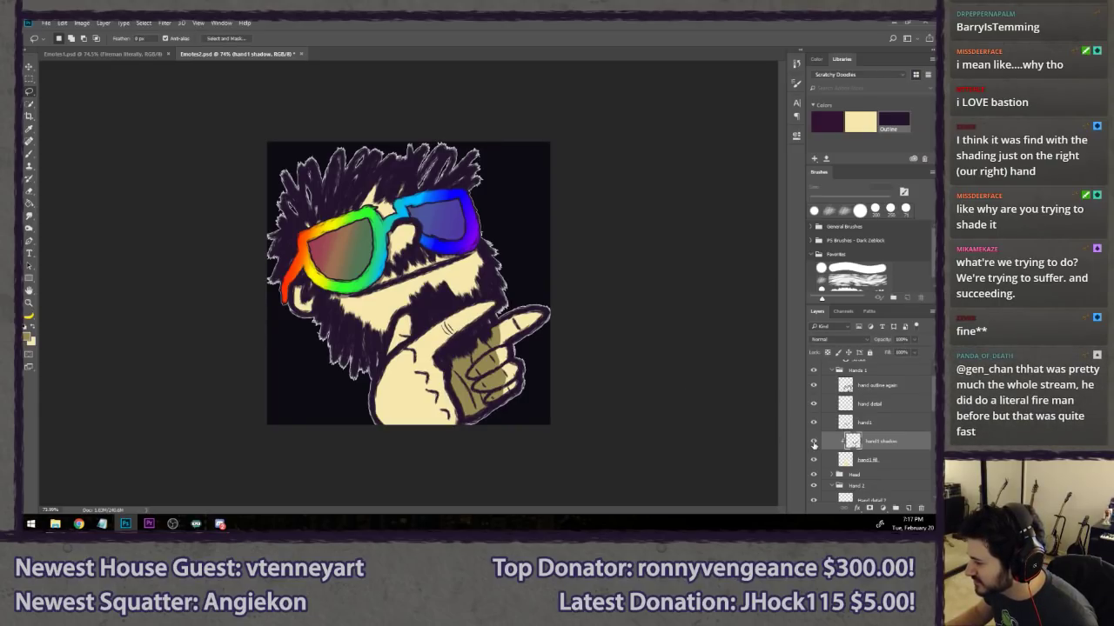
pyautogui.click(814, 442)
pyautogui.scroll(-4, 599, 372)
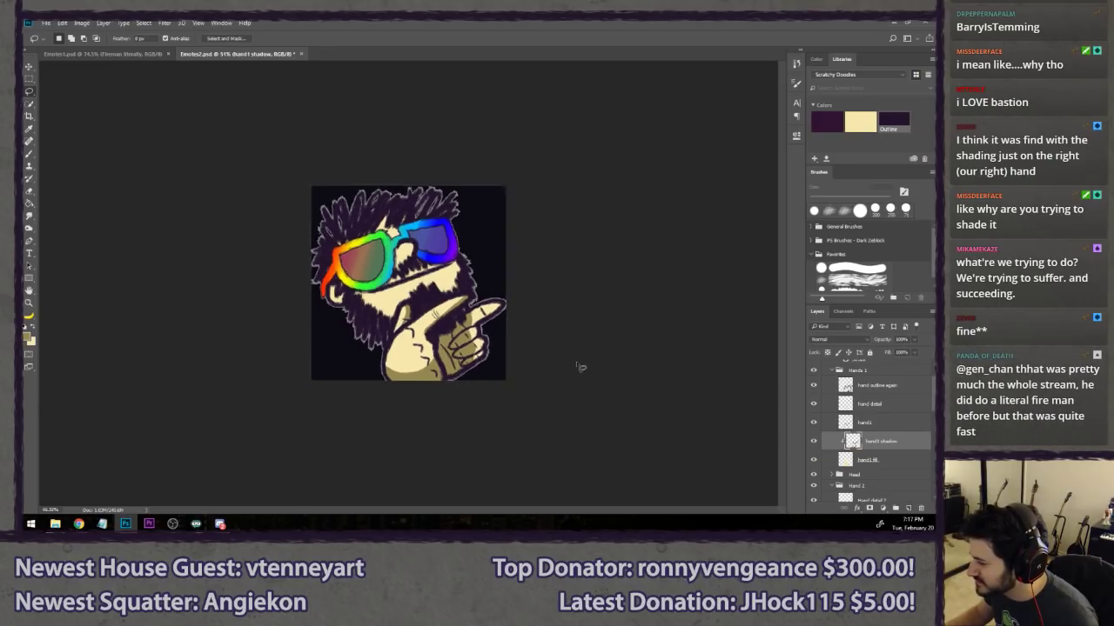
pyautogui.scroll(-3, 240, 327)
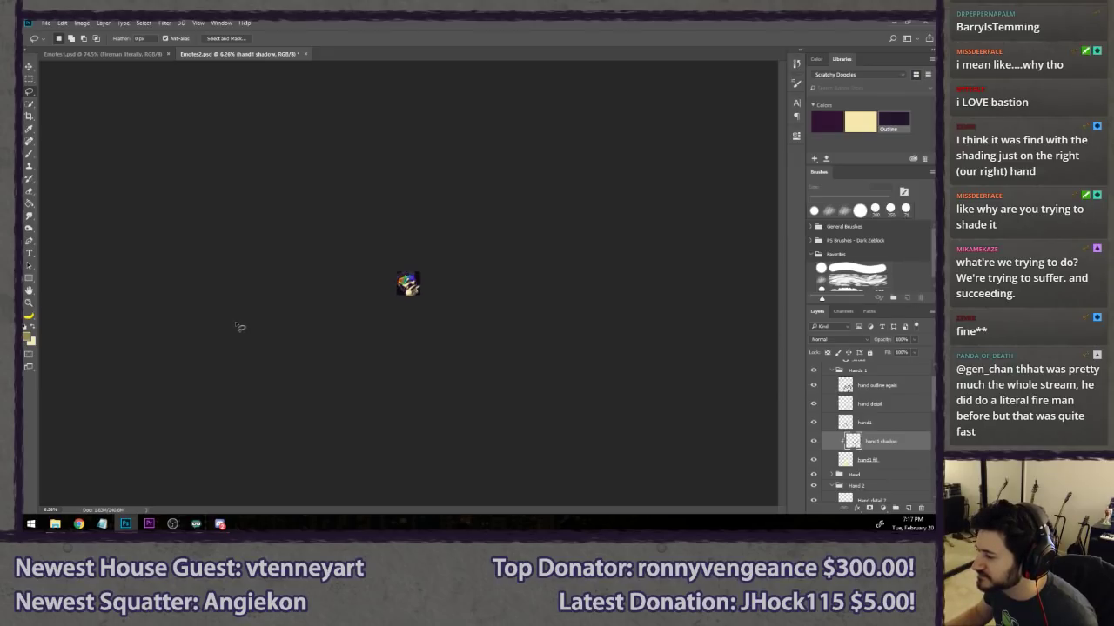
pyautogui.scroll(6, 261, 329)
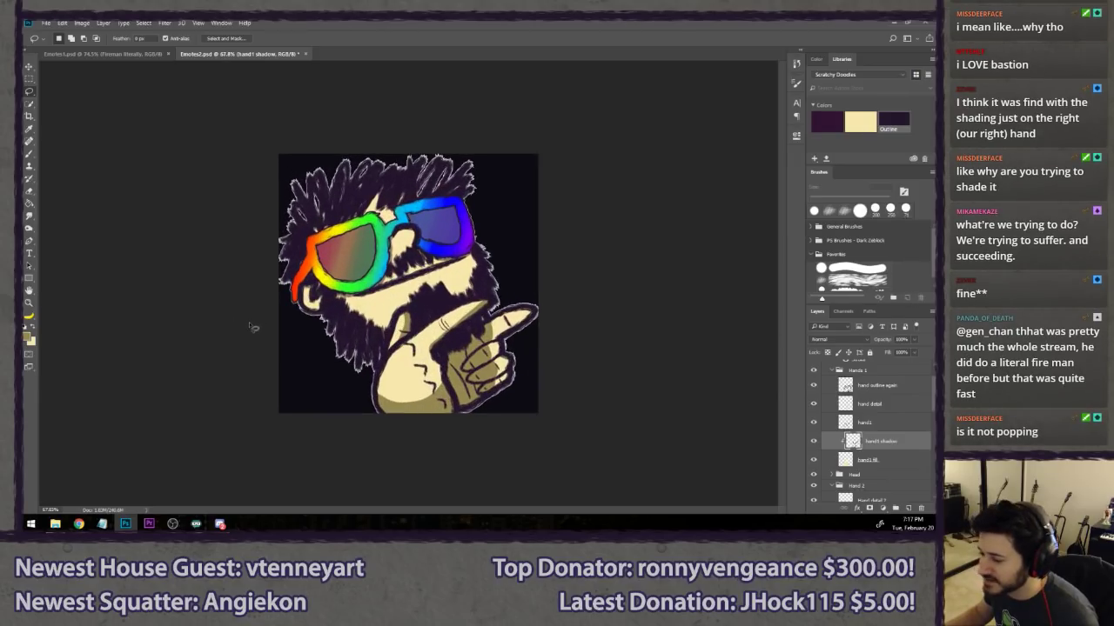
pyautogui.scroll(1, 209, 302)
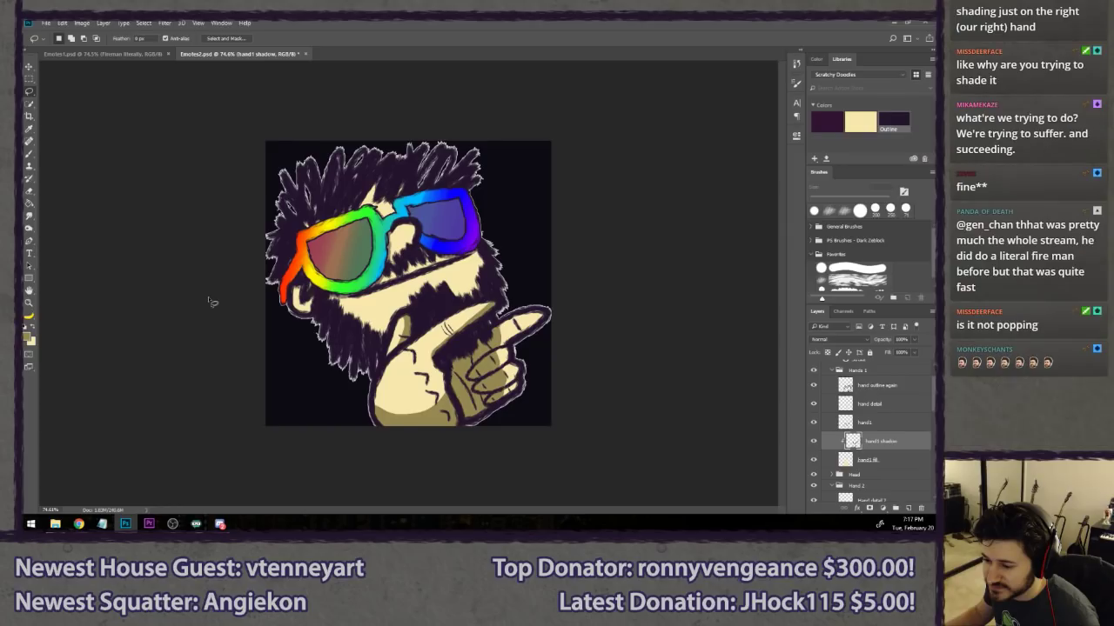
pyautogui.scroll(1, 209, 302)
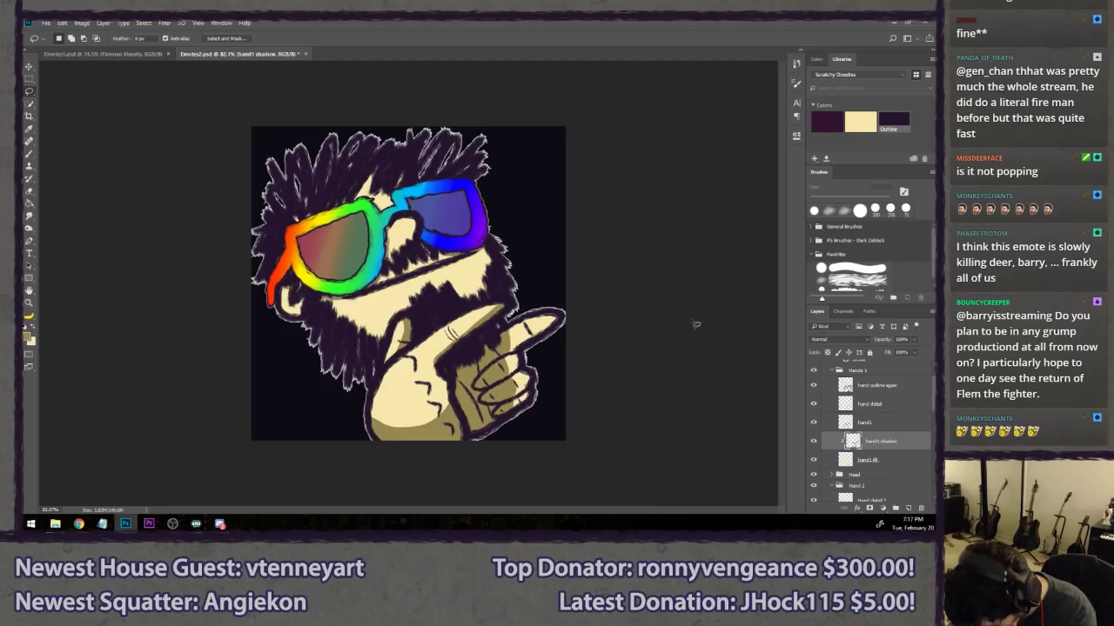
# - Hide the hand1 shadow and hand shadow layers and judge how the unshaded emote reads at small and large sizes
pyautogui.click(813, 442)
pyautogui.scroll(-4, 813, 448)
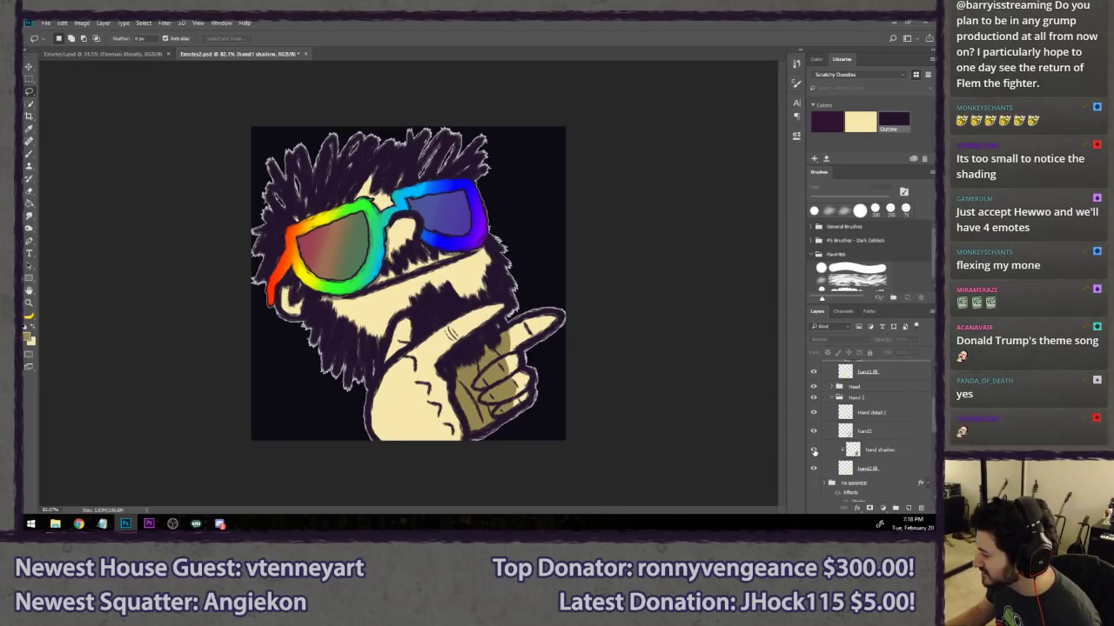
pyautogui.scroll(-5, 565, 359)
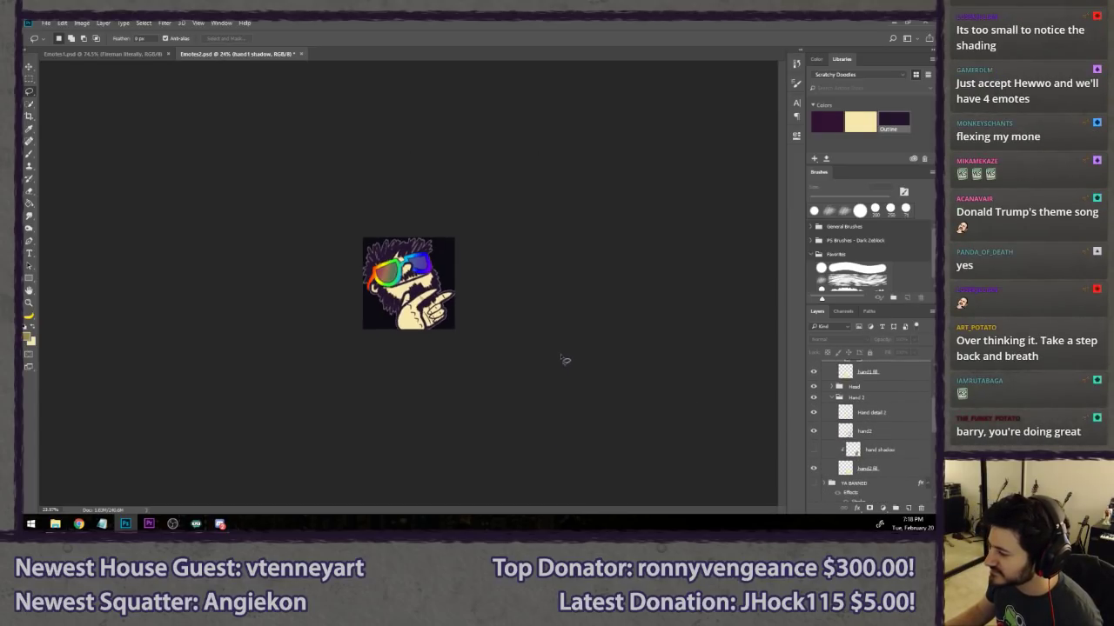
pyautogui.scroll(-2, 540, 363)
pyautogui.scroll(4, 307, 354)
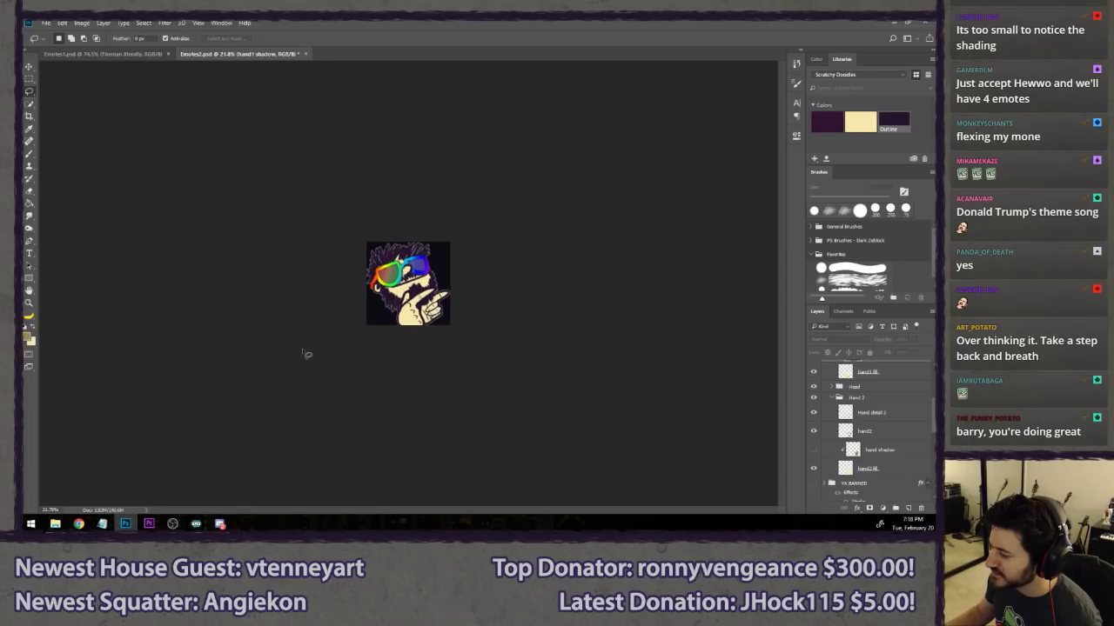
pyautogui.scroll(-3, 306, 354)
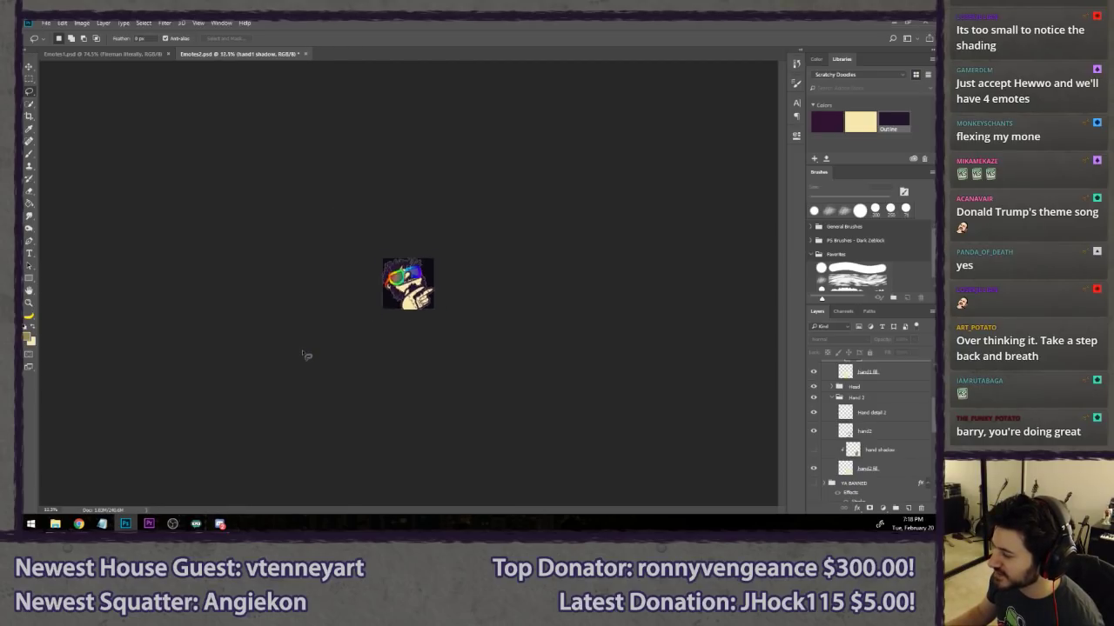
pyautogui.scroll(1, 307, 355)
pyautogui.scroll(2, 306, 355)
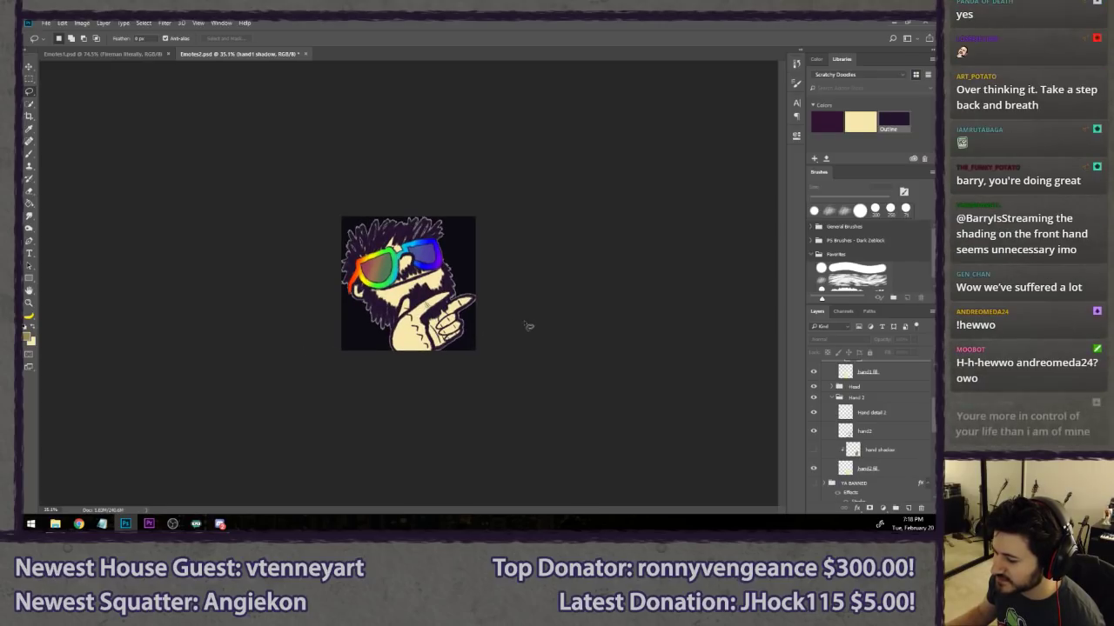
# - Show the back hand's hand shadow layer again and check the emote at several sizes
pyautogui.click(813, 450)
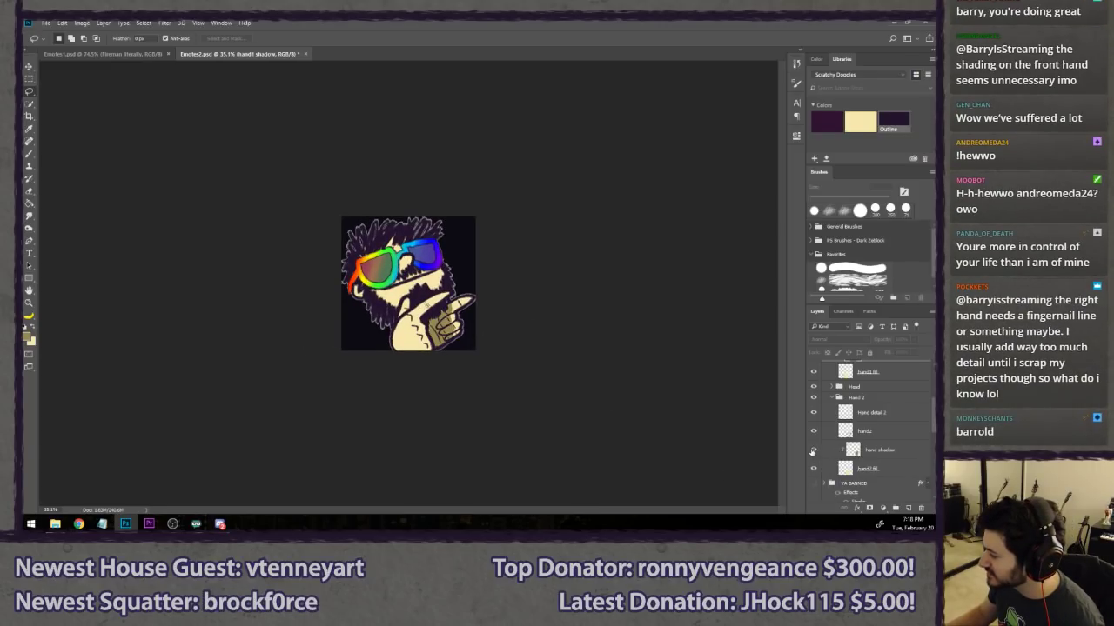
pyautogui.scroll(-2, 522, 415)
pyautogui.scroll(4, 437, 374)
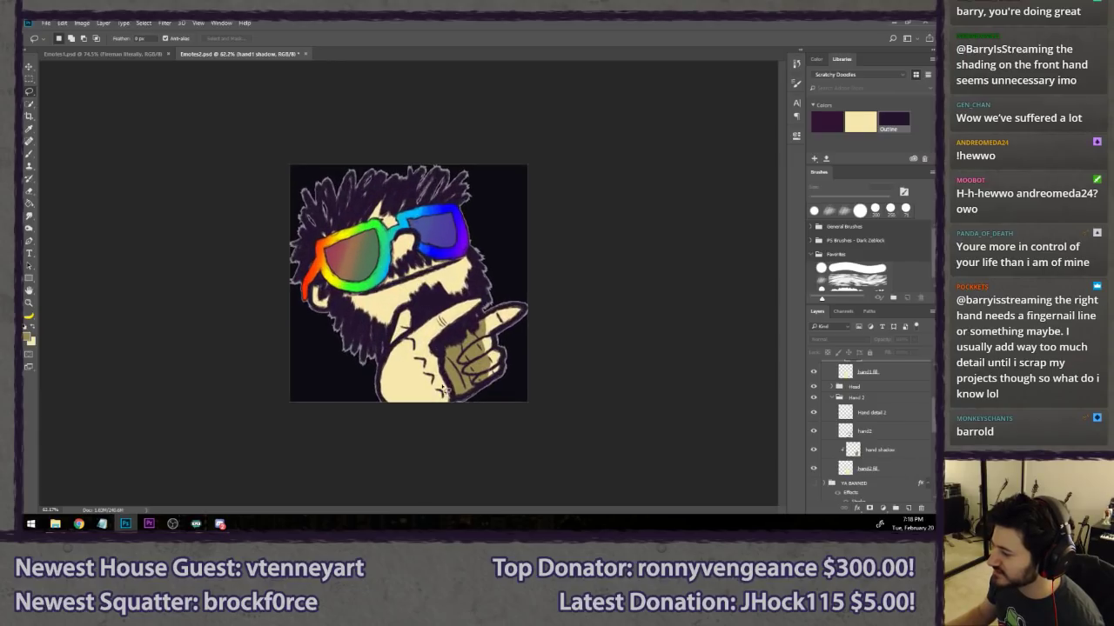
pyautogui.scroll(-4, 596, 342)
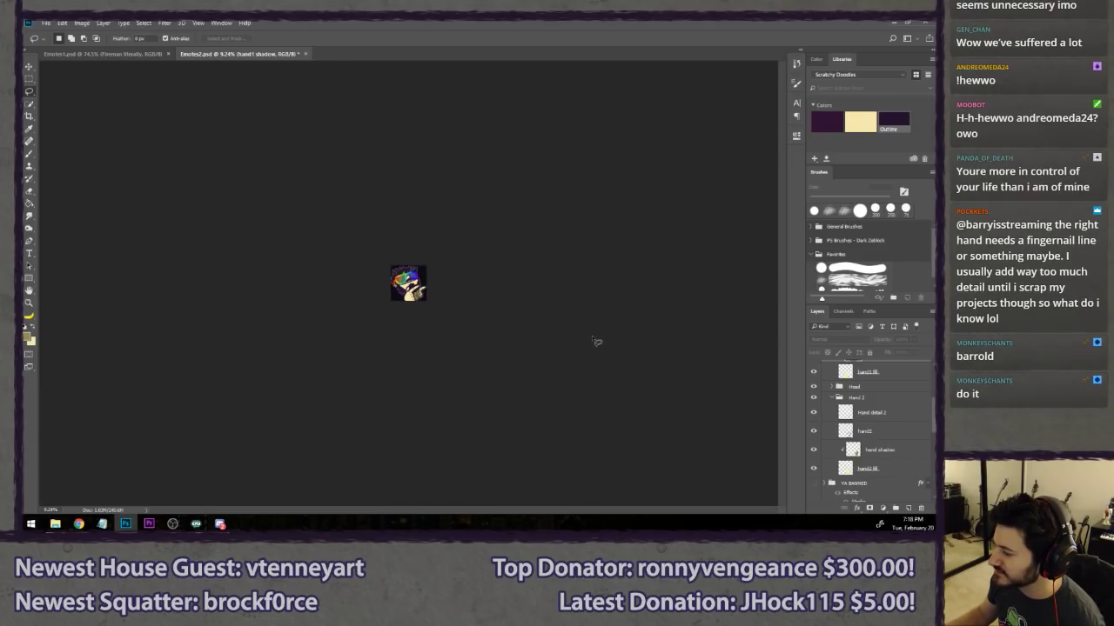
pyautogui.scroll(5, 594, 342)
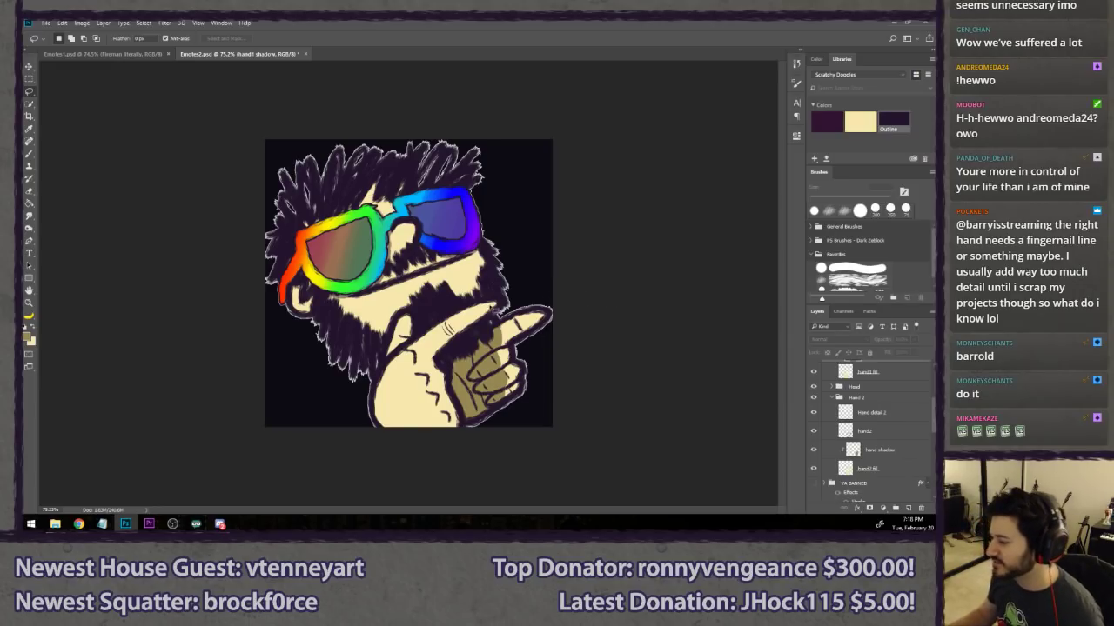
pyautogui.press('b')
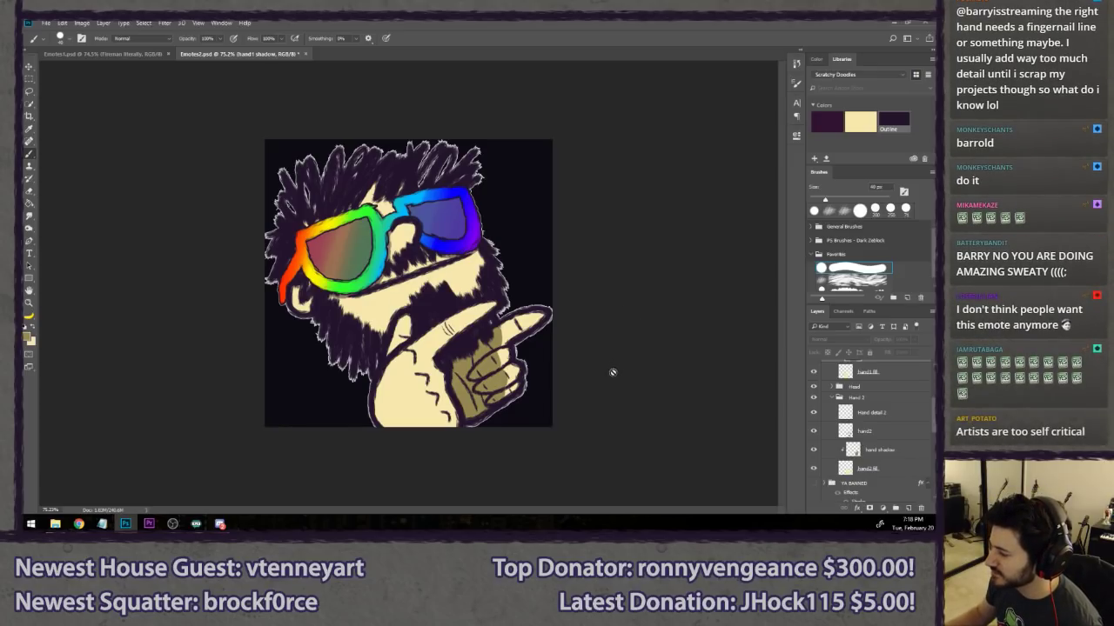
pyautogui.scroll(-3, 611, 370)
pyautogui.scroll(2, 598, 371)
pyautogui.click(603, 253)
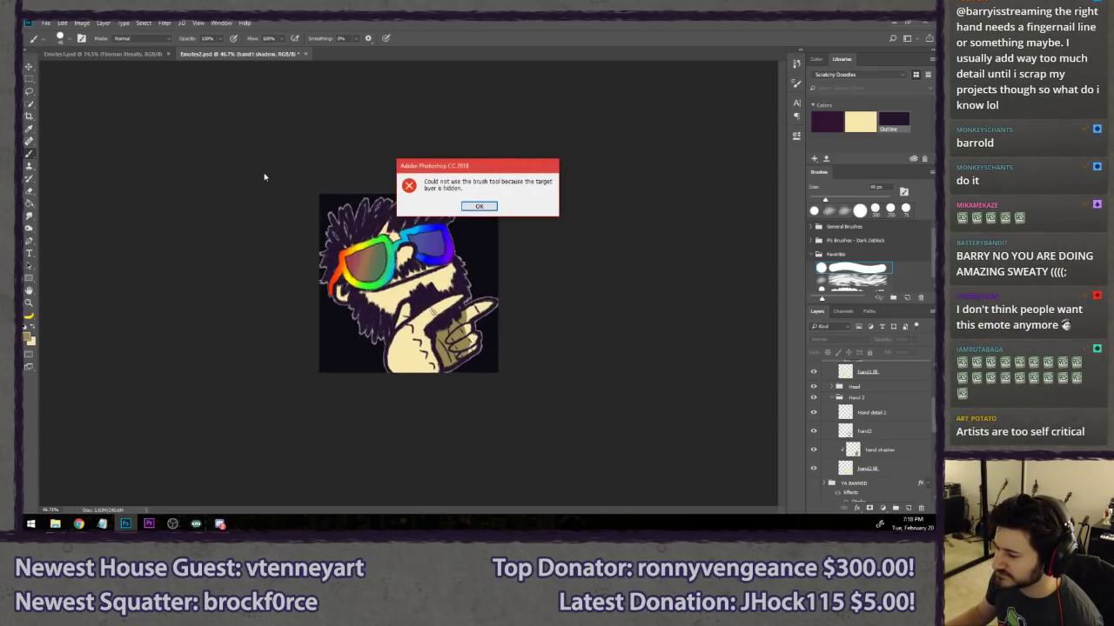
pyautogui.click(478, 206)
pyautogui.press('l')
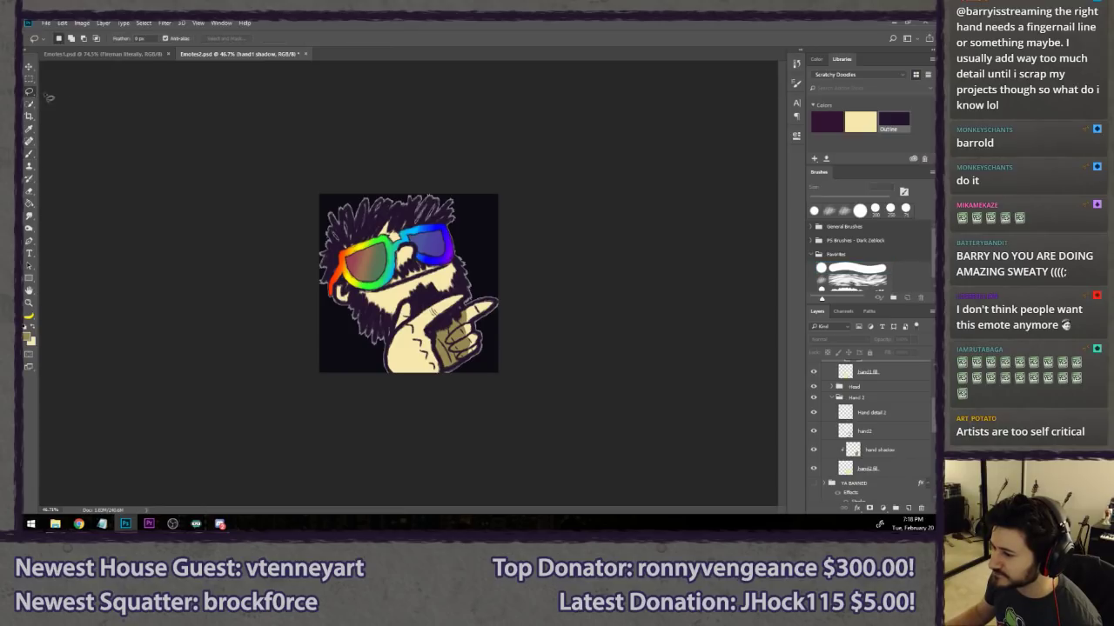
# - Save the emote document
pyautogui.hotkey('ctrl', 's')
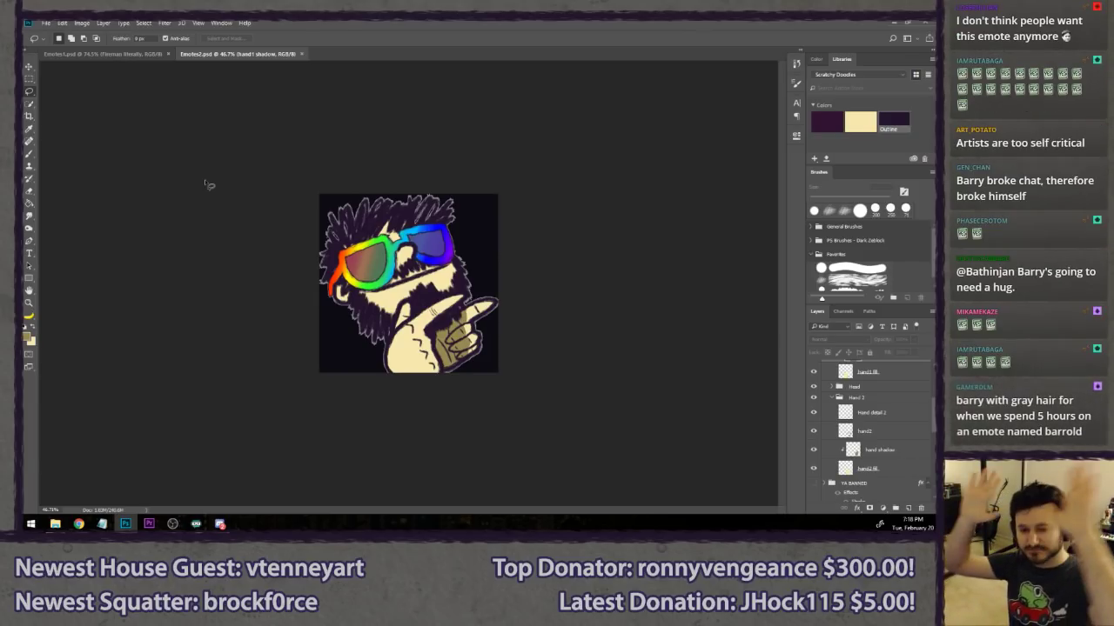
# - Hide BG Dark to check the emote on the light background at several sizes, then hide BG Light for a transparent backdrop
pyautogui.scroll(-5, 861, 427)
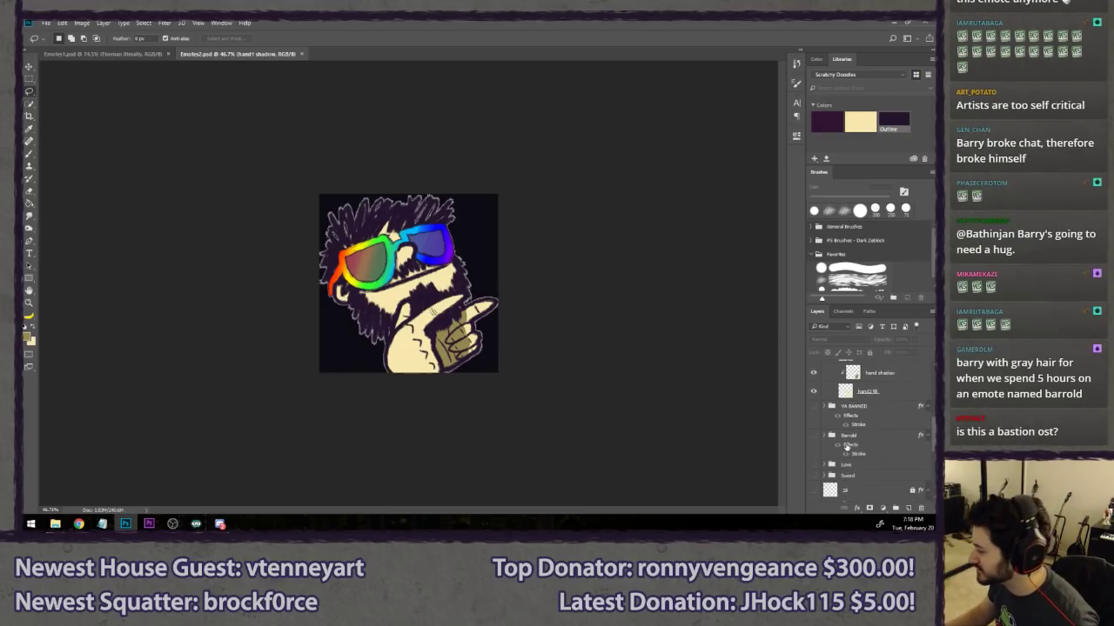
pyautogui.click(814, 456)
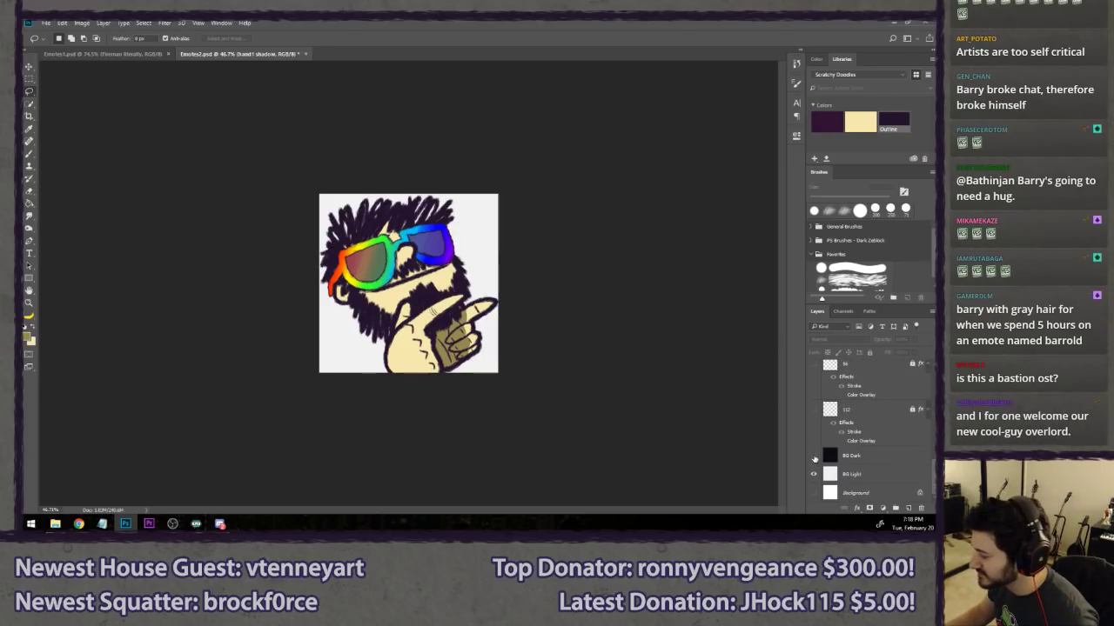
pyautogui.moveTo(360, 388); pyautogui.dragTo(292, 382)
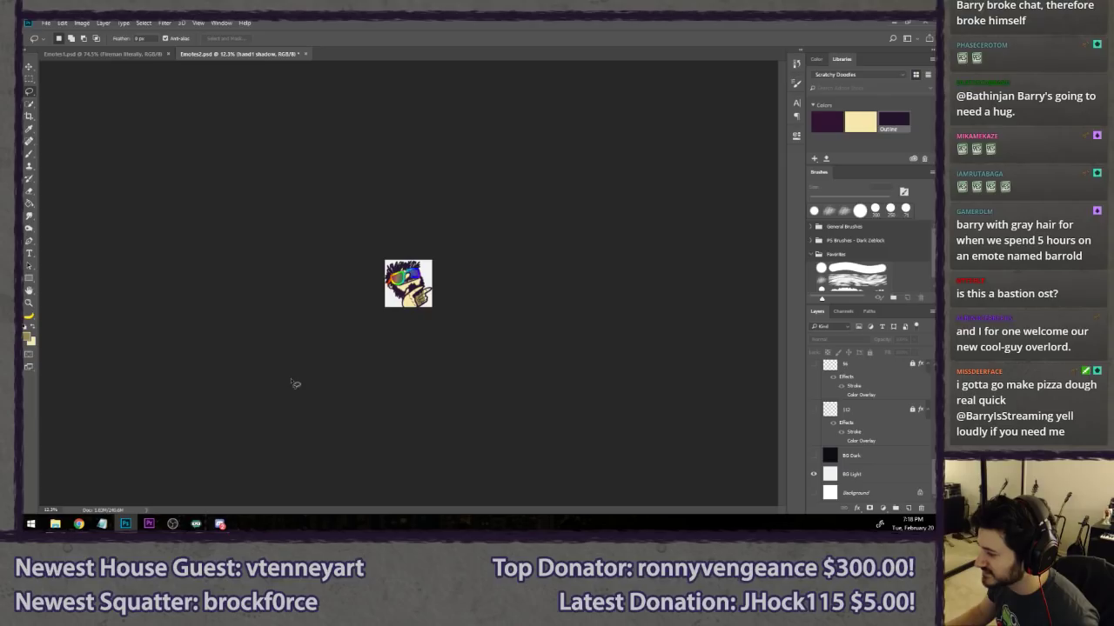
pyautogui.scroll(-3, 291, 384)
pyautogui.scroll(10, 292, 384)
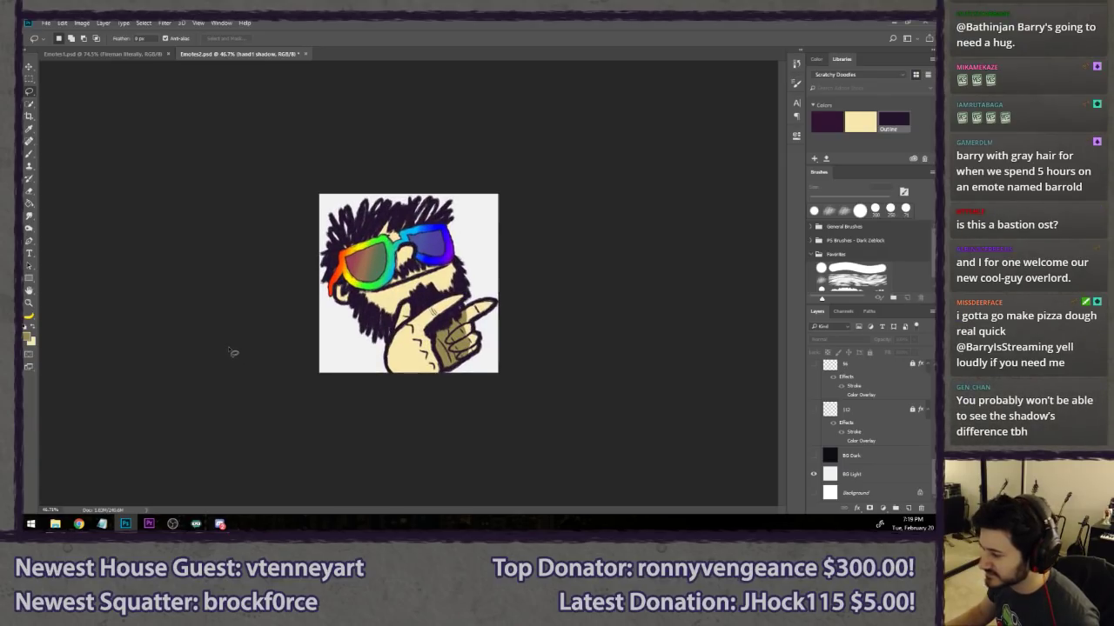
pyautogui.scroll(2, 231, 348)
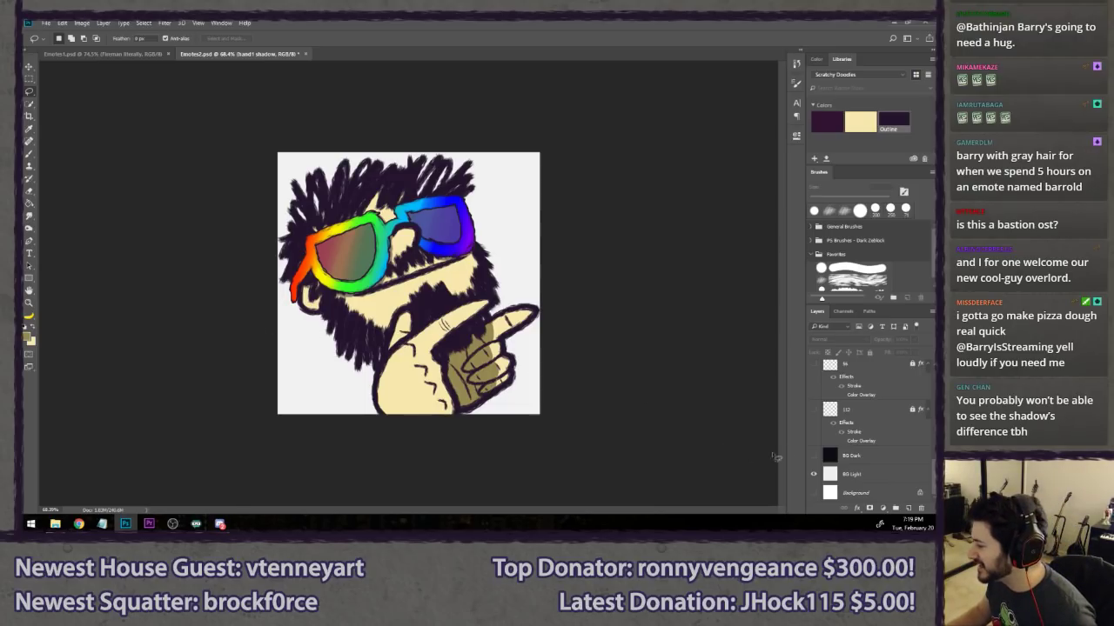
pyautogui.click(812, 474)
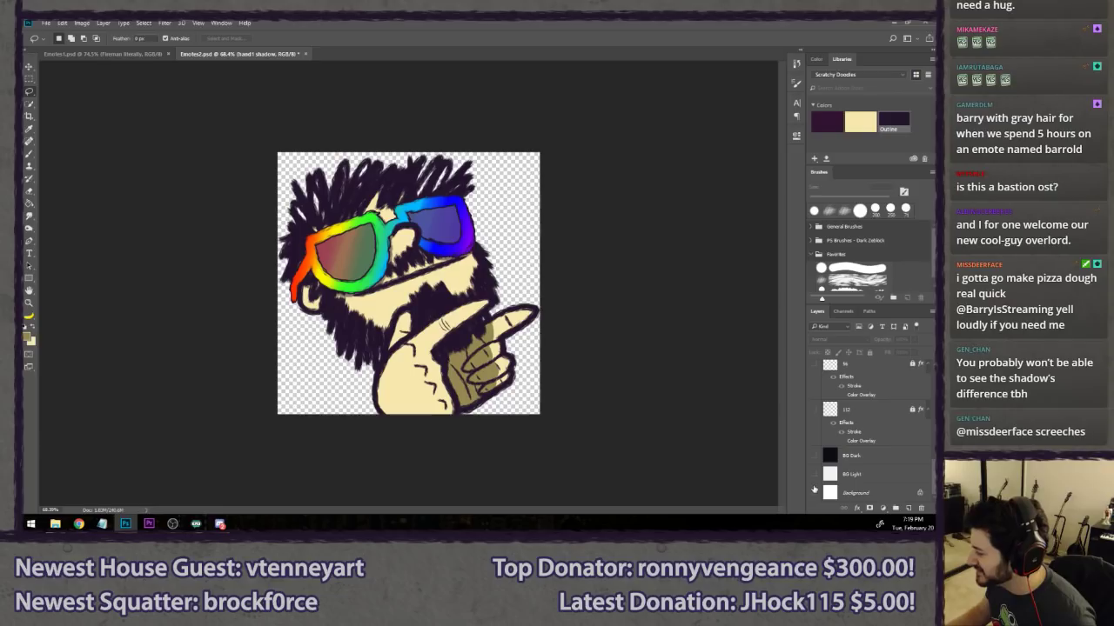
# - Merge everything from the Hands 1 group down through the hand2 fill layer into one layer and copy the whole artwork
pyautogui.scroll(5, 835, 475)
pyautogui.scroll(-5, 858, 470)
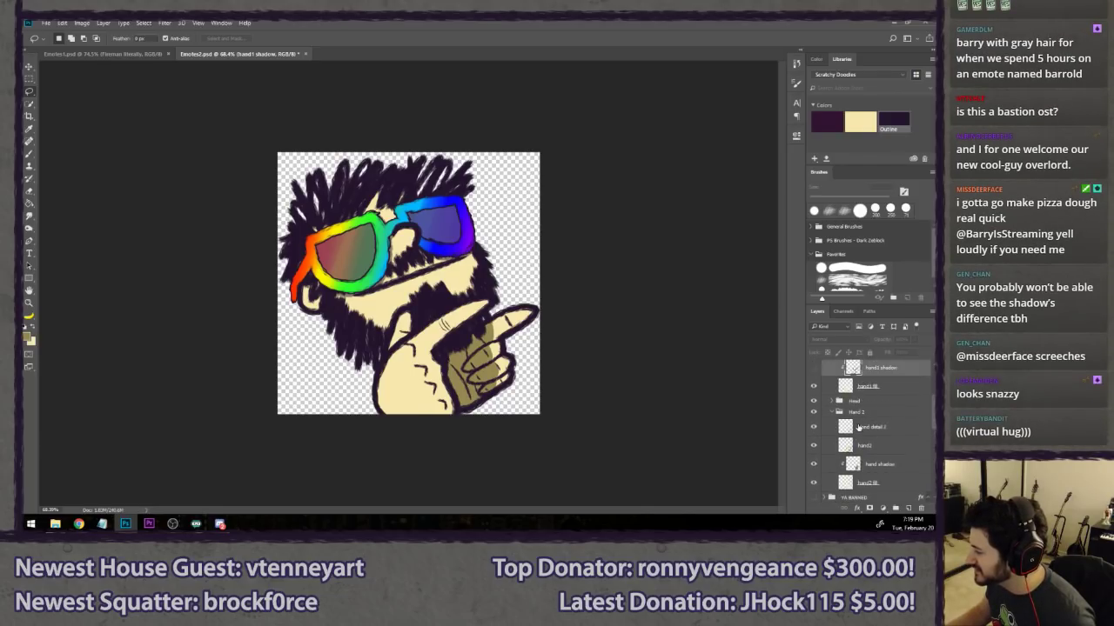
pyautogui.click(875, 408)
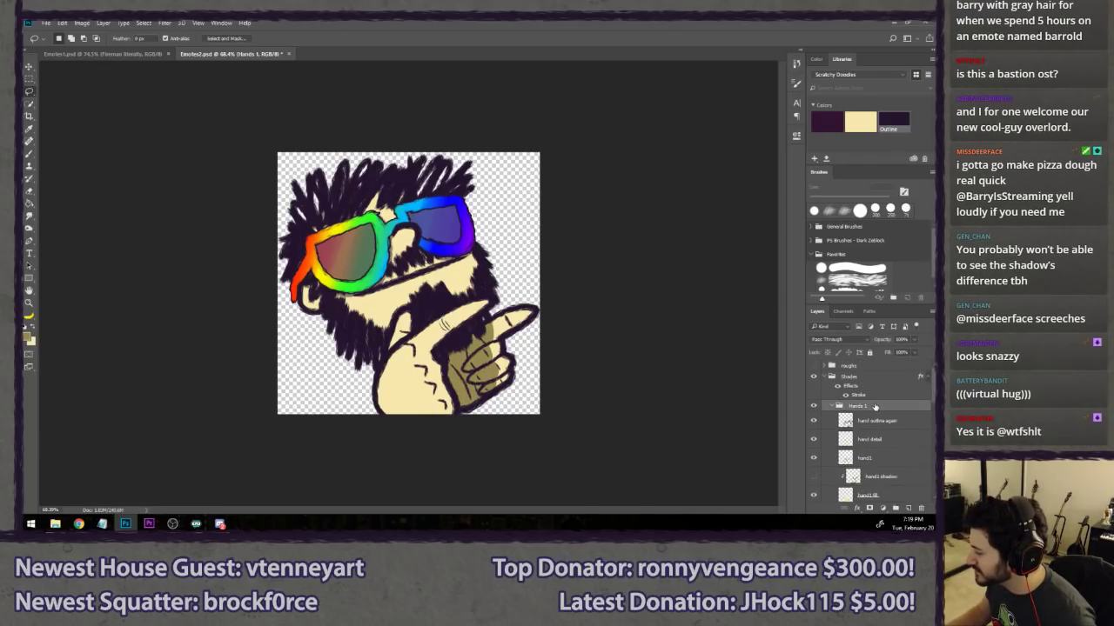
pyautogui.scroll(-4, 881, 426)
pyautogui.scroll(-1, 882, 431)
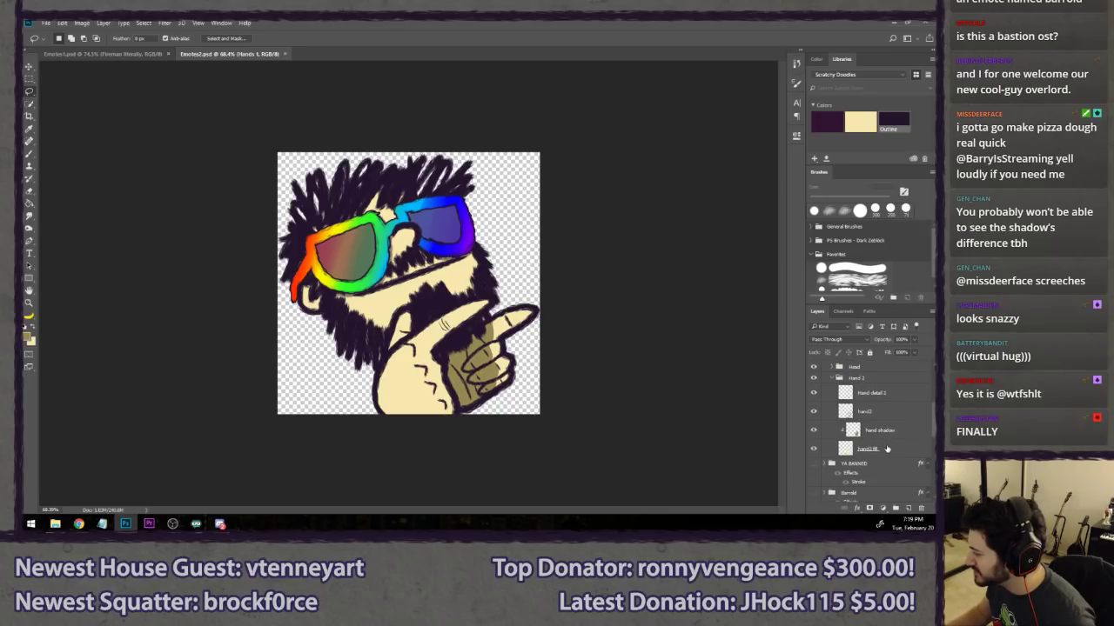
pyautogui.keyDown('shift'); pyautogui.click(891, 448); pyautogui.keyUp('shift')
pyautogui.rightClick(891, 448)
pyautogui.click(819, 365)
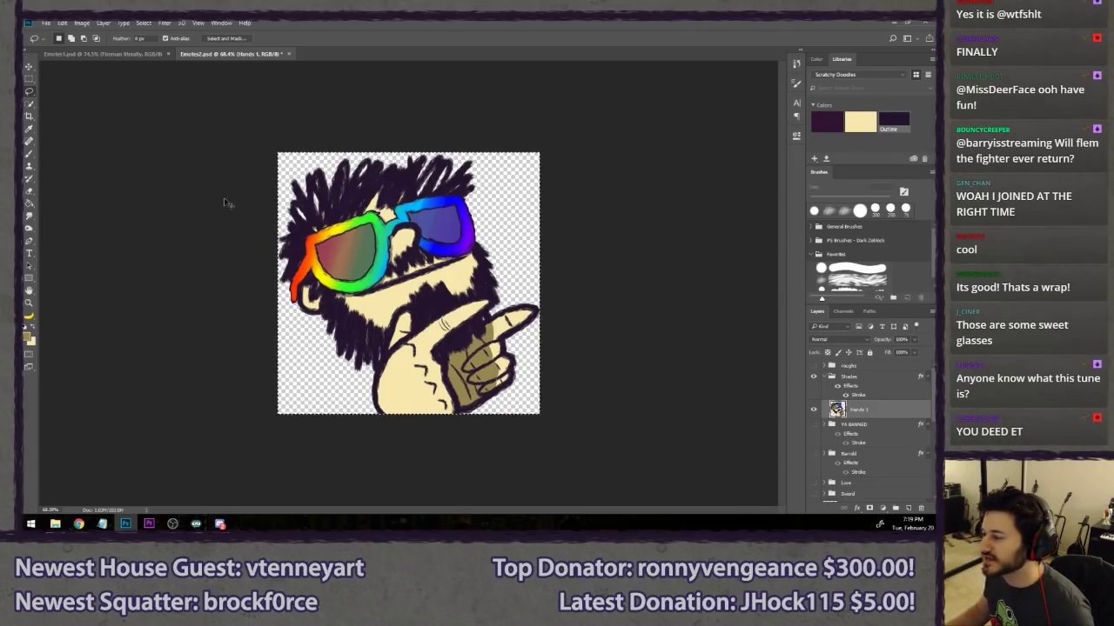
# - Undo the merge and paste the copied flattened emote as a new layer above the Hands 1 group
pyautogui.hotkey('ctrl', 'alt', 'z')
pyautogui.hotkey('ctrl', 'alt', 'z')
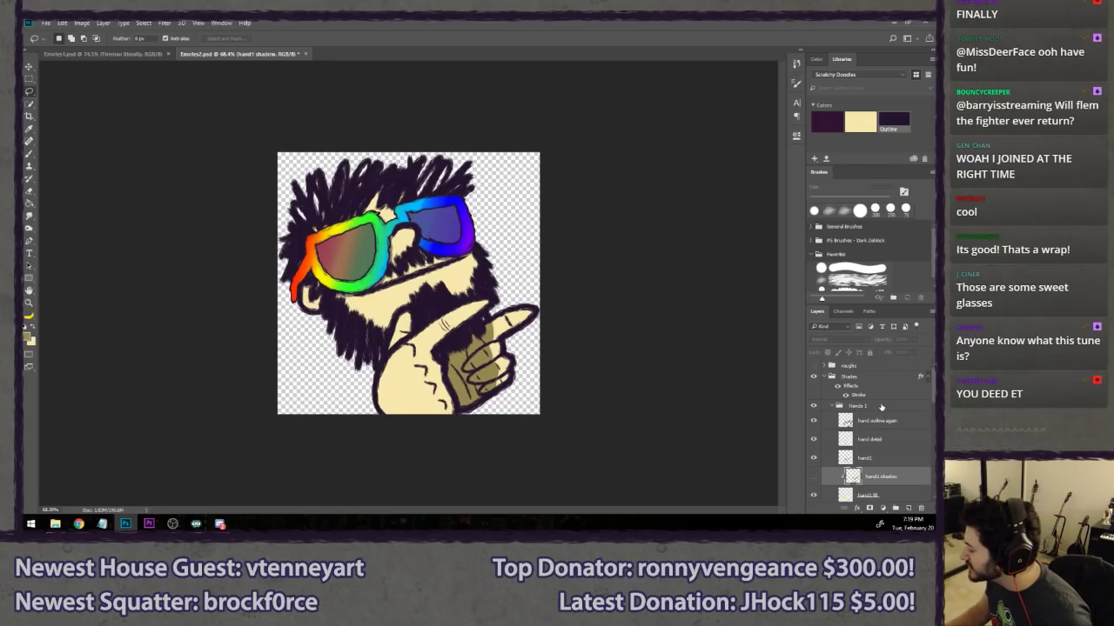
pyautogui.click(881, 406)
pyautogui.hotkey('ctrl', 'v')
pyautogui.hotkey('ctrl', 'alt', 'z')
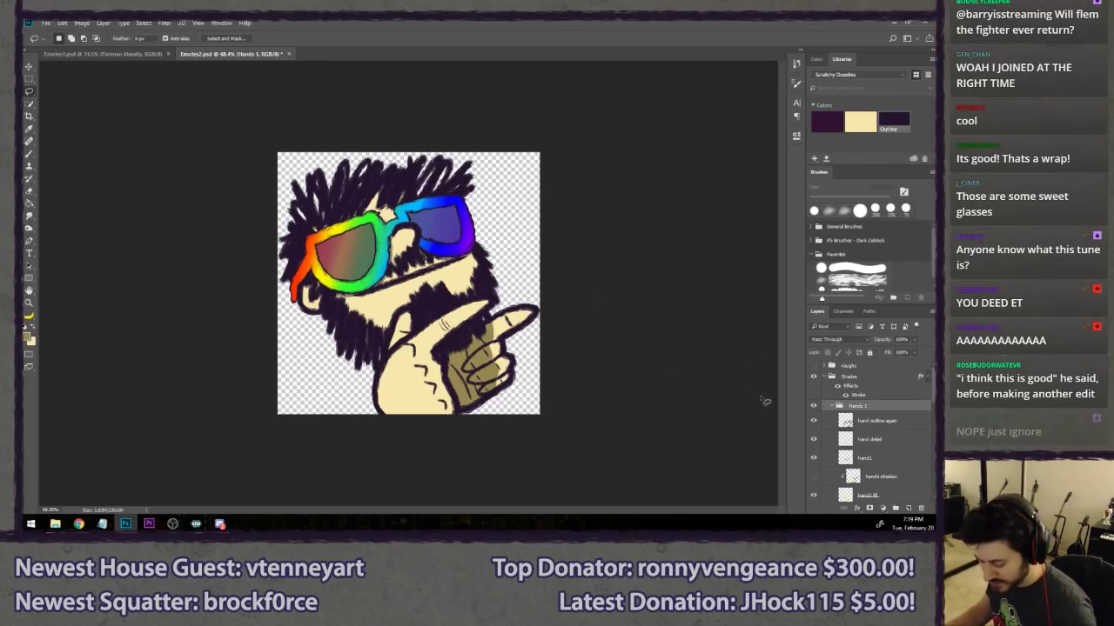
pyautogui.hotkey('ctrl', 'shift', 'z')
pyautogui.moveTo(883, 419); pyautogui.dragTo(822, 413)
# - Collapse and hide the Hands 1, Head and Hand 2 groups, check the flattened copy, and select the Shades group
pyautogui.click(831, 425)
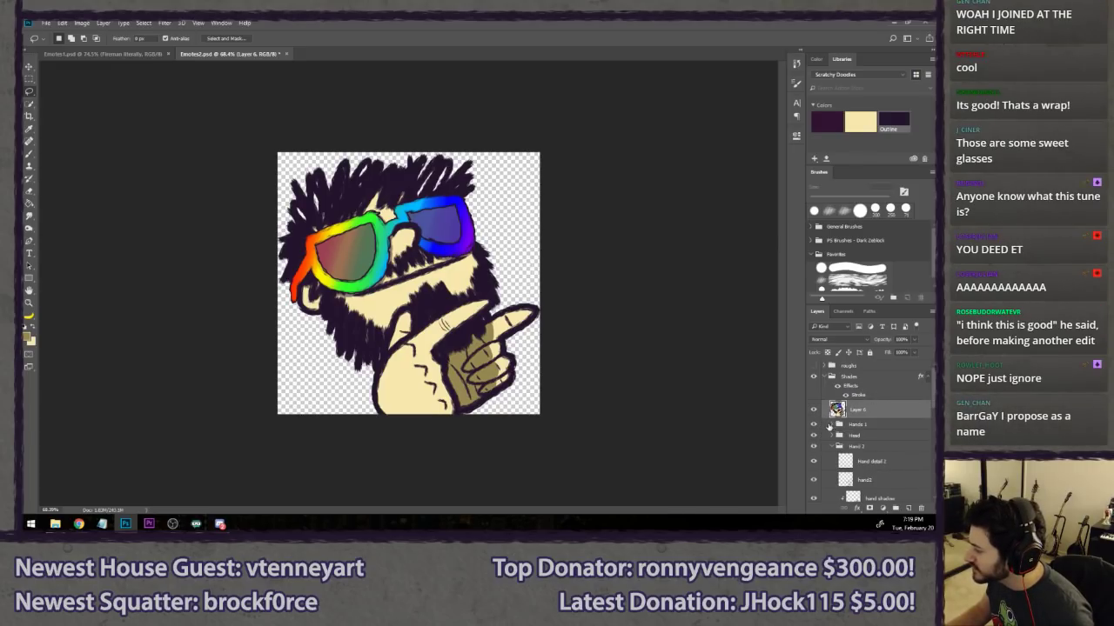
pyautogui.click(835, 446)
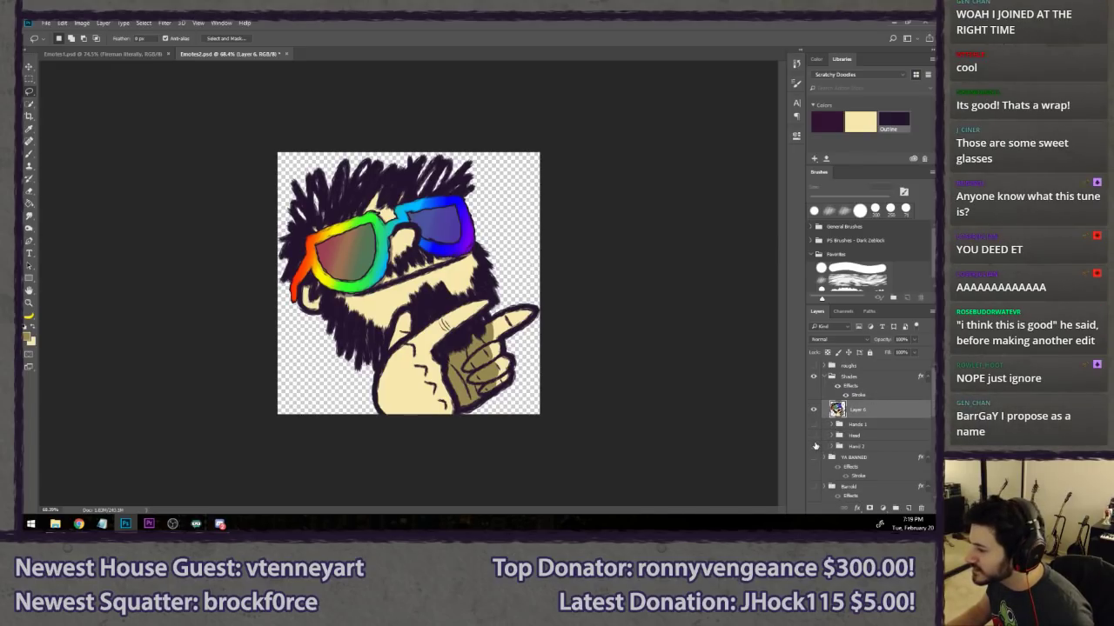
pyautogui.click(814, 409)
pyautogui.click(813, 409)
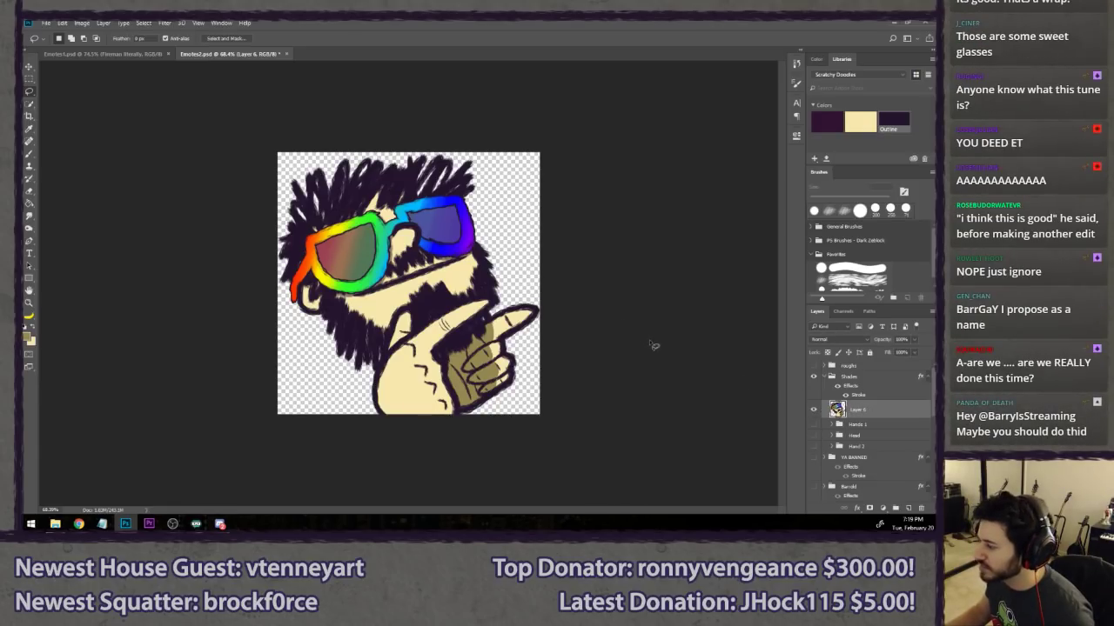
pyautogui.click(876, 384)
pyautogui.hotkey('ctrl', 't')
pyautogui.press('Escape')
pyautogui.press('l')
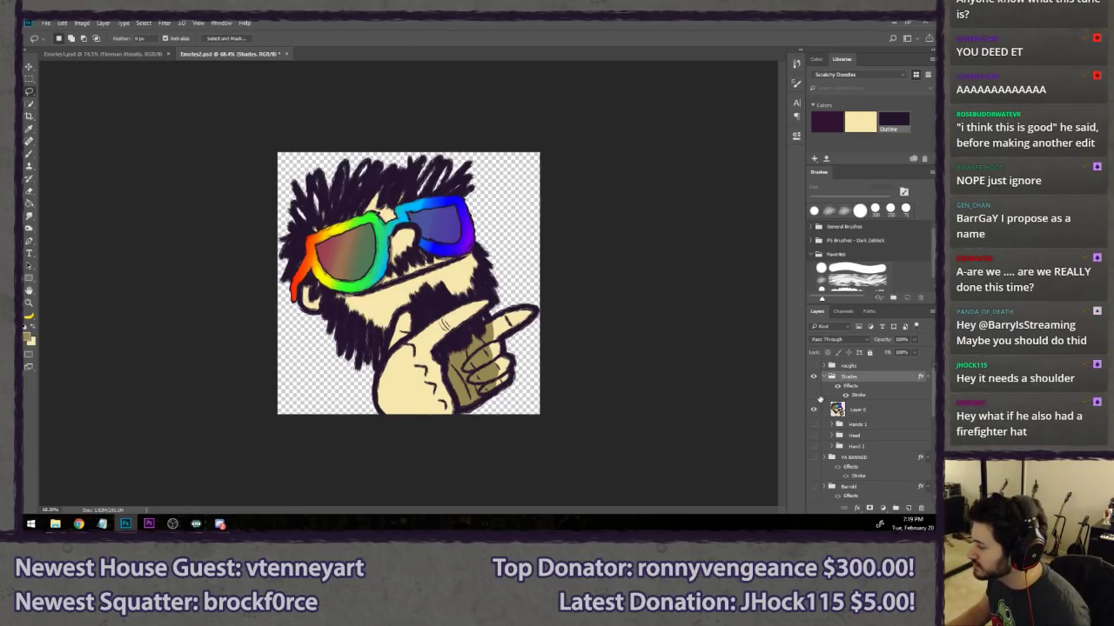
pyautogui.press('c')
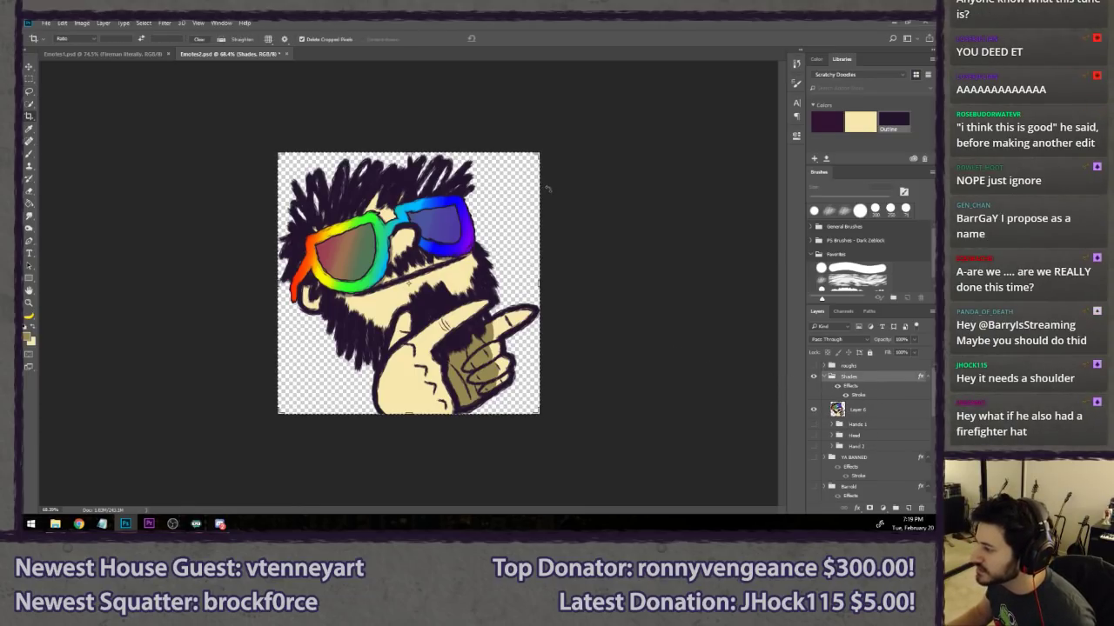
pyautogui.click(548, 189)
pyautogui.press('Escape')
pyautogui.press('l')
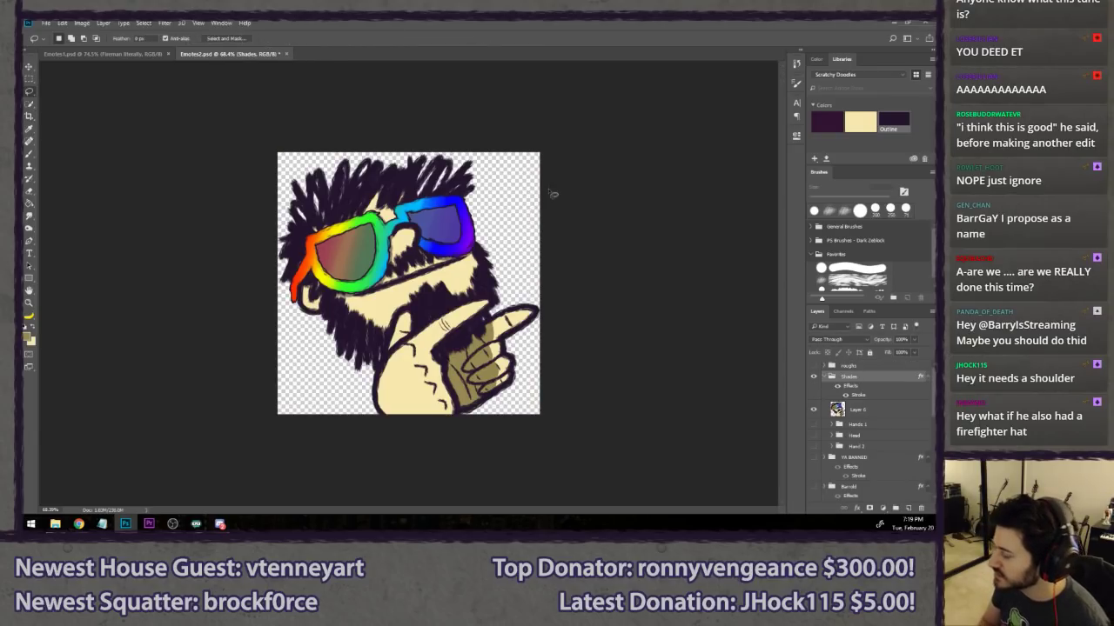
# - Show the 112 guide frame and scale the Shades group down to fit inside it
pyautogui.scroll(-5, 847, 473)
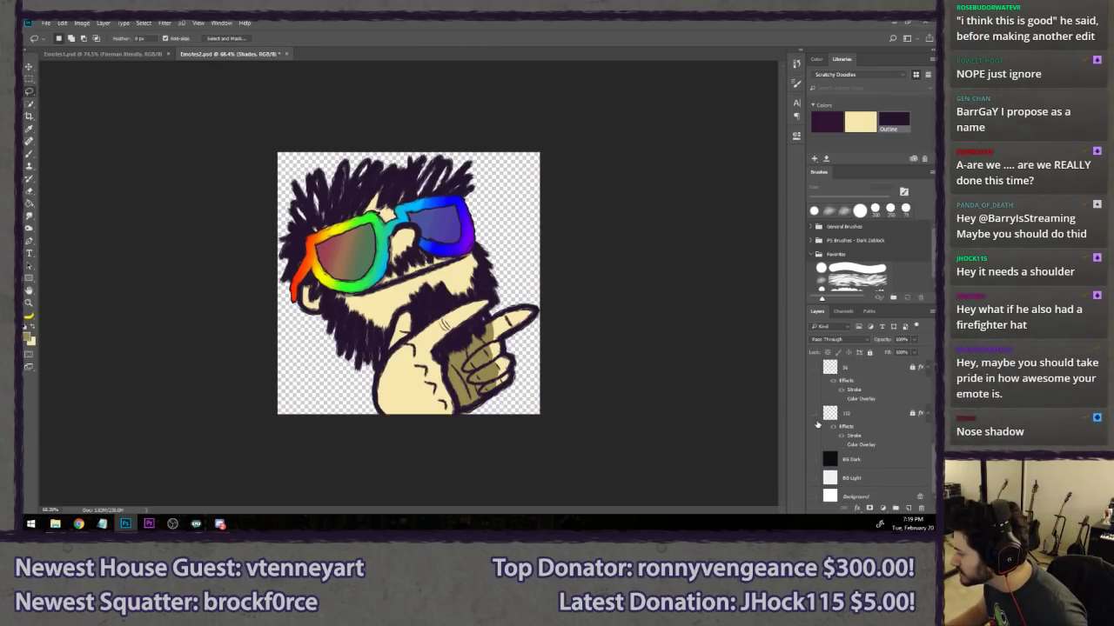
pyautogui.scroll(4, 878, 417)
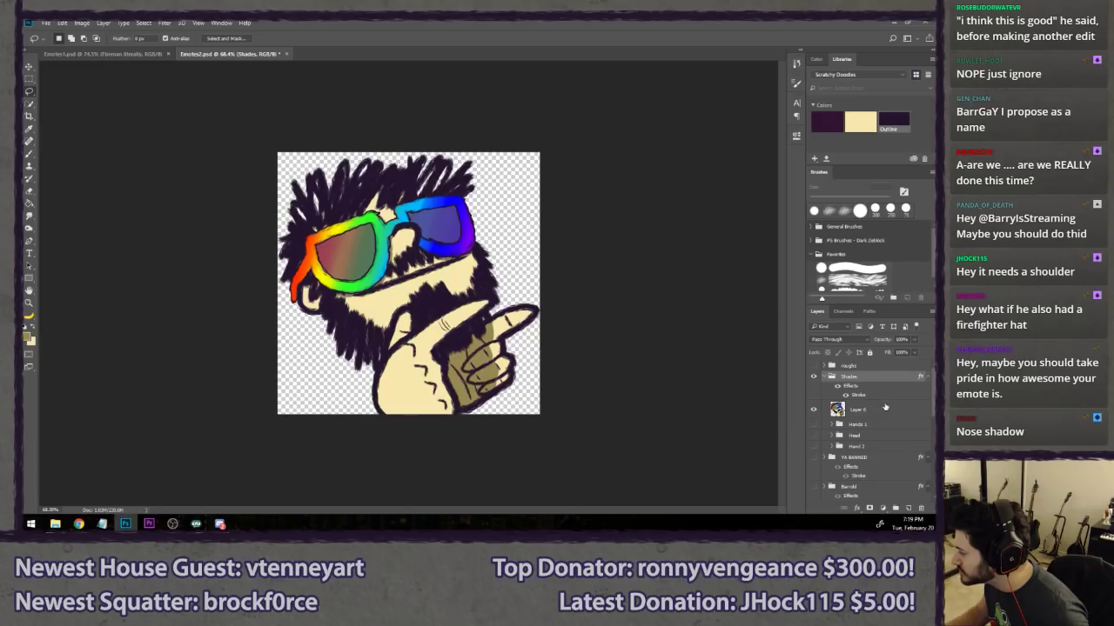
pyautogui.hotkey('ctrl', 't')
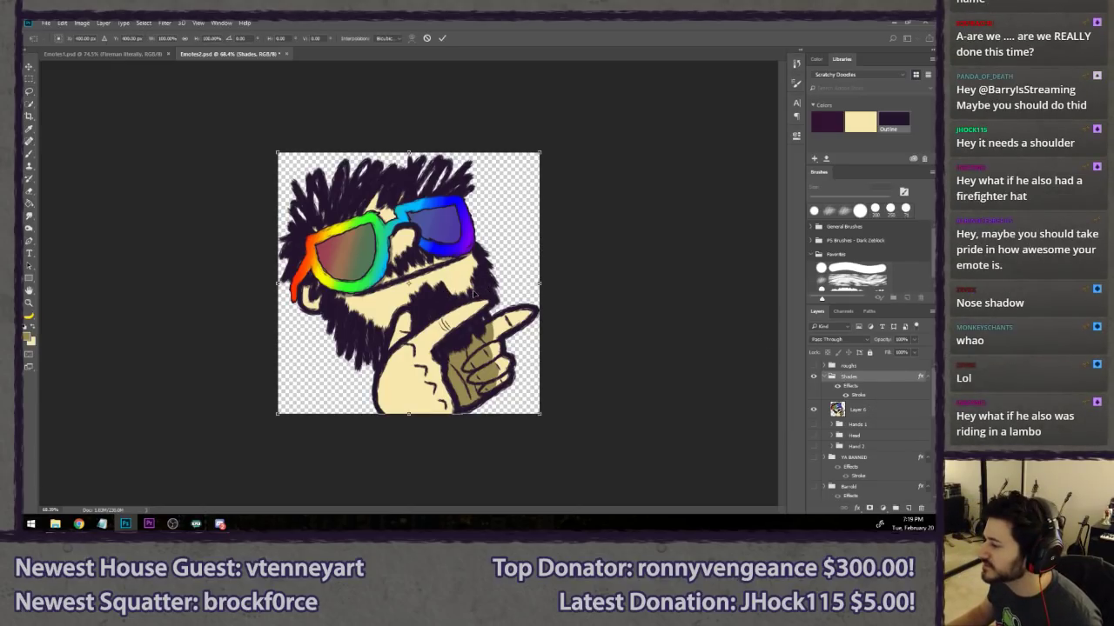
pyautogui.moveTo(538, 154); pyautogui.dragTo(435, 287)
pyautogui.scroll(5, 417, 278)
pyautogui.moveTo(539, 134); pyautogui.dragTo(519, 152)
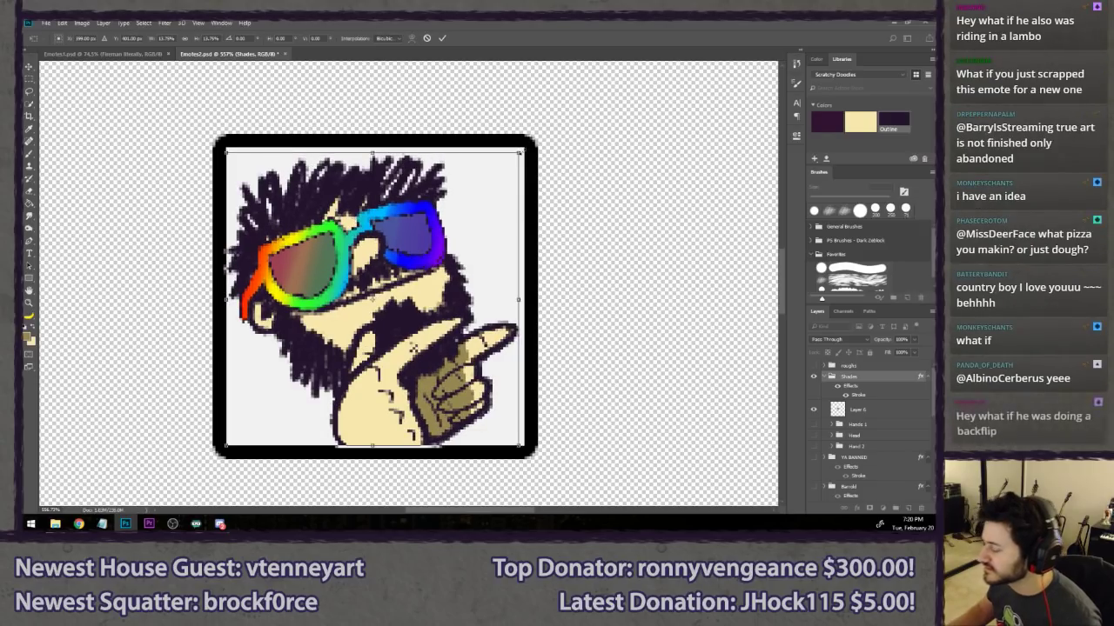
pyautogui.press('Return')
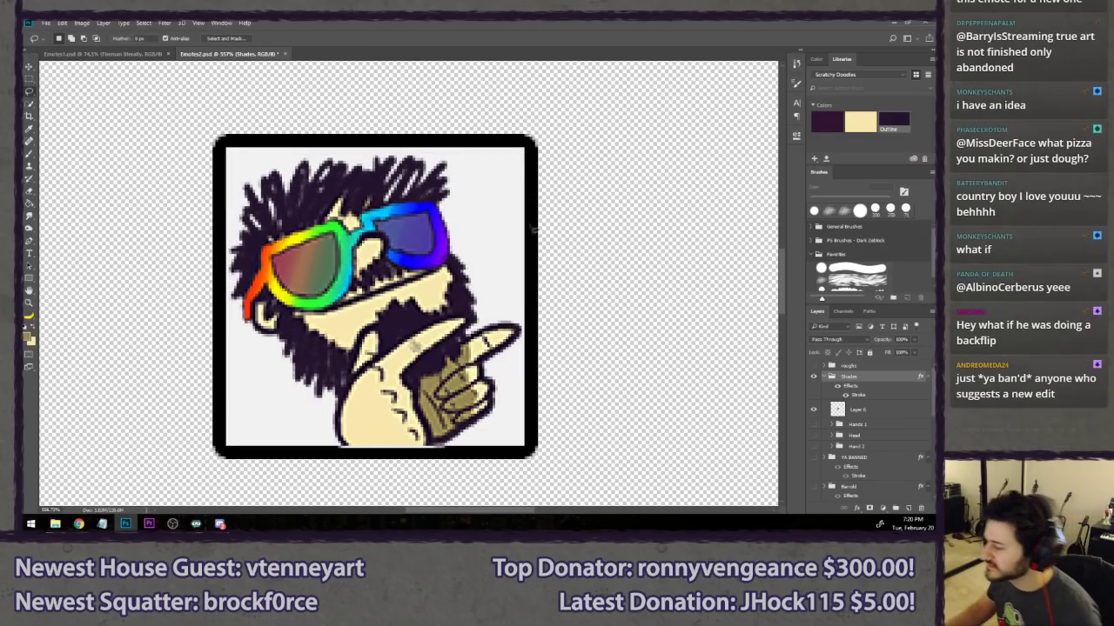
pyautogui.scroll(-10, 317, 313)
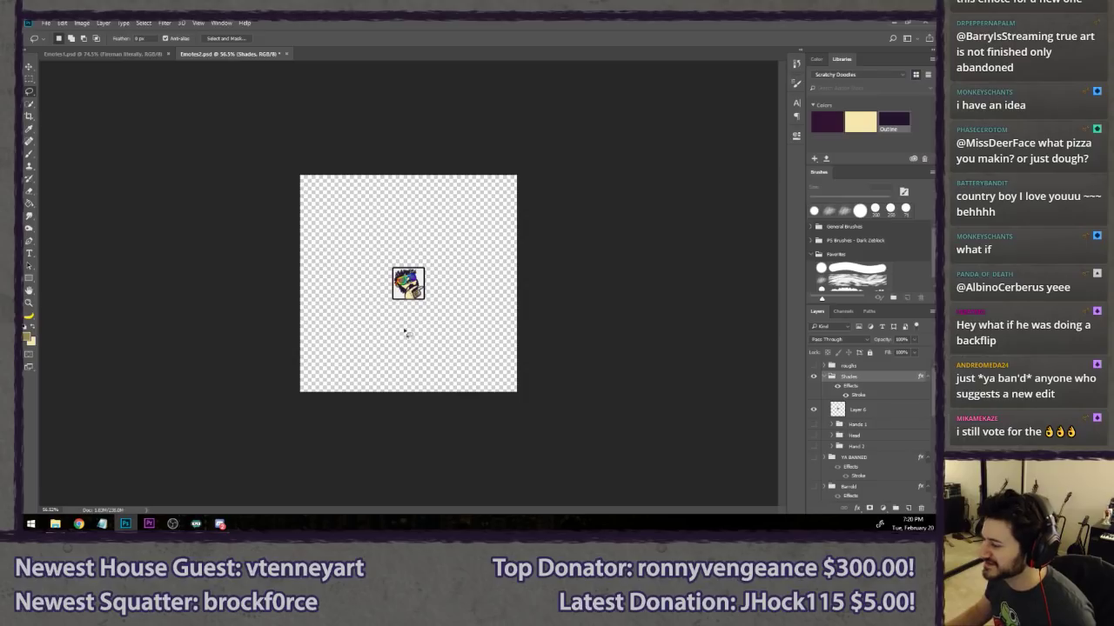
pyautogui.scroll(6, 403, 360)
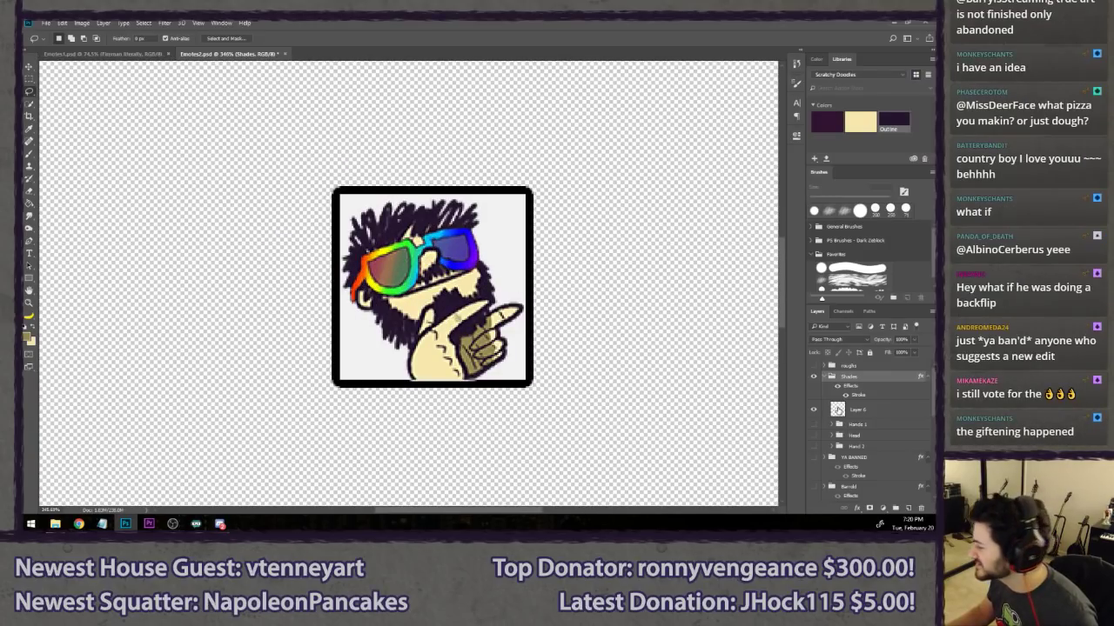
# - Crop the canvas to the 112 guide layer's area and hide that guide for a transparent backdrop
pyautogui.scroll(-2, 851, 431)
pyautogui.scroll(-3, 851, 431)
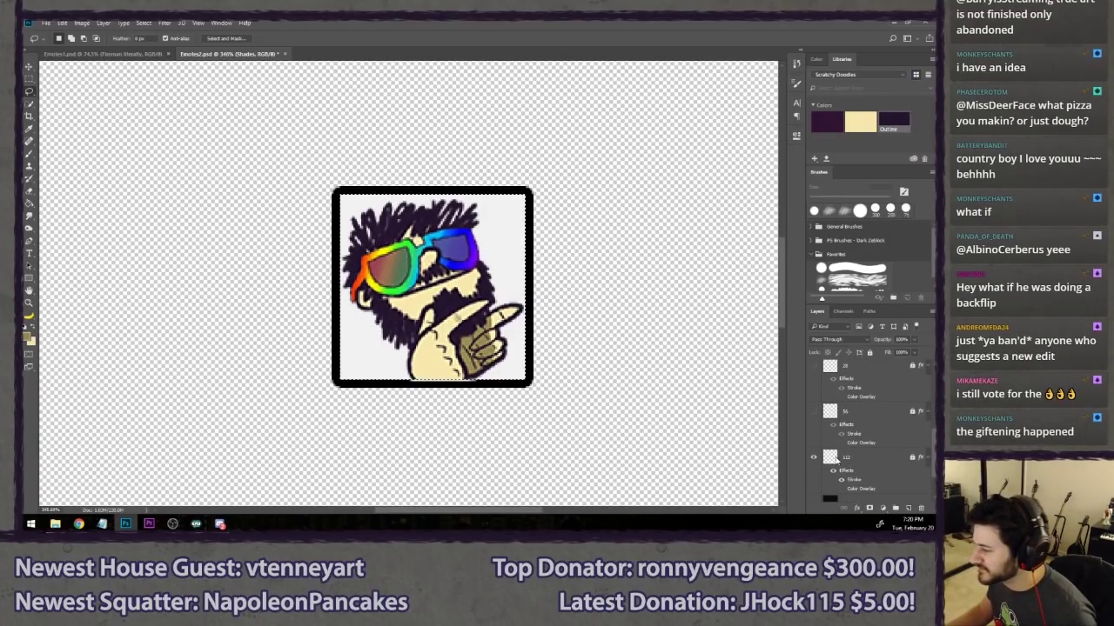
pyautogui.press('c')
pyautogui.press('Return')
pyautogui.press('l')
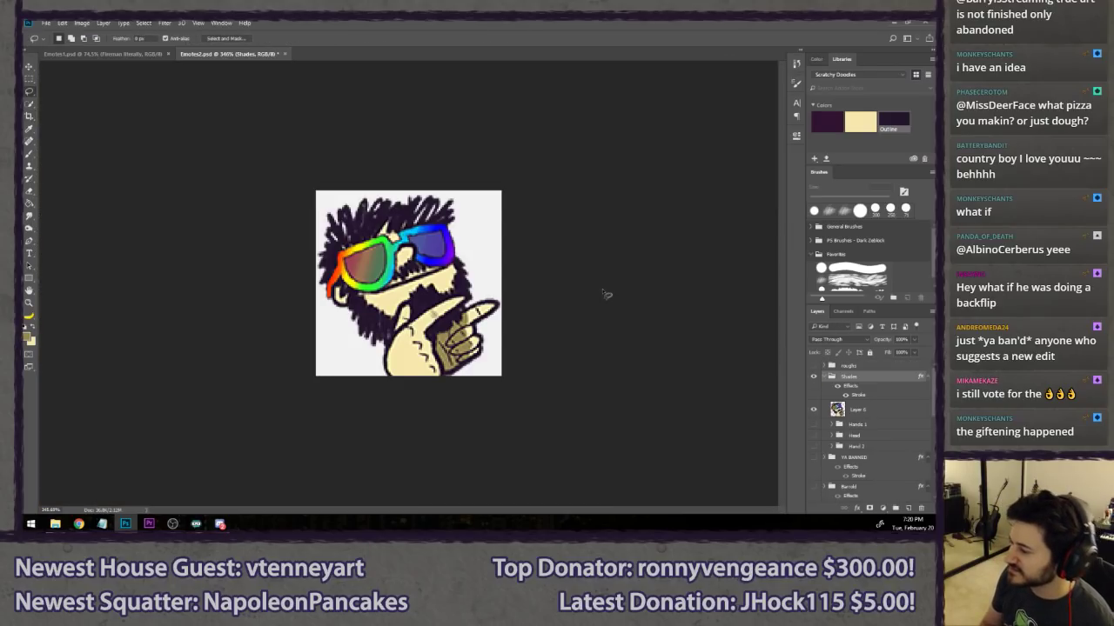
pyautogui.scroll(-2, 828, 432)
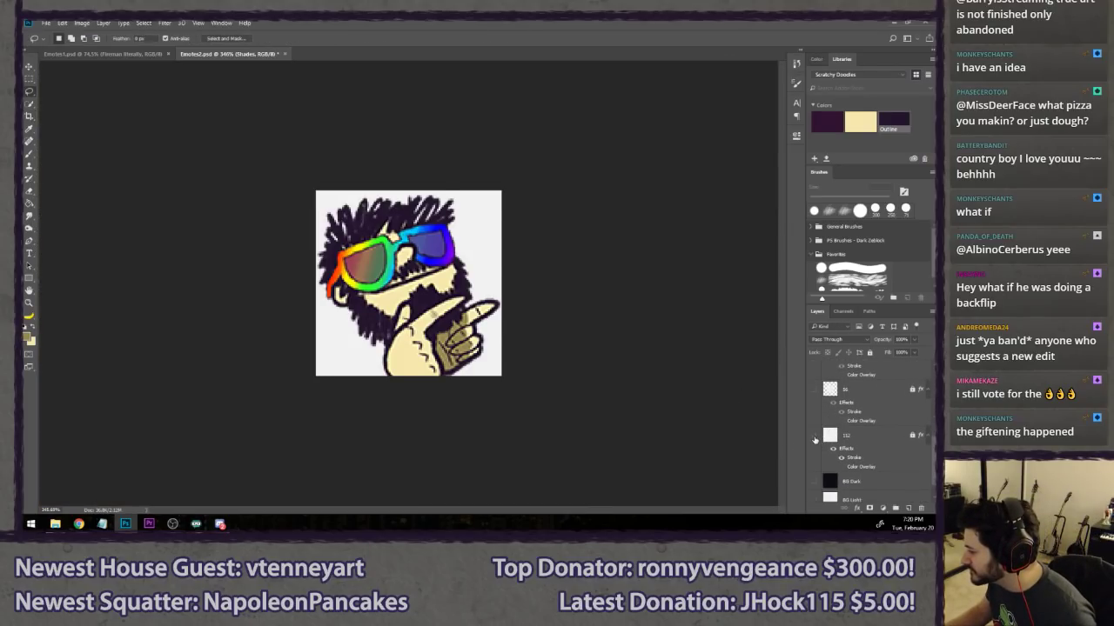
pyautogui.click(815, 437)
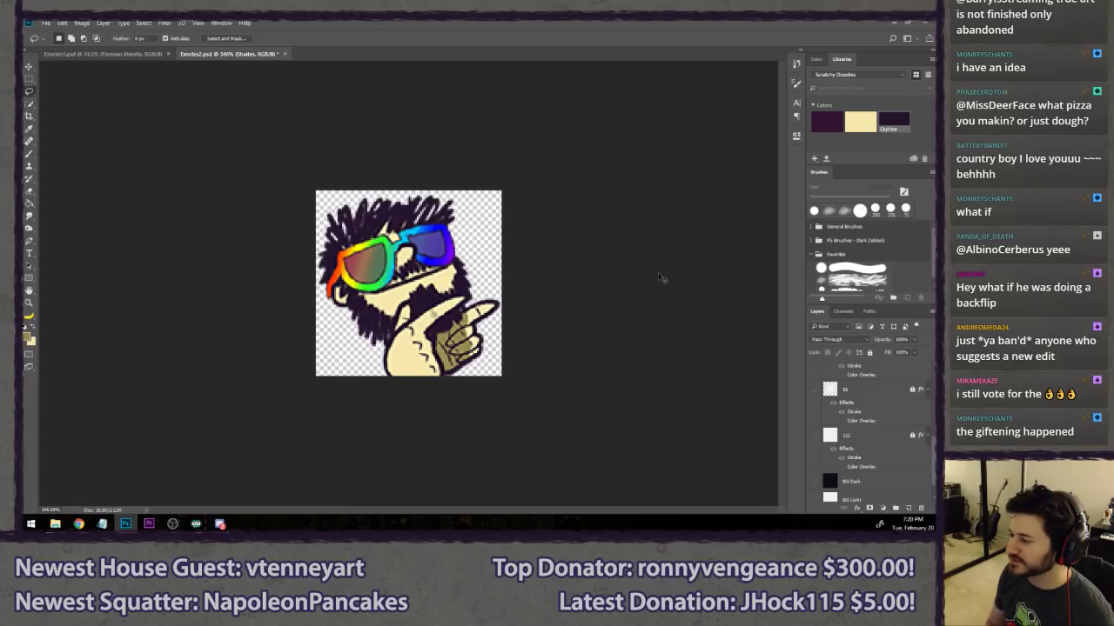
# - Save the cropped emote as a PNG named Shades 112 alt in the Emotes folder and close its image preview
pyautogui.hotkey('ctrl', 'shift', 's')
pyautogui.write('S')
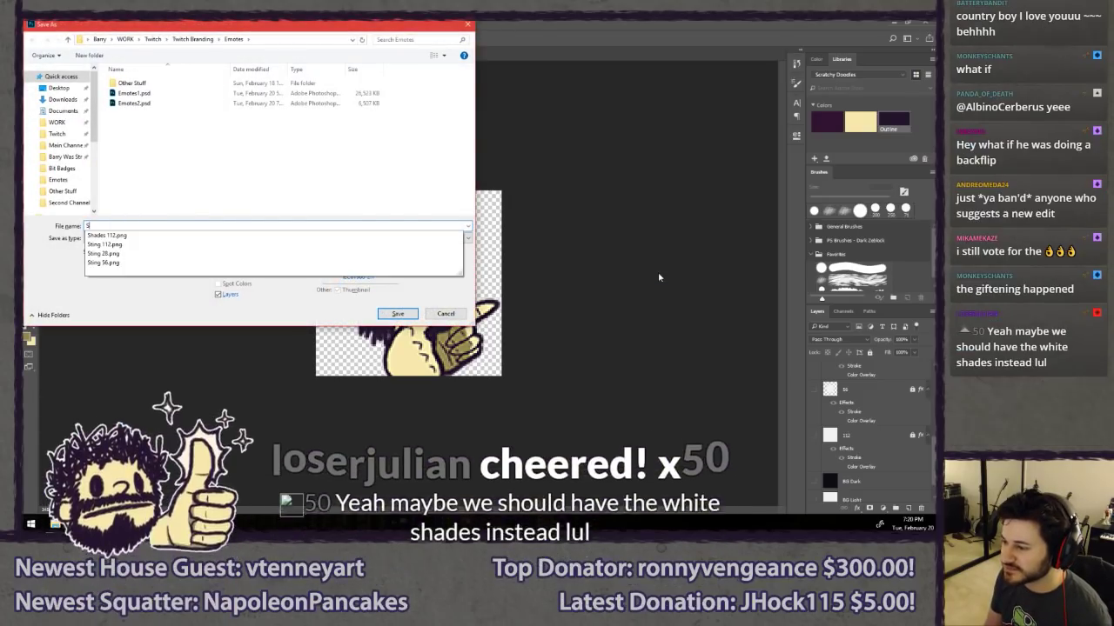
pyautogui.write('hades 112')
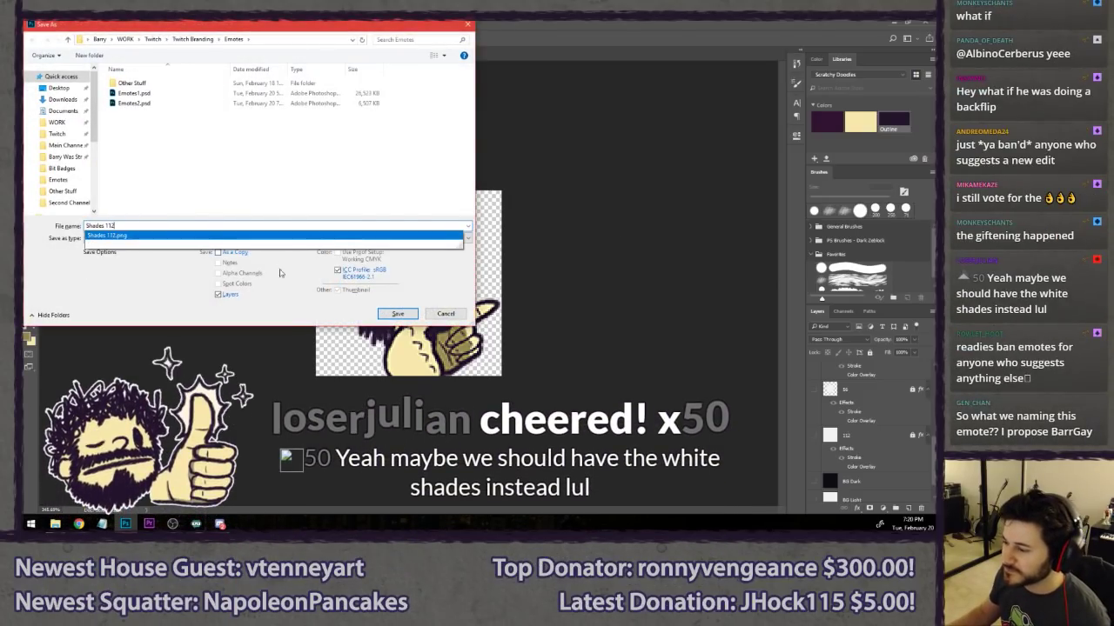
pyautogui.write(' alt')
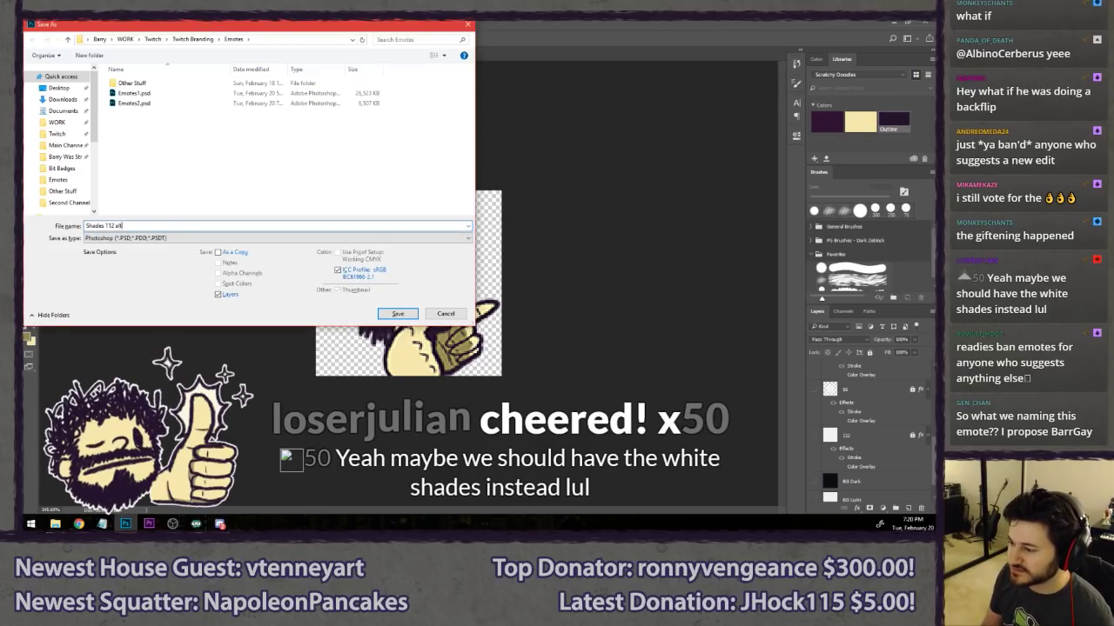
pyautogui.click(371, 238)
pyautogui.click(371, 388)
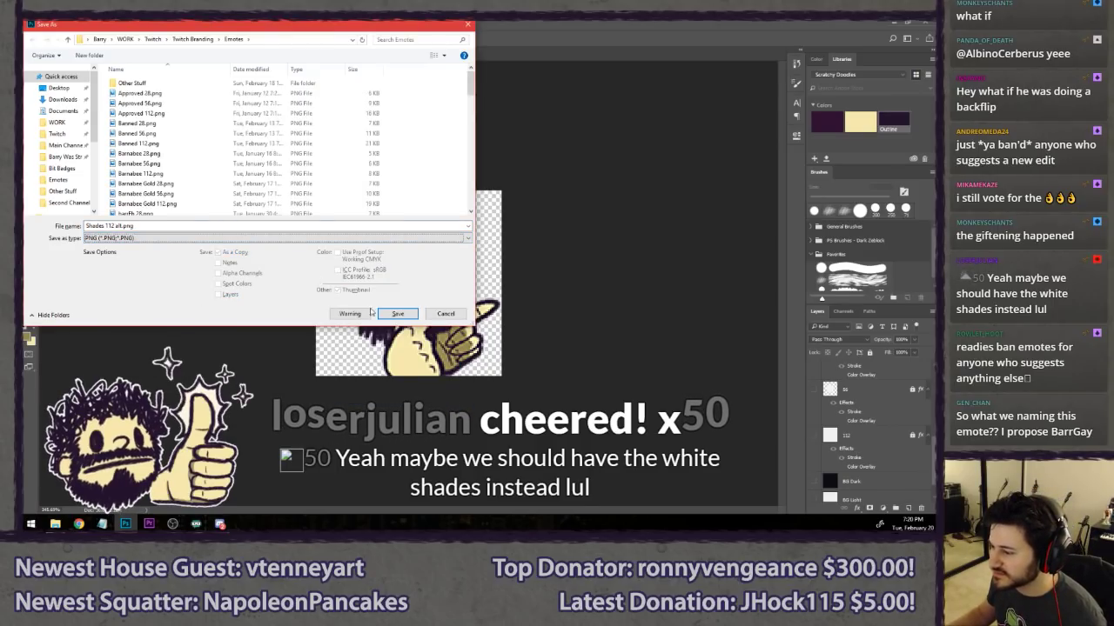
pyautogui.click(398, 313)
pyautogui.press('Return')
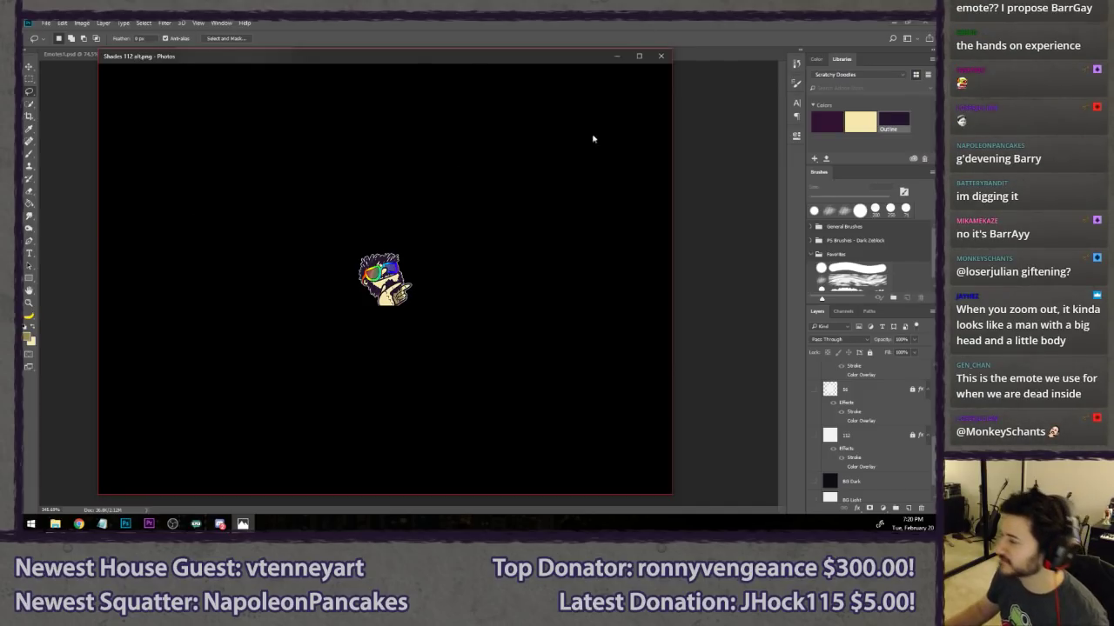
pyautogui.click(661, 56)
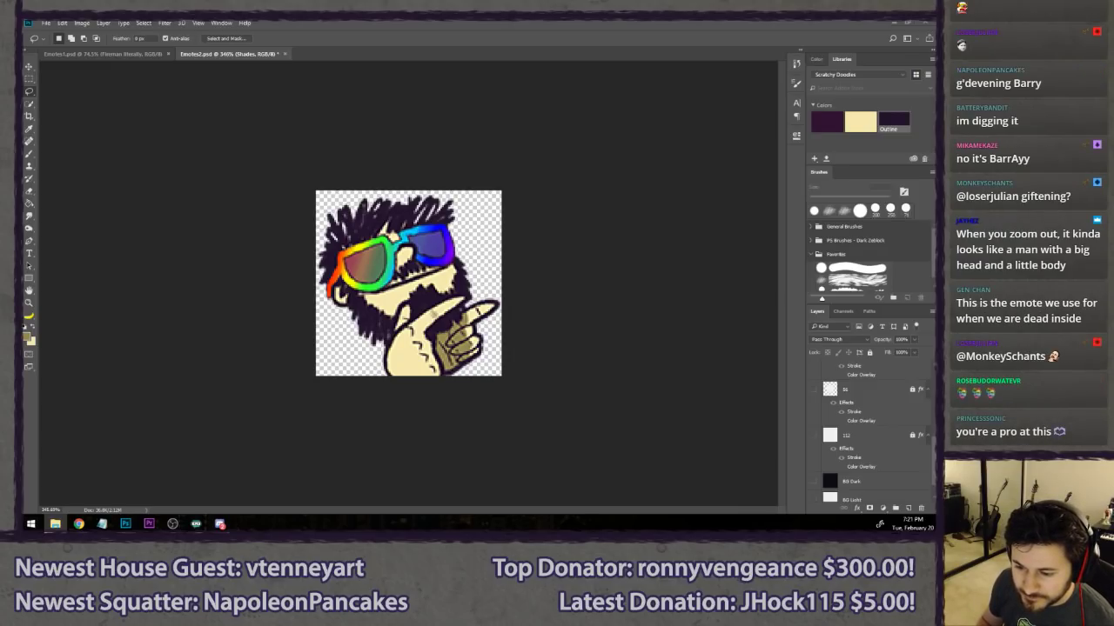
# - Show the 56 guide frame and scale and position the Shades group to fit inside it
pyautogui.click(320, 140)
pyautogui.click(818, 389)
pyautogui.scroll(5, 861, 418)
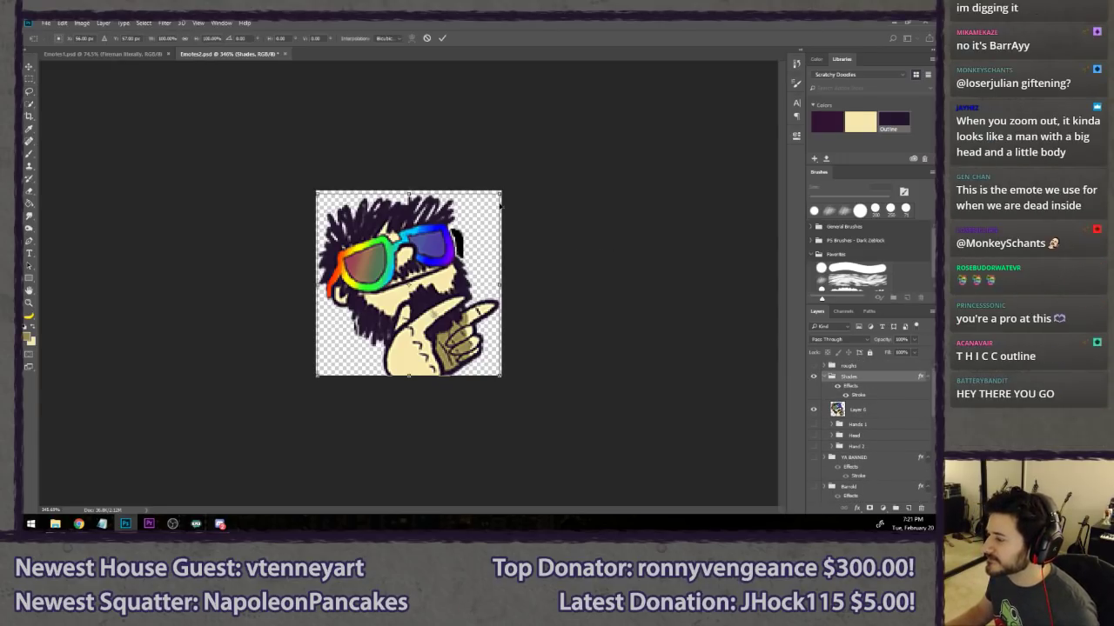
pyautogui.hotkey('ctrl', 't')
pyautogui.moveTo(498, 191); pyautogui.dragTo(455, 237)
pyautogui.hotkey('ctrl', '0')
pyautogui.moveTo(361, 341); pyautogui.dragTo(373, 336)
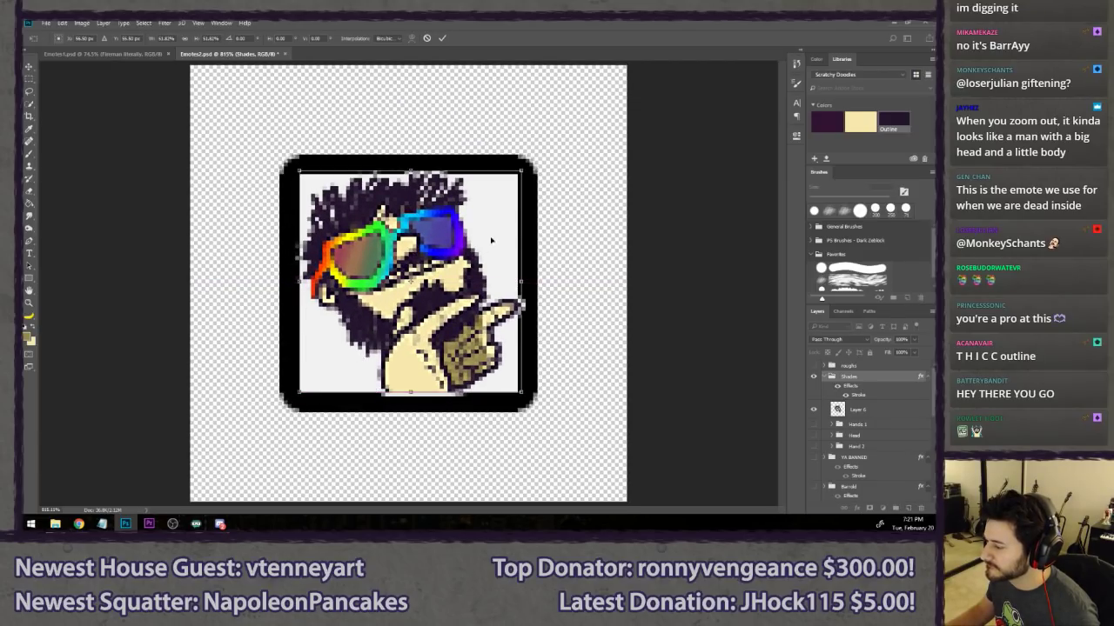
pyautogui.moveTo(520, 172); pyautogui.dragTo(514, 180)
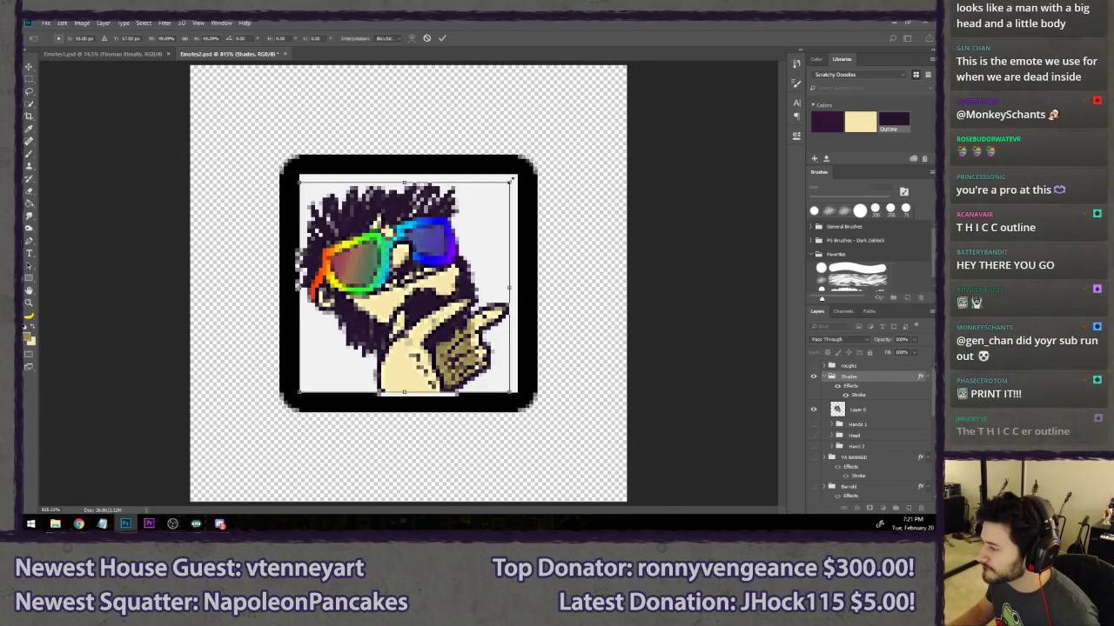
pyautogui.press('Return')
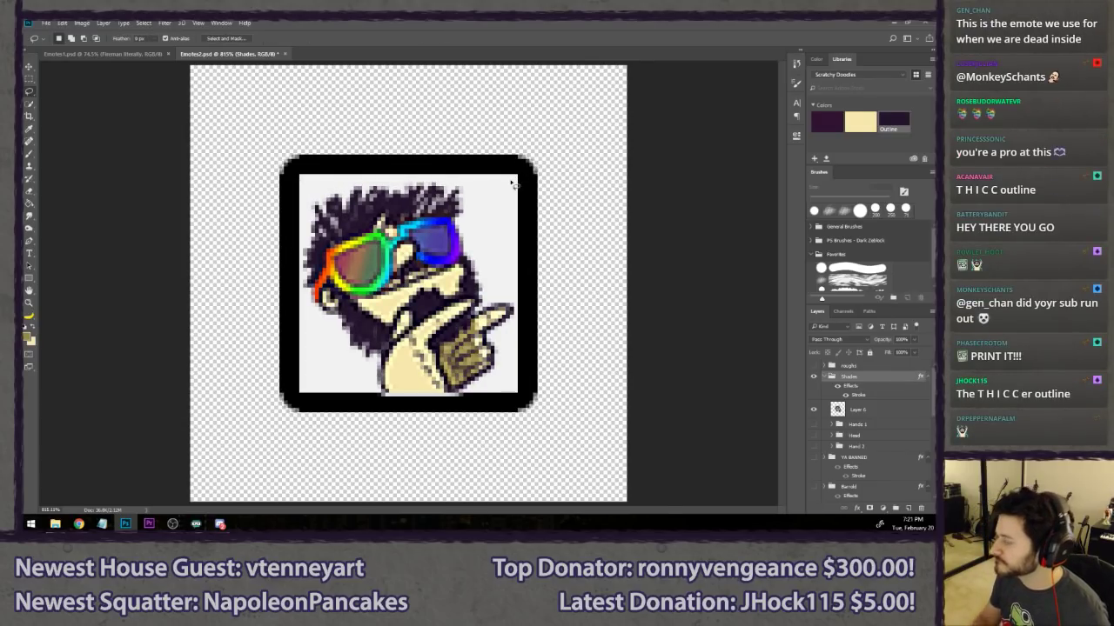
# - Crop the canvas to the area of the 56 guide layer
pyautogui.scroll(-5, 835, 396)
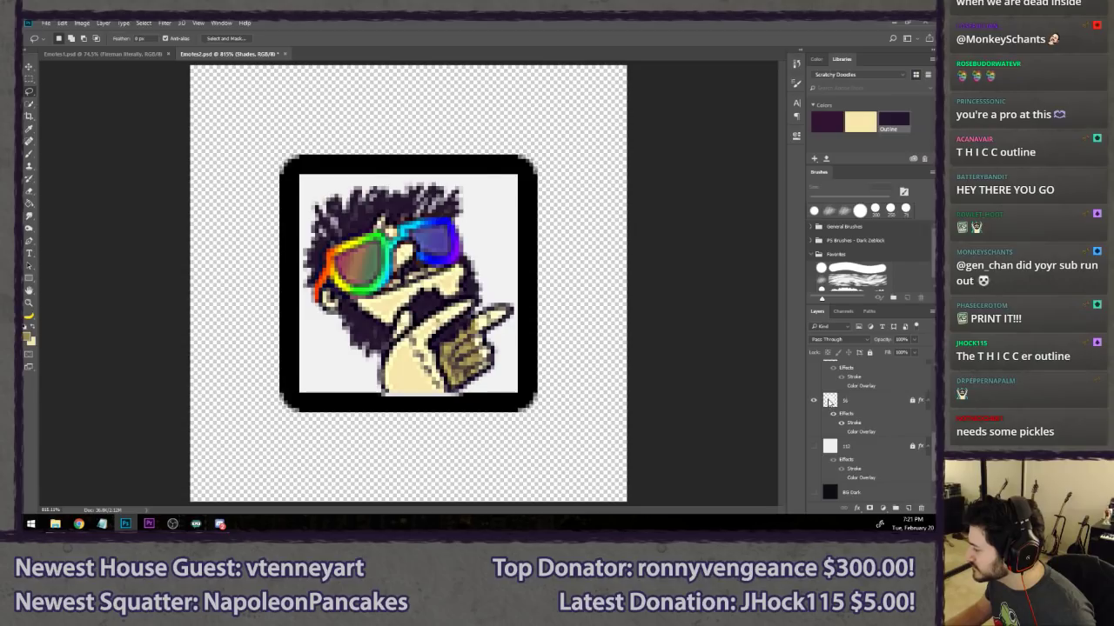
pyautogui.press('c')
pyautogui.press('Return')
pyautogui.press('l')
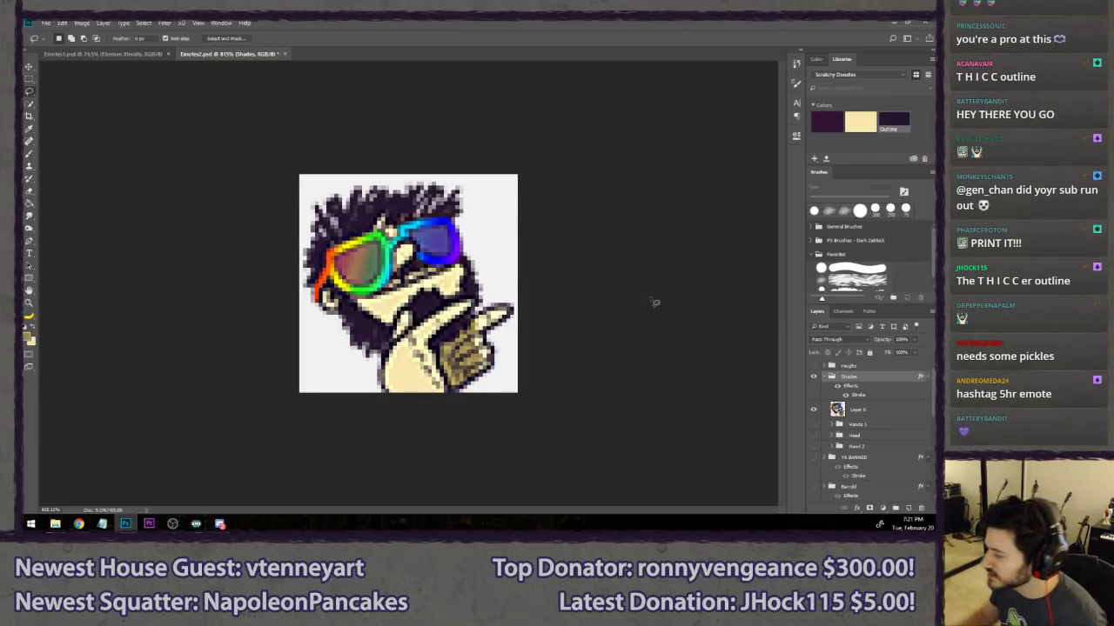
# - Hide the 56 guide and check the cropped emote against BG Dark, leaving that background hidden
pyautogui.scroll(-2, 825, 433)
pyautogui.scroll(-4, 826, 433)
pyautogui.click(813, 390)
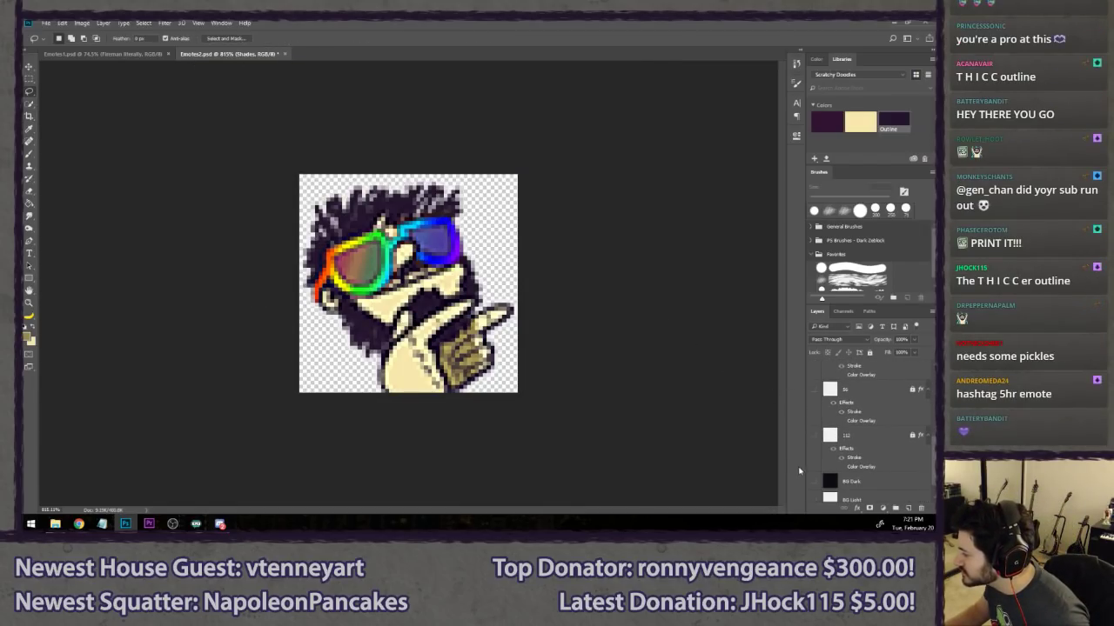
pyautogui.click(813, 482)
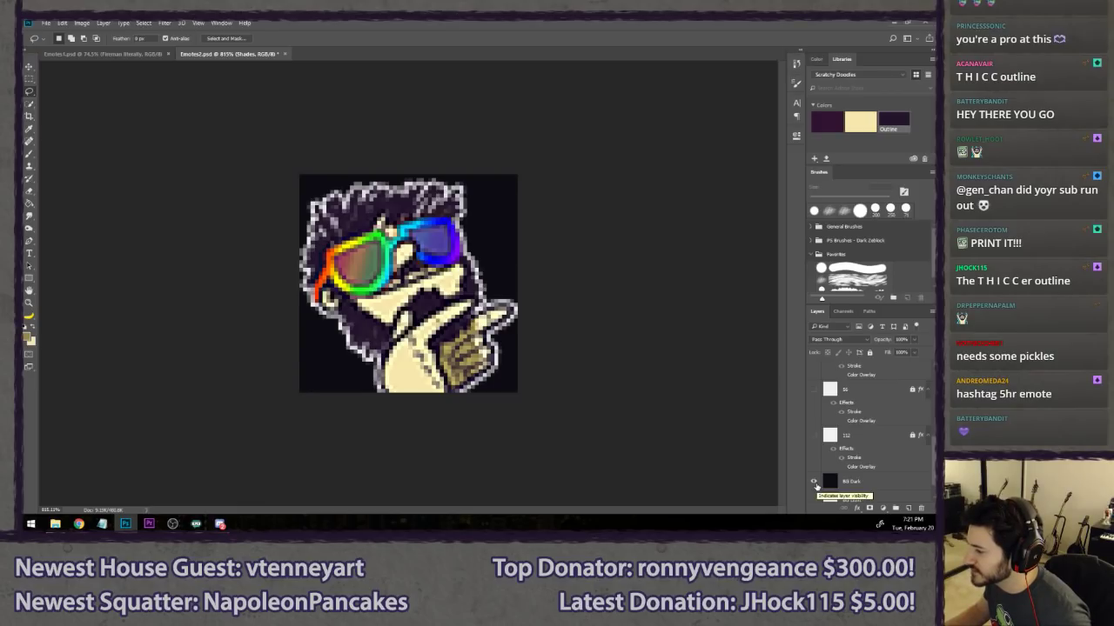
pyautogui.click(814, 482)
# - Save the smaller emote as a PNG named Shades 56 in the Emotes folder
pyautogui.hotkey('ctrl', 'shift', 's')
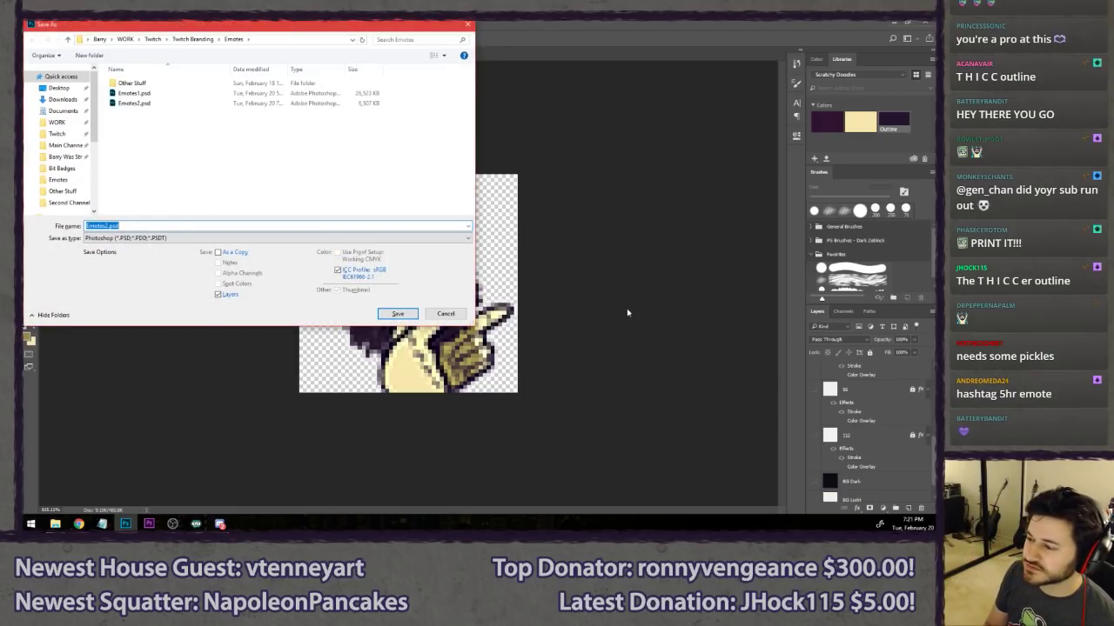
pyautogui.write('Shades 56')
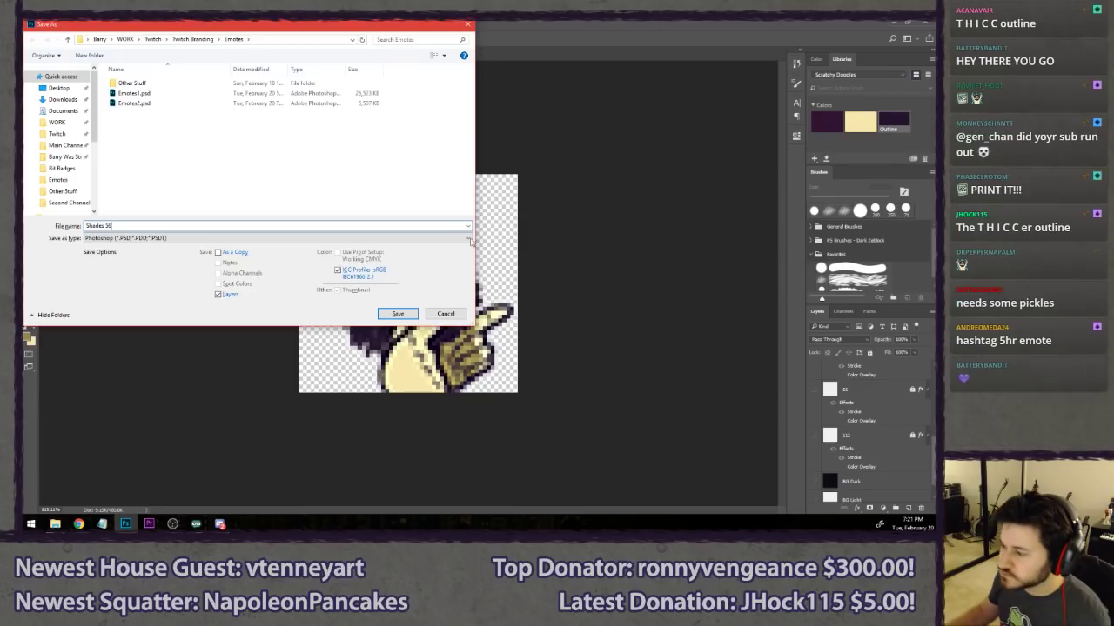
pyautogui.click(116, 238)
pyautogui.click(109, 368)
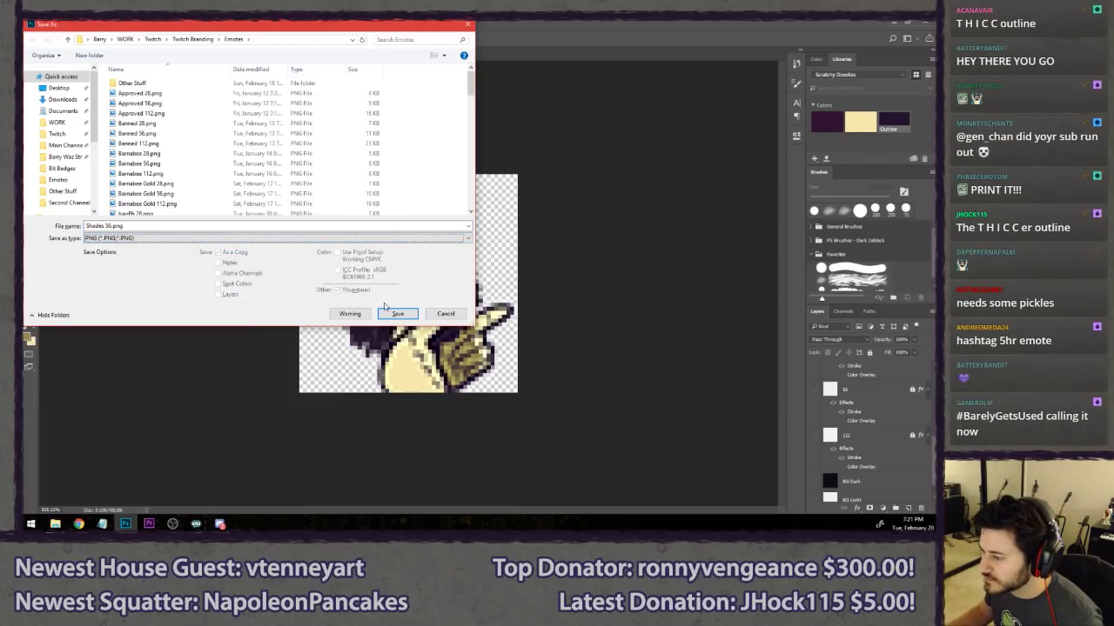
pyautogui.click(399, 314)
pyautogui.click(505, 240)
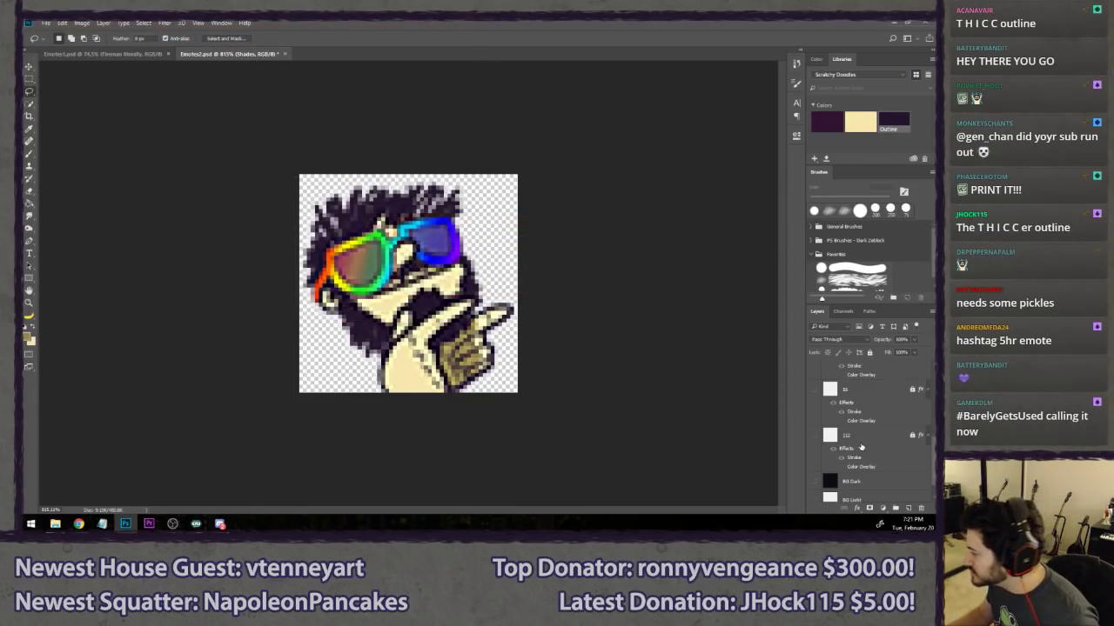
# - Show the 28 guide frame and scale and position the Shades group to fit inside it
pyautogui.scroll(1, 835, 396)
pyautogui.click(815, 391)
pyautogui.scroll(5, 887, 402)
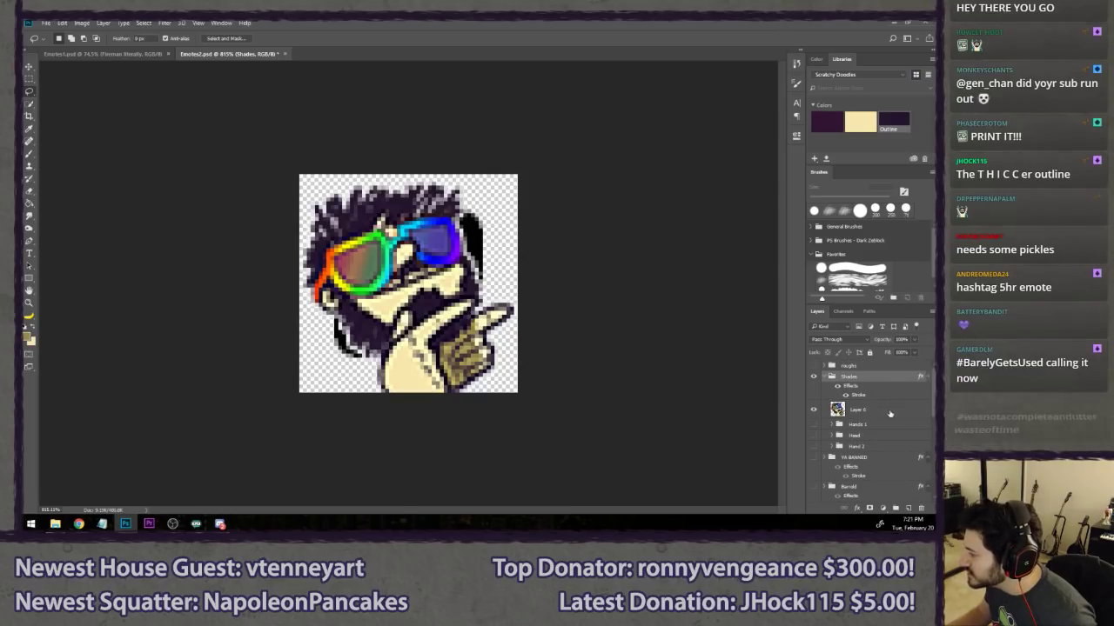
pyautogui.hotkey('ctrl', 't')
pyautogui.moveTo(513, 184); pyautogui.dragTo(467, 228)
pyautogui.scroll(5, 377, 274)
pyautogui.moveTo(377, 275); pyautogui.dragTo(384, 263)
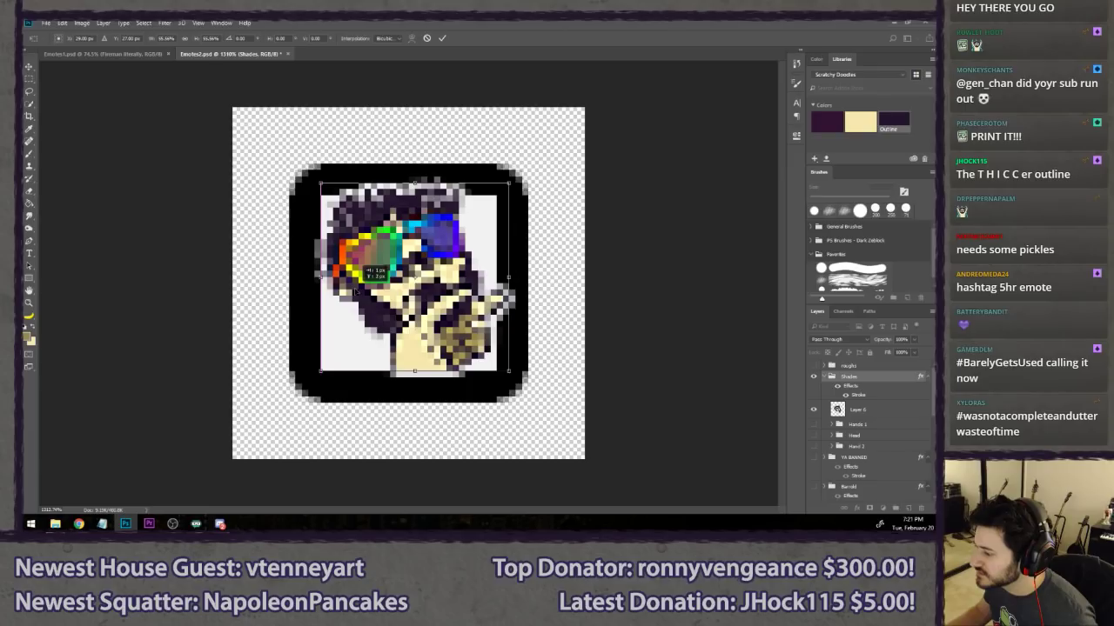
pyautogui.moveTo(510, 181); pyautogui.dragTo(485, 202)
pyautogui.press('Return')
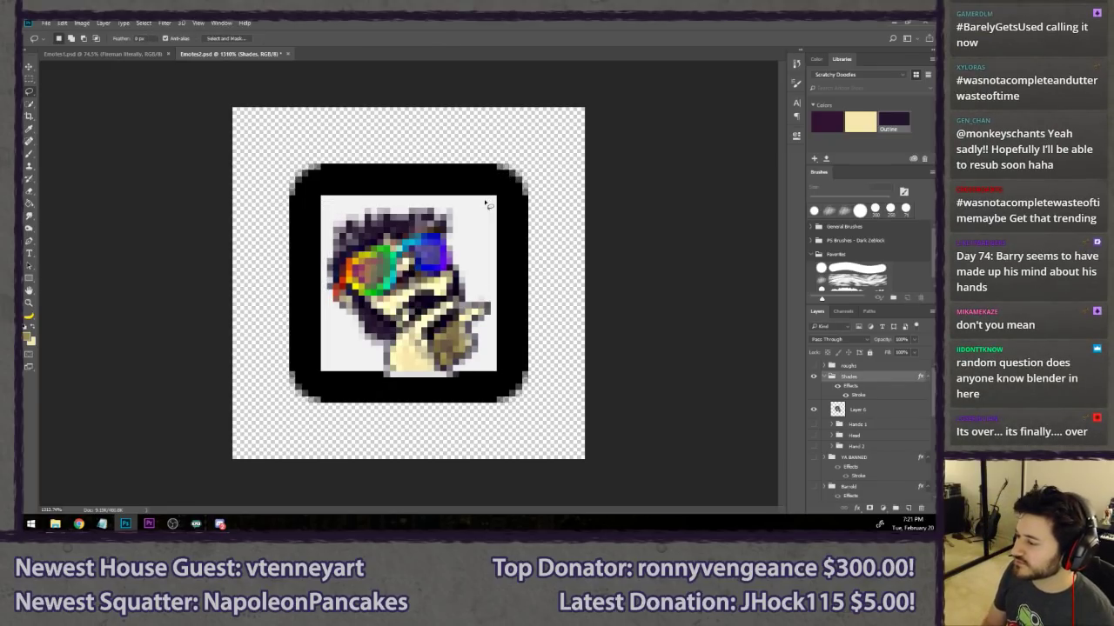
# - Crop the canvas to the 28 guide layer's area and hide that guide for a transparent backdrop
pyautogui.scroll(-3, 853, 435)
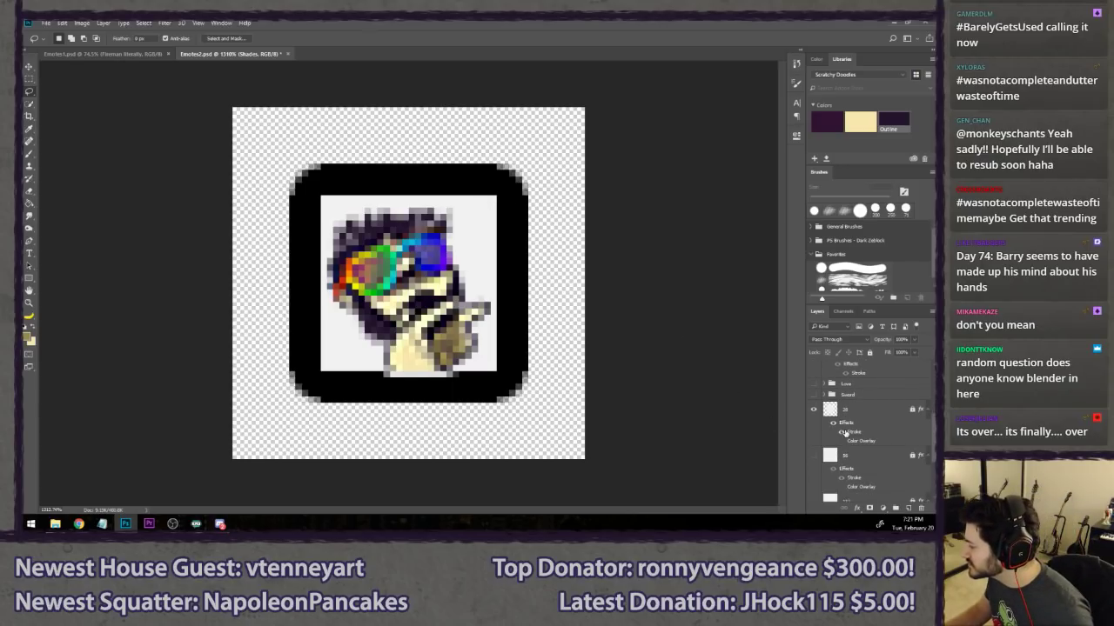
pyautogui.keyDown('ctrl'); pyautogui.click(833, 413); pyautogui.keyUp('ctrl')
pyautogui.hotkey('alt', 'i')
pyautogui.press('p')
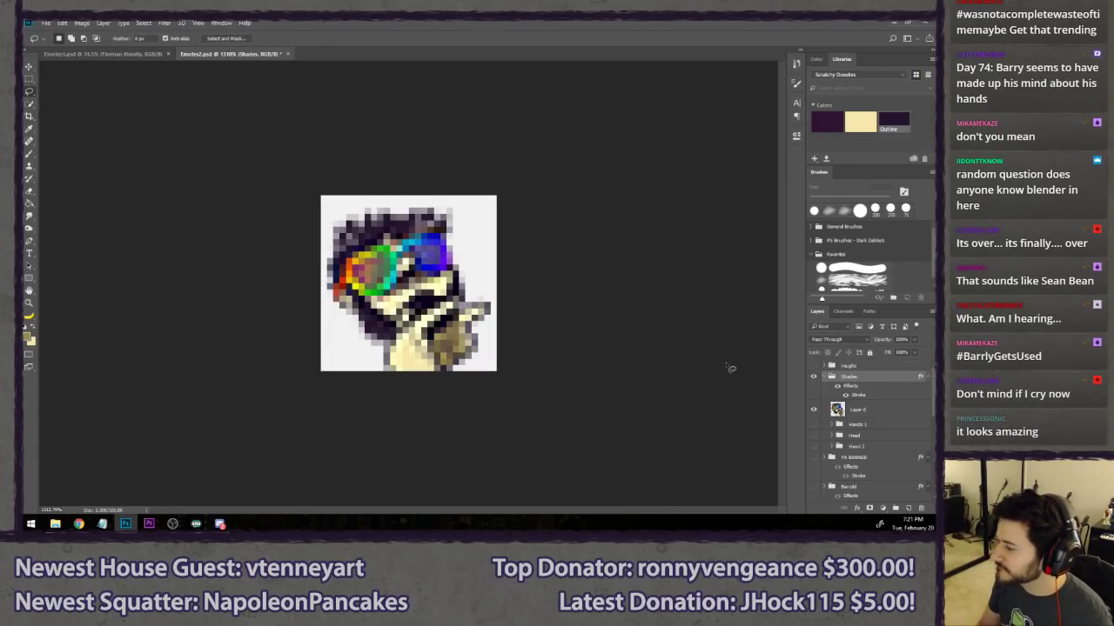
pyautogui.scroll(-3, 834, 443)
pyautogui.click(815, 431)
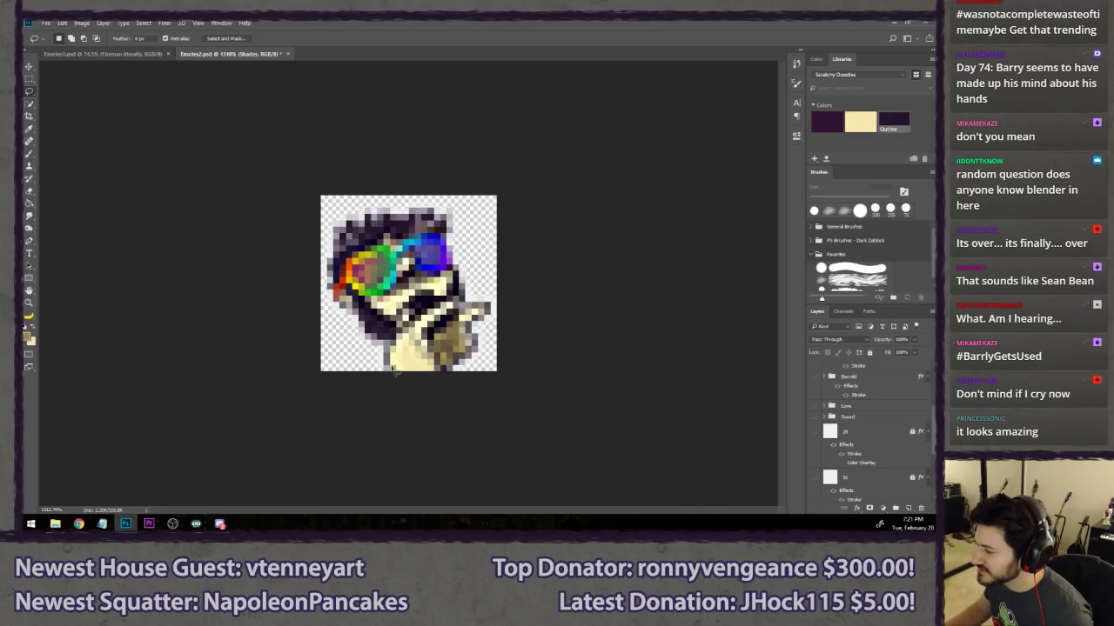
# - Check the cropped 28 emote against BG Dark at actual size and enlarged, leaving that background hidden
pyautogui.scroll(-5, 900, 455)
pyautogui.click(813, 455)
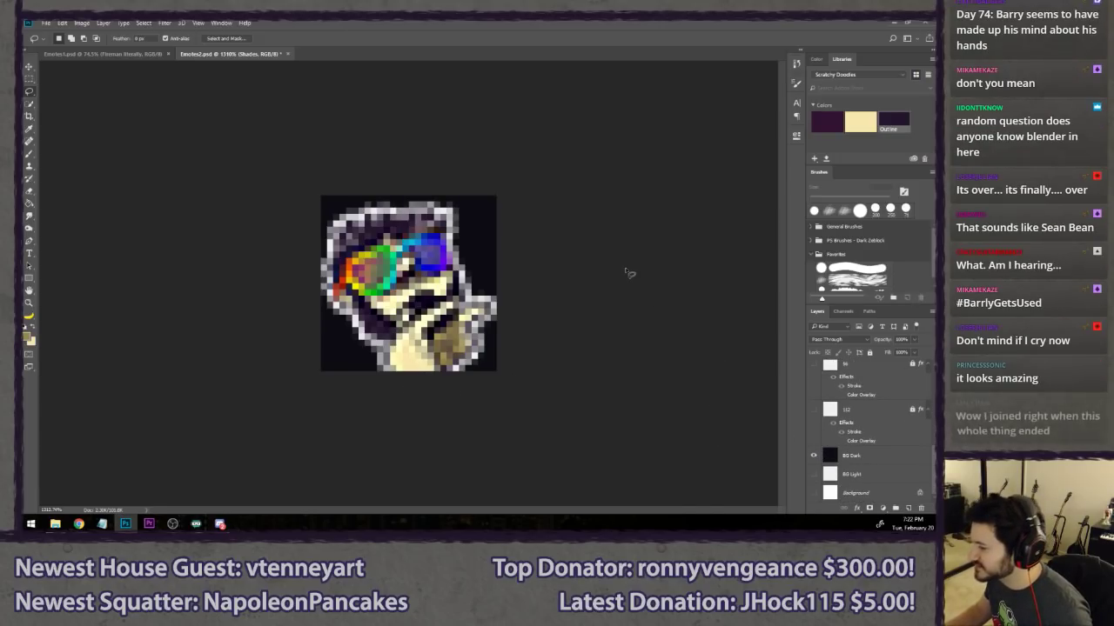
pyautogui.hotkey('ctrl', '1')
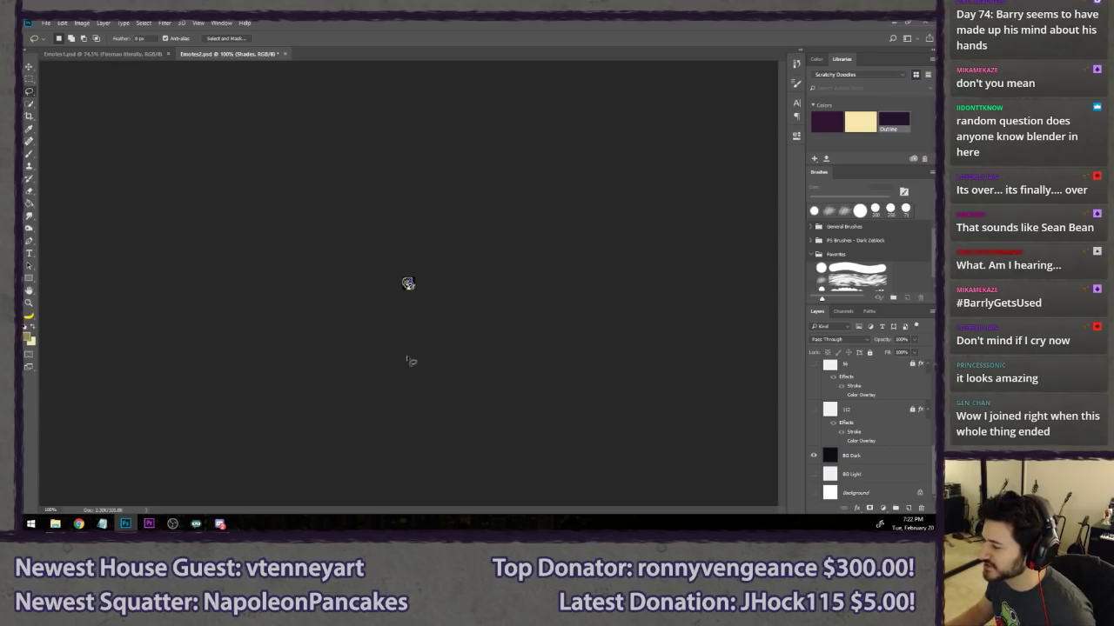
pyautogui.scroll(8, 373, 326)
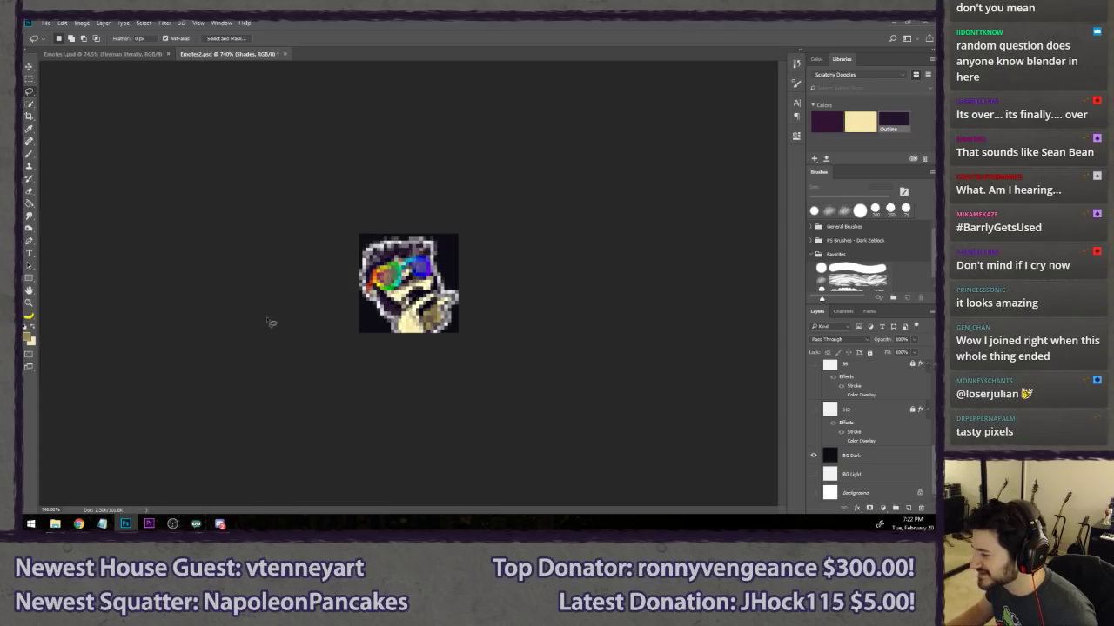
pyautogui.scroll(5, 271, 323)
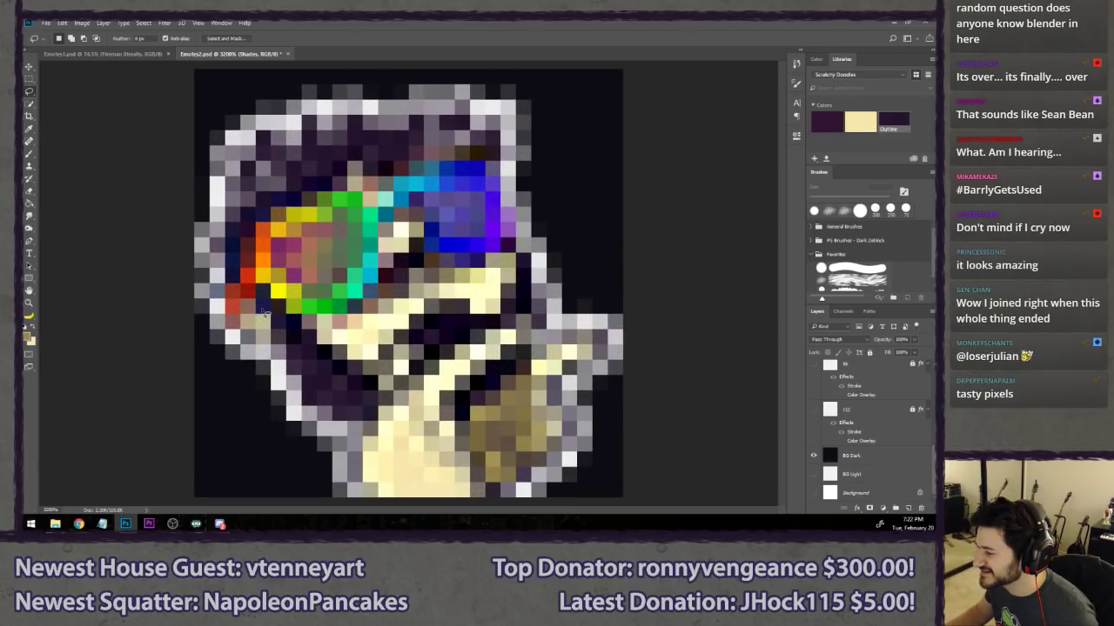
pyautogui.scroll(-10, 178, 247)
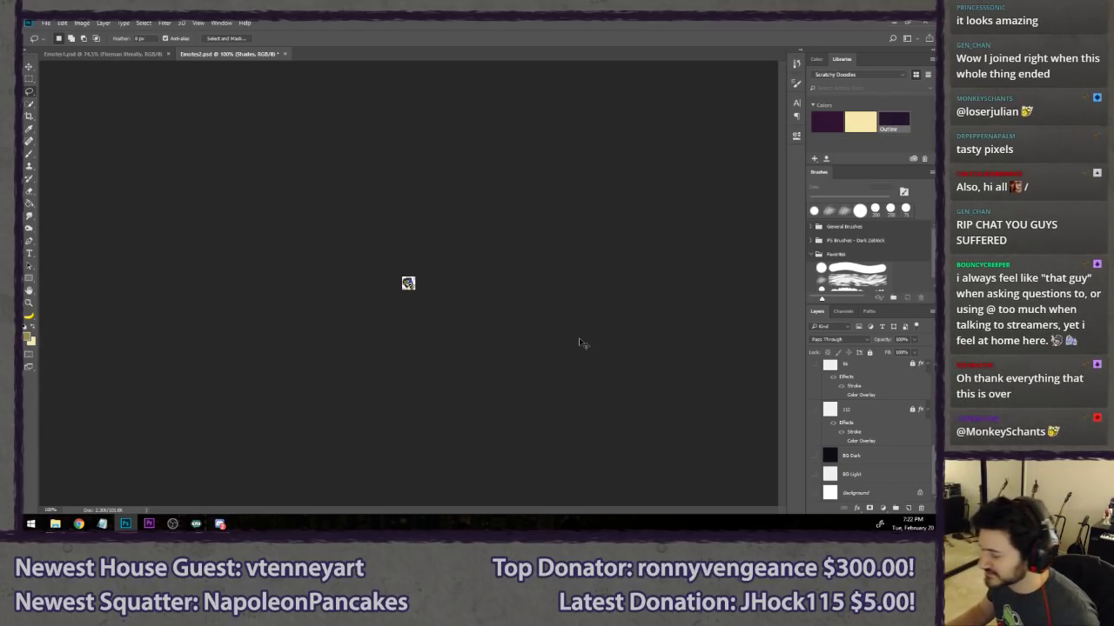
# - Save the smallest emote as a PNG named Shades 28 in the Emotes folder with the smallest file size option
pyautogui.hotkey('ctrl', 'shift', 's')
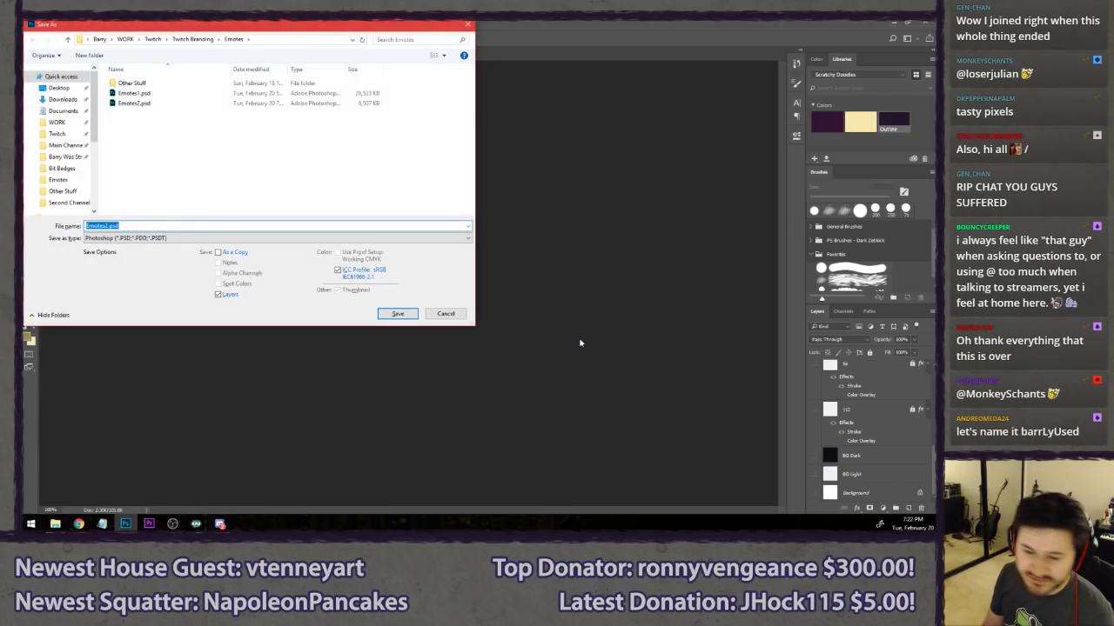
pyautogui.write('Shades 28')
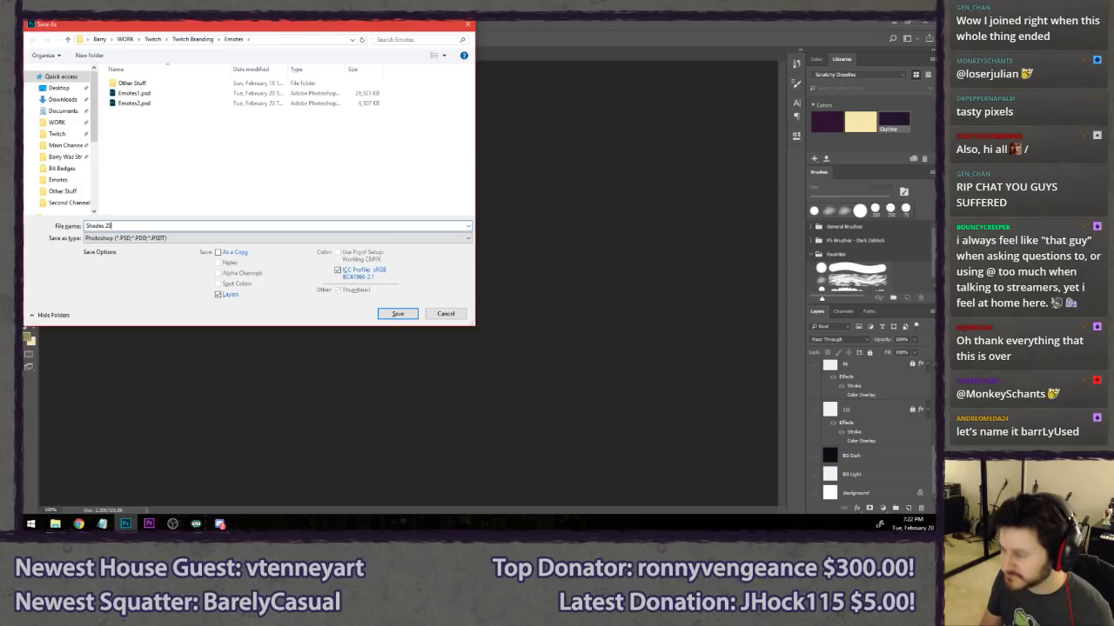
pyautogui.click(103, 237)
pyautogui.click(111, 369)
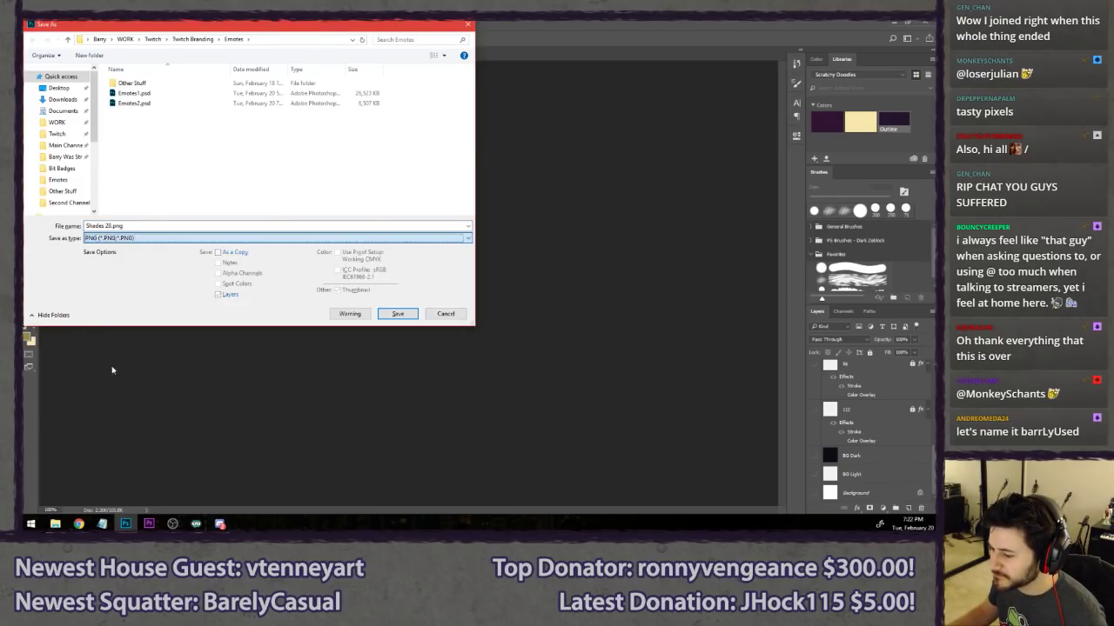
pyautogui.click(397, 313)
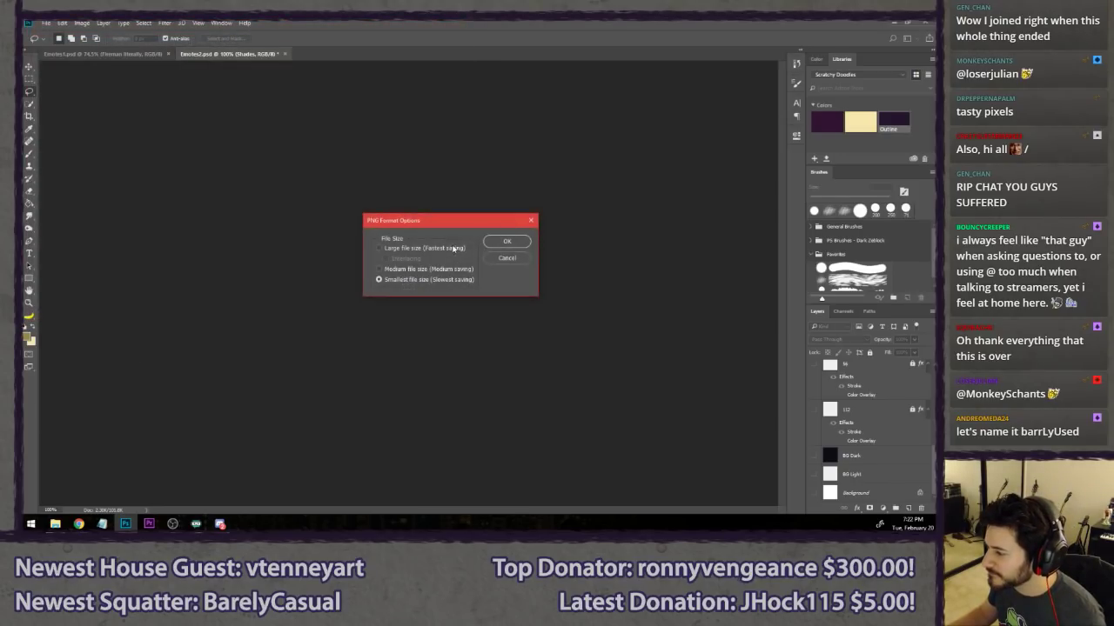
pyautogui.click(505, 242)
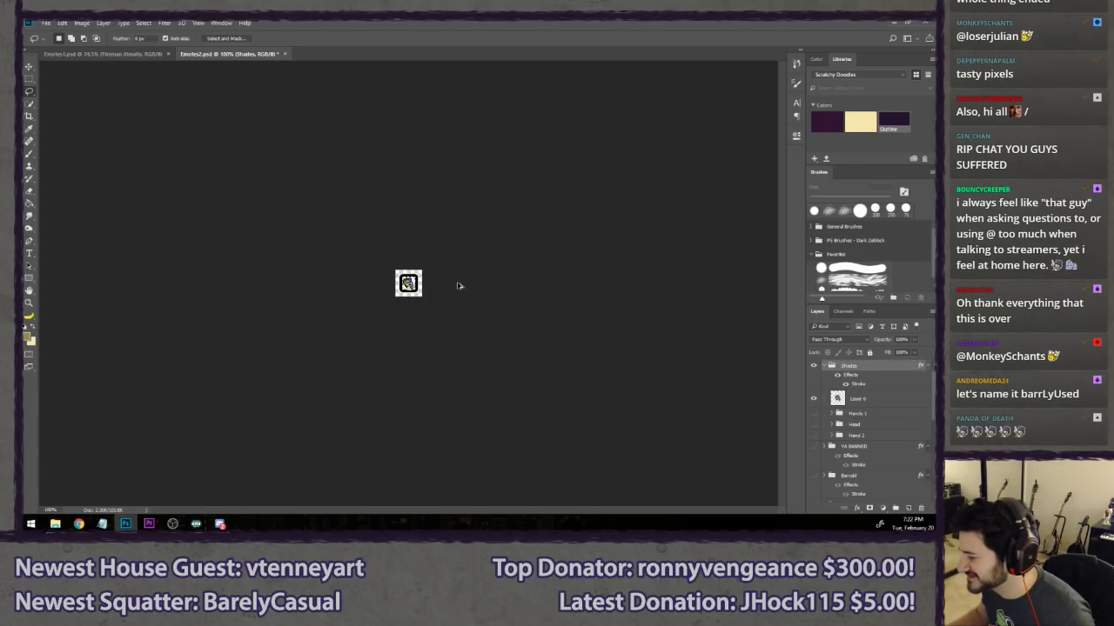
# - Undo the crops, scaling and merge to restore the full-size layered emote, and show the Hand 2 group
pyautogui.hotkey('ctrl', 'alt', 'z')
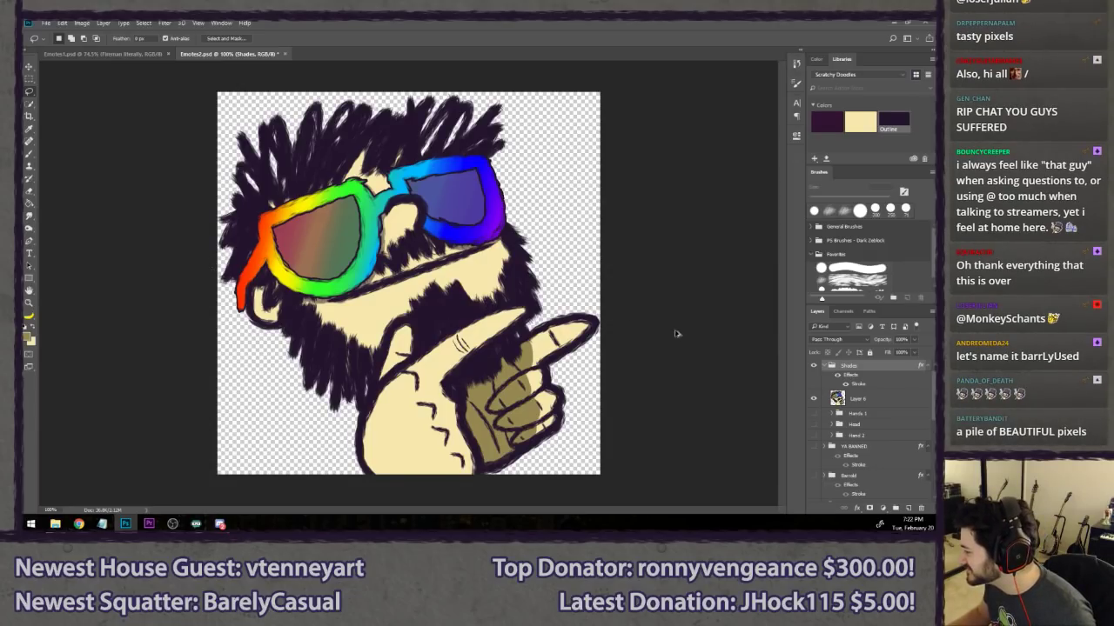
pyautogui.hotkey('ctrl', 'z')
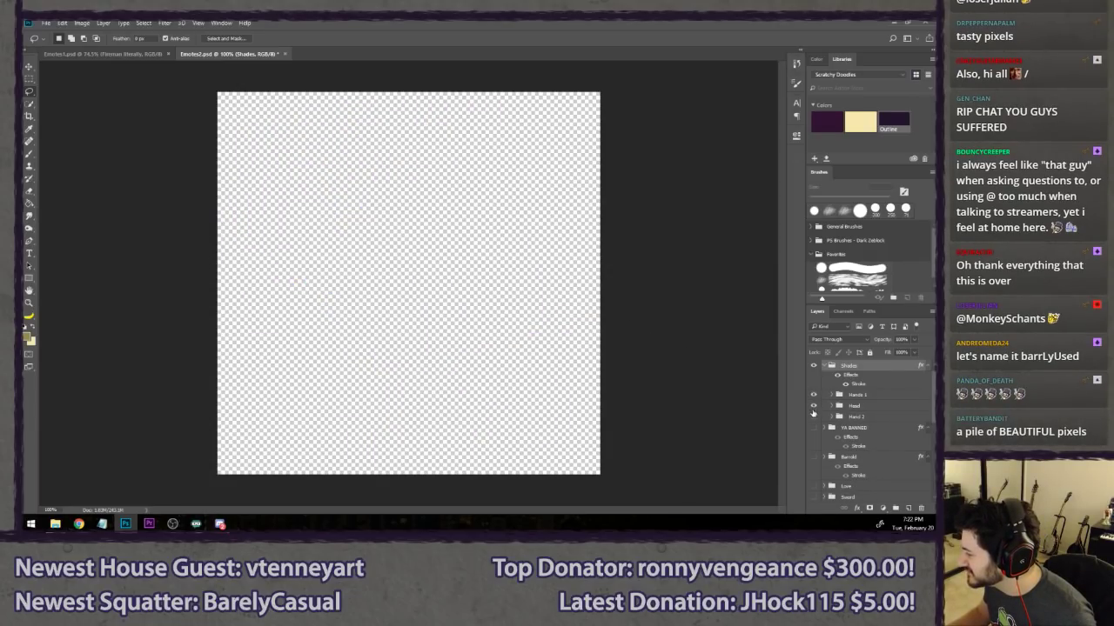
pyautogui.click(814, 417)
# - Show the BG Light and BG Dark layers behind the full-size emote
pyautogui.scroll(-10, 815, 435)
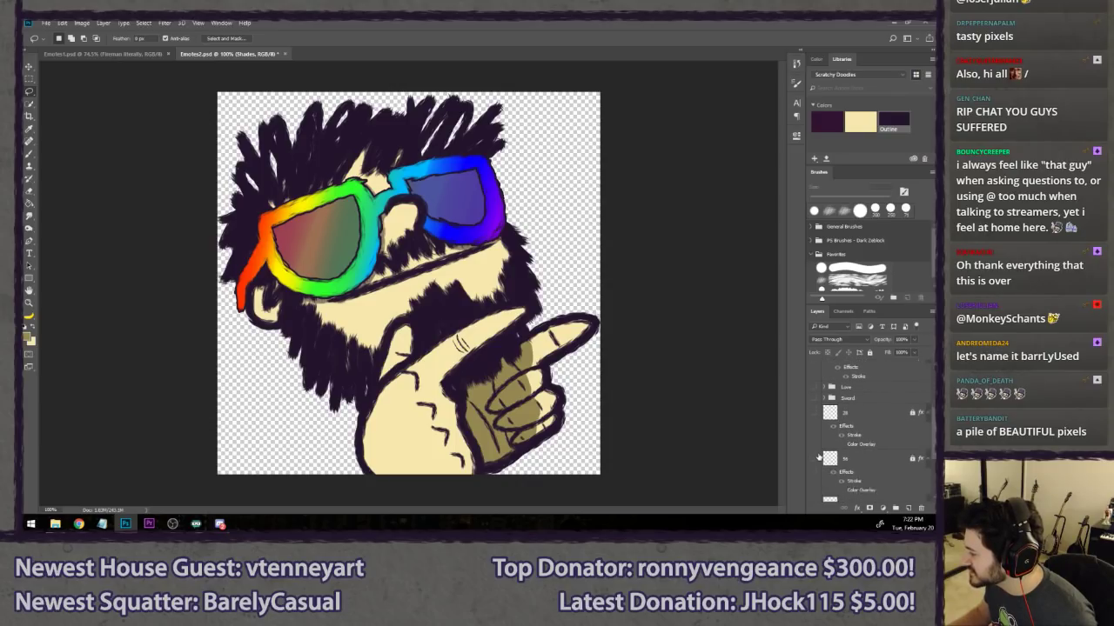
pyautogui.click(816, 473)
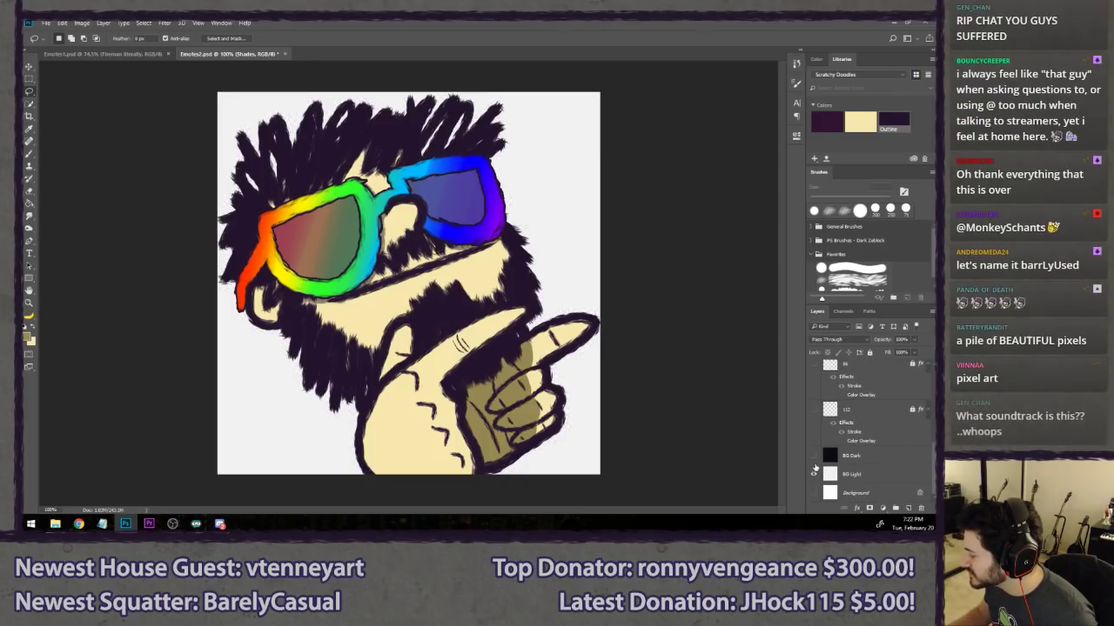
pyautogui.click(813, 455)
# - Toggle the Shades group off to view the roughs group alone, and expand roughs to reveal its layers
pyautogui.scroll(10, 816, 452)
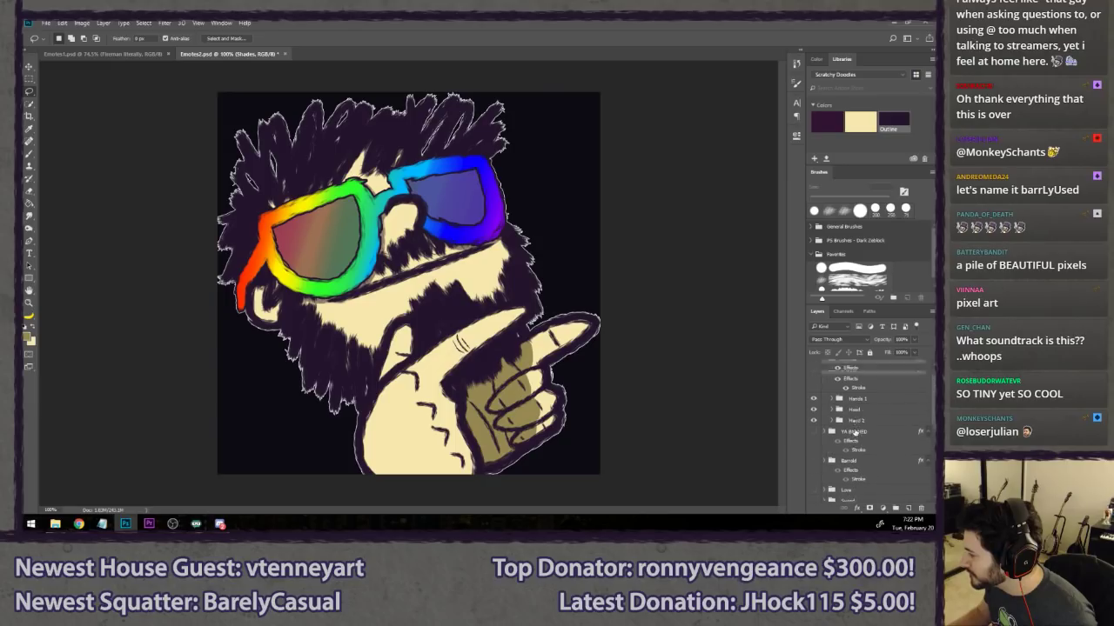
pyautogui.click(816, 378)
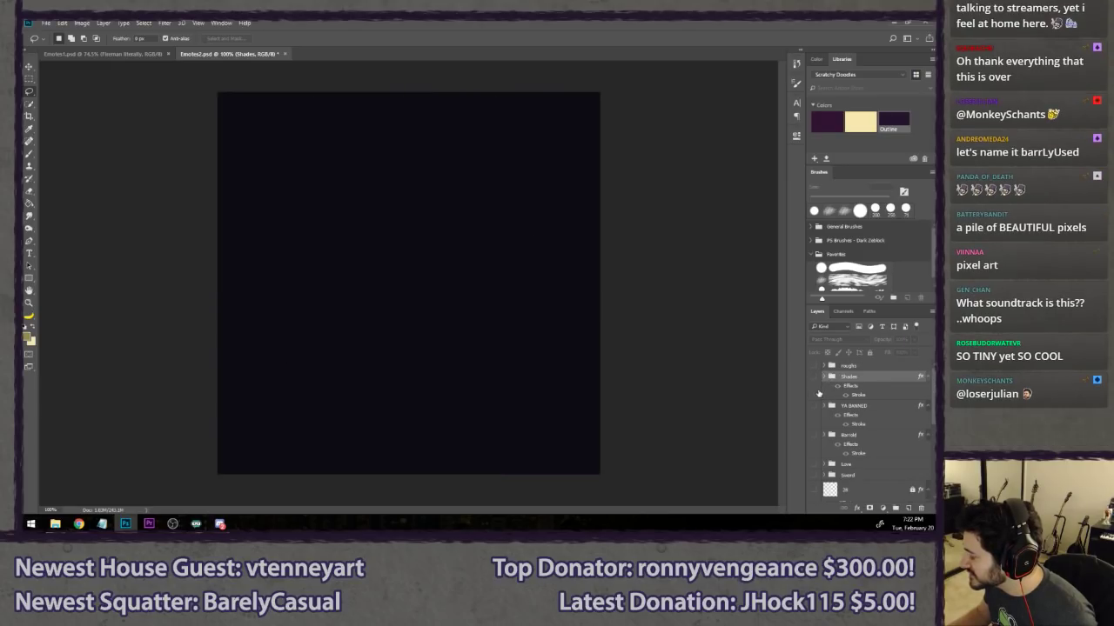
pyautogui.click(814, 367)
pyautogui.click(814, 376)
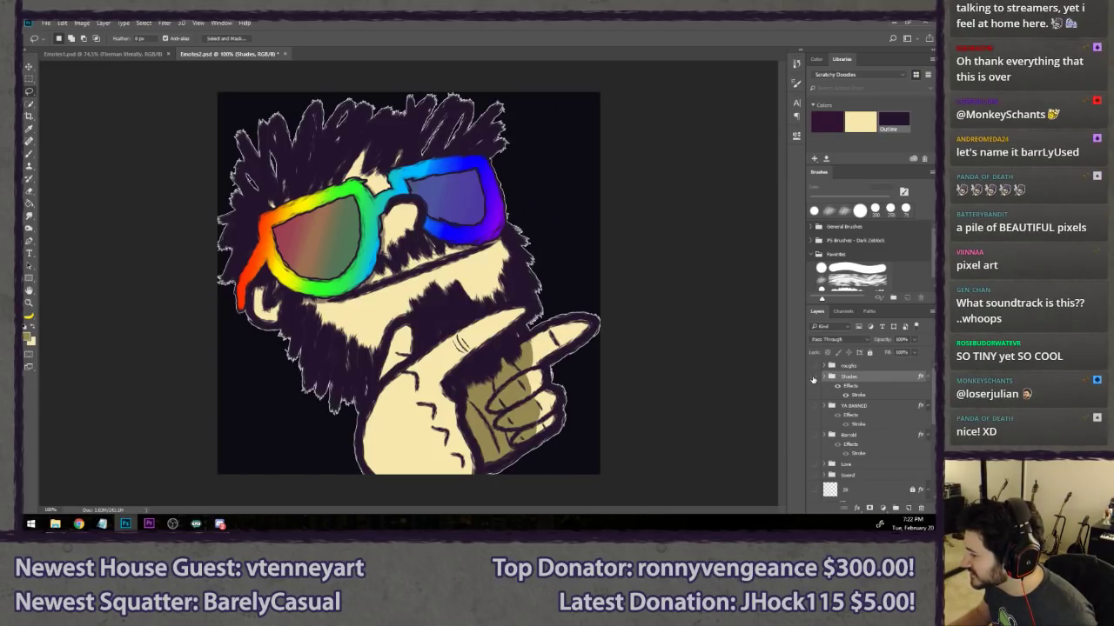
pyautogui.click(813, 375)
pyautogui.click(814, 367)
pyautogui.click(813, 376)
pyautogui.click(815, 377)
pyautogui.click(825, 366)
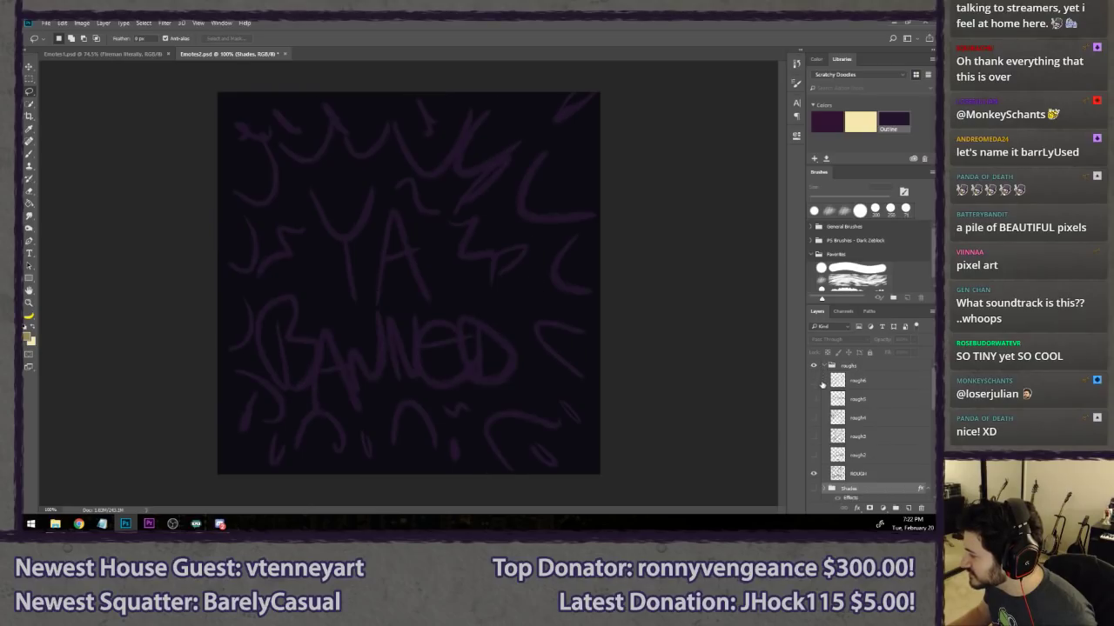
# - View the sketches in the roughs group one at a time, leaving only rough5 visible
pyautogui.click(814, 473)
pyautogui.click(815, 455)
pyautogui.click(814, 455)
pyautogui.click(814, 437)
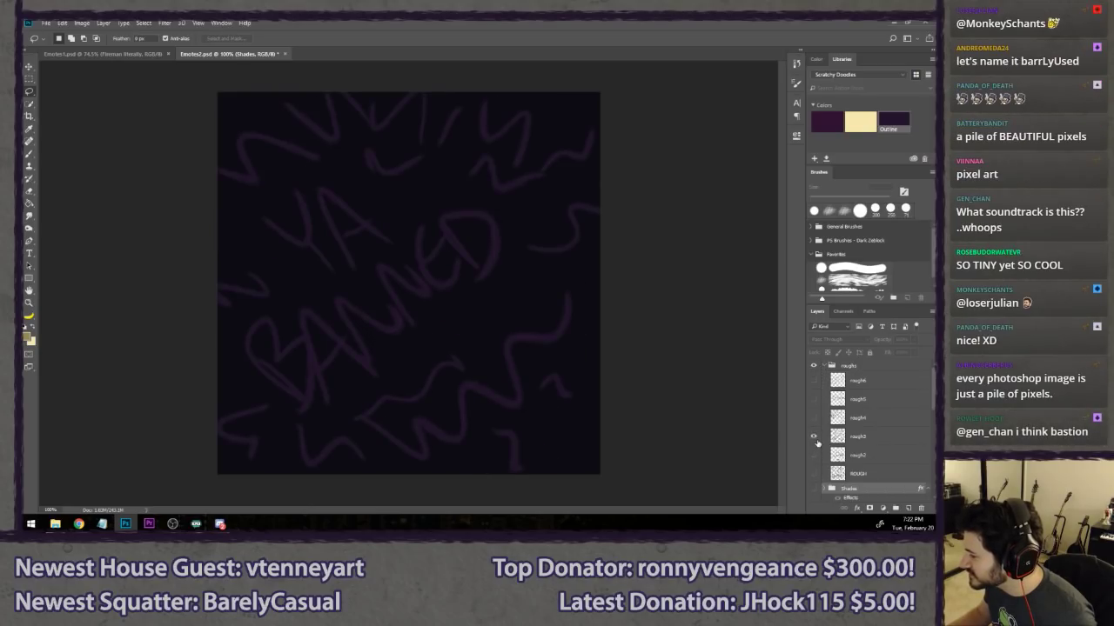
pyautogui.click(814, 436)
pyautogui.click(814, 418)
pyautogui.click(815, 417)
pyautogui.click(815, 398)
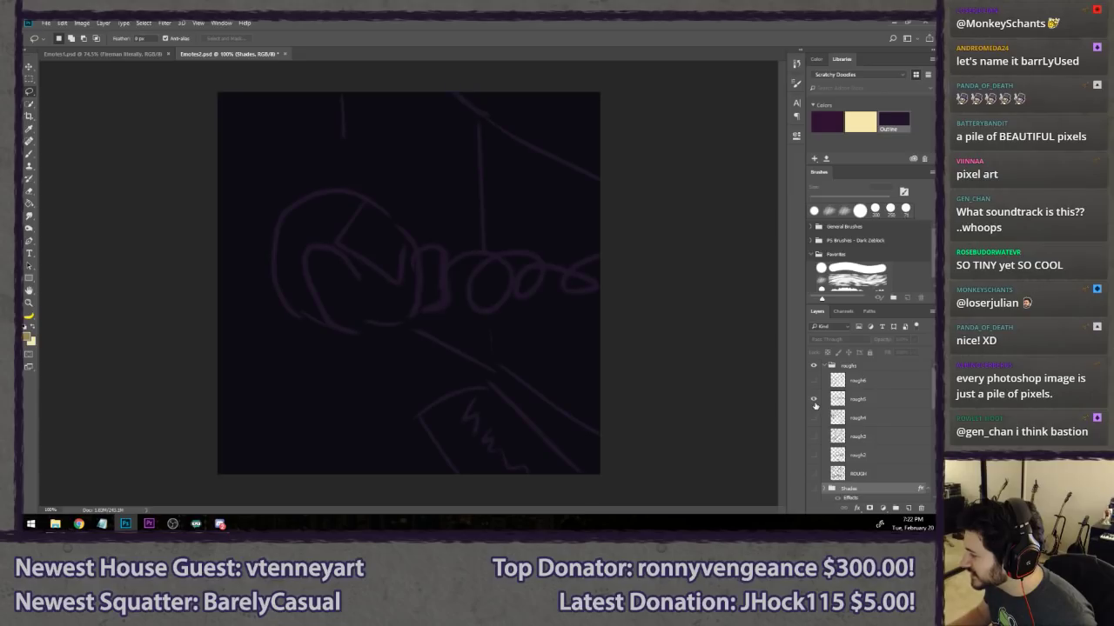
pyautogui.click(814, 399)
pyautogui.click(815, 381)
pyautogui.click(814, 380)
pyautogui.click(814, 398)
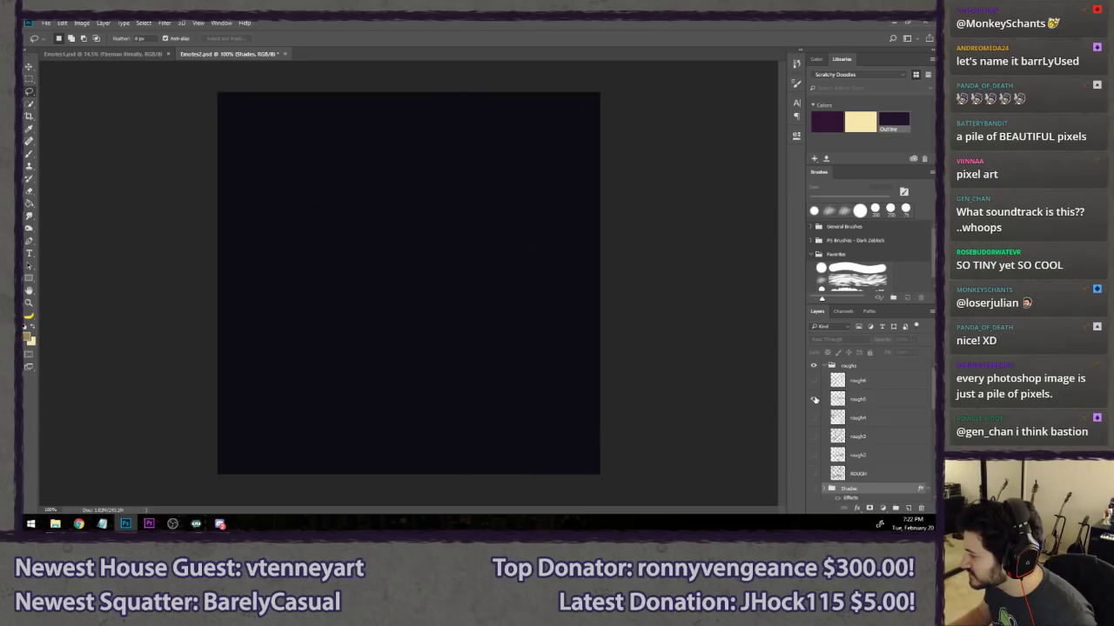
pyautogui.click(814, 399)
pyautogui.click(814, 417)
pyautogui.click(815, 418)
pyautogui.click(815, 398)
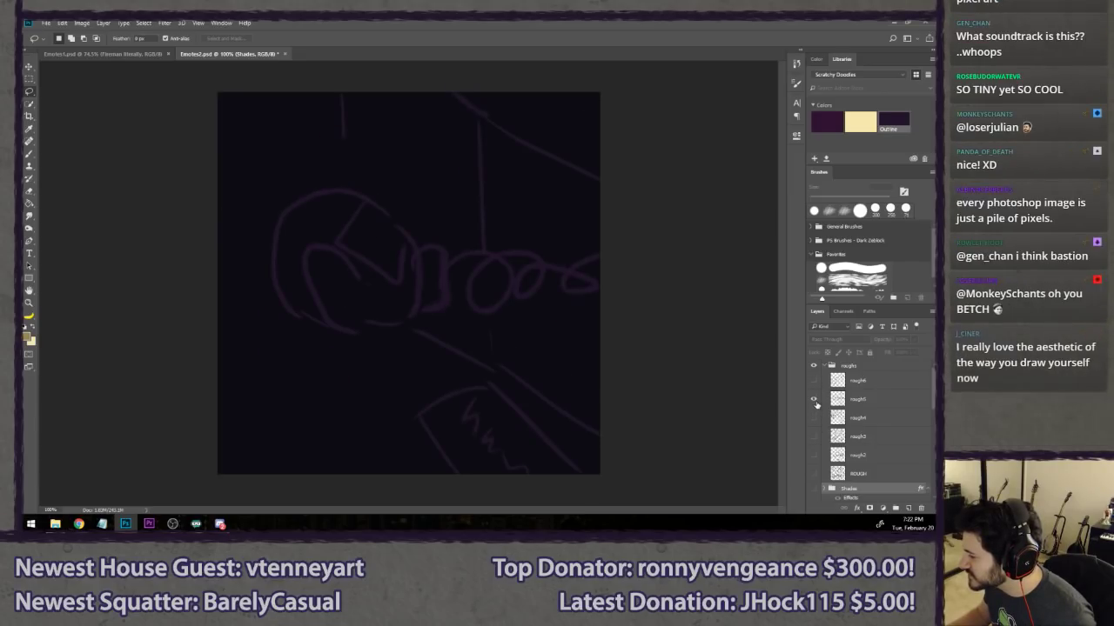
# - Collapse and hide the roughs group and show the Shades group again
pyautogui.click(823, 367)
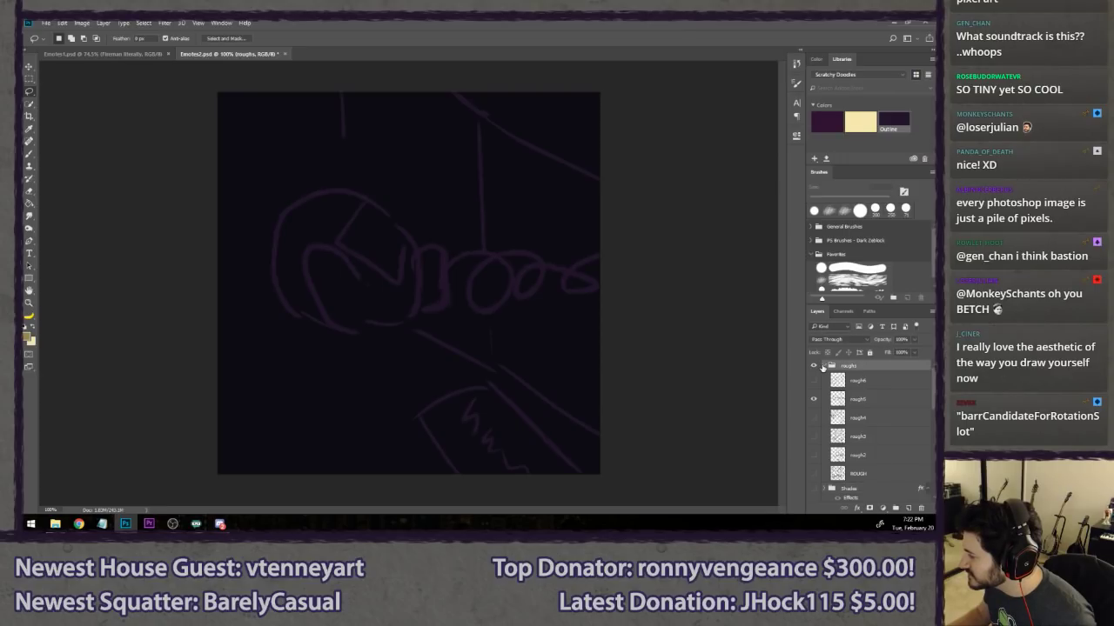
pyautogui.click(825, 366)
pyautogui.click(814, 366)
pyautogui.click(814, 376)
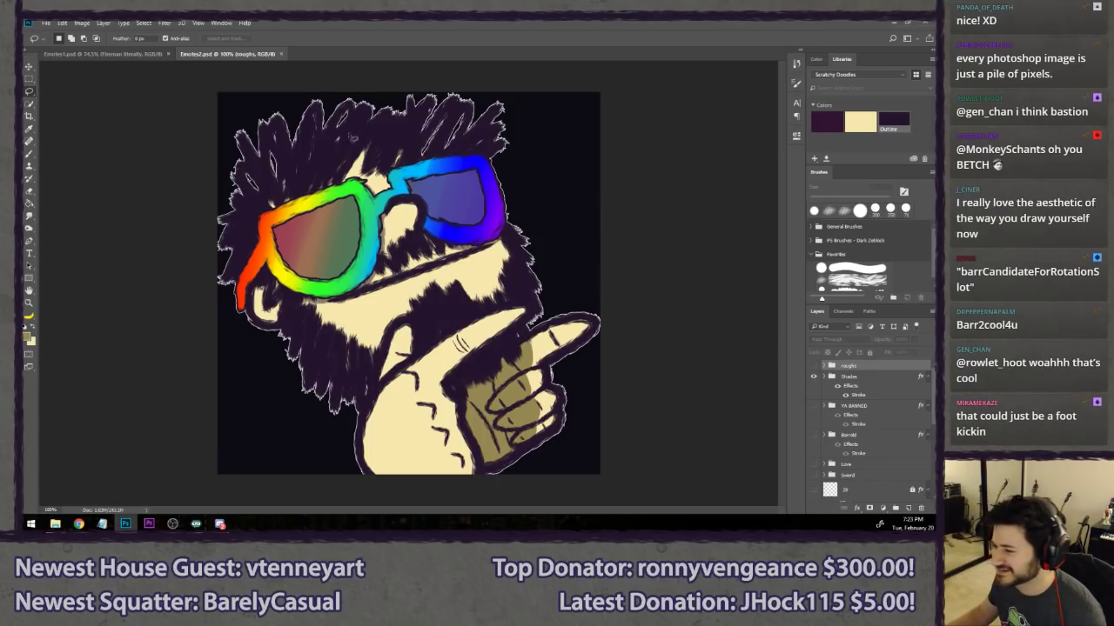
# - Create a layer group named Hewwo above Shades, and hide the Shades group and BG Dark for a blank light canvas
pyautogui.hotkey('ctrl', 'g')
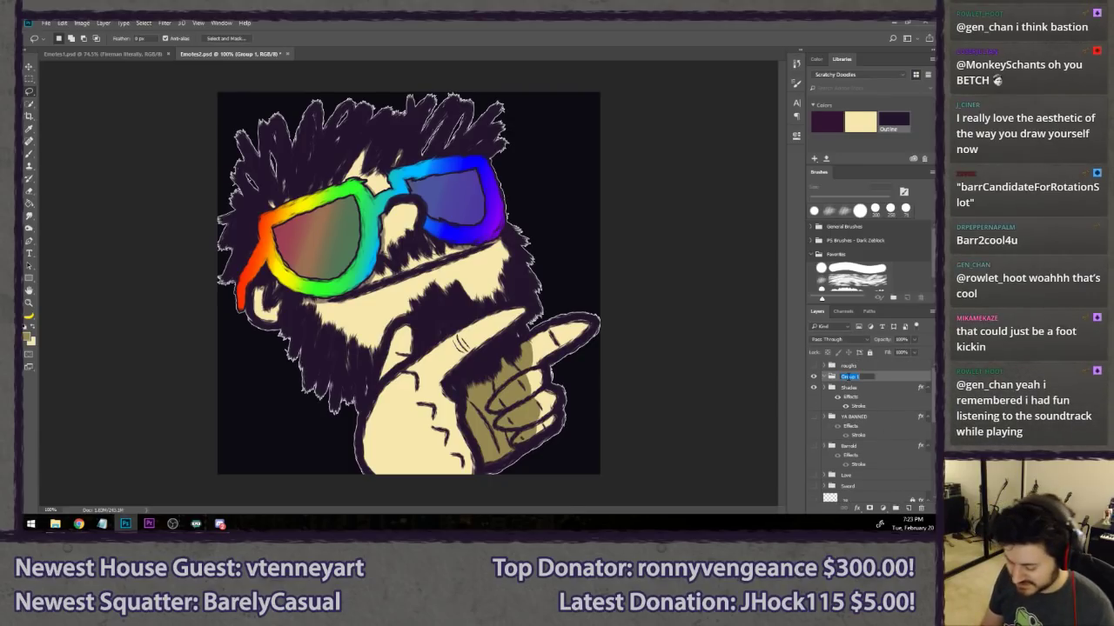
pyautogui.press('Return')
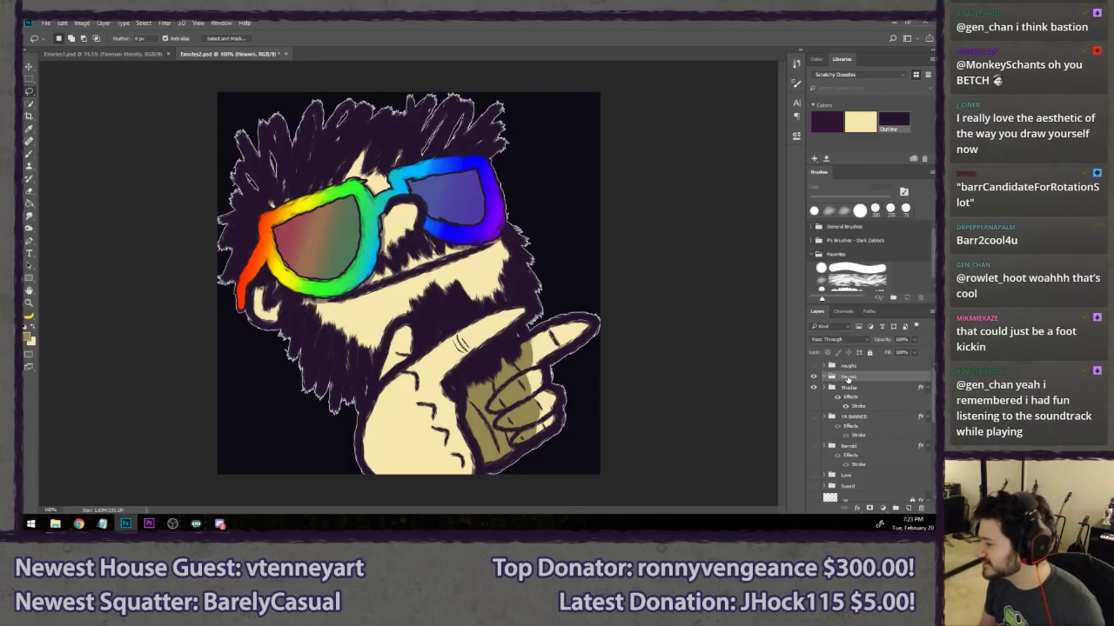
pyautogui.click(814, 388)
pyautogui.scroll(-5, 822, 435)
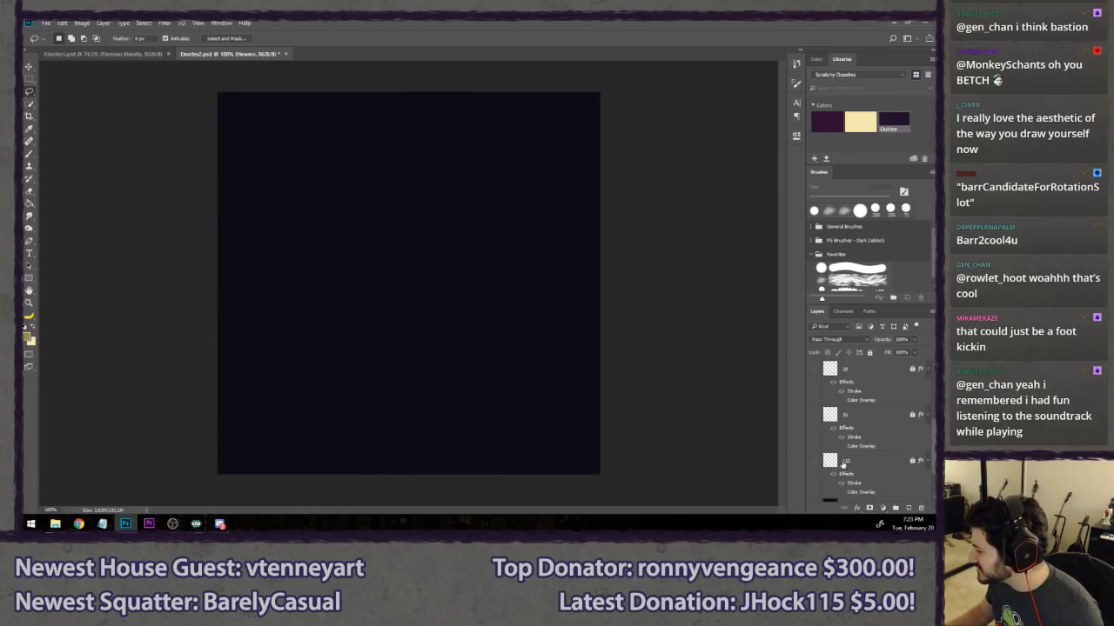
pyautogui.click(814, 455)
pyautogui.scroll(5, 822, 435)
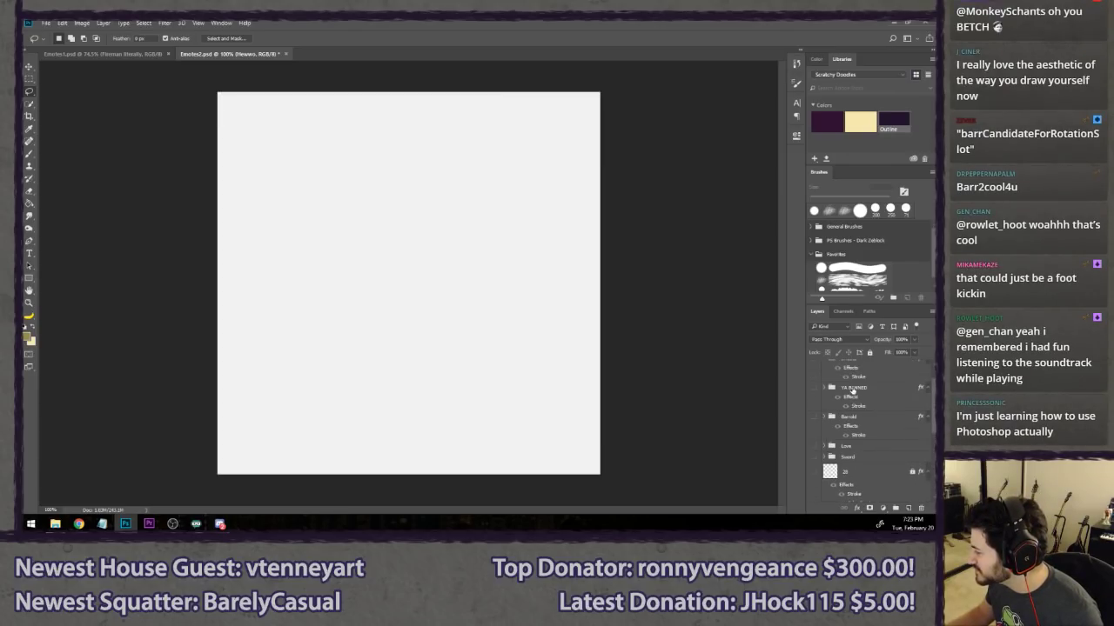
# - Add a new layer named rough inside the Hewwo group
pyautogui.hotkey('ctrl', 'shift', 'n')
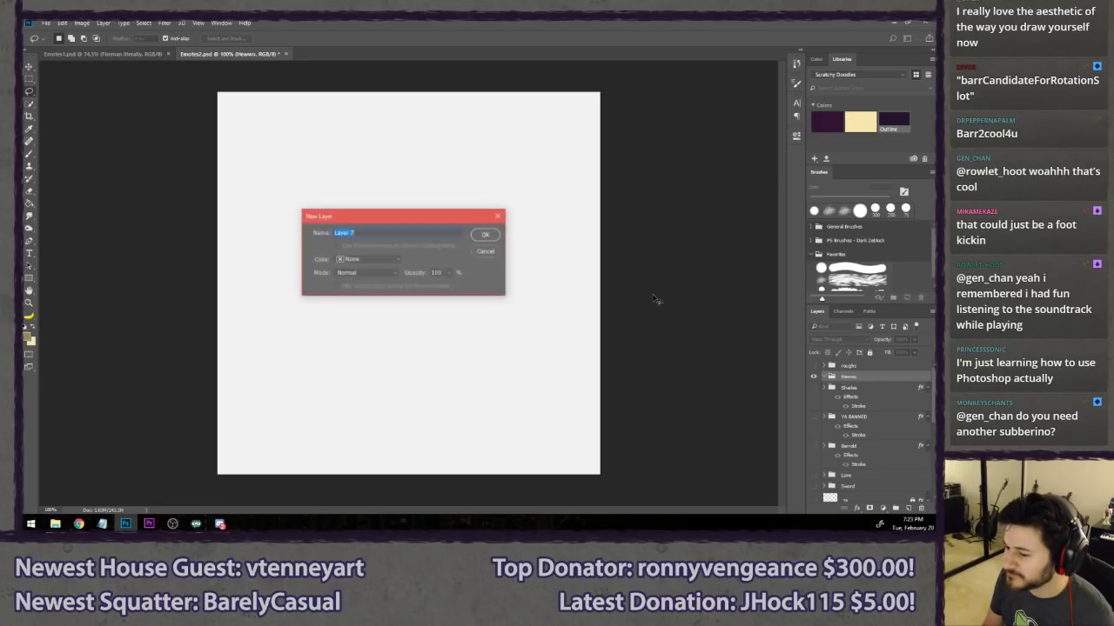
pyautogui.write('rough')
pyautogui.press('Return')
# - Sketch two large oval eyes side by side on the rough layer with the textured Favorites brush in the dark outline colour
pyautogui.press('b')
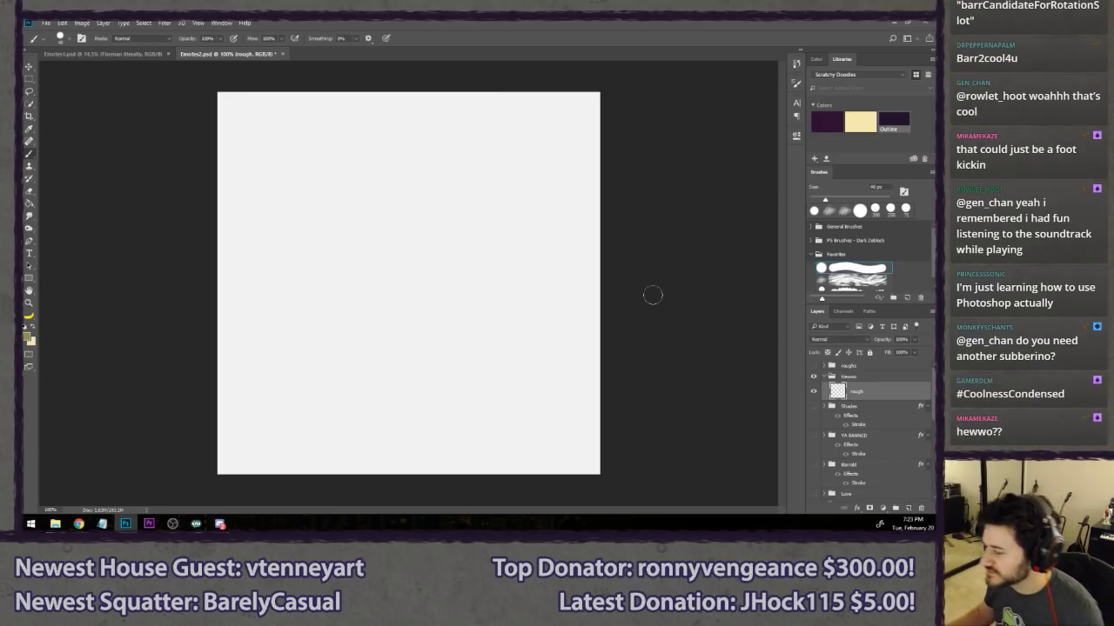
pyautogui.click(865, 281)
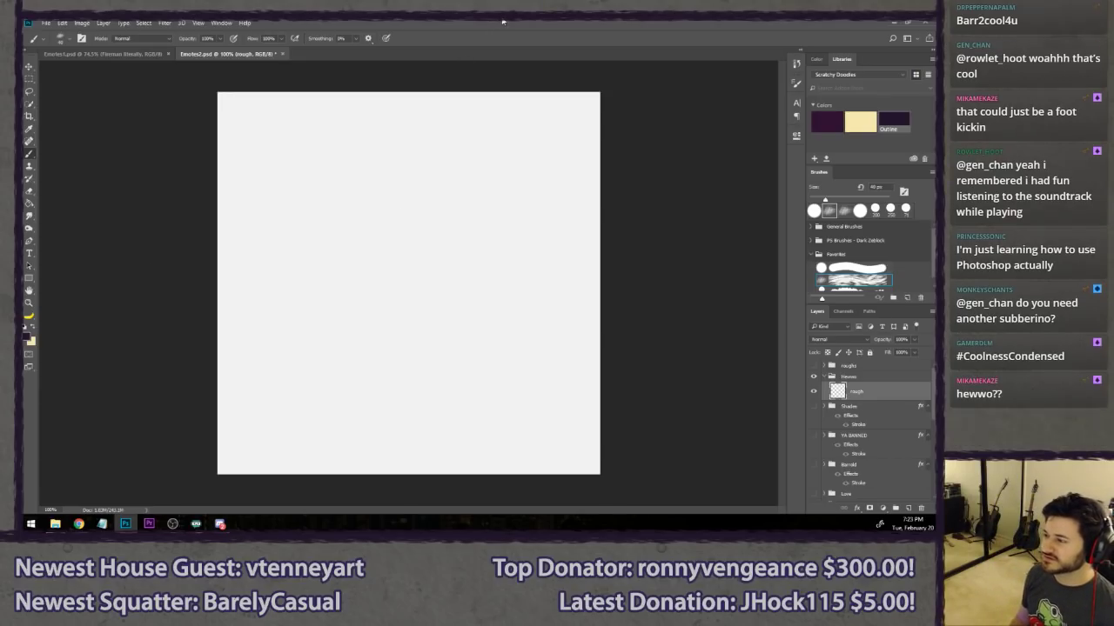
pyautogui.moveTo(461, 166)
pyautogui.mouseDown()
pyautogui.moveTo(305, 356)
pyautogui.moveTo(398, 199)
pyautogui.mouseUp()
pyautogui.hotkey('ctrl', 'z')
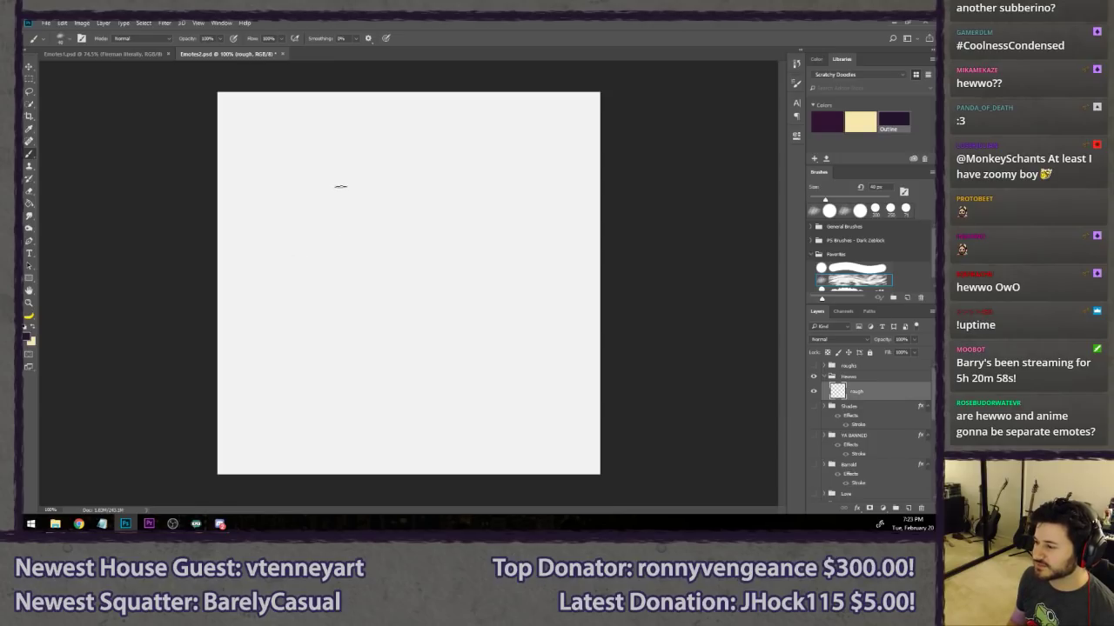
pyautogui.moveTo(340, 187); pyautogui.dragTo(344, 181)
pyautogui.moveTo(473, 197)
pyautogui.mouseDown()
pyautogui.moveTo(503, 381)
pyautogui.moveTo(487, 193)
pyautogui.mouseUp()
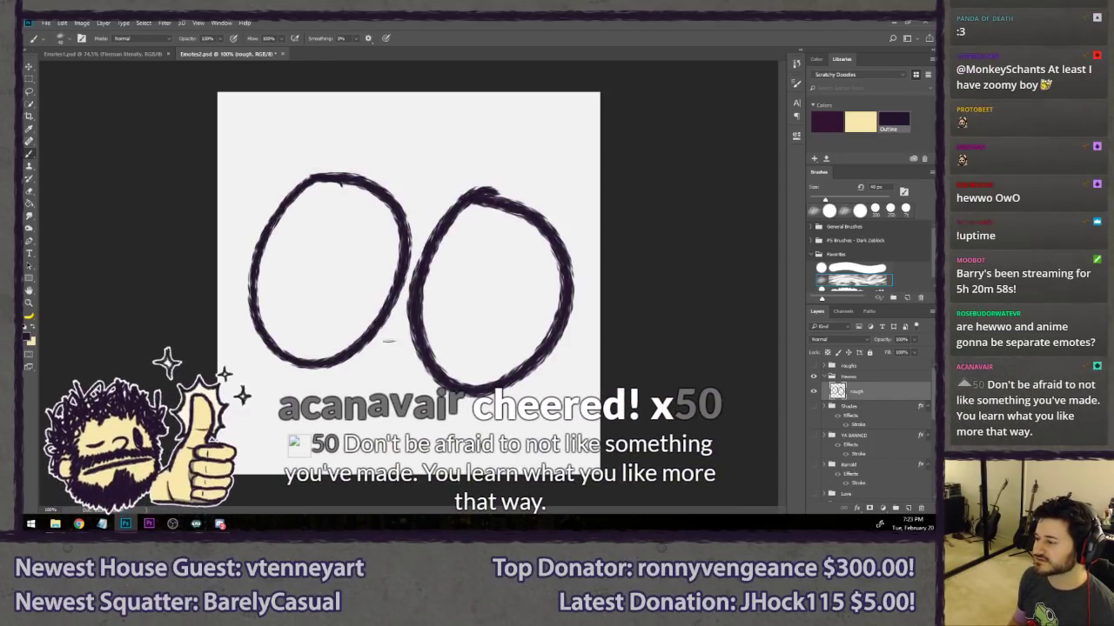
# - Sketch a w-shaped mouth below the oval eyes and add half-closed eyelids with dark pupils inside them
pyautogui.moveTo(304, 390)
pyautogui.mouseDown()
pyautogui.moveTo(311, 414)
pyautogui.moveTo(417, 433)
pyautogui.moveTo(474, 419)
pyautogui.mouseUp()
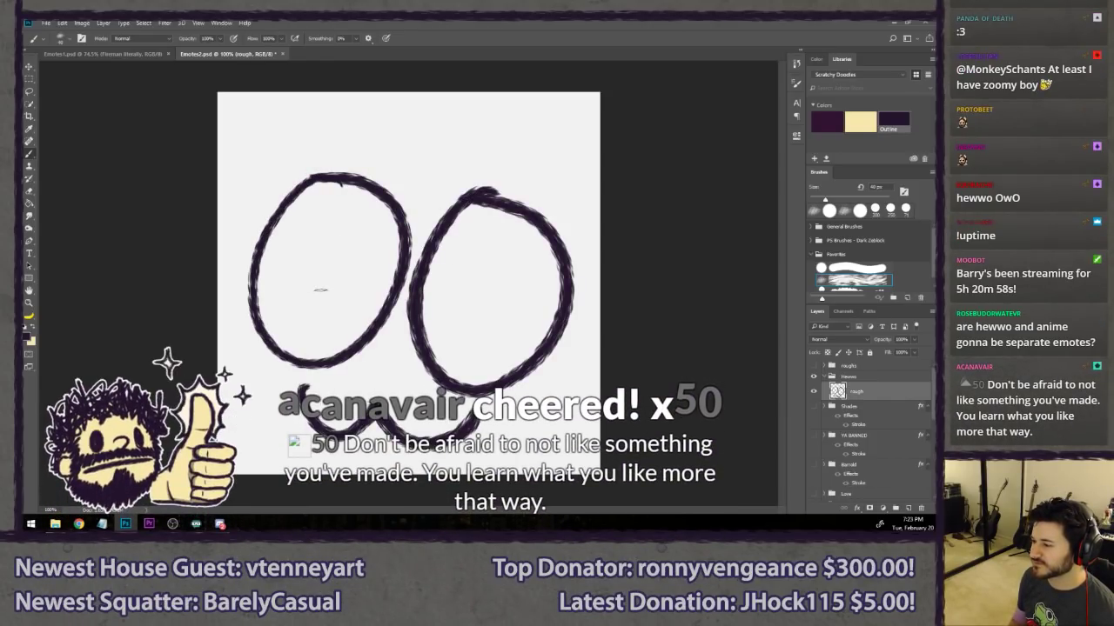
pyautogui.moveTo(259, 265)
pyautogui.mouseDown()
pyautogui.moveTo(378, 291)
pyautogui.moveTo(559, 305)
pyautogui.mouseUp()
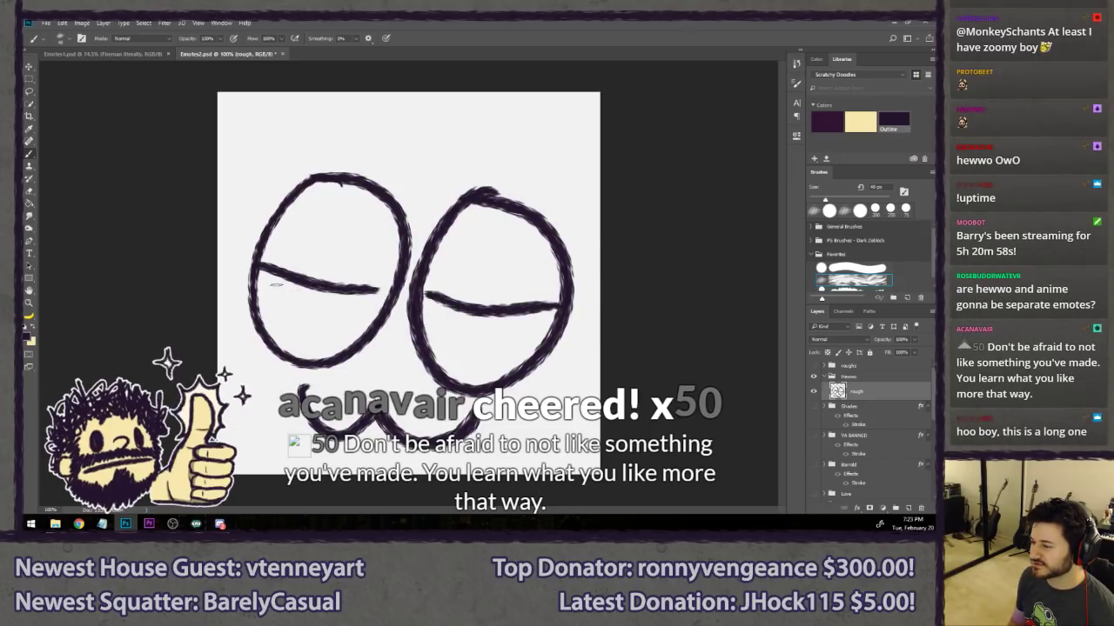
pyautogui.moveTo(275, 285); pyautogui.dragTo(287, 305)
pyautogui.moveTo(445, 310); pyautogui.dragTo(454, 327)
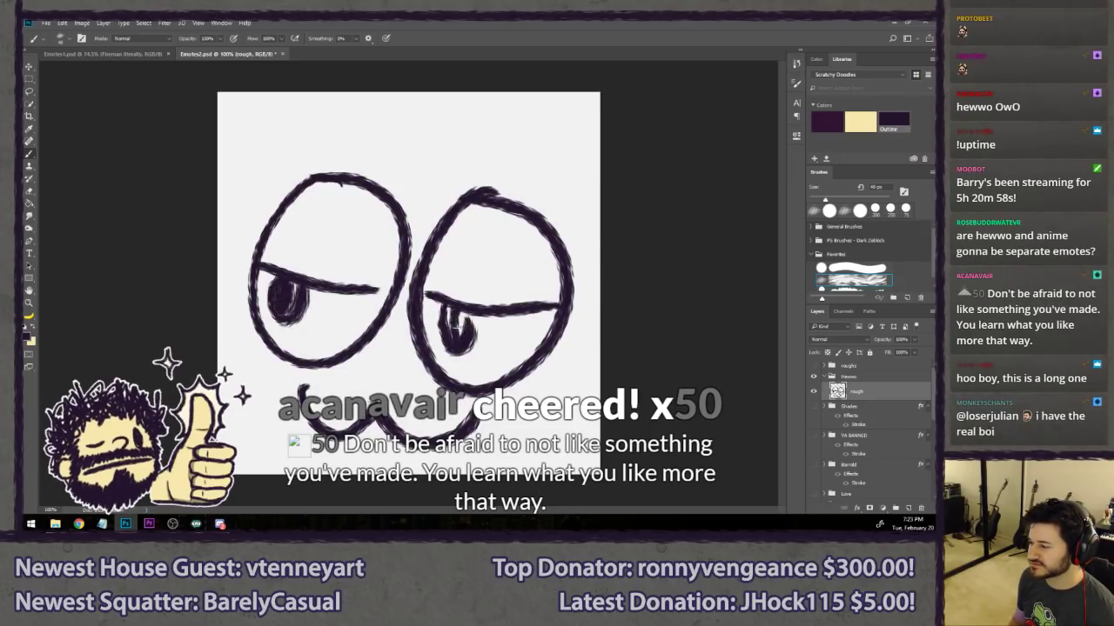
# - Draw two whisker strokes on each side of the mouth
pyautogui.moveTo(506, 400)
pyautogui.mouseDown()
pyautogui.moveTo(581, 402)
pyautogui.moveTo(576, 437)
pyautogui.mouseUp()
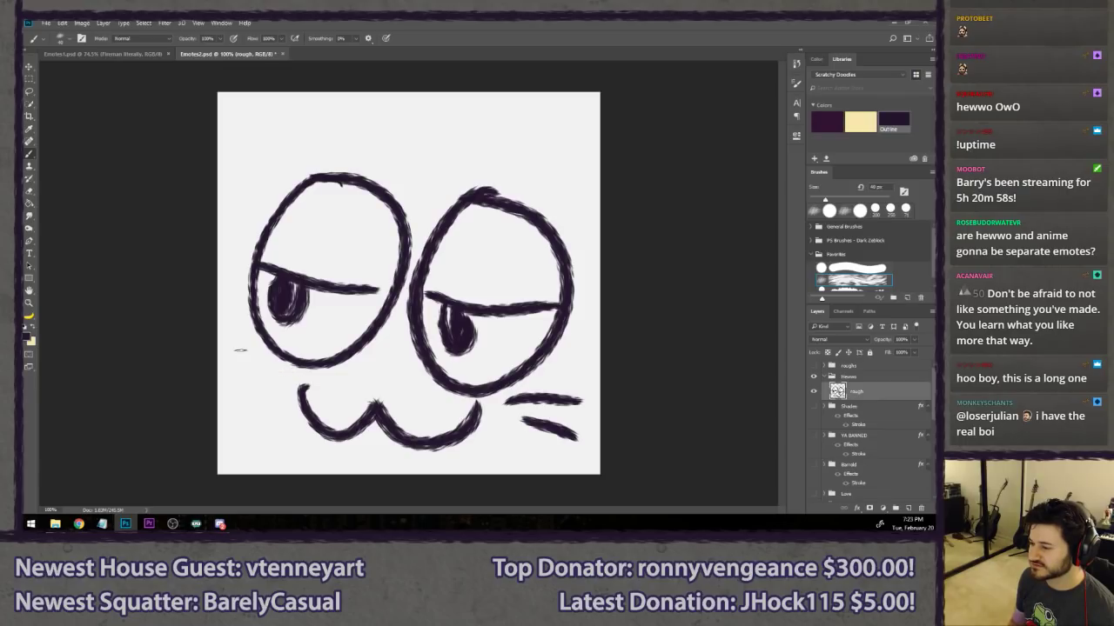
pyautogui.moveTo(231, 349); pyautogui.dragTo(284, 375)
pyautogui.moveTo(264, 385); pyautogui.dragTo(224, 401)
# - Try hand-lettering "Hewwo" above the eyes, and undo the lettering
pyautogui.moveTo(352, 108); pyautogui.dragTo(356, 158)
pyautogui.moveTo(374, 109)
pyautogui.mouseDown()
pyautogui.moveTo(379, 155)
pyautogui.moveTo(381, 142)
pyautogui.mouseUp()
pyautogui.moveTo(388, 143)
pyautogui.mouseDown()
pyautogui.moveTo(419, 133)
pyautogui.moveTo(444, 147)
pyautogui.moveTo(461, 135)
pyautogui.moveTo(501, 146)
pyautogui.moveTo(514, 134)
pyautogui.moveTo(538, 148)
pyautogui.mouseUp()
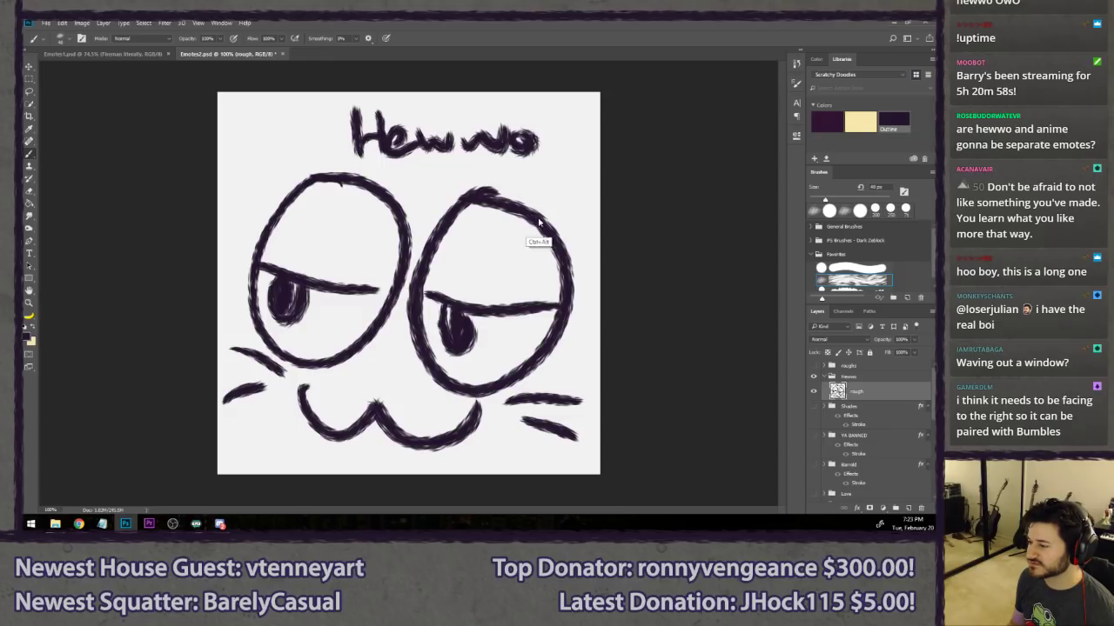
pyautogui.hotkey('ctrl', 'z')
pyautogui.hotkey('ctrl', 'z')
pyautogui.hotkey('ctrl', 'z')
pyautogui.hotkey('ctrl', 'z')
pyautogui.hotkey('ctrl', 'z')
pyautogui.hotkey('ctrl', 'z')
pyautogui.hotkey('ctrl', 'z')
pyautogui.hotkey('ctrl', 'z')
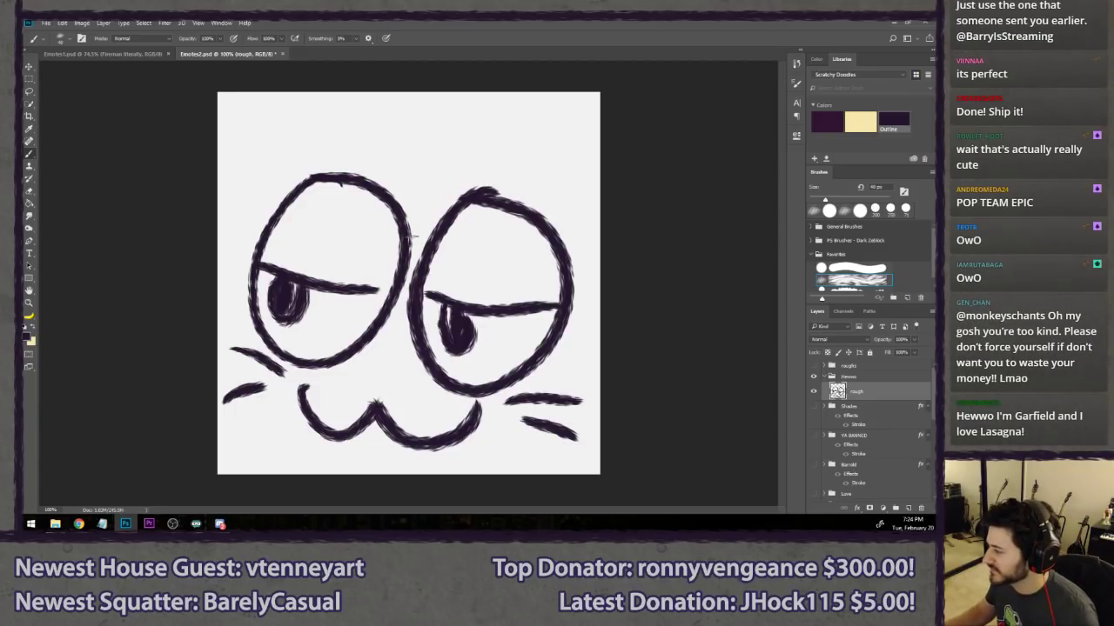
# - Clear the entire face sketch from the rough layer
pyautogui.hotkey('ctrl', 'a')
pyautogui.press('Delete')
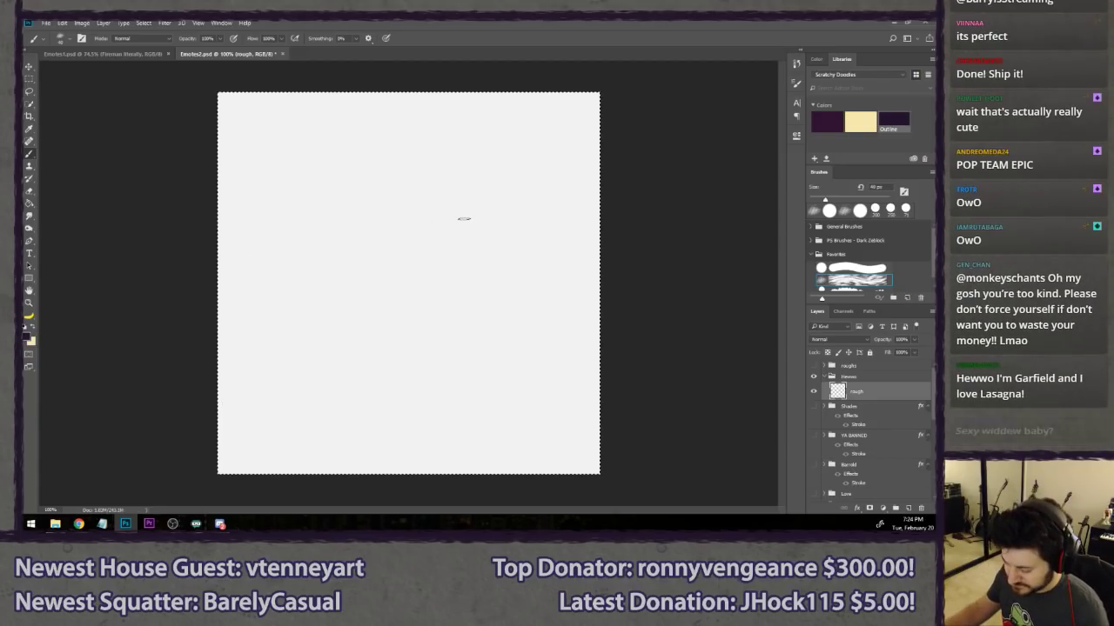
pyautogui.hotkey('ctrl', 'd')
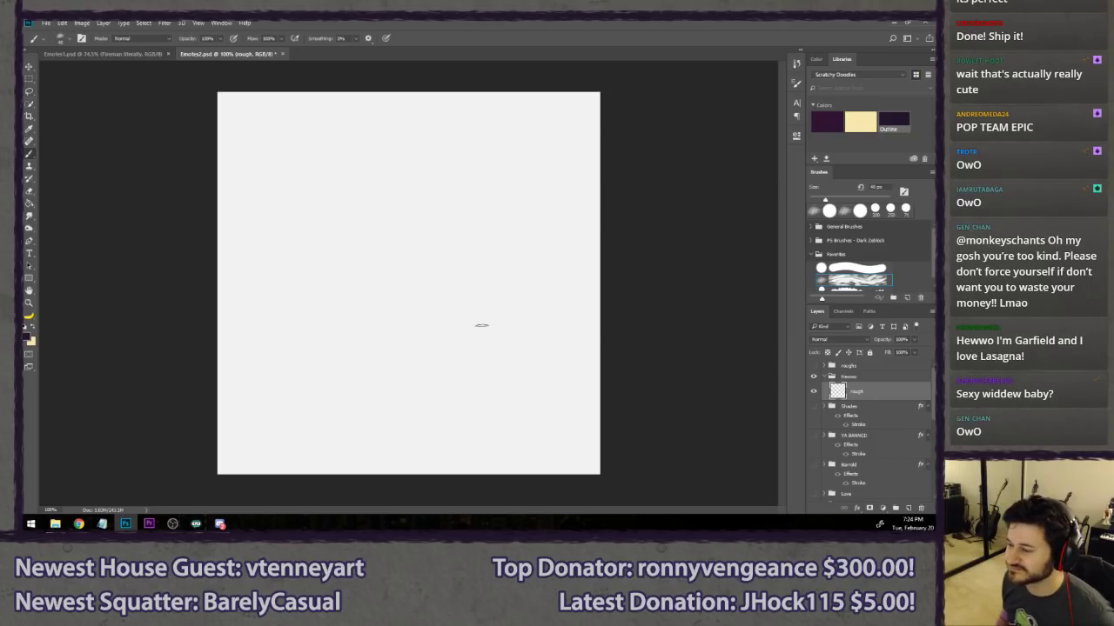
# - Try a new OwO face starting with a large oval left eye and a small w mouth, and undo it
pyautogui.moveTo(288, 193)
pyautogui.mouseDown()
pyautogui.moveTo(349, 263)
pyautogui.moveTo(368, 327)
pyautogui.moveTo(307, 147)
pyautogui.mouseUp()
pyautogui.hotkey('ctrl', 'z')
pyautogui.moveTo(389, 283)
pyautogui.mouseDown()
pyautogui.moveTo(409, 346)
pyautogui.moveTo(477, 271)
pyautogui.mouseUp()
pyautogui.moveTo(529, 204); pyautogui.dragTo(527, 207)
pyautogui.hotkey('ctrl', 'z')
pyautogui.hotkey('ctrl', 'z')
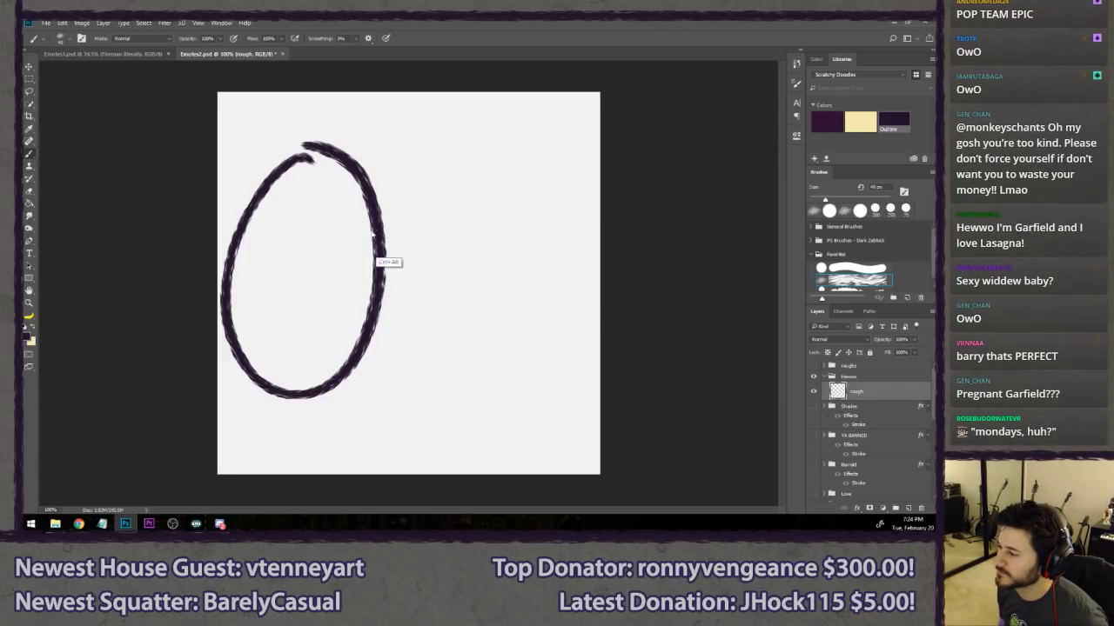
pyautogui.hotkey('ctrl', 'z')
# - Try a second OwO face with rounder oval eyes and a lower w mouth between them, and undo all its strokes
pyautogui.moveTo(331, 166); pyautogui.dragTo(368, 218)
pyautogui.moveTo(402, 275); pyautogui.dragTo(475, 261)
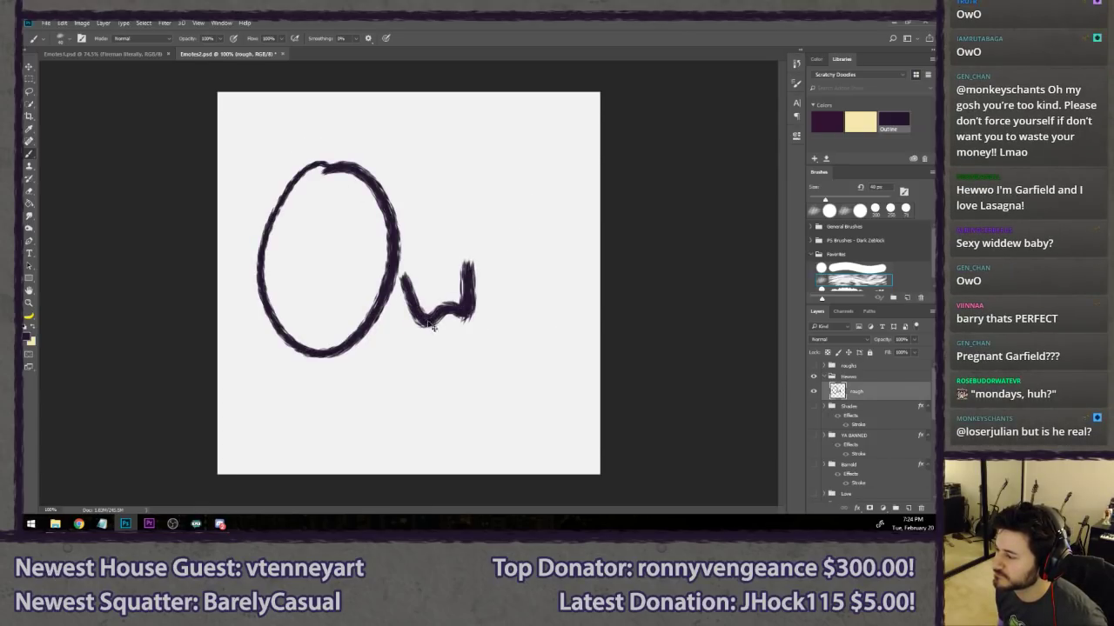
pyautogui.hotkey('ctrl', 'z')
pyautogui.moveTo(366, 339)
pyautogui.mouseDown()
pyautogui.moveTo(387, 385)
pyautogui.moveTo(468, 322)
pyautogui.mouseUp()
pyautogui.moveTo(477, 234); pyautogui.dragTo(534, 172)
pyautogui.moveTo(478, 290); pyautogui.dragTo(527, 174)
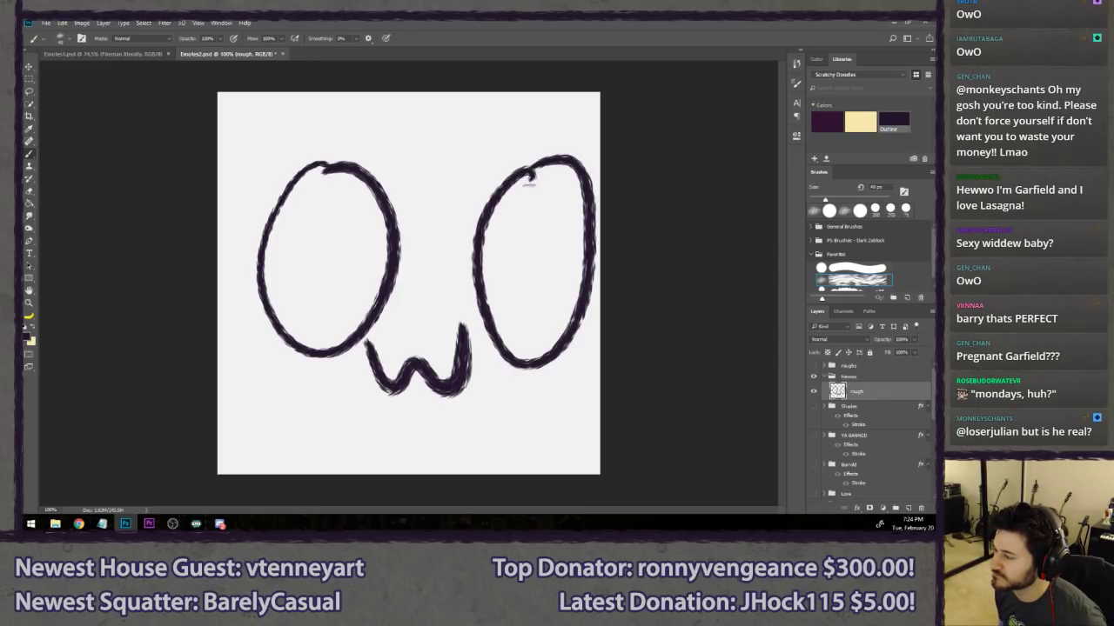
pyautogui.hotkey('ctrl', 'z')
pyautogui.hotkey('ctrl', 'z')
pyautogui.hotkey('ctrl', 'z')
pyautogui.hotkey('ctrl', 'z')
# - Try a third OwO face with two tall ovals and a wavy mouth near their bases, and undo it
pyautogui.moveTo(300, 157); pyautogui.dragTo(334, 380)
pyautogui.moveTo(282, 176)
pyautogui.mouseDown()
pyautogui.moveTo(336, 382)
pyautogui.moveTo(391, 400)
pyautogui.moveTo(461, 337)
pyautogui.mouseUp()
pyautogui.hotkey('ctrl', 'z')
pyautogui.moveTo(366, 355)
pyautogui.mouseDown()
pyautogui.moveTo(401, 415)
pyautogui.moveTo(458, 366)
pyautogui.moveTo(425, 404)
pyautogui.moveTo(493, 365)
pyautogui.mouseUp()
pyautogui.hotkey('ctrl', 'z')
pyautogui.moveTo(542, 172)
pyautogui.mouseDown()
pyautogui.moveTo(514, 415)
pyautogui.moveTo(521, 192)
pyautogui.moveTo(557, 338)
pyautogui.moveTo(503, 190)
pyautogui.mouseUp()
pyautogui.hotkey('ctrl', 'z')
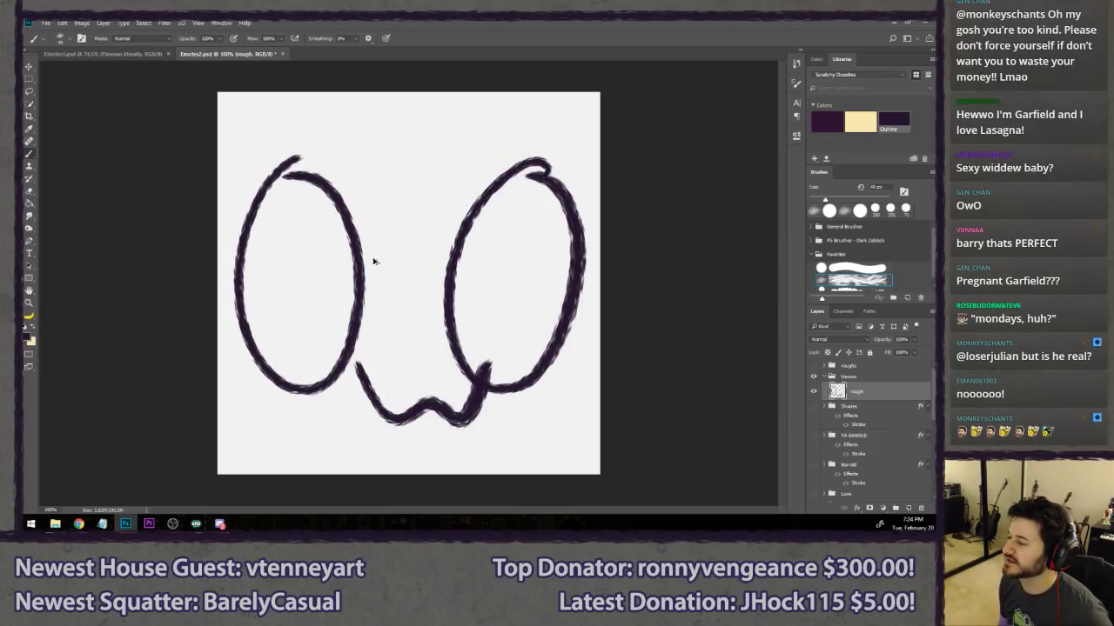
pyautogui.hotkey('ctrl', 'z')
pyautogui.hotkey('ctrl', 'z')
pyautogui.hotkey('ctrl', 'z')
# - Sketch two tall, narrow oval eyes spaced far apart with a w-shaped mouth low between them on the rough layer
pyautogui.moveTo(319, 154)
pyautogui.mouseDown()
pyautogui.moveTo(282, 376)
pyautogui.moveTo(320, 157)
pyautogui.moveTo(283, 397)
pyautogui.moveTo(331, 163)
pyautogui.moveTo(287, 135)
pyautogui.mouseUp()
pyautogui.hotkey('ctrl', 'z')
pyautogui.hotkey('ctrl', 'z')
pyautogui.moveTo(353, 360)
pyautogui.mouseDown()
pyautogui.moveTo(412, 424)
pyautogui.moveTo(436, 365)
pyautogui.mouseUp()
pyautogui.hotkey('ctrl', 'z')
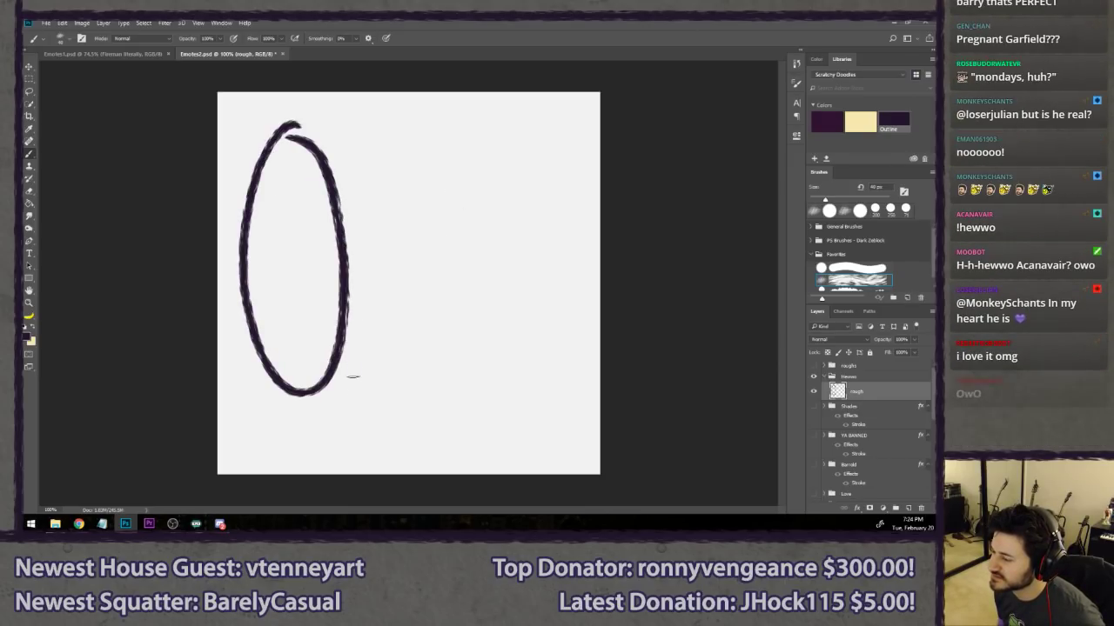
pyautogui.moveTo(352, 377); pyautogui.dragTo(463, 352)
pyautogui.moveTo(529, 129)
pyautogui.mouseDown()
pyautogui.moveTo(476, 247)
pyautogui.moveTo(557, 126)
pyautogui.moveTo(520, 146)
pyautogui.mouseUp()
pyautogui.hotkey('ctrl', 'z')
# - Add a curved eyelid line sloping across the upper part of each eye
pyautogui.moveTo(515, 273)
pyautogui.mouseDown()
pyautogui.moveTo(522, 226)
pyautogui.moveTo(530, 287)
pyautogui.moveTo(518, 287)
pyautogui.mouseUp()
pyautogui.hotkey('ctrl', 'z')
pyautogui.moveTo(487, 214)
pyautogui.mouseDown()
pyautogui.moveTo(552, 234)
pyautogui.moveTo(548, 383)
pyautogui.moveTo(575, 279)
pyautogui.mouseUp()
pyautogui.hotkey('ctrl', 'z')
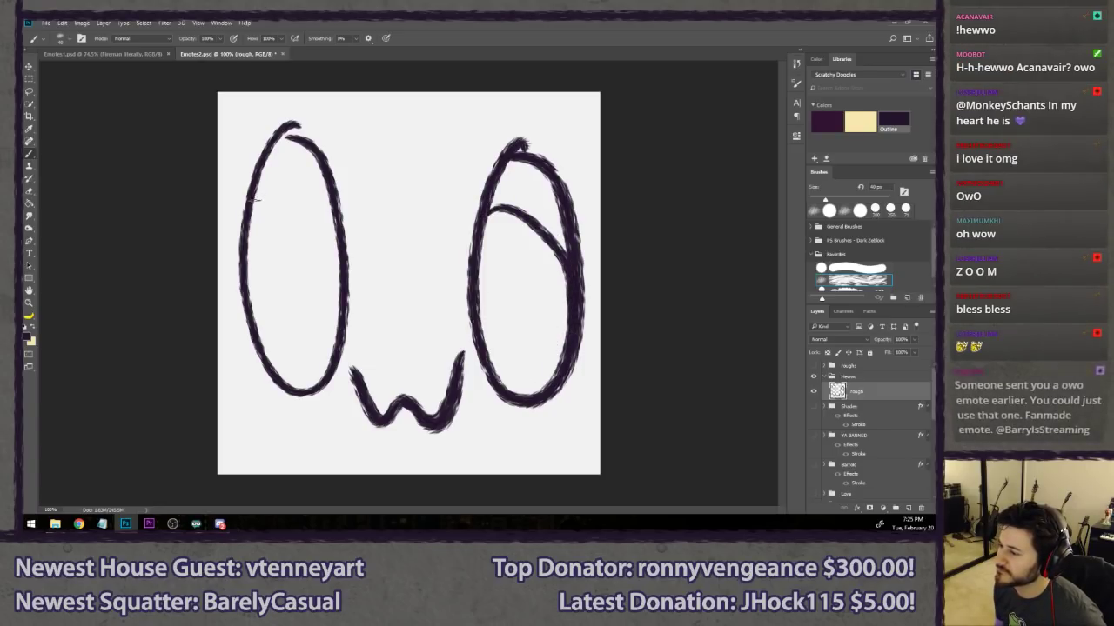
pyautogui.moveTo(250, 198); pyautogui.dragTo(338, 283)
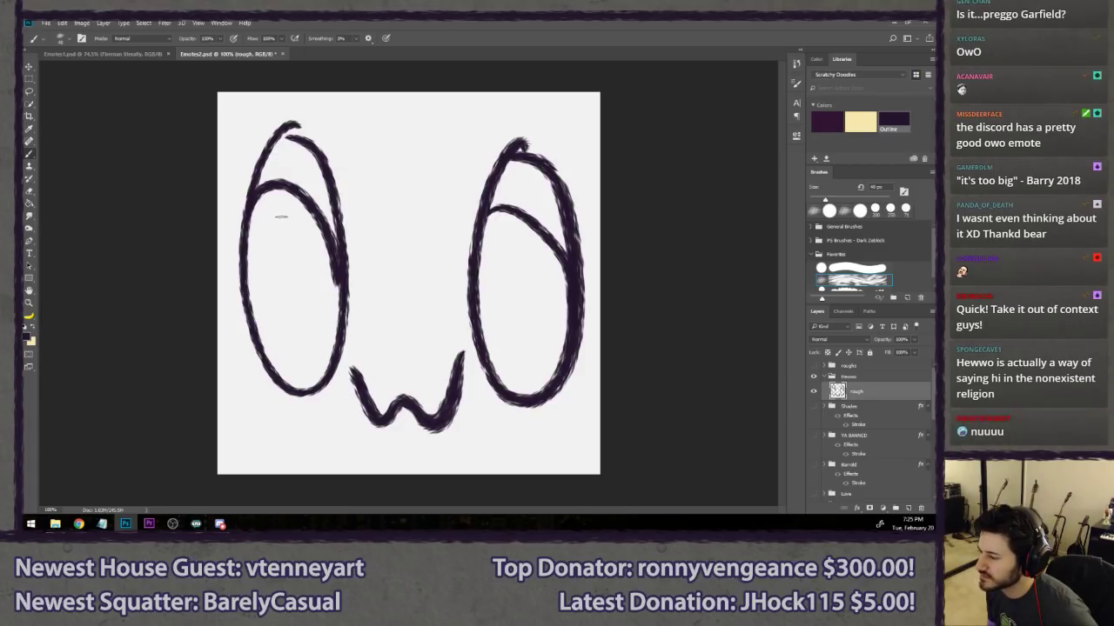
# - Draw a large oval highlight and a small one beneath it inside each eye
pyautogui.moveTo(282, 217); pyautogui.dragTo(284, 211)
pyautogui.moveTo(313, 302); pyautogui.dragTo(317, 300)
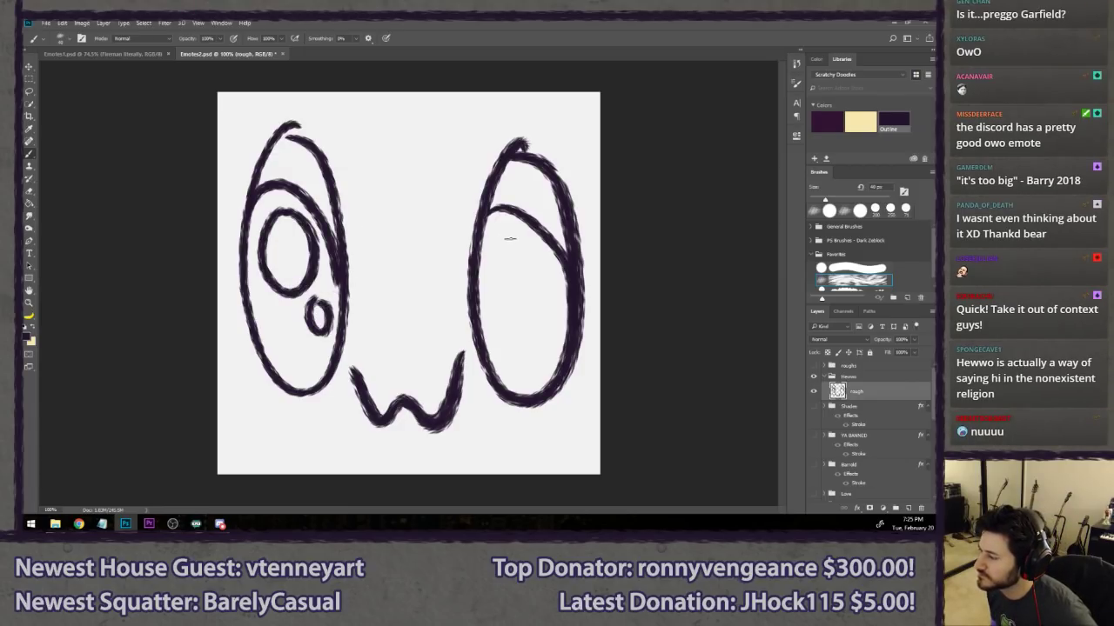
pyautogui.moveTo(510, 238); pyautogui.dragTo(521, 228)
pyautogui.hotkey('ctrl', 'z')
pyautogui.hotkey('ctrl', 'z')
pyautogui.moveTo(541, 322); pyautogui.dragTo(550, 317)
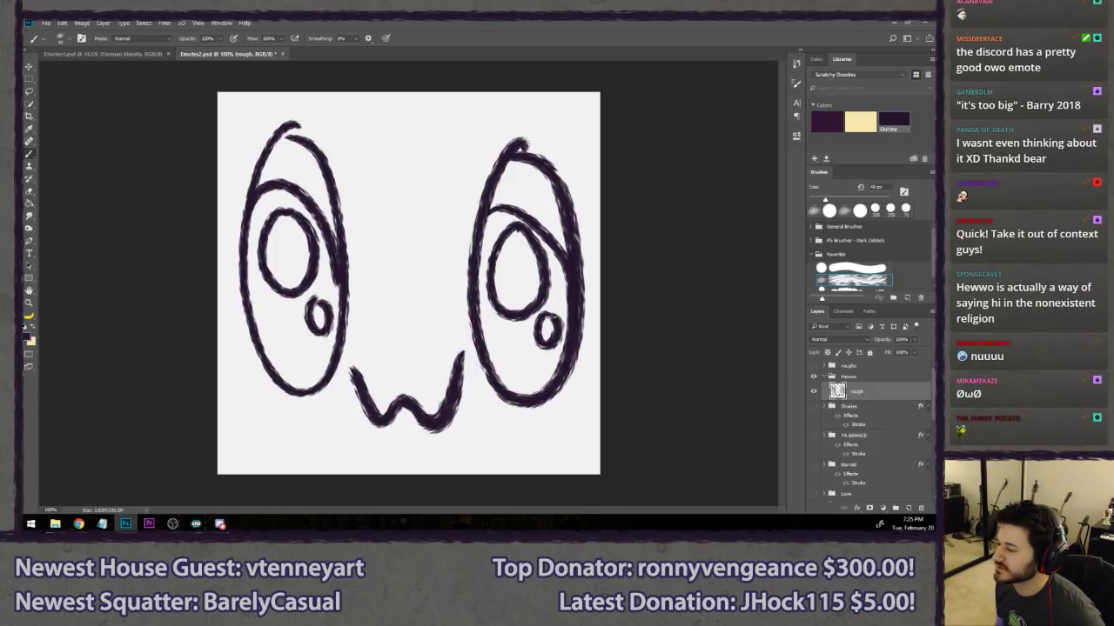
# - Erase the w mouth and redraw it wider and lower, with rounded ends curling up beneath the eyes
pyautogui.press('e')
pyautogui.moveTo(352, 372)
pyautogui.mouseDown()
pyautogui.moveTo(372, 420)
pyautogui.moveTo(397, 389)
pyautogui.moveTo(444, 425)
pyautogui.moveTo(452, 356)
pyautogui.mouseUp()
pyautogui.press('b')
pyautogui.moveTo(353, 370)
pyautogui.mouseDown()
pyautogui.moveTo(363, 413)
pyautogui.moveTo(451, 381)
pyautogui.mouseUp()
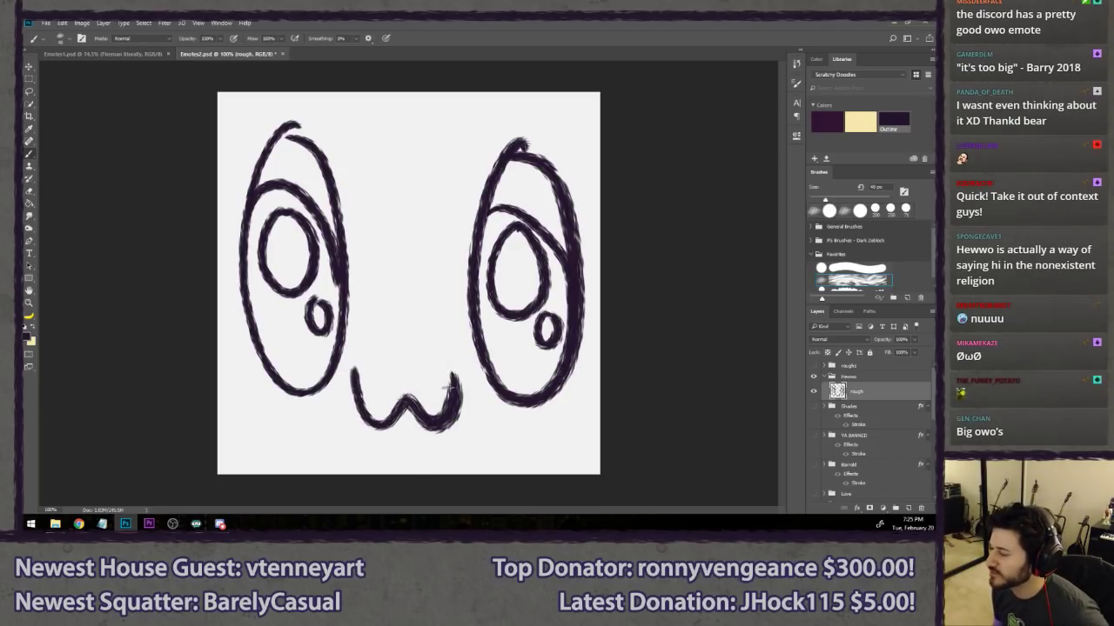
pyautogui.hotkey('ctrl', 'z')
pyautogui.moveTo(340, 383)
pyautogui.mouseDown()
pyautogui.moveTo(387, 429)
pyautogui.moveTo(480, 388)
pyautogui.mouseUp()
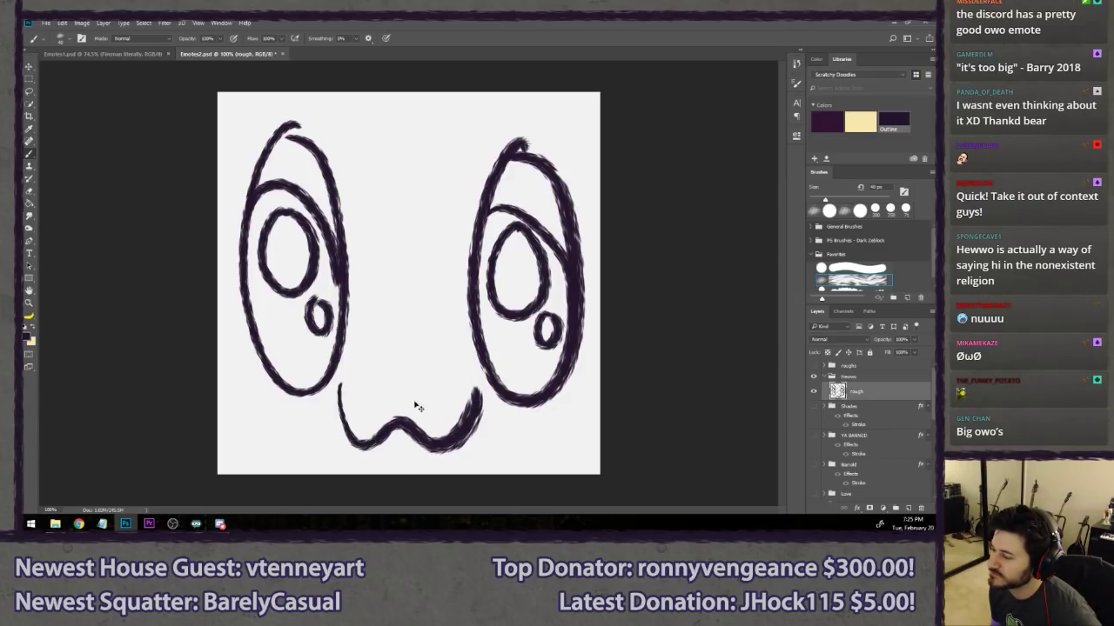
pyautogui.hotkey('ctrl', 'z')
pyautogui.moveTo(341, 389)
pyautogui.mouseDown()
pyautogui.moveTo(382, 430)
pyautogui.moveTo(447, 449)
pyautogui.moveTo(470, 385)
pyautogui.mouseUp()
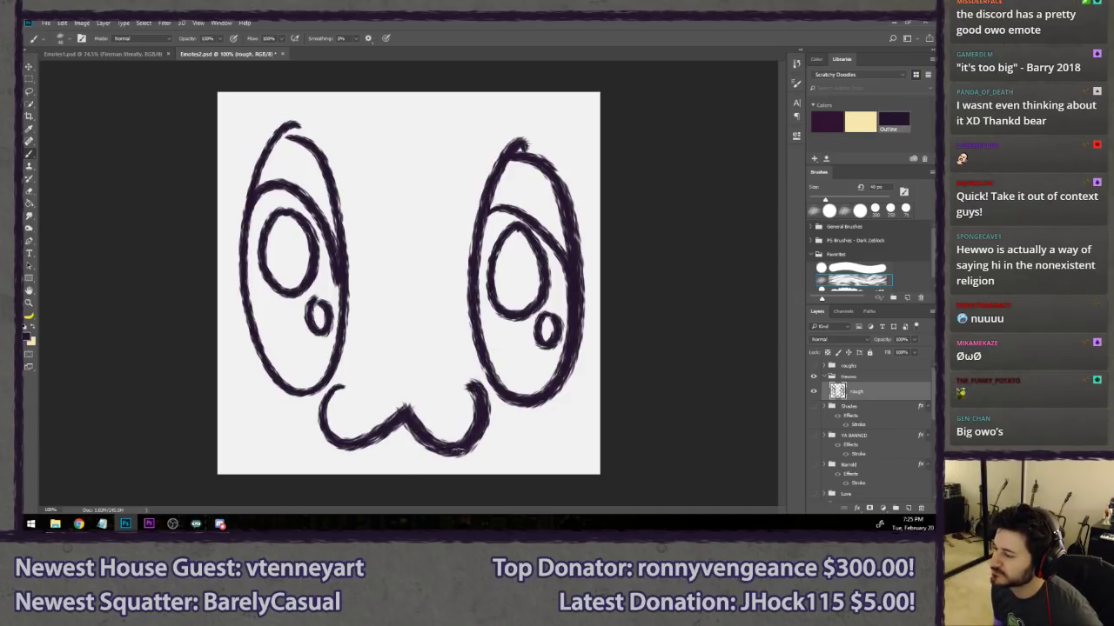
# - Draw a pair of whiskers on each side of the wide mouth
pyautogui.moveTo(235, 384); pyautogui.dragTo(292, 416)
pyautogui.moveTo(289, 428); pyautogui.dragTo(233, 455)
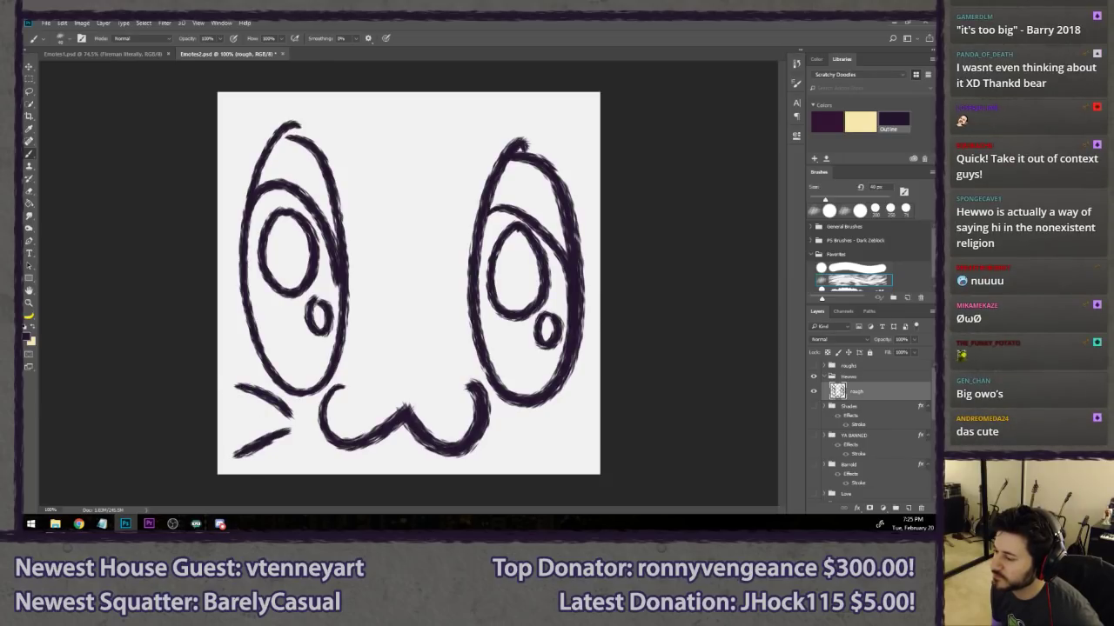
pyautogui.moveTo(512, 423); pyautogui.dragTo(572, 418)
pyautogui.moveTo(521, 444); pyautogui.dragTo(576, 463)
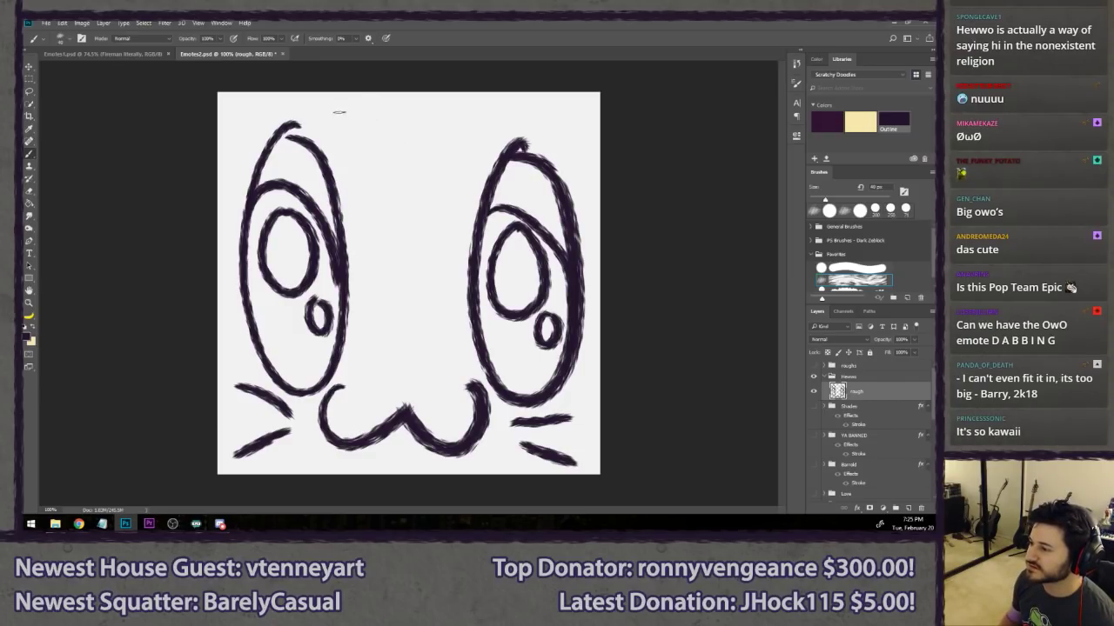
# - Try rough arm shapes crossing the lower face, and undo them
pyautogui.moveTo(338, 425)
pyautogui.mouseDown()
pyautogui.moveTo(211, 311)
pyautogui.moveTo(457, 470)
pyautogui.mouseUp()
pyautogui.moveTo(352, 397); pyautogui.dragTo(544, 456)
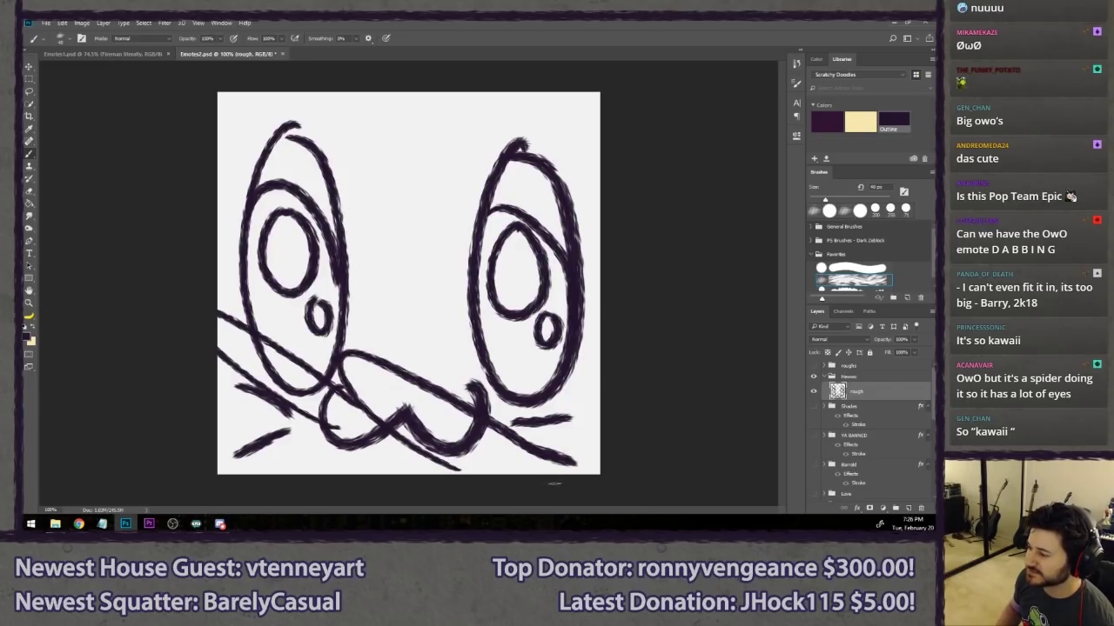
pyautogui.hotkey('ctrl', 'alt', 'z')
pyautogui.hotkey('ctrl', 'alt', 'z')
pyautogui.hotkey('ctrl', 'alt', 'z')
pyautogui.moveTo(607, 328)
pyautogui.mouseDown()
pyautogui.moveTo(580, 331)
pyautogui.moveTo(605, 448)
pyautogui.mouseUp()
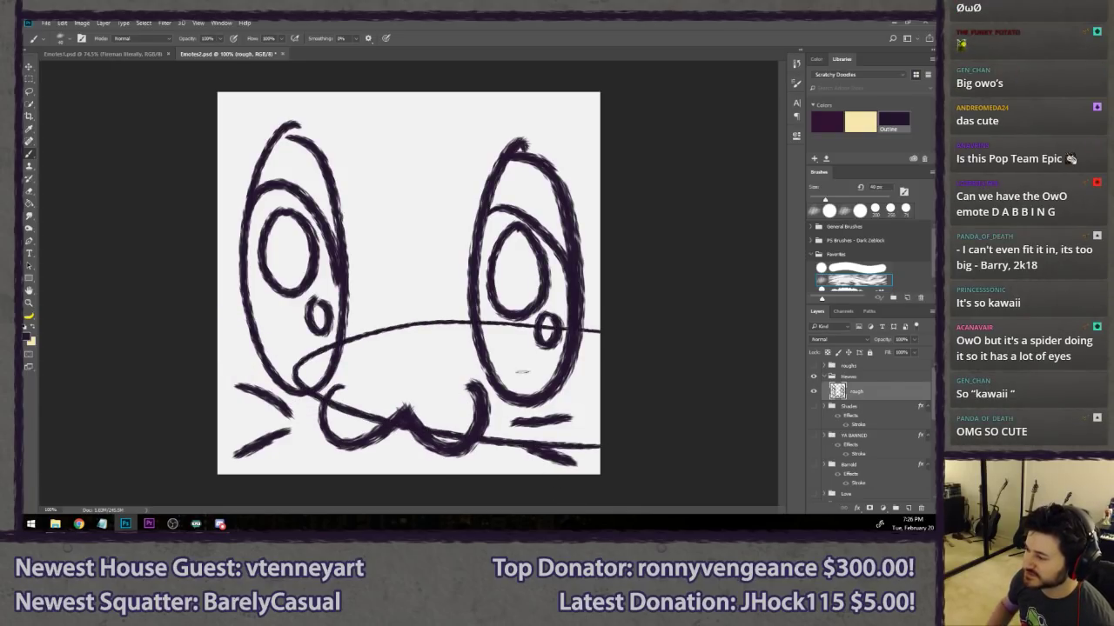
pyautogui.moveTo(432, 308)
pyautogui.mouseDown()
pyautogui.moveTo(368, 311)
pyautogui.moveTo(315, 427)
pyautogui.mouseUp()
pyautogui.hotkey('ctrl', 'alt', 'z')
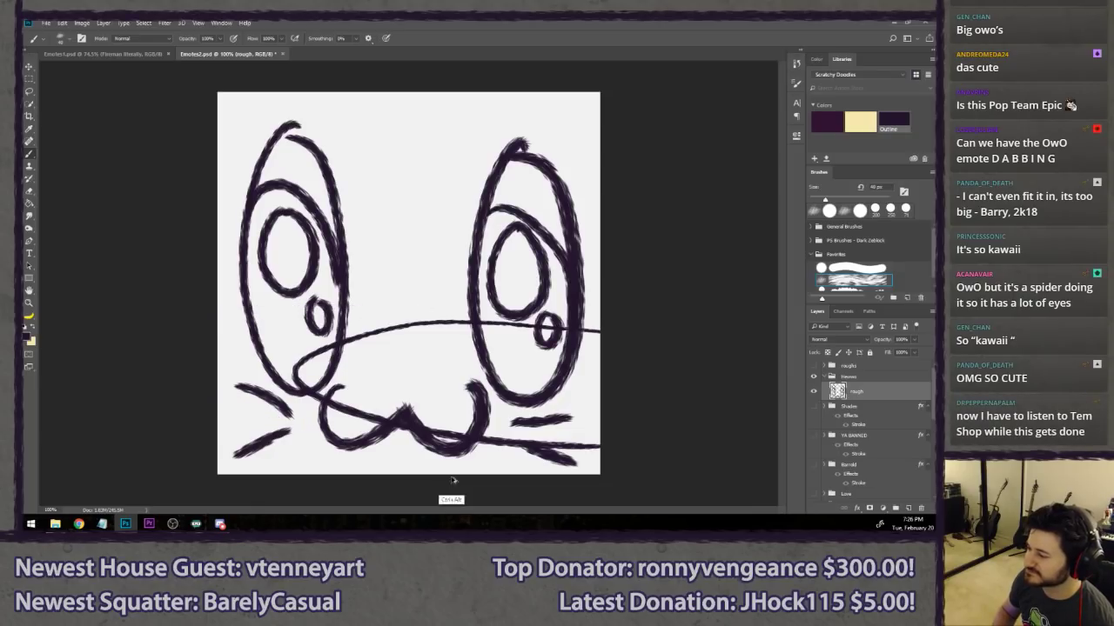
pyautogui.hotkey('ctrl', 'alt', 'z')
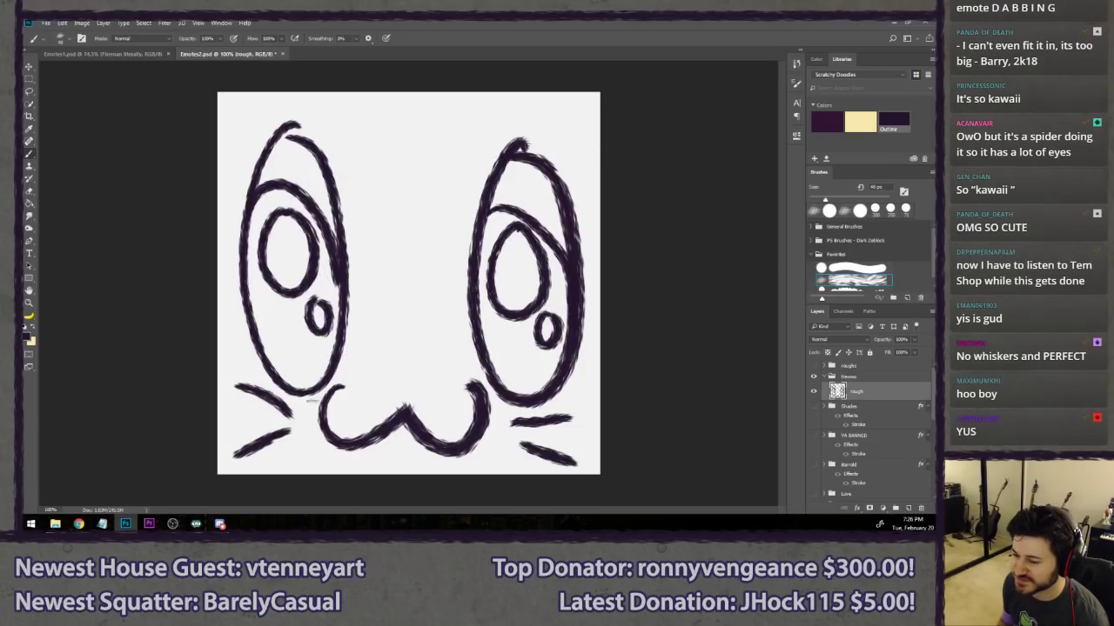
# - Undo all four whisker strokes, leaving only the eyes and mouth
pyautogui.hotkey('ctrl', 'alt', 'z')
pyautogui.hotkey('ctrl', 'alt', 'z')
pyautogui.hotkey('ctrl', 'alt', 'z')
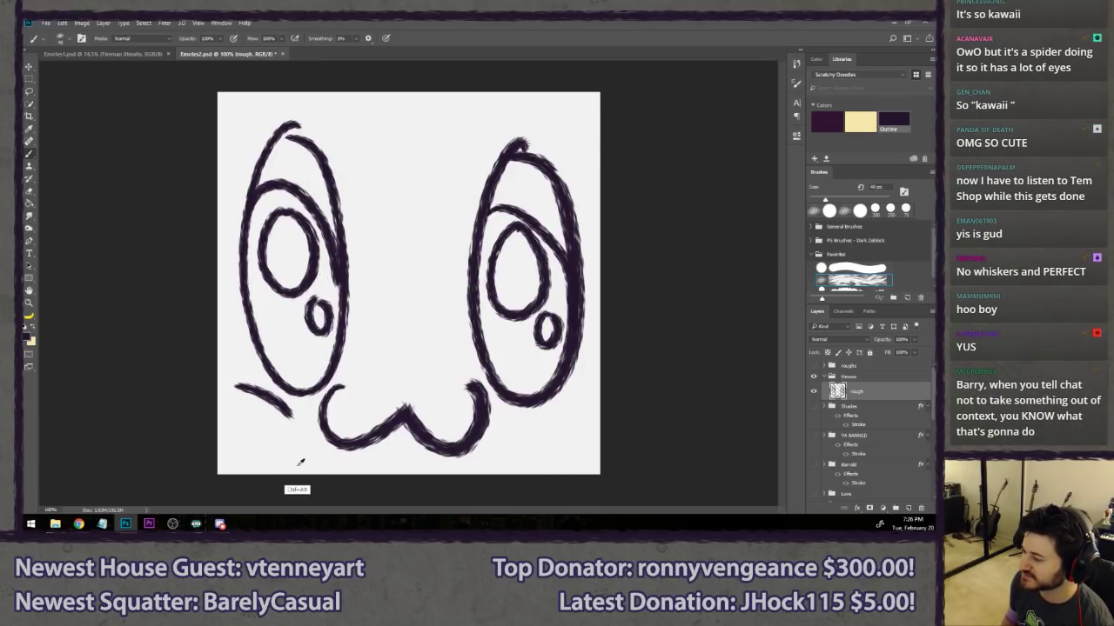
pyautogui.hotkey('ctrl', 'alt', 'z')
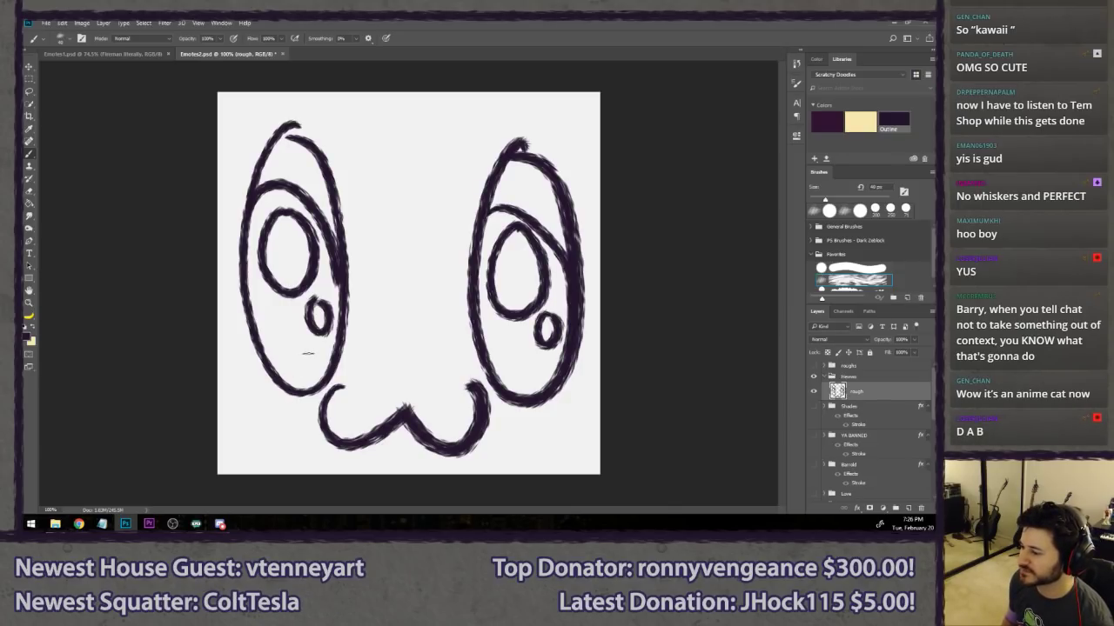
# - Center the face sketch horizontally on the canvas by aligning the rough layer to a full-canvas selection, and deselect
pyautogui.press('v')
pyautogui.moveTo(325, 327); pyautogui.dragTo(315, 327)
pyautogui.hotkey('ctrl', 'a')
pyautogui.click(102, 22)
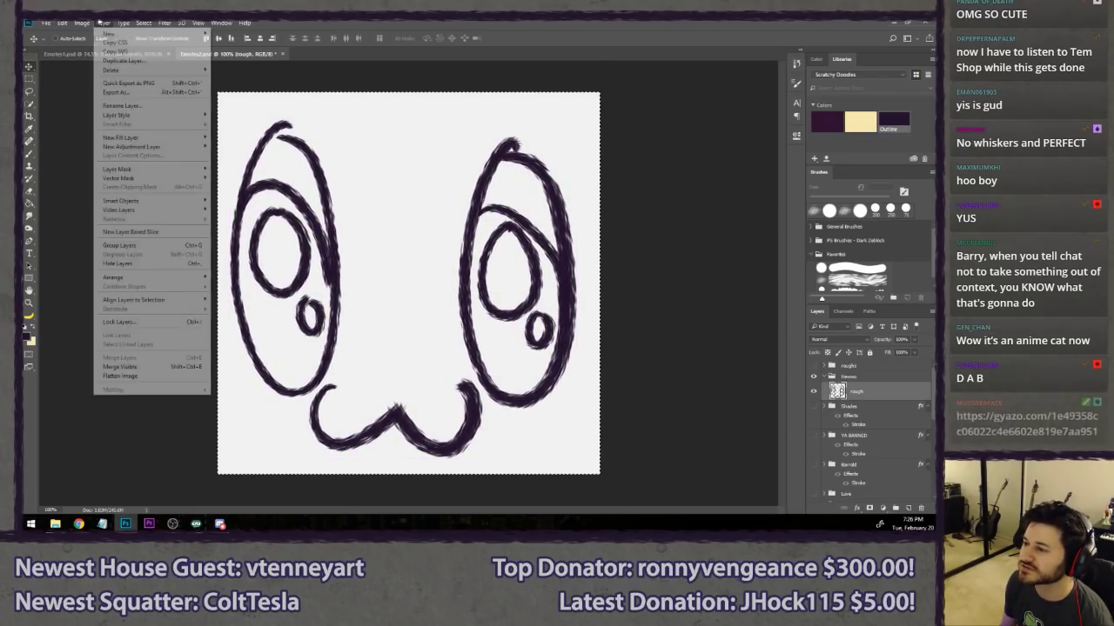
pyautogui.moveTo(165, 299)
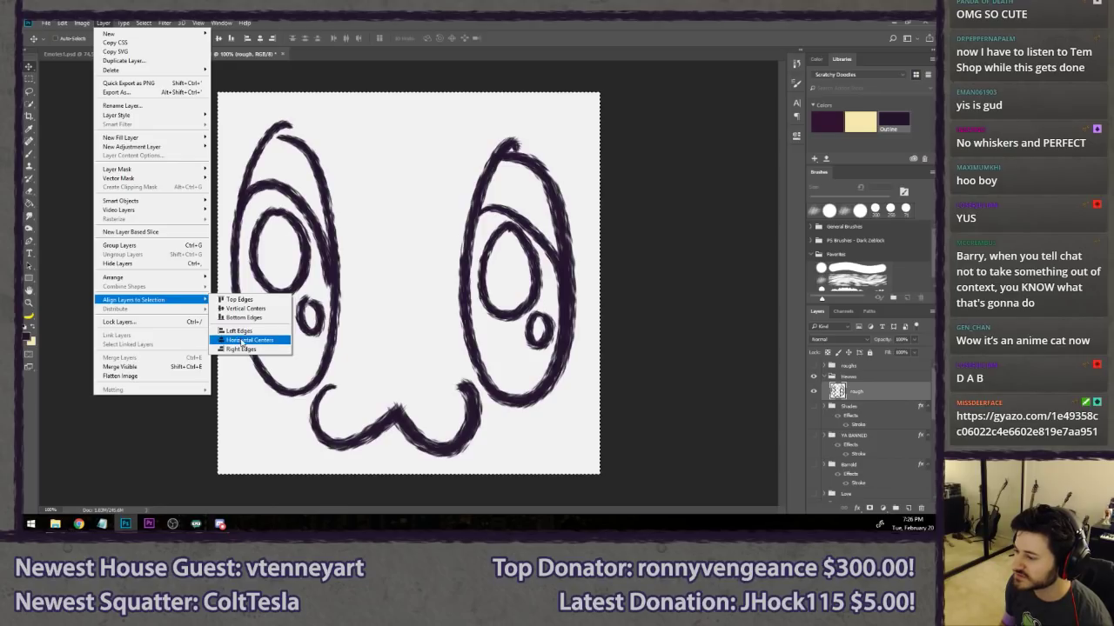
pyautogui.click(242, 341)
pyautogui.hotkey('ctrl', 'd')
pyautogui.press('l')
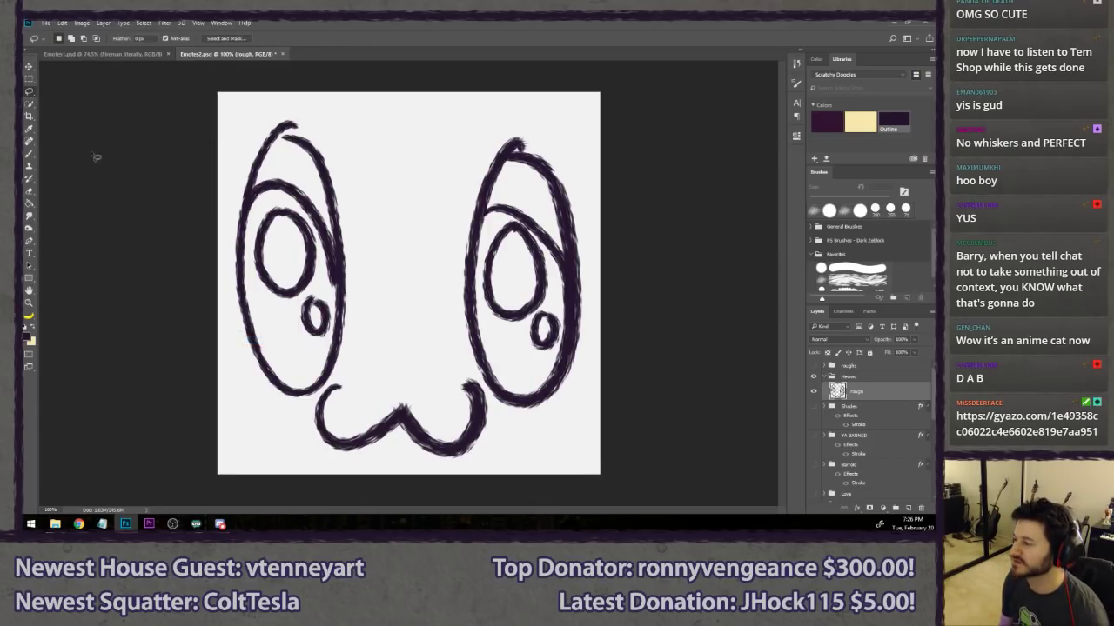
pyautogui.press('b')
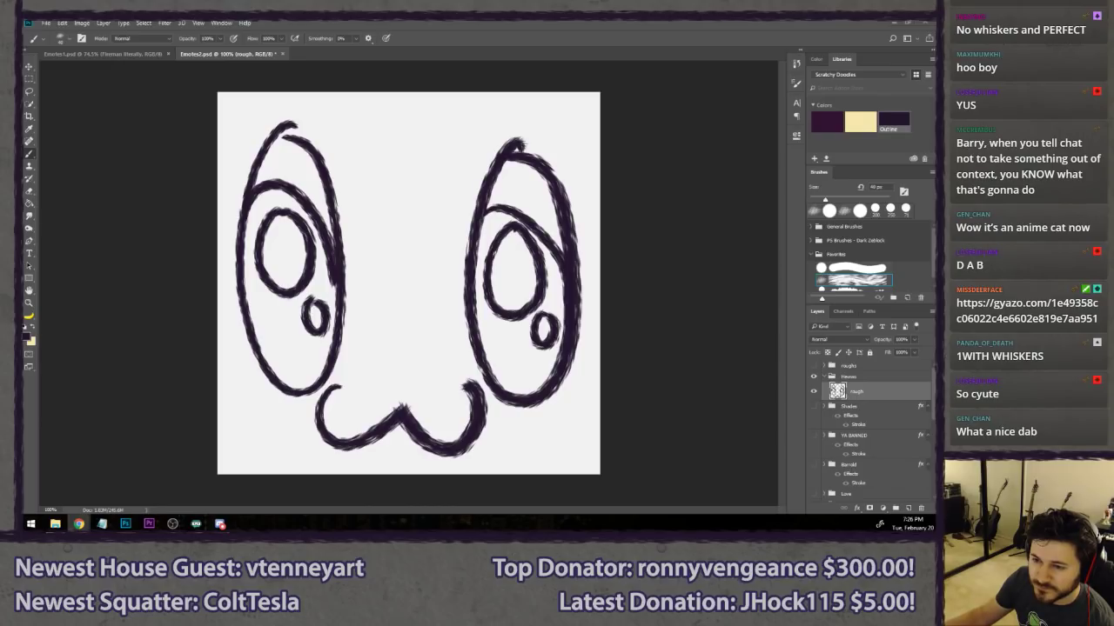
# - Switch to Chrome to examine the linked Gyazo emote screenshot up close, and return to Photoshop
pyautogui.moveTo(20, 113); pyautogui.dragTo(304, 21)
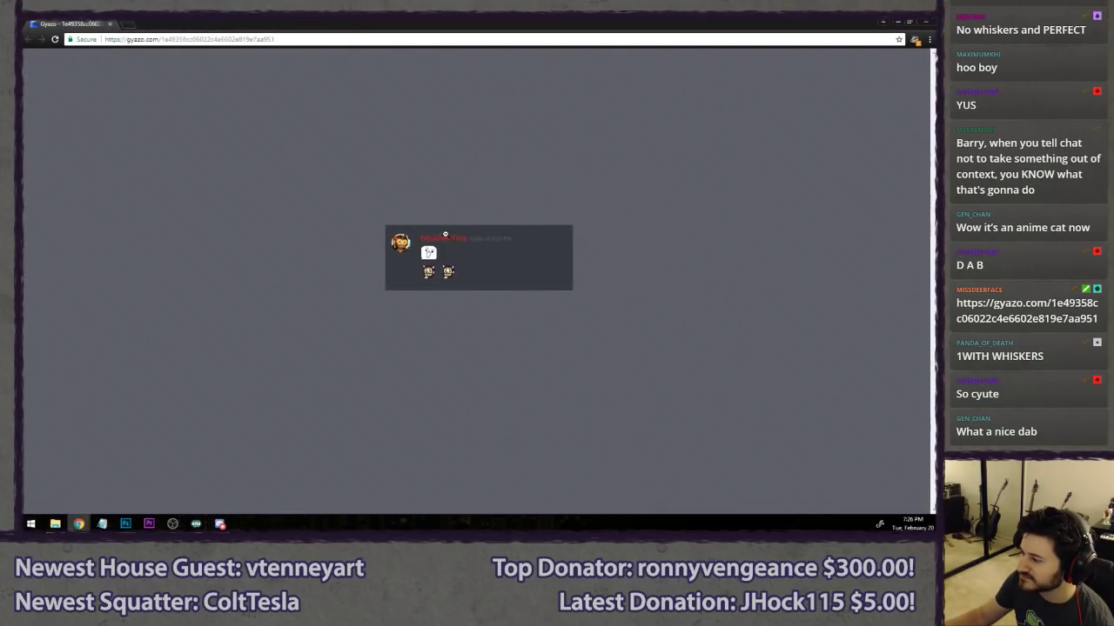
pyautogui.scroll(8, 445, 234)
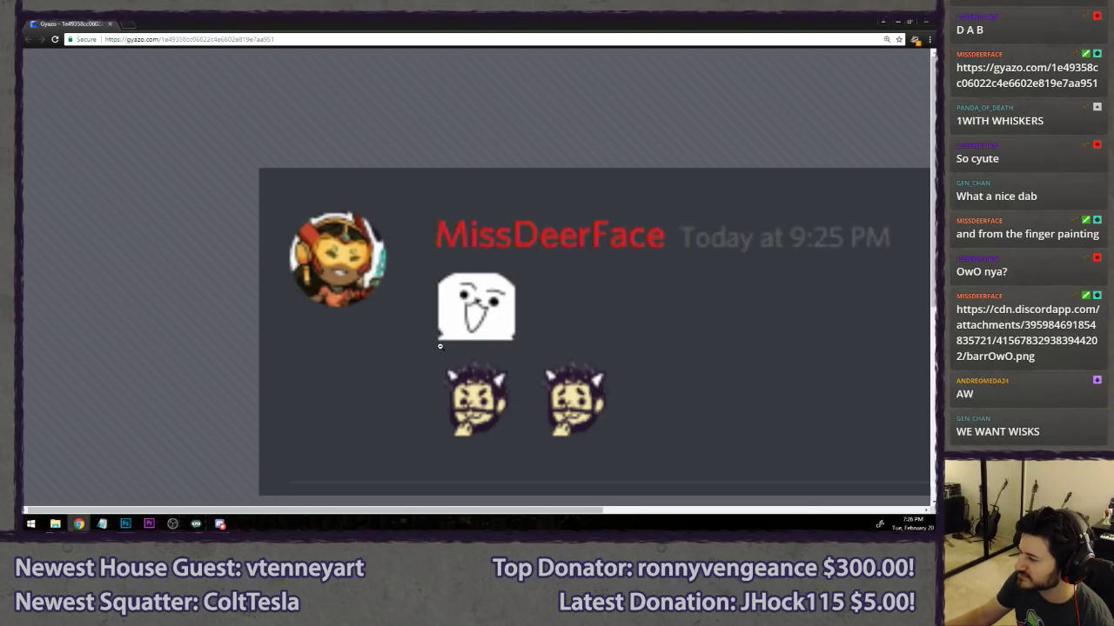
pyautogui.hotkey('alt', 'Tab')
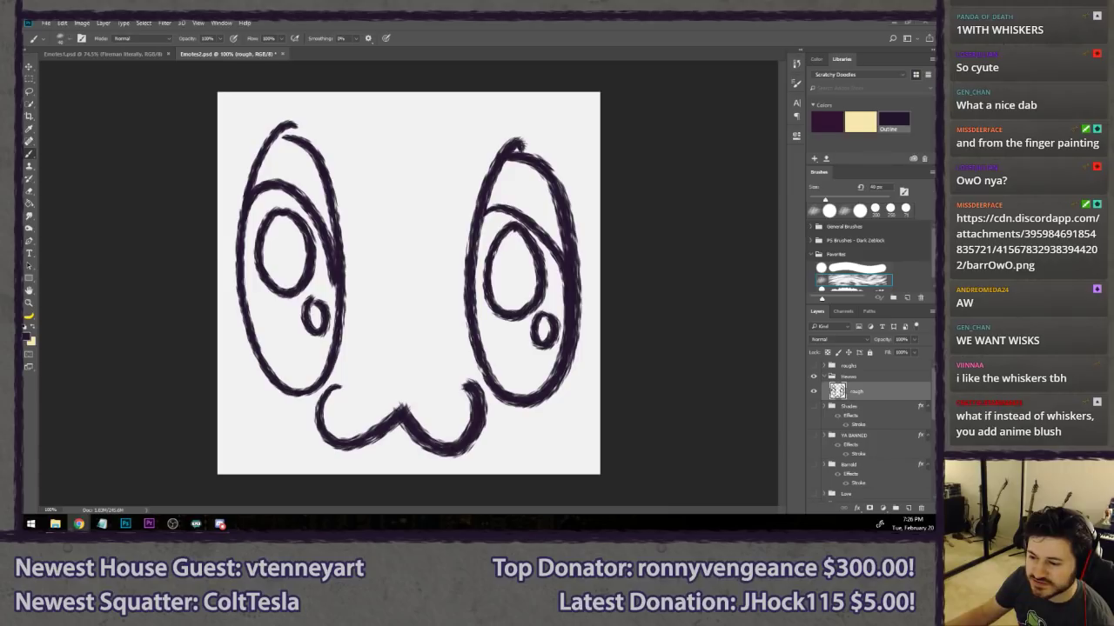
# - Examine the linked barrOwO.png image up close in Chrome, close it, and return to Photoshop
pyautogui.moveTo(19, 110); pyautogui.dragTo(365, 19)
pyautogui.scroll(9, 534, 283)
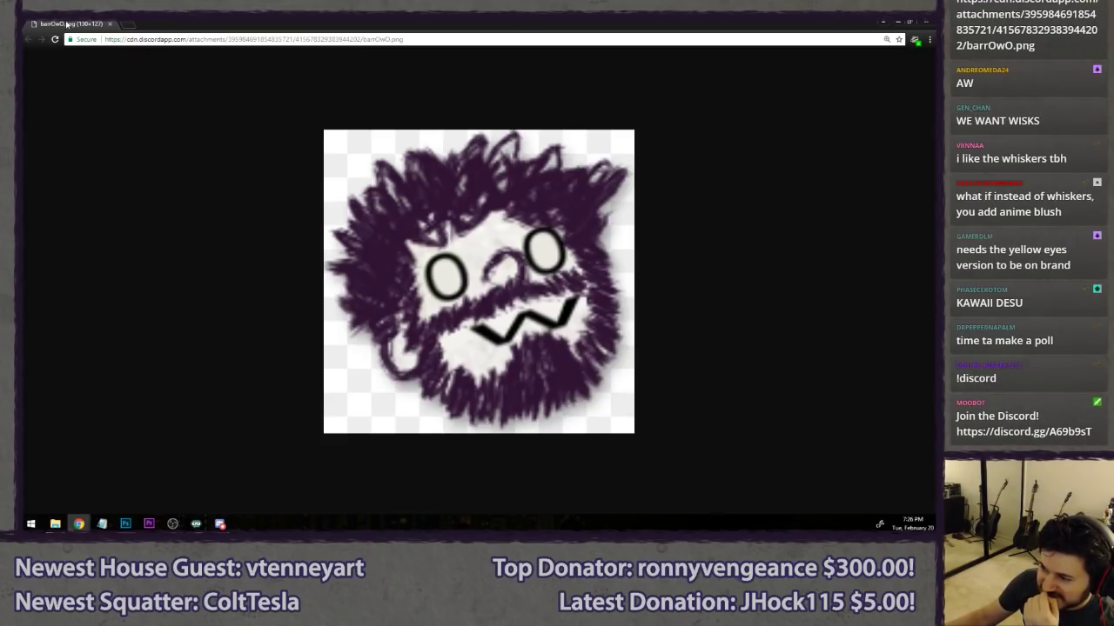
pyautogui.click(109, 25)
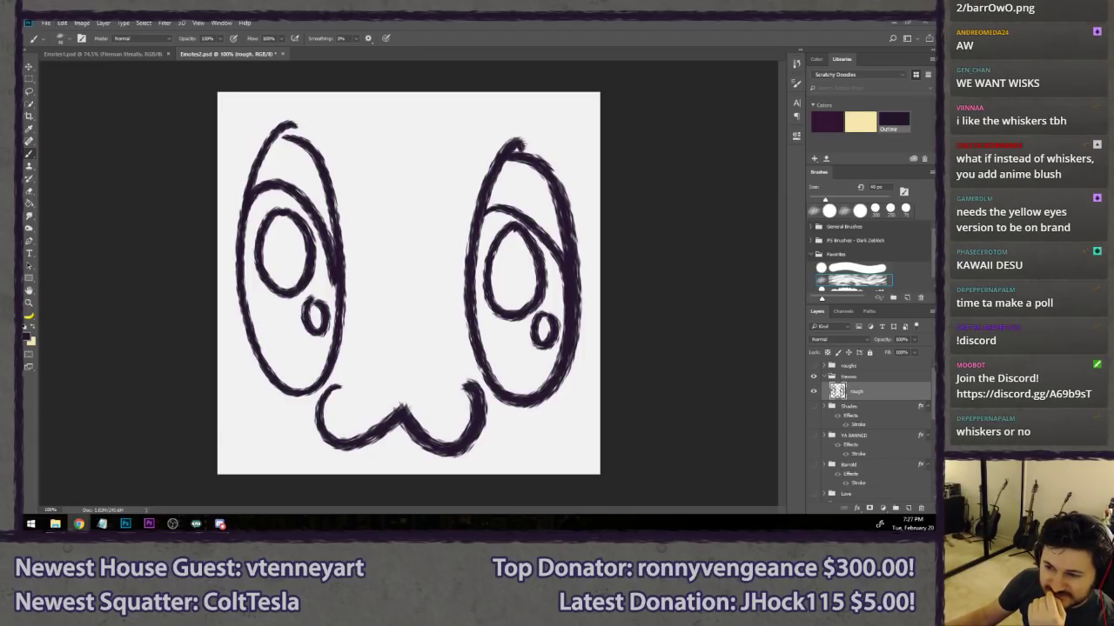
pyautogui.click(522, 20)
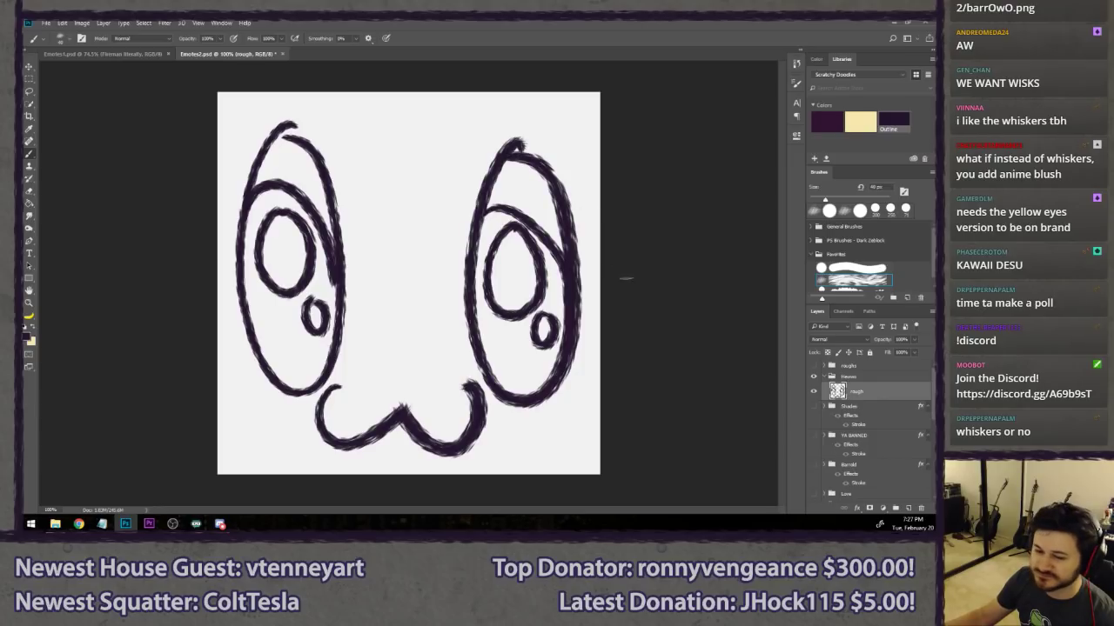
# - Create a new layer named rough2 above the rough layer, and hide the rough layer
pyautogui.hotkey('ctrl', 'shift', 'n')
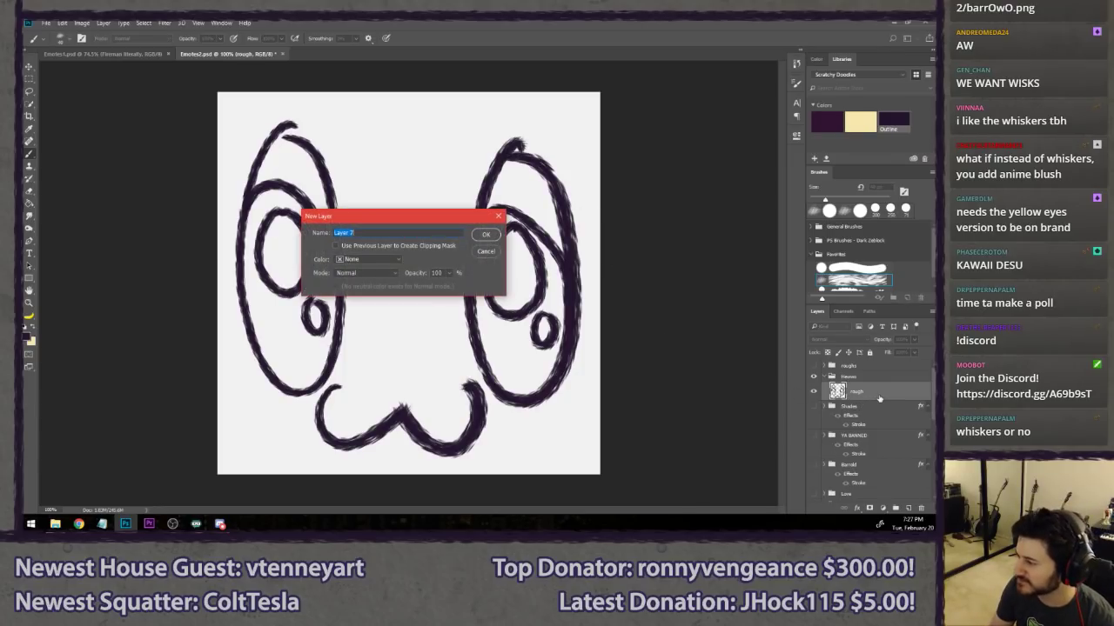
pyautogui.write('rough2')
pyautogui.press('Return')
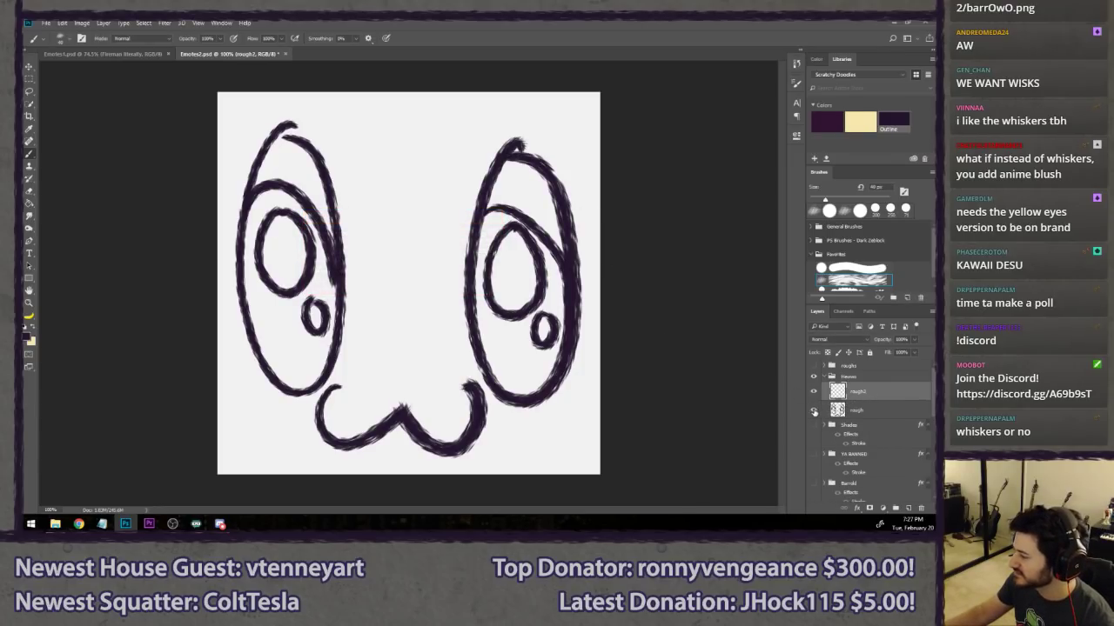
pyautogui.click(813, 410)
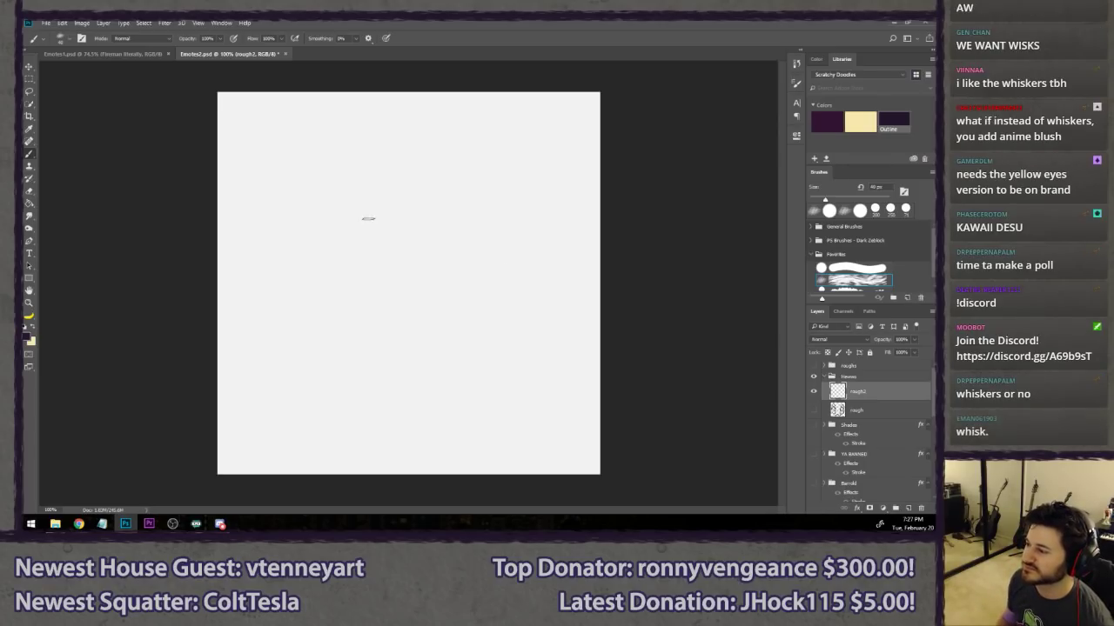
# - Sketch two uneven round eyes and a small w mouth on rough2, and move the face down toward the canvas center
pyautogui.moveTo(306, 148)
pyautogui.mouseDown()
pyautogui.moveTo(266, 221)
pyautogui.moveTo(325, 148)
pyautogui.moveTo(270, 148)
pyautogui.mouseUp()
pyautogui.moveTo(487, 113)
pyautogui.mouseDown()
pyautogui.moveTo(426, 152)
pyautogui.moveTo(489, 120)
pyautogui.mouseUp()
pyautogui.moveTo(348, 305)
pyautogui.mouseDown()
pyautogui.moveTo(451, 329)
pyautogui.moveTo(461, 259)
pyautogui.mouseUp()
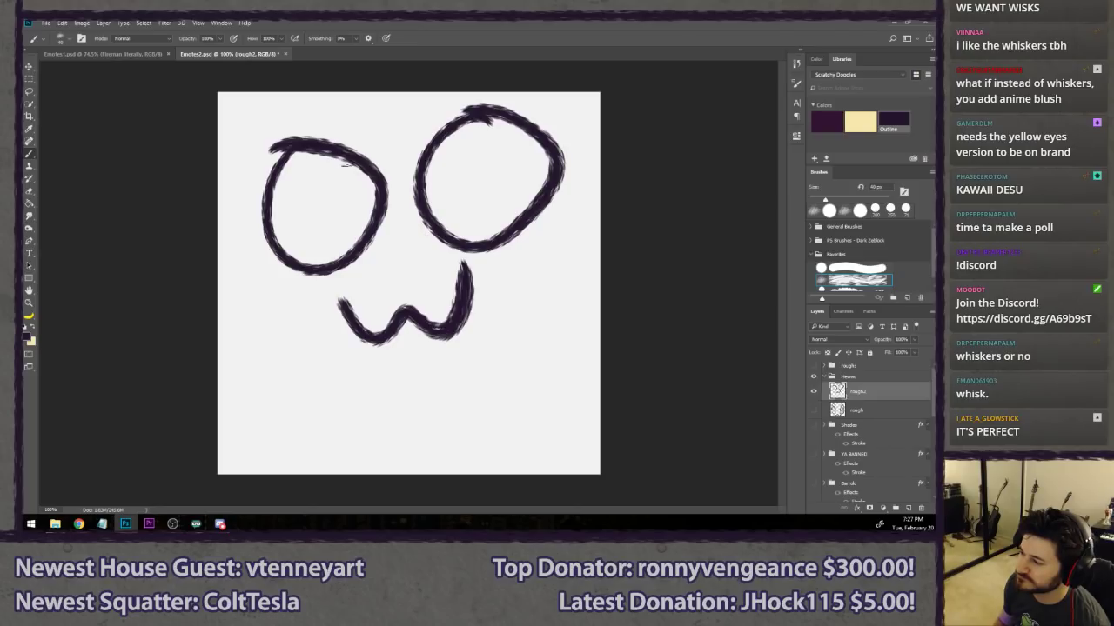
pyautogui.moveTo(366, 233); pyautogui.dragTo(360, 291)
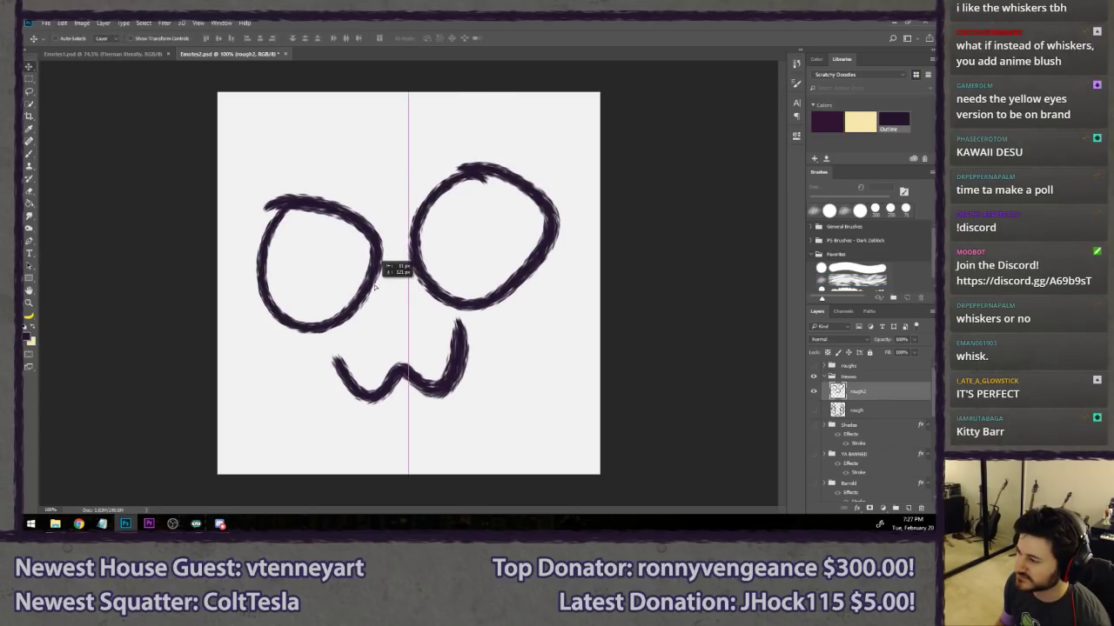
# - Paint thick angry eyebrows slanting inward over both eyes, and add dark oval pupils
pyautogui.moveTo(261, 175)
pyautogui.mouseDown()
pyautogui.moveTo(368, 216)
pyautogui.moveTo(353, 239)
pyautogui.mouseUp()
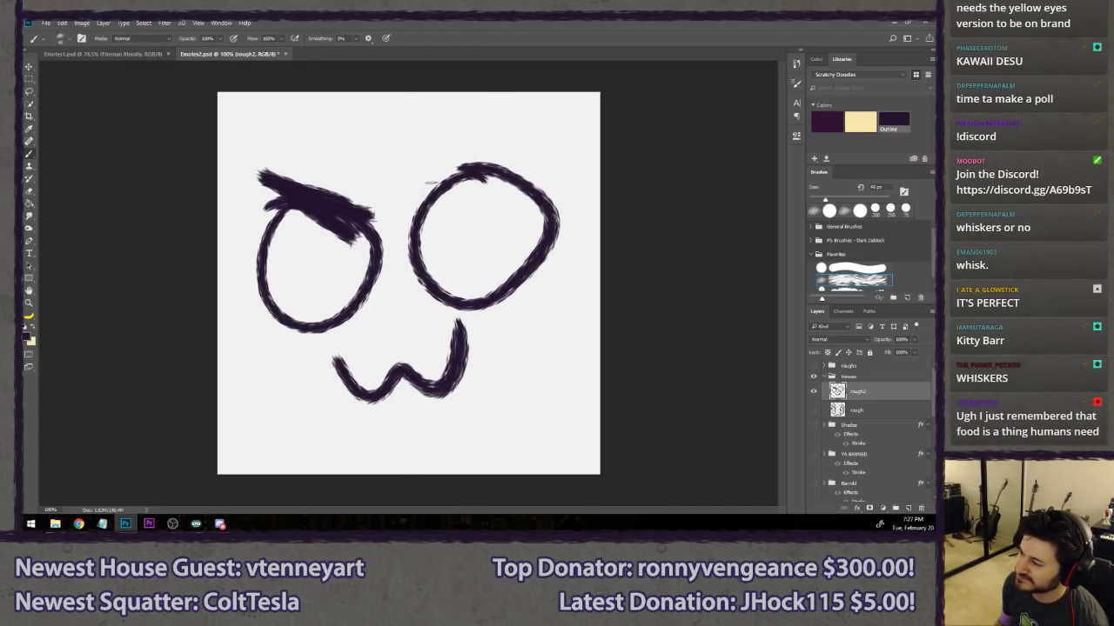
pyautogui.moveTo(489, 124)
pyautogui.mouseDown()
pyautogui.moveTo(402, 233)
pyautogui.moveTo(419, 226)
pyautogui.mouseUp()
pyautogui.moveTo(253, 181)
pyautogui.mouseDown()
pyautogui.moveTo(365, 224)
pyautogui.moveTo(353, 227)
pyautogui.mouseUp()
pyautogui.moveTo(250, 191); pyautogui.dragTo(364, 231)
pyautogui.moveTo(299, 280)
pyautogui.mouseDown()
pyautogui.moveTo(287, 292)
pyautogui.moveTo(292, 261)
pyautogui.moveTo(301, 283)
pyautogui.mouseUp()
pyautogui.moveTo(448, 233)
pyautogui.mouseDown()
pyautogui.moveTo(457, 265)
pyautogui.moveTo(466, 254)
pyautogui.mouseUp()
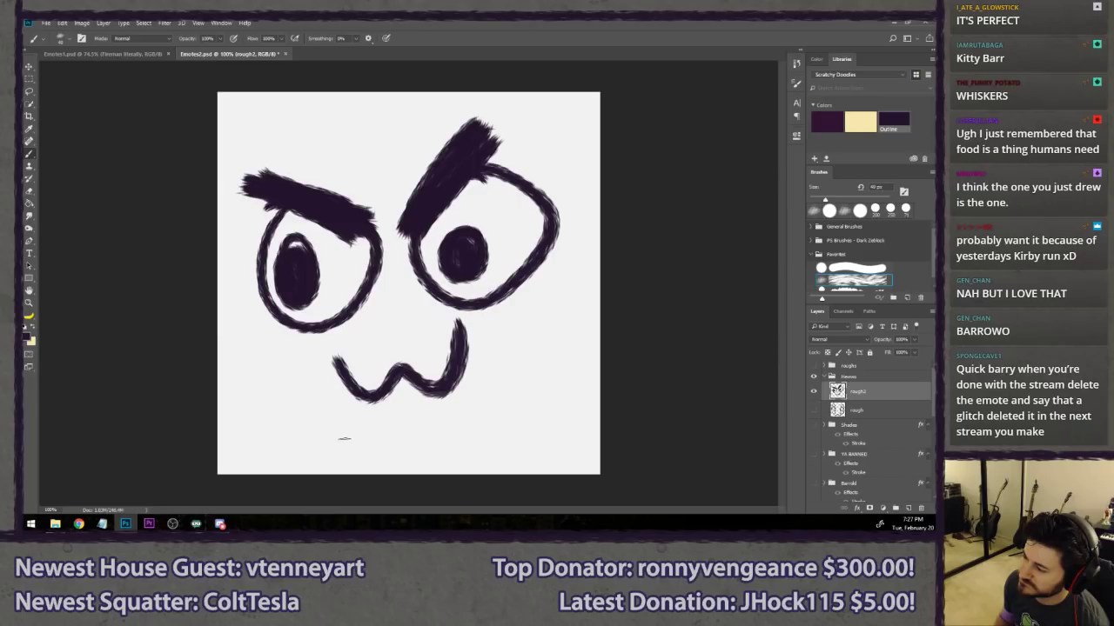
# - Try handwritten lettering below the w mouth, and undo it
pyautogui.moveTo(345, 424)
pyautogui.mouseDown()
pyautogui.moveTo(372, 440)
pyautogui.moveTo(500, 447)
pyautogui.mouseUp()
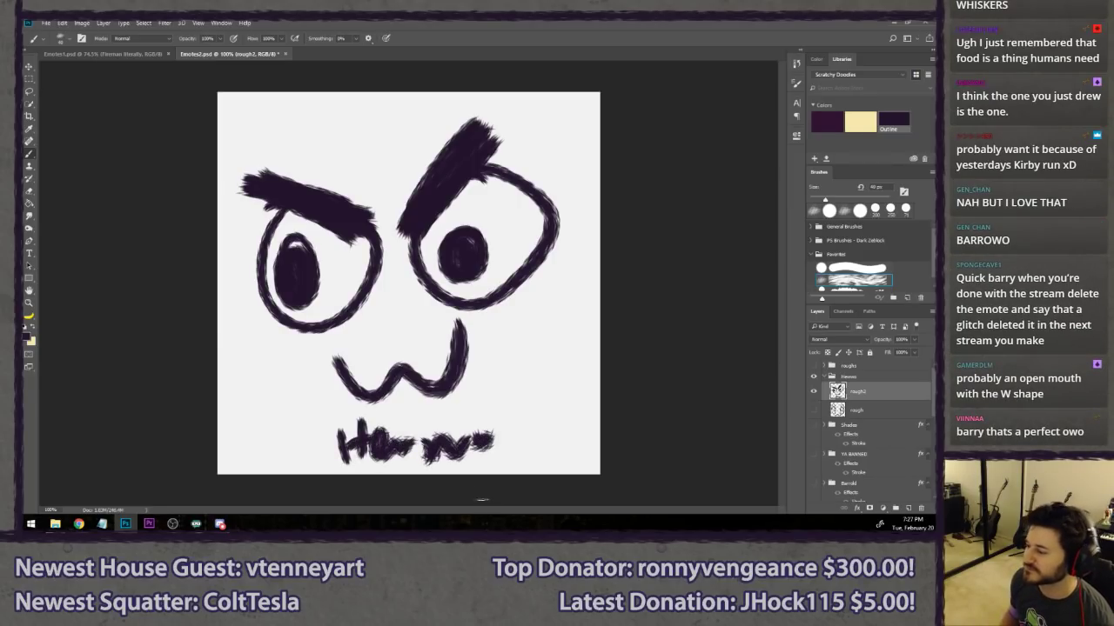
pyautogui.hotkey('ctrl', 'alt', 'z')
pyautogui.hotkey('ctrl', 'alt', 'z')
pyautogui.hotkey('ctrl', 'alt', 'z')
pyautogui.hotkey('ctrl', 'alt', 'z')
pyautogui.hotkey('ctrl', 'alt', 'z')
pyautogui.hotkey('ctrl', 'alt', 'z')
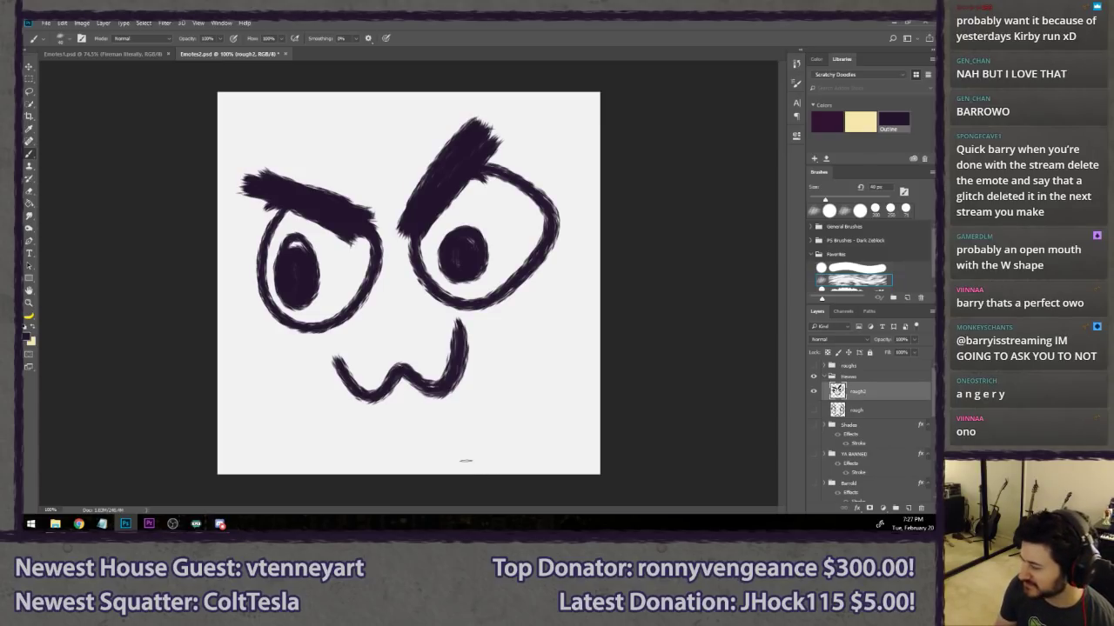
# - Create a new layer named rough3 and hide the rough2 layer
pyautogui.hotkey('ctrl', 'shift', 'n')
pyautogui.write('rough3')
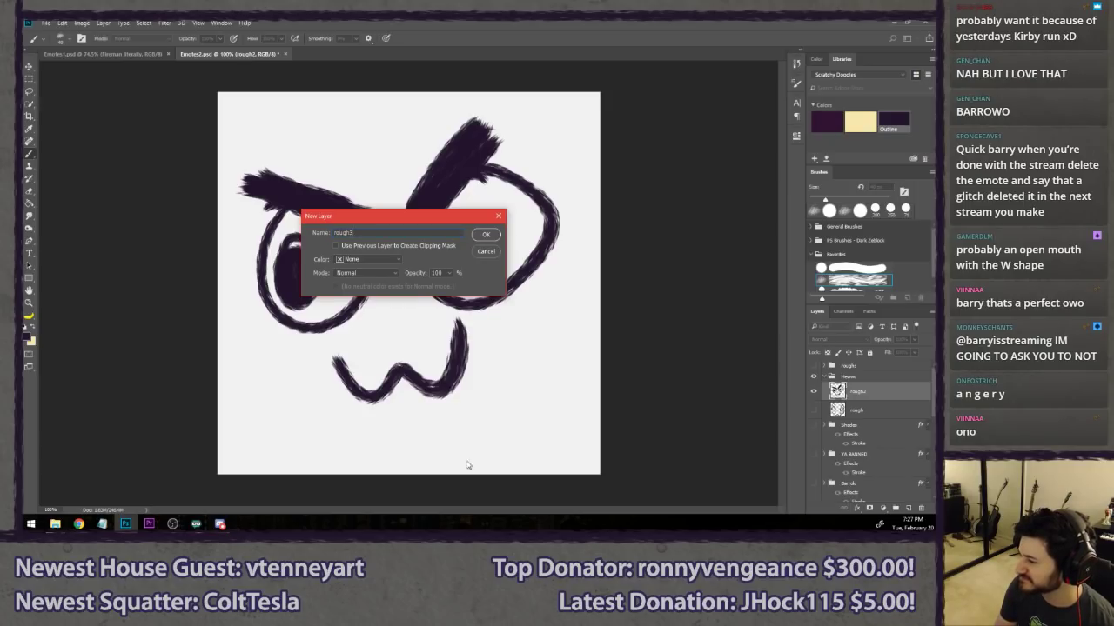
pyautogui.press('Return')
pyautogui.click(815, 409)
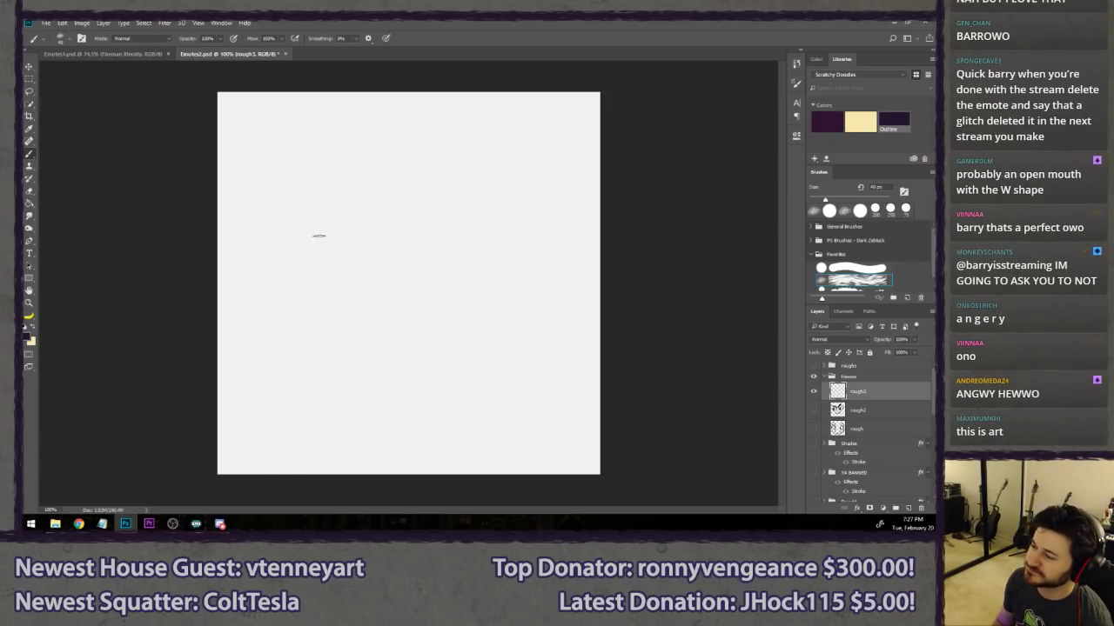
# - Sketch two huge uneven oval eyes with dark low-set pupils and a tiny w mouth between them on rough3
pyautogui.moveTo(300, 153)
pyautogui.mouseDown()
pyautogui.moveTo(391, 366)
pyautogui.moveTo(302, 172)
pyautogui.mouseUp()
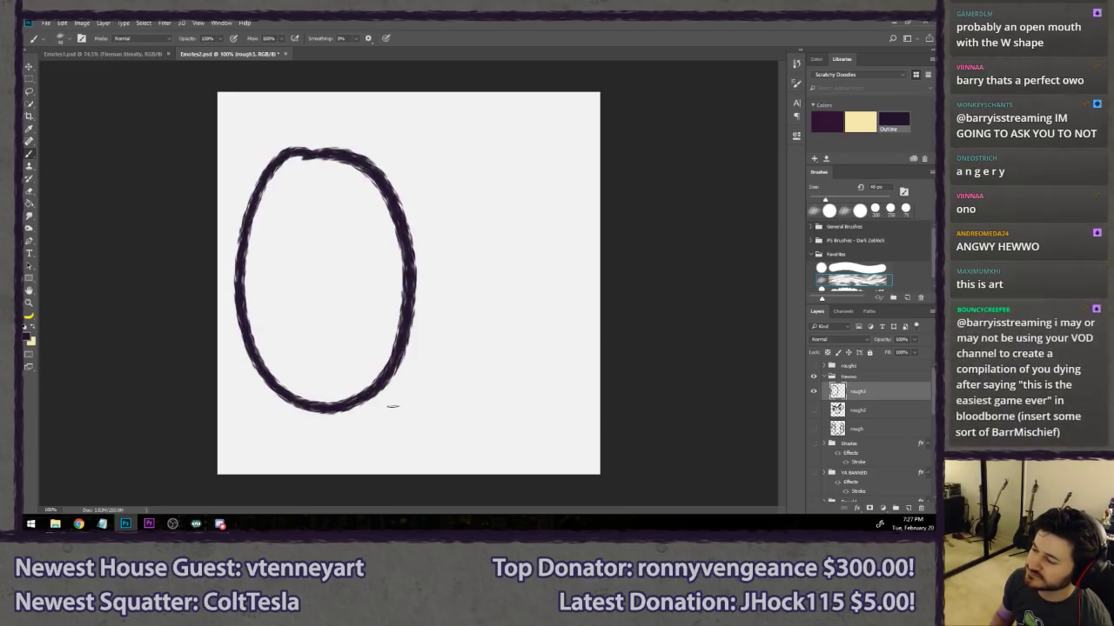
pyautogui.moveTo(390, 396)
pyautogui.mouseDown()
pyautogui.moveTo(452, 444)
pyautogui.moveTo(473, 389)
pyautogui.mouseUp()
pyautogui.moveTo(522, 192)
pyautogui.mouseDown()
pyautogui.moveTo(572, 254)
pyautogui.moveTo(498, 173)
pyautogui.mouseUp()
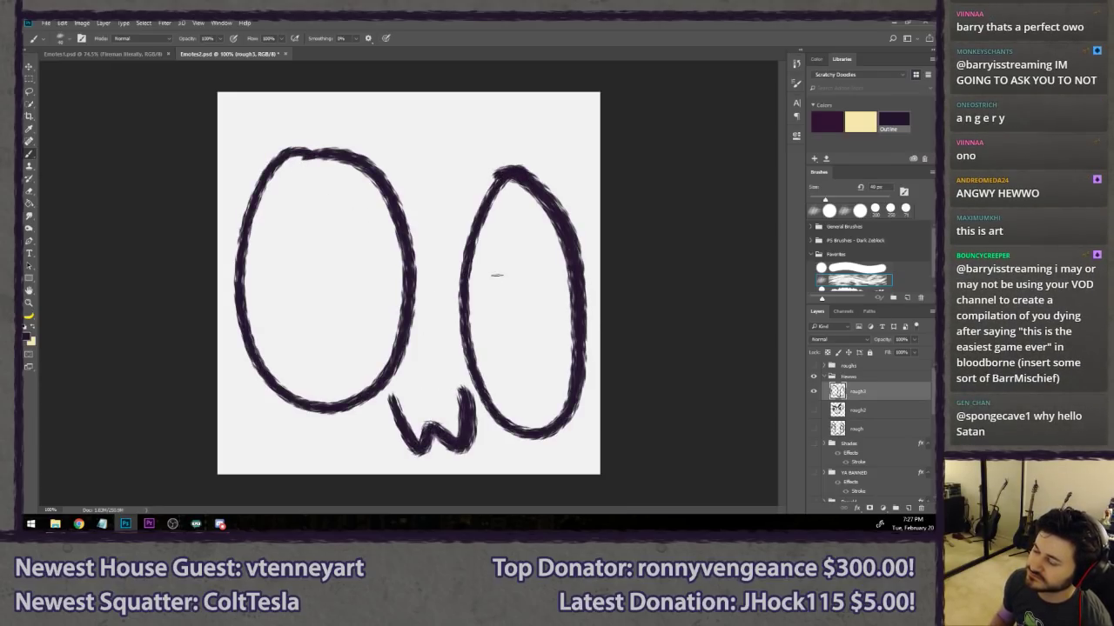
pyautogui.moveTo(488, 354)
pyautogui.mouseDown()
pyautogui.moveTo(505, 352)
pyautogui.moveTo(496, 323)
pyautogui.mouseUp()
pyautogui.moveTo(315, 340)
pyautogui.mouseDown()
pyautogui.moveTo(275, 329)
pyautogui.moveTo(296, 355)
pyautogui.mouseUp()
pyautogui.moveTo(279, 287)
pyautogui.mouseDown()
pyautogui.moveTo(291, 322)
pyautogui.moveTo(298, 313)
pyautogui.mouseUp()
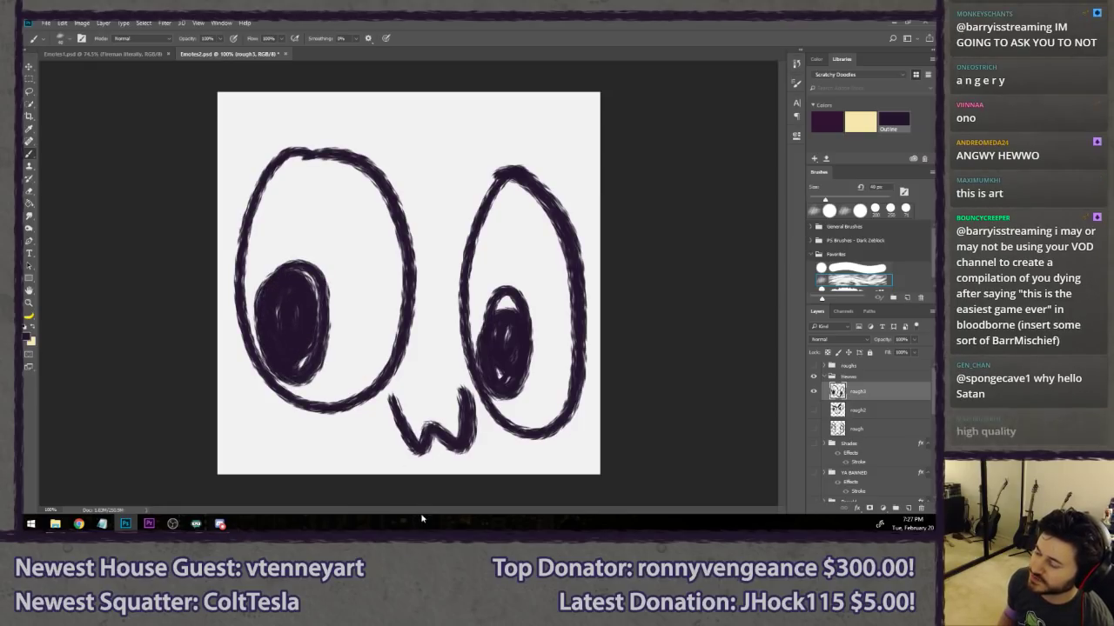
# - Sketch a small padded paw in the canvas's lower left corner, and delete the whole rough3 layer
pyautogui.moveTo(258, 474); pyautogui.dragTo(332, 475)
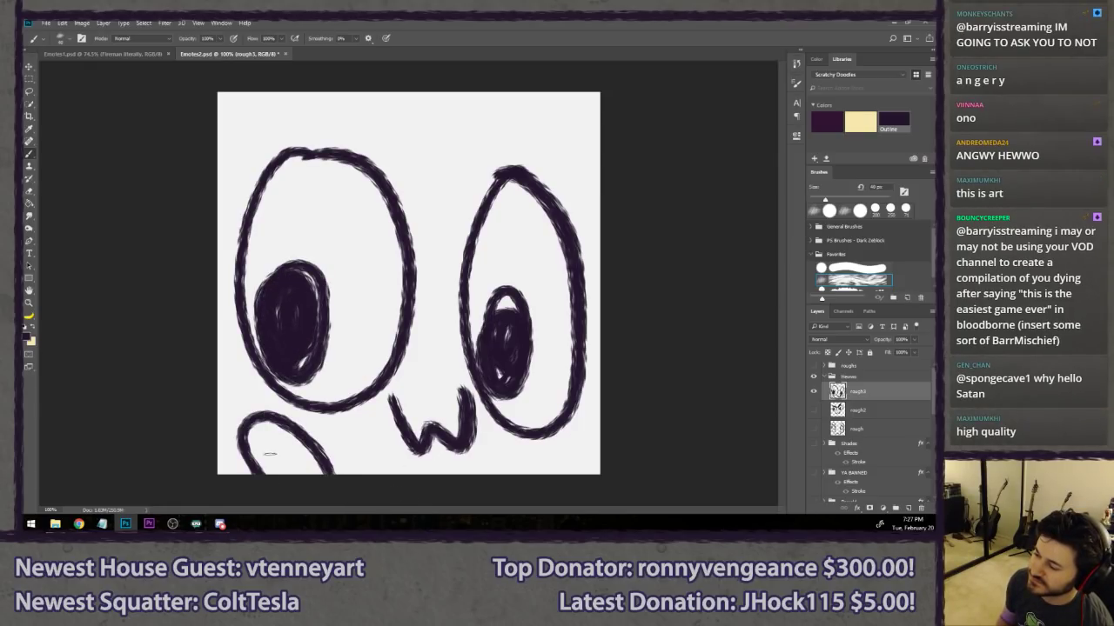
pyautogui.moveTo(260, 444)
pyautogui.mouseDown()
pyautogui.moveTo(261, 454)
pyautogui.moveTo(278, 434)
pyautogui.moveTo(300, 461)
pyautogui.mouseUp()
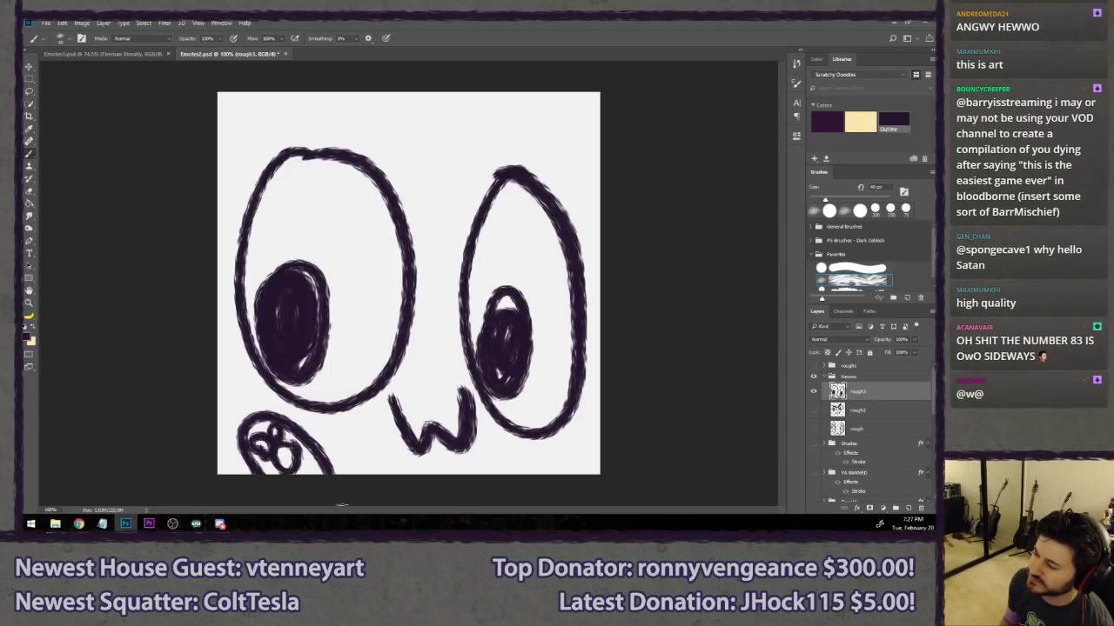
pyautogui.press('Delete')
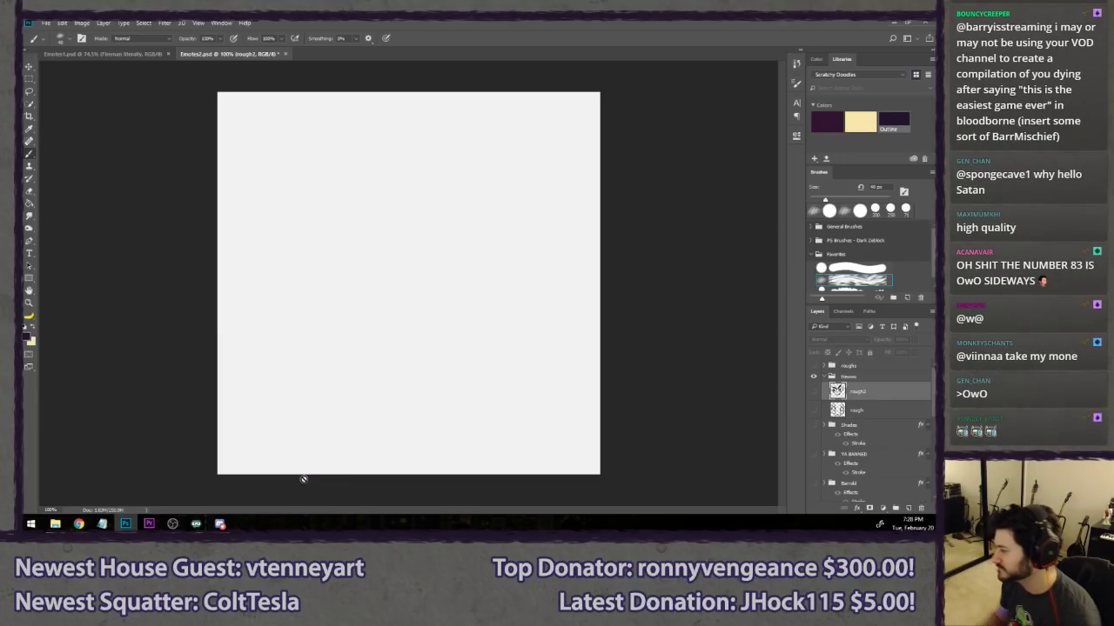
# - Show the original rough layer again and move its face sketch slightly up on the canvas
pyautogui.click(813, 410)
pyautogui.click(879, 416)
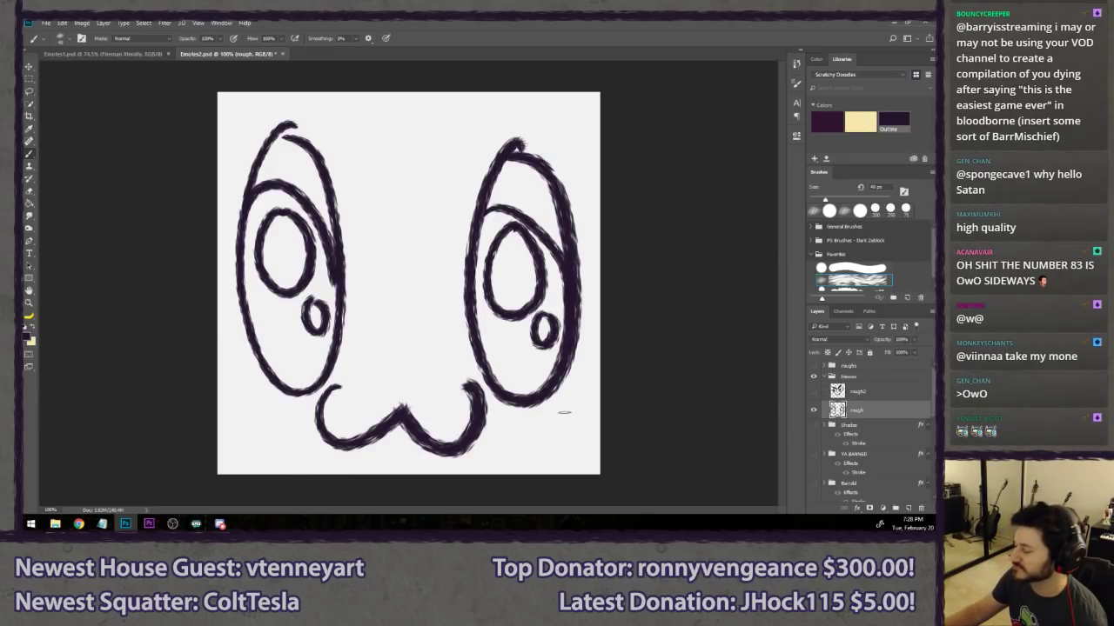
pyautogui.press('v')
pyautogui.moveTo(520, 341); pyautogui.dragTo(520, 320)
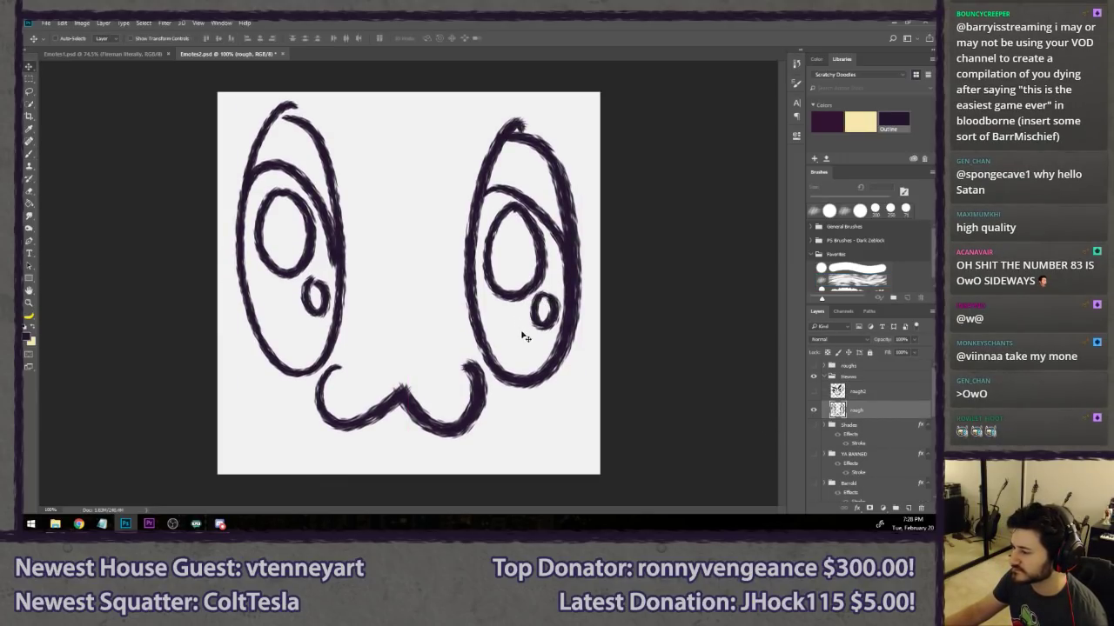
pyautogui.press('b')
pyautogui.moveTo(230, 474)
pyautogui.mouseDown()
pyautogui.moveTo(367, 418)
pyautogui.moveTo(402, 476)
pyautogui.mouseUp()
pyautogui.hotkey('ctrl', 'z')
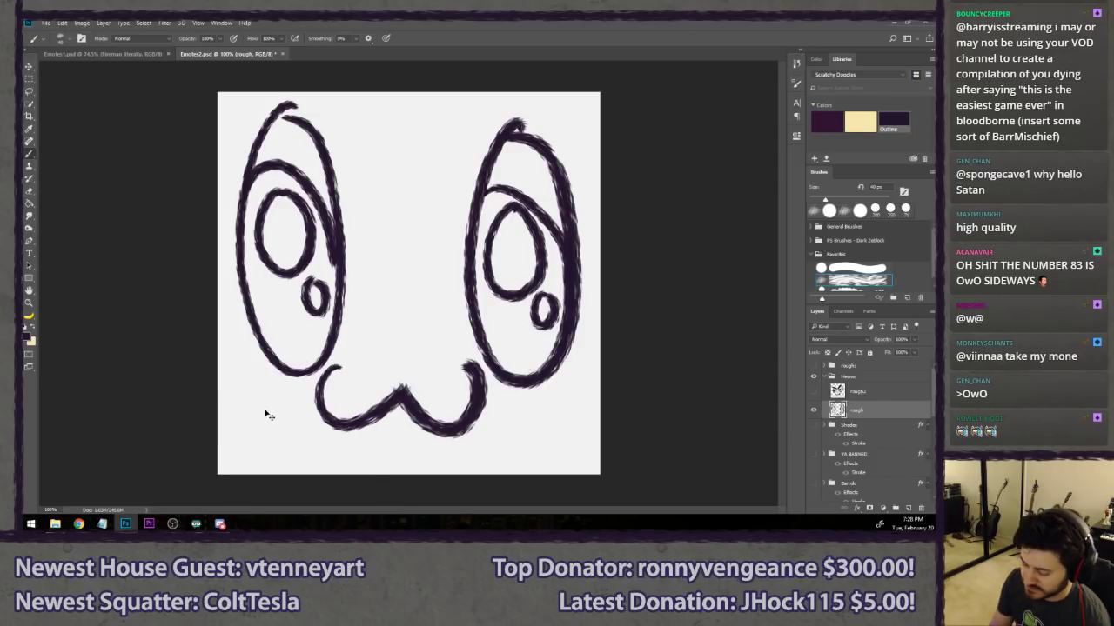
# - Sketch a raised paw with toe and palm pads over the face's lower left on a new layer, and shift it partly off the canvas's left edge
pyautogui.hotkey('ctrl', 'shift', 'alt', 'n')
pyautogui.moveTo(233, 477)
pyautogui.mouseDown()
pyautogui.moveTo(327, 348)
pyautogui.moveTo(409, 475)
pyautogui.mouseUp()
pyautogui.moveTo(268, 384)
pyautogui.mouseDown()
pyautogui.moveTo(262, 426)
pyautogui.moveTo(304, 390)
pyautogui.moveTo(340, 388)
pyautogui.moveTo(331, 466)
pyautogui.moveTo(367, 442)
pyautogui.mouseUp()
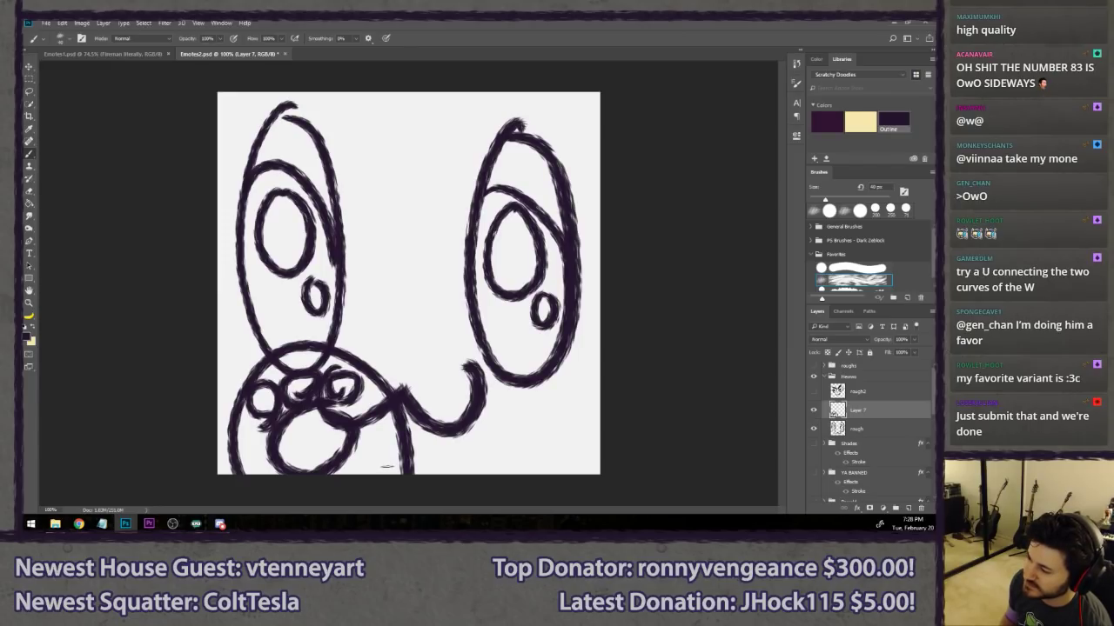
pyautogui.press('v')
pyautogui.moveTo(385, 465)
pyautogui.mouseDown()
pyautogui.moveTo(392, 435)
pyautogui.moveTo(357, 461)
pyautogui.moveTo(370, 473)
pyautogui.moveTo(363, 486)
pyautogui.moveTo(543, 383)
pyautogui.moveTo(621, 353)
pyautogui.moveTo(609, 388)
pyautogui.moveTo(453, 383)
pyautogui.moveTo(311, 445)
pyautogui.moveTo(348, 427)
pyautogui.moveTo(341, 441)
pyautogui.mouseUp()
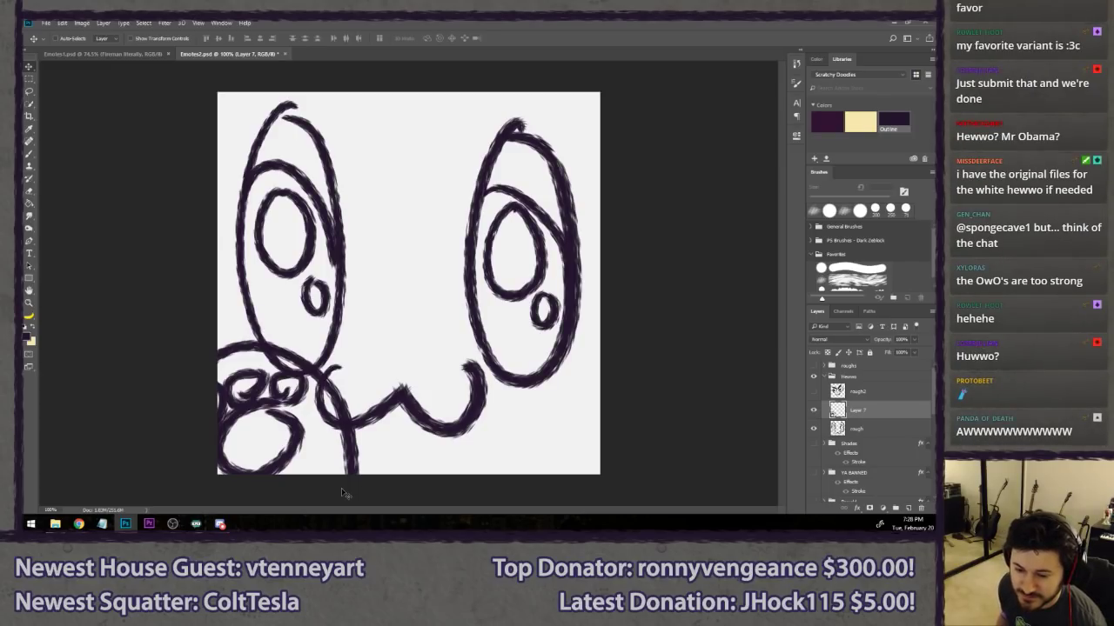
pyautogui.press('l')
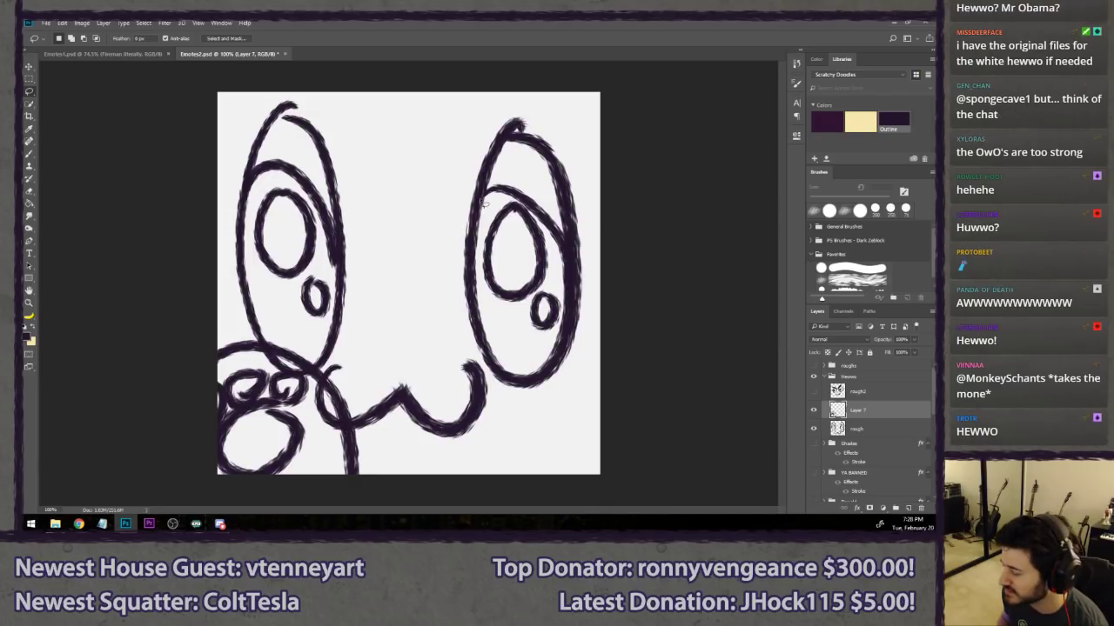
pyautogui.moveTo(483, 202); pyautogui.dragTo(539, 231)
pyautogui.hotkey('ctrl', 'd')
pyautogui.moveTo(510, 342)
pyautogui.mouseDown()
pyautogui.moveTo(560, 257)
pyautogui.moveTo(510, 387)
pyautogui.mouseUp()
pyautogui.click(514, 437)
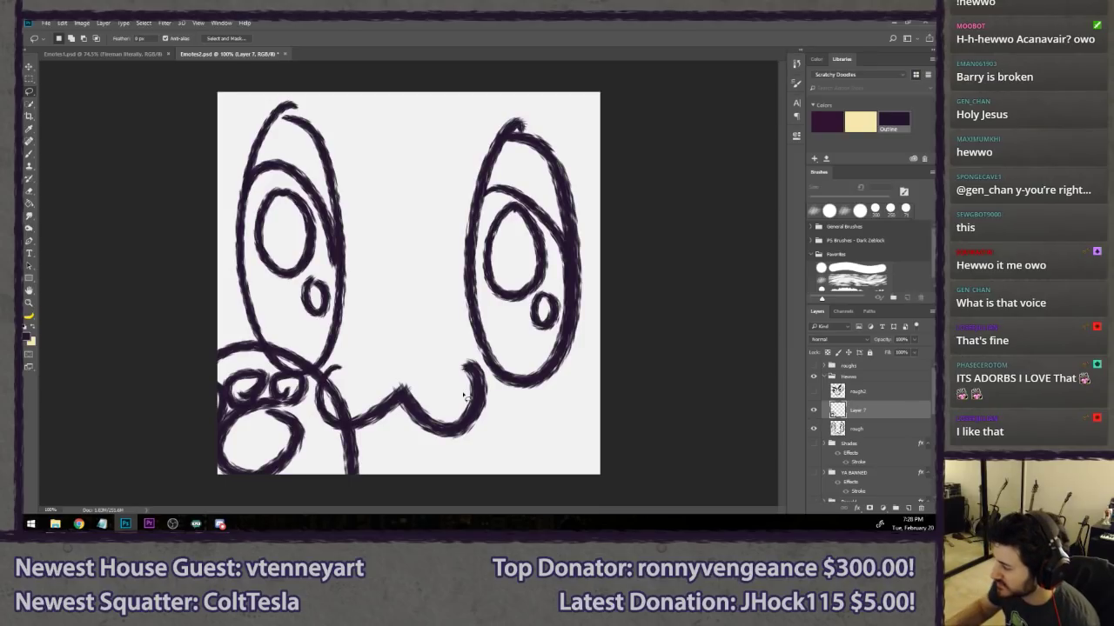
# - Create a new layer named fill directly above the rough face layer, beneath the paw sketch
pyautogui.click(859, 428)
pyautogui.hotkey('ctrl', 'shift', 'n')
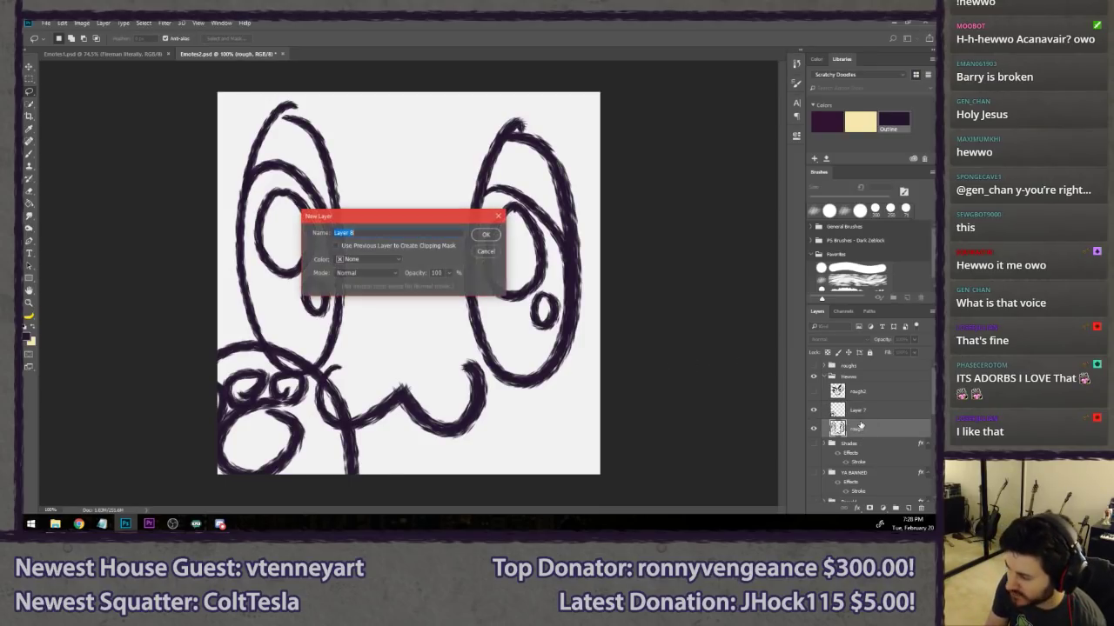
pyautogui.write('lll')
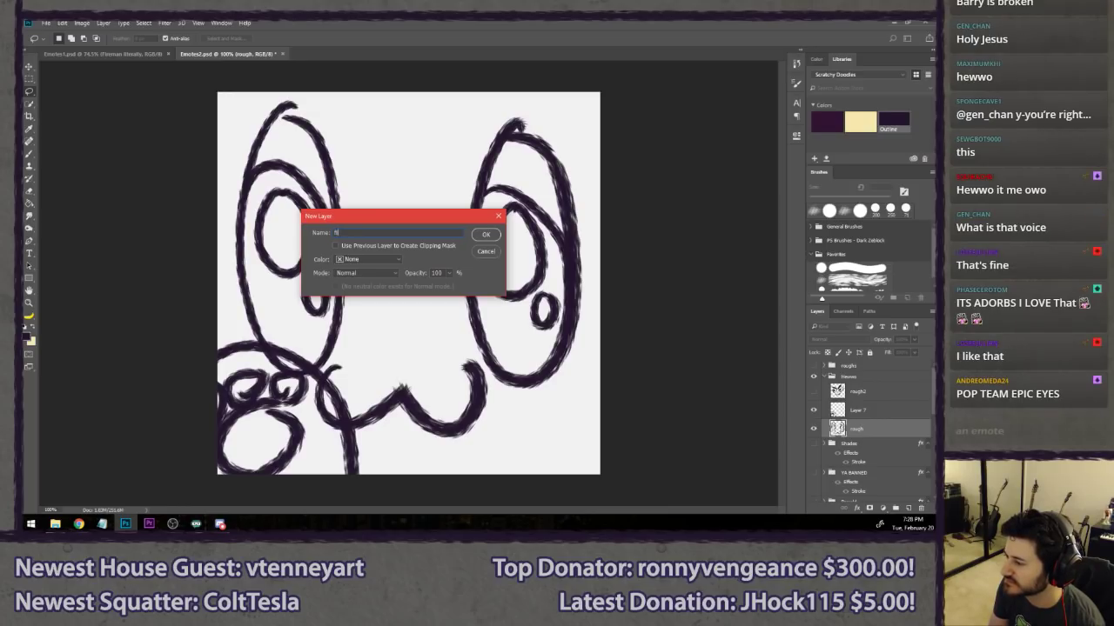
pyautogui.press('Return')
# - Paint the paw's interior white with the solid round favorite brush, covering the eye and mouth lines behind it
pyautogui.press('b')
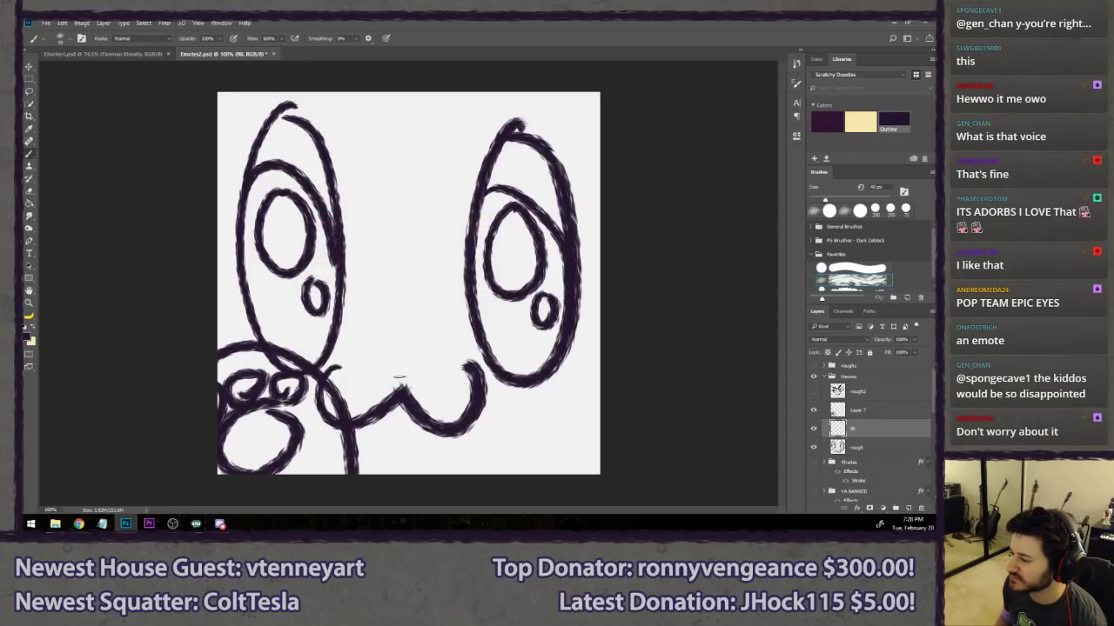
pyautogui.click(831, 274)
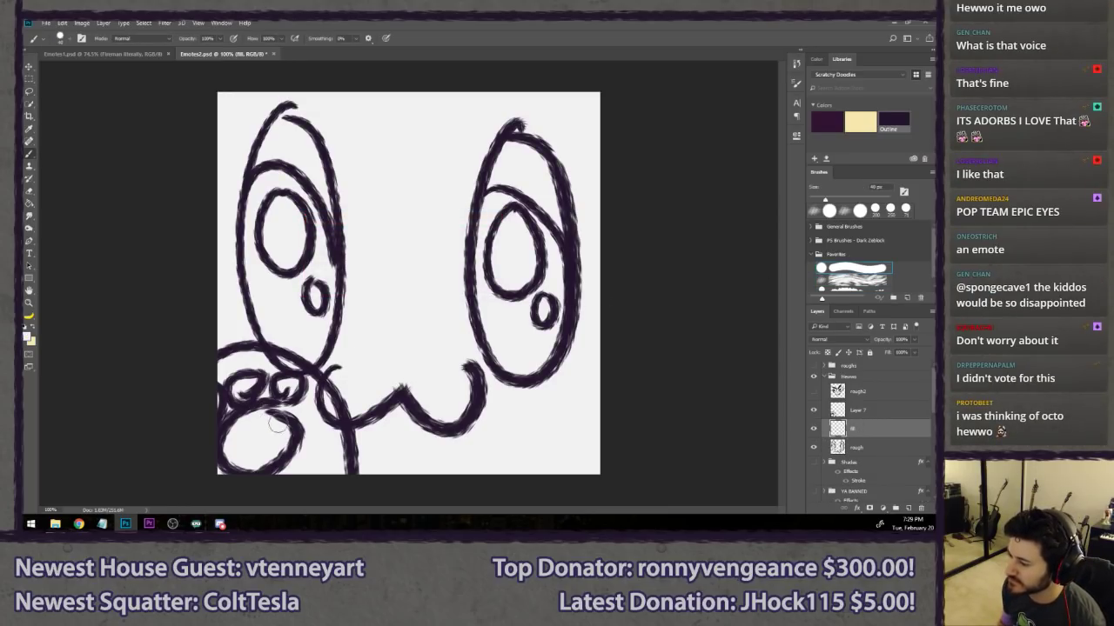
pyautogui.moveTo(278, 422)
pyautogui.mouseDown()
pyautogui.moveTo(333, 419)
pyautogui.moveTo(277, 362)
pyautogui.moveTo(249, 359)
pyautogui.moveTo(258, 372)
pyautogui.mouseUp()
pyautogui.moveTo(306, 446); pyautogui.dragTo(292, 420)
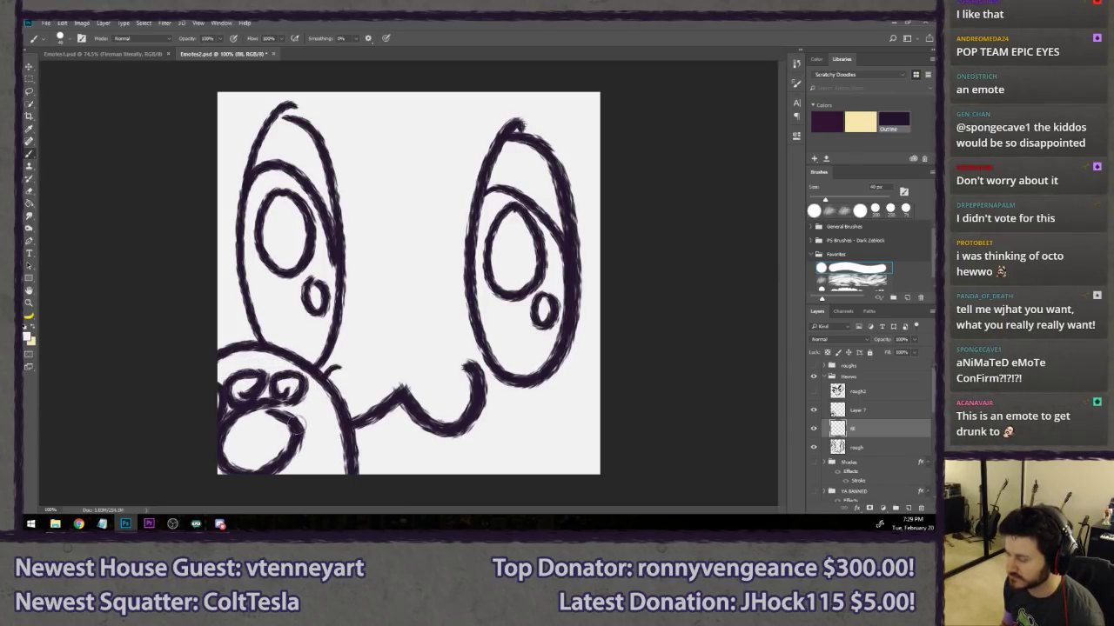
# - Examine how the face and paw read at tiny emote size, and return to a larger view
pyautogui.press('l')
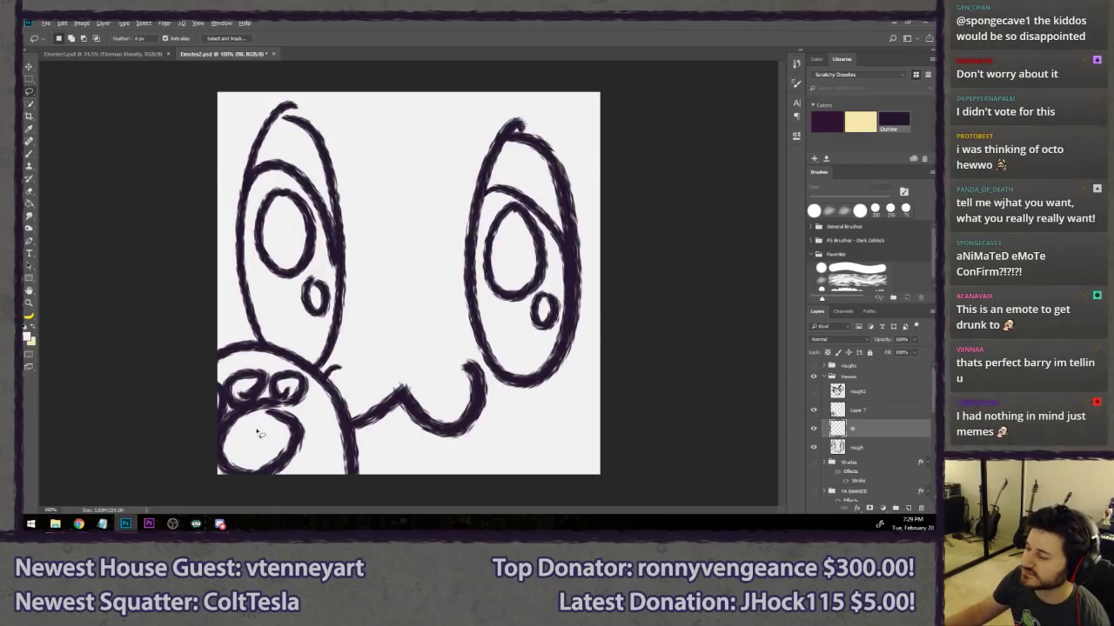
pyautogui.scroll(-15, 268, 420)
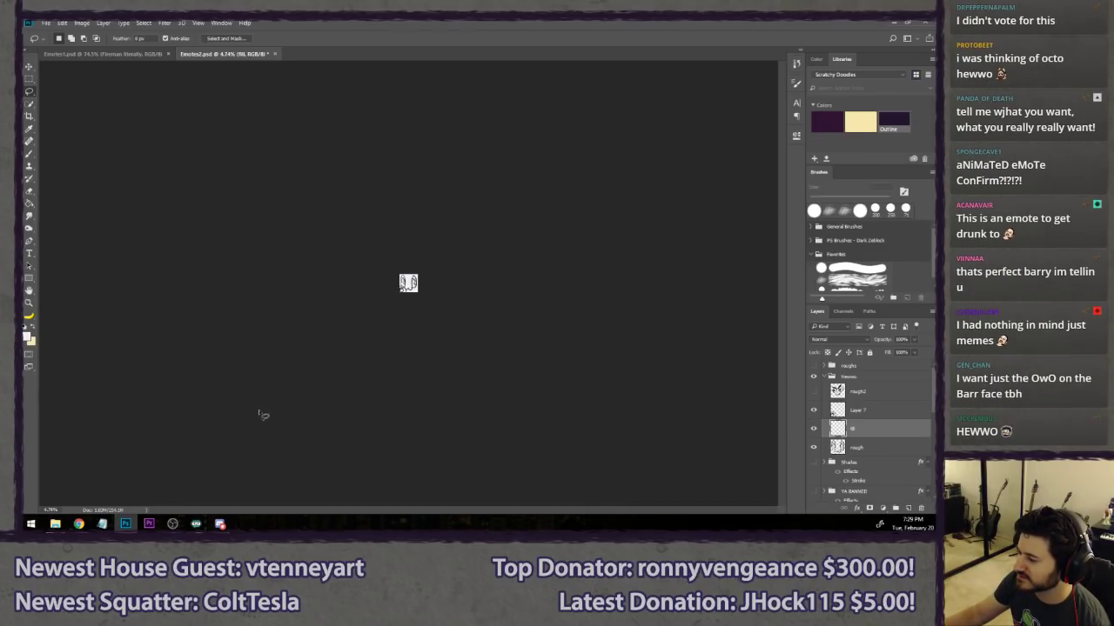
pyautogui.hotkey('ctrl', '+')
pyautogui.hotkey('ctrl', '+')
pyautogui.hotkey('ctrl', '+')
pyautogui.hotkey('ctrl', '+')
pyautogui.hotkey('ctrl', '+')
pyautogui.hotkey('ctrl', '+')
pyautogui.hotkey('ctrl', '+')
pyautogui.hotkey('ctrl', '+')
pyautogui.hotkey('ctrl', '+')
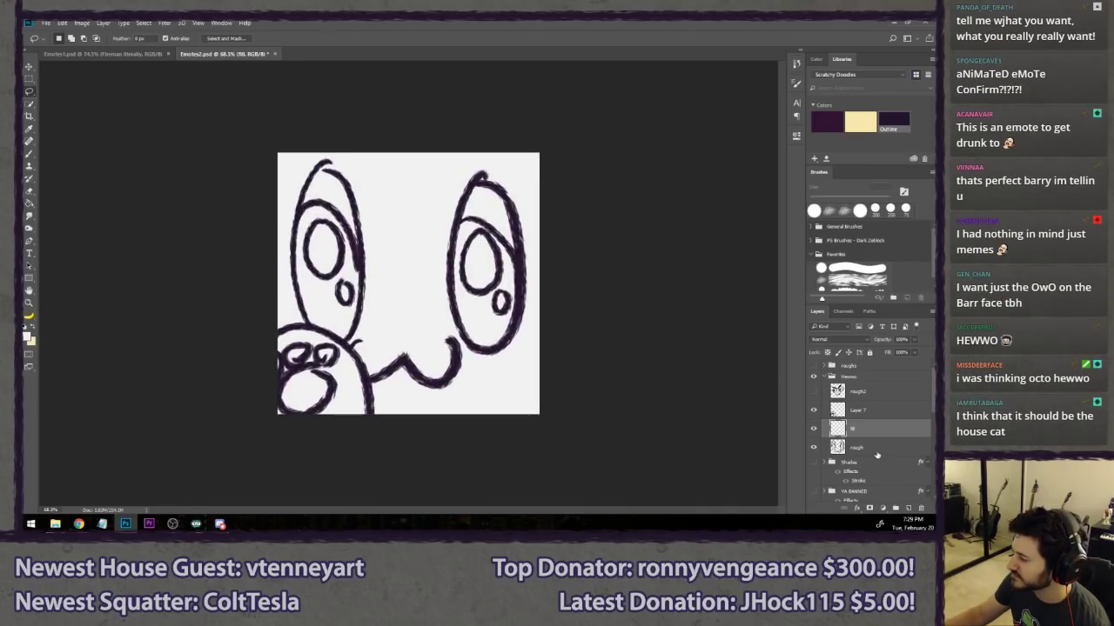
# - Set up painting on the rough layer with the textured favorite brush and the Outline library color
pyautogui.click(874, 449)
pyautogui.press('b')
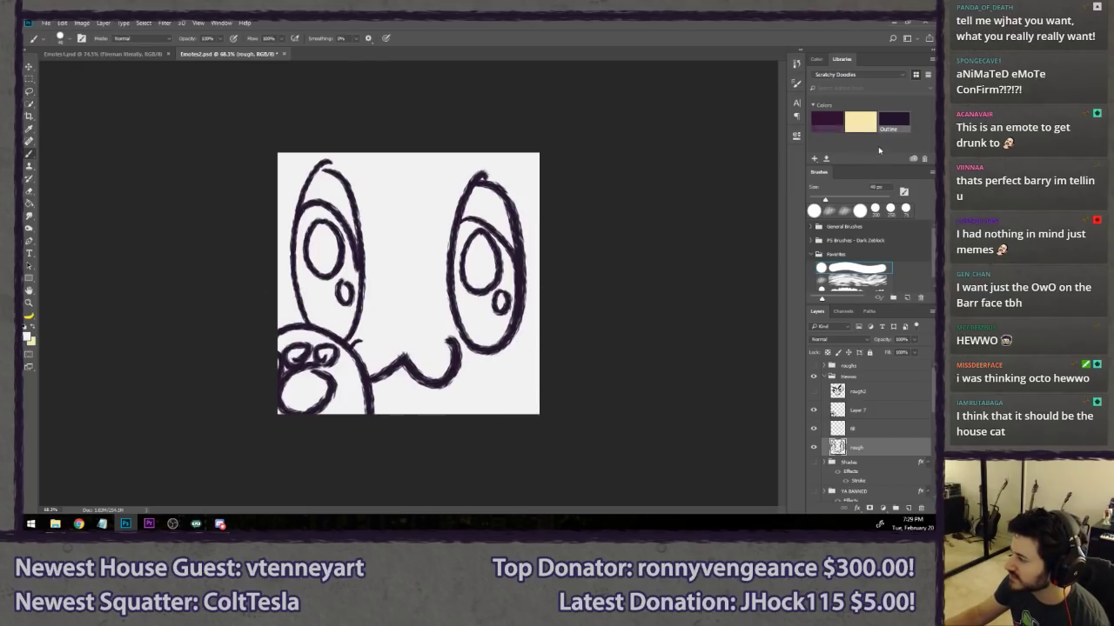
pyautogui.click(828, 211)
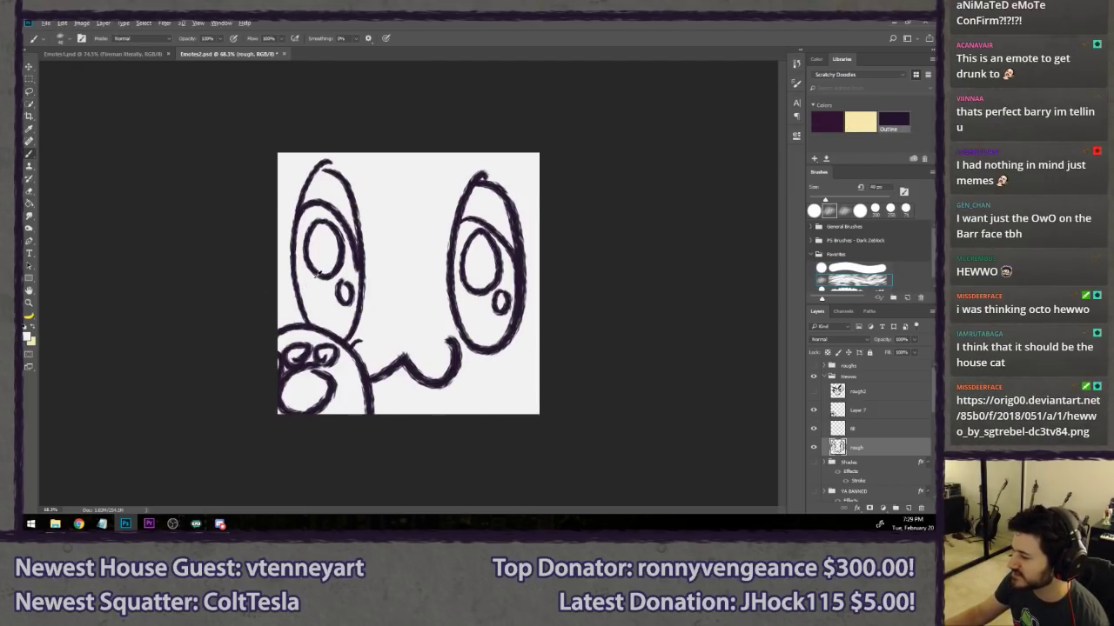
pyautogui.hotkey('ctrl', '+')
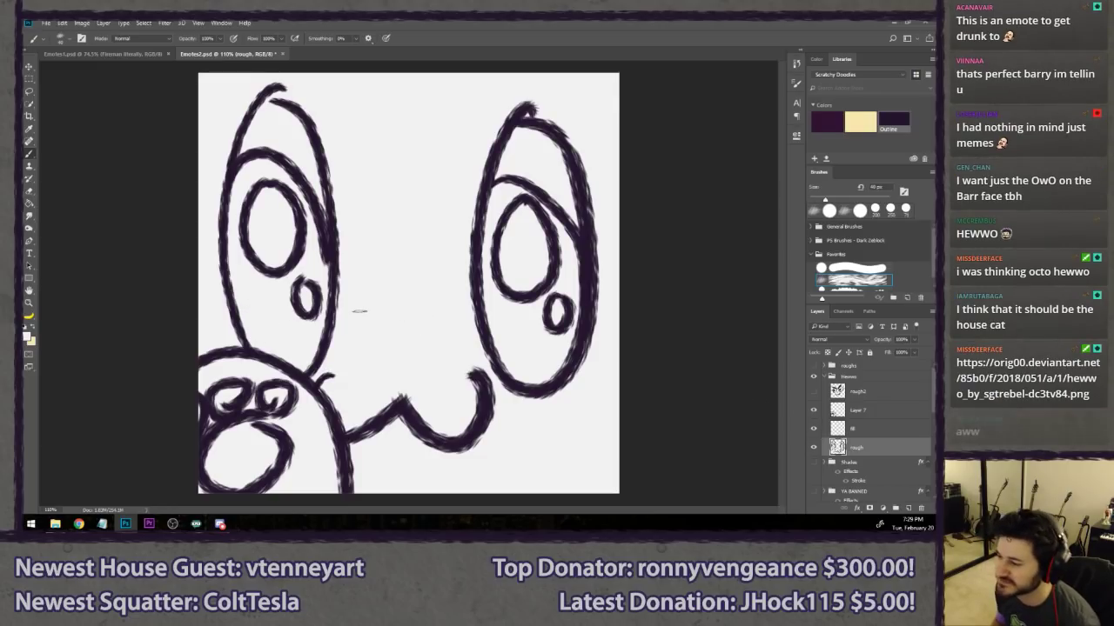
pyautogui.click(887, 123)
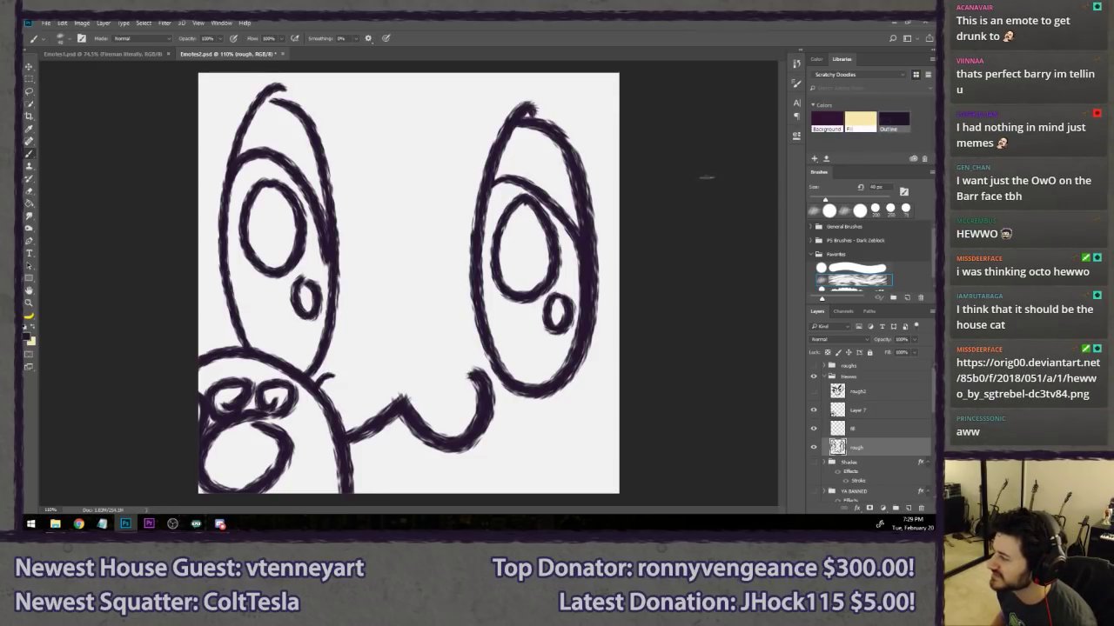
# - Try shading the left eye's lower area dark, viewing the linked hewwo reference image in Chrome meanwhile, and undo the shading
pyautogui.moveTo(256, 349)
pyautogui.mouseDown()
pyautogui.moveTo(231, 264)
pyautogui.moveTo(240, 259)
pyautogui.moveTo(278, 357)
pyautogui.mouseUp()
pyautogui.moveTo(254, 266); pyautogui.dragTo(295, 365)
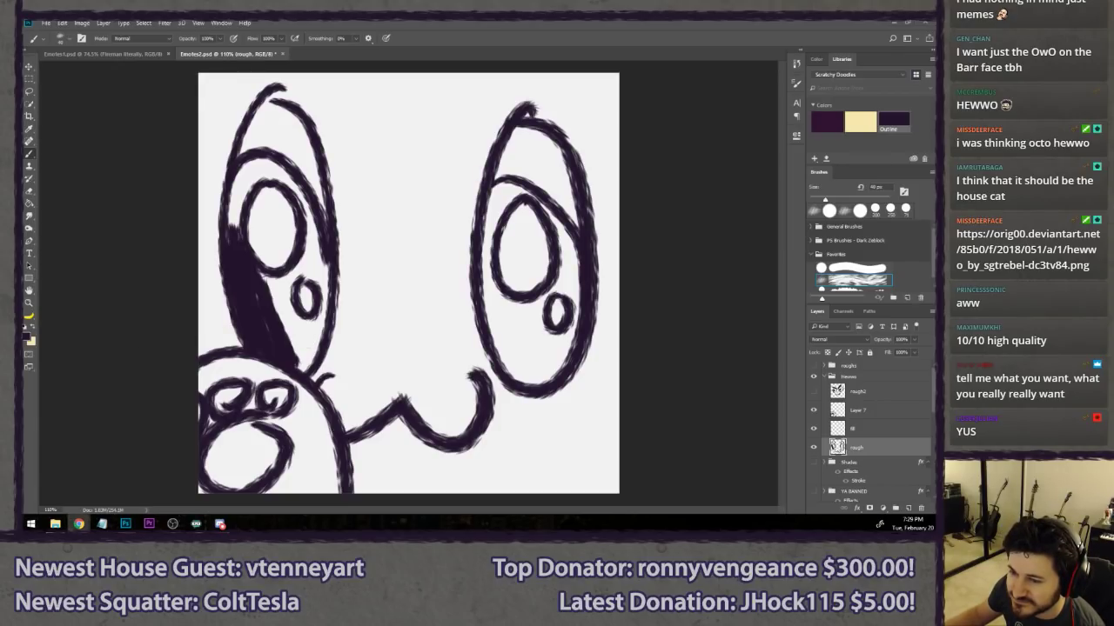
pyautogui.click(79, 523)
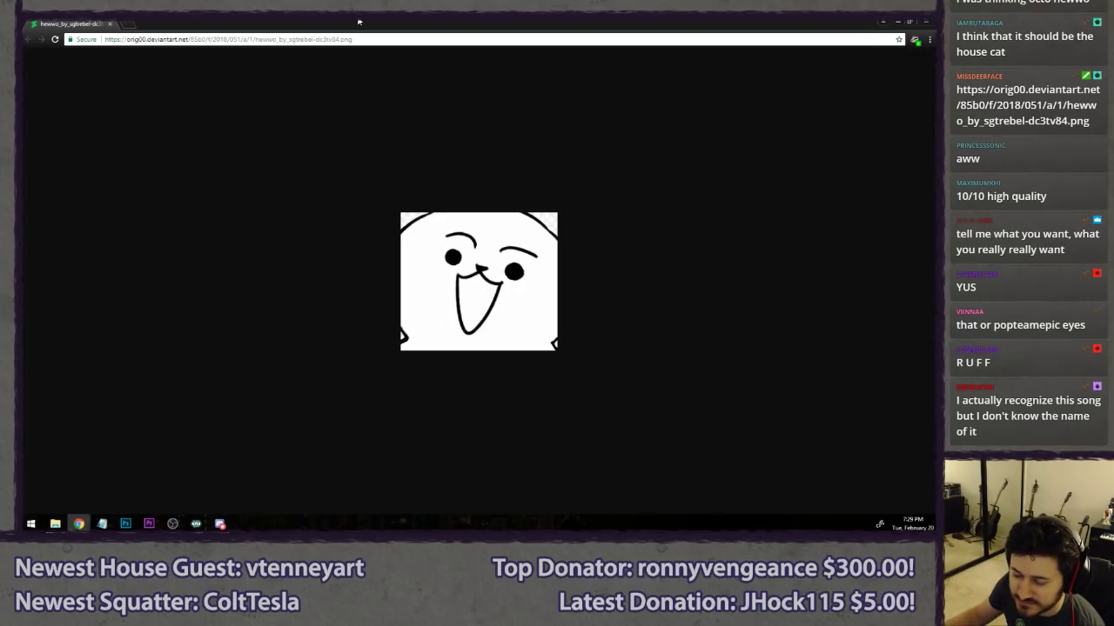
pyautogui.moveTo(359, 22); pyautogui.dragTo(19, 152)
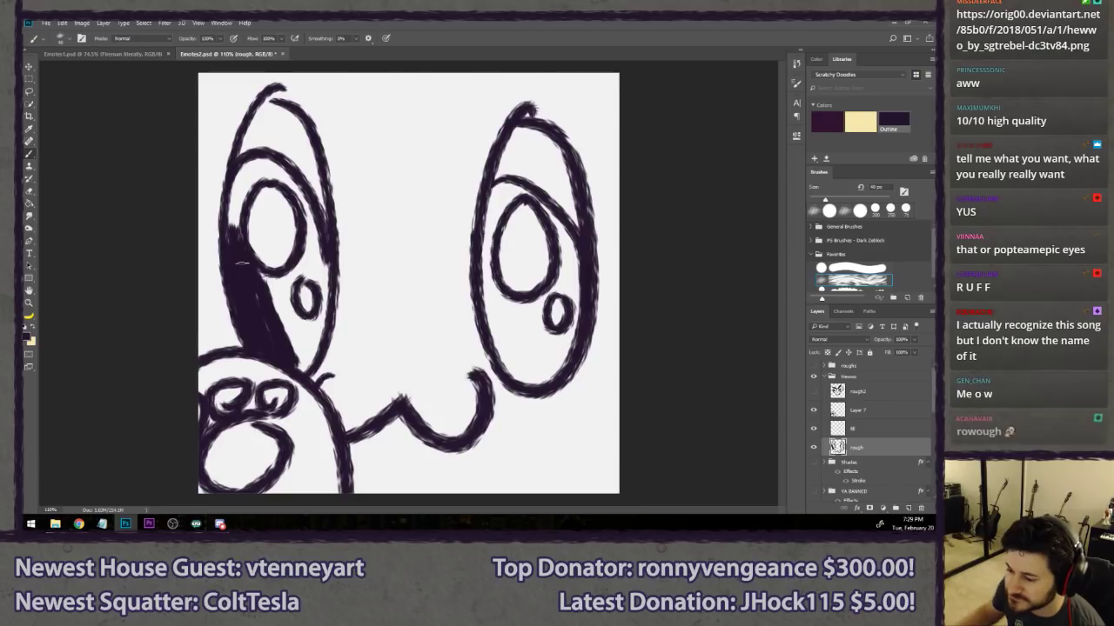
pyautogui.moveTo(259, 278)
pyautogui.mouseDown()
pyautogui.moveTo(306, 372)
pyautogui.moveTo(317, 363)
pyautogui.mouseUp()
pyautogui.hotkey('ctrl', 'z')
pyautogui.hotkey('ctrl', 'z')
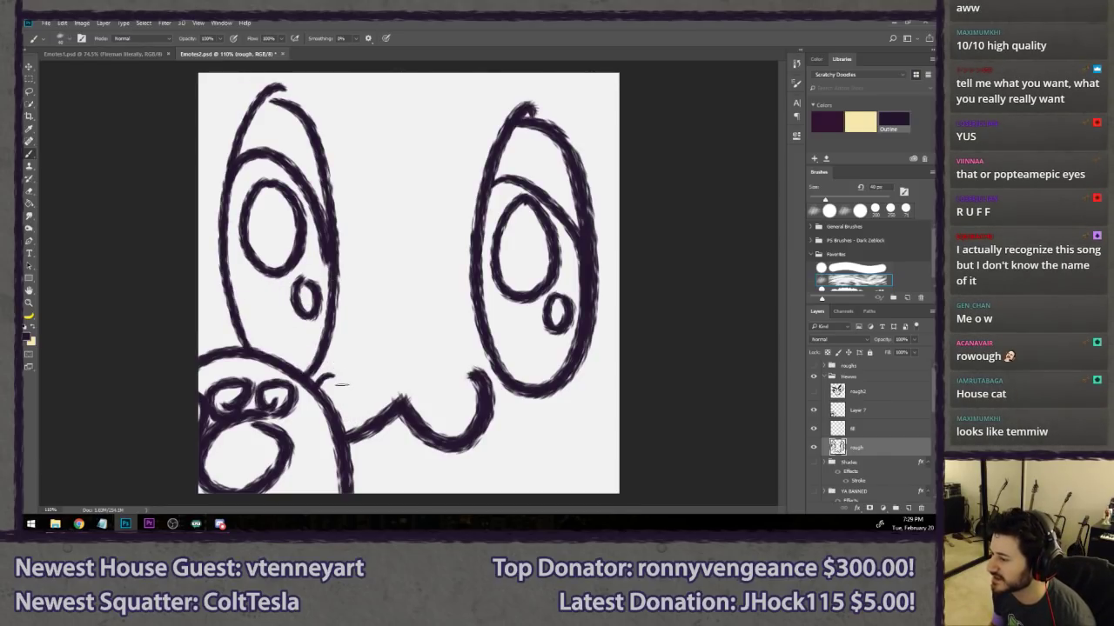
# - Hide the paw sketch, fill and rough layers to clear the canvas, and select the rough2 layer
pyautogui.press('l')
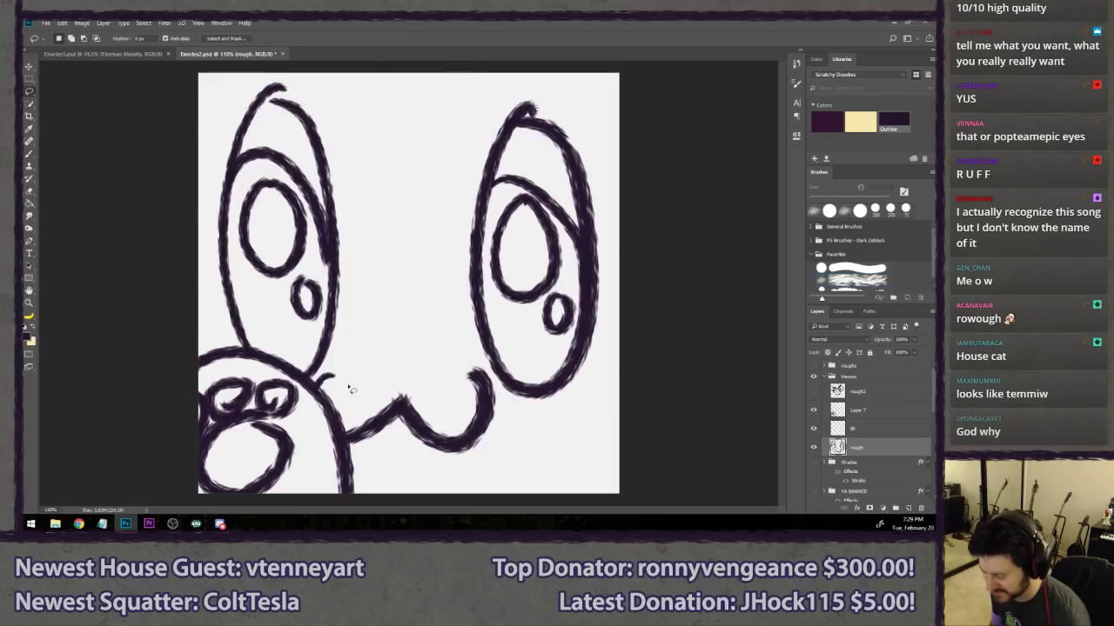
pyautogui.moveTo(813, 409); pyautogui.dragTo(813, 448)
pyautogui.click(814, 448)
pyautogui.click(842, 392)
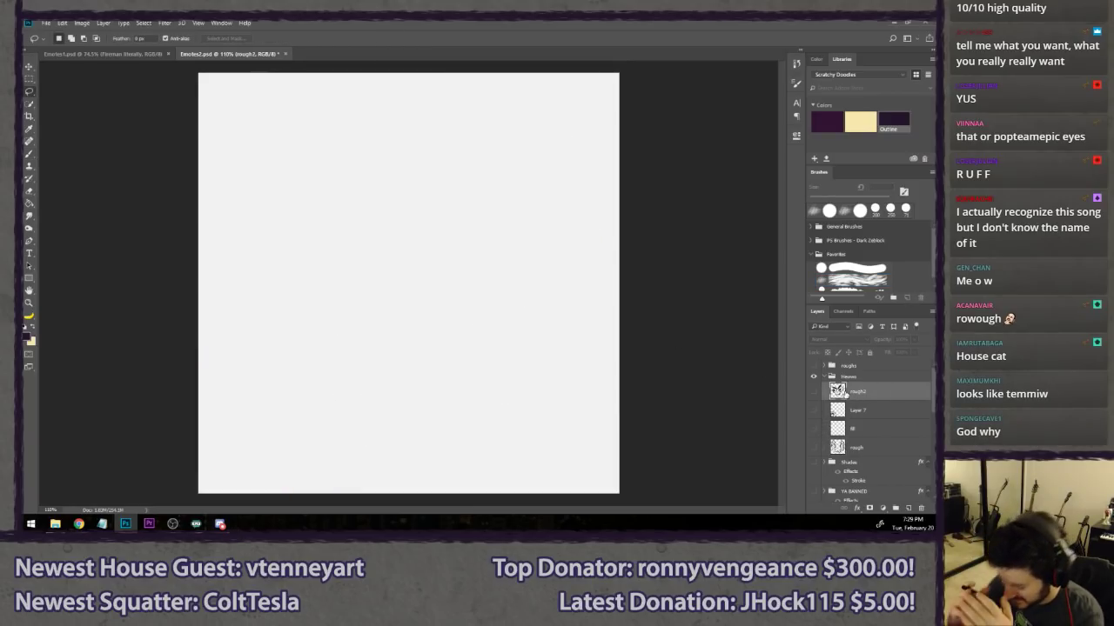
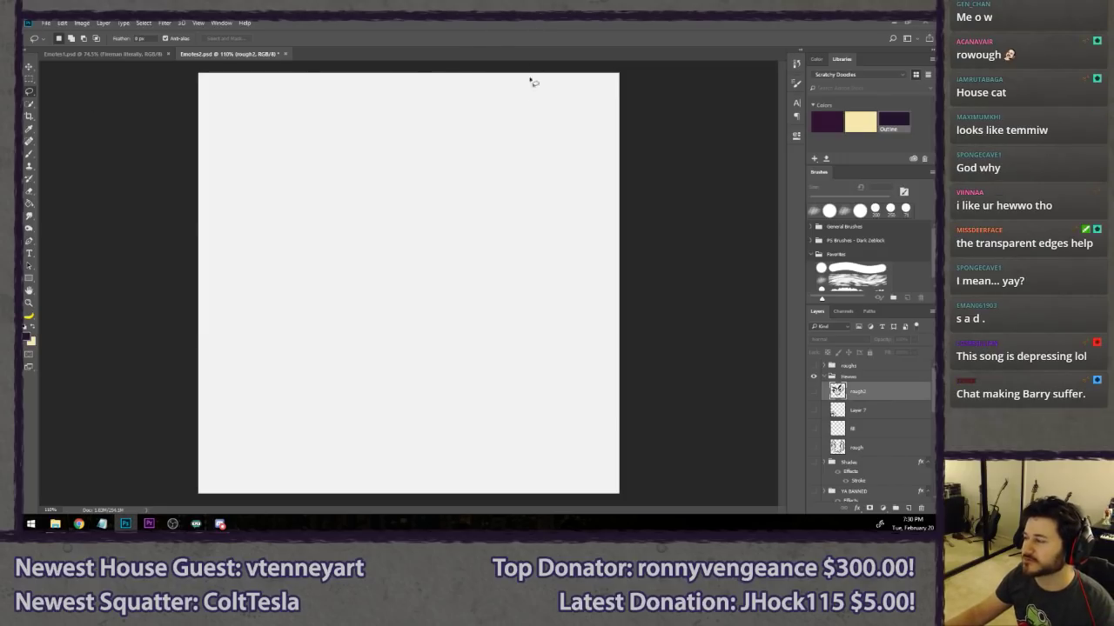
# - Create a new layer named hewwo directly above the rough2 layer
pyautogui.press('b')
pyautogui.hotkey('ctrl', 'shift', 'n')
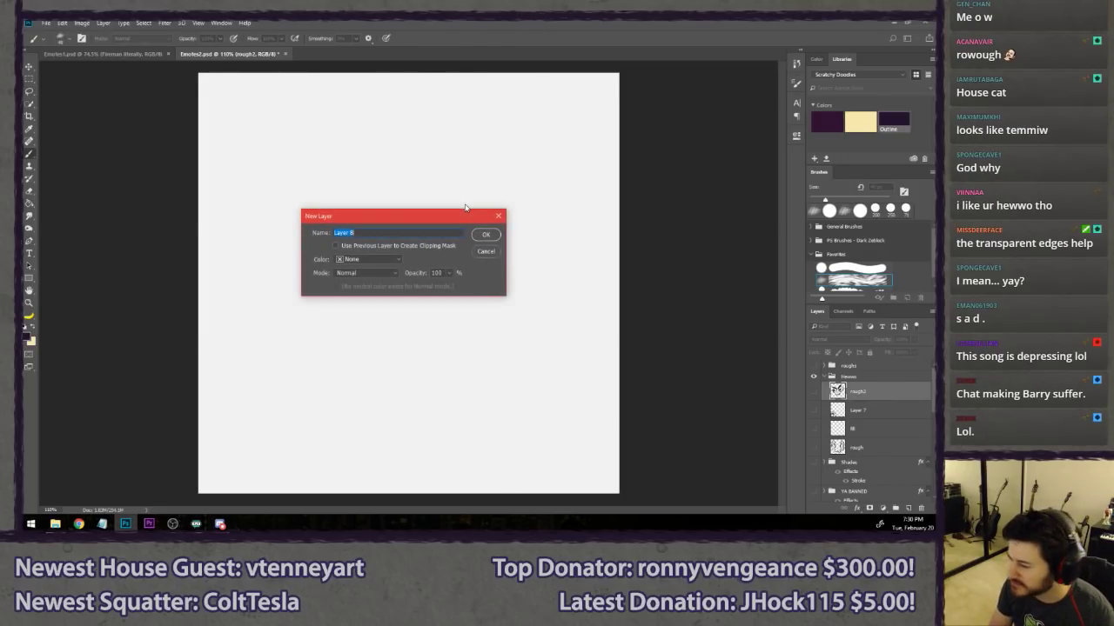
pyautogui.write('ha')
pyautogui.press('Return')
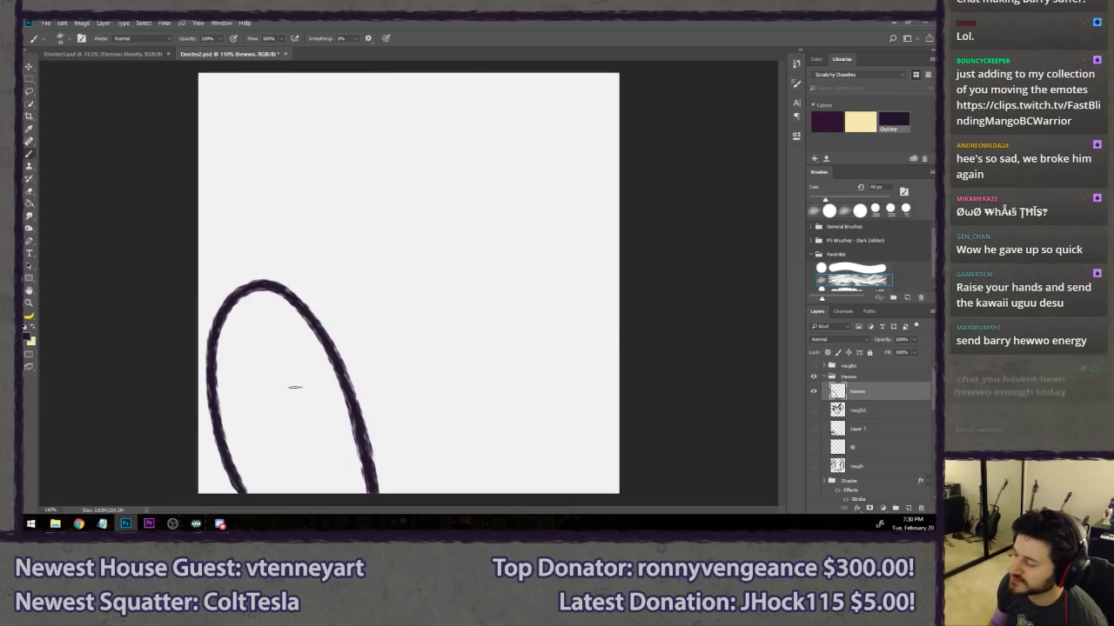
# - Undo the oval and sketch a raised four-fingered hand with a forearm near the canvas's left edge, shifted down toward the bottom edge
pyautogui.hotkey('ctrl', 'z')
pyautogui.moveTo(352, 489)
pyautogui.mouseDown()
pyautogui.moveTo(306, 332)
pyautogui.moveTo(349, 262)
pyautogui.moveTo(290, 287)
pyautogui.moveTo(284, 214)
pyautogui.moveTo(266, 276)
pyautogui.moveTo(244, 249)
pyautogui.moveTo(218, 267)
pyautogui.moveTo(300, 491)
pyautogui.mouseUp()
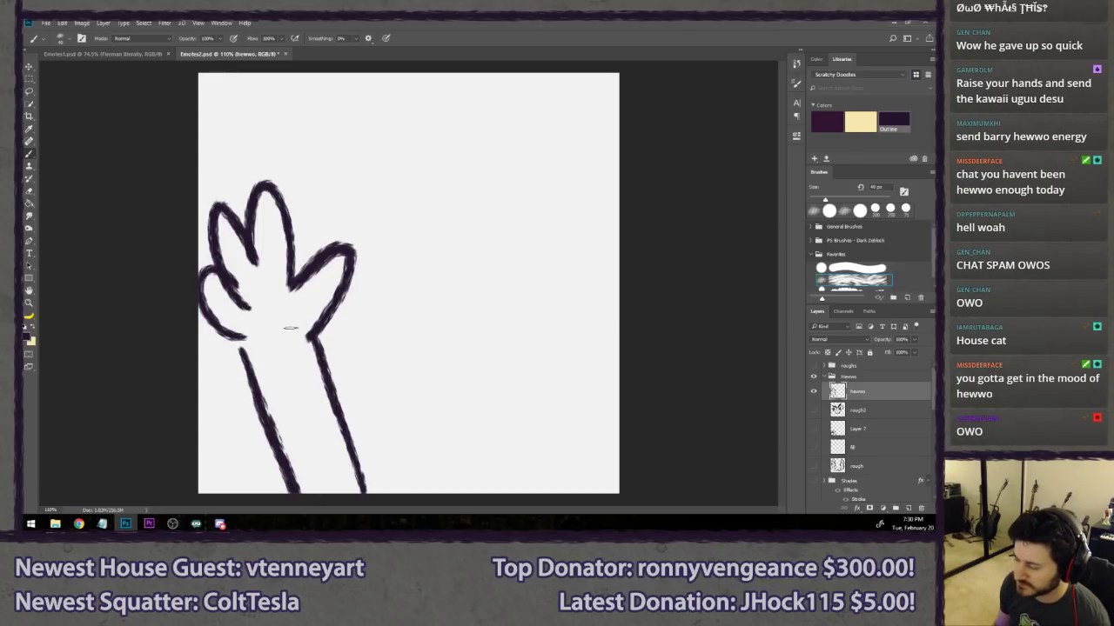
pyautogui.press('v')
pyautogui.moveTo(301, 323); pyautogui.dragTo(304, 388)
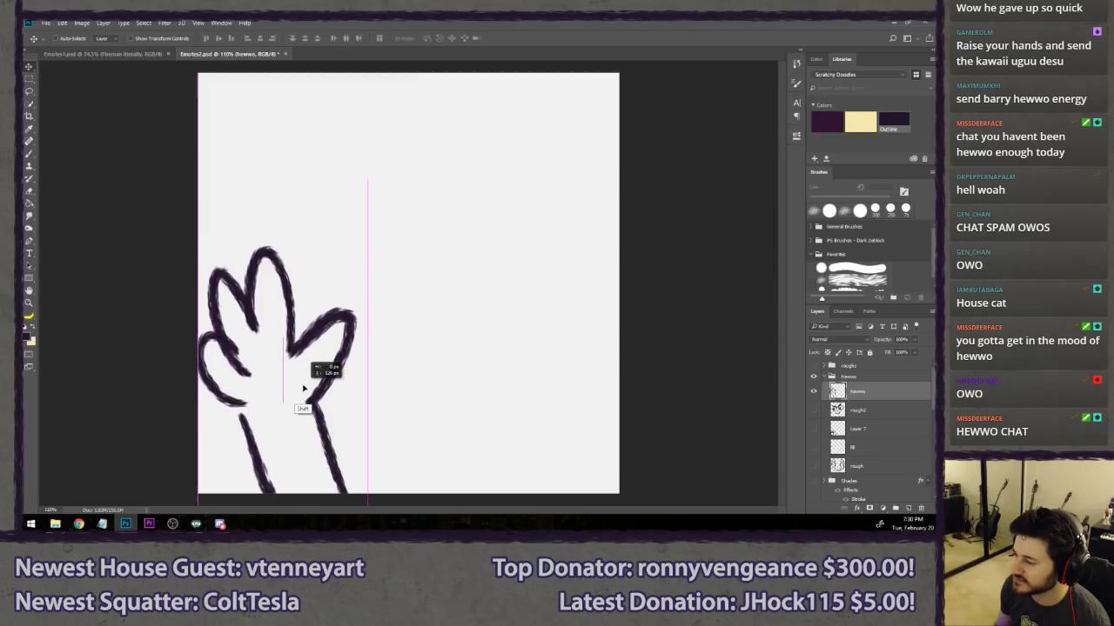
# - Try sketching a large round head behind the raised hand on the hewwo layer, undoing each attempt
pyautogui.press('b')
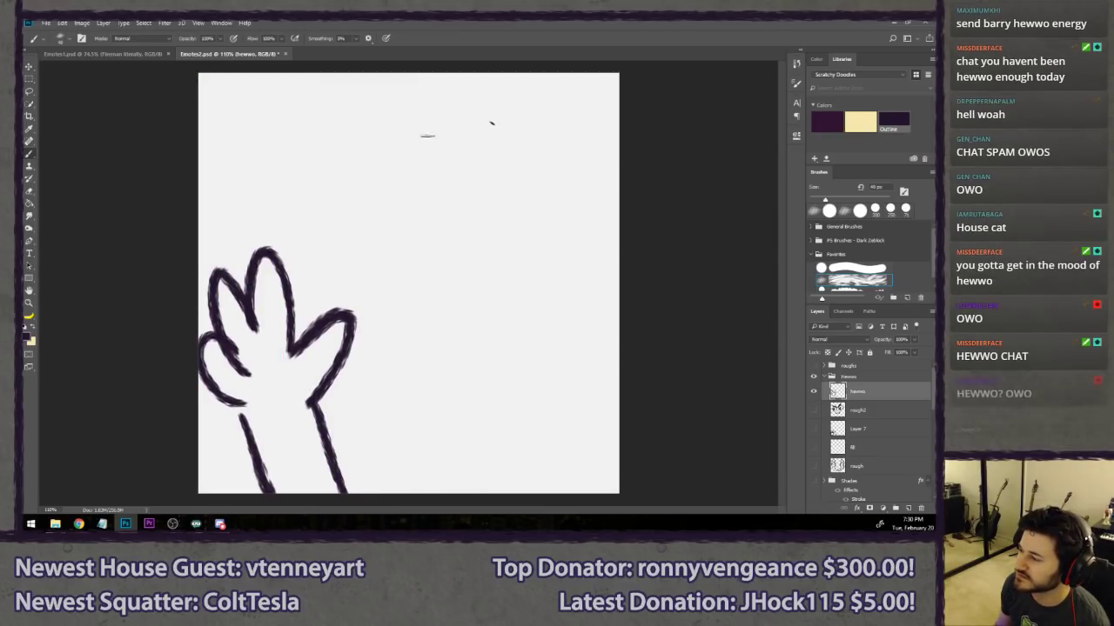
pyautogui.moveTo(249, 239)
pyautogui.mouseDown()
pyautogui.moveTo(557, 142)
pyautogui.moveTo(318, 396)
pyautogui.mouseUp()
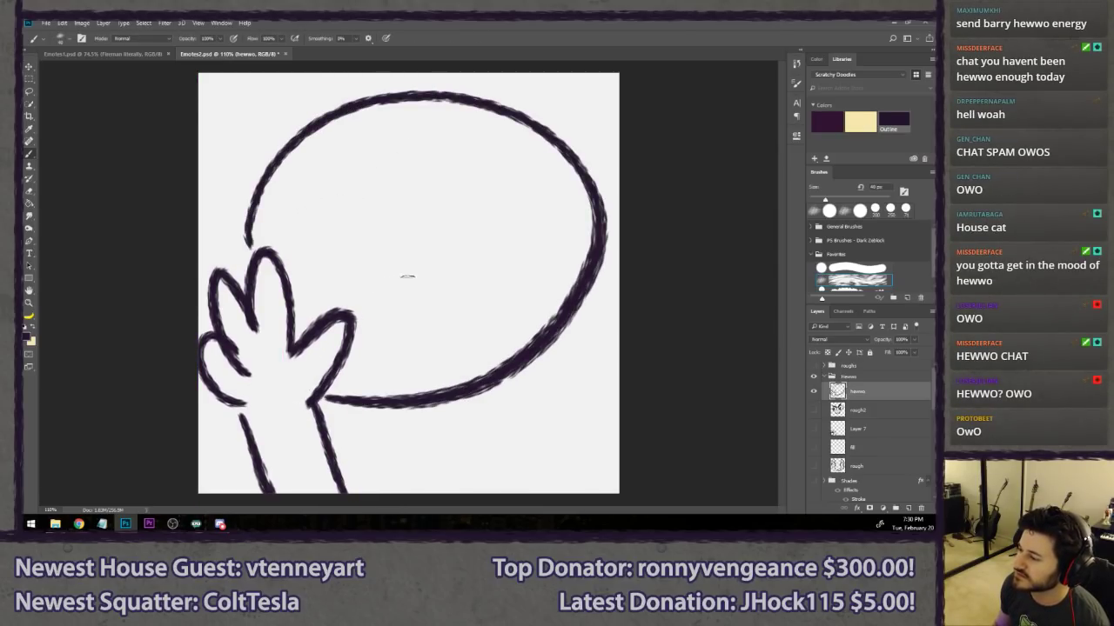
pyautogui.hotkey('ctrl', 'z')
pyautogui.moveTo(242, 245); pyautogui.dragTo(581, 268)
pyautogui.moveTo(519, 353); pyautogui.dragTo(310, 407)
pyautogui.hotkey('ctrl', 'z')
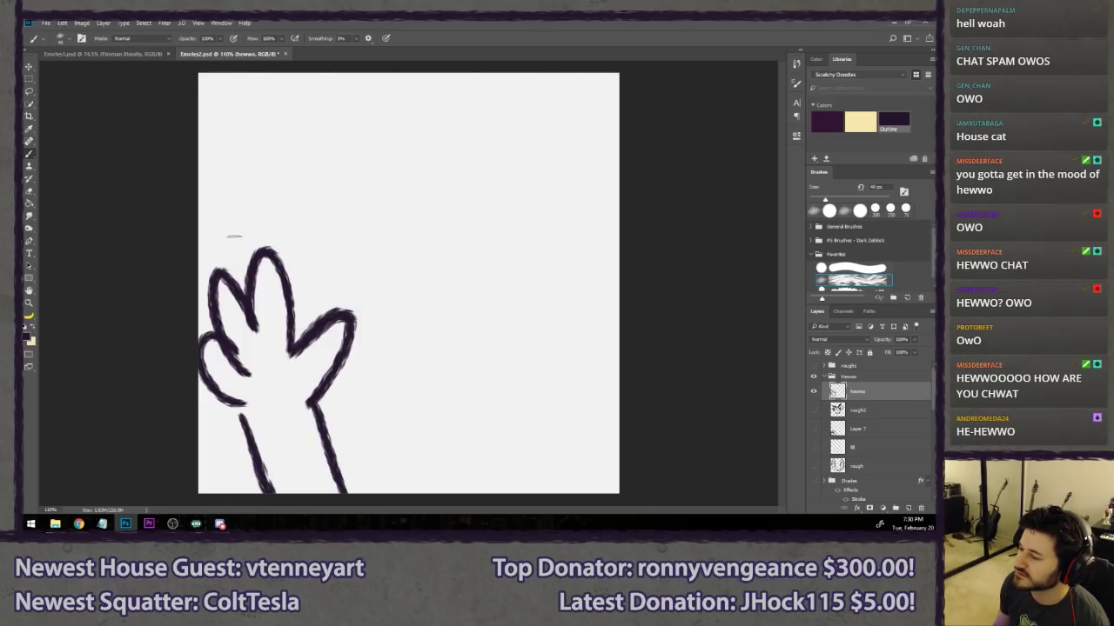
pyautogui.moveTo(232, 242)
pyautogui.mouseDown()
pyautogui.moveTo(323, 74)
pyautogui.moveTo(302, 384)
pyautogui.mouseUp()
pyautogui.hotkey('ctrl', 'z')
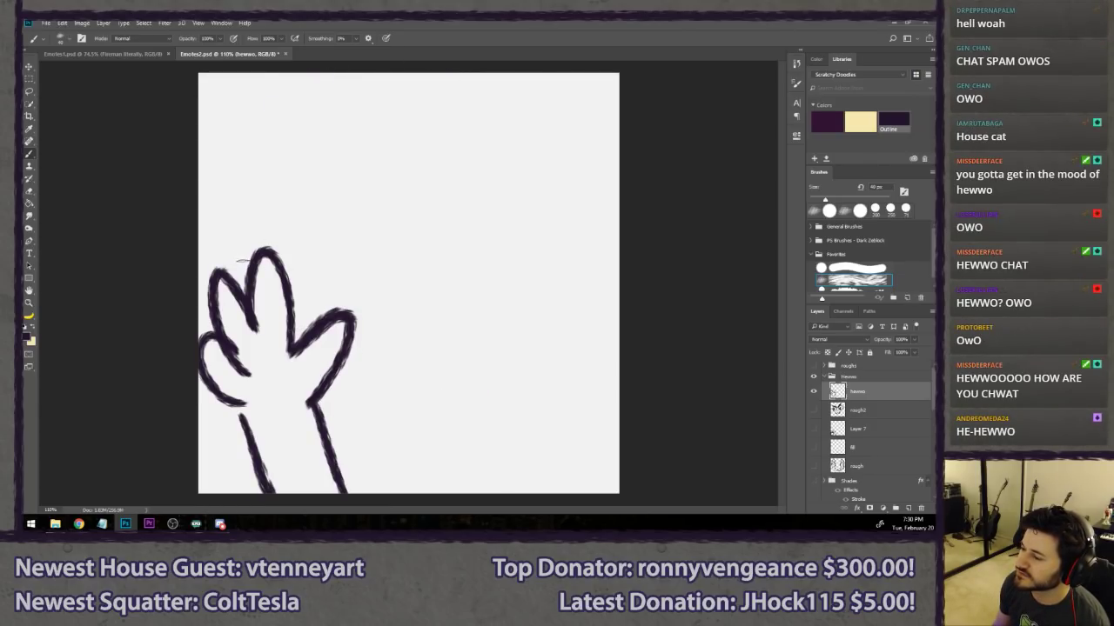
pyautogui.moveTo(244, 263)
pyautogui.mouseDown()
pyautogui.moveTo(524, 181)
pyautogui.moveTo(370, 431)
pyautogui.moveTo(312, 386)
pyautogui.moveTo(346, 409)
pyautogui.mouseUp()
pyautogui.hotkey('ctrl', 'z')
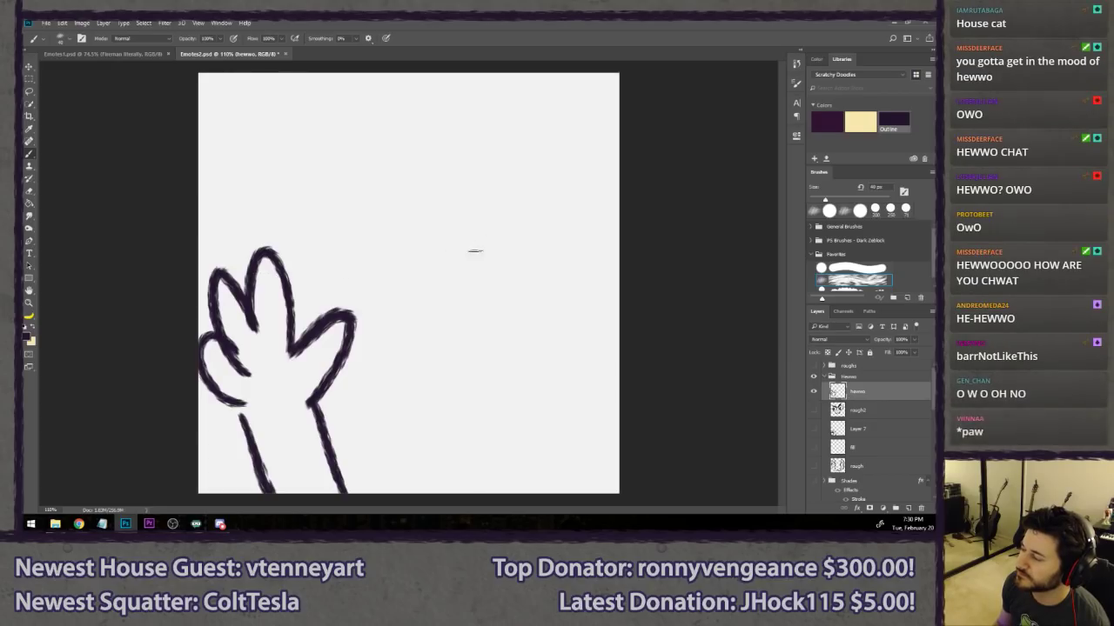
# - Draw a large round head outline on a new layer above the hand, and shift it up and to the right
pyautogui.hotkey('ctrl', 'shift', 'n')
pyautogui.press('Return')
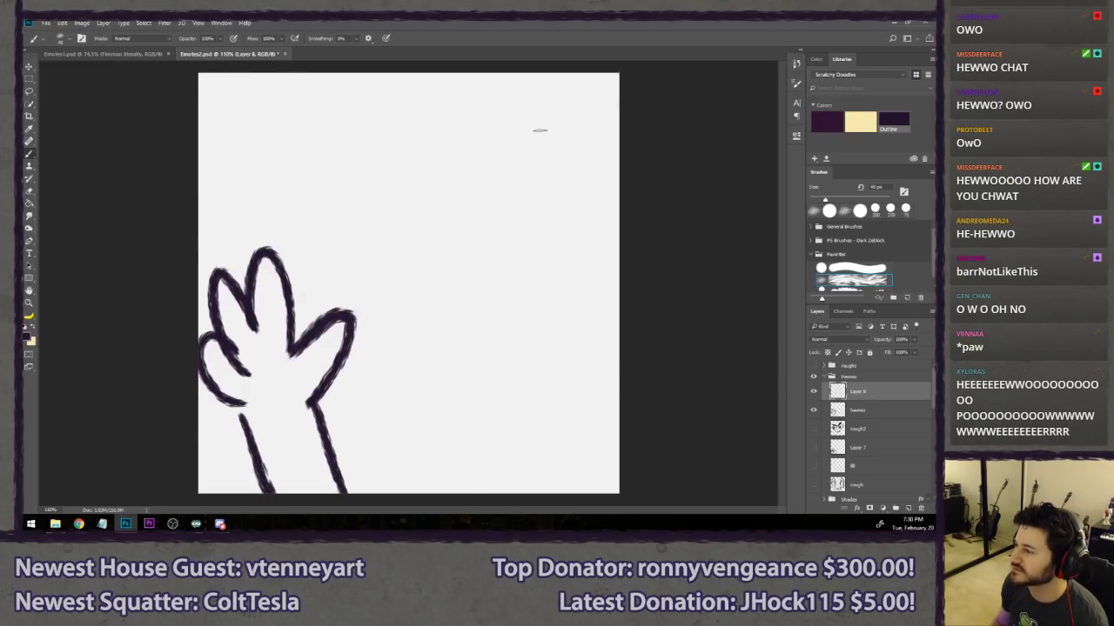
pyautogui.moveTo(539, 130)
pyautogui.mouseDown()
pyautogui.moveTo(244, 252)
pyautogui.moveTo(600, 261)
pyautogui.mouseUp()
pyautogui.hotkey('ctrl', 'z')
pyautogui.moveTo(510, 121); pyautogui.dragTo(294, 359)
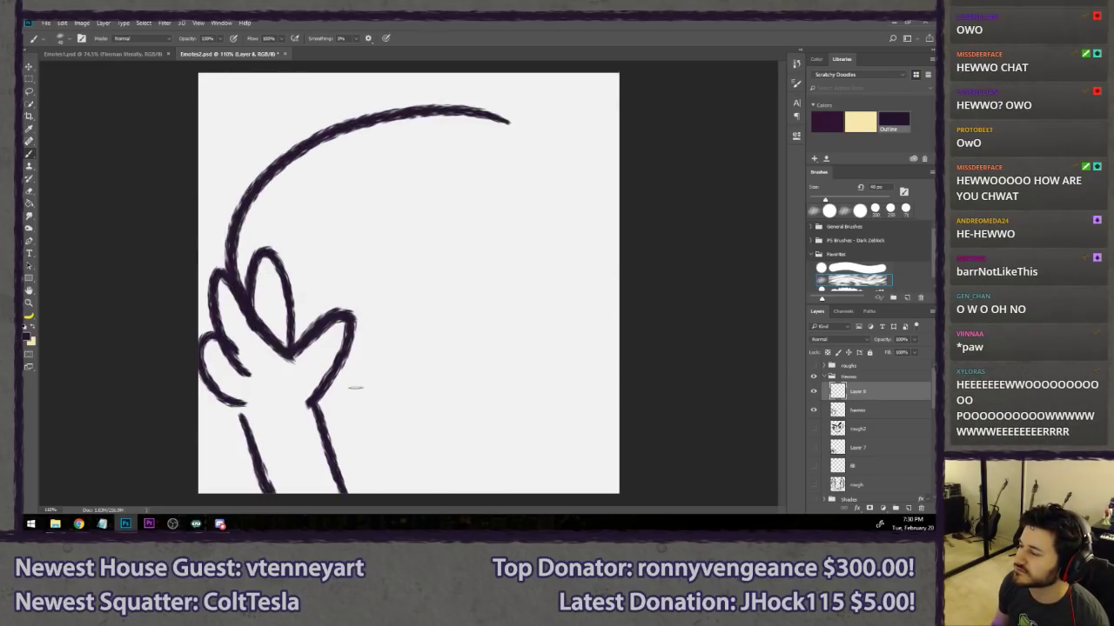
pyautogui.moveTo(355, 387)
pyautogui.mouseDown()
pyautogui.moveTo(505, 130)
pyautogui.moveTo(323, 137)
pyautogui.moveTo(531, 148)
pyautogui.moveTo(483, 117)
pyautogui.moveTo(230, 300)
pyautogui.moveTo(474, 117)
pyautogui.mouseUp()
pyautogui.hotkey('ctrl', 'z')
pyautogui.hotkey('ctrl', 'z')
pyautogui.press('v')
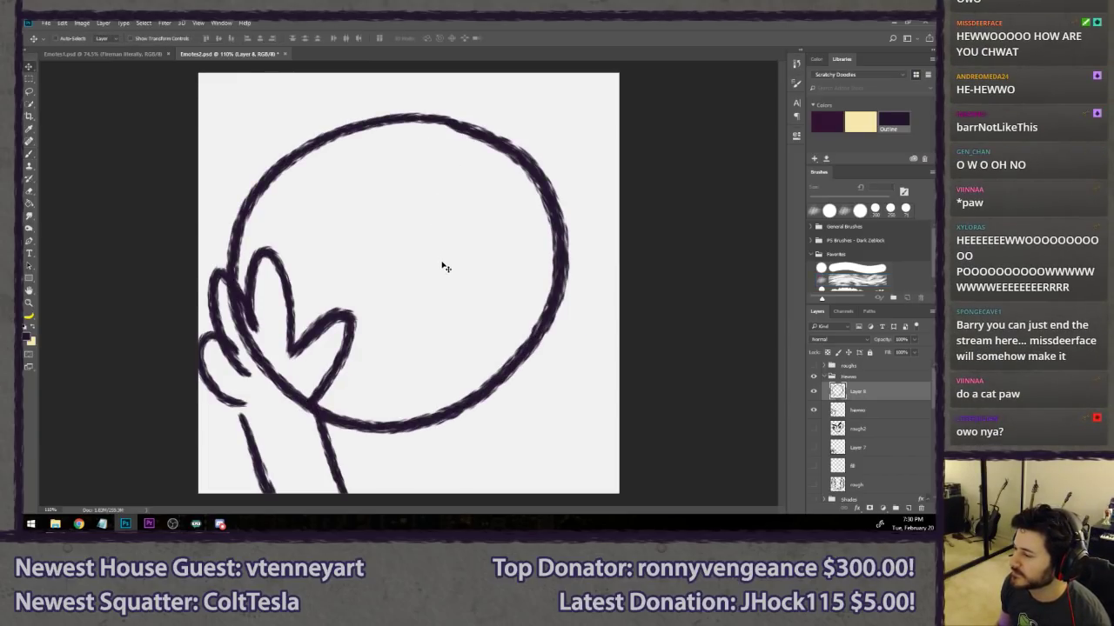
pyautogui.moveTo(446, 267); pyautogui.dragTo(473, 245)
# - Try large oval eyes and a small w mouth inside the round head, and undo them
pyautogui.press('b')
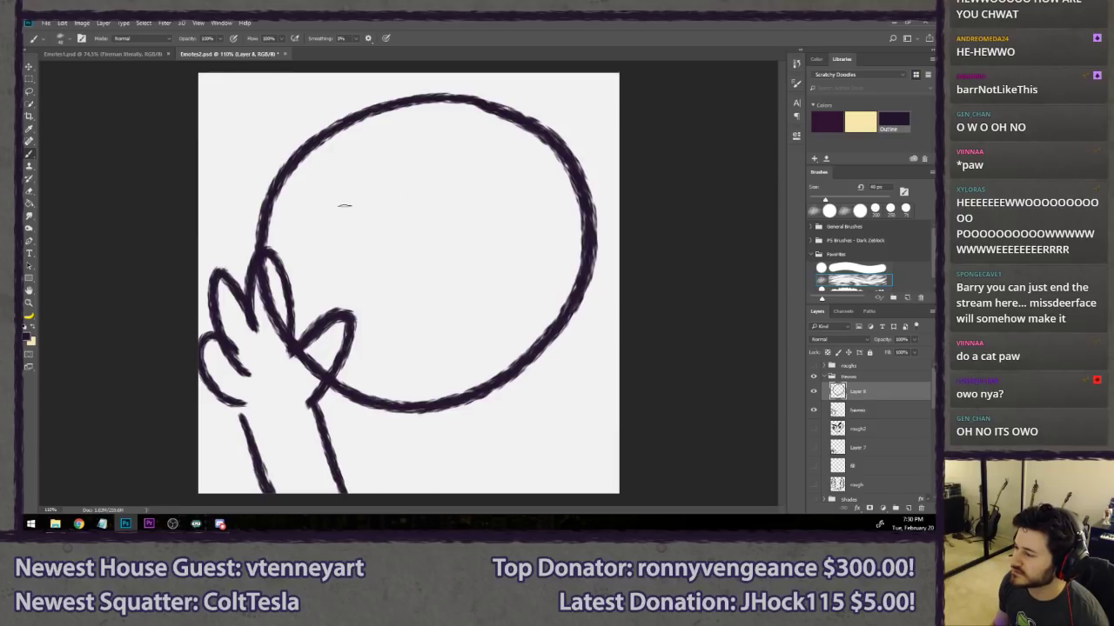
pyautogui.moveTo(373, 181); pyautogui.dragTo(407, 205)
pyautogui.moveTo(372, 295)
pyautogui.mouseDown()
pyautogui.moveTo(398, 321)
pyautogui.moveTo(445, 285)
pyautogui.mouseUp()
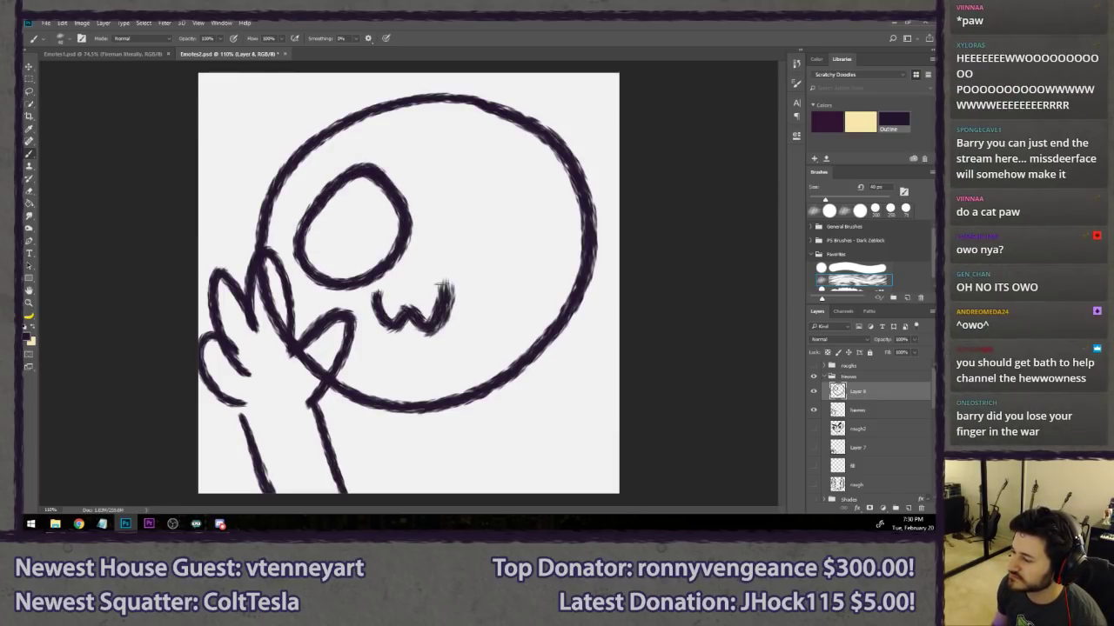
pyautogui.moveTo(510, 183)
pyautogui.mouseDown()
pyautogui.moveTo(512, 296)
pyautogui.moveTo(501, 185)
pyautogui.mouseUp()
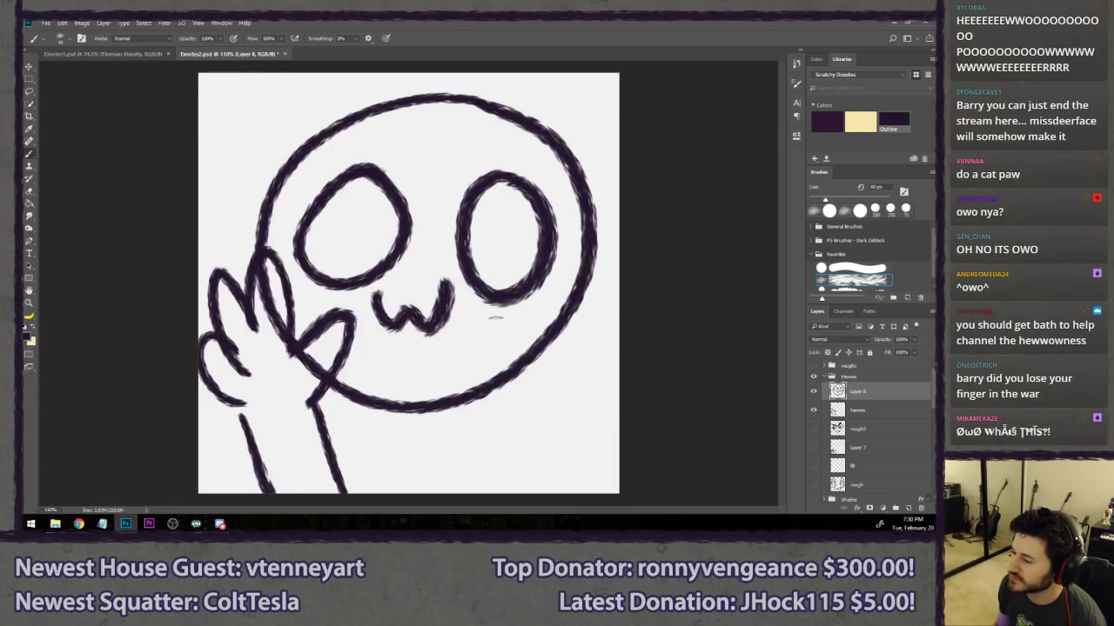
pyautogui.hotkey('ctrl', 'alt', 'z')
pyautogui.hotkey('ctrl', 'alt', 'z')
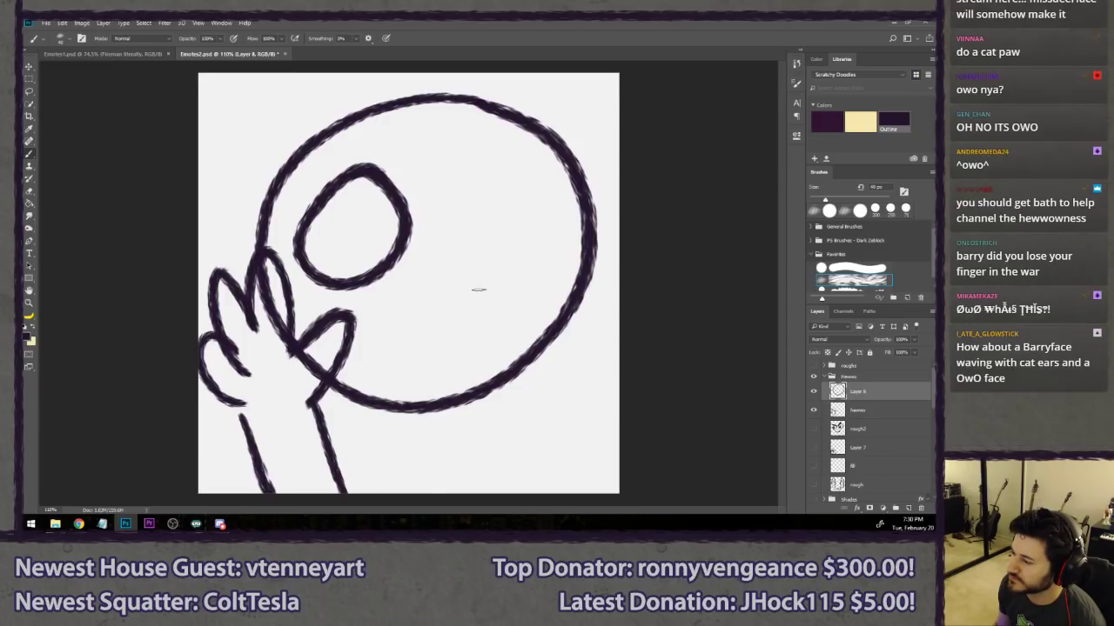
pyautogui.hotkey('ctrl', 'alt', 'z')
# - Sketch two smaller round eyes and a wider w mouth between them inside the round head
pyautogui.moveTo(316, 187); pyautogui.dragTo(320, 184)
pyautogui.moveTo(379, 270)
pyautogui.mouseDown()
pyautogui.moveTo(427, 309)
pyautogui.moveTo(461, 269)
pyautogui.mouseUp()
pyautogui.hotkey('ctrl', 'alt', 'z')
pyautogui.moveTo(376, 271)
pyautogui.mouseDown()
pyautogui.moveTo(417, 302)
pyautogui.moveTo(461, 271)
pyautogui.mouseUp()
pyautogui.hotkey('ctrl', 'alt', 'z')
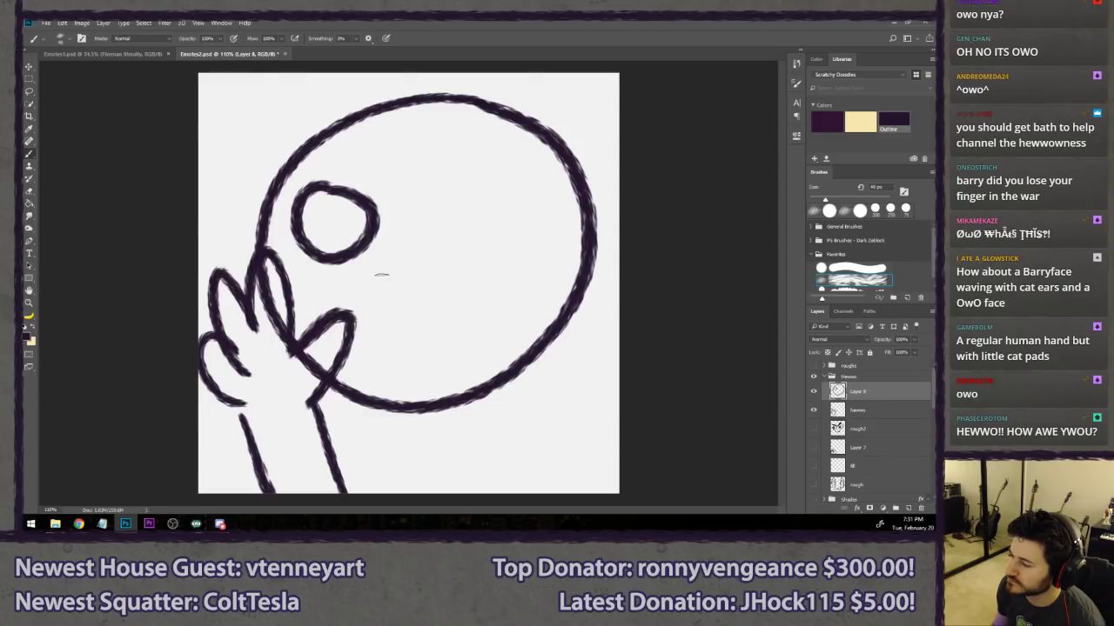
pyautogui.moveTo(380, 271)
pyautogui.mouseDown()
pyautogui.moveTo(419, 303)
pyautogui.moveTo(467, 272)
pyautogui.mouseUp()
pyautogui.moveTo(521, 198); pyautogui.dragTo(506, 203)
pyautogui.hotkey('ctrl', 'alt', 'z')
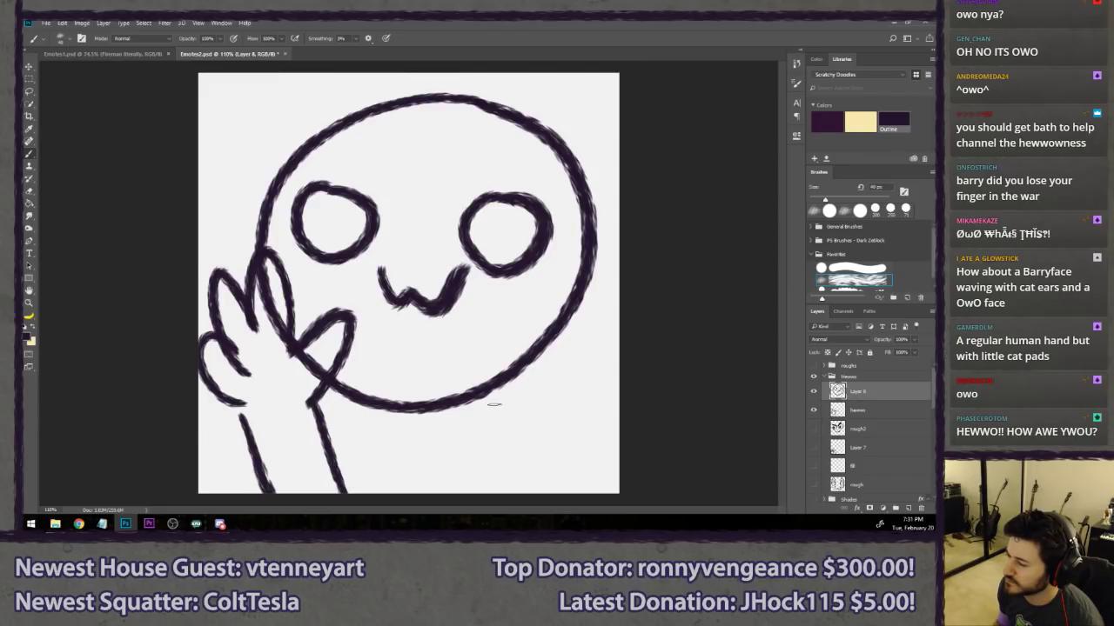
# - Draw a curved body line from the head's lower right to the canvas's bottom edge, and delete the whole head layer
pyautogui.moveTo(500, 390); pyautogui.dragTo(520, 493)
pyautogui.hotkey('ctrl', 'alt', 'z')
pyautogui.moveTo(526, 365); pyautogui.dragTo(570, 492)
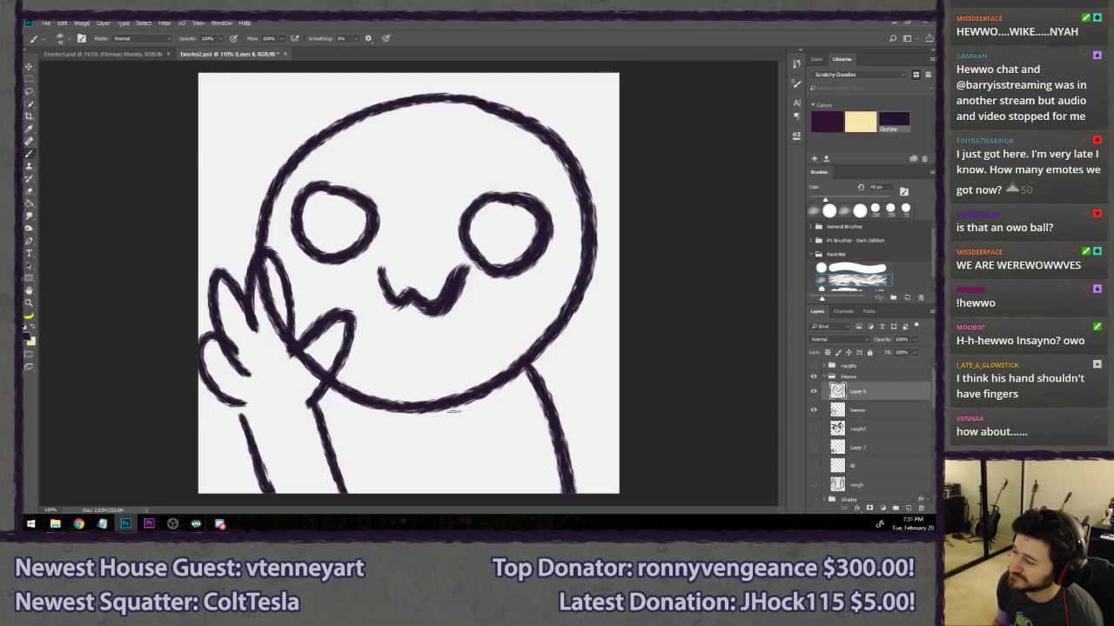
pyautogui.press('Delete')
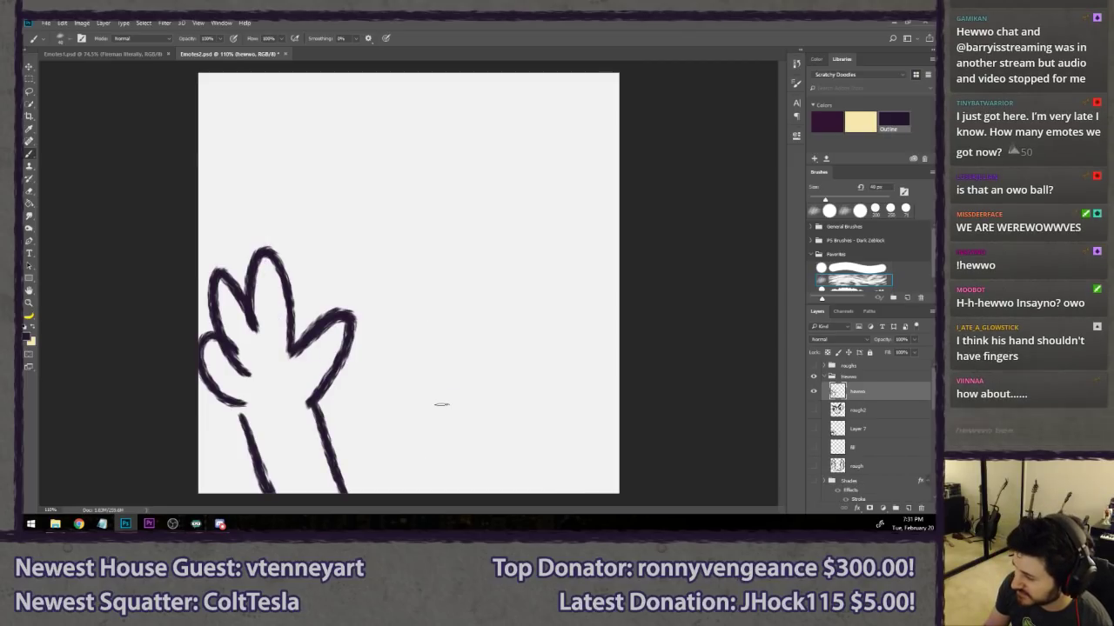
# - Create a new layer above the hand sketch and draw the top of a cat head with two pointed ears
pyautogui.hotkey('ctrl', 'shift', 'n')
pyautogui.press('Escape')
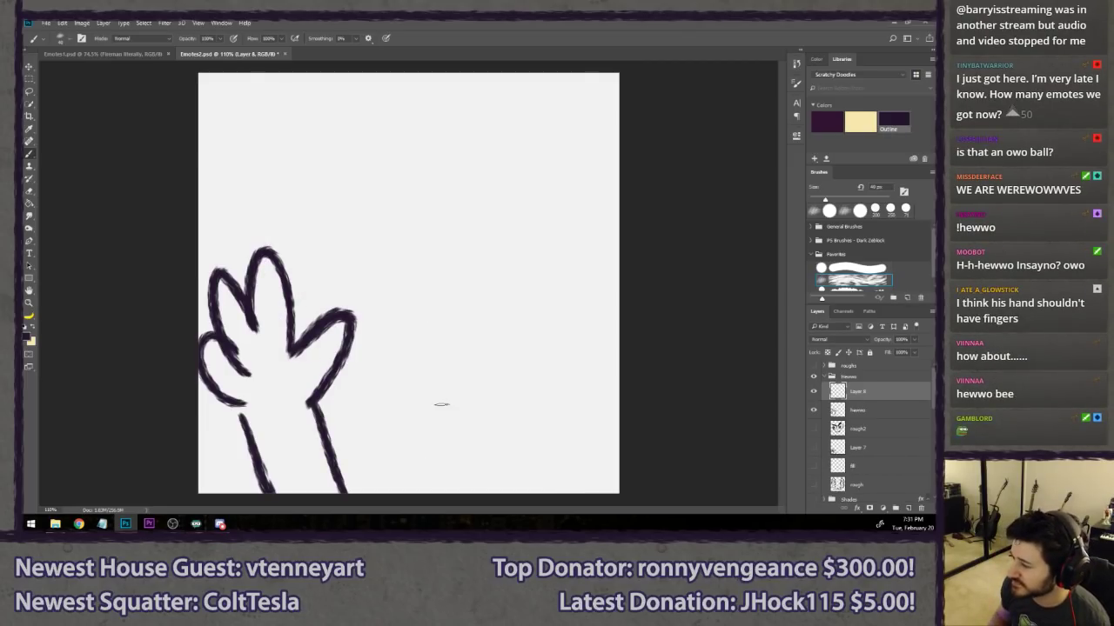
pyautogui.moveTo(254, 189)
pyautogui.mouseDown()
pyautogui.moveTo(279, 120)
pyautogui.moveTo(357, 153)
pyautogui.moveTo(329, 164)
pyautogui.moveTo(522, 167)
pyautogui.moveTo(541, 154)
pyautogui.moveTo(548, 119)
pyautogui.moveTo(583, 195)
pyautogui.mouseUp()
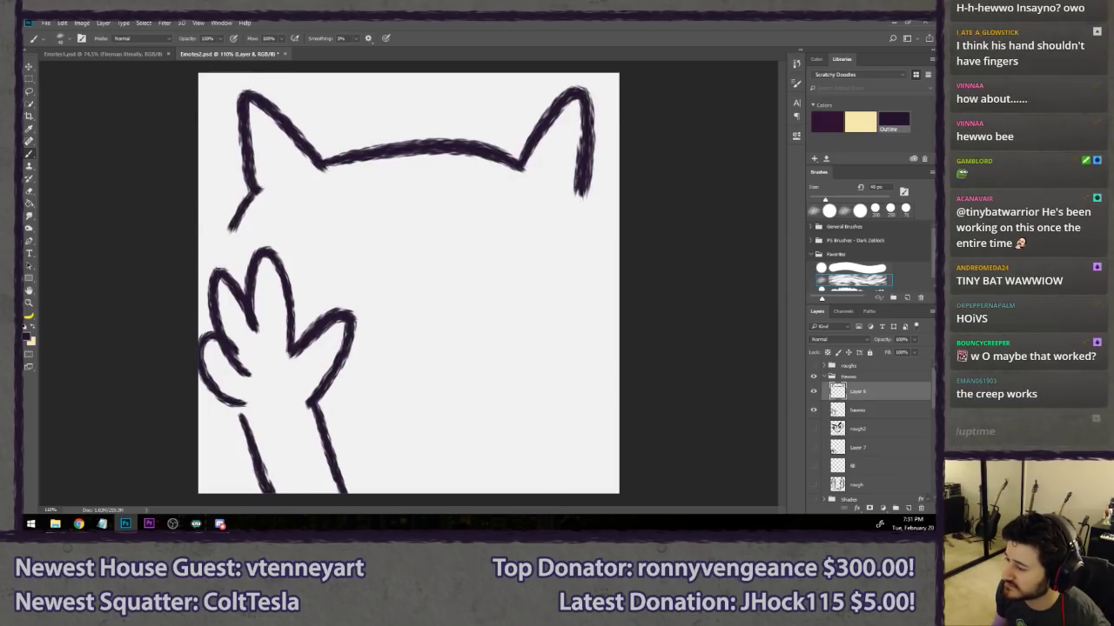
# - Try several side and chin contours for the head below the cat ears, and undo them
pyautogui.moveTo(255, 191); pyautogui.dragTo(611, 201)
pyautogui.hotkey('ctrl', 'z')
pyautogui.moveTo(255, 197)
pyautogui.mouseDown()
pyautogui.moveTo(290, 422)
pyautogui.moveTo(561, 178)
pyautogui.mouseUp()
pyautogui.hotkey('ctrl', 'z')
pyautogui.moveTo(252, 196)
pyautogui.mouseDown()
pyautogui.moveTo(250, 377)
pyautogui.moveTo(553, 220)
pyautogui.mouseUp()
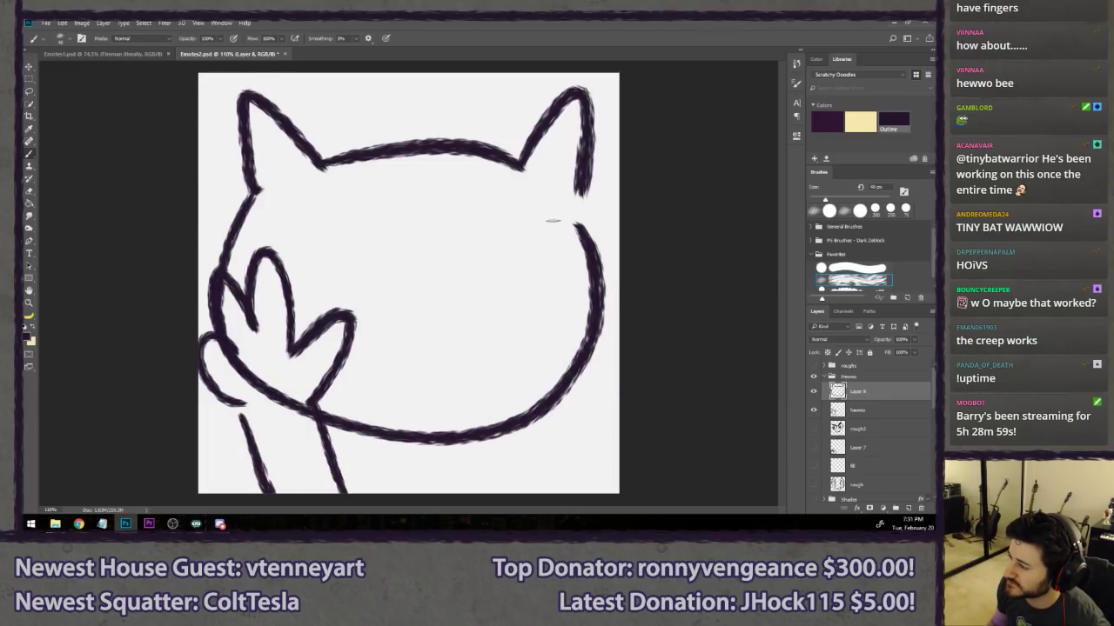
pyautogui.hotkey('ctrl', 'z')
pyautogui.moveTo(249, 196); pyautogui.dragTo(242, 308)
pyautogui.hotkey('ctrl', 'z')
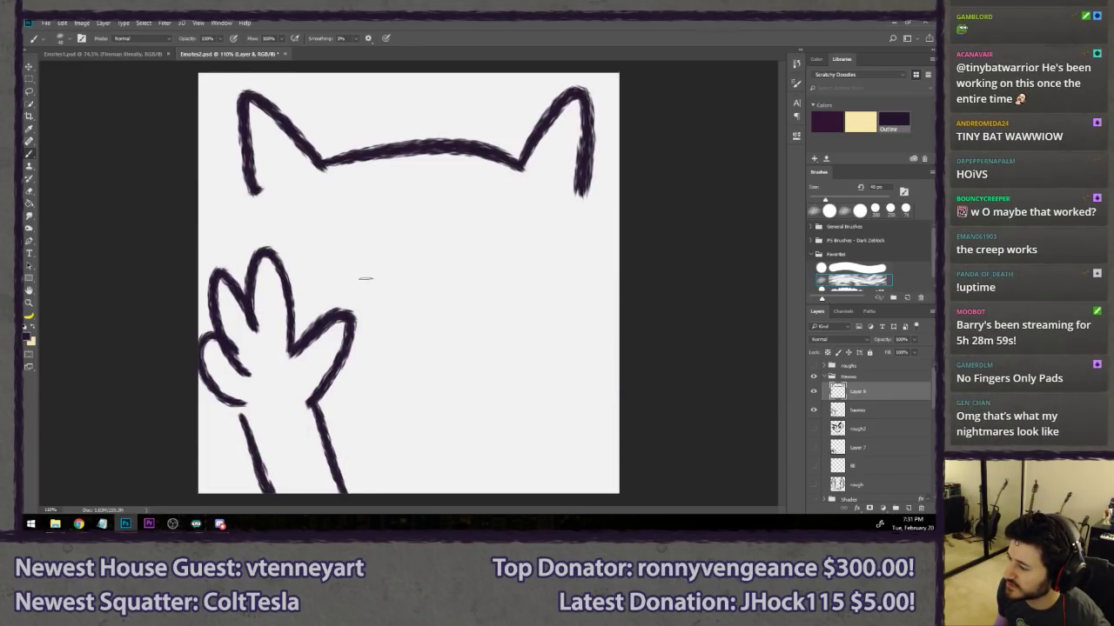
pyautogui.moveTo(571, 301); pyautogui.dragTo(585, 409)
pyautogui.hotkey('ctrl', 'z')
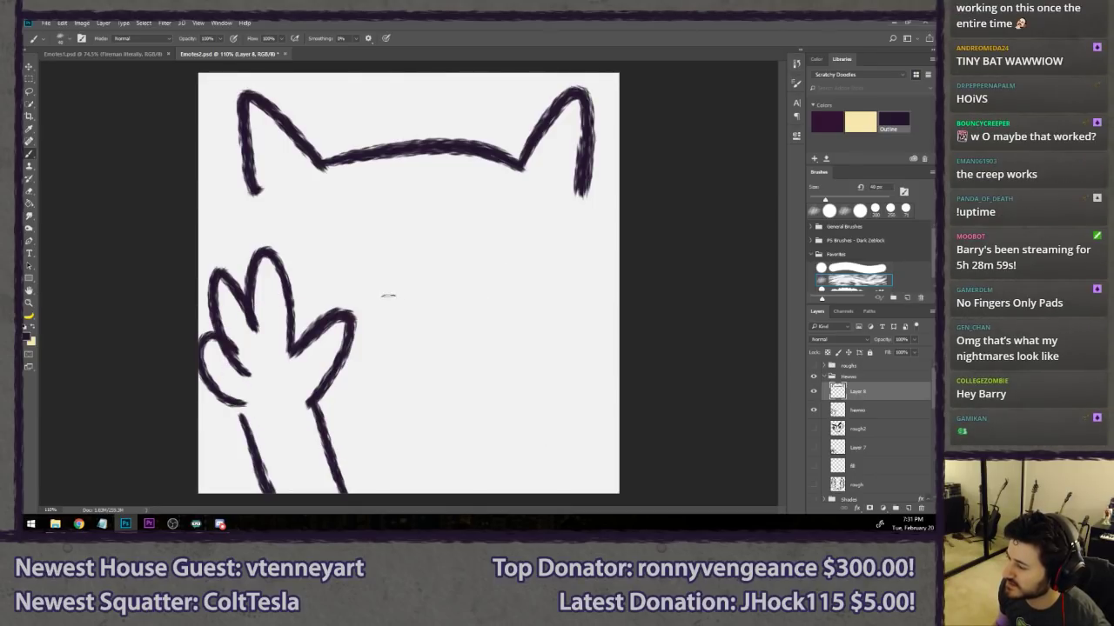
# - Draw a wide two-lobed muzzle below the cat ears with whisker strokes on both sides
pyautogui.moveTo(364, 280)
pyautogui.mouseDown()
pyautogui.moveTo(417, 383)
pyautogui.moveTo(541, 274)
pyautogui.mouseUp()
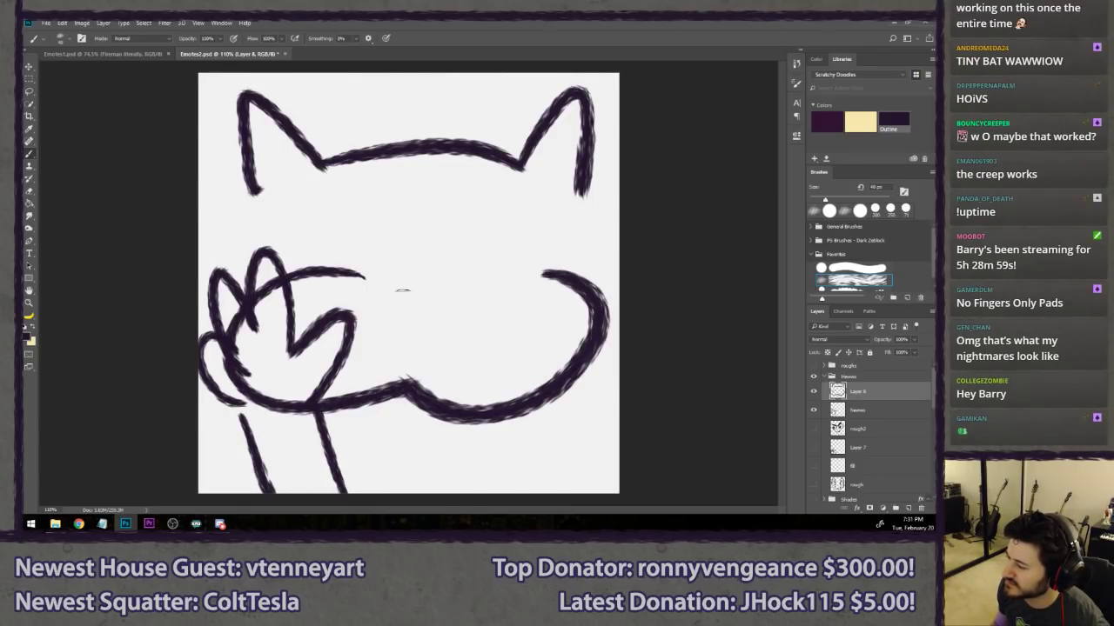
pyautogui.moveTo(339, 304); pyautogui.dragTo(228, 240)
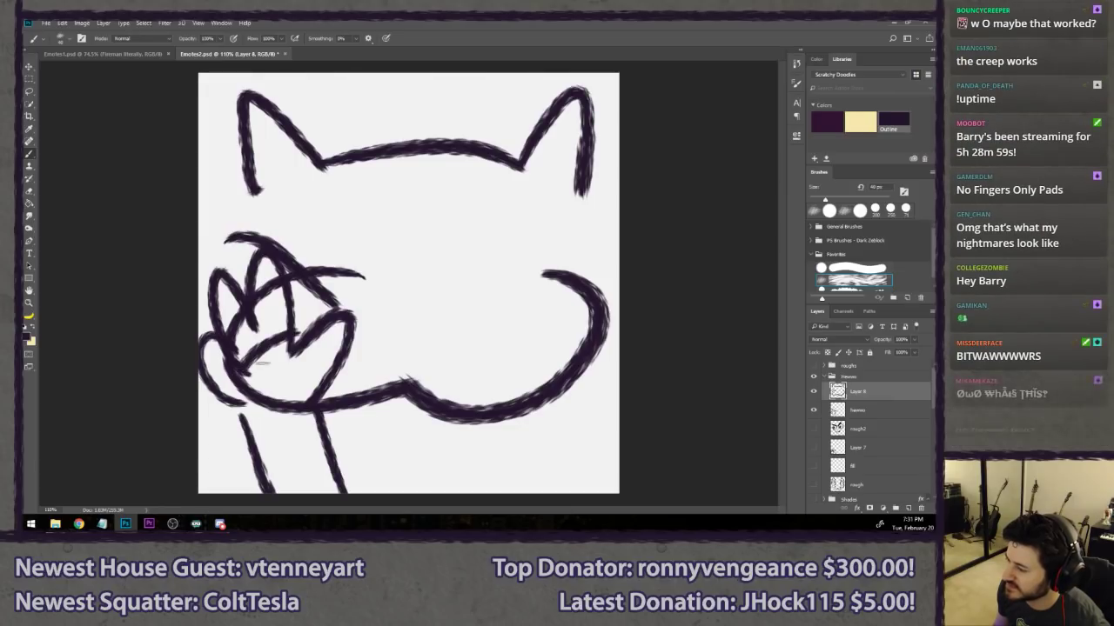
pyautogui.moveTo(496, 328); pyautogui.dragTo(574, 246)
pyautogui.moveTo(496, 355); pyautogui.dragTo(548, 435)
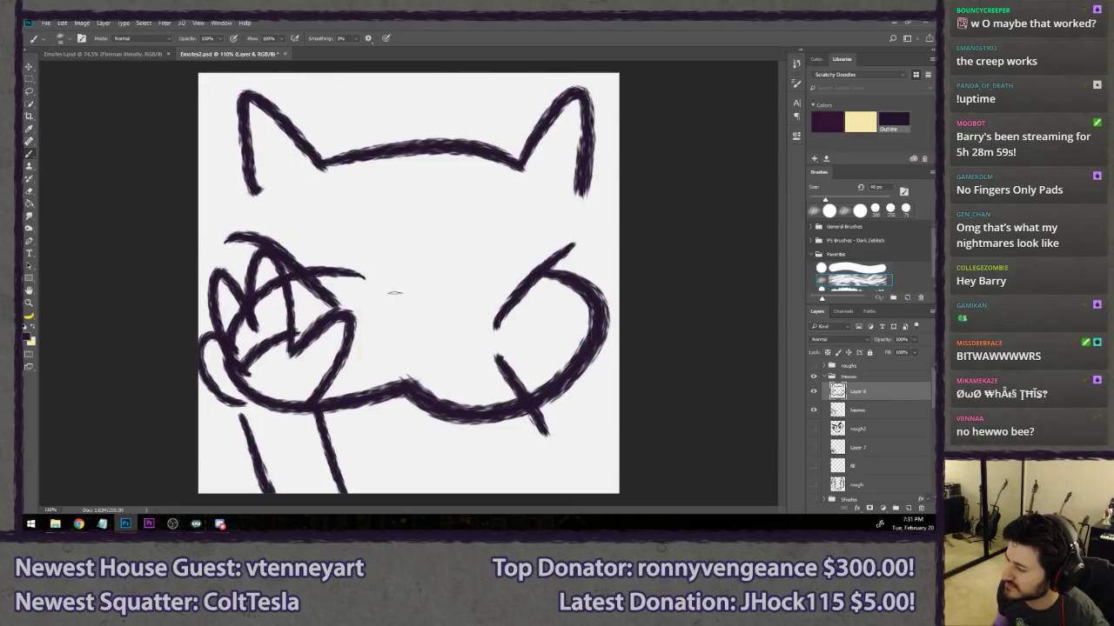
# - Draw a small round nose above the muzzle and a large round eye on each side of it
pyautogui.moveTo(410, 251); pyautogui.dragTo(412, 247)
pyautogui.moveTo(412, 269); pyautogui.dragTo(428, 282)
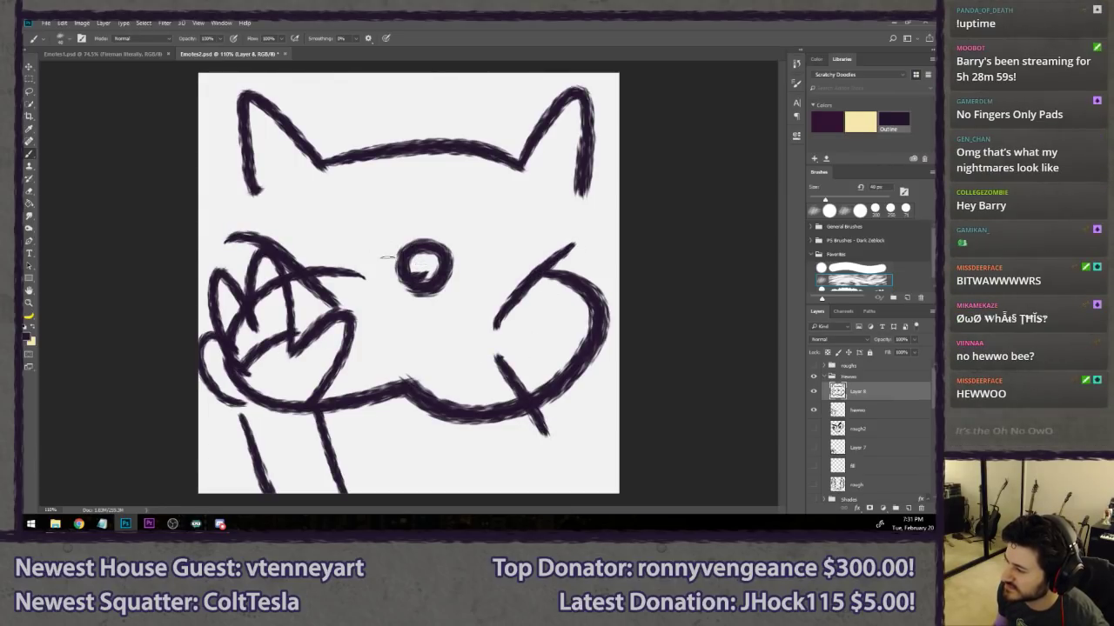
pyautogui.moveTo(360, 230); pyautogui.dragTo(380, 235)
pyautogui.moveTo(482, 240)
pyautogui.mouseDown()
pyautogui.moveTo(433, 236)
pyautogui.moveTo(449, 270)
pyautogui.mouseUp()
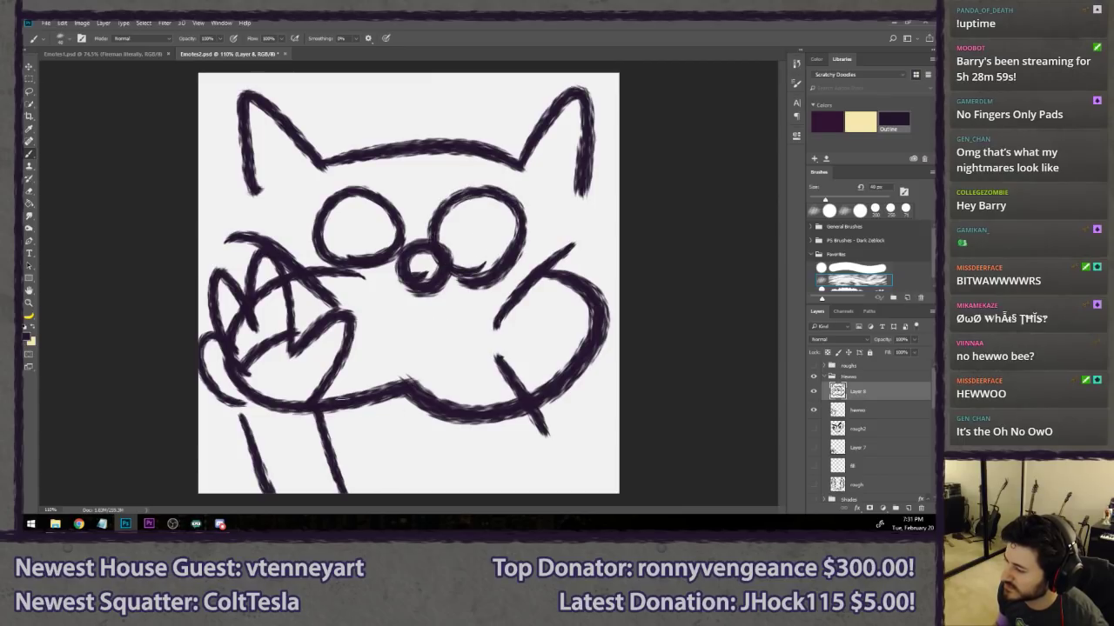
# - Draw an open mouth with two fangs under the muzzle and dark pupils inside both round eyes
pyautogui.moveTo(337, 411); pyautogui.dragTo(470, 406)
pyautogui.moveTo(374, 407)
pyautogui.mouseDown()
pyautogui.moveTo(412, 442)
pyautogui.moveTo(437, 412)
pyautogui.moveTo(361, 426)
pyautogui.moveTo(439, 416)
pyautogui.mouseUp()
pyautogui.hotkey('ctrl', 'z')
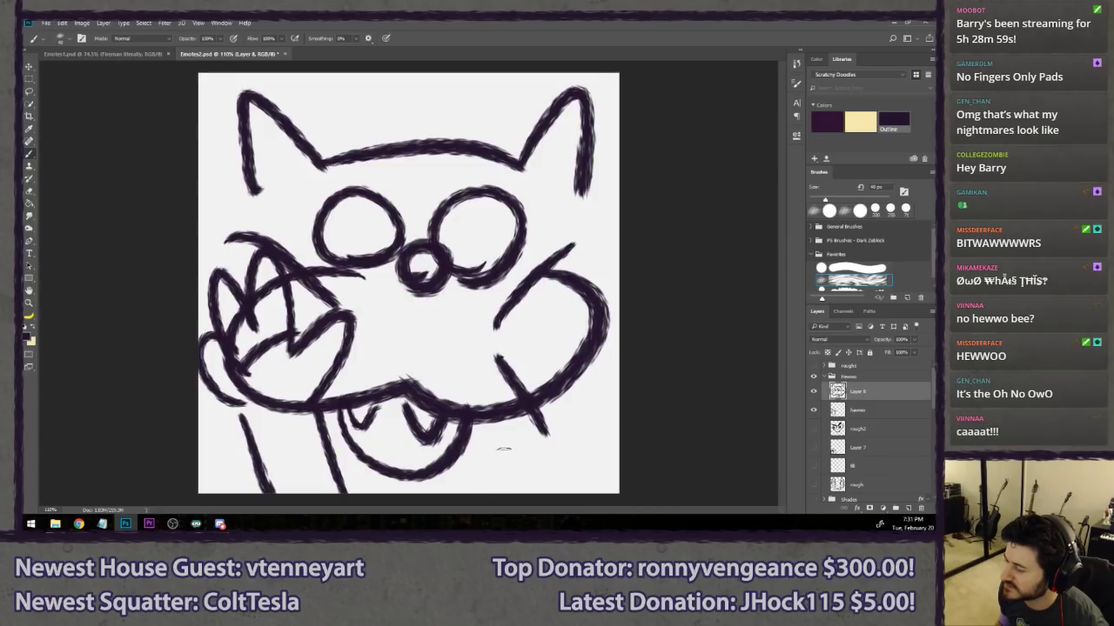
pyautogui.moveTo(470, 212); pyautogui.dragTo(477, 247)
pyautogui.moveTo(357, 217); pyautogui.dragTo(364, 228)
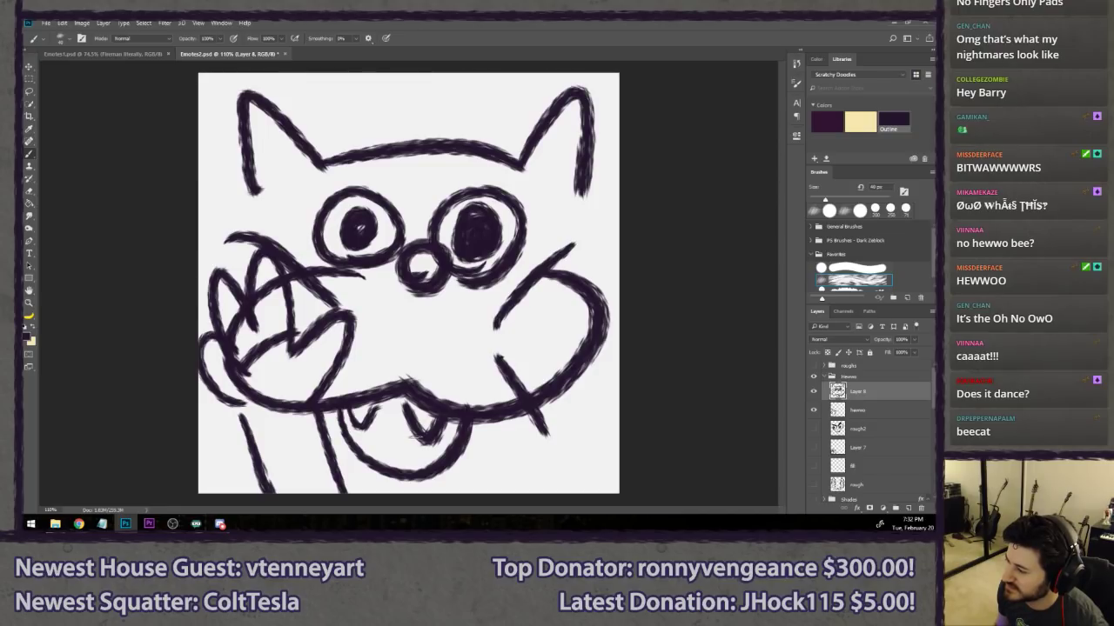
# - Delete the cat head layer and create a new empty layer above the hand sketch
pyautogui.press('Delete')
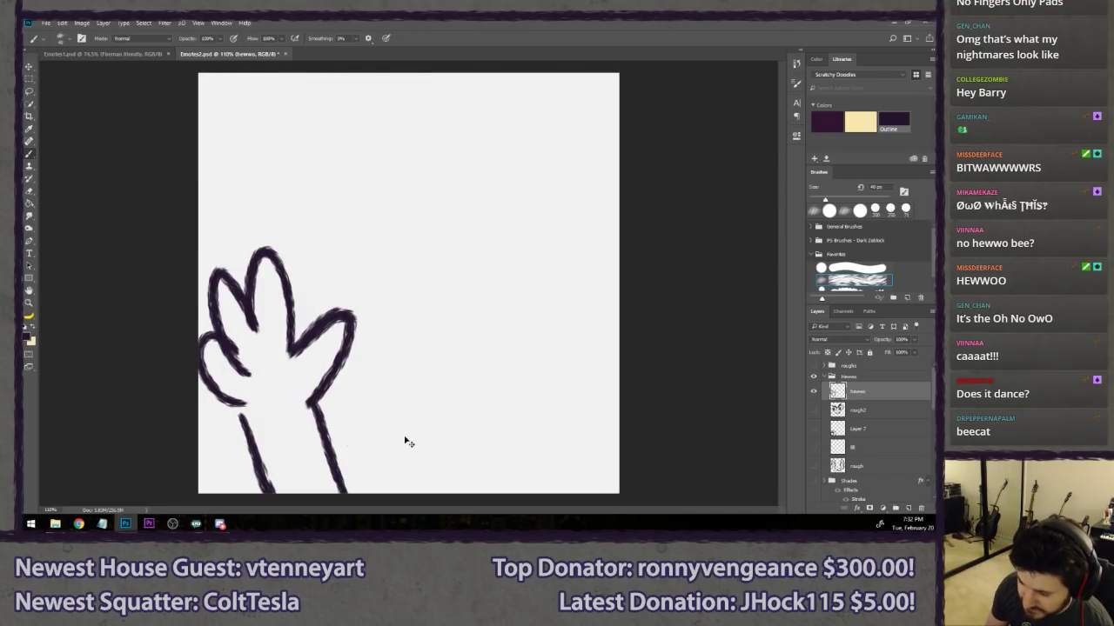
pyautogui.hotkey('ctrl', 'shift', 'n')
pyautogui.press('Return')
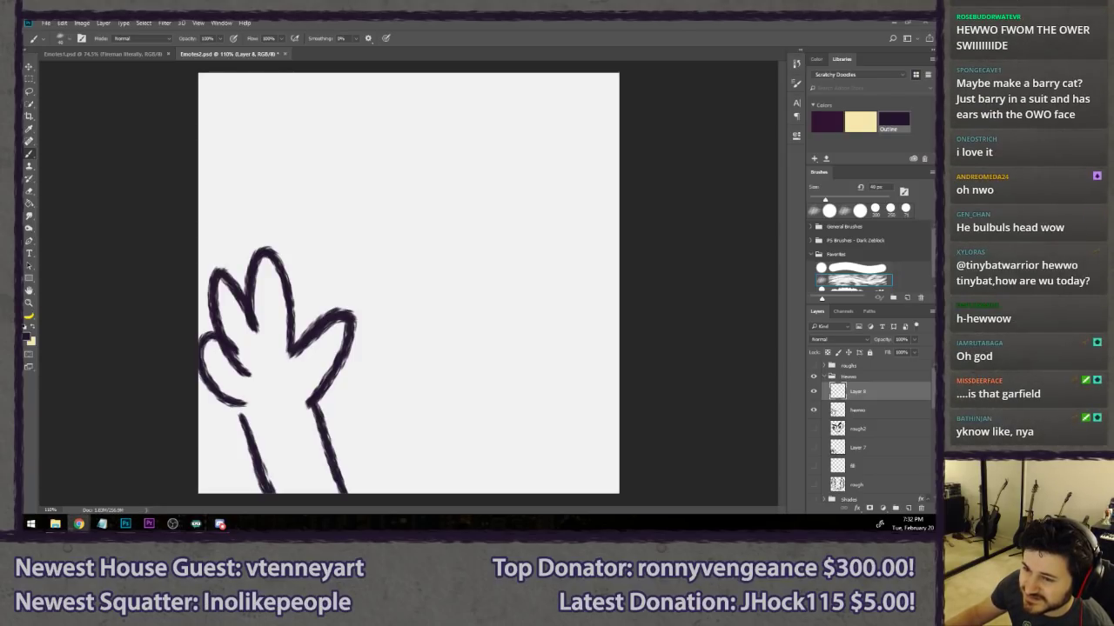
# - Switch to the browser to view the hewwo cat picture, and return to Photoshop
pyautogui.moveTo(24, 97); pyautogui.dragTo(348, 21)
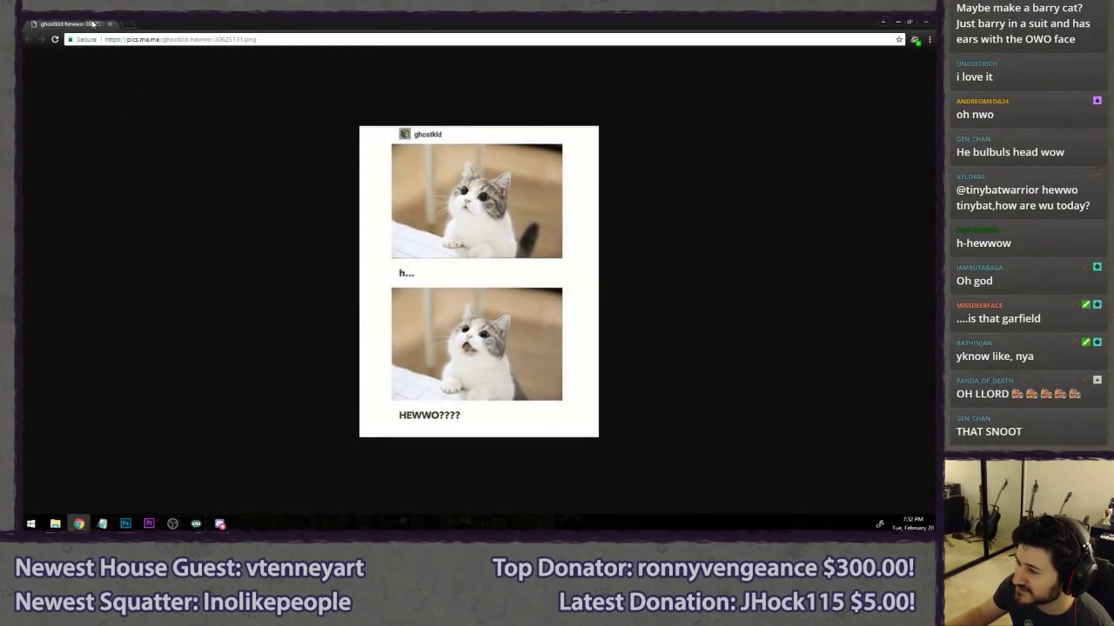
pyautogui.hotkey('alt', 'Tab')
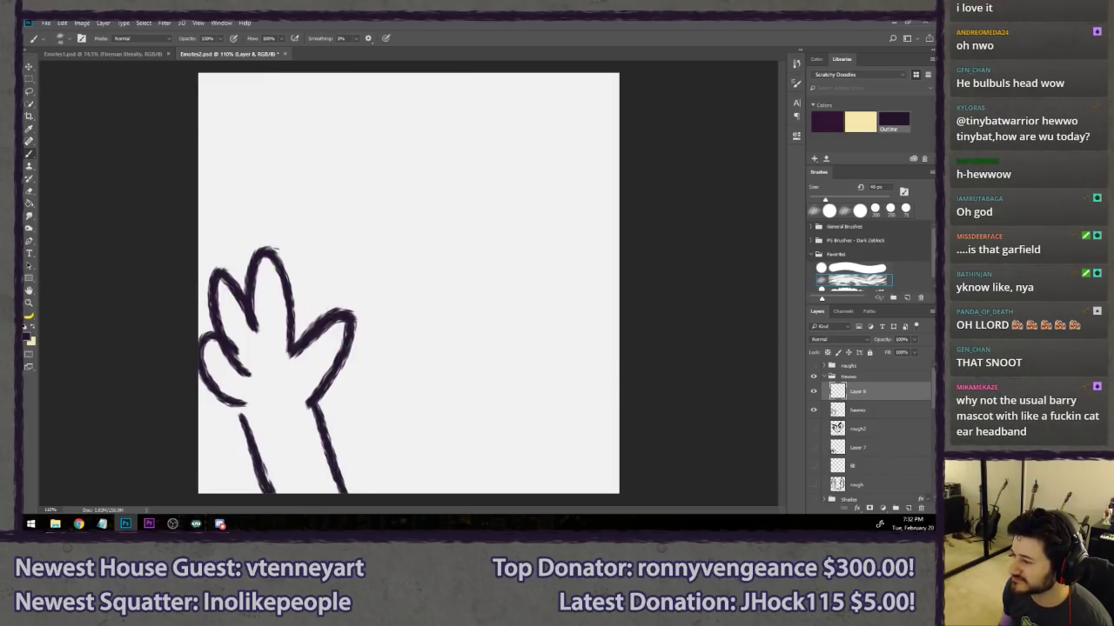
# - Draw a large round head outline overlapping the raised hand, redoing the first circle attempt
pyautogui.moveTo(522, 113); pyautogui.dragTo(473, 409)
pyautogui.moveTo(487, 131); pyautogui.dragTo(453, 423)
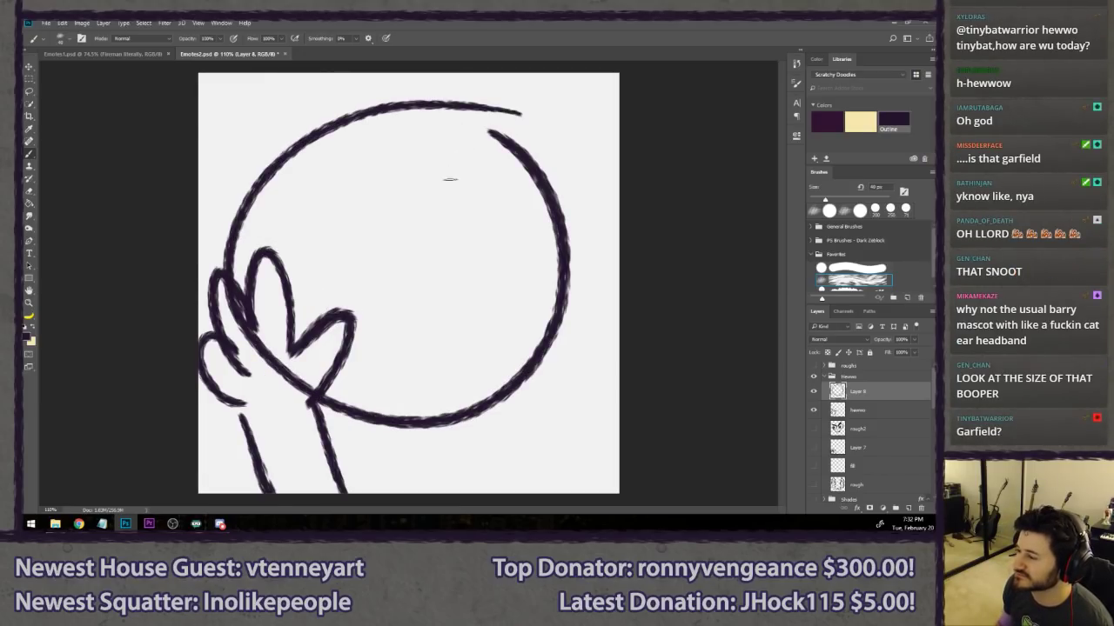
pyautogui.hotkey('ctrl', 'alt', 'z')
pyautogui.hotkey('ctrl', 'alt', 'z')
pyautogui.moveTo(490, 129)
pyautogui.mouseDown()
pyautogui.moveTo(583, 268)
pyautogui.moveTo(494, 129)
pyautogui.mouseUp()
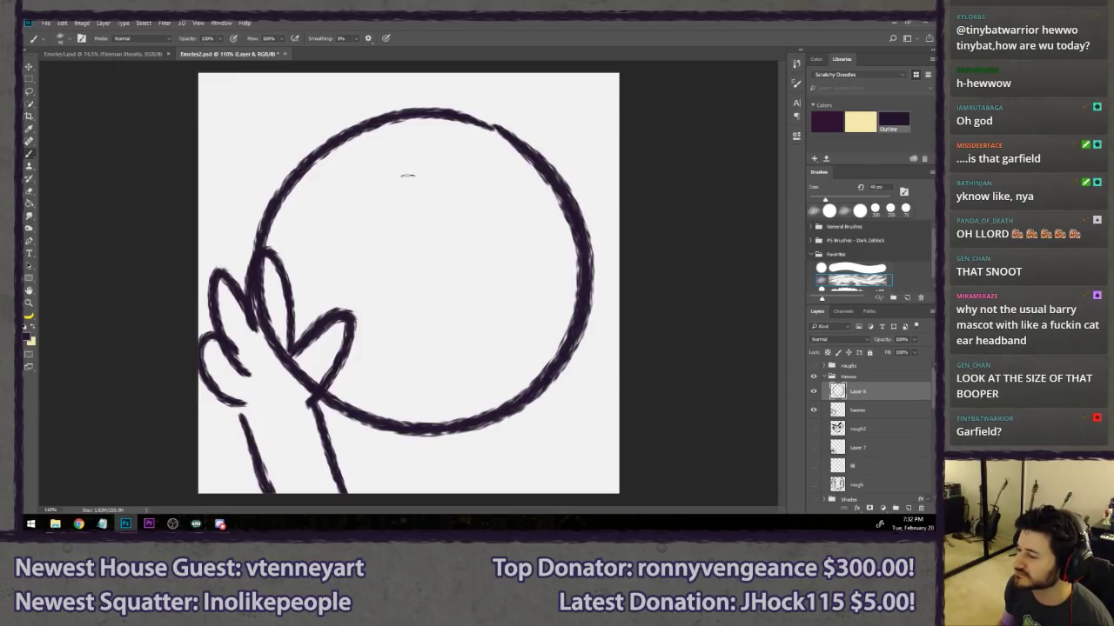
# - Sketch two large tilted oval eyes with inner iris curves and a small w mouth between them inside the round head
pyautogui.moveTo(320, 194); pyautogui.dragTo(411, 215)
pyautogui.moveTo(355, 296)
pyautogui.mouseDown()
pyautogui.moveTo(406, 335)
pyautogui.moveTo(436, 294)
pyautogui.mouseUp()
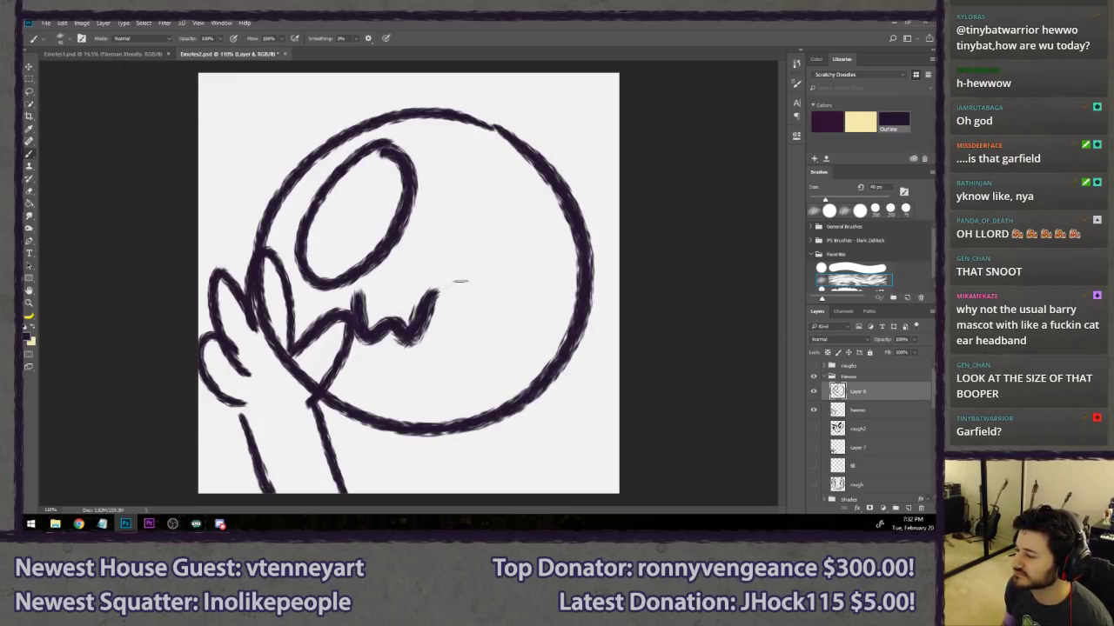
pyautogui.moveTo(527, 210)
pyautogui.mouseDown()
pyautogui.moveTo(470, 343)
pyautogui.moveTo(530, 214)
pyautogui.mouseUp()
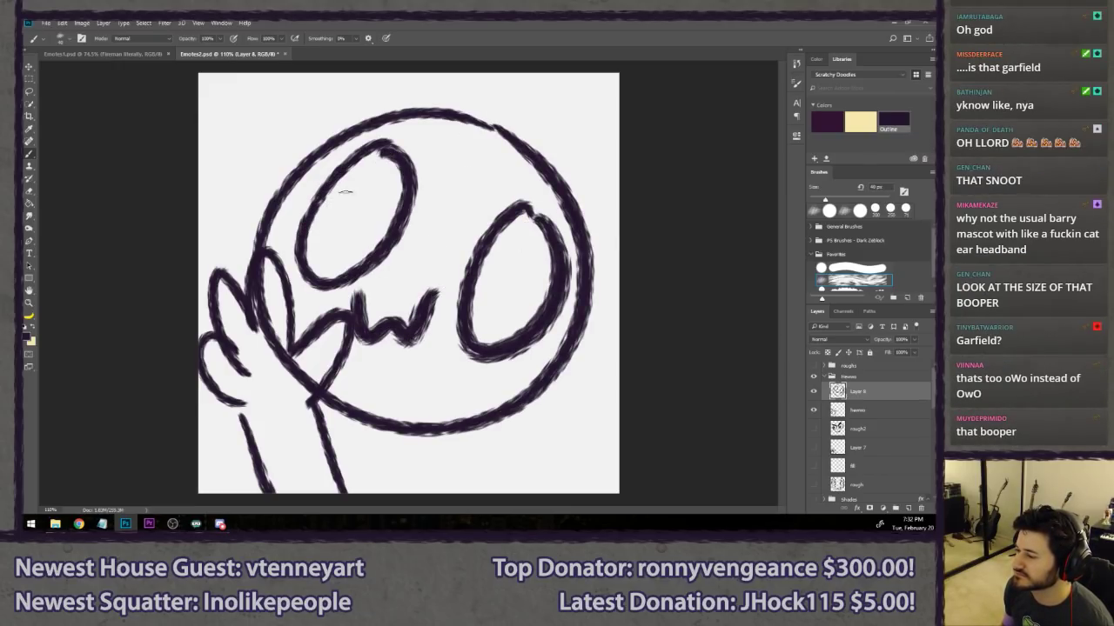
pyautogui.moveTo(345, 192); pyautogui.dragTo(363, 249)
pyautogui.moveTo(491, 255)
pyautogui.mouseDown()
pyautogui.moveTo(533, 263)
pyautogui.moveTo(526, 325)
pyautogui.mouseUp()
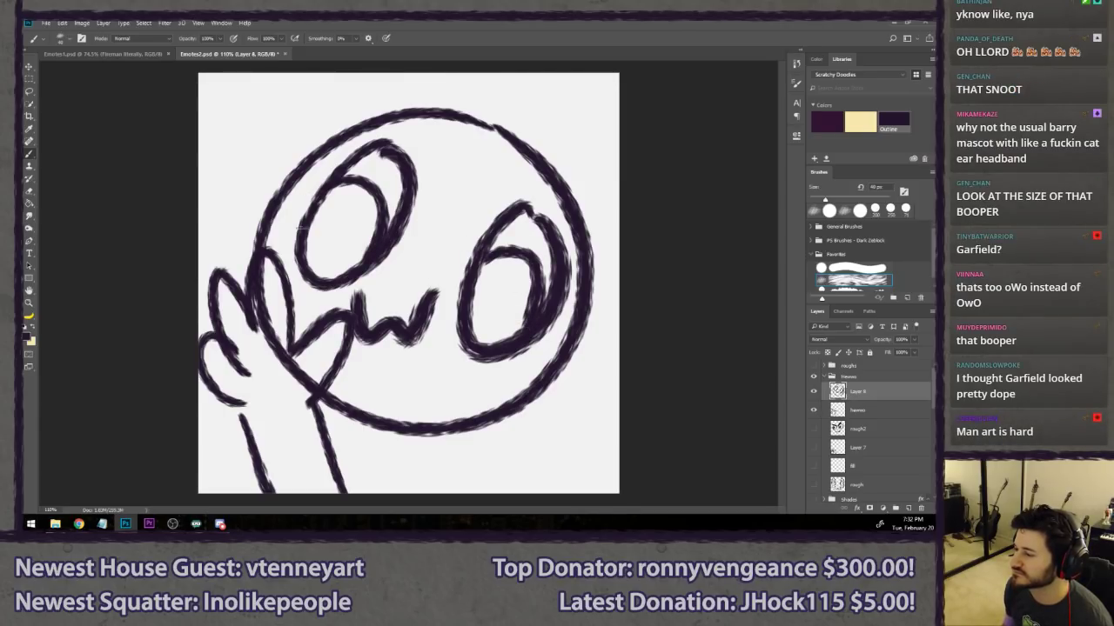
# - Try filling the irises of both oval eyes with solid dark strokes, and undo the fills
pyautogui.moveTo(300, 228)
pyautogui.mouseDown()
pyautogui.moveTo(304, 269)
pyautogui.moveTo(335, 192)
pyautogui.moveTo(322, 279)
pyautogui.moveTo(349, 225)
pyautogui.moveTo(364, 252)
pyautogui.moveTo(374, 213)
pyautogui.mouseUp()
pyautogui.moveTo(488, 272)
pyautogui.mouseDown()
pyautogui.moveTo(472, 329)
pyautogui.moveTo(513, 261)
pyautogui.moveTo(530, 276)
pyautogui.mouseUp()
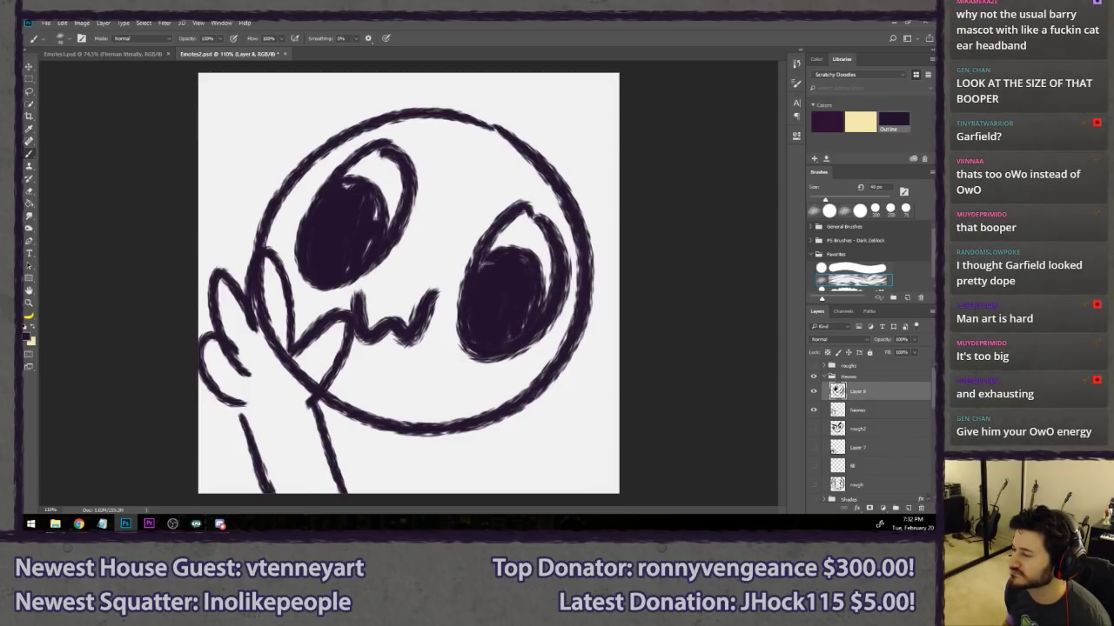
pyautogui.hotkey('ctrl', 'alt', 'z')
pyautogui.hotkey('ctrl', 'alt', 'z')
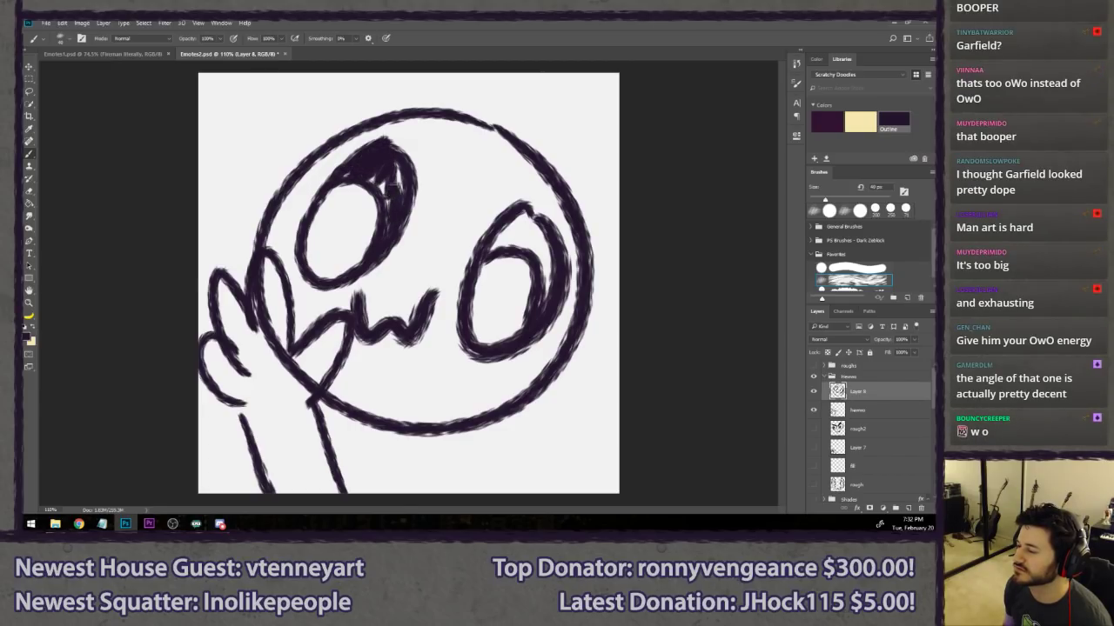
# - Try darkening both eyes around the inner ovals with small pupil marks in one eye, and undo it all
pyautogui.moveTo(497, 244)
pyautogui.mouseDown()
pyautogui.moveTo(517, 233)
pyautogui.moveTo(546, 296)
pyautogui.moveTo(540, 245)
pyautogui.moveTo(505, 278)
pyautogui.mouseUp()
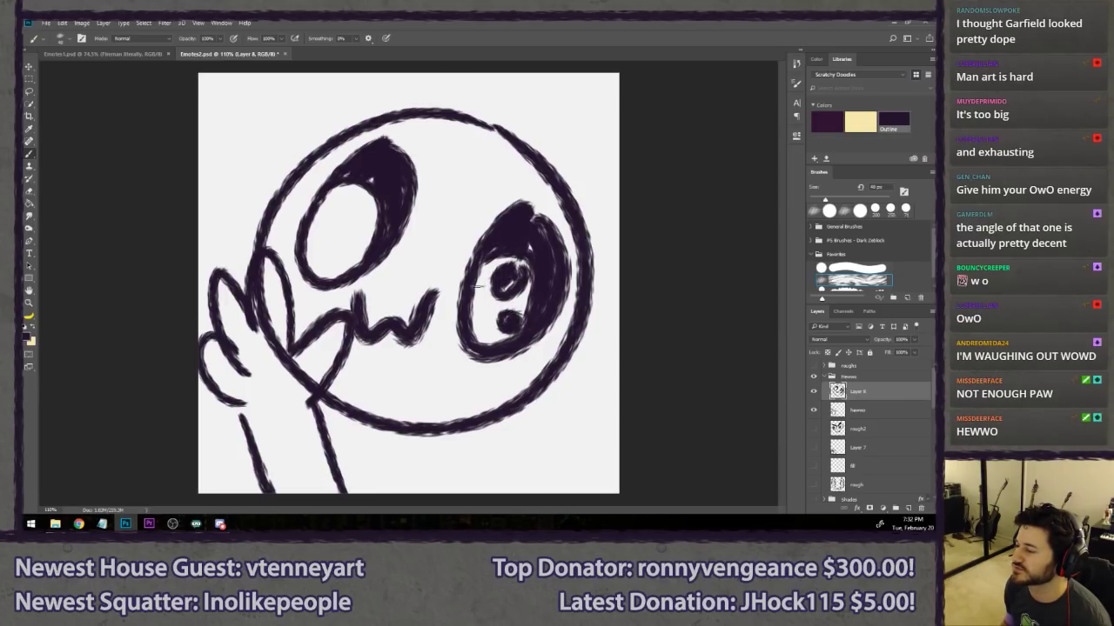
pyautogui.hotkey('ctrl', 'alt', 'z')
pyautogui.hotkey('ctrl', 'alt', 'z')
pyautogui.hotkey('ctrl', 'alt', 'z')
pyautogui.hotkey('ctrl', 'alt', 'z')
pyautogui.hotkey('ctrl', 'alt', 'z')
pyautogui.hotkey('ctrl', 'alt', 'z')
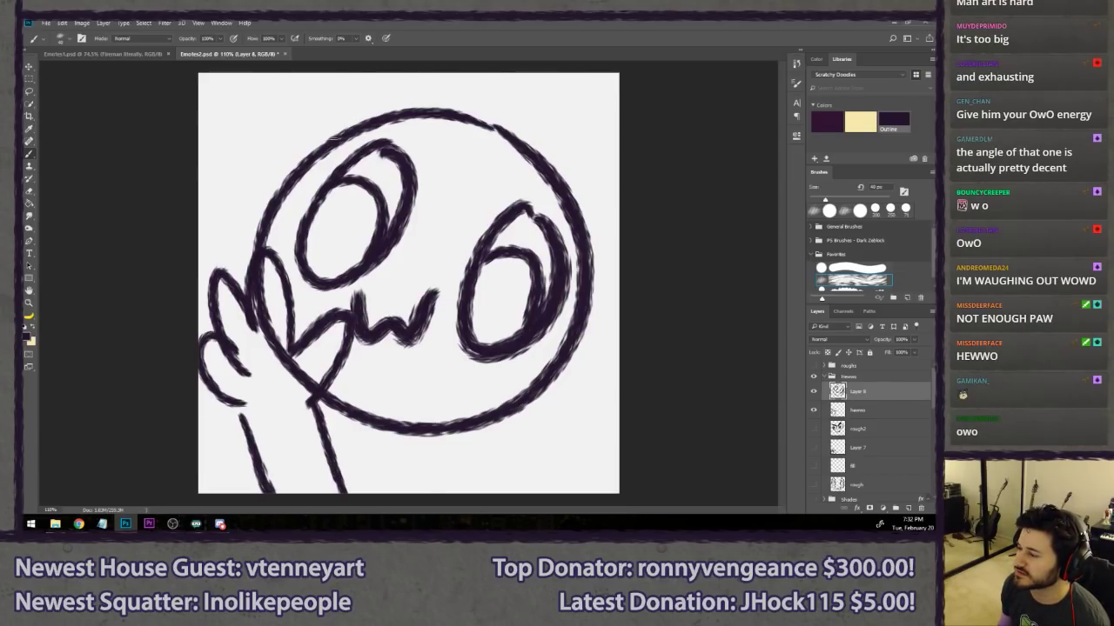
# - Try curved antenna-like shapes on both sides of the round head's top, and undo them
pyautogui.moveTo(329, 139)
pyautogui.mouseDown()
pyautogui.moveTo(352, 94)
pyautogui.moveTo(269, 100)
pyautogui.moveTo(246, 137)
pyautogui.moveTo(335, 106)
pyautogui.mouseUp()
pyautogui.moveTo(576, 199)
pyautogui.mouseDown()
pyautogui.moveTo(553, 180)
pyautogui.moveTo(633, 117)
pyautogui.mouseUp()
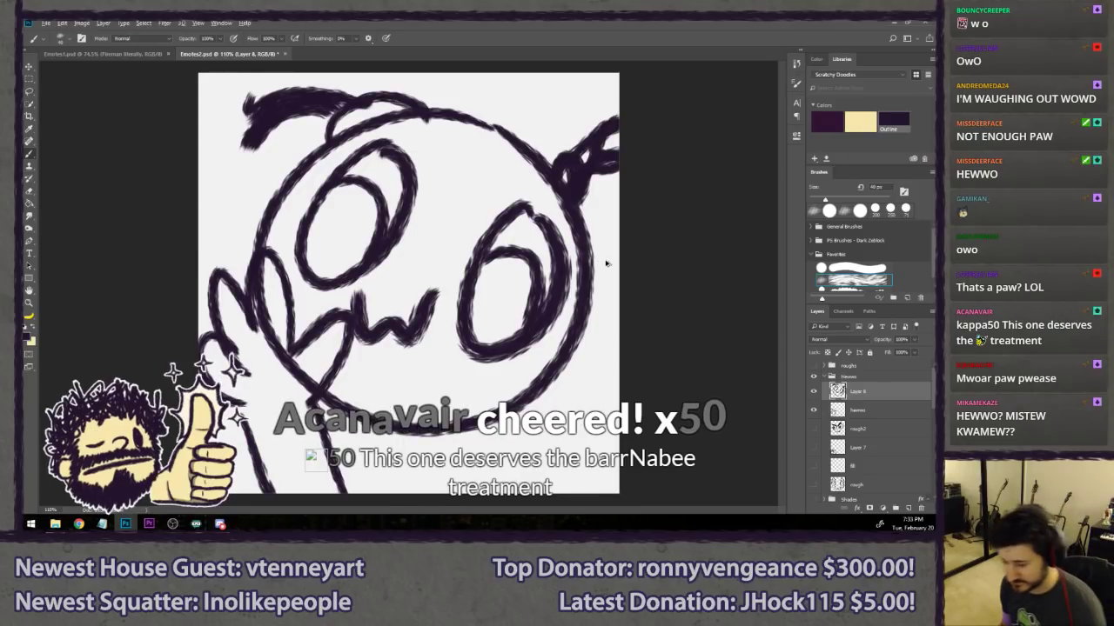
pyautogui.hotkey('ctrl', 'alt', 'z')
pyautogui.hotkey('ctrl', 'alt', 'z')
pyautogui.hotkey('ctrl', 'alt', 'z')
pyautogui.hotkey('ctrl', 'alt', 'z')
pyautogui.hotkey('ctrl', 'alt', 'z')
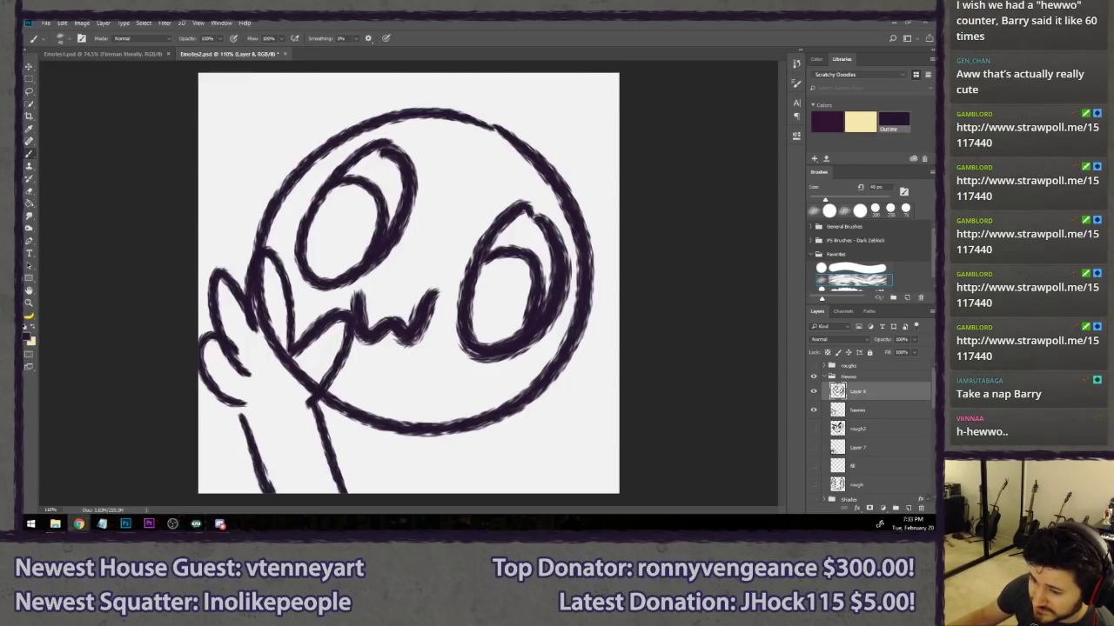
# - Open the h-hewwo? straw poll in the browser, check its results, and return to Photoshop
pyautogui.moveTo(23, 52); pyautogui.dragTo(373, 22)
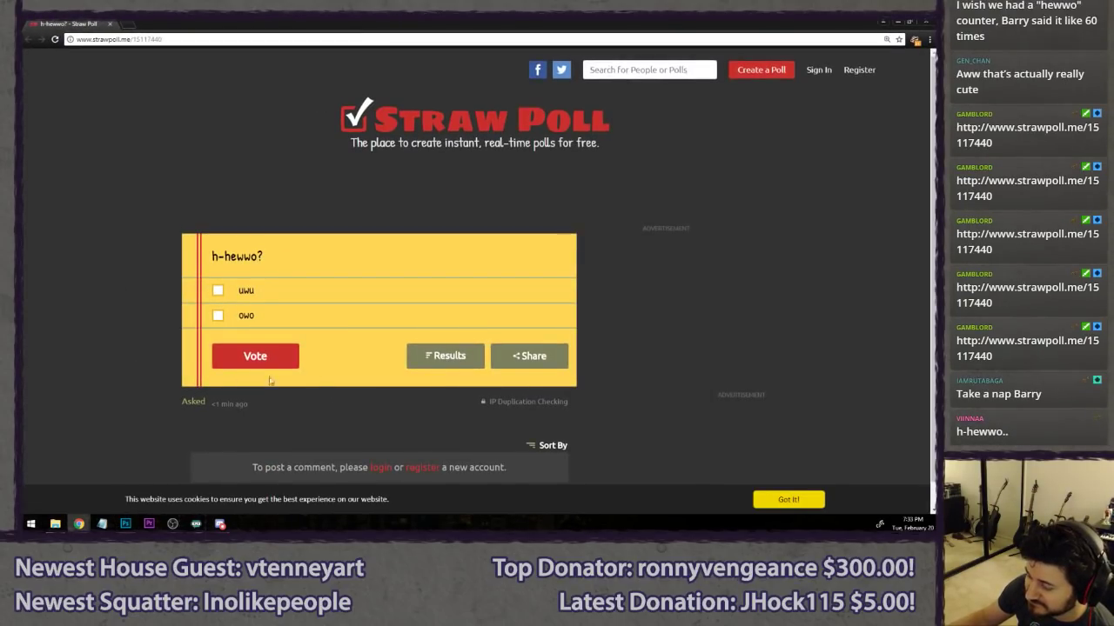
pyautogui.click(445, 357)
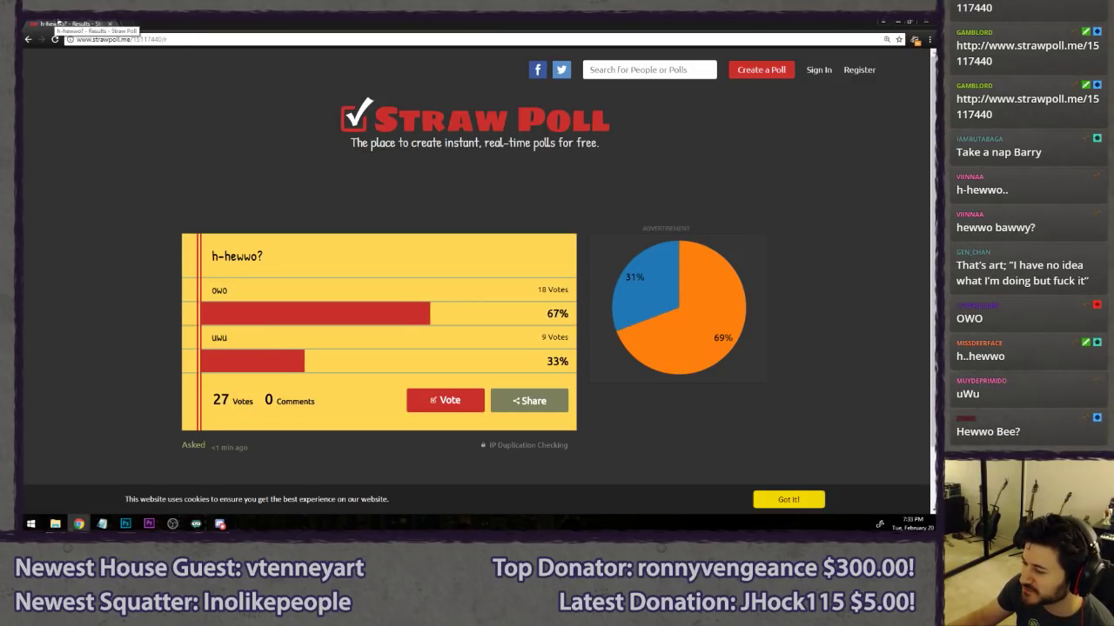
pyautogui.hotkey('alt', 'Tab')
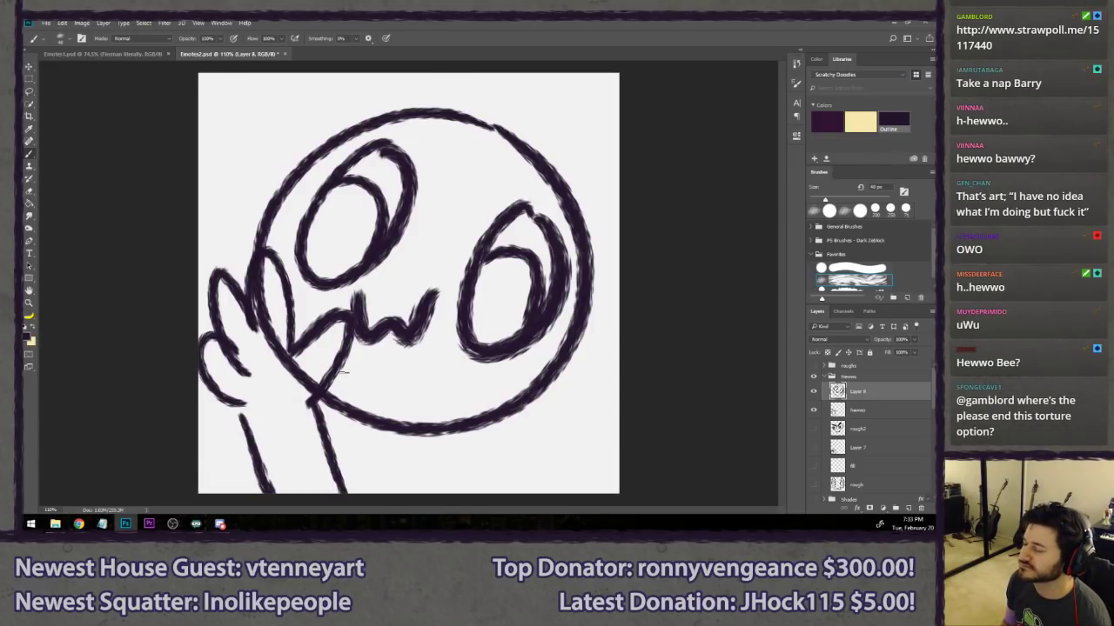
# - Place the hand layer above the head layer and create a layer named fill between them
pyautogui.moveTo(875, 409); pyautogui.dragTo(868, 410)
pyautogui.hotkey('ctrl', 'shift', 'n')
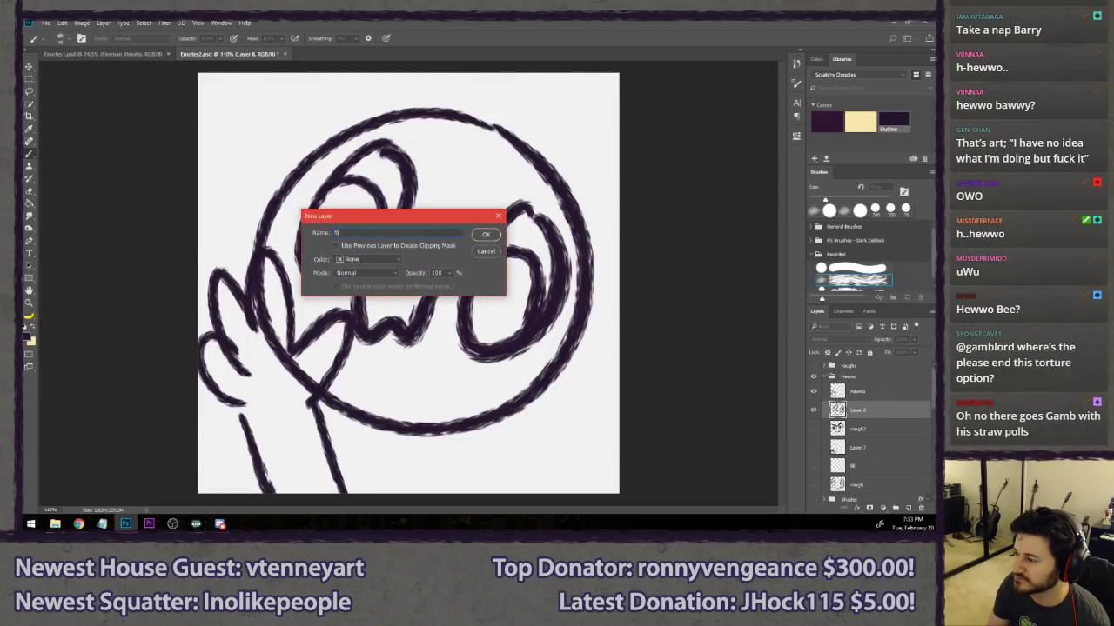
pyautogui.write('fl')
pyautogui.press('Return')
# - Sample the light canvas colour and paint inside the hand with the solid round brush to cover the overlapping head outline
pyautogui.keyDown('alt'); pyautogui.click(429, 475); pyautogui.keyUp('alt')
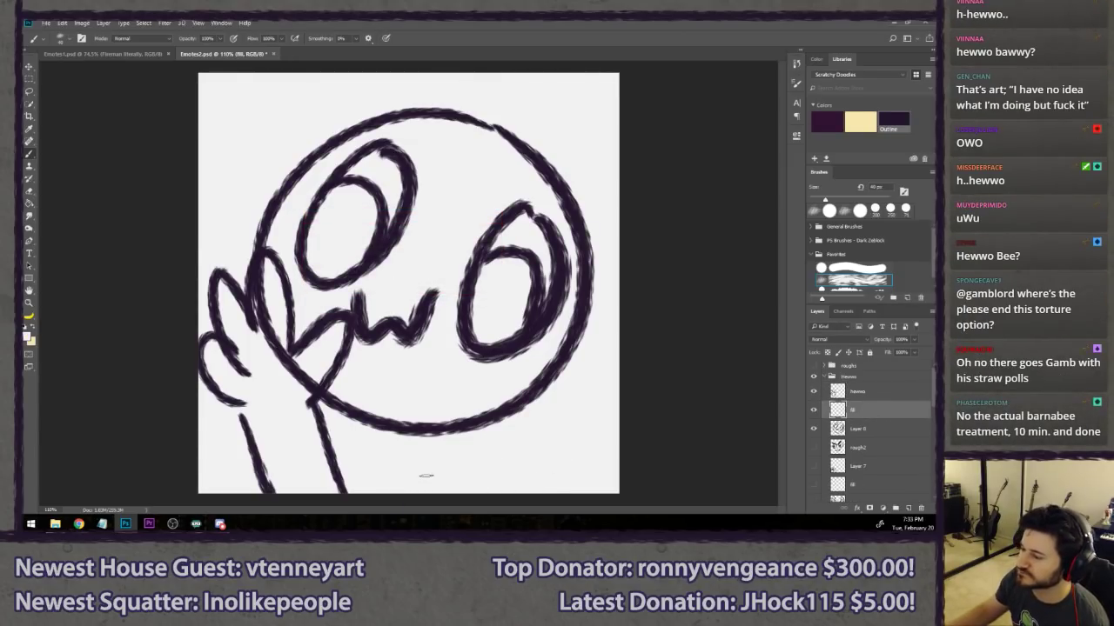
pyautogui.click(836, 269)
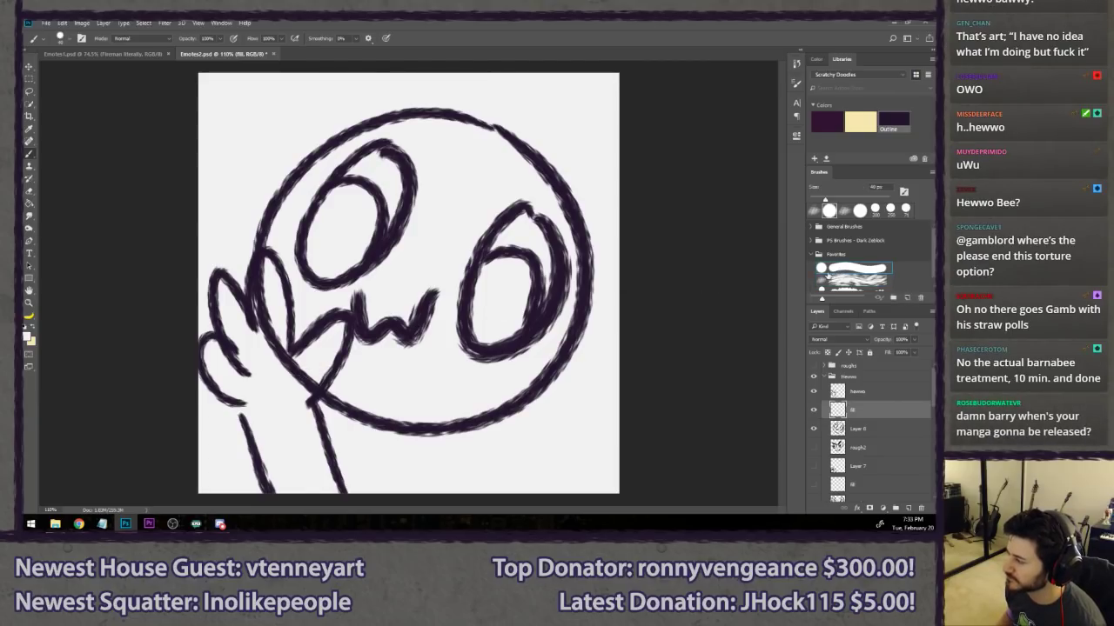
pyautogui.moveTo(302, 388)
pyautogui.mouseDown()
pyautogui.moveTo(264, 324)
pyautogui.moveTo(266, 265)
pyautogui.moveTo(269, 277)
pyautogui.mouseUp()
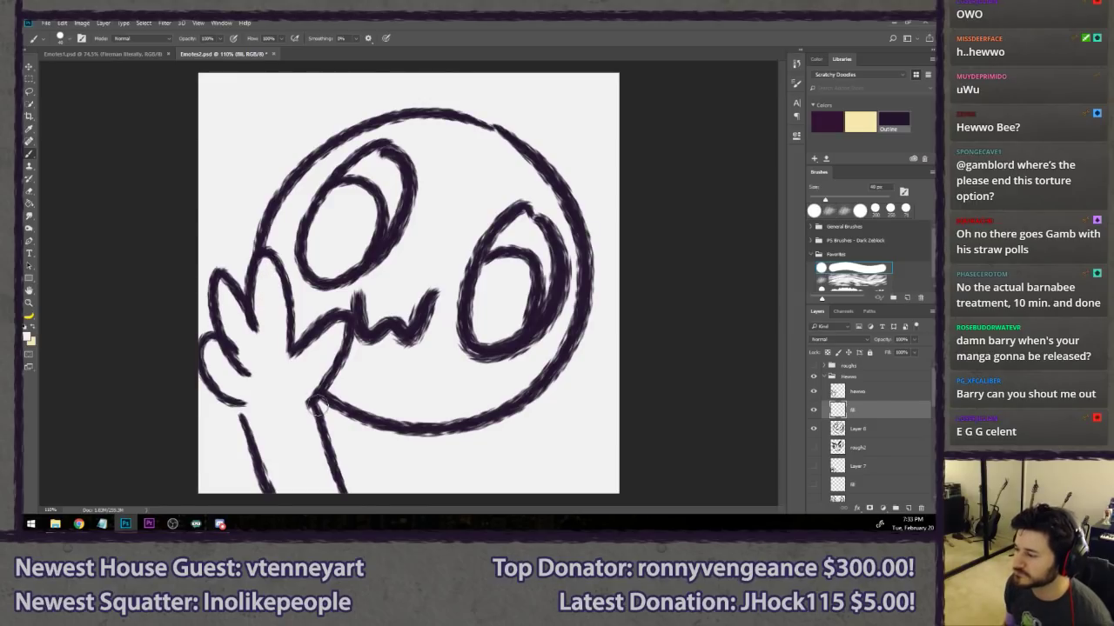
# - Try painting light colour over the lower right eye on the hewwo layer, and undo the stroke
pyautogui.press('l')
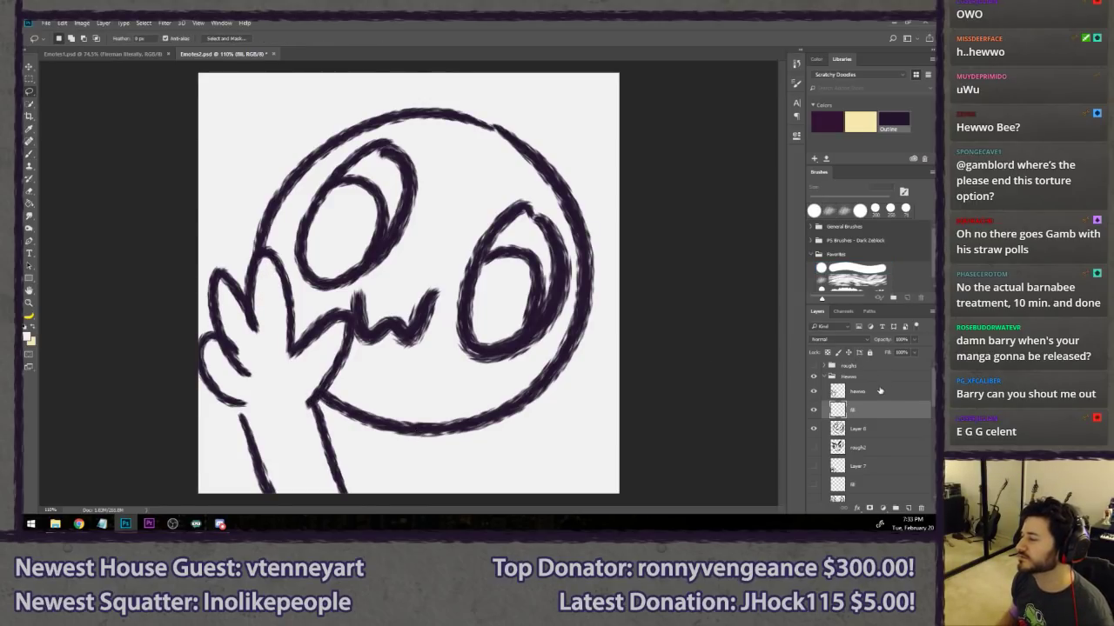
pyautogui.click(881, 393)
pyautogui.press('b')
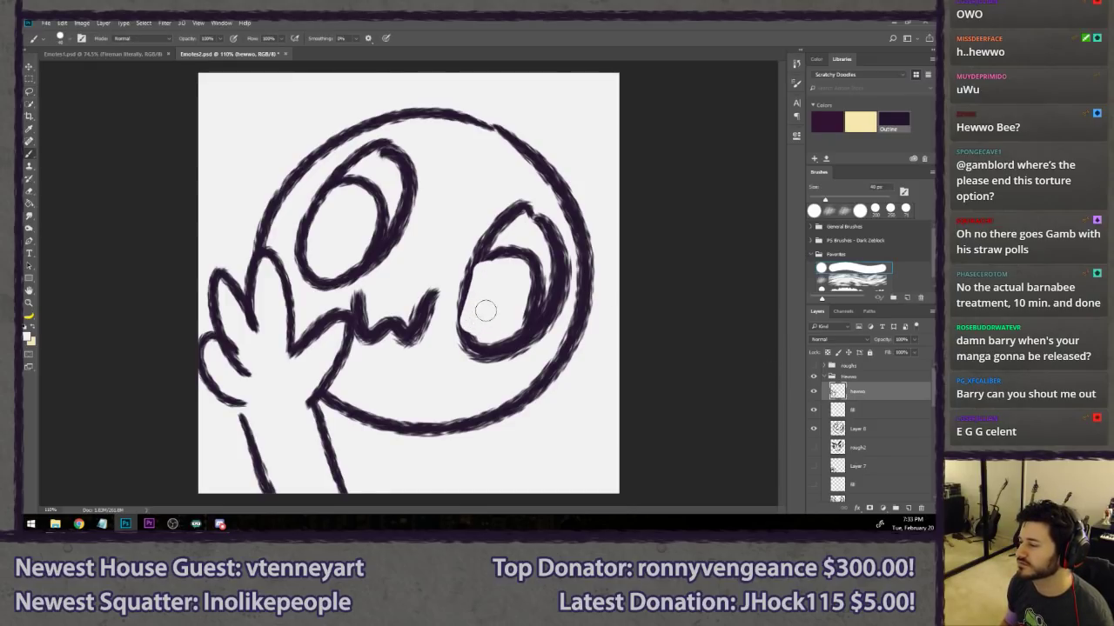
pyautogui.moveTo(486, 277)
pyautogui.mouseDown()
pyautogui.moveTo(481, 325)
pyautogui.moveTo(499, 323)
pyautogui.moveTo(514, 298)
pyautogui.moveTo(526, 343)
pyautogui.mouseUp()
pyautogui.hotkey('ctrl', 'z')
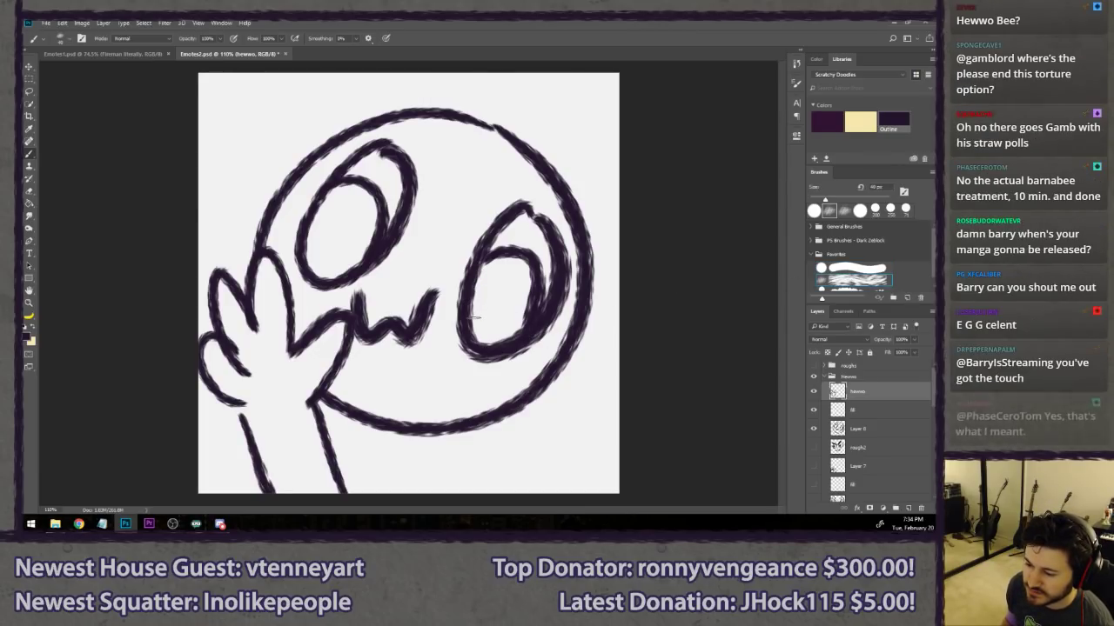
# - Enlarge the brush to 60 px and fill the pupils of both eyes with the dark outline colour on the hewwo layer
pyautogui.press(']')
pyautogui.press(']')
pyautogui.moveTo(484, 320)
pyautogui.mouseDown()
pyautogui.moveTo(487, 287)
pyautogui.moveTo(475, 340)
pyautogui.moveTo(477, 269)
pyautogui.moveTo(534, 271)
pyautogui.moveTo(501, 333)
pyautogui.moveTo(521, 326)
pyautogui.moveTo(478, 327)
pyautogui.moveTo(480, 339)
pyautogui.moveTo(509, 287)
pyautogui.moveTo(512, 301)
pyautogui.mouseUp()
pyautogui.moveTo(324, 248)
pyautogui.mouseDown()
pyautogui.moveTo(308, 259)
pyautogui.moveTo(348, 193)
pyautogui.moveTo(367, 205)
pyautogui.moveTo(370, 244)
pyautogui.moveTo(315, 274)
pyautogui.moveTo(353, 213)
pyautogui.moveTo(348, 240)
pyautogui.mouseUp()
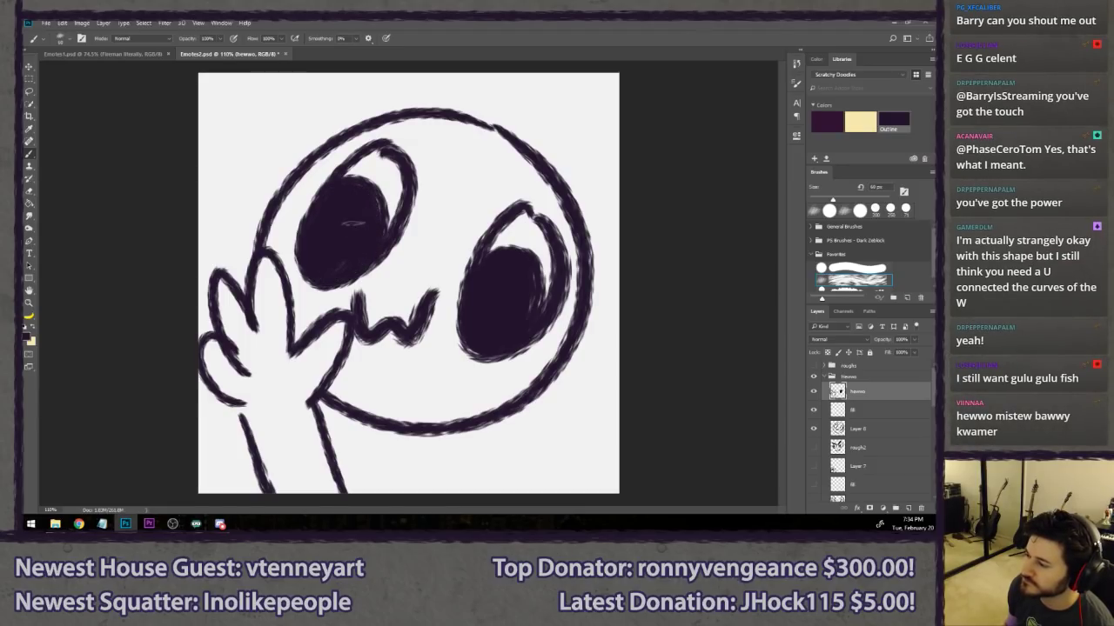
# - Create a new layer above hewwo, paint light highlights in both pupils, and check the emote at small size
pyautogui.hotkey('ctrl', 'shift', 'n')
pyautogui.press('Return')
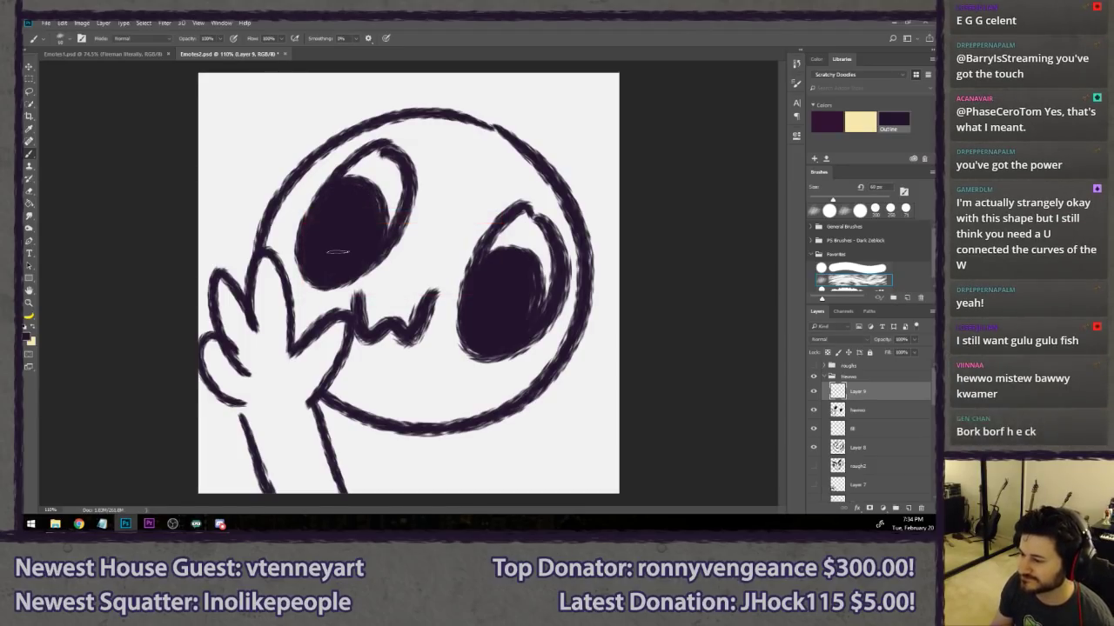
pyautogui.moveTo(510, 268)
pyautogui.mouseDown()
pyautogui.moveTo(520, 318)
pyautogui.moveTo(520, 305)
pyautogui.mouseUp()
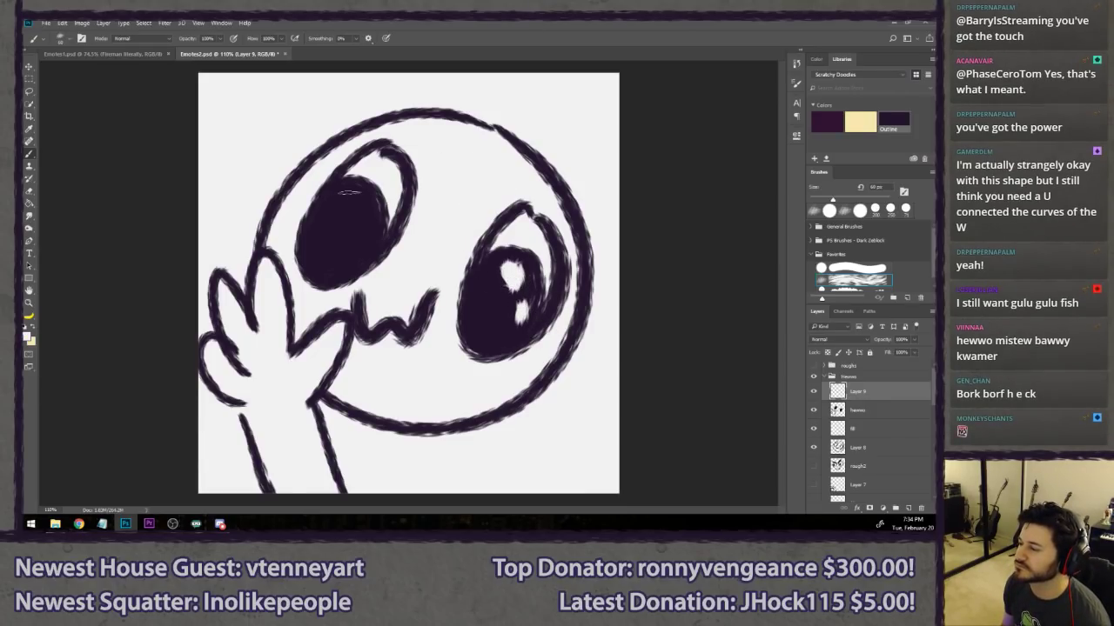
pyautogui.moveTo(346, 190); pyautogui.dragTo(353, 198)
pyautogui.moveTo(364, 247); pyautogui.dragTo(373, 250)
pyautogui.hotkey('ctrl', 'z')
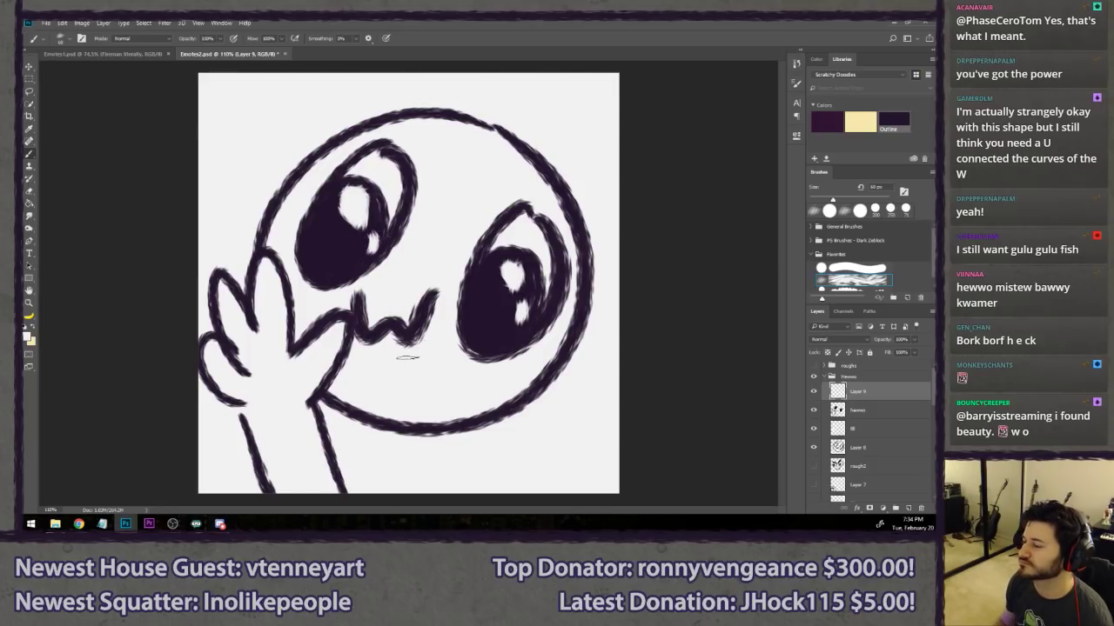
pyautogui.scroll(-5, 427, 348)
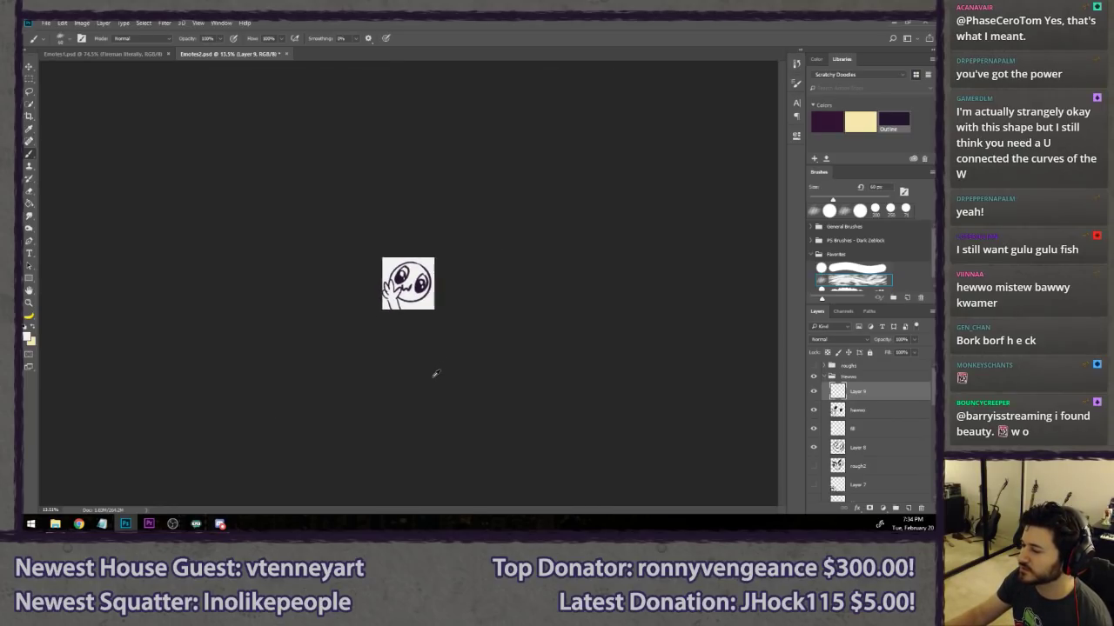
pyautogui.scroll(5, 428, 387)
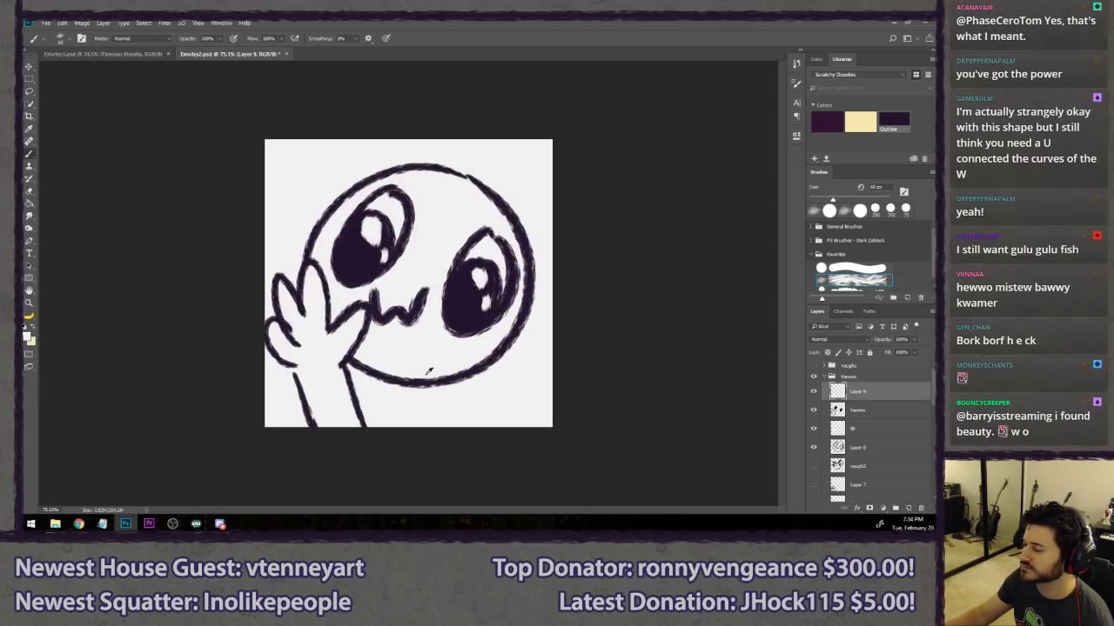
# - Hide the sketch layers in the Hewwo group, add a new empty layer on top, and select the dark purple library colour for the brush
pyautogui.press('l')
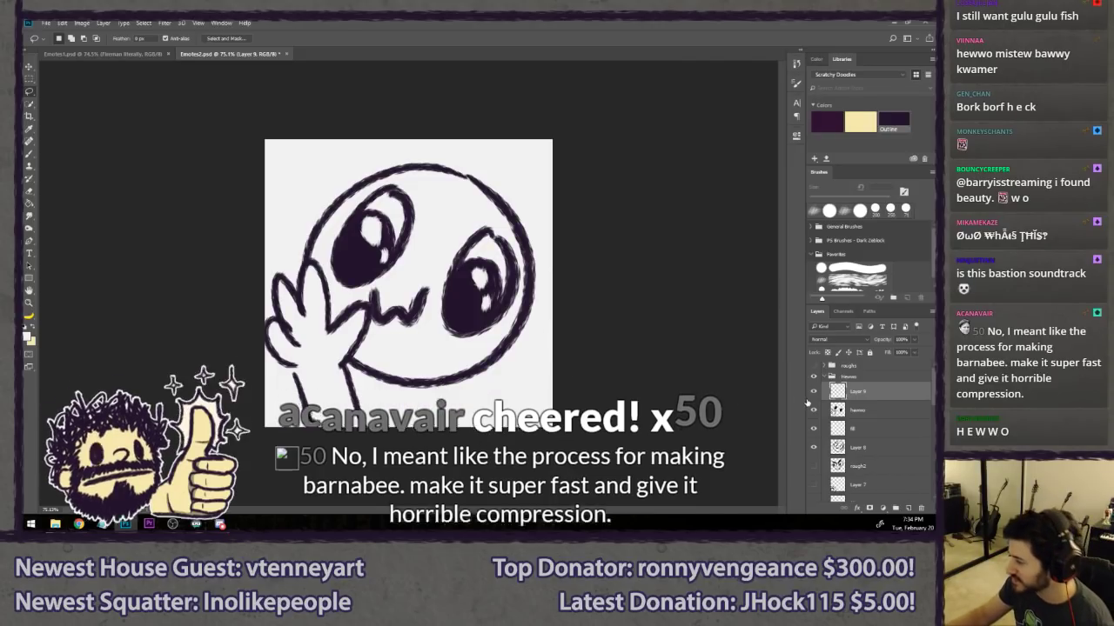
pyautogui.moveTo(813, 393); pyautogui.dragTo(812, 426)
pyautogui.click(813, 448)
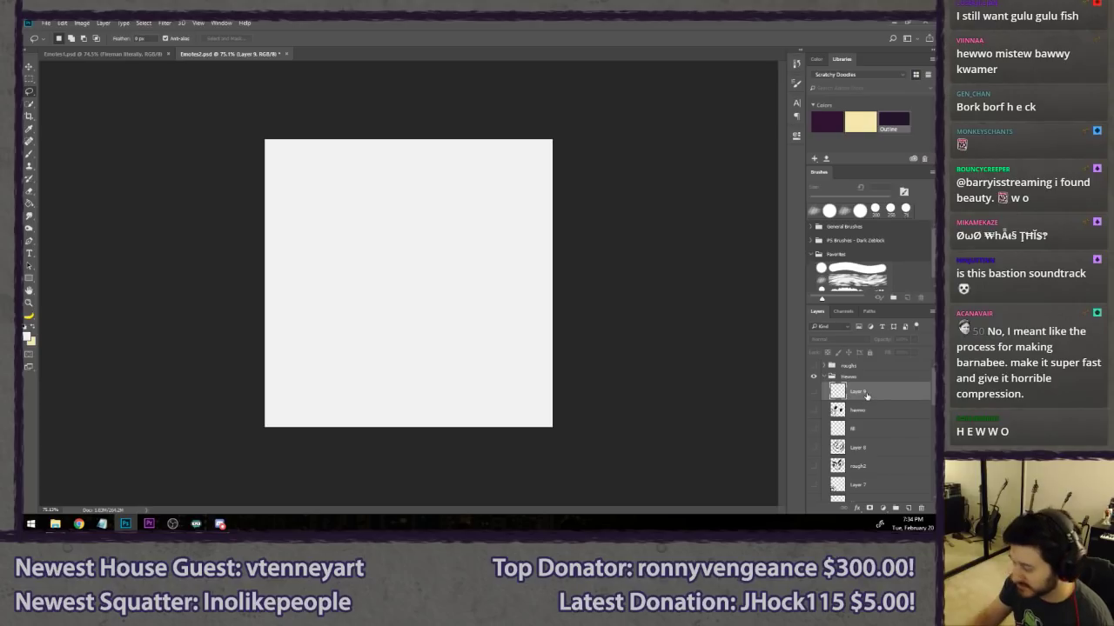
pyautogui.hotkey('ctrl', 'shift', 'n')
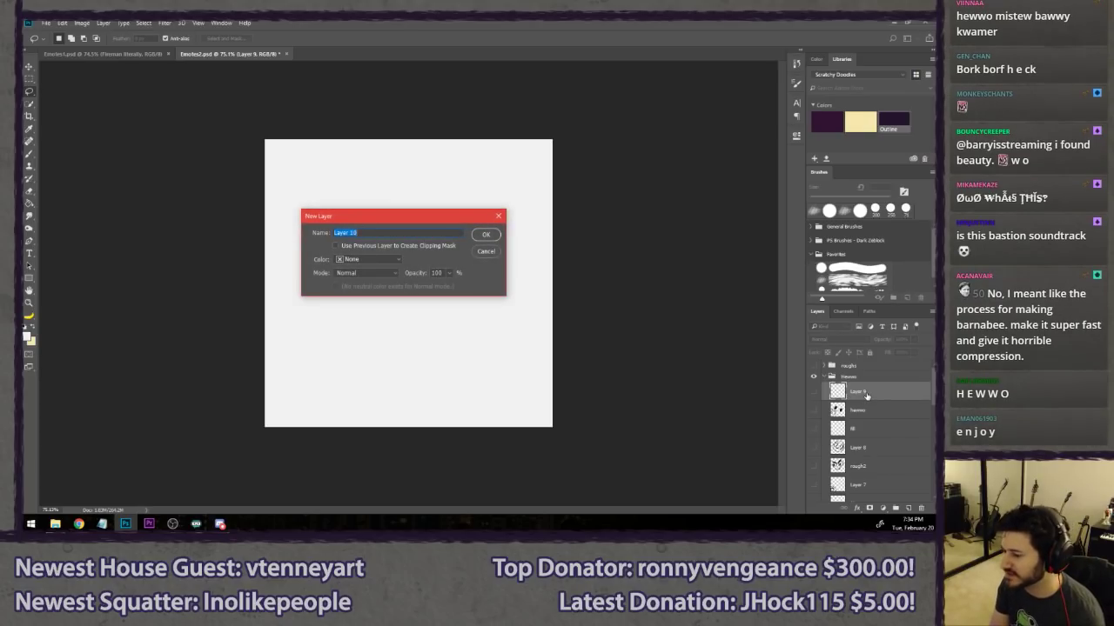
pyautogui.press('Return')
pyautogui.press('b')
pyautogui.click(827, 121)
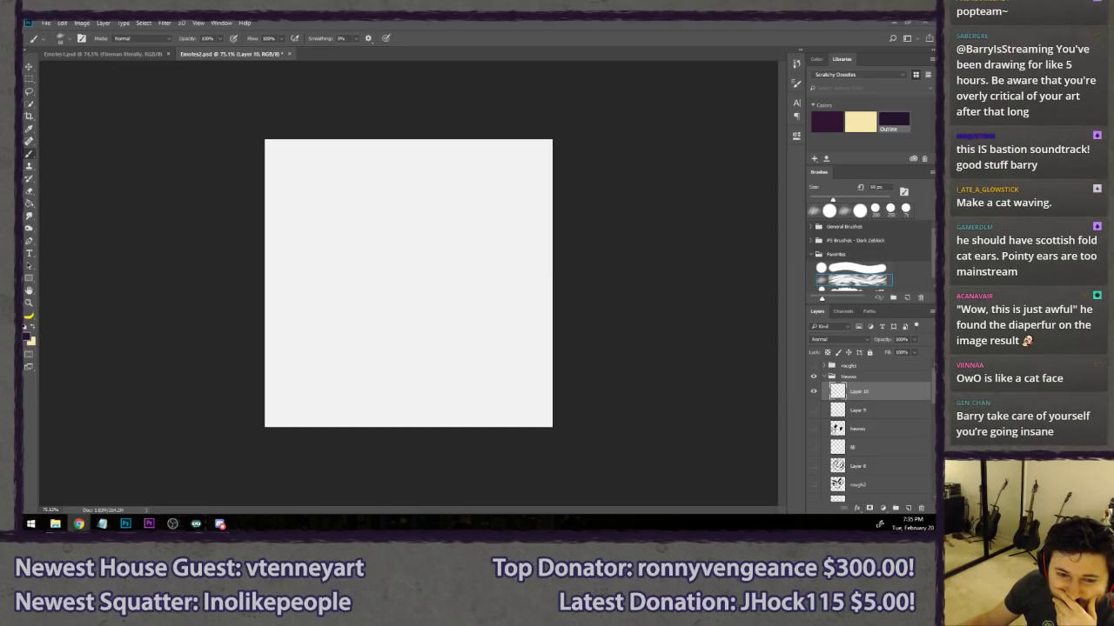
# - Switch to the browser and review the barr? poll results for barrHewwo, barrDoot and barrCry
pyautogui.hotkey('alt', 'Tab')
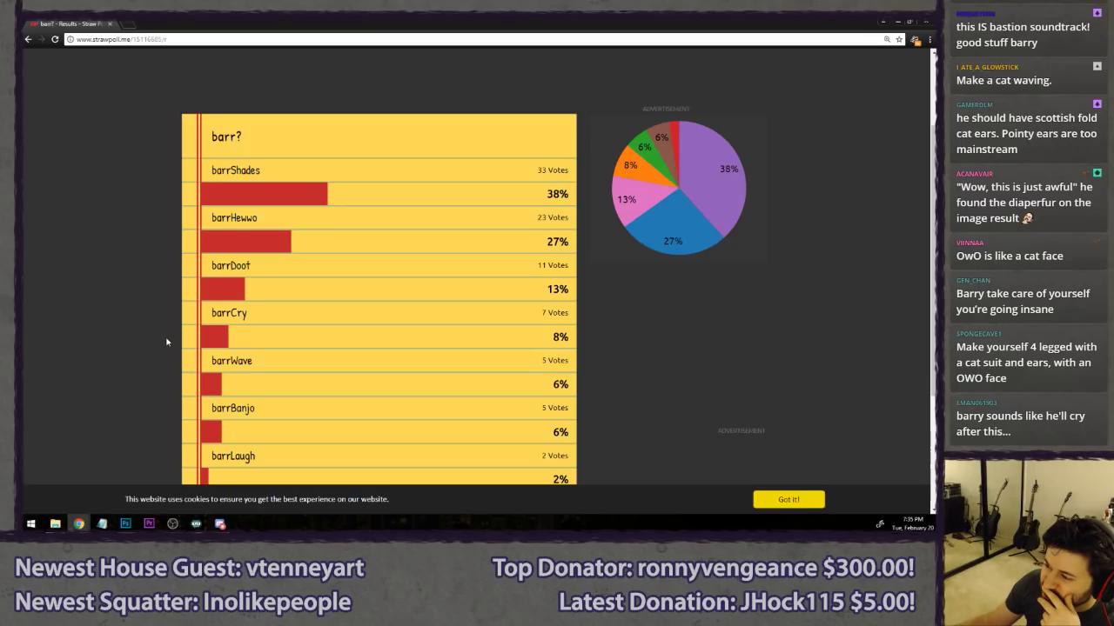
pyautogui.doubleClick(243, 217)
pyautogui.click(346, 215)
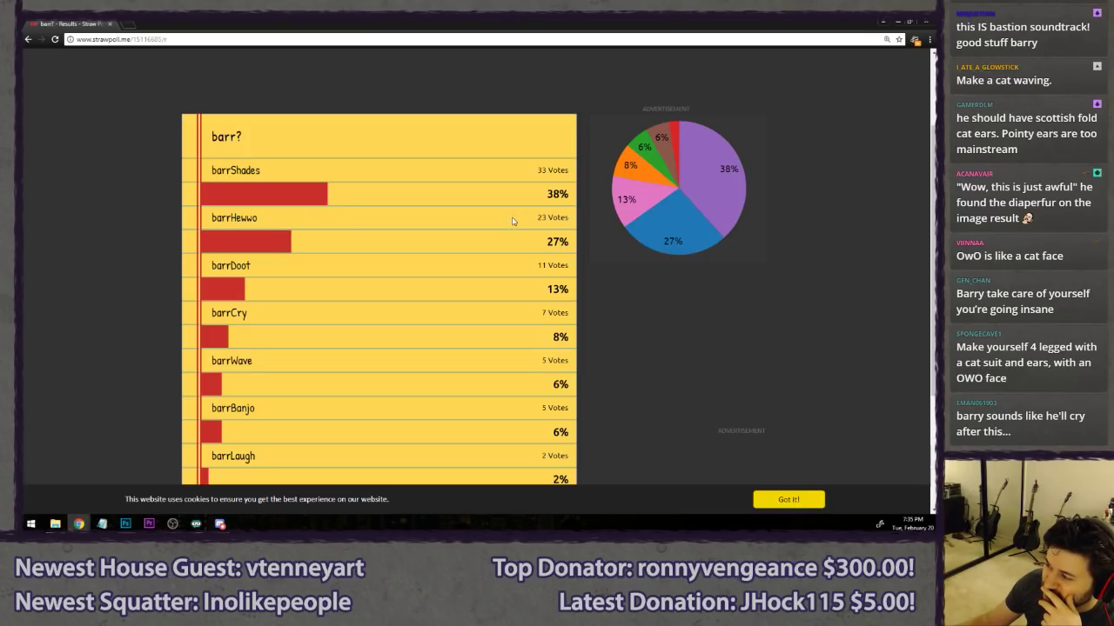
pyautogui.moveTo(522, 218); pyautogui.dragTo(549, 219)
pyautogui.click(534, 227)
pyautogui.moveTo(239, 266); pyautogui.dragTo(371, 263)
pyautogui.click(371, 263)
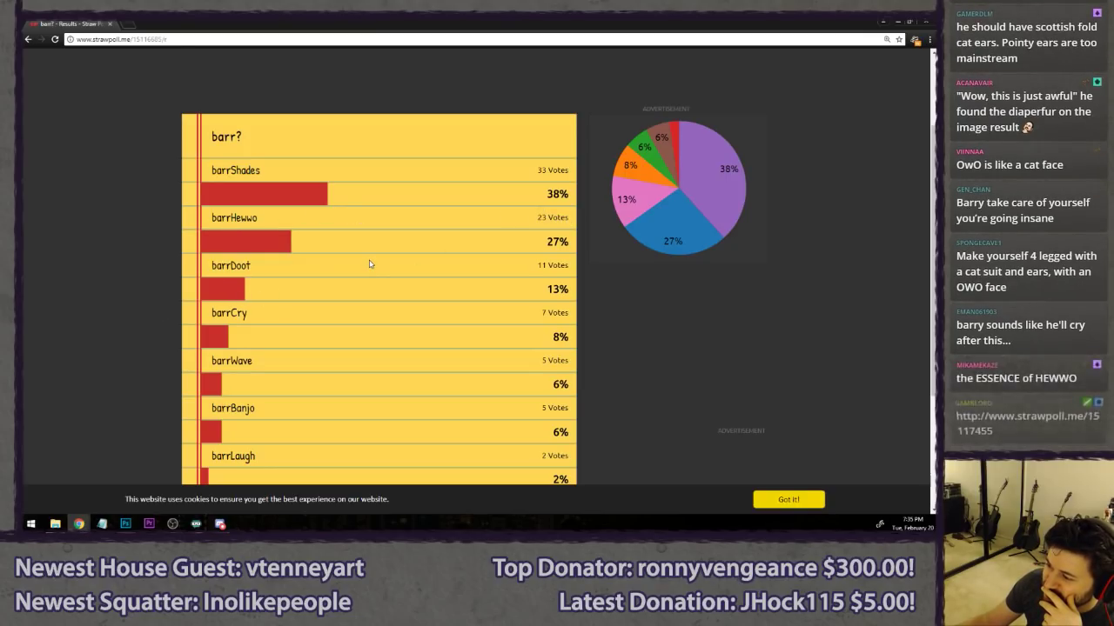
pyautogui.moveTo(162, 318); pyautogui.dragTo(389, 318)
pyautogui.click(388, 317)
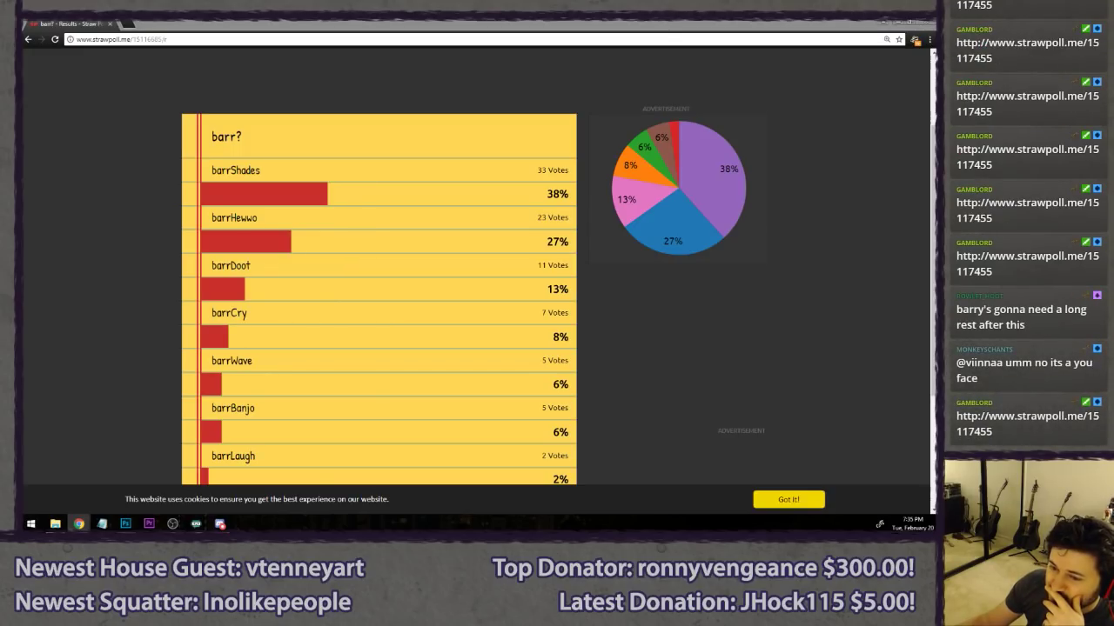
# - Open straw poll 15117455 in the browser and vote for DEVOUR THE SOULS
pyautogui.moveTo(23, 80); pyautogui.dragTo(380, 22)
pyautogui.scroll(-1, 186, 274)
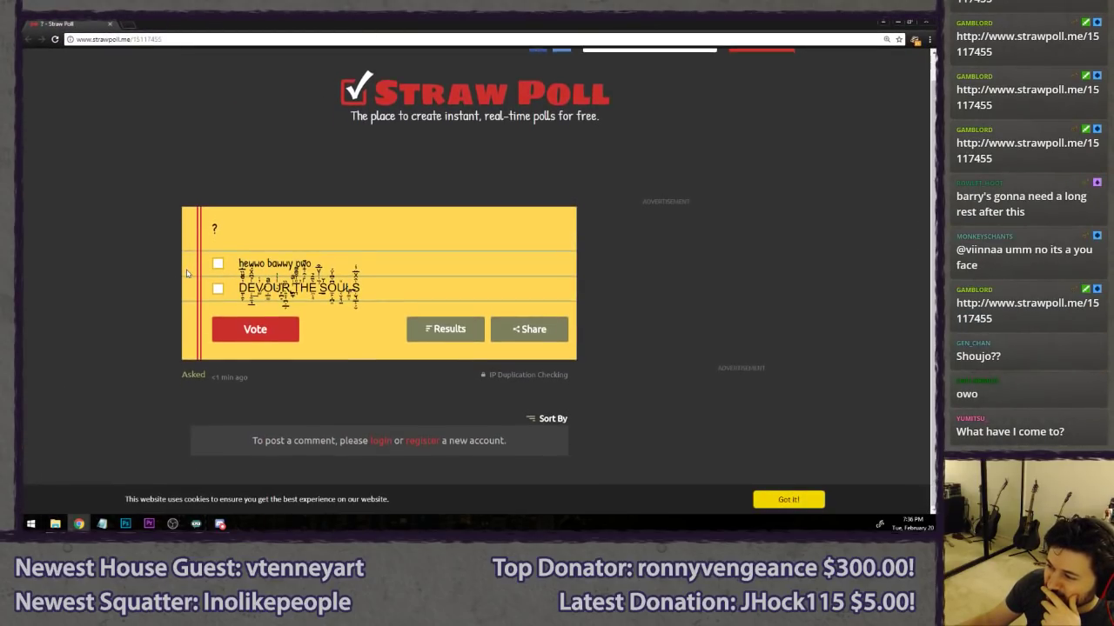
pyautogui.moveTo(228, 288); pyautogui.dragTo(414, 275)
pyautogui.click(391, 282)
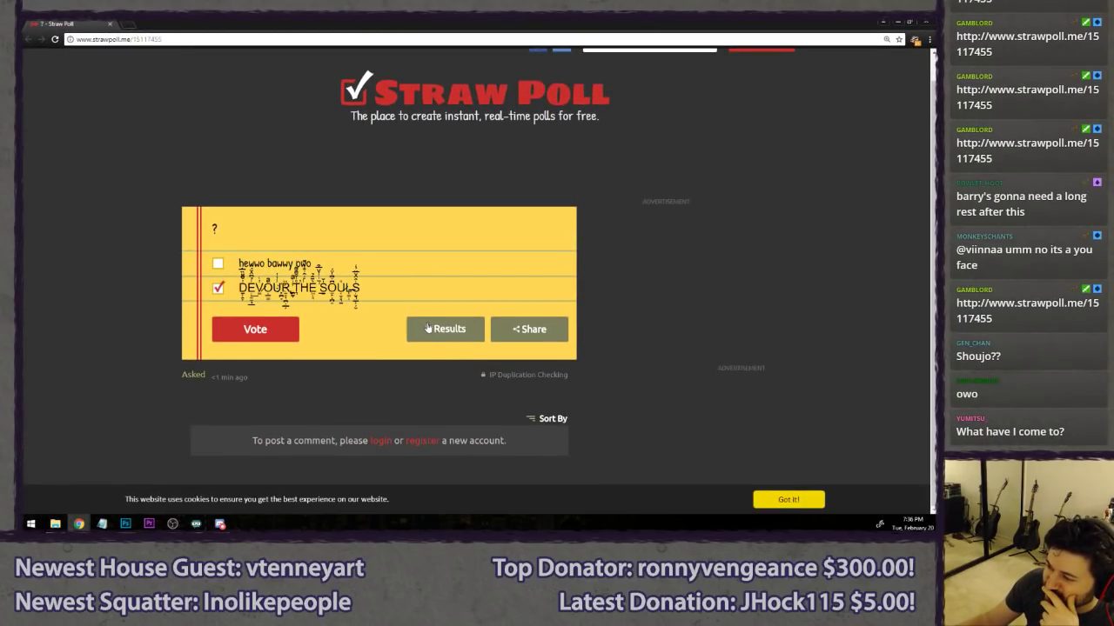
pyautogui.click(246, 329)
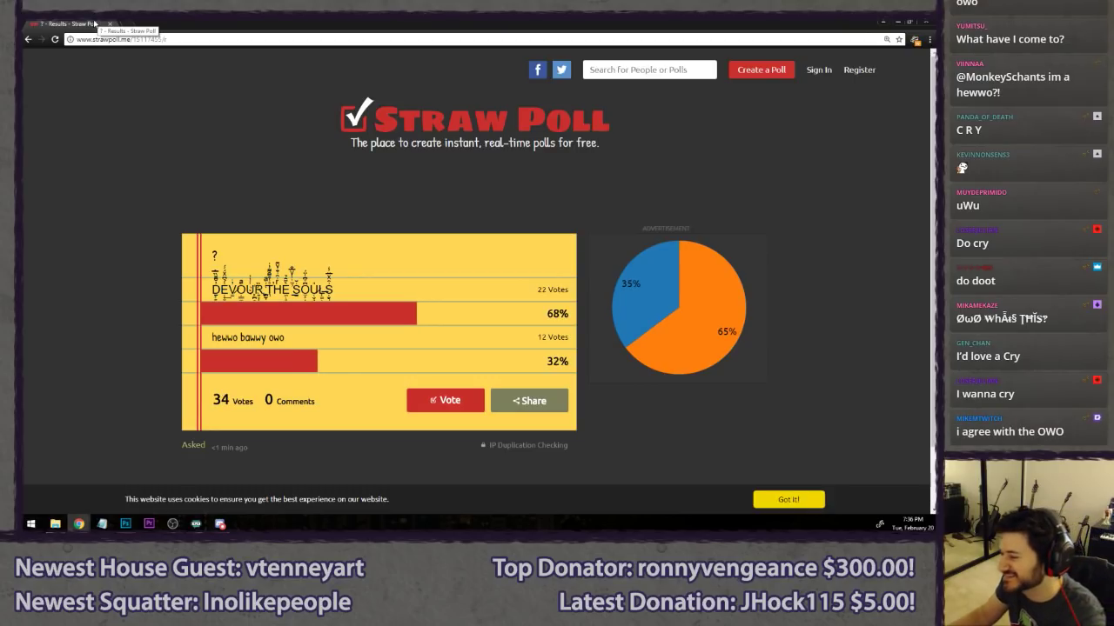
# - Close the poll results tab and return to Photoshop
pyautogui.click(109, 23)
pyautogui.moveTo(318, 23); pyautogui.dragTo(299, 132)
pyautogui.moveTo(136, 135); pyautogui.dragTo(24, 152)
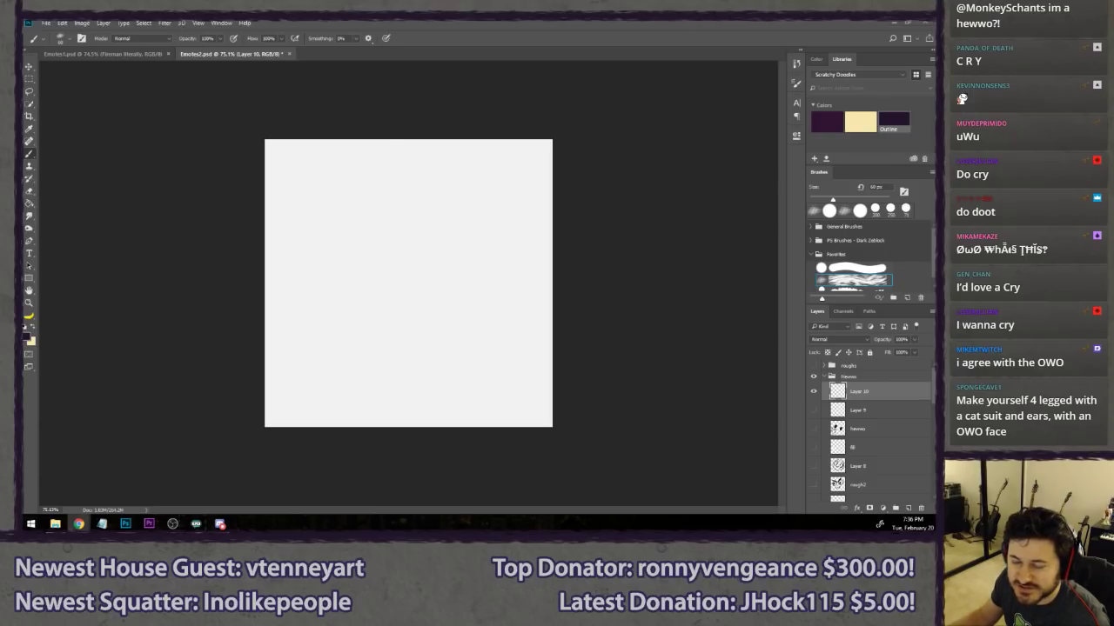
pyautogui.moveTo(24, 157); pyautogui.dragTo(426, 138)
pyautogui.doubleClick(426, 138)
pyautogui.click(365, 193)
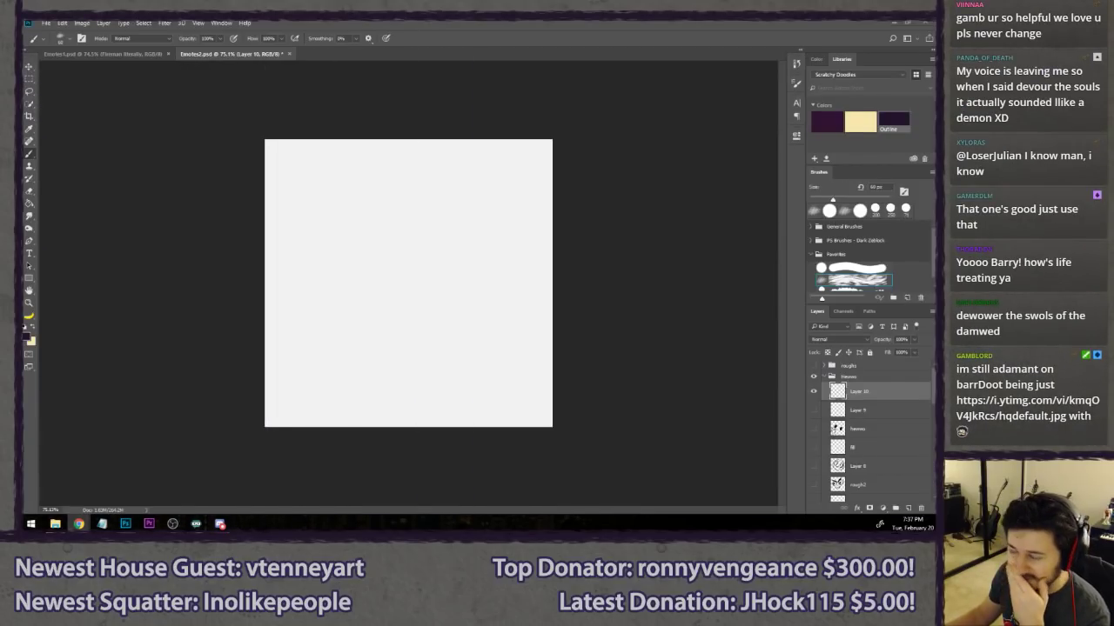
pyautogui.click(382, 22)
# - Choose the Lasso tool, then collapse and hide the Hewwo group
pyautogui.click(28, 90)
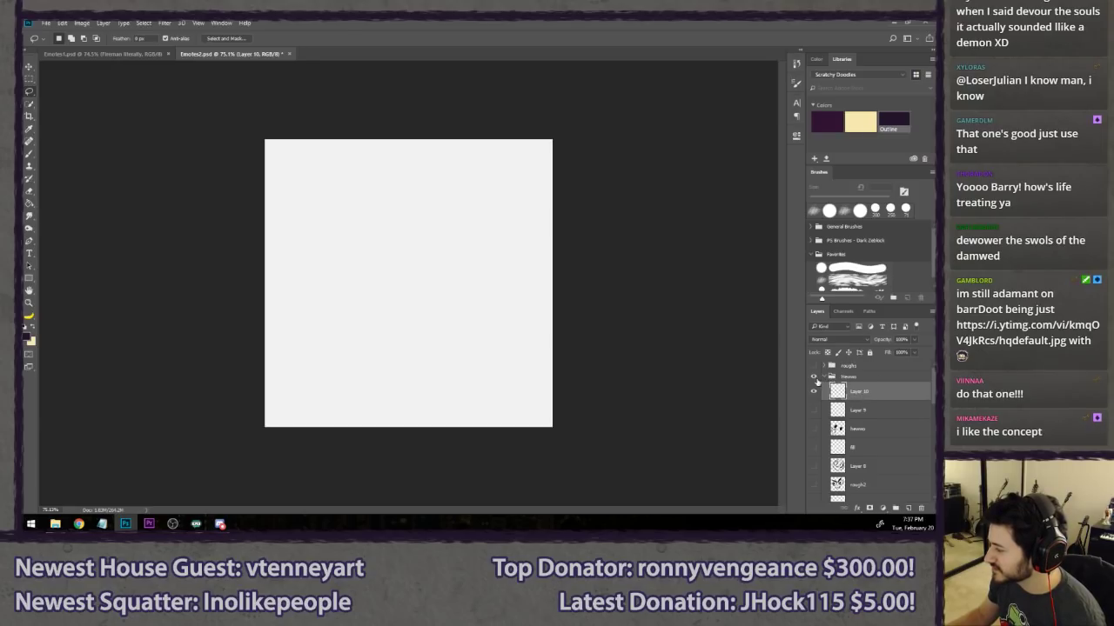
pyautogui.click(823, 376)
pyautogui.click(814, 377)
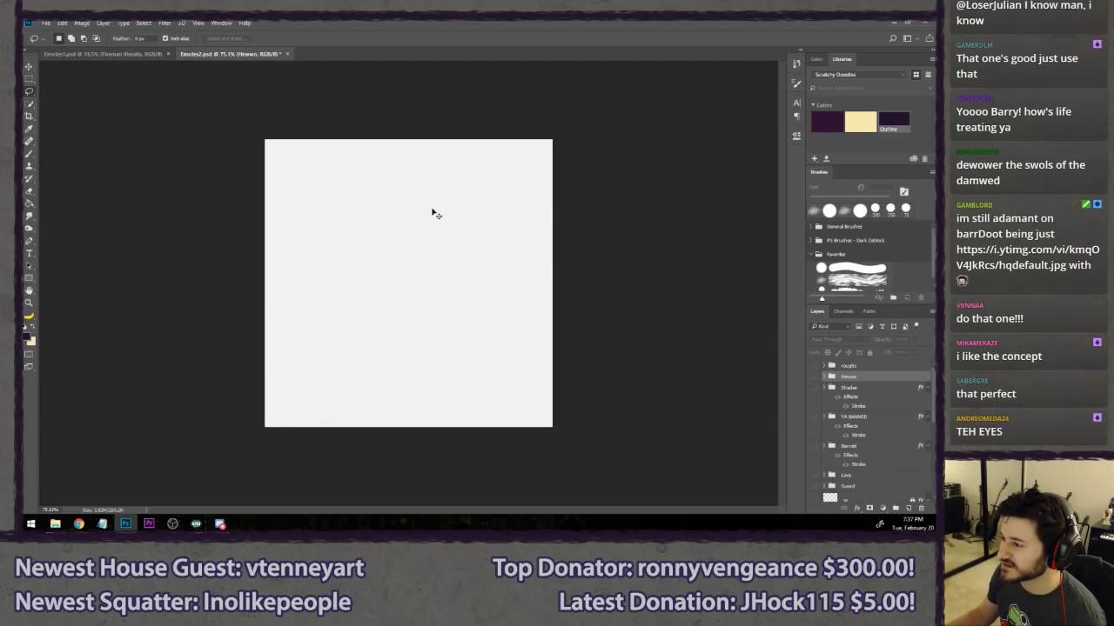
# - Duplicate the Head group from Emotes1.psd into the Emotes2.psd document
pyautogui.hotkey('ctrl', 'Tab')
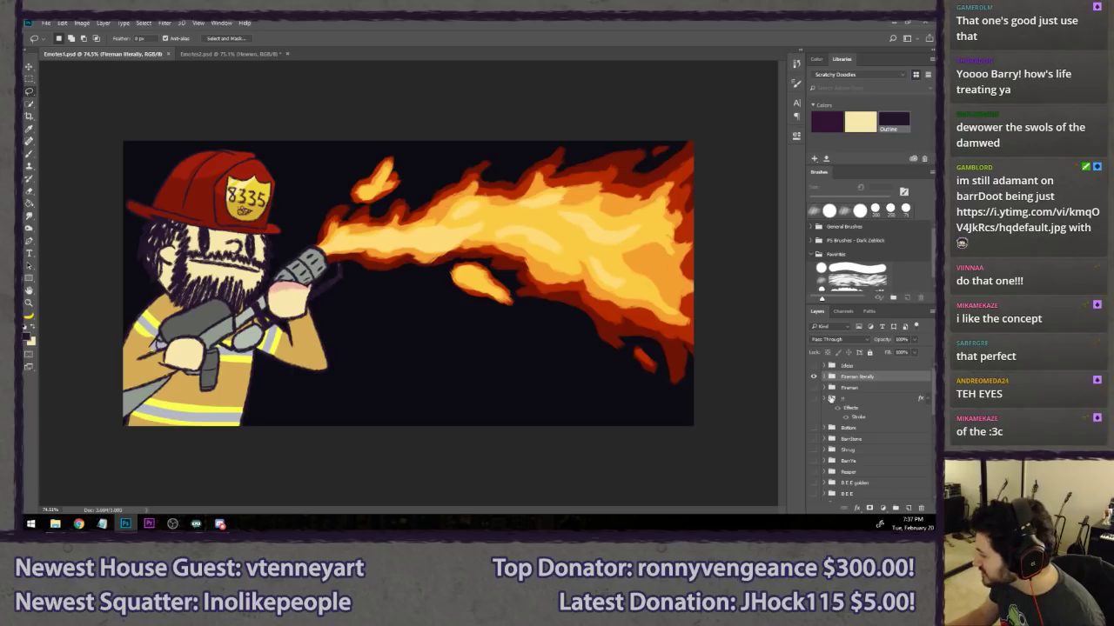
pyautogui.scroll(-5, 831, 398)
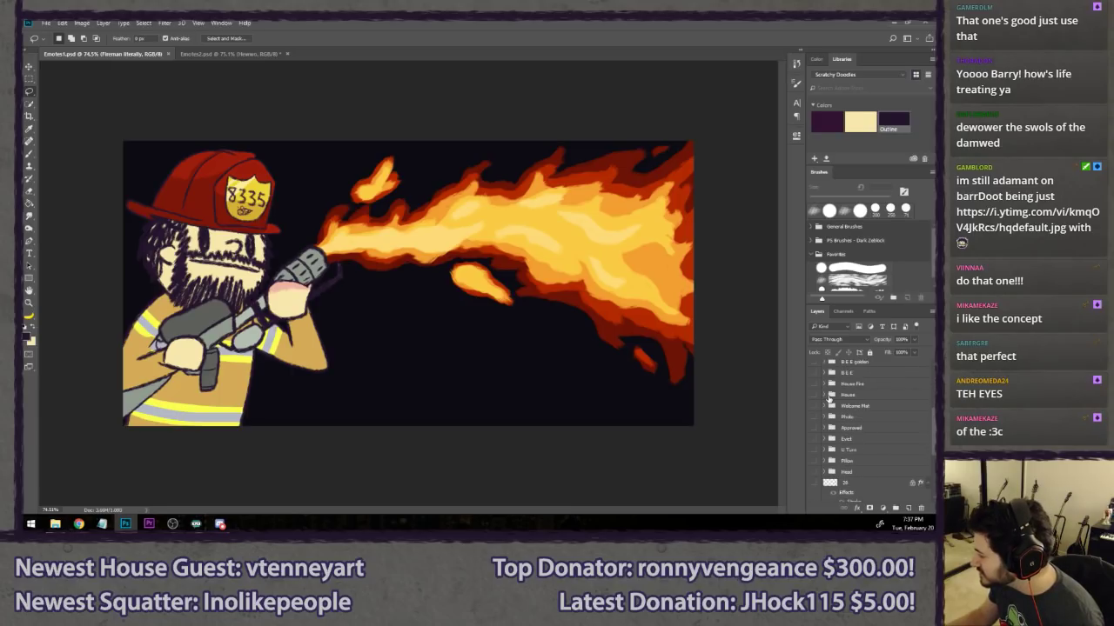
pyautogui.click(812, 439)
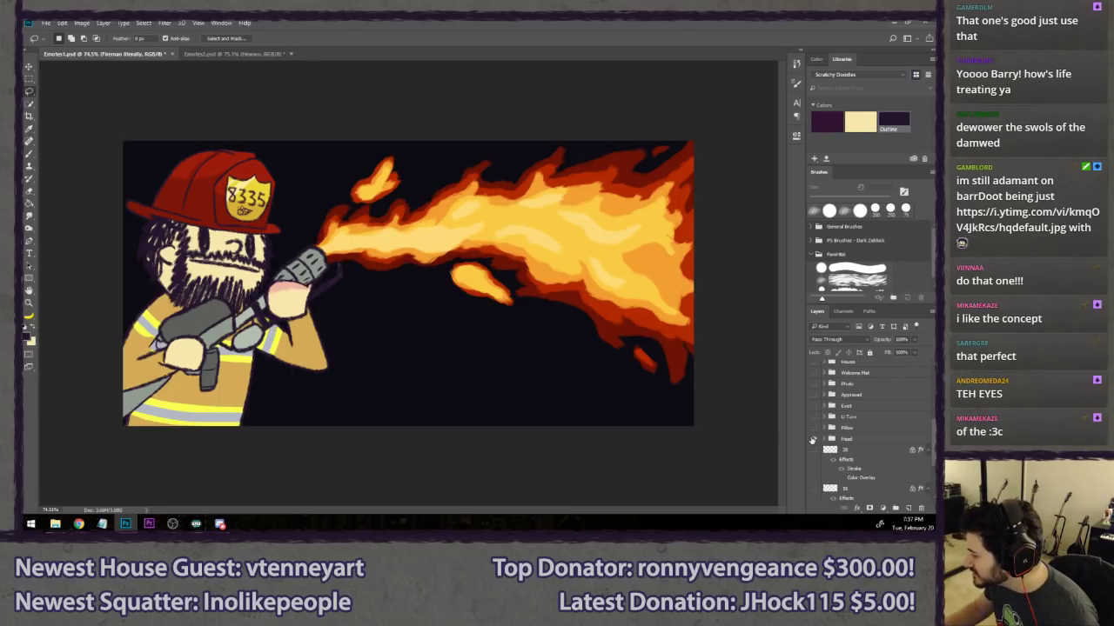
pyautogui.rightClick(866, 439)
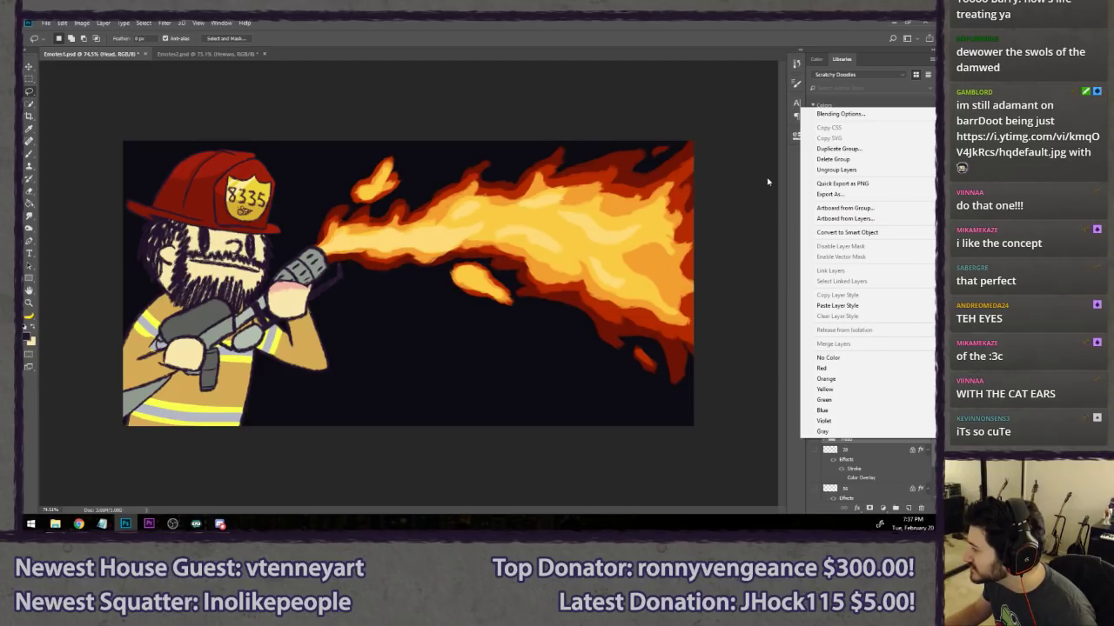
pyautogui.click(838, 148)
pyautogui.click(402, 269)
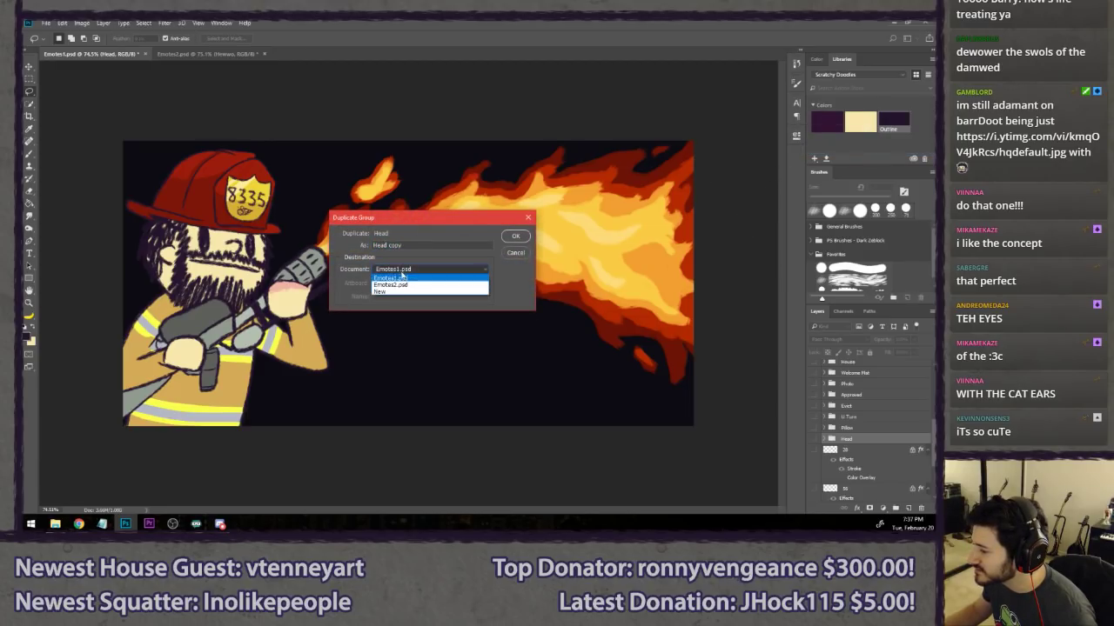
pyautogui.click(391, 285)
pyautogui.click(515, 235)
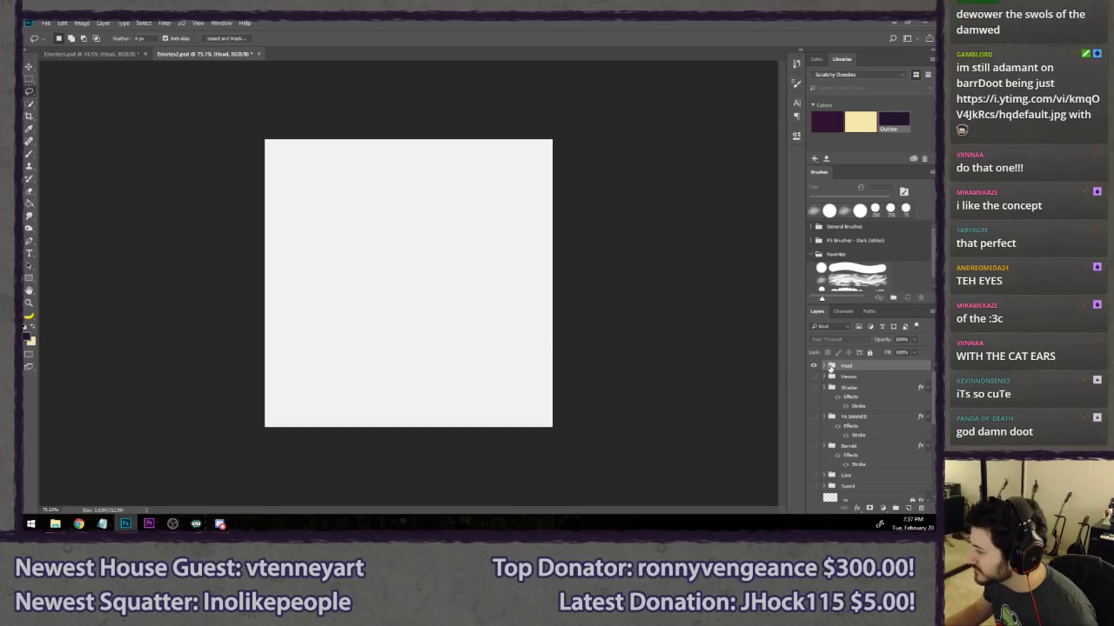
# - Expand the copied Head group, show its subgroups 1 and 2, and hide Layer 14 and Layer 13
pyautogui.click(826, 366)
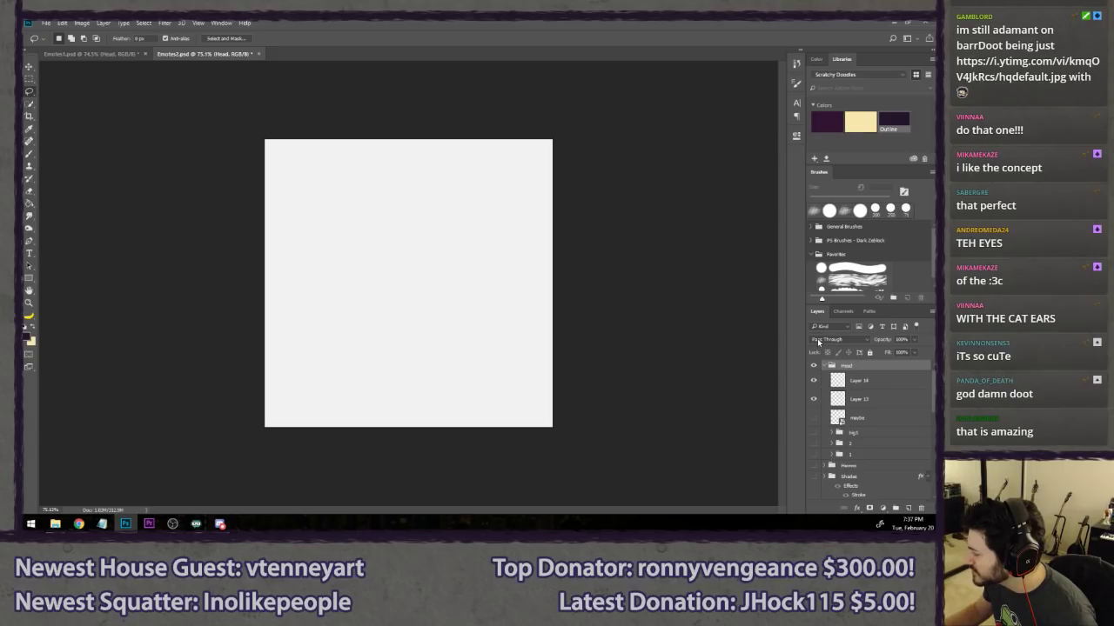
pyautogui.scroll(-2, 823, 392)
pyautogui.click(815, 426)
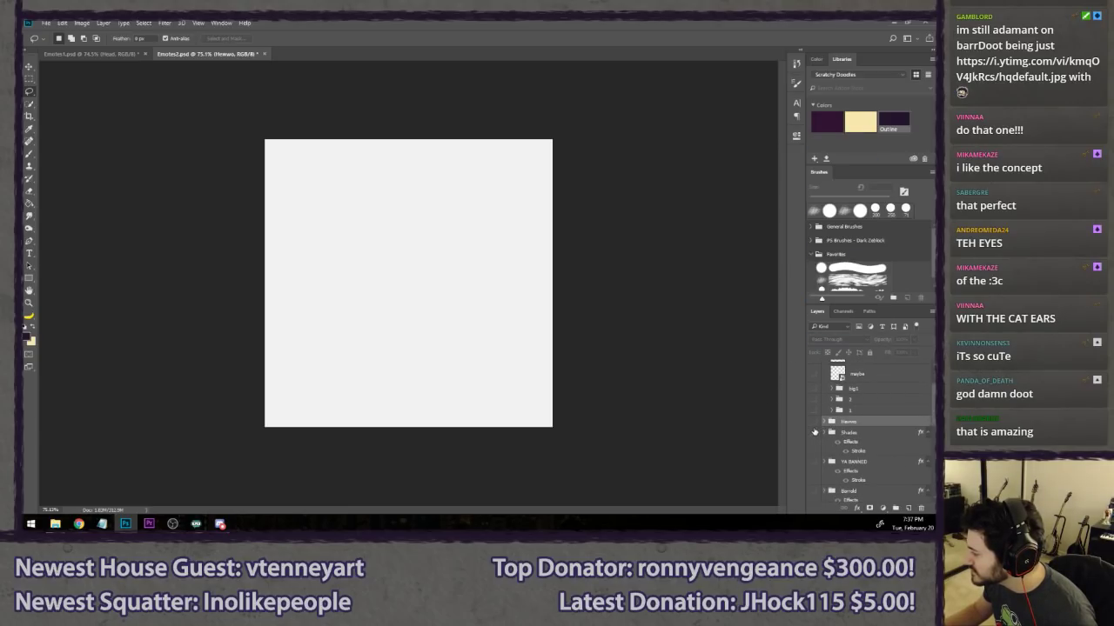
pyautogui.click(815, 432)
pyautogui.click(815, 432)
pyautogui.scroll(1, 816, 426)
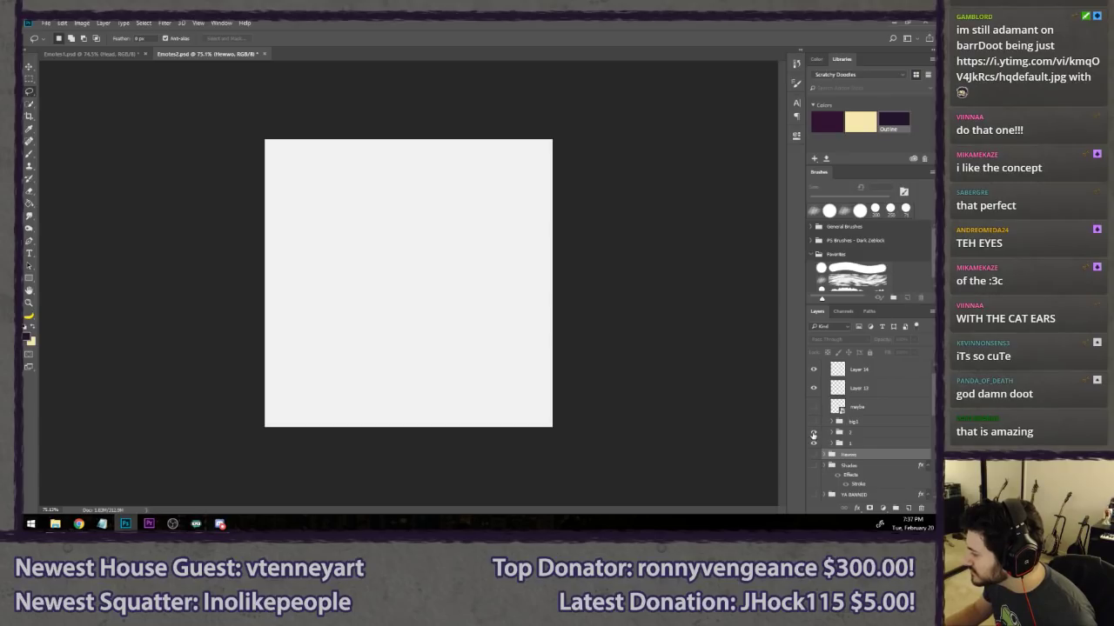
pyautogui.scroll(1, 816, 397)
pyautogui.click(814, 392)
pyautogui.click(814, 410)
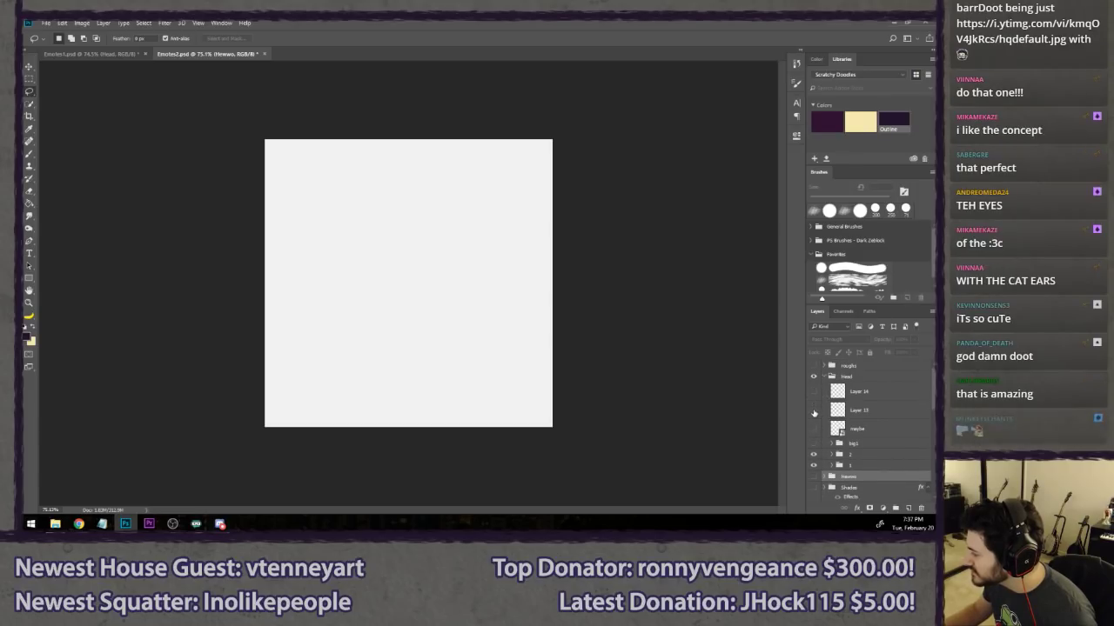
# - Move the Head group from beyond the canvas edge onto the middle of the canvas with Free Transform
pyautogui.click(861, 376)
pyautogui.hotkey('ctrl', 't')
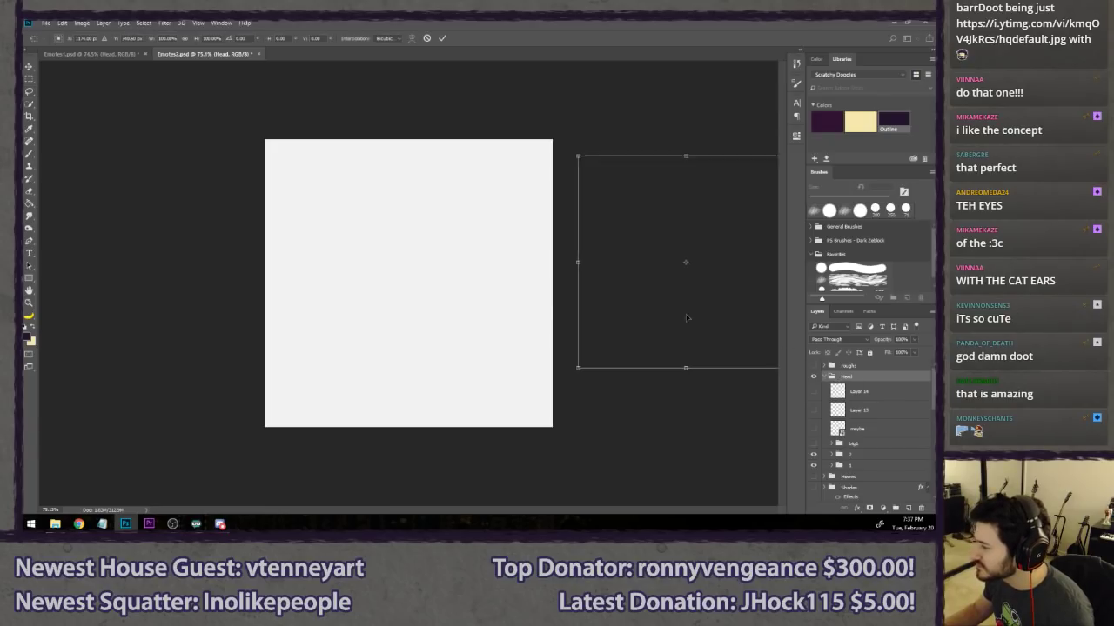
pyautogui.moveTo(685, 318); pyautogui.dragTo(412, 323)
pyautogui.press('Return')
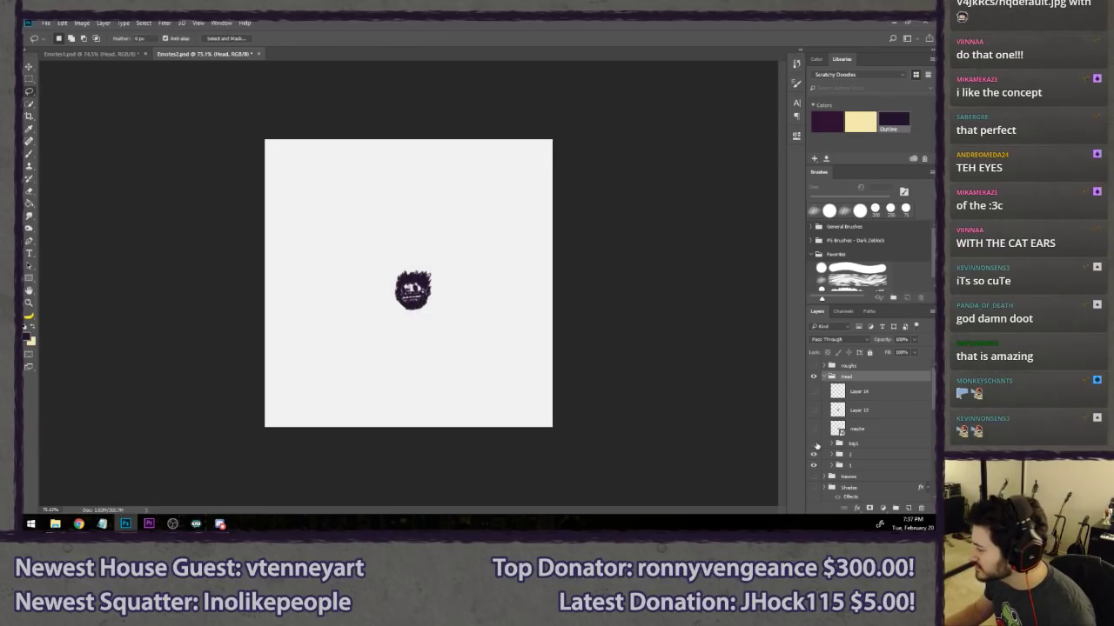
# - Hide subgroups 1 and 2 of the Head group and show the big1 subgroup with the large bearded head
pyautogui.click(814, 454)
pyautogui.click(814, 464)
pyautogui.click(813, 444)
pyautogui.click(813, 444)
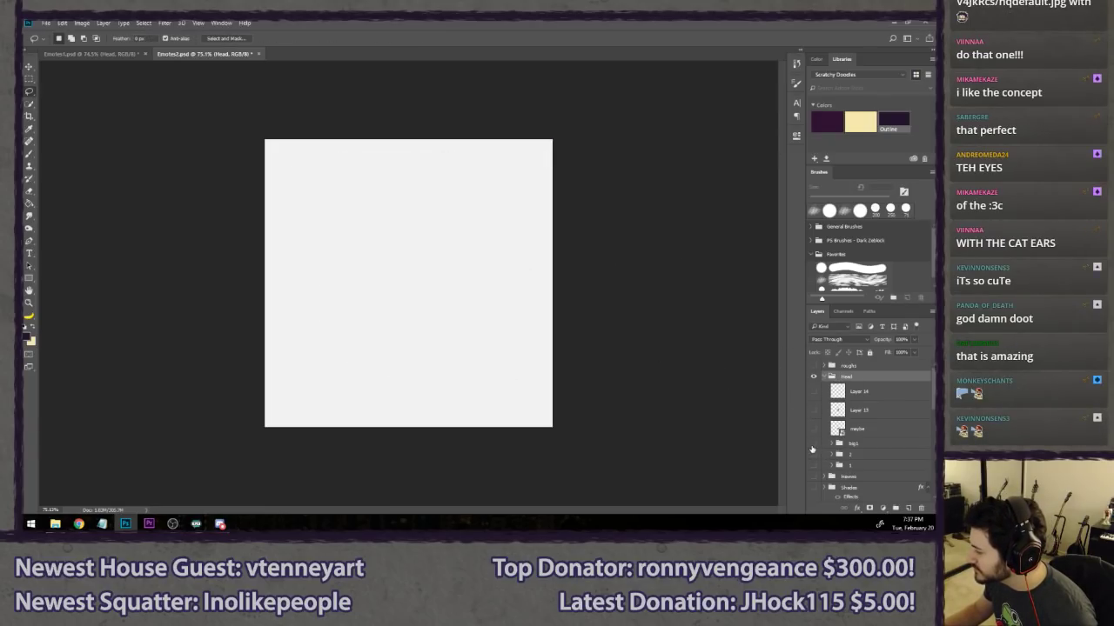
pyautogui.click(812, 443)
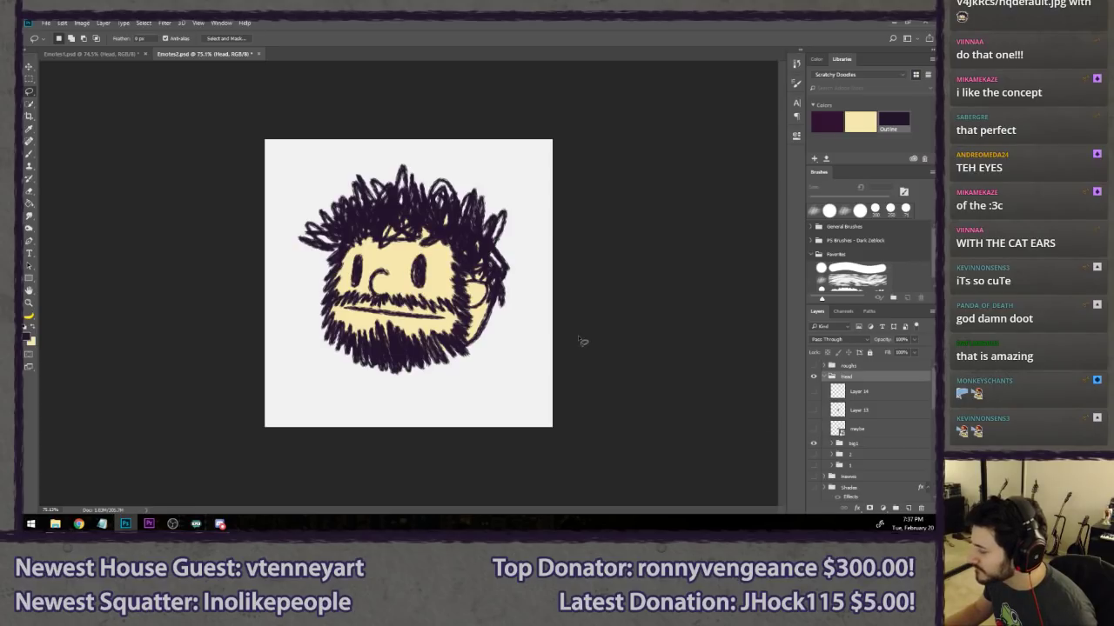
# - Toggle the visibility of Layer 14, Layer 13 and the big1 group to examine what each contains
pyautogui.hotkey('ctrl', '1')
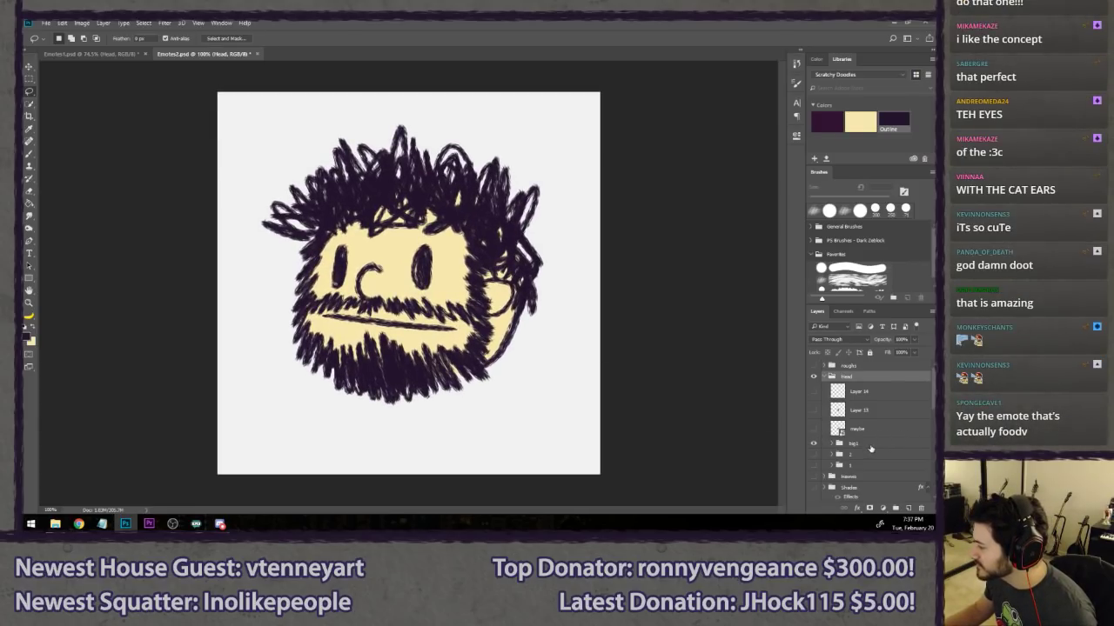
pyautogui.click(870, 448)
pyautogui.click(874, 393)
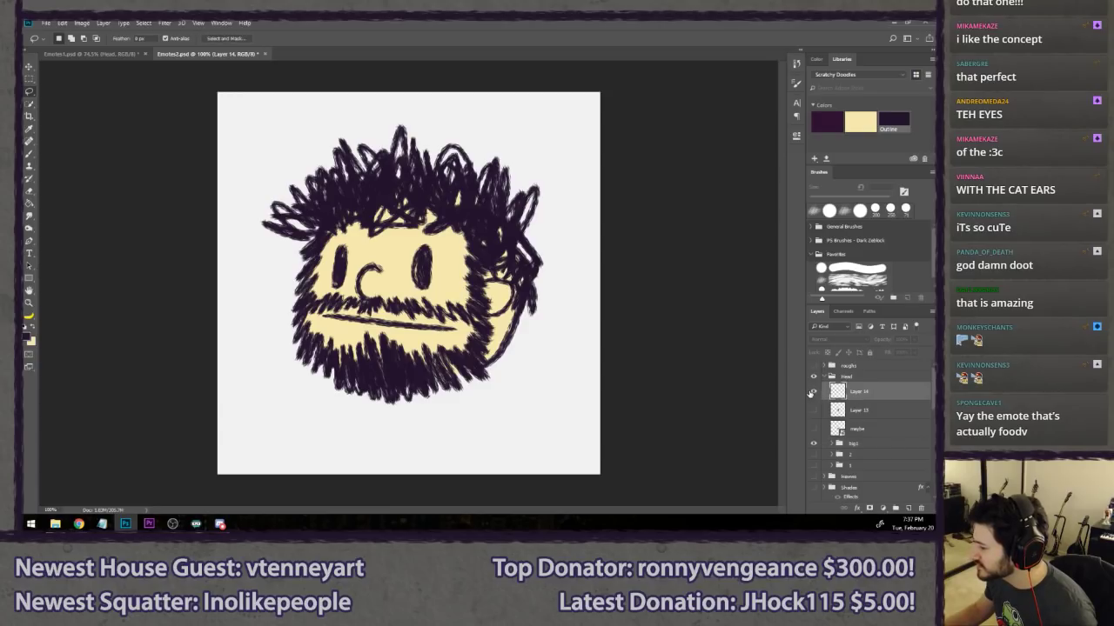
pyautogui.click(812, 393)
pyautogui.click(815, 444)
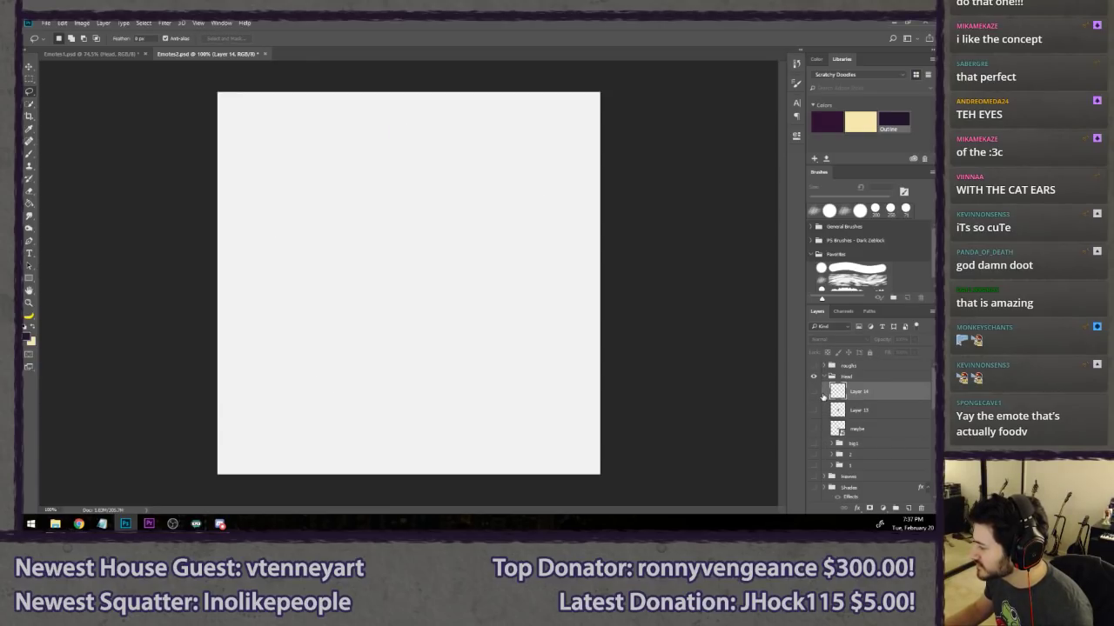
pyautogui.click(815, 393)
pyautogui.click(815, 410)
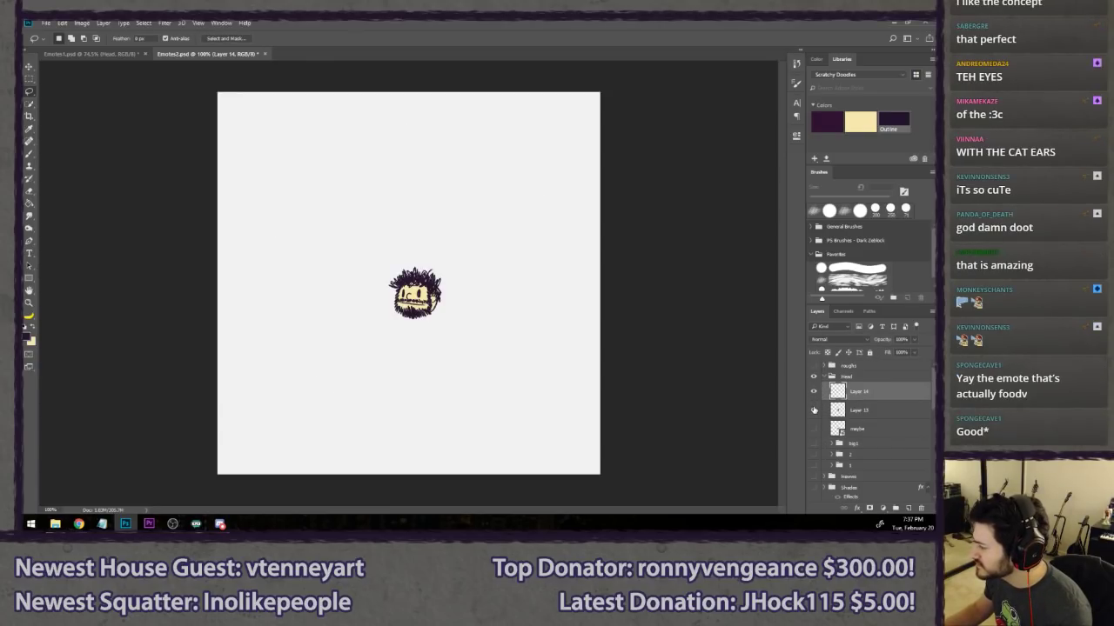
pyautogui.click(814, 410)
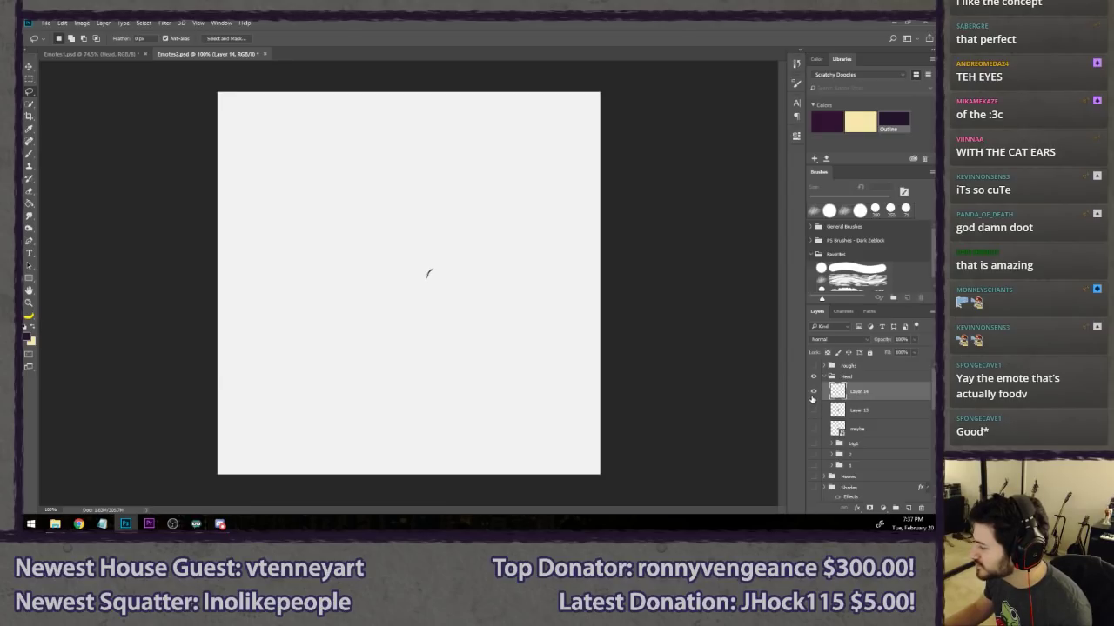
pyautogui.click(814, 410)
pyautogui.click(814, 445)
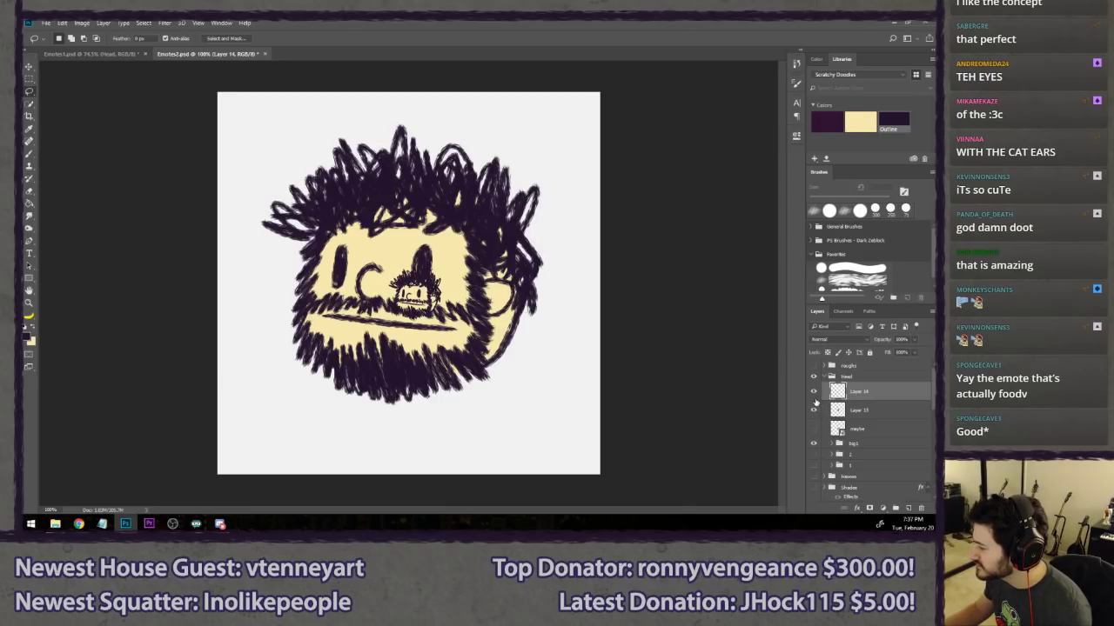
pyautogui.click(813, 409)
pyautogui.click(813, 409)
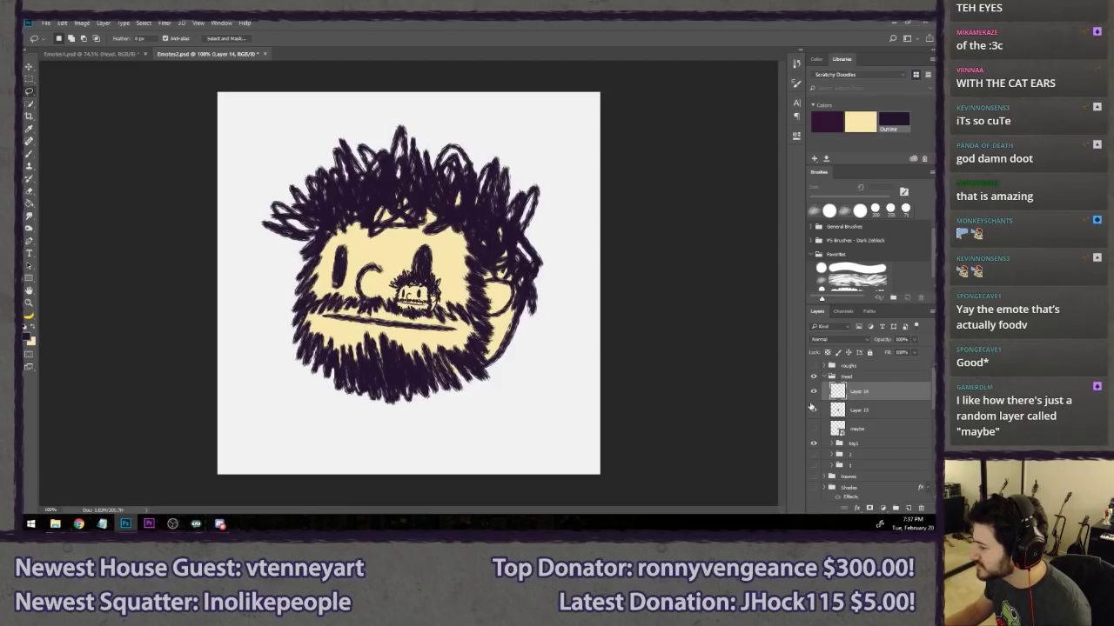
# - Delete Layer 14, Layer 13 and the maybe layer from the Head group
pyautogui.click(814, 409)
pyautogui.press('Delete')
pyautogui.press('Delete')
pyautogui.press('Delete')
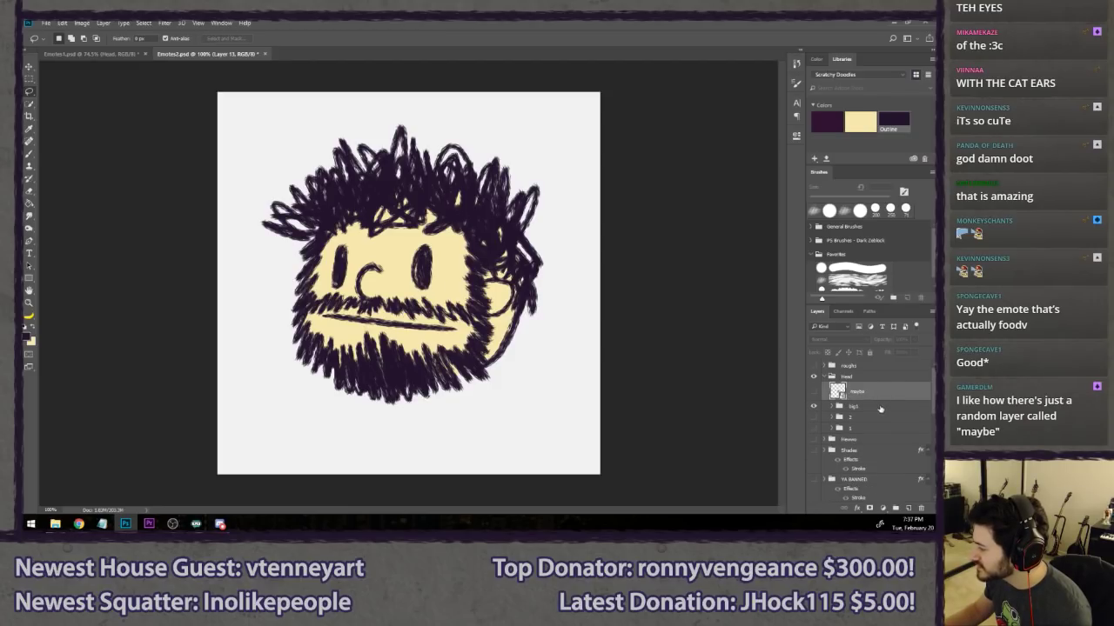
# - Merge the big1 group into a single layer and delete subgroups 2 and 1 from the Head group
pyautogui.rightClick(860, 388)
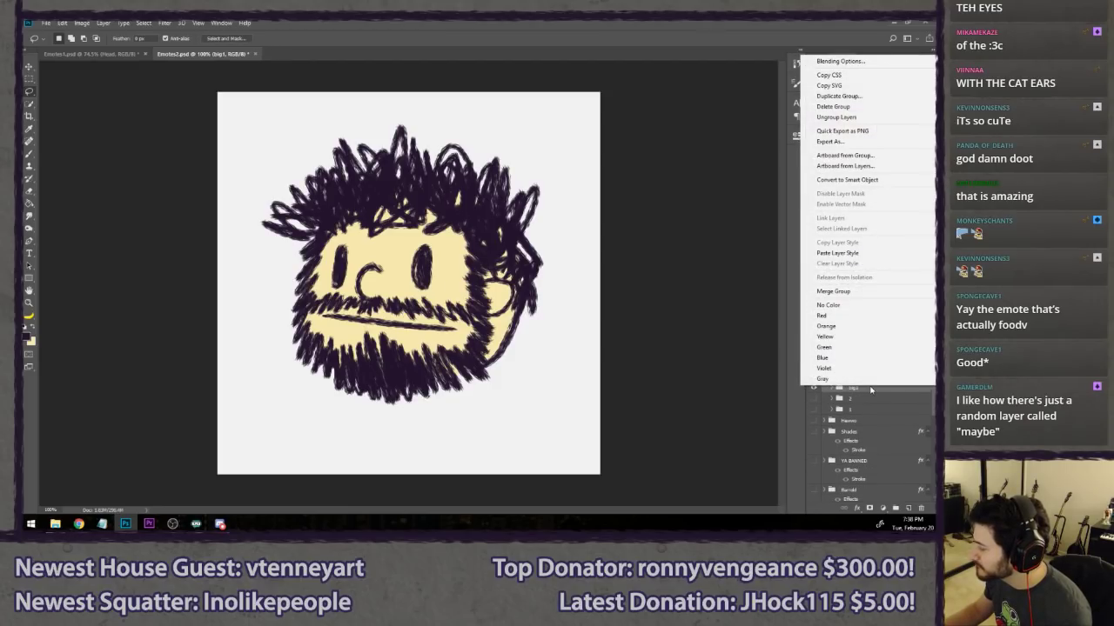
pyautogui.click(841, 287)
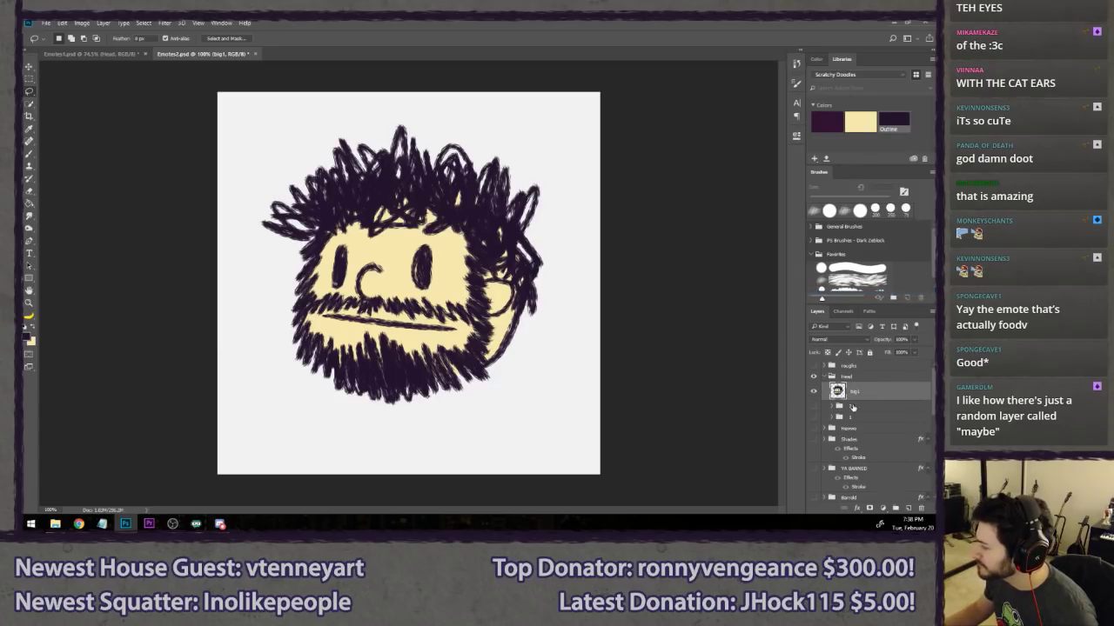
pyautogui.click(853, 407)
pyautogui.press('Delete')
pyautogui.click(857, 407)
pyautogui.press('Delete')
pyautogui.click(866, 390)
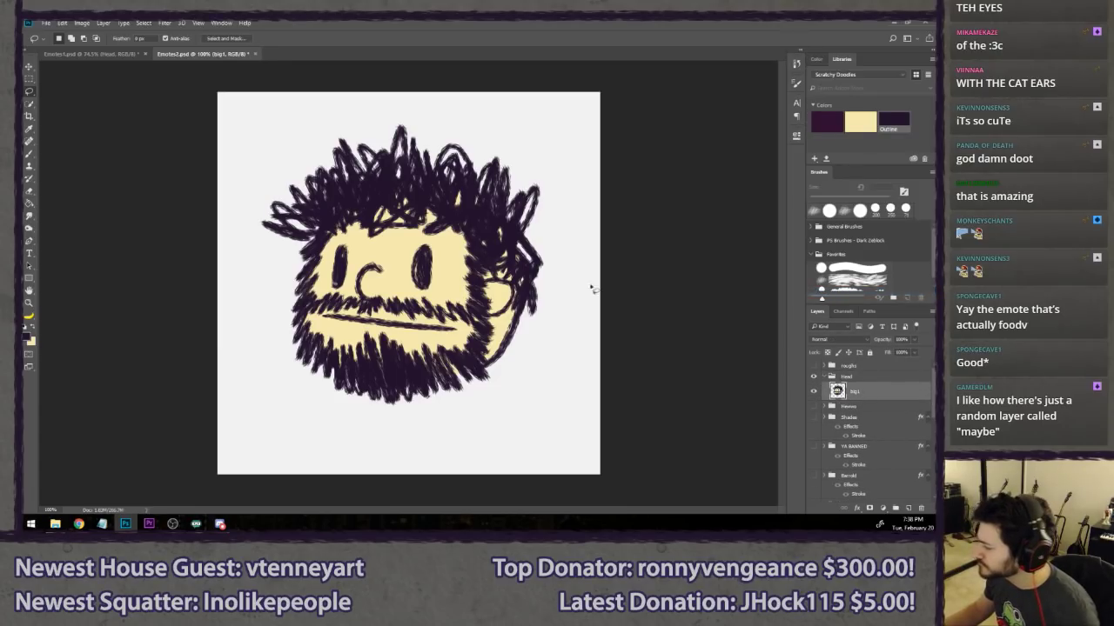
# - Paint a dark curved hair strand rising from the upper-right hair of the big1 head with a 20 px brush
pyautogui.press('b')
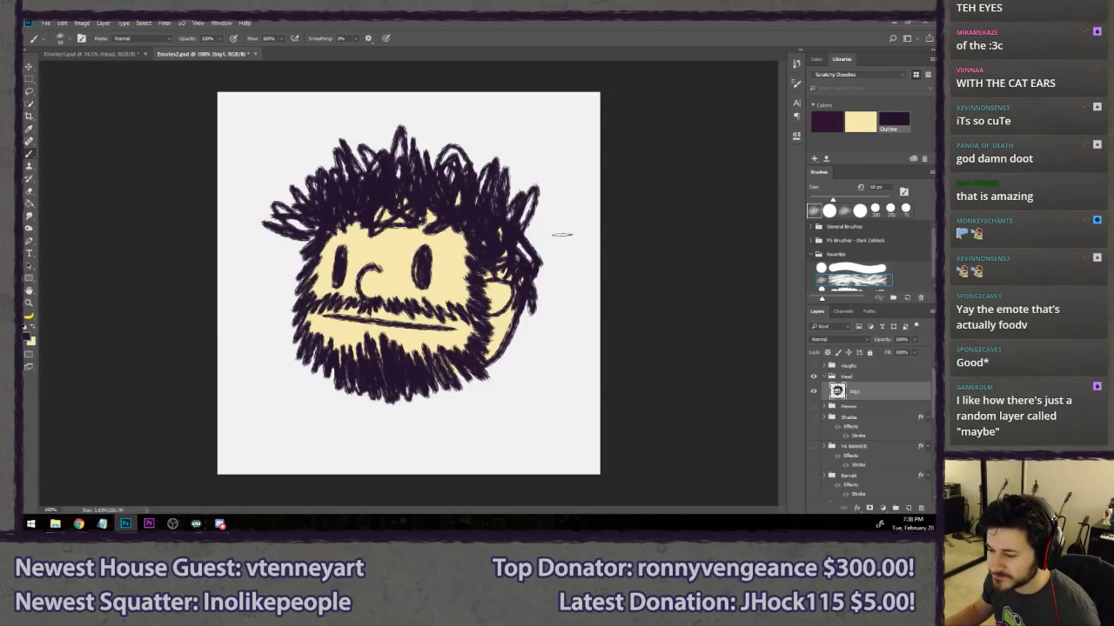
pyautogui.scroll(3, 510, 251)
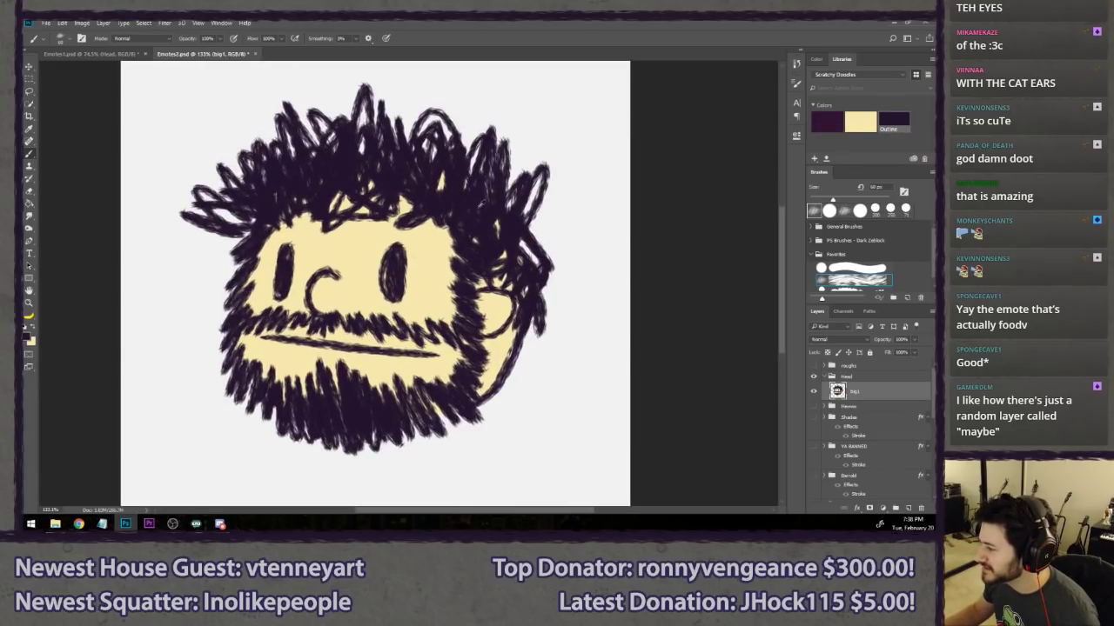
pyautogui.keyDown('alt'); pyautogui.click(494, 212); pyautogui.keyUp('alt')
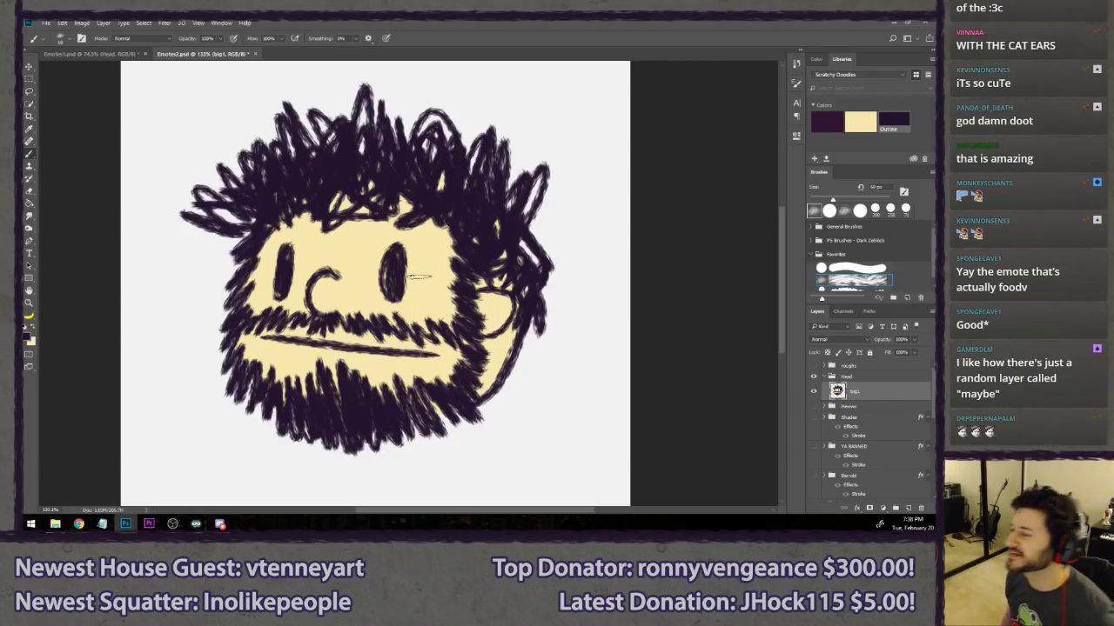
pyautogui.press('[')
pyautogui.moveTo(469, 180); pyautogui.dragTo(534, 96)
pyautogui.hotkey('ctrl', 'z')
pyautogui.press('[')
pyautogui.press('[')
pyautogui.press('[')
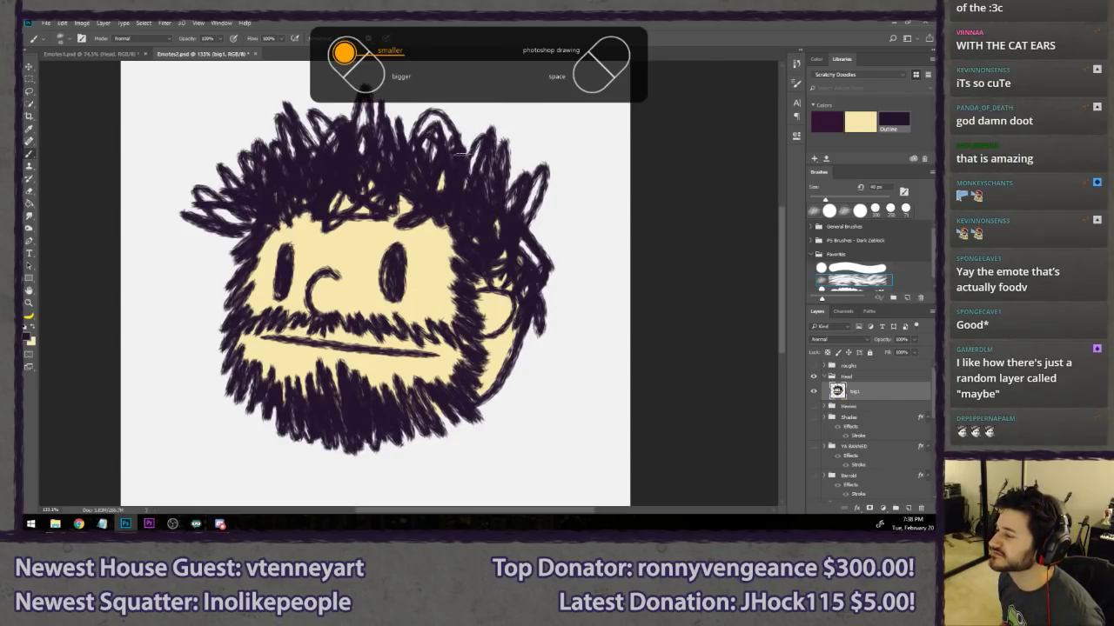
pyautogui.moveTo(463, 153); pyautogui.dragTo(519, 100)
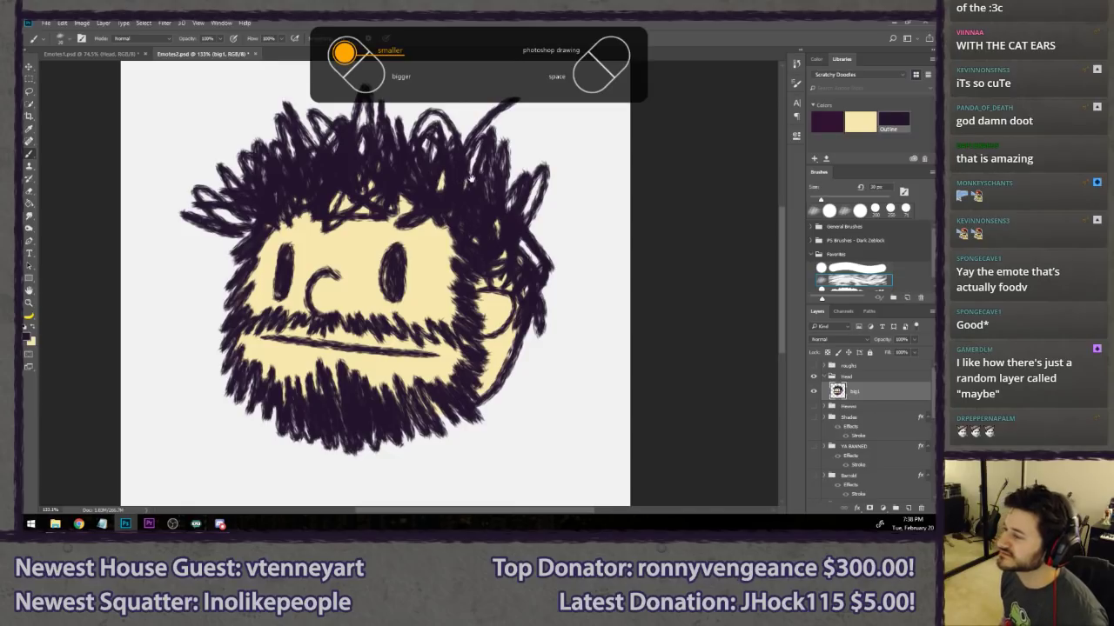
pyautogui.moveTo(472, 178); pyautogui.dragTo(461, 196)
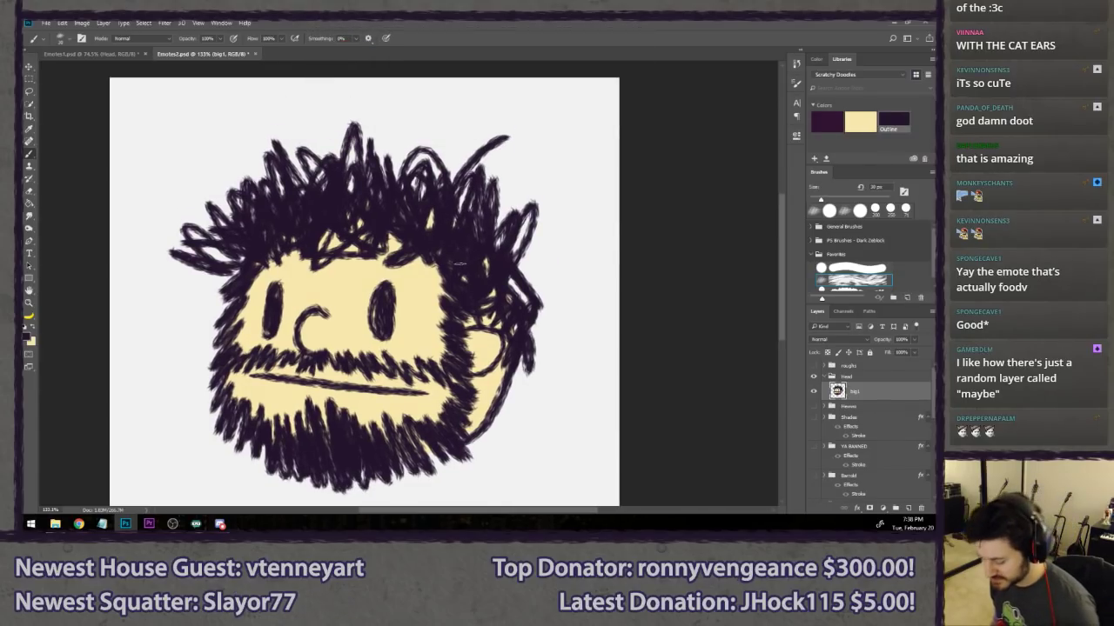
# - Create a new layer above big1 in the Head group and name it eyes
pyautogui.hotkey('ctrl', 'shift', 'n')
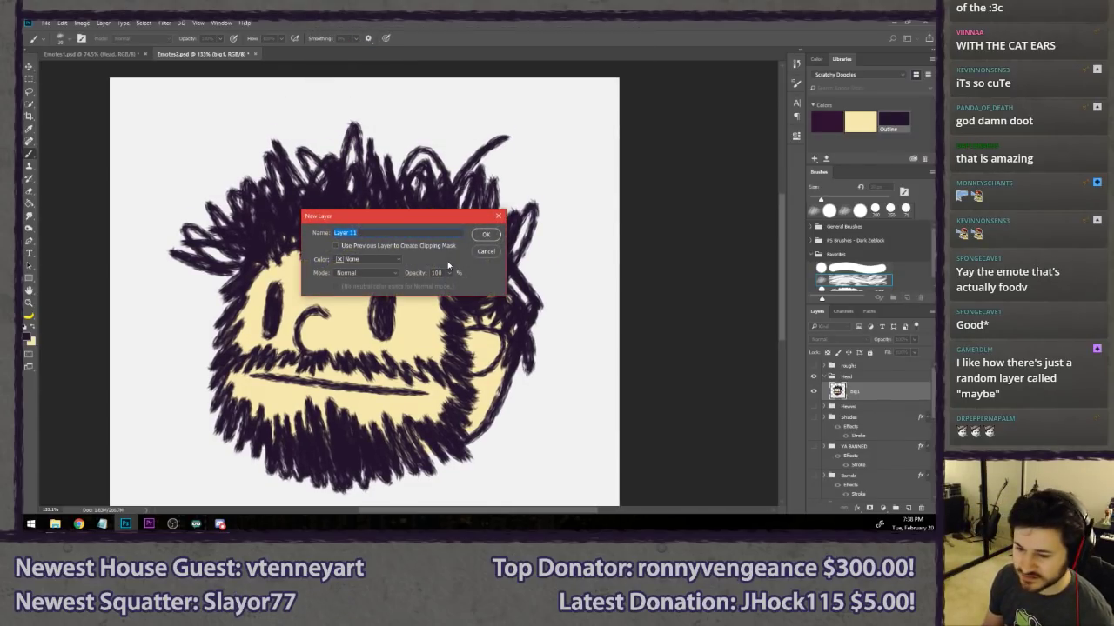
pyautogui.press('Return')
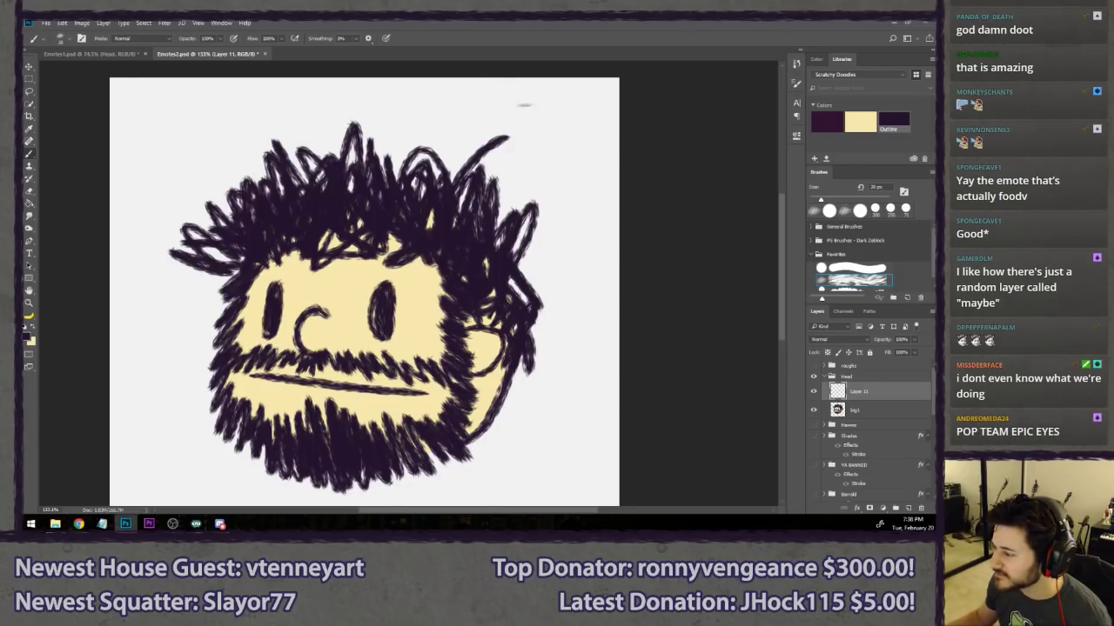
pyautogui.doubleClick(857, 392)
pyautogui.write('eyes')
pyautogui.press('Return')
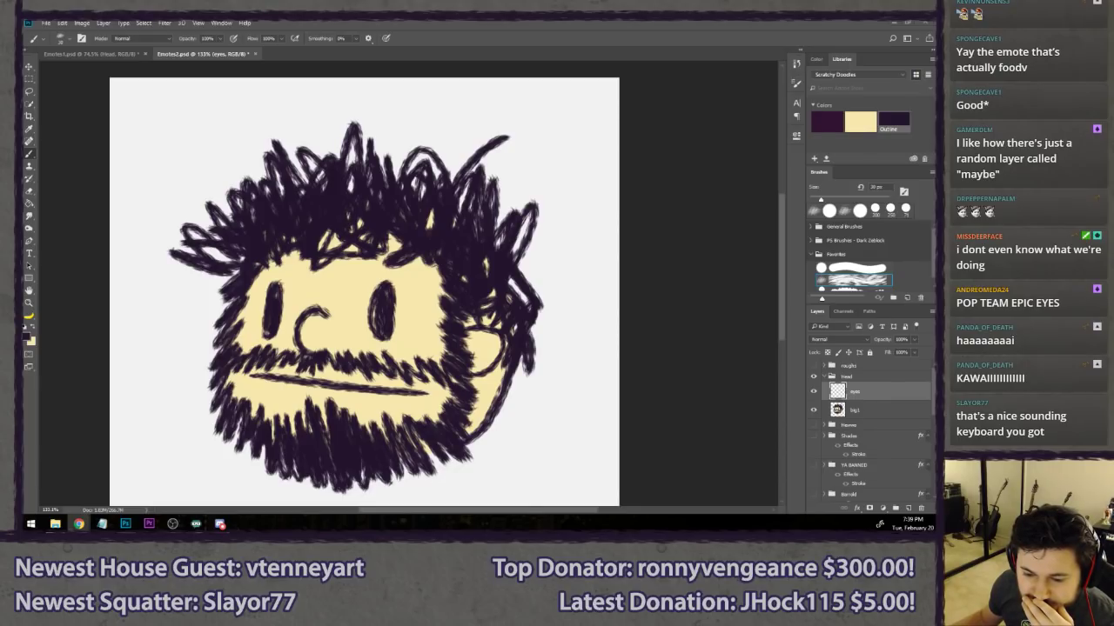
# - Try to paint a black eye outline around the face's right-hand eye on the eyes layer
pyautogui.click(481, 19)
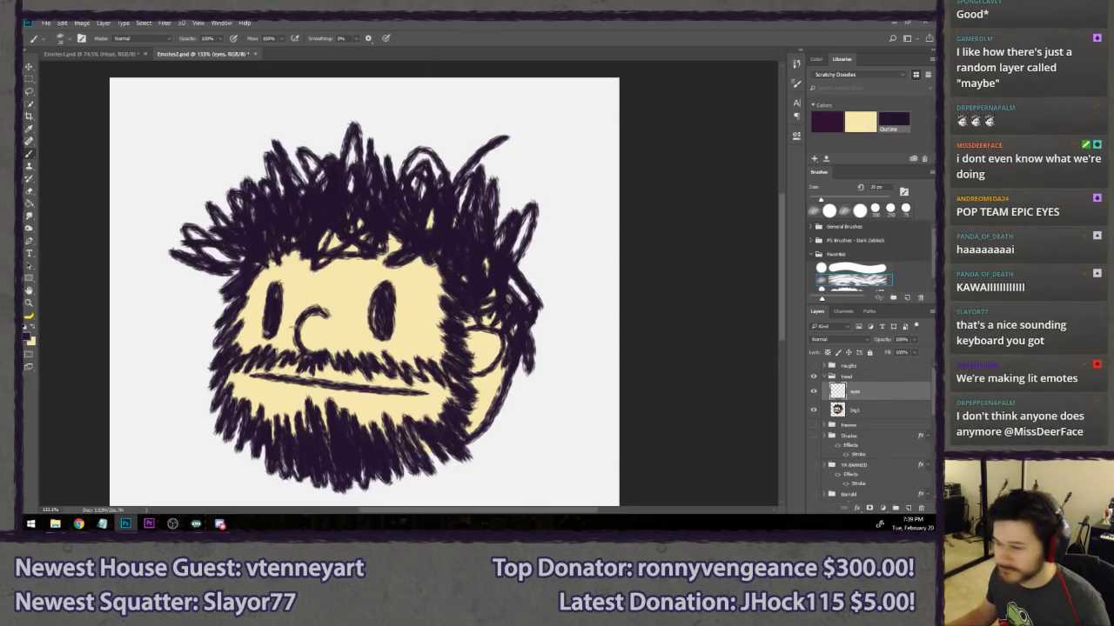
pyautogui.scroll(3, 423, 321)
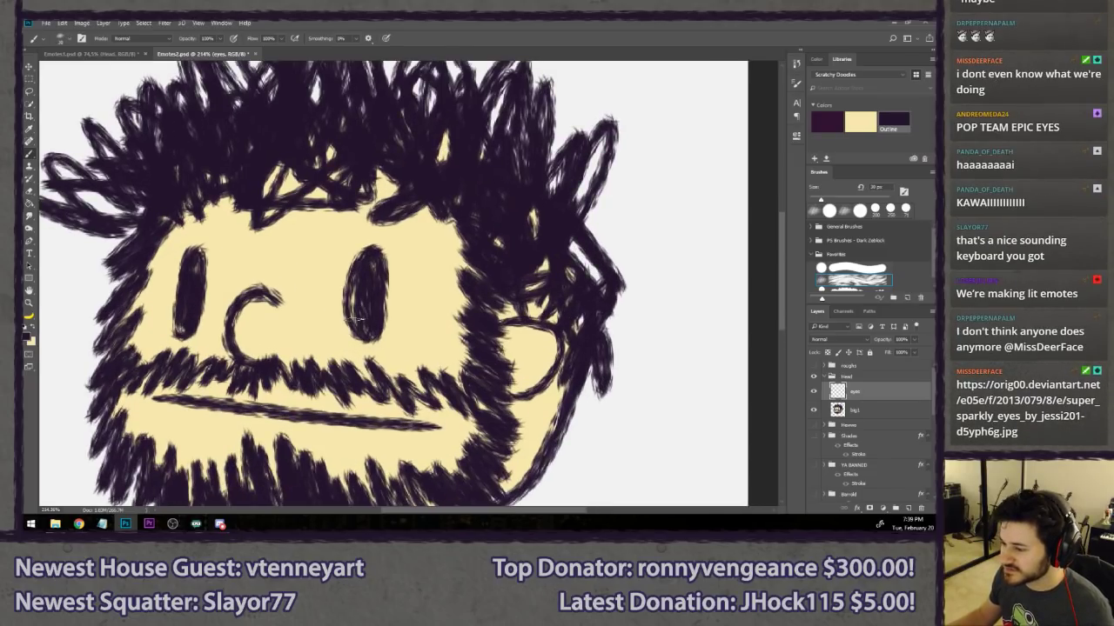
pyautogui.moveTo(278, 333); pyautogui.dragTo(333, 325)
pyautogui.press('alt')
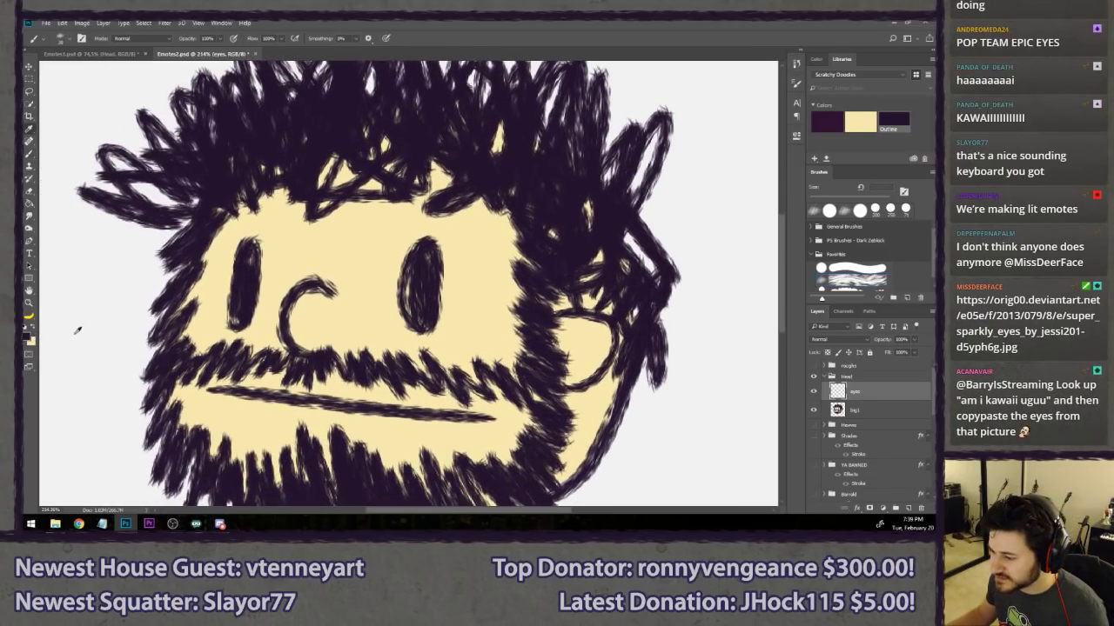
pyautogui.click(26, 337)
pyautogui.click(653, 348)
pyautogui.click(863, 223)
pyautogui.moveTo(444, 207)
pyautogui.mouseDown()
pyautogui.moveTo(420, 296)
pyautogui.moveTo(522, 293)
pyautogui.mouseUp()
pyautogui.hotkey('ctrl', 'z')
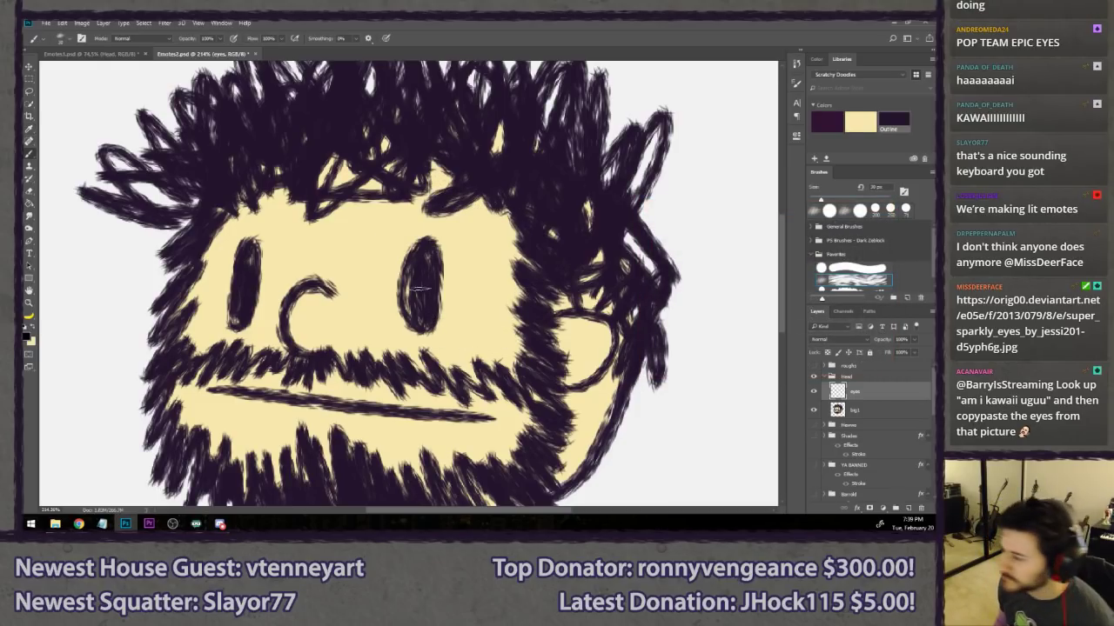
pyautogui.moveTo(452, 203); pyautogui.dragTo(428, 209)
pyautogui.hotkey('ctrl', 'z')
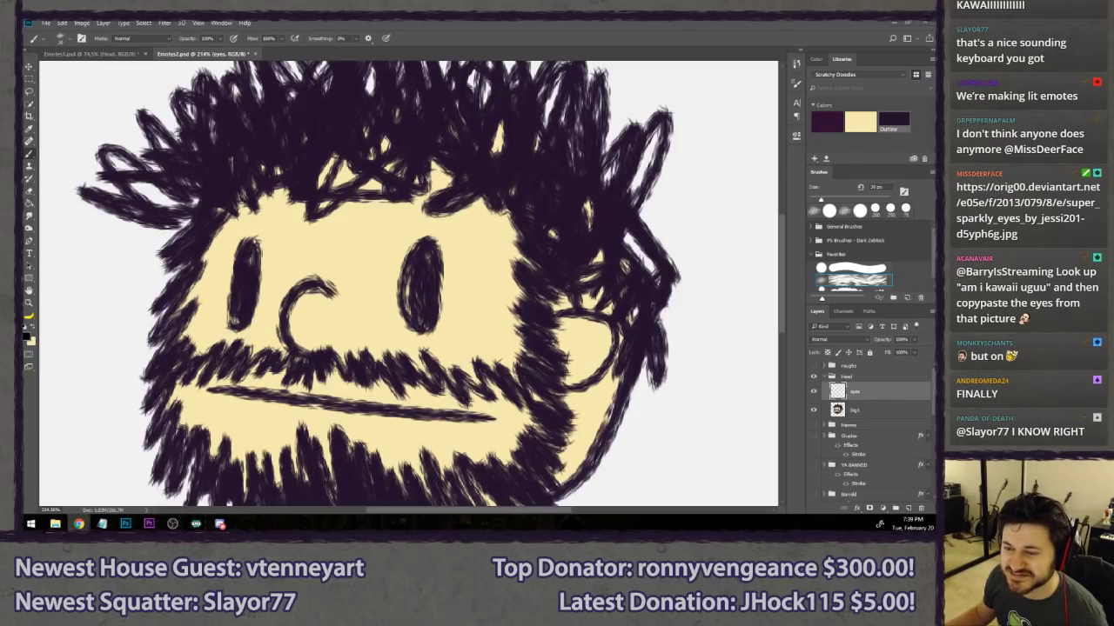
pyautogui.moveTo(21, 70); pyautogui.dragTo(336, 20)
pyautogui.hotkey('alt', 'Tab')
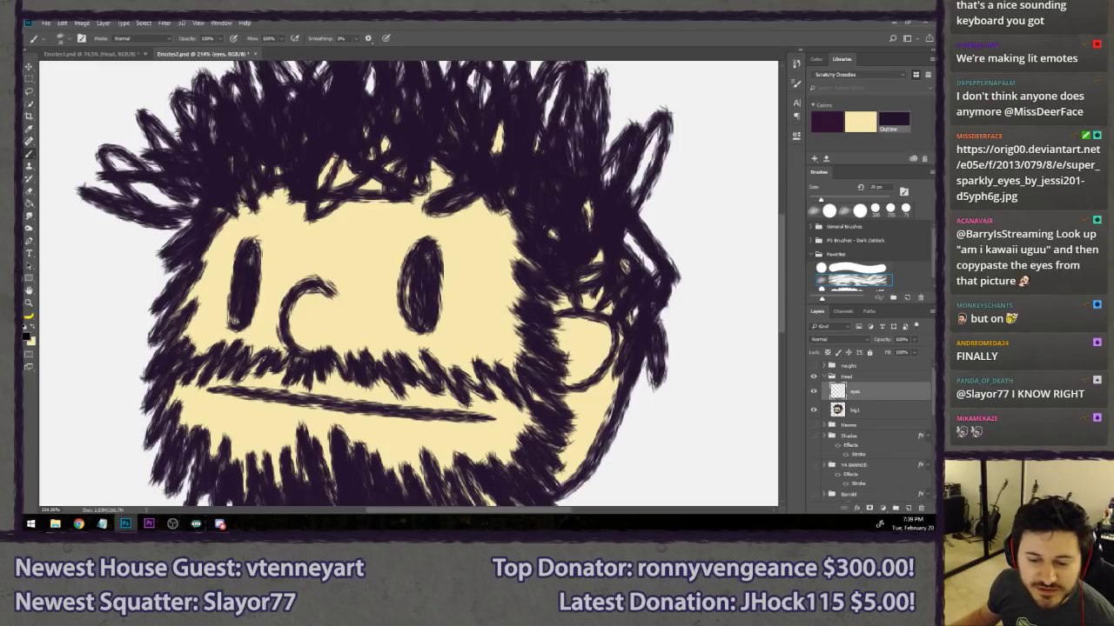
pyautogui.hotkey('alt', 'Tab')
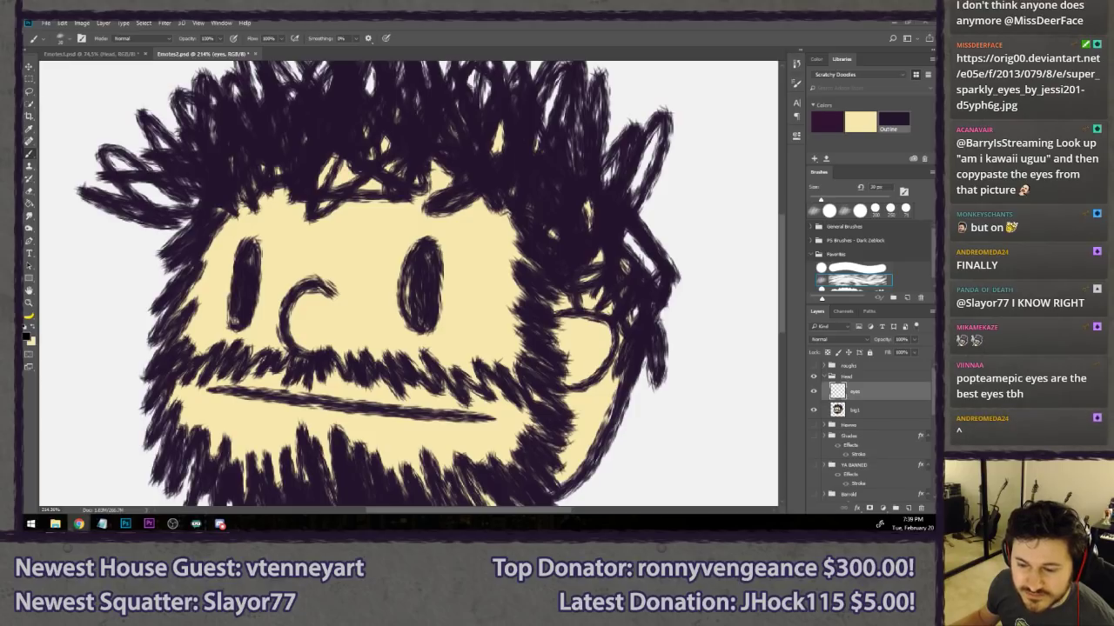
pyautogui.click(434, 21)
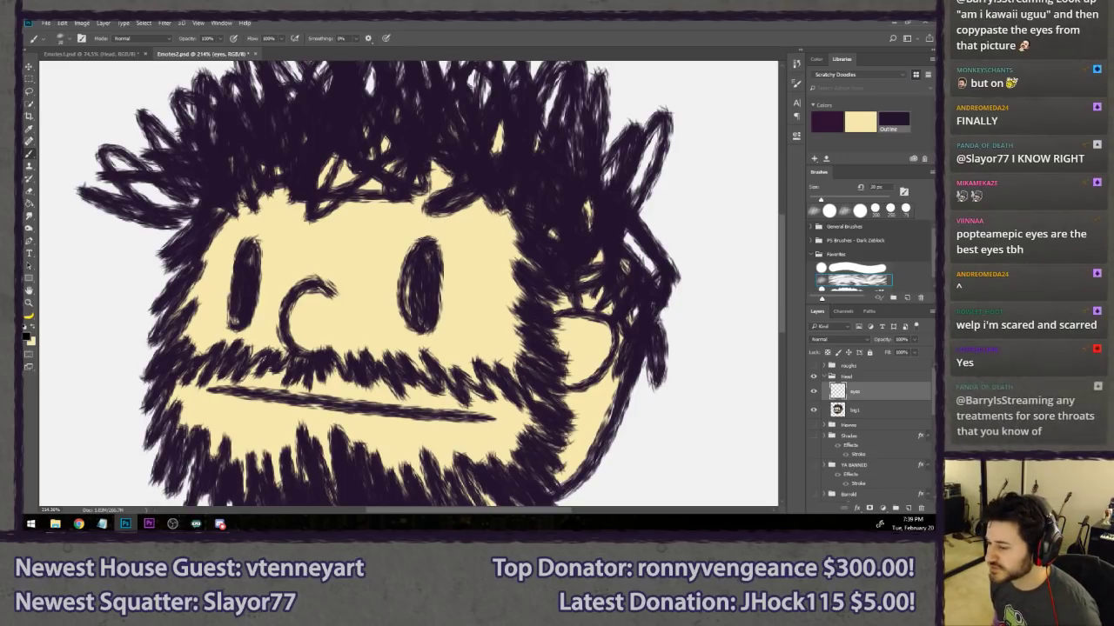
# - Set the foreground color to white and choose the smooth round brush from the Favorites brushes
pyautogui.click(27, 337)
pyautogui.write('ffffff')
pyautogui.press('Return')
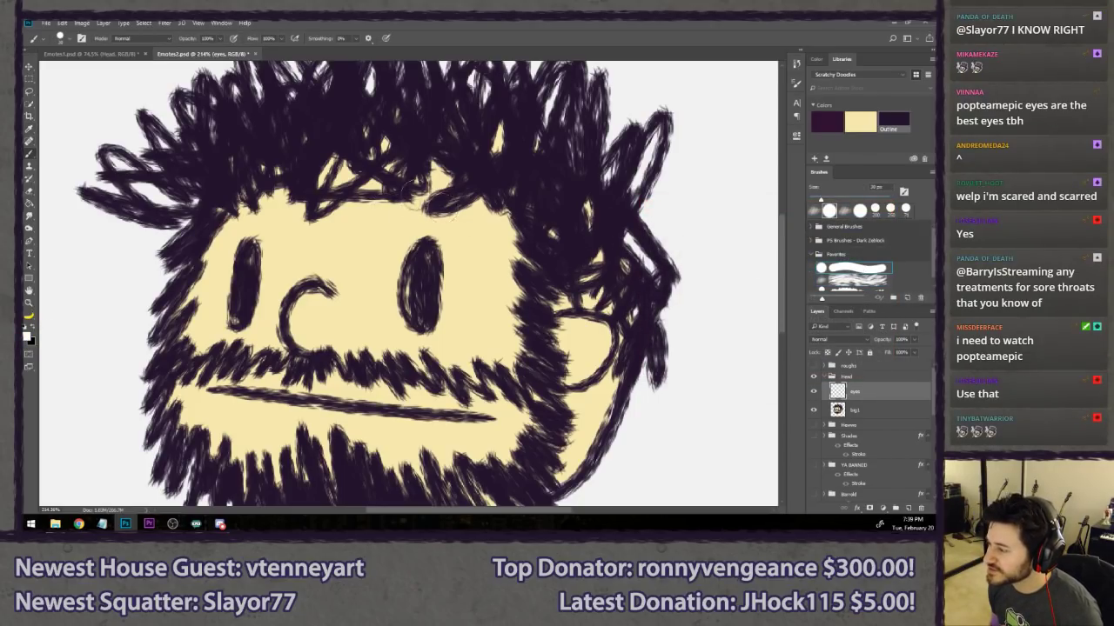
# - Try several thick white oval outlines around the face's right-hand eye, undoing each one
pyautogui.moveTo(401, 201)
pyautogui.mouseDown()
pyautogui.moveTo(501, 254)
pyautogui.moveTo(432, 205)
pyautogui.moveTo(424, 227)
pyautogui.moveTo(359, 274)
pyautogui.moveTo(414, 195)
pyautogui.moveTo(432, 237)
pyautogui.moveTo(416, 331)
pyautogui.moveTo(406, 203)
pyautogui.moveTo(382, 318)
pyautogui.moveTo(434, 202)
pyautogui.moveTo(447, 213)
pyautogui.moveTo(468, 308)
pyautogui.moveTo(443, 183)
pyautogui.moveTo(358, 244)
pyautogui.moveTo(444, 193)
pyautogui.mouseUp()
pyautogui.hotkey('ctrl', 'z')
pyautogui.hotkey('ctrl', 'z')
pyautogui.hotkey('ctrl', 'z')
pyautogui.hotkey('ctrl', 'z')
pyautogui.hotkey('ctrl', 'z')
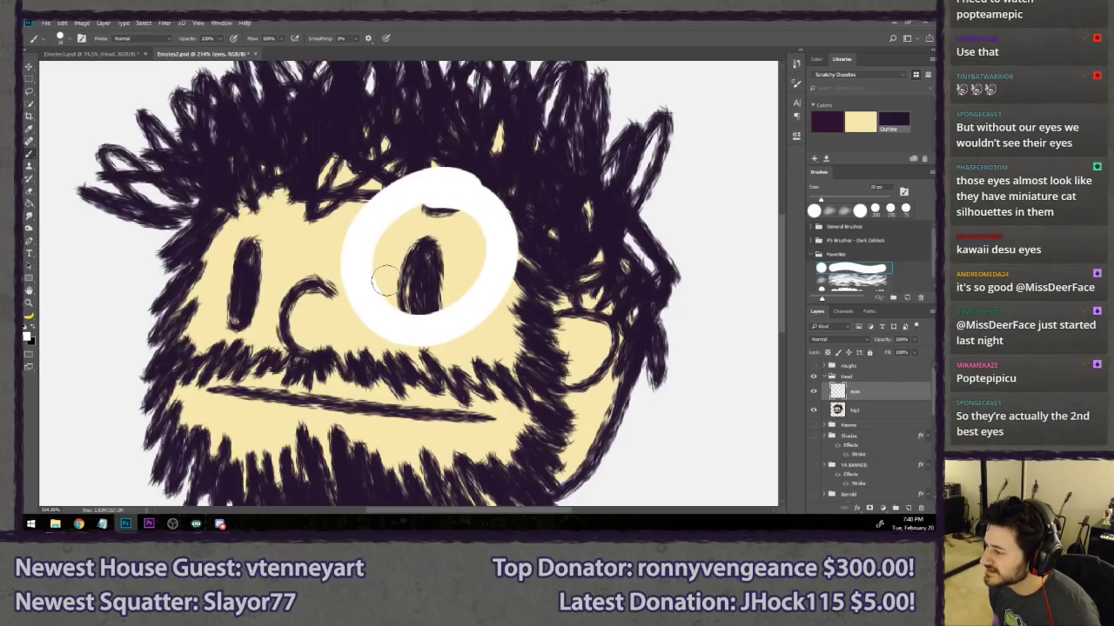
pyautogui.moveTo(387, 281)
pyautogui.mouseDown()
pyautogui.moveTo(389, 293)
pyautogui.moveTo(418, 209)
pyautogui.moveTo(427, 214)
pyautogui.mouseUp()
pyautogui.hotkey('ctrl', 'z')
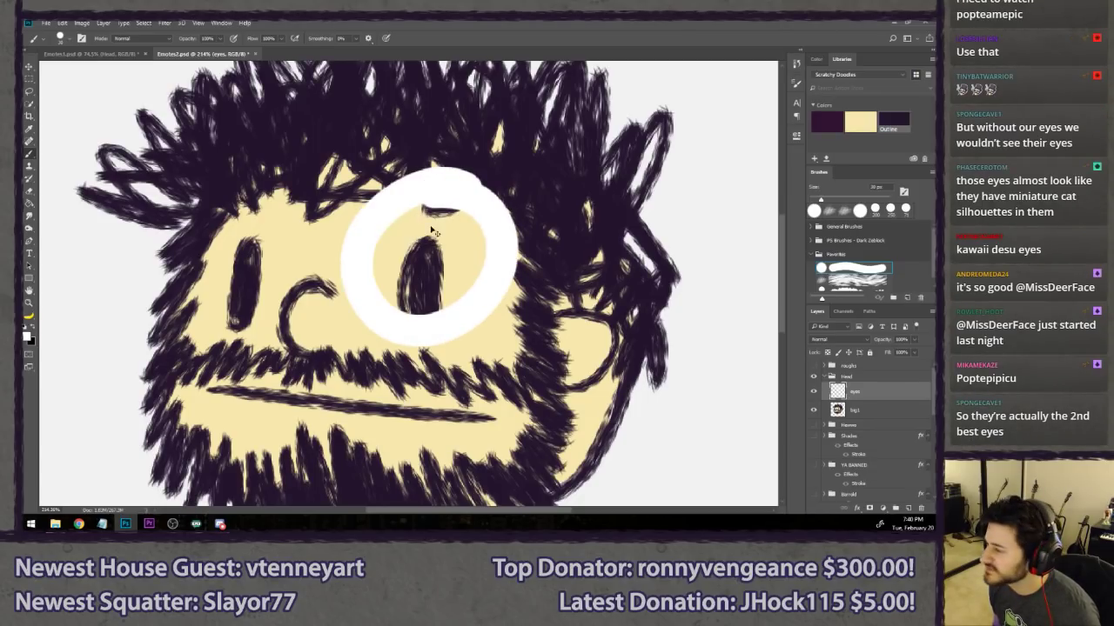
pyautogui.hotkey('ctrl', 'alt', 'z')
pyautogui.hotkey('ctrl', 'z')
pyautogui.hotkey('ctrl', 'z')
pyautogui.hotkey('ctrl', 'z')
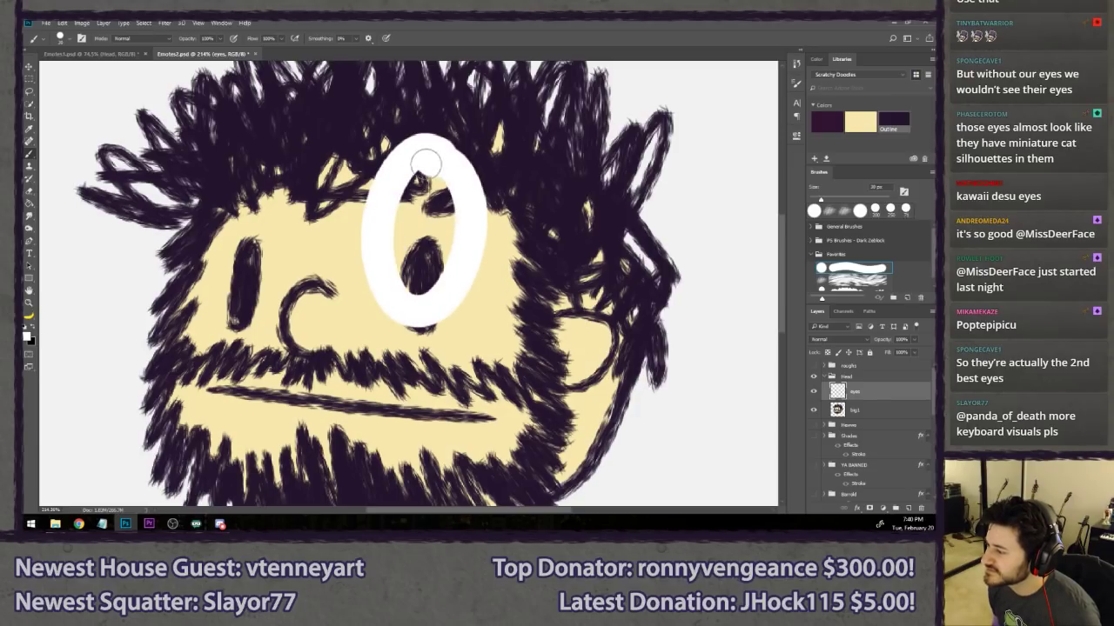
pyautogui.hotkey('ctrl', 'z')
pyautogui.hotkey('ctrl', 'z')
pyautogui.hotkey('ctrl', 'z')
pyautogui.hotkey('ctrl', 'z')
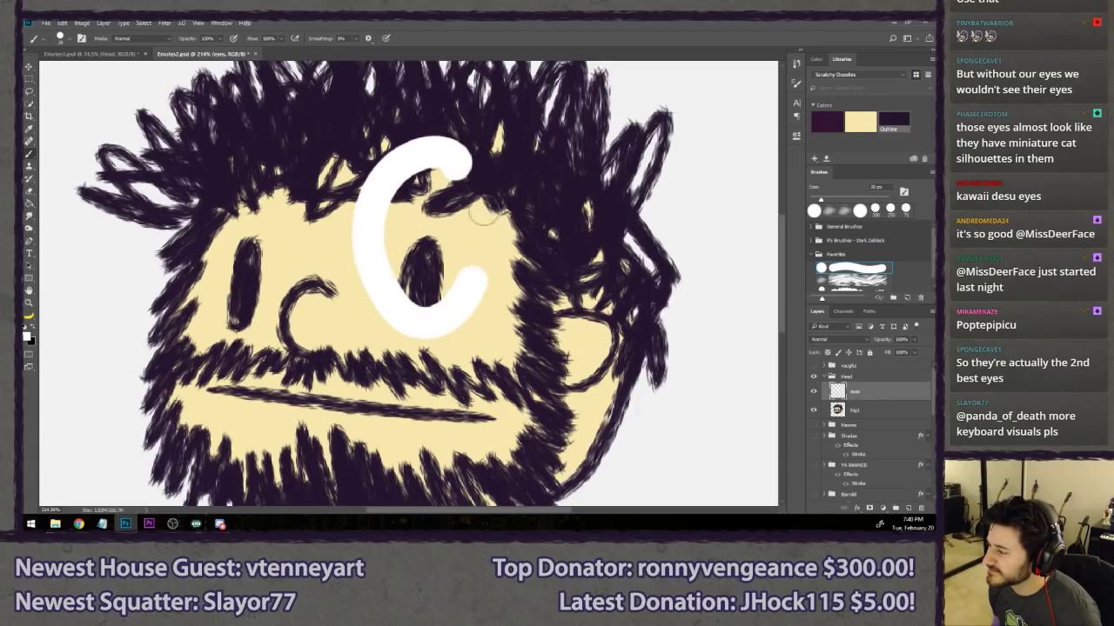
# - Paint a solid white egg-shaped eye over the face's right-hand eye and move it slightly down
pyautogui.hotkey('ctrl', 'z')
pyautogui.hotkey('ctrl', 'shift', 'z')
pyautogui.moveTo(426, 277)
pyautogui.mouseDown()
pyautogui.moveTo(398, 240)
pyautogui.moveTo(403, 218)
pyautogui.moveTo(415, 249)
pyautogui.moveTo(449, 192)
pyautogui.moveTo(464, 209)
pyautogui.moveTo(466, 252)
pyautogui.moveTo(449, 295)
pyautogui.moveTo(451, 232)
pyautogui.mouseUp()
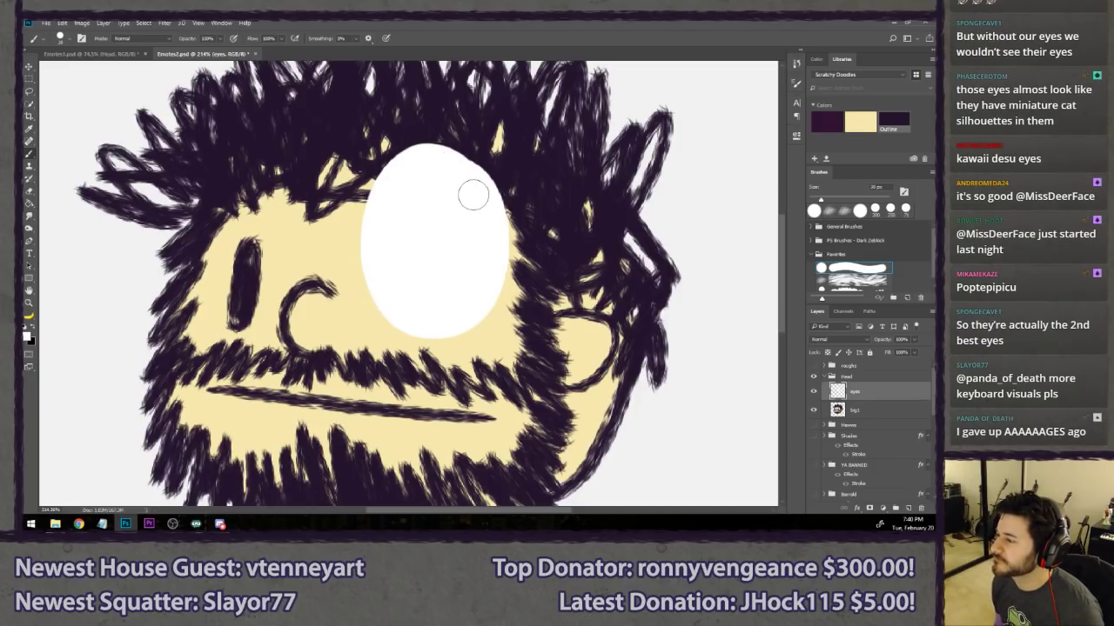
pyautogui.moveTo(457, 207); pyautogui.dragTo(451, 223)
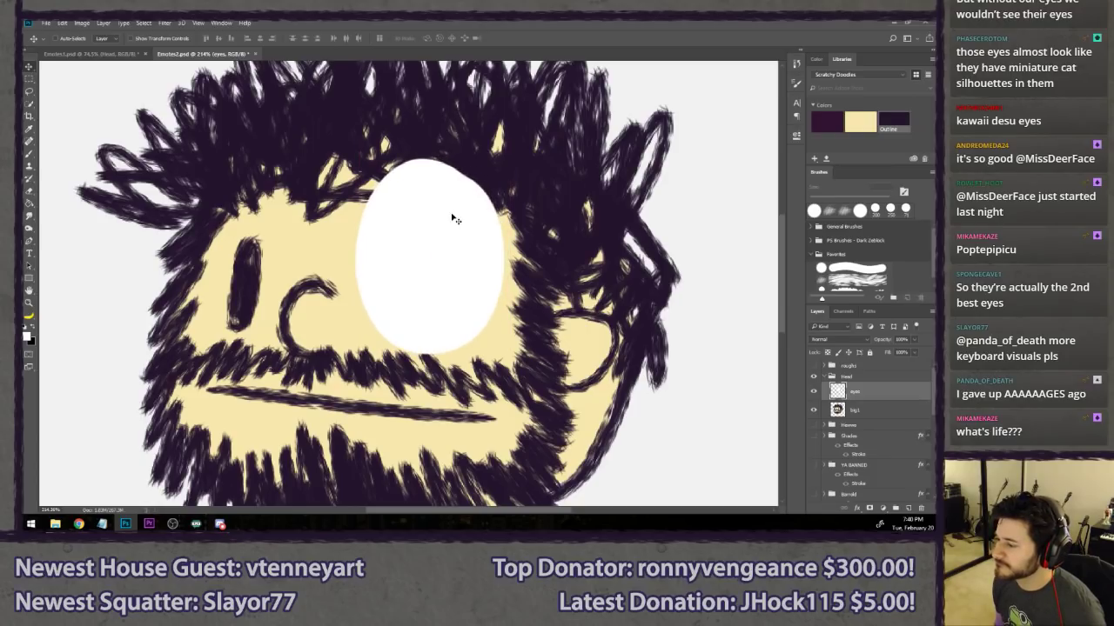
# - Paint a solid white egg-shaped eye over the face's left-hand eye on the eyes layer
pyautogui.moveTo(270, 168)
pyautogui.mouseDown()
pyautogui.moveTo(224, 207)
pyautogui.moveTo(284, 183)
pyautogui.moveTo(256, 224)
pyautogui.moveTo(241, 329)
pyautogui.moveTo(240, 233)
pyautogui.moveTo(253, 240)
pyautogui.moveTo(221, 293)
pyautogui.mouseUp()
pyautogui.hotkey('ctrl', 'z')
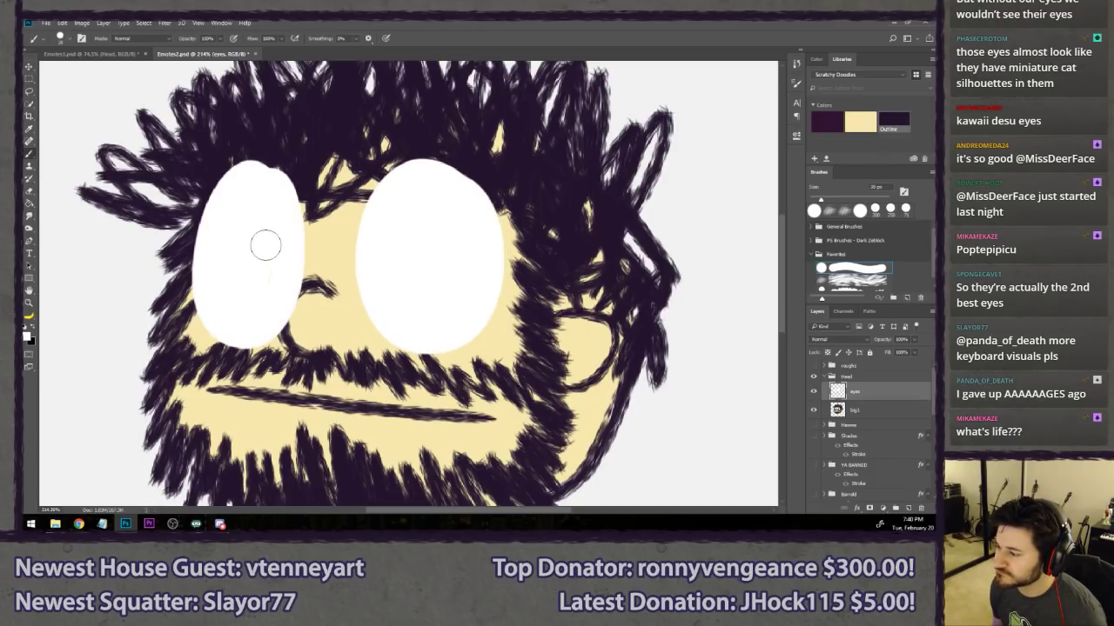
pyautogui.press('v')
pyautogui.moveTo(284, 245); pyautogui.dragTo(264, 251)
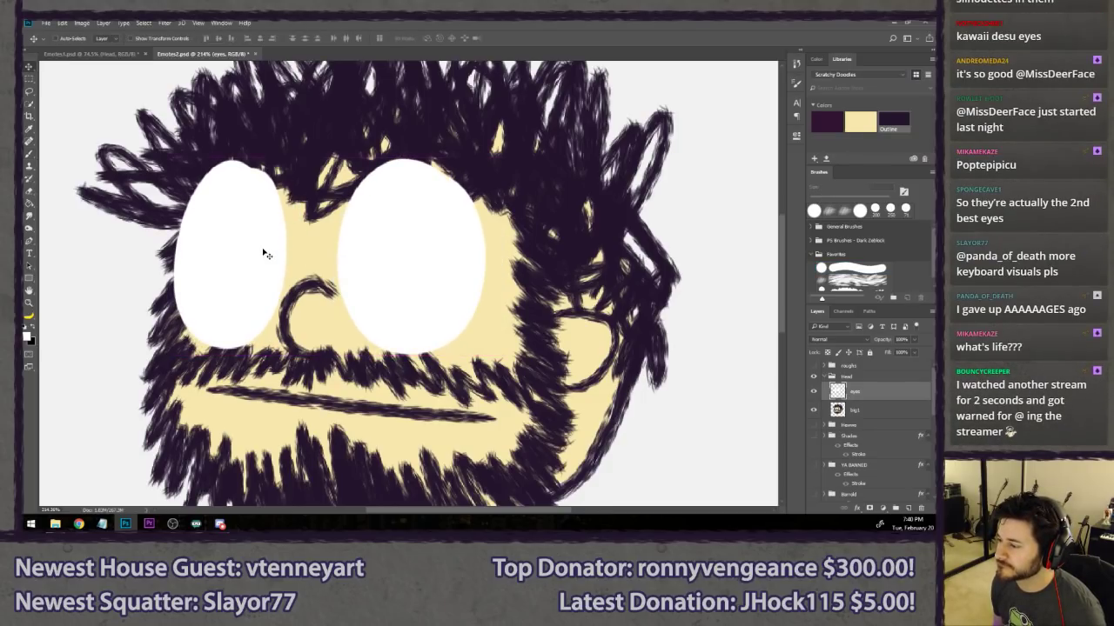
pyautogui.hotkey('ctrl', 'z')
# - Lasso only the left-hand white eye, move it slightly outward away from the nose, and clear the selection
pyautogui.press('l')
pyautogui.moveTo(318, 135)
pyautogui.mouseDown()
pyautogui.moveTo(319, 359)
pyautogui.moveTo(200, 153)
pyautogui.moveTo(317, 137)
pyautogui.mouseUp()
pyautogui.moveTo(275, 231); pyautogui.dragTo(255, 237)
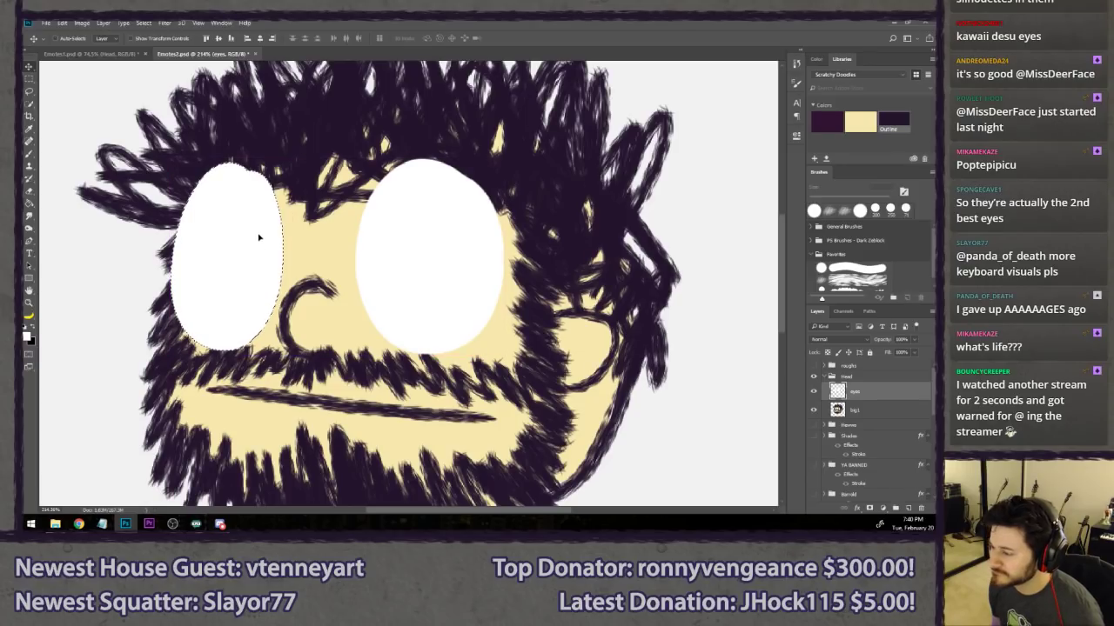
pyautogui.press('Right')
pyautogui.press('Right')
pyautogui.press('Right')
pyautogui.press('Right')
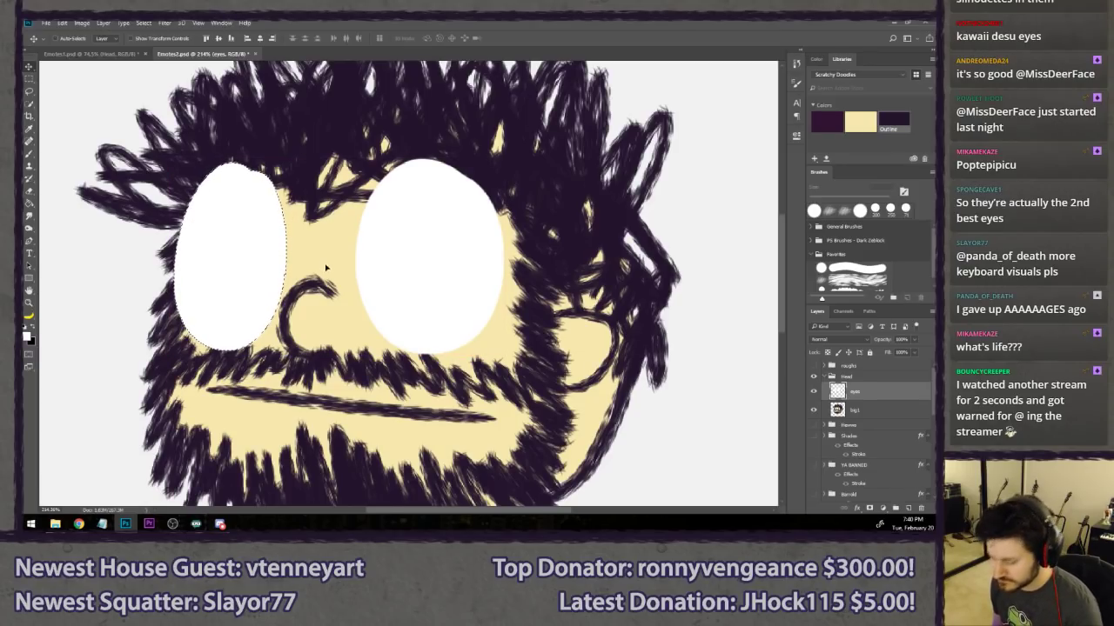
pyautogui.press('l')
pyautogui.hotkey('ctrl', 'd')
# - Paint a large solid black oval pupil in the lower part of the right-hand white eye
pyautogui.press('b')
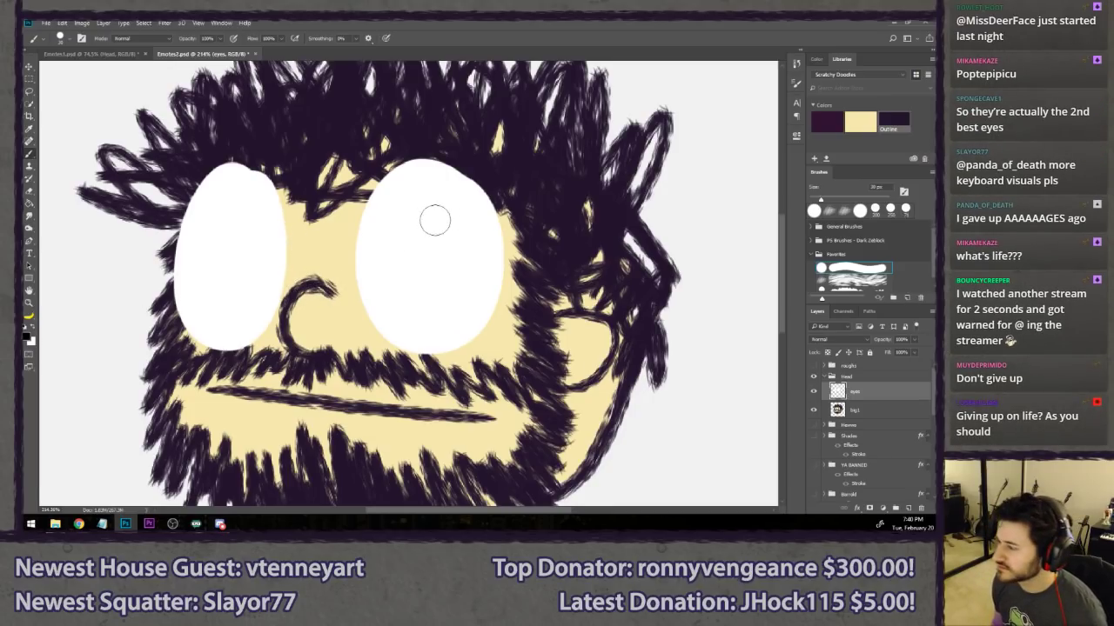
pyautogui.moveTo(435, 218)
pyautogui.mouseDown()
pyautogui.moveTo(370, 274)
pyautogui.moveTo(442, 216)
pyautogui.moveTo(425, 233)
pyautogui.moveTo(486, 281)
pyautogui.moveTo(435, 221)
pyautogui.mouseUp()
pyautogui.hotkey('ctrl', 'z')
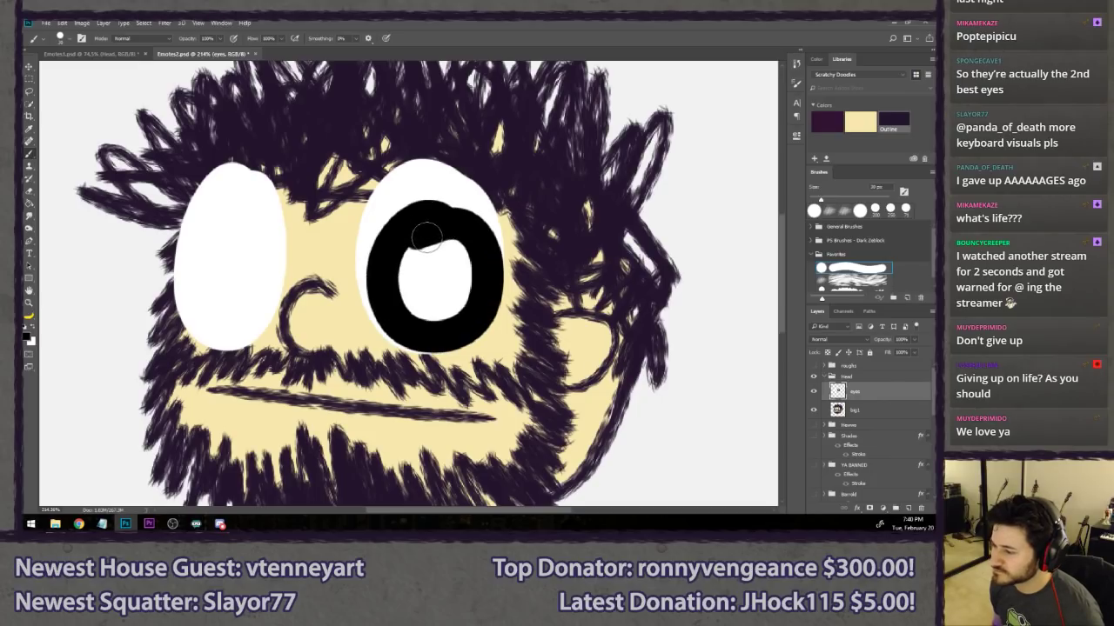
pyautogui.moveTo(414, 279)
pyautogui.mouseDown()
pyautogui.moveTo(422, 300)
pyautogui.moveTo(435, 261)
pyautogui.moveTo(465, 276)
pyautogui.moveTo(451, 243)
pyautogui.mouseUp()
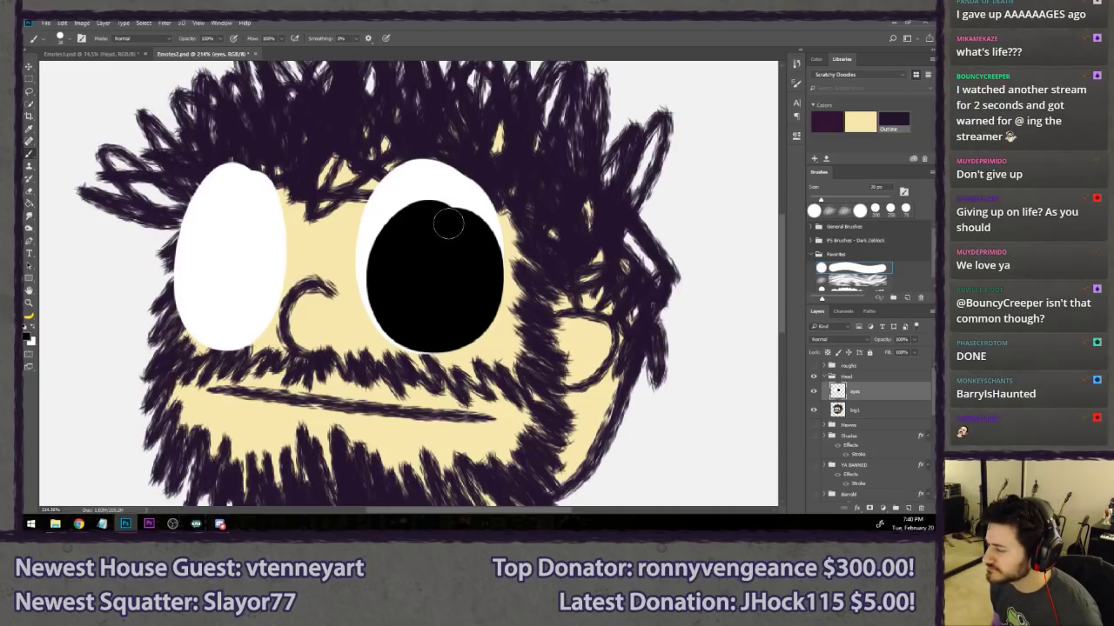
# - Paint a matching solid black pupil in the lower part of the left-hand white eye, undoing unsatisfactory strokes
pyautogui.moveTo(232, 258)
pyautogui.mouseDown()
pyautogui.moveTo(196, 266)
pyautogui.moveTo(247, 258)
pyautogui.moveTo(192, 273)
pyautogui.moveTo(245, 249)
pyautogui.moveTo(205, 251)
pyautogui.moveTo(263, 251)
pyautogui.moveTo(237, 250)
pyautogui.moveTo(197, 281)
pyautogui.moveTo(244, 232)
pyautogui.moveTo(219, 333)
pyautogui.moveTo(221, 250)
pyautogui.moveTo(243, 271)
pyautogui.mouseUp()
pyautogui.hotkey('ctrl', 'z')
pyautogui.hotkey('ctrl', 'z')
pyautogui.hotkey('ctrl', 'z')
pyautogui.hotkey('ctrl', 'z')
pyautogui.hotkey('ctrl', 'z')
pyautogui.moveTo(246, 232)
pyautogui.mouseDown()
pyautogui.moveTo(269, 276)
pyautogui.moveTo(237, 252)
pyautogui.moveTo(265, 258)
pyautogui.moveTo(240, 259)
pyautogui.moveTo(231, 285)
pyautogui.moveTo(213, 275)
pyautogui.moveTo(210, 293)
pyautogui.moveTo(247, 318)
pyautogui.moveTo(235, 256)
pyautogui.moveTo(251, 246)
pyautogui.moveTo(273, 277)
pyautogui.mouseUp()
pyautogui.hotkey('ctrl', 'z')
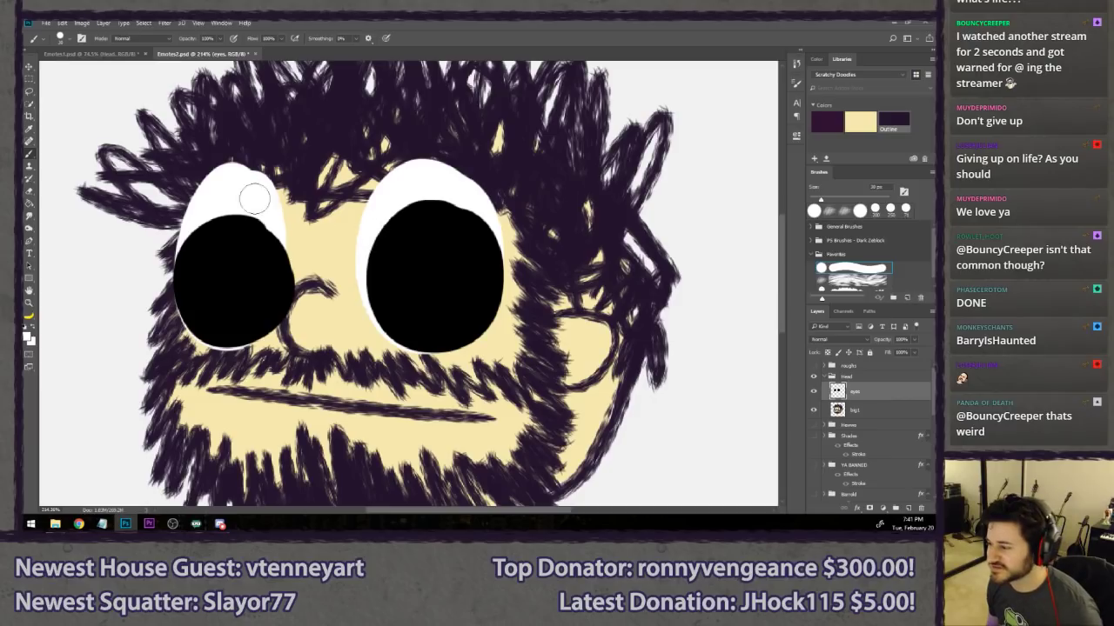
# - Paint a rounded white highlight over the upper part of both black pupils with a smaller brush
pyautogui.moveTo(235, 199)
pyautogui.mouseDown()
pyautogui.moveTo(273, 223)
pyautogui.moveTo(227, 195)
pyautogui.moveTo(250, 235)
pyautogui.moveTo(227, 212)
pyautogui.moveTo(199, 235)
pyautogui.moveTo(233, 228)
pyautogui.mouseUp()
pyautogui.hotkey('ctrl', 'z')
pyautogui.press('[')
pyautogui.hotkey('ctrl', 'z')
pyautogui.hotkey('ctrl', 'z')
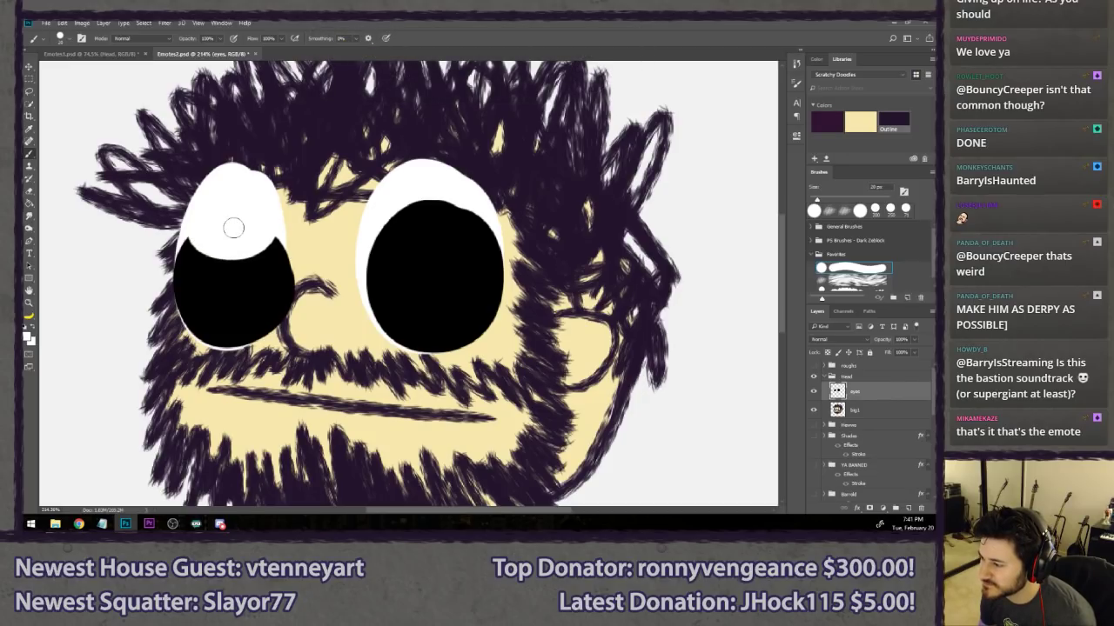
pyautogui.moveTo(442, 200)
pyautogui.mouseDown()
pyautogui.moveTo(437, 235)
pyautogui.moveTo(424, 203)
pyautogui.moveTo(408, 200)
pyautogui.moveTo(440, 201)
pyautogui.moveTo(417, 214)
pyautogui.mouseUp()
pyautogui.hotkey('ctrl', 'z')
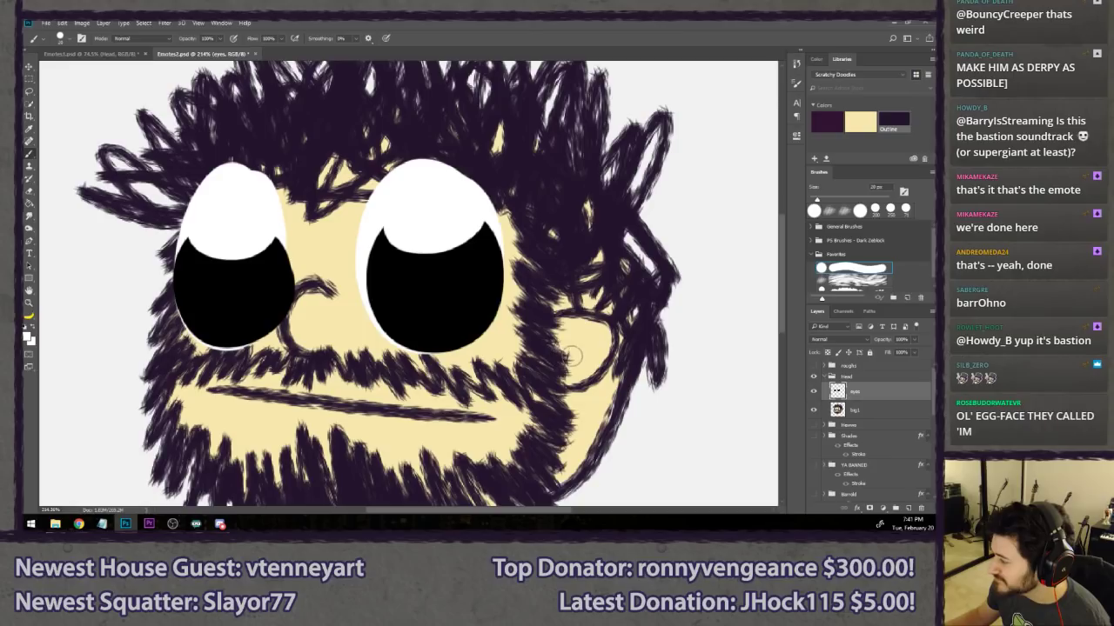
# - Create a new layer named color above the eyes layer
pyautogui.hotkey('ctrl', 'shift', 'n')
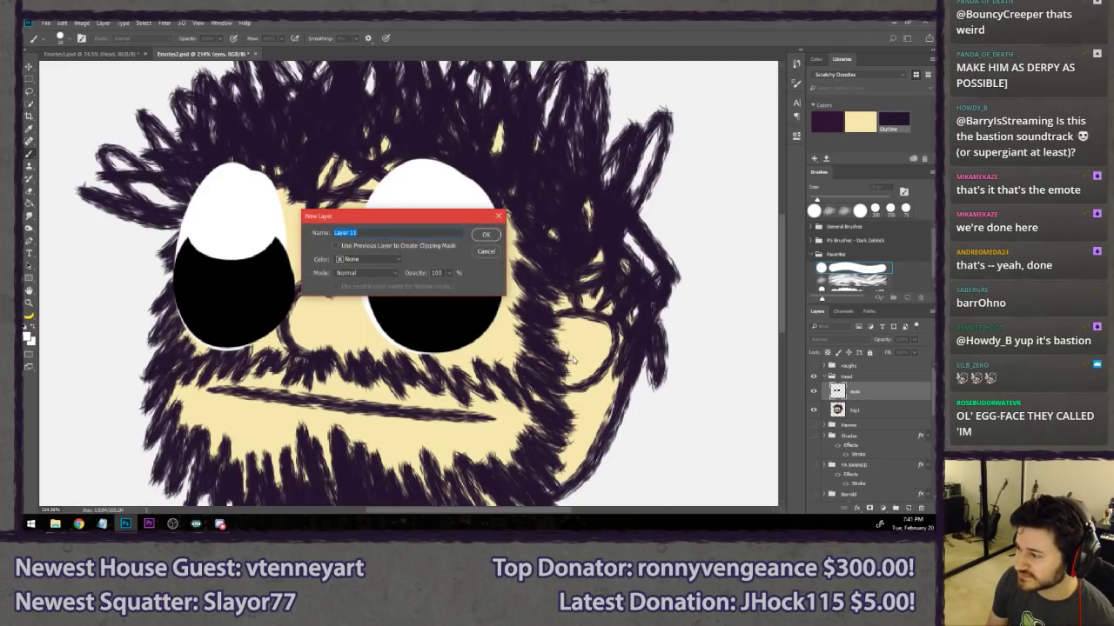
pyautogui.write('color')
pyautogui.press('Return')
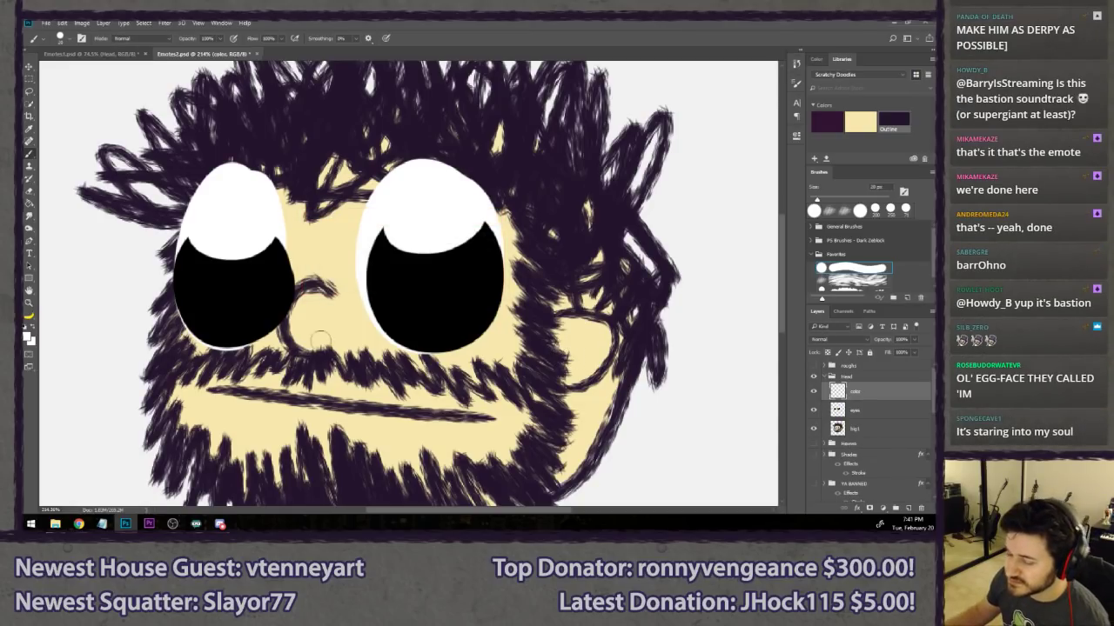
# - Set the foreground color to light blue, #89c6ff
pyautogui.click(27, 336)
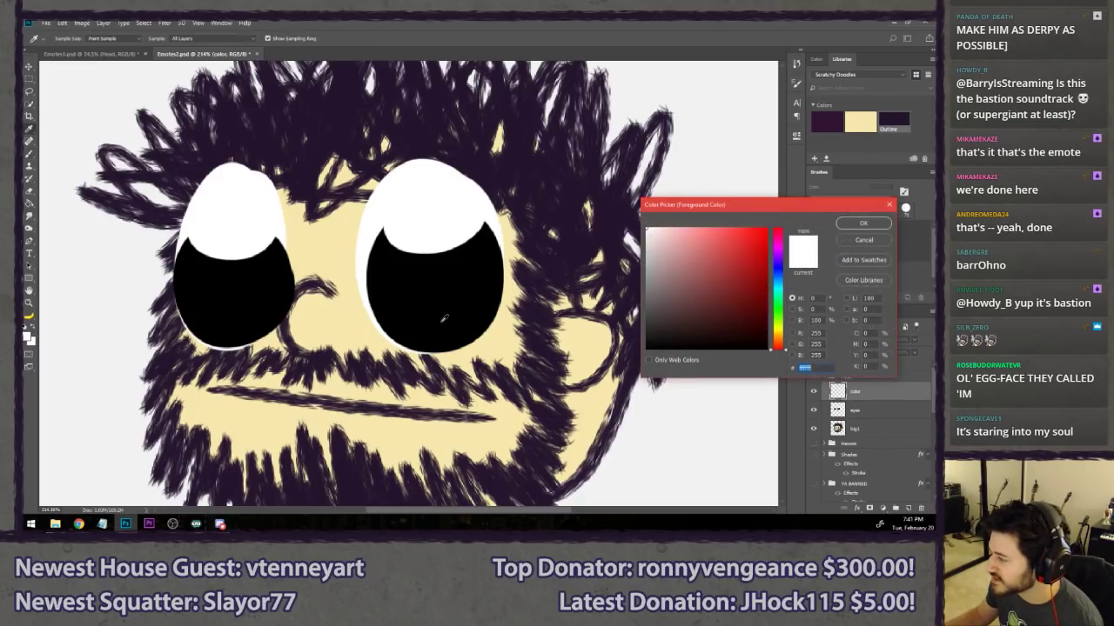
pyautogui.moveTo(780, 336); pyautogui.dragTo(781, 331)
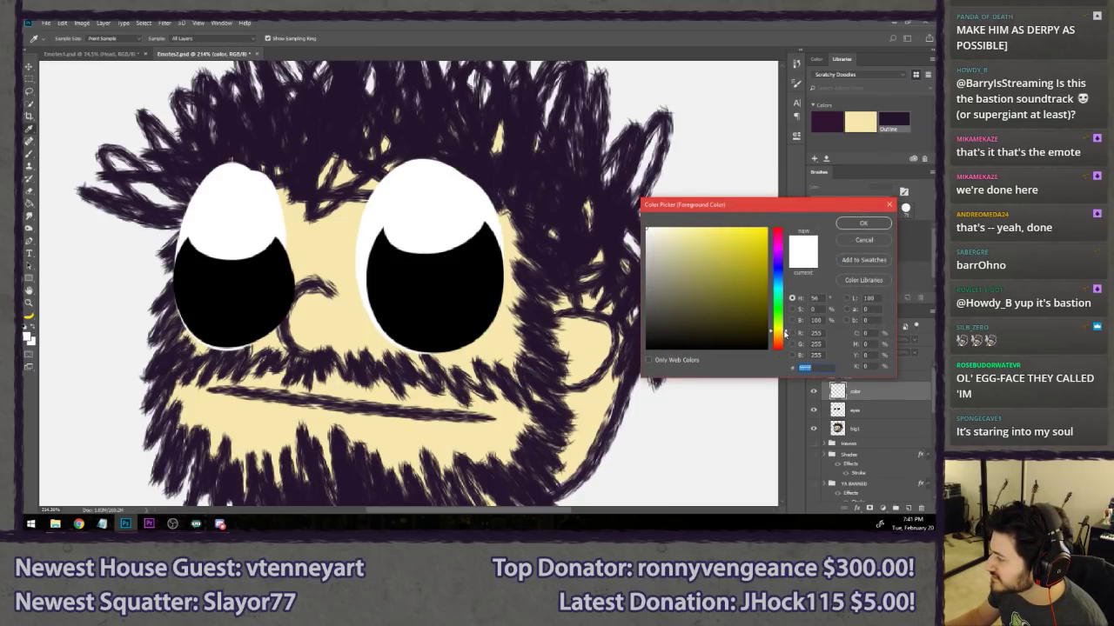
pyautogui.moveTo(751, 253); pyautogui.dragTo(746, 230)
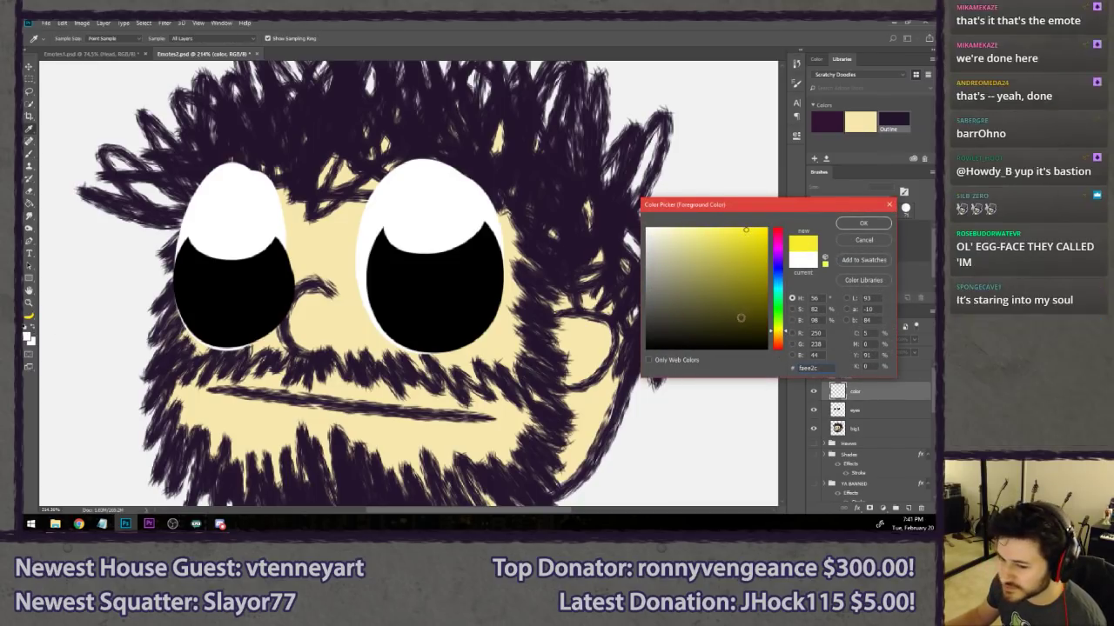
pyautogui.click(778, 293)
pyautogui.moveTo(779, 293); pyautogui.dragTo(778, 278)
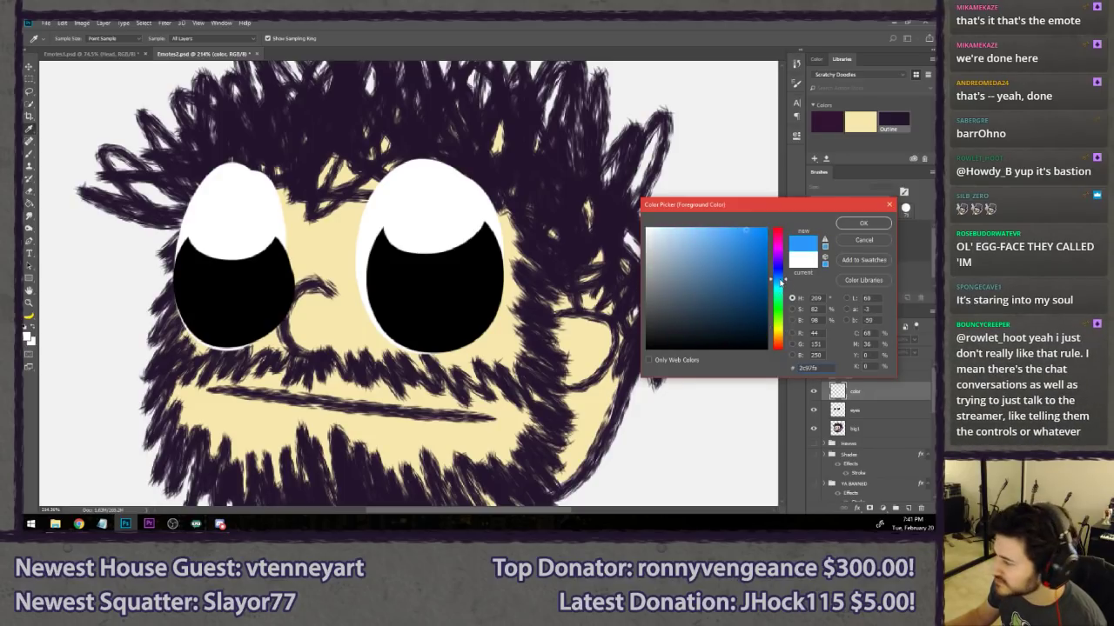
pyautogui.click(696, 229)
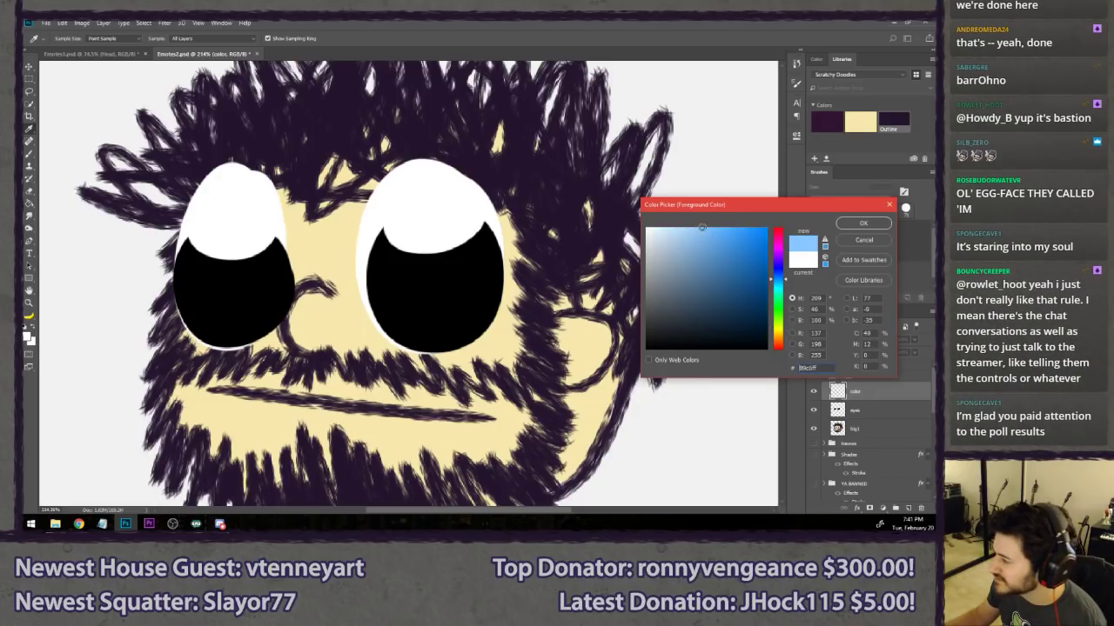
pyautogui.press('Return')
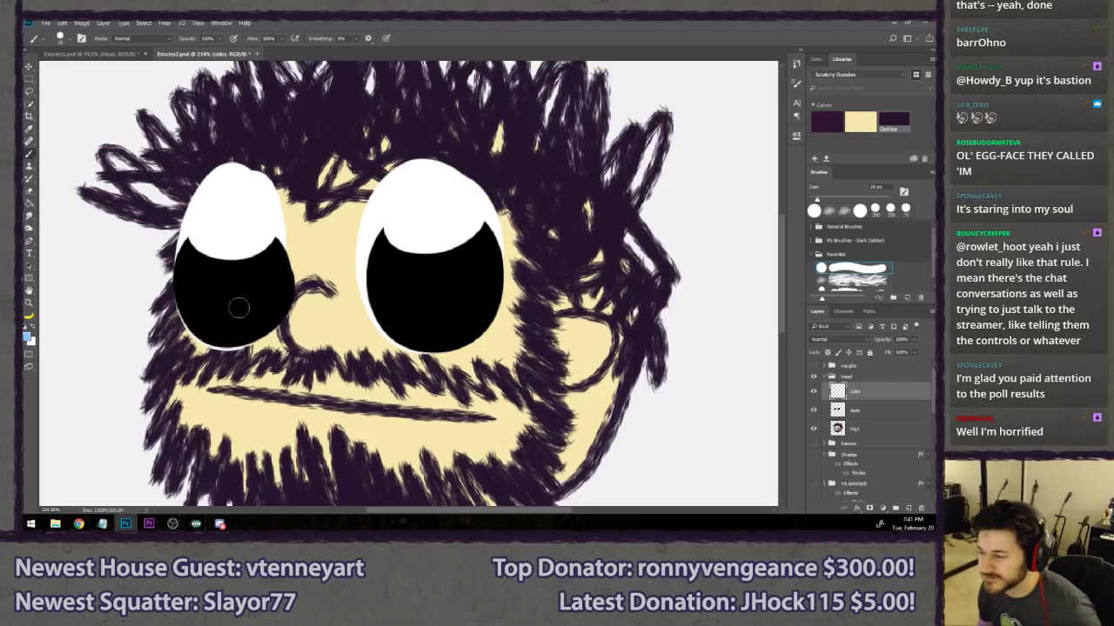
# - Paint a light blue oval at the bottom of each black pupil on the color layer, redoing unsatisfactory strokes
pyautogui.moveTo(226, 330)
pyautogui.mouseDown()
pyautogui.moveTo(259, 316)
pyautogui.moveTo(225, 325)
pyautogui.moveTo(233, 314)
pyautogui.moveTo(199, 307)
pyautogui.moveTo(212, 324)
pyautogui.moveTo(239, 312)
pyautogui.moveTo(231, 294)
pyautogui.moveTo(210, 327)
pyautogui.moveTo(198, 316)
pyautogui.moveTo(259, 323)
pyautogui.mouseUp()
pyautogui.hotkey('ctrl', 'z')
pyautogui.hotkey('ctrl', 'z')
pyautogui.hotkey('ctrl', 'z')
pyautogui.hotkey('ctrl', 'z')
pyautogui.hotkey('ctrl', 'z')
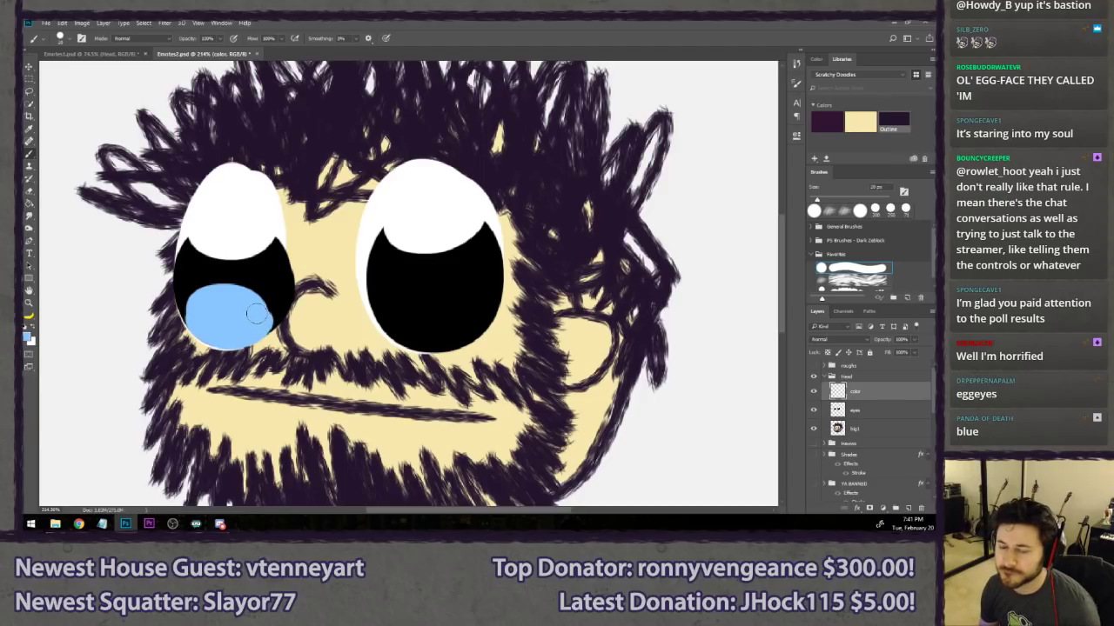
pyautogui.moveTo(461, 331)
pyautogui.mouseDown()
pyautogui.moveTo(459, 305)
pyautogui.moveTo(413, 319)
pyautogui.moveTo(424, 317)
pyautogui.moveTo(406, 340)
pyautogui.moveTo(445, 328)
pyautogui.mouseUp()
pyautogui.hotkey('ctrl', 'z')
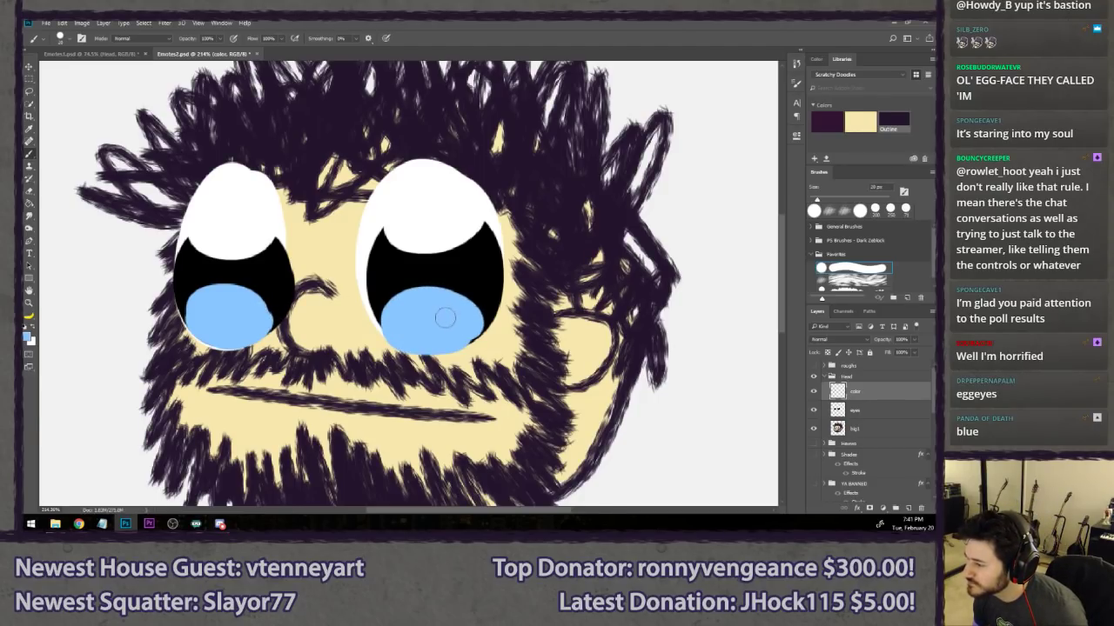
# - Lasso the right-hand light blue oval and shift it slightly up and outward within the pupil
pyautogui.press('l')
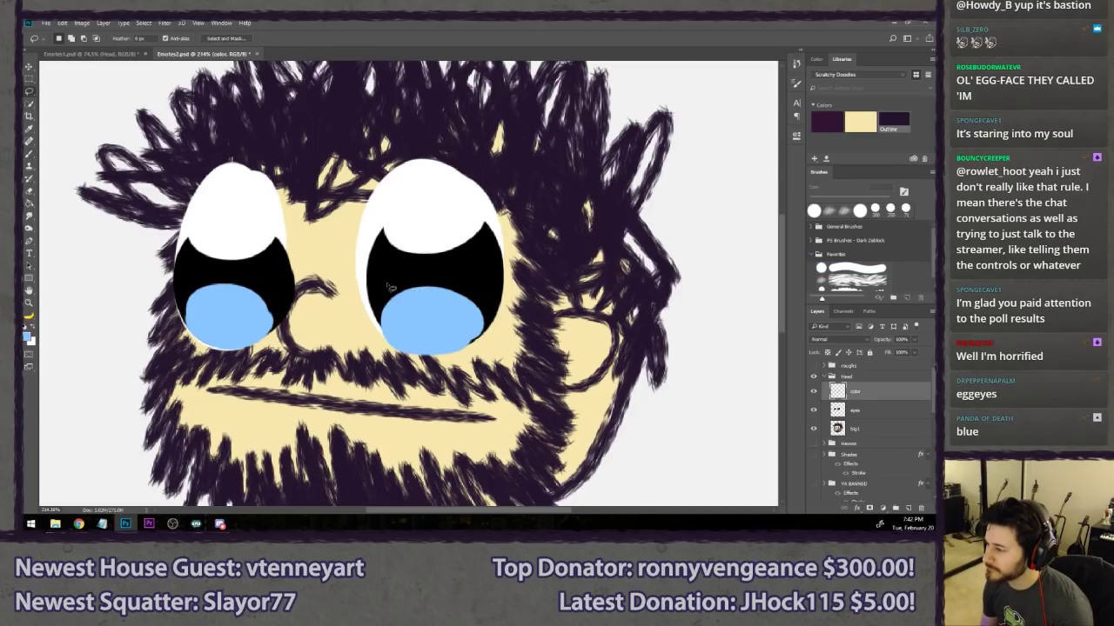
pyautogui.moveTo(396, 280)
pyautogui.mouseDown()
pyautogui.moveTo(484, 369)
pyautogui.moveTo(482, 294)
pyautogui.moveTo(396, 279)
pyautogui.mouseUp()
pyautogui.press('v')
pyautogui.moveTo(437, 312); pyautogui.dragTo(427, 317)
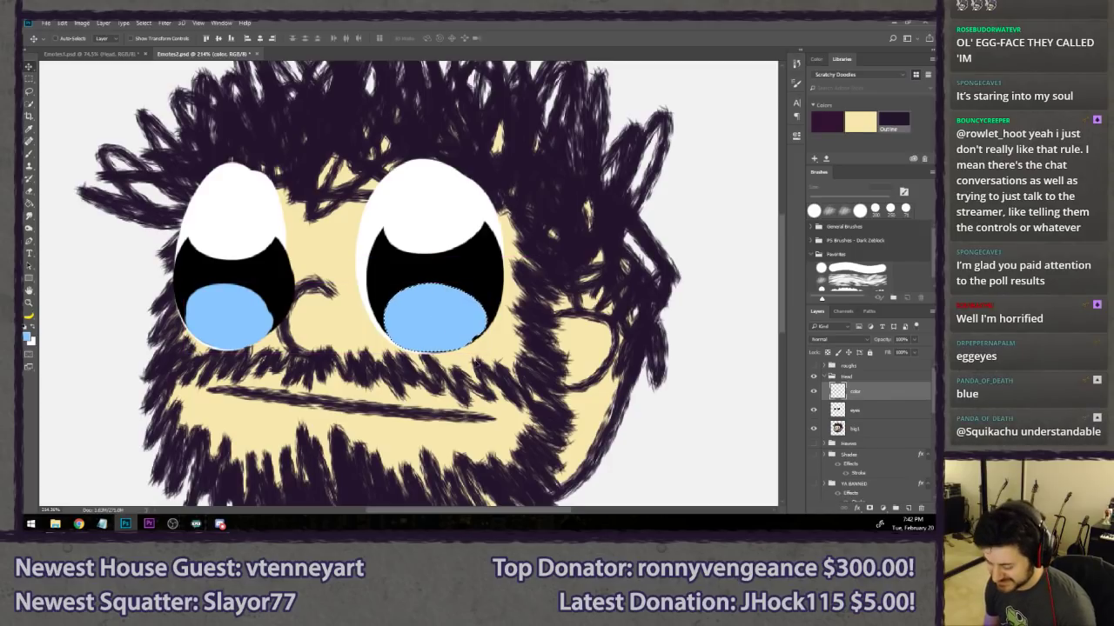
pyautogui.press('l')
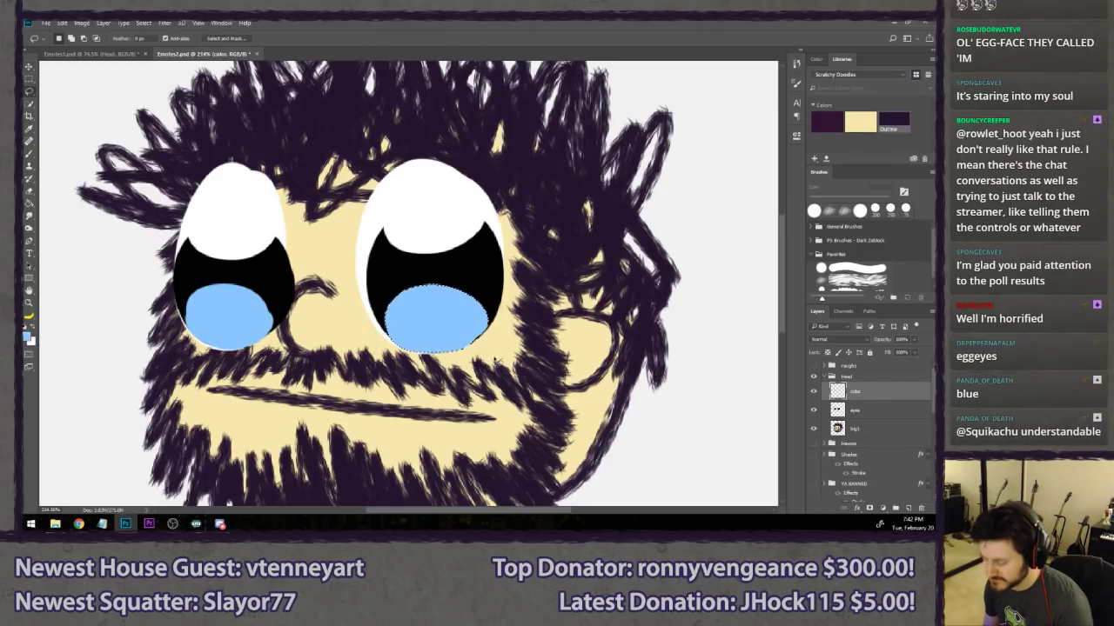
# - Erase a curved notch from the top of both light blue ovals with a smaller eraser, leaving crescents
pyautogui.press('e')
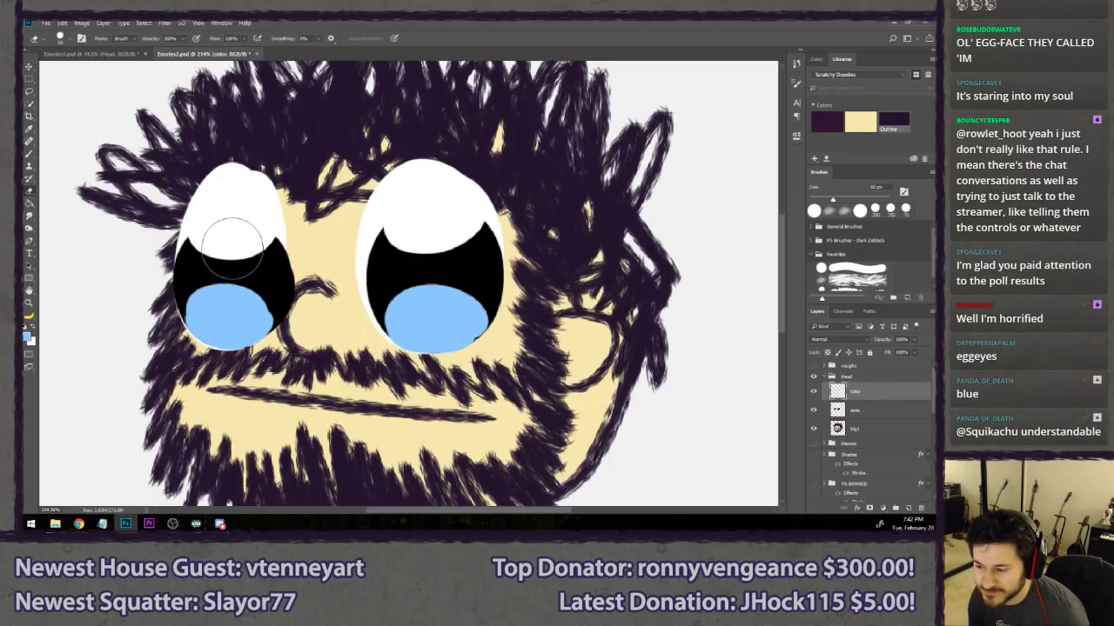
pyautogui.press('[')
pyautogui.press('[')
pyautogui.press('[')
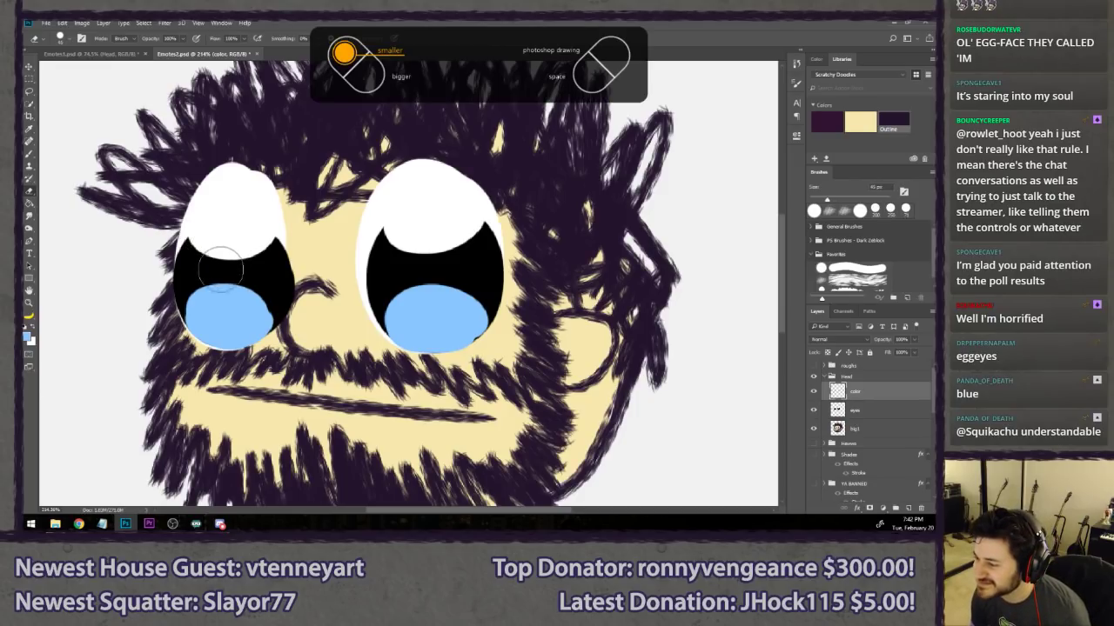
pyautogui.moveTo(246, 283); pyautogui.dragTo(212, 296)
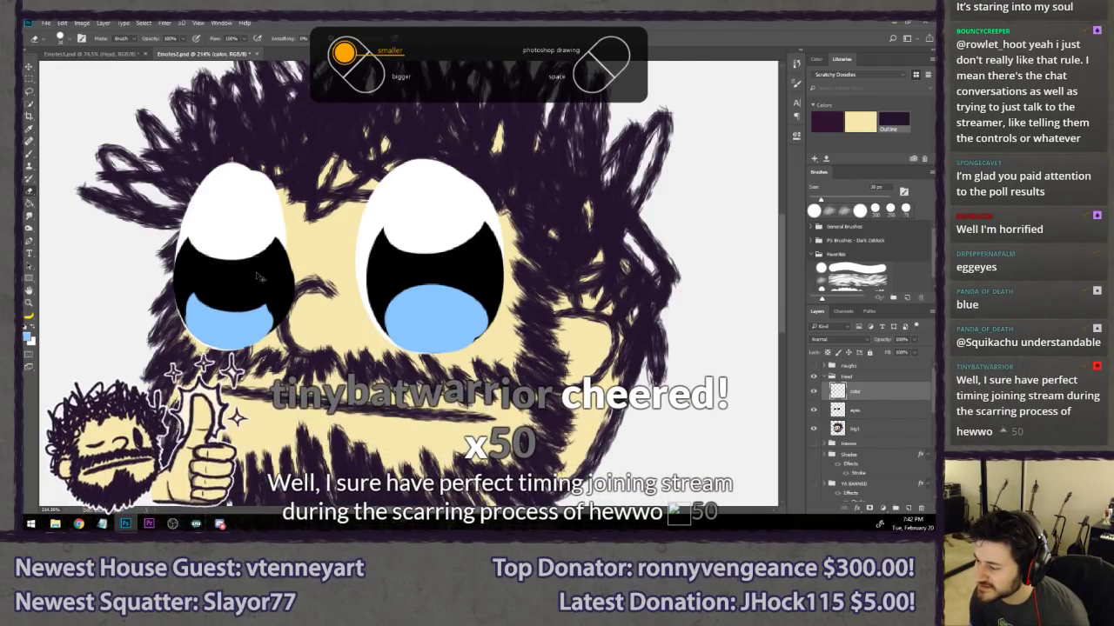
pyautogui.hotkey('ctrl', 'z')
pyautogui.click(221, 300)
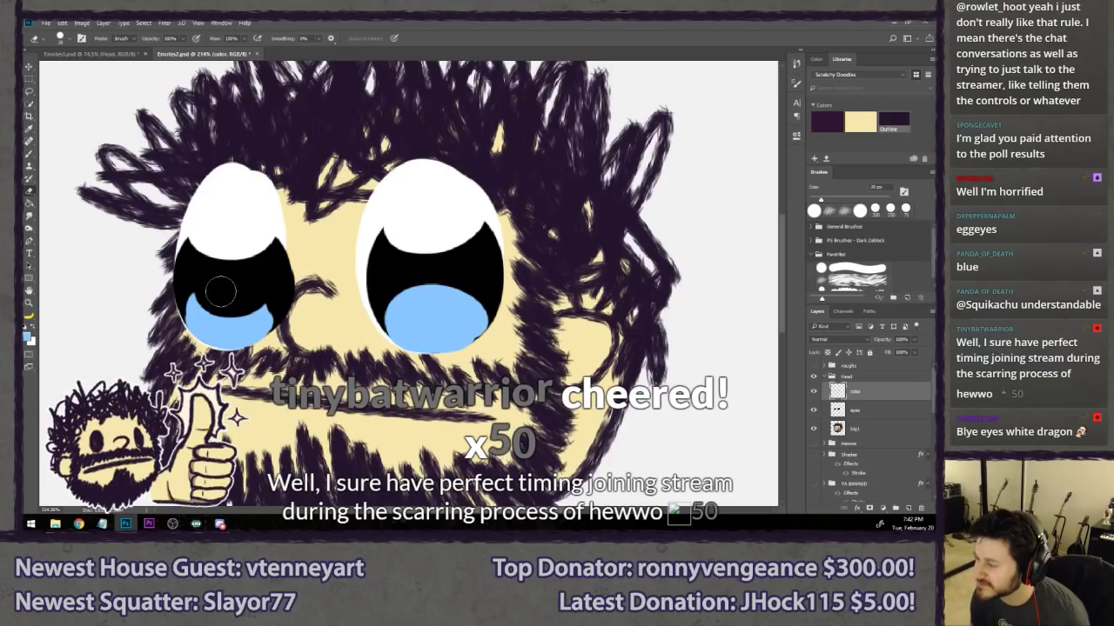
pyautogui.hotkey('ctrl', 'z')
pyautogui.moveTo(237, 271)
pyautogui.mouseDown()
pyautogui.moveTo(233, 311)
pyautogui.moveTo(240, 282)
pyautogui.moveTo(222, 286)
pyautogui.moveTo(249, 284)
pyautogui.moveTo(209, 303)
pyautogui.moveTo(238, 287)
pyautogui.mouseUp()
pyautogui.hotkey('ctrl', 'z')
pyautogui.hotkey('ctrl', 'z')
pyautogui.hotkey('ctrl', 'z')
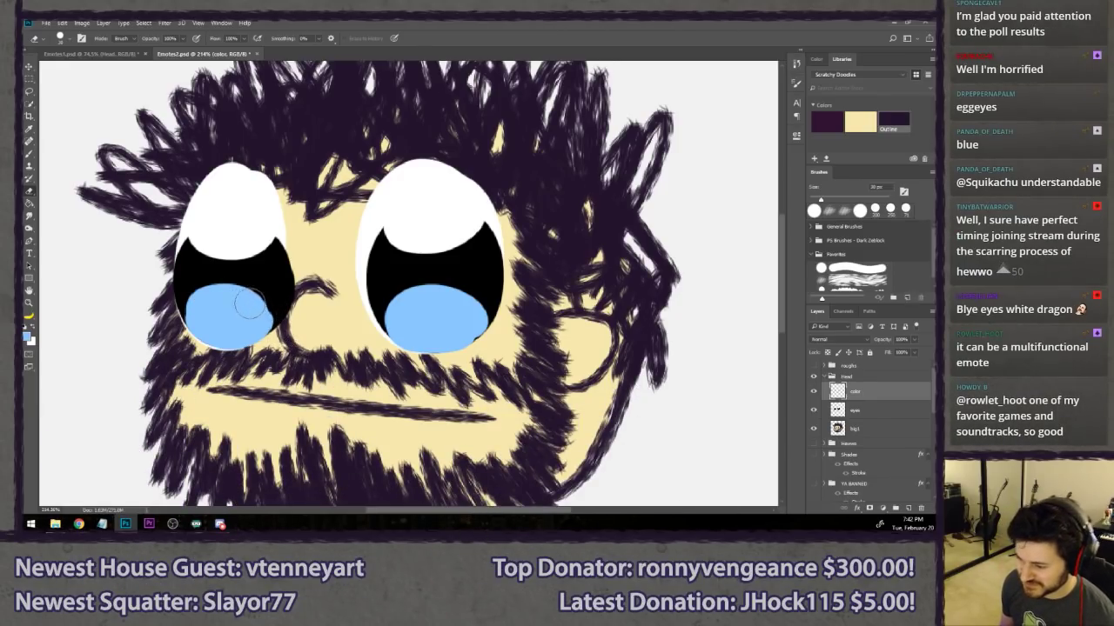
pyautogui.moveTo(201, 290); pyautogui.dragTo(228, 290)
pyautogui.hotkey('ctrl', 'z')
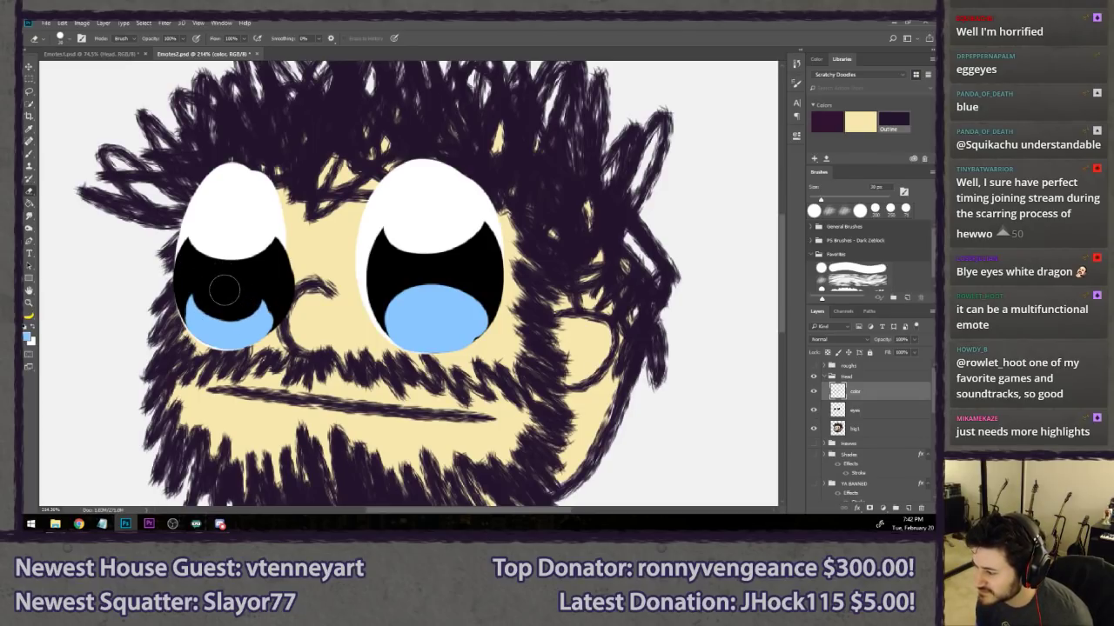
pyautogui.moveTo(428, 283)
pyautogui.mouseDown()
pyautogui.moveTo(455, 291)
pyautogui.moveTo(427, 266)
pyautogui.mouseUp()
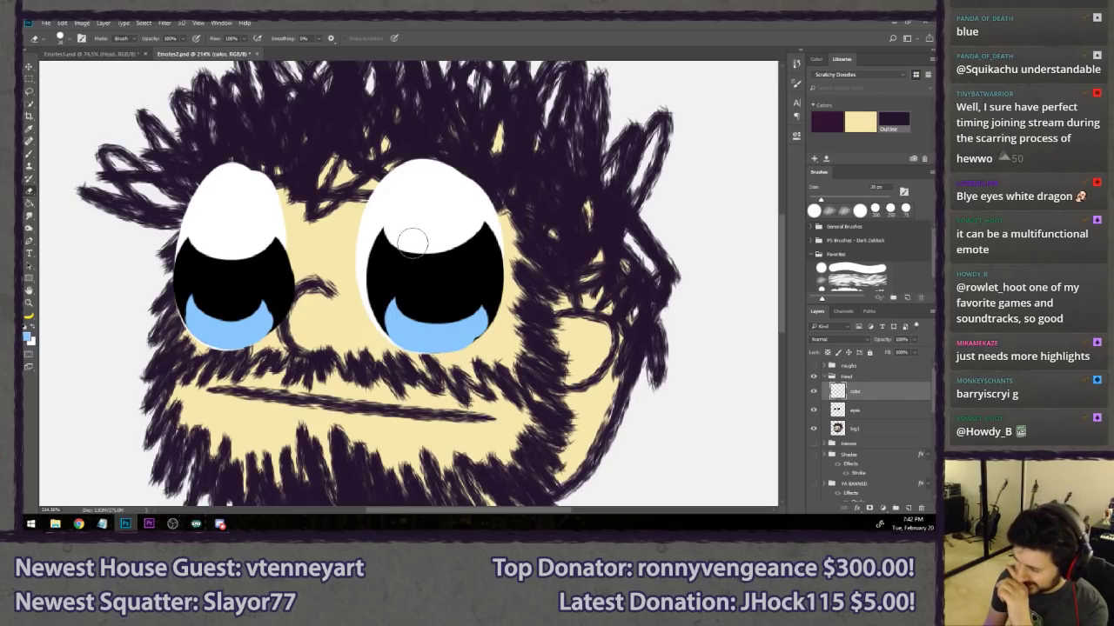
# - Add a new layer and outline the lower edge of the left-hand eye in black with a 7 px brush, redoing unsatisfactory strokes
pyautogui.hotkey('ctrl', 'shift', 'alt', 'n')
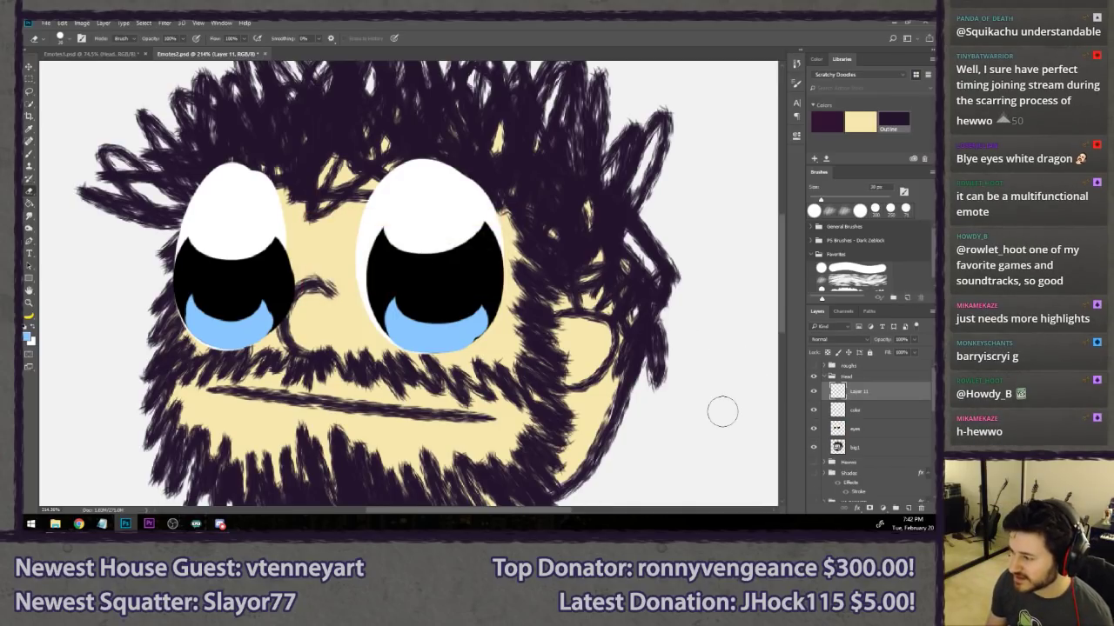
pyautogui.press('b')
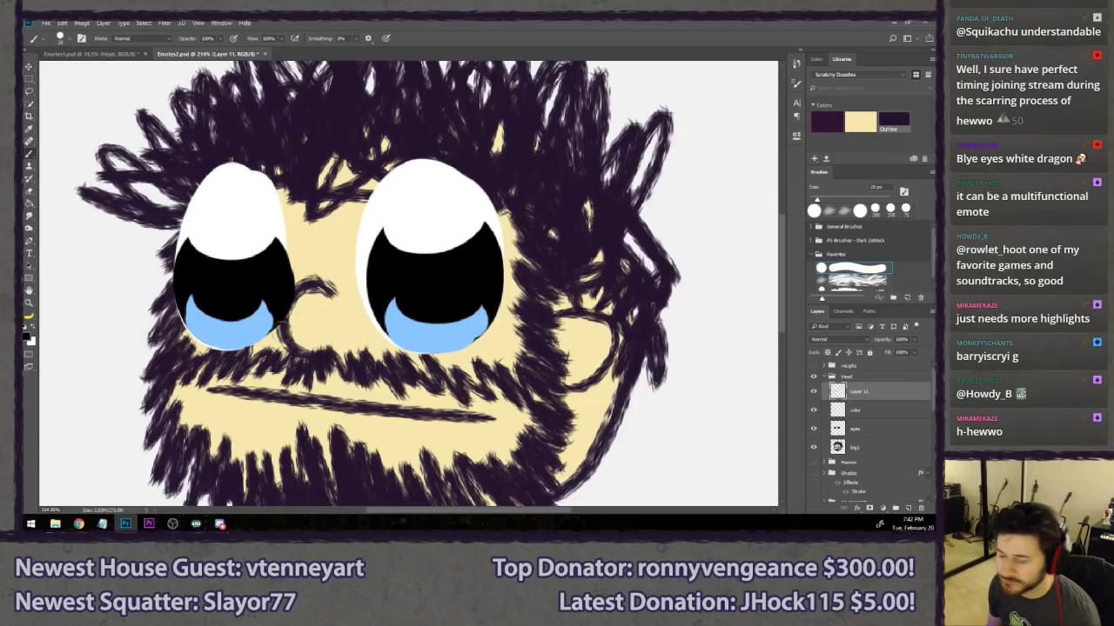
pyautogui.press('[')
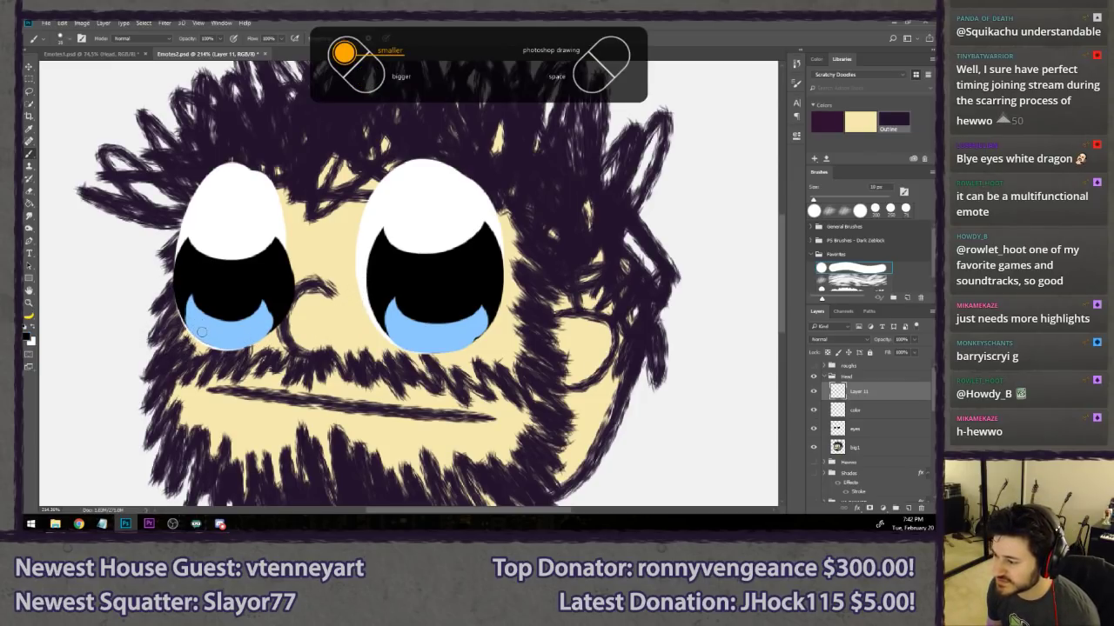
pyautogui.moveTo(204, 342); pyautogui.dragTo(176, 288)
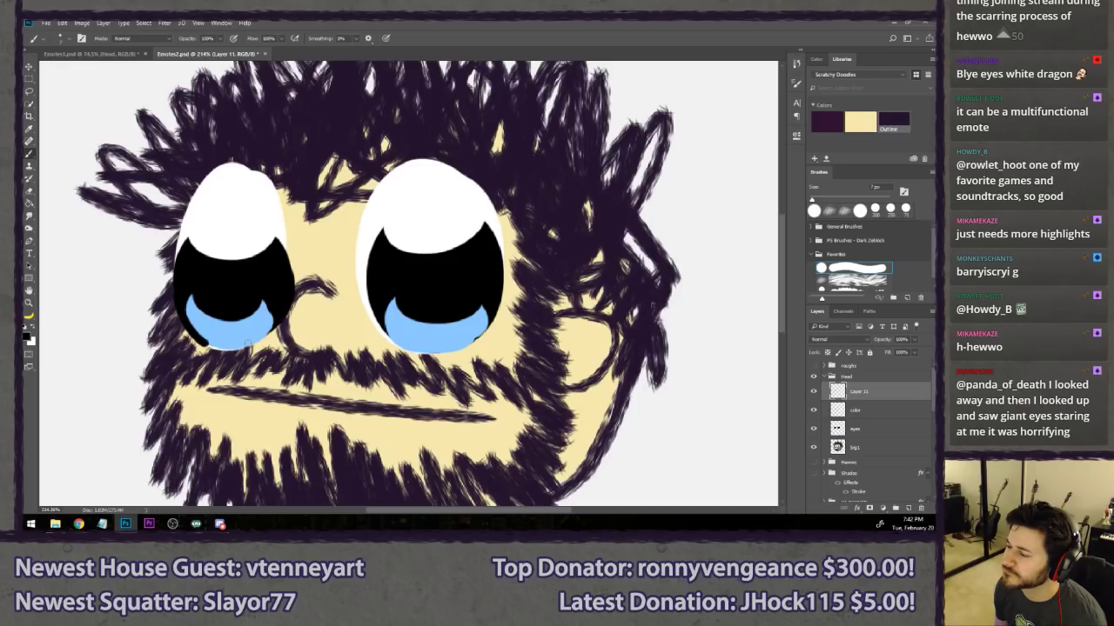
pyautogui.hotkey('ctrl', 'z')
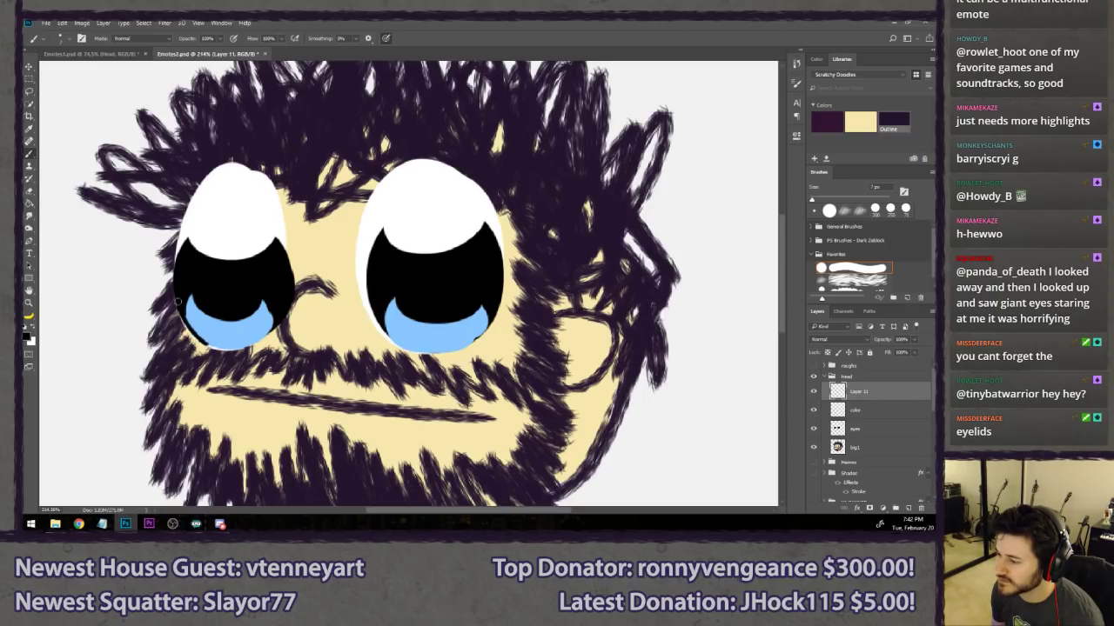
pyautogui.moveTo(177, 302); pyautogui.dragTo(211, 347)
pyautogui.hotkey('ctrl', 'z')
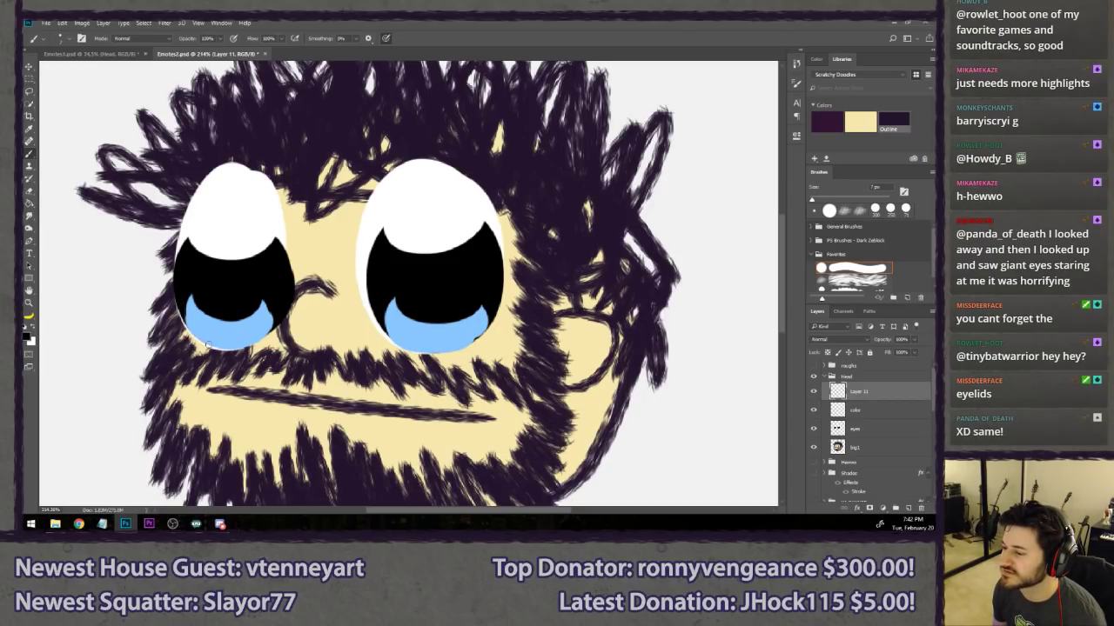
pyautogui.moveTo(183, 311); pyautogui.dragTo(192, 332)
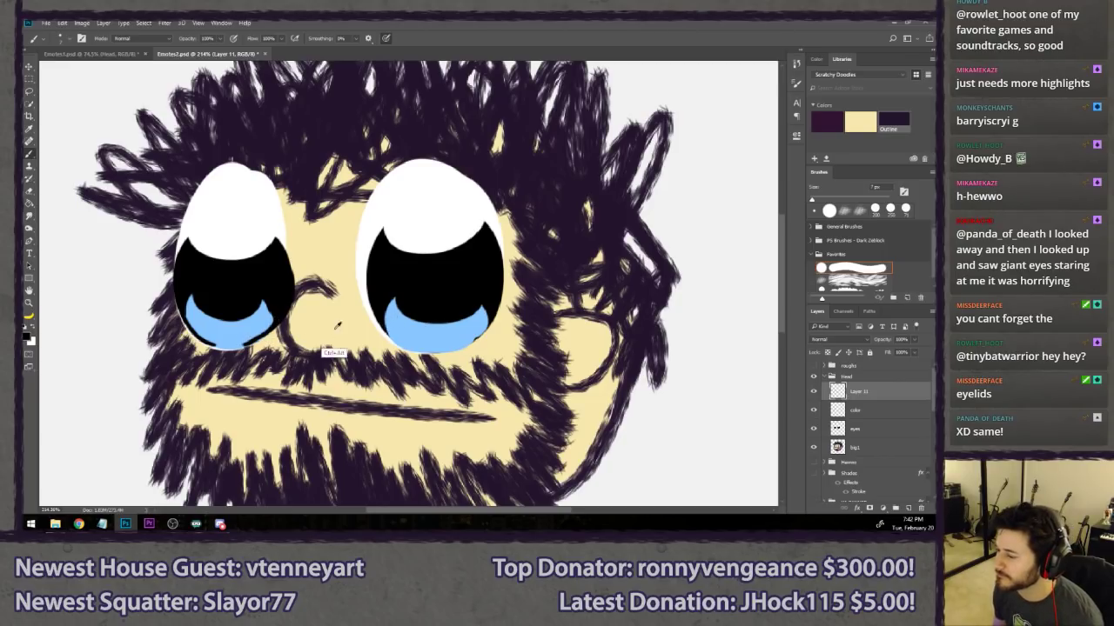
pyautogui.moveTo(273, 322); pyautogui.dragTo(240, 345)
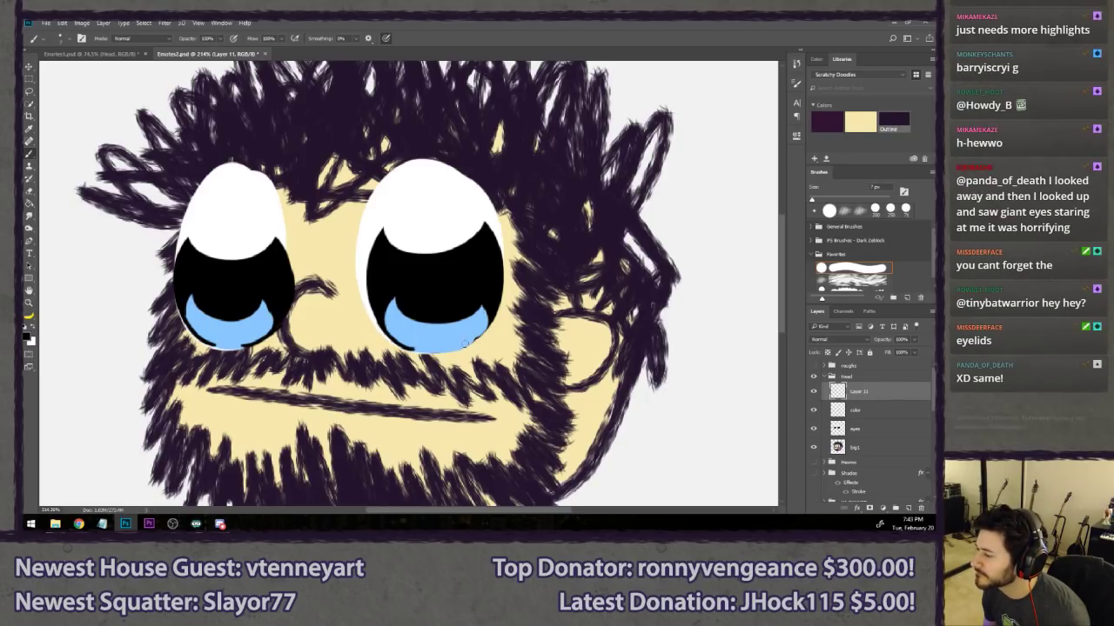
# - Outline the lower outer edge of the right-hand eye in black, redoing the curve until it follows the pupil
pyautogui.moveTo(465, 341); pyautogui.dragTo(490, 302)
pyautogui.hotkey('ctrl', 'z')
pyautogui.moveTo(467, 345); pyautogui.dragTo(495, 303)
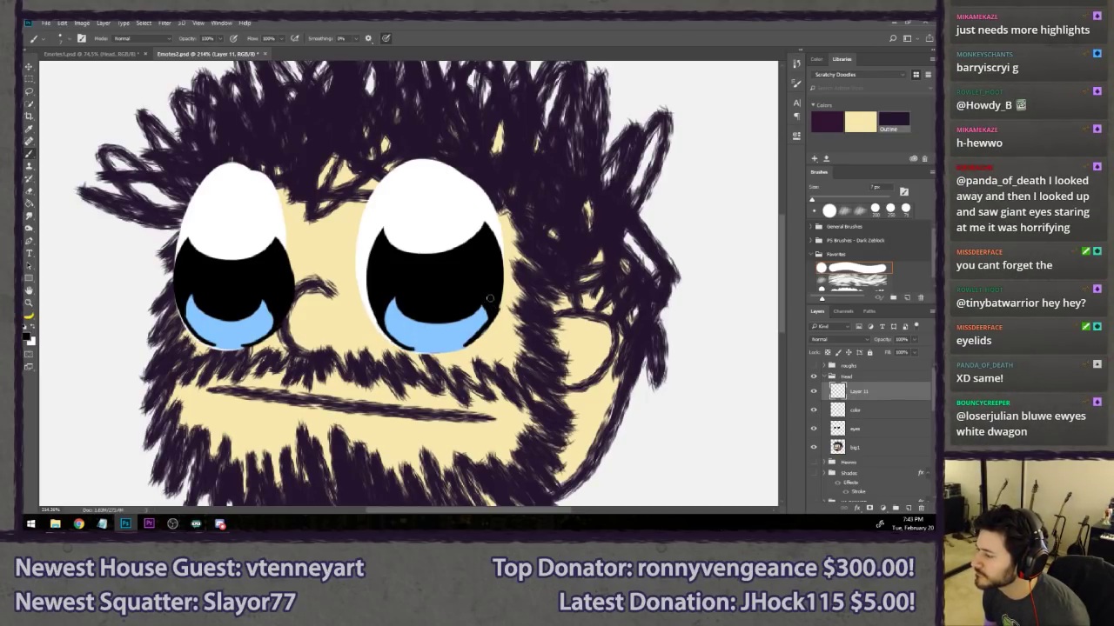
pyautogui.hotkey('ctrl', 'z')
pyautogui.moveTo(459, 347); pyautogui.dragTo(493, 306)
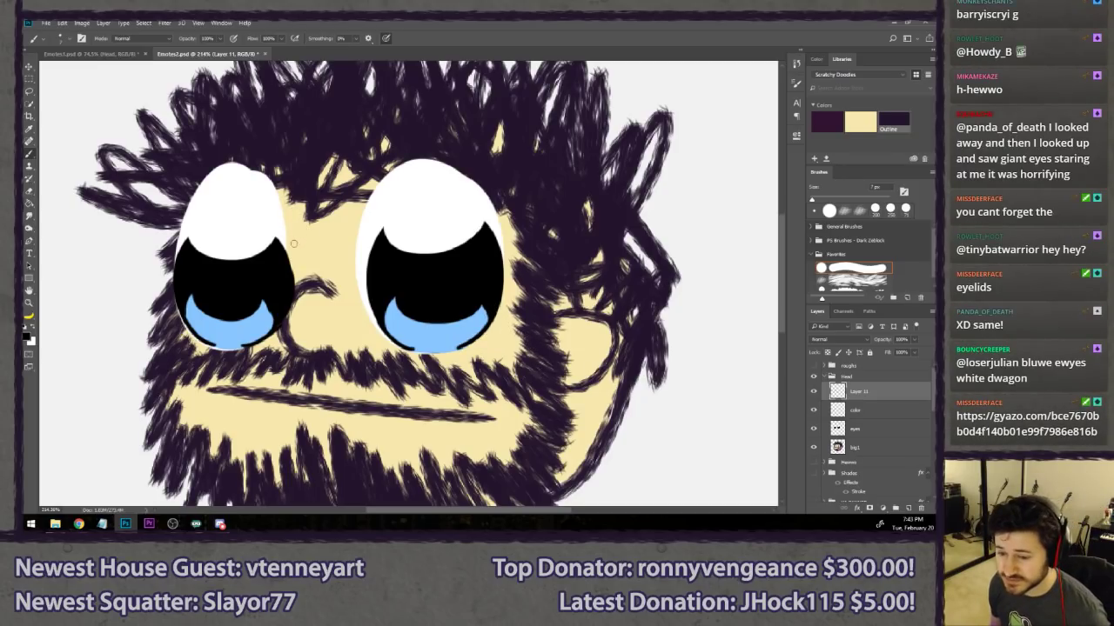
# - Enlarge the brush to 25 px and try out thick black upper lid strokes over the left-hand eye, undoing each attempt
pyautogui.press(']')
pyautogui.press('space')
pyautogui.moveTo(278, 202); pyautogui.dragTo(291, 232)
pyautogui.moveTo(199, 231)
pyautogui.mouseDown()
pyautogui.moveTo(283, 220)
pyautogui.moveTo(293, 244)
pyautogui.mouseUp()
pyautogui.hotkey('ctrl', 'z')
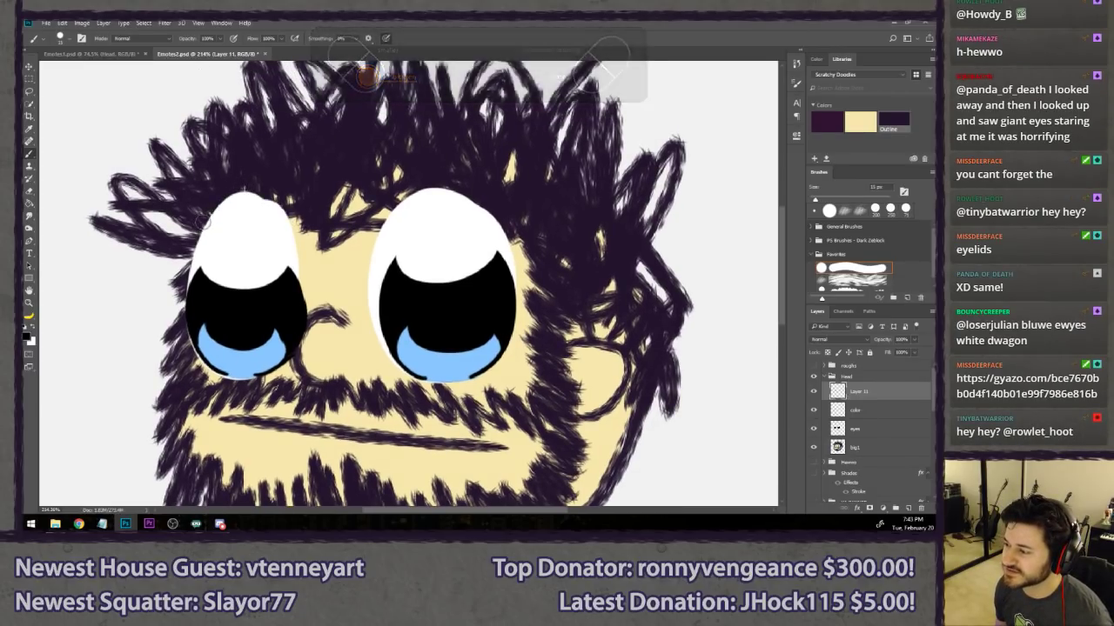
pyautogui.press(']')
pyautogui.press(']')
pyautogui.moveTo(200, 230)
pyautogui.mouseDown()
pyautogui.moveTo(250, 200)
pyautogui.moveTo(290, 231)
pyautogui.mouseUp()
pyautogui.hotkey('ctrl', 'z')
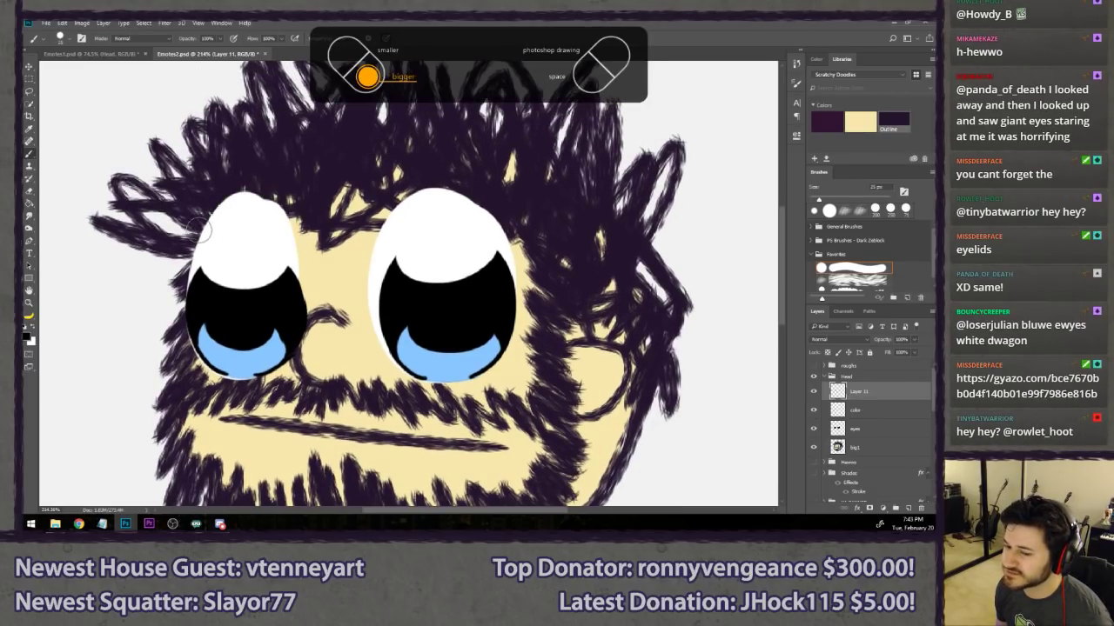
pyautogui.moveTo(193, 233)
pyautogui.mouseDown()
pyautogui.moveTo(202, 216)
pyautogui.moveTo(297, 237)
pyautogui.mouseUp()
pyautogui.hotkey('ctrl', 'z')
pyautogui.moveTo(203, 233)
pyautogui.mouseDown()
pyautogui.moveTo(235, 200)
pyautogui.moveTo(293, 241)
pyautogui.moveTo(274, 192)
pyautogui.moveTo(199, 228)
pyautogui.mouseUp()
pyautogui.hotkey('ctrl', 'z')
pyautogui.hotkey('ctrl', 'z')
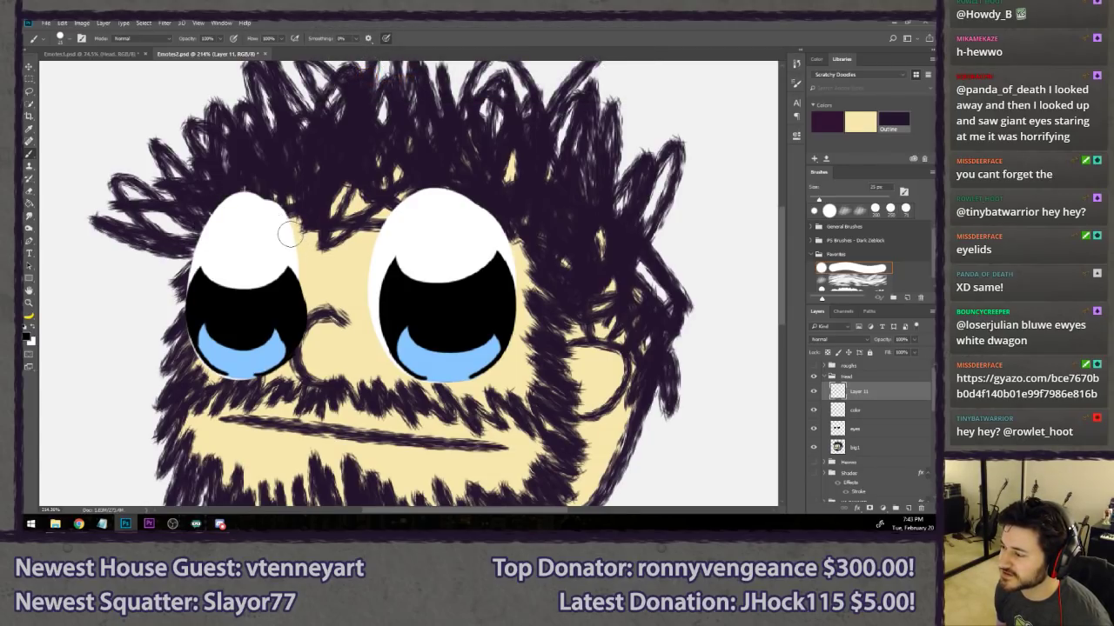
# - Paint thick black upper lid arcs over both eyes and add a short lash flick at the left-hand eye's inner side
pyautogui.moveTo(294, 246)
pyautogui.mouseDown()
pyautogui.moveTo(248, 202)
pyautogui.moveTo(206, 241)
pyautogui.mouseUp()
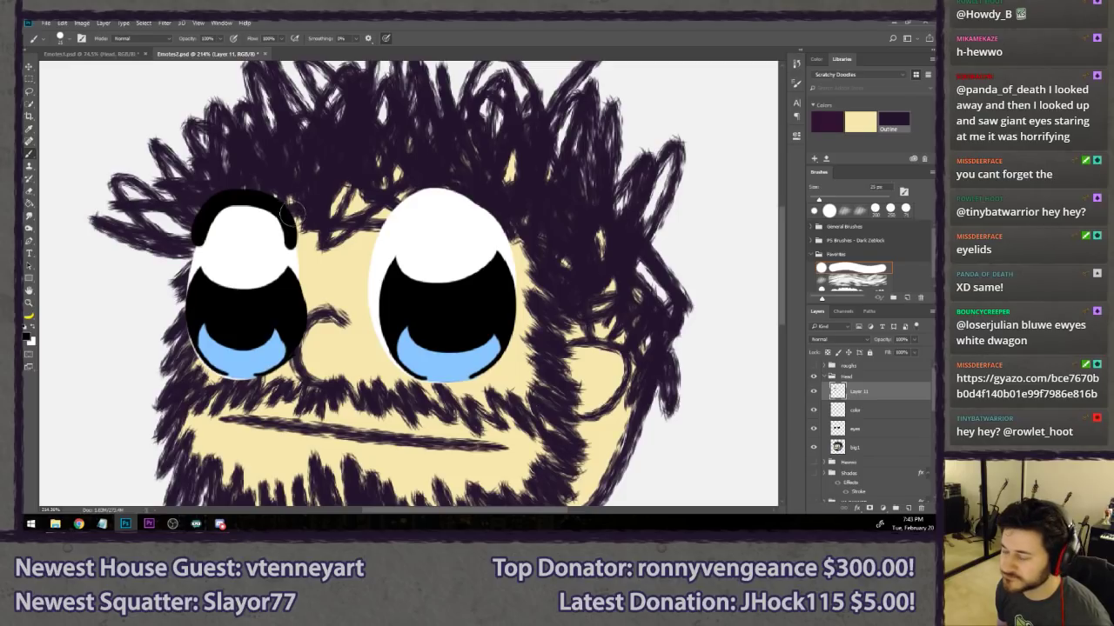
pyautogui.moveTo(291, 210); pyautogui.dragTo(307, 202)
pyautogui.moveTo(388, 228); pyautogui.dragTo(494, 231)
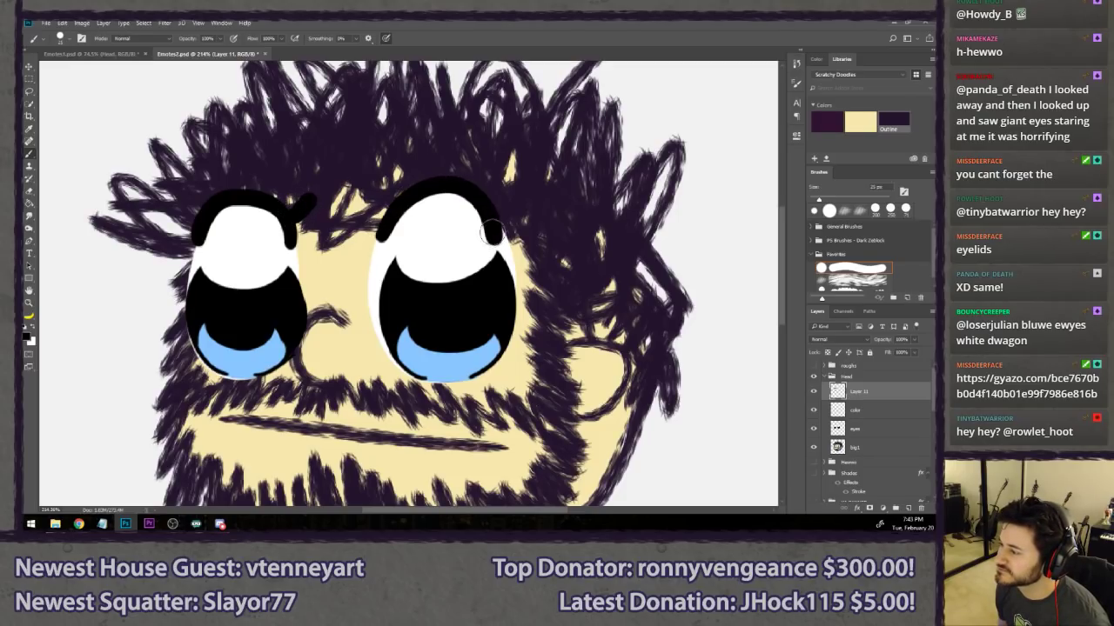
# - Try painting a thick black upper-lid arc over the right-hand eye
pyautogui.hotkey('ctrl', 'z')
pyautogui.moveTo(376, 244); pyautogui.dragTo(487, 225)
pyautogui.hotkey('ctrl', 'z')
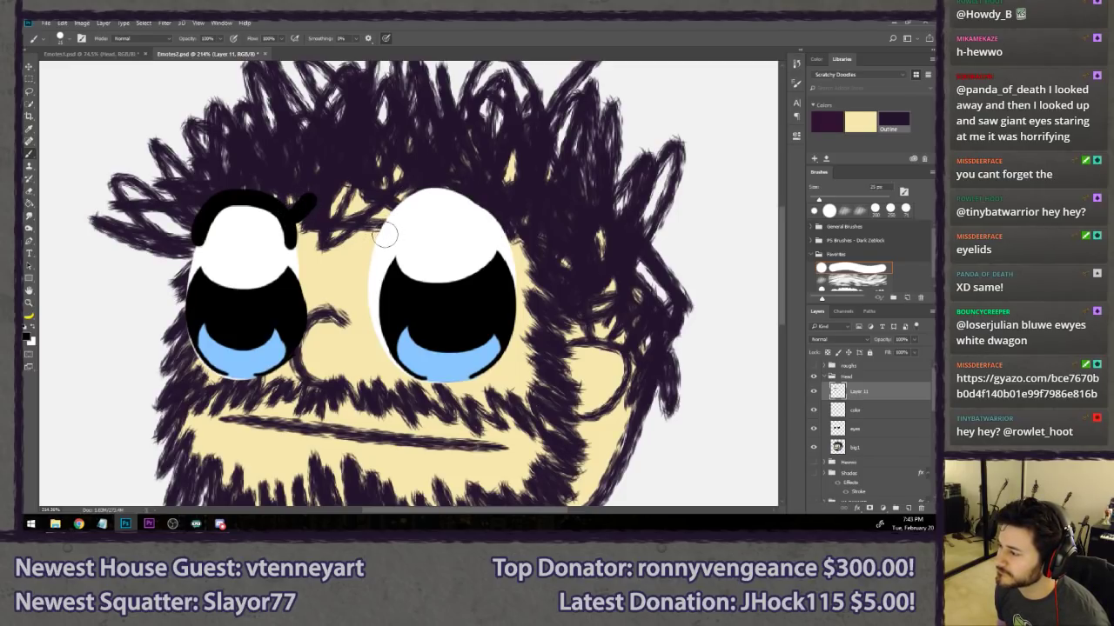
pyautogui.moveTo(376, 244)
pyautogui.mouseDown()
pyautogui.moveTo(409, 203)
pyautogui.moveTo(491, 228)
pyautogui.mouseUp()
pyautogui.hotkey('ctrl', 'z')
pyautogui.moveTo(374, 245)
pyautogui.mouseDown()
pyautogui.moveTo(401, 210)
pyautogui.moveTo(494, 235)
pyautogui.mouseUp()
pyautogui.hotkey('ctrl', 'z')
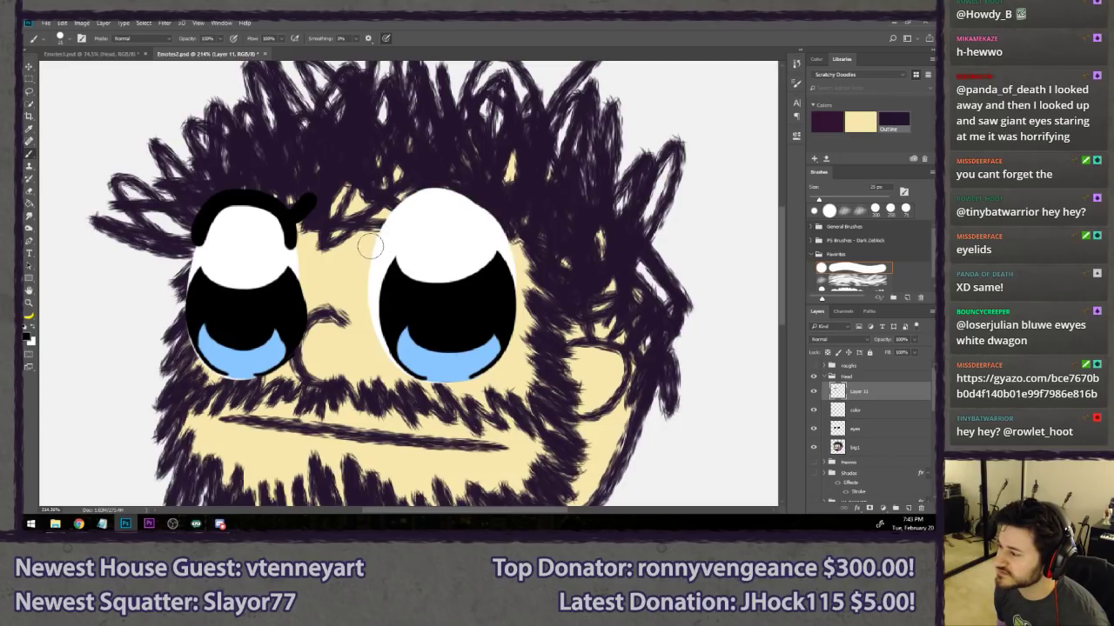
pyautogui.moveTo(374, 244); pyautogui.dragTo(493, 233)
pyautogui.hotkey('ctrl', 'z')
pyautogui.moveTo(375, 245)
pyautogui.mouseDown()
pyautogui.moveTo(486, 212)
pyautogui.moveTo(513, 236)
pyautogui.mouseUp()
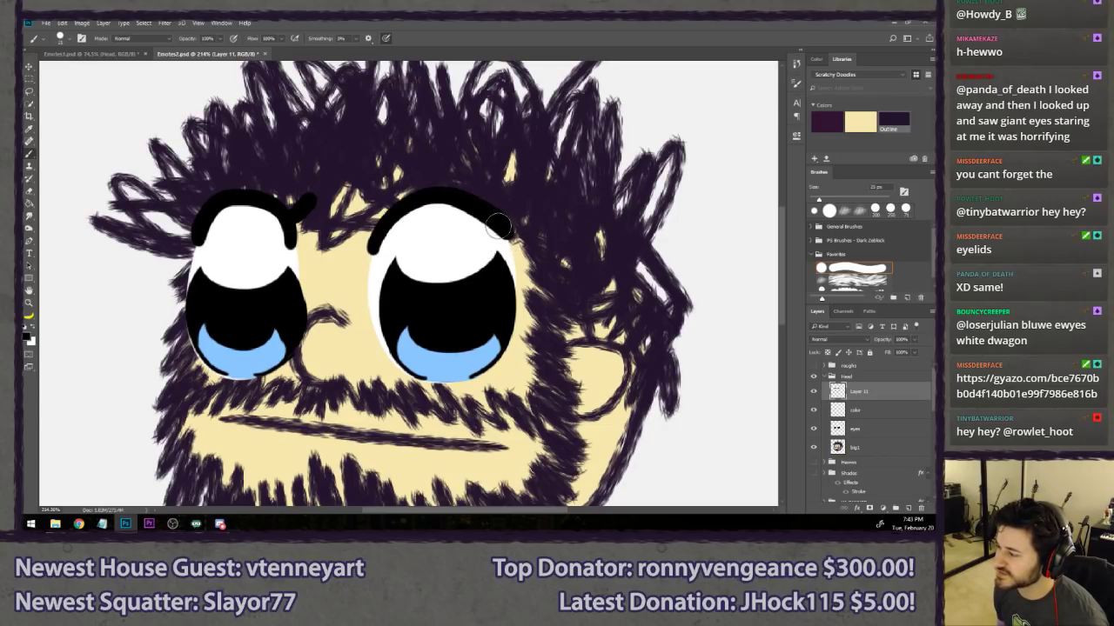
pyautogui.hotkey('ctrl', 'z')
pyautogui.moveTo(374, 245)
pyautogui.mouseDown()
pyautogui.moveTo(416, 201)
pyautogui.moveTo(512, 235)
pyautogui.moveTo(383, 233)
pyautogui.moveTo(505, 238)
pyautogui.mouseUp()
pyautogui.hotkey('ctrl', 'z')
pyautogui.hotkey('ctrl', 'z')
pyautogui.moveTo(376, 245)
pyautogui.mouseDown()
pyautogui.moveTo(515, 233)
pyautogui.moveTo(369, 257)
pyautogui.moveTo(388, 212)
pyautogui.mouseUp()
pyautogui.hotkey('ctrl', 'z')
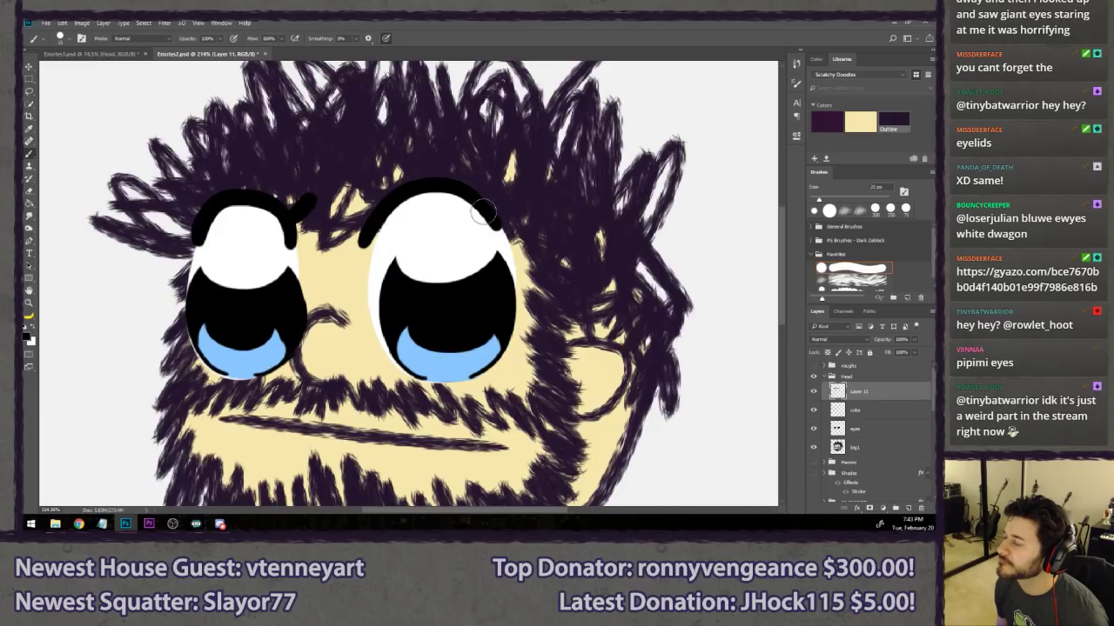
pyautogui.hotkey('ctrl', 'z')
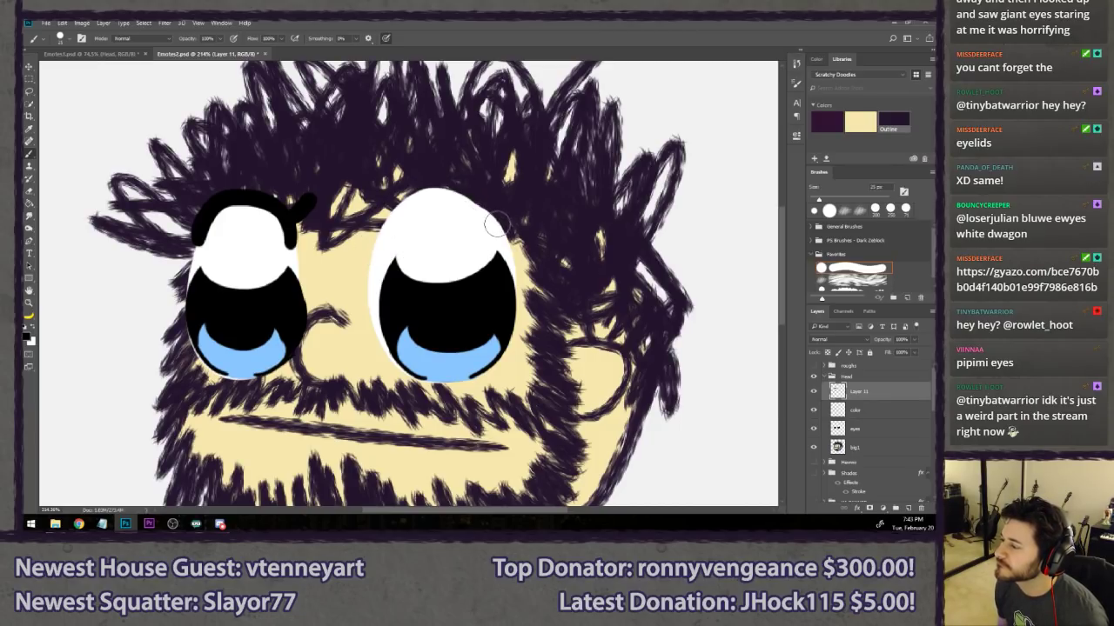
pyautogui.moveTo(505, 228)
pyautogui.mouseDown()
pyautogui.moveTo(410, 205)
pyautogui.moveTo(380, 252)
pyautogui.mouseUp()
pyautogui.hotkey('ctrl', 'z')
# - Paint a thick black upper-lid arc with a short outer lash over the right-hand eye, nudging the arc into place
pyautogui.moveTo(502, 228)
pyautogui.mouseDown()
pyautogui.moveTo(384, 246)
pyautogui.moveTo(379, 259)
pyautogui.moveTo(478, 156)
pyautogui.moveTo(487, 268)
pyautogui.mouseUp()
pyautogui.press('l')
pyautogui.press('v')
pyautogui.moveTo(484, 210)
pyautogui.mouseDown()
pyautogui.moveTo(467, 210)
pyautogui.moveTo(487, 210)
pyautogui.mouseUp()
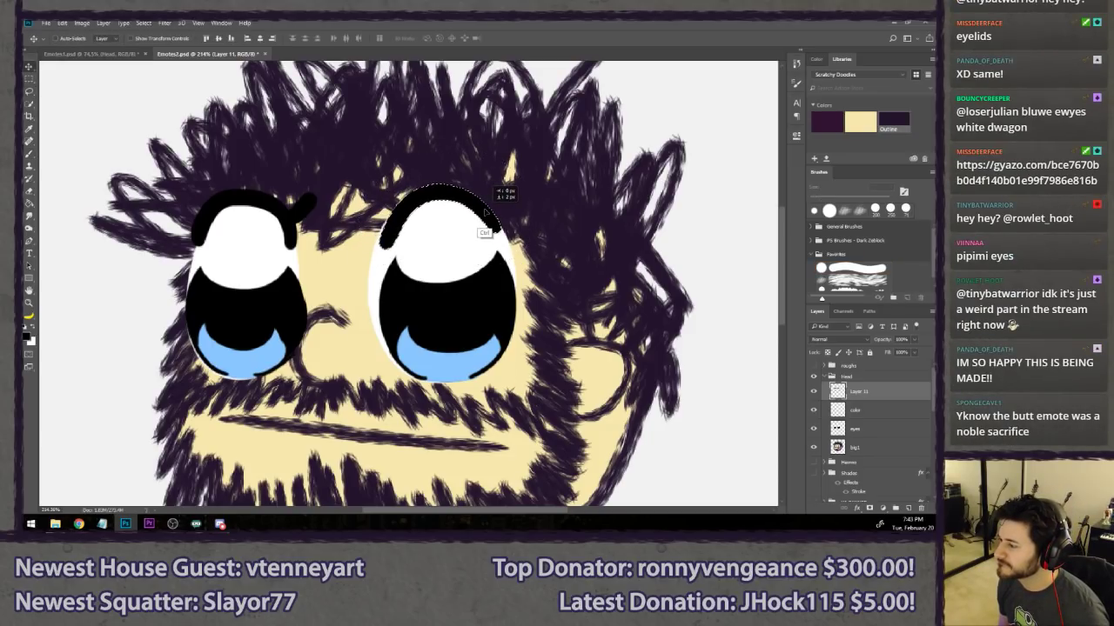
pyautogui.press('l')
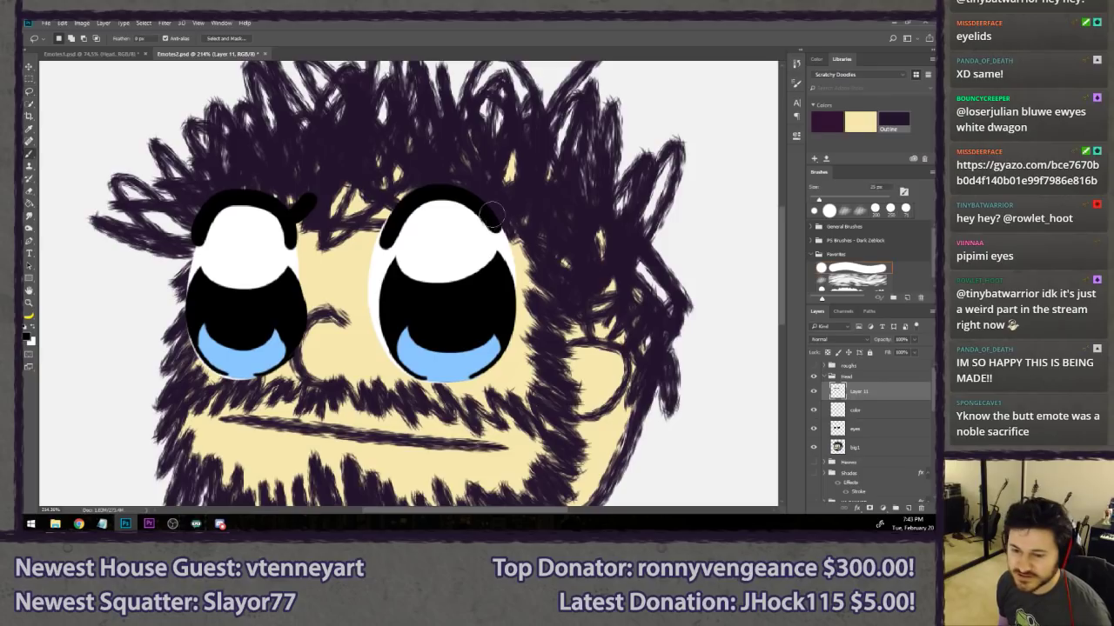
pyautogui.press('b')
pyautogui.moveTo(487, 210); pyautogui.dragTo(509, 196)
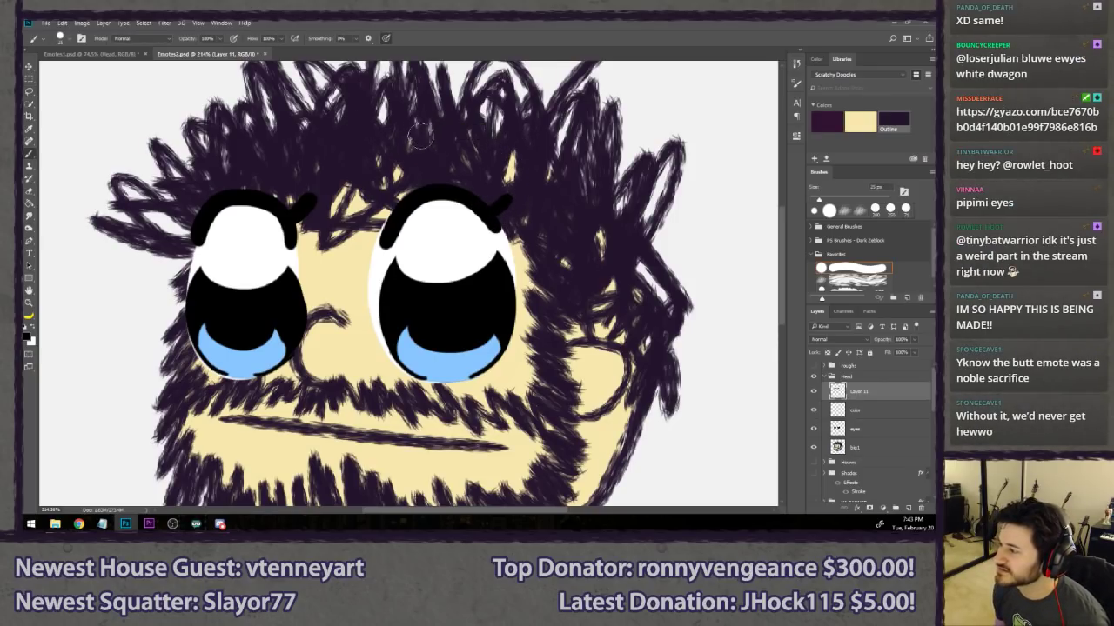
# - Paint a curved black eyebrow above each eye with the 25 px brush
pyautogui.moveTo(397, 154); pyautogui.dragTo(495, 157)
pyautogui.hotkey('ctrl', 'z')
pyautogui.moveTo(396, 155); pyautogui.dragTo(493, 148)
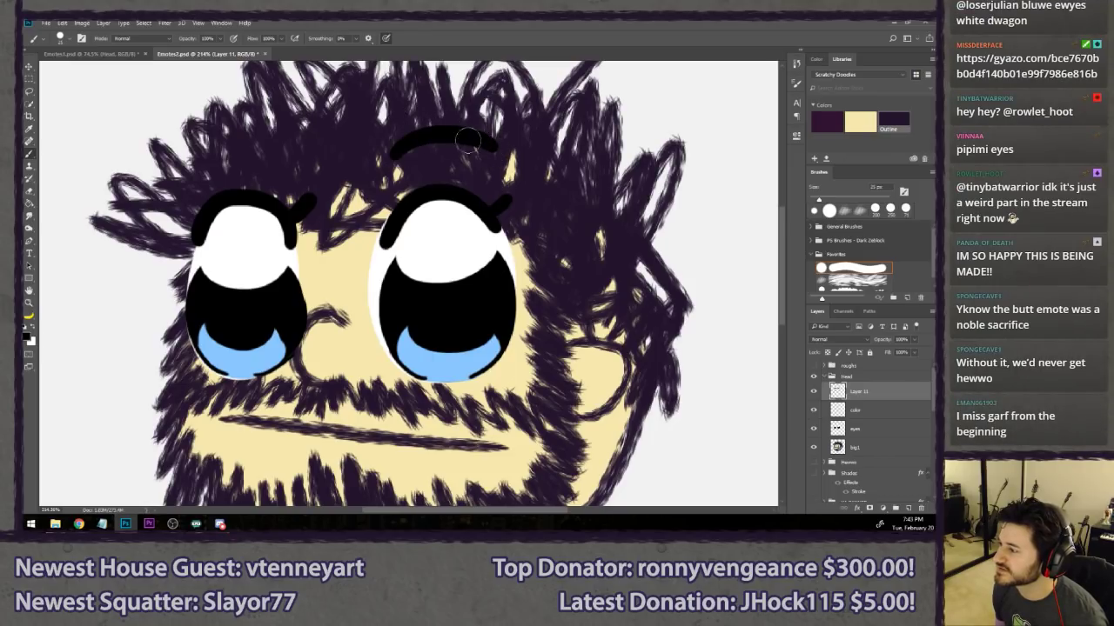
pyautogui.moveTo(291, 155); pyautogui.dragTo(204, 165)
pyautogui.hotkey('ctrl', 'z')
pyautogui.moveTo(285, 156); pyautogui.dragTo(201, 162)
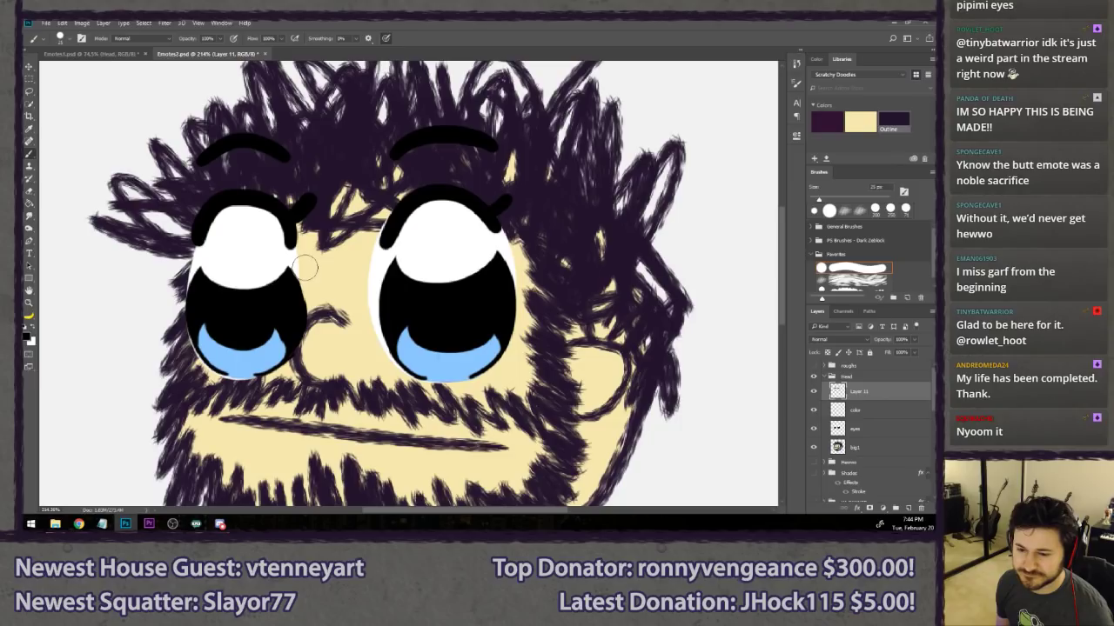
# - Erase the short lashes at the right end of both upper lids
pyautogui.hotkey('ctrl', '1')
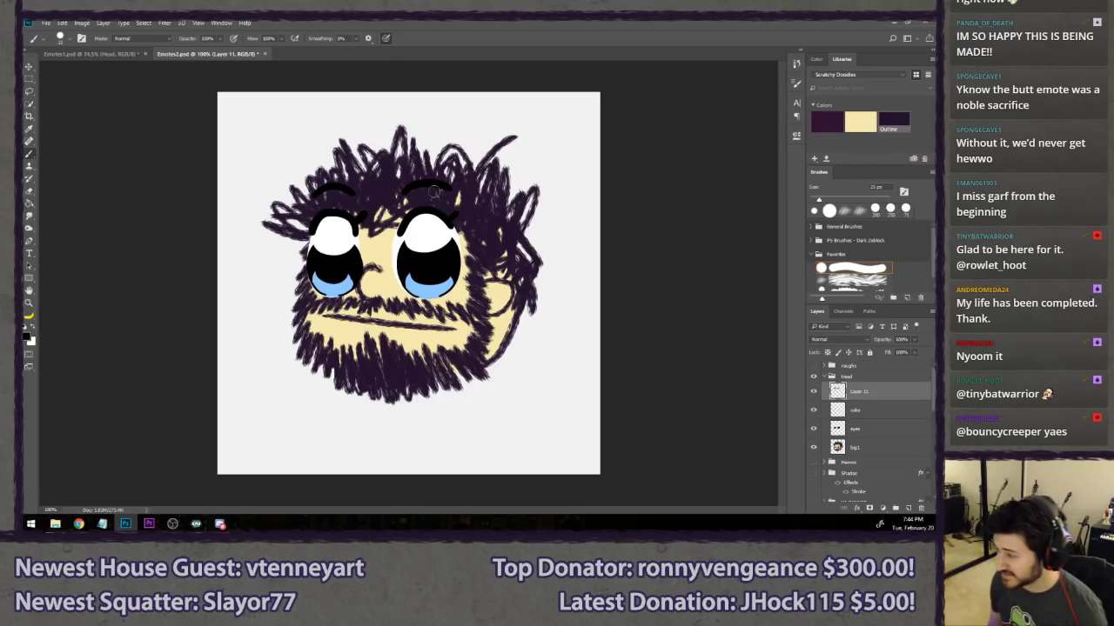
pyautogui.scroll(5, 353, 178)
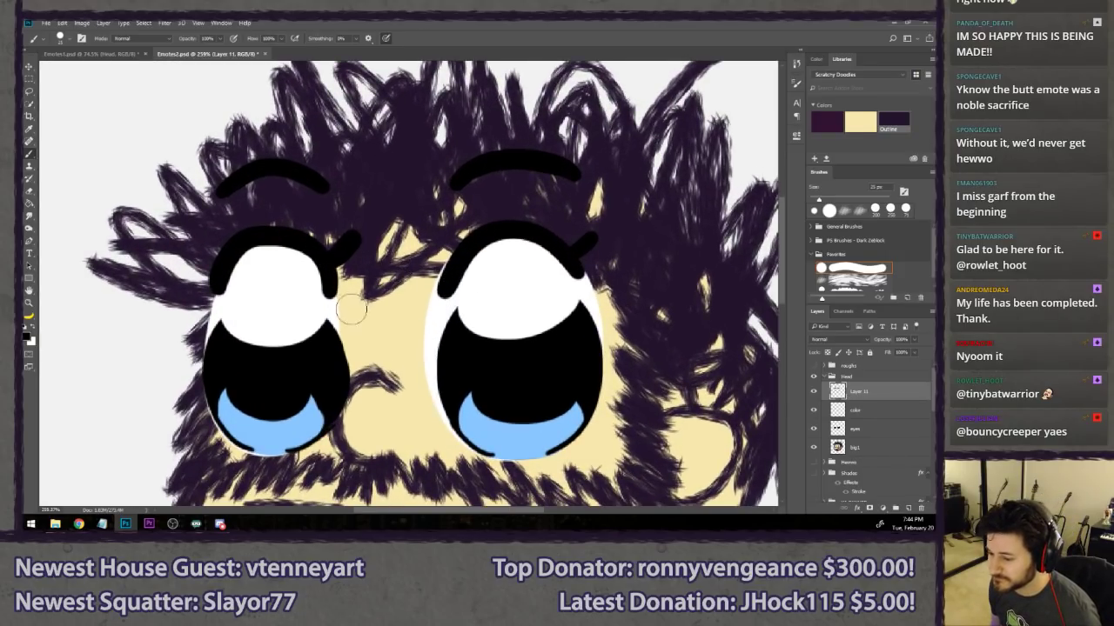
pyautogui.scroll(-2, 351, 308)
pyautogui.press('e')
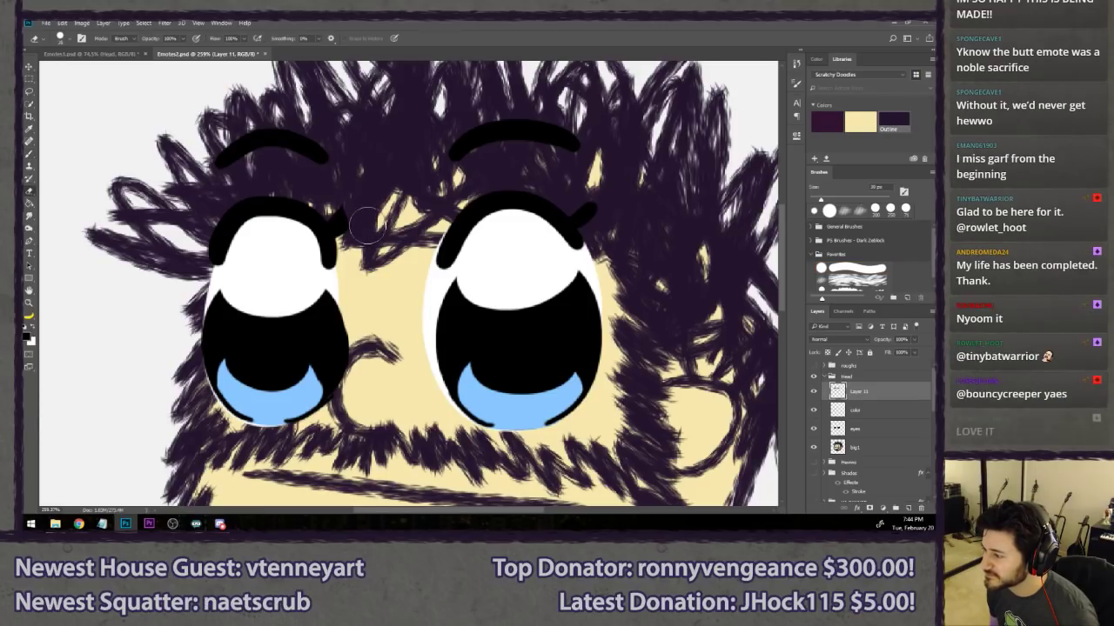
pyautogui.moveTo(368, 222)
pyautogui.mouseDown()
pyautogui.moveTo(351, 218)
pyautogui.moveTo(350, 227)
pyautogui.moveTo(352, 201)
pyautogui.mouseUp()
pyautogui.moveTo(549, 208)
pyautogui.mouseDown()
pyautogui.moveTo(597, 216)
pyautogui.moveTo(581, 204)
pyautogui.mouseUp()
# - Paint a short black lash pointing up and outward from the left side of each upper lid
pyautogui.scroll(5, 581, 204)
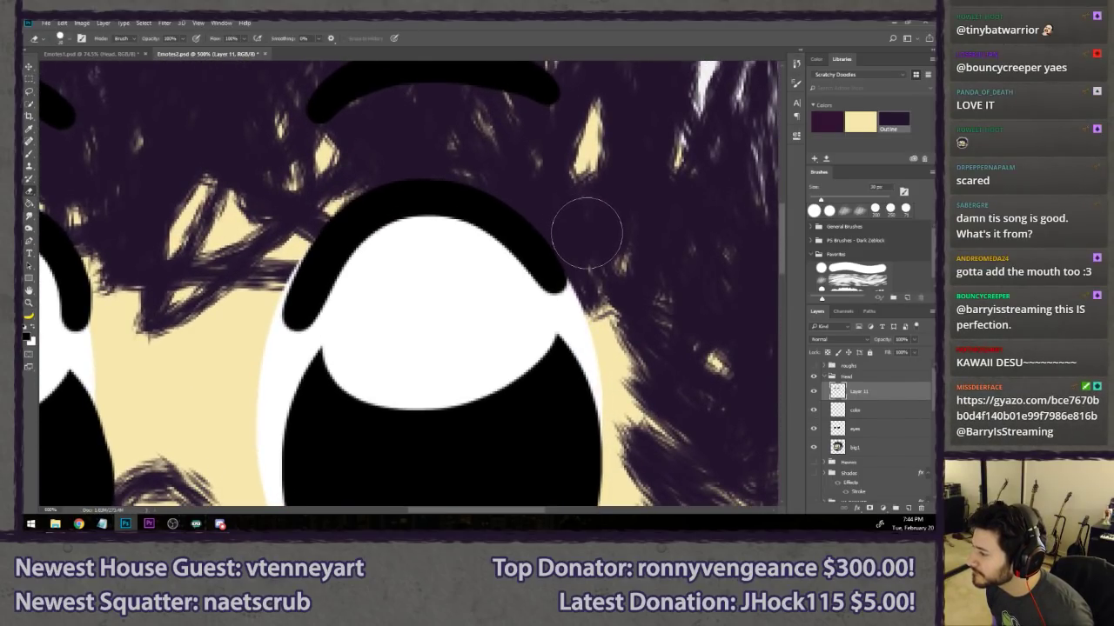
pyautogui.press('b')
pyautogui.moveTo(312, 249); pyautogui.dragTo(244, 202)
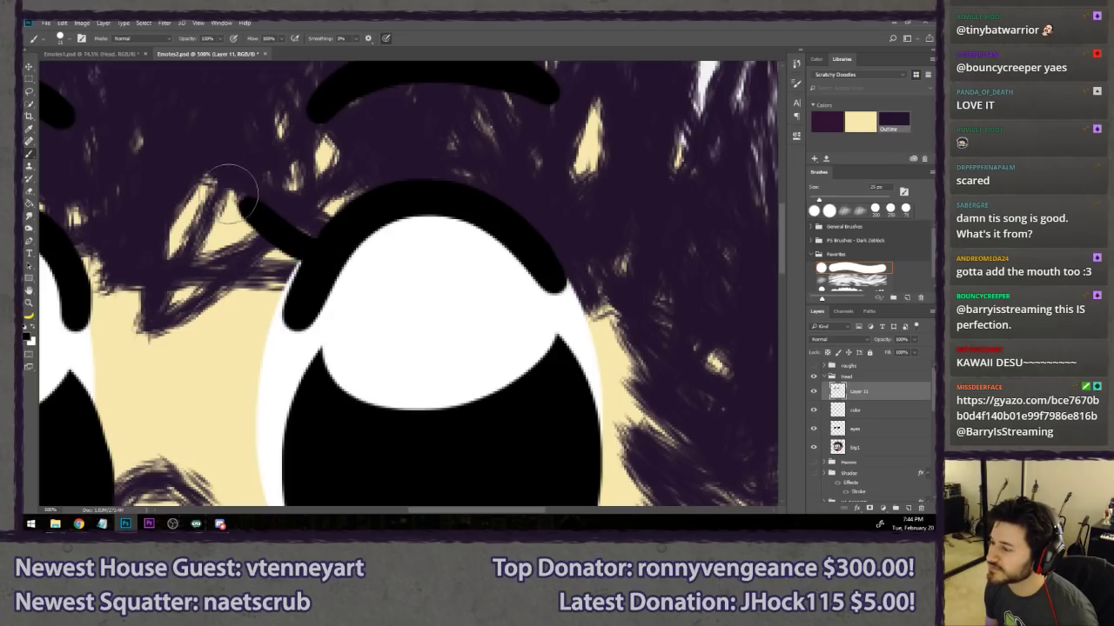
pyautogui.moveTo(187, 269); pyautogui.dragTo(506, 316)
pyautogui.moveTo(189, 290); pyautogui.dragTo(155, 246)
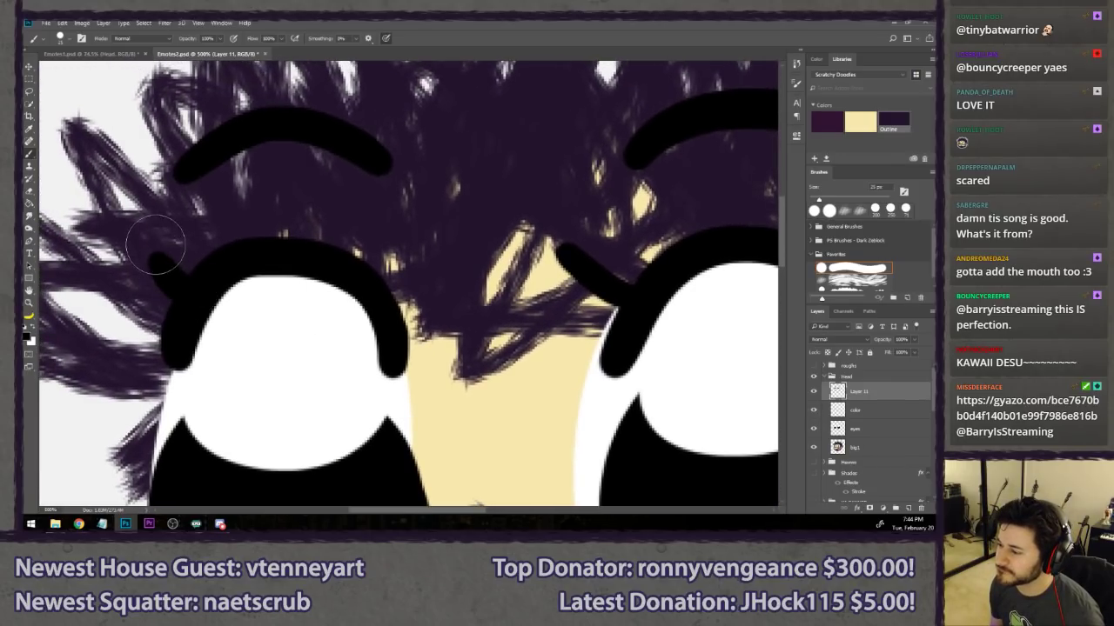
pyautogui.hotkey('ctrl', 'z')
pyautogui.moveTo(186, 298); pyautogui.dragTo(140, 254)
pyautogui.hotkey('ctrl', 'z')
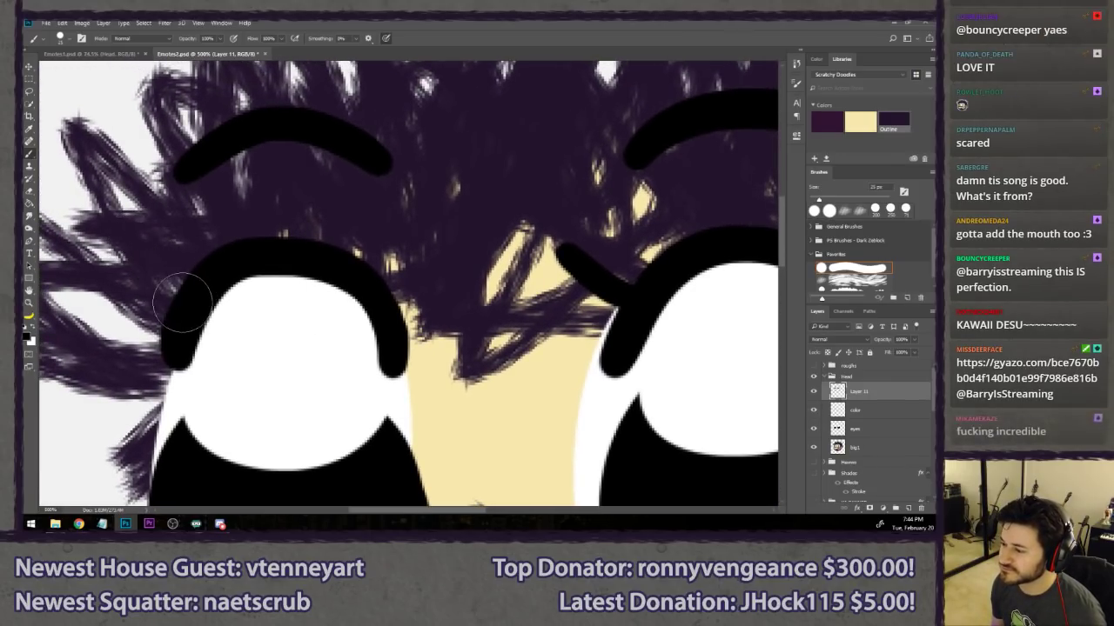
pyautogui.moveTo(185, 305); pyautogui.dragTo(127, 245)
pyautogui.press('z')
pyautogui.keyDown('alt'); pyautogui.click(230, 347); pyautogui.keyUp('alt')
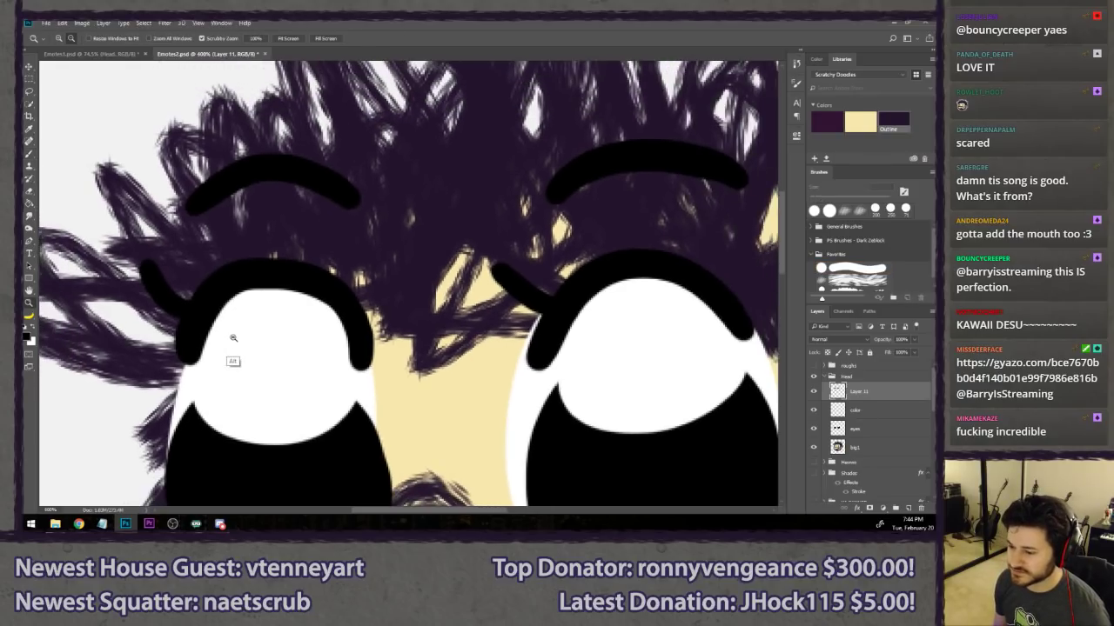
pyautogui.keyDown('alt'); pyautogui.click(230, 337); pyautogui.keyUp('alt')
pyautogui.keyDown('alt'); pyautogui.click(233, 357); pyautogui.keyUp('alt')
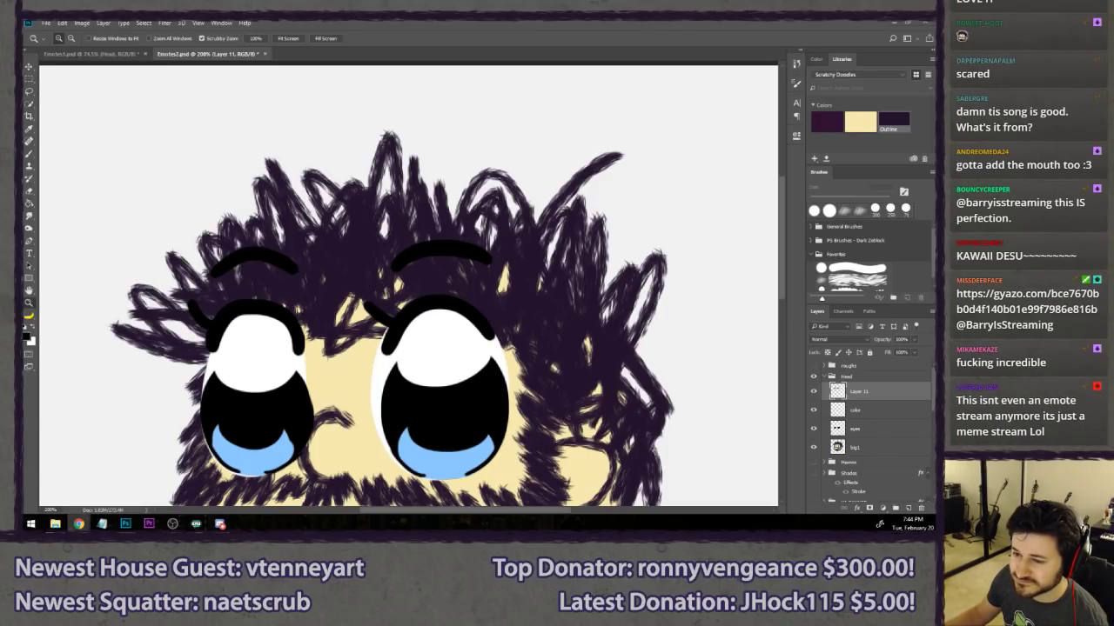
# - Bring up the Gyazo browser window, examine the cat-eared emote reference, and return to Photoshop
pyautogui.moveTo(0, 94); pyautogui.dragTo(280, 88)
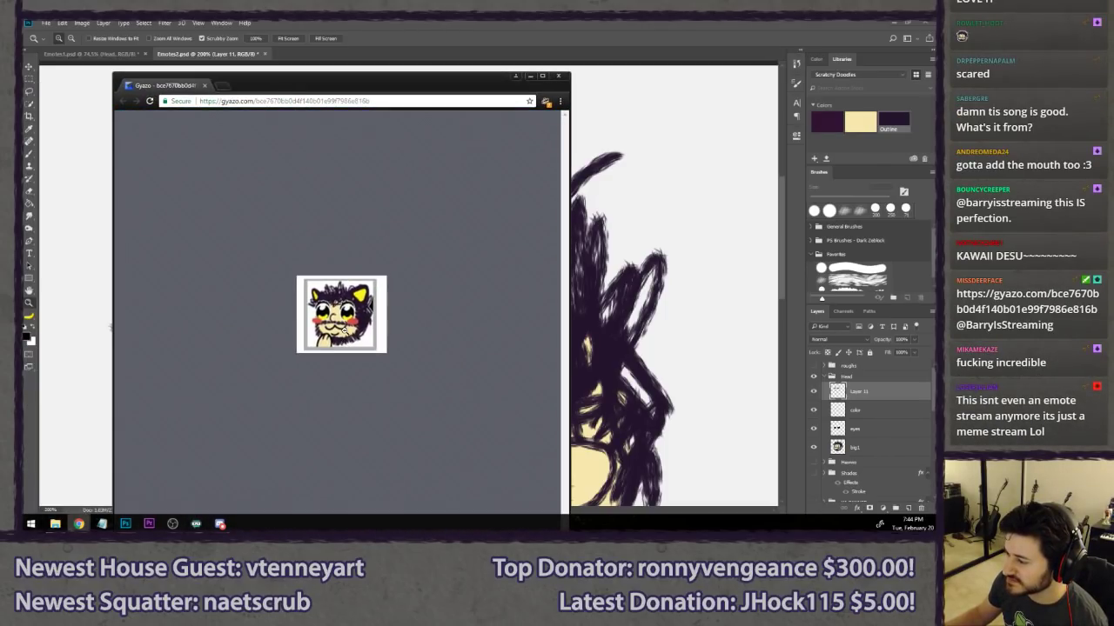
pyautogui.click(344, 330)
pyautogui.moveTo(252, 92); pyautogui.dragTo(0, 112)
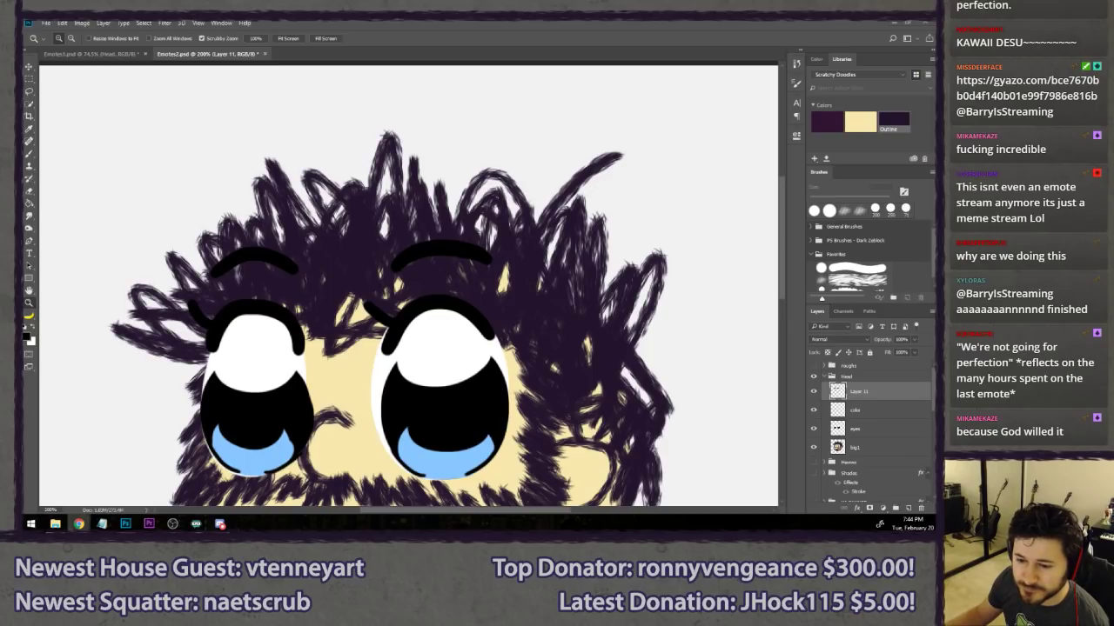
pyautogui.click(406, 60)
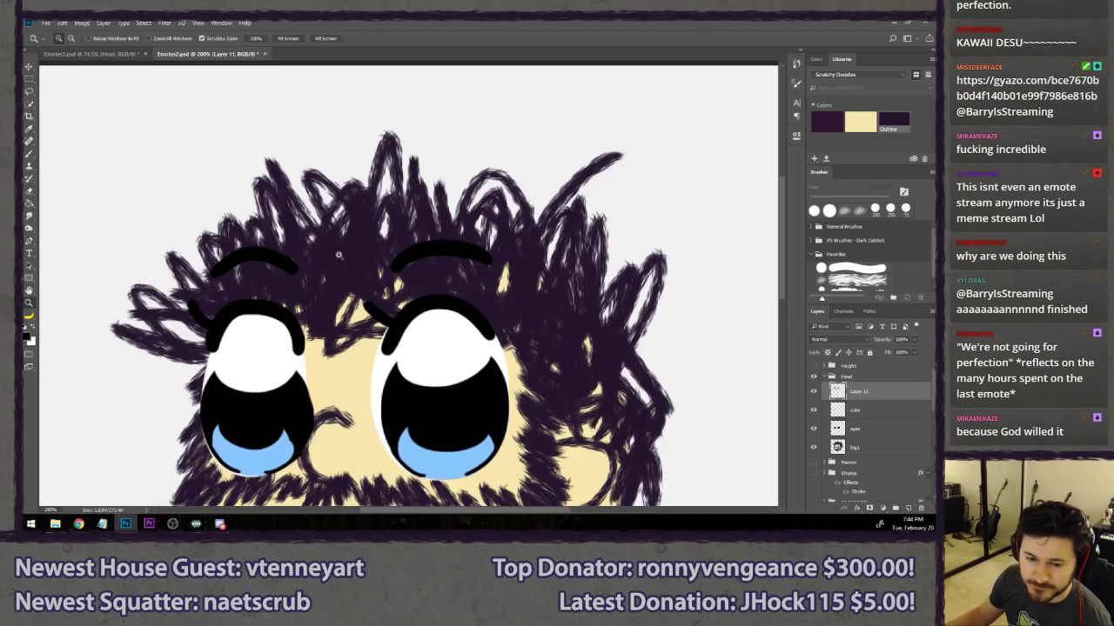
# - Lasso the eyebrows, lids and lashes on Layer 11 and move them to their own layer with Layer Via Cut
pyautogui.click(815, 392)
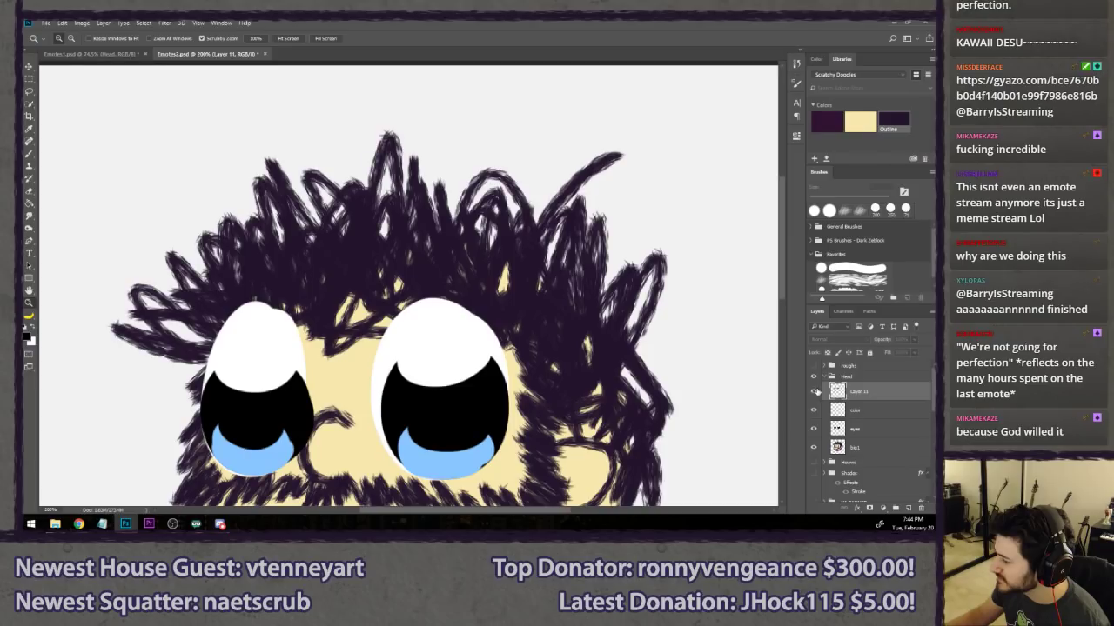
pyautogui.click(815, 391)
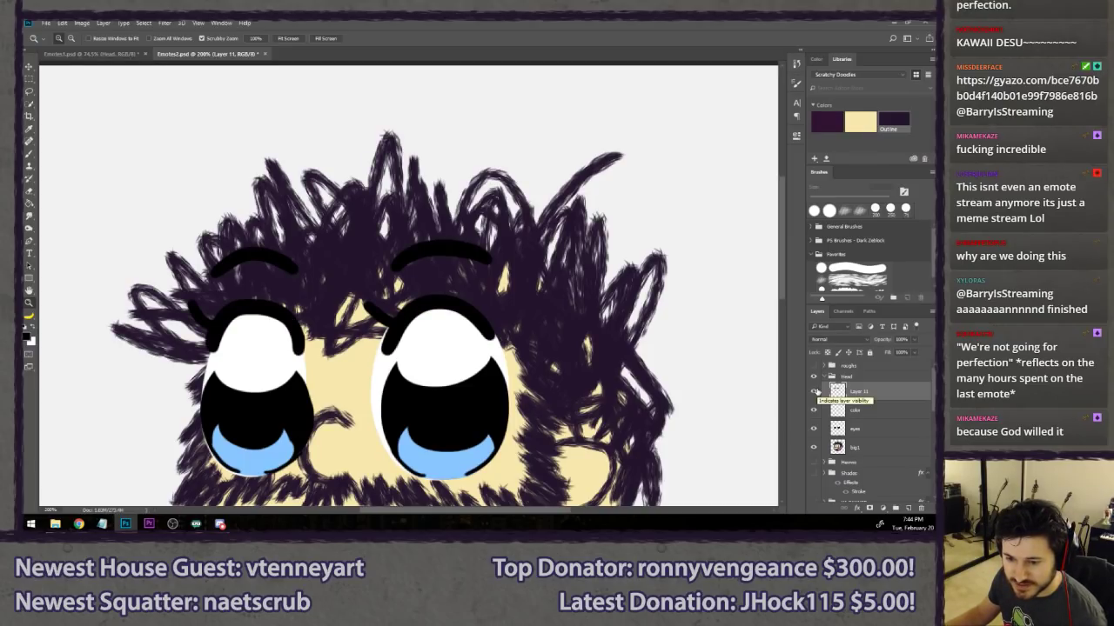
pyautogui.press('l')
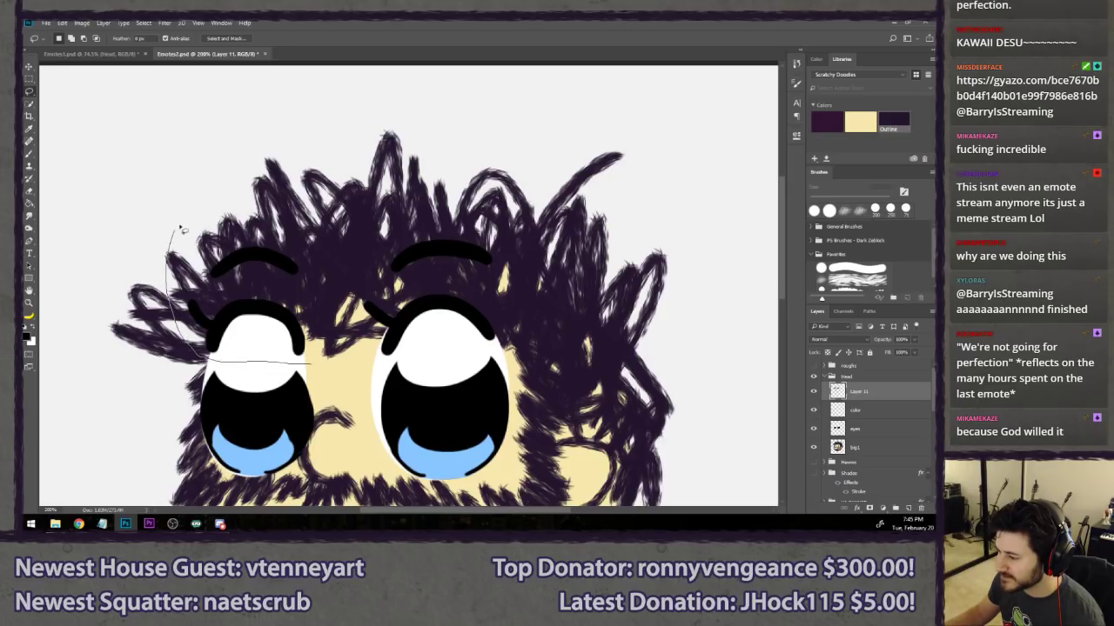
pyautogui.moveTo(183, 229)
pyautogui.mouseDown()
pyautogui.moveTo(490, 139)
pyautogui.moveTo(609, 286)
pyautogui.mouseUp()
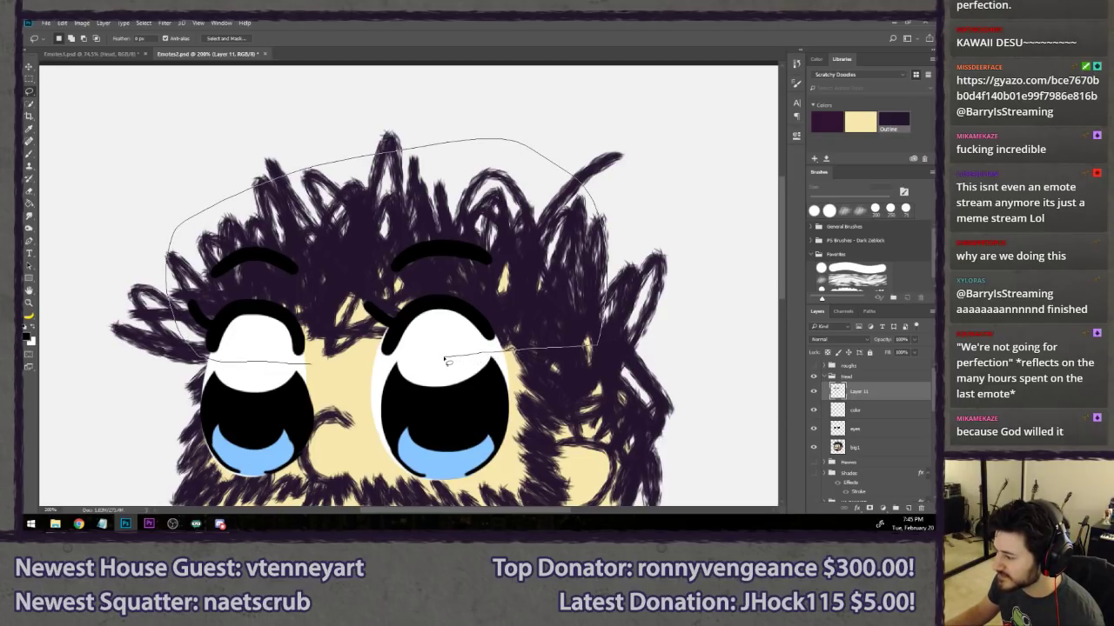
pyautogui.moveTo(357, 373); pyautogui.dragTo(364, 371)
pyautogui.rightClick(416, 374)
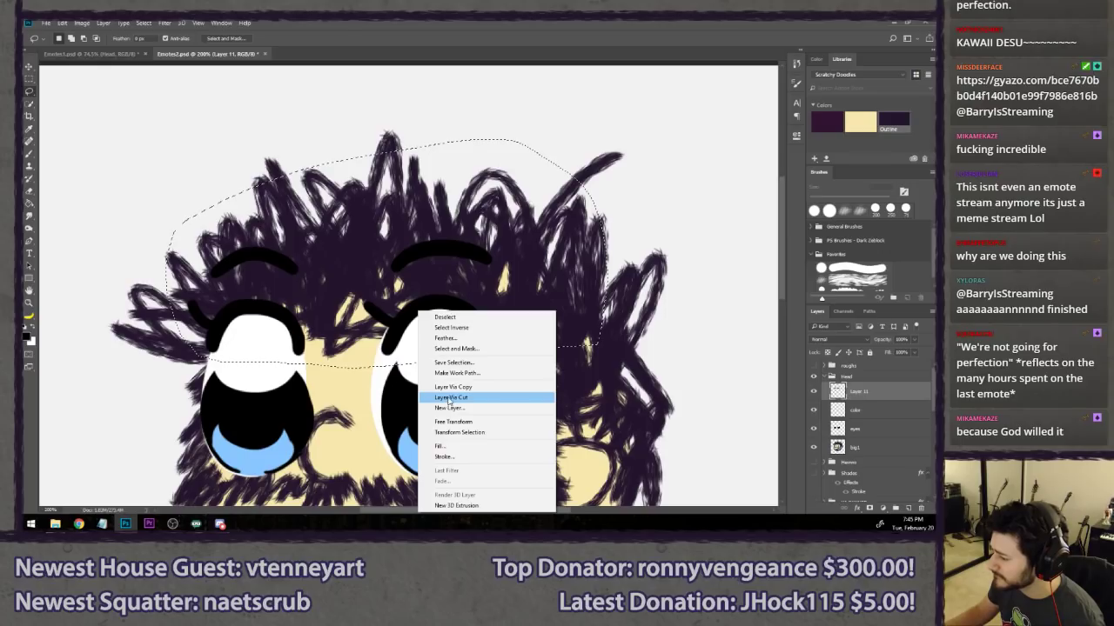
pyautogui.click(470, 397)
# - Add a white outside Stroke layer style to the eyebrow and lash layer
pyautogui.doubleClick(892, 396)
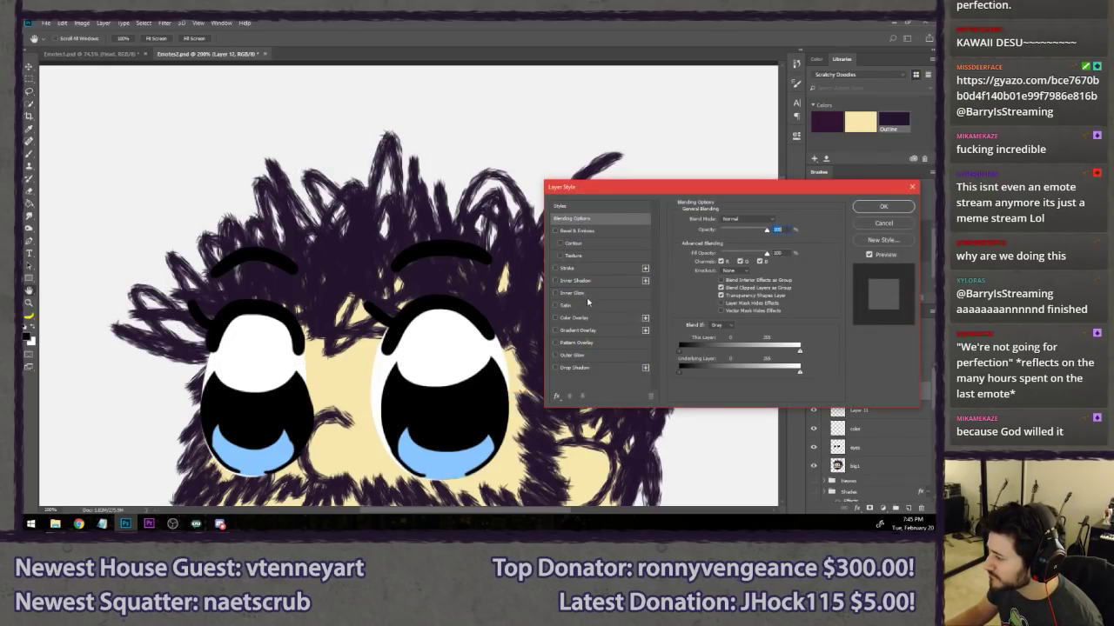
pyautogui.click(585, 269)
pyautogui.click(698, 289)
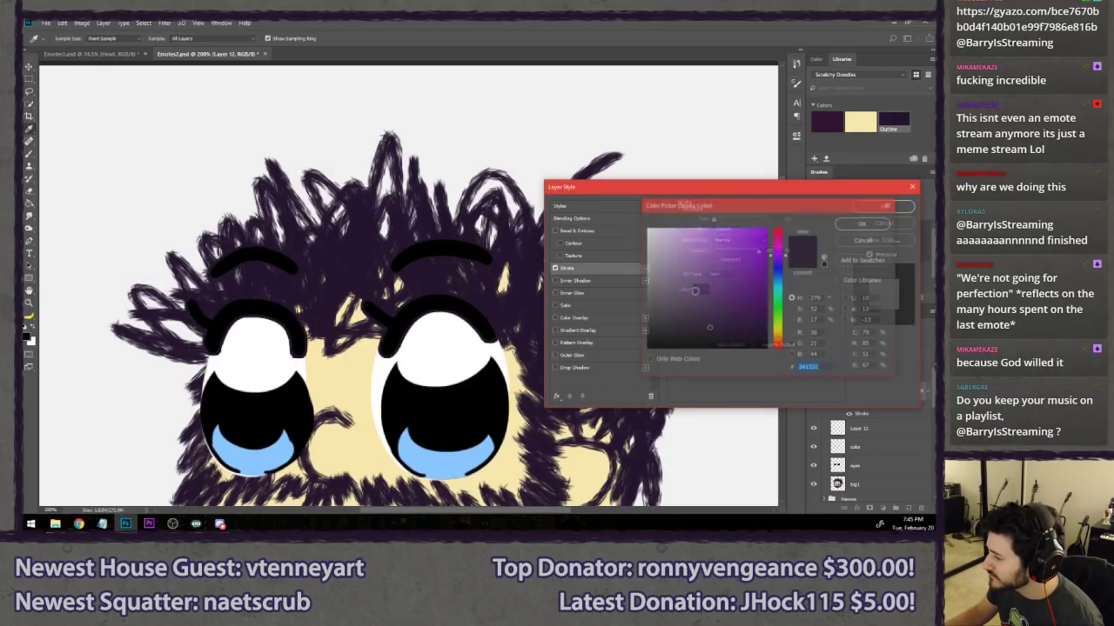
pyautogui.moveTo(696, 280); pyautogui.dragTo(642, 223)
pyautogui.click(863, 223)
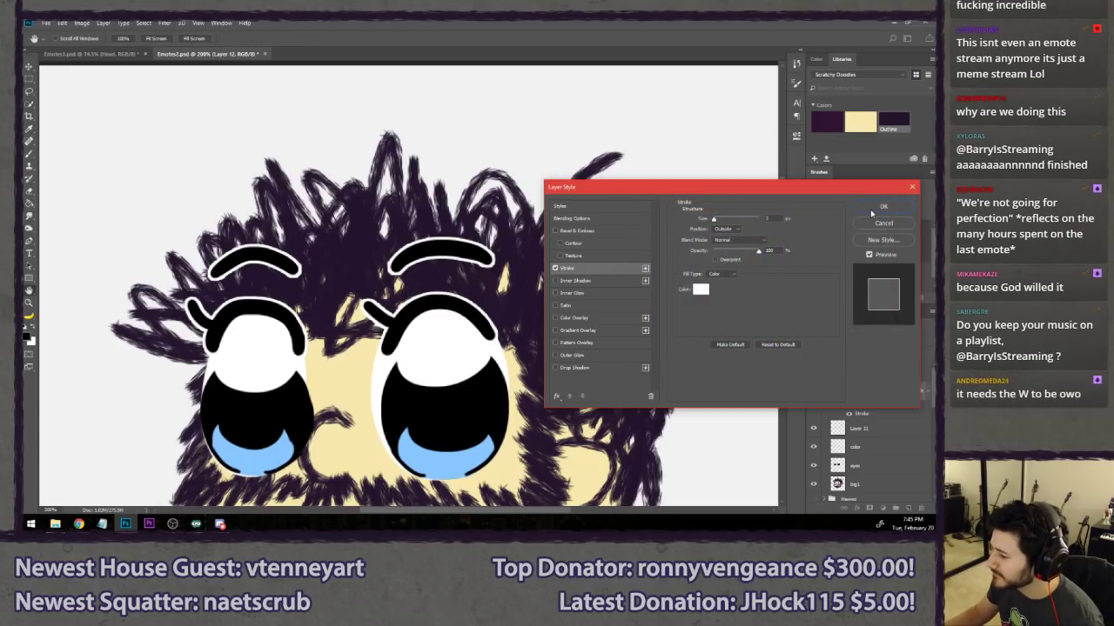
pyautogui.click(870, 209)
pyautogui.scroll(-6, 438, 338)
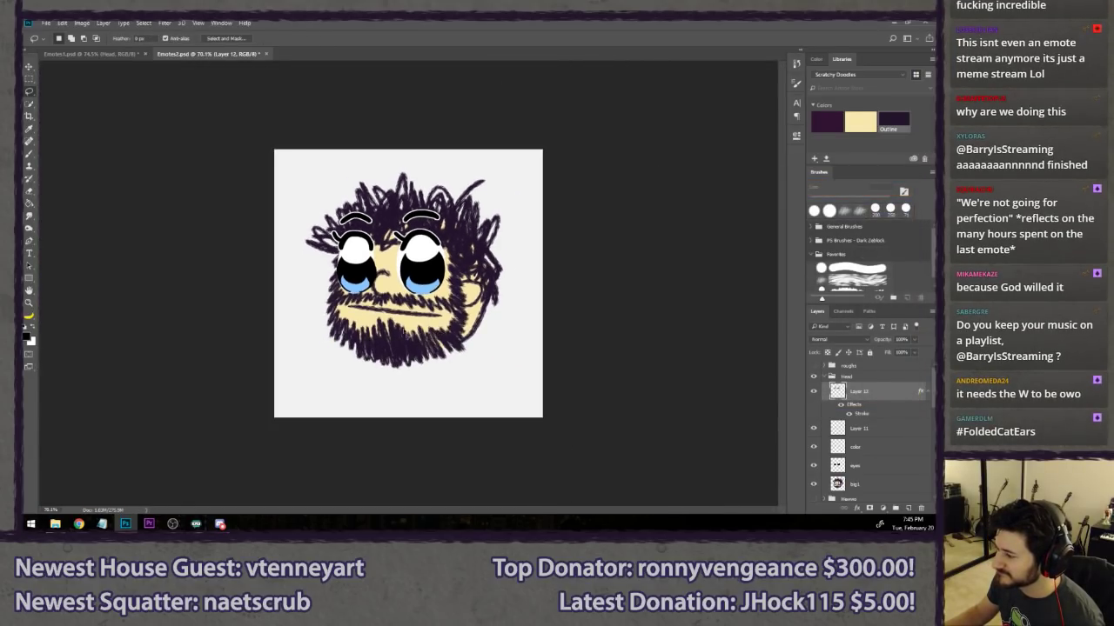
pyautogui.scroll(4, 360, 195)
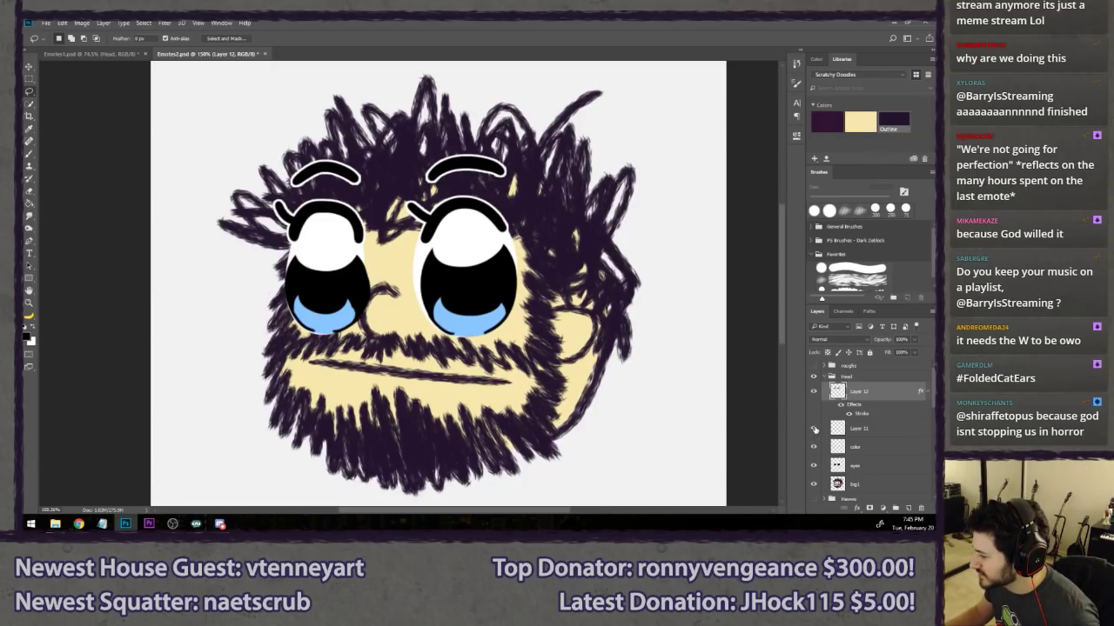
# - Check what the face layers contain, add a new layer directly above big1, and ready the Brush with the skin colour near the mouth
pyautogui.click(813, 447)
pyautogui.click(813, 448)
pyautogui.click(814, 465)
pyautogui.click(813, 465)
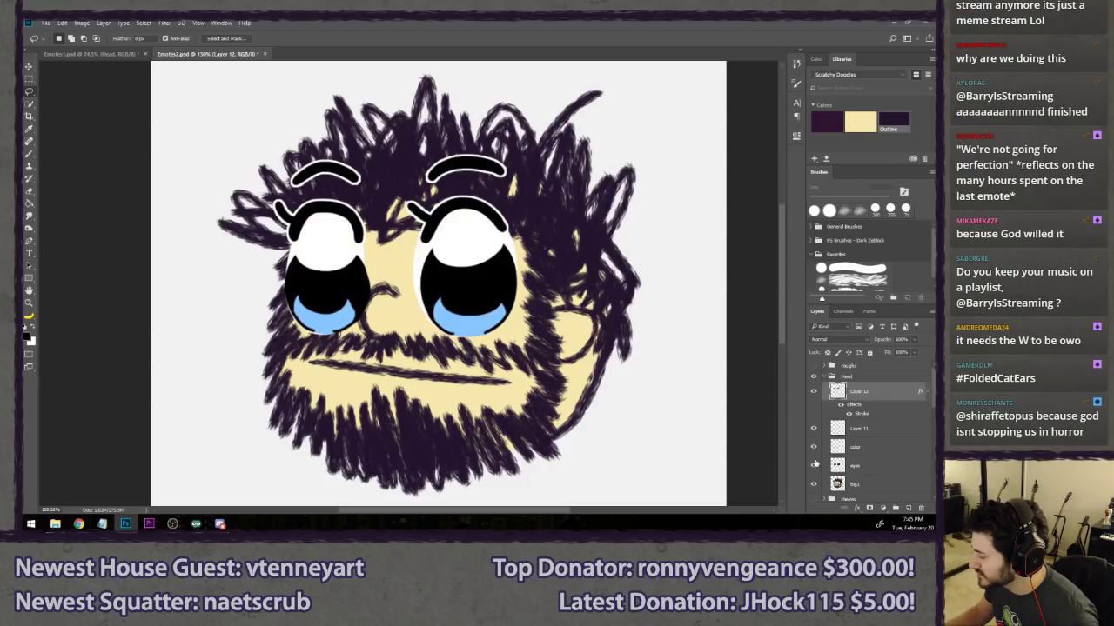
pyautogui.click(890, 482)
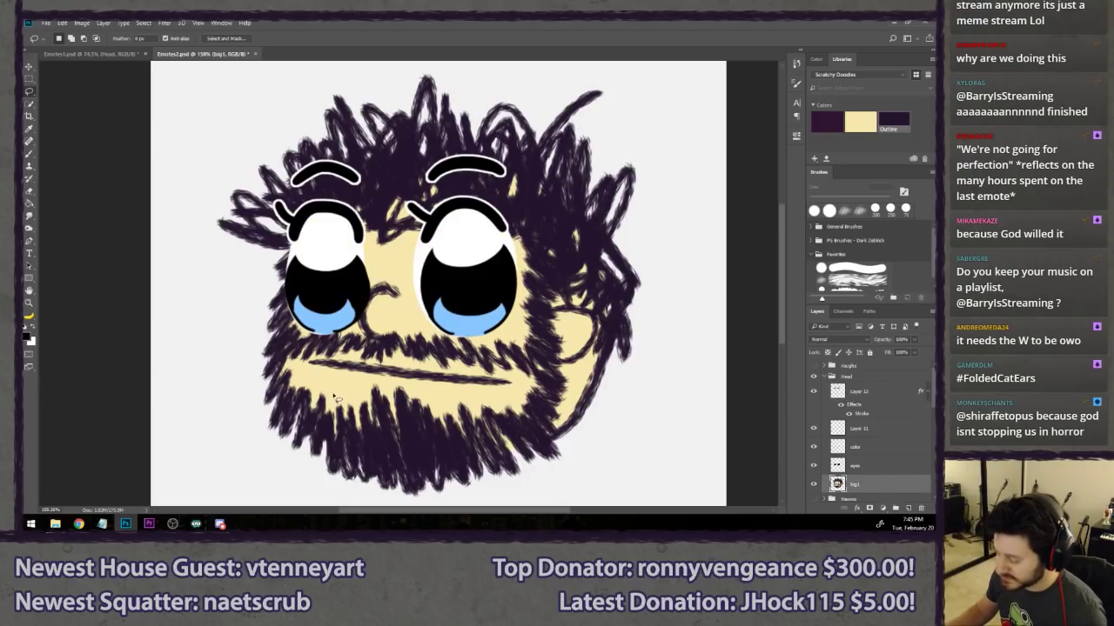
pyautogui.hotkey('ctrl', 'shift', 'n')
pyautogui.press('Return')
pyautogui.press('b')
pyautogui.scroll(5, 340, 385)
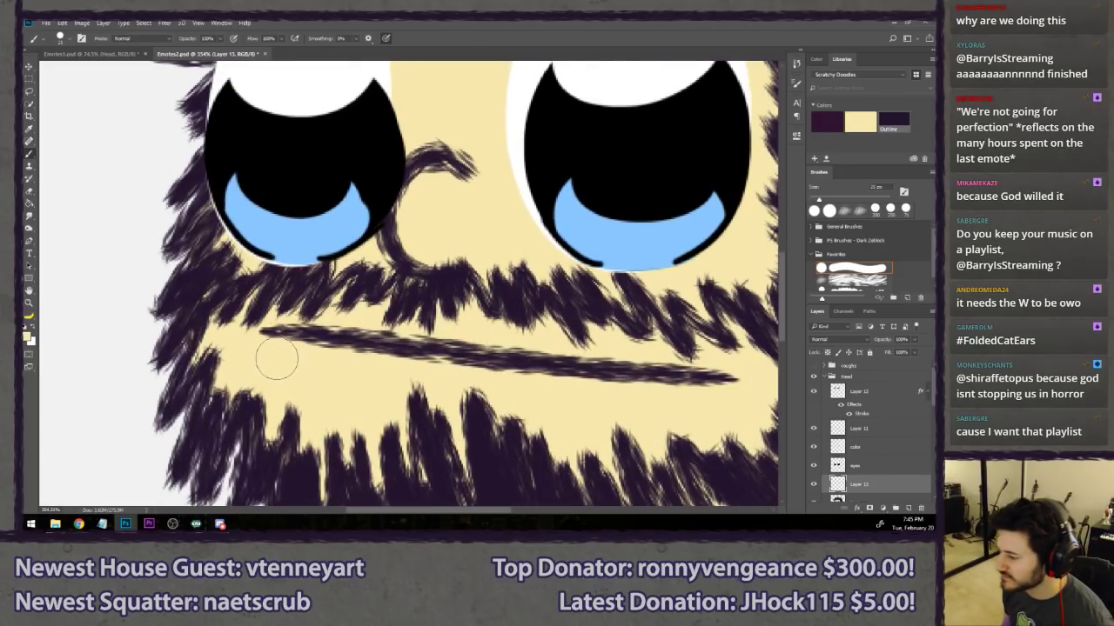
# - Paint over the old mouth line with the skin colour, adjusting the brush size, until the straight dark stroke is fully covered
pyautogui.press('[')
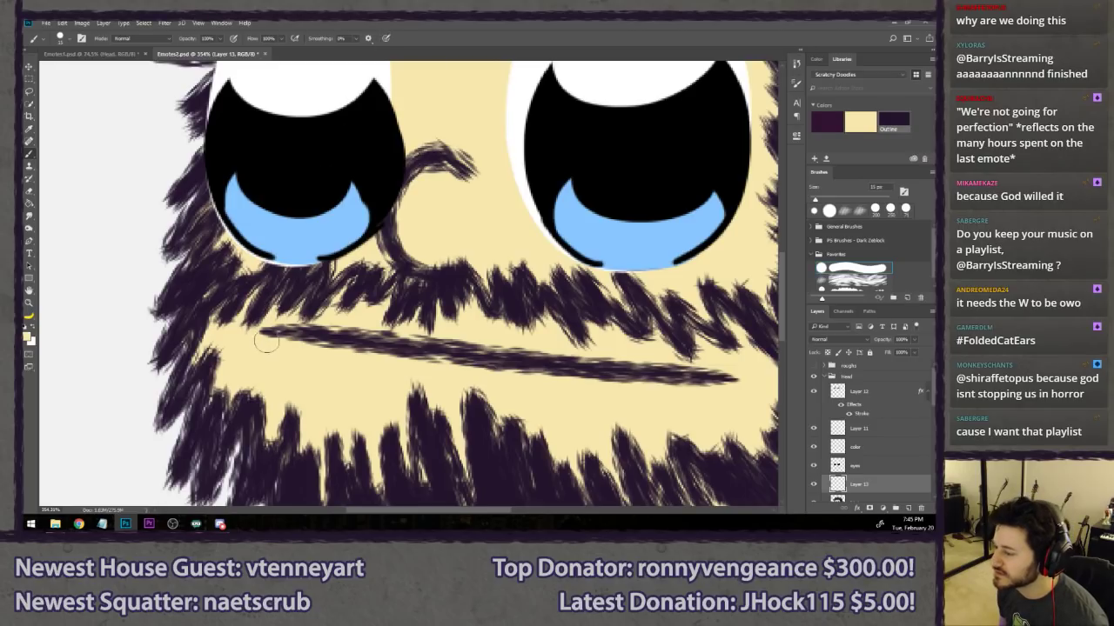
pyautogui.moveTo(266, 342)
pyautogui.mouseDown()
pyautogui.moveTo(324, 345)
pyautogui.moveTo(325, 330)
pyautogui.moveTo(301, 336)
pyautogui.moveTo(330, 342)
pyautogui.moveTo(343, 328)
pyautogui.moveTo(381, 361)
pyautogui.moveTo(385, 342)
pyautogui.moveTo(431, 350)
pyautogui.mouseUp()
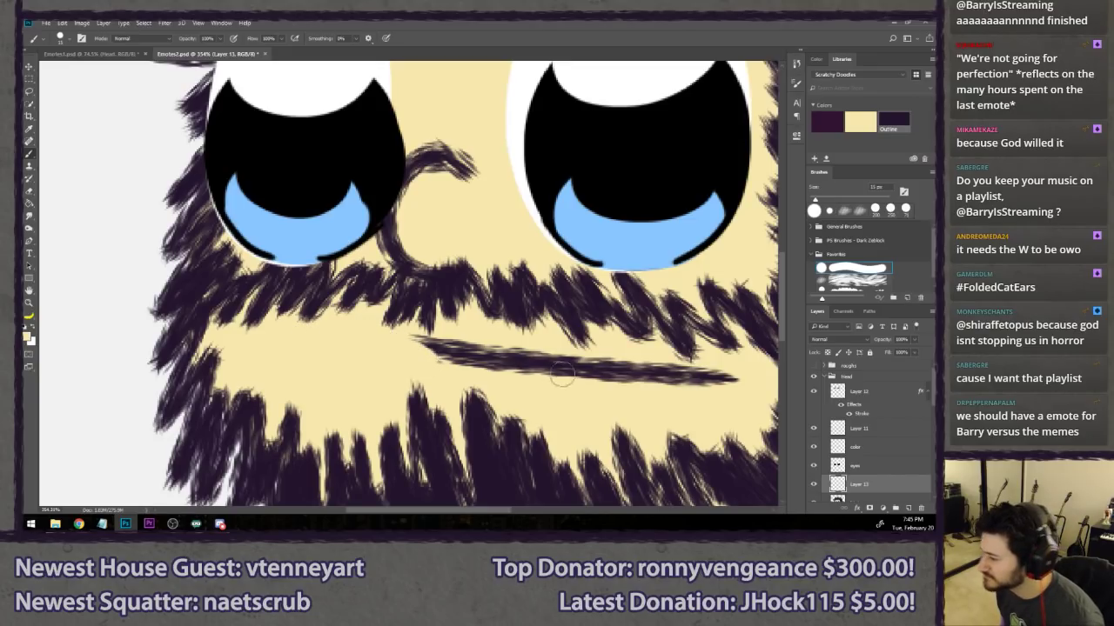
pyautogui.press(']')
pyautogui.moveTo(721, 386)
pyautogui.mouseDown()
pyautogui.moveTo(570, 368)
pyautogui.moveTo(583, 378)
pyautogui.moveTo(558, 364)
pyautogui.moveTo(551, 372)
pyautogui.moveTo(462, 357)
pyautogui.moveTo(469, 347)
pyautogui.moveTo(444, 357)
pyautogui.moveTo(408, 347)
pyautogui.mouseUp()
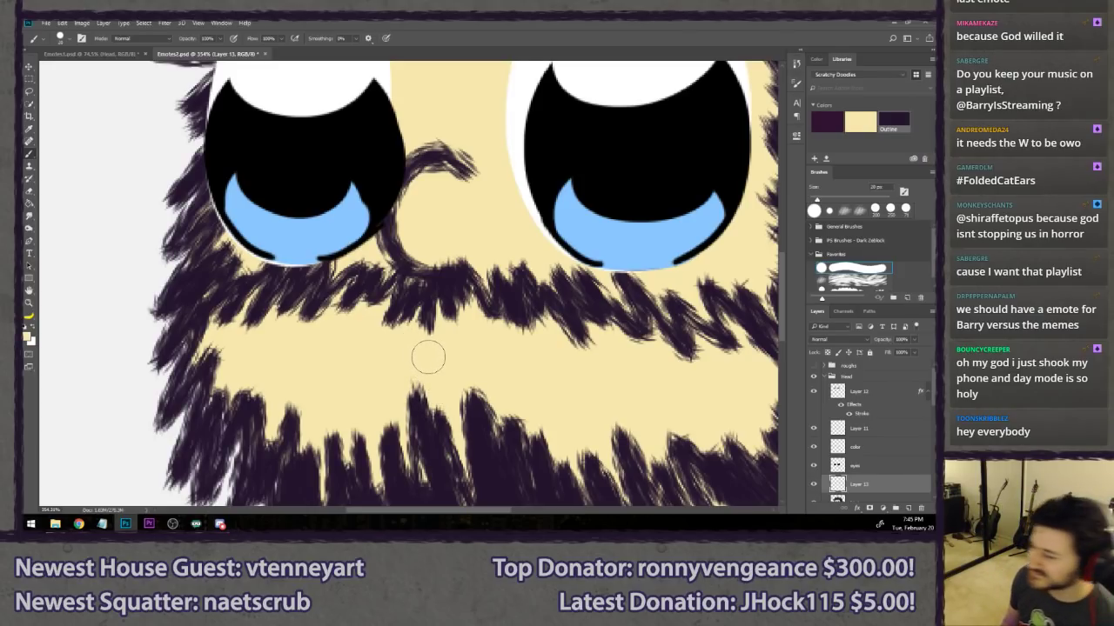
# - Sample black from the pupil, add a new layer for the mouth and make the brush smaller
pyautogui.keyDown('alt'); pyautogui.click(325, 150); pyautogui.keyUp('alt')
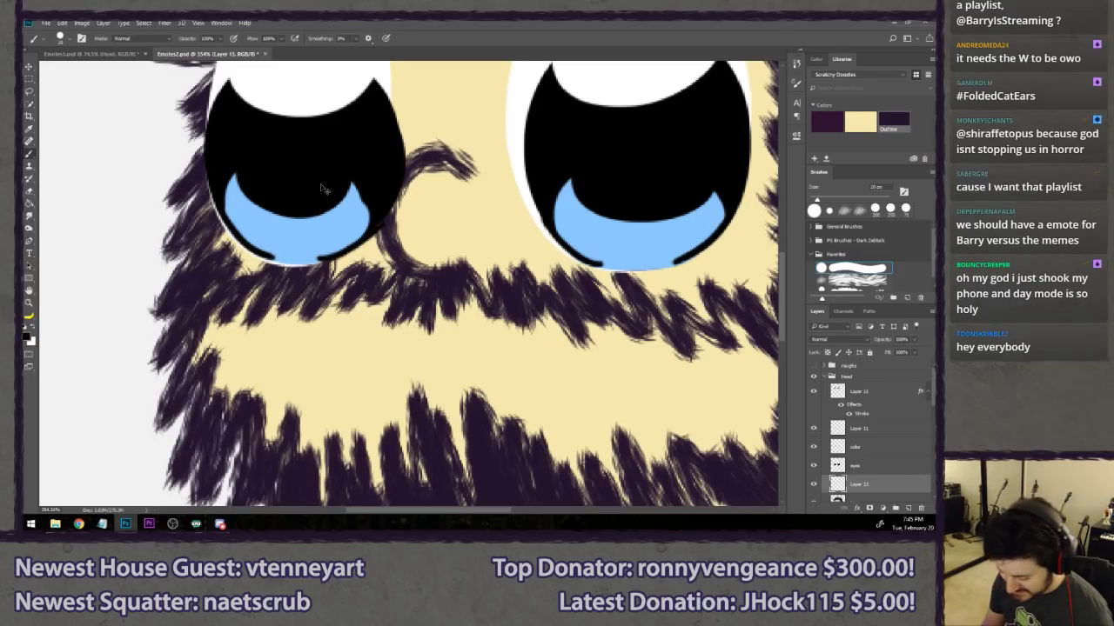
pyautogui.hotkey('ctrl', 'shift', 'alt', 'n')
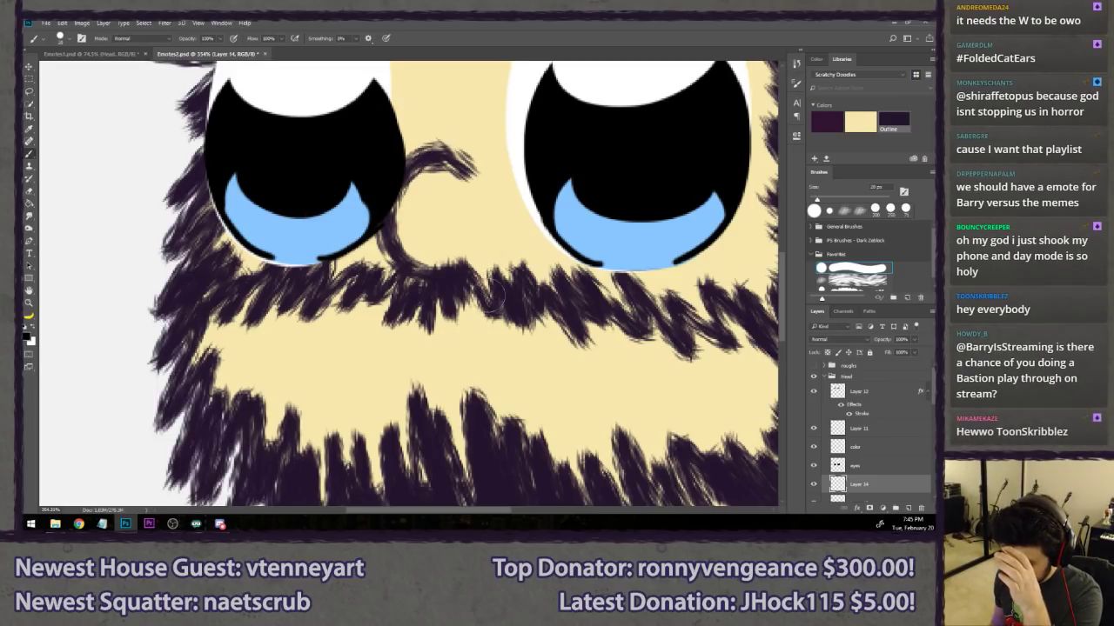
pyautogui.moveTo(492, 342); pyautogui.dragTo(410, 314)
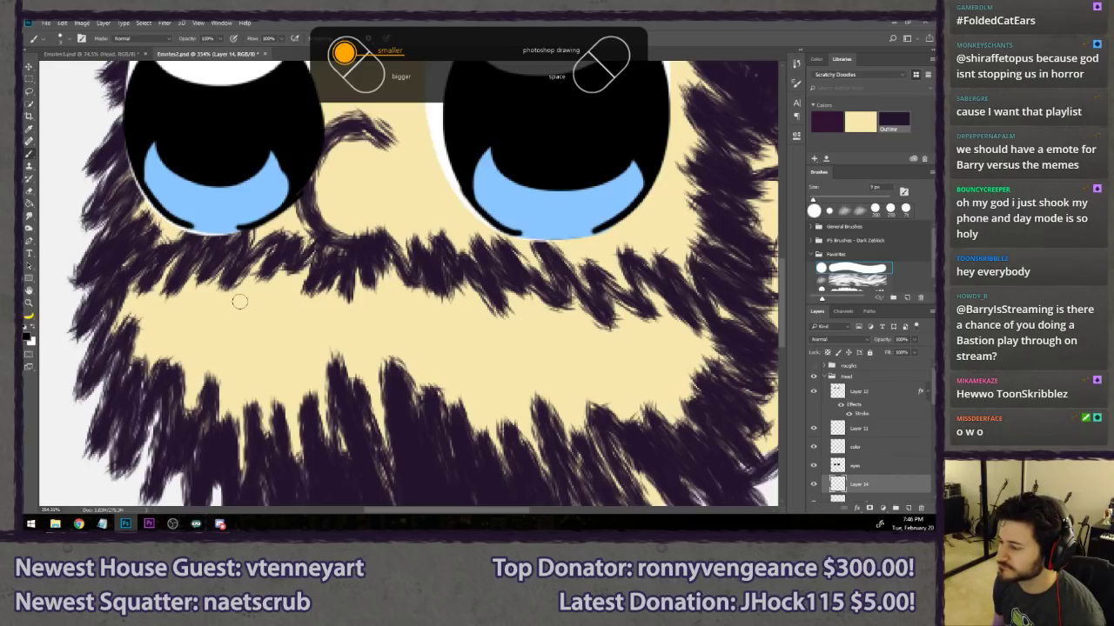
pyautogui.moveTo(239, 301)
pyautogui.mouseDown()
pyautogui.moveTo(385, 321)
pyautogui.moveTo(541, 296)
pyautogui.mouseUp()
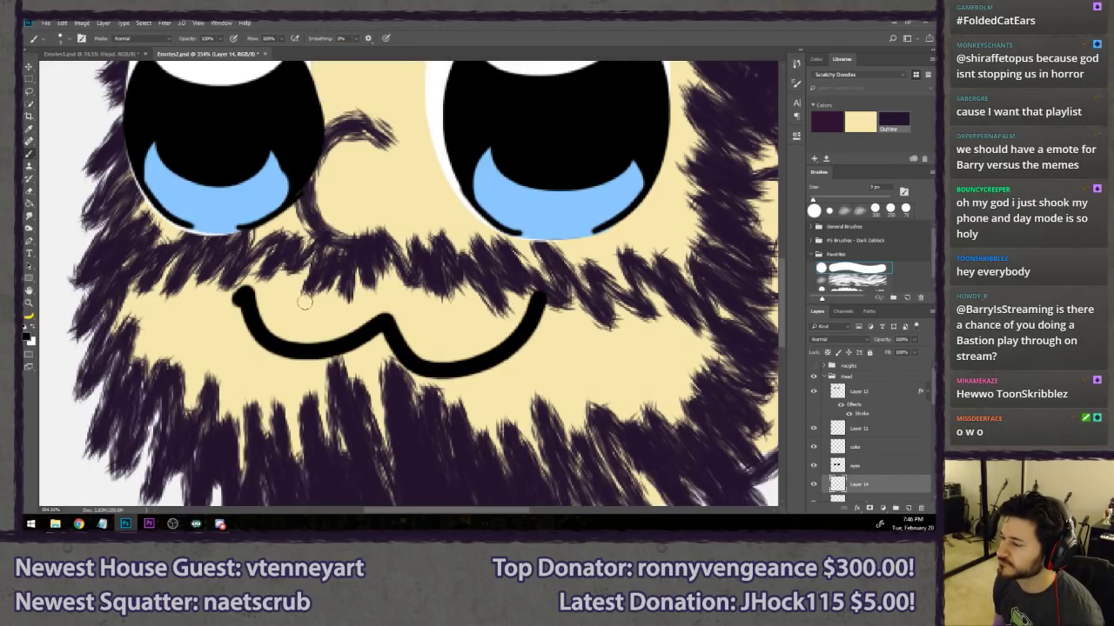
pyautogui.scroll(-16, 279, 340)
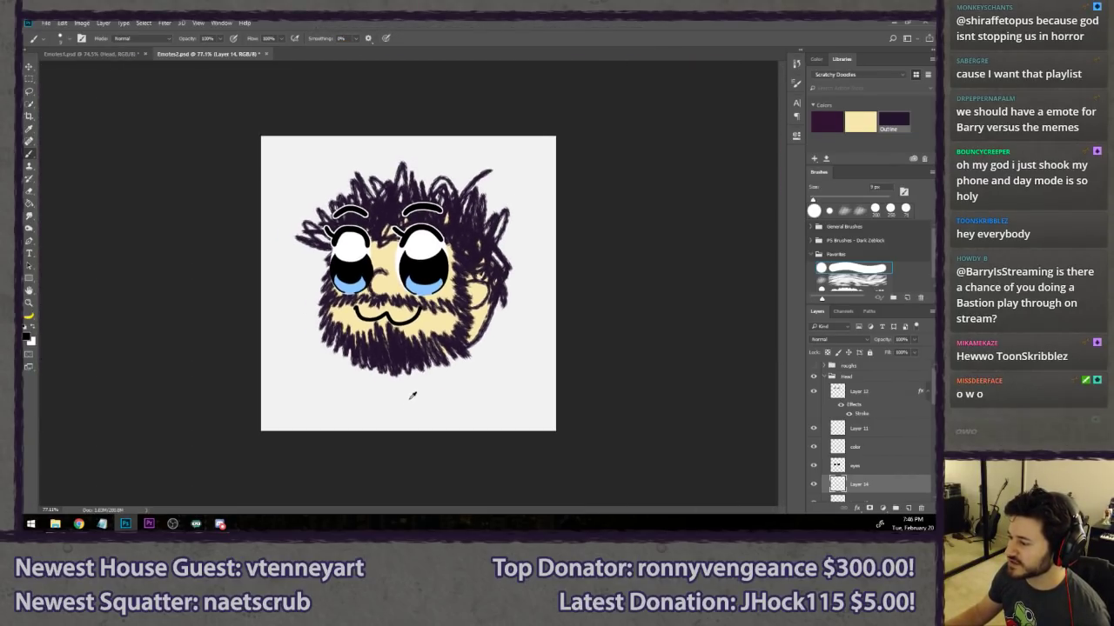
pyautogui.scroll(6, 415, 375)
pyautogui.hotkey('ctrl', 'z')
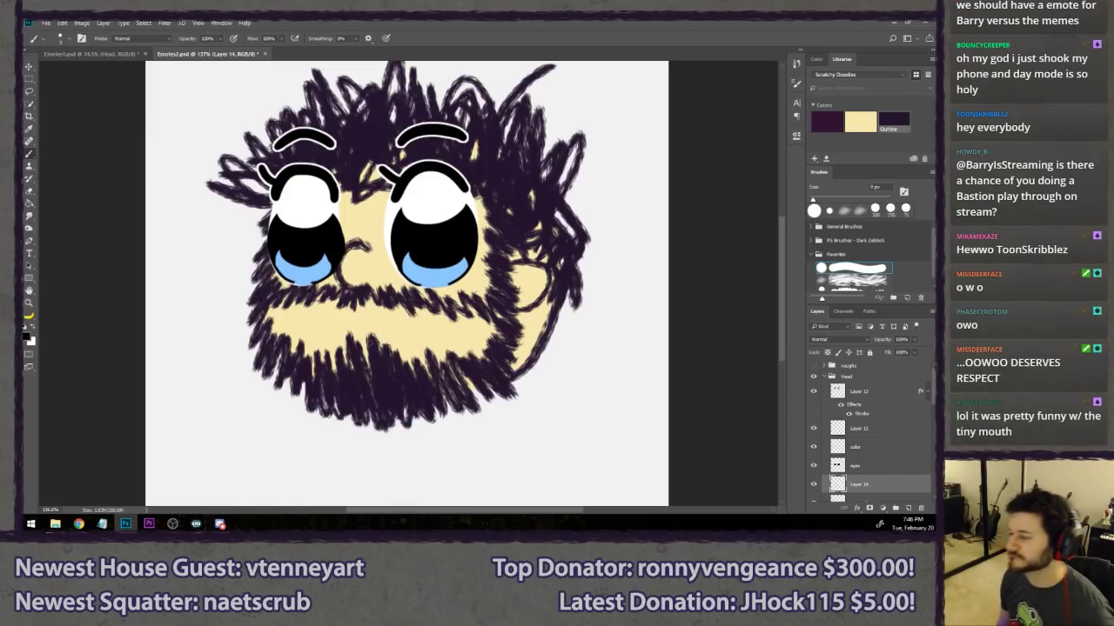
# - Draw a black cat-style W-shaped mouth under the moustache with a short curved lower lip beneath it
pyautogui.moveTo(309, 308)
pyautogui.mouseDown()
pyautogui.moveTo(363, 315)
pyautogui.moveTo(424, 300)
pyautogui.mouseUp()
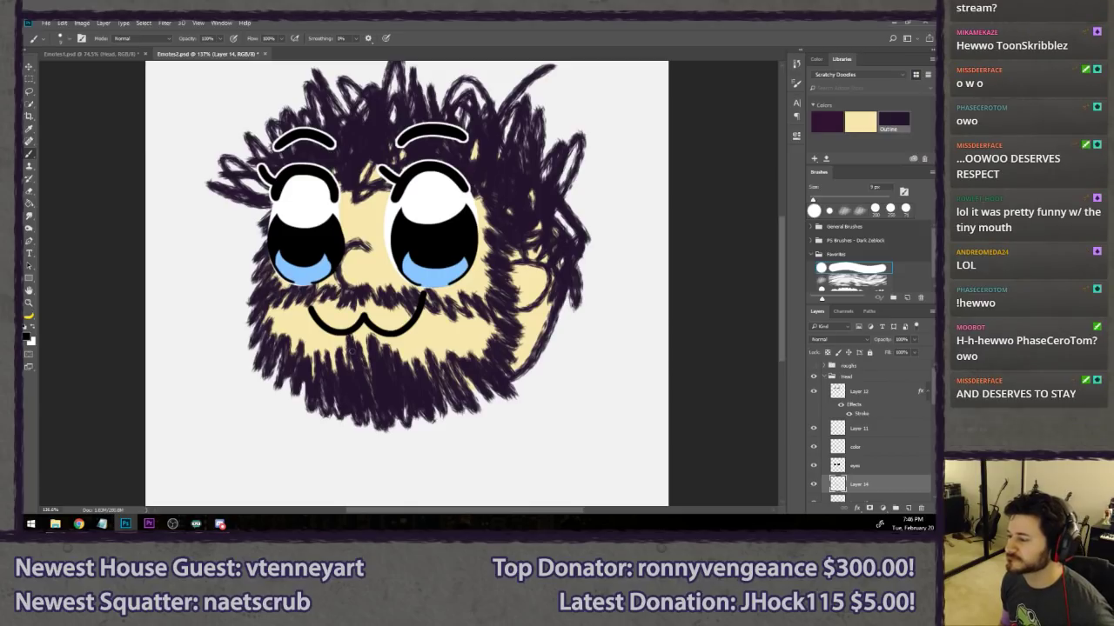
pyautogui.moveTo(351, 346); pyautogui.dragTo(390, 348)
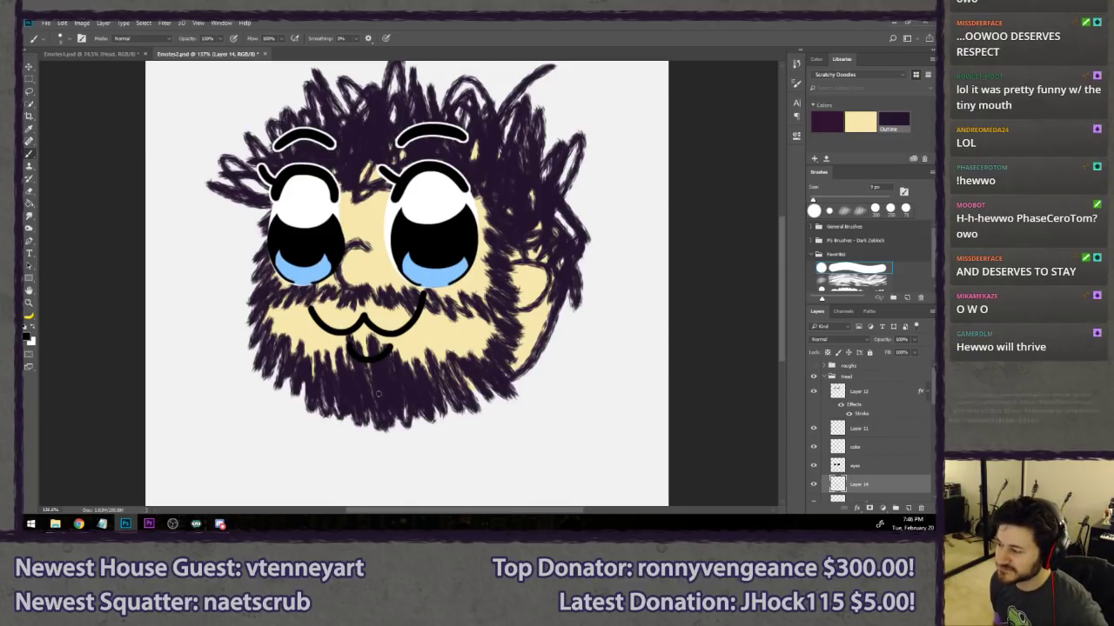
pyautogui.moveTo(447, 298); pyautogui.dragTo(512, 310)
pyautogui.moveTo(448, 313); pyautogui.dragTo(506, 350)
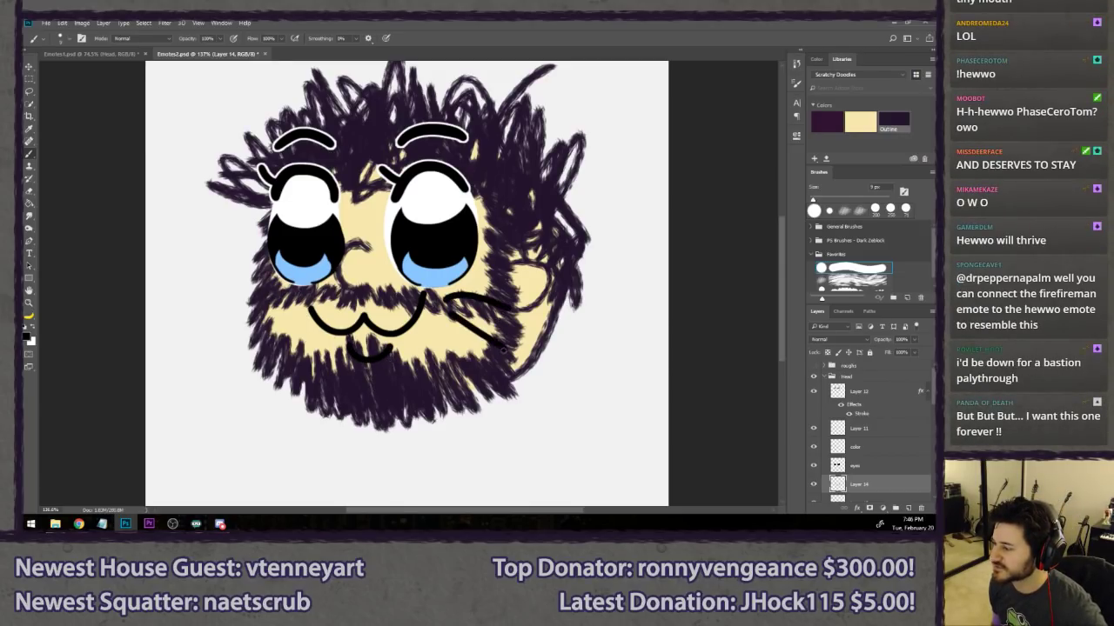
pyautogui.moveTo(284, 295)
pyautogui.mouseDown()
pyautogui.moveTo(239, 284)
pyautogui.moveTo(238, 343)
pyautogui.mouseUp()
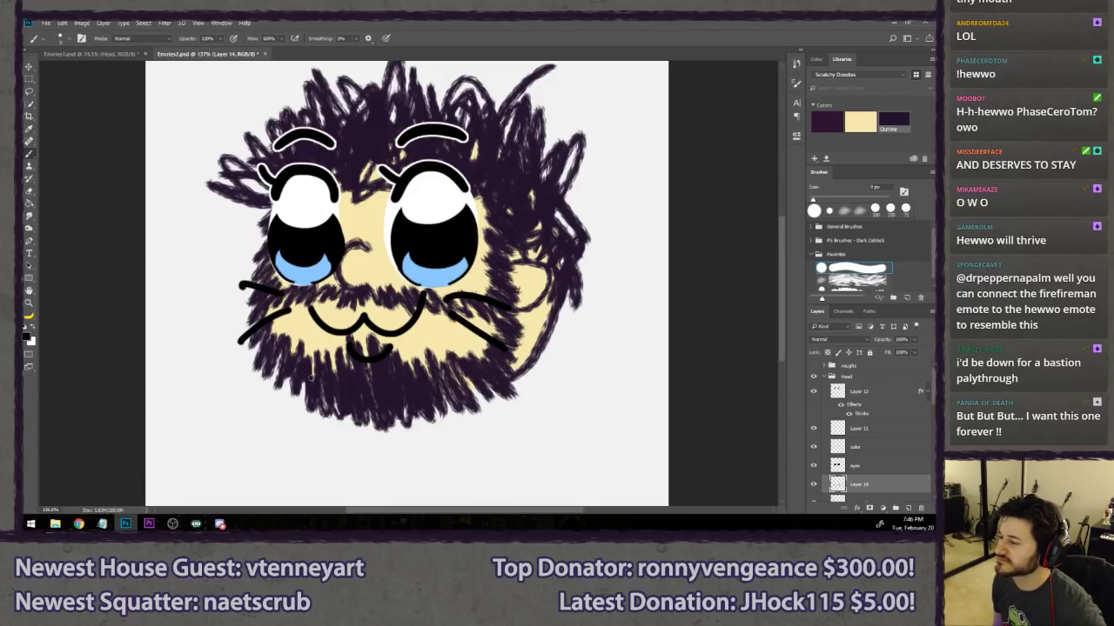
pyautogui.hotkey('ctrl', 'alt', 'z')
pyautogui.hotkey('ctrl', 'alt', 'z')
pyautogui.hotkey('ctrl', 'alt', 'z')
pyautogui.hotkey('ctrl', 'alt', 'z')
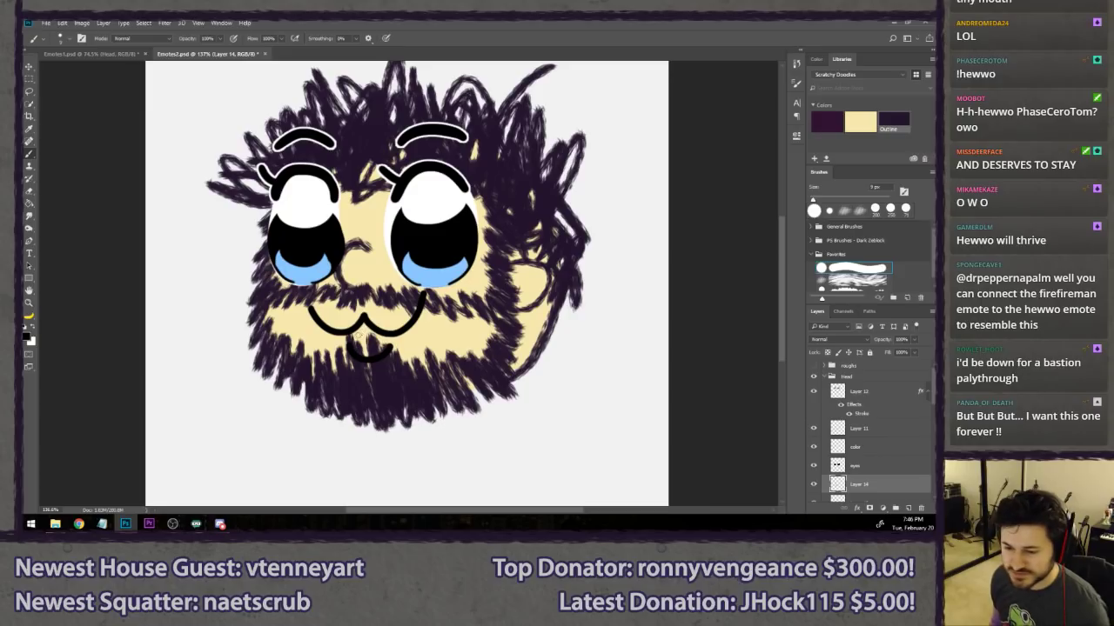
# - Add a new layer for the blush and set the foreground colour to magenta pink #de2ab1
pyautogui.hotkey('ctrl', 'shift', 'alt', 'n')
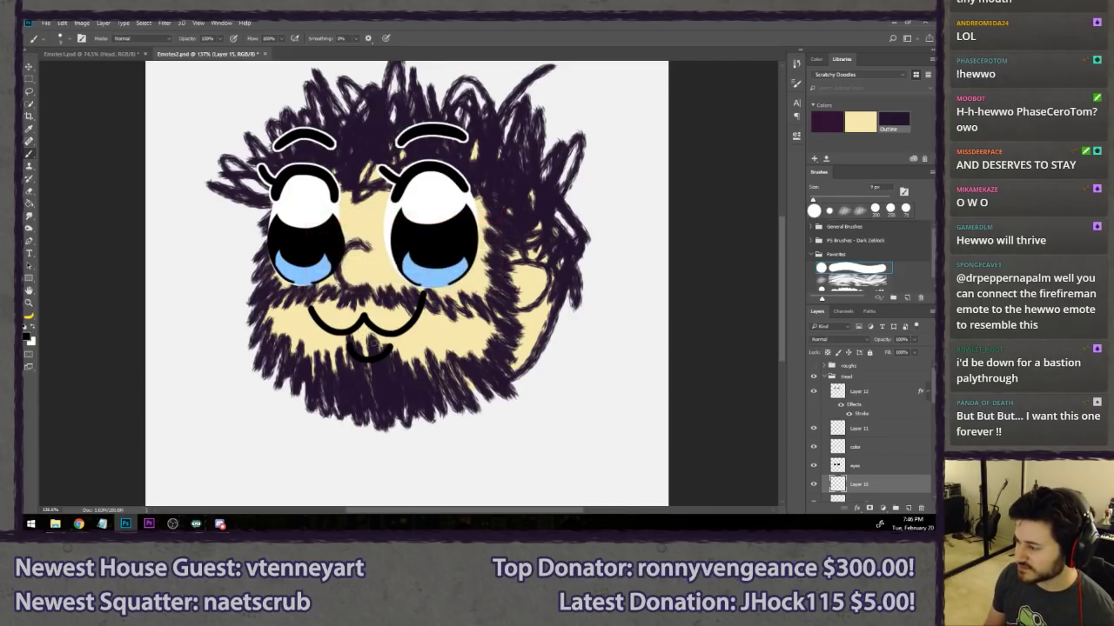
pyautogui.click(27, 335)
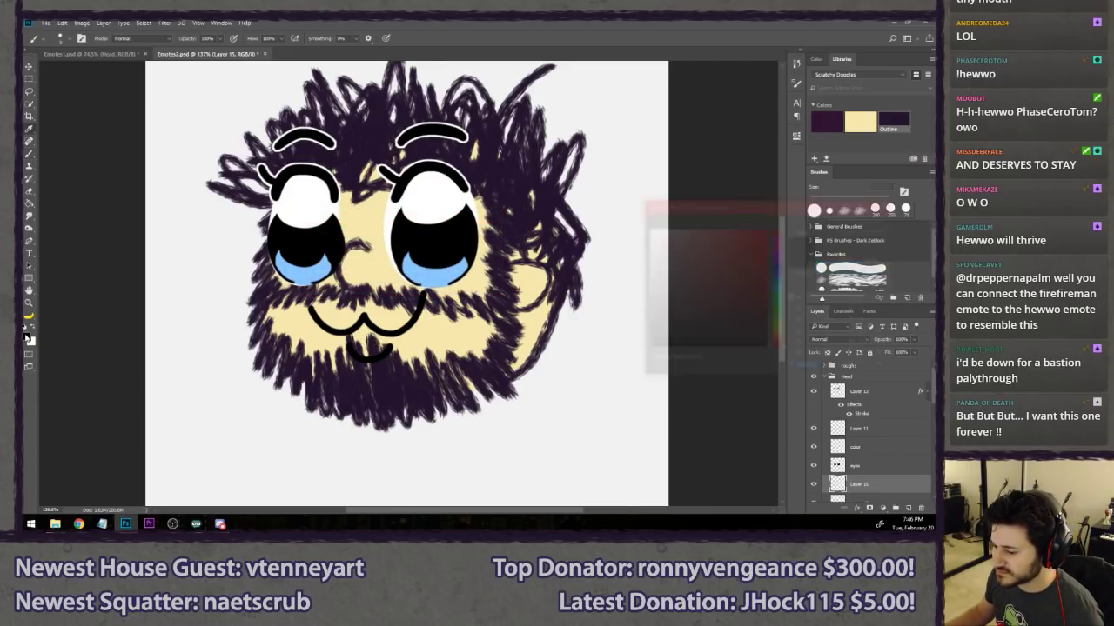
pyautogui.moveTo(769, 258); pyautogui.dragTo(773, 244)
pyautogui.click(745, 246)
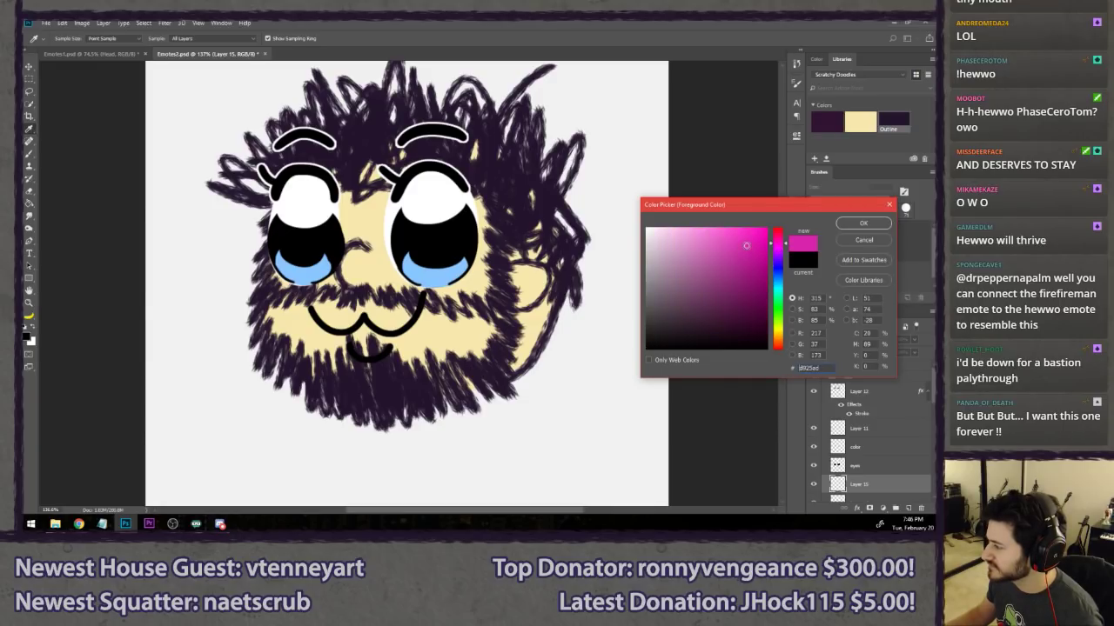
pyautogui.click(842, 224)
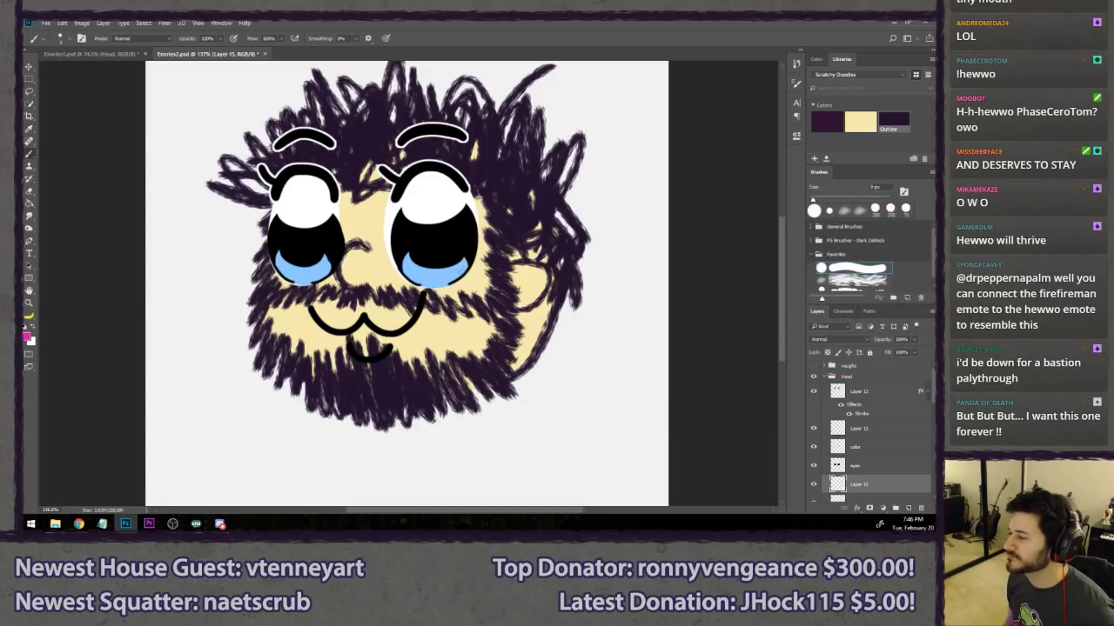
pyautogui.moveTo(463, 279); pyautogui.dragTo(442, 315)
pyautogui.moveTo(471, 275)
pyautogui.mouseDown()
pyautogui.moveTo(443, 315)
pyautogui.moveTo(473, 320)
pyautogui.mouseUp()
pyautogui.moveTo(507, 280)
pyautogui.mouseDown()
pyautogui.moveTo(483, 322)
pyautogui.moveTo(495, 272)
pyautogui.moveTo(483, 287)
pyautogui.moveTo(473, 336)
pyautogui.moveTo(498, 290)
pyautogui.mouseUp()
pyautogui.hotkey('ctrl', 'alt', 'z')
pyautogui.hotkey('ctrl', 'alt', 'z')
pyautogui.hotkey('ctrl', 'alt', 'z')
pyautogui.hotkey('ctrl', 'alt', 'z')
pyautogui.hotkey('ctrl', 'alt', 'z')
pyautogui.hotkey('ctrl', 'alt', 'z')
# - Move the blush layer to the head of the Head group, above the stroked eyebrow and lash layer
pyautogui.moveTo(892, 483); pyautogui.dragTo(864, 383)
pyautogui.moveTo(500, 274)
pyautogui.mouseDown()
pyautogui.moveTo(509, 300)
pyautogui.moveTo(469, 327)
pyautogui.moveTo(520, 292)
pyautogui.moveTo(430, 311)
pyautogui.moveTo(474, 291)
pyautogui.moveTo(476, 306)
pyautogui.moveTo(496, 304)
pyautogui.mouseUp()
pyautogui.hotkey('ctrl', 'alt', 'z')
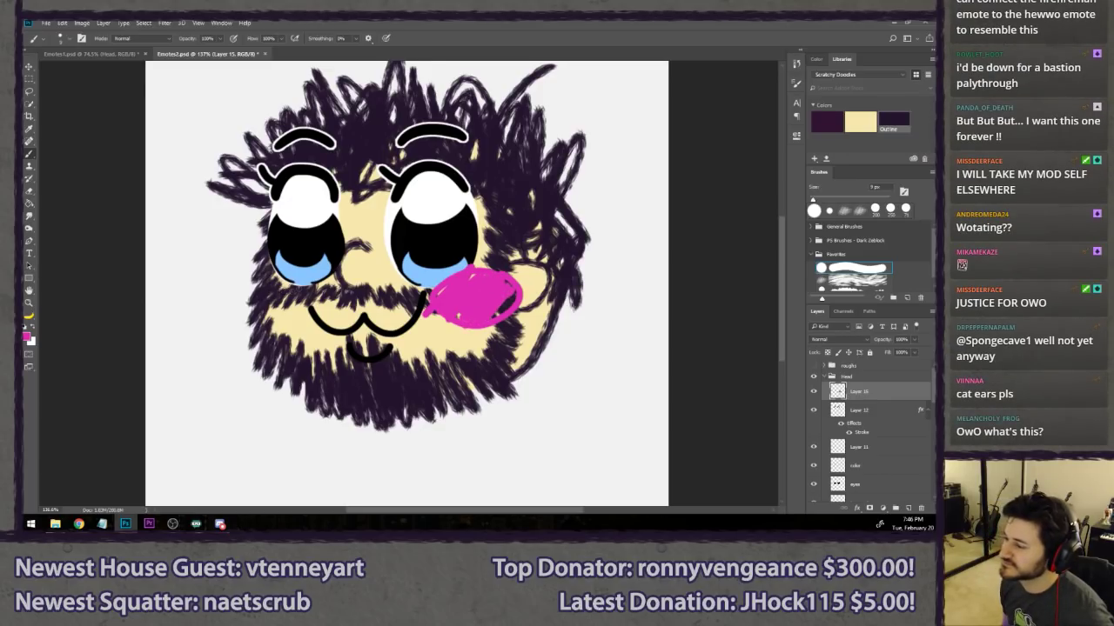
pyautogui.moveTo(304, 270); pyautogui.dragTo(294, 277)
pyautogui.hotkey('ctrl', 'alt', 'z')
pyautogui.hotkey('ctrl', 'alt', 'z')
pyautogui.hotkey('ctrl', 'alt', 'z')
pyautogui.hotkey('ctrl', 'alt', 'z')
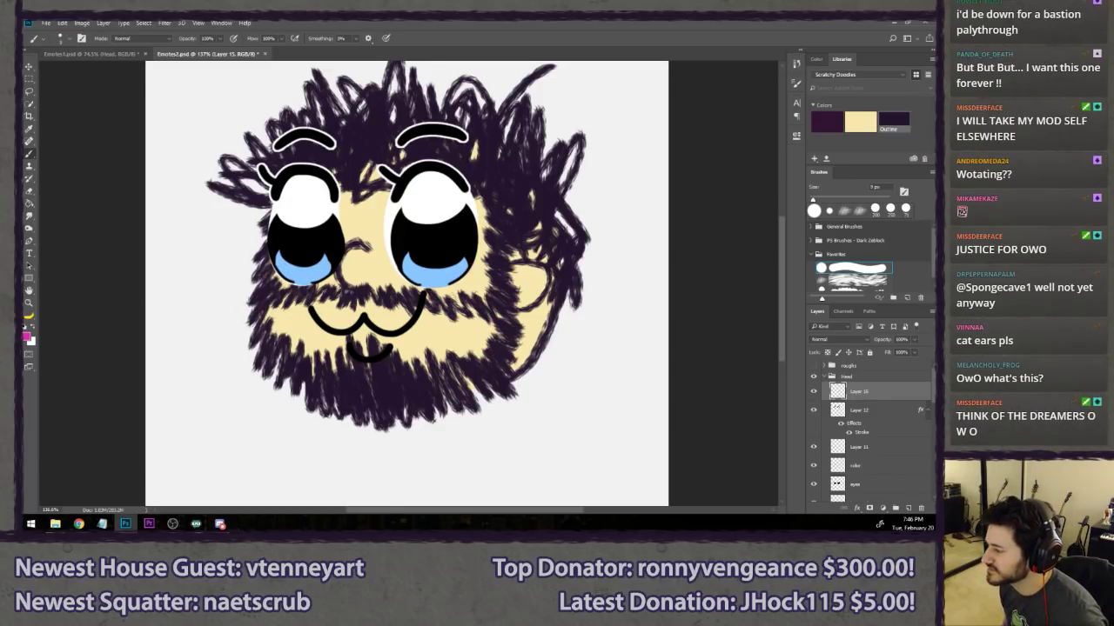
# - Draw slanted pink blush lines across both cheeks beneath the eyes, redoing the strokes on the smaller eye's side
pyautogui.moveTo(454, 277)
pyautogui.mouseDown()
pyautogui.moveTo(433, 320)
pyautogui.moveTo(443, 328)
pyautogui.mouseUp()
pyautogui.moveTo(483, 280)
pyautogui.mouseDown()
pyautogui.moveTo(443, 328)
pyautogui.moveTo(470, 324)
pyautogui.mouseUp()
pyautogui.moveTo(512, 292); pyautogui.dragTo(483, 320)
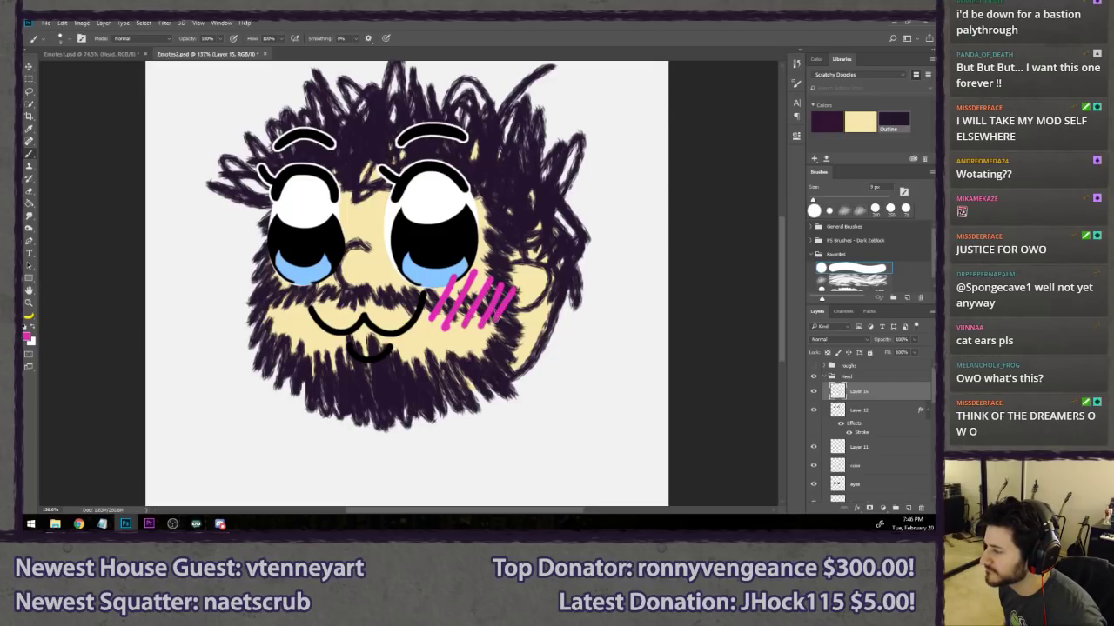
pyautogui.moveTo(283, 273); pyautogui.dragTo(266, 323)
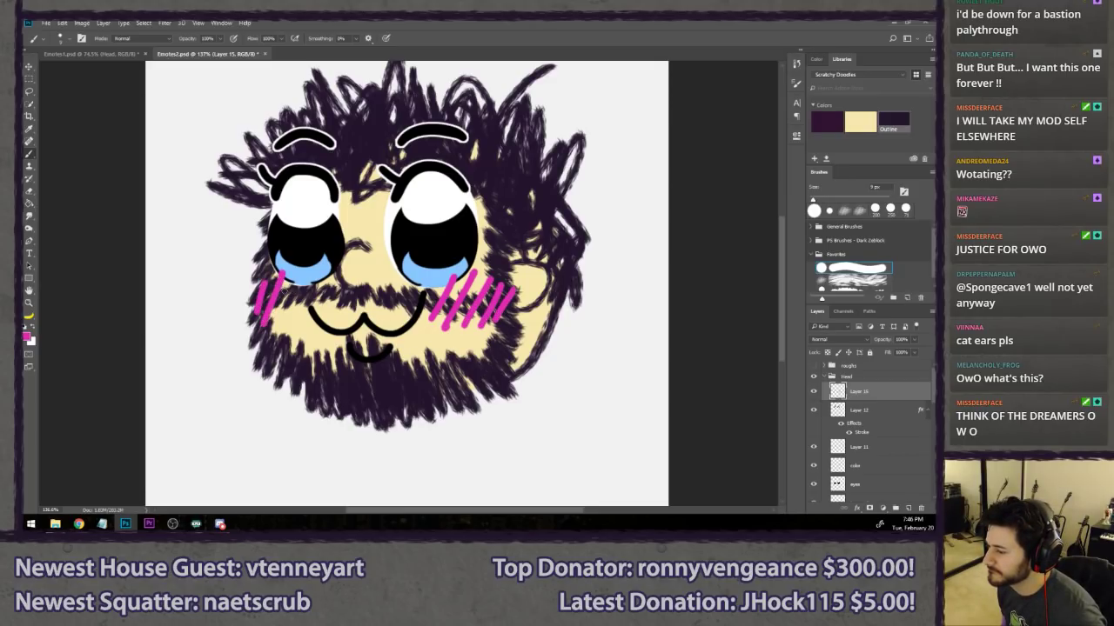
pyautogui.hotkey('ctrl', 'alt', 'z')
pyautogui.hotkey('ctrl', 'alt', 'z')
pyautogui.moveTo(280, 280)
pyautogui.mouseDown()
pyautogui.moveTo(266, 330)
pyautogui.moveTo(280, 333)
pyautogui.mouseUp()
pyautogui.moveTo(310, 289); pyautogui.dragTo(300, 320)
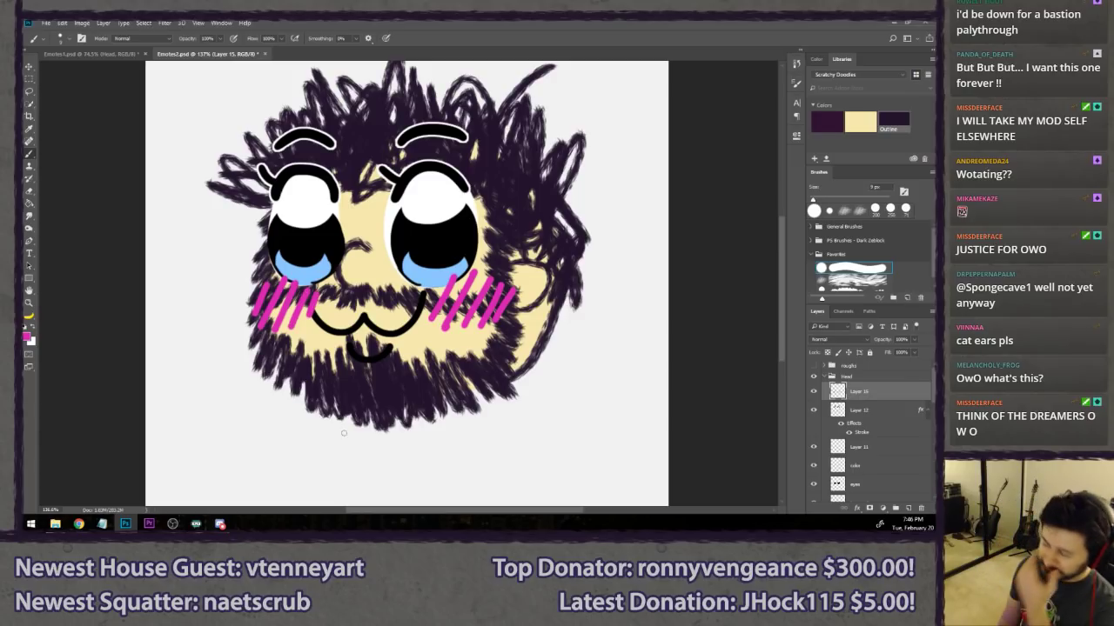
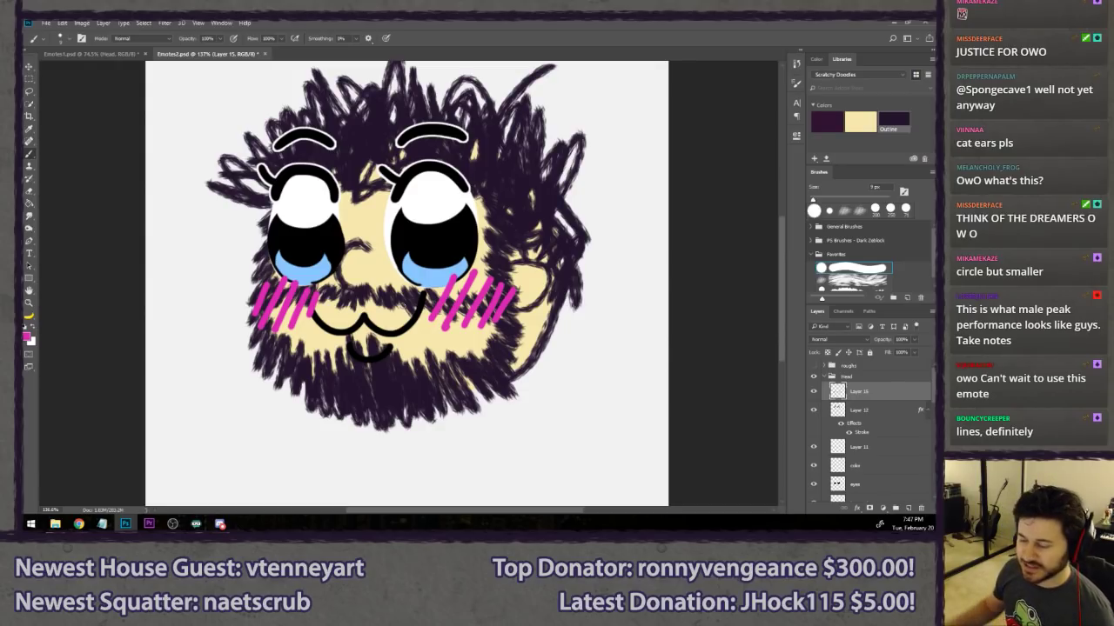
# - Add a new layer above the blush layer and set the brush's foreground colour to black
pyautogui.scroll(-11, 416, 275)
pyautogui.scroll(5, 416, 275)
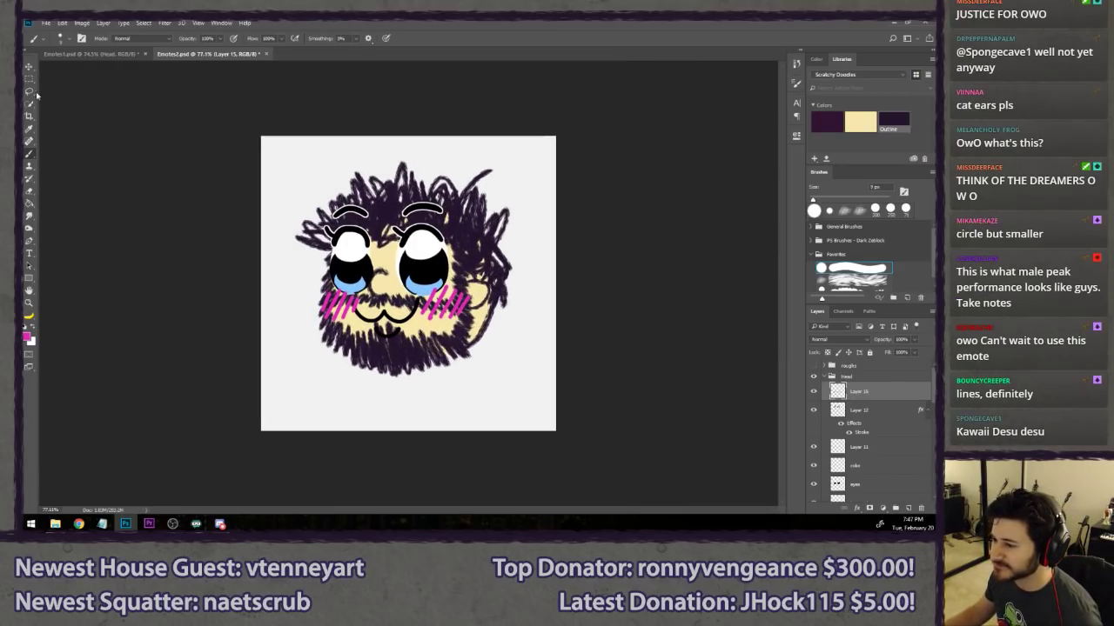
pyautogui.click(29, 92)
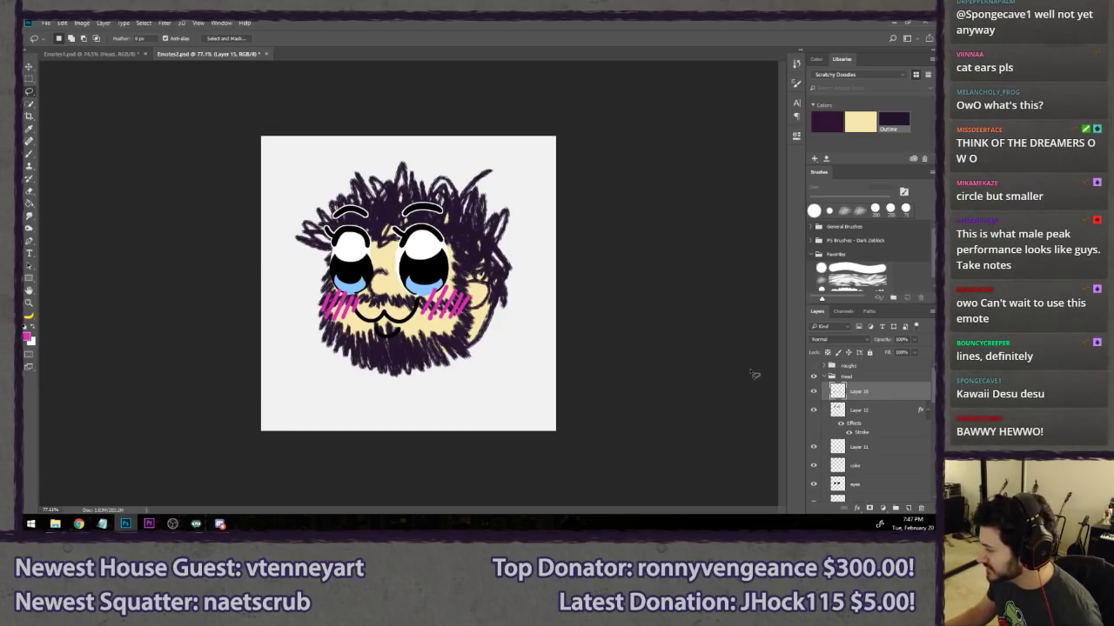
pyautogui.hotkey('ctrl', 'shift', 'n')
pyautogui.press('Return')
pyautogui.press('b')
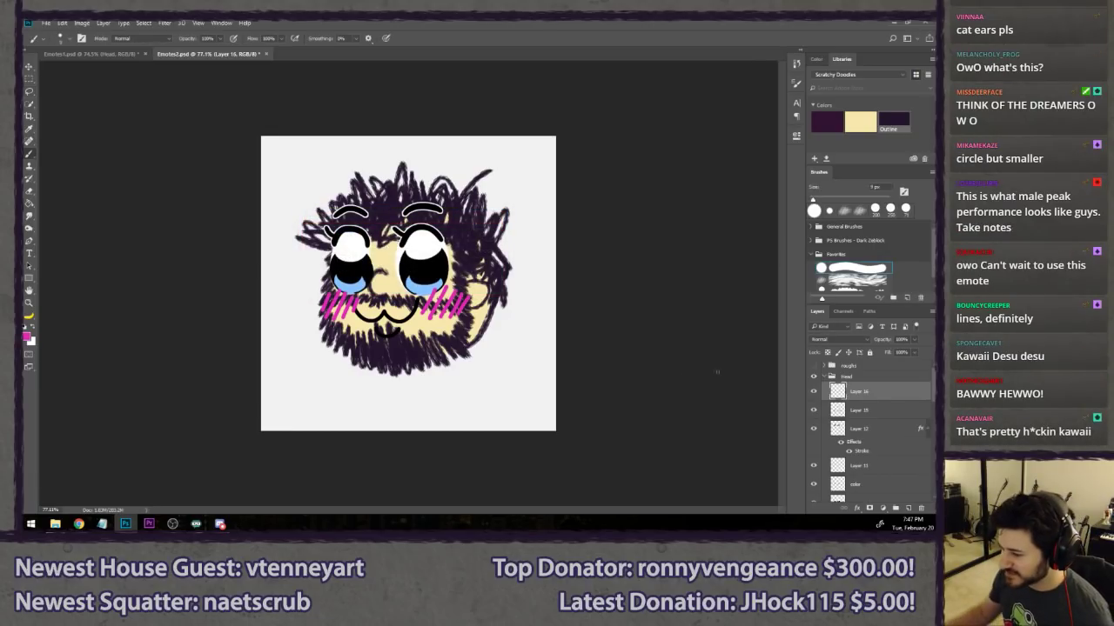
pyautogui.hotkey('ctrl', '+')
pyautogui.scroll(3, 353, 380)
pyautogui.click(27, 334)
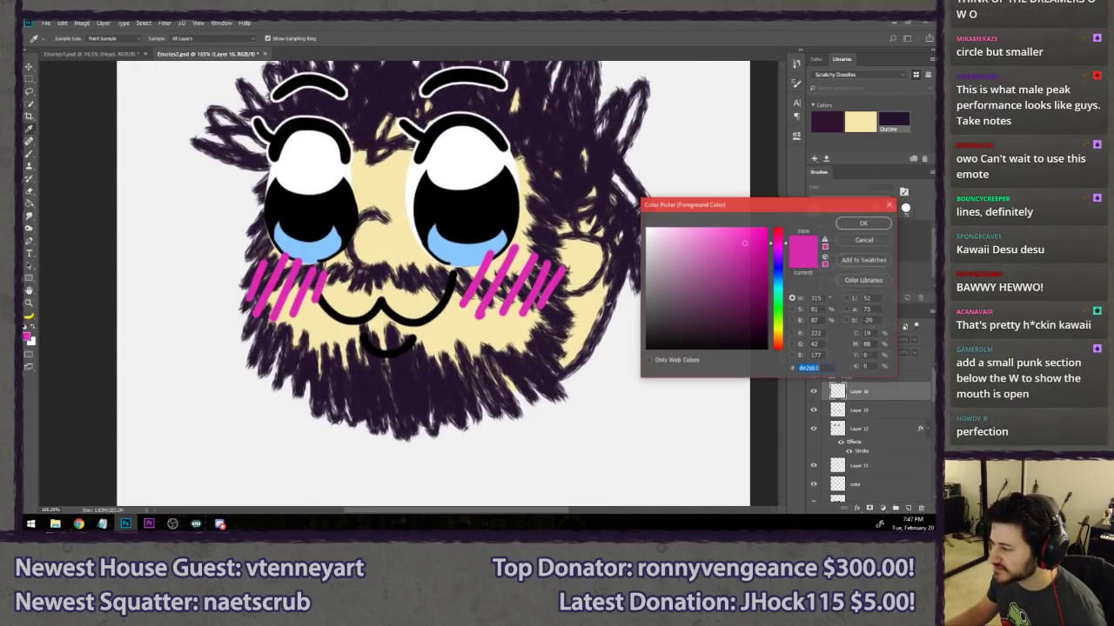
pyautogui.click(839, 225)
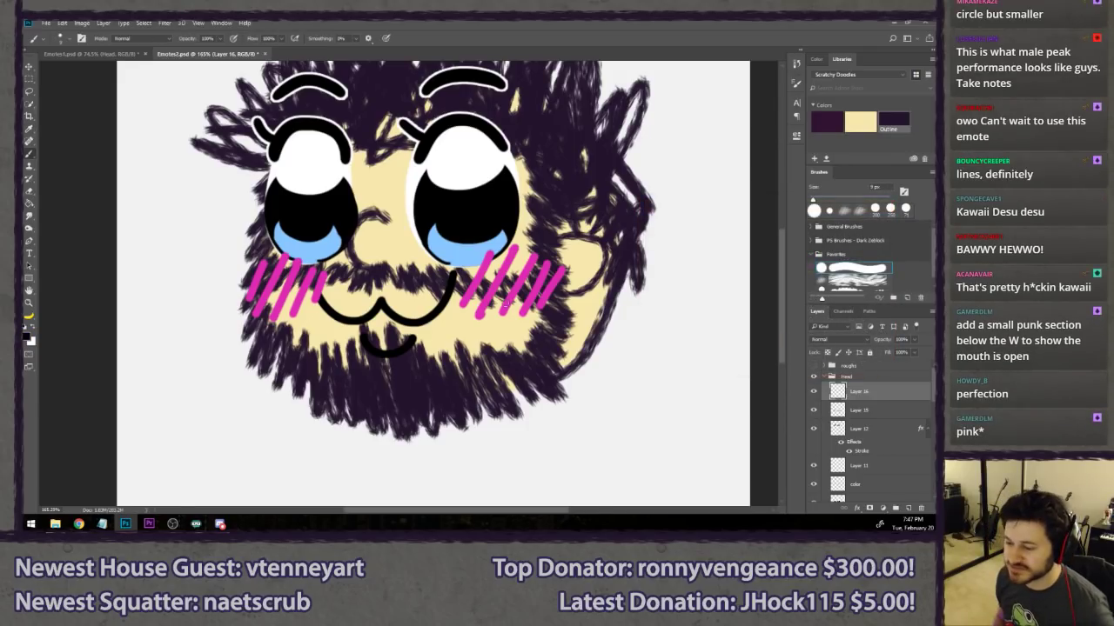
pyautogui.scroll(-2, 244, 364)
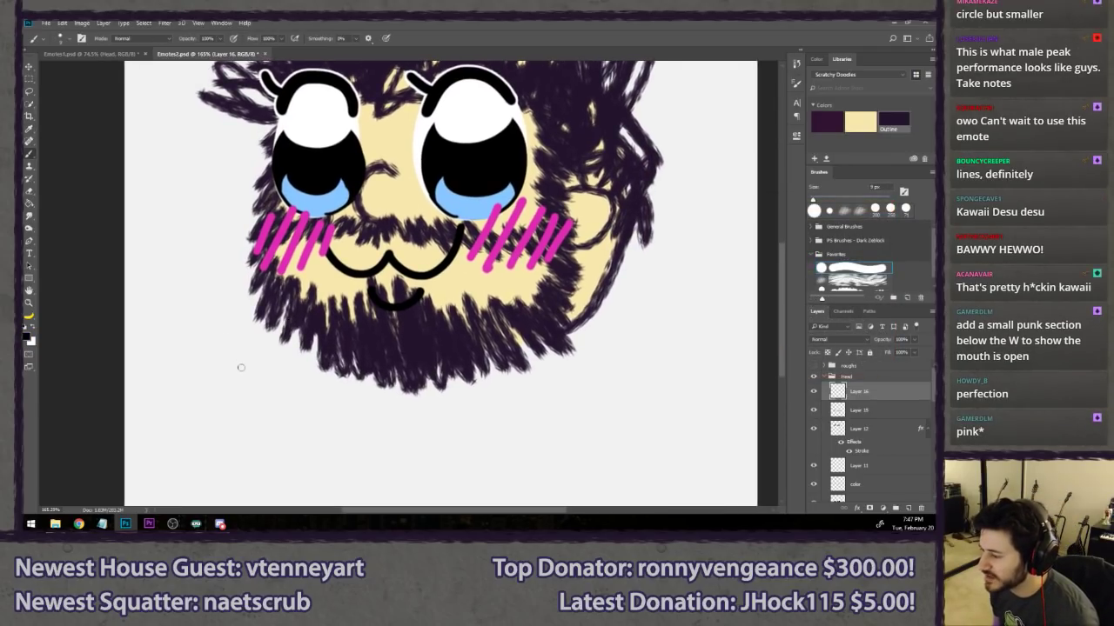
# - Sketch a black arched paw outline over the beard with short finger lines inside it, and add another new layer above
pyautogui.moveTo(242, 365)
pyautogui.mouseDown()
pyautogui.moveTo(245, 409)
pyautogui.moveTo(286, 311)
pyautogui.moveTo(390, 449)
pyautogui.mouseUp()
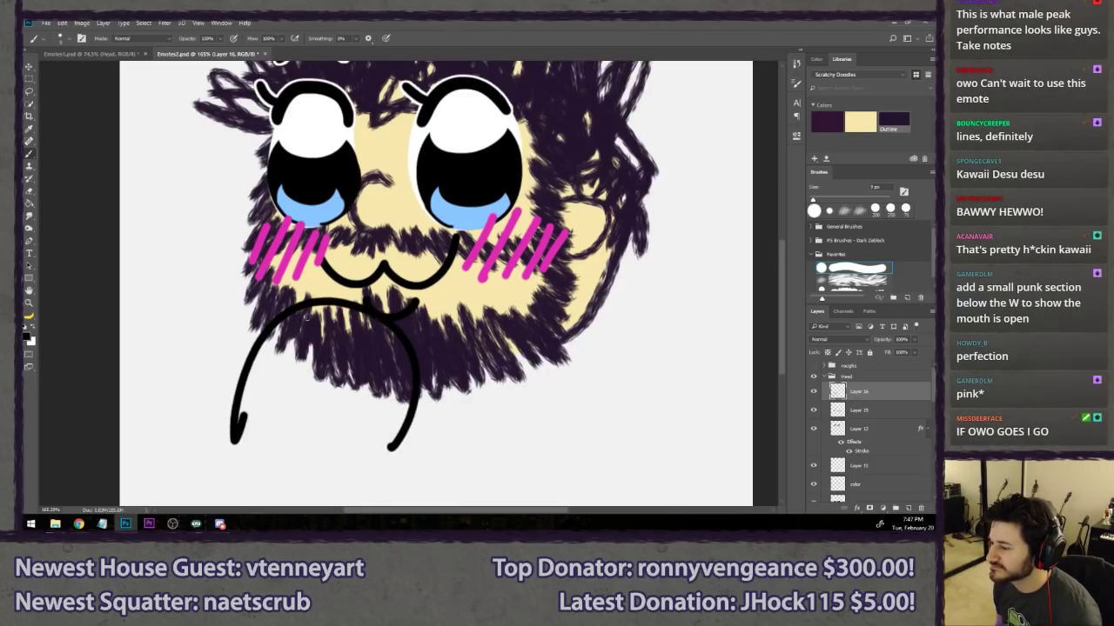
pyautogui.moveTo(294, 341); pyautogui.dragTo(319, 304)
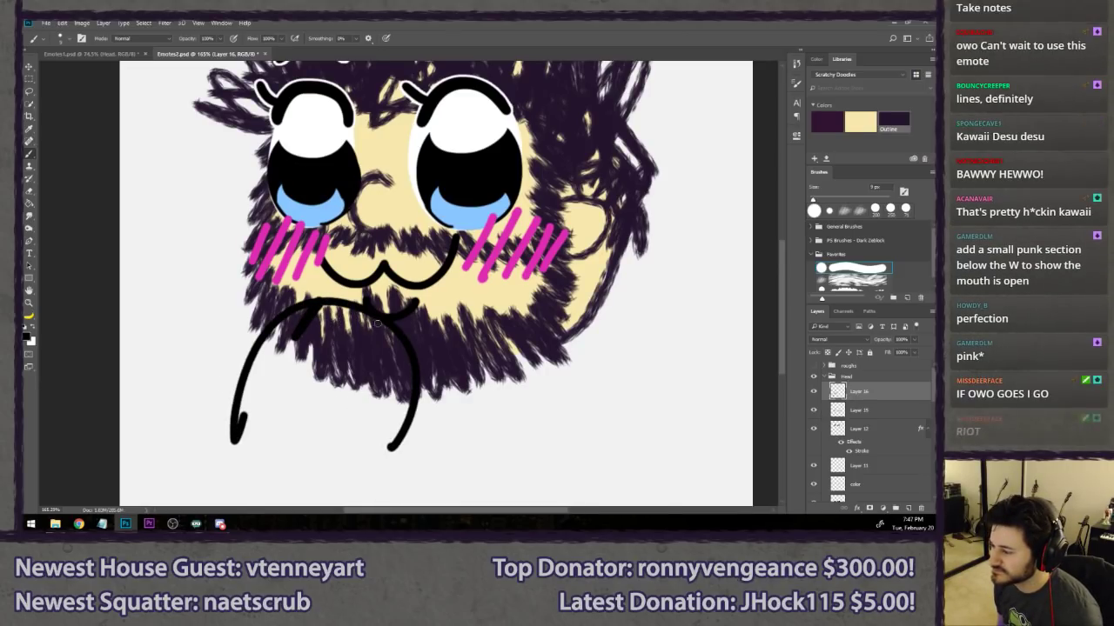
pyautogui.moveTo(381, 323); pyautogui.dragTo(362, 352)
pyautogui.hotkey('ctrl', 'alt', 'z')
pyautogui.hotkey('ctrl', 'alt', 'z')
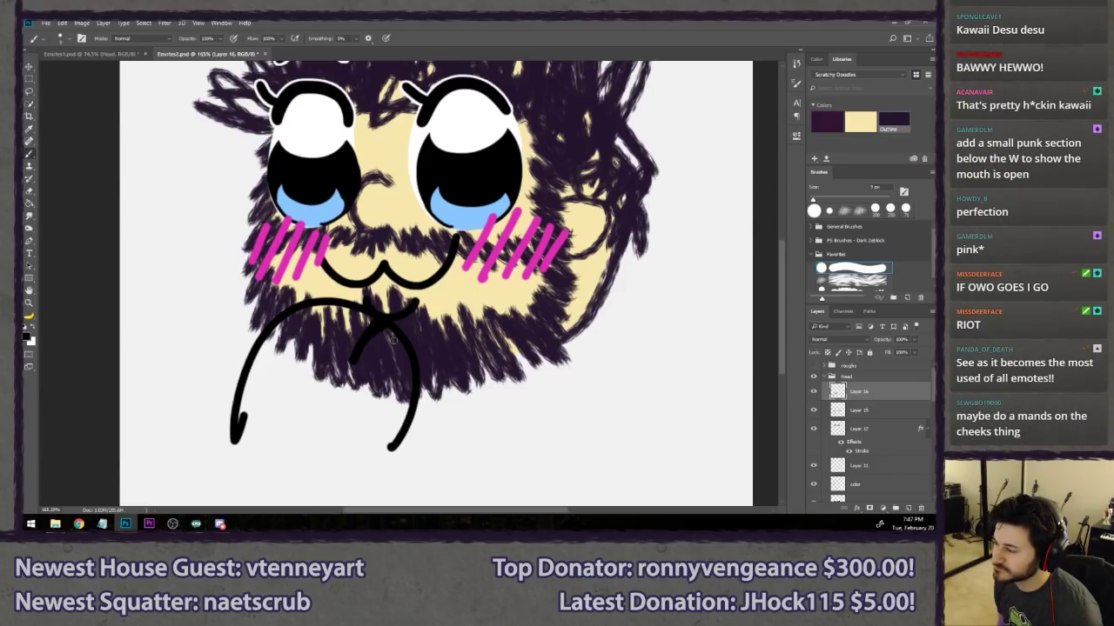
pyautogui.moveTo(325, 303)
pyautogui.mouseDown()
pyautogui.moveTo(300, 353)
pyautogui.moveTo(338, 308)
pyautogui.moveTo(303, 336)
pyautogui.moveTo(315, 324)
pyautogui.mouseUp()
pyautogui.hotkey('ctrl', 'alt', 'z')
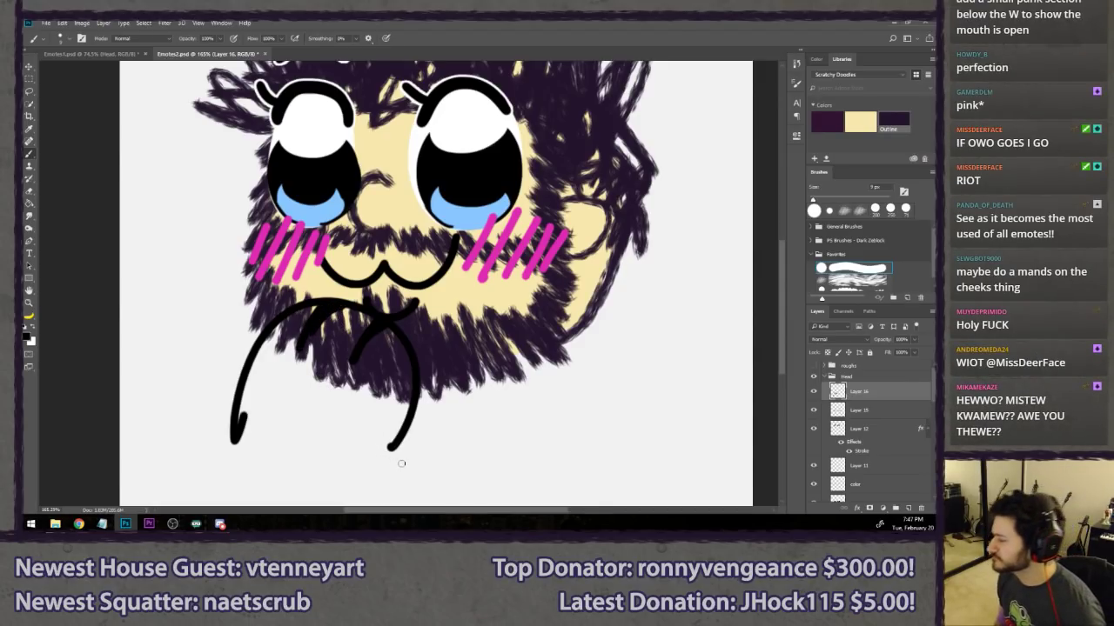
pyautogui.hotkey('ctrl', 'shift', 'alt', 'n')
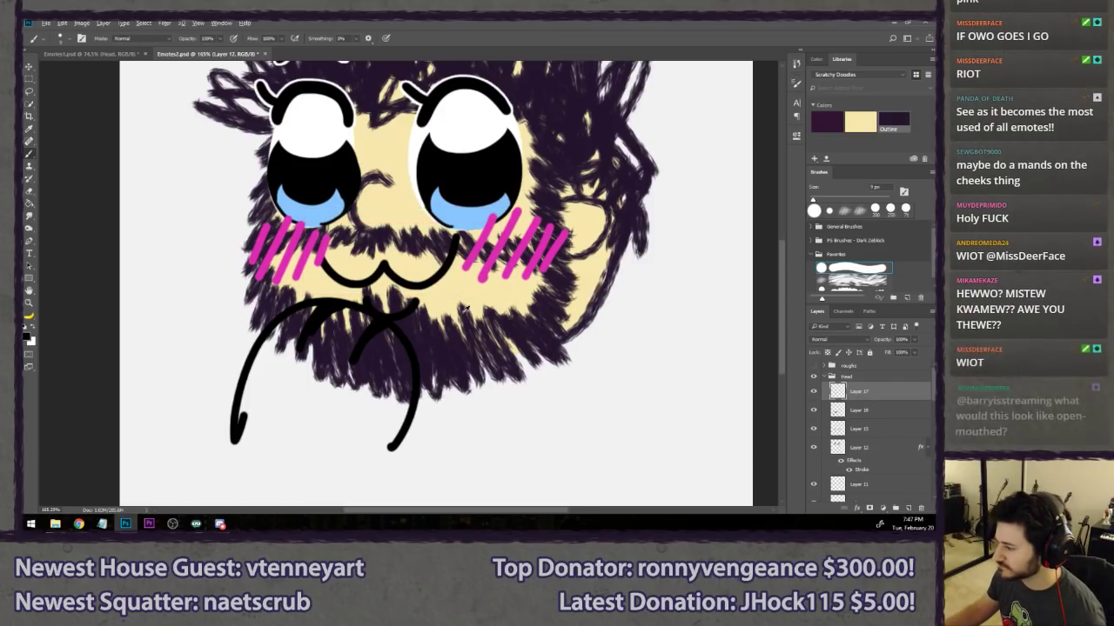
# - Move the new empty layer beneath the paw outline layer and fill the paw shape with the beige skin colour
pyautogui.moveTo(862, 409); pyautogui.dragTo(862, 412)
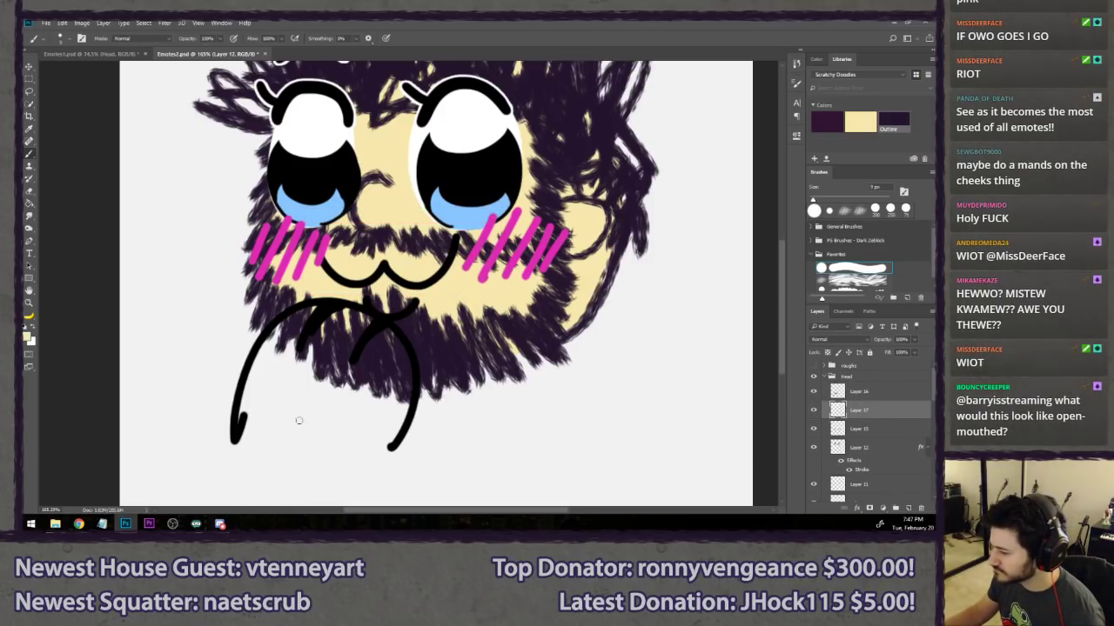
pyautogui.scroll(3, 258, 430)
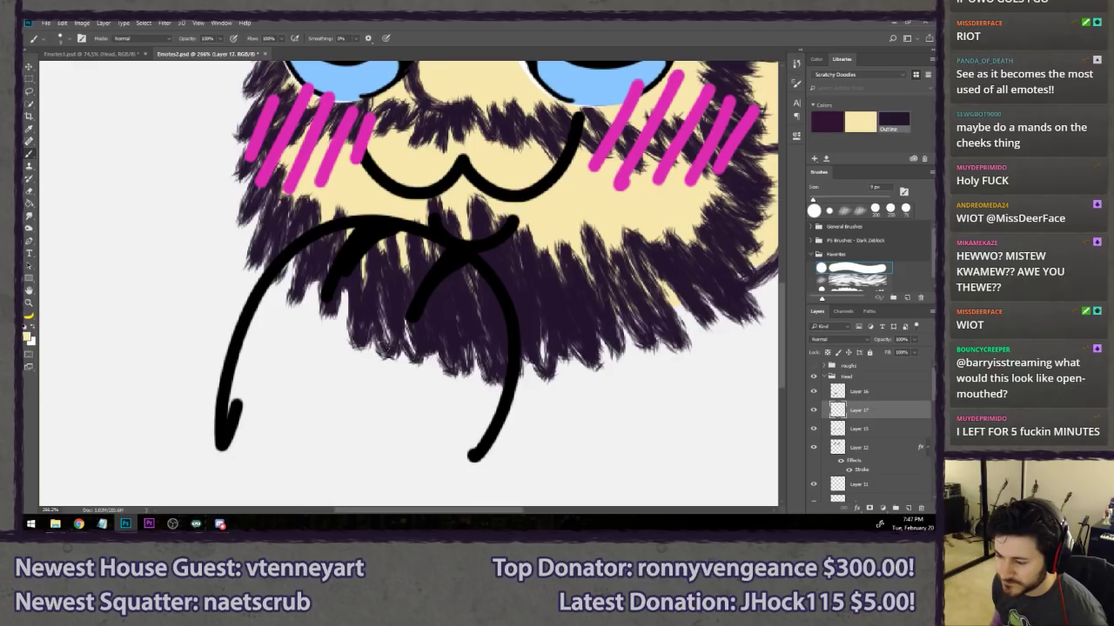
pyautogui.moveTo(244, 402)
pyautogui.mouseDown()
pyautogui.moveTo(221, 364)
pyautogui.moveTo(238, 400)
pyautogui.moveTo(338, 415)
pyautogui.moveTo(423, 415)
pyautogui.moveTo(449, 402)
pyautogui.moveTo(470, 320)
pyautogui.moveTo(442, 237)
pyautogui.moveTo(354, 198)
pyautogui.moveTo(319, 203)
pyautogui.moveTo(266, 234)
pyautogui.moveTo(223, 341)
pyautogui.moveTo(225, 388)
pyautogui.mouseUp()
pyautogui.press(']')
pyautogui.press('g')
pyautogui.click(300, 337)
pyautogui.press('b')
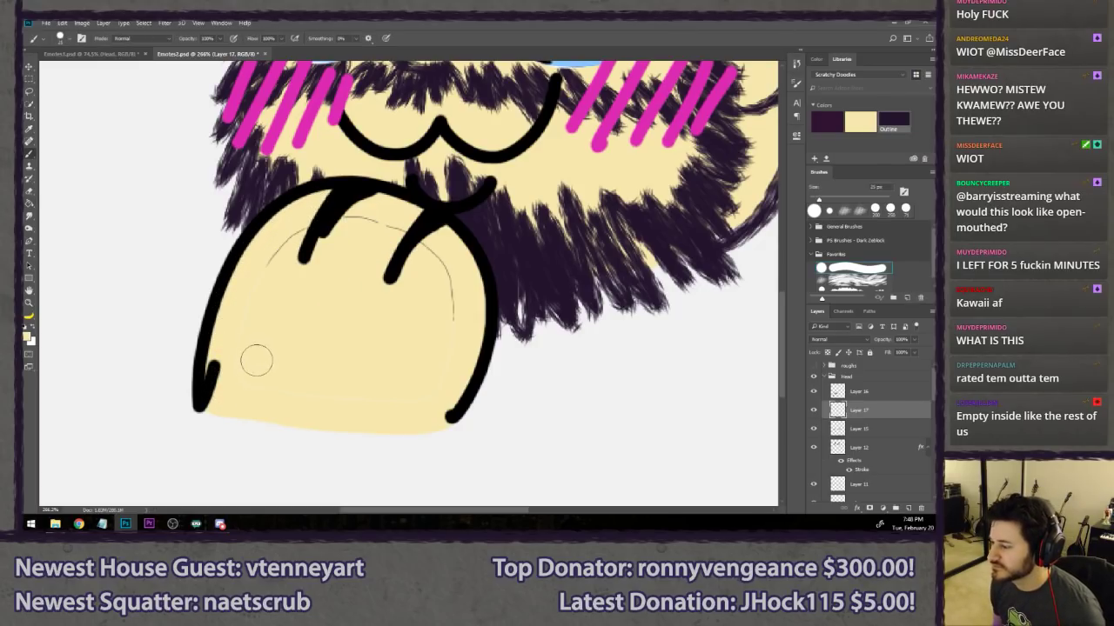
pyautogui.moveTo(266, 266)
pyautogui.mouseDown()
pyautogui.moveTo(302, 234)
pyautogui.moveTo(358, 221)
pyautogui.moveTo(442, 259)
pyautogui.moveTo(453, 296)
pyautogui.mouseUp()
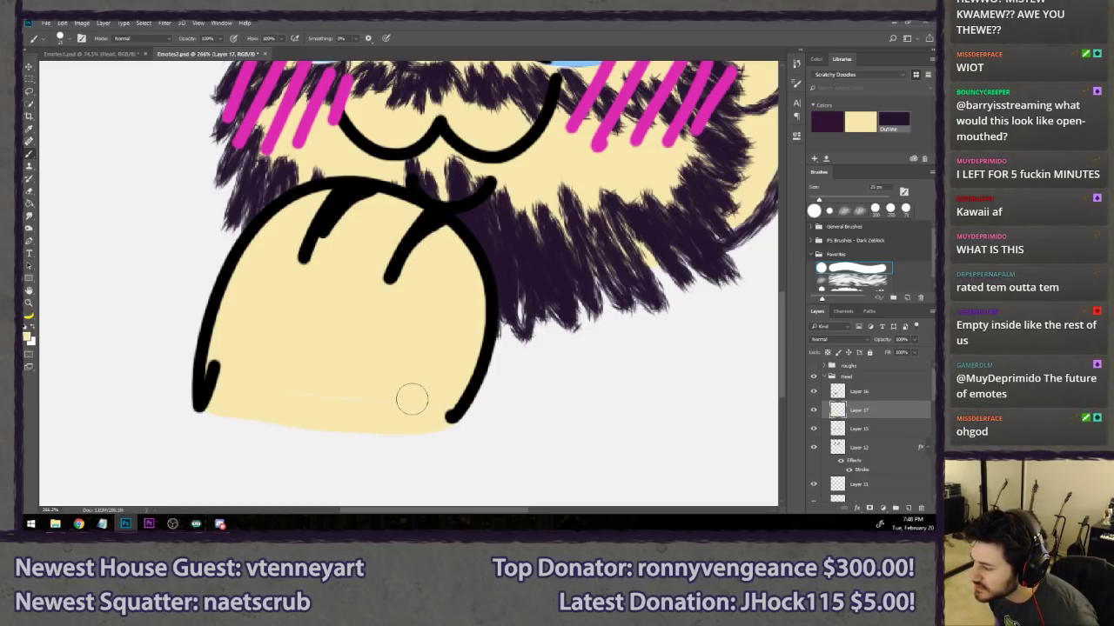
pyautogui.press('l')
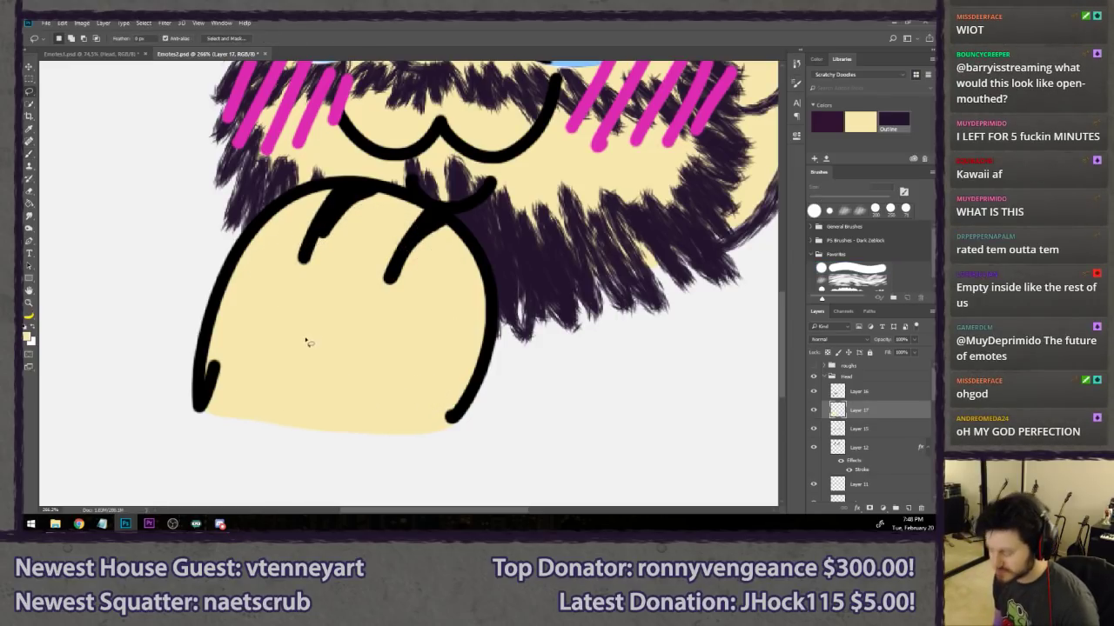
# - Scale the paw outline and fill layers down together and move them up beside the chin
pyautogui.hotkey('ctrl', '1')
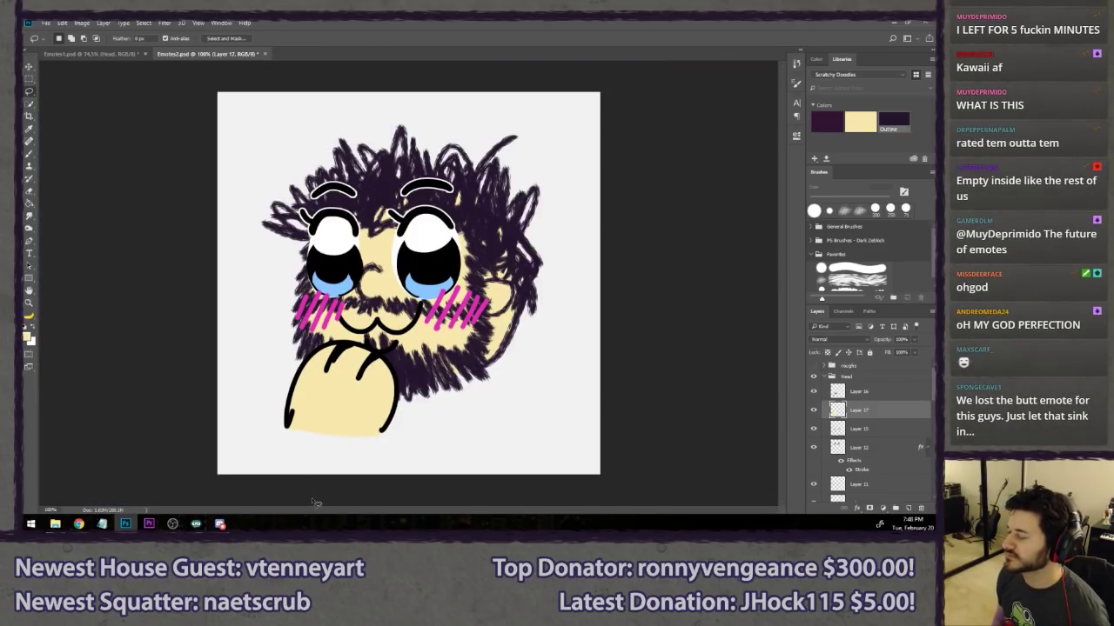
pyautogui.keyDown('ctrl'); pyautogui.click(880, 390); pyautogui.keyUp('ctrl')
pyautogui.hotkey('ctrl', 't')
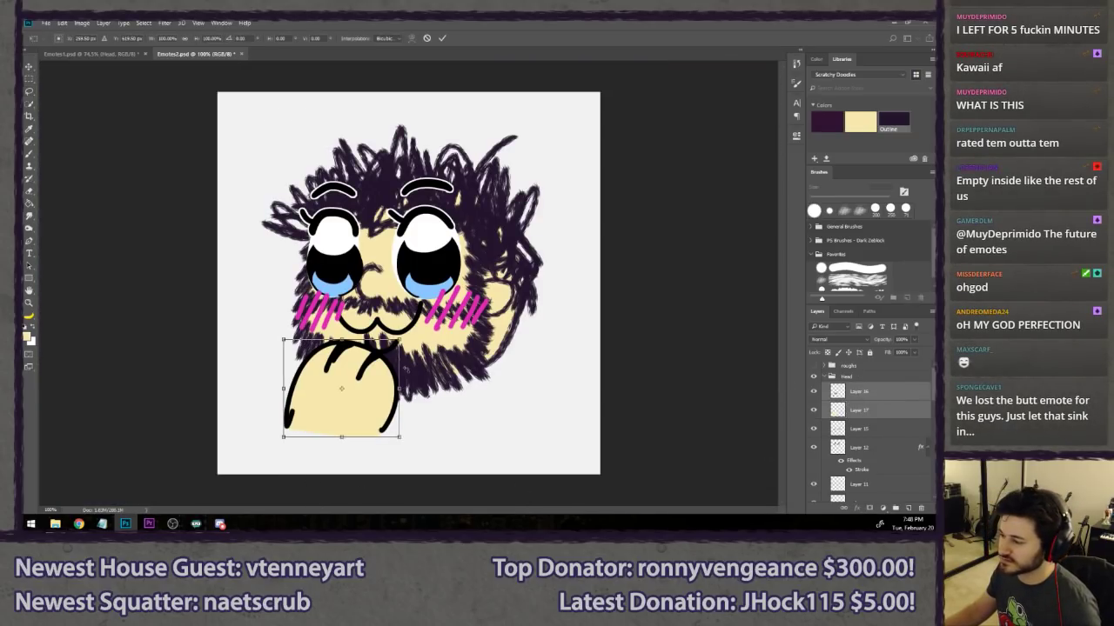
pyautogui.moveTo(283, 390); pyautogui.dragTo(295, 388)
pyautogui.moveTo(399, 339); pyautogui.dragTo(391, 348)
pyautogui.moveTo(374, 401); pyautogui.dragTo(355, 386)
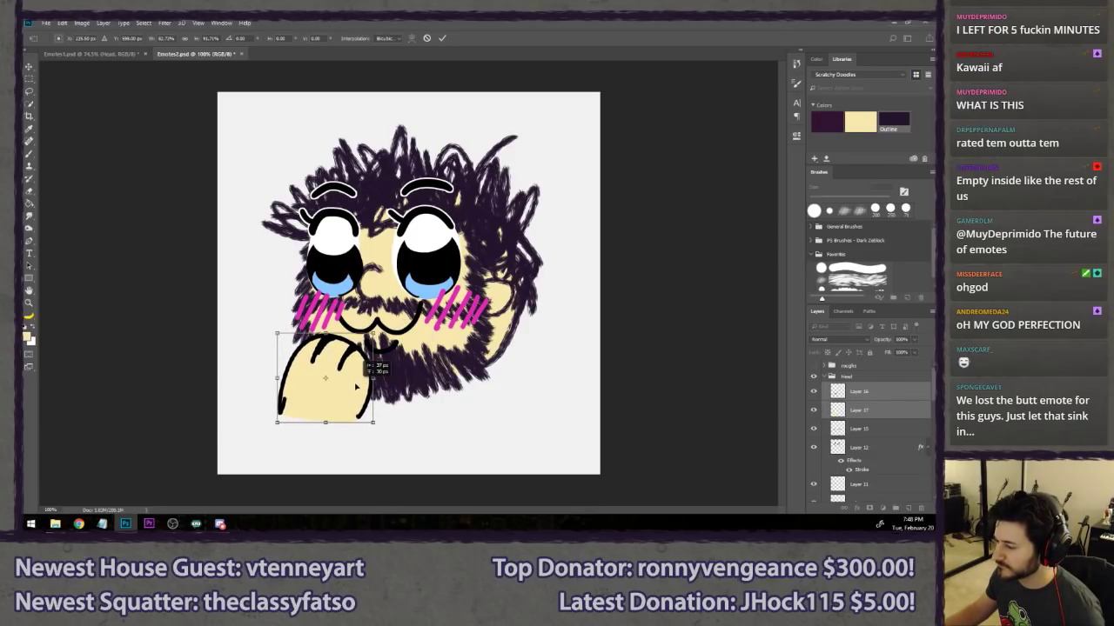
pyautogui.press('Return')
pyautogui.press('l')
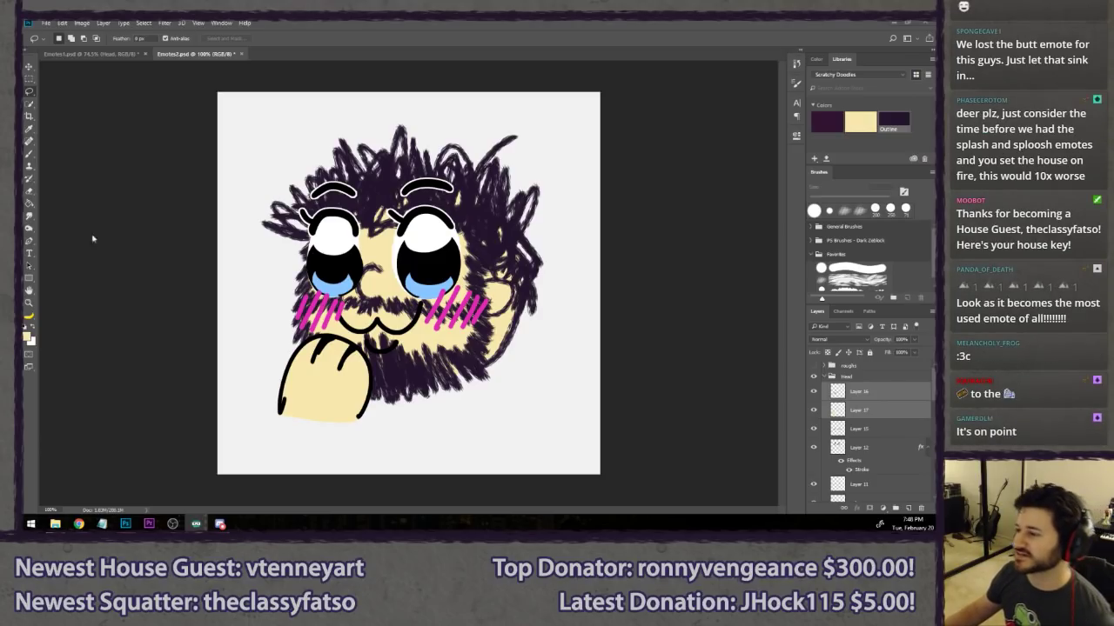
# - Erase the finger lines inside the paw on its outline layer, keeping the arched contour
pyautogui.click(435, 33)
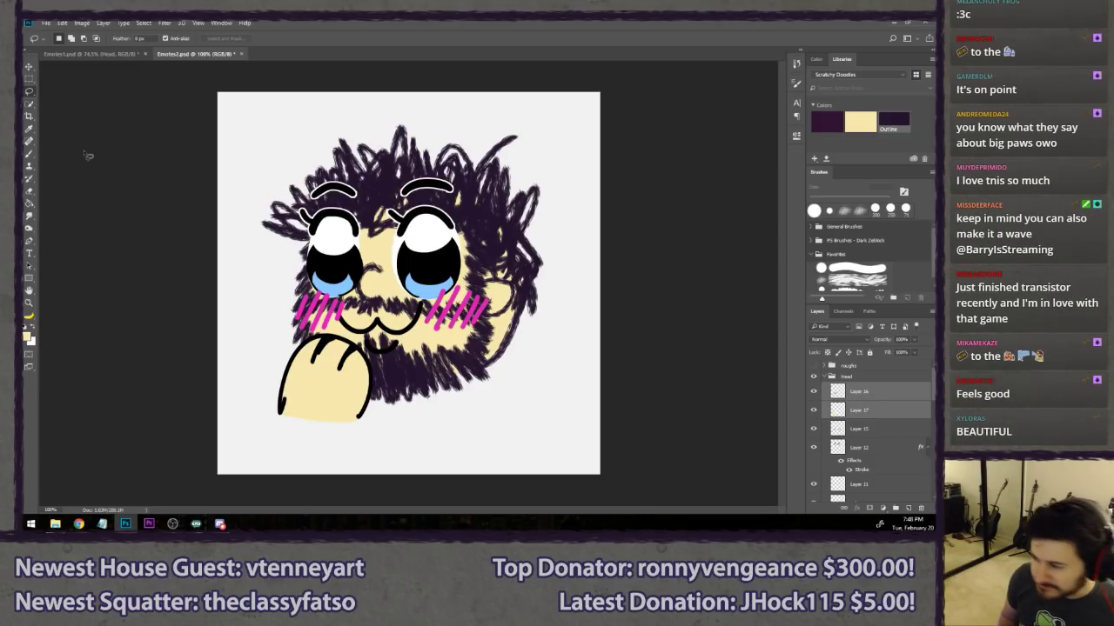
pyautogui.click(813, 392)
pyautogui.click(814, 393)
pyautogui.click(855, 396)
pyautogui.moveTo(310, 380); pyautogui.dragTo(346, 401)
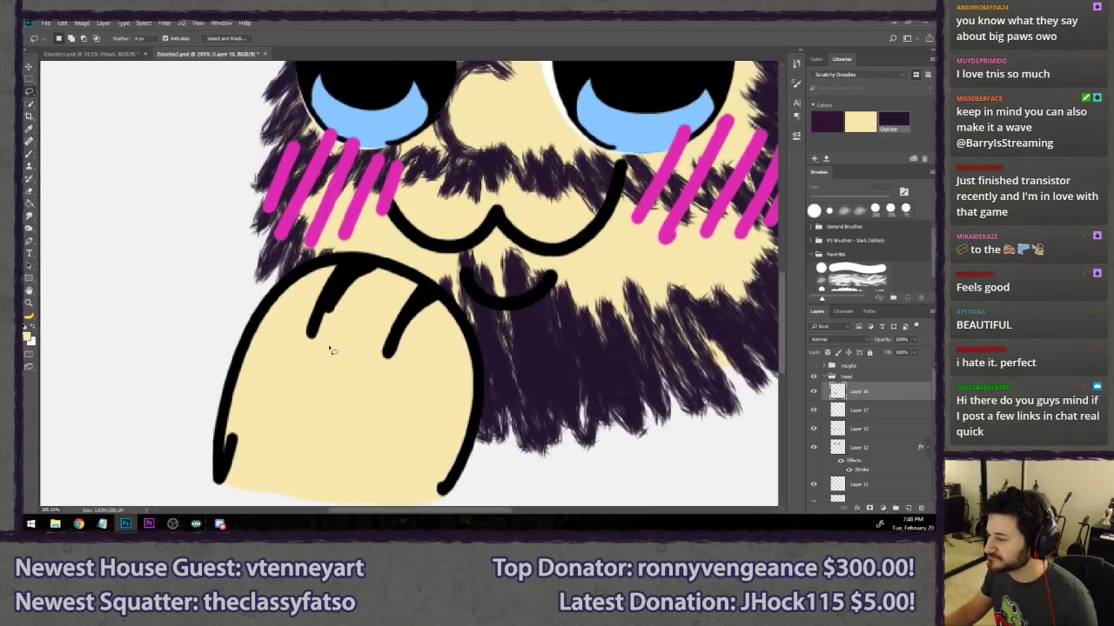
pyautogui.press('e')
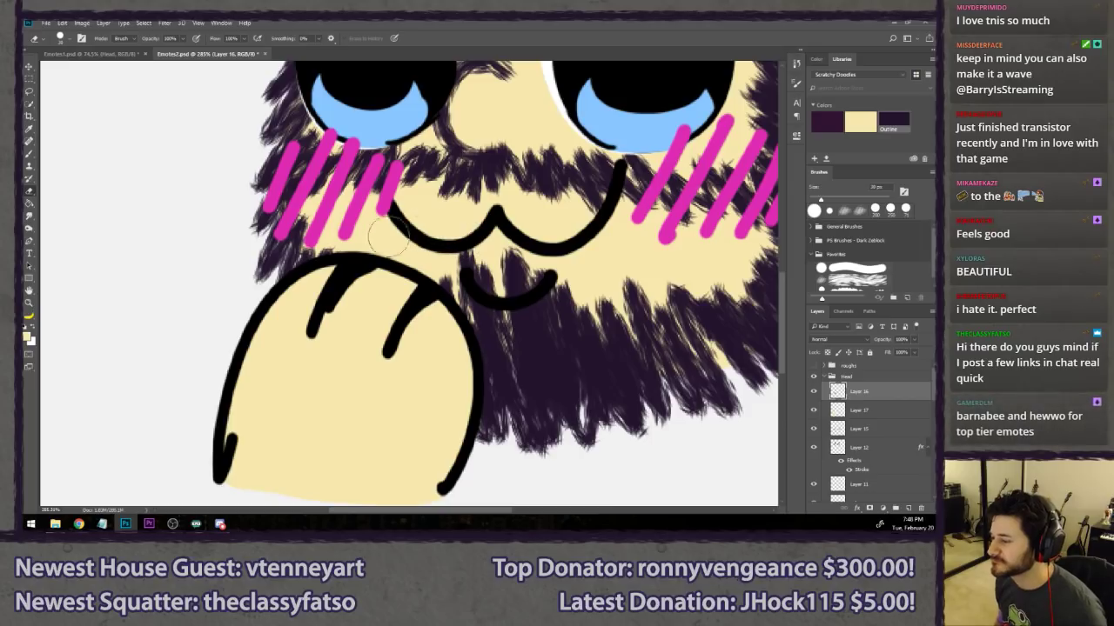
pyautogui.moveTo(315, 332)
pyautogui.mouseDown()
pyautogui.moveTo(343, 286)
pyautogui.moveTo(361, 291)
pyautogui.moveTo(391, 356)
pyautogui.moveTo(403, 305)
pyautogui.moveTo(424, 318)
pyautogui.mouseUp()
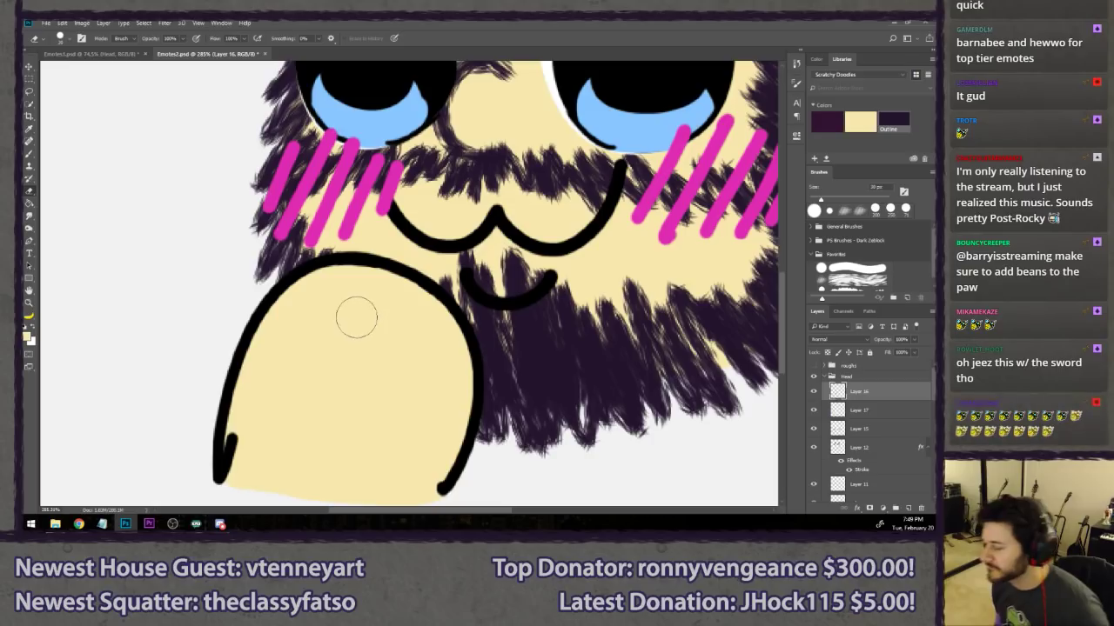
# - Sample the pink from the cheek blush, try two toe-pad dabs near the paw's tip and undo them
pyautogui.press('b')
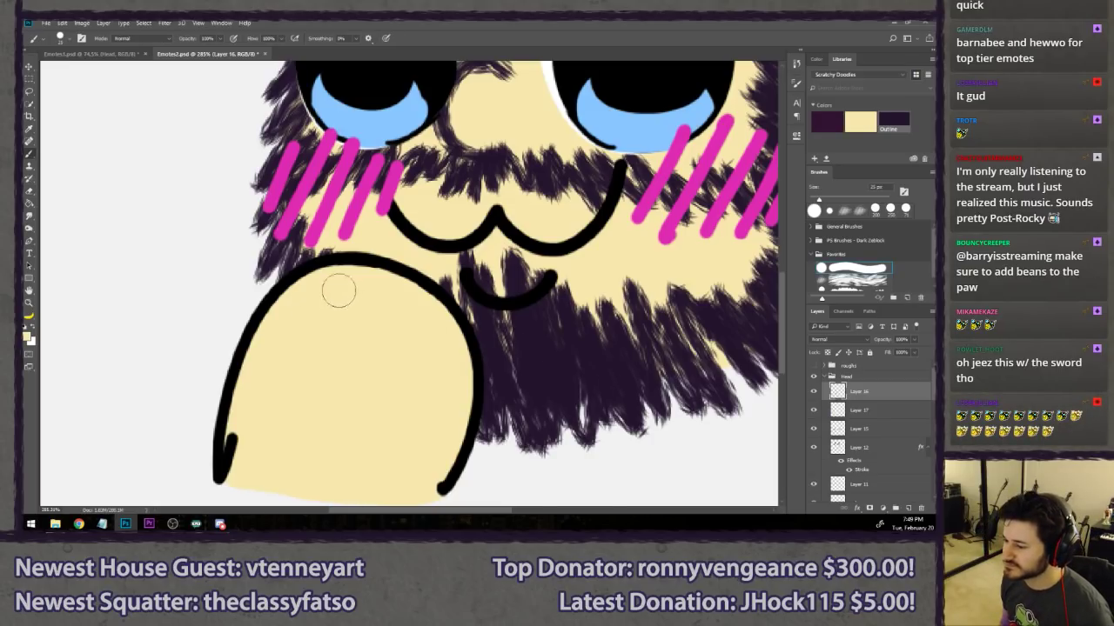
pyautogui.keyDown('alt'); pyautogui.click(385, 211); pyautogui.keyUp('alt')
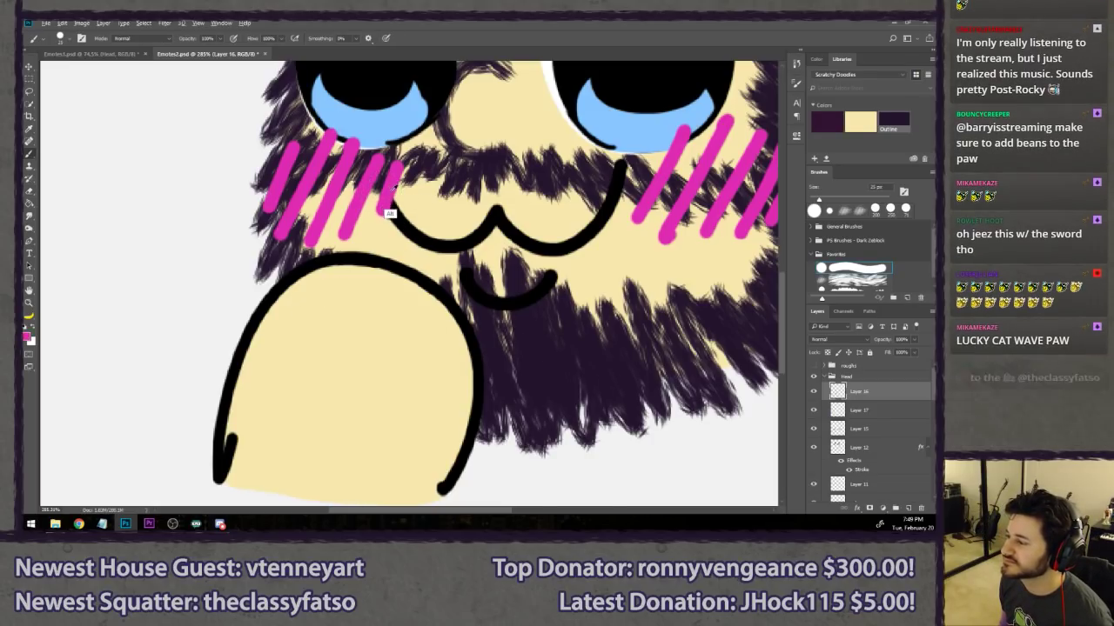
pyautogui.click(326, 297)
pyautogui.click(383, 306)
pyautogui.hotkey('ctrl', 'alt', 'z')
pyautogui.hotkey('ctrl', 'alt', 'z')
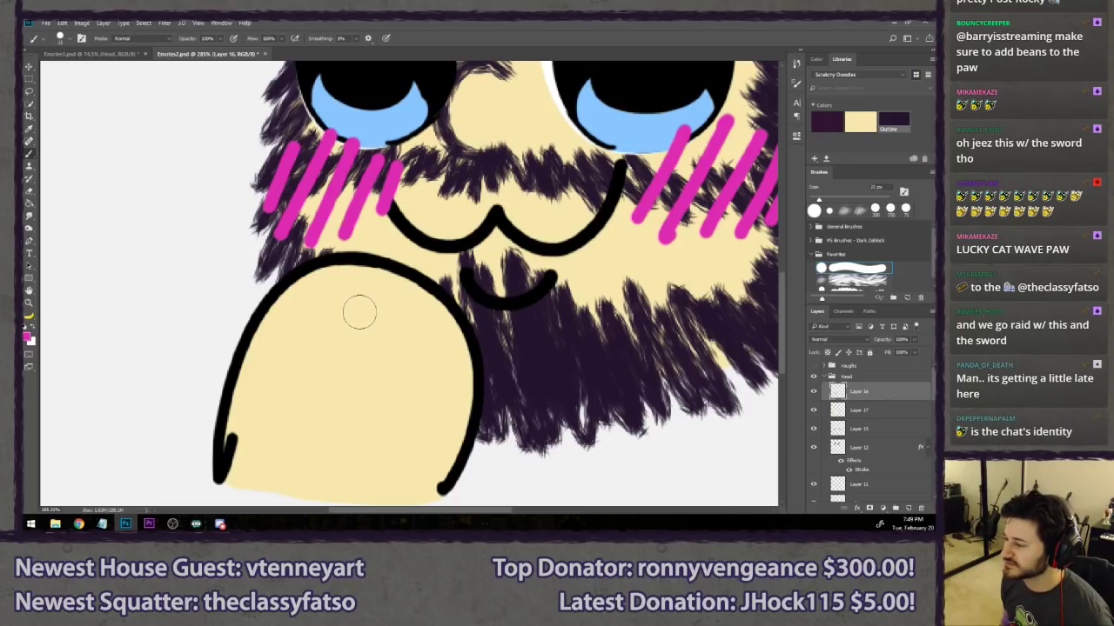
# - Try painting three toe pads and a round palm pad in the blush pink with a smaller brush, and undo them
pyautogui.press('[')
pyautogui.press('[')
pyautogui.click(326, 300)
pyautogui.click(380, 306)
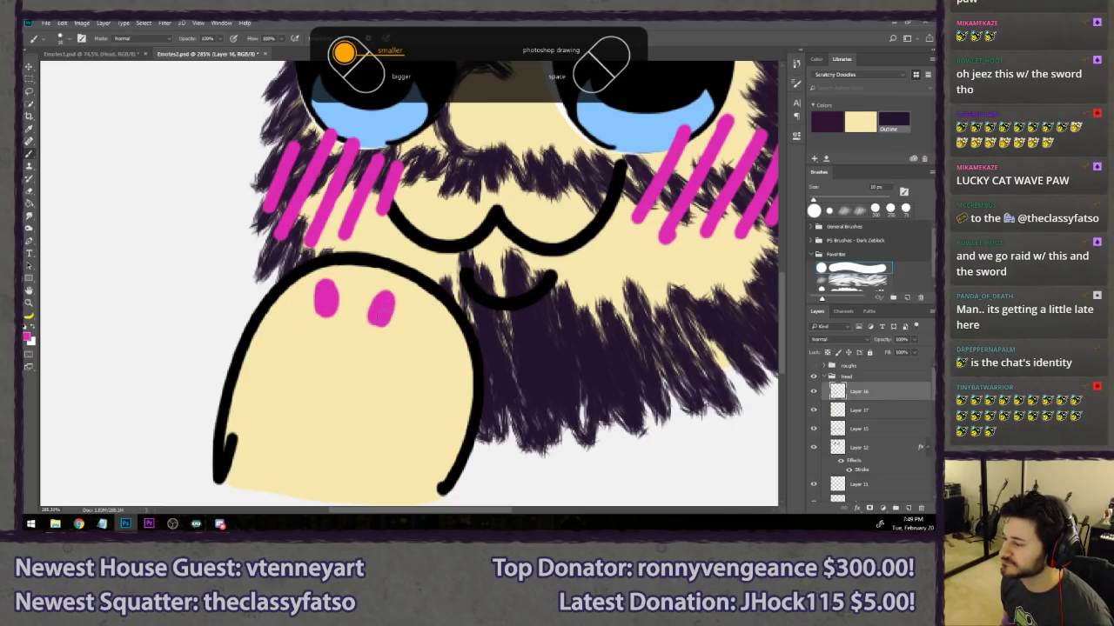
pyautogui.click(423, 329)
pyautogui.moveTo(356, 341); pyautogui.dragTo(341, 366)
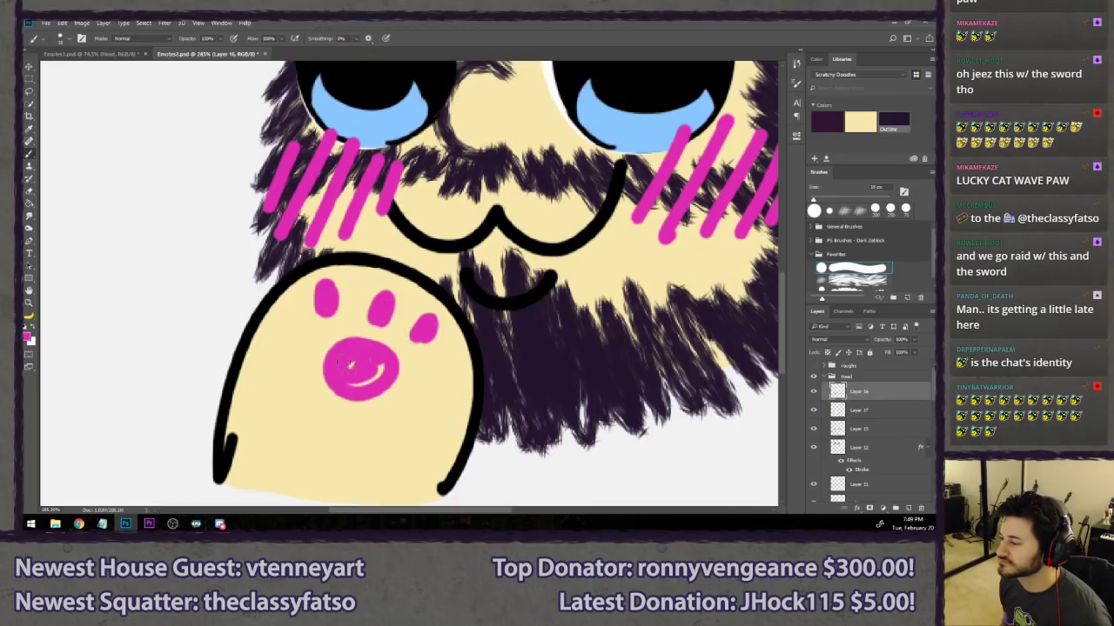
pyautogui.hotkey('ctrl', 'alt', 'z')
pyautogui.hotkey('ctrl', 'alt', 'z')
pyautogui.hotkey('ctrl', 'alt', 'z')
pyautogui.hotkey('ctrl', 'alt', 'z')
pyautogui.hotkey('ctrl', 'alt', 'z')
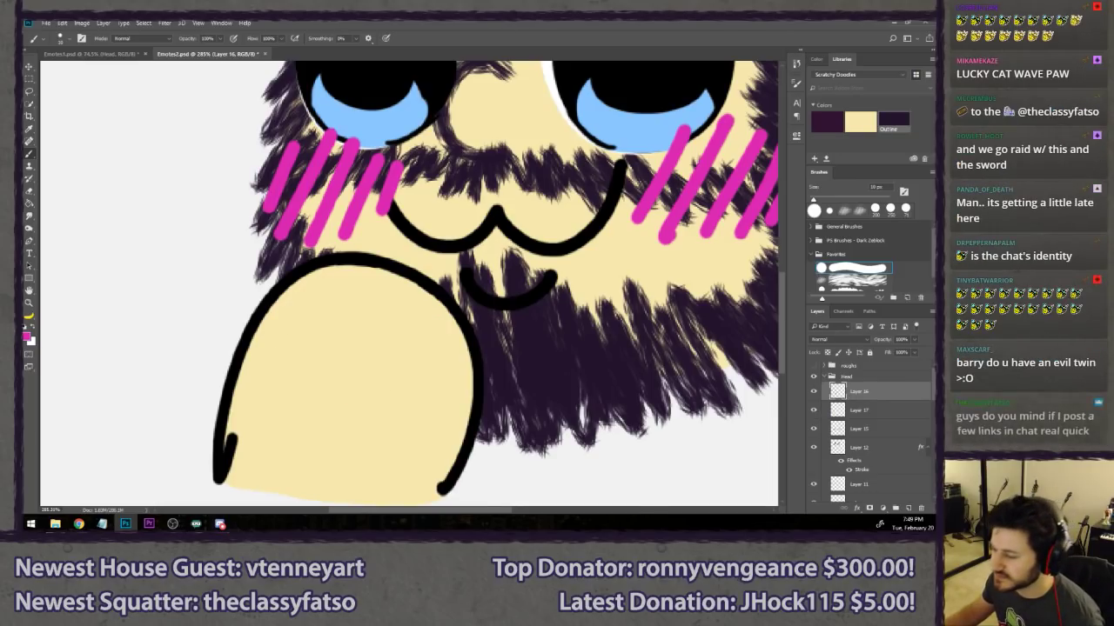
# - Change the foreground colour to a lighter pink and paint a large filled round palm pad on the paw
pyautogui.click(26, 334)
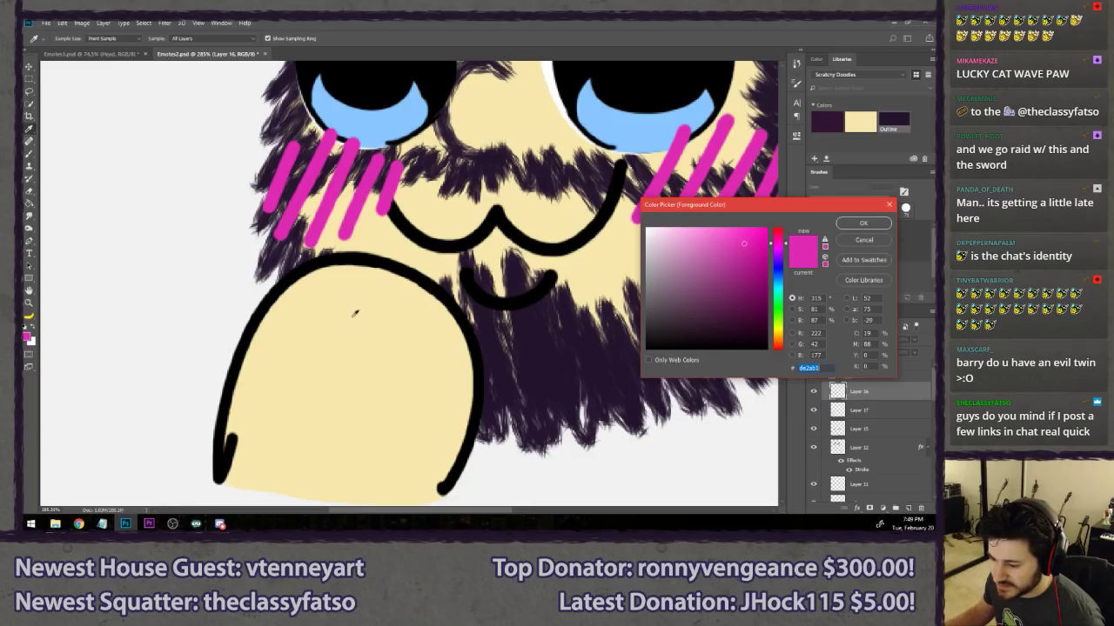
pyautogui.click(696, 237)
pyautogui.click(843, 224)
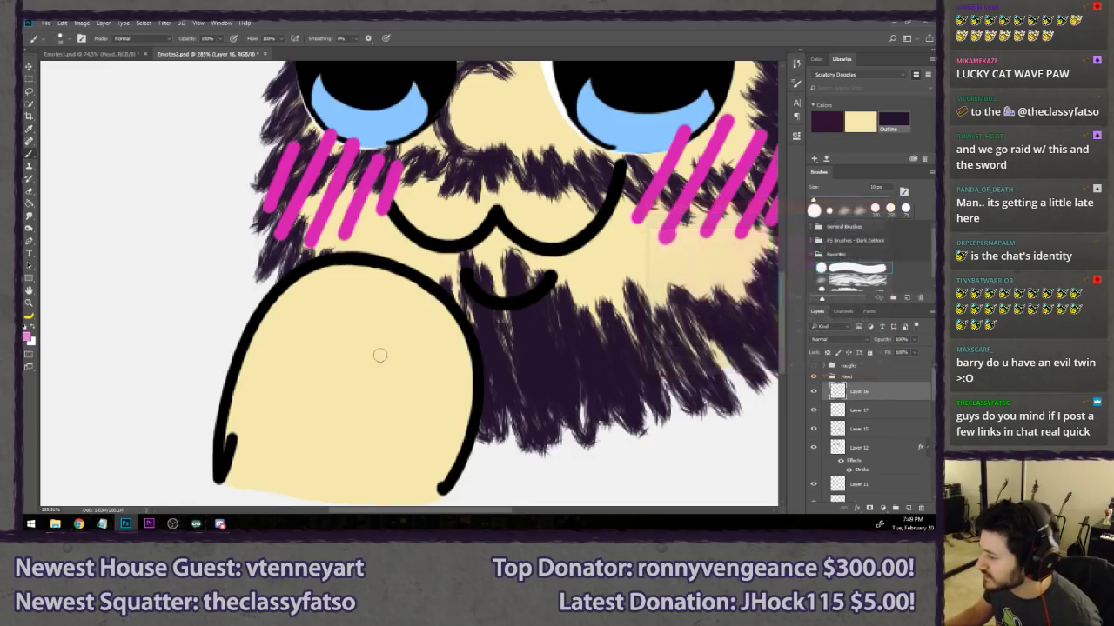
pyautogui.press(']')
pyautogui.moveTo(374, 322)
pyautogui.mouseDown()
pyautogui.moveTo(412, 405)
pyautogui.moveTo(361, 347)
pyautogui.moveTo(299, 374)
pyautogui.mouseUp()
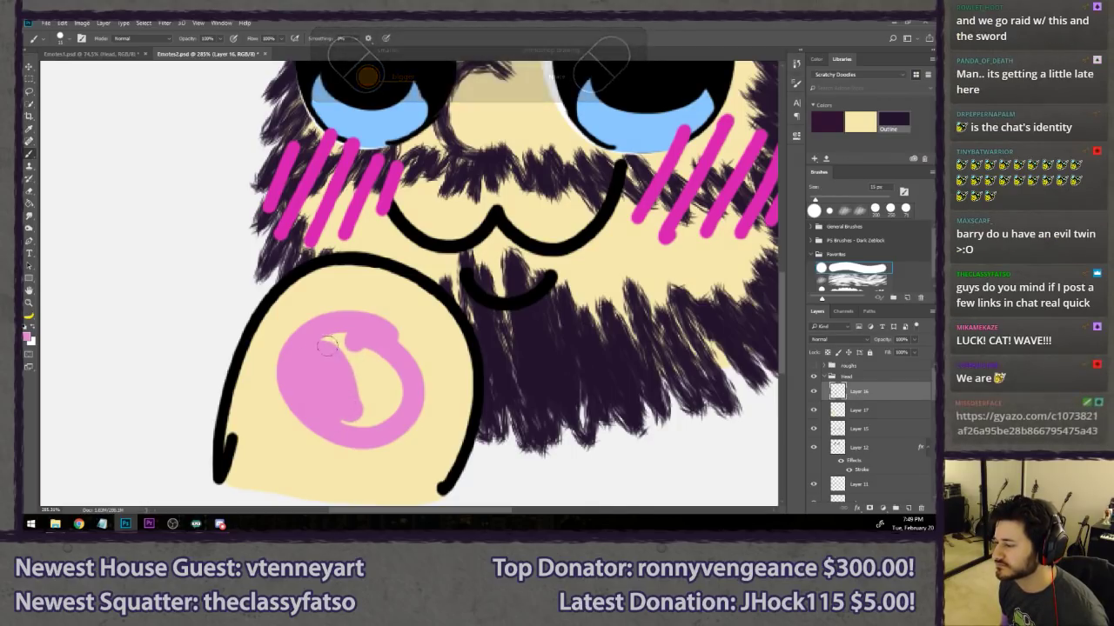
pyautogui.moveTo(339, 344)
pyautogui.mouseDown()
pyautogui.moveTo(395, 389)
pyautogui.moveTo(390, 409)
pyautogui.moveTo(350, 420)
pyautogui.mouseUp()
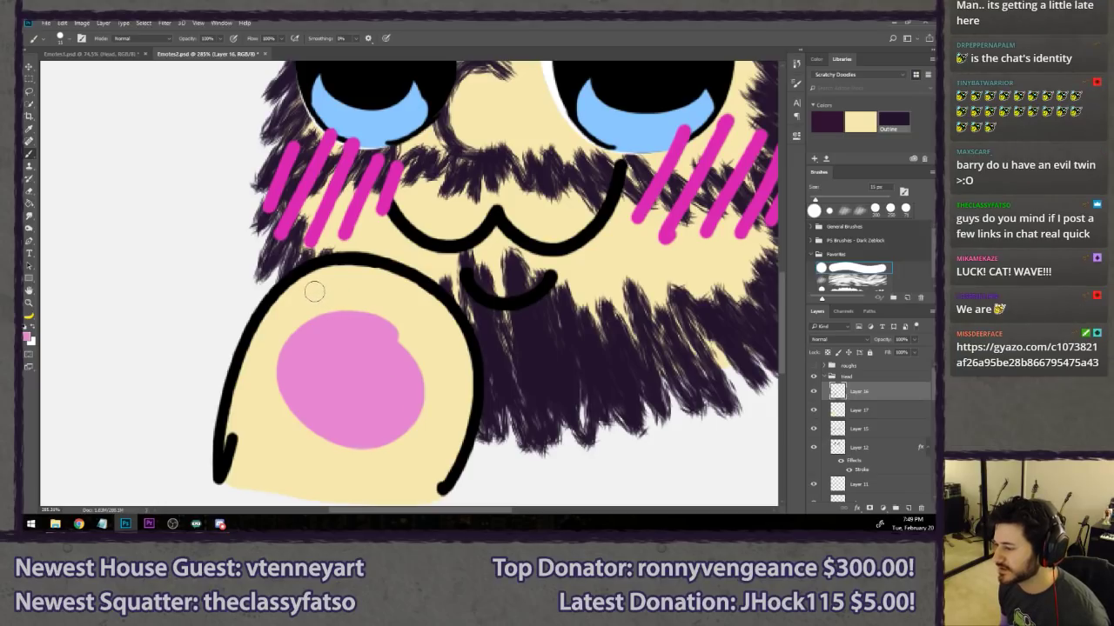
# - Lasso the pink palm pad and move it down within the paw, clearing the selection
pyautogui.press('l')
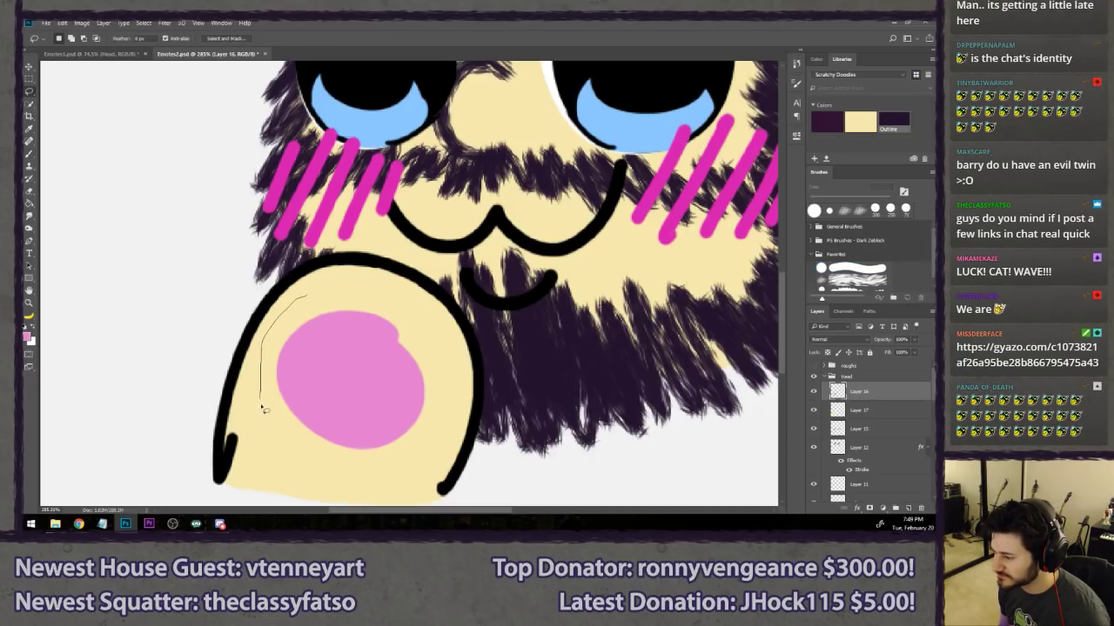
pyautogui.moveTo(444, 354); pyautogui.dragTo(426, 318)
pyautogui.press('v')
pyautogui.moveTo(368, 356); pyautogui.dragTo(365, 386)
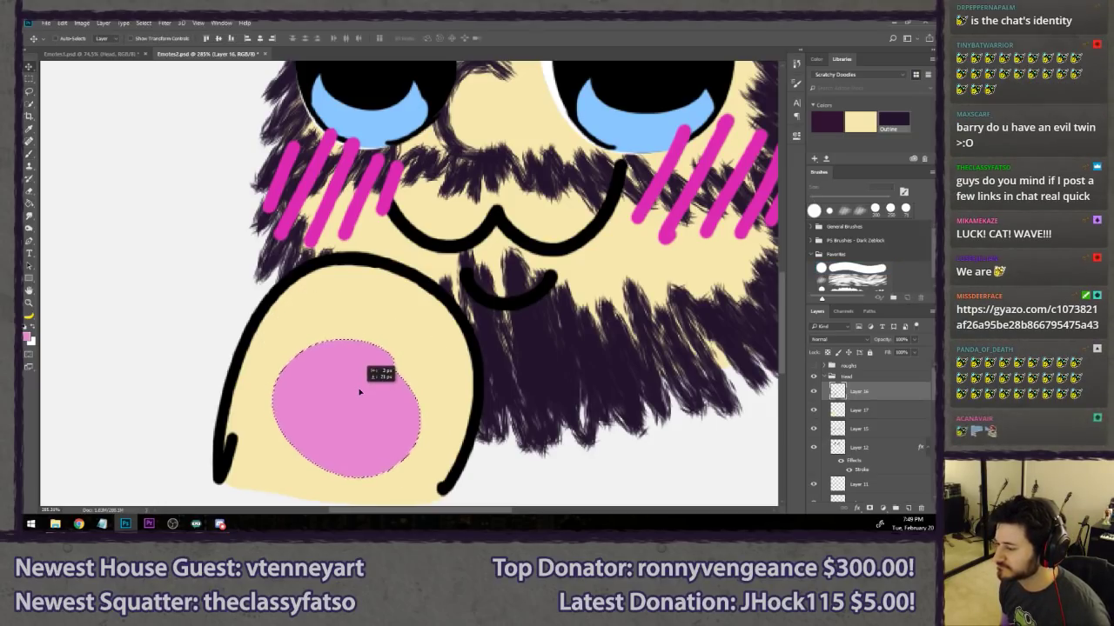
pyautogui.hotkey('ctrl', 'd')
pyautogui.press('l')
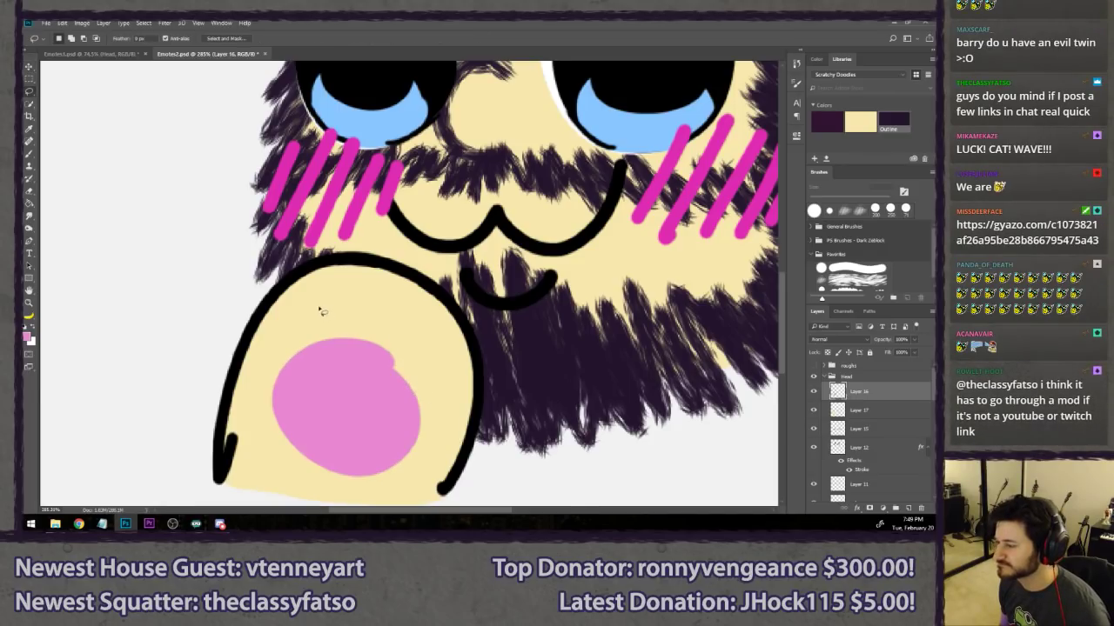
# - Paint four light pink toe pads in an arc around the palm pad
pyautogui.press('b')
pyautogui.moveTo(303, 294)
pyautogui.mouseDown()
pyautogui.moveTo(311, 321)
pyautogui.moveTo(361, 293)
pyautogui.moveTo(364, 307)
pyautogui.moveTo(417, 336)
pyautogui.mouseUp()
pyautogui.moveTo(435, 372); pyautogui.dragTo(443, 387)
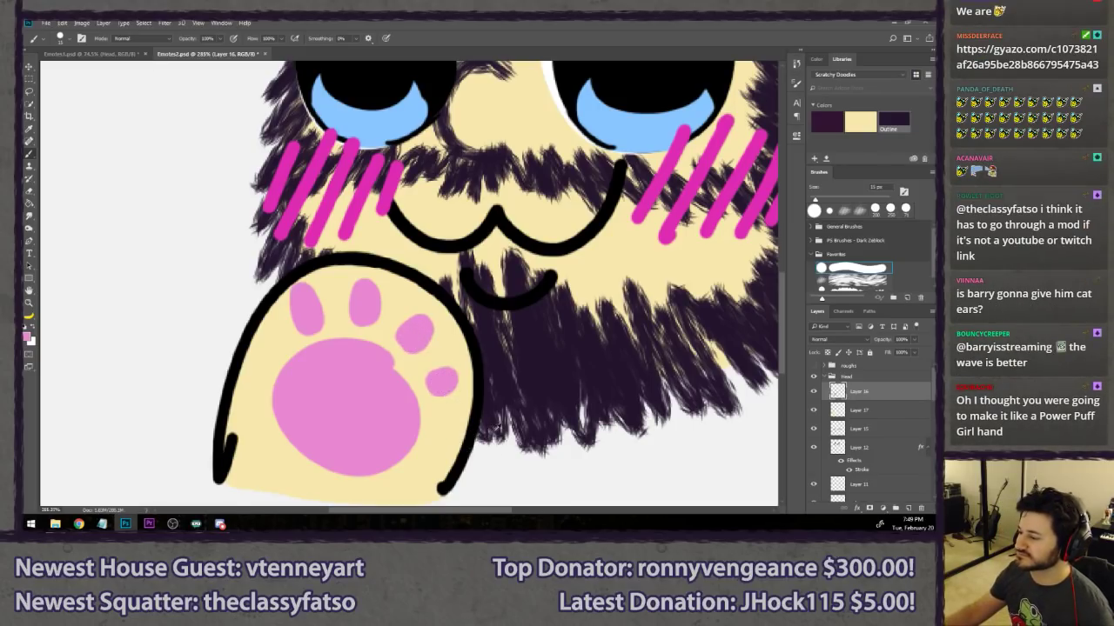
pyautogui.scroll(-12, 499, 426)
pyautogui.scroll(3, 482, 421)
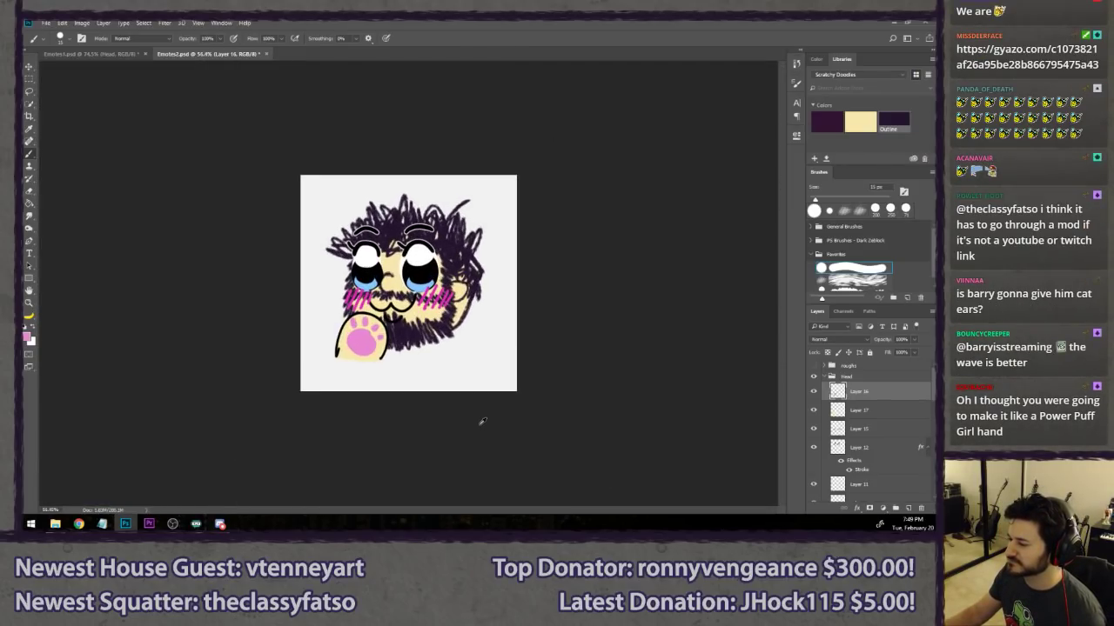
pyautogui.scroll(2, 596, 348)
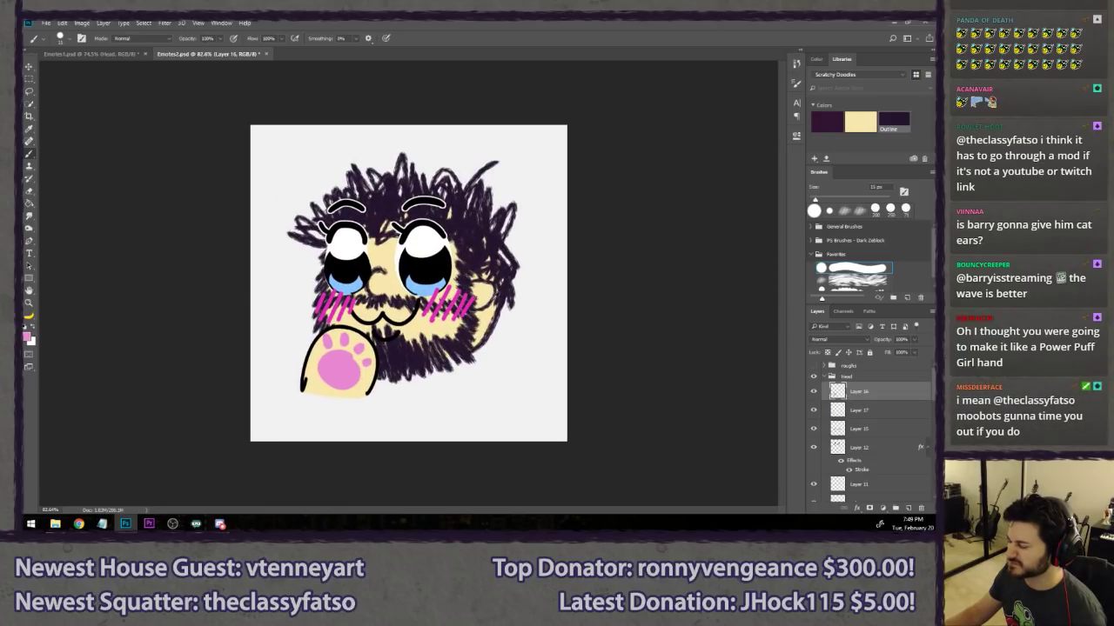
pyautogui.click(31, 91)
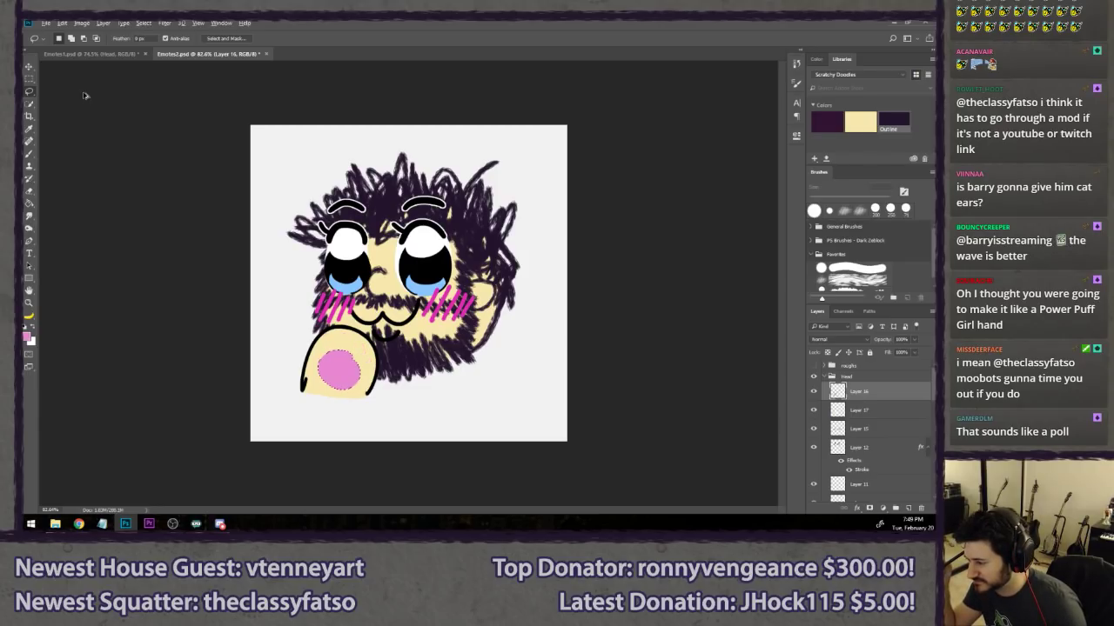
pyautogui.press('Delete')
pyautogui.hotkey('ctrl', 'd')
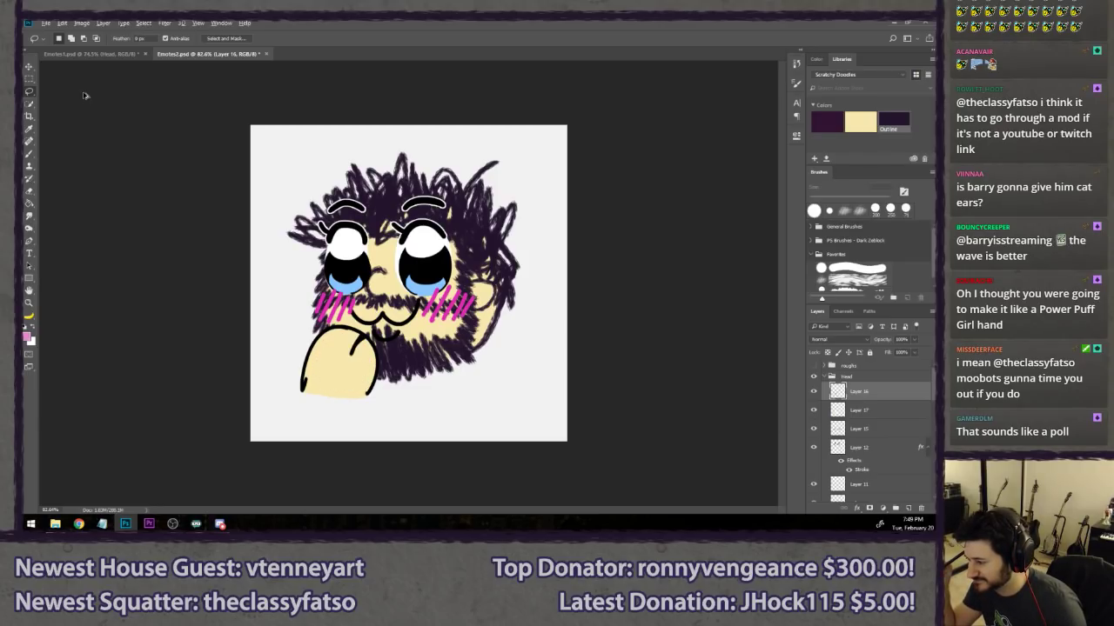
pyautogui.hotkey('ctrl', 'z')
pyautogui.hotkey('ctrl', 'z')
pyautogui.hotkey('ctrl', 'z')
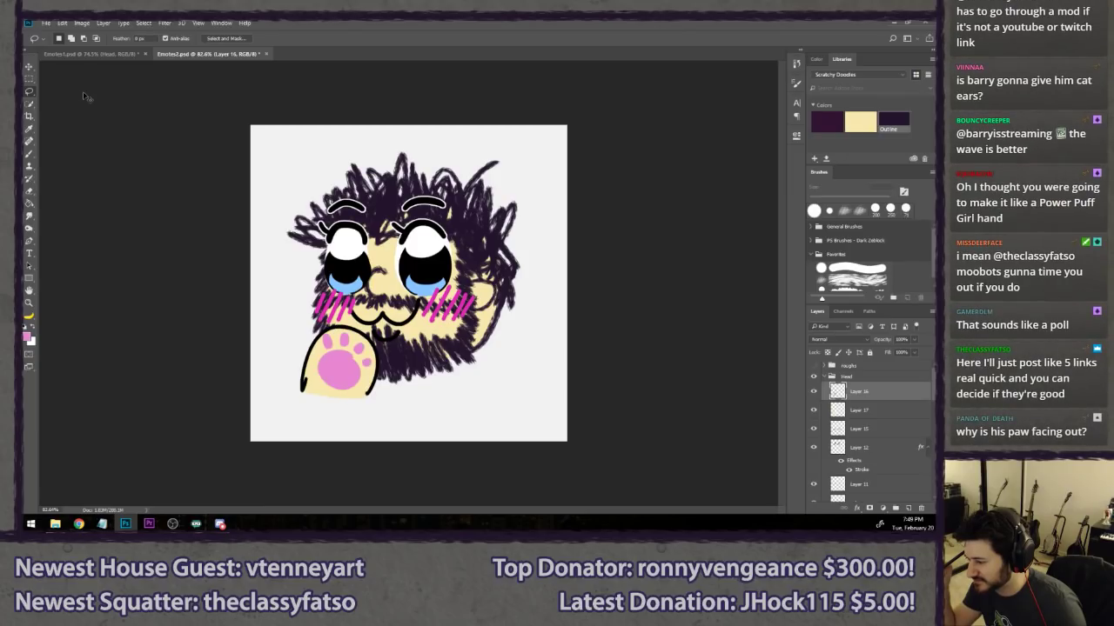
# - Transform both paw layers together: mirror the paw horizontally, tilt it counterclockwise and shift it outward from the beard
pyautogui.keyDown('shift'); pyautogui.click(885, 412); pyautogui.keyUp('shift')
pyautogui.hotkey('ctrl', 't')
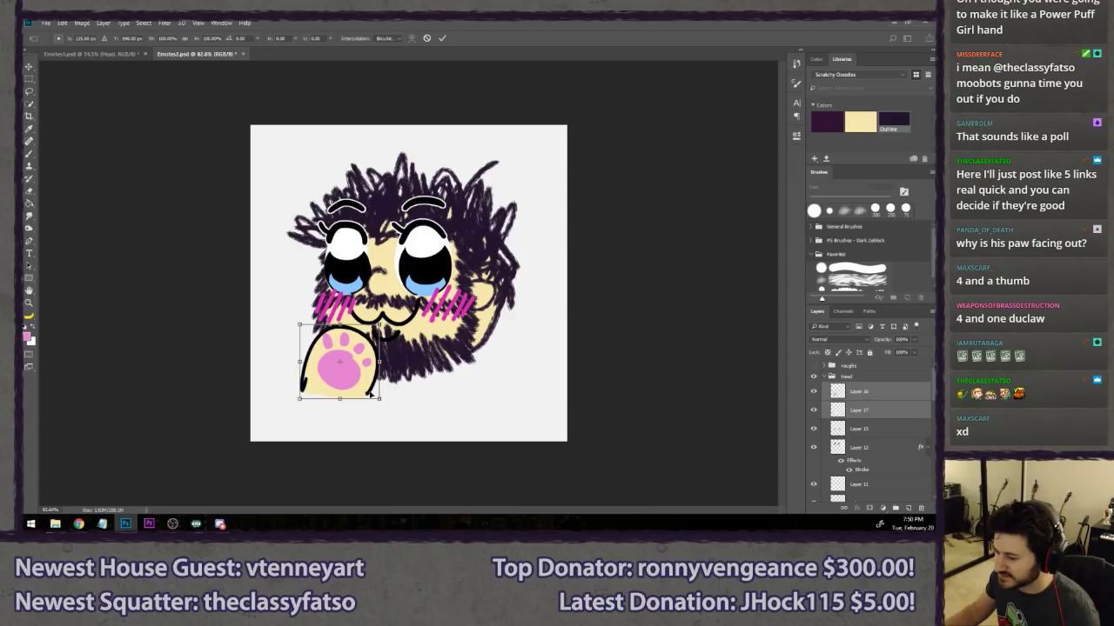
pyautogui.moveTo(370, 394); pyautogui.dragTo(452, 390)
pyautogui.moveTo(362, 372)
pyautogui.mouseDown()
pyautogui.moveTo(335, 370)
pyautogui.moveTo(365, 422)
pyautogui.moveTo(379, 386)
pyautogui.moveTo(374, 402)
pyautogui.moveTo(396, 389)
pyautogui.moveTo(351, 368)
pyautogui.mouseUp()
pyautogui.rightClick(346, 369)
pyautogui.click(378, 350)
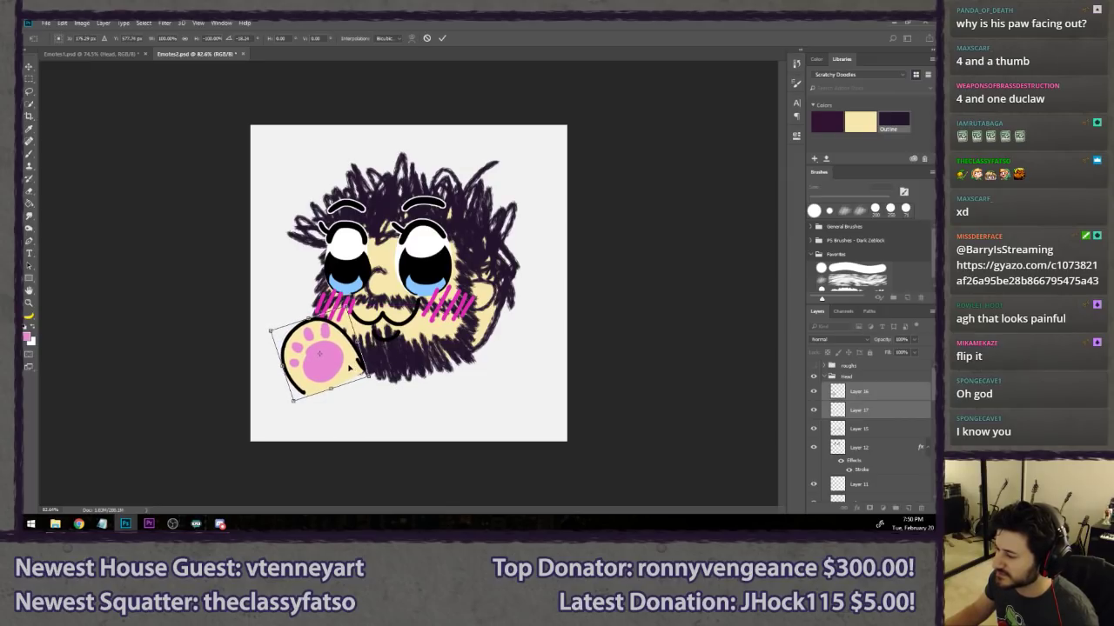
pyautogui.press('Return')
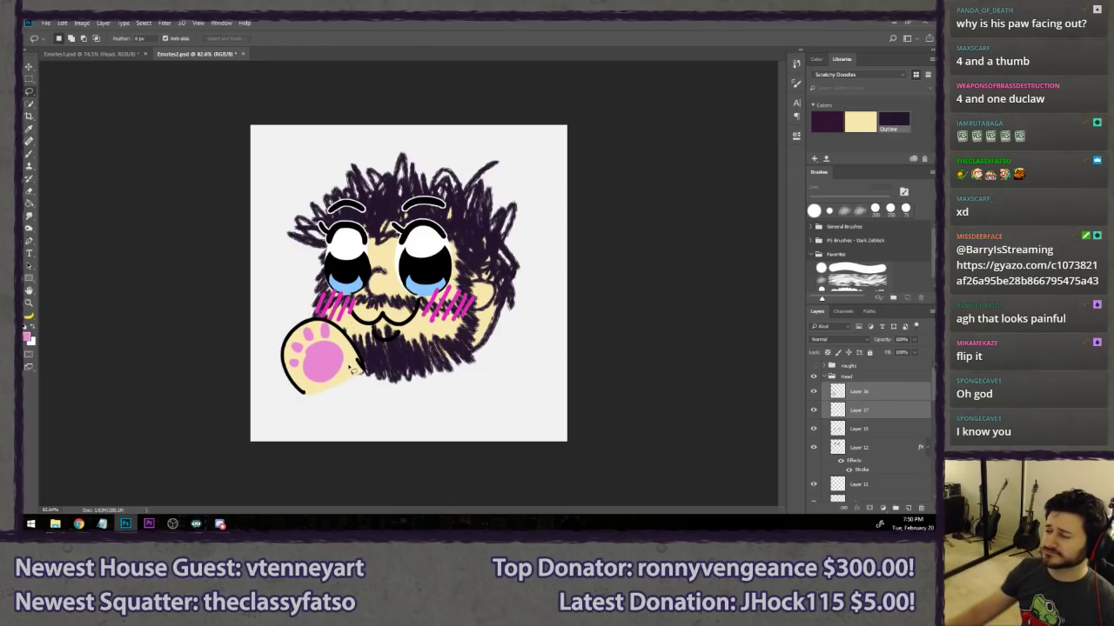
# - Examine the whole emote at small and large size, then view the linked Gyazo reference image and close it
pyautogui.scroll(-5, 357, 376)
pyautogui.scroll(3, 368, 391)
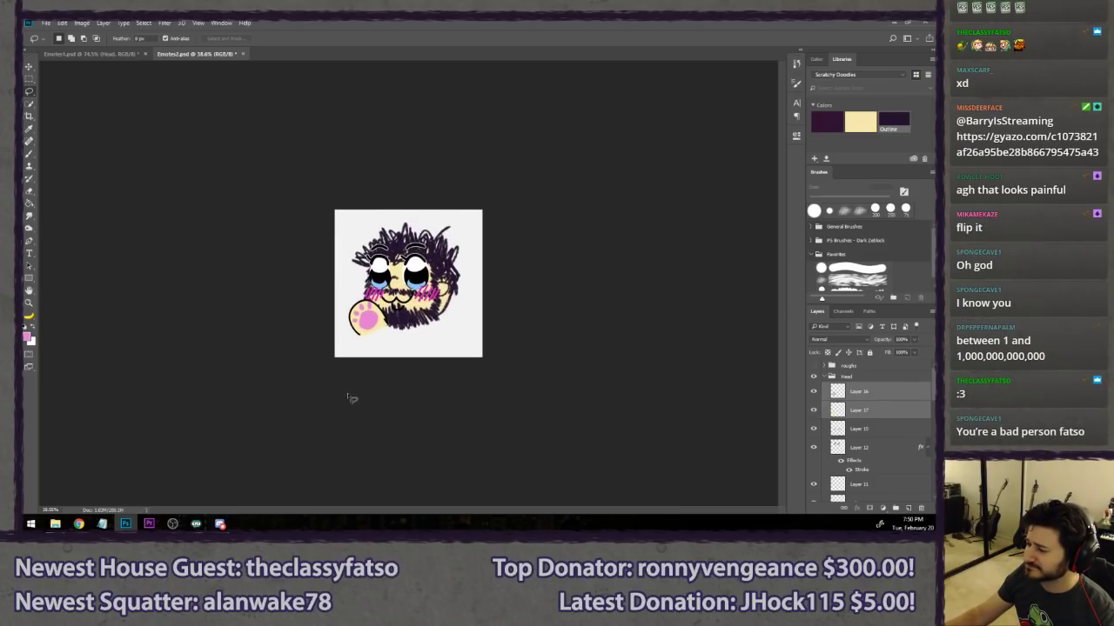
pyautogui.scroll(4, 352, 399)
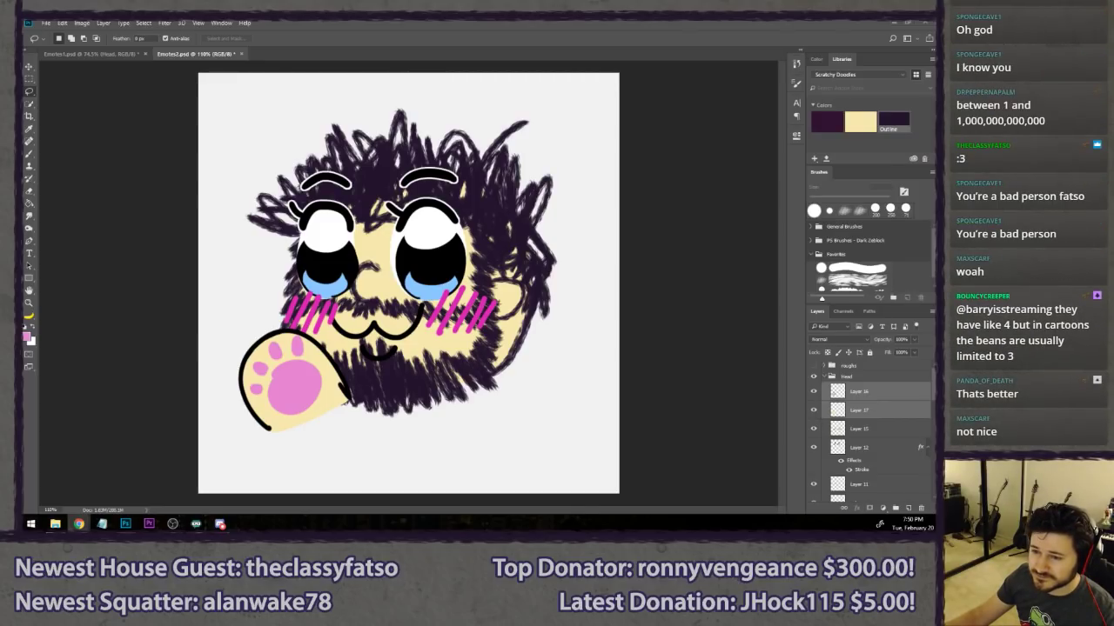
pyautogui.moveTo(0, 71); pyautogui.dragTo(704, 69)
pyautogui.click(233, 202)
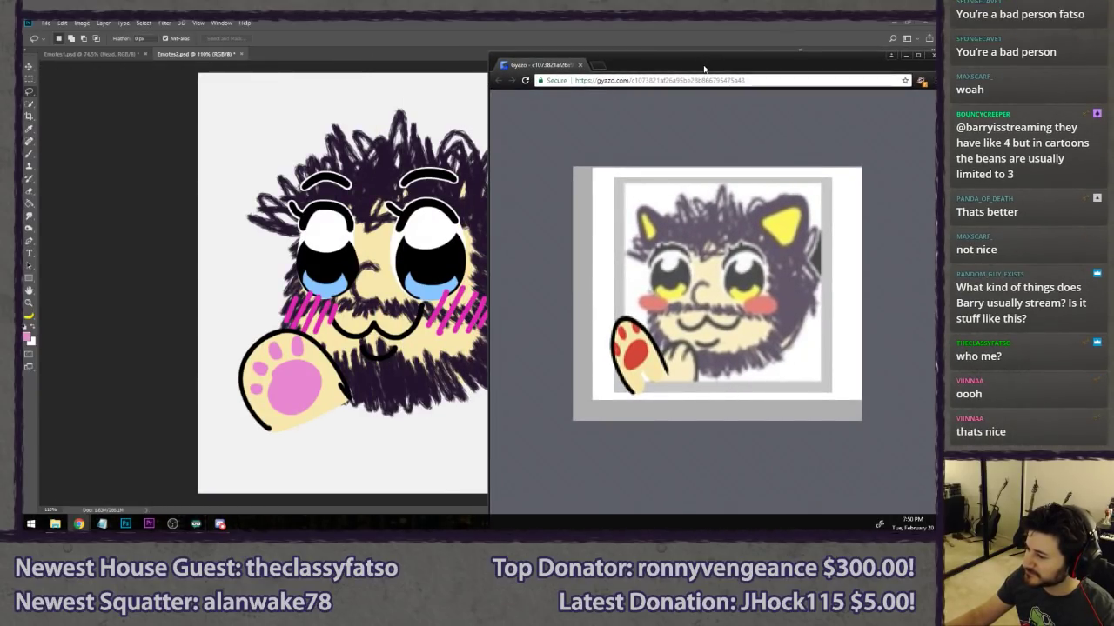
pyautogui.middleClick(546, 69)
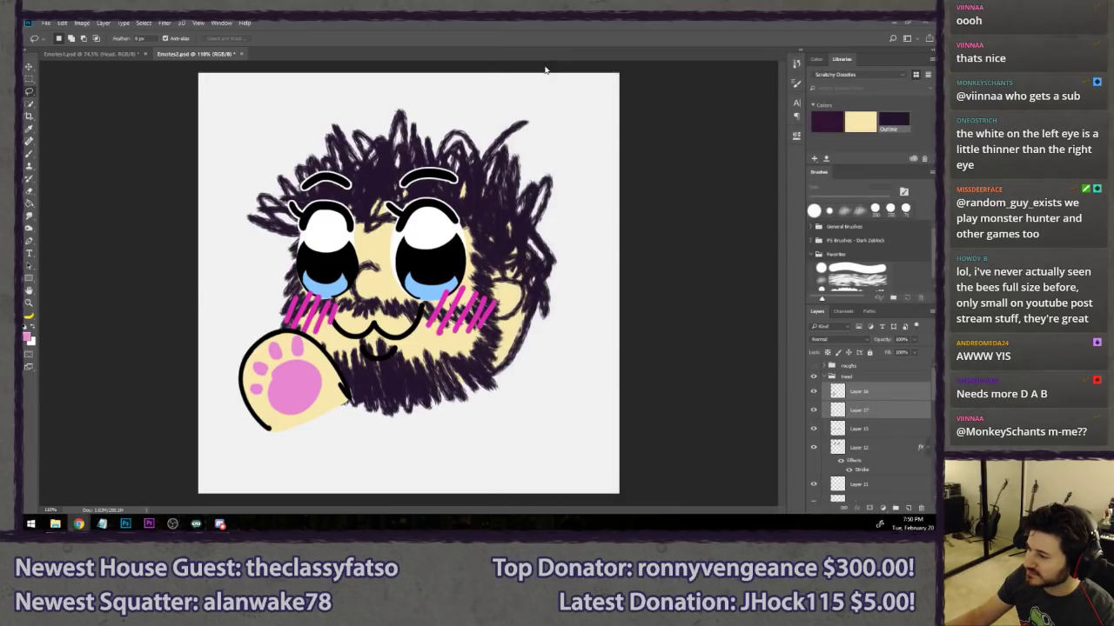
pyautogui.click(368, 35)
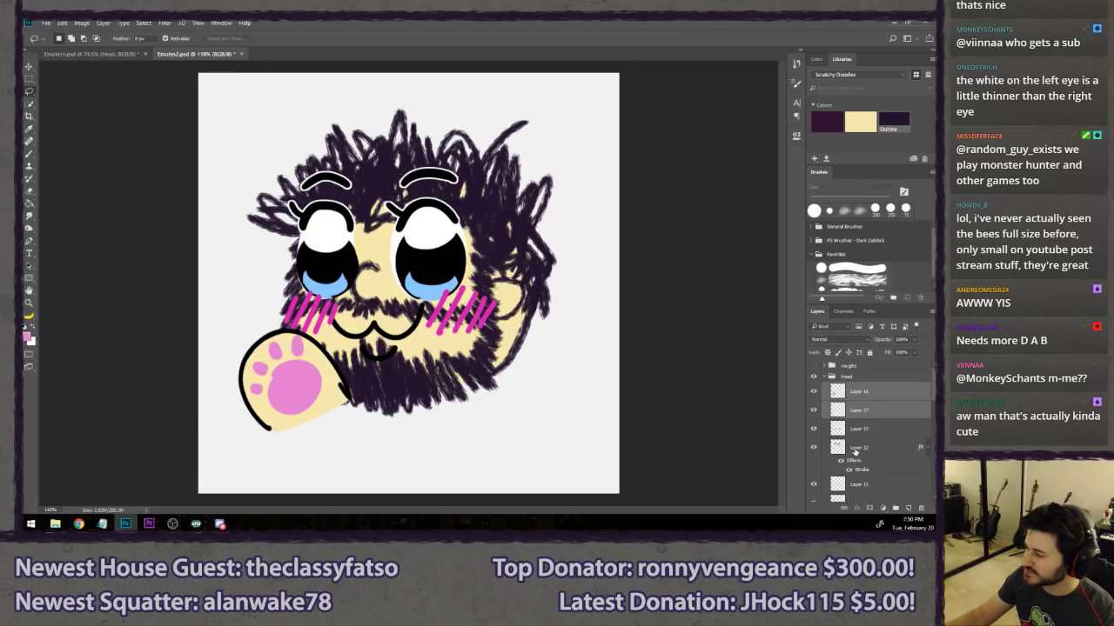
# - Toggle the eyes layer's visibility, select that layer for brush work and sample white from the left eye's highlight
pyautogui.scroll(-2, 813, 452)
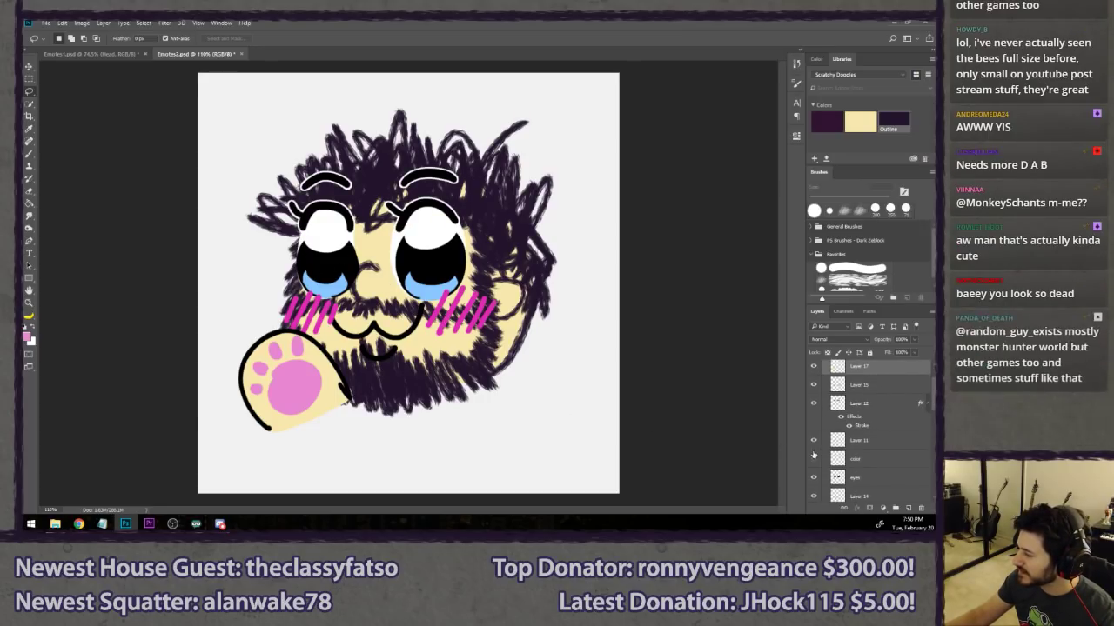
pyautogui.click(813, 477)
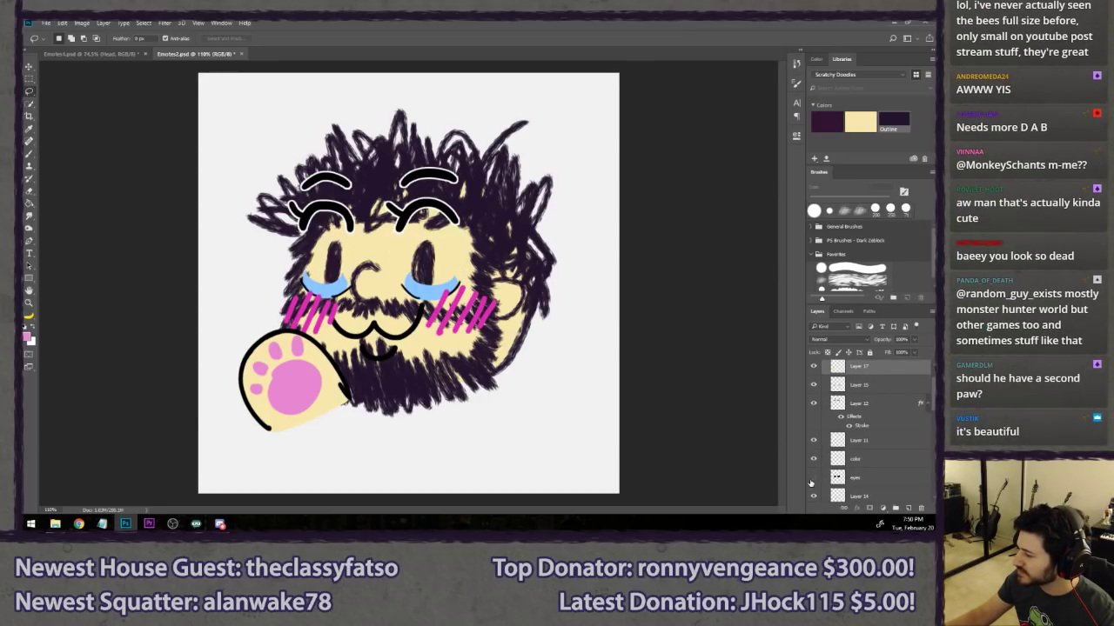
pyautogui.click(813, 477)
pyautogui.click(864, 478)
pyautogui.press('b')
pyautogui.scroll(2, 304, 239)
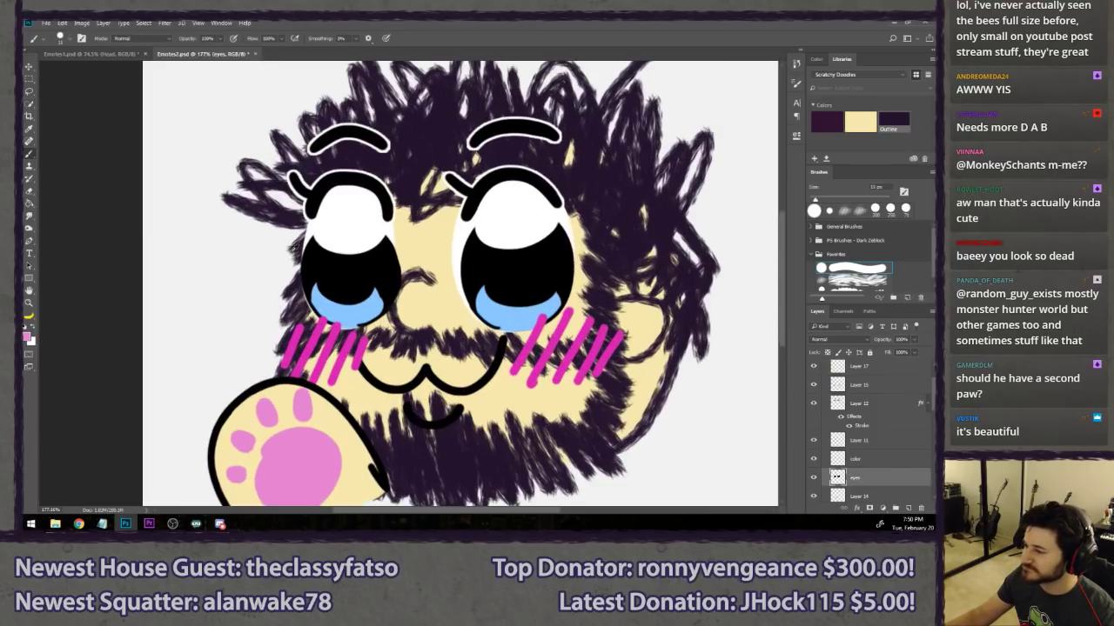
pyautogui.keyDown('alt'); pyautogui.click(350, 280); pyautogui.keyUp('alt')
pyautogui.keyDown('alt'); pyautogui.click(349, 195); pyautogui.keyUp('alt')
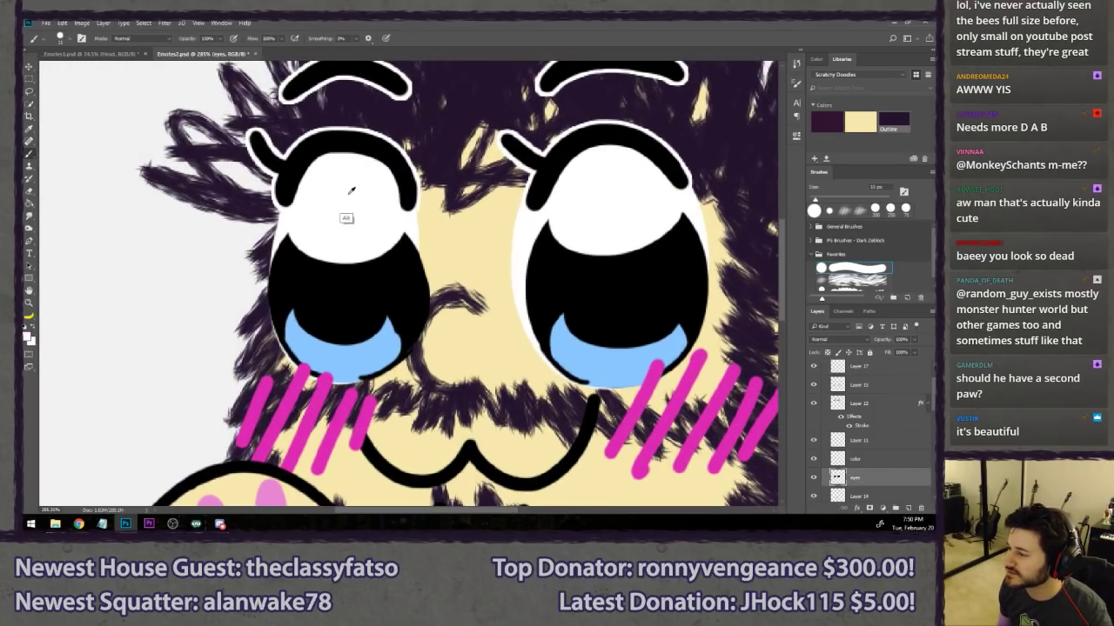
# - Try painting a white edge along the nose side of the left eye directly on the eyes layer
pyautogui.click(419, 311)
pyautogui.moveTo(421, 293); pyautogui.dragTo(406, 208)
pyautogui.hotkey('ctrl', 'z')
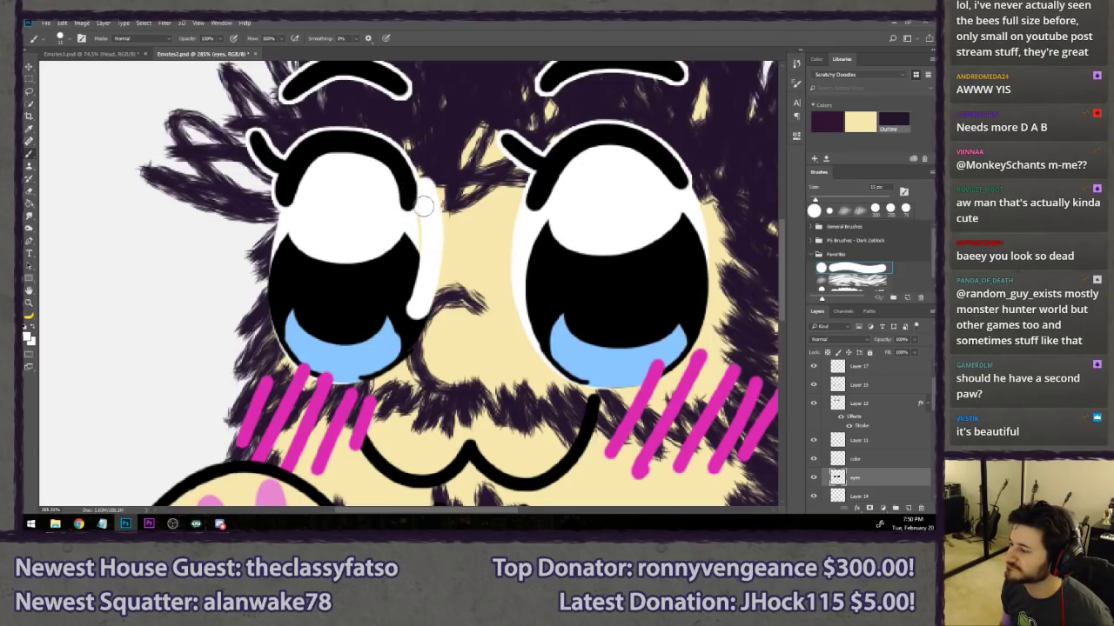
pyautogui.moveTo(416, 214); pyautogui.dragTo(401, 322)
pyautogui.hotkey('ctrl', 'z')
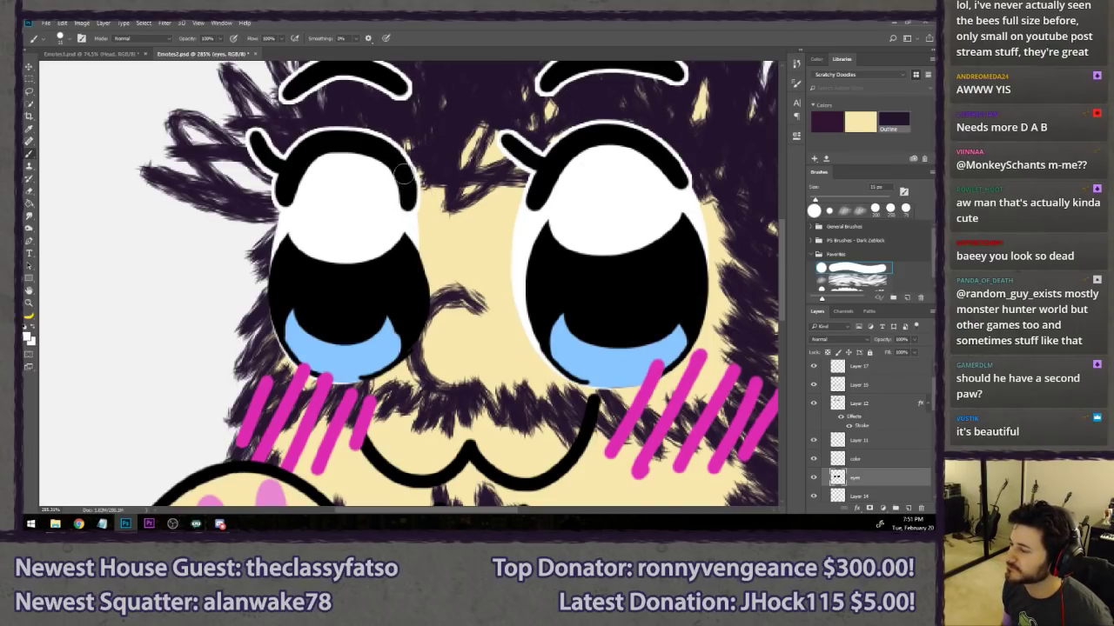
pyautogui.moveTo(416, 207); pyautogui.dragTo(409, 332)
pyautogui.hotkey('ctrl', 'z')
pyautogui.hotkey('ctrl', 'z')
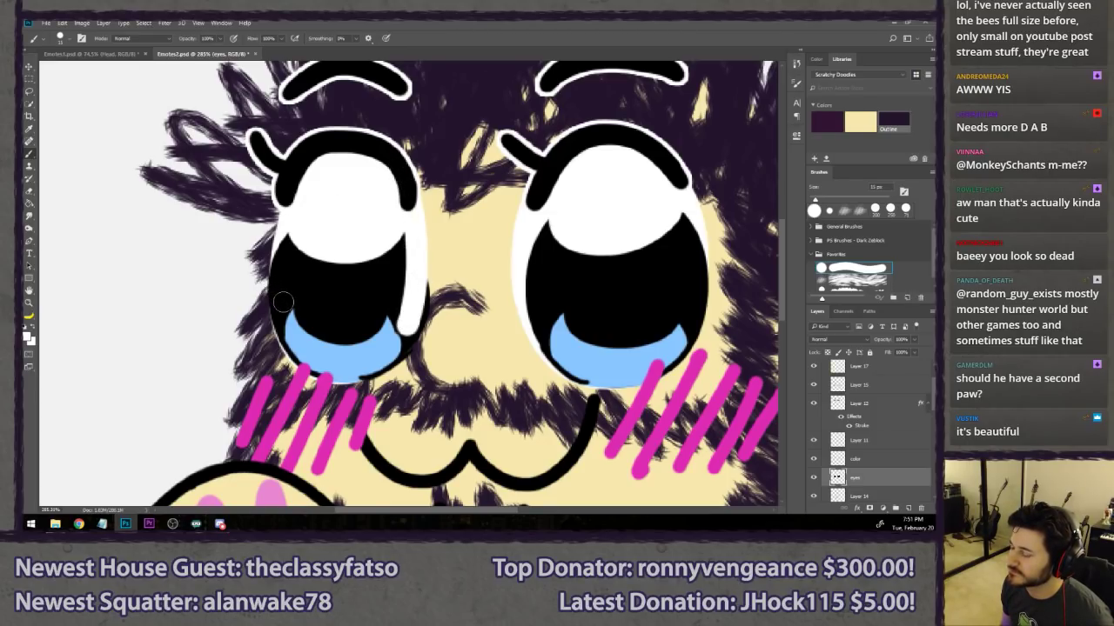
# - Try a white edge on the left eye's outer side and a black iris touch-up, then undo all the eye strokes
pyautogui.moveTo(280, 300)
pyautogui.mouseDown()
pyautogui.moveTo(283, 249)
pyautogui.moveTo(304, 182)
pyautogui.mouseUp()
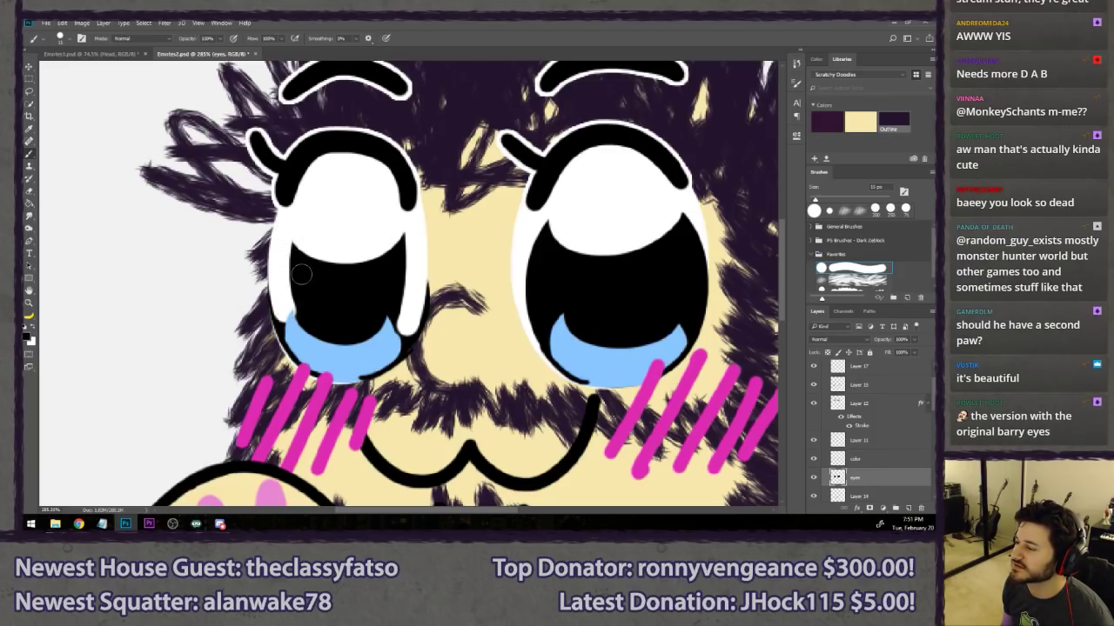
pyautogui.moveTo(301, 274); pyautogui.dragTo(287, 257)
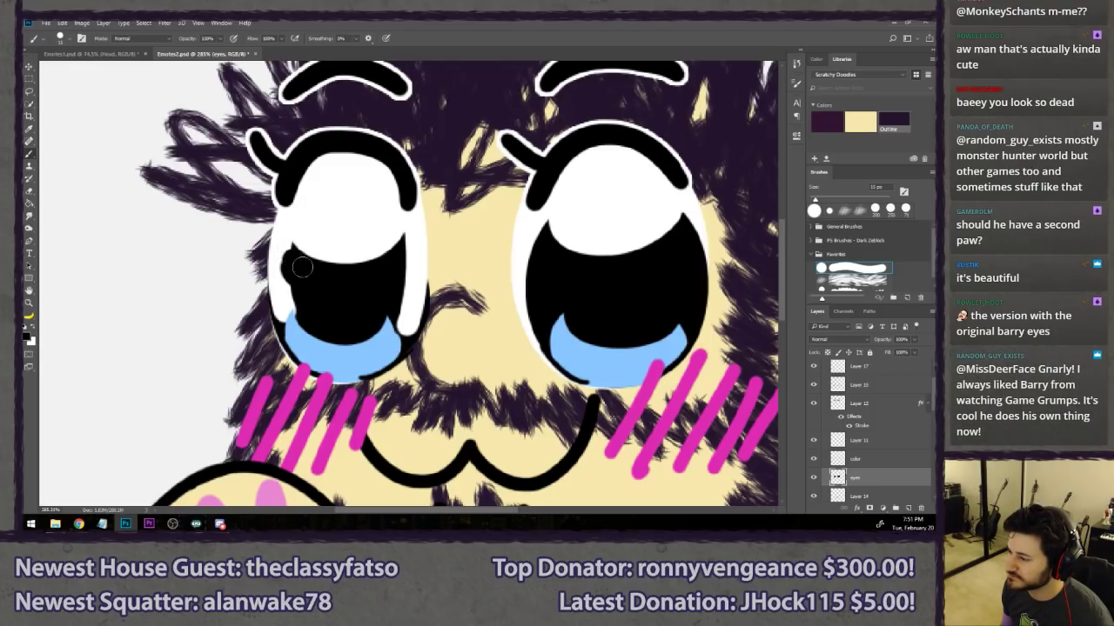
pyautogui.hotkey('ctrl', 'alt', 'z')
pyautogui.hotkey('ctrl', 'alt', 'z')
pyautogui.hotkey('ctrl', 'alt', 'z')
pyautogui.hotkey('ctrl', 'alt', 'z')
pyautogui.hotkey('ctrl', 'alt', 'z')
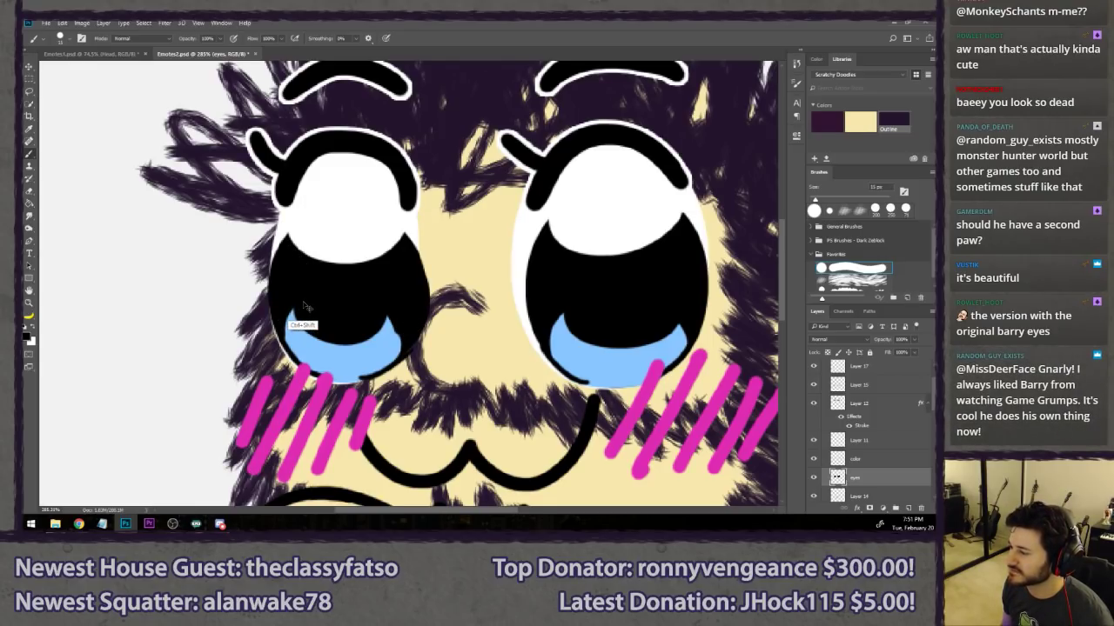
pyautogui.hotkey('ctrl', 'shift', 'z')
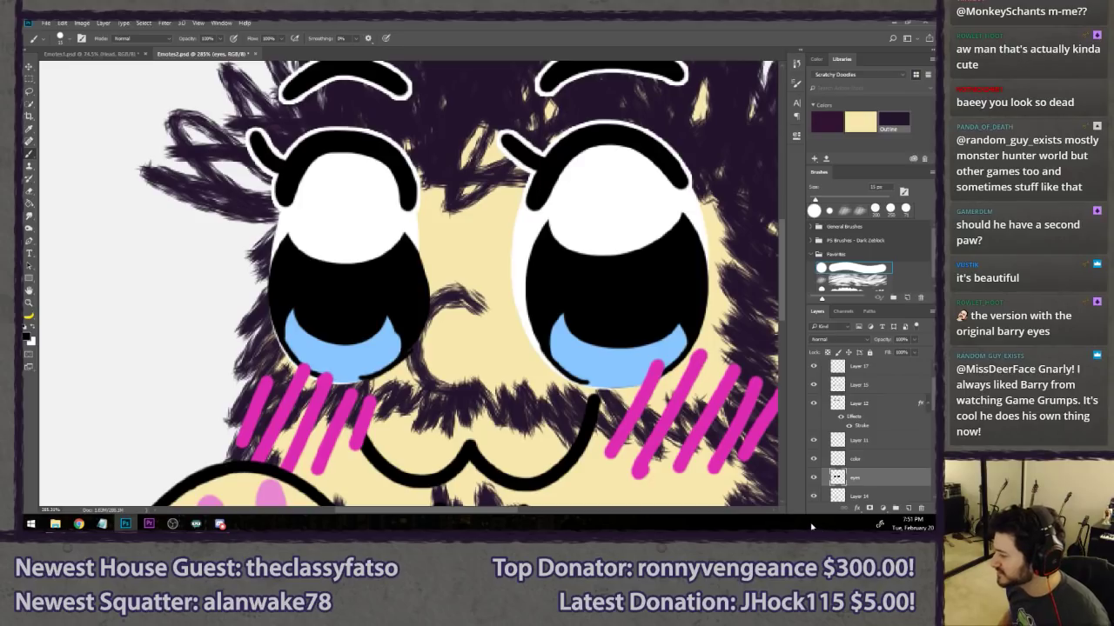
# - Toggle Layer 14's visibility to identify it, then add a new layer directly above it, beneath the eyes layer
pyautogui.click(857, 496)
pyautogui.click(814, 493)
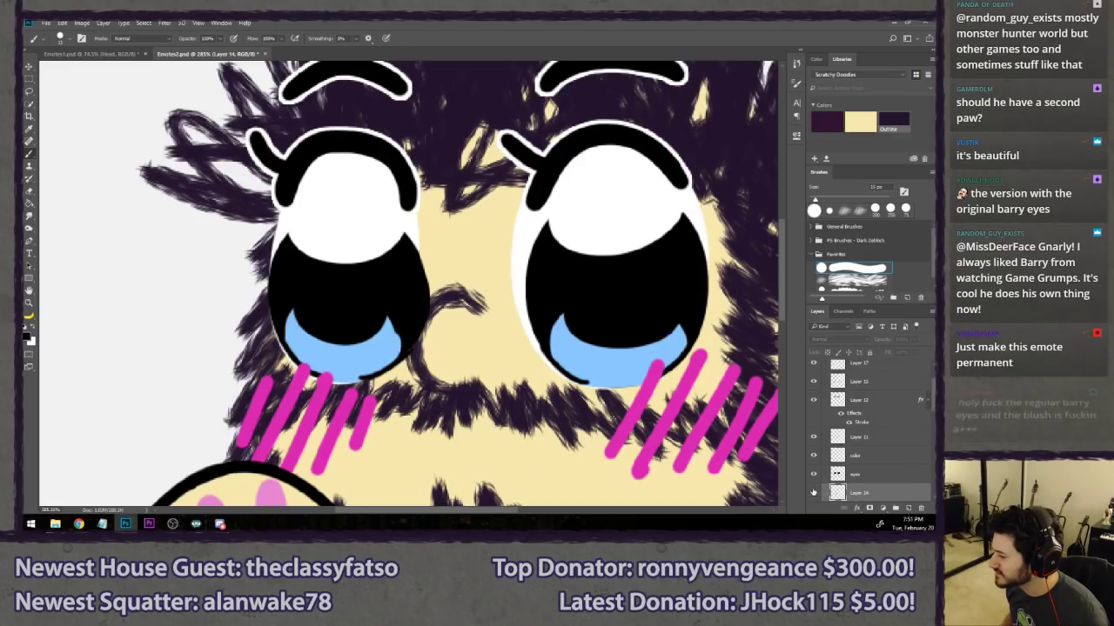
pyautogui.click(814, 493)
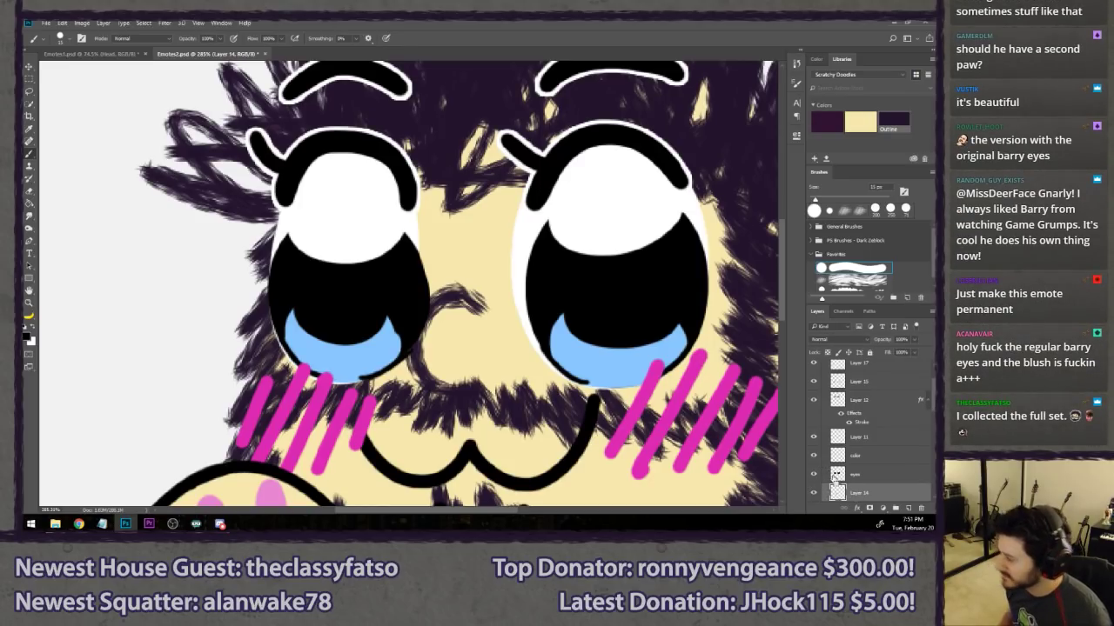
pyautogui.hotkey('ctrl', 'shift', 'n')
pyautogui.press('Return')
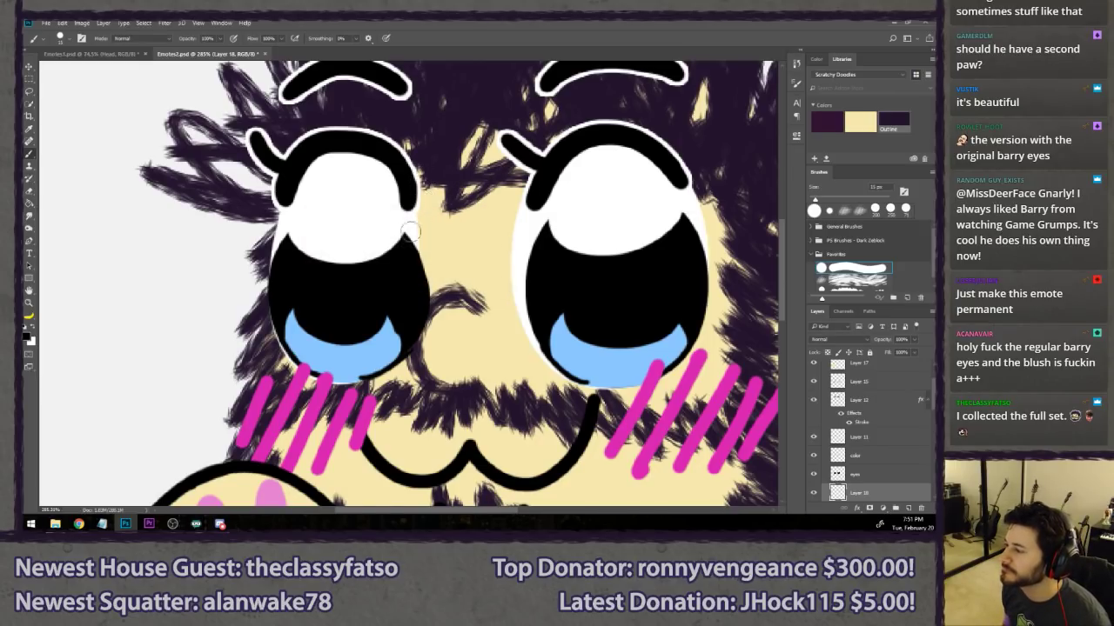
# - Paint a white strip behind the left eye's nose side on the new layer, undoing and redrawing until its curve fits
pyautogui.moveTo(416, 297)
pyautogui.mouseDown()
pyautogui.moveTo(425, 203)
pyautogui.moveTo(414, 177)
pyautogui.mouseUp()
pyautogui.hotkey('ctrl', 'z')
pyautogui.press('x')
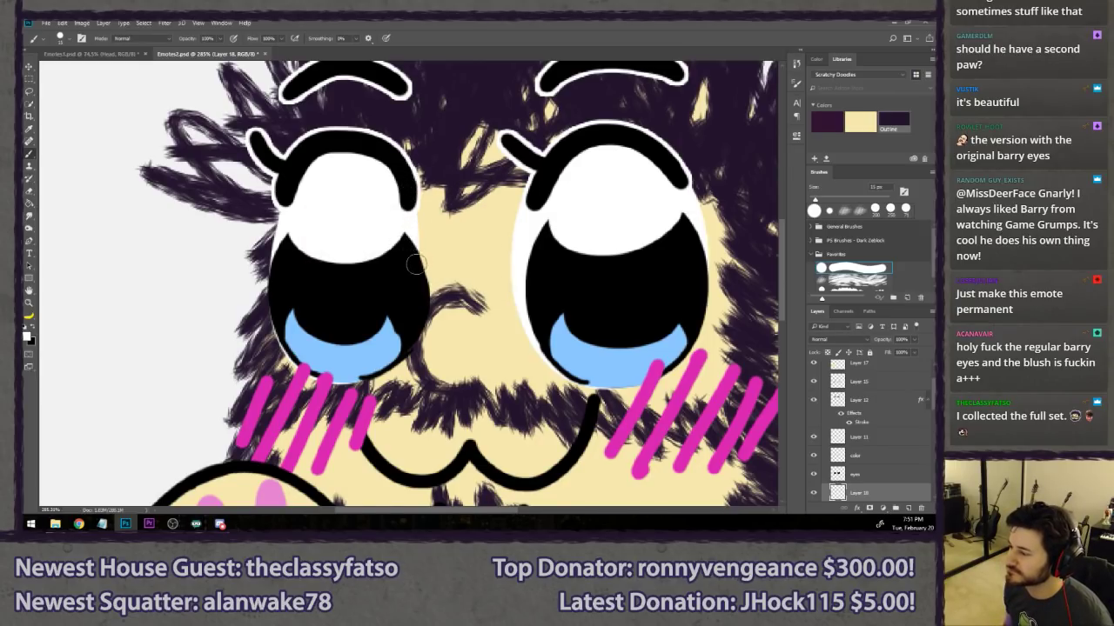
pyautogui.moveTo(414, 305); pyautogui.dragTo(418, 186)
pyautogui.hotkey('ctrl', 'z')
pyautogui.moveTo(422, 280); pyautogui.dragTo(416, 179)
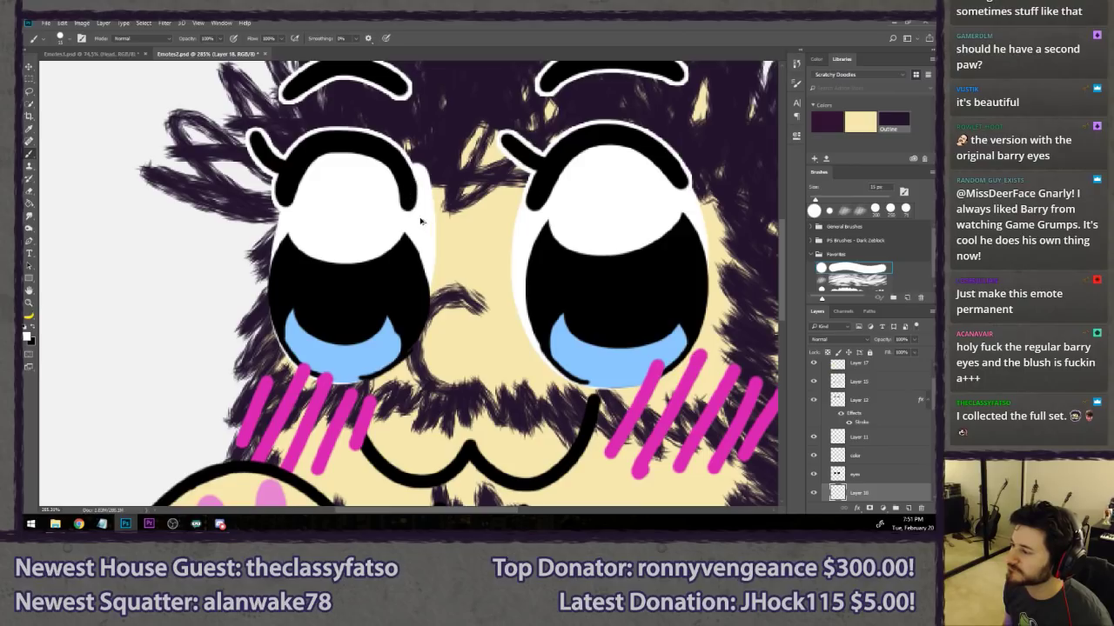
pyautogui.hotkey('ctrl', 'z')
pyautogui.moveTo(416, 296); pyautogui.dragTo(410, 179)
pyautogui.hotkey('ctrl', 'z')
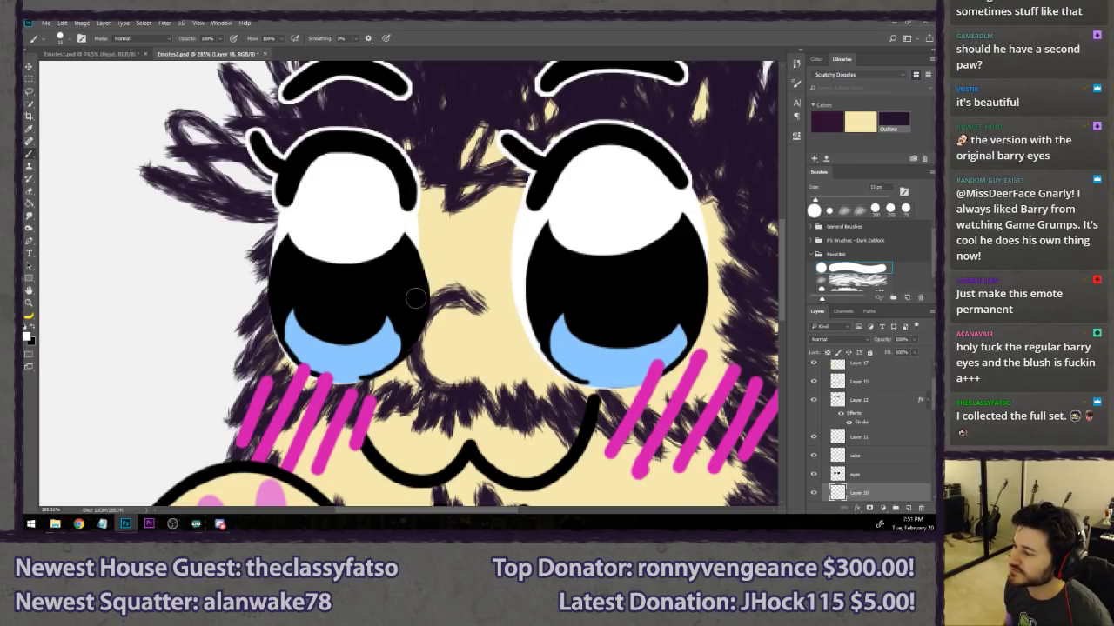
pyautogui.moveTo(415, 310); pyautogui.dragTo(415, 188)
pyautogui.hotkey('ctrl', 'z')
pyautogui.moveTo(415, 295); pyautogui.dragTo(412, 180)
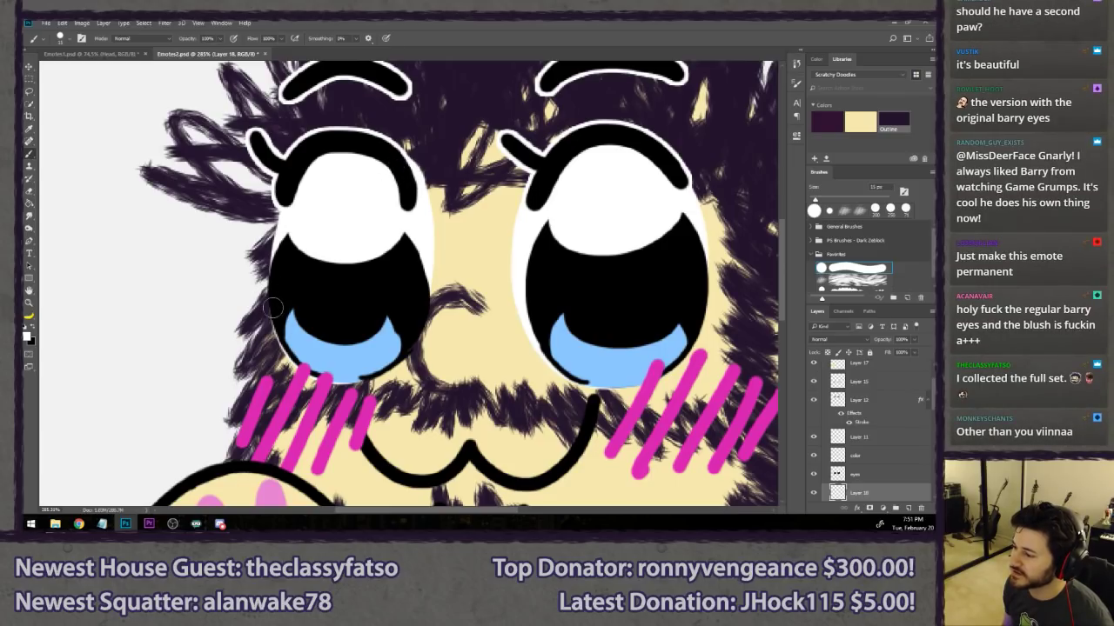
# - Paint a thin white strip behind the left eye's outer side on the same layer, redrawing until it follows the eye's curve
pyautogui.moveTo(277, 312); pyautogui.dragTo(285, 184)
pyautogui.hotkey('ctrl', 'z')
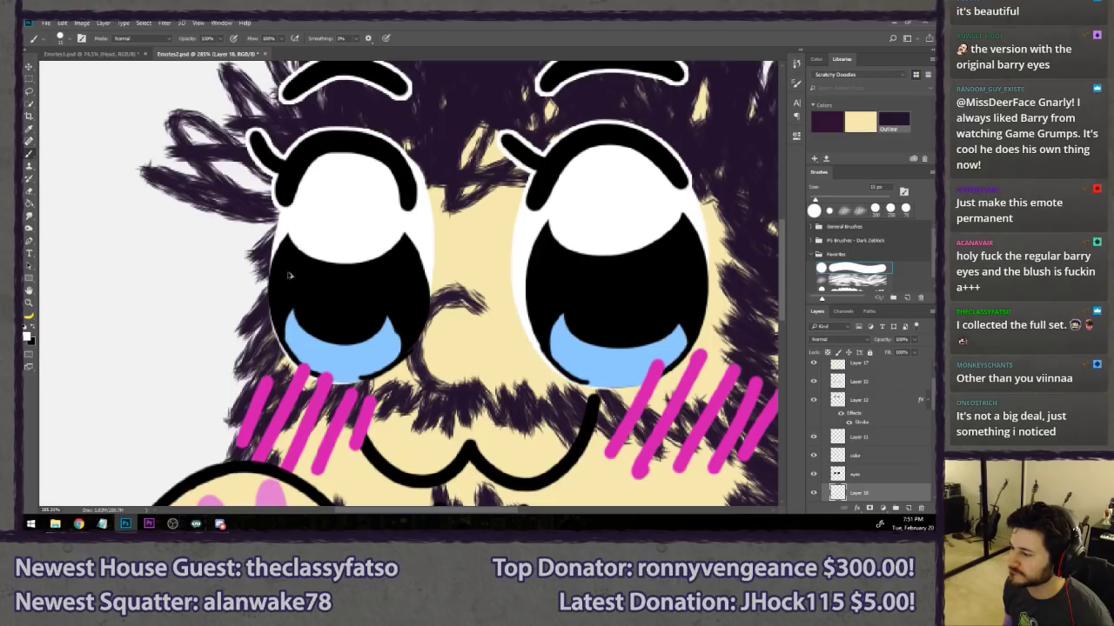
pyautogui.moveTo(276, 330); pyautogui.dragTo(304, 189)
pyautogui.hotkey('ctrl', 'z')
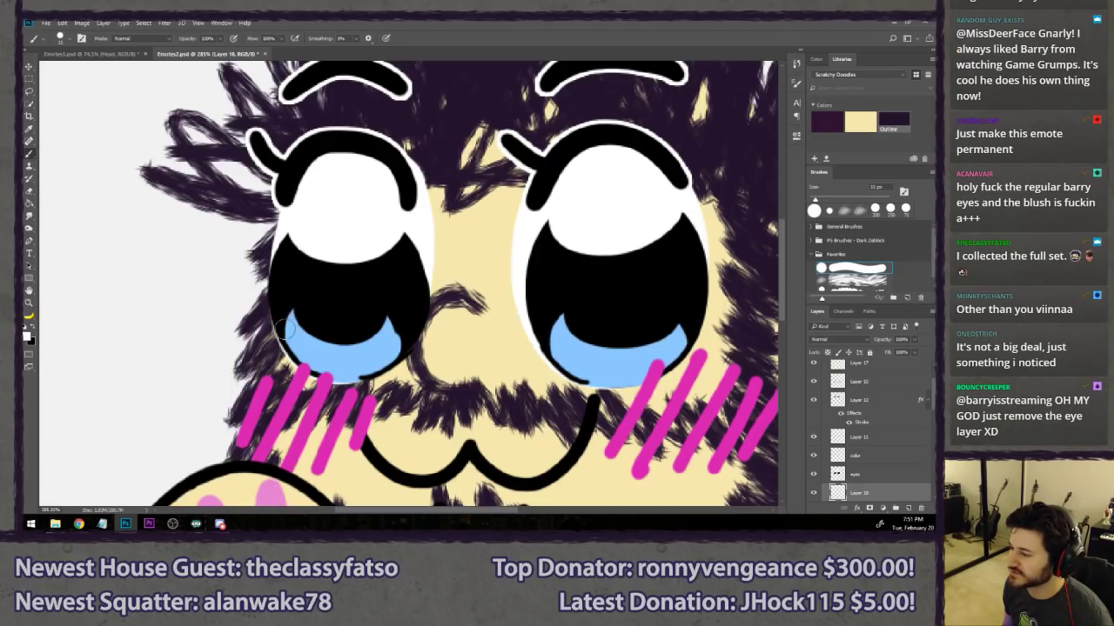
pyautogui.moveTo(285, 329); pyautogui.dragTo(313, 180)
pyautogui.hotkey('ctrl', 'z')
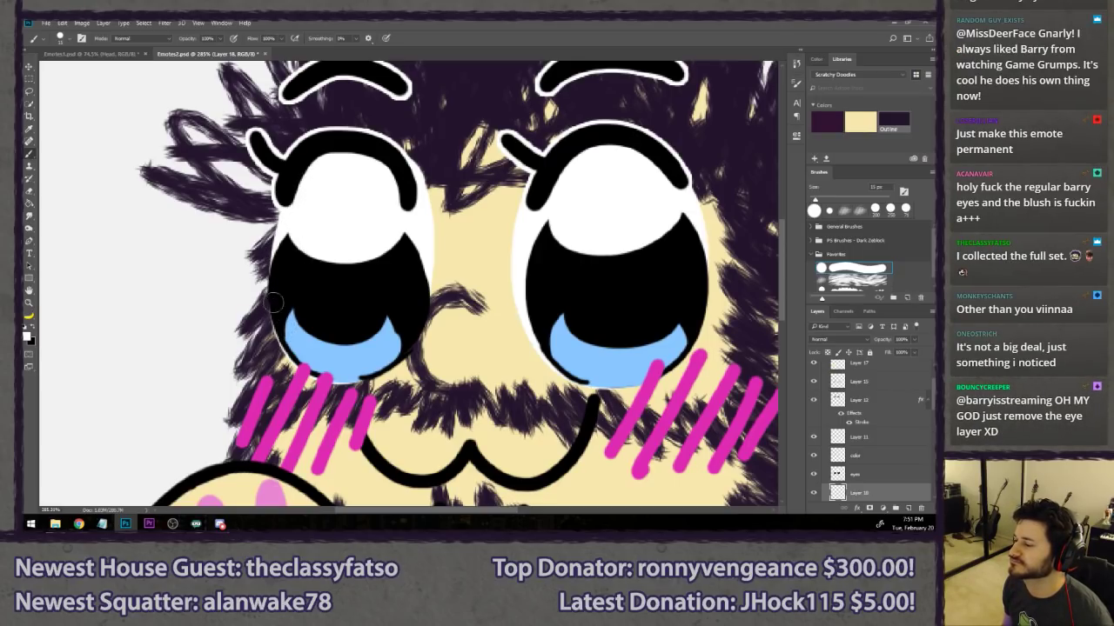
pyautogui.moveTo(280, 324); pyautogui.dragTo(320, 175)
pyautogui.hotkey('ctrl', 'z')
pyautogui.moveTo(281, 337)
pyautogui.mouseDown()
pyautogui.moveTo(279, 259)
pyautogui.moveTo(300, 200)
pyautogui.mouseUp()
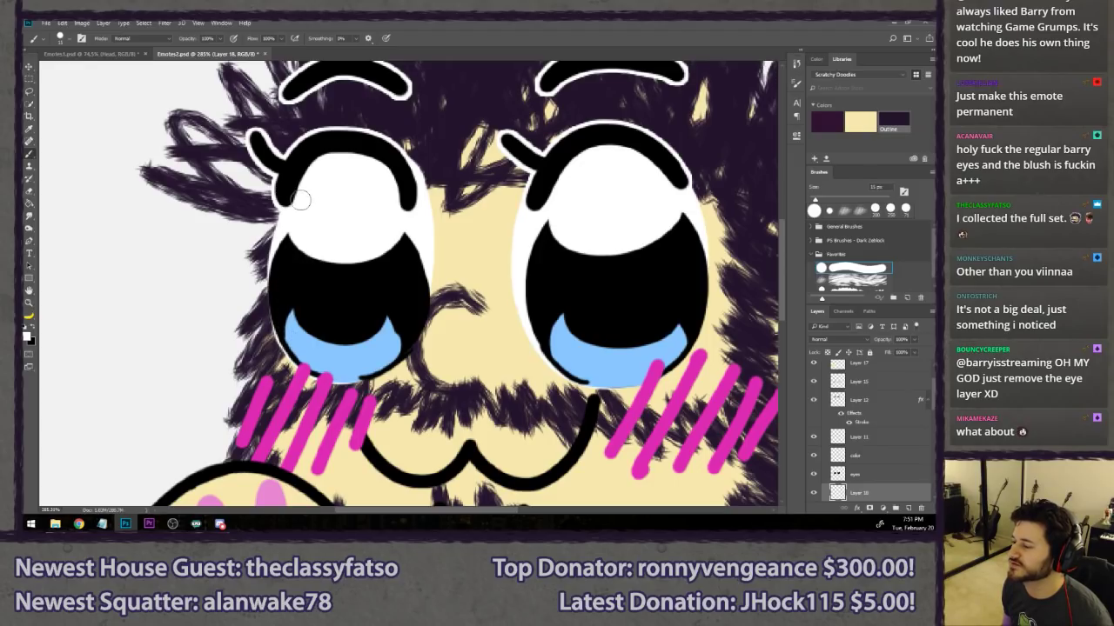
pyautogui.hotkey('ctrl', 'z')
pyautogui.moveTo(286, 338)
pyautogui.mouseDown()
pyautogui.moveTo(280, 308)
pyautogui.moveTo(303, 209)
pyautogui.moveTo(296, 232)
pyautogui.moveTo(286, 223)
pyautogui.moveTo(281, 308)
pyautogui.mouseUp()
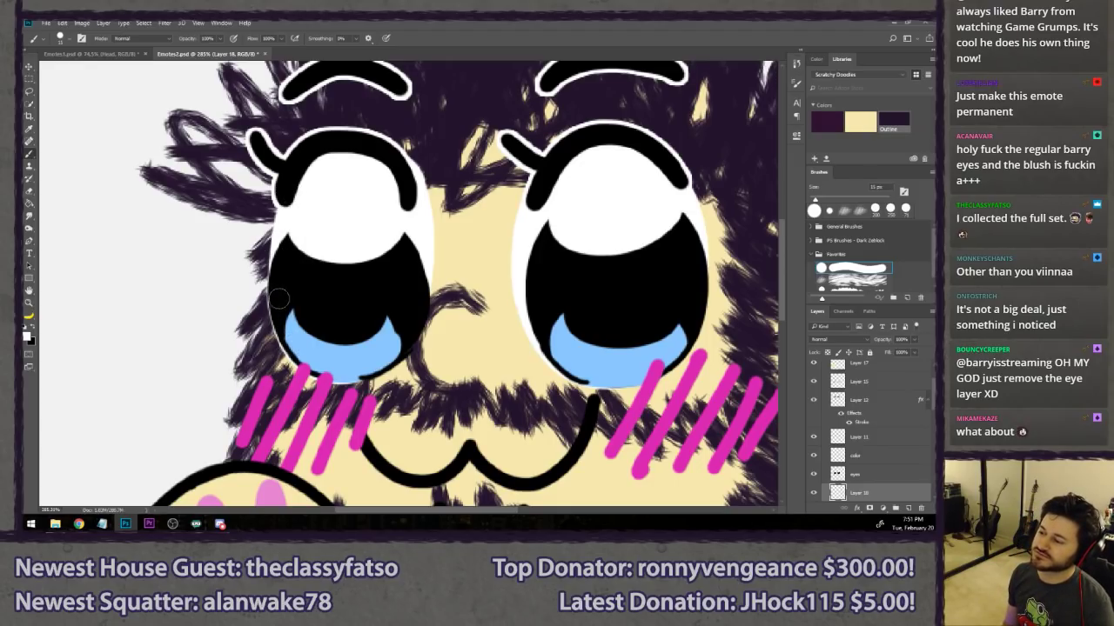
pyautogui.keyDown('alt'); pyautogui.scroll(-5, 290, 310); pyautogui.keyUp('alt')
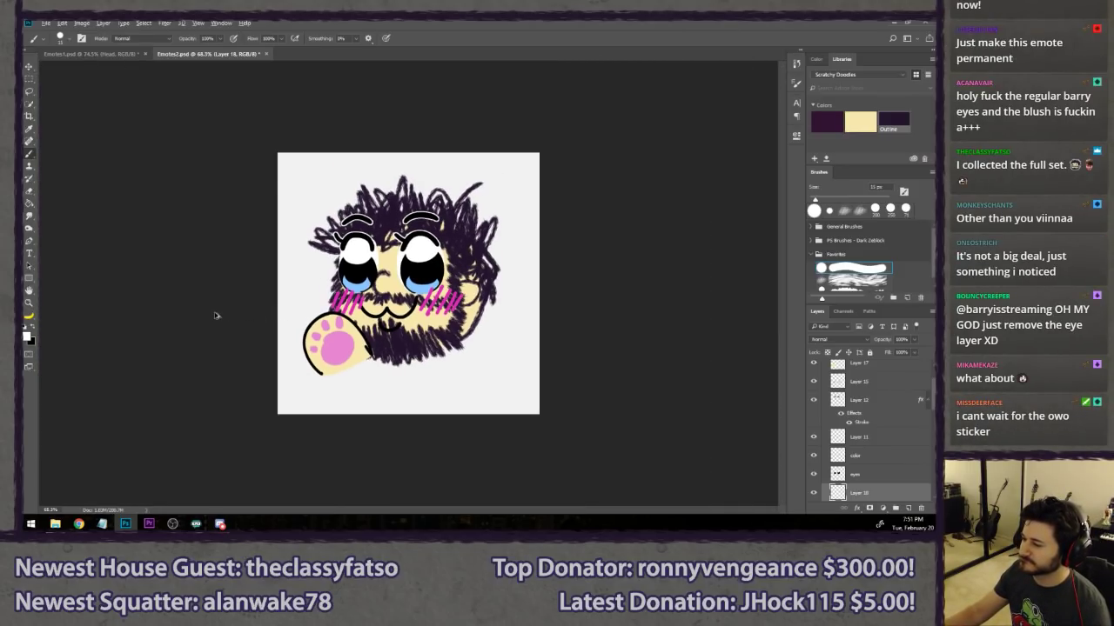
pyautogui.hotkey('ctrl', '1')
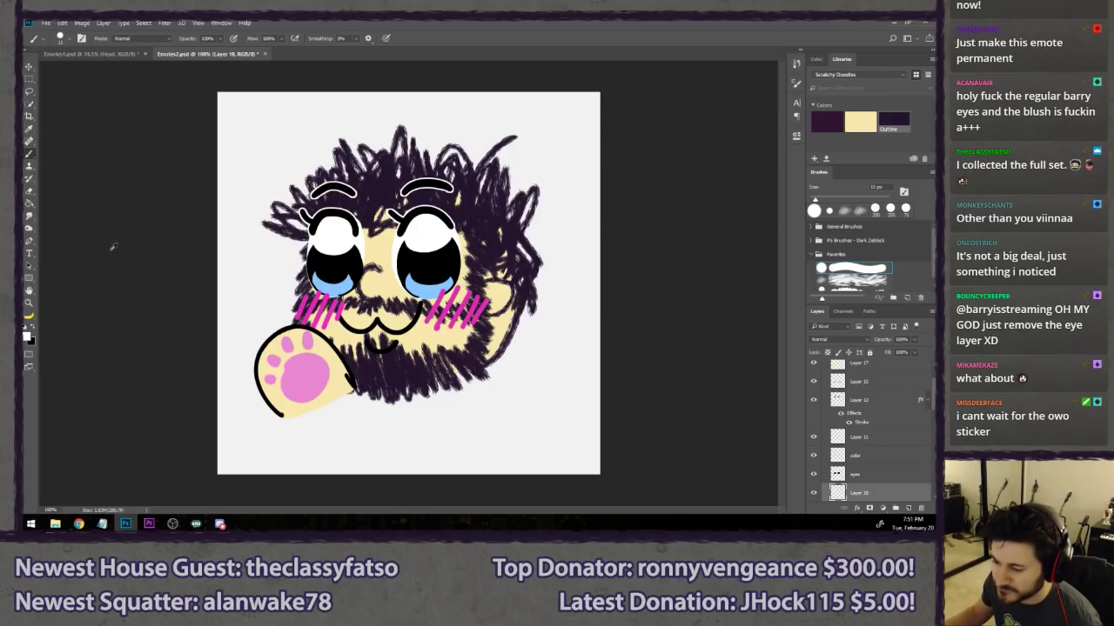
# - Lasso the left eye's upper lash line on Layer 12 and shift it slightly toward the nose over the widened eye white
pyautogui.click(31, 91)
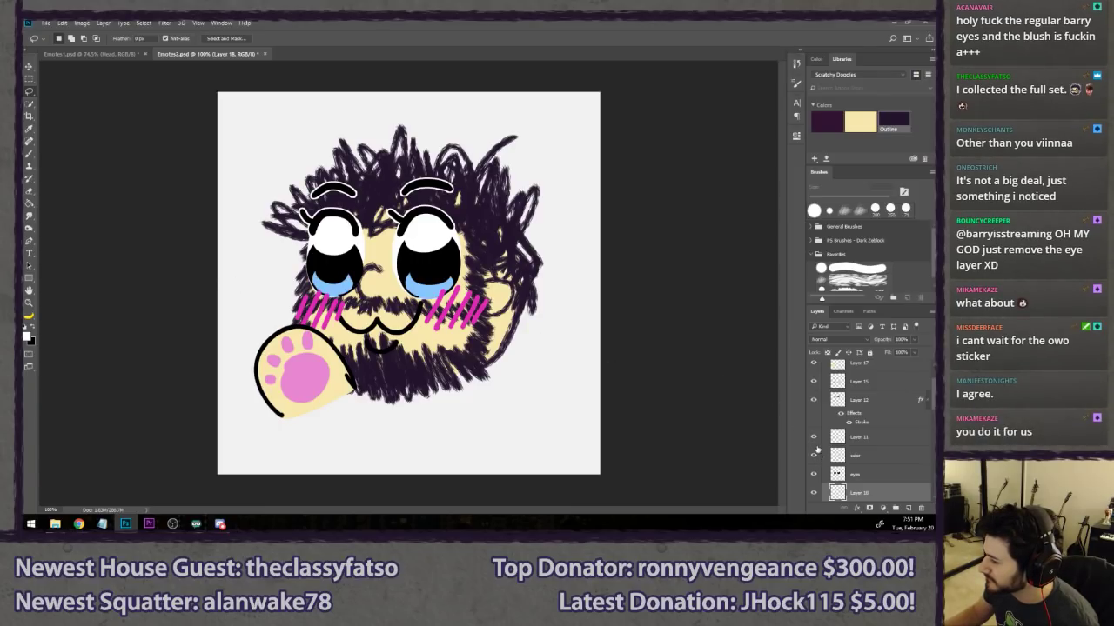
pyautogui.click(842, 400)
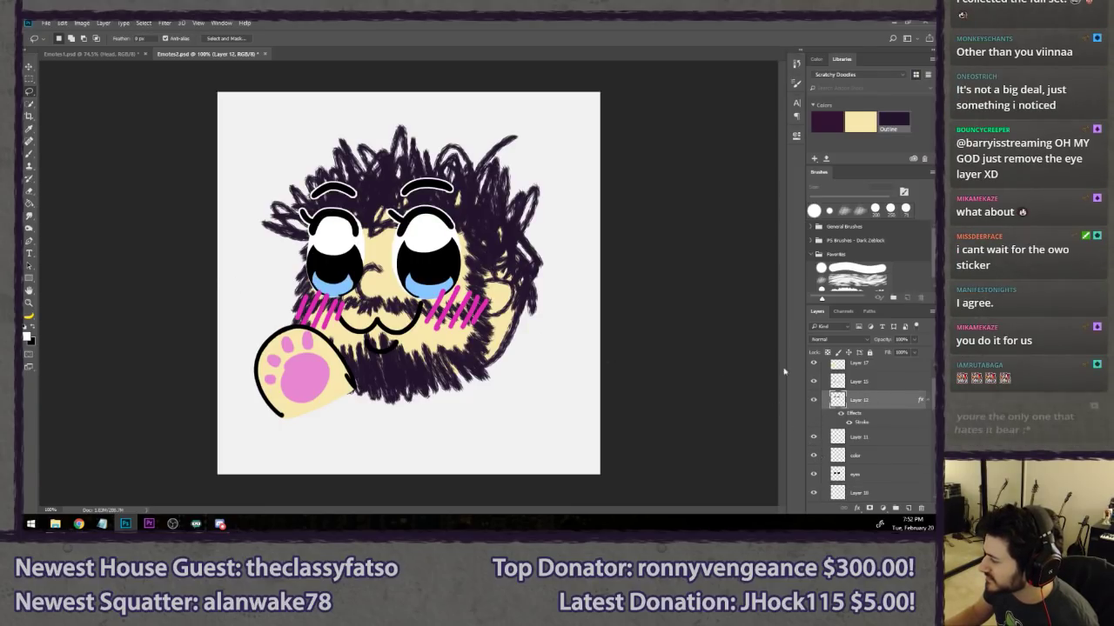
pyautogui.scroll(3, 344, 202)
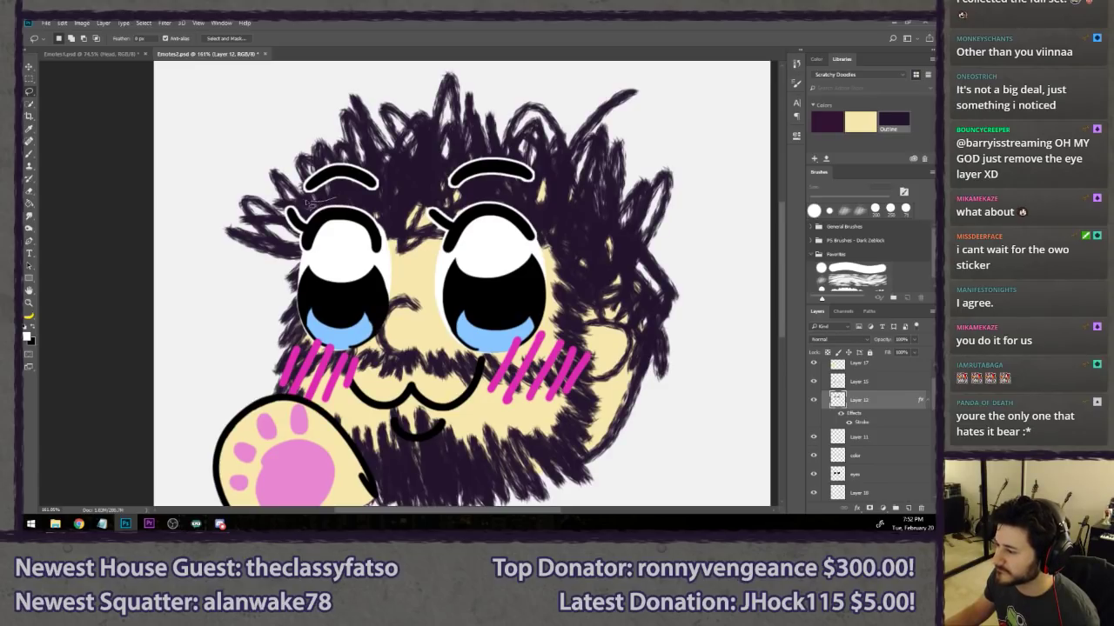
pyautogui.moveTo(310, 202)
pyautogui.mouseDown()
pyautogui.moveTo(293, 259)
pyautogui.moveTo(361, 265)
pyautogui.mouseUp()
pyautogui.moveTo(377, 212); pyautogui.dragTo(358, 234)
pyautogui.press('v')
pyautogui.press('l')
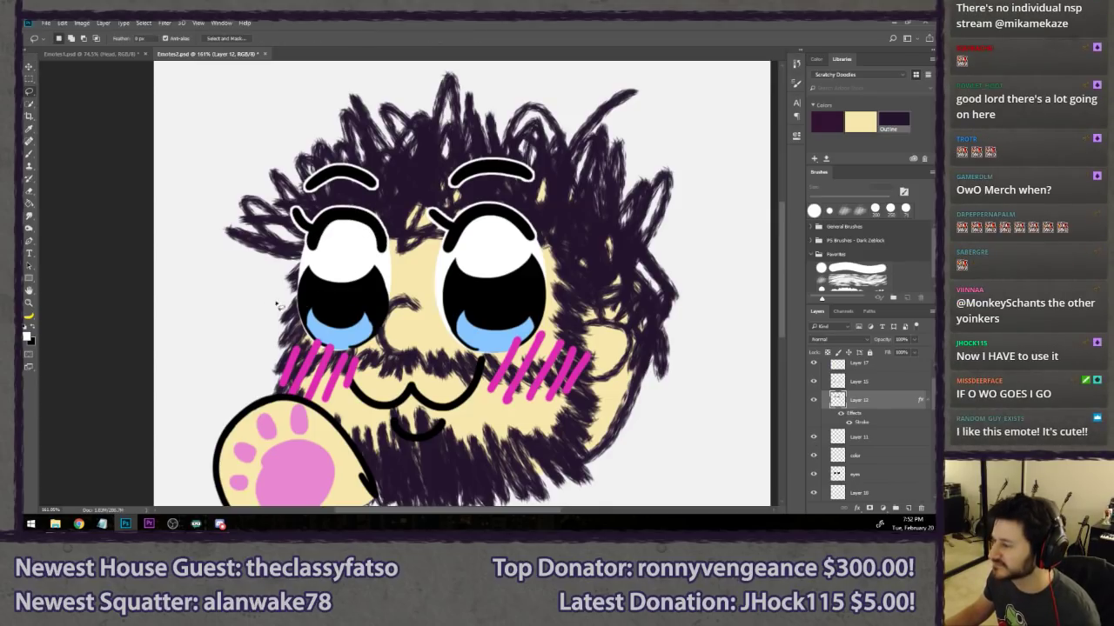
pyautogui.scroll(-1, 254, 367)
pyautogui.scroll(1, 889, 420)
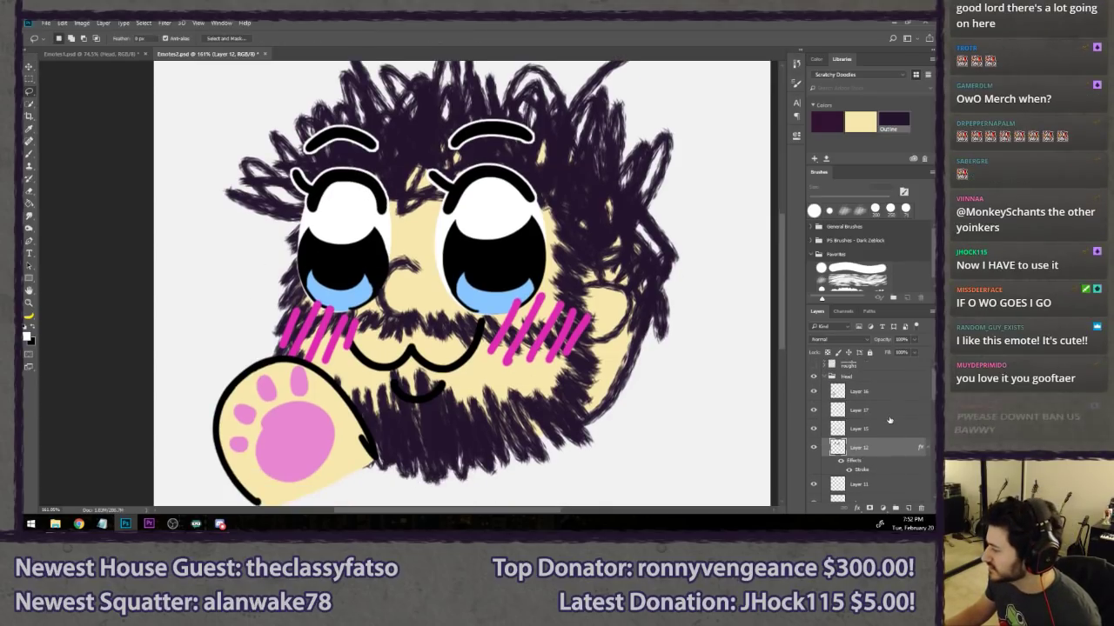
# - Select Layer 16 and Layer 17 together, straighten the paw, narrow its width, and tilt it back about 25 degrees counter-clockwise
pyautogui.click(813, 409)
pyautogui.click(813, 410)
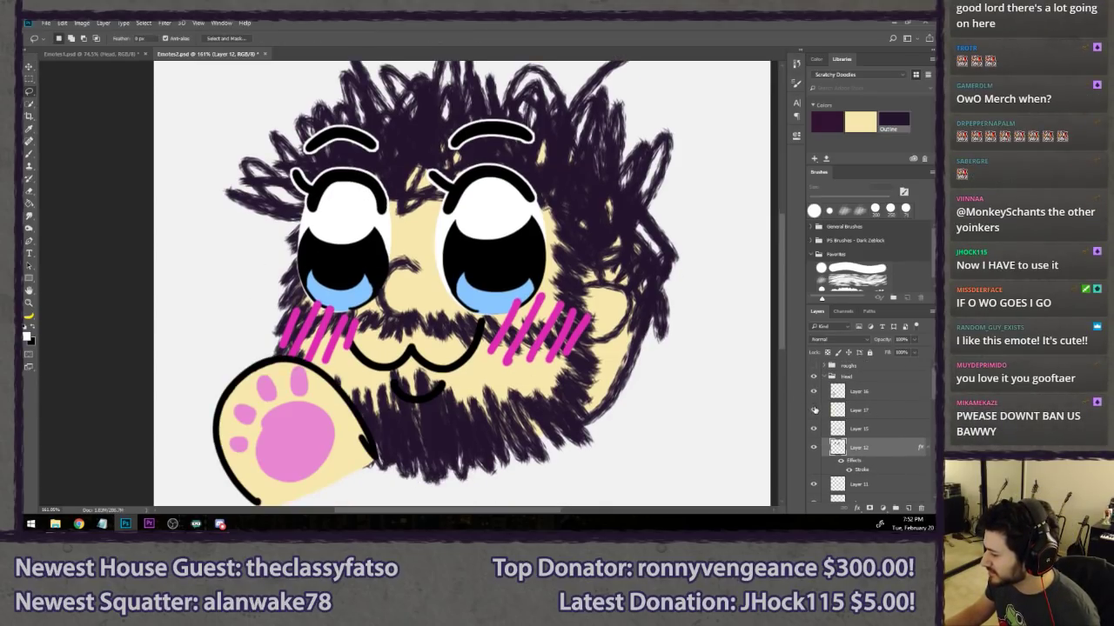
pyautogui.click(883, 401)
pyautogui.keyDown('shift'); pyautogui.click(881, 412); pyautogui.keyUp('shift')
pyautogui.hotkey('ctrl', 't')
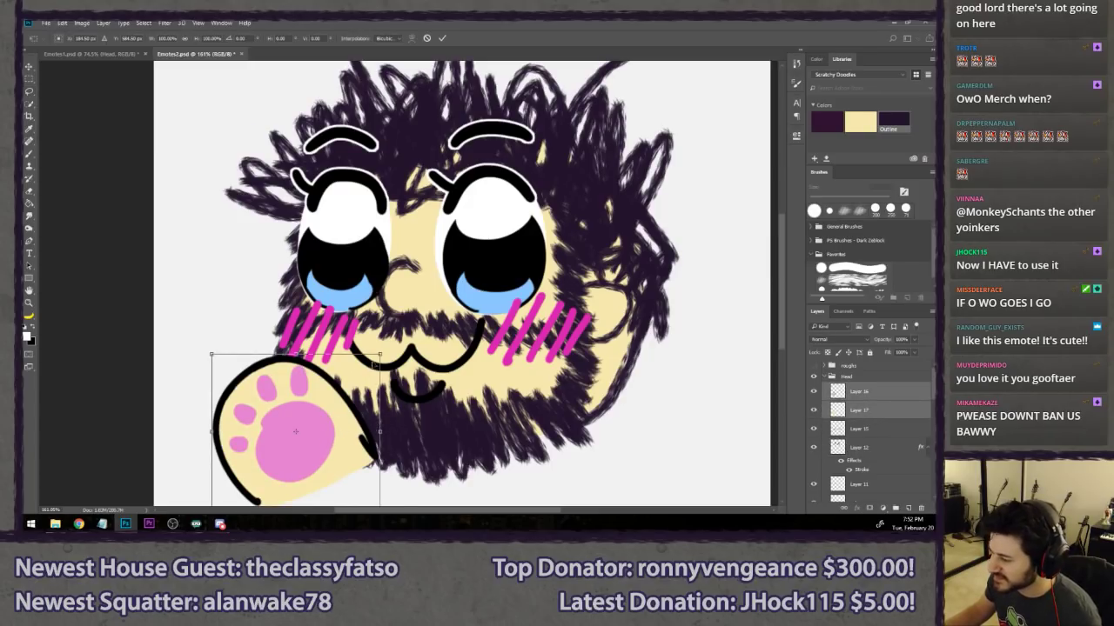
pyautogui.moveTo(393, 346); pyautogui.dragTo(420, 415)
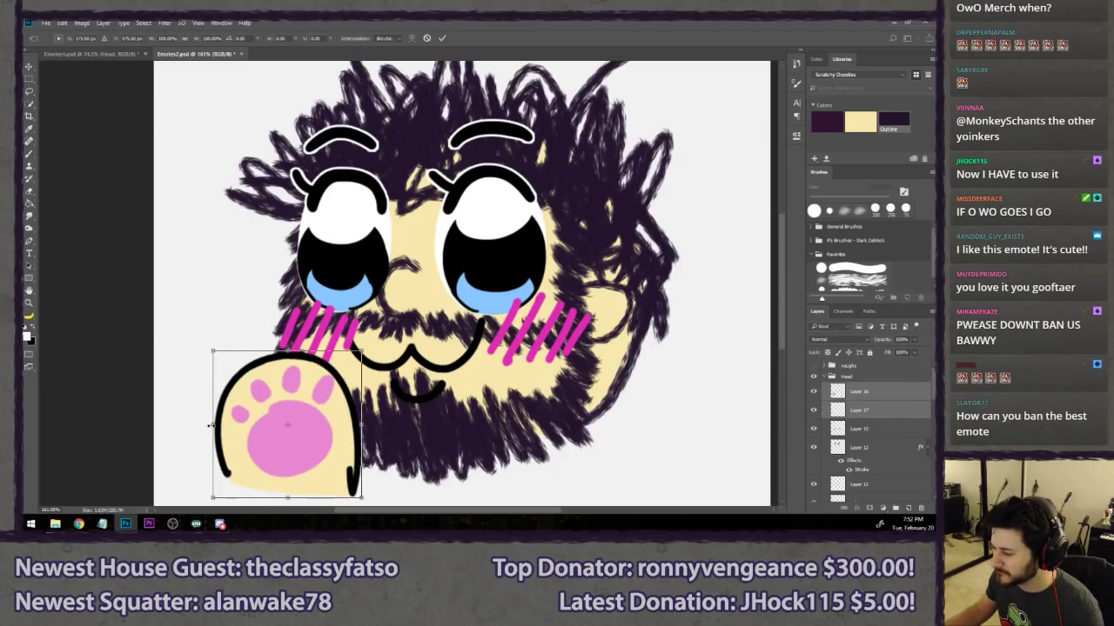
pyautogui.moveTo(213, 423); pyautogui.dragTo(238, 421)
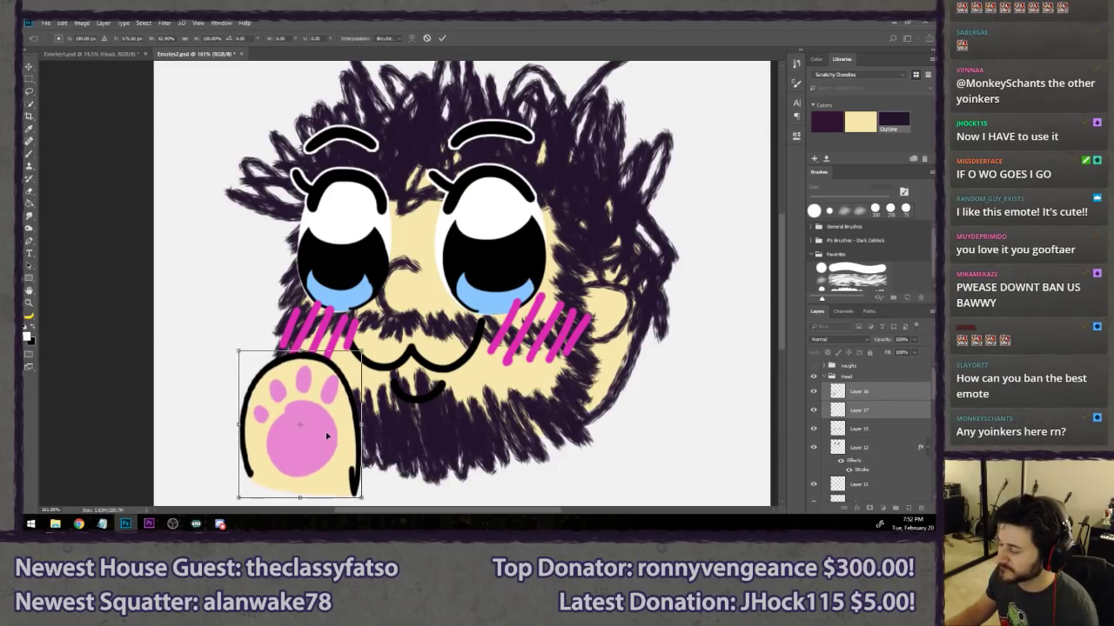
pyautogui.moveTo(388, 467); pyautogui.dragTo(436, 429)
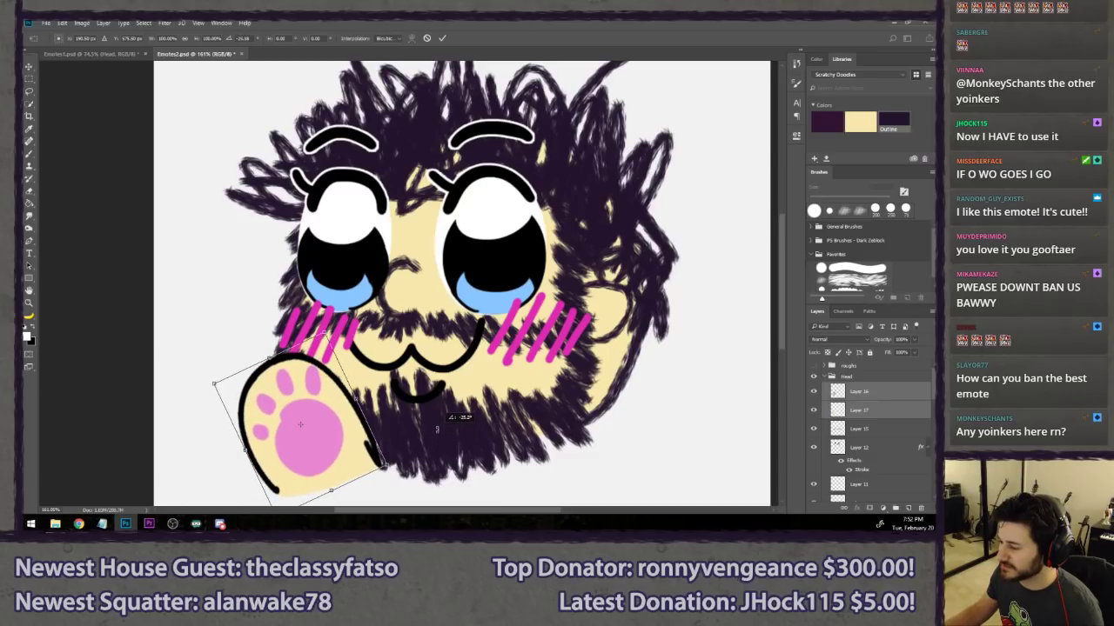
pyautogui.press('Return')
pyautogui.press('l')
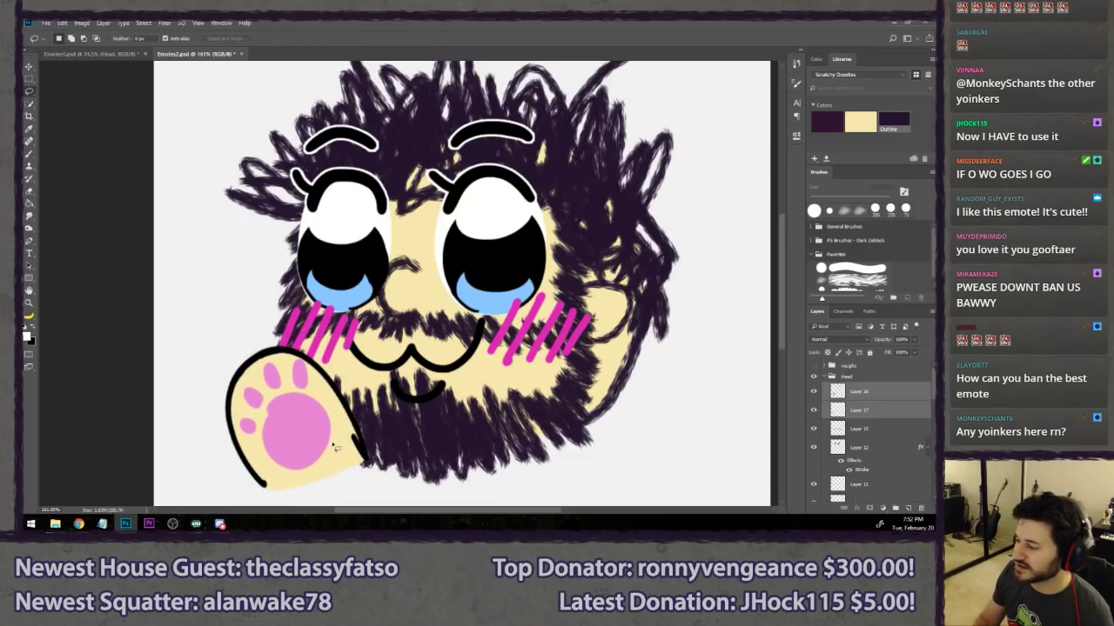
# - Examine the whole emote at thumbnail and enlarged sizes to judge the narrowed paw
pyautogui.scroll(-4, 335, 447)
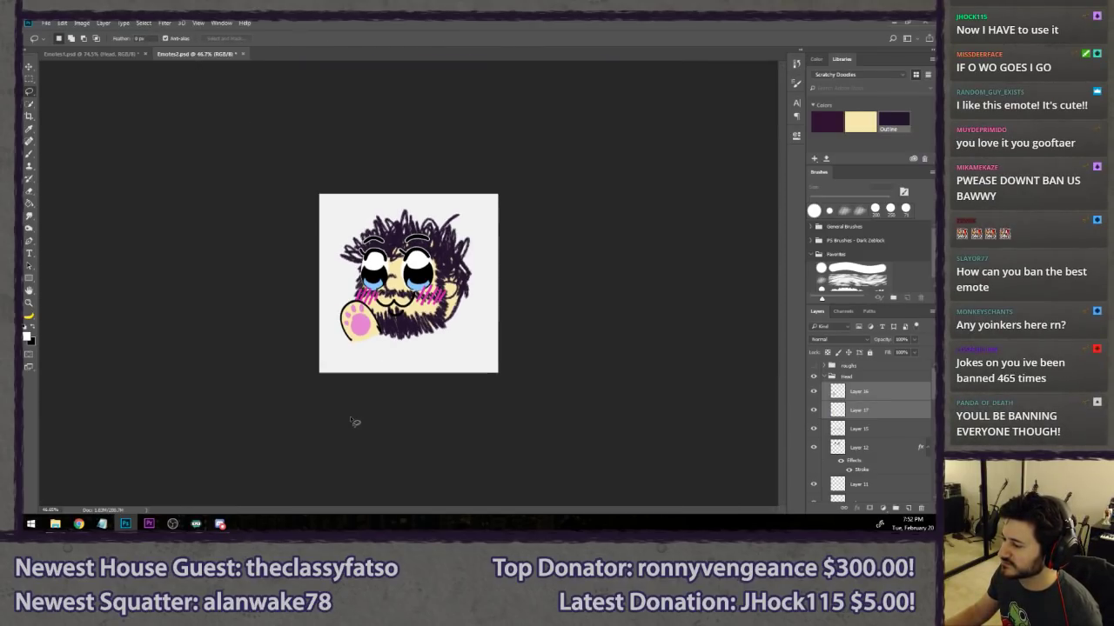
pyautogui.scroll(-1, 352, 421)
pyautogui.scroll(5, 353, 421)
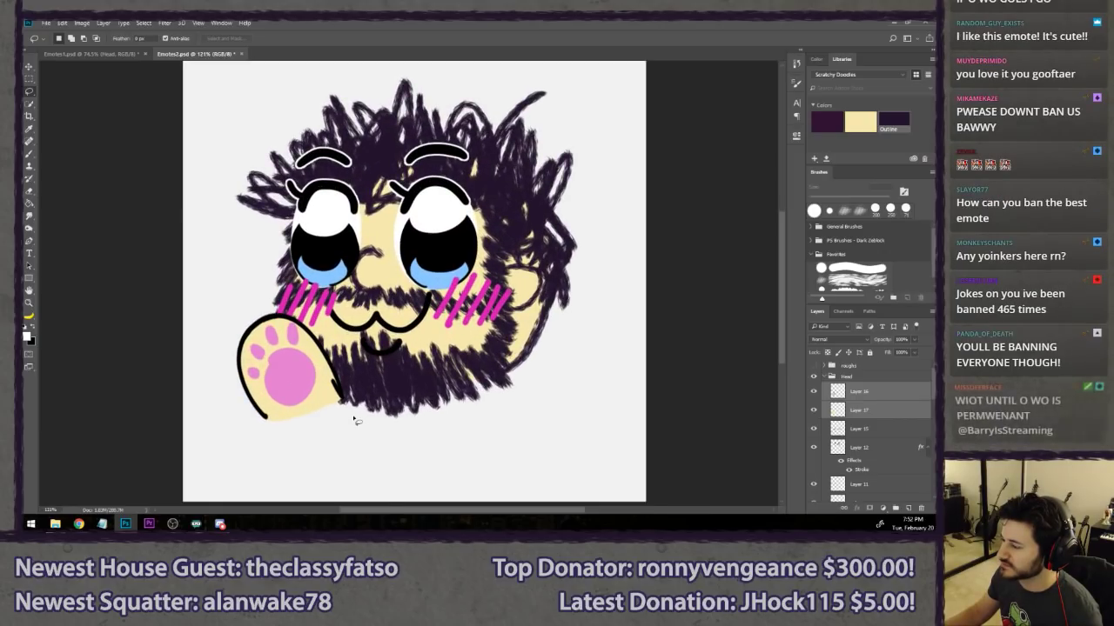
pyautogui.scroll(-6, 354, 421)
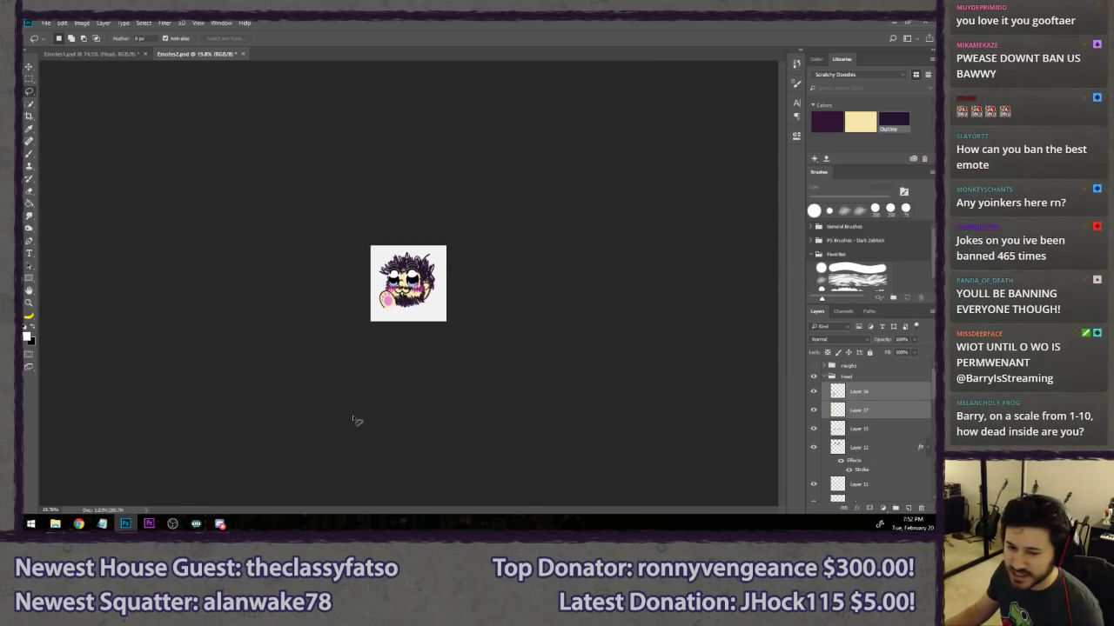
pyautogui.scroll(4, 354, 421)
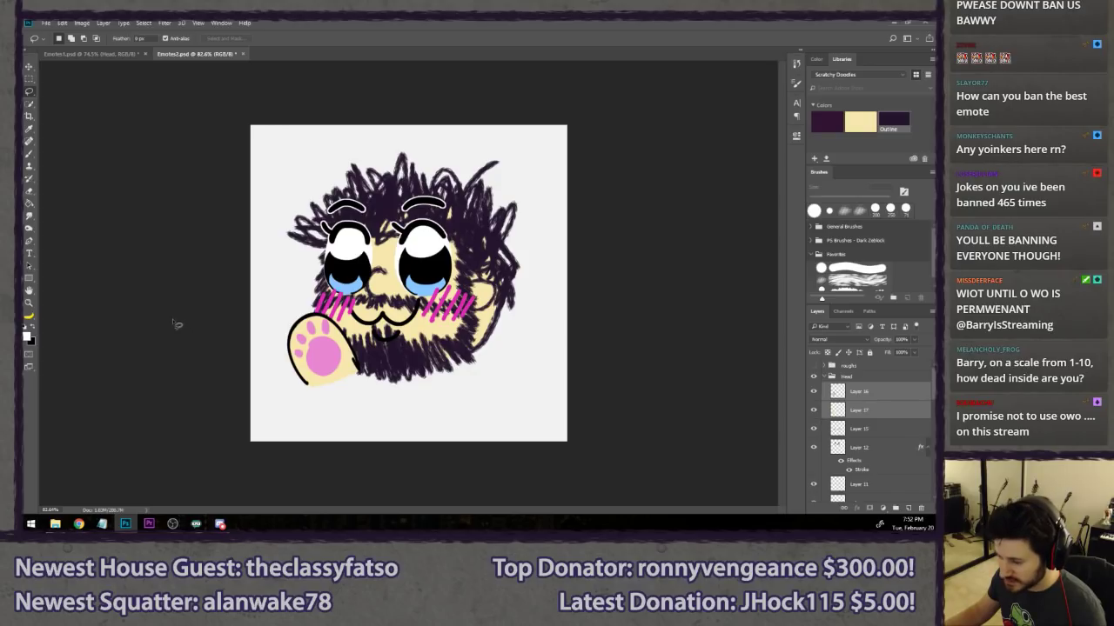
pyautogui.scroll(1, 164, 309)
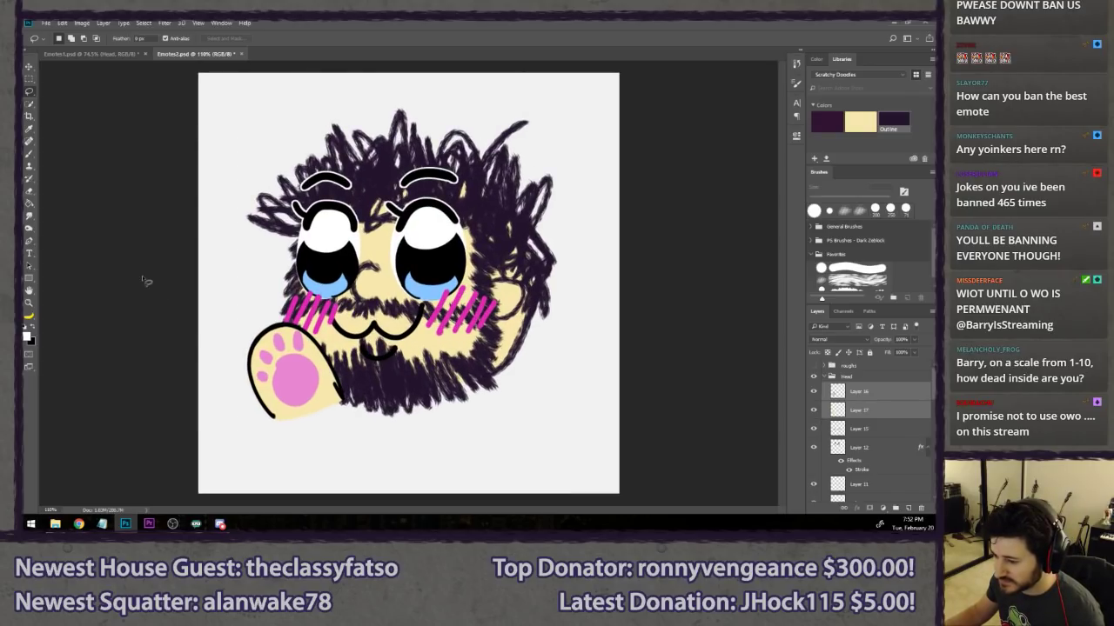
pyautogui.scroll(-1, 145, 281)
# - Toggle Layer 16's visibility to identify the paw outline, then make that layer active for painting with the Brush
pyautogui.press('b')
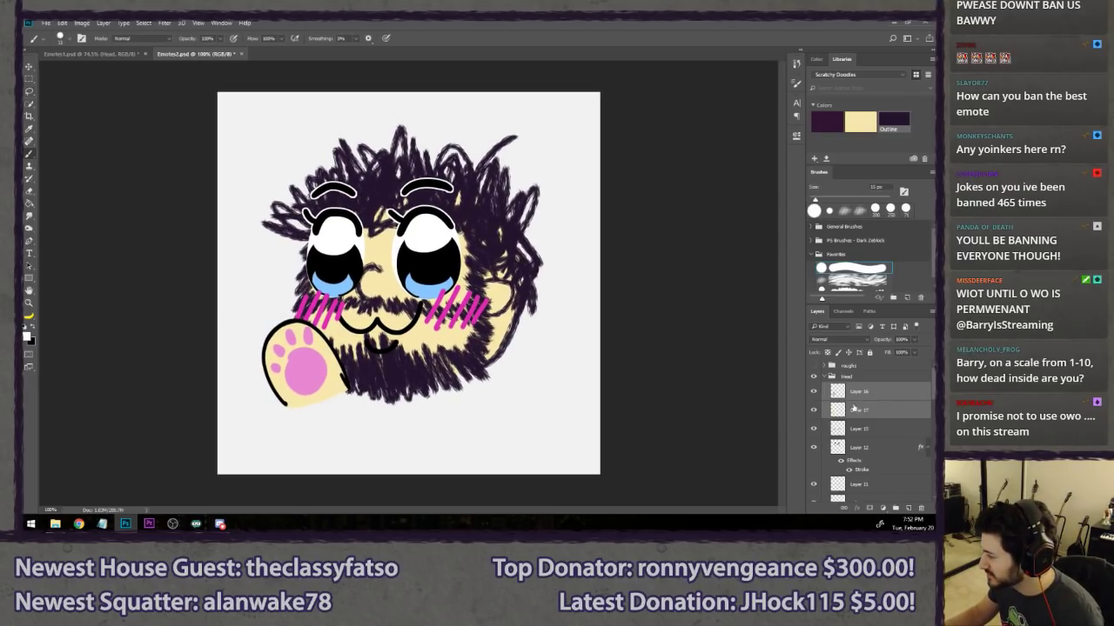
pyautogui.click(874, 398)
pyautogui.click(878, 415)
pyautogui.click(814, 393)
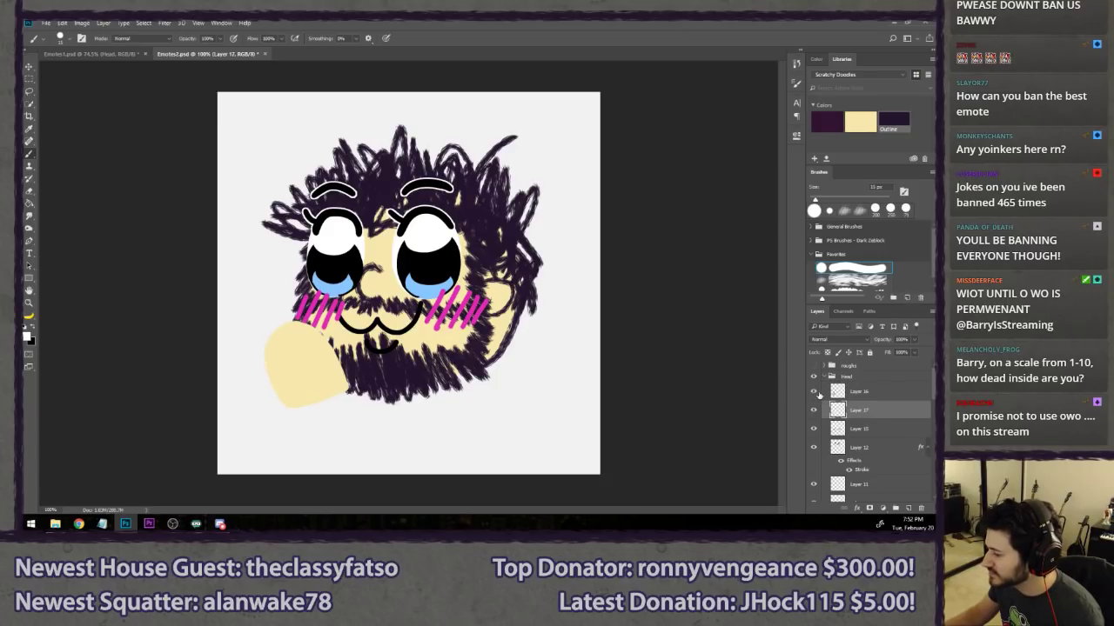
pyautogui.click(814, 394)
pyautogui.click(887, 396)
pyautogui.scroll(4, 357, 413)
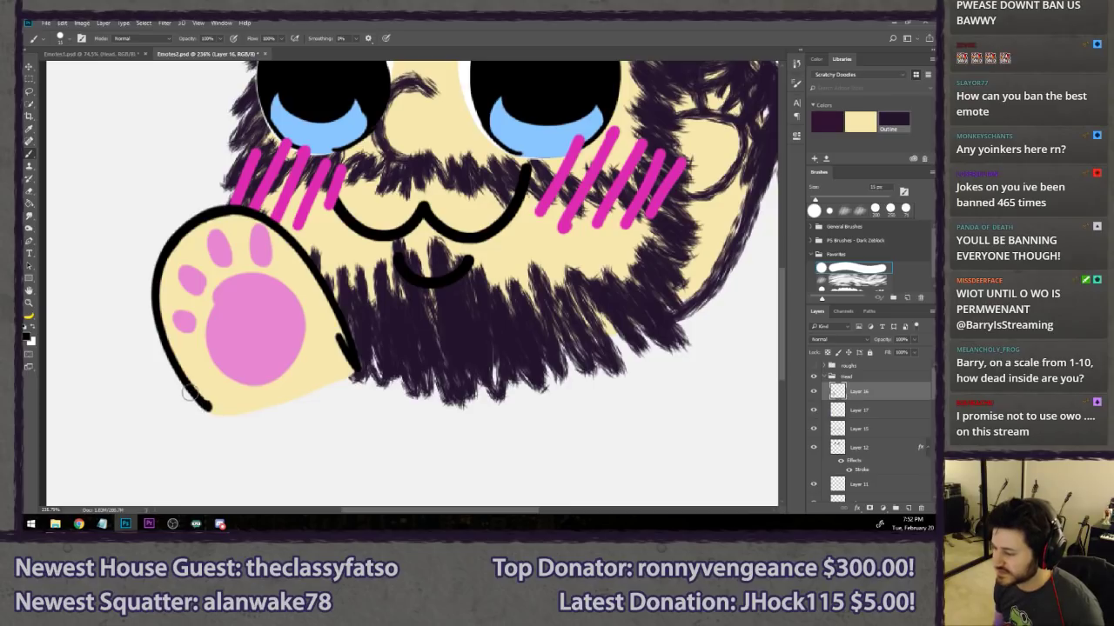
# - Paint a black curve closing the paw's bottom edge on Layer 16, redrawing until smooth, and fill the gap with skin colour on Layer 17
pyautogui.moveTo(189, 393); pyautogui.dragTo(306, 419)
pyautogui.hotkey('ctrl', 'z')
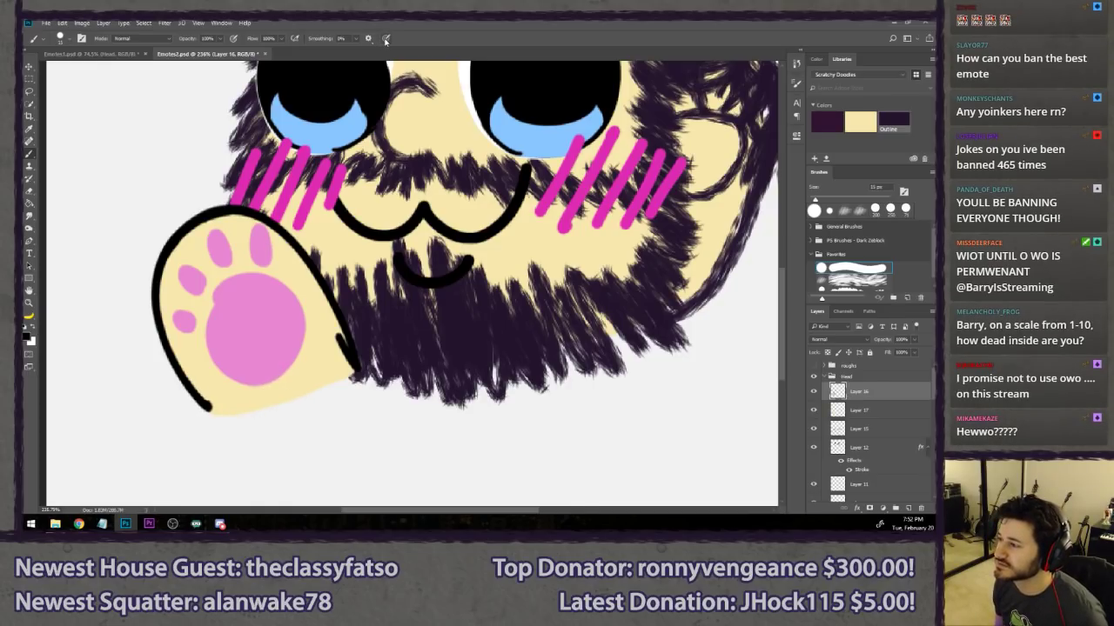
pyautogui.moveTo(195, 391); pyautogui.dragTo(295, 438)
pyautogui.hotkey('ctrl', 'z')
pyautogui.moveTo(201, 402)
pyautogui.mouseDown()
pyautogui.moveTo(278, 419)
pyautogui.moveTo(341, 359)
pyautogui.mouseUp()
pyautogui.hotkey('ctrl', 'z')
pyautogui.moveTo(206, 404)
pyautogui.mouseDown()
pyautogui.moveTo(226, 421)
pyautogui.moveTo(391, 380)
pyautogui.mouseUp()
pyautogui.hotkey('ctrl', 'z')
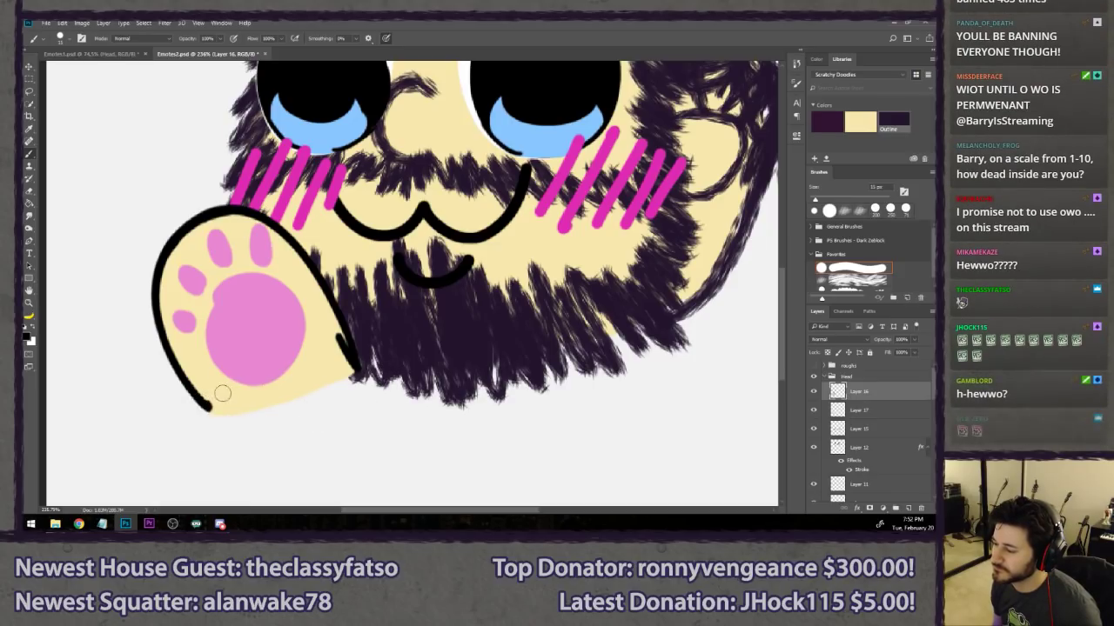
pyautogui.moveTo(202, 402); pyautogui.dragTo(338, 359)
pyautogui.hotkey('ctrl', 'z')
pyautogui.moveTo(202, 401); pyautogui.dragTo(355, 369)
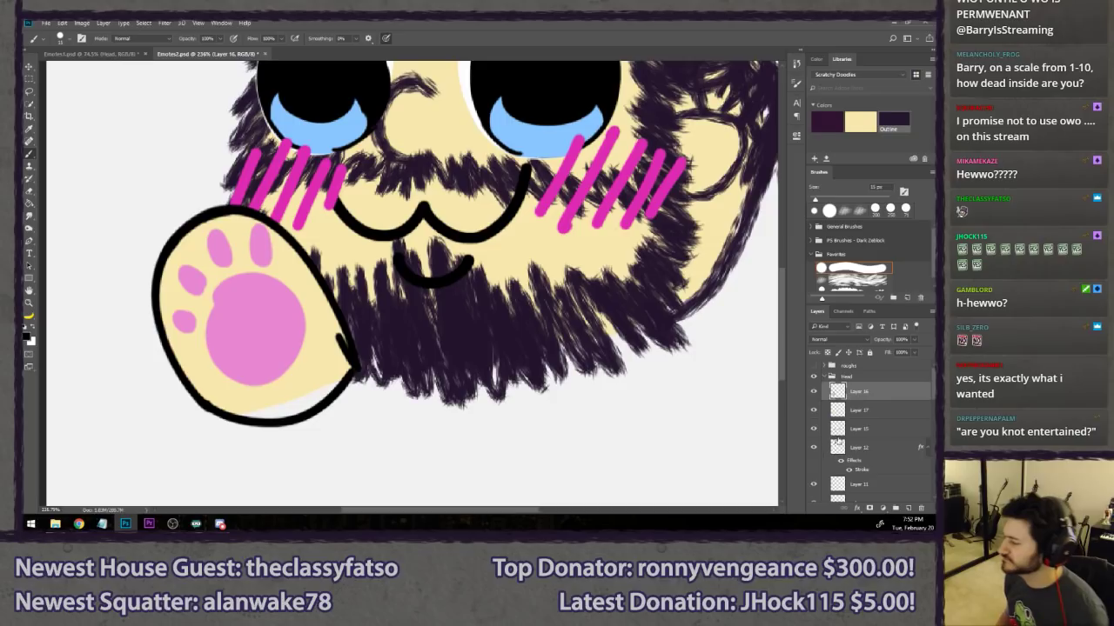
pyautogui.click(849, 411)
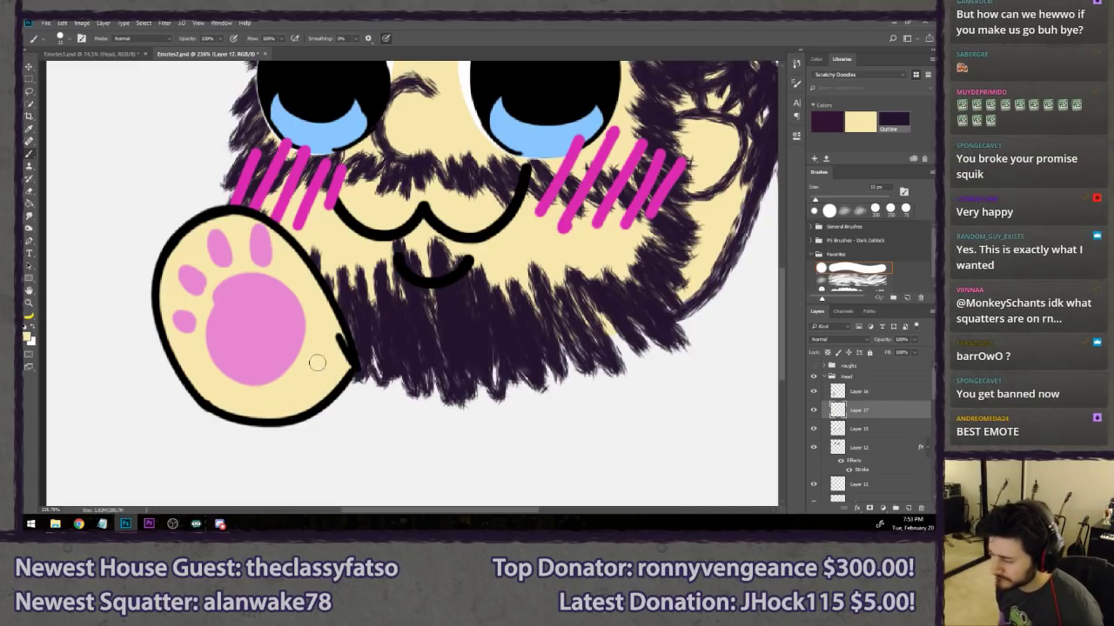
pyautogui.press('l')
# - Compare the paw with and without its closed bottom outline at emote size by repeatedly undoing and restoring the change
pyautogui.scroll(-8, 320, 378)
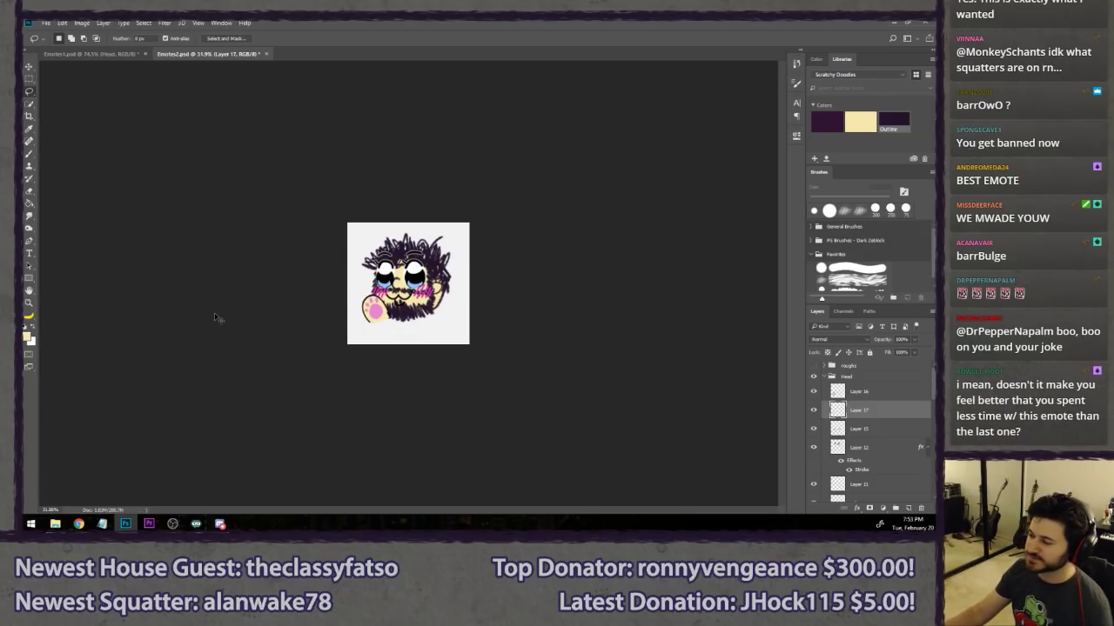
pyautogui.scroll(4, 215, 317)
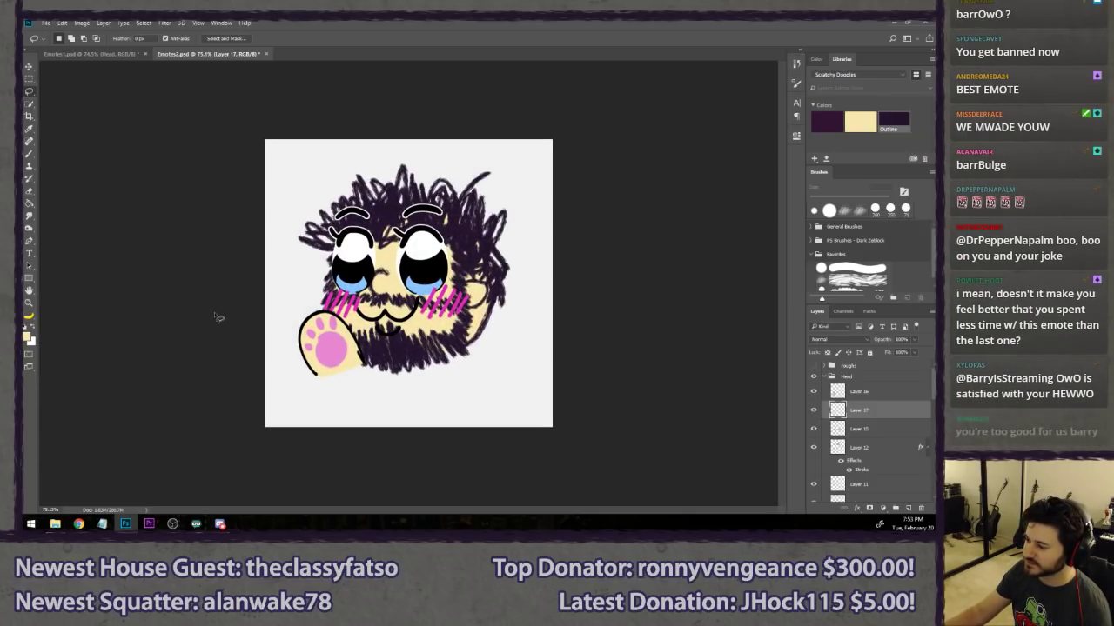
pyautogui.hotkey('ctrl', 'z')
pyautogui.hotkey('ctrl', 'z')
pyautogui.hotkey('ctrl', 'z')
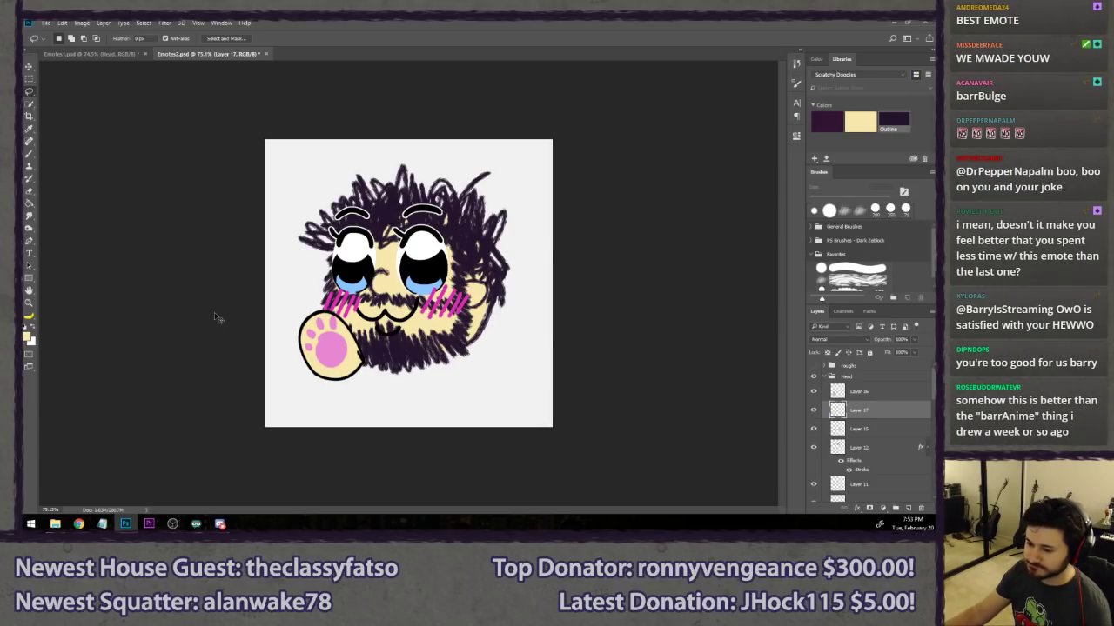
pyautogui.hotkey('ctrl', 'z')
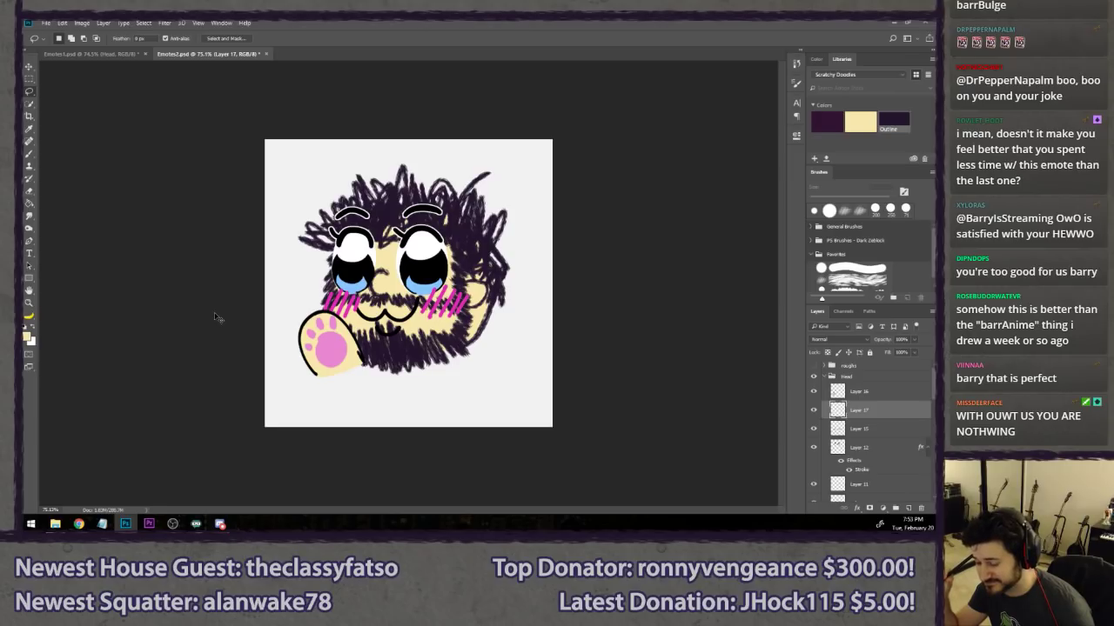
pyautogui.hotkey('ctrl', 'z')
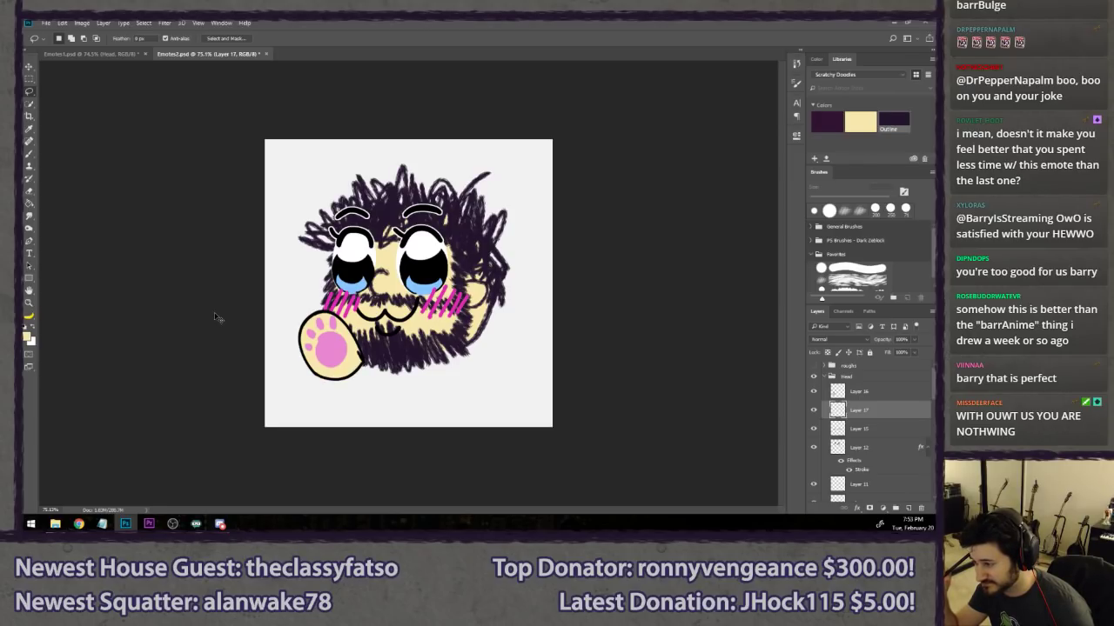
pyautogui.hotkey('ctrl', 'z')
pyautogui.hotkey('ctrl', 'z')
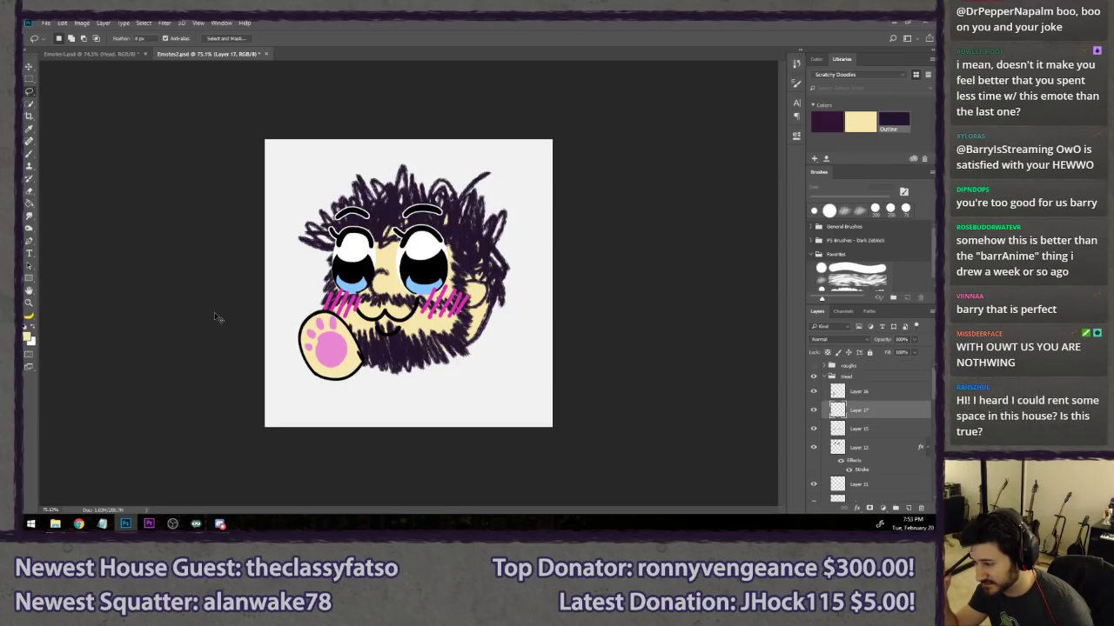
pyautogui.hotkey('ctrl', 'z')
# - Show the BG Dark layer and check the emote and both paw bottom versions against the dark background at several sizes
pyautogui.scroll(-10, 921, 468)
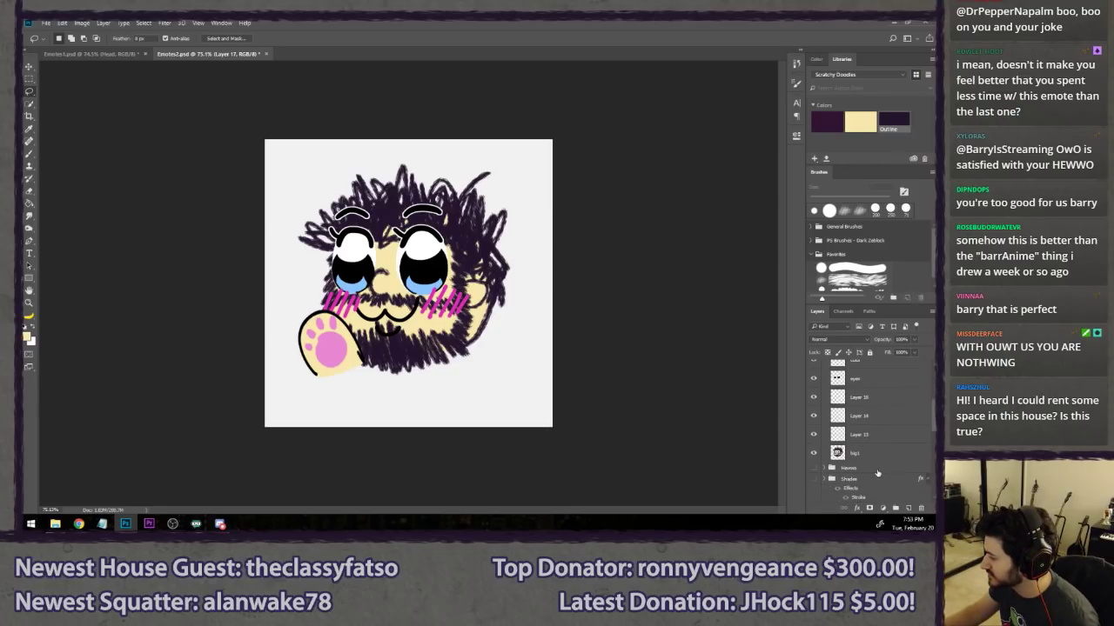
pyautogui.click(812, 455)
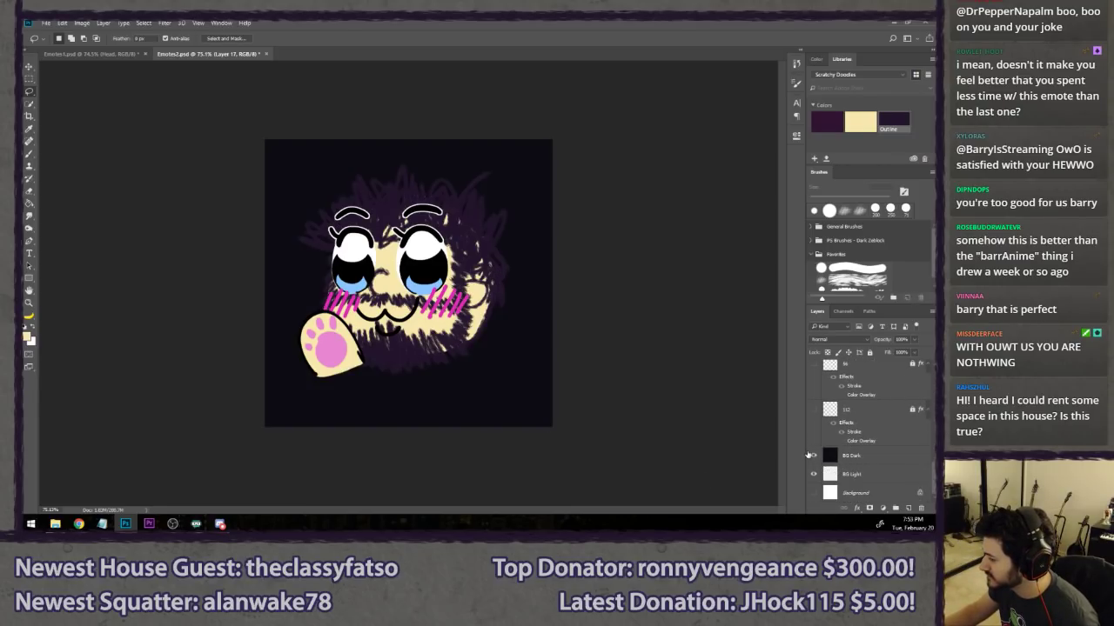
pyautogui.hotkey('ctrl', 'z')
pyautogui.hotkey('ctrl', 'z')
pyautogui.hotkey('ctrl', 'z')
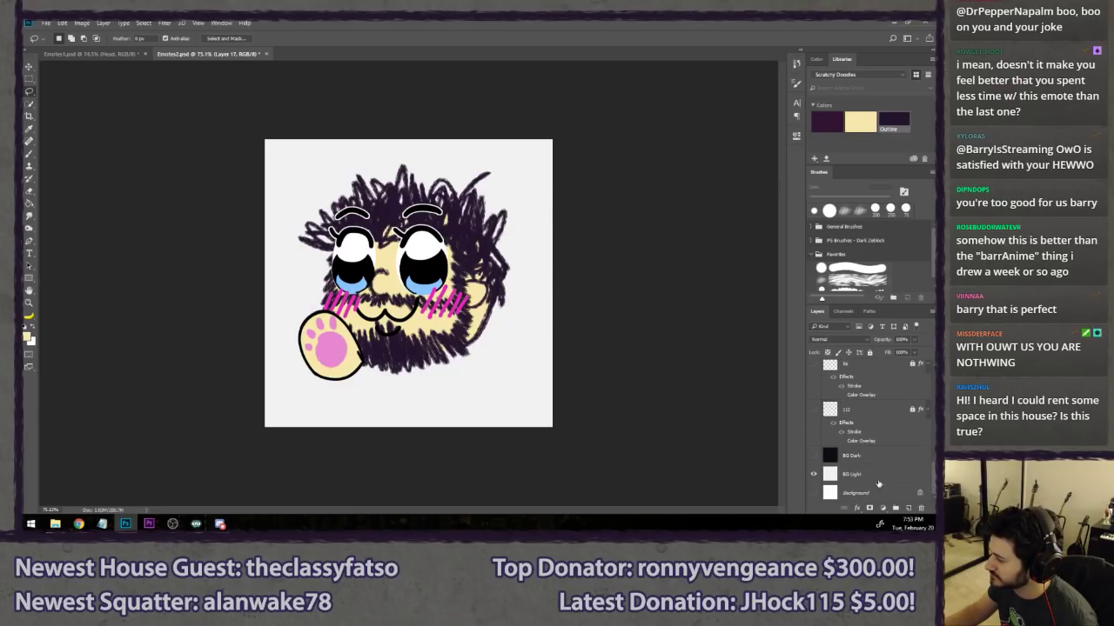
pyautogui.hotkey('ctrl', 'z')
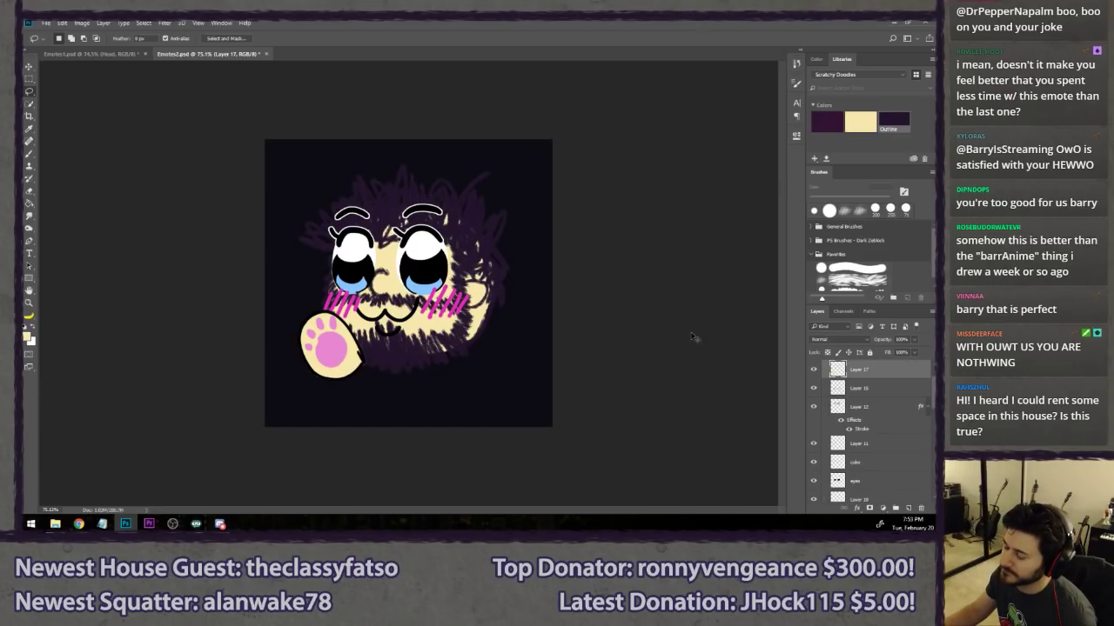
pyautogui.scroll(-8, 574, 395)
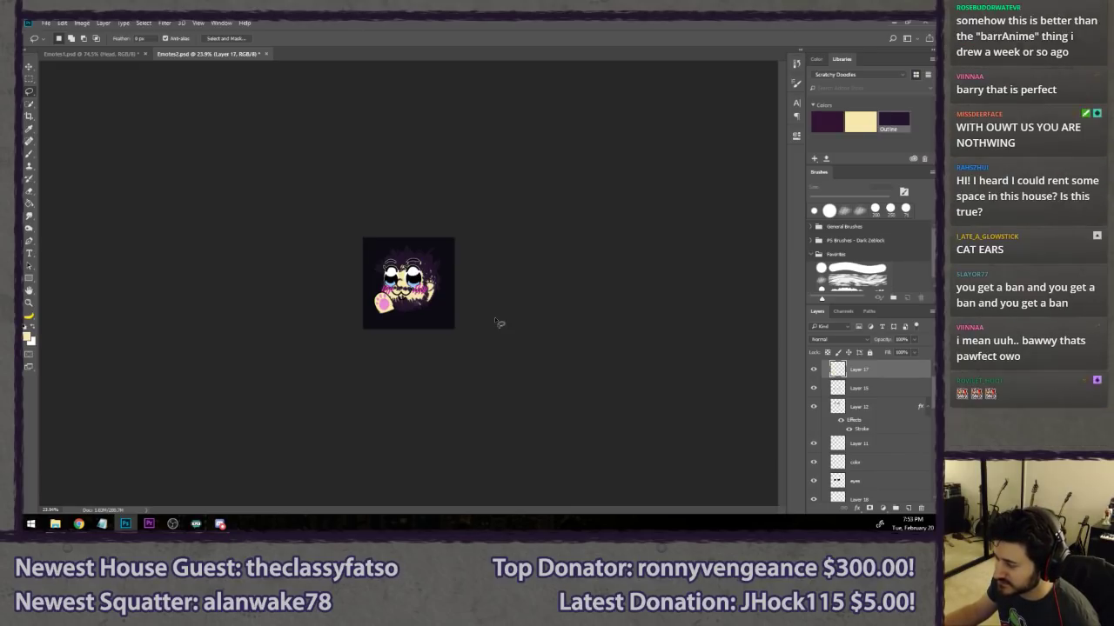
pyautogui.moveTo(490, 318); pyautogui.dragTo(548, 318)
pyautogui.scroll(2, 476, 294)
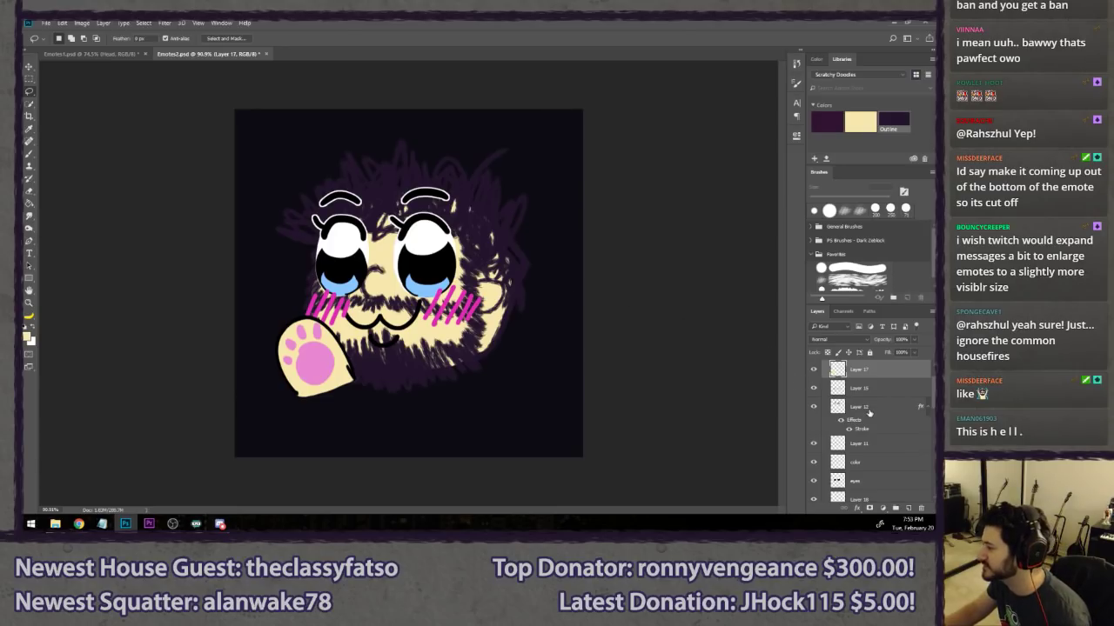
# - Show Layer 16 with the paw outline in the Head group and make it the active layer
pyautogui.scroll(-2, 868, 413)
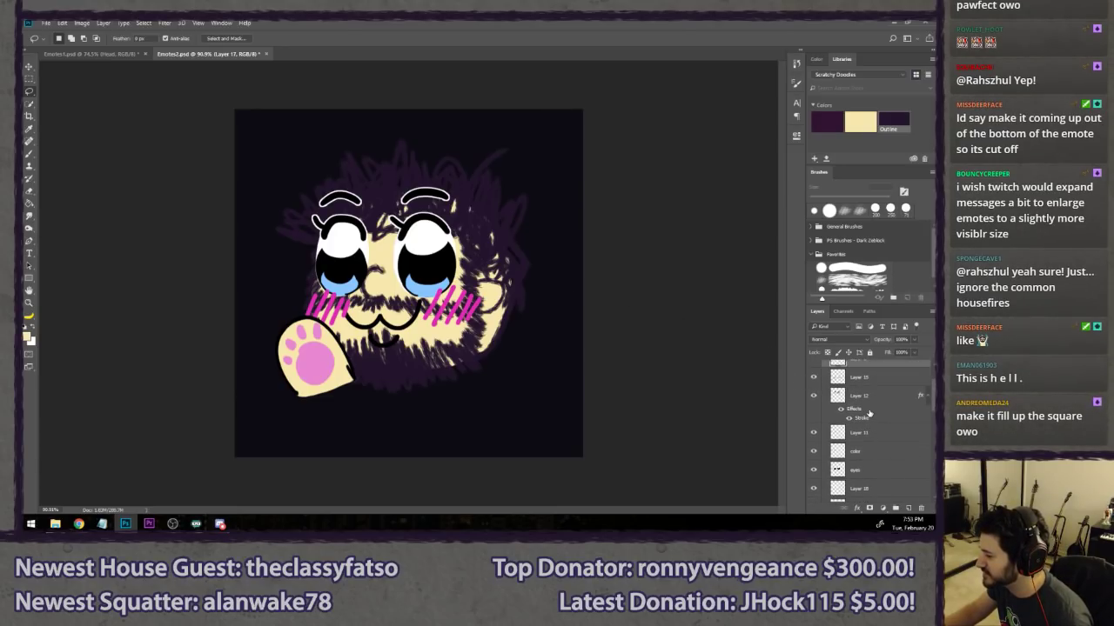
pyautogui.scroll(-1, 868, 413)
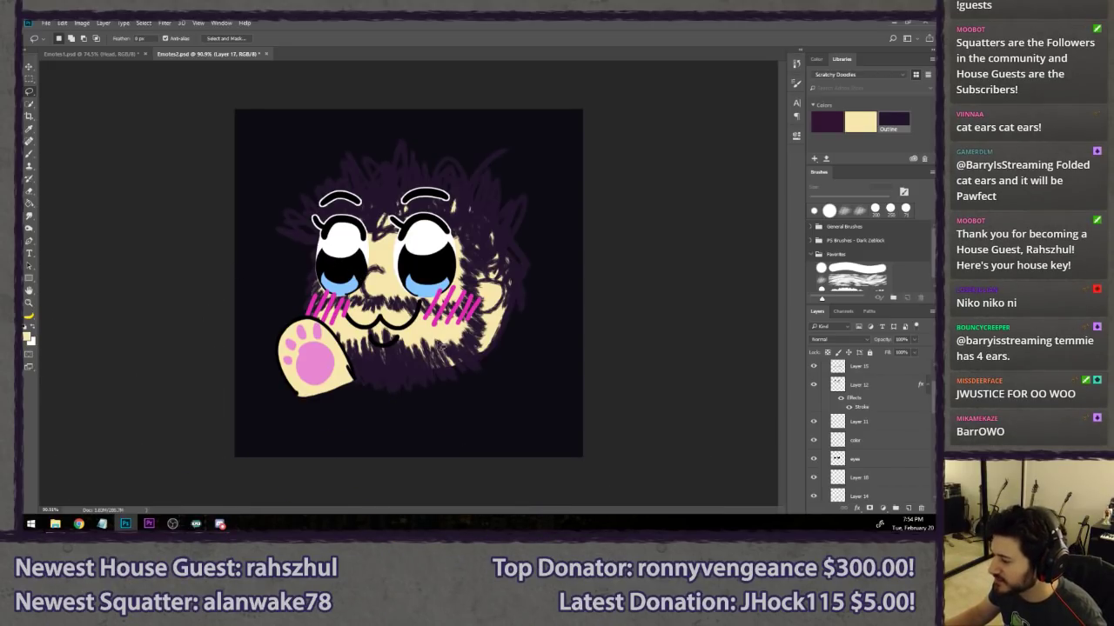
pyautogui.scroll(2, 813, 399)
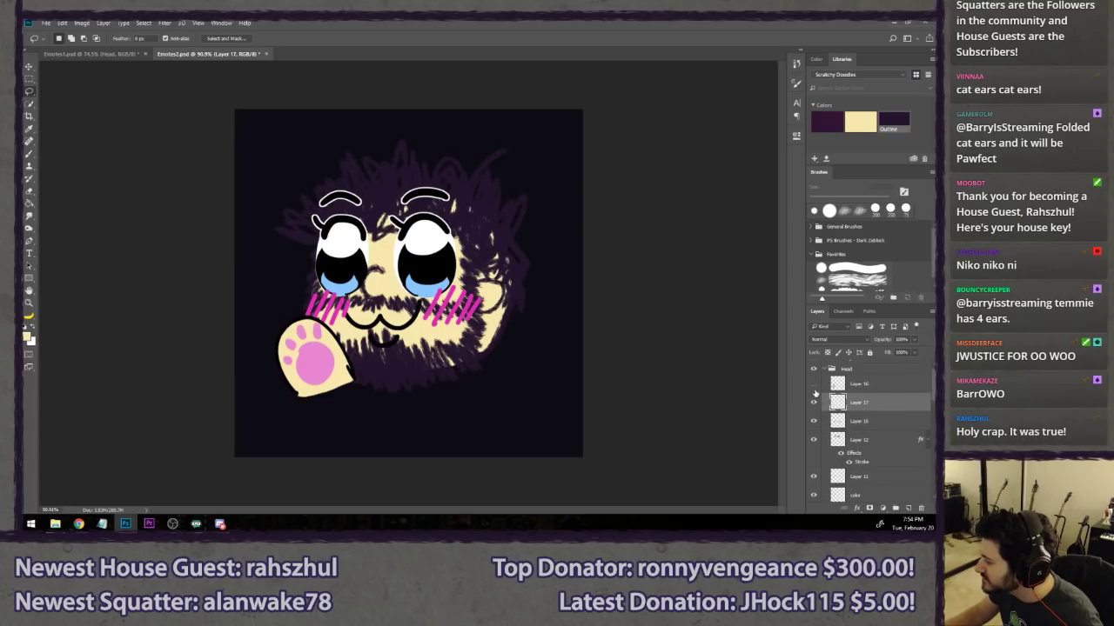
pyautogui.click(814, 383)
pyautogui.click(859, 384)
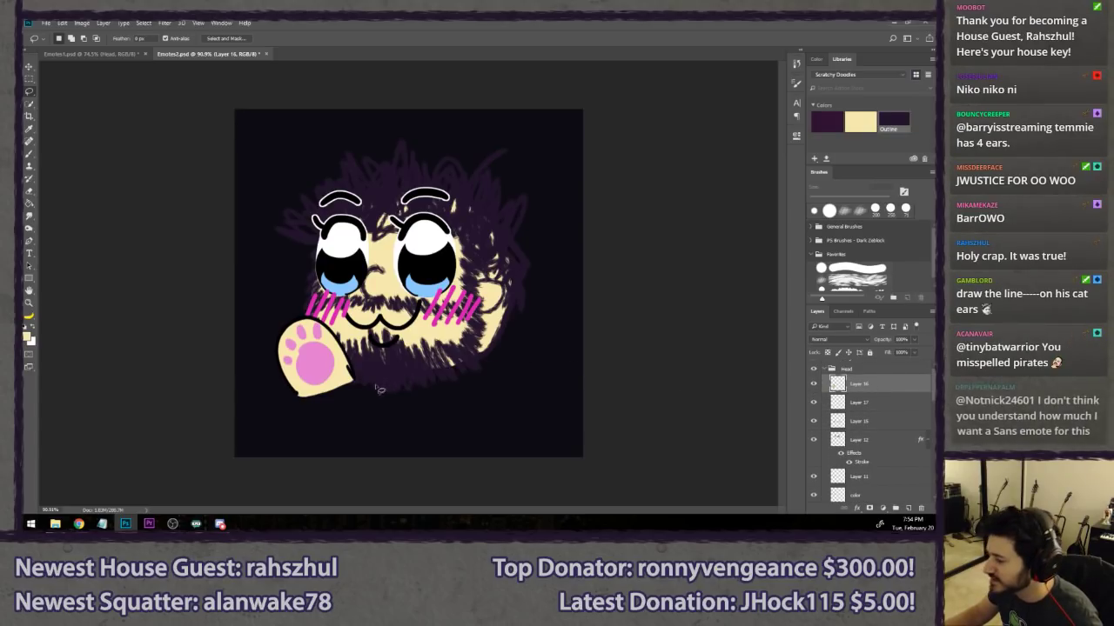
# - Hide the BG Dark layer so the emote sits on the light background, and reselect Layer 16 for the Brush
pyautogui.press('b')
pyautogui.scroll(-5, 926, 386)
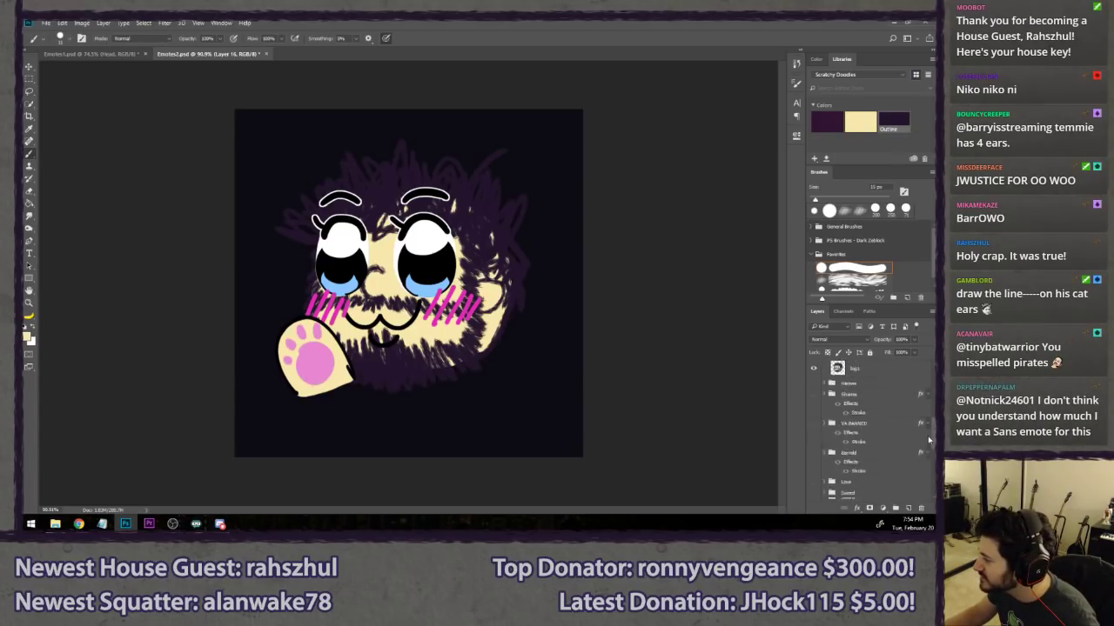
pyautogui.click(829, 456)
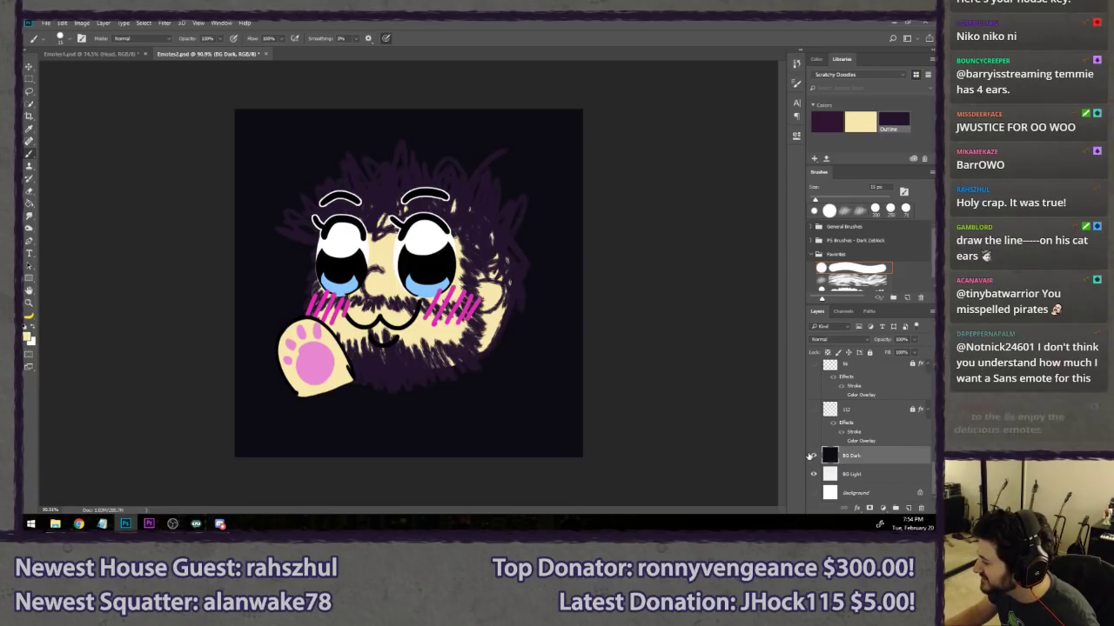
pyautogui.click(814, 455)
pyautogui.scroll(5, 876, 393)
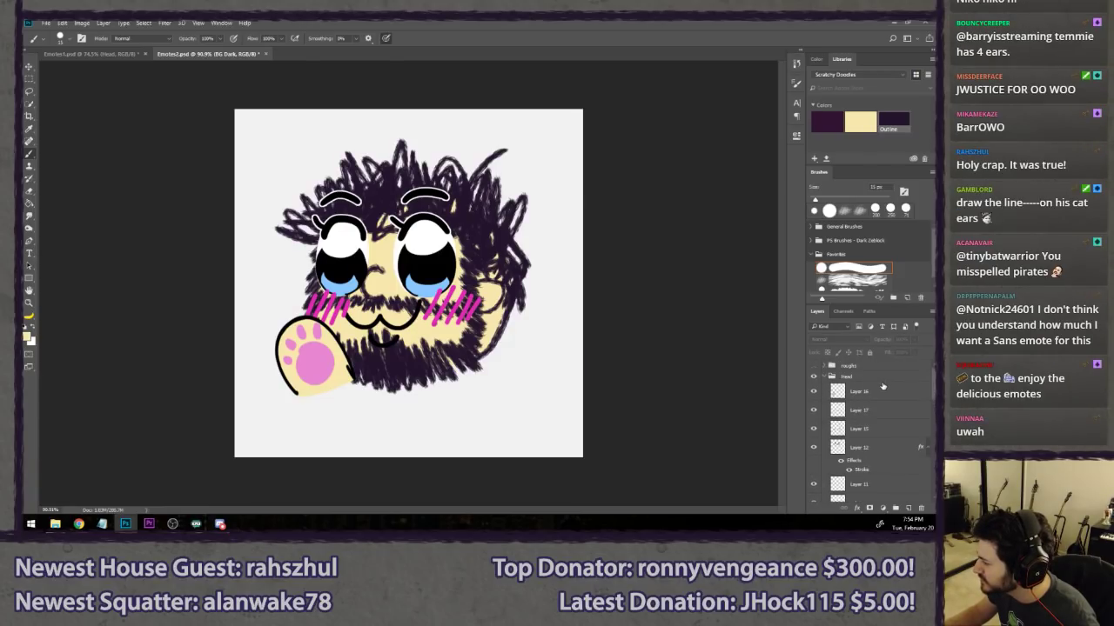
pyautogui.click(876, 393)
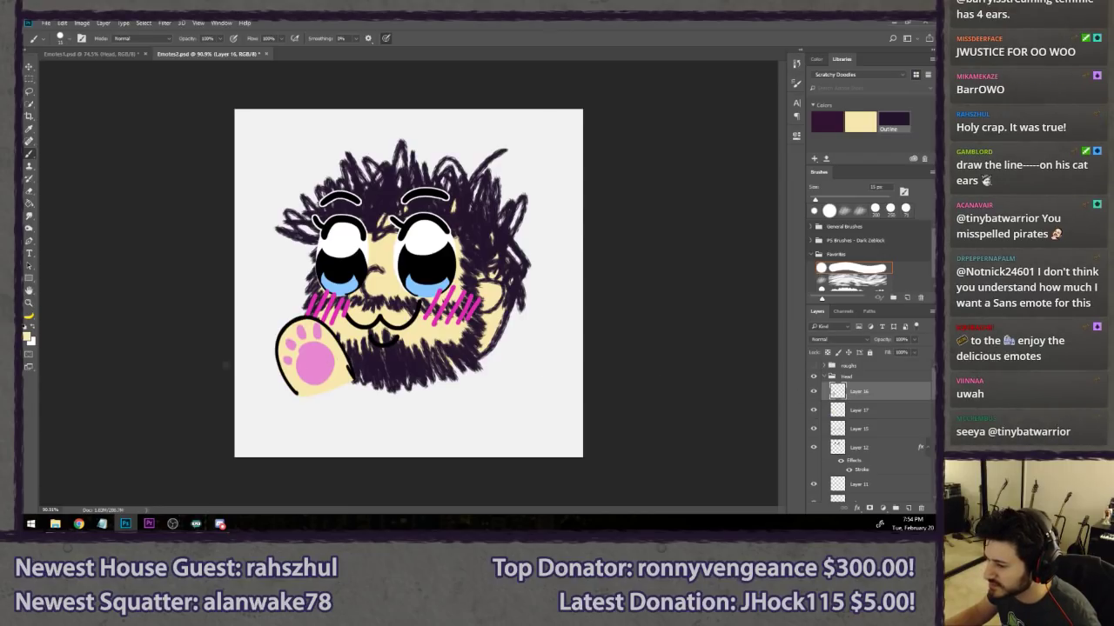
# - Extend both sides of the paw outline downward in black on Layer 16, redrawing the beard-side line, and erase the bump at the outer join
pyautogui.click(29, 339)
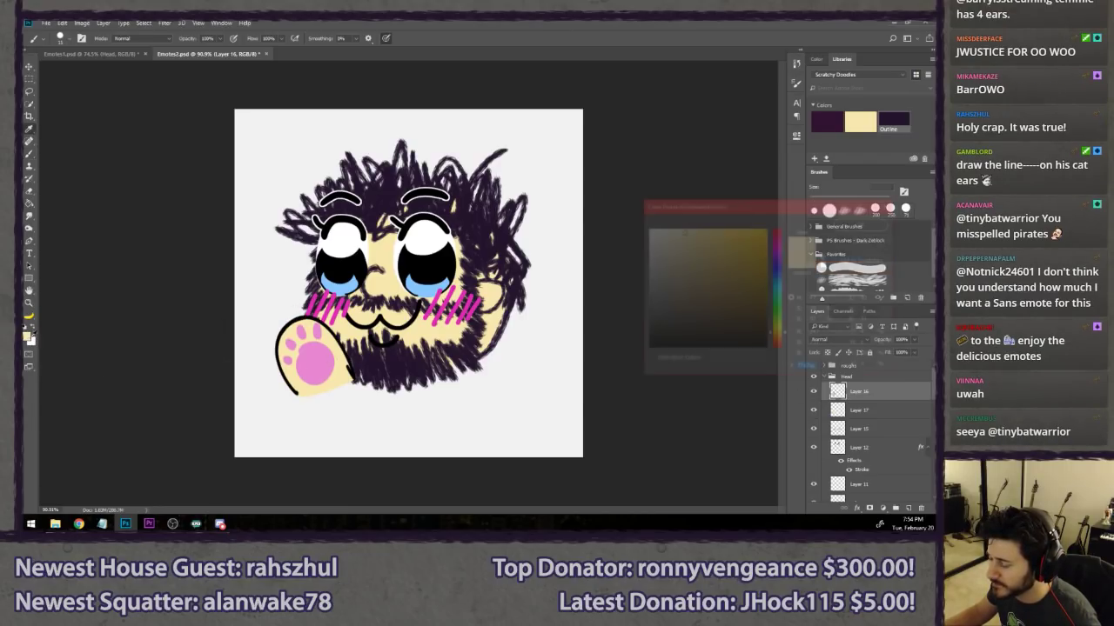
pyautogui.moveTo(675, 300); pyautogui.dragTo(634, 373)
pyautogui.click(854, 225)
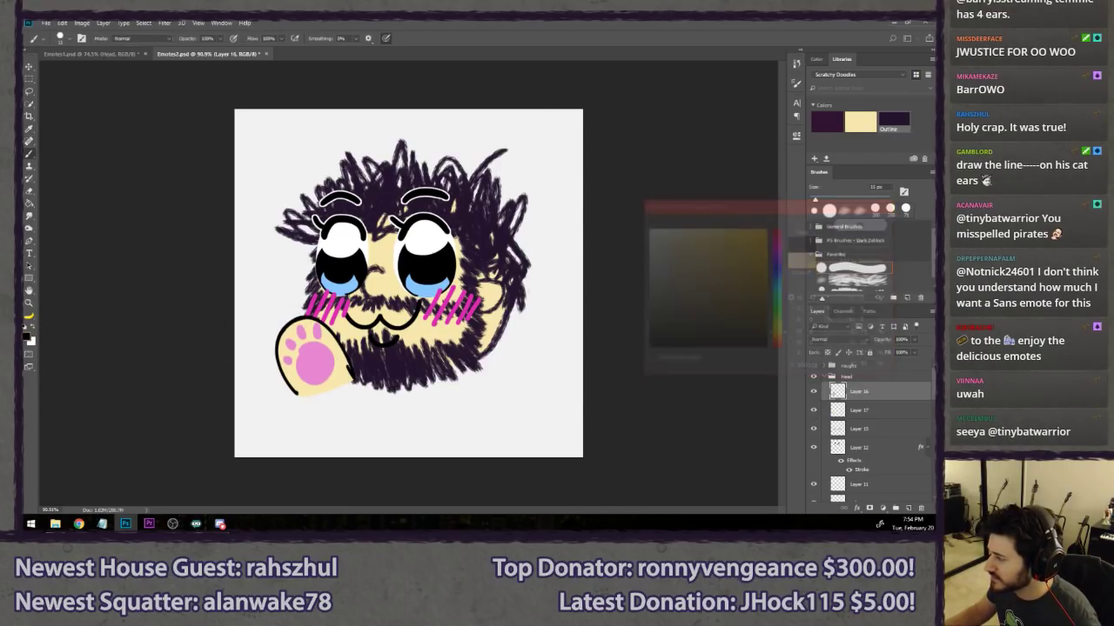
pyautogui.scroll(5, 324, 388)
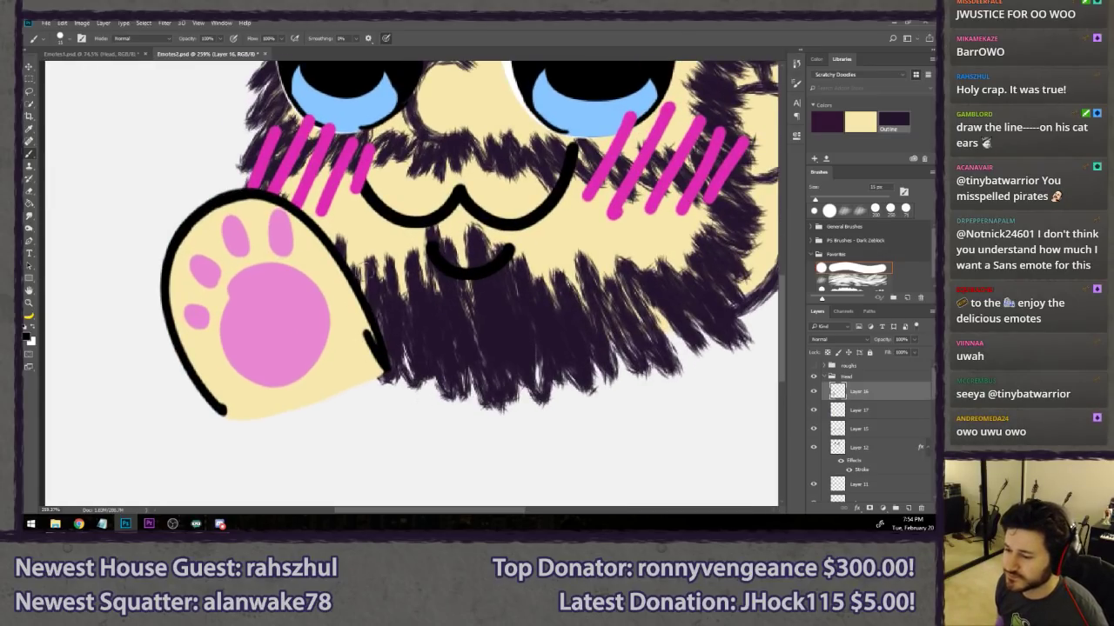
pyautogui.moveTo(321, 352)
pyautogui.mouseDown()
pyautogui.moveTo(323, 310)
pyautogui.moveTo(402, 381)
pyautogui.mouseUp()
pyautogui.hotkey('ctrl', 'z')
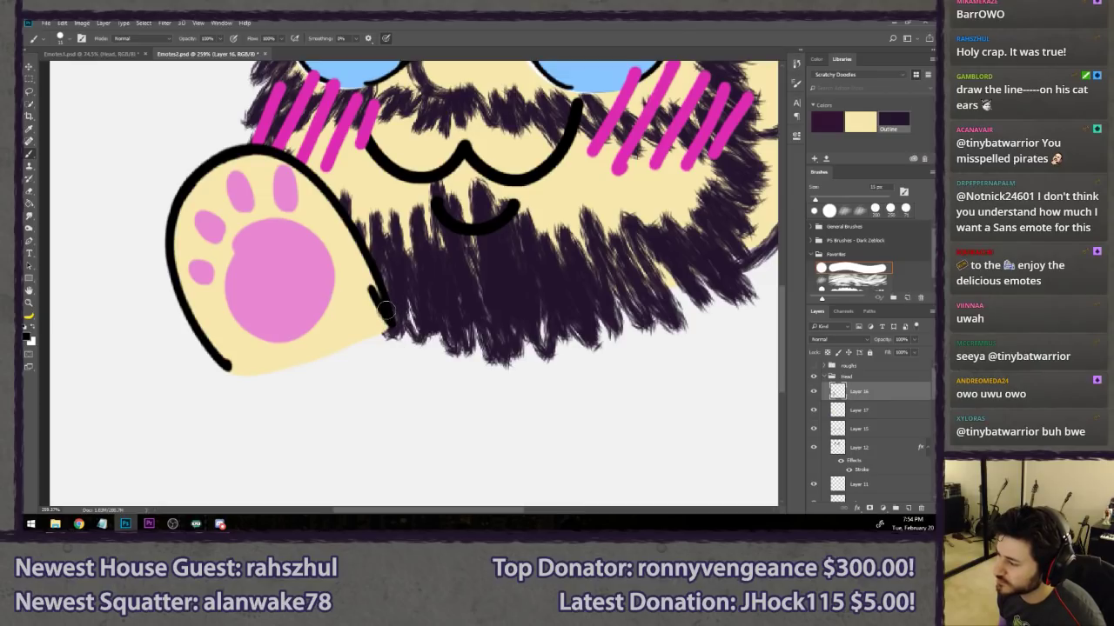
pyautogui.moveTo(385, 310); pyautogui.dragTo(403, 387)
pyautogui.hotkey('ctrl', 'z')
pyautogui.moveTo(386, 313); pyautogui.dragTo(398, 395)
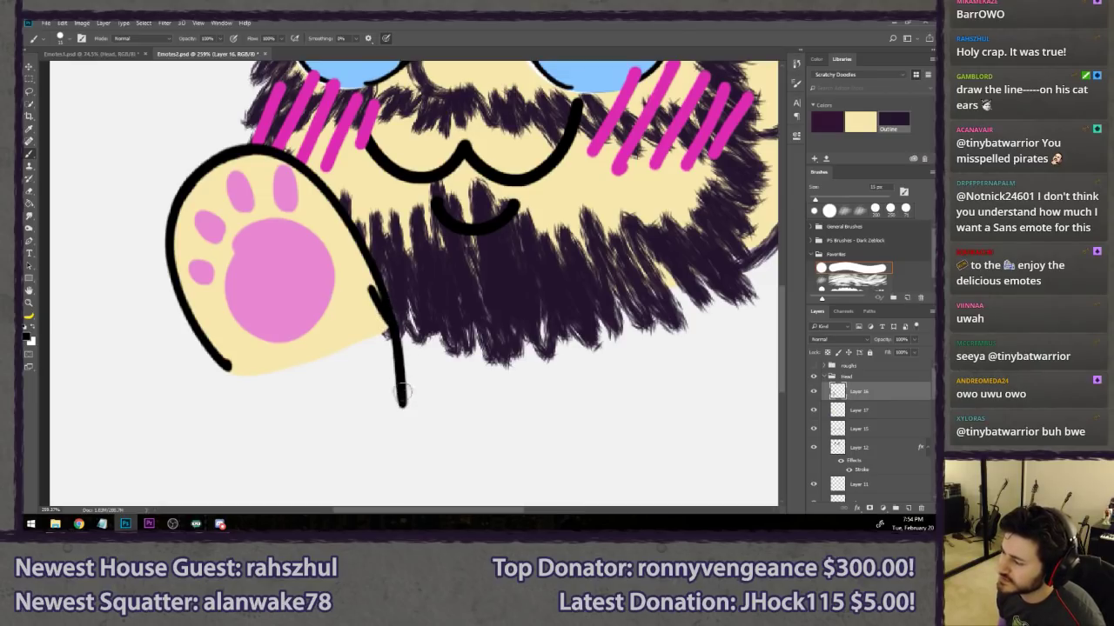
pyautogui.hotkey('ctrl', 'z')
pyautogui.moveTo(383, 310); pyautogui.dragTo(415, 400)
pyautogui.moveTo(217, 362); pyautogui.dragTo(289, 435)
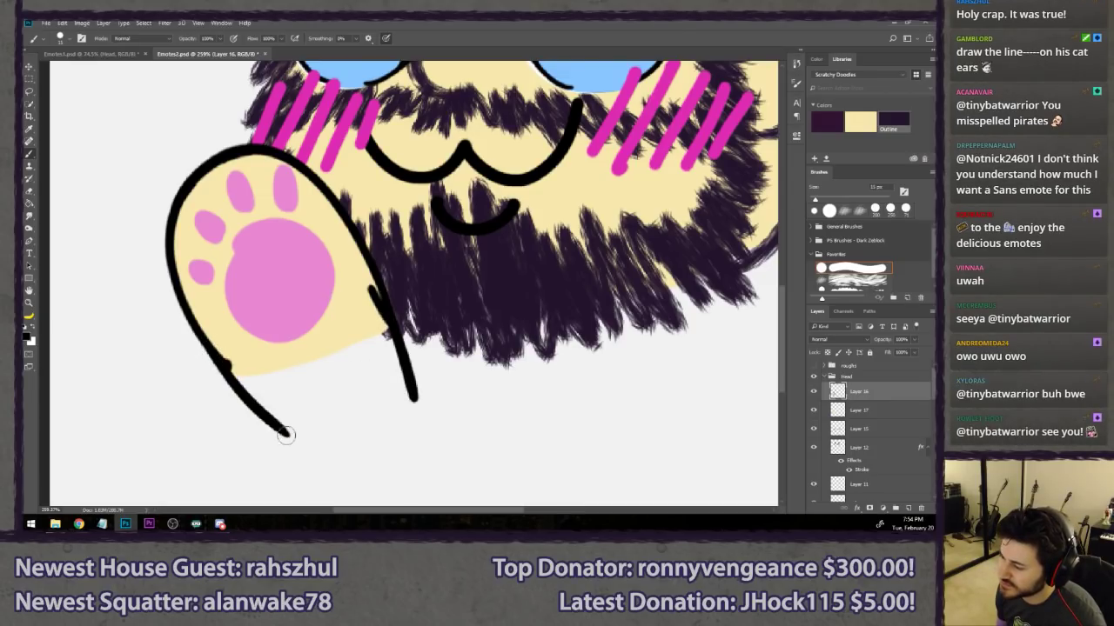
pyautogui.press('e')
pyautogui.moveTo(246, 358)
pyautogui.mouseDown()
pyautogui.moveTo(236, 343)
pyautogui.moveTo(246, 344)
pyautogui.mouseUp()
# - Fill the extended arm between the outlines with the sampled skin colour on Layer 17 and view the whole emote at 100%
pyautogui.click(866, 410)
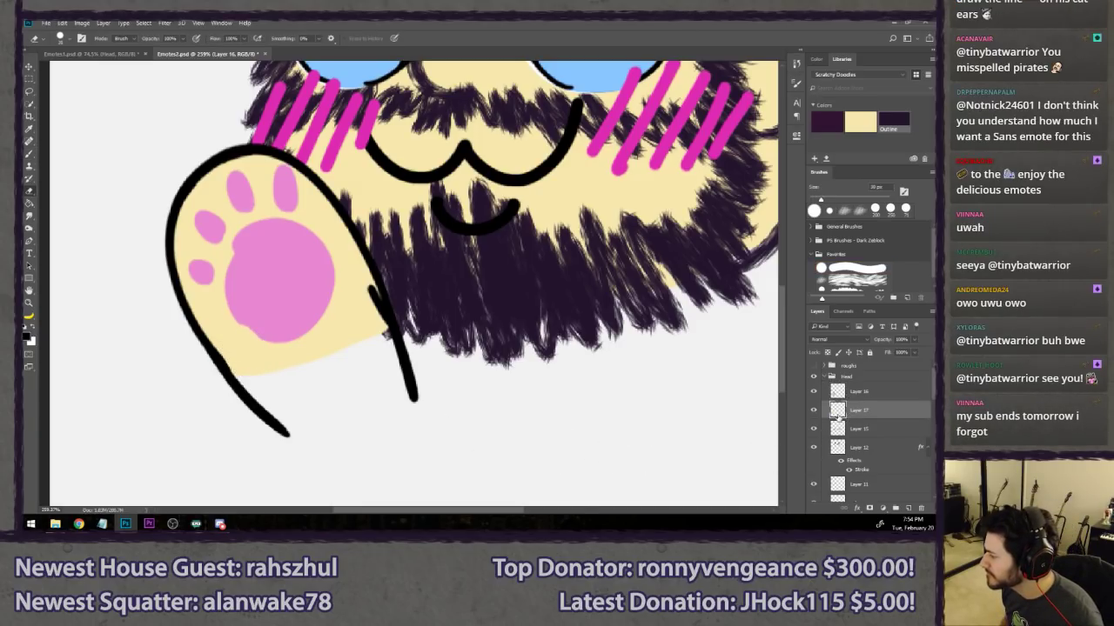
pyautogui.press('b')
pyautogui.click(385, 39)
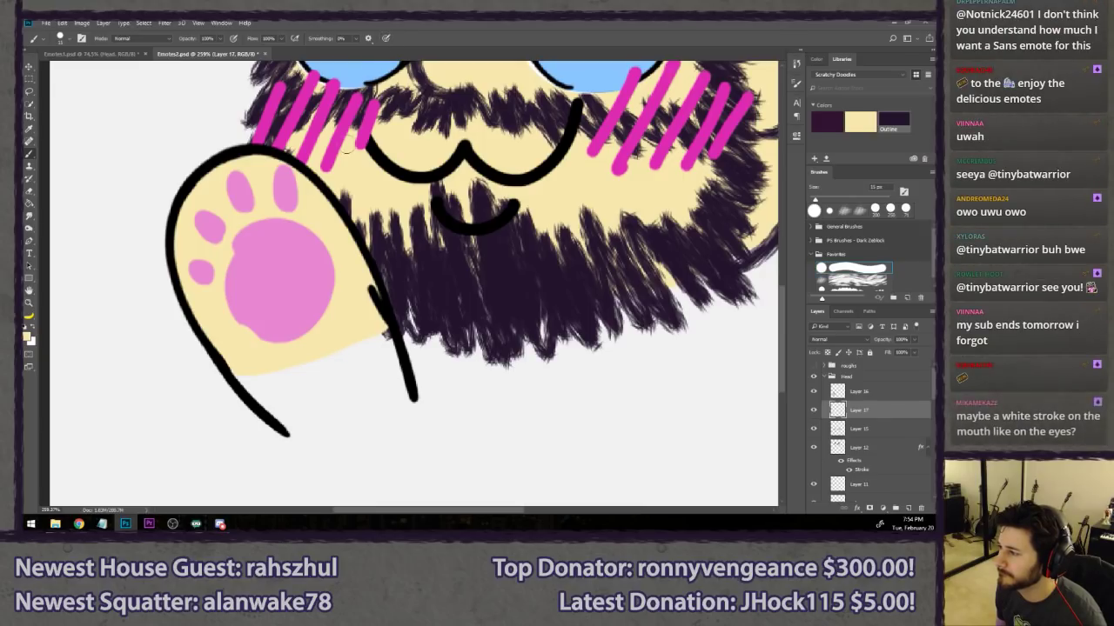
pyautogui.moveTo(254, 377)
pyautogui.mouseDown()
pyautogui.moveTo(263, 407)
pyautogui.moveTo(306, 433)
pyautogui.moveTo(402, 415)
pyautogui.moveTo(380, 326)
pyautogui.moveTo(391, 383)
pyautogui.moveTo(275, 373)
pyautogui.mouseUp()
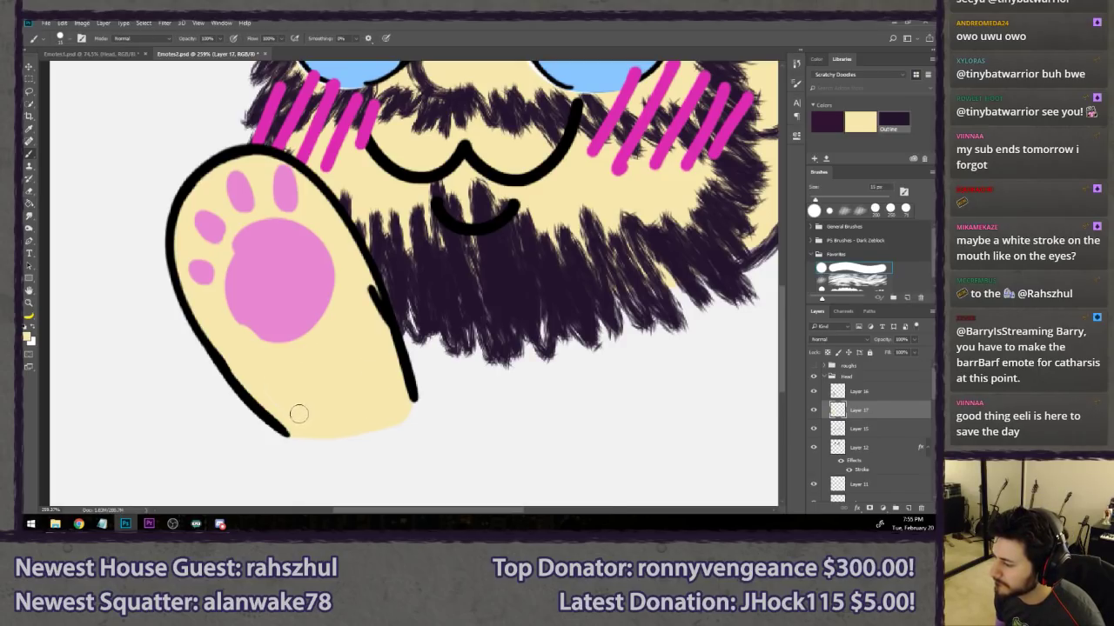
pyautogui.press('l')
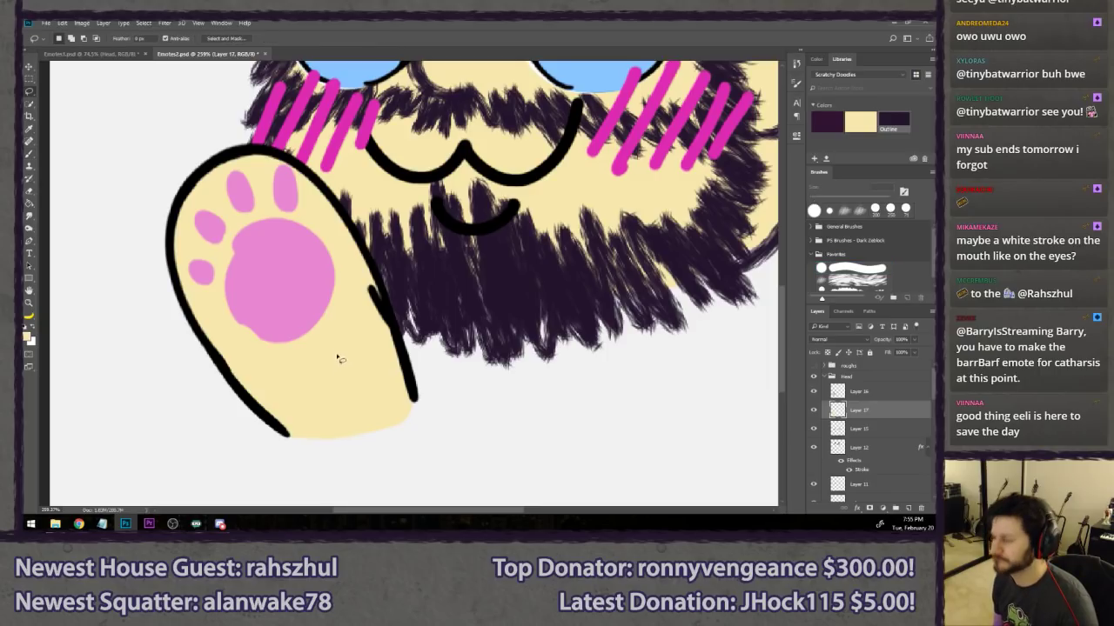
pyautogui.hotkey('ctrl', '-')
pyautogui.hotkey('ctrl', '-')
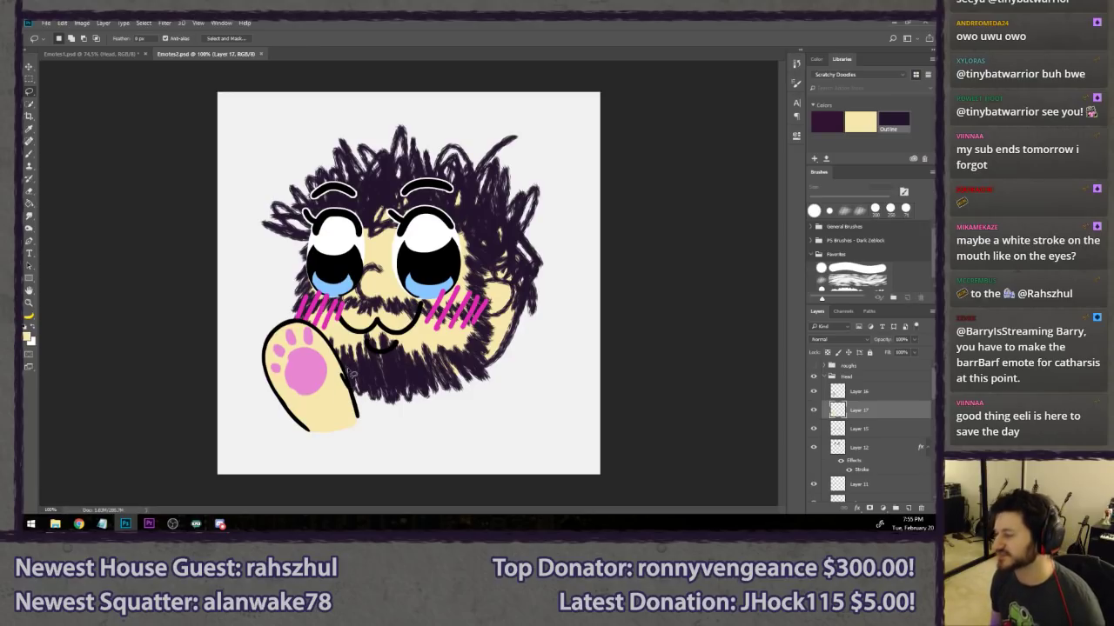
pyautogui.press('b')
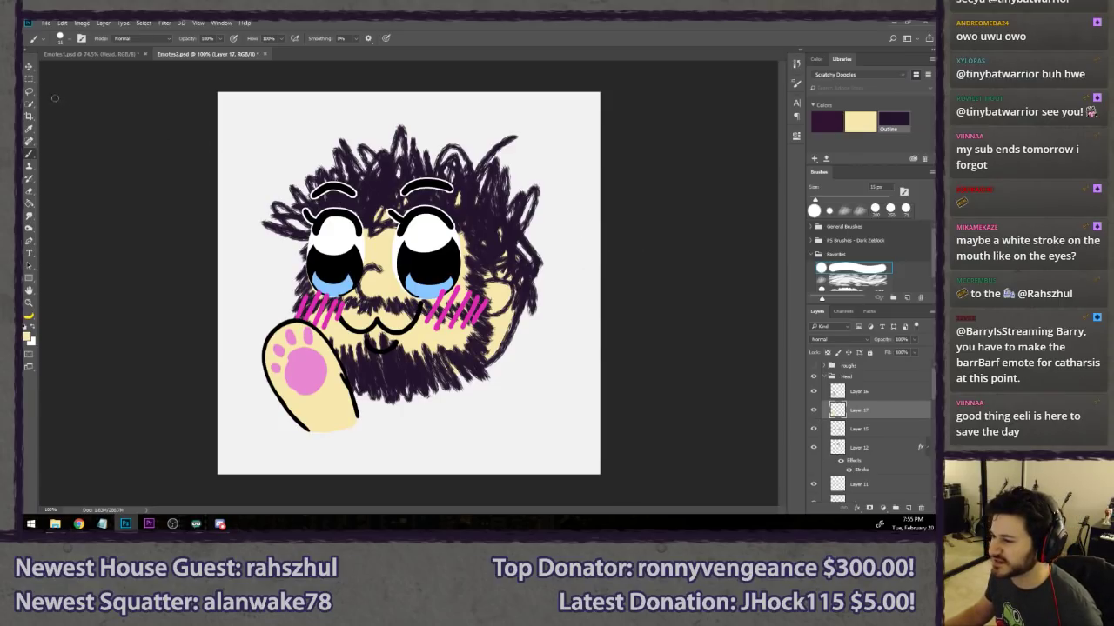
pyautogui.press('l')
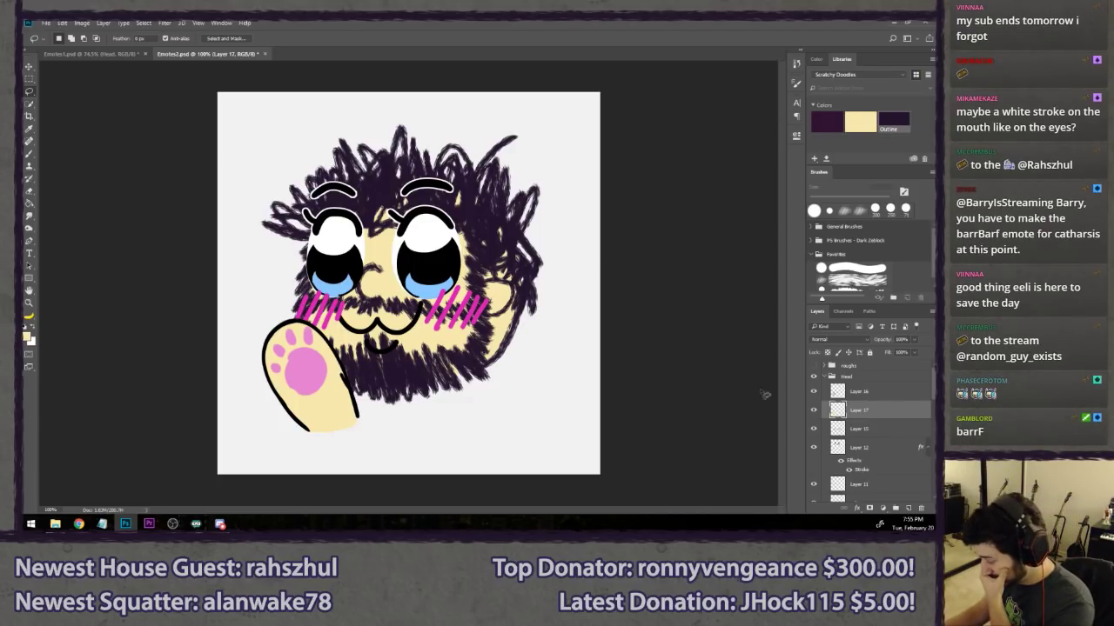
# - Merge the Head group to copy the flattened emote artwork, and undo the merge to keep the group's separate layers
pyautogui.click(822, 379)
pyautogui.click(826, 377)
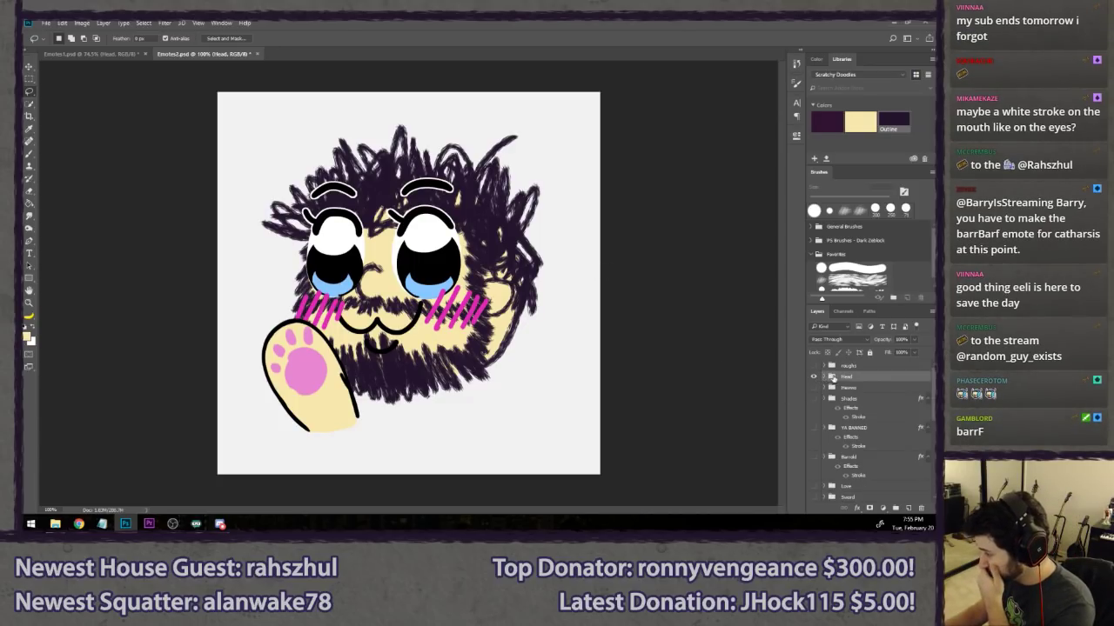
pyautogui.rightClick(870, 378)
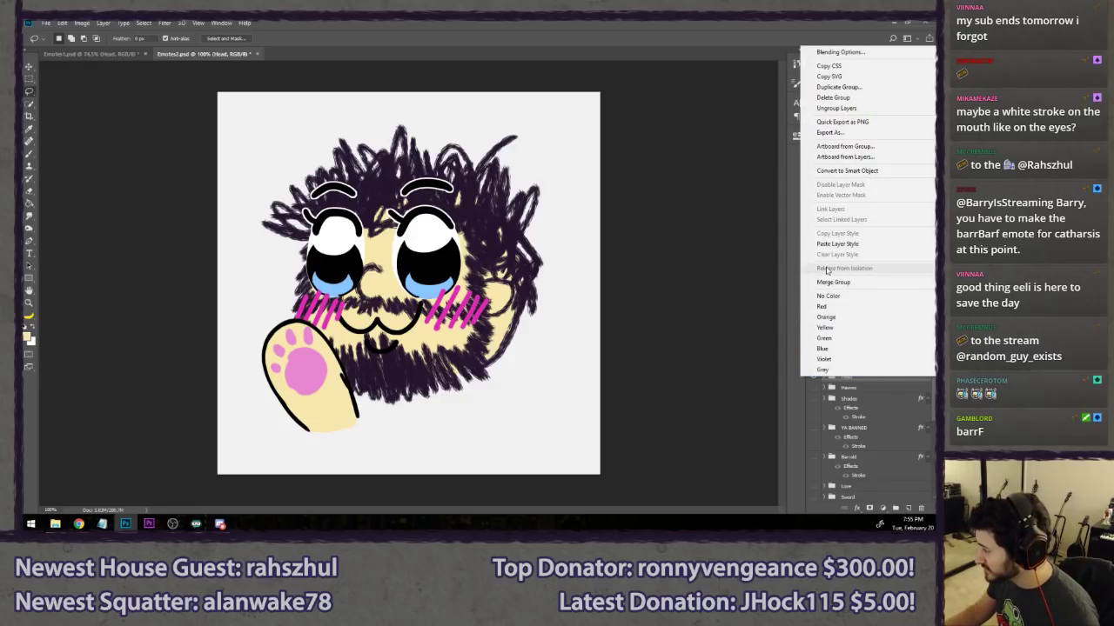
pyautogui.click(870, 283)
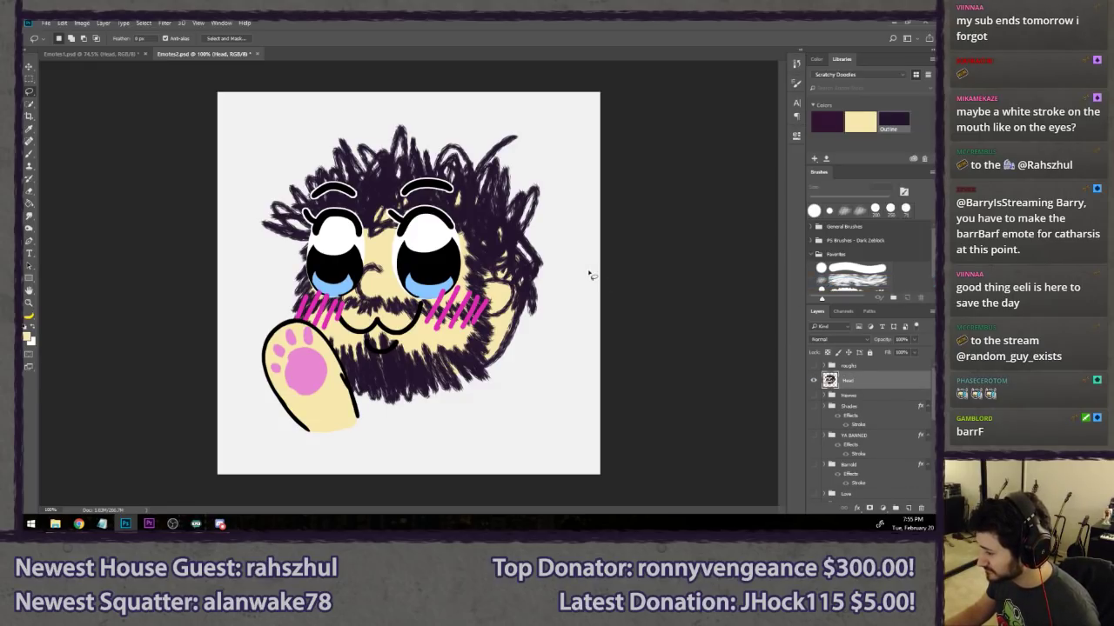
pyautogui.hotkey('ctrl', 'z')
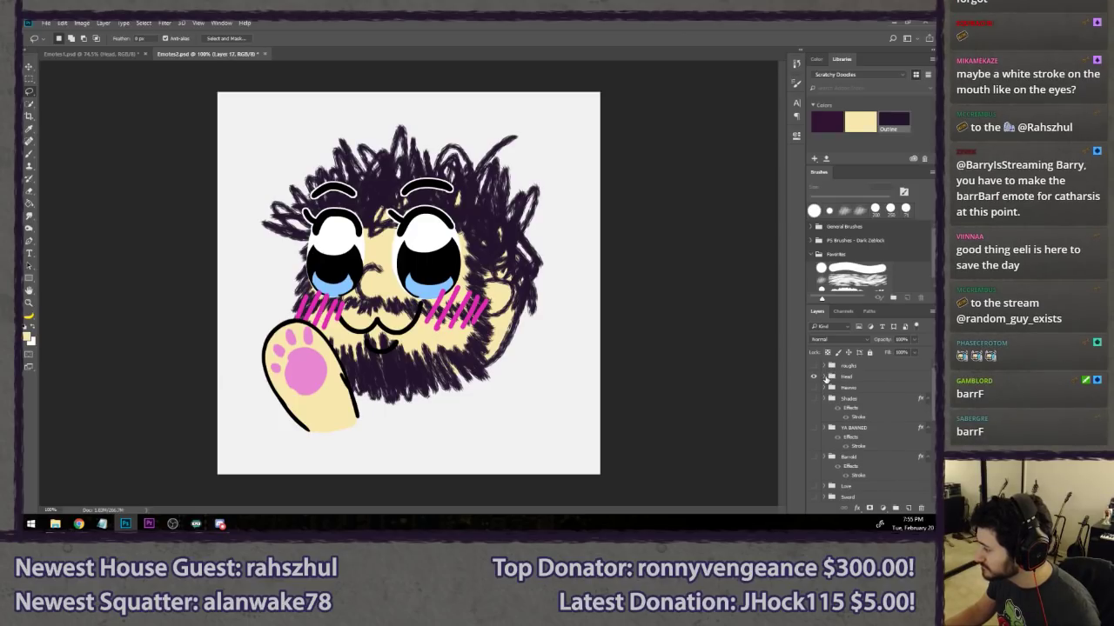
# - Paste the flattened emote as a new layer above the Head group, repeating it to align with the original, and hide the Head group
pyautogui.click(854, 378)
pyautogui.hotkey('ctrl', 'v')
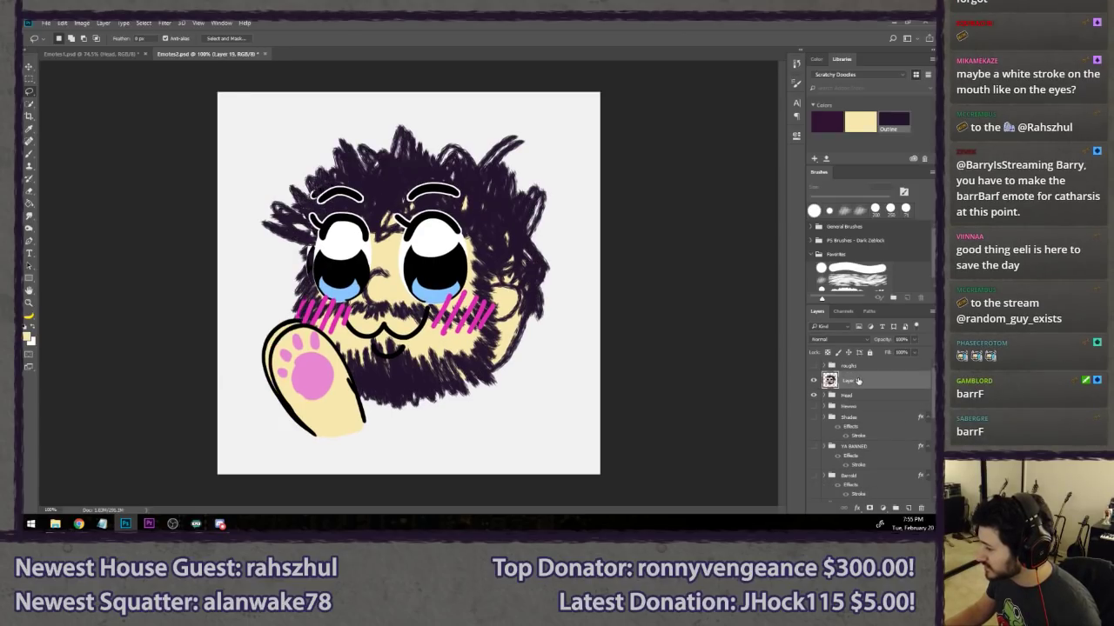
pyautogui.hotkey('ctrl', 'z')
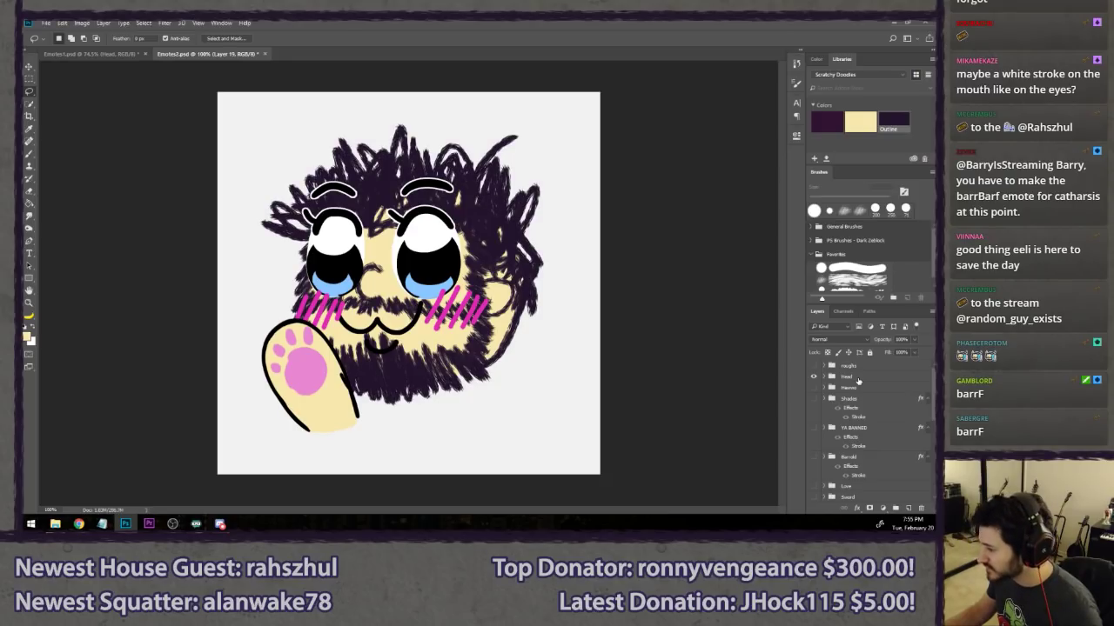
pyautogui.click(861, 378)
pyautogui.hotkey('ctrl', 'v')
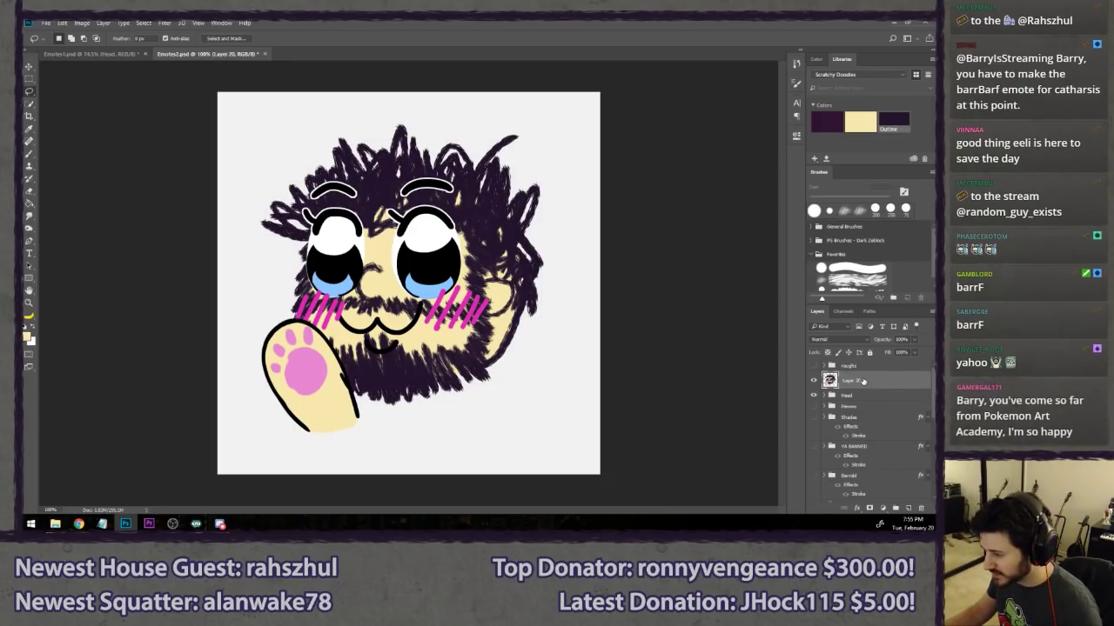
pyautogui.click(814, 395)
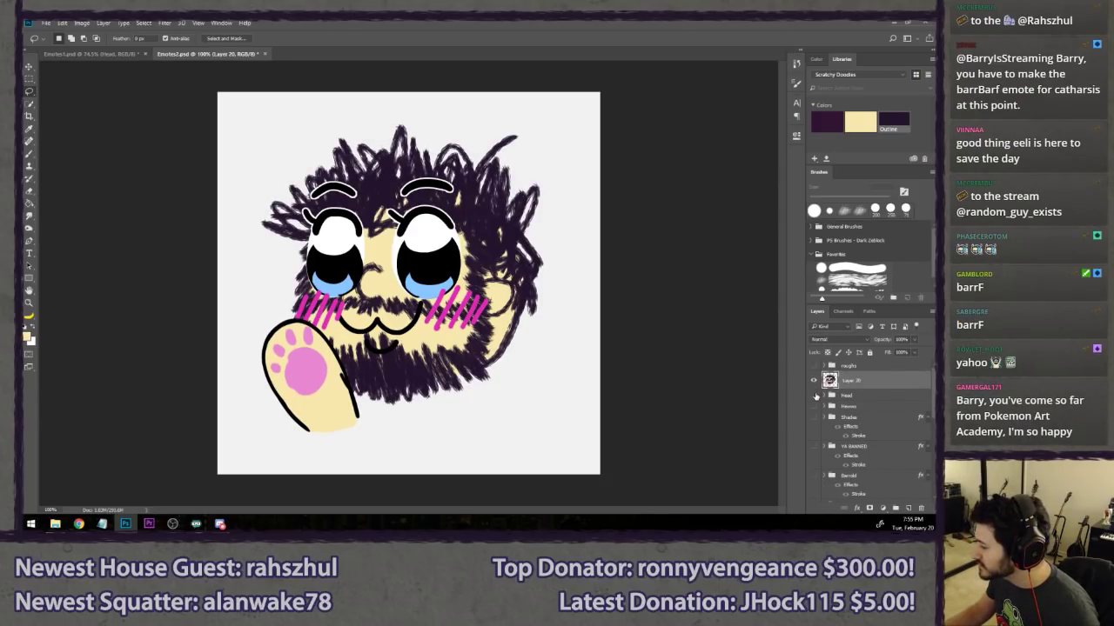
# - Add a thin outside Stroke coloured f1f1f1 to the flattened emote layer and show the BG Dark layer behind it
pyautogui.doubleClick(878, 383)
pyautogui.click(596, 269)
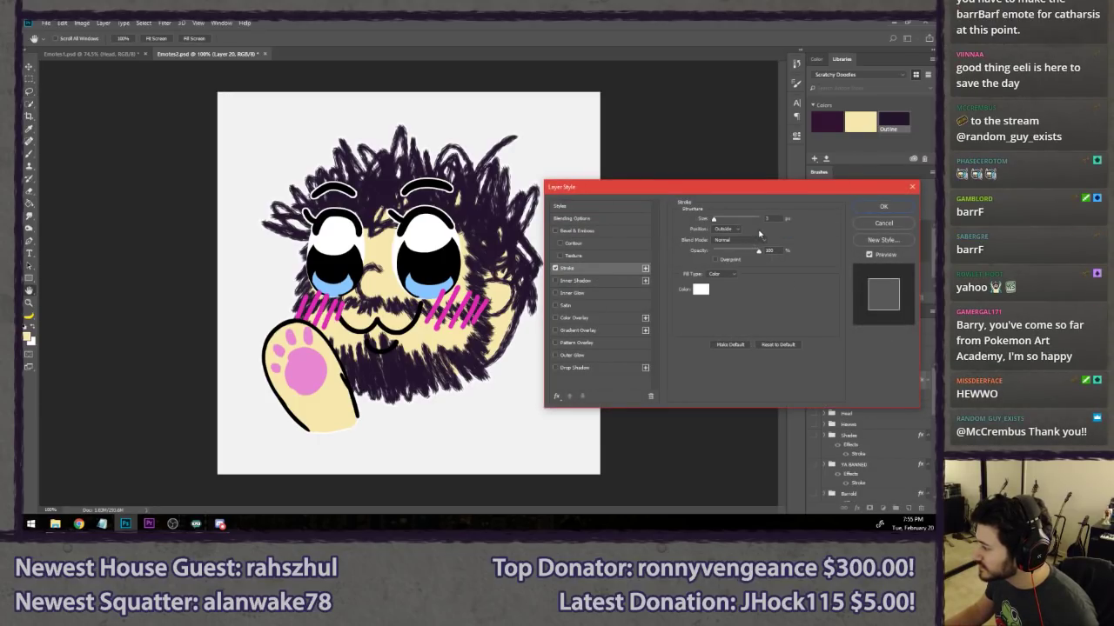
pyautogui.moveTo(765, 220); pyautogui.dragTo(687, 223)
pyautogui.click(700, 289)
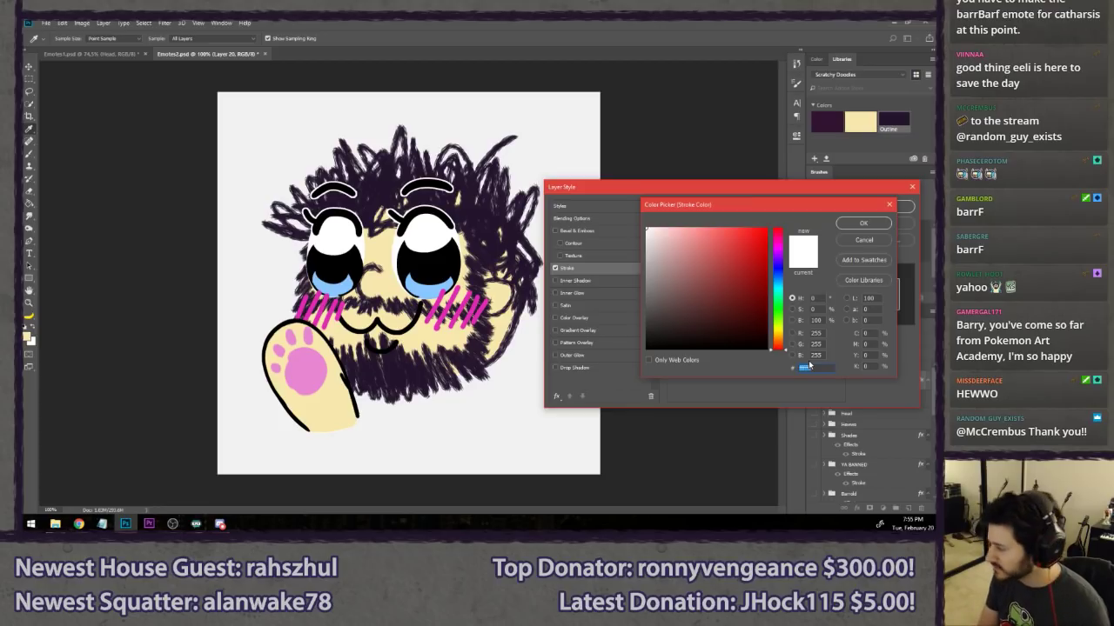
pyautogui.write('1f1f1f')
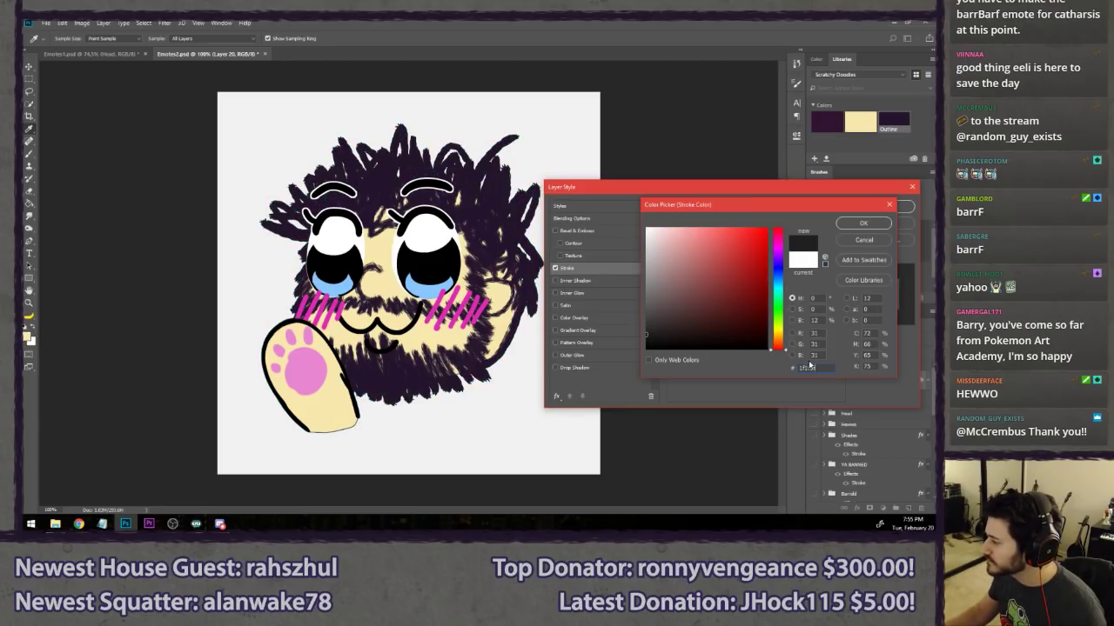
pyautogui.write('ffffff')
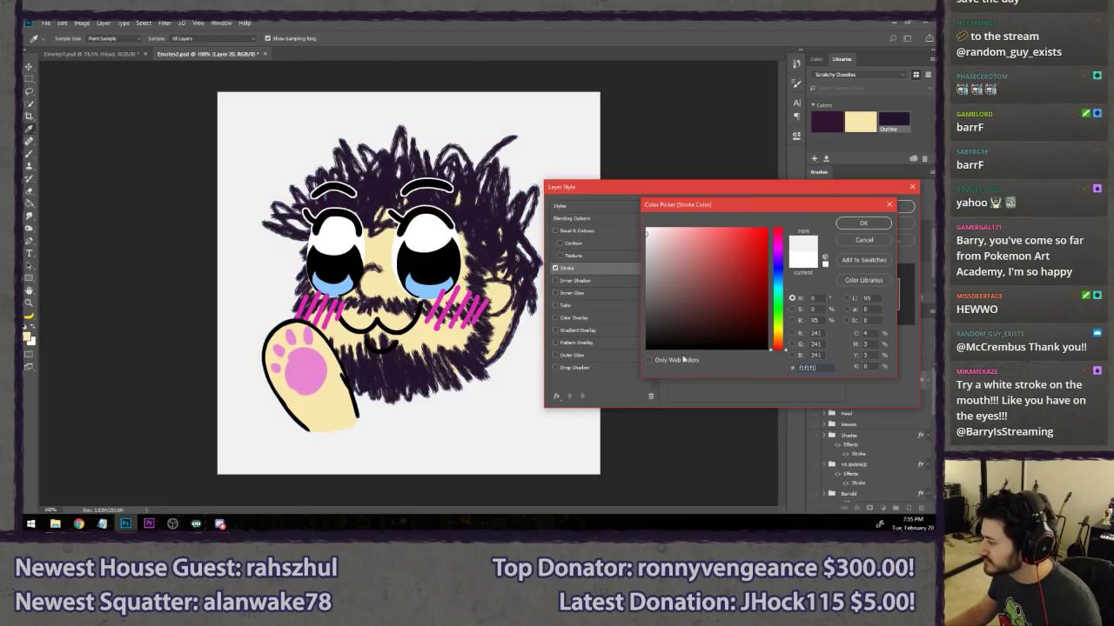
pyautogui.click(863, 222)
pyautogui.click(893, 205)
pyautogui.scroll(-3, 816, 472)
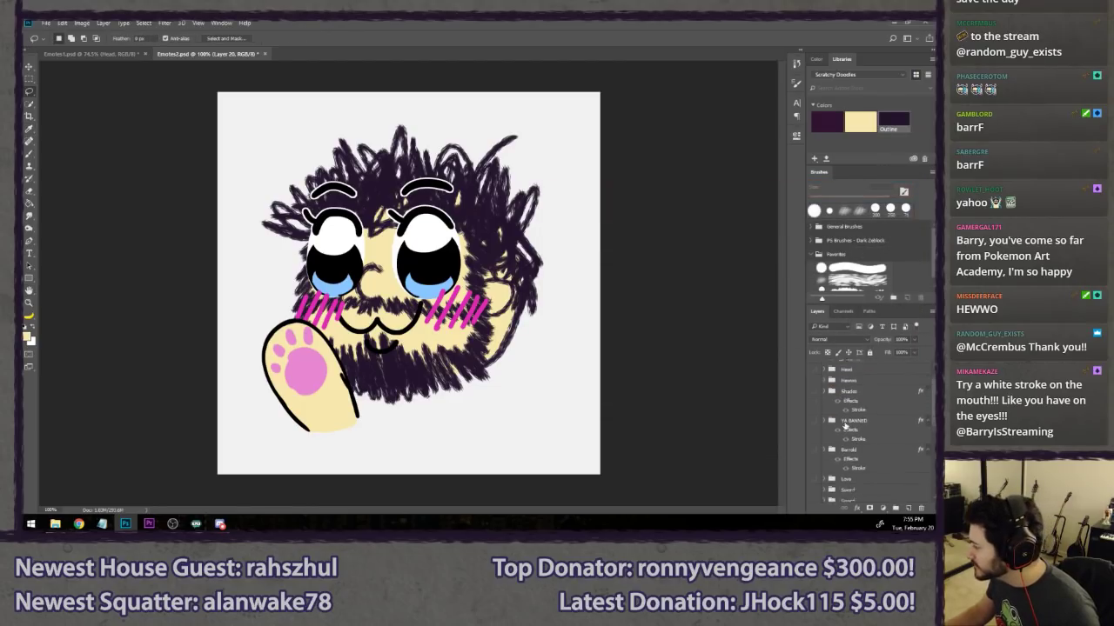
pyautogui.click(815, 457)
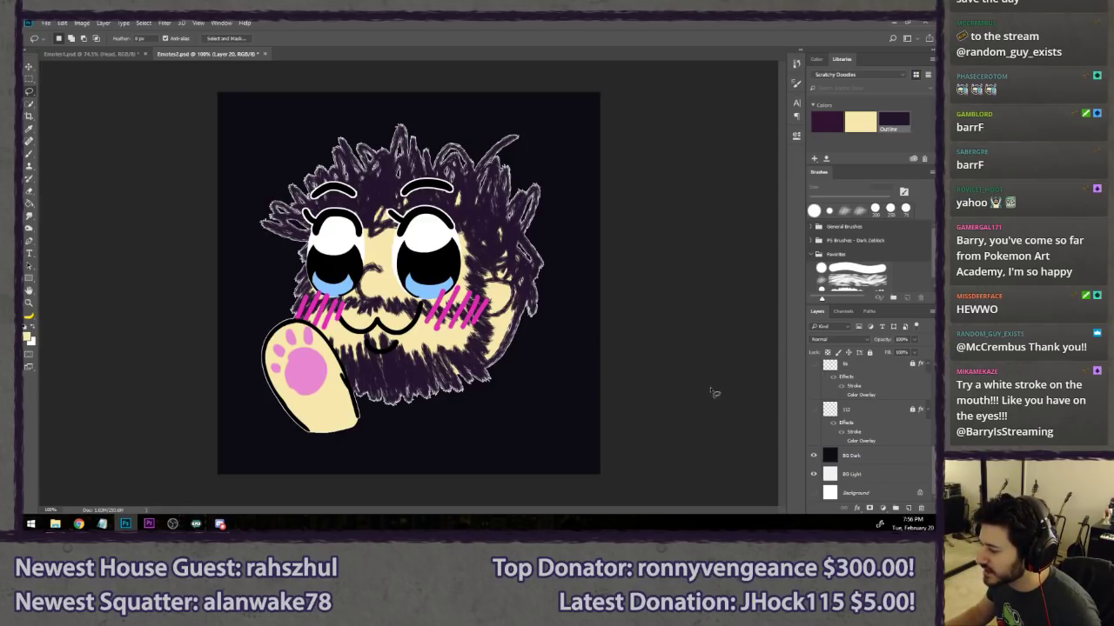
# - Delete the flattened emote layer, Layer 20, and show and expand the Head group
pyautogui.scroll(-6, 712, 389)
pyautogui.hotkey('ctrl', '1')
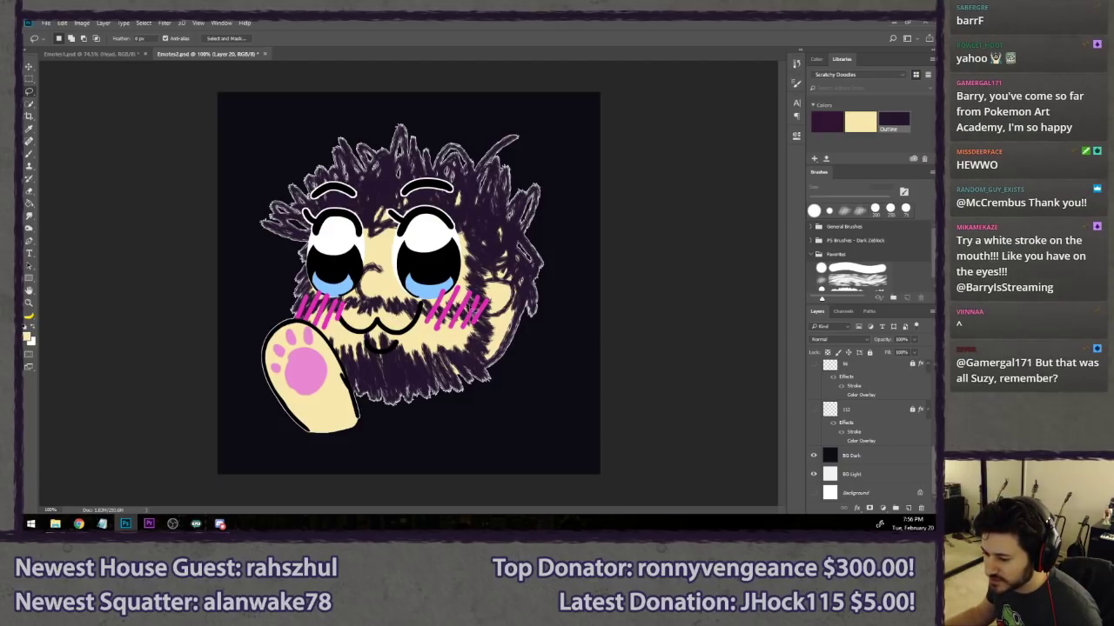
pyautogui.scroll(4, 828, 427)
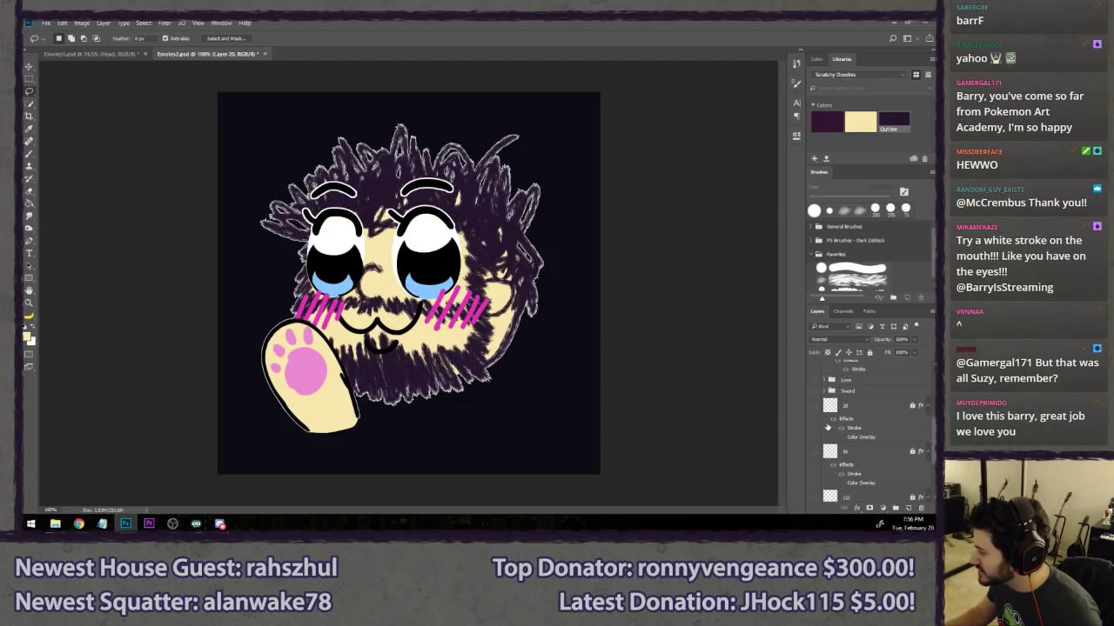
pyautogui.scroll(5, 814, 396)
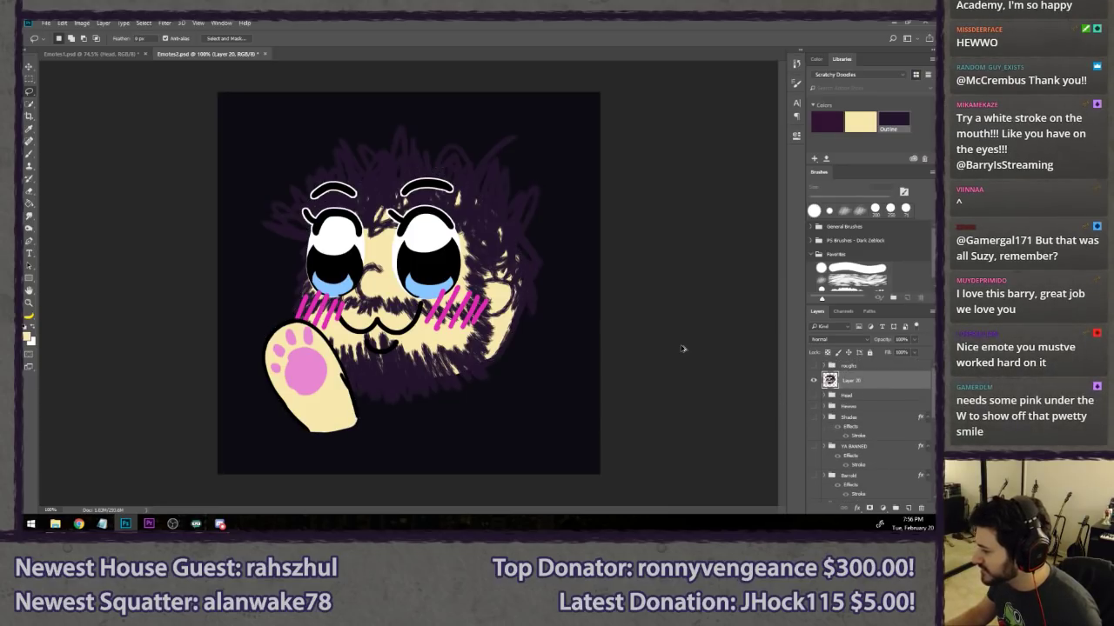
pyautogui.press('Delete')
pyautogui.click(814, 378)
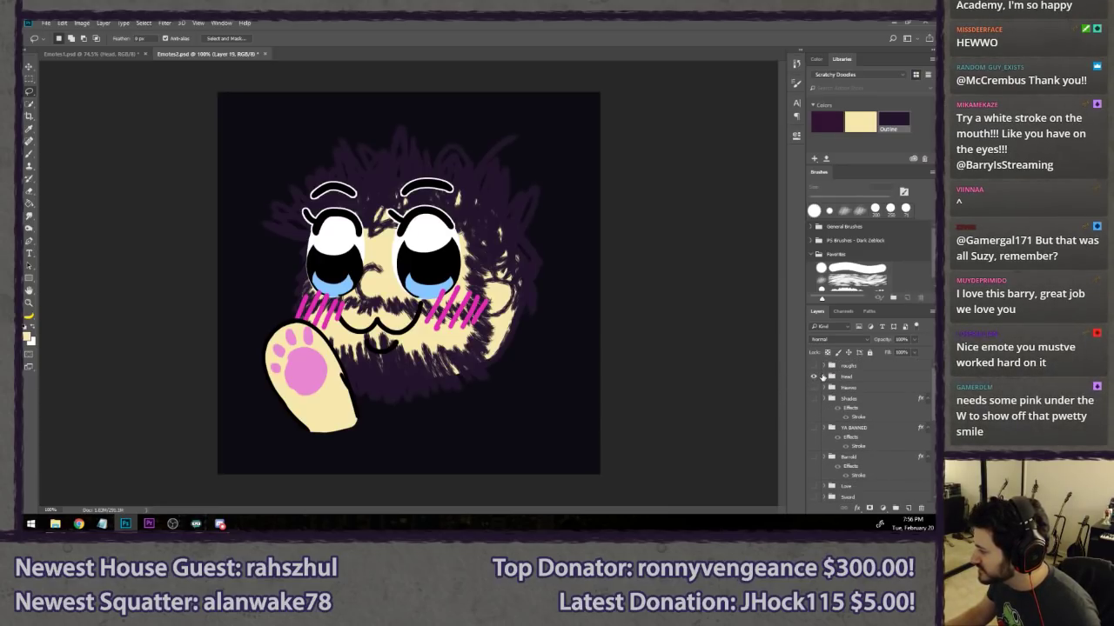
pyautogui.click(831, 377)
pyautogui.click(823, 377)
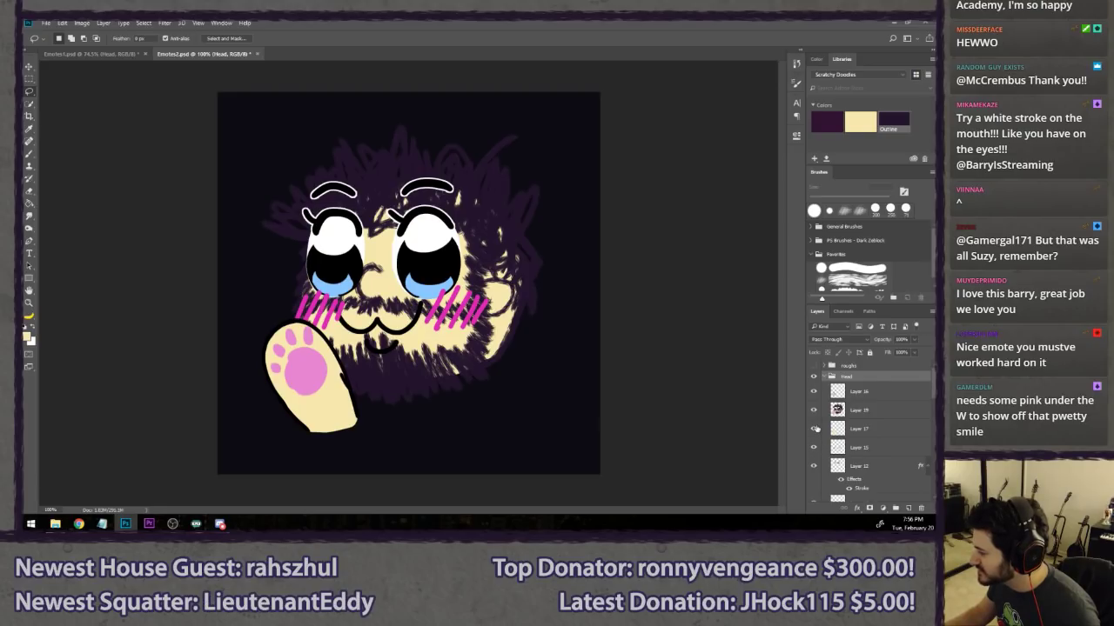
# - Remove the leftover flattened copy, Layer 19, from the Head group
pyautogui.scroll(-3, 814, 470)
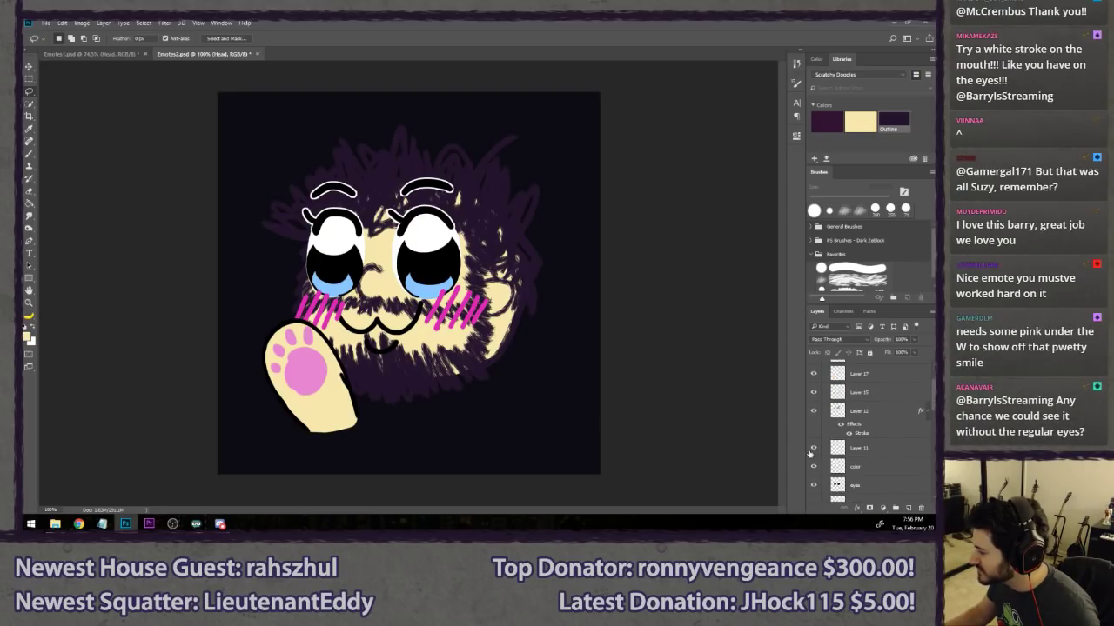
pyautogui.scroll(-3, 814, 470)
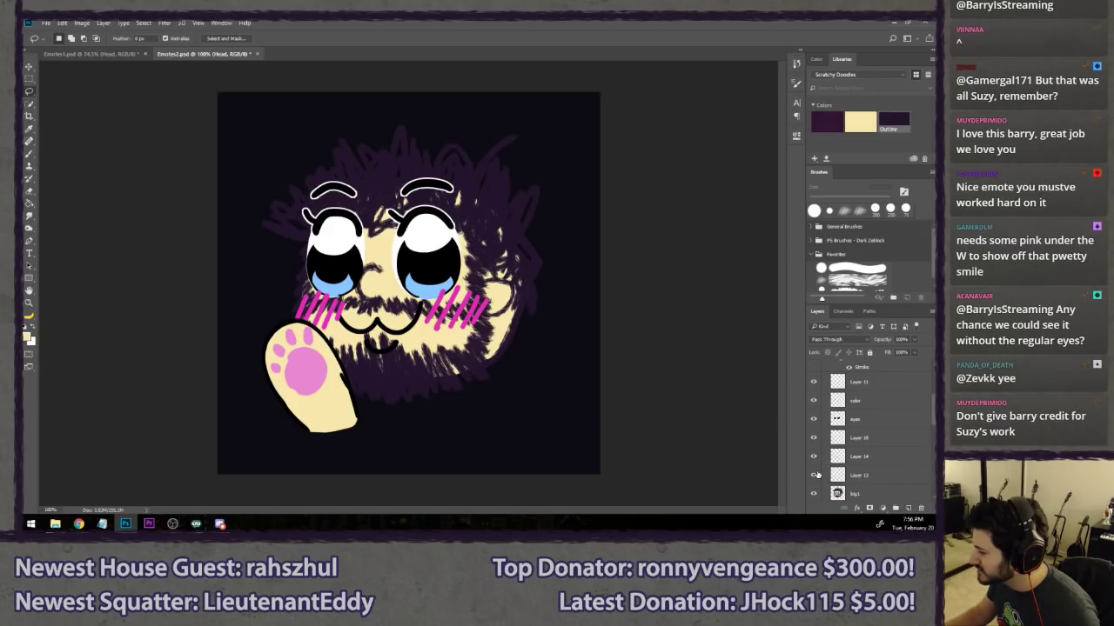
pyautogui.scroll(6, 814, 390)
pyautogui.click(814, 409)
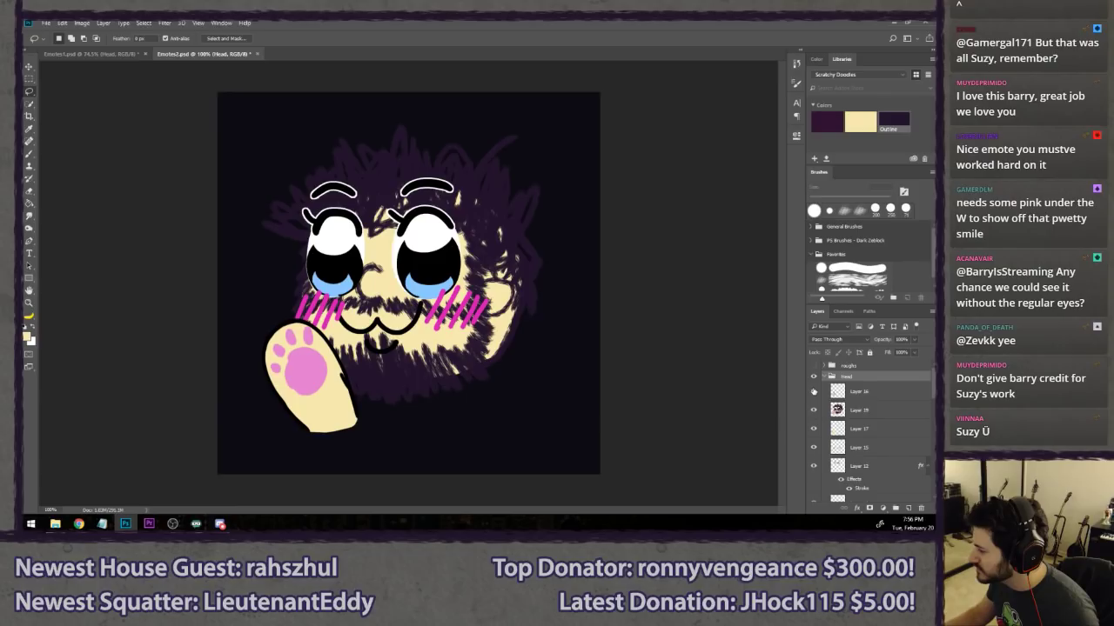
pyautogui.hotkey('ctrl', 'alt', 'z')
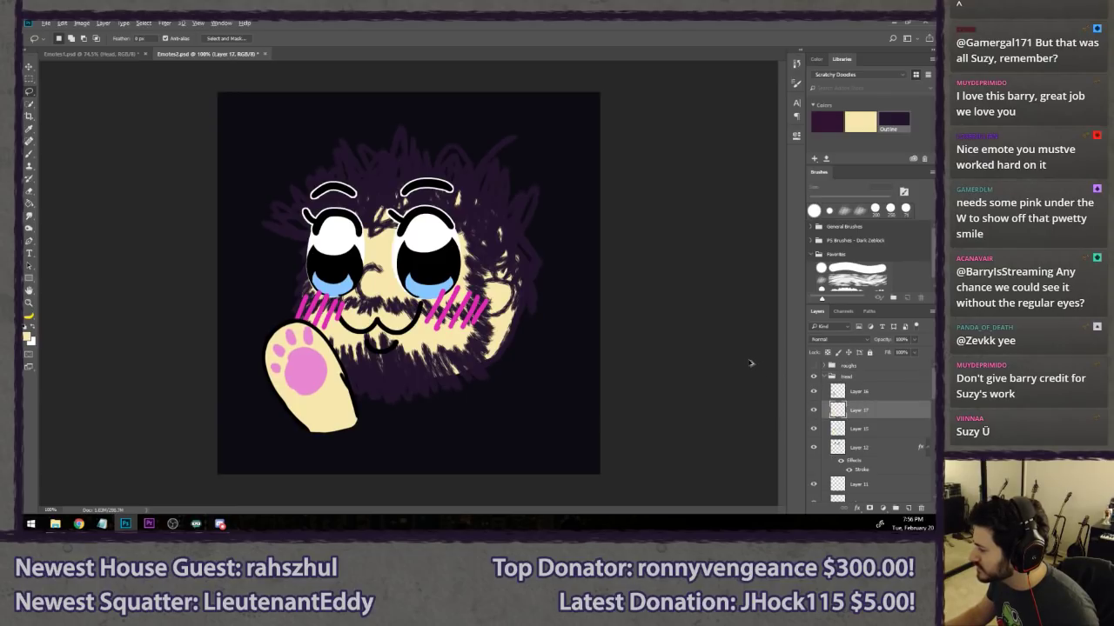
# - Examine the Head group's layers by toggling their visibility to identify which one holds the mouth
pyautogui.click(813, 392)
pyautogui.click(813, 392)
pyautogui.click(813, 409)
pyautogui.click(814, 410)
pyautogui.scroll(-3, 814, 422)
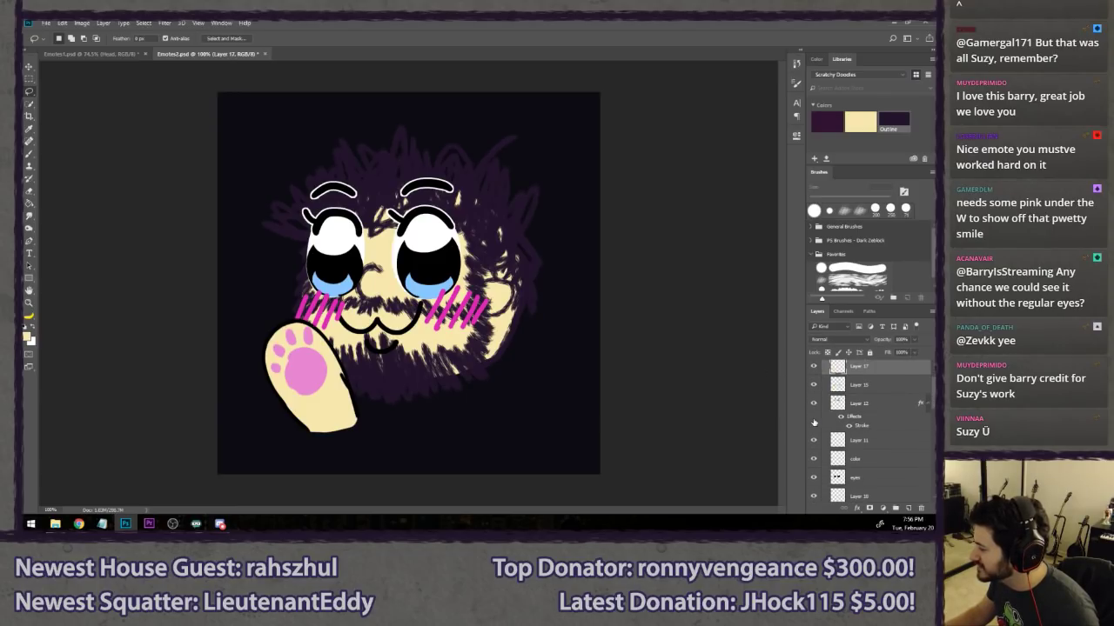
pyautogui.click(813, 440)
pyautogui.click(814, 440)
pyautogui.scroll(-1, 812, 449)
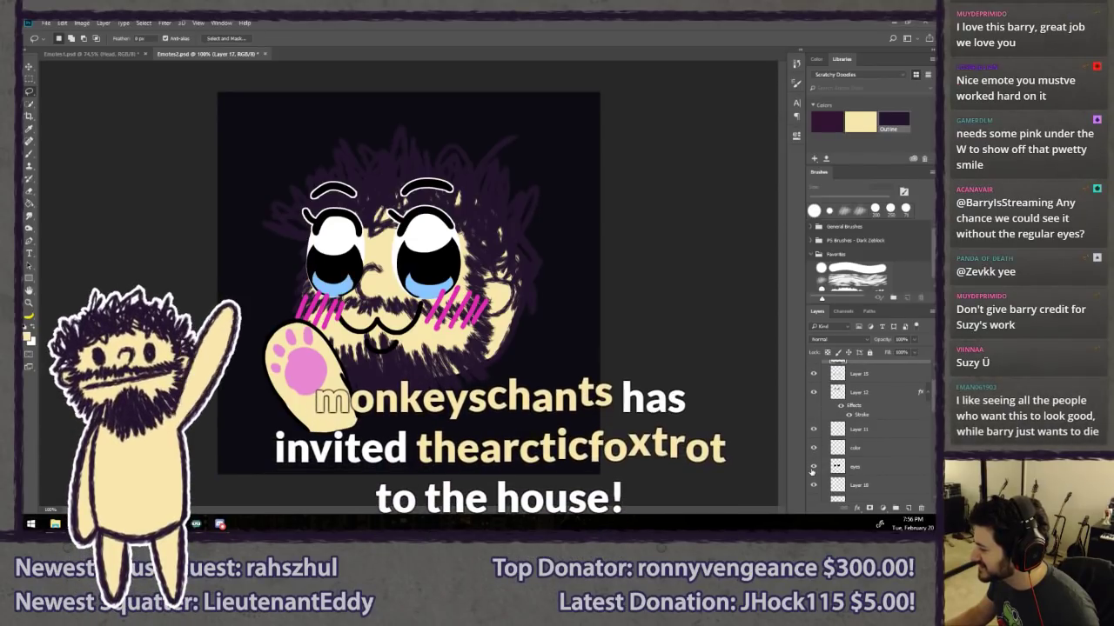
pyautogui.scroll(-1, 813, 477)
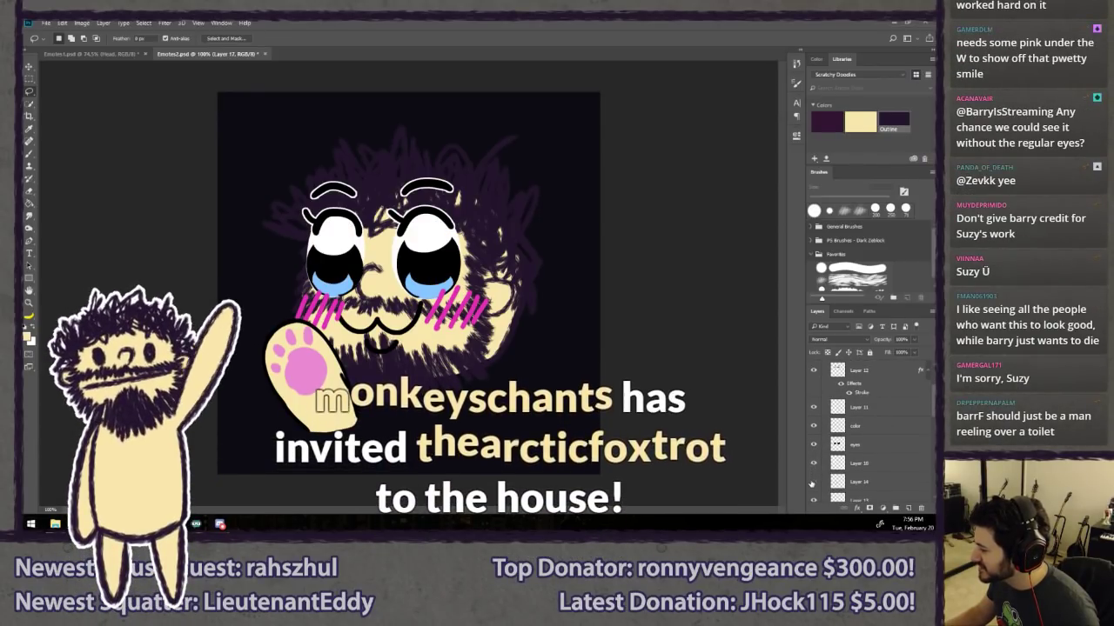
# - Try a white outside Stroke effect on the mouth layer, Layer 14
pyautogui.doubleClick(870, 481)
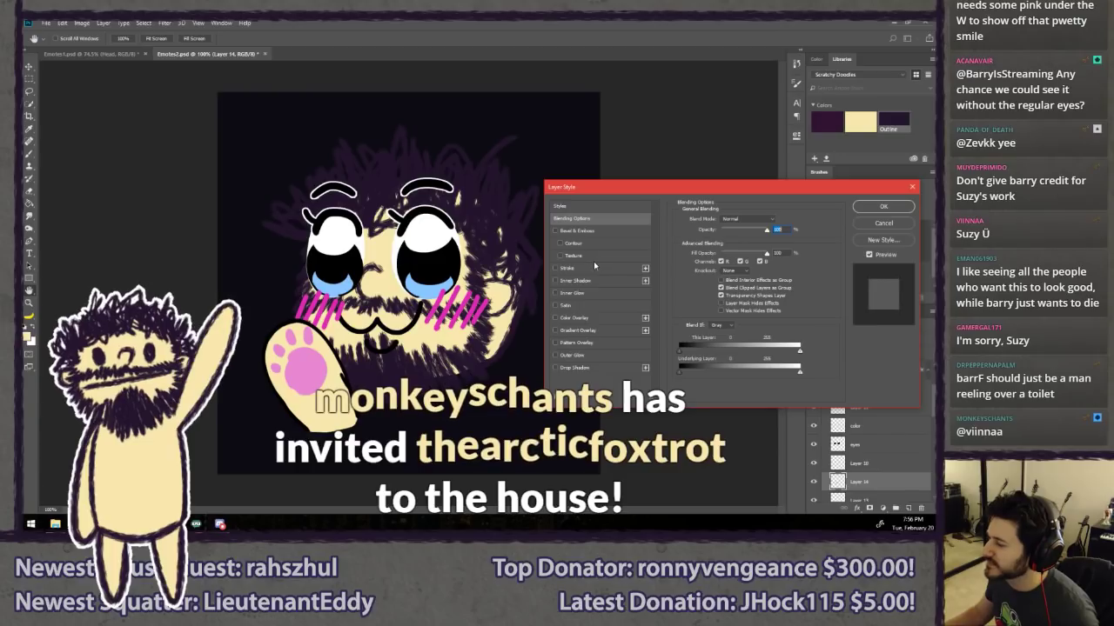
pyautogui.click(598, 267)
pyautogui.click(701, 285)
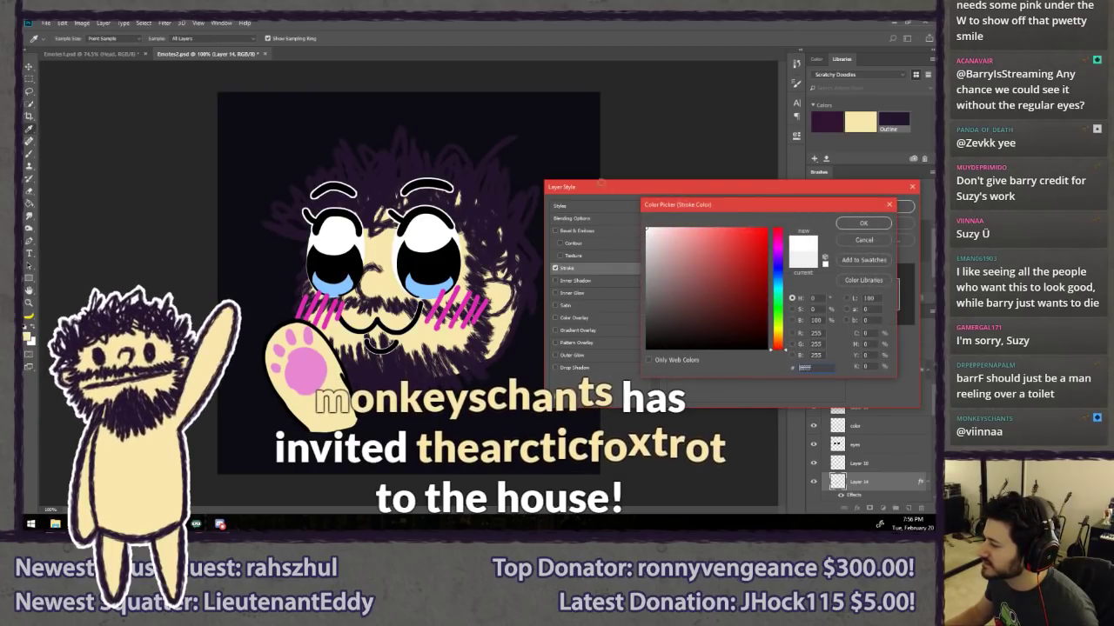
pyautogui.click(855, 226)
# - Enlarge the mouth's white stroke until it covers most of the face, apply it, and undo the effect
pyautogui.doubleClick(770, 218)
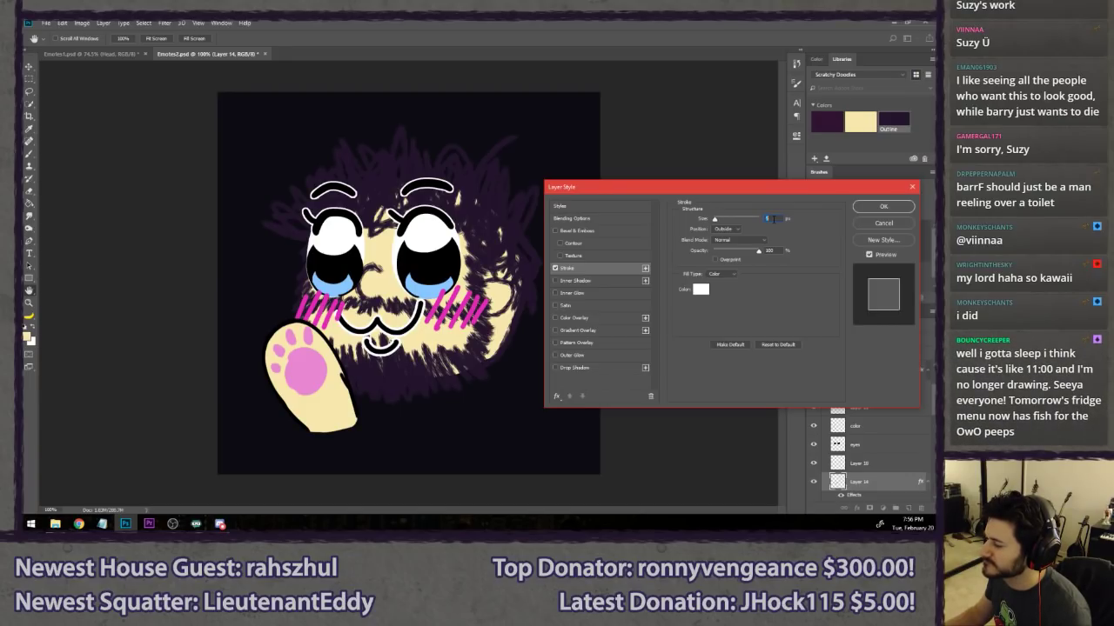
pyautogui.press('Up')
pyautogui.press('Up')
pyautogui.press('Up')
pyautogui.press('Up')
pyautogui.press('Up')
pyautogui.press('Up')
pyautogui.press('Up')
pyautogui.press('Up')
pyautogui.press('Up')
pyautogui.press('Up')
pyautogui.press('Up')
pyautogui.press('Up')
pyautogui.press('Up')
pyautogui.press('Up')
pyautogui.press('Up')
pyautogui.press('Up')
pyautogui.press('Up')
pyautogui.press('Up')
pyautogui.press('Up')
pyautogui.press('Up')
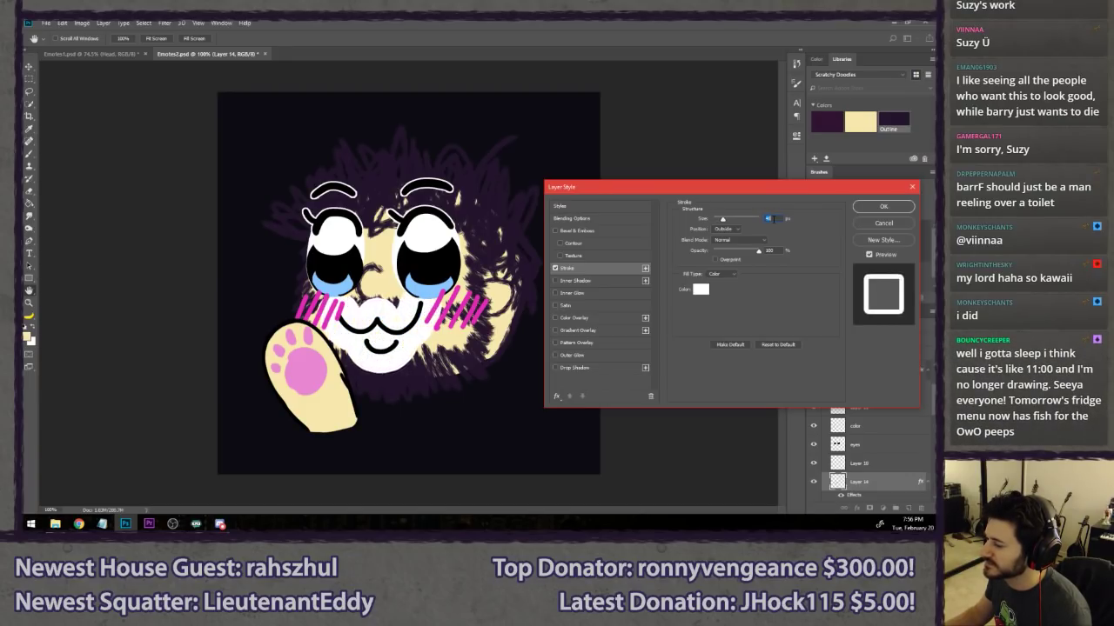
pyautogui.scroll(10, 773, 219)
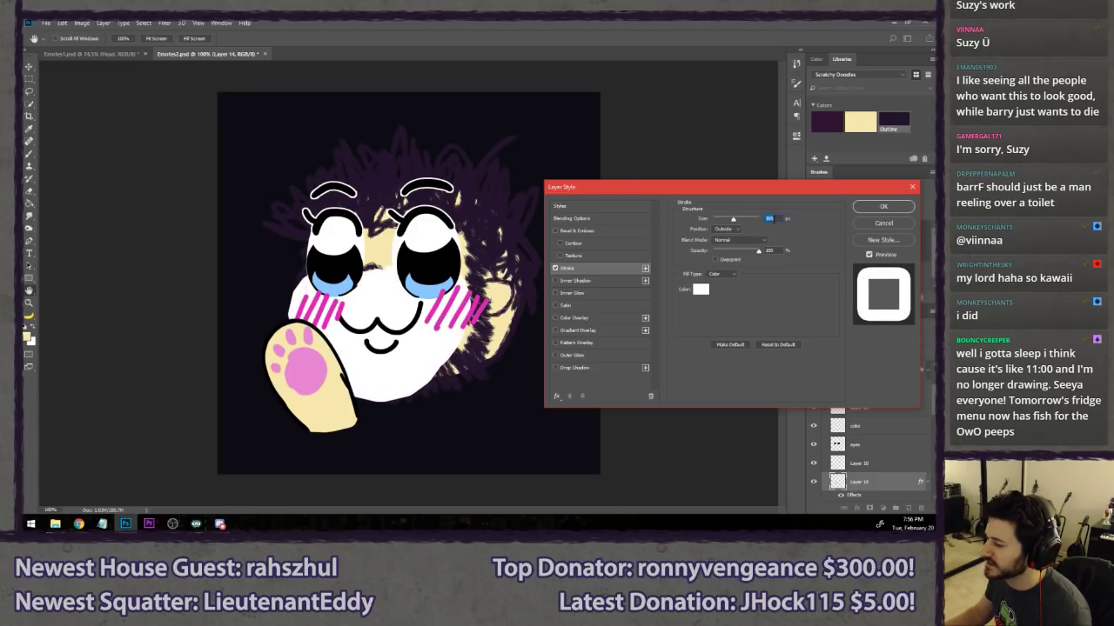
pyautogui.scroll(10, 772, 219)
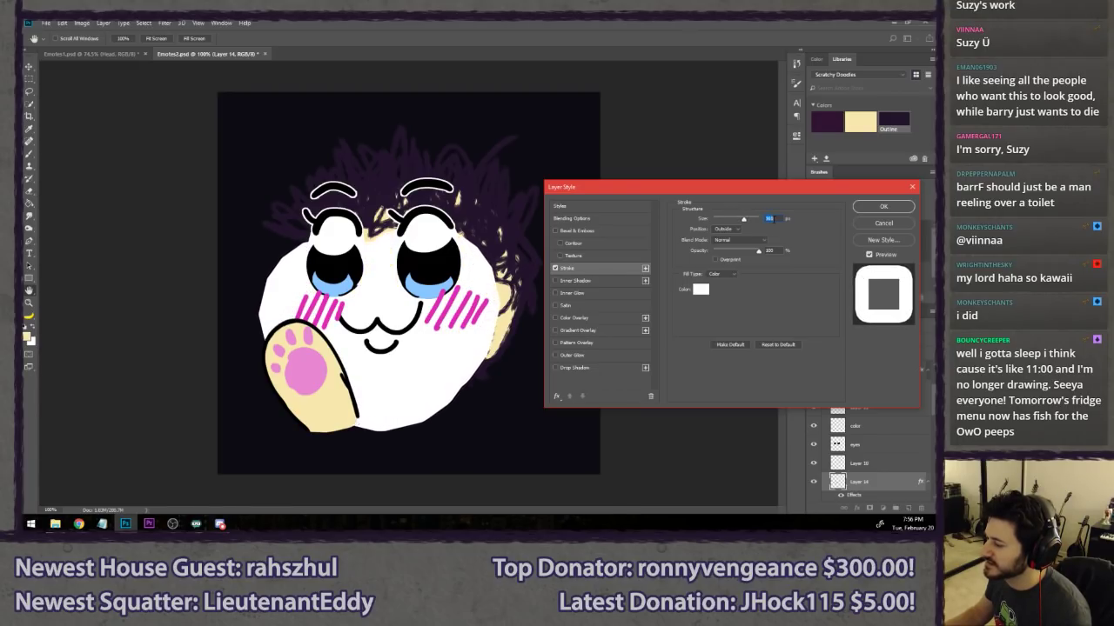
pyautogui.scroll(10, 769, 219)
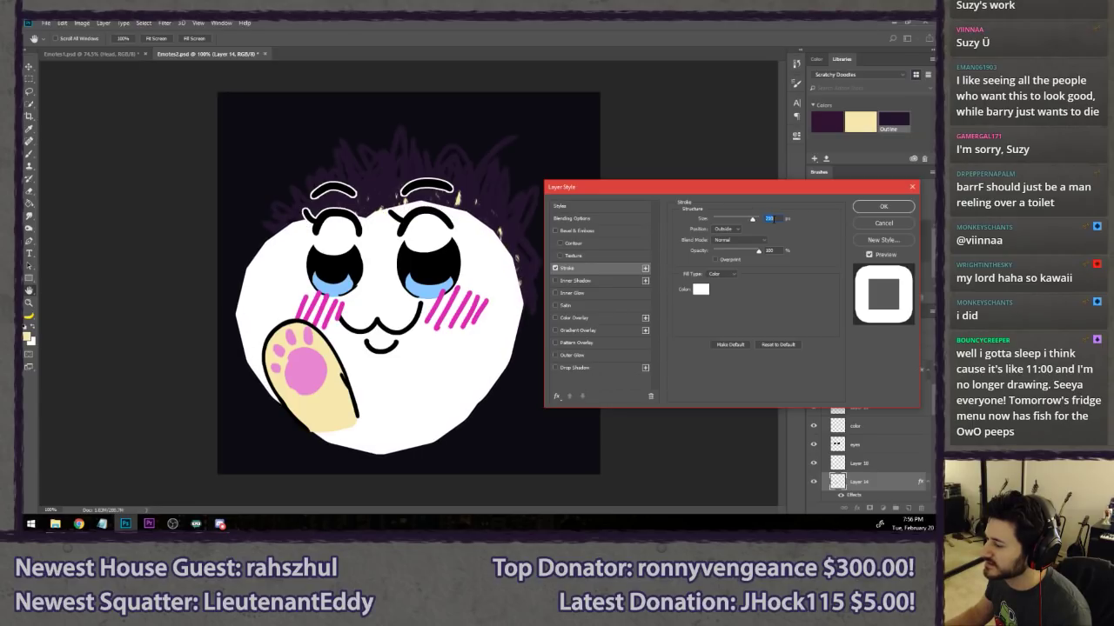
pyautogui.scroll(10, 770, 219)
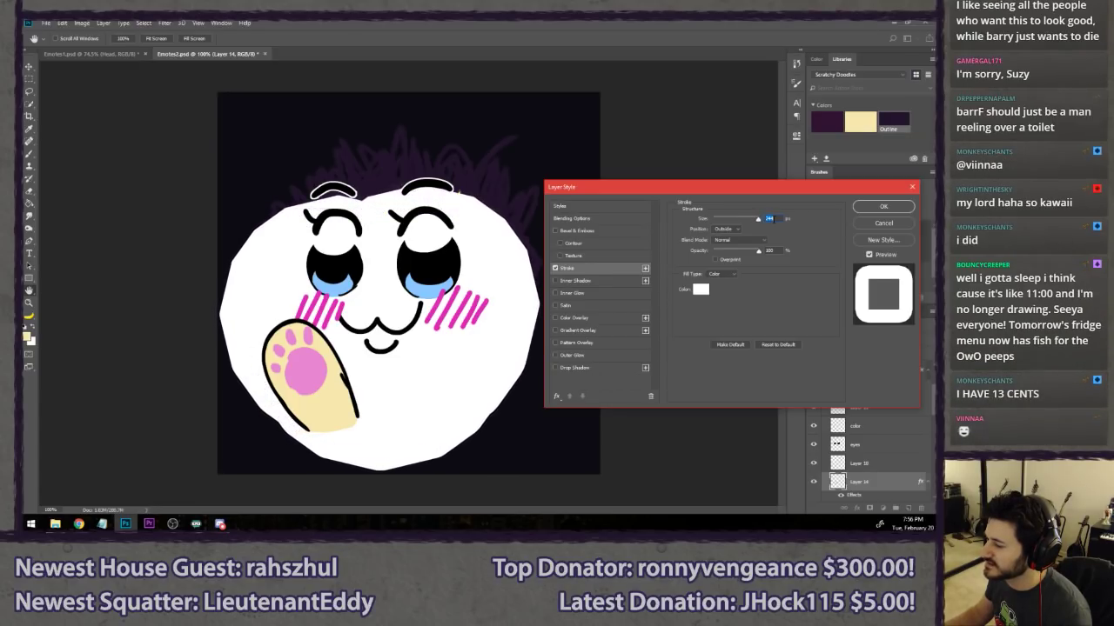
pyautogui.scroll(-10, 770, 219)
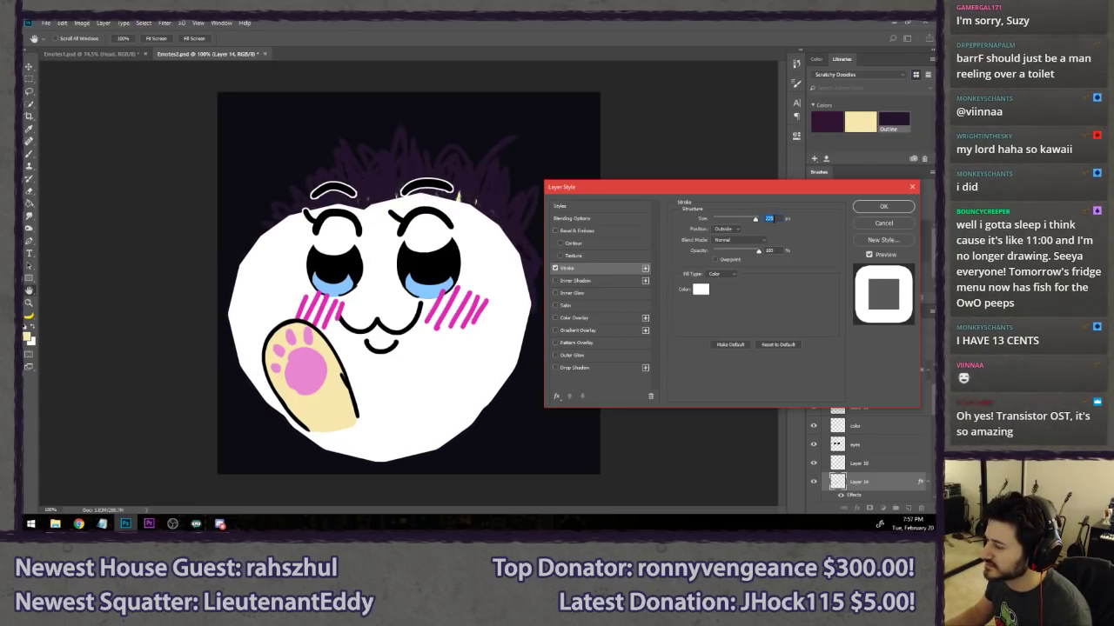
pyautogui.press('Return')
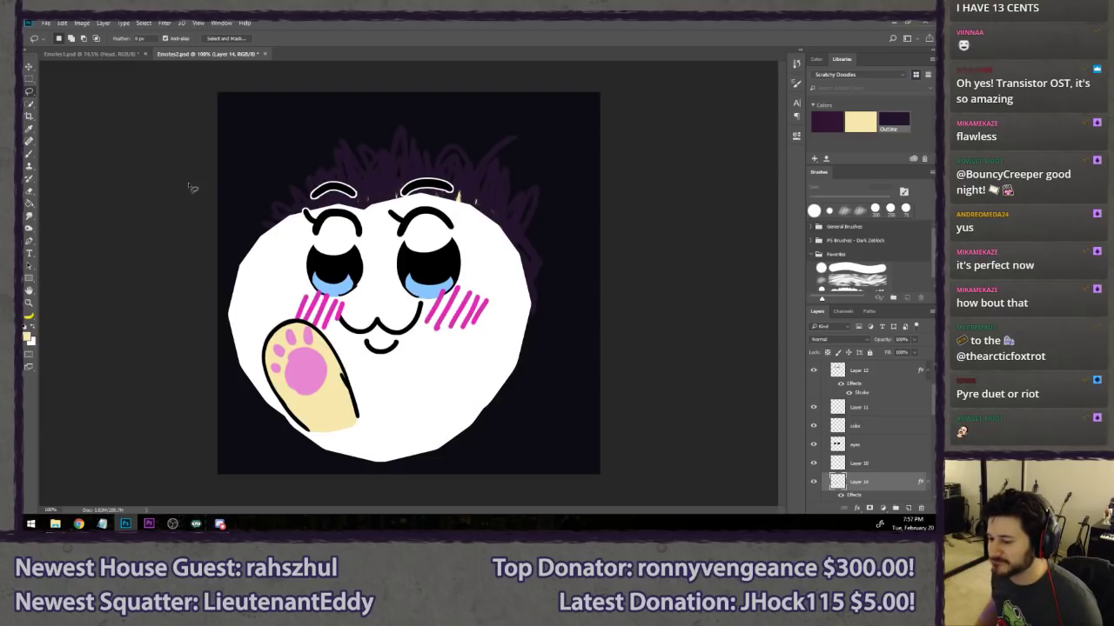
pyautogui.hotkey('ctrl', 'z')
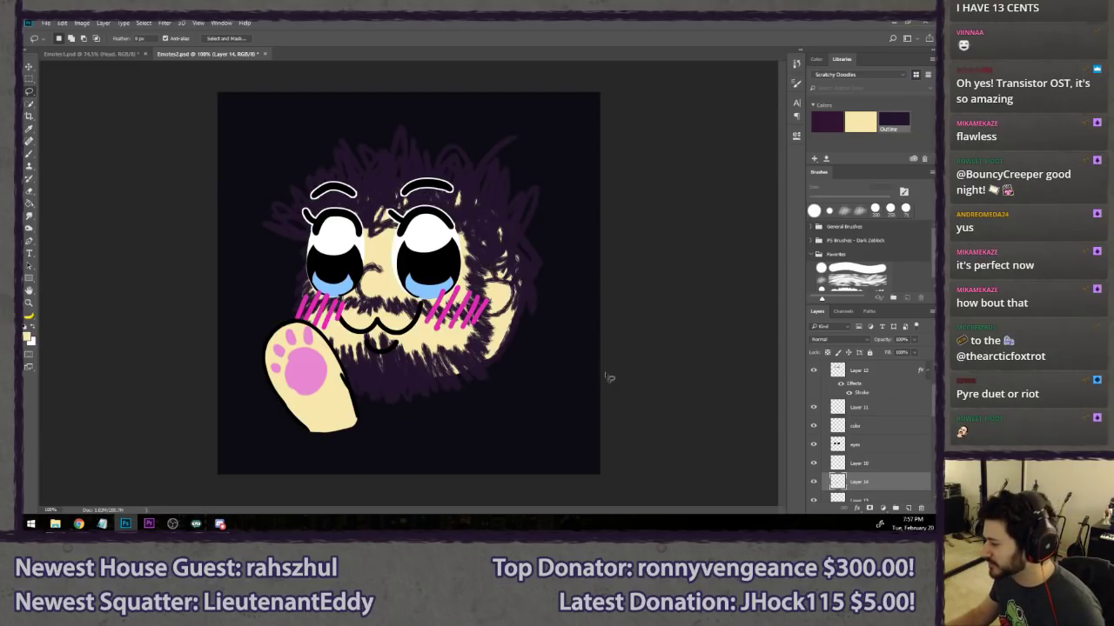
# - Copy the layer style from Layer 12 and paste it onto the mouth on Layer 14
pyautogui.rightClick(888, 373)
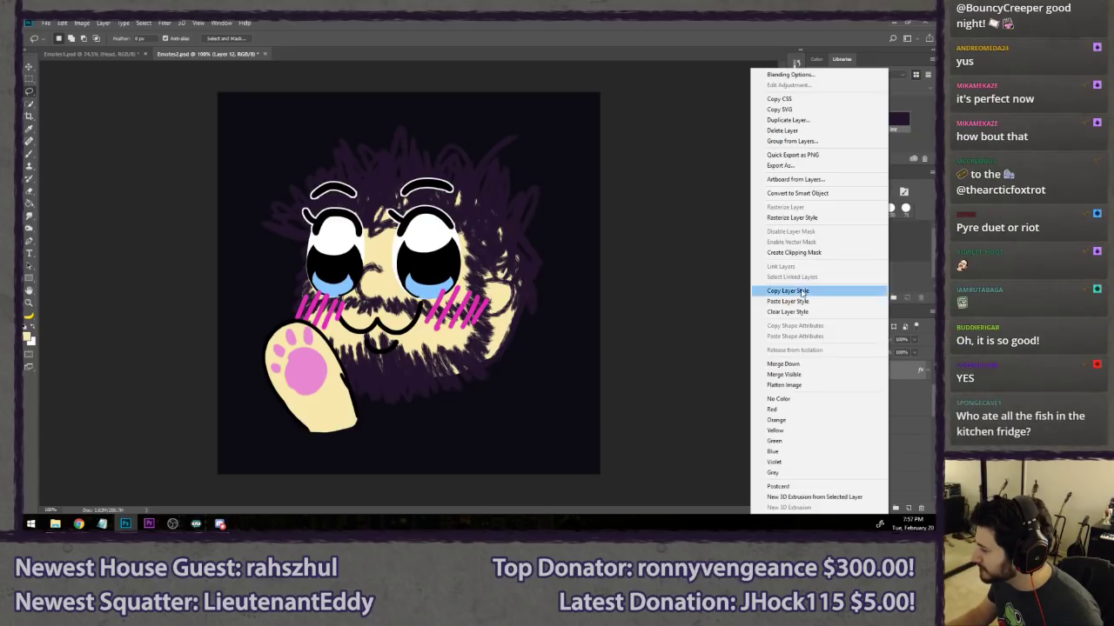
pyautogui.click(807, 291)
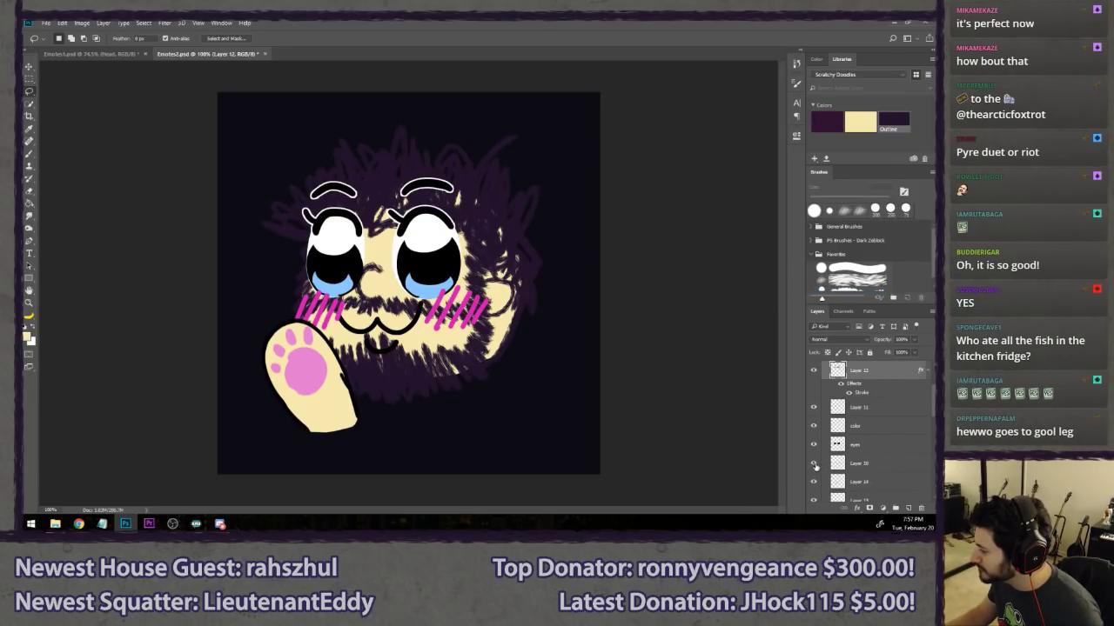
pyautogui.rightClick(901, 481)
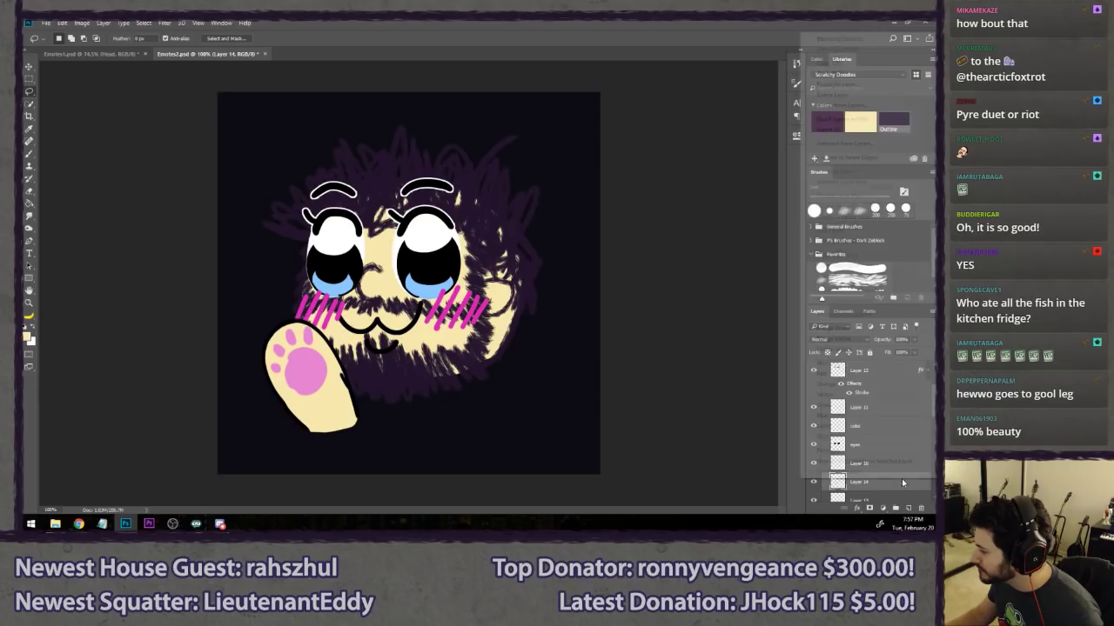
pyautogui.click(837, 266)
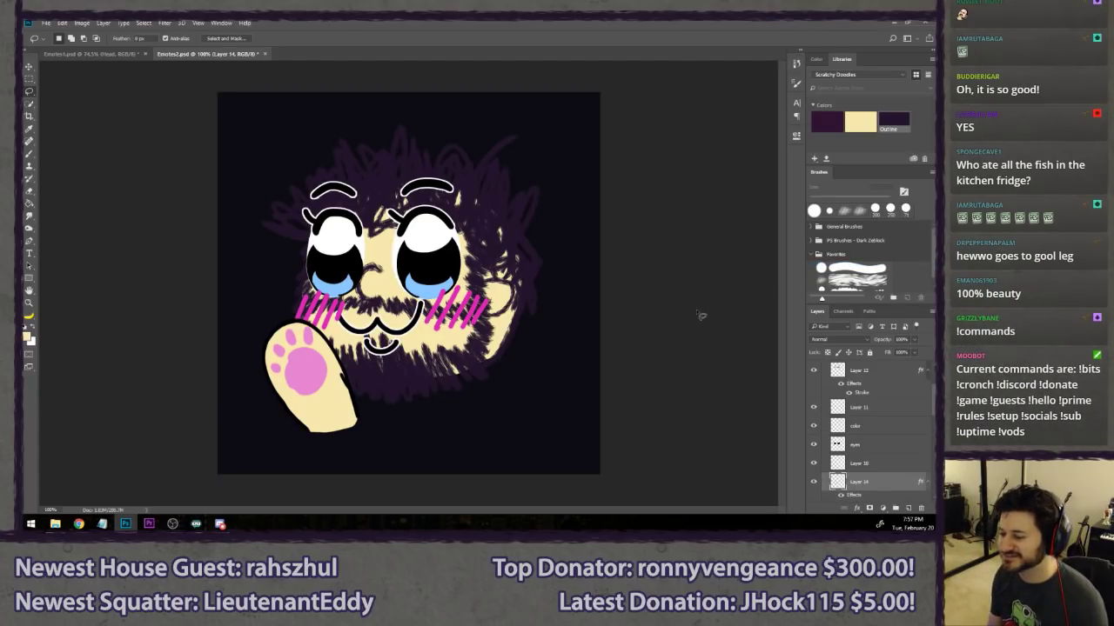
pyautogui.scroll(-4, 701, 316)
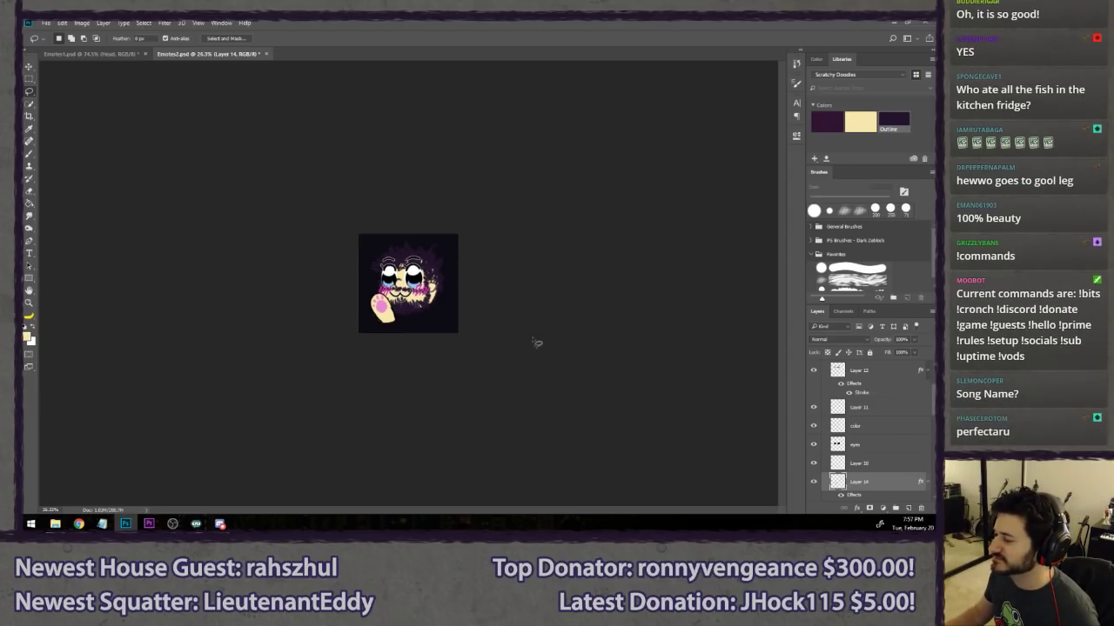
pyautogui.scroll(6, 534, 340)
pyautogui.scroll(3, 396, 384)
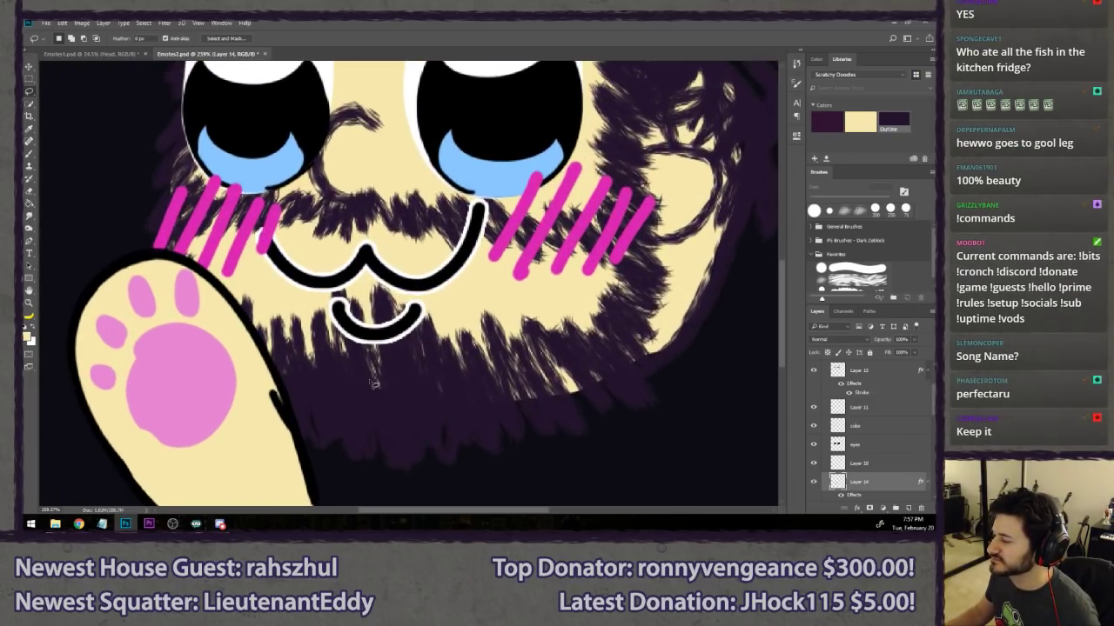
pyautogui.scroll(-10, 373, 383)
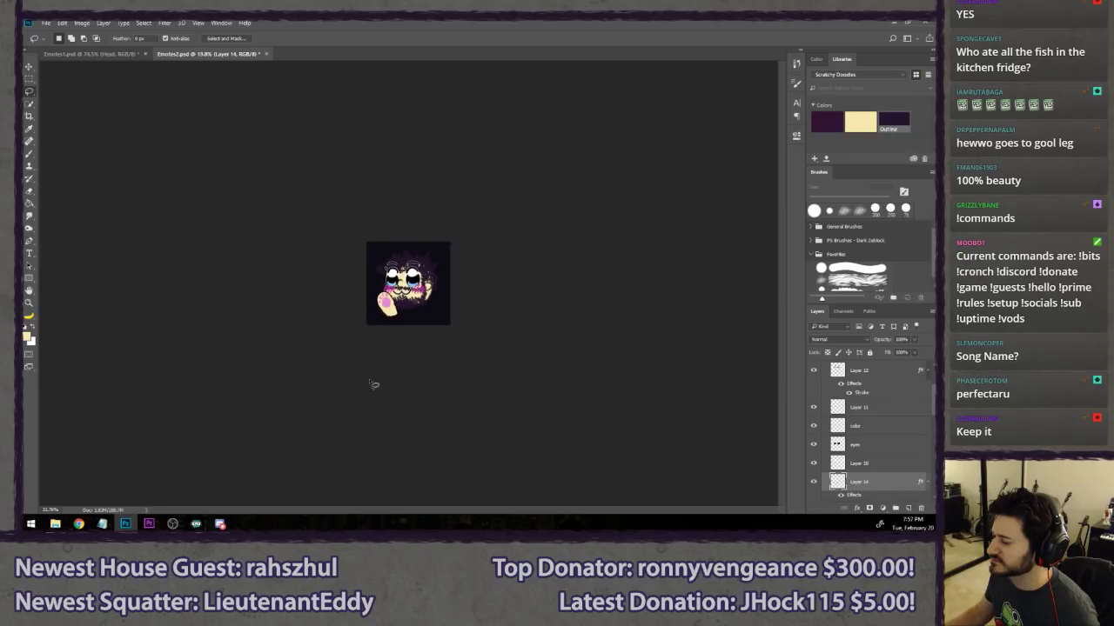
pyautogui.scroll(6, 373, 383)
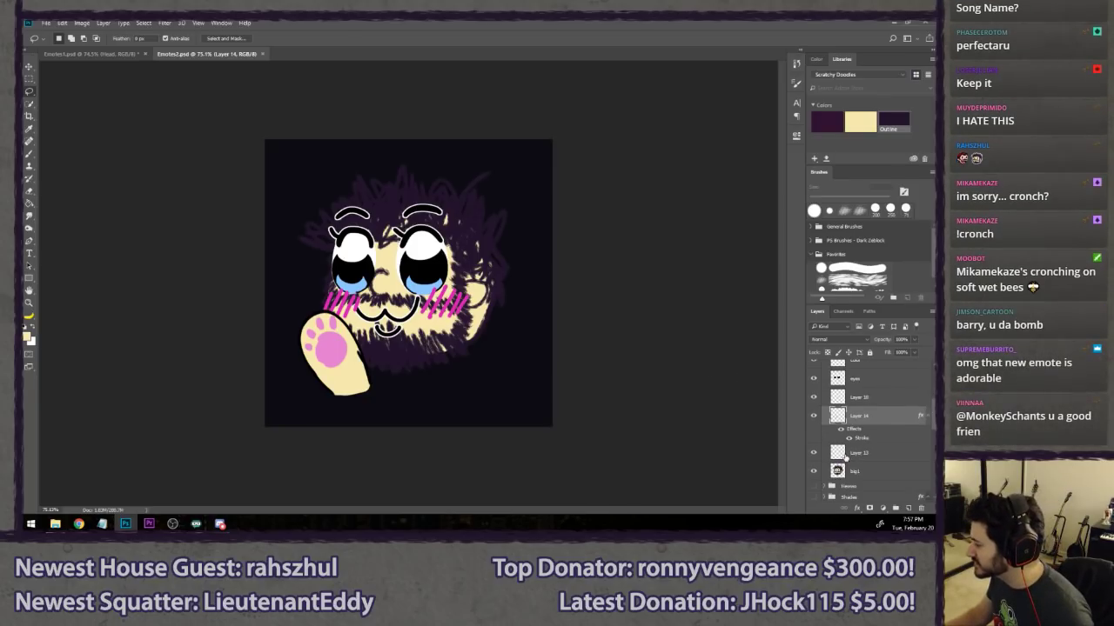
# - Merge the Head group into a single layer and undo the merge
pyautogui.scroll(2, 868, 422)
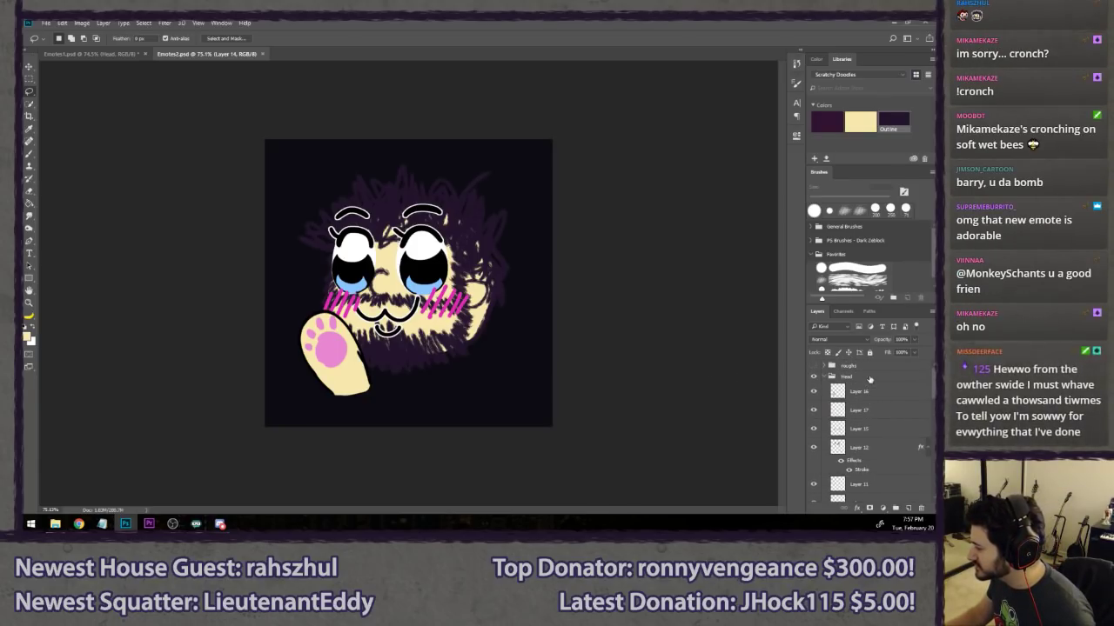
pyautogui.click(869, 379)
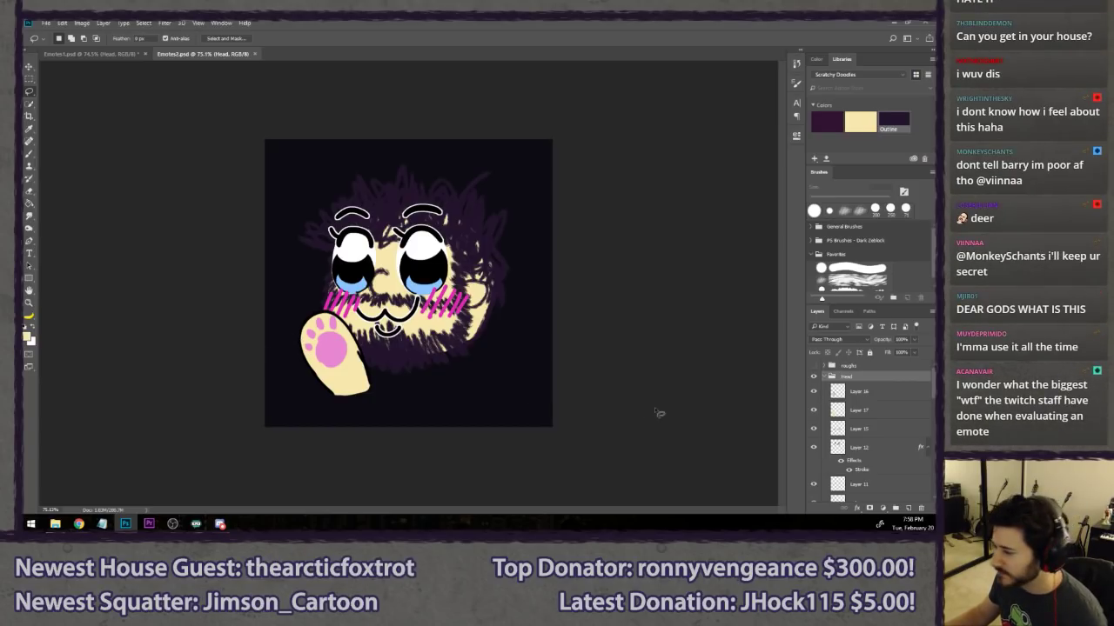
pyautogui.rightClick(878, 380)
pyautogui.click(831, 283)
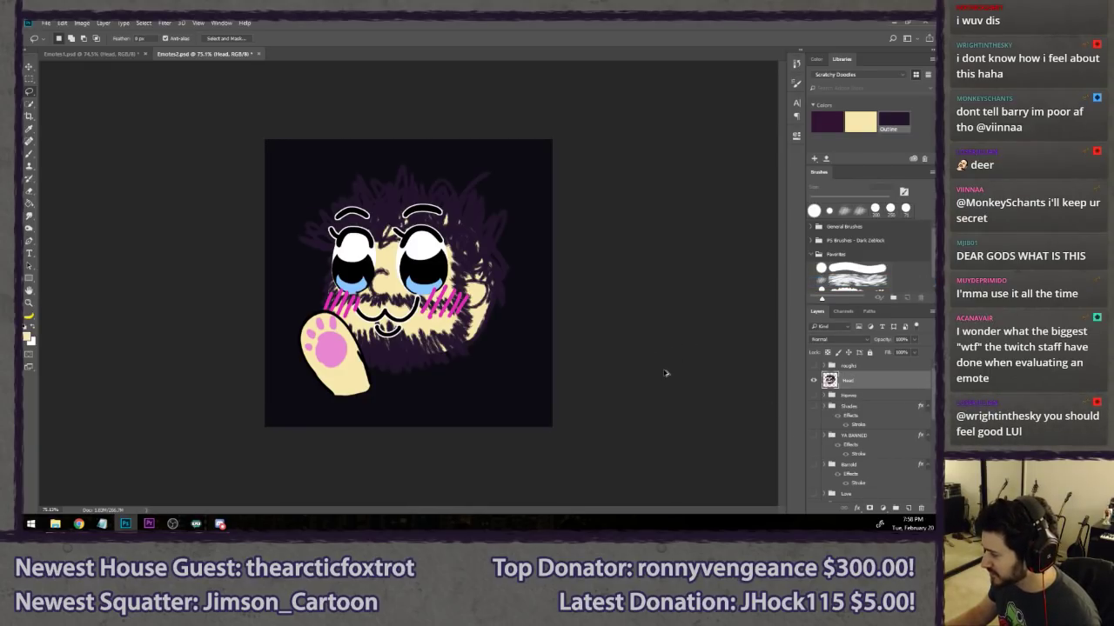
pyautogui.hotkey('ctrl', 'z')
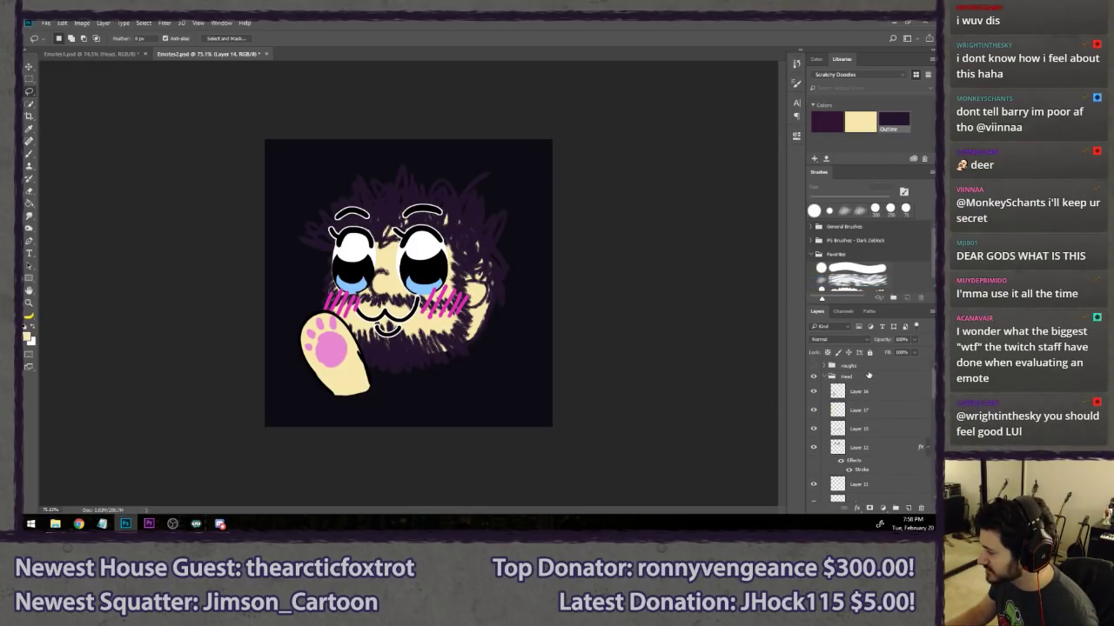
# - Create a merged copy of the Head group as a single layer above it, and hide the original group
pyautogui.click(868, 375)
pyautogui.hotkey('ctrl', 'shift', 'alt', 'n')
pyautogui.moveTo(887, 392); pyautogui.dragTo(887, 376)
pyautogui.click(821, 396)
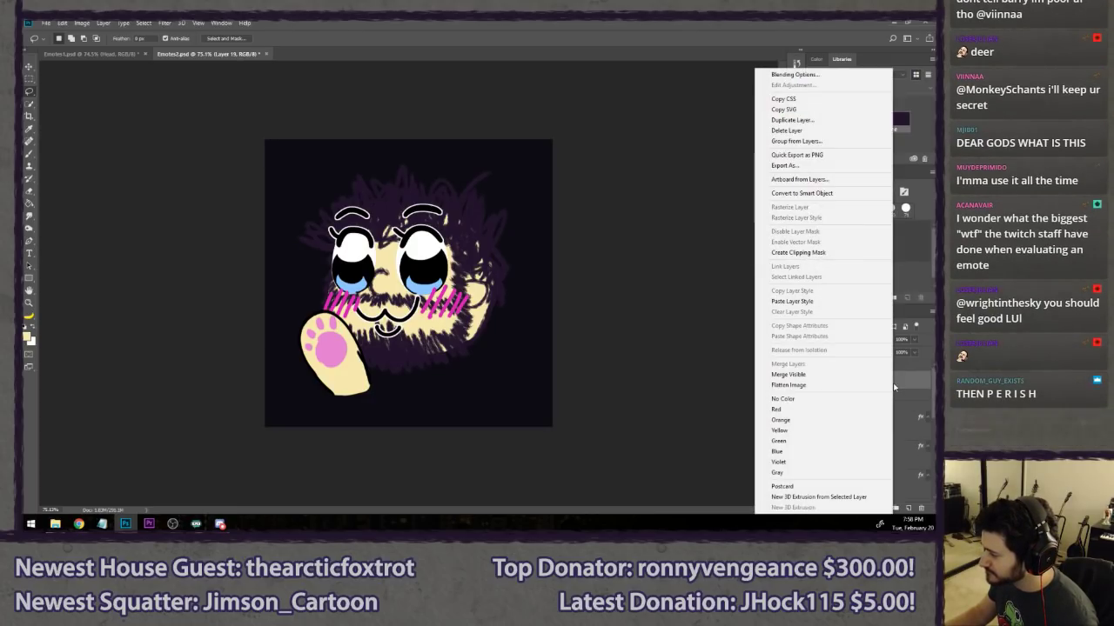
pyautogui.rightClick(892, 386)
pyautogui.click(913, 386)
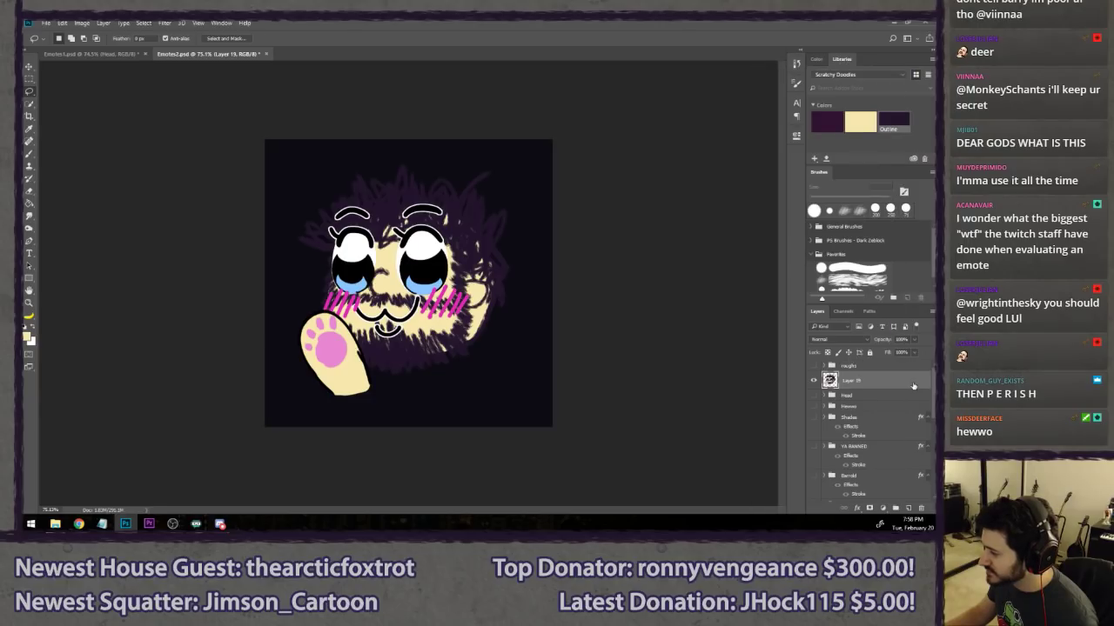
# - Add a thin outside Stroke effect in colour f1f1f1 around the merged emote on Layer 19
pyautogui.doubleClick(908, 385)
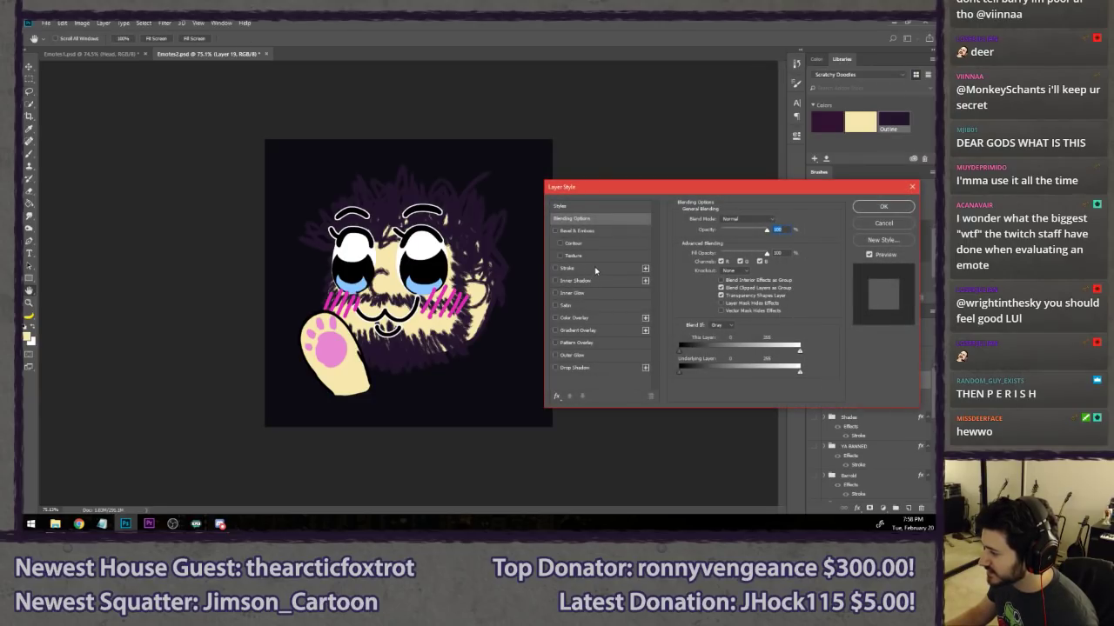
pyautogui.click(568, 268)
pyautogui.moveTo(739, 221); pyautogui.dragTo(717, 221)
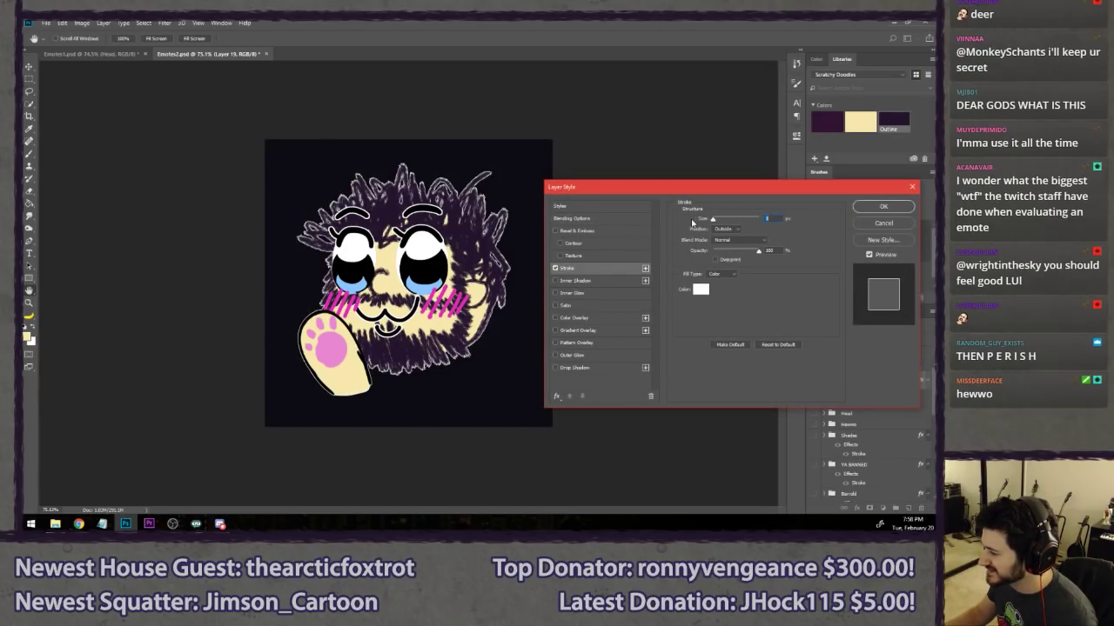
pyautogui.click(700, 289)
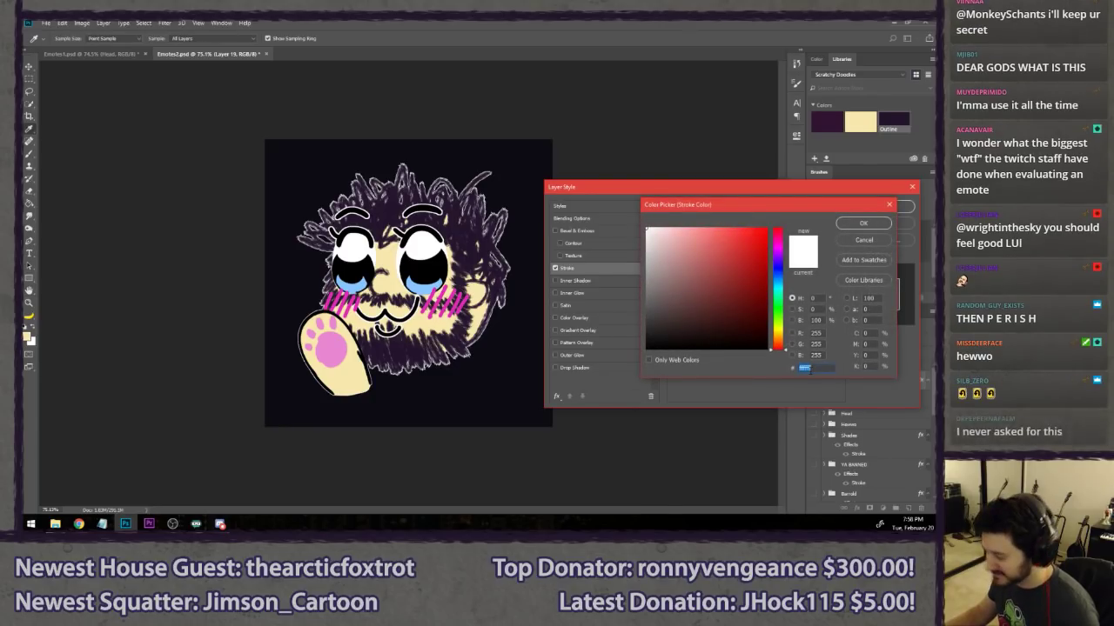
pyautogui.write('11ff11f1f')
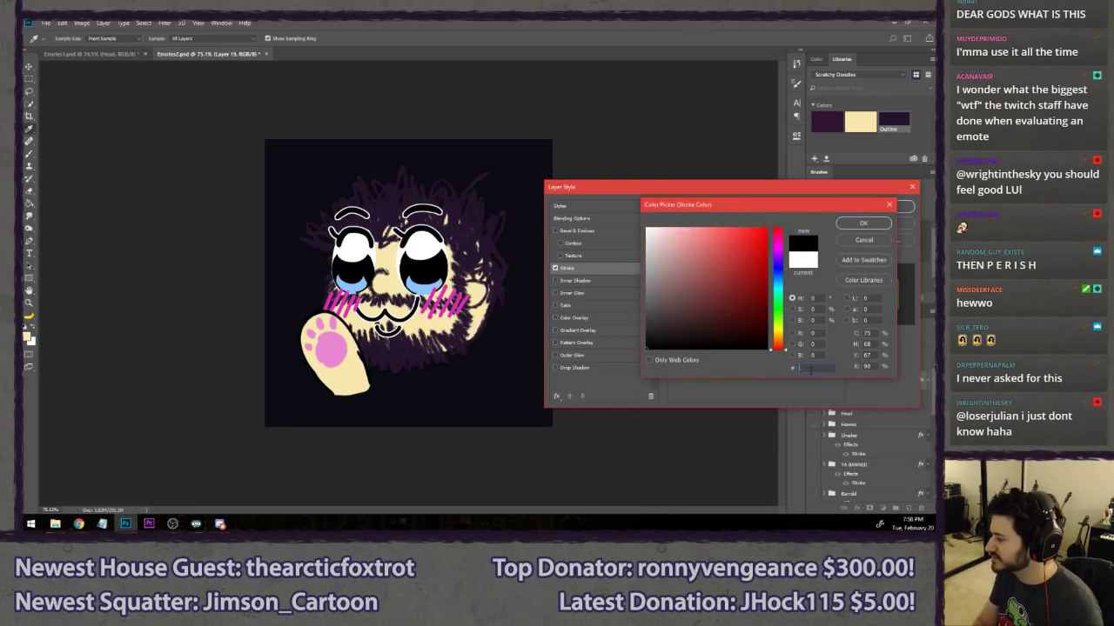
pyautogui.press('BackSpace')
pyautogui.click(798, 368)
pyautogui.write('f1f1f1')
pyautogui.click(866, 223)
pyautogui.click(874, 207)
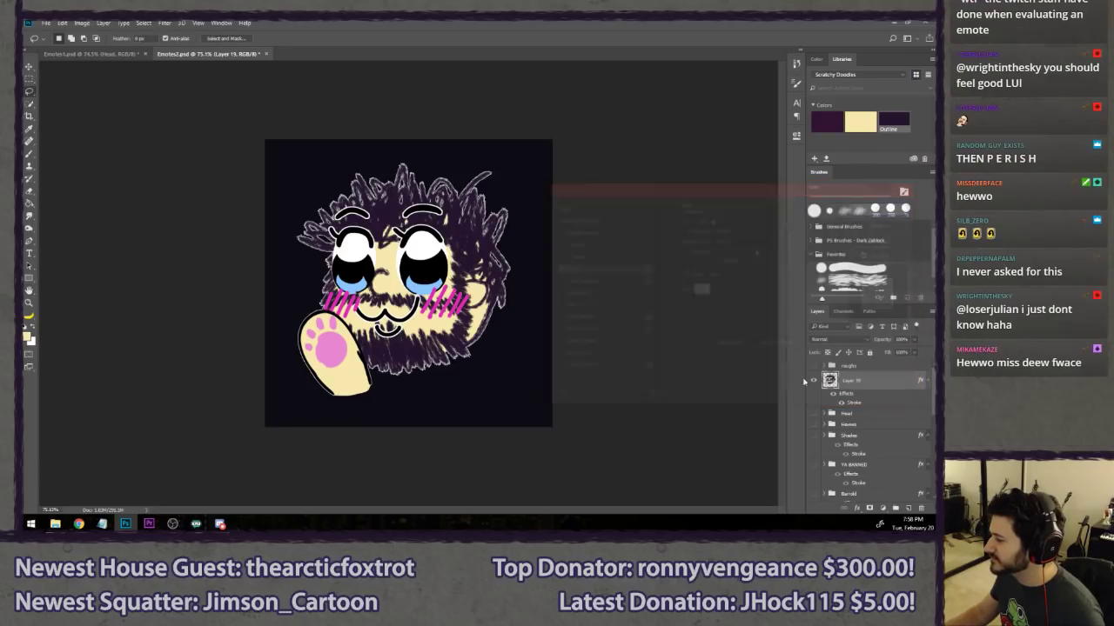
# - Show the 112 guide frame and scale Layer 19 down to fit between the frame's inner edges
pyautogui.scroll(-10, 865, 445)
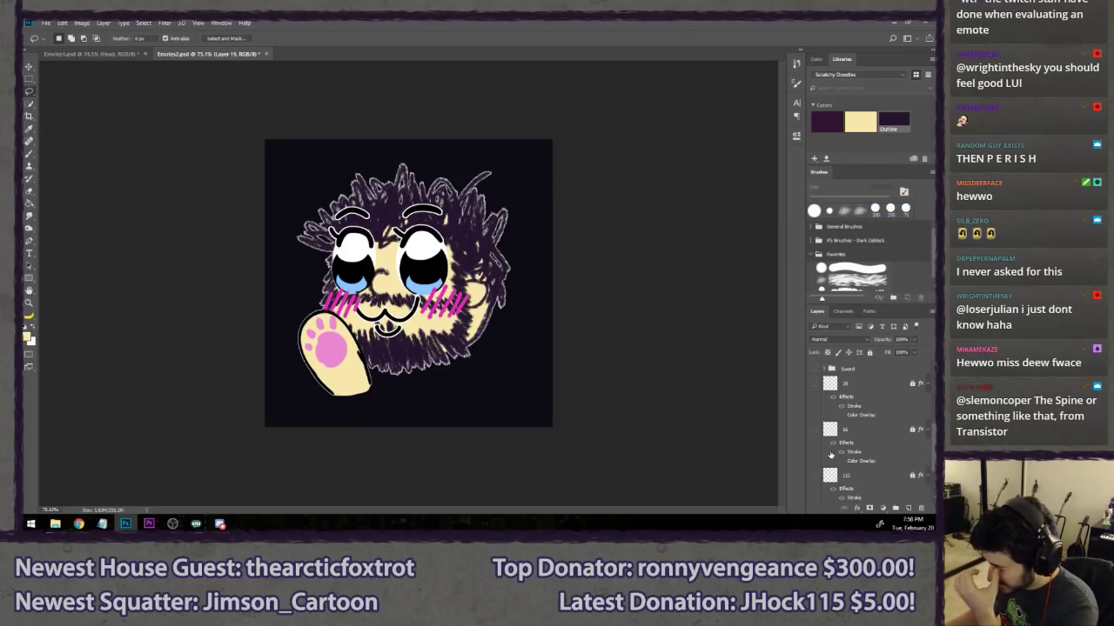
pyautogui.scroll(10, 875, 446)
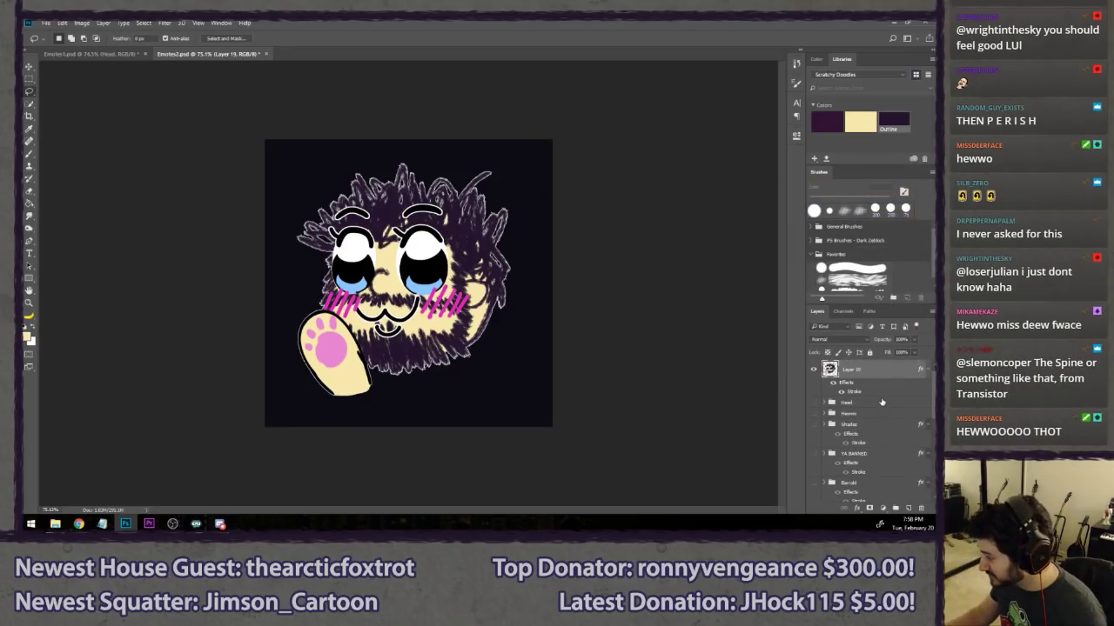
pyautogui.hotkey('ctrl', 't')
pyautogui.moveTo(513, 165); pyautogui.dragTo(425, 253)
pyautogui.hotkey('ctrl', '+')
pyautogui.hotkey('ctrl', '+')
pyautogui.hotkey('ctrl', '+')
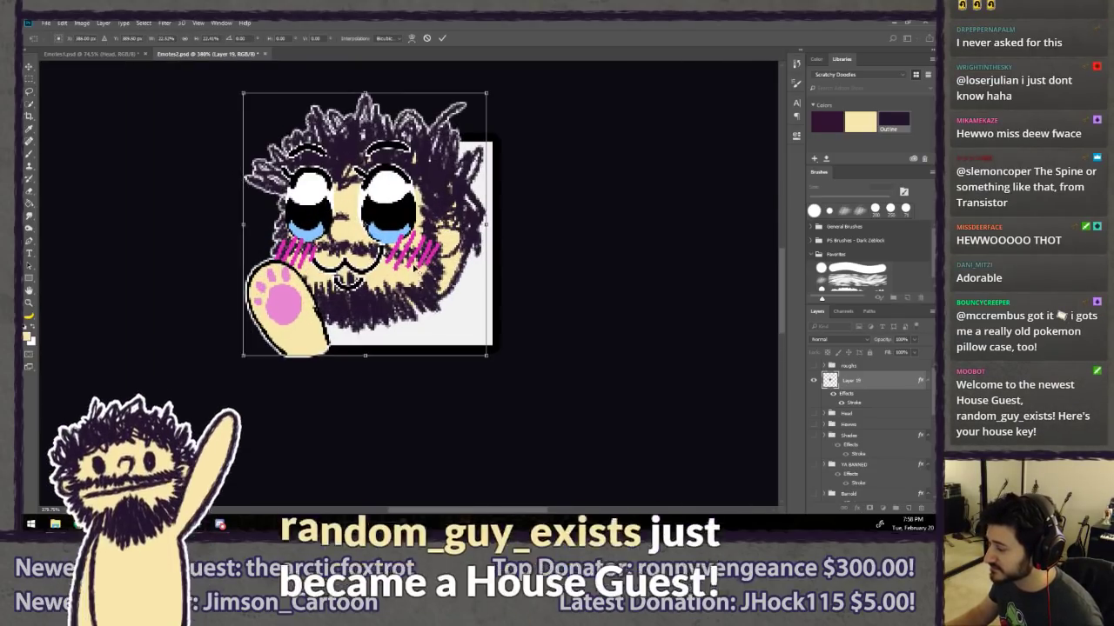
pyautogui.moveTo(458, 290); pyautogui.dragTo(472, 290)
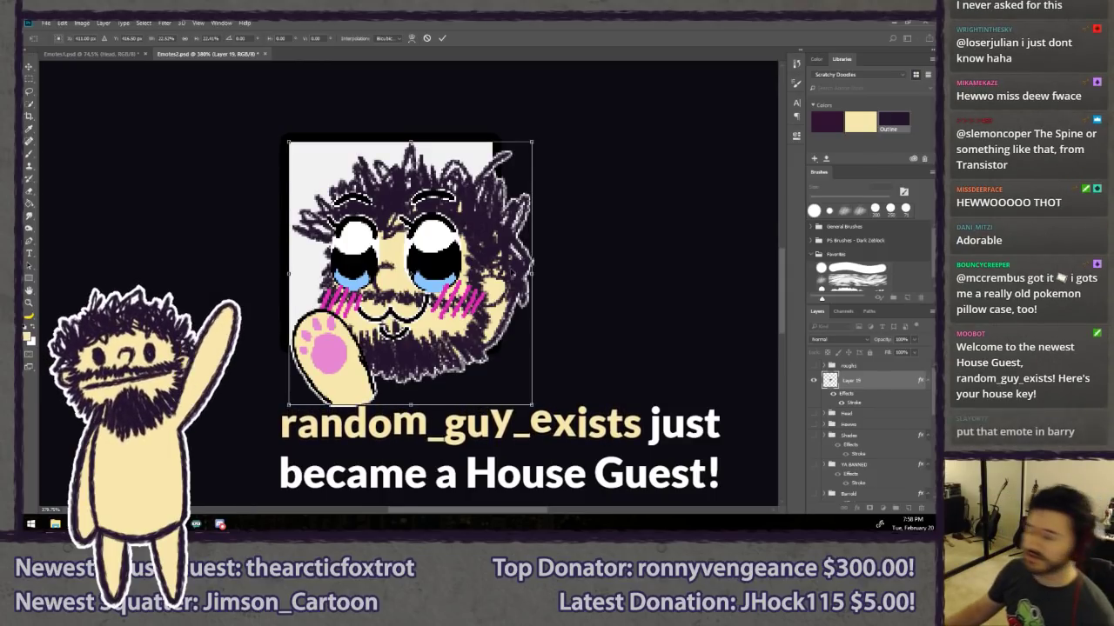
pyautogui.moveTo(530, 406); pyautogui.dragTo(493, 362)
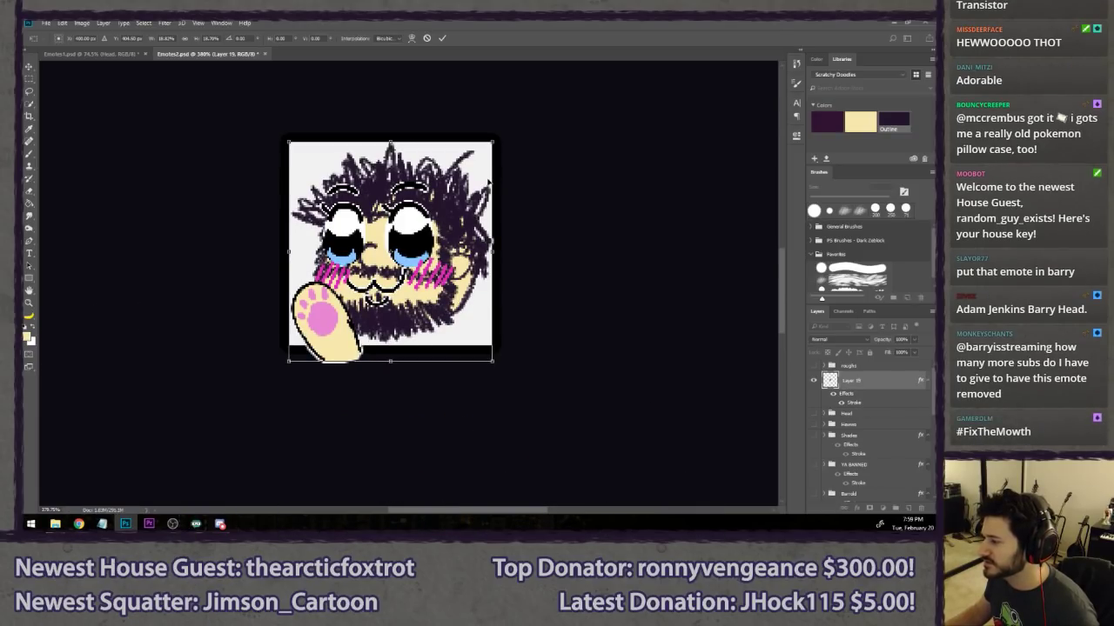
pyautogui.moveTo(492, 141); pyautogui.dragTo(490, 142)
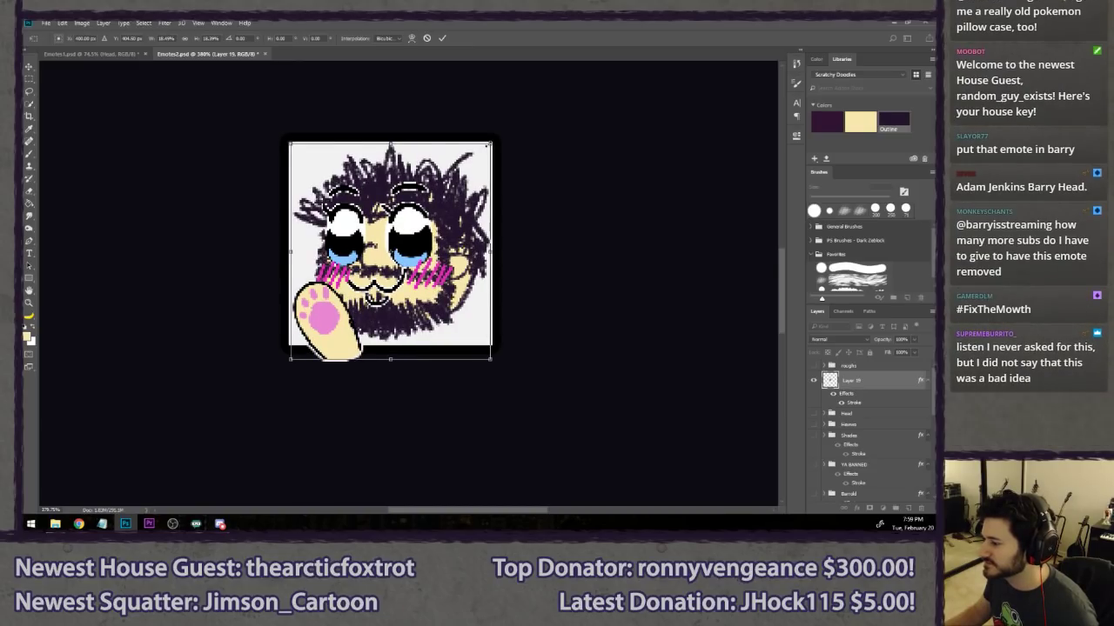
pyautogui.press('Return')
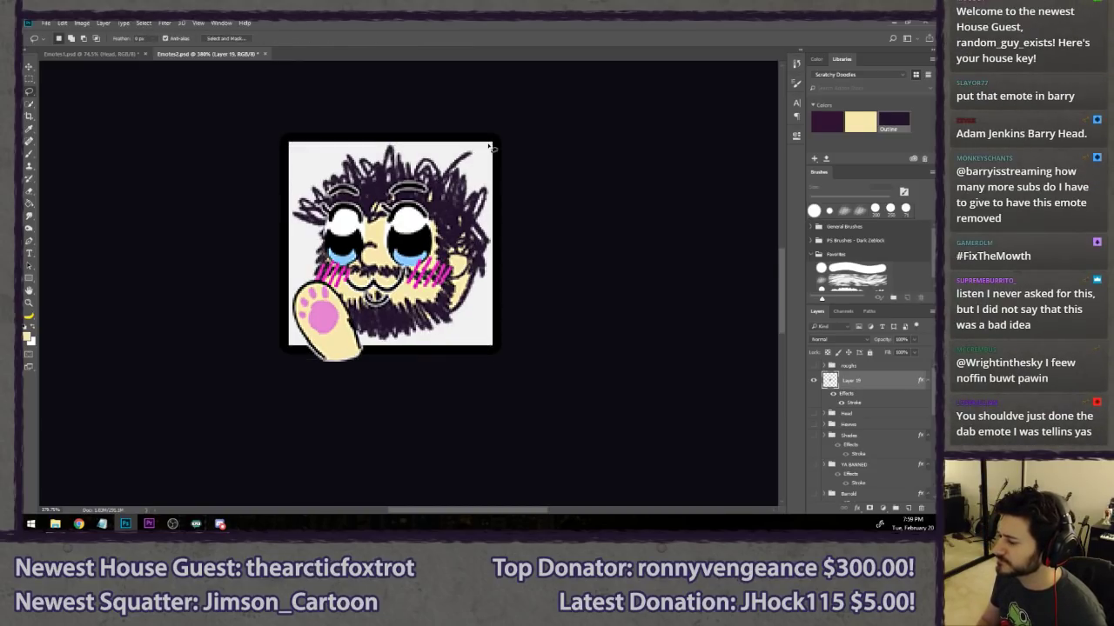
# - Load the inner square of the 112 guide layer as a selection and crop the canvas to it
pyautogui.scroll(-5, 840, 418)
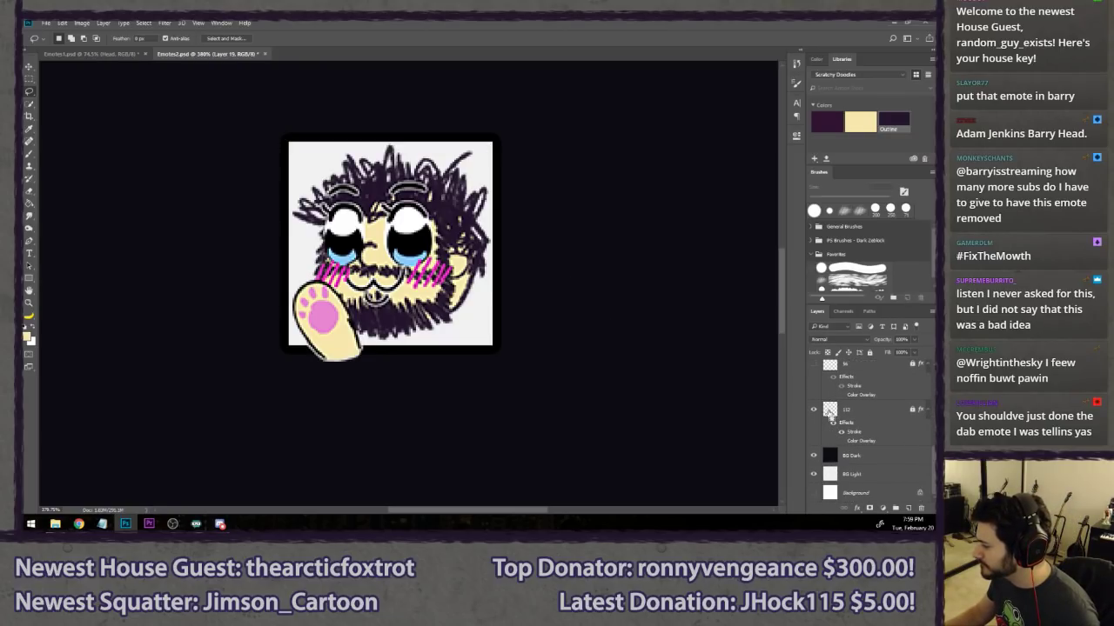
pyautogui.keyDown('ctrl'); pyautogui.click(831, 414); pyautogui.keyUp('ctrl')
pyautogui.press('c')
pyautogui.press('Return')
pyautogui.press('l')
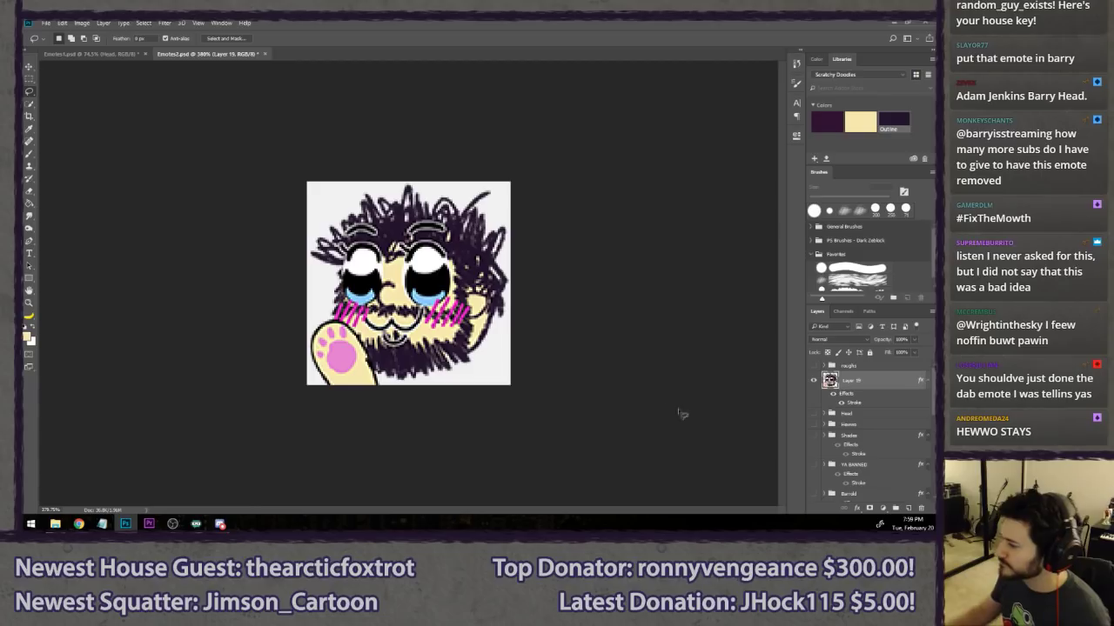
# - Hide the 112 guide, BG Dark and BG Light layers so the emote has a transparent background at 100% view
pyautogui.scroll(-5, 817, 458)
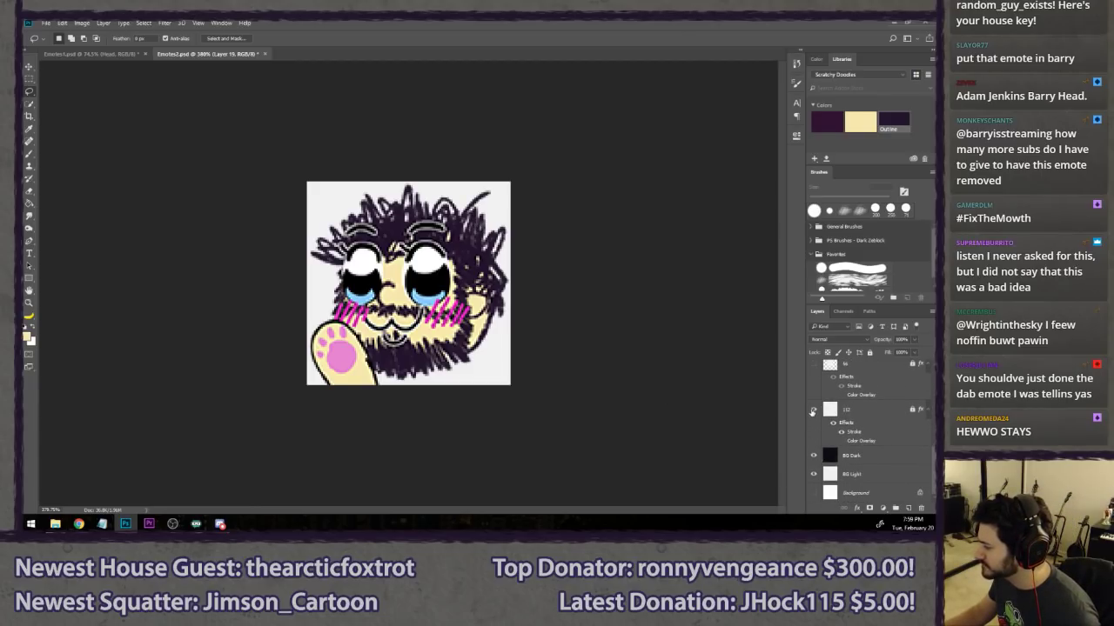
pyautogui.scroll(-5, 609, 393)
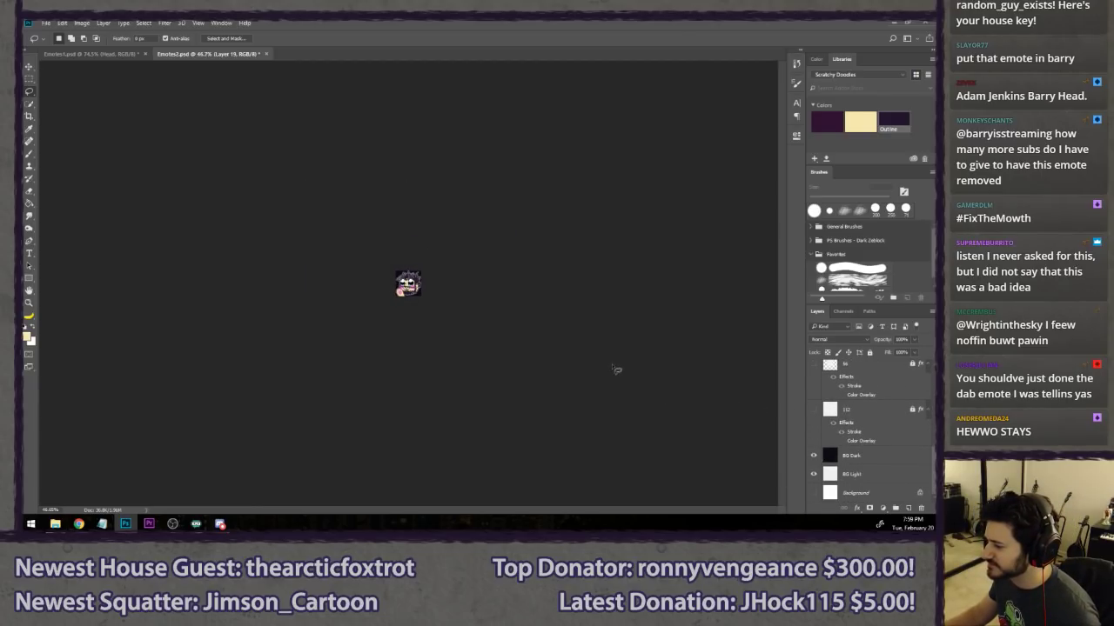
pyautogui.hotkey('ctrl', '1')
pyautogui.click(814, 455)
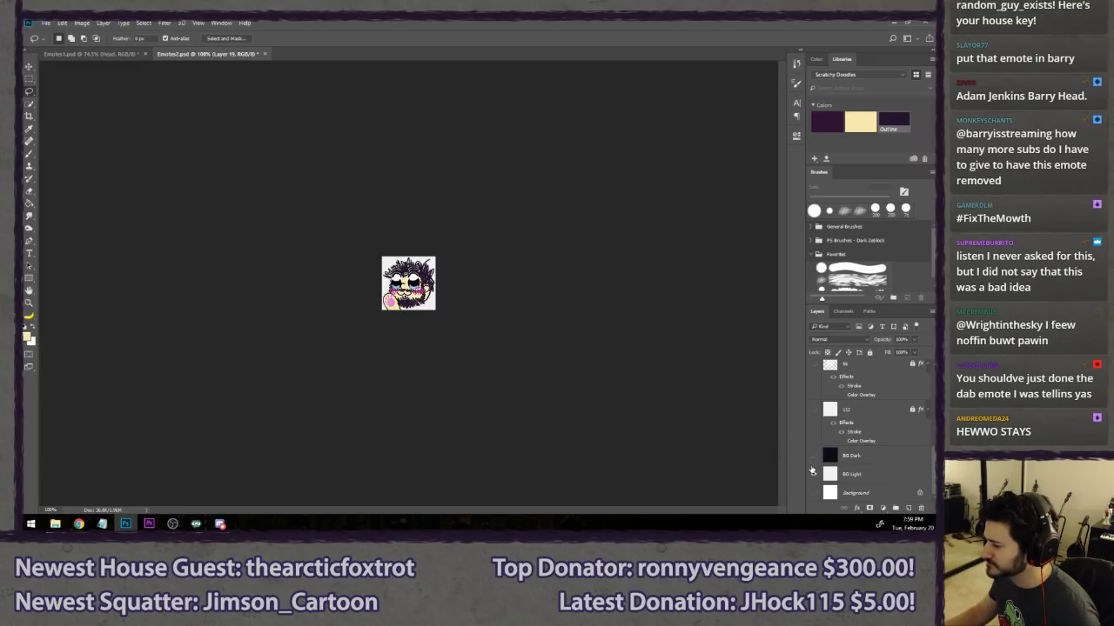
# - Save the emote as a PNG named "Hewwo 112" in the Emotes folder
pyautogui.hotkey('ctrl', 'shift', 's')
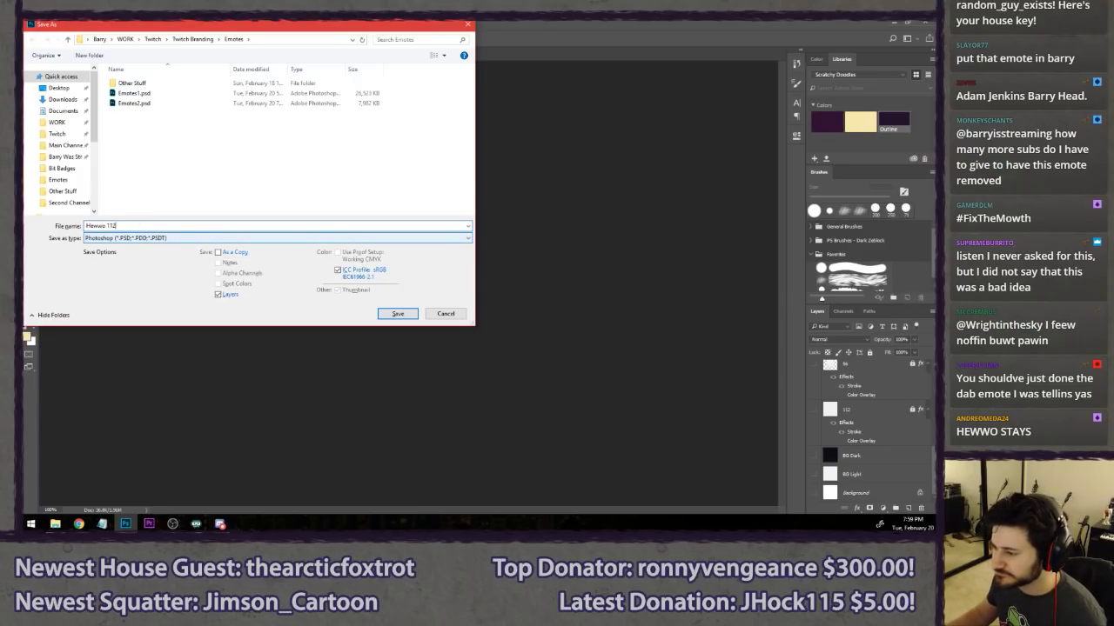
pyautogui.click(261, 238)
pyautogui.click(136, 366)
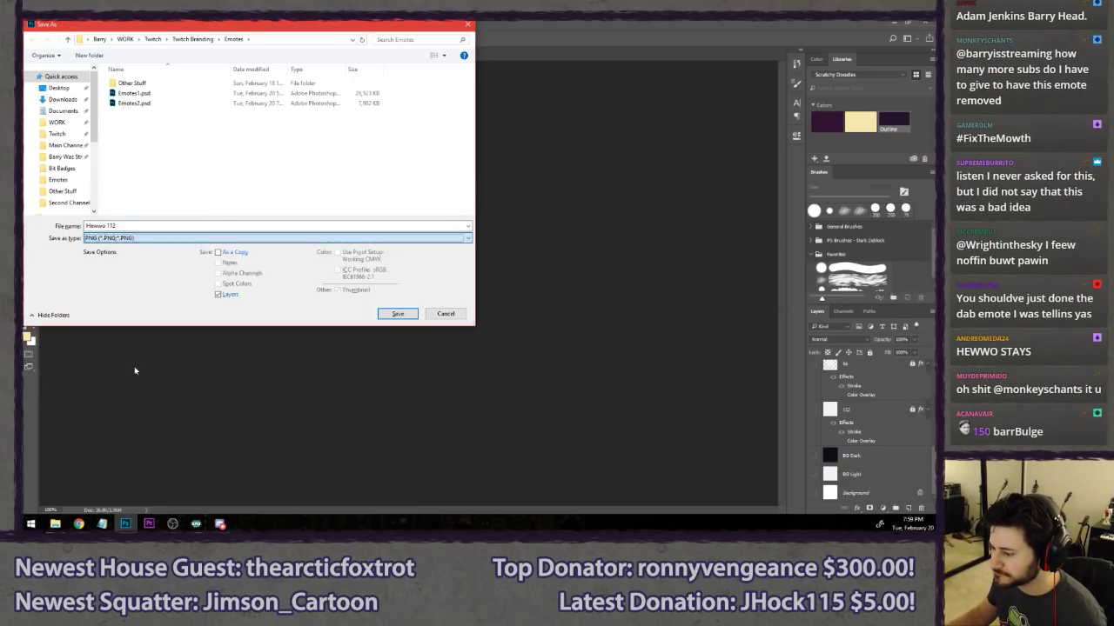
pyautogui.click(380, 314)
pyautogui.press('Return')
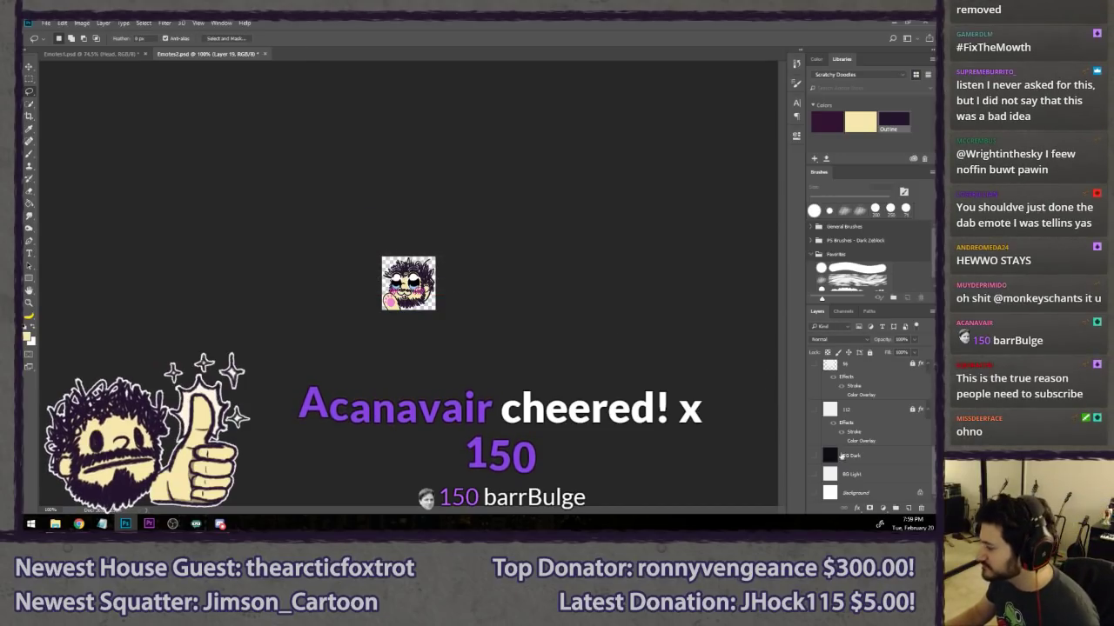
# - Show the 56 guide frame and return to Layer 19
pyautogui.scroll(5, 848, 451)
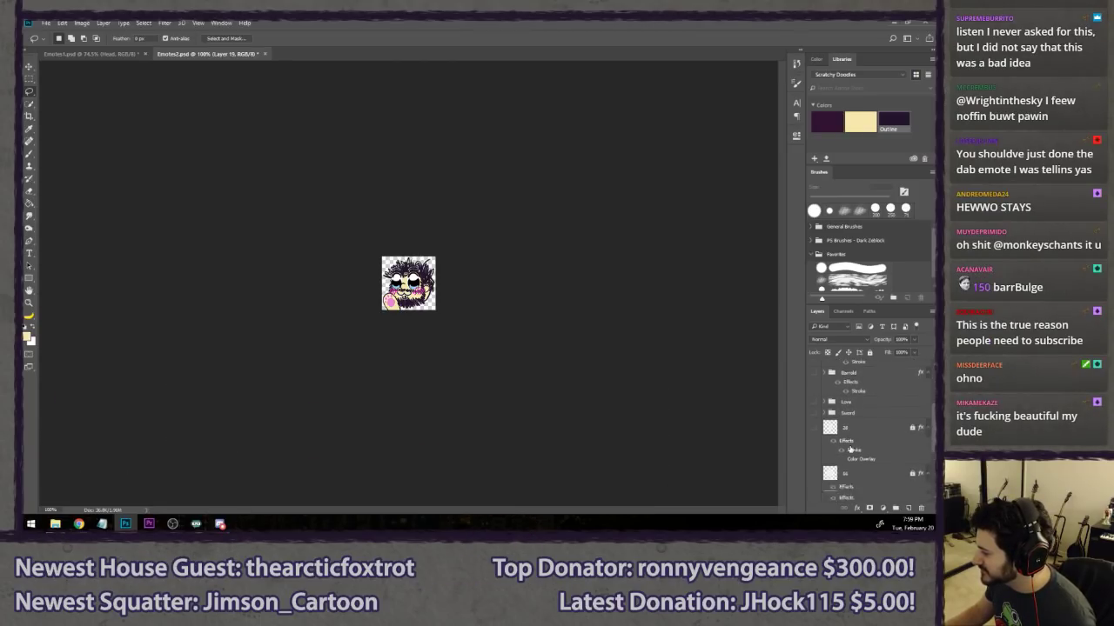
pyautogui.scroll(-2, 851, 450)
pyautogui.scroll(5, 870, 430)
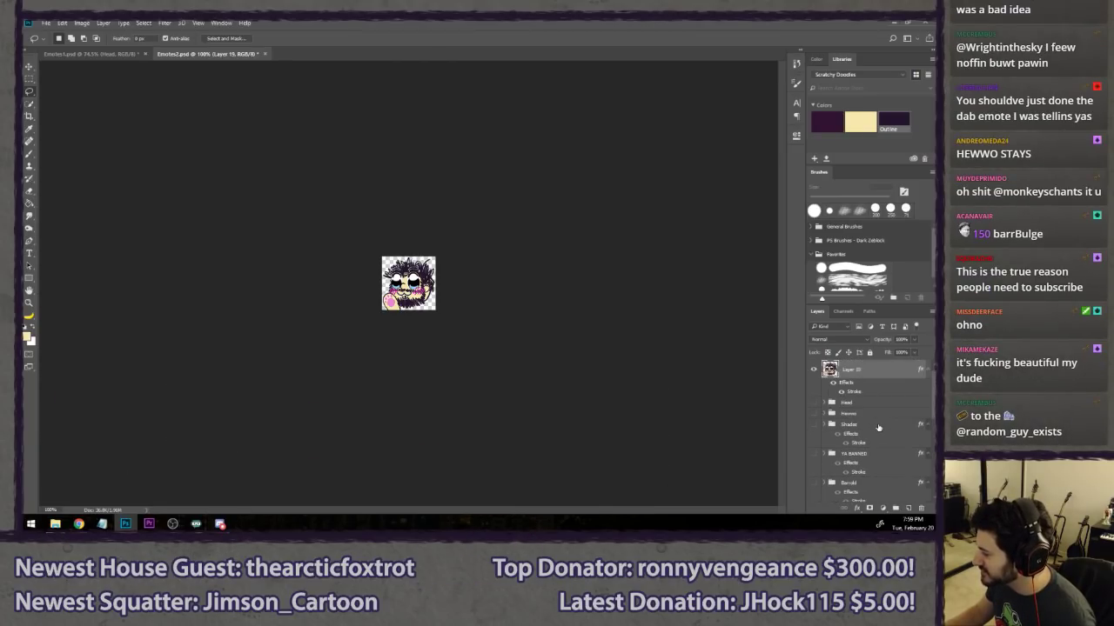
# - Try scaling Layer 19 down to the inside of the 56 guide frame, and undo the scaling
pyautogui.moveTo(435, 244)
pyautogui.mouseDown()
pyautogui.moveTo(527, 174)
pyautogui.moveTo(585, 148)
pyautogui.moveTo(481, 252)
pyautogui.moveTo(485, 242)
pyautogui.mouseUp()
pyautogui.hotkey('ctrl', 't')
pyautogui.hotkey('ctrl', '0')
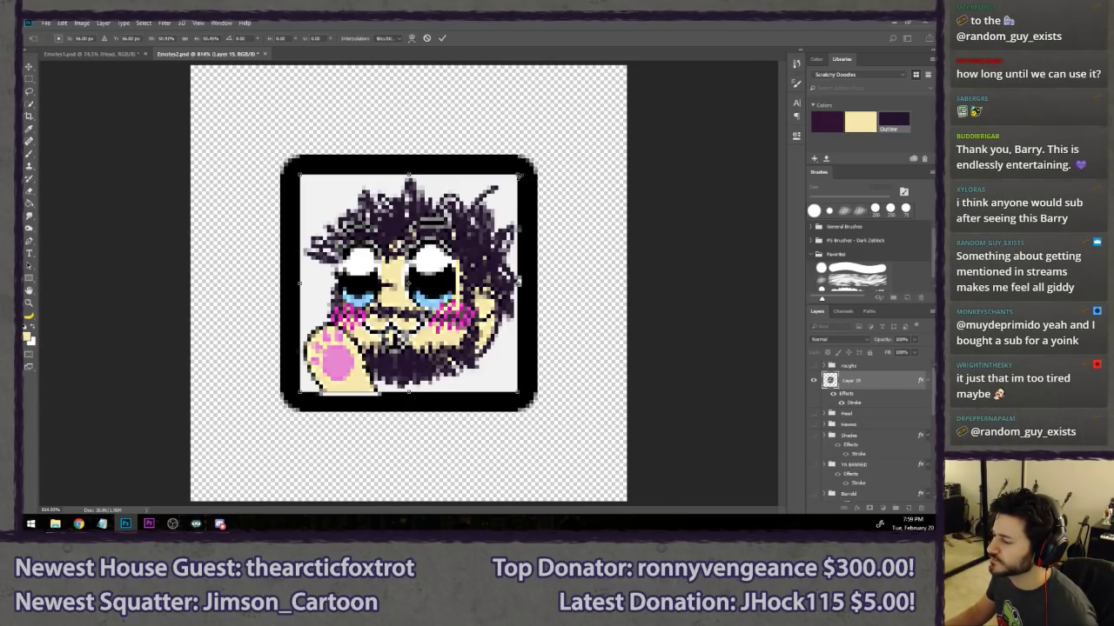
pyautogui.moveTo(519, 174); pyautogui.dragTo(511, 182)
pyautogui.press('Return')
pyautogui.hotkey('ctrl', 'z')
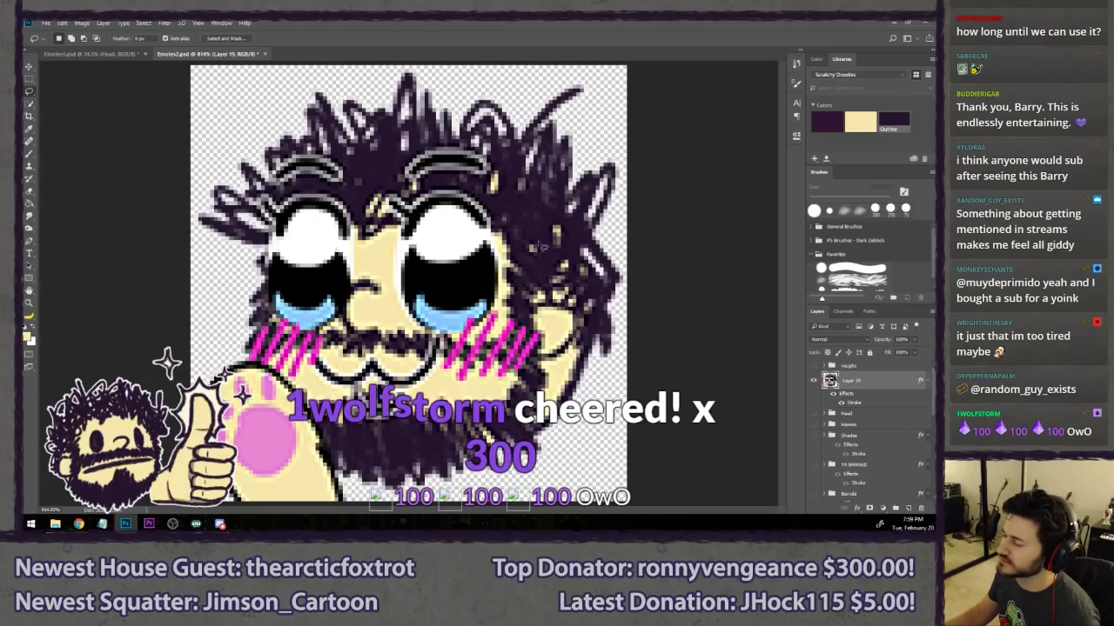
# - Scale Layer 19 down to fit inside the 56 guide frame, fine-tuning its top edge, and apply the transform
pyautogui.scroll(-3, 539, 247)
pyautogui.hotkey('ctrl', 't')
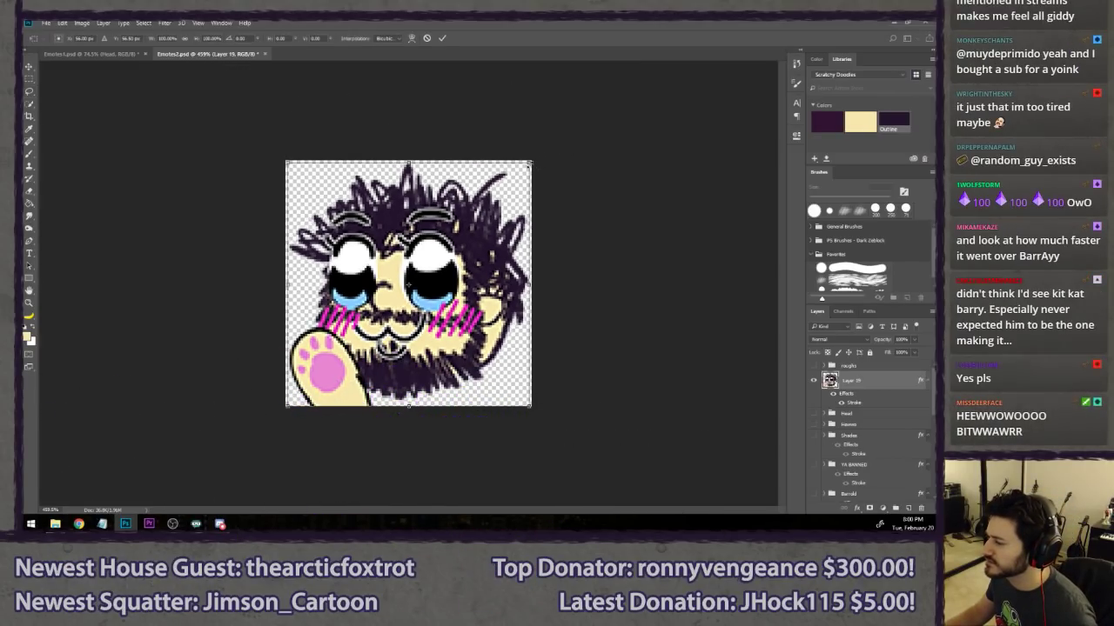
pyautogui.moveTo(531, 162); pyautogui.dragTo(476, 215)
pyautogui.hotkey('ctrl', '+')
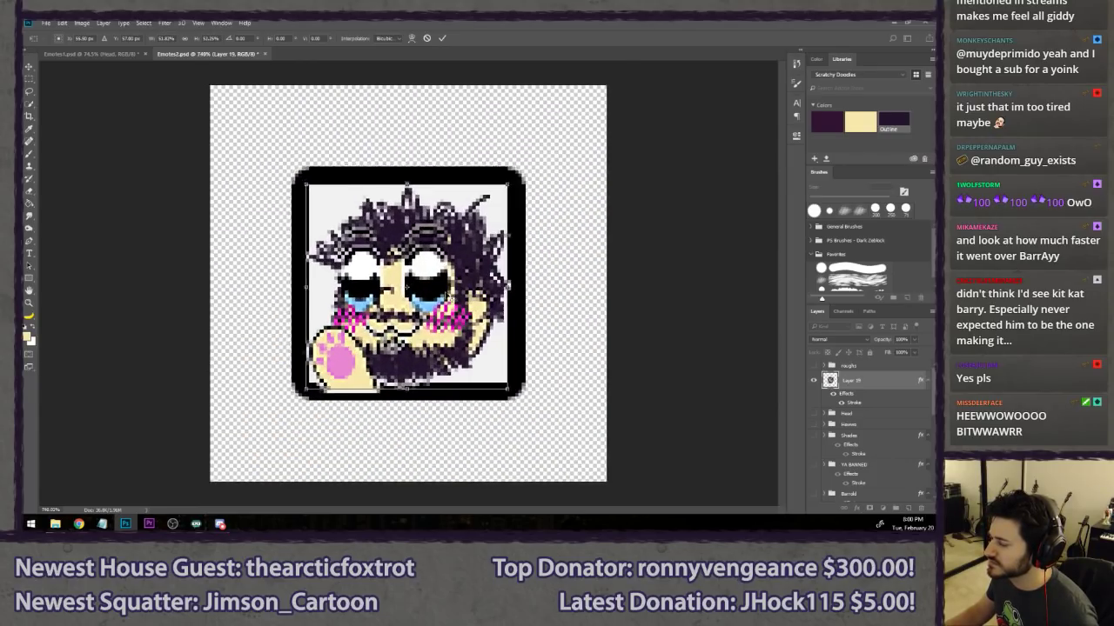
pyautogui.moveTo(525, 166); pyautogui.dragTo(515, 177)
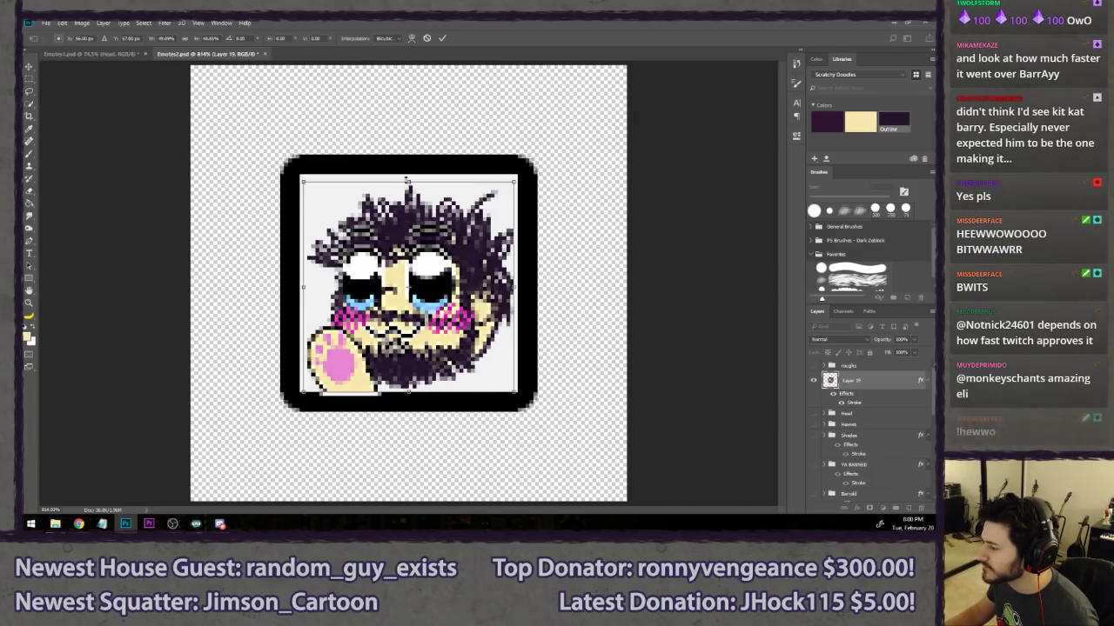
pyautogui.moveTo(408, 179); pyautogui.dragTo(408, 176)
pyautogui.moveTo(406, 180); pyautogui.dragTo(407, 178)
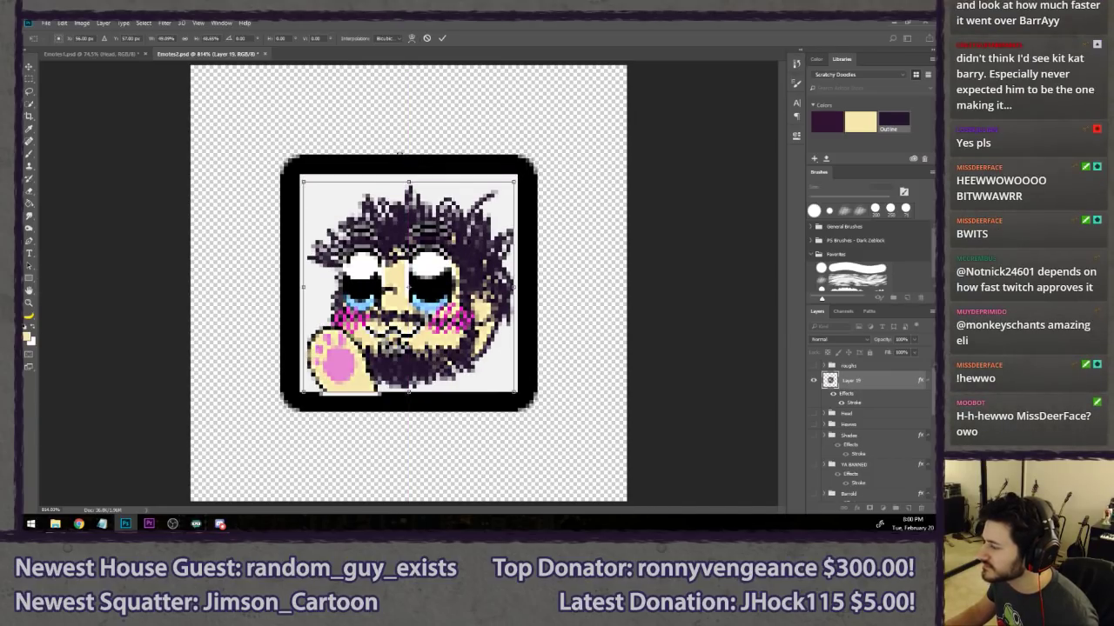
pyautogui.scroll(3, 403, 251)
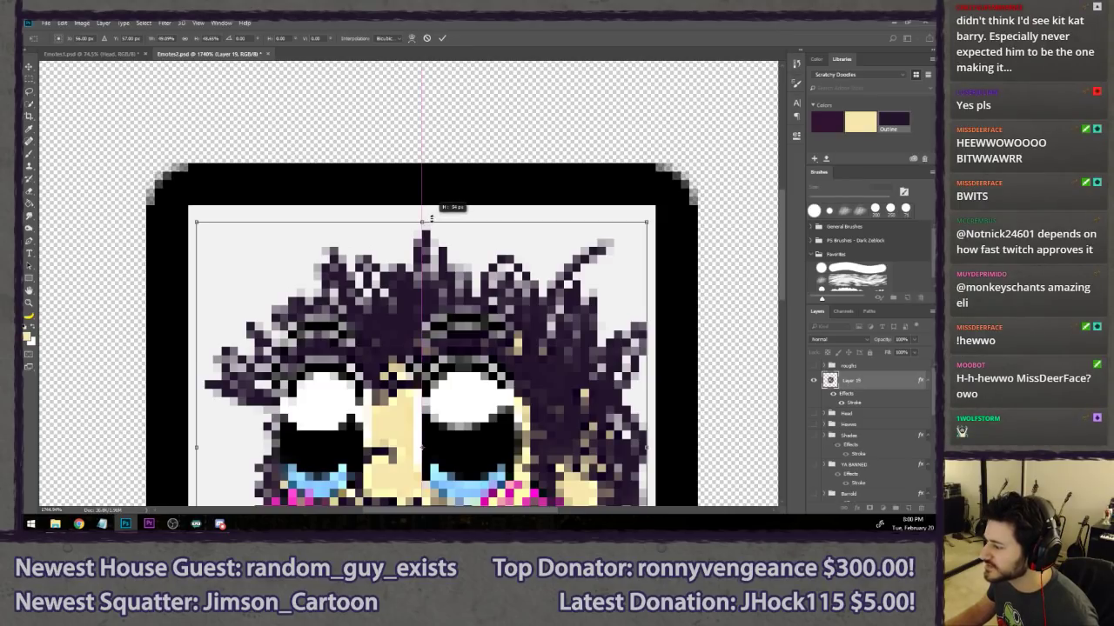
pyautogui.scroll(-3, 440, 239)
pyautogui.scroll(-2, 372, 167)
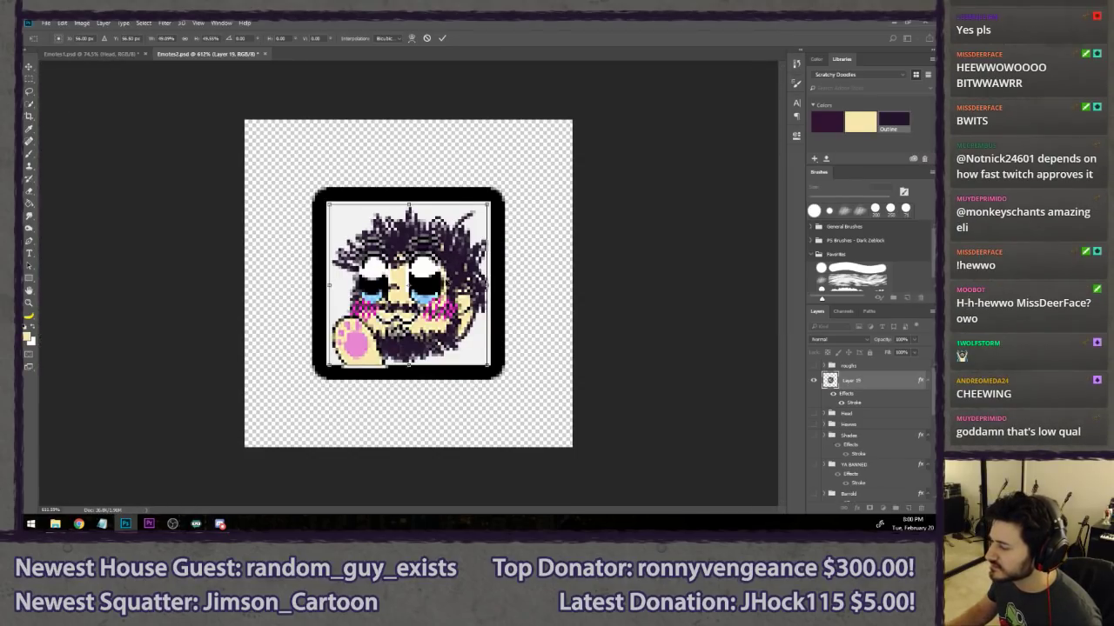
pyautogui.press('l')
# - Compare the emote before and after the last scaling, and examine the scaled version at 100% view
pyautogui.hotkey('ctrl', 'z')
pyautogui.hotkey('ctrl', 'z')
pyautogui.hotkey('ctrl', 'z')
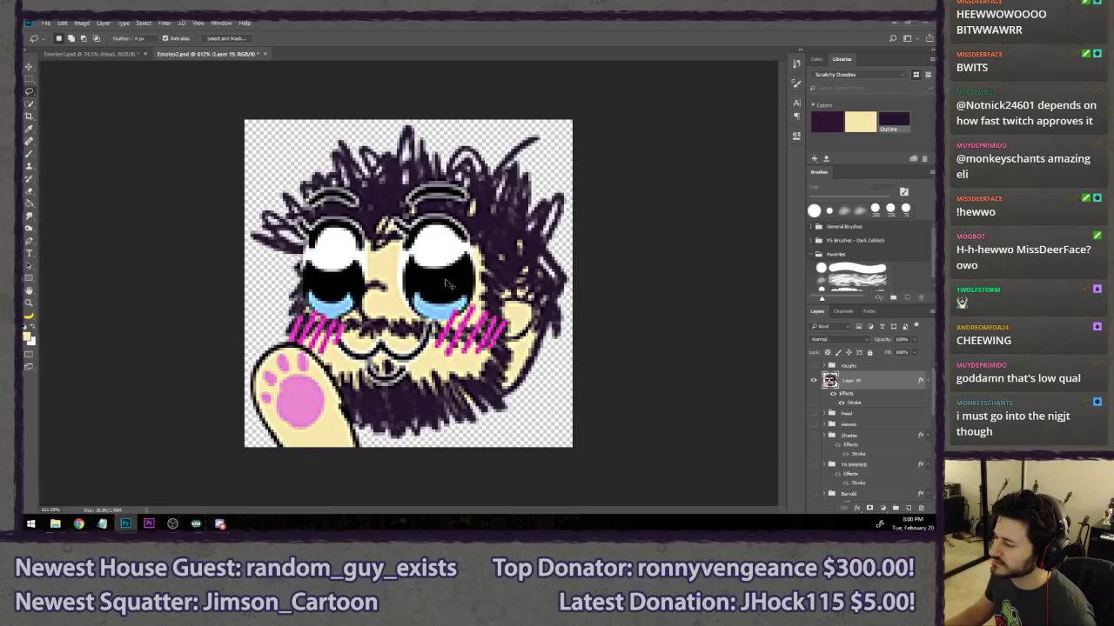
pyautogui.hotkey('ctrl', 'z')
pyautogui.hotkey('ctrl', 'z')
pyautogui.hotkey('ctrl', 'z')
pyautogui.hotkey('ctrl', 'z')
pyautogui.hotkey('ctrl', 'z')
pyautogui.hotkey('ctrl', 'z')
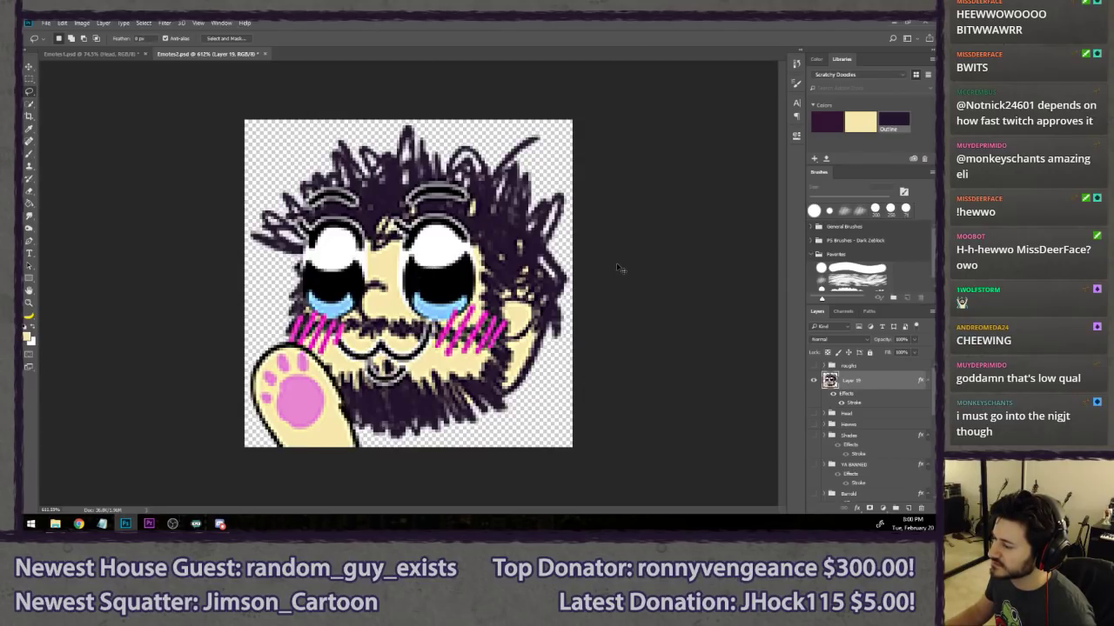
pyautogui.hotkey('ctrl', 'z')
pyautogui.hotkey('ctrl', '1')
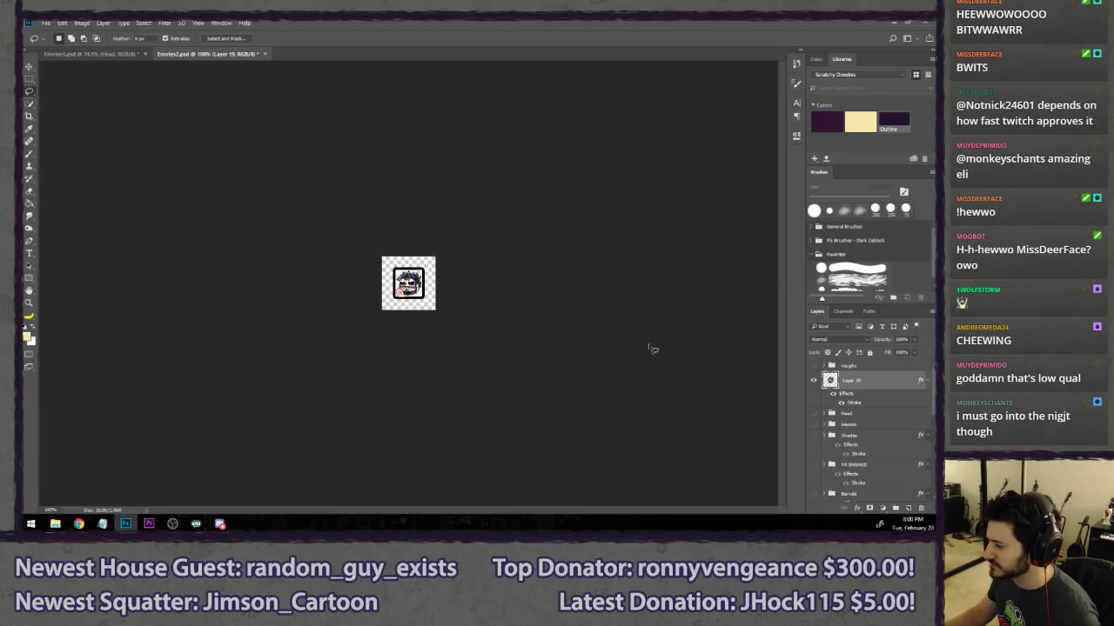
# - Crop the canvas to the bounds of the 56 guide layer
pyautogui.scroll(-5, 872, 412)
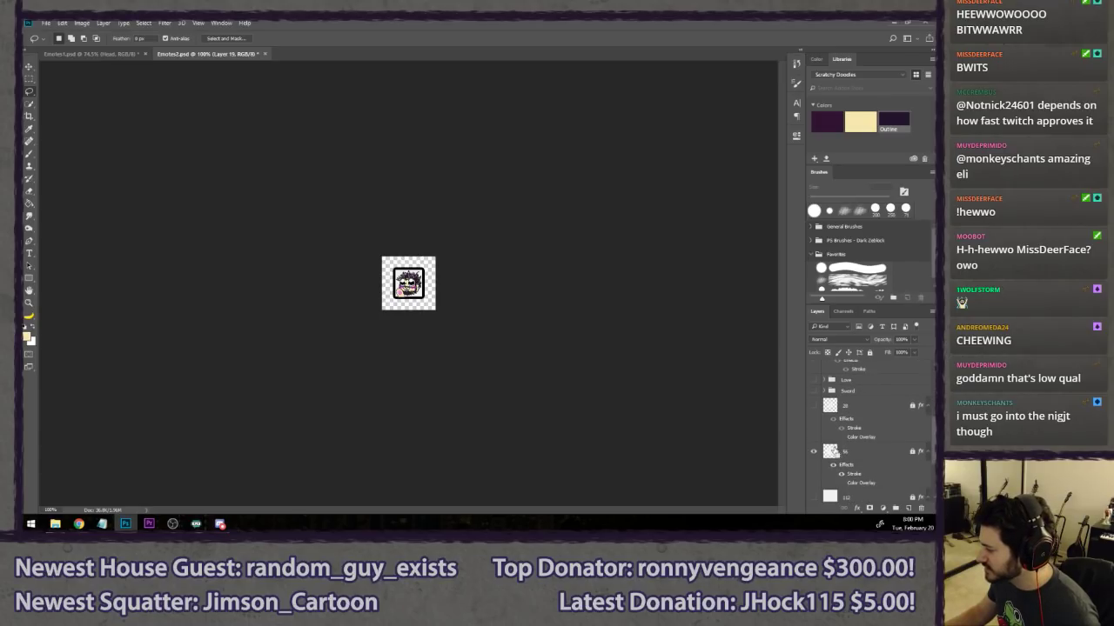
pyautogui.press('c')
pyautogui.press('Return')
pyautogui.press('l')
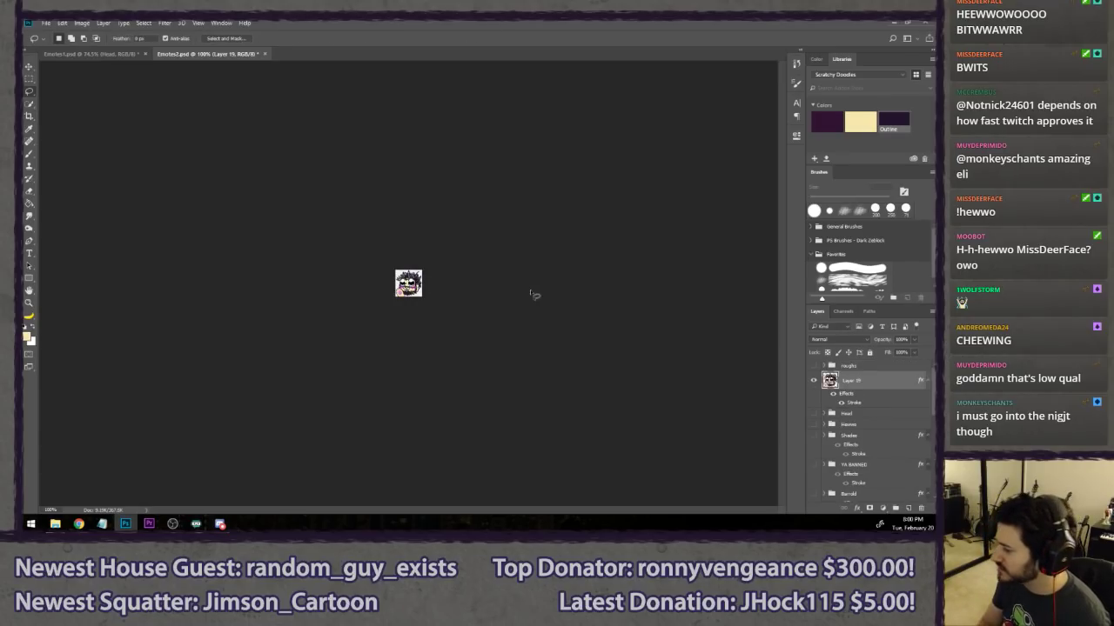
pyautogui.scroll(10, 340, 315)
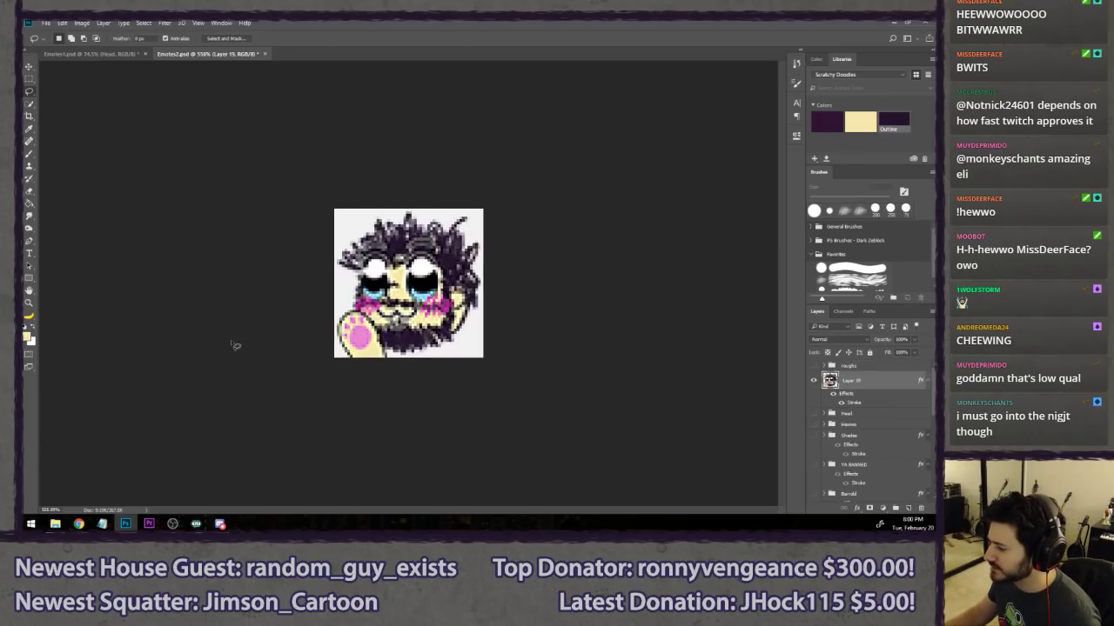
# - Hide the 56 guide layer and check the emote against BG Dark, leaving the background transparent
pyautogui.scroll(-8, 877, 423)
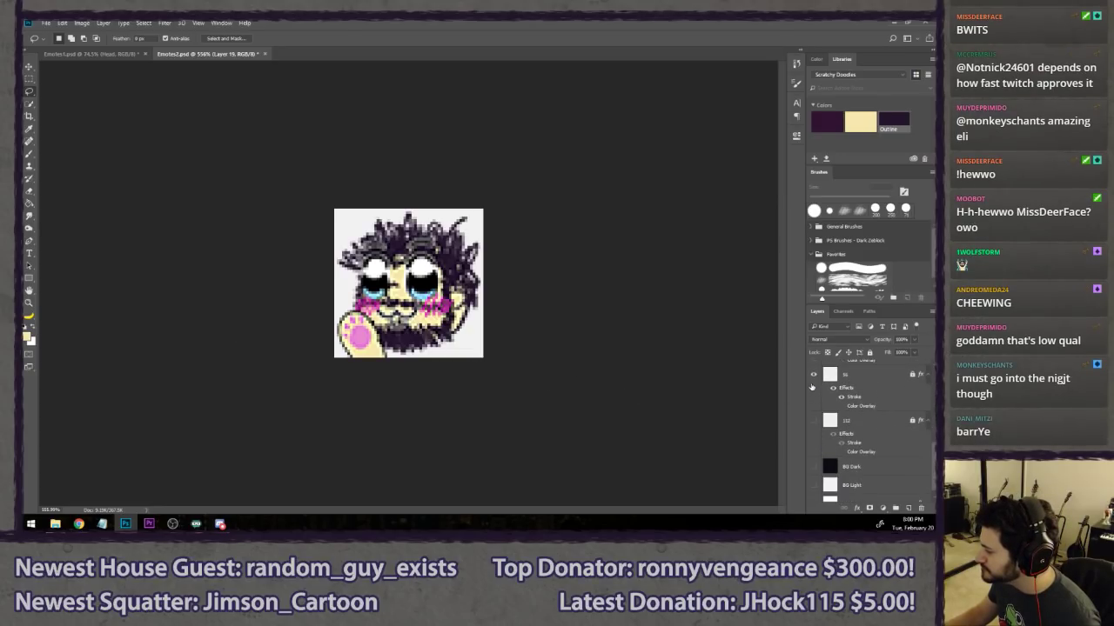
pyautogui.click(813, 376)
pyautogui.click(814, 466)
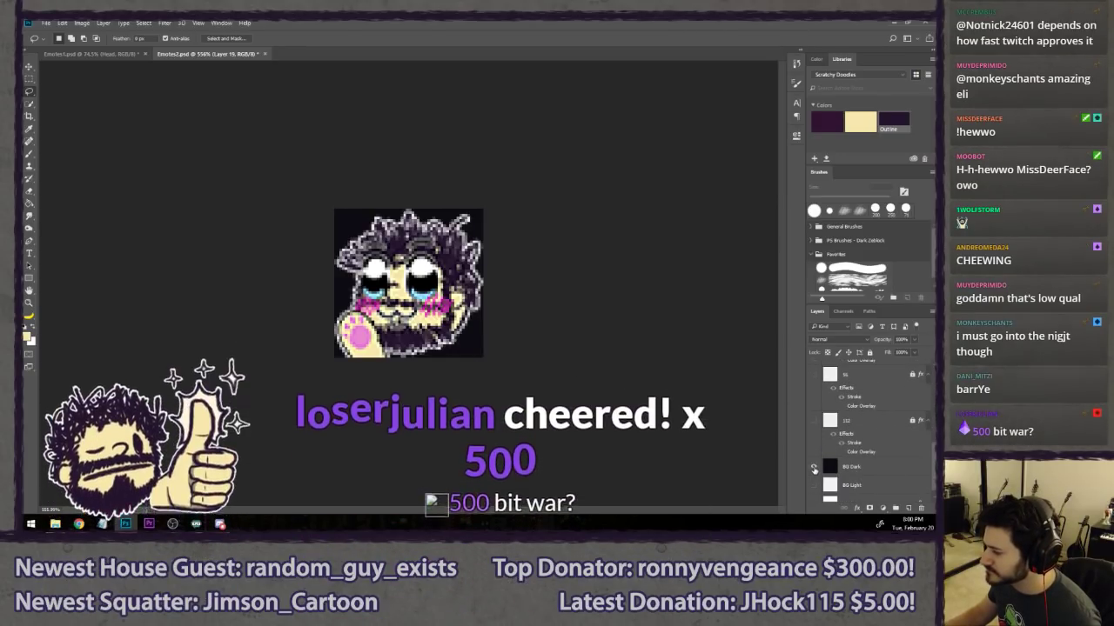
pyautogui.click(813, 466)
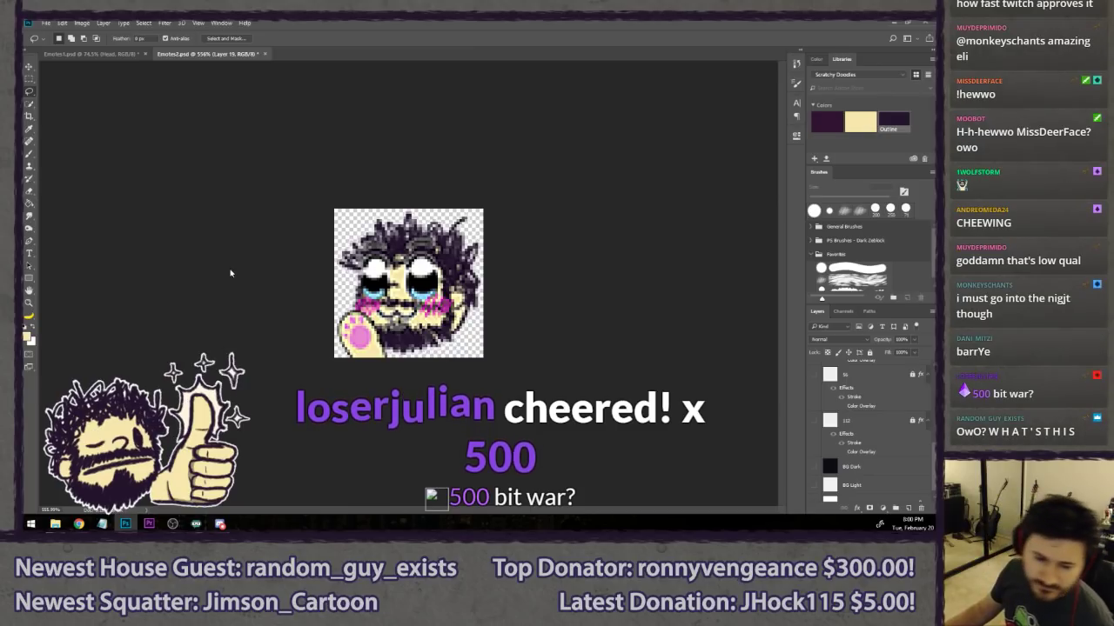
# - Save the cropped emote as a PNG file named "Hewwo 56" in the Emotes folder
pyautogui.hotkey('ctrl', 'shift', 's')
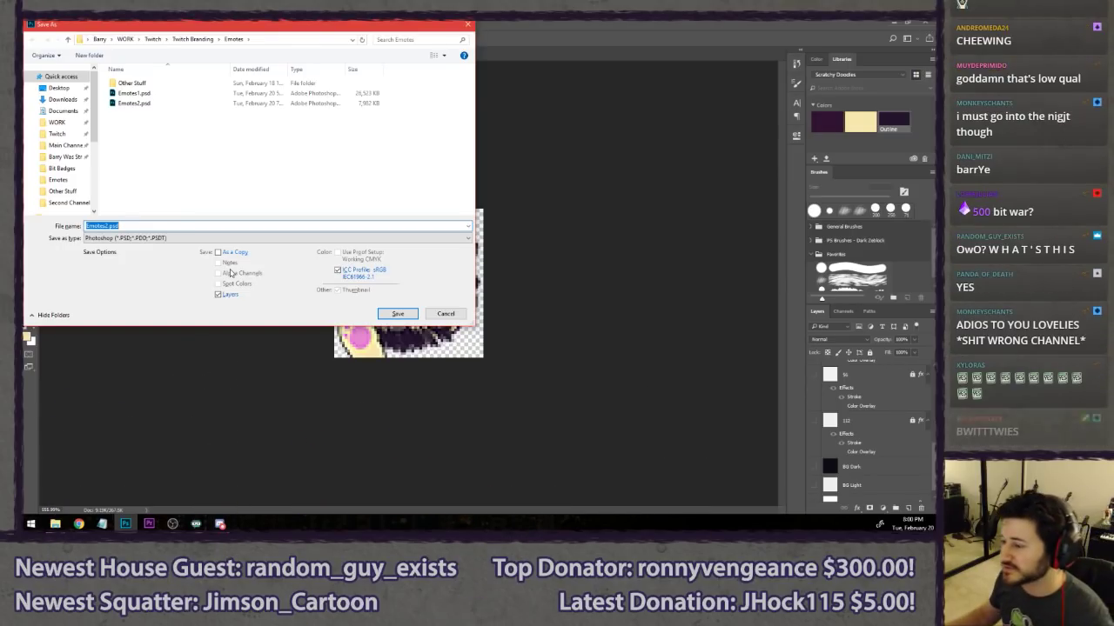
pyautogui.write('B')
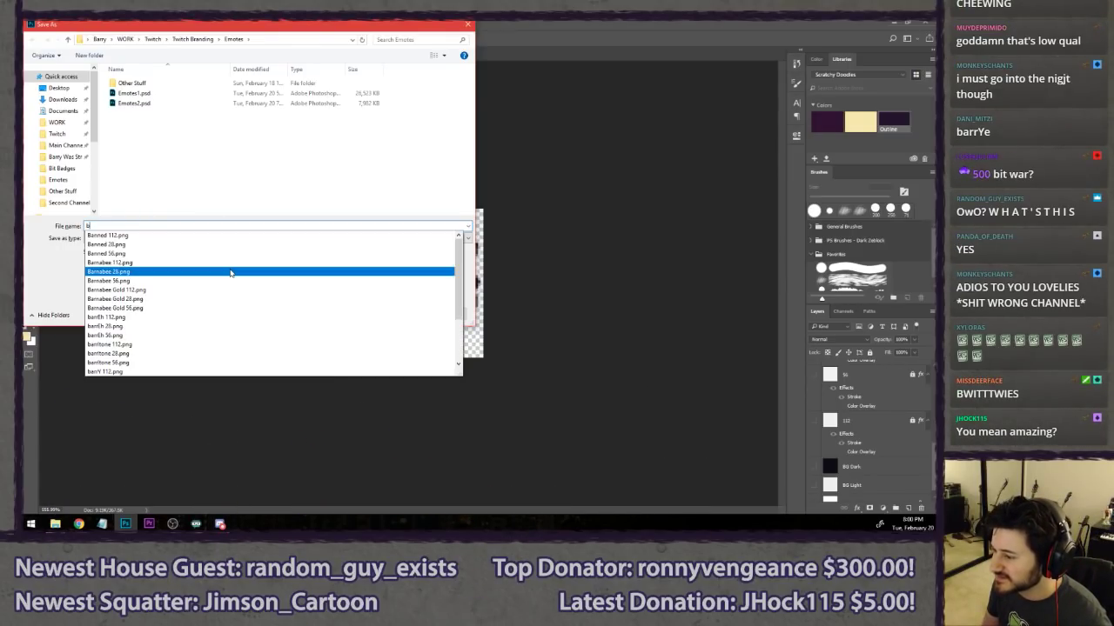
pyautogui.press('BackSpace')
pyautogui.write('He')
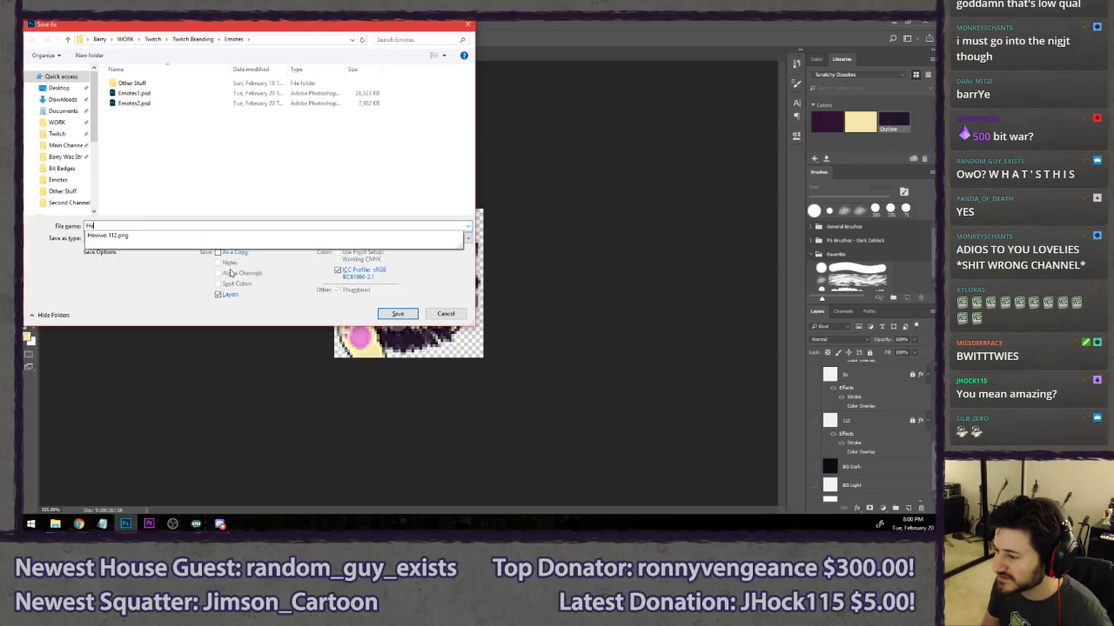
pyautogui.write('wwo 56')
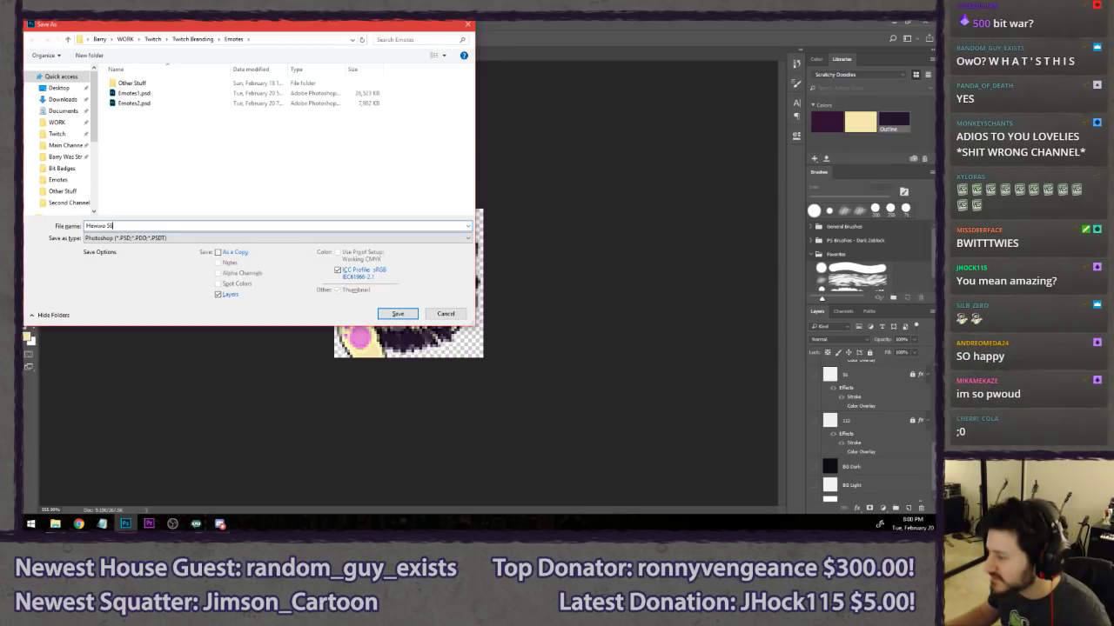
pyautogui.click(123, 236)
pyautogui.click(174, 368)
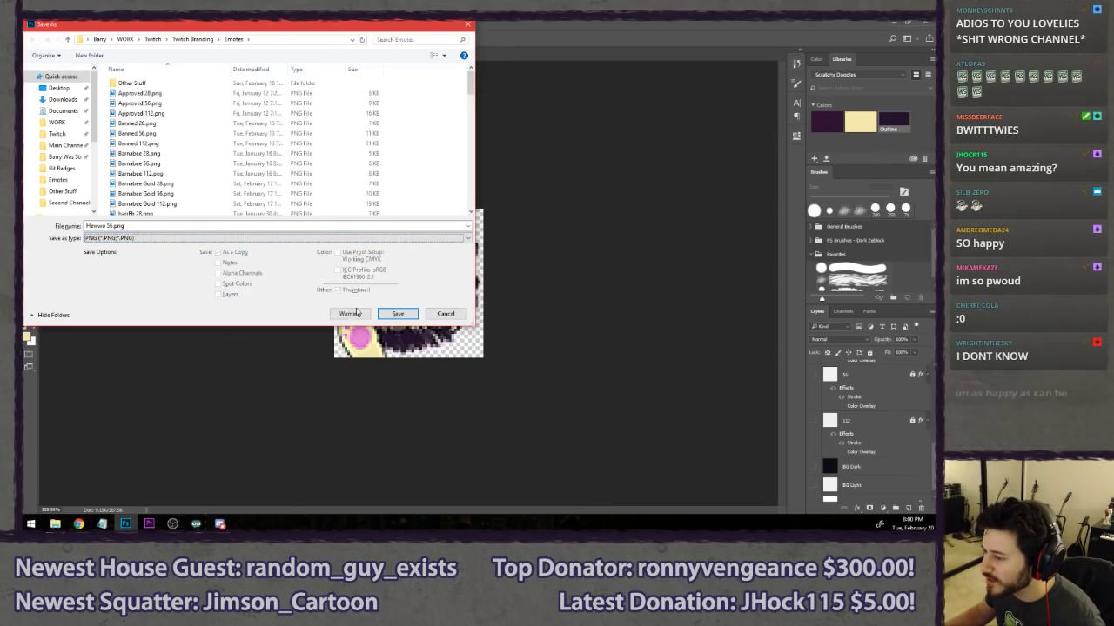
pyautogui.click(398, 314)
pyautogui.click(503, 242)
# - Show the 28 guide frame and scale Layer 19 down to roughly fit inside it
pyautogui.scroll(2, 847, 443)
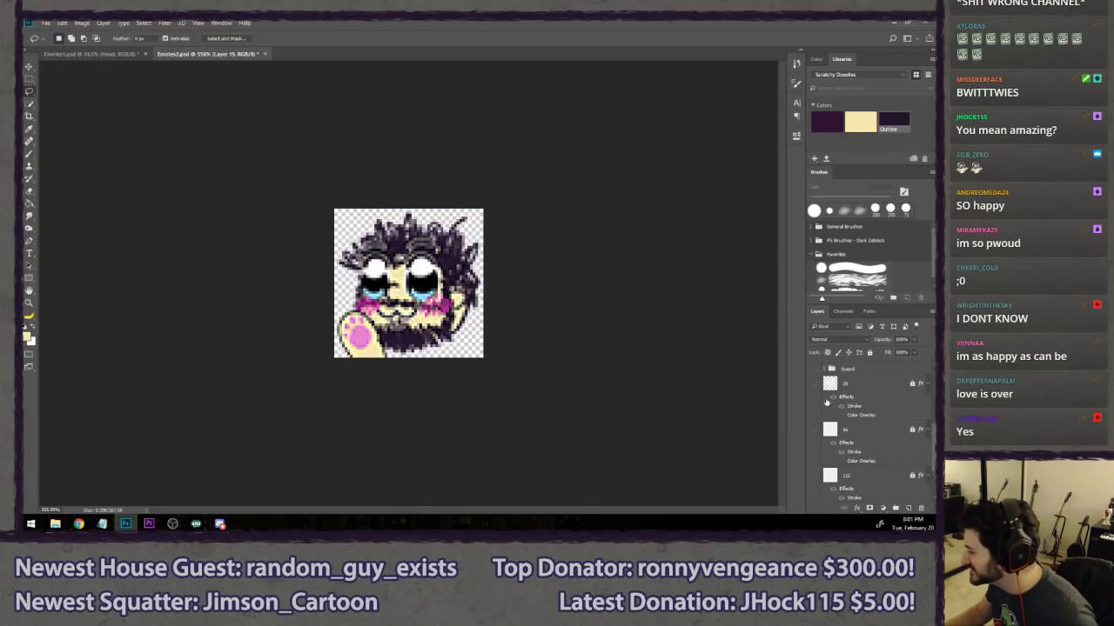
pyautogui.scroll(-3, 817, 383)
pyautogui.hotkey('ctrl', 't')
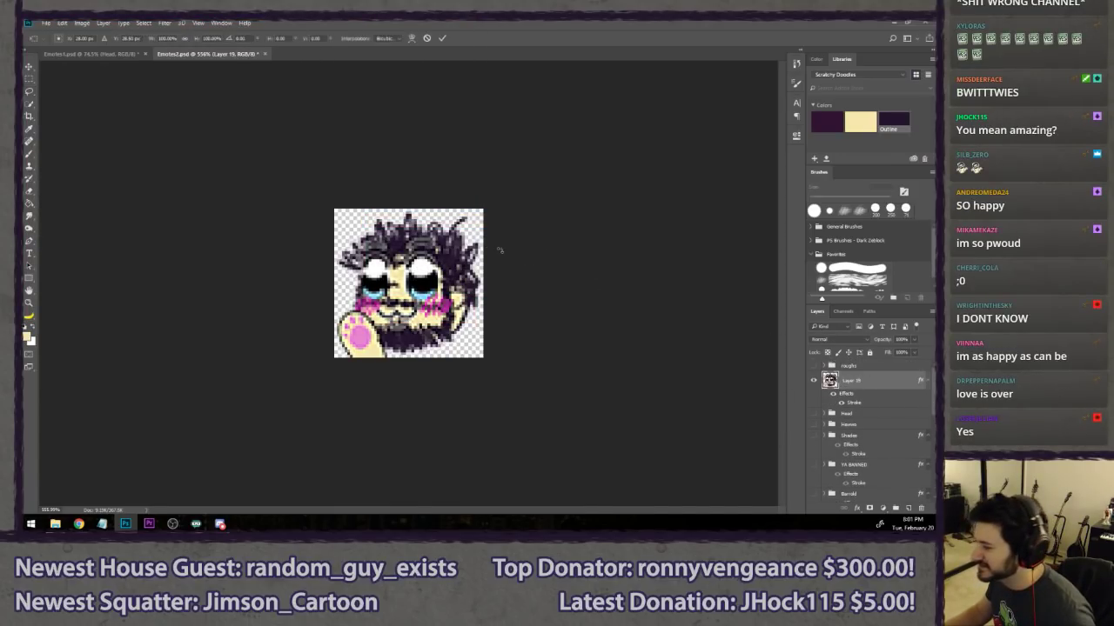
pyautogui.moveTo(479, 211); pyautogui.dragTo(445, 239)
pyautogui.scroll(6, 438, 304)
pyautogui.scroll(2, 450, 301)
pyautogui.moveTo(294, 404); pyautogui.dragTo(301, 398)
pyautogui.moveTo(351, 366); pyautogui.dragTo(352, 356)
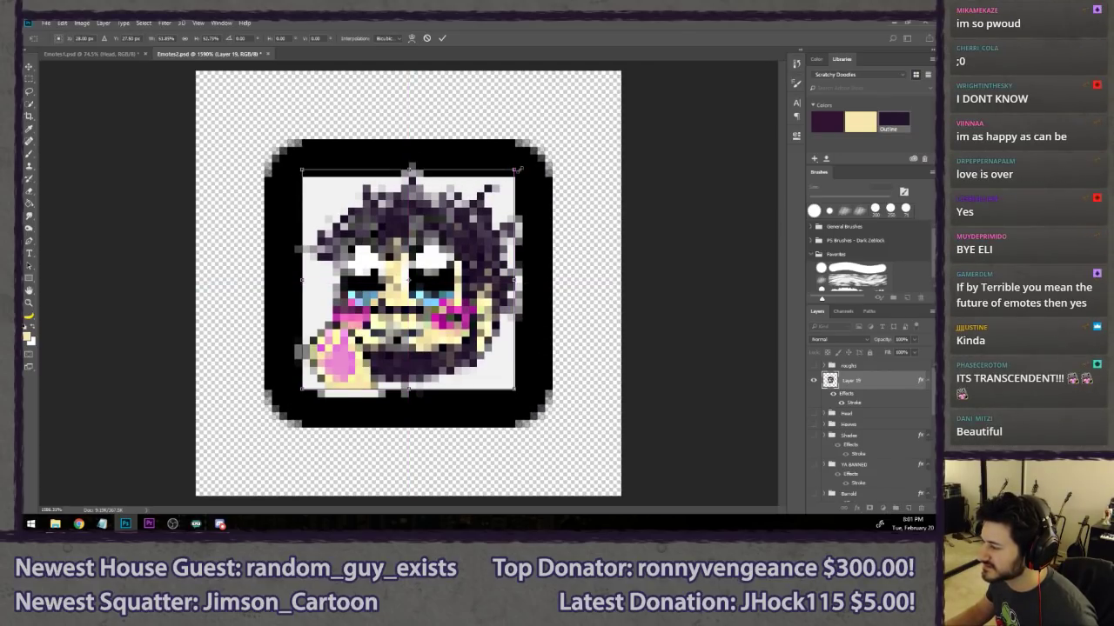
# - Fine-tune Layer 19 inside the 28 guide frame by trimming its edges and nudging it down, and apply the transform
pyautogui.moveTo(411, 166); pyautogui.dragTo(411, 175)
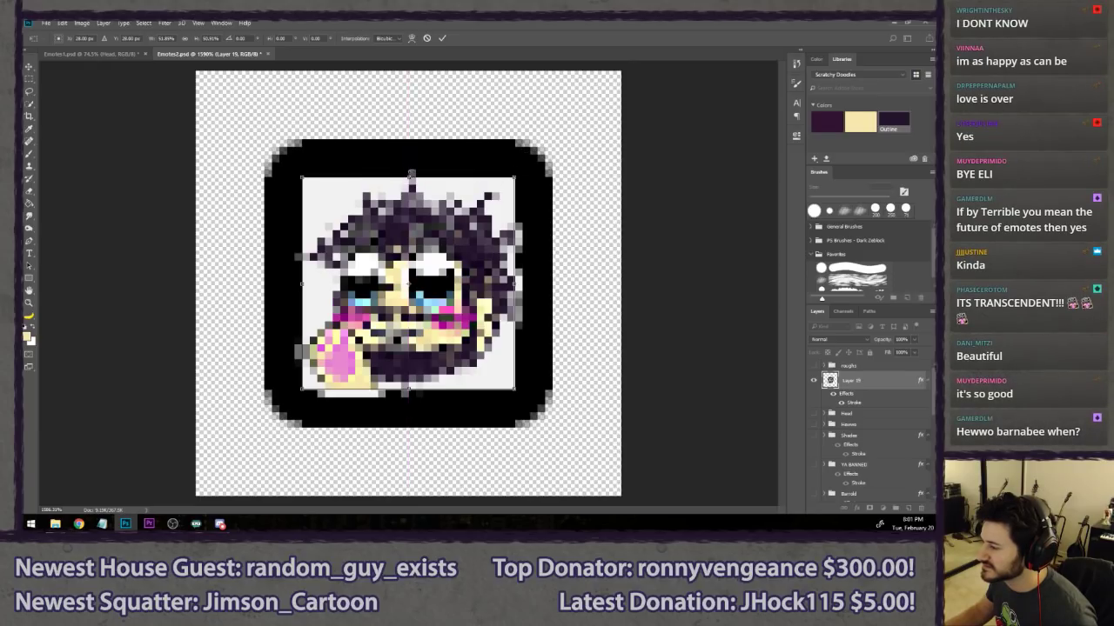
pyautogui.moveTo(517, 177); pyautogui.dragTo(510, 177)
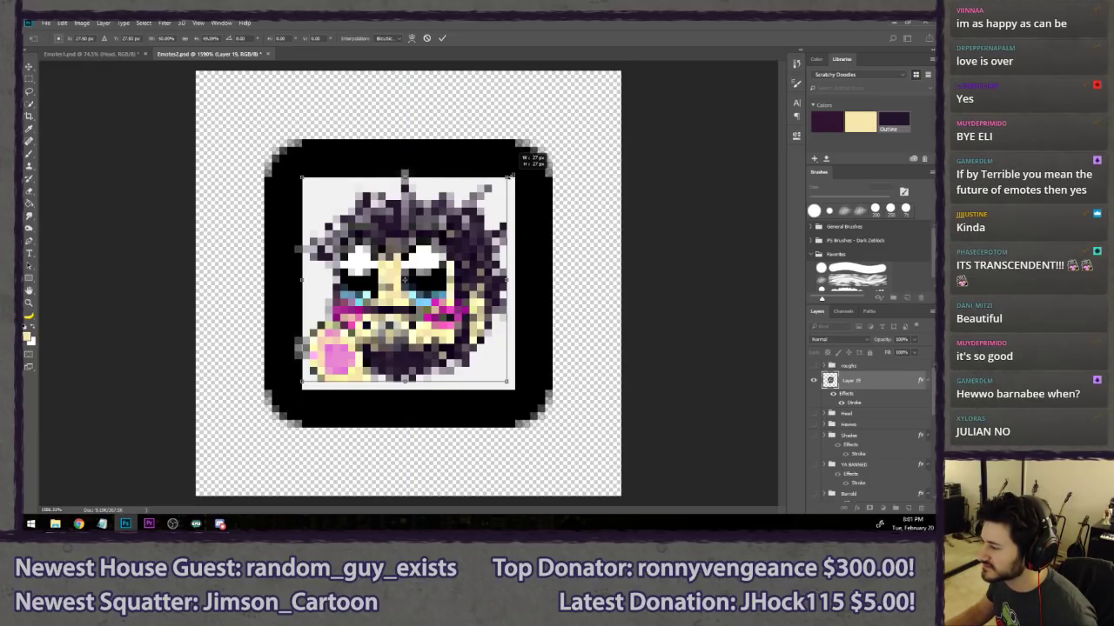
pyautogui.press('Down')
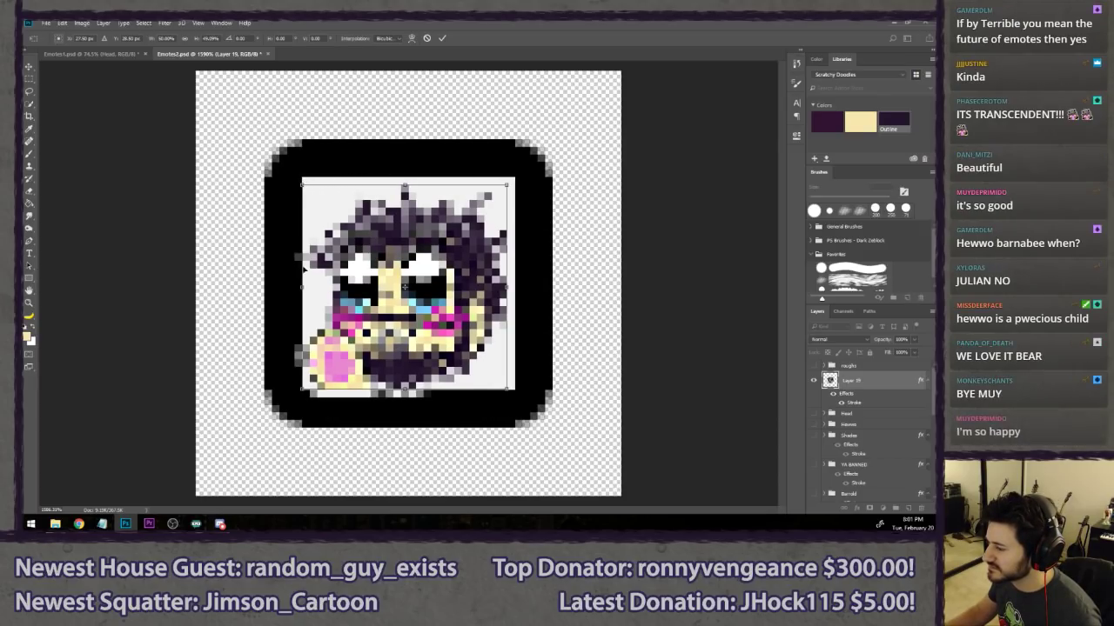
pyautogui.moveTo(301, 284); pyautogui.dragTo(309, 280)
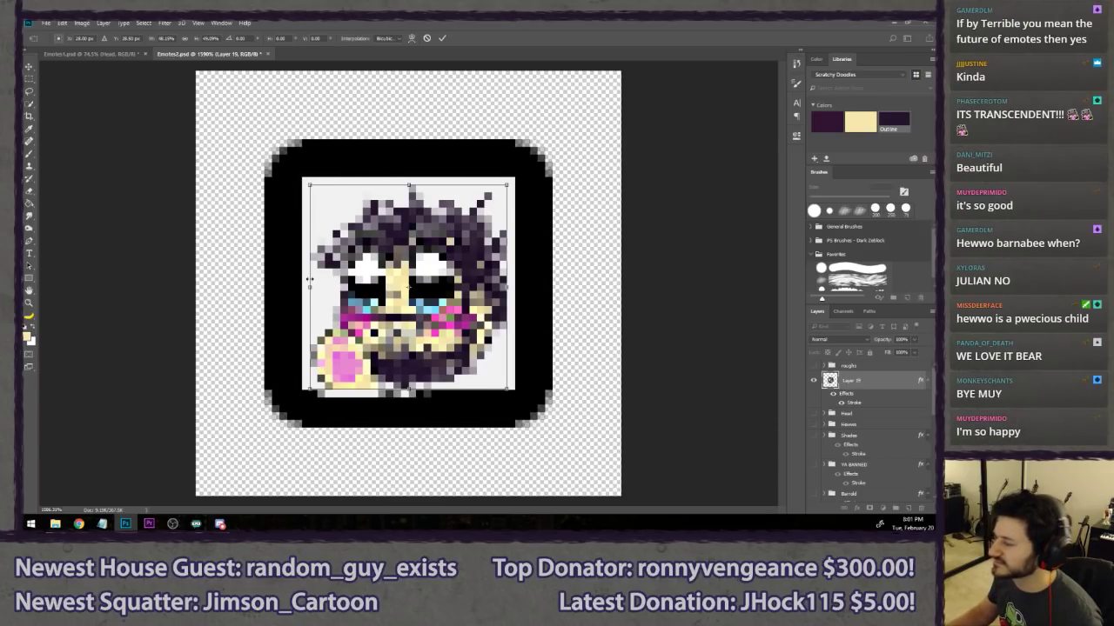
pyautogui.press('Return')
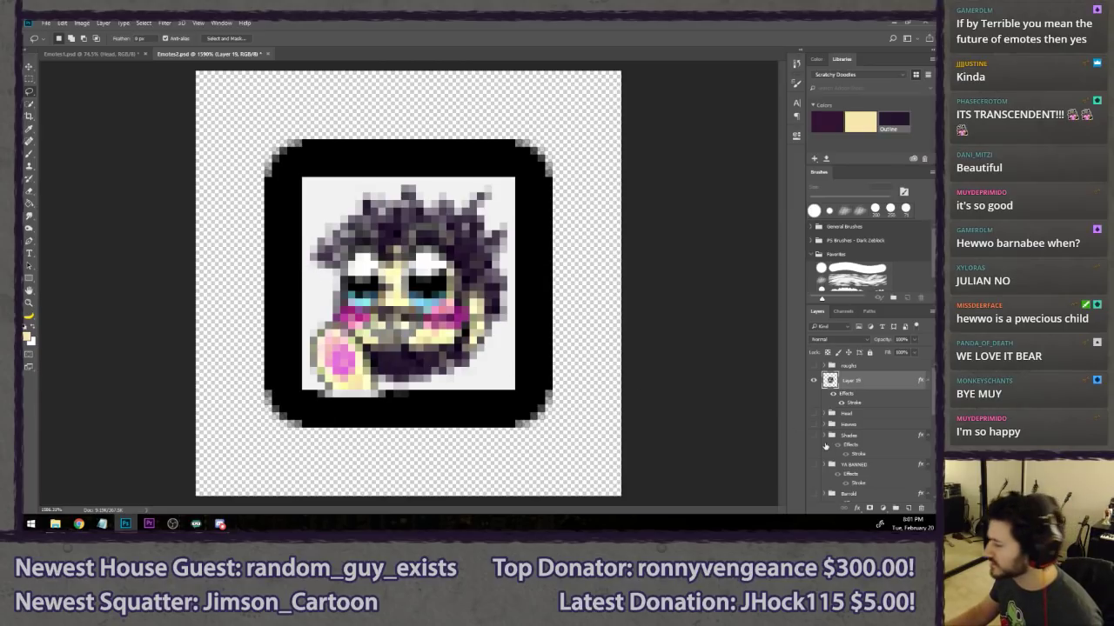
# - Crop the canvas to the bounds of the 28 guide layer and show the emote at 100% view
pyautogui.scroll(-3, 842, 440)
pyautogui.scroll(-1, 844, 439)
pyautogui.keyDown('ctrl'); pyautogui.click(830, 424); pyautogui.keyUp('ctrl')
pyautogui.press('c')
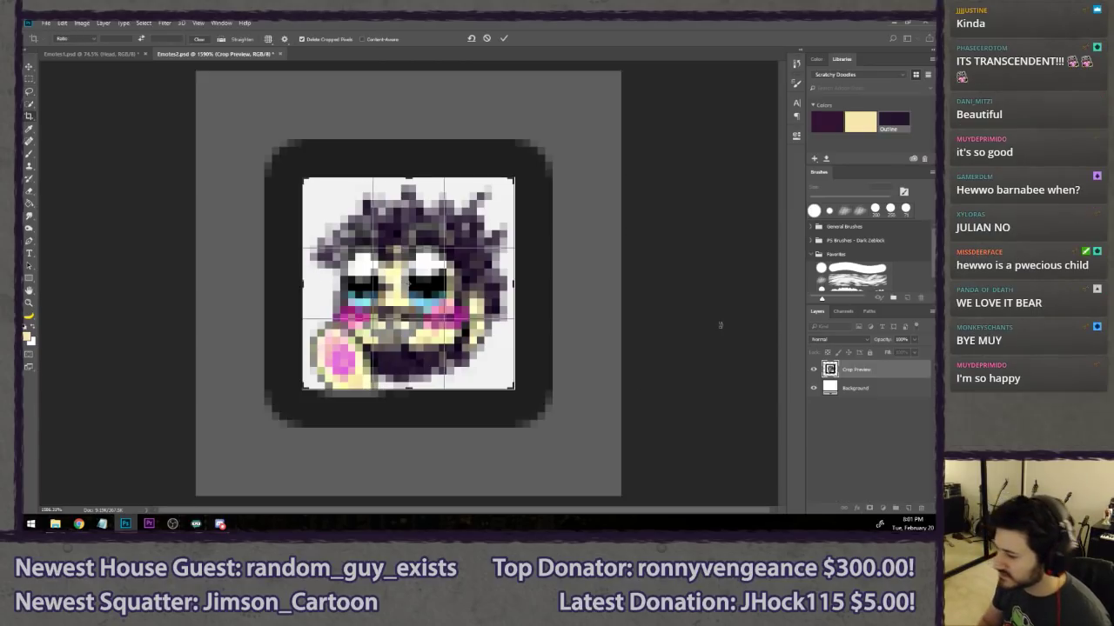
pyautogui.press('Return')
pyautogui.press('l')
pyautogui.hotkey('ctrl', '1')
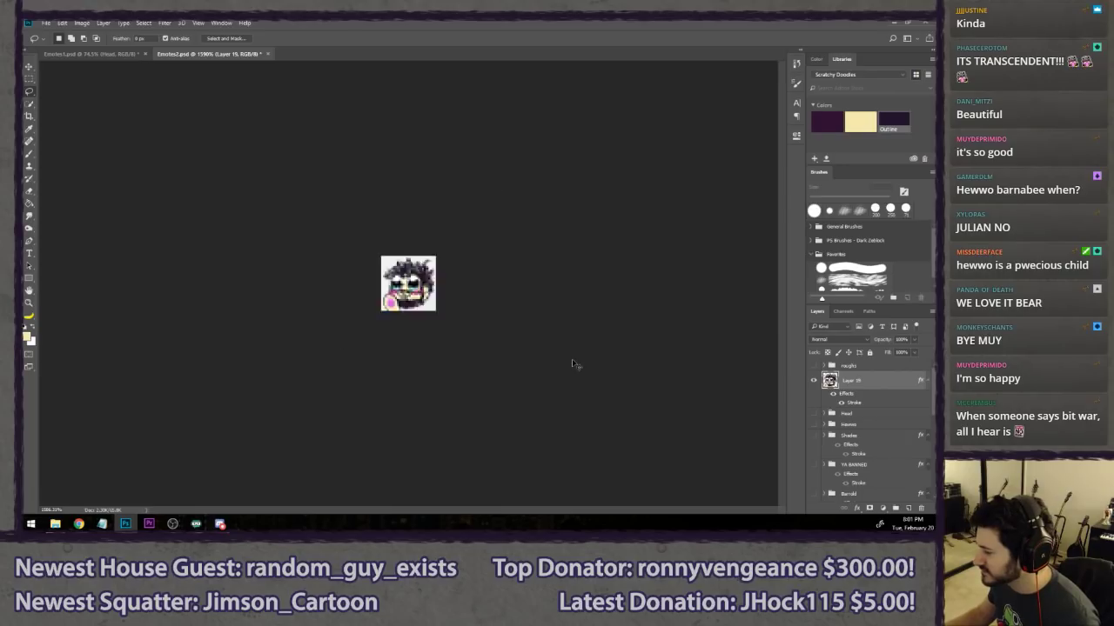
# - Hide the 28 guide layer so the small emote sits on a transparent background
pyautogui.scroll(-3, 818, 473)
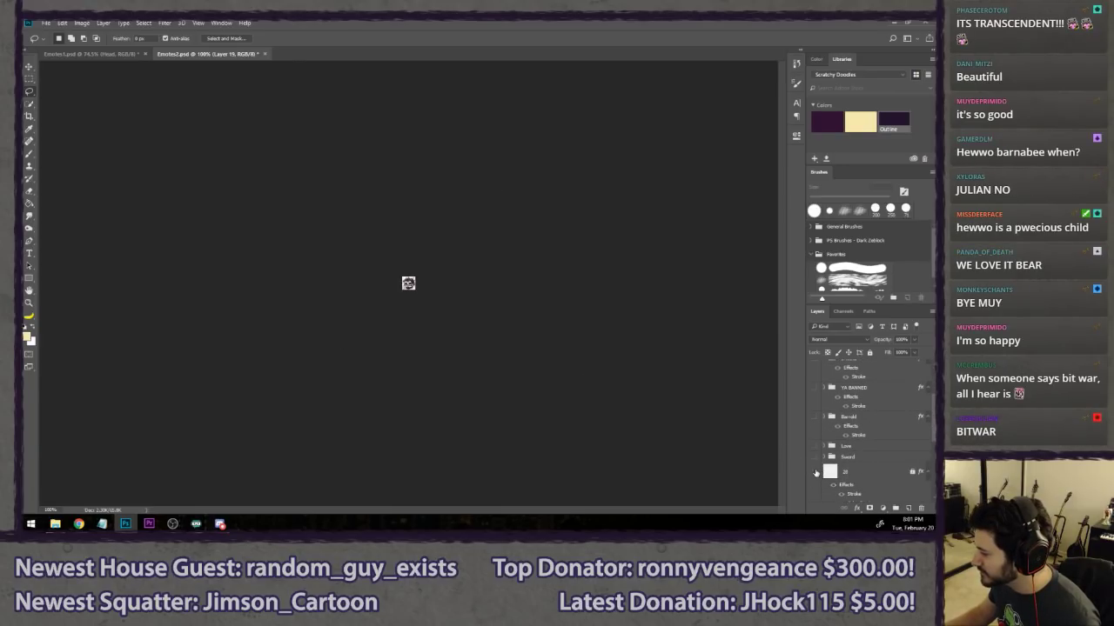
pyautogui.scroll(-5, 870, 444)
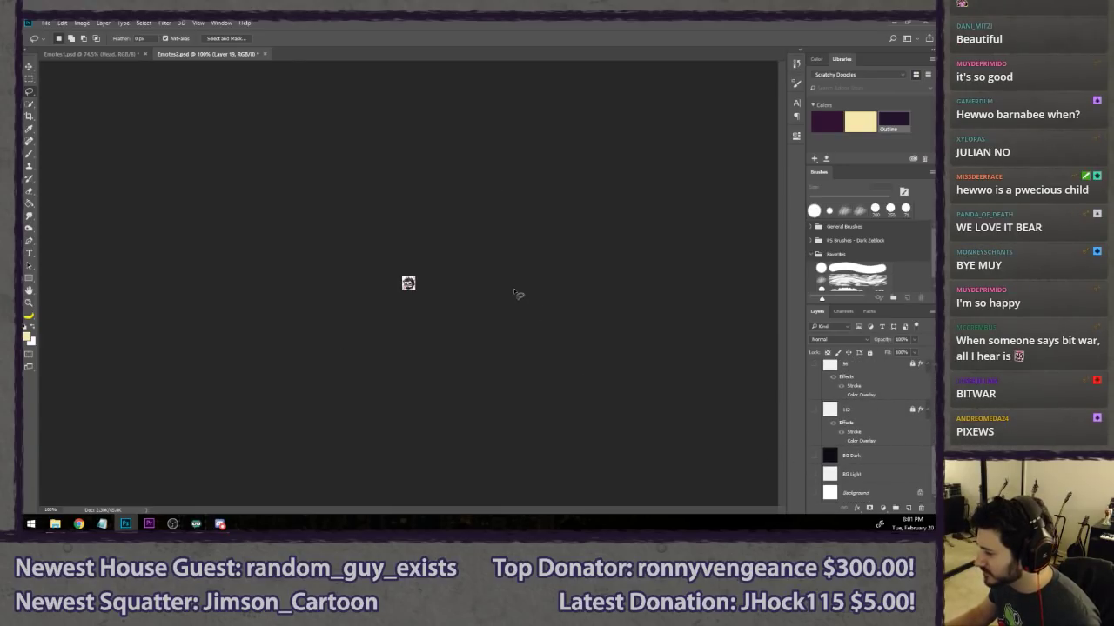
pyautogui.hotkey('ctrl', '+')
pyautogui.hotkey('ctrl', '+')
pyautogui.hotkey('ctrl', '+')
pyautogui.hotkey('ctrl', '+')
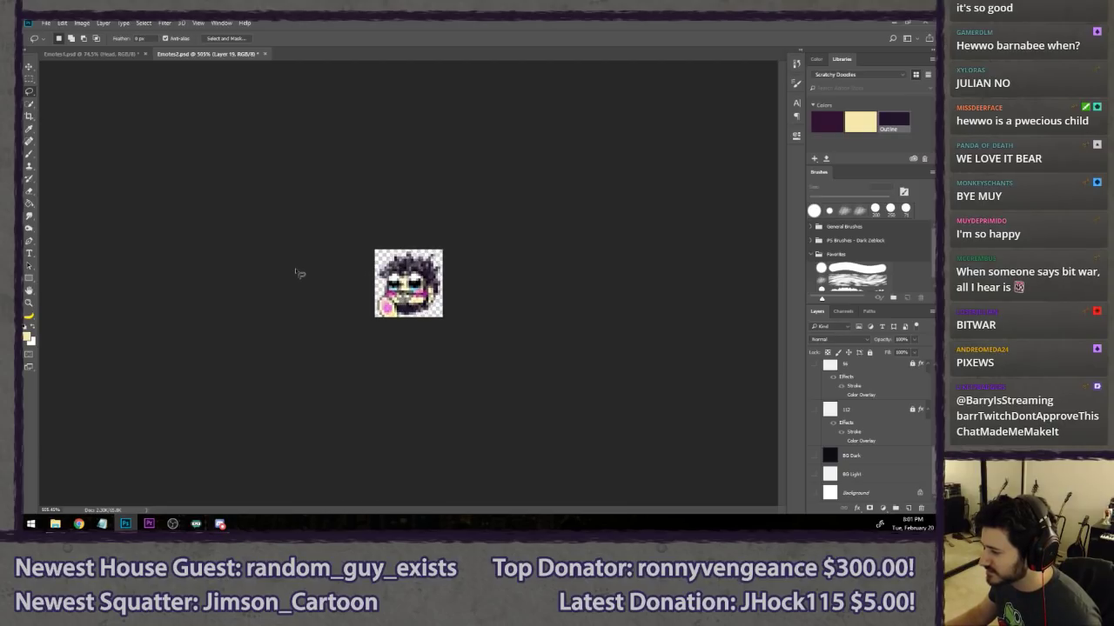
# - Save the cropped emote as a PNG file named "Hewwo 28" in the Emotes folder
pyautogui.hotkey('ctrl', 'shift', 's')
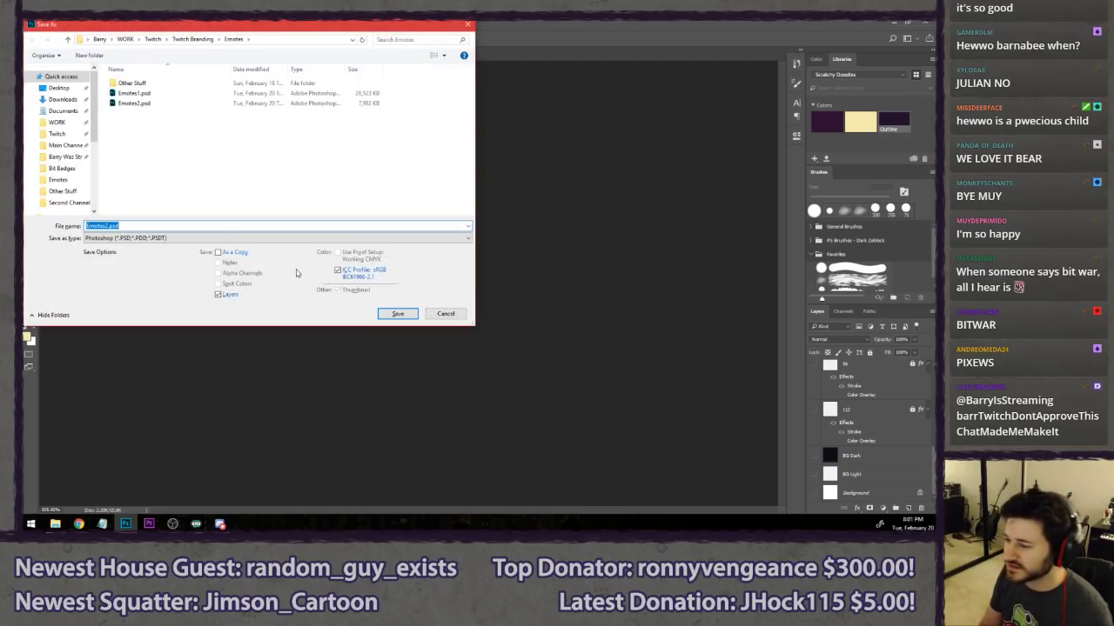
pyautogui.write('Hewwo')
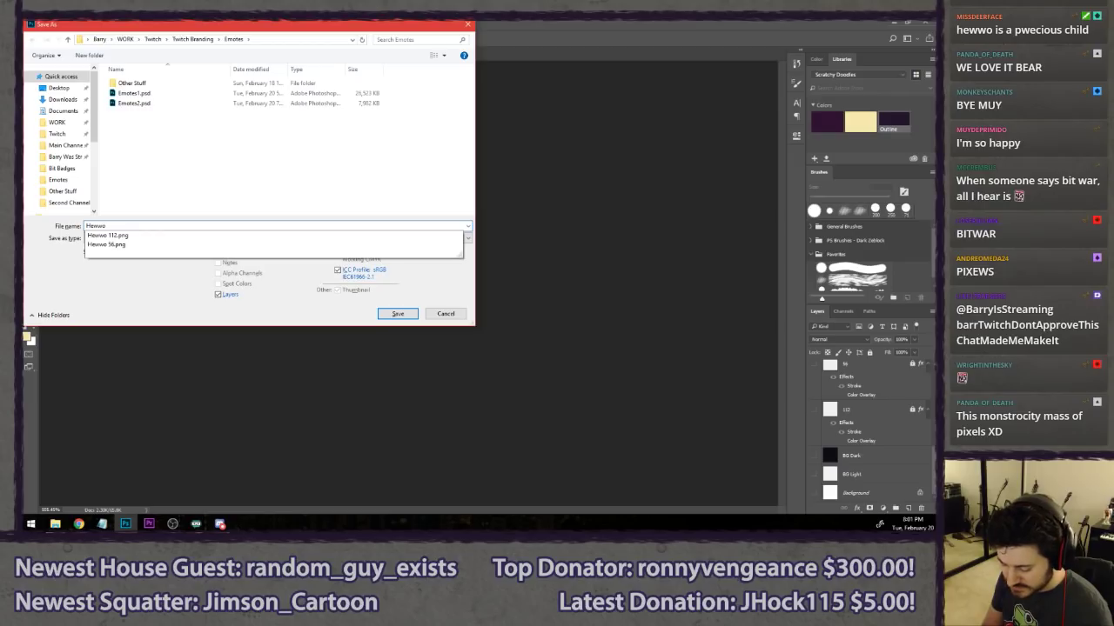
pyautogui.write(' 28')
pyautogui.click(148, 241)
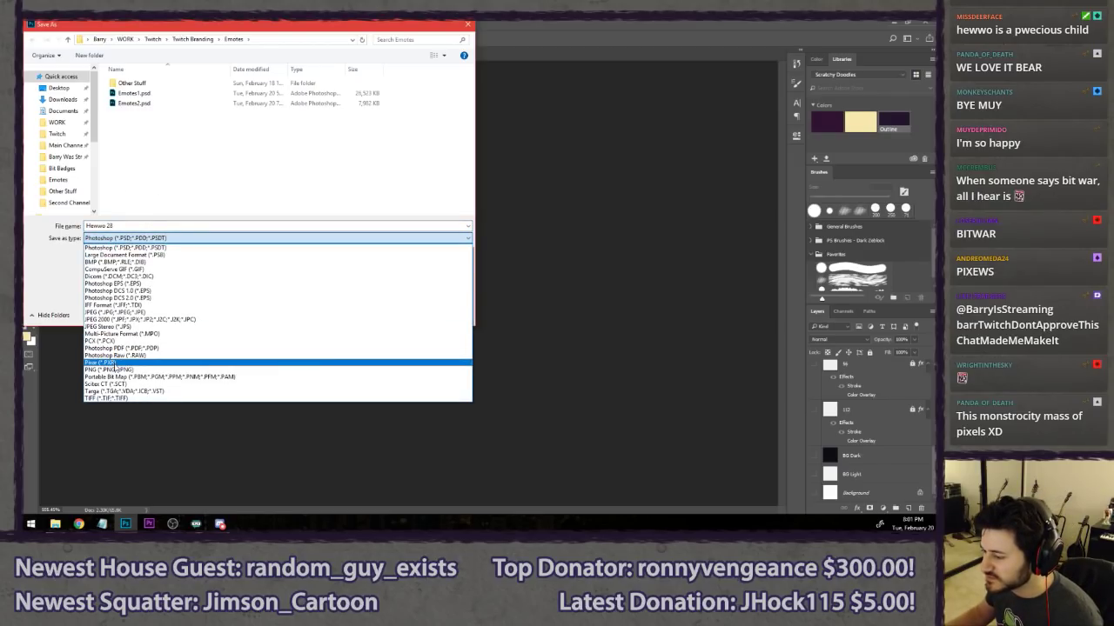
pyautogui.click(132, 365)
pyautogui.click(396, 315)
pyautogui.press('Return')
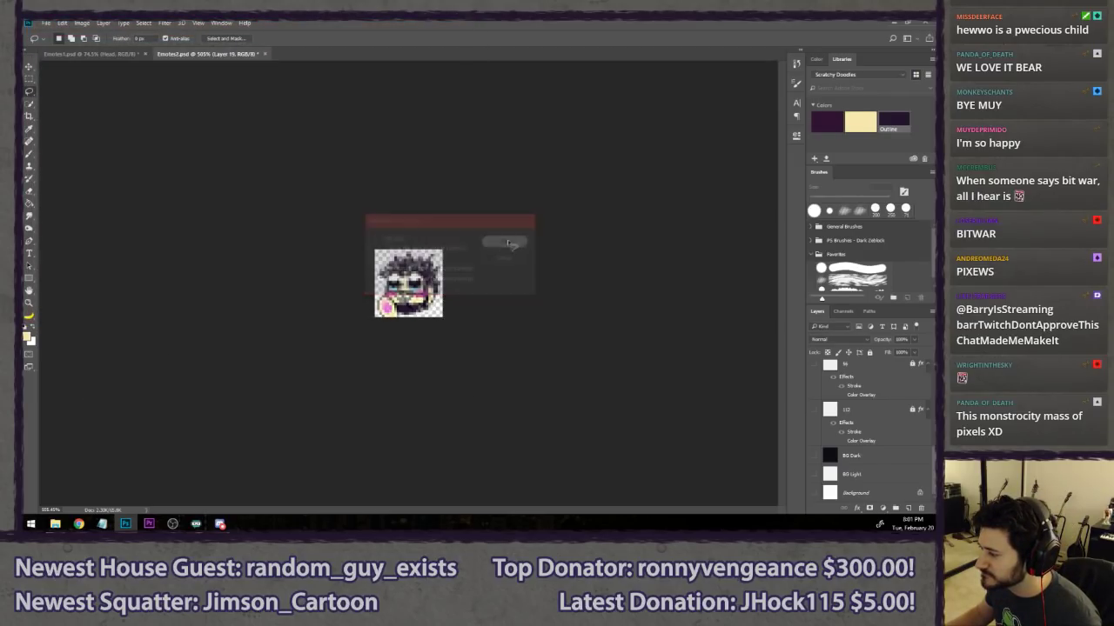
# - Undo the crops and scalings back to the full-size emote and show it at 100% view
pyautogui.hotkey('ctrl', 'alt', 'z')
pyautogui.hotkey('ctrl', 'alt', 'z')
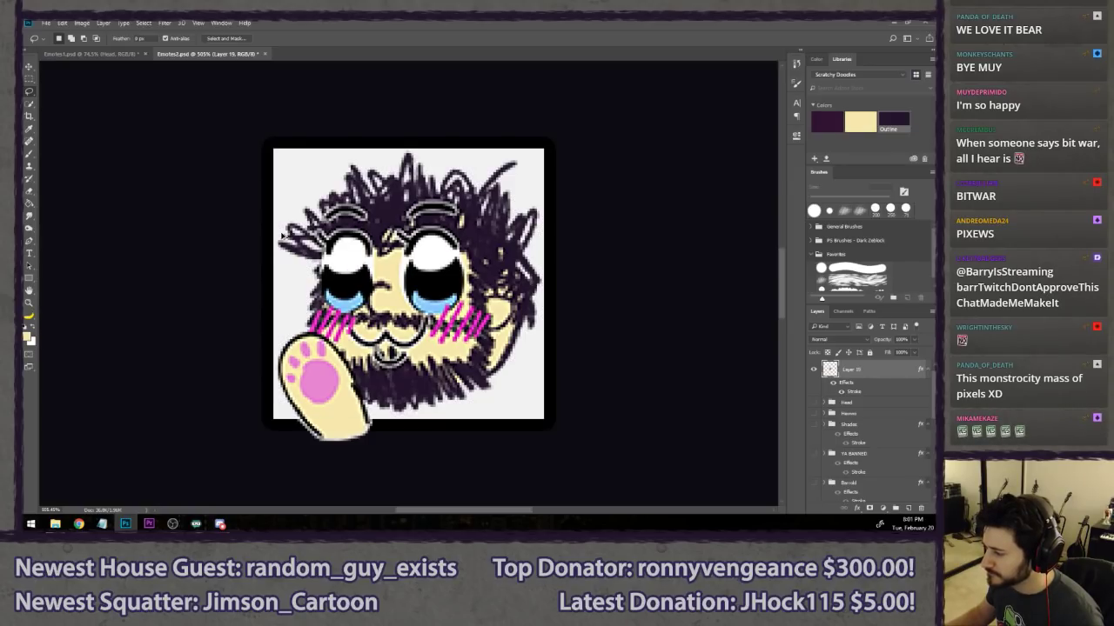
pyautogui.hotkey('ctrl', '1')
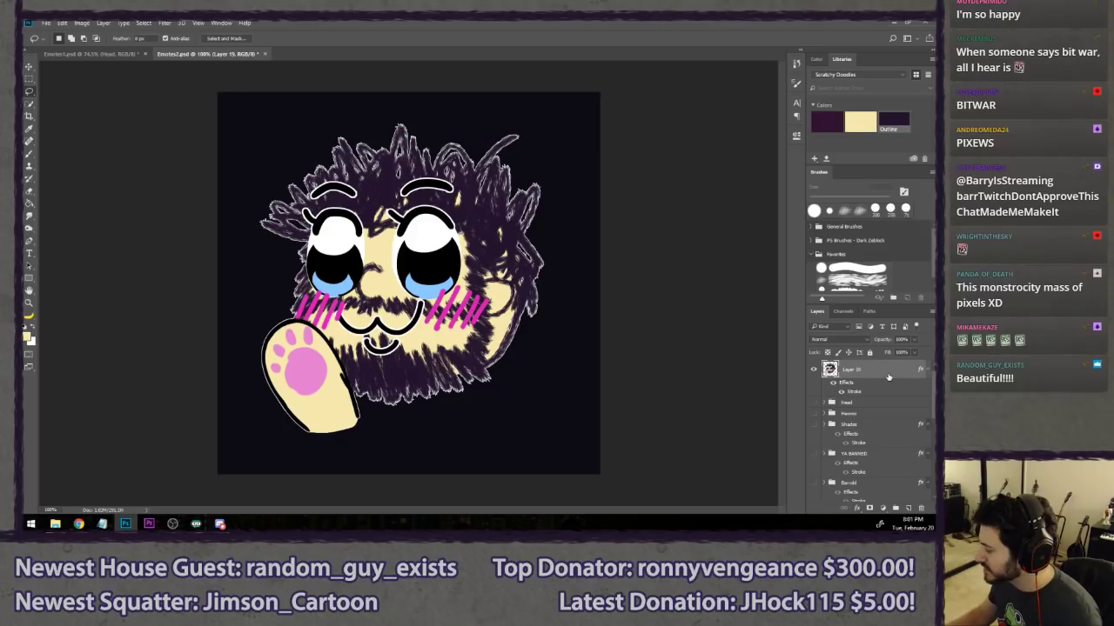
# - Delete Layer 19, make the Head and Hewwo groups visible, and expand the Head group
pyautogui.press('Delete')
pyautogui.click(814, 366)
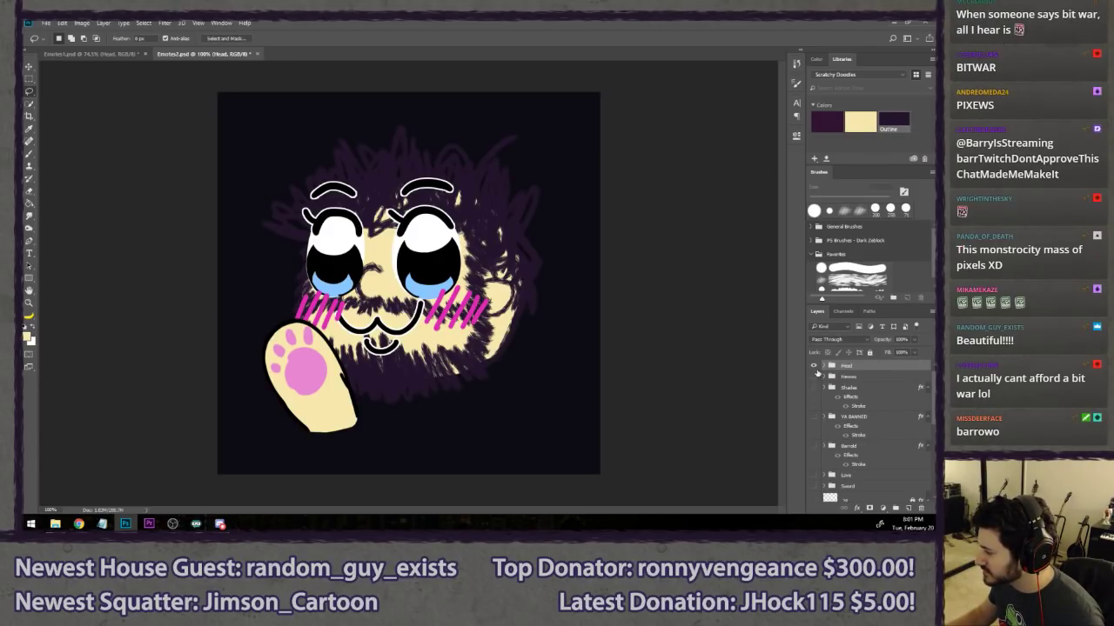
pyautogui.click(814, 368)
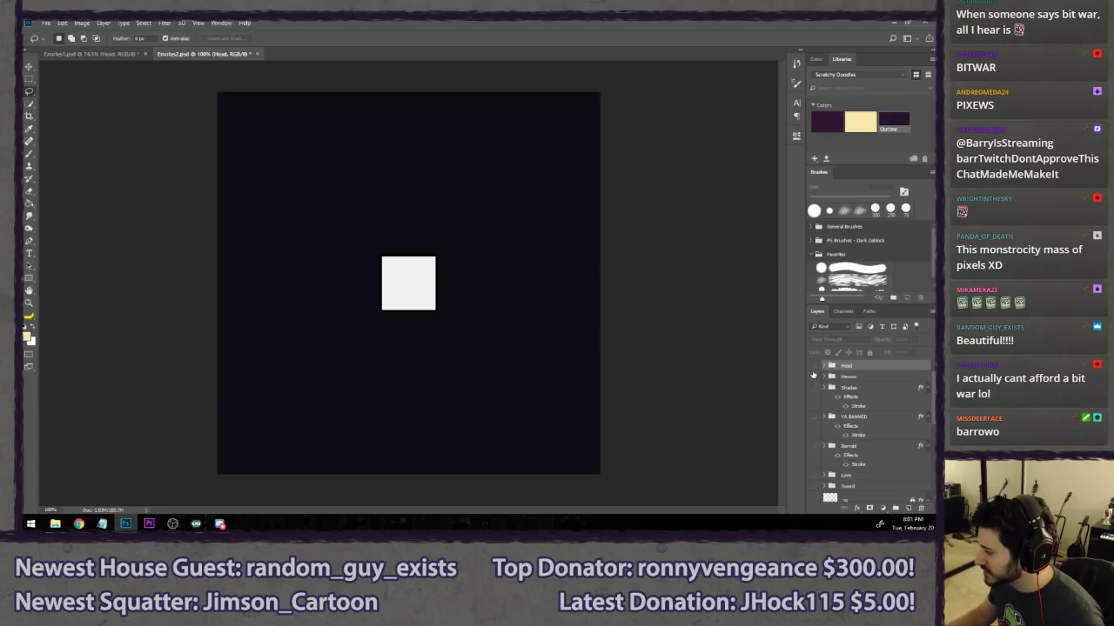
pyautogui.click(814, 370)
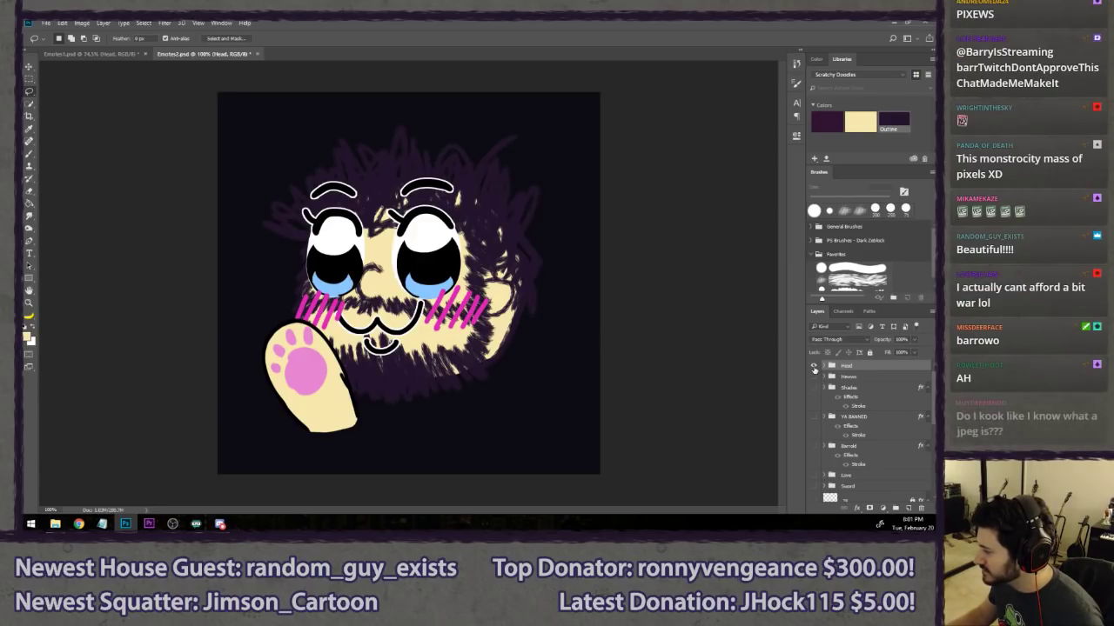
pyautogui.click(813, 369)
pyautogui.click(813, 369)
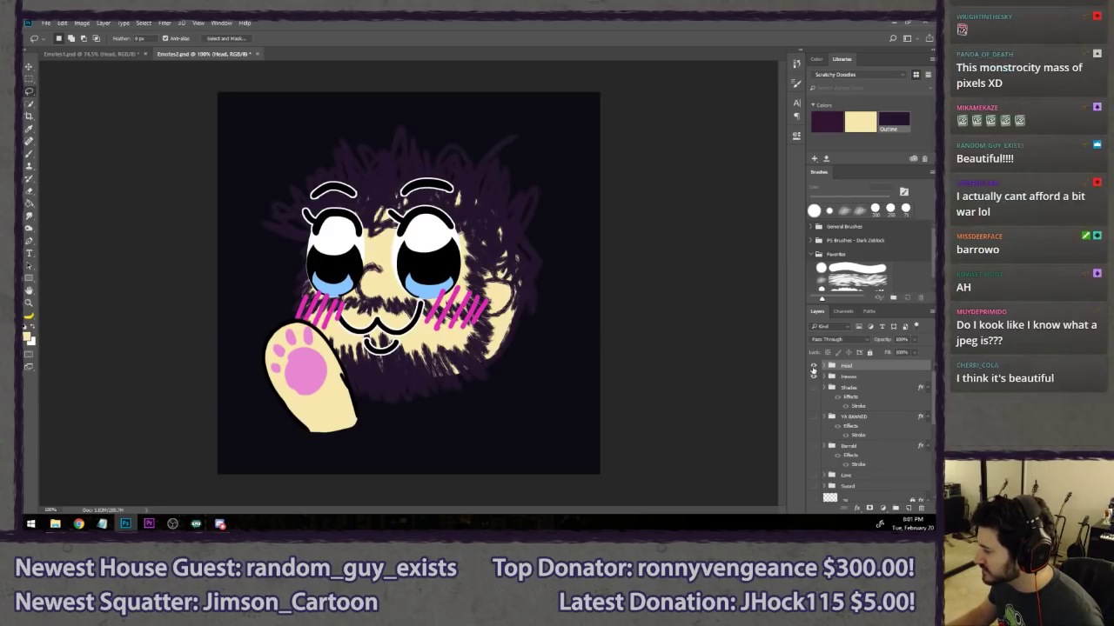
pyautogui.click(813, 368)
pyautogui.click(814, 368)
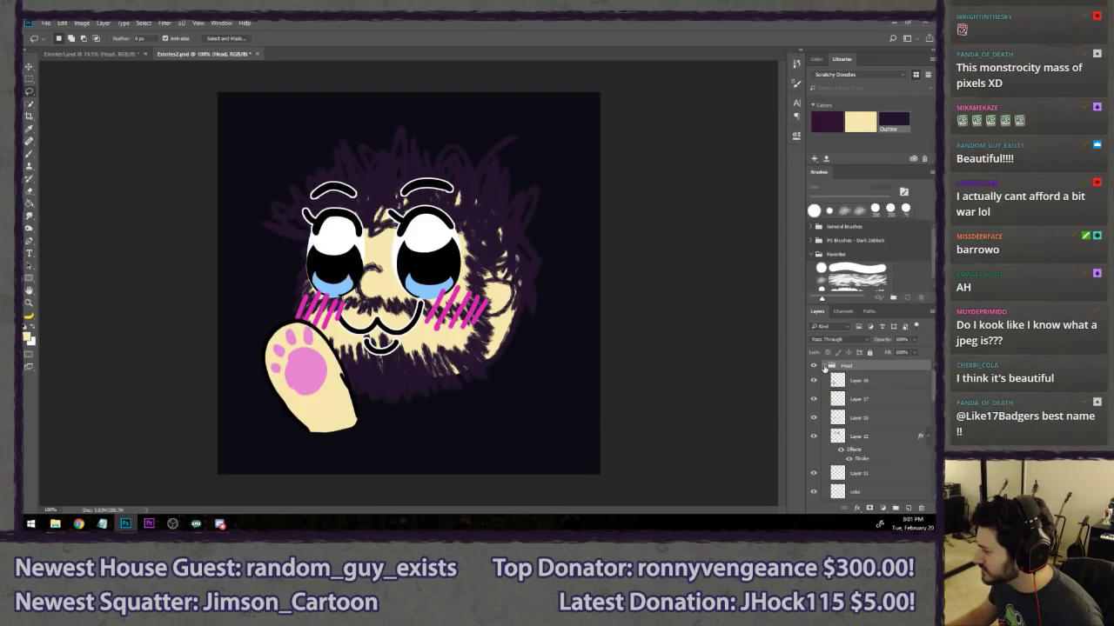
# - Move the Hewwo group into the Head group, collapse the Head group, and save the emote document
pyautogui.moveTo(858, 379); pyautogui.dragTo(854, 369)
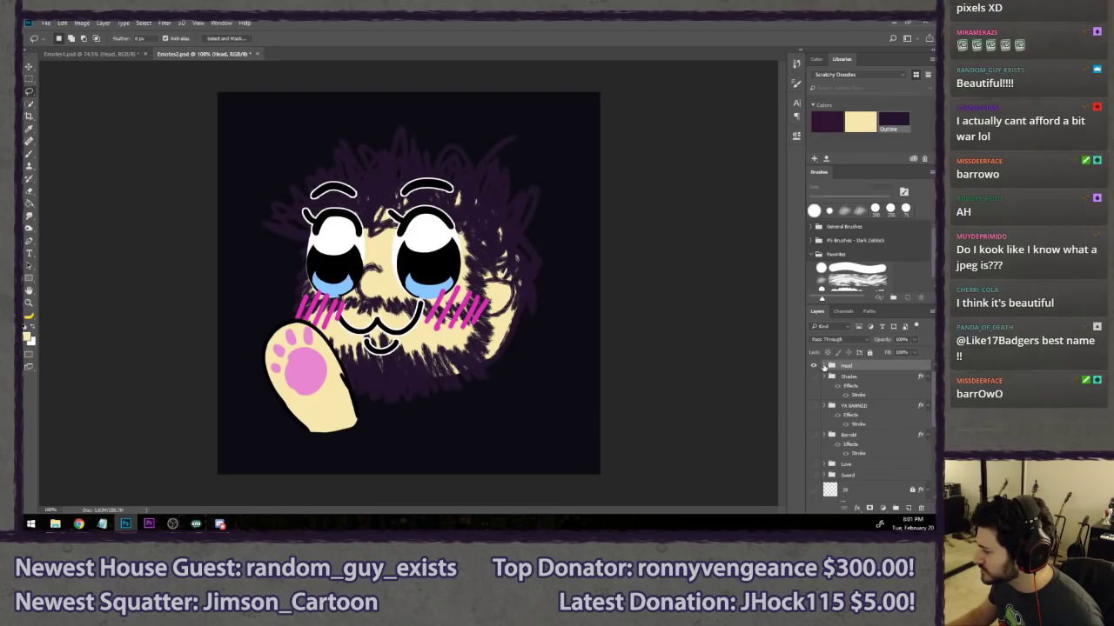
pyautogui.click(823, 367)
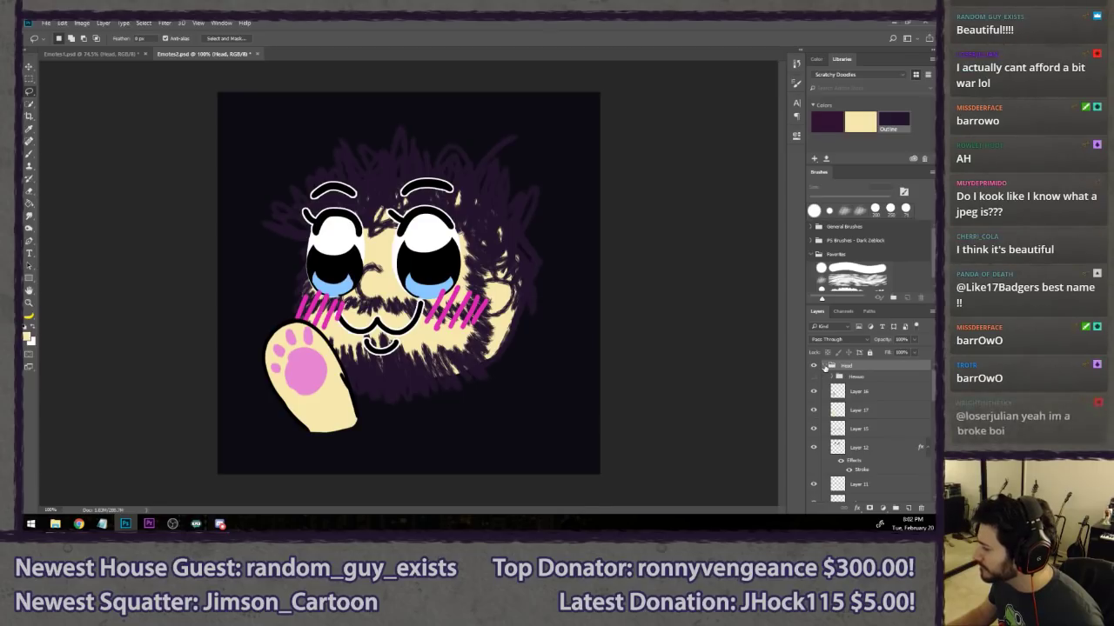
pyautogui.click(823, 366)
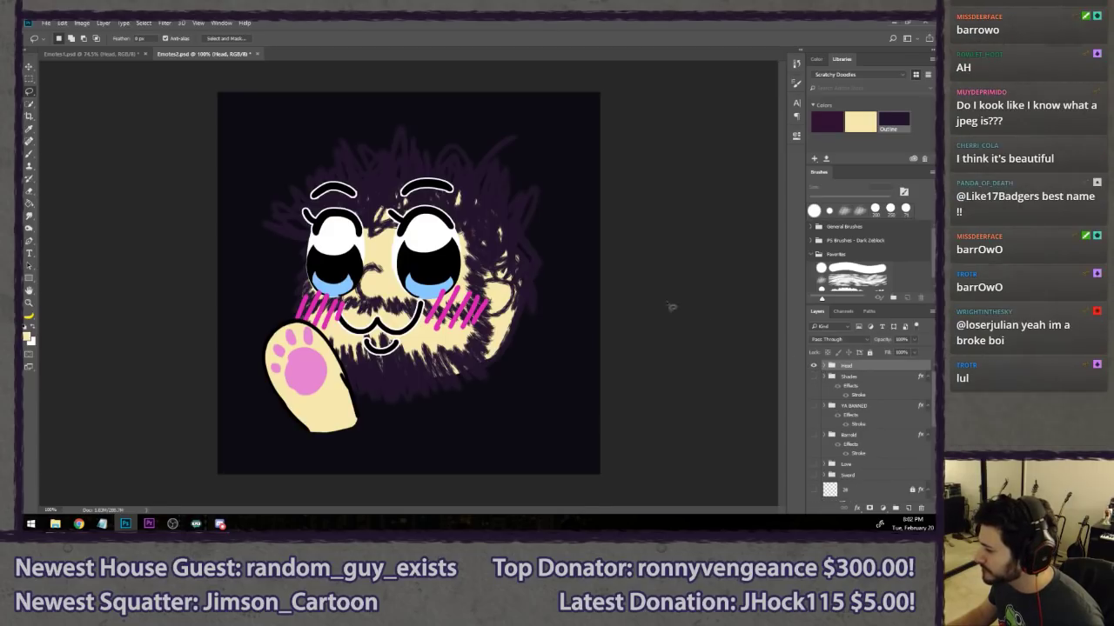
pyautogui.hotkey('ctrl', 's')
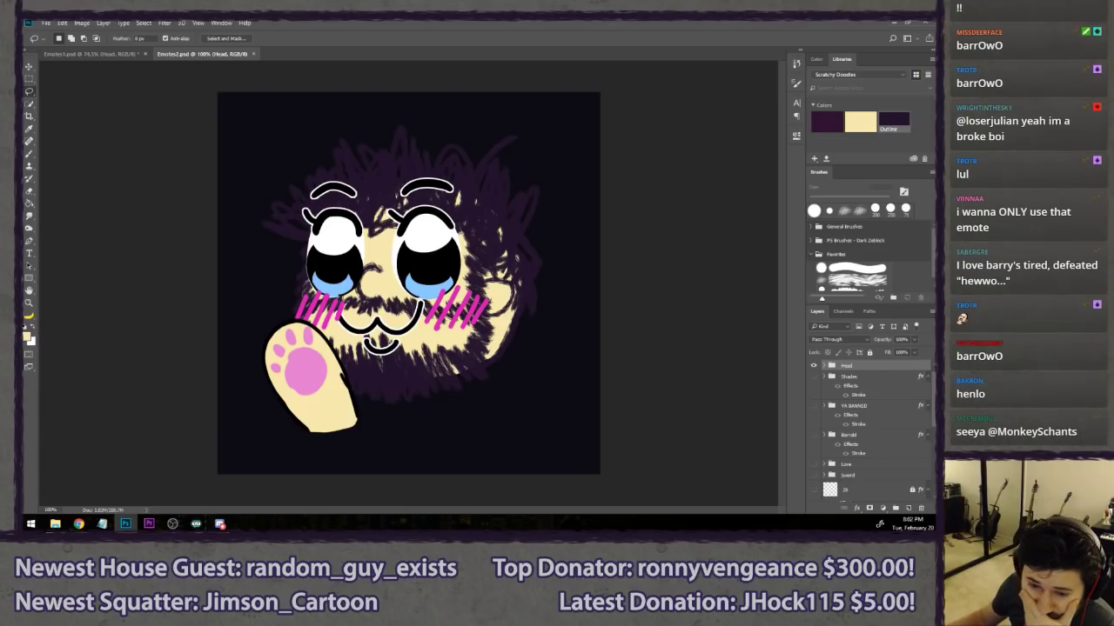
# - Open Emotes twitter.psd and extend its canvas downward below the Week 5 row
pyautogui.click(55, 524)
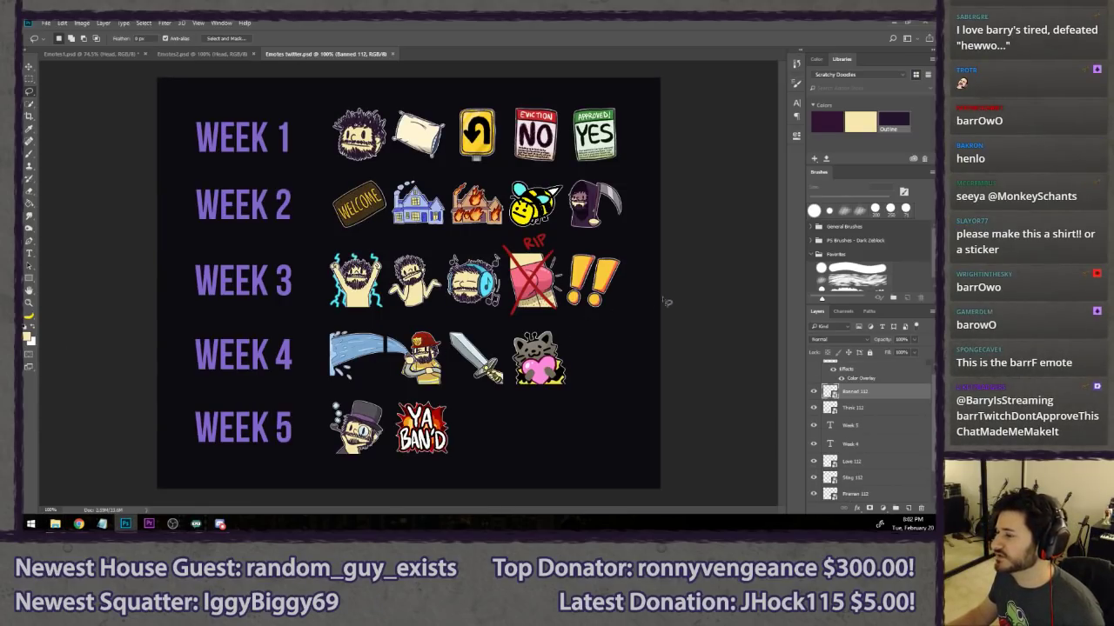
pyautogui.press('c')
pyautogui.moveTo(409, 488); pyautogui.dragTo(416, 422)
pyautogui.press('Return')
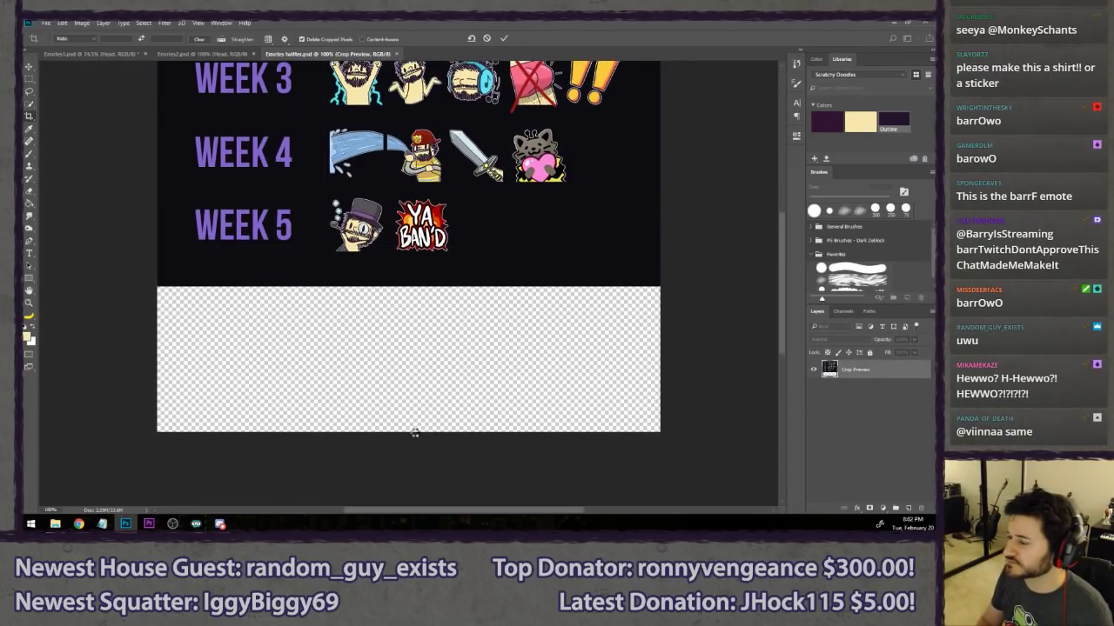
# - Fill the new transparent strip below Week 5 on Layer 0 with the near-black background colour
pyautogui.scroll(3, 705, 429)
pyautogui.moveTo(927, 378); pyautogui.dragTo(926, 422)
pyautogui.click(880, 493)
pyautogui.press('g')
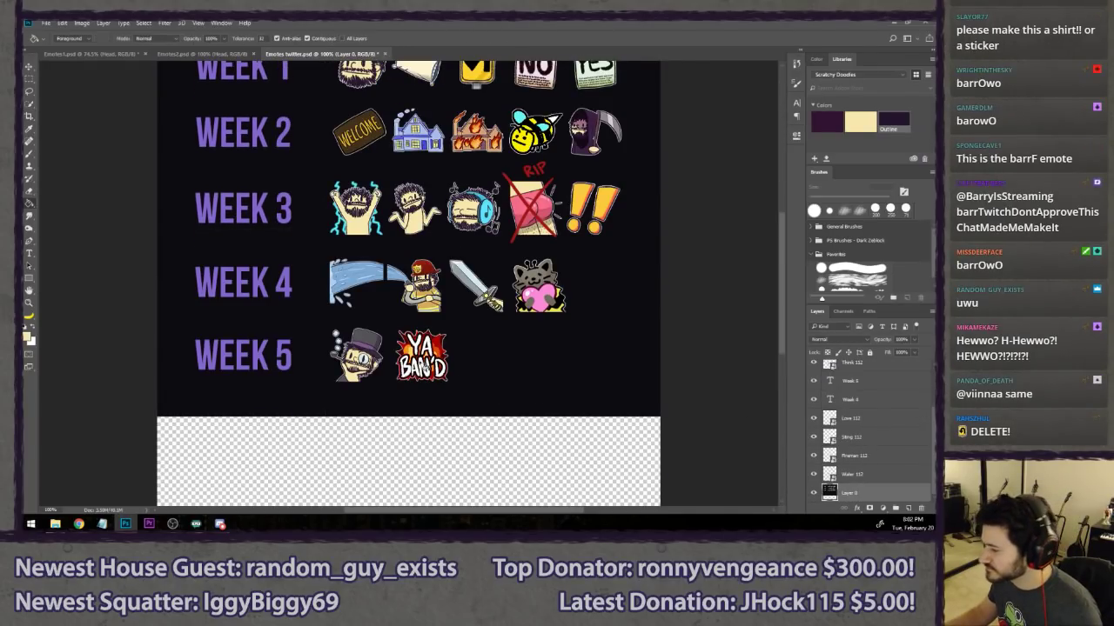
pyautogui.click(373, 446)
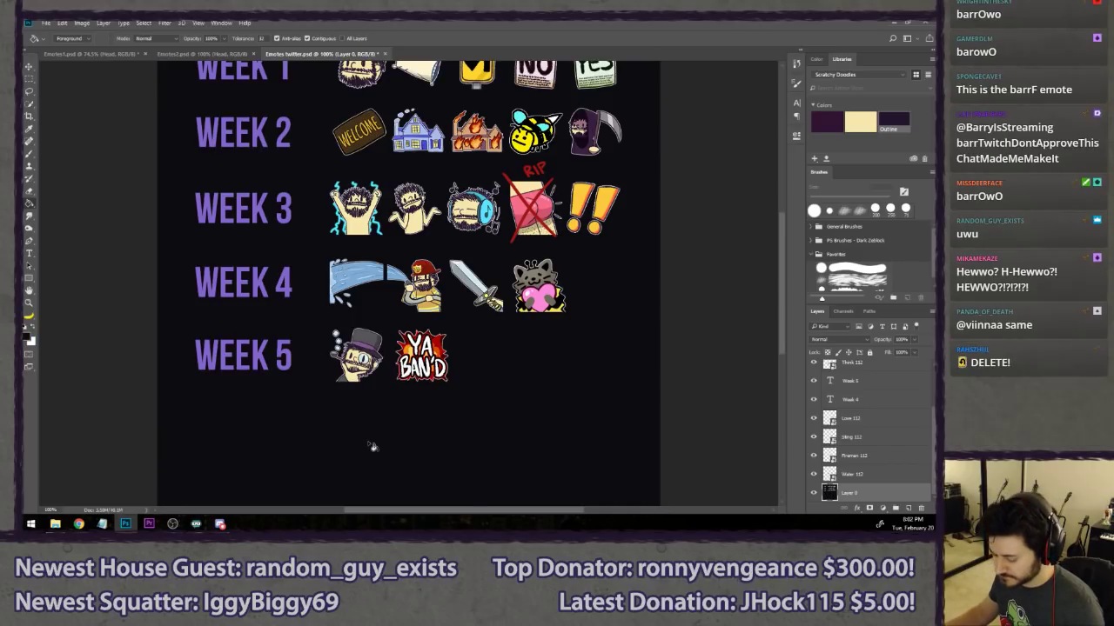
# - Duplicate the Week 5 text layer and place the copy directly below the original as a new row heading
pyautogui.press('l')
pyautogui.scroll(3, 866, 411)
pyautogui.click(874, 443)
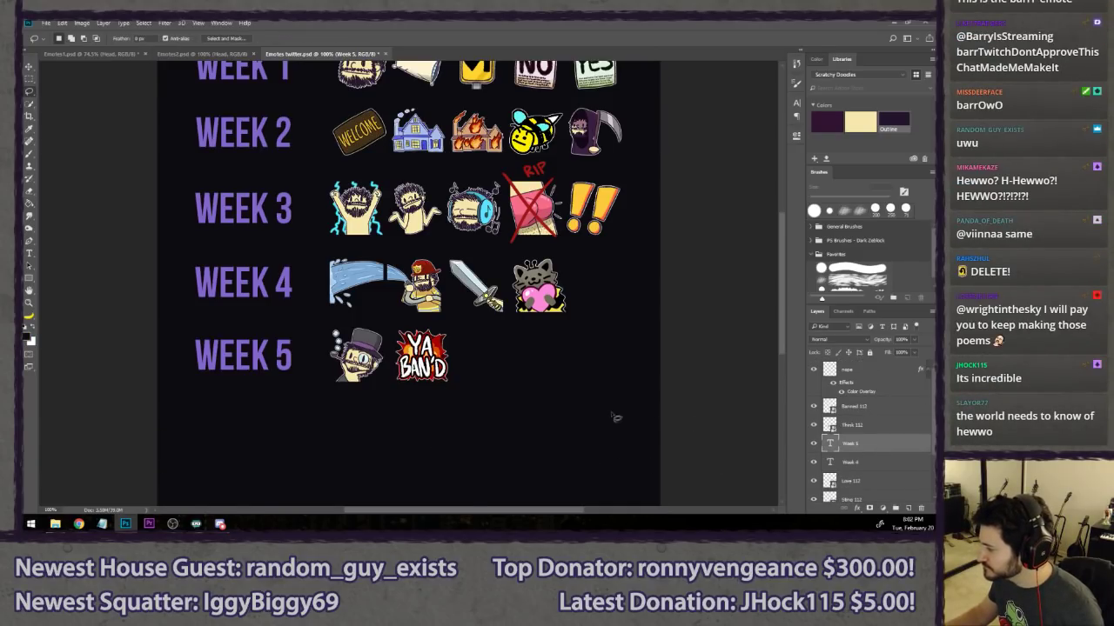
pyautogui.hotkey('ctrl', 'j')
pyautogui.press('v')
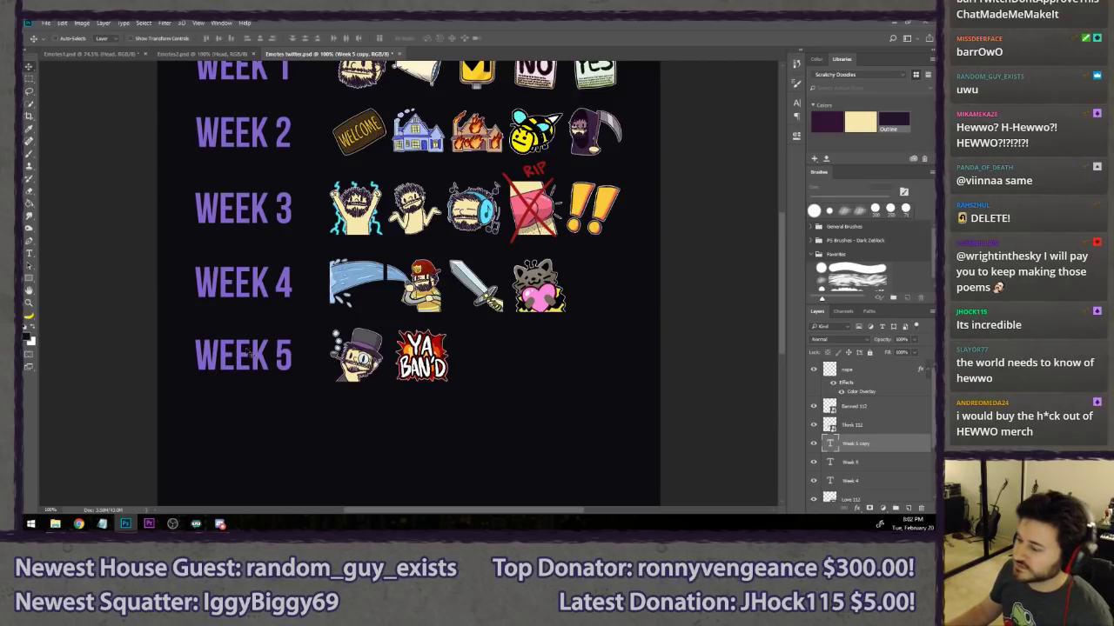
pyautogui.moveTo(250, 353); pyautogui.dragTo(245, 432)
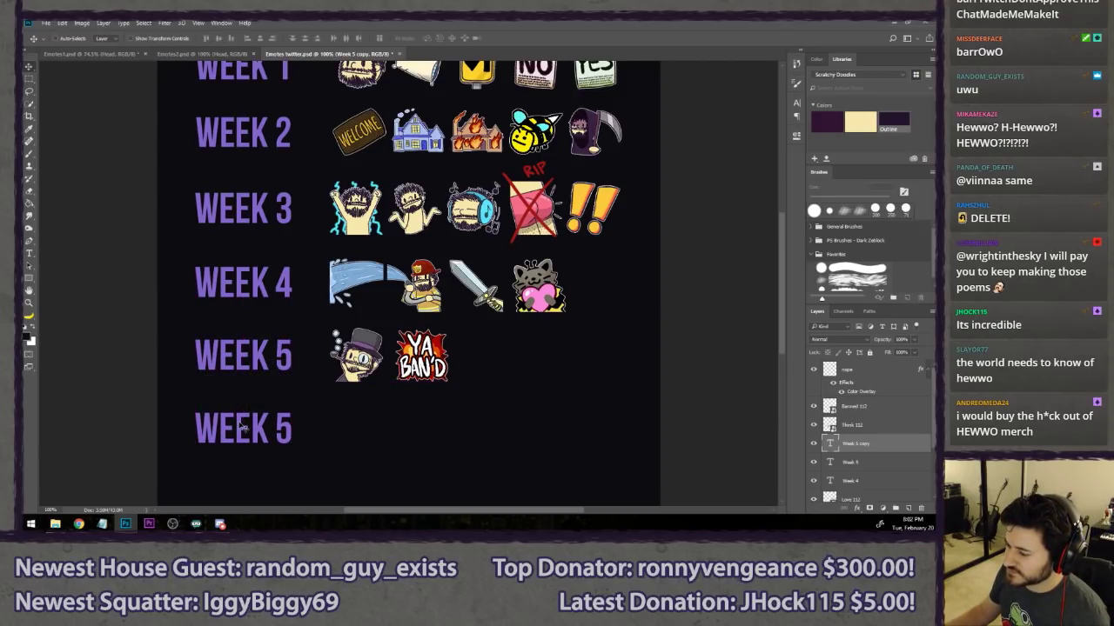
# - Change the number in the duplicated heading to 6 so it reads "Week 6"
pyautogui.press('t')
pyautogui.click(277, 428)
pyautogui.hotkey('shift', 'Right')
pyautogui.write('6')
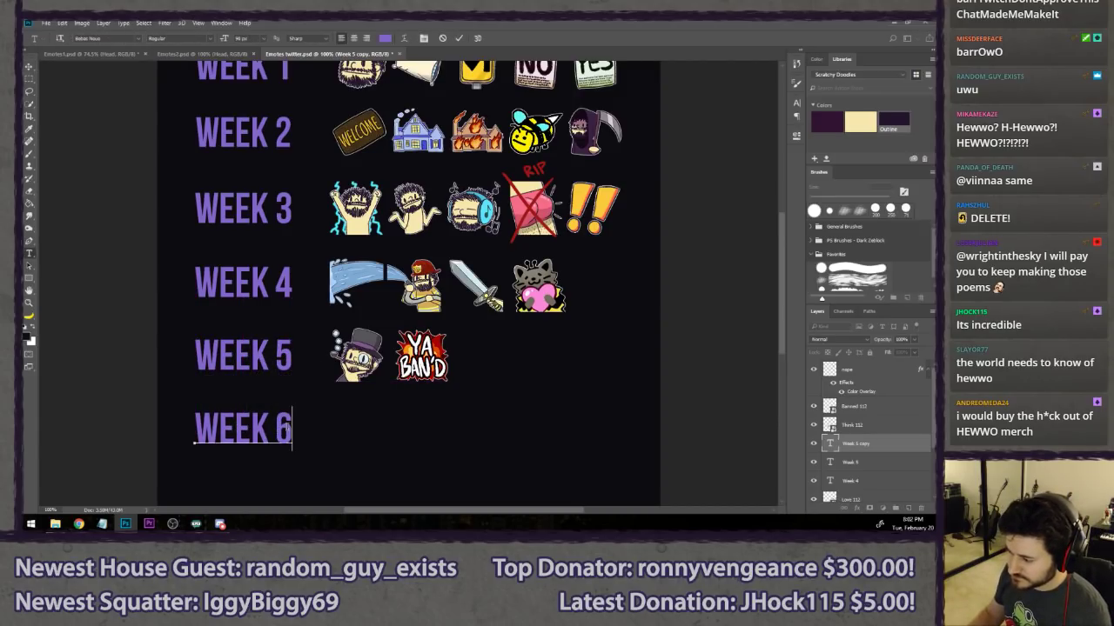
pyautogui.hotkey('ctrl', 'Return')
pyautogui.press('l')
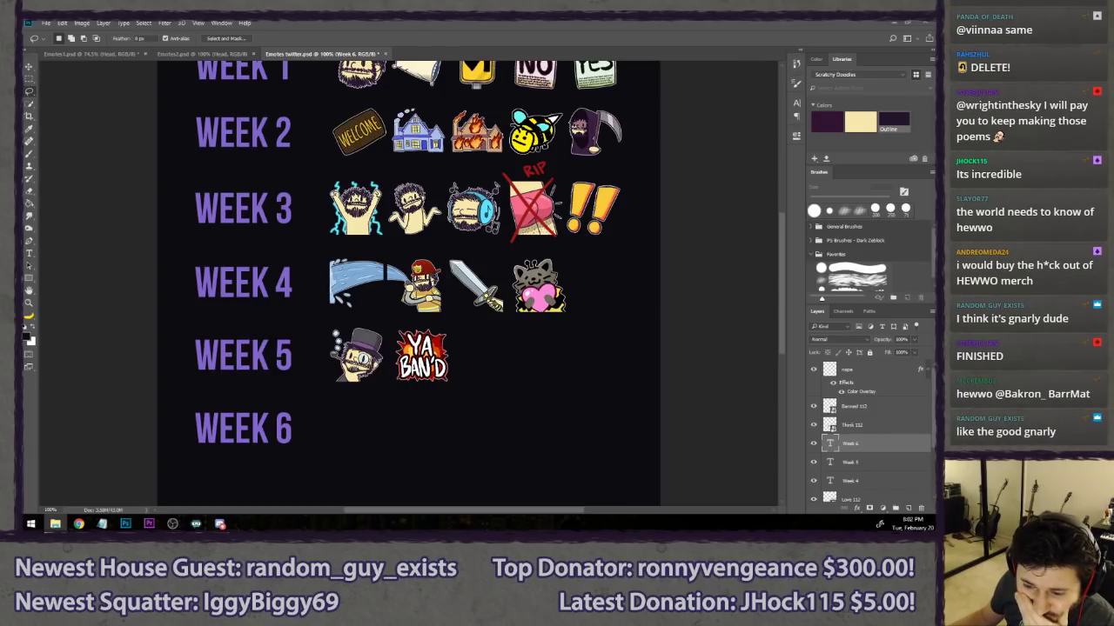
# - Place the Firestarter 112 and Fire 112 emotes in the Week 6 row, with the flames close beside the firefighter
pyautogui.moveTo(24, 360); pyautogui.dragTo(380, 415)
pyautogui.press('Return')
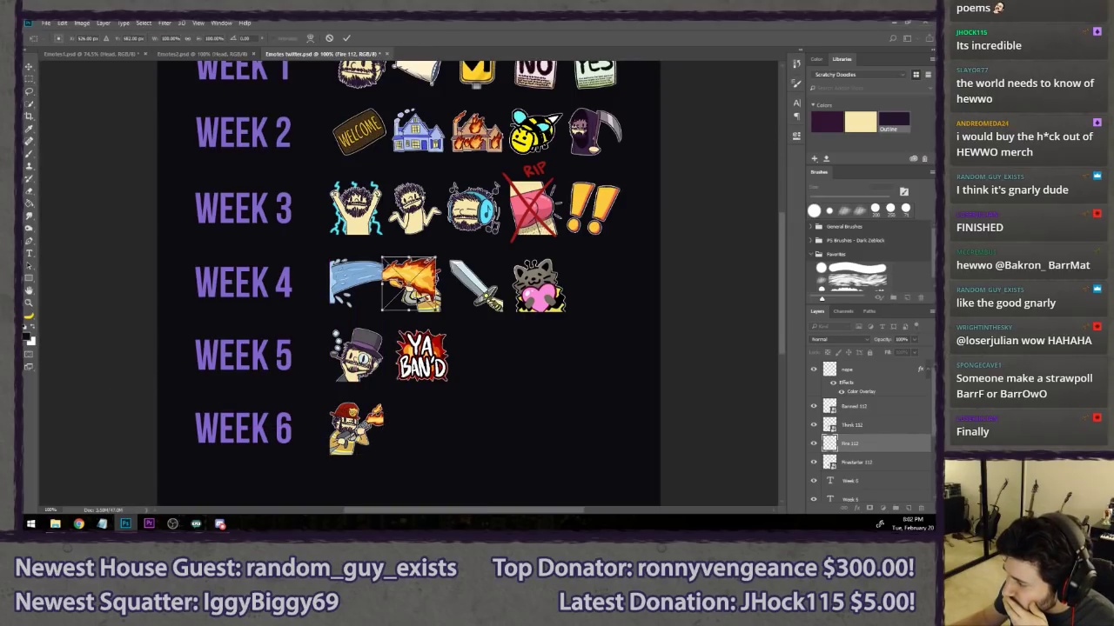
pyautogui.moveTo(421, 289); pyautogui.dragTo(448, 415)
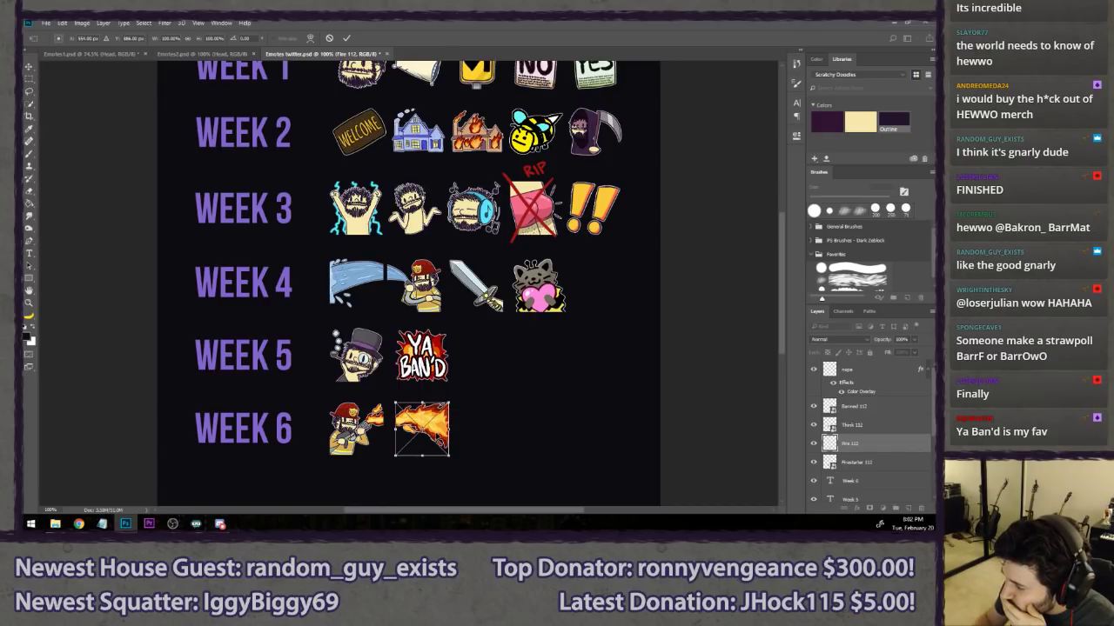
pyautogui.press('Return')
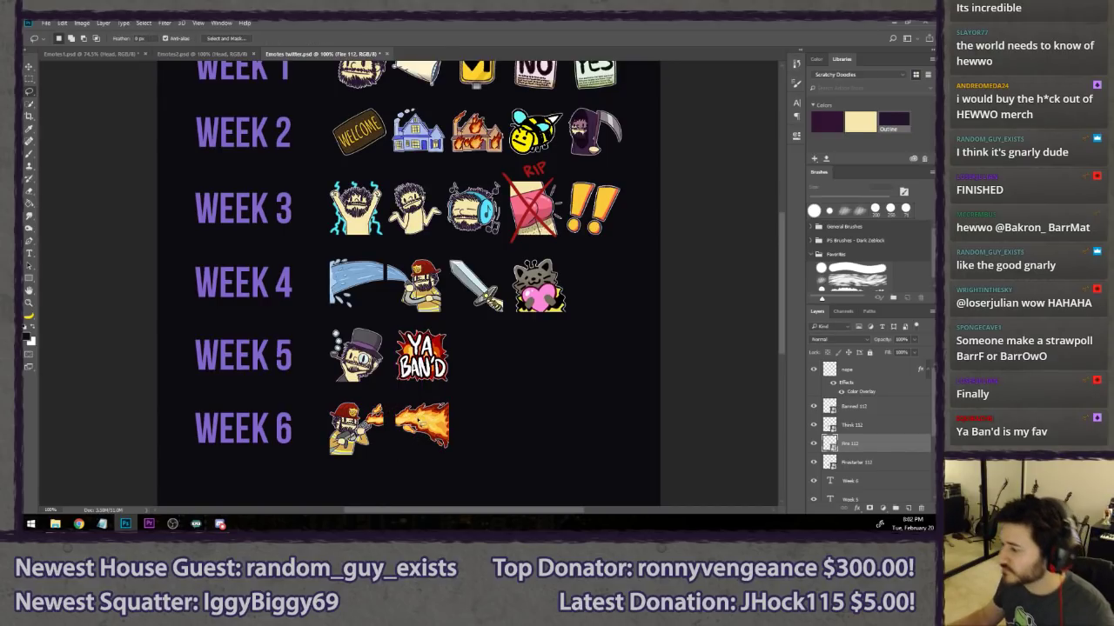
pyautogui.hotkey('ctrl', 't')
pyautogui.moveTo(436, 434); pyautogui.dragTo(429, 434)
pyautogui.press('Return')
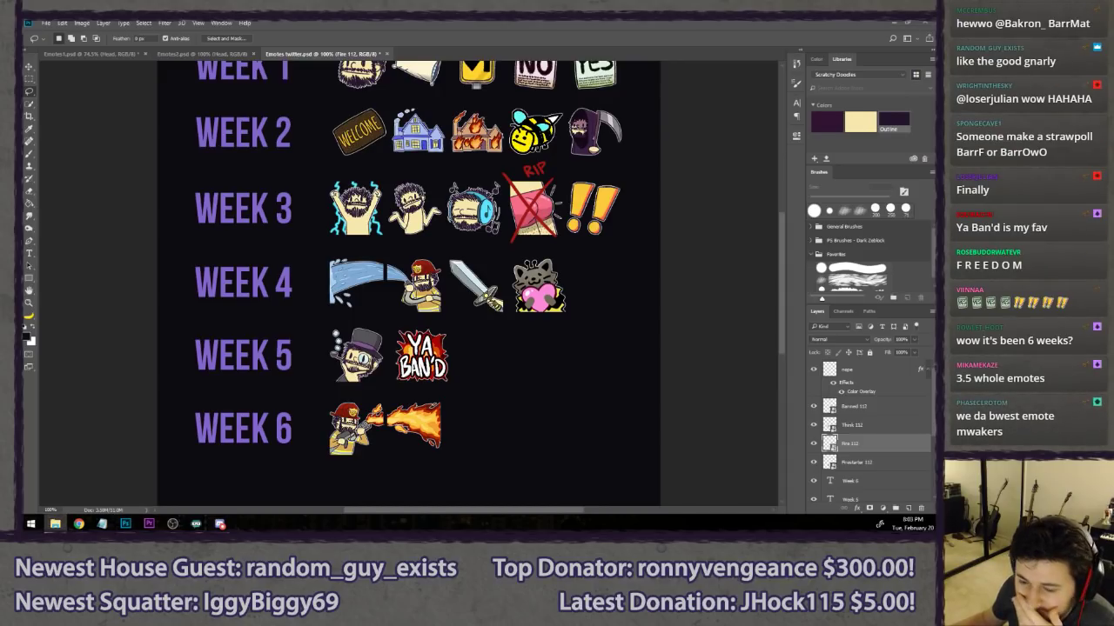
# - Place the Shades 112 and Hewwo 112 emotes after the flames in the Week 6 row, aligned with the Week 4 emotes
pyautogui.moveTo(23, 309); pyautogui.dragTo(336, 310)
pyautogui.moveTo(426, 294)
pyautogui.mouseDown()
pyautogui.moveTo(492, 439)
pyautogui.moveTo(500, 411)
pyautogui.mouseUp()
pyautogui.press('Return')
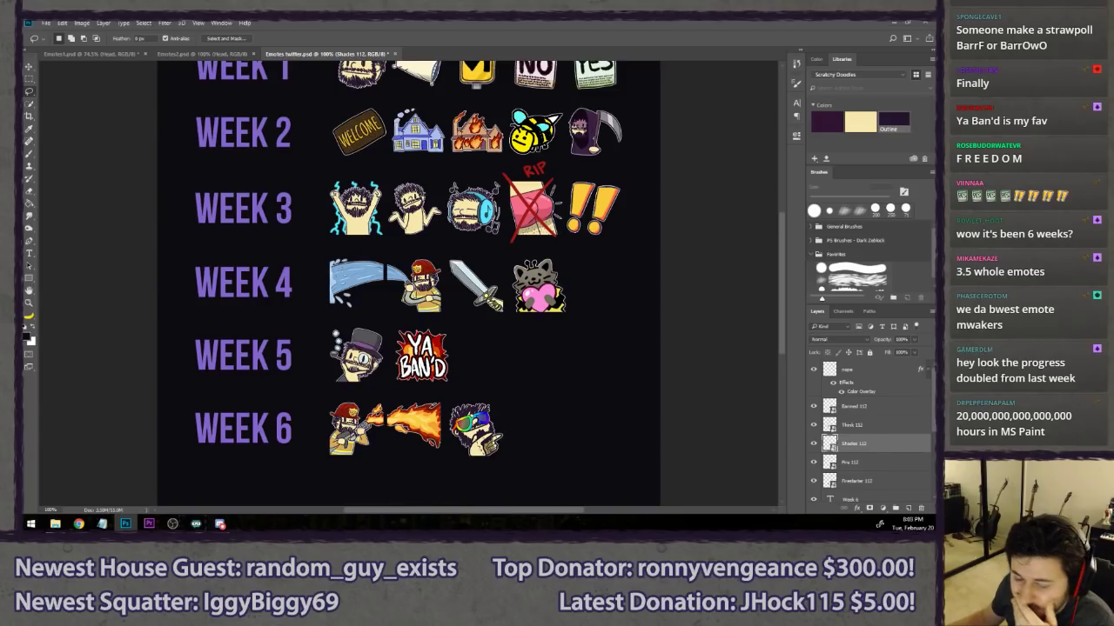
pyautogui.moveTo(411, 284); pyautogui.dragTo(538, 429)
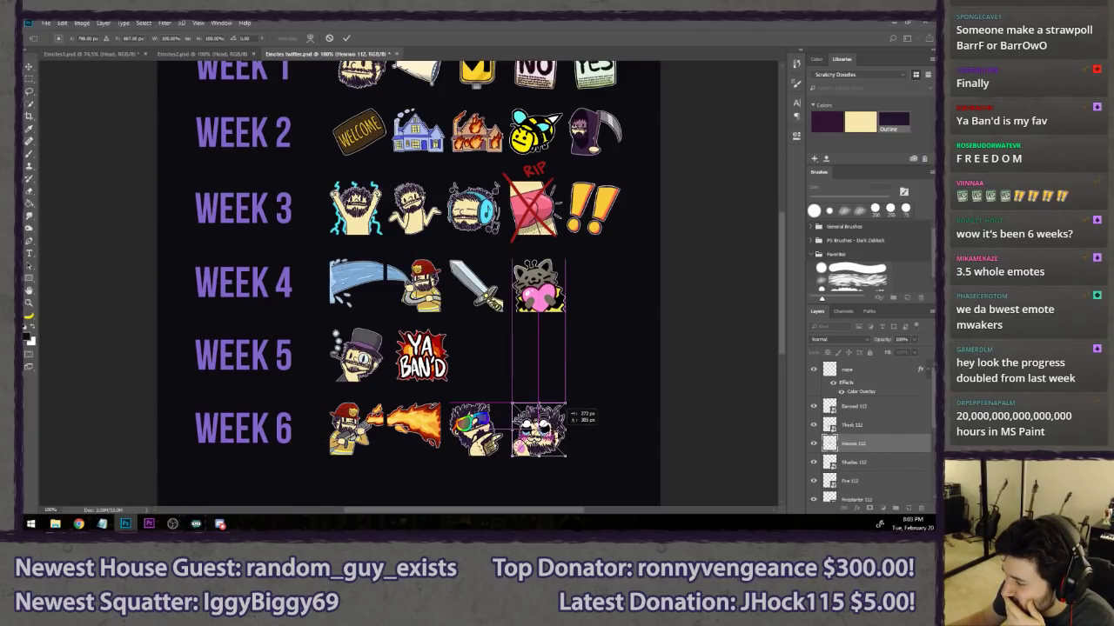
pyautogui.press('Return')
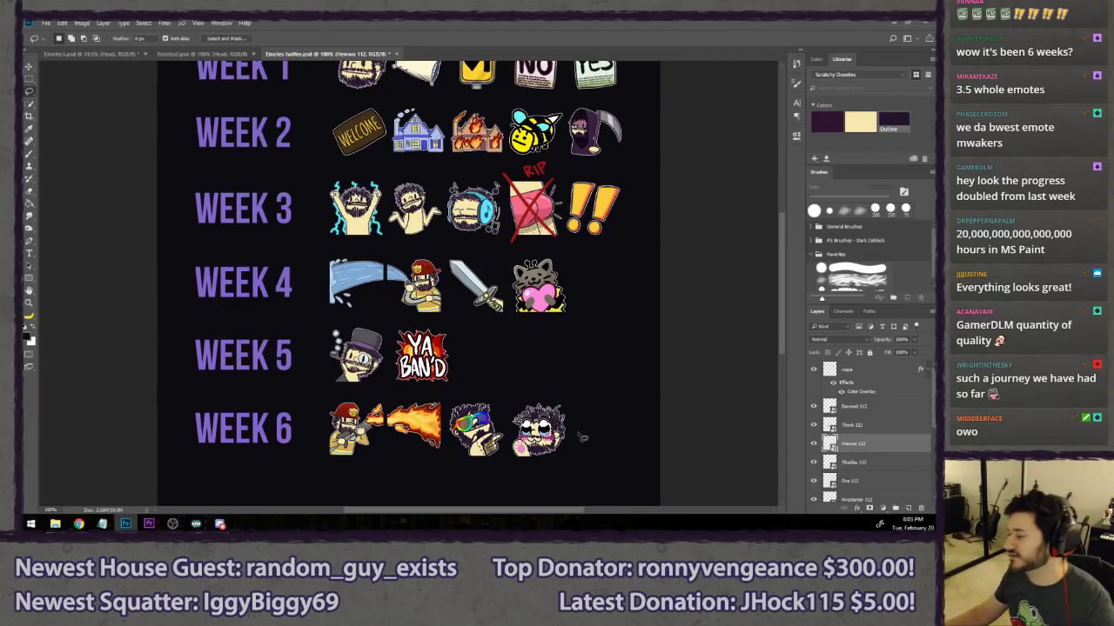
# - Try swapping the Hewwo and Shades emotes in the Week 6 row, and undo the swap
pyautogui.press('v')
pyautogui.moveTo(548, 440); pyautogui.dragTo(587, 437)
pyautogui.click(874, 464)
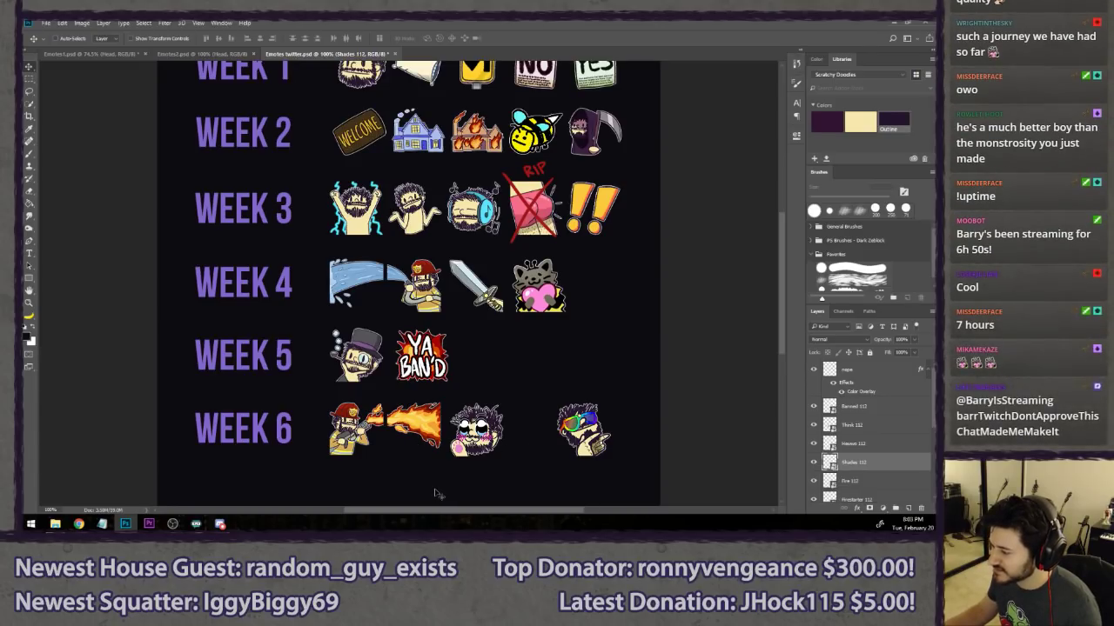
pyautogui.press('ctrl')
pyautogui.hotkey('ctrl', 'alt', 'z')
pyautogui.hotkey('ctrl', 'alt', 'z')
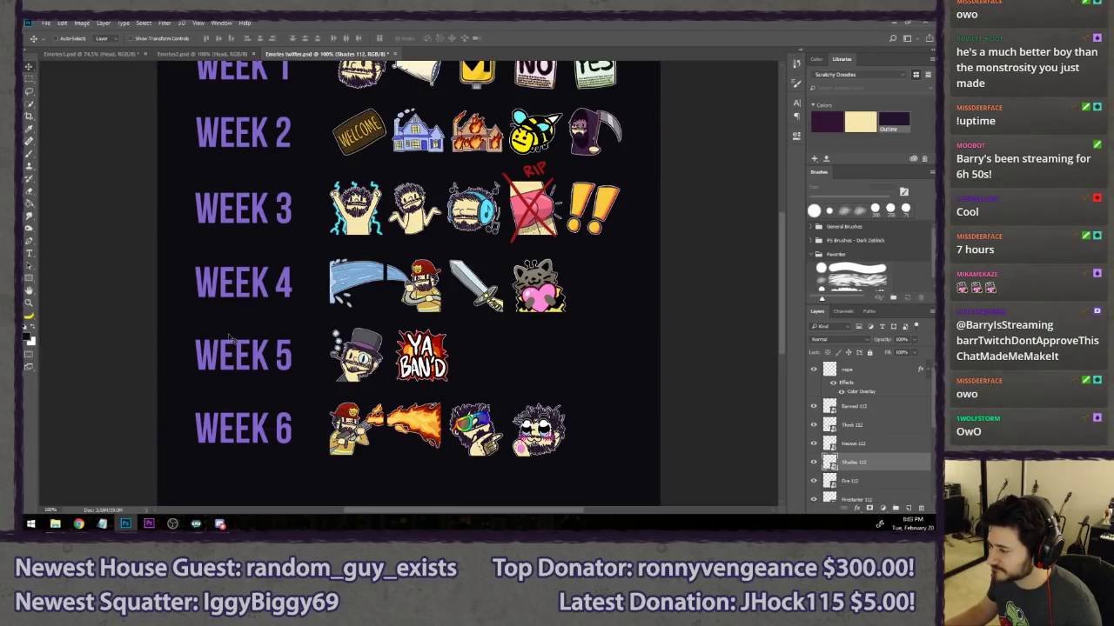
# - Crop the canvas's lower edge closer to the Week 6 row to trim the excess empty background
pyautogui.scroll(-3, 178, 315)
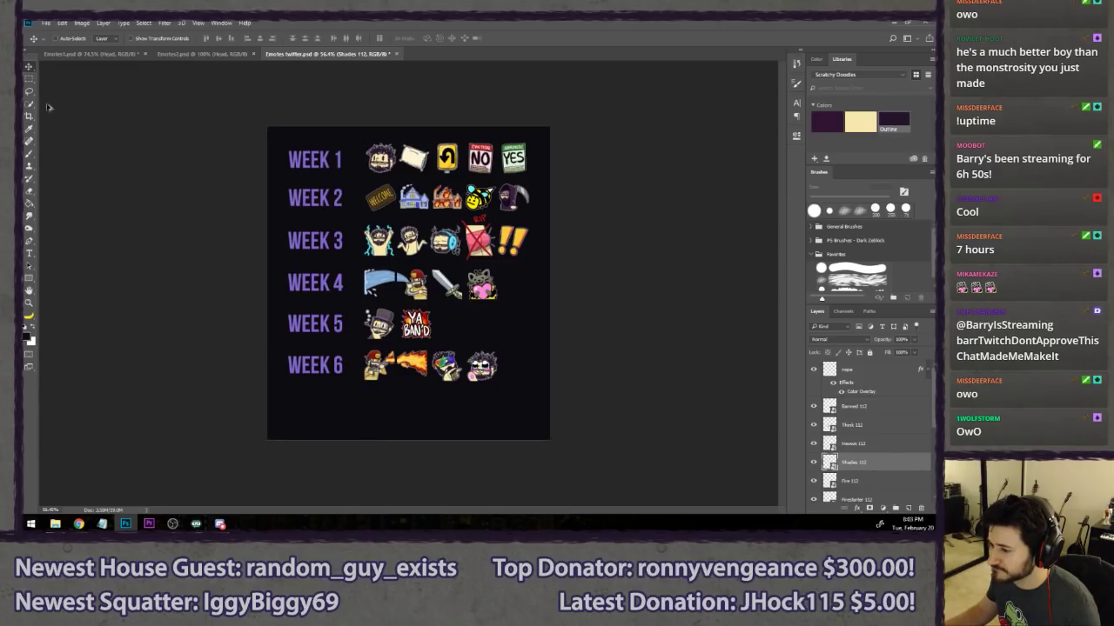
pyautogui.press('c')
pyautogui.moveTo(410, 439); pyautogui.dragTo(431, 421)
pyautogui.press('Return')
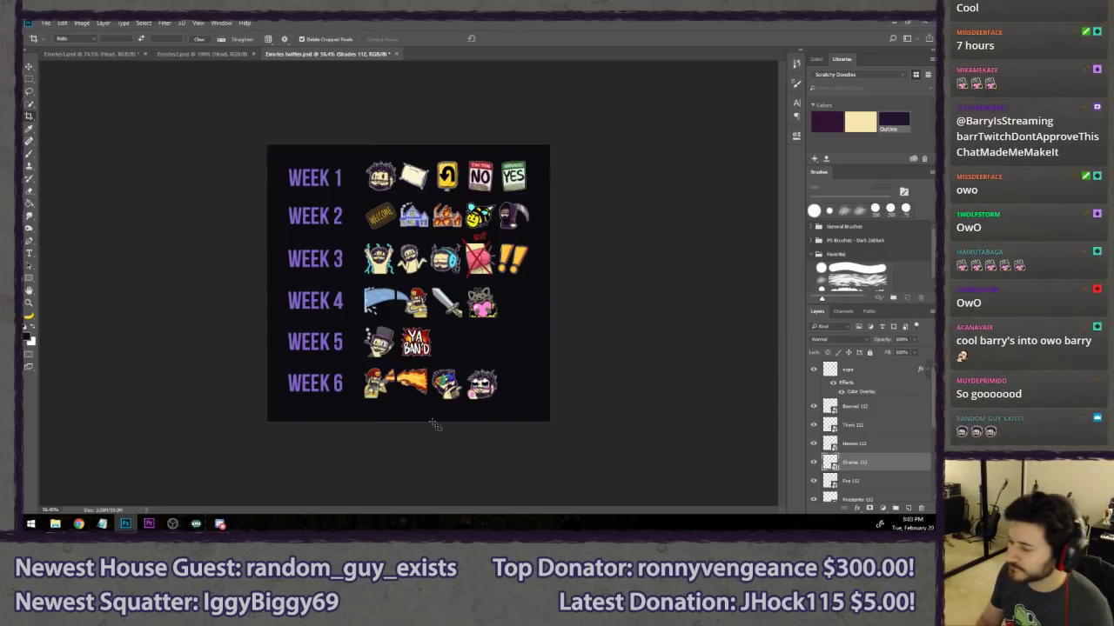
pyautogui.press('m')
pyautogui.hotkey('ctrl', '1')
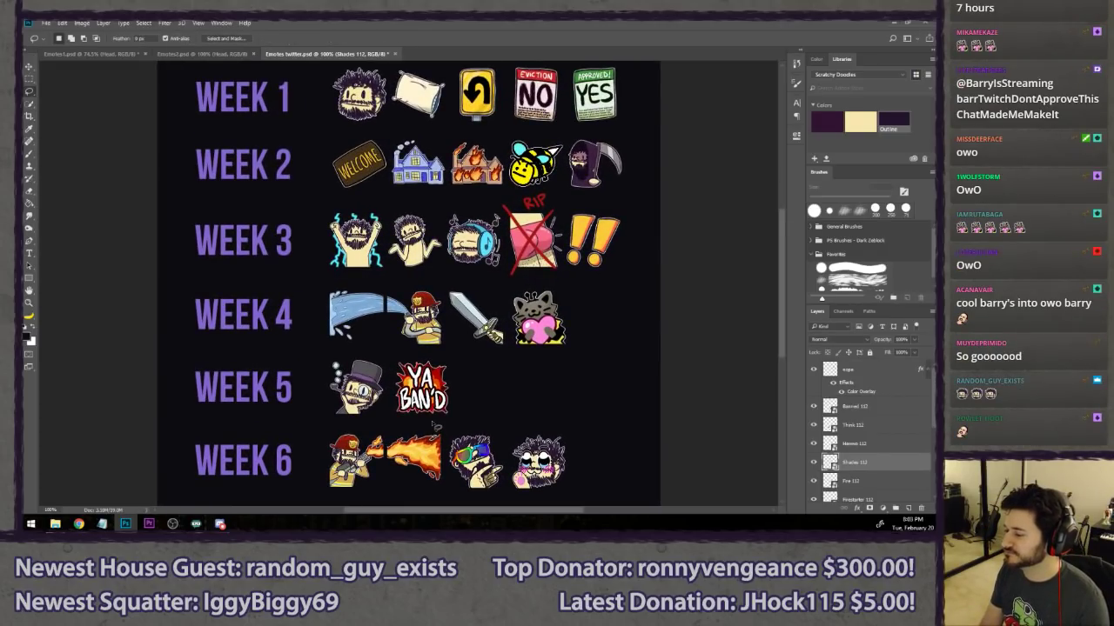
pyautogui.scroll(-1, 433, 423)
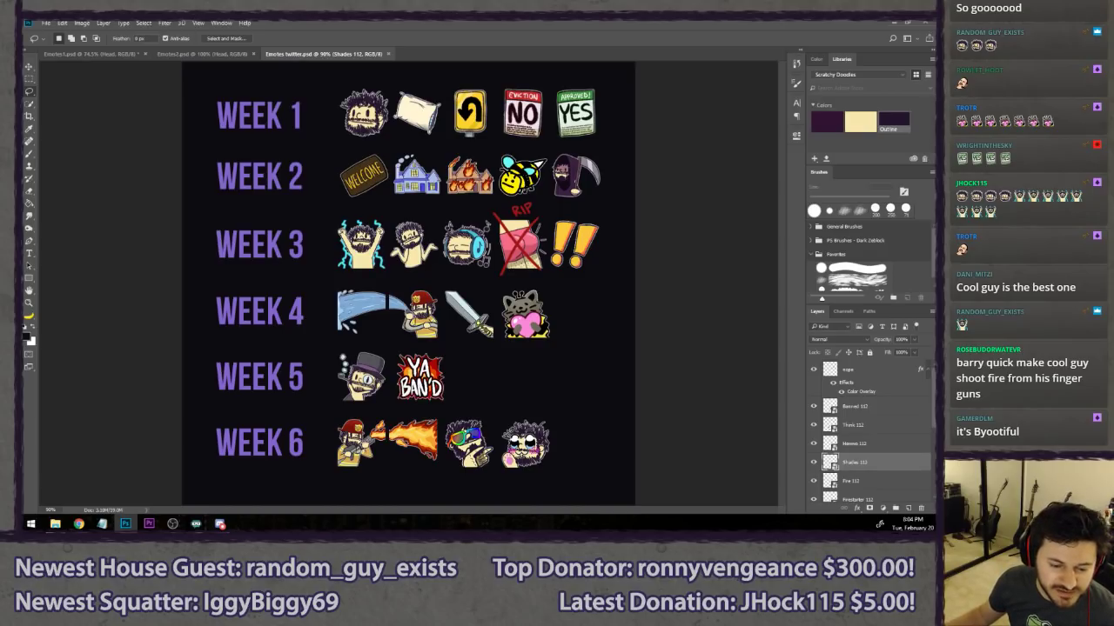
pyautogui.click(54, 524)
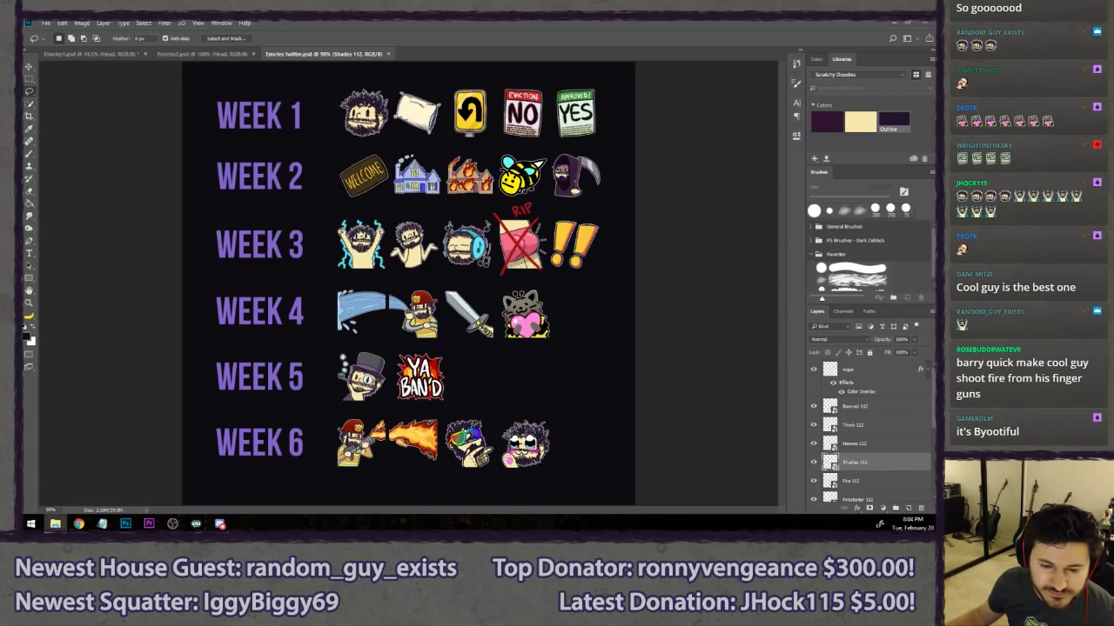
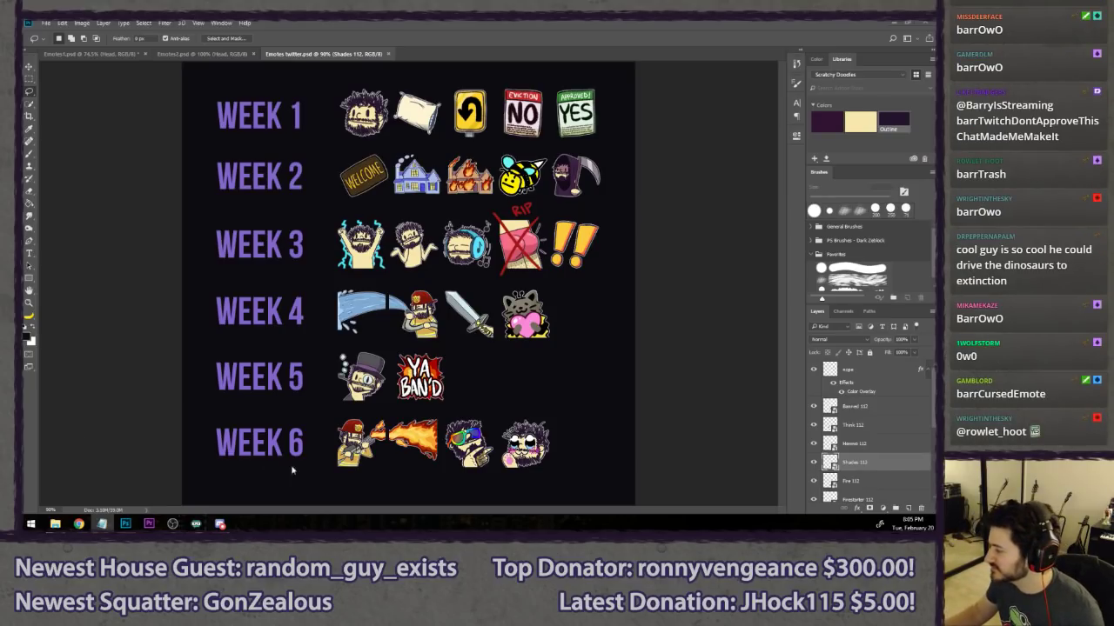
# - Start a text label reading "barr" below the Week 6 firefighter emote and set its font to Arial Regular
pyautogui.scroll(3, 364, 473)
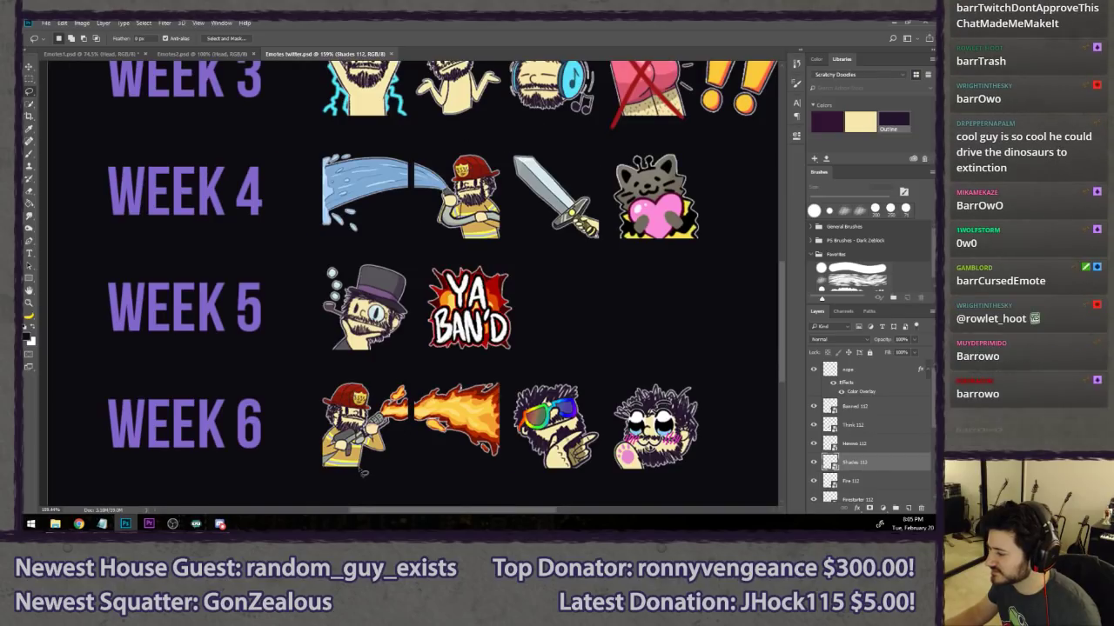
pyautogui.scroll(3, 364, 472)
pyautogui.press('t')
pyautogui.click(255, 376)
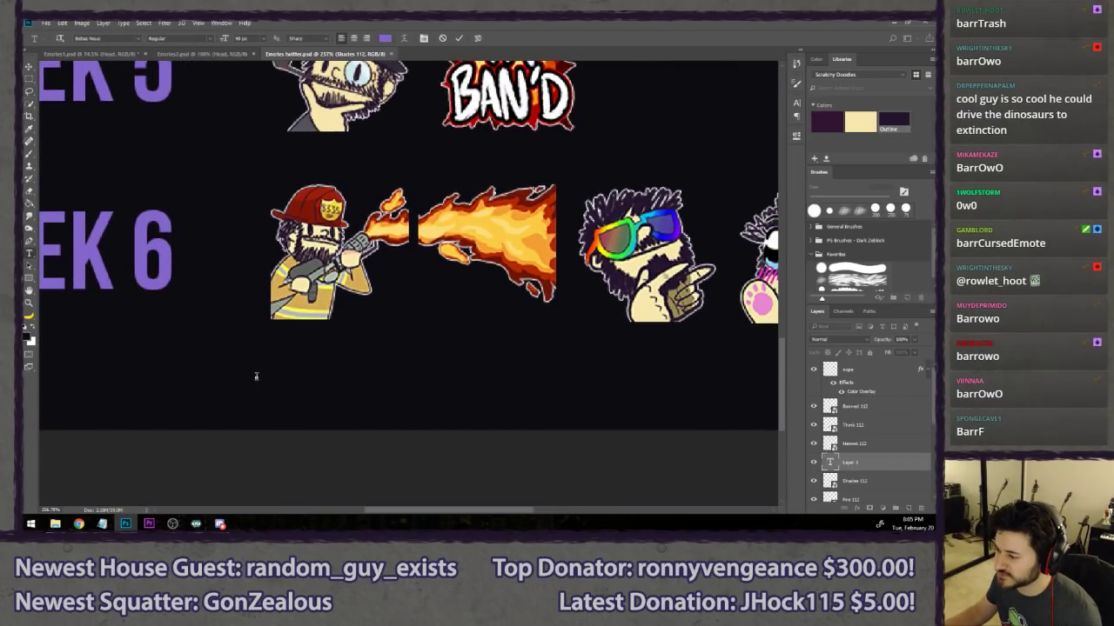
pyautogui.write('BARR')
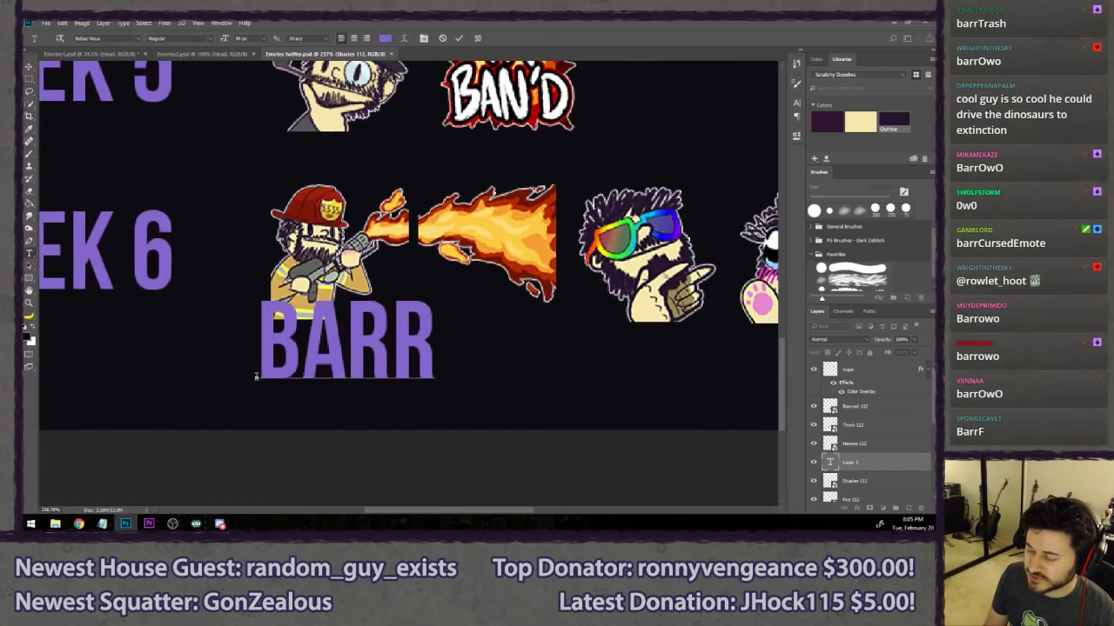
pyautogui.hotkey('ctrl', 'a')
pyautogui.click(137, 41)
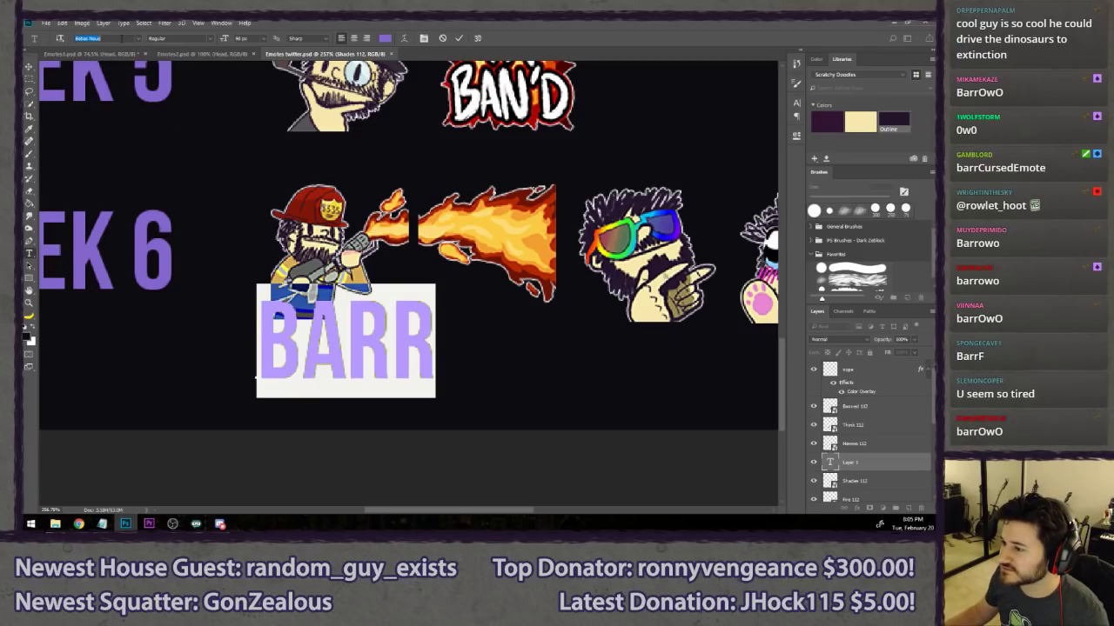
pyautogui.write('ari')
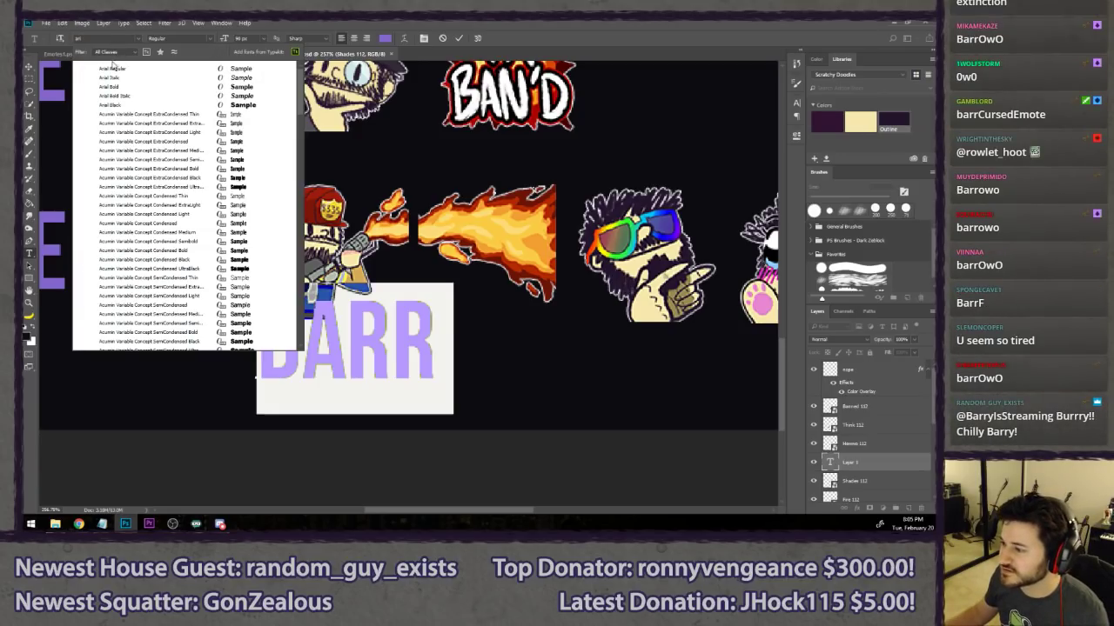
pyautogui.click(110, 70)
# - Complete the firefighter's label as "barrBQ", reduce its text size to 56 px, and move it lower beneath the Week 6 row
pyautogui.click(378, 355)
pyautogui.click(445, 354)
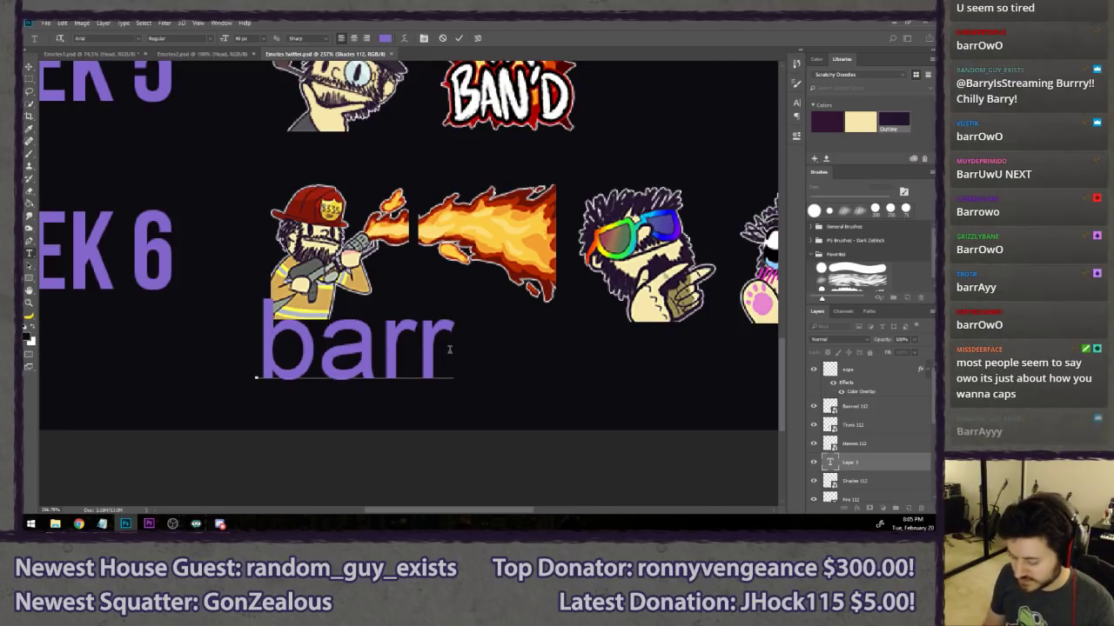
pyautogui.write('BQ')
pyautogui.hotkey('ctrl', 'a')
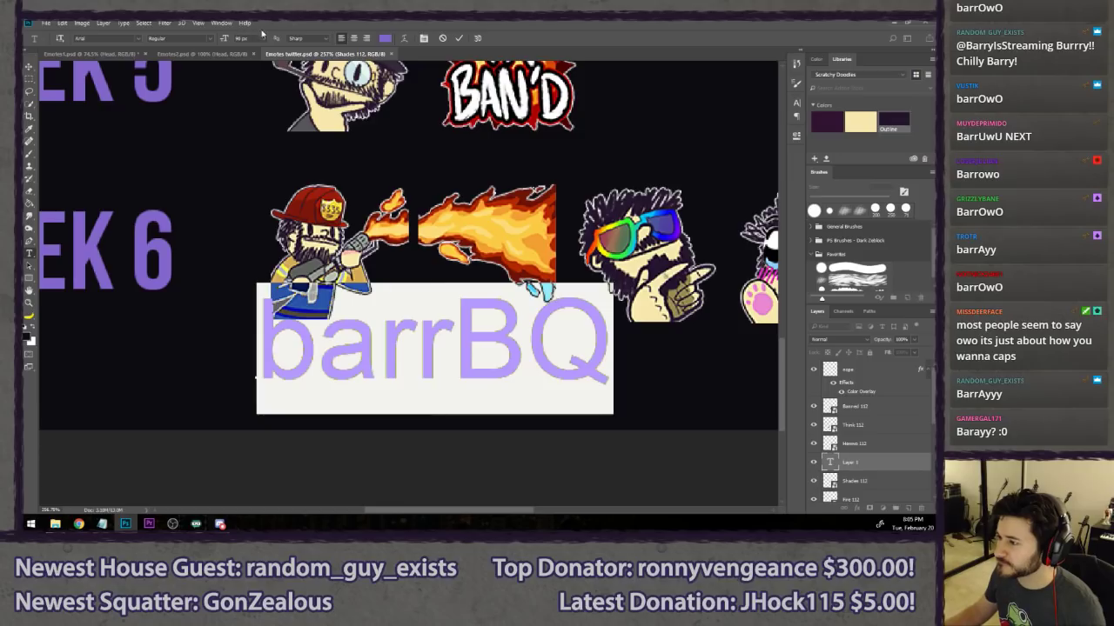
pyautogui.moveTo(220, 43); pyautogui.dragTo(208, 48)
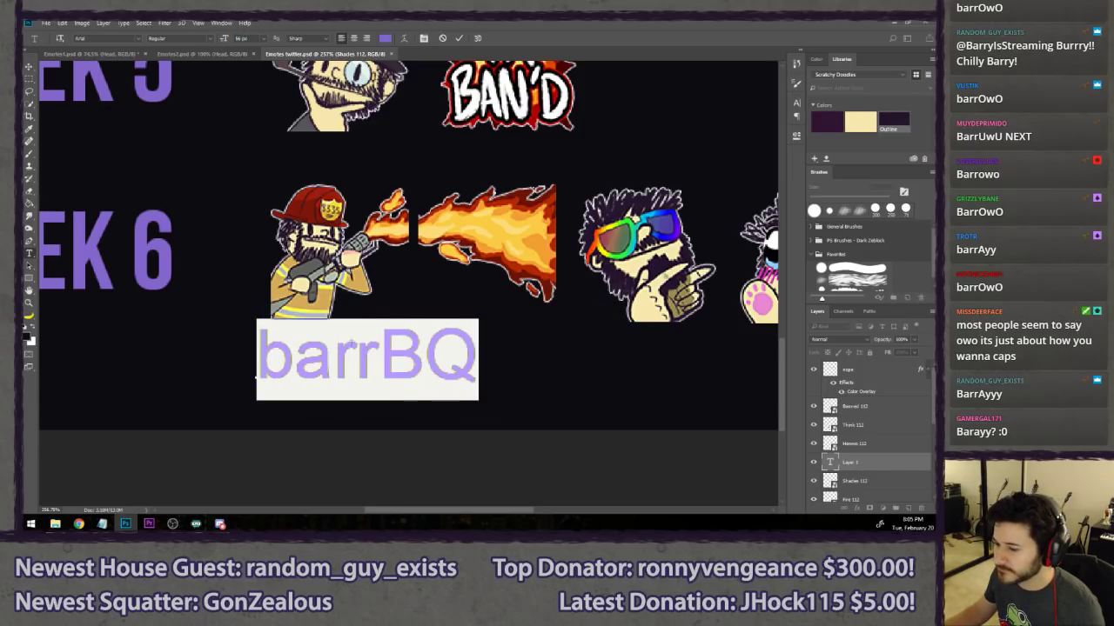
pyautogui.click(361, 382)
pyautogui.moveTo(334, 440); pyautogui.dragTo(283, 441)
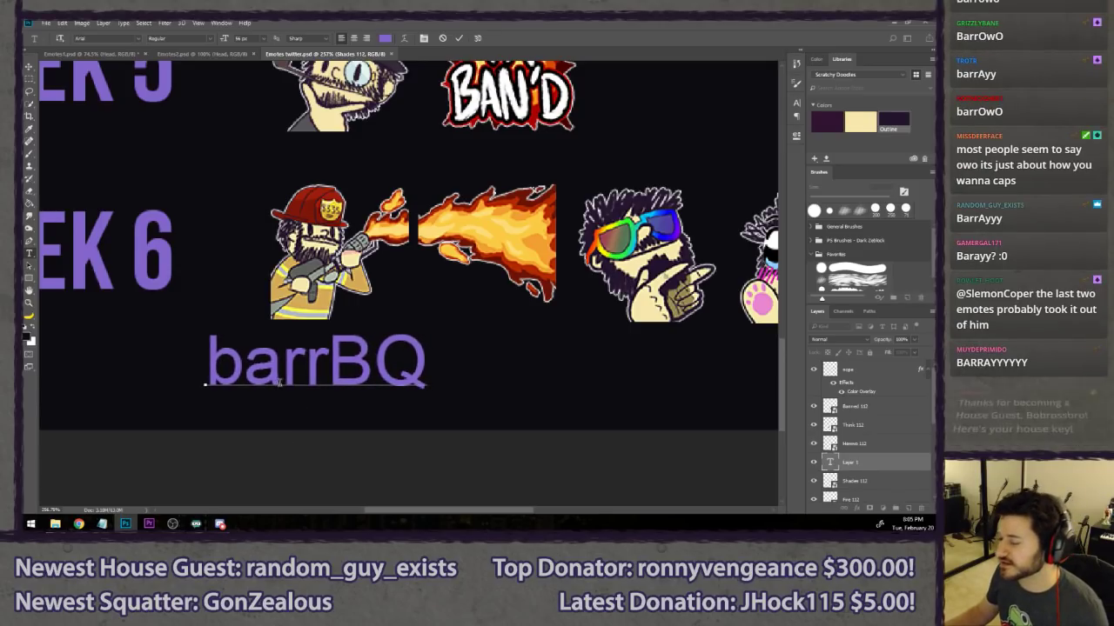
# - Set the barrBQ label's text size to 39 px and position it directly below the firefighter emote
pyautogui.doubleClick(280, 383)
pyautogui.moveTo(225, 38); pyautogui.dragTo(212, 39)
pyautogui.click(281, 388)
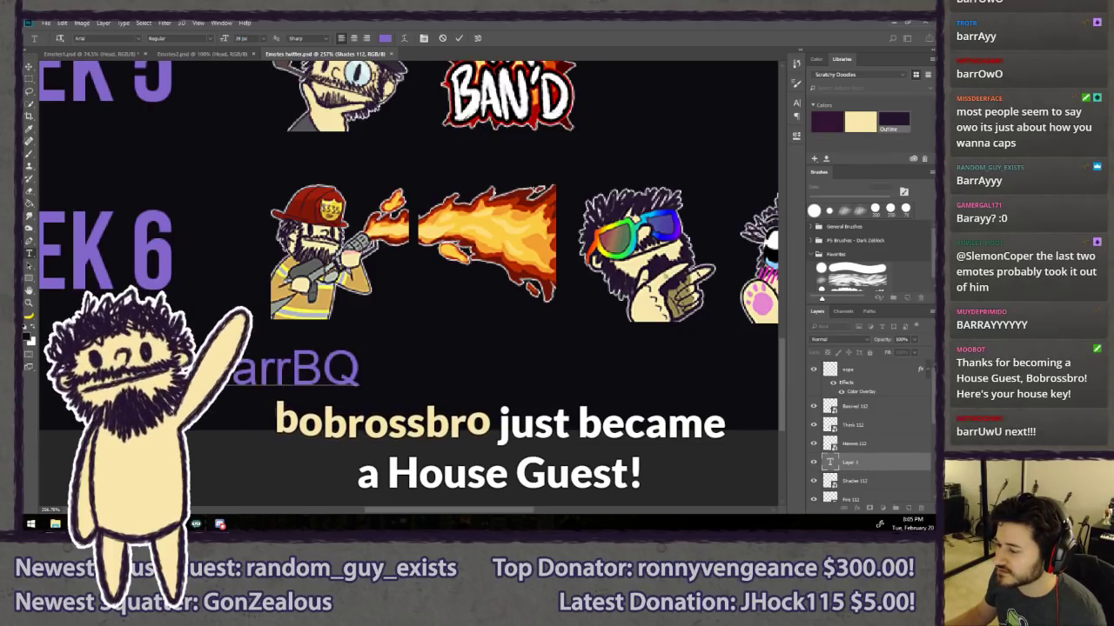
pyautogui.moveTo(275, 413); pyautogui.dragTo(322, 402)
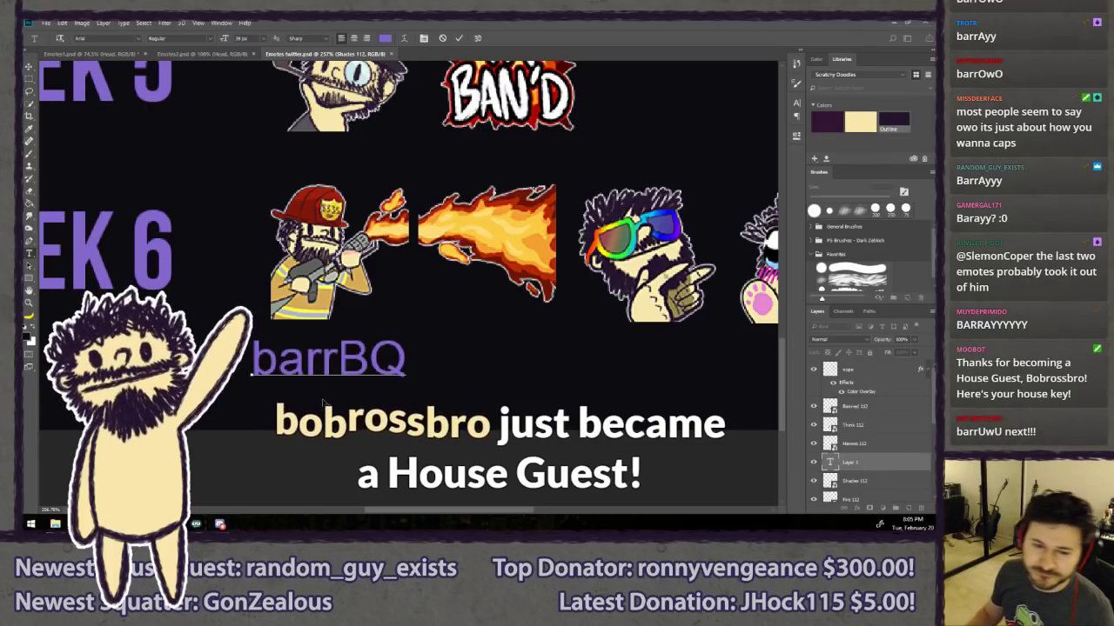
pyautogui.hotkey('ctrl', 'Return')
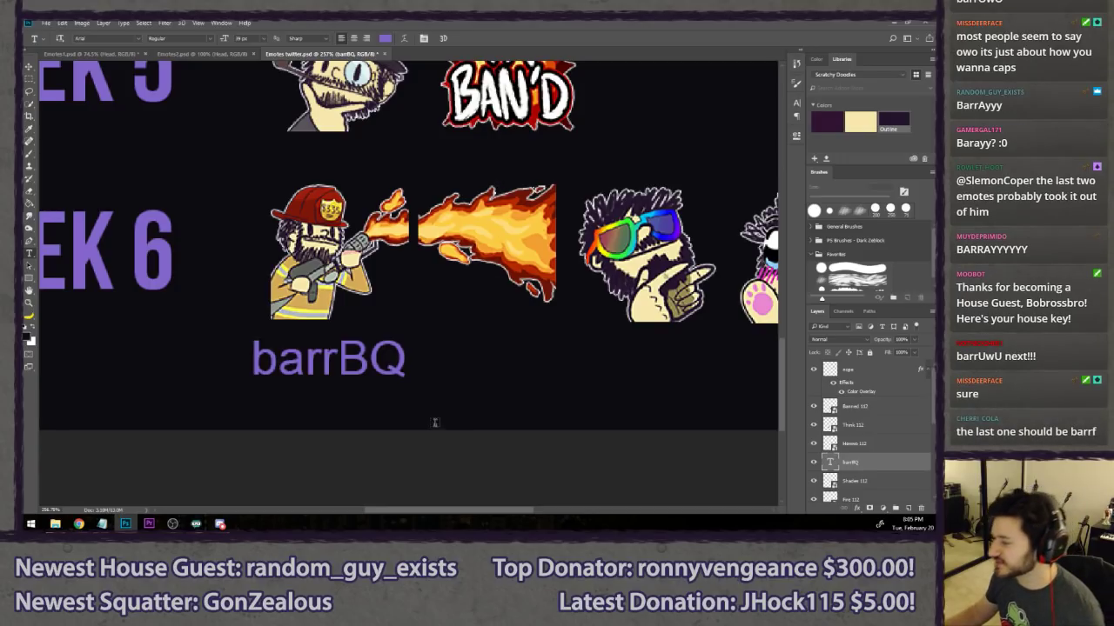
# - Add a "barrFwoosh" text label and place it just under the flames emote, slightly higher than the barrBQ label
pyautogui.click(413, 400)
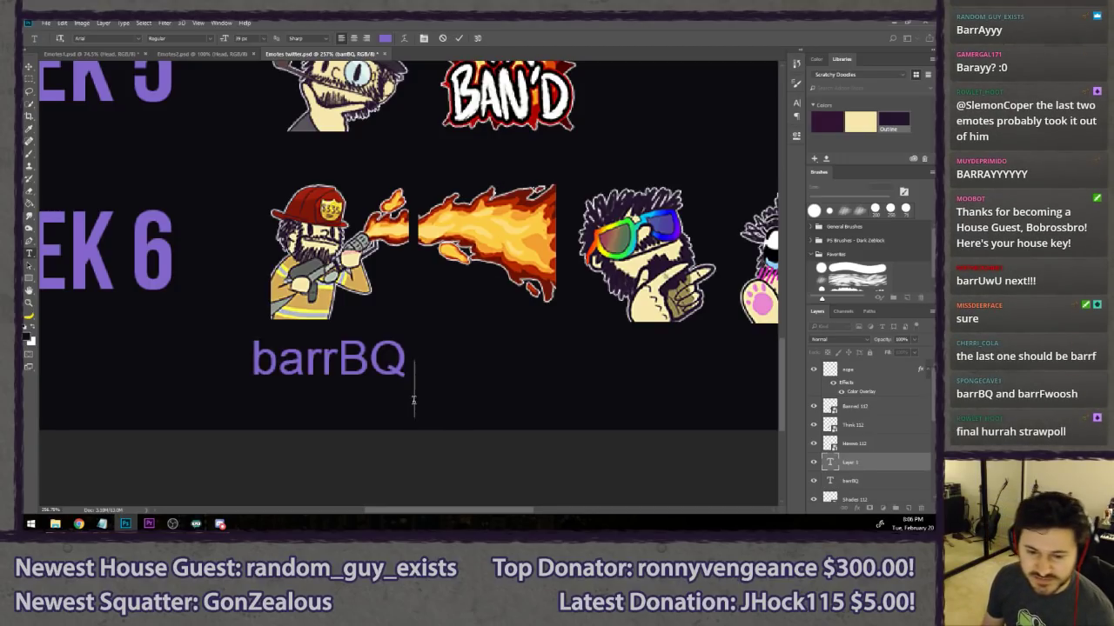
pyautogui.write('barr')
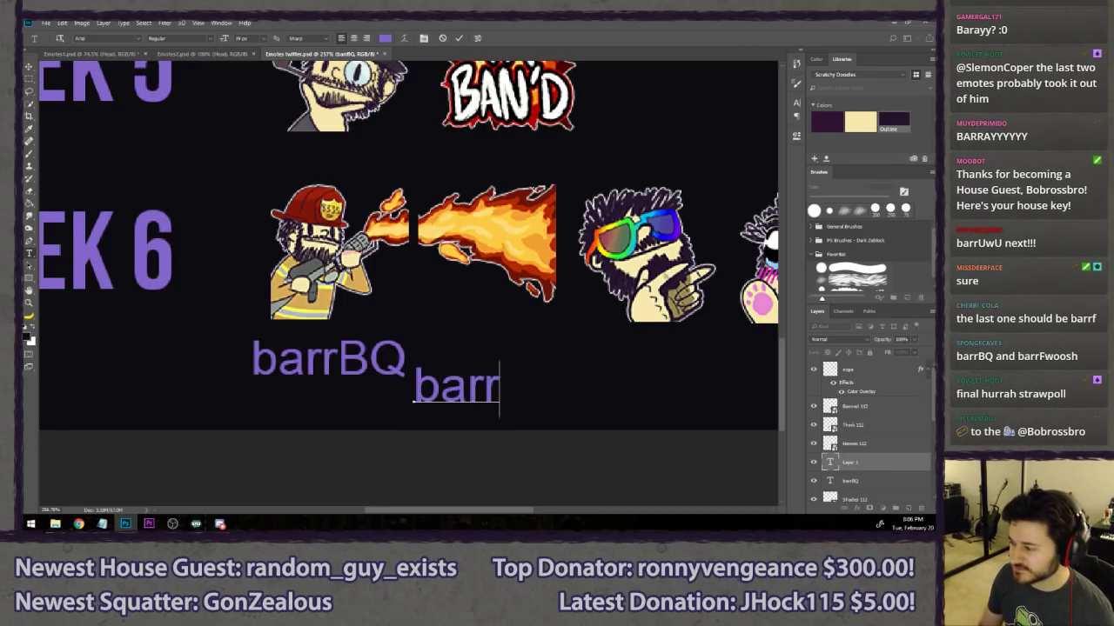
pyautogui.write('Fwoosh')
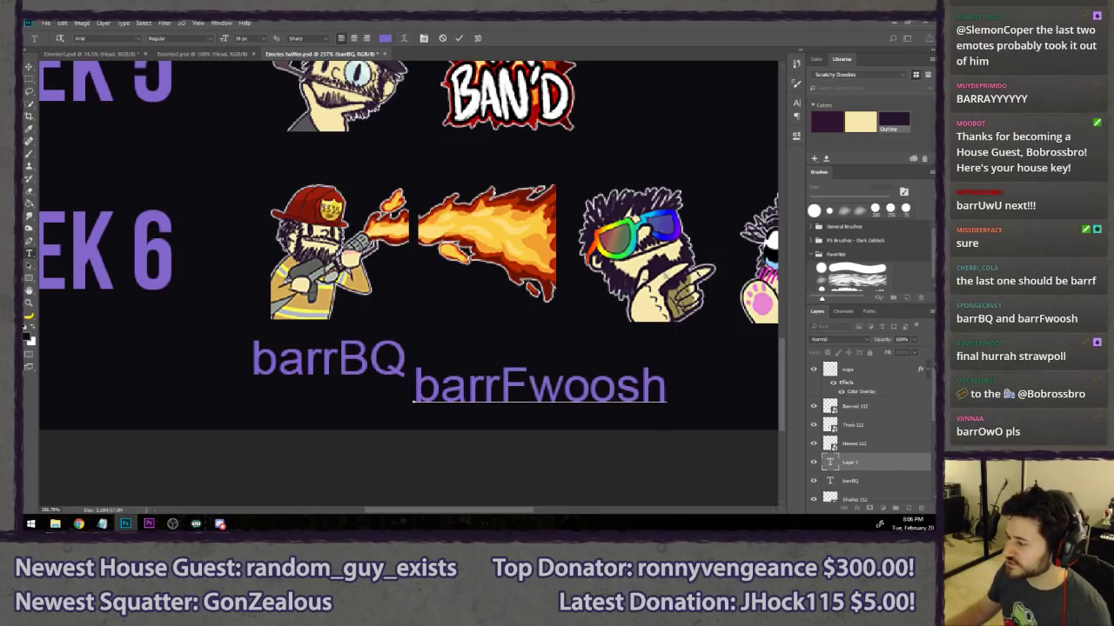
pyautogui.moveTo(430, 428); pyautogui.dragTo(369, 365)
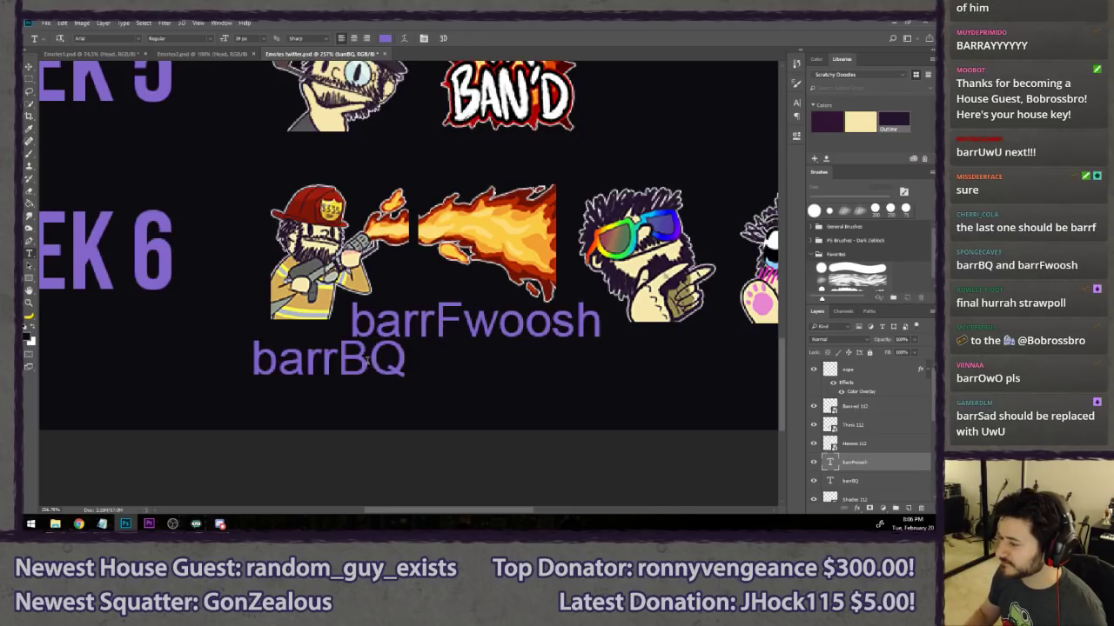
pyautogui.hotkey('ctrl', 'Return')
# - Add a "barrAyy" text label and position it below the rainbow shades emote
pyautogui.click(555, 394)
pyautogui.write('barrAyy')
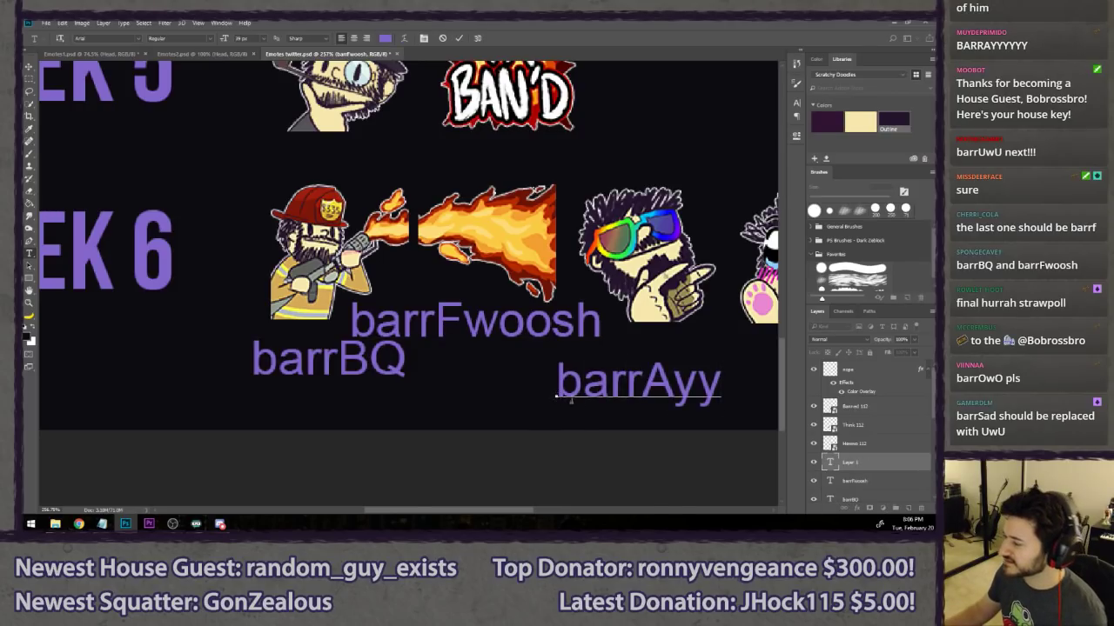
pyautogui.moveTo(613, 423); pyautogui.dragTo(634, 415)
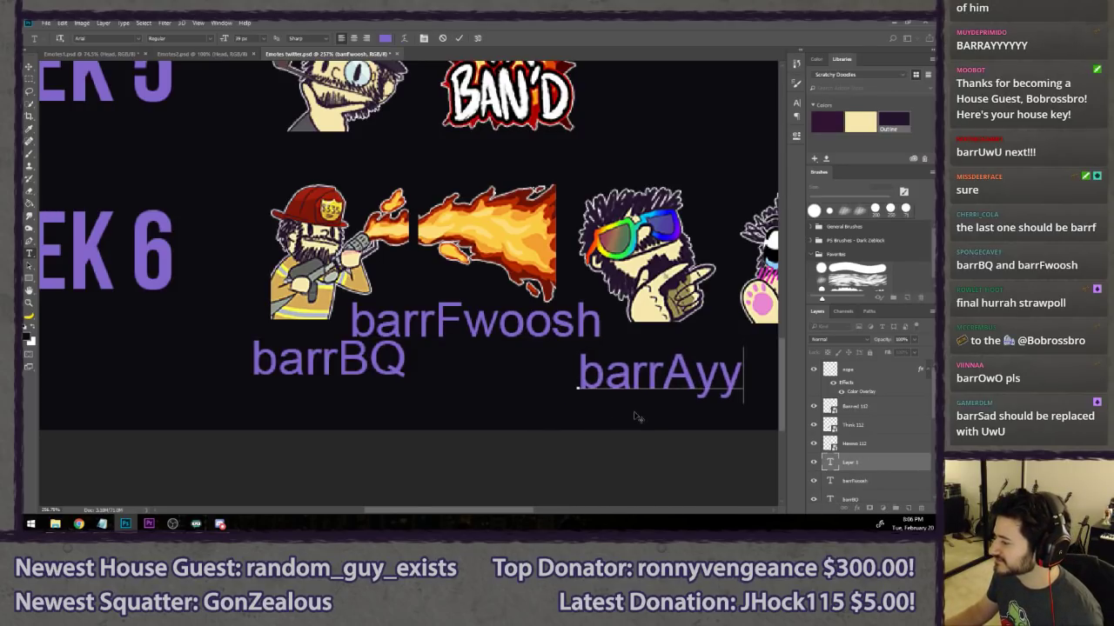
pyautogui.hotkey('ctrl', 'Return')
# - Start a text label below the Hewwo emote, trying the name "barrHewwo" and cutting it back to "barr"
pyautogui.hscroll(3, 487, 348)
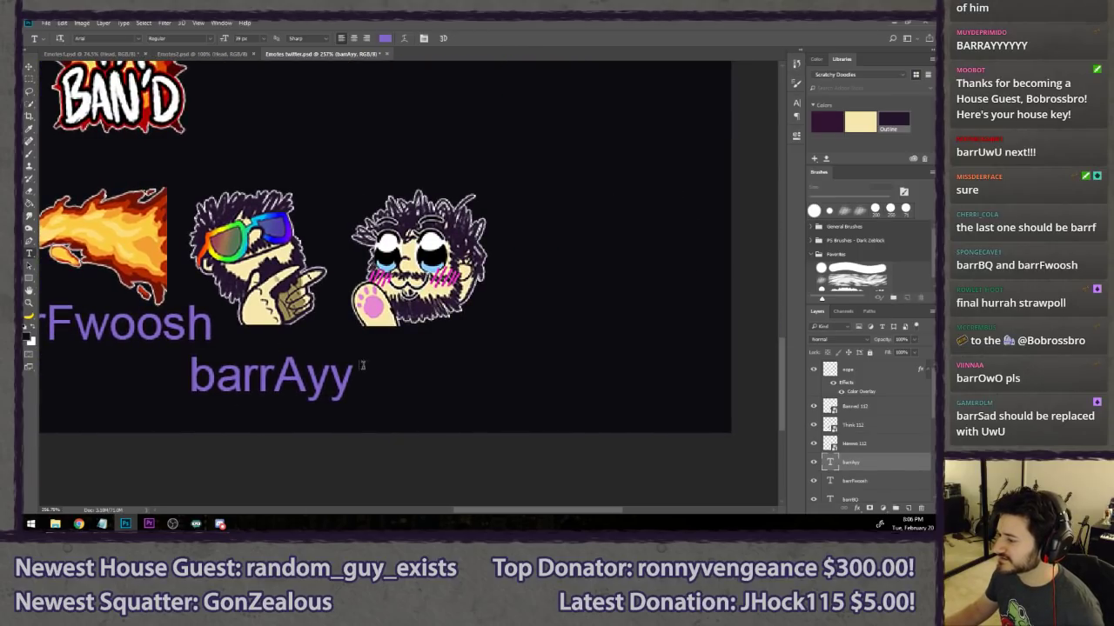
pyautogui.click(370, 359)
pyautogui.write('barrH')
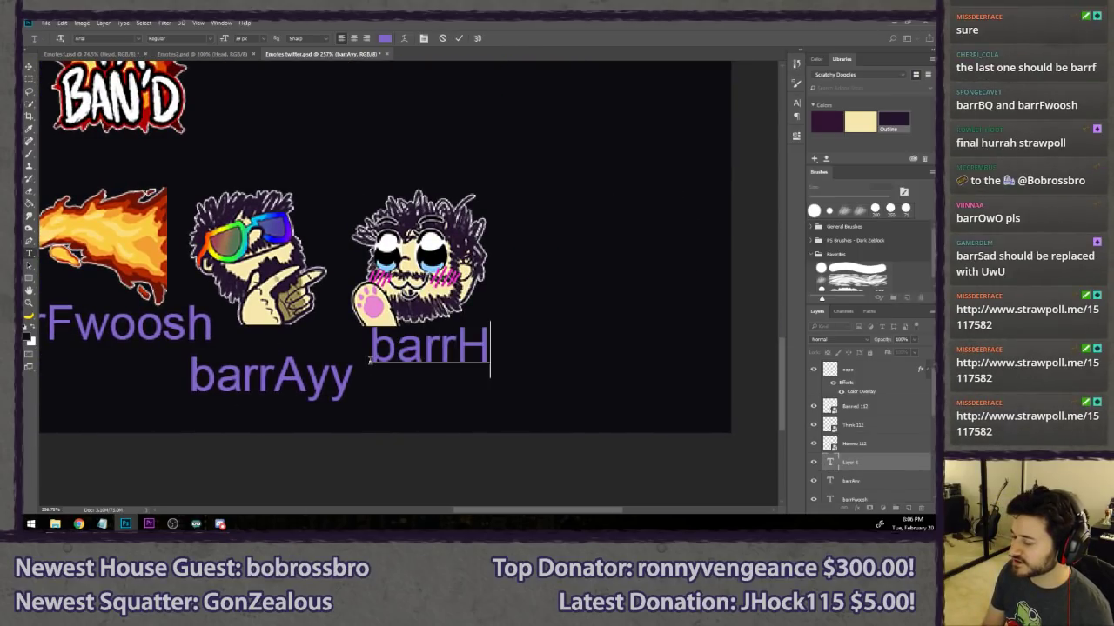
pyautogui.write('ewwo')
pyautogui.press('BackSpace')
pyautogui.press('BackSpace')
pyautogui.press('BackSpace')
pyautogui.press('BackSpace')
pyautogui.press('BackSpace')
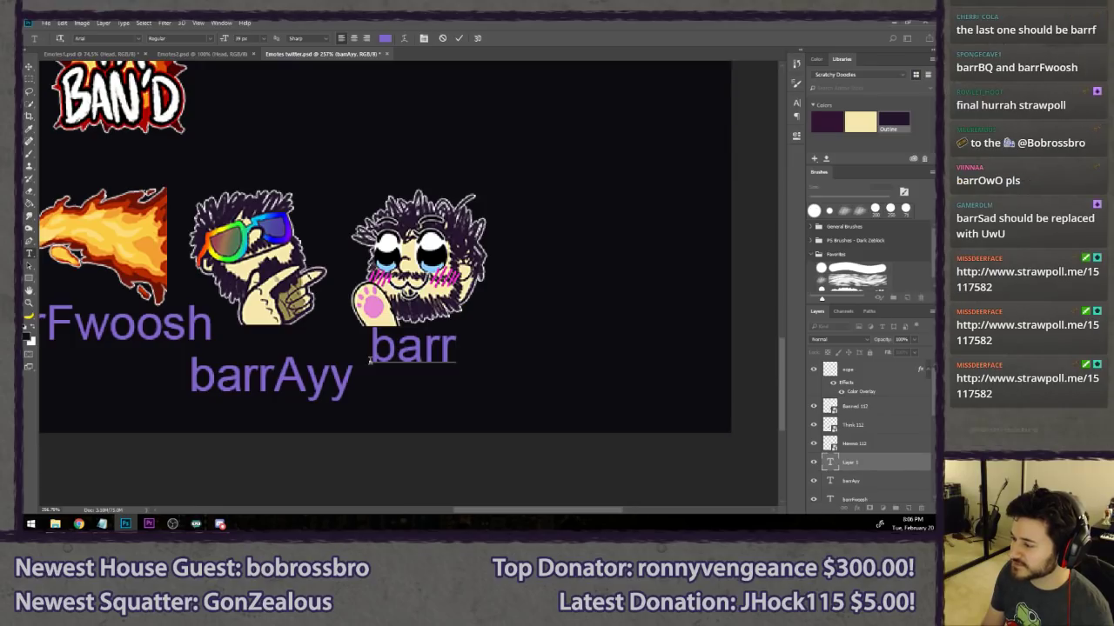
# - Try the spellings "barrOwo", "barrOwO" and "barrowo" for the Hewwo emote's label
pyautogui.write('Owo')
pyautogui.press('BackSpace')
pyautogui.write('O')
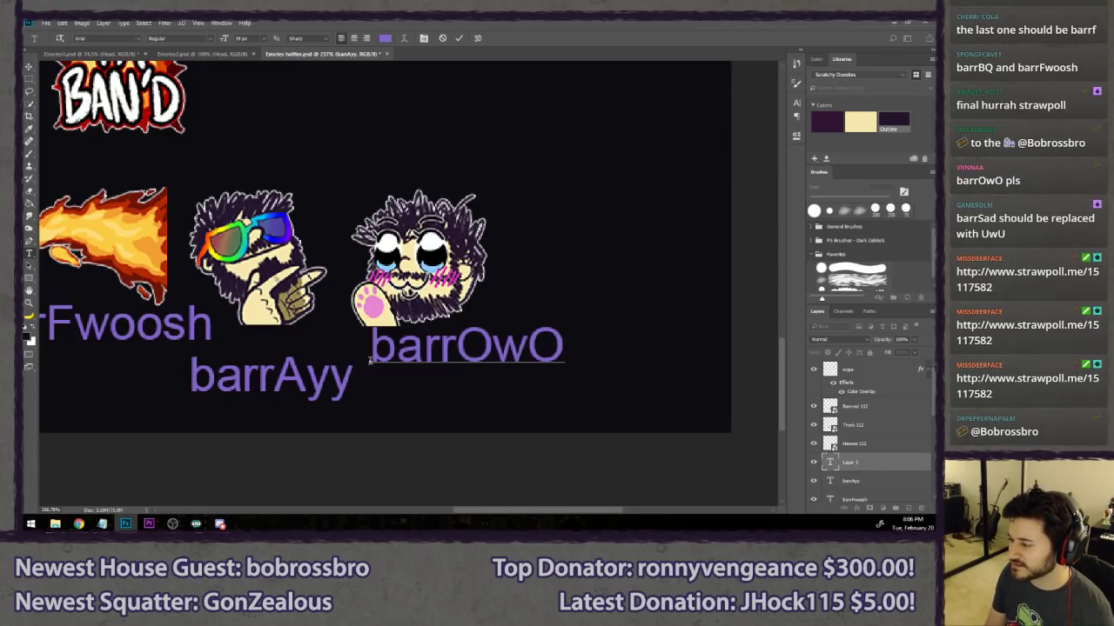
pyautogui.press('BackSpace')
pyautogui.write('o')
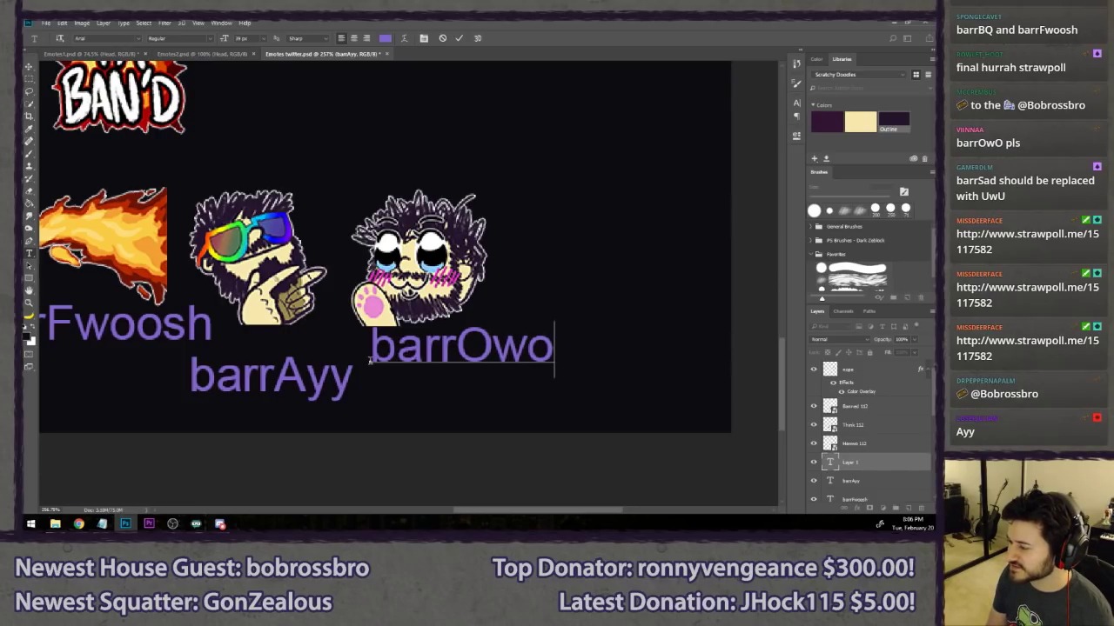
pyautogui.press('BackSpace')
pyautogui.press('BackSpace')
pyautogui.press('BackSpace')
pyautogui.write('owo')
pyautogui.press('BackSpace')
pyautogui.press('BackSpace')
pyautogui.press('BackSpace')
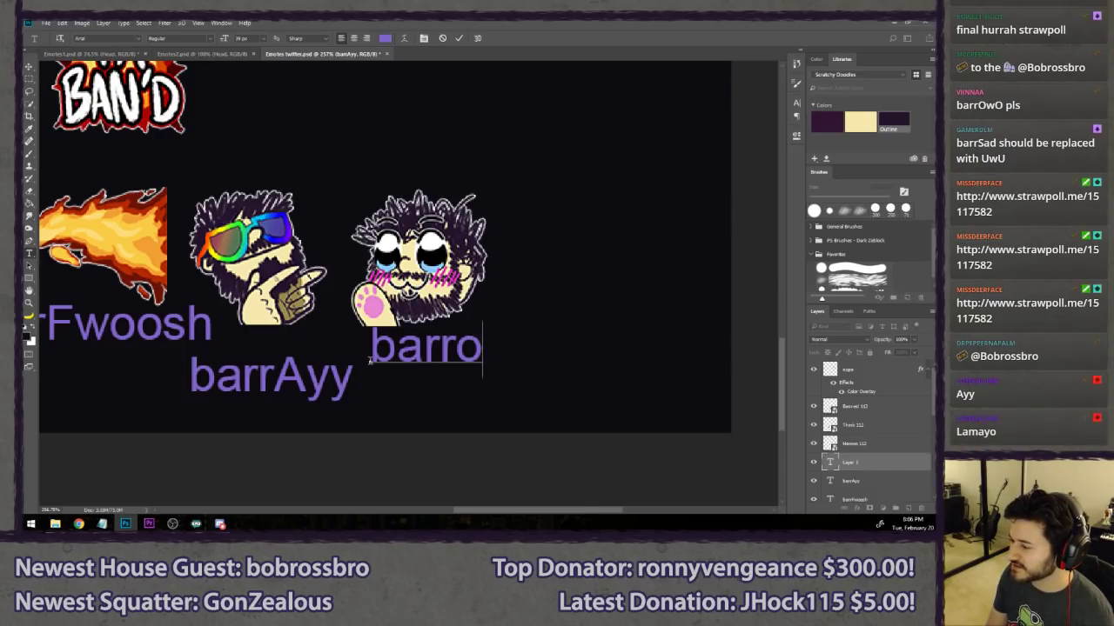
# - Complete the Hewwo emote's label as "barrOWO" in capitals after the prefix
pyautogui.write('O')
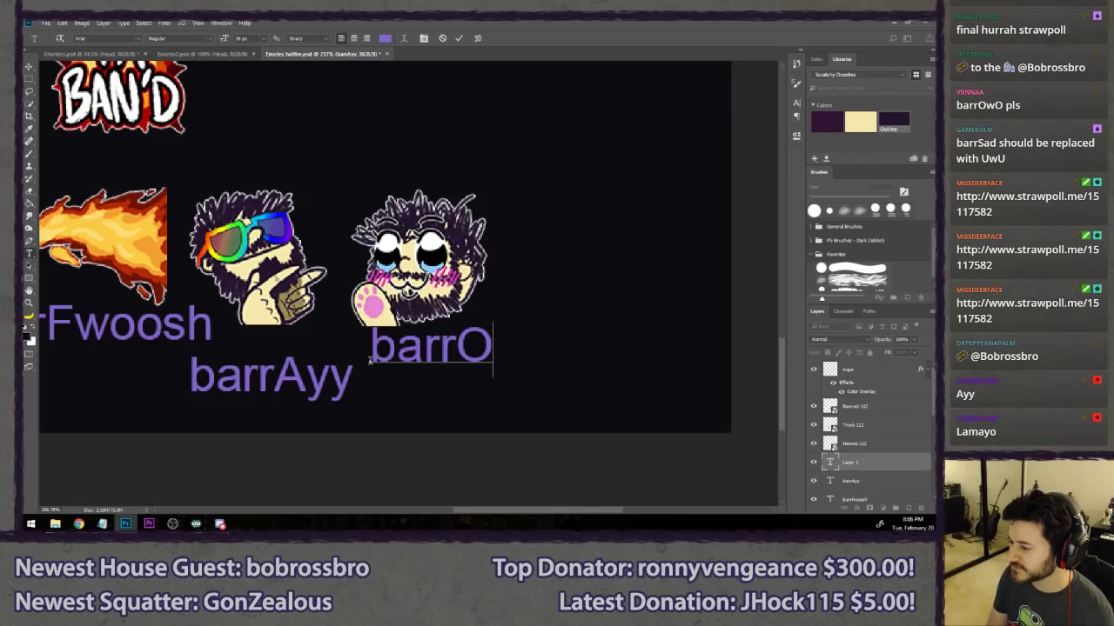
pyautogui.press('BackSpace')
pyautogui.press('BackSpace')
pyautogui.write('rO')
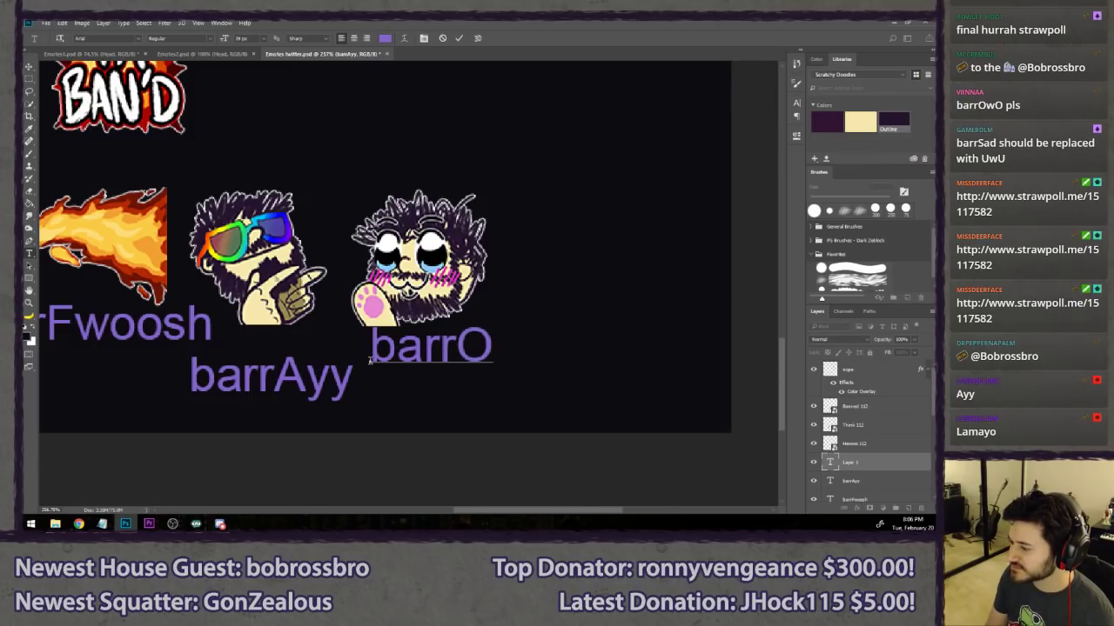
pyautogui.write('wo')
pyautogui.press('BackSpace')
pyautogui.press('BackSpace')
pyautogui.press('BackSpace')
pyautogui.write('OWO')
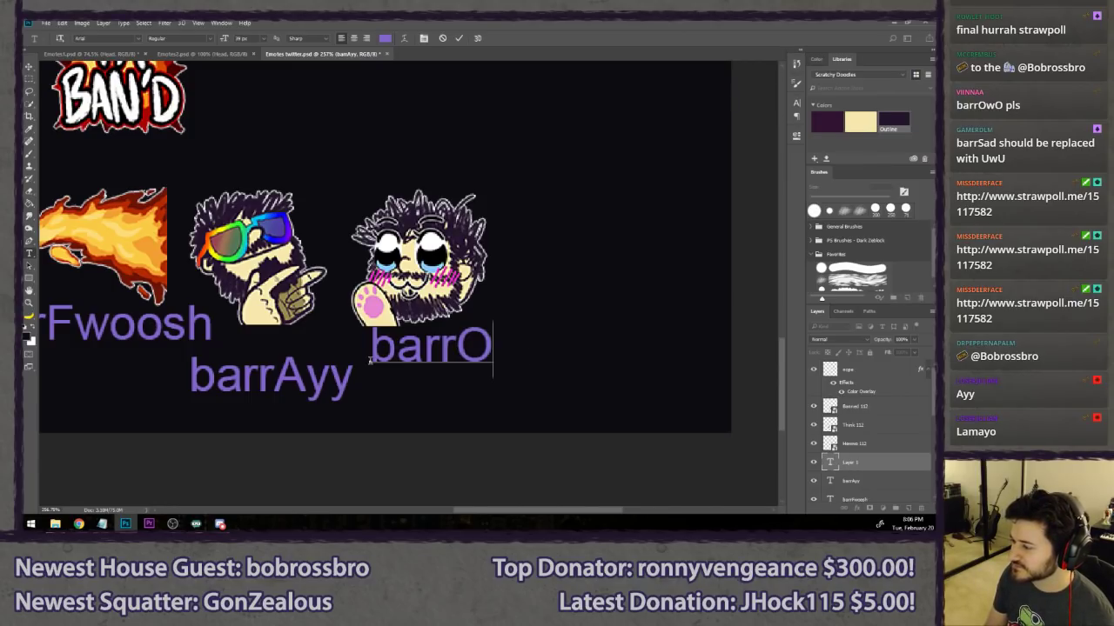
pyautogui.hotkey('ctrl', 'Return')
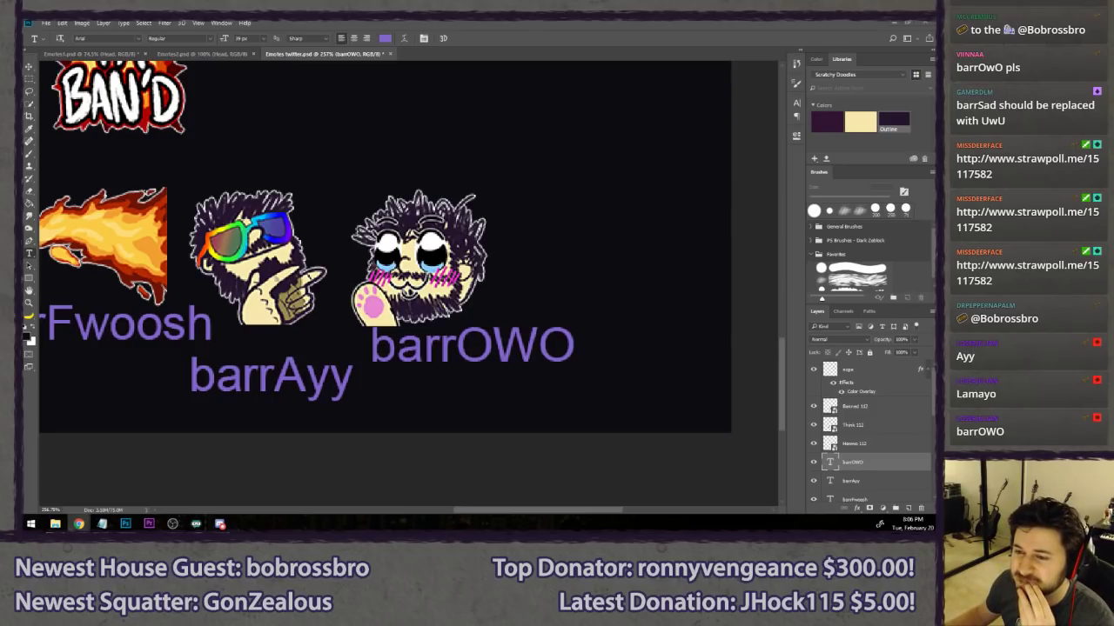
# - Switch to the browser, examine the "hewwo" Straw Poll results for the emote name, and refresh them
pyautogui.click(79, 522)
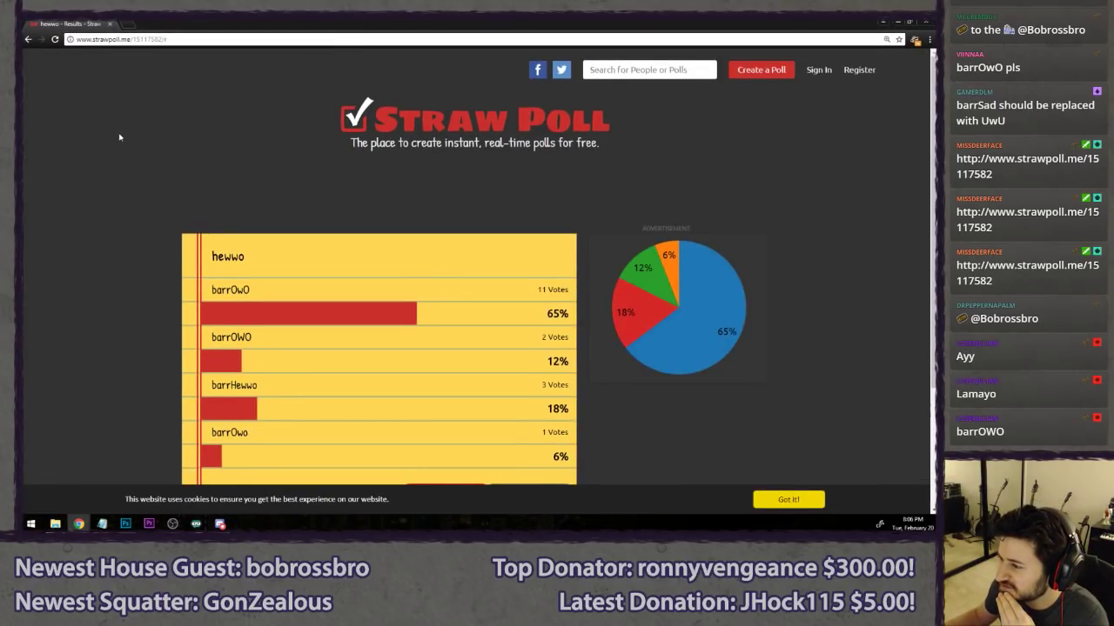
pyautogui.scroll(-3, 111, 164)
pyautogui.scroll(1, 111, 165)
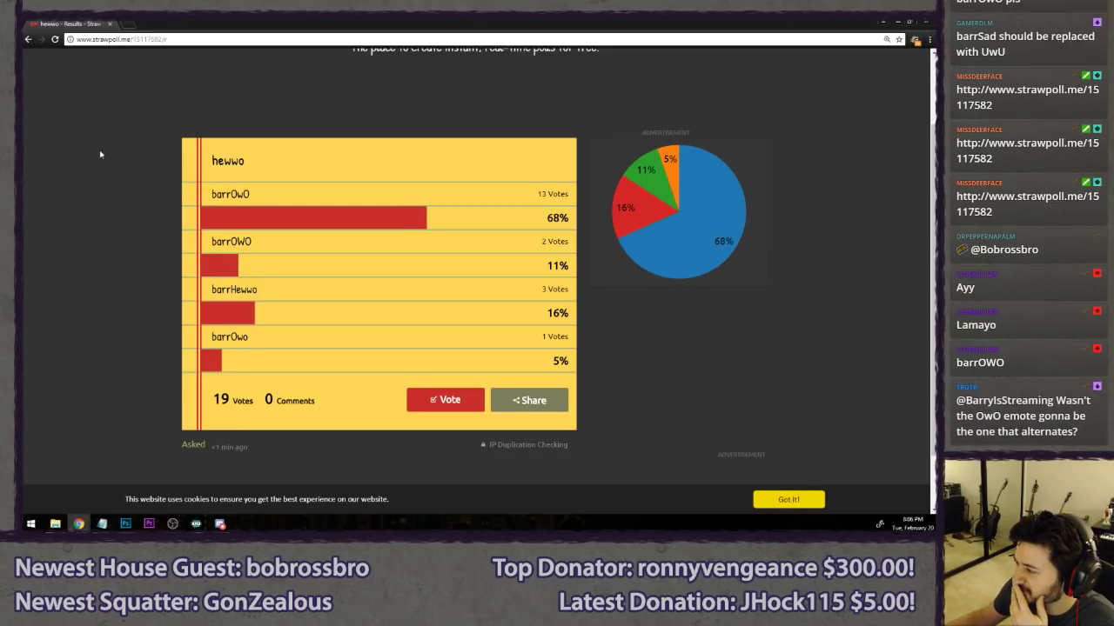
pyautogui.click(54, 39)
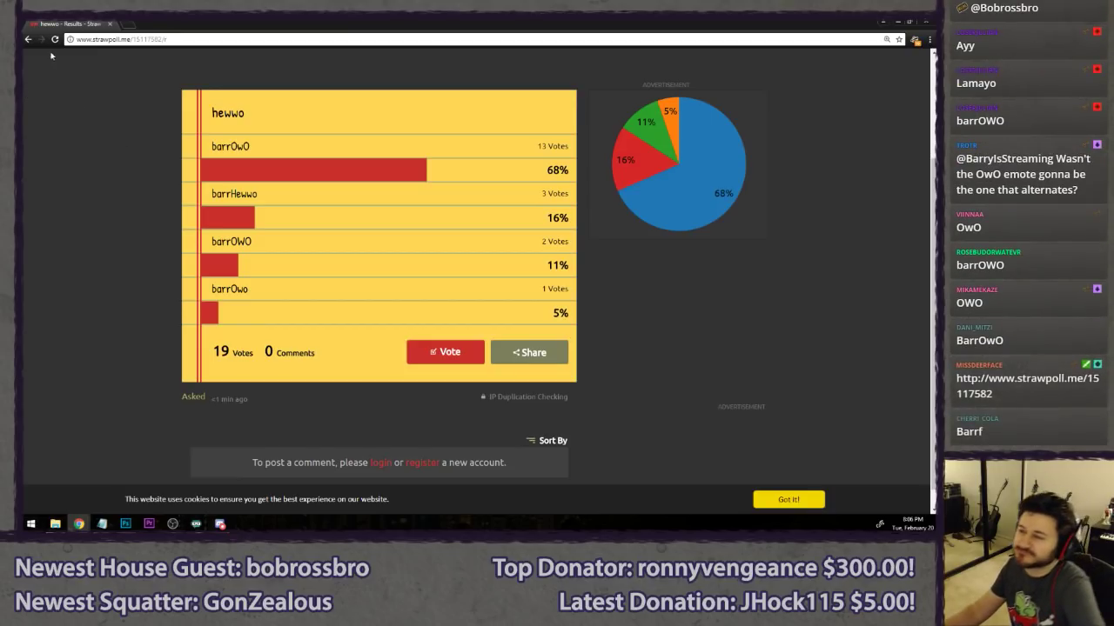
pyautogui.press('F5')
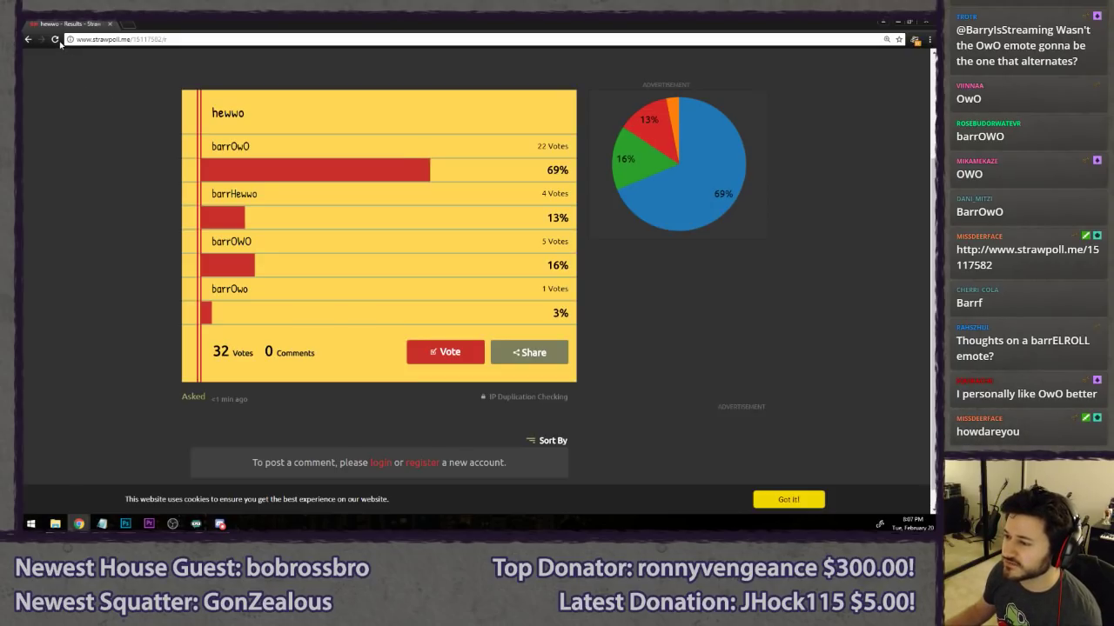
pyautogui.press('F5')
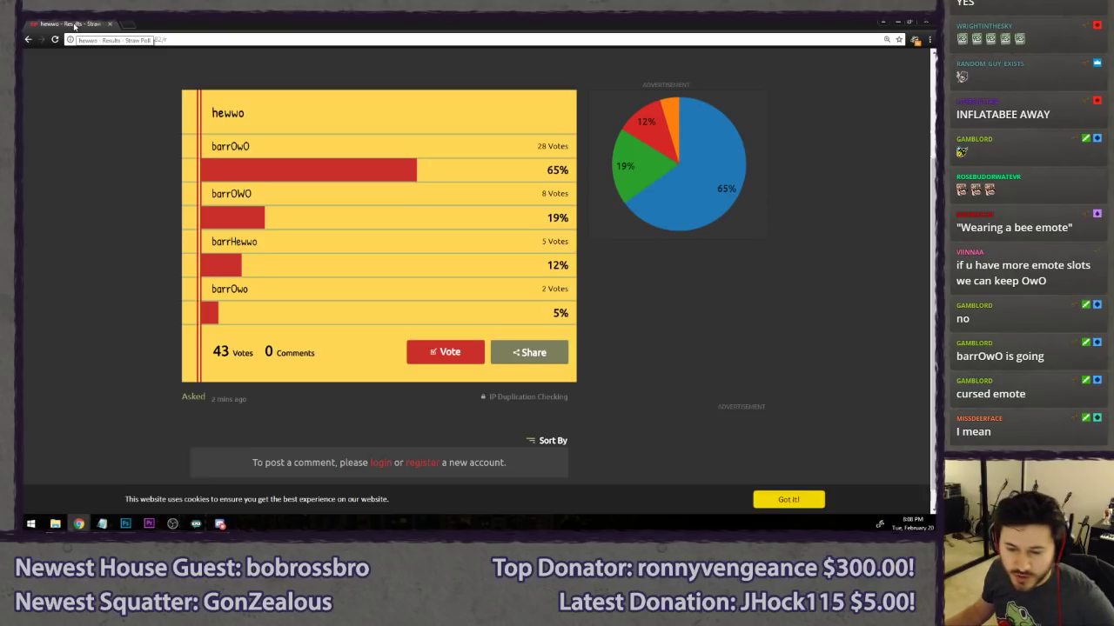
# - Return to Photoshop and change the barrOWO label to two lines reading "barrOhWoeIsMe" and "barrOwO"
pyautogui.hotkey('alt', 'Tab')
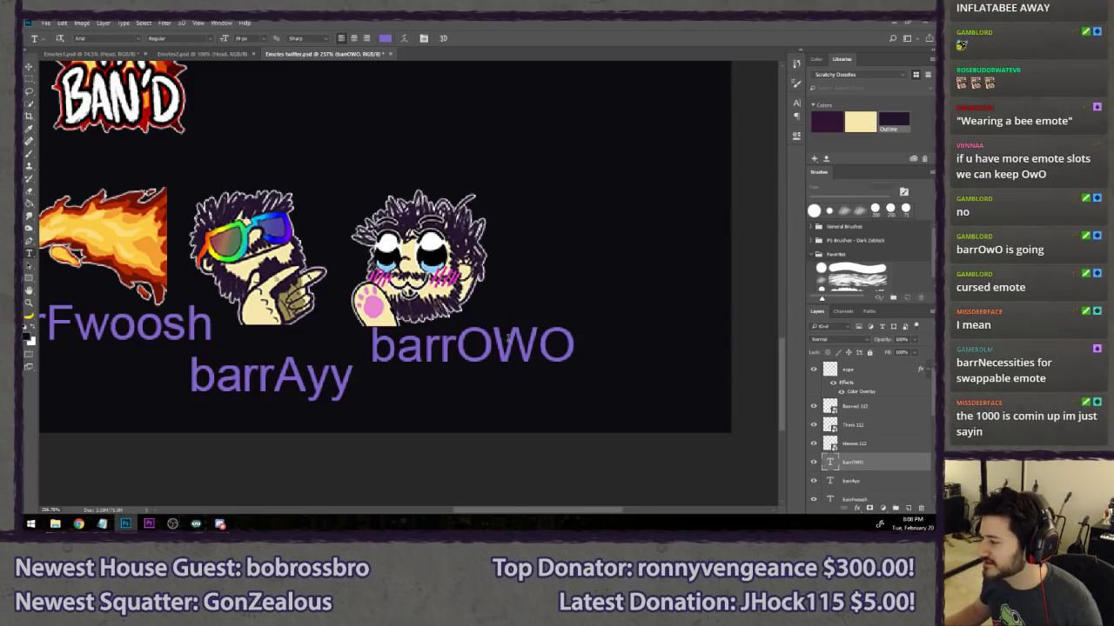
pyautogui.moveTo(493, 348); pyautogui.dragTo(586, 342)
pyautogui.write('hW')
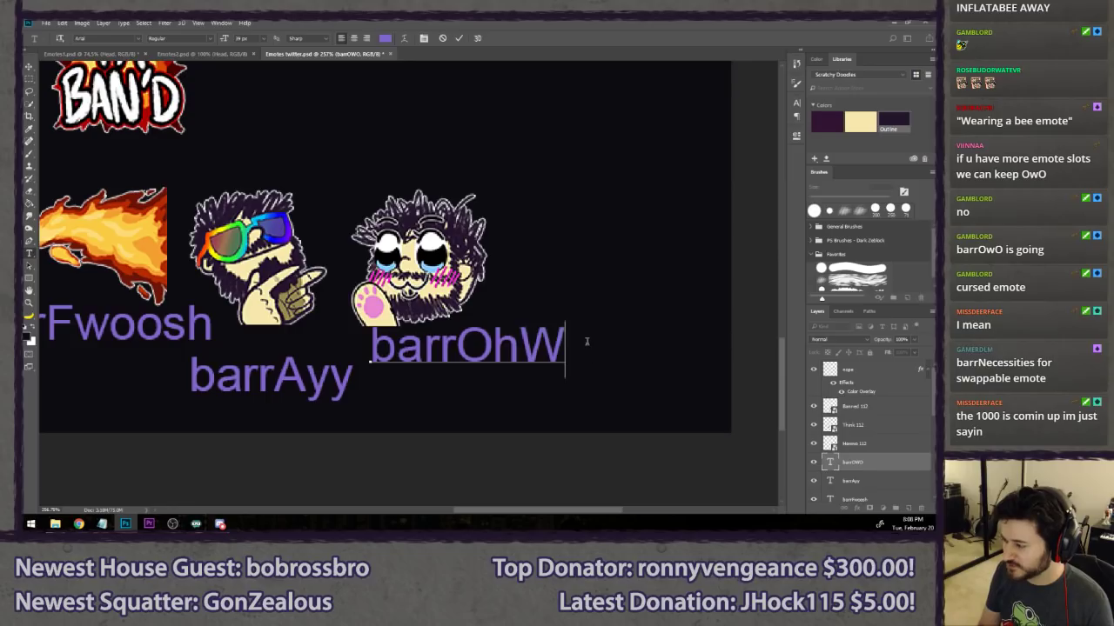
pyautogui.write('oeIsMe')
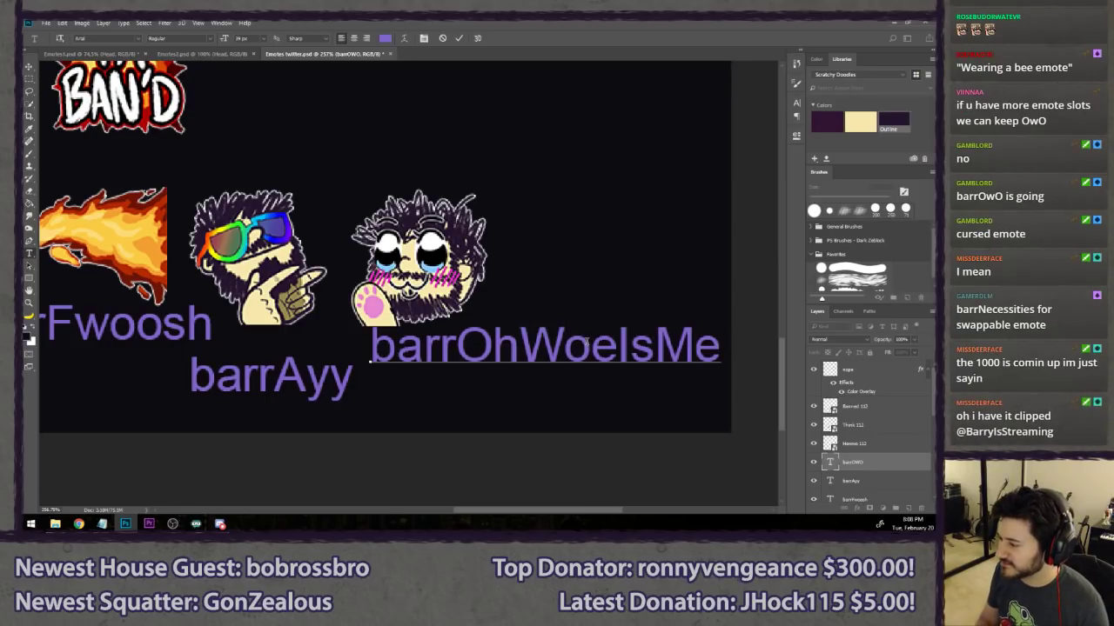
pyautogui.press('Return')
pyautogui.write('b')
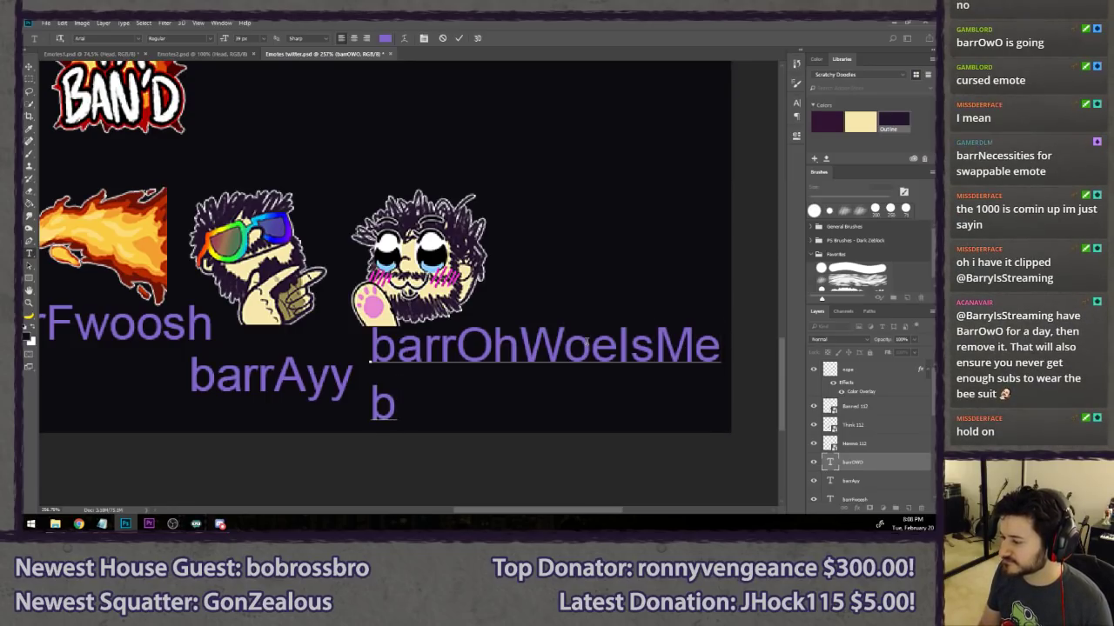
pyautogui.write('arrOwO')
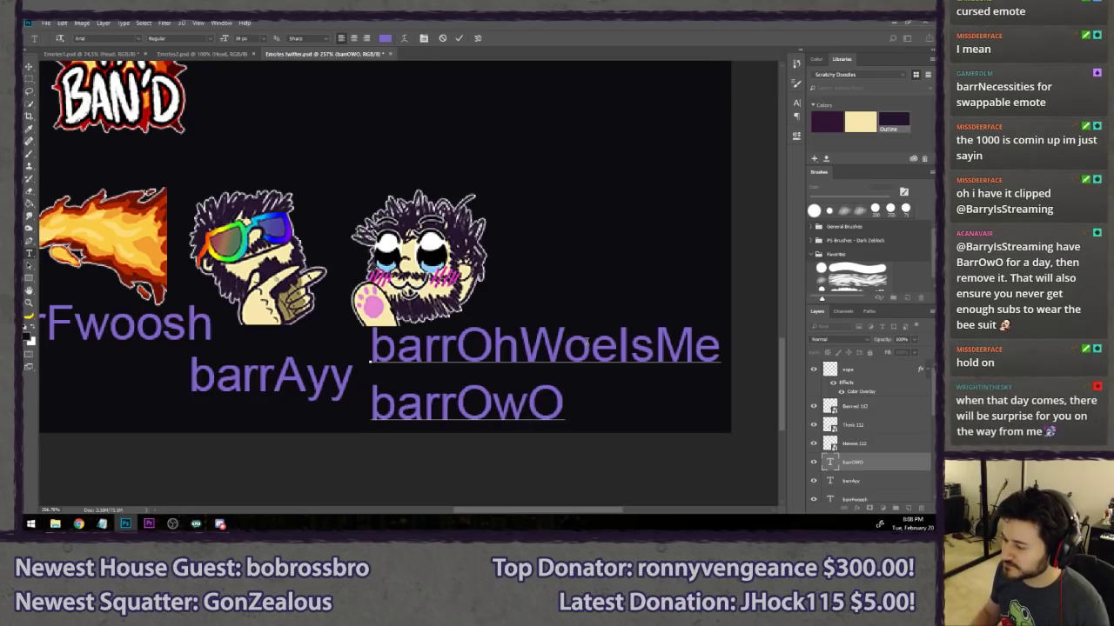
pyautogui.hotkey('ctrl', 'Return')
pyautogui.scroll(-3, 587, 343)
pyautogui.scroll(-3, 538, 324)
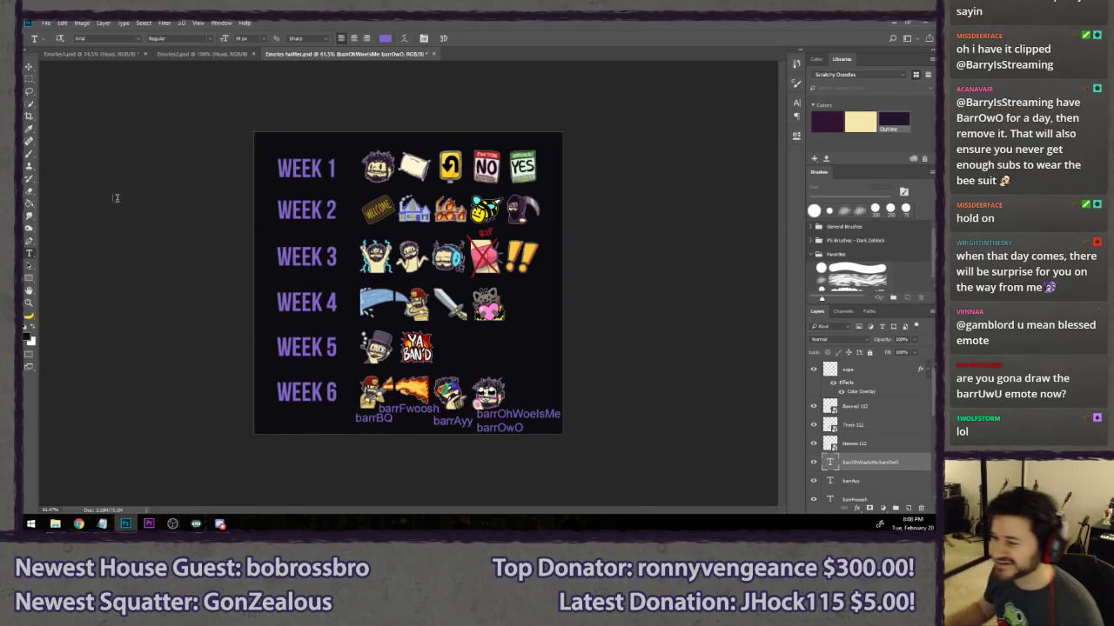
pyautogui.click(35, 92)
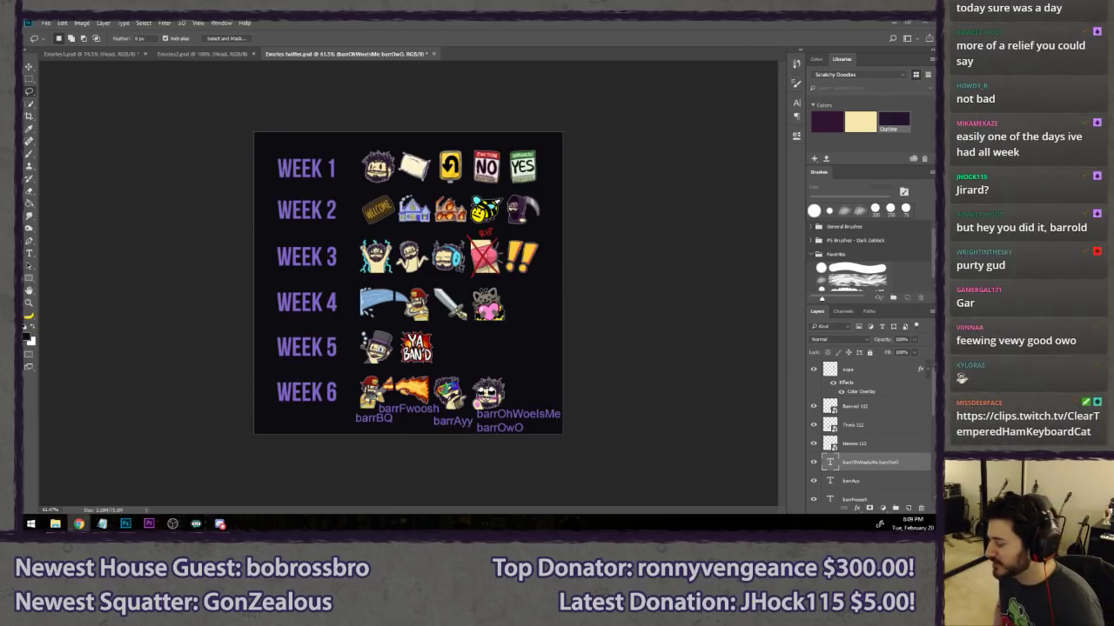
# - Rasterize the barrOhWoeIsMe/barrOwO label layer so that it can be painted on with the Brush
pyautogui.click(243, 266)
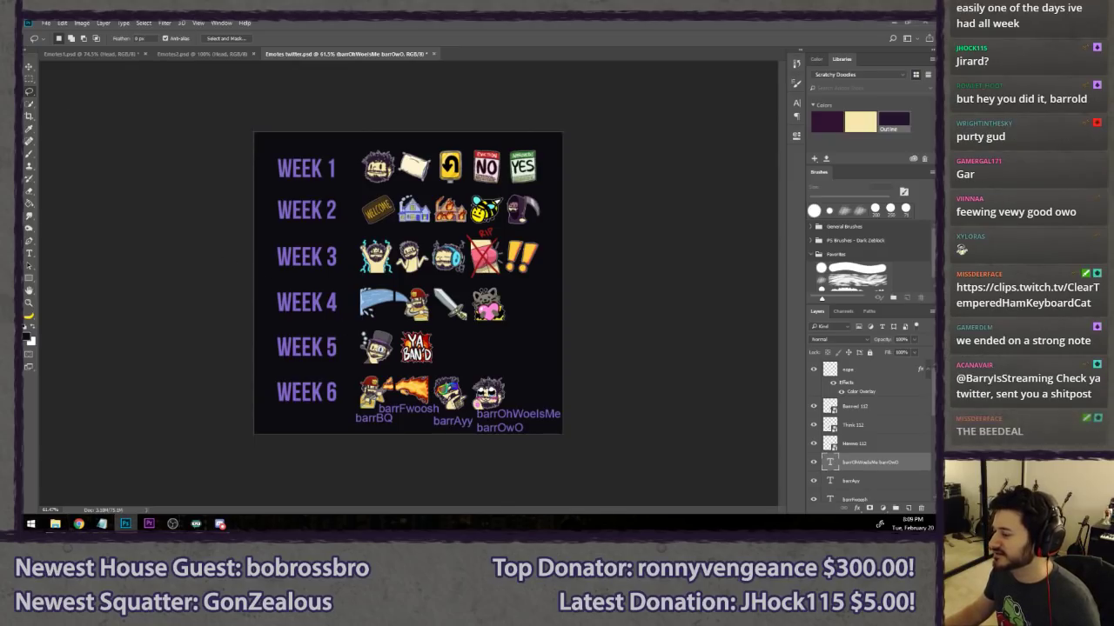
pyautogui.scroll(12, 442, 335)
pyautogui.moveTo(542, 432); pyautogui.dragTo(489, 333)
pyautogui.press('b')
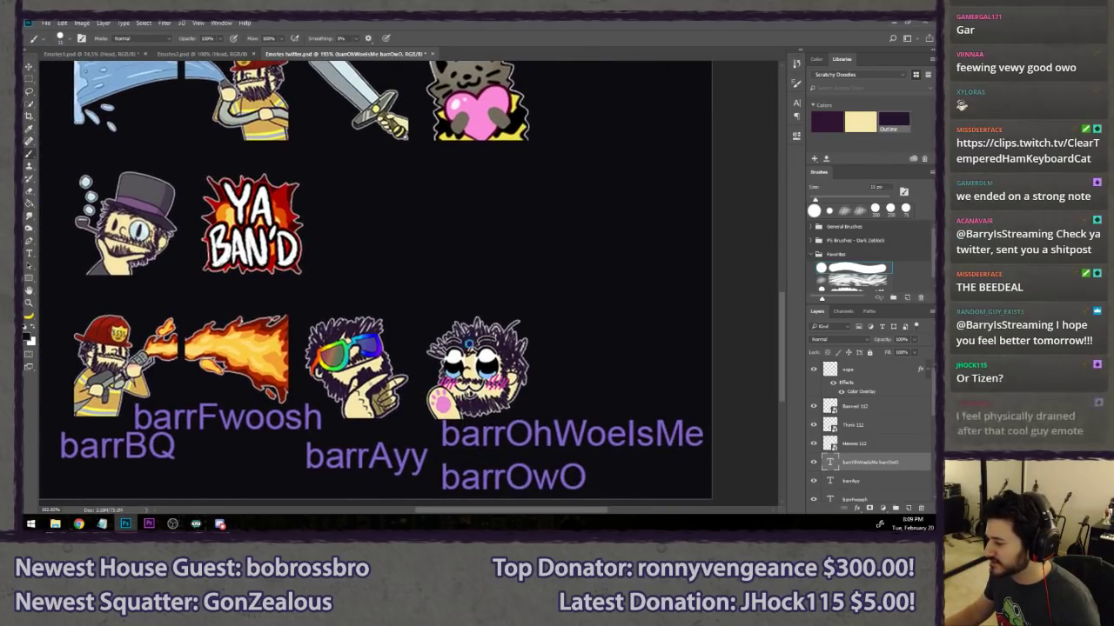
pyautogui.click(484, 295)
pyautogui.click(458, 218)
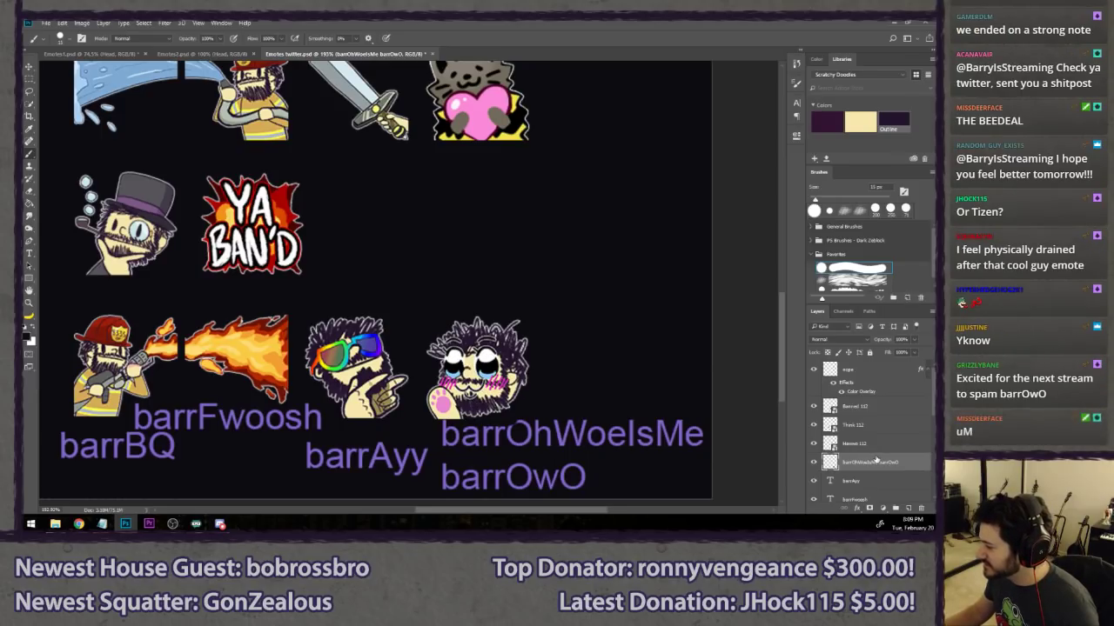
# - Move the rasterized label layer to the top of the layer stack and paint black over the Hewwo emote
pyautogui.moveTo(874, 460); pyautogui.dragTo(873, 376)
pyautogui.moveTo(483, 349)
pyautogui.mouseDown()
pyautogui.moveTo(514, 340)
pyautogui.moveTo(471, 362)
pyautogui.moveTo(486, 389)
pyautogui.mouseUp()
pyautogui.scroll(-5, 493, 329)
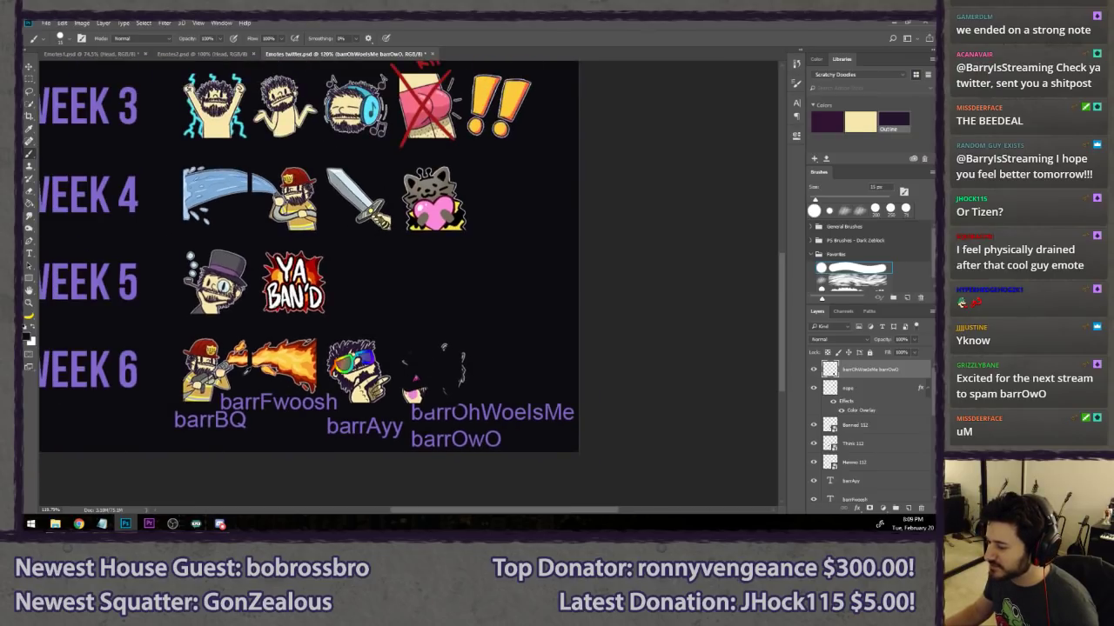
# - Delete the painted barrOhWoeIsMe/barrOwO layer and the barrAyy, barrFwoosh and barrBQ text labels from the Week 6 row
pyautogui.press('l')
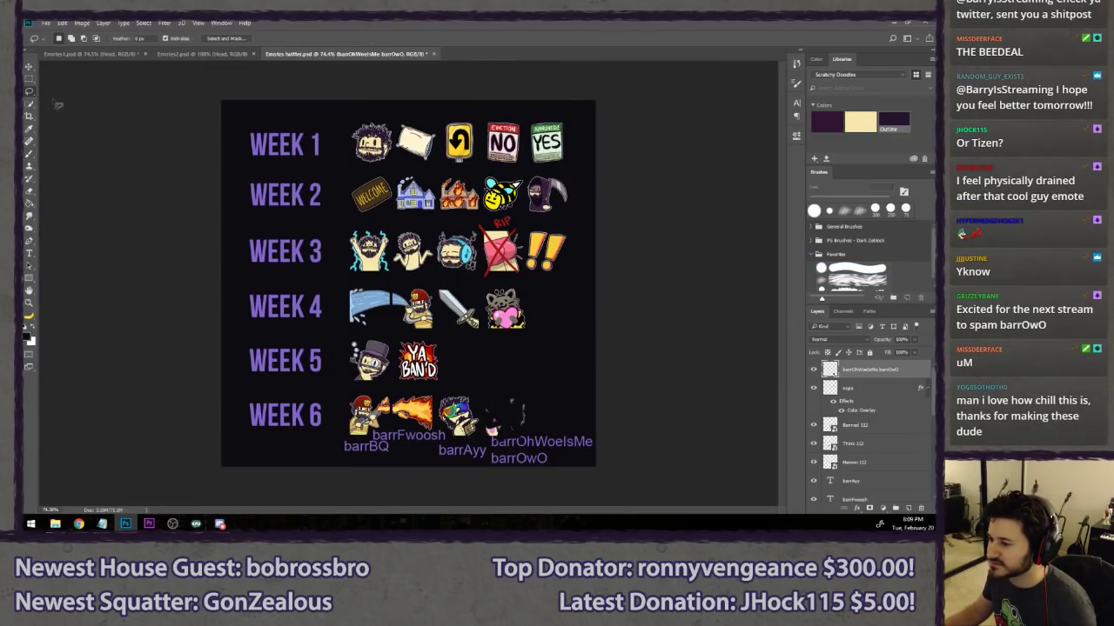
pyautogui.press('Delete')
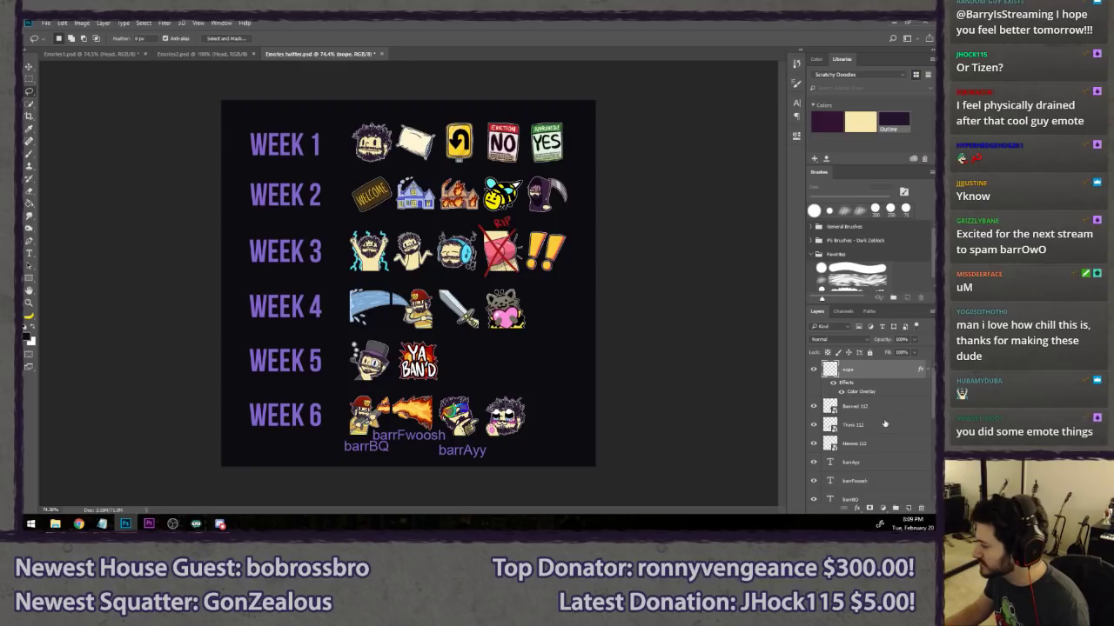
pyautogui.scroll(-3, 874, 413)
pyautogui.click(878, 389)
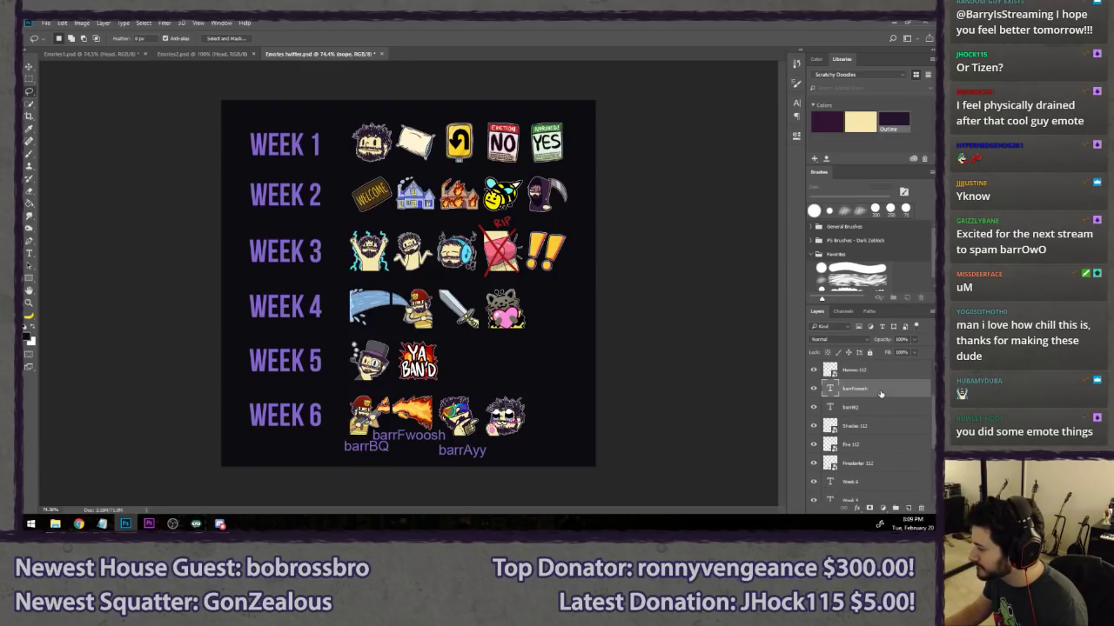
pyautogui.press('Delete')
pyautogui.press('Delete')
pyautogui.press('Delete')
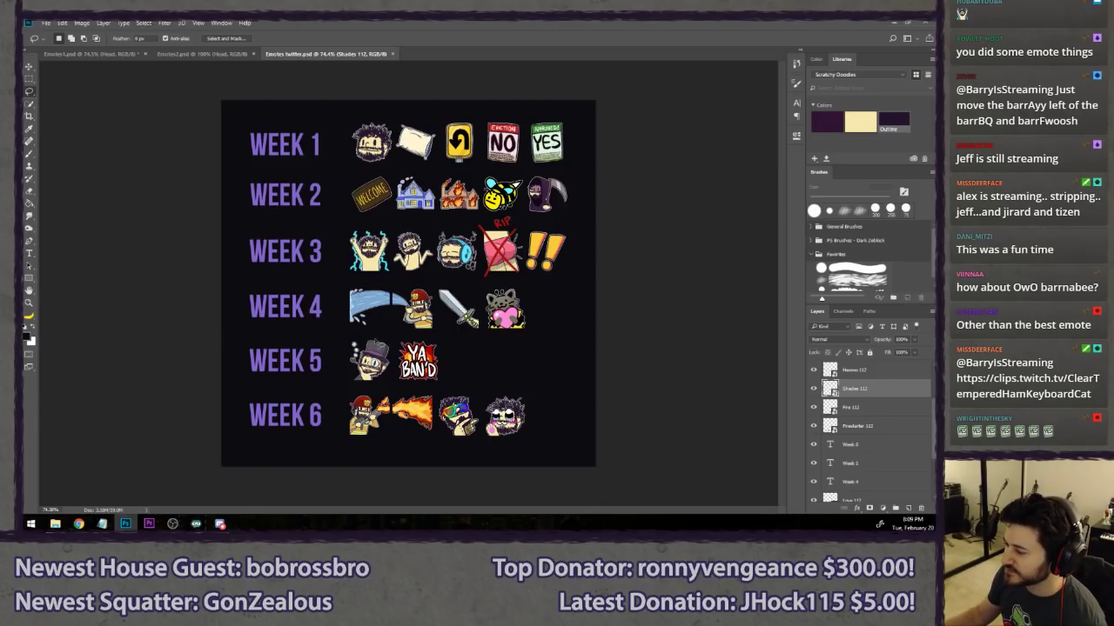
pyautogui.moveTo(380, 342)
pyautogui.mouseDown()
pyautogui.moveTo(353, 341)
pyautogui.moveTo(420, 277)
pyautogui.moveTo(369, 347)
pyautogui.mouseUp()
pyautogui.click(430, 351)
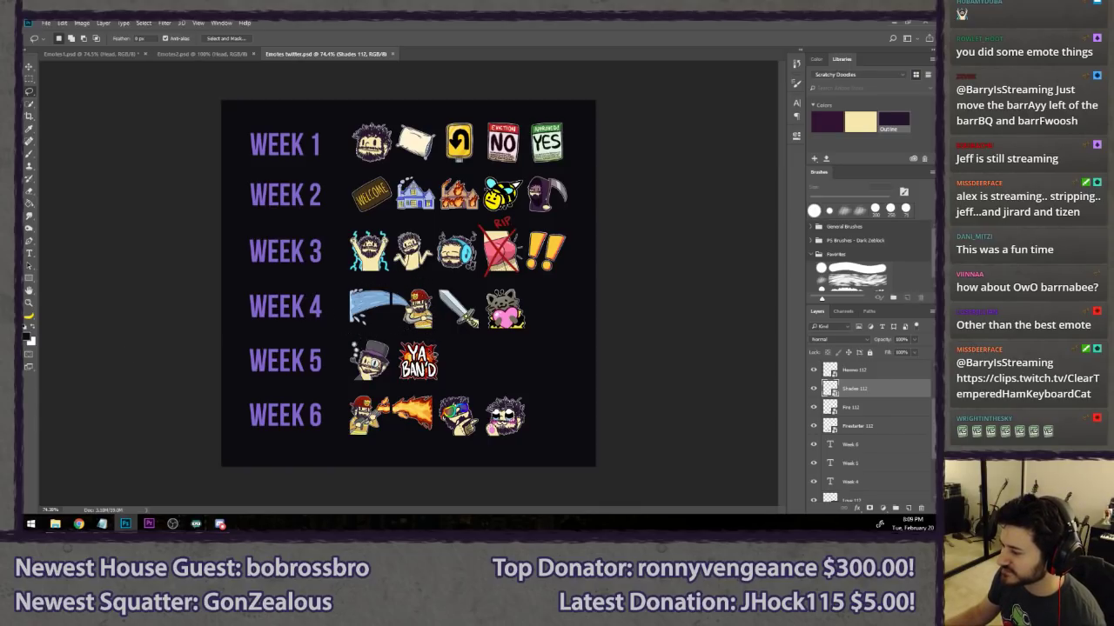